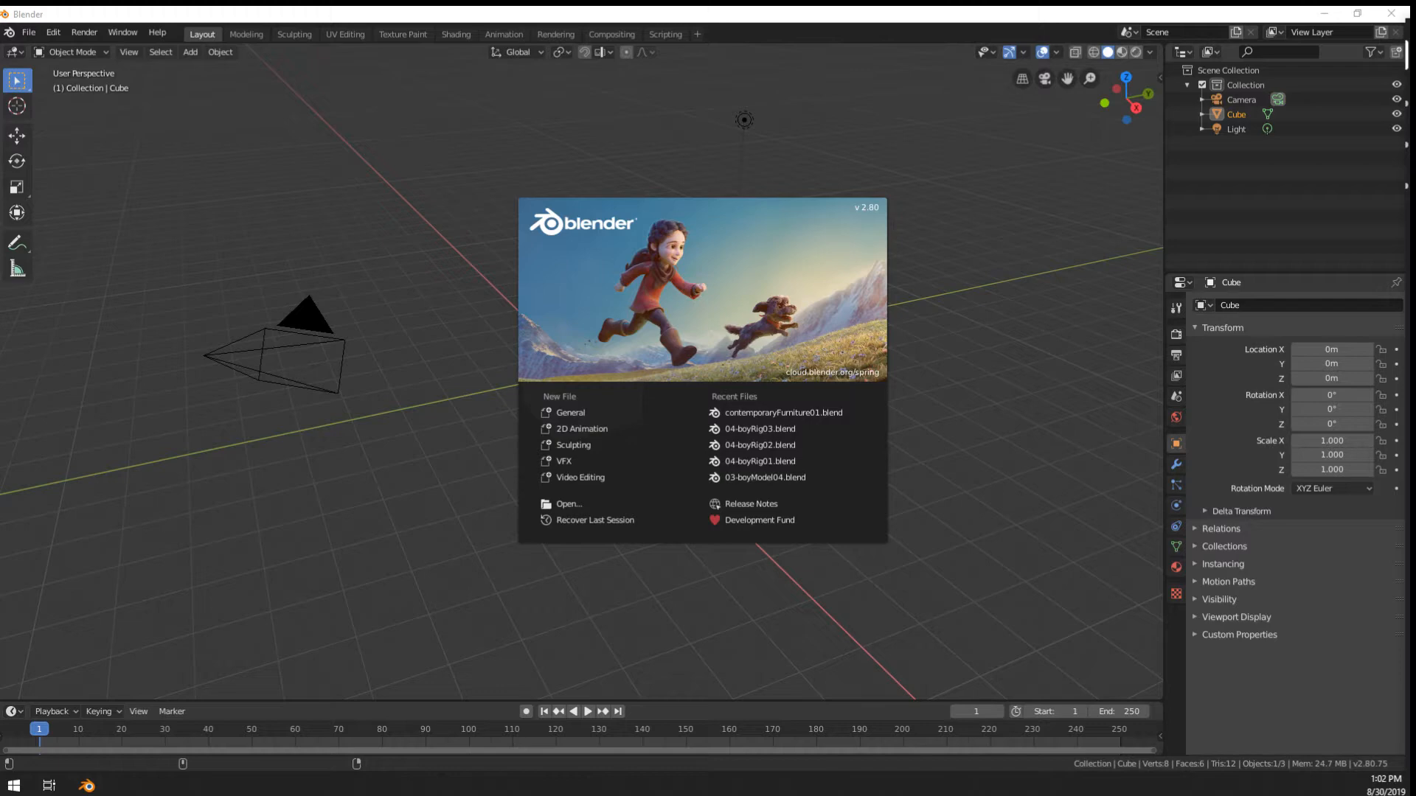
# Open the recent file 04-boyRig03.blend and ignore the Python script execution warning
pyautogui.click(823, 429)
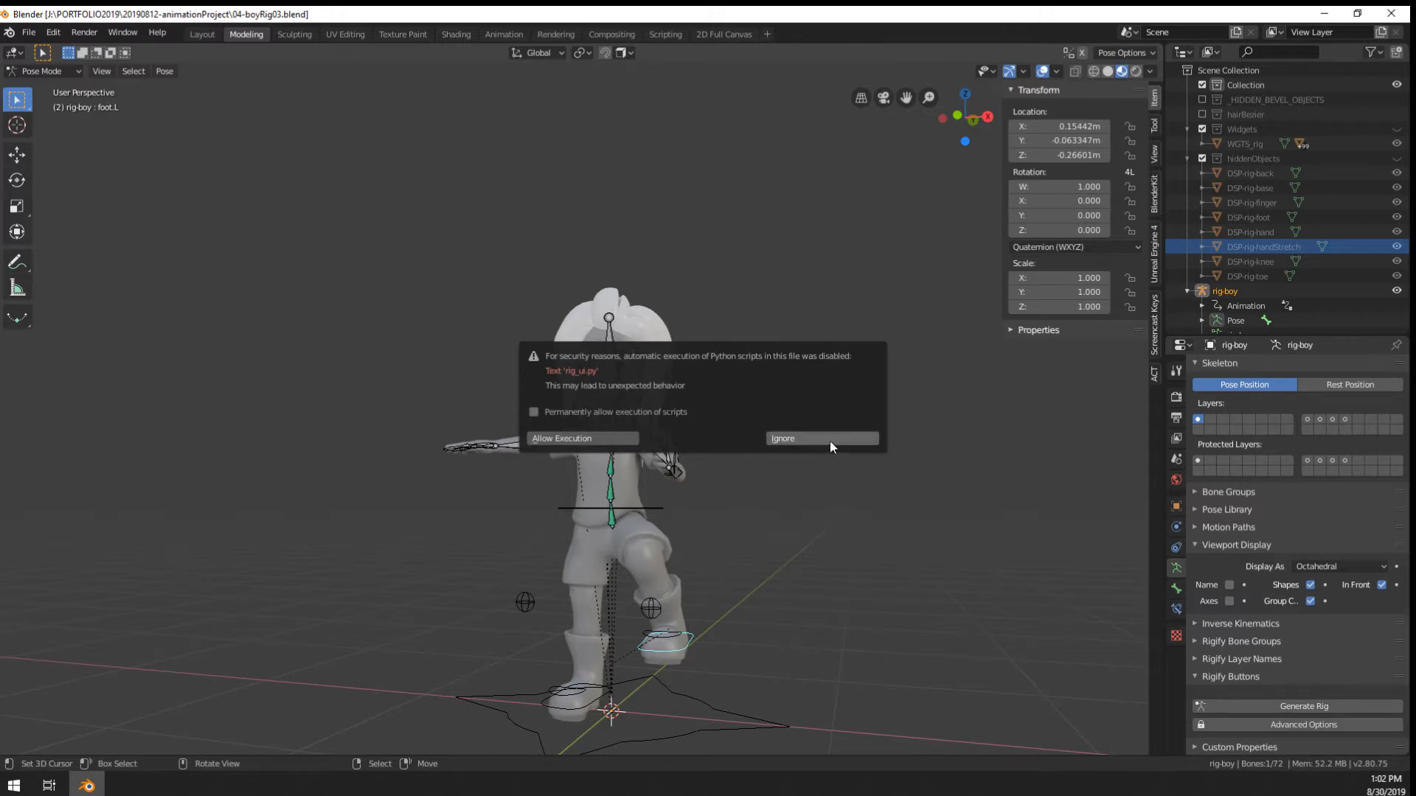
pyautogui.click(785, 439)
pyautogui.moveTo(785, 442); pyautogui.dragTo(590, 354, button='middle')
# Try rotating the spine-baseControl ring at the waist to test the torso bend
pyautogui.click(617, 406)
pyautogui.scroll(3, 726, 421)
pyautogui.moveTo(726, 420); pyautogui.dragTo(715, 509, button='middle')
pyautogui.click(714, 515)
pyautogui.press('r')
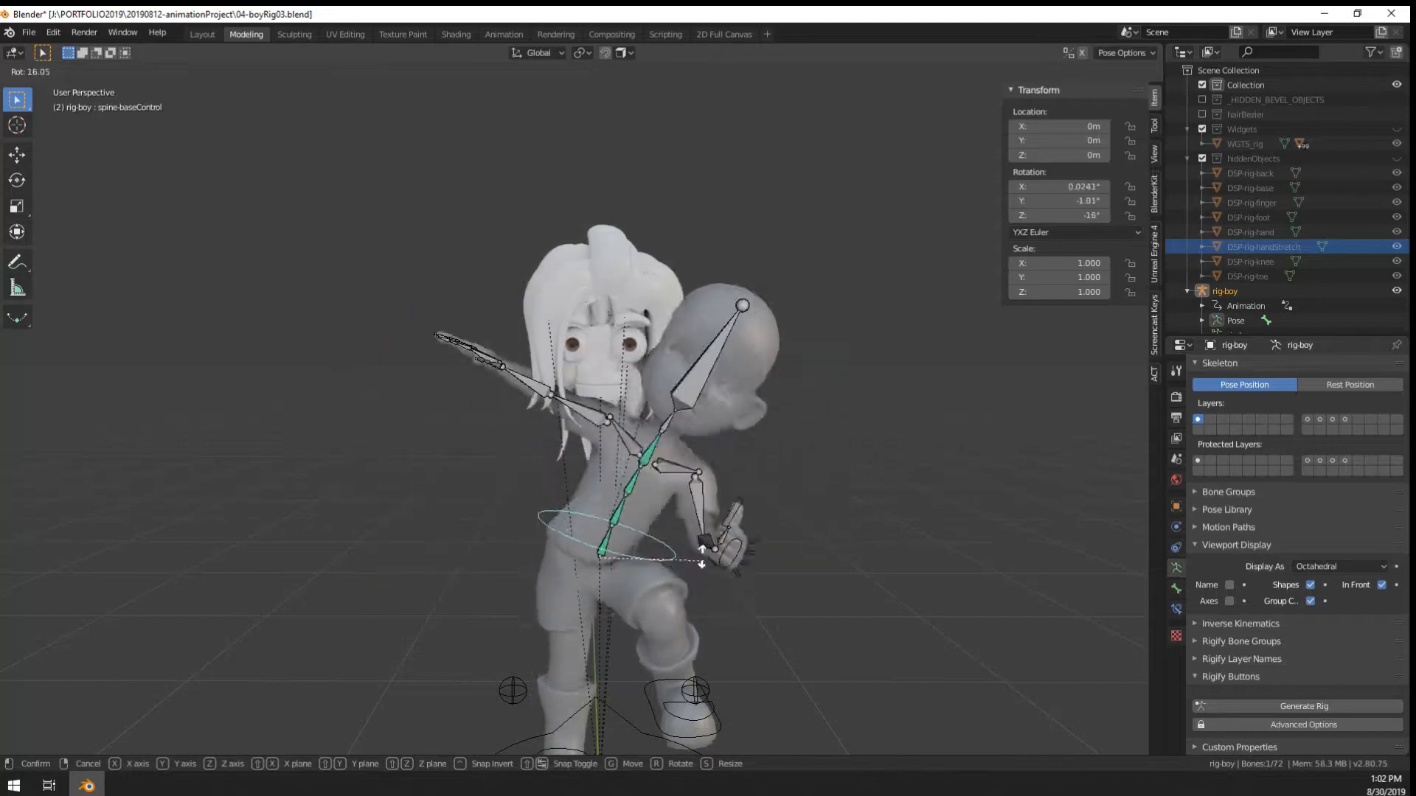
pyautogui.rightClick(711, 549)
pyautogui.keyDown('shift'); pyautogui.moveTo(719, 555); pyautogui.dragTo(612, 503, button='middle'); pyautogui.keyUp('shift')
pyautogui.press('r')
pyautogui.rightClick(736, 489)
pyautogui.press('r')
pyautogui.rightClick(686, 487)
# Try moving the spine-baseControl ring at the waist
pyautogui.scroll(2, 612, 503)
pyautogui.press('g')
pyautogui.rightClick(677, 525)
pyautogui.press('g')
pyautogui.rightClick(701, 542)
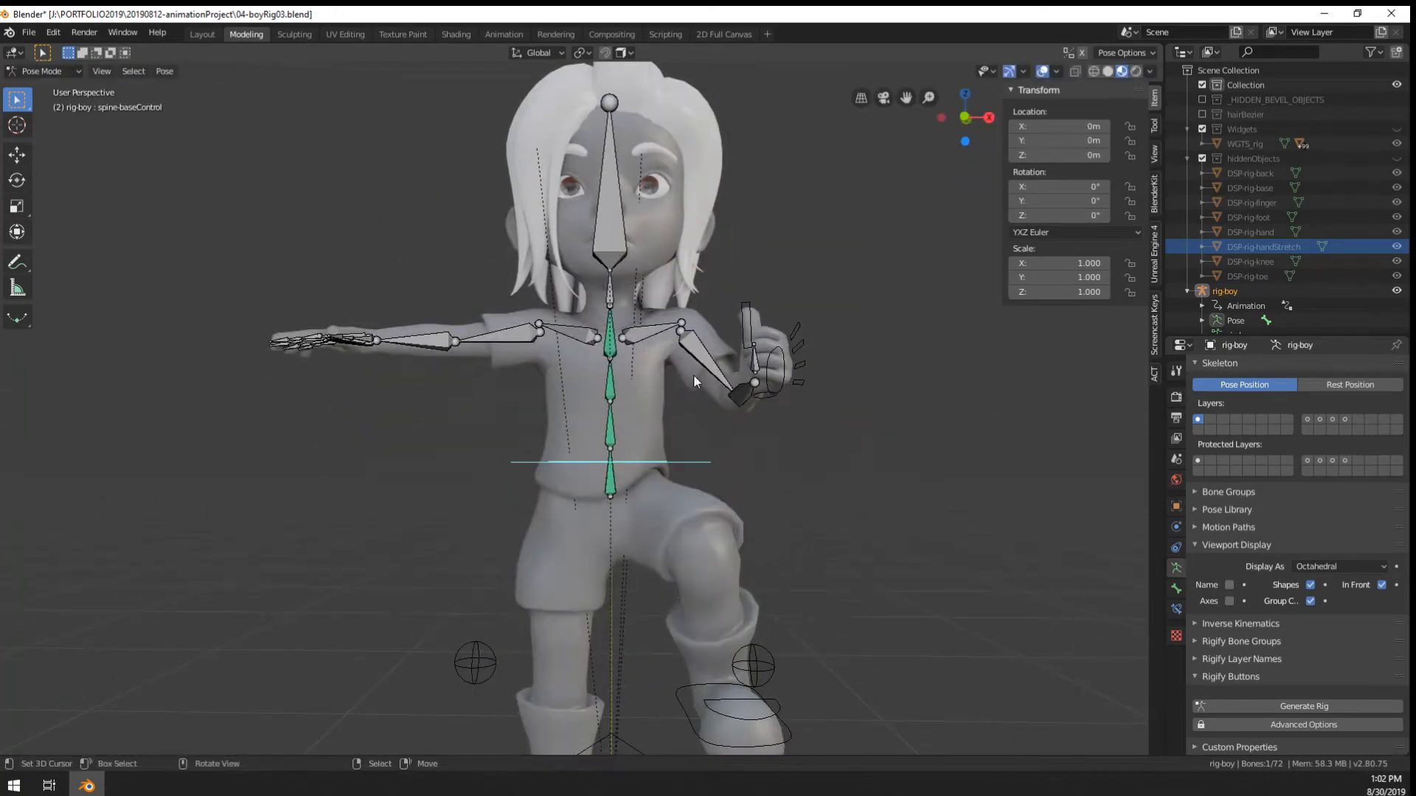
# Clear the location, rotation and scale of all pose bones and leave nothing selected
pyautogui.click(700, 368)
pyautogui.press('a')
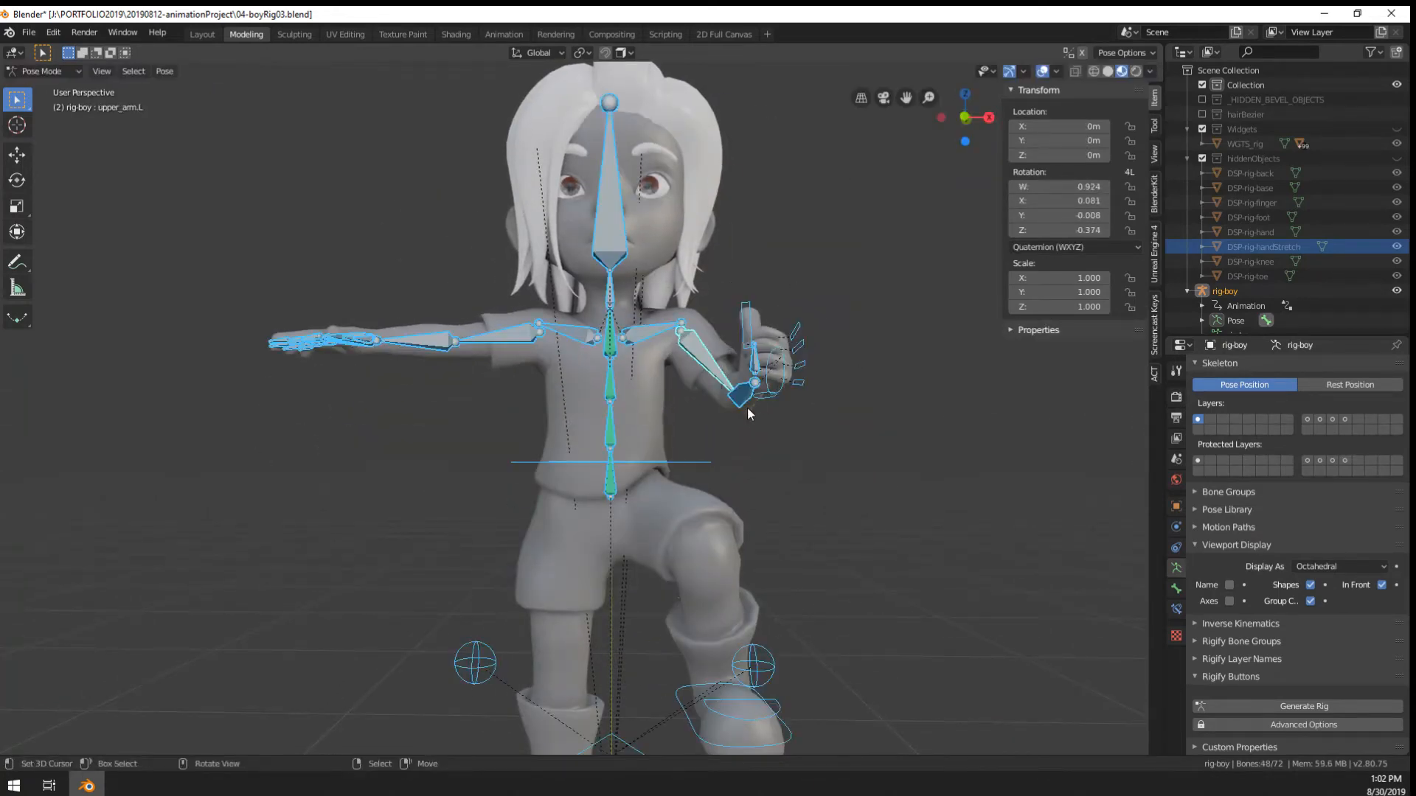
pyautogui.hotkey('alt', 'g')
pyautogui.hotkey('alt', 'r')
pyautogui.hotkey('alt', 's')
pyautogui.hotkey('alt', 'a')
pyautogui.moveTo(830, 329); pyautogui.dragTo(770, 345, button='middle')
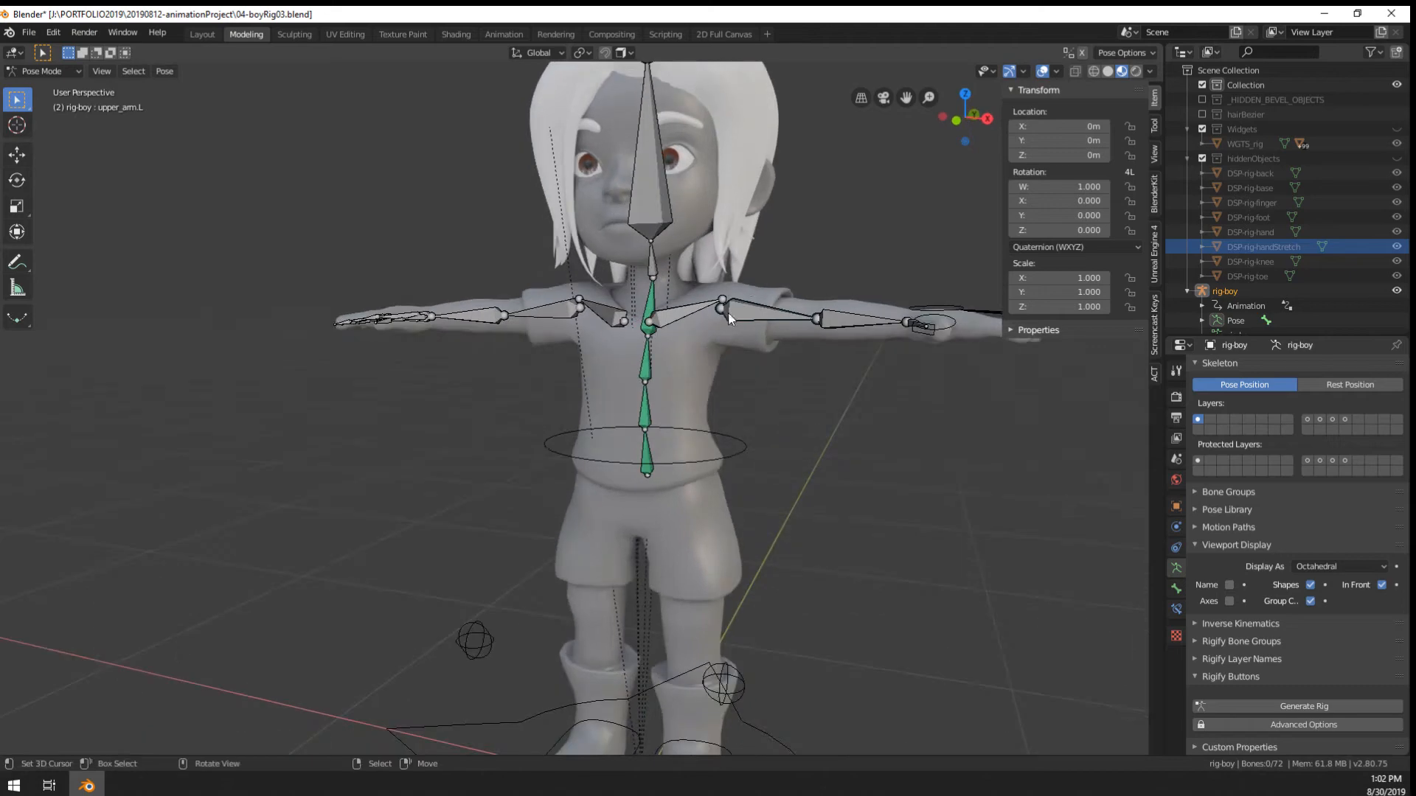
# Try rotating the head bone to test how the head follows
pyautogui.click(649, 170)
pyautogui.press('r')
pyautogui.rightClick(711, 264)
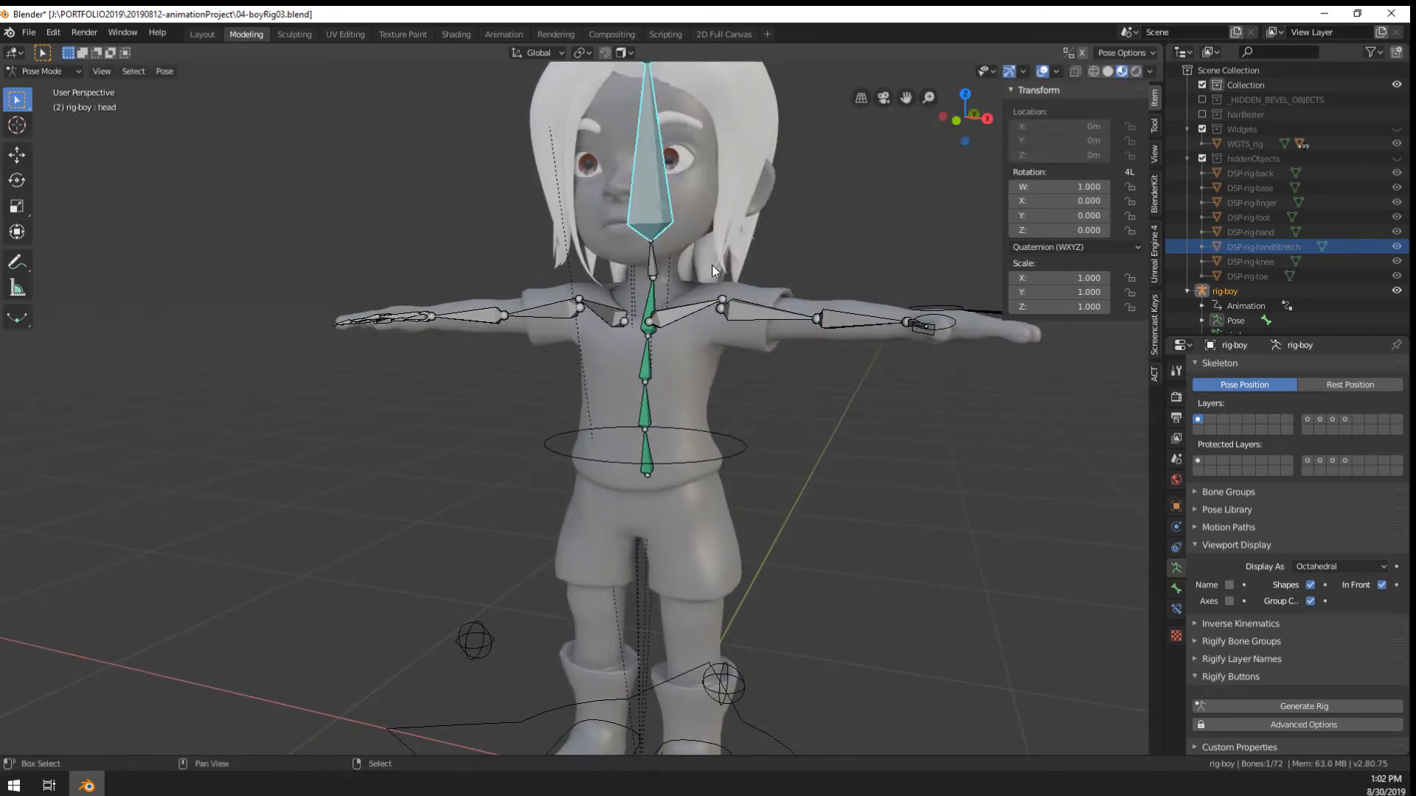
# Try rotating the upper_arm.L bone from two viewing angles to test the arm deformation
pyautogui.moveTo(711, 264); pyautogui.dragTo(688, 377, button='middle')
pyautogui.click(745, 405)
pyautogui.press('r')
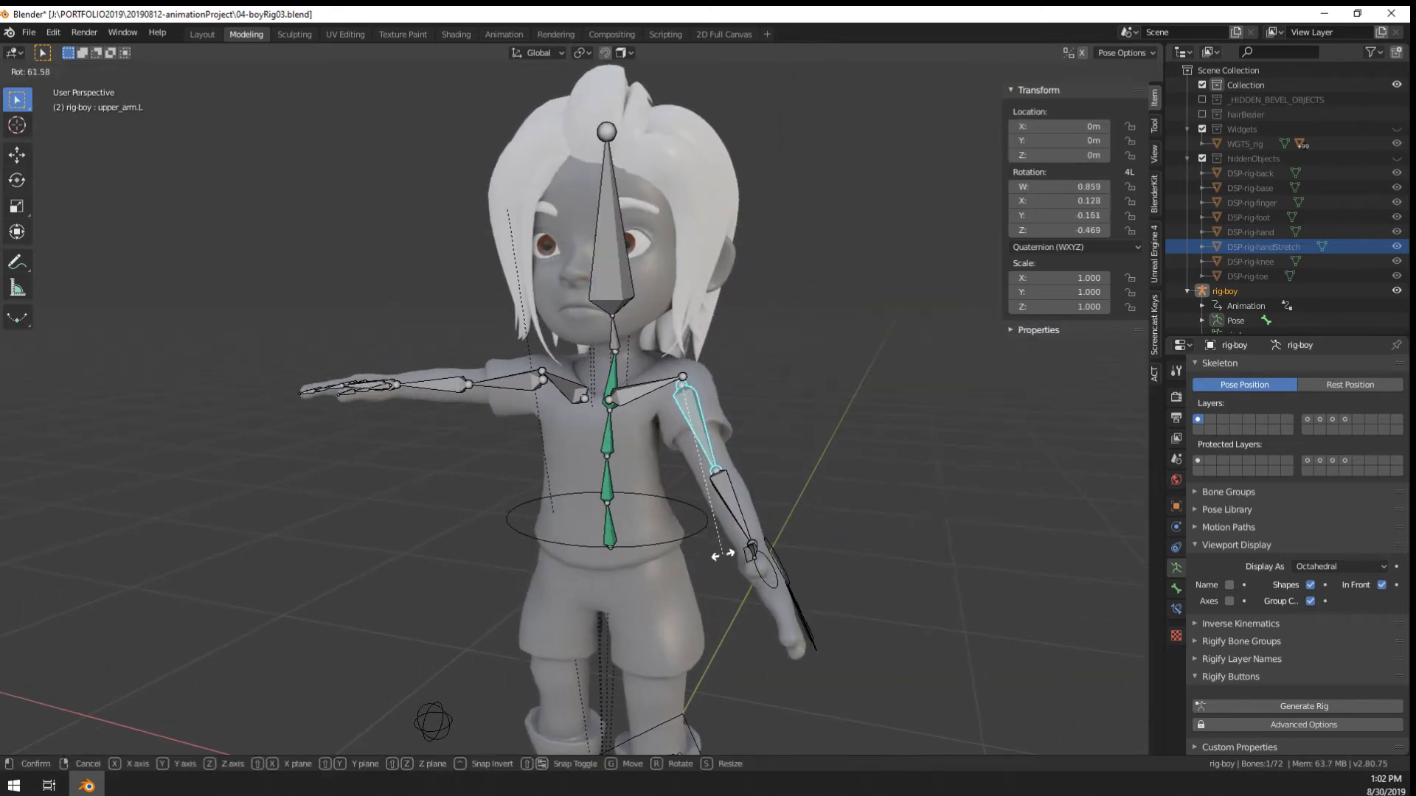
pyautogui.rightClick(721, 555)
pyautogui.moveTo(722, 554); pyautogui.dragTo(832, 461, button='middle')
pyautogui.press('r')
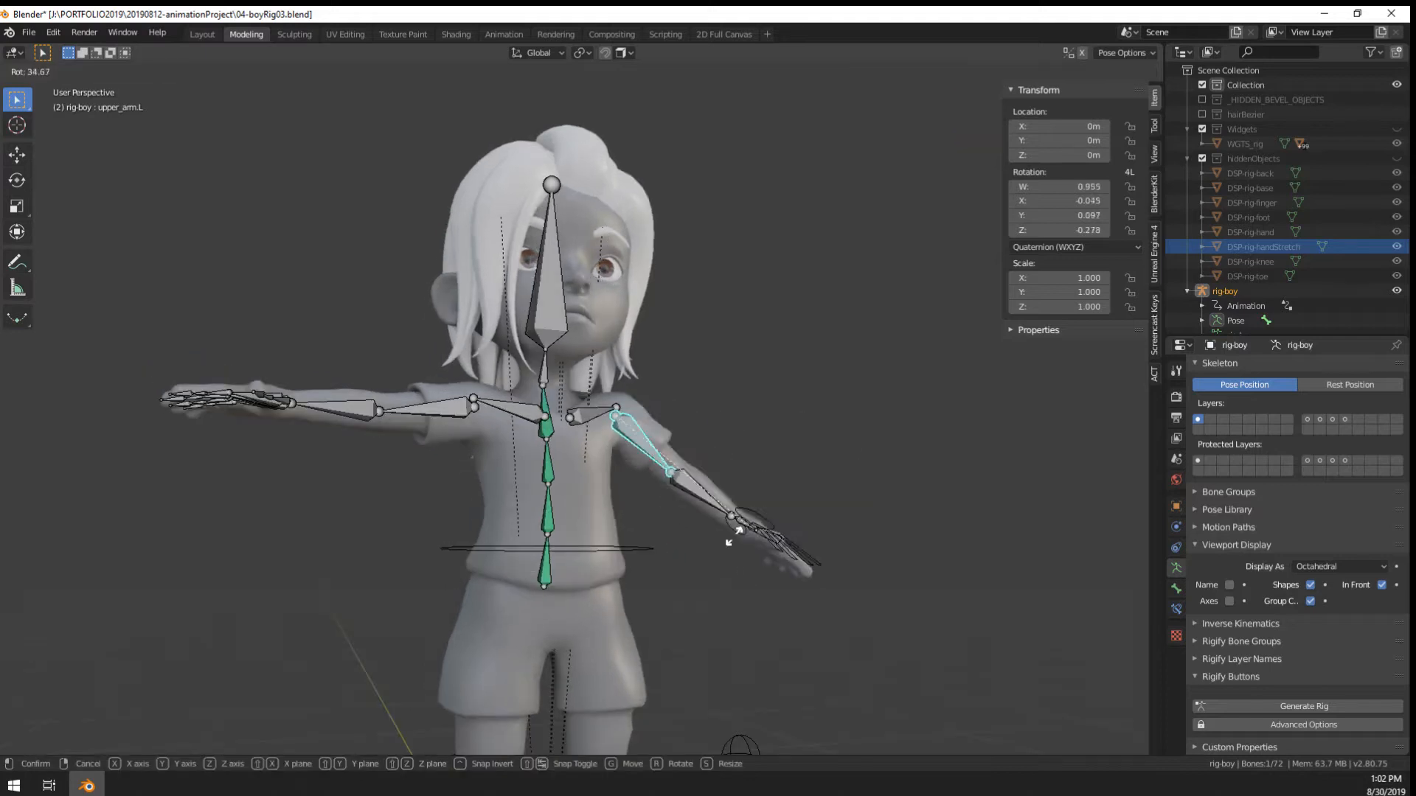
pyautogui.rightClick(665, 520)
pyautogui.moveTo(666, 520); pyautogui.dragTo(683, 351, button='middle')
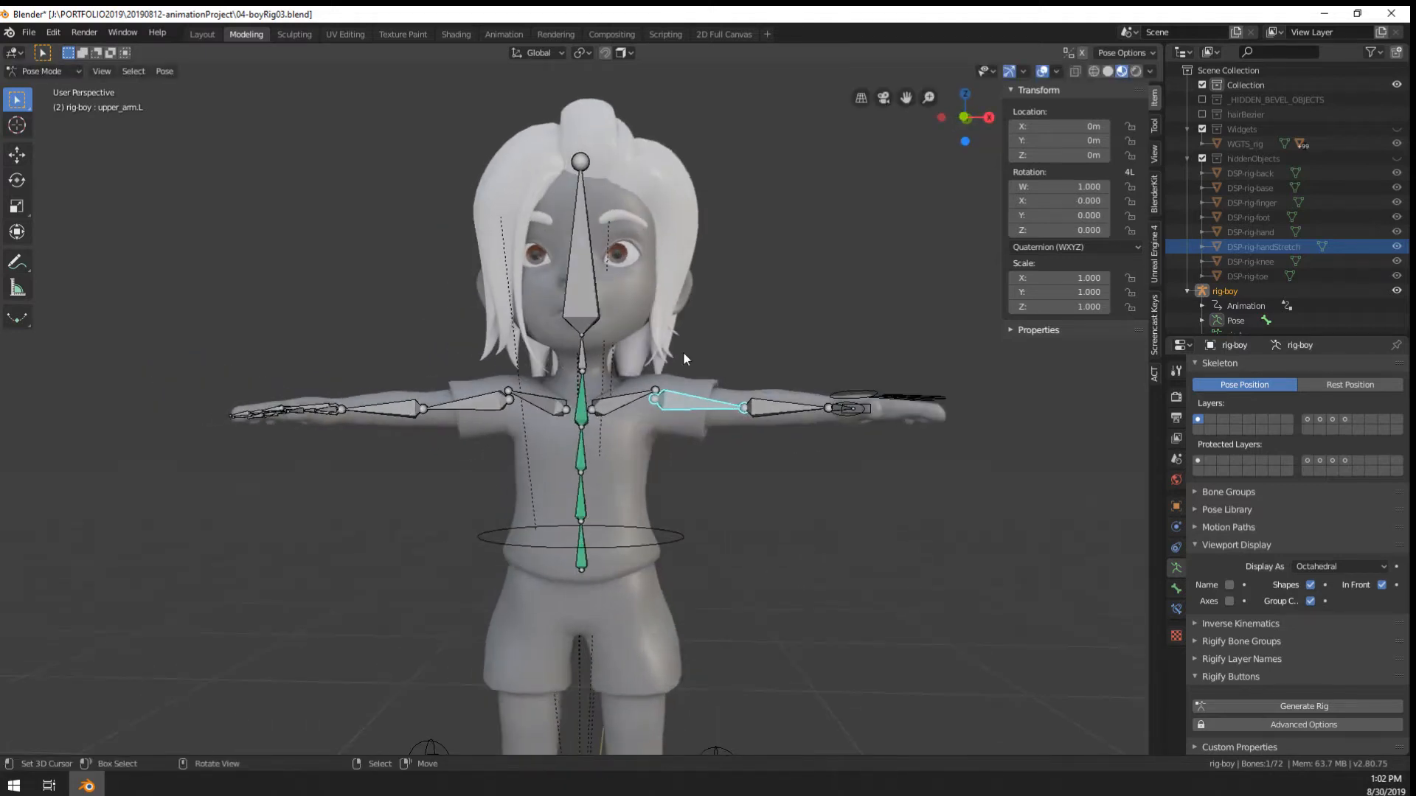
# Try rotating the shoulder.L bone to test how it lifts the arm
pyautogui.scroll(2, 682, 351)
pyautogui.click(654, 398)
pyautogui.press('r')
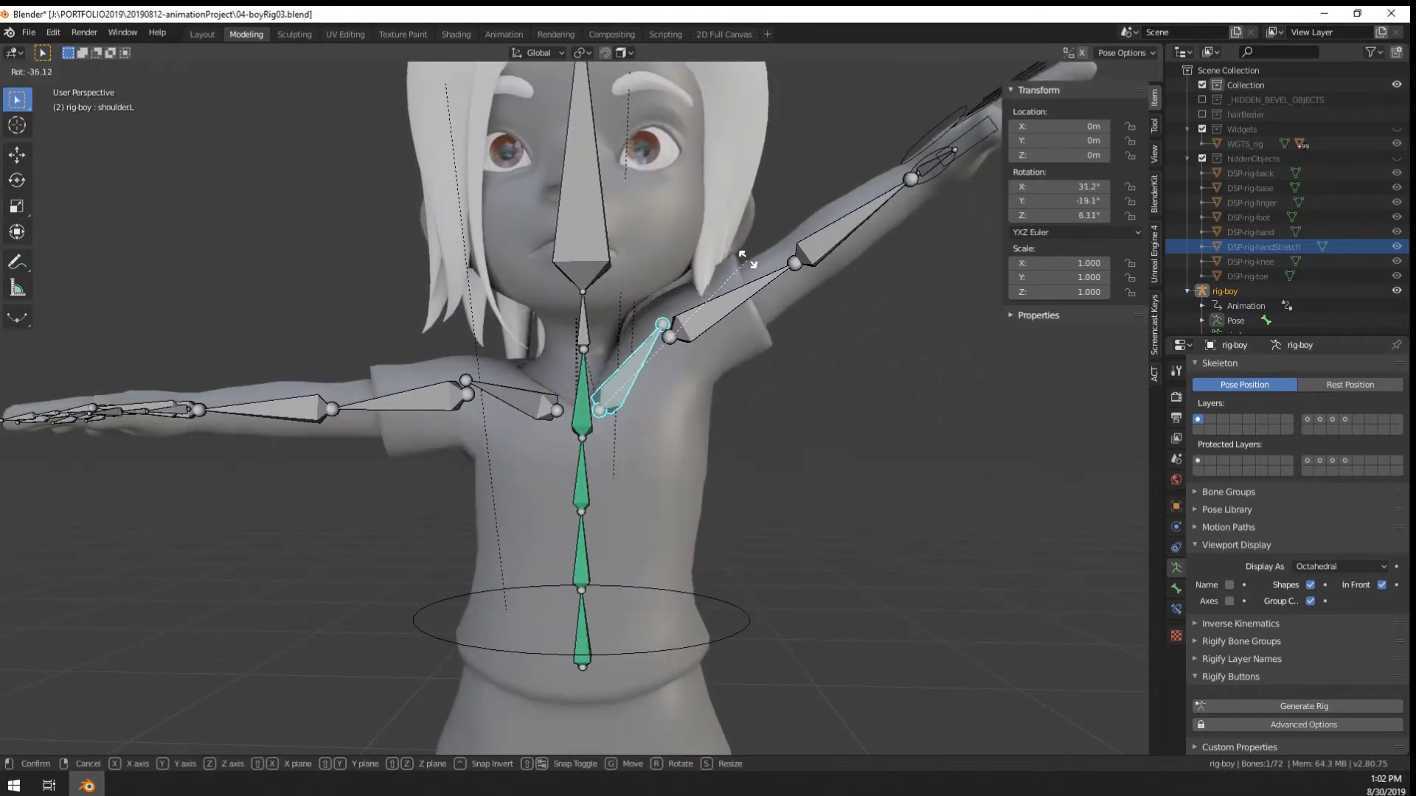
pyautogui.rightClick(759, 339)
pyautogui.scroll(-2, 751, 326)
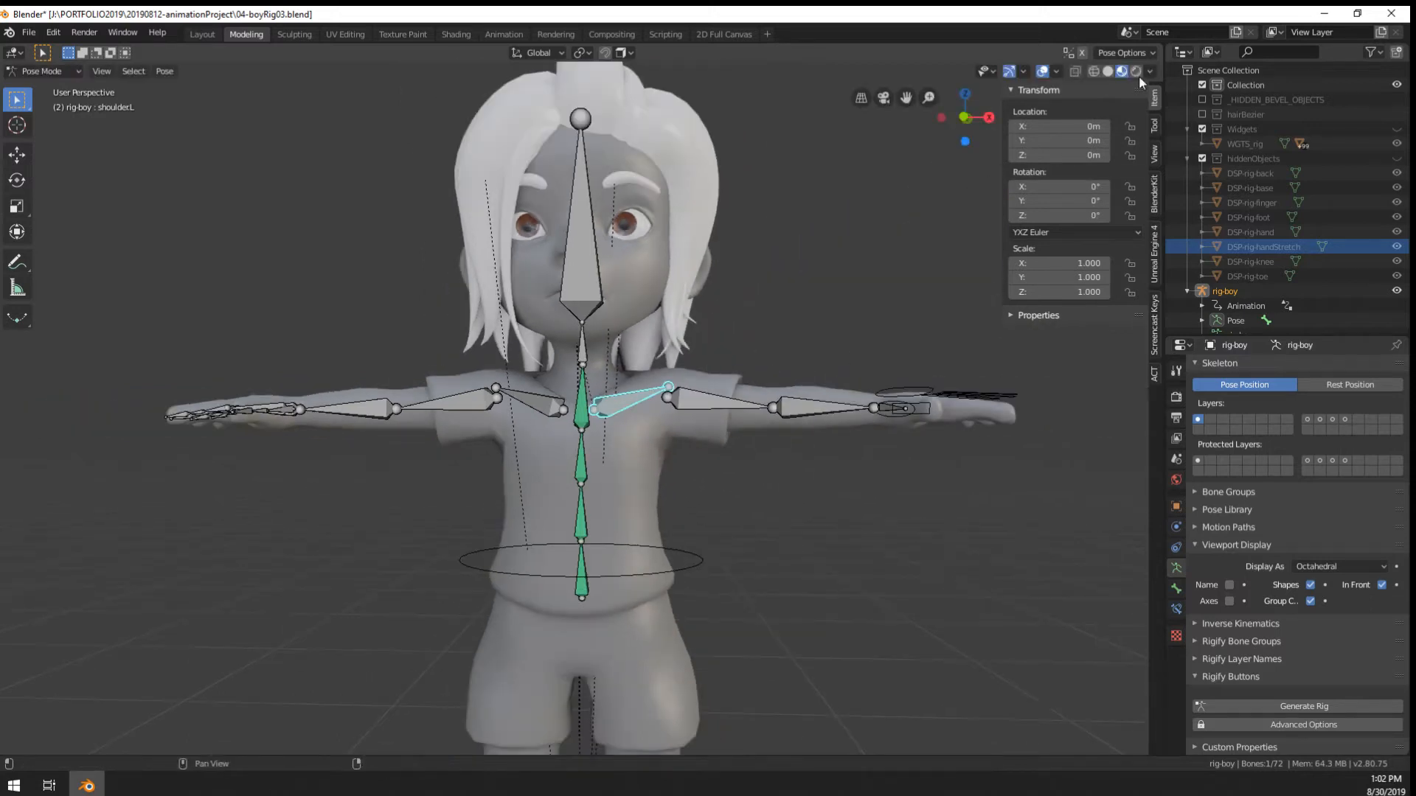
# Switch the viewport to Solid shading and try rotating the shoulder.L bone in it
pyautogui.click(1108, 71)
pyautogui.scroll(2, 750, 310)
pyautogui.press('r')
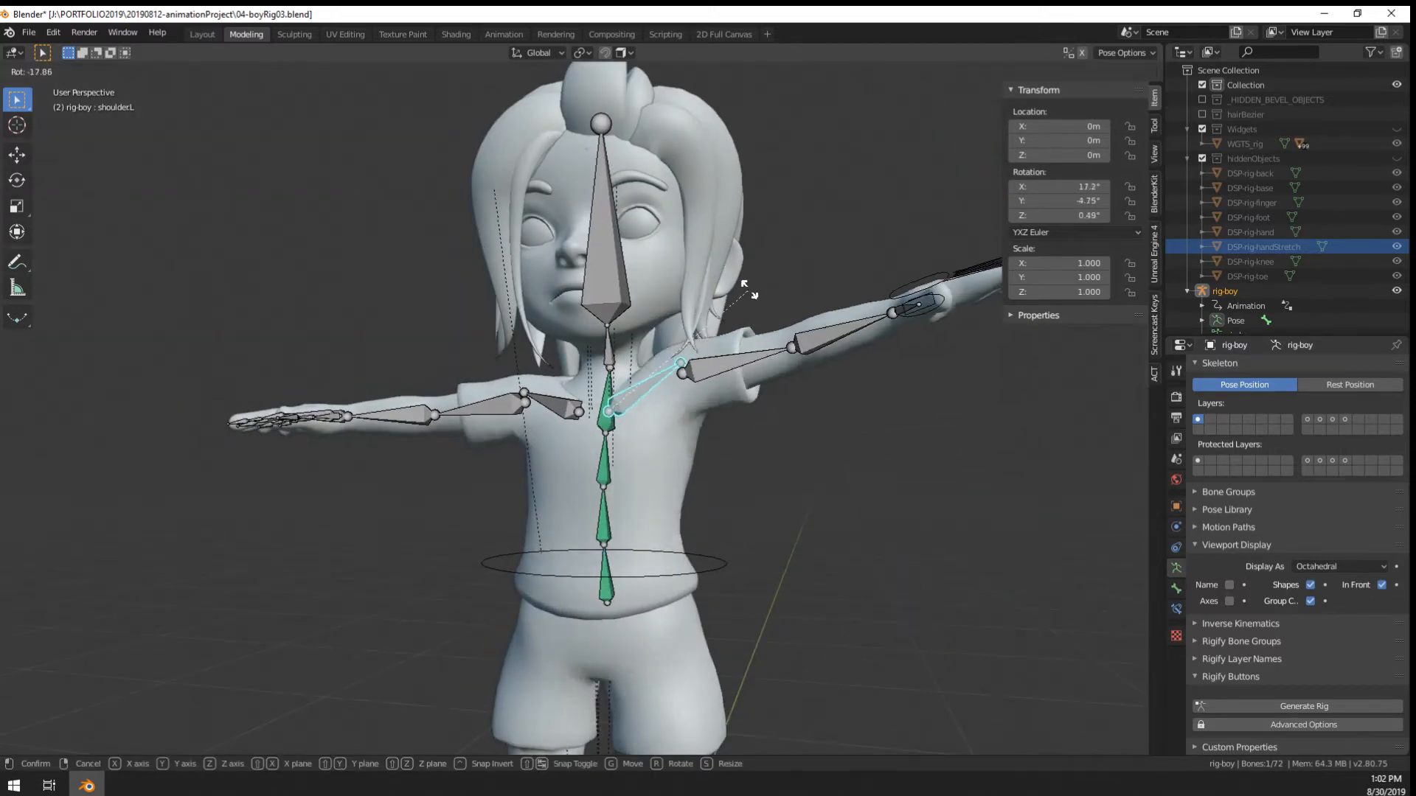
pyautogui.rightClick(749, 289)
# Set the solid shading's lighting to MatCap and choose a brighter white matcap sphere
pyautogui.click(1151, 70)
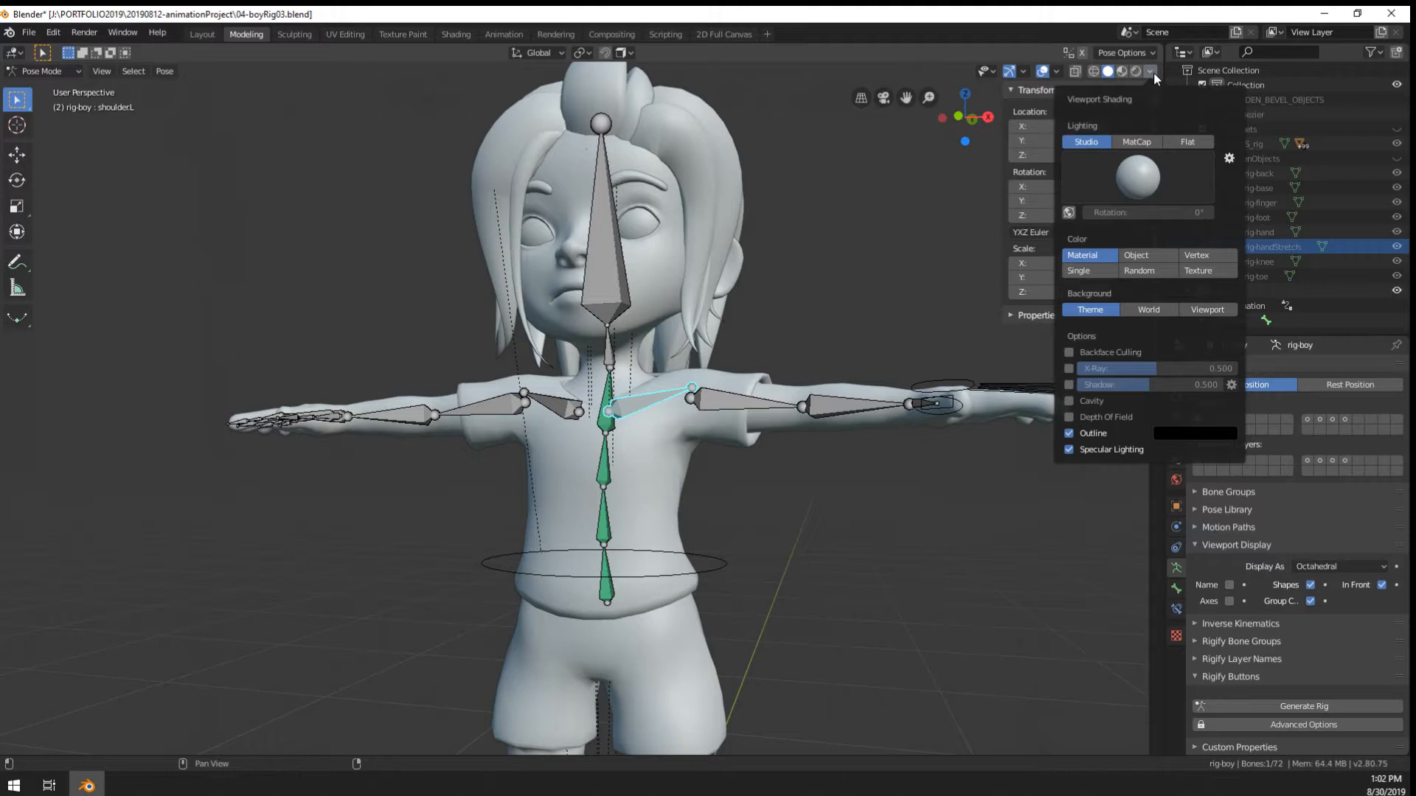
pyautogui.click(1139, 176)
pyautogui.click(1140, 143)
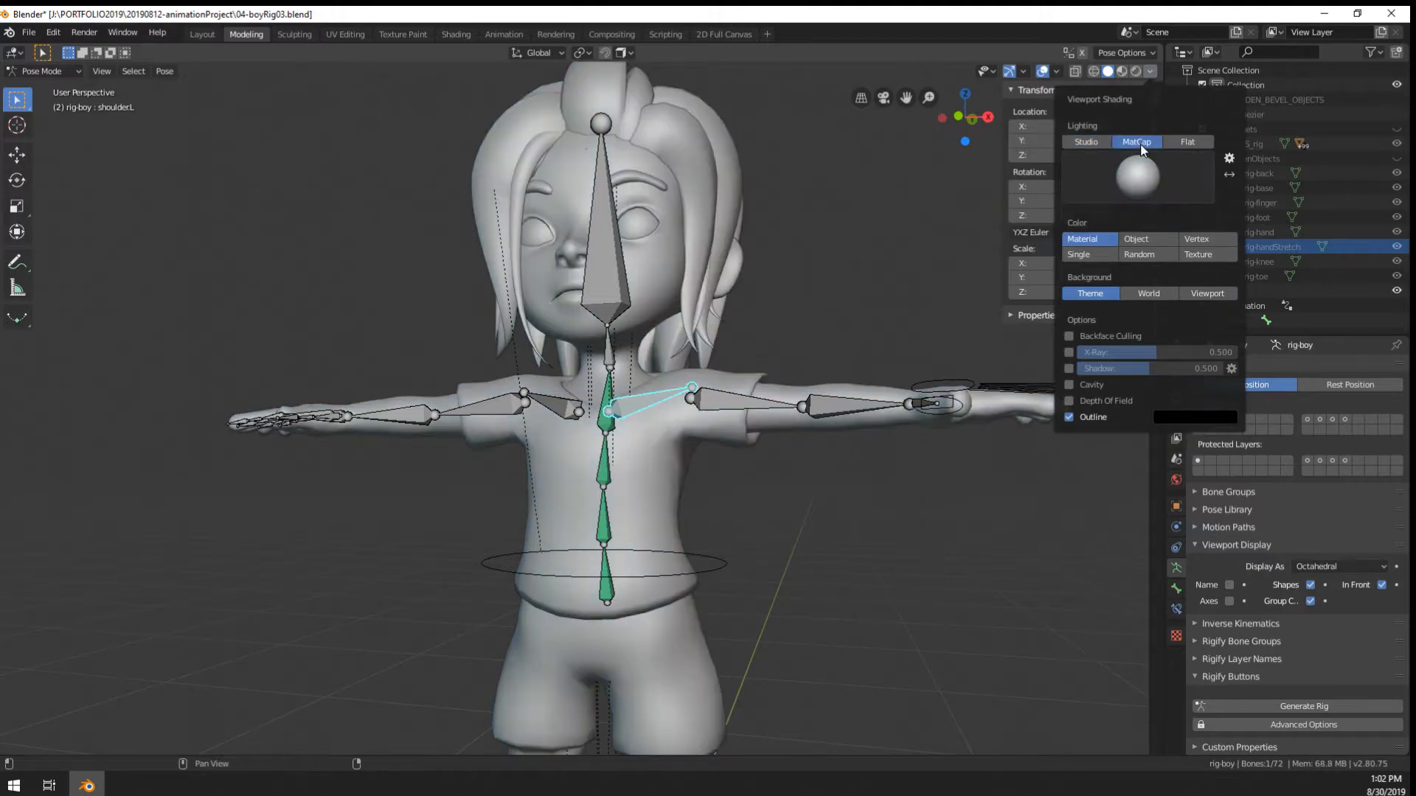
pyautogui.click(1138, 177)
pyautogui.click(1009, 229)
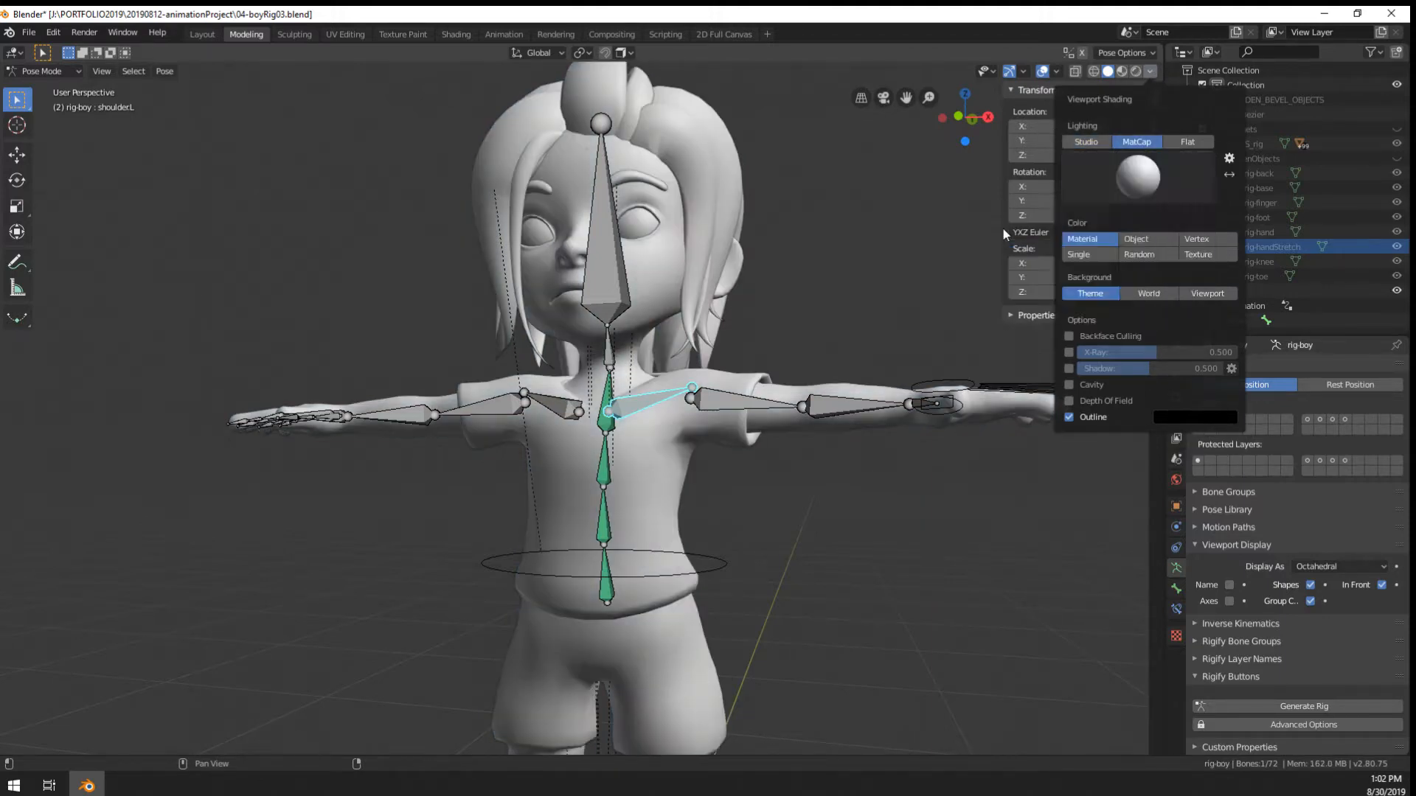
# Try rotating the shoulder.L bone once more with the MatCap shading
pyautogui.moveTo(741, 264); pyautogui.dragTo(778, 267, button='middle')
pyautogui.press('r')
pyautogui.rightClick(795, 324)
# Examine the rigged boy in its rest pose from several angles, full body and upper body
pyautogui.moveTo(795, 324); pyautogui.dragTo(683, 368, button='middle')
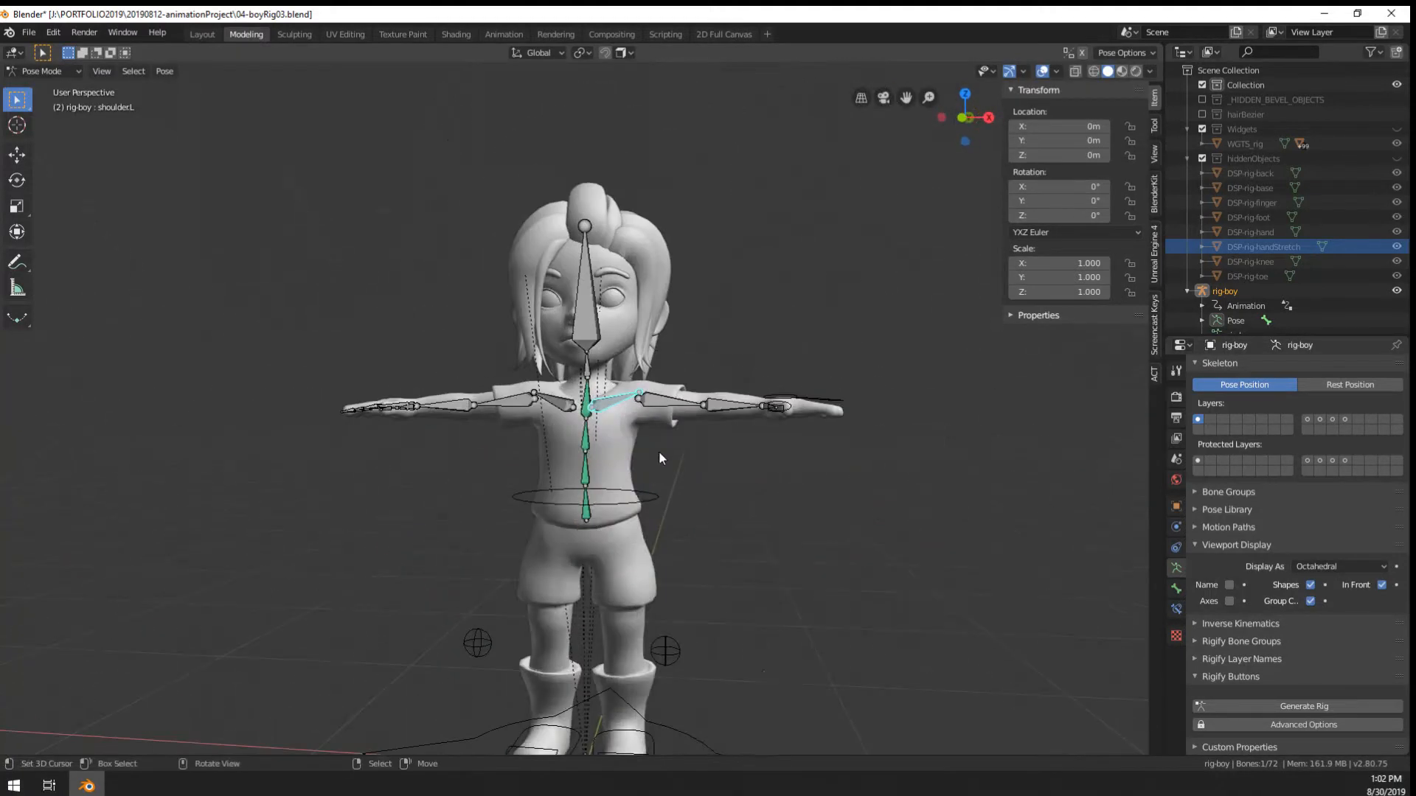
pyautogui.keyDown('shift'); pyautogui.moveTo(658, 454); pyautogui.dragTo(682, 295, button='middle'); pyautogui.keyUp('shift')
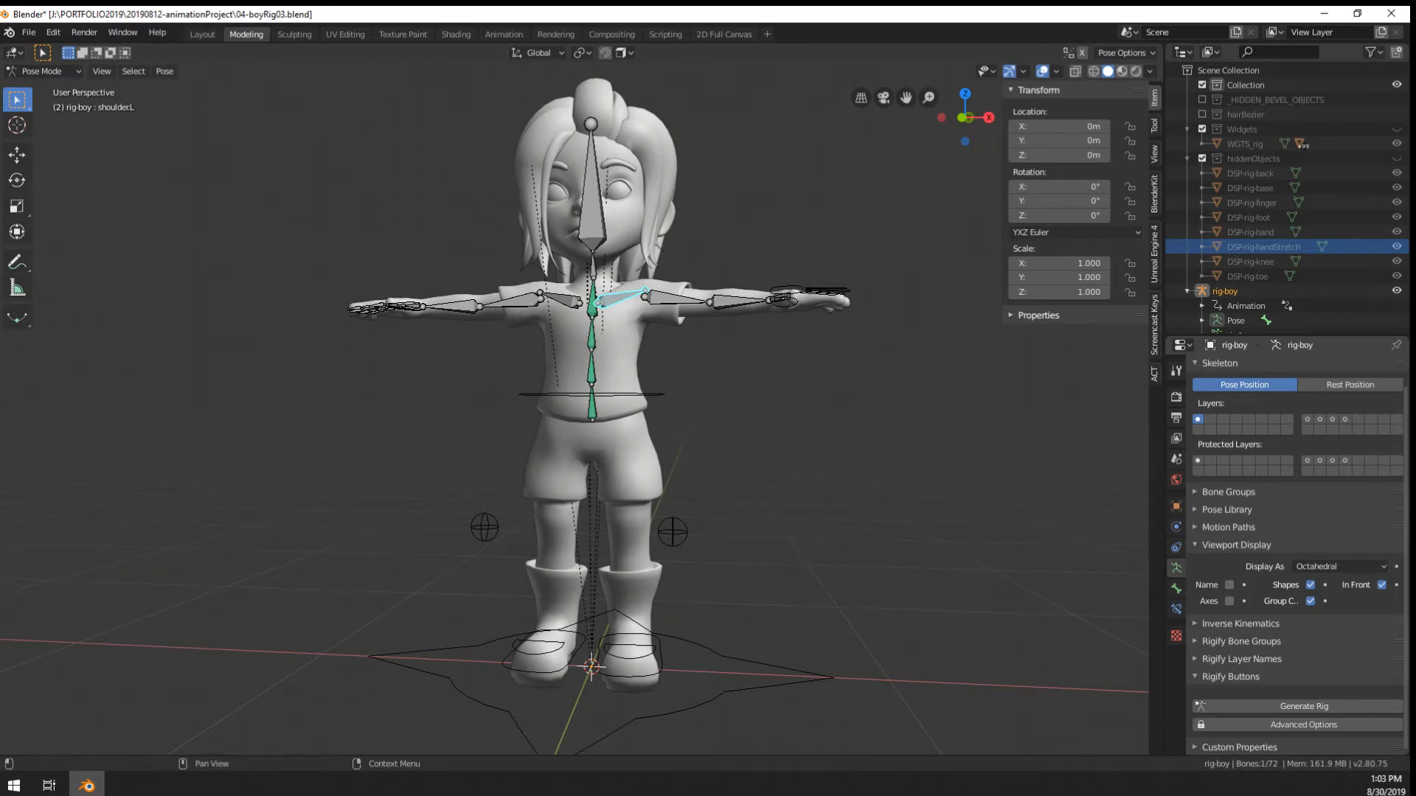
pyautogui.moveTo(692, 213); pyautogui.dragTo(725, 216, button='middle')
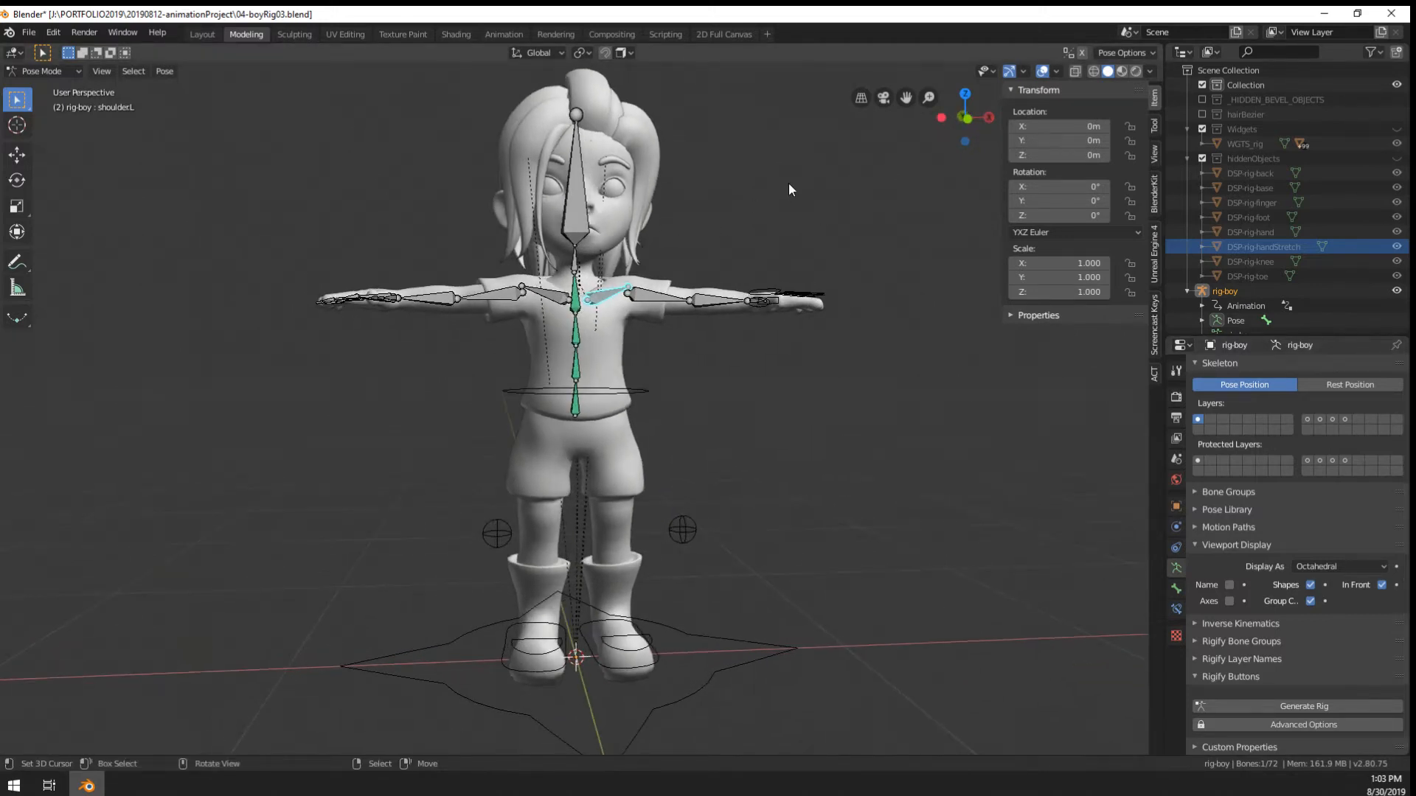
pyautogui.moveTo(674, 327); pyautogui.dragTo(703, 510, button='middle')
pyautogui.scroll(1, 718, 406)
pyautogui.moveTo(718, 406); pyautogui.dragTo(673, 324, button='middle')
pyautogui.scroll(2, 706, 300)
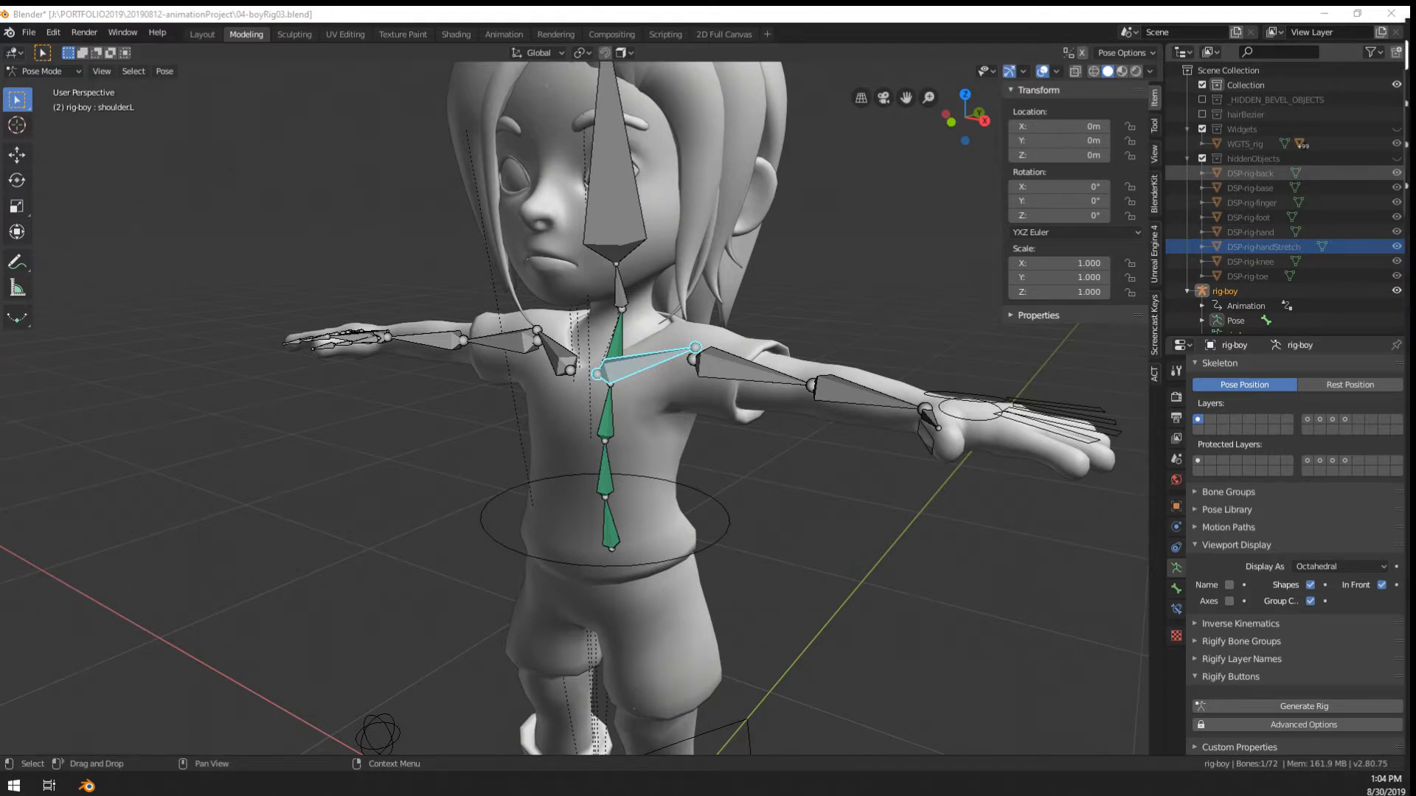
pyautogui.moveTo(730, 435); pyautogui.dragTo(582, 391, button='middle')
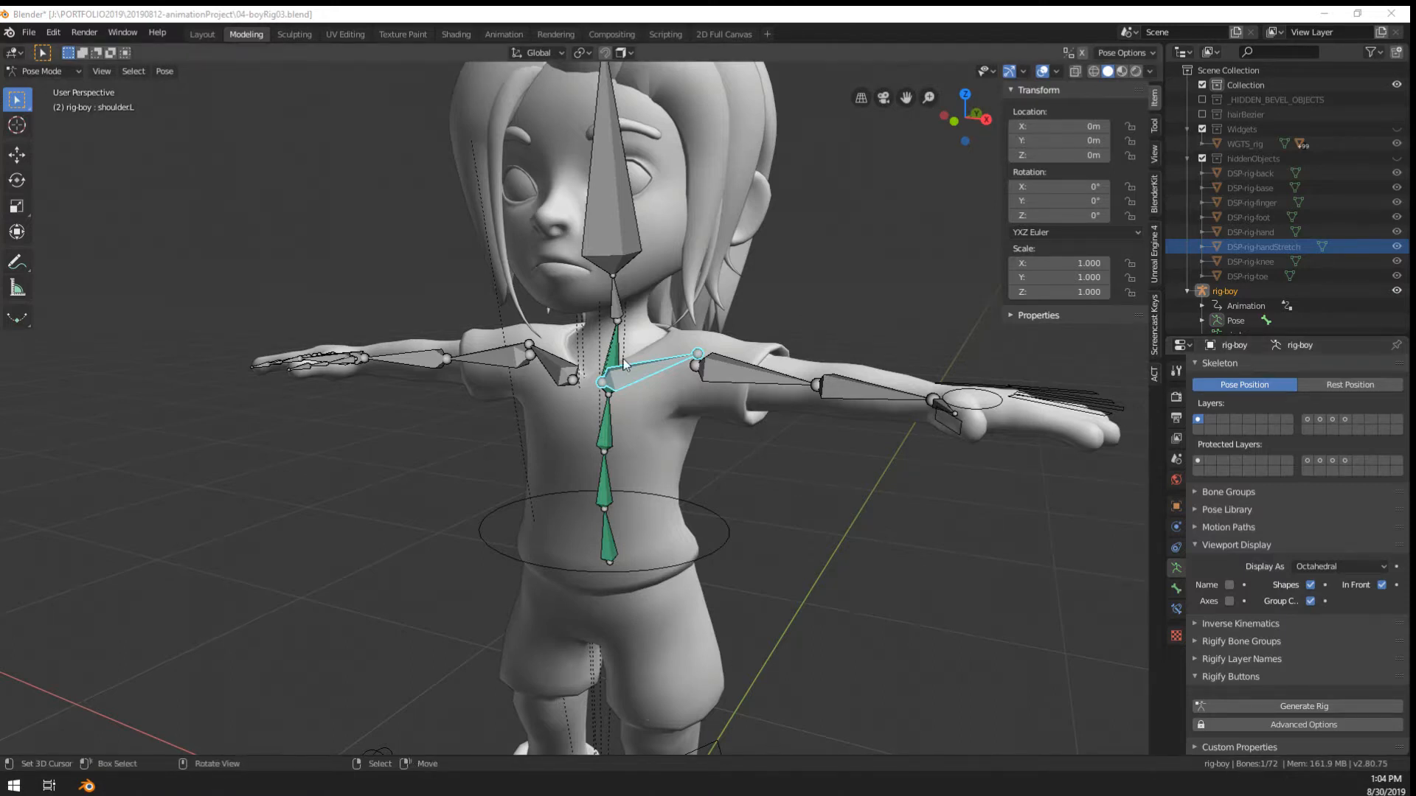
# Try rotating the spine-baseControl ring and the topmost green spine bone to compare how they drive the torso
pyautogui.moveTo(624, 362); pyautogui.dragTo(660, 361, button='middle')
pyautogui.keyDown('shift'); pyautogui.moveTo(597, 607); pyautogui.dragTo(639, 524, button='middle'); pyautogui.keyUp('shift')
pyautogui.rightClick(653, 470)
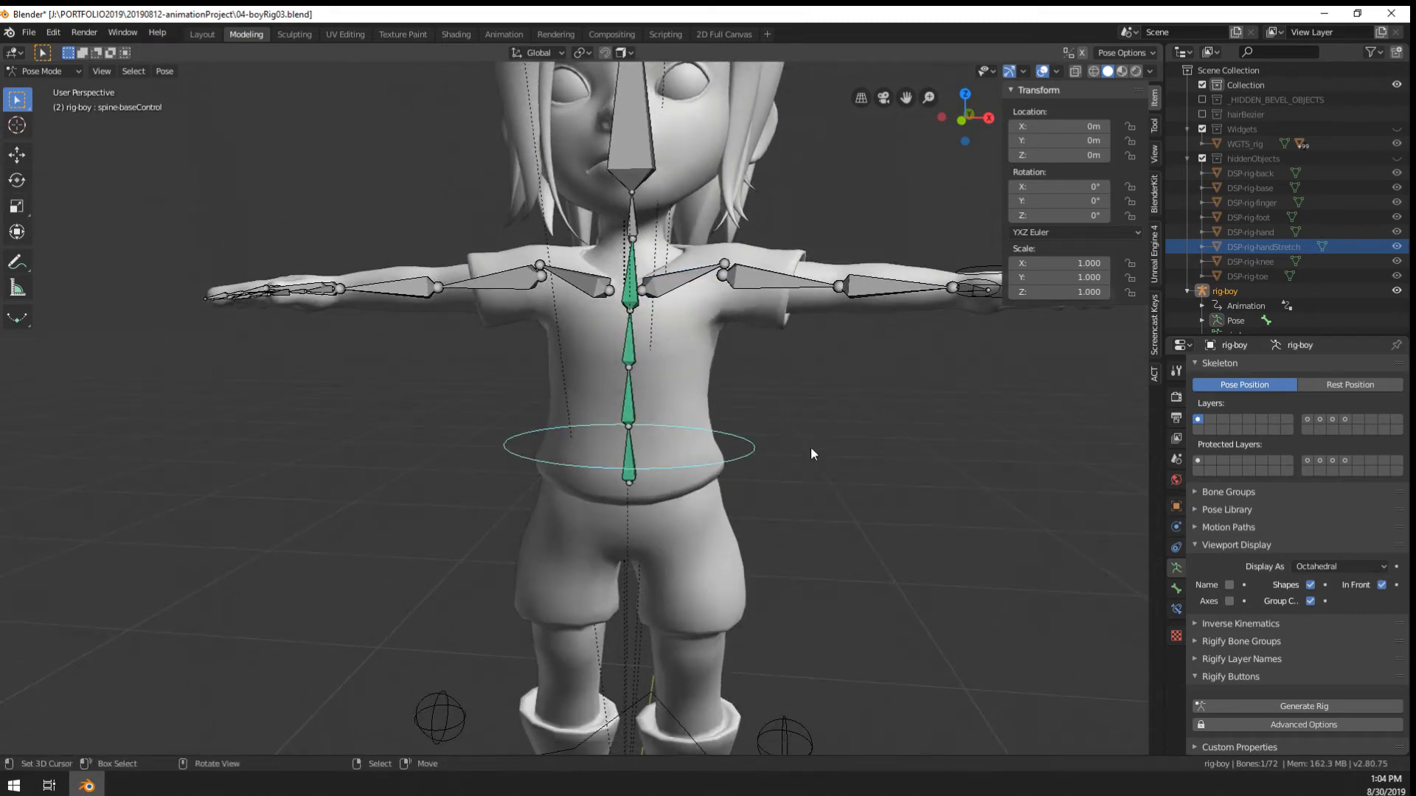
pyautogui.press('r')
pyautogui.rightClick(670, 463)
pyautogui.rightClick(670, 463)
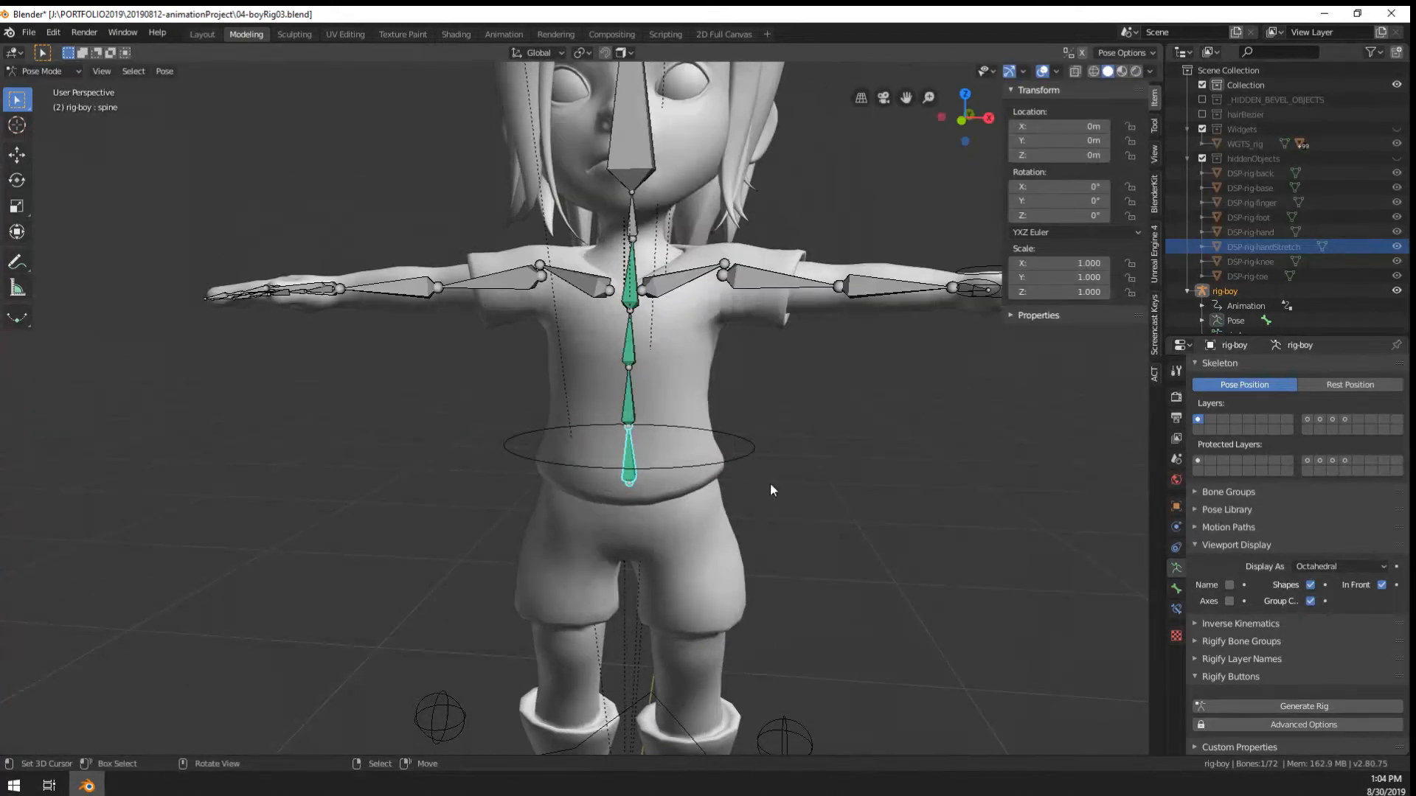
pyautogui.rightClick(631, 282)
pyautogui.press('r')
pyautogui.rightClick(682, 341)
# Inspect the bone constraints of spine.002 and compare them with those of spine-baseControl
pyautogui.rightClick(632, 347)
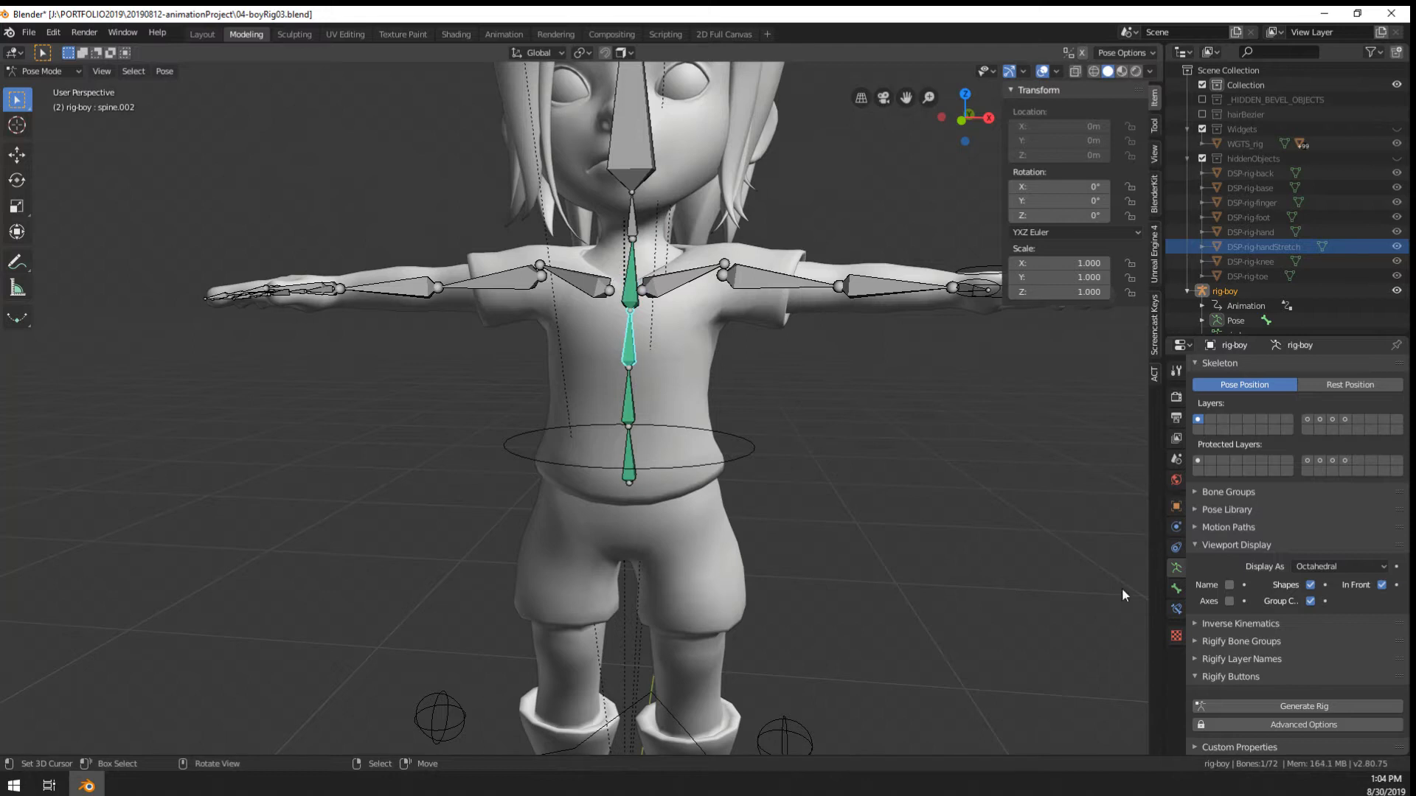
pyautogui.click(1177, 609)
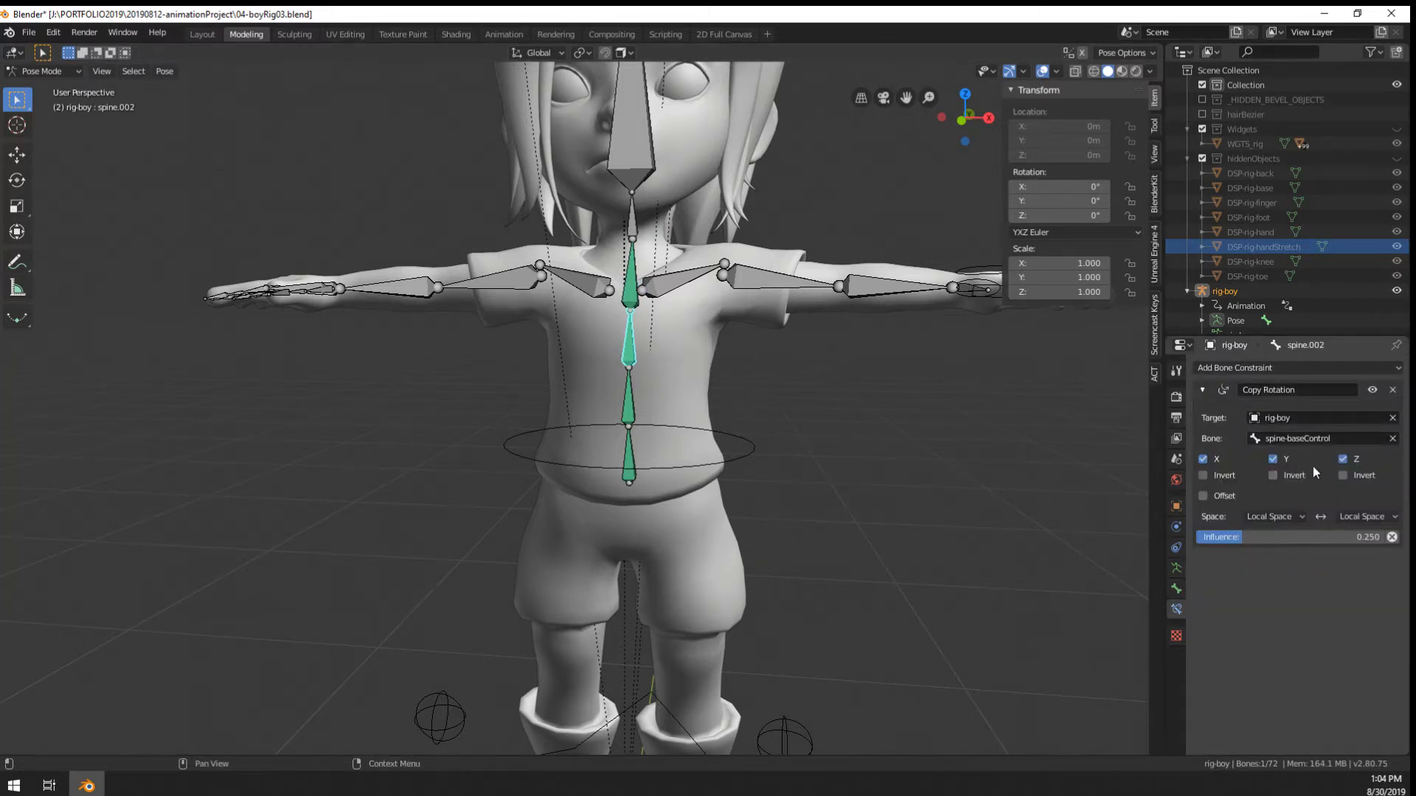
pyautogui.rightClick(753, 452)
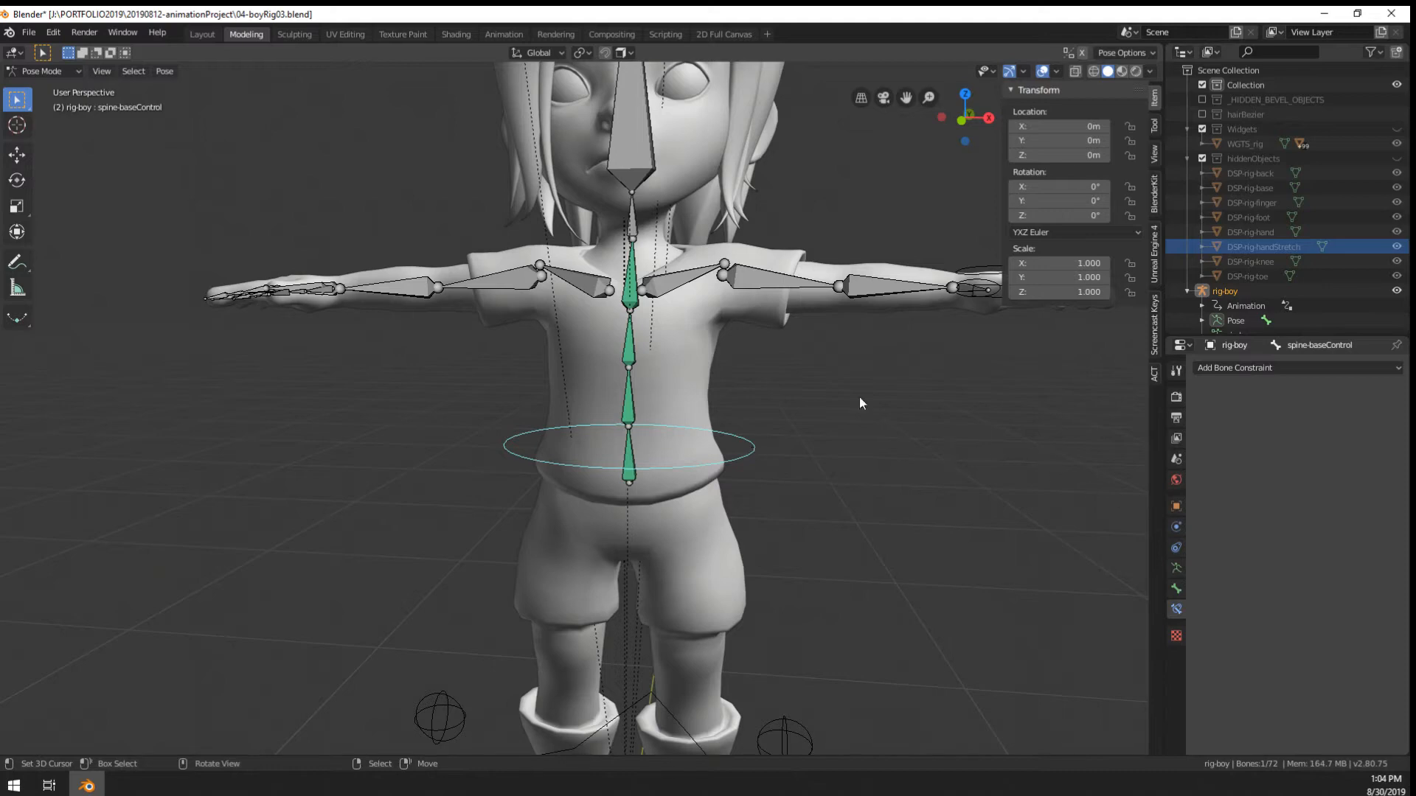
pyautogui.rightClick(631, 348)
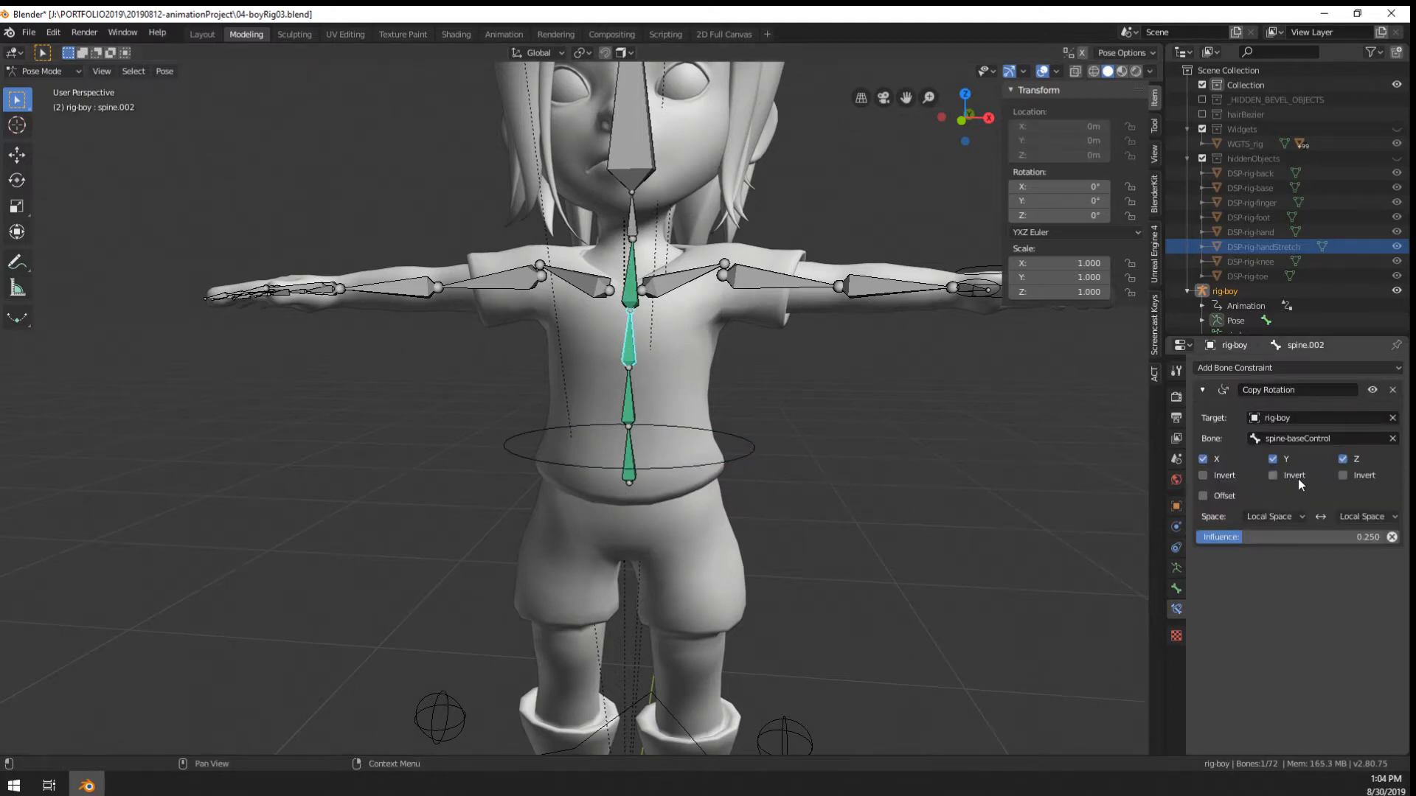
# Try rotating the spine-baseControl ring to see how the constrained spine bones follow
pyautogui.rightClick(761, 445)
pyautogui.press('r')
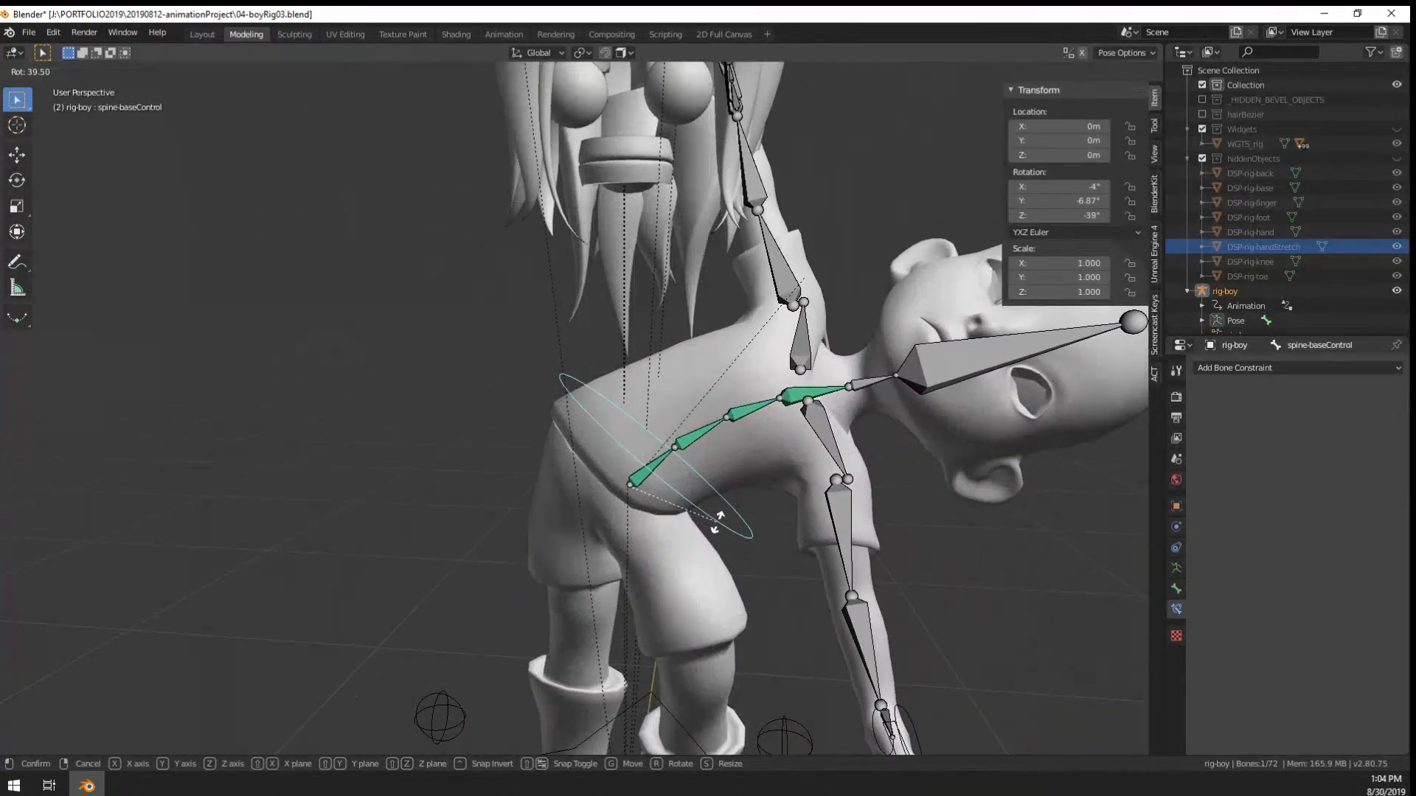
pyautogui.press('Escape')
pyautogui.press('z')
pyautogui.click(793, 440)
# Set the Copy Rotation influence of spine.001 to 0.5
pyautogui.moveTo(752, 449); pyautogui.dragTo(675, 435, button='middle')
pyautogui.click(675, 419)
pyautogui.scroll(2, 737, 487)
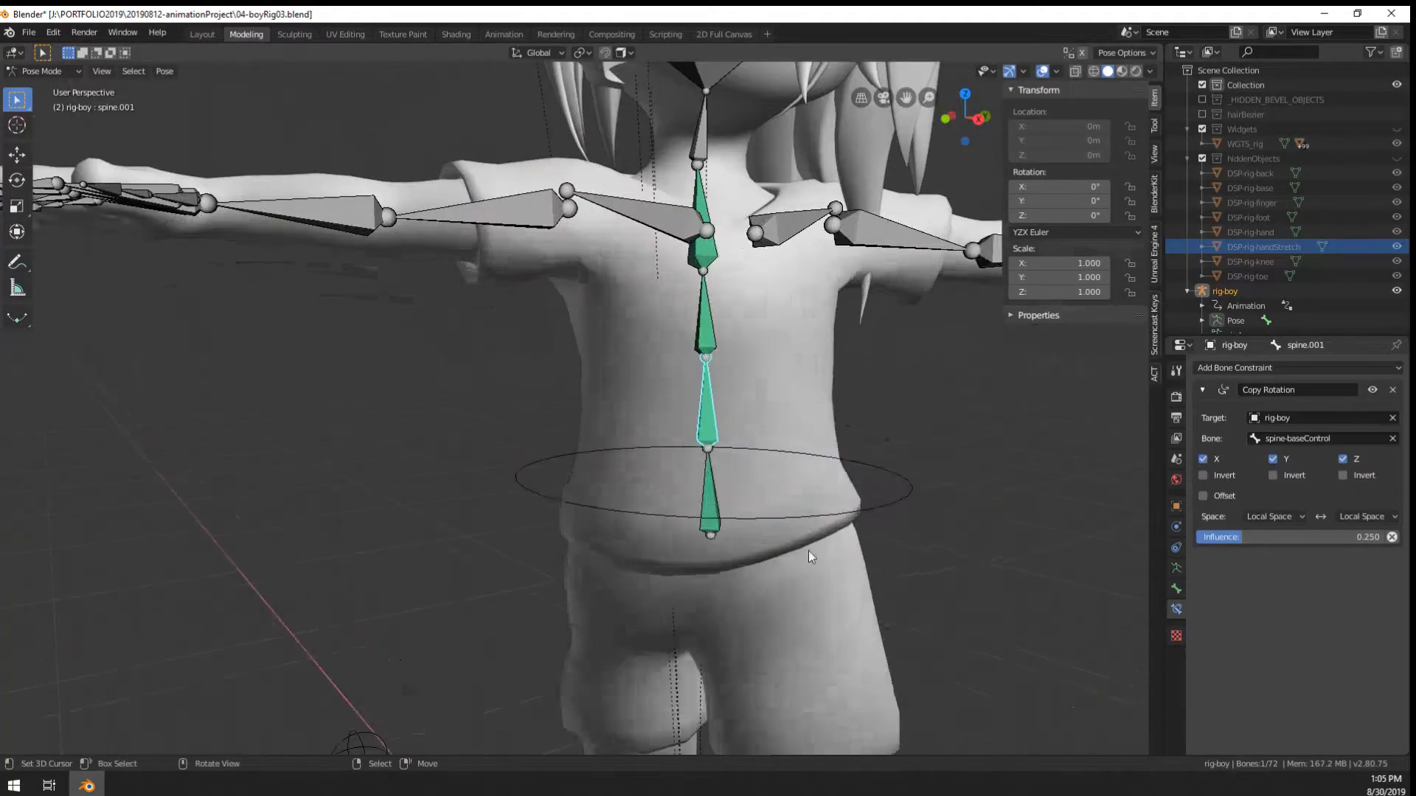
pyautogui.moveTo(1279, 546); pyautogui.dragTo(1348, 546)
pyautogui.click(1249, 540)
pyautogui.write('0.5')
pyautogui.press('Return')
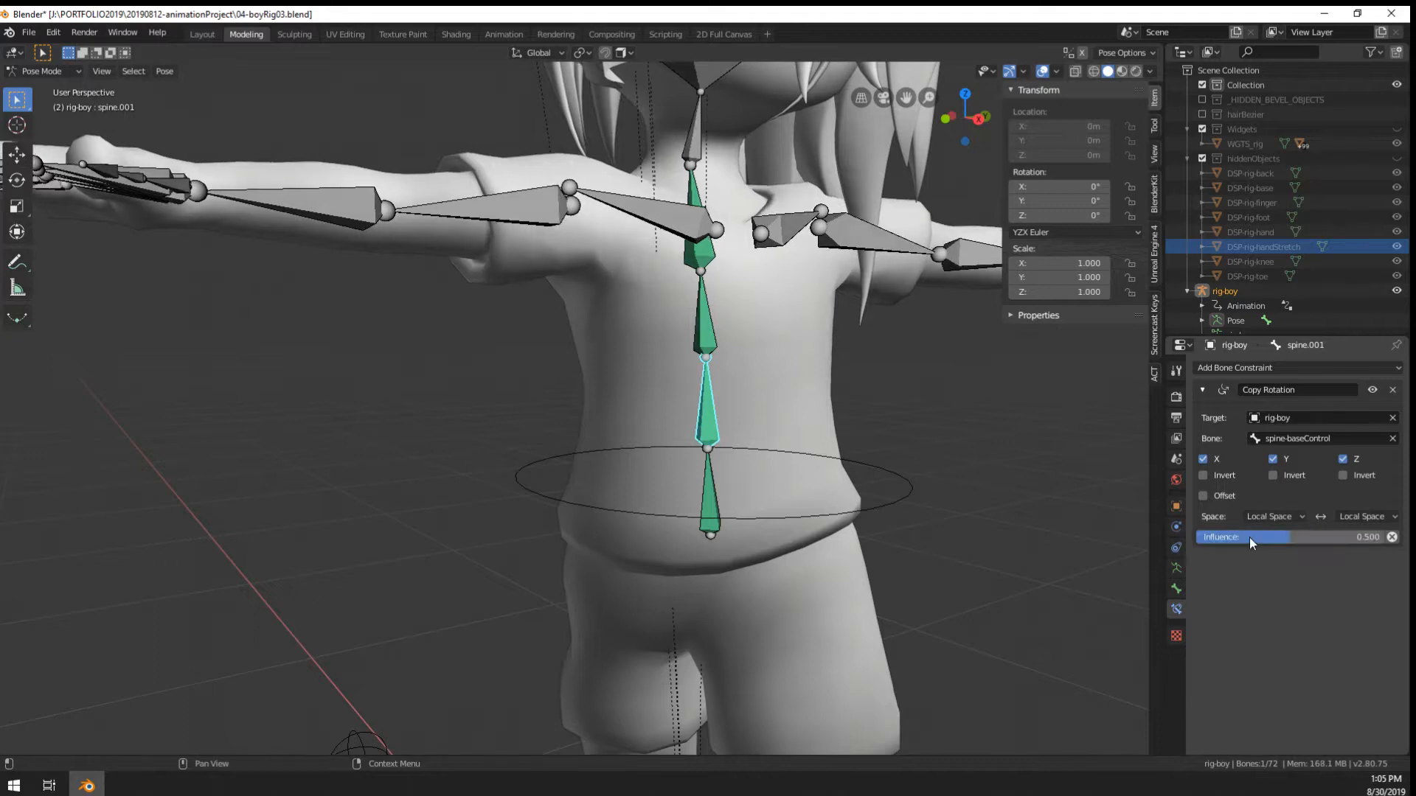
# Set the Copy Rotation influence of spine.002 to 0.25
pyautogui.click(708, 324)
pyautogui.click(1312, 540)
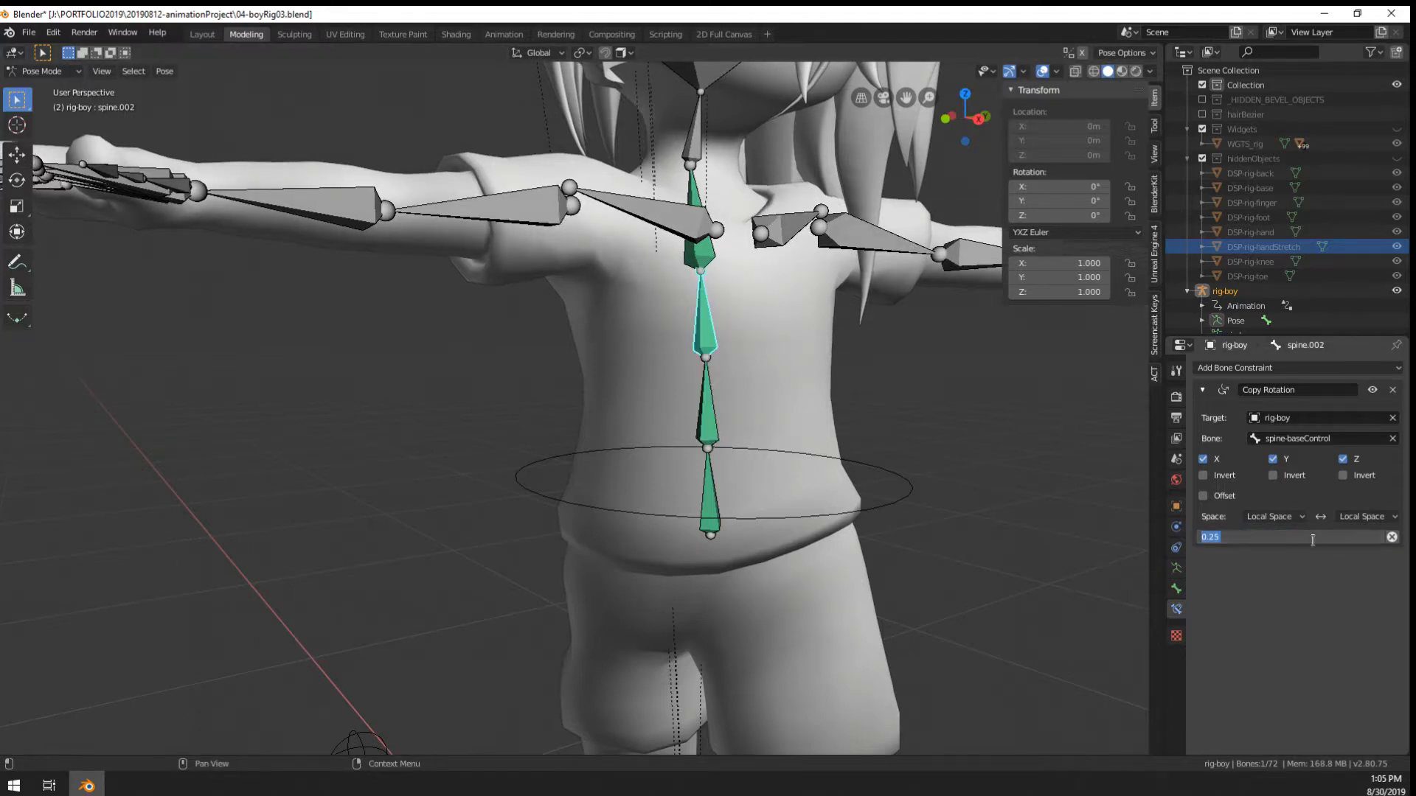
pyautogui.press('BackSpace')
pyautogui.write('.25')
pyautogui.press('Return')
# Set the Copy Rotation influence of spine.003 to 0.5
pyautogui.click(705, 249)
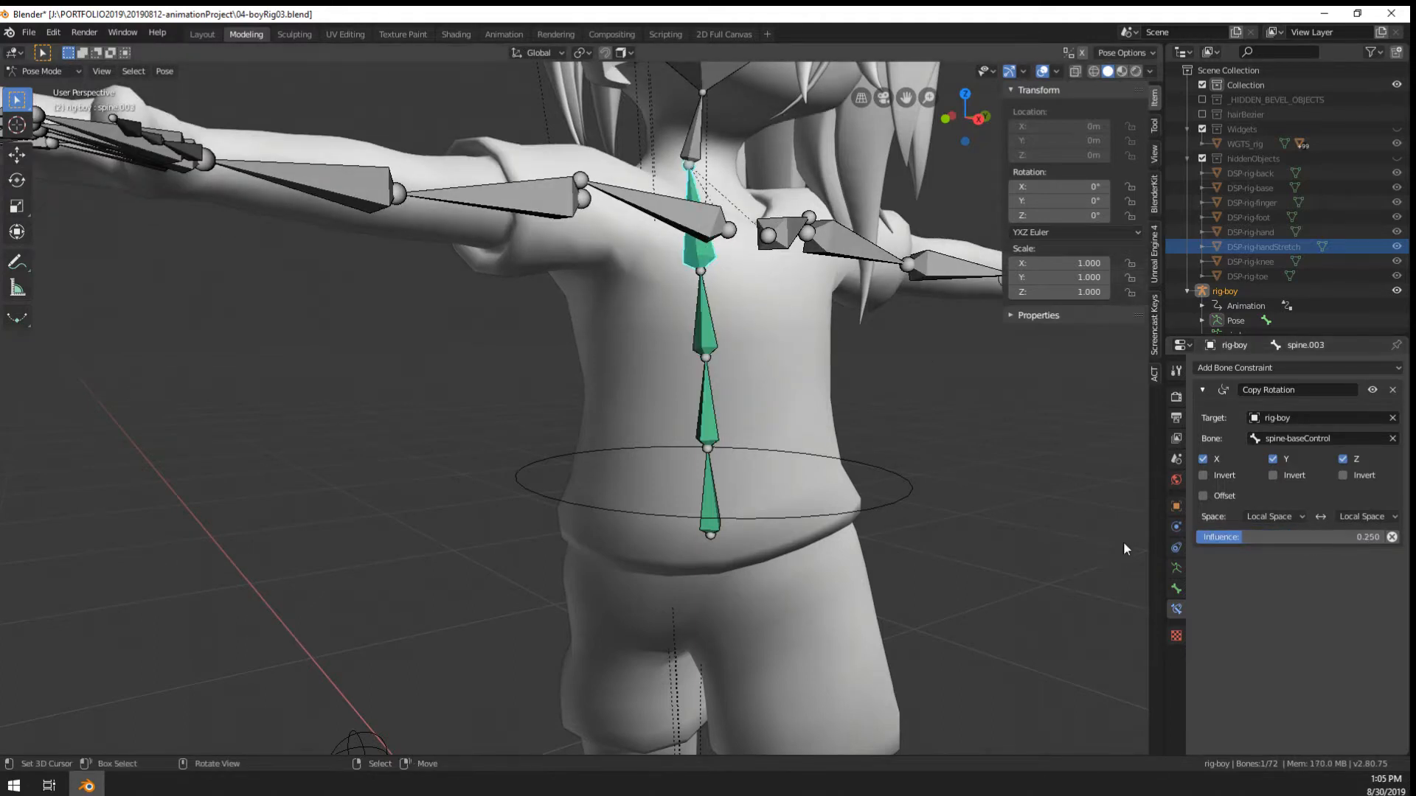
pyautogui.click(1322, 538)
pyautogui.write('.5')
pyautogui.press('Return')
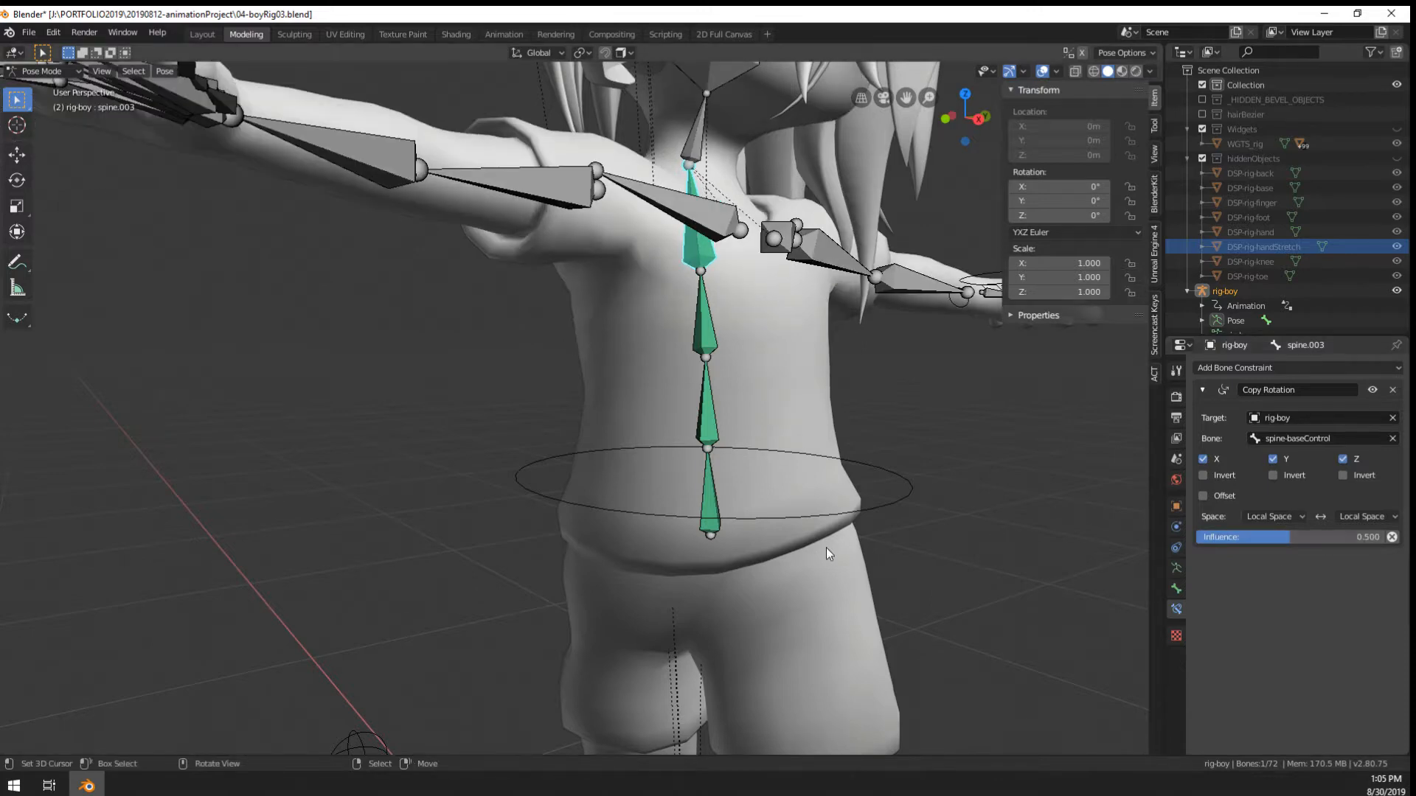
# Rotate the spine-baseControl ring by about 15° and by about -40° in the view to test the spine's bend
pyautogui.rightClick(905, 503)
pyautogui.press('r')
pyautogui.click(927, 526)
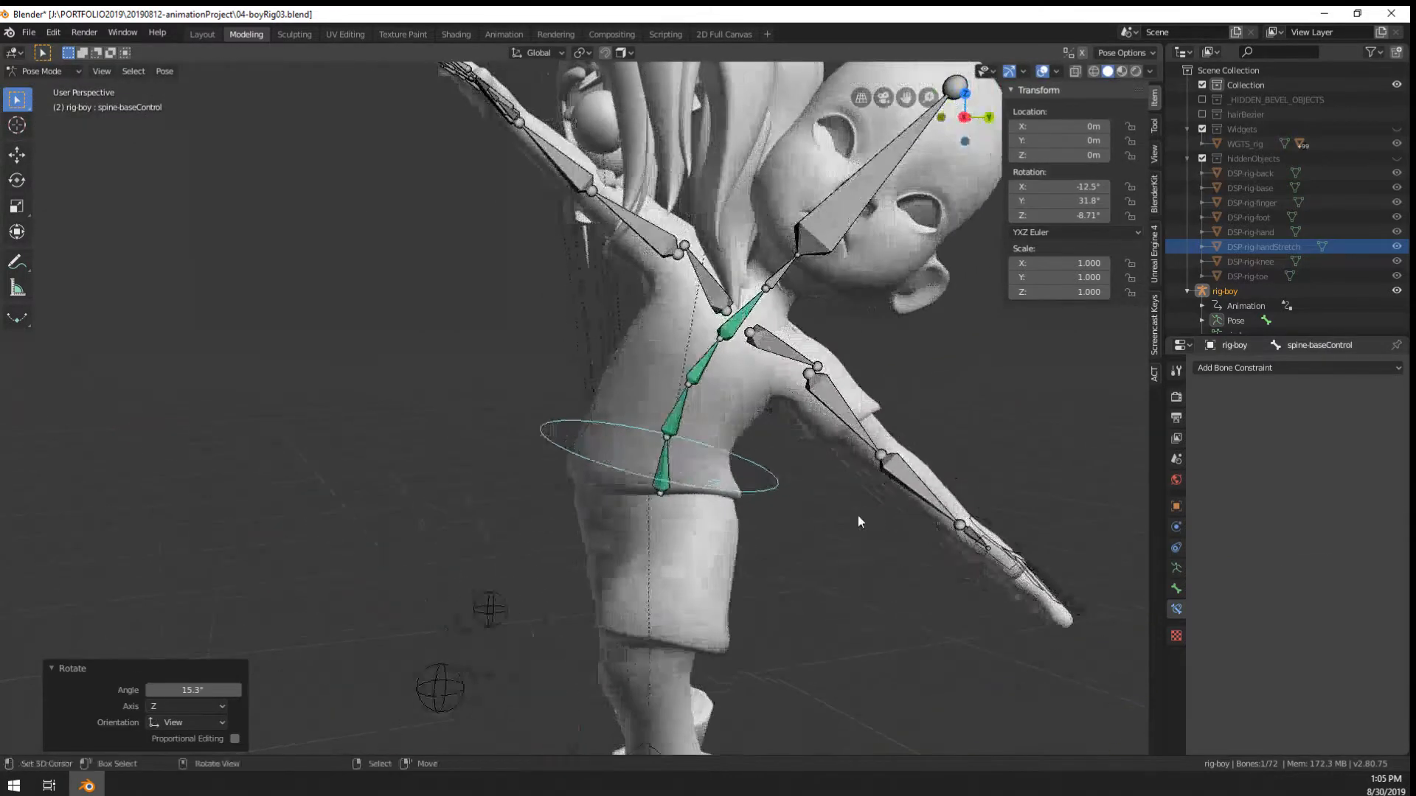
pyautogui.press('r')
pyautogui.click(763, 418)
pyautogui.moveTo(762, 417); pyautogui.dragTo(612, 543, button='middle')
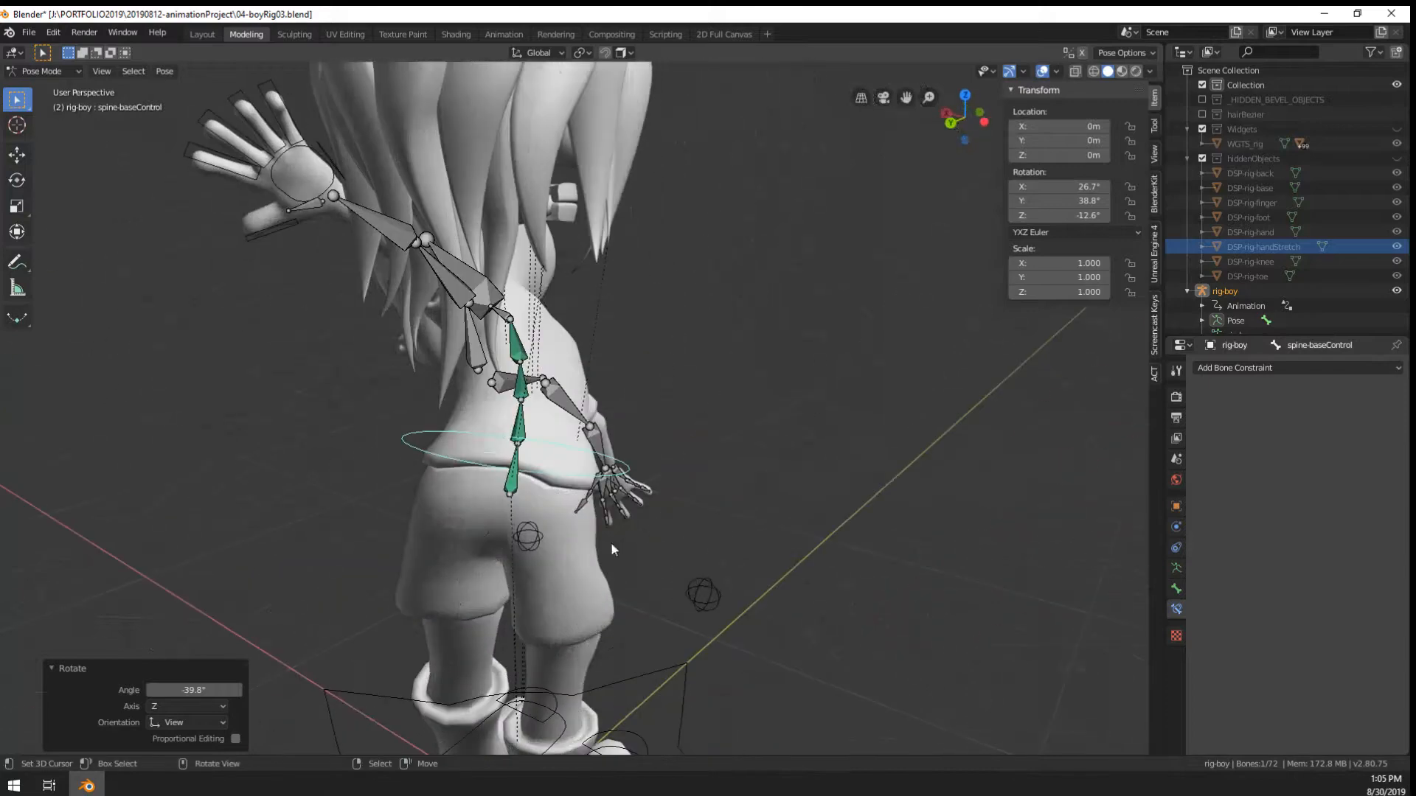
# Rotate the spine-baseControl ring in the view, including once by about -37°, to test how the torso bends
pyautogui.moveTo(804, 505); pyautogui.dragTo(828, 376, button='middle')
pyautogui.press('r')
pyautogui.click(662, 264)
pyautogui.moveTo(662, 264); pyautogui.dragTo(640, 274, button='middle')
pyautogui.moveTo(358, 522); pyautogui.dragTo(64, 561, button='middle')
pyautogui.press('r')
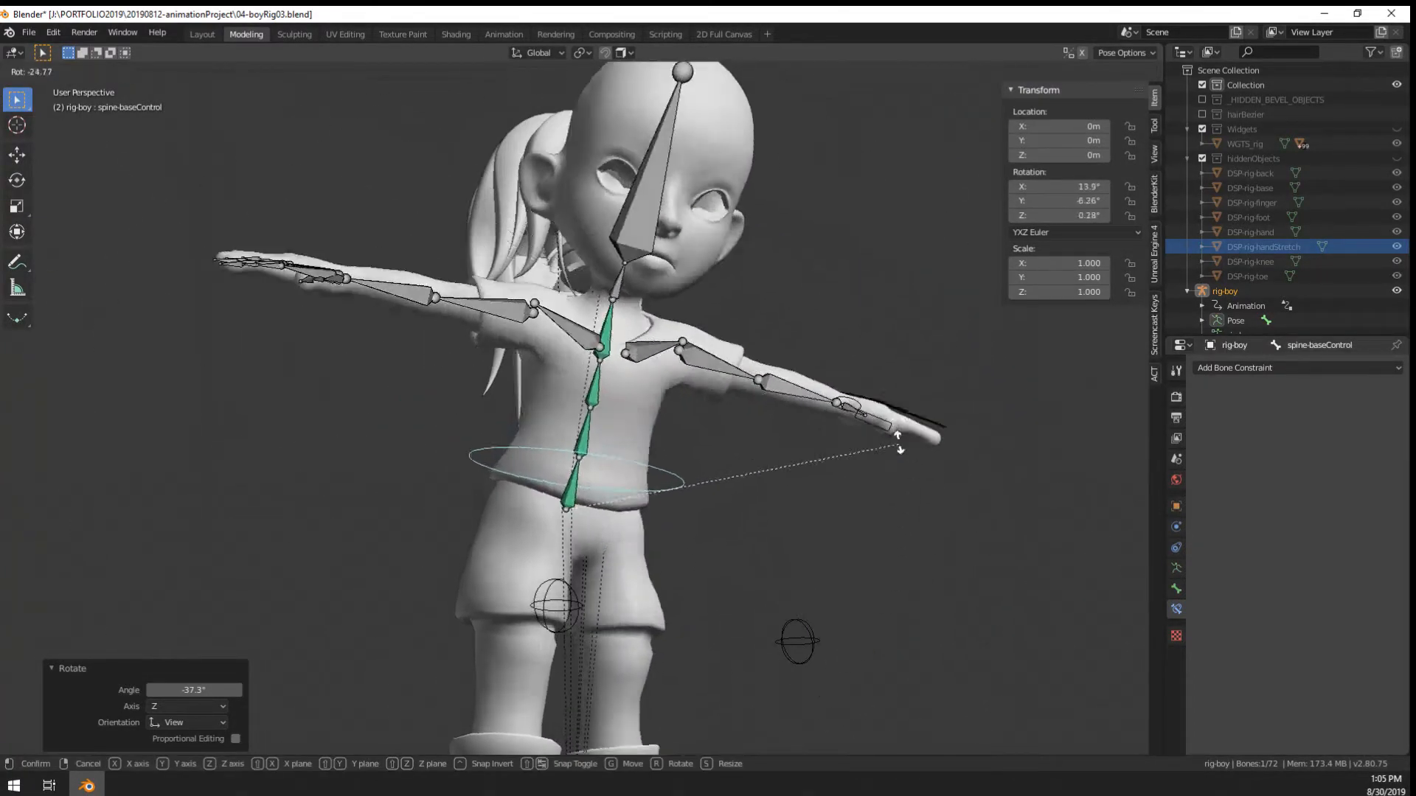
pyautogui.click(905, 511)
# Clear the spine-baseControl ring's rotation and show the armature's skeleton and layer settings
pyautogui.hotkey('alt', 'r')
pyautogui.moveTo(829, 532); pyautogui.dragTo(666, 493, button='middle')
pyautogui.scroll(4, 666, 493)
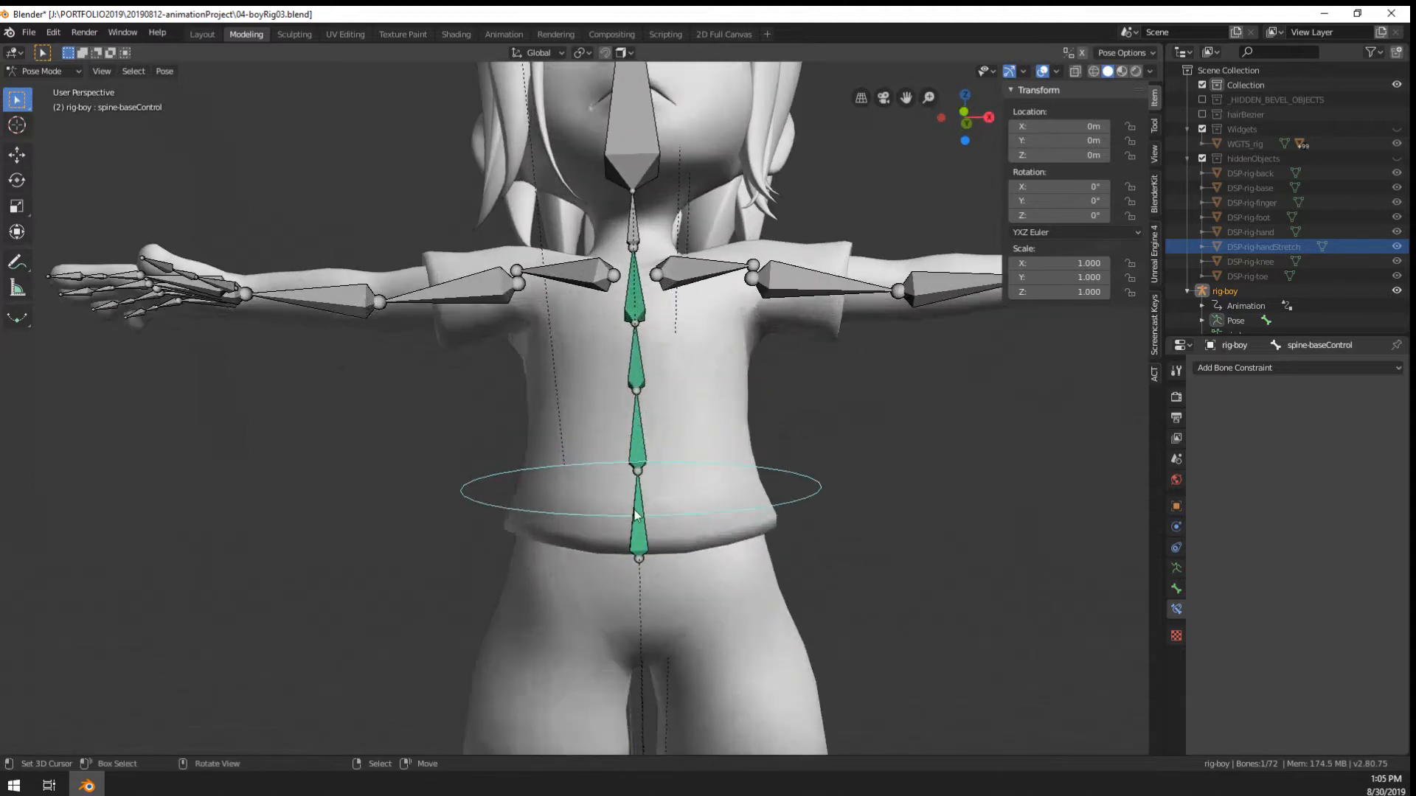
pyautogui.click(1176, 568)
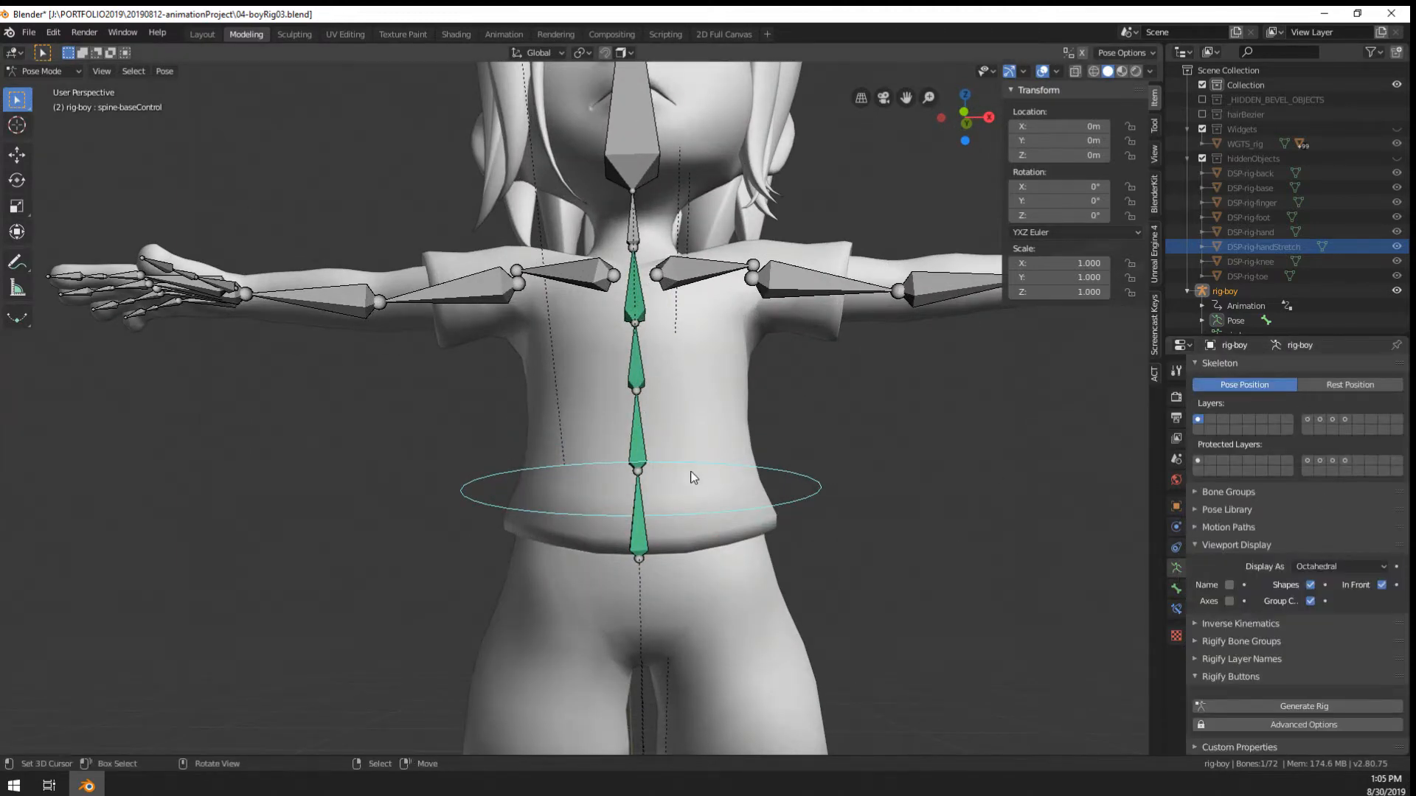
# Try rotating the spine.002 and spine.003 bones directly to check whether they respond
pyautogui.moveTo(664, 472); pyautogui.dragTo(671, 503, button='middle')
pyautogui.click(618, 503)
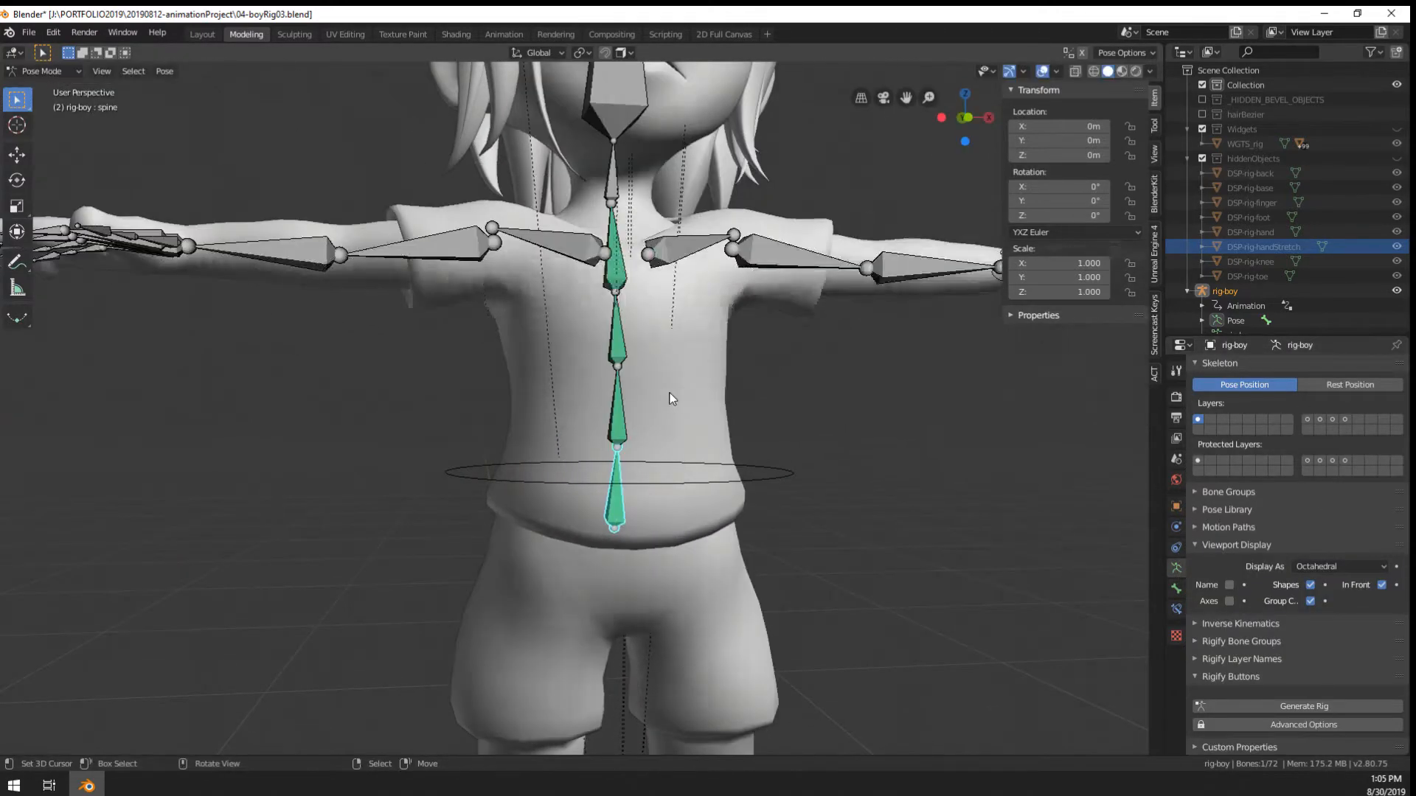
pyautogui.click(619, 336)
pyautogui.press('r')
pyautogui.rightClick(688, 325)
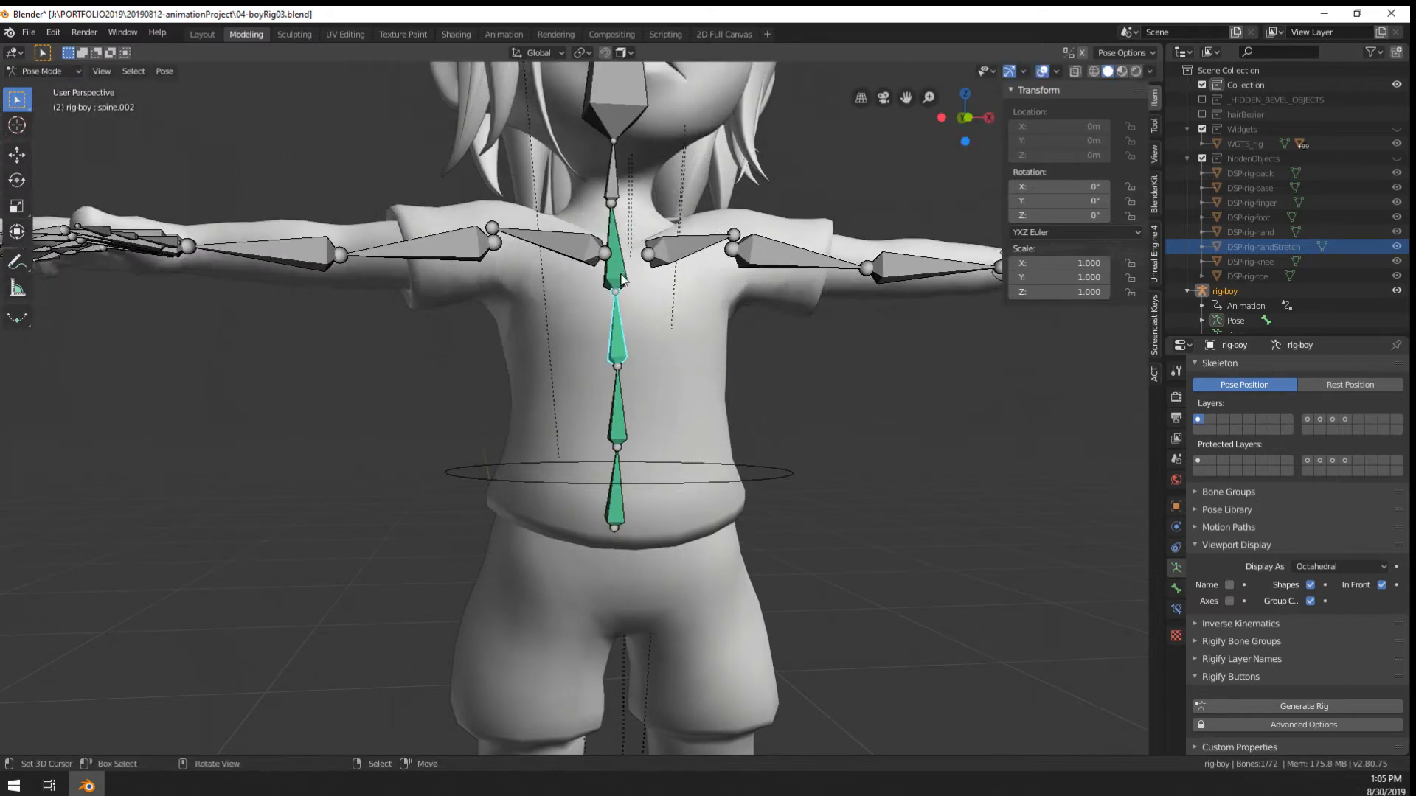
pyautogui.click(619, 275)
pyautogui.press('r')
pyautogui.rightClick(663, 317)
# Try rotating the lowest spine bone area and the spine-baseControl ring to compare how they react
pyautogui.moveTo(719, 435); pyautogui.dragTo(754, 456, button='middle')
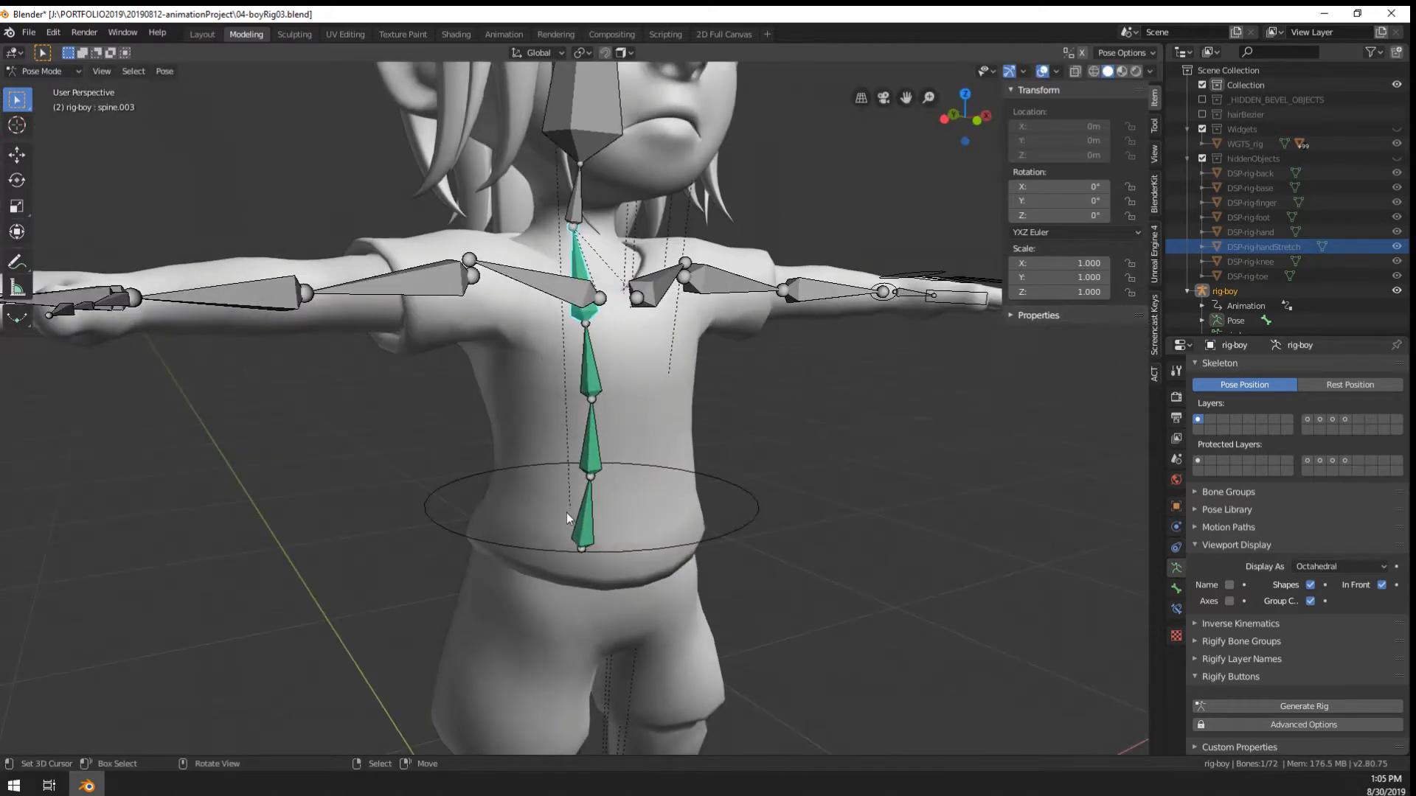
pyautogui.rightClick(581, 518)
pyautogui.press('r')
pyautogui.rightClick(802, 498)
pyautogui.click(755, 507)
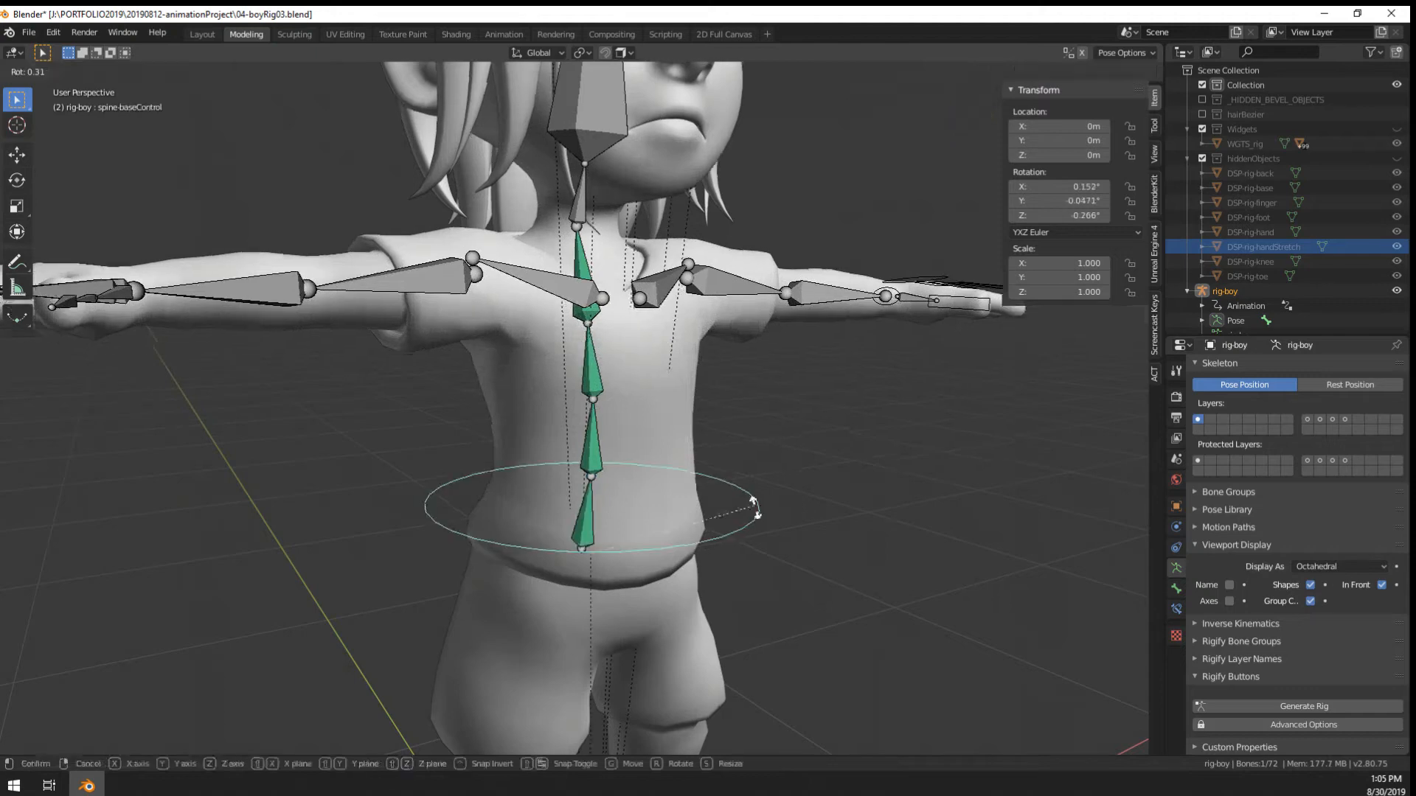
pyautogui.press('r')
pyautogui.rightClick(599, 524)
# Set the Copy Rotation influence of the lowest spine bone to 0.5 and test the bend with the spine-baseControl ring
pyautogui.click(599, 524)
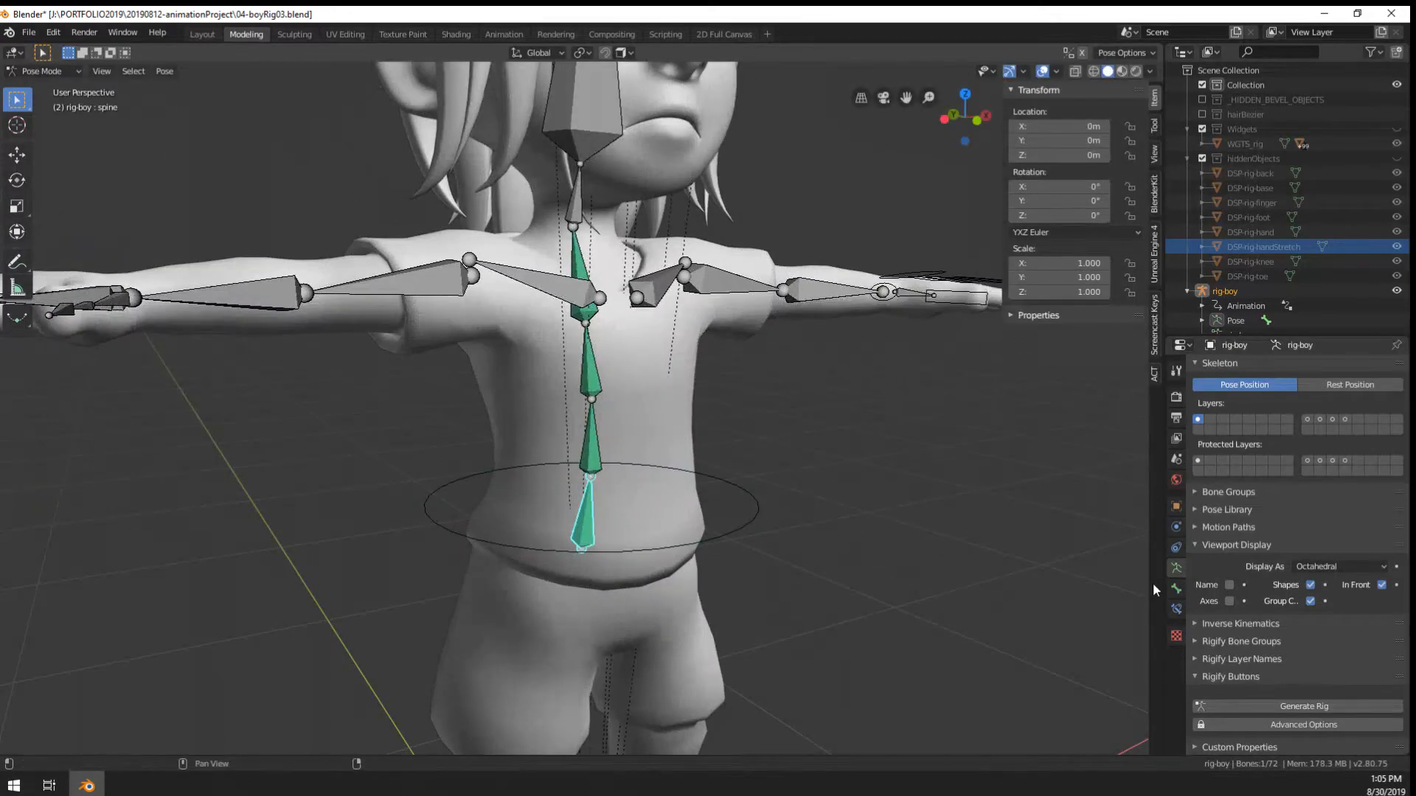
pyautogui.click(1177, 608)
pyautogui.click(1325, 533)
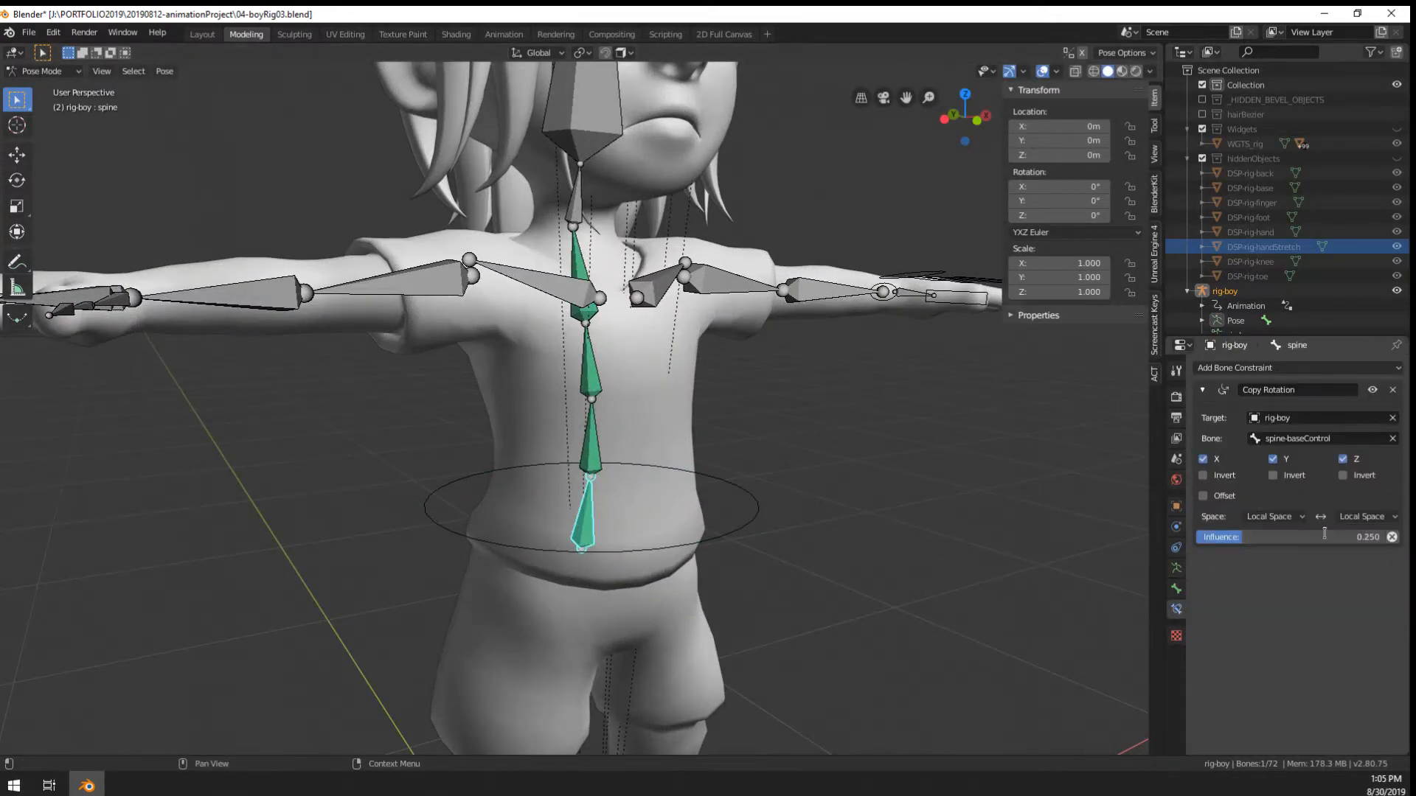
pyautogui.write('0.5')
pyautogui.press('Return')
pyautogui.click(745, 525)
pyautogui.press('r')
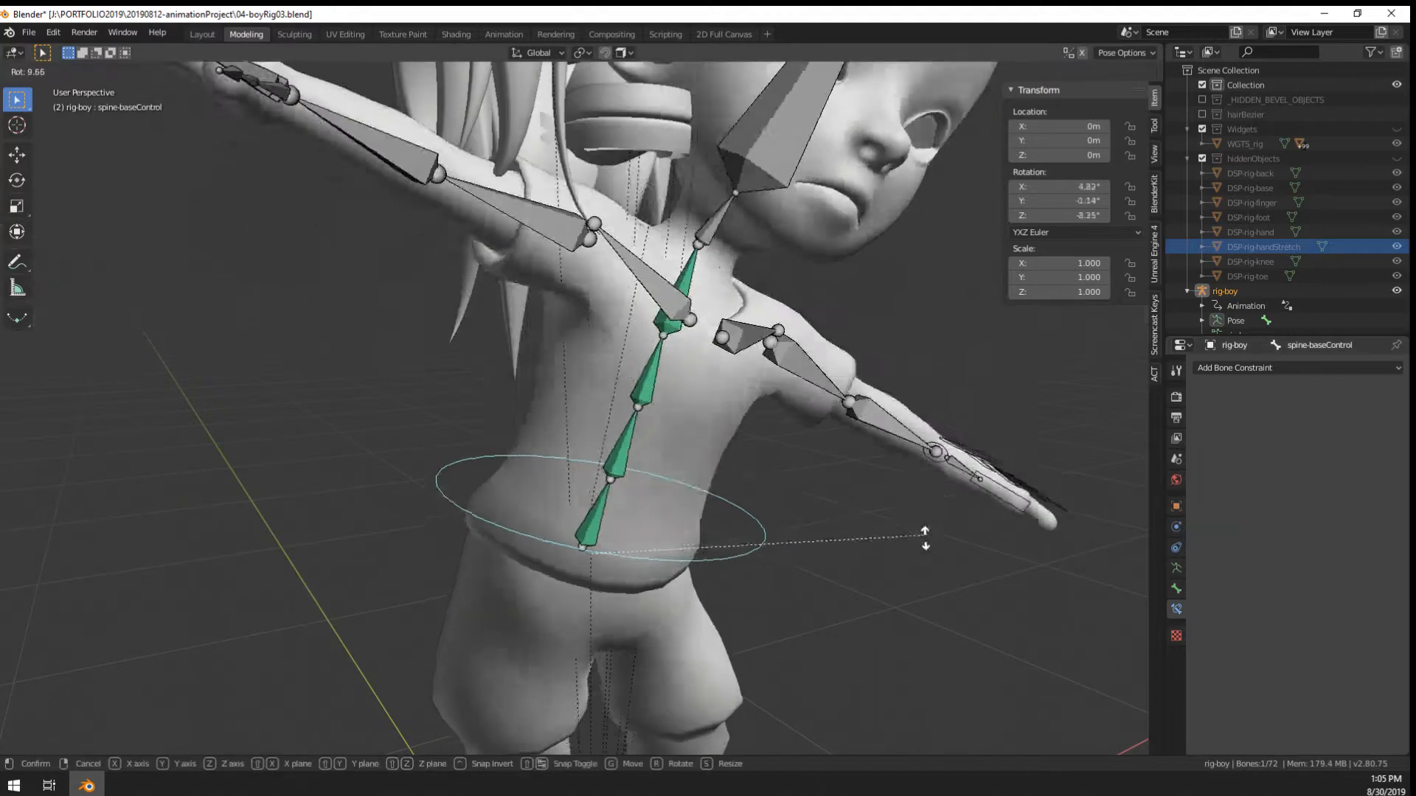
pyautogui.rightClick(839, 417)
# Set the Copy Rotation influence of the lowest spine bone to 0.25
pyautogui.click(592, 505)
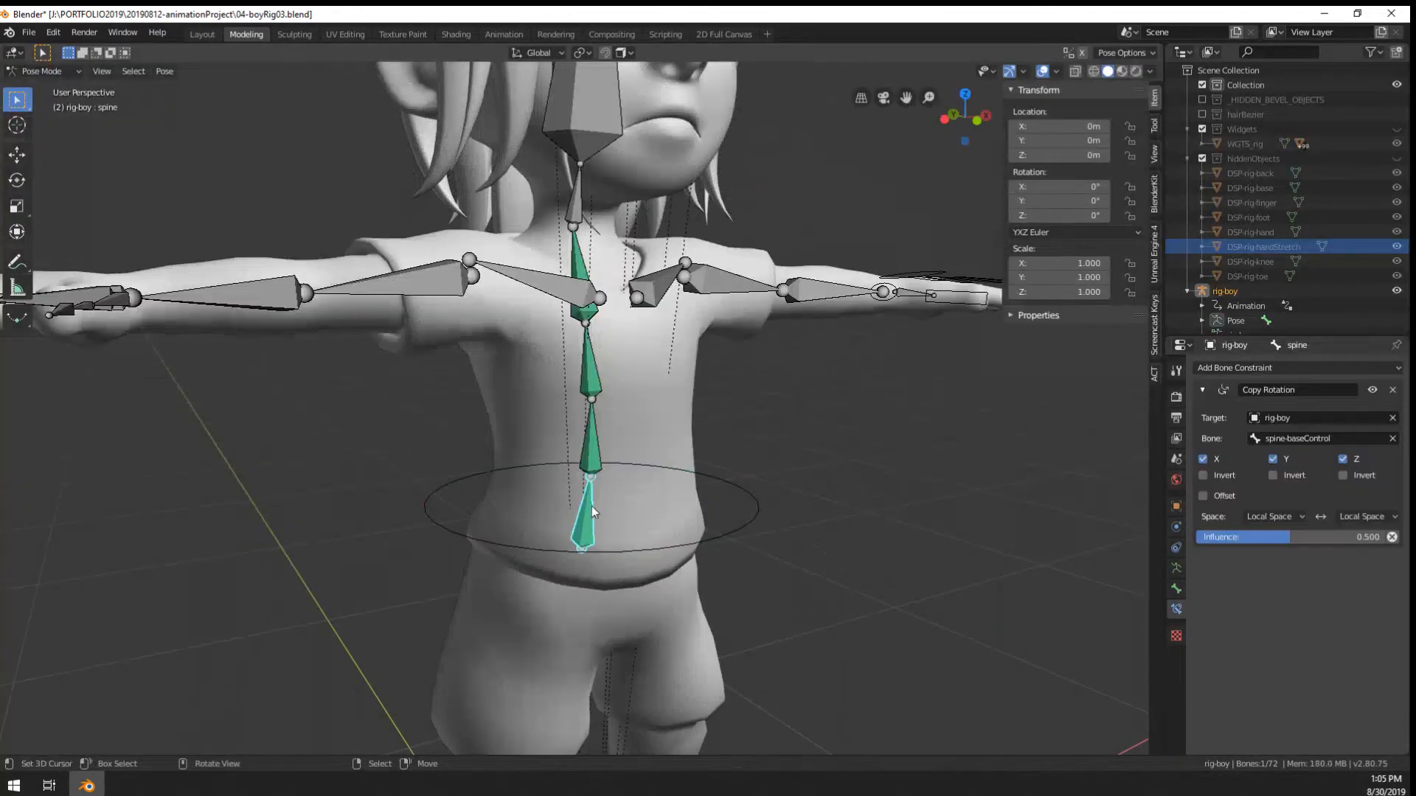
pyautogui.click(1306, 537)
pyautogui.write('.25')
pyautogui.press('Return')
# Rotate the spine-baseControl ring by about -19° in the view and by about -28° around the global Z axis
pyautogui.click(761, 518)
pyautogui.press('r')
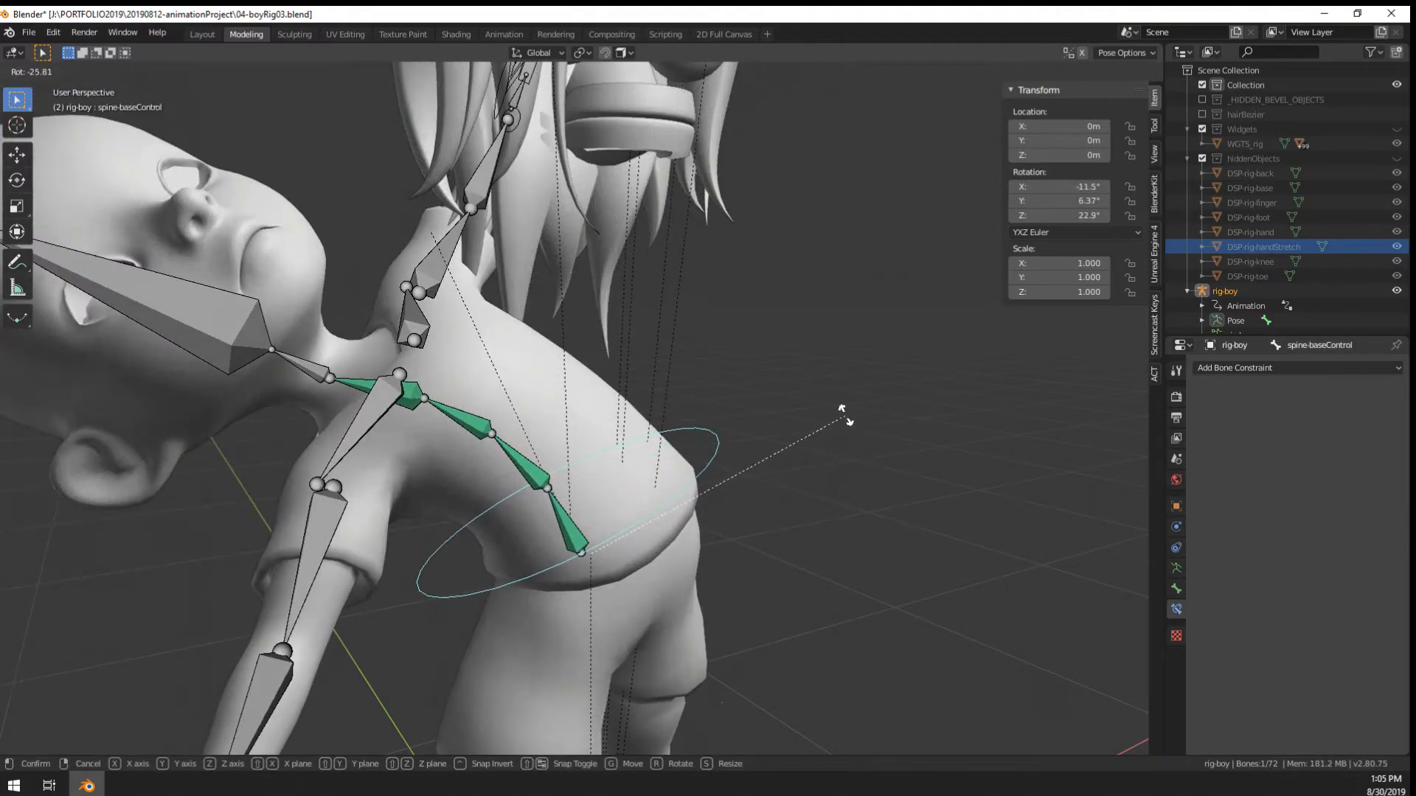
pyautogui.click(861, 446)
pyautogui.press('r')
pyautogui.press('z')
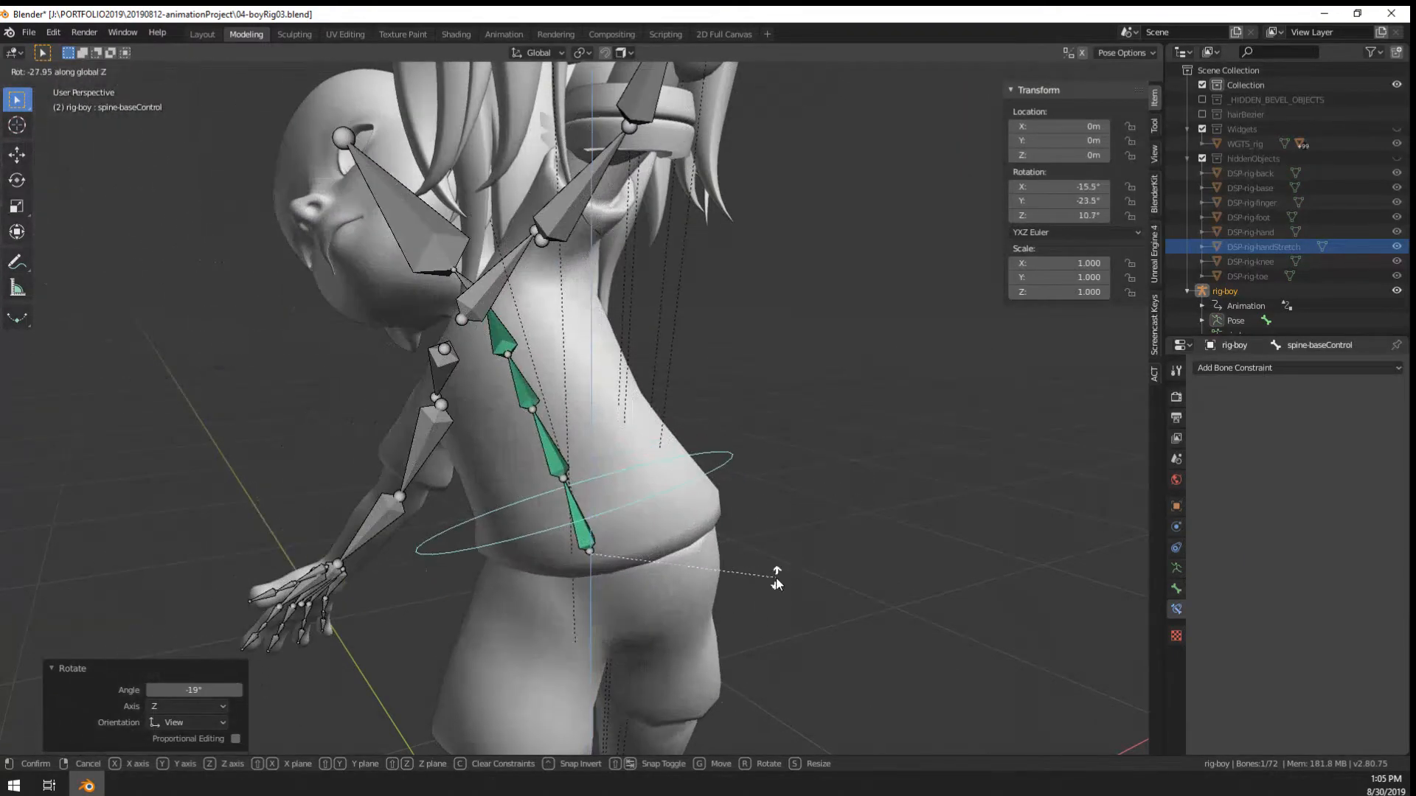
pyautogui.click(778, 579)
# Move the spine-baseControl ring by about 0.11 m in X, -0.13 m in Y and -0.24 m in Z
pyautogui.moveTo(777, 578); pyautogui.dragTo(512, 523, button='middle')
pyautogui.scroll(-4, 512, 524)
pyautogui.moveTo(656, 546); pyautogui.dragTo(722, 555, button='middle')
pyautogui.press('g')
pyautogui.click(652, 613)
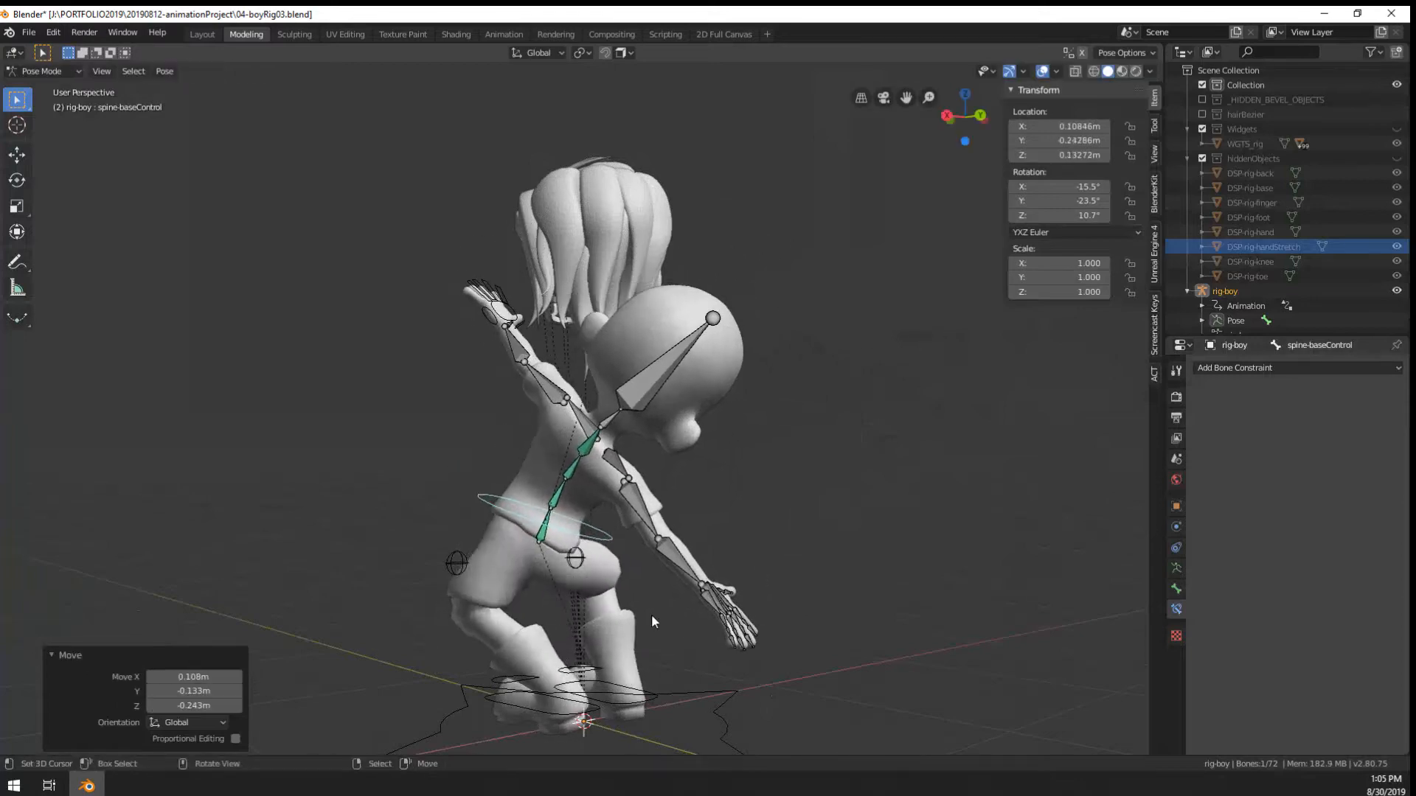
# Rotate the lowered spine-baseControl ring from two viewing angles to test the bend, and clear its rotation
pyautogui.moveTo(652, 614); pyautogui.dragTo(785, 627, button='middle')
pyautogui.press('r')
pyautogui.click(785, 541)
pyautogui.moveTo(784, 541); pyautogui.dragTo(759, 640, button='middle')
pyautogui.press('r')
pyautogui.click(727, 579)
pyautogui.hotkey('alt', 'r')
# Bend the torso forward and back with the spine-baseControl ring from the side, and clear the ring's rotation again
pyautogui.moveTo(842, 582); pyautogui.dragTo(762, 566, button='middle')
pyautogui.press('r')
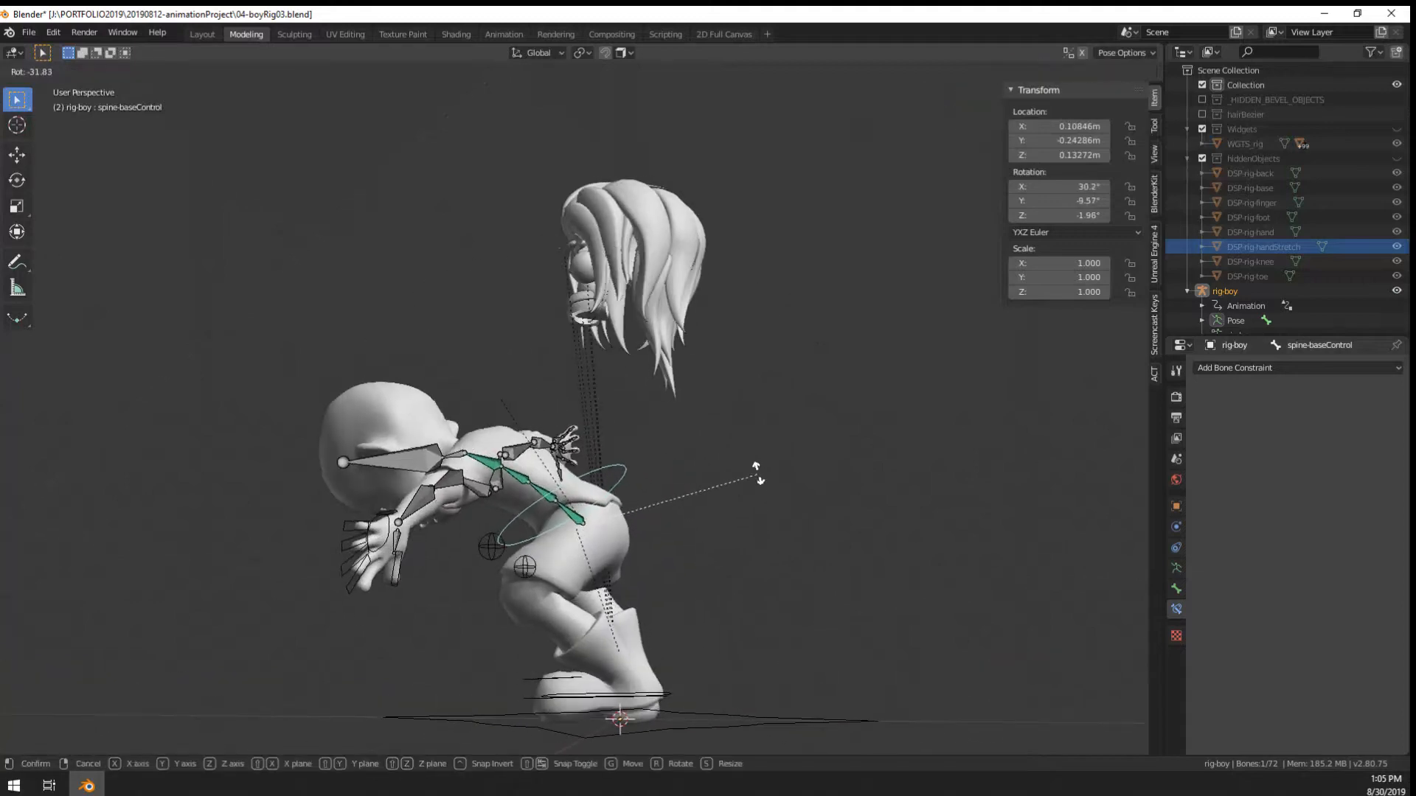
pyautogui.click(749, 465)
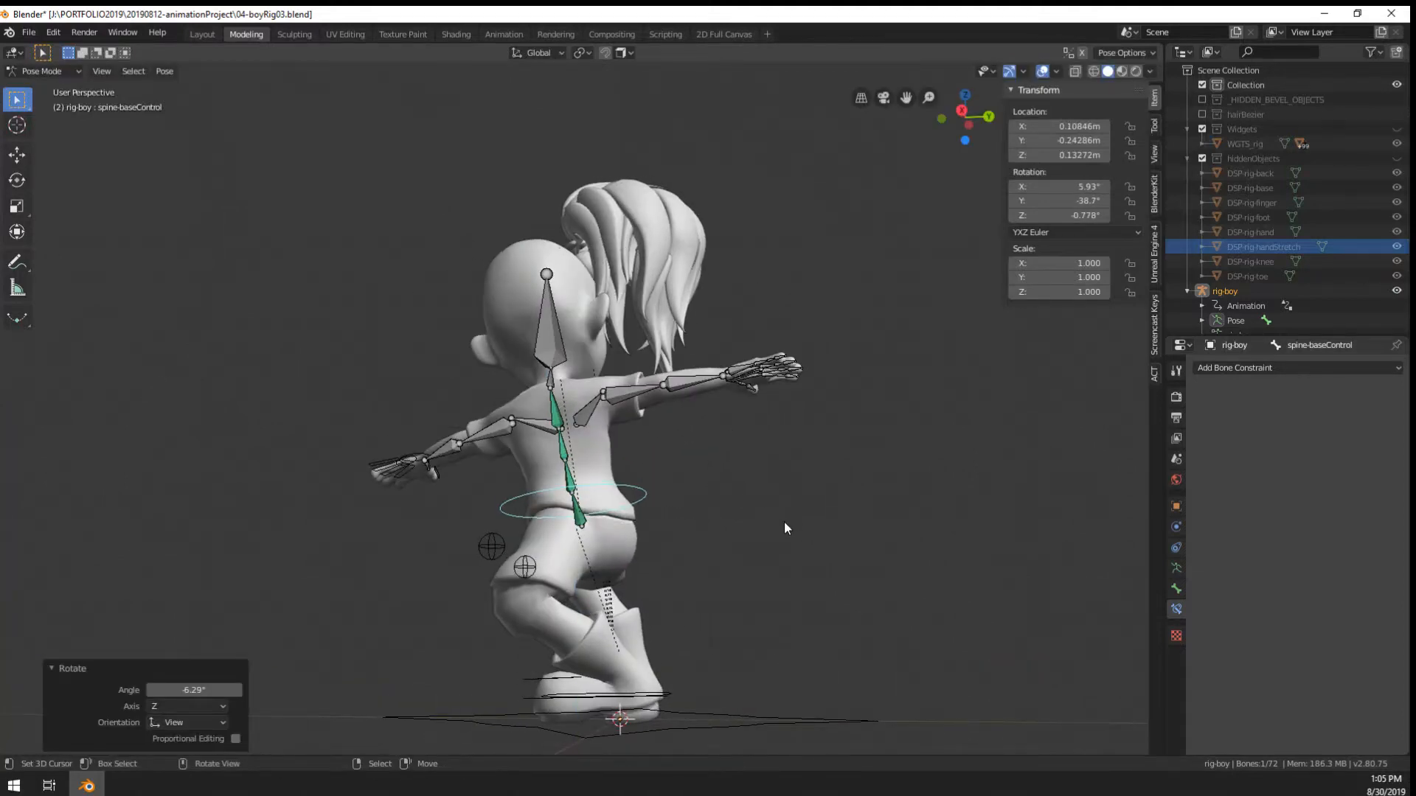
pyautogui.hotkey('alt', 'r')
# Try rotating the spine-baseControl ring around the global Z axis and with the global X axis locked
pyautogui.moveTo(640, 588); pyautogui.dragTo(764, 623, button='middle')
pyautogui.press('r')
pyautogui.press('z')
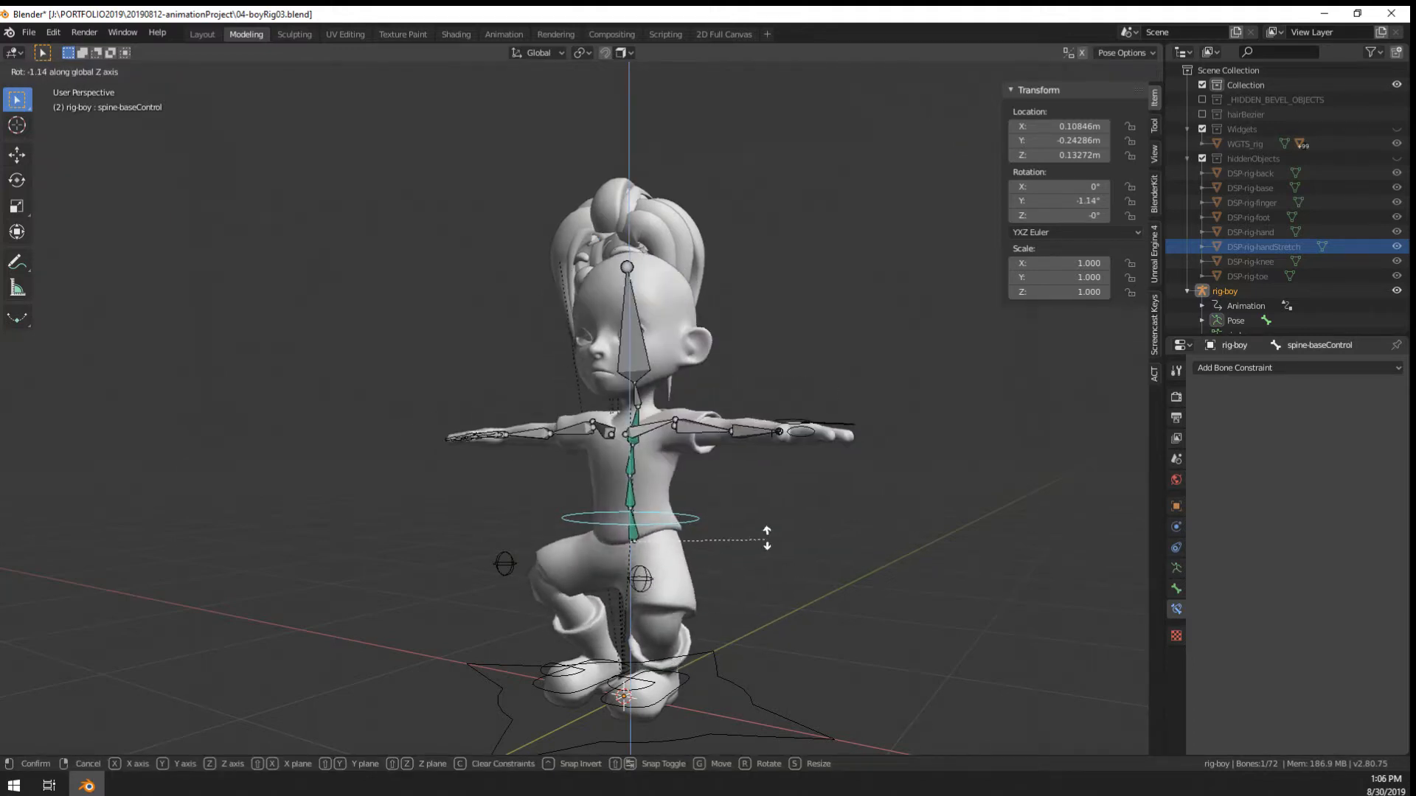
pyautogui.rightClick(742, 589)
pyautogui.press('r')
pyautogui.press('x')
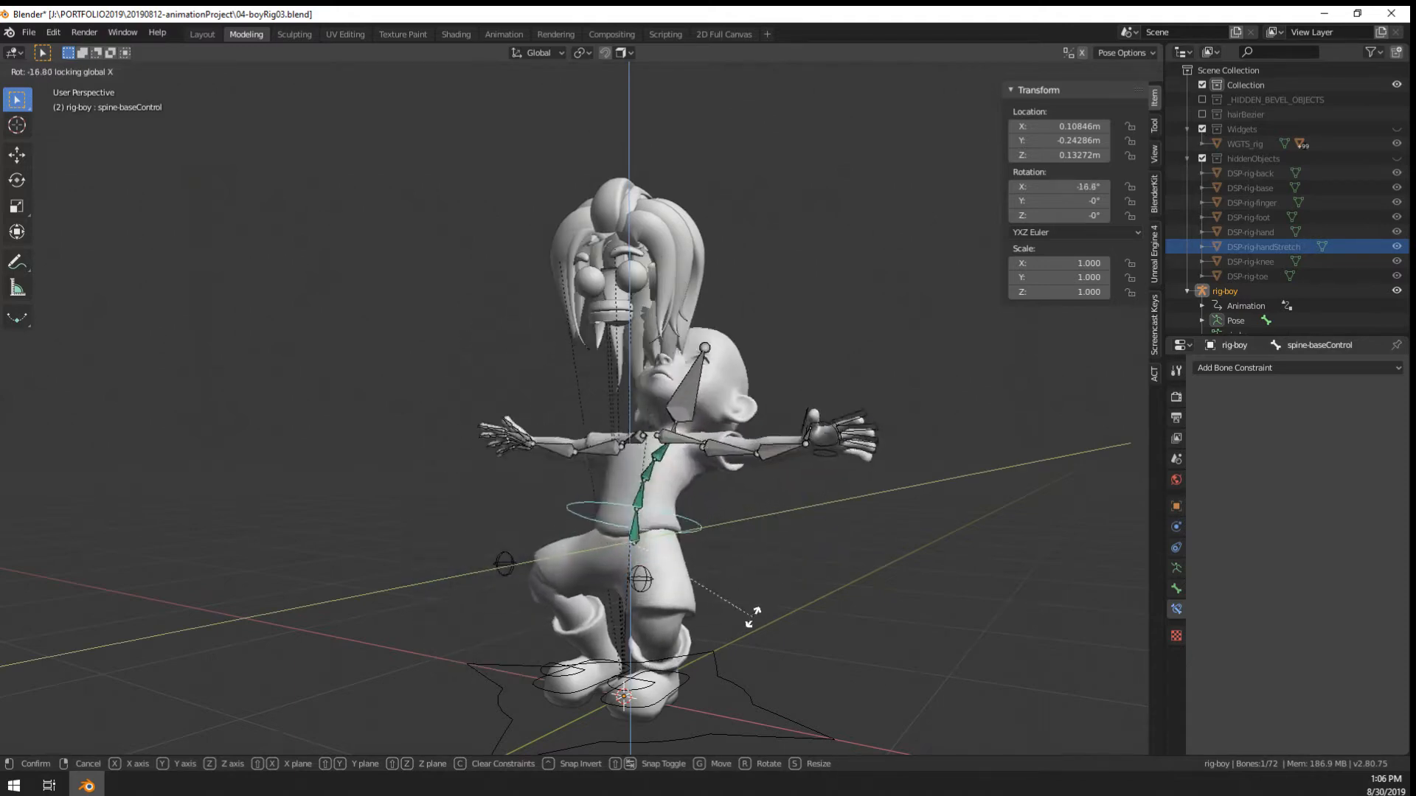
pyautogui.rightClick(742, 550)
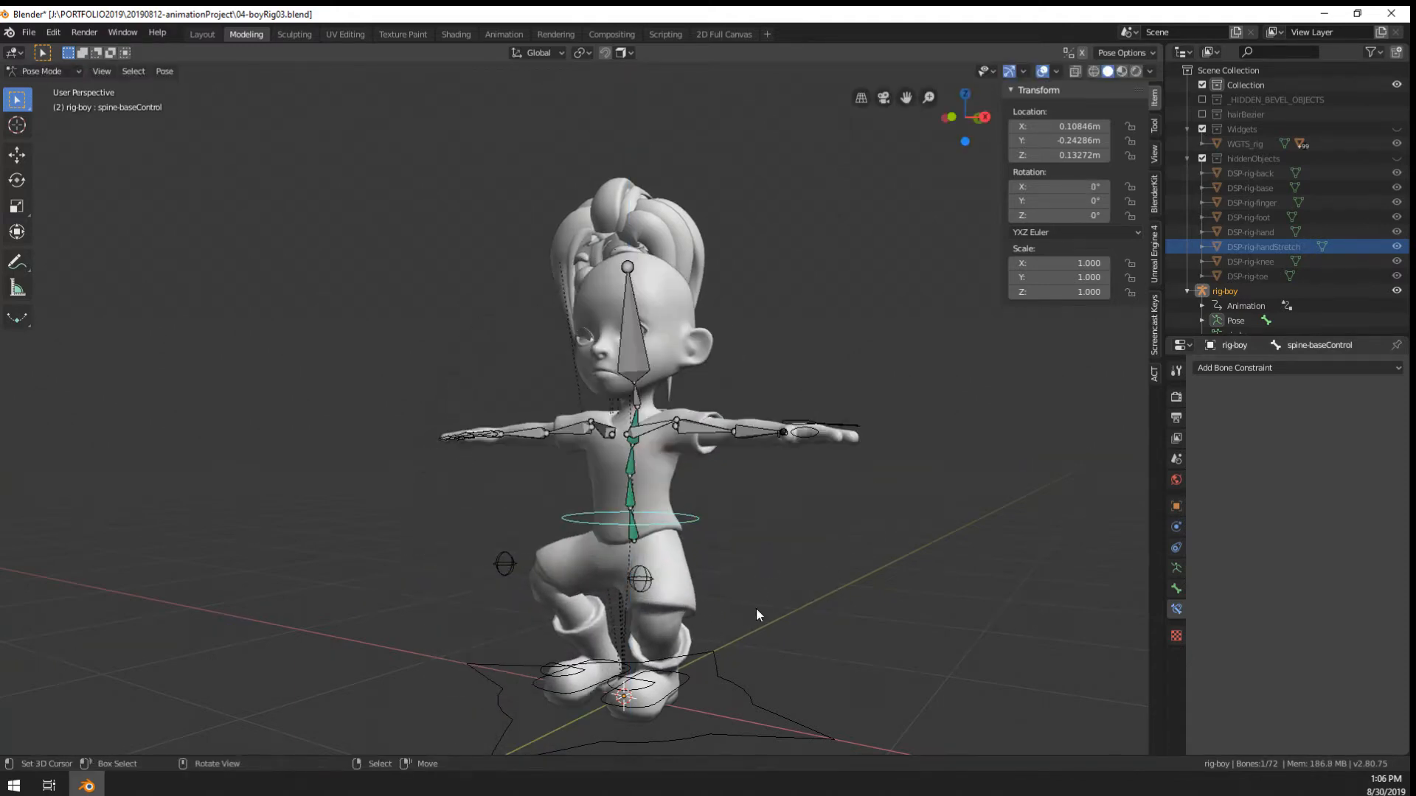
# Select the four spine bones from spine to spine.003 and move them to the second bone layer
pyautogui.scroll(5, 697, 528)
pyautogui.click(711, 644)
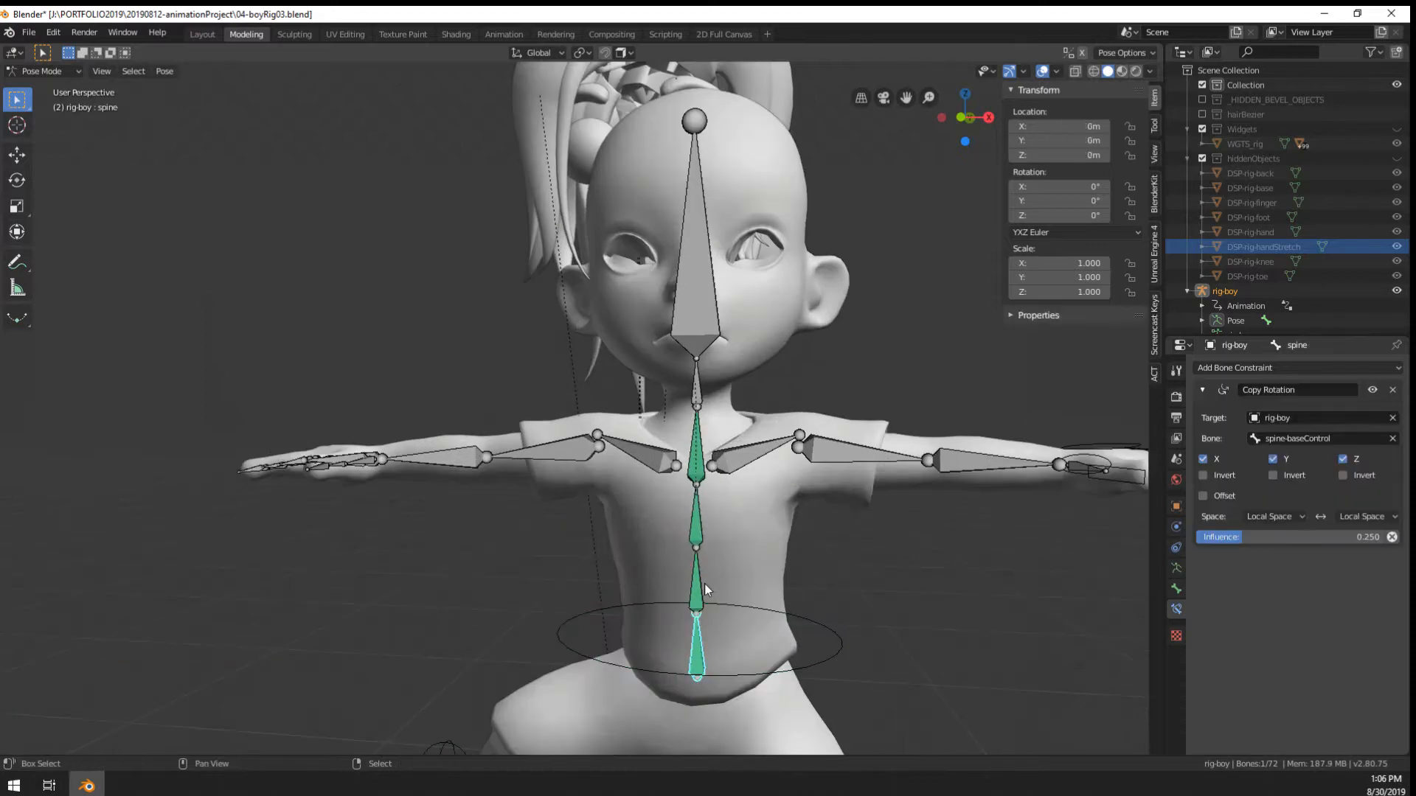
pyautogui.keyDown('shift'); pyautogui.click(702, 580); pyautogui.keyUp('shift')
pyautogui.keyDown('shift'); pyautogui.click(698, 516); pyautogui.keyUp('shift')
pyautogui.keyDown('shift'); pyautogui.click(697, 450); pyautogui.keyUp('shift')
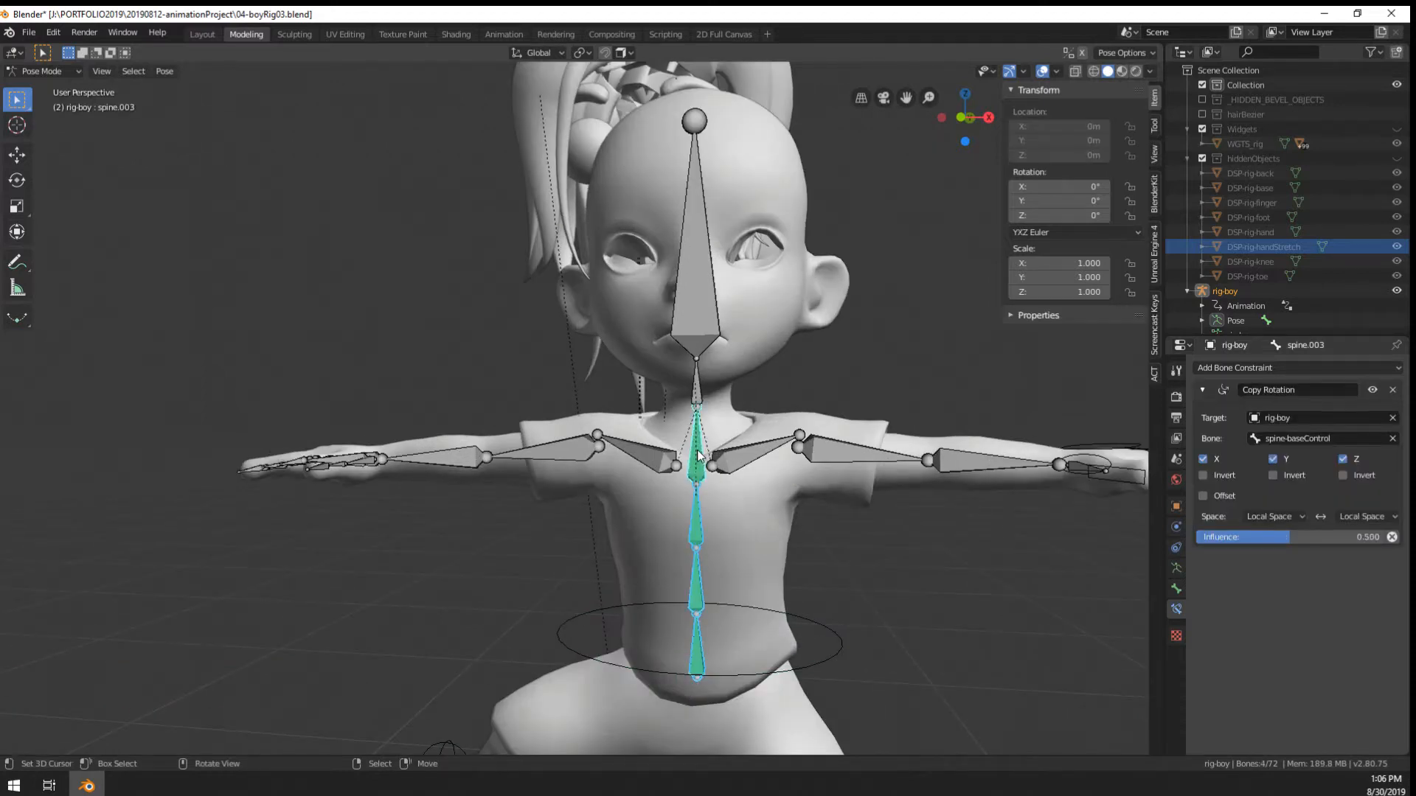
pyautogui.press('m')
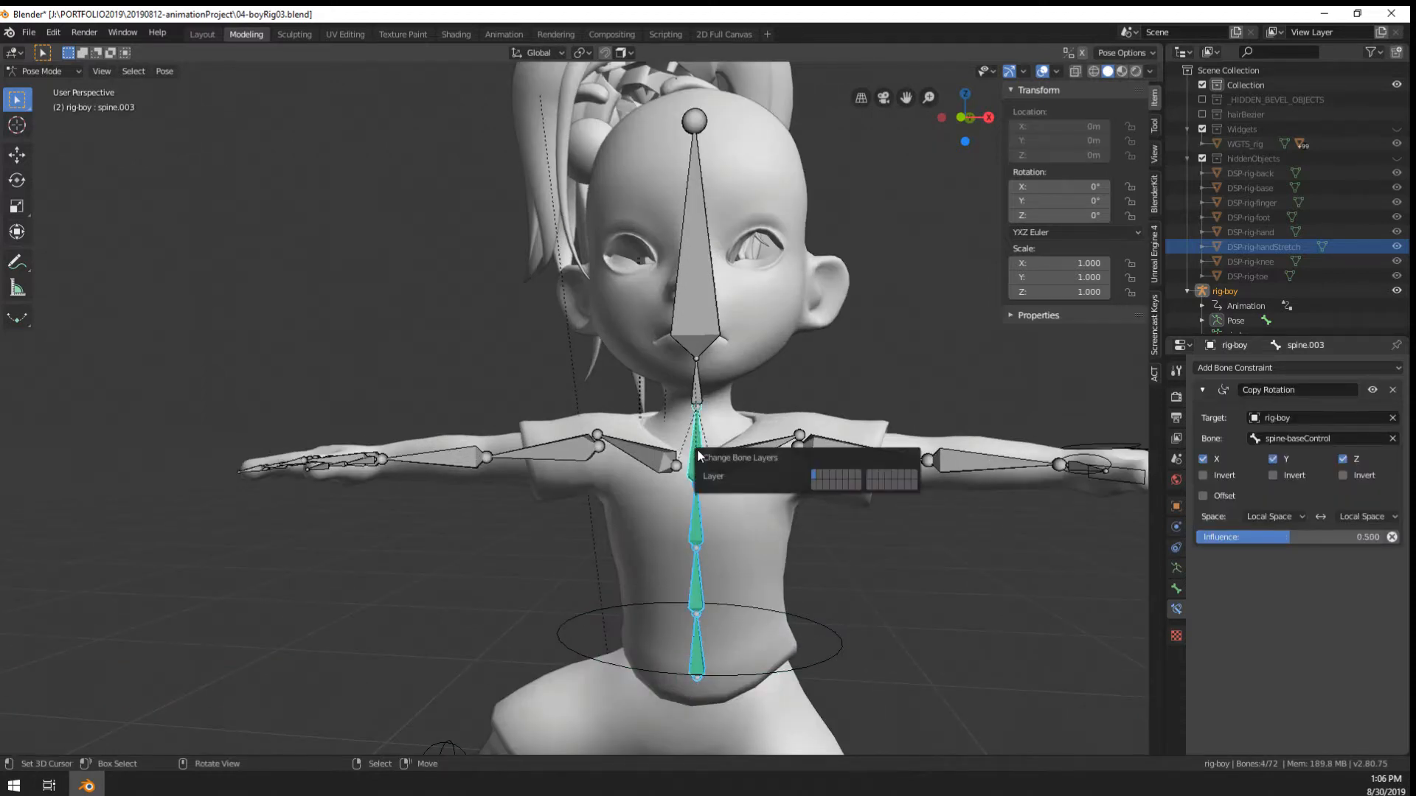
pyautogui.click(820, 476)
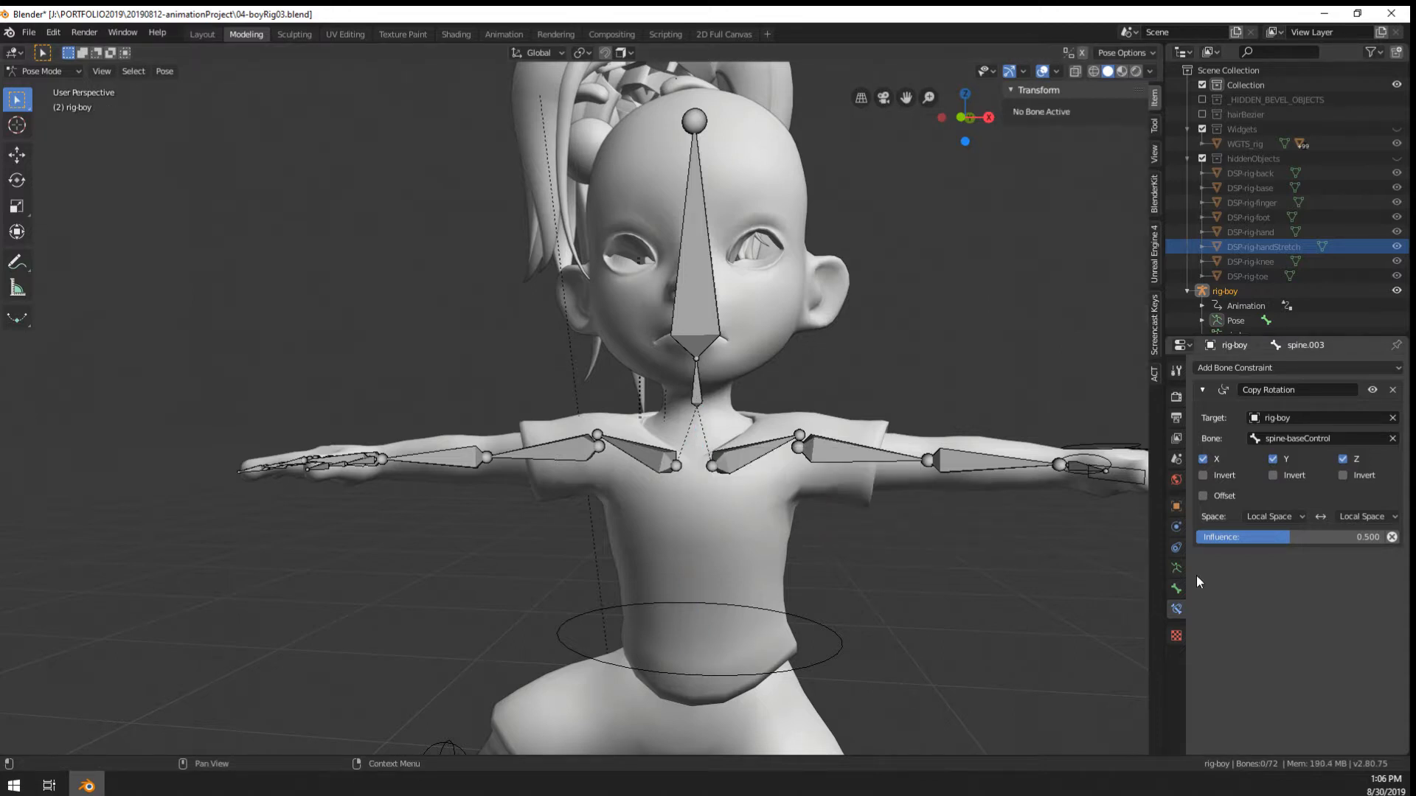
# Display the armature's occupied layers in the second layer block one by one, and examine the spine bones on layer 2
pyautogui.click(1176, 568)
pyautogui.click(1308, 420)
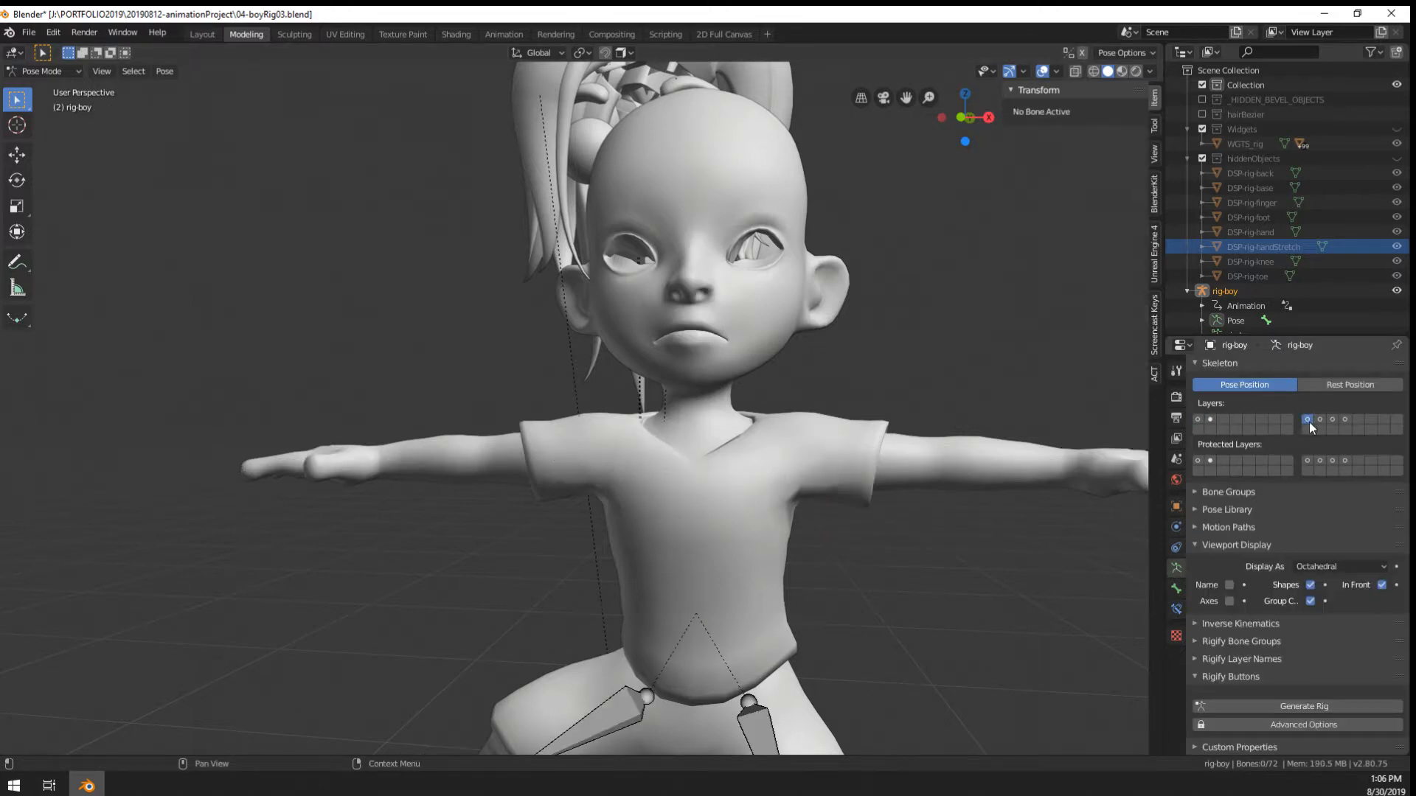
pyautogui.scroll(-5, 729, 575)
pyautogui.scroll(2, 728, 575)
pyautogui.click(1332, 419)
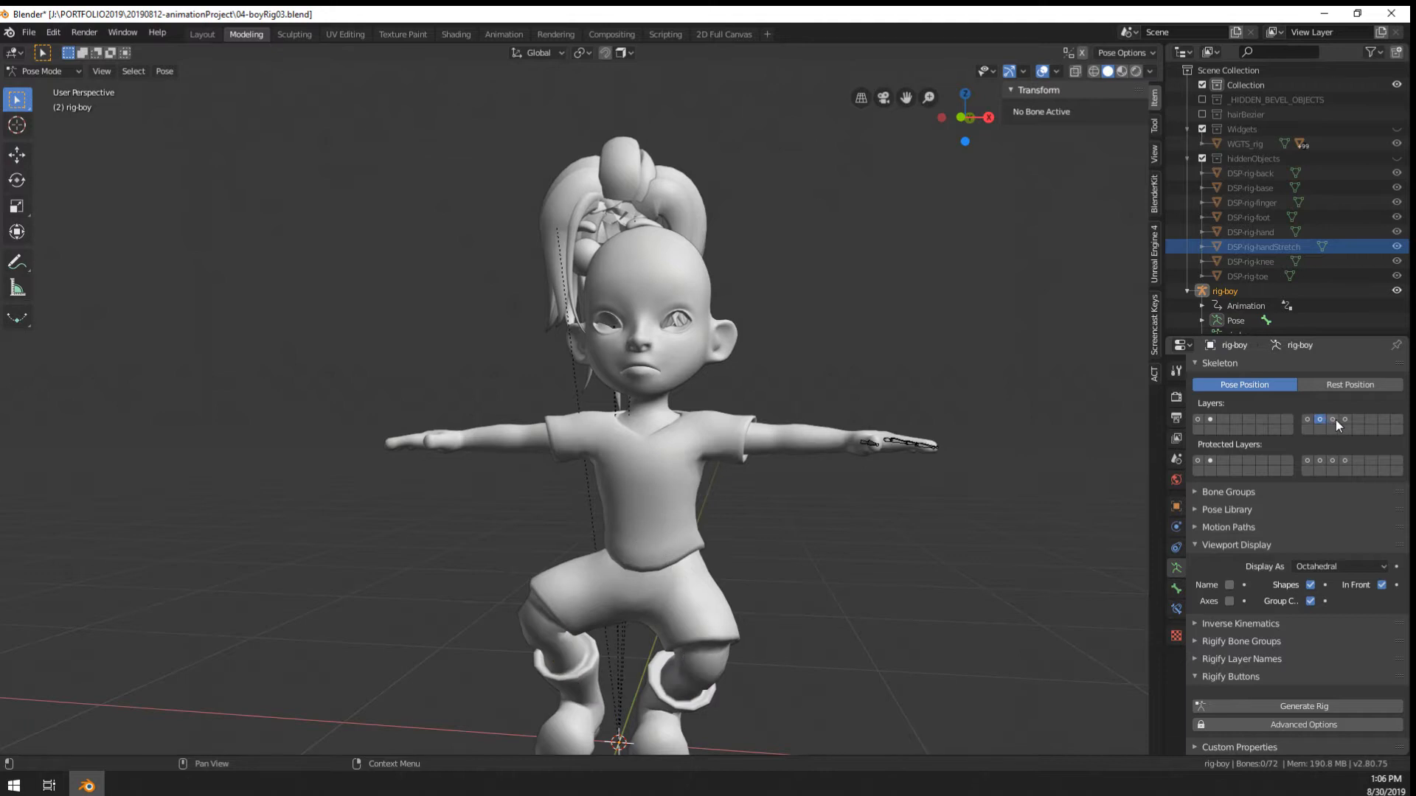
pyautogui.click(1345, 419)
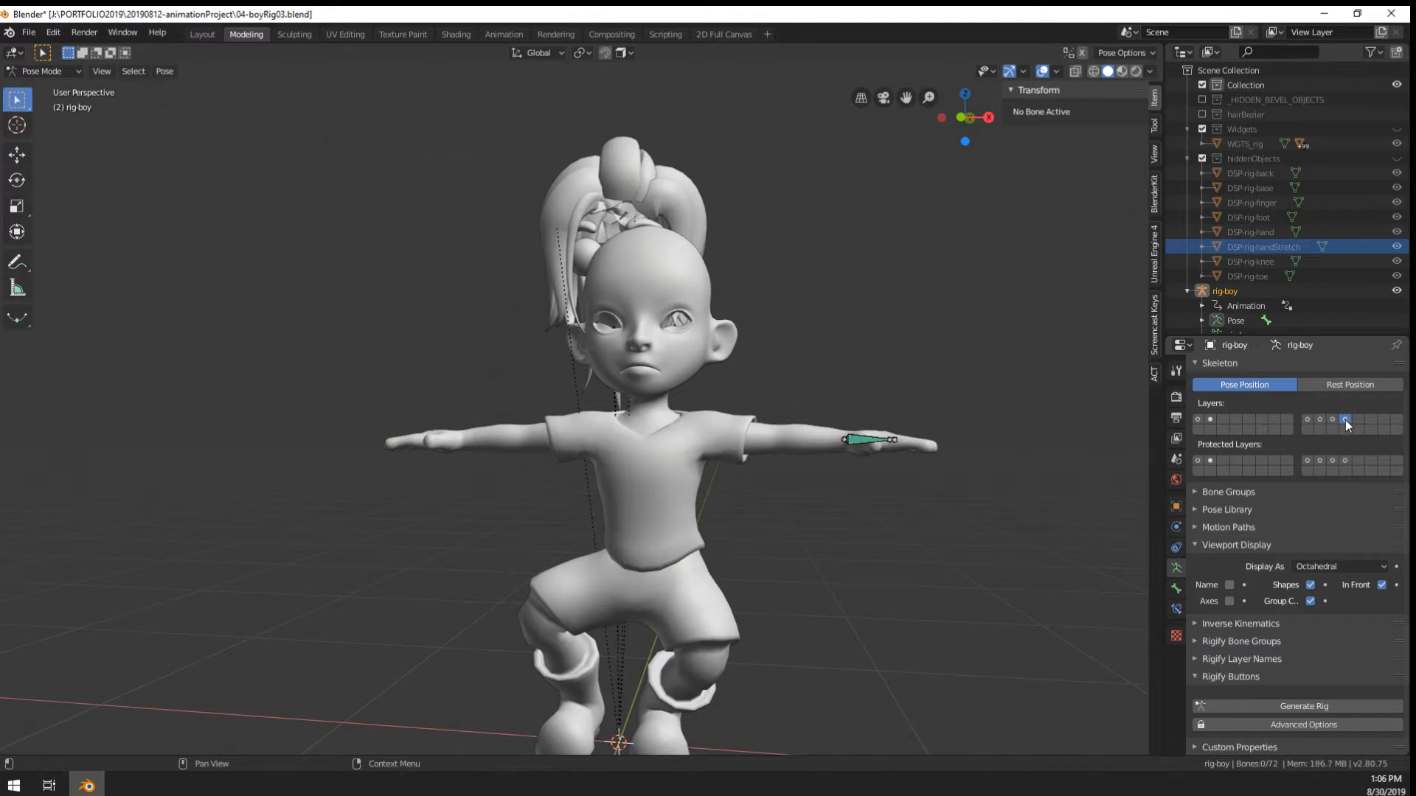
pyautogui.click(1209, 420)
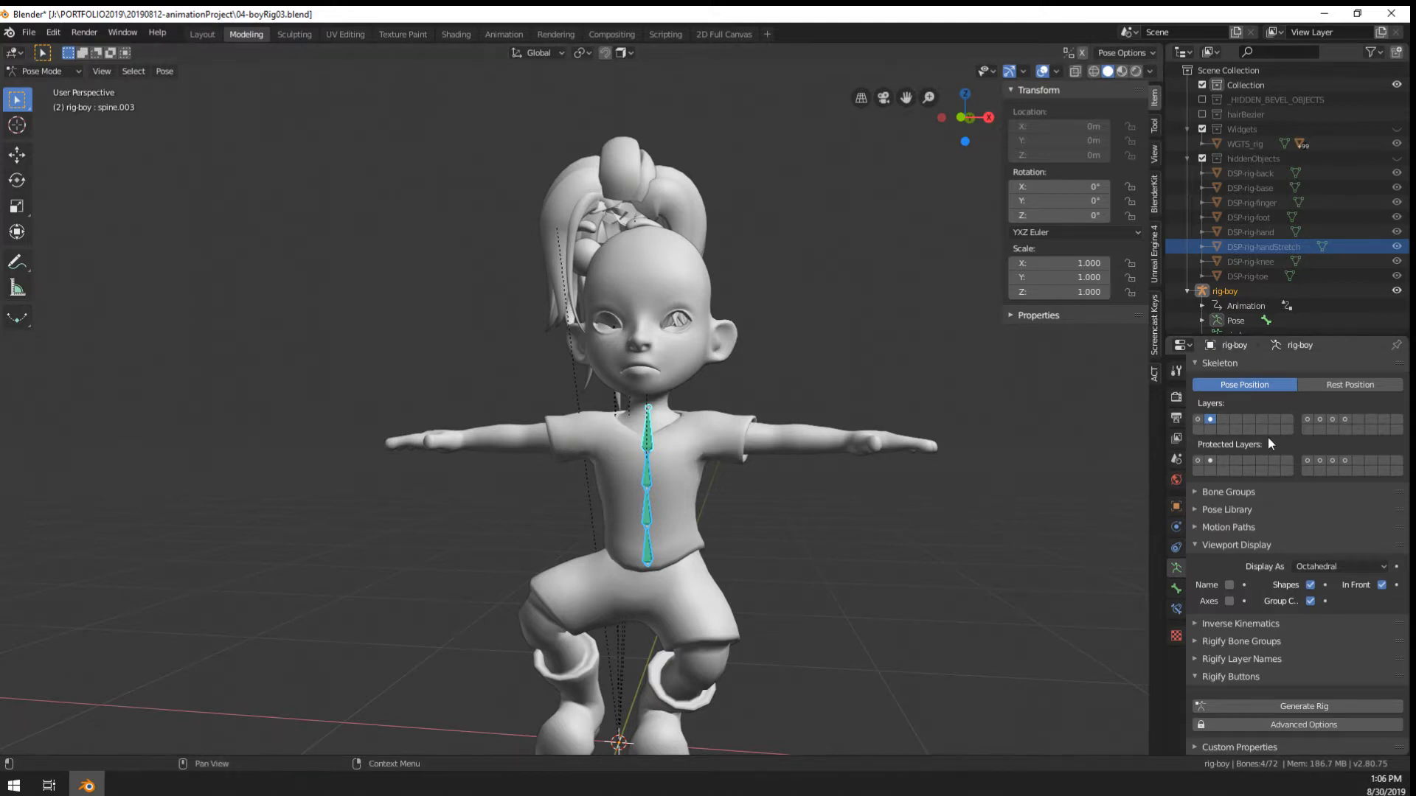
pyautogui.scroll(2, 699, 572)
pyautogui.moveTo(699, 572); pyautogui.dragTo(779, 592, button='middle')
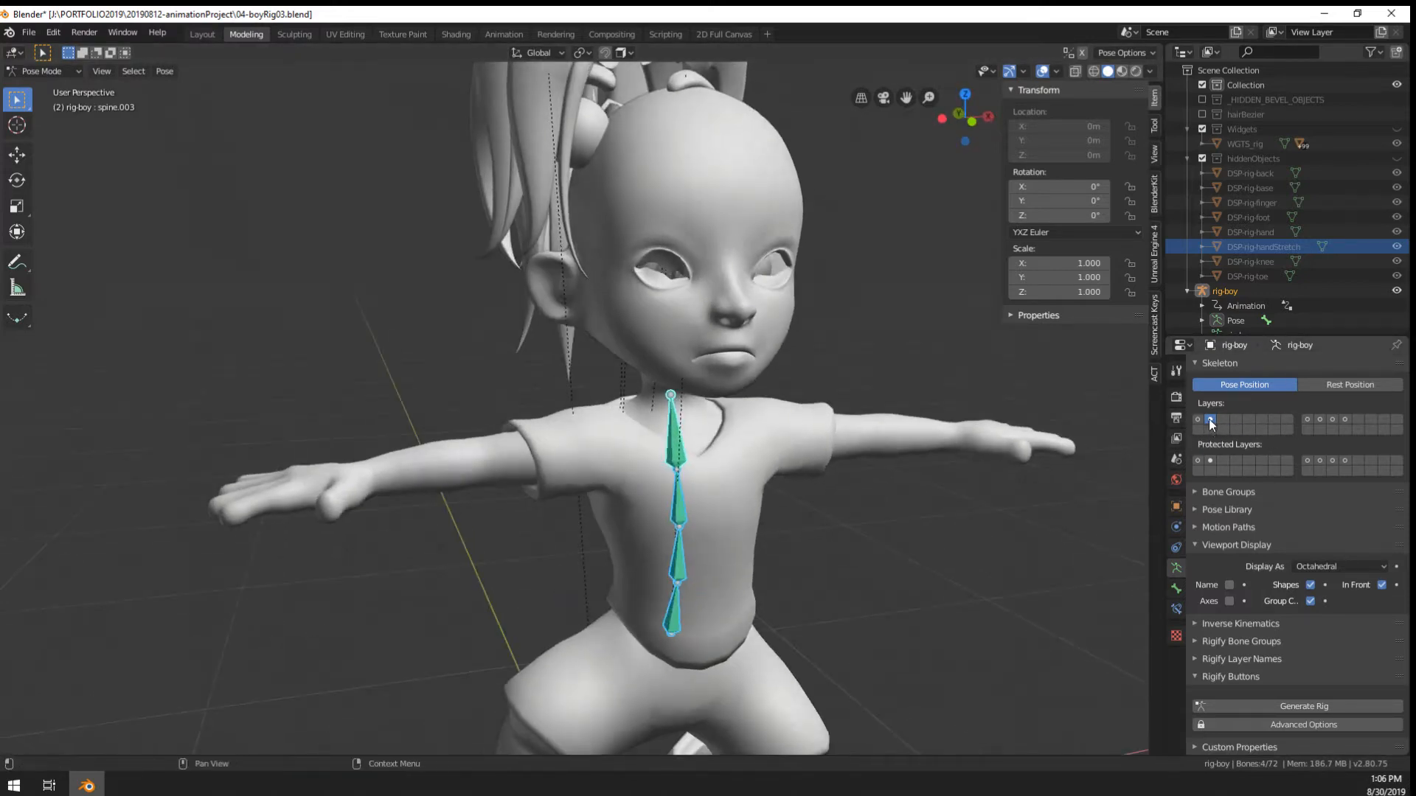
# Show only the armature's first layer and clear the location of the spine-baseControl ring
pyautogui.click(1198, 418)
pyautogui.scroll(-3, 701, 555)
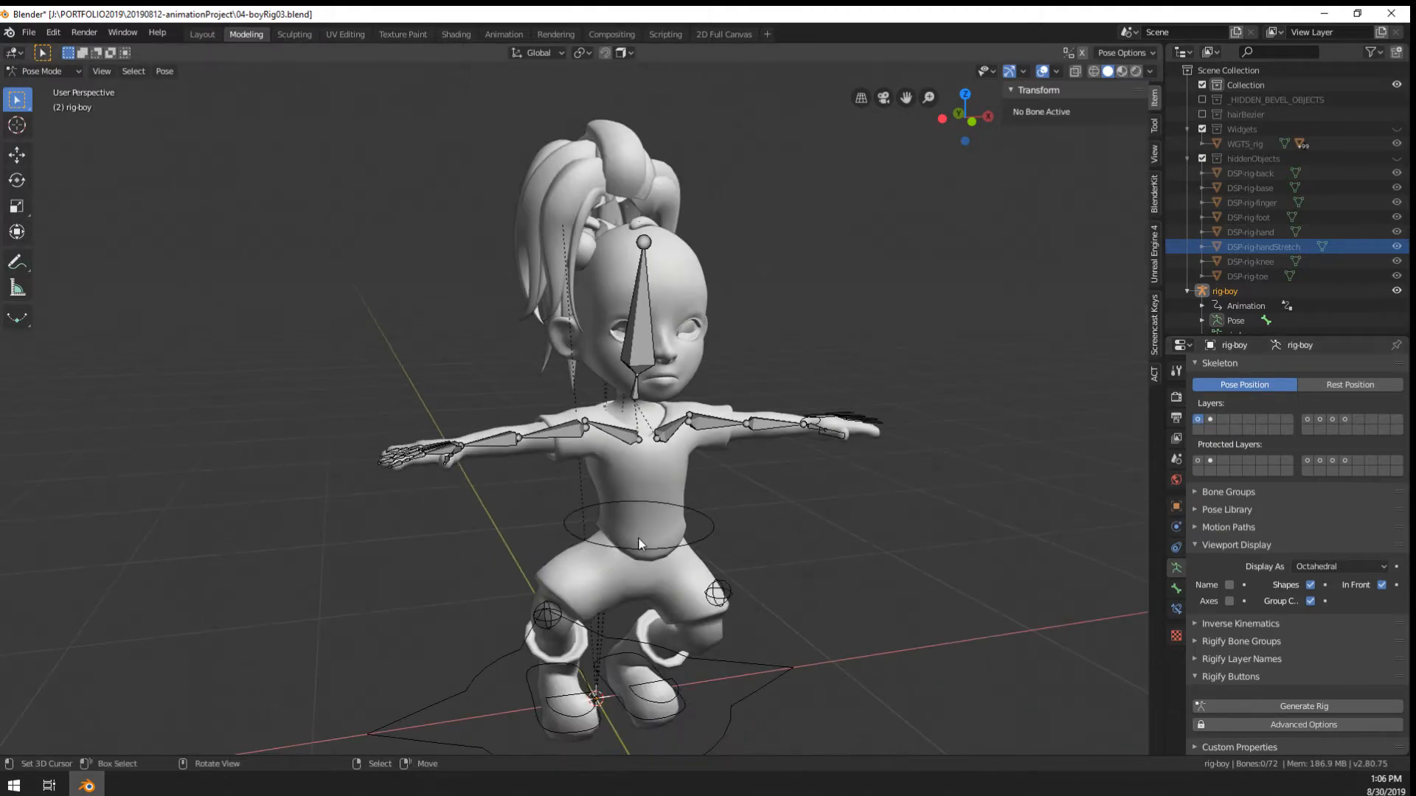
pyautogui.click(702, 549)
pyautogui.moveTo(701, 553); pyautogui.dragTo(714, 510, button='middle')
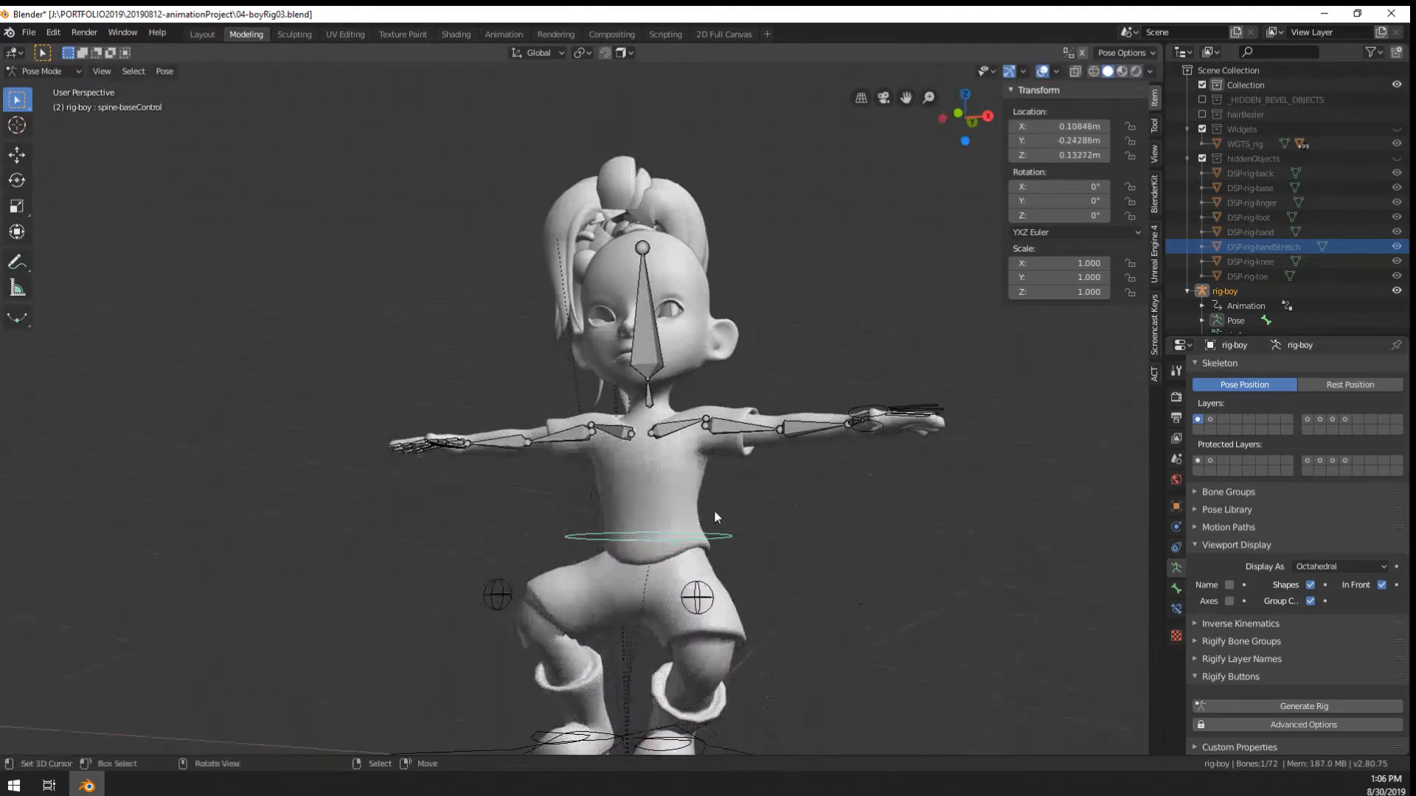
pyautogui.hotkey('alt', 'g')
# Select the shoulder.R bone and try rotating it to test the shoulder
pyautogui.scroll(4, 603, 552)
pyautogui.click(575, 329)
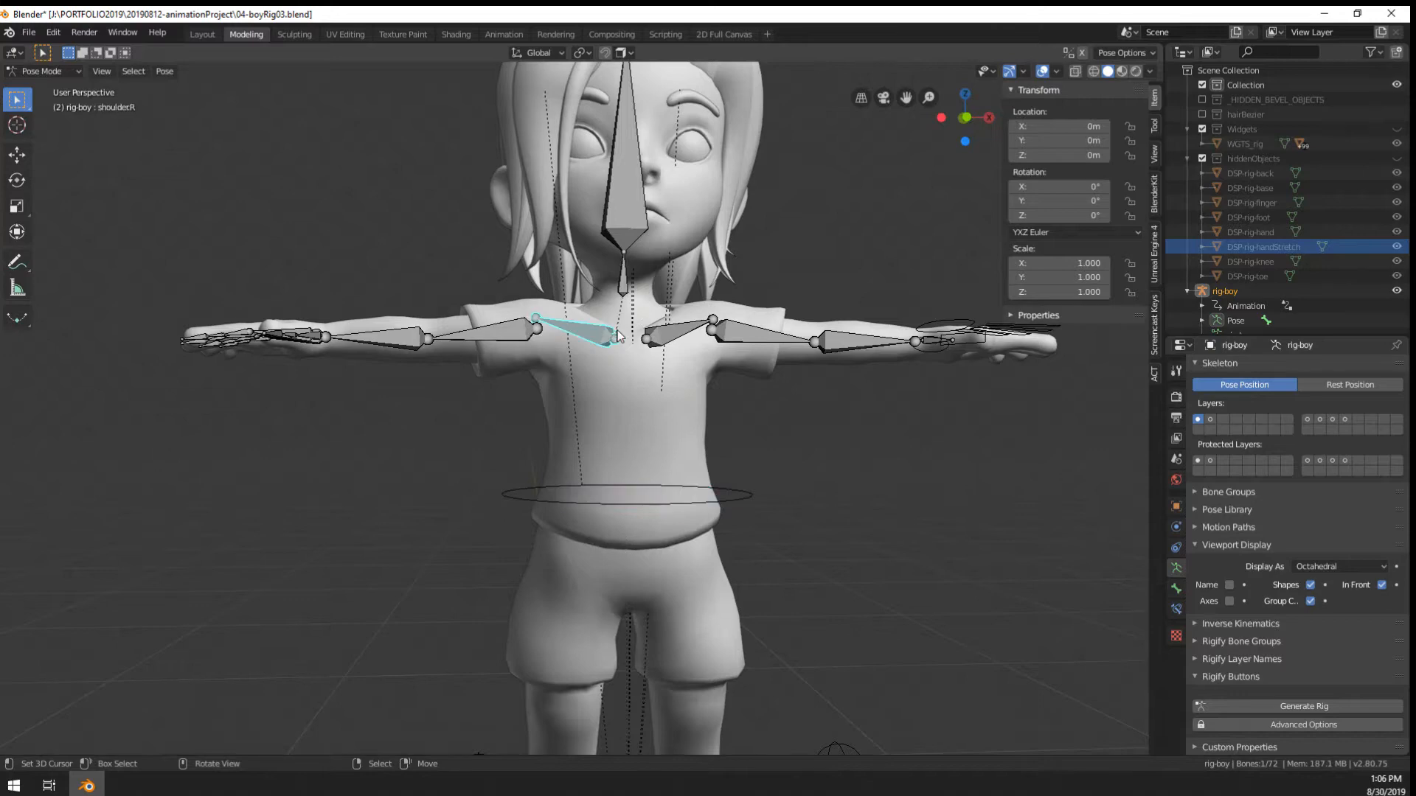
pyautogui.moveTo(809, 389); pyautogui.dragTo(749, 381, button='middle')
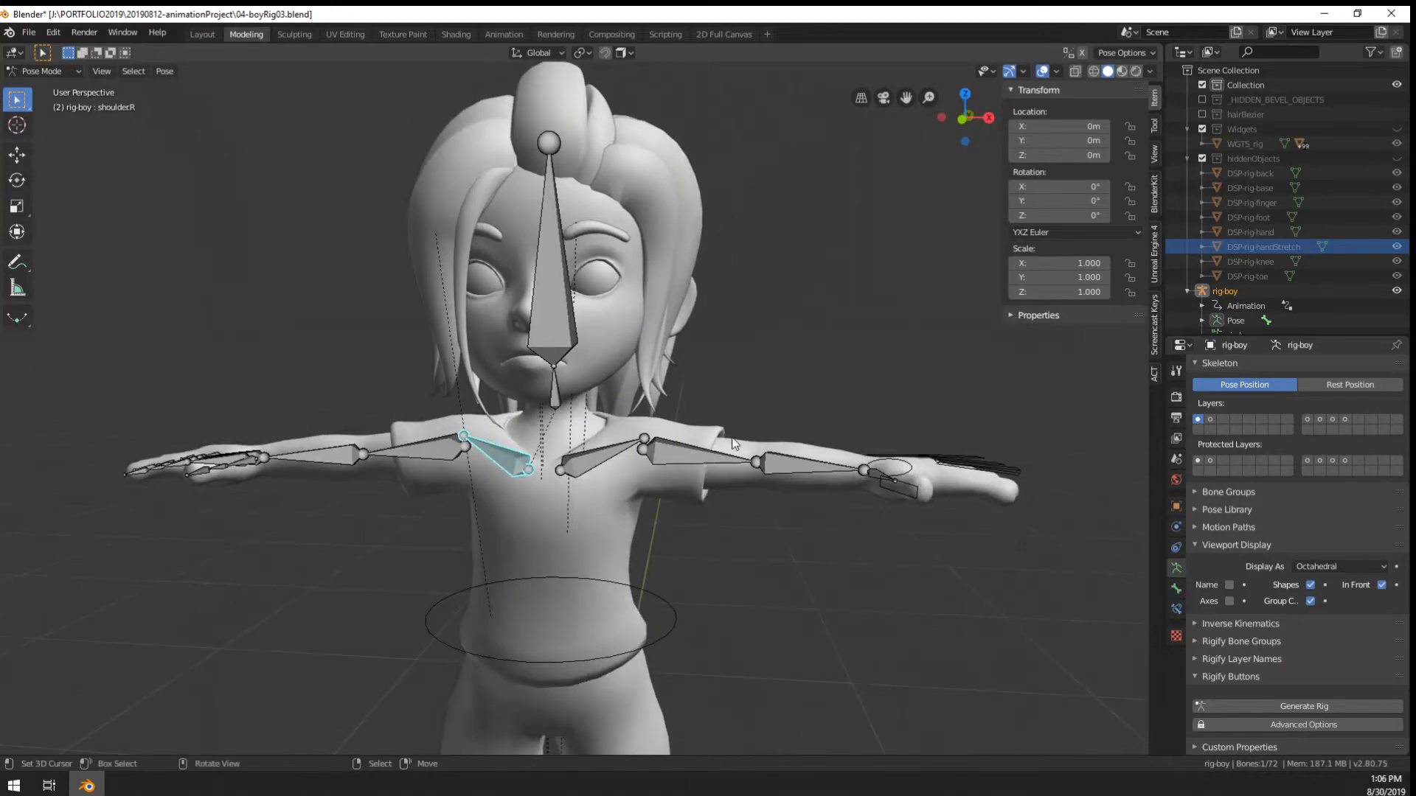
pyautogui.press('r')
pyautogui.rightClick(725, 472)
pyautogui.moveTo(725, 472); pyautogui.dragTo(782, 435, button='middle')
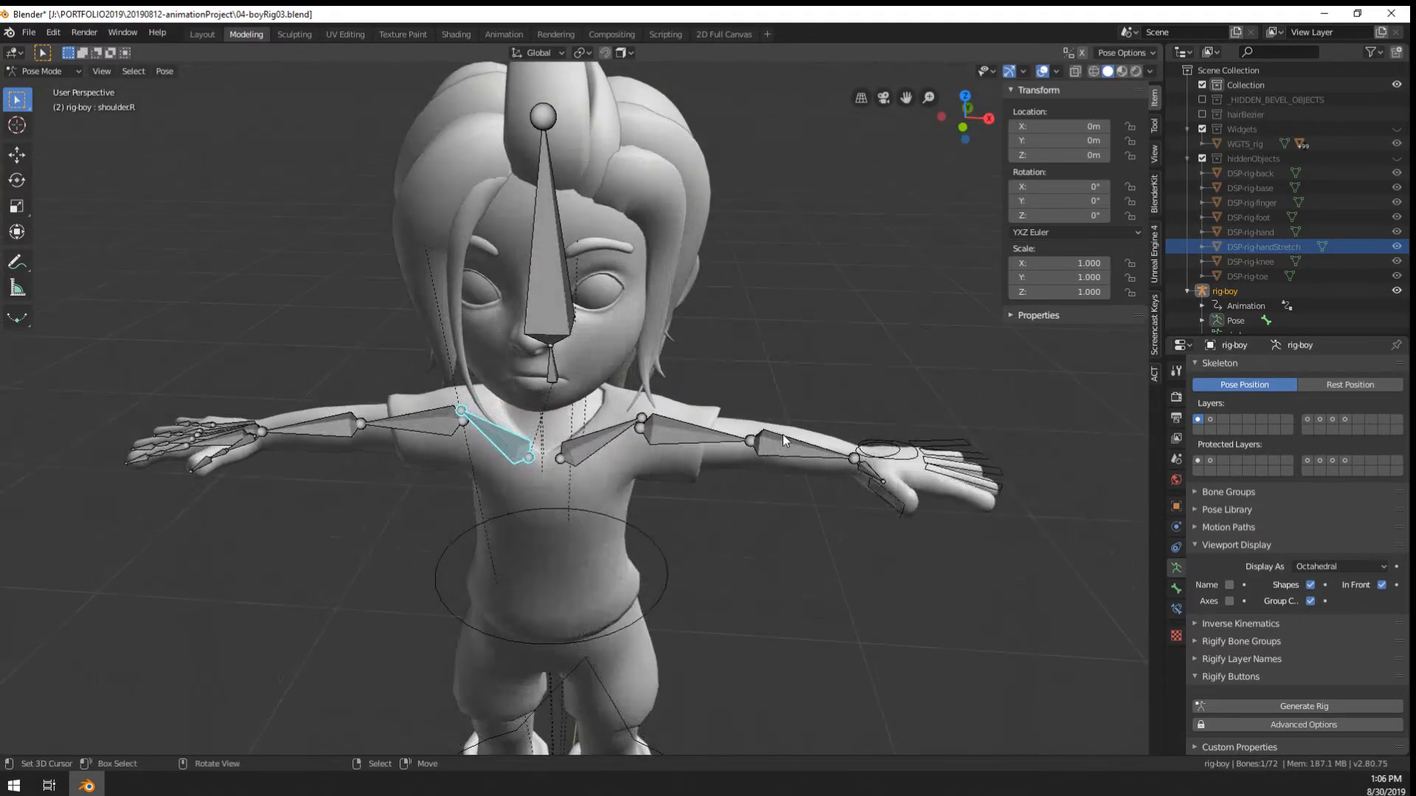
# Select the index-L.005 bone at the base of the left thumb and try rotating it
pyautogui.click(863, 473)
pyautogui.press('r')
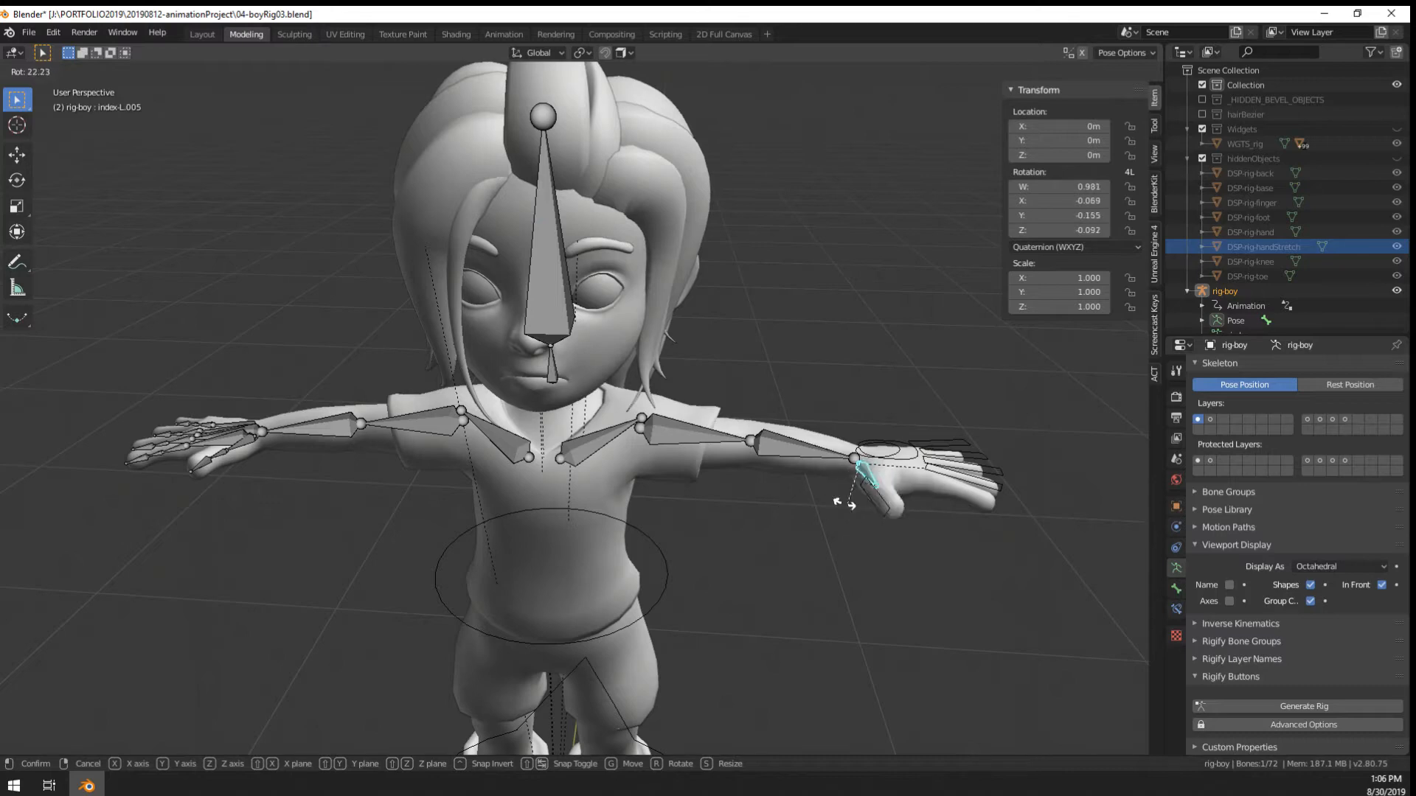
pyautogui.rightClick(876, 499)
pyautogui.moveTo(876, 499); pyautogui.dragTo(855, 625, button='middle')
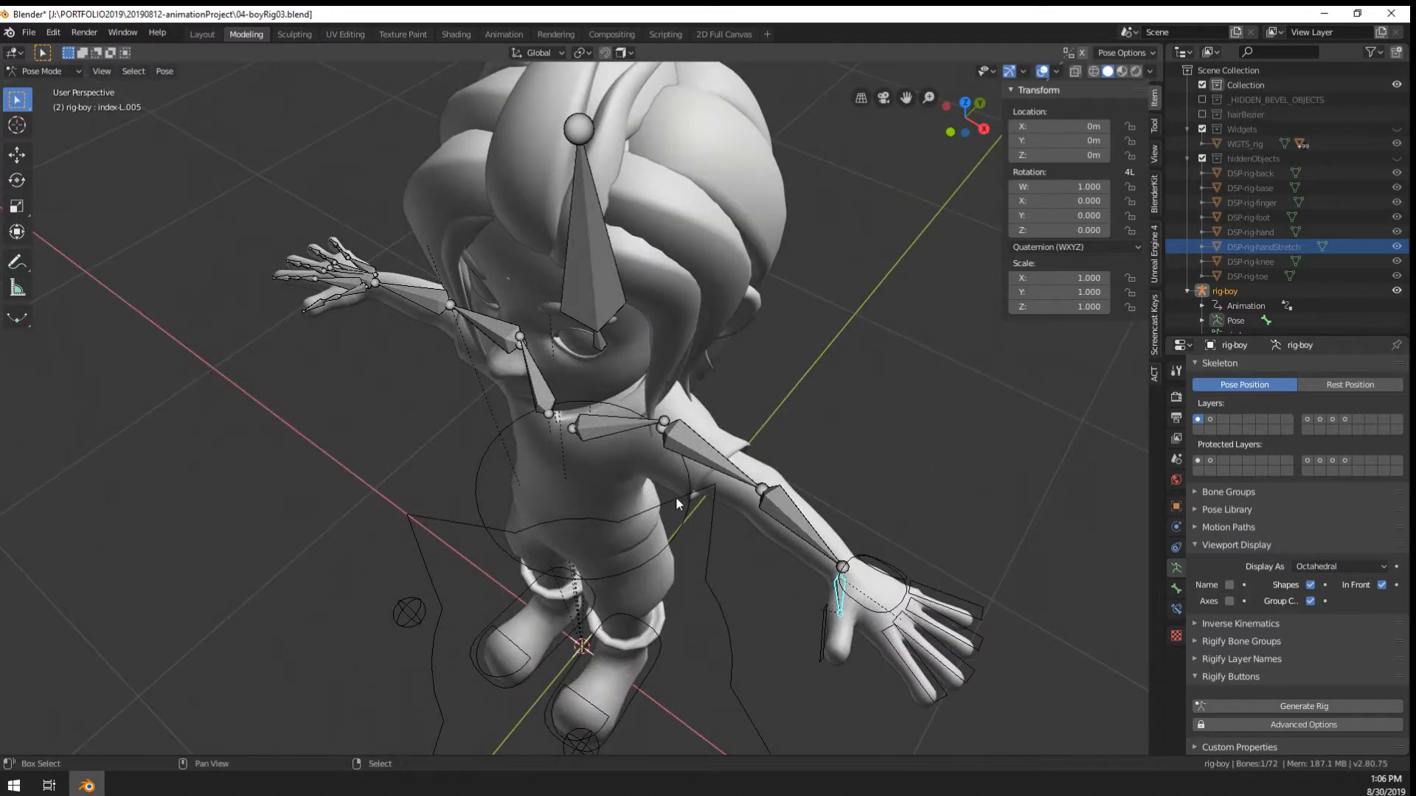
# Try rotating the index-L.005 thumb bone again, and select the forearm.L bone and try rotating it
pyautogui.moveTo(675, 497); pyautogui.dragTo(686, 521, button='middle')
pyautogui.press('r')
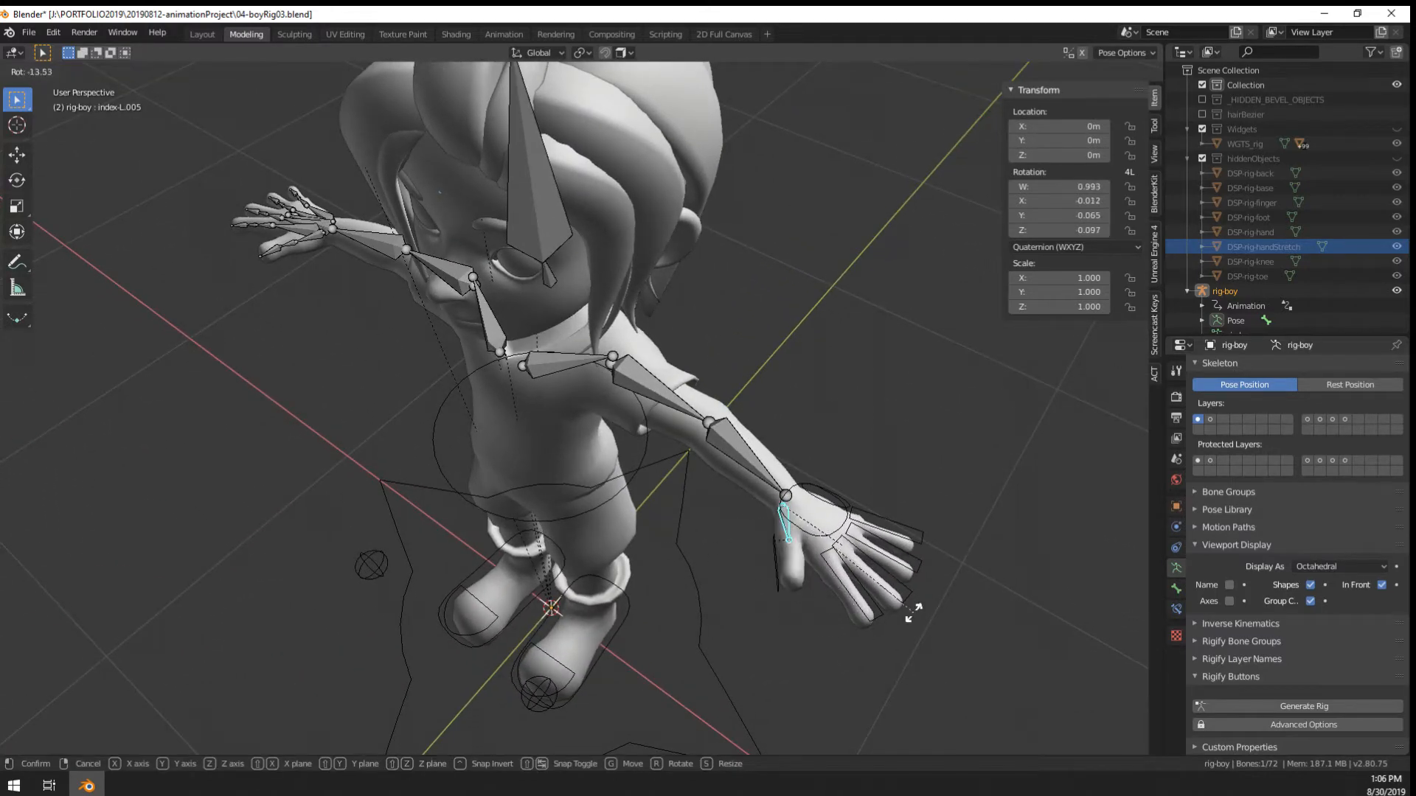
pyautogui.rightClick(821, 587)
pyautogui.moveTo(822, 585); pyautogui.dragTo(875, 568, button='middle')
pyautogui.click(739, 383)
pyautogui.press('r')
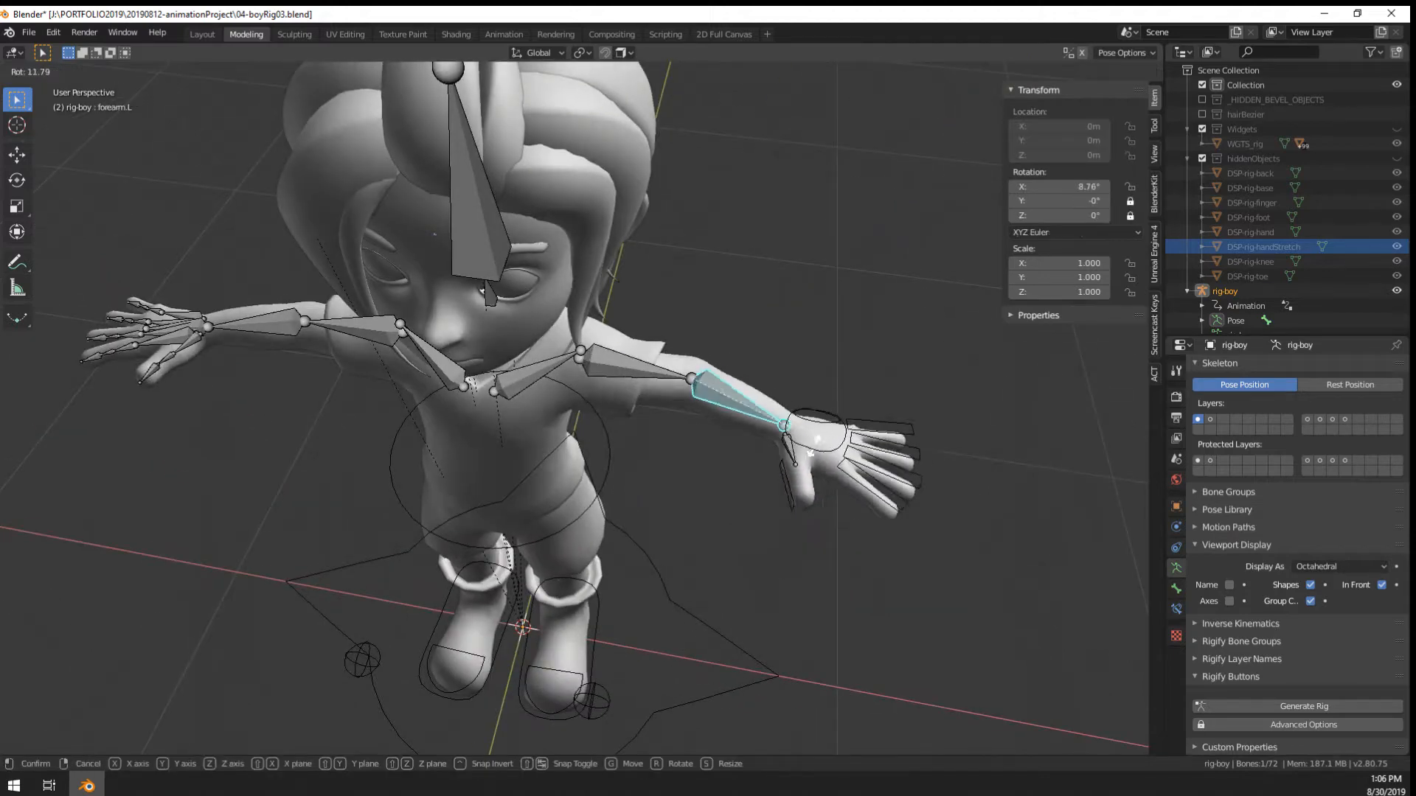
pyautogui.rightClick(679, 452)
# Select the upper_arm.L bone and try rotating it from a high and a level viewing angle
pyautogui.click(649, 369)
pyautogui.press('r')
pyautogui.rightClick(657, 493)
pyautogui.moveTo(848, 424); pyautogui.dragTo(848, 354, button='middle')
pyautogui.press('r')
pyautogui.rightClick(846, 357)
# Select the shoulder.L bone and try rotating it to test how it carries the left arm
pyautogui.click(546, 424)
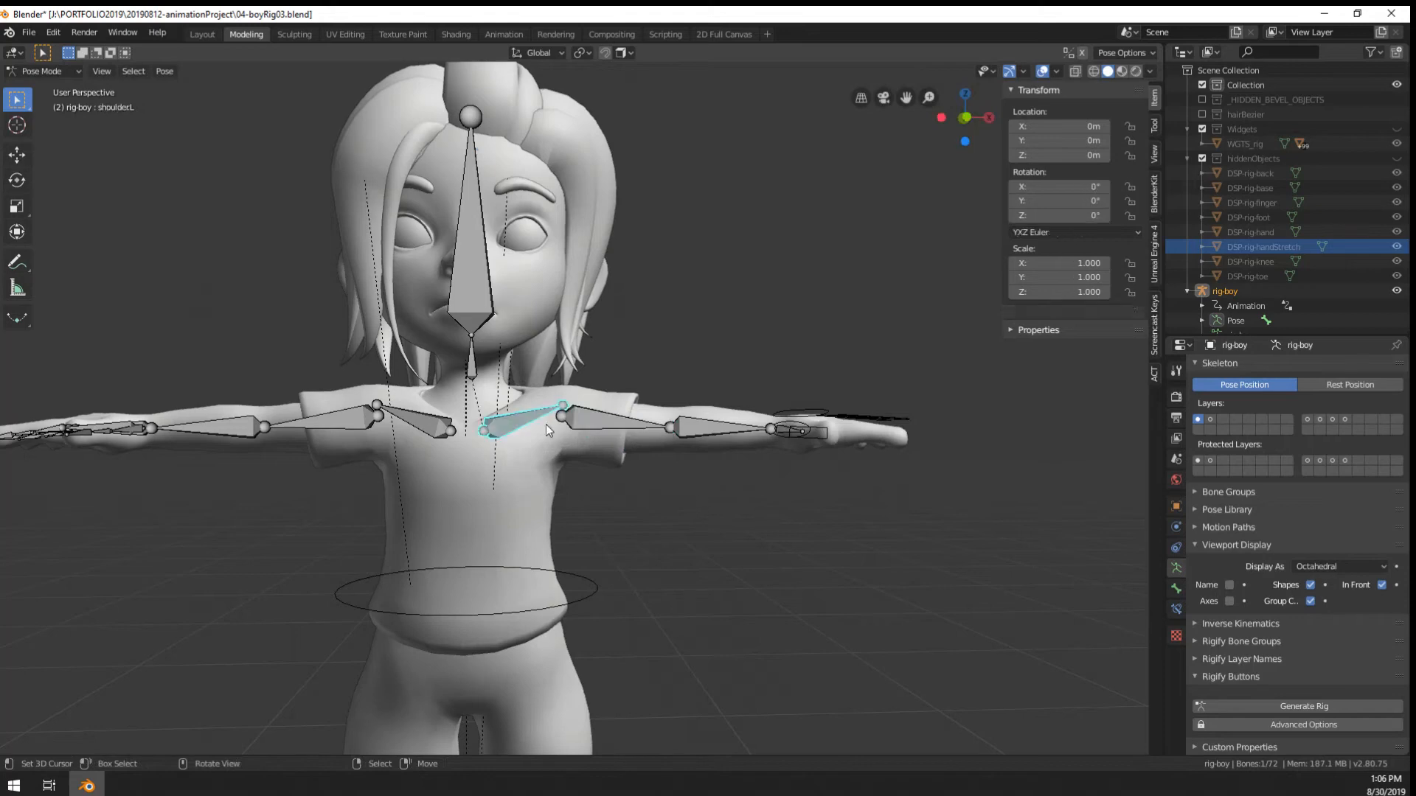
pyautogui.press('r')
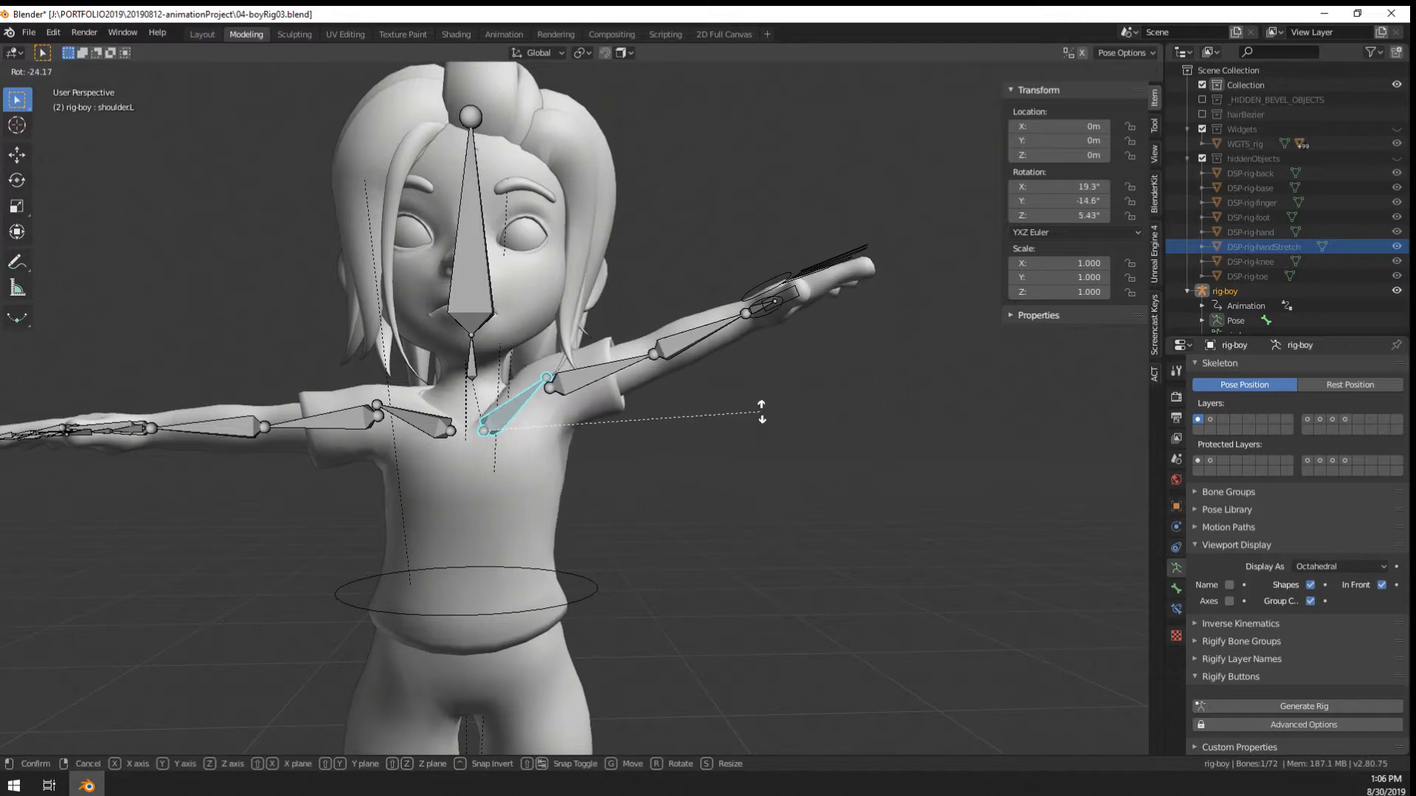
pyautogui.rightClick(762, 412)
pyautogui.scroll(3, 547, 465)
pyautogui.keyDown('shift'); pyautogui.moveTo(608, 460); pyautogui.dragTo(716, 529, button='middle'); pyautogui.keyUp('shift')
pyautogui.moveTo(715, 530)
pyautogui.mouseDown(button='middle')
pyautogui.moveTo(691, 541)
pyautogui.moveTo(736, 521)
pyautogui.mouseUp(button='middle')
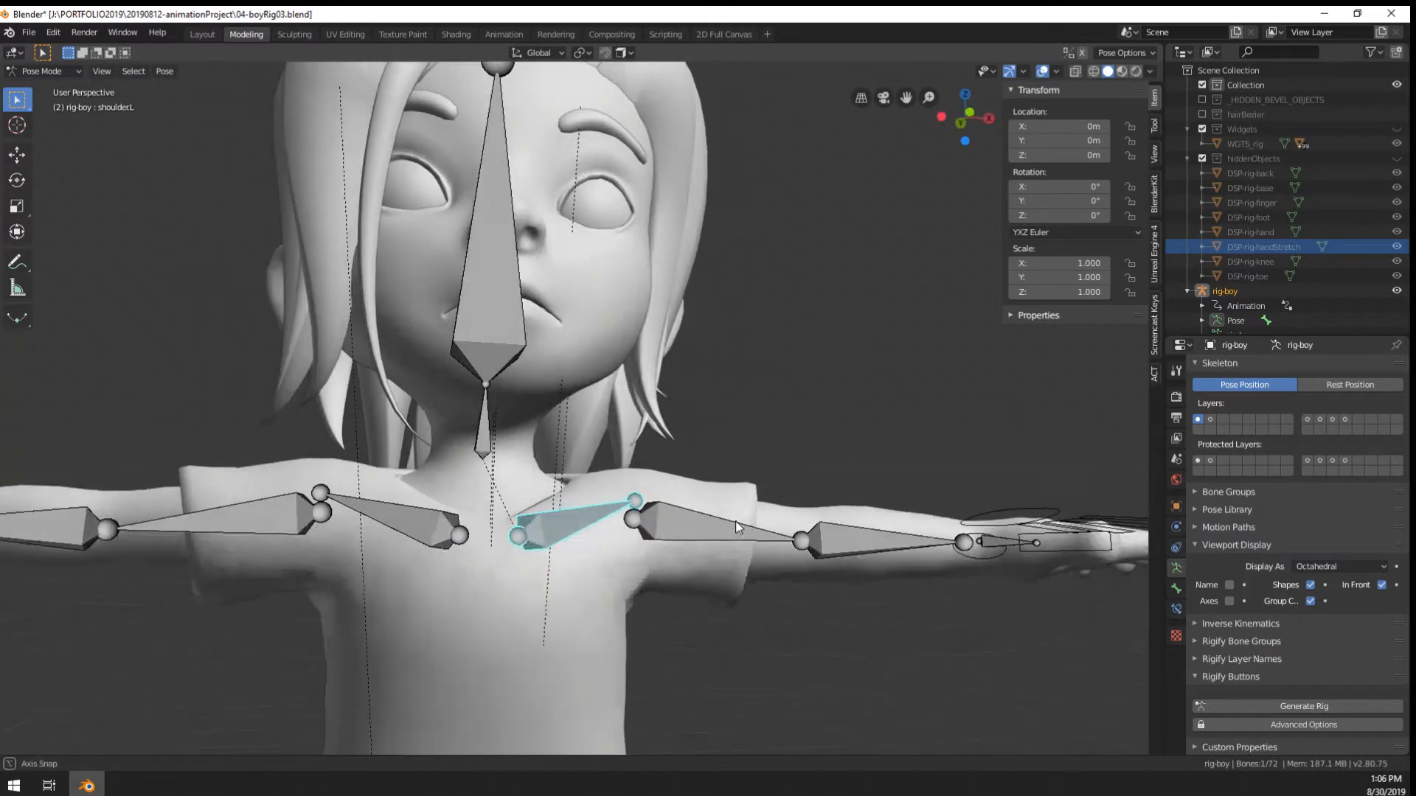
pyautogui.press('r')
pyautogui.rightClick(718, 500)
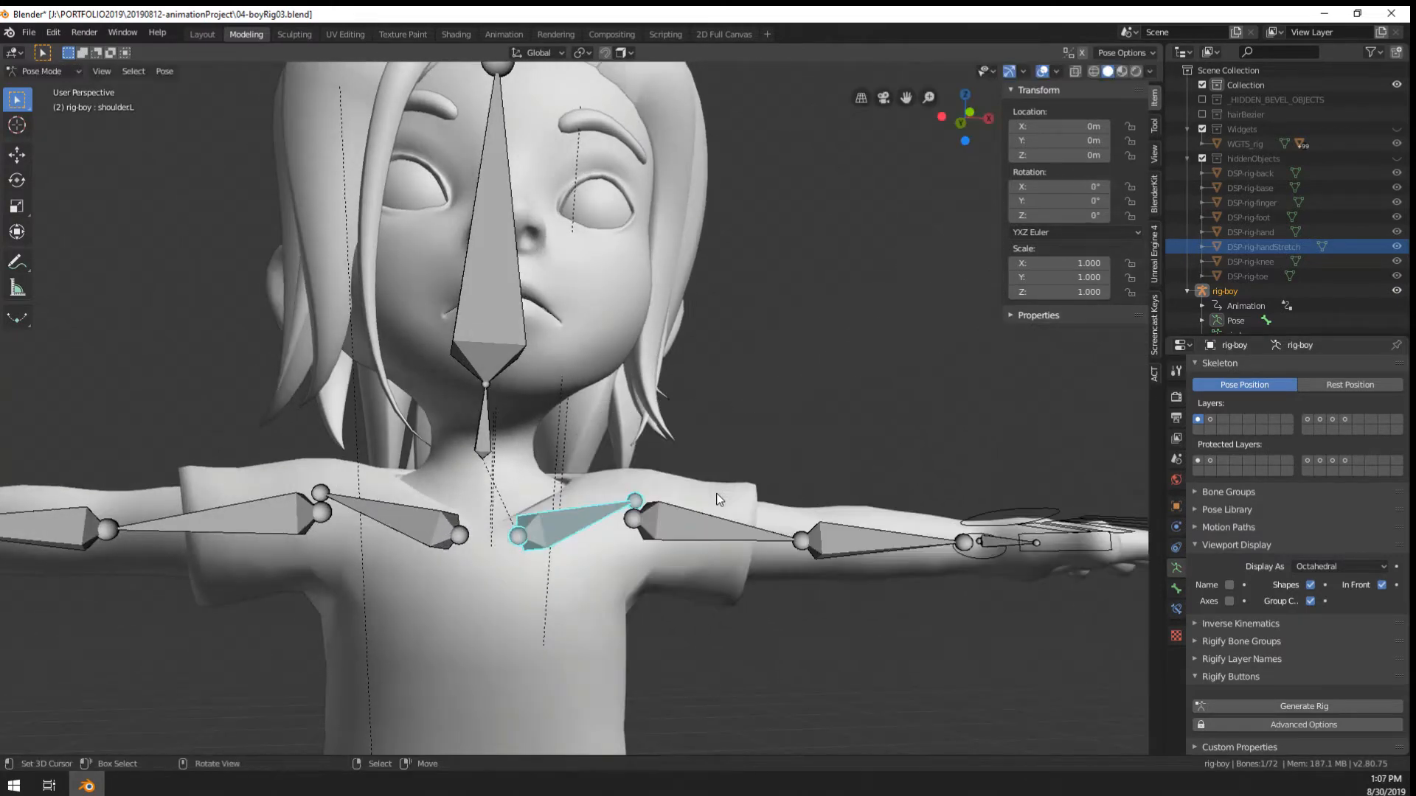
pyautogui.scroll(-3, 719, 500)
pyautogui.moveTo(710, 529); pyautogui.dragTo(693, 501, button='middle')
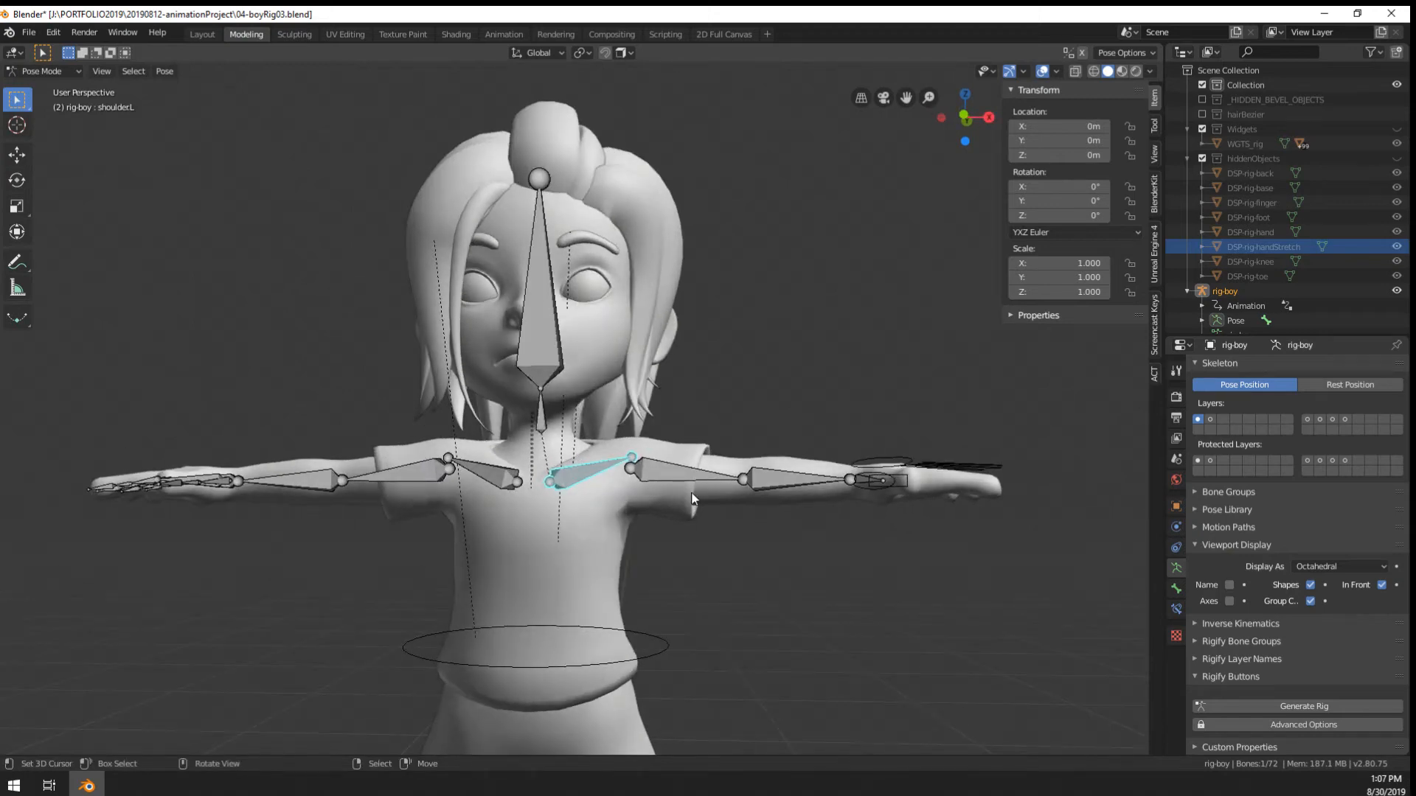
# Rotate the upper_arm.L bone about 80° so the left arm hangs beside the body
pyautogui.click(690, 480)
pyautogui.press('r')
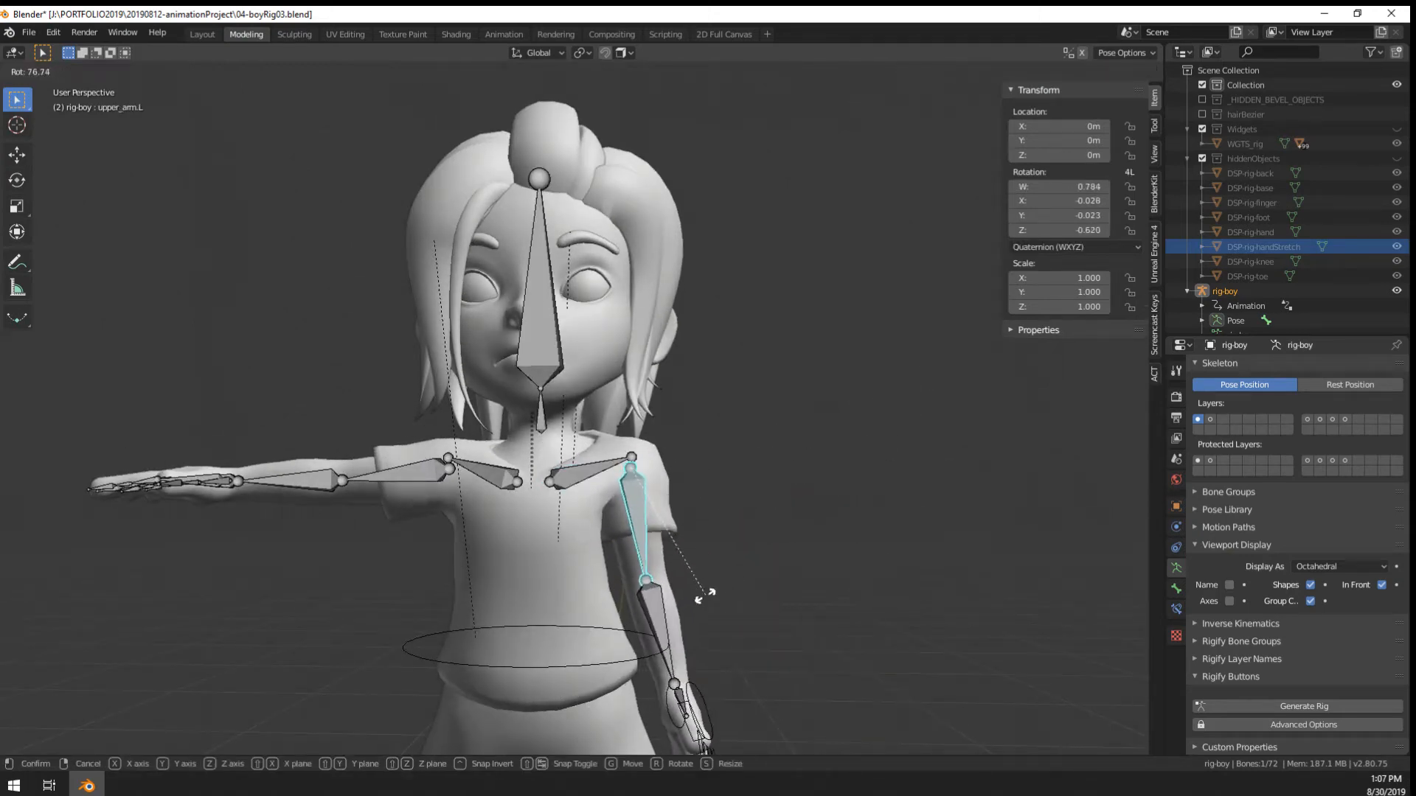
pyautogui.click(701, 599)
pyautogui.moveTo(700, 600); pyautogui.dragTo(613, 624, button='middle')
pyautogui.moveTo(655, 640); pyautogui.dragTo(711, 634, button='middle')
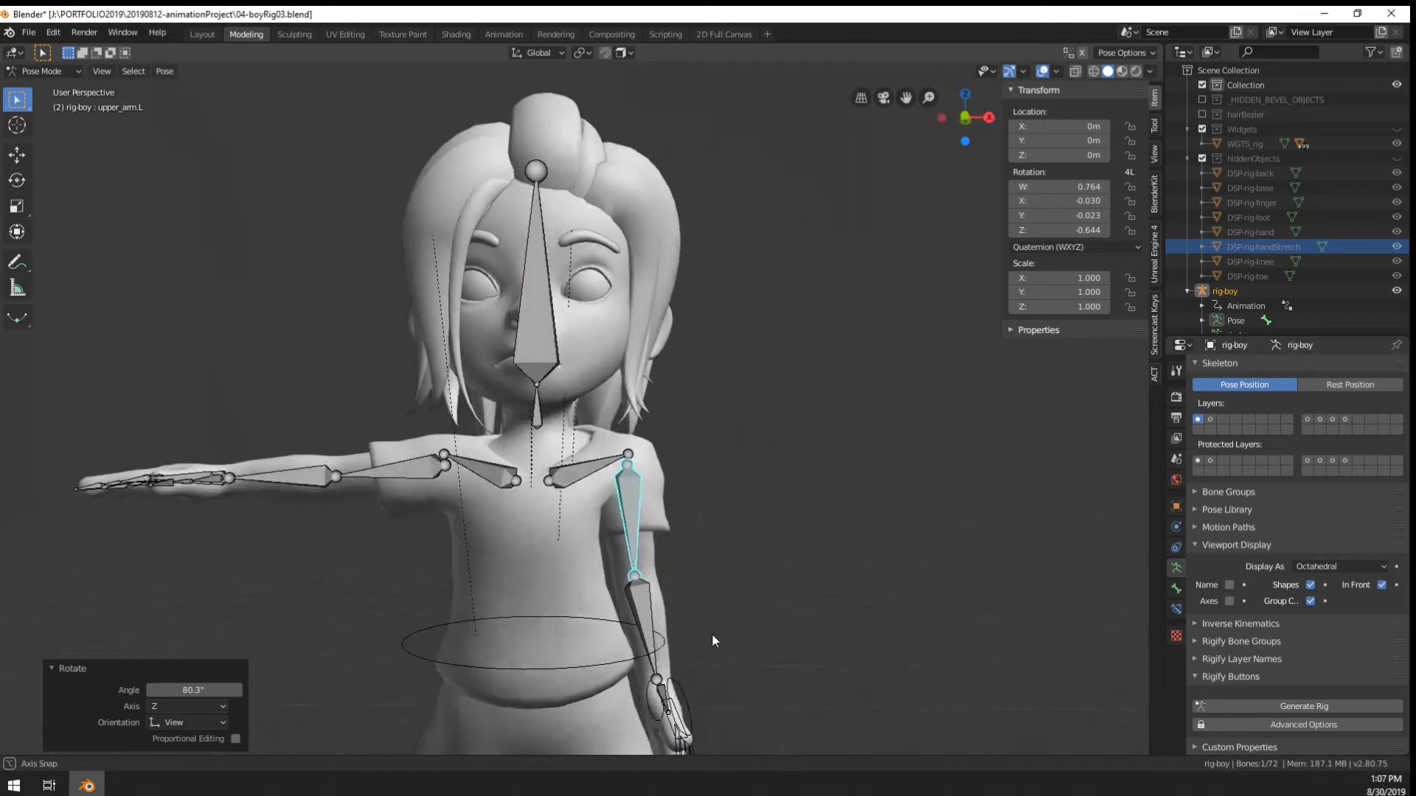
# Try rotating shoulder.L with the arm lowered, and clear the rotation of upper_arm.L
pyautogui.click(590, 461)
pyautogui.press('r')
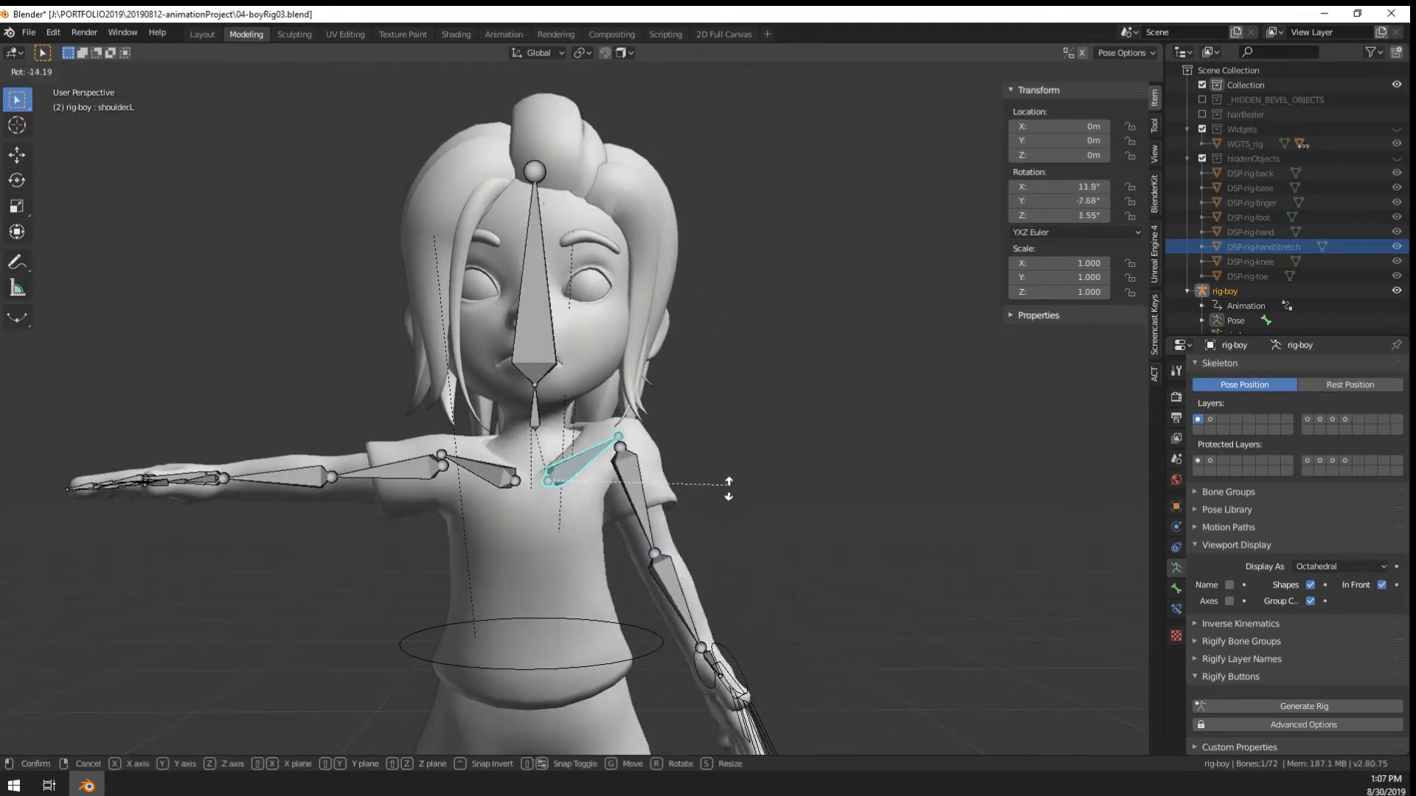
pyautogui.rightClick(675, 554)
pyautogui.click(639, 521)
pyautogui.hotkey('alt', 'r')
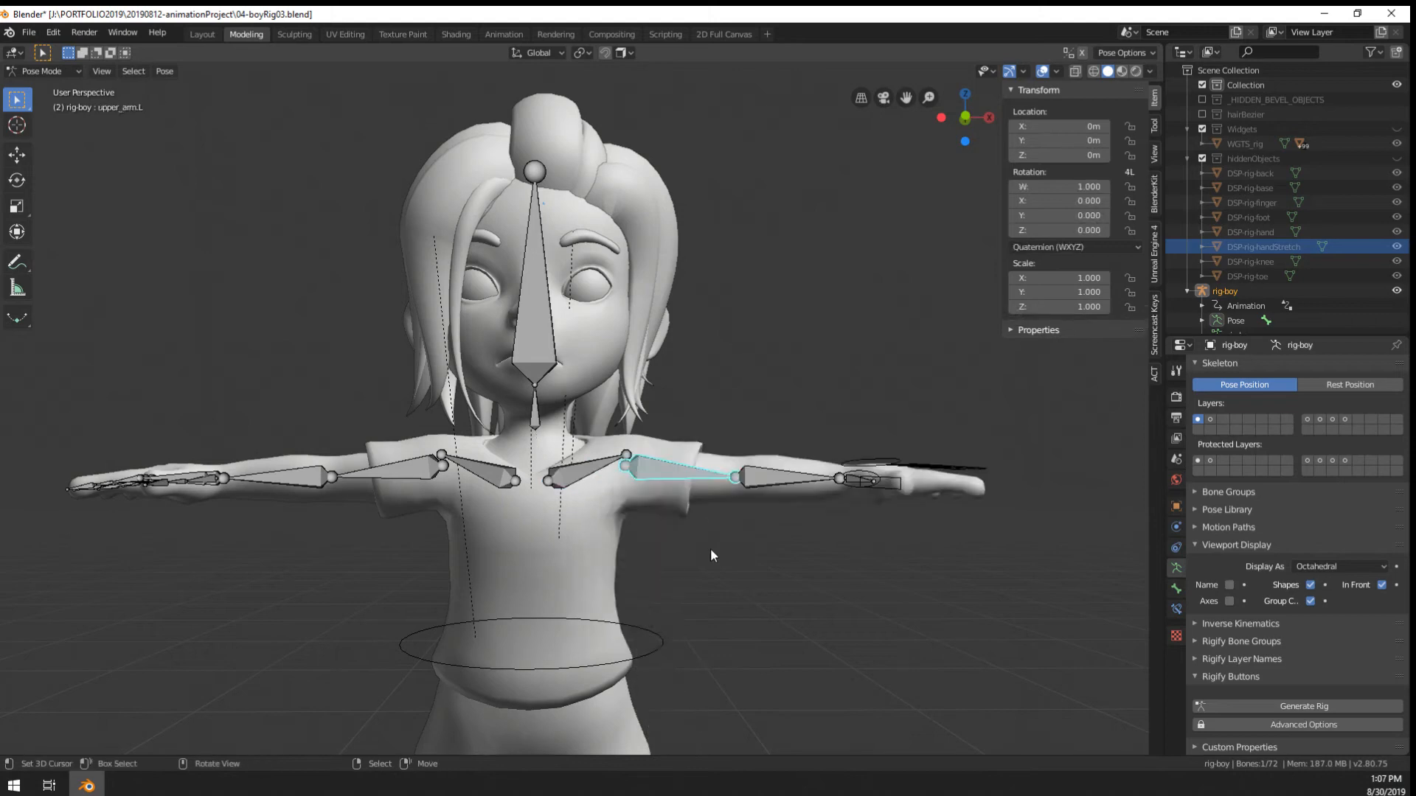
# Show the bone constraint settings of upper_arm.L and look through the available constraint types, including Copy Rotation
pyautogui.scroll(1, 796, 553)
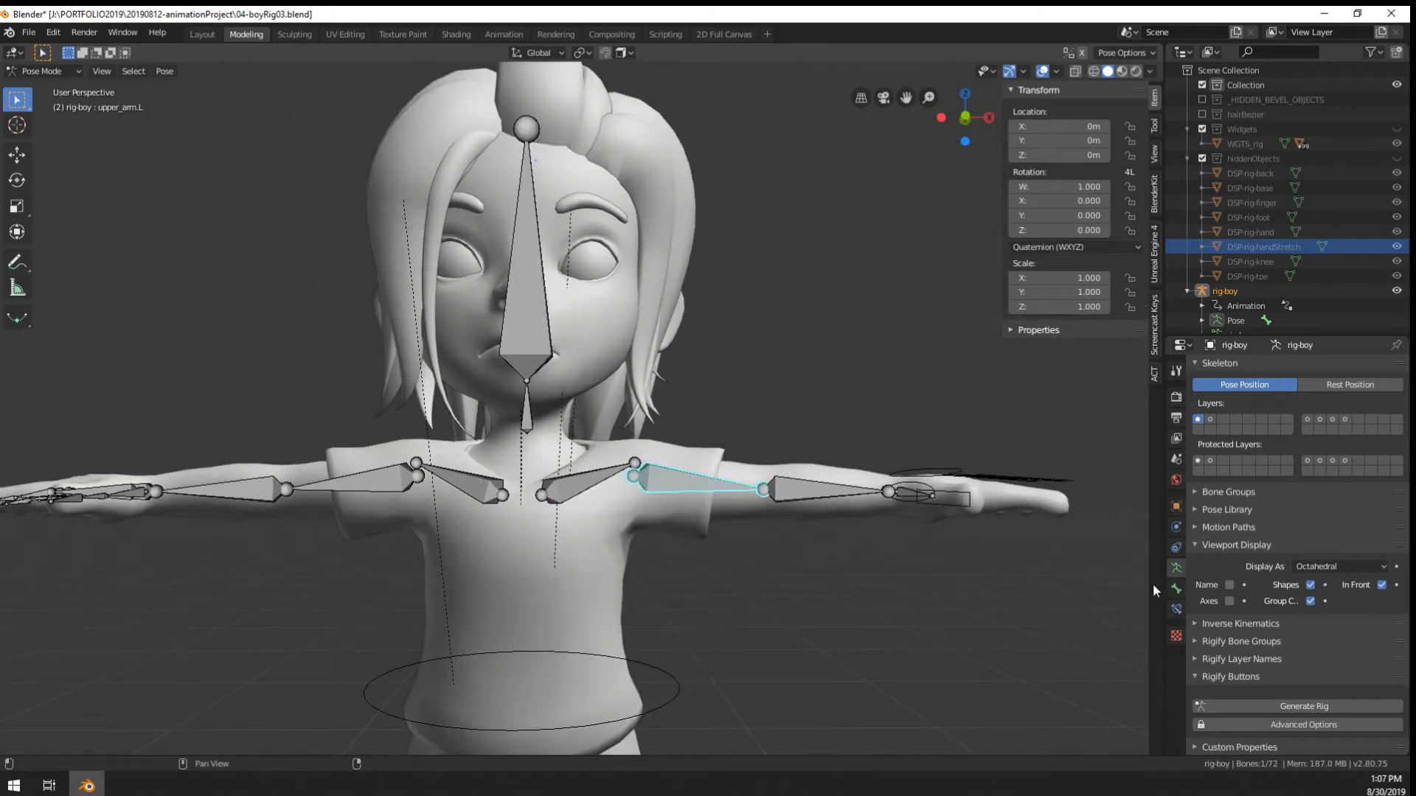
pyautogui.click(1176, 588)
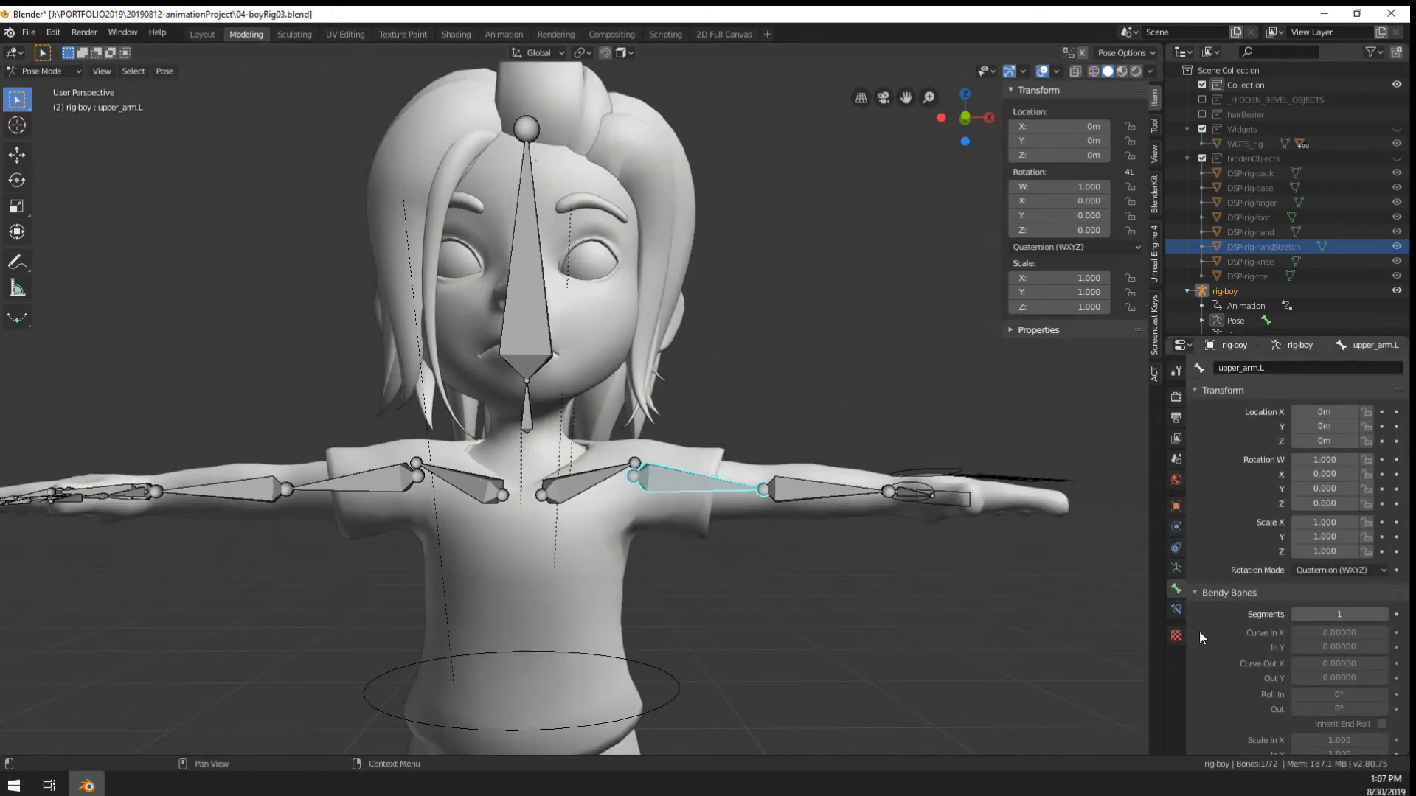
pyautogui.click(1176, 609)
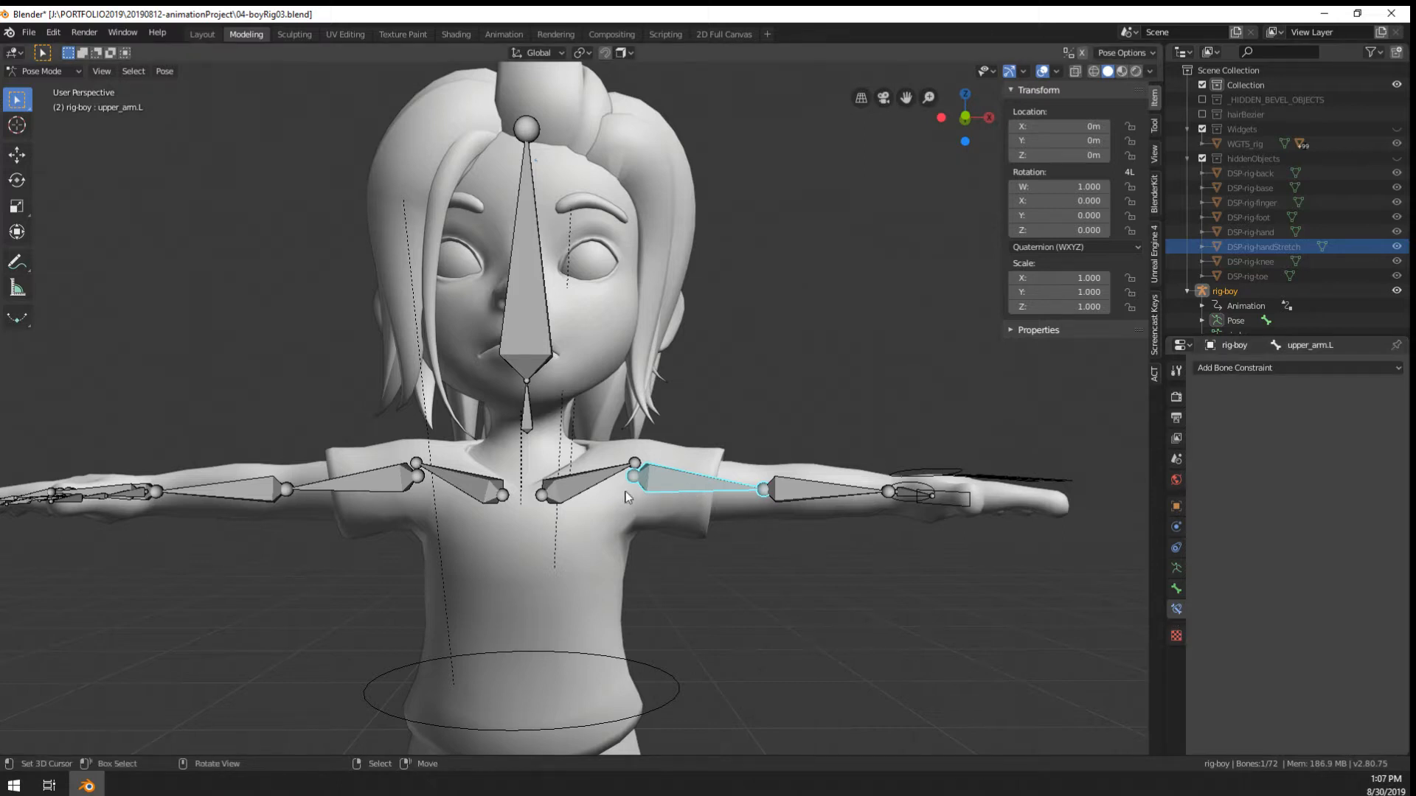
pyautogui.moveTo(714, 487); pyautogui.dragTo(700, 485, button='middle')
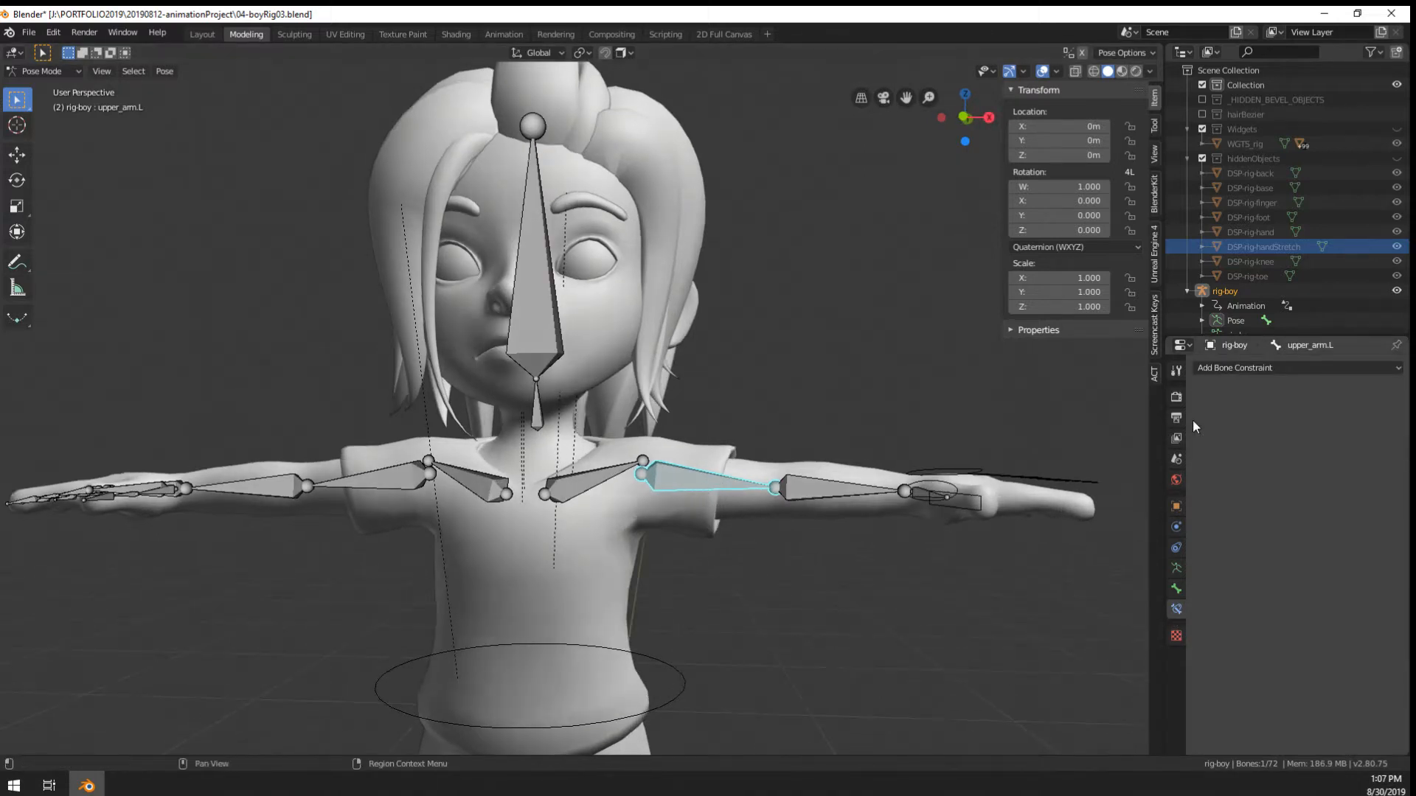
pyautogui.click(1253, 364)
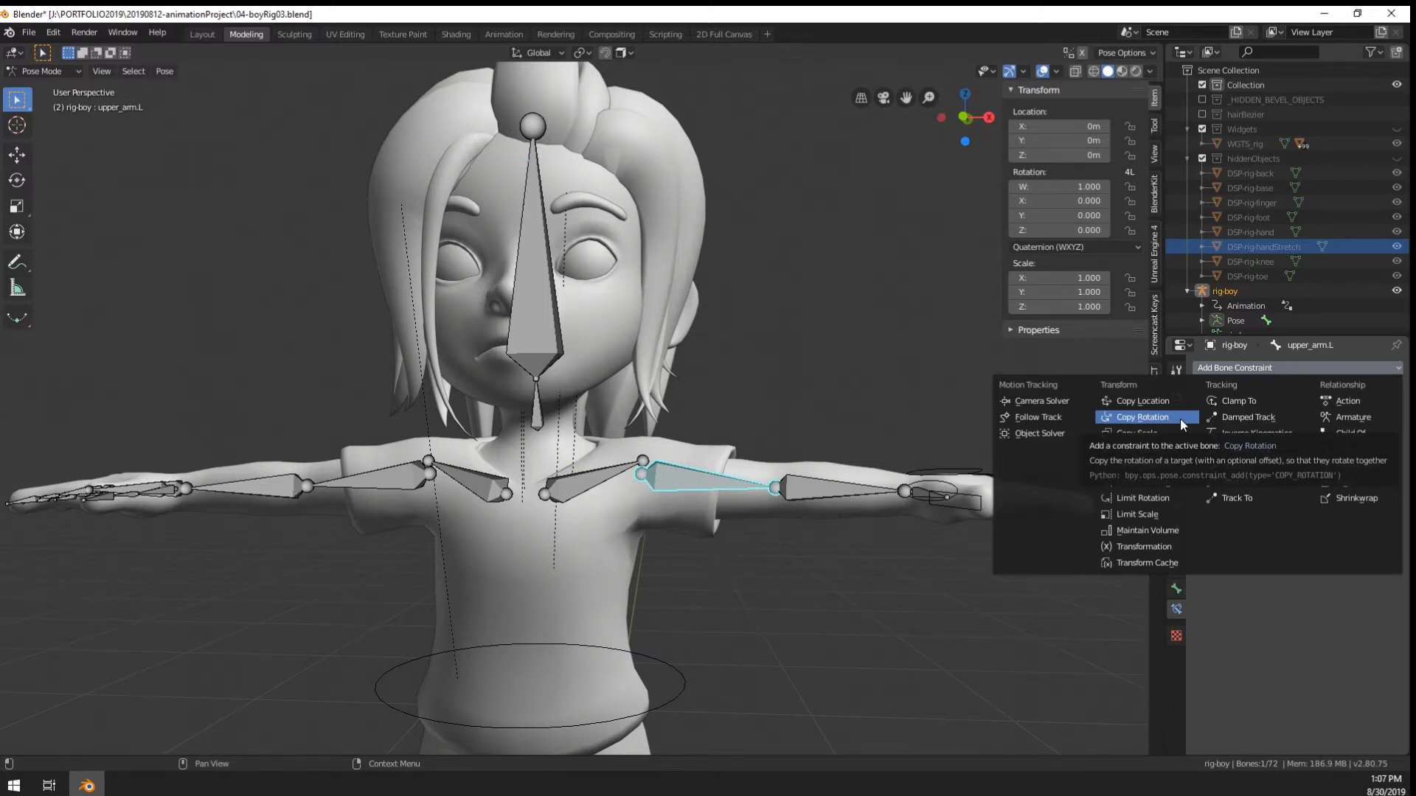
pyautogui.moveTo(738, 519); pyautogui.dragTo(599, 514, button='middle')
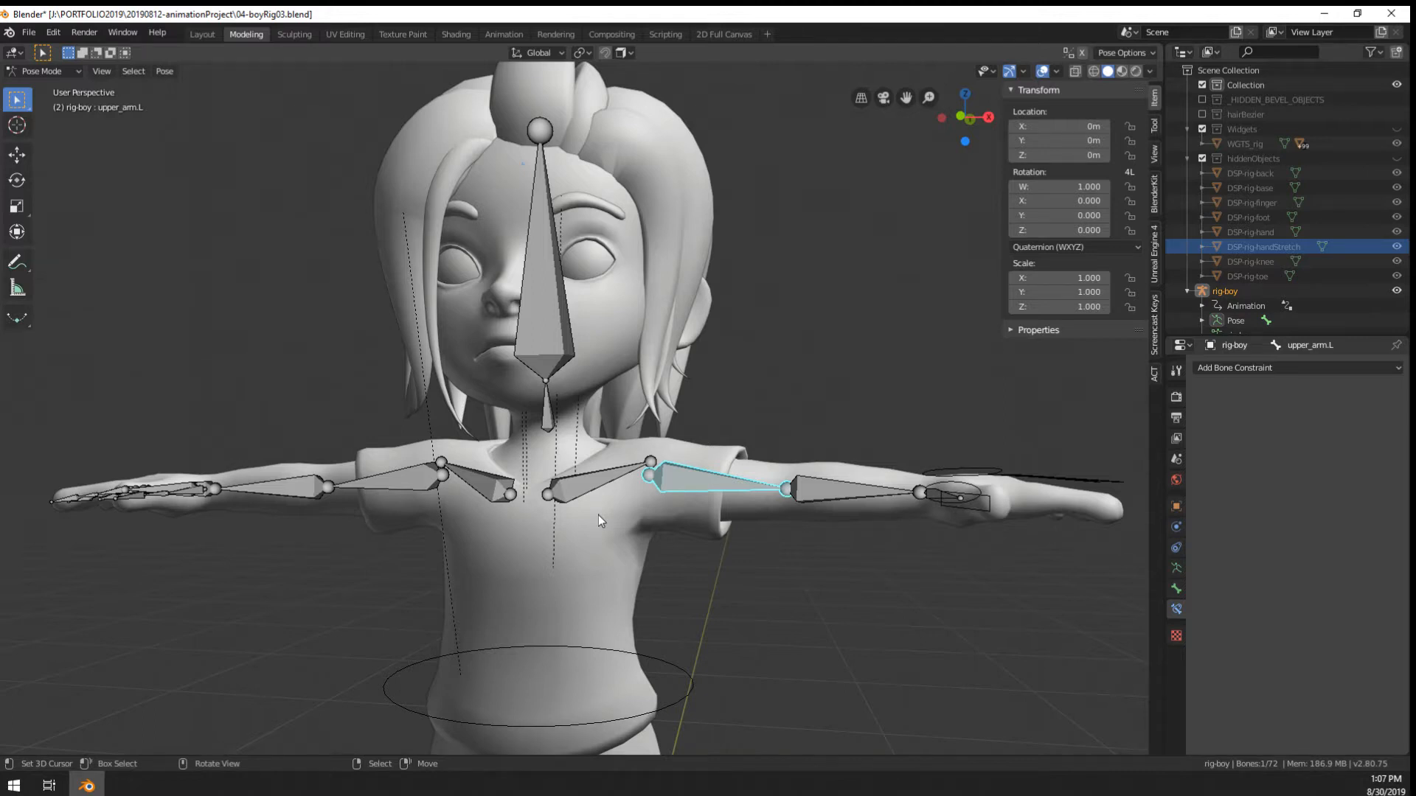
# View the whole character and try rotating the upper_arm.L bone from the front
pyautogui.scroll(-3, 599, 515)
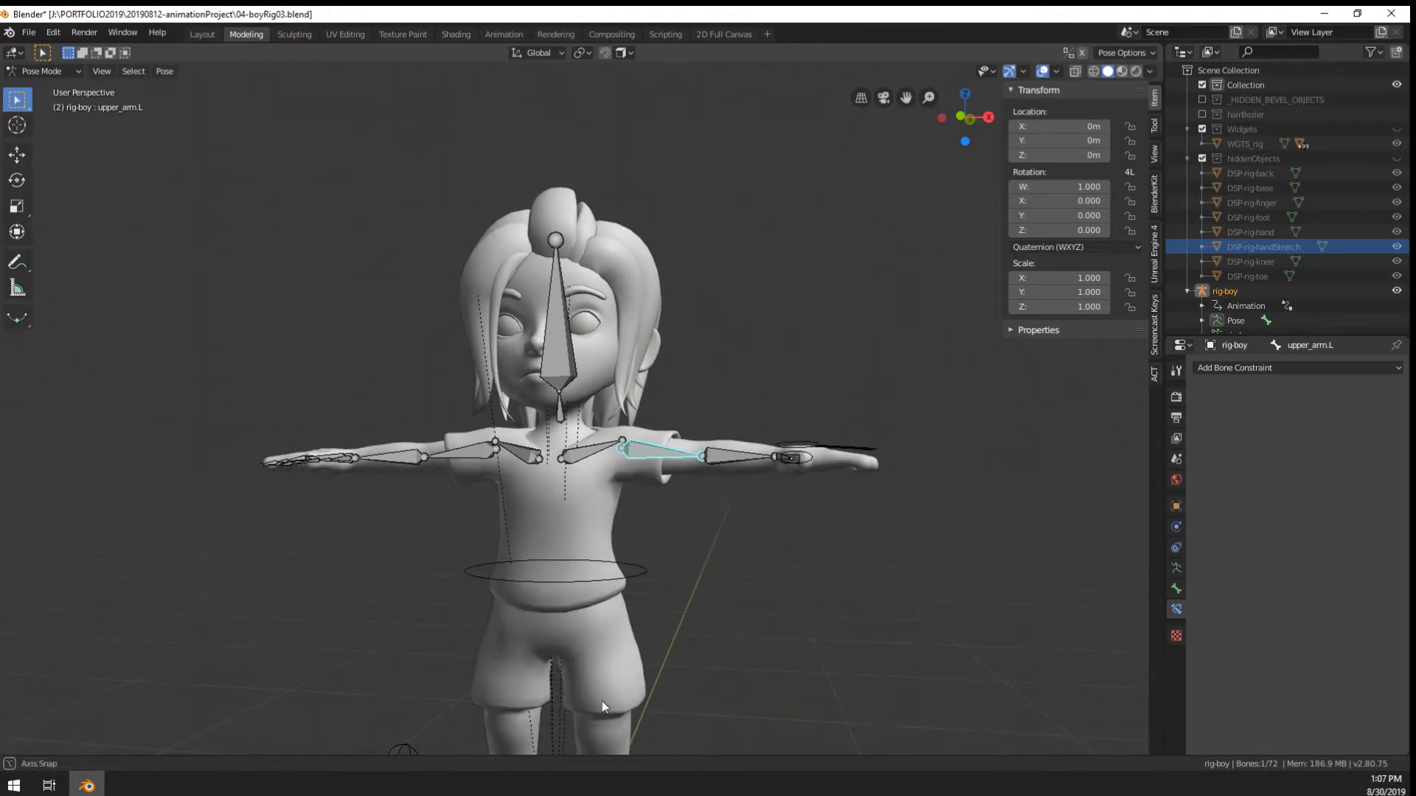
pyautogui.moveTo(600, 511); pyautogui.dragTo(697, 370, button='middle')
pyautogui.scroll(4, 698, 371)
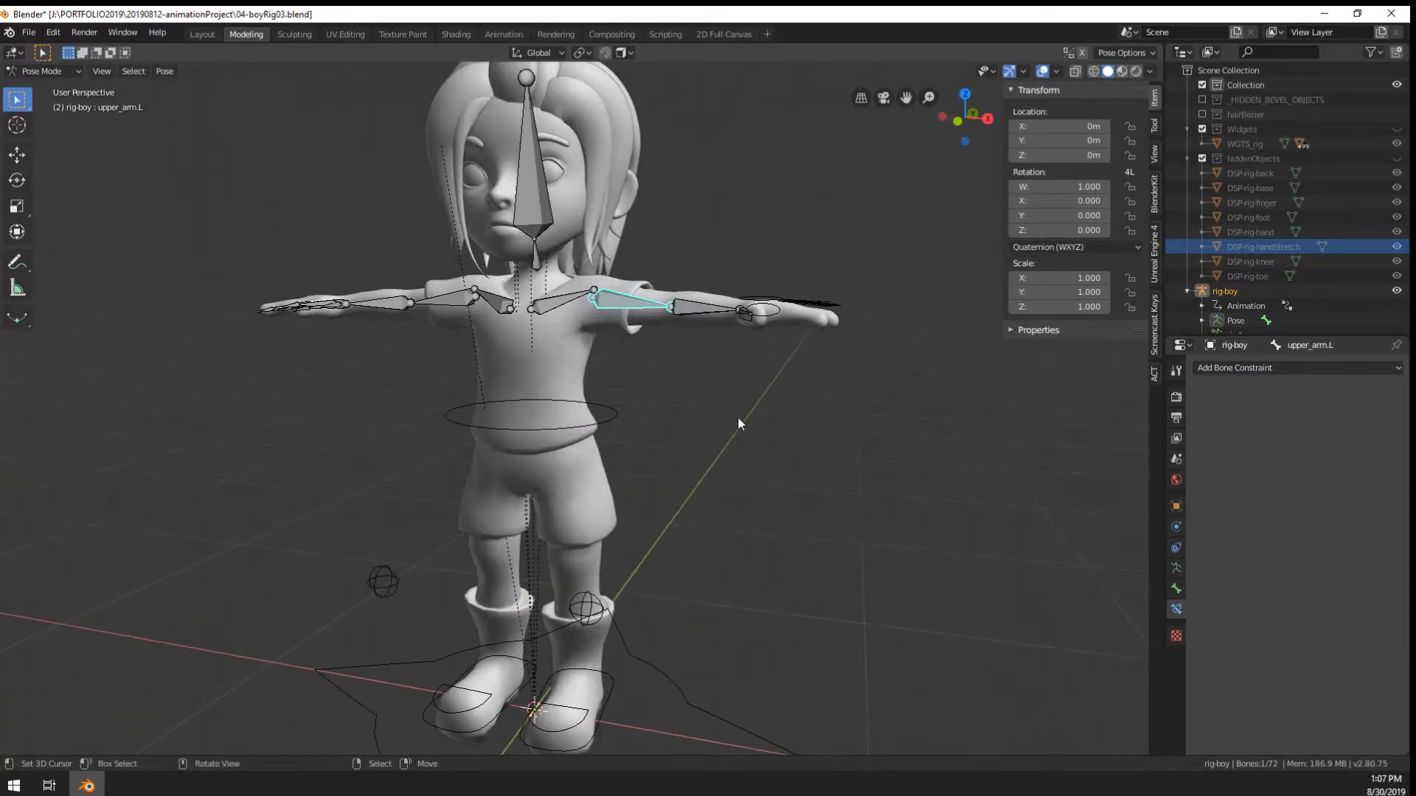
pyautogui.scroll(5, 751, 399)
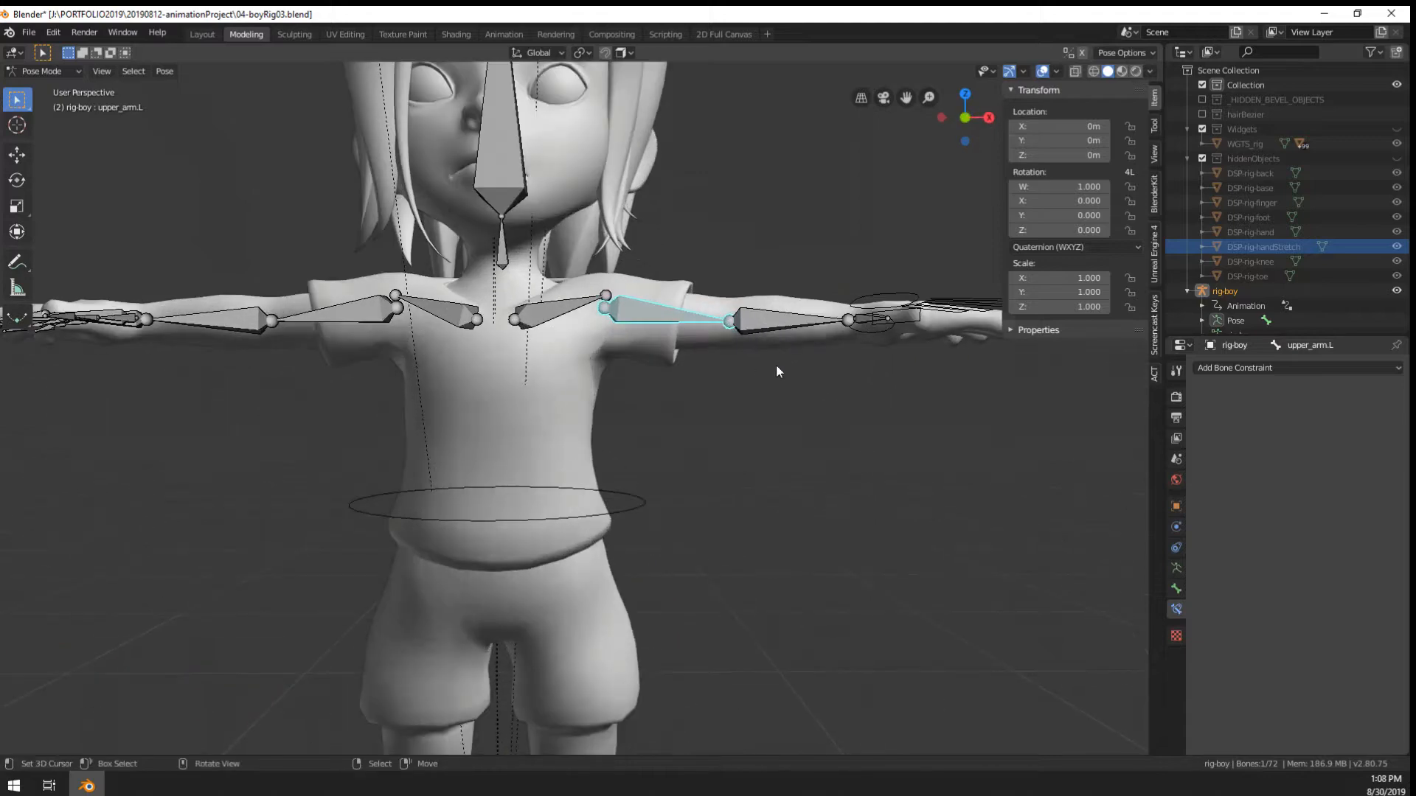
pyautogui.press('r')
pyautogui.rightClick(684, 412)
# Raise the upper_arm.L bone by about 63° to check the shoulder deformation, and clear its rotation
pyautogui.scroll(-2, 719, 458)
pyautogui.scroll(1, 719, 458)
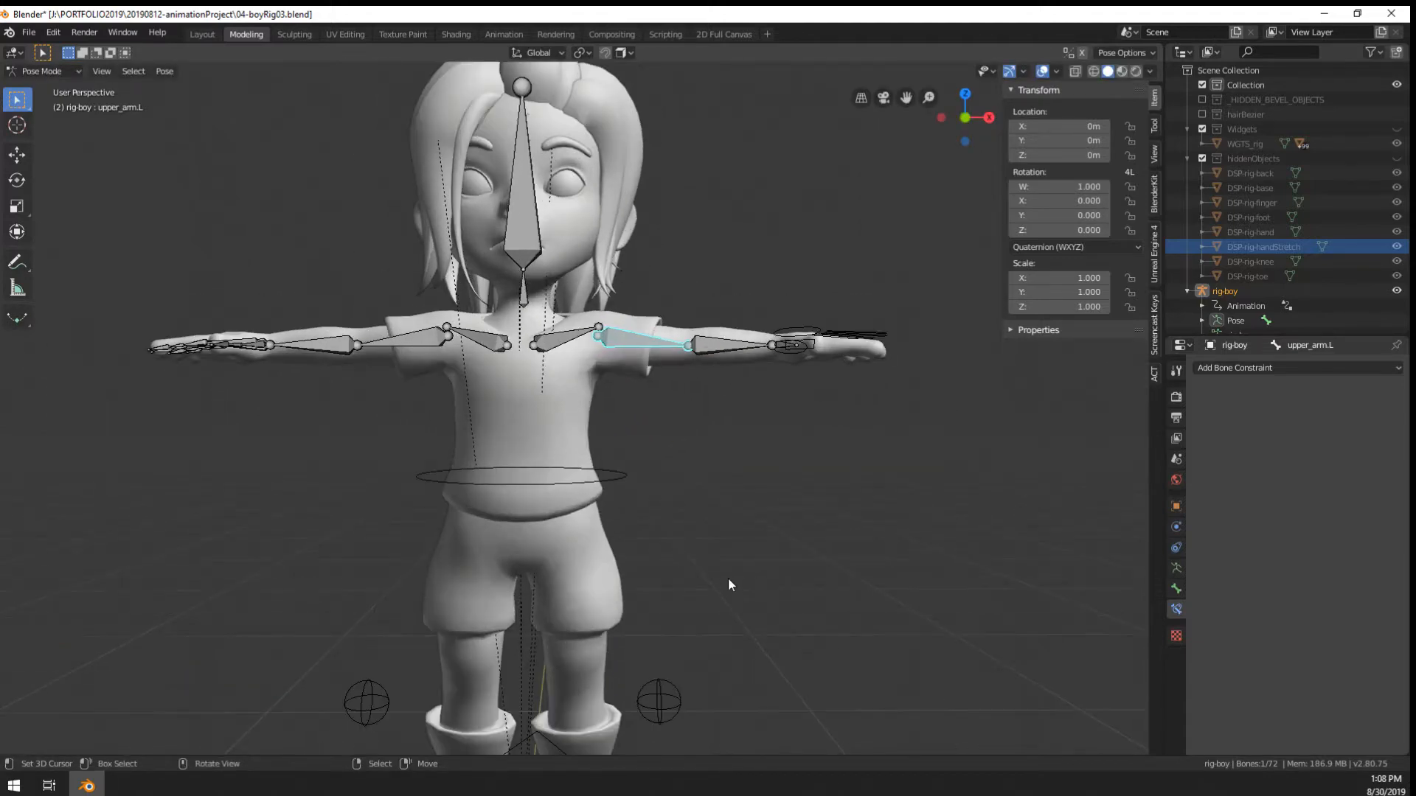
pyautogui.moveTo(727, 577); pyautogui.dragTo(734, 483, button='middle')
pyautogui.press('r')
pyautogui.click(740, 321)
pyautogui.moveTo(740, 321); pyautogui.dragTo(661, 402, button='middle')
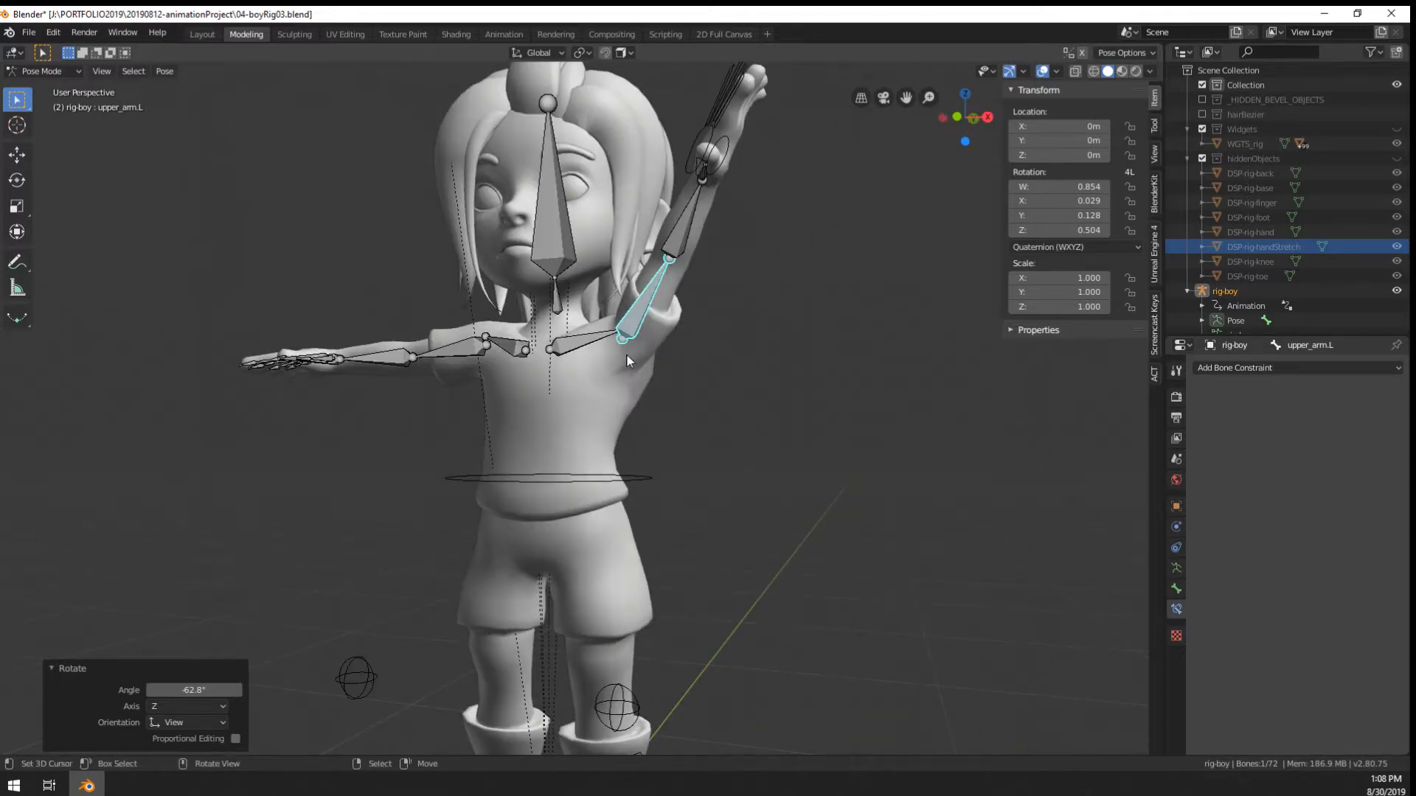
pyautogui.hotkey('alt', 'r')
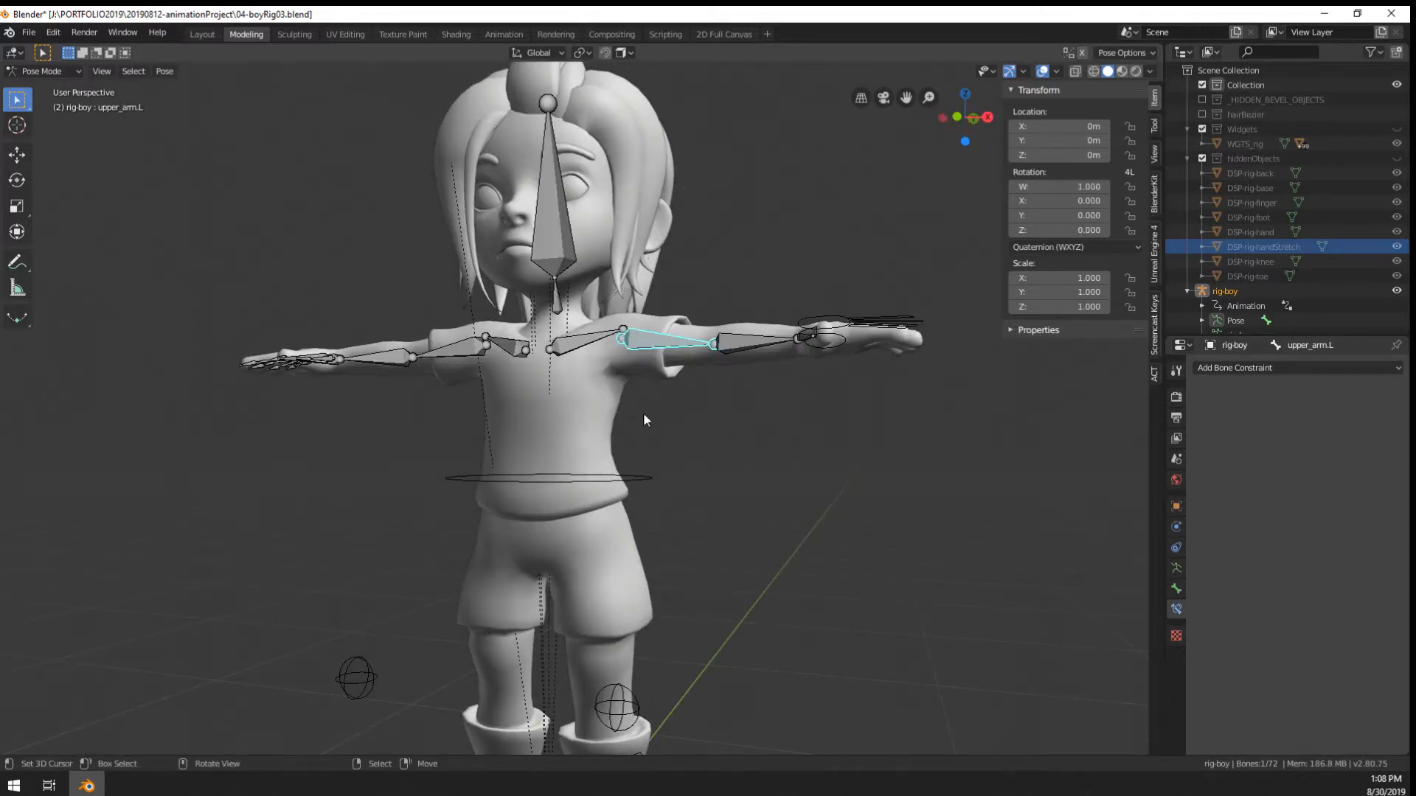
# Try raising the upper_arm.L bone again to see how the shoulder follows
pyautogui.scroll(2, 643, 413)
pyautogui.scroll(-5, 630, 414)
pyautogui.moveTo(630, 414); pyautogui.dragTo(720, 374, button='middle')
pyautogui.scroll(5, 631, 543)
pyautogui.moveTo(590, 387); pyautogui.dragTo(559, 422, button='middle')
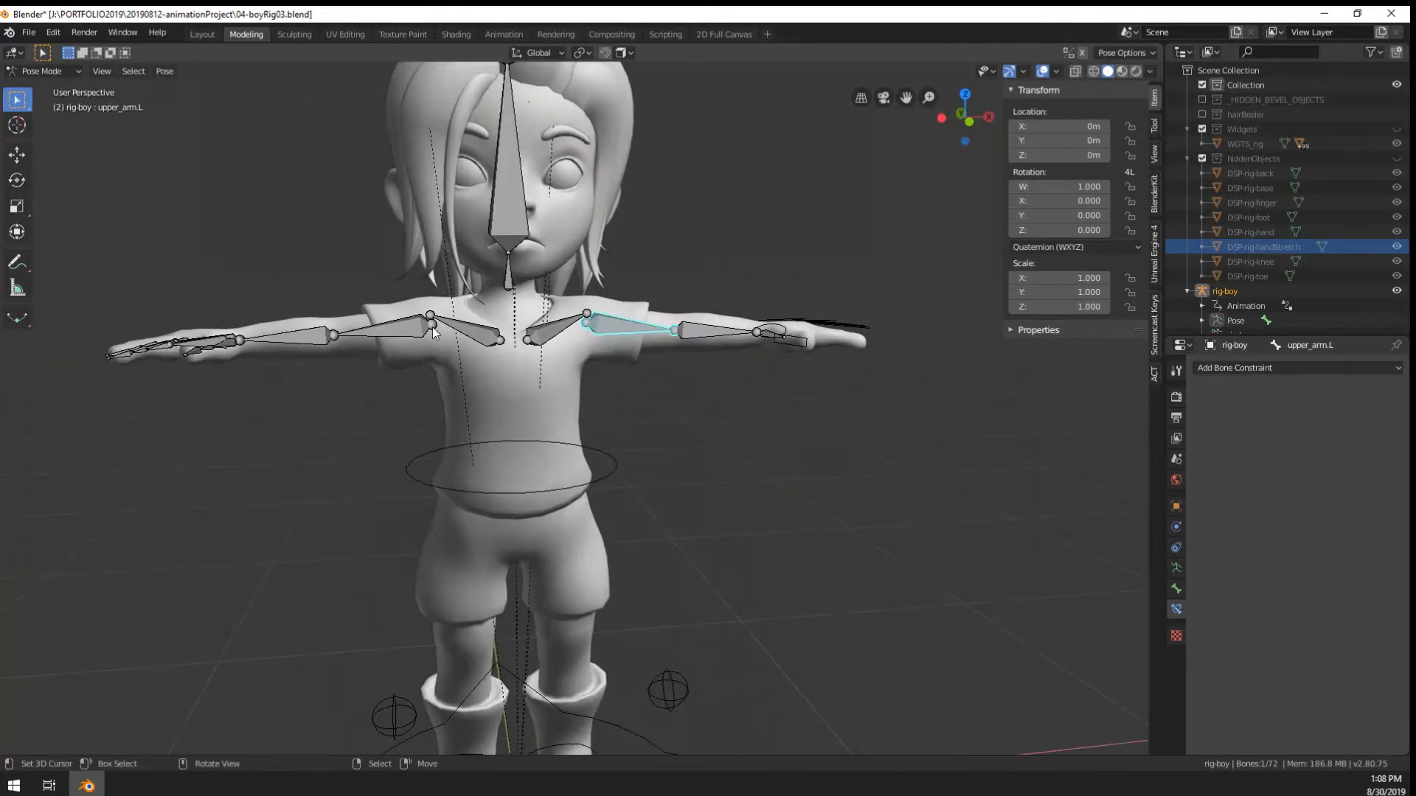
pyautogui.keyDown('shift'); pyautogui.moveTo(679, 251); pyautogui.dragTo(688, 361, button='middle'); pyautogui.keyUp('shift')
pyautogui.moveTo(687, 362); pyautogui.dragTo(702, 404, button='middle')
pyautogui.scroll(3, 634, 399)
pyautogui.scroll(-2, 642, 402)
pyautogui.press('r')
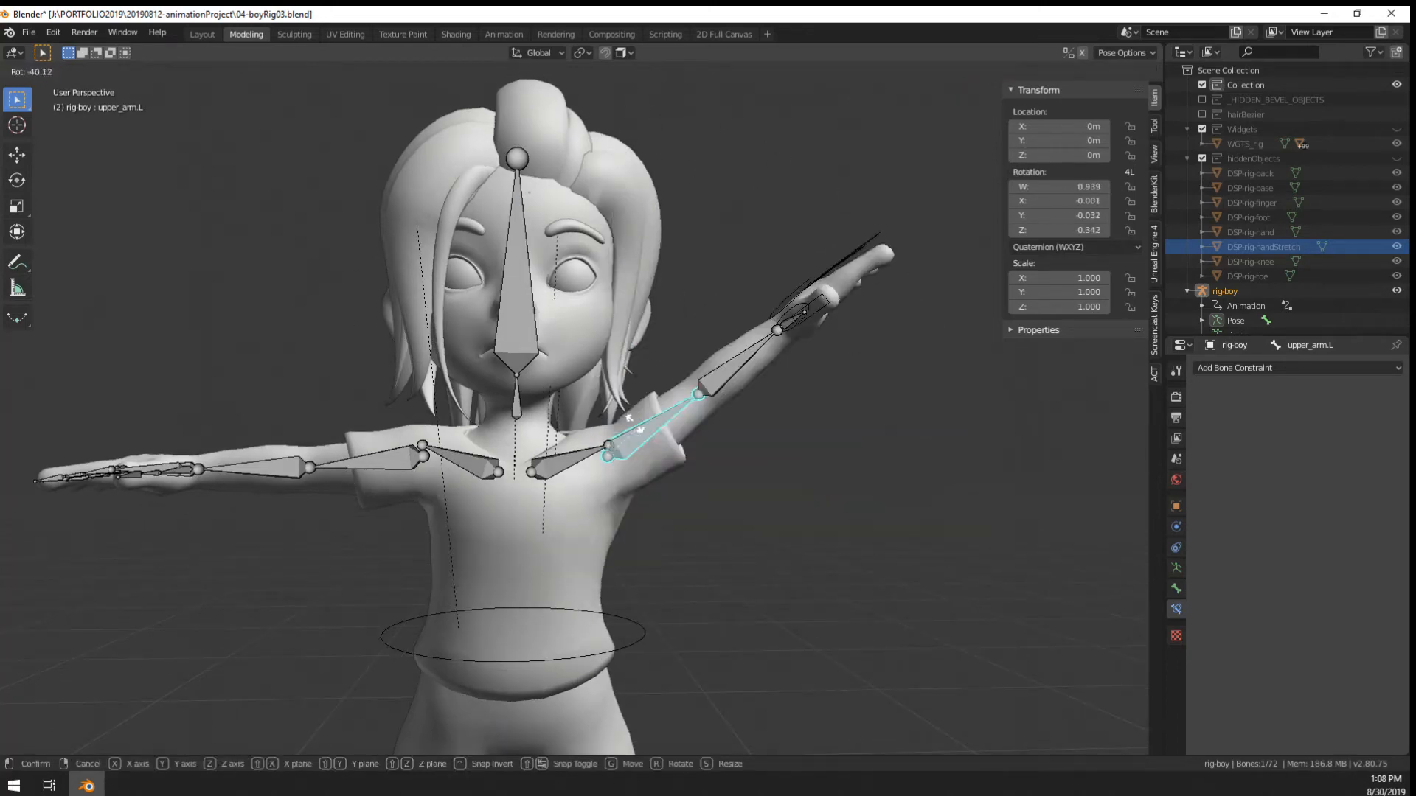
pyautogui.press('Escape')
# Examine the left shoulder and upper arm bones up close from several angles
pyautogui.scroll(5, 700, 310)
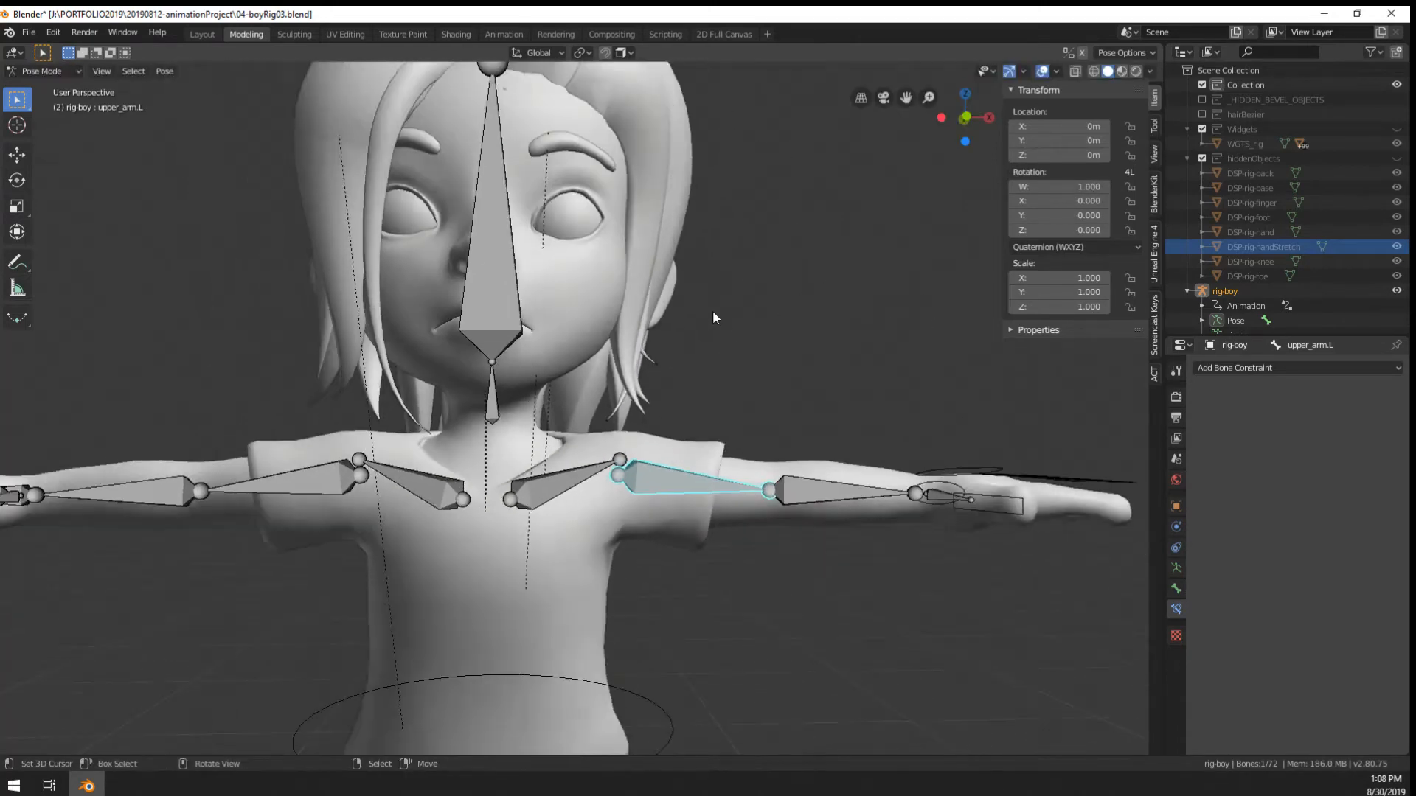
pyautogui.moveTo(772, 362)
pyautogui.mouseDown(button='middle')
pyautogui.moveTo(834, 360)
pyautogui.moveTo(781, 345)
pyautogui.mouseUp(button='middle')
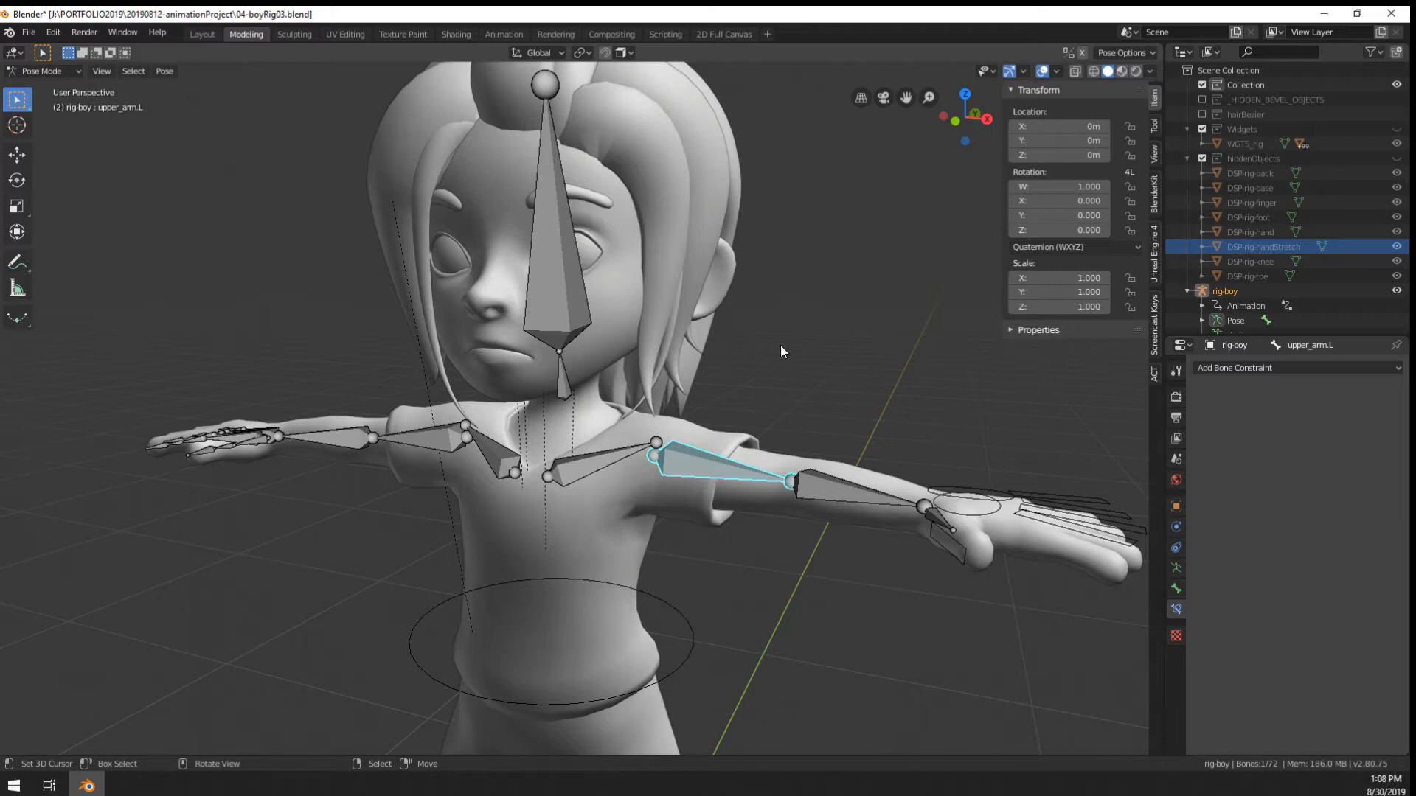
pyautogui.moveTo(620, 459)
pyautogui.mouseDown(button='middle')
pyautogui.moveTo(624, 514)
pyautogui.moveTo(600, 457)
pyautogui.mouseUp(button='middle')
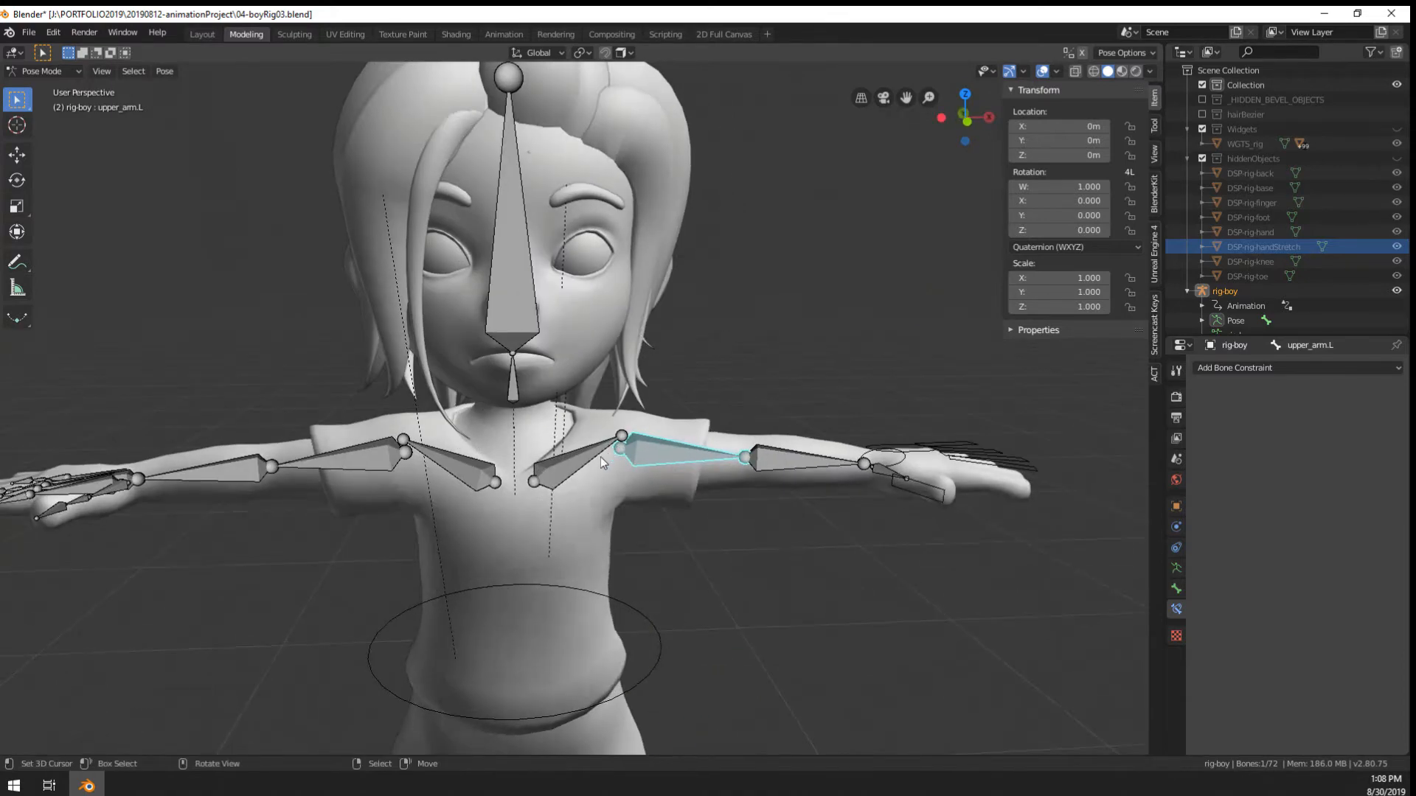
pyautogui.click(600, 457)
pyautogui.moveTo(697, 509); pyautogui.dragTo(675, 478, button='middle')
pyautogui.rightClick(675, 478)
pyautogui.keyDown('shift'); pyautogui.moveTo(713, 535); pyautogui.dragTo(706, 482, button='middle'); pyautogui.keyUp('shift')
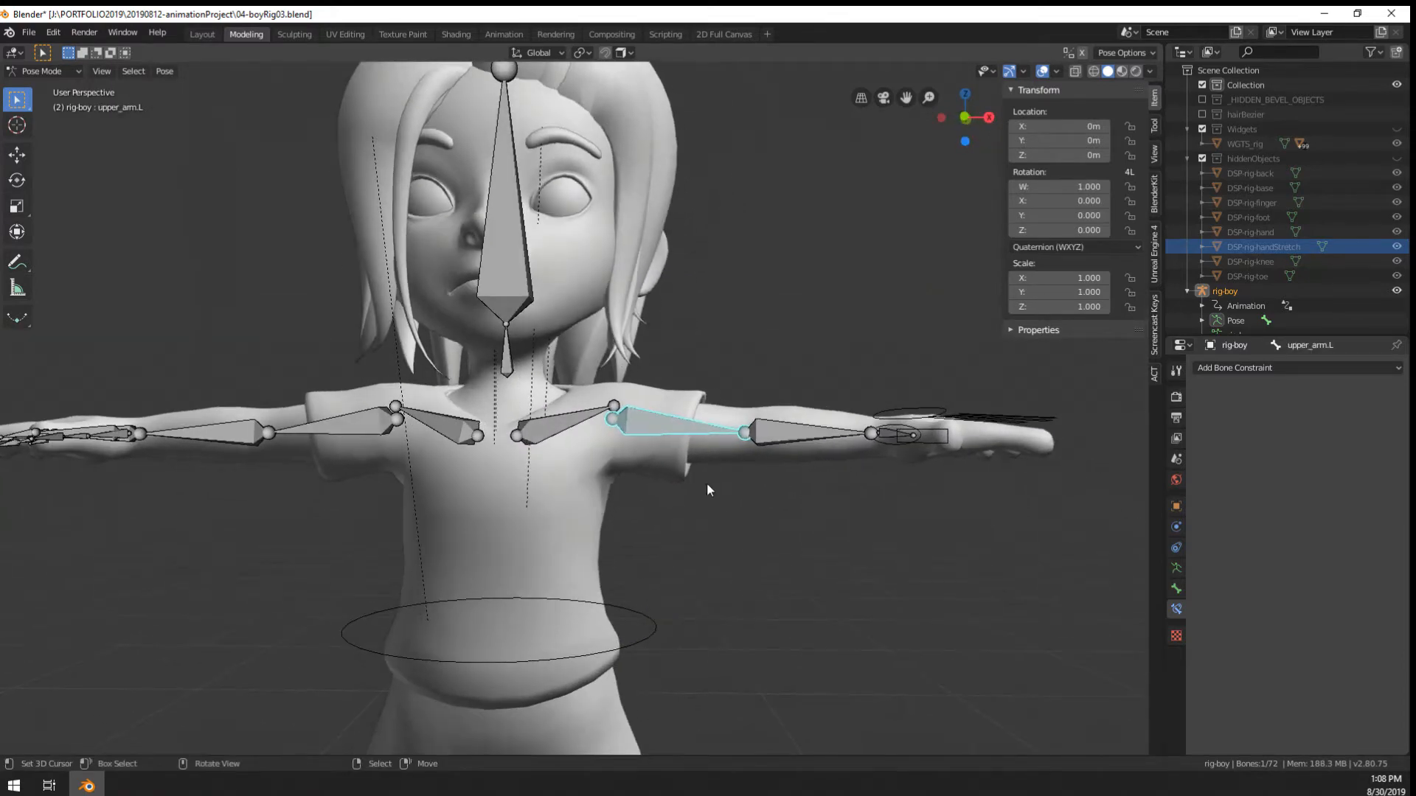
pyautogui.scroll(3, 688, 479)
pyautogui.scroll(1, 688, 480)
pyautogui.scroll(-2, 688, 480)
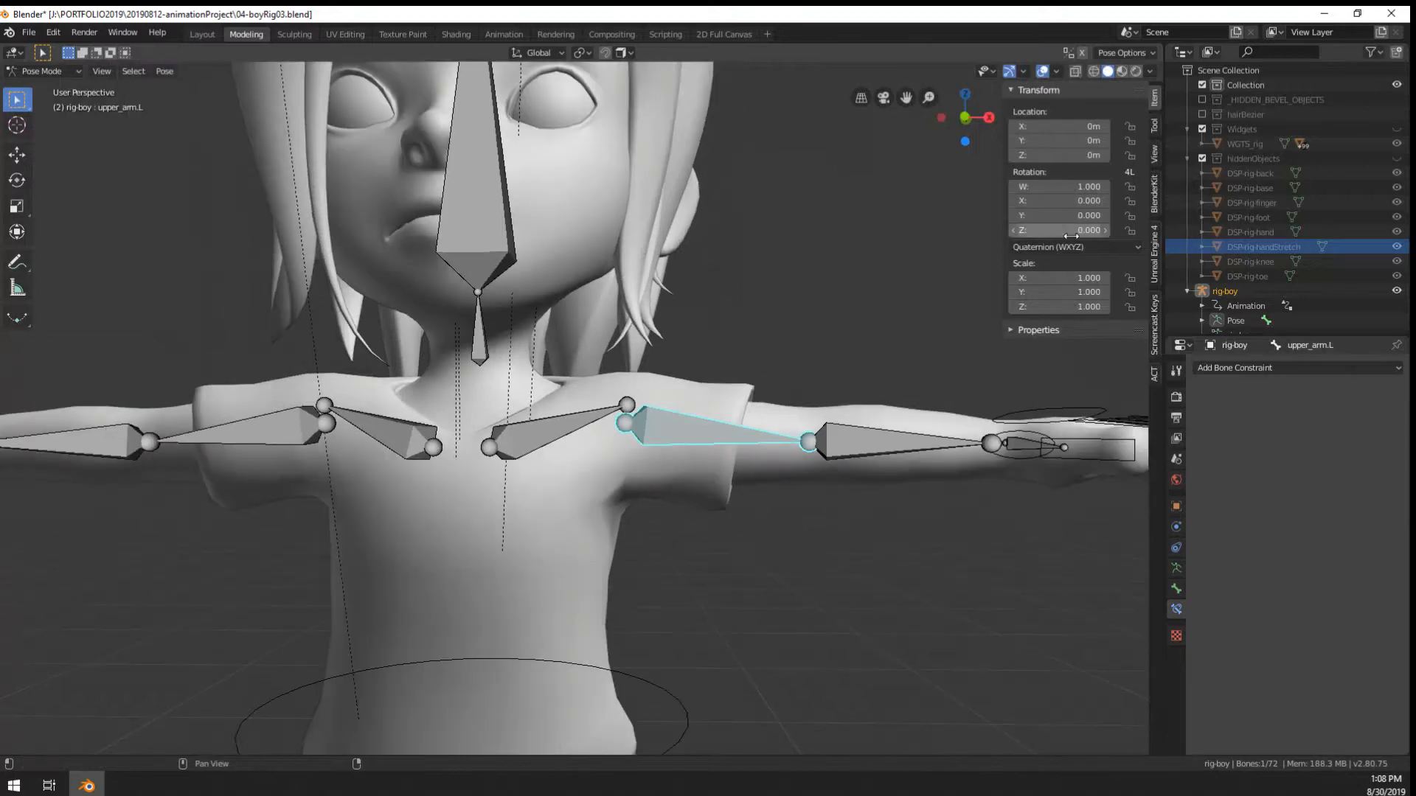
pyautogui.moveTo(578, 439); pyautogui.dragTo(597, 447, button='middle')
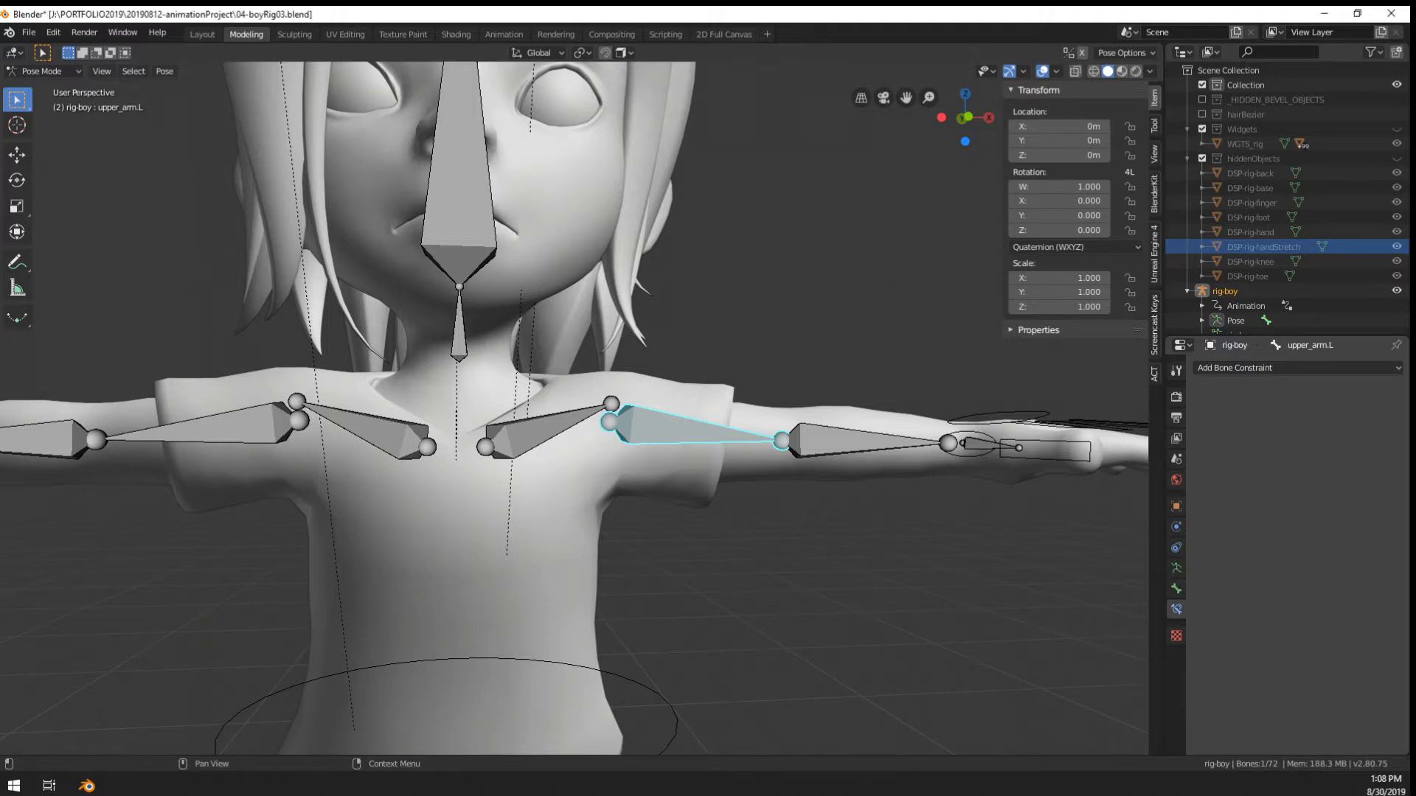
pyautogui.scroll(1, 682, 435)
# Try rotating the upper_arm.L and shoulder.L bones in turn to compare how the left arm and shoulder deform
pyautogui.click(610, 411)
pyautogui.rightClick(669, 441)
pyautogui.press('r')
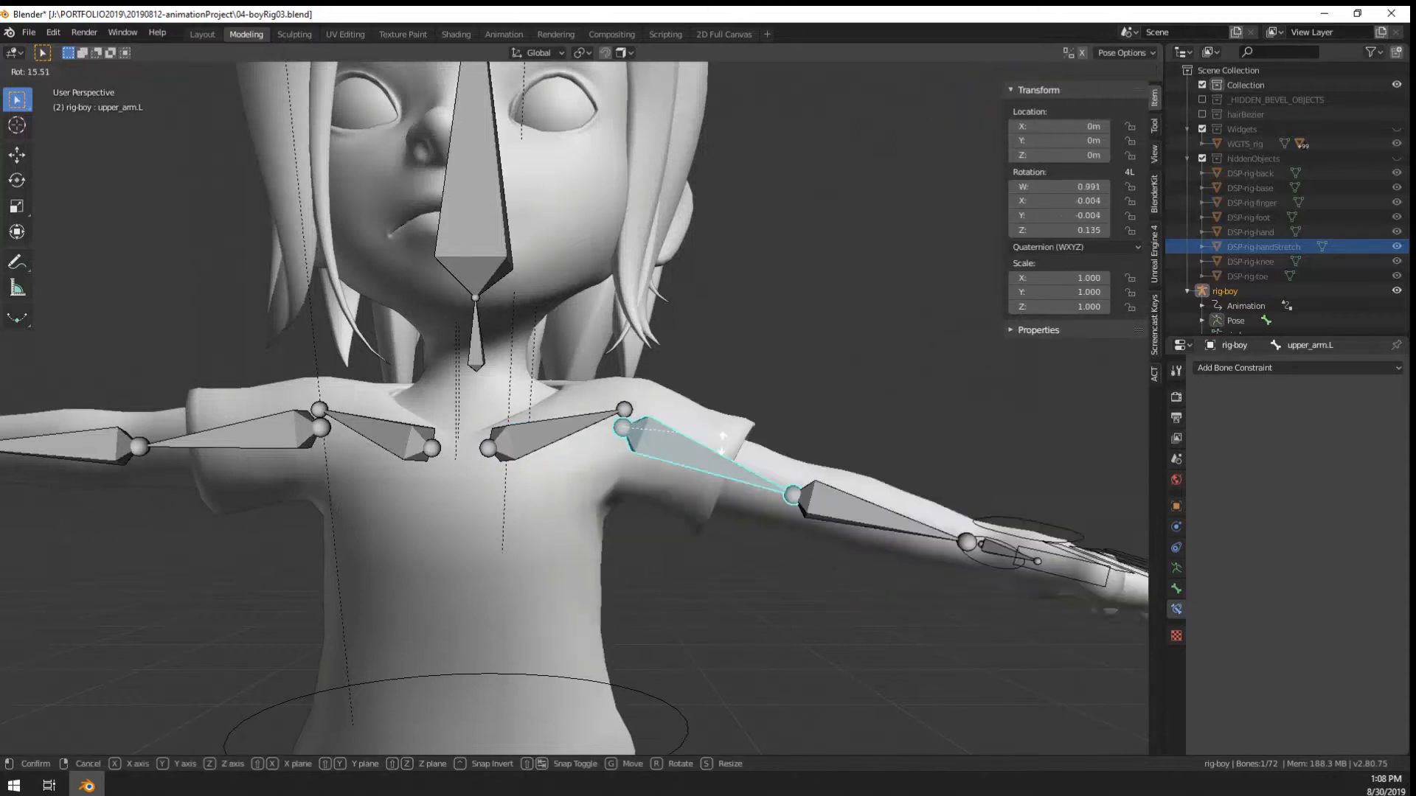
pyautogui.rightClick(756, 393)
pyautogui.rightClick(569, 431)
pyautogui.press('r')
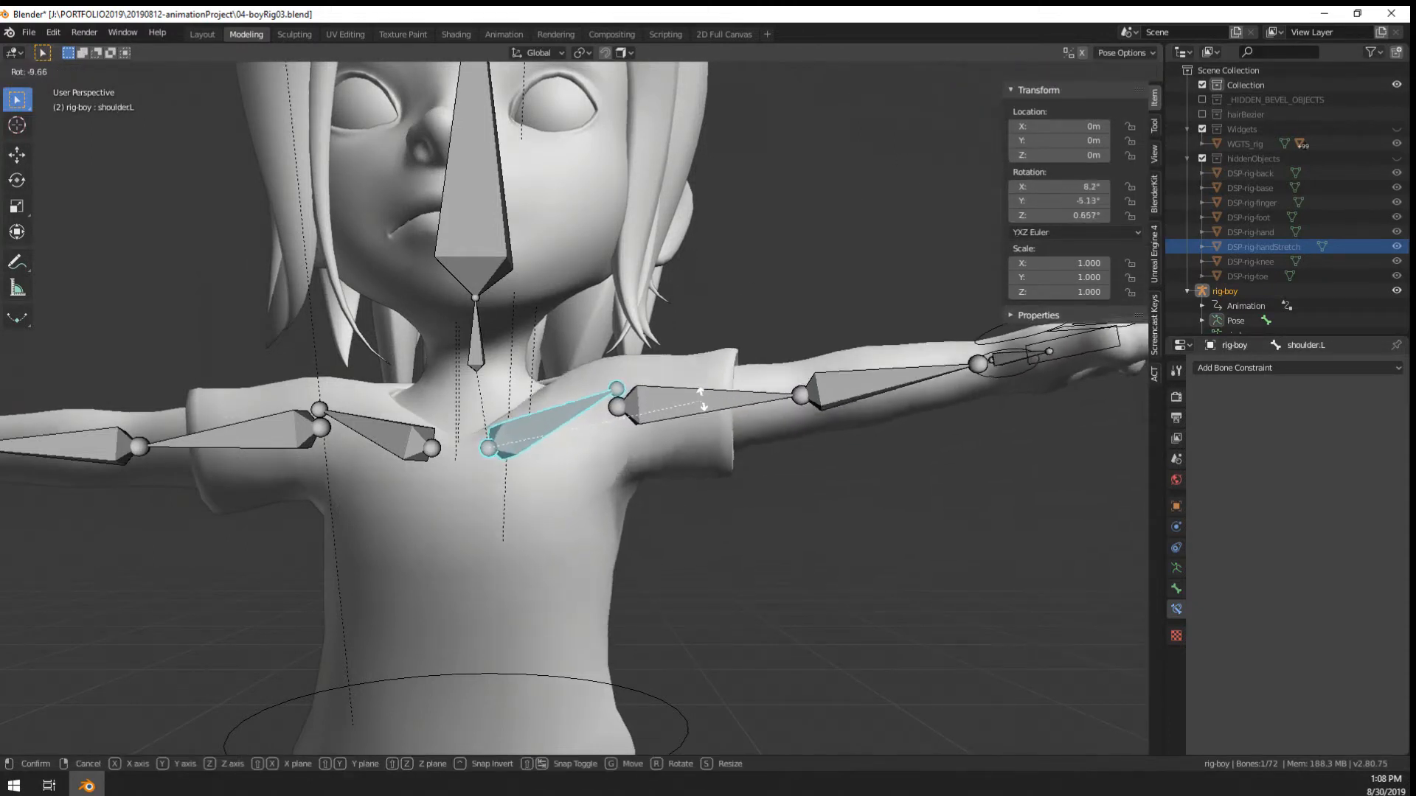
pyautogui.rightClick(660, 312)
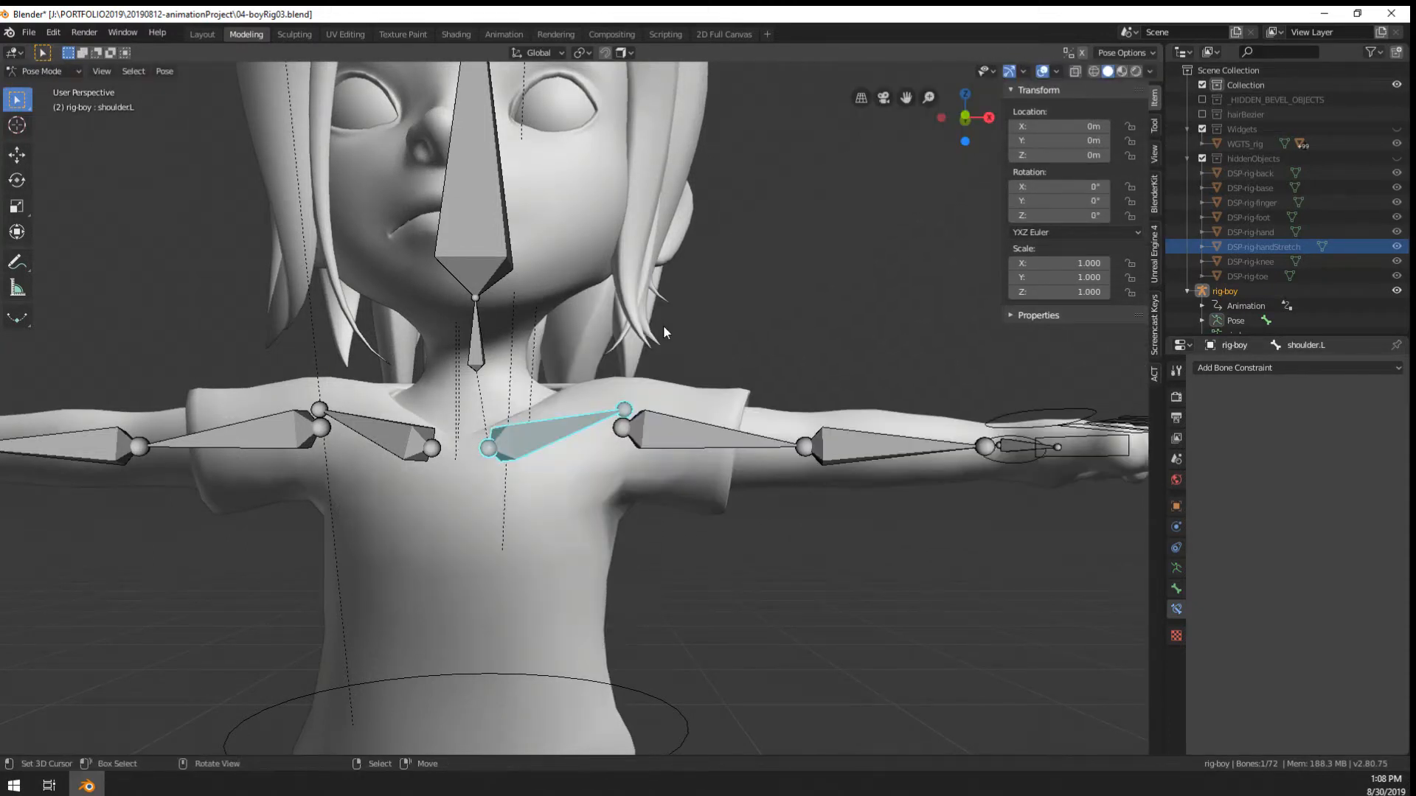
pyautogui.rightClick(677, 440)
pyautogui.press('r')
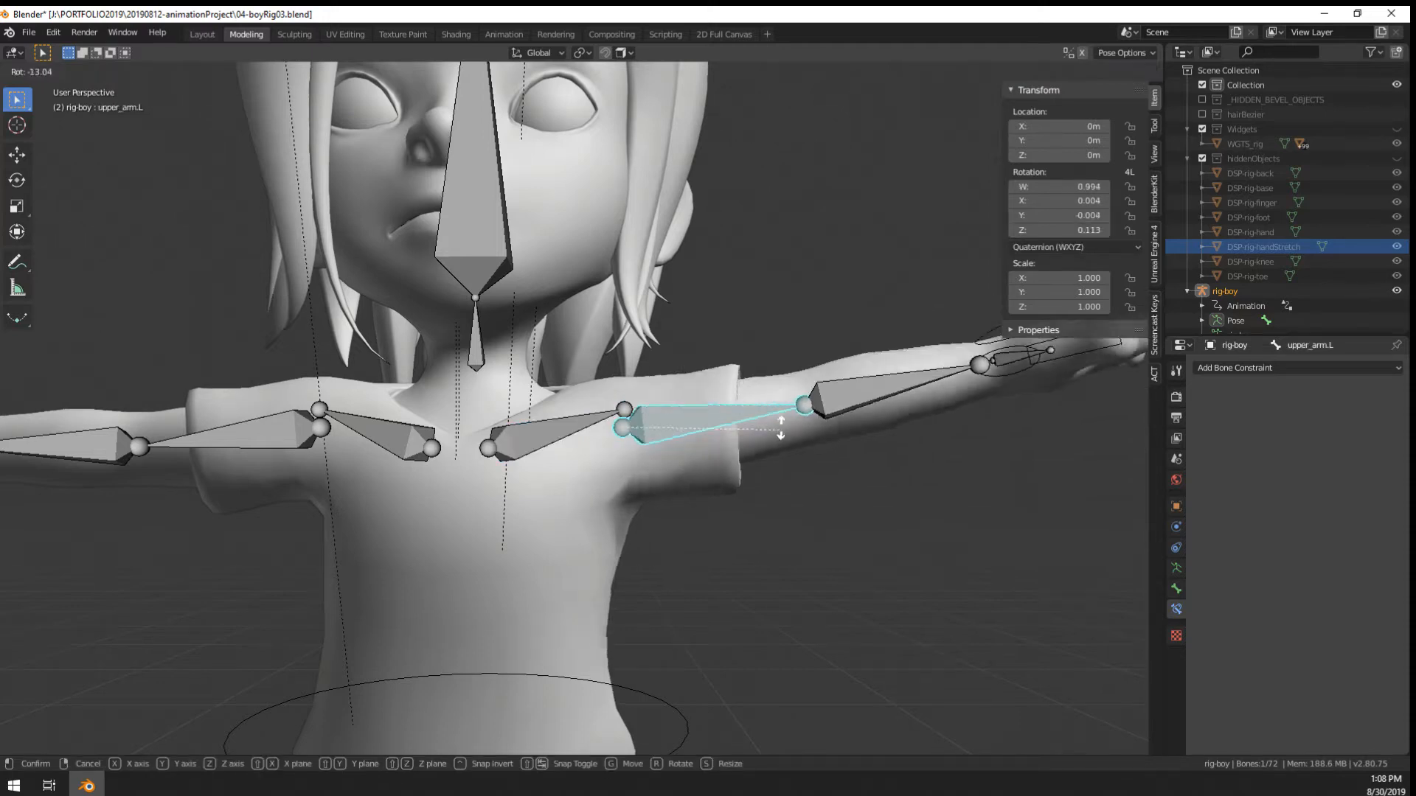
pyautogui.rightClick(597, 430)
# Clear the parent of the upper_arm.L bone in Edit Mode and return to Pose Mode
pyautogui.rightClick(596, 429)
pyautogui.scroll(5, 582, 450)
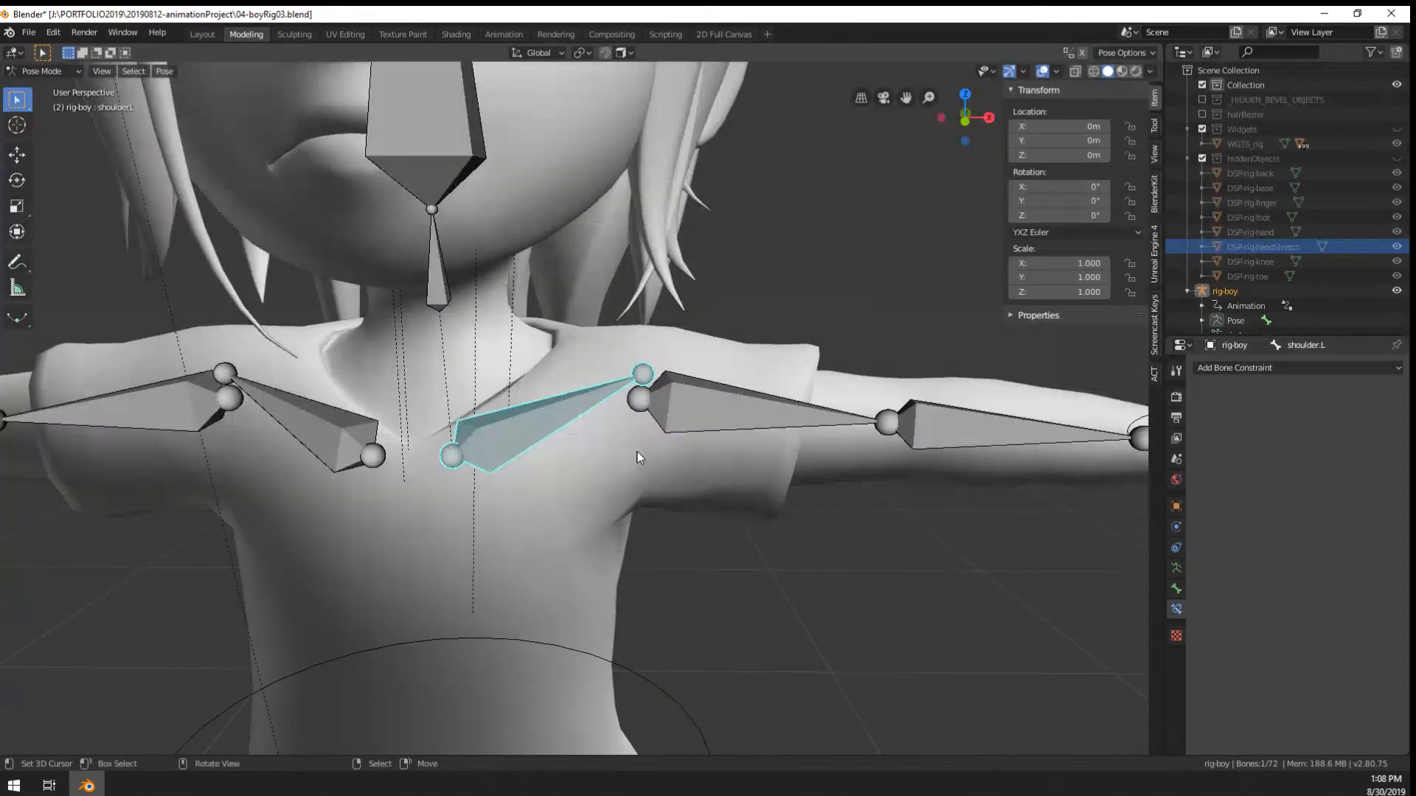
pyautogui.press('Tab')
pyautogui.rightClick(682, 413)
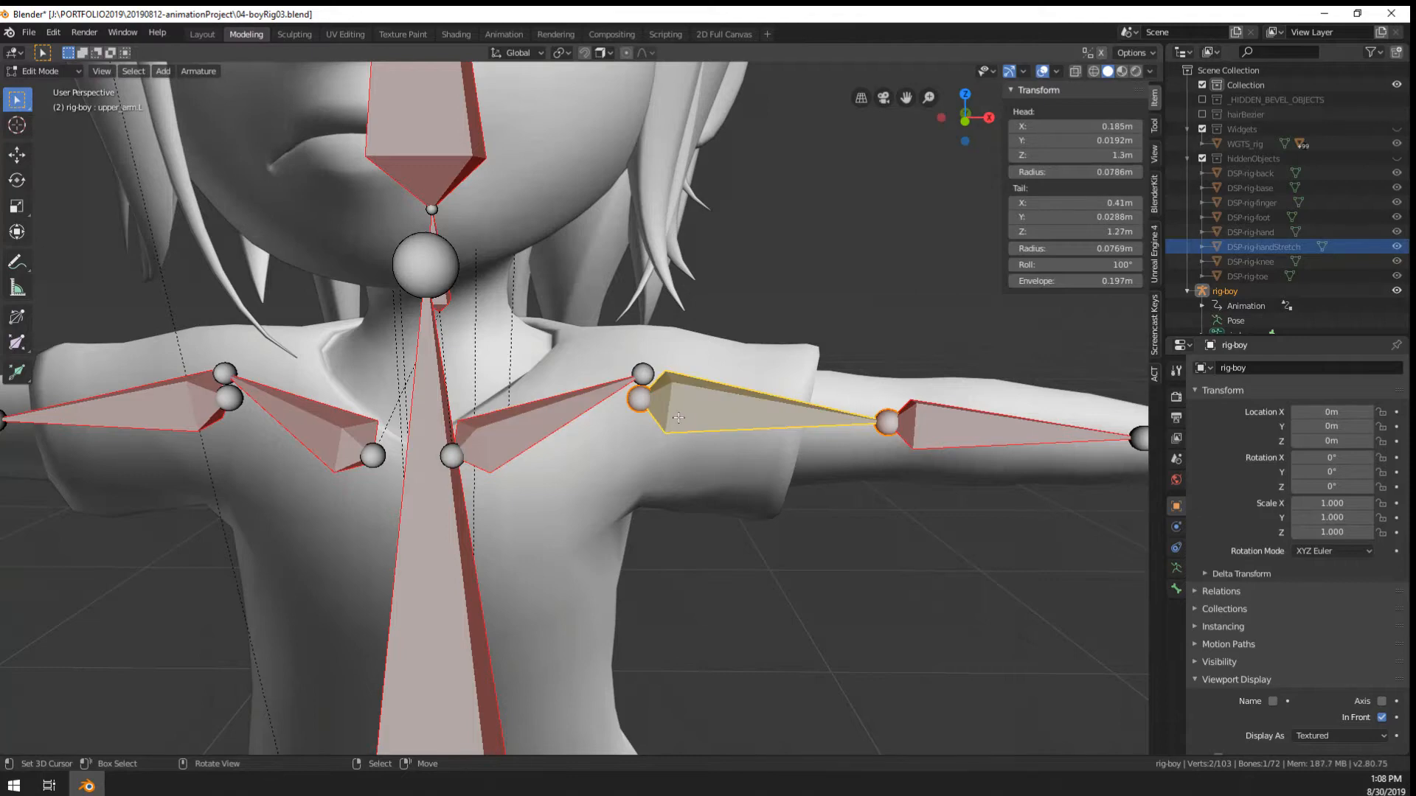
pyautogui.hotkey('alt', 'p')
pyautogui.click(679, 416)
pyautogui.press('Tab')
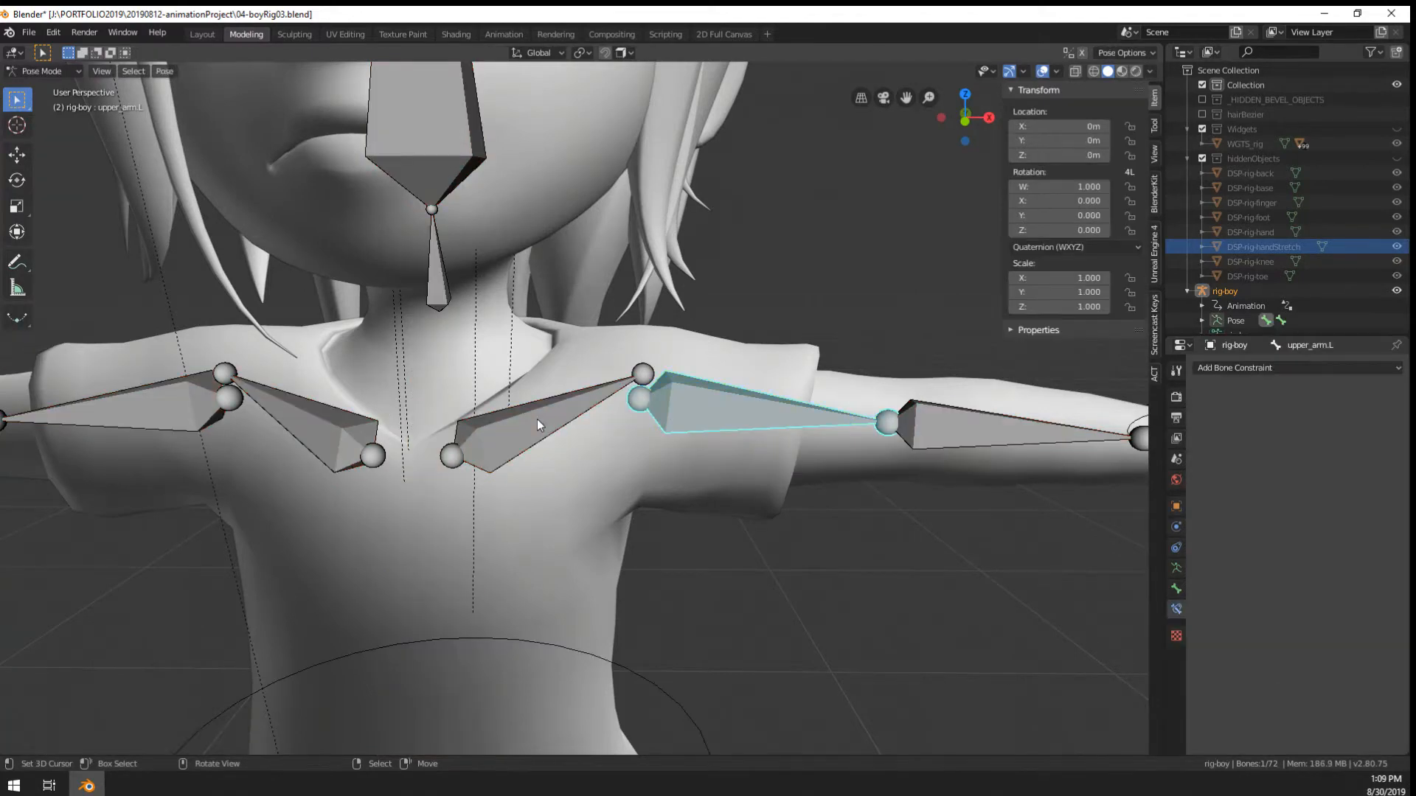
# Try rotating the shoulder.L bone to check whether the upper arm still follows it
pyautogui.rightClick(537, 418)
pyautogui.press('r')
pyautogui.rightClick(779, 361)
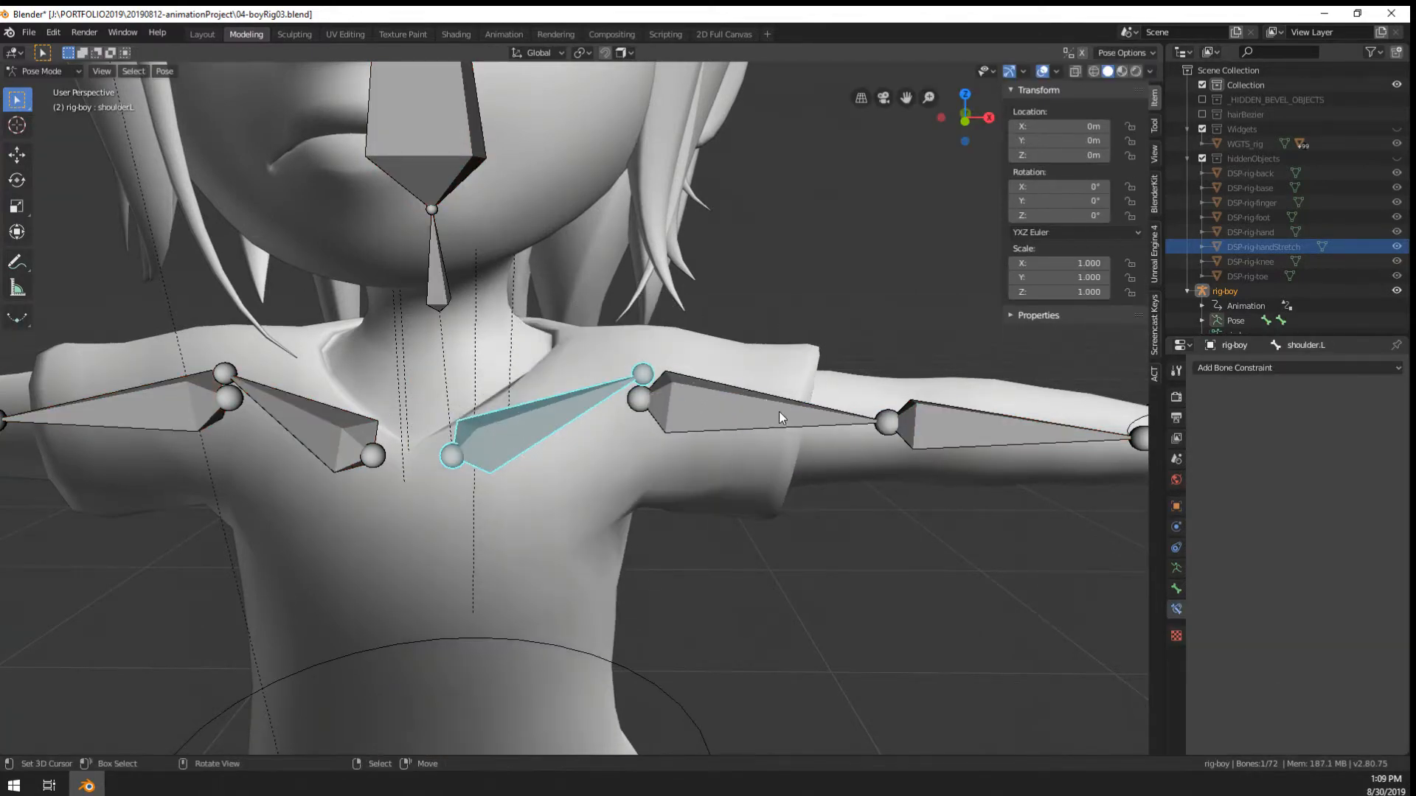
# Test the shoulder.L rotation with the upper_arm.L bone lowered beside the body, and clear the upper arm's rotation
pyautogui.rightClick(779, 412)
pyautogui.moveTo(779, 412); pyautogui.dragTo(832, 369, button='middle')
pyautogui.press('r')
pyautogui.click(762, 561)
pyautogui.rightClick(583, 446)
pyautogui.press('r')
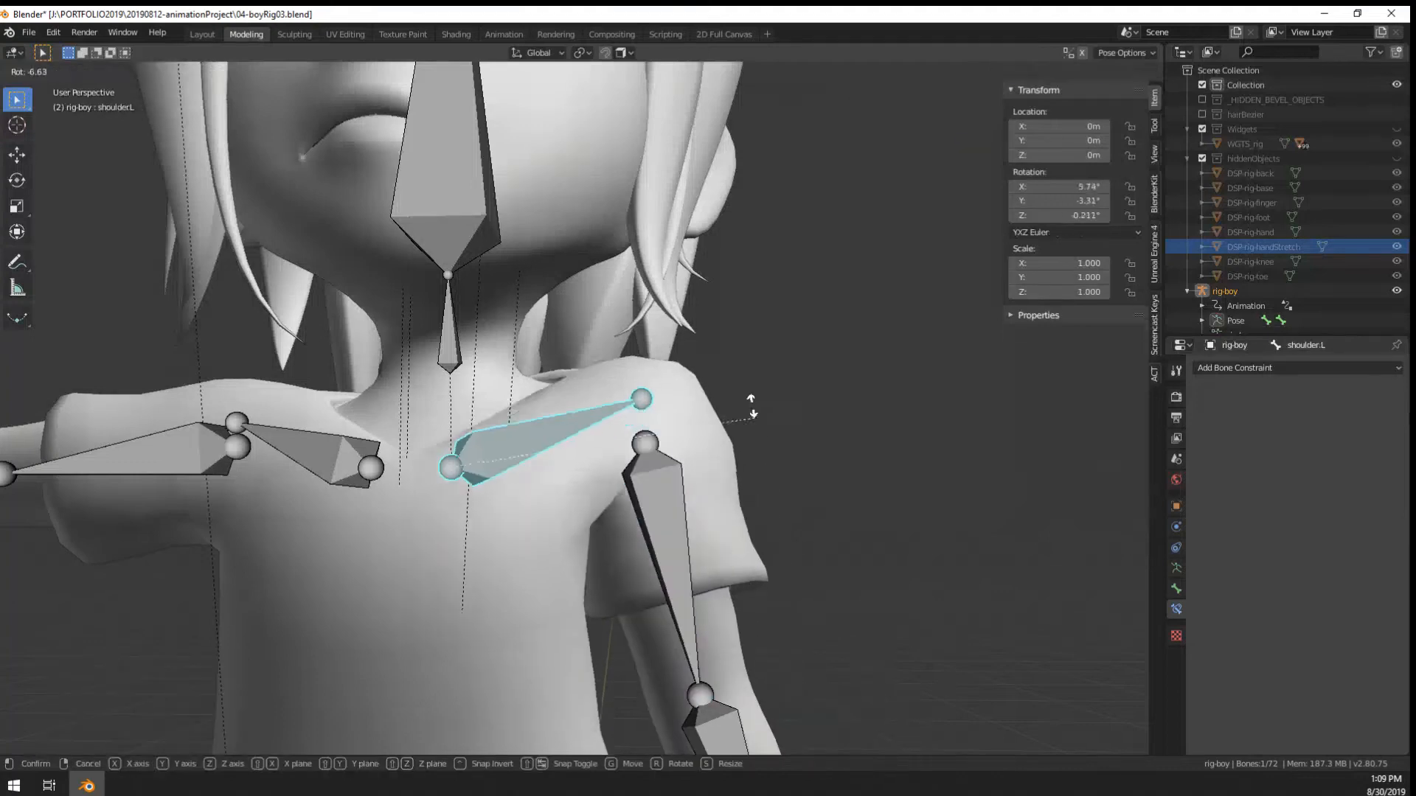
pyautogui.rightClick(712, 369)
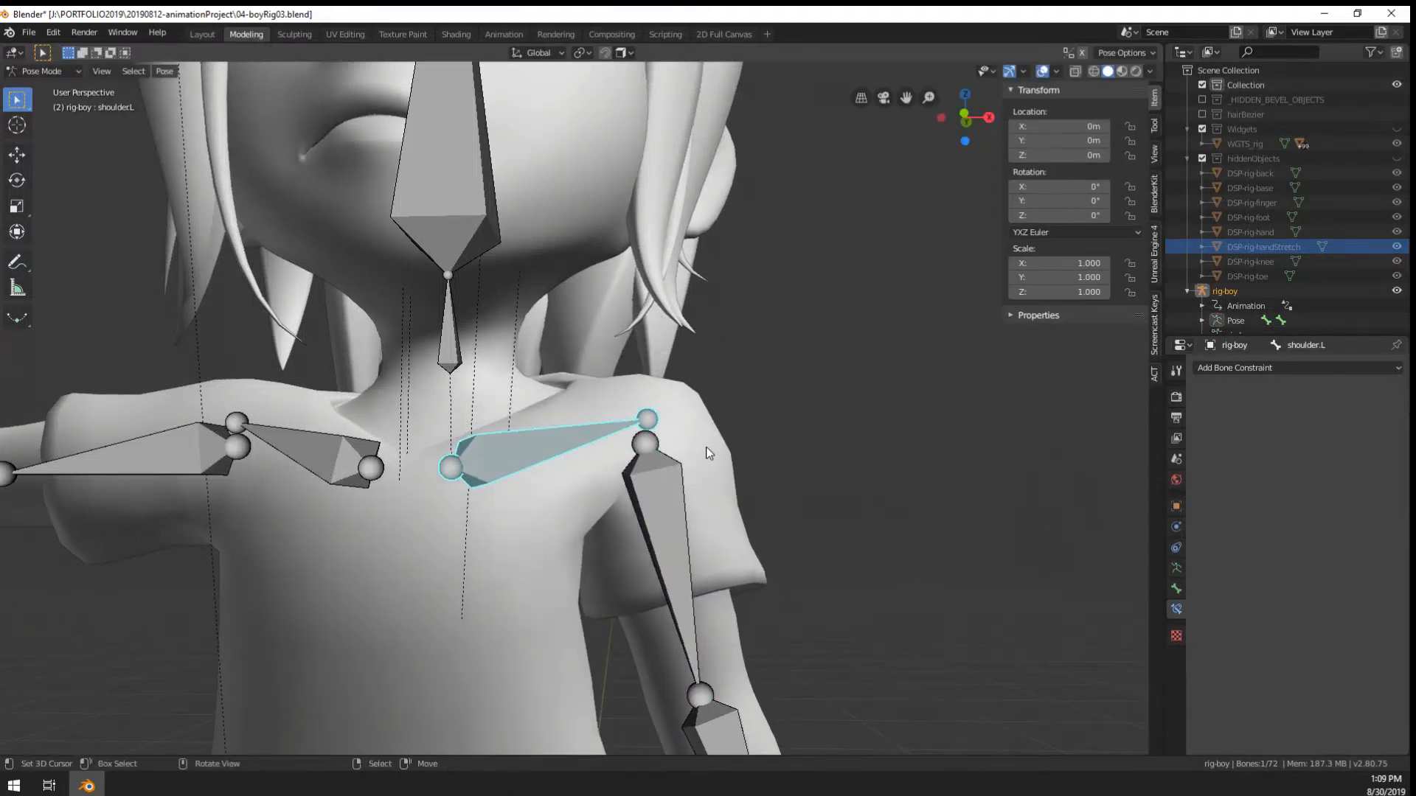
pyautogui.rightClick(693, 453)
pyautogui.hotkey('alt', 'r')
# Add a Track To constraint to the upper_arm.L bone and remove it
pyautogui.moveTo(652, 452); pyautogui.dragTo(656, 469, button='middle')
pyautogui.scroll(2, 651, 468)
pyautogui.scroll(-1, 656, 469)
pyautogui.click(1248, 367)
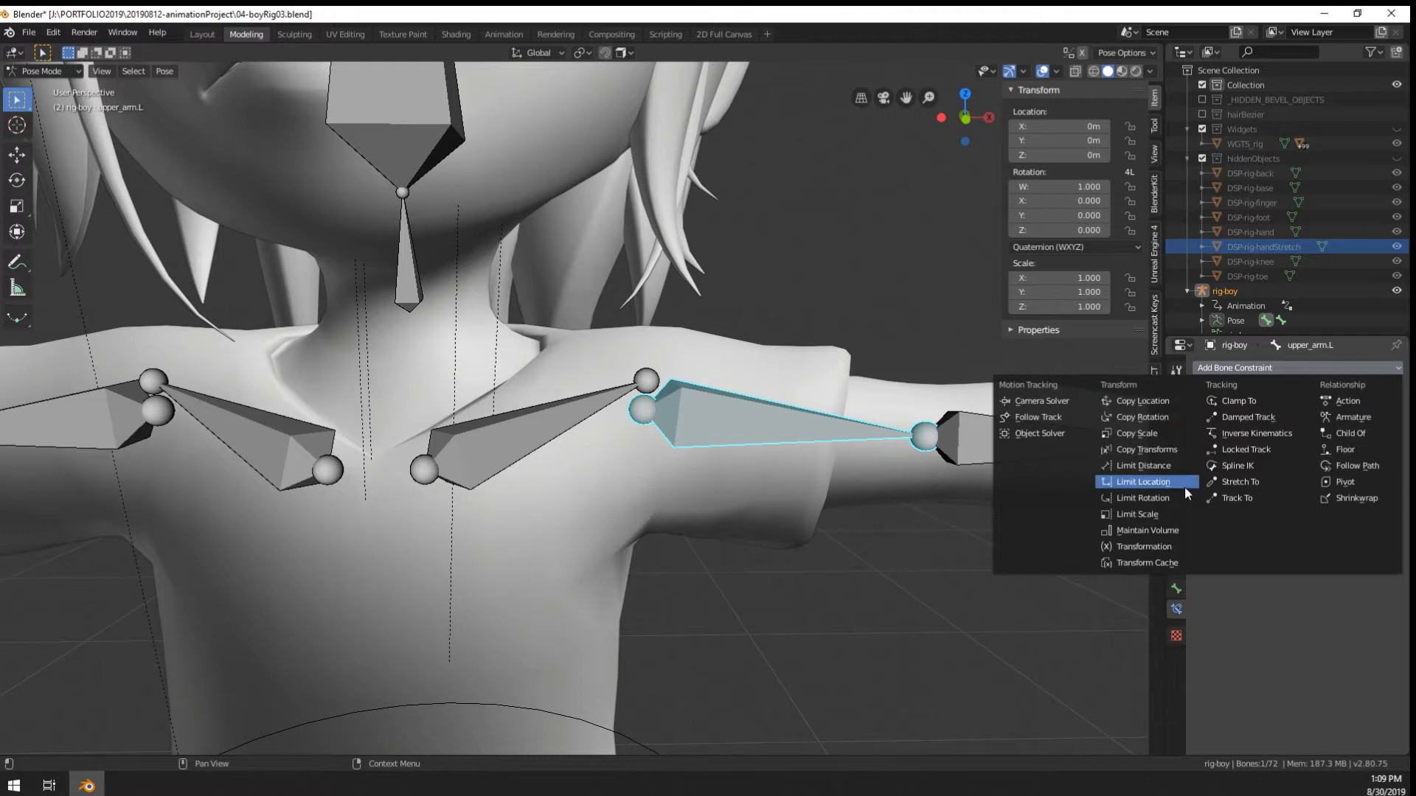
pyautogui.click(1266, 499)
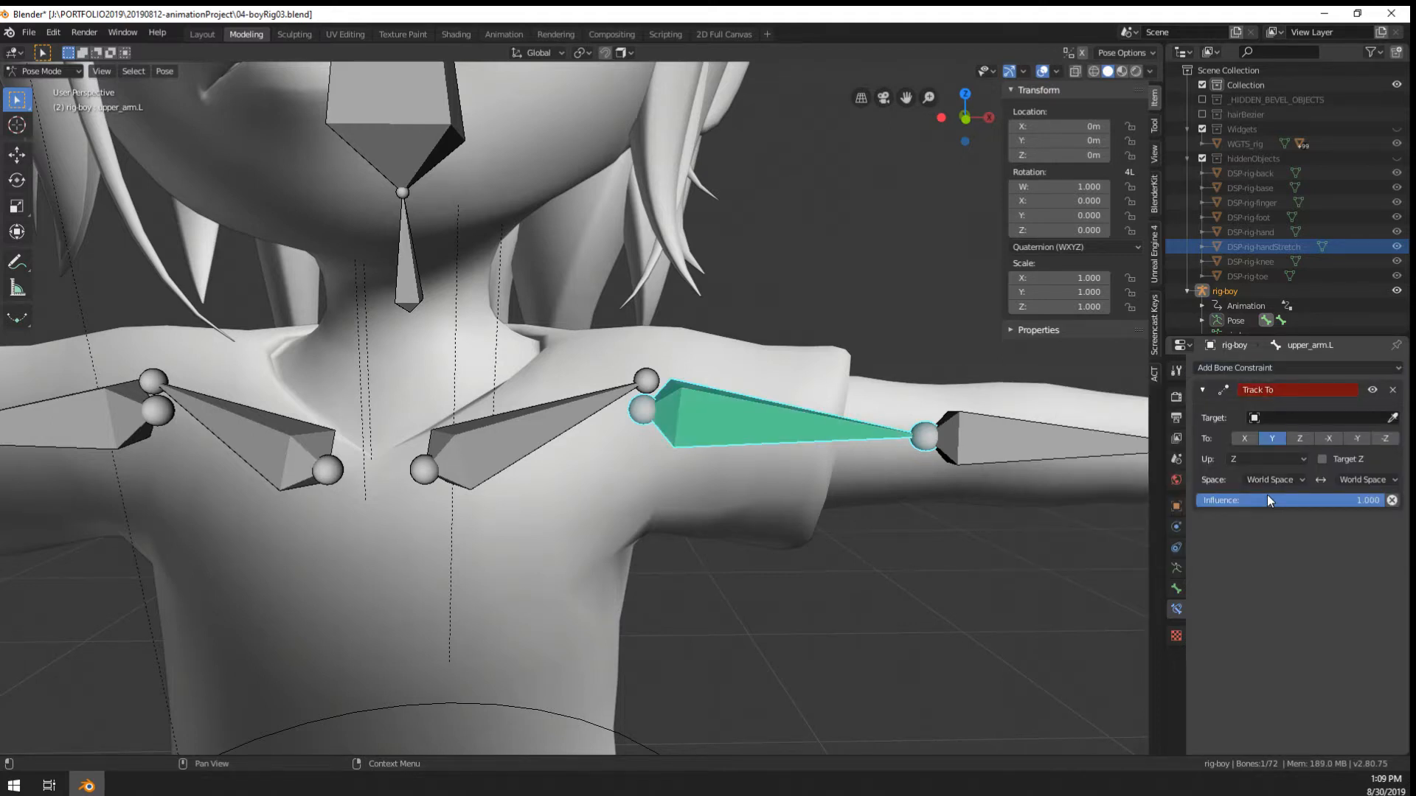
pyautogui.click(1392, 390)
# Add a Copy Location constraint to upper_arm.L with rig-boy as target and shoulder.L as its bone
pyautogui.click(1338, 373)
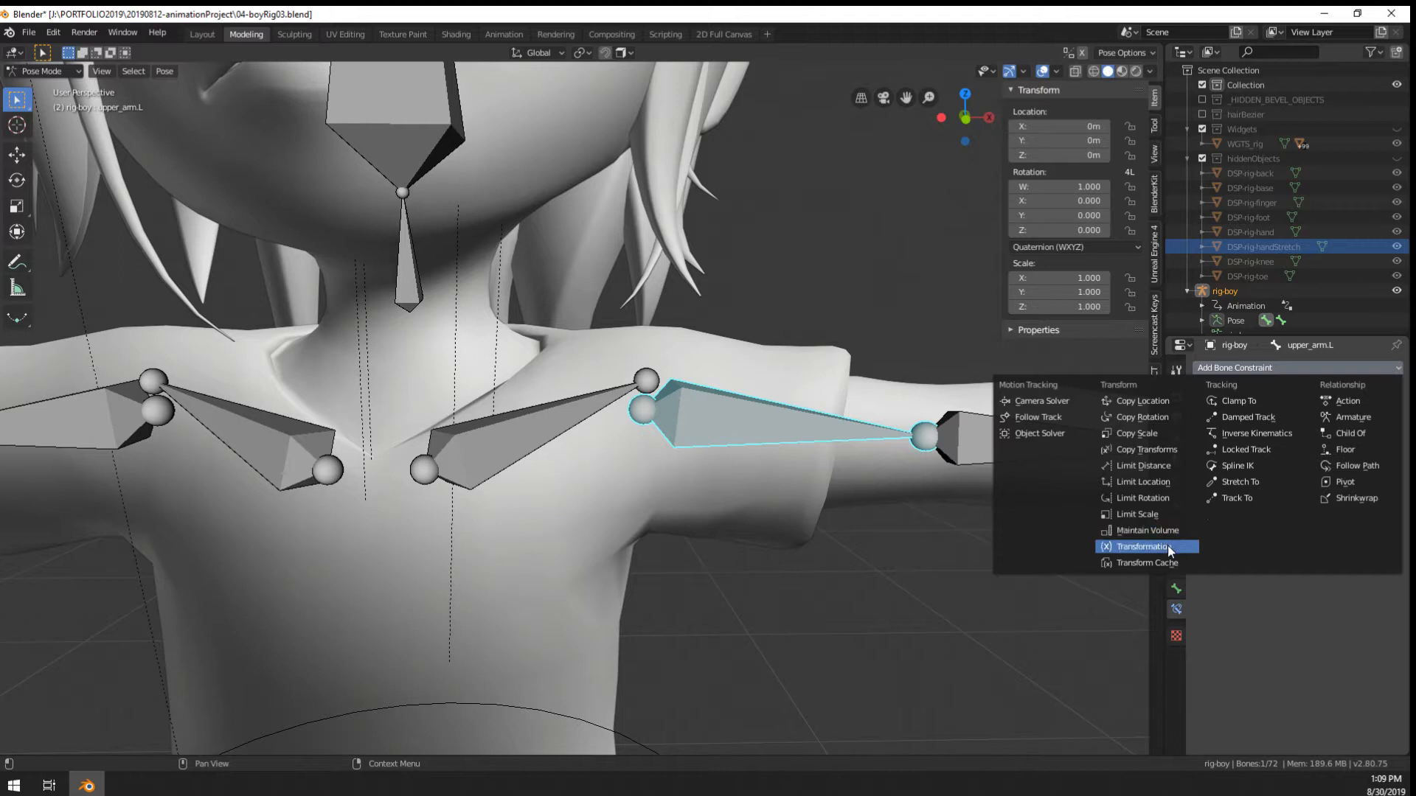
pyautogui.click(1155, 402)
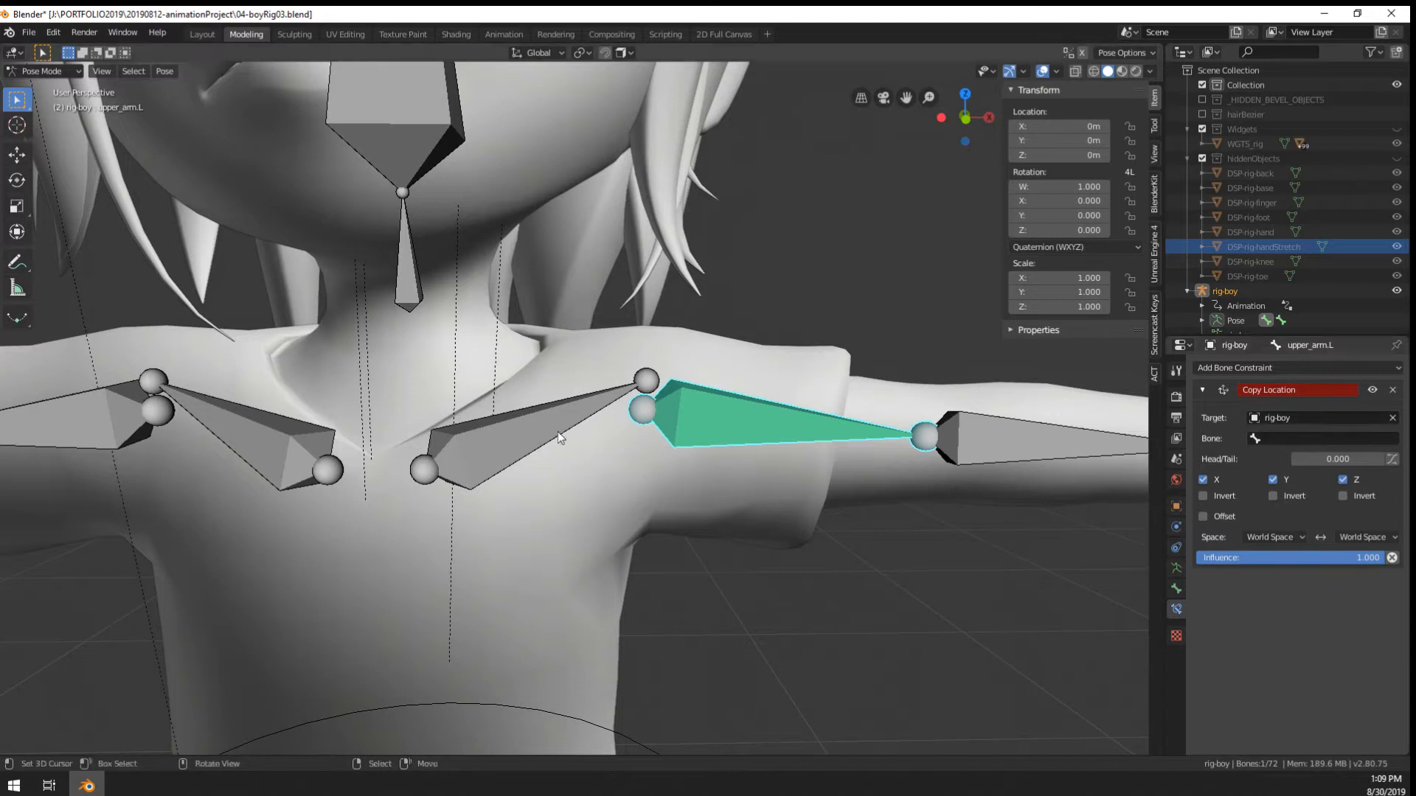
pyautogui.rightClick(1342, 439)
pyautogui.click(1354, 439)
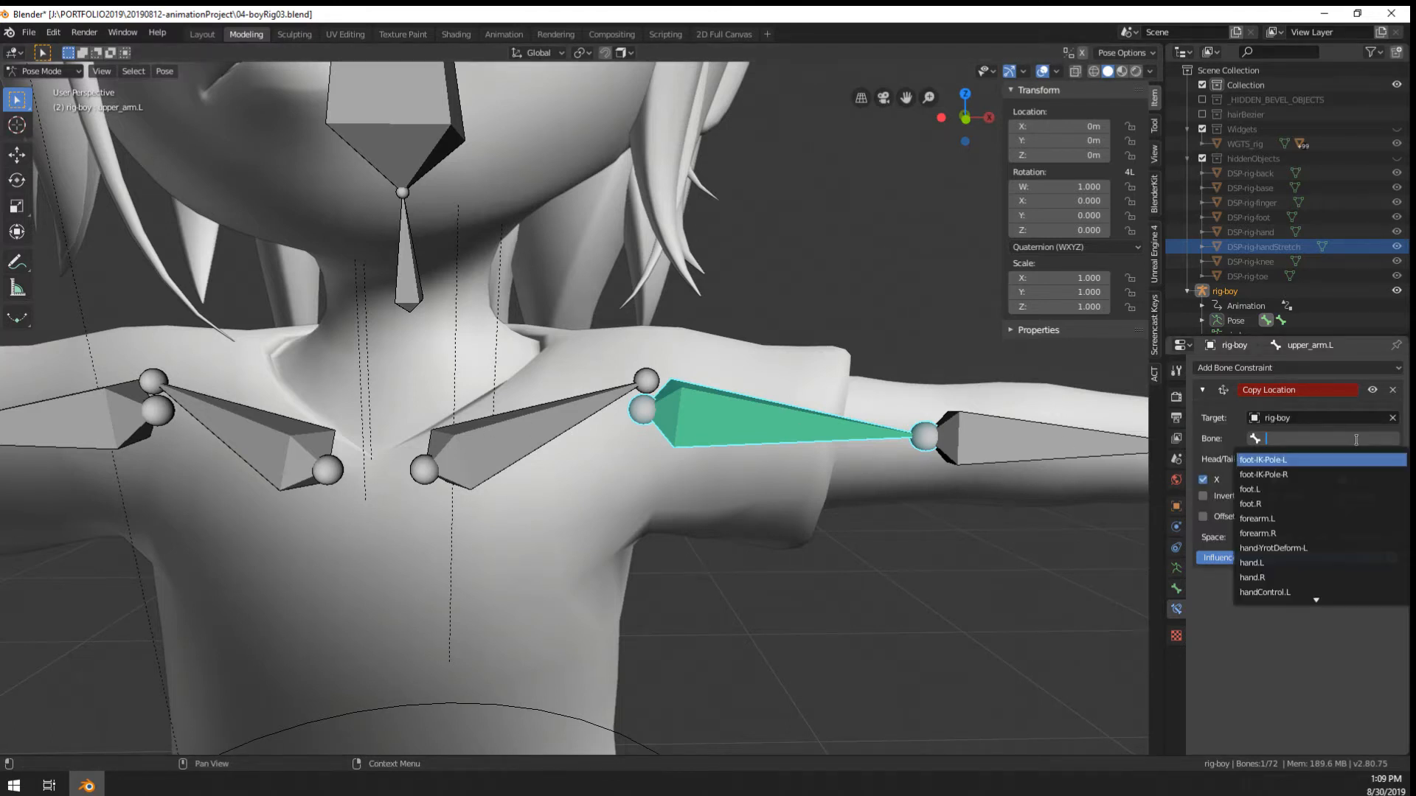
pyautogui.write('shou')
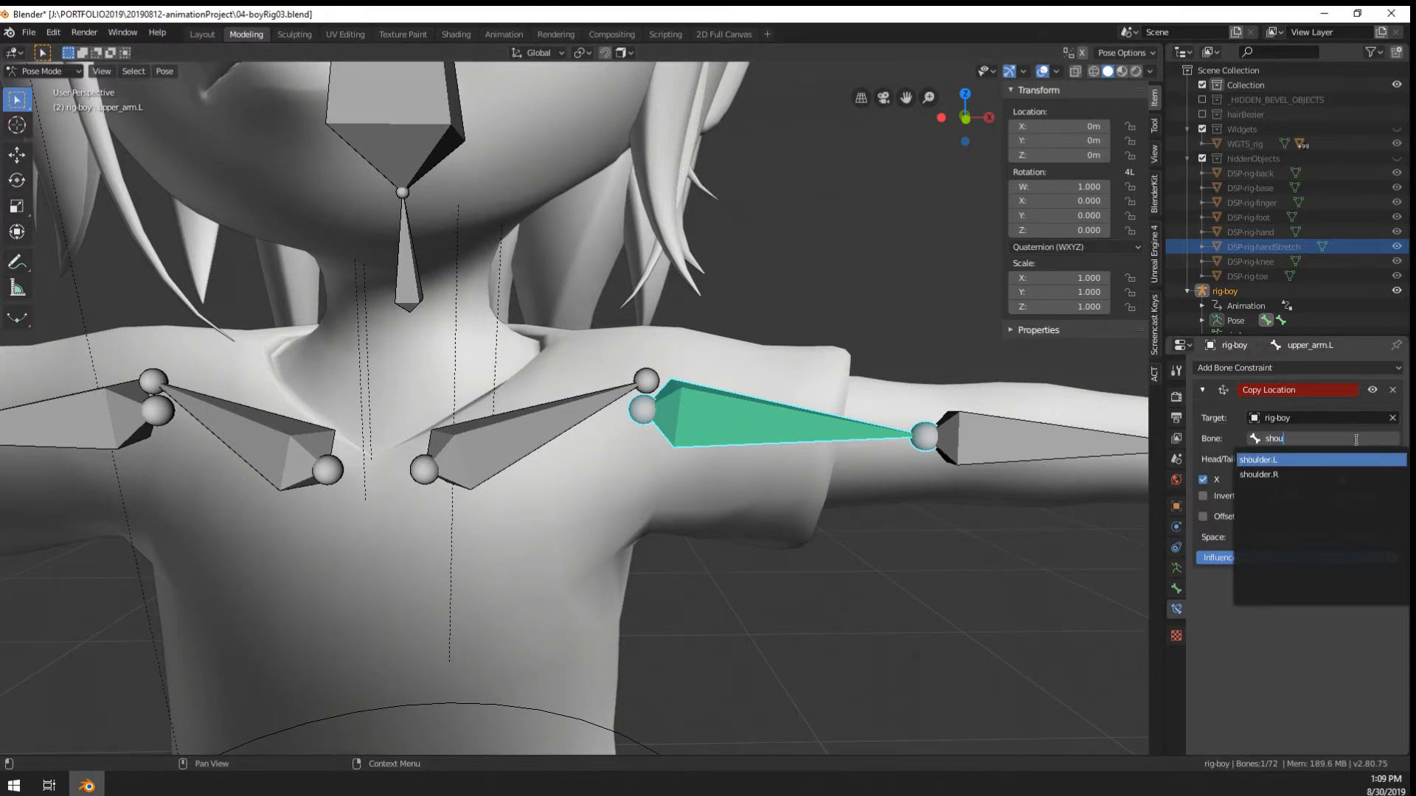
pyautogui.press('Return')
# Set both the target and owner space of the Copy Location constraint to Local Space
pyautogui.moveTo(733, 490); pyautogui.dragTo(764, 501, button='middle')
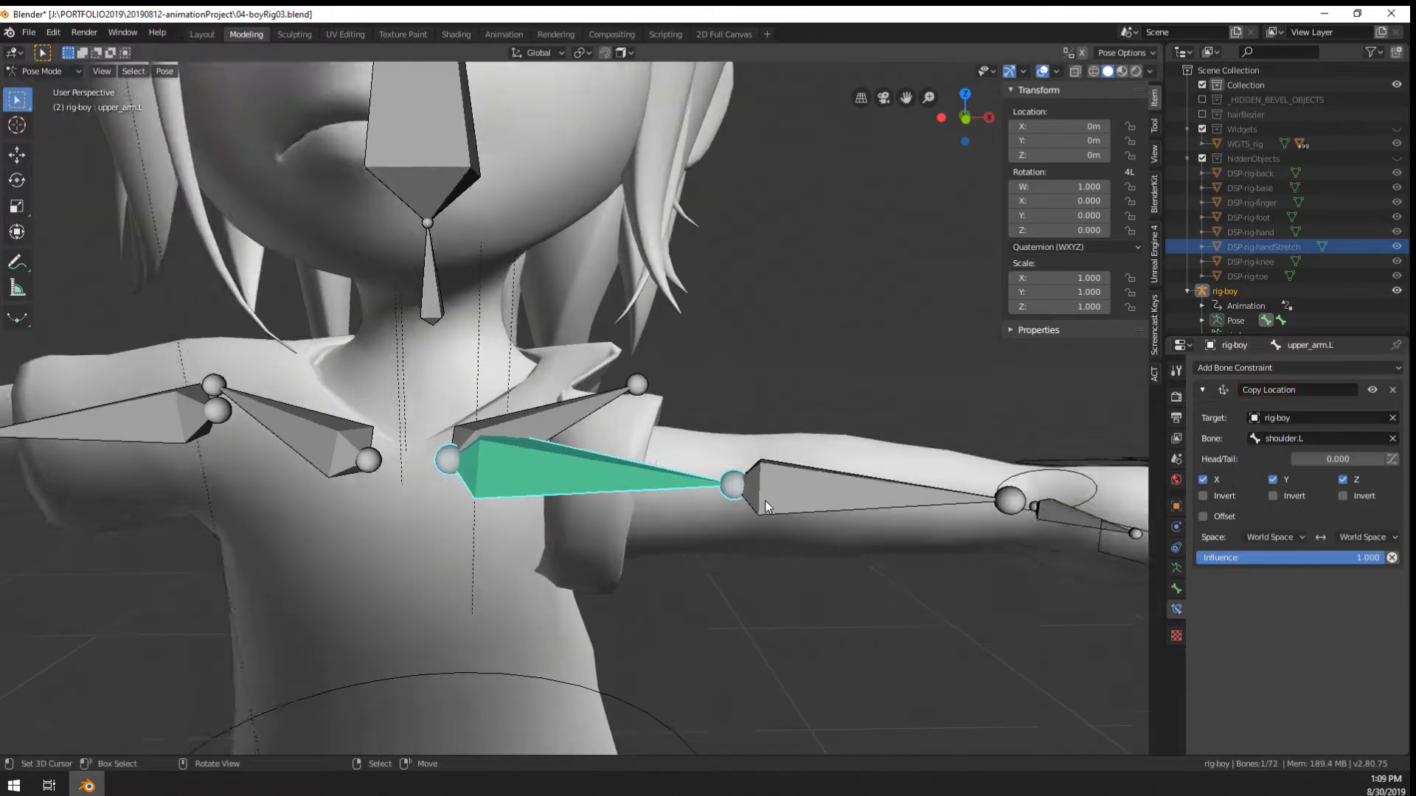
pyautogui.scroll(1, 764, 501)
pyautogui.click(1261, 536)
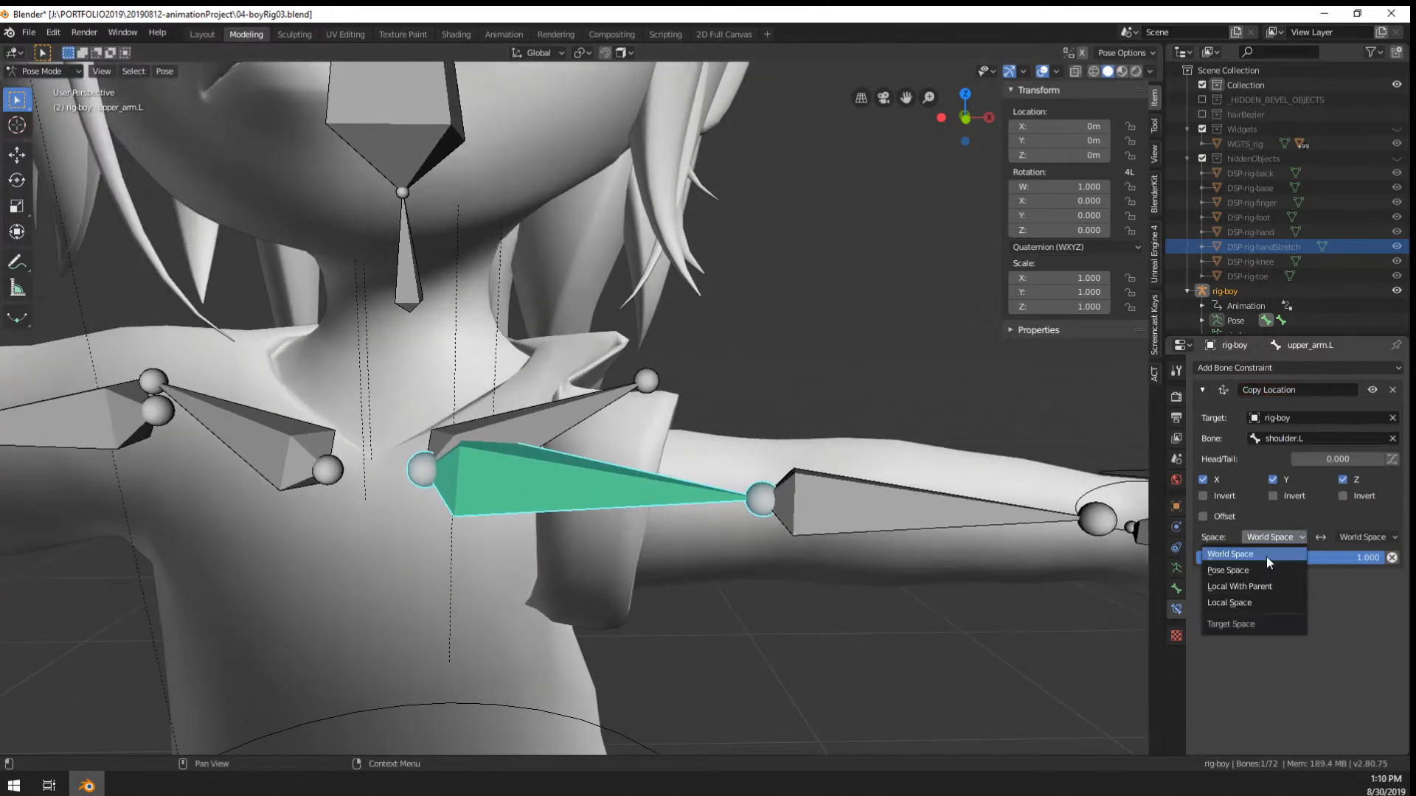
pyautogui.click(1262, 601)
pyautogui.click(1389, 537)
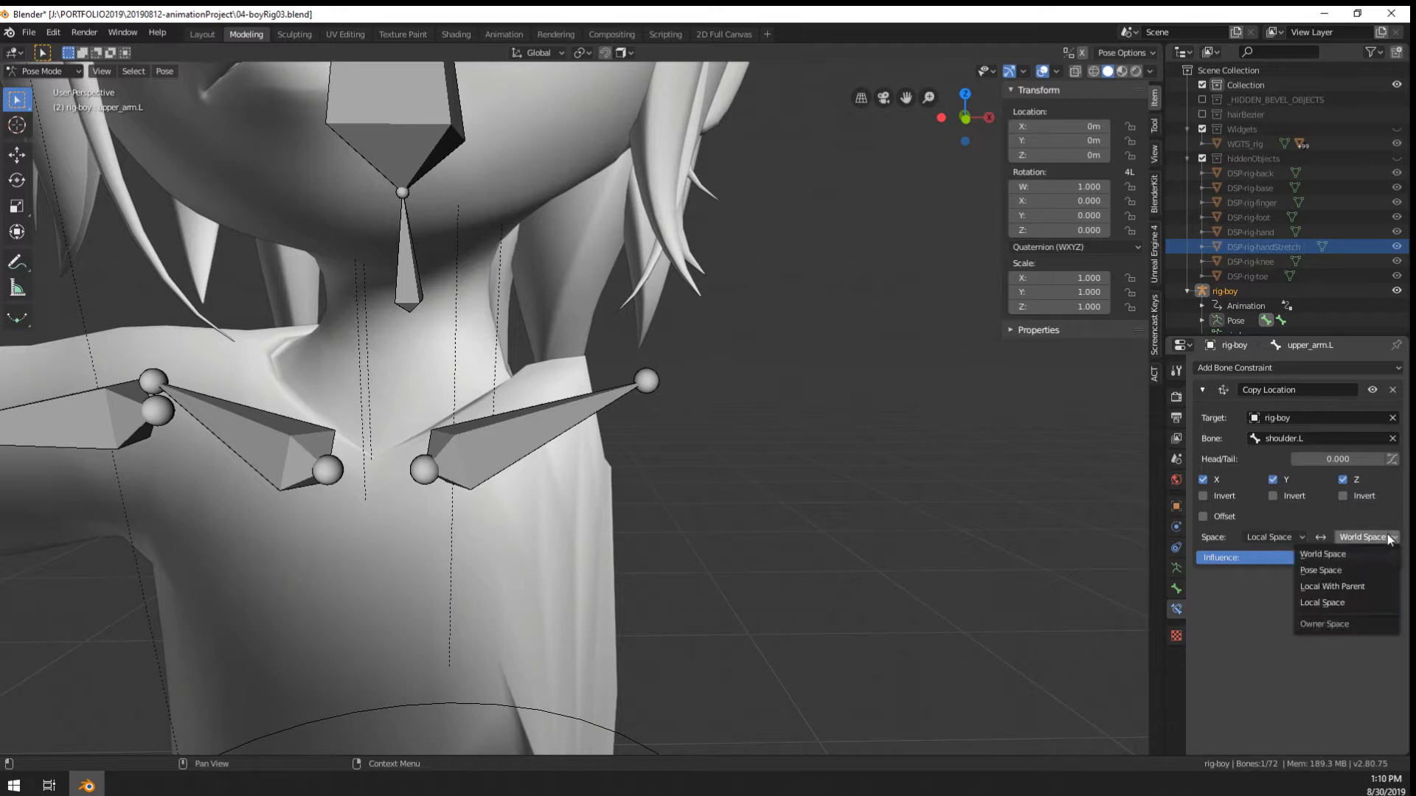
pyautogui.click(1337, 603)
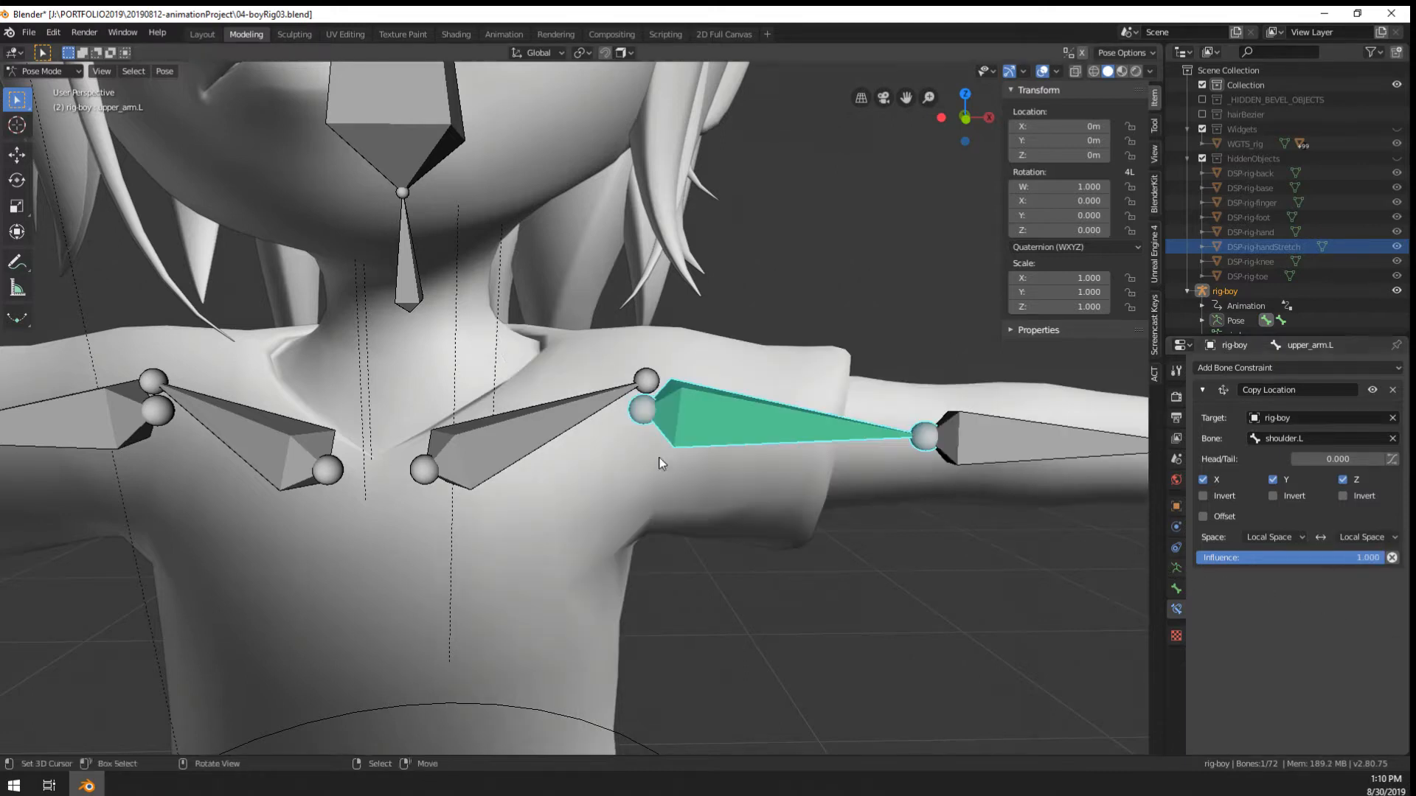
# Try rotating and moving the shoulder.L bone to check how the constrained upper arm reacts
pyautogui.rightClick(550, 453)
pyautogui.press('r')
pyautogui.rightClick(733, 375)
pyautogui.rightClick(719, 413)
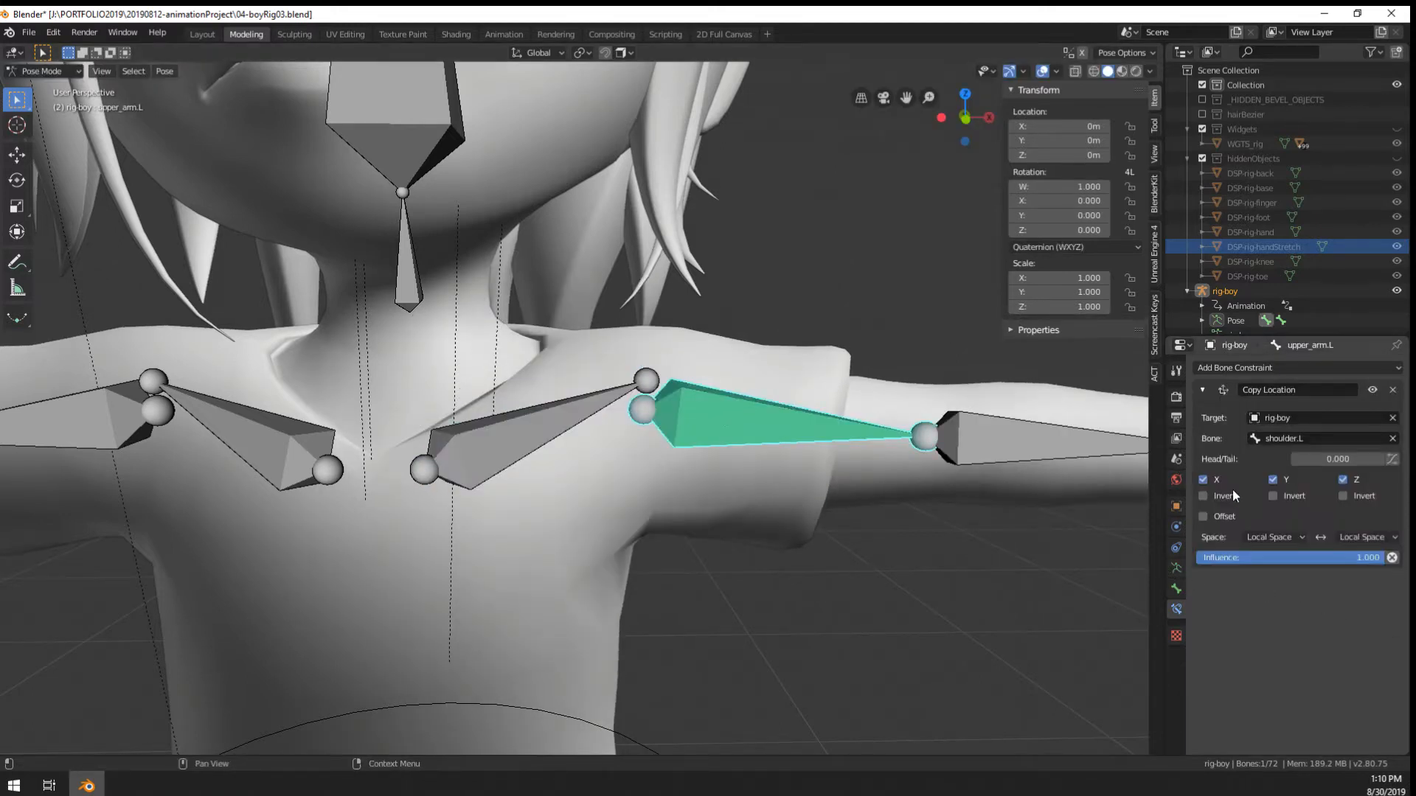
pyautogui.rightClick(490, 440)
pyautogui.press('g')
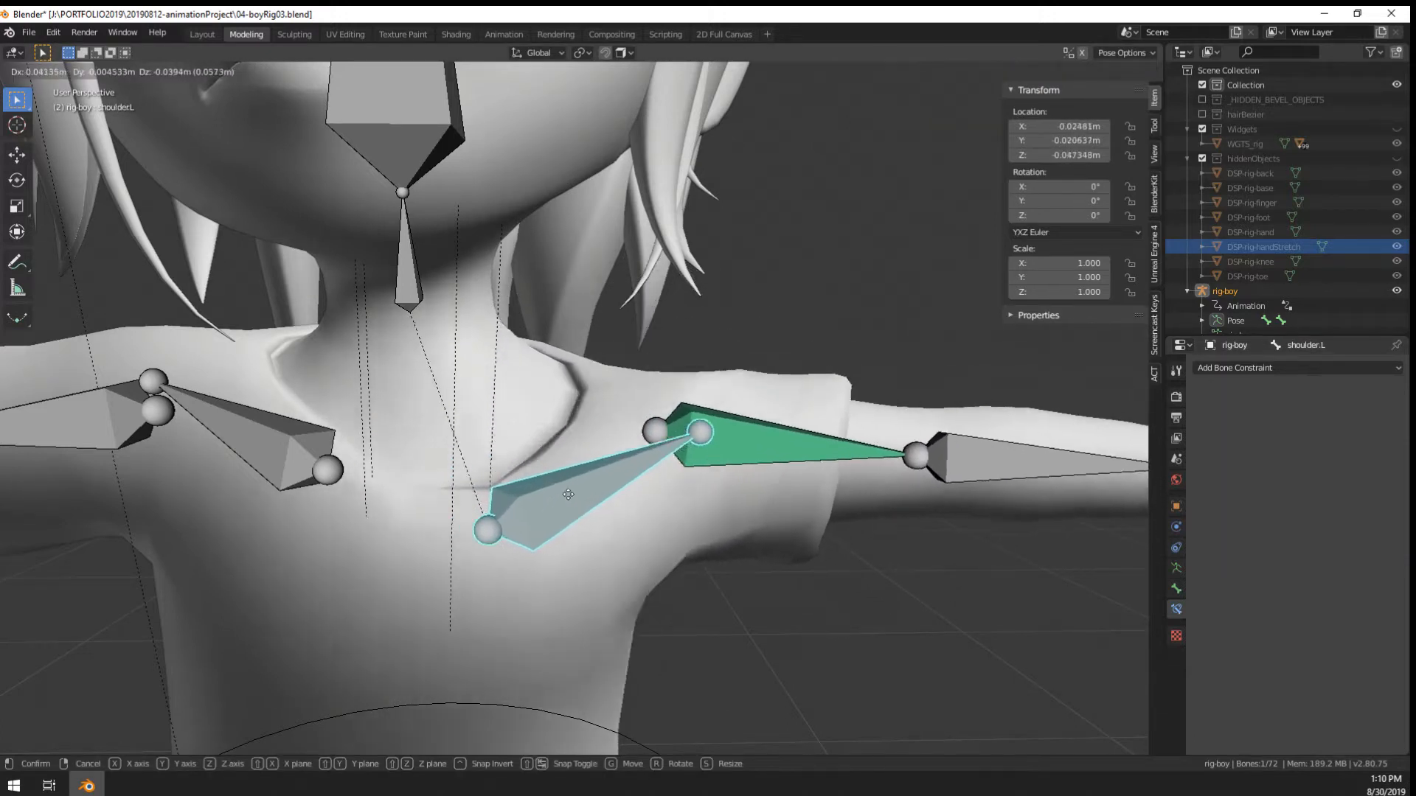
pyautogui.press('Escape')
pyautogui.rightClick(723, 417)
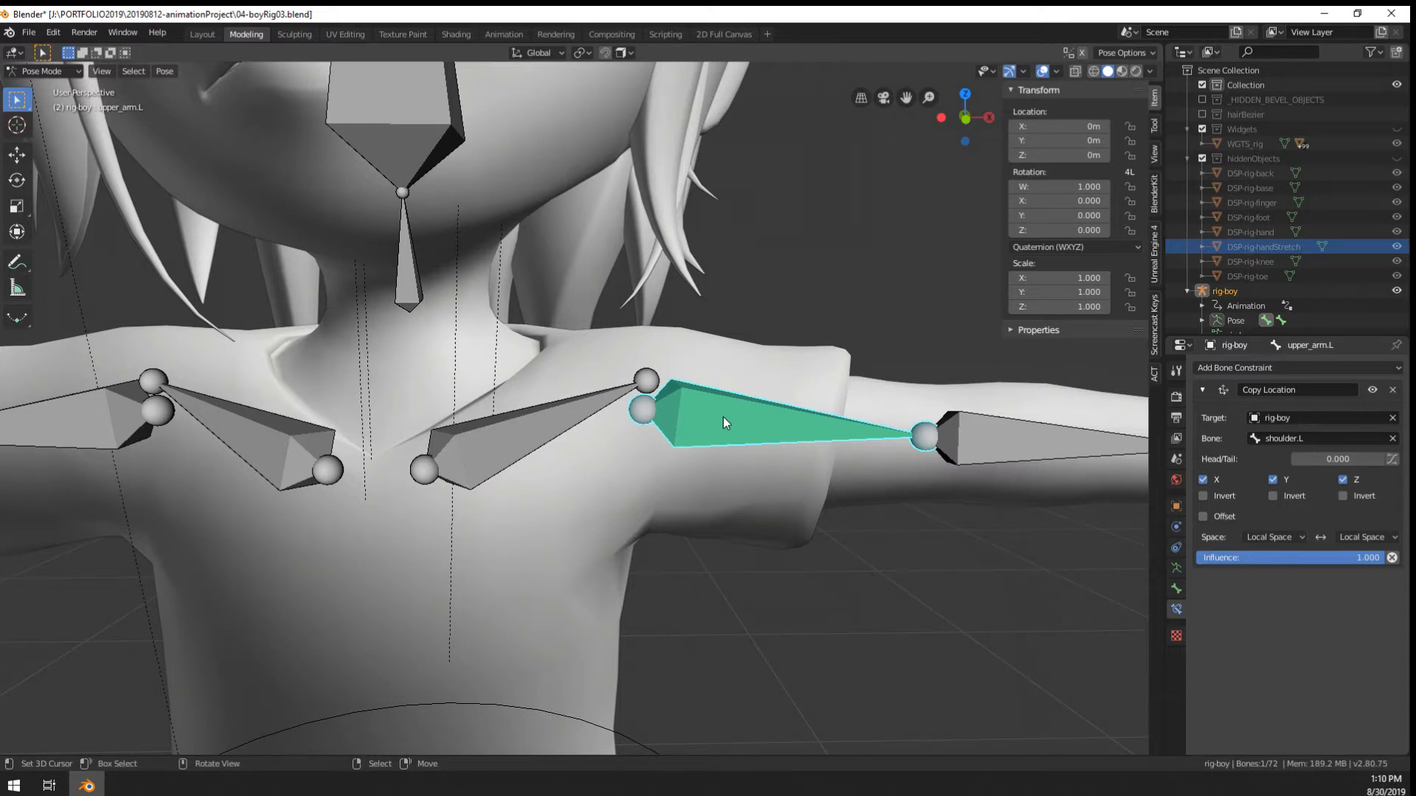
# Inspect the shoulder.L bone's tail joint in Edit Mode and return to Pose Mode
pyautogui.moveTo(723, 417); pyautogui.dragTo(708, 449, button='middle')
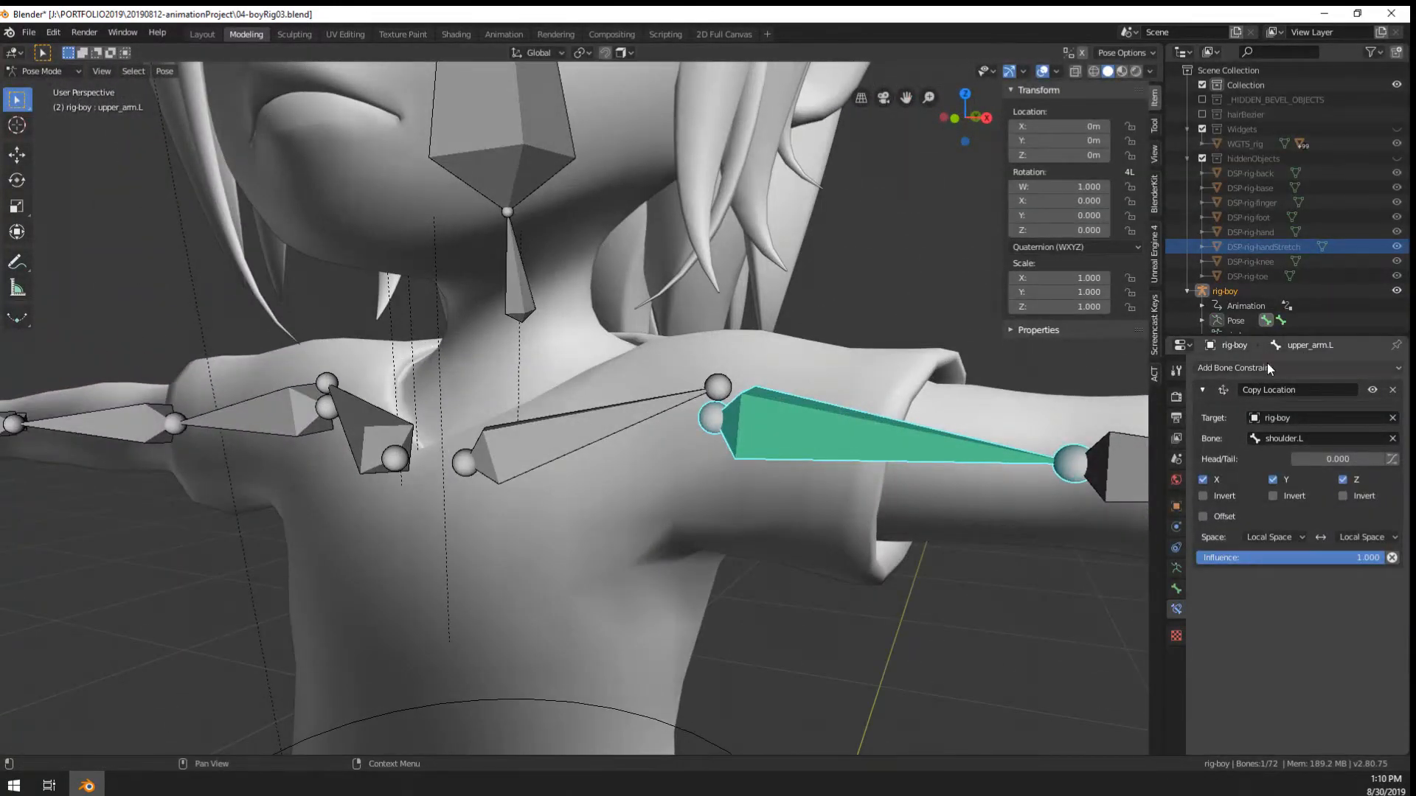
pyautogui.click(730, 389)
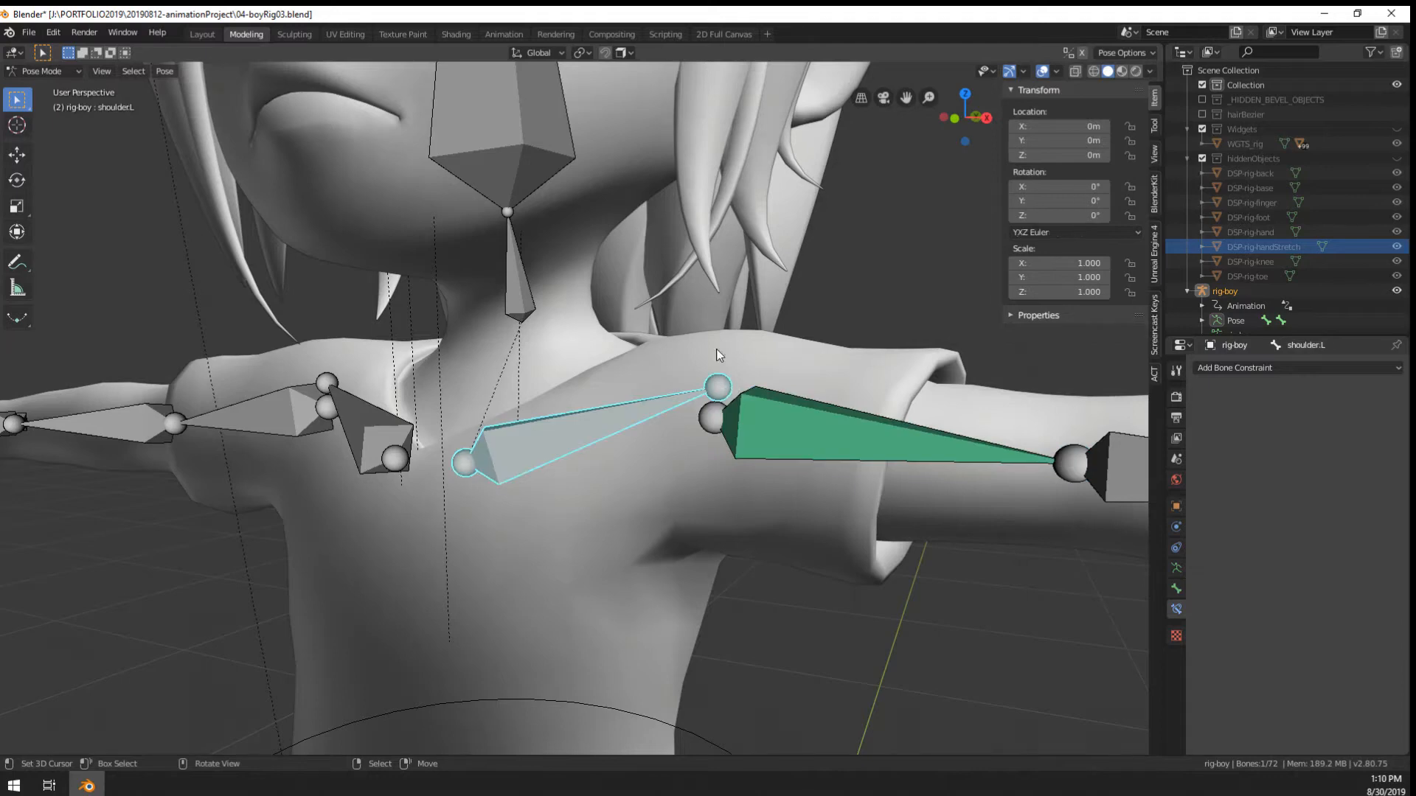
pyautogui.press('g')
pyautogui.press('Tab')
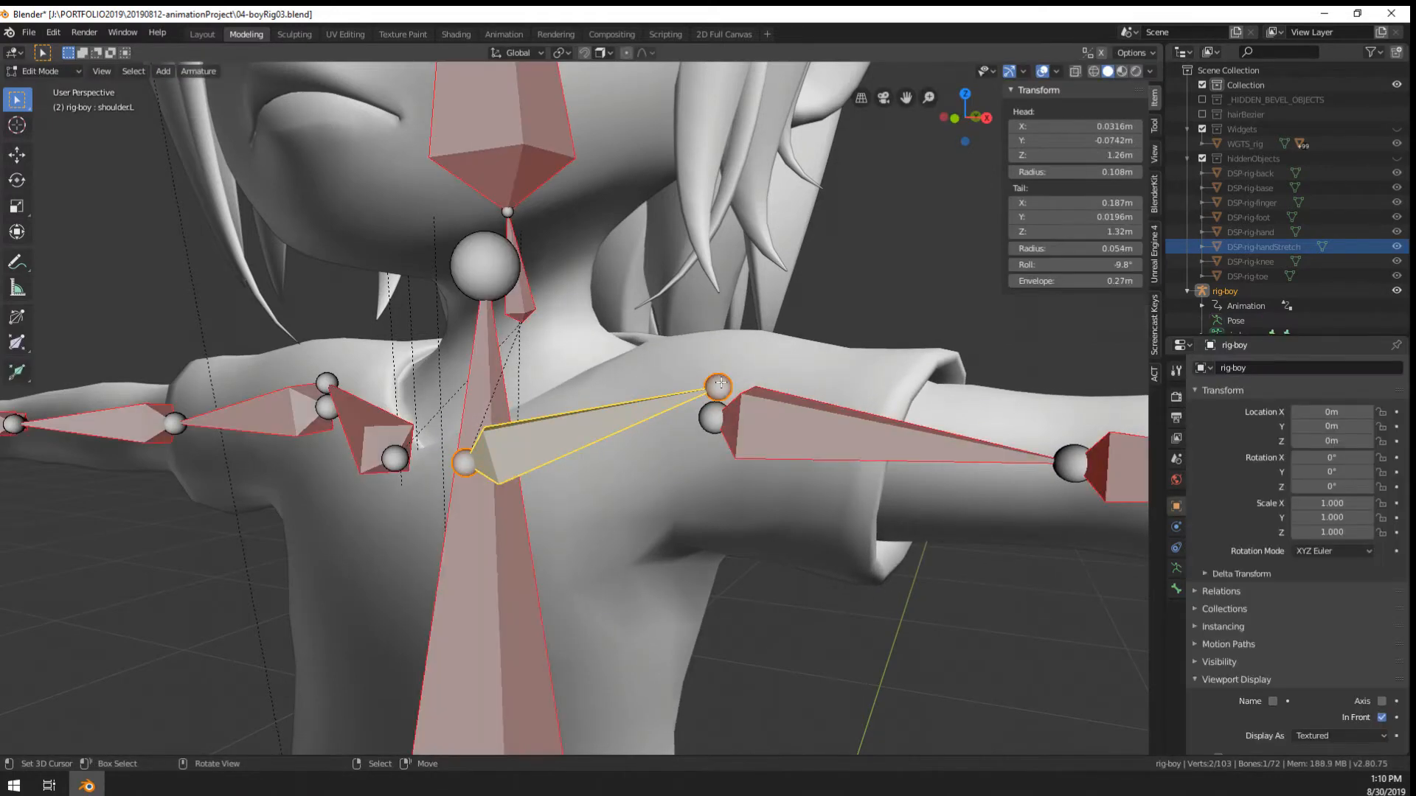
pyautogui.moveTo(718, 379); pyautogui.dragTo(722, 395)
pyautogui.rightClick(738, 363)
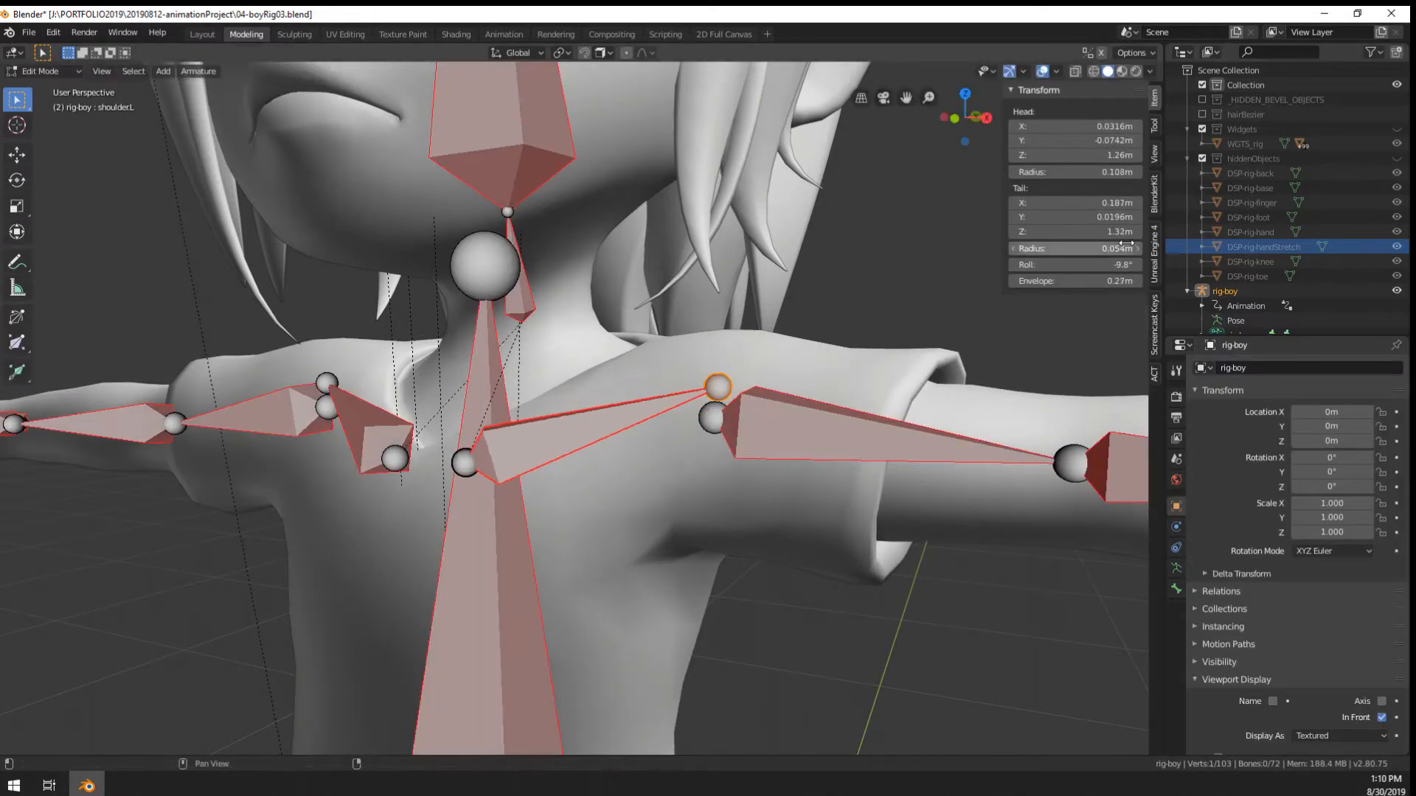
pyautogui.press('Tab')
# Set the Head/Tail value of upper_arm.L's Copy Location constraint to 1.000
pyautogui.click(746, 421)
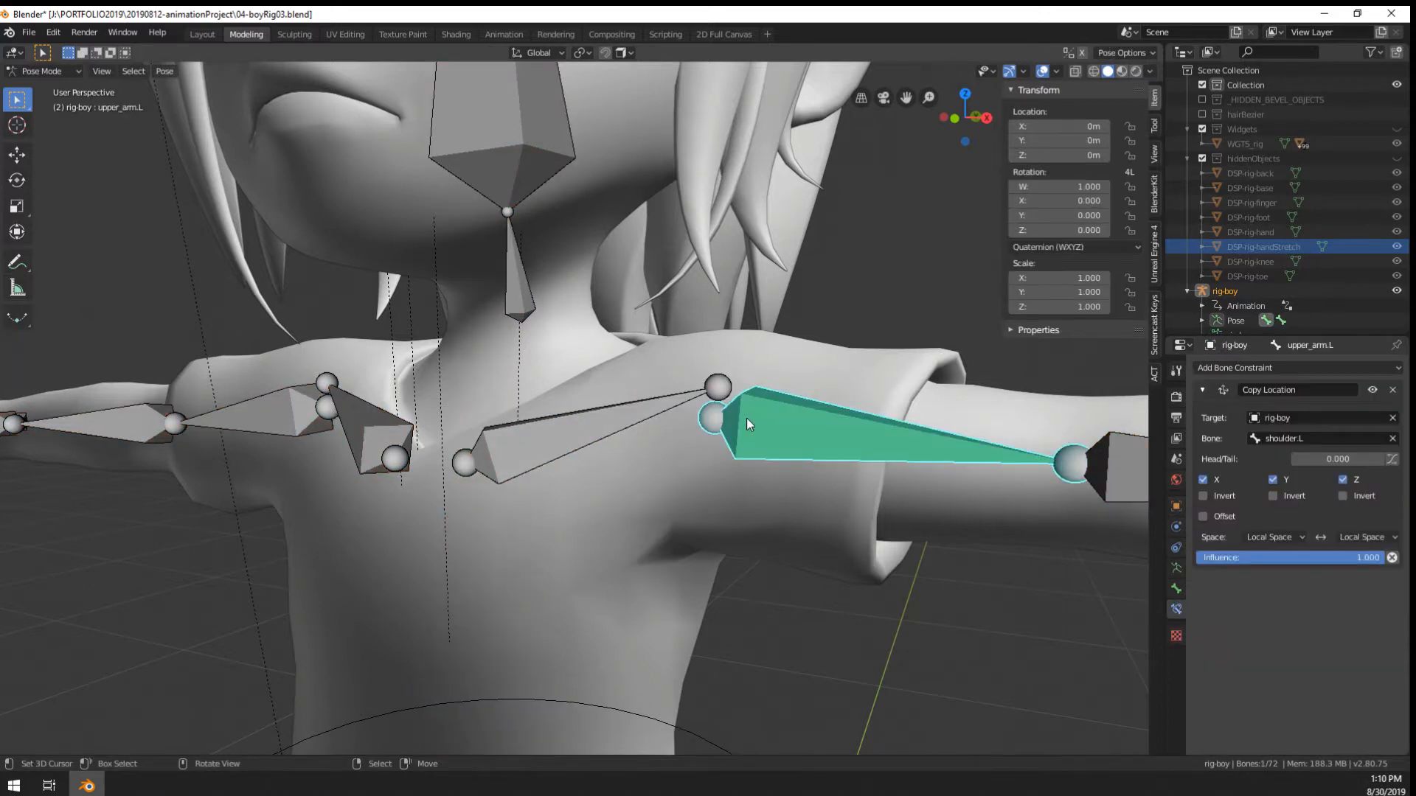
pyautogui.moveTo(783, 415); pyautogui.dragTo(749, 422)
pyautogui.rightClick(584, 439)
pyautogui.click(576, 422)
pyautogui.click(702, 426)
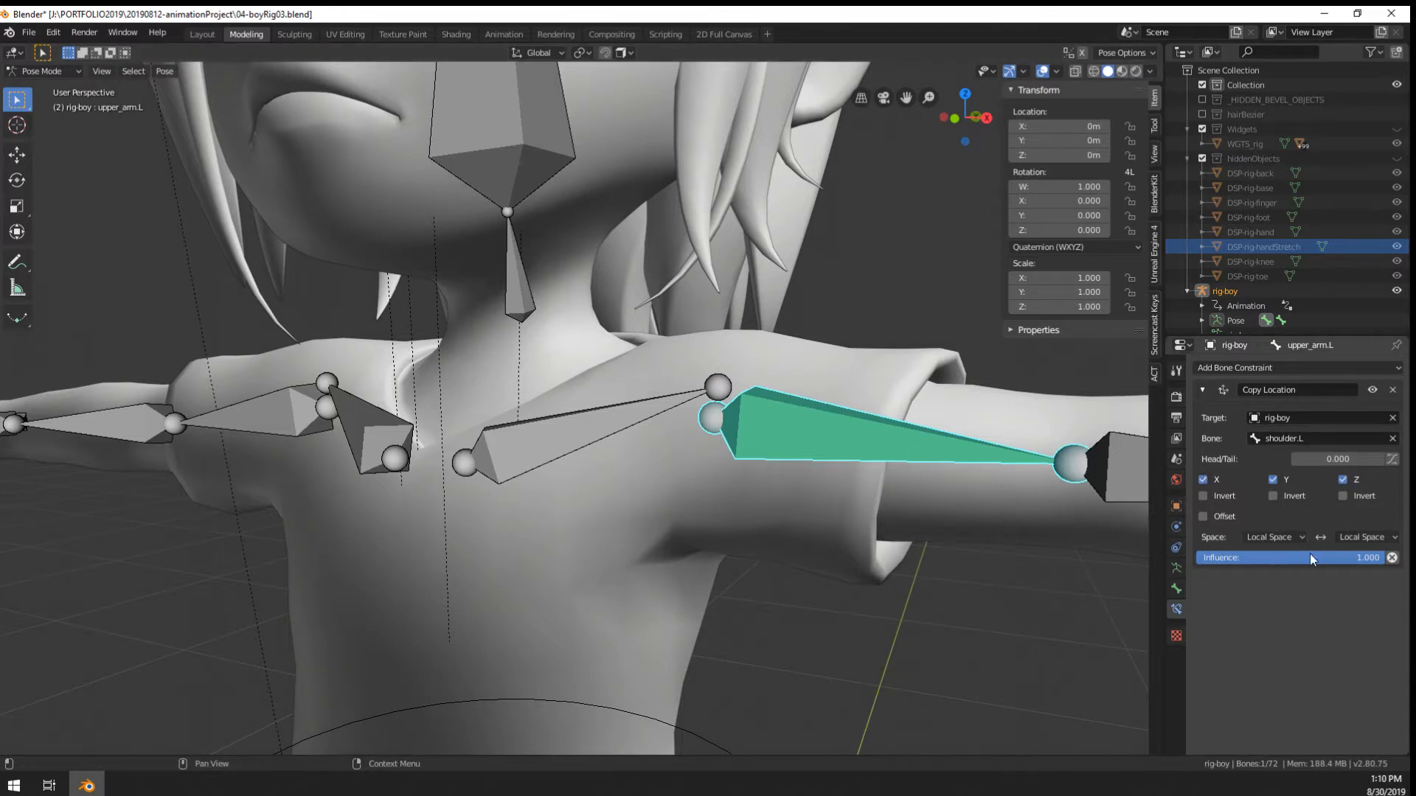
pyautogui.click(1355, 537)
pyautogui.moveTo(1335, 461); pyautogui.dragTo(1394, 462)
pyautogui.scroll(-3, 772, 299)
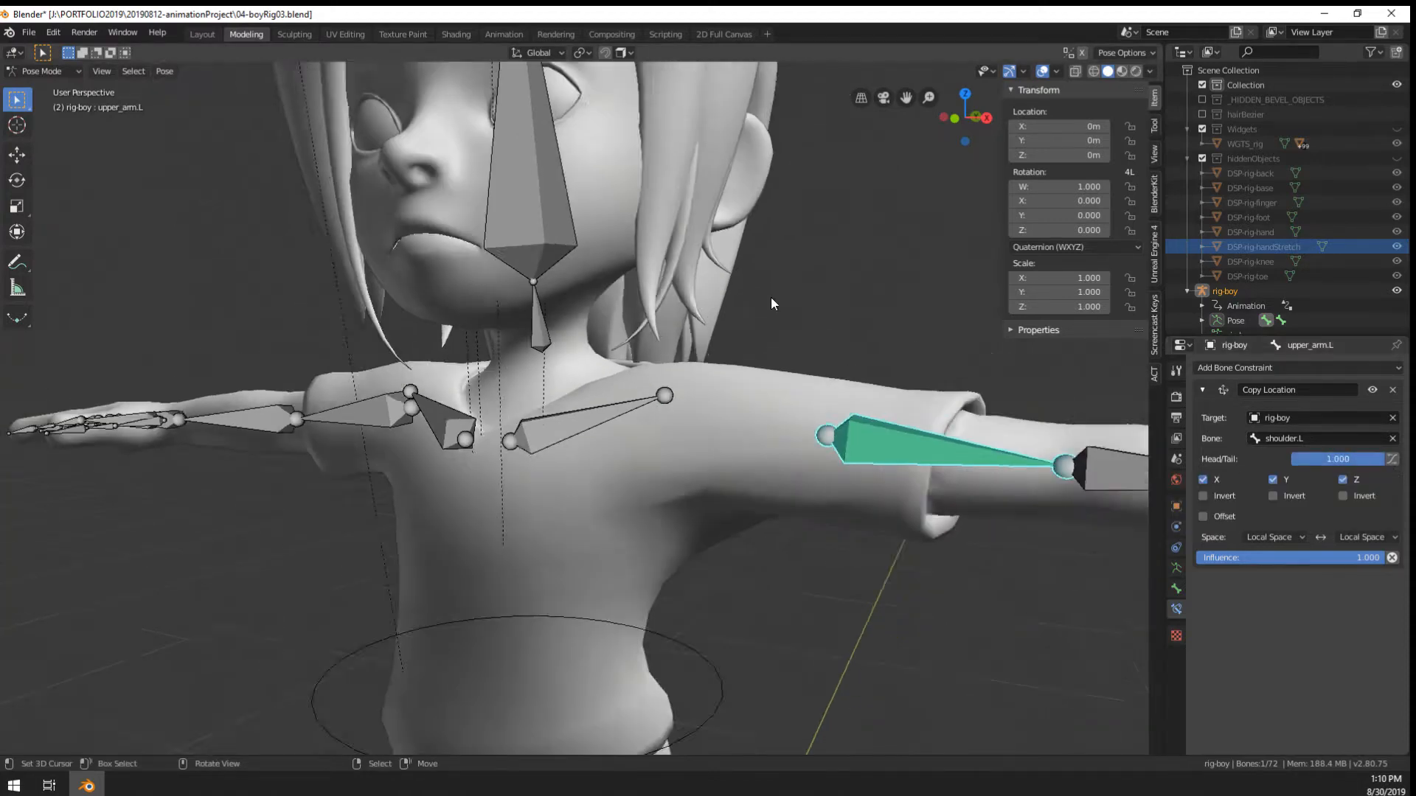
# View the left arm from above and the front, and try raising the shoulder.L bone with the tail-based constraint
pyautogui.moveTo(771, 299); pyautogui.dragTo(819, 360, button='middle')
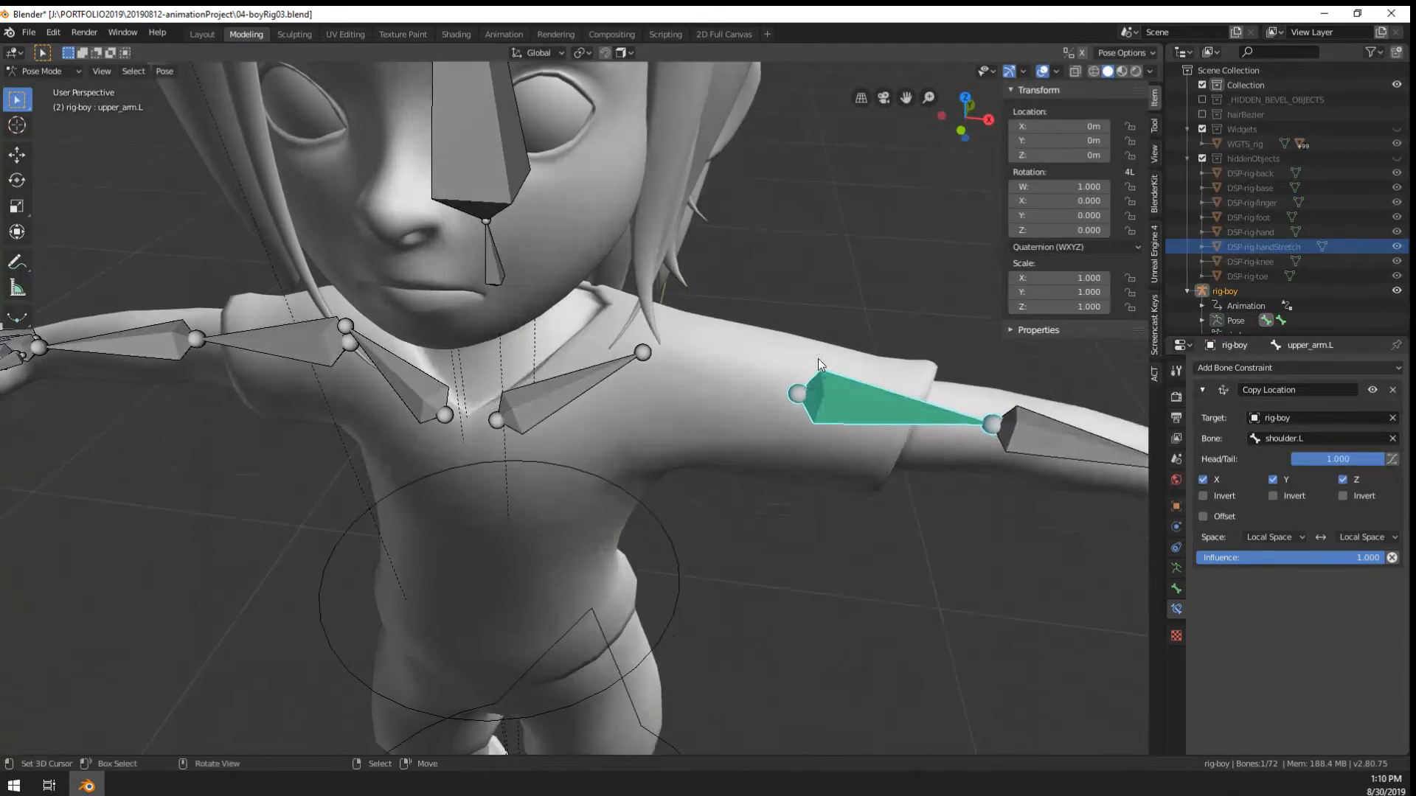
pyautogui.click(627, 363)
pyautogui.moveTo(627, 363); pyautogui.dragTo(708, 251, button='middle')
pyautogui.press('r')
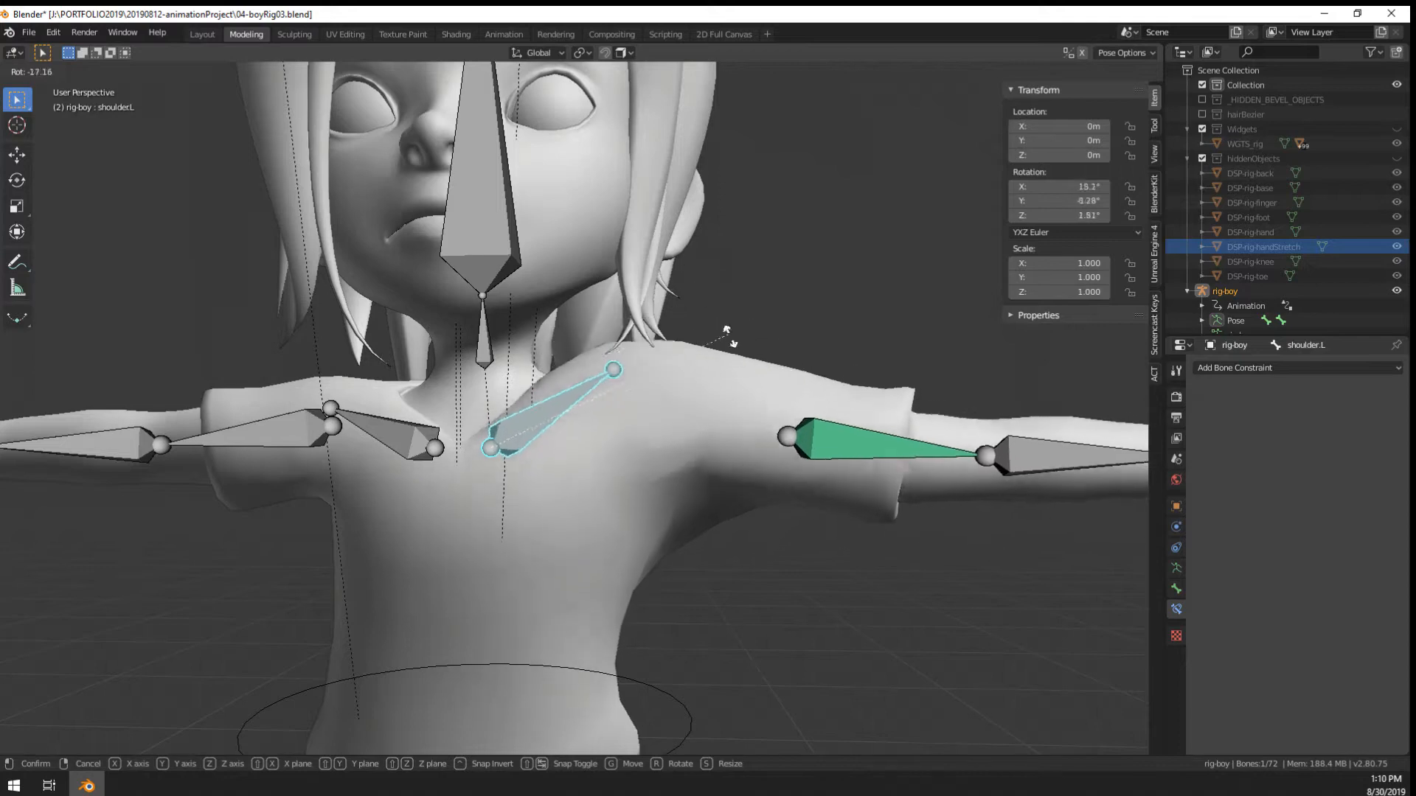
pyautogui.rightClick(738, 478)
# Set both spaces of upper_arm.L's Copy Location constraint to World Space
pyautogui.click(825, 449)
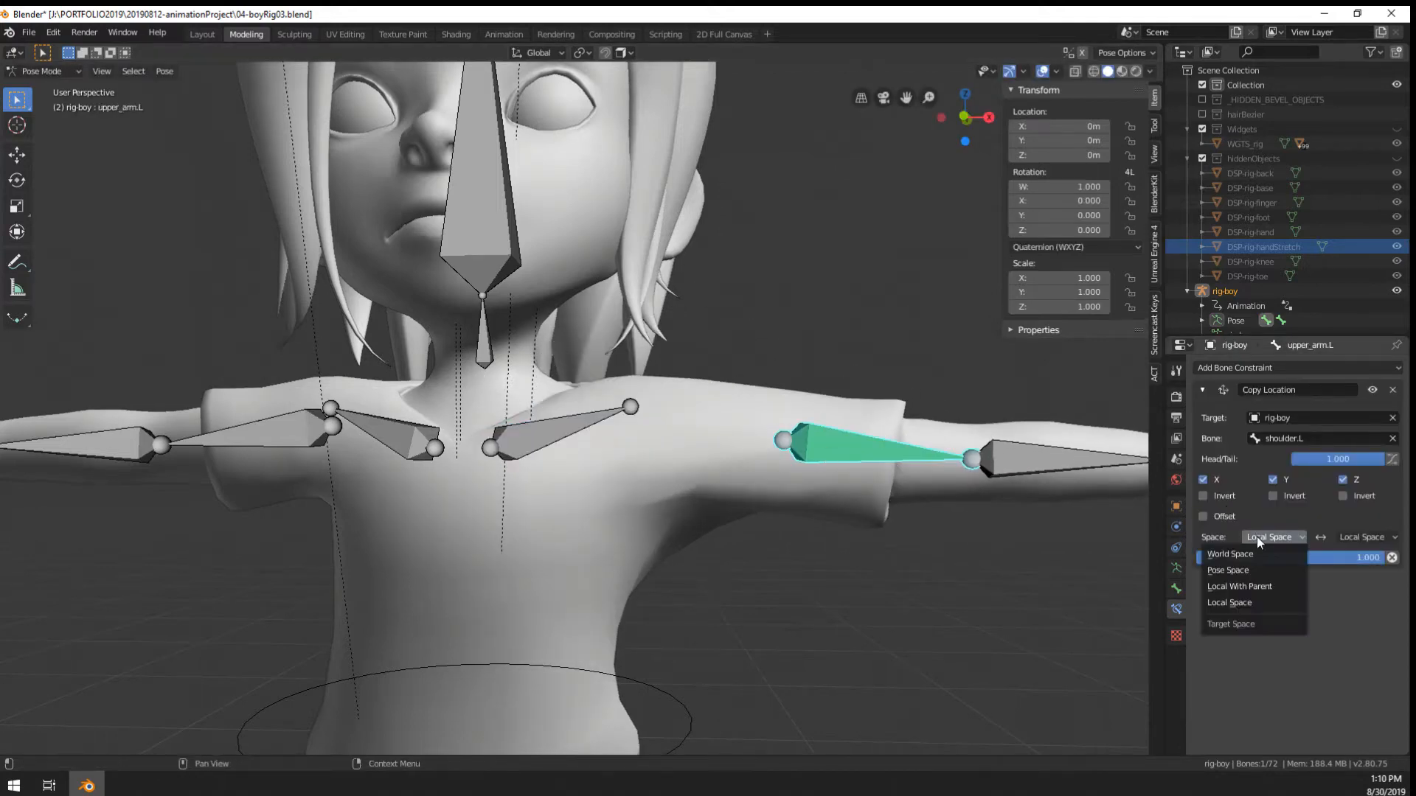
pyautogui.click(1246, 554)
pyautogui.click(1321, 554)
# Try rotating the shoulder.L bone to test how upper_arm.L follows its tip
pyautogui.click(634, 435)
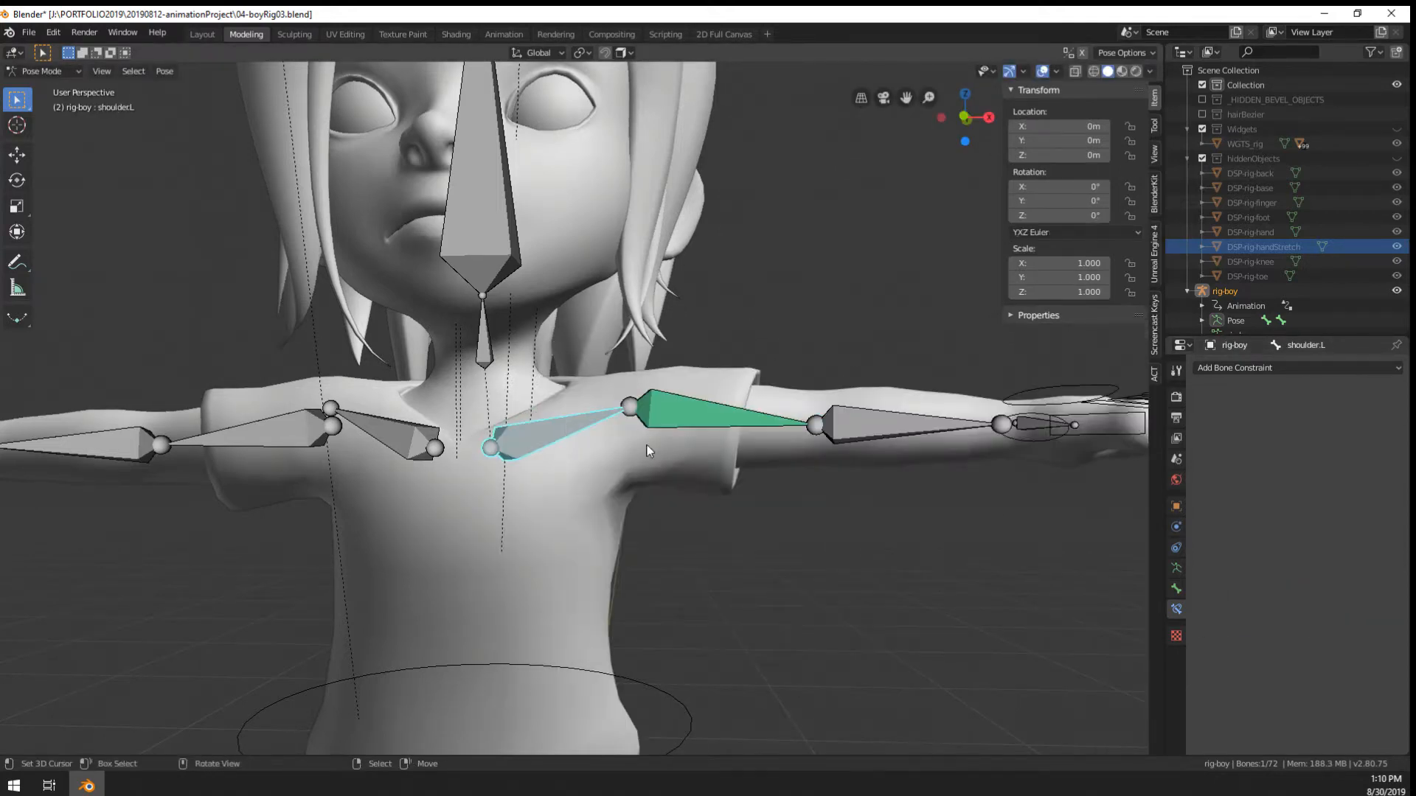
pyautogui.press('r')
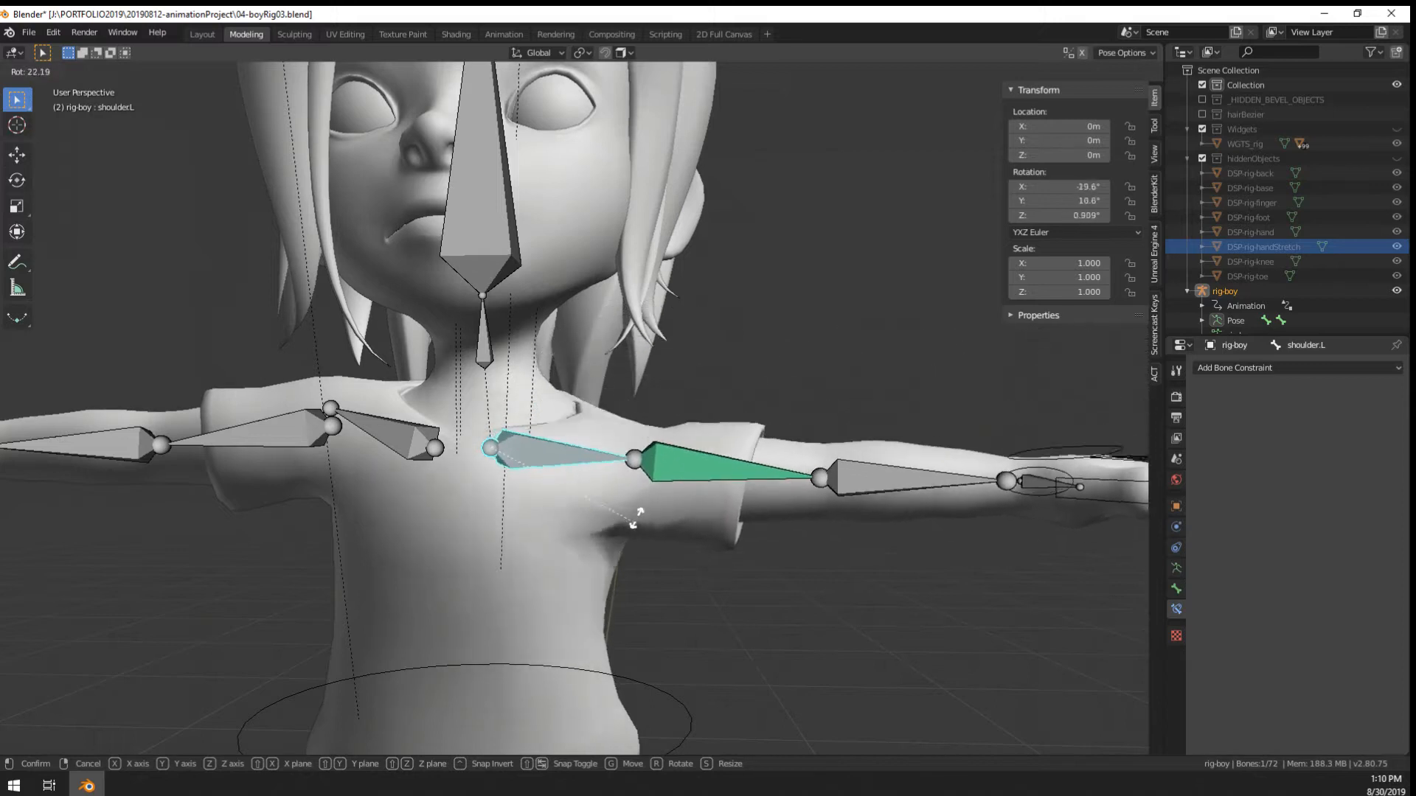
pyautogui.rightClick(727, 421)
# Rotate upper_arm.L down so the left arm hangs beside the body
pyautogui.rightClick(728, 421)
pyautogui.press('r')
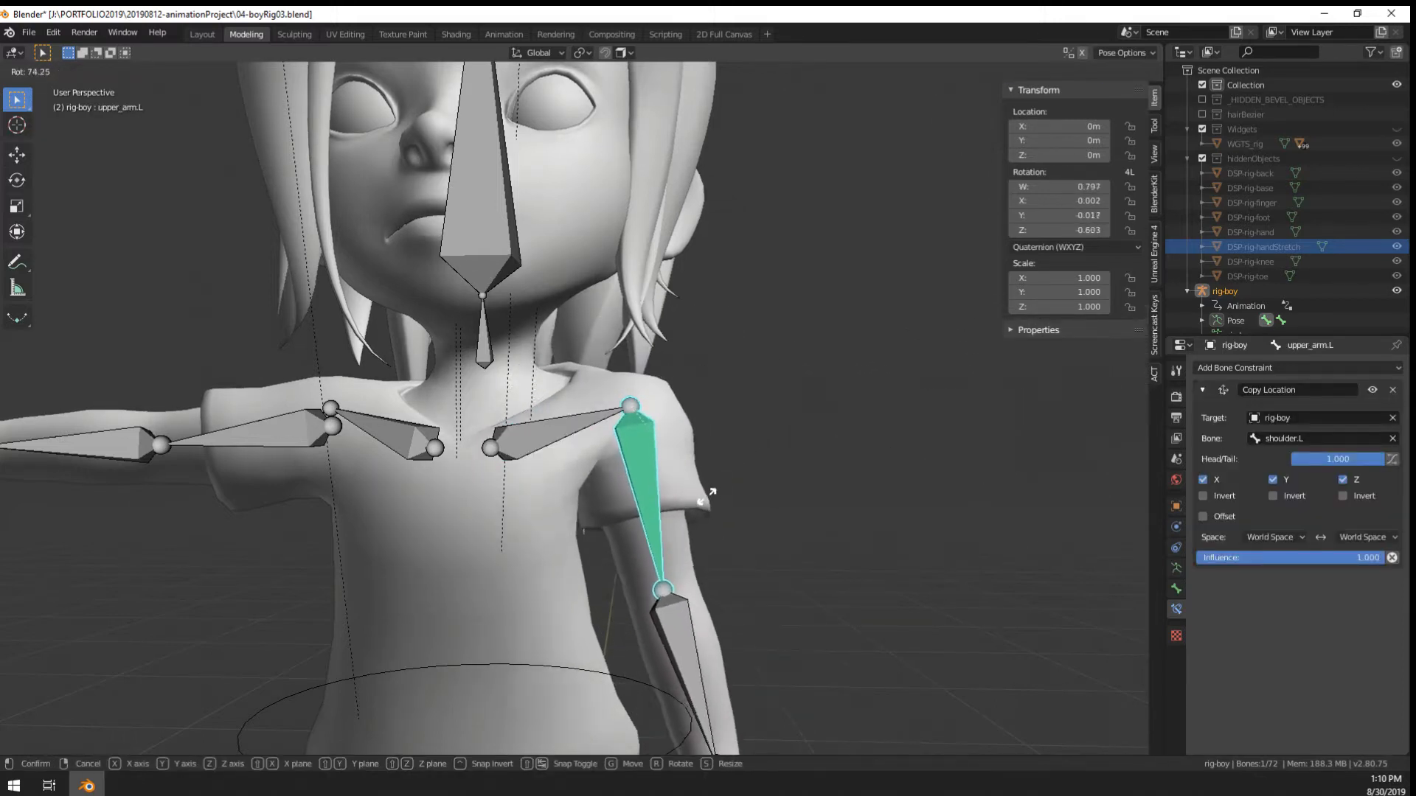
pyautogui.click(713, 491)
# Try rotating shoulder.L while the left arm hangs down
pyautogui.rightClick(586, 424)
pyautogui.press('r')
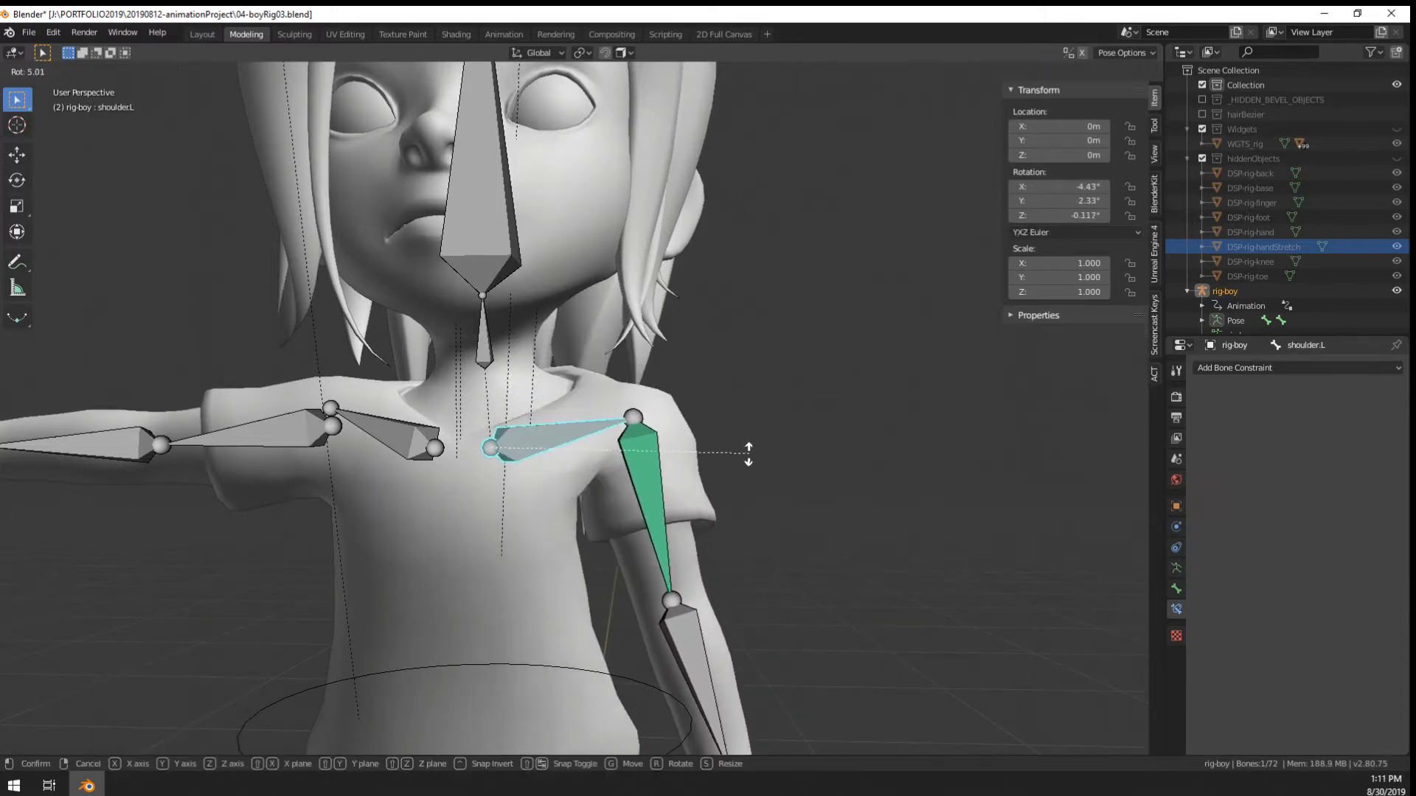
pyautogui.rightClick(708, 425)
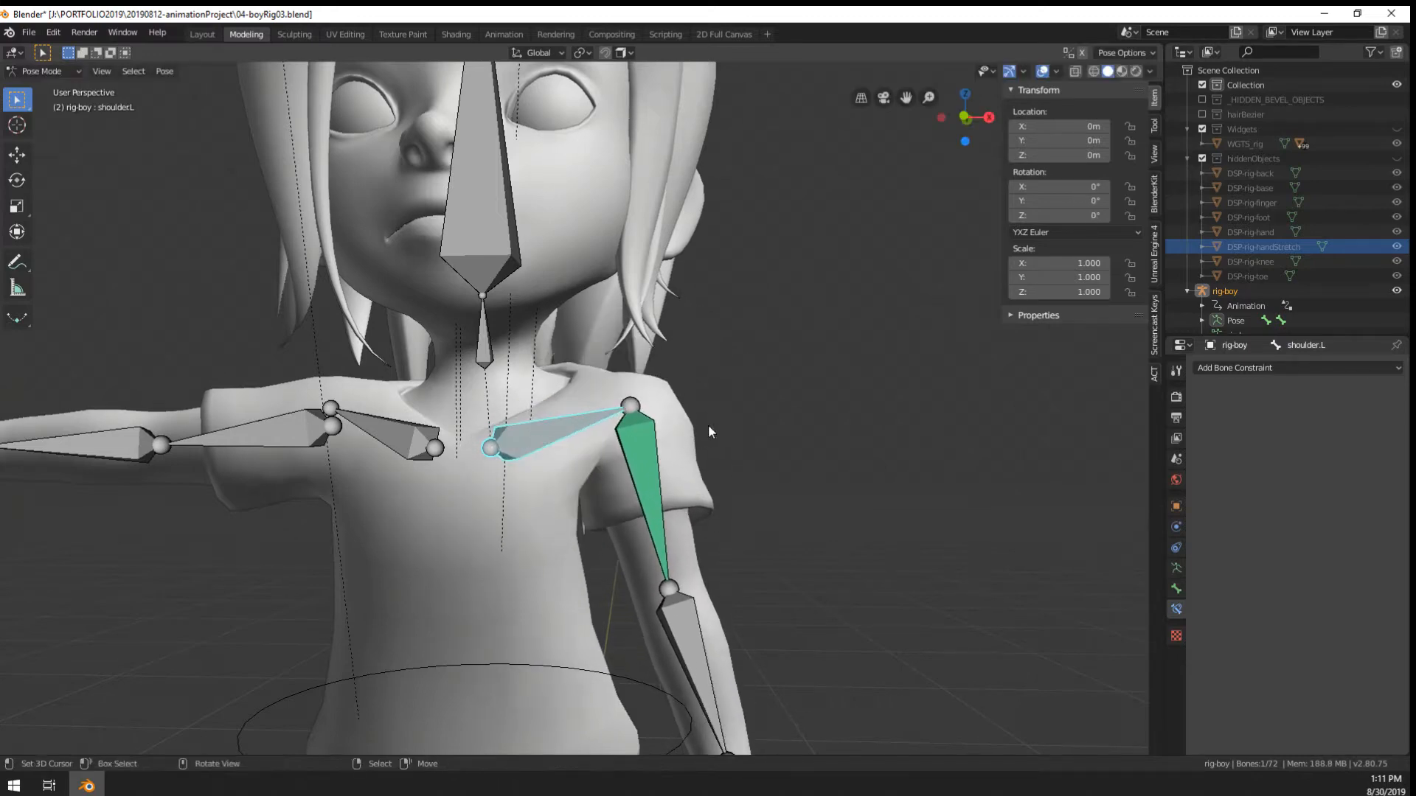
# Enter Edit Mode on the rig and select the tail joint of shoulder.L beside the head of upper_arm.L
pyautogui.rightClick(657, 442)
pyautogui.moveTo(787, 392); pyautogui.dragTo(741, 472, button='middle')
pyautogui.press('Tab')
pyautogui.moveTo(754, 399); pyautogui.dragTo(727, 398, button='middle')
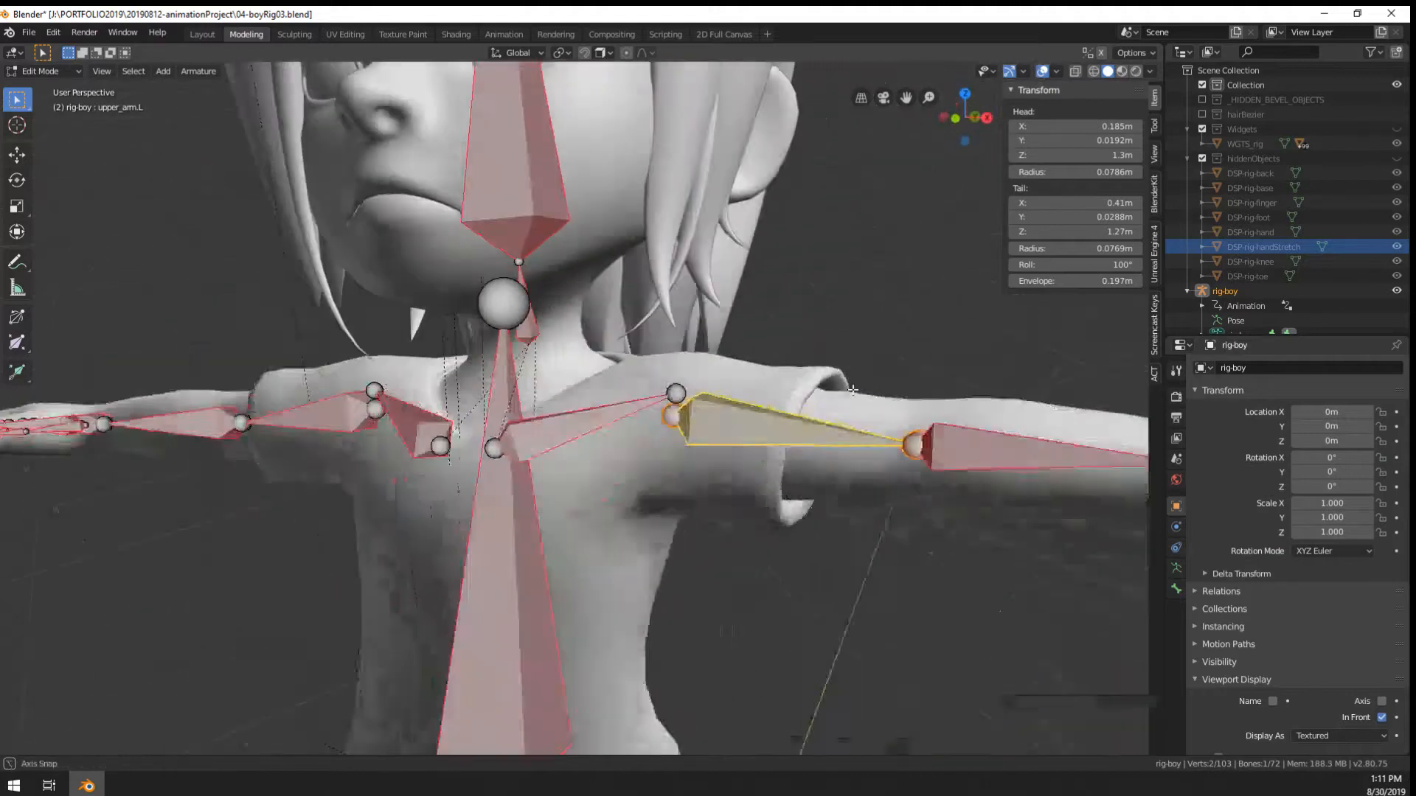
pyautogui.scroll(4, 717, 397)
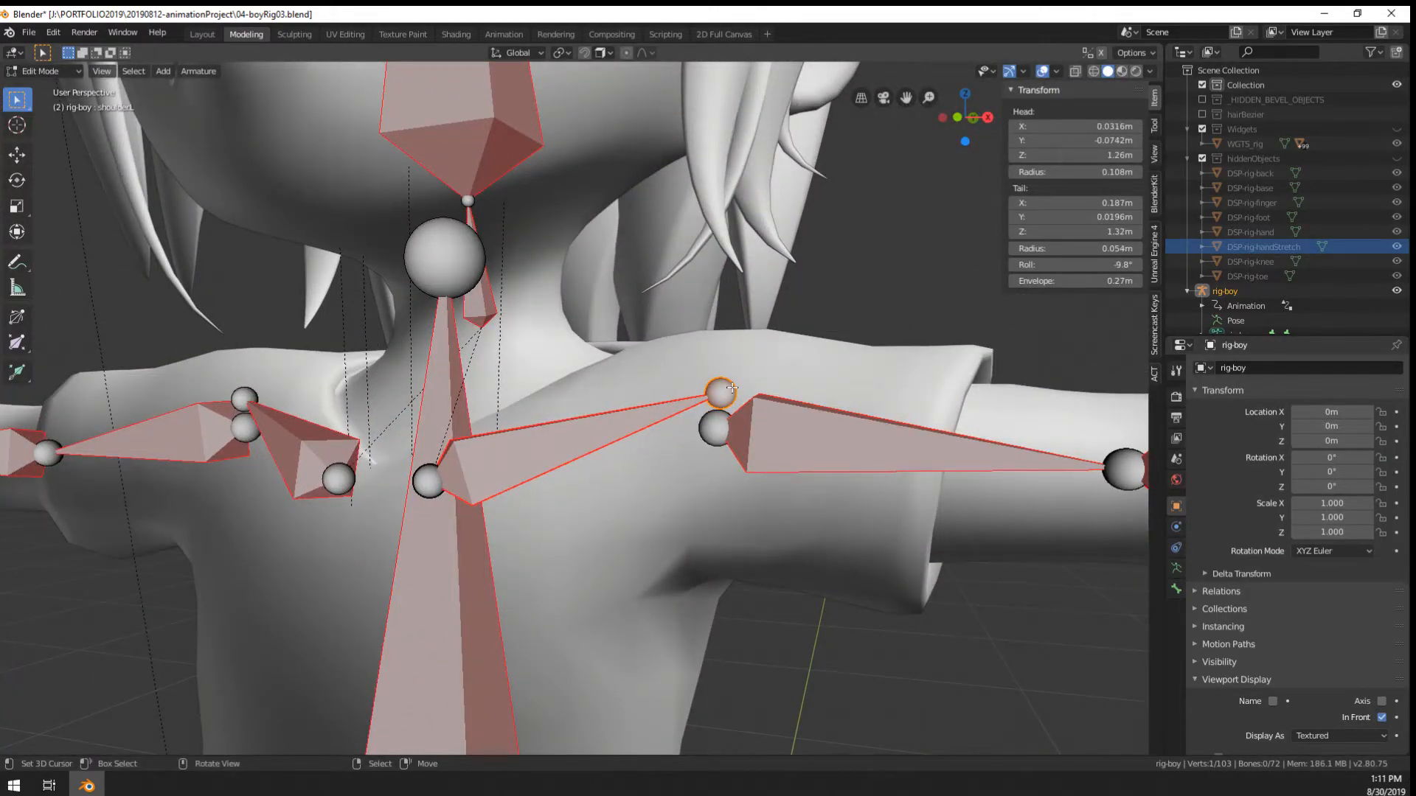
# Try merging the shoulder.L tail joint and the upper_arm.L head joint with Merge Bones Within Chains
pyautogui.moveTo(732, 387)
pyautogui.mouseDown(button='middle')
pyautogui.moveTo(760, 407)
pyautogui.moveTo(675, 387)
pyautogui.moveTo(741, 411)
pyautogui.mouseUp(button='middle')
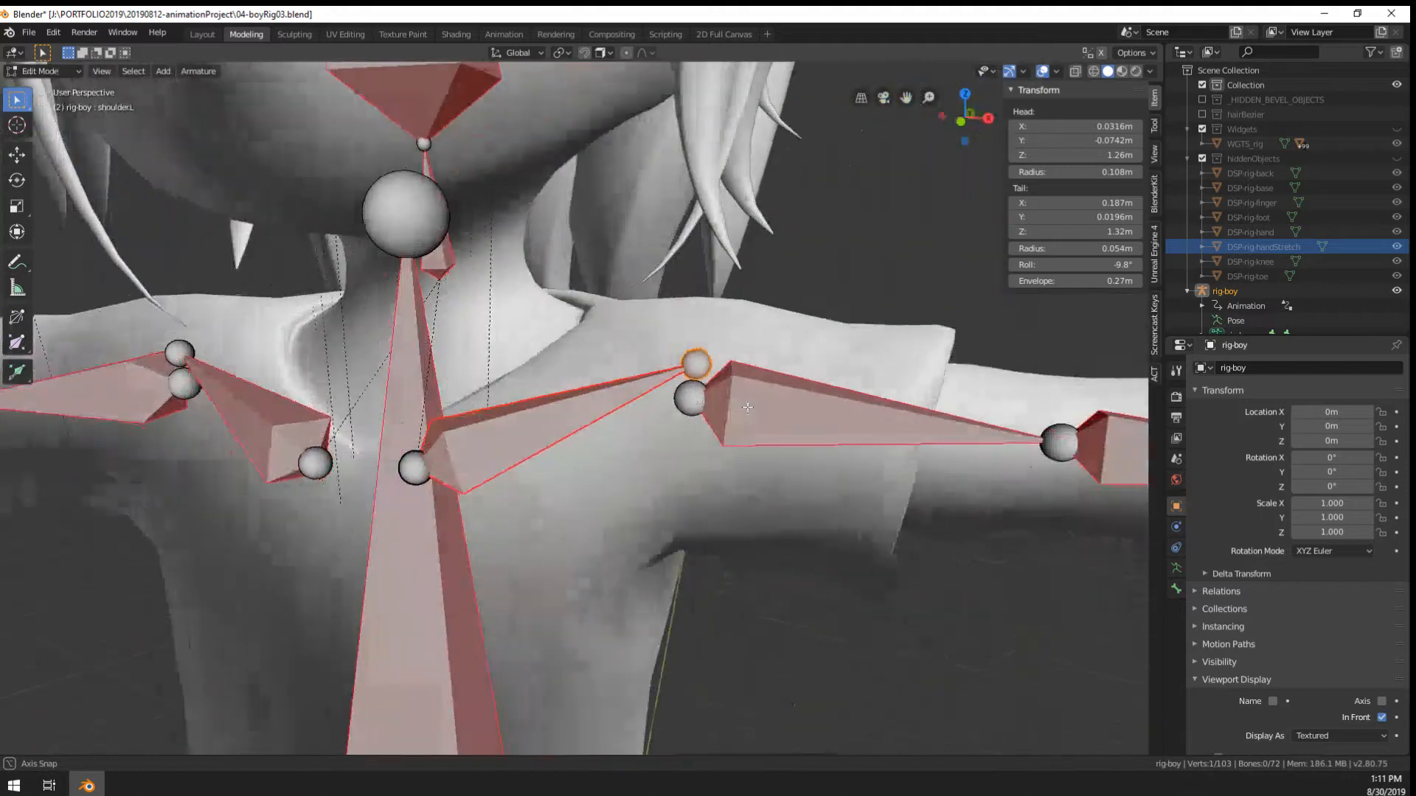
pyautogui.scroll(2, 693, 420)
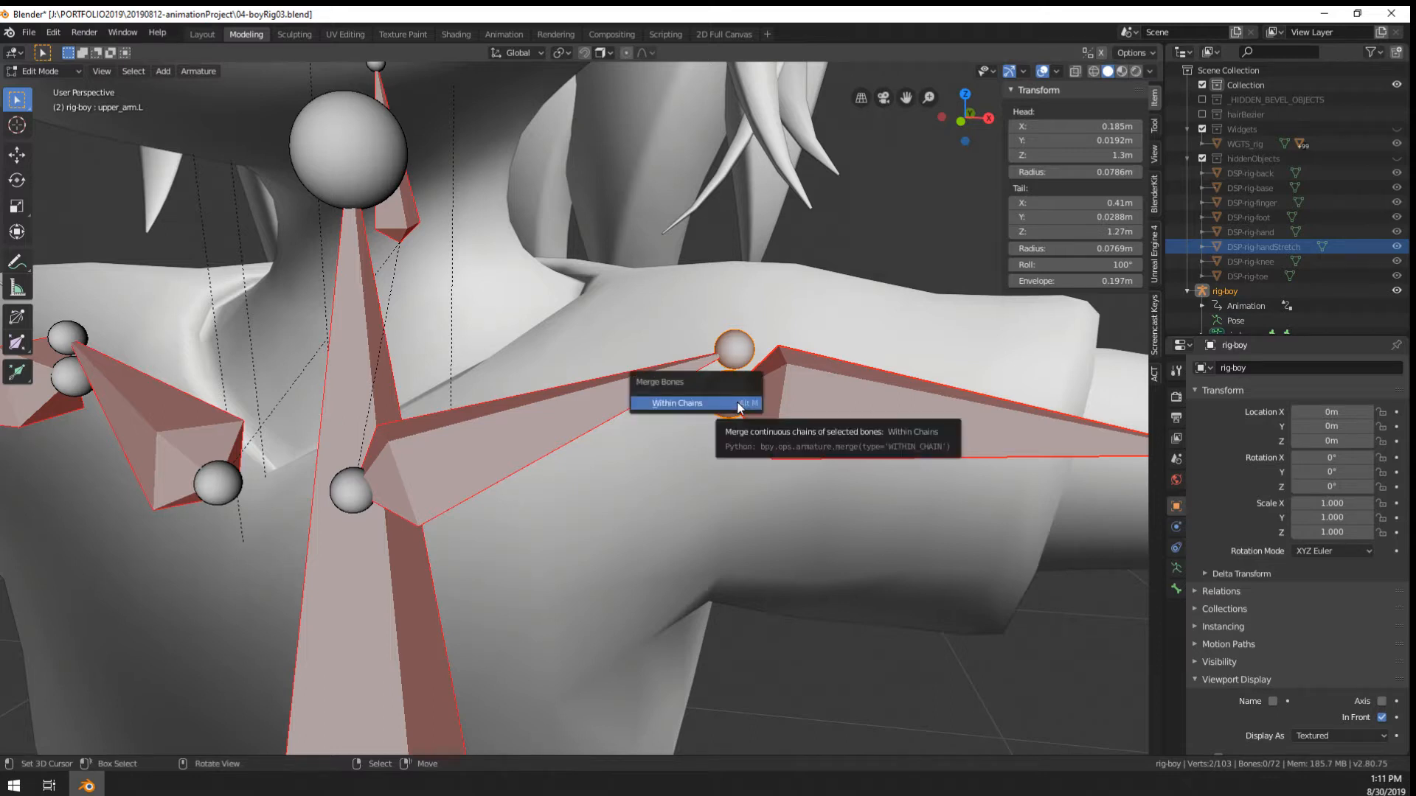
pyautogui.click(736, 401)
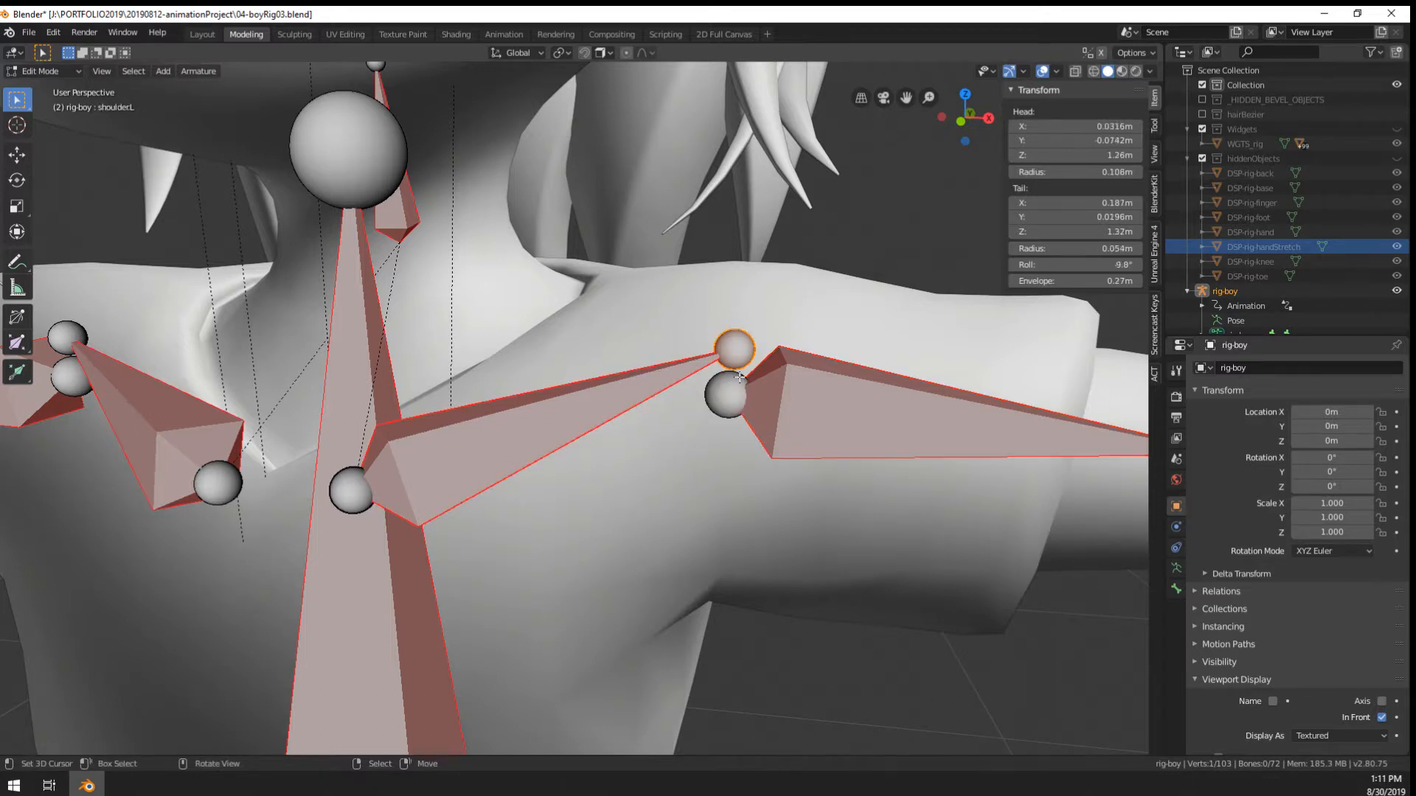
# Parent upper_arm.L to shoulder.L as a connected child bone
pyautogui.keyDown('shift'); pyautogui.click(582, 414); pyautogui.keyUp('shift')
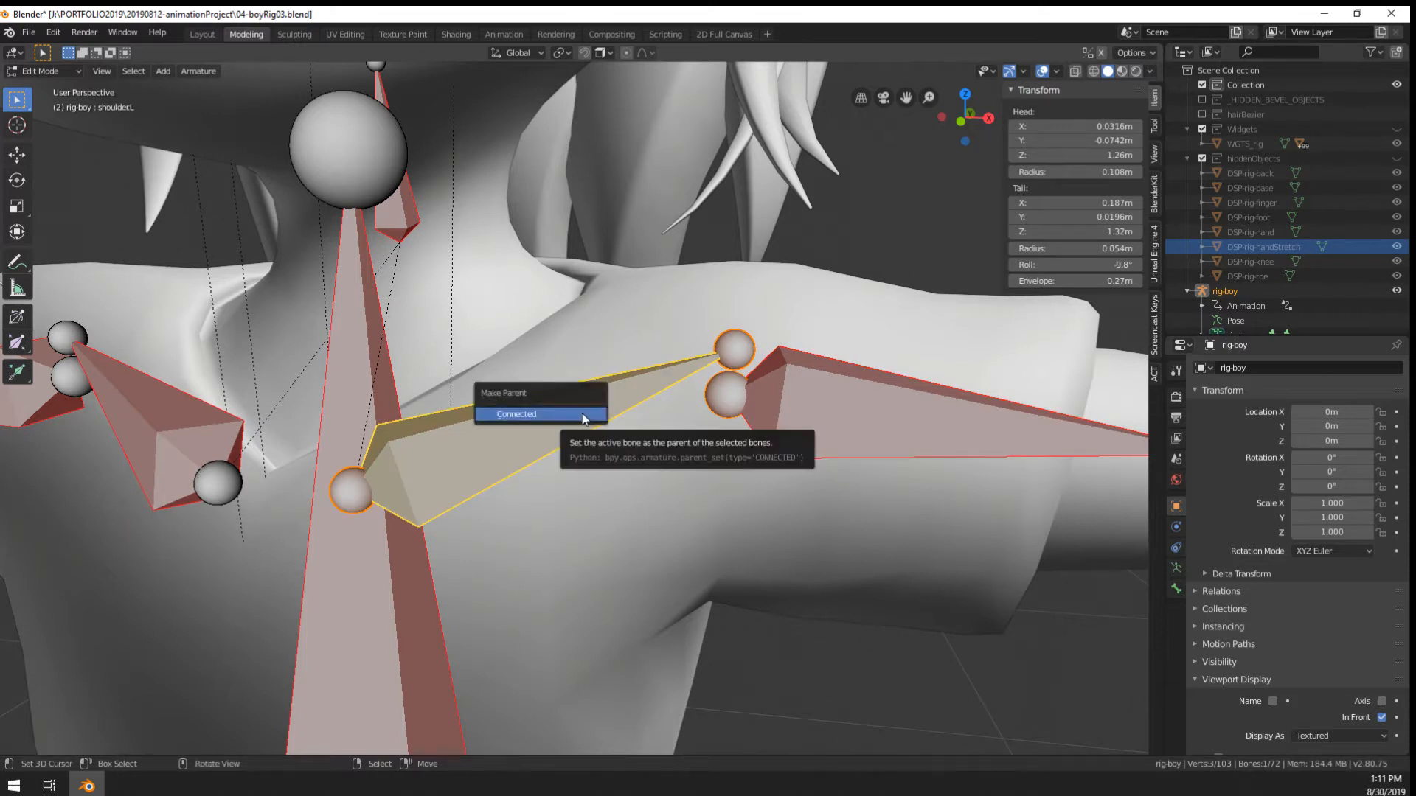
pyautogui.click(583, 417)
pyautogui.hotkey('ctrl', 'z')
pyautogui.hotkey('ctrl', 'z')
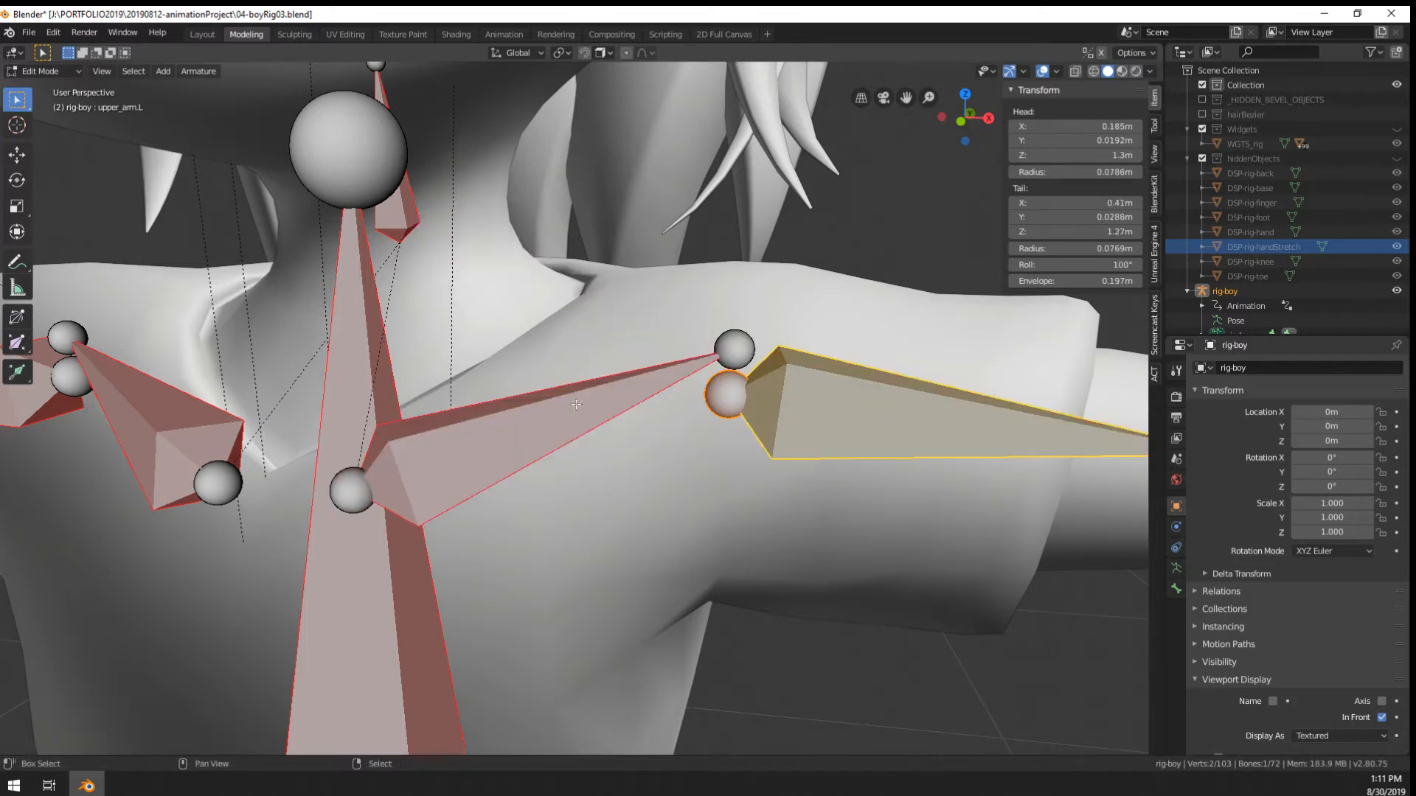
pyautogui.hotkey('ctrl', 'shift', 'z')
pyautogui.click(576, 404)
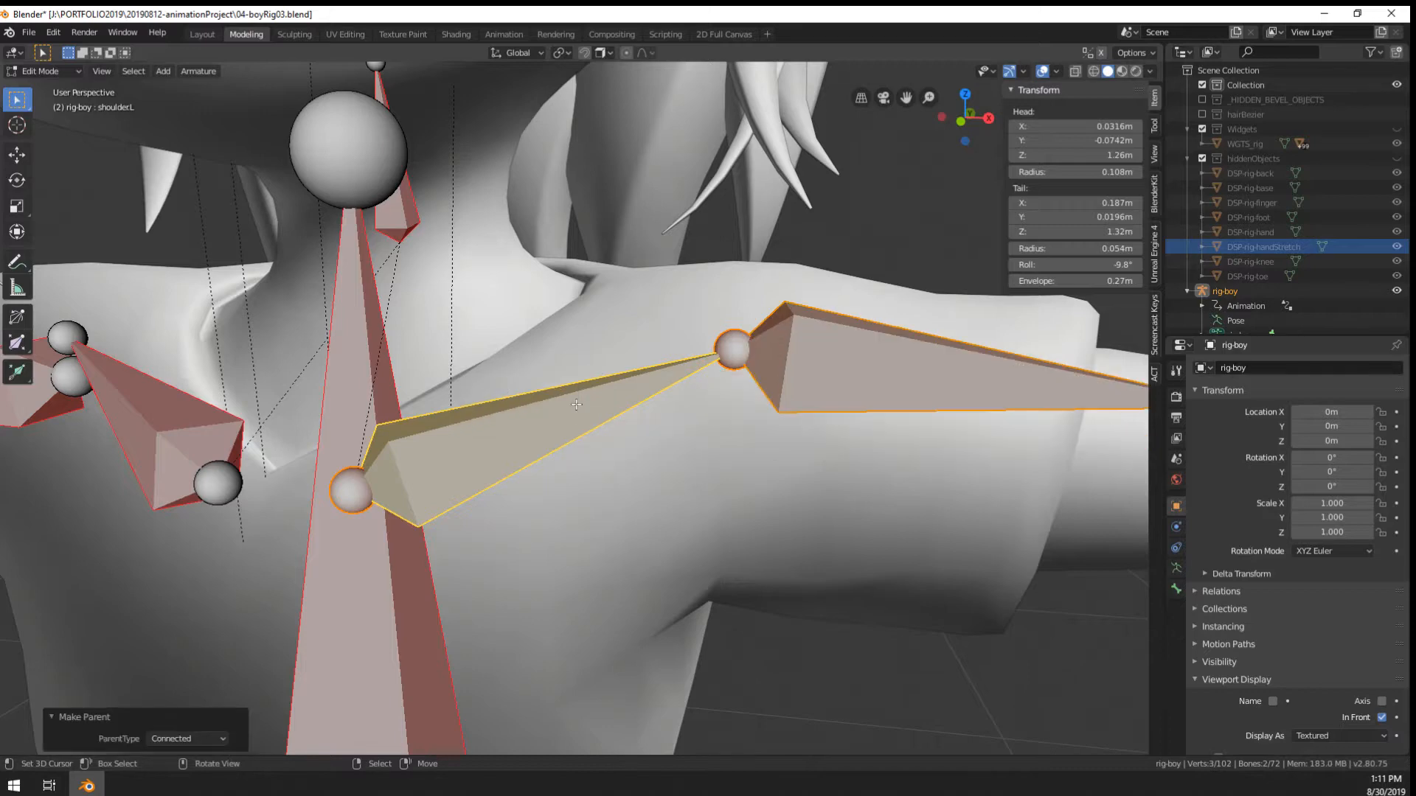
# In front view, move the shared joint of shoulder.L and upper_arm.L to about X 0.19 m, Z 1.3 m
pyautogui.scroll(-2, 576, 404)
pyautogui.click(668, 373)
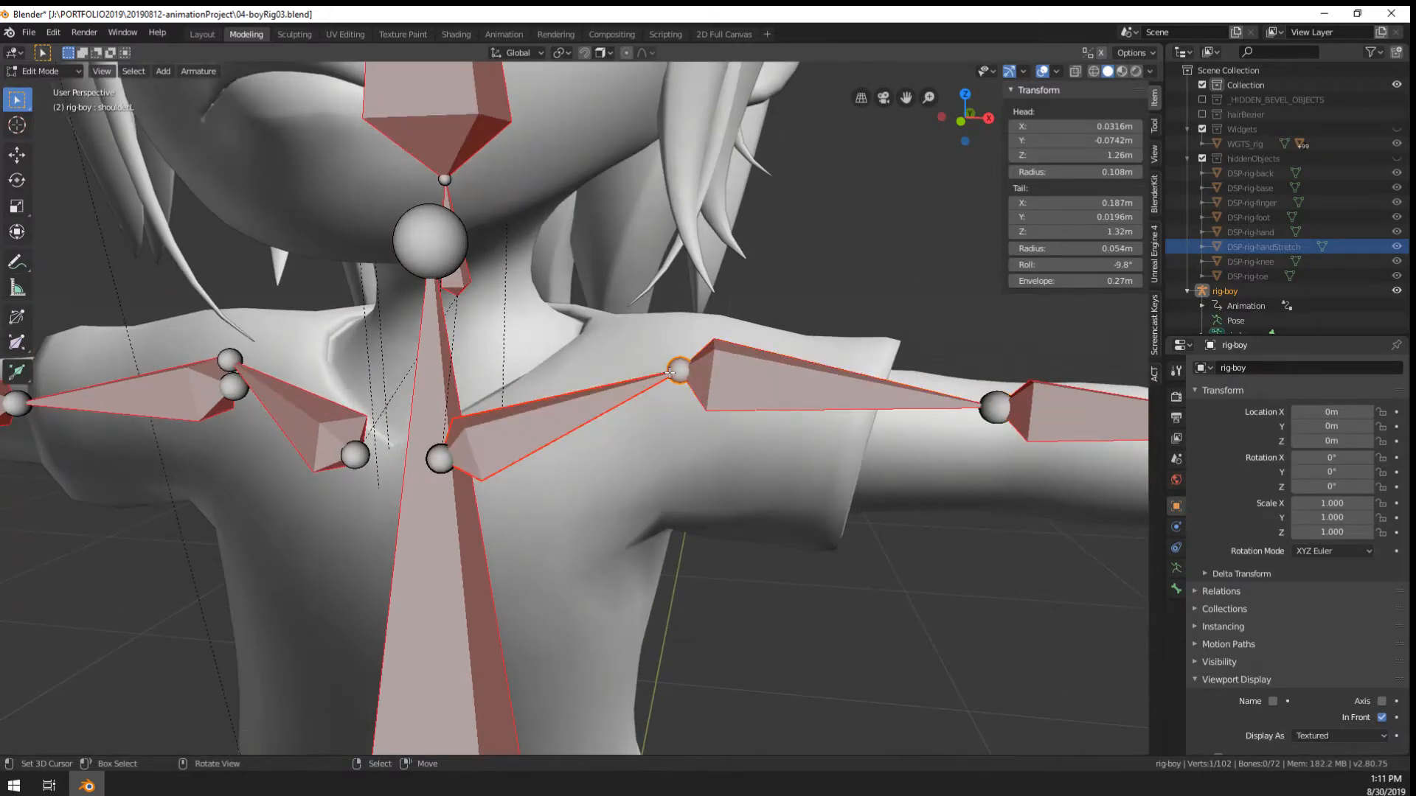
pyautogui.press('KP_1')
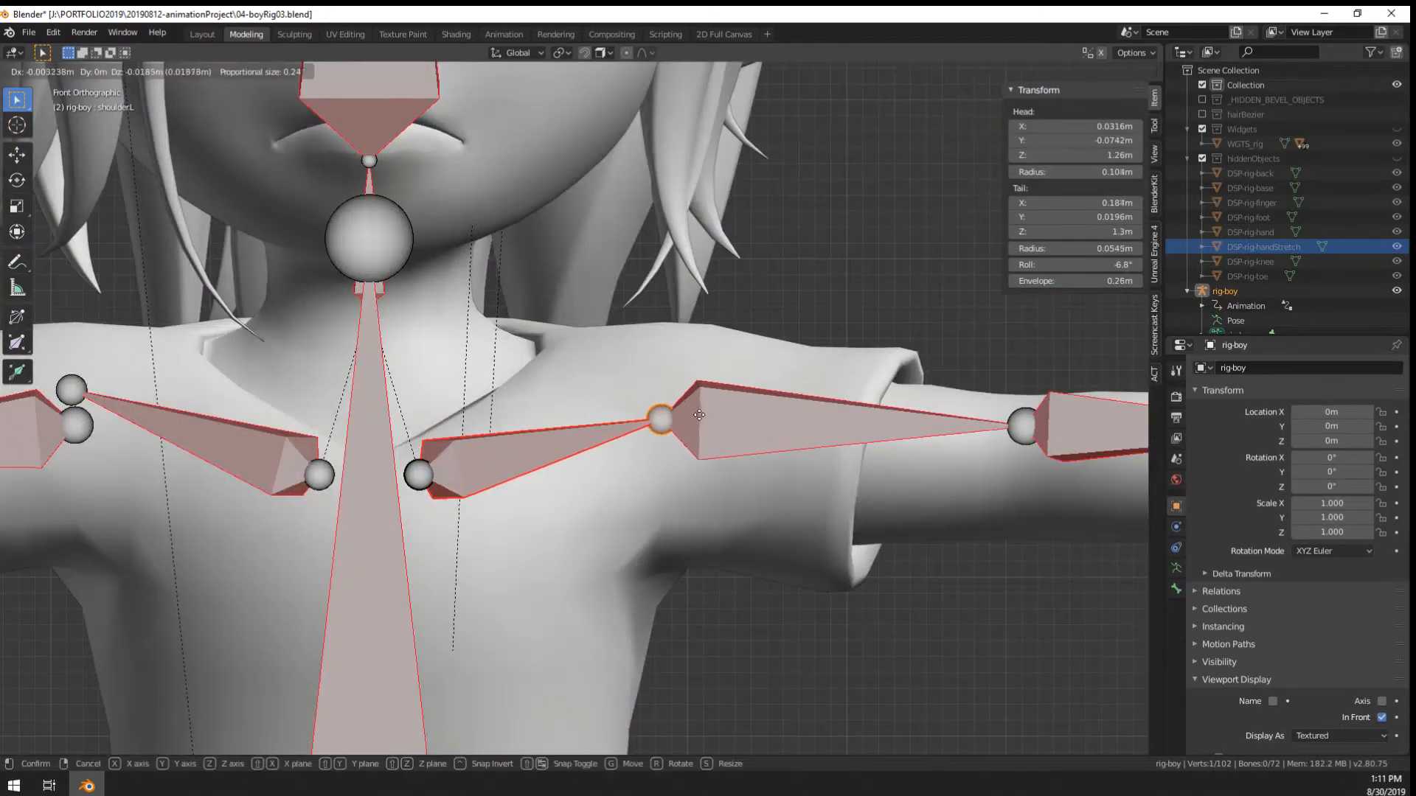
pyautogui.click(706, 409)
# Circle-select all the right arm bones, from the shoulder to the fingers, and delete them
pyautogui.scroll(-8, 707, 408)
pyautogui.scroll(3, 645, 443)
pyautogui.press('a')
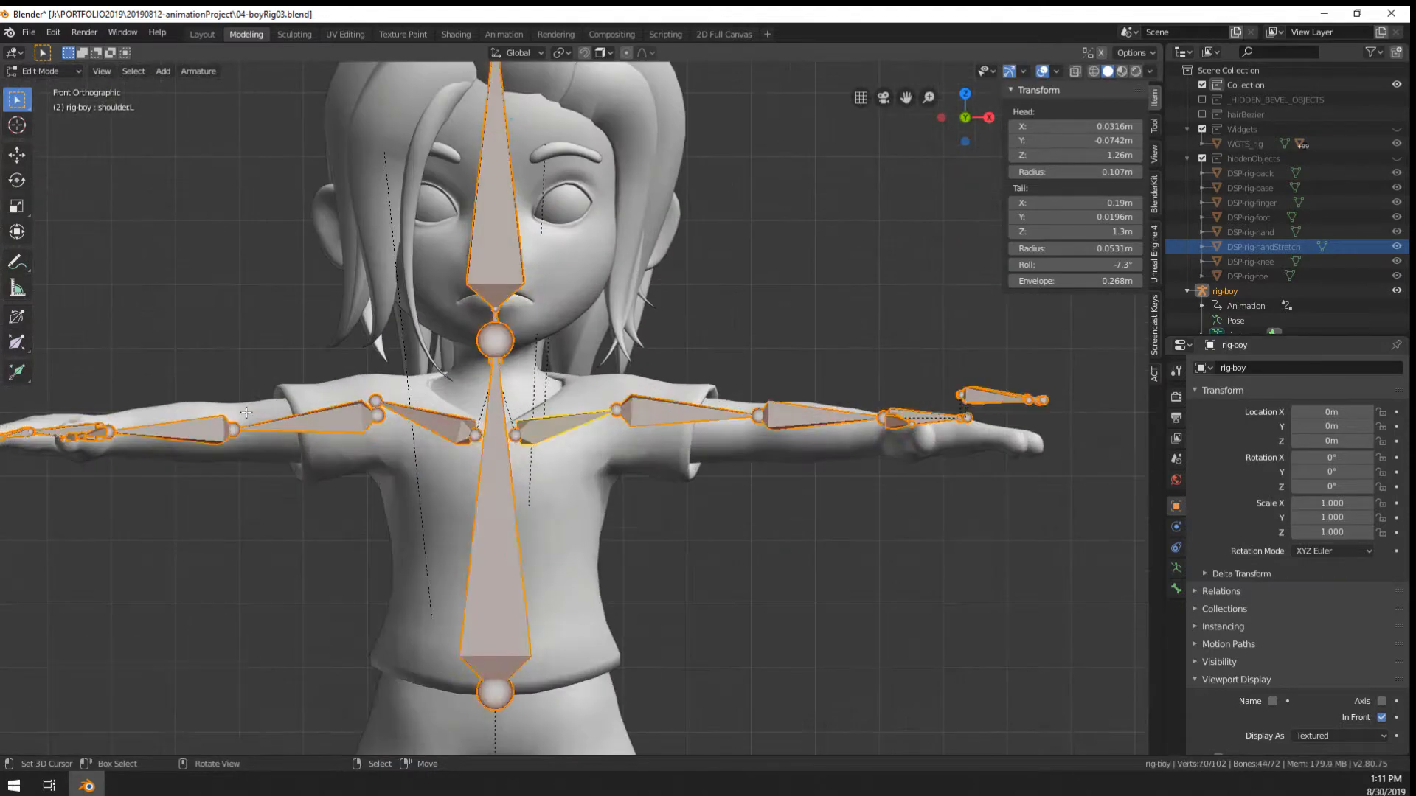
pyautogui.hotkey('alt', 'a')
pyautogui.scroll(-3, 645, 442)
pyautogui.press('c')
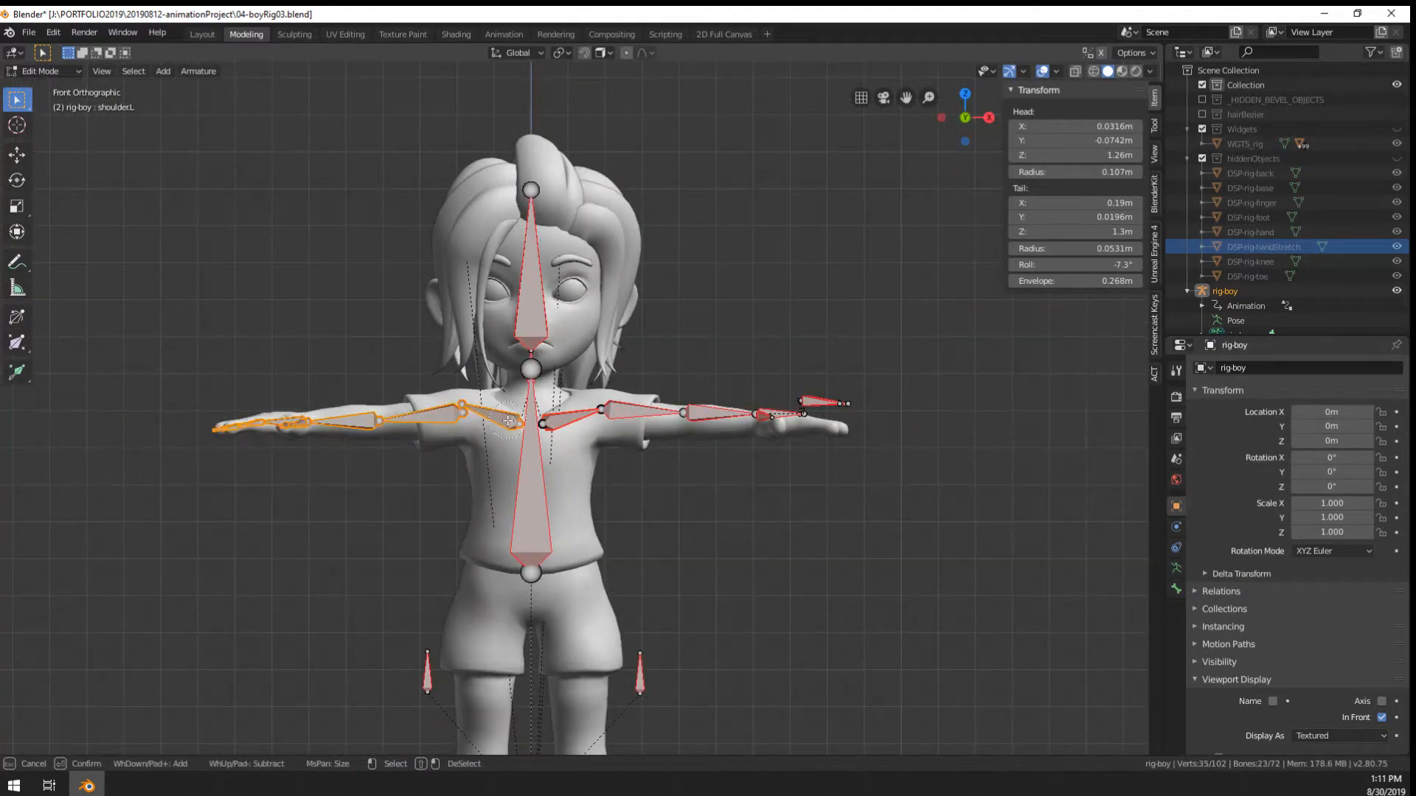
pyautogui.click(466, 423)
# Return to Pose Mode and try moving and rotating shoulder.L with the connected upper arm
pyautogui.scroll(5, 712, 462)
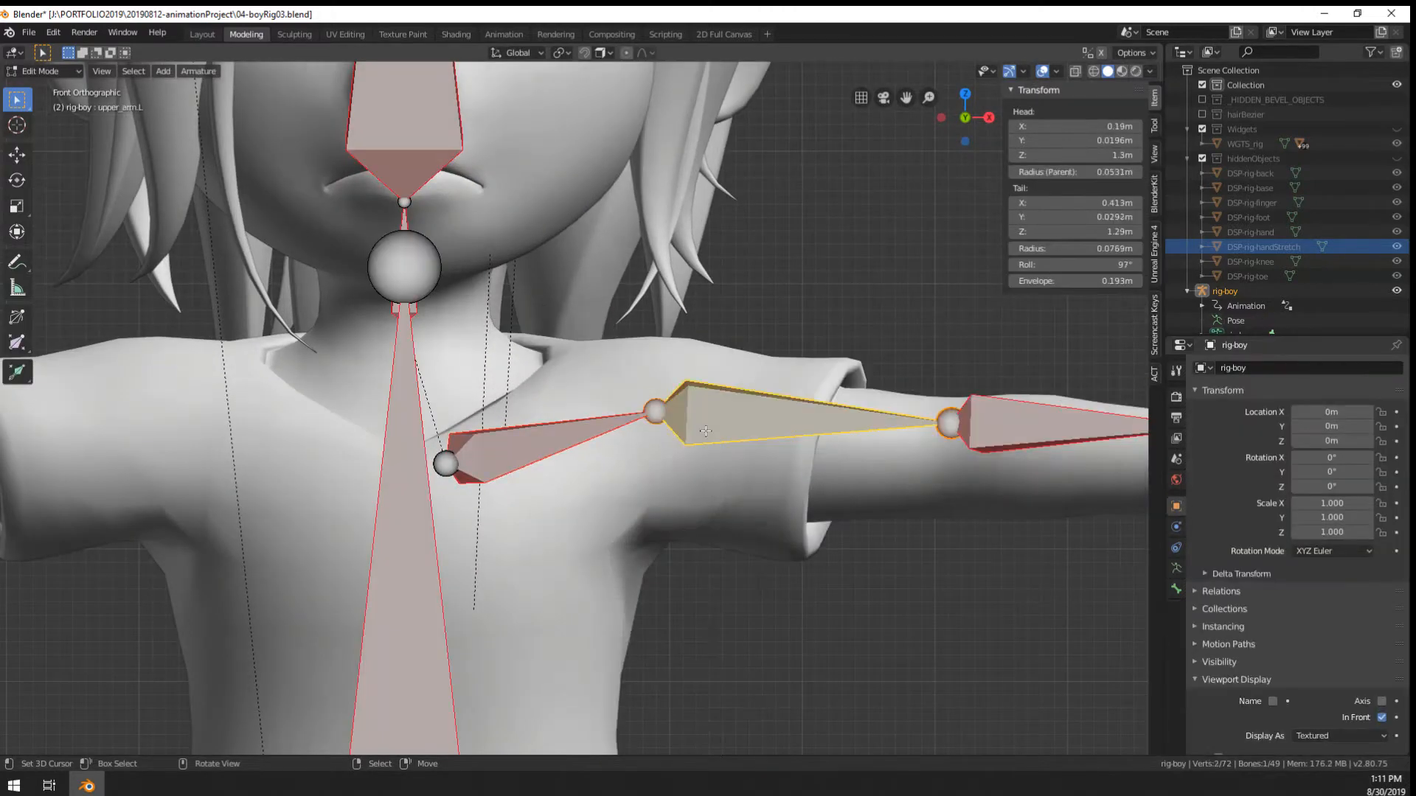
pyautogui.scroll(-4, 576, 406)
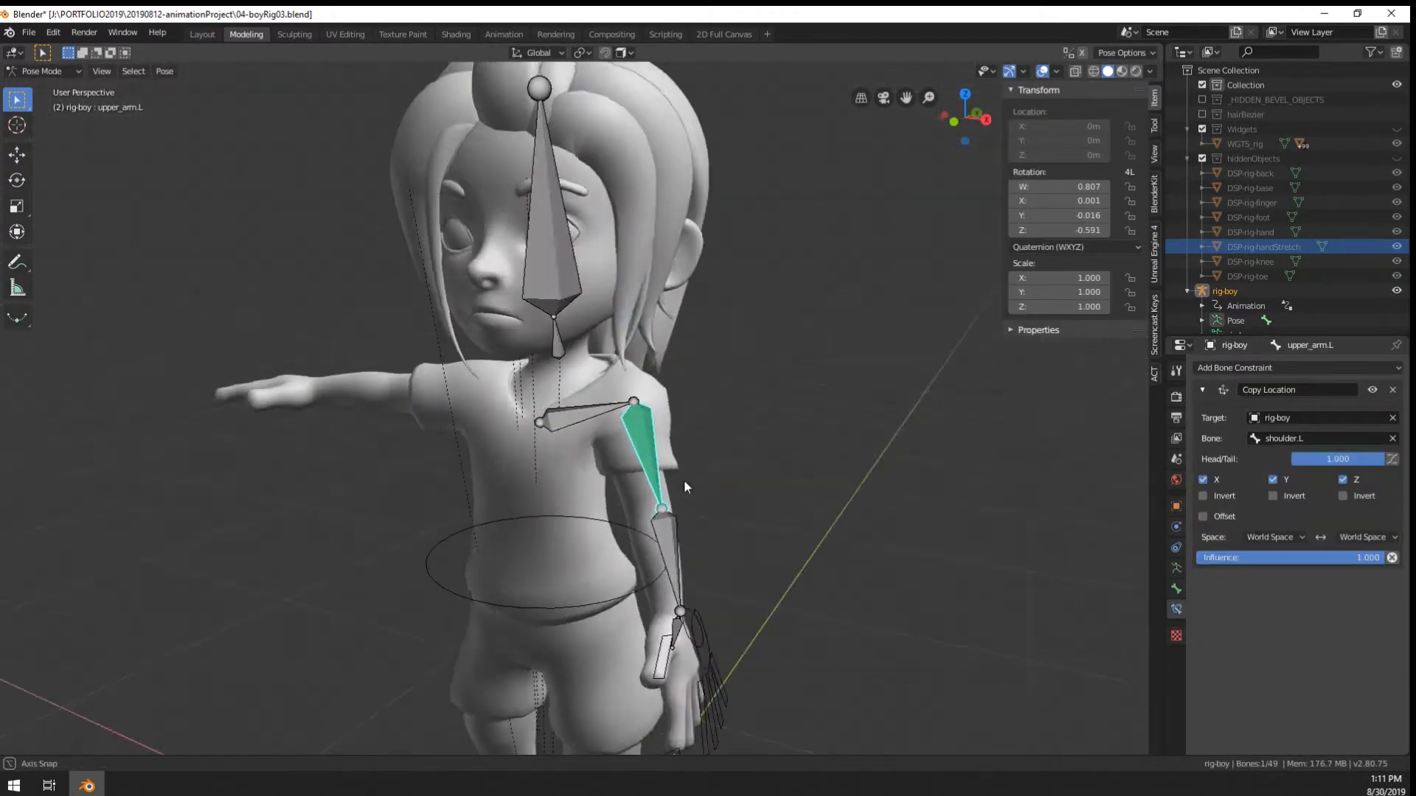
pyautogui.moveTo(684, 479); pyautogui.dragTo(582, 436, button='middle')
pyautogui.click(582, 436)
pyautogui.press('r')
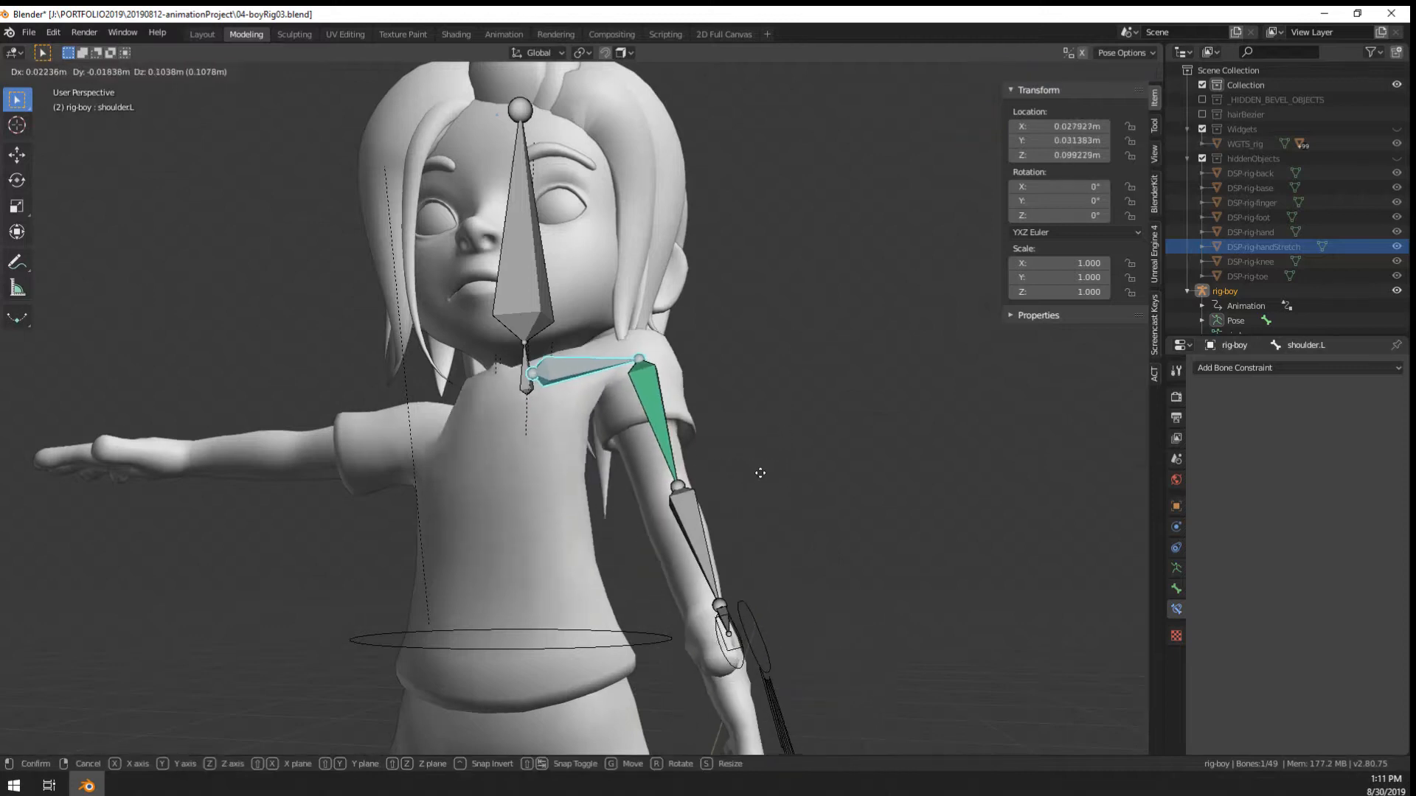
pyautogui.rightClick(782, 520)
pyautogui.press('r')
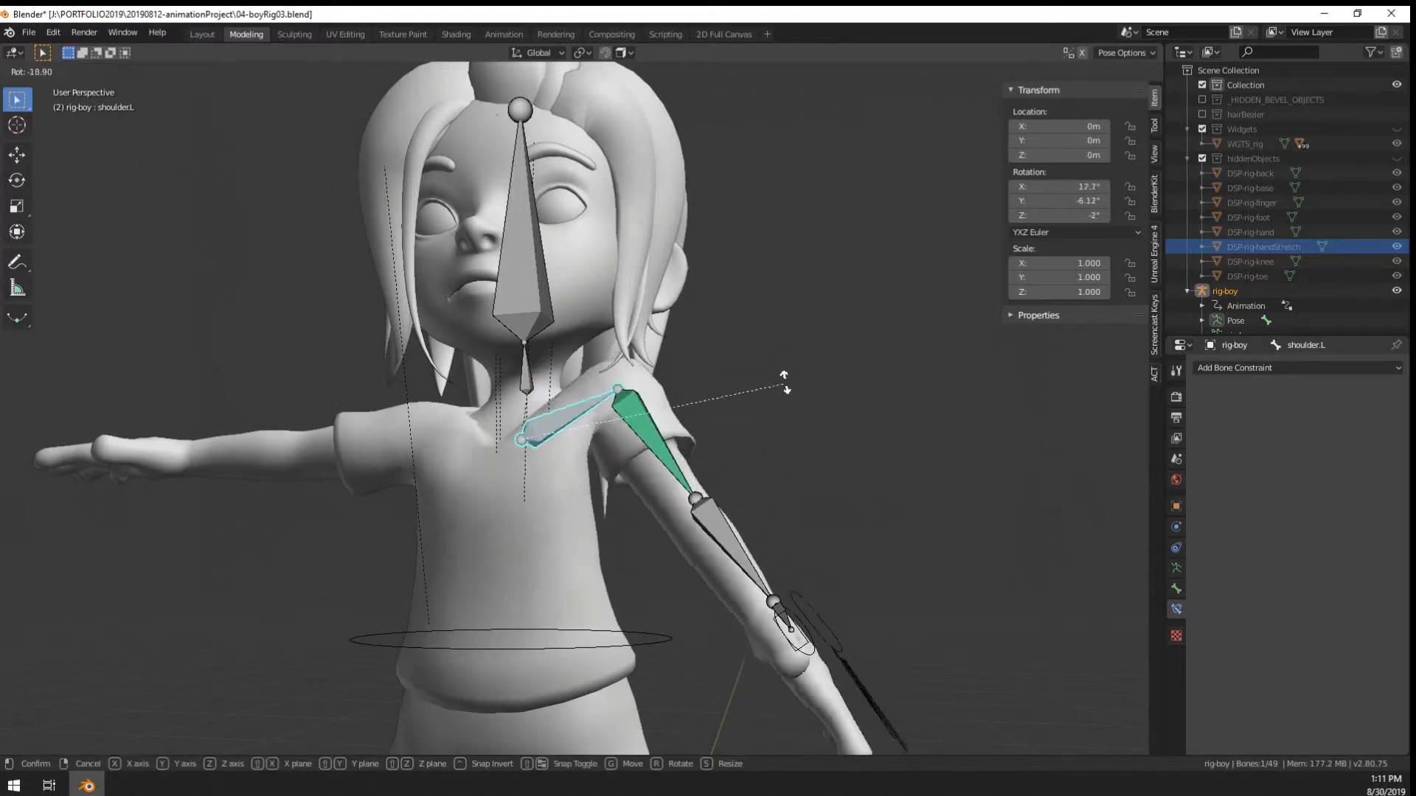
pyautogui.rightClick(785, 384)
# Clear the parent of upper_arm.L in Edit Mode and return to Pose Mode
pyautogui.scroll(5, 738, 442)
pyautogui.click(674, 495)
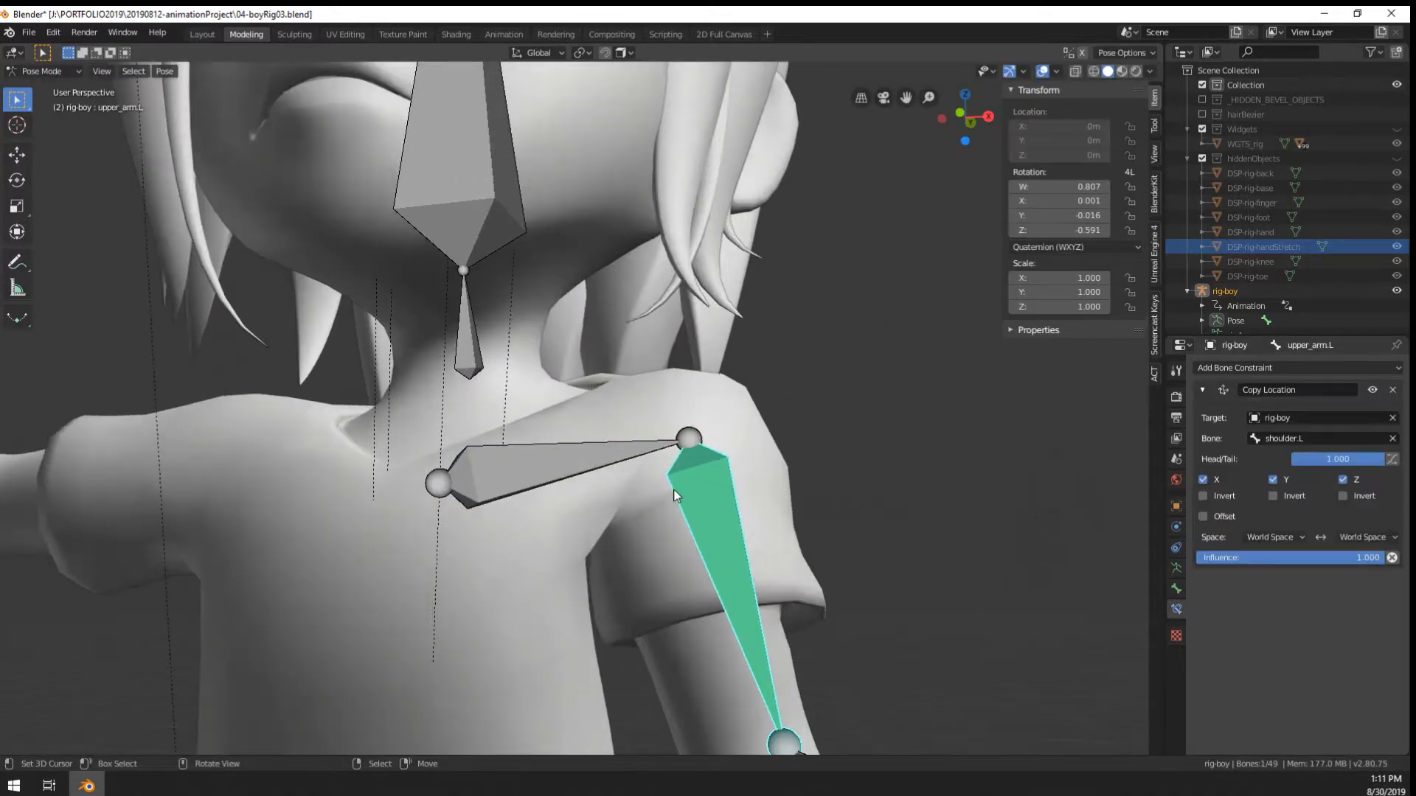
pyautogui.press('Tab')
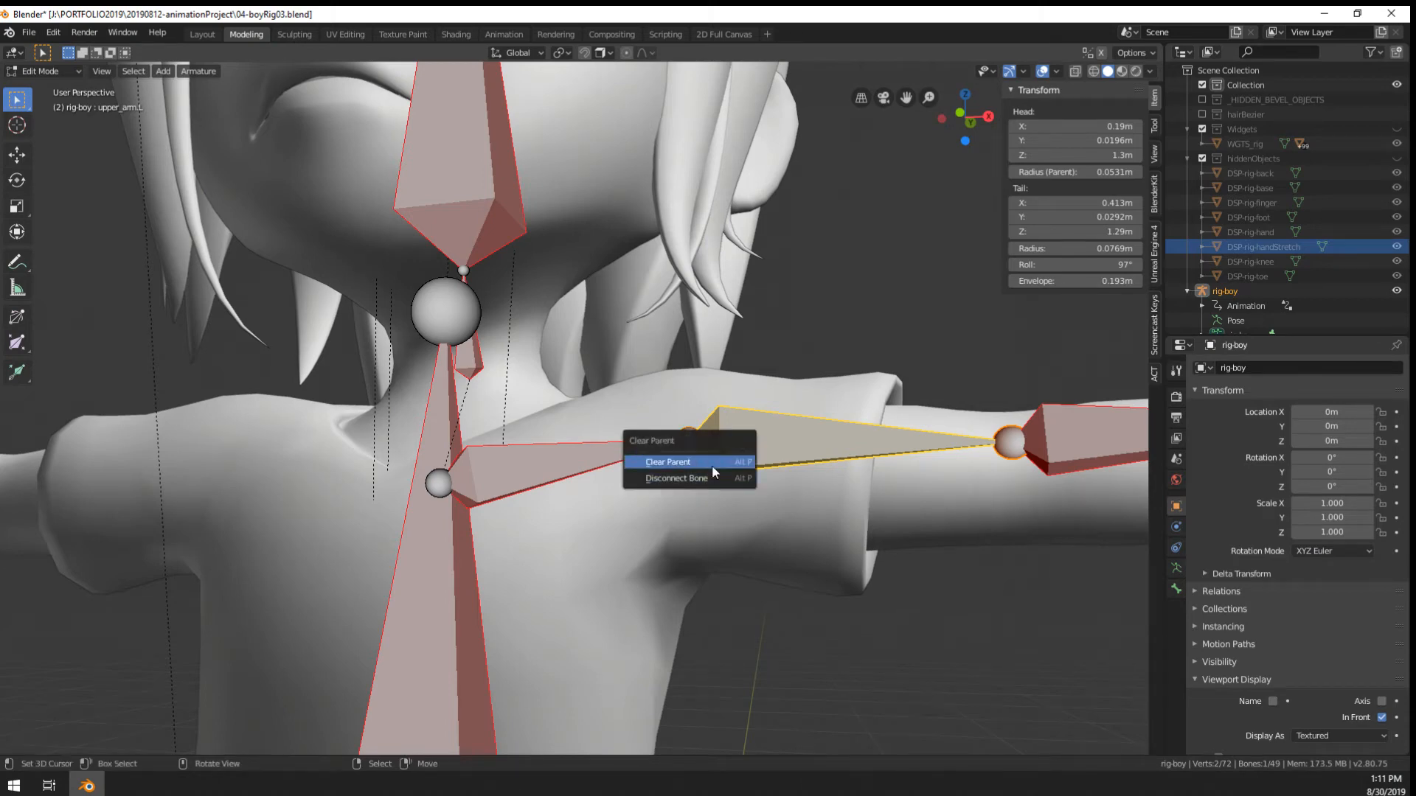
pyautogui.click(711, 465)
pyautogui.press('Tab')
# Try rotating shoulder.L to check that the unparented upper arm follows only its location
pyautogui.click(575, 466)
pyautogui.scroll(-5, 816, 515)
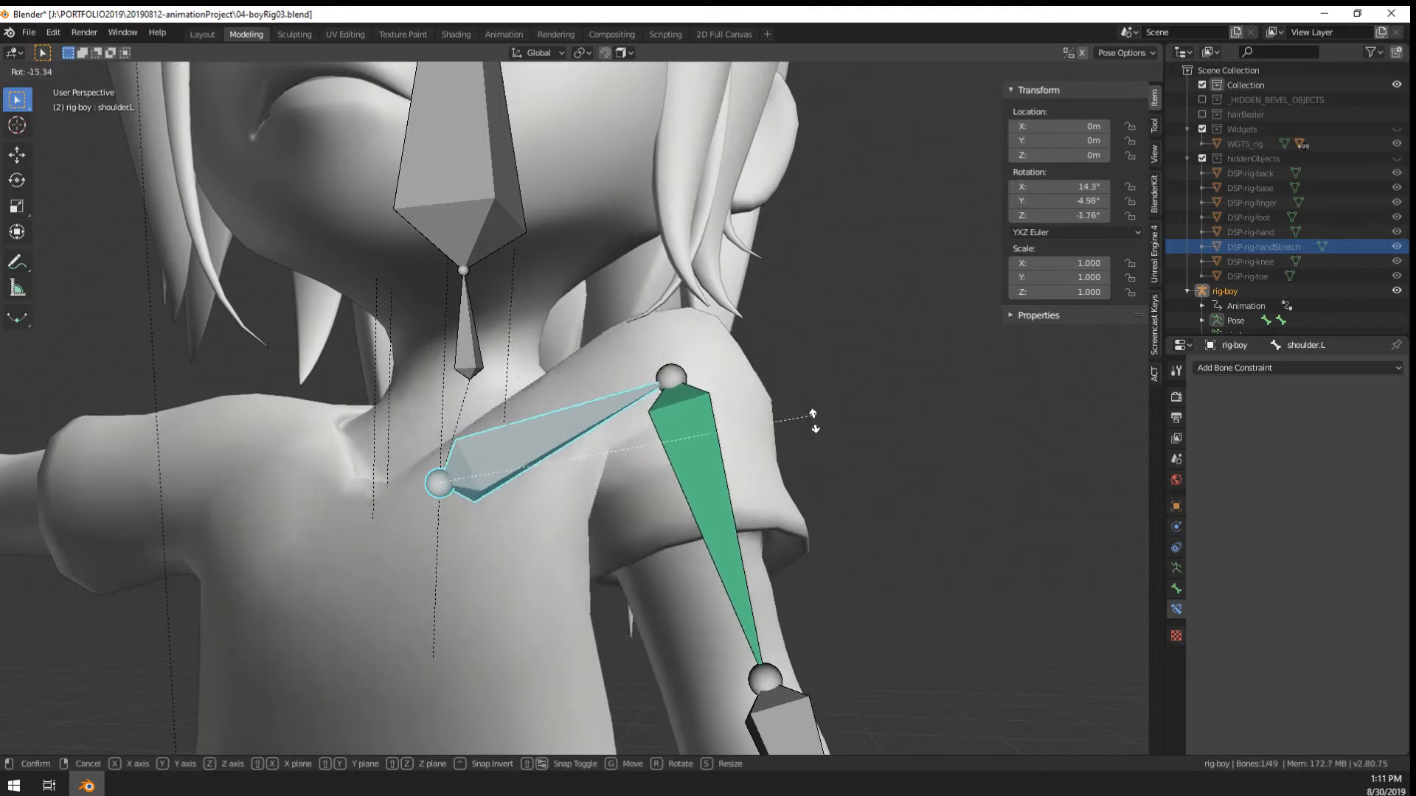
pyautogui.press('r')
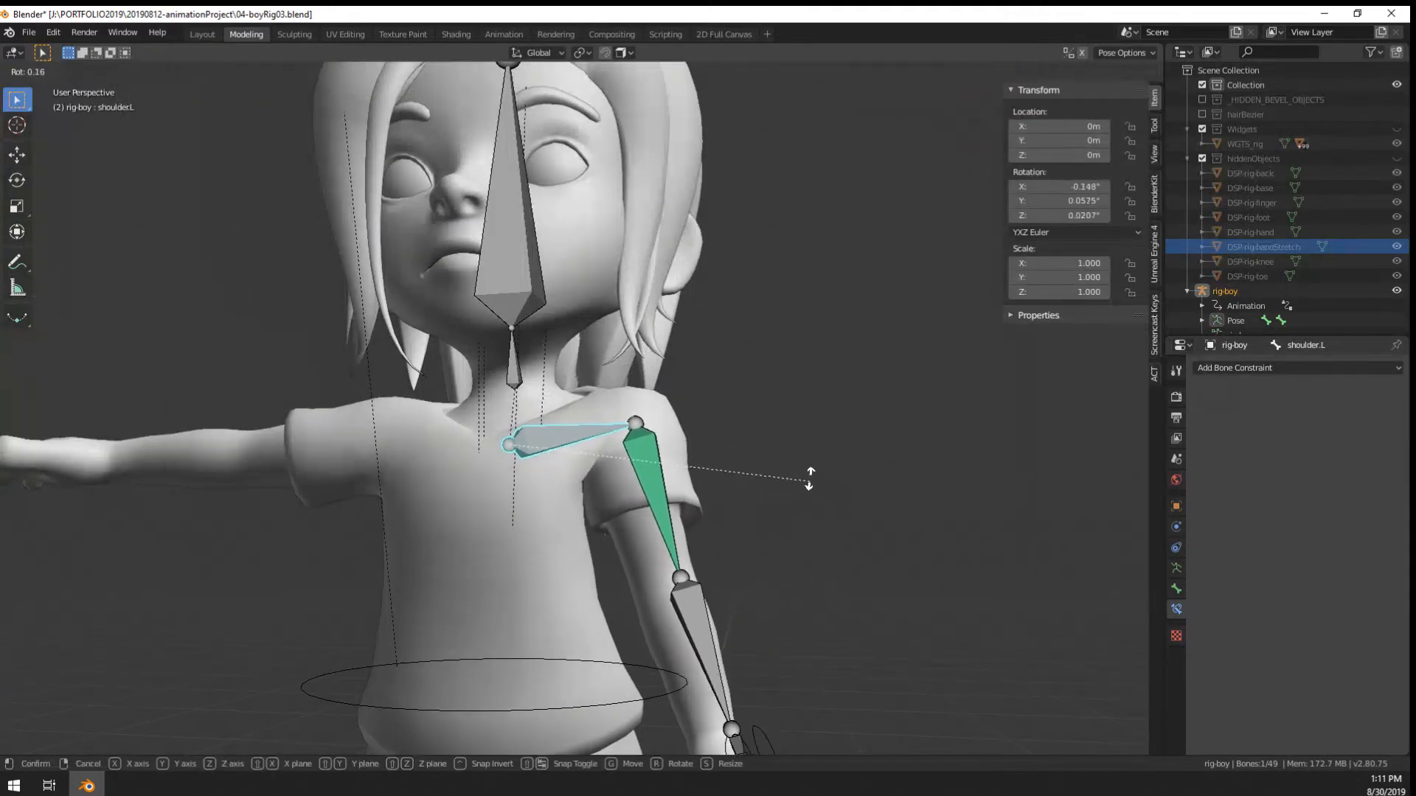
pyautogui.rightClick(767, 476)
# Rotate upper_arm.L upward so the left arm is raised slightly above horizontal
pyautogui.rightClick(667, 509)
pyautogui.press('r')
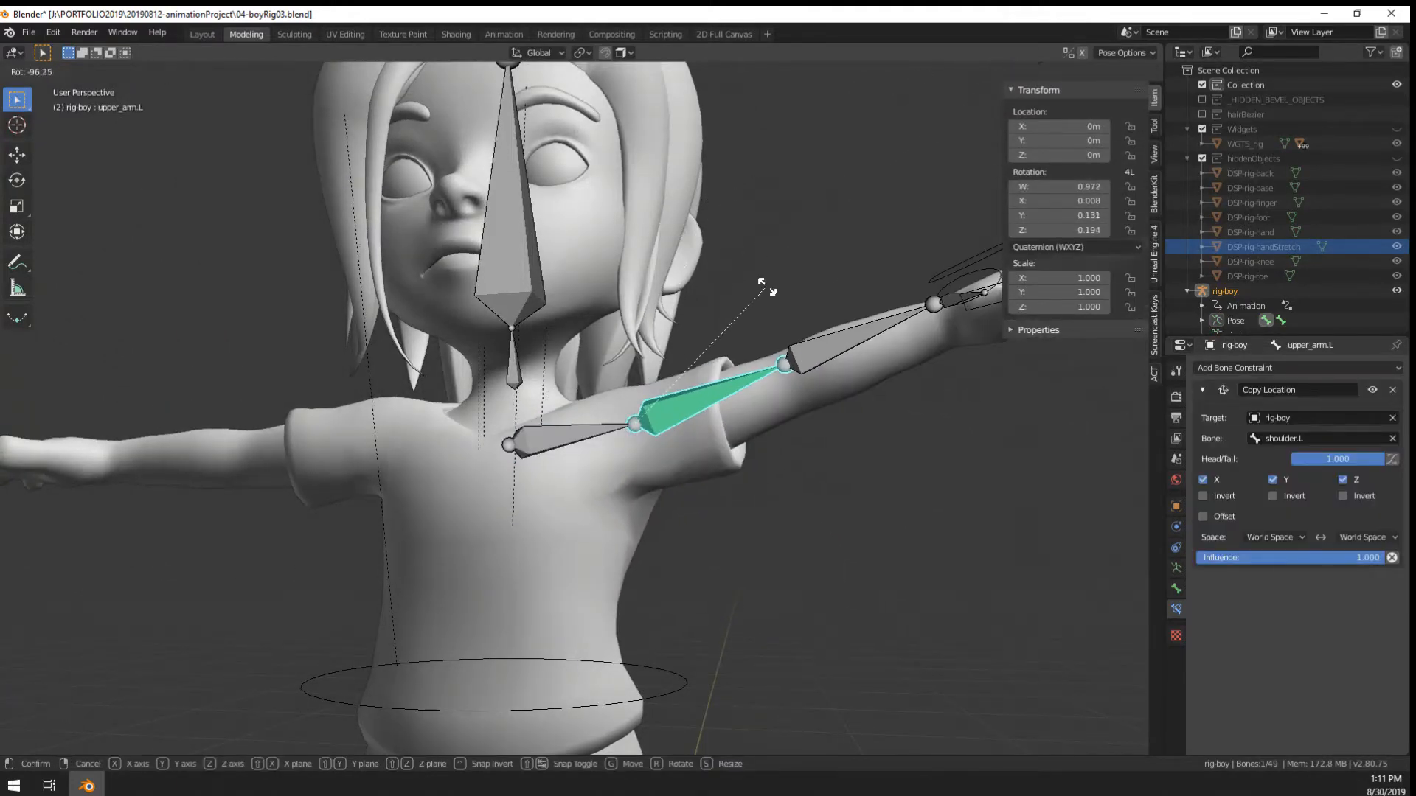
pyautogui.click(759, 288)
# Try rotating shoulder.L by -16.2° around the view axis with the arm raised, and undo it
pyautogui.rightClick(590, 426)
pyautogui.press('r')
pyautogui.click(766, 340)
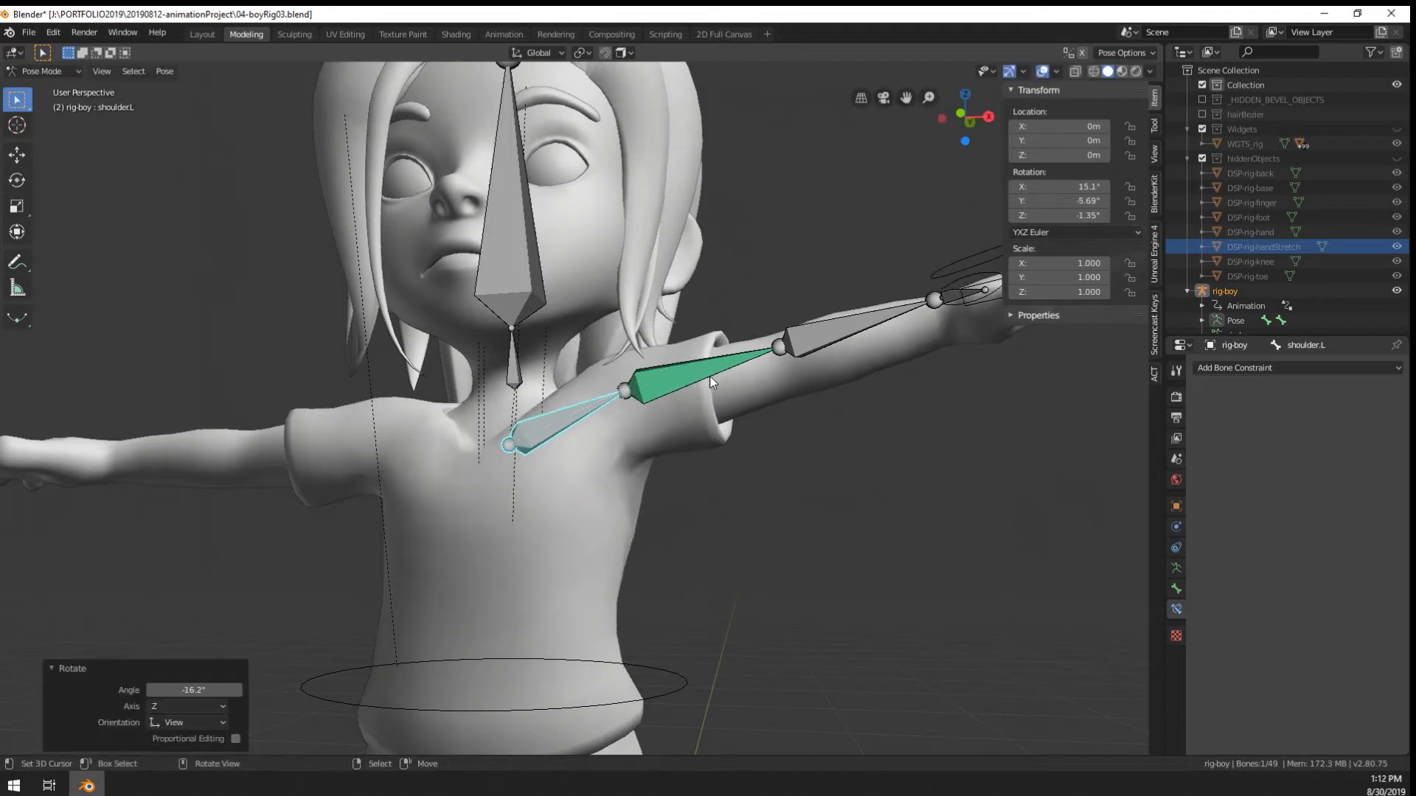
pyautogui.rightClick(709, 378)
pyautogui.hotkey('ctrl', 'z')
pyautogui.hotkey('ctrl', 'z')
# Rotate upper_arm.L by -49° around the view axis so the left arm points overhead
pyautogui.rightClick(719, 407)
pyautogui.scroll(-5, 767, 413)
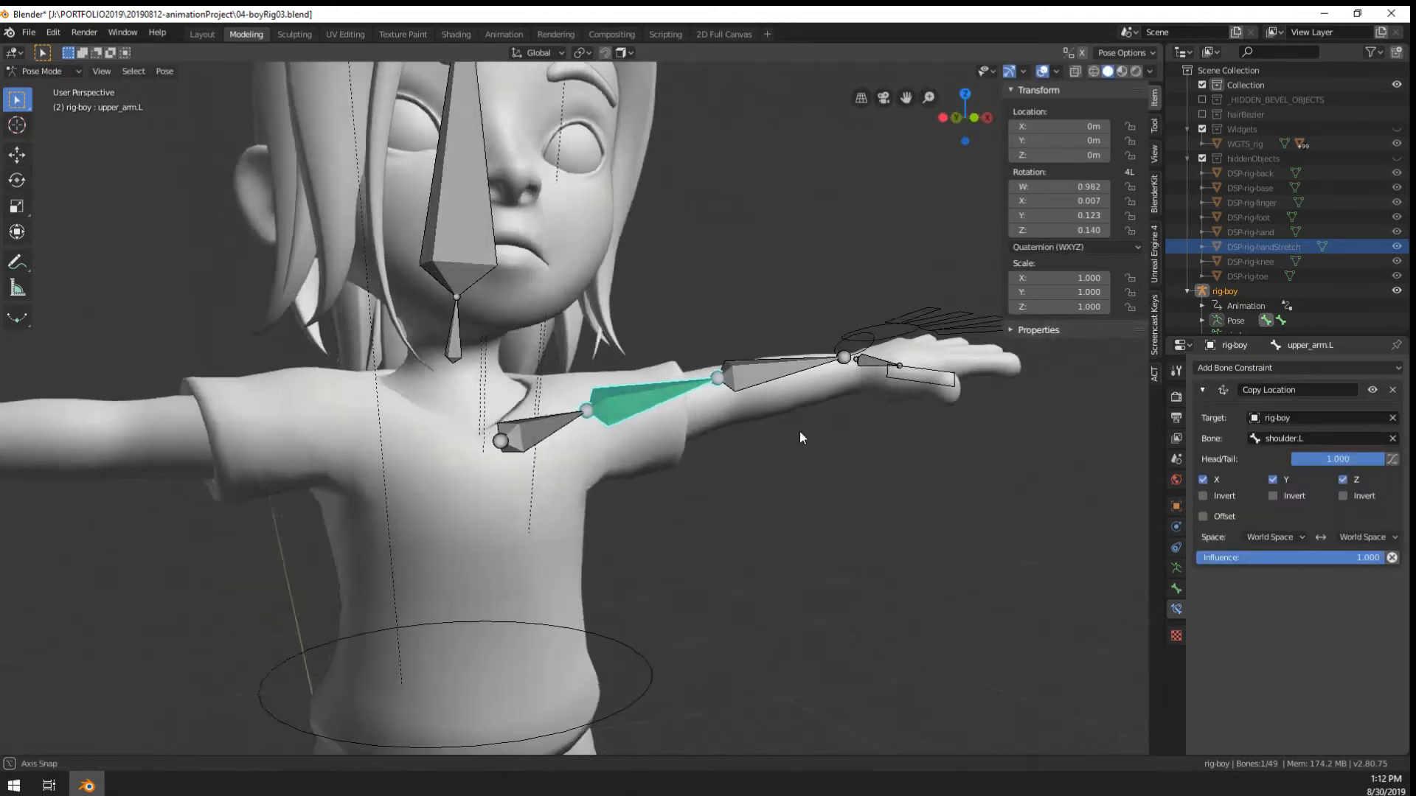
pyautogui.press('r')
pyautogui.click(662, 388)
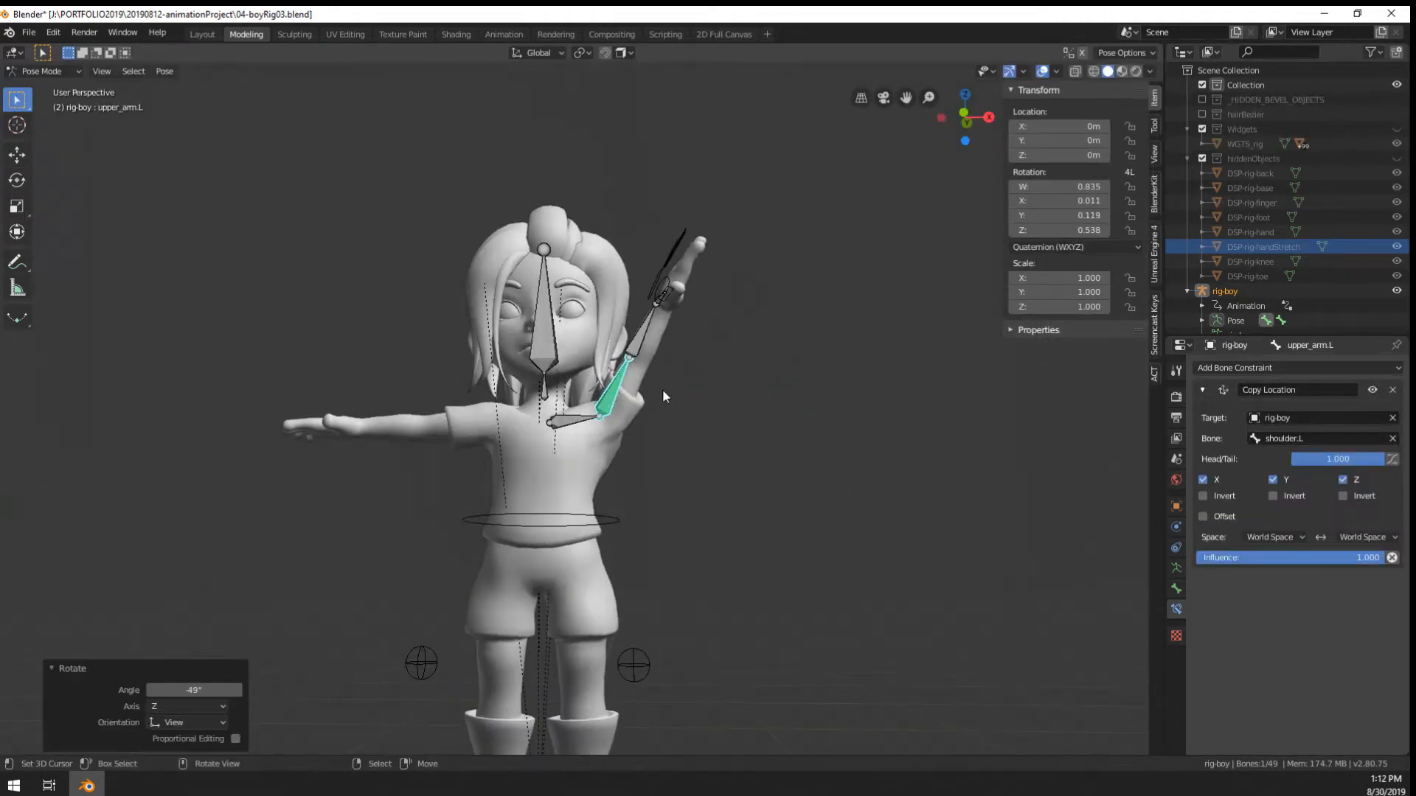
# Raise shoulder.L by rotating it about -18.8° around the view axis
pyautogui.scroll(4, 619, 402)
pyautogui.rightClick(633, 435)
pyautogui.press('r')
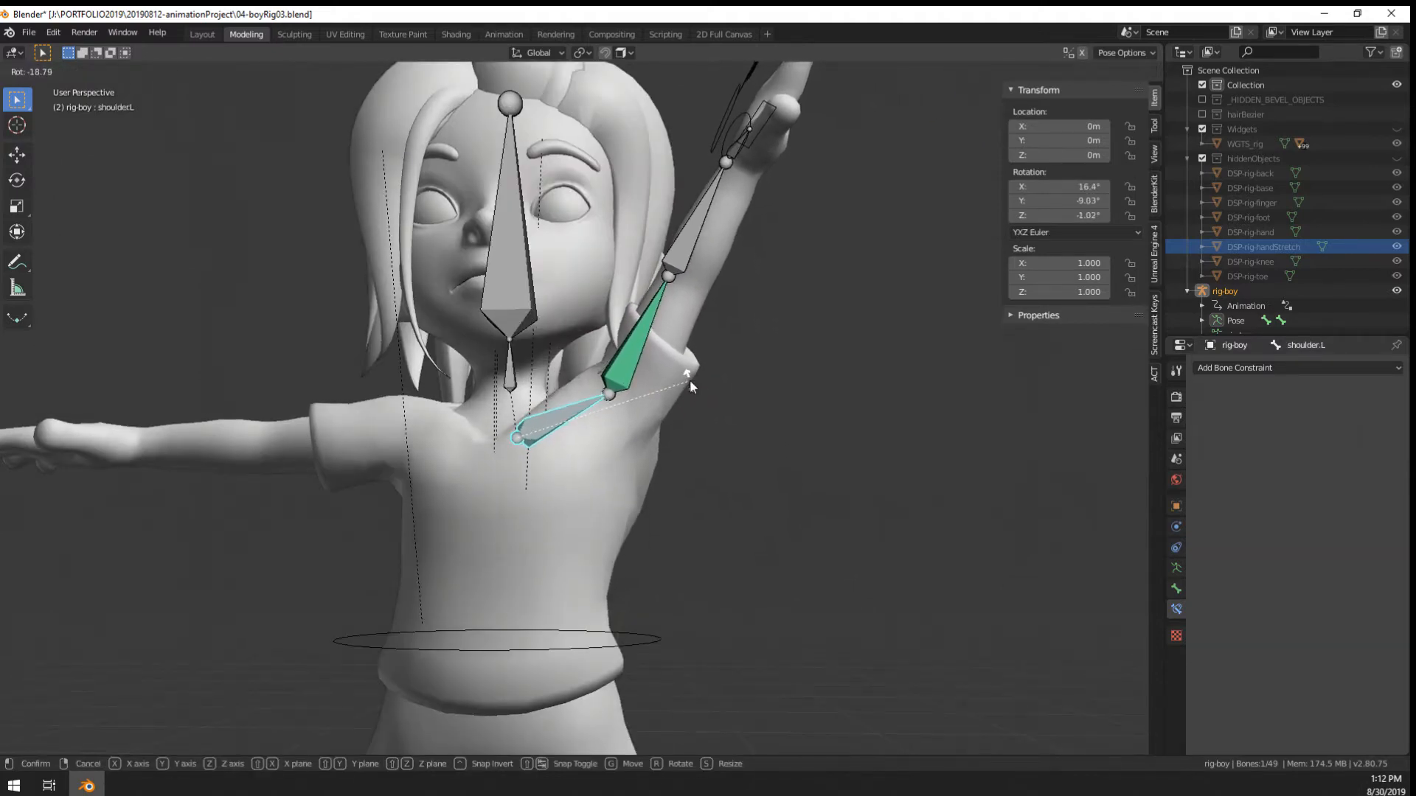
pyautogui.click(689, 379)
# Rotate upper_arm.L back down beside the body while the shoulder stays raised
pyautogui.moveTo(689, 379)
pyautogui.mouseDown(button='middle')
pyautogui.moveTo(469, 487)
pyautogui.moveTo(765, 467)
pyautogui.moveTo(660, 427)
pyautogui.moveTo(714, 386)
pyautogui.mouseUp(button='middle')
pyautogui.rightClick(628, 333)
pyautogui.press('r')
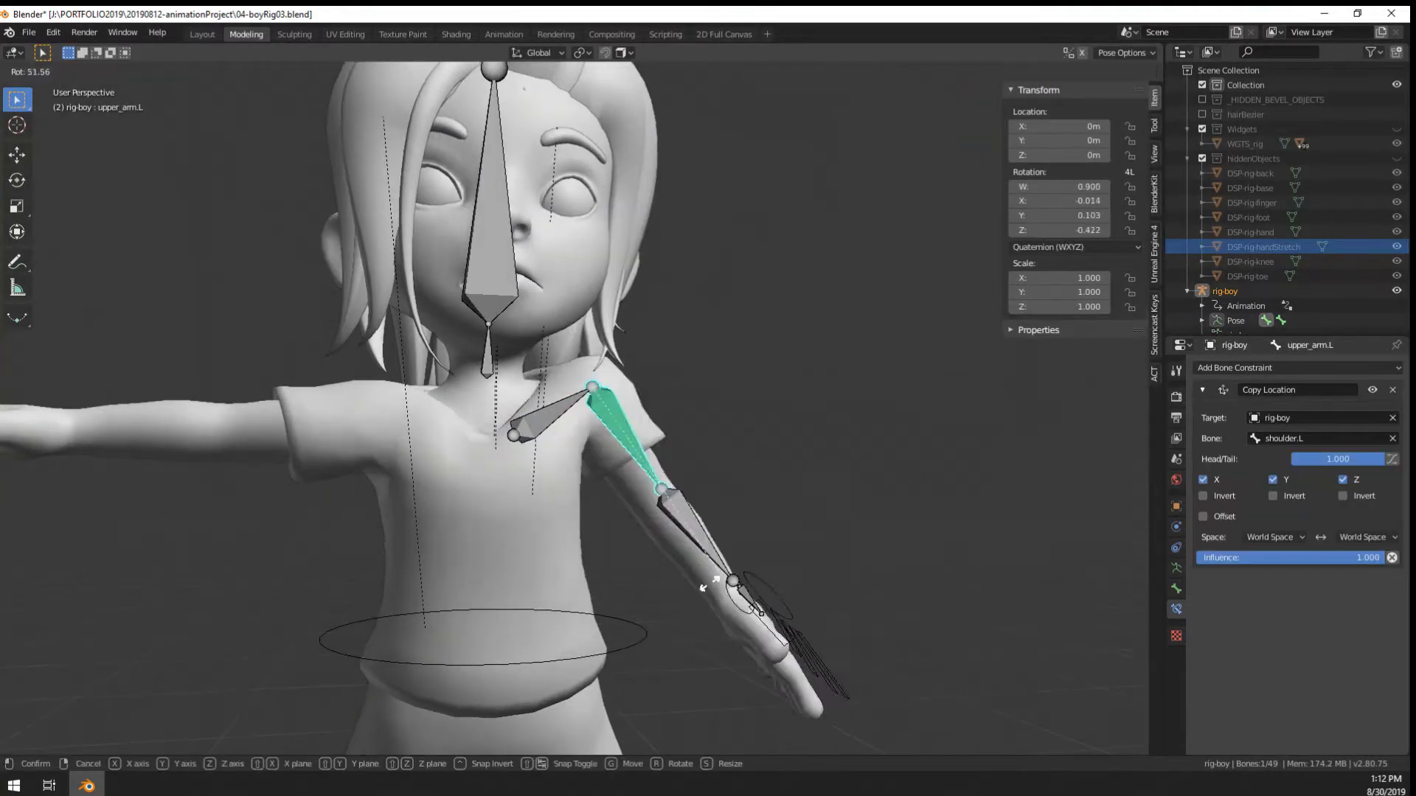
pyautogui.click(629, 612)
# Enter Edit Mode and select the left arm bones from shoulder.L out to the hand
pyautogui.rightClick(596, 414)
pyautogui.moveTo(596, 415); pyautogui.dragTo(684, 395, button='middle')
pyautogui.scroll(-5, 684, 395)
pyautogui.scroll(3, 612, 421)
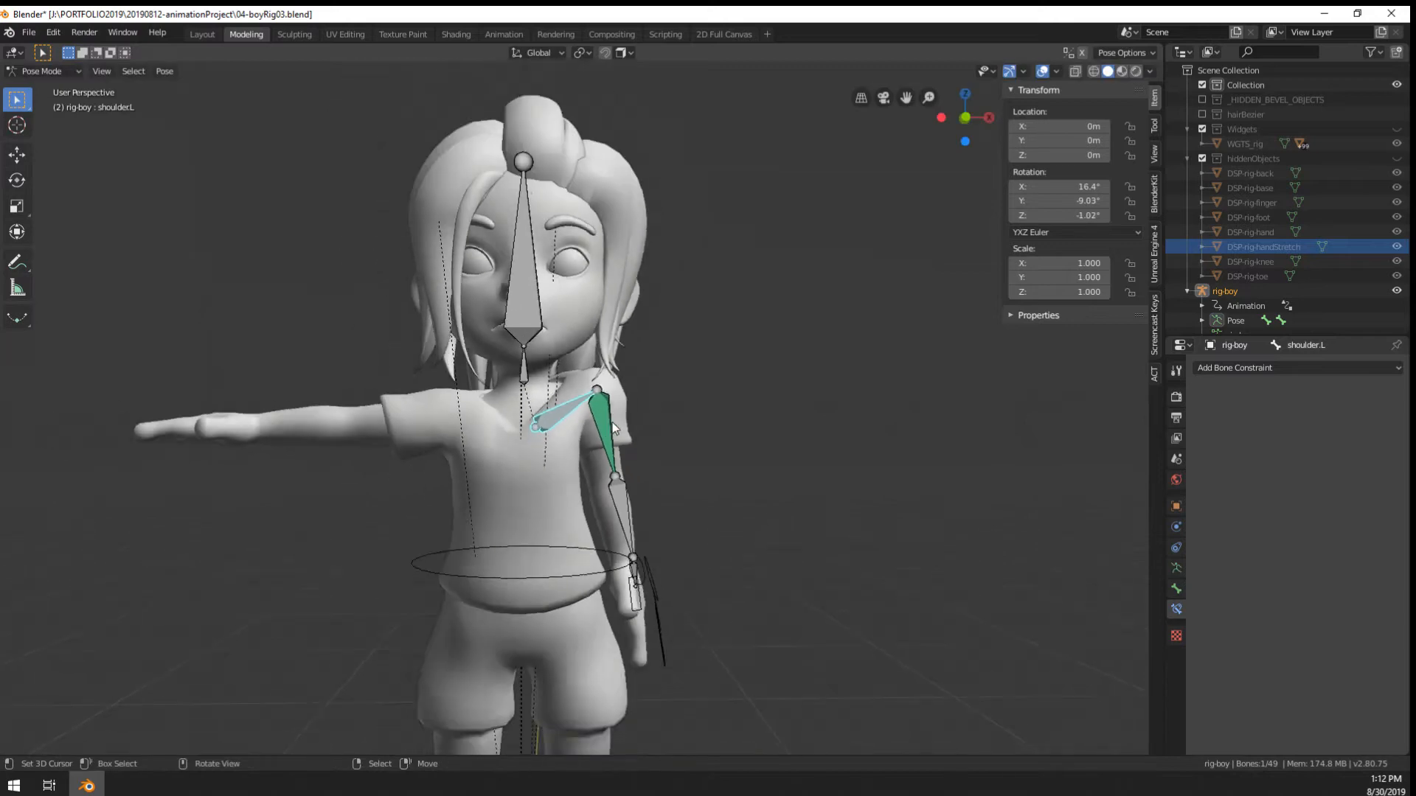
pyautogui.press('Tab')
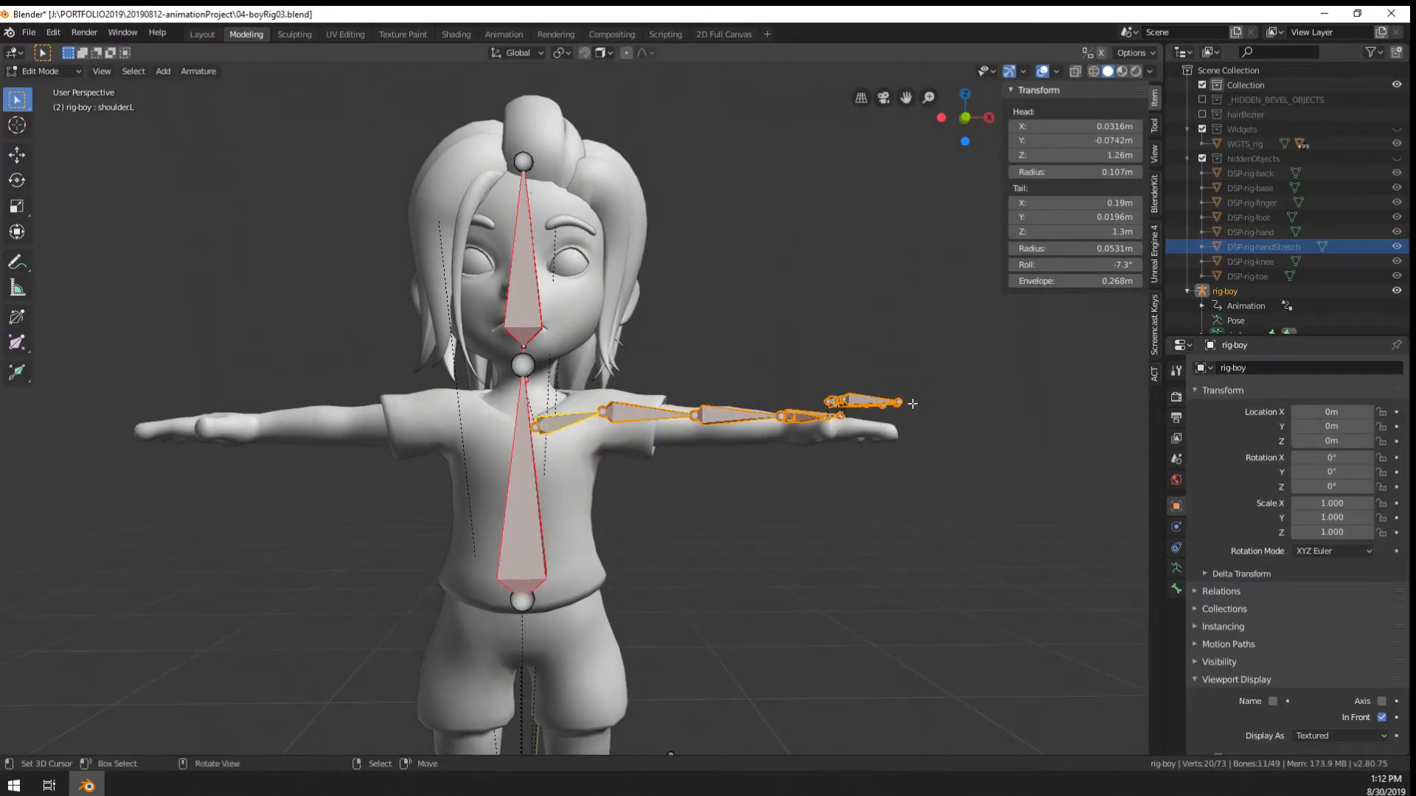
# Open the rig's armature skeleton settings, view another armature layer, and return to the first layer
pyautogui.click(1176, 566)
pyautogui.click(1177, 588)
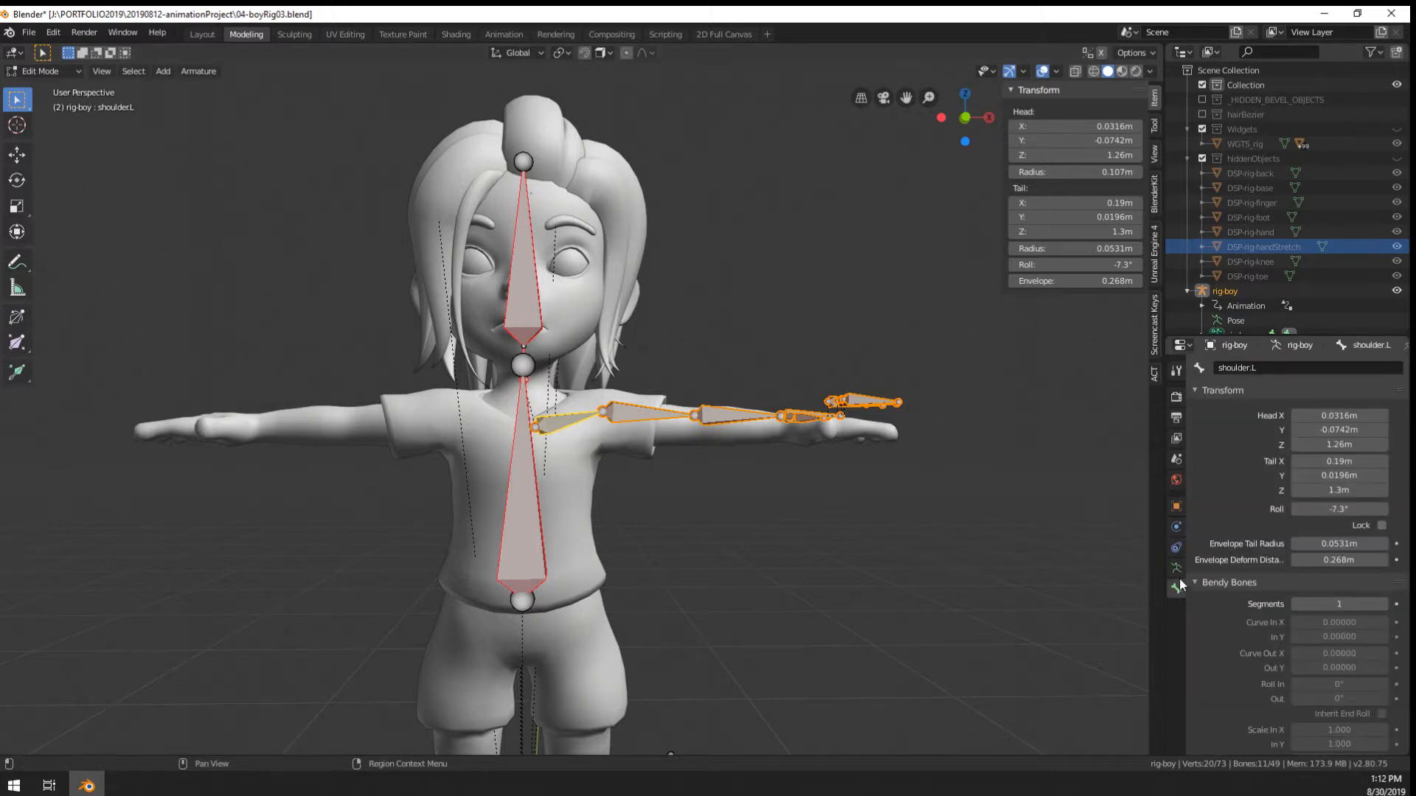
pyautogui.click(1176, 568)
pyautogui.click(1344, 418)
pyautogui.click(1198, 419)
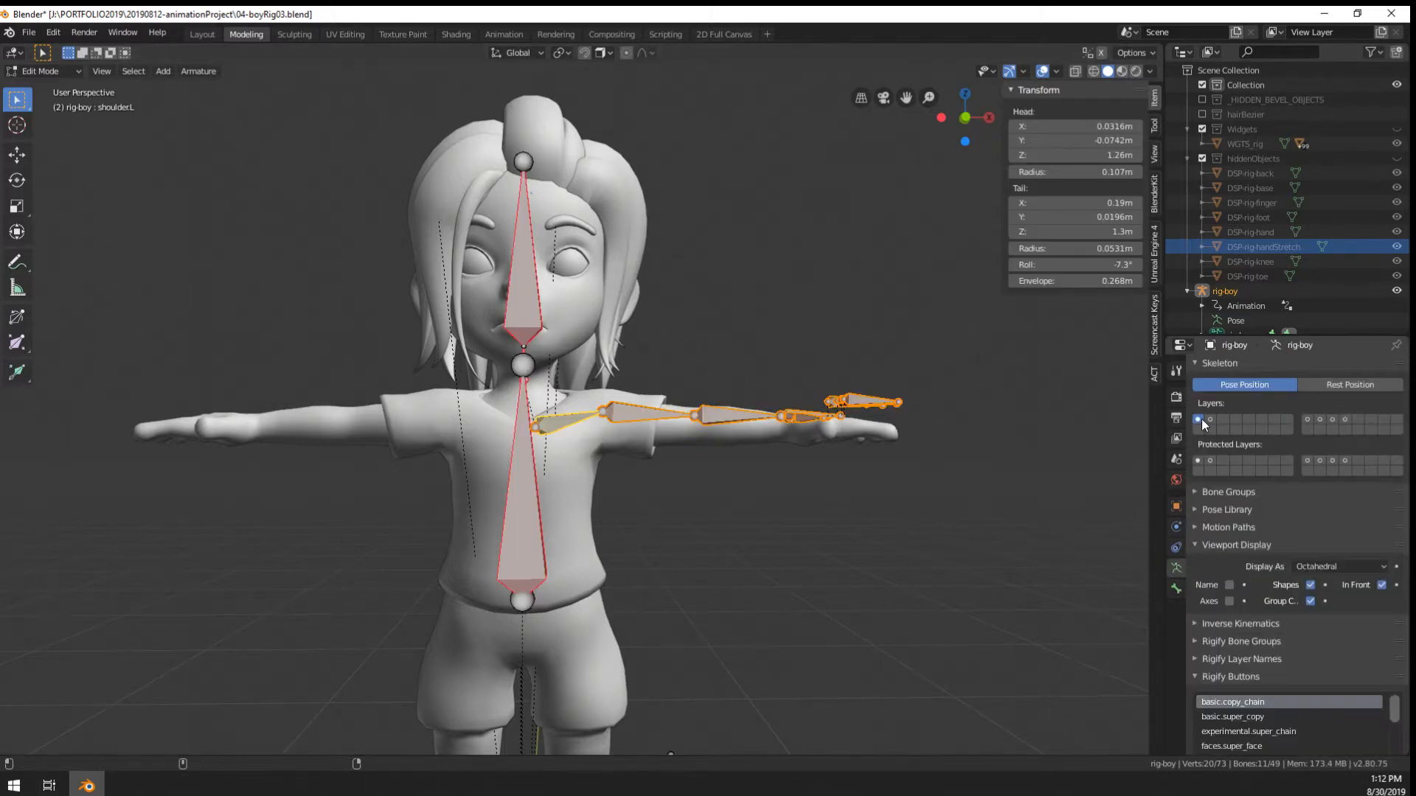
# Show all armature layers that contain bones and select the left arm bones from shoulder.L to the fingertips
pyautogui.moveTo(1201, 419); pyautogui.dragTo(1350, 419)
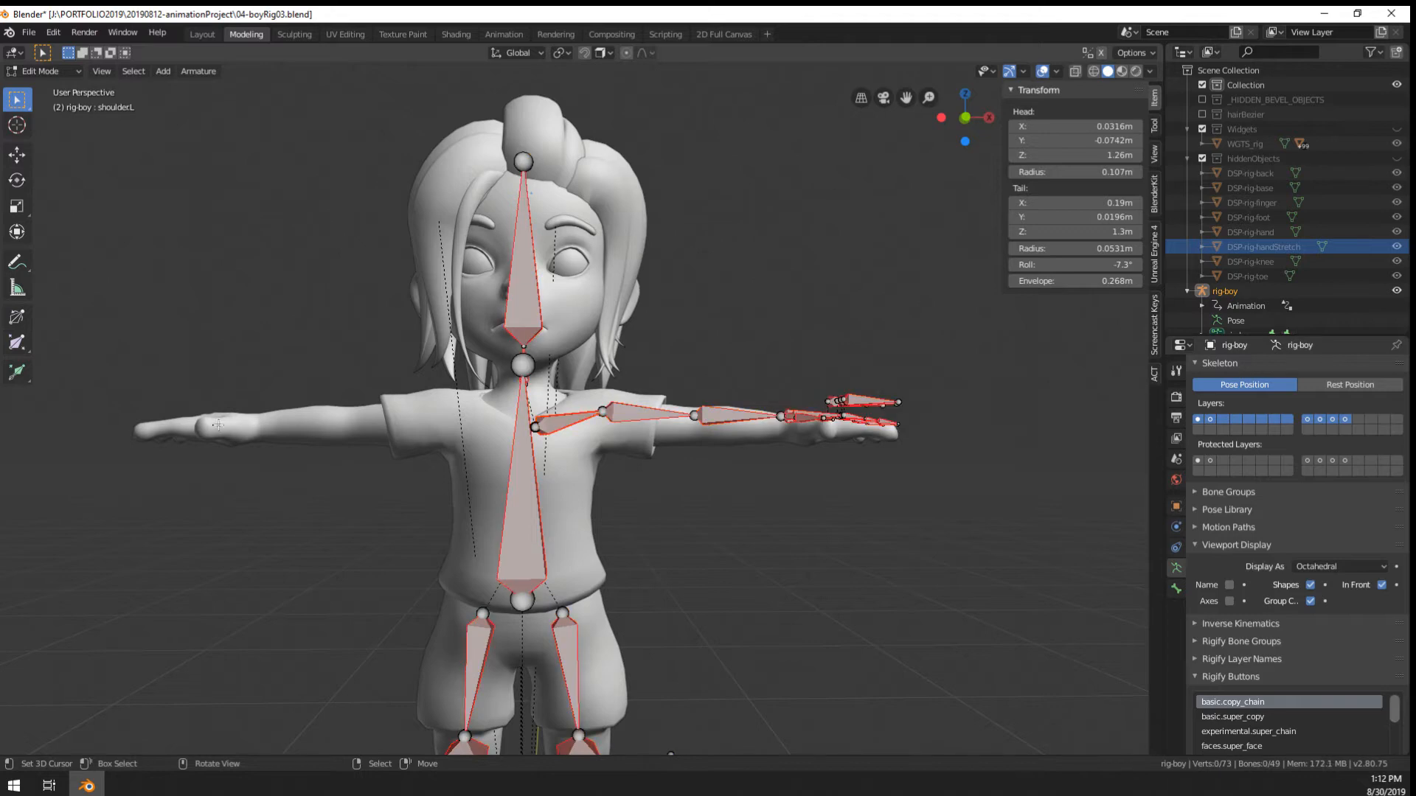
pyautogui.moveTo(219, 425); pyautogui.dragTo(303, 504, button='middle')
pyautogui.moveTo(204, 510); pyautogui.dragTo(590, 412, button='middle')
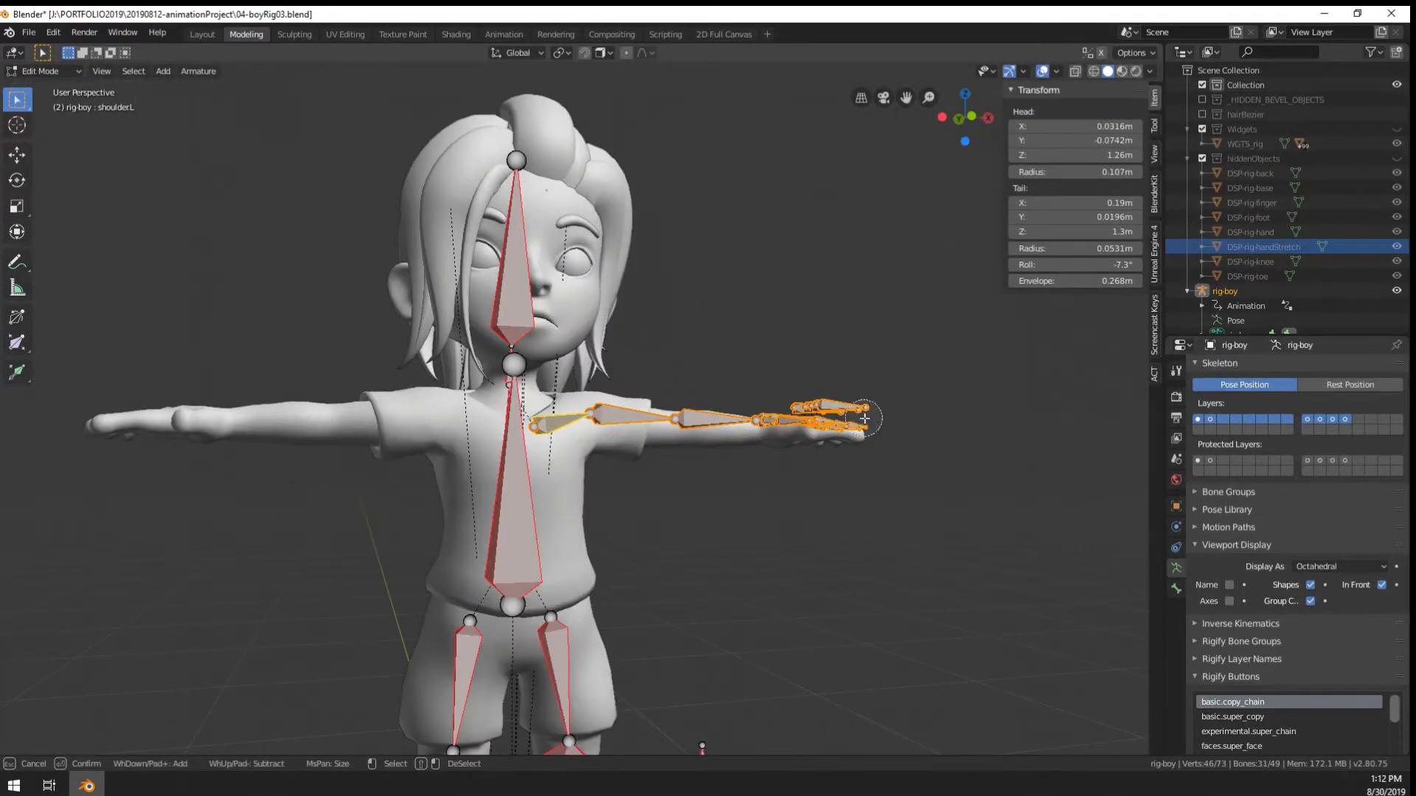
pyautogui.rightClick(783, 421)
pyautogui.moveTo(784, 420); pyautogui.dragTo(937, 335, button='middle')
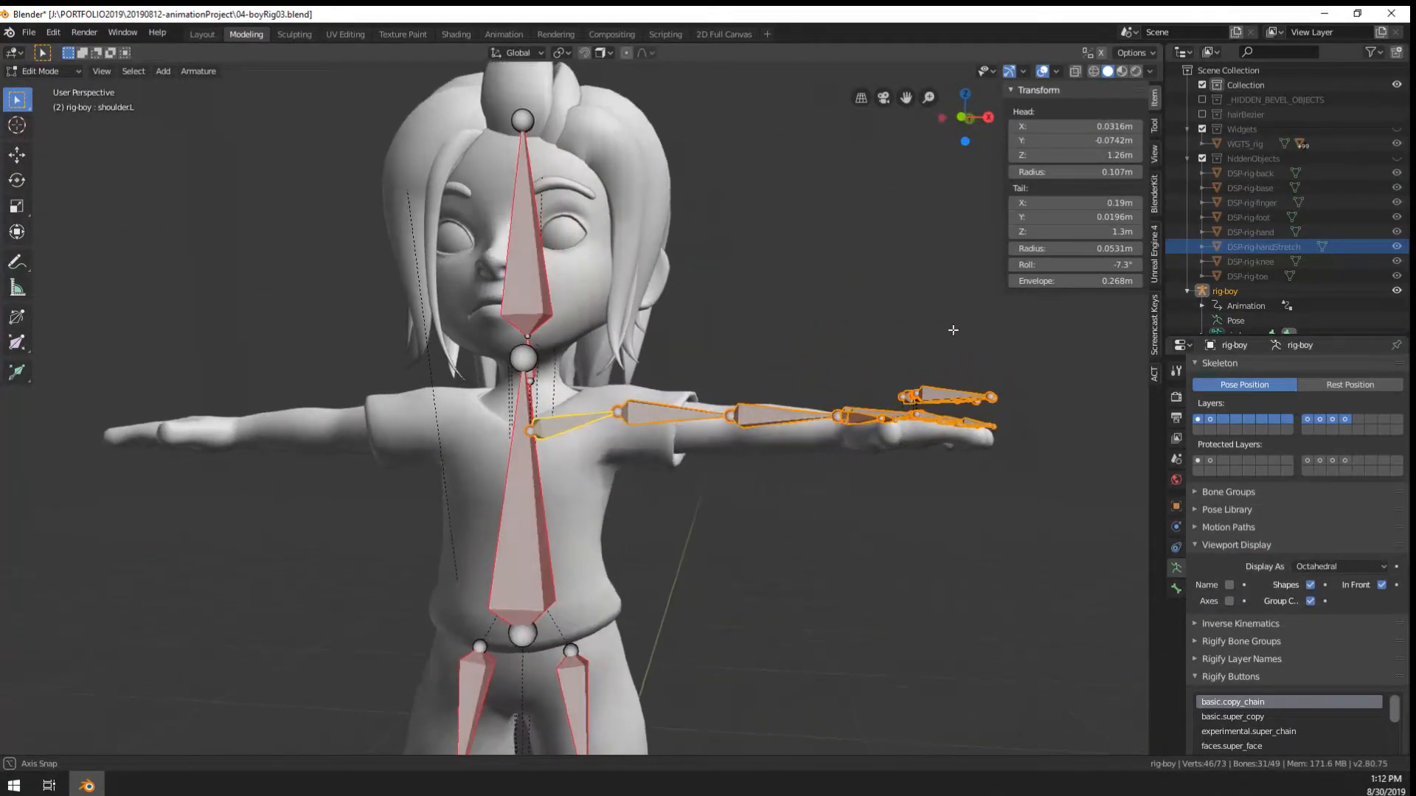
pyautogui.scroll(2, 939, 338)
# Select the left arm bones from upper_arm.L to the fingertips and move them about -0.0185 m along global Z
pyautogui.press('g')
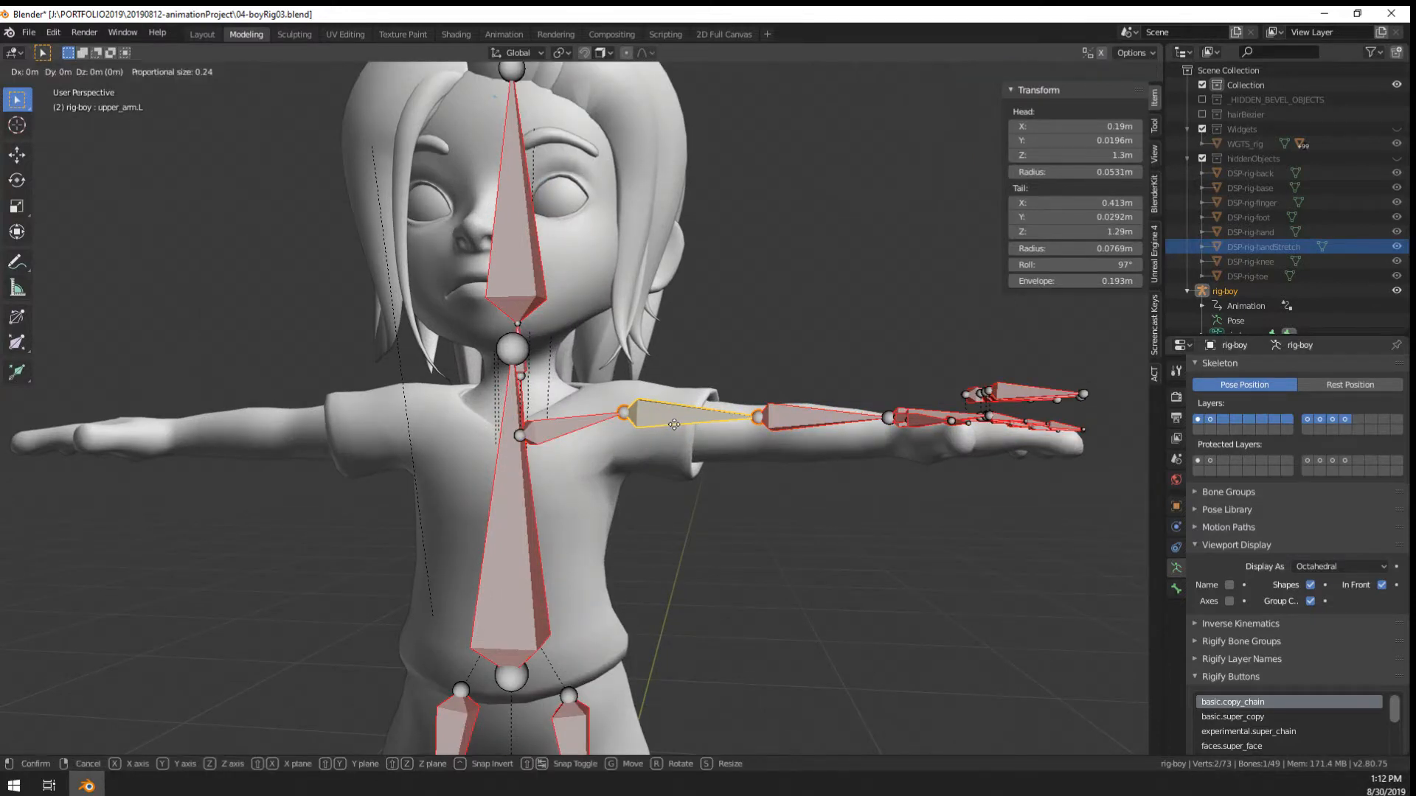
pyautogui.click(676, 429)
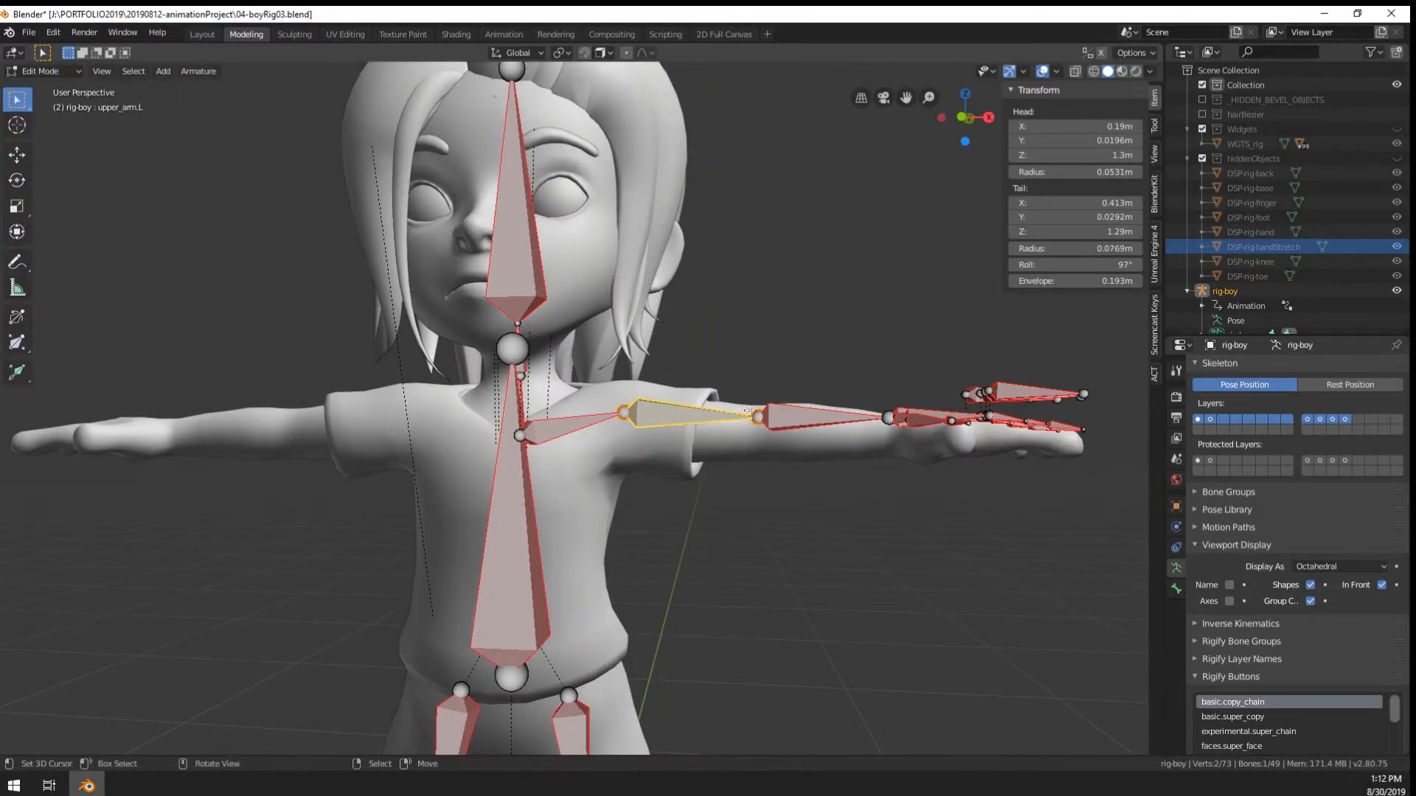
pyautogui.moveTo(1016, 420); pyautogui.dragTo(1057, 427)
pyautogui.rightClick(1056, 428)
pyautogui.moveTo(774, 377); pyautogui.dragTo(744, 388, button='middle')
pyautogui.press('KP_1')
pyautogui.scroll(5, 767, 368)
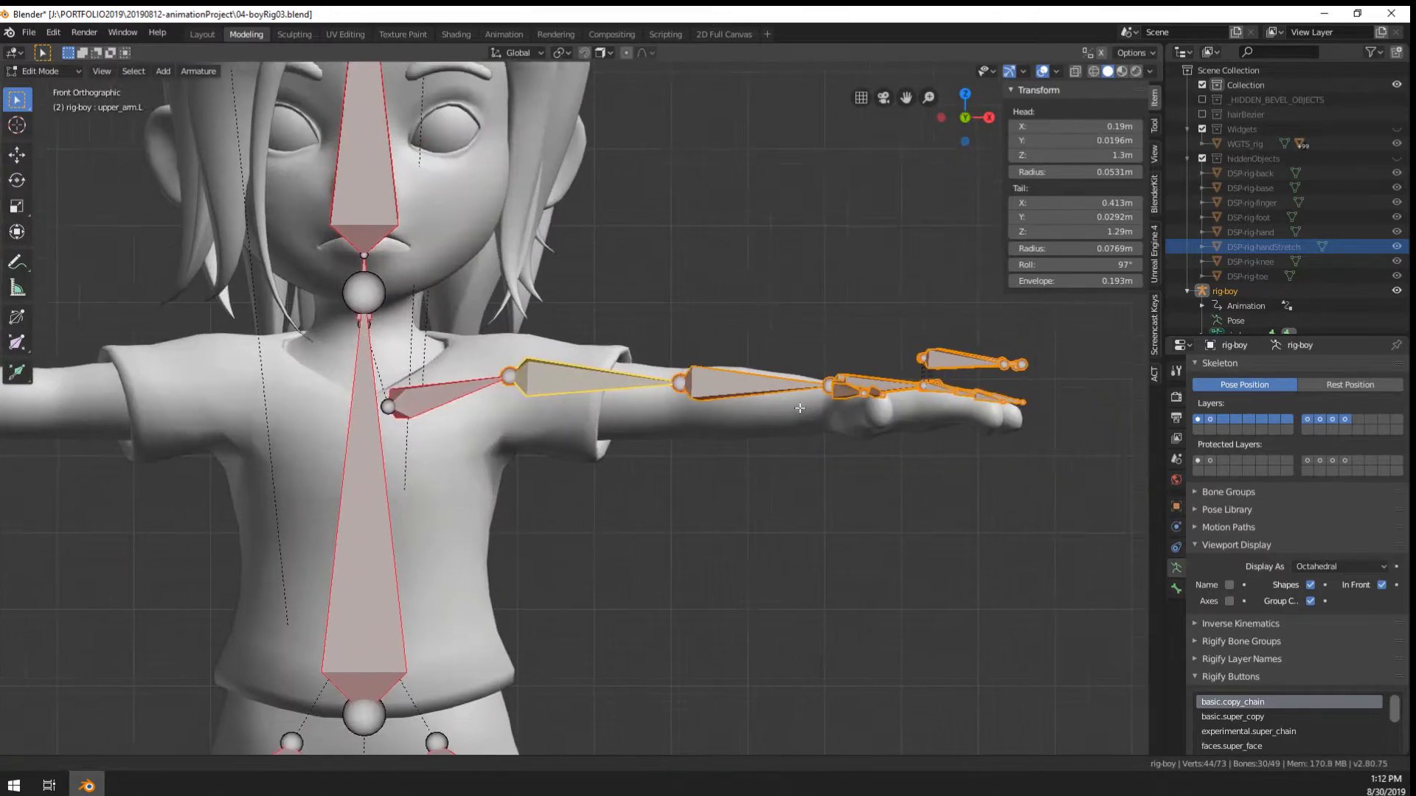
pyautogui.scroll(-5, 770, 375)
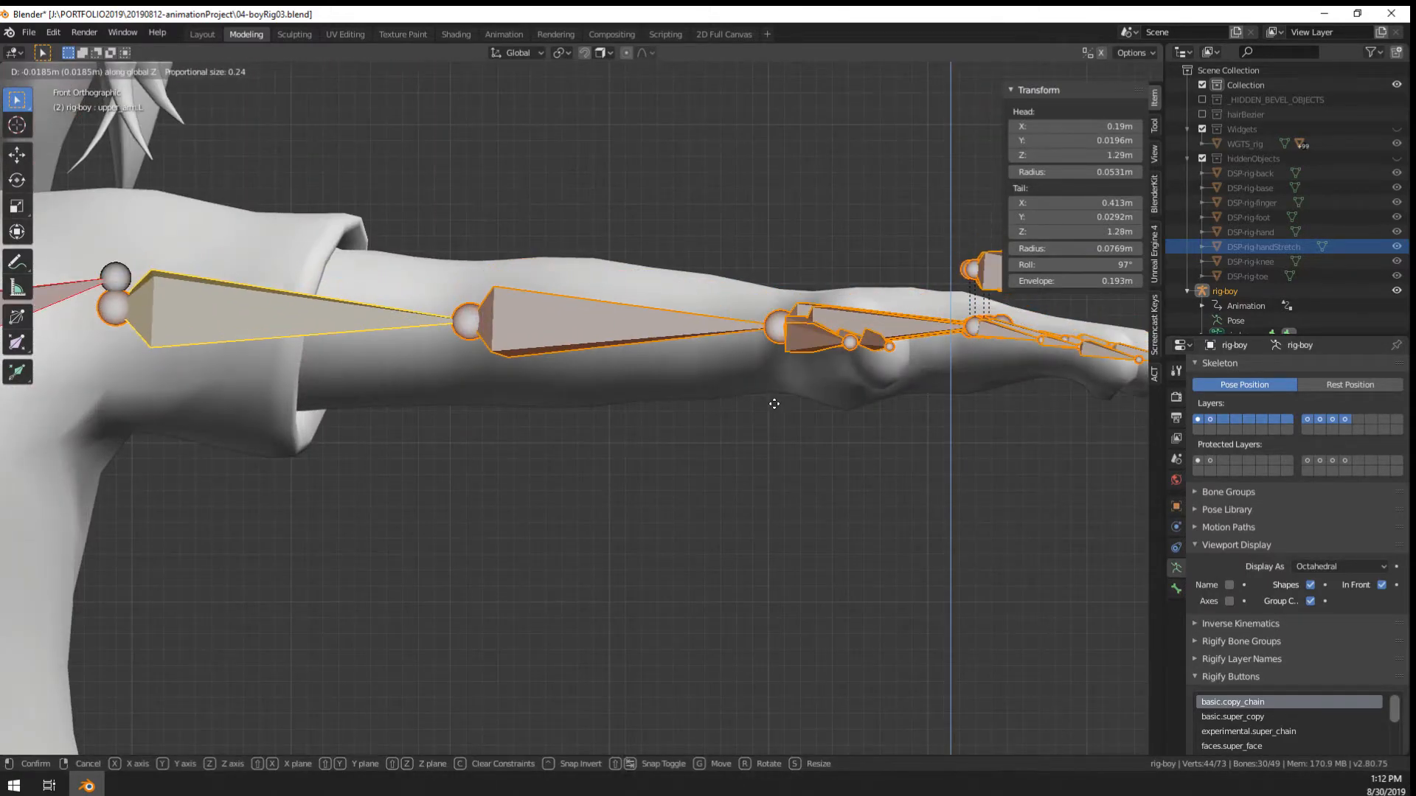
pyautogui.click(773, 398)
# Move the tip of shoulder.L down along global Z to meet the head of upper_arm.L
pyautogui.moveTo(980, 391); pyautogui.dragTo(562, 364, button='middle')
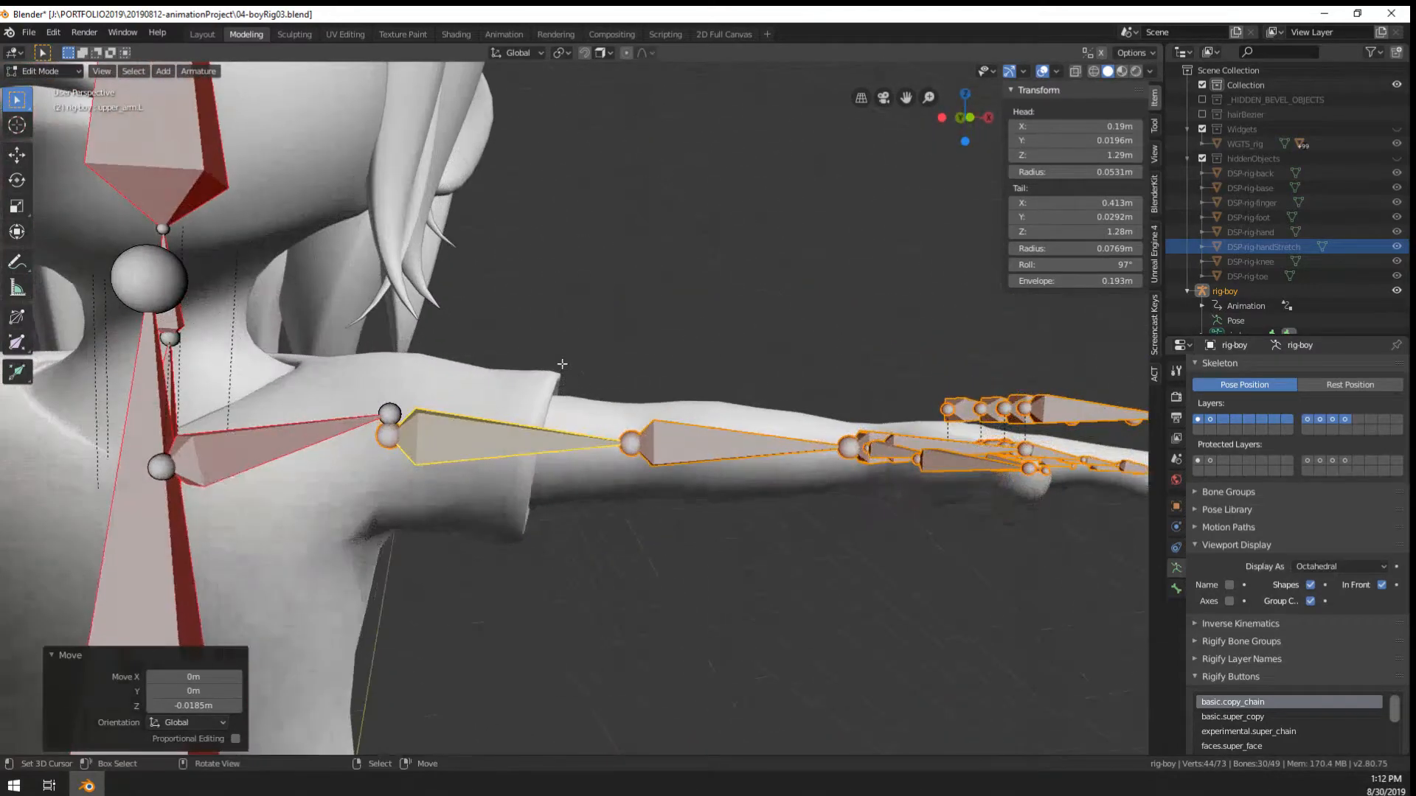
pyautogui.click(385, 414)
pyautogui.press('g')
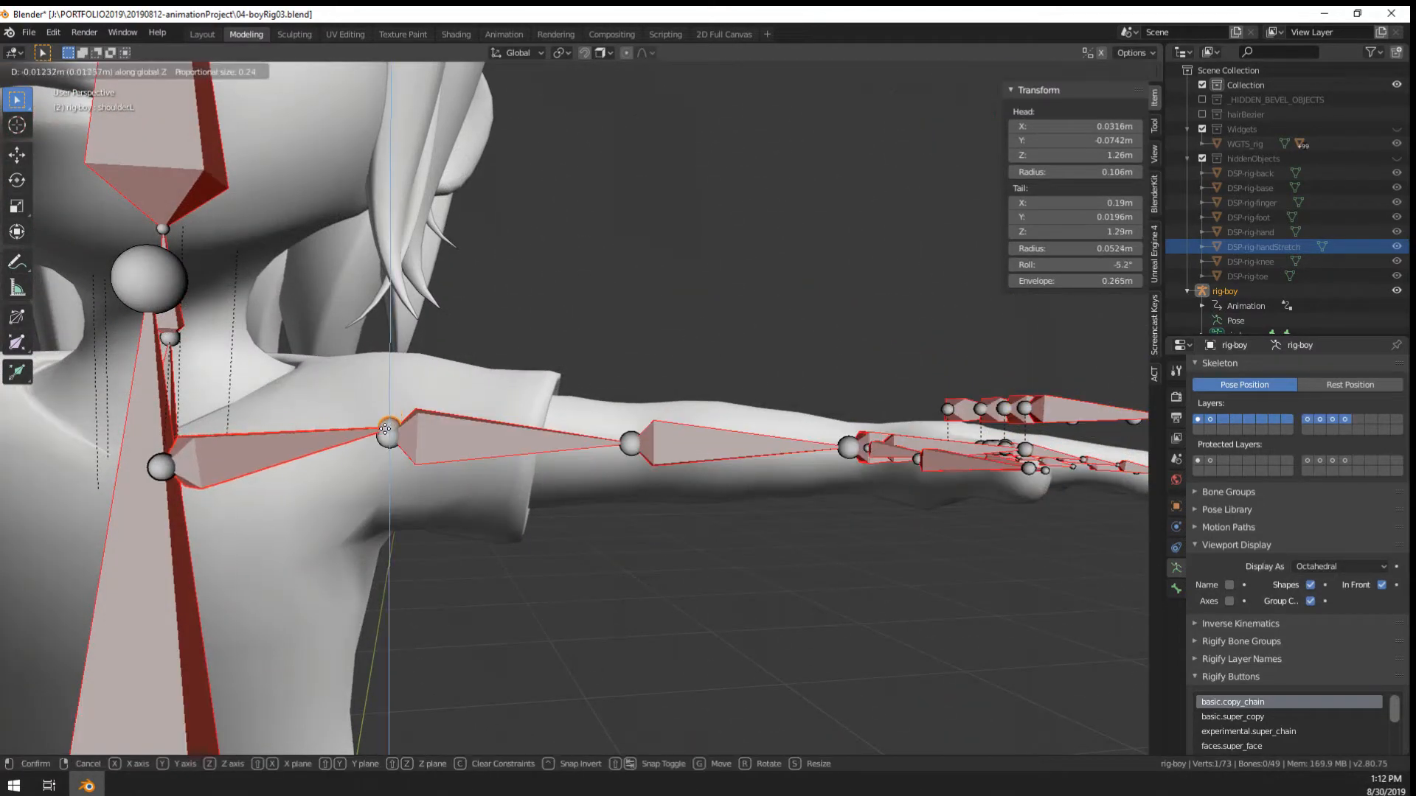
pyautogui.click(385, 433)
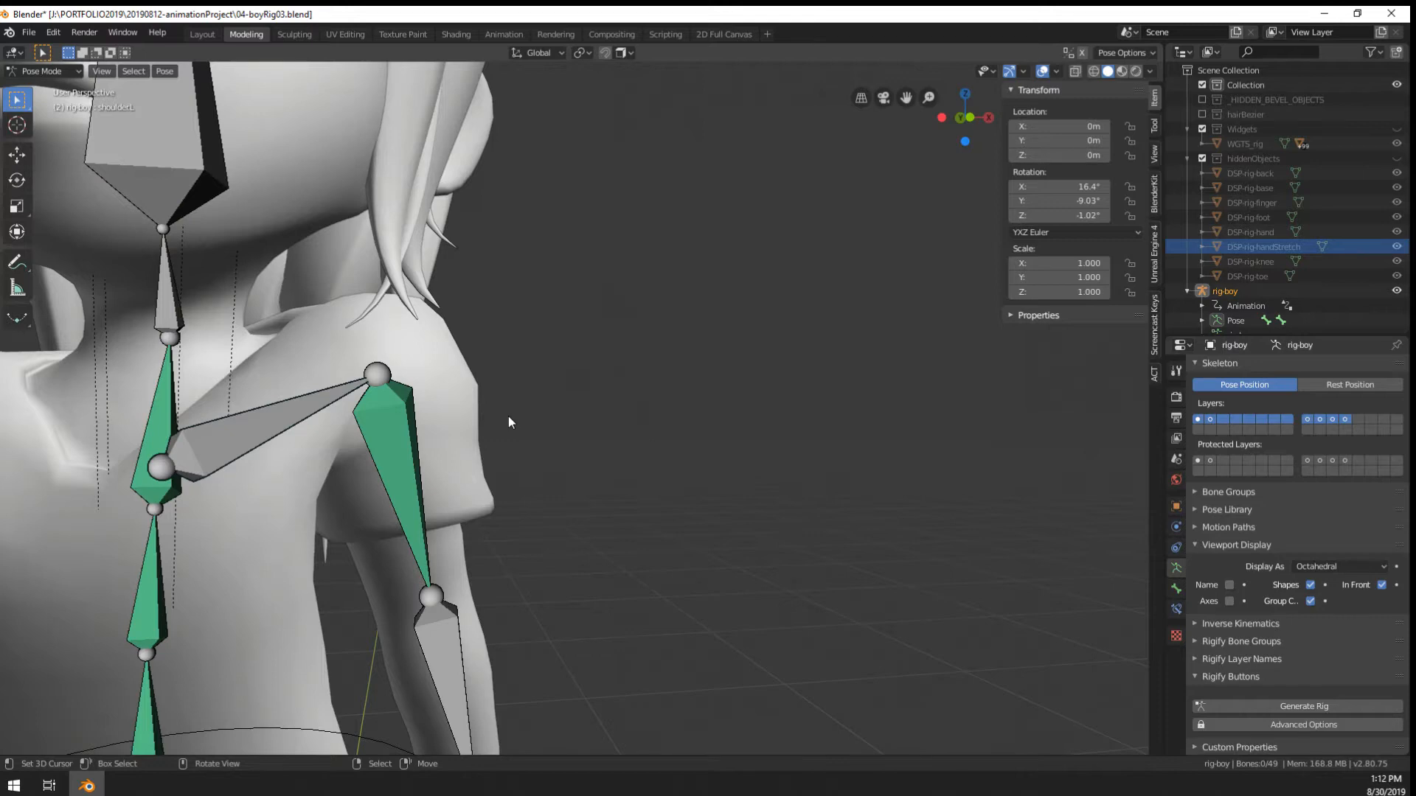
# Clear the pose rotation of shoulder.L and upper_arm.L in Pose Mode
pyautogui.scroll(-4, 507, 416)
pyautogui.click(492, 443)
pyautogui.hotkey('alt', 'r')
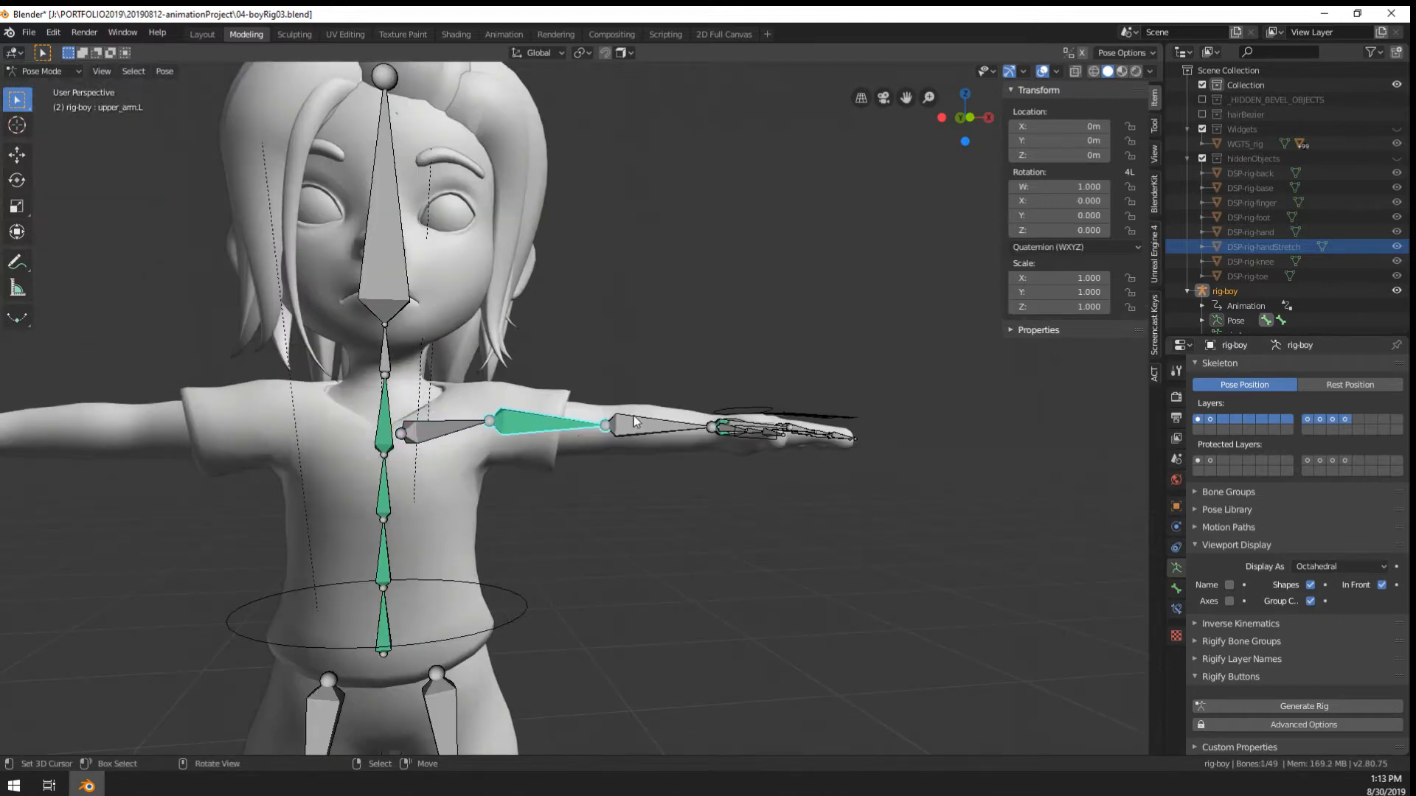
# In Edit Mode, select the left arm chain from shoulder.L to the fingertips and symmetrize it to the other side
pyautogui.press('Tab')
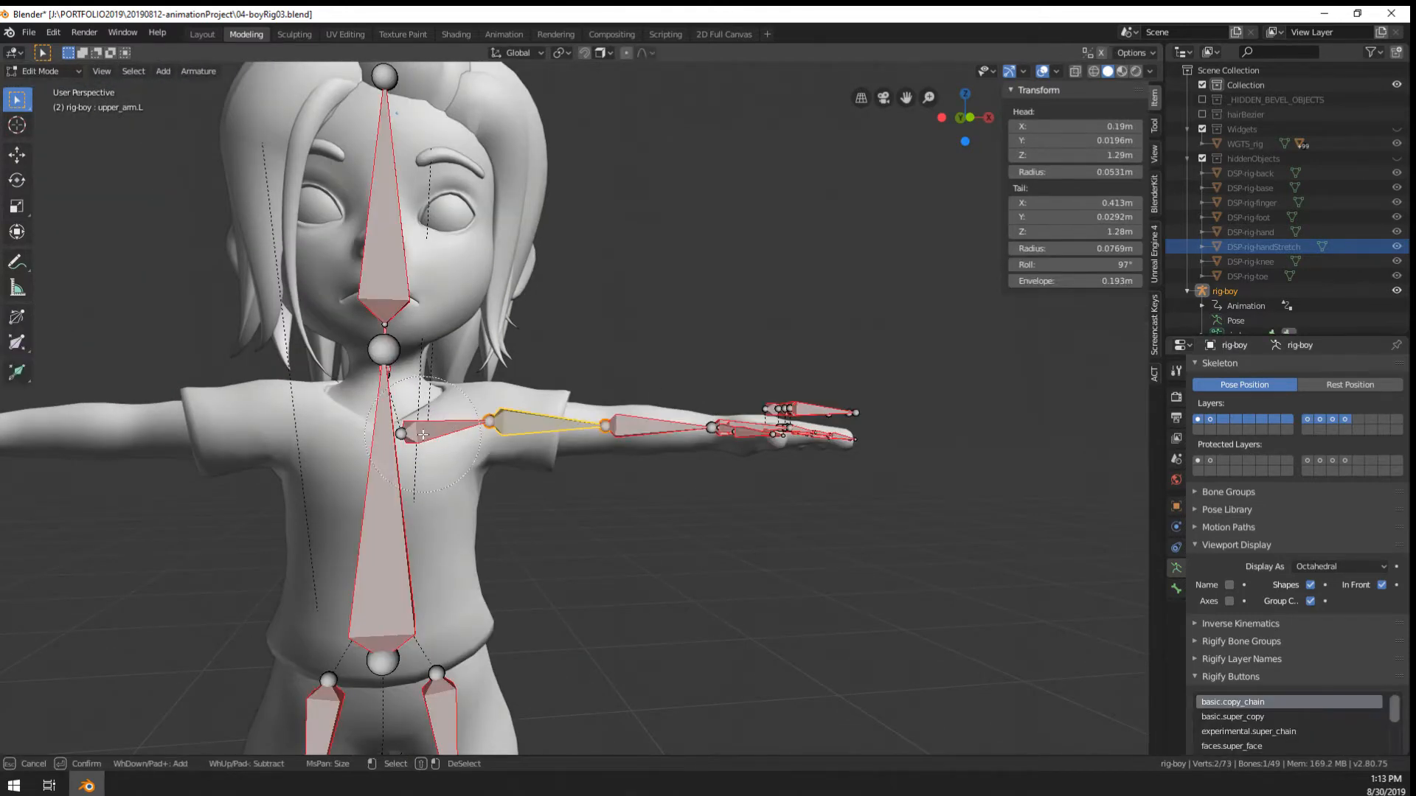
pyautogui.moveTo(404, 435); pyautogui.dragTo(462, 444, button='middle')
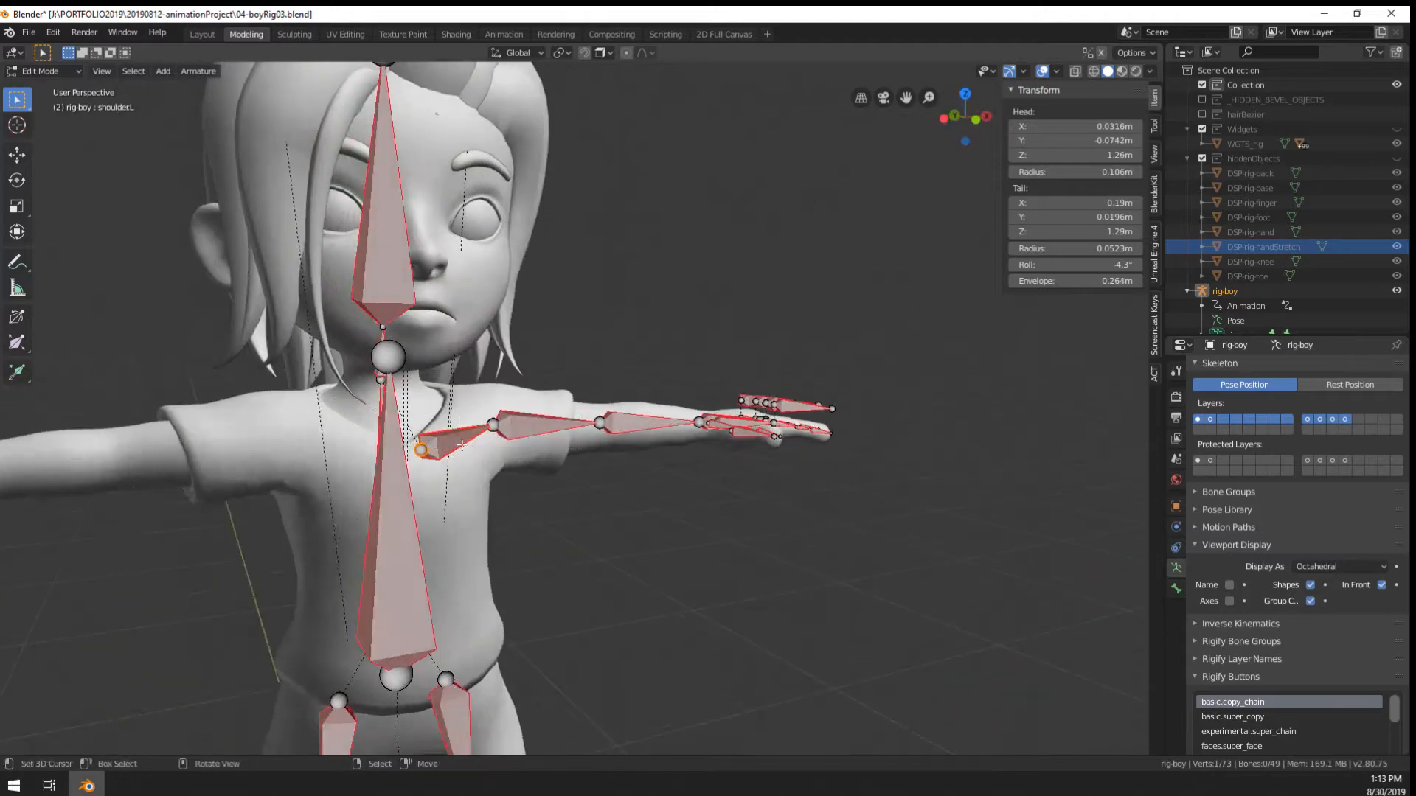
pyautogui.moveTo(492, 442); pyautogui.dragTo(839, 428)
pyautogui.rightClick(839, 427)
pyautogui.moveTo(838, 427); pyautogui.dragTo(796, 420, button='middle')
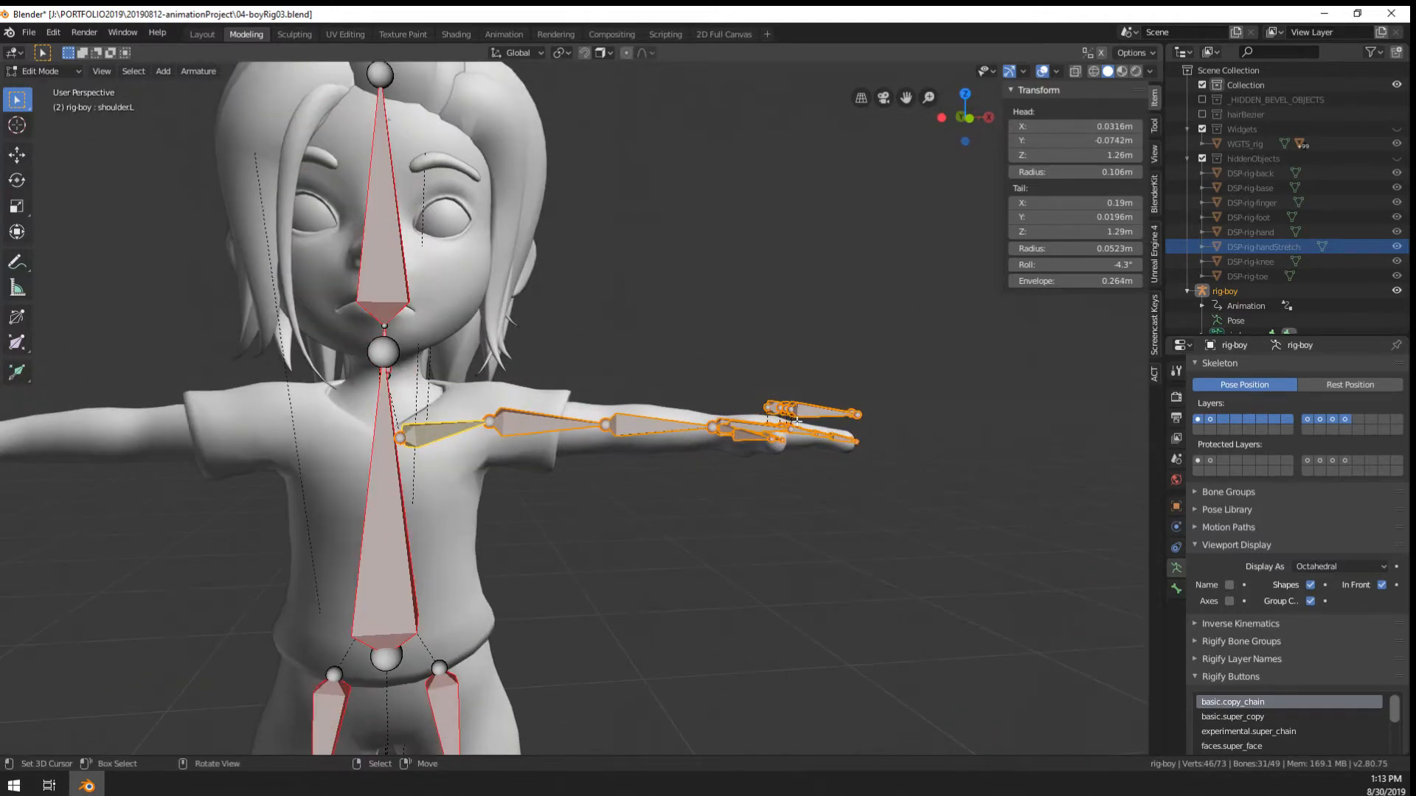
pyautogui.click(196, 72)
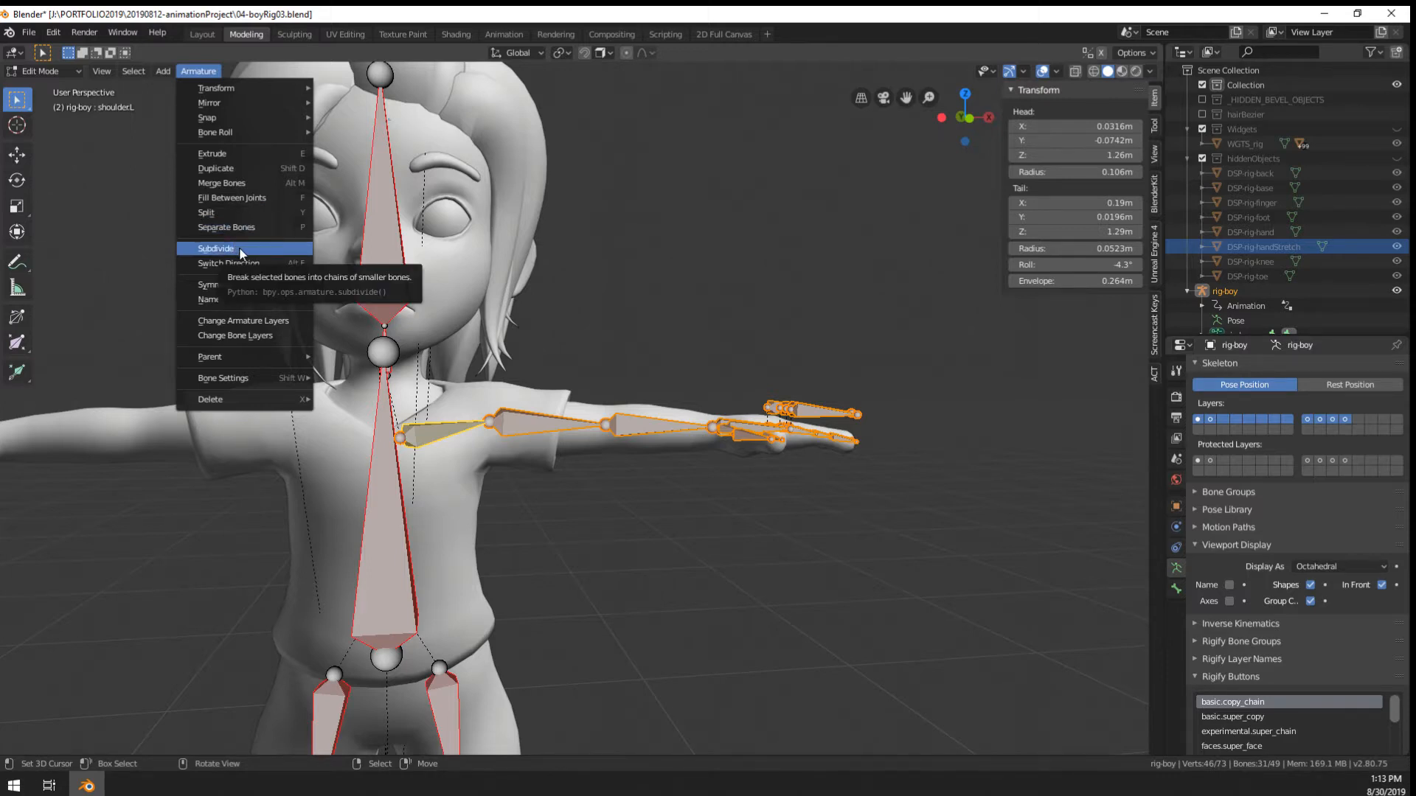
pyautogui.click(219, 285)
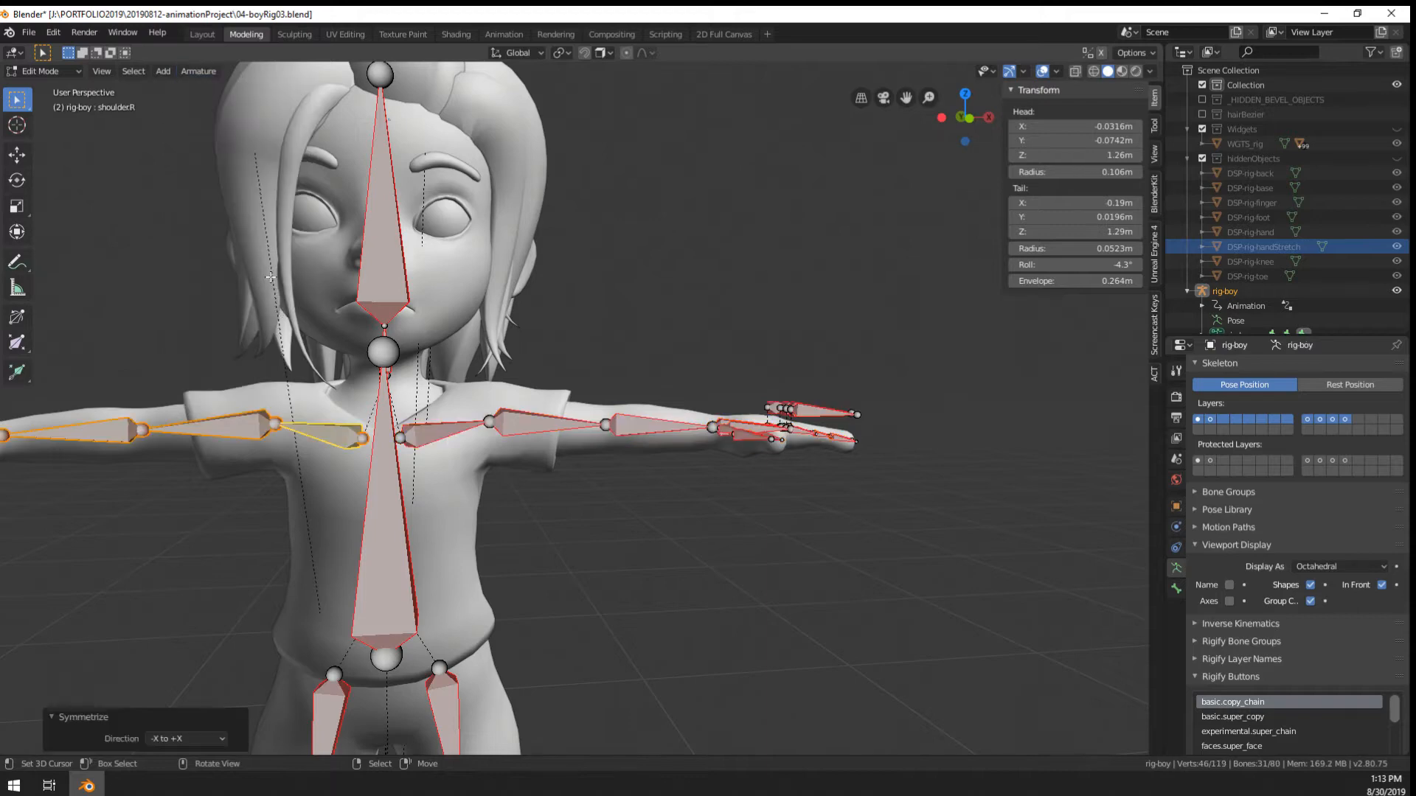
# In Pose Mode, lower both arms beside the body, rotating upper_arm.L about 75° and upper_arm.R about -79.9°
pyautogui.moveTo(271, 284); pyautogui.dragTo(457, 347, button='middle')
pyautogui.hotkey('ctrl', 'Tab')
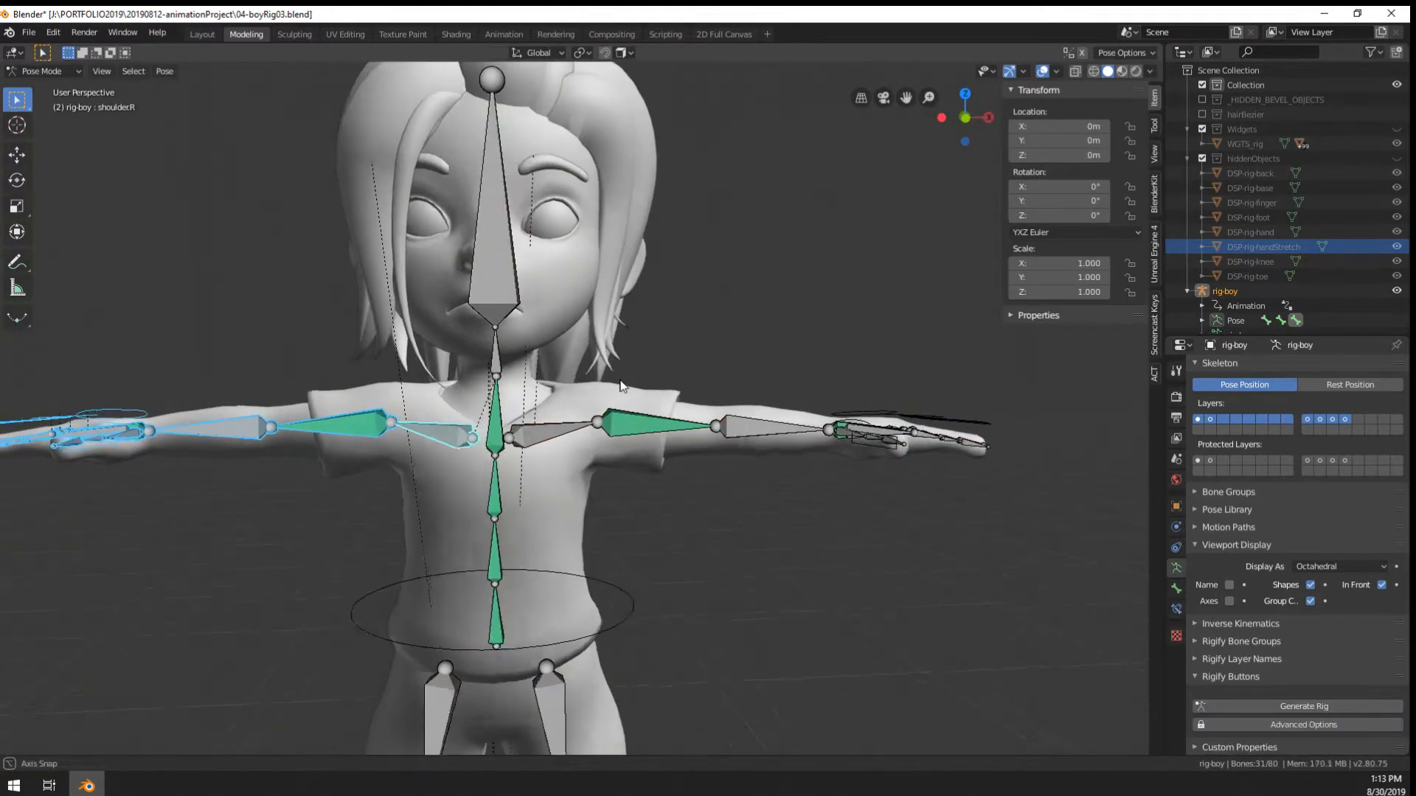
pyautogui.click(569, 436)
pyautogui.rightClick(650, 426)
pyautogui.press('r')
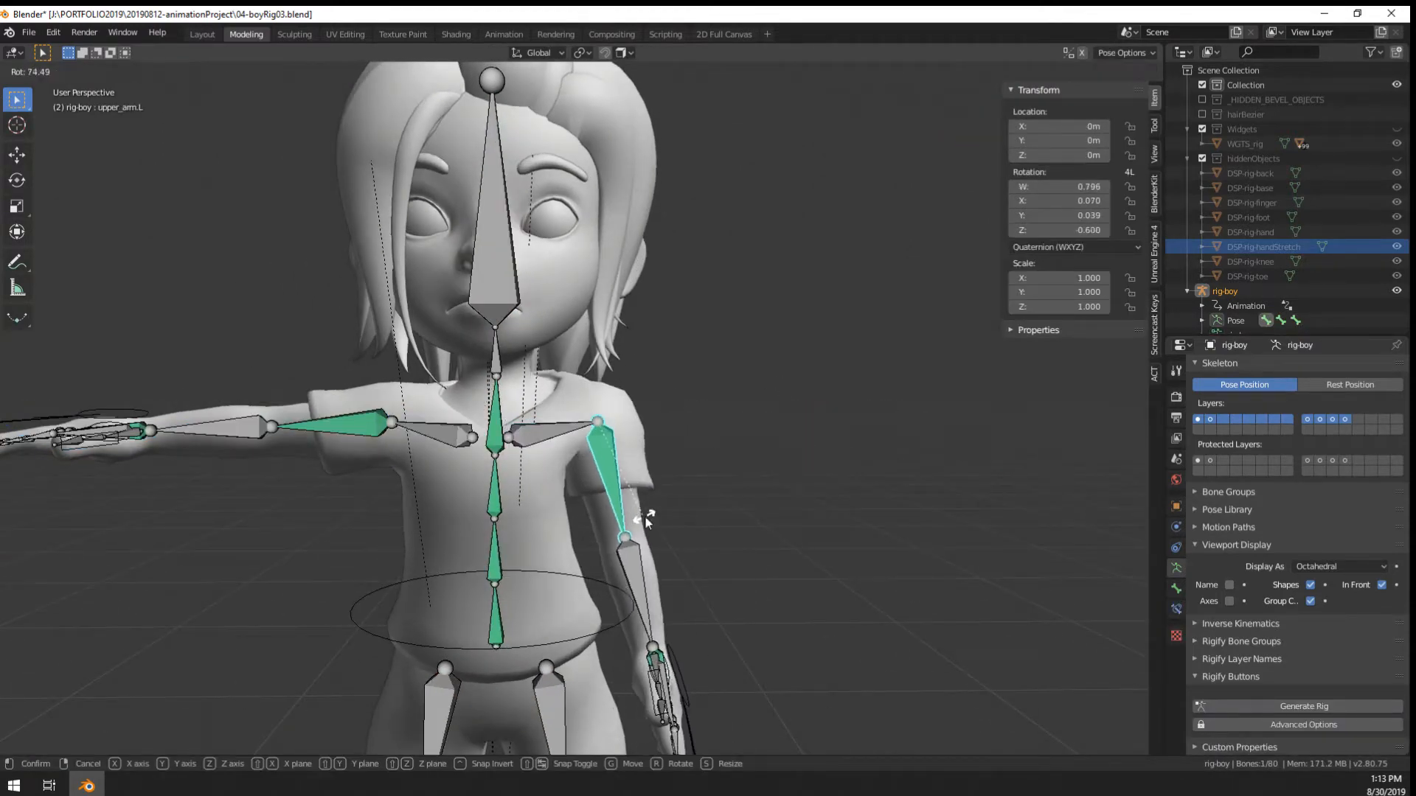
pyautogui.click(648, 512)
pyautogui.rightClick(336, 427)
pyautogui.press('r')
pyautogui.click(480, 210)
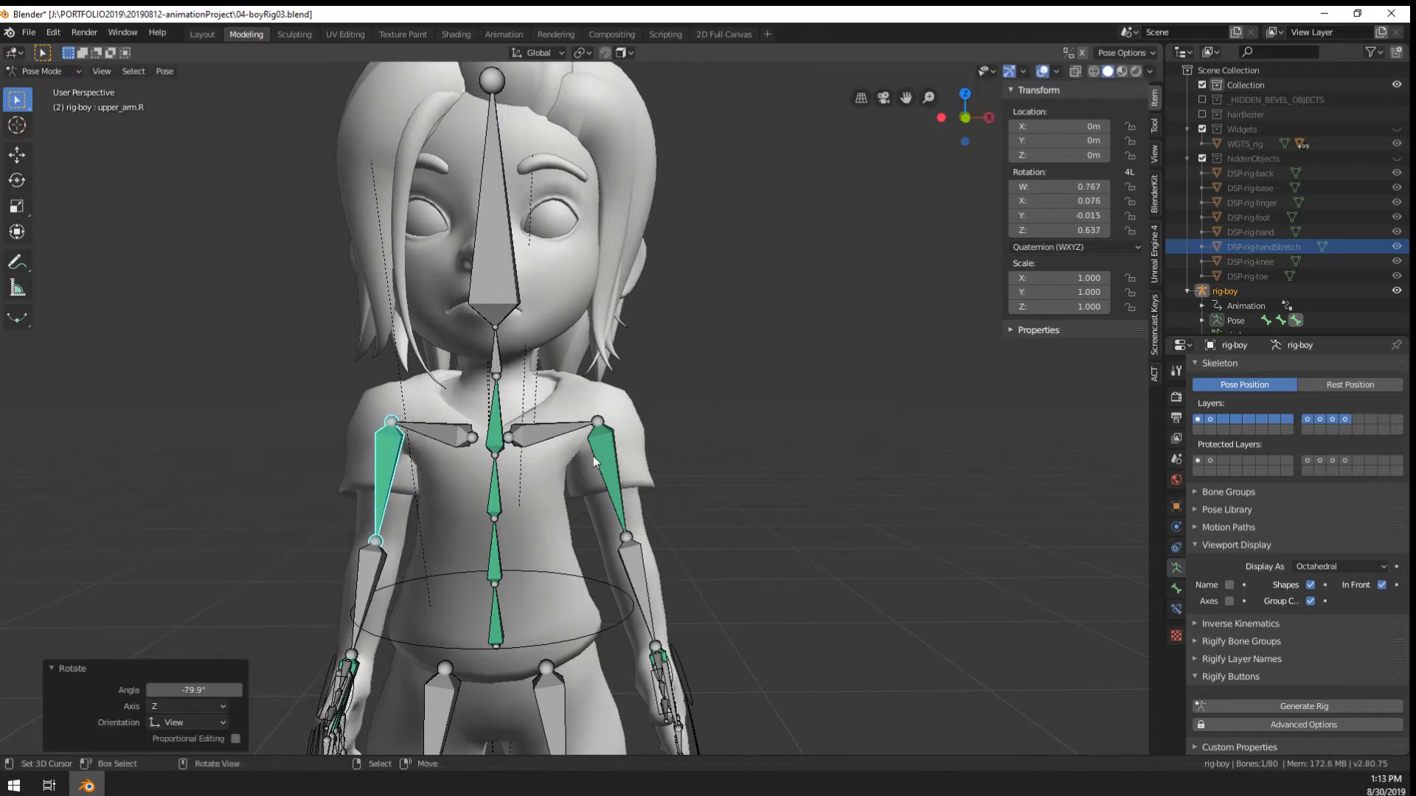
# Try rotating shoulder.L and shoulder.R together around the view axis
pyautogui.click(553, 432)
pyautogui.keyDown('shift'); pyautogui.click(438, 431); pyautogui.keyUp('shift')
pyautogui.press('r')
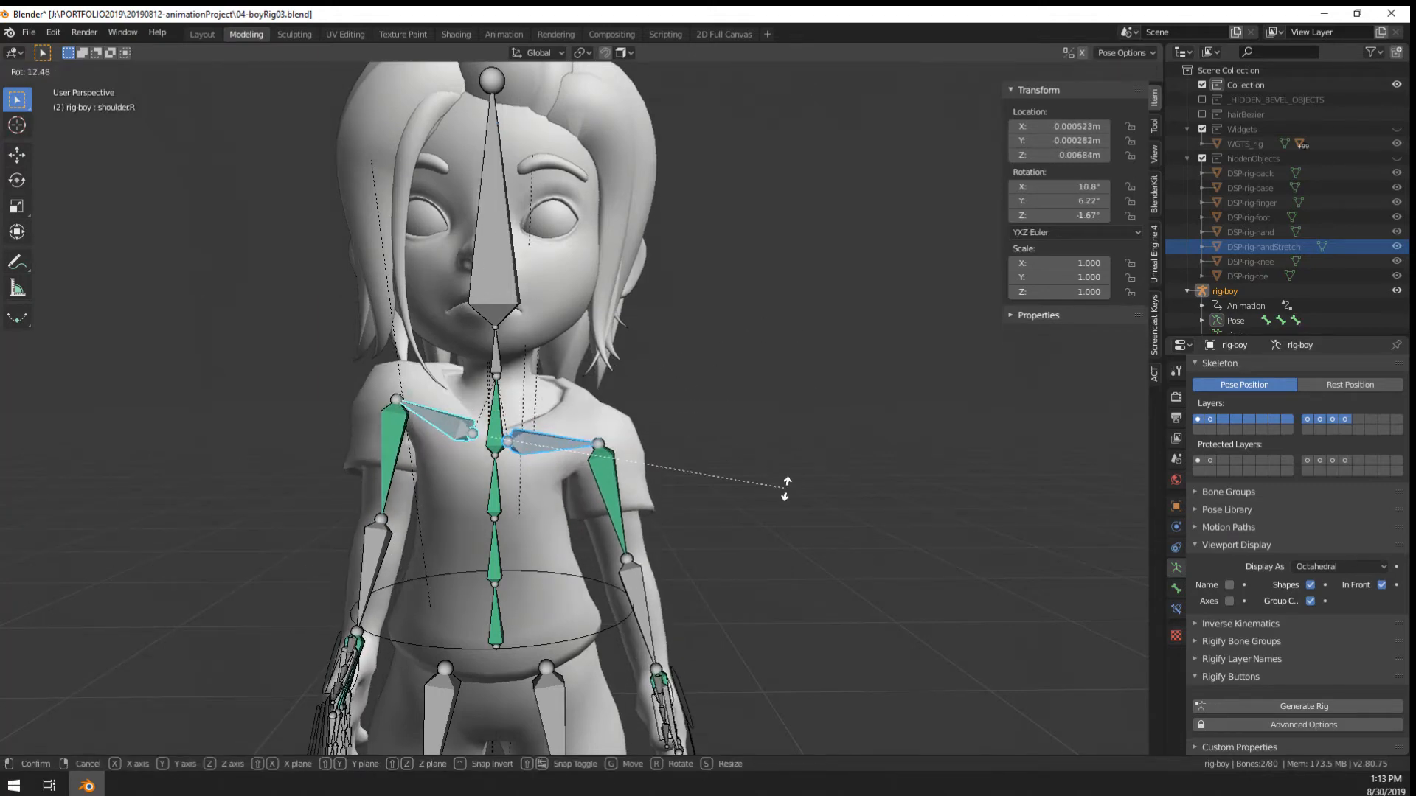
pyautogui.press('Escape')
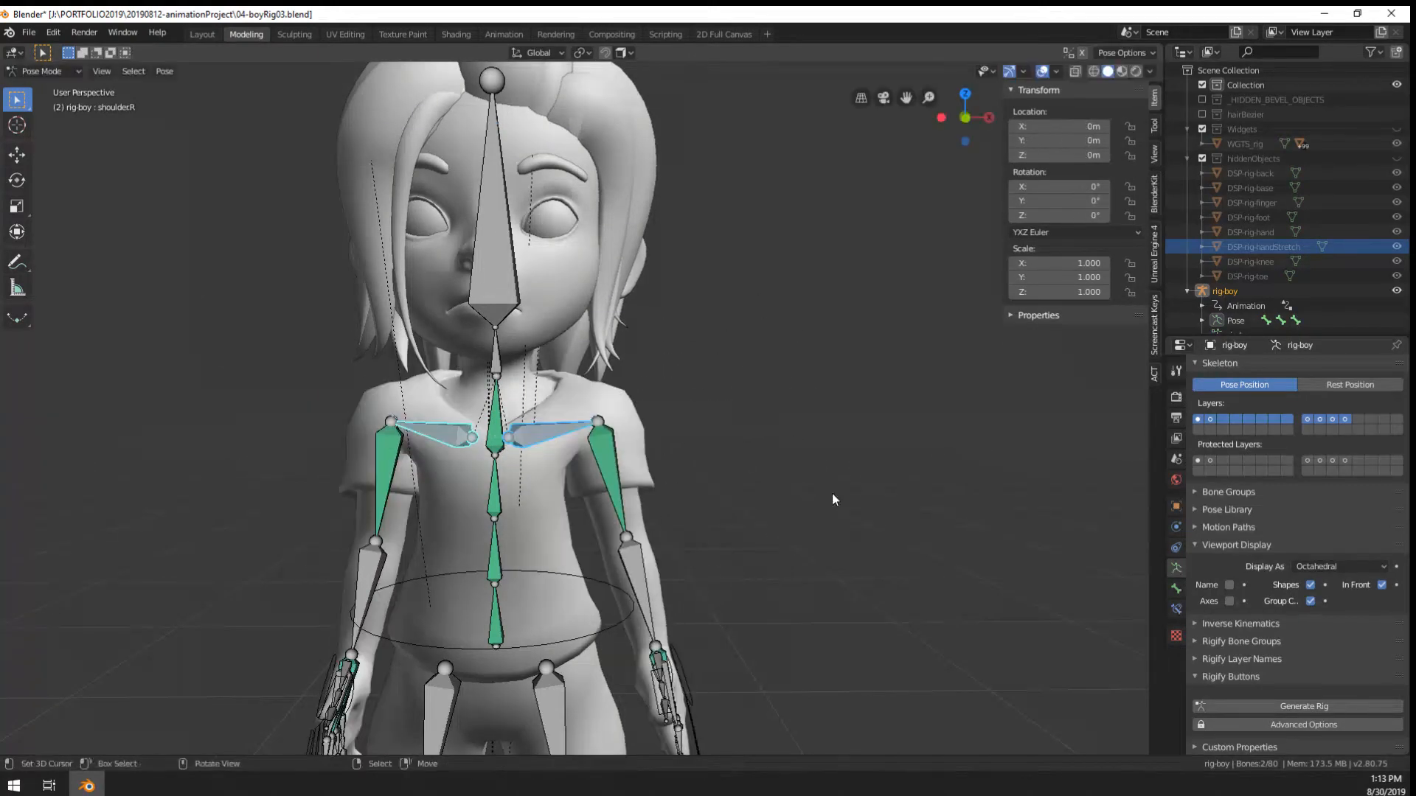
# Try rotating both shoulders again with the viewport overlays hidden
pyautogui.click(1041, 72)
pyautogui.press('r')
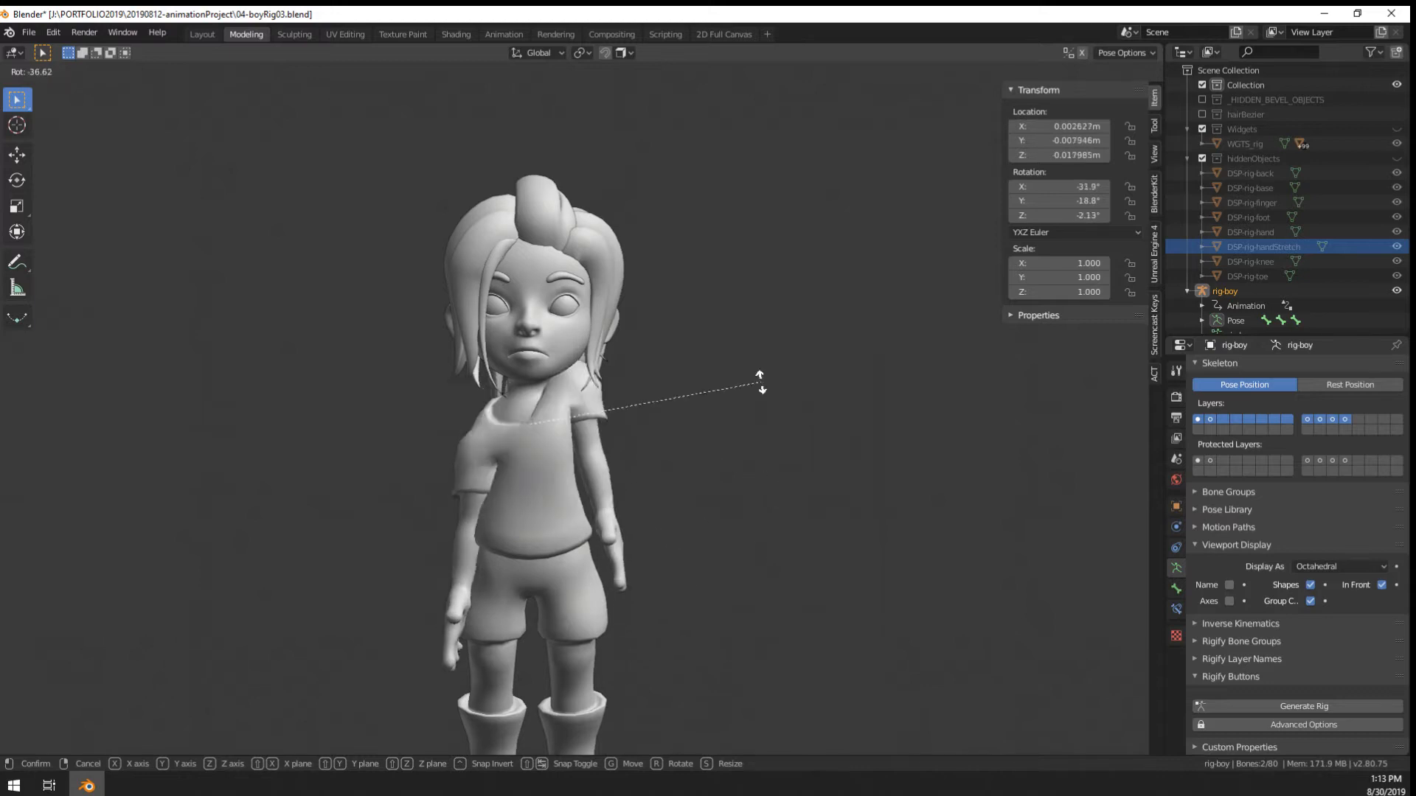
pyautogui.press('Escape')
pyautogui.click(1042, 71)
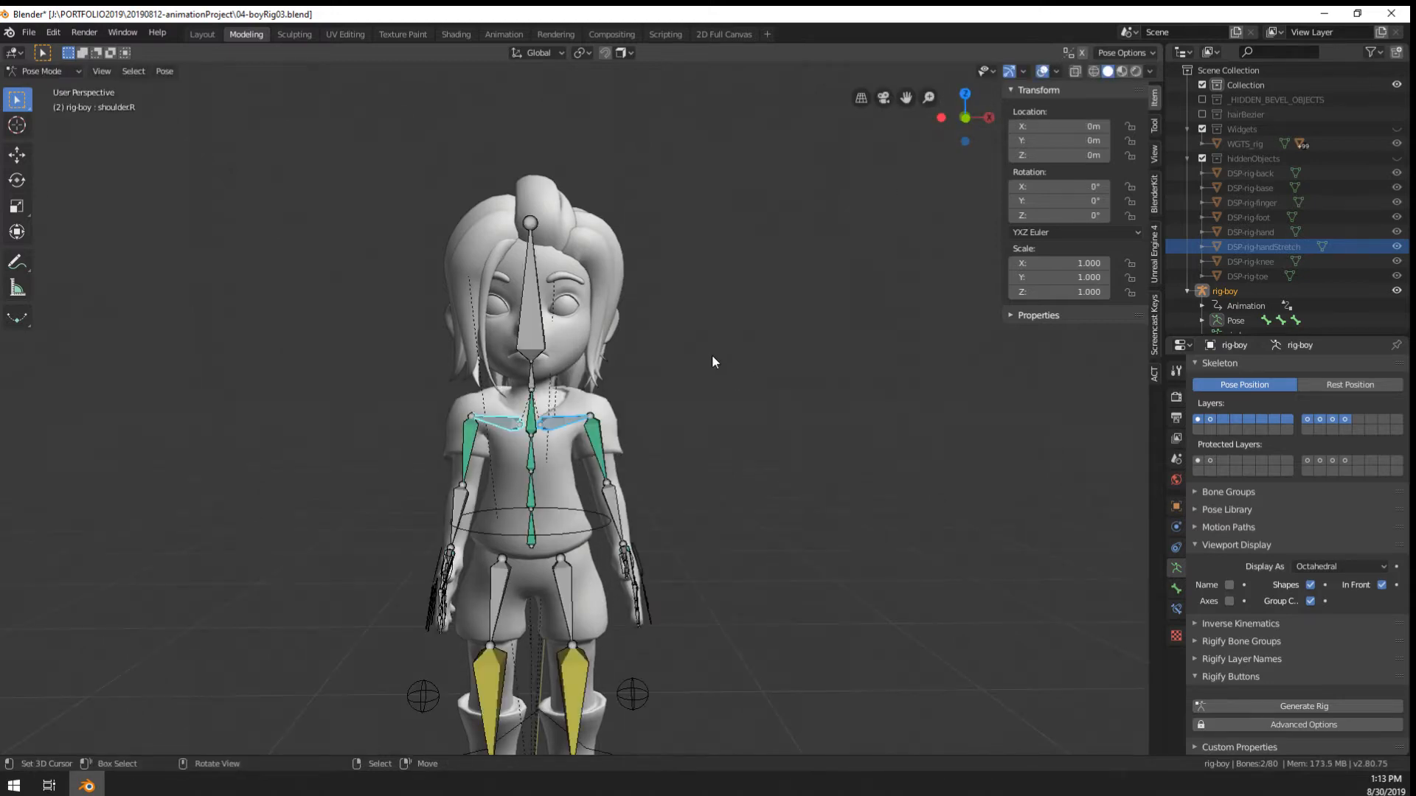
# Clear the rotation of both upper arms to return them to the T-pose
pyautogui.scroll(4, 711, 355)
pyautogui.click(661, 400)
pyautogui.hotkey('alt', 'r')
pyautogui.click(483, 408)
pyautogui.hotkey('alt', 'r')
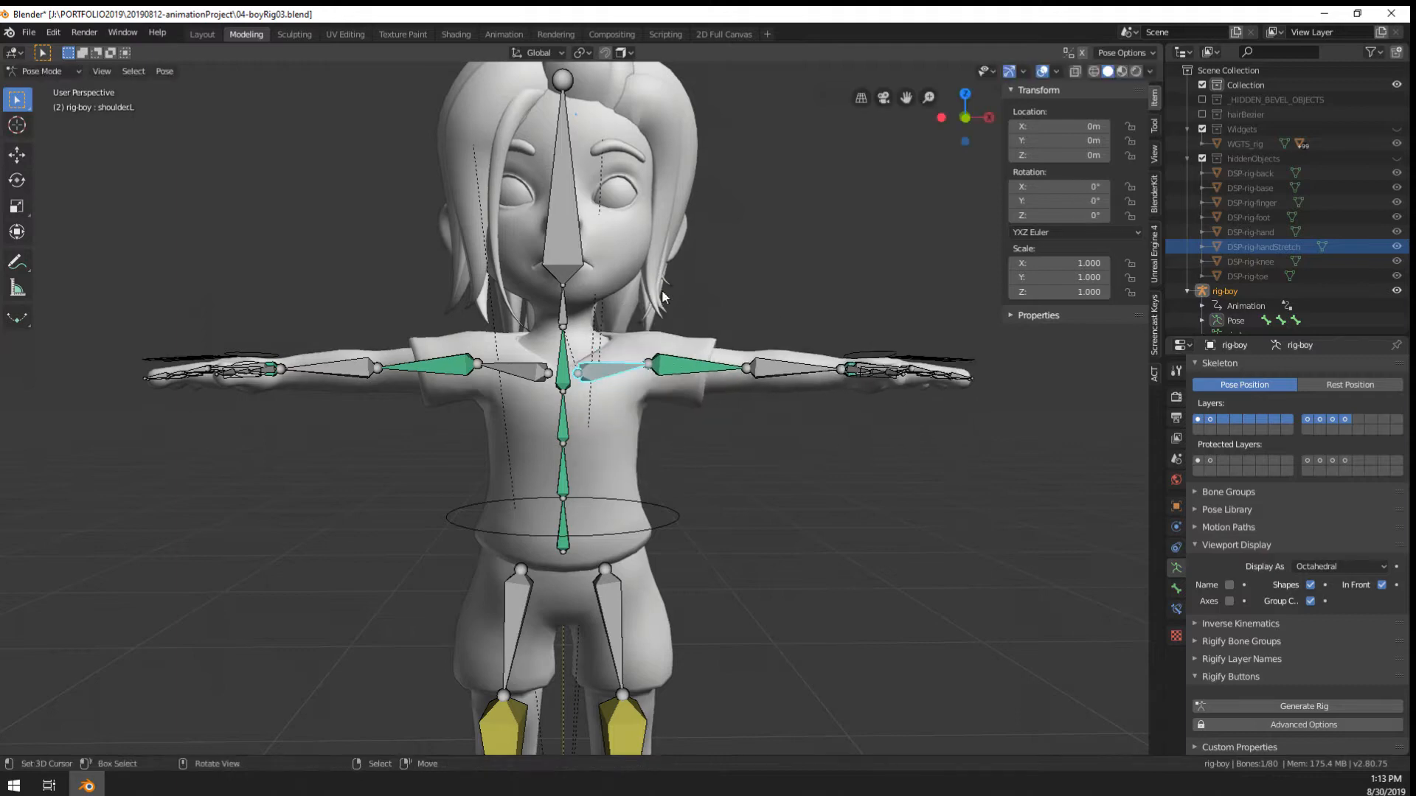
# Rotate upper_arm.L forward in front of the body, turning it around the view axis and global Z
pyautogui.moveTo(825, 335); pyautogui.dragTo(673, 439, button='middle')
pyautogui.press('r')
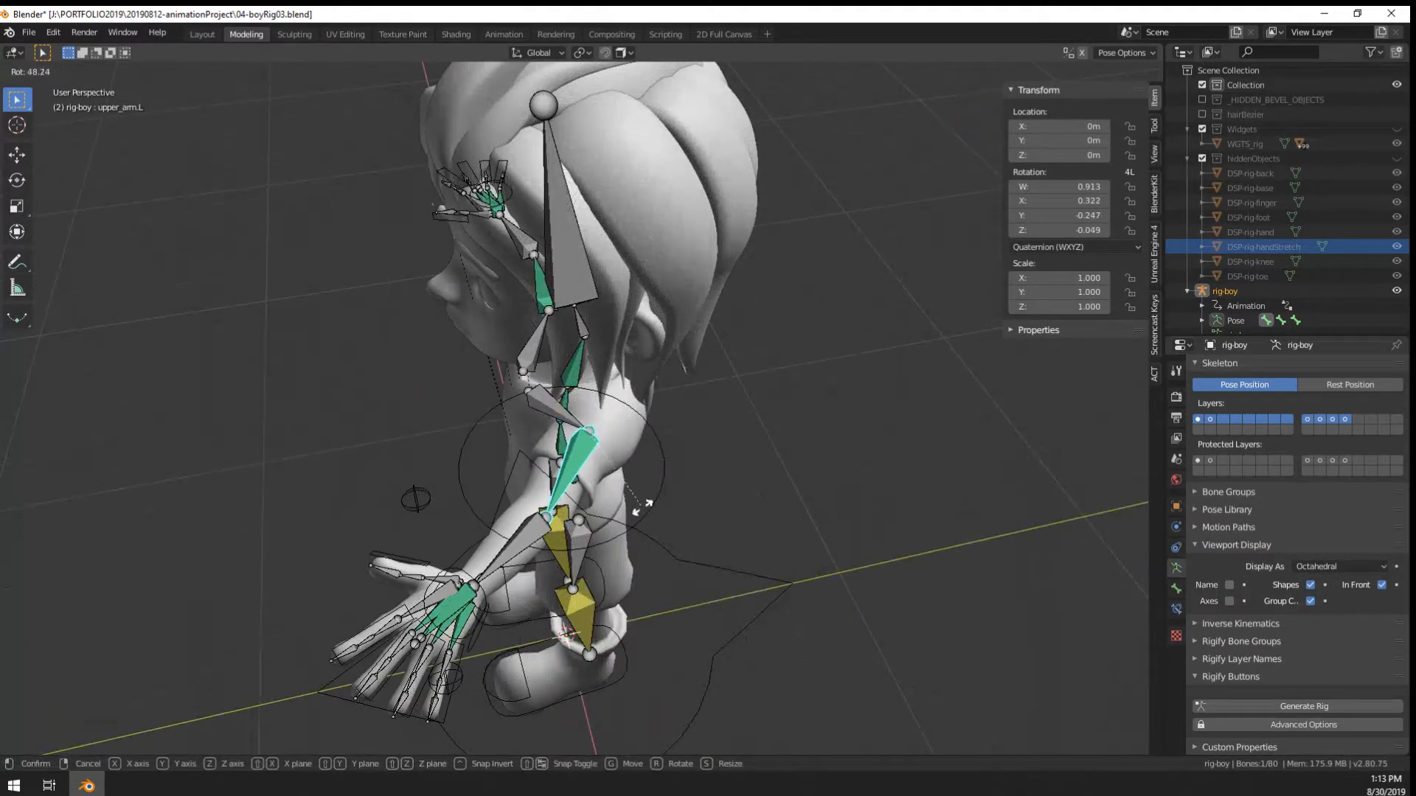
pyautogui.click(644, 505)
pyautogui.moveTo(644, 506); pyautogui.dragTo(718, 414, button='middle')
pyautogui.press('r')
pyautogui.press('z')
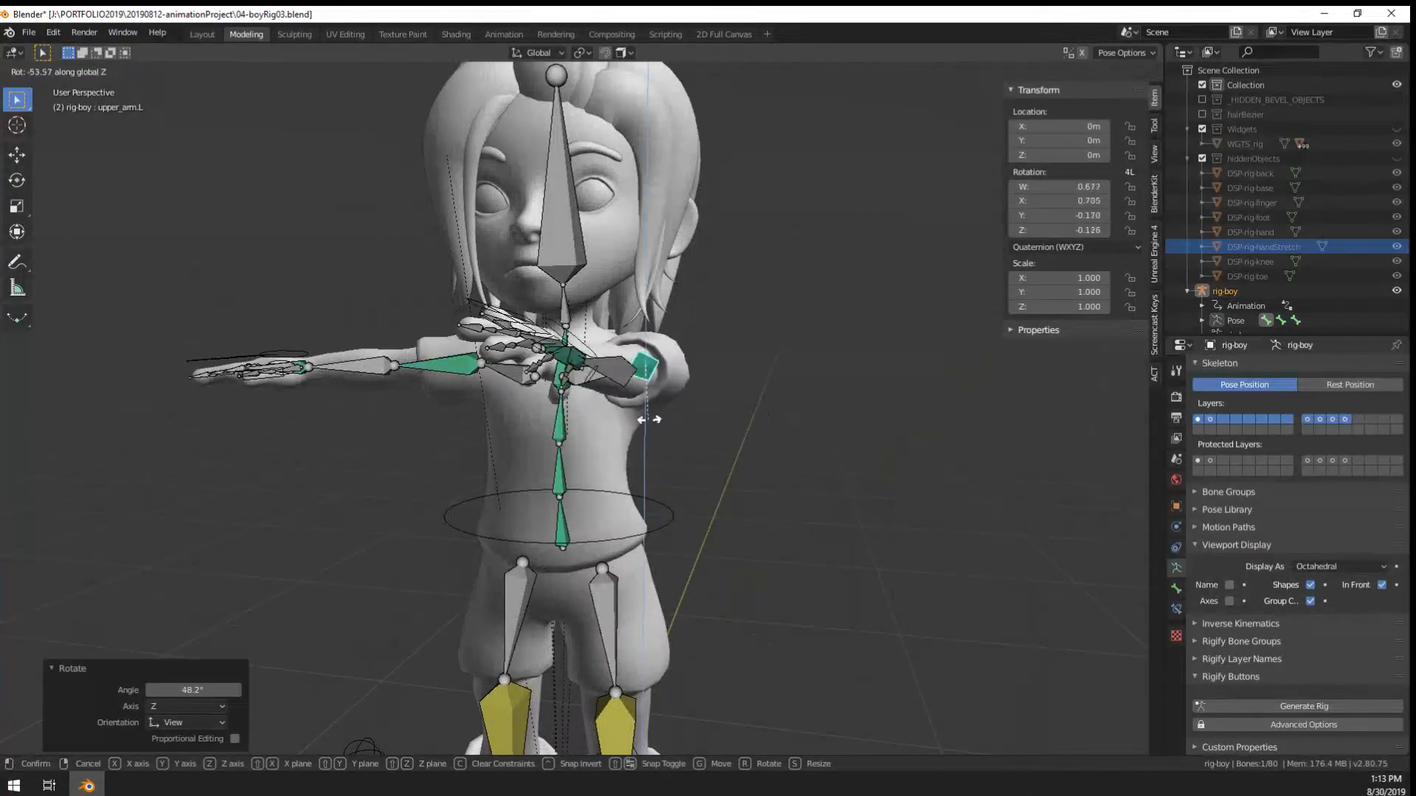
pyautogui.keyDown('ctrl'); pyautogui.click(633, 415); pyautogui.keyUp('ctrl')
pyautogui.moveTo(632, 416); pyautogui.dragTo(659, 458, button='middle')
pyautogui.press('r')
pyautogui.click(436, 425)
pyautogui.moveTo(727, 454)
pyautogui.mouseDown(button='middle')
pyautogui.moveTo(715, 417)
pyautogui.moveTo(690, 409)
pyautogui.moveTo(754, 449)
pyautogui.mouseUp(button='middle')
# Try rotating shoulder.L from several view angles while the left arm points forward
pyautogui.click(637, 367)
pyautogui.press('r')
pyautogui.rightClick(703, 454)
pyautogui.press('r')
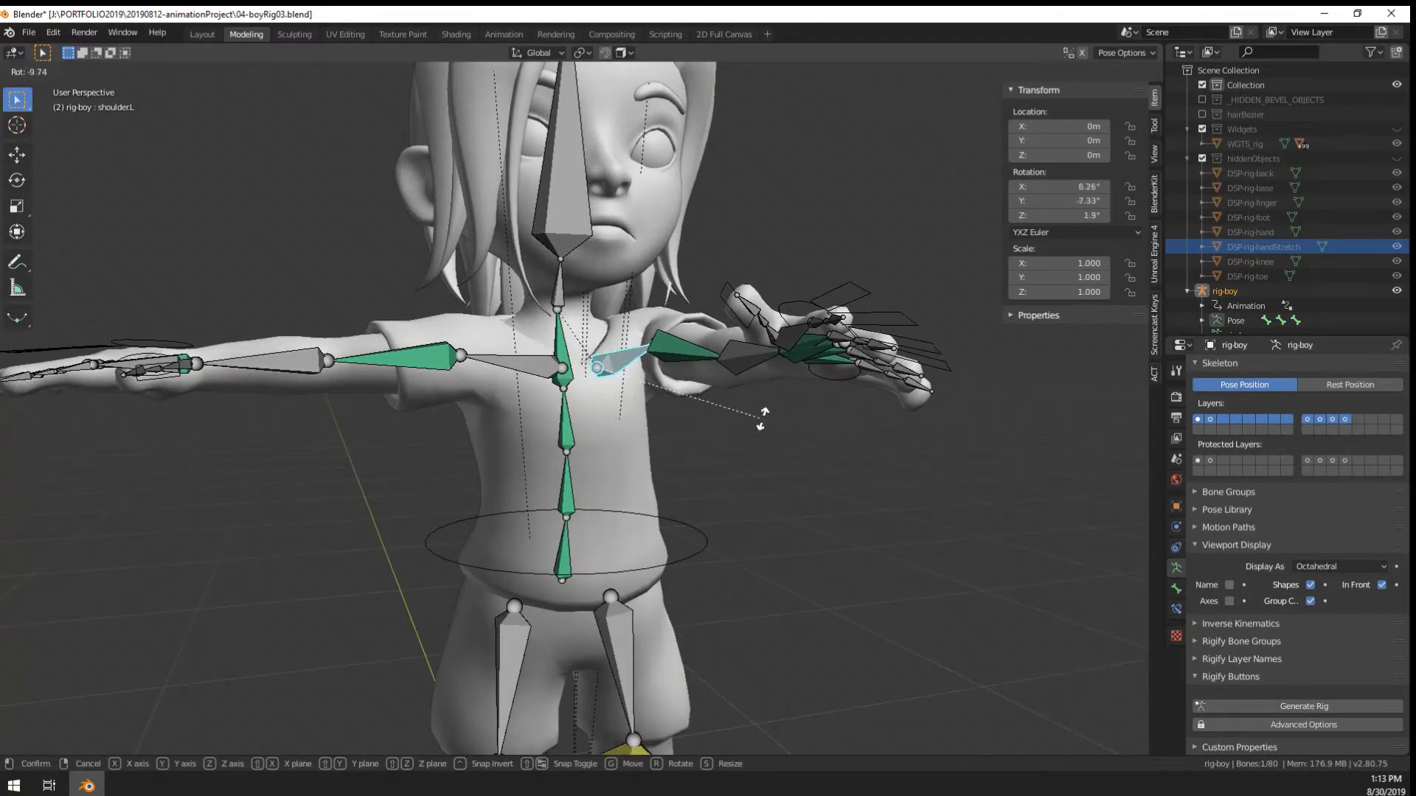
pyautogui.rightClick(767, 420)
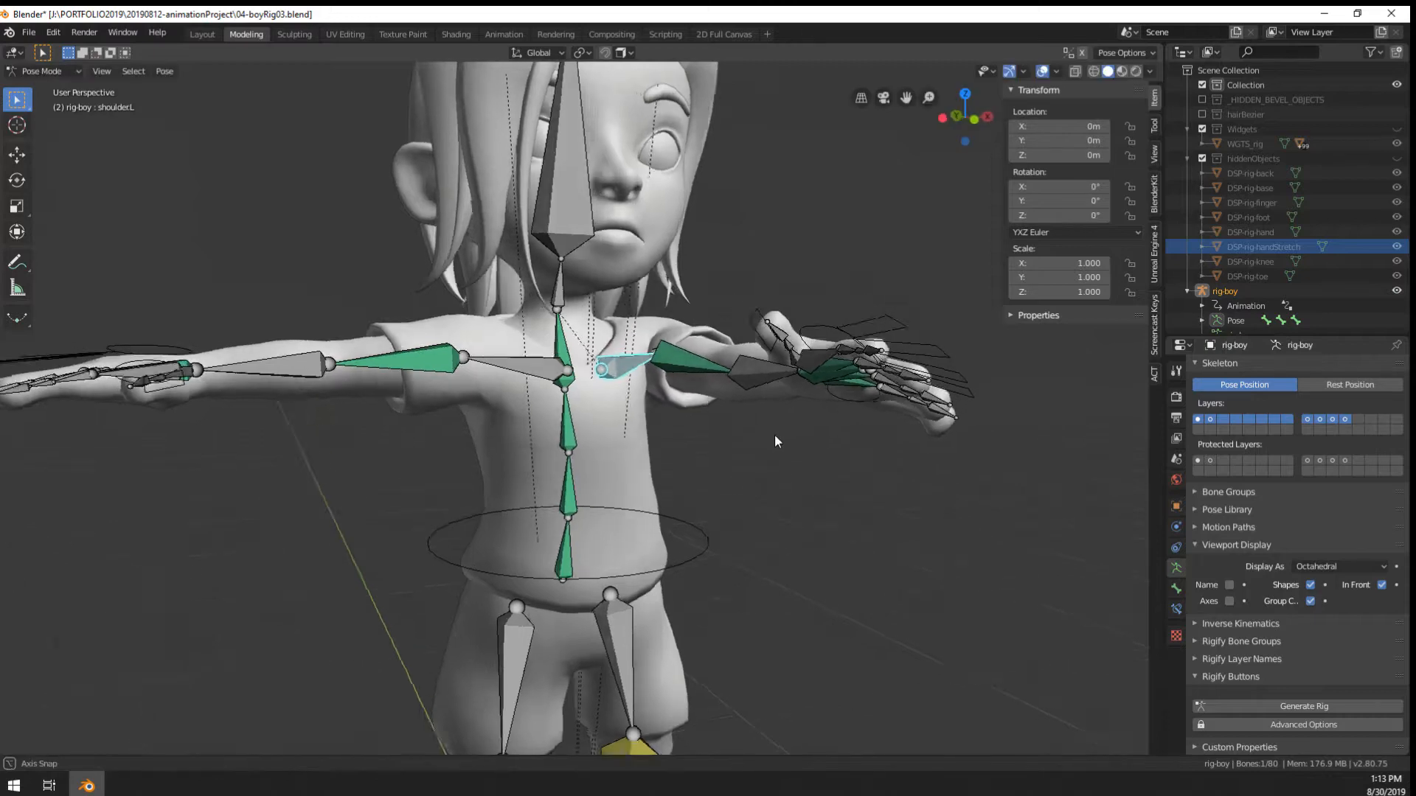
pyautogui.moveTo(774, 435); pyautogui.dragTo(604, 460, button='middle')
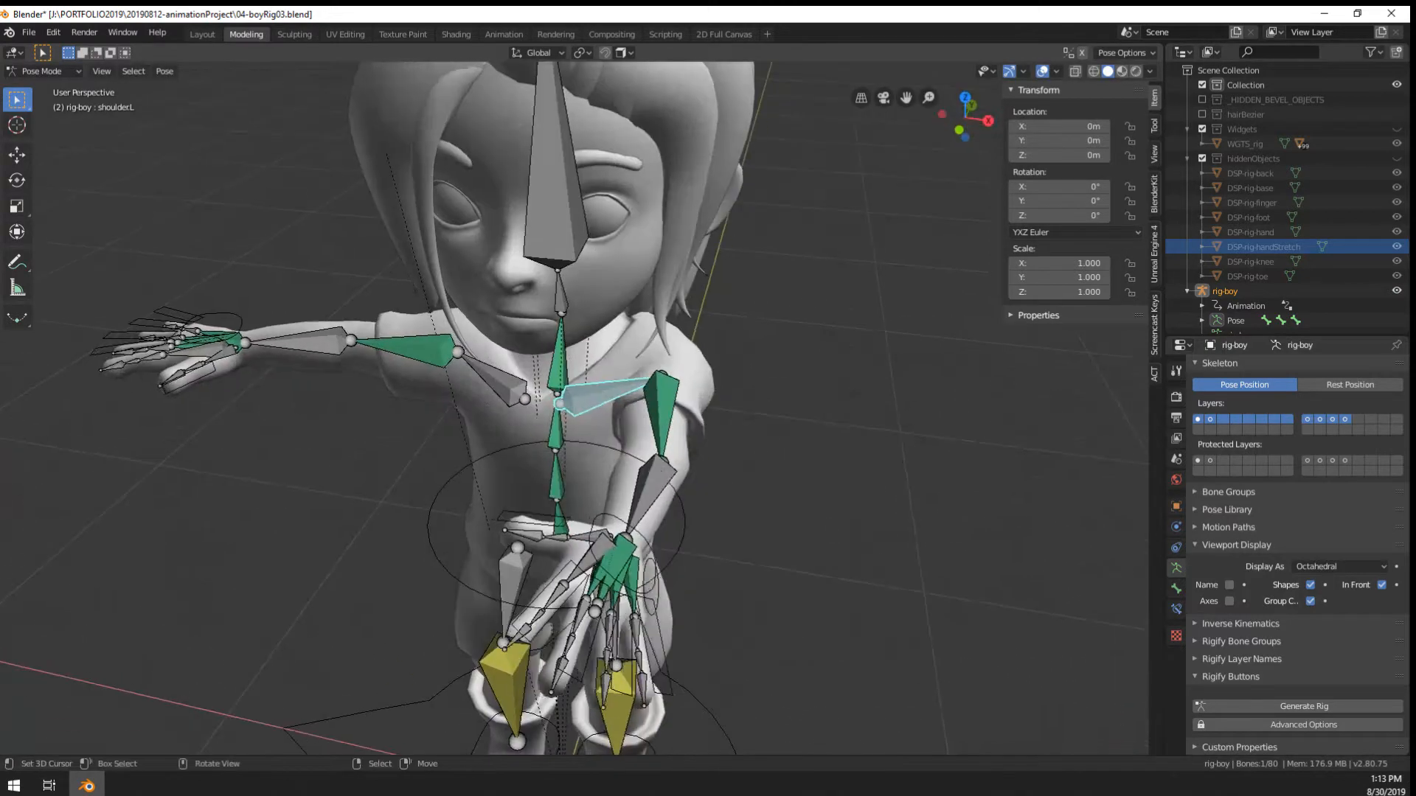
pyautogui.press('r')
pyautogui.rightClick(707, 397)
# Clear the rotation of upper_arm.L and rotate both upper arms down beside the body
pyautogui.rightClick(667, 399)
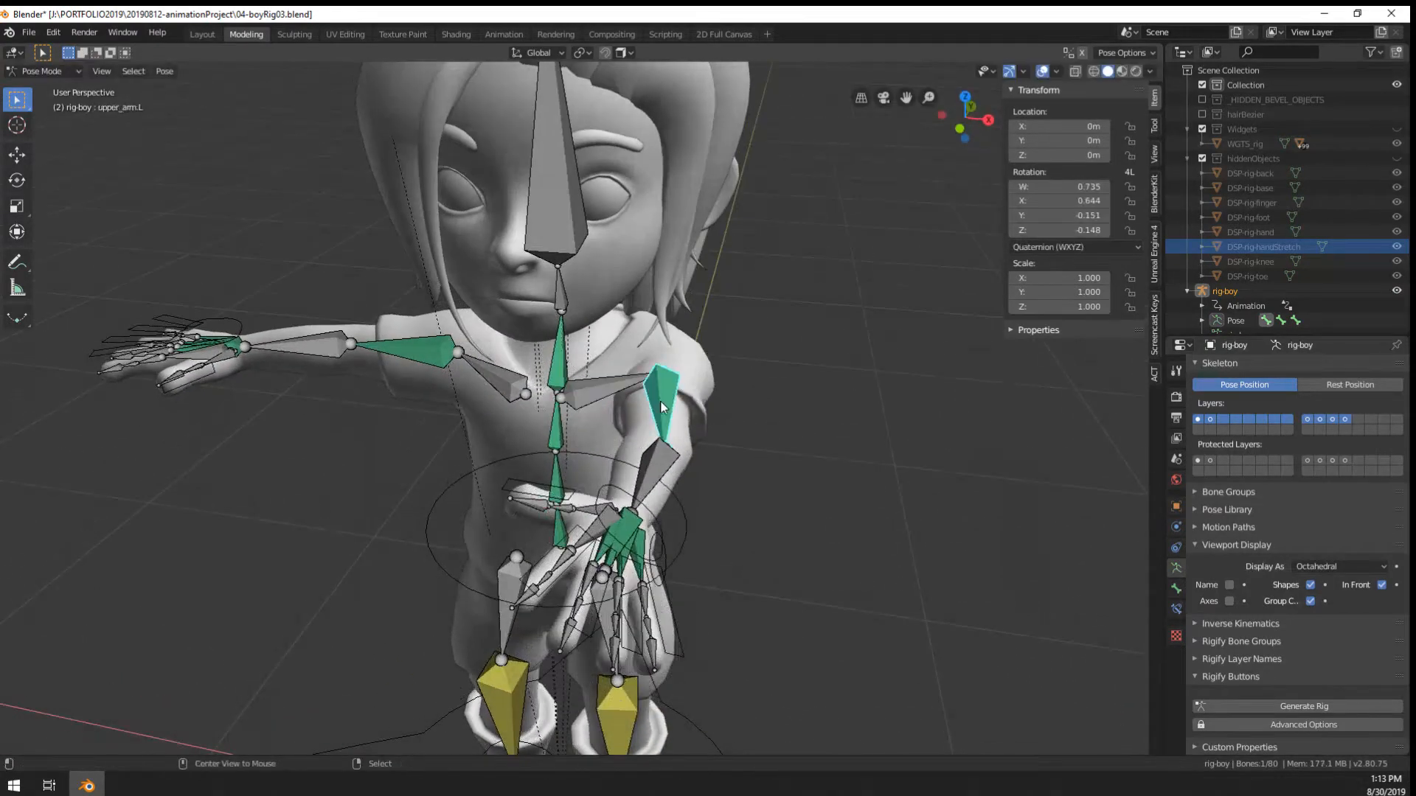
pyautogui.hotkey('alt', 'r')
pyautogui.moveTo(671, 394); pyautogui.dragTo(707, 336, button='middle')
pyautogui.press('r')
pyautogui.click(724, 446)
pyautogui.rightClick(450, 360)
pyautogui.press('r')
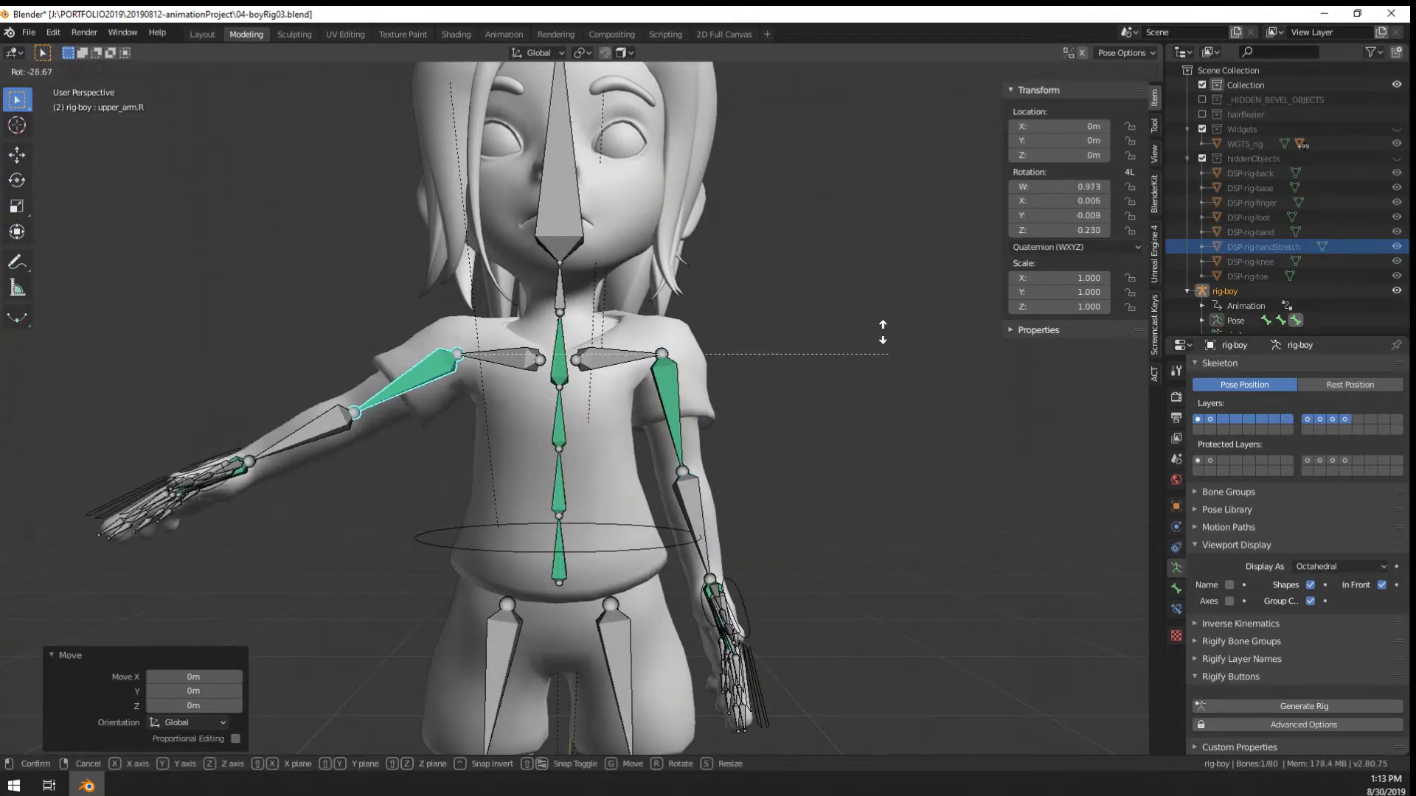
pyautogui.click(690, 115)
# Try rotating both shoulder bones together while the arms hang beside the body
pyautogui.rightClick(533, 364)
pyautogui.keyDown('shift'); pyautogui.rightClick(636, 361); pyautogui.keyUp('shift')
pyautogui.press('r')
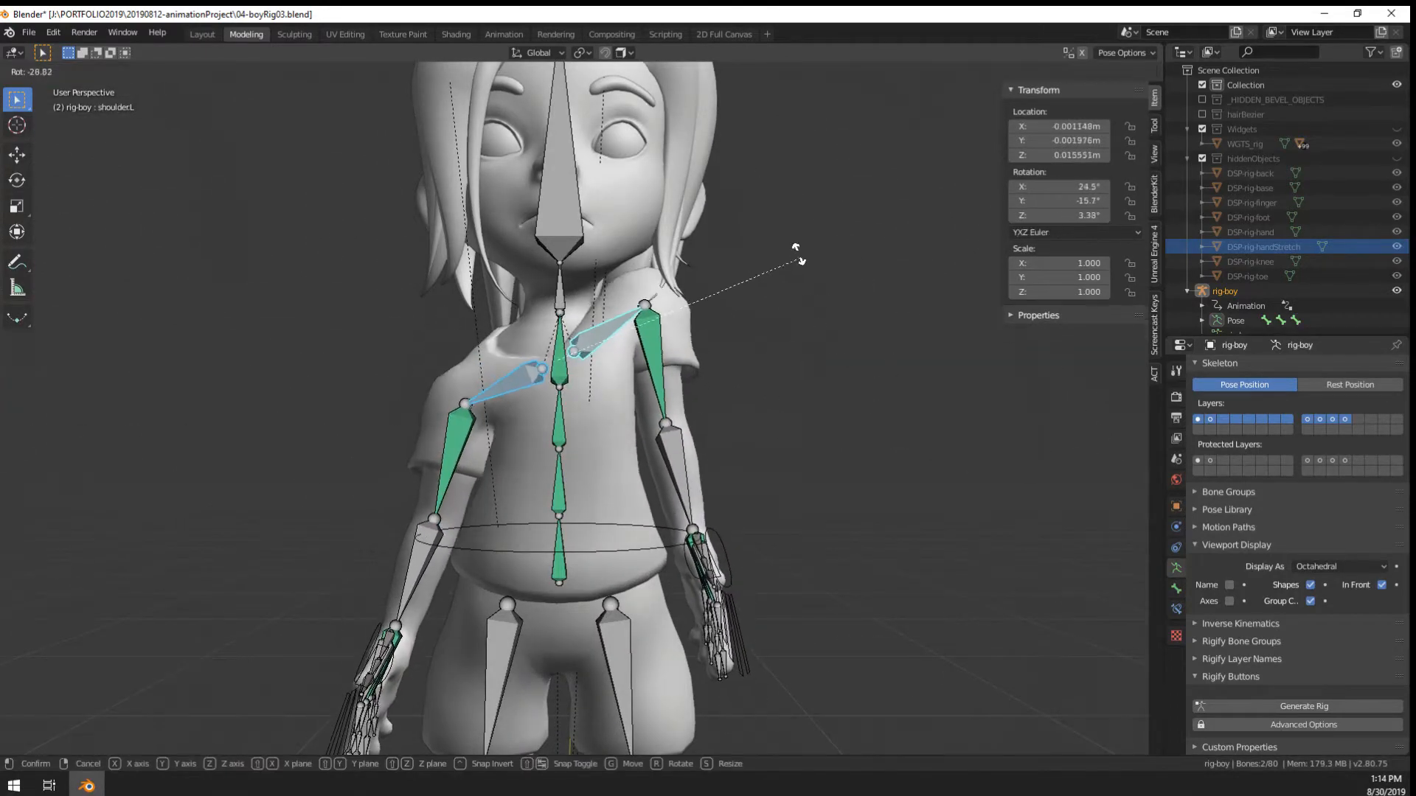
pyautogui.scroll(-3, 756, 333)
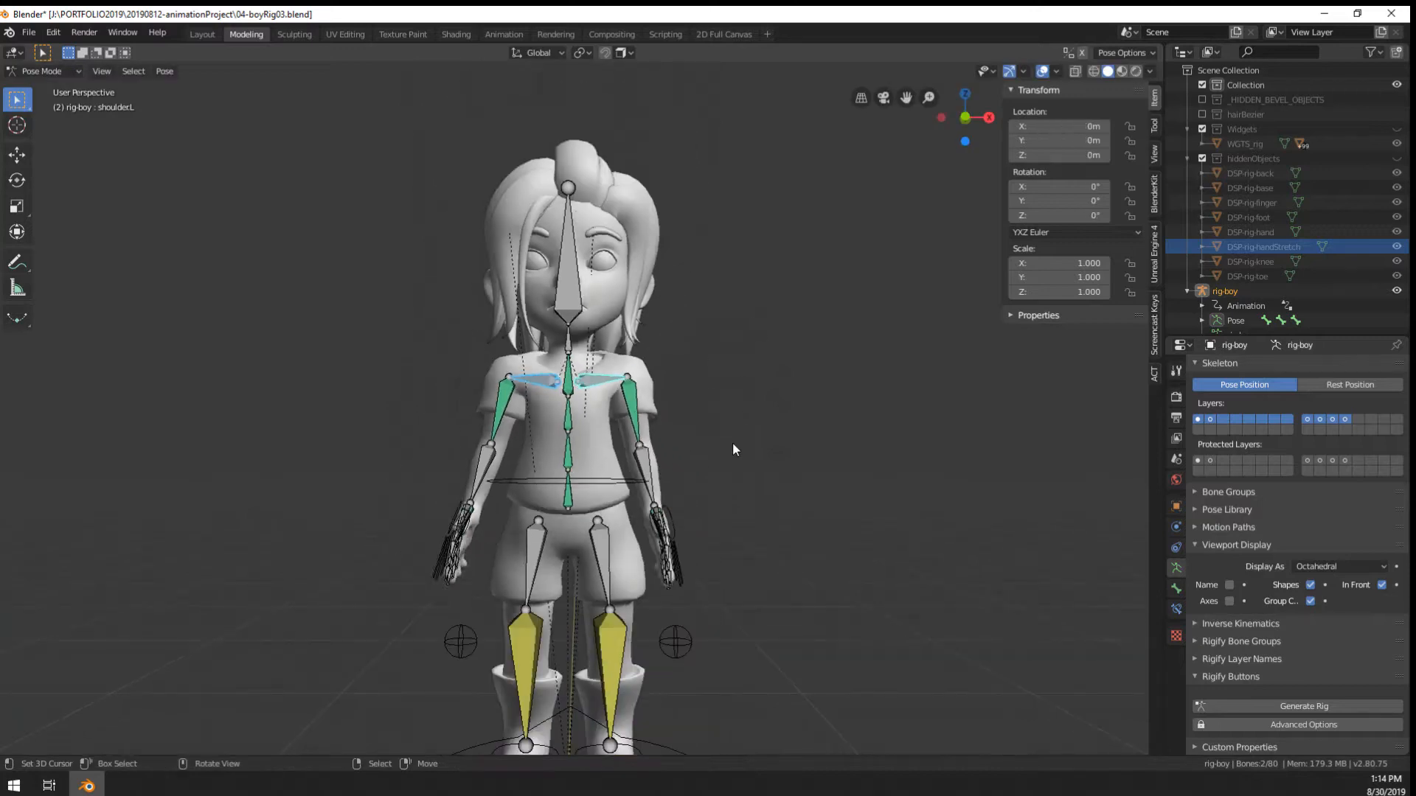
pyautogui.rightClick(717, 435)
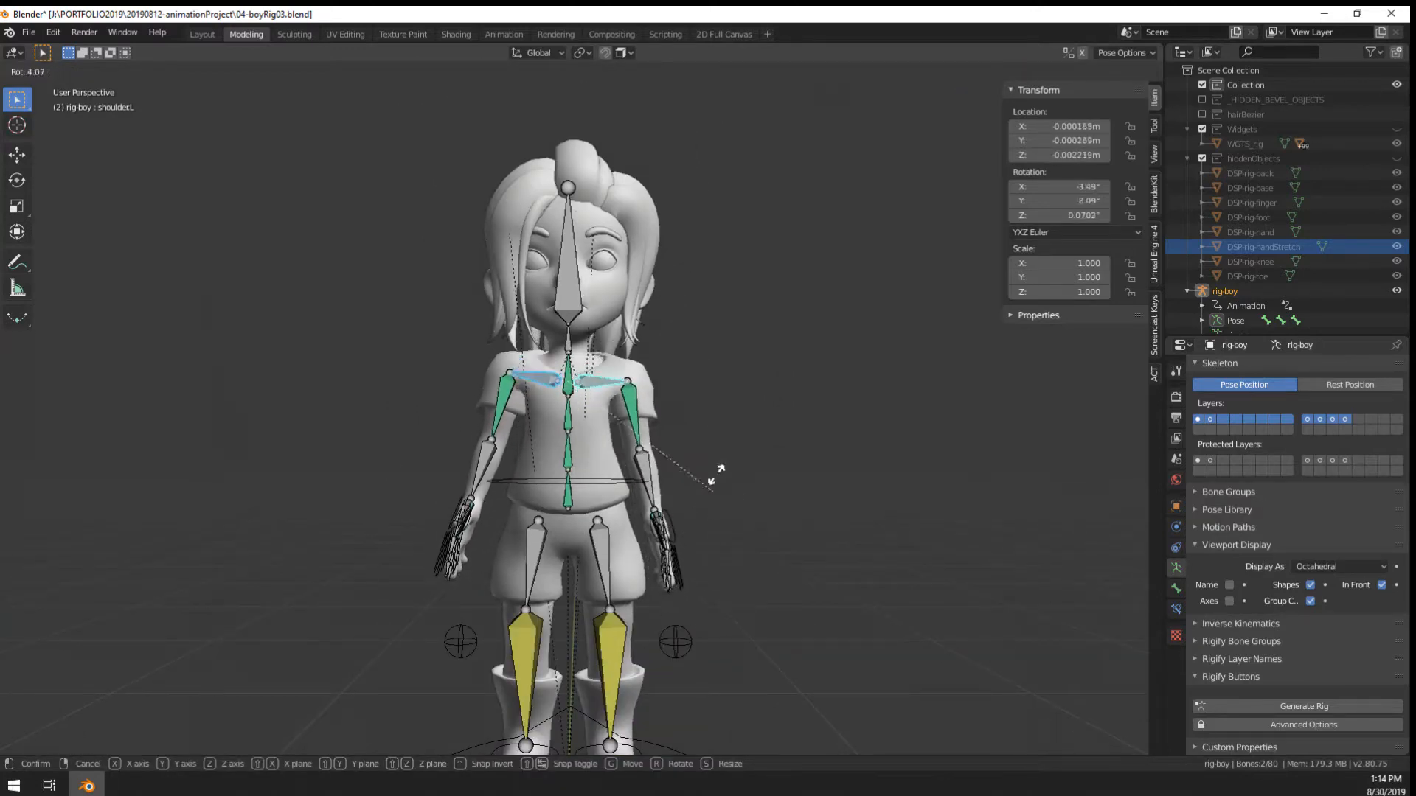
pyautogui.press('r')
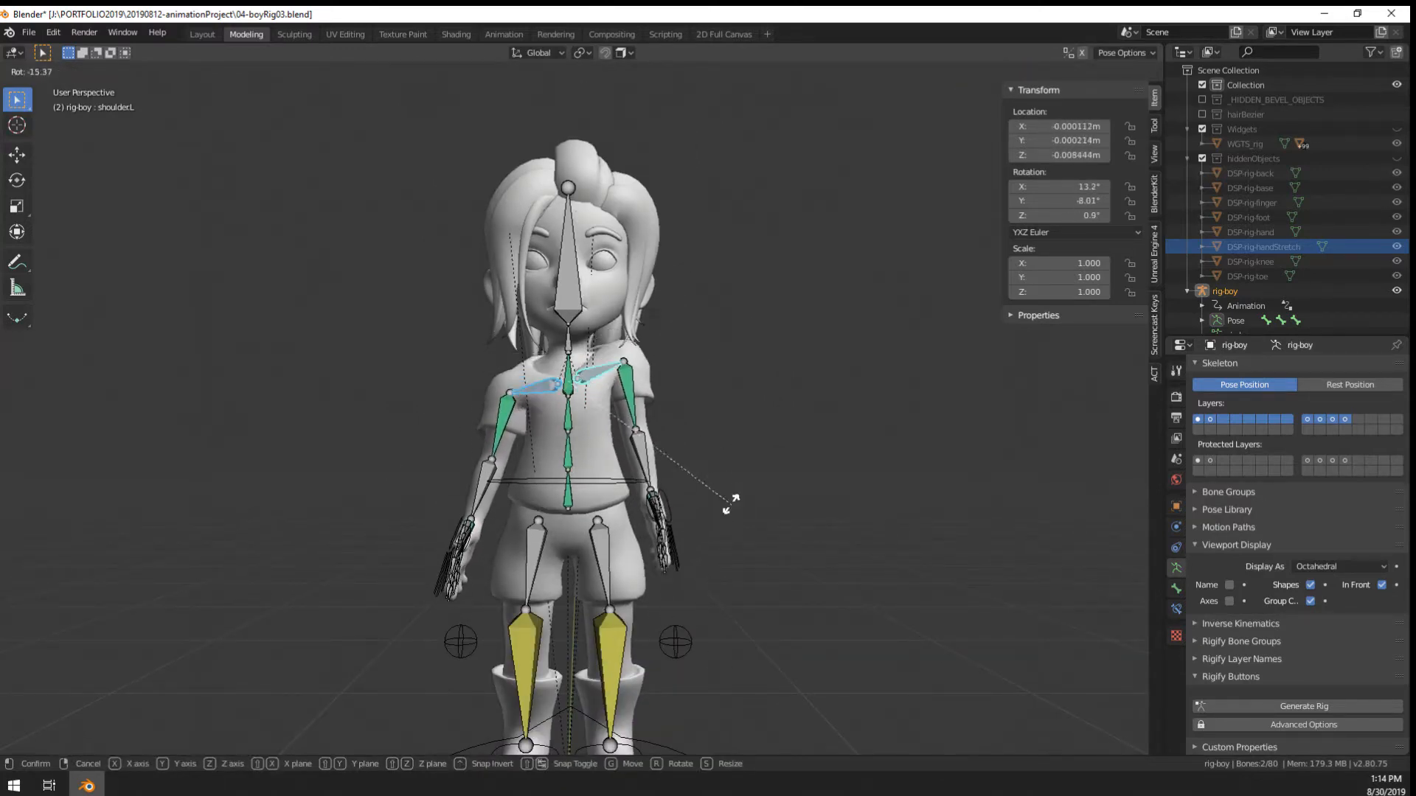
pyautogui.rightClick(724, 463)
# Bend forearm.L forward at the elbow by about 60 degrees in a side view
pyautogui.scroll(2, 724, 463)
pyautogui.moveTo(721, 460); pyautogui.dragTo(509, 487, button='middle')
pyautogui.rightClick(581, 488)
pyautogui.press('r')
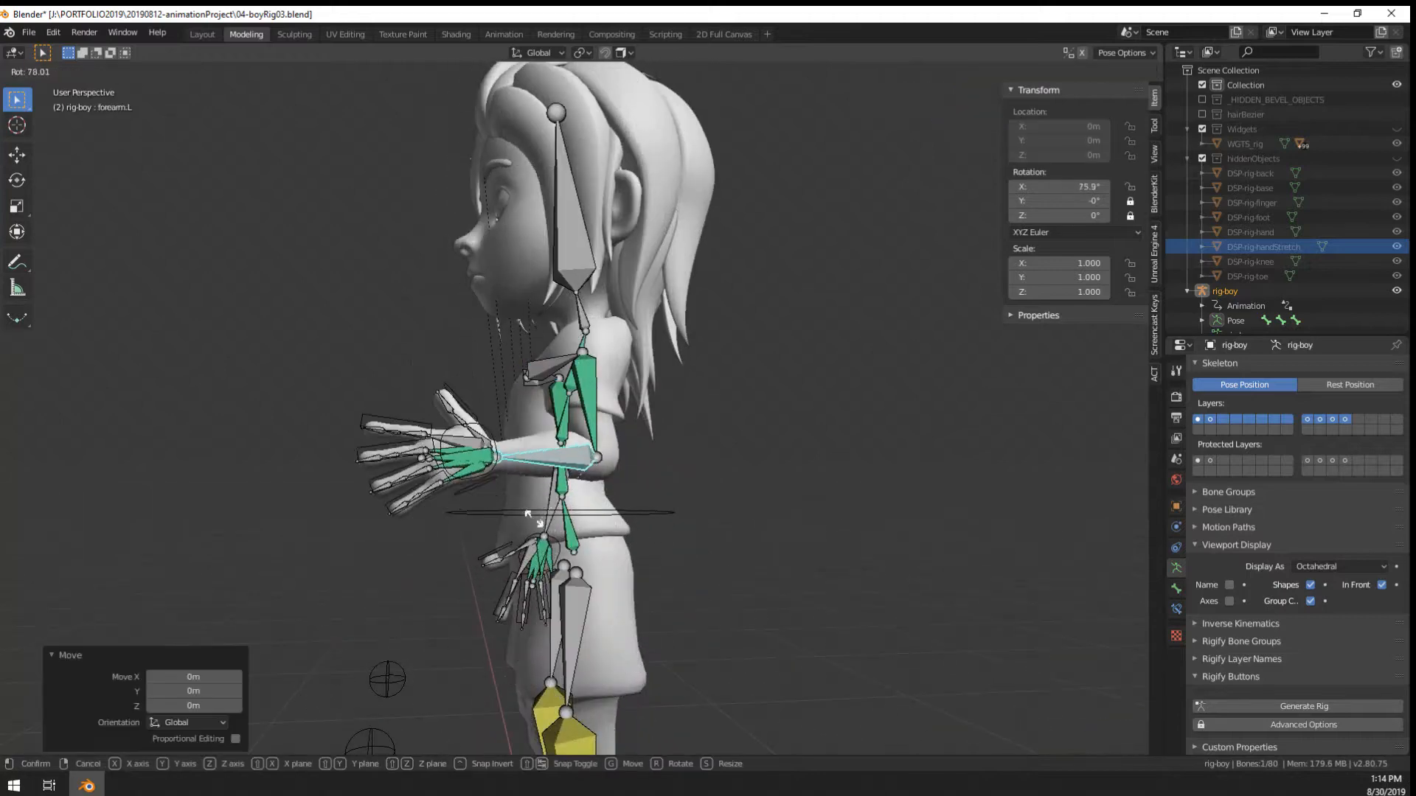
pyautogui.click(584, 540)
# Clear the rotation of upper_arm.L and rotate it steeply upward beside the head
pyautogui.moveTo(587, 541); pyautogui.dragTo(704, 554, button='middle')
pyautogui.press('r')
pyautogui.press('Escape')
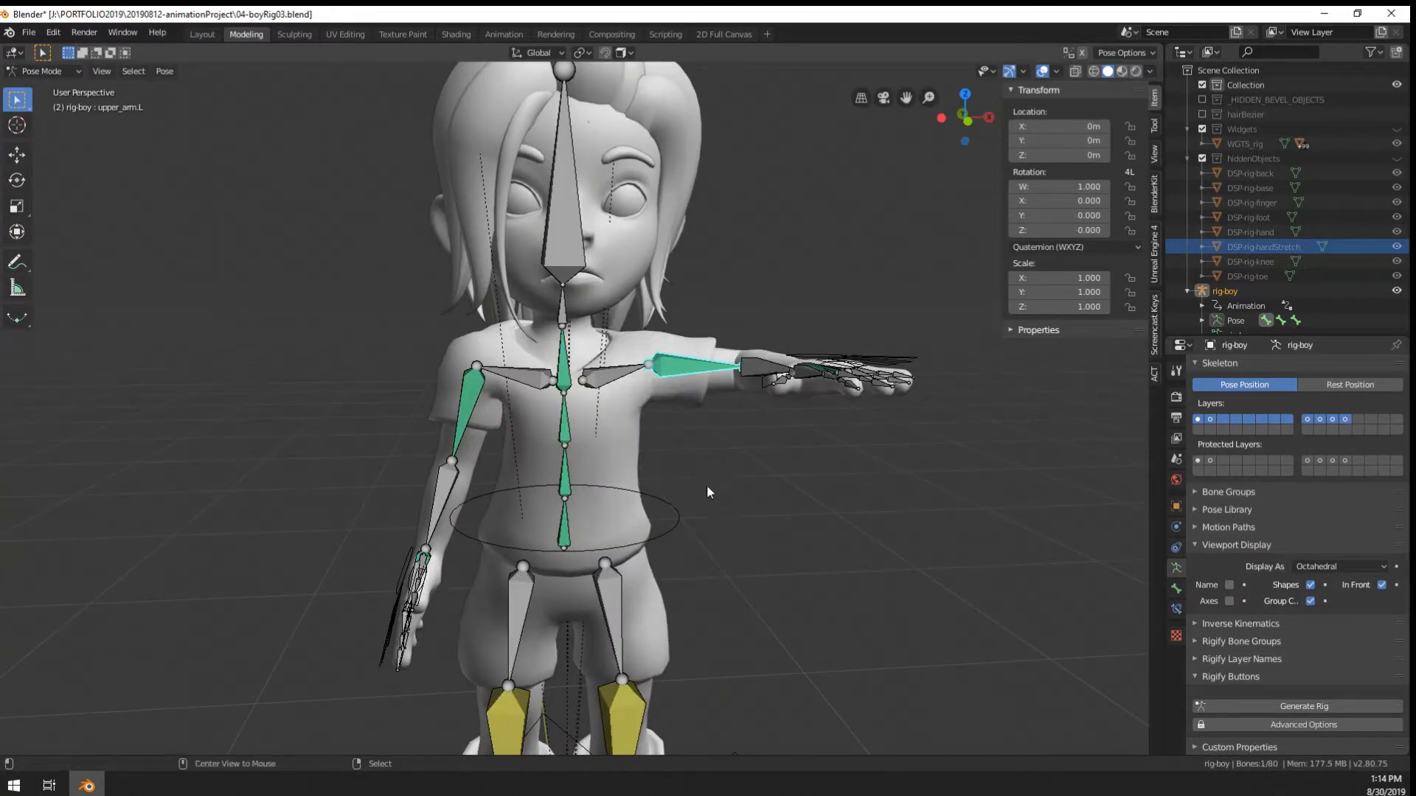
pyautogui.moveTo(706, 493); pyautogui.dragTo(656, 471, button='middle')
pyautogui.press('r')
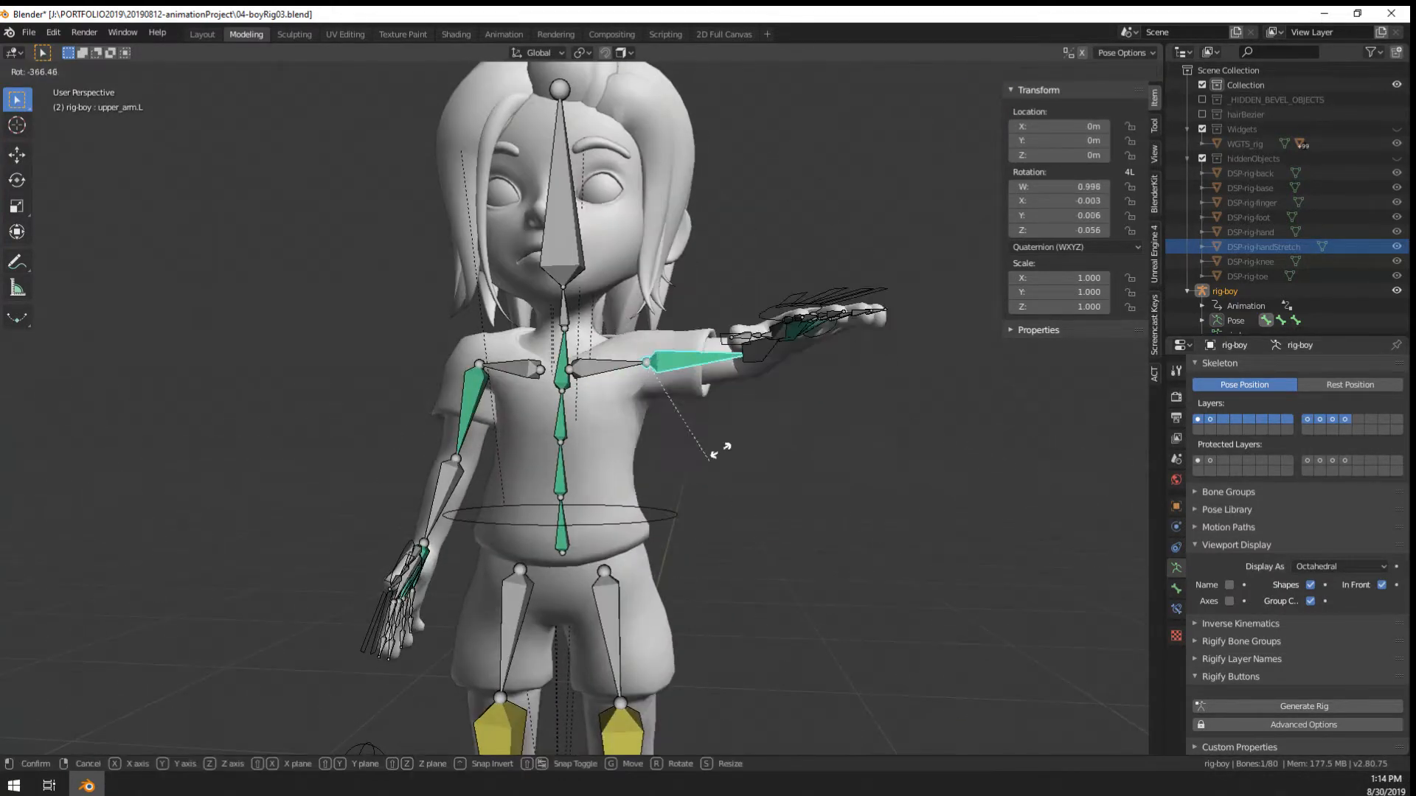
pyautogui.rightClick(720, 449)
pyautogui.press('r')
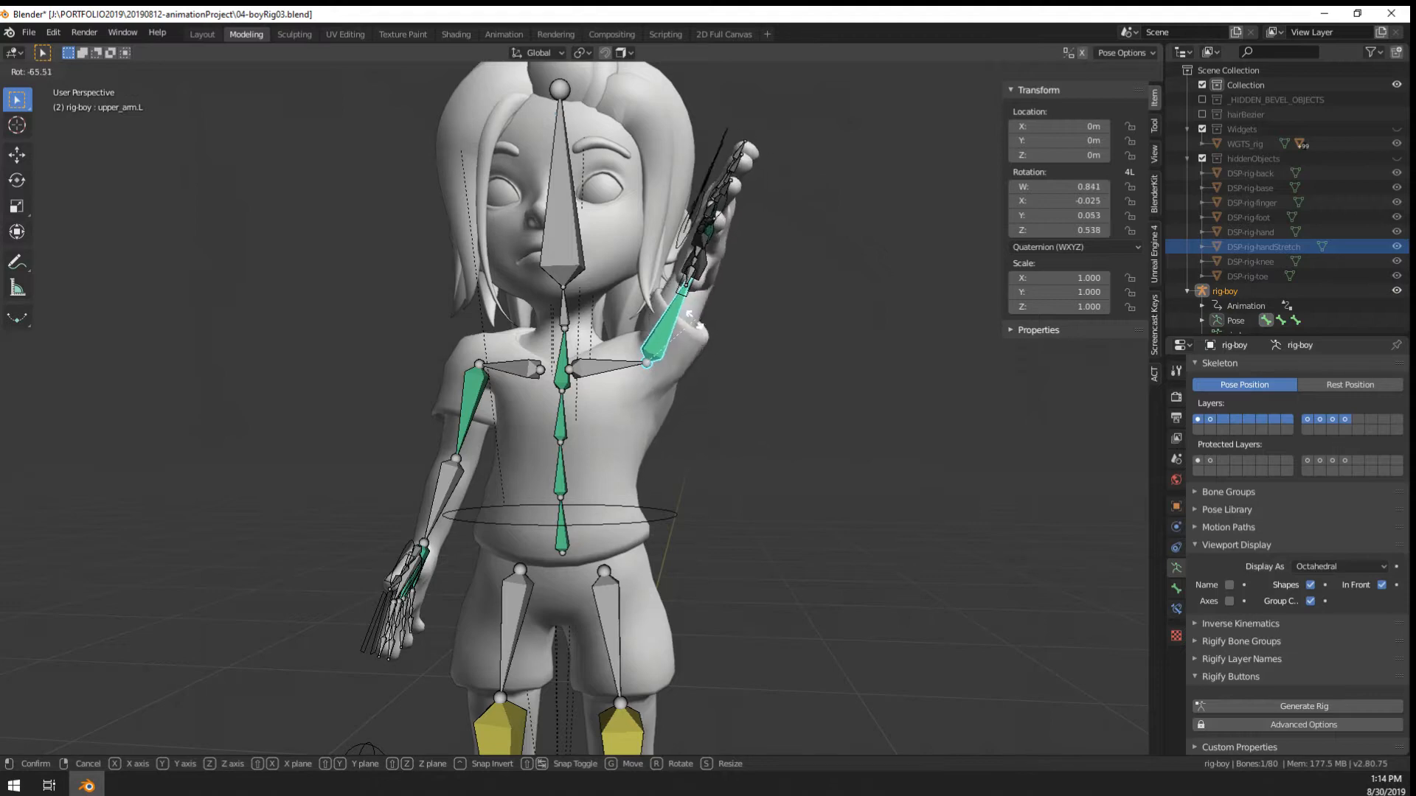
pyautogui.click(680, 345)
# Clear the raised rotation of upper_arm.L and rotate the bone to slightly above horizontal
pyautogui.scroll(4, 680, 343)
pyautogui.click(745, 303)
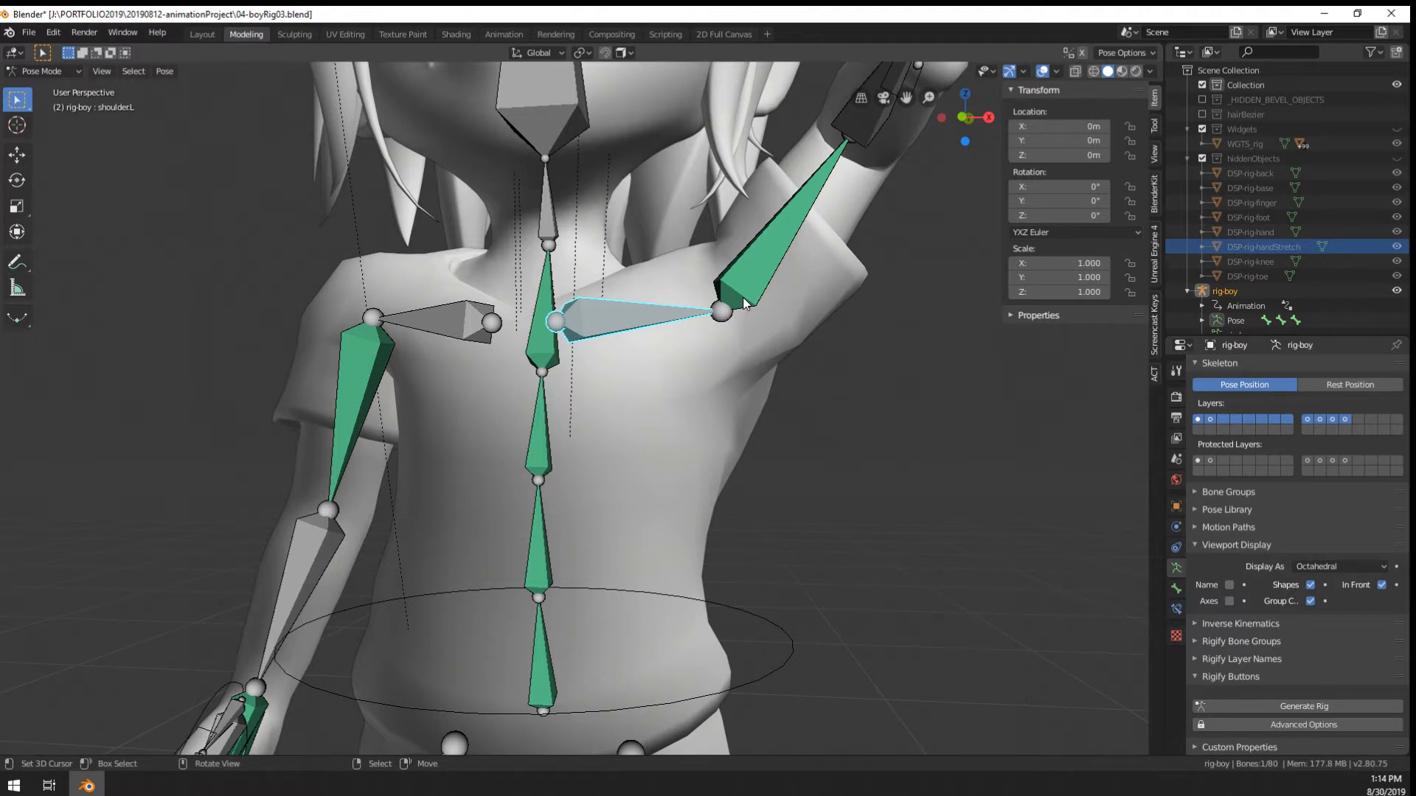
pyautogui.click(742, 298)
pyautogui.press('r')
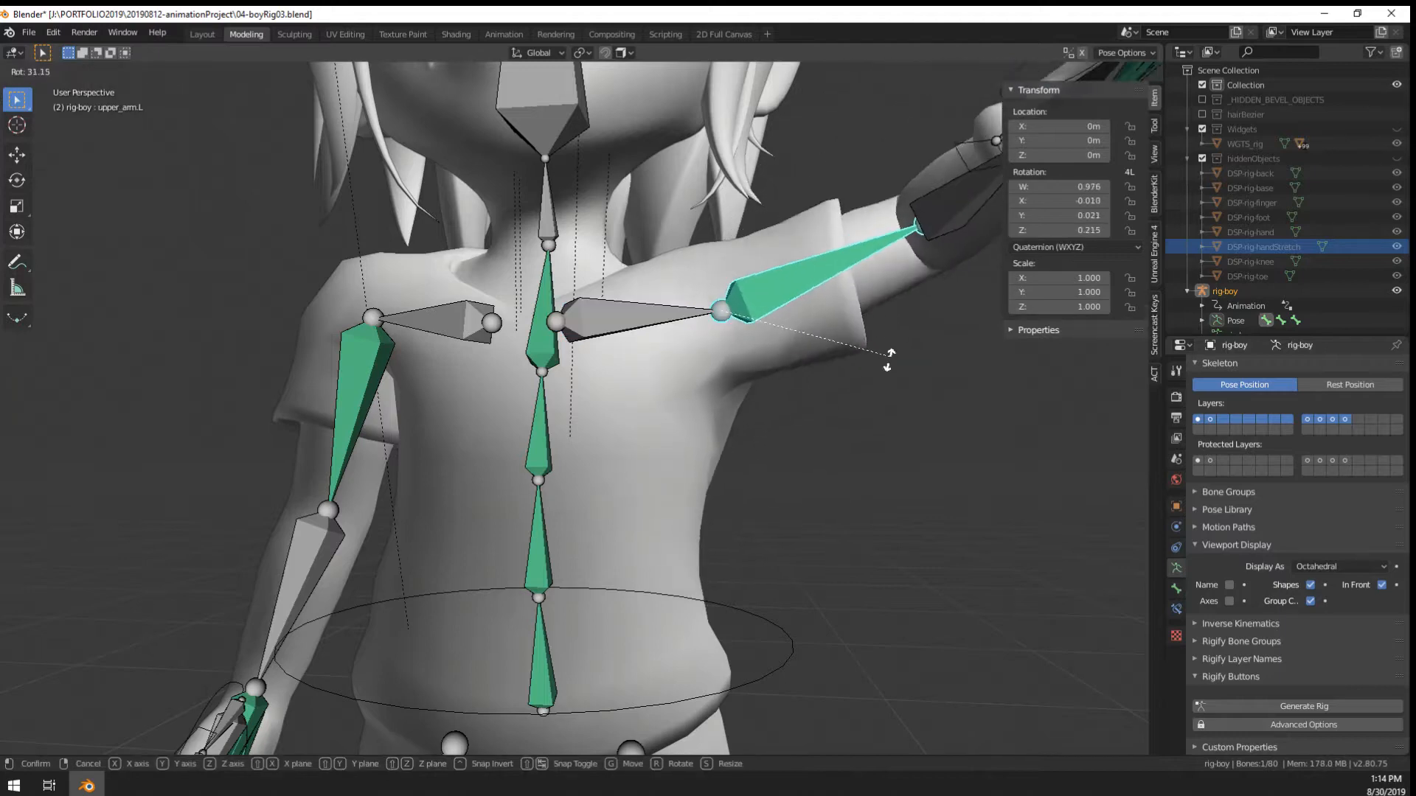
pyautogui.rightClick(860, 332)
pyautogui.scroll(-3, 861, 320)
pyautogui.scroll(2, 860, 320)
pyautogui.press('r')
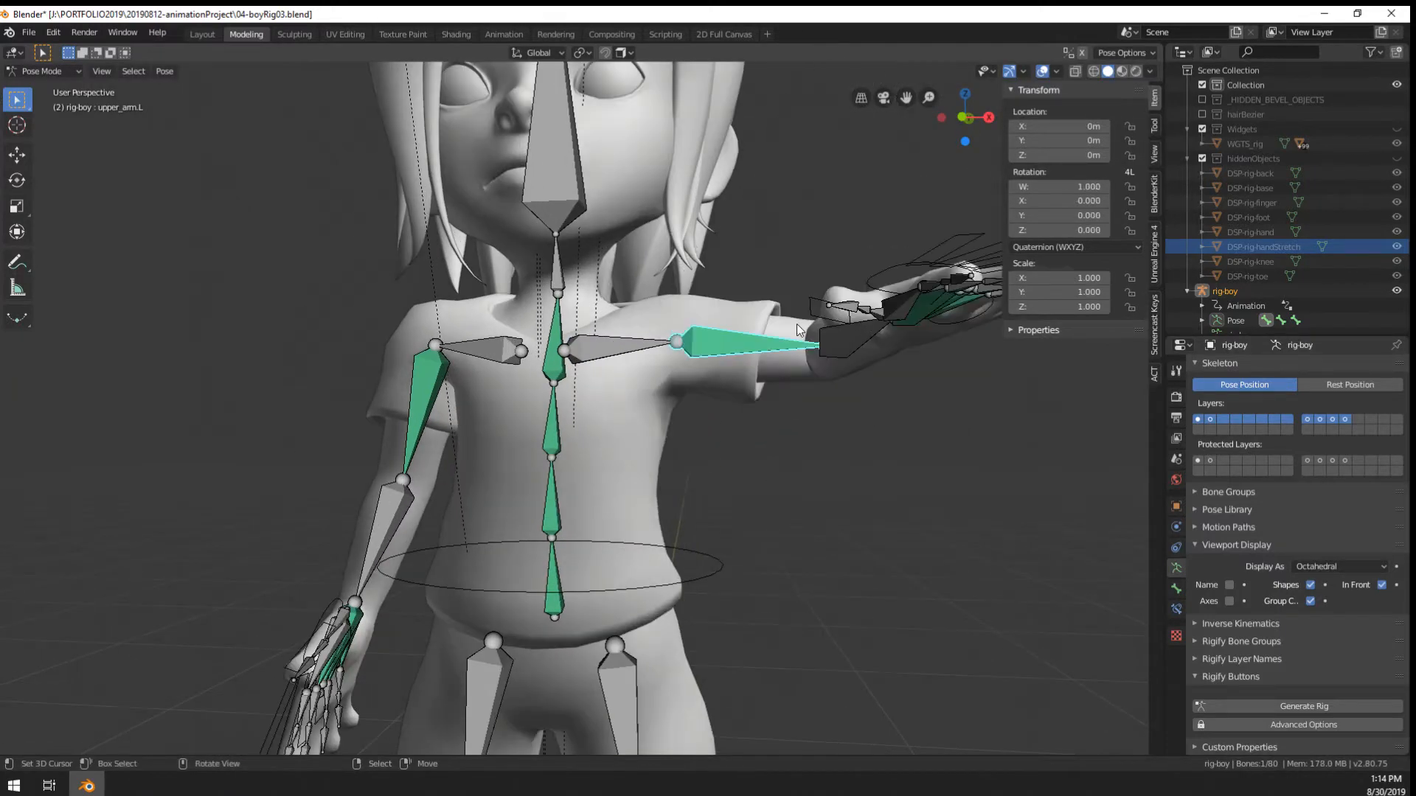
pyautogui.click(837, 399)
# Try rotating shoulder.L upward, first alone and then together with upper_arm.L
pyautogui.click(589, 362)
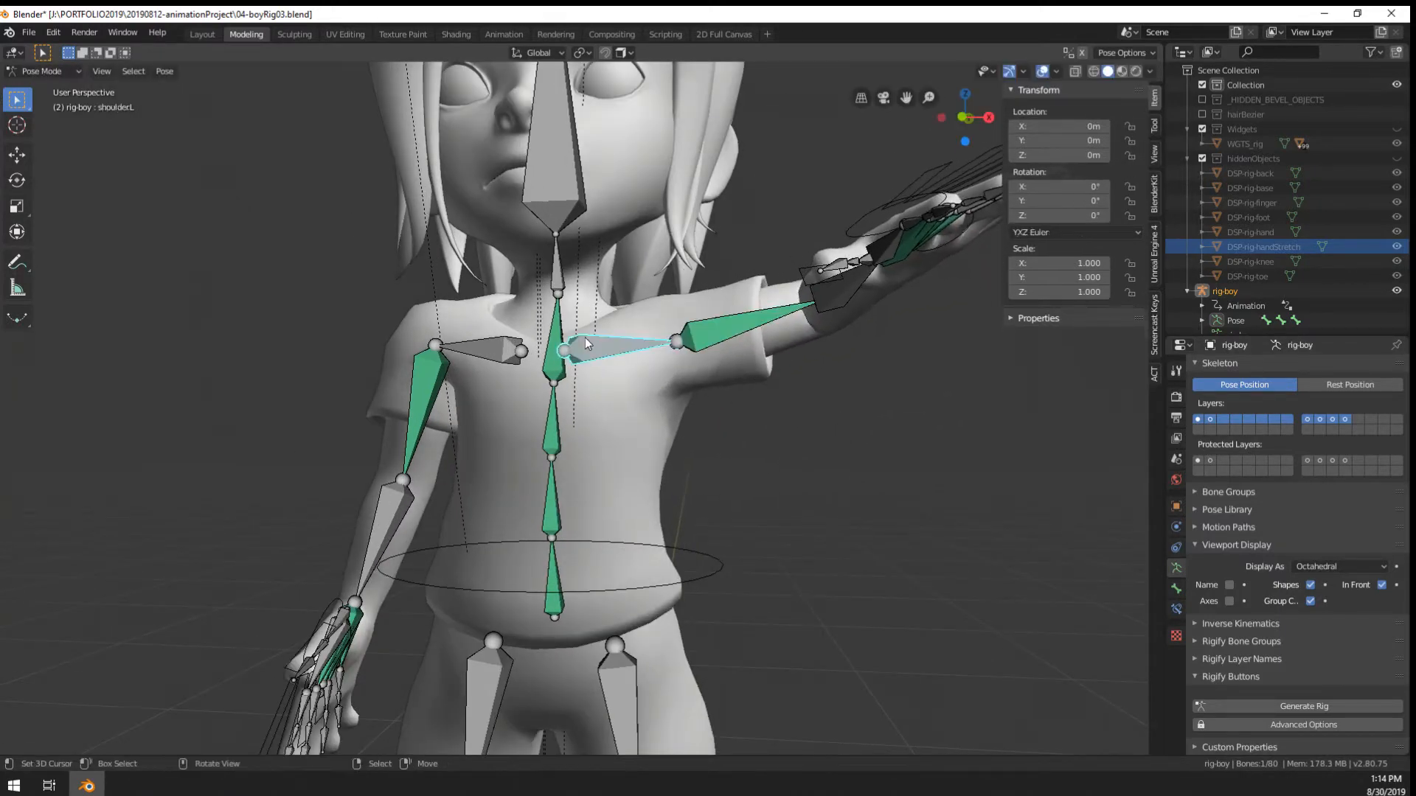
pyautogui.press('r')
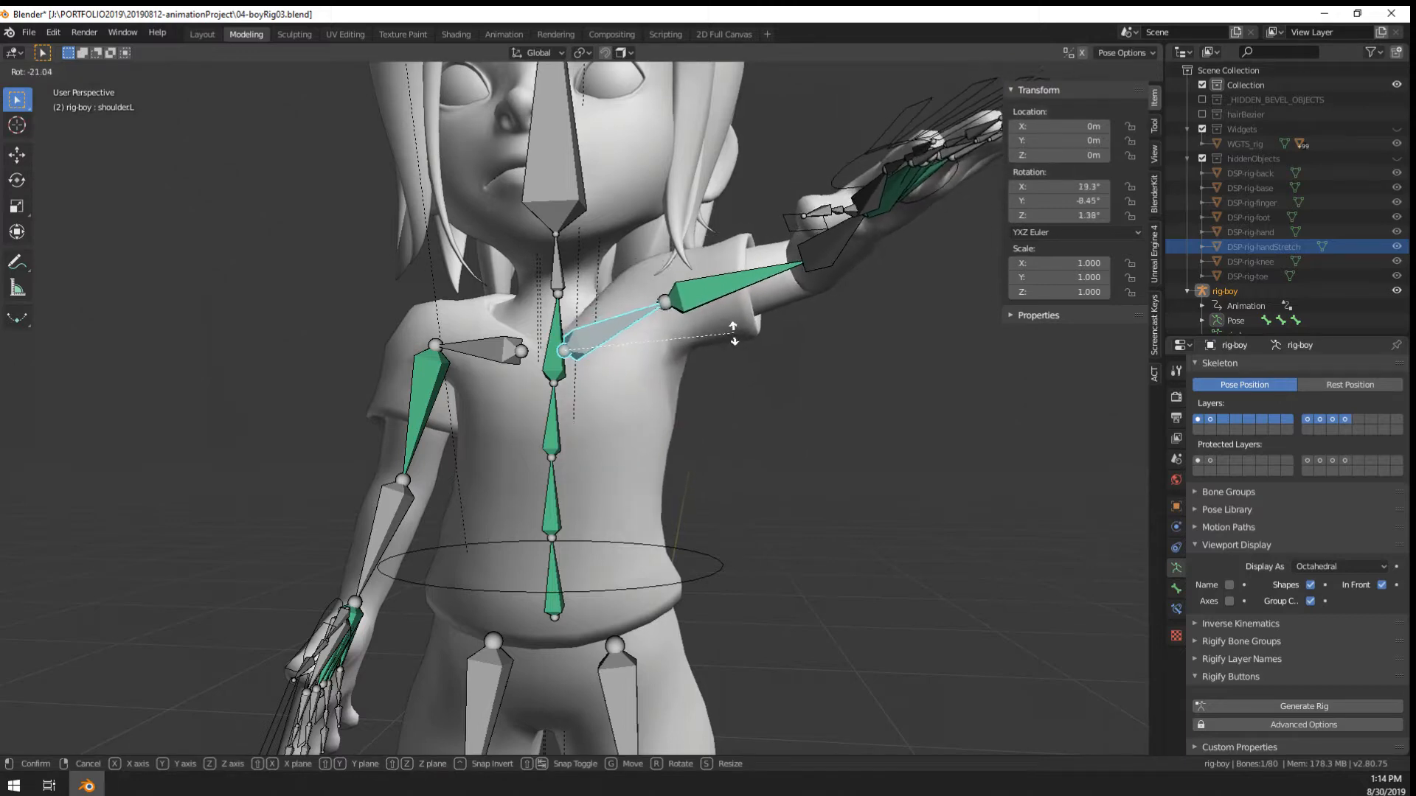
pyautogui.rightClick(730, 346)
pyautogui.moveTo(734, 306); pyautogui.dragTo(748, 420, button='middle')
pyautogui.press('r')
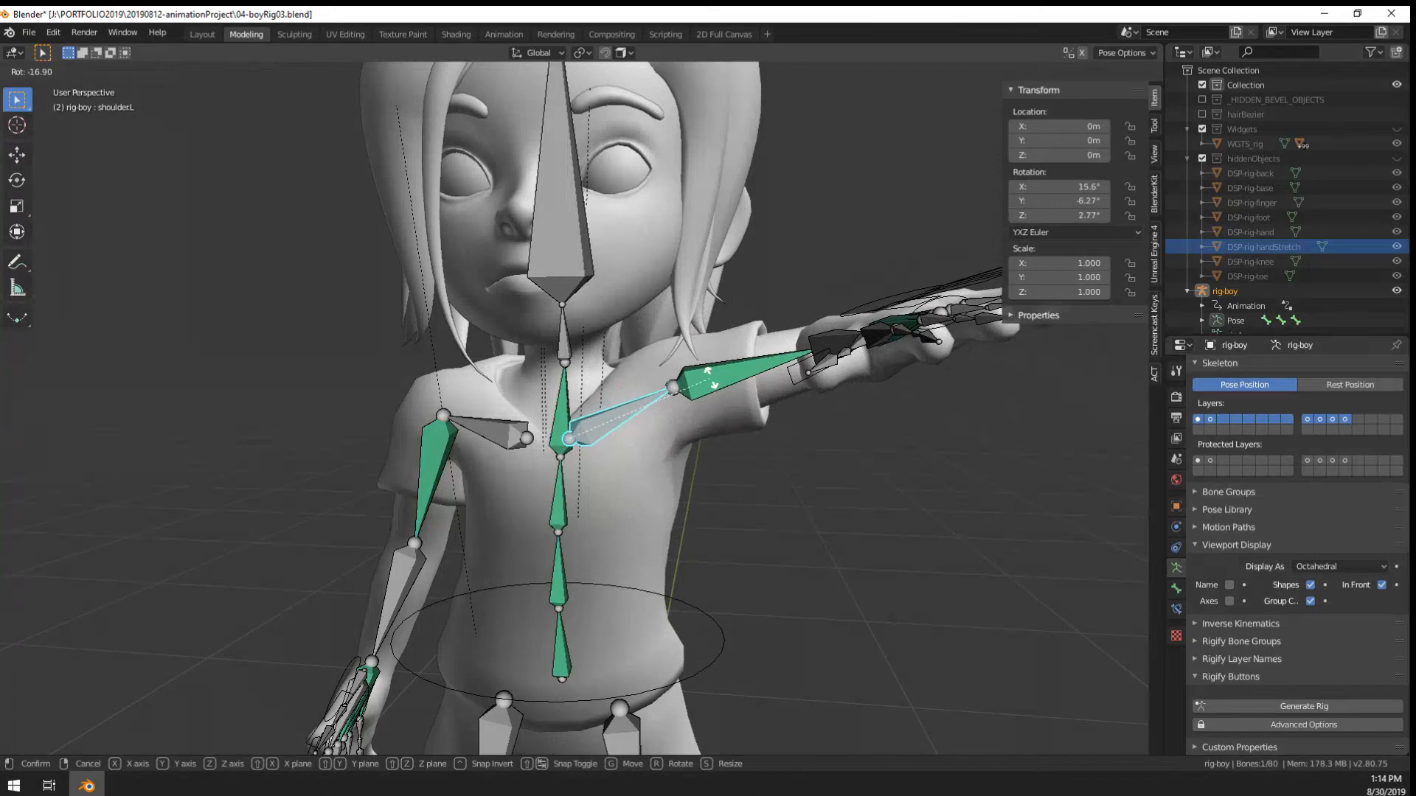
pyautogui.rightClick(690, 350)
pyautogui.keyDown('shift'); pyautogui.click(746, 403); pyautogui.keyUp('shift')
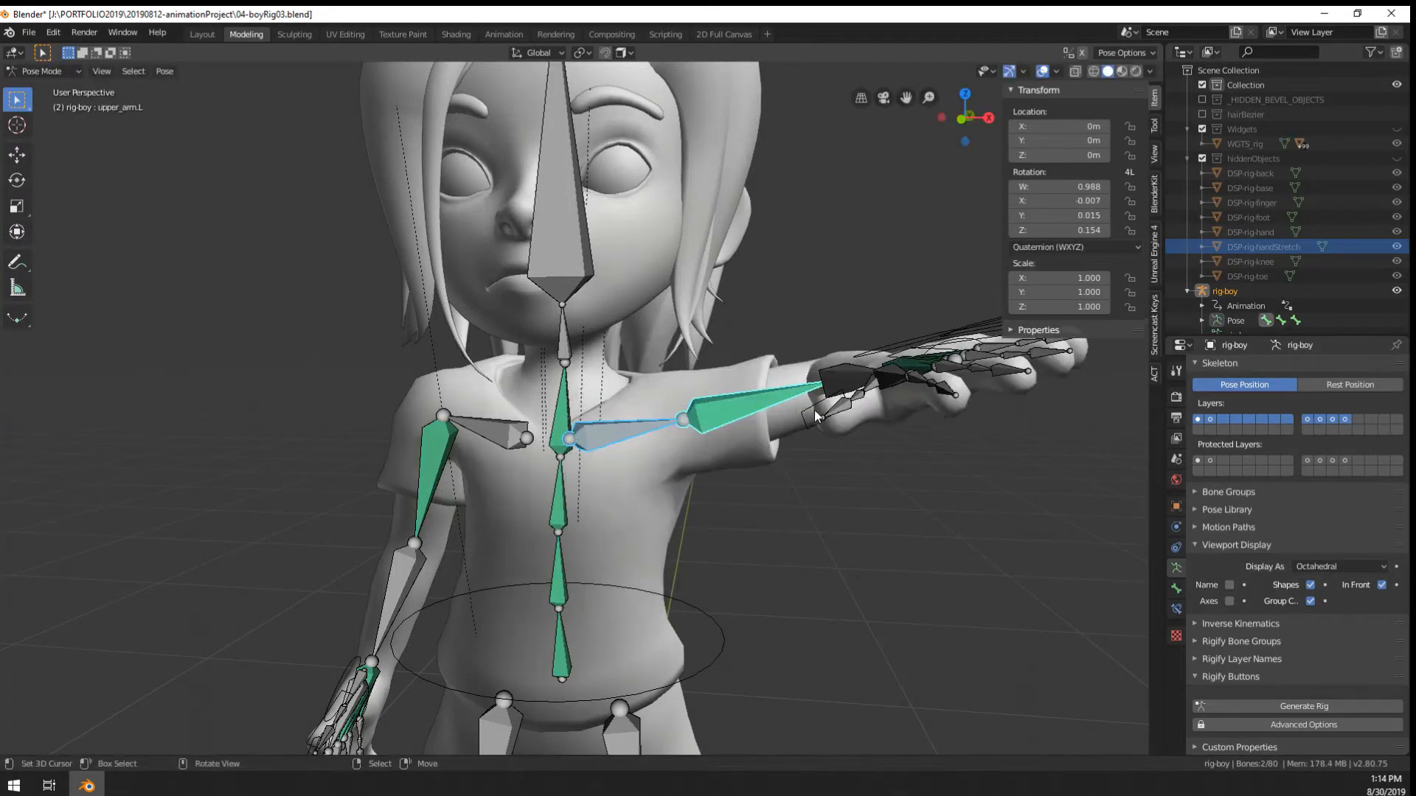
pyautogui.press('r')
pyautogui.rightClick(756, 327)
# Rotate shoulder.L and upper_arm.L upward in alternating turns to lift the left arm
pyautogui.click(698, 422)
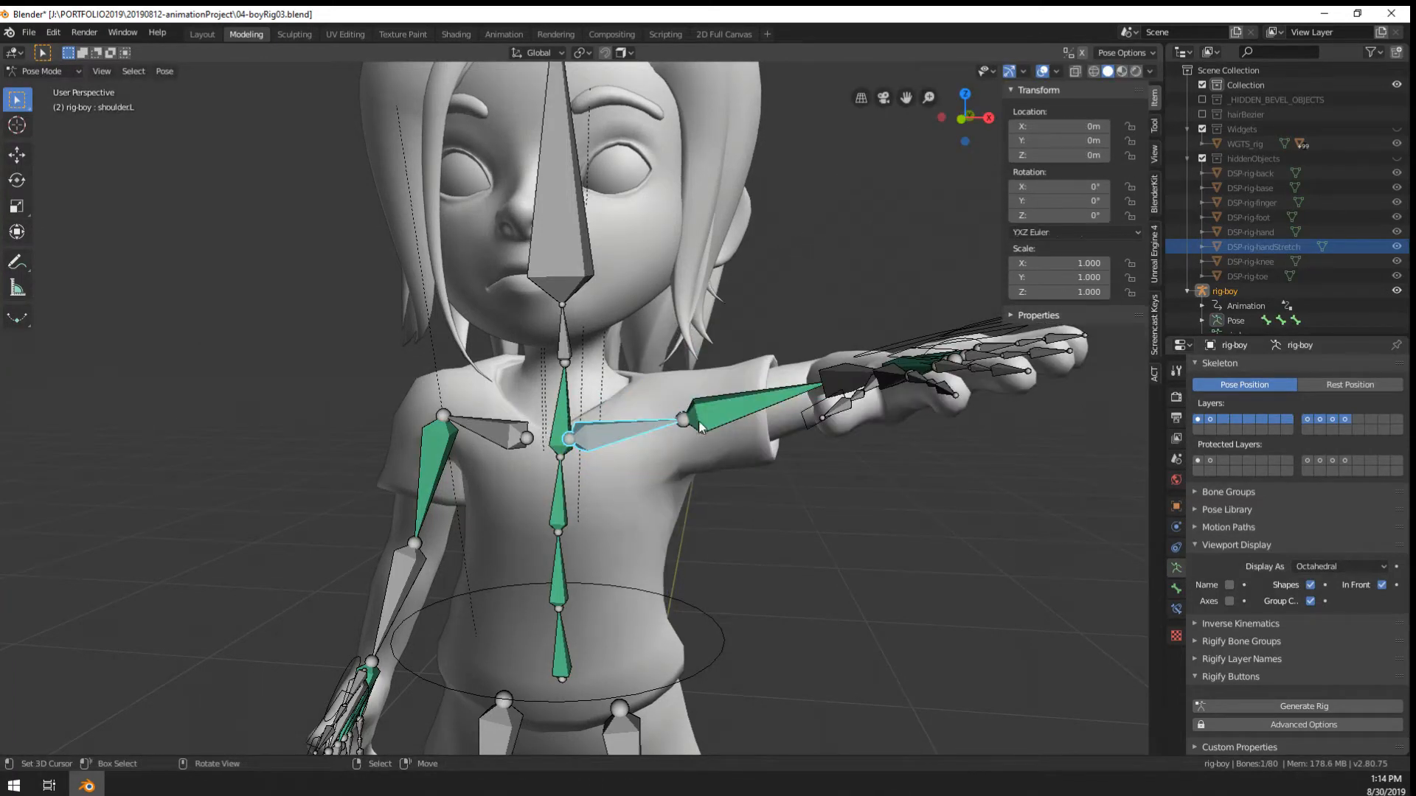
pyautogui.click(711, 418)
pyautogui.press('r')
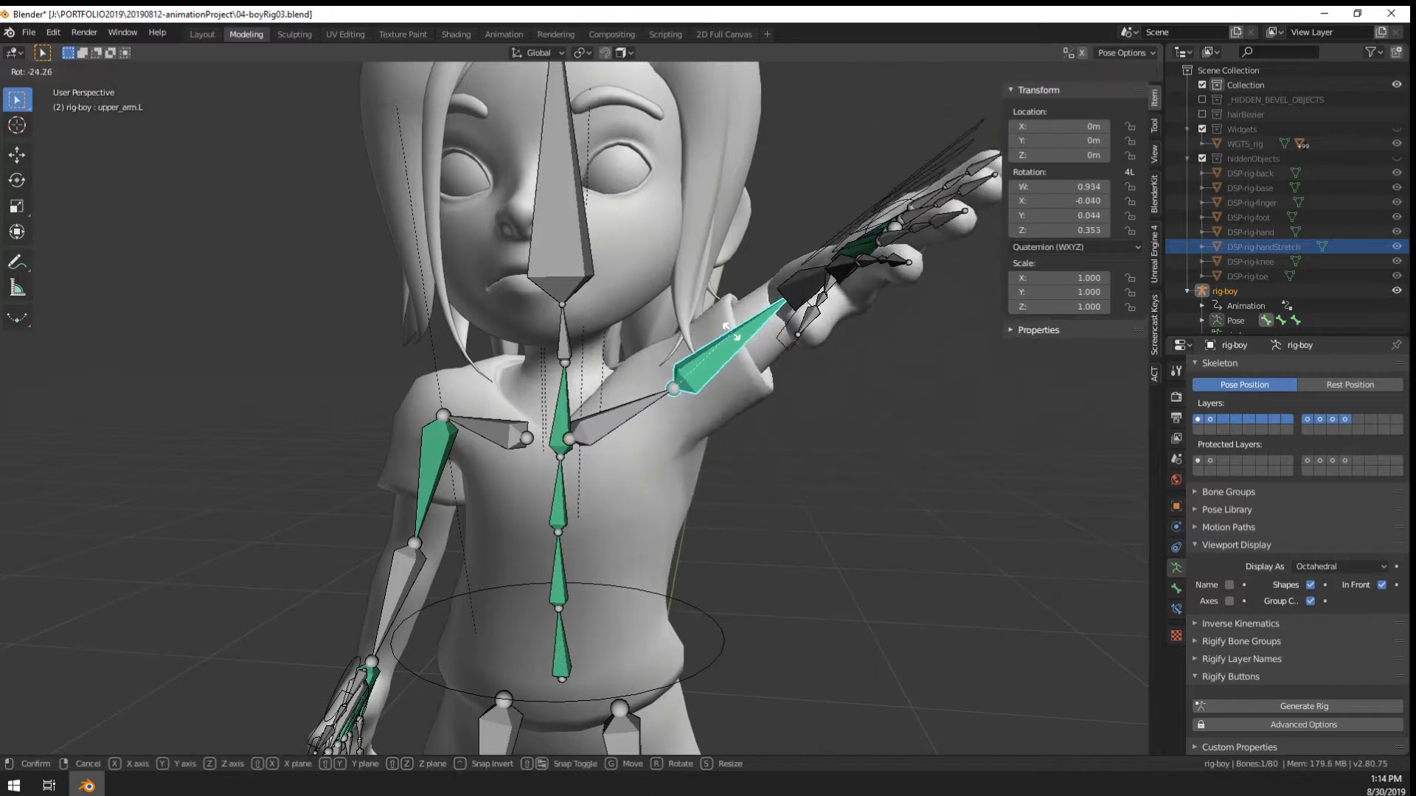
pyautogui.click(717, 319)
pyautogui.rightClick(653, 400)
pyautogui.press('r')
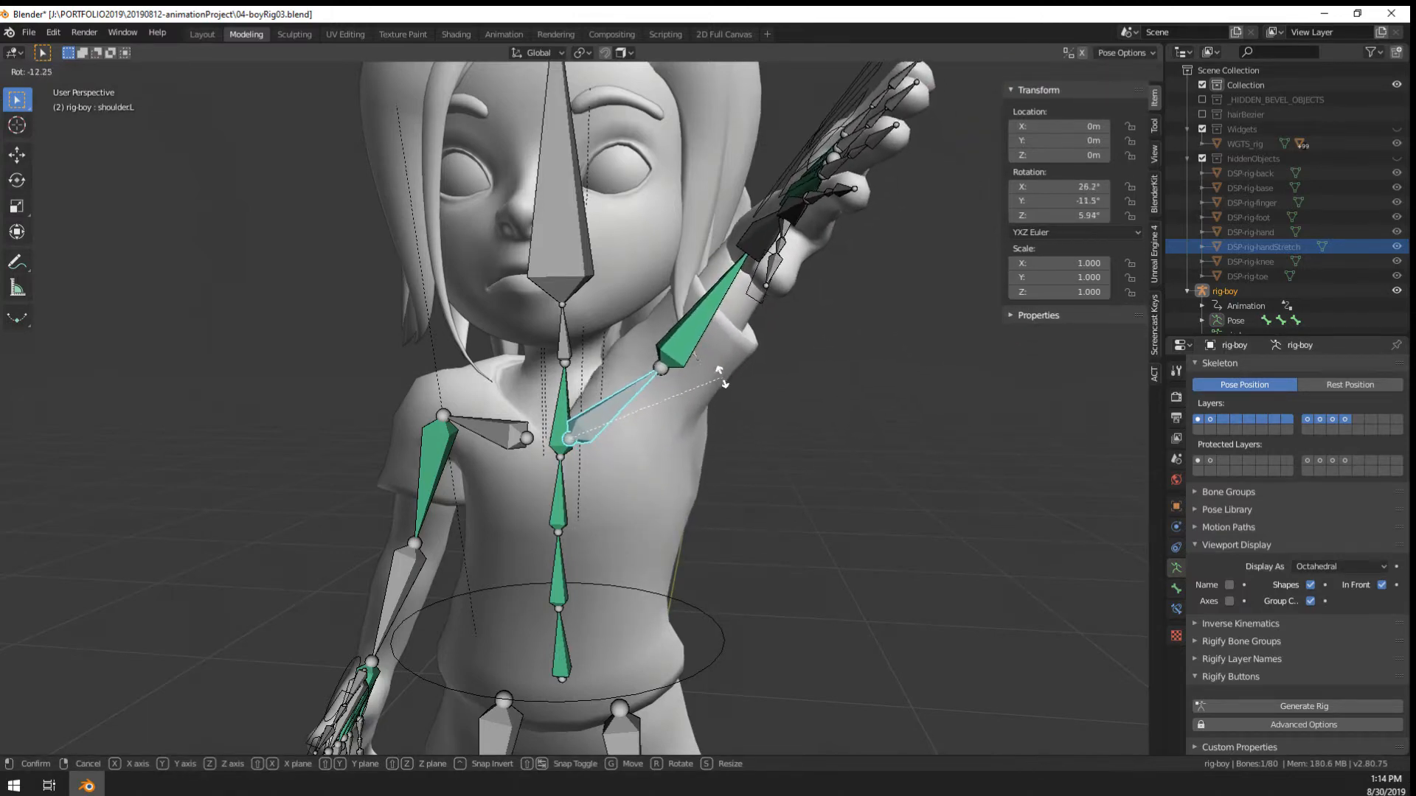
pyautogui.click(719, 371)
pyautogui.rightClick(699, 338)
pyautogui.press('r')
pyautogui.click(769, 373)
# Clear the rotations of upper_arm.L and shoulder.L and try rotating the left arm from another view angle
pyautogui.scroll(-4, 773, 366)
pyautogui.moveTo(773, 366)
pyautogui.mouseDown(button='middle')
pyautogui.moveTo(917, 415)
pyautogui.moveTo(798, 369)
pyautogui.mouseUp(button='middle')
pyautogui.scroll(3, 798, 369)
pyautogui.hotkey('alt', 'r')
pyautogui.rightClick(614, 385)
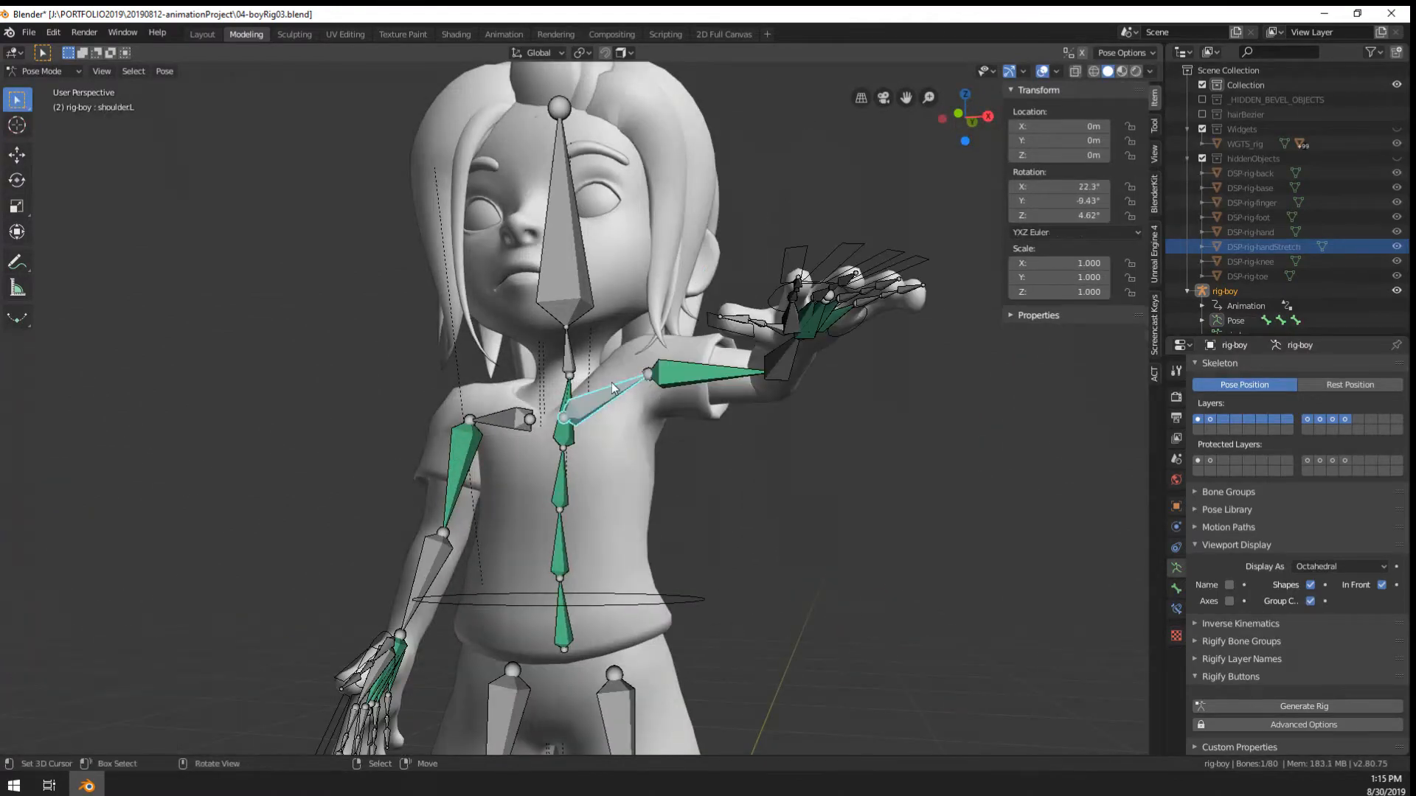
pyautogui.hotkey('alt', 'r')
pyautogui.moveTo(682, 399); pyautogui.dragTo(807, 391, button='middle')
pyautogui.press('r')
pyautogui.rightClick(744, 436)
pyautogui.rightClick(717, 405)
# Clear the rotations of forearm.L and upper_arm.R to return the rig to the T-pose
pyautogui.rightClick(789, 444)
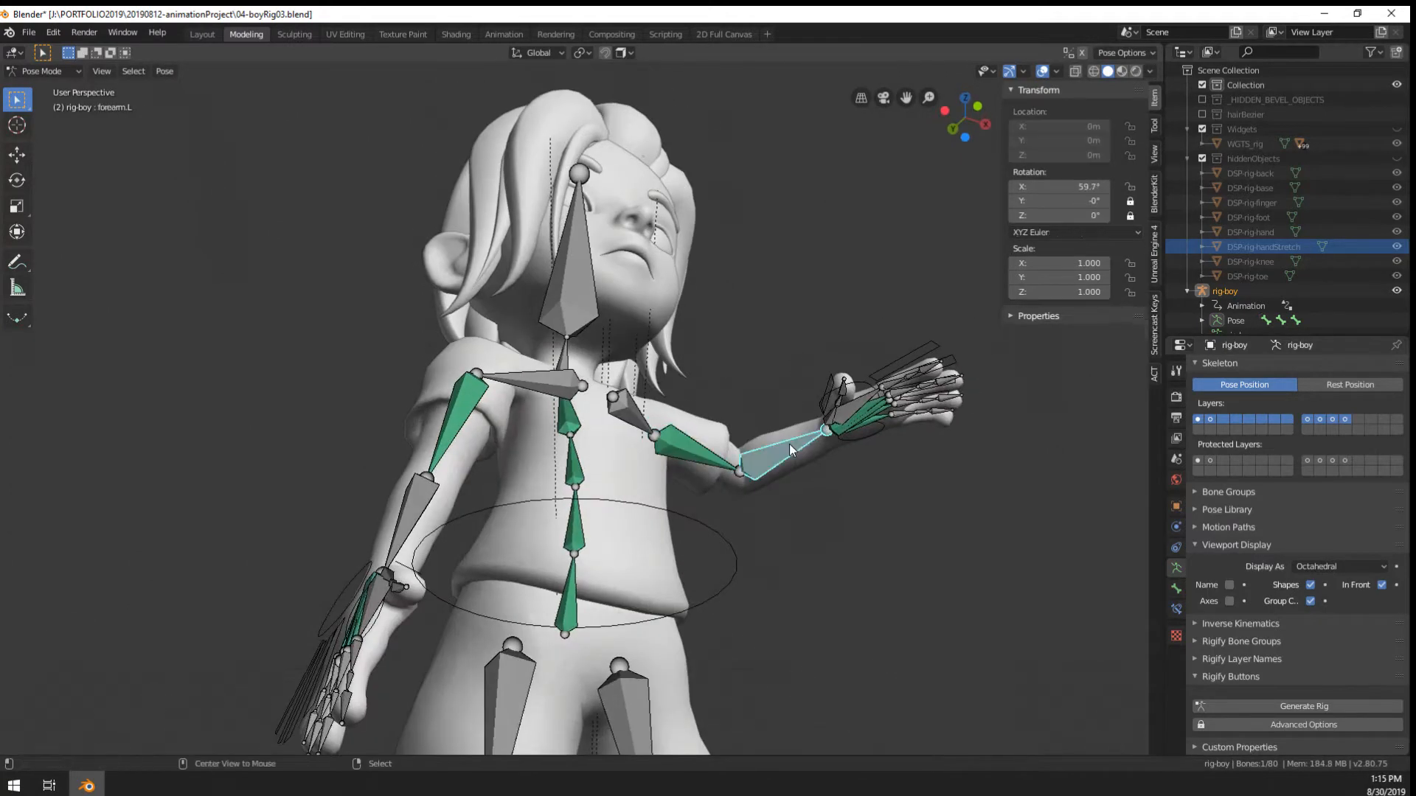
pyautogui.moveTo(789, 444); pyautogui.dragTo(596, 451, button='middle')
pyautogui.rightClick(468, 437)
pyautogui.hotkey('alt', 'r')
pyautogui.moveTo(794, 464); pyautogui.dragTo(687, 307, button='middle')
pyautogui.scroll(2, 769, 504)
pyautogui.scroll(-1, 632, 423)
pyautogui.moveTo(631, 428); pyautogui.dragTo(674, 343, button='middle')
# Select the left upper arm, forearm and shoulder bones together, then try rotating upper_arm.L alone
pyautogui.rightClick(673, 342)
pyautogui.moveTo(689, 417); pyautogui.dragTo(700, 390, button='middle')
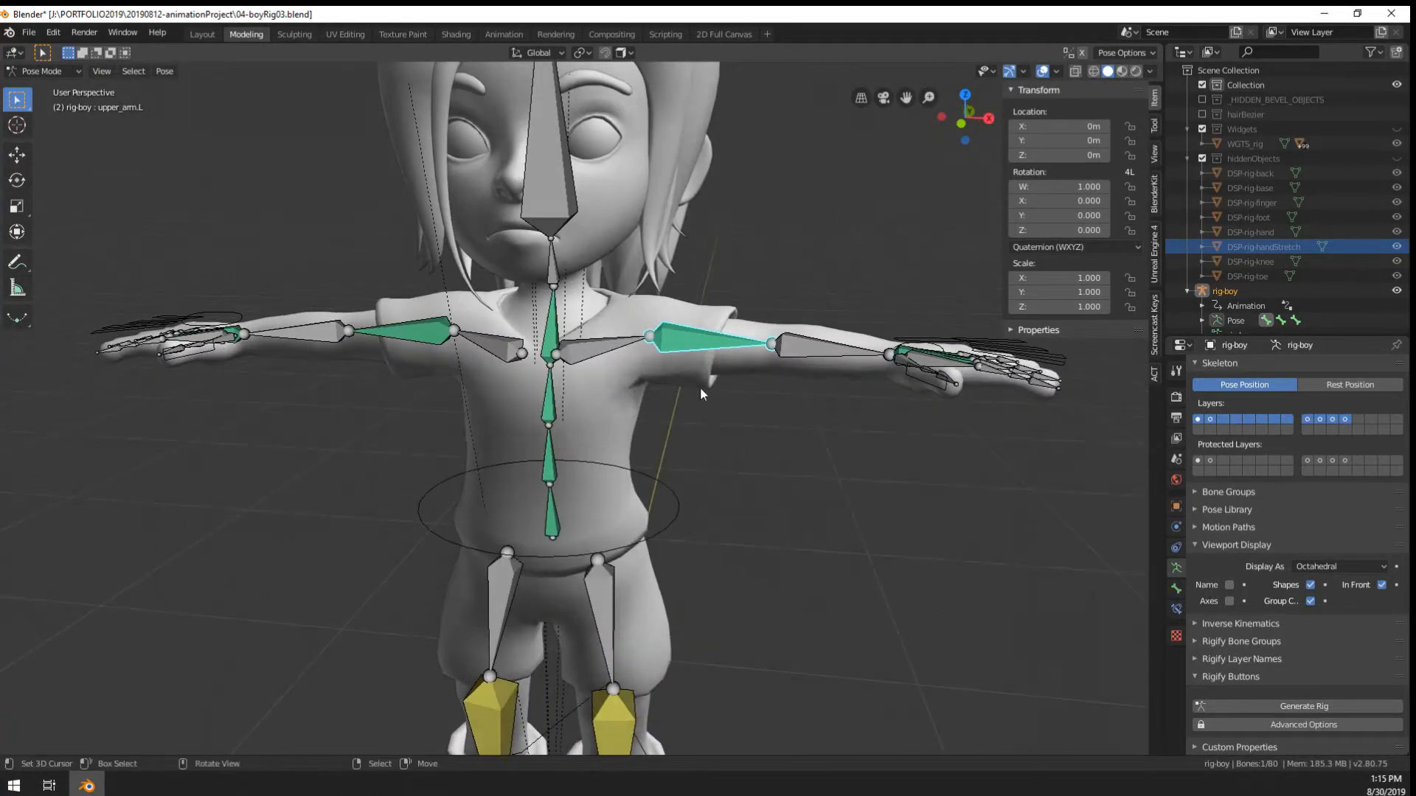
pyautogui.keyDown('shift'); pyautogui.rightClick(808, 359); pyautogui.keyUp('shift')
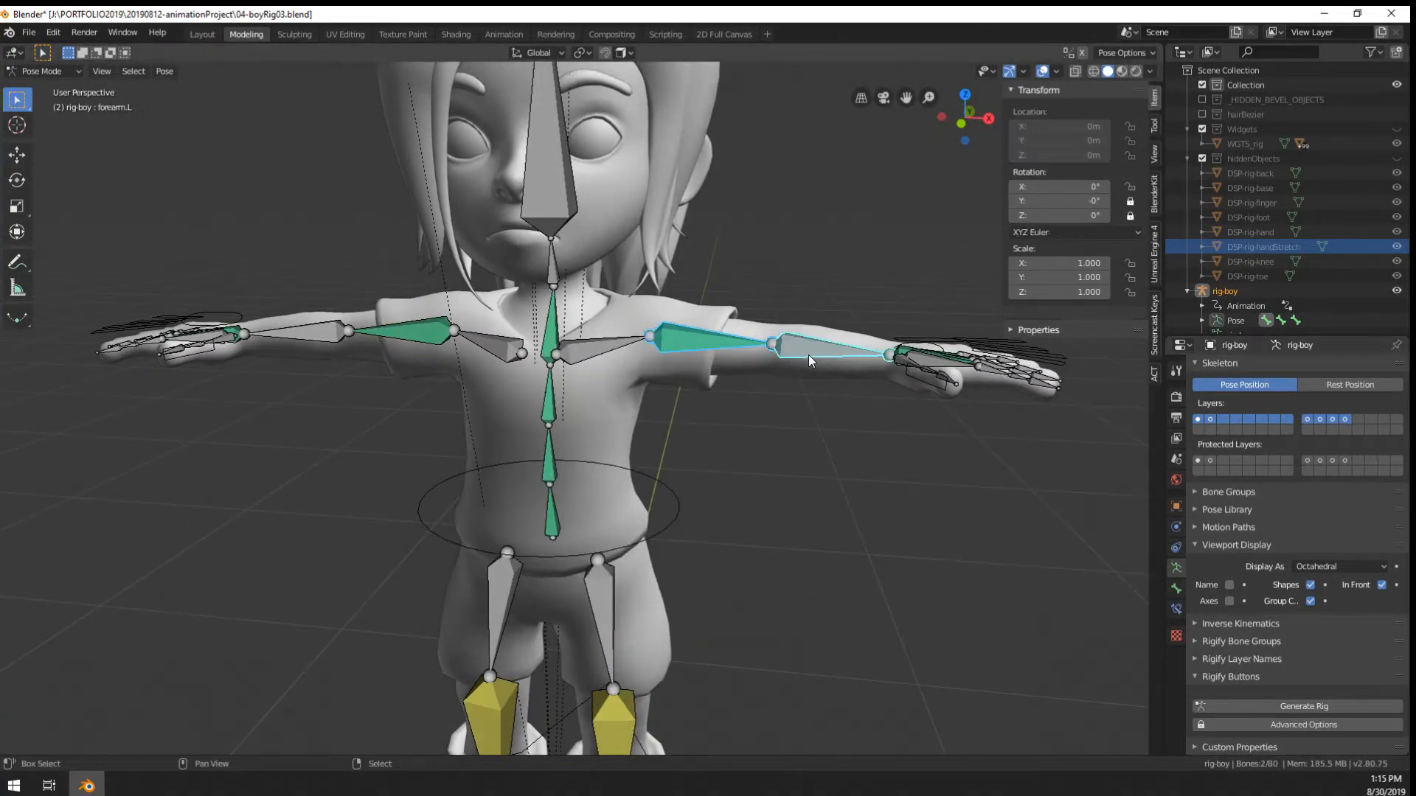
pyautogui.keyDown('shift'); pyautogui.rightClick(594, 352); pyautogui.keyUp('shift')
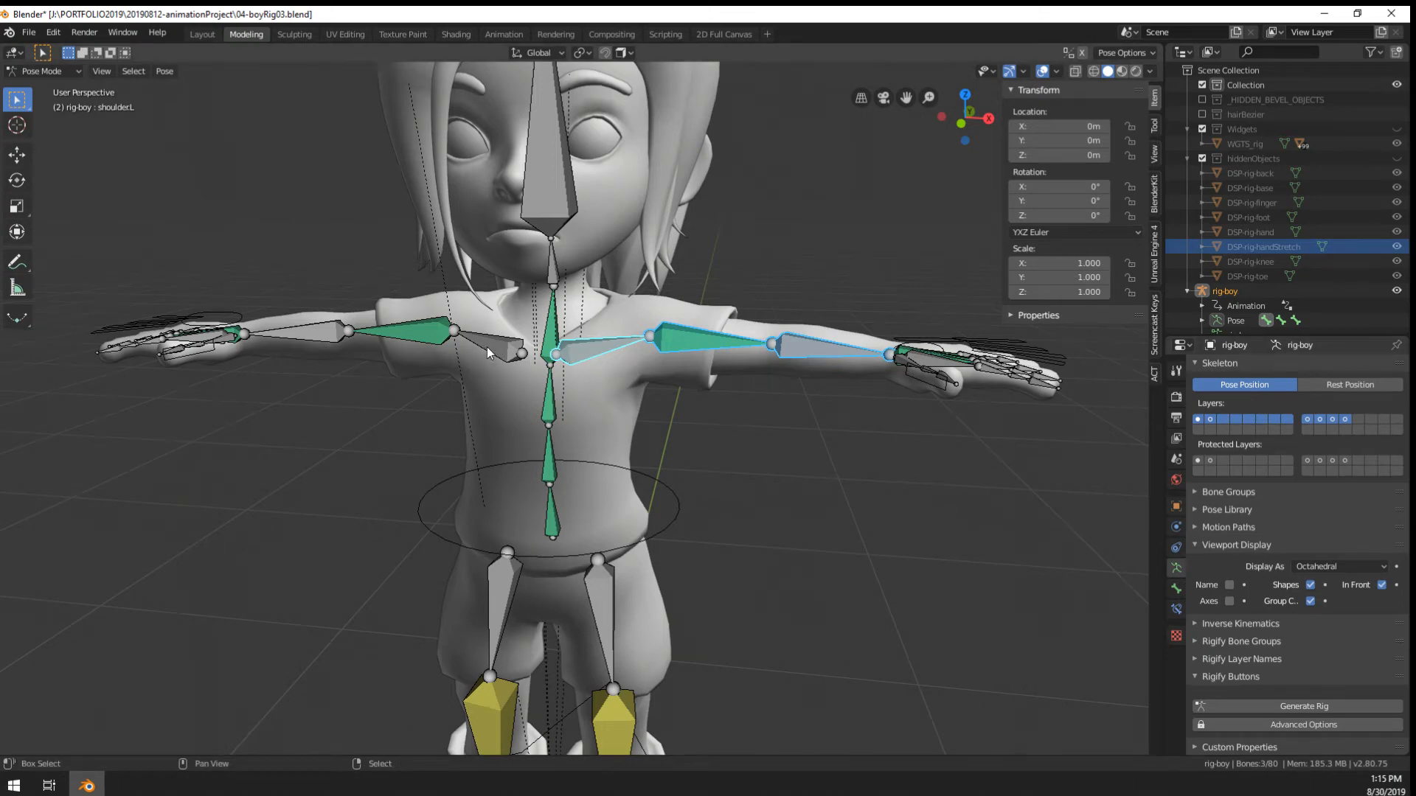
pyautogui.rightClick(746, 351)
pyautogui.press('r')
pyautogui.rightClick(746, 442)
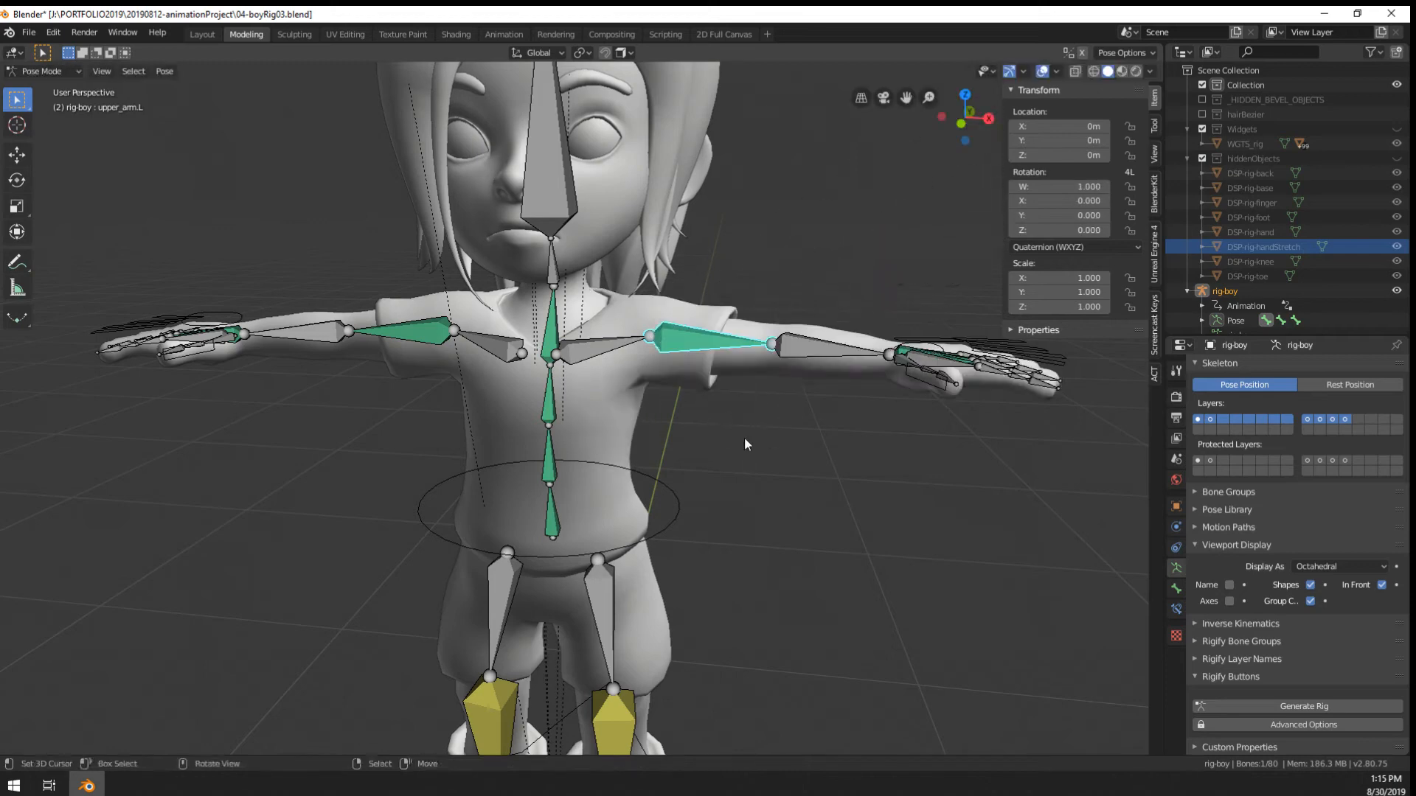
# Show only the first armature bone layer of the rig
pyautogui.click(1198, 418)
pyautogui.scroll(-4, 563, 453)
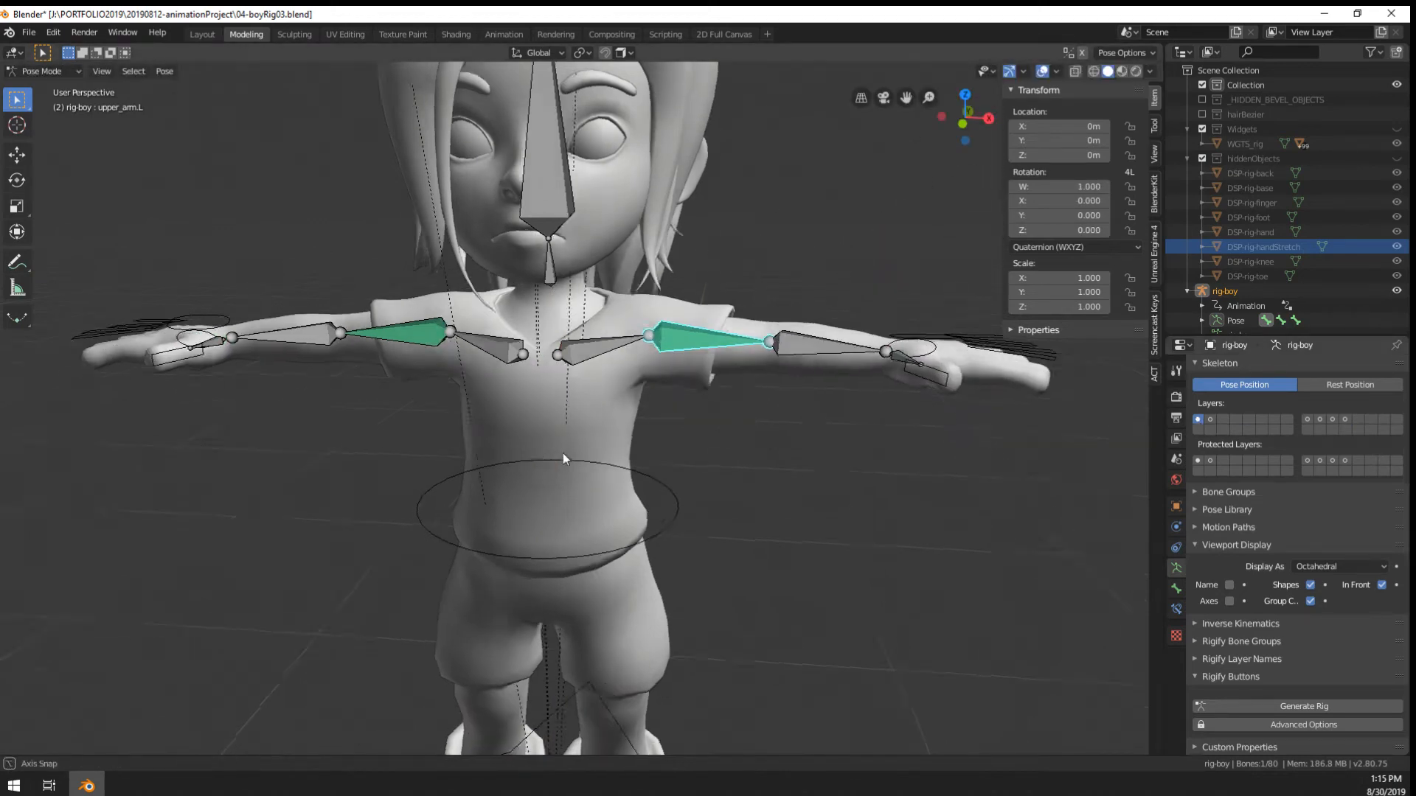
pyautogui.moveTo(894, 451); pyautogui.dragTo(612, 276, button='middle')
pyautogui.rightClick(612, 276)
pyautogui.moveTo(788, 337); pyautogui.dragTo(811, 461, button='middle')
pyautogui.scroll(3, 764, 345)
pyautogui.rightClick(659, 362)
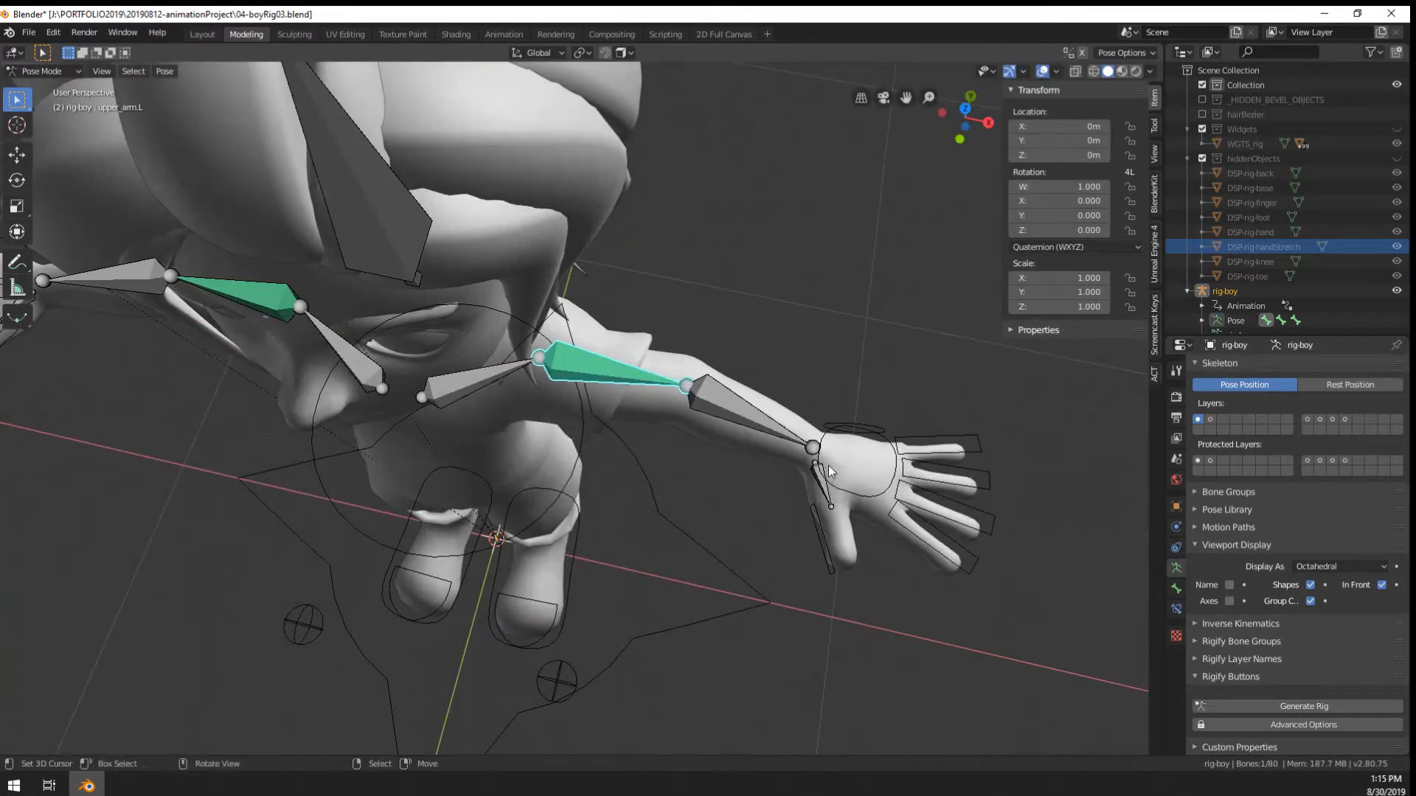
# Try curling the left fingers by scaling their four controls, then the thumb by scaling its control
pyautogui.rightClick(977, 450)
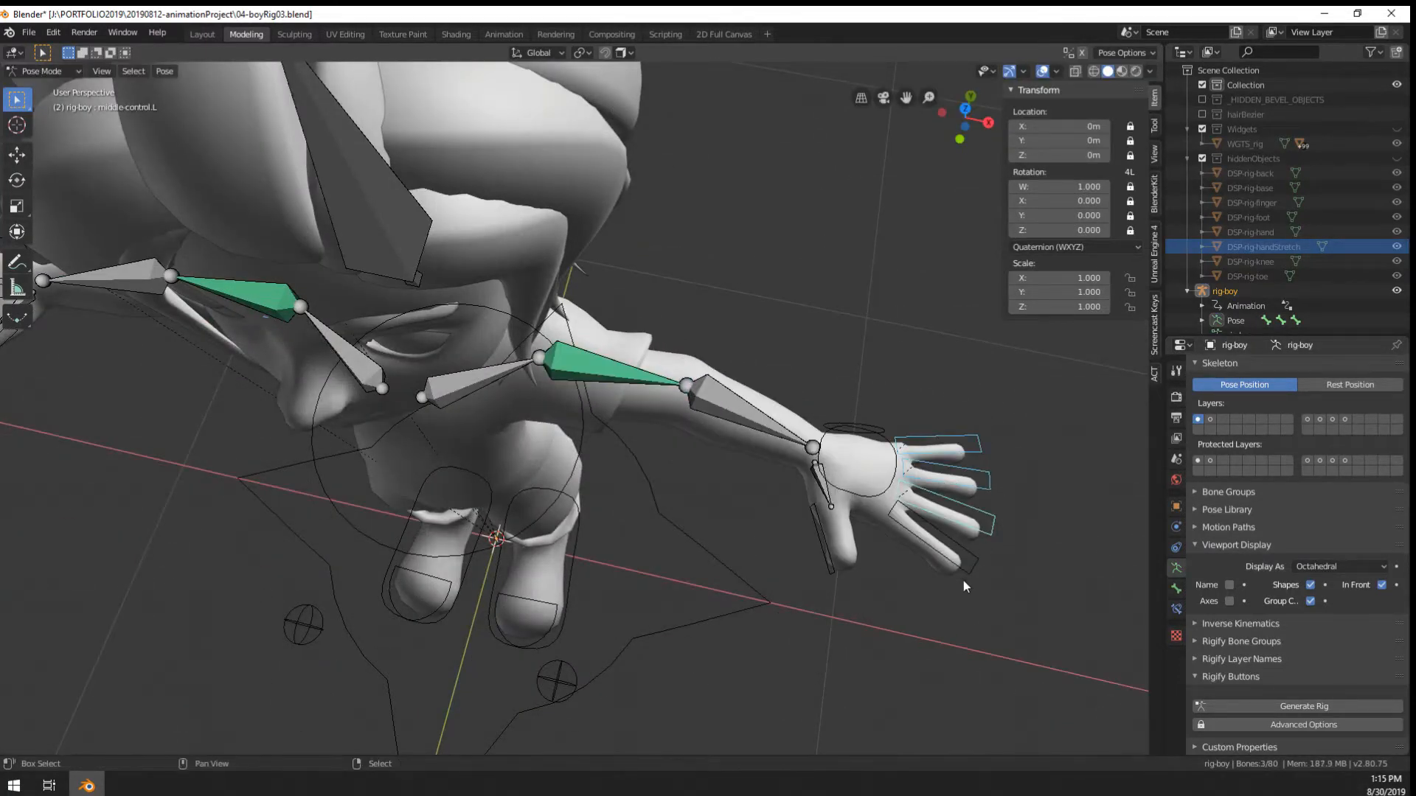
pyautogui.press('s')
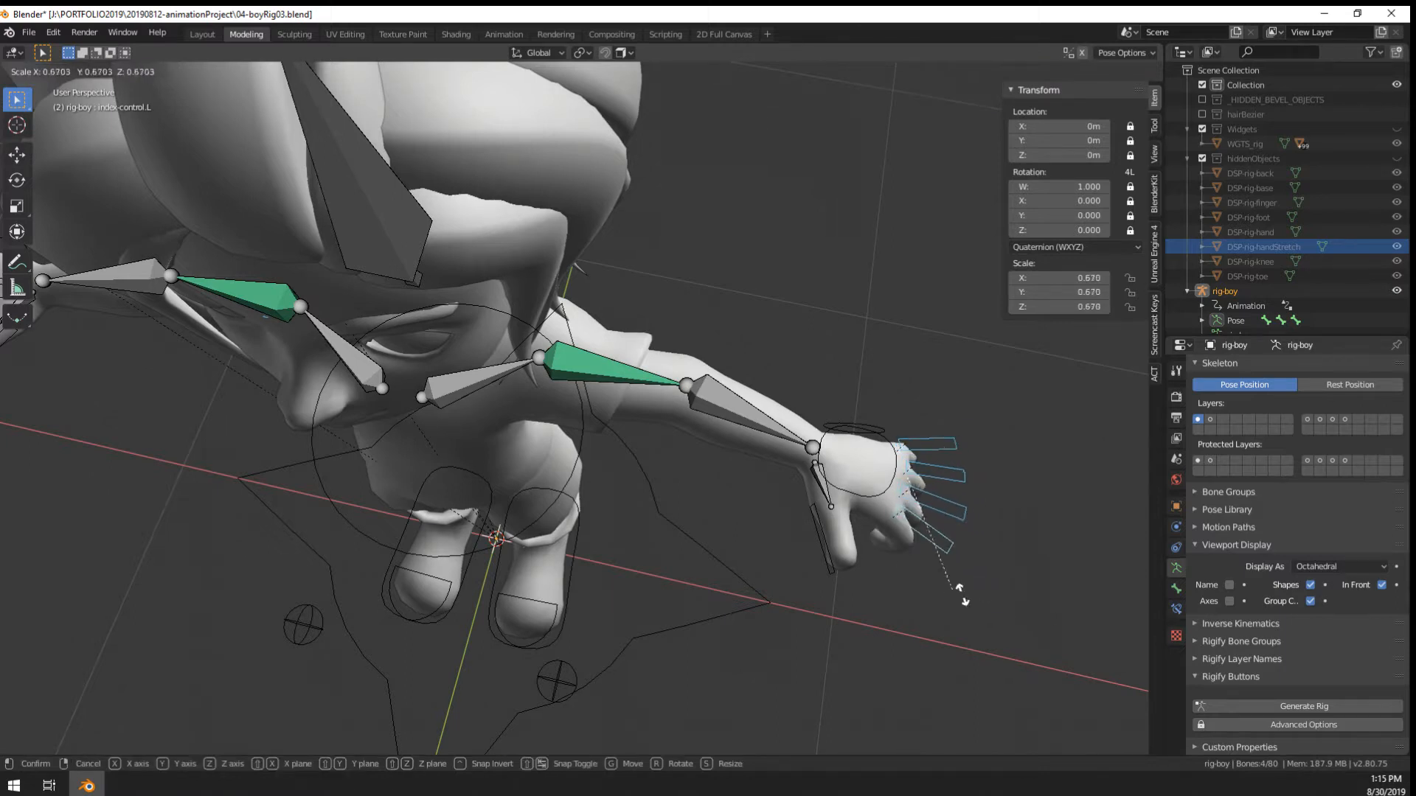
pyautogui.press('Escape')
pyautogui.rightClick(815, 547)
pyautogui.press('s')
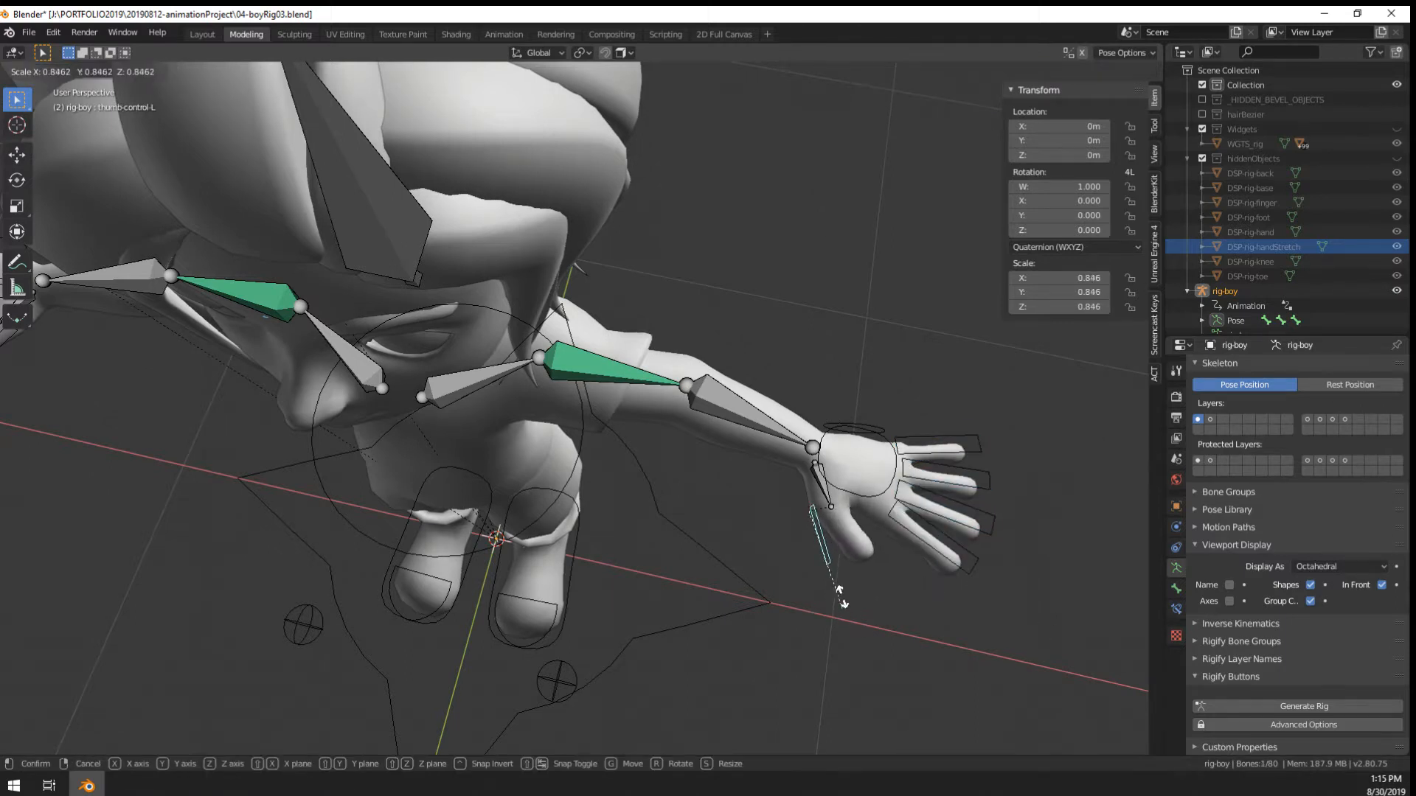
pyautogui.click(832, 552)
pyautogui.click(836, 514)
pyautogui.click(826, 494)
# Rotate handControl.L by -23.7° as seen from above and by 103° in a side view
pyautogui.moveTo(869, 509); pyautogui.dragTo(795, 619, button='middle')
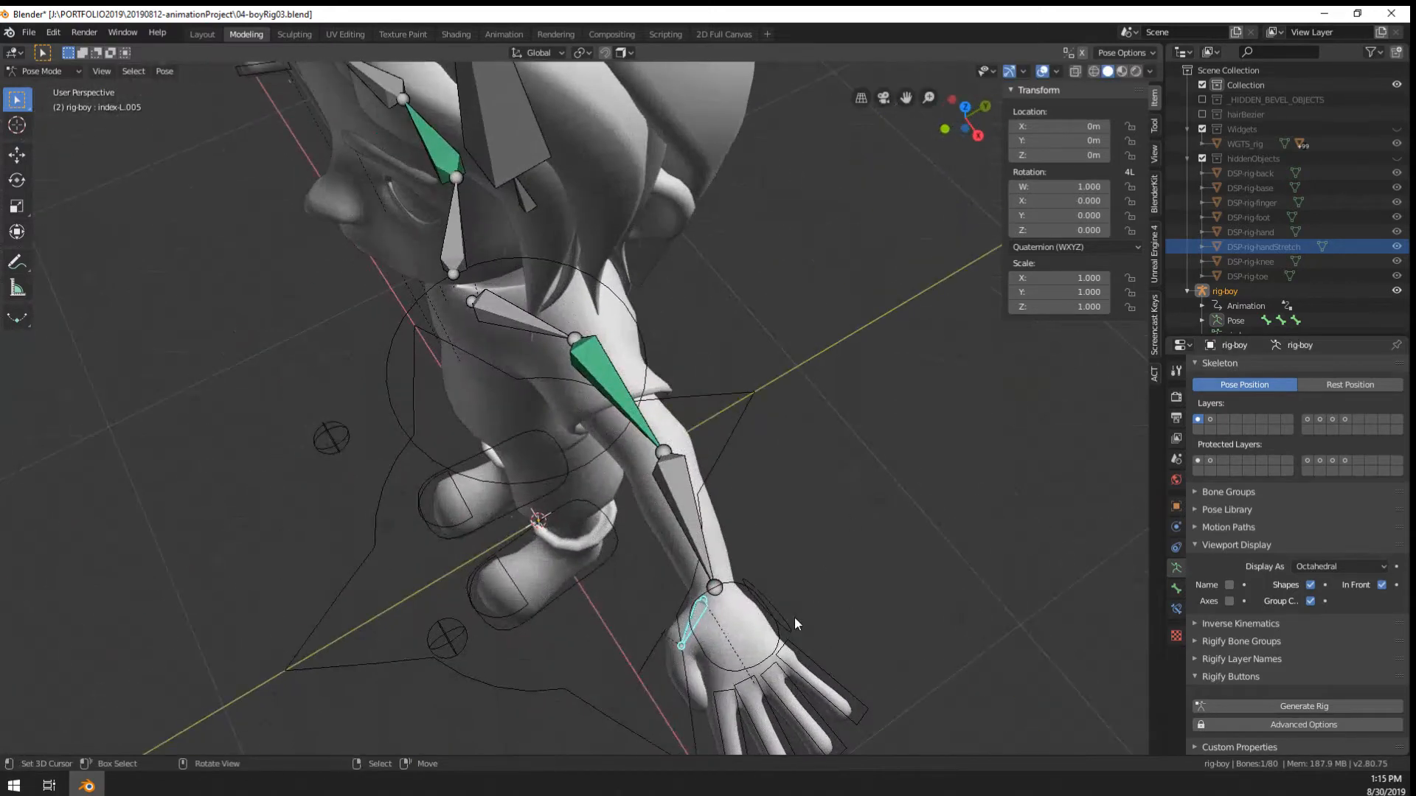
pyautogui.rightClick(794, 623)
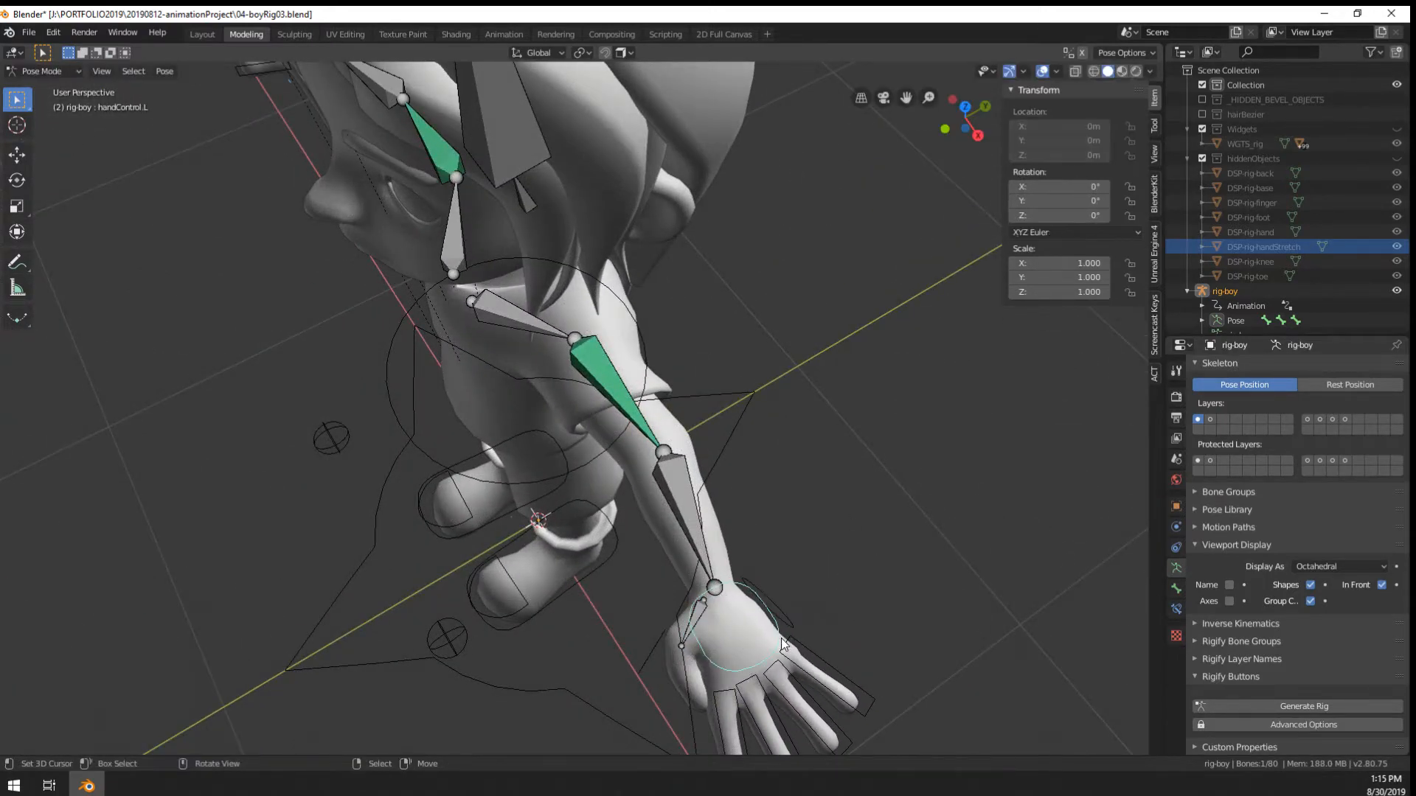
pyautogui.press('r')
pyautogui.click(848, 635)
pyautogui.moveTo(848, 634); pyautogui.dragTo(811, 475, button='middle')
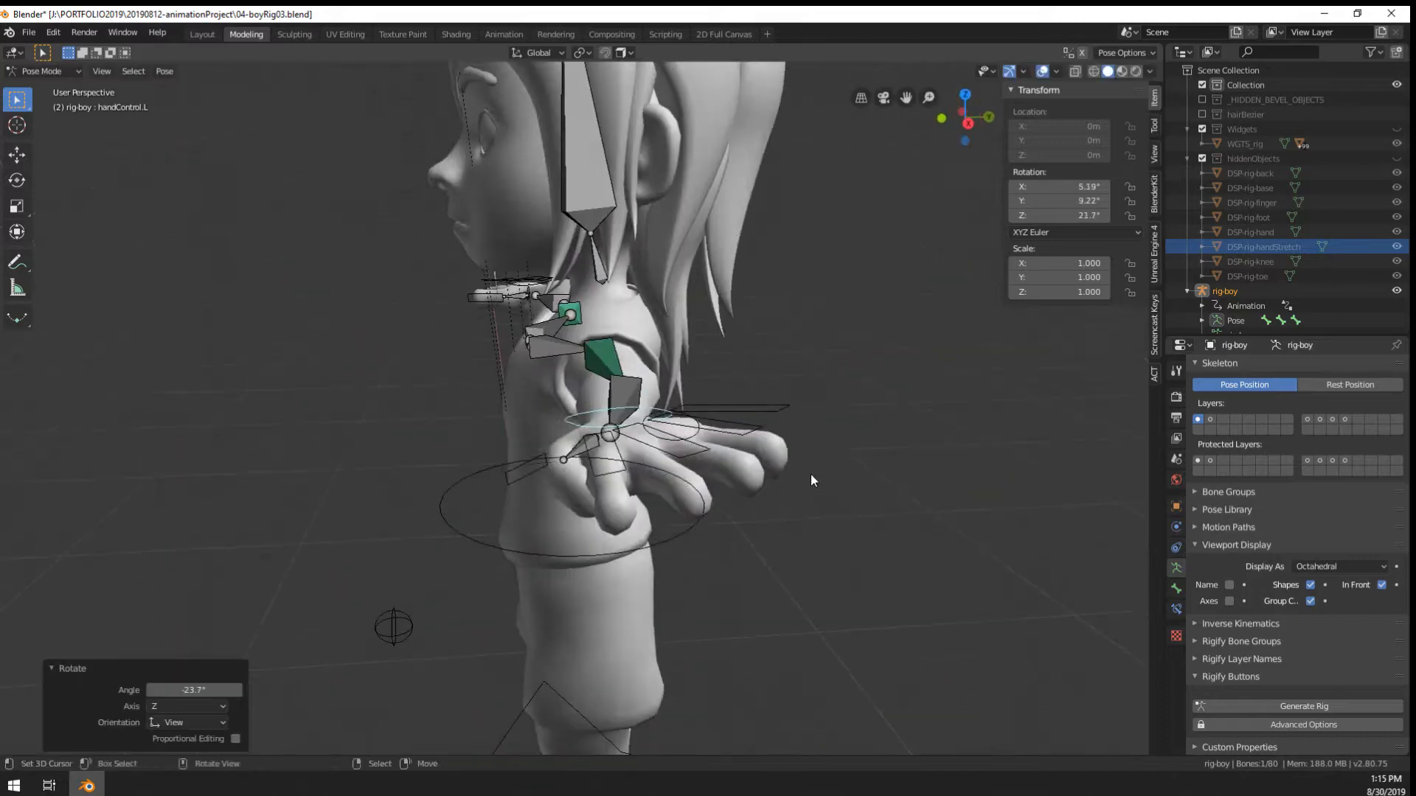
pyautogui.press('r')
pyautogui.click(556, 563)
pyautogui.moveTo(556, 563); pyautogui.dragTo(734, 532, button='middle')
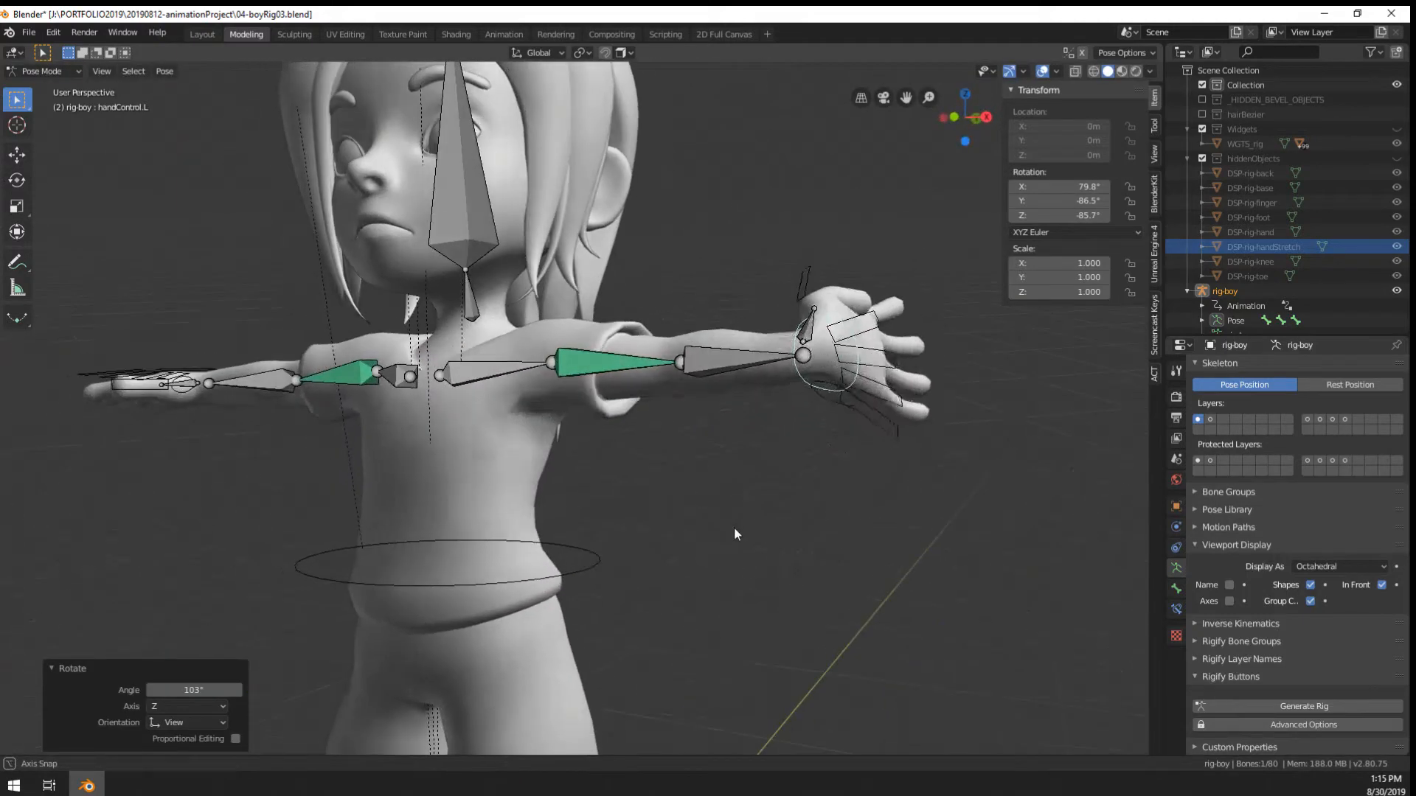
# Clear the rotation of handControl.L and rotate the left hand again so the thumb points upward
pyautogui.hotkey('alt', 'r')
pyautogui.moveTo(870, 525); pyautogui.dragTo(807, 432, button='middle')
pyautogui.press('r')
pyautogui.click(651, 547)
# Try rotating forearm.L while the left hand stays turned
pyautogui.click(723, 339)
pyautogui.scroll(2, 730, 341)
pyautogui.click(785, 339)
pyautogui.press('r')
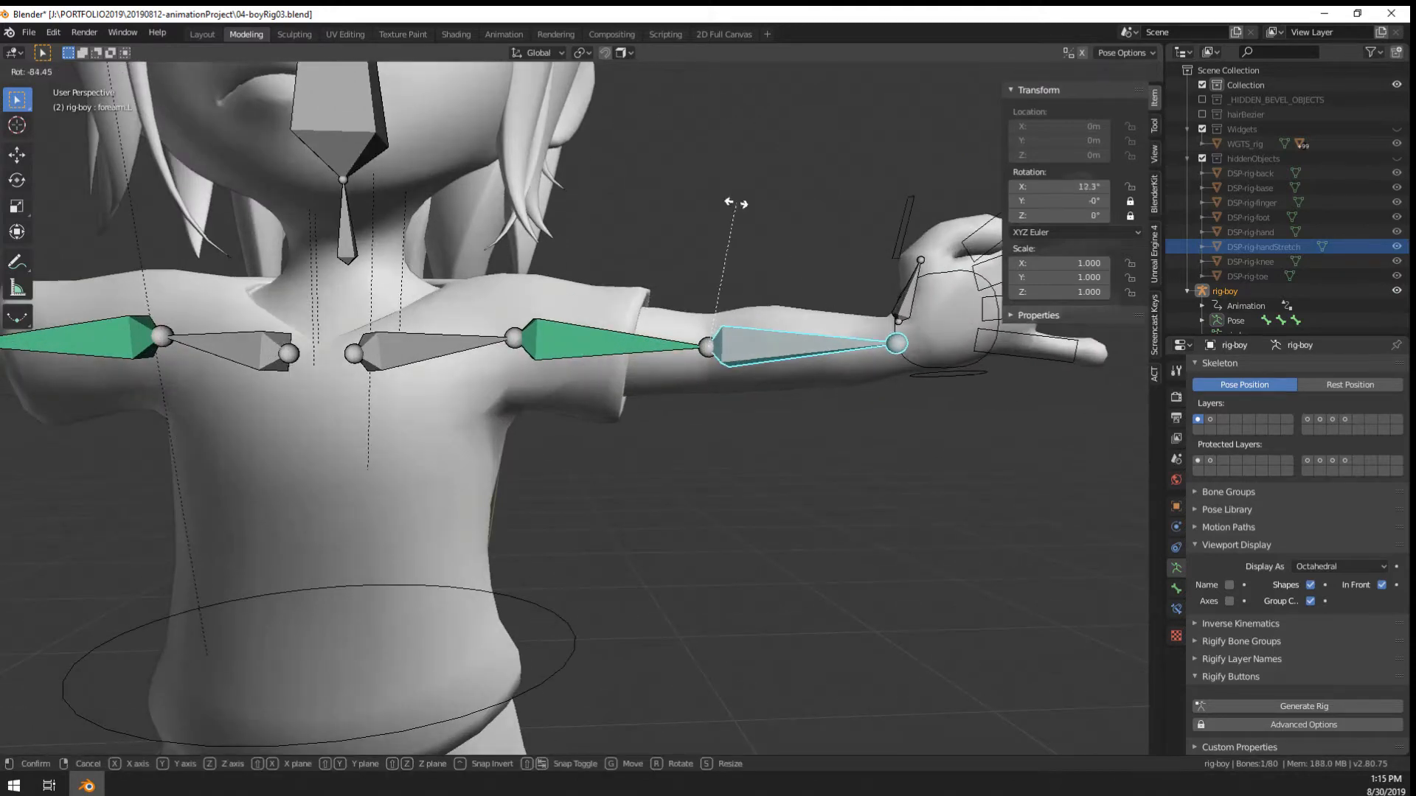
pyautogui.rightClick(693, 263)
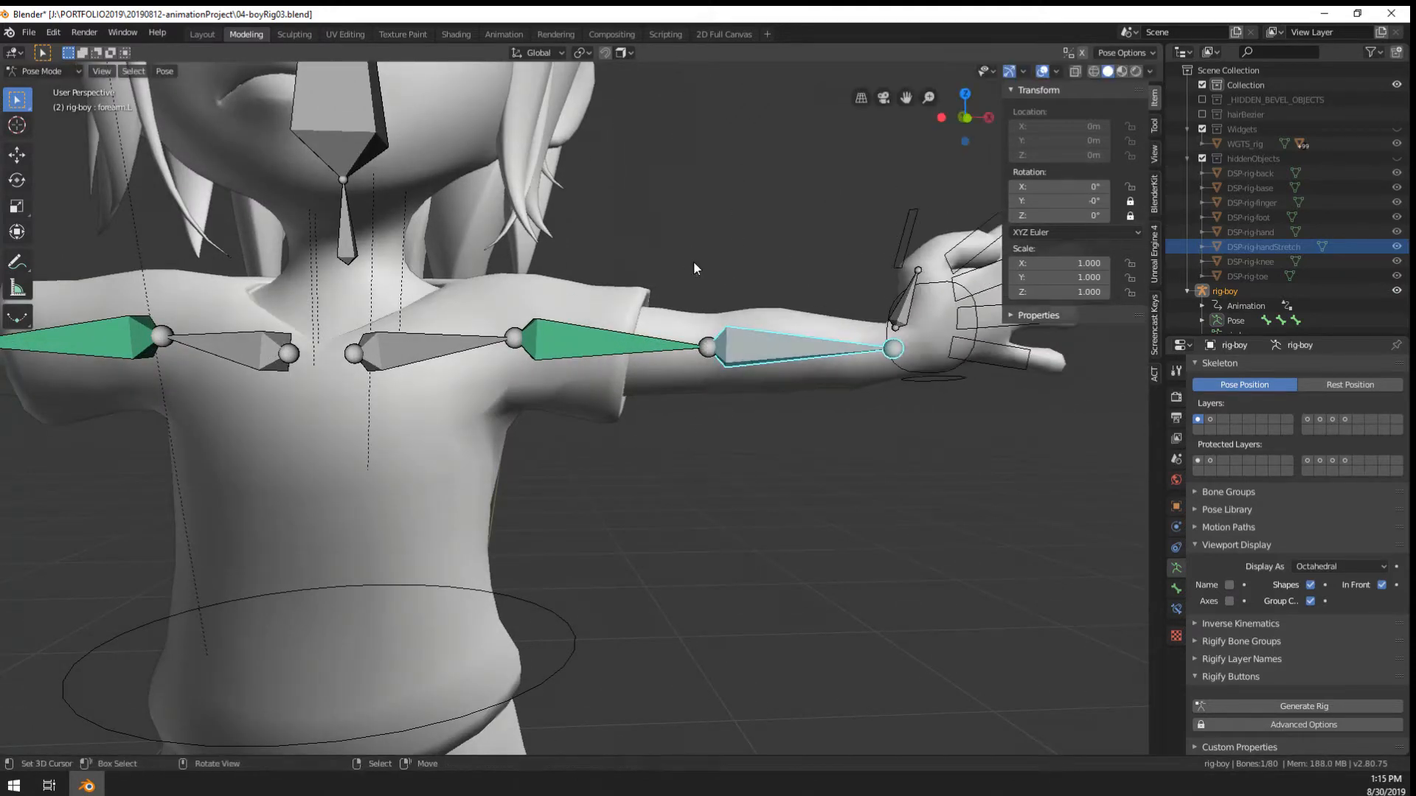
# Rotate forearm.L by about 83° in a view from above to bend the left elbow forward
pyautogui.scroll(-4, 693, 262)
pyautogui.moveTo(701, 361); pyautogui.dragTo(734, 516, button='middle')
pyautogui.press('r')
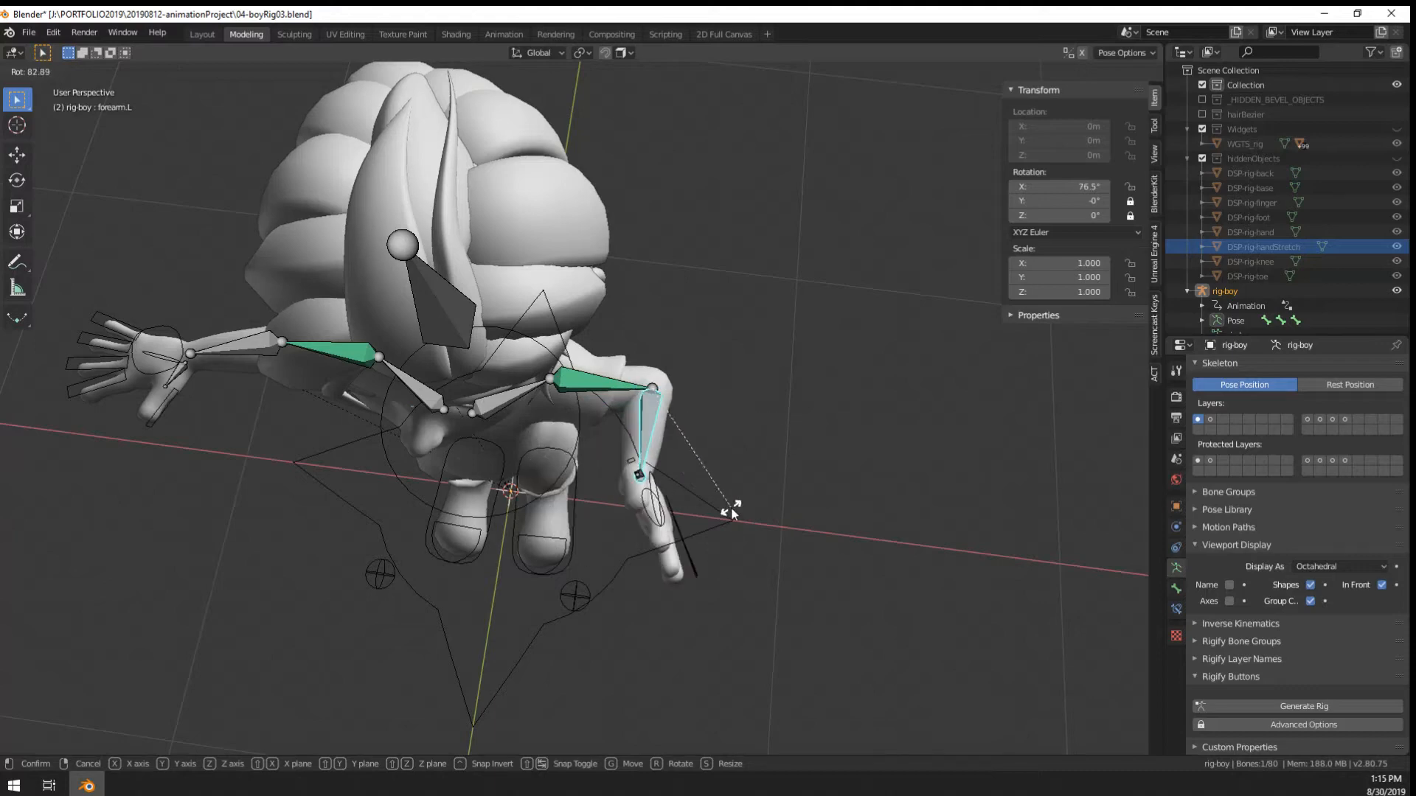
pyautogui.click(732, 513)
# Rotate handControl.L in the view from above, and by -22.8° in a front view
pyautogui.click(662, 504)
pyautogui.press('r')
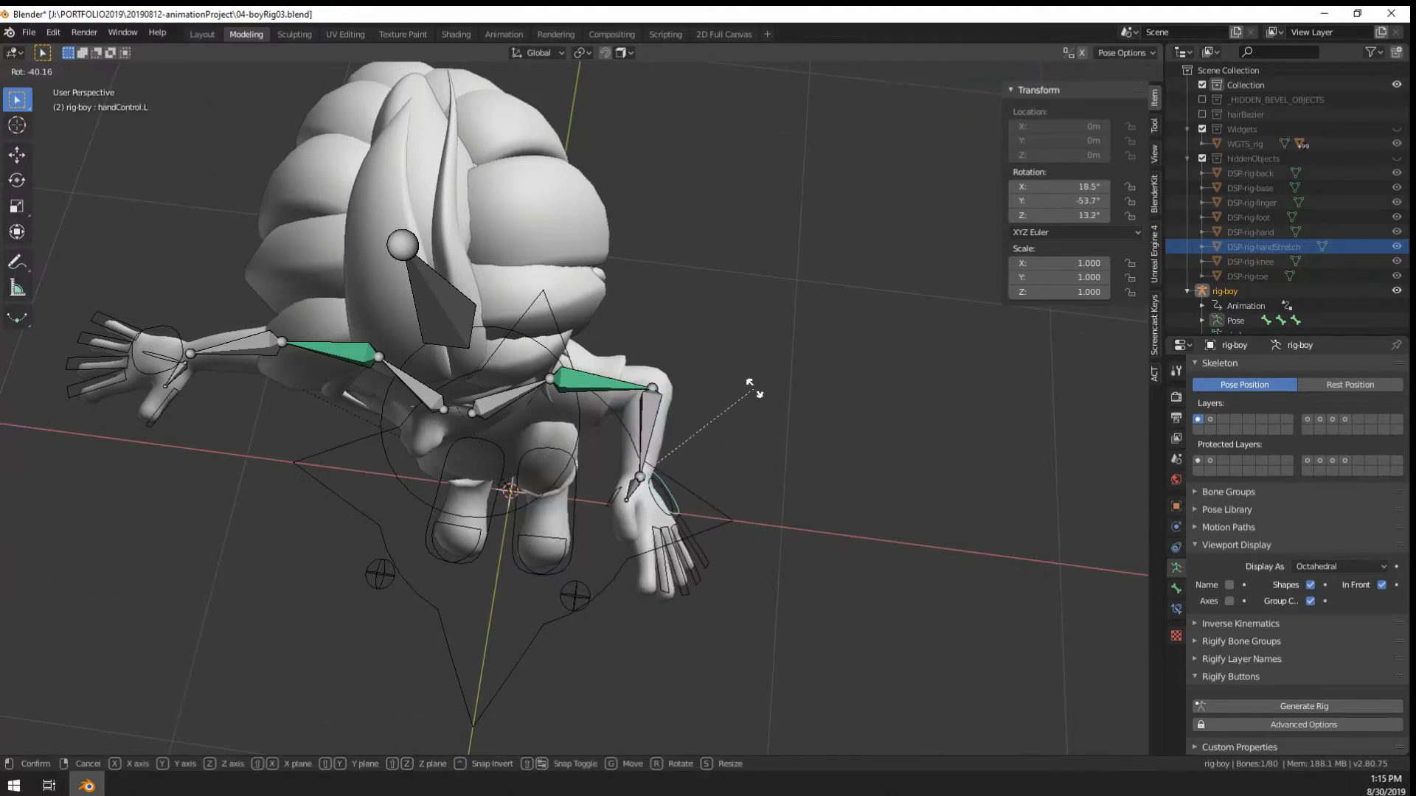
pyautogui.click(747, 455)
pyautogui.moveTo(747, 454); pyautogui.dragTo(758, 338, button='middle')
pyautogui.press('r')
pyautogui.click(806, 484)
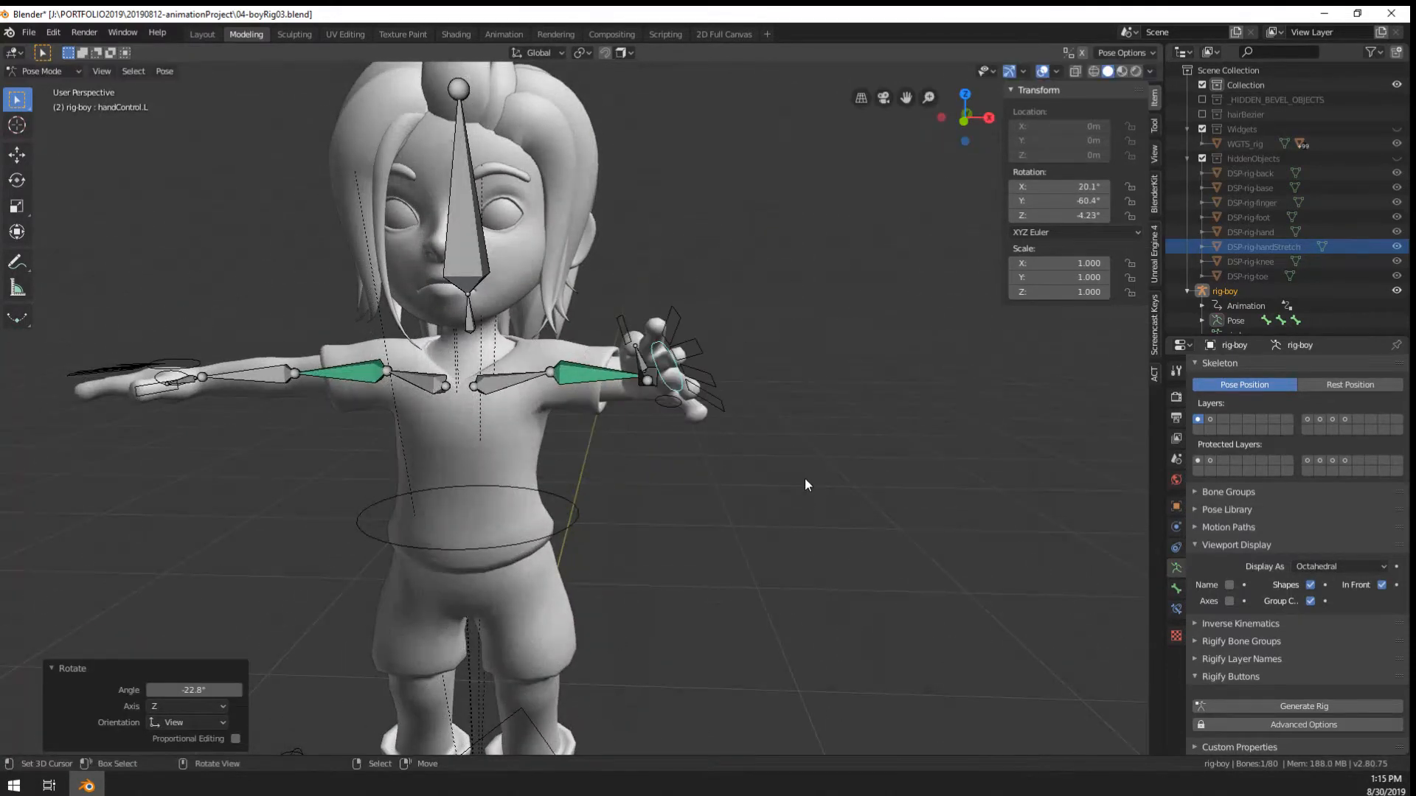
# Rotate handControl.L about its local Z axis to bend the left wrist
pyautogui.moveTo(806, 484); pyautogui.dragTo(790, 490, button='middle')
pyautogui.press('r')
pyautogui.press('z')
pyautogui.press('z')
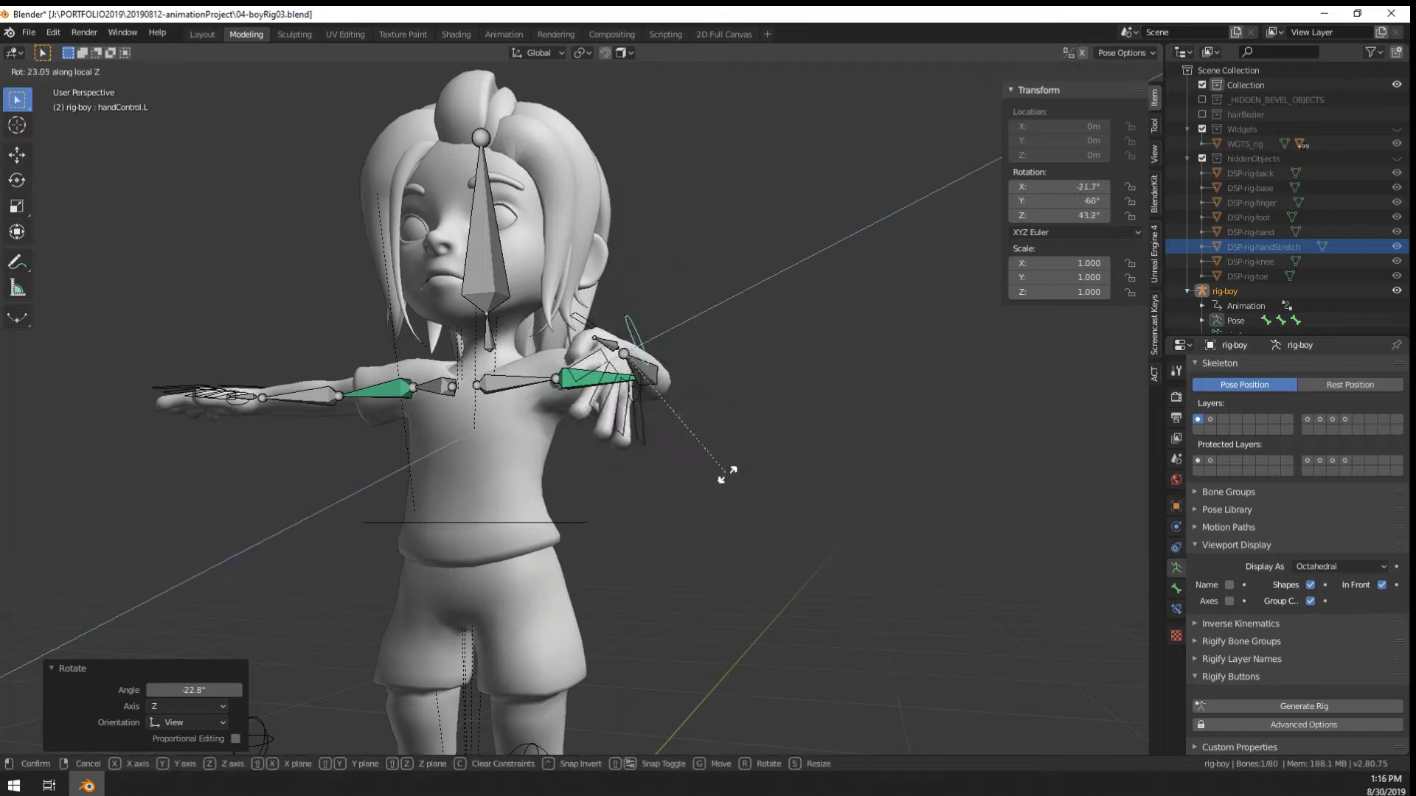
pyautogui.click(751, 463)
# Rotate handControl.L by 4.1° about its local Z axis and by about -19° about its local X axis
pyautogui.moveTo(751, 464); pyautogui.dragTo(708, 572, button='middle')
pyautogui.press('r')
pyautogui.press('z')
pyautogui.press('z')
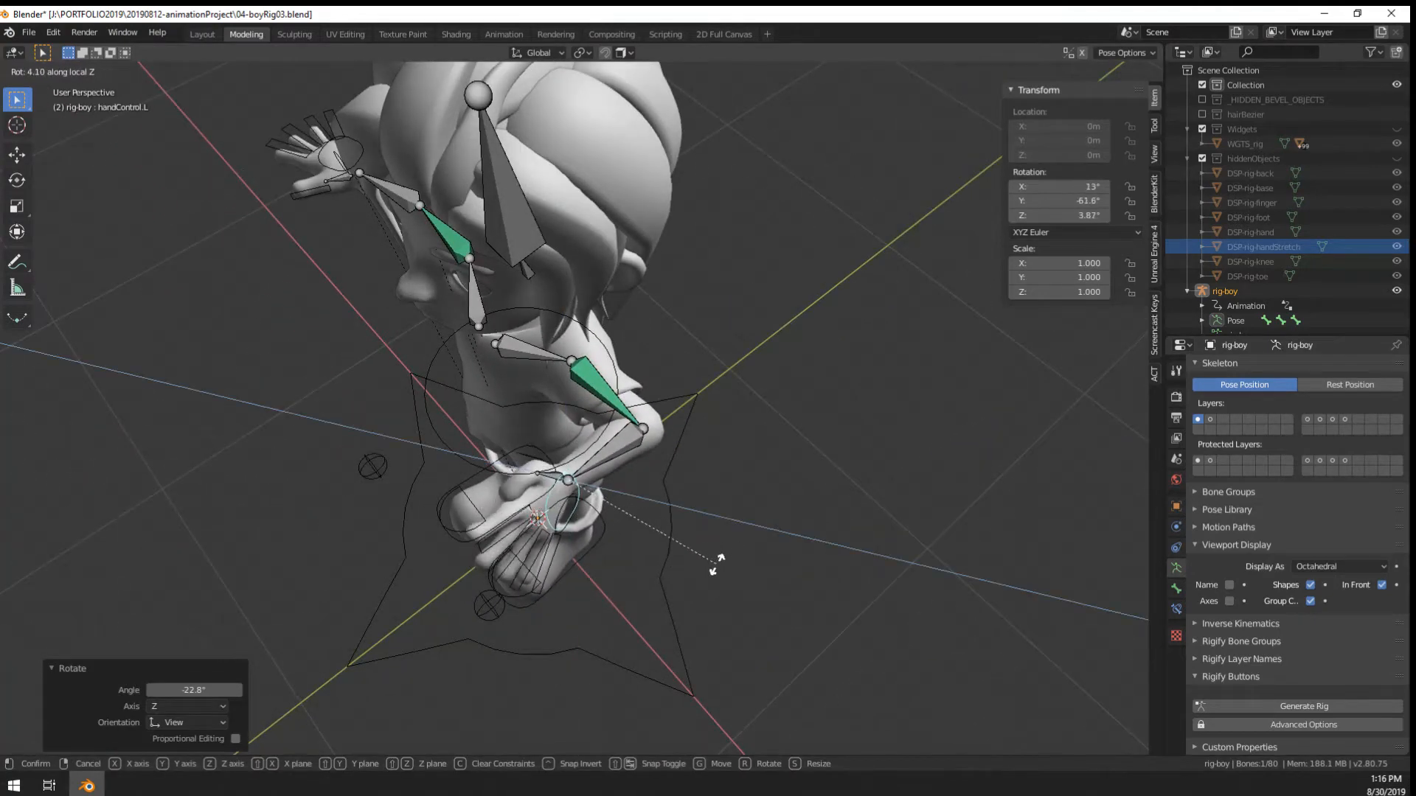
pyautogui.press('x')
pyautogui.press('x')
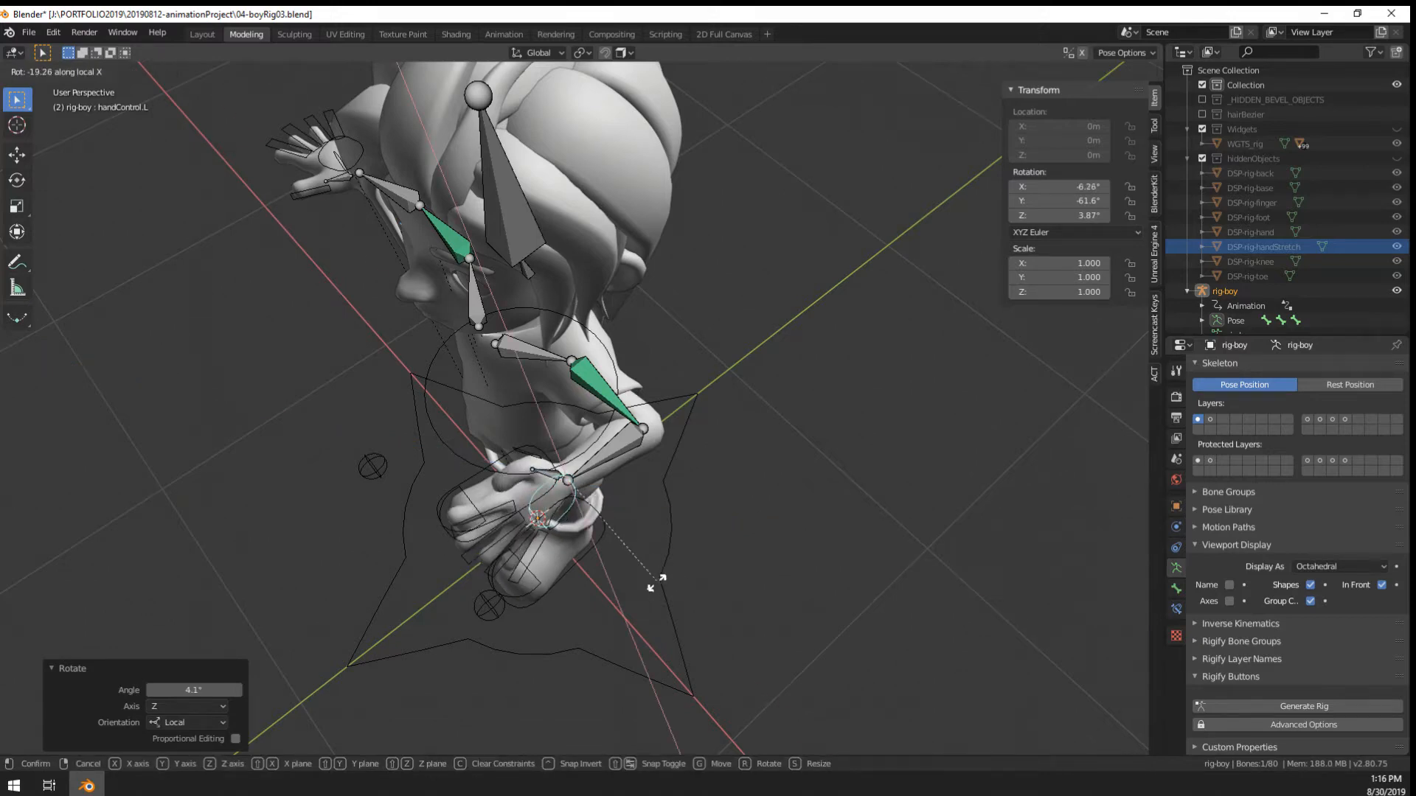
pyautogui.click(654, 585)
# Rotate handControl.L by 22.7° in a low view from the front
pyautogui.moveTo(654, 585); pyautogui.dragTo(737, 488, button='middle')
pyautogui.press('r')
pyautogui.click(727, 514)
# Select handstretch-control-L below the left palm and try rotating it in a view facing the palm
pyautogui.scroll(5, 791, 503)
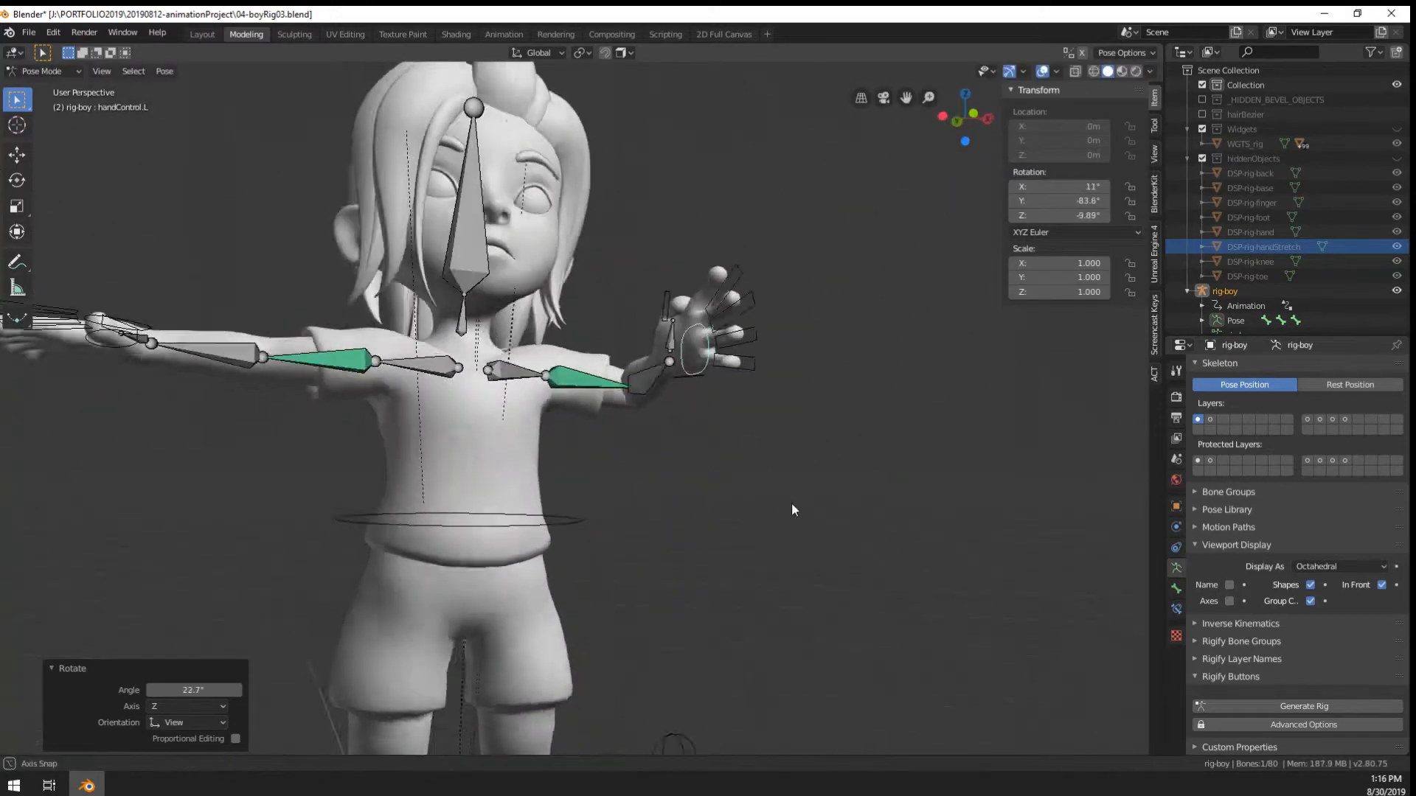
pyautogui.scroll(3, 777, 383)
pyautogui.click(732, 331)
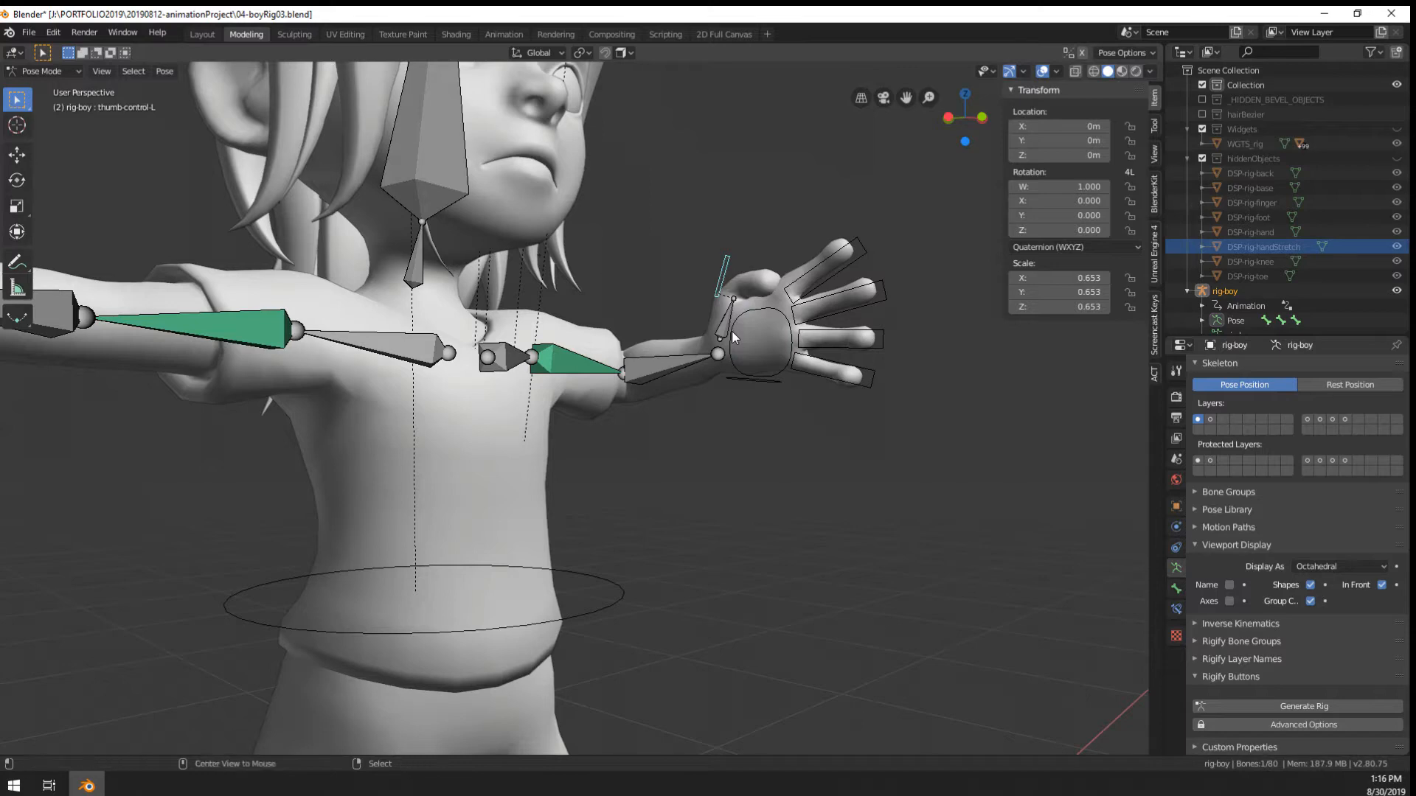
pyautogui.click(723, 329)
pyautogui.moveTo(723, 330); pyautogui.dragTo(835, 342, button='middle')
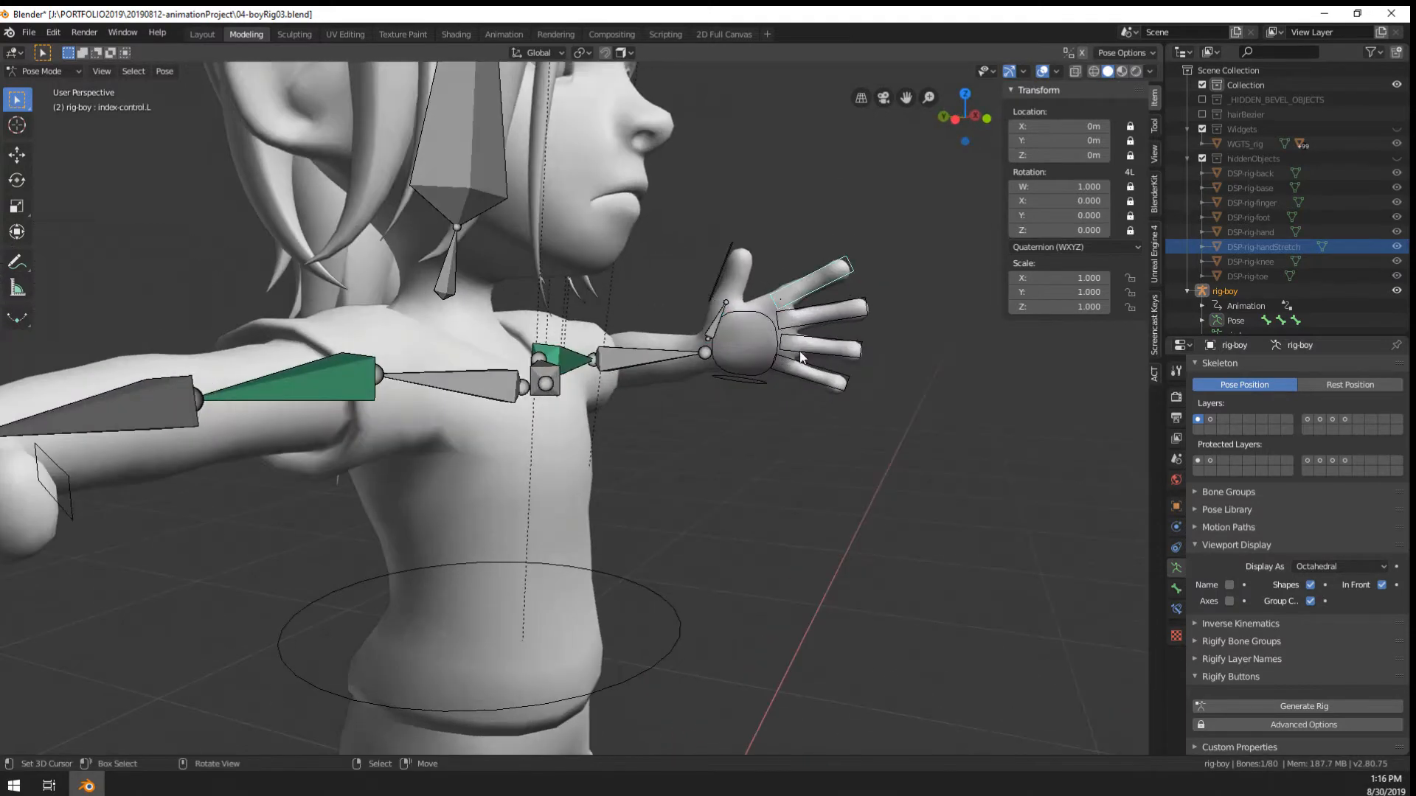
pyautogui.click(771, 384)
pyautogui.press('r')
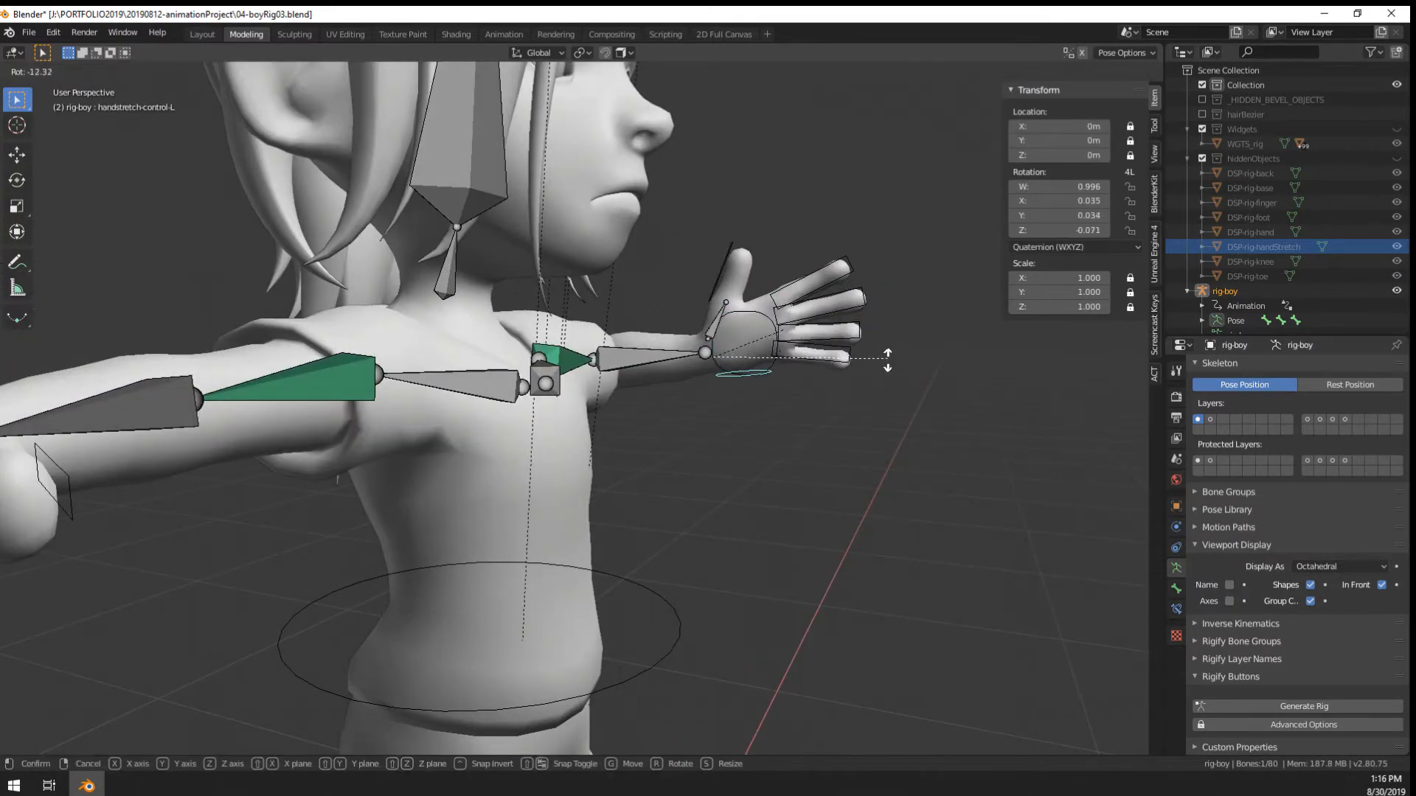
pyautogui.rightClick(887, 360)
# Try rotating handstretch-control-L by 47.4° in a front view and in the opposite direction
pyautogui.moveTo(888, 360); pyautogui.dragTo(687, 405, button='middle')
pyautogui.press('r')
pyautogui.click(724, 399)
pyautogui.press('r')
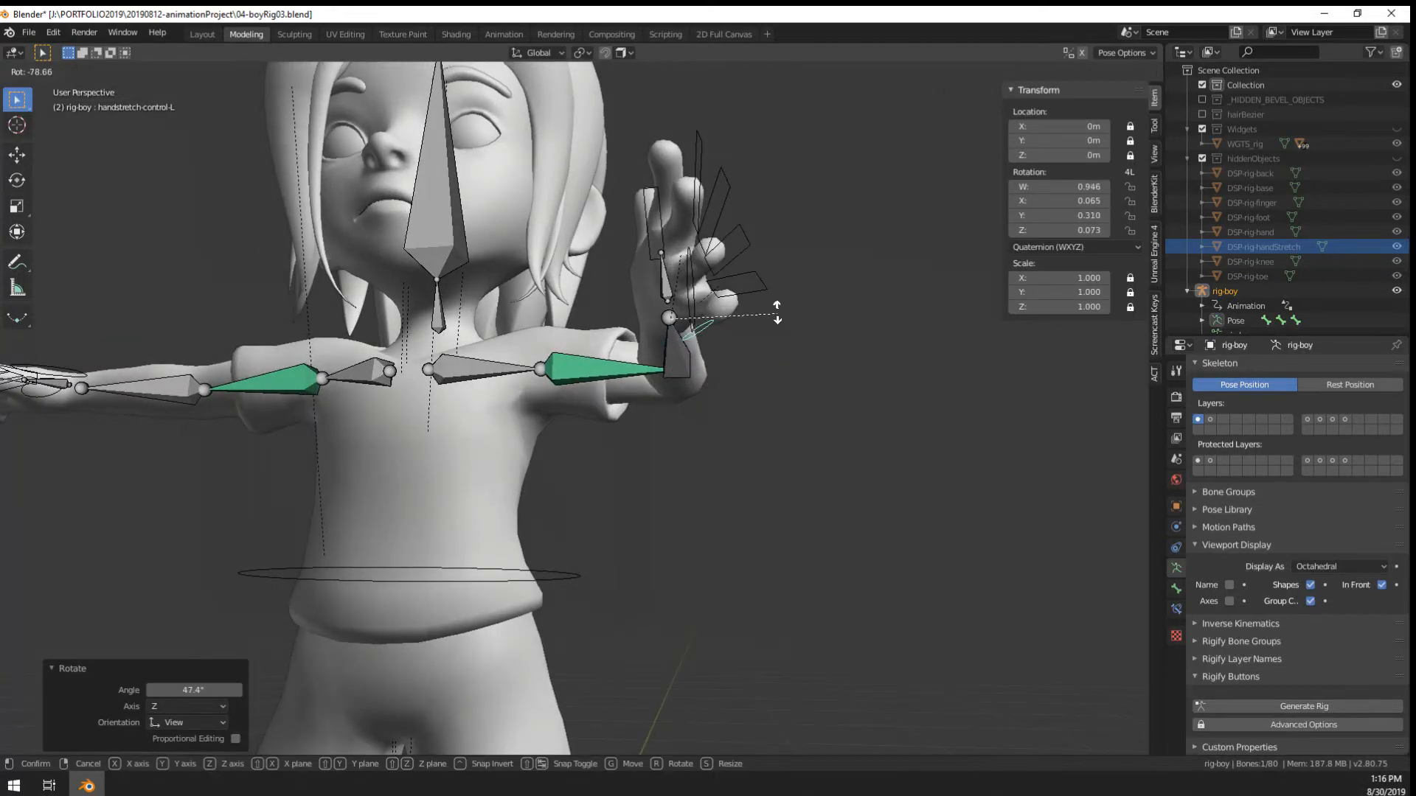
pyautogui.click(688, 379)
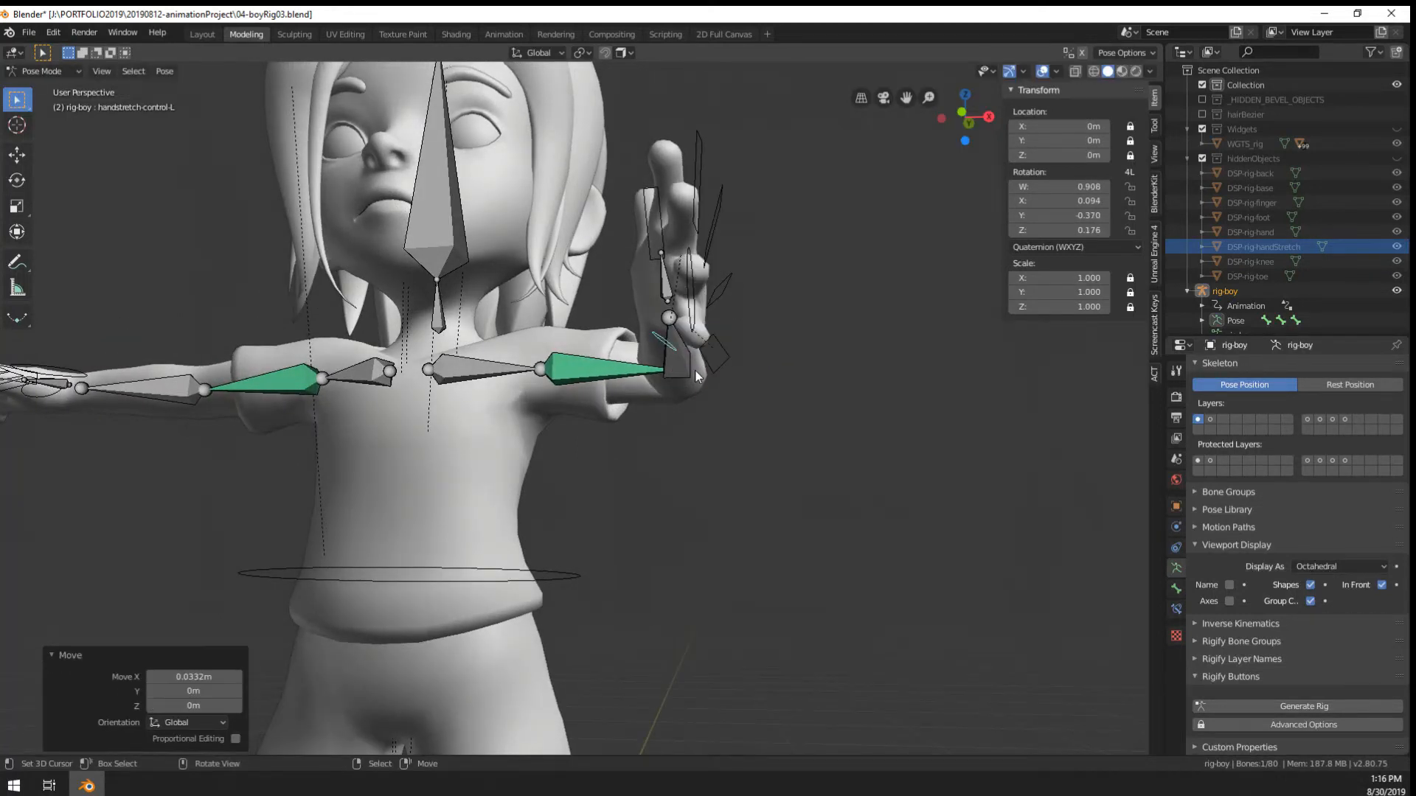
# Rotate handstretch-control-L by -6.9° in a view facing the palm
pyautogui.scroll(3, 696, 376)
pyautogui.press('r')
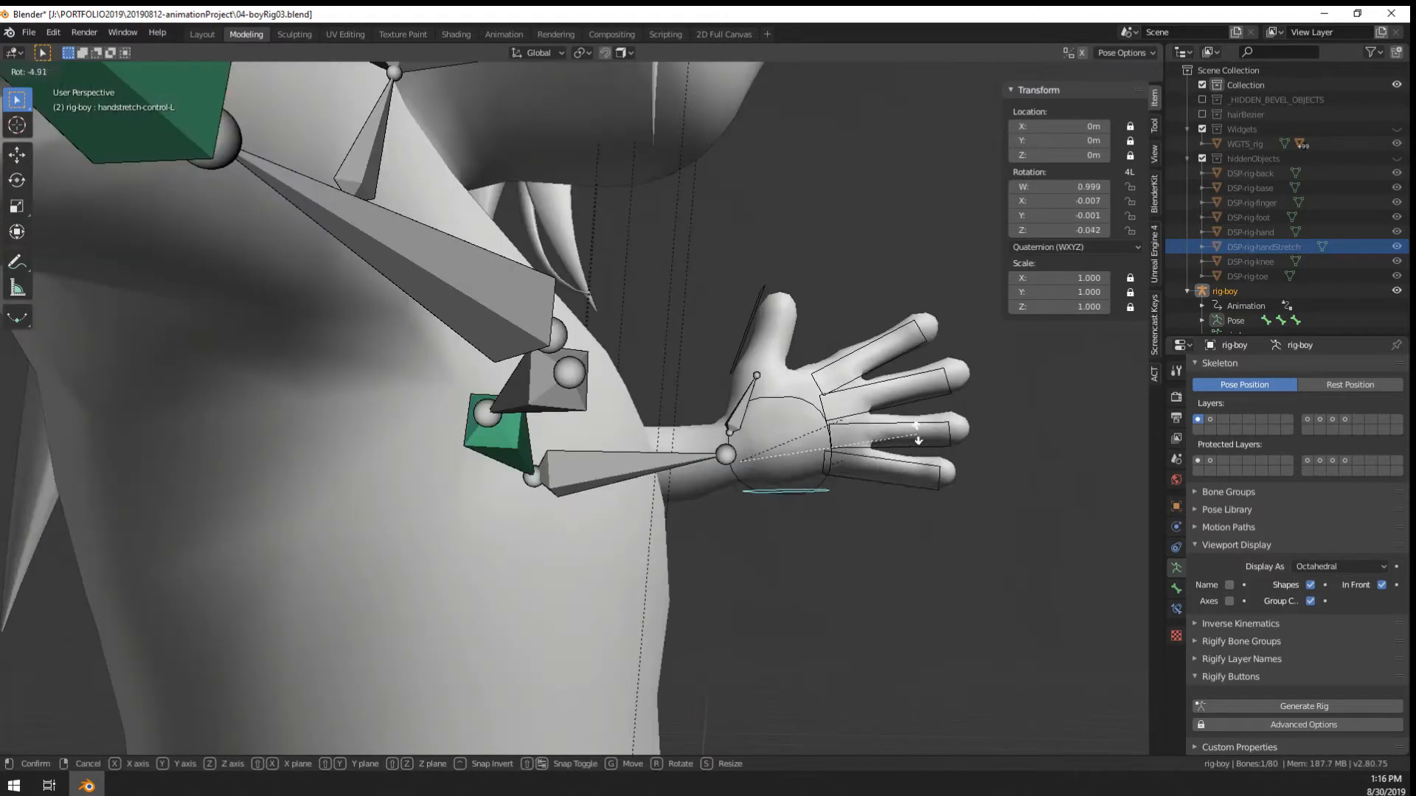
pyautogui.press('r')
pyautogui.click(918, 428)
pyautogui.scroll(3, 840, 462)
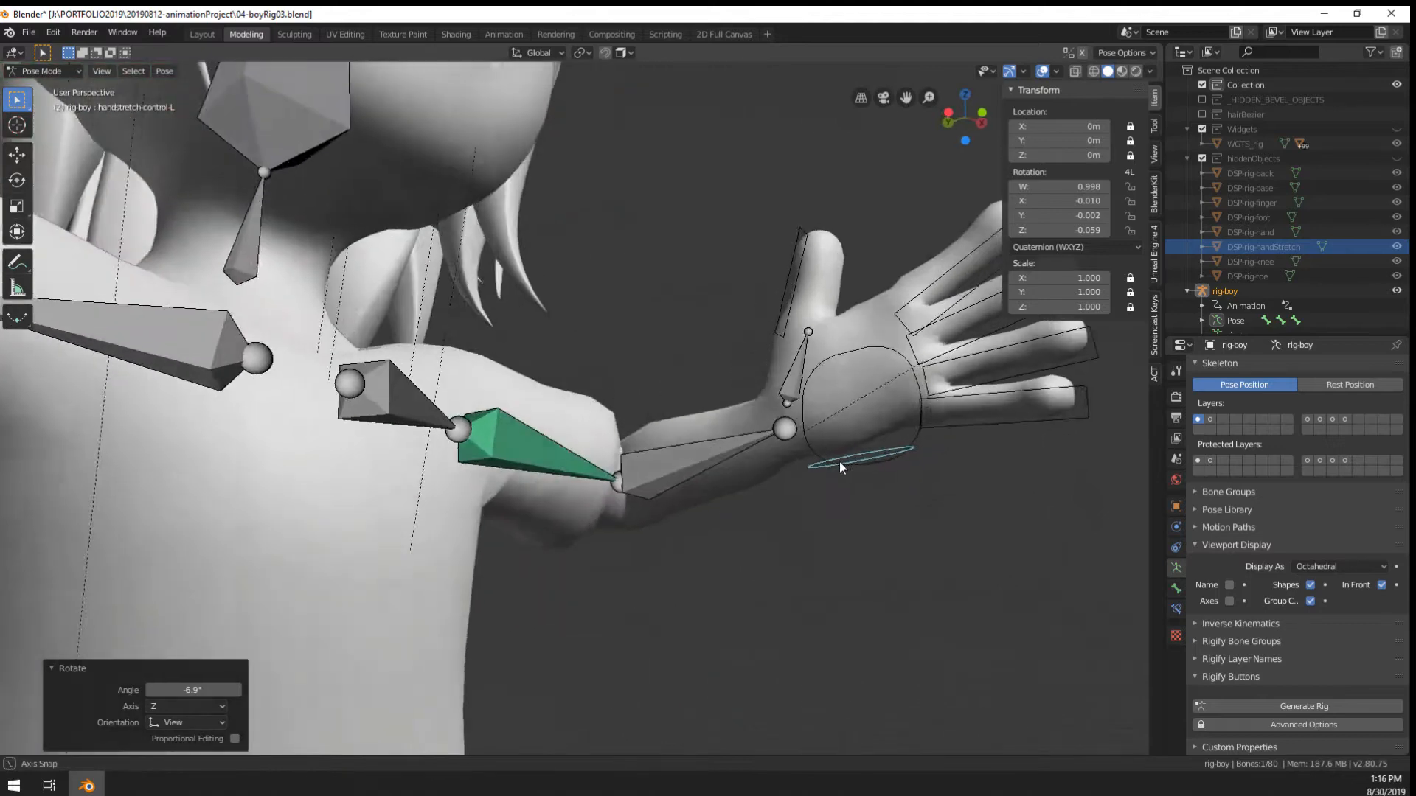
# Try rotating handstretch-control-L from other angles, and clear the rotation of all bones
pyautogui.press('r')
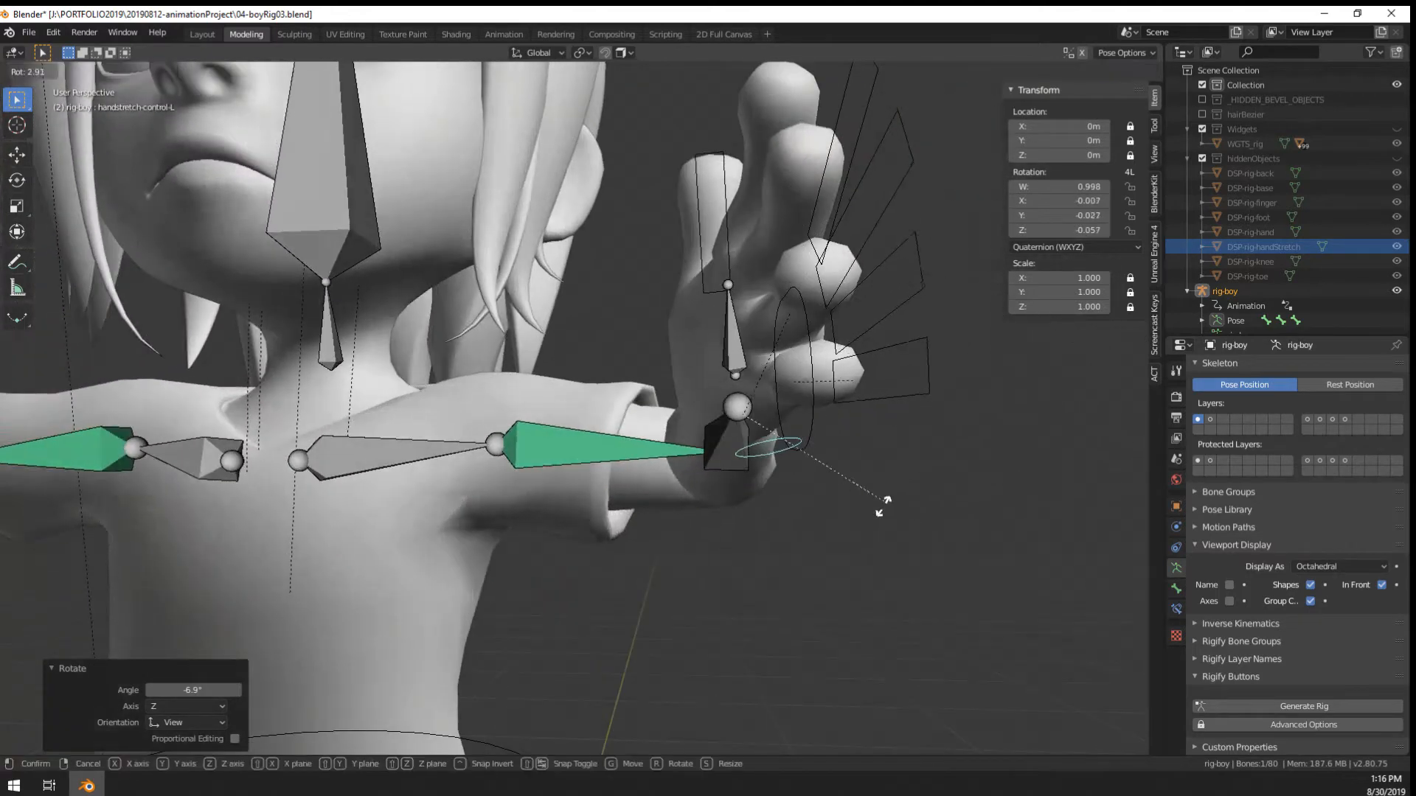
pyautogui.rightClick(796, 518)
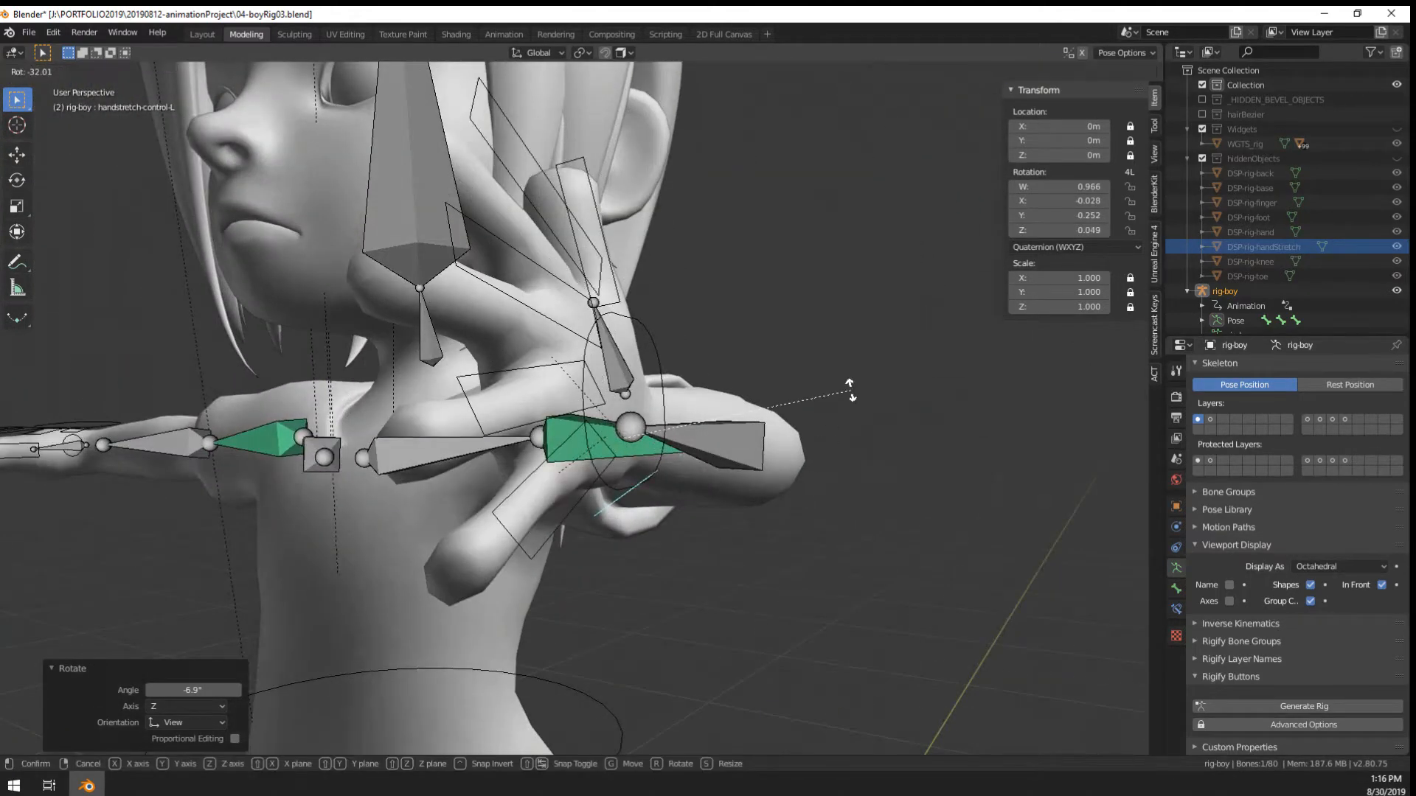
pyautogui.press('a')
pyautogui.hotkey('alt', 'r')
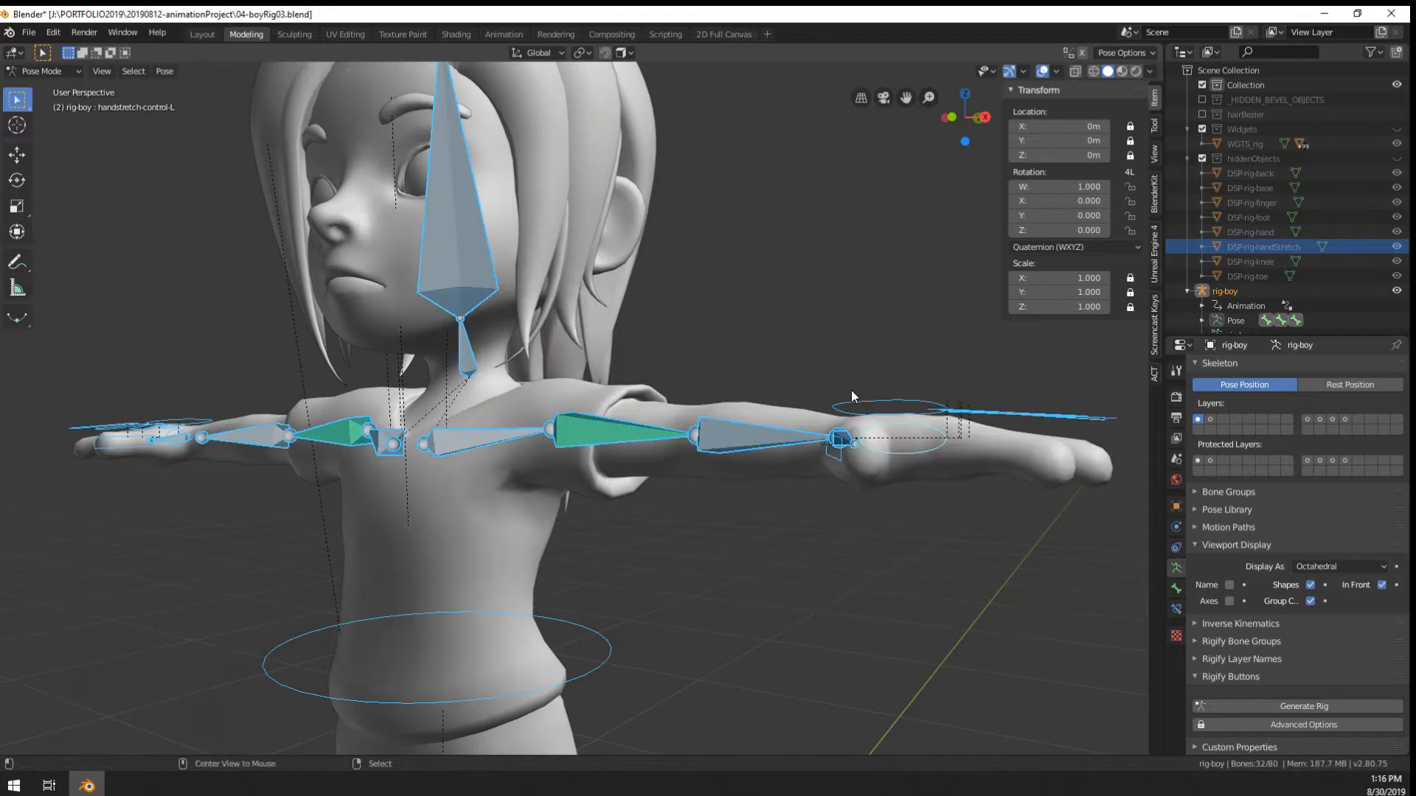
# Select handstretch-control-L beside the left hand and try rotating it with the arm in its rest pose
pyautogui.rightClick(837, 435)
pyautogui.moveTo(848, 443); pyautogui.dragTo(711, 407, button='middle')
pyautogui.rightClick(923, 455)
pyautogui.press('KP_Decimal')
pyautogui.rightClick(702, 489)
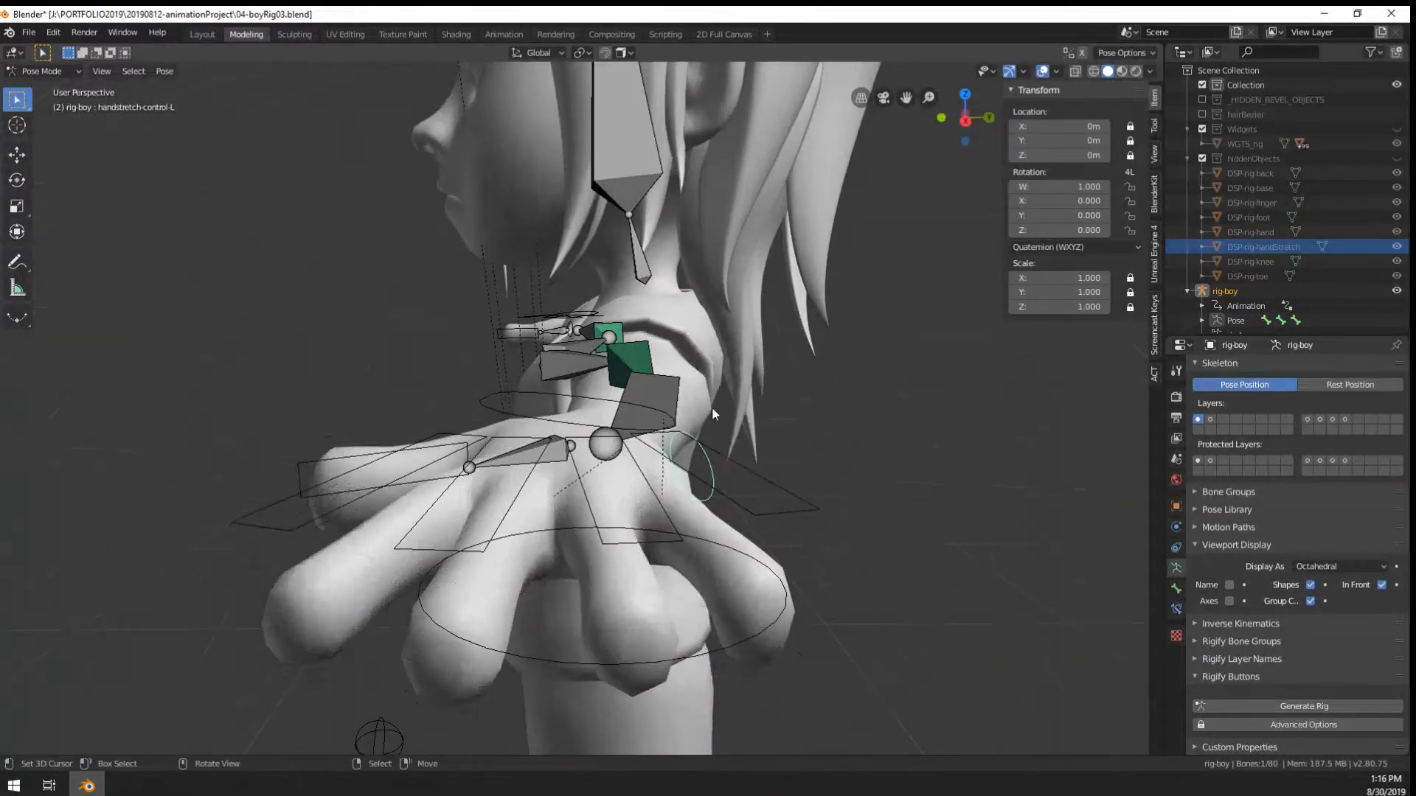
pyautogui.press('r')
pyautogui.rightClick(697, 480)
pyautogui.moveTo(699, 479); pyautogui.dragTo(748, 466, button='middle')
pyautogui.click(584, 54)
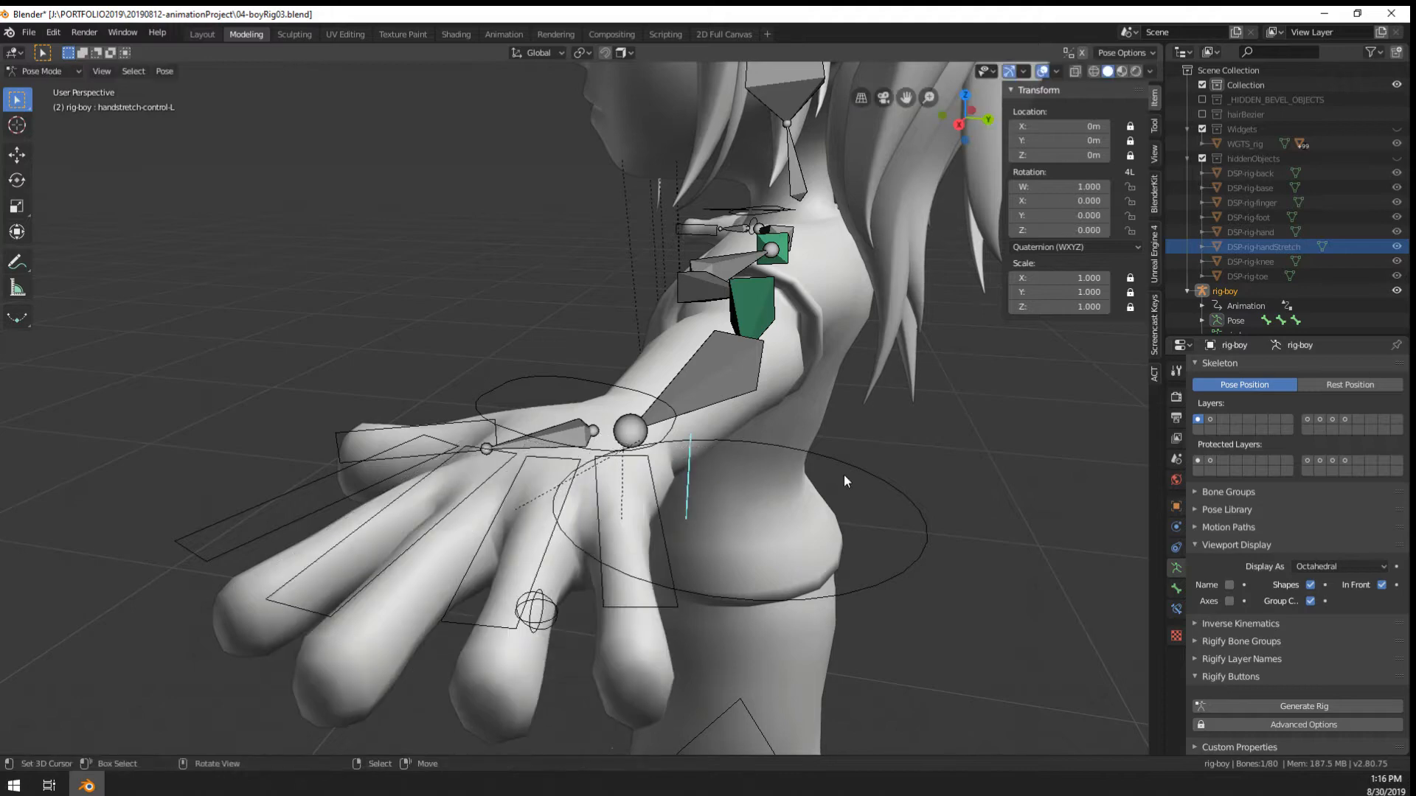
# Show the two armature layers that hold the finger bones and the palm bones
pyautogui.moveTo(844, 475); pyautogui.dragTo(1295, 442, button='middle')
pyautogui.keyDown('shift'); pyautogui.click(1319, 420); pyautogui.keyUp('shift')
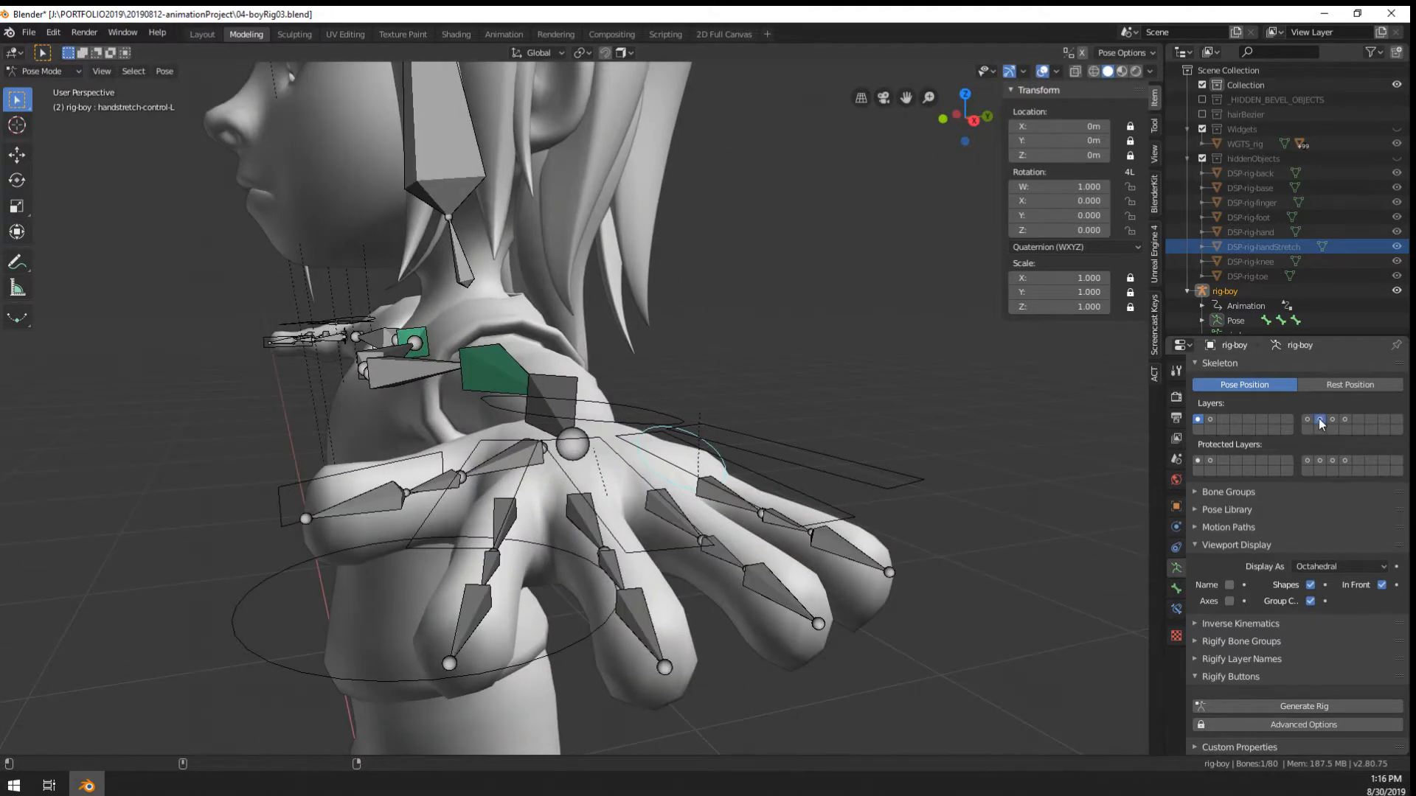
pyautogui.keyDown('shift'); pyautogui.click(1334, 420); pyautogui.keyUp('shift')
# Try rotating handstretch-control-L in front and top views to check how the palm bones follow
pyautogui.press('r')
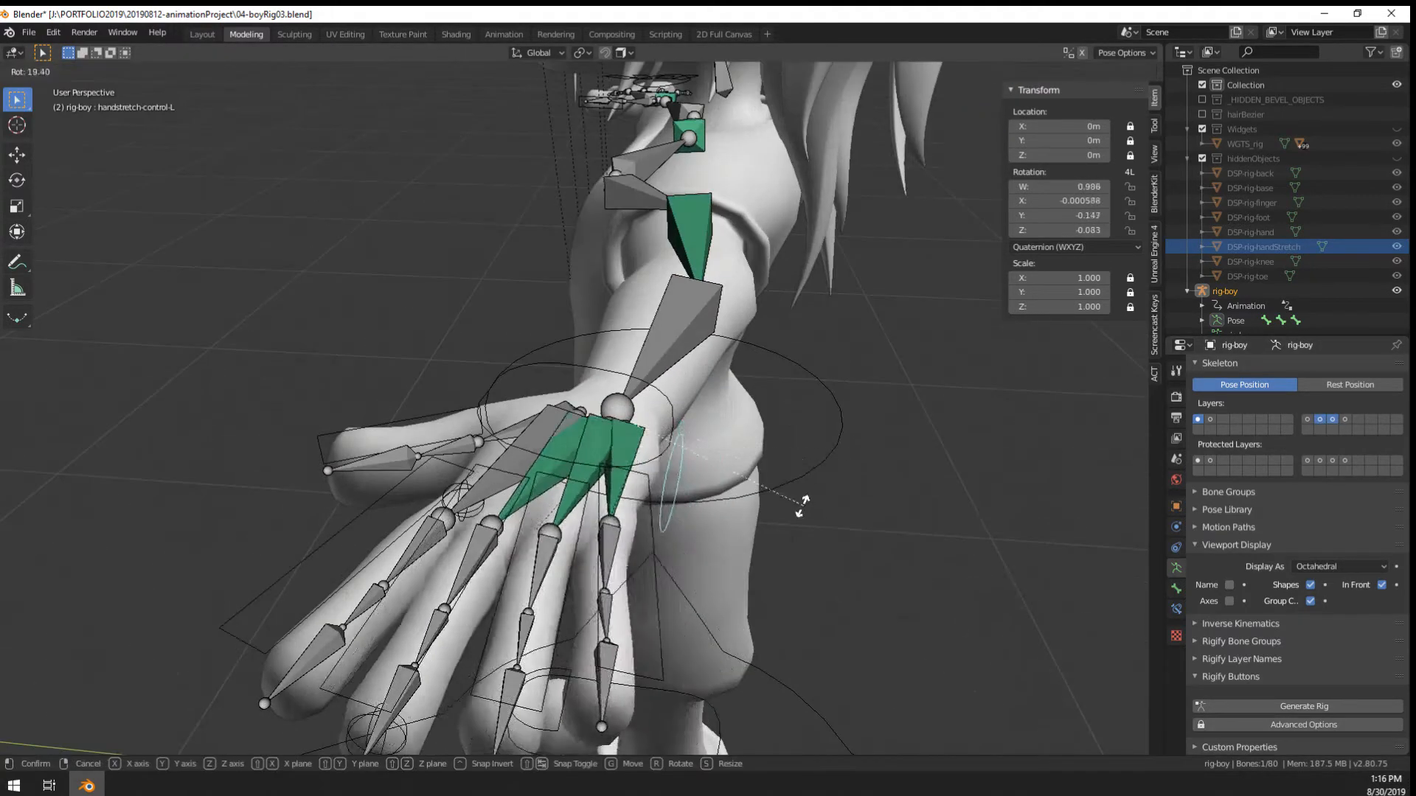
pyautogui.press('Escape')
pyautogui.press('r')
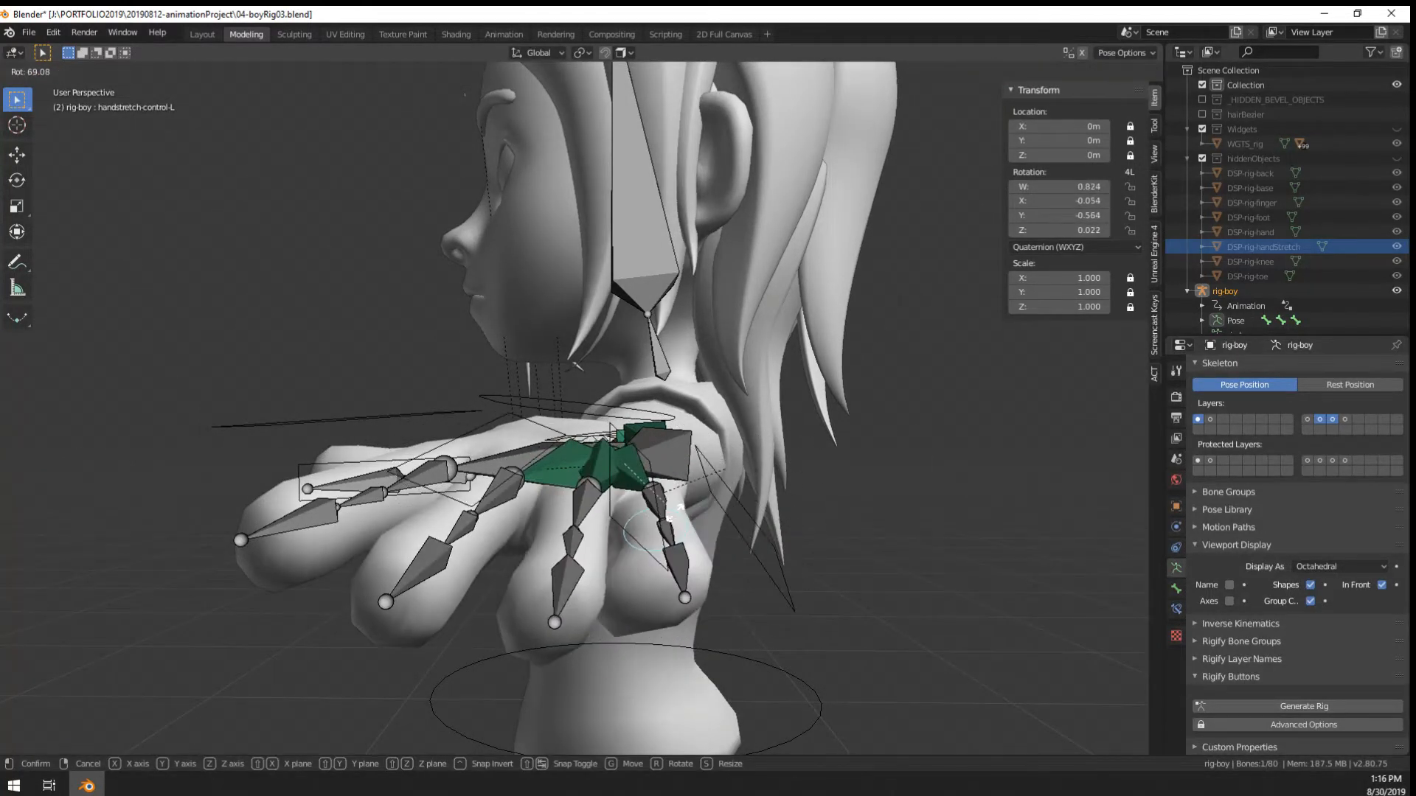
pyautogui.rightClick(724, 436)
pyautogui.moveTo(724, 435); pyautogui.dragTo(719, 528, button='middle')
pyautogui.press('r')
pyautogui.rightClick(718, 521)
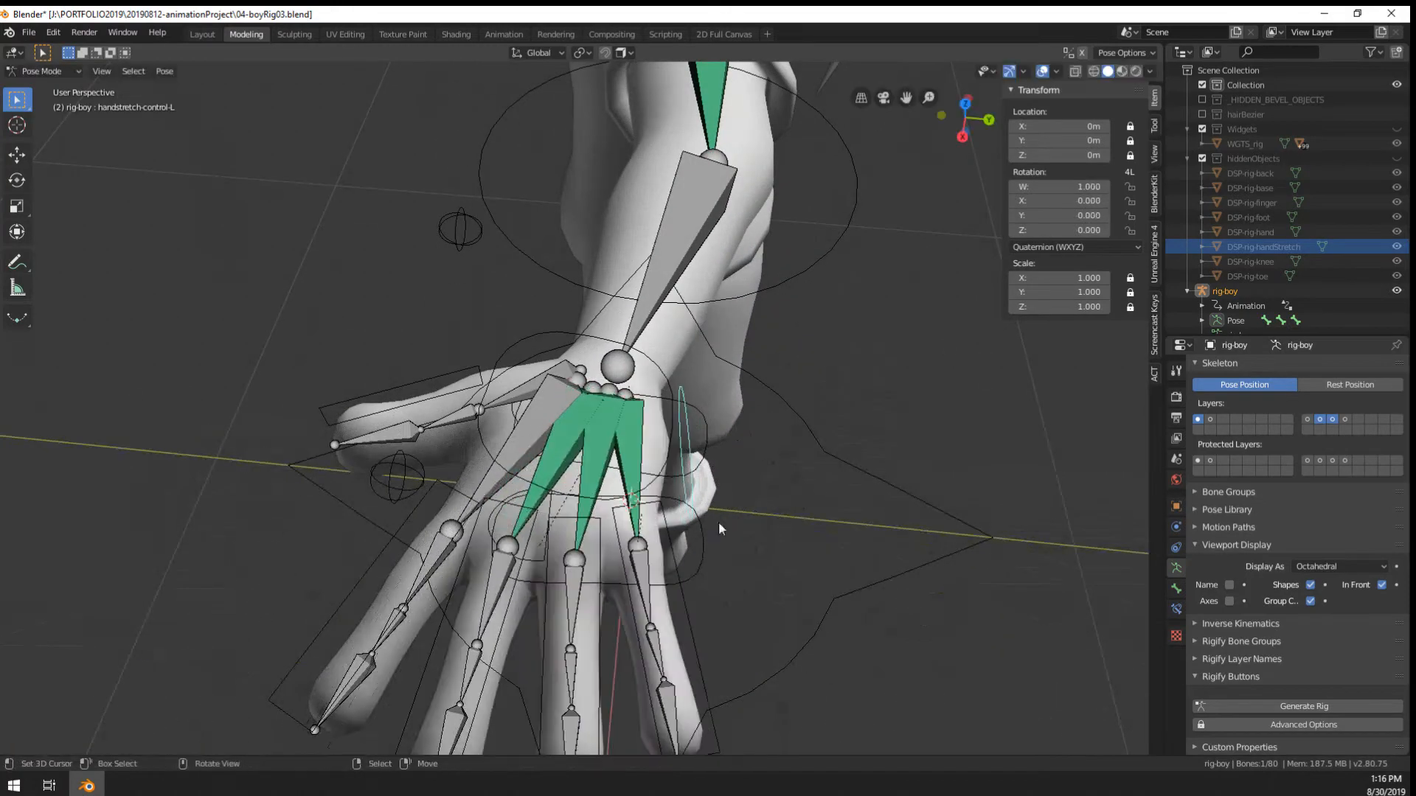
# Show the armature layer after the palm bones, try rotating handstretch-control-L, and hide that layer
pyautogui.keyDown('shift'); pyautogui.click(1345, 419); pyautogui.keyUp('shift')
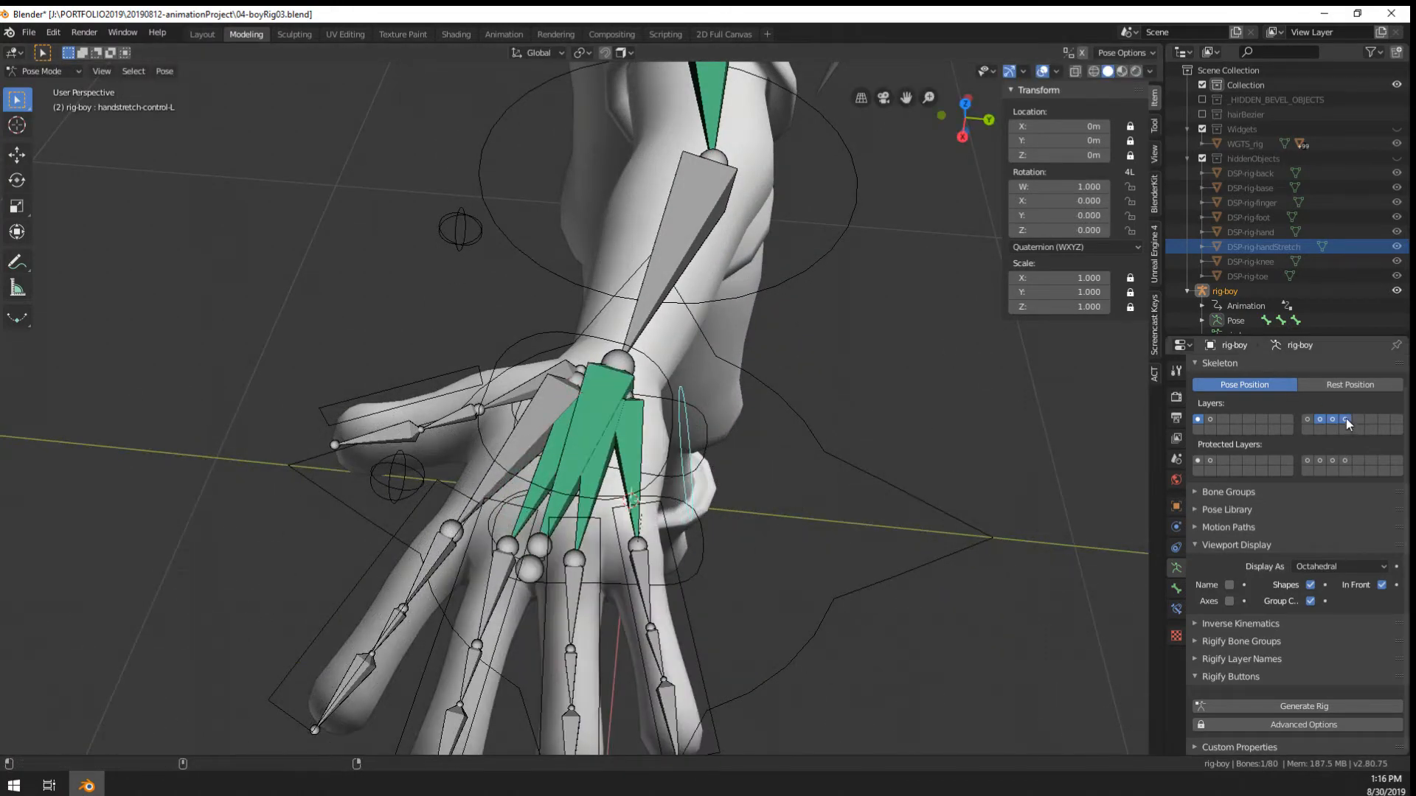
pyautogui.press('r')
pyautogui.rightClick(727, 487)
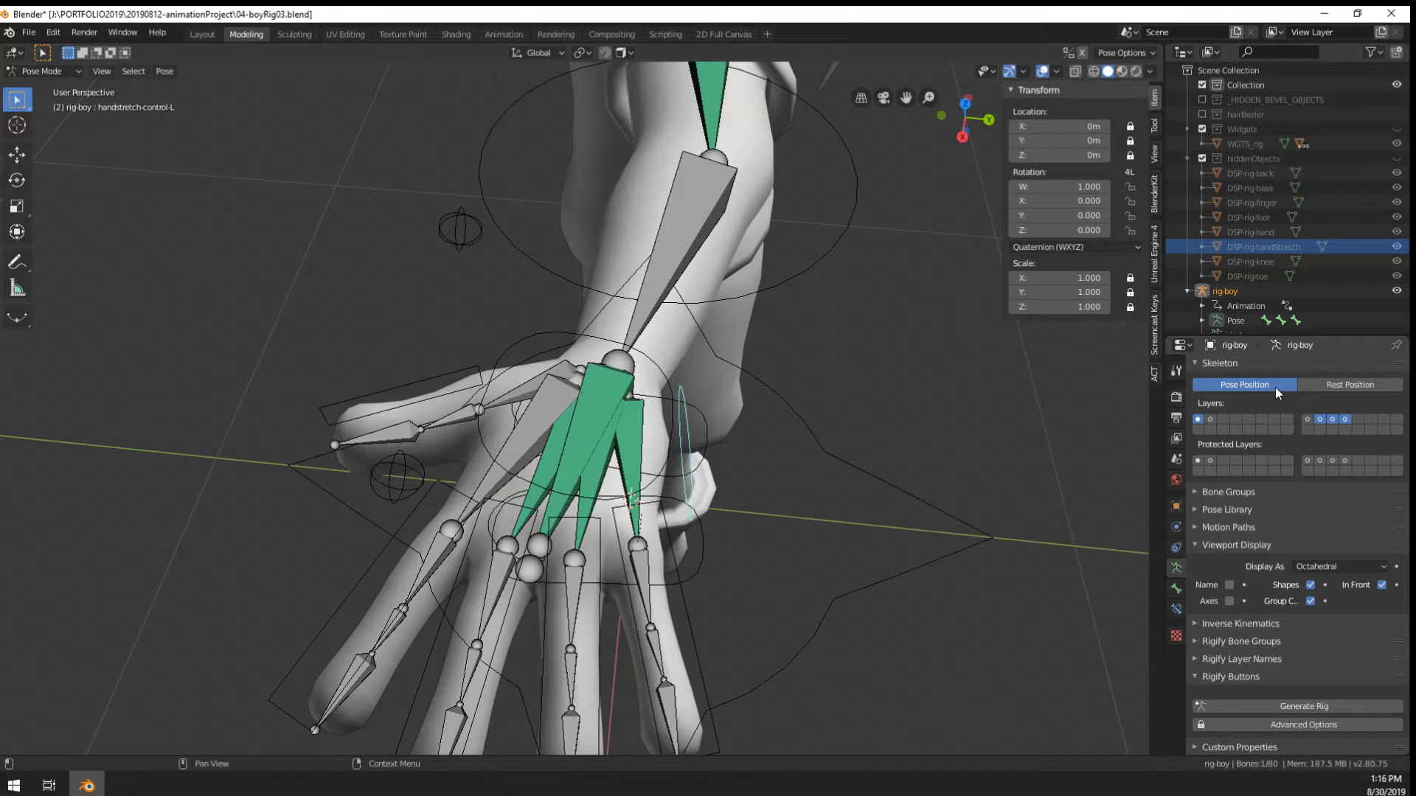
pyautogui.keyDown('shift'); pyautogui.click(1346, 421); pyautogui.keyUp('shift')
pyautogui.keyDown('shift'); pyautogui.click(1304, 421); pyautogui.keyUp('shift')
pyautogui.keyDown('shift'); pyautogui.click(1304, 421); pyautogui.keyUp('shift')
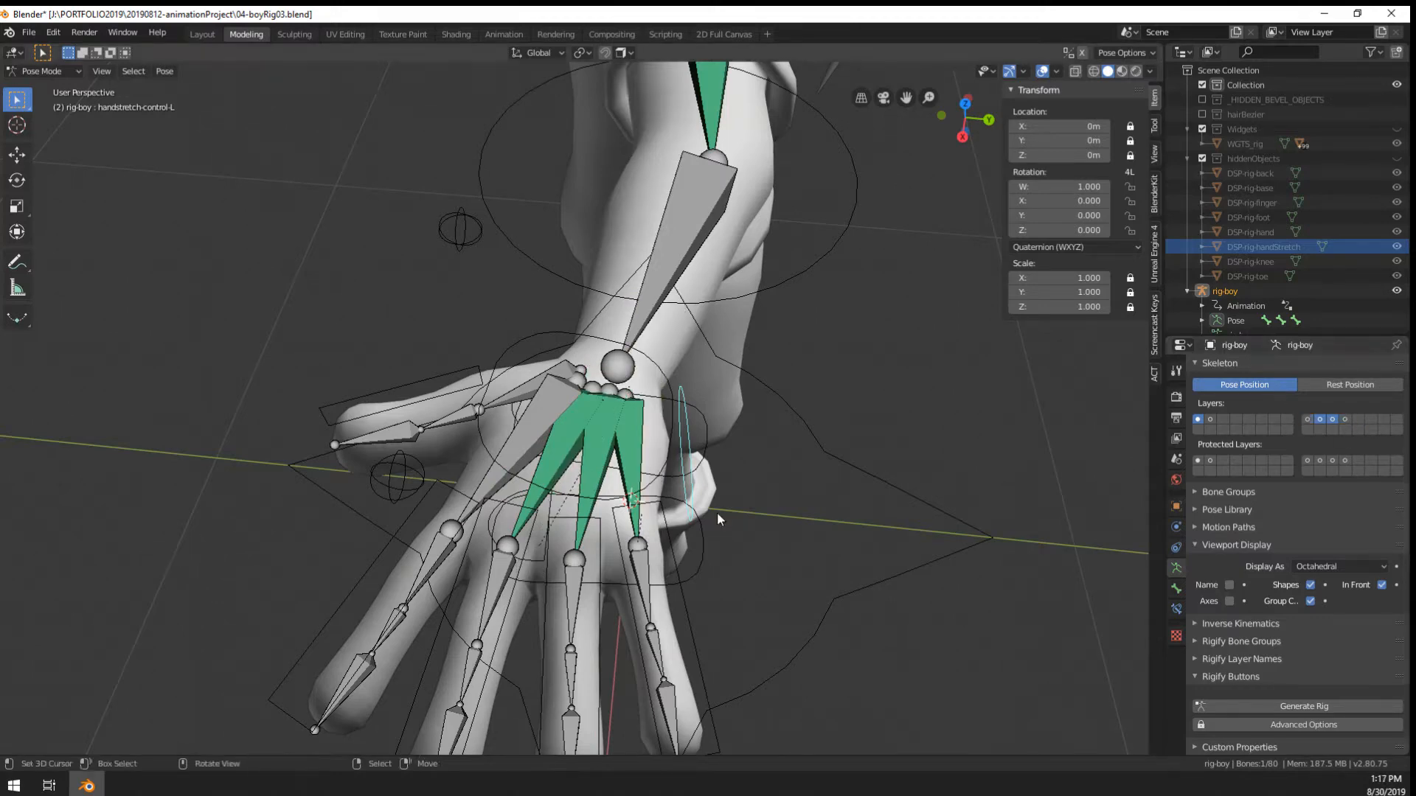
# Select the palm bone pink-l.001 and display its Copy Rotation constraint settings
pyautogui.moveTo(717, 511); pyautogui.dragTo(669, 476, button='middle')
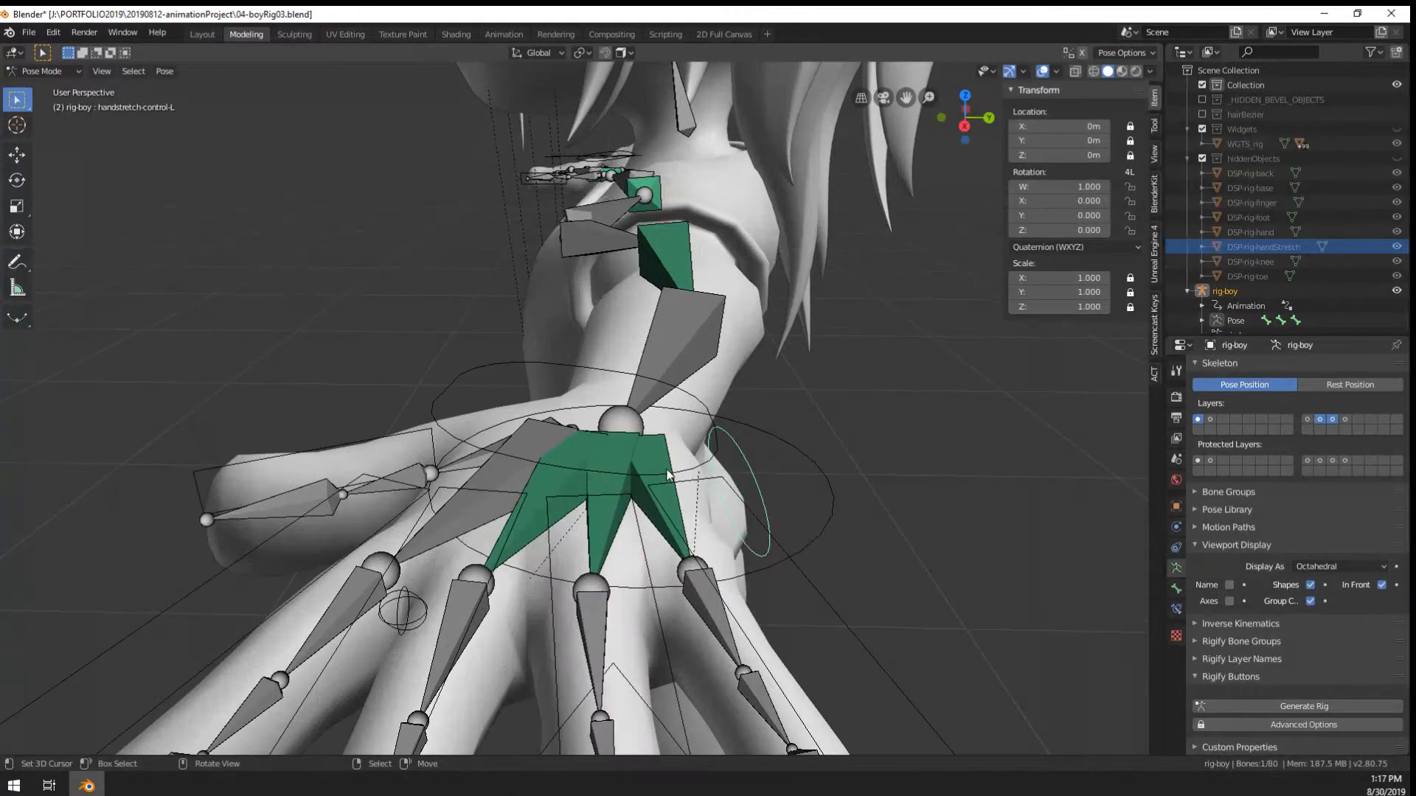
pyautogui.click(661, 464)
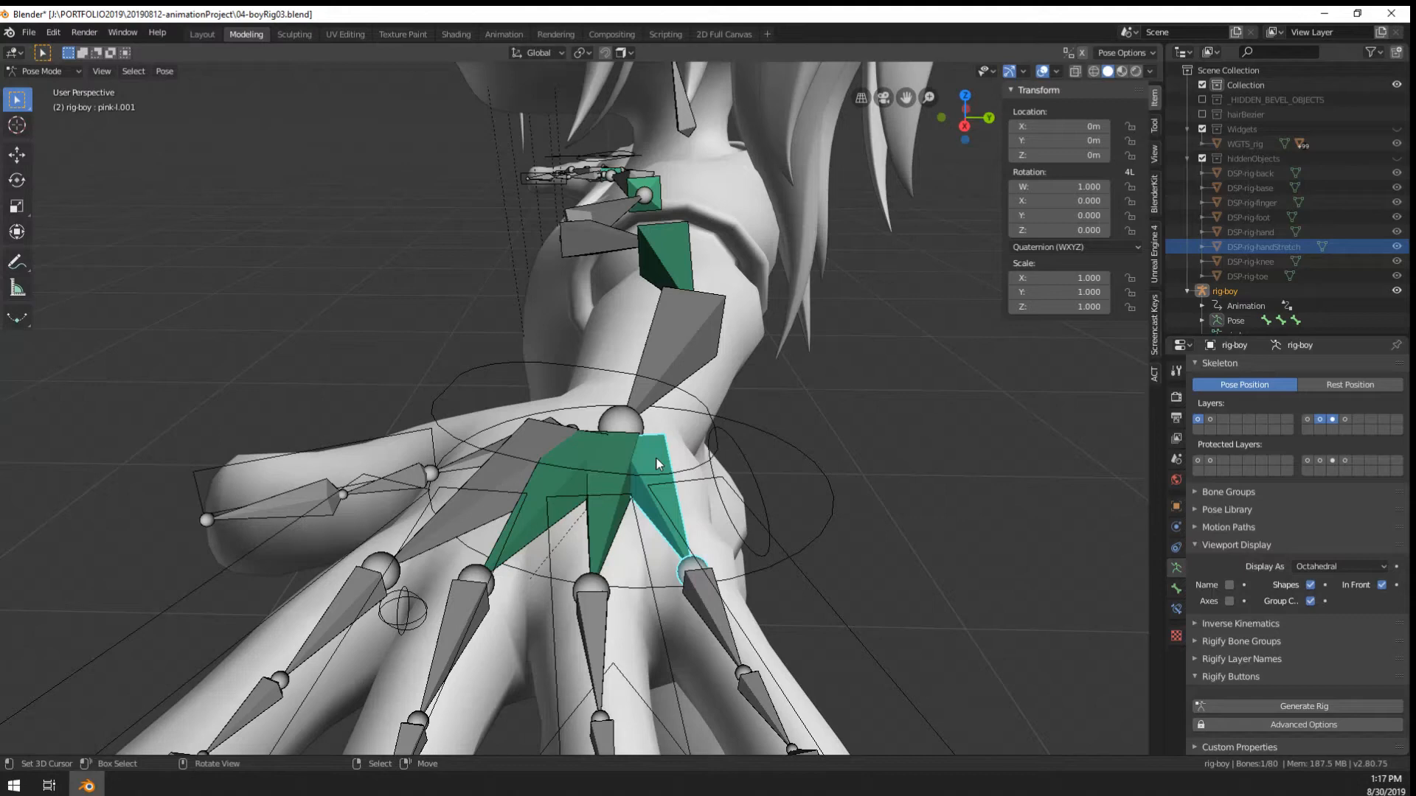
pyautogui.click(1175, 590)
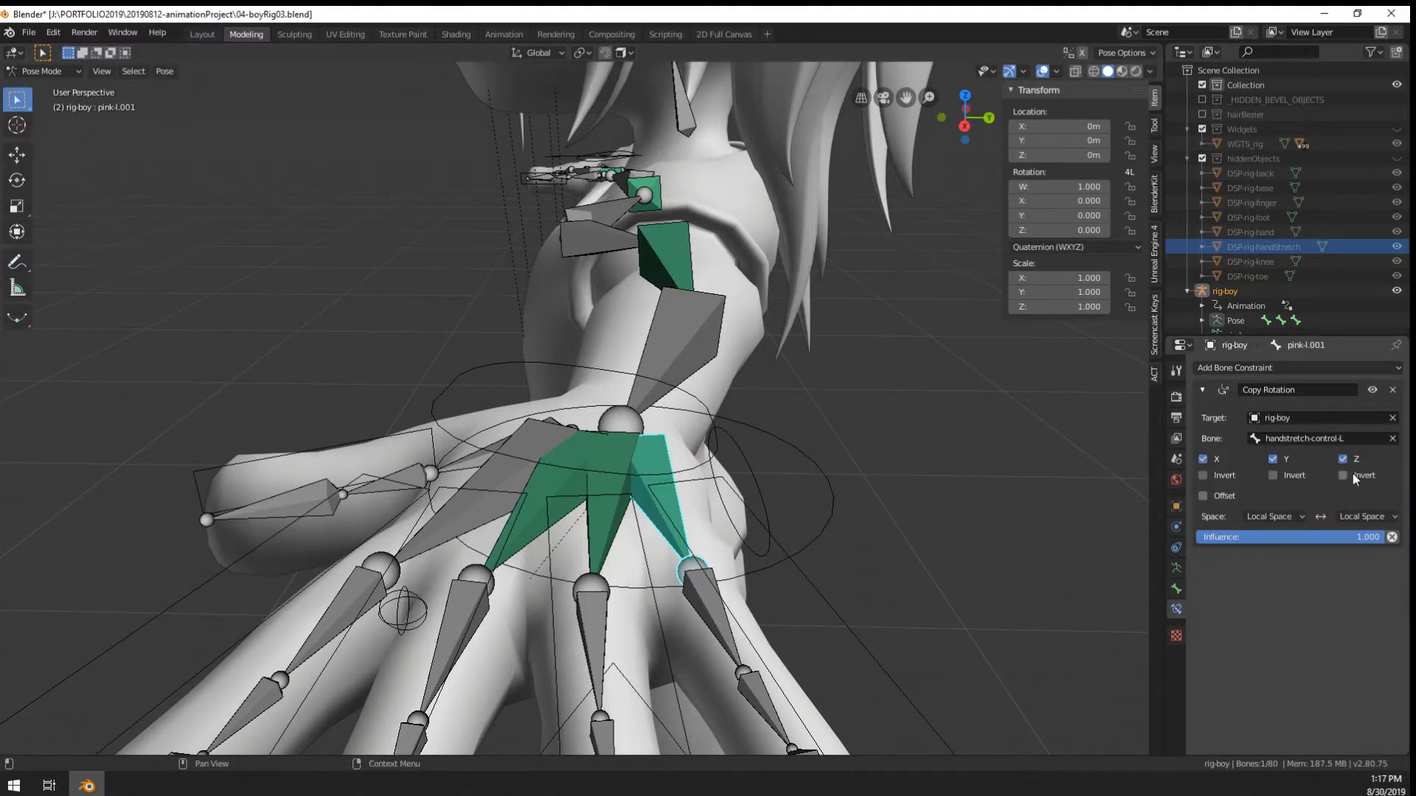
# Try World Space as the first space of pink-l.001's Copy Rotation constraint, and return it to Local Space
pyautogui.moveTo(814, 480); pyautogui.dragTo(803, 549, button='middle')
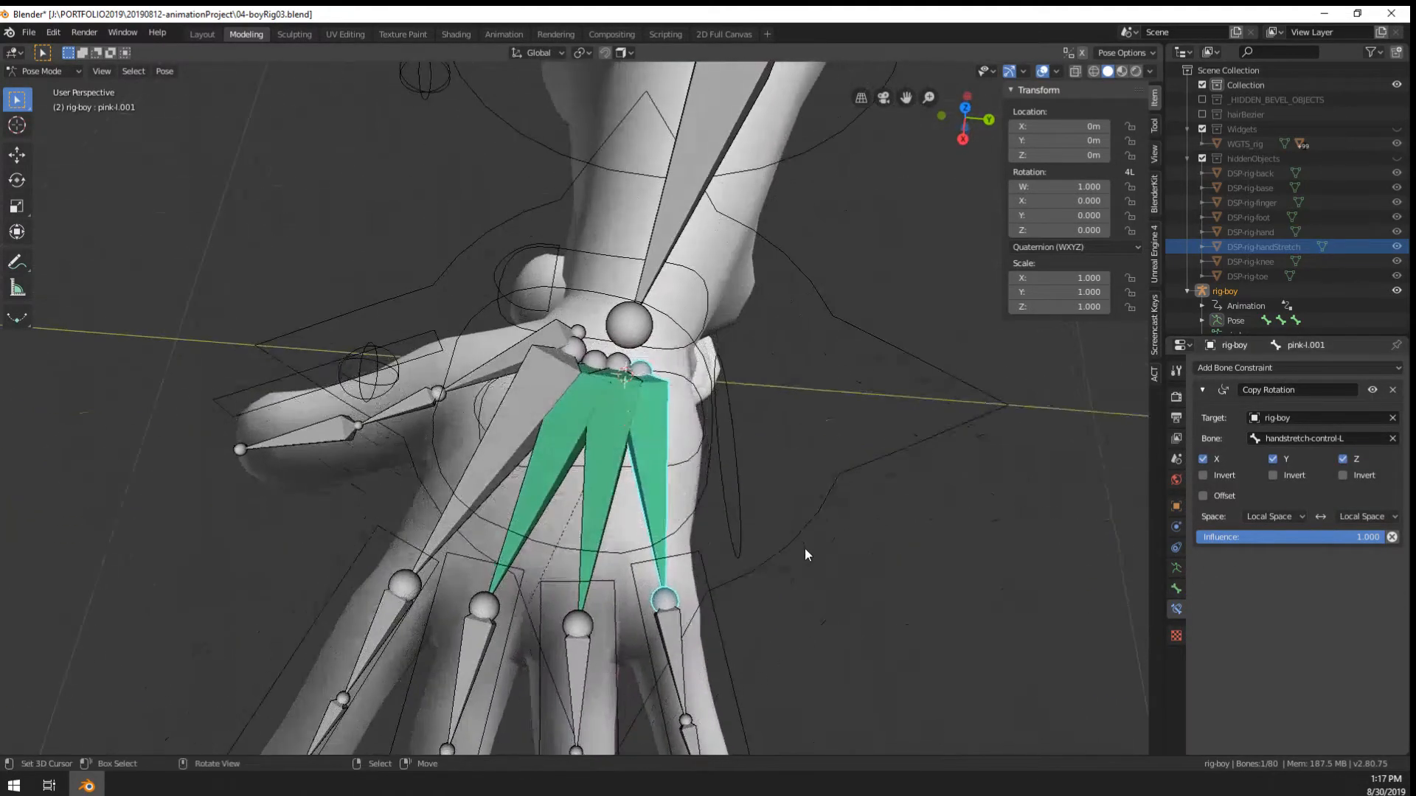
pyautogui.click(1293, 515)
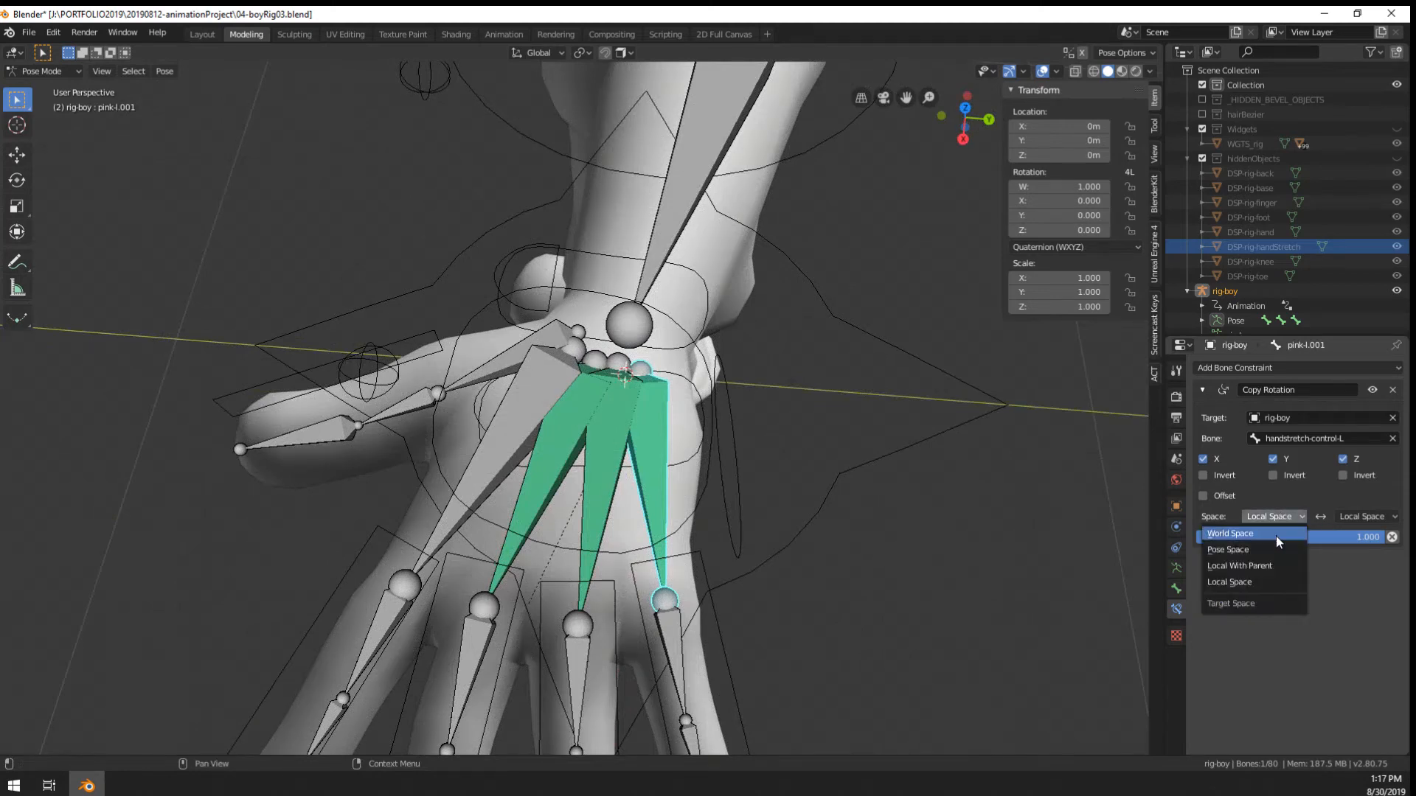
pyautogui.click(1276, 534)
pyautogui.click(1277, 518)
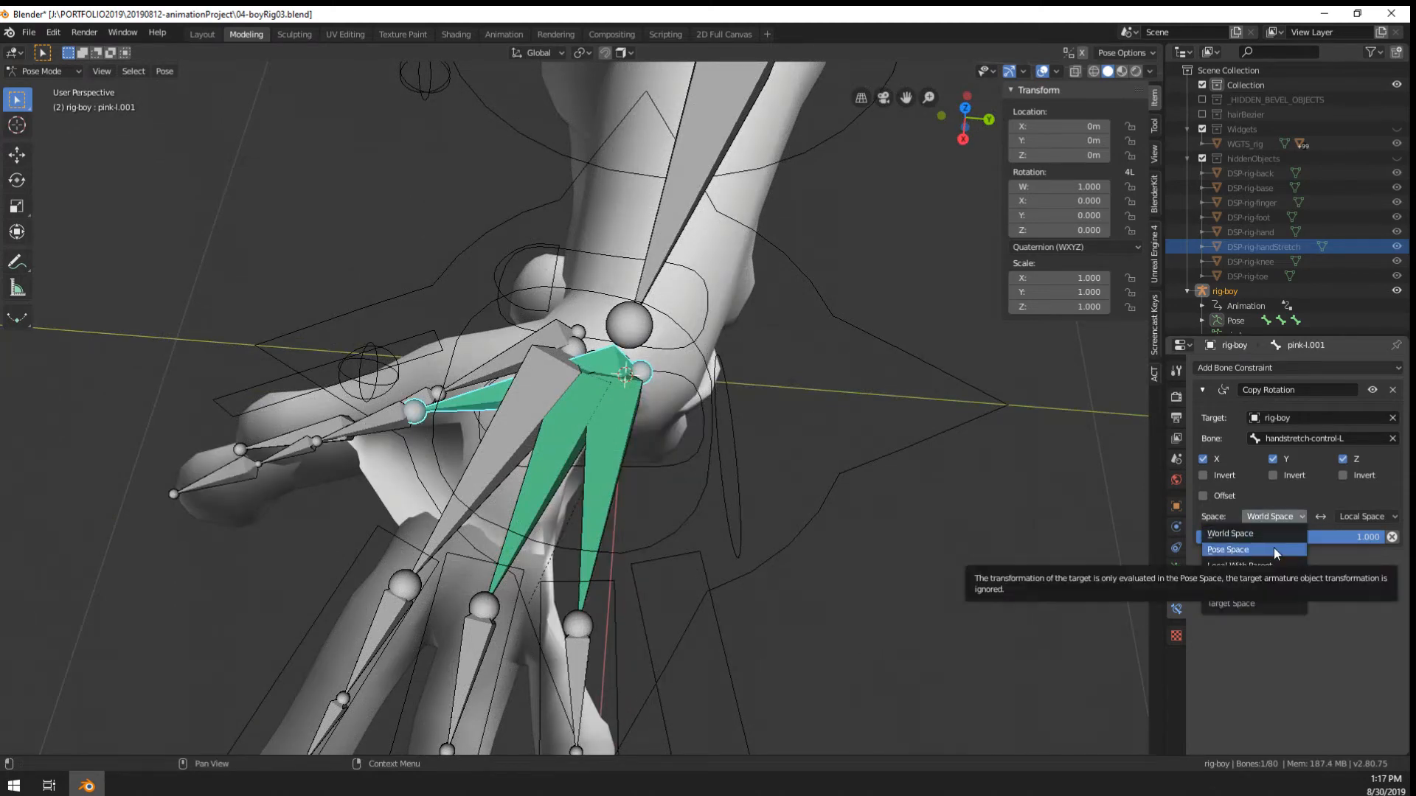
pyautogui.click(1270, 581)
# Select handstretch-control-L and try rotating it freely and about the global Z axis
pyautogui.click(734, 446)
pyautogui.press('r')
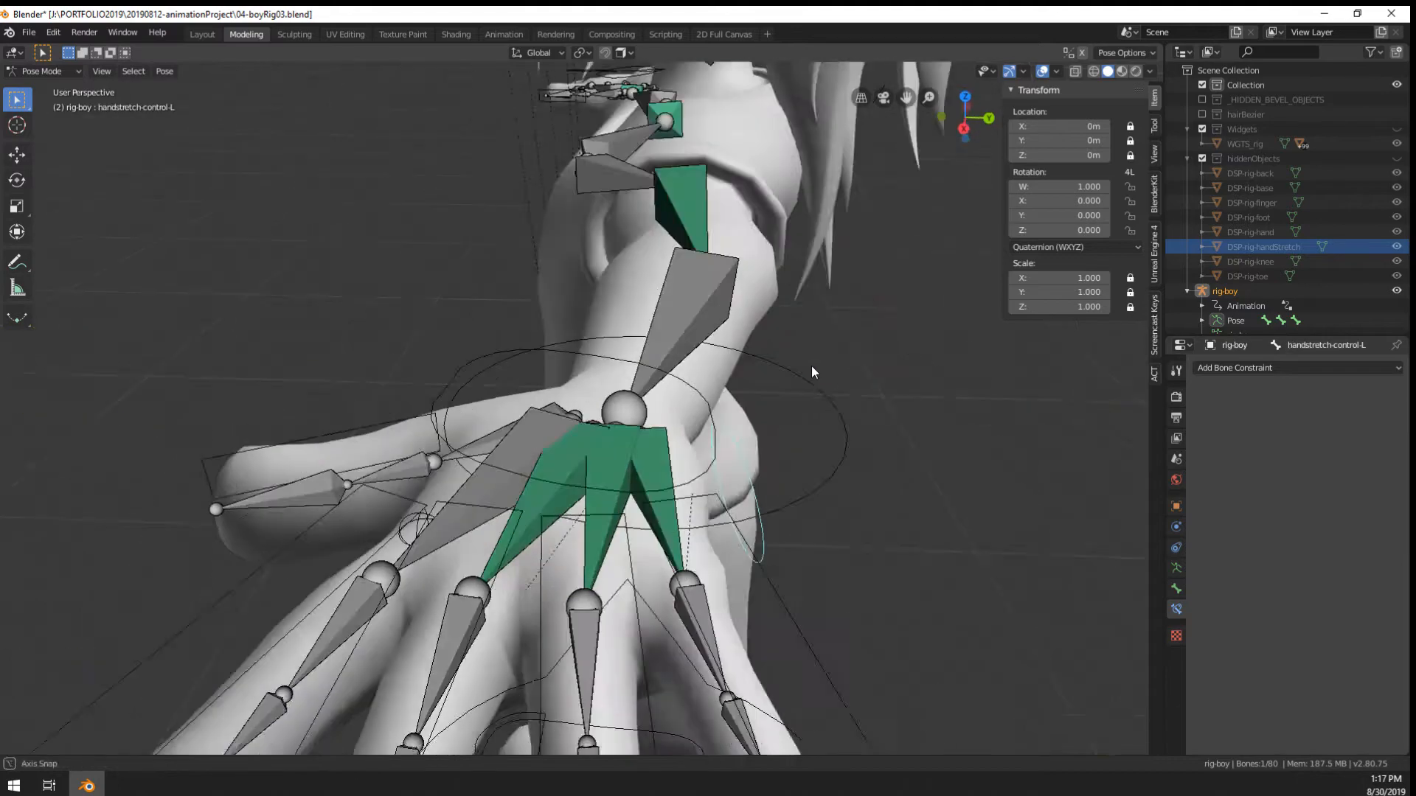
pyautogui.press('Escape')
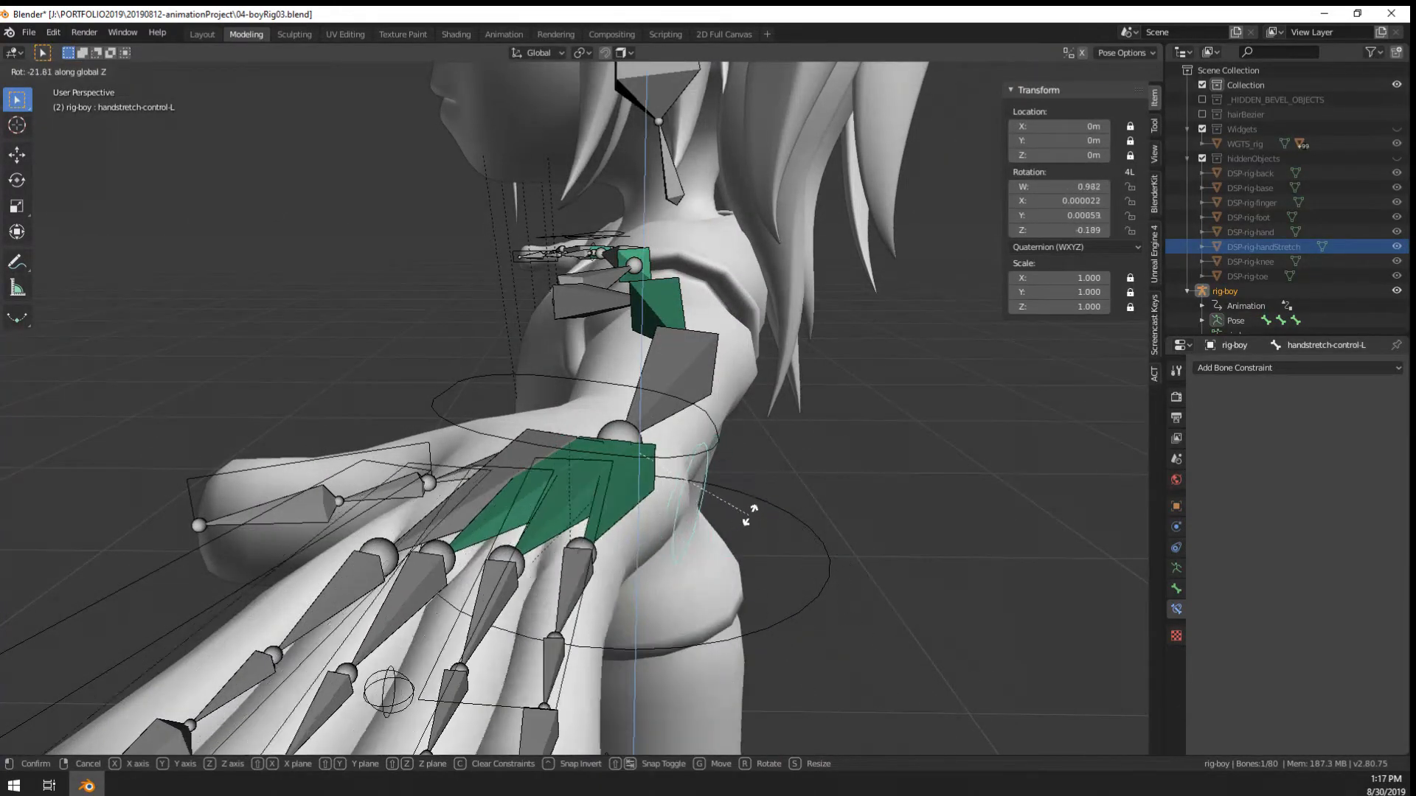
pyautogui.press('Escape')
# Set handstretch-control-L's rotation mode to ZYX Euler, lock its X and Y rotation, and test rotating the control
pyautogui.click(1081, 248)
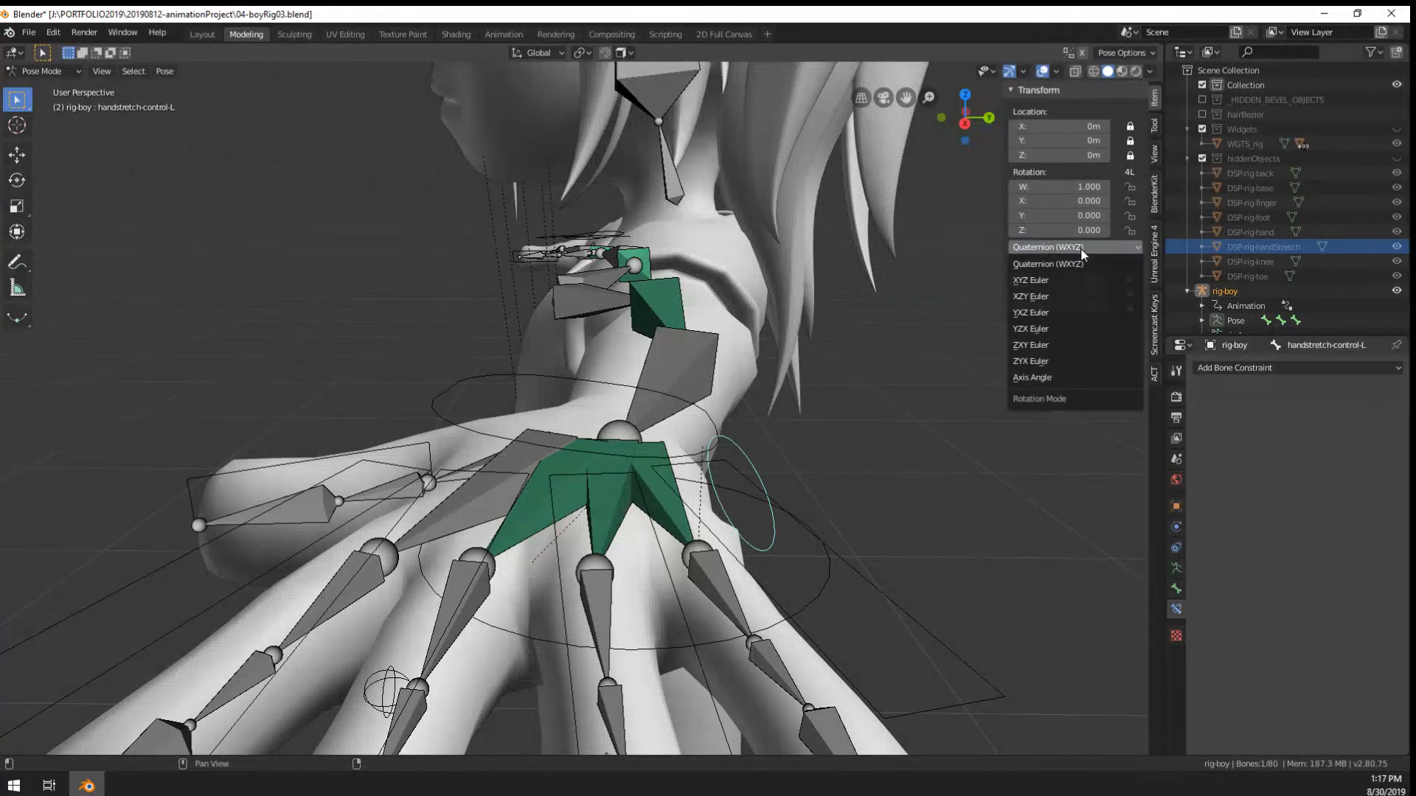
pyautogui.click(1036, 361)
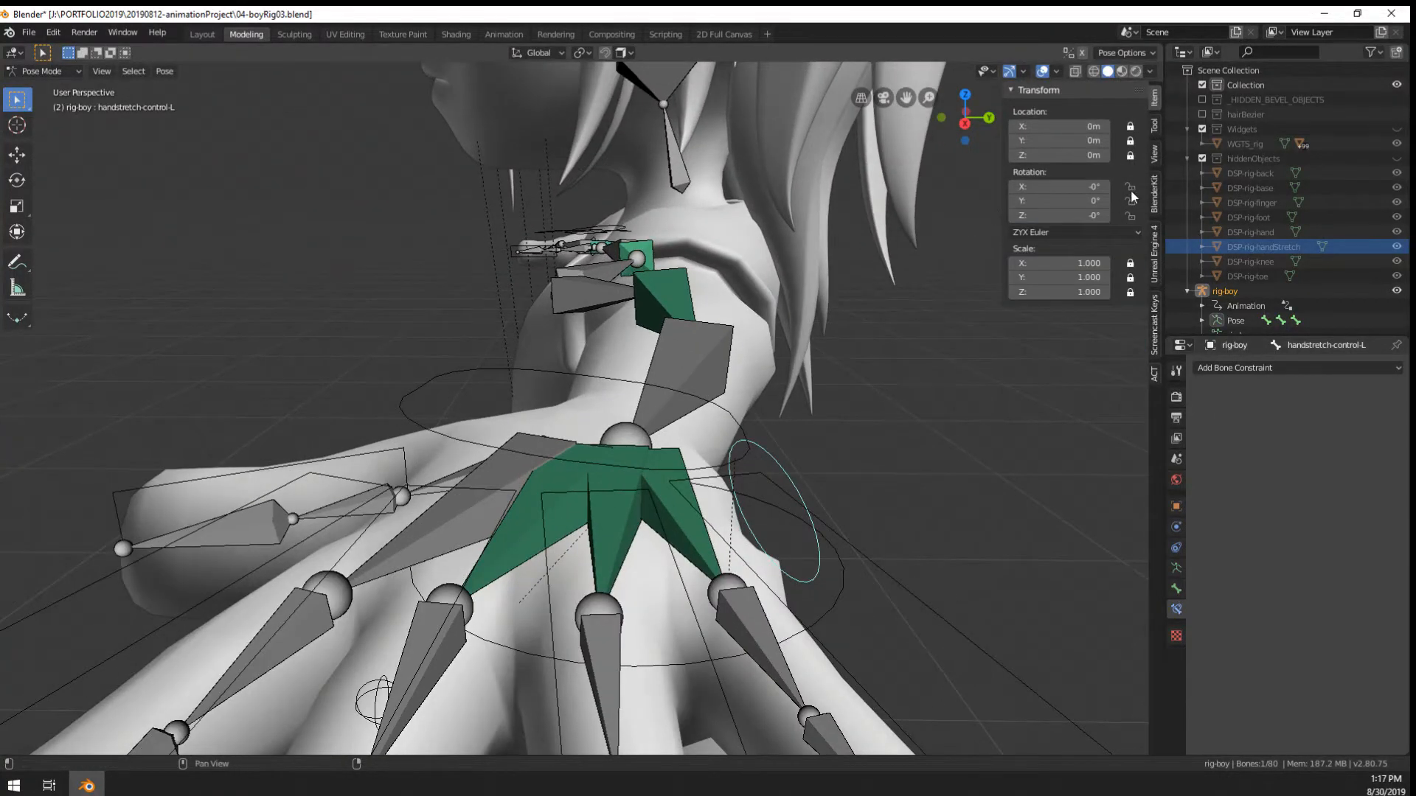
pyautogui.press('r')
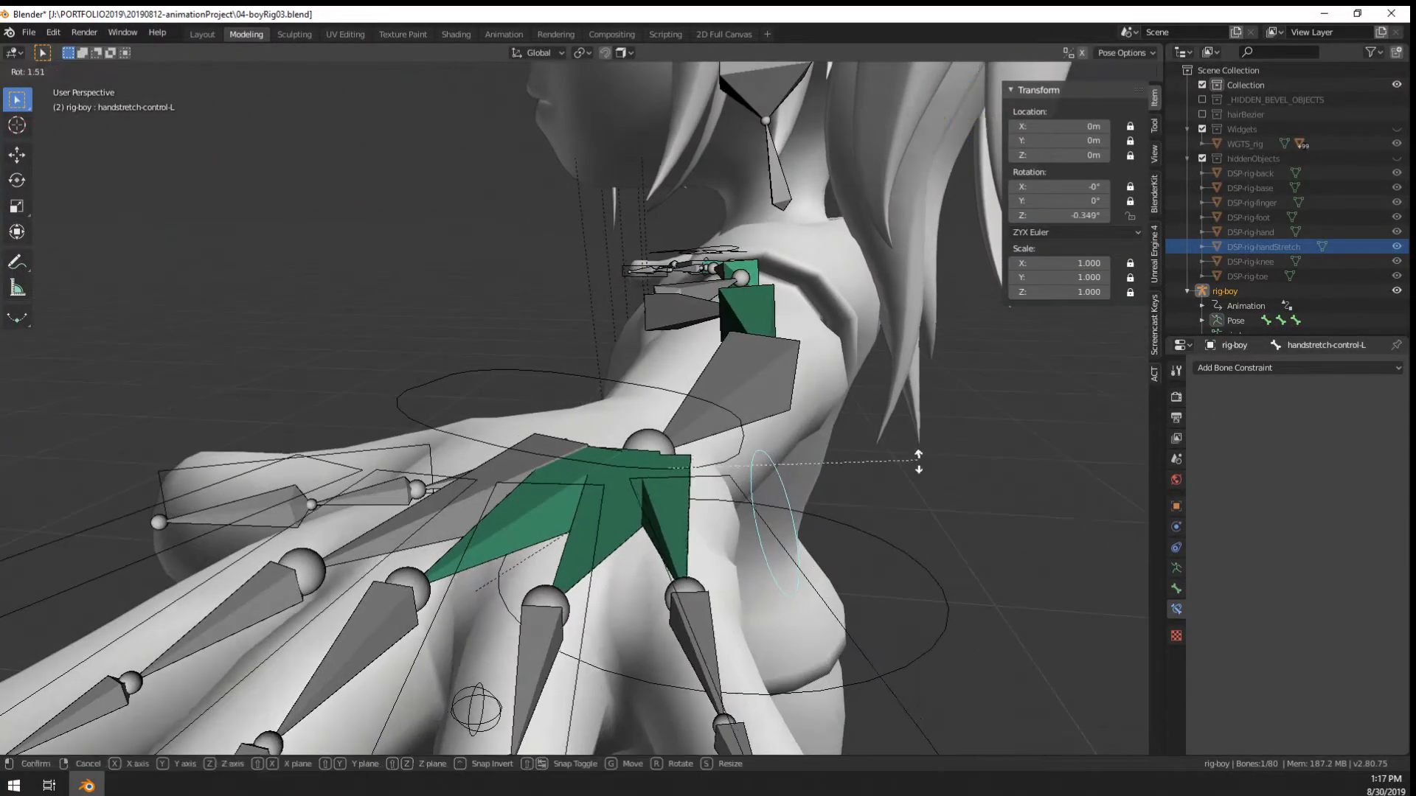
pyautogui.rightClick(723, 519)
pyautogui.scroll(-2, 904, 408)
pyautogui.moveTo(904, 407); pyautogui.dragTo(767, 509, button='middle')
pyautogui.press('r')
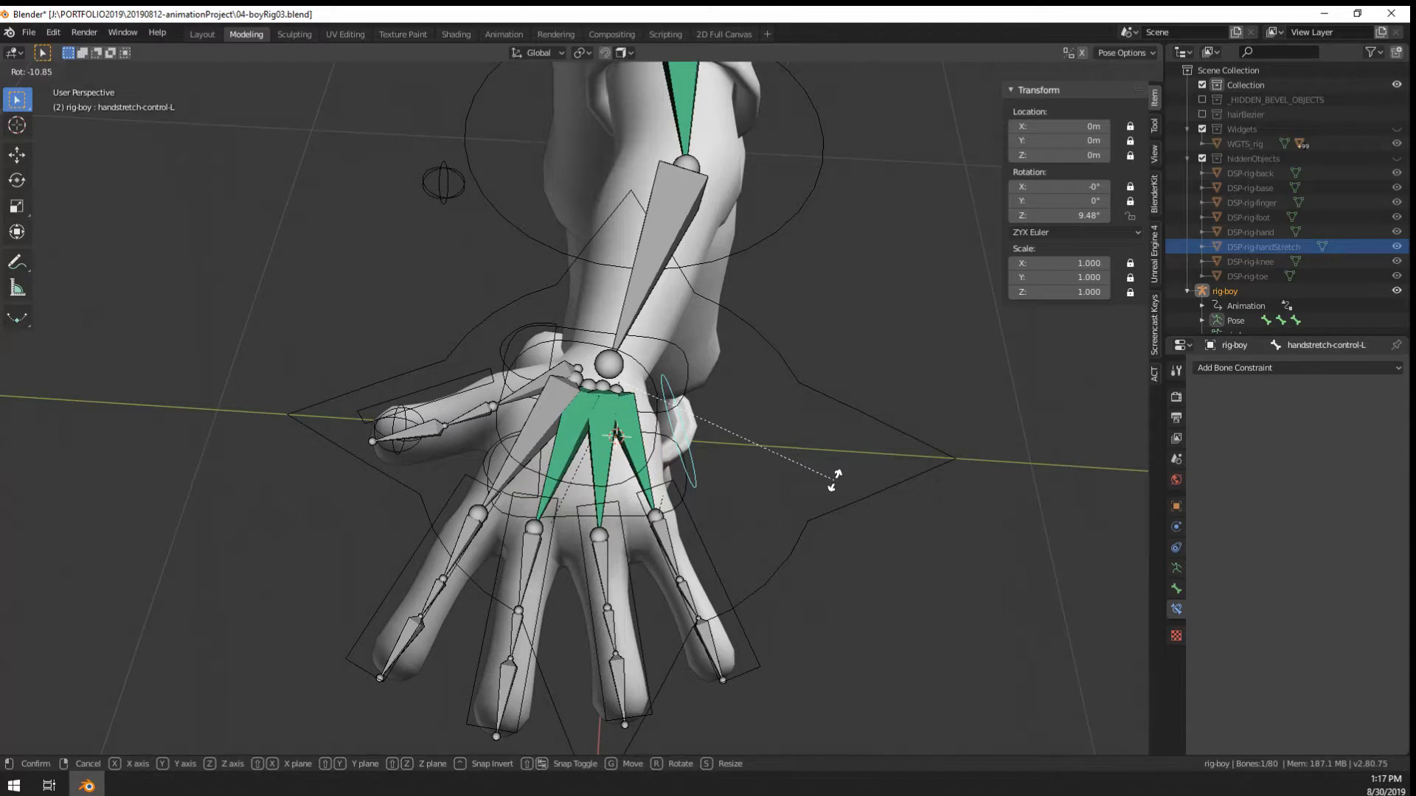
pyautogui.rightClick(757, 468)
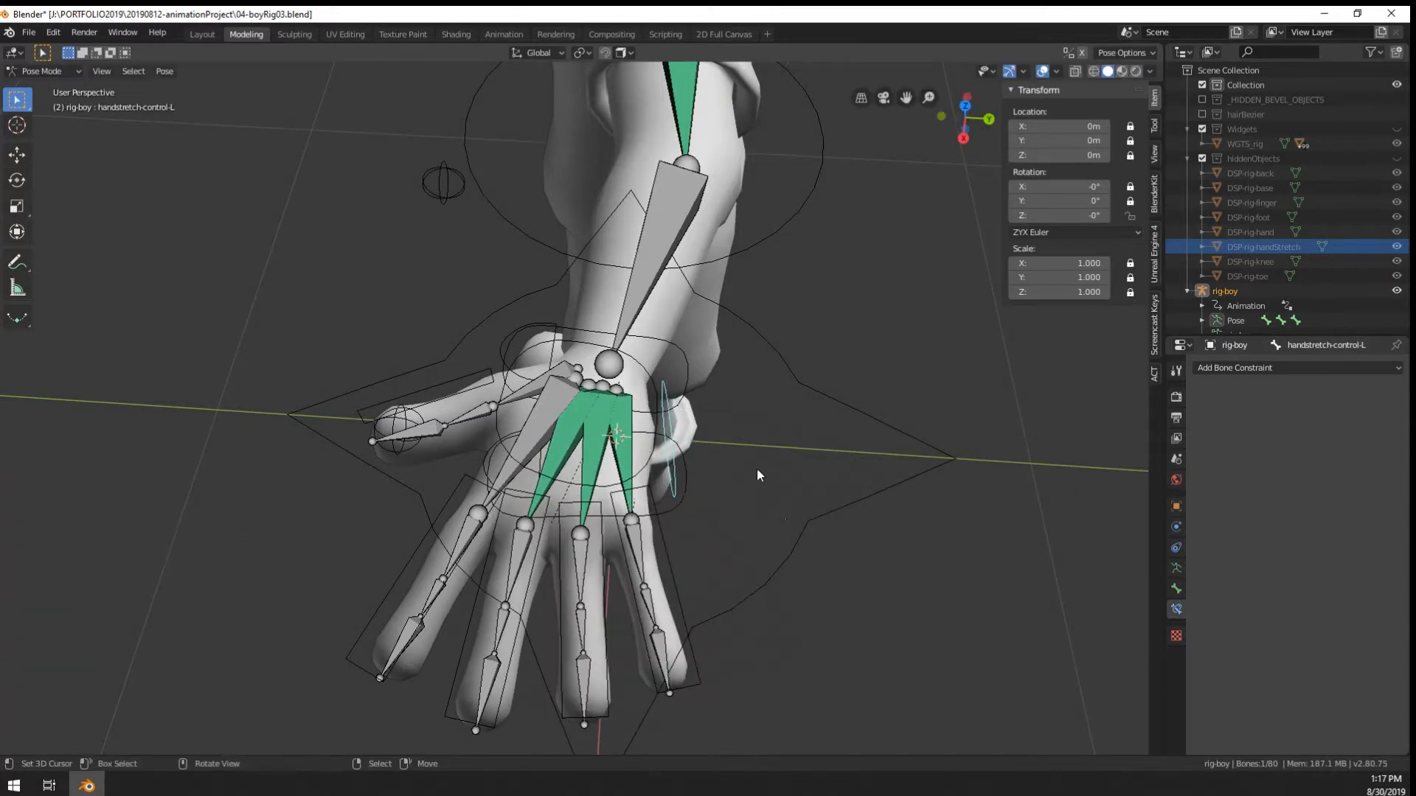
# Try scaling pink-control.L to check how the left little finger responds
pyautogui.moveTo(756, 468); pyautogui.dragTo(767, 390, button='middle')
pyautogui.press('s')
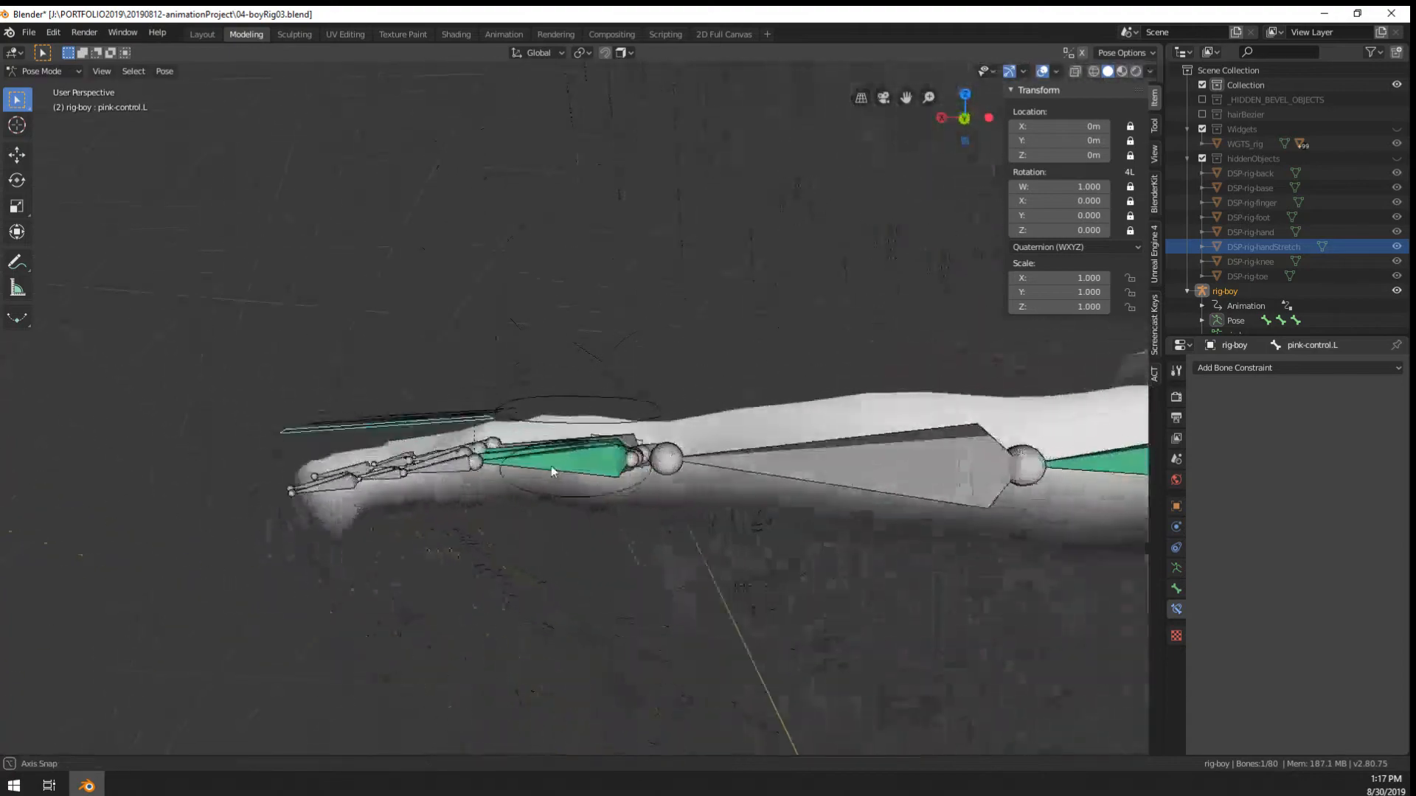
pyautogui.rightClick(662, 451)
pyautogui.moveTo(663, 451); pyautogui.dragTo(949, 511, button='middle')
# Select handControl.L and try scaling it several times while viewing the left hand from different sides
pyautogui.click(679, 446)
pyautogui.rightClick(804, 489)
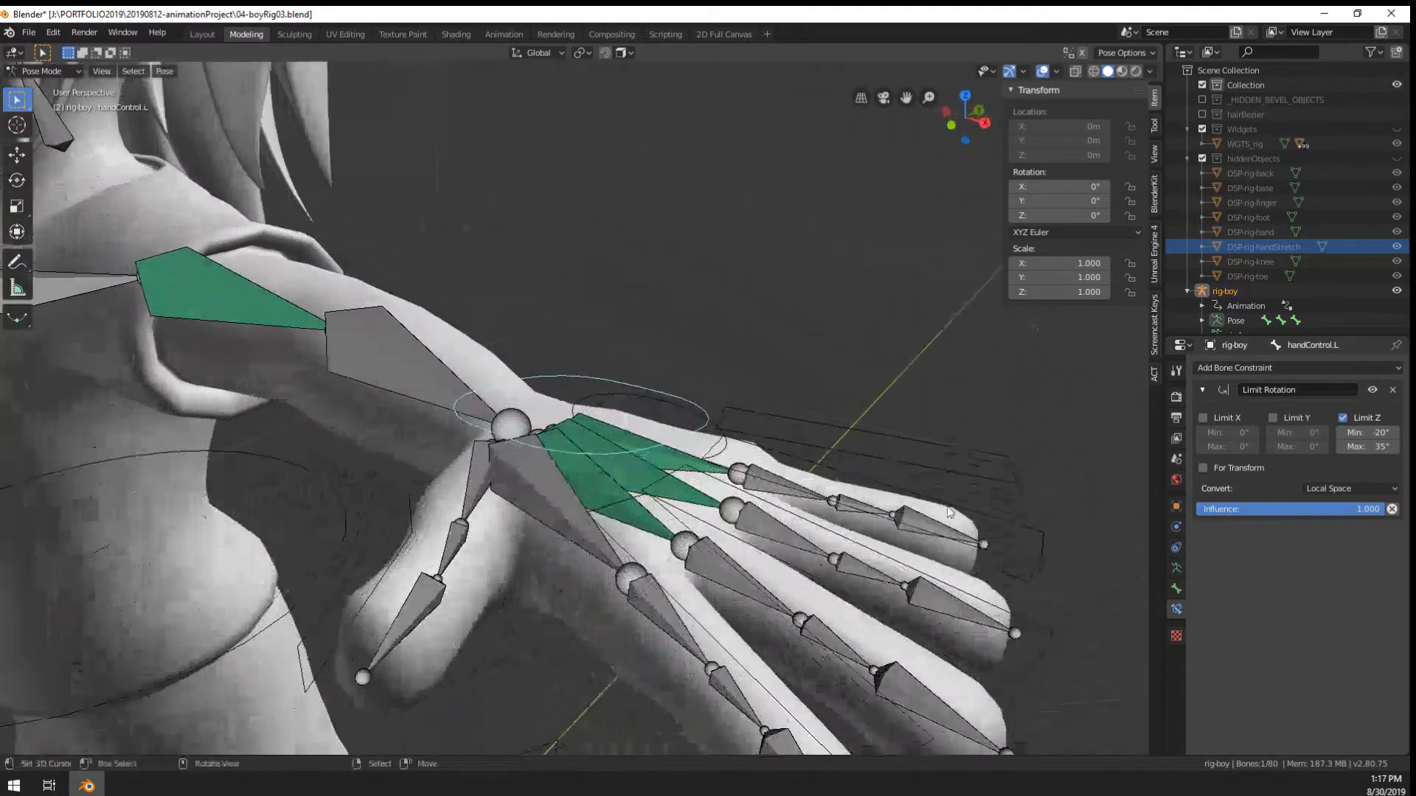
pyautogui.press('s')
pyautogui.rightClick(763, 481)
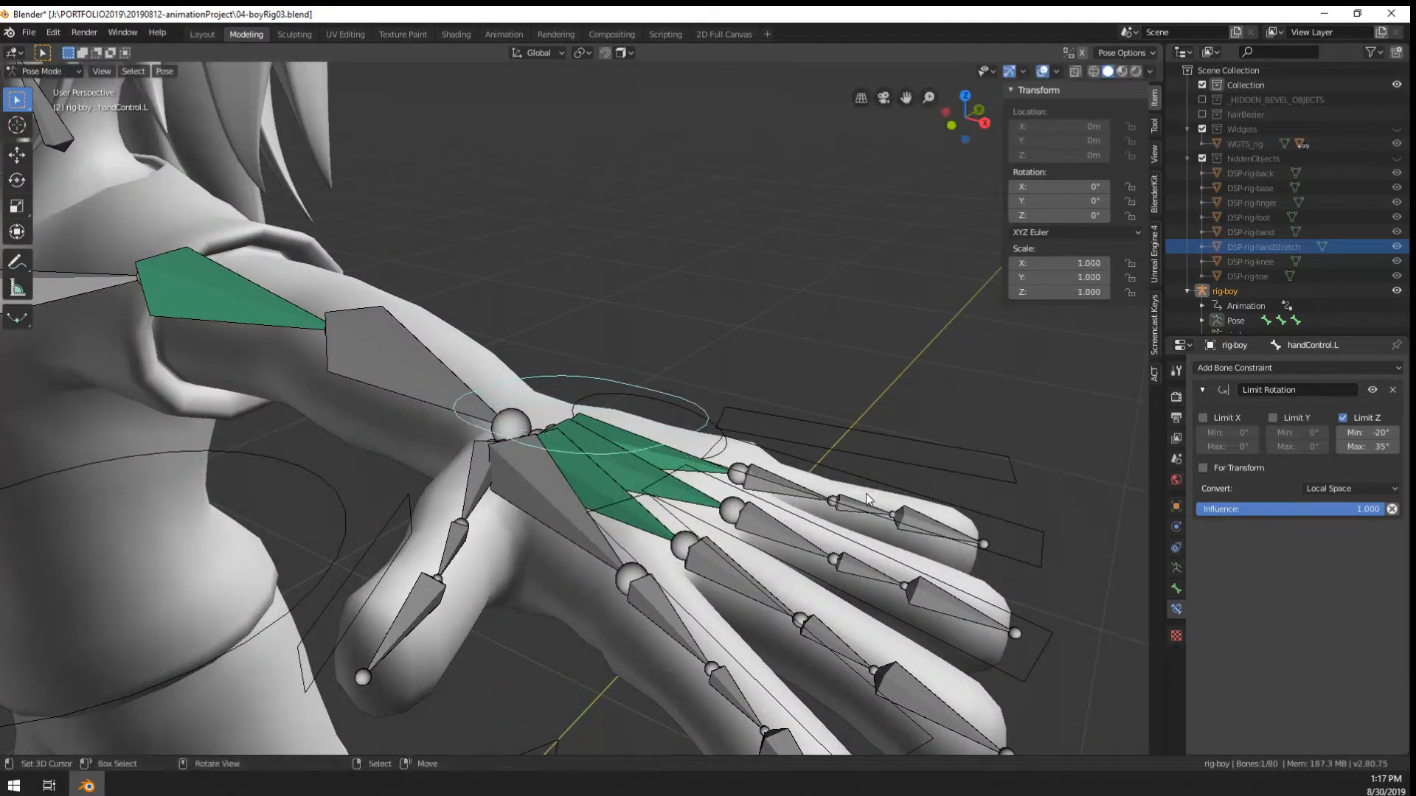
pyautogui.moveTo(763, 481)
pyautogui.mouseDown(button='middle')
pyautogui.moveTo(798, 506)
pyautogui.moveTo(753, 469)
pyautogui.mouseUp(button='middle')
pyautogui.press('s')
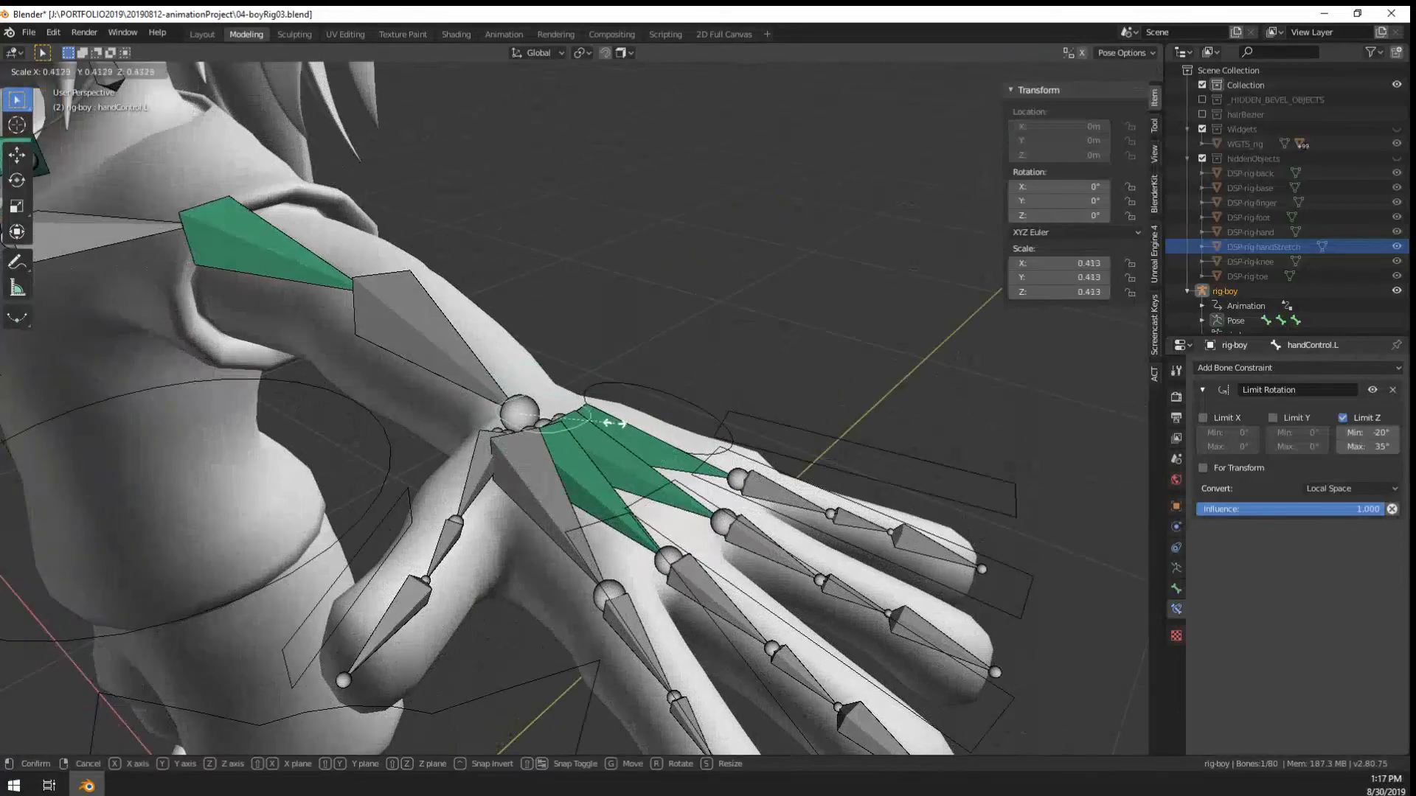
pyautogui.rightClick(613, 449)
pyautogui.moveTo(613, 449); pyautogui.dragTo(895, 509, button='middle')
pyautogui.press('s')
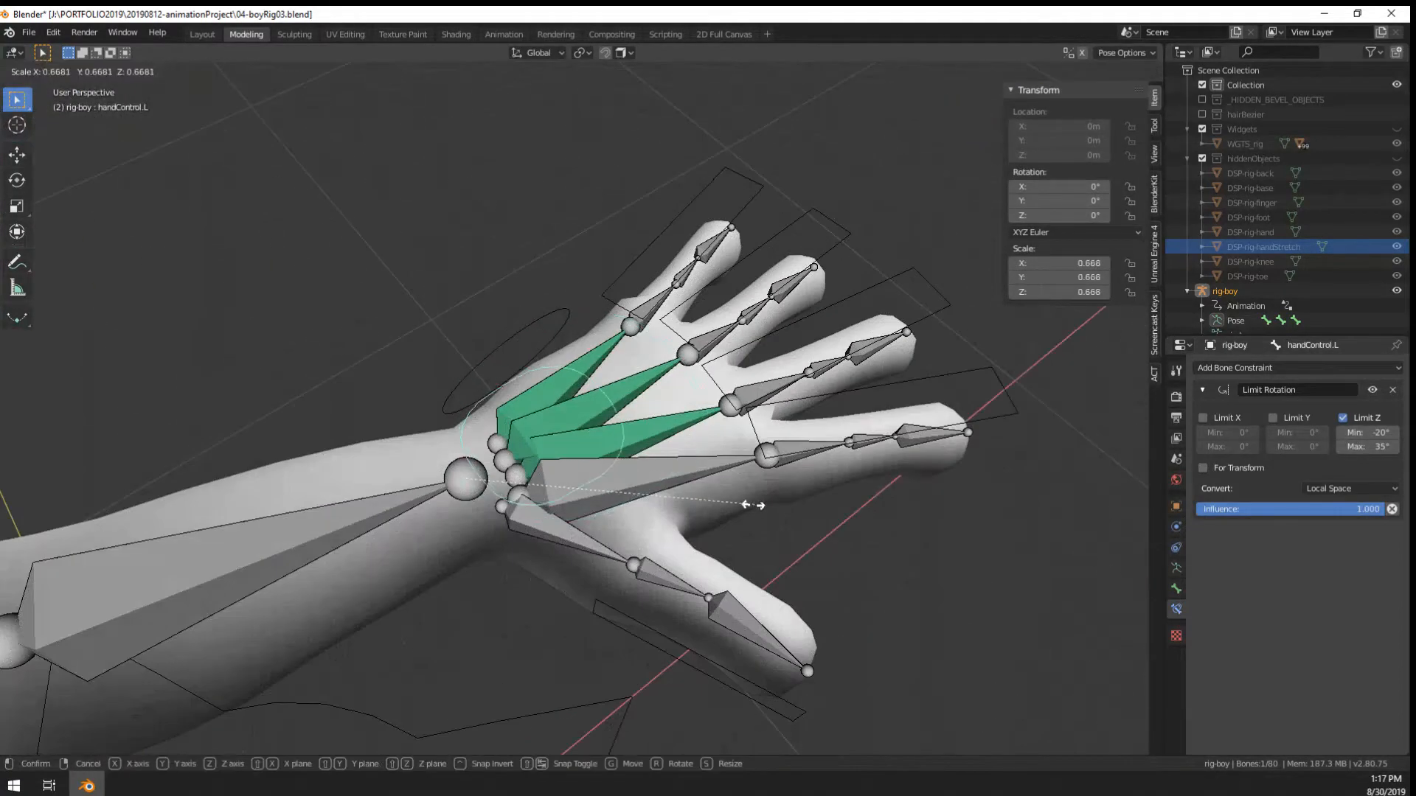
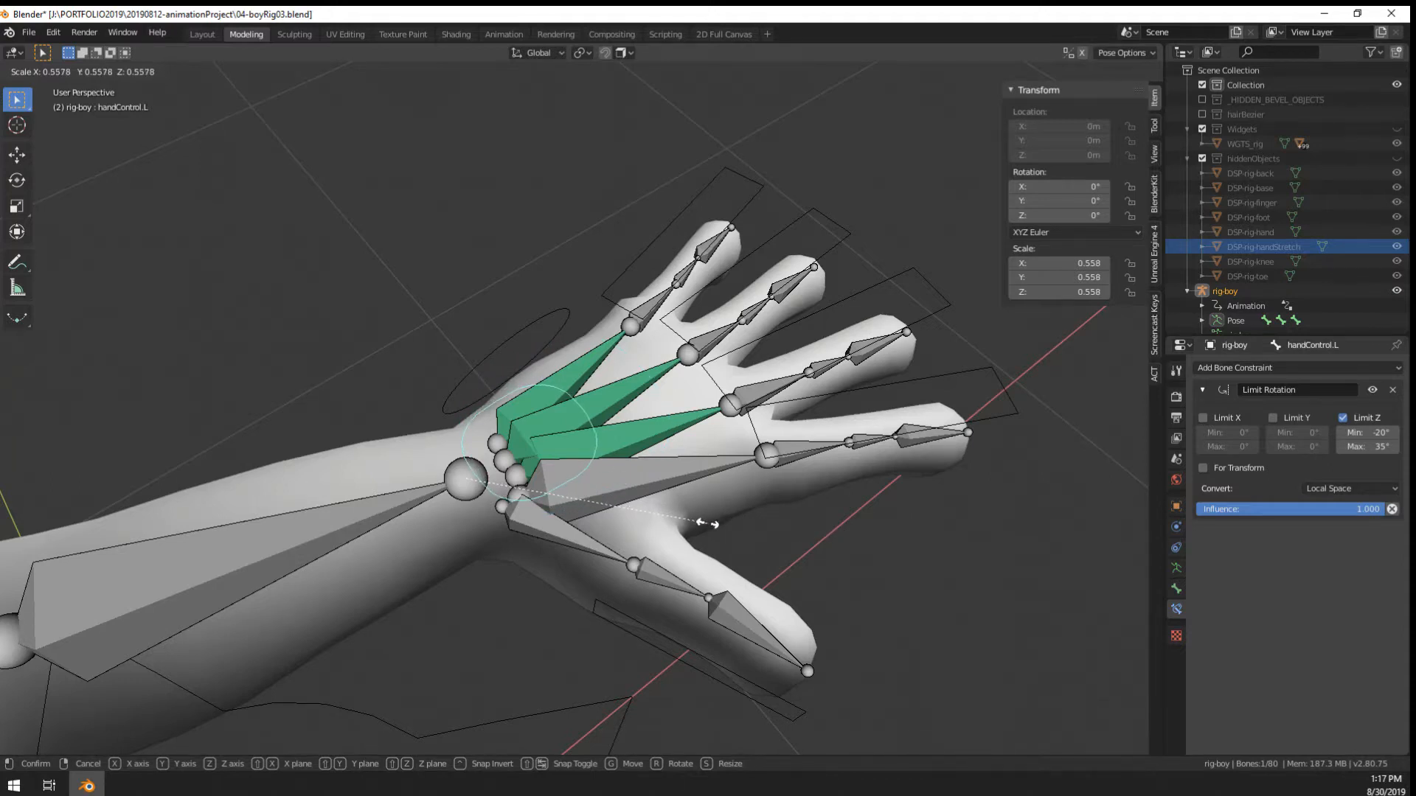
pyautogui.rightClick(807, 509)
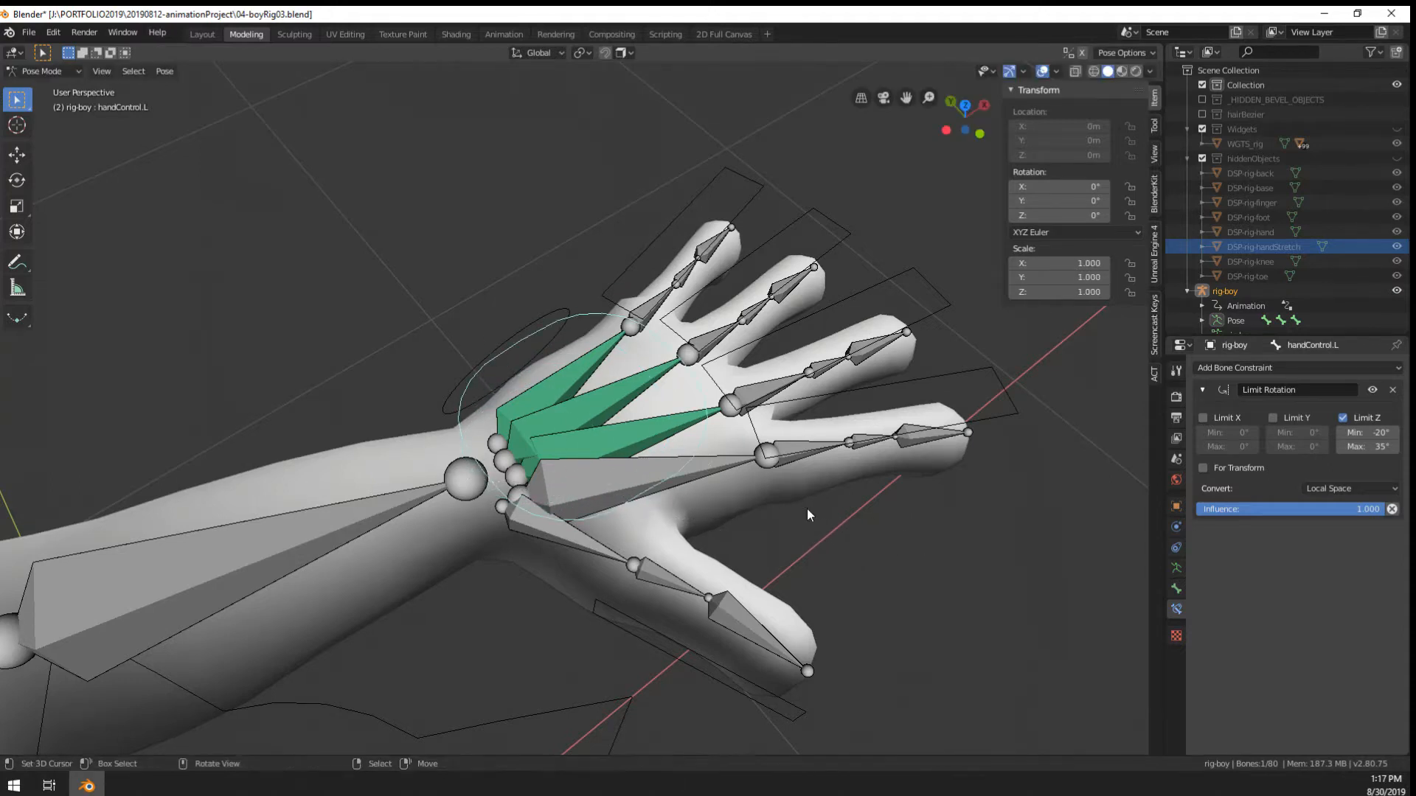
# Open the rig-boy armature's skeleton settings and display only its first bone layer
pyautogui.moveTo(807, 509); pyautogui.dragTo(730, 458, button='middle')
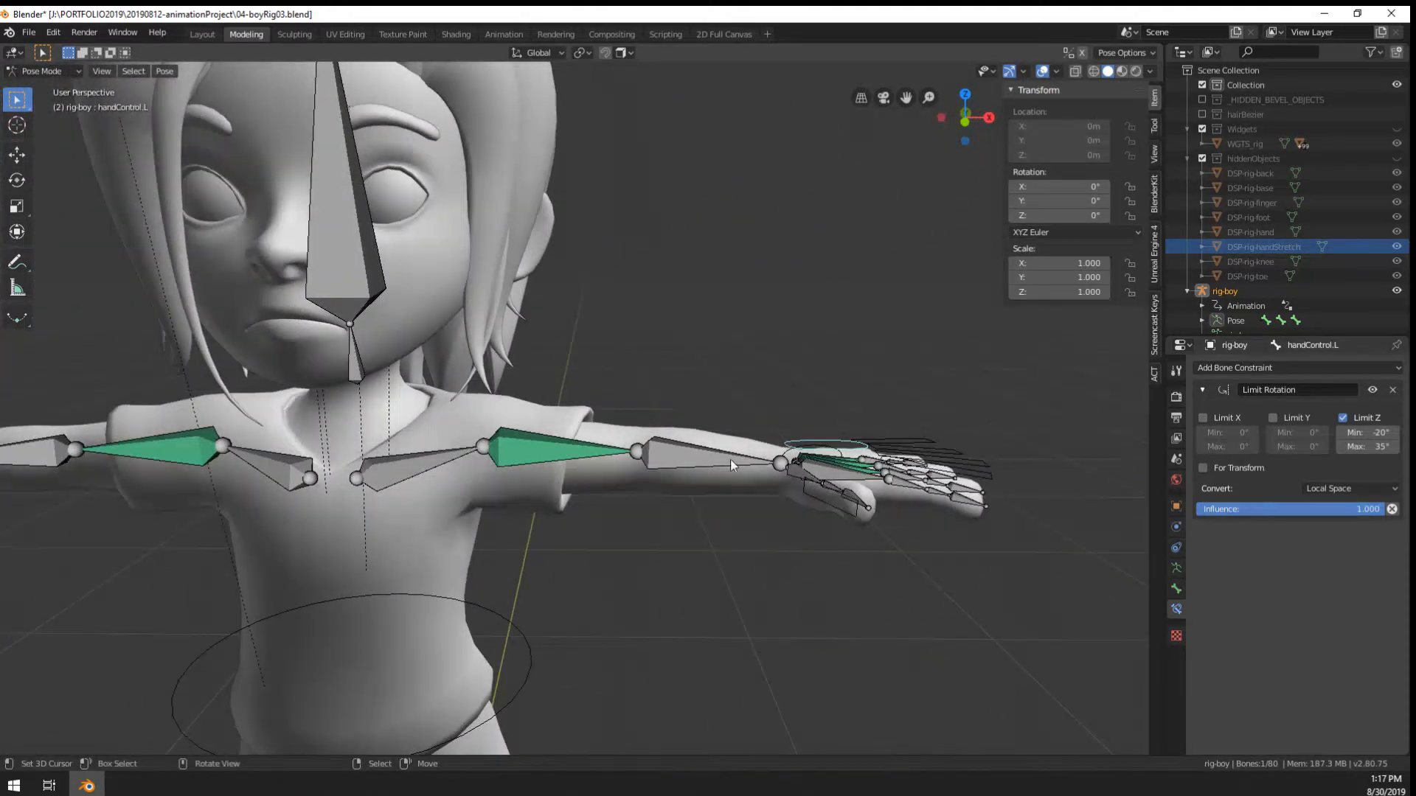
pyautogui.click(1174, 590)
pyautogui.click(1174, 569)
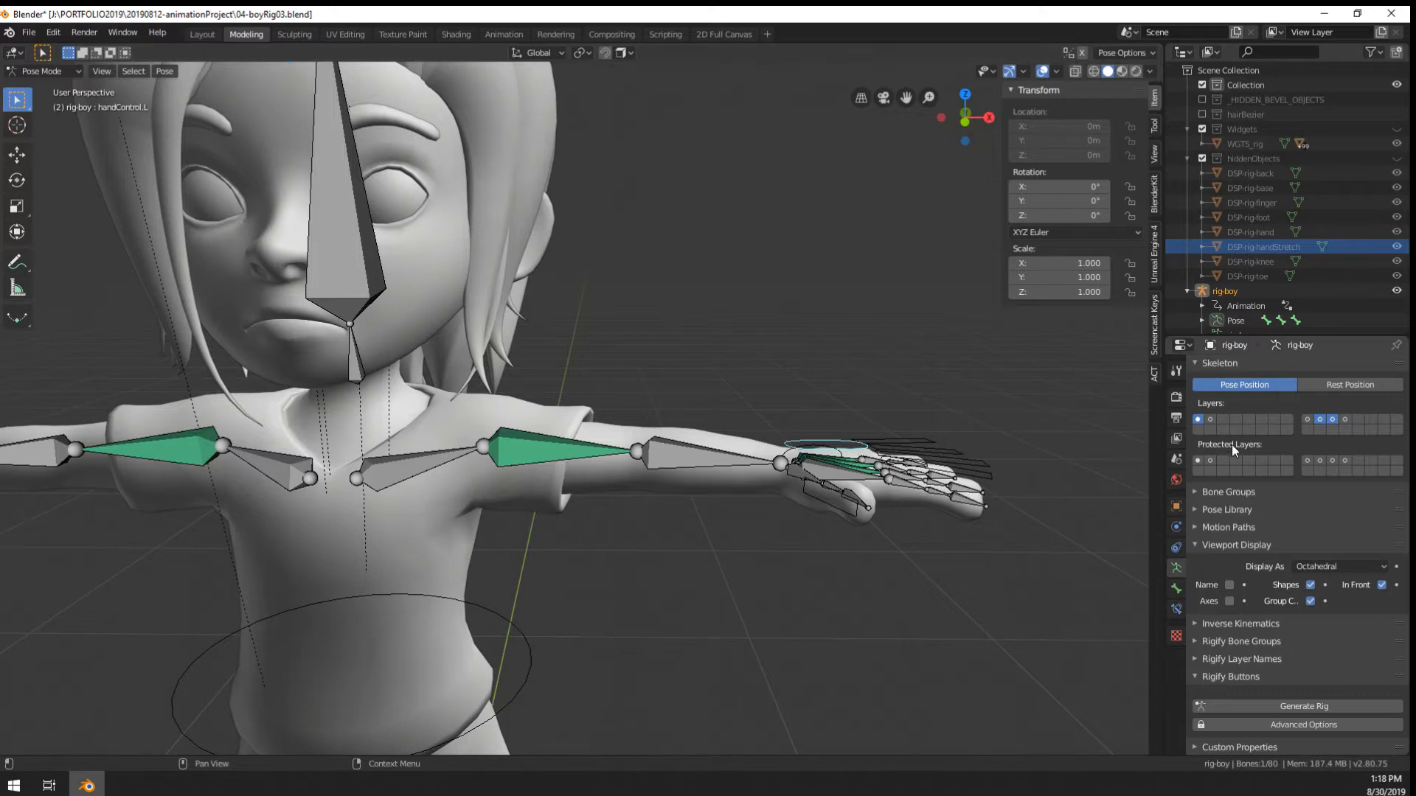
pyautogui.click(1200, 419)
# Select the neck bone spine.004 and try rotating it to check where the neck pivots
pyautogui.moveTo(811, 435); pyautogui.dragTo(782, 463, button='middle')
pyautogui.click(783, 464)
pyautogui.moveTo(638, 495)
pyautogui.keyDown('shift'); pyautogui.mouseDown(button='middle')
pyautogui.moveTo(748, 507)
pyautogui.moveTo(649, 509)
pyautogui.mouseUp(button='middle'); pyautogui.keyUp('shift')
pyautogui.scroll(-3, 667, 503)
pyautogui.click(572, 378)
pyautogui.scroll(5, 572, 377)
pyautogui.moveTo(573, 378); pyautogui.dragTo(684, 354, button='middle')
pyautogui.press('r')
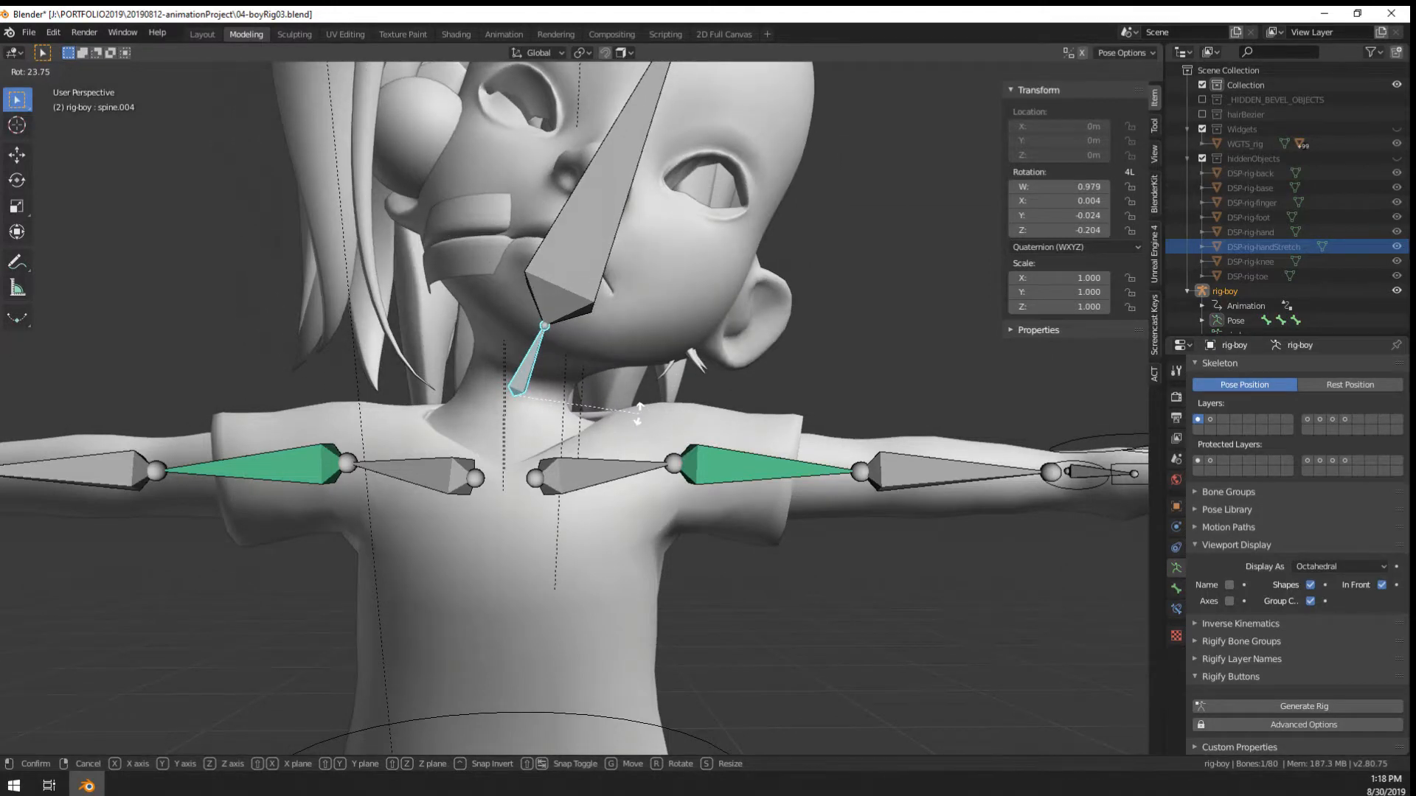
pyautogui.rightClick(638, 413)
# Check the neck joint in Edit Mode and reveal the additional armature layers beyond the first
pyautogui.press('Tab')
pyautogui.moveTo(641, 417); pyautogui.dragTo(583, 406, button='middle')
pyautogui.scroll(1, 584, 407)
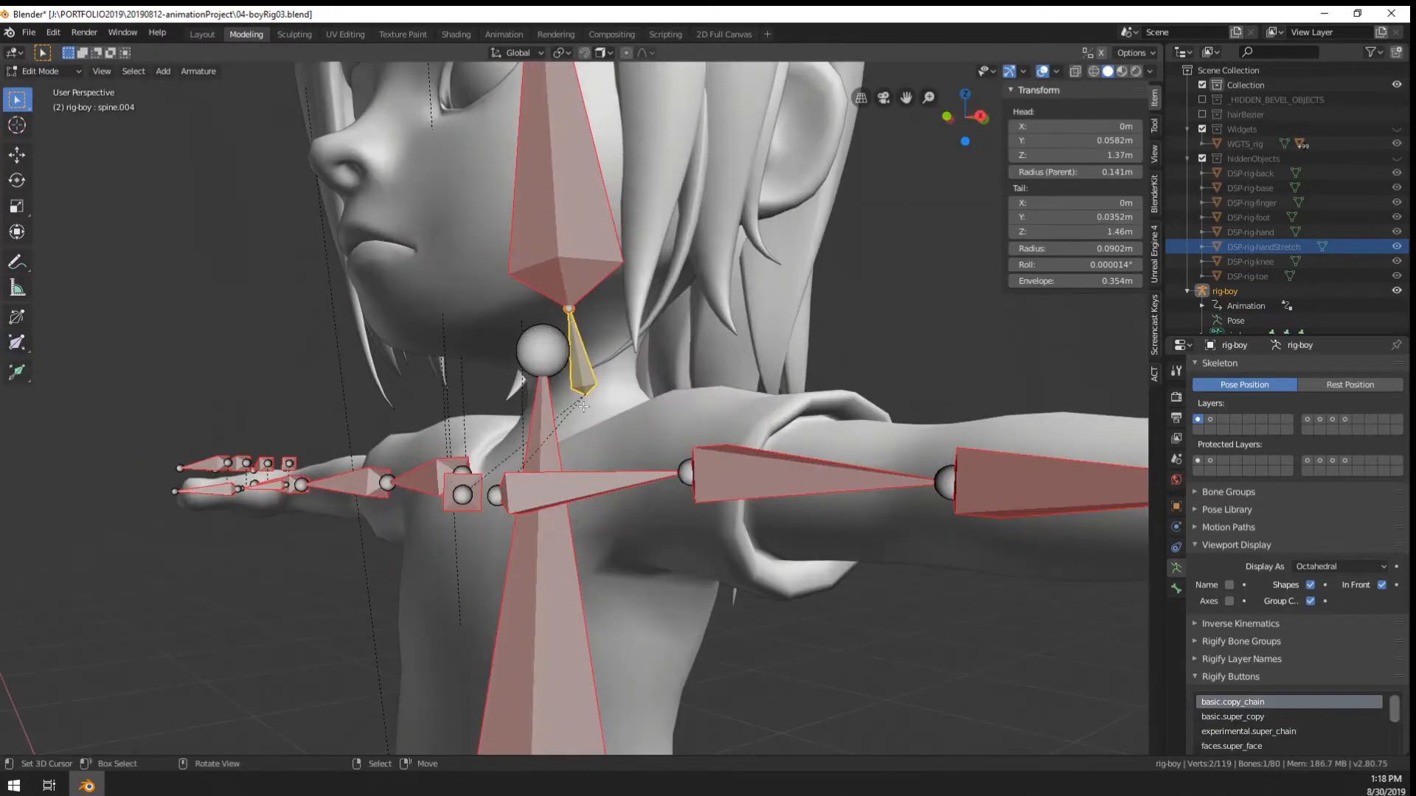
pyautogui.scroll(-4, 618, 405)
pyautogui.press('Tab')
pyautogui.scroll(2, 640, 470)
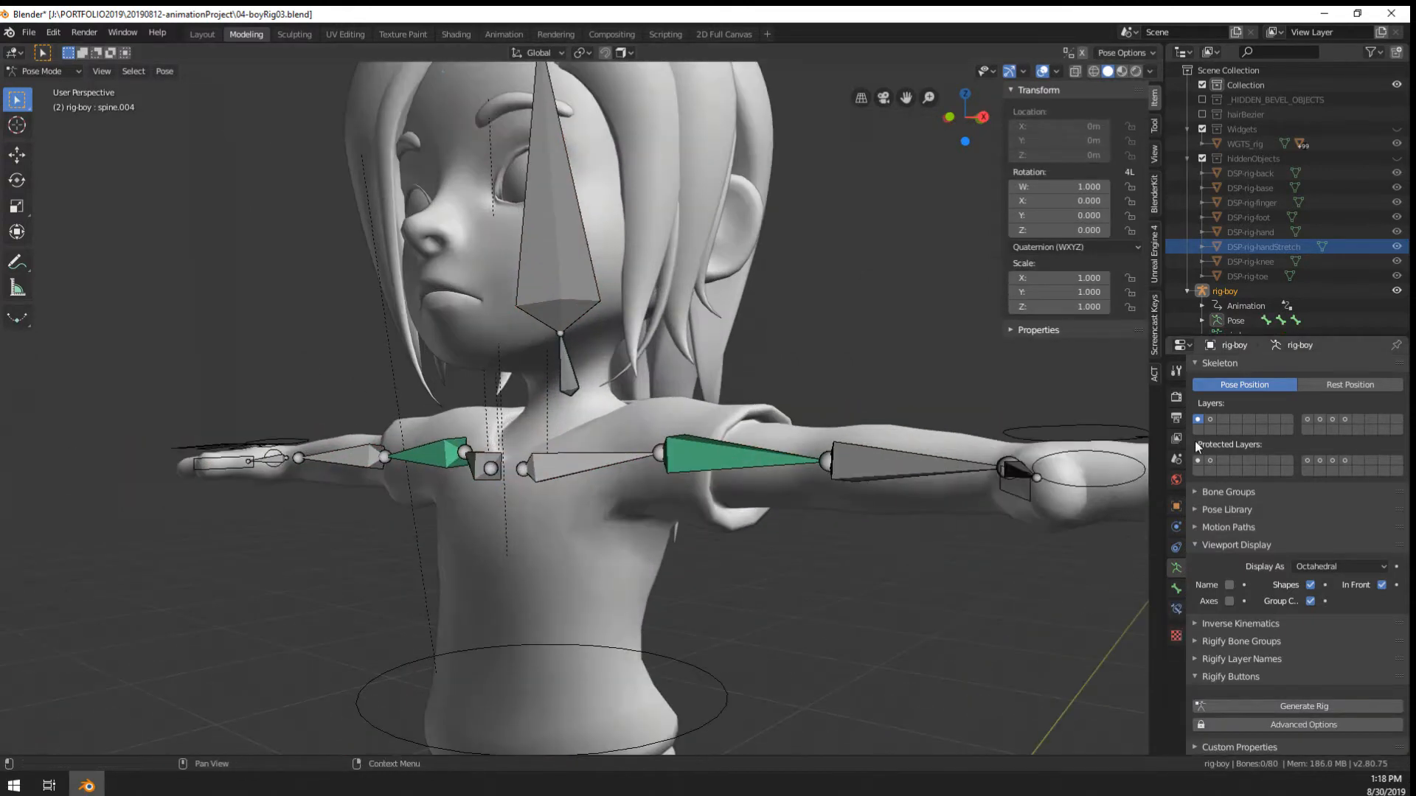
pyautogui.moveTo(1214, 418); pyautogui.dragTo(1358, 419)
# Lower the joint between spine.003 and spine.004 about 0.02 m along global Z, and return to Pose Mode
pyautogui.scroll(3, 574, 396)
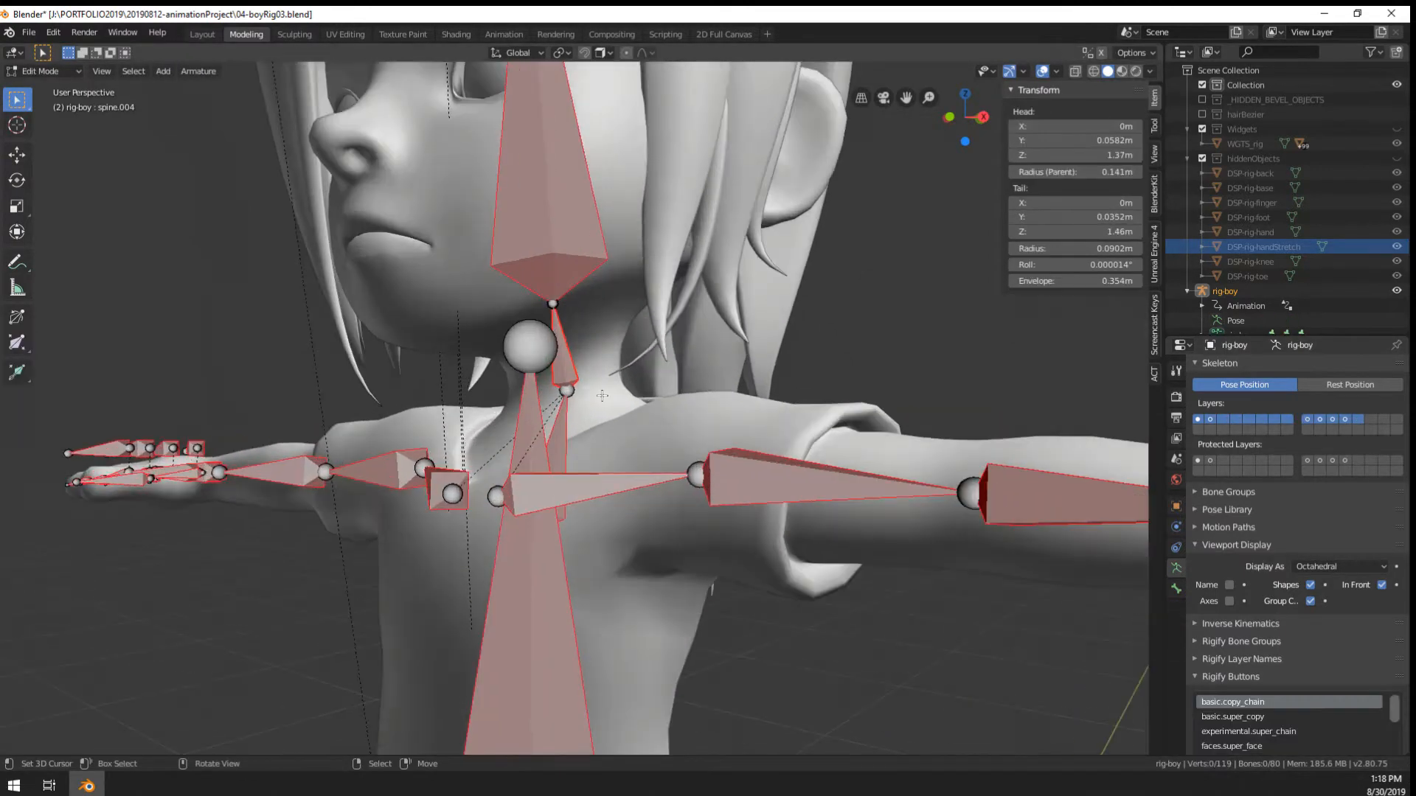
pyautogui.press('Tab')
pyautogui.click(572, 393)
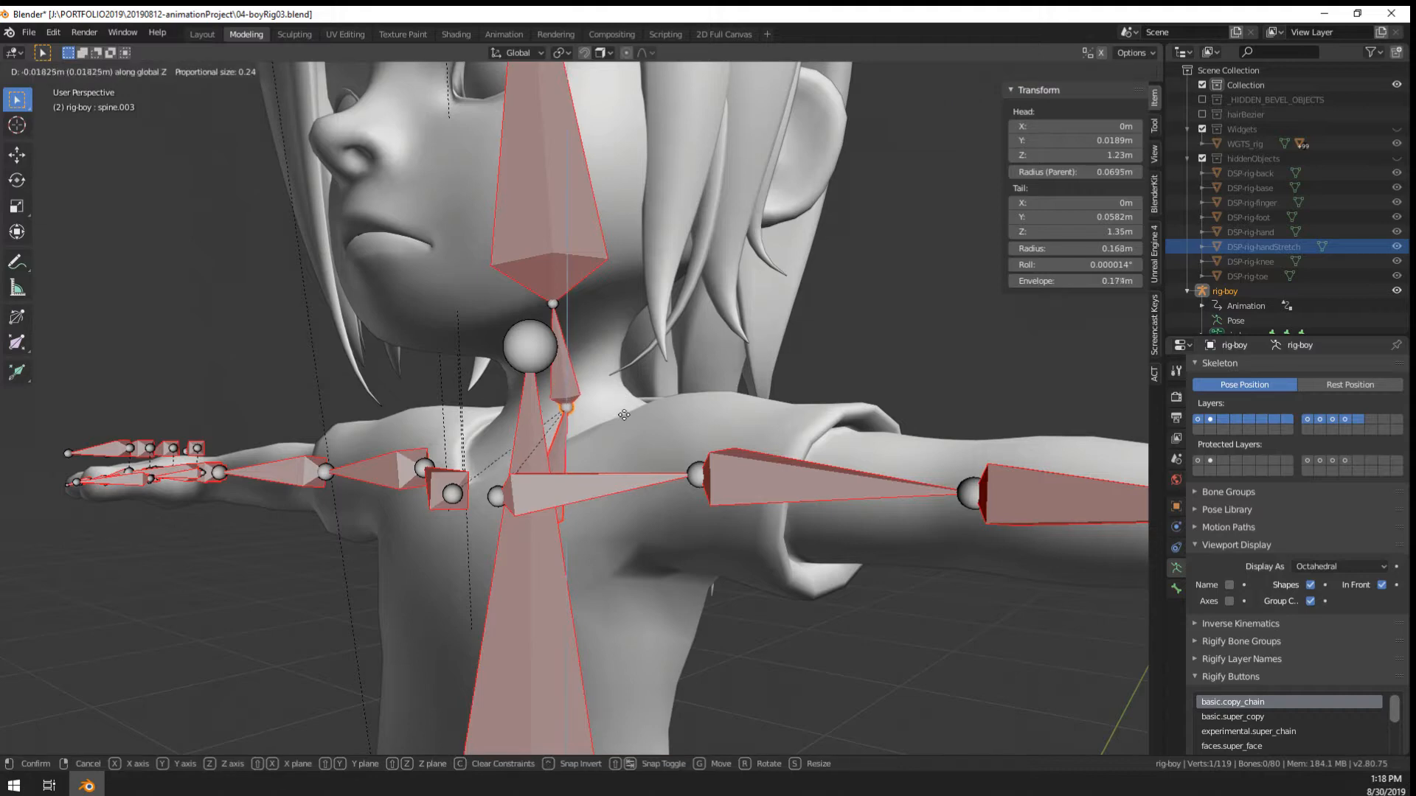
pyautogui.click(629, 417)
pyautogui.press('Tab')
pyautogui.moveTo(542, 454); pyautogui.dragTo(553, 416, button='middle')
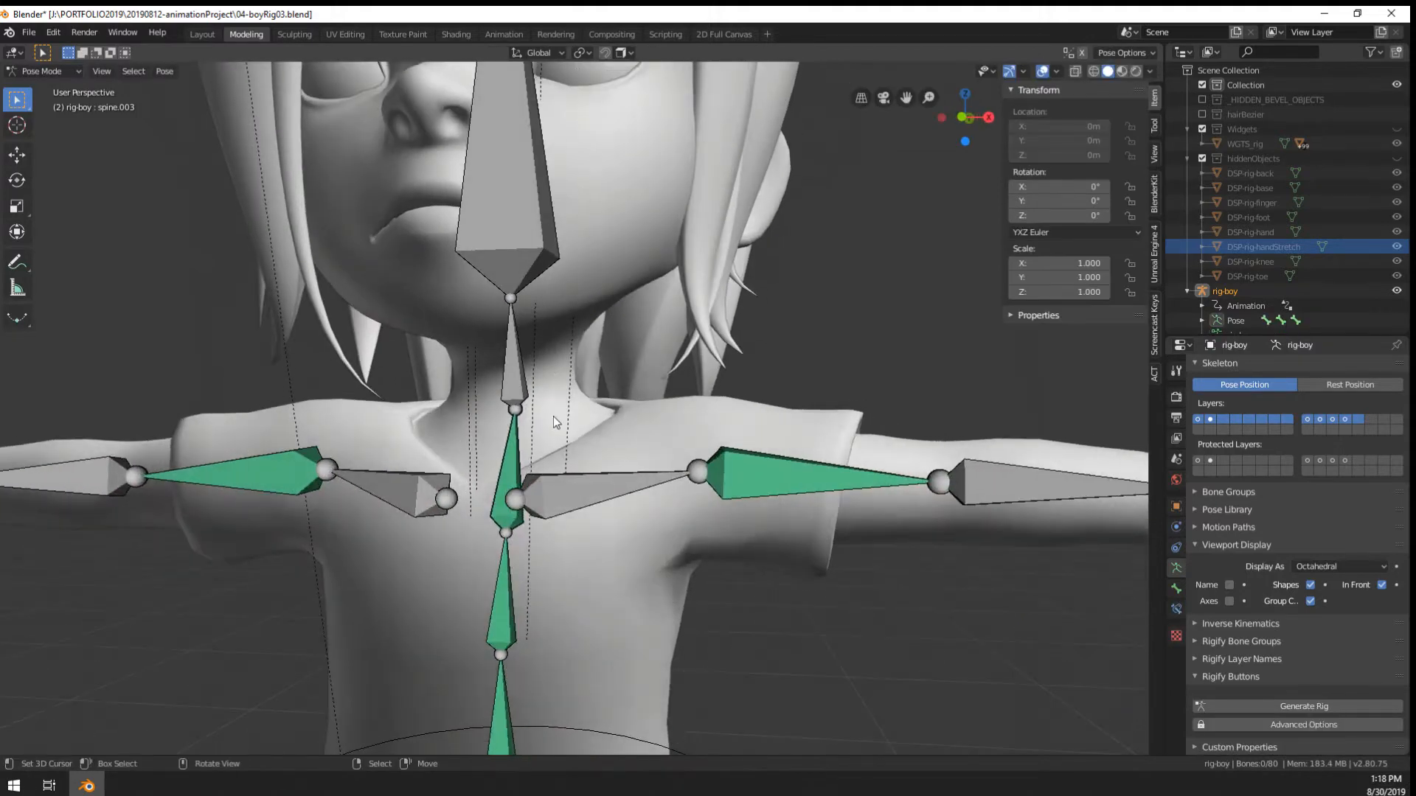
# Display only the first armature layer and try rotating spine.004 with its lowered pivot
pyautogui.press('Tab')
pyautogui.press('Tab')
pyautogui.click(1210, 419)
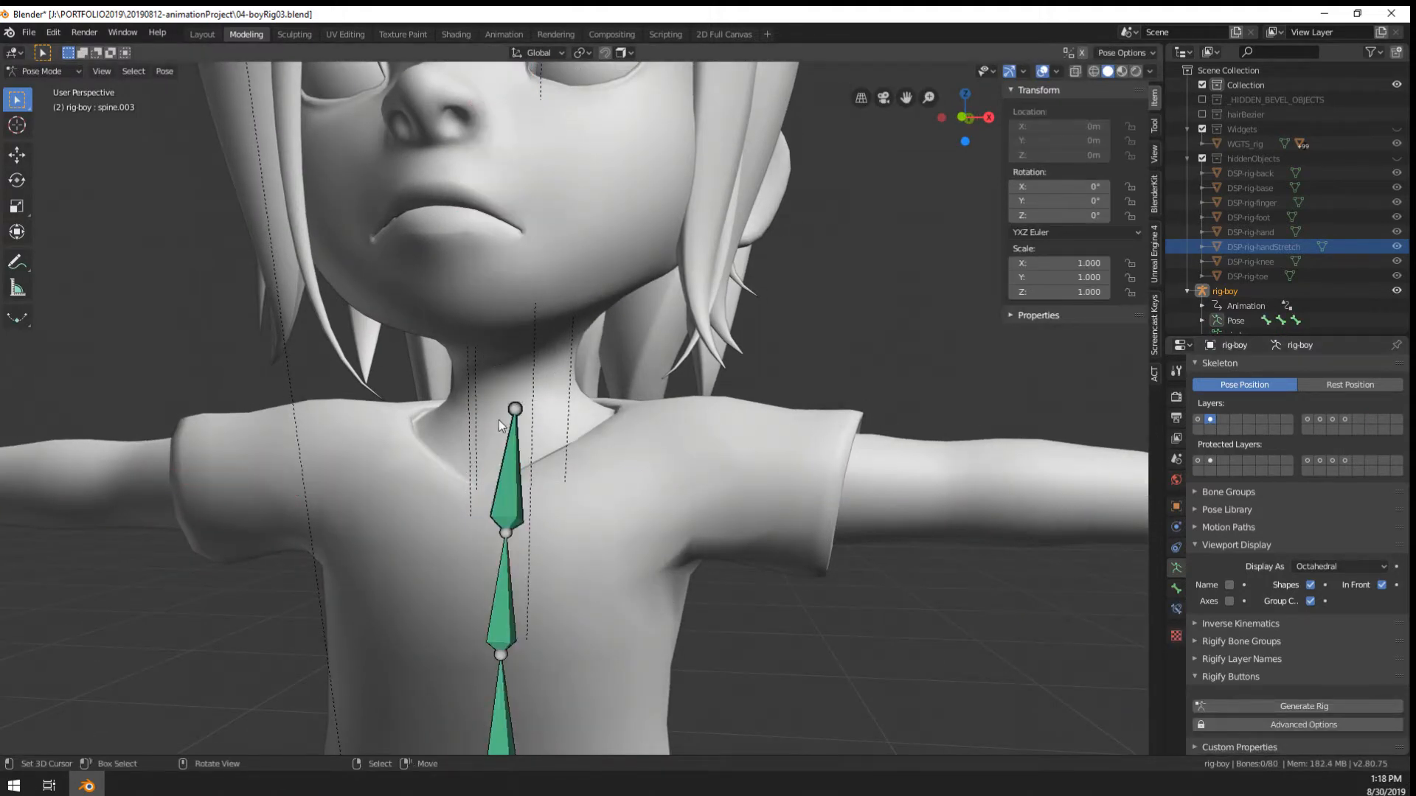
pyautogui.click(1197, 418)
pyautogui.click(508, 377)
pyautogui.press('r')
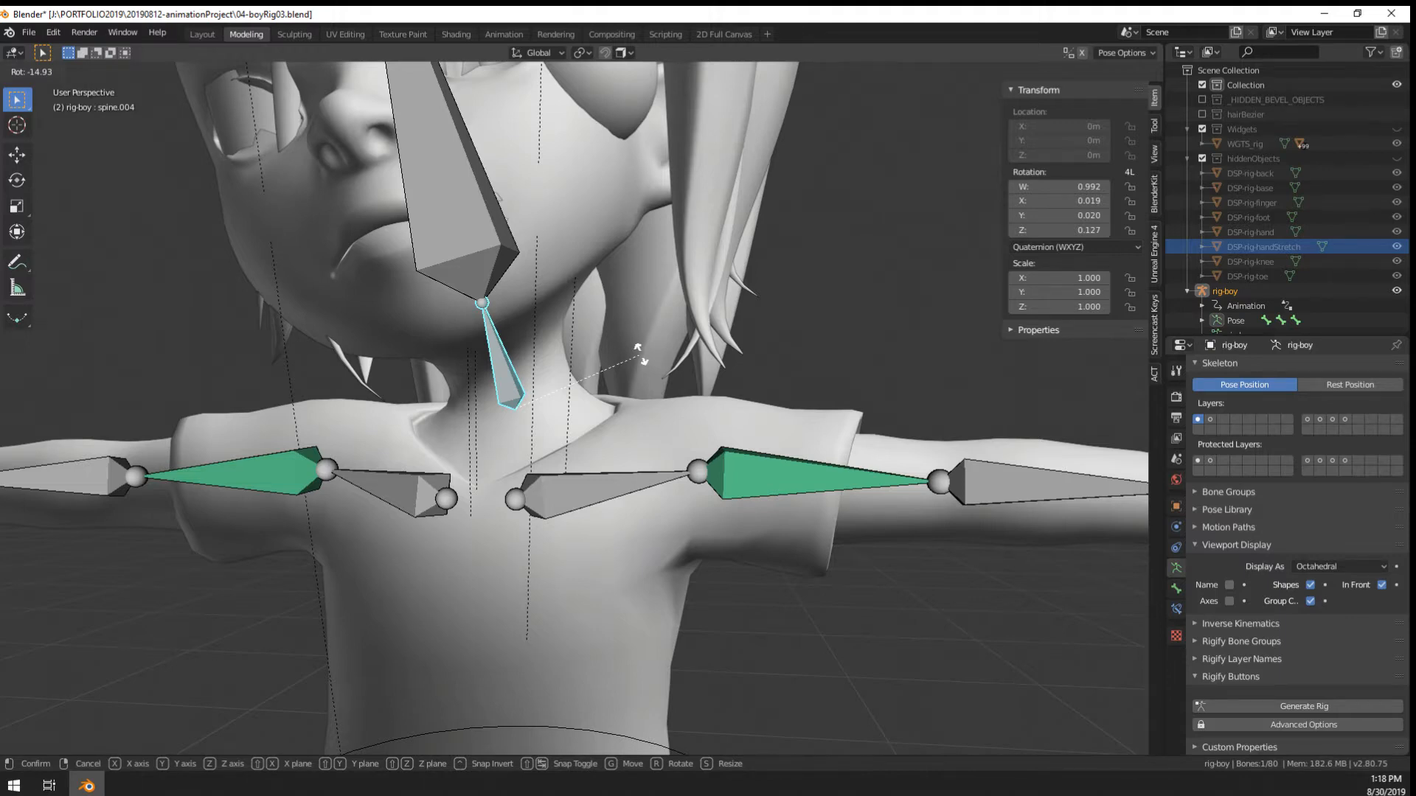
pyautogui.rightClick(640, 354)
# Move the joint between spine.003 and spine.004 by -0.0285 m along global Z, and return to Pose Mode
pyautogui.press('Tab')
pyautogui.moveTo(642, 361); pyautogui.dragTo(597, 391, button='middle')
pyautogui.press('Tab')
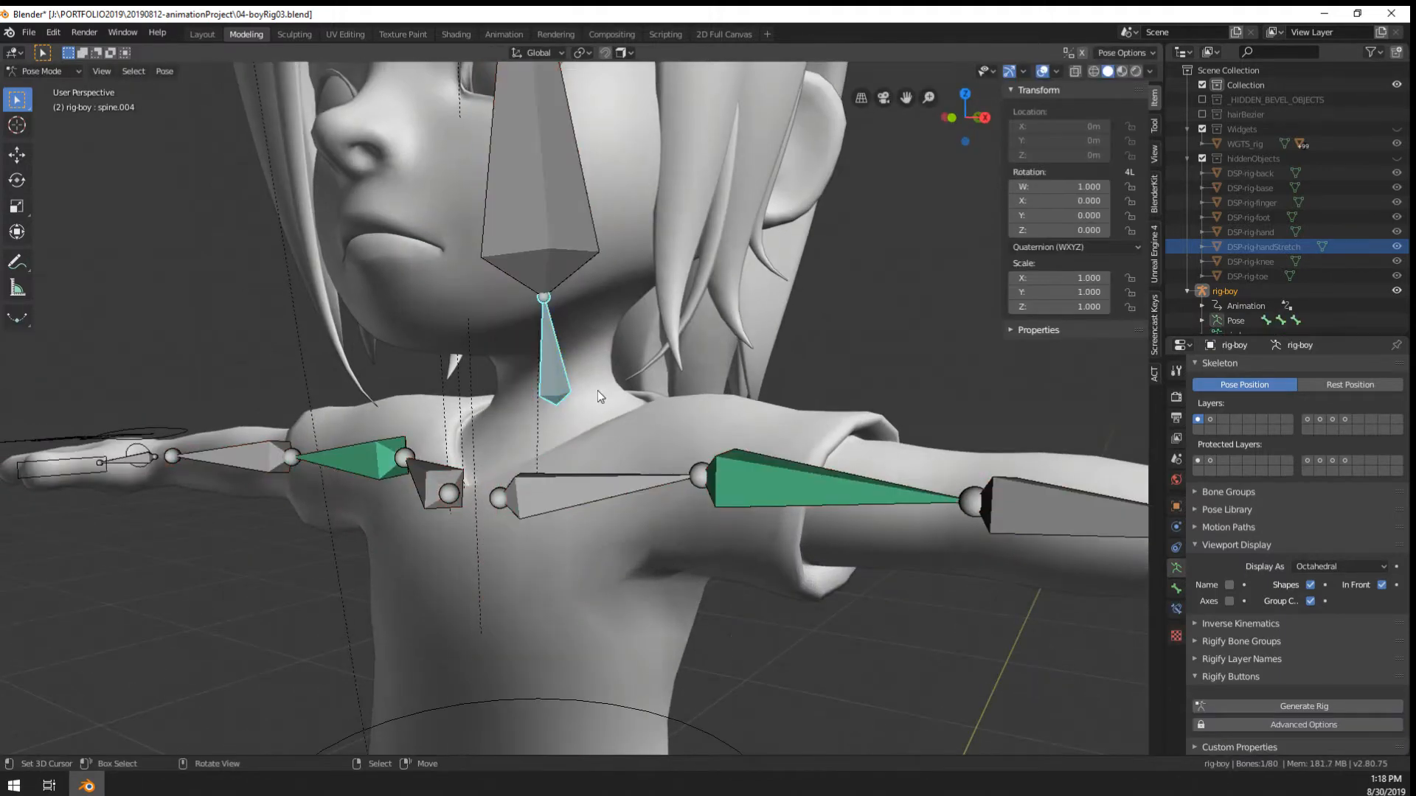
pyautogui.press('Tab')
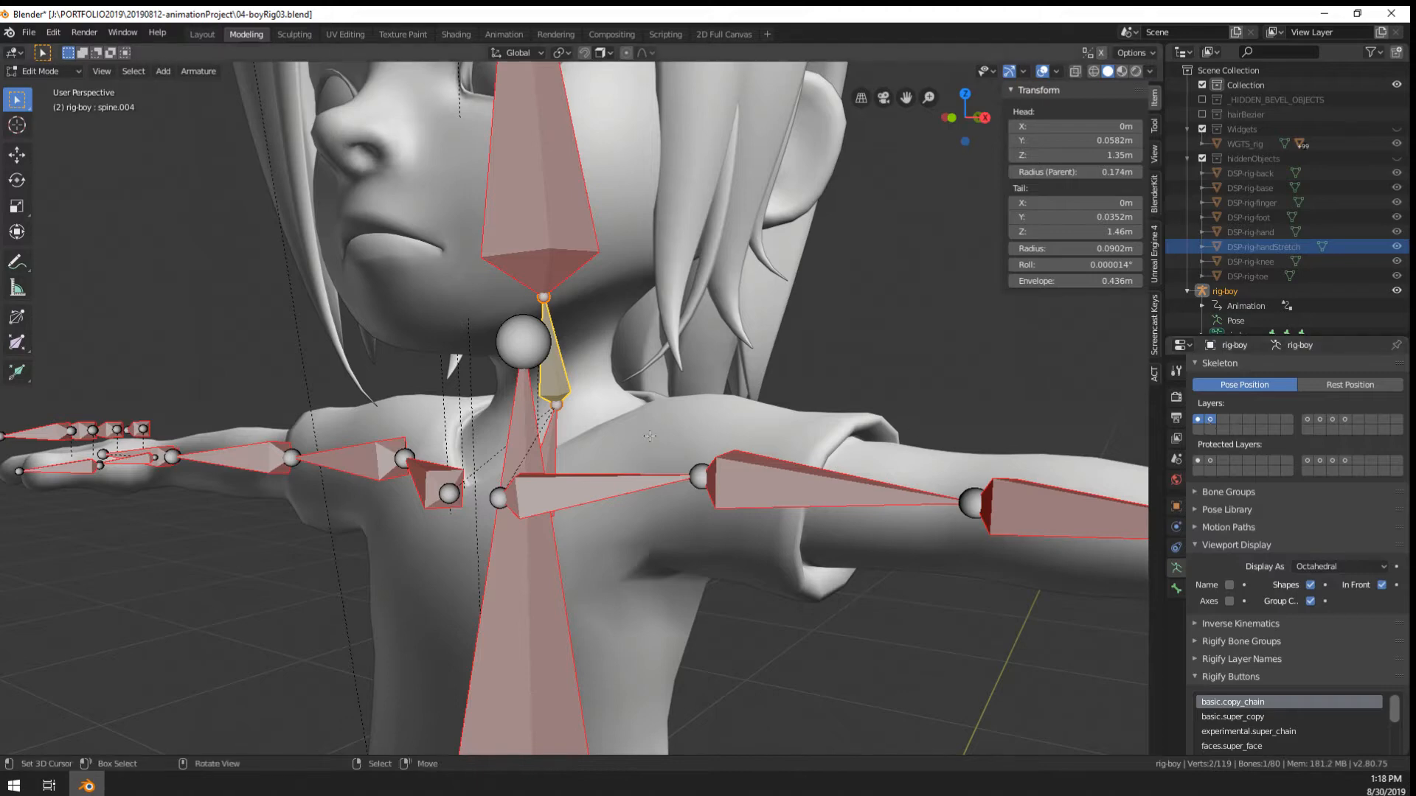
pyautogui.moveTo(641, 398); pyautogui.dragTo(614, 405, button='middle')
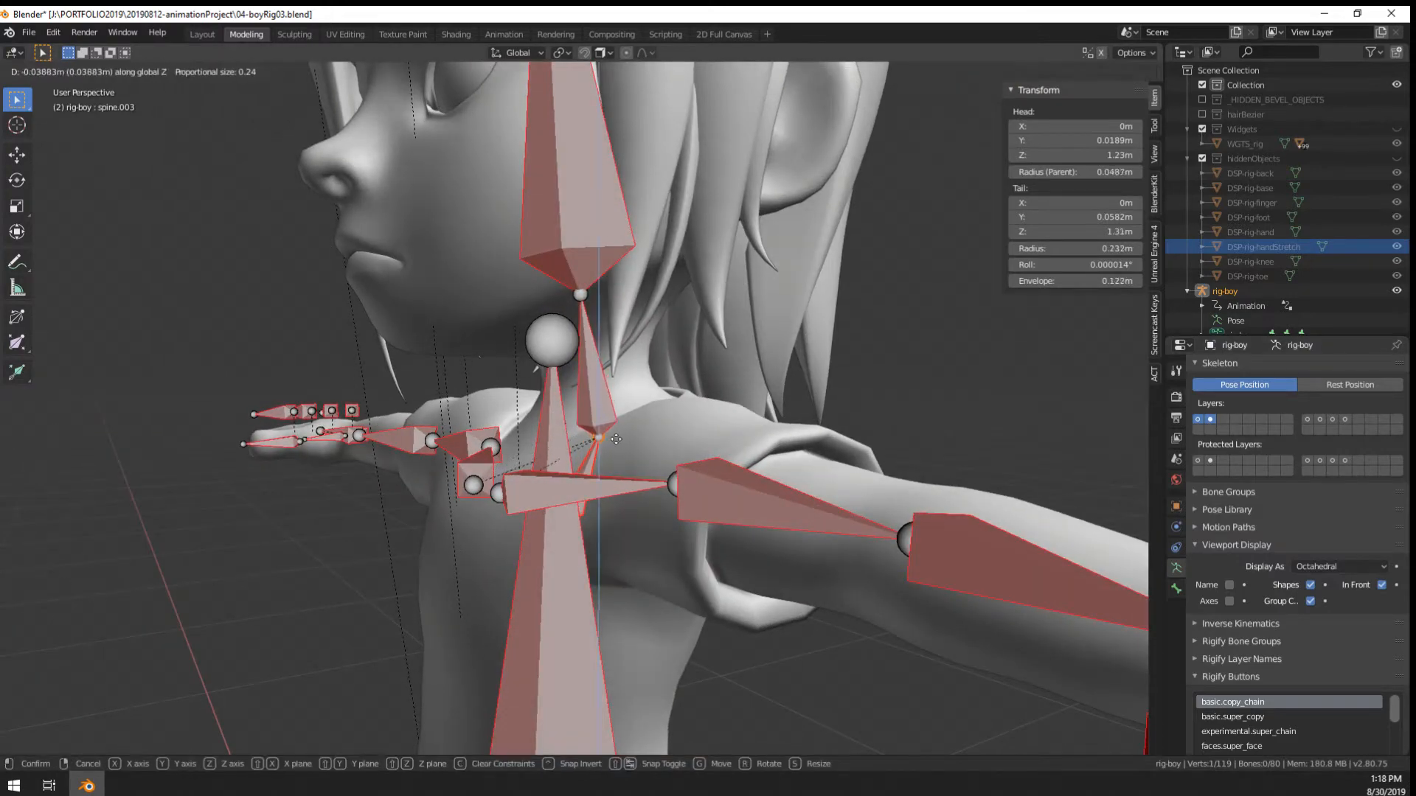
pyautogui.click(621, 430)
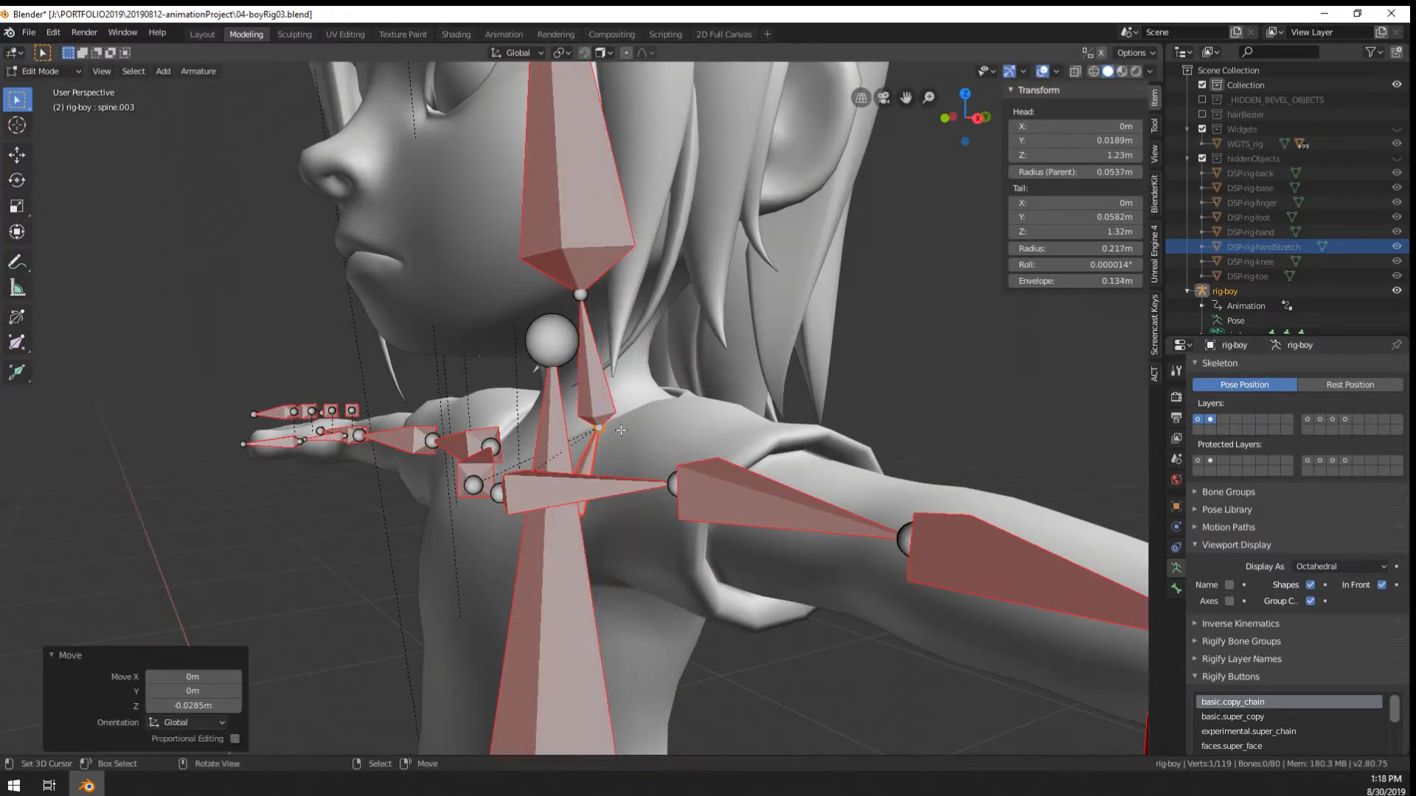
pyautogui.moveTo(622, 469); pyautogui.dragTo(688, 474, button='middle')
pyautogui.press('Tab')
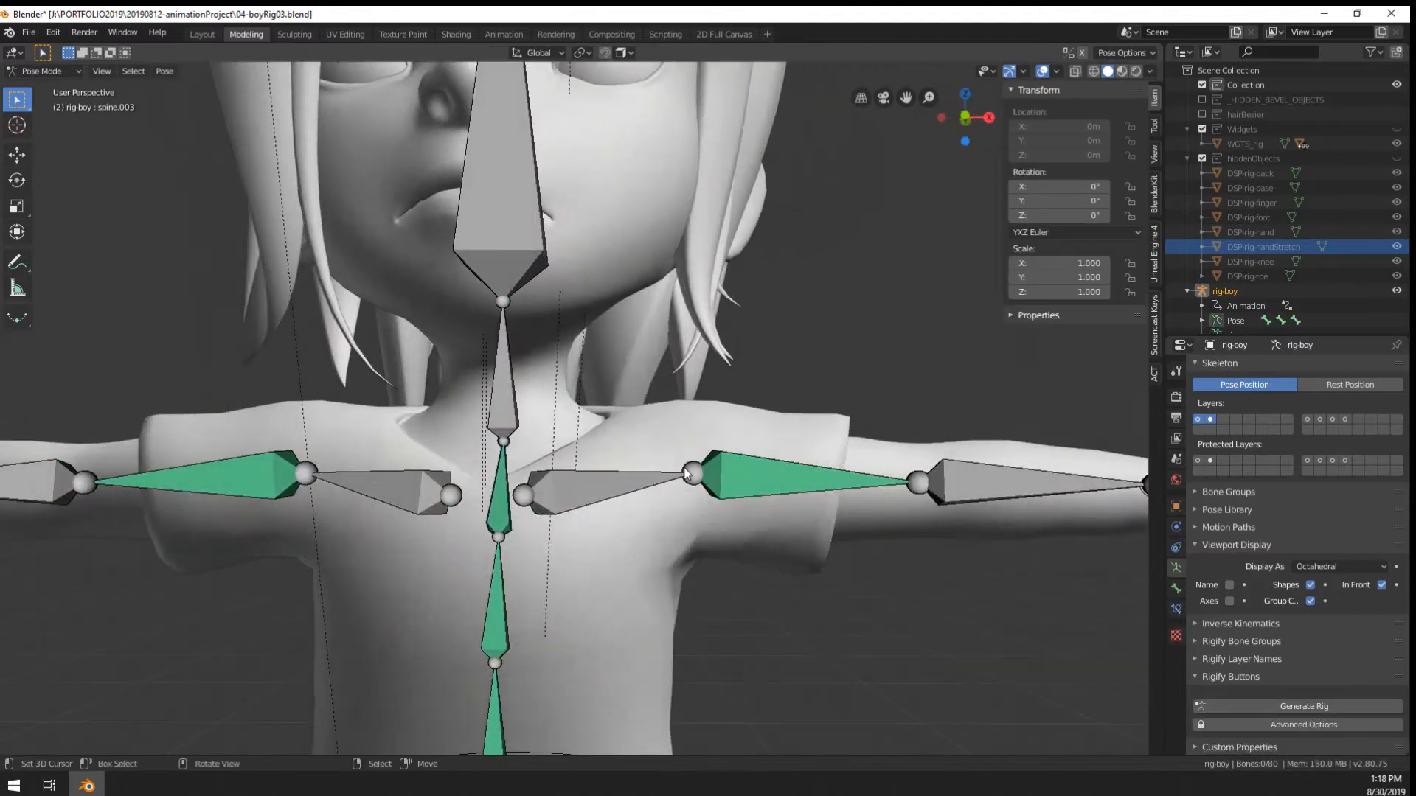
# Show only the first armature layer again and select the neck bone spine.004 for posing
pyautogui.press('Tab')
pyautogui.click(1211, 419)
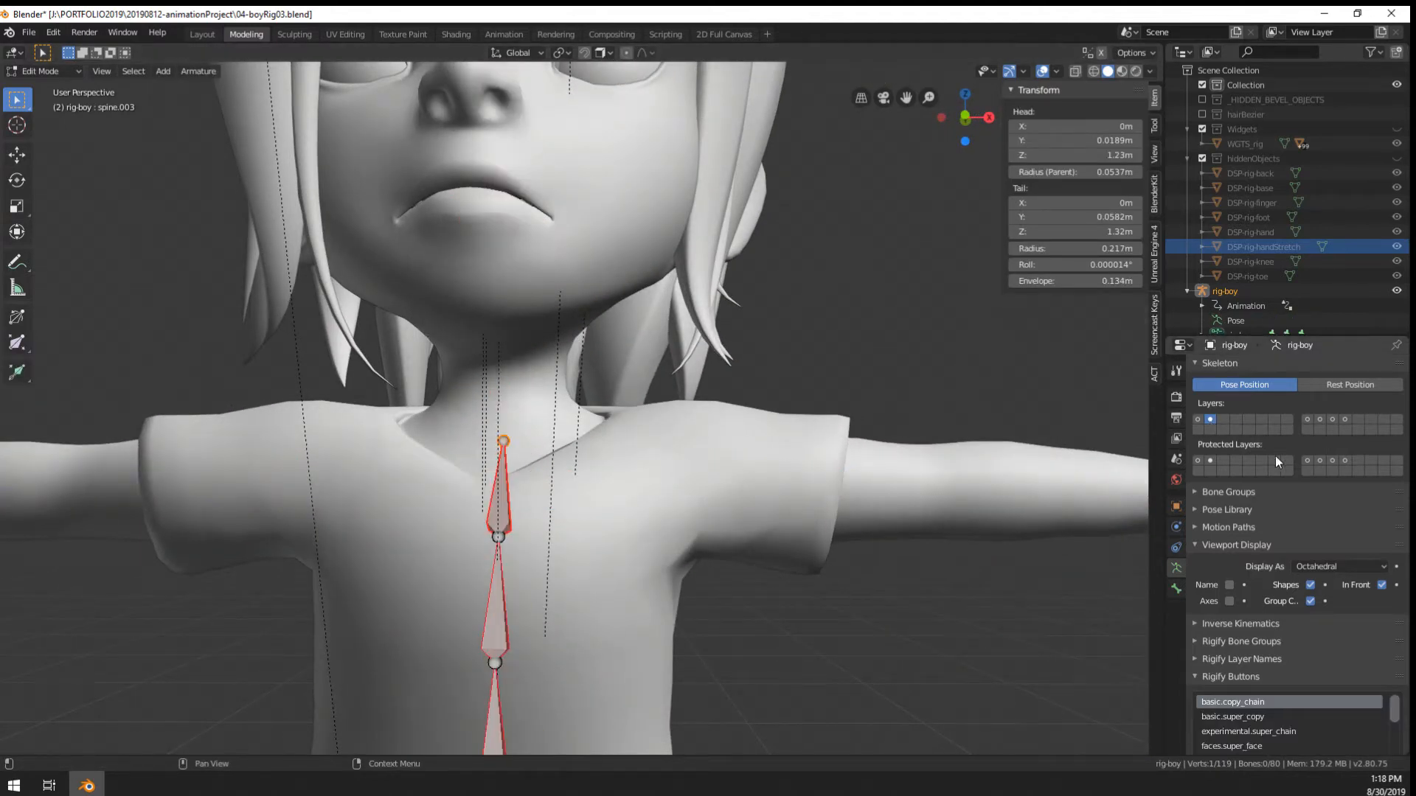
pyautogui.click(1198, 420)
pyautogui.click(515, 395)
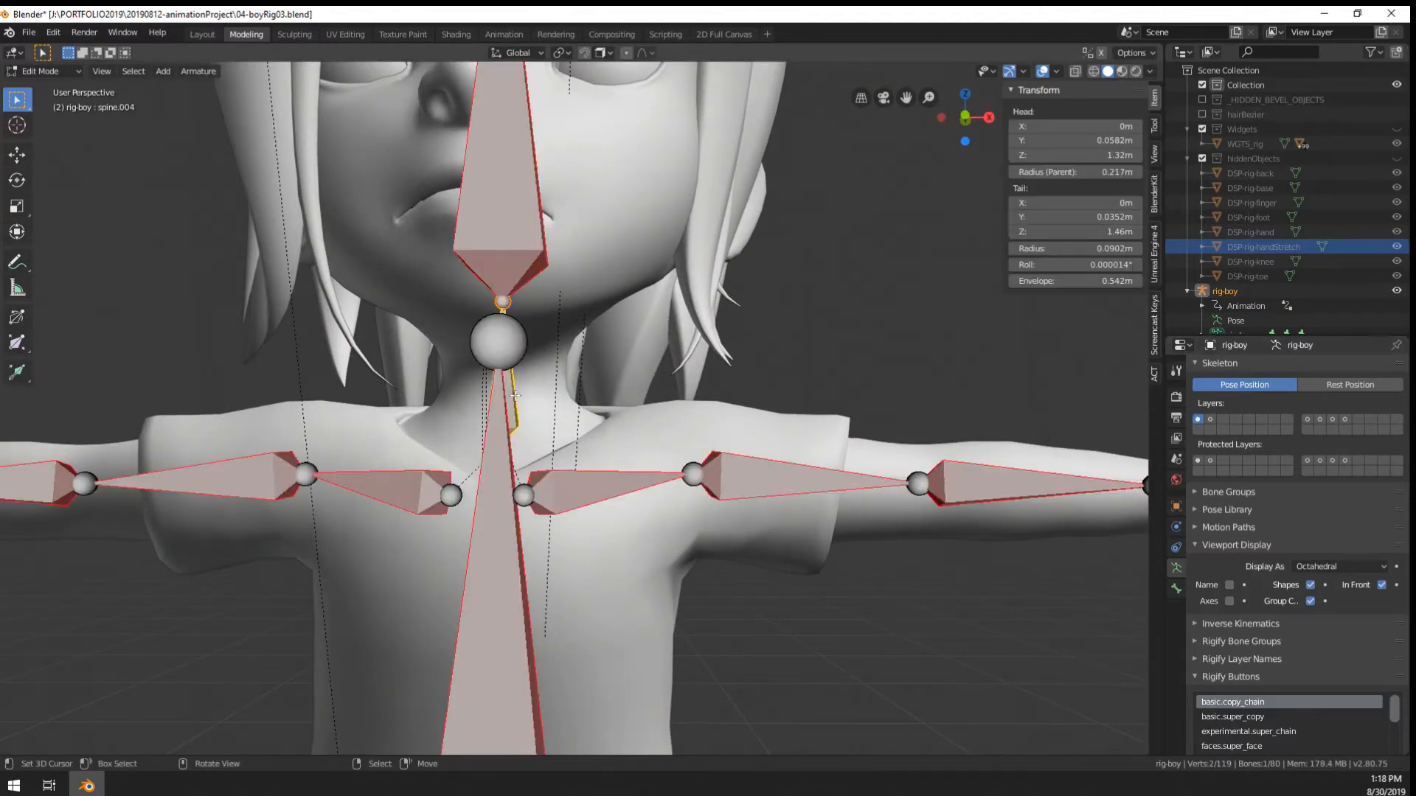
pyautogui.press('Tab')
# Try a tilted pose by rotating the neck bone spine.004 sideways and the head bone by -21.4°
pyautogui.press('r')
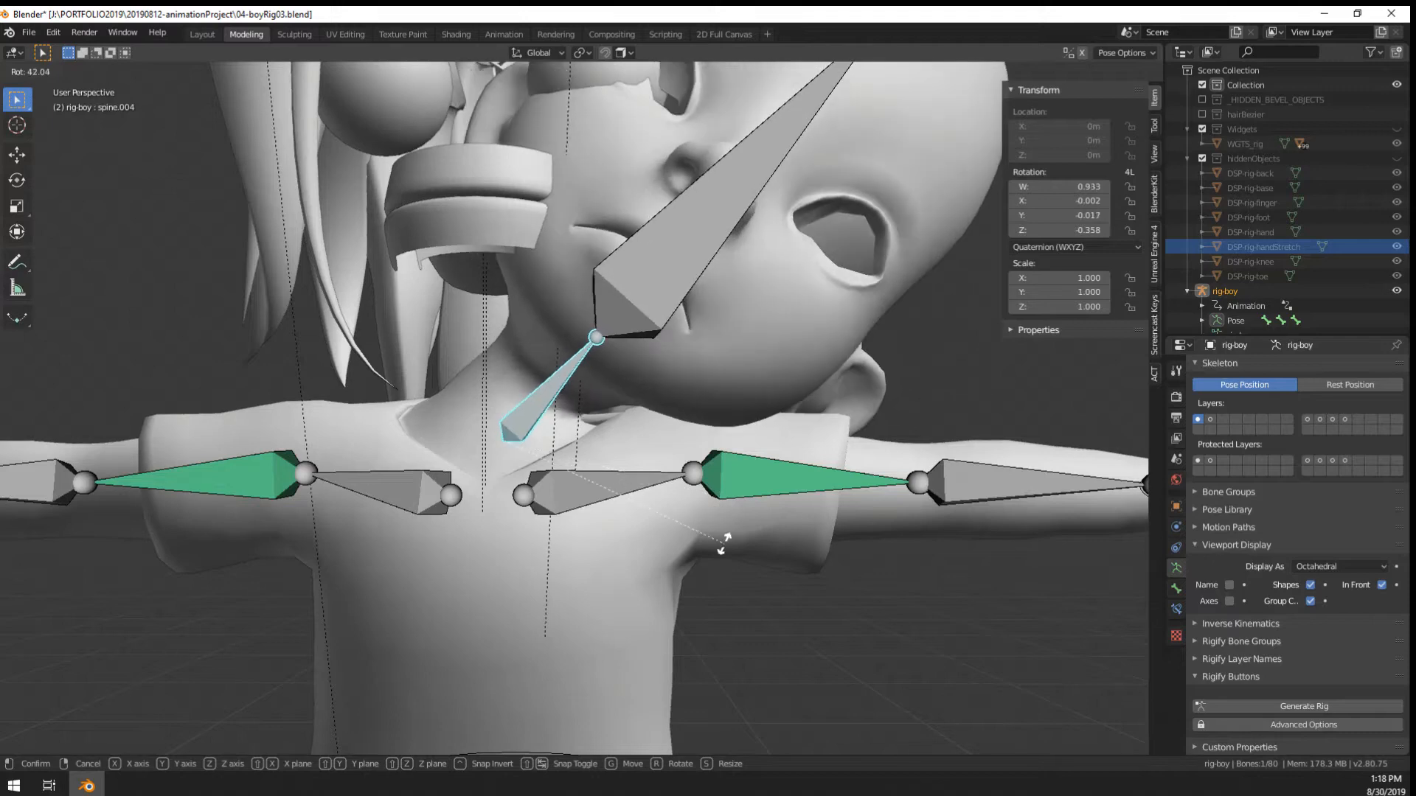
pyautogui.click(741, 420)
pyautogui.rightClick(727, 262)
pyautogui.press('r')
pyautogui.click(810, 260)
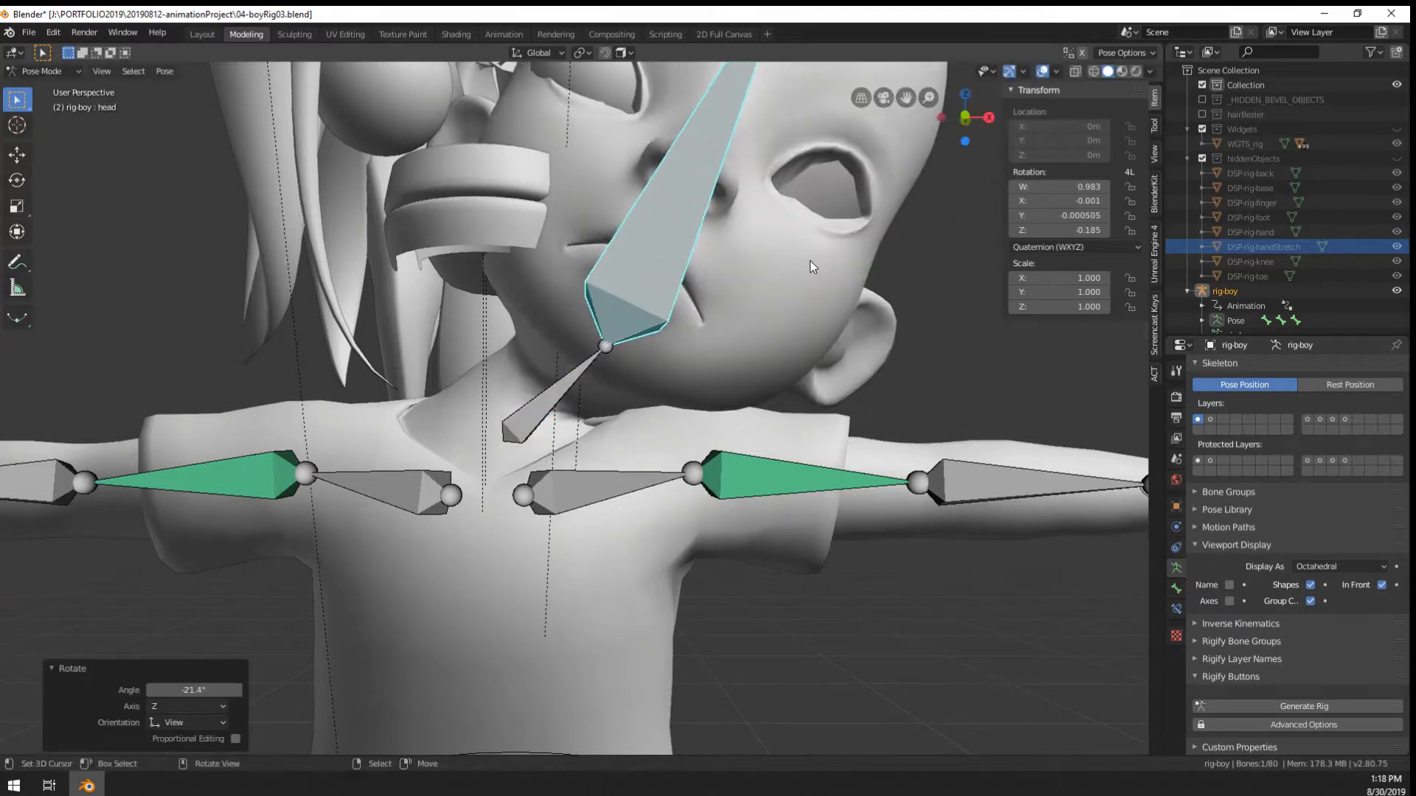
# Clear the test rotations of the head and neck bones
pyautogui.scroll(-4, 723, 383)
pyautogui.moveTo(722, 383); pyautogui.dragTo(690, 383, button='middle')
pyautogui.press('r')
pyautogui.press('Escape')
pyautogui.hotkey('alt', 'r')
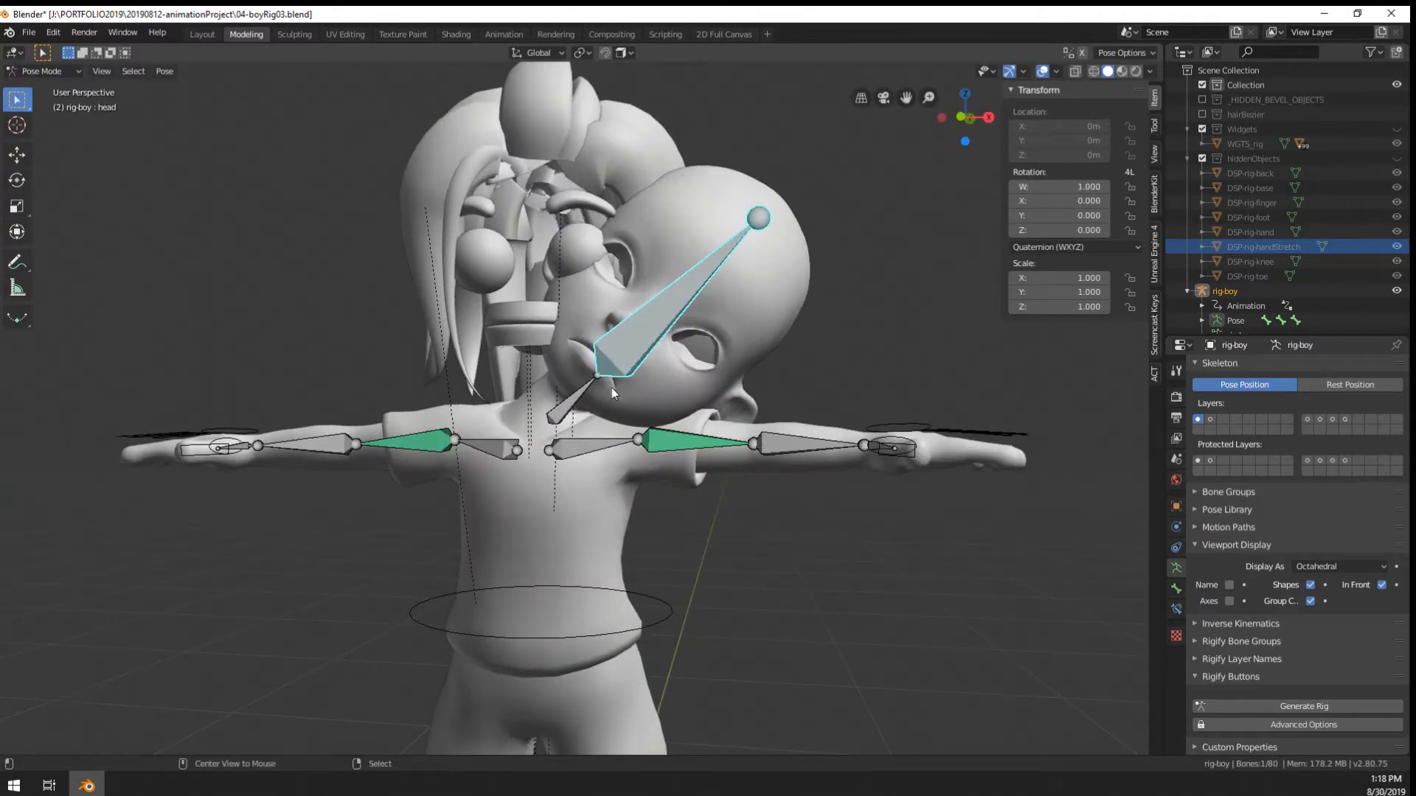
pyautogui.hotkey('alt', 'r')
# Try rotating the head bone in side view and switch the rig to Edit Mode
pyautogui.scroll(2, 643, 317)
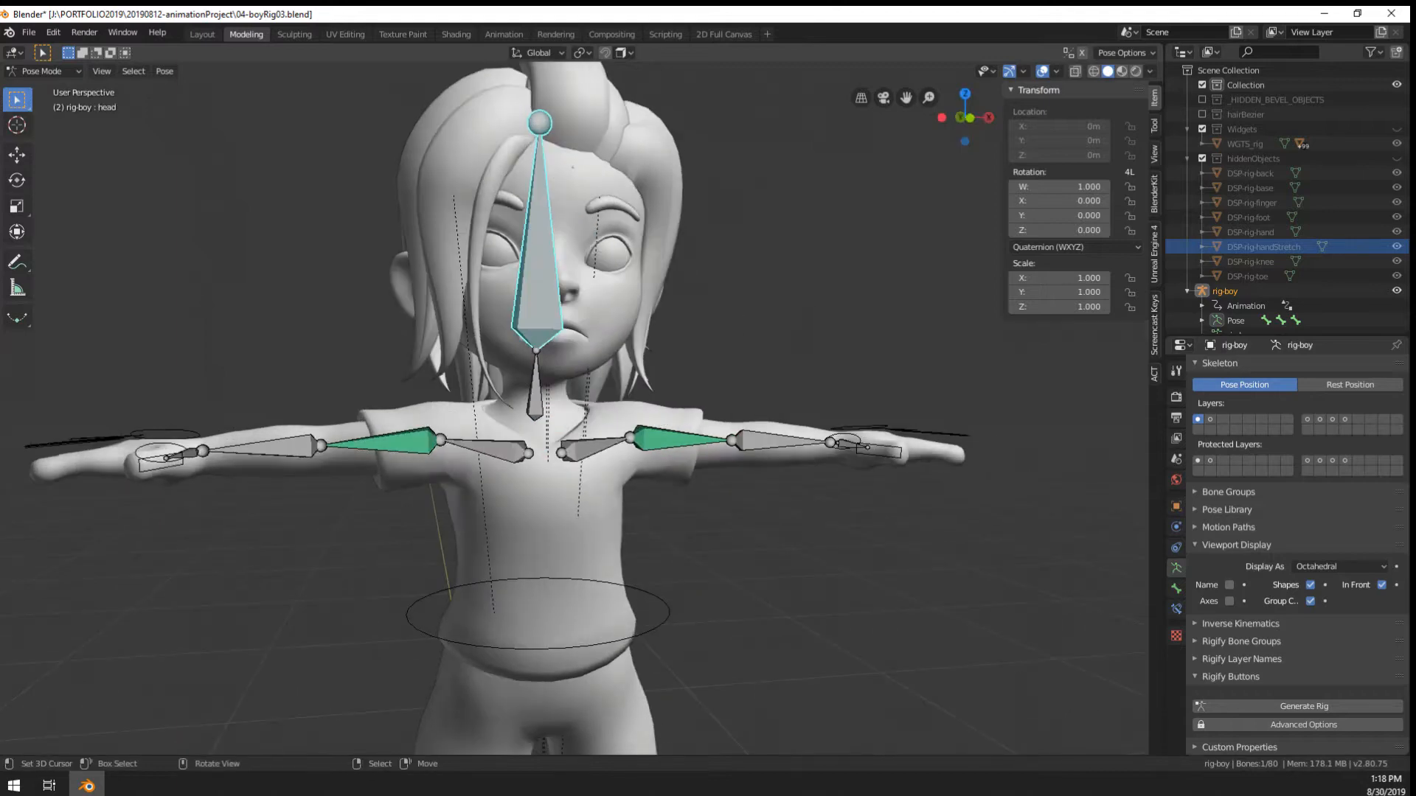
pyautogui.moveTo(644, 317); pyautogui.dragTo(703, 352, button='middle')
pyautogui.press('r')
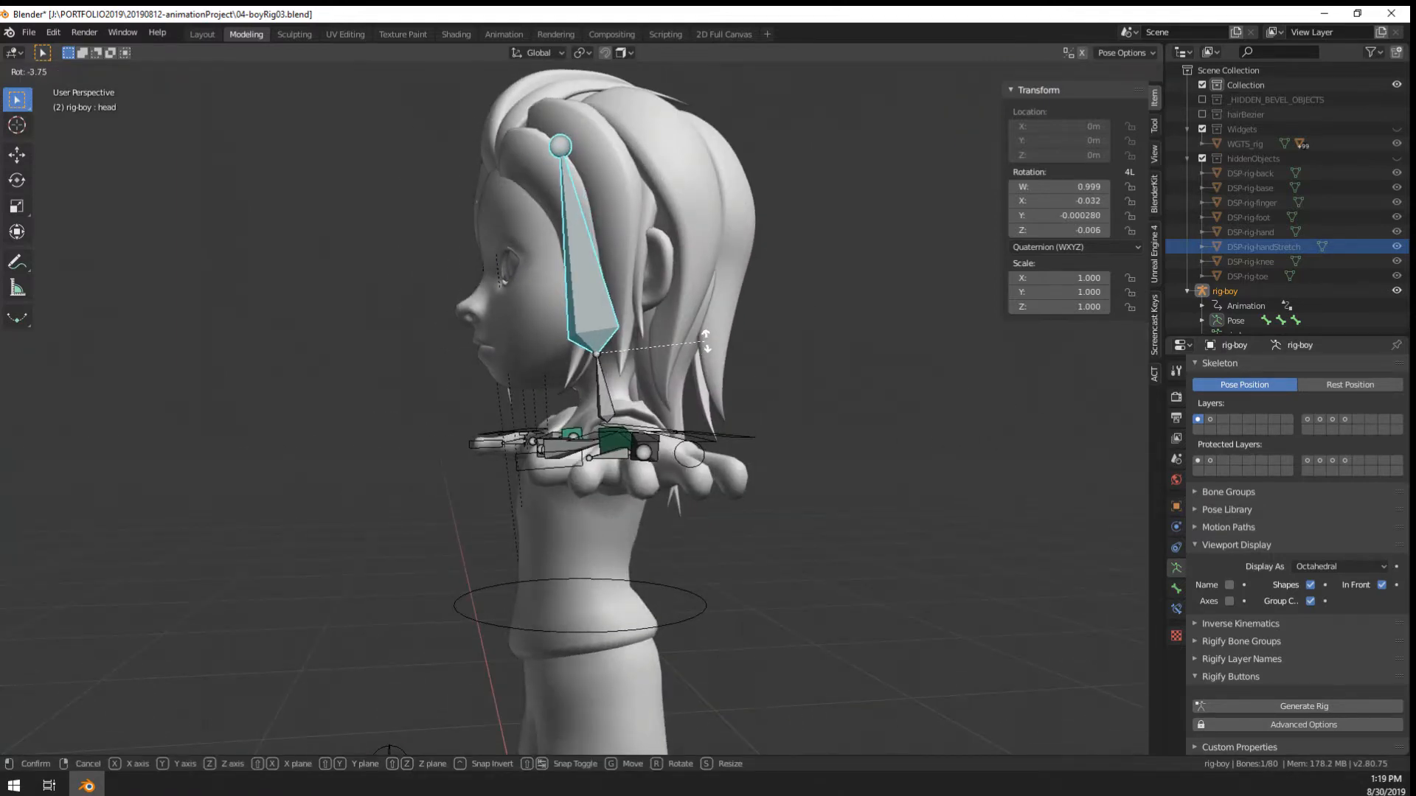
pyautogui.rightClick(627, 261)
pyautogui.press('Tab')
pyautogui.moveTo(627, 261); pyautogui.dragTo(747, 301, button='middle')
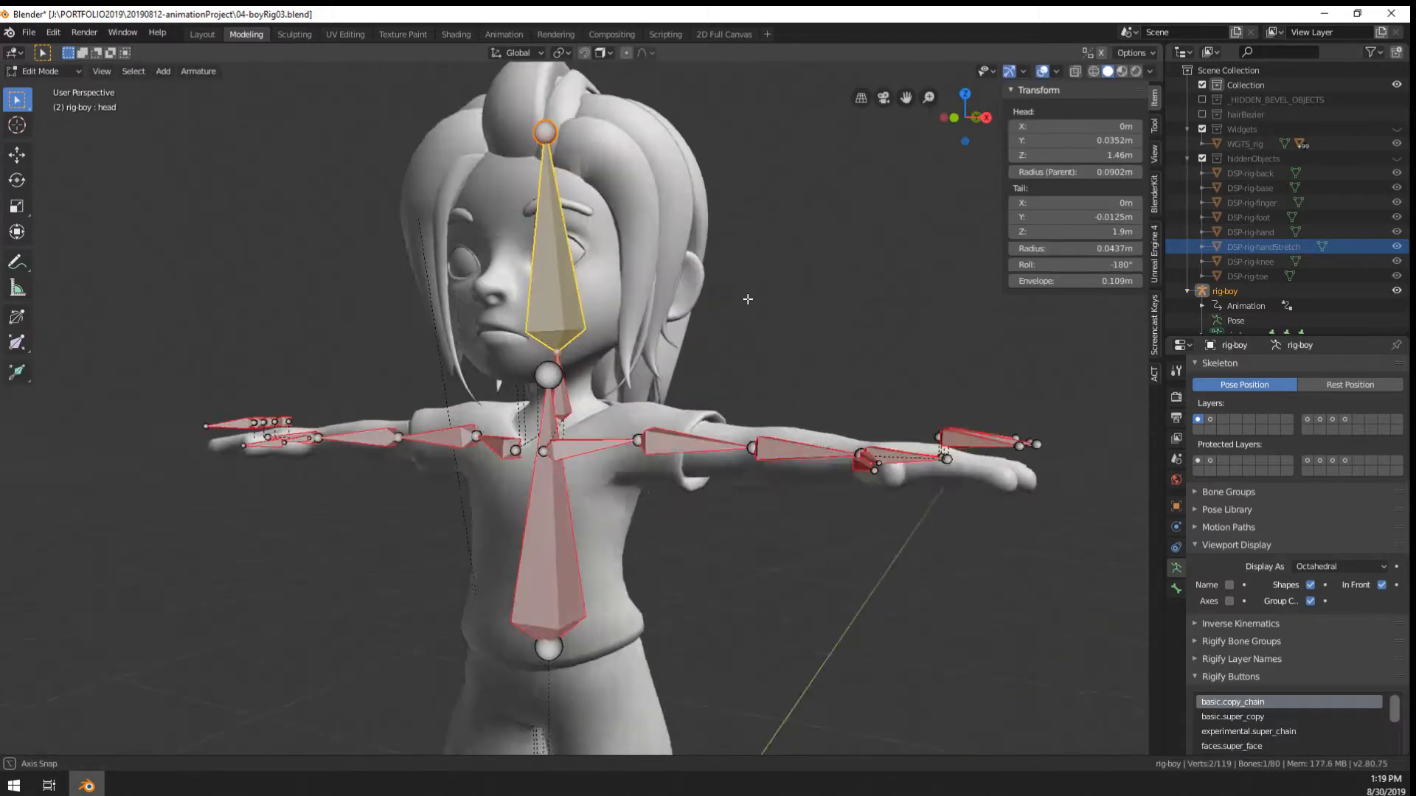
# Move the joint between the neck and head bones down 0.0353 m and back 0.0232 m along Y
pyautogui.scroll(3, 555, 326)
pyautogui.click(545, 317)
pyautogui.press('g')
pyautogui.click(549, 338)
pyautogui.moveTo(549, 337); pyautogui.dragTo(604, 341, button='middle')
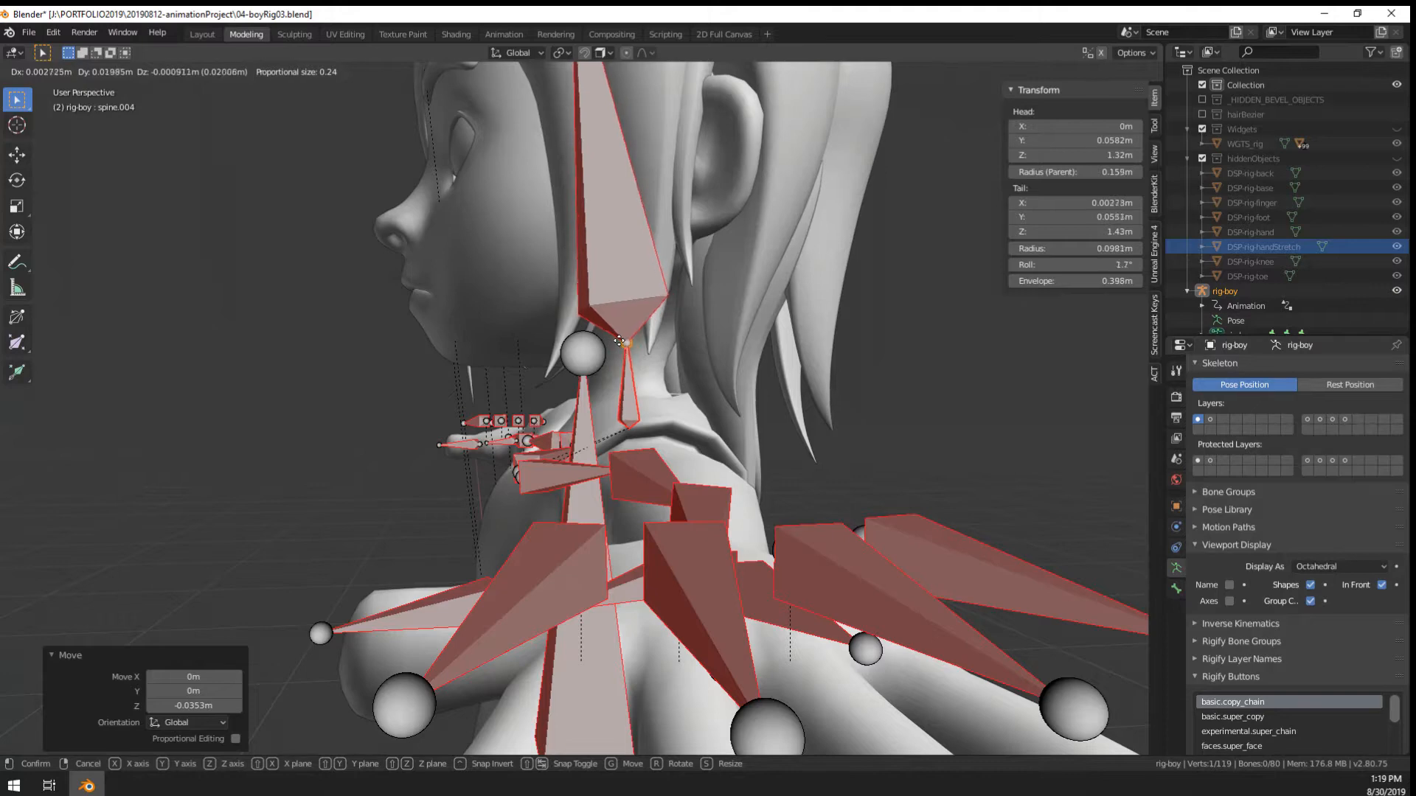
pyautogui.click(622, 343)
pyautogui.moveTo(622, 342); pyautogui.dragTo(793, 329, button='middle')
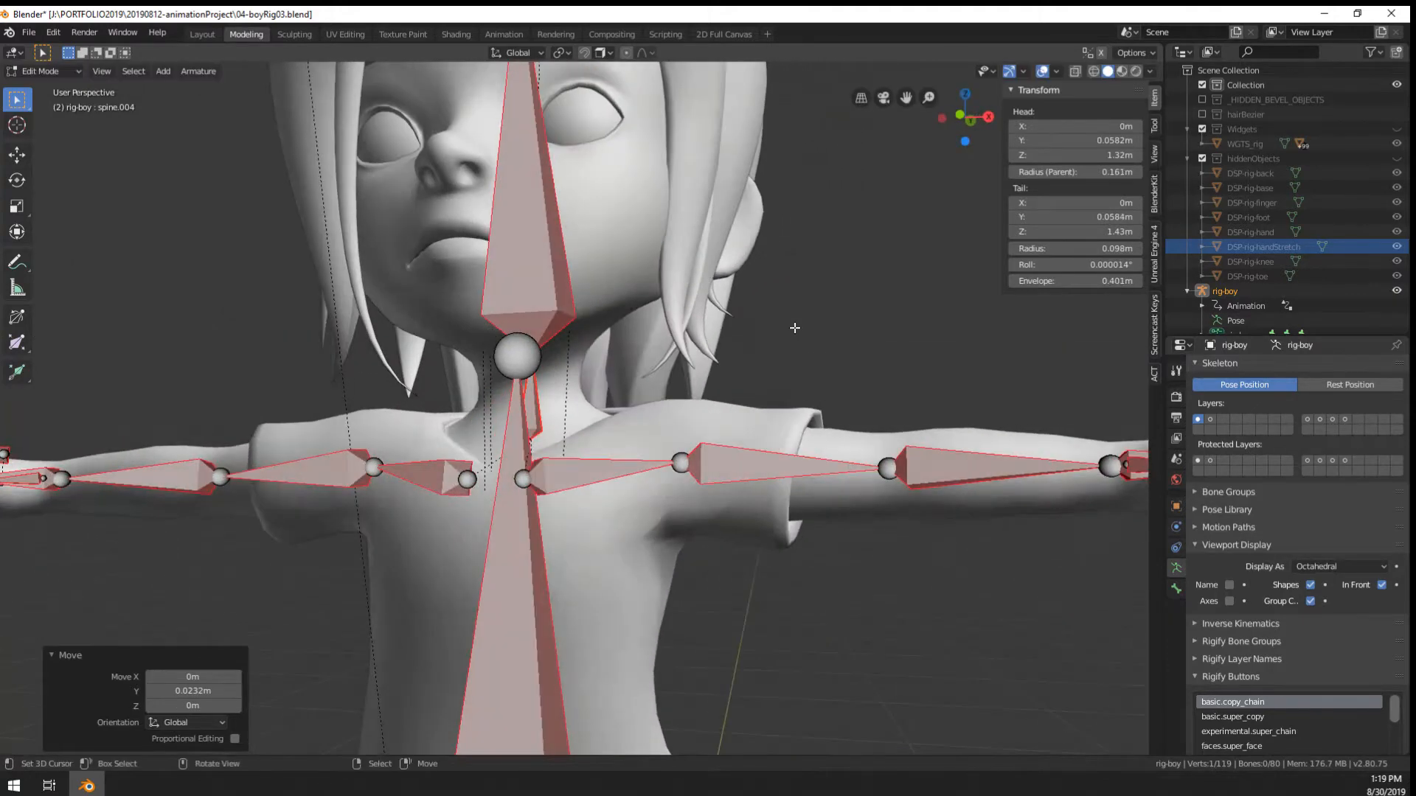
# Return the rig to Pose Mode and try rotating the head bone sideways by about -10°
pyautogui.press('Tab')
pyautogui.scroll(-2, 620, 231)
pyautogui.moveTo(620, 231); pyautogui.dragTo(576, 155, button='middle')
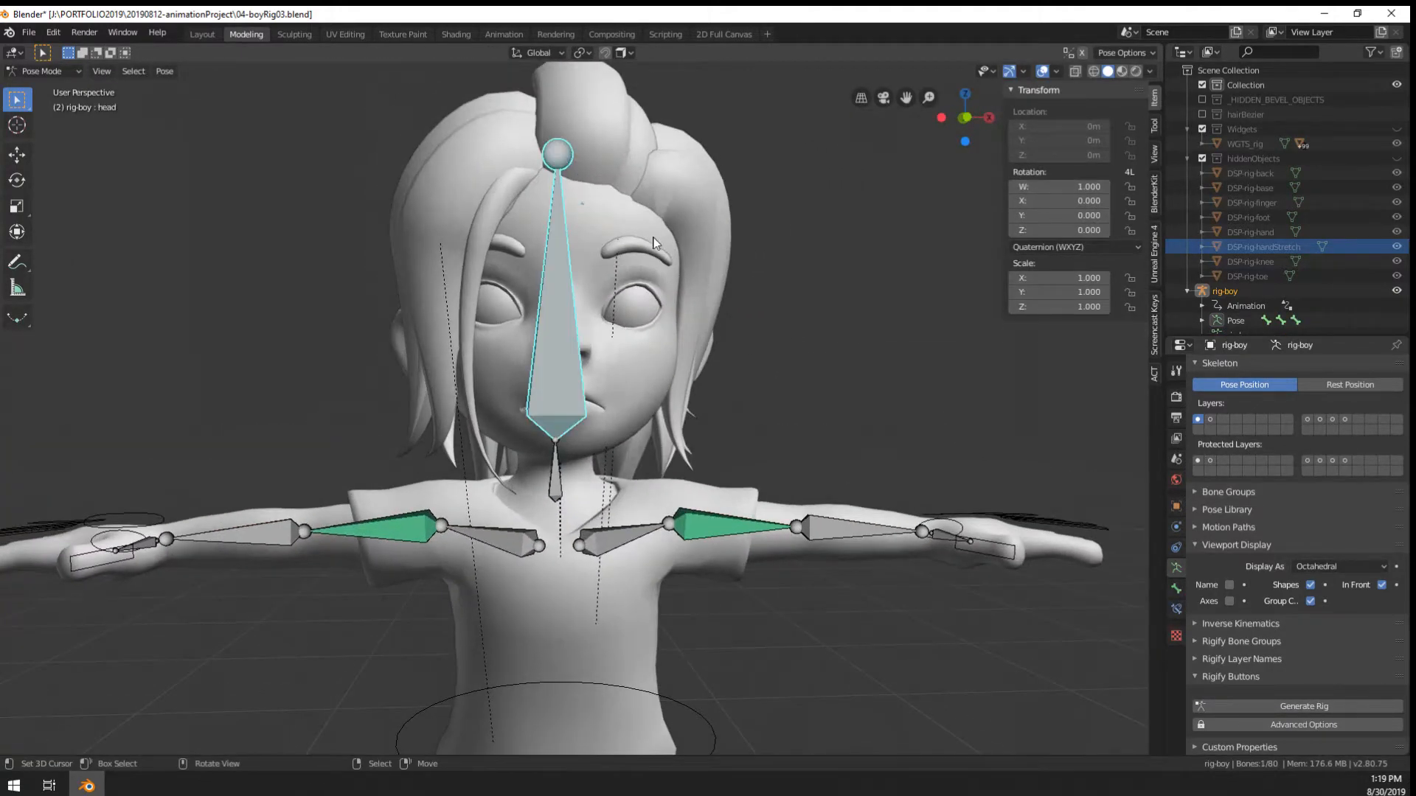
pyautogui.moveTo(653, 243); pyautogui.dragTo(656, 240, button='middle')
pyautogui.press('r')
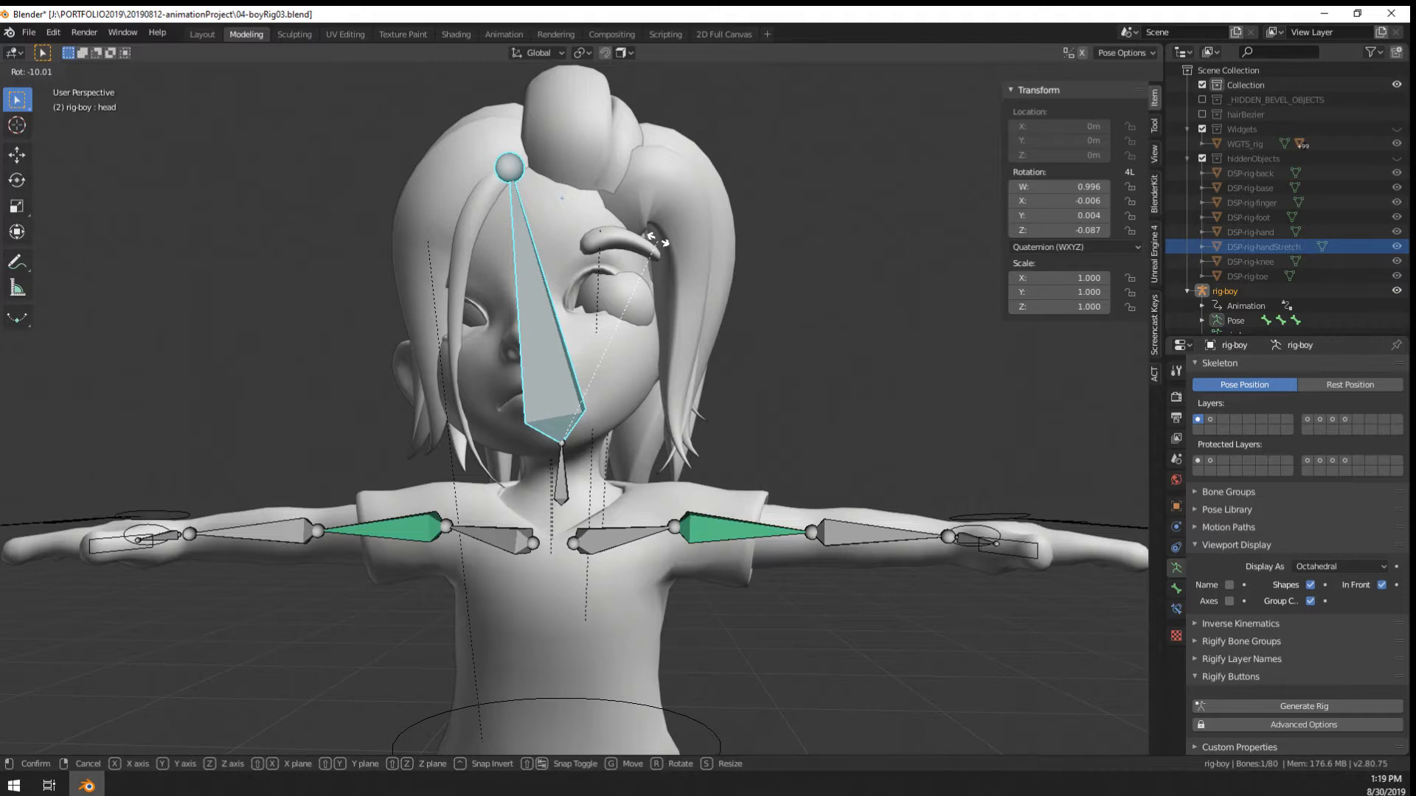
pyautogui.rightClick(658, 241)
# Raise the neck–head joint to a height of about 1.48 m in Edit Mode and return to Pose Mode
pyautogui.press('Tab')
pyautogui.moveTo(246, 367); pyautogui.dragTo(148, 366, button='middle')
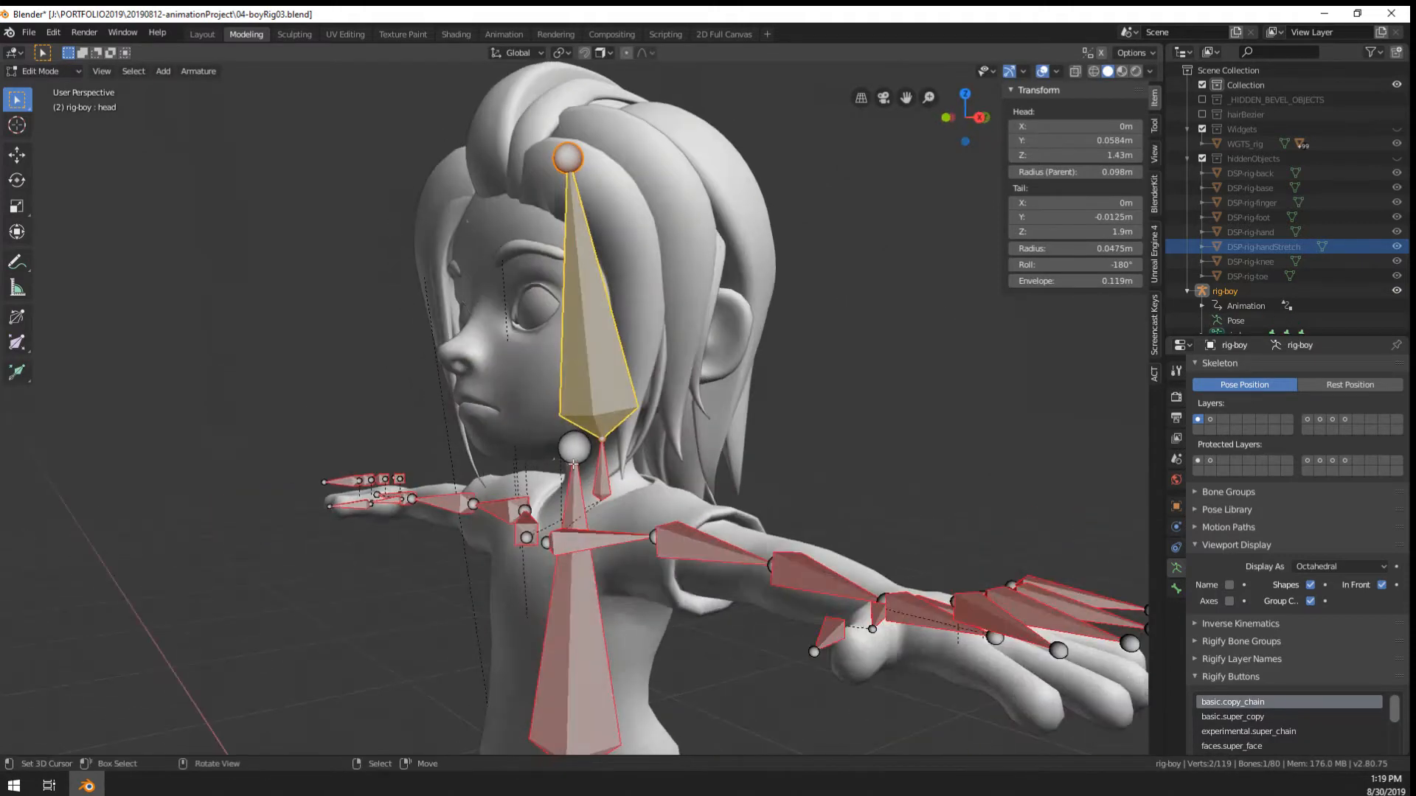
pyautogui.click(603, 440)
pyautogui.press('g')
pyautogui.click(607, 399)
pyautogui.press('Tab')
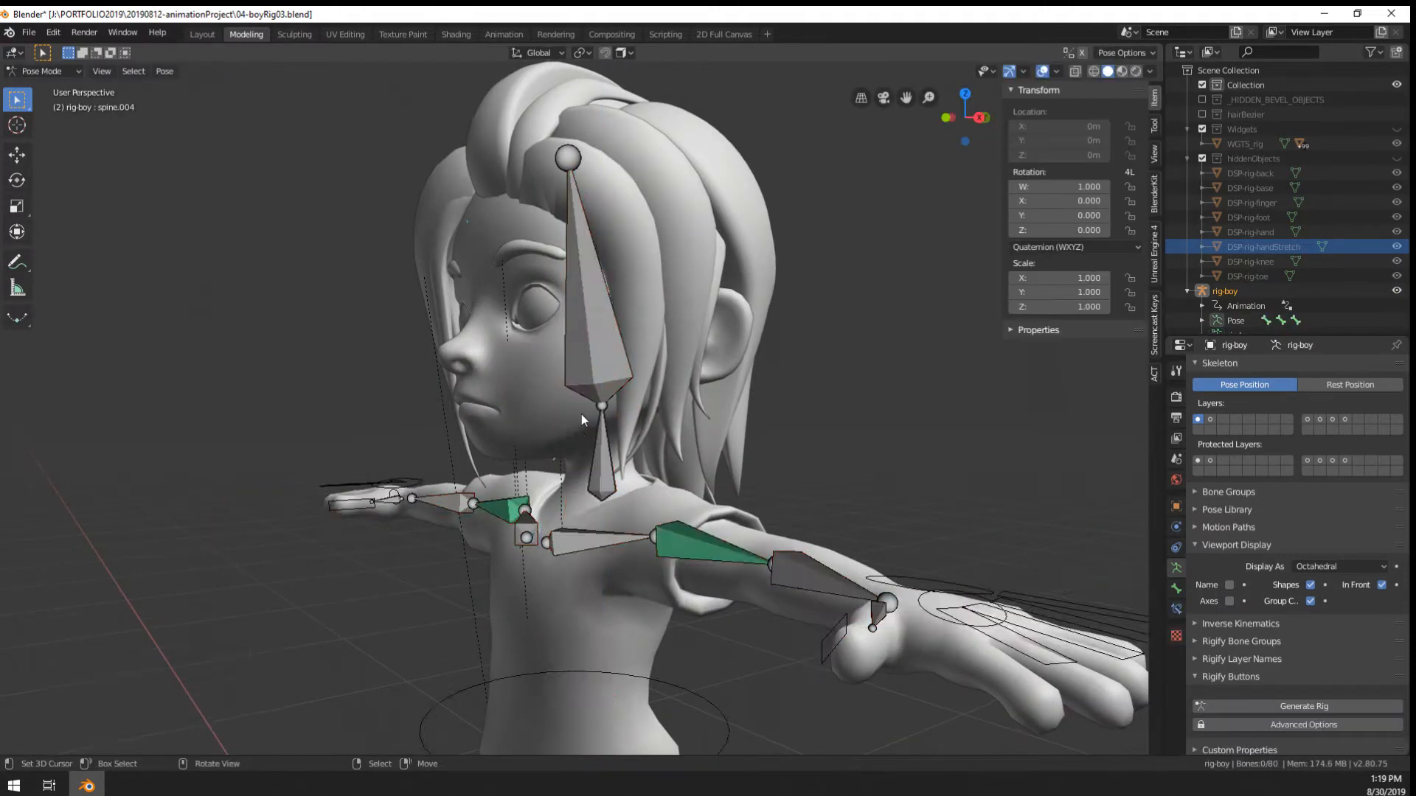
# Try tilting the head bone slightly to both sides, viewing the character from the front
pyautogui.moveTo(499, 408); pyautogui.dragTo(590, 376, button='middle')
pyautogui.click(575, 368)
pyautogui.press('r')
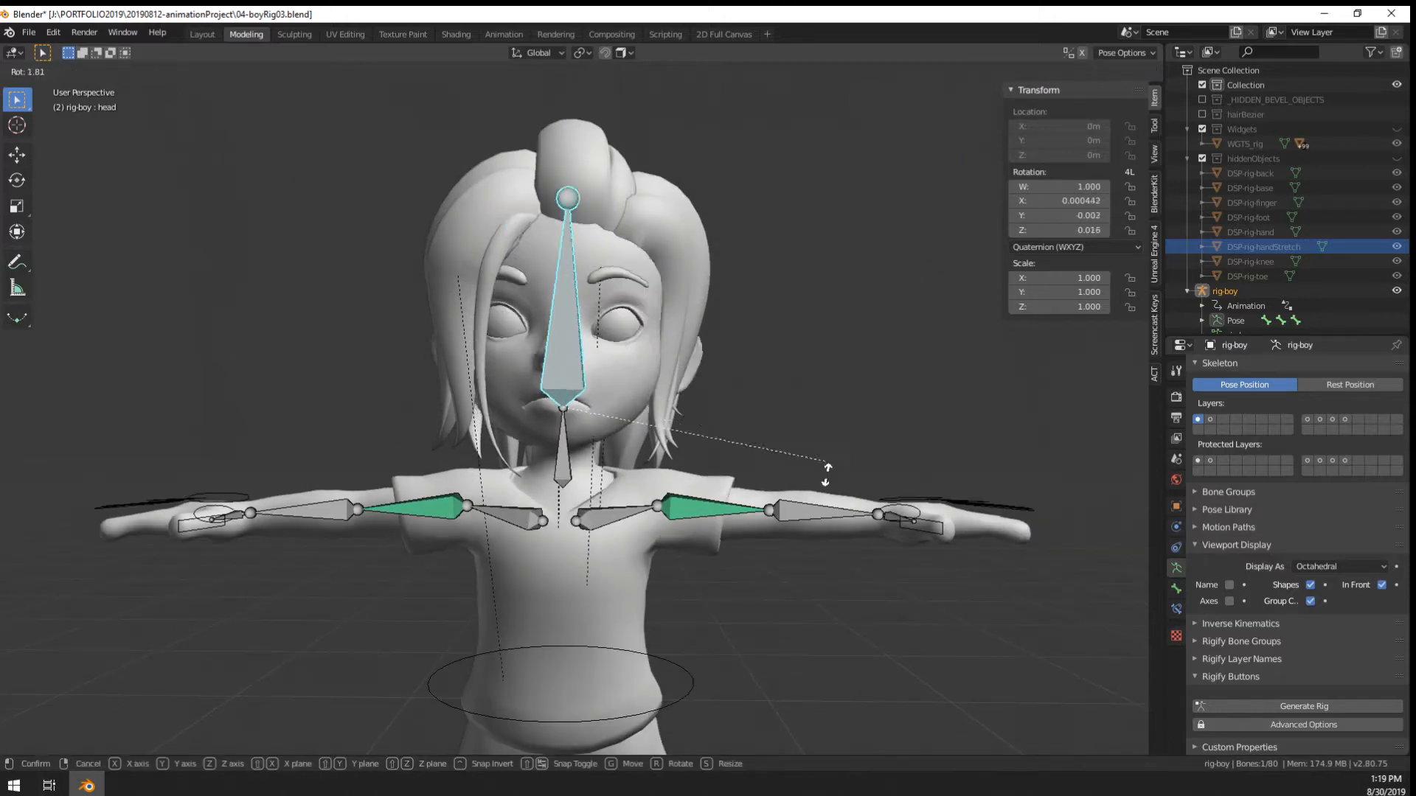
pyautogui.press('Escape')
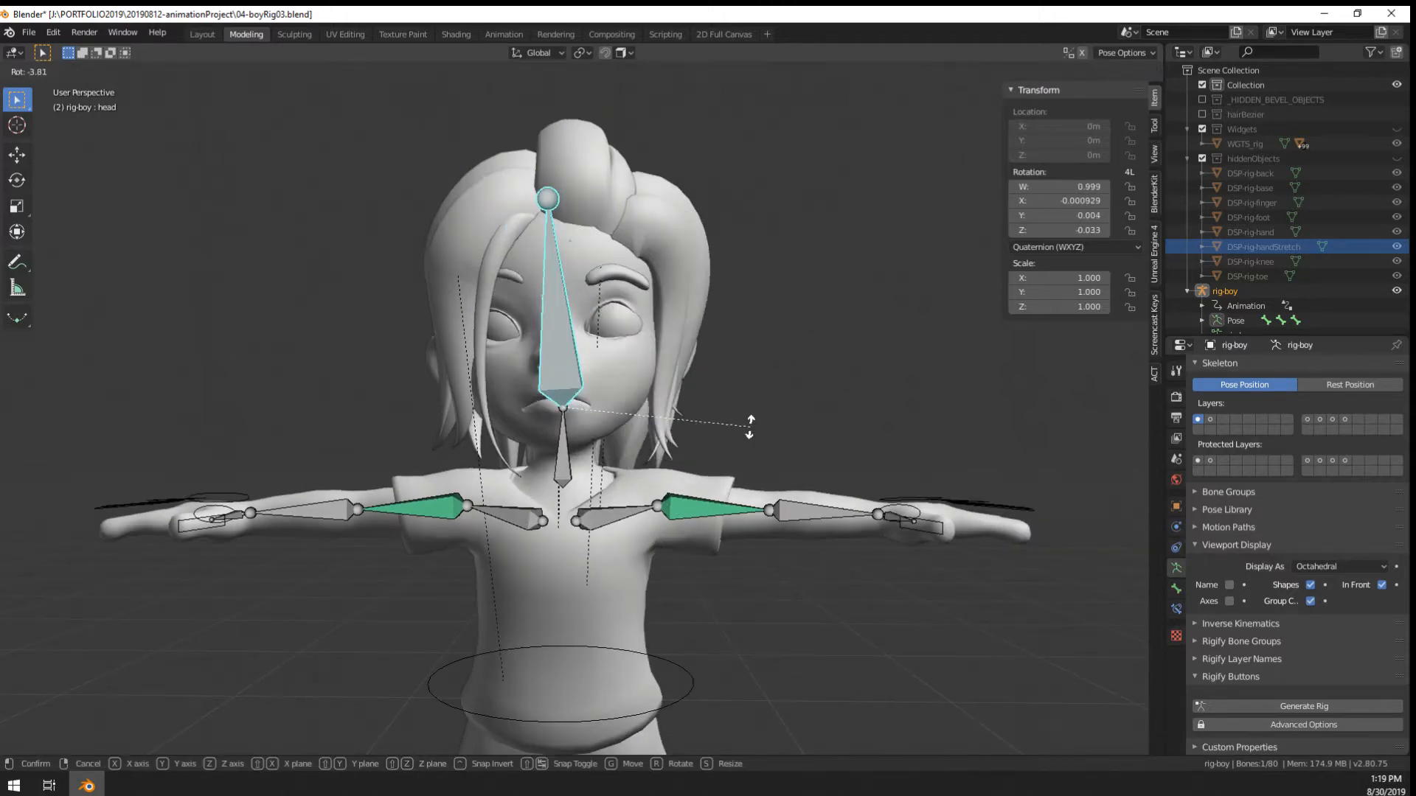
pyautogui.press('Tab')
pyautogui.press('Tab')
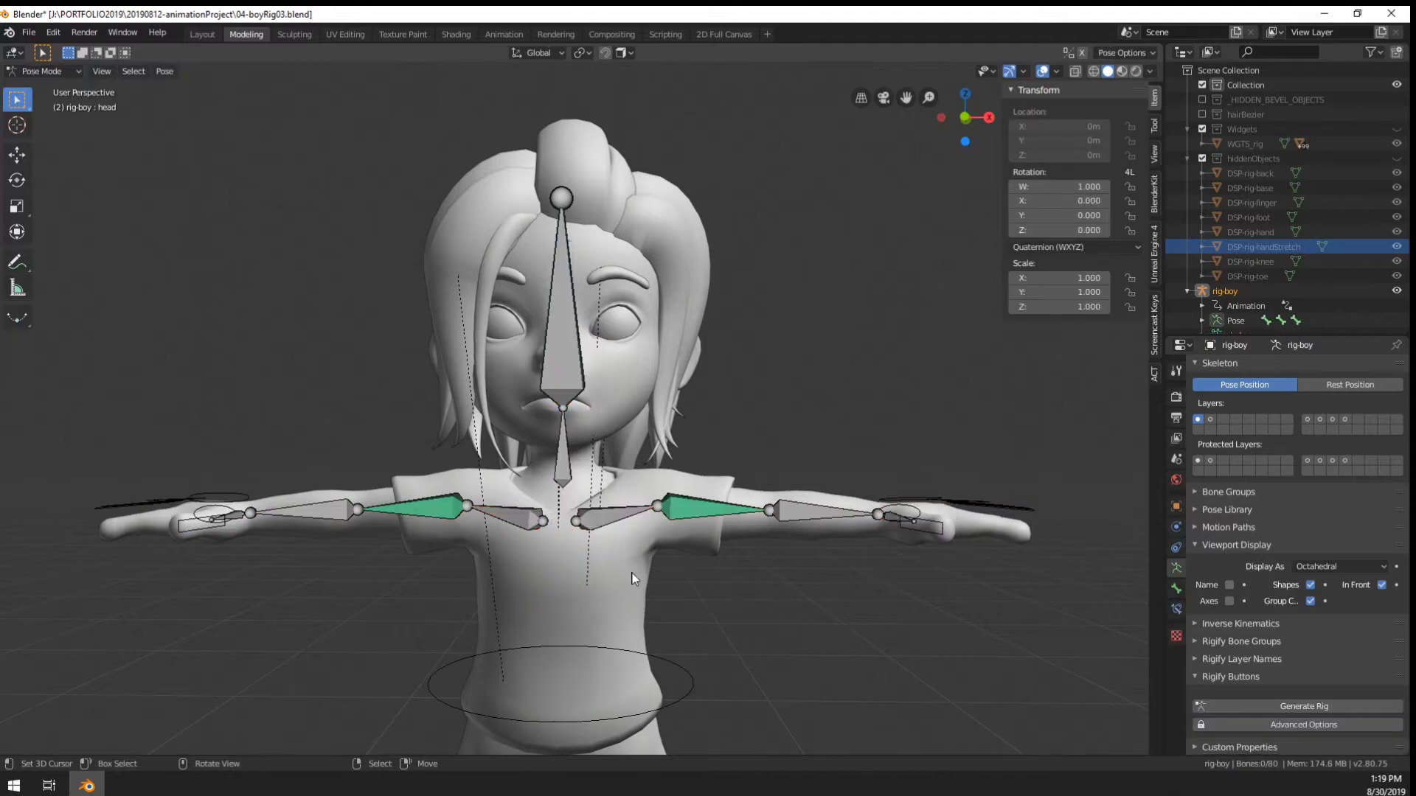
# Isolate the body mesh and rig in local view and put the rig back in Pose Mode
pyautogui.hotkey('ctrl', 'Tab')
pyautogui.keyDown('shift'); pyautogui.rightClick(624, 537); pyautogui.keyUp('shift')
pyautogui.press('/')
pyautogui.scroll(5, 627, 567)
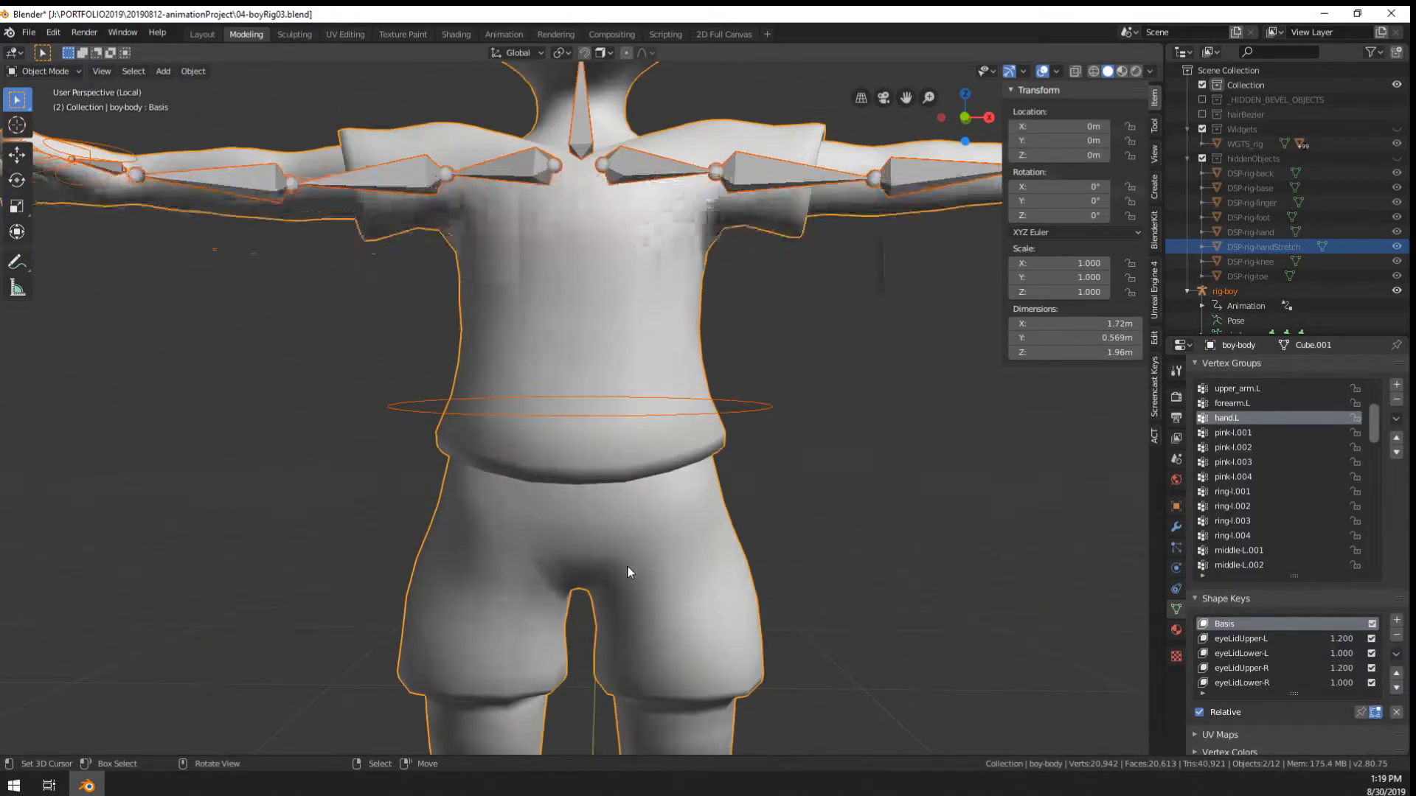
pyautogui.keyDown('shift'); pyautogui.moveTo(590, 315); pyautogui.dragTo(610, 662, button='middle'); pyautogui.keyUp('shift')
pyautogui.click(618, 302)
pyautogui.hotkey('ctrl', 'Tab')
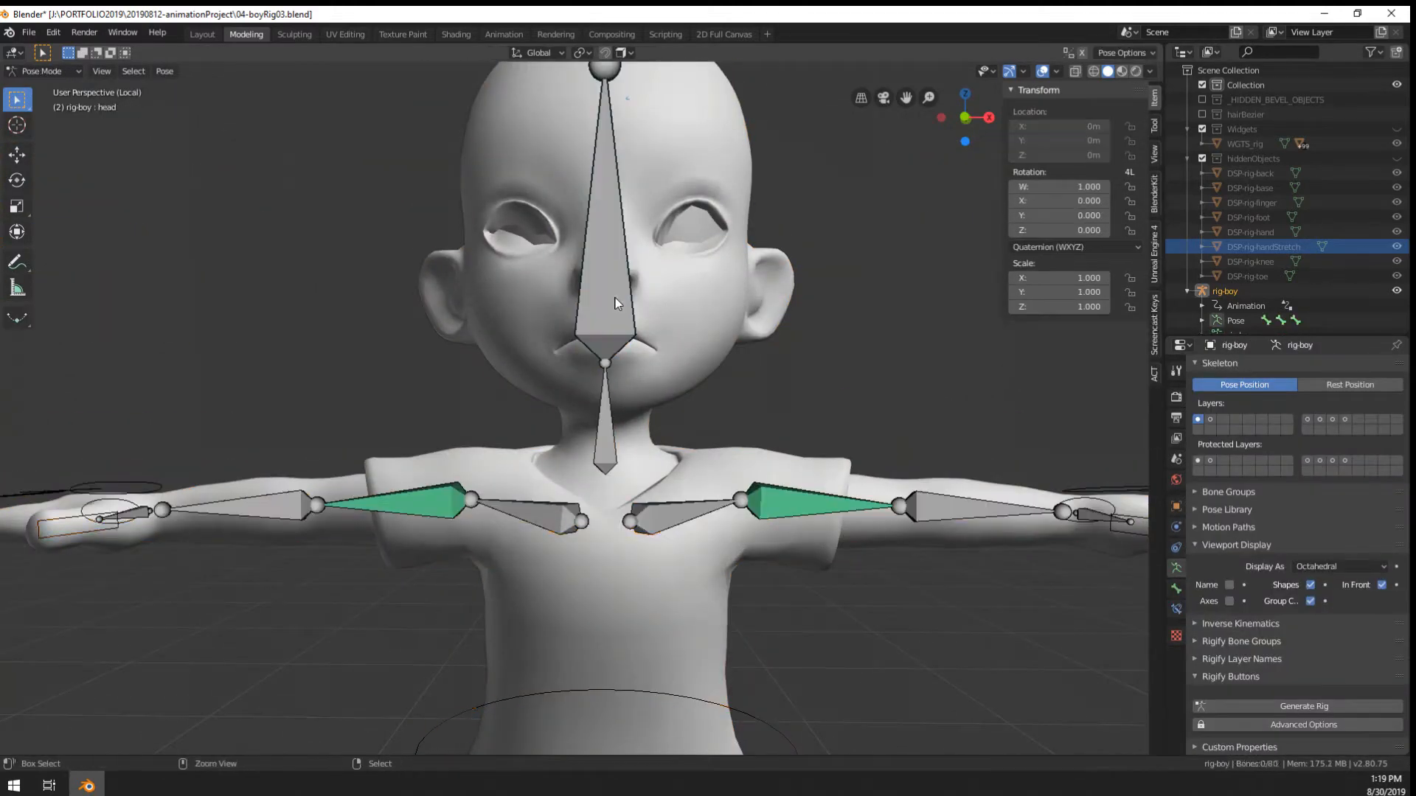
# Hide the viewport overlays and try bending the head forward about 36° in side view
pyautogui.click(1042, 71)
pyautogui.scroll(-4, 775, 311)
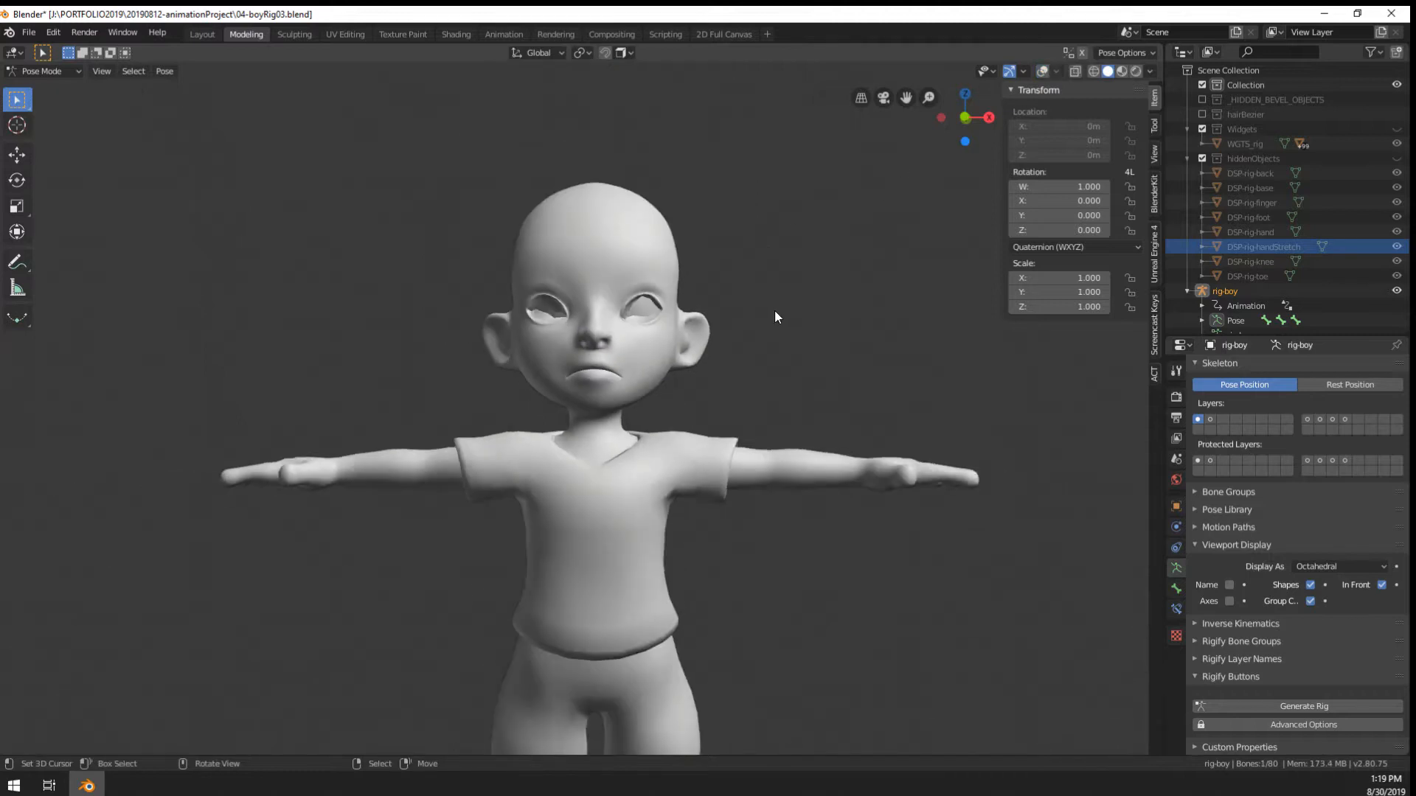
pyautogui.press('r')
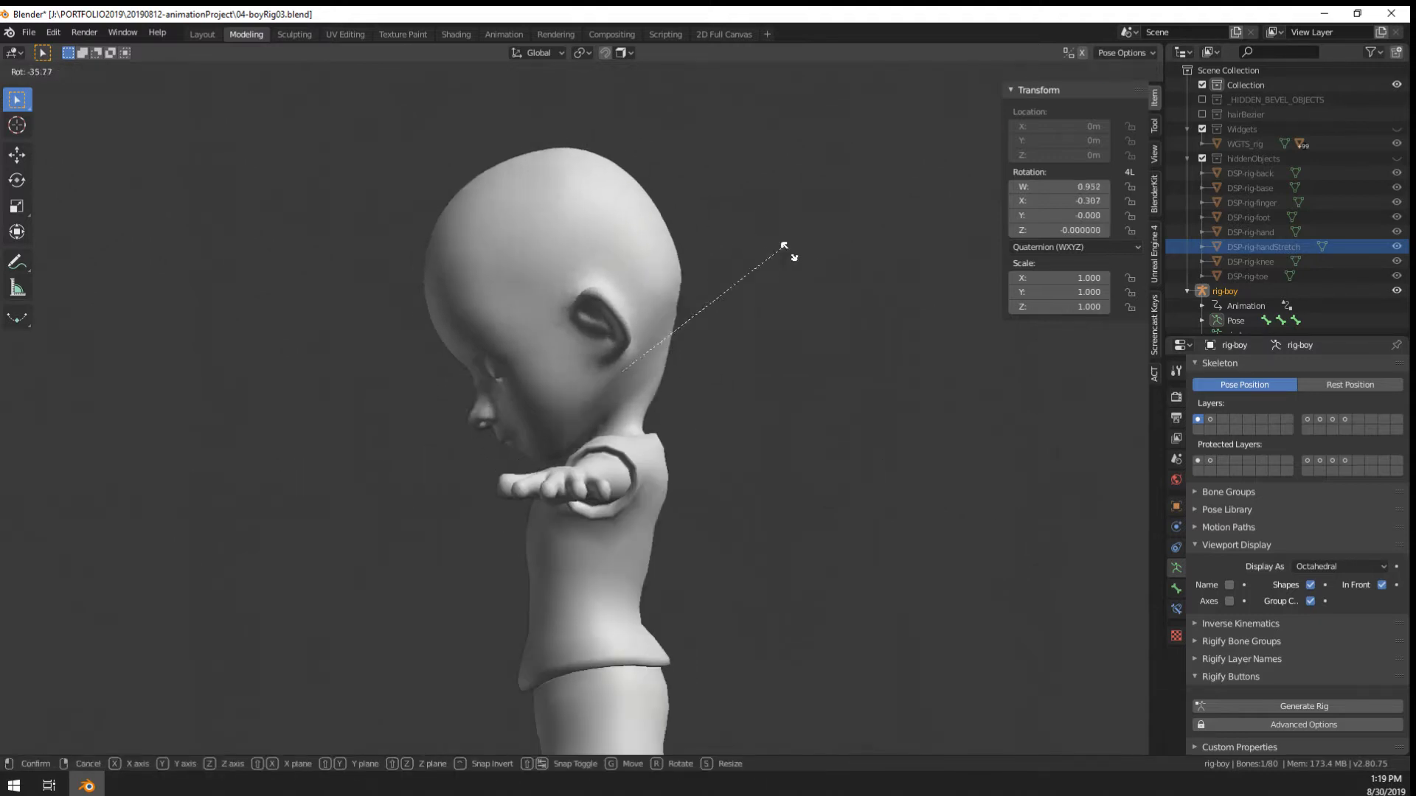
pyautogui.rightClick(750, 341)
# Show the overlays again and move the neck–head joint up and back to about Y 0.123 m, Z 1.5 m in Edit Mode
pyautogui.press('Tab')
pyautogui.scroll(2, 901, 259)
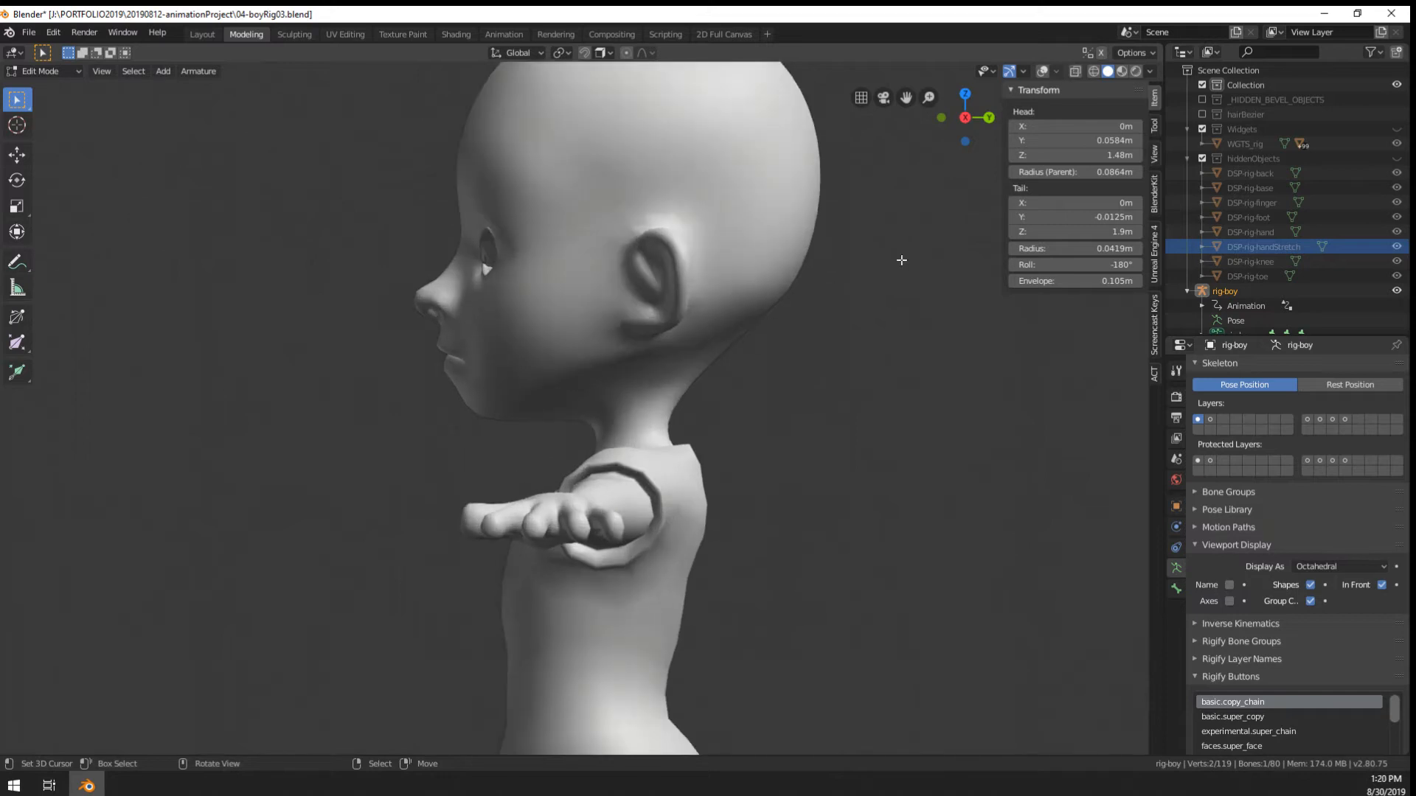
pyautogui.click(1040, 71)
pyautogui.press('g')
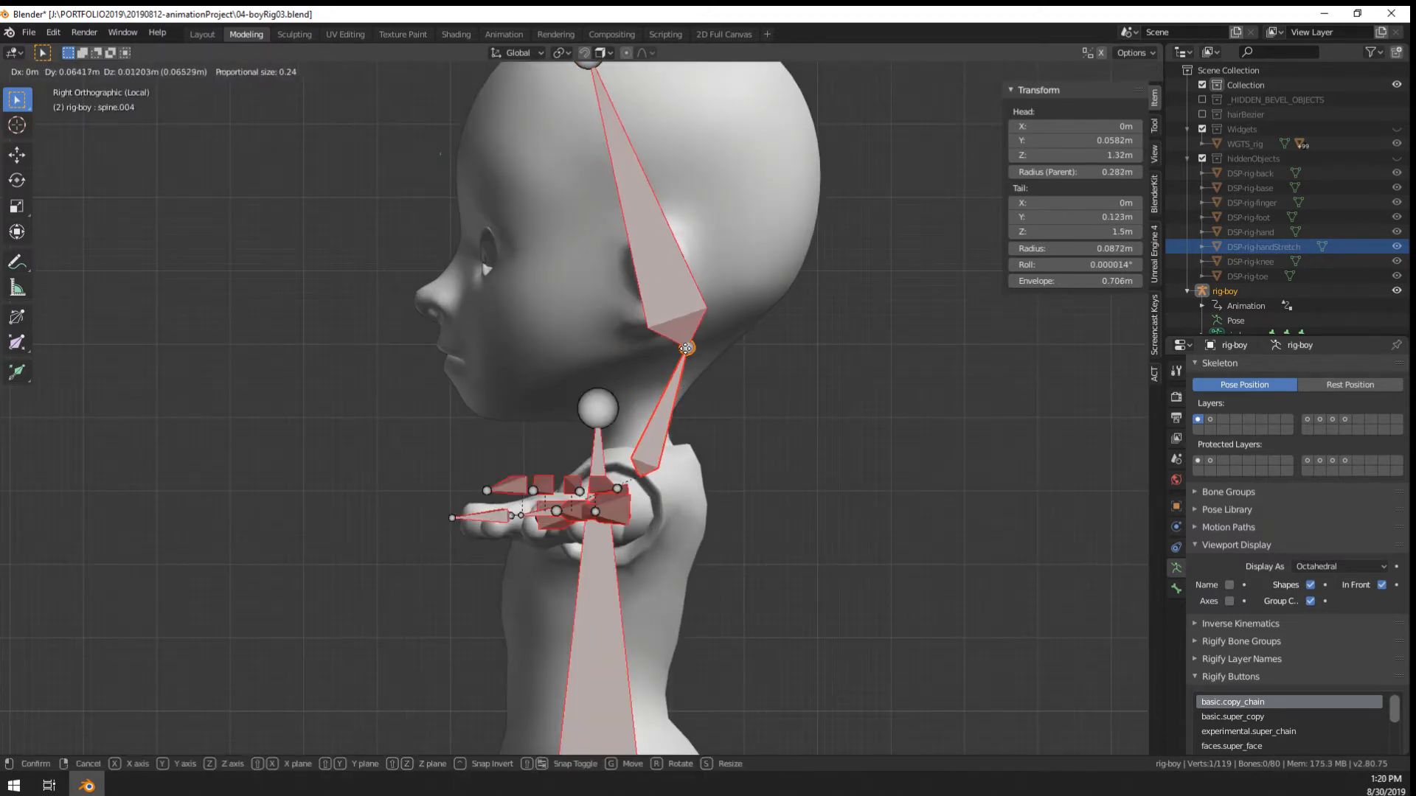
pyautogui.click(685, 348)
# Try bending the head bone forward about 39° in Pose Mode with the joint at the back of the skull
pyautogui.press('Tab')
pyautogui.rightClick(665, 304)
pyautogui.press('r')
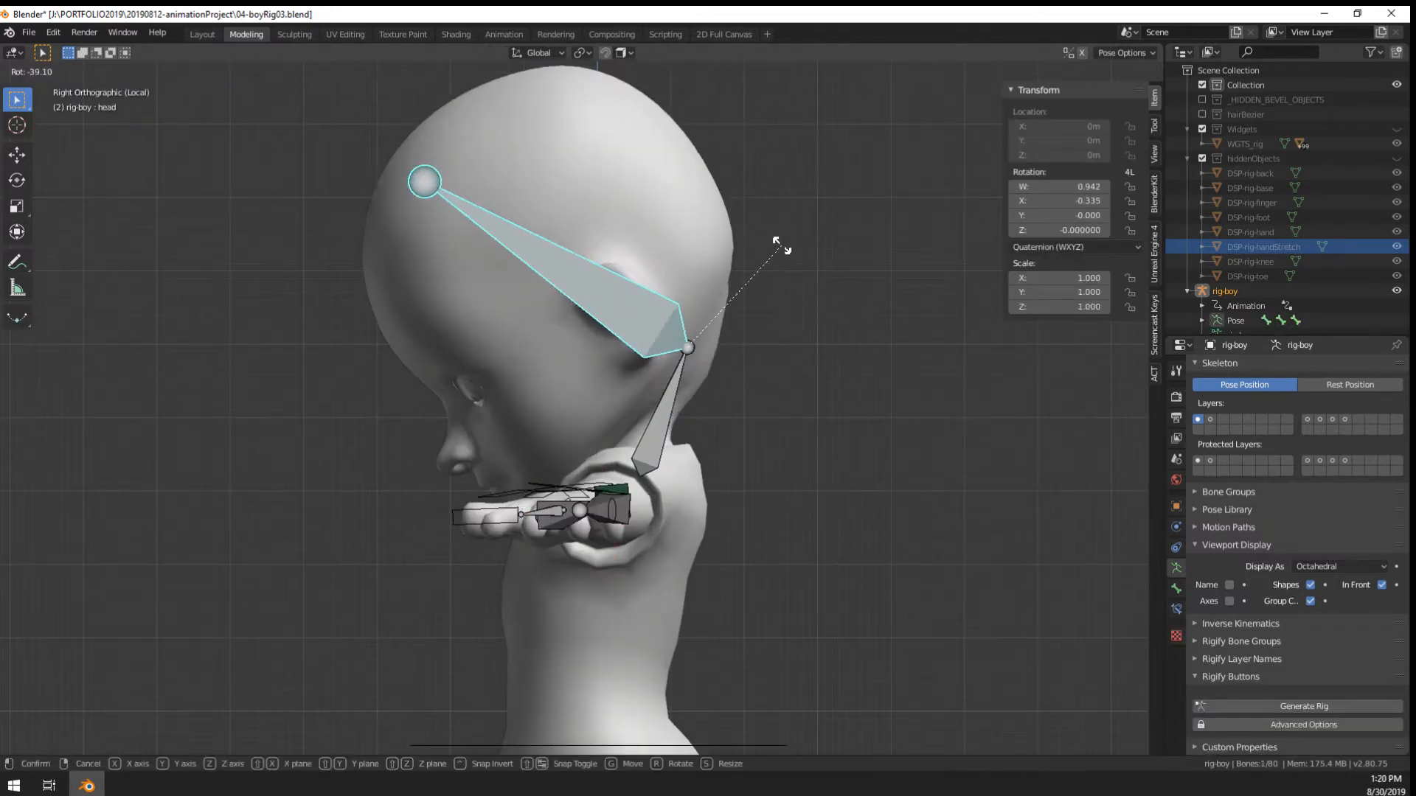
pyautogui.rightClick(816, 343)
# Move the neck–head joint about 0.04 m forward and 0.05 m down in Edit Mode
pyautogui.press('Tab')
pyautogui.click(687, 346)
pyautogui.press('g')
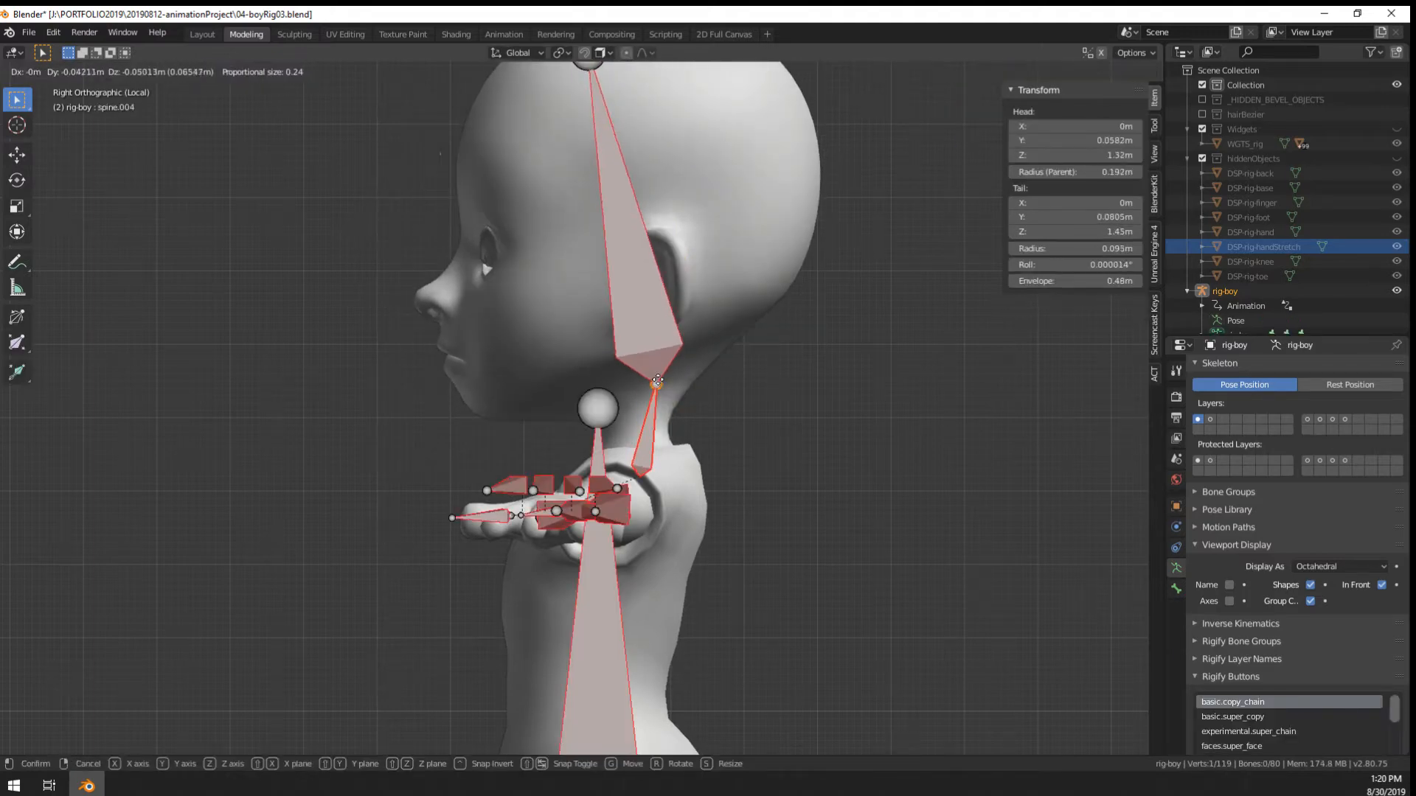
pyautogui.click(658, 378)
# Try bending the head bone forward about 44° in Pose Mode, keeping the side view
pyautogui.press('Tab')
pyautogui.click(665, 329)
pyautogui.press('r')
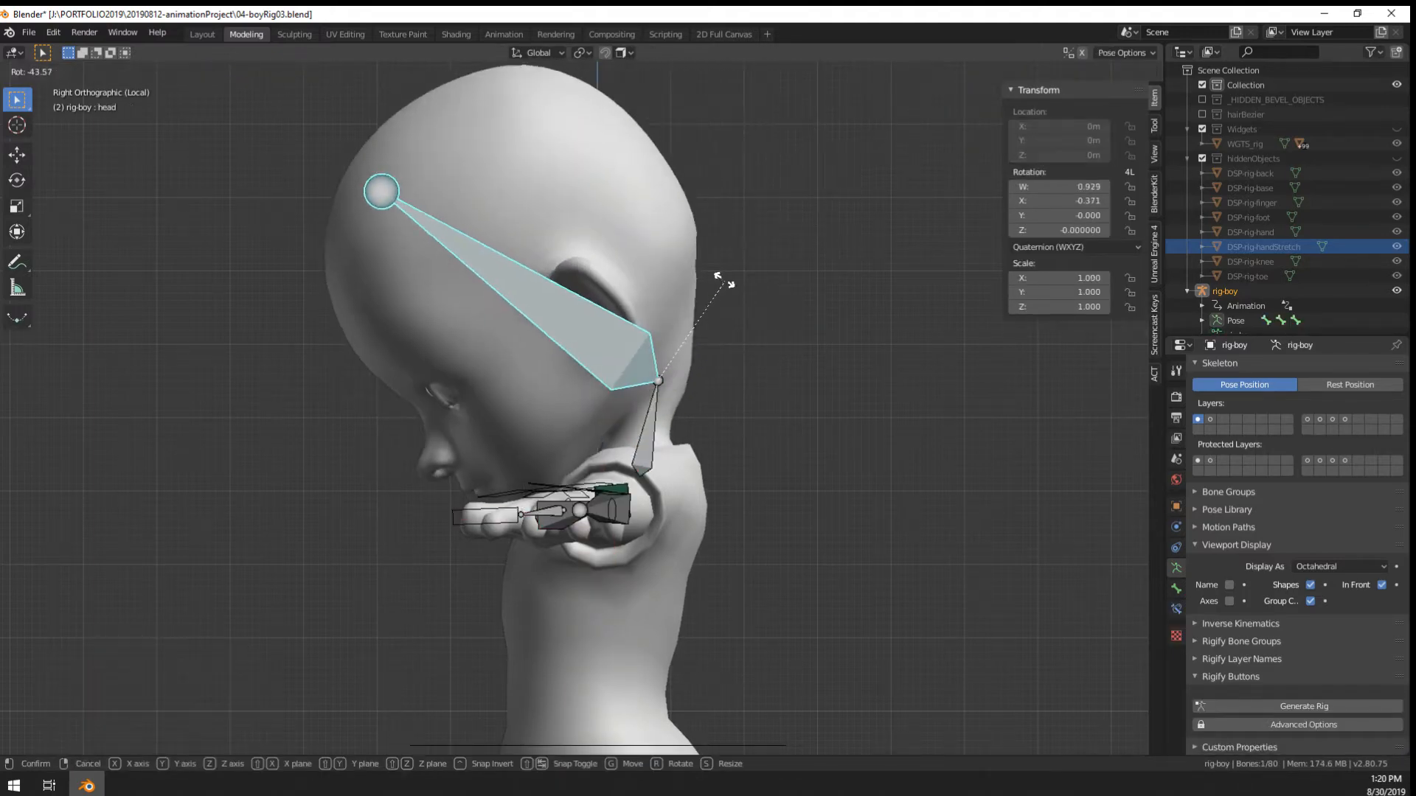
pyautogui.rightClick(721, 341)
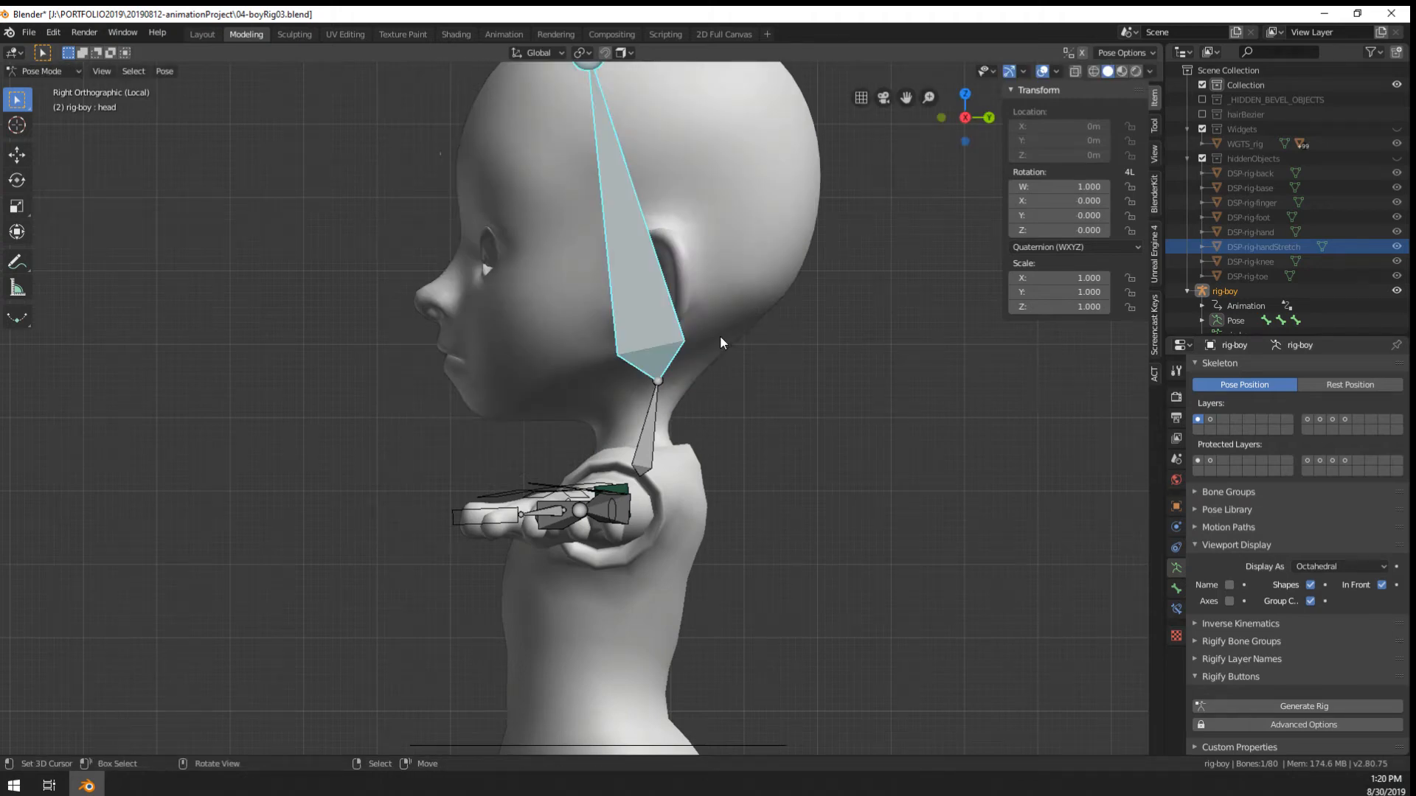
# Rotate the head bone -43° about its local X axis and try leaning it far backward in side view
pyautogui.moveTo(720, 334); pyautogui.dragTo(709, 405, button='middle')
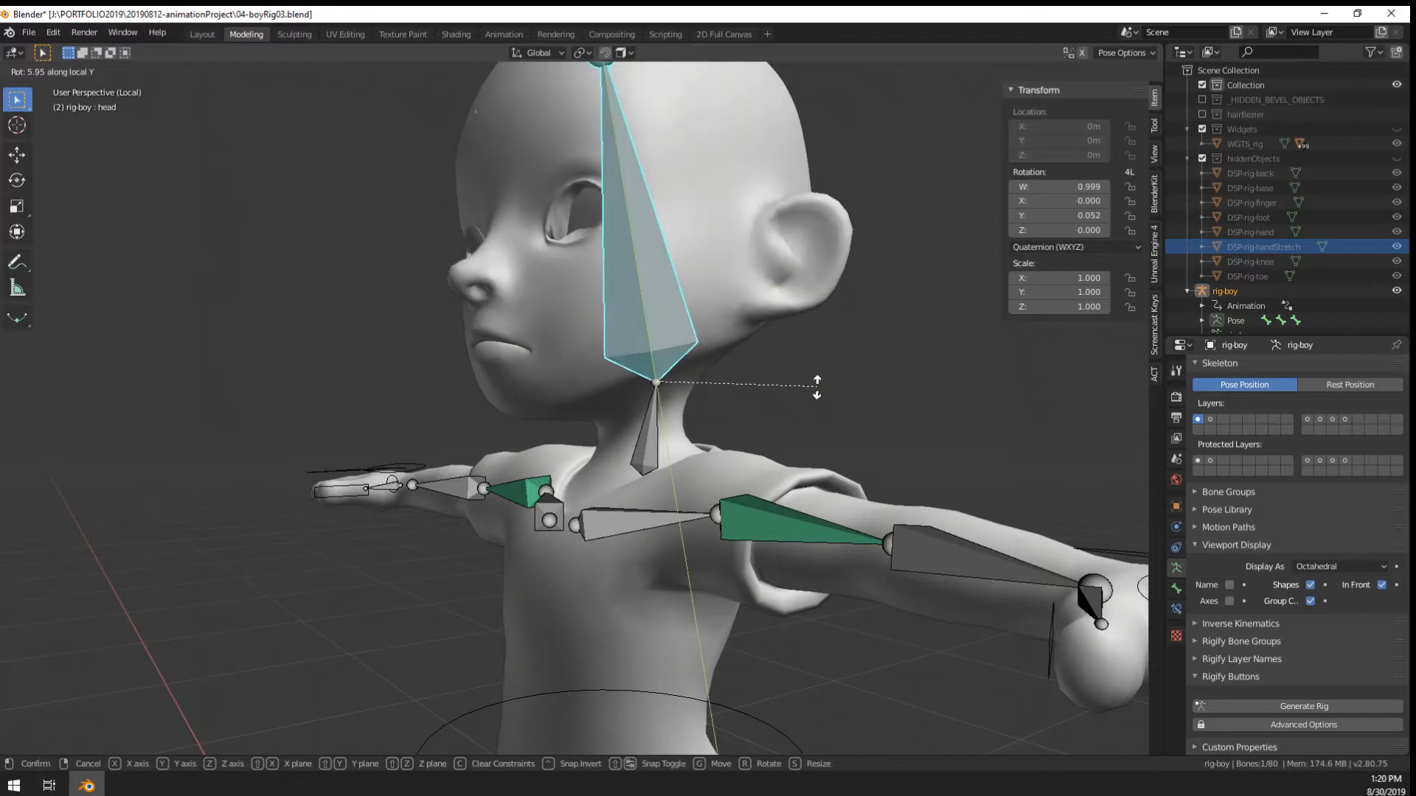
pyautogui.press('x')
pyautogui.press('x')
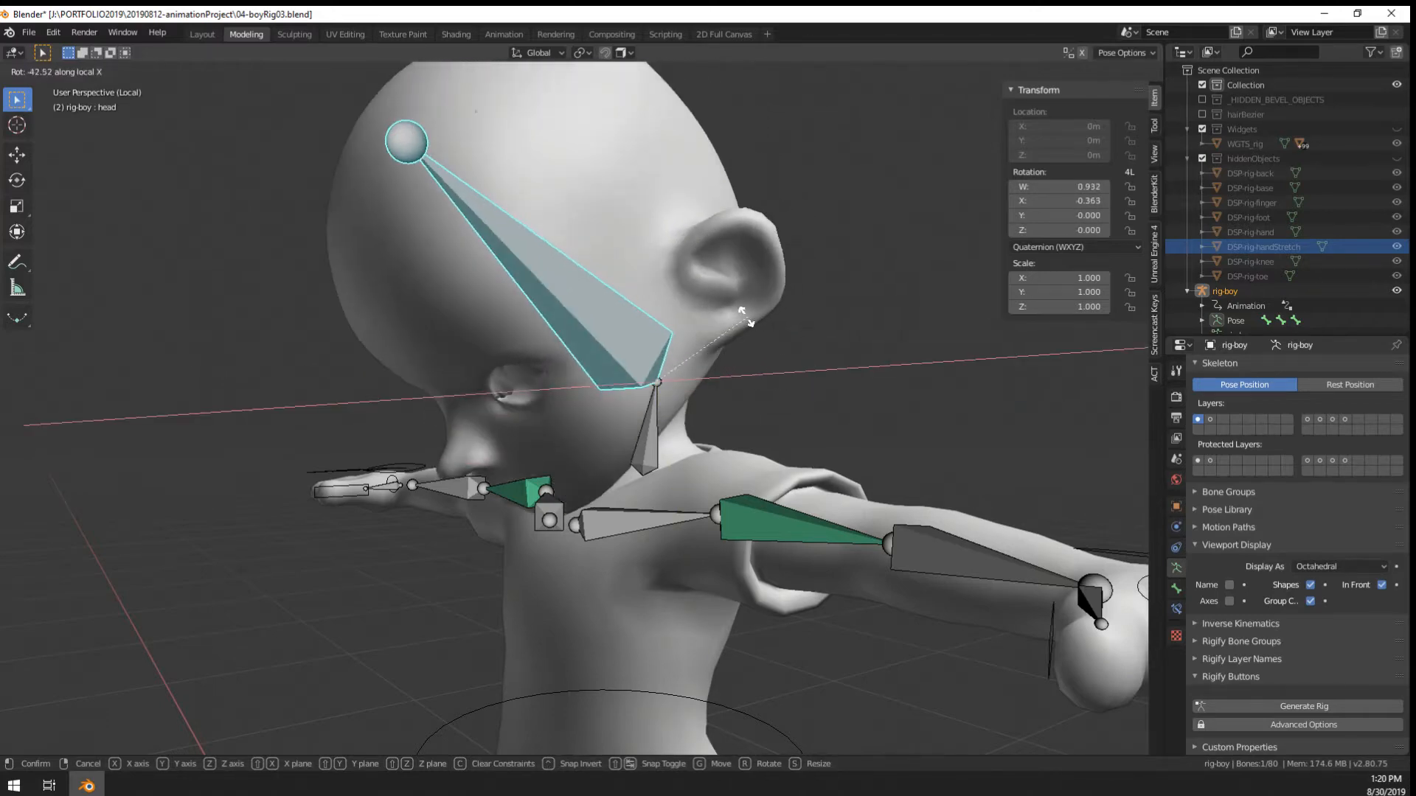
pyautogui.click(560, 500)
pyautogui.moveTo(560, 500); pyautogui.dragTo(384, 519, button='middle')
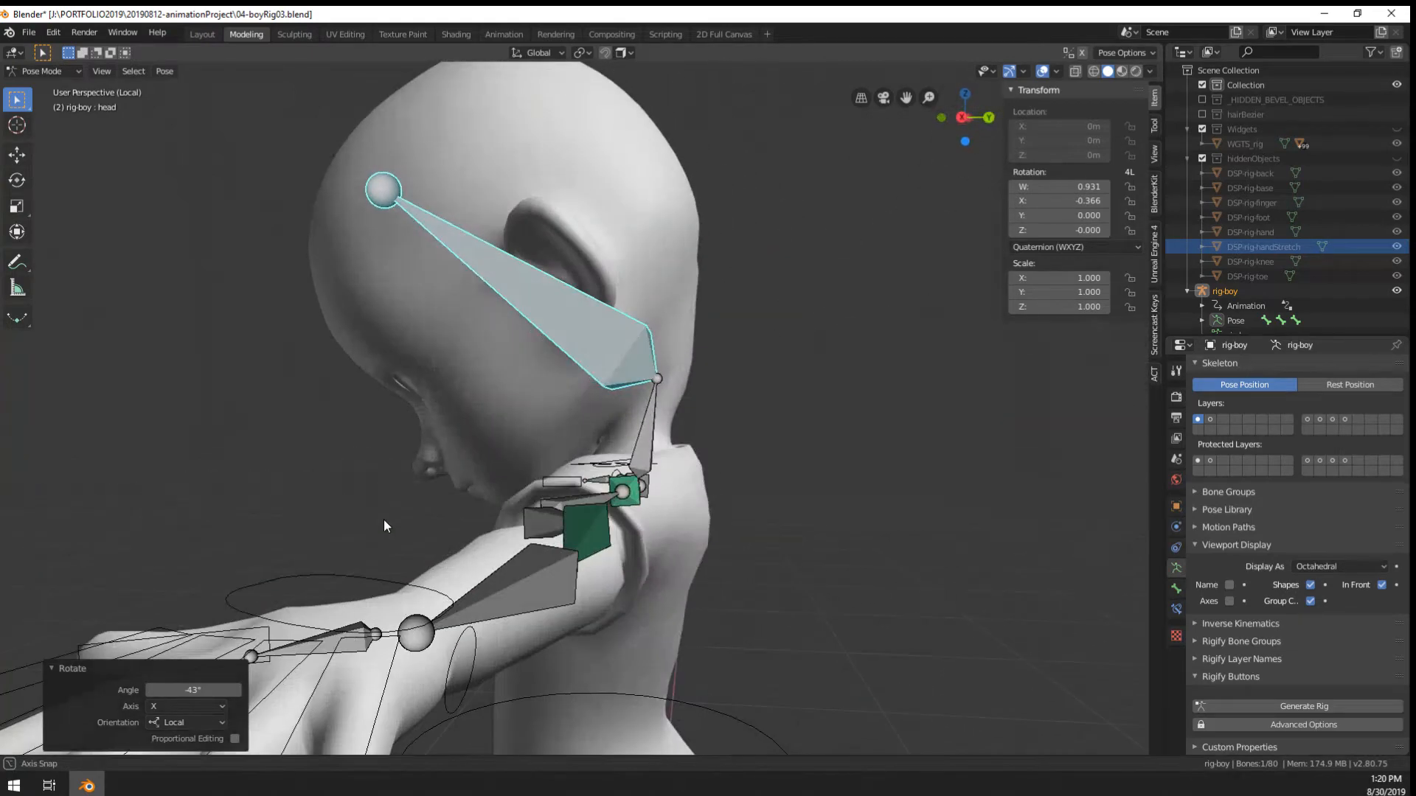
pyautogui.press('KP_3')
pyautogui.press('r')
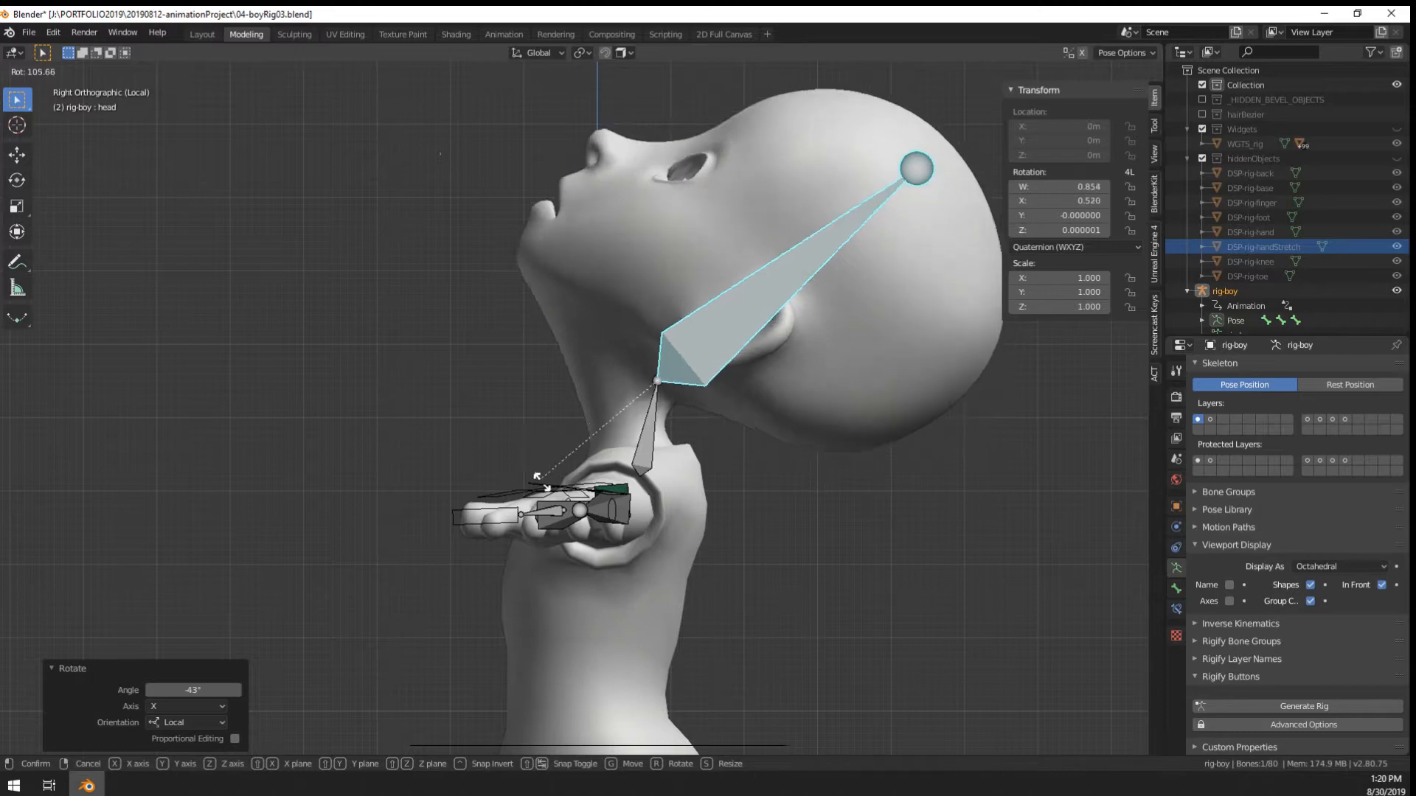
pyautogui.rightClick(525, 533)
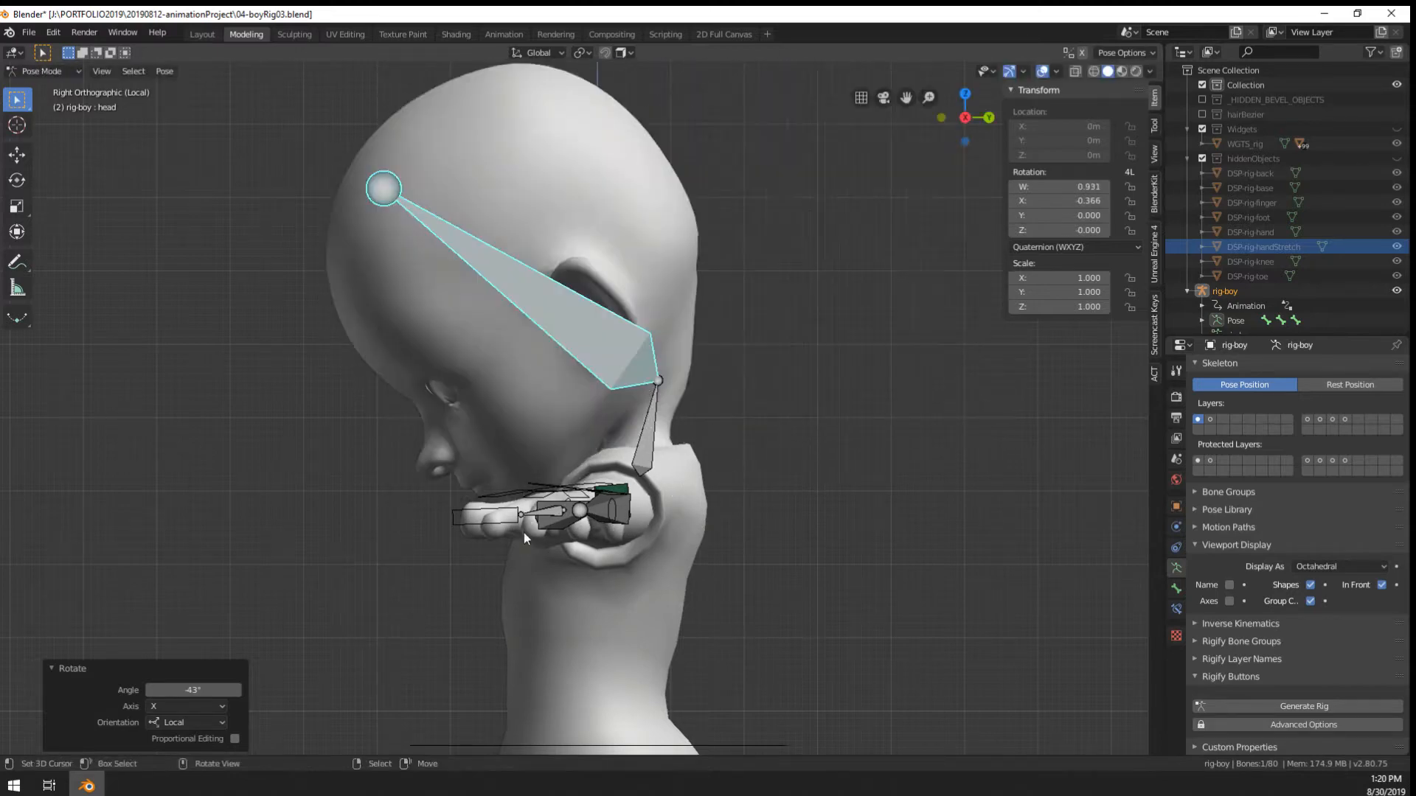
# Move the neck–head joint slightly lower and further forward inside the neck, and return to Pose Mode
pyautogui.press('Tab')
pyautogui.click(658, 379)
pyautogui.press('g')
pyautogui.click(638, 415)
pyautogui.press('Tab')
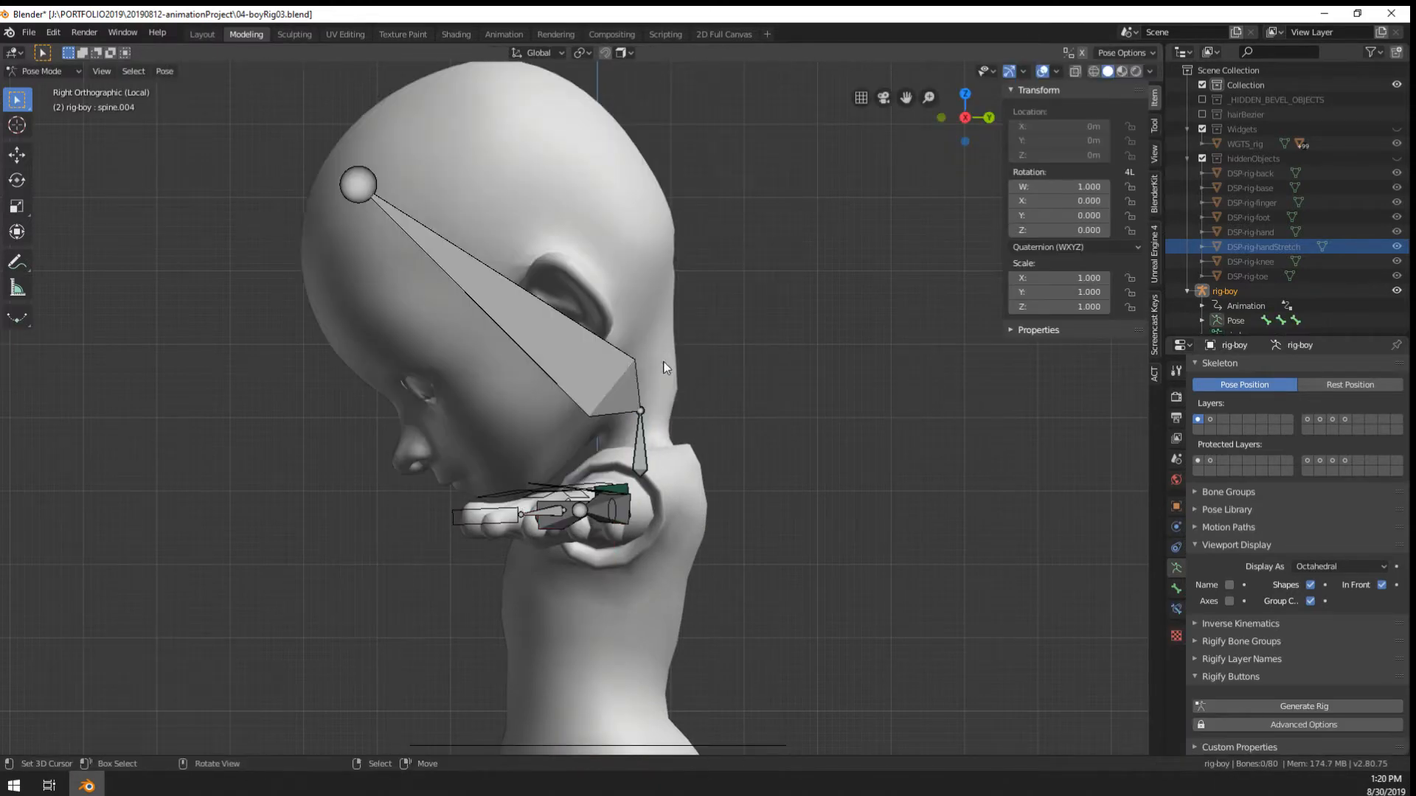
# Try further rotations of the bent head bone, clear its rotation and return to the side view
pyautogui.click(628, 371)
pyautogui.press('r')
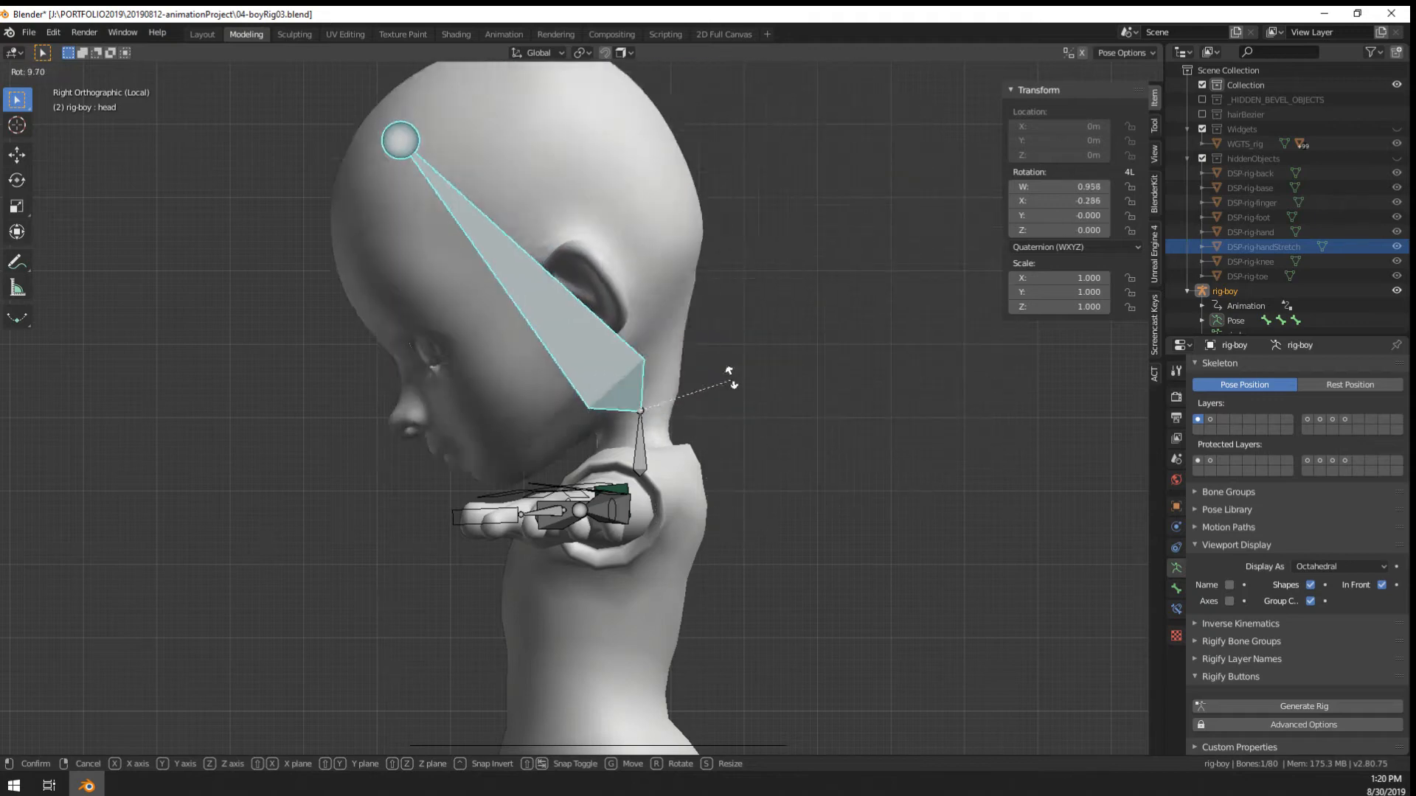
pyautogui.click(690, 510)
pyautogui.moveTo(690, 510); pyautogui.dragTo(741, 442, button='middle')
pyautogui.press('r')
pyautogui.rightClick(648, 566)
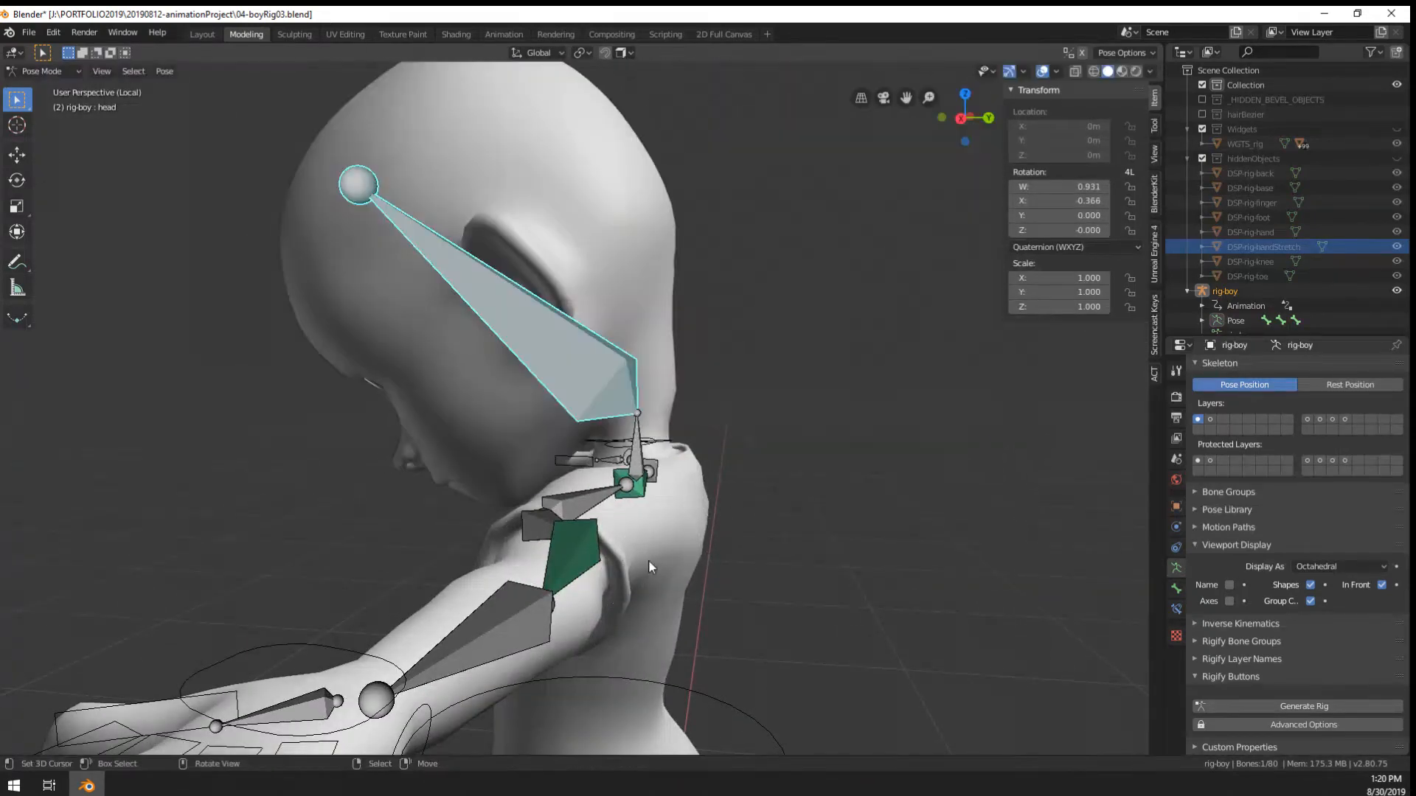
pyautogui.hotkey('alt', 'r')
pyautogui.press('KP_3')
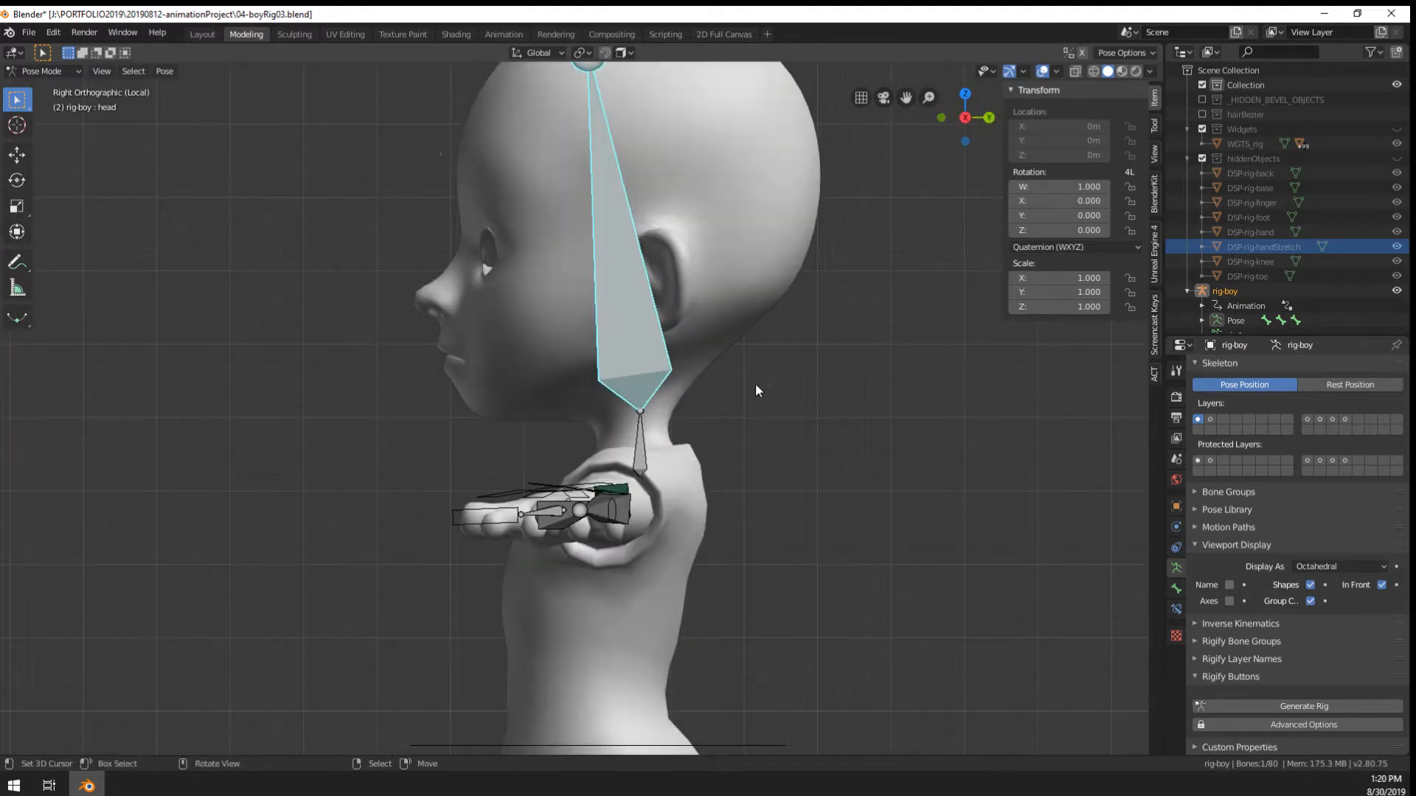
# Tilt the head bone backward 66.9° in side view and check the neck deformation from the front
pyautogui.press('r')
pyautogui.click(838, 489)
pyautogui.moveTo(838, 488); pyautogui.dragTo(389, 396, button='middle')
pyautogui.press('KP_1')
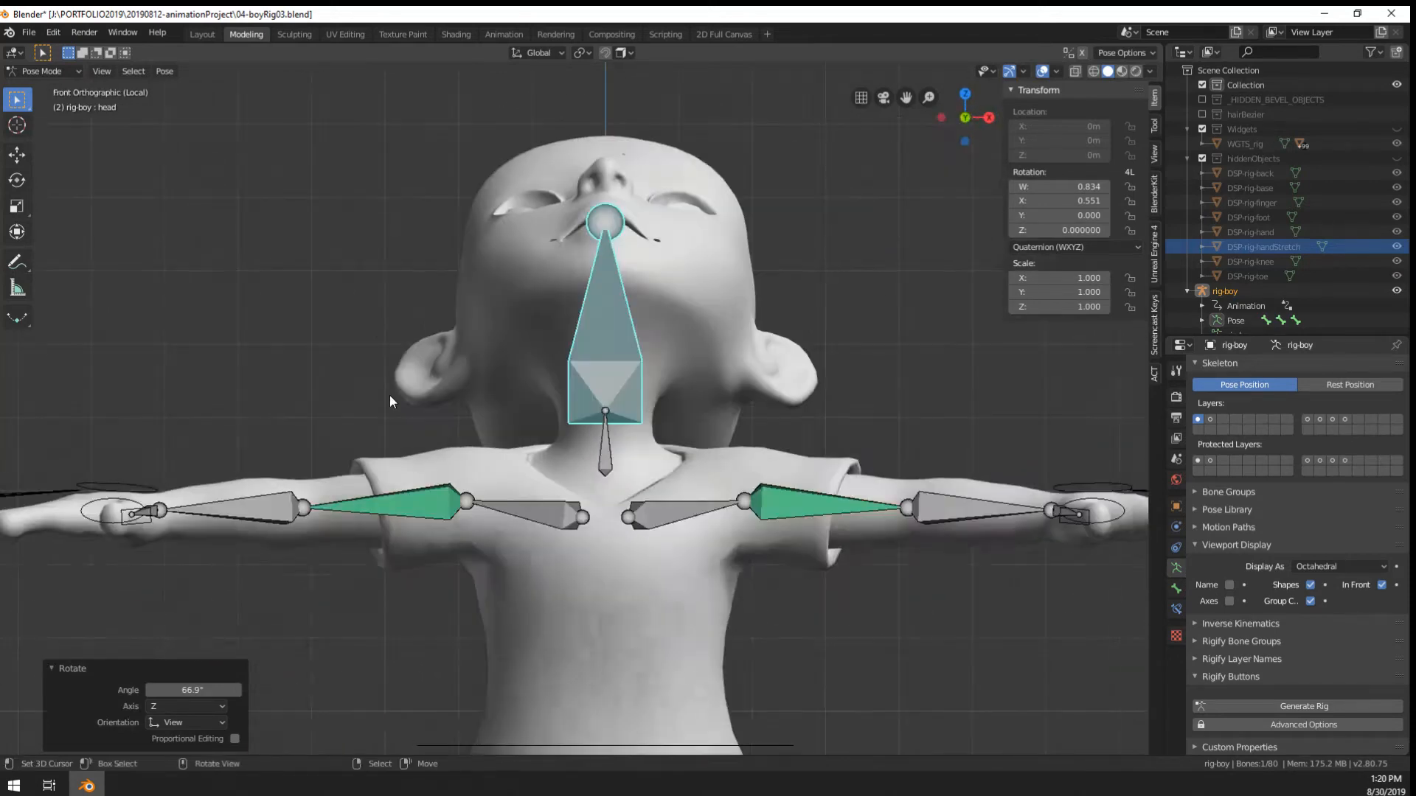
# Try rotating the tilted-back head bone forward in side view and inspect the neck area up close
pyautogui.press('KP_3')
pyautogui.scroll(-5, 389, 395)
pyautogui.scroll(2, 515, 443)
pyautogui.press('r')
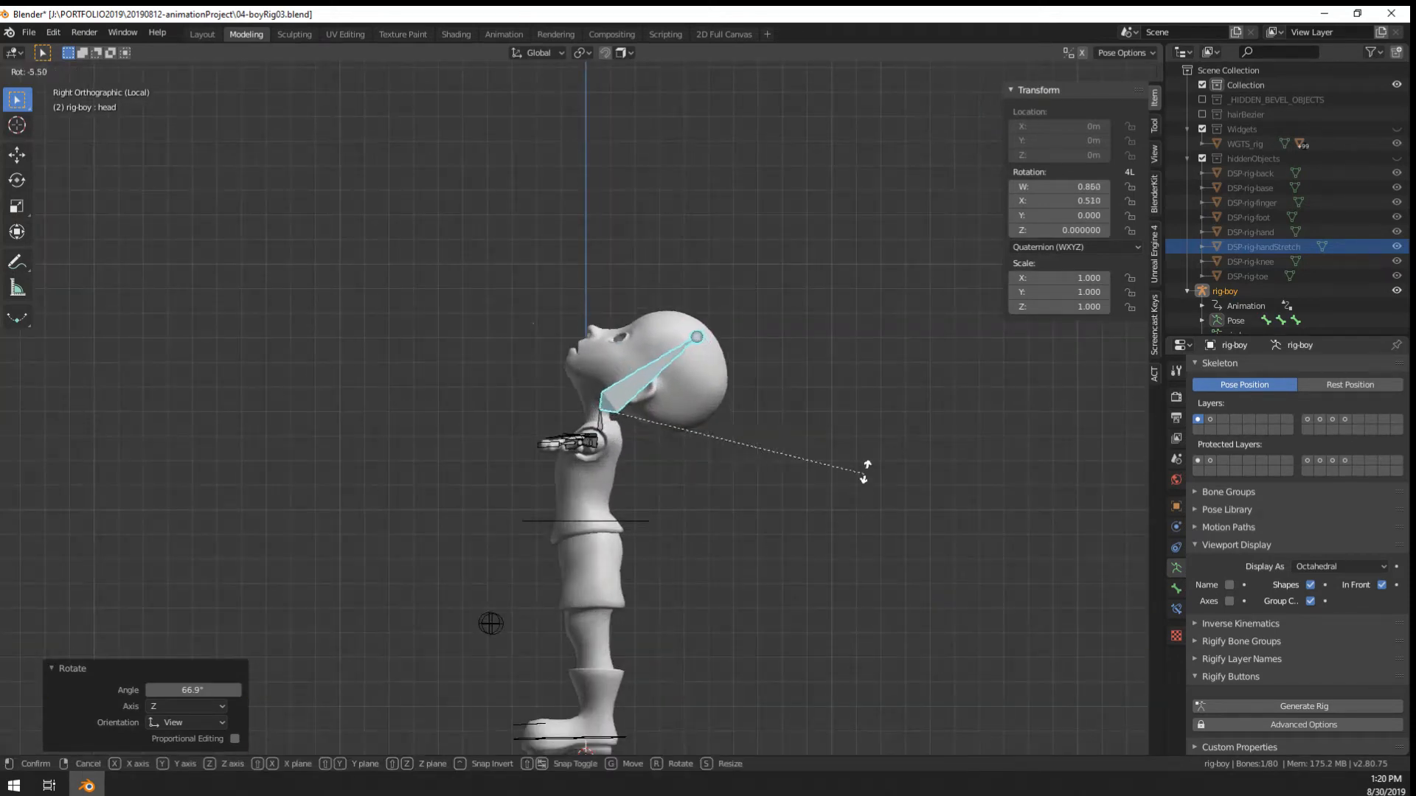
pyautogui.click(705, 458)
pyautogui.scroll(4, 704, 458)
pyautogui.scroll(-3, 826, 413)
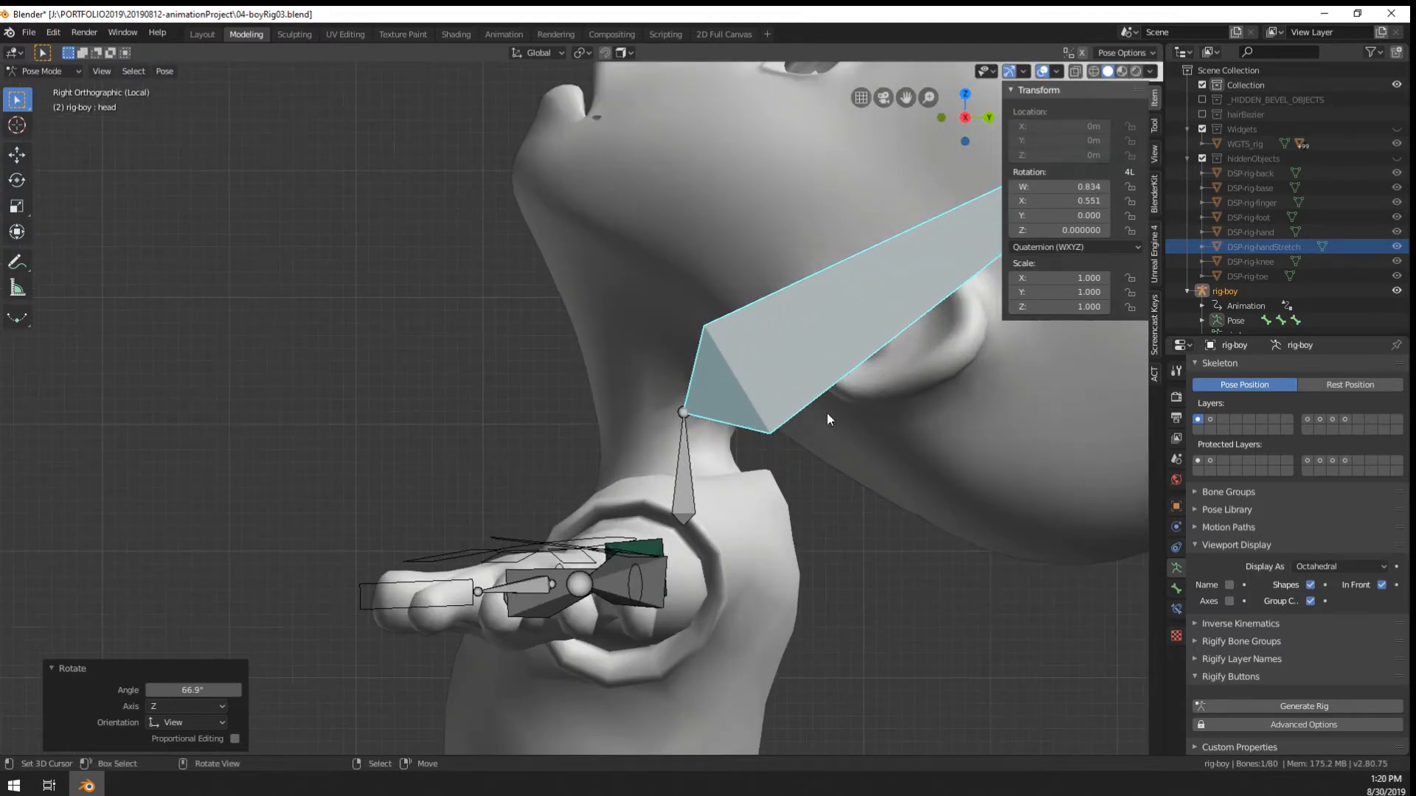
pyautogui.press('r')
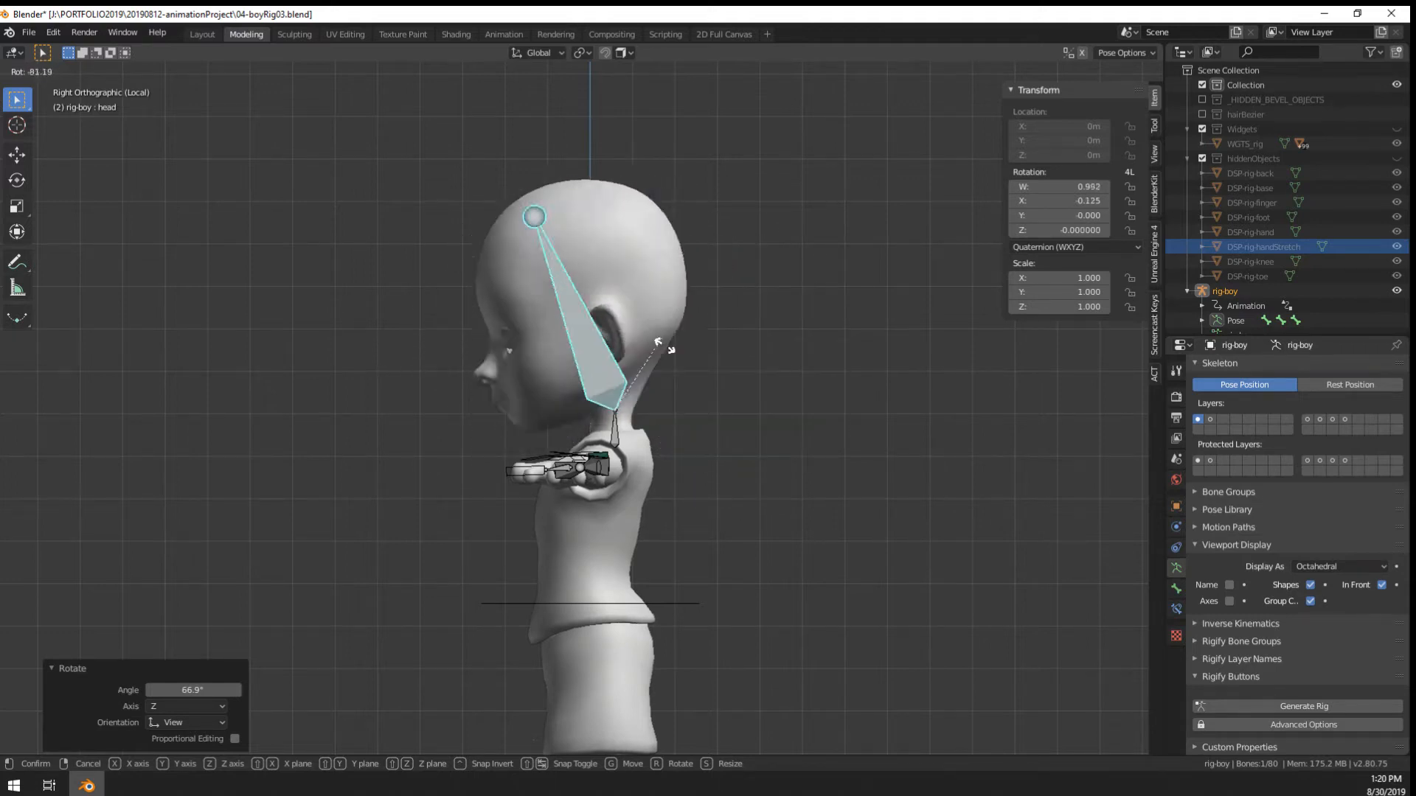
pyautogui.rightClick(684, 415)
# Clear the head bone's rotation and try turning it about the Z and Y axes in front view
pyautogui.press('KP_1')
pyautogui.hotkey('alt', 'r')
pyautogui.press('r')
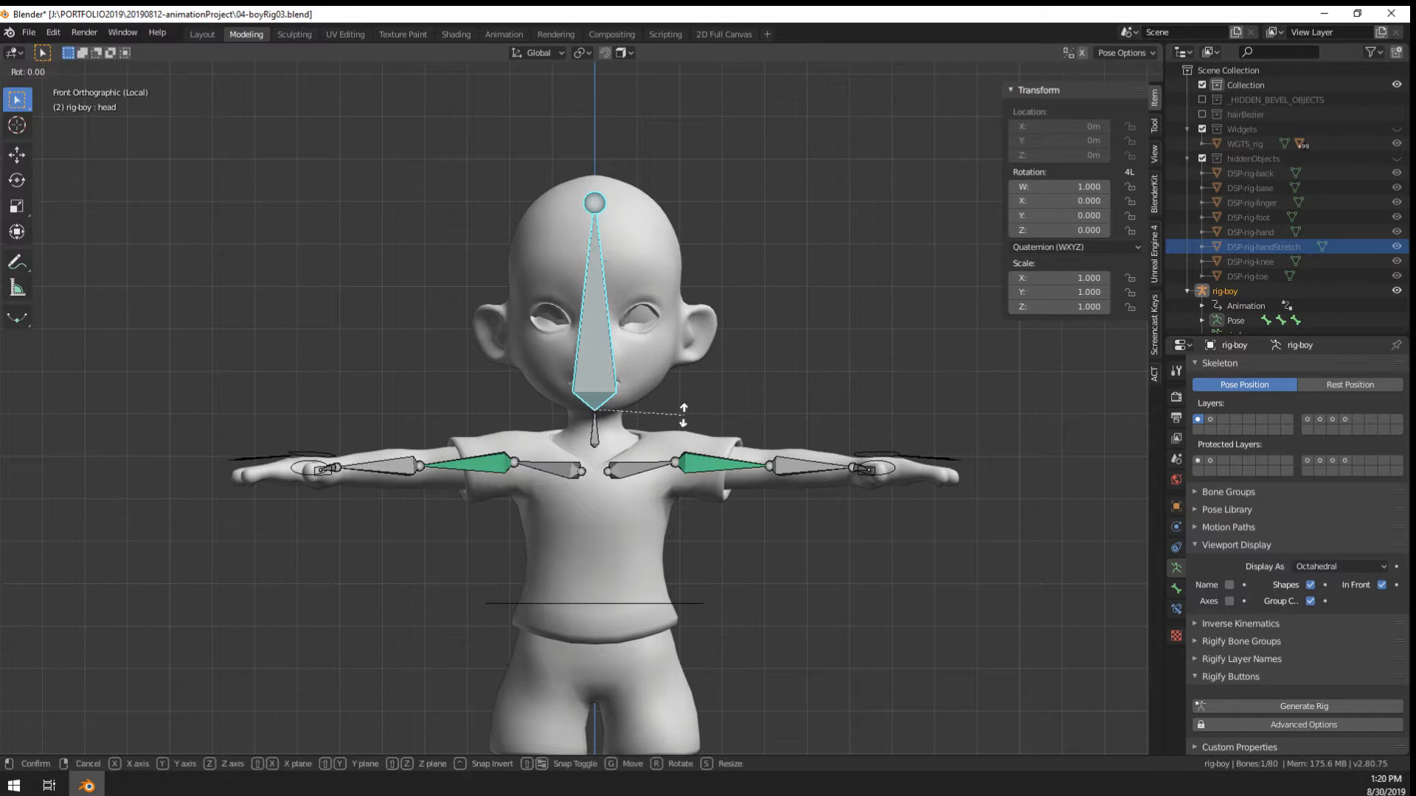
pyautogui.press('z')
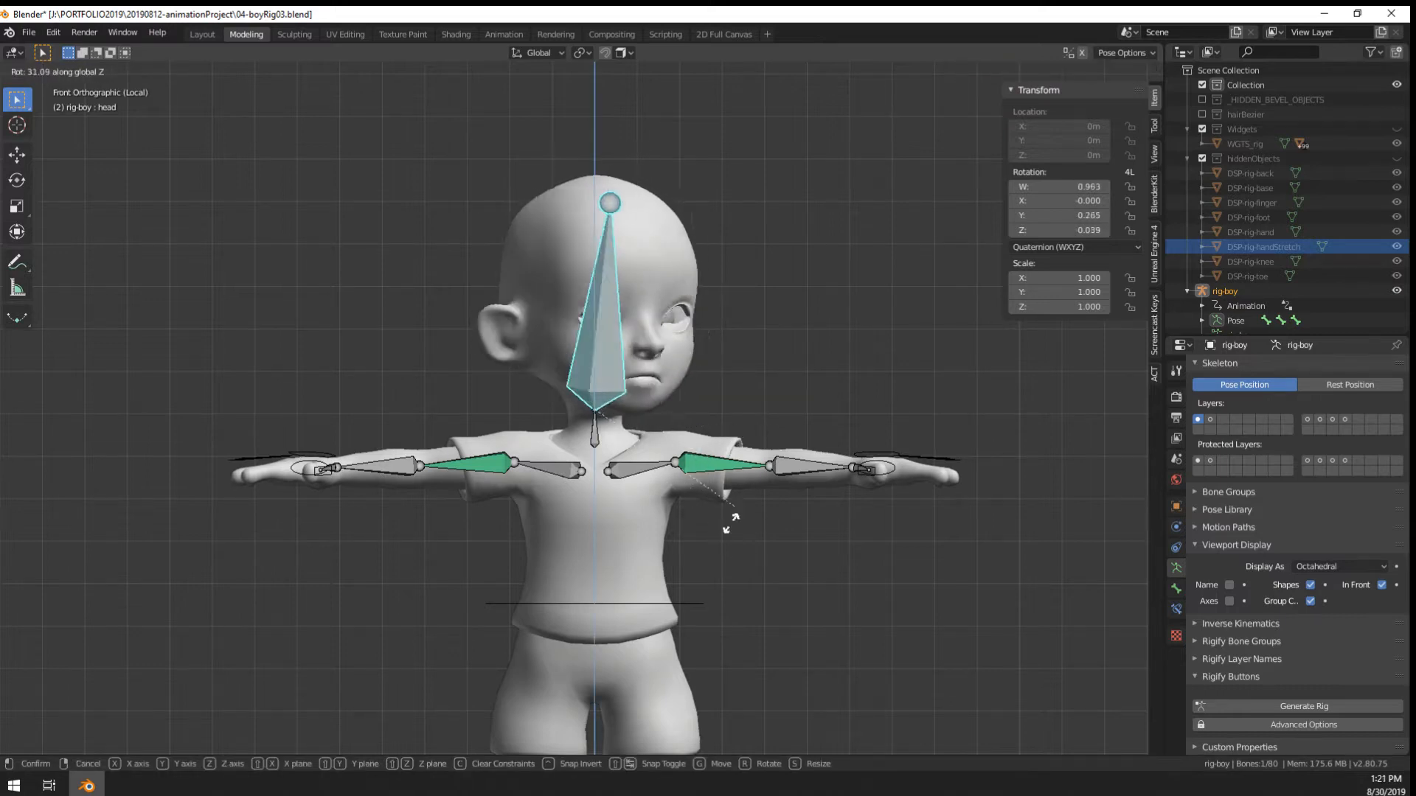
pyautogui.rightClick(772, 466)
pyautogui.press('r')
pyautogui.press('y')
pyautogui.rightClick(816, 486)
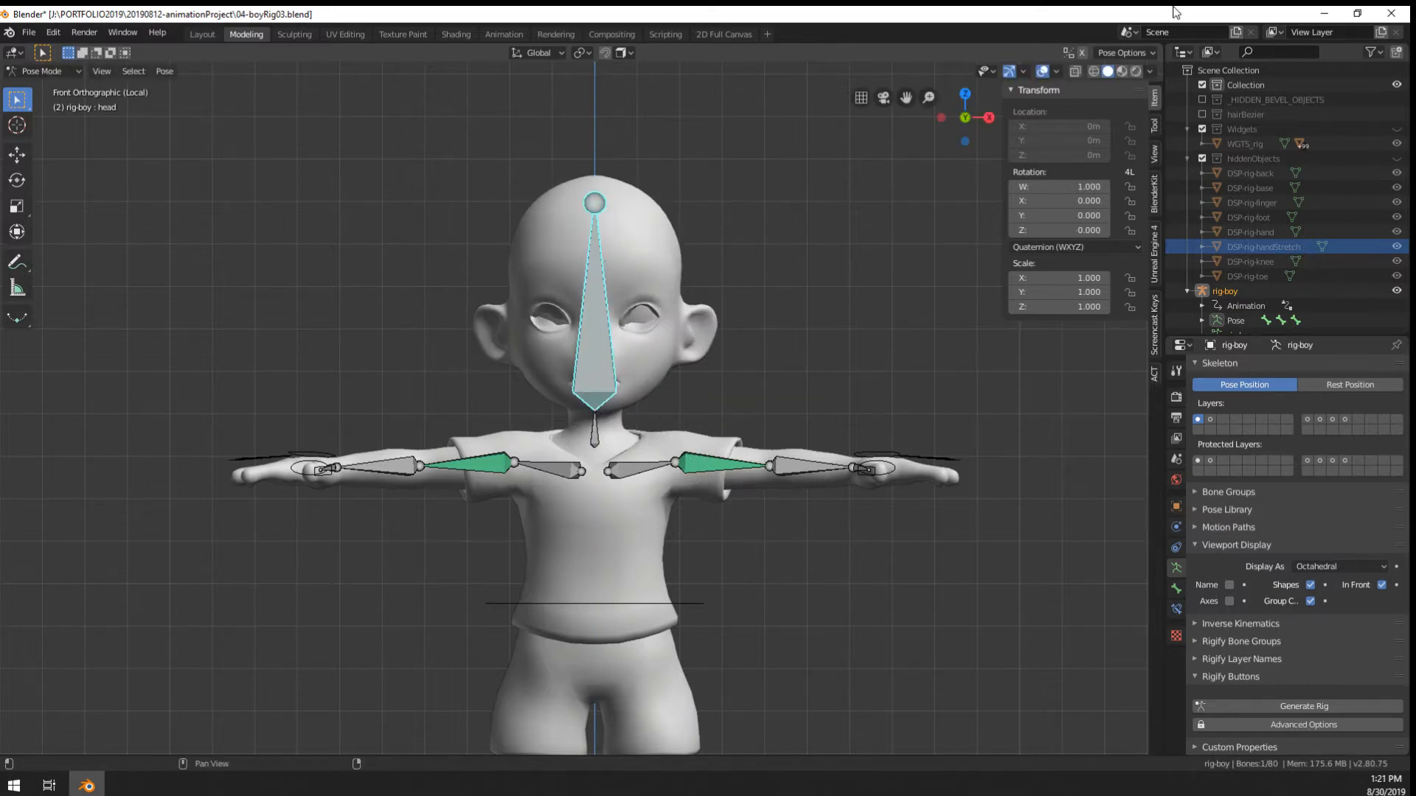
# Try rotating the head bone about its local X axis with viewport overlays hidden, and restore the overlays
pyautogui.click(1041, 71)
pyautogui.press('r')
pyautogui.press('x')
pyautogui.press('x')
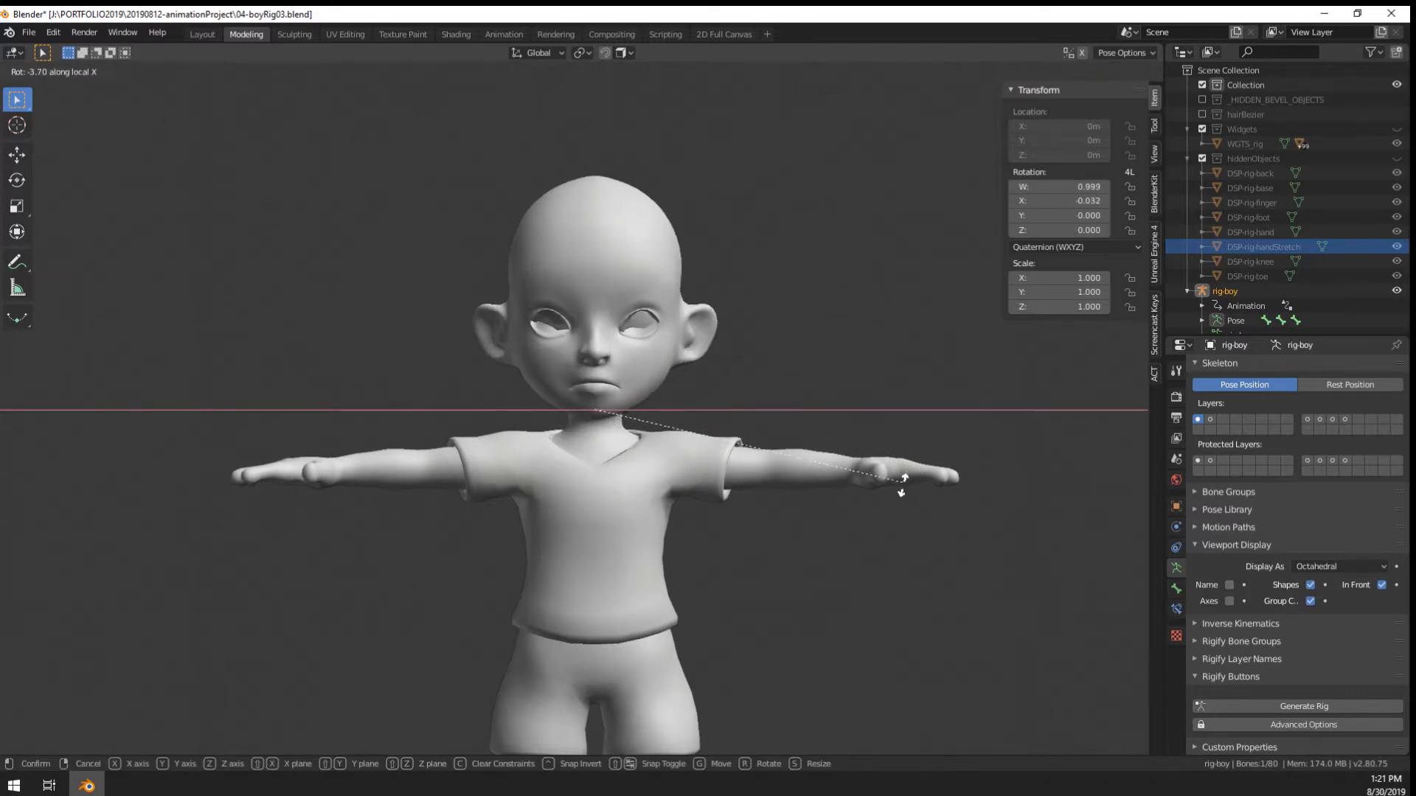
pyautogui.rightClick(910, 426)
pyautogui.moveTo(885, 494); pyautogui.dragTo(824, 481, button='middle')
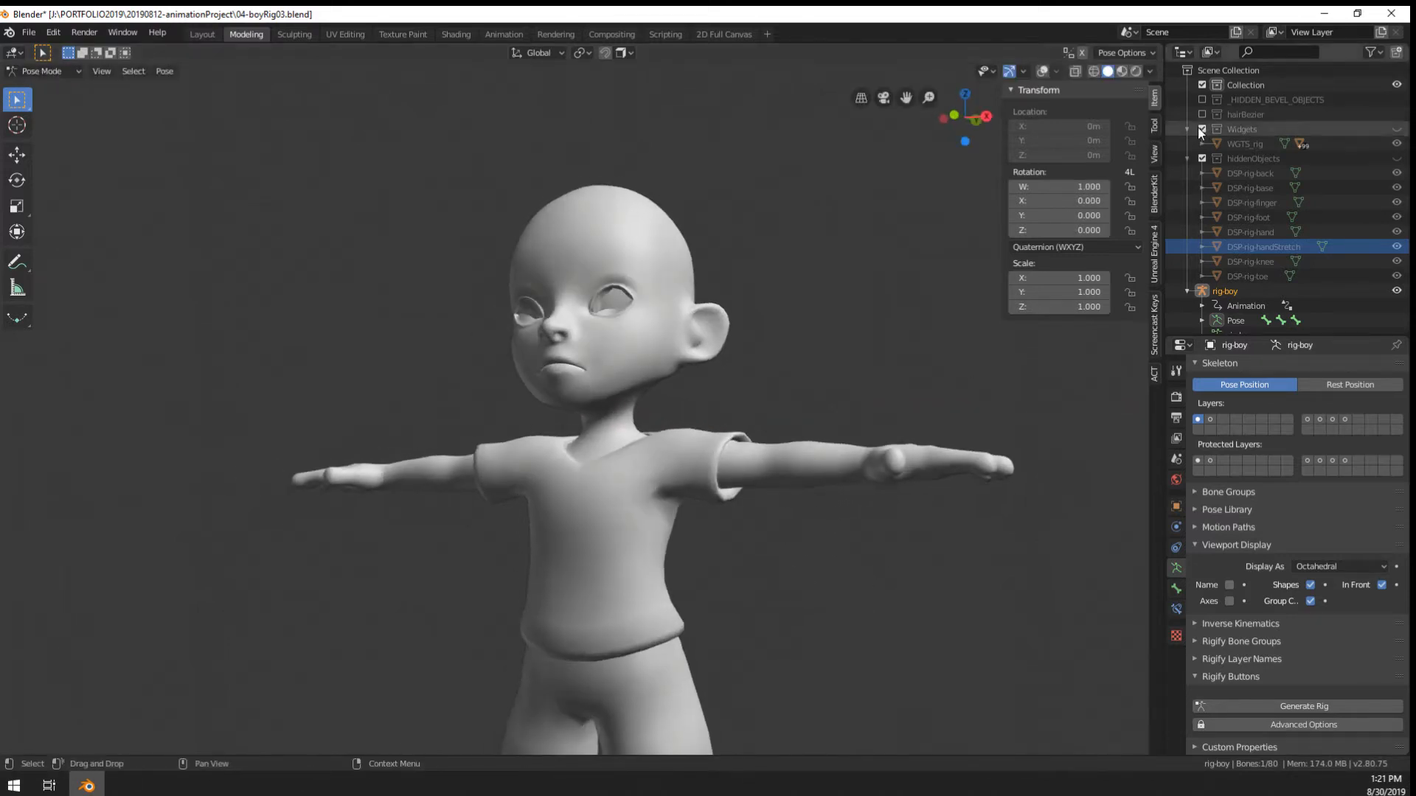
pyautogui.click(1041, 71)
# Deselect all bones and leave local view to show the whole character including hair and eyes
pyautogui.scroll(1, 810, 356)
pyautogui.moveTo(810, 356); pyautogui.dragTo(847, 374, button='middle')
pyautogui.scroll(-3, 847, 374)
pyautogui.rightClick(671, 449)
pyautogui.keyDown('shift'); pyautogui.moveTo(723, 472); pyautogui.dragTo(745, 385, button='middle'); pyautogui.keyUp('shift')
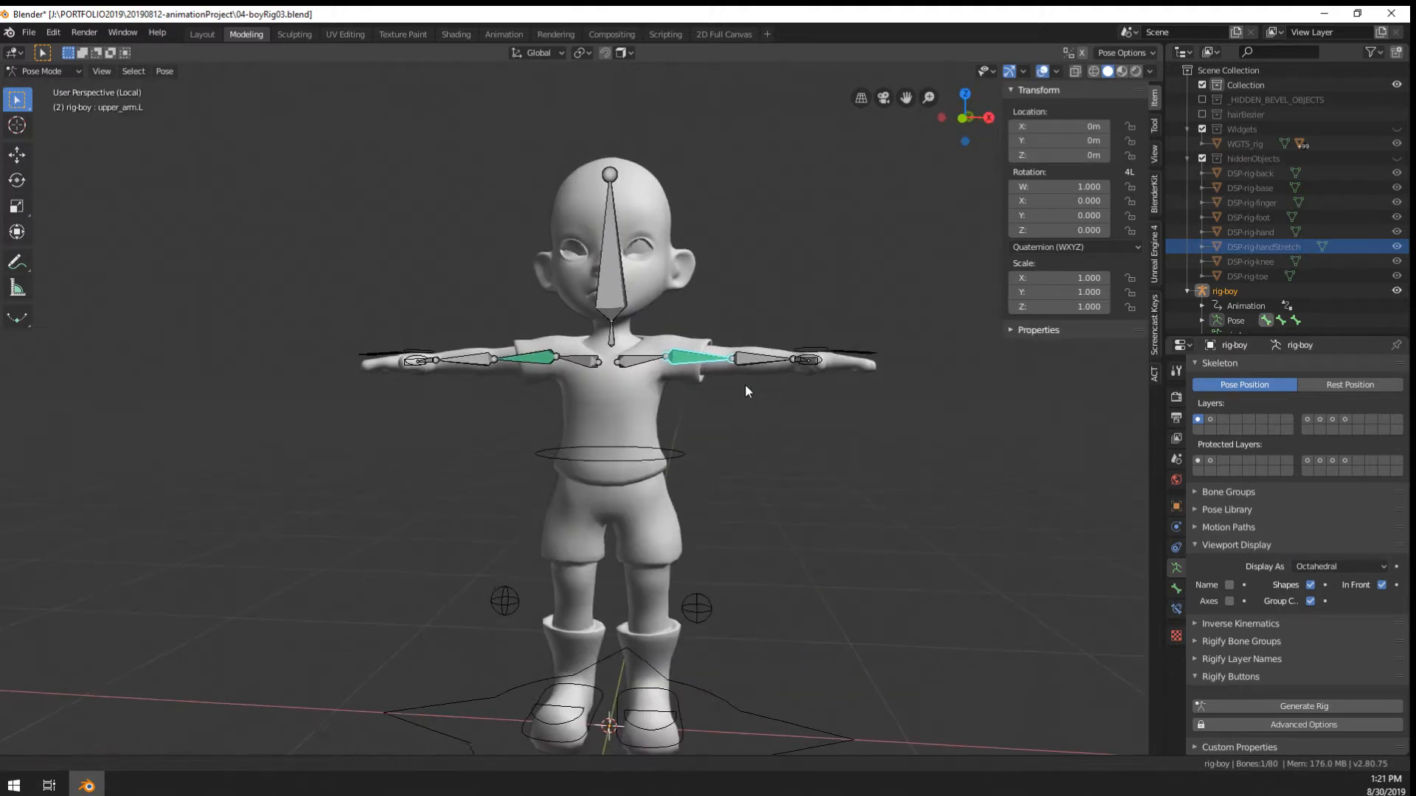
pyautogui.press('a')
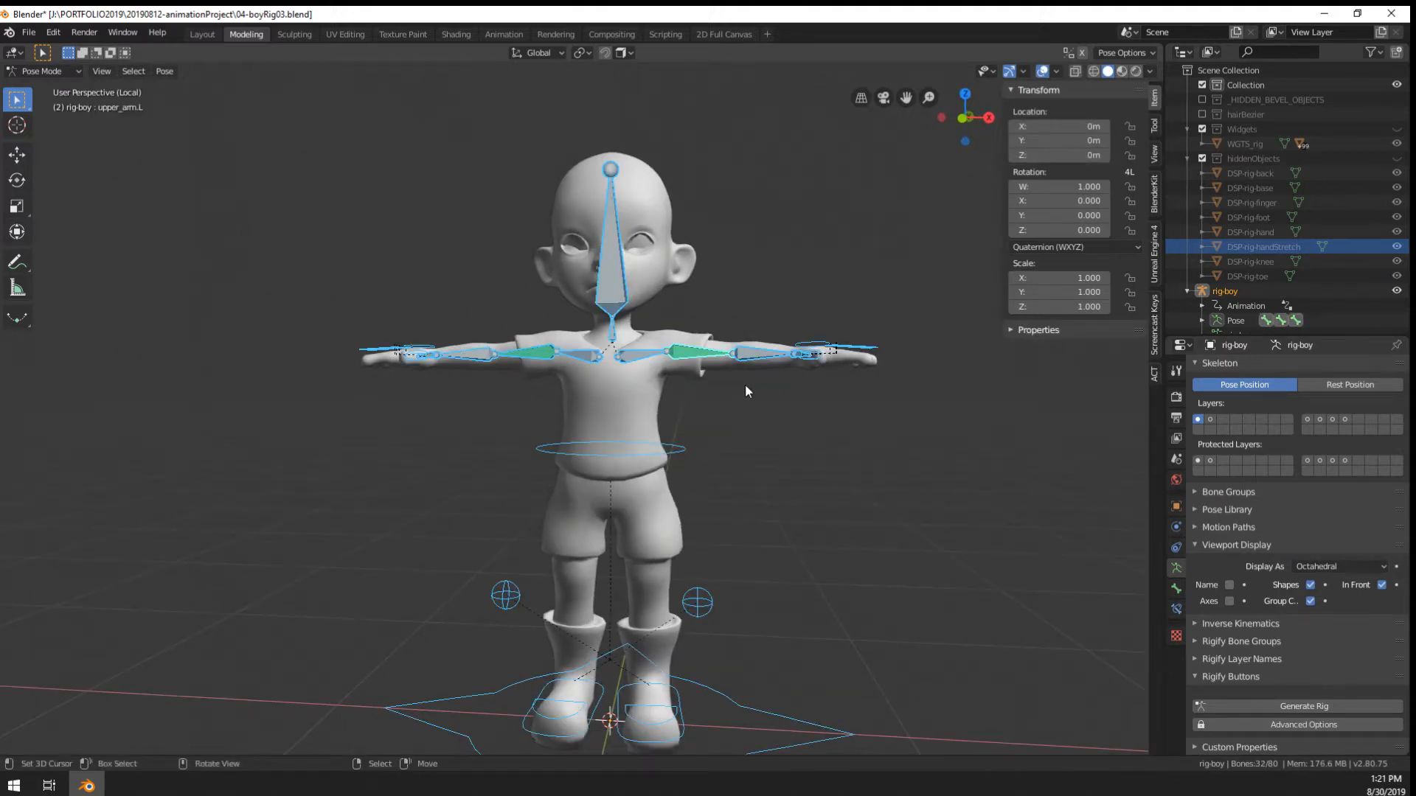
pyautogui.hotkey('alt', 'a')
pyautogui.scroll(3, 695, 399)
pyautogui.keyDown('shift'); pyautogui.moveTo(772, 194); pyautogui.dragTo(778, 238, button='middle'); pyautogui.keyUp('shift')
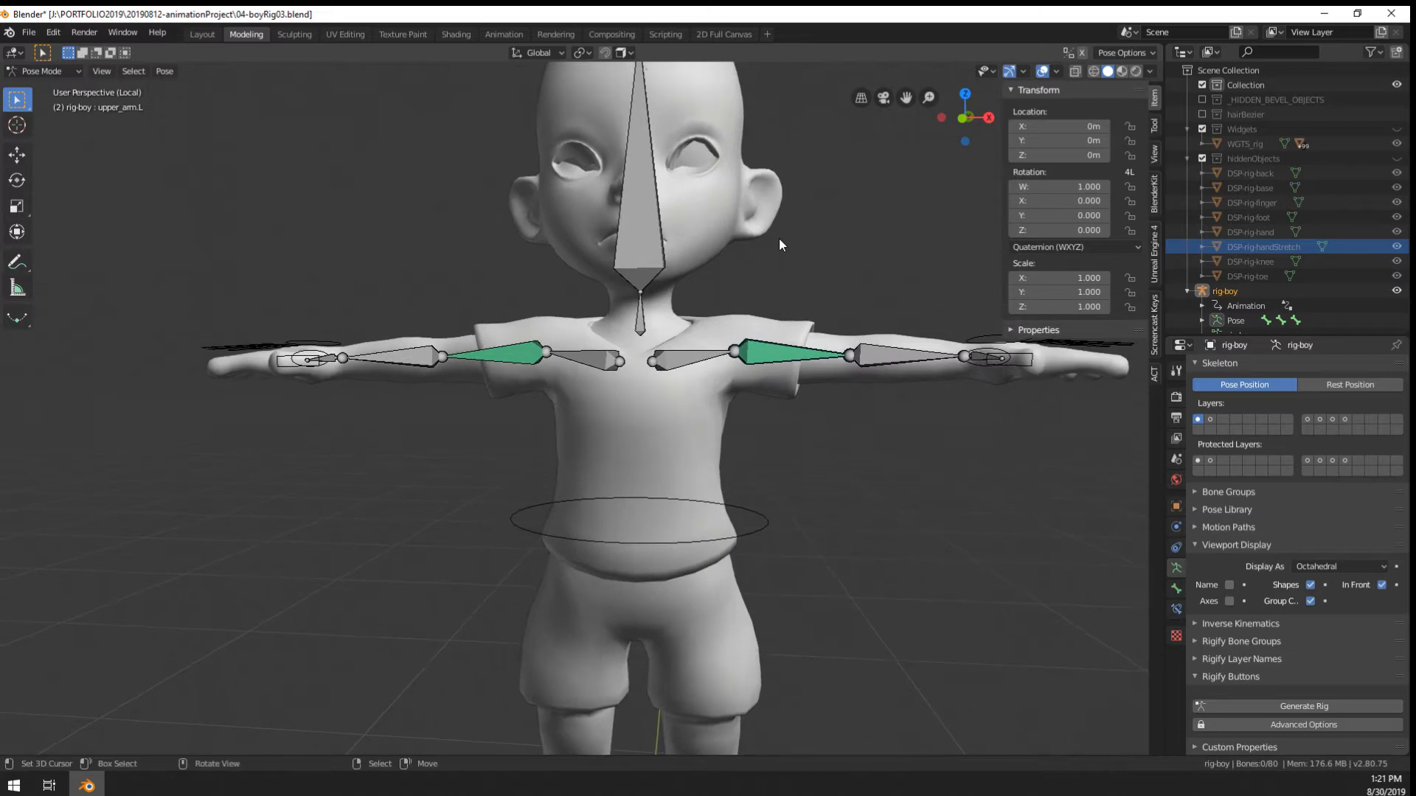
pyautogui.press('KP_Divide')
pyautogui.scroll(3, 779, 238)
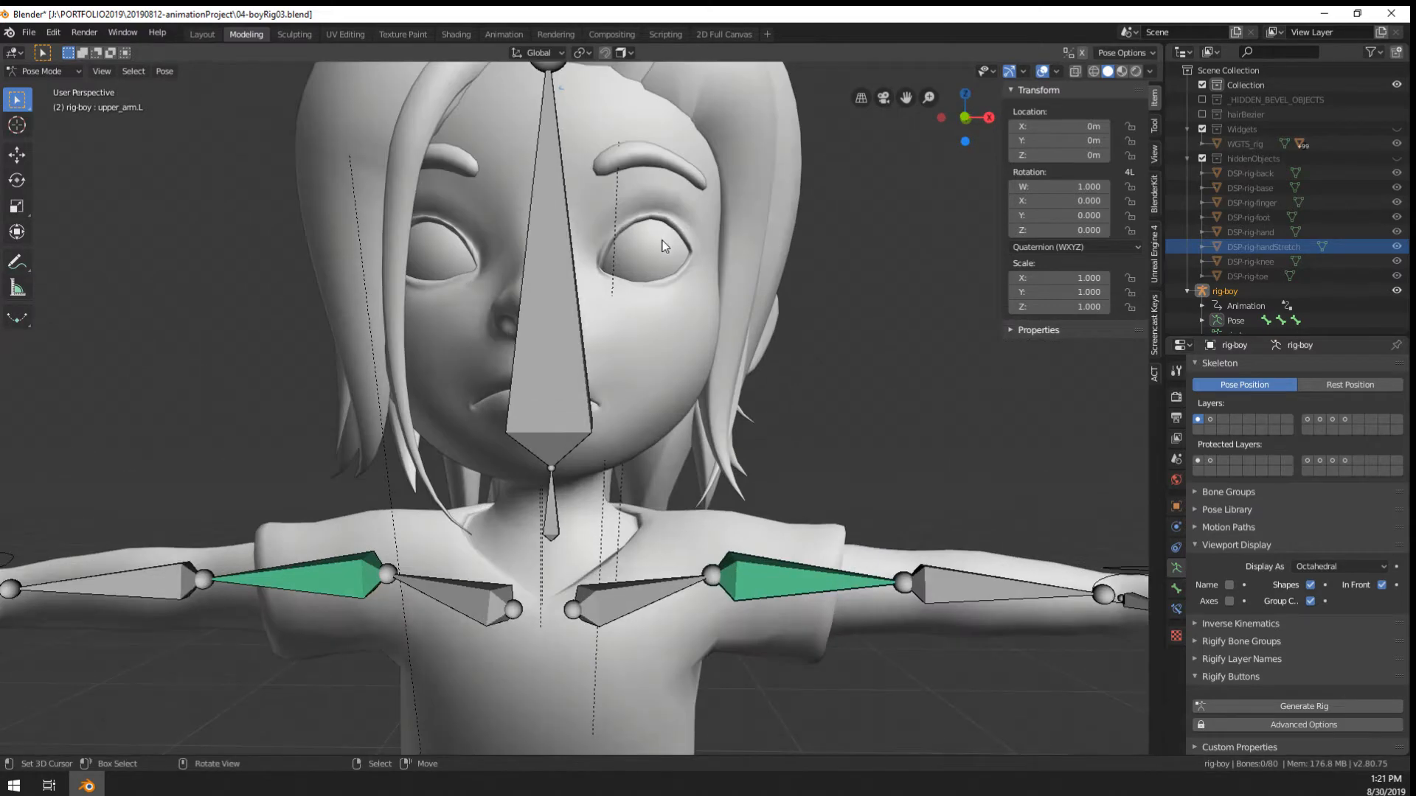
# Switch the rig to Object Mode and hide the eyeOuter mesh to expose the inner eyes
pyautogui.moveTo(662, 246); pyautogui.dragTo(752, 360, button='middle')
pyautogui.click(612, 423)
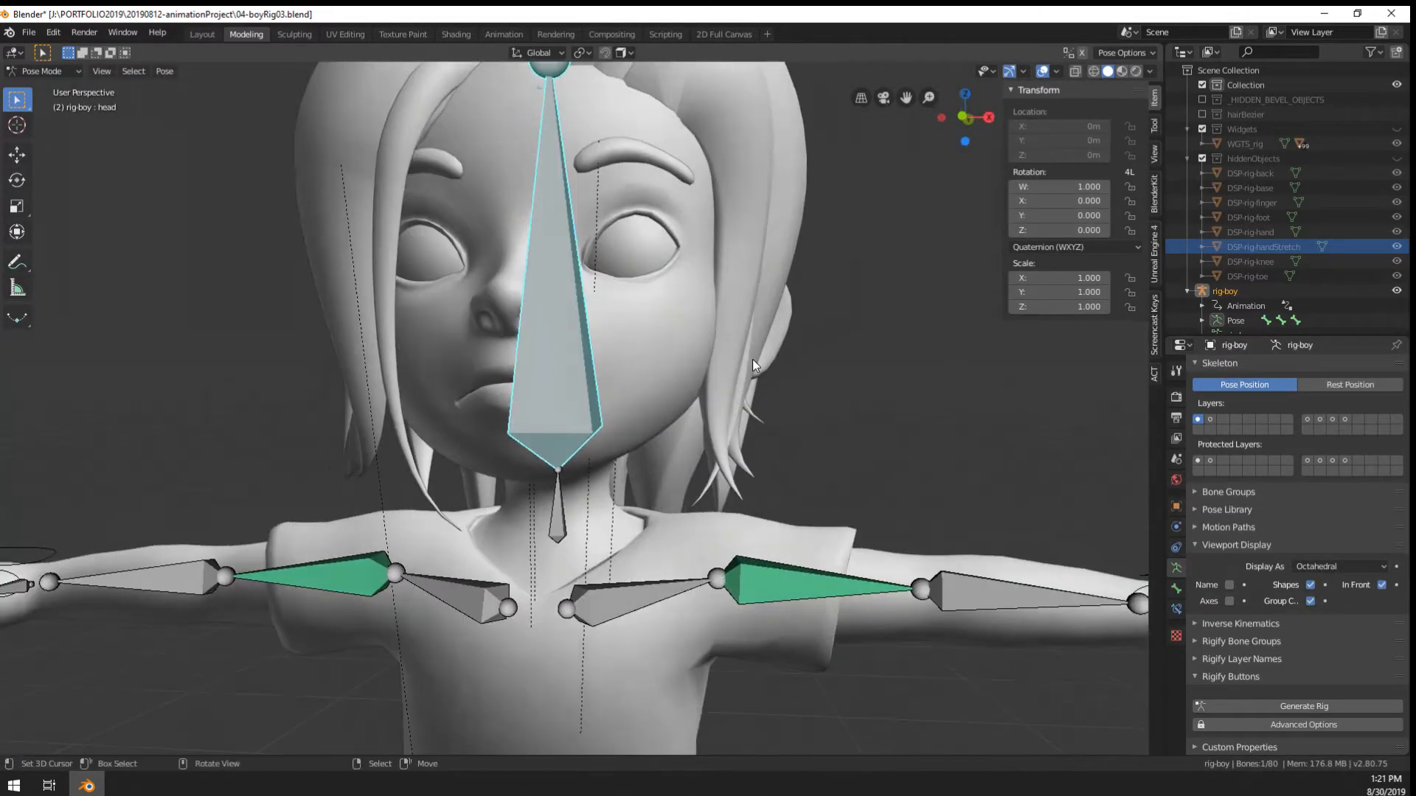
pyautogui.hotkey('ctrl', 'Tab')
pyautogui.click(675, 368)
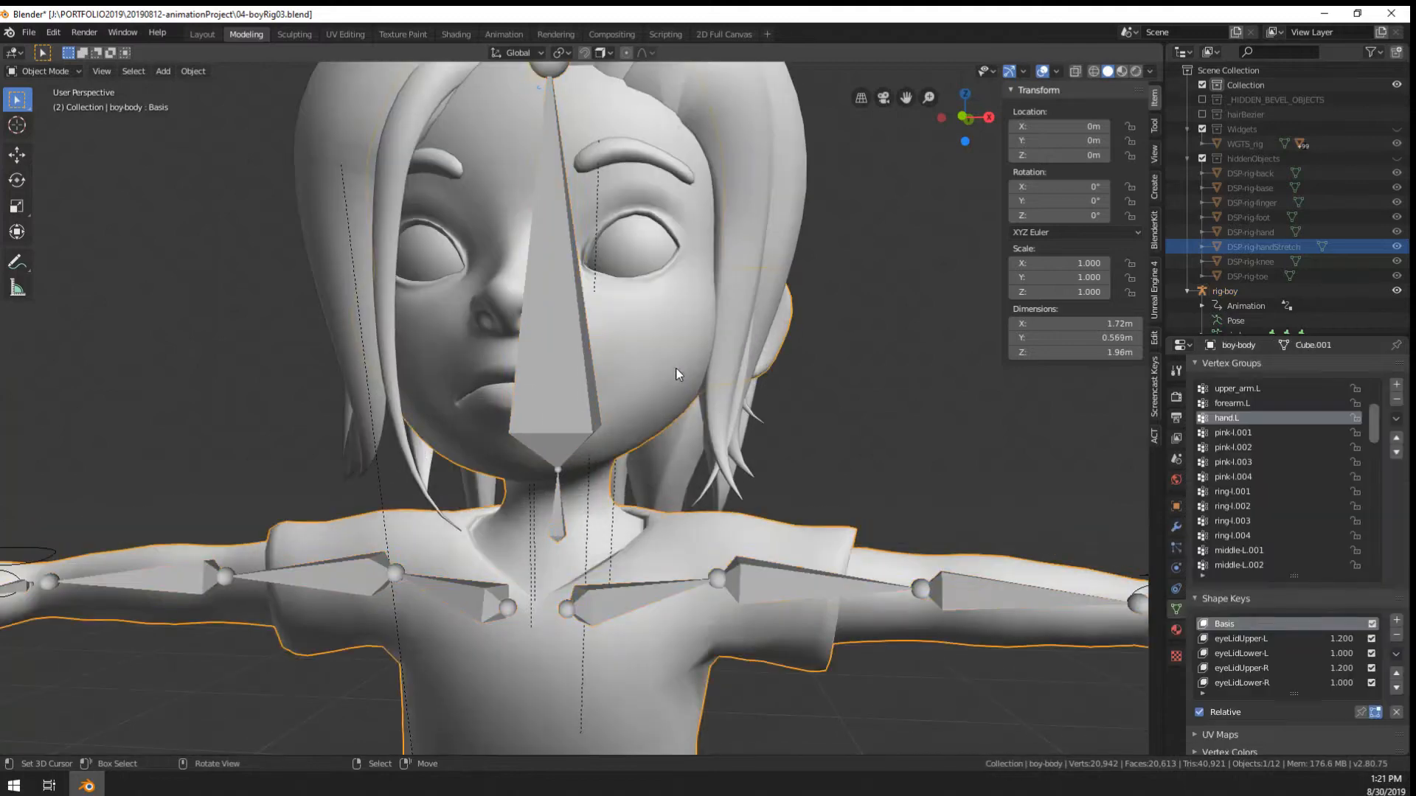
pyautogui.click(696, 287)
pyautogui.scroll(3, 695, 287)
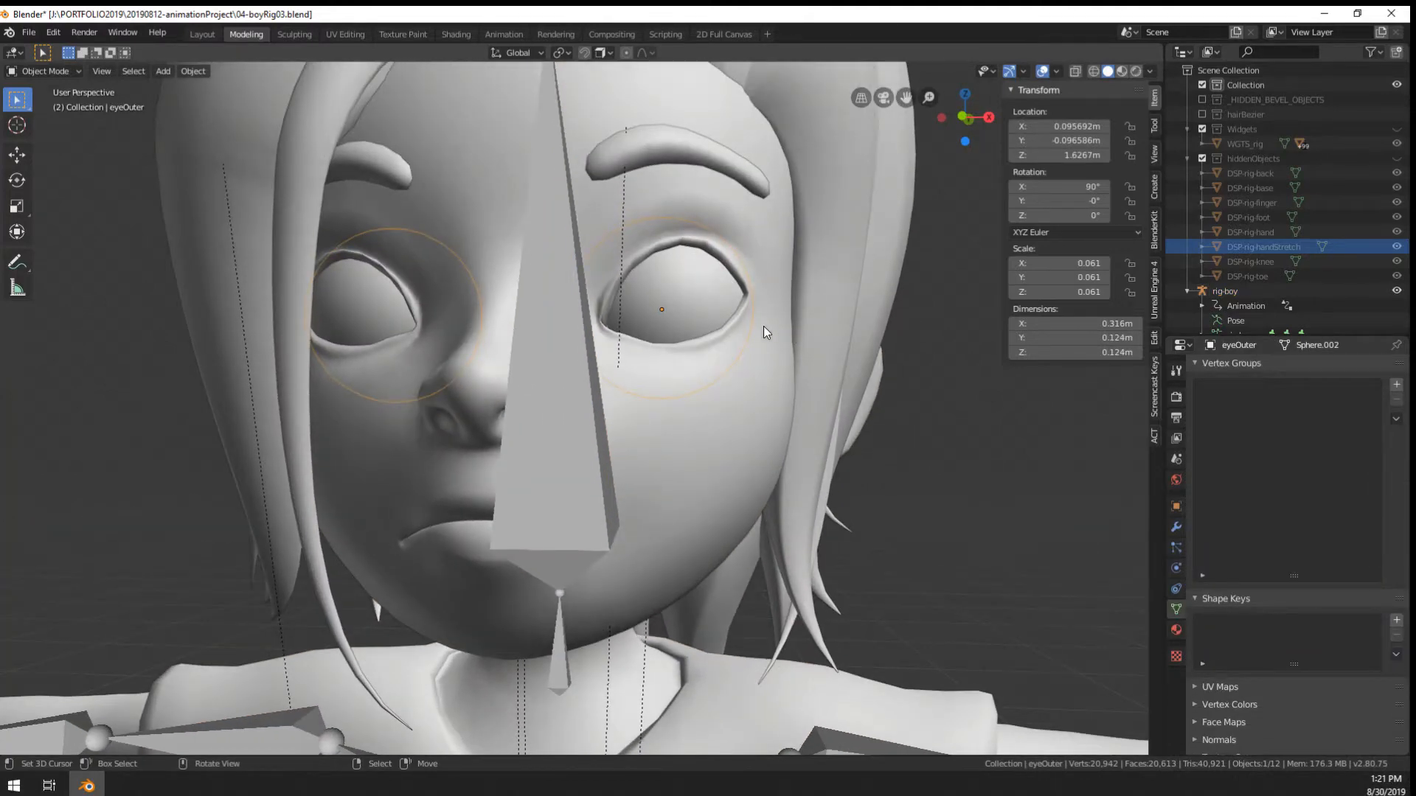
pyautogui.moveTo(764, 332); pyautogui.dragTo(654, 367, button='middle')
pyautogui.click(654, 367)
pyautogui.moveTo(758, 391); pyautogui.dragTo(635, 298, button='middle')
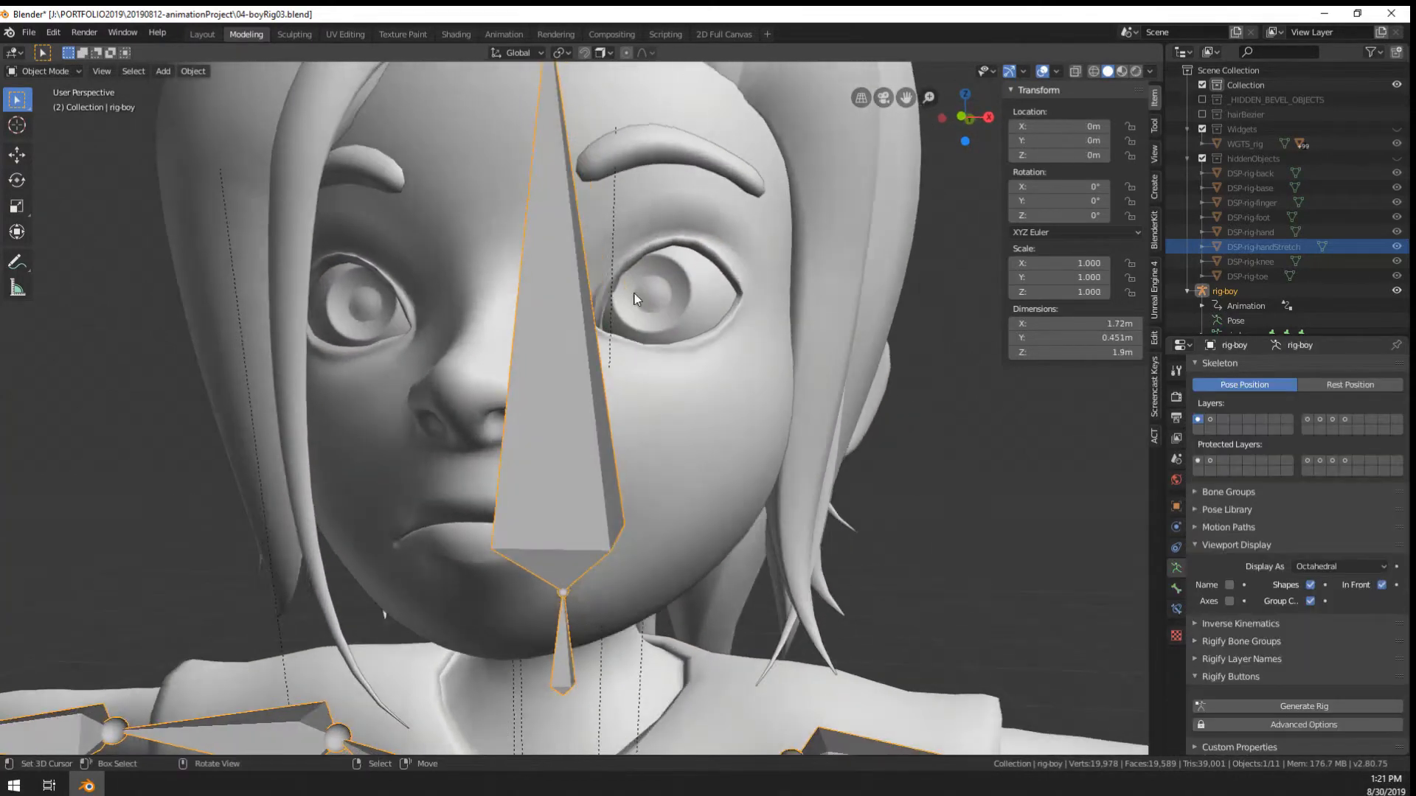
# Add a new bone to the rig-boy armature in side view and move it about -0.508 m in Y and 1.52 m in Z
pyautogui.click(698, 364)
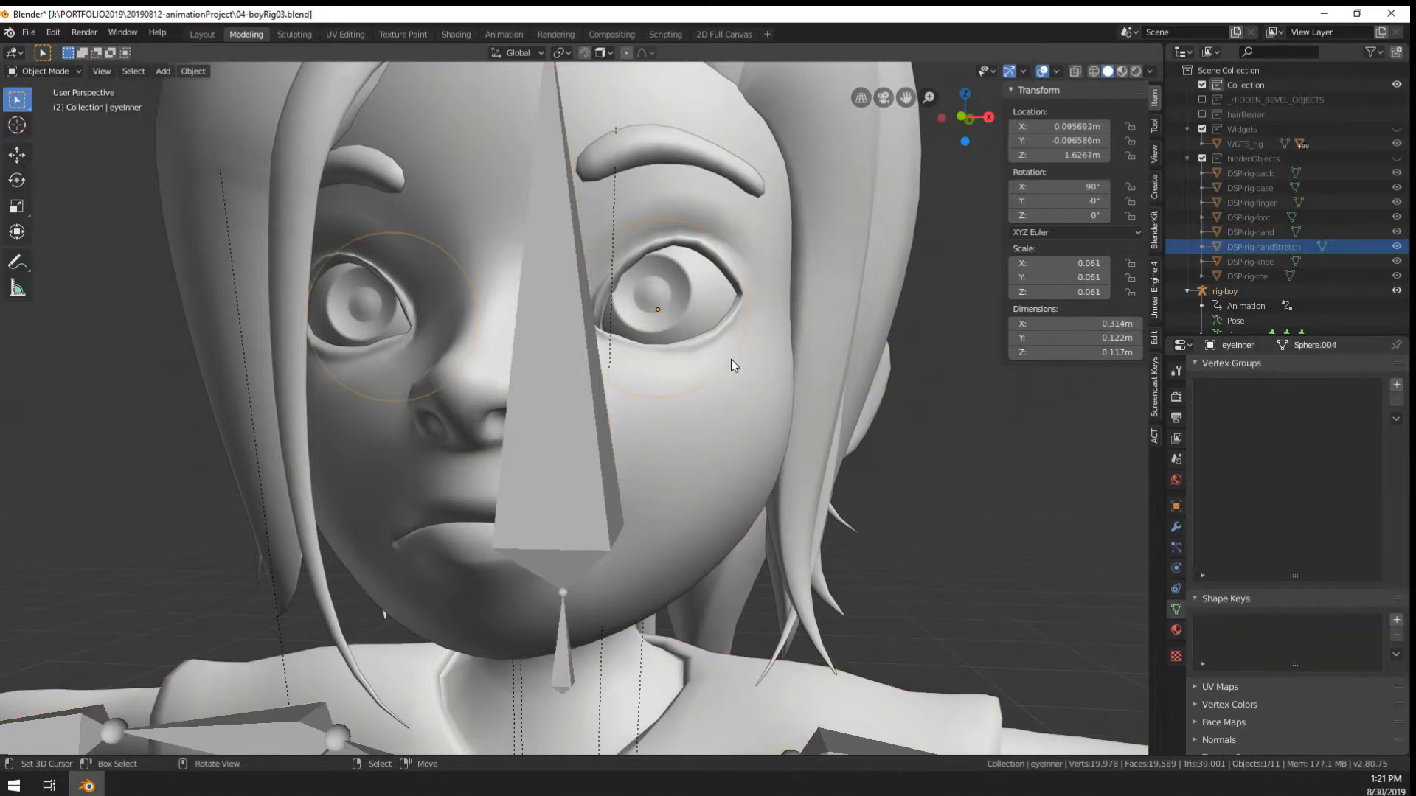
pyautogui.press('KP_3')
pyautogui.keyDown('shift'); pyautogui.moveTo(198, 341); pyautogui.dragTo(367, 343, button='middle'); pyautogui.keyUp('shift')
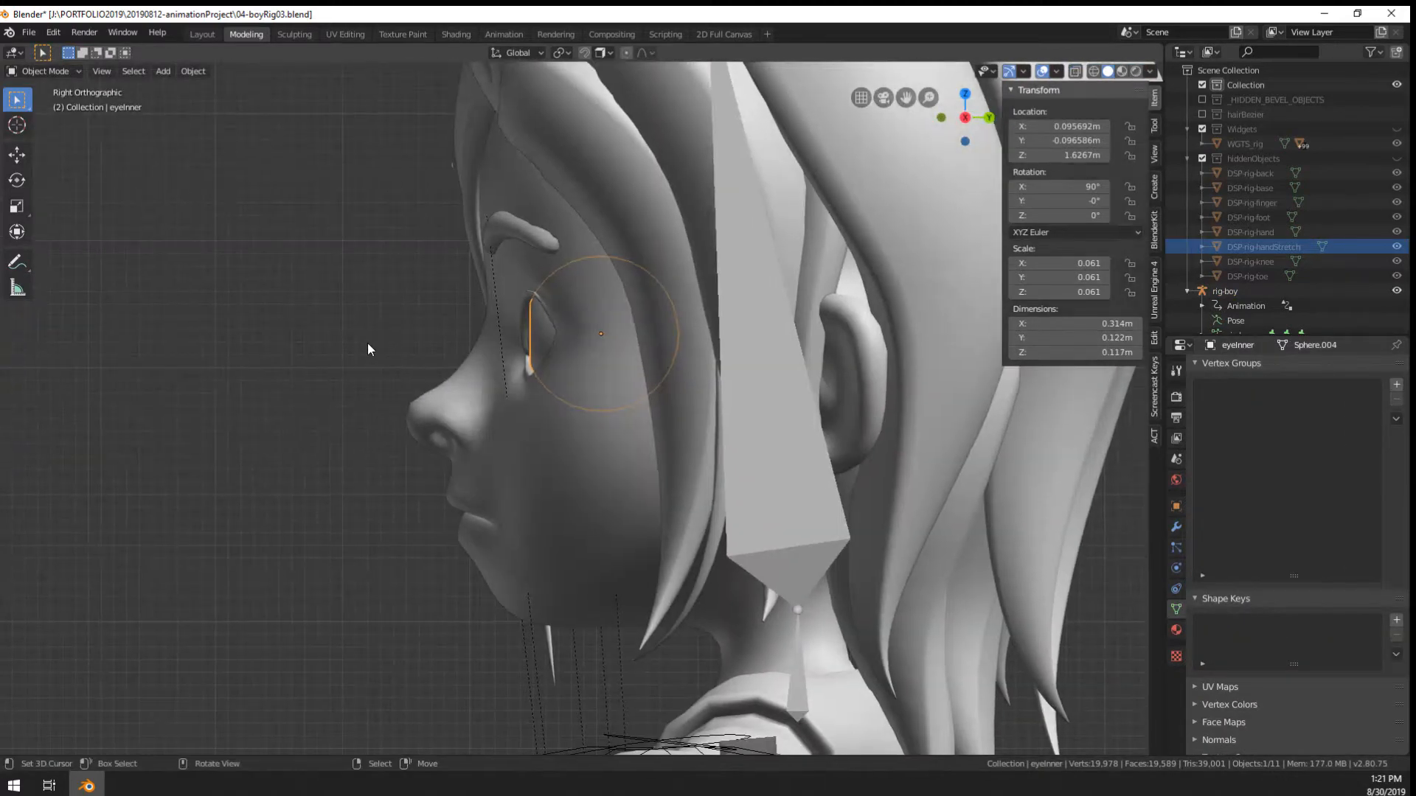
pyautogui.click(847, 511)
pyautogui.press('Tab')
pyautogui.scroll(-2, 691, 476)
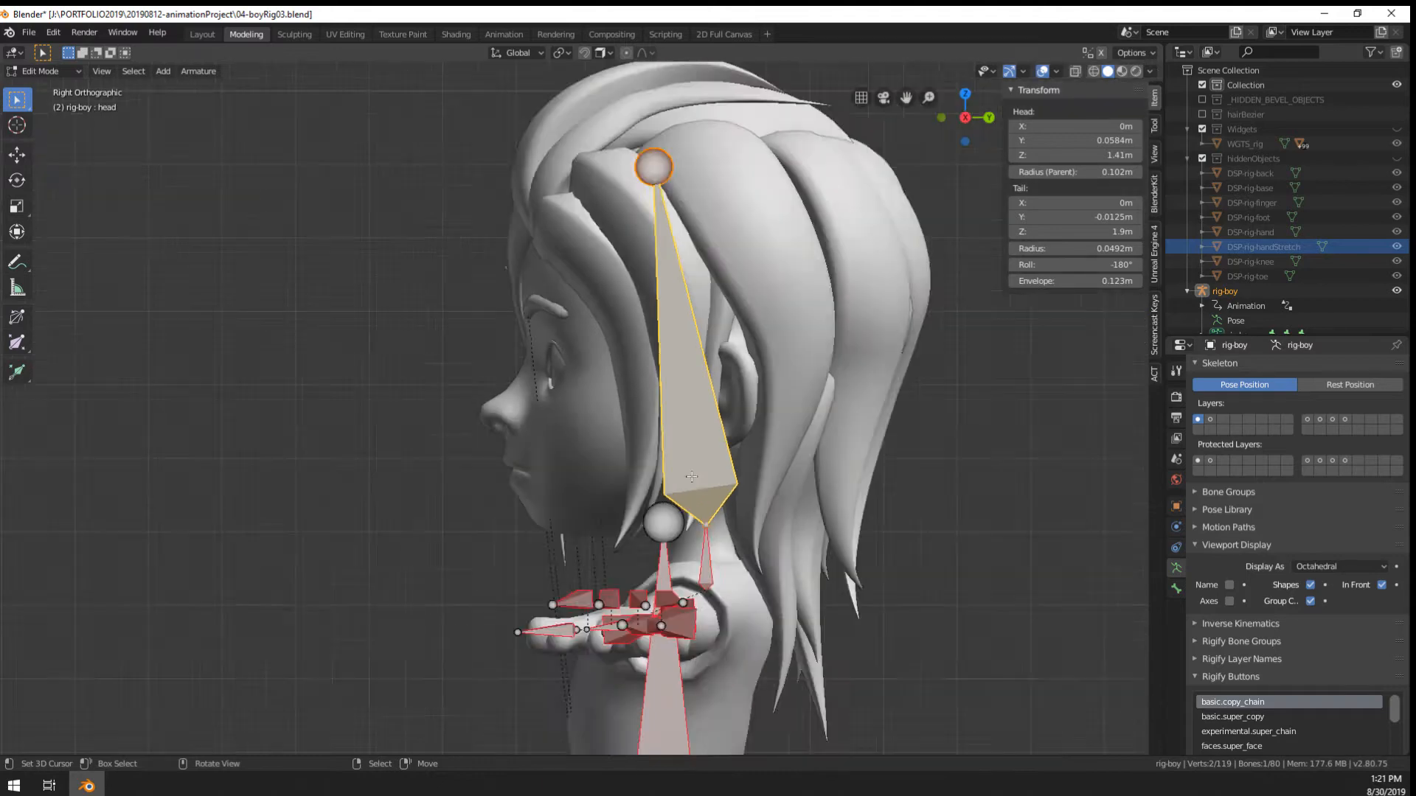
pyautogui.scroll(1, 691, 476)
pyautogui.scroll(-3, 651, 217)
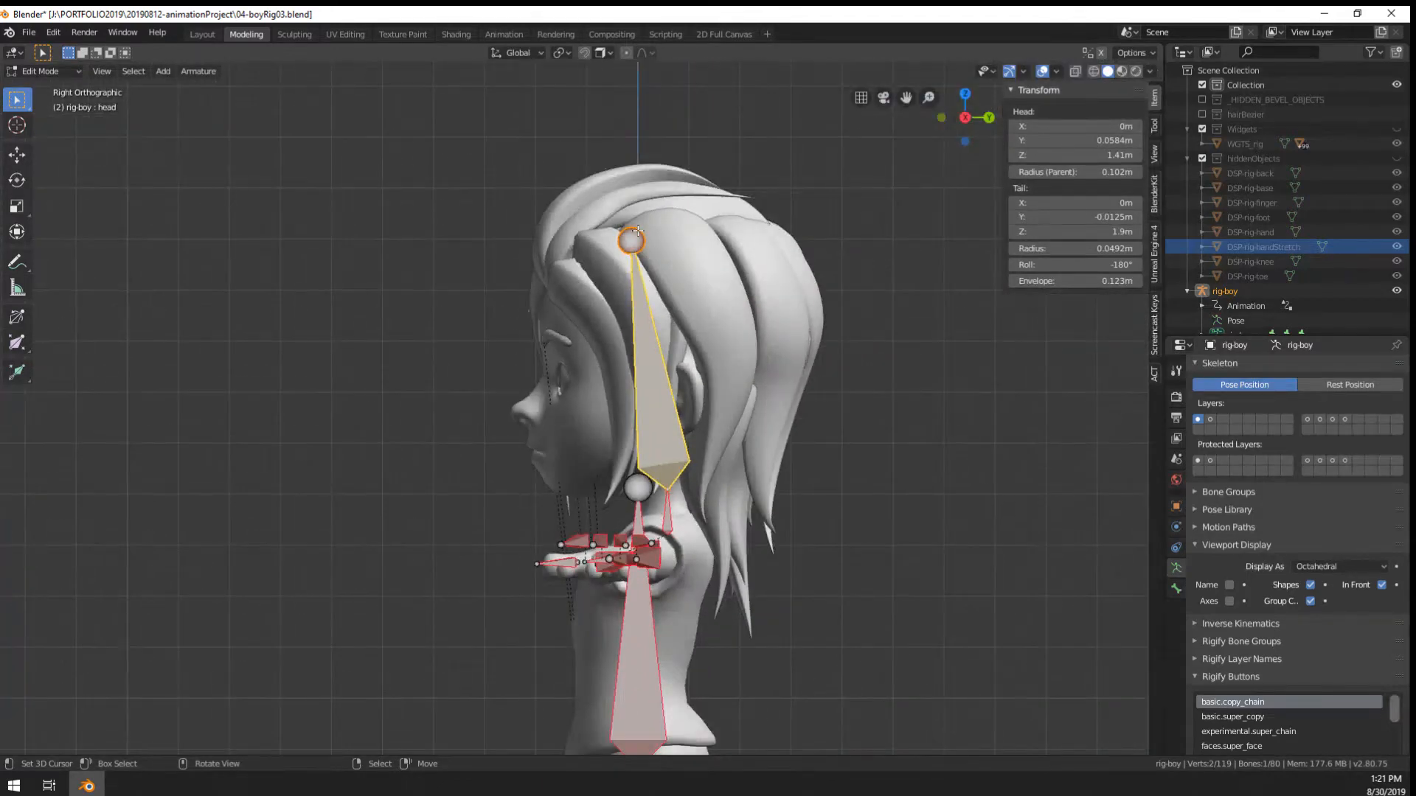
pyautogui.scroll(-6, 627, 354)
pyautogui.hotkey('shift', 'a')
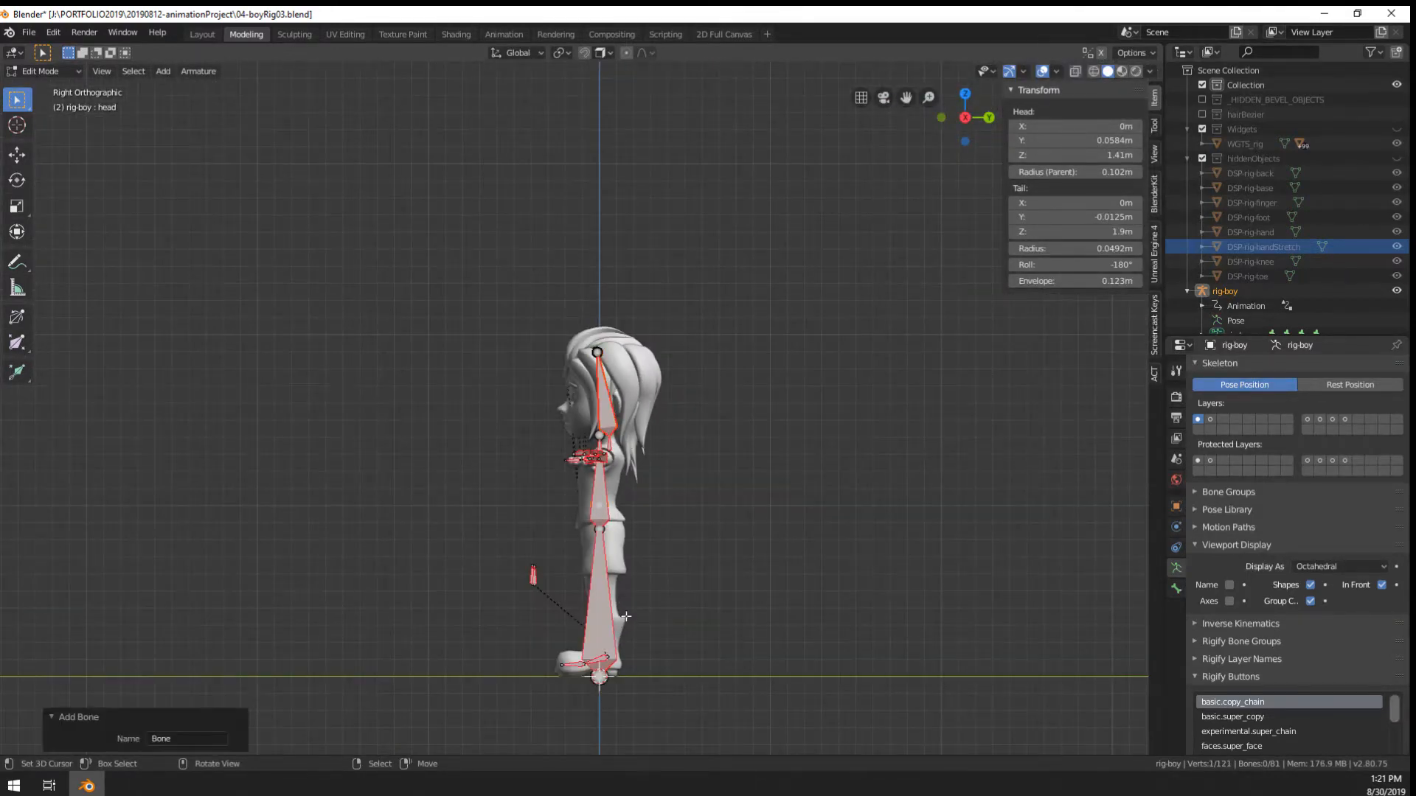
pyautogui.press('g')
pyautogui.click(574, 404)
# Move the new bone nearer the face, about 0.066 m in Y and 0.075 m in Z
pyautogui.scroll(11, 574, 404)
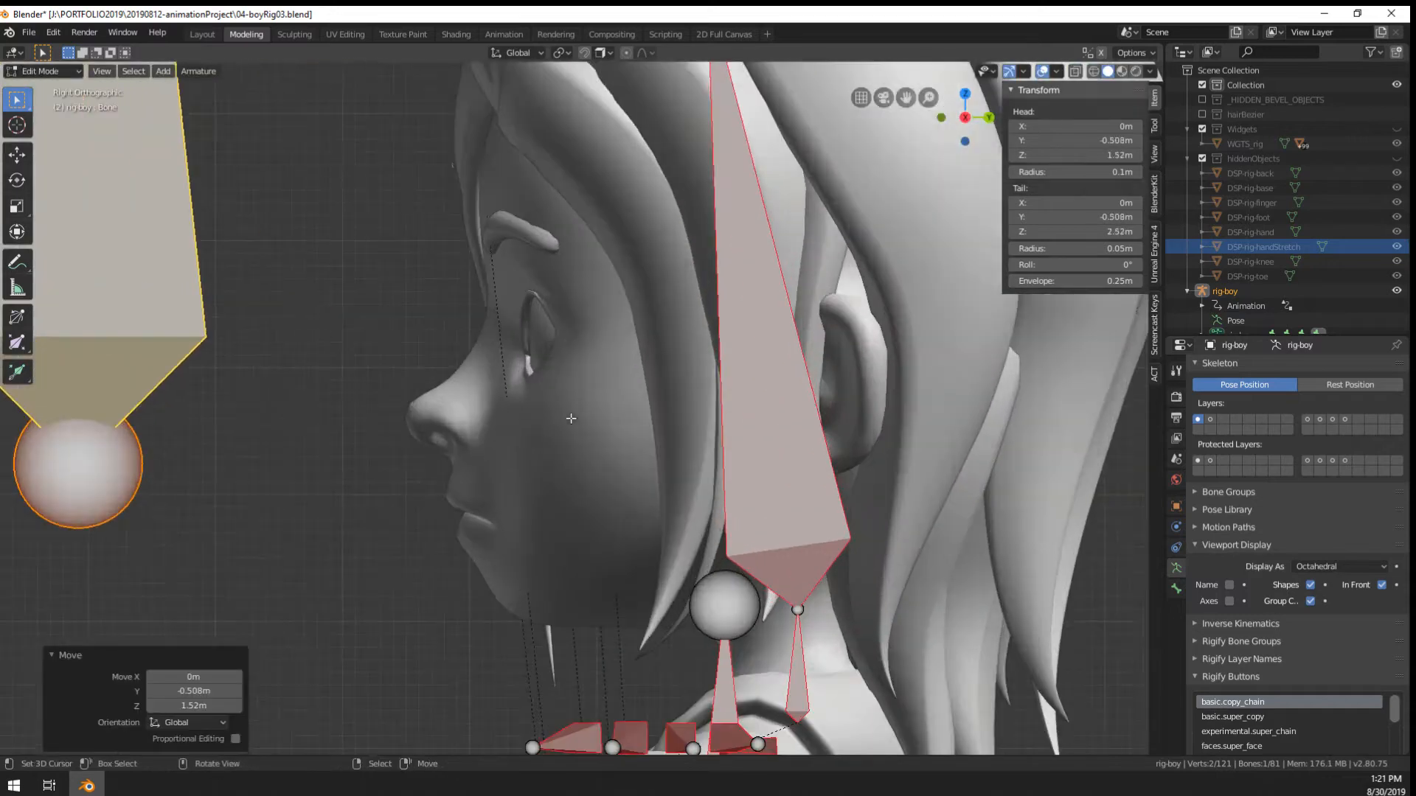
pyautogui.press('g')
pyautogui.click(452, 345)
pyautogui.scroll(-2, 325, 321)
pyautogui.keyDown('shift'); pyautogui.moveTo(401, 213); pyautogui.dragTo(431, 243, button='middle'); pyautogui.keyUp('shift')
pyautogui.scroll(3, 537, 357)
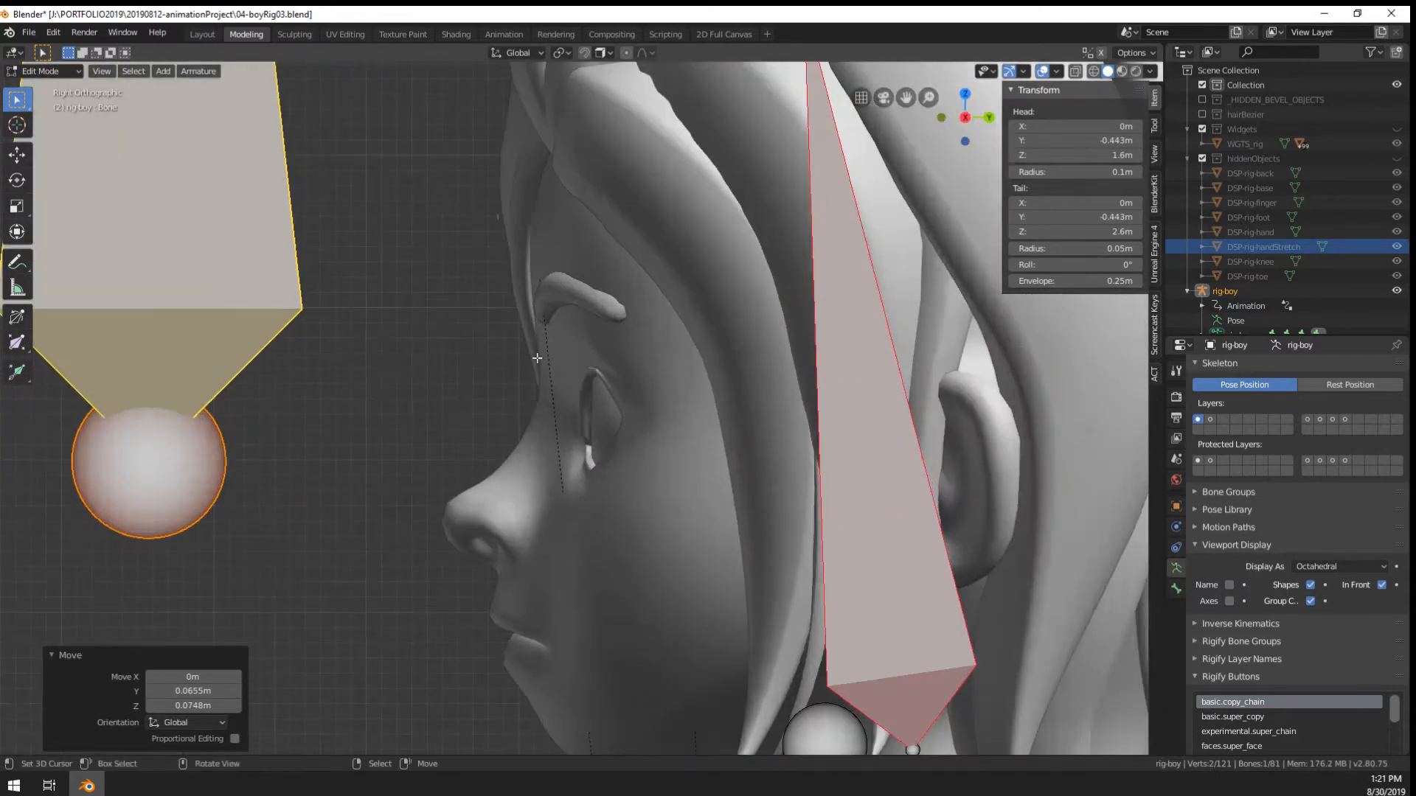
# Isolate the eyeInner mesh and rig-boy armature in local view, and select eyeInner
pyautogui.press('Tab')
pyautogui.click(598, 422)
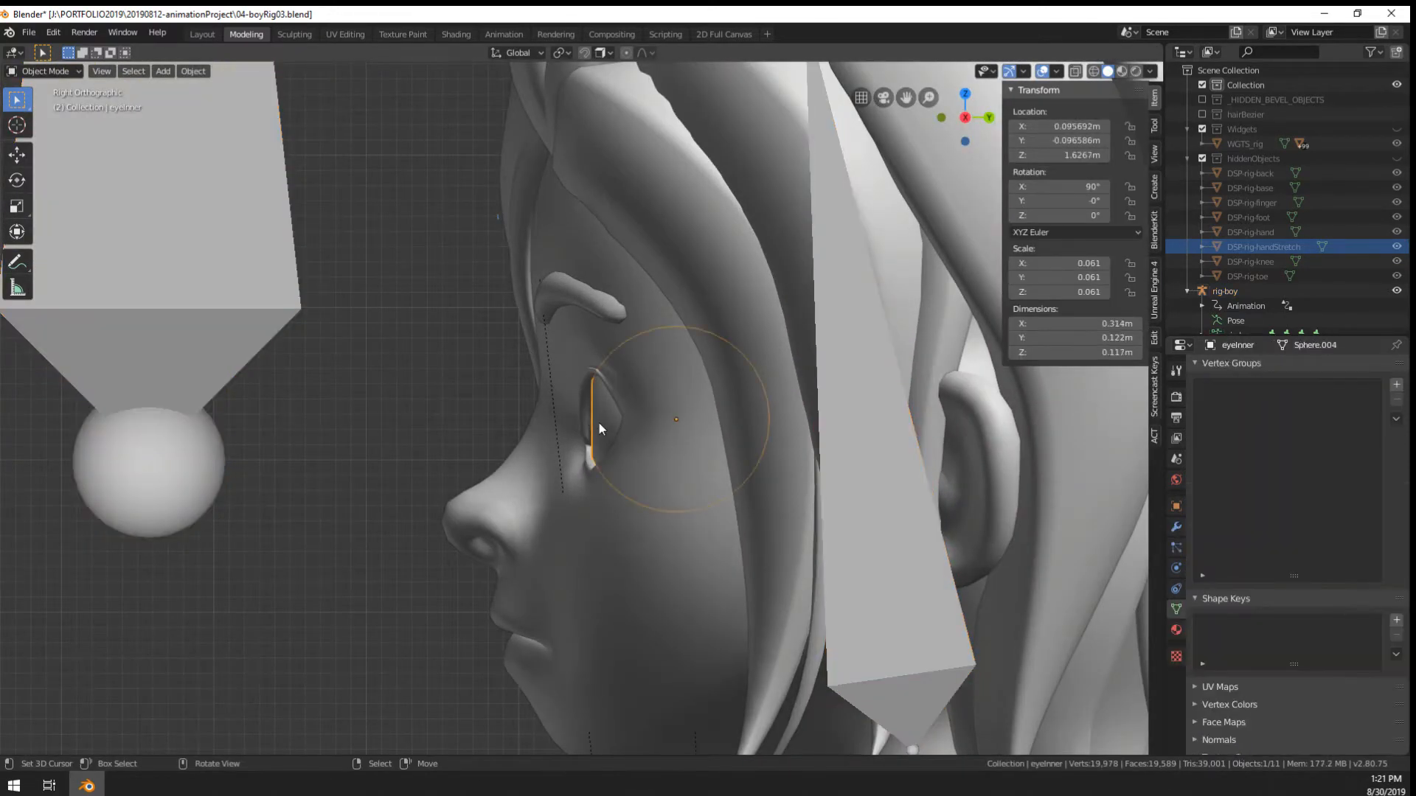
pyautogui.keyDown('shift'); pyautogui.click(233, 306); pyautogui.keyUp('shift')
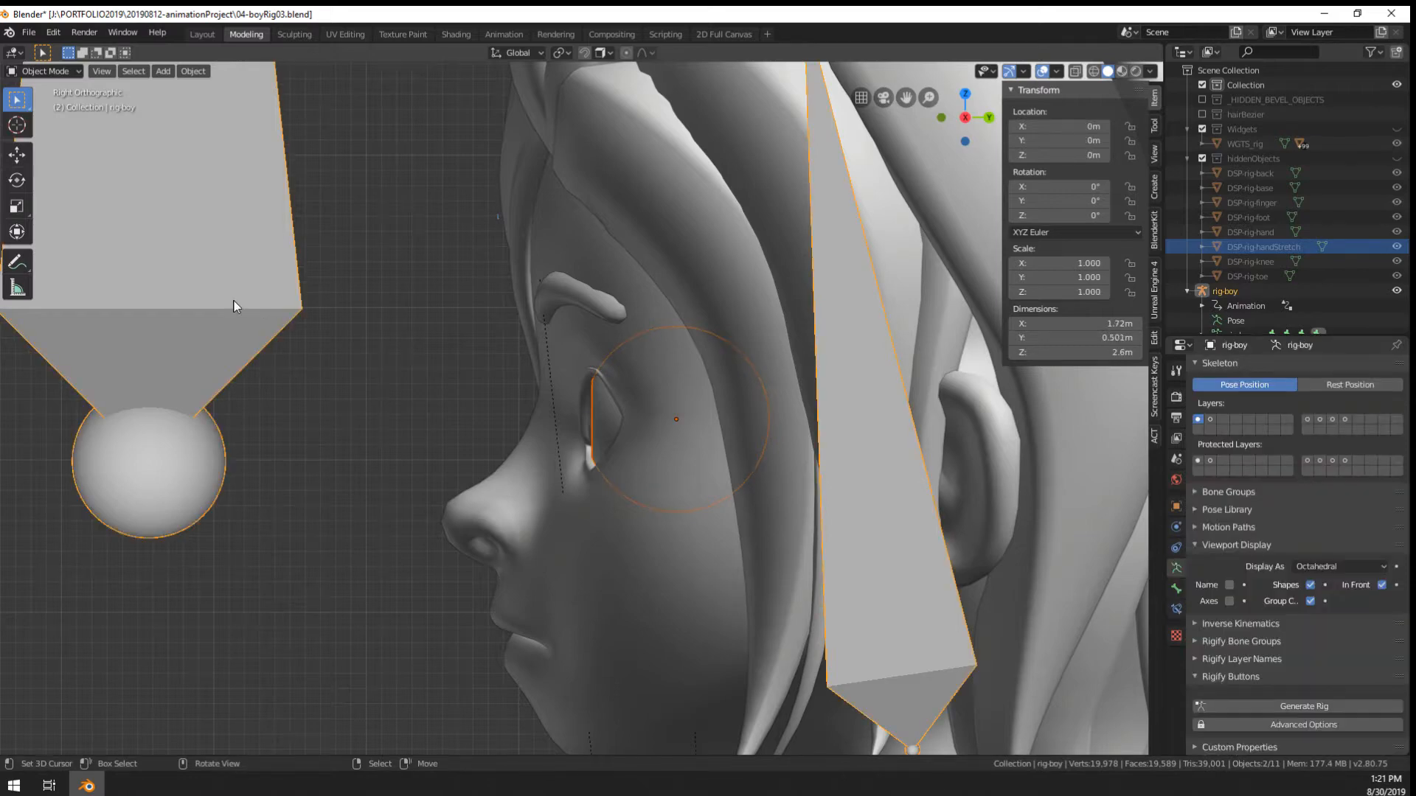
pyautogui.press('KP_Divide')
pyautogui.click(645, 475)
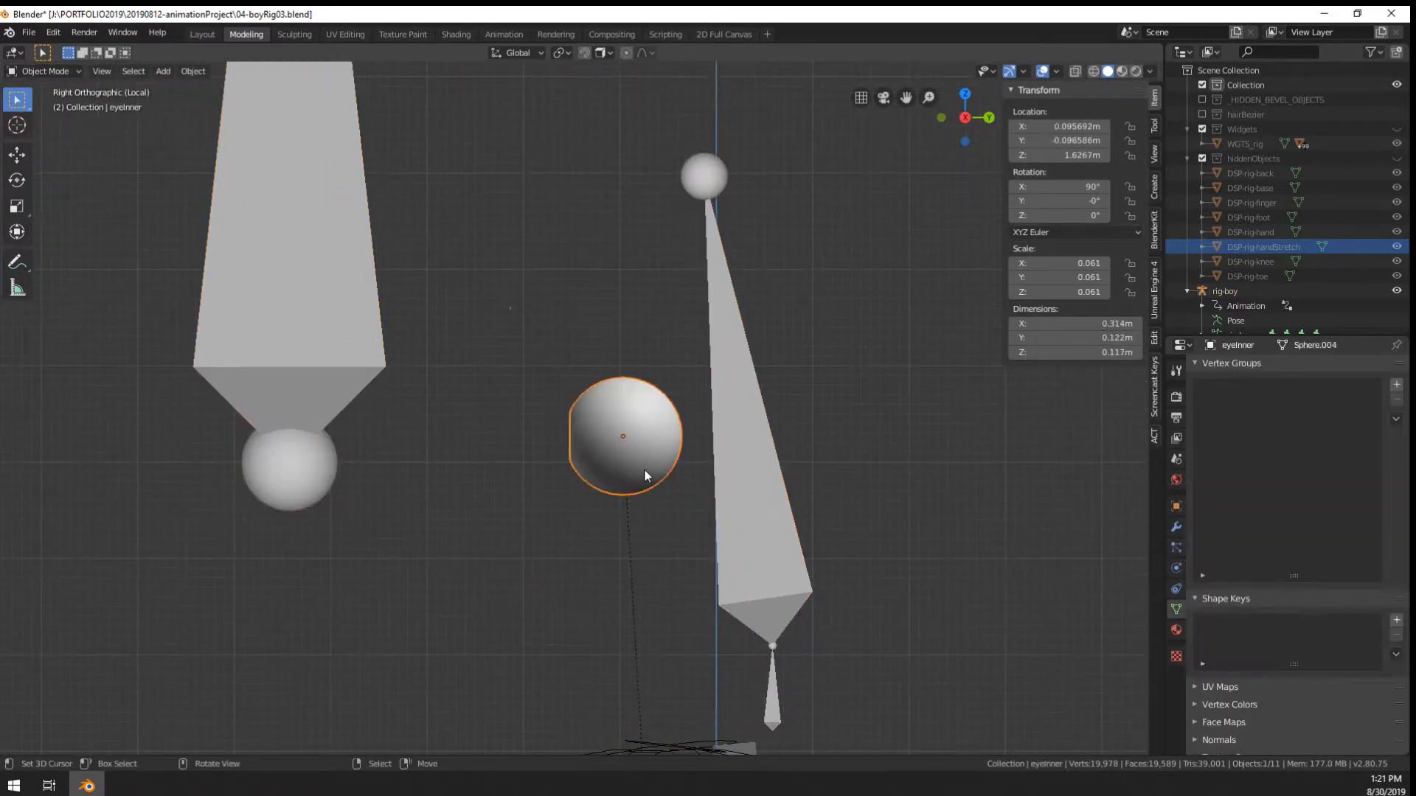
pyautogui.moveTo(645, 475); pyautogui.dragTo(778, 526, button='middle')
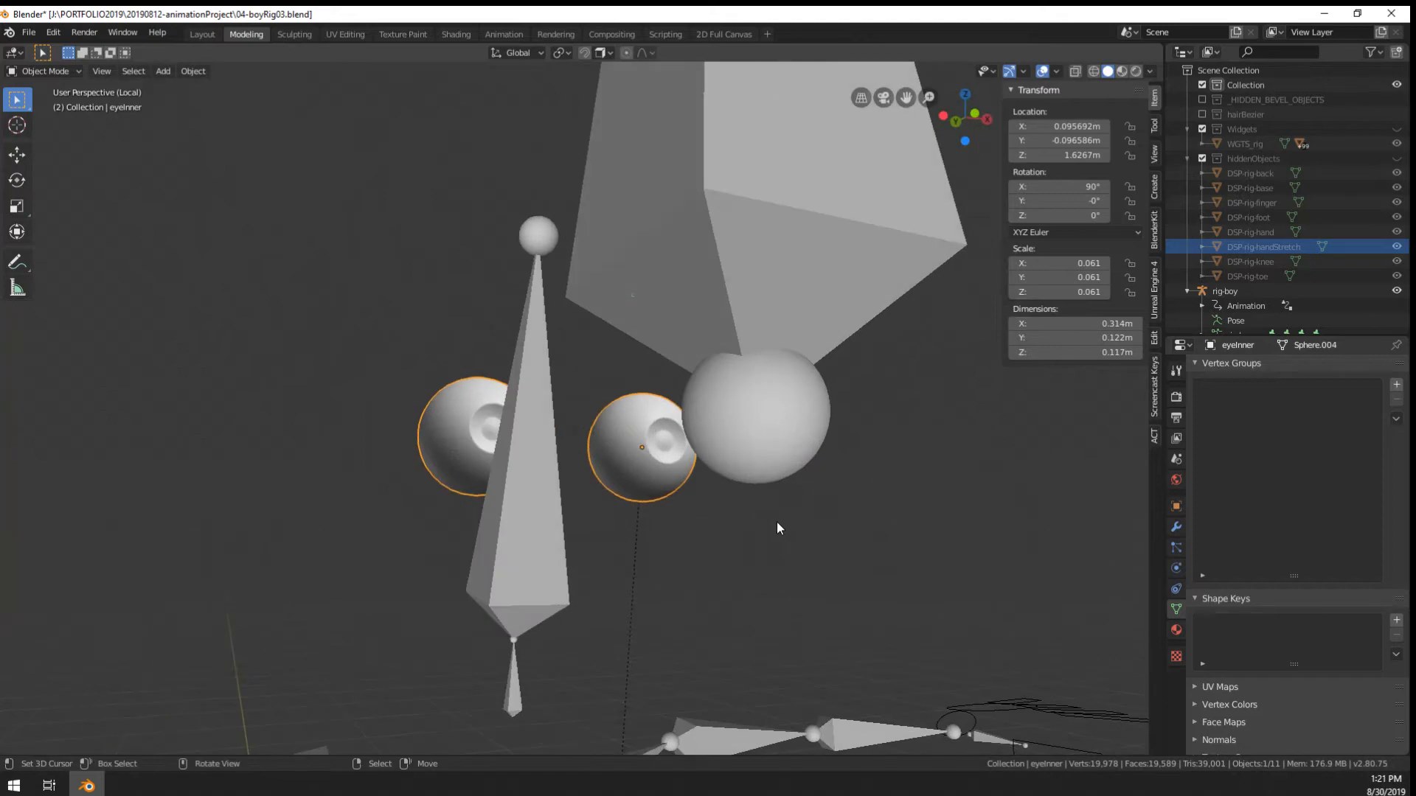
# Examine the eyeInner mesh's vertices in side view and its Mirror modifier settings
pyautogui.press('KP_3')
pyautogui.press('Tab')
pyautogui.scroll(3, 656, 435)
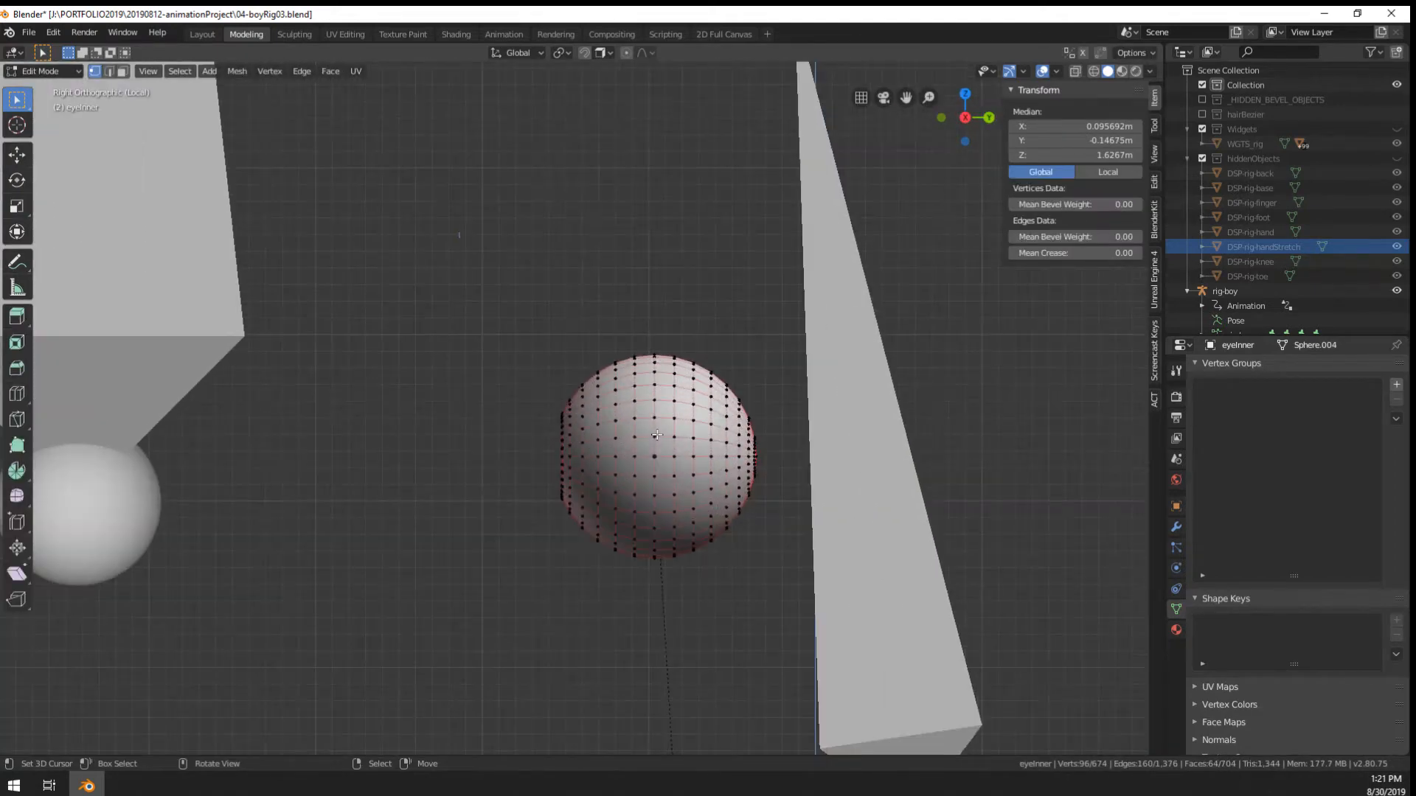
pyautogui.moveTo(657, 429); pyautogui.dragTo(848, 291, button='middle')
pyautogui.press('Tab')
pyautogui.click(1177, 526)
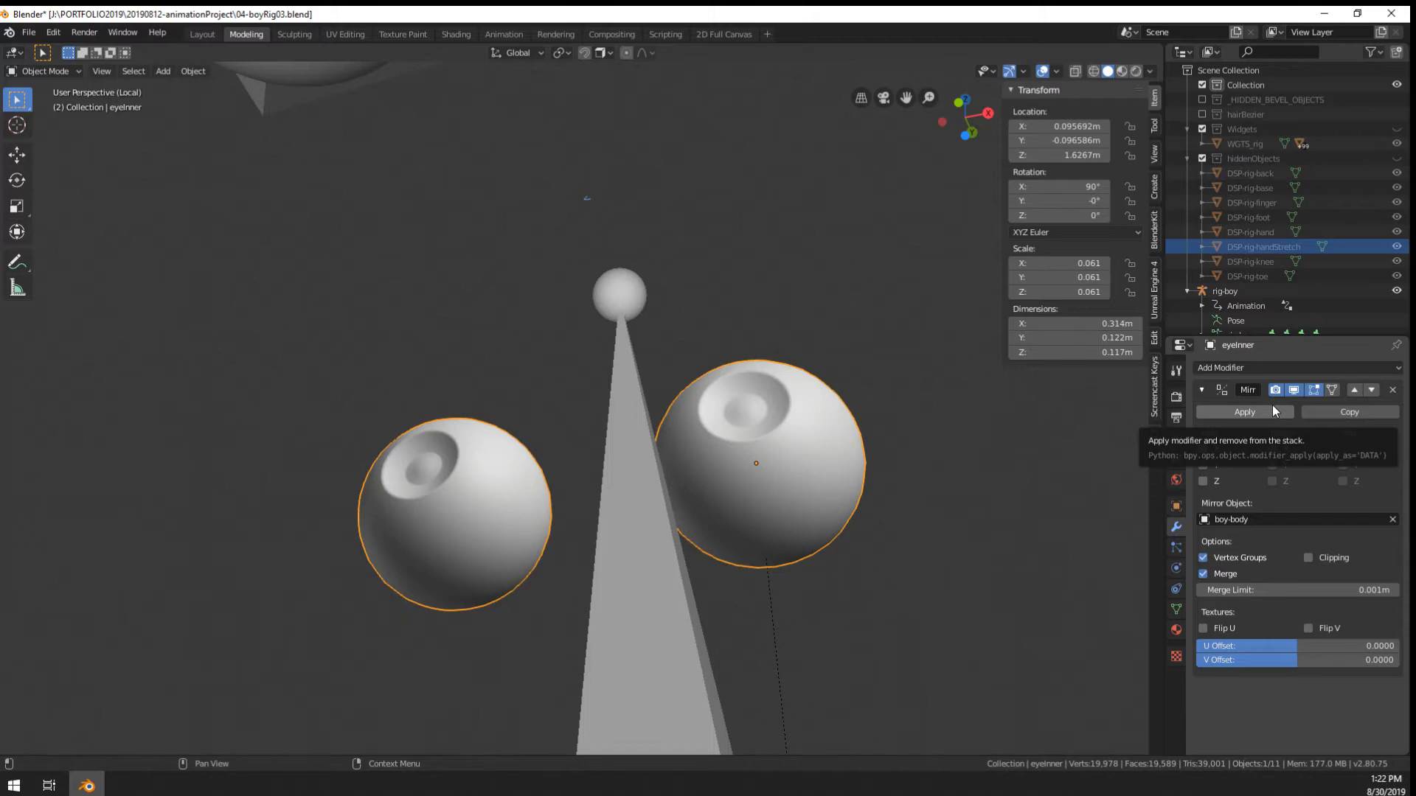
# Select the vertical middle edge loop of the eyeInner mesh and snap the 3D cursor to the selection
pyautogui.moveTo(922, 502); pyautogui.dragTo(564, 533, button='middle')
pyautogui.press('Tab')
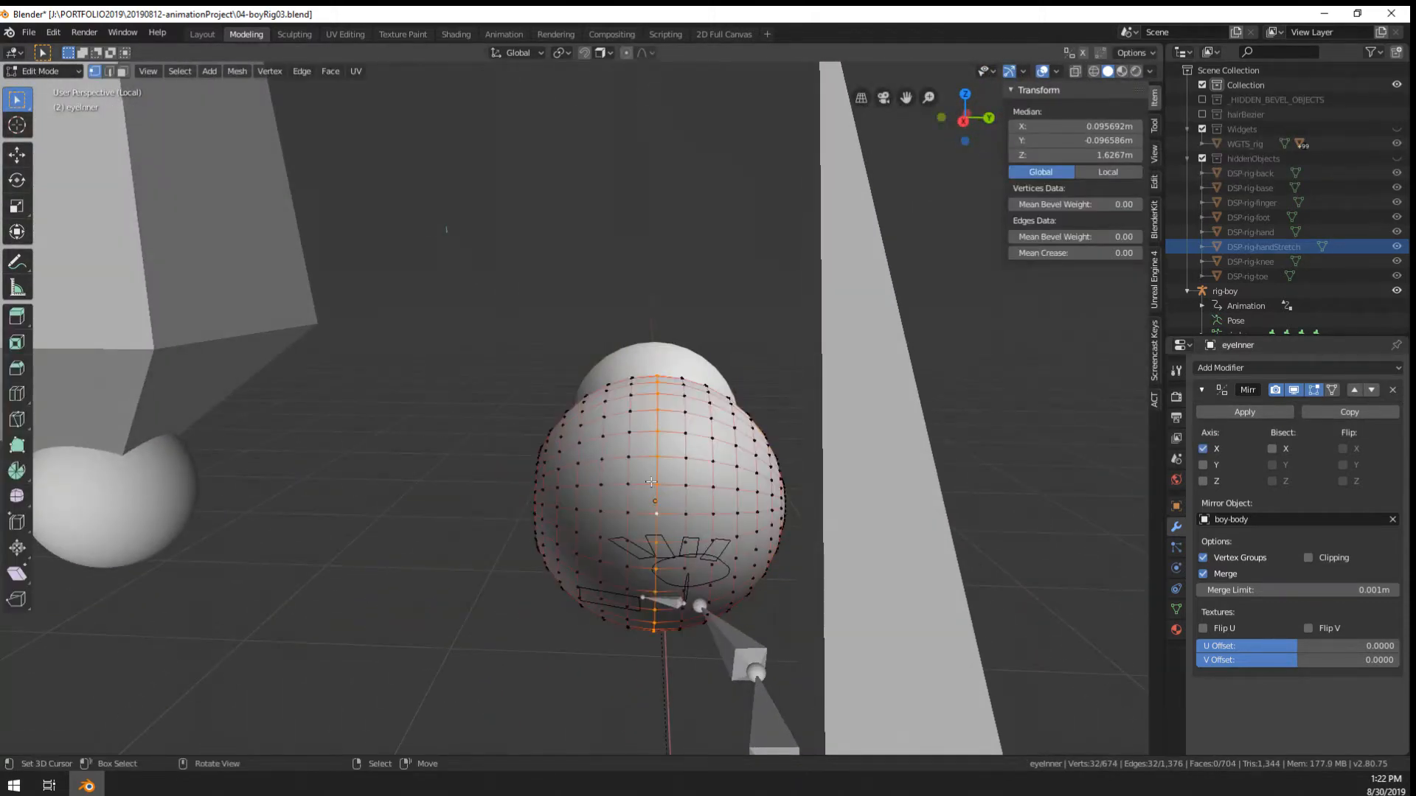
pyautogui.rightClick(650, 481)
pyautogui.click(650, 482)
pyautogui.rightClick(656, 475)
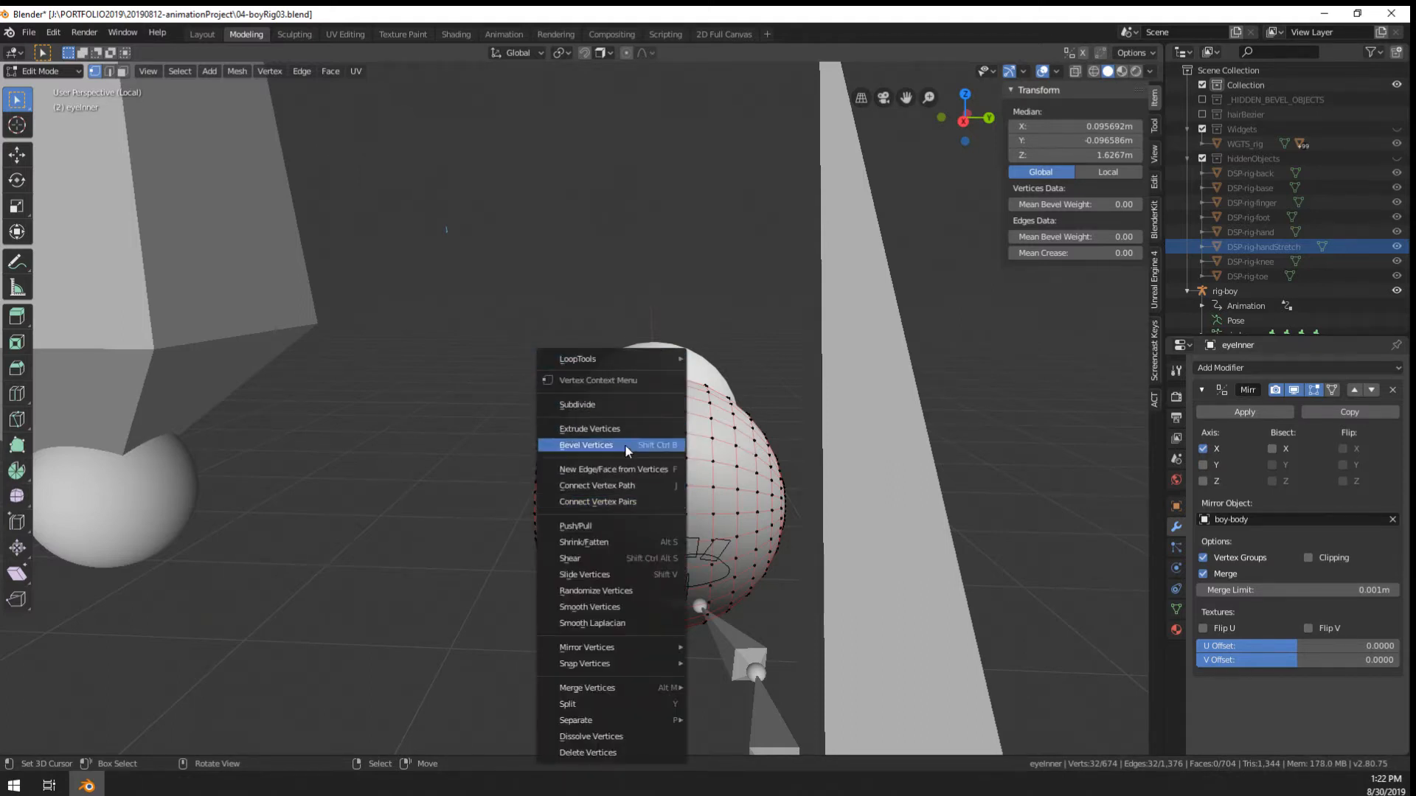
pyautogui.rightClick(404, 432)
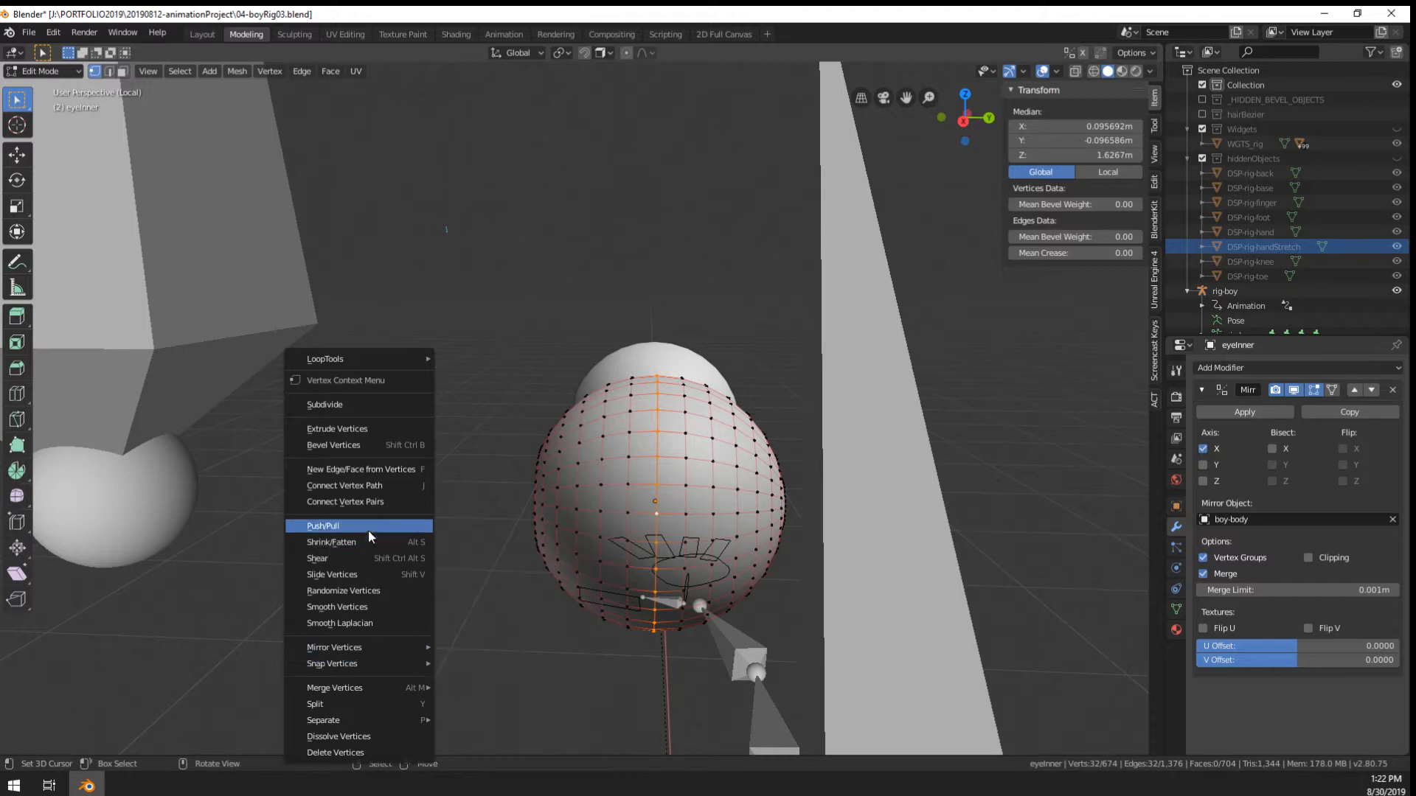
pyautogui.press('Escape')
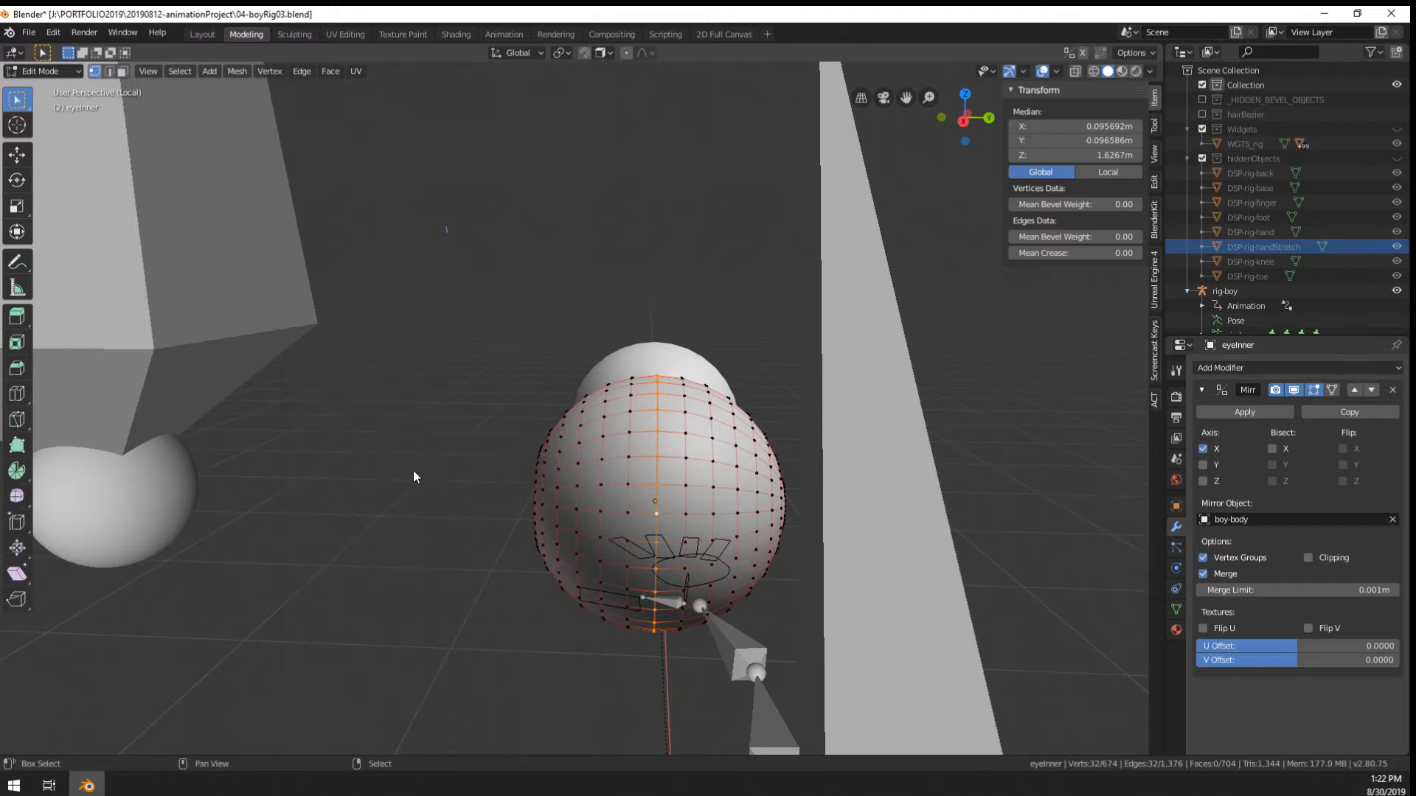
pyautogui.hotkey('shift', 's')
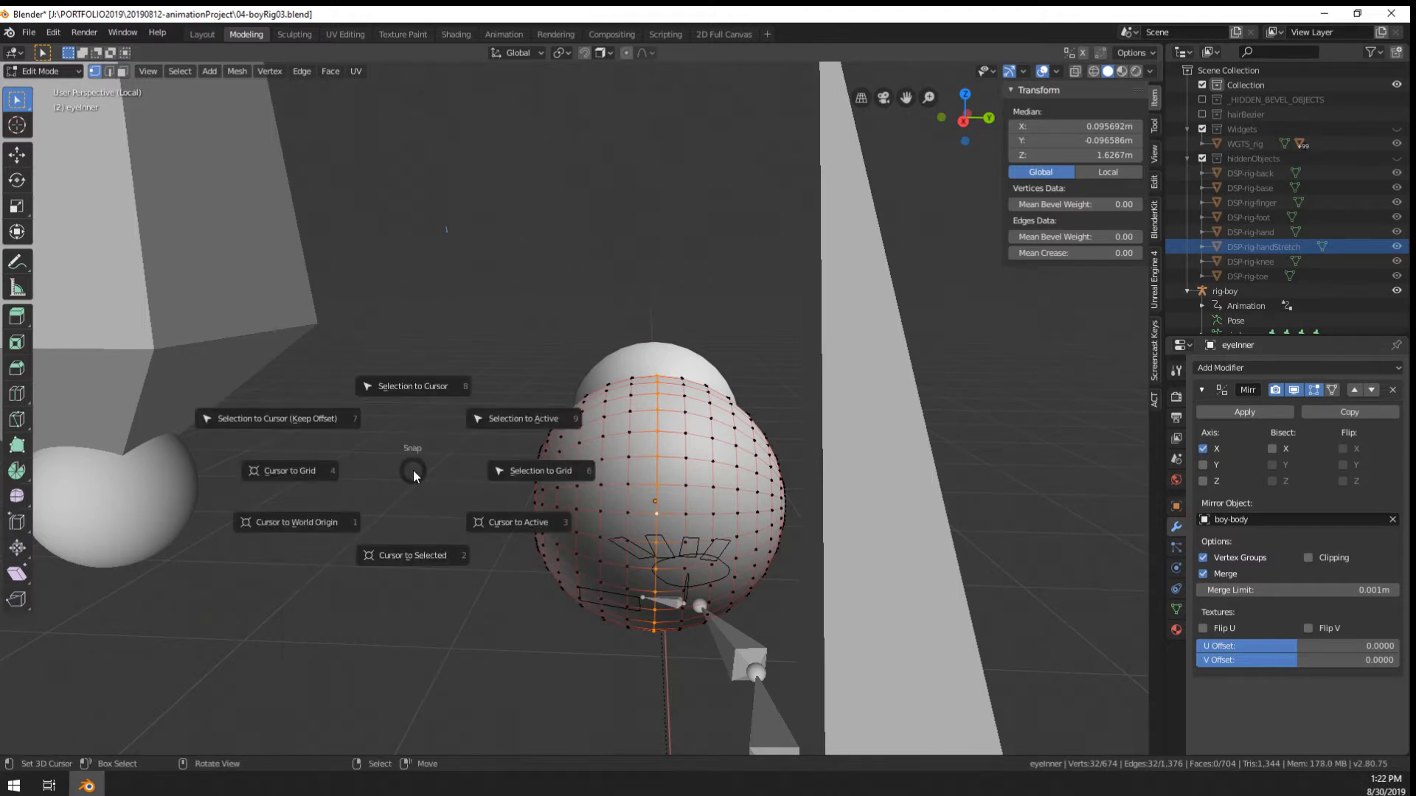
pyautogui.click(420, 557)
# Return eyeInner to Object Mode and check the Set Origin options and the cursor's placement in the eye
pyautogui.press('Tab')
pyautogui.moveTo(457, 556); pyautogui.dragTo(528, 518, button='middle')
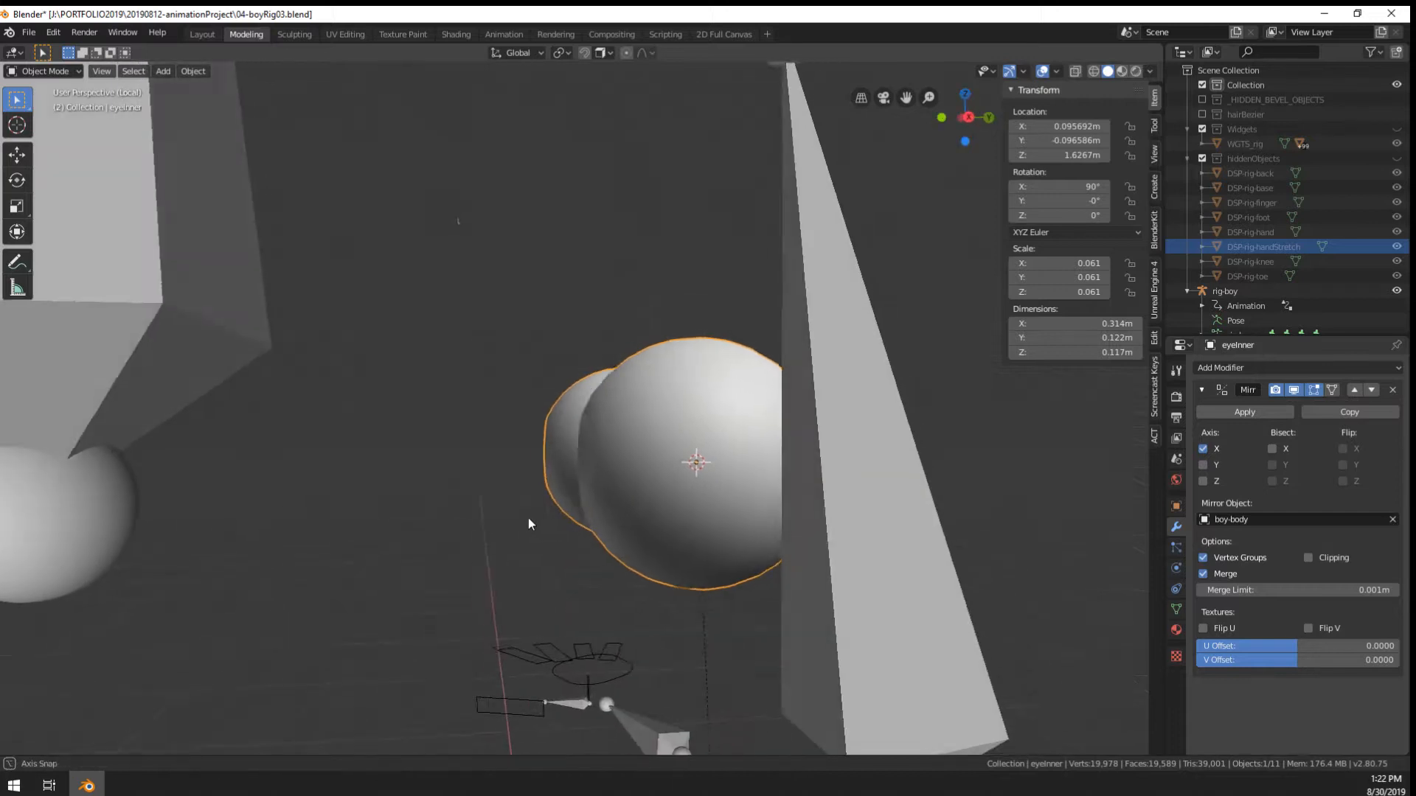
pyautogui.rightClick(532, 518)
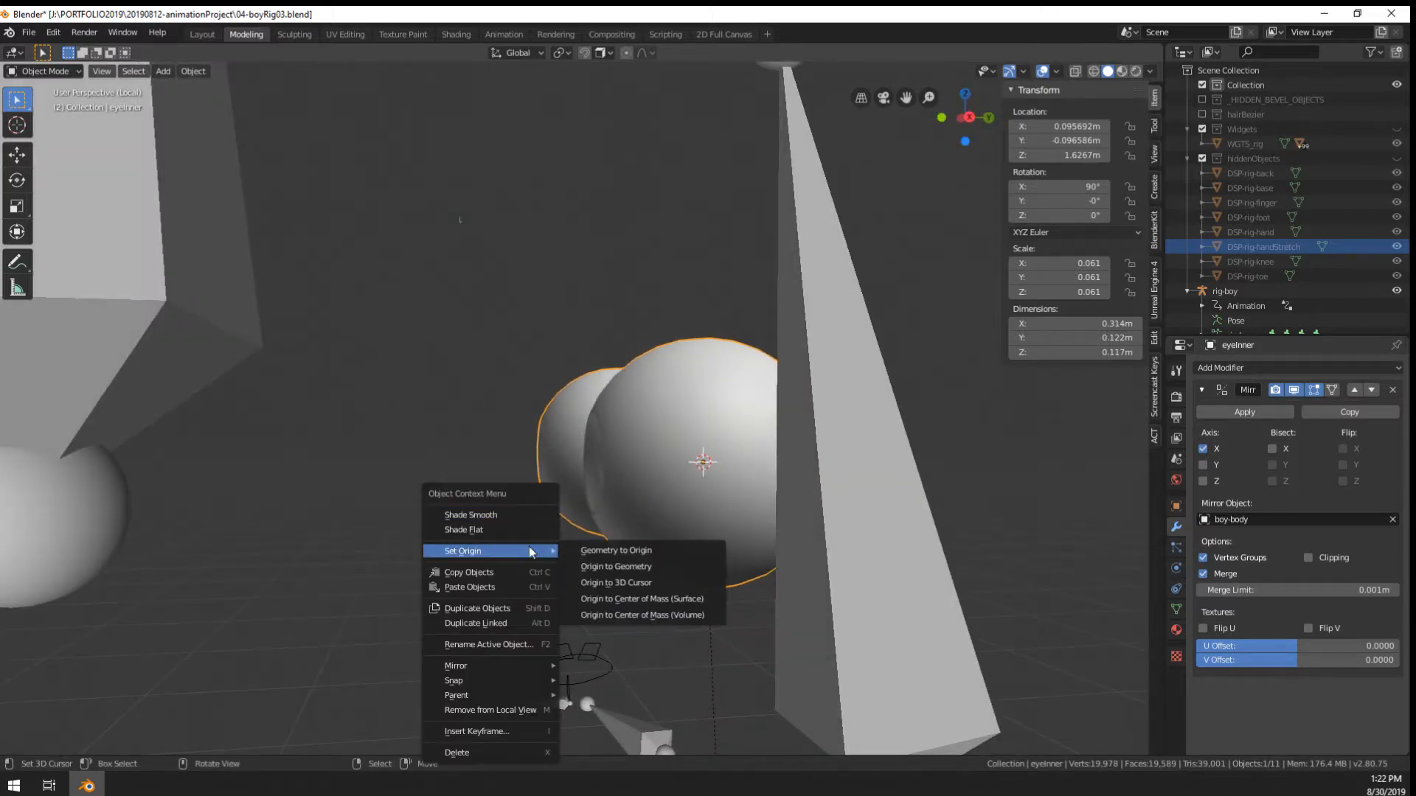
pyautogui.moveTo(701, 463); pyautogui.dragTo(631, 476, button='middle')
# Snap the head joint of the new bone to the 3D cursor at the eye's center, using Keep Offset
pyautogui.click(294, 354)
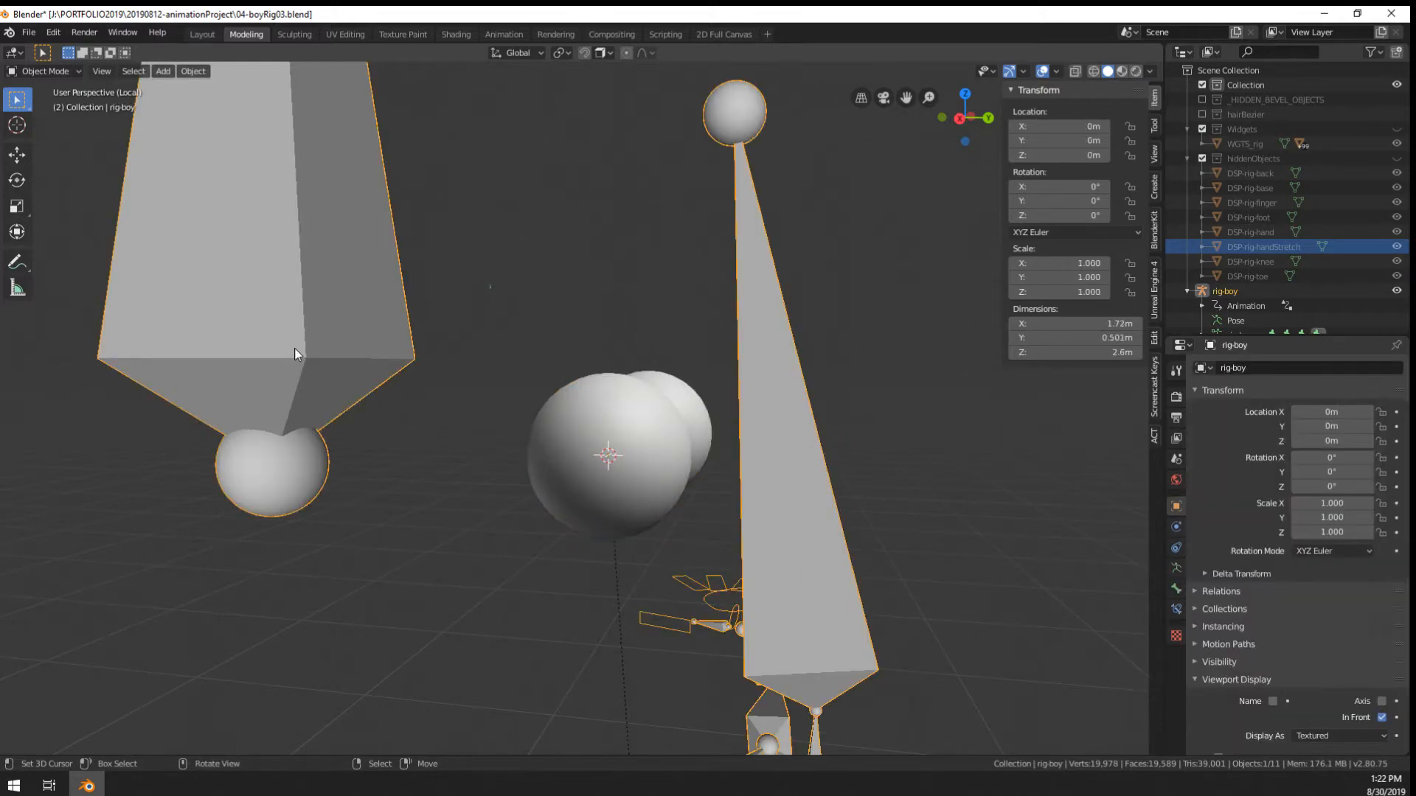
pyautogui.press('Tab')
pyautogui.click(292, 470)
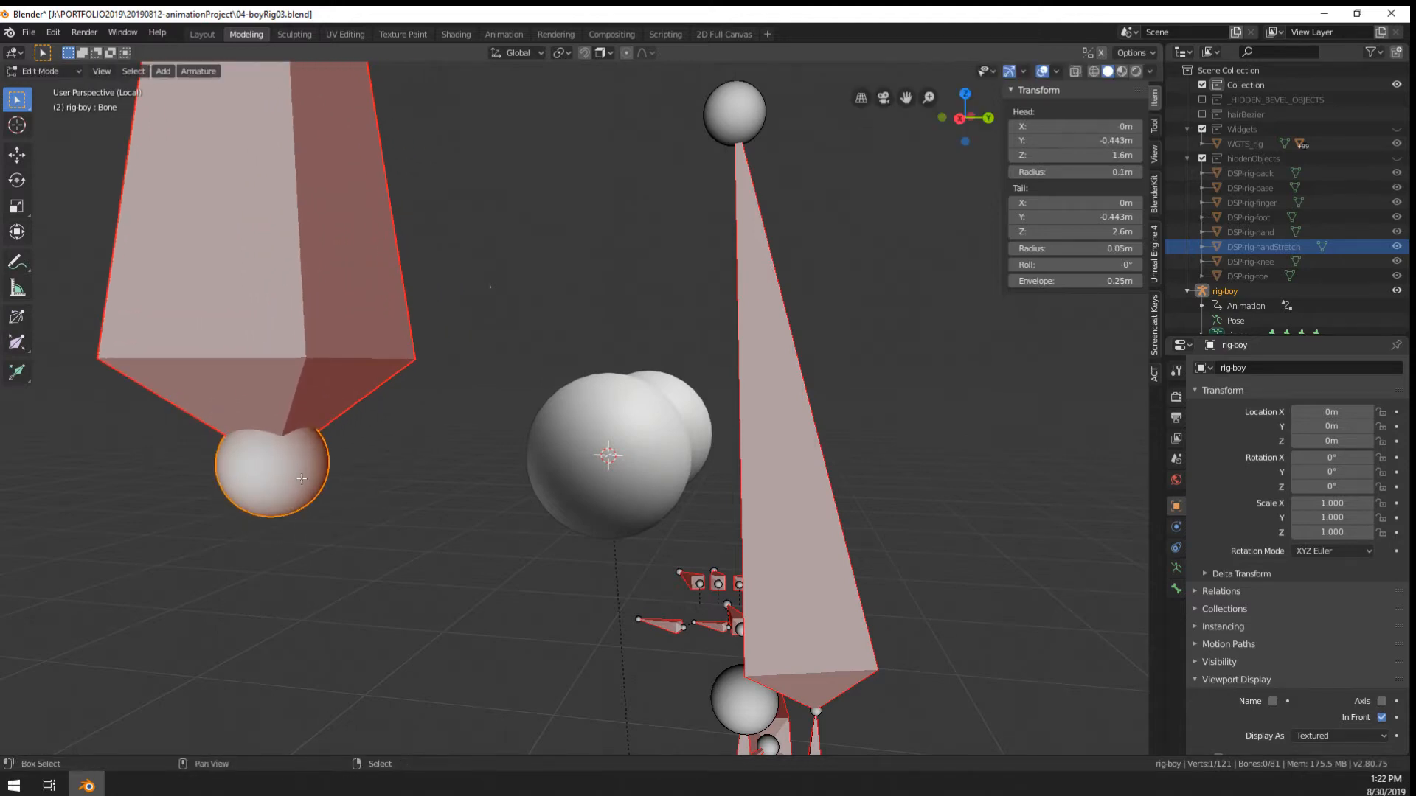
pyautogui.hotkey('shift', 's')
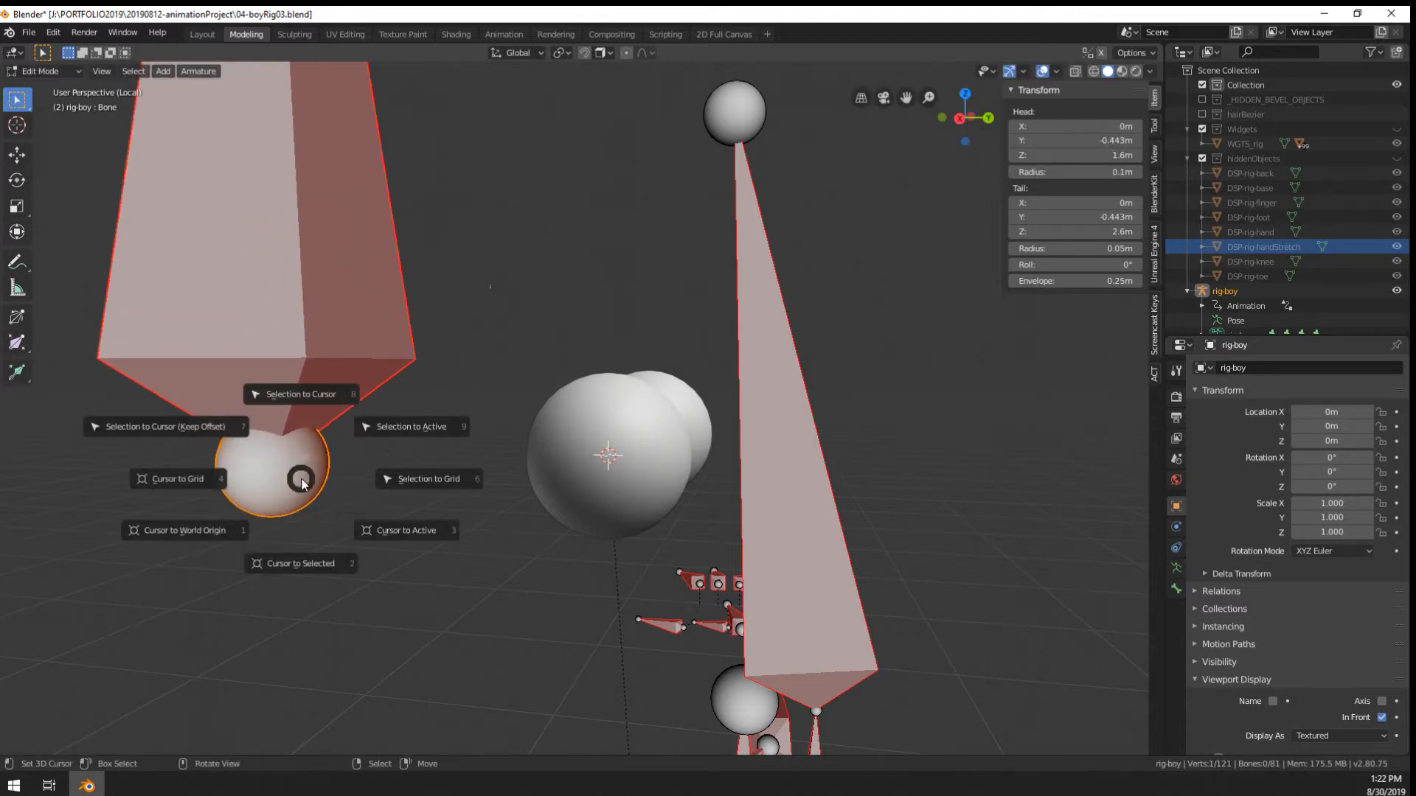
pyautogui.click(207, 427)
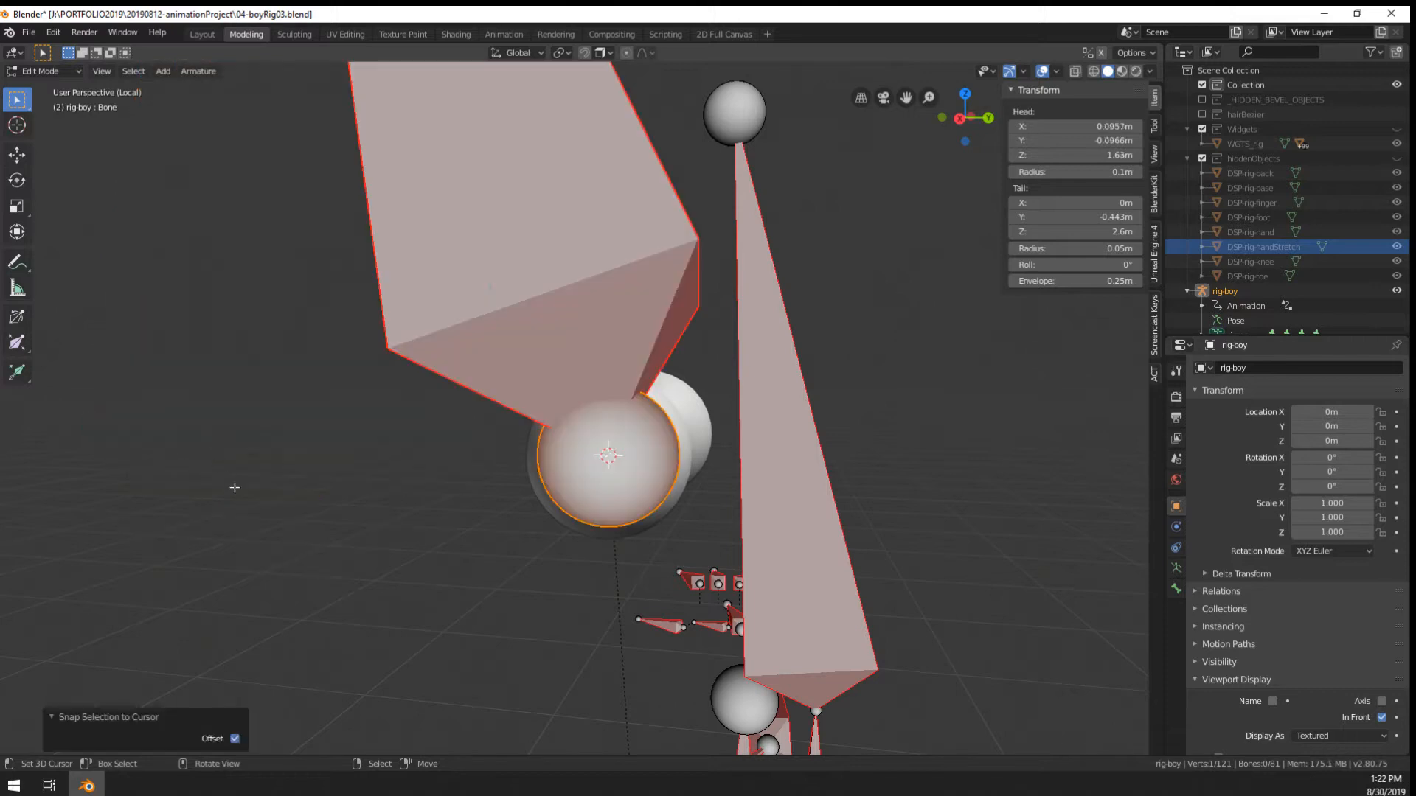
pyautogui.scroll(-4, 234, 488)
pyautogui.scroll(5, 694, 366)
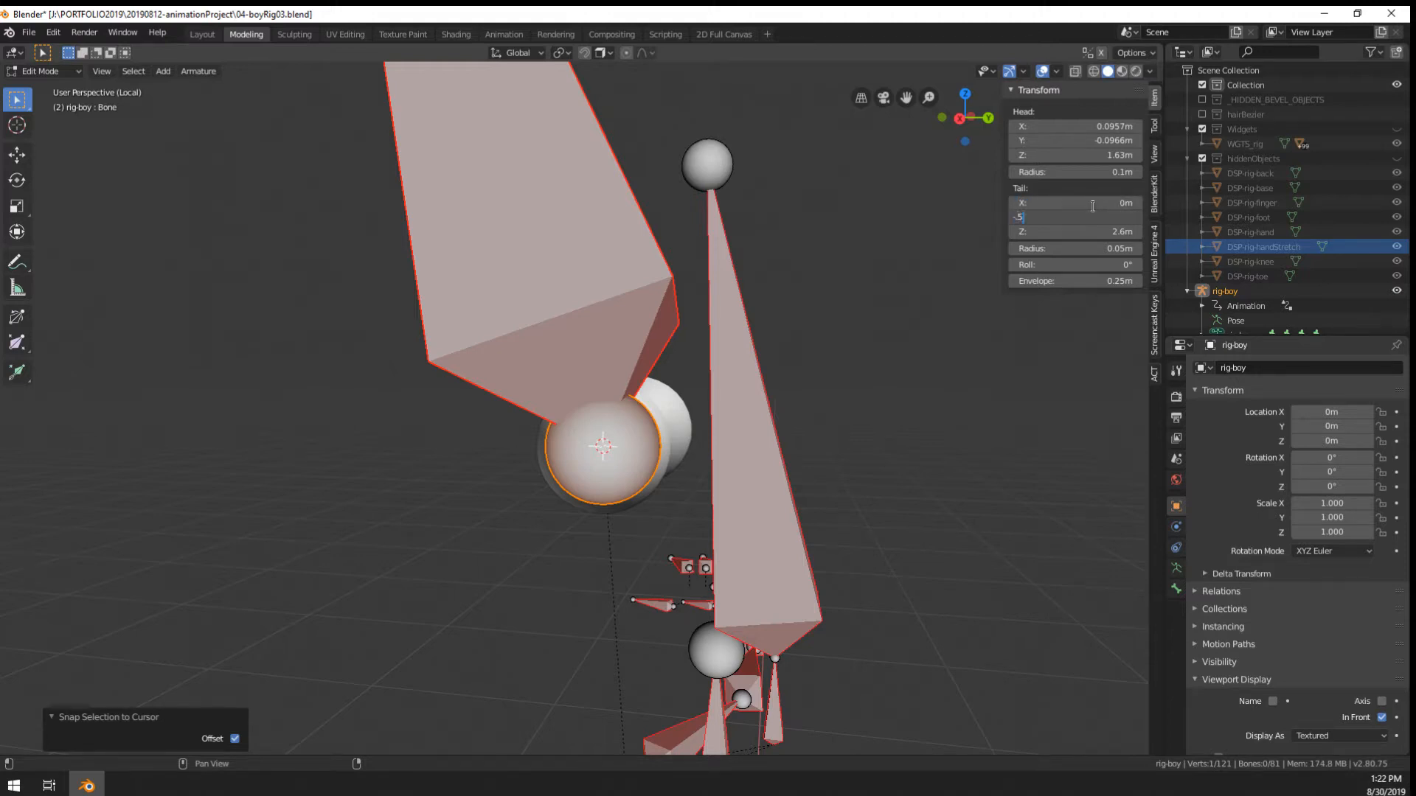
# Set the eye bone's tail Y to -0.5 m and copy the head's Z (1.63 m) and X (0.0957 m) values into the tail
pyautogui.press('Tab')
pyautogui.press('Return')
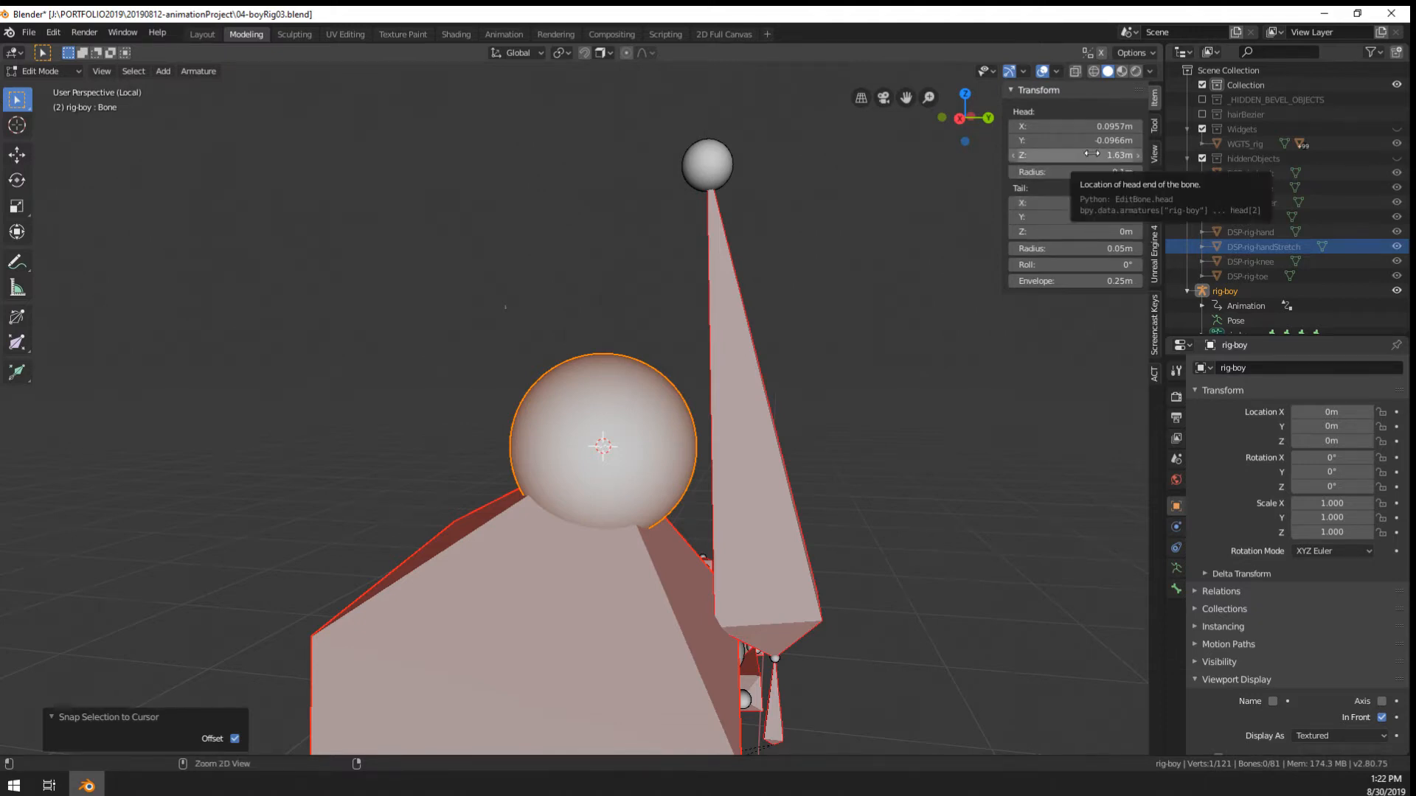
pyautogui.hotkey('ctrl', 'c')
pyautogui.hotkey('ctrl', 'v')
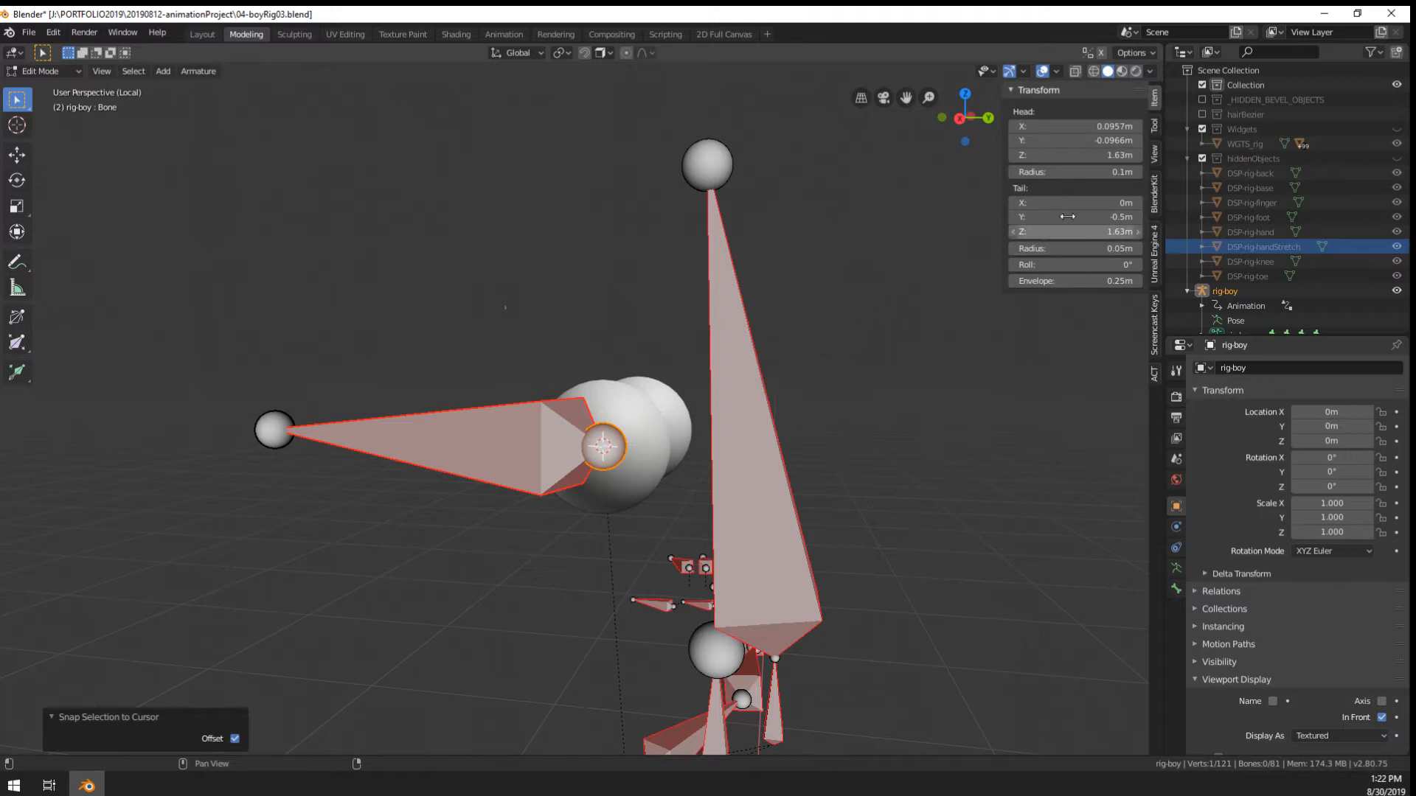
pyautogui.hotkey('ctrl', 'c')
pyautogui.hotkey('ctrl', 'v')
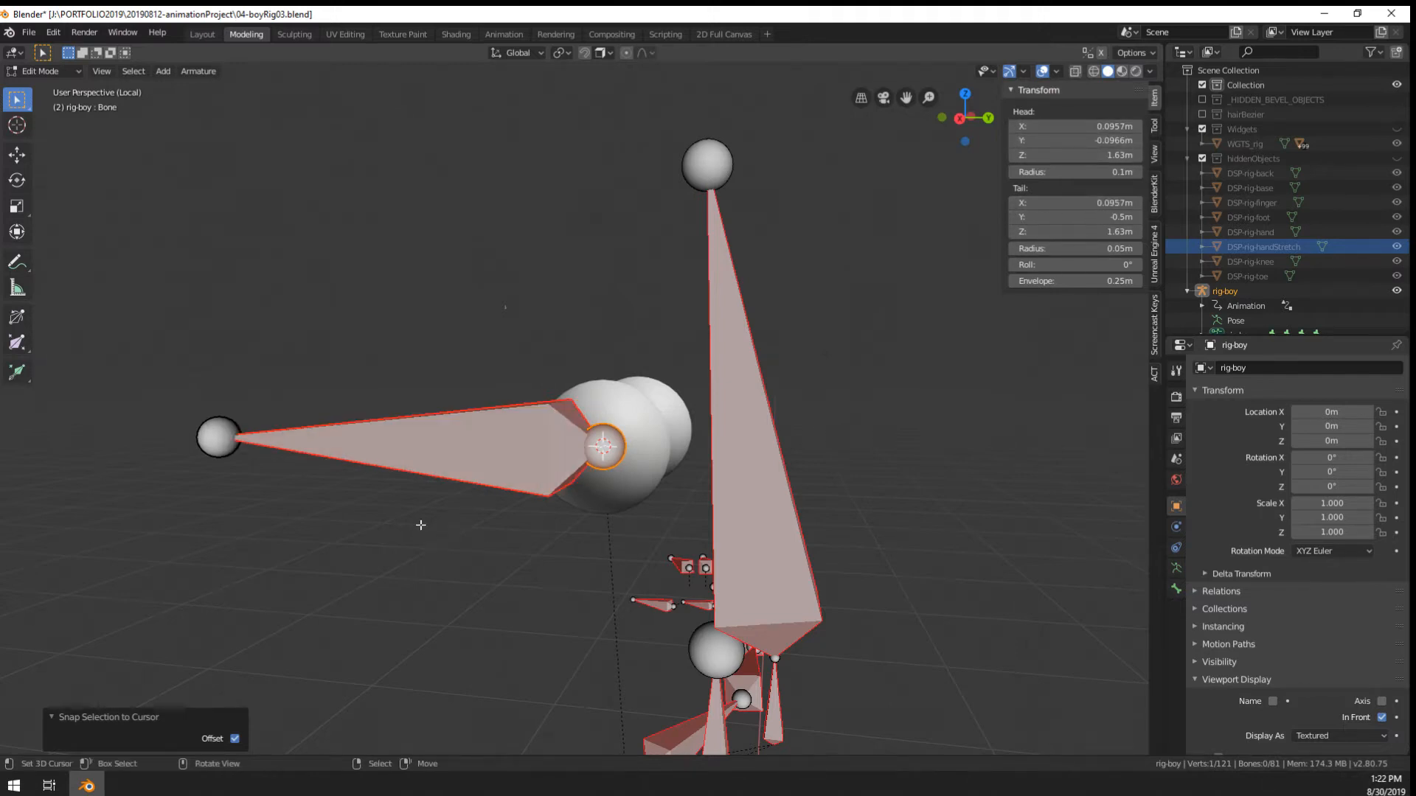
# Shorten the eye bone by moving its tail joint about 0.195 m along the global Y axis toward the eye
pyautogui.moveTo(421, 525); pyautogui.dragTo(201, 606, button='middle')
pyautogui.click(244, 559)
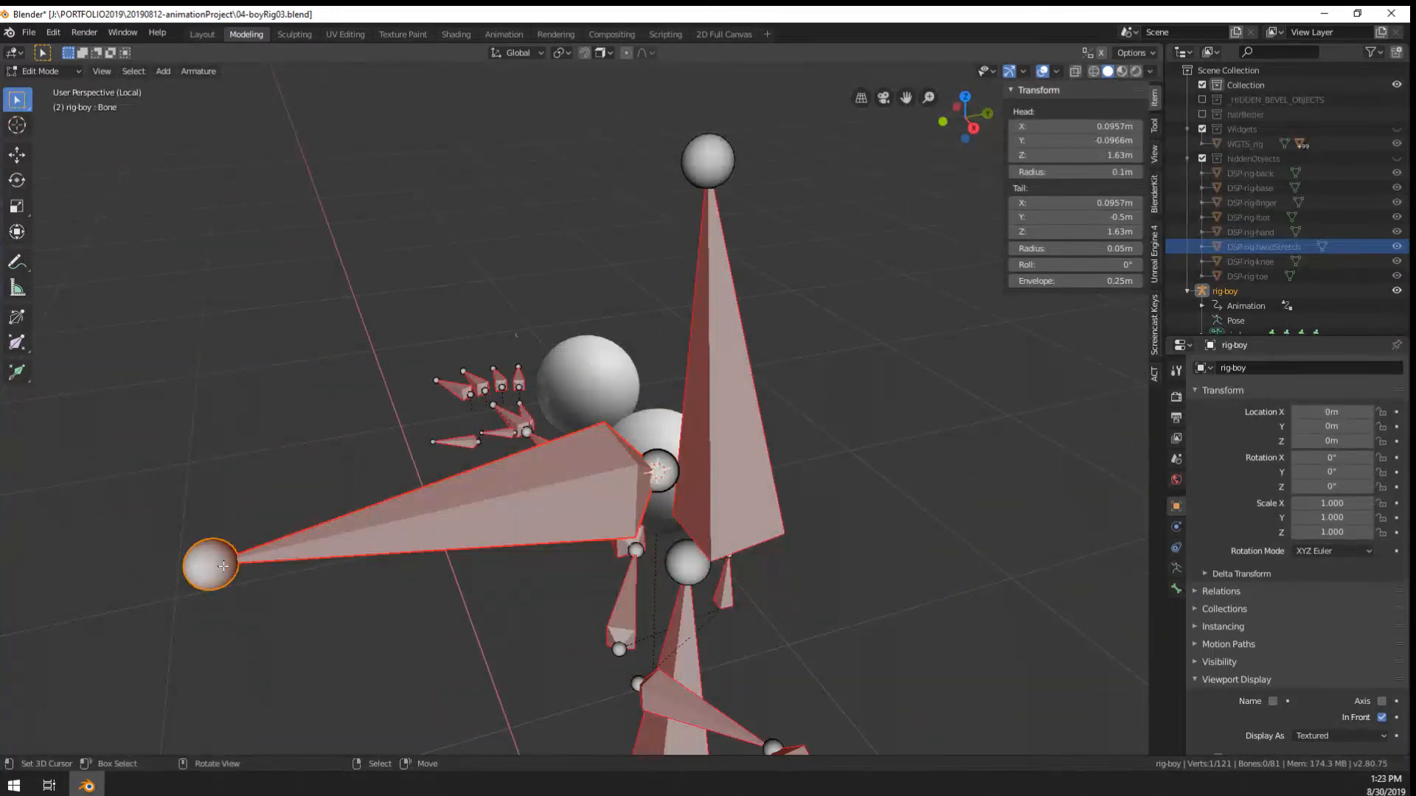
pyautogui.moveTo(244, 559); pyautogui.dragTo(424, 601, button='middle')
pyautogui.press('g')
pyautogui.press('y')
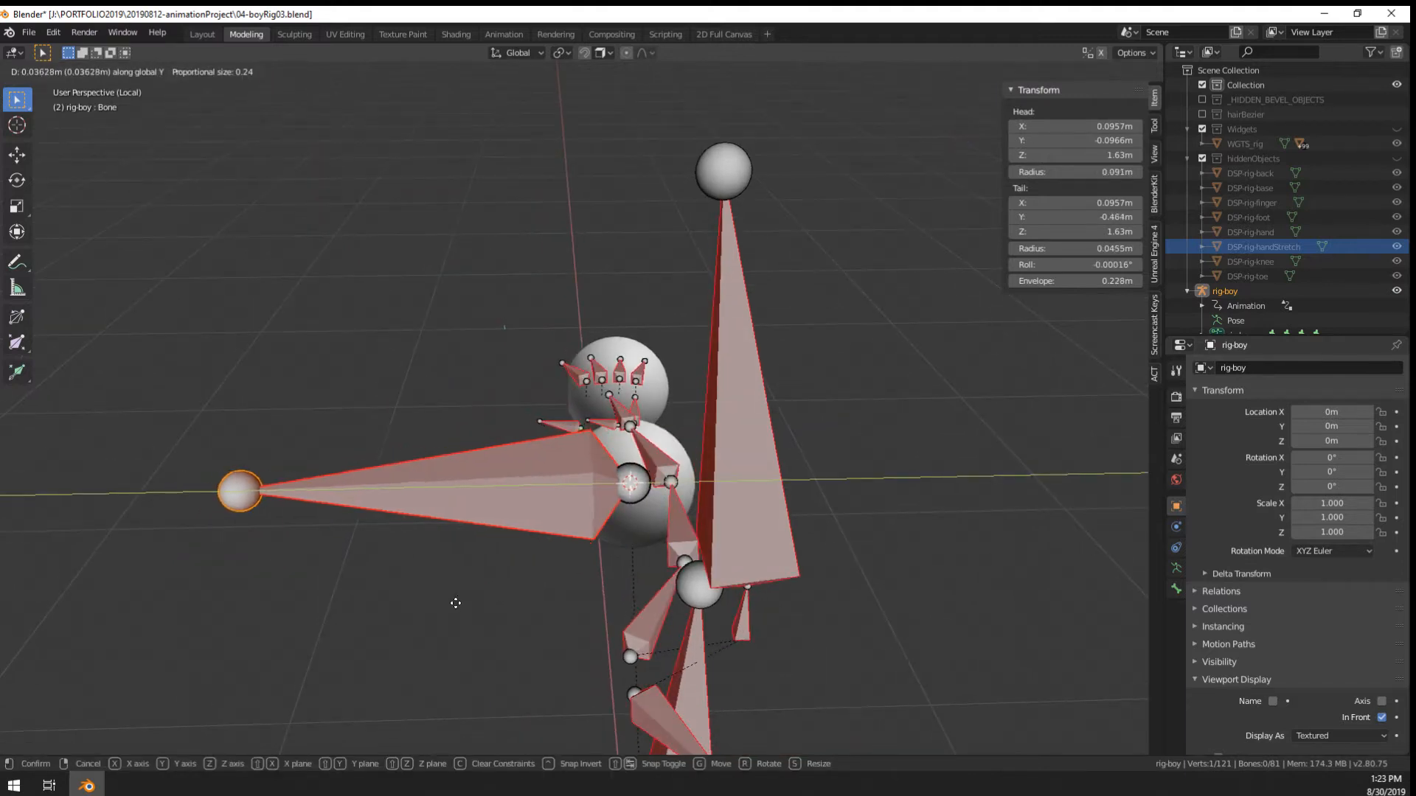
pyautogui.click(619, 629)
pyautogui.scroll(-3, 619, 628)
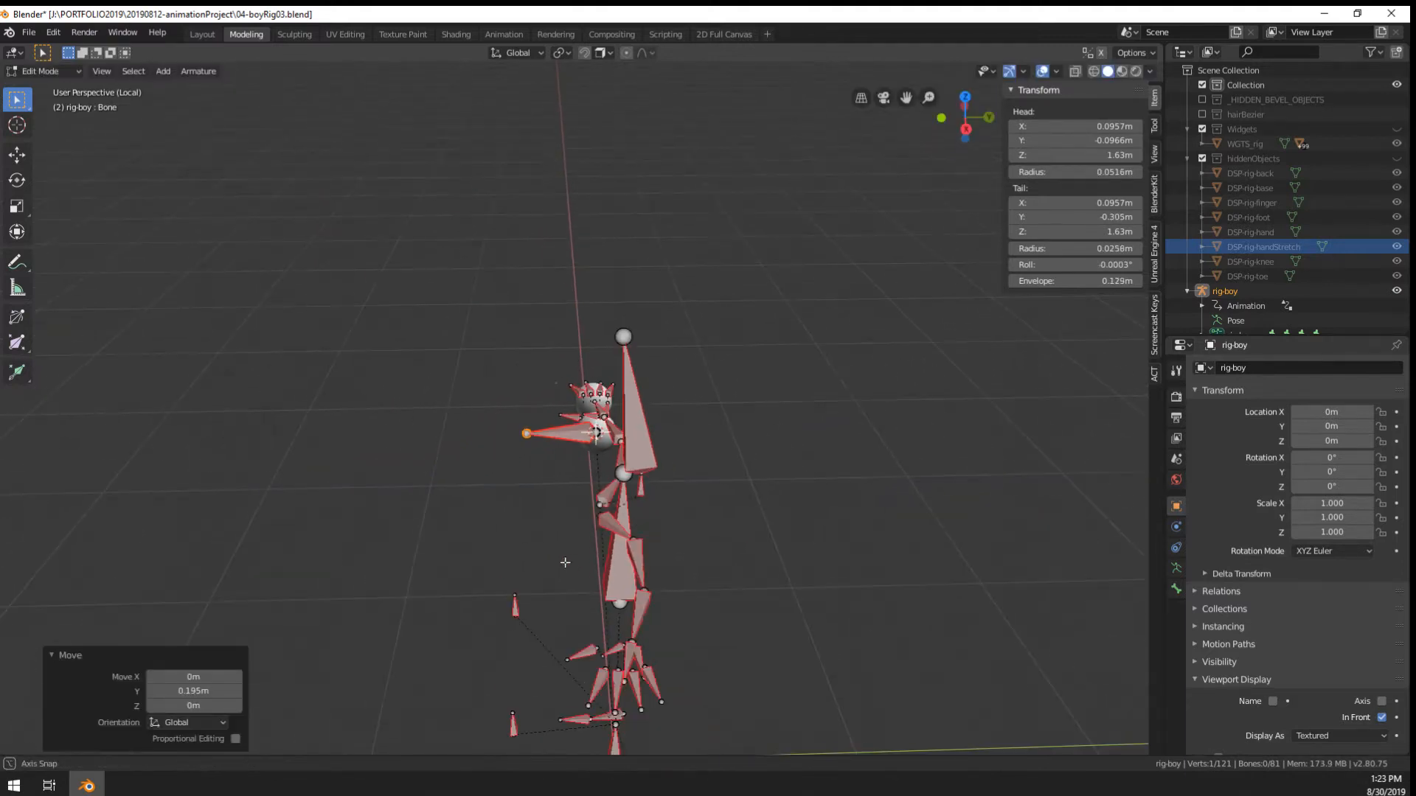
# Check the eye bone within the whole armature in Object Mode and return the rig to Edit Mode
pyautogui.moveTo(619, 628); pyautogui.dragTo(600, 739, button='middle')
pyautogui.press('Tab')
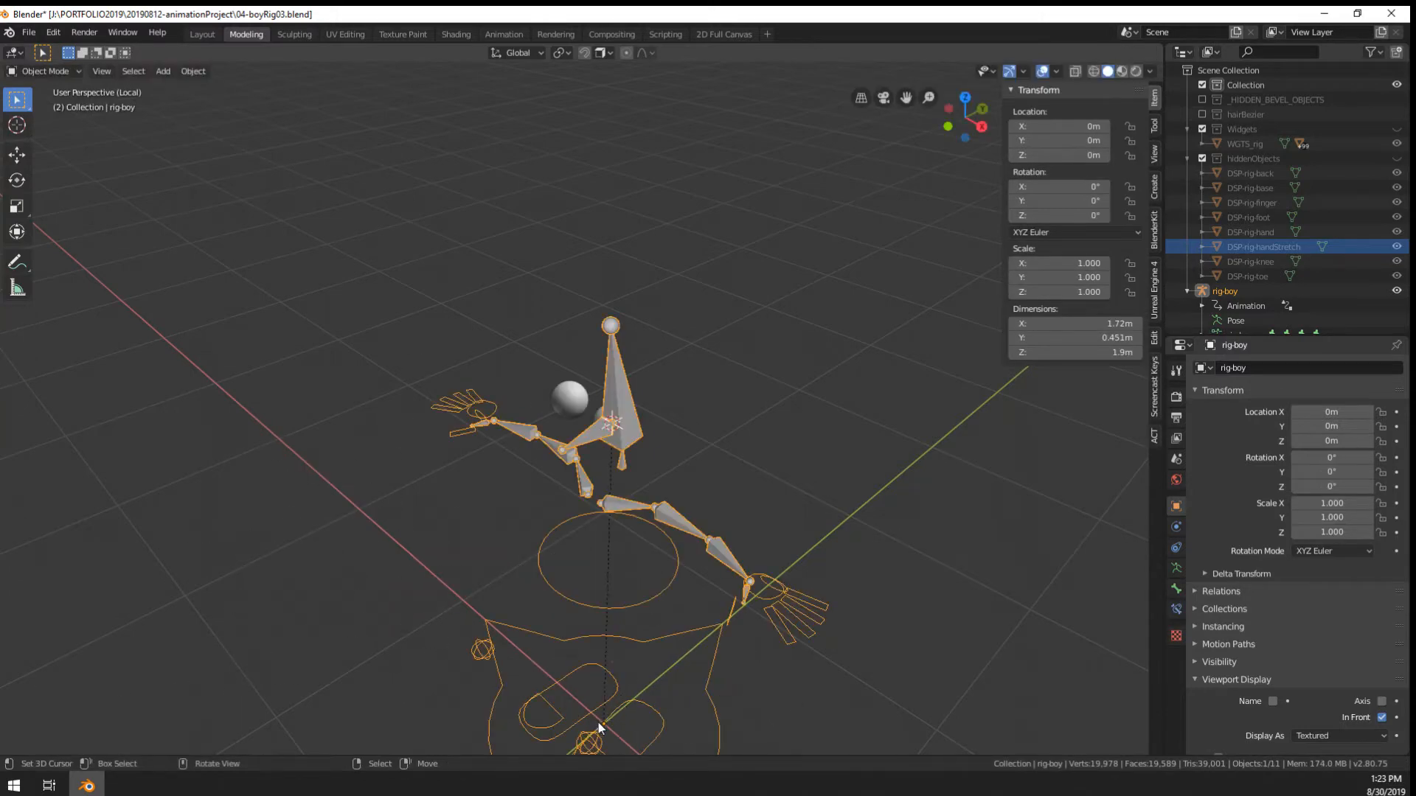
pyautogui.moveTo(610, 706); pyautogui.dragTo(620, 687, button='middle')
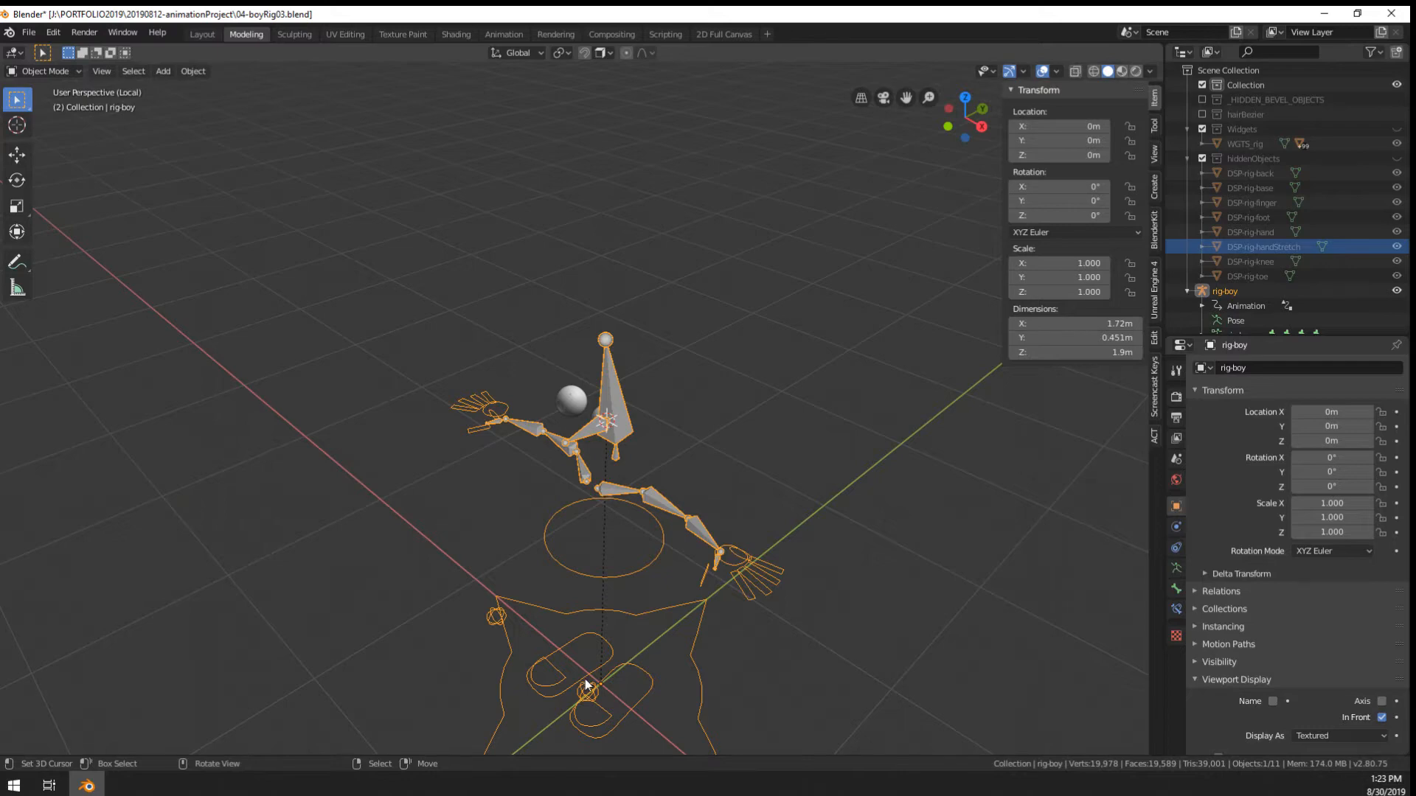
pyautogui.scroll(5, 599, 677)
pyautogui.scroll(2, 569, 625)
pyautogui.moveTo(654, 506); pyautogui.dragTo(567, 514, button='middle')
pyautogui.press('Tab')
# Move the eye bone's tail joint about 0.138 m along the global Y axis to just in front of the eye
pyautogui.click(398, 498)
pyautogui.click(341, 494)
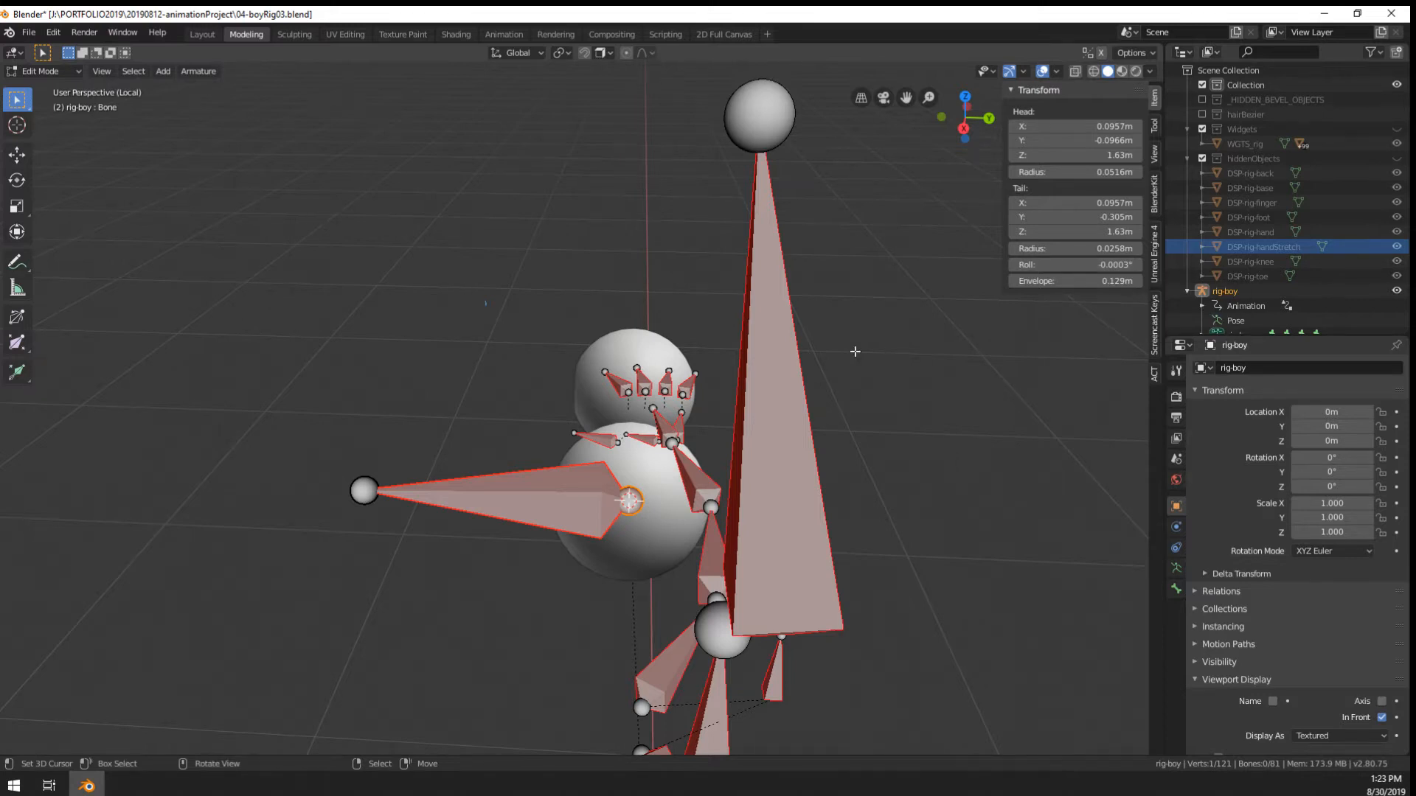
pyautogui.moveTo(467, 432); pyautogui.dragTo(401, 569, button='middle')
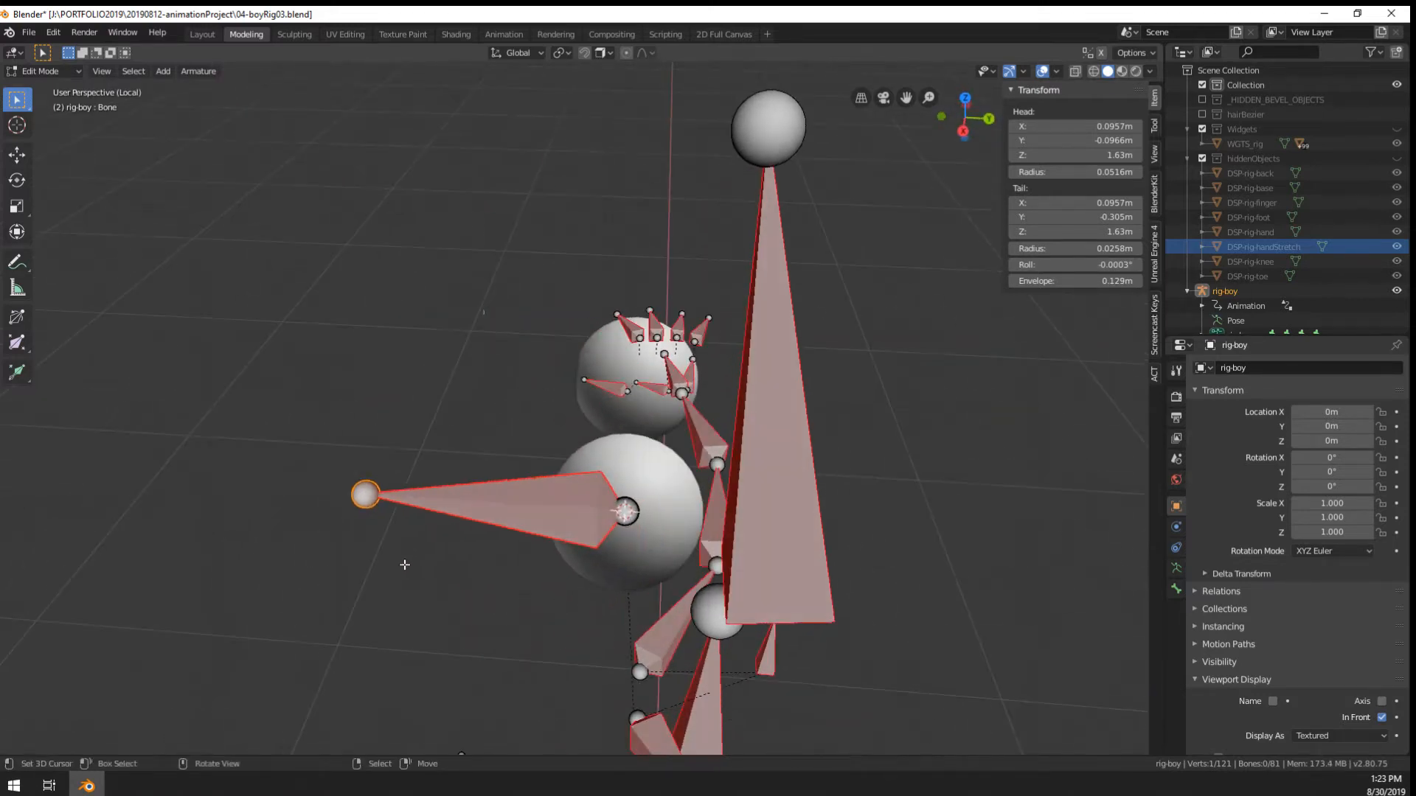
pyautogui.press('g')
pyautogui.press('y')
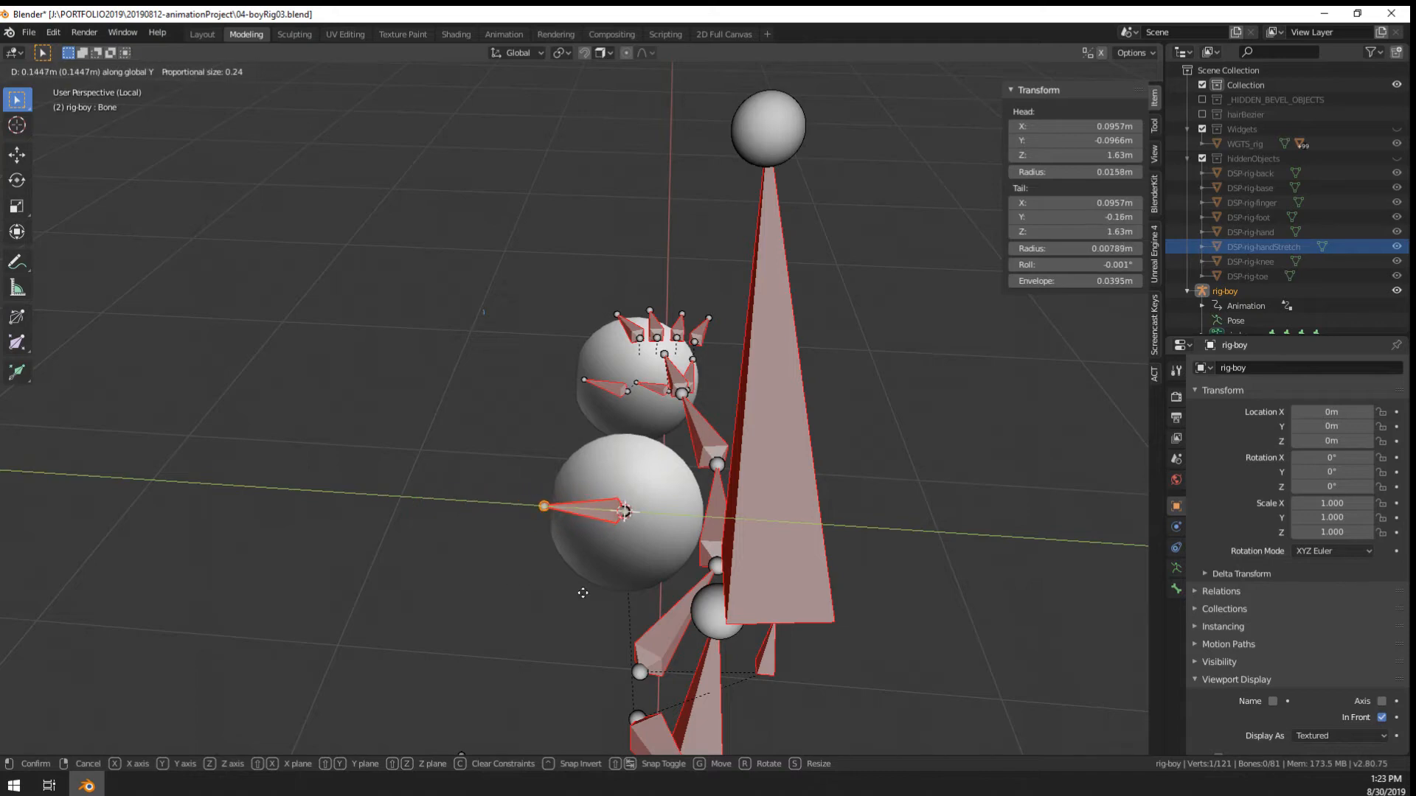
pyautogui.click(575, 594)
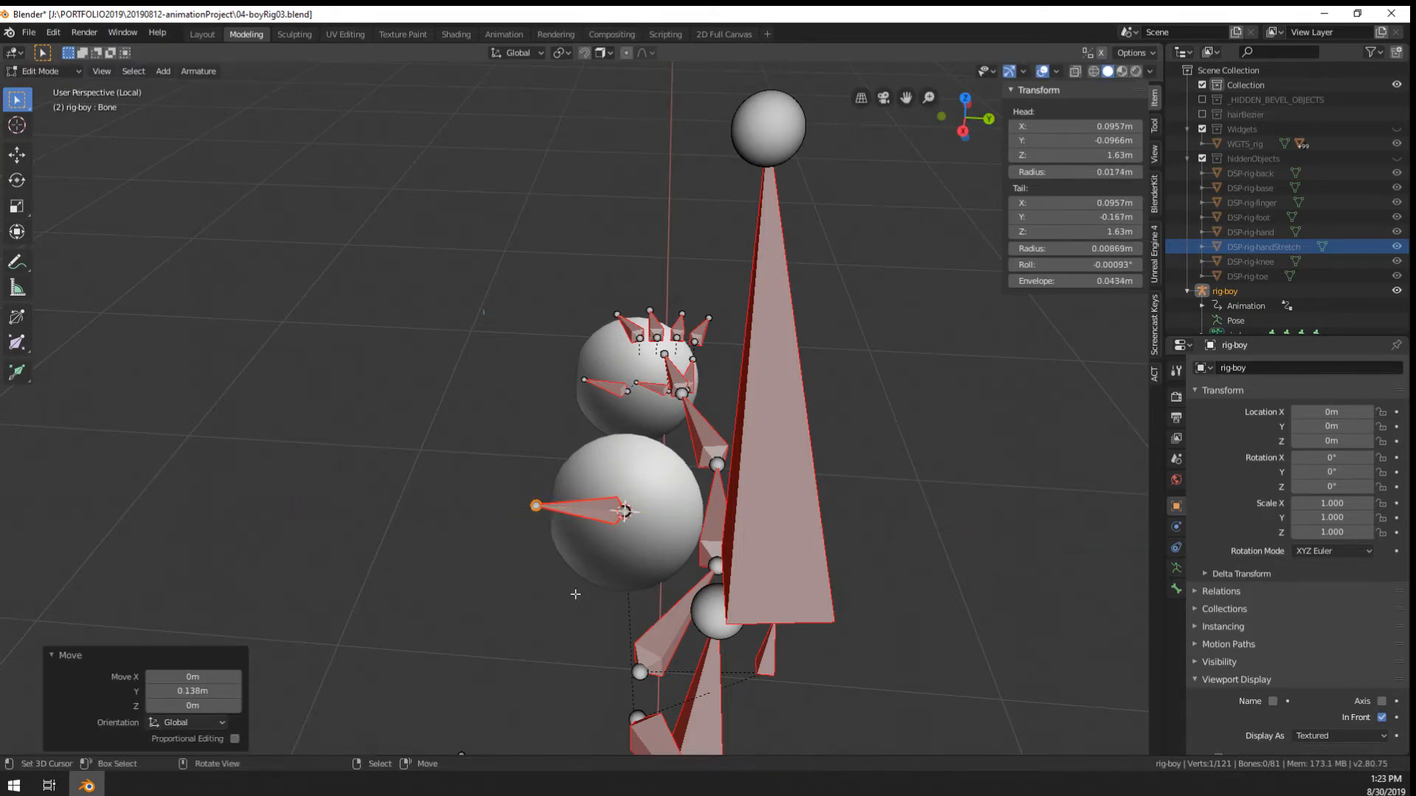
pyautogui.press('KP_3')
pyautogui.press('KP_7')
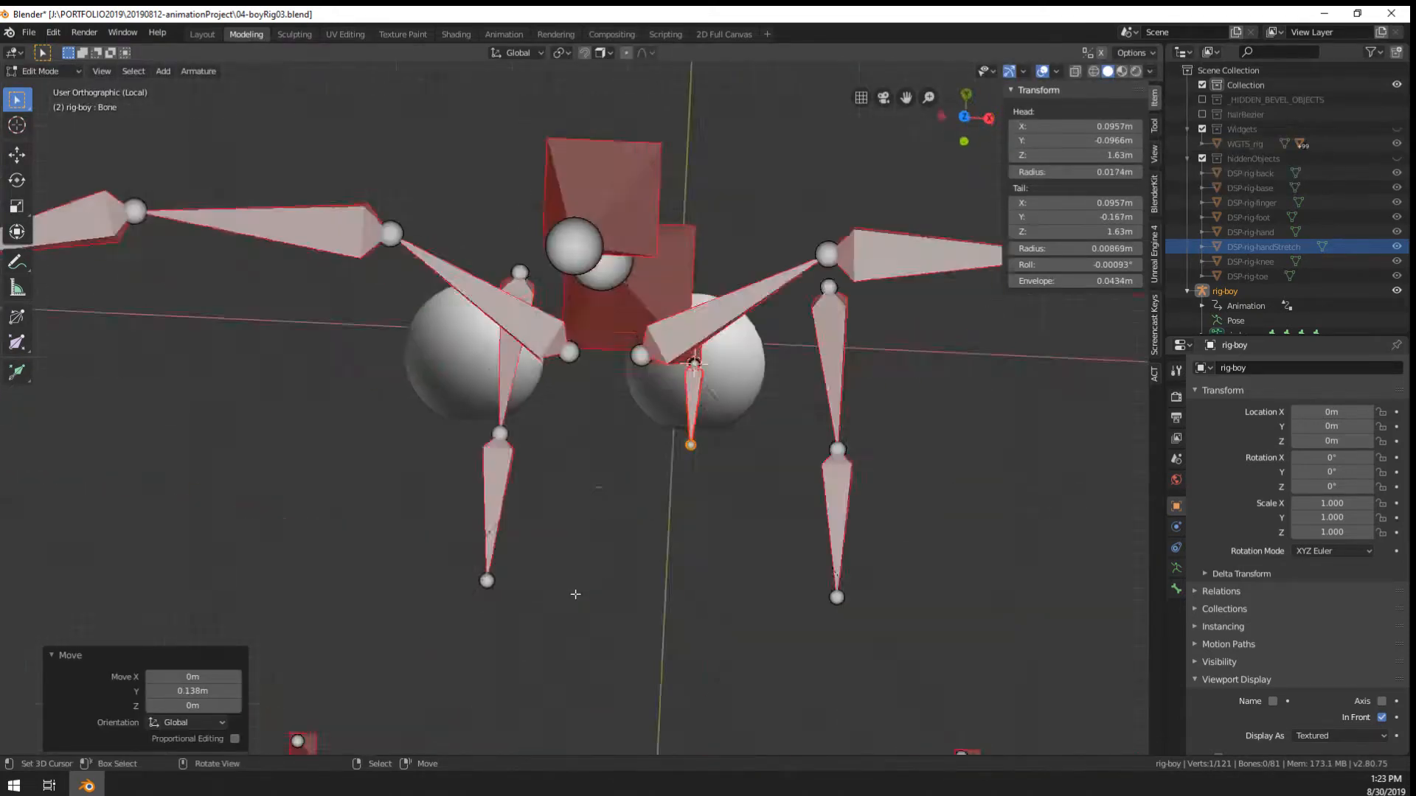
# Select the whole eye bone and rename it eye-L
pyautogui.scroll(4, 575, 593)
pyautogui.click(806, 377)
pyautogui.moveTo(806, 377); pyautogui.dragTo(567, 378, button='middle')
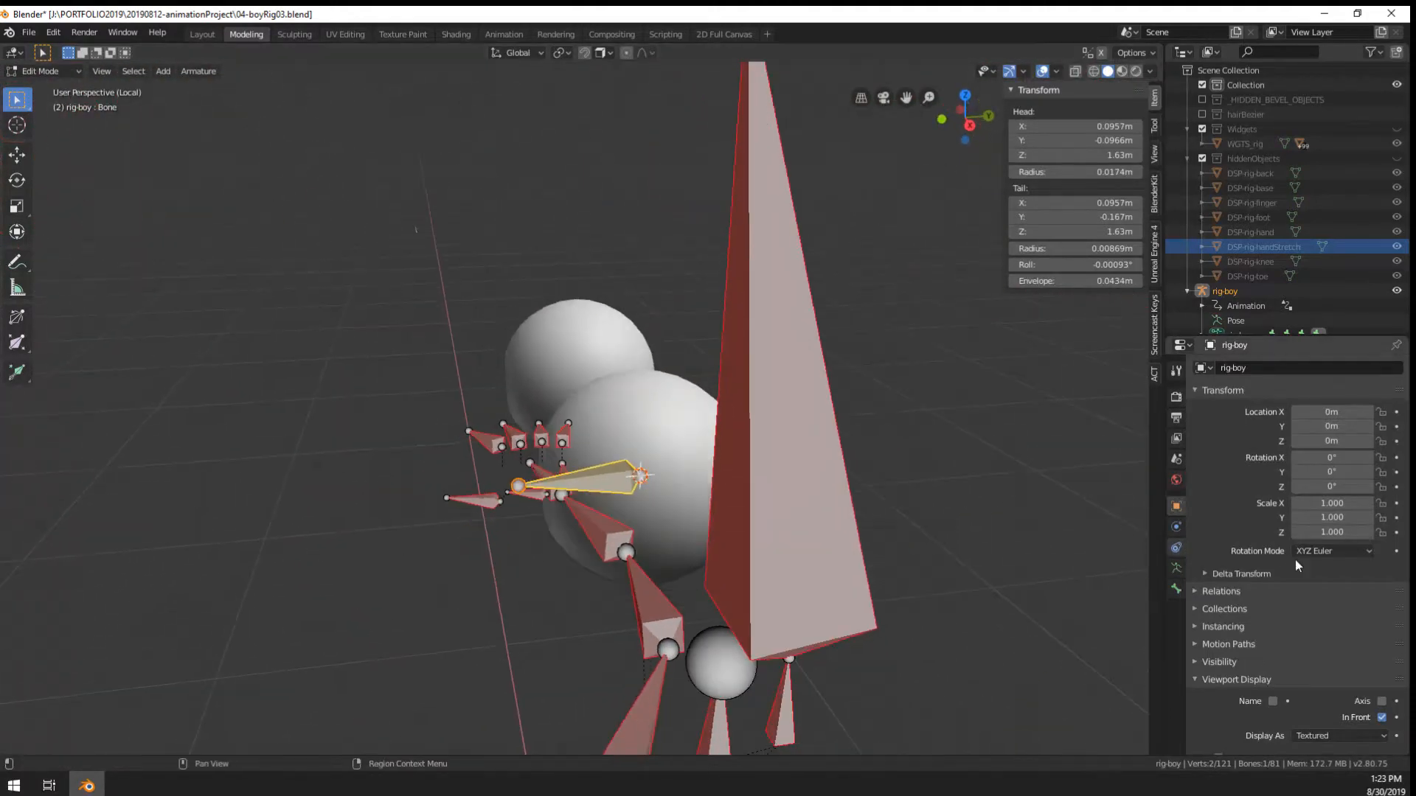
pyautogui.click(1176, 589)
pyautogui.click(1245, 368)
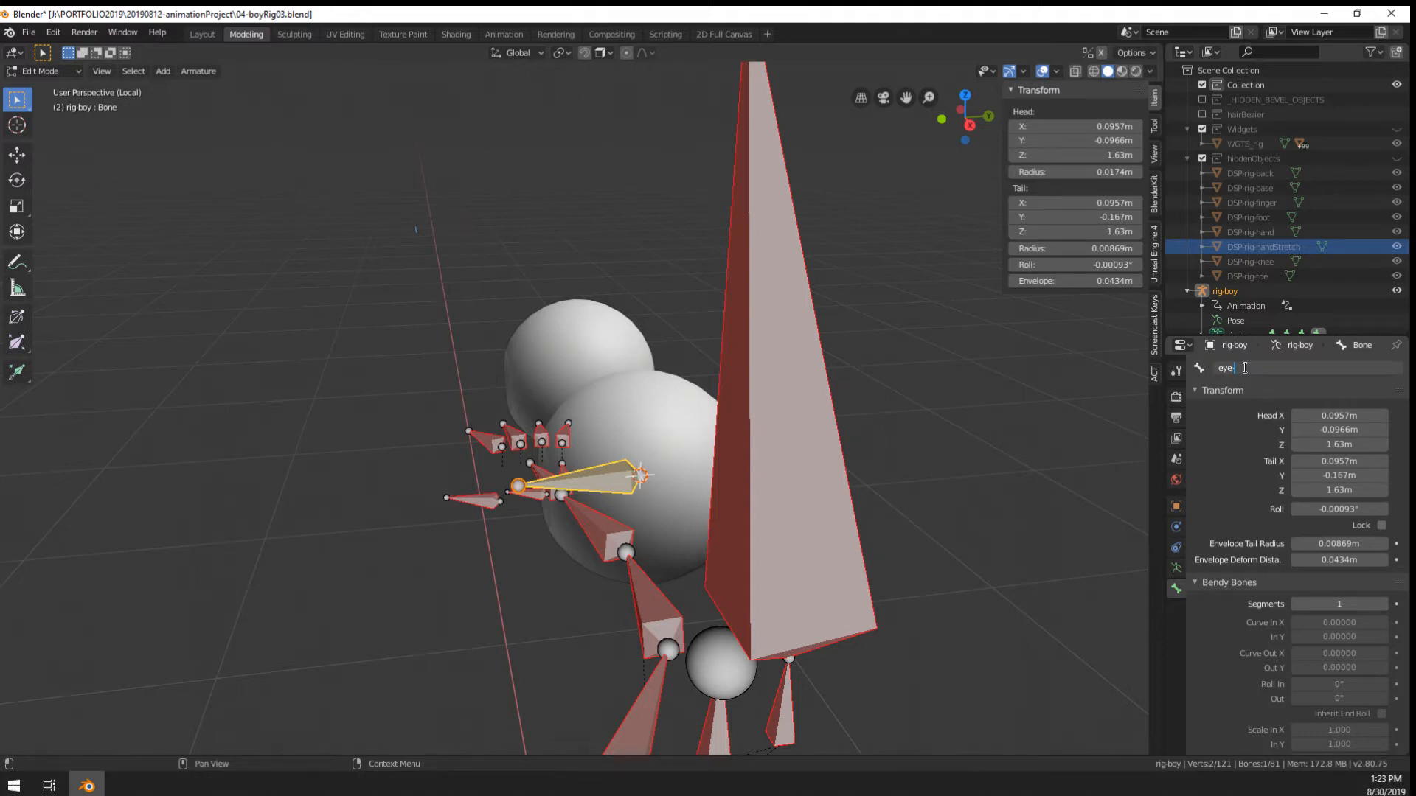
pyautogui.write('eye-L')
pyautogui.press('Return')
# Inspect eye-L's alignment with the eye from the front, top and side, and select its tail joint
pyautogui.press('KP_Decimal')
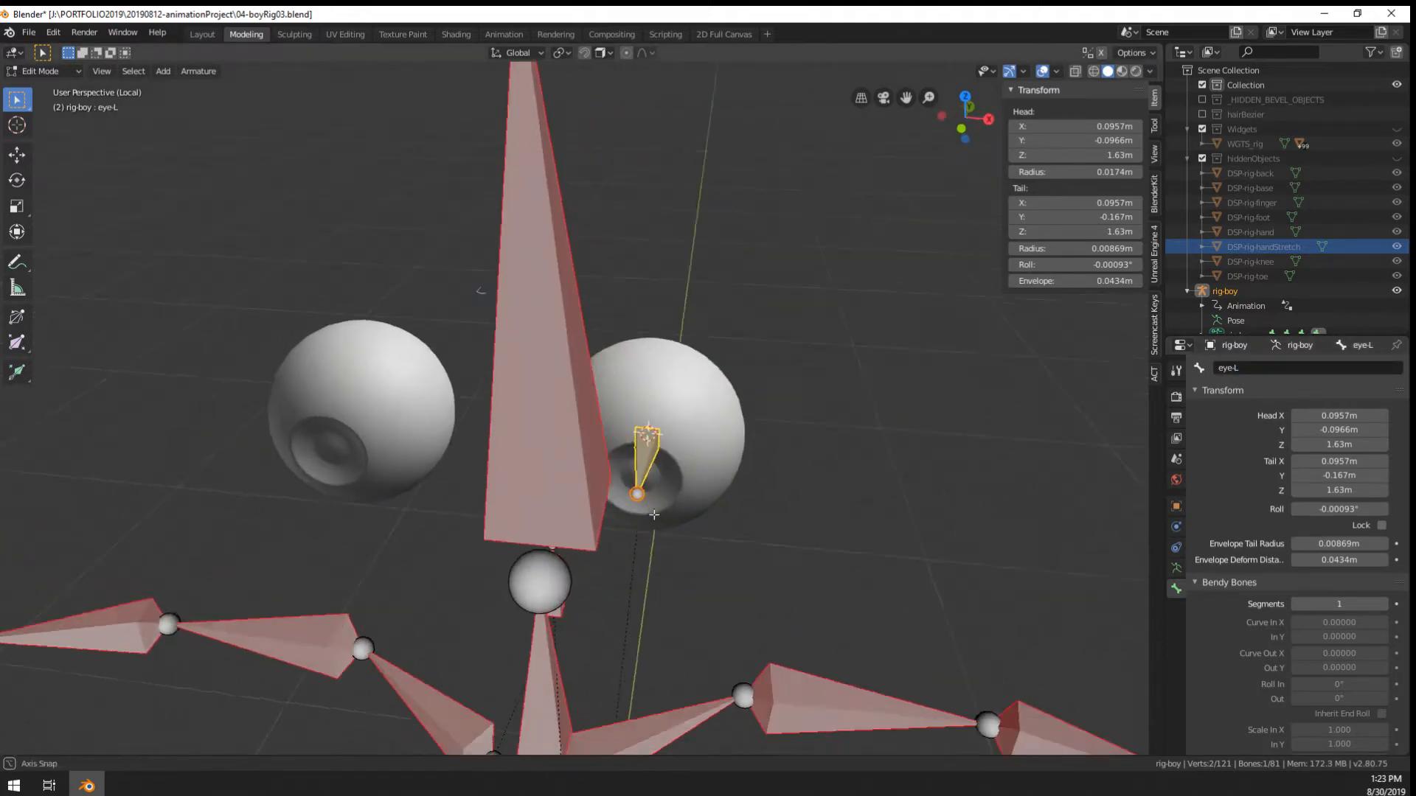
pyautogui.moveTo(681, 517)
pyautogui.mouseDown(button='middle')
pyautogui.moveTo(668, 512)
pyautogui.moveTo(702, 506)
pyautogui.mouseUp(button='middle')
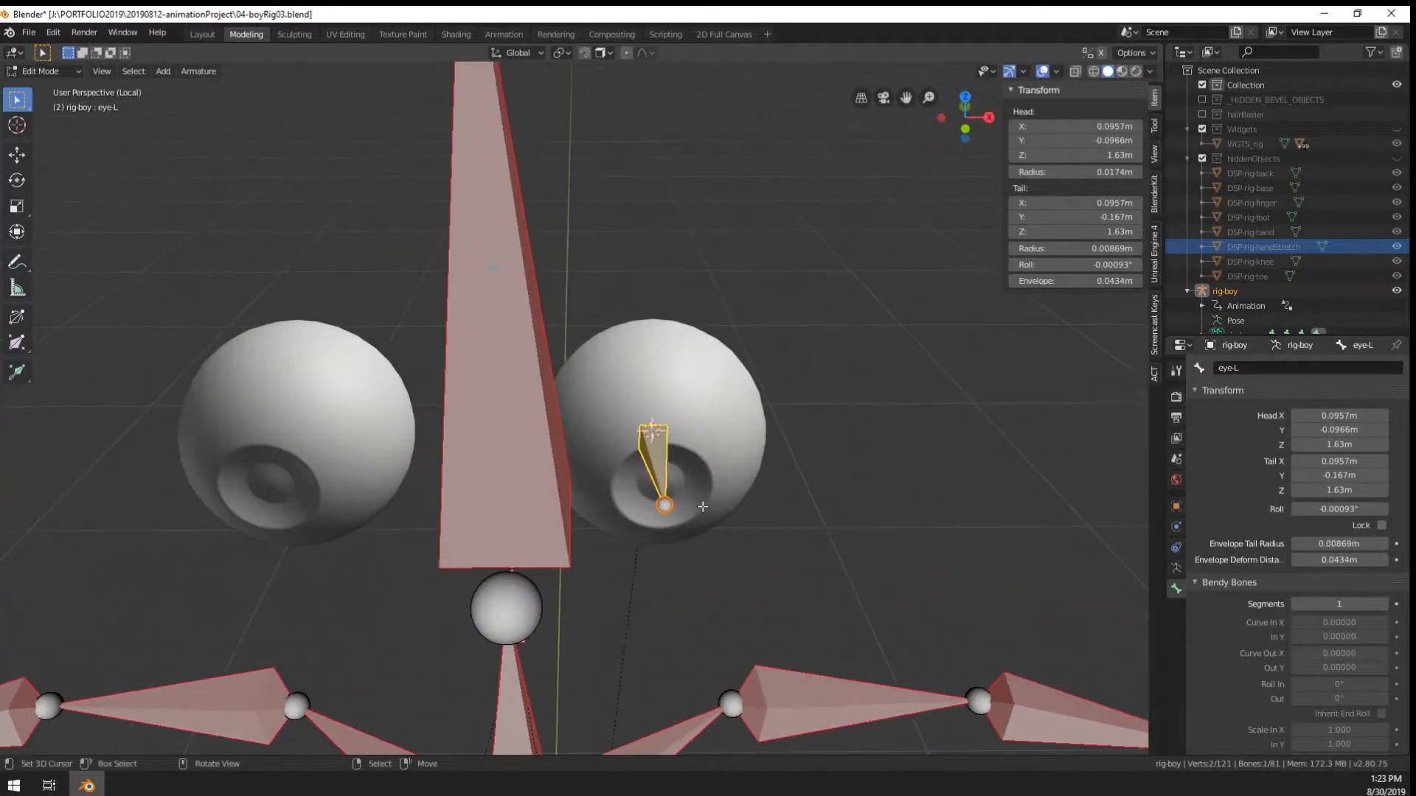
pyautogui.press('KP_7')
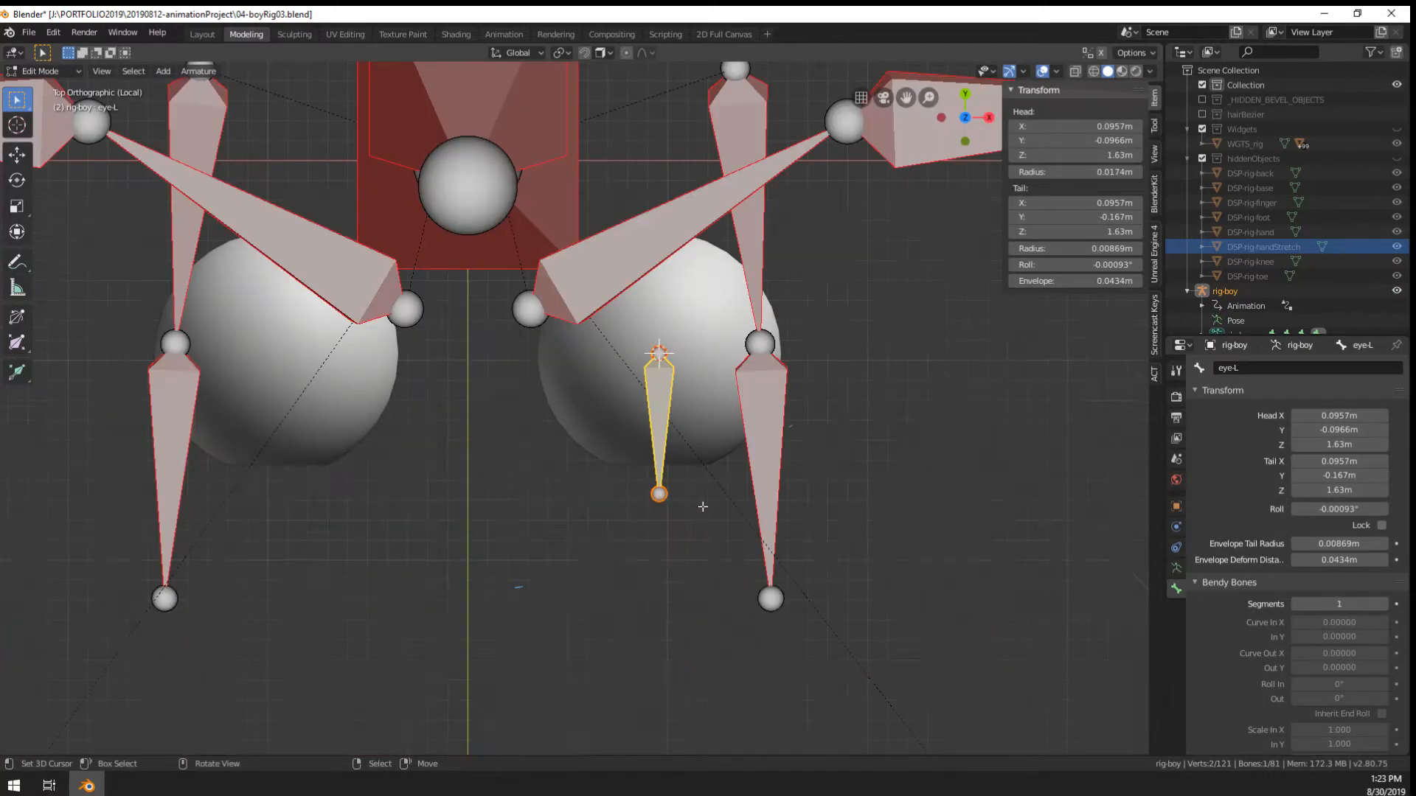
pyautogui.click(665, 506)
pyautogui.press('KP_3')
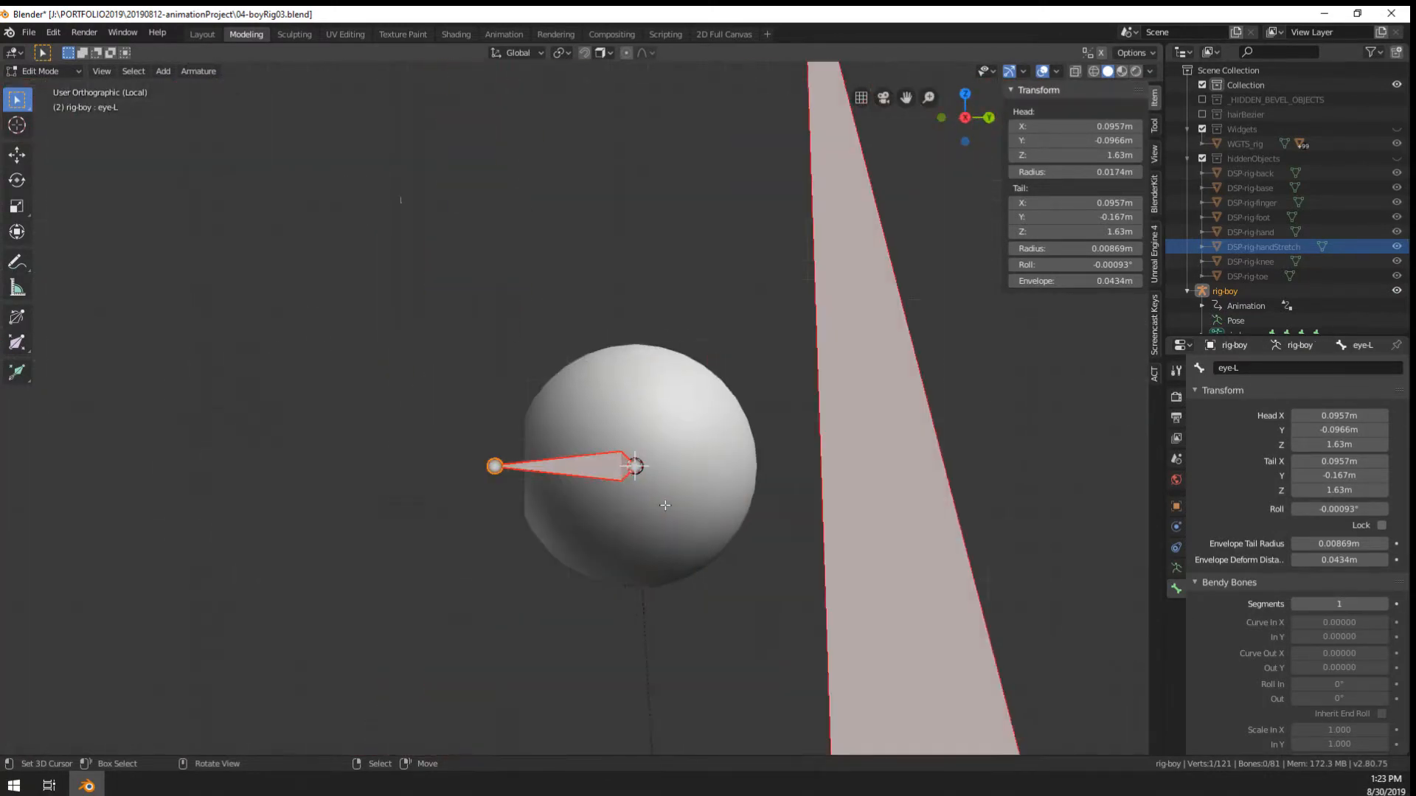
# Extrude a new bone 0.035 m straight up along Z from the tip of the eye-L bone
pyautogui.scroll(2, 481, 481)
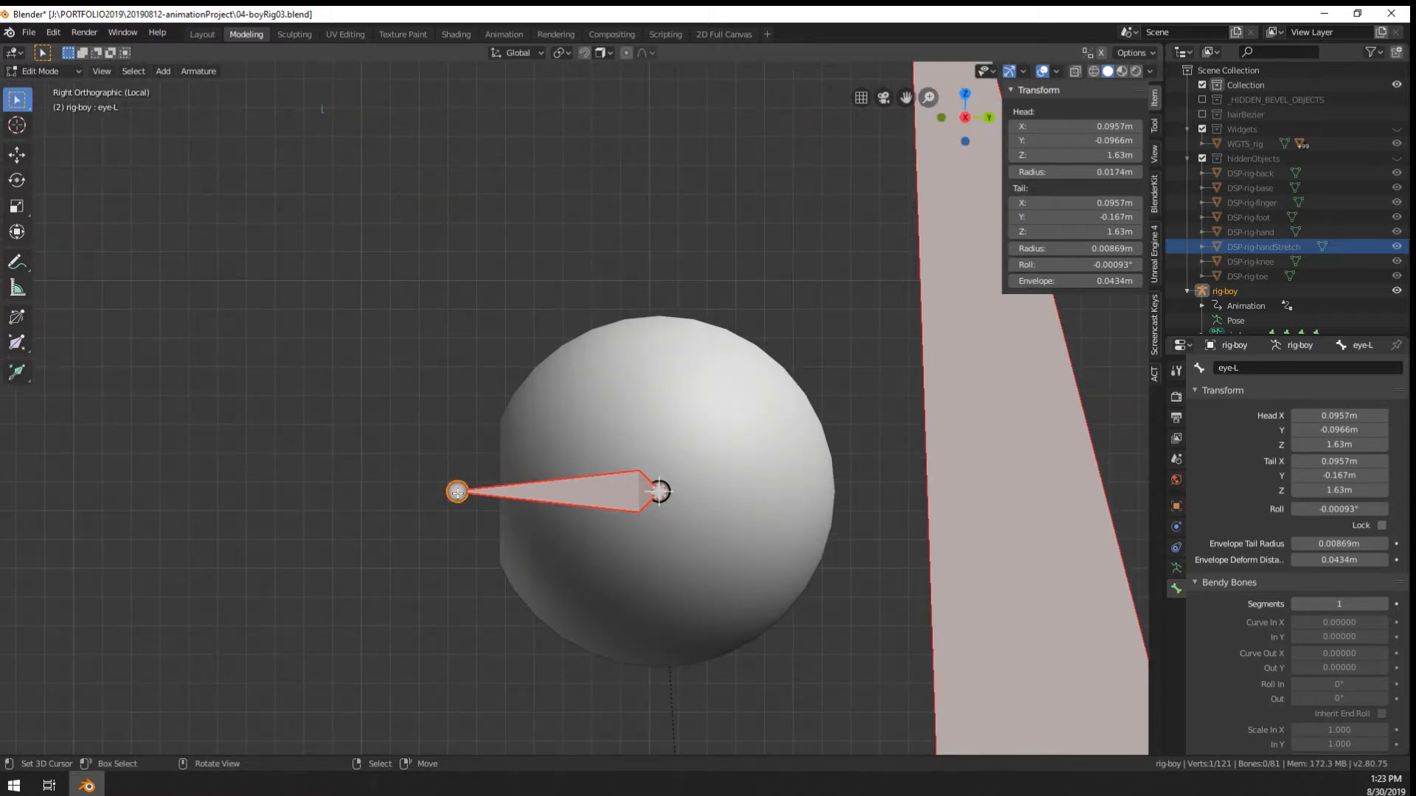
pyautogui.press('e')
pyautogui.press('z')
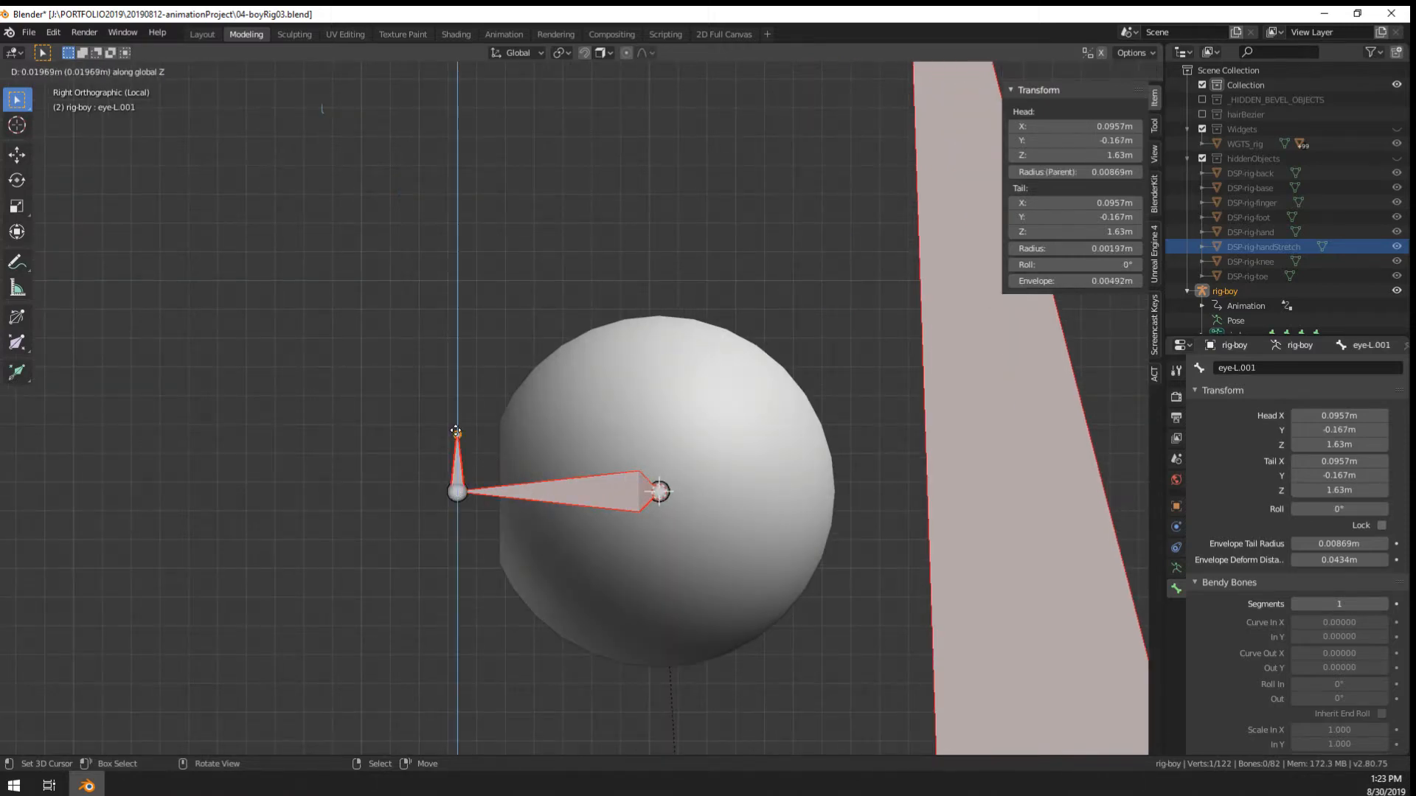
pyautogui.click(457, 391)
# Turn on the Screencast Keys display and return to the item transform values
pyautogui.click(1155, 346)
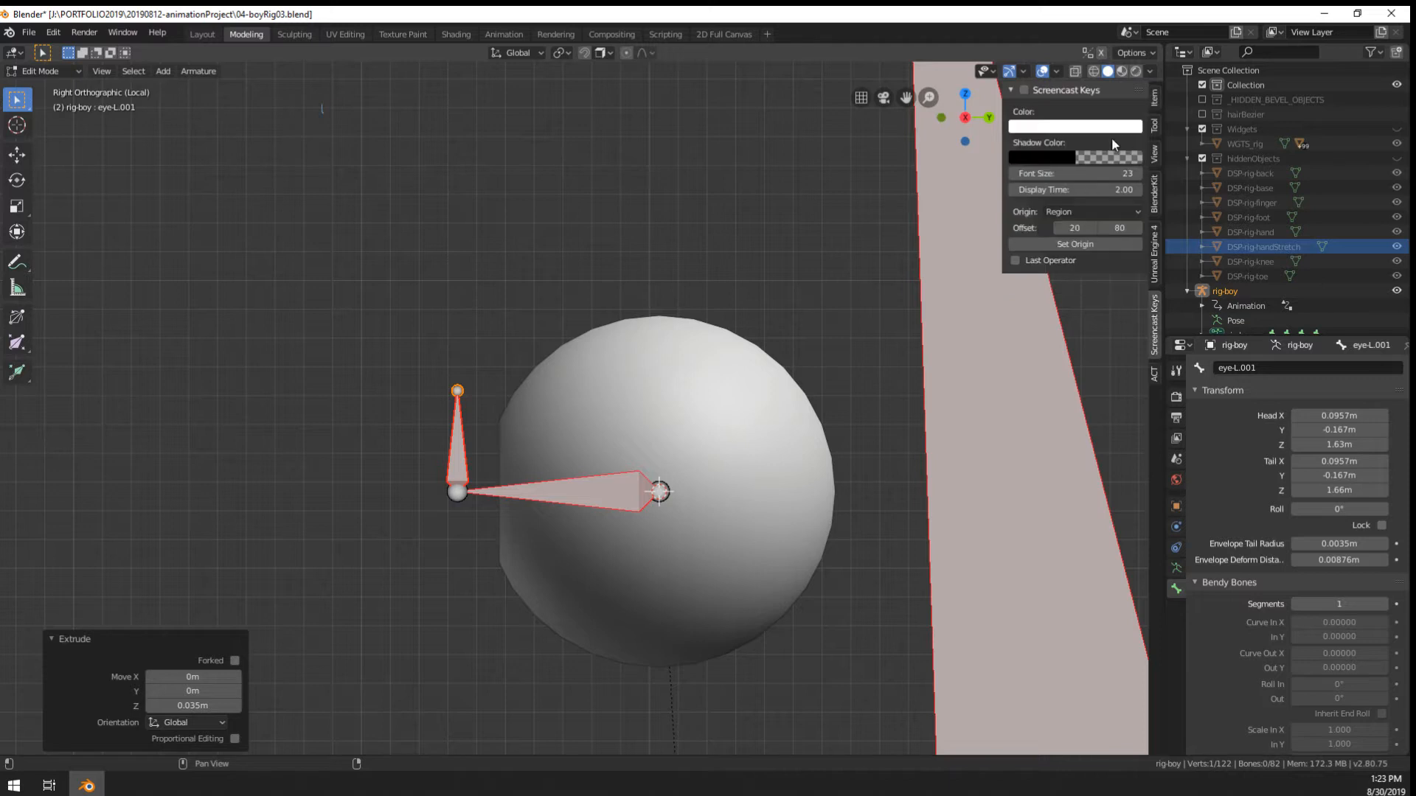
pyautogui.click(1011, 90)
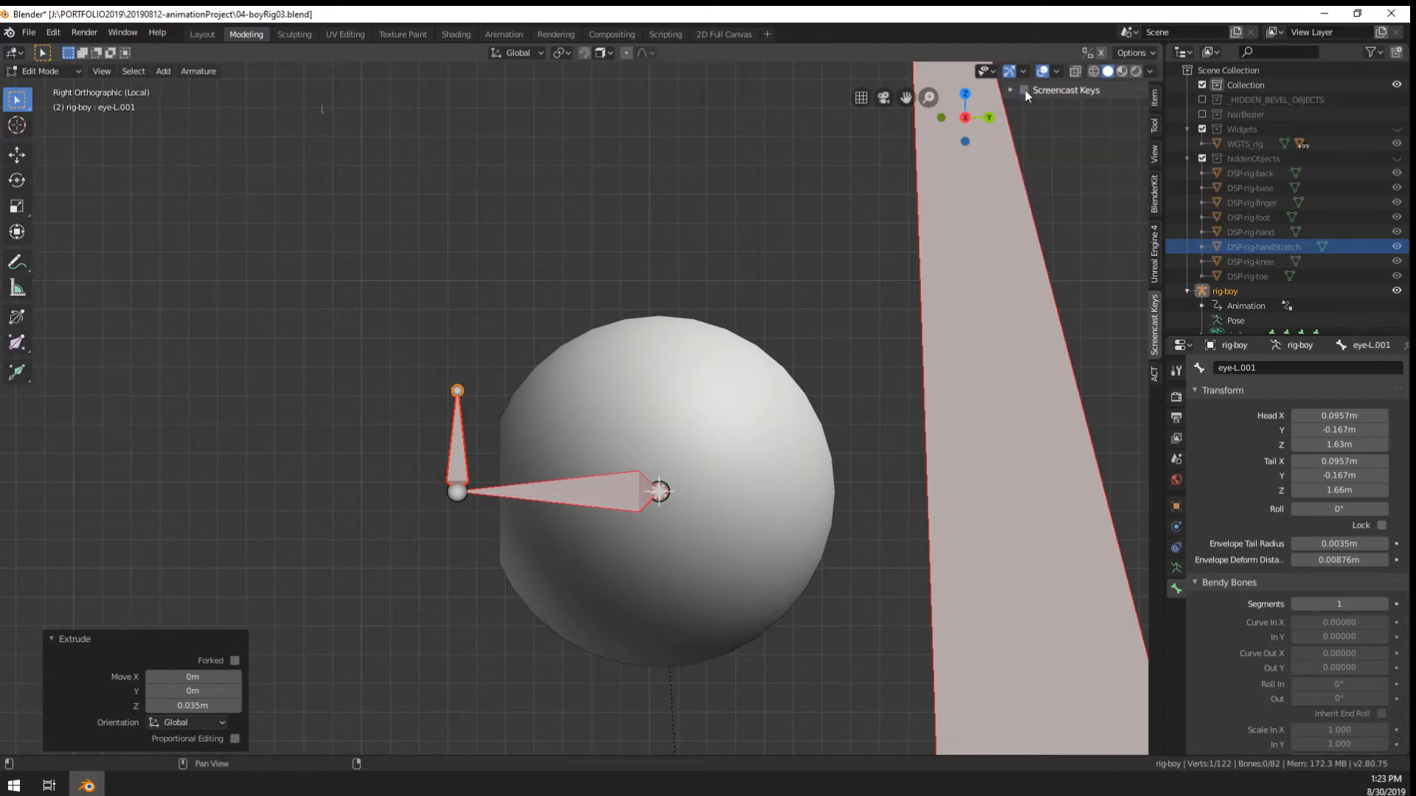
pyautogui.click(1156, 97)
# Select the new upright bone and clear its parent so it is separate from eye-L
pyautogui.rightClick(456, 462)
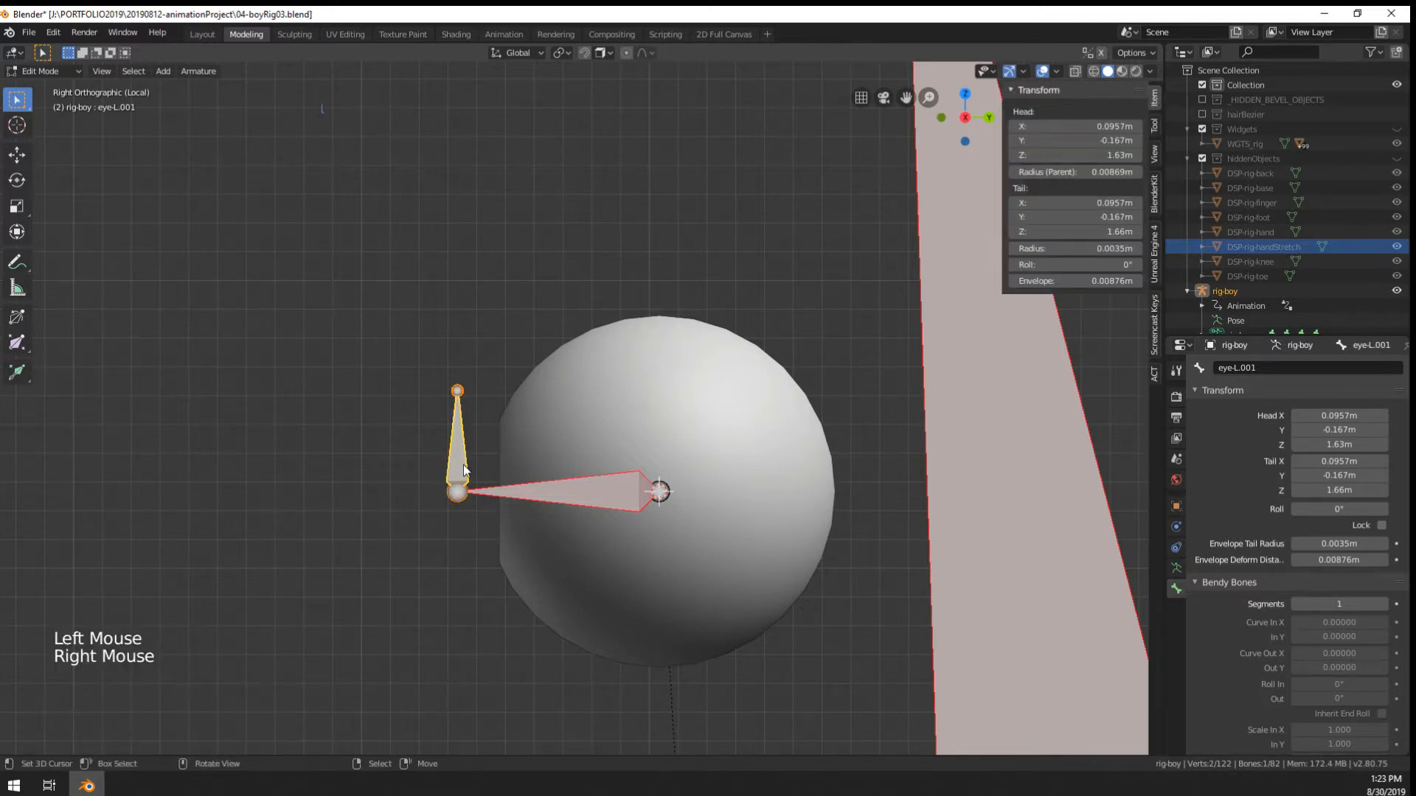
pyautogui.press('alt')
pyautogui.hotkey('alt', 'p')
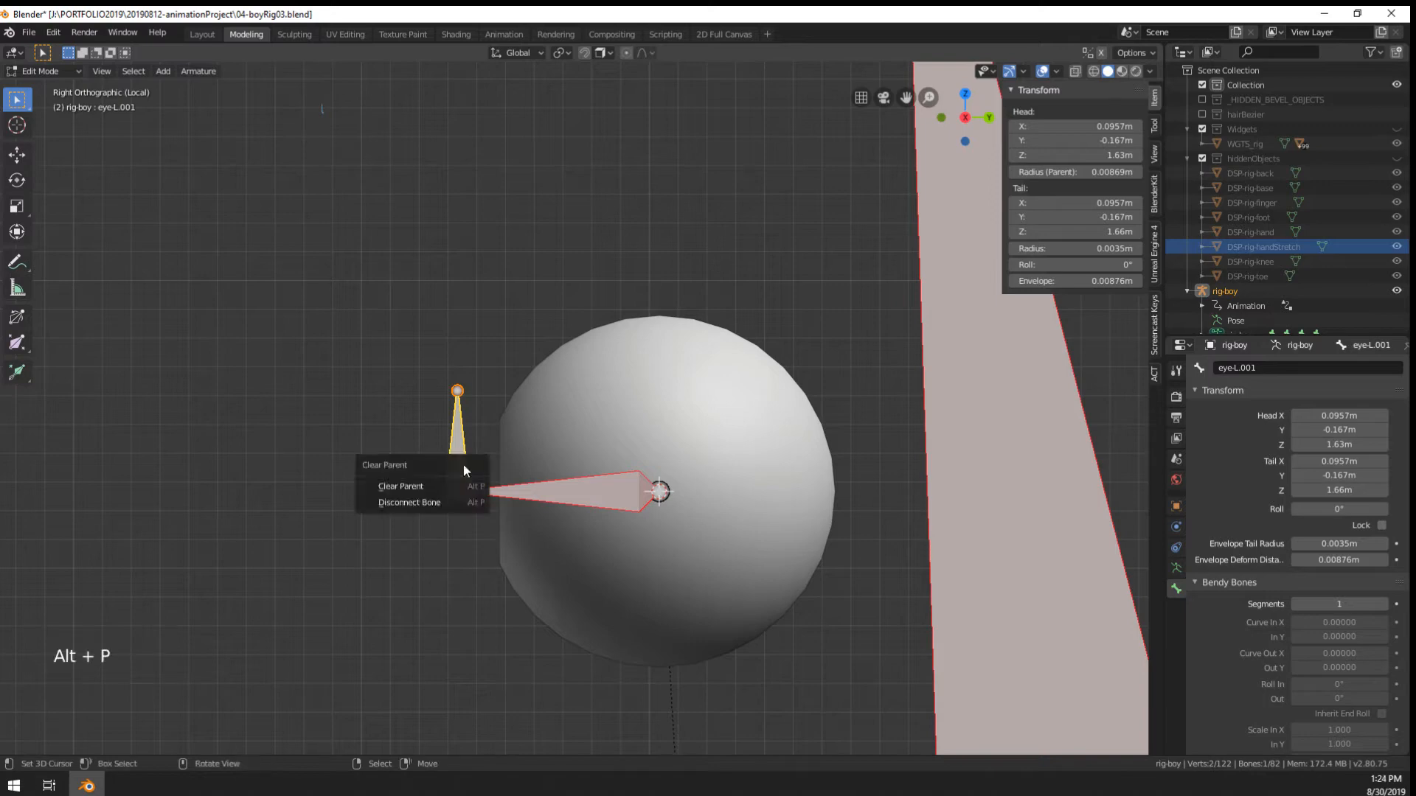
pyautogui.click(480, 485)
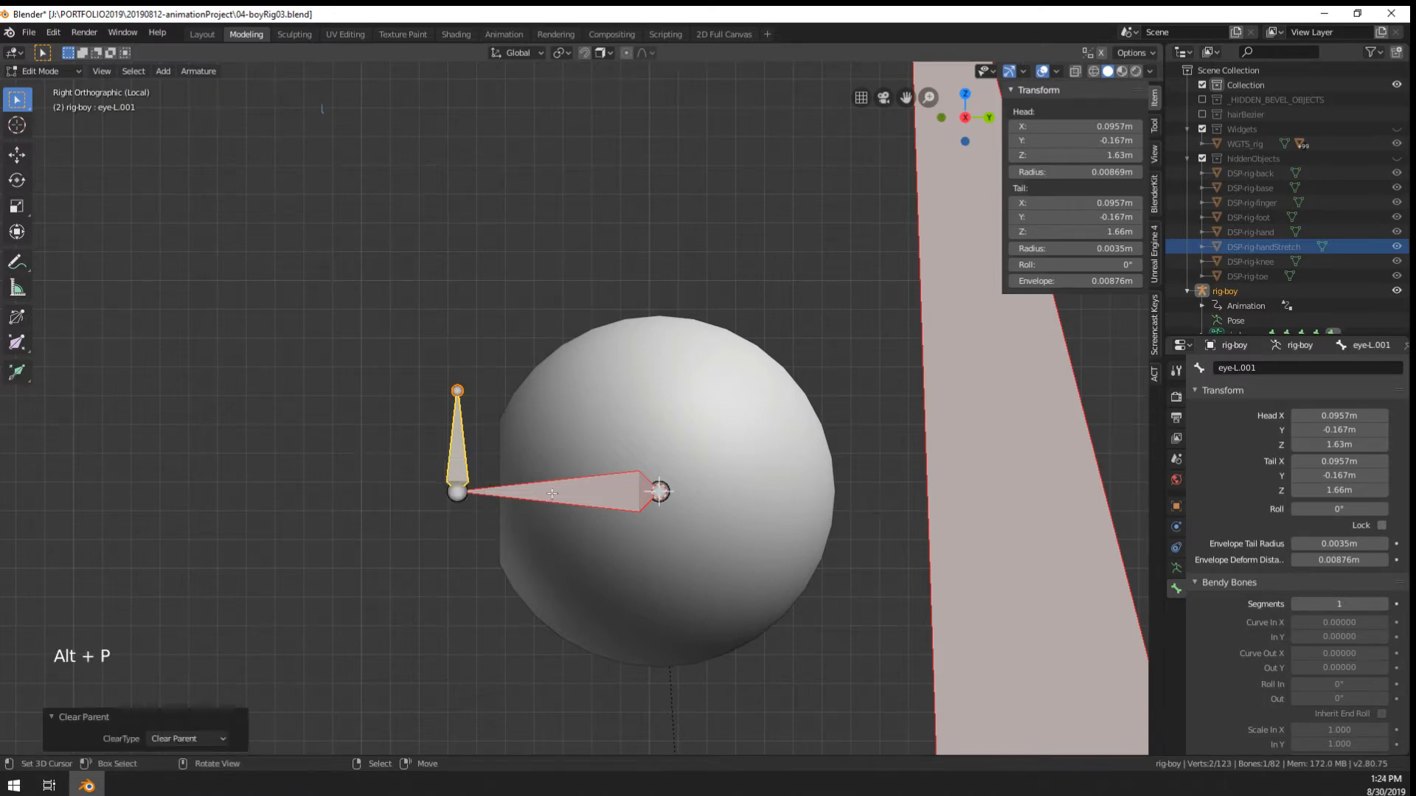
# Rename the unparented upright bone to eyeTarget-L
pyautogui.click(1281, 363)
pyautogui.write('eyeTarg')
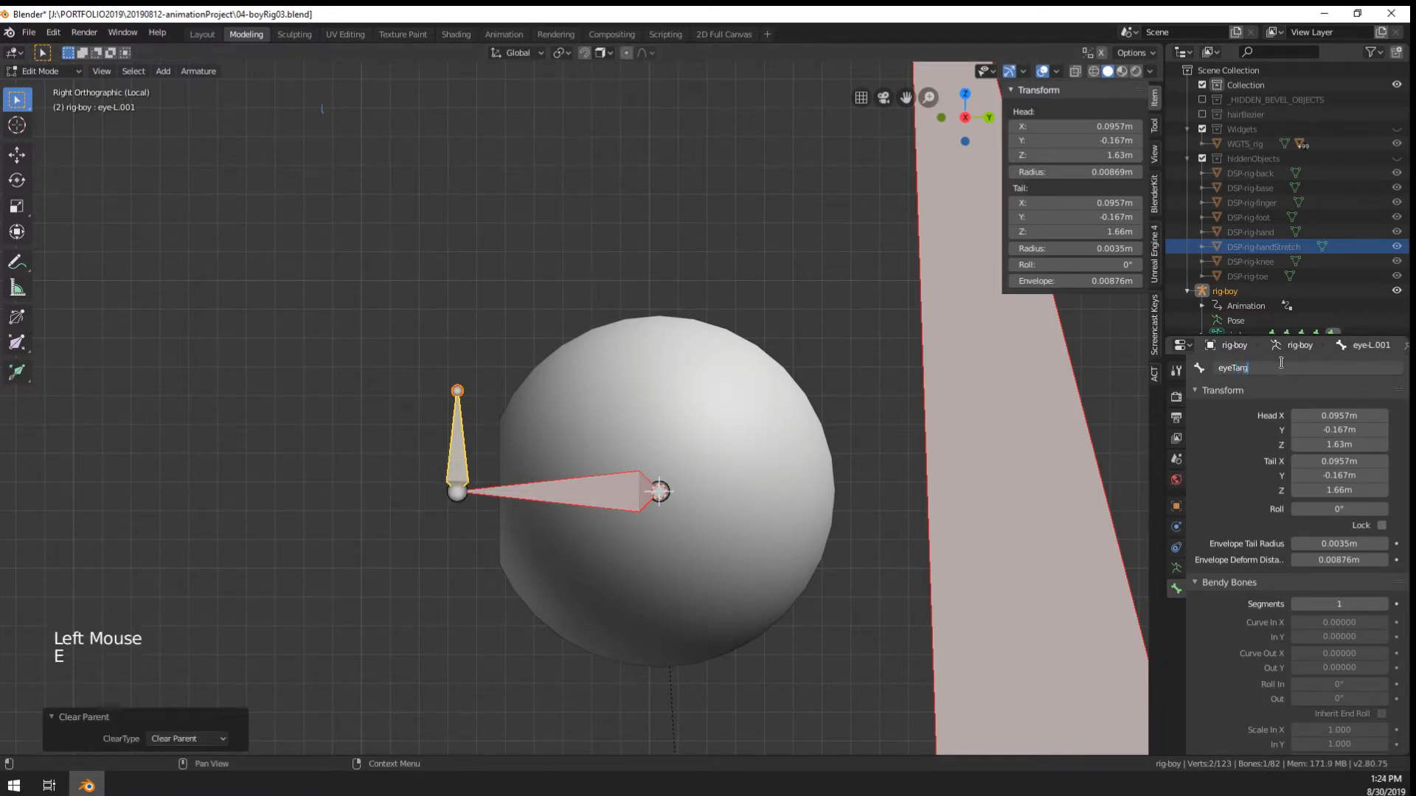
pyautogui.write('et-L')
pyautogui.press('Return')
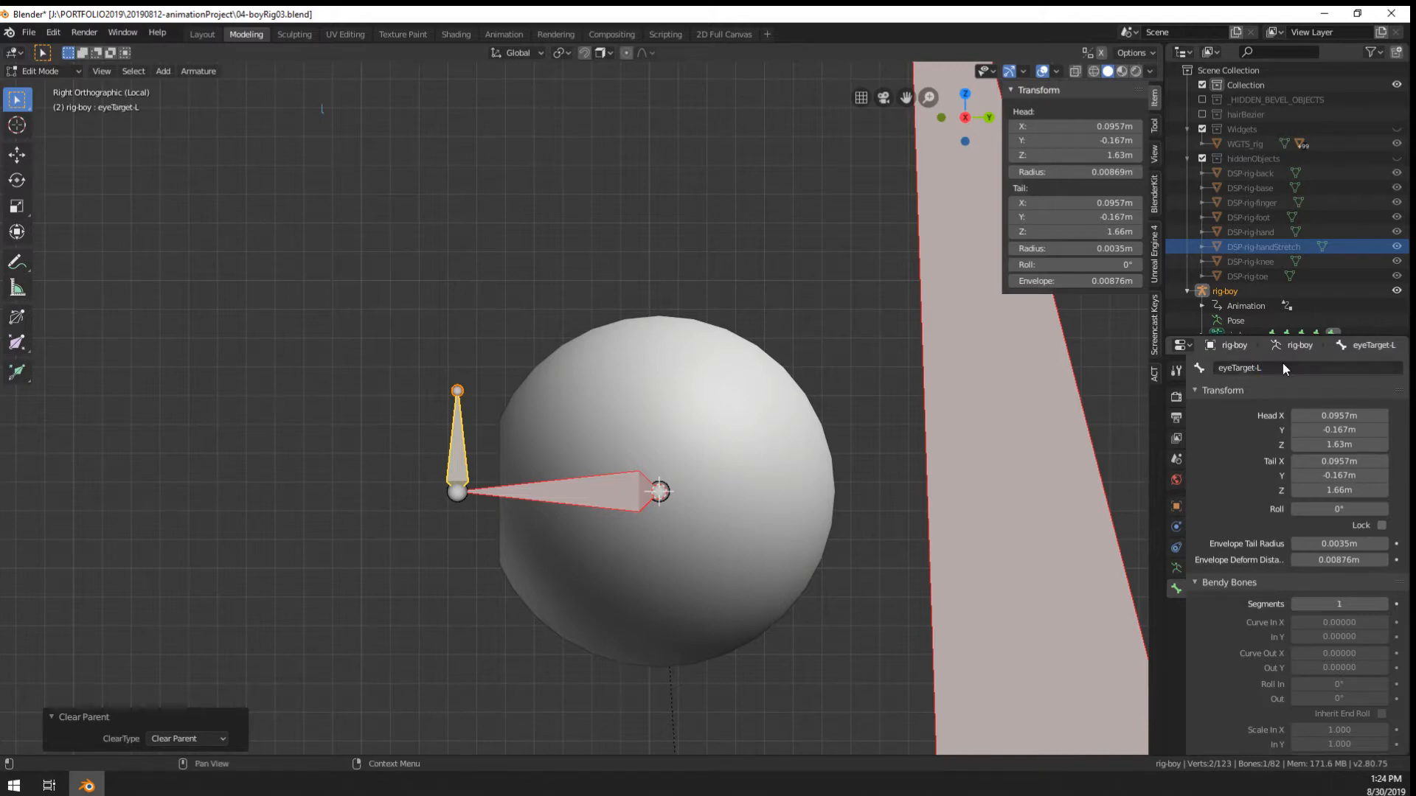
# Move the eyeTarget-L bone forward along the Y axis by about 0.55 m, well in front of the eye
pyautogui.scroll(-1, 1281, 363)
pyautogui.scroll(-5, 497, 568)
pyautogui.press('g')
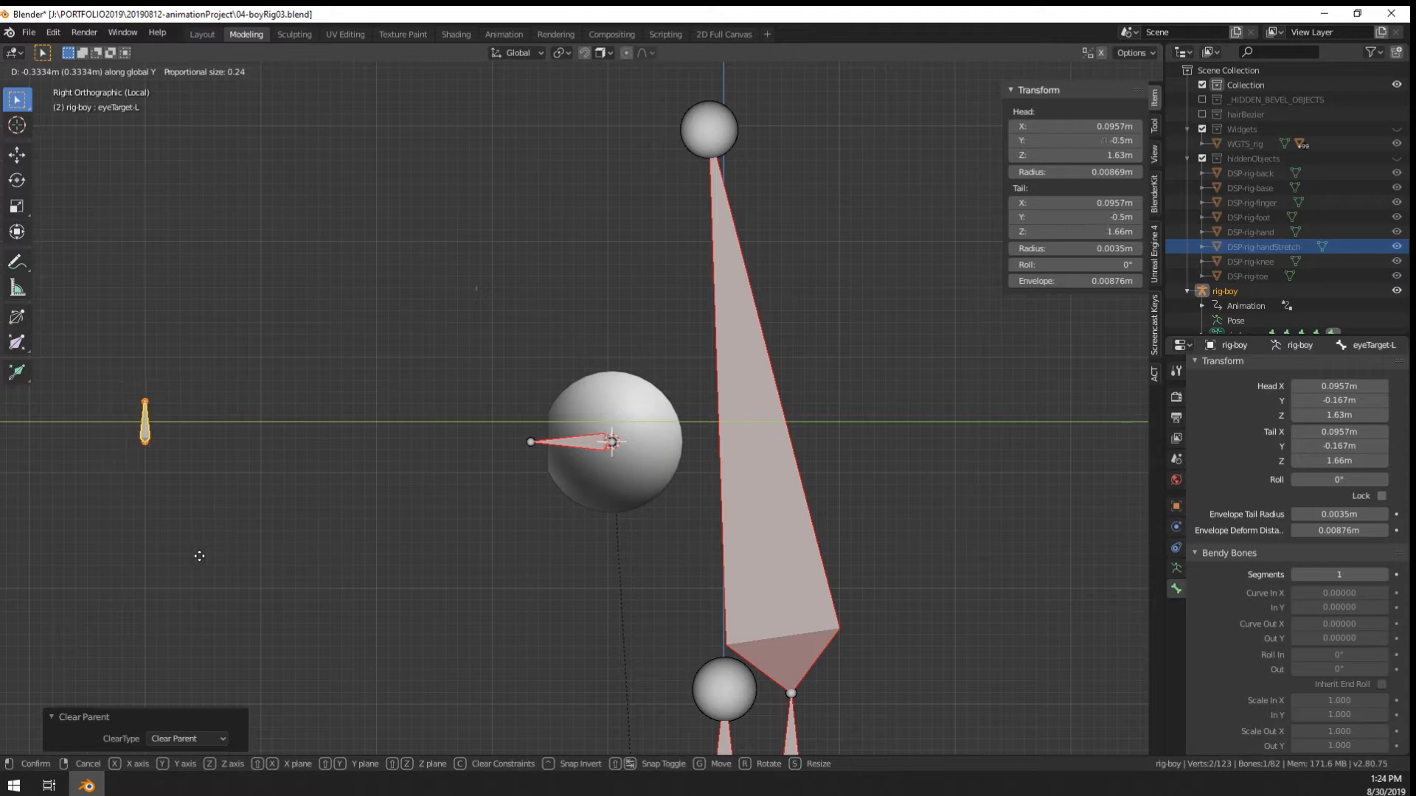
pyautogui.click(199, 556)
pyautogui.keyDown('shift'); pyautogui.moveTo(326, 472); pyautogui.dragTo(553, 586, button='middle'); pyautogui.keyUp('shift')
pyautogui.scroll(-4, 605, 575)
pyautogui.press('g')
pyautogui.press('y')
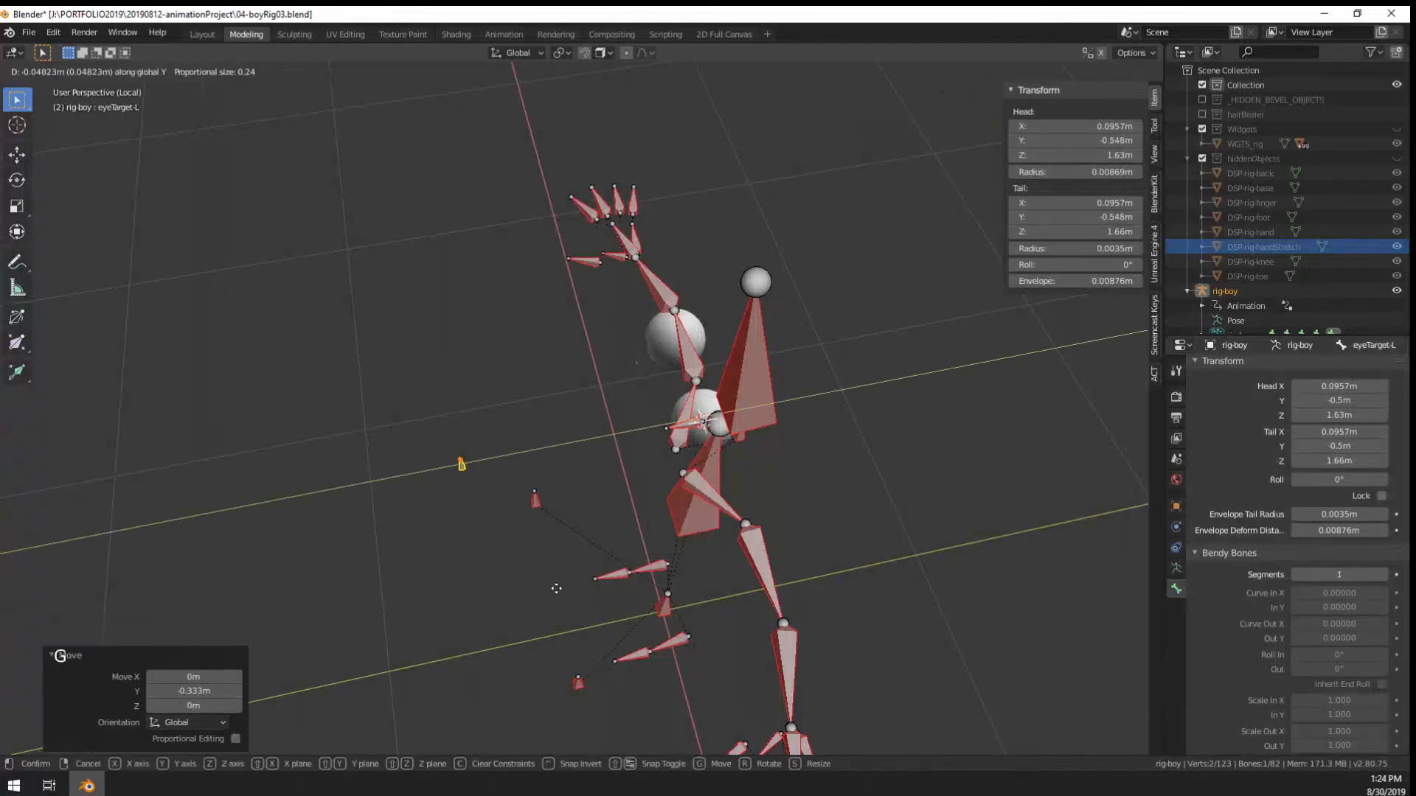
pyautogui.click(471, 613)
# Check the eyeTarget-L bone's placement relative to the eyes from the front, side, top and perspective views
pyautogui.moveTo(470, 613); pyautogui.dragTo(435, 537, button='middle')
pyautogui.scroll(2, 435, 537)
pyautogui.press('KP_1')
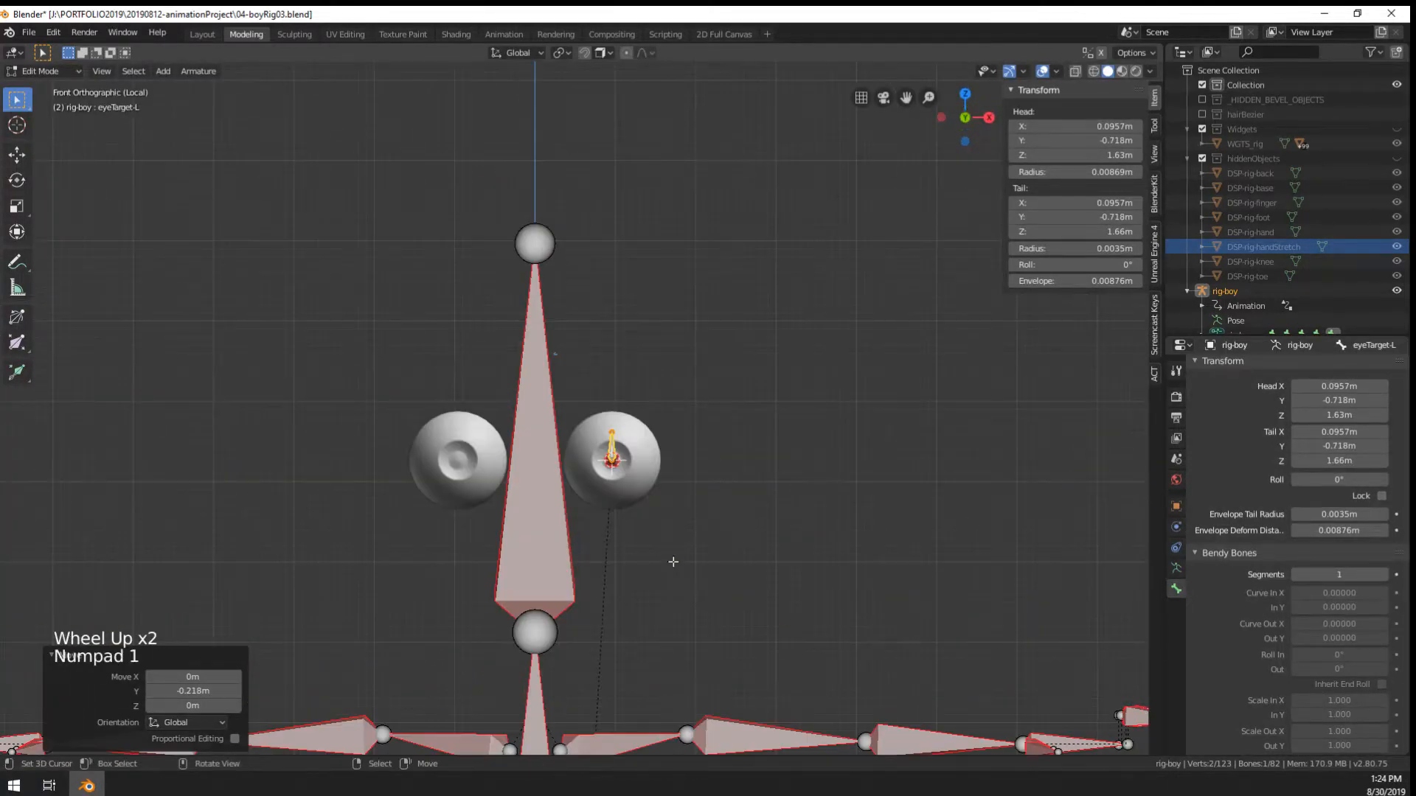
pyautogui.press('KP_3')
pyautogui.press('KP_1')
pyautogui.press('KP_7')
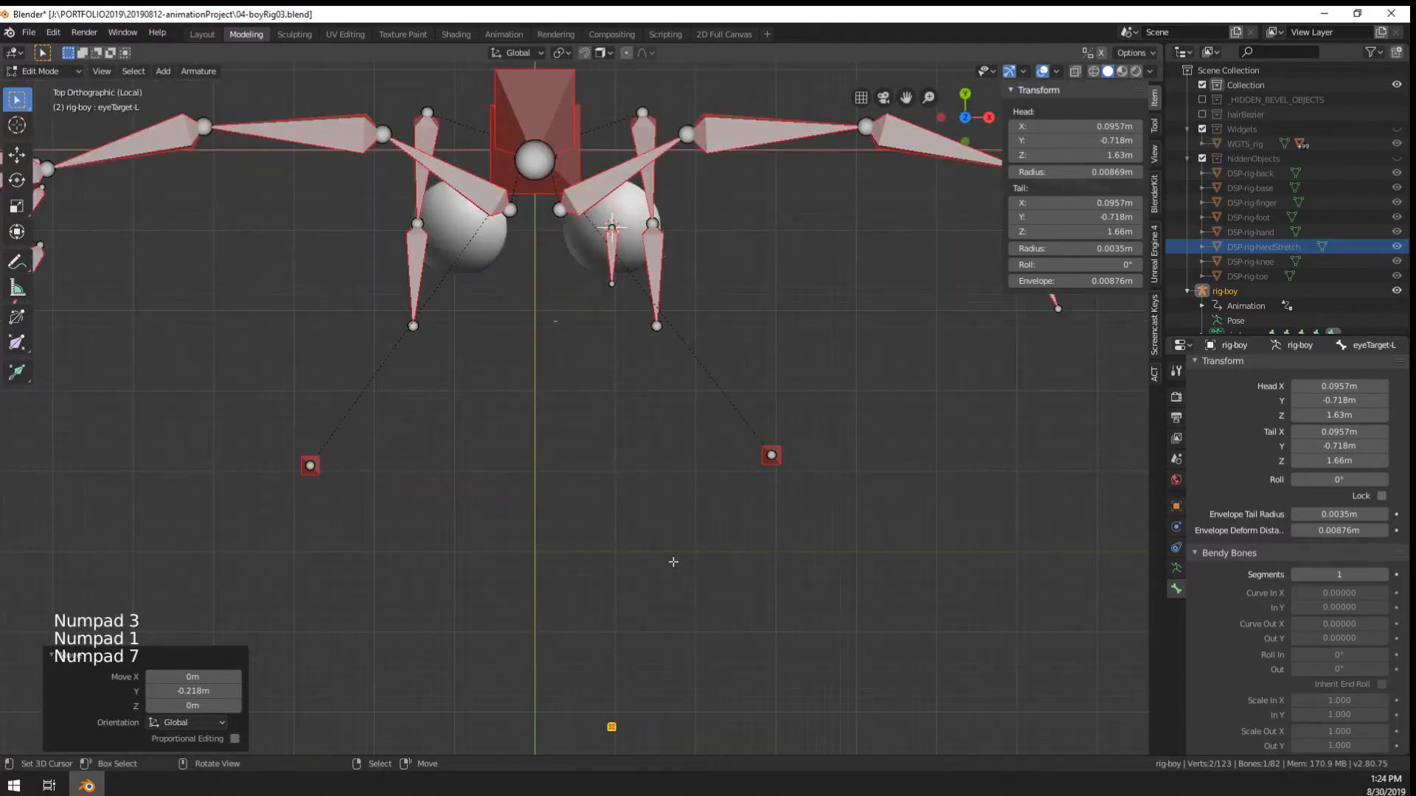
pyautogui.moveTo(674, 562); pyautogui.dragTo(631, 494, button='middle')
pyautogui.scroll(-1, 561, 487)
pyautogui.scroll(2, 558, 480)
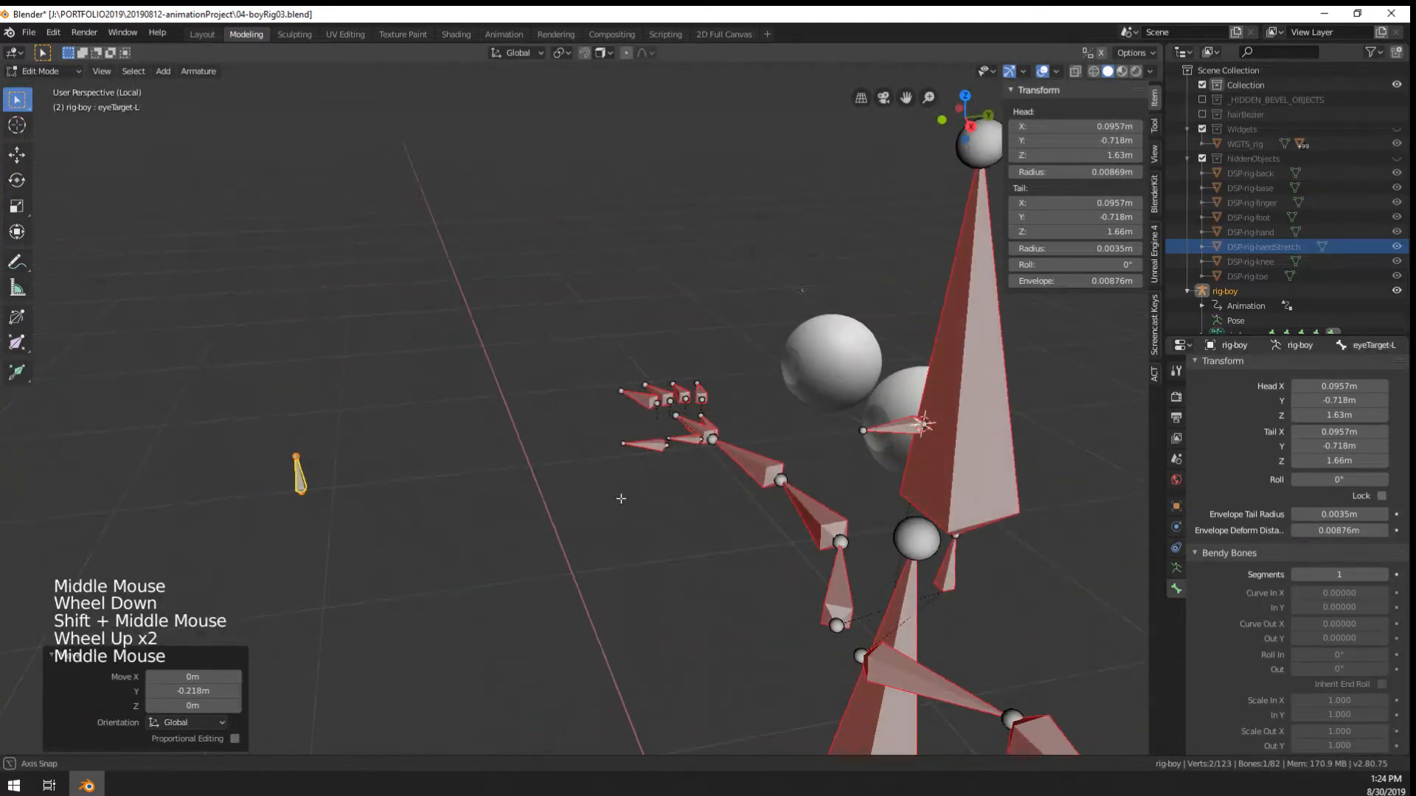
# Switch the armature to Pose Mode and open the bone constraints of the eye-L bone
pyautogui.press('Tab')
pyautogui.press('Tab')
pyautogui.hotkey('ctrl', 'Tab')
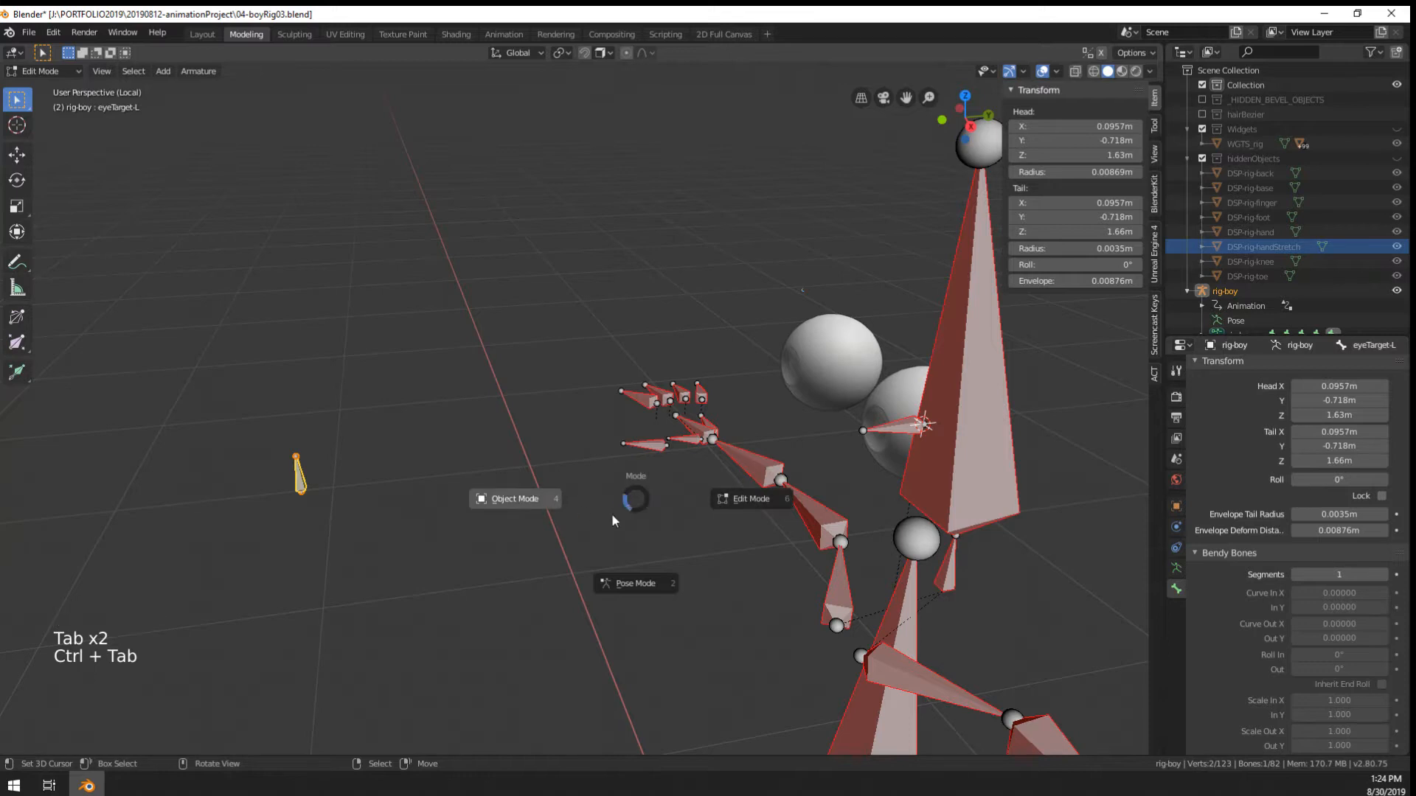
pyautogui.click(629, 583)
pyautogui.rightClick(887, 433)
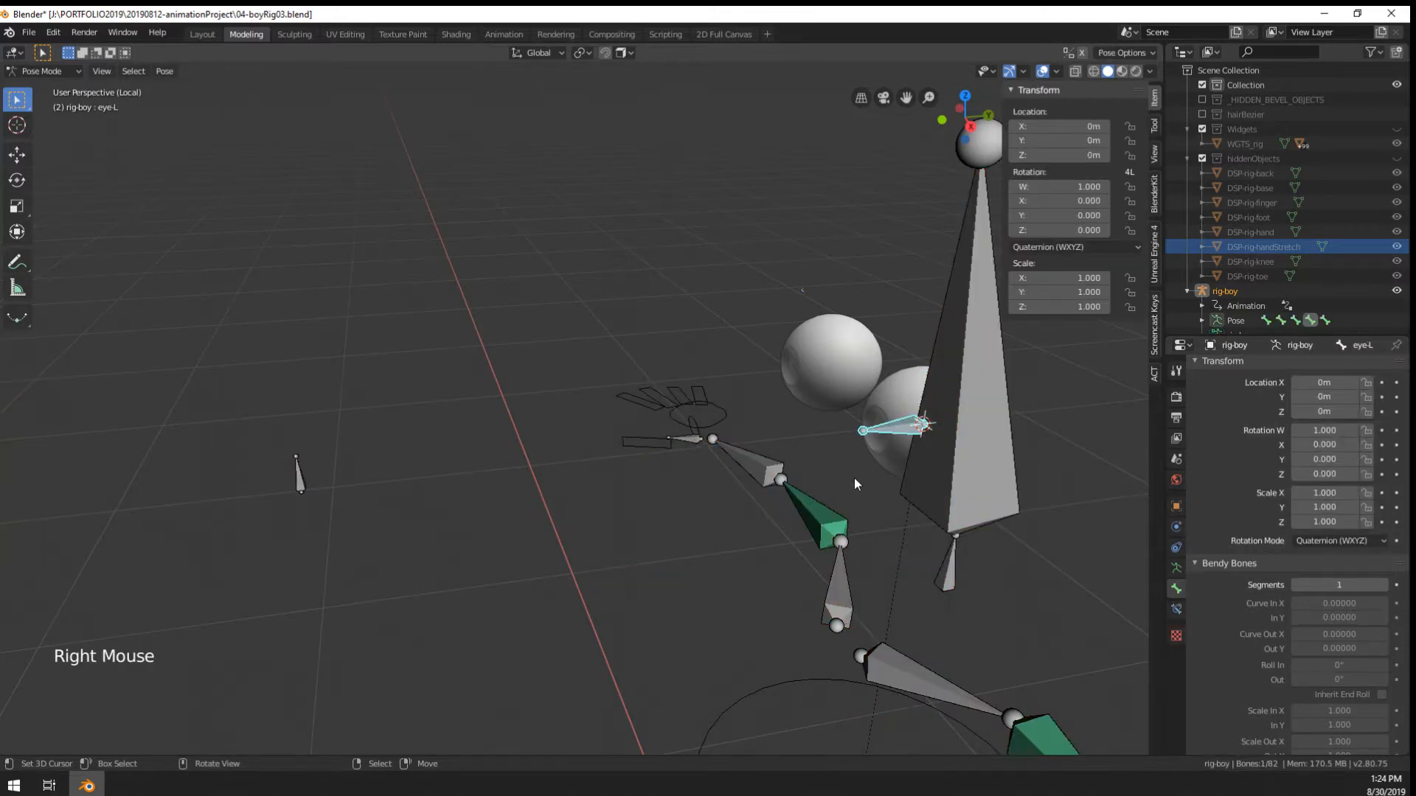
pyautogui.click(1176, 609)
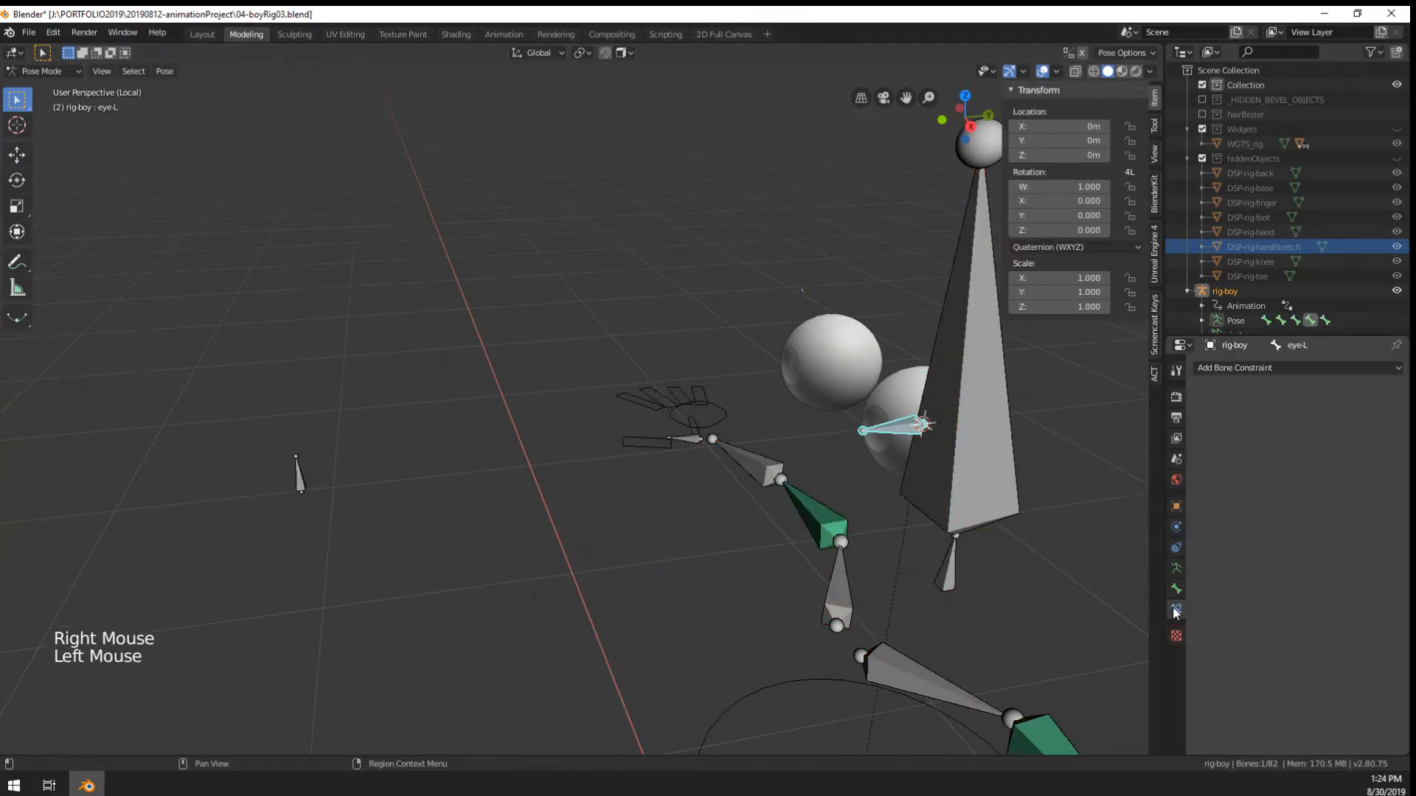
# Add a Track To constraint to the eye-L bone with eyeTarget-L as its target
pyautogui.rightClick(294, 478)
pyautogui.keyDown('shift'); pyautogui.rightClick(905, 428); pyautogui.keyUp('shift')
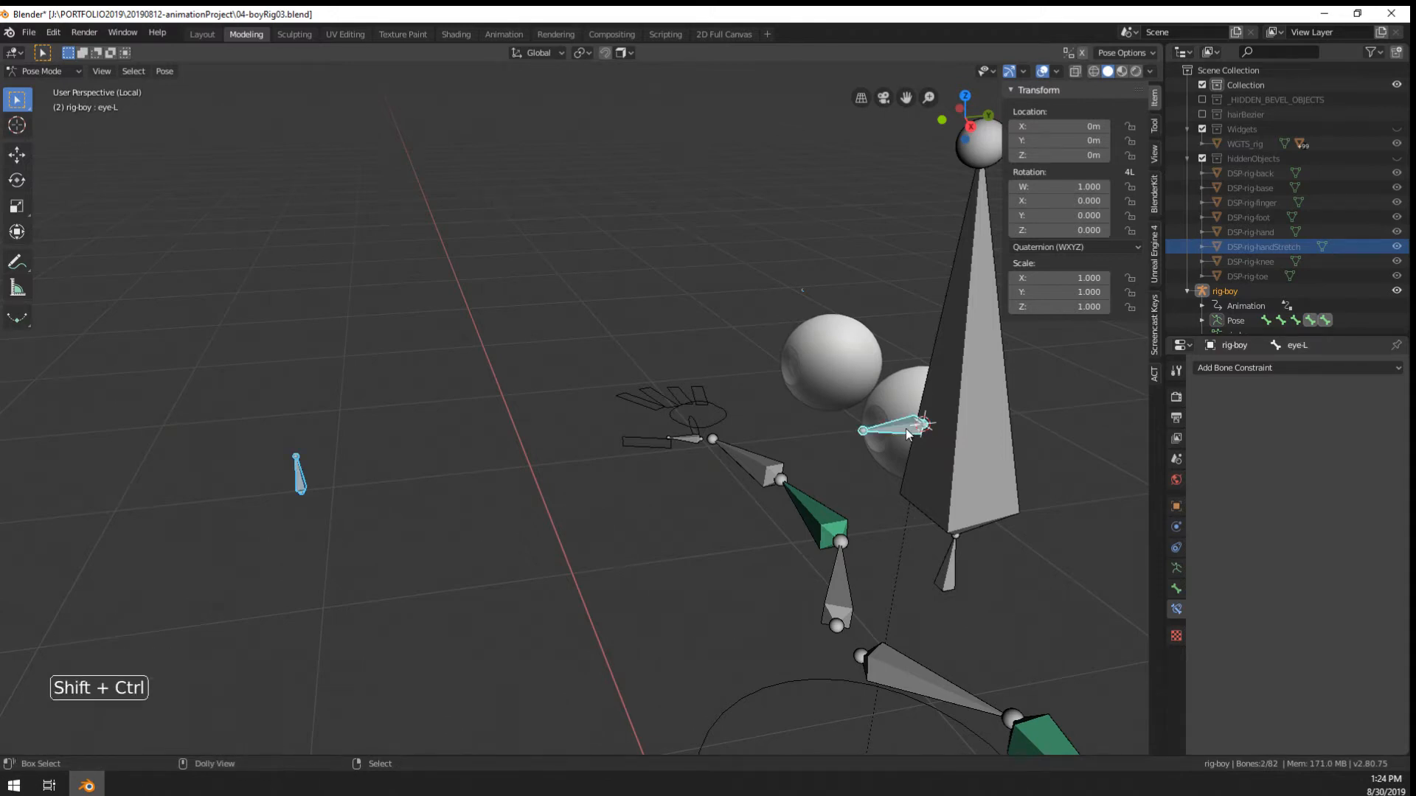
pyautogui.hotkey('ctrl', 'shift', 'c')
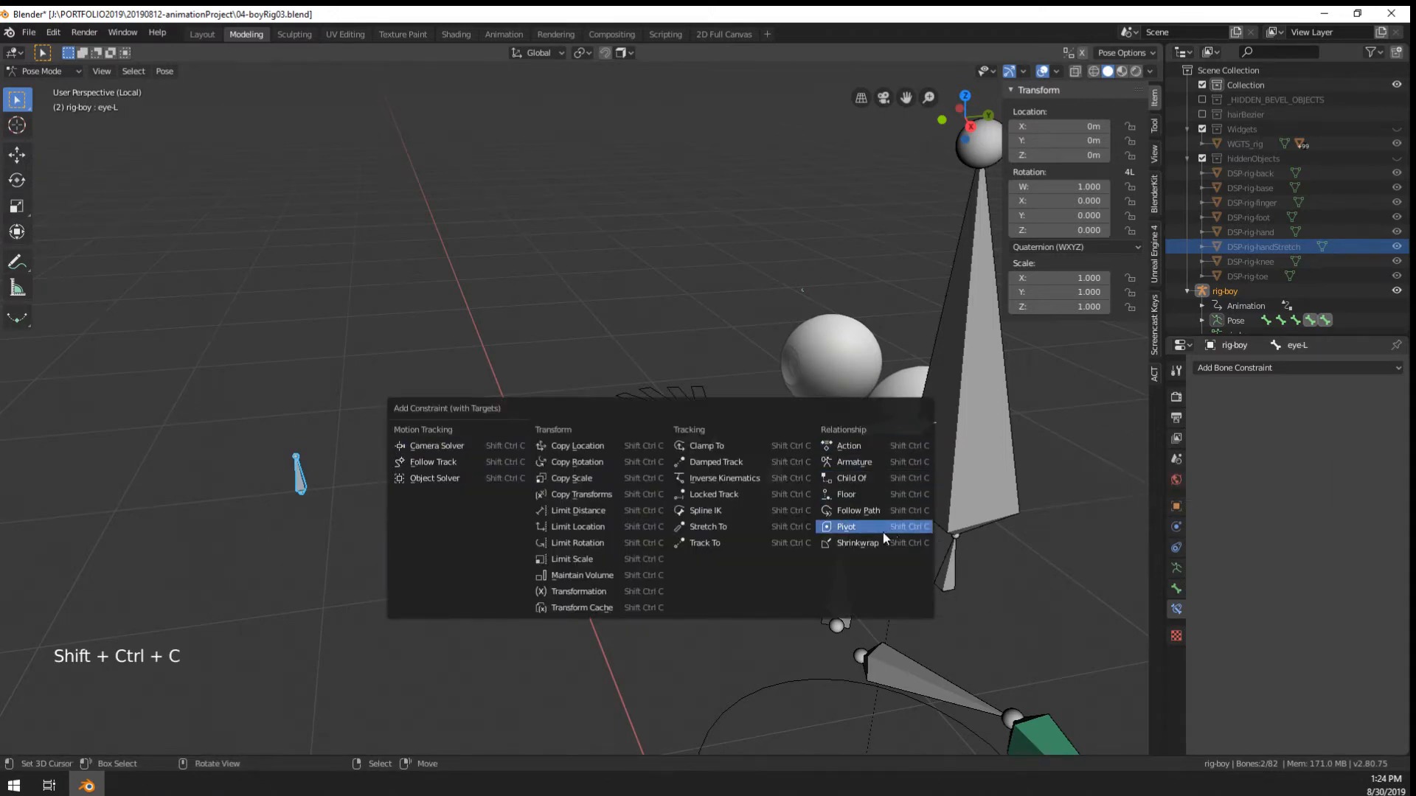
pyautogui.click(719, 543)
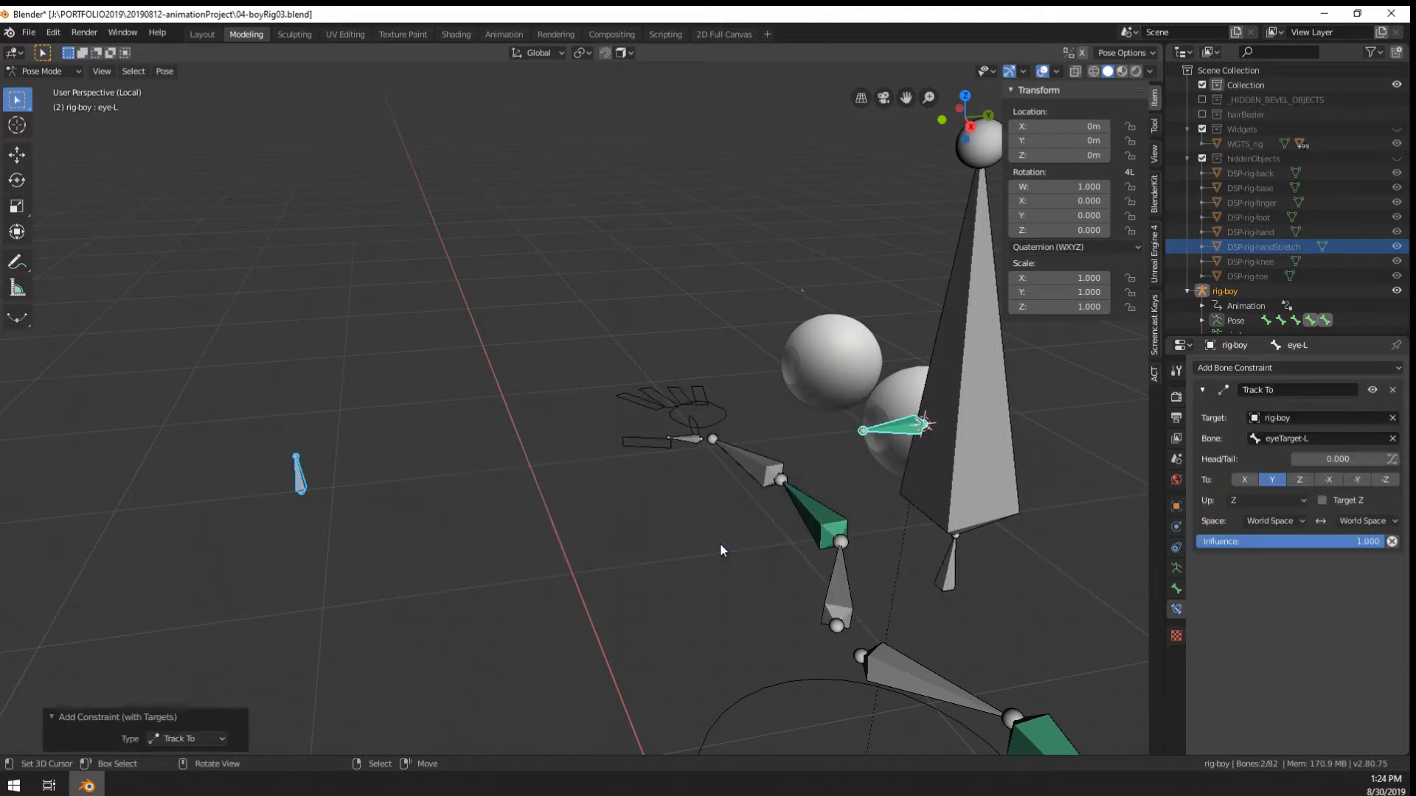
# Try moving the eyeTarget-L bone to test how the eye-L bone tracks it
pyautogui.rightClick(306, 474)
pyautogui.press('g')
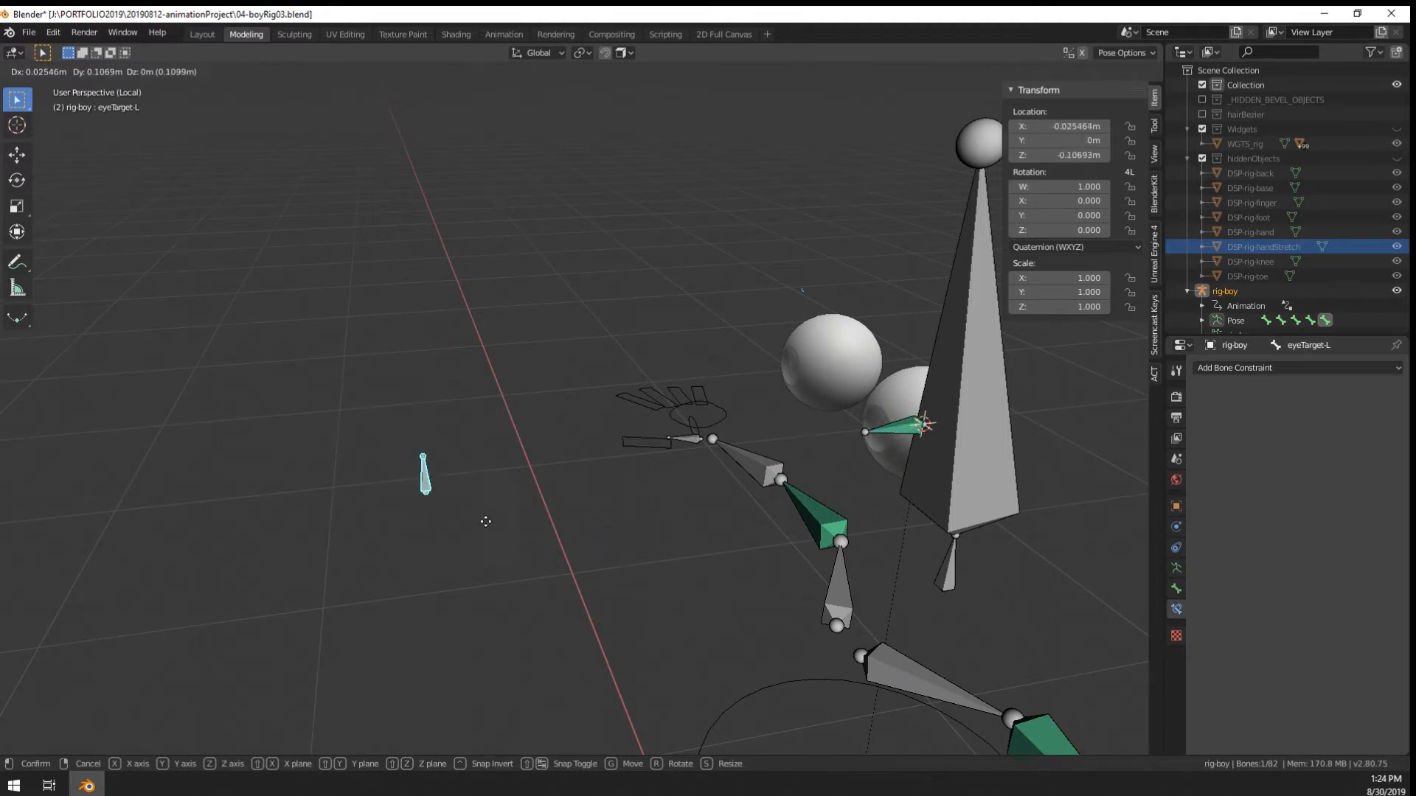
pyautogui.rightClick(485, 521)
# Hide the large head bone that covers the eye
pyautogui.scroll(-3, 556, 407)
pyautogui.moveTo(556, 408); pyautogui.dragTo(591, 537, button='middle')
pyautogui.scroll(3, 716, 444)
pyautogui.rightClick(732, 472)
pyautogui.press('h')
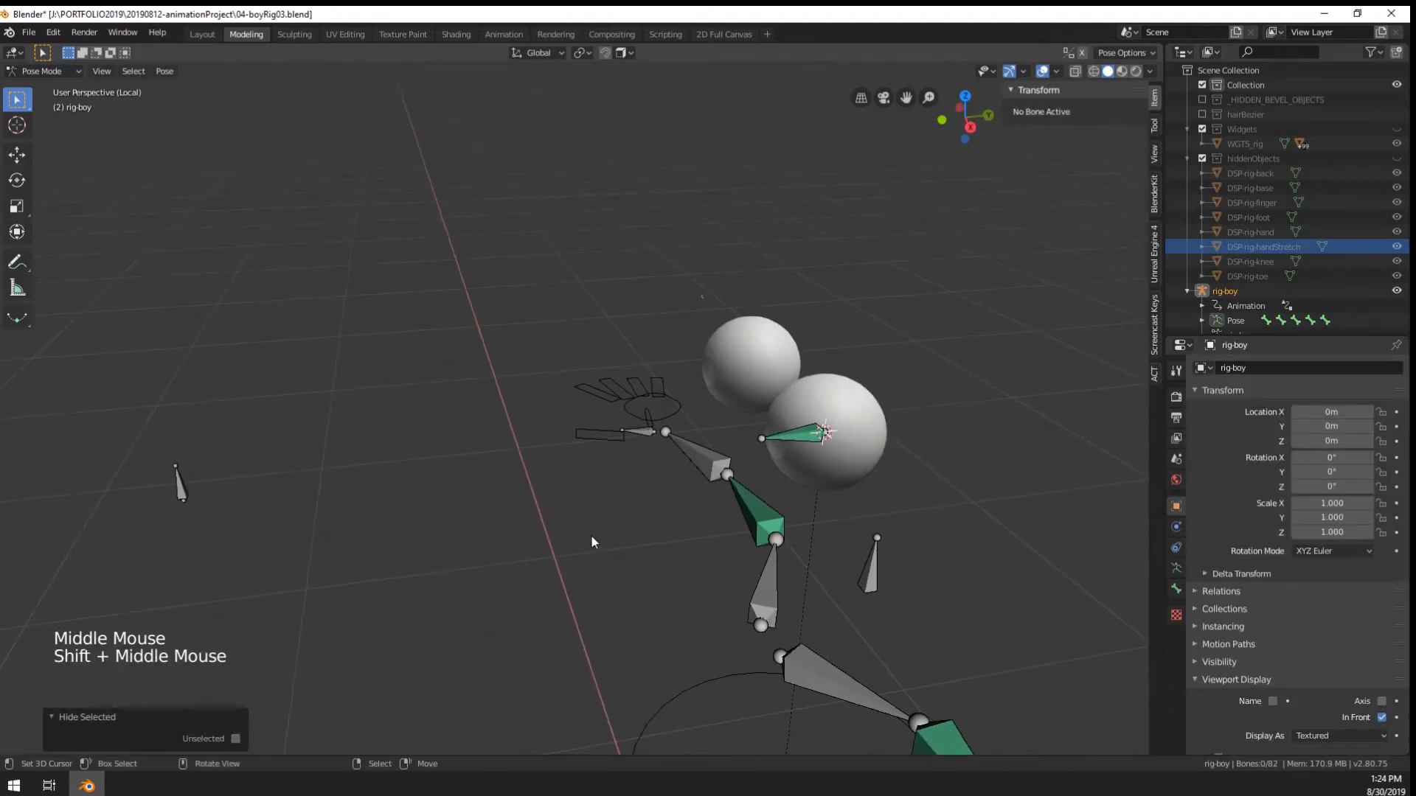
# Select the eye-L bone and review its Track To constraint, its bone properties and the armature's object constraints
pyautogui.rightClick(811, 434)
pyautogui.moveTo(716, 524); pyautogui.dragTo(733, 529, button='middle')
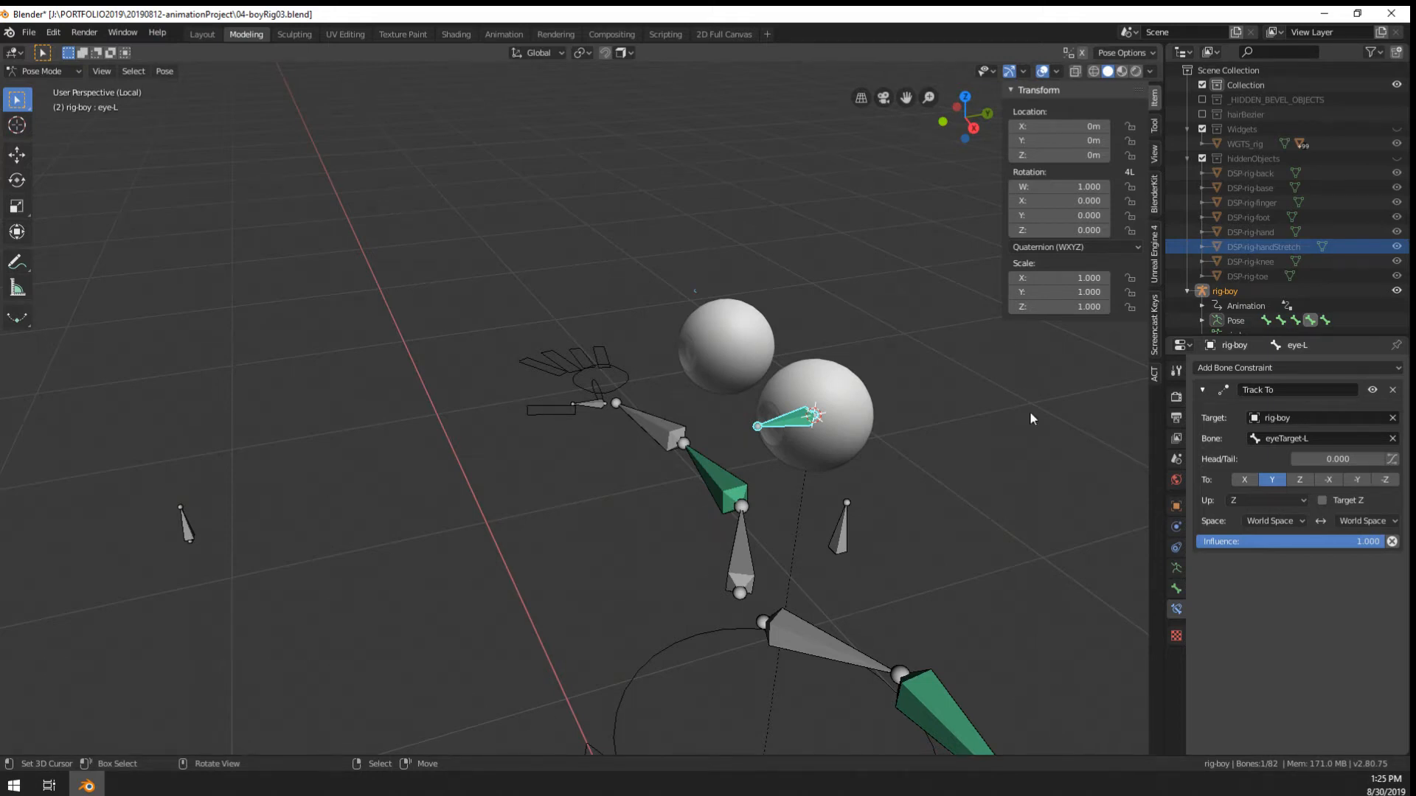
pyautogui.moveTo(732, 524); pyautogui.dragTo(772, 382, button='middle')
pyautogui.rightClick(773, 382)
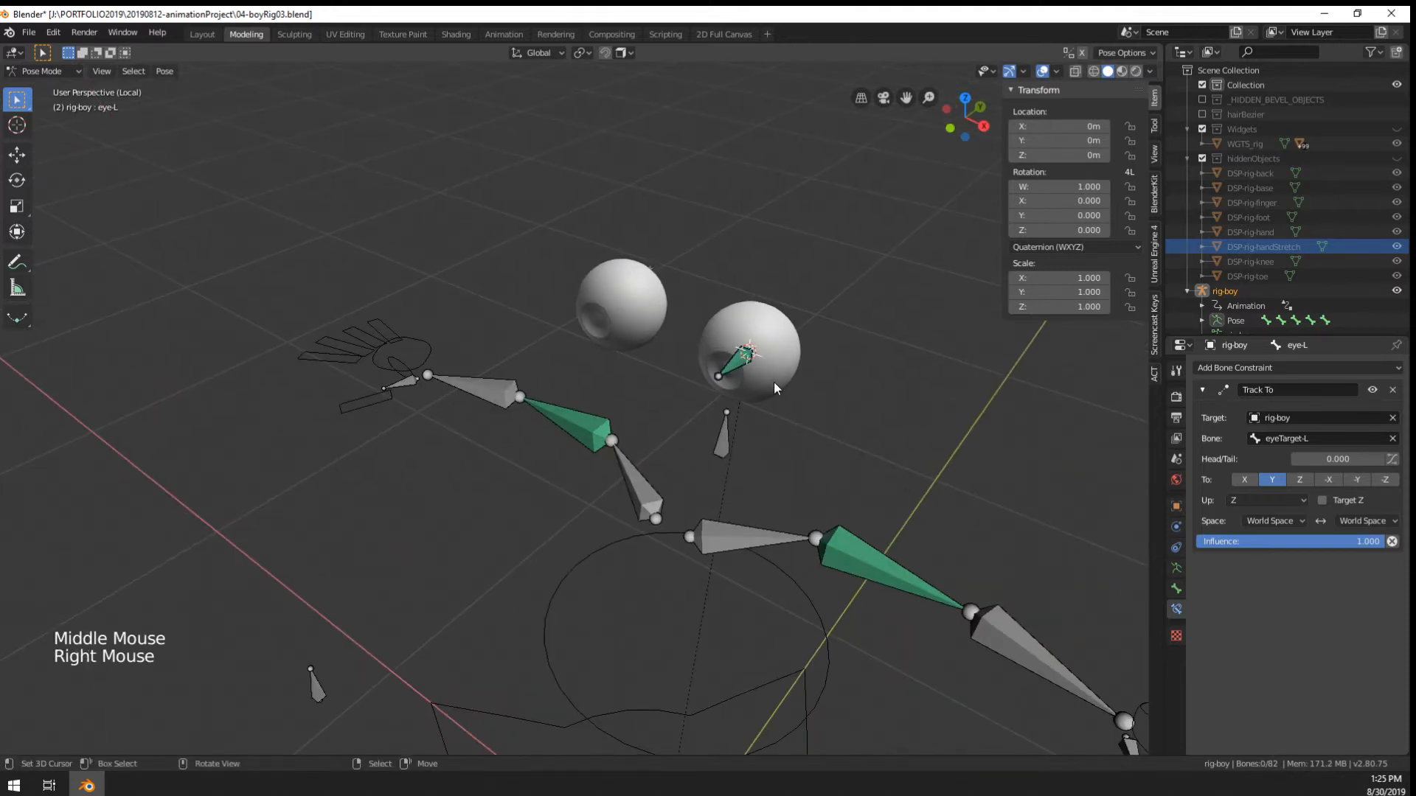
pyautogui.rightClick(759, 348)
pyautogui.rightClick(751, 370)
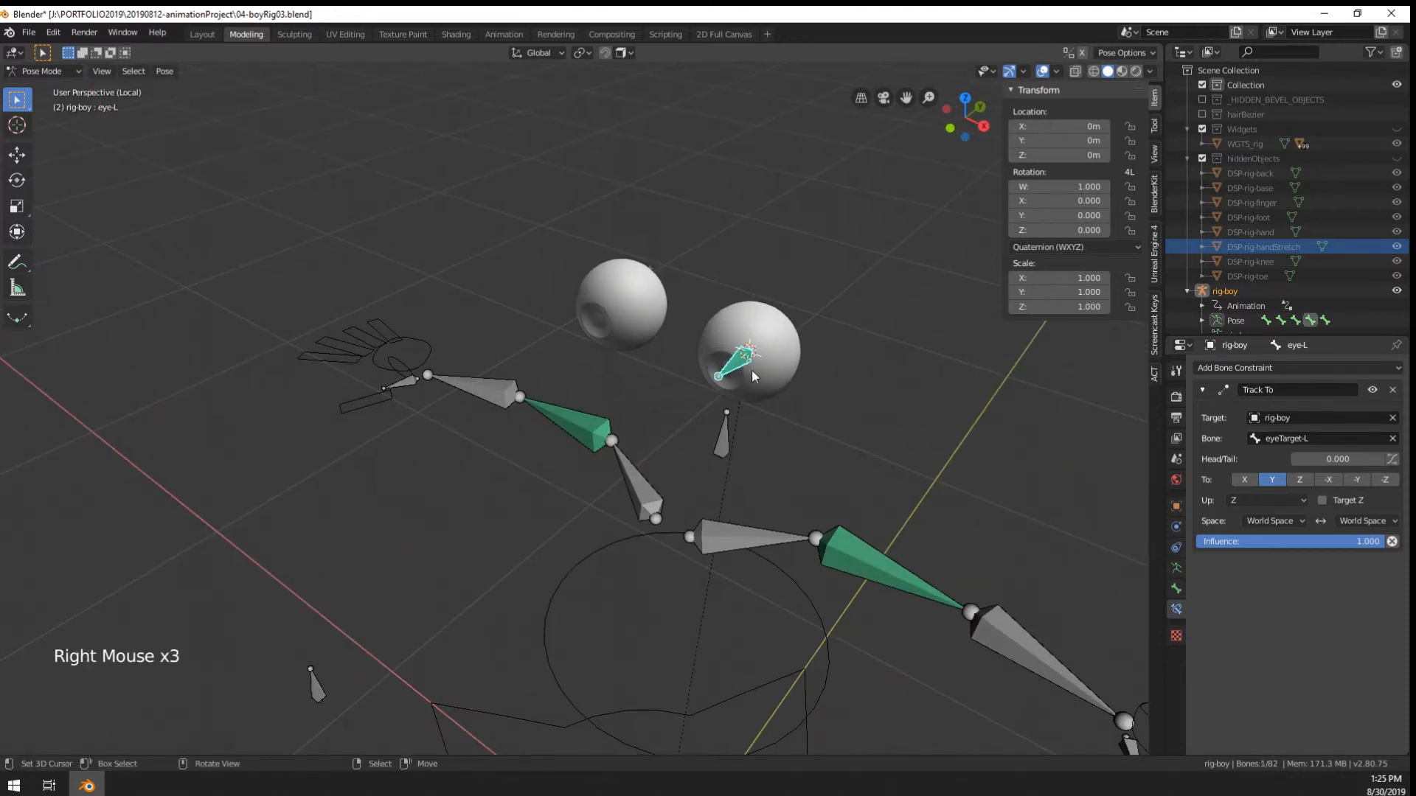
pyautogui.click(1177, 589)
pyautogui.scroll(11, 1249, 559)
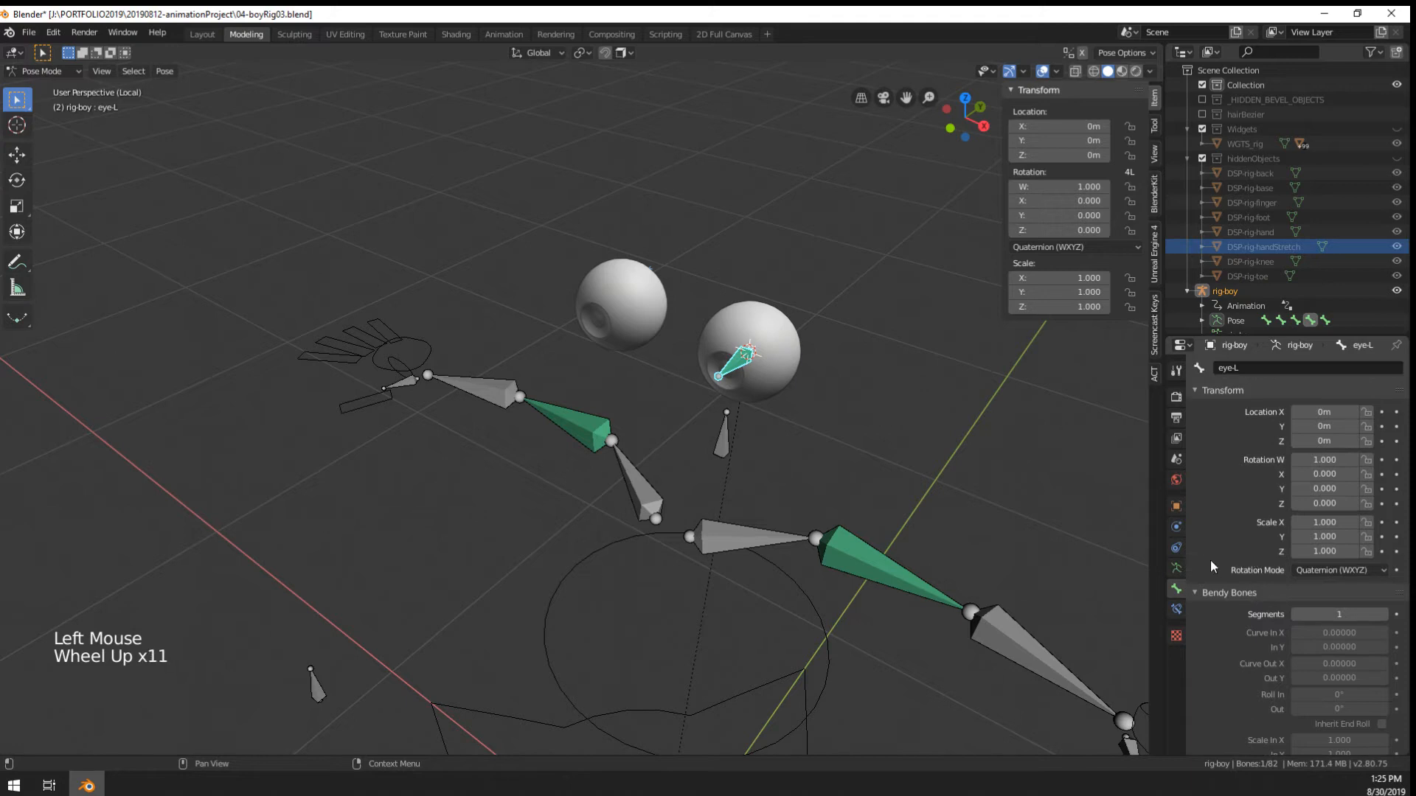
pyautogui.click(1171, 547)
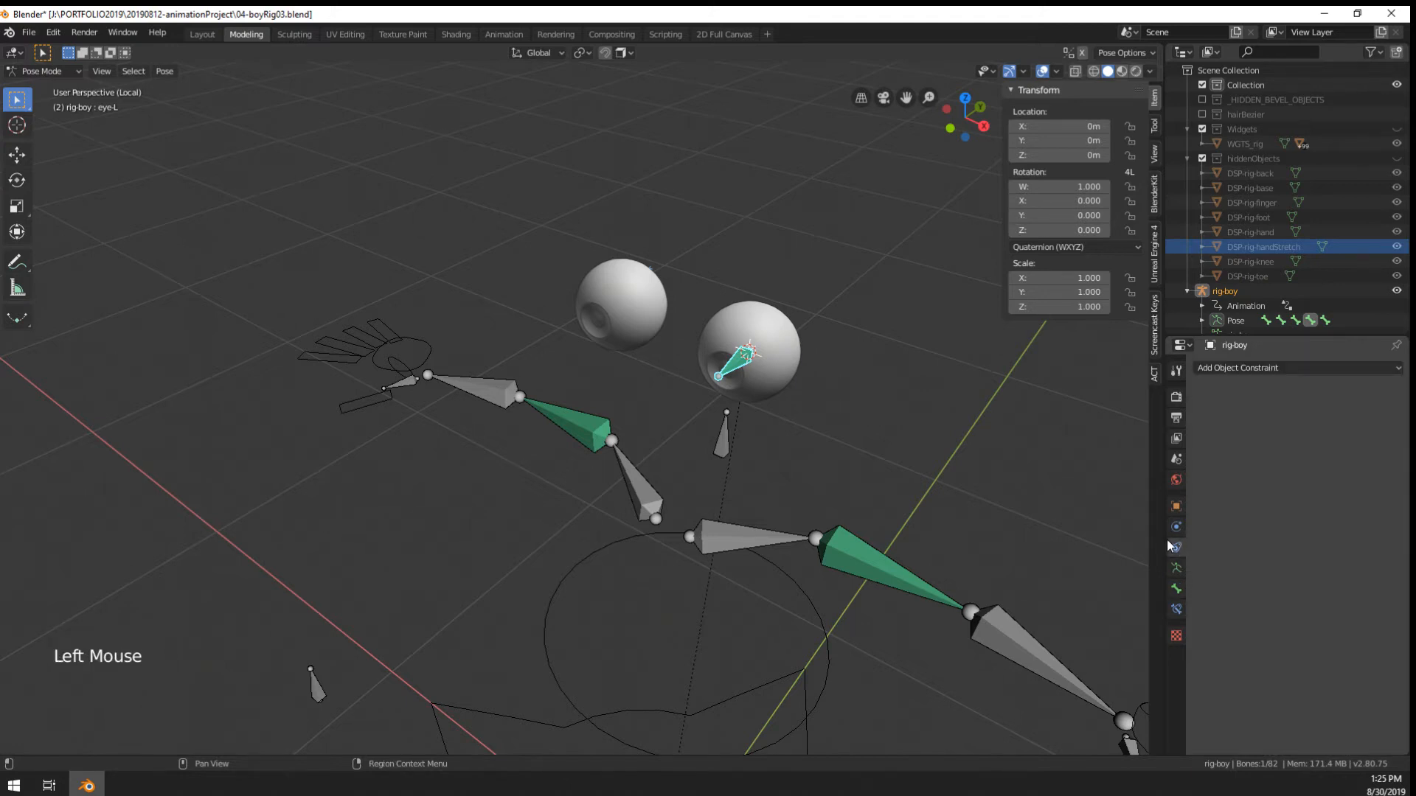
# Switch to Object Mode and select the eyeInner mesh, locating it under boy-body in the outliner
pyautogui.hotkey('ctrl', 'Tab')
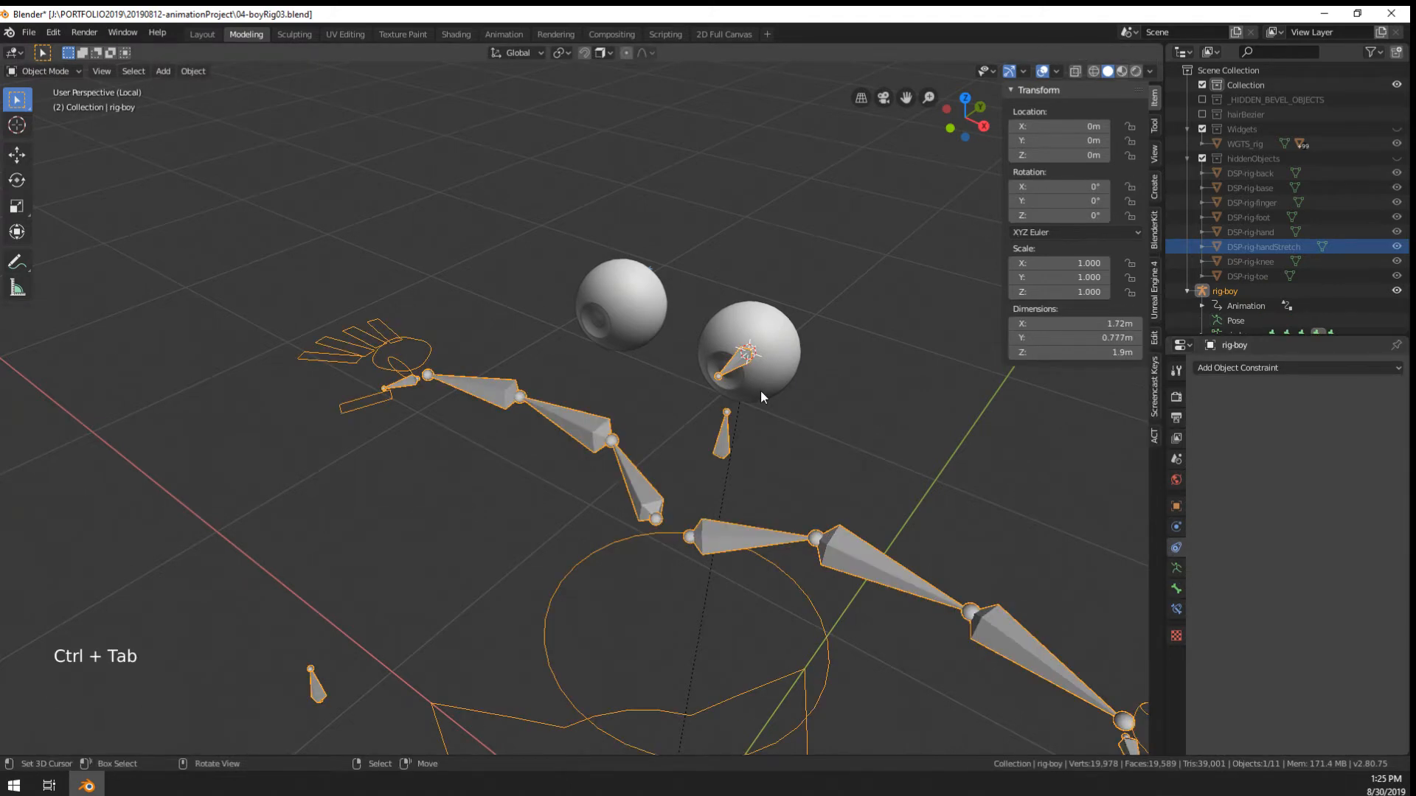
pyautogui.rightClick(760, 391)
pyautogui.moveTo(829, 454); pyautogui.dragTo(698, 443, button='middle')
pyautogui.scroll(4, 782, 400)
pyautogui.scroll(4, 698, 442)
pyautogui.scroll(-7, 1263, 192)
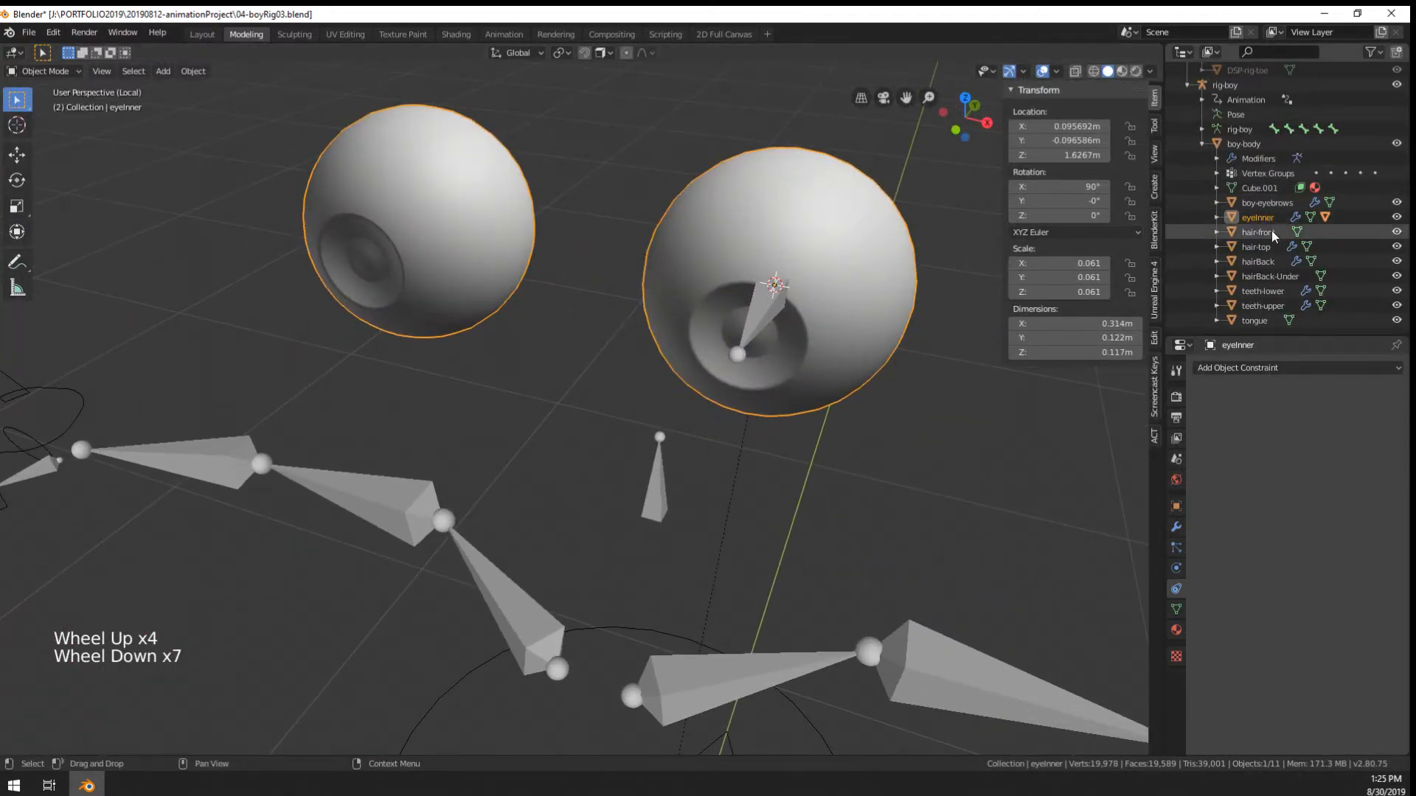
pyautogui.scroll(-4, 1269, 258)
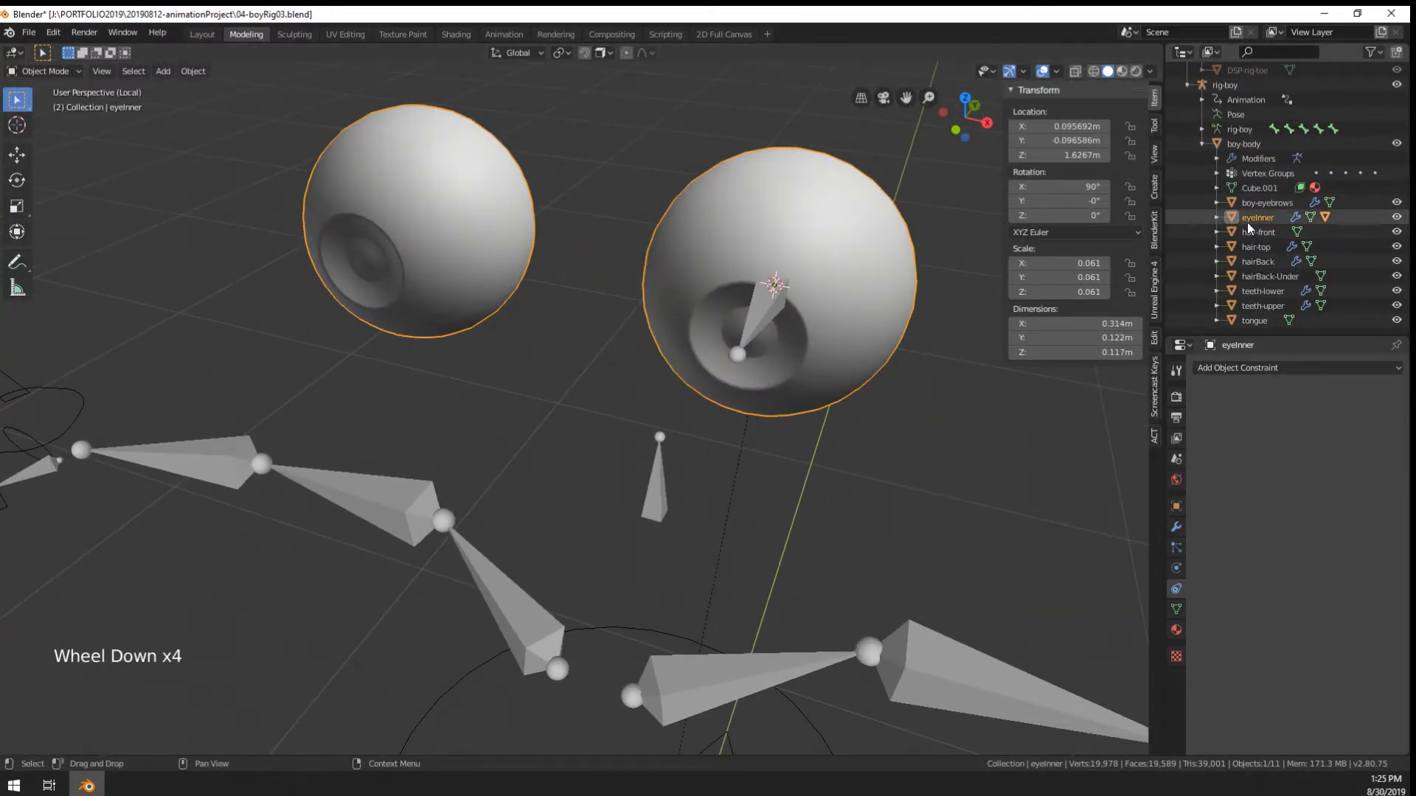
# Expand eyeInner in the outliner, check its child object eyeOuter, and reselect eyeInner
pyautogui.click(1214, 219)
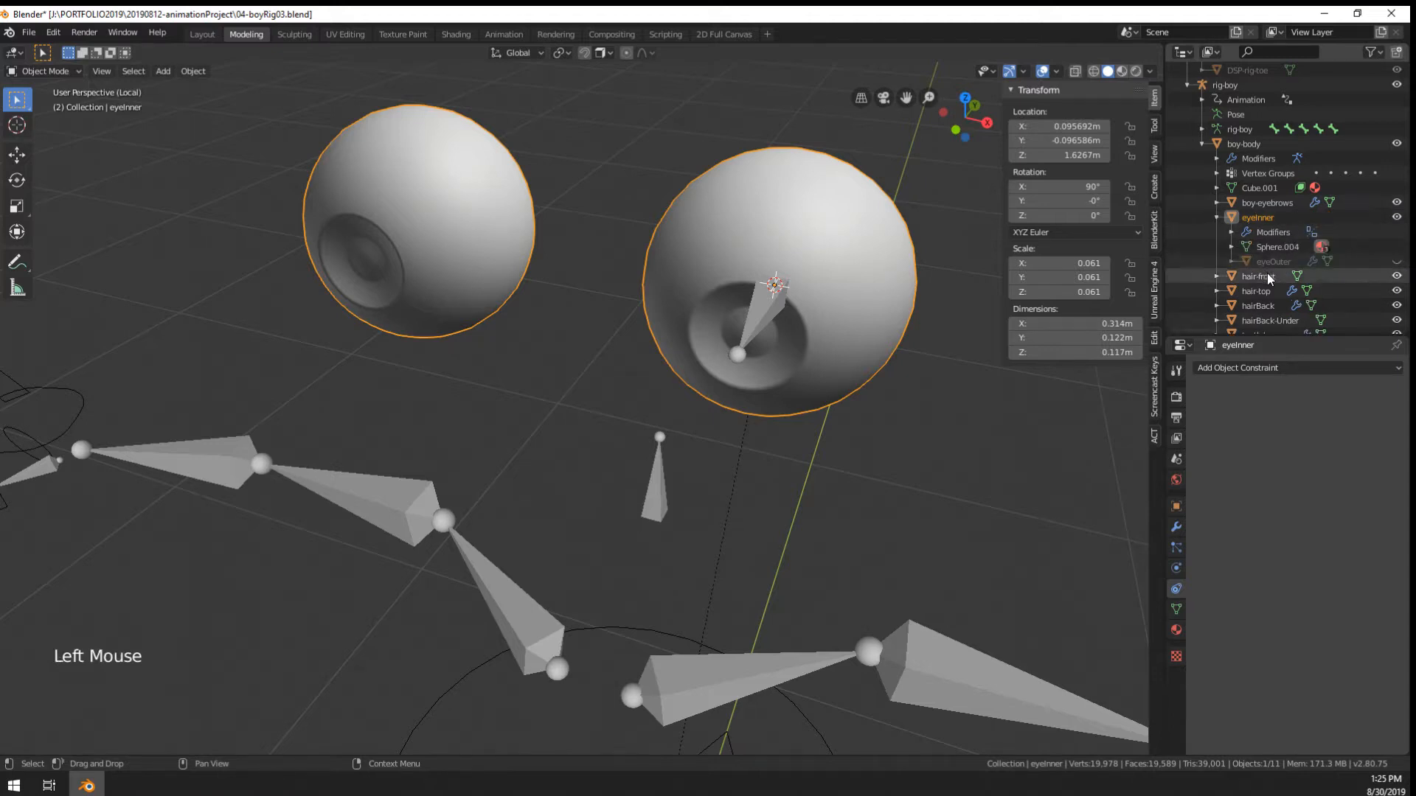
pyautogui.click(1267, 261)
pyautogui.scroll(-7, 683, 417)
pyautogui.scroll(6, 683, 417)
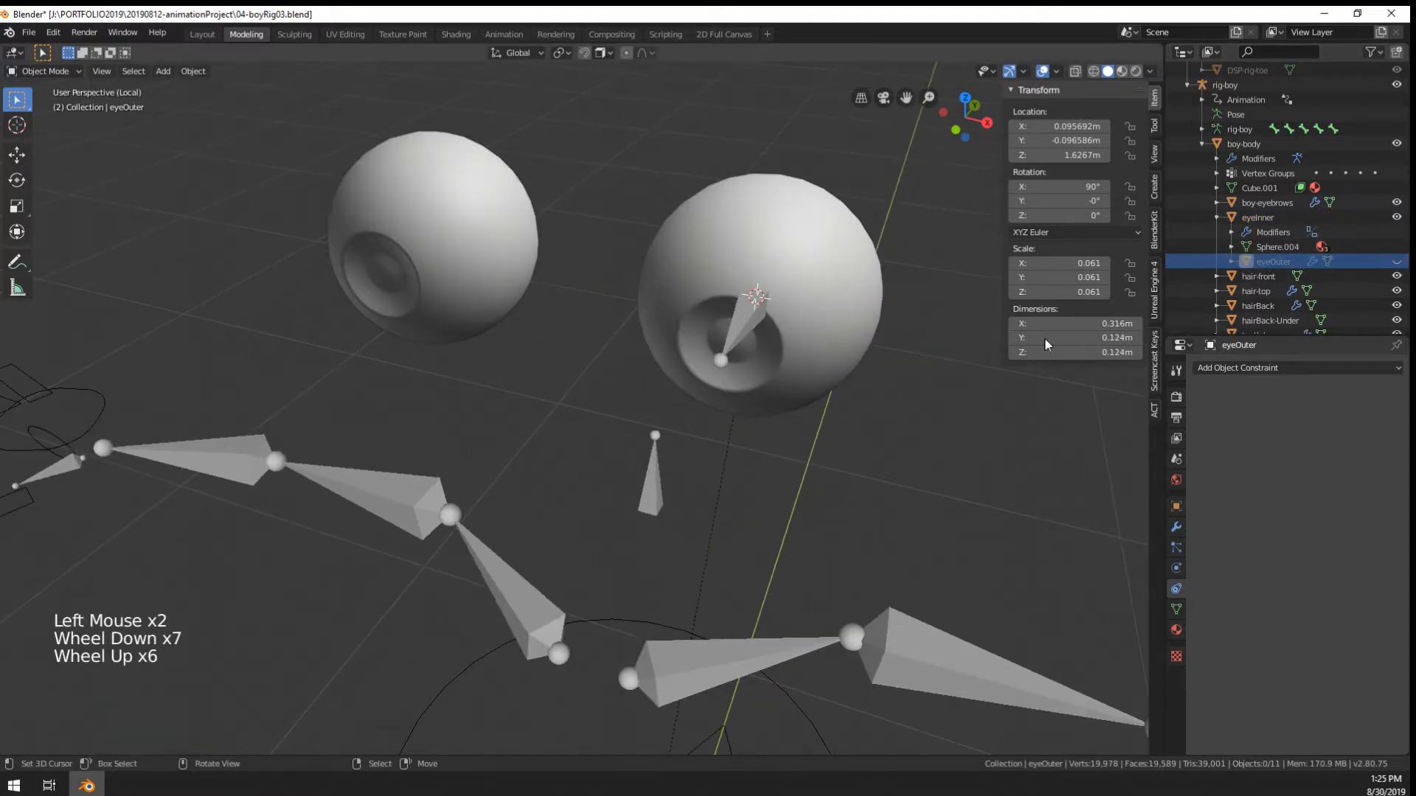
pyautogui.click(1266, 219)
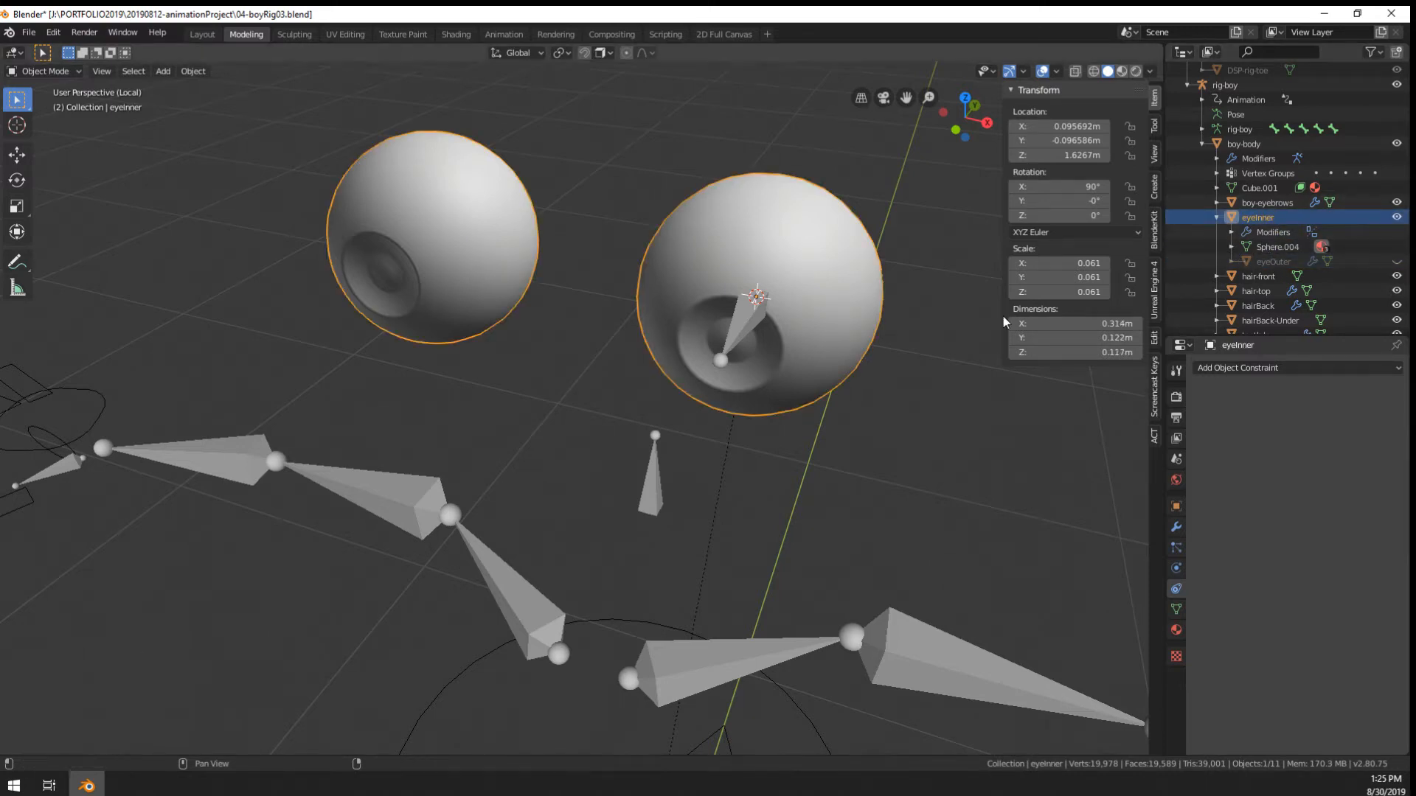
pyautogui.scroll(-9, 696, 409)
pyautogui.scroll(9, 696, 408)
pyautogui.moveTo(696, 409); pyautogui.dragTo(727, 450, button='middle')
pyautogui.keyDown('shift'); pyautogui.moveTo(727, 450); pyautogui.dragTo(603, 453, button='middle'); pyautogui.keyUp('shift')
pyautogui.scroll(-8, 623, 477)
pyautogui.scroll(4, 626, 478)
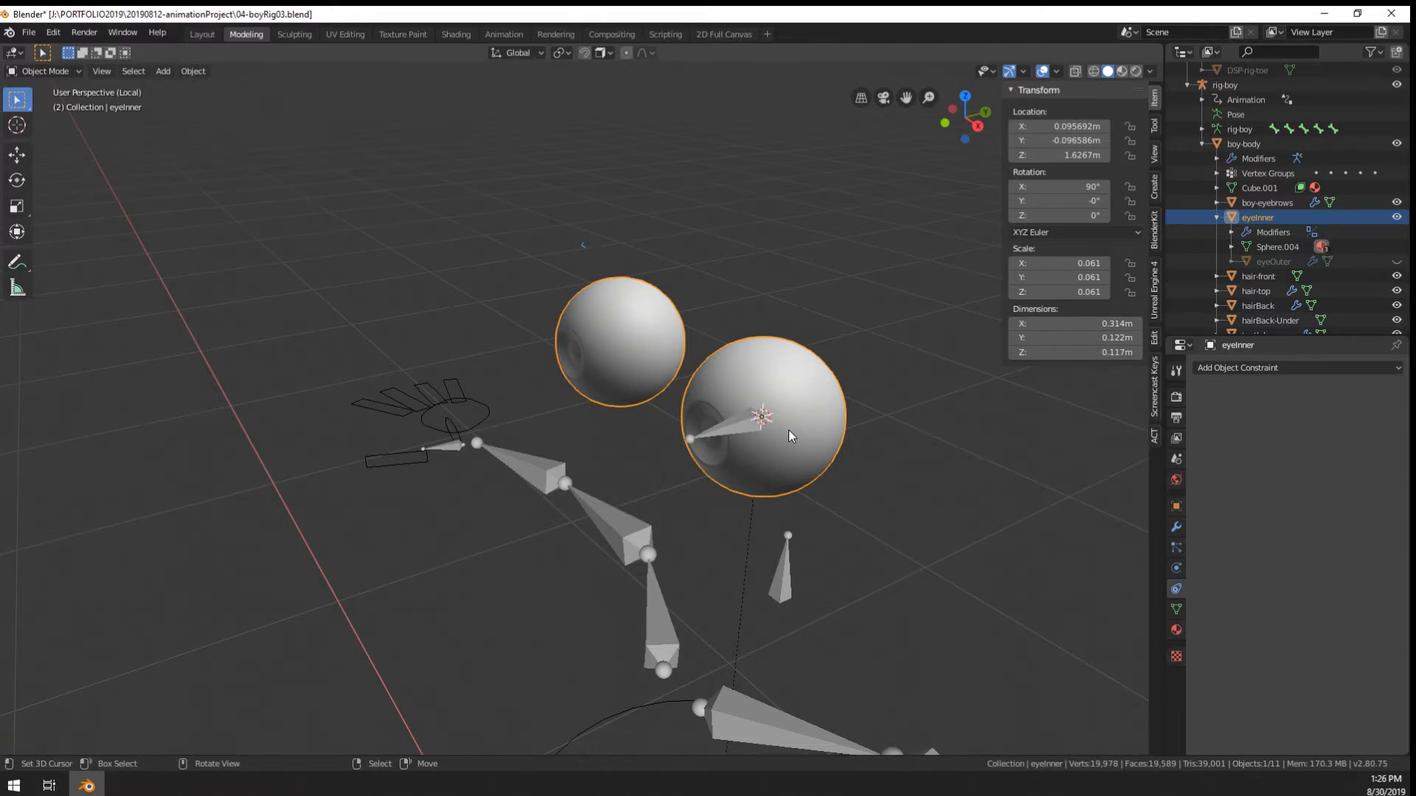
pyautogui.scroll(-8, 685, 395)
pyautogui.scroll(8, 640, 412)
# In Edit Mode, select the entire eyeInner sphere from one of its vertices using linked selection
pyautogui.moveTo(639, 413); pyautogui.dragTo(577, 388, button='middle')
pyautogui.scroll(-2, 701, 435)
pyautogui.scroll(7, 737, 441)
pyautogui.rightClick(738, 441)
pyautogui.press('Tab')
pyautogui.rightClick(739, 443)
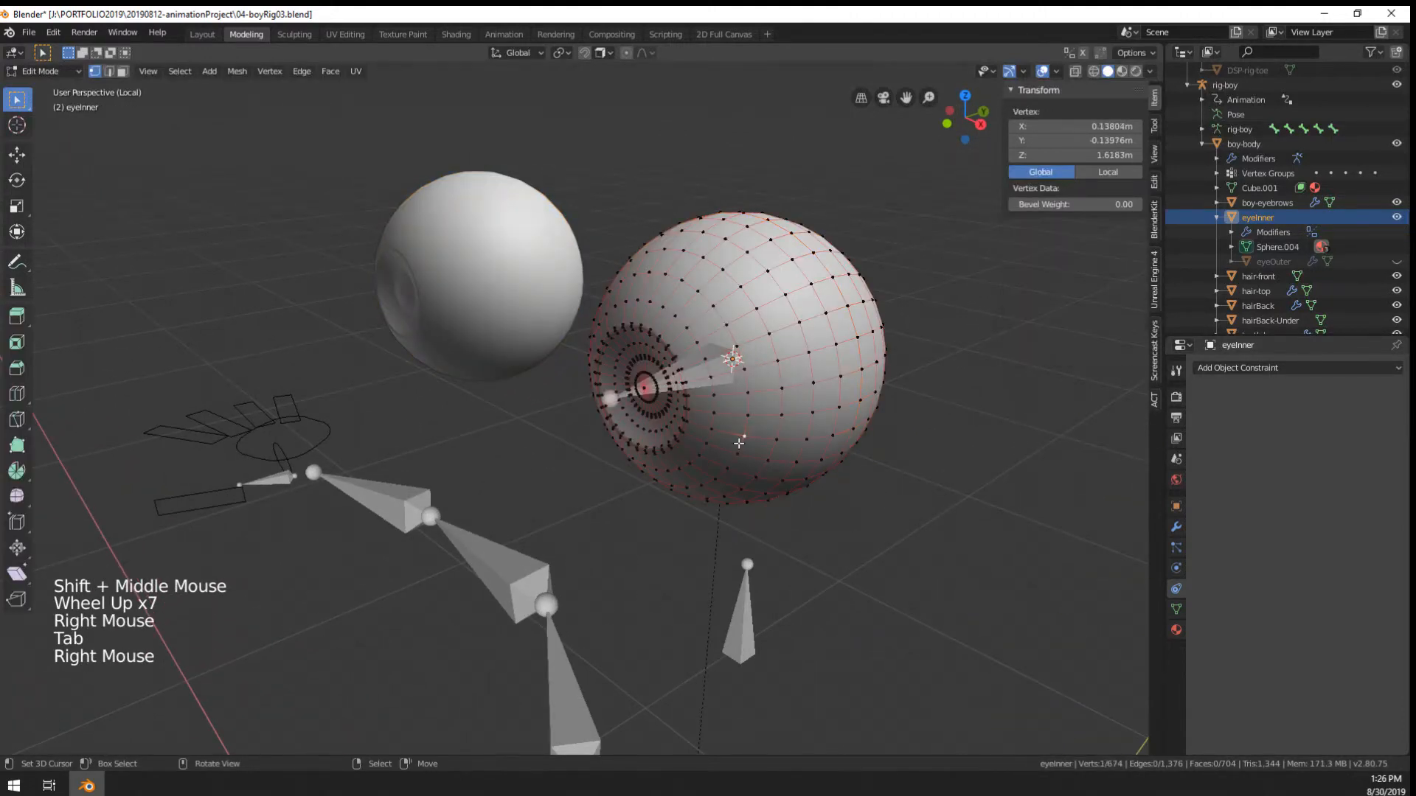
pyautogui.hotkey('ctrl', 'l')
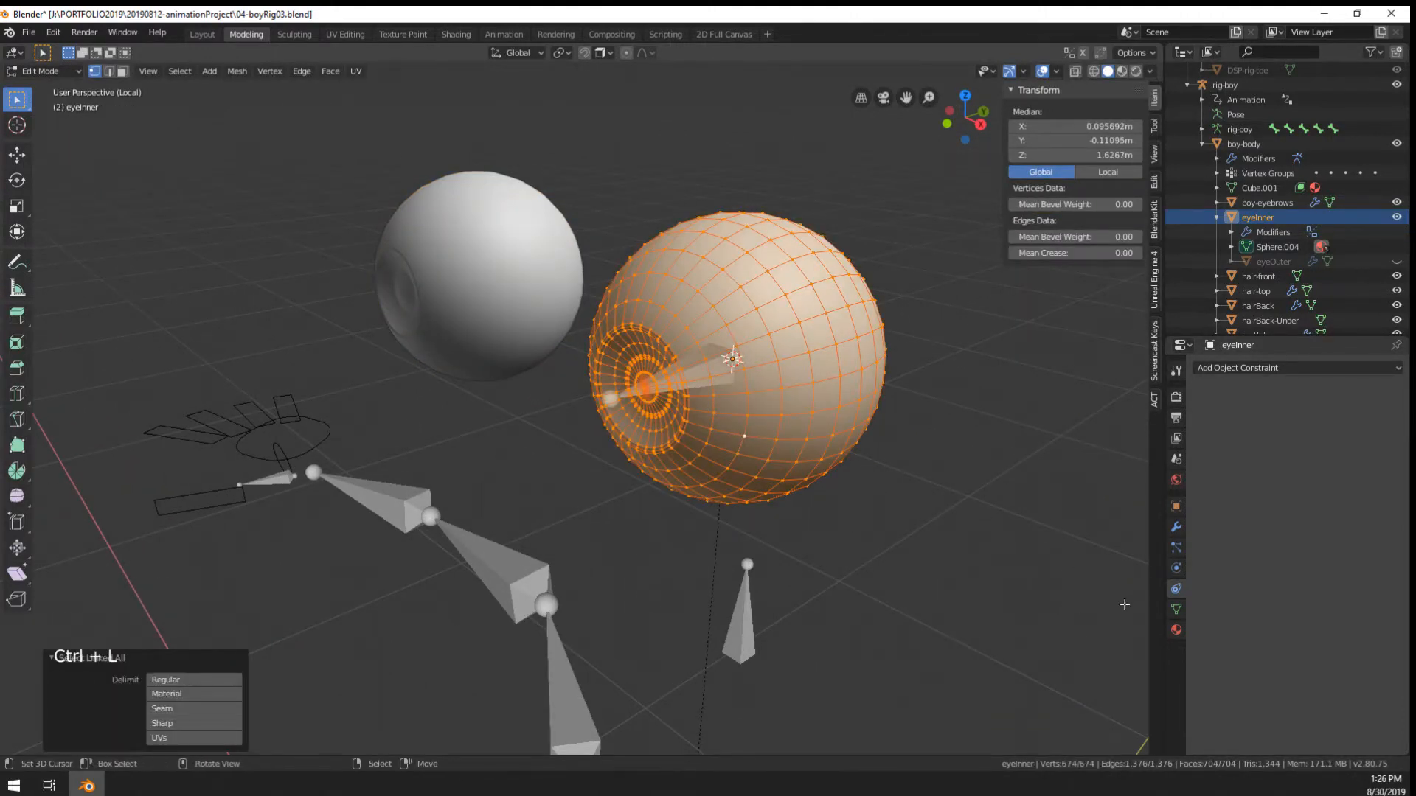
# Add a vertex group named eye-L to the eyeInner mesh
pyautogui.click(1177, 610)
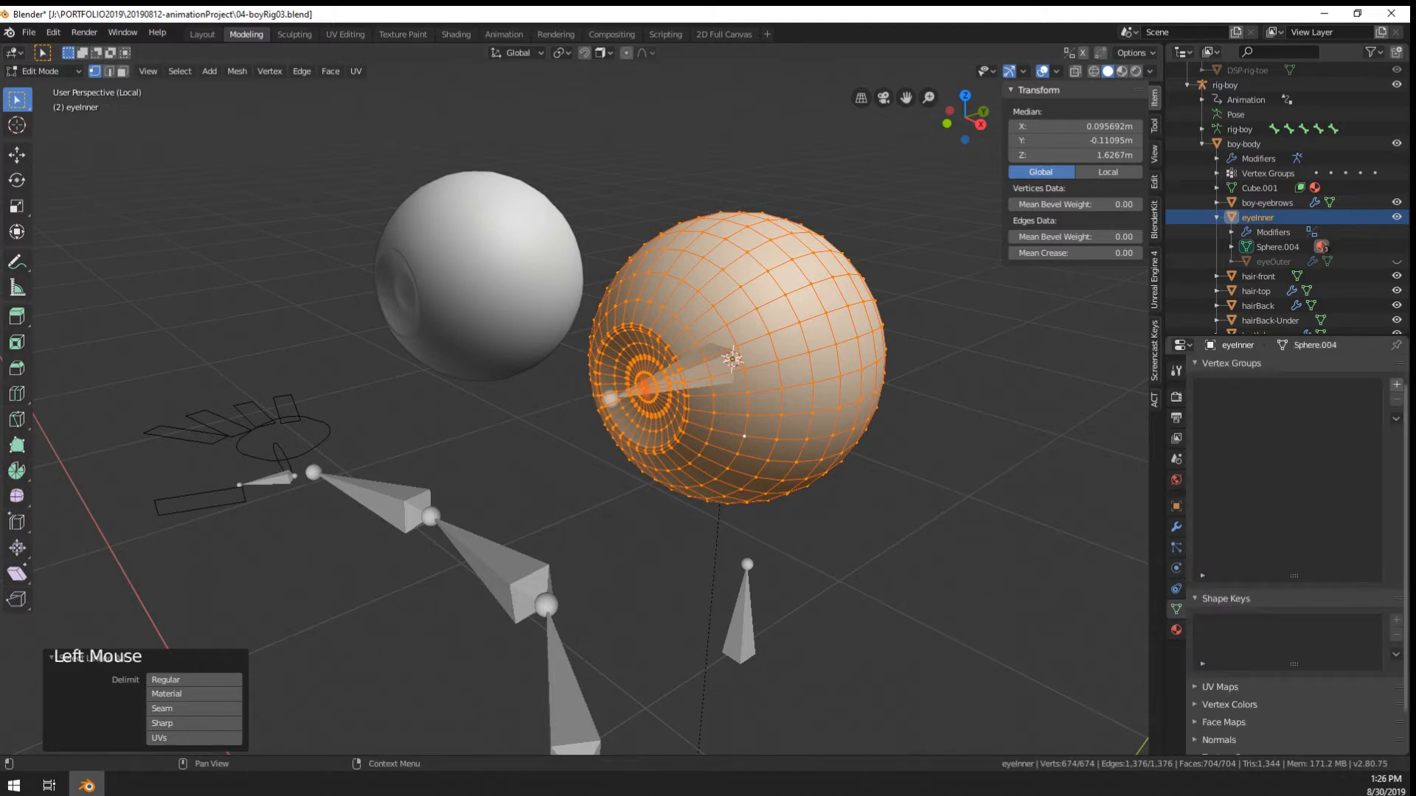
pyautogui.click(1396, 384)
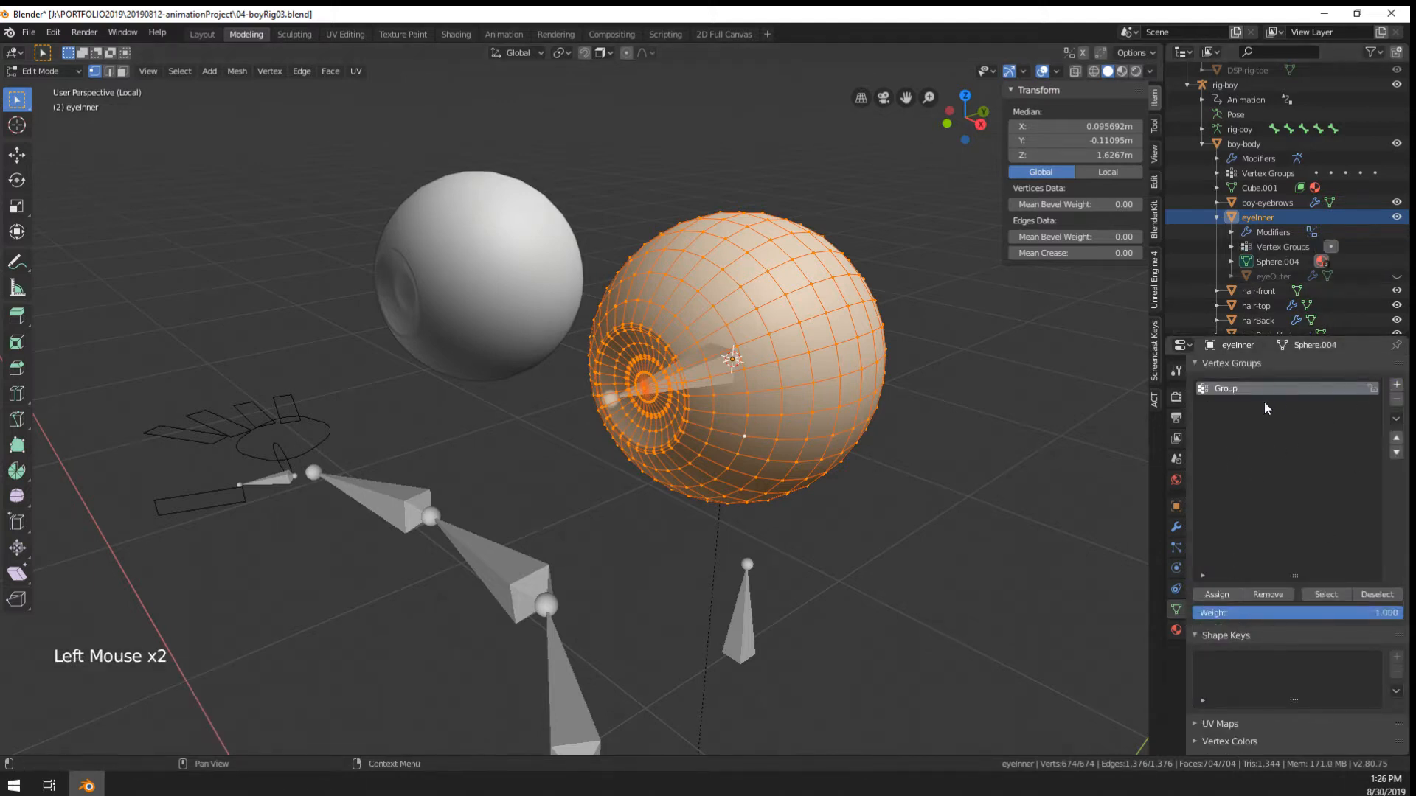
pyautogui.write('eye-L')
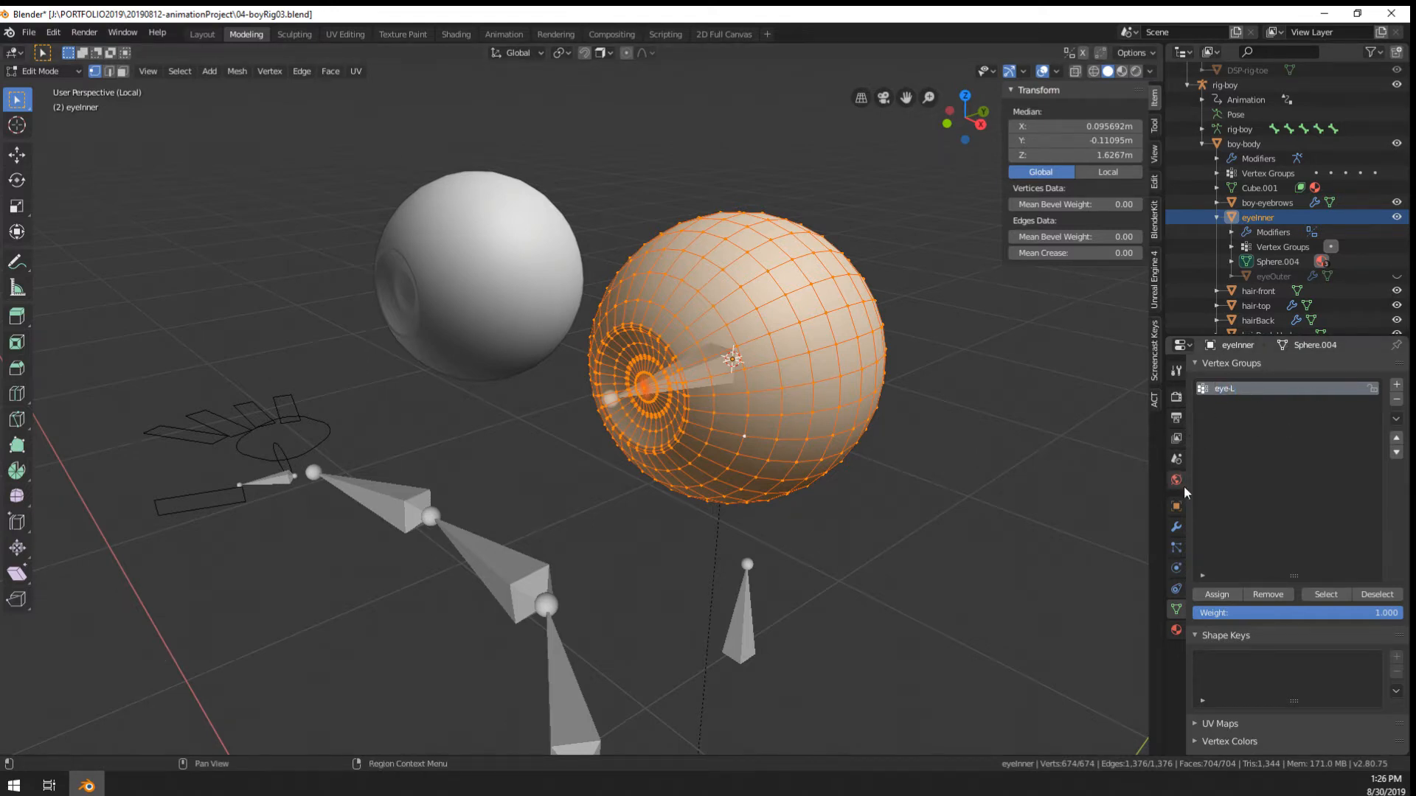
# Add an Armature modifier to eyeInner with rig-boy as its object, and return to Object Mode
pyautogui.click(1176, 526)
pyautogui.click(1205, 391)
pyautogui.click(1235, 366)
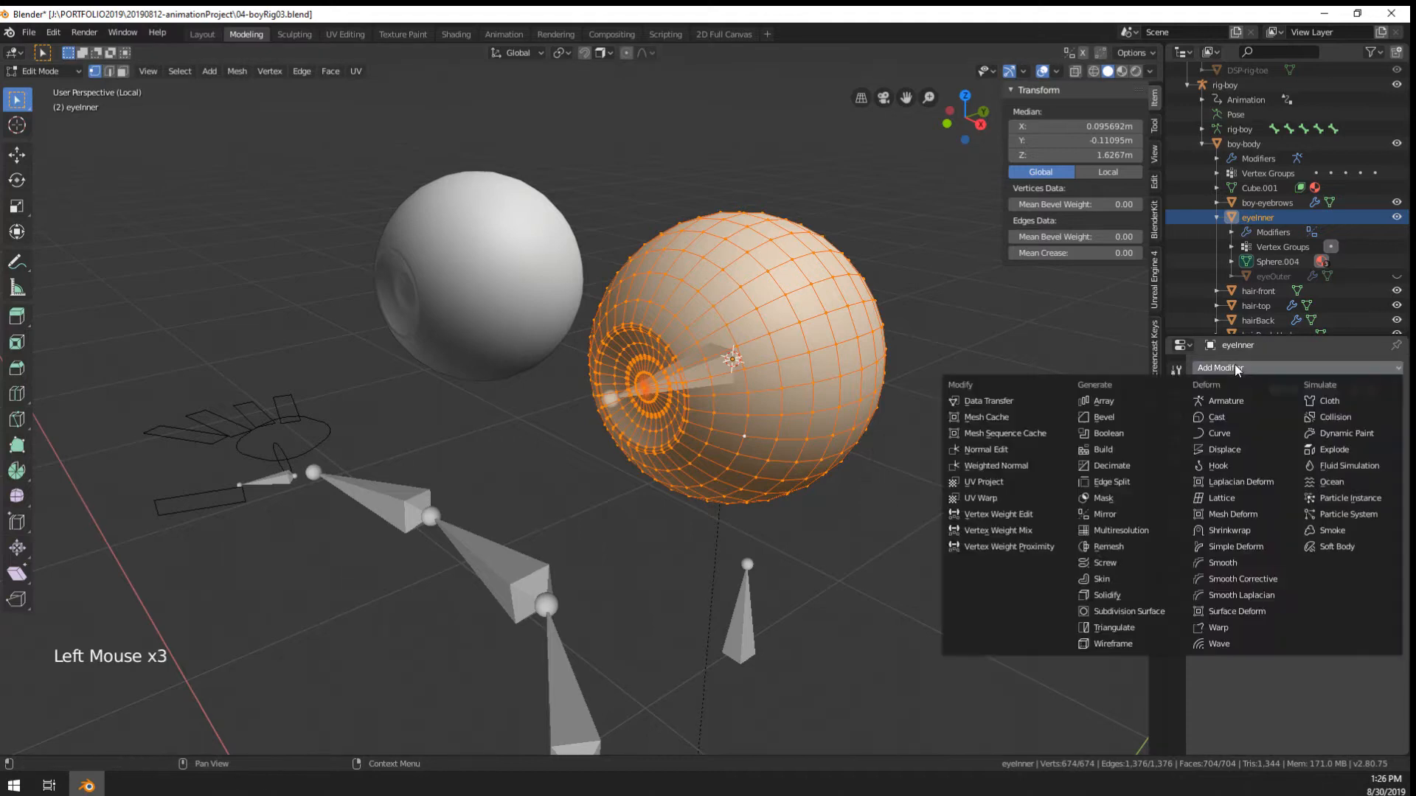
pyautogui.click(1224, 402)
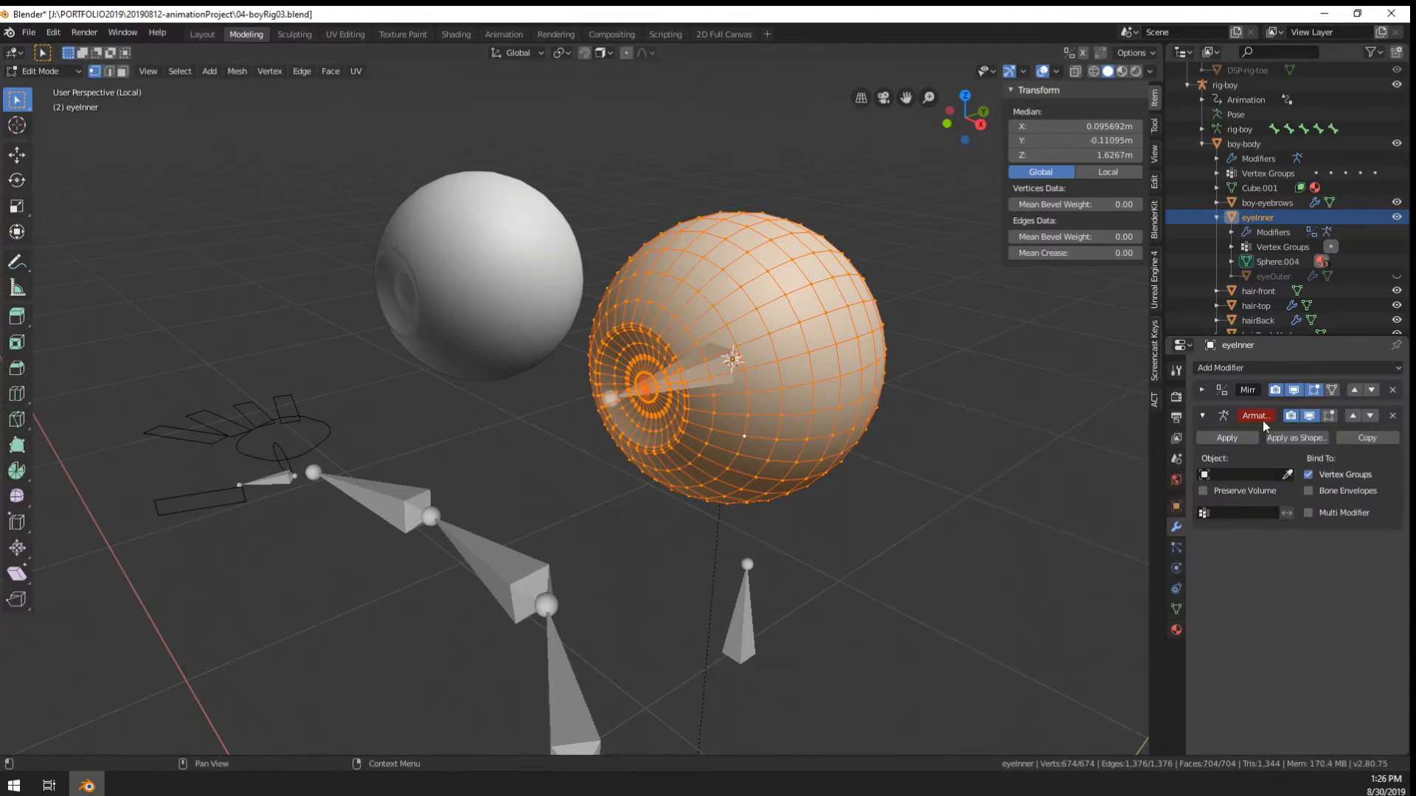
pyautogui.click(1287, 475)
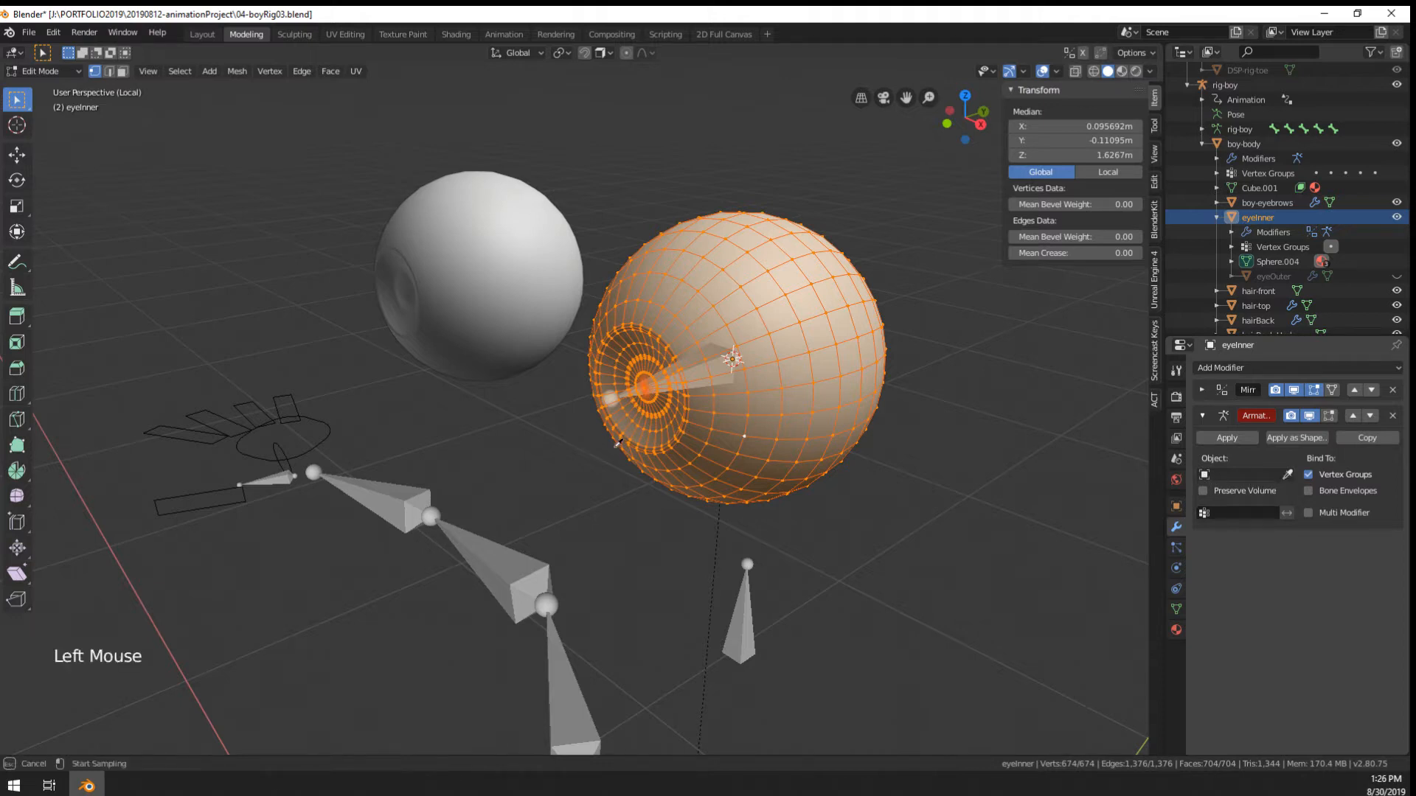
pyautogui.click(737, 590)
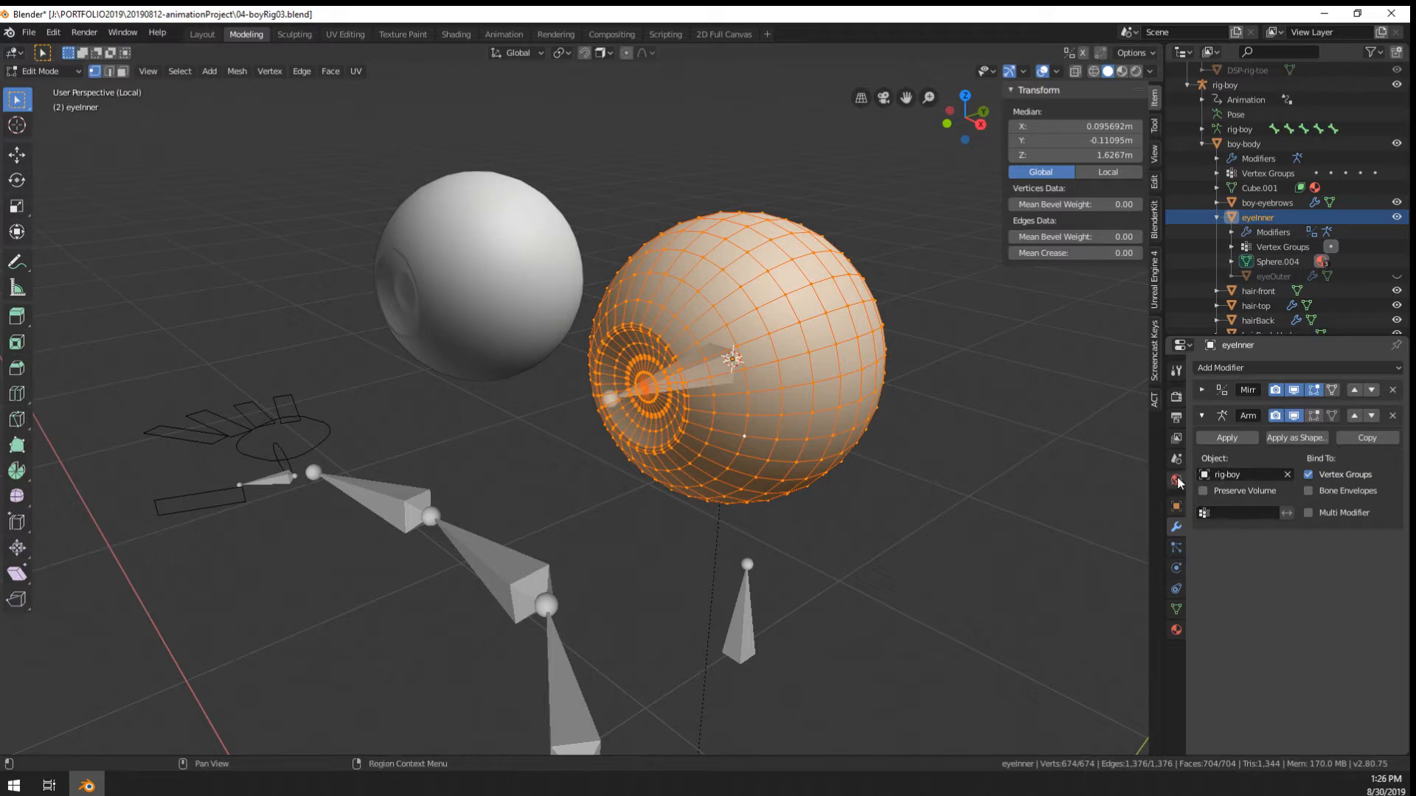
pyautogui.press('Tab')
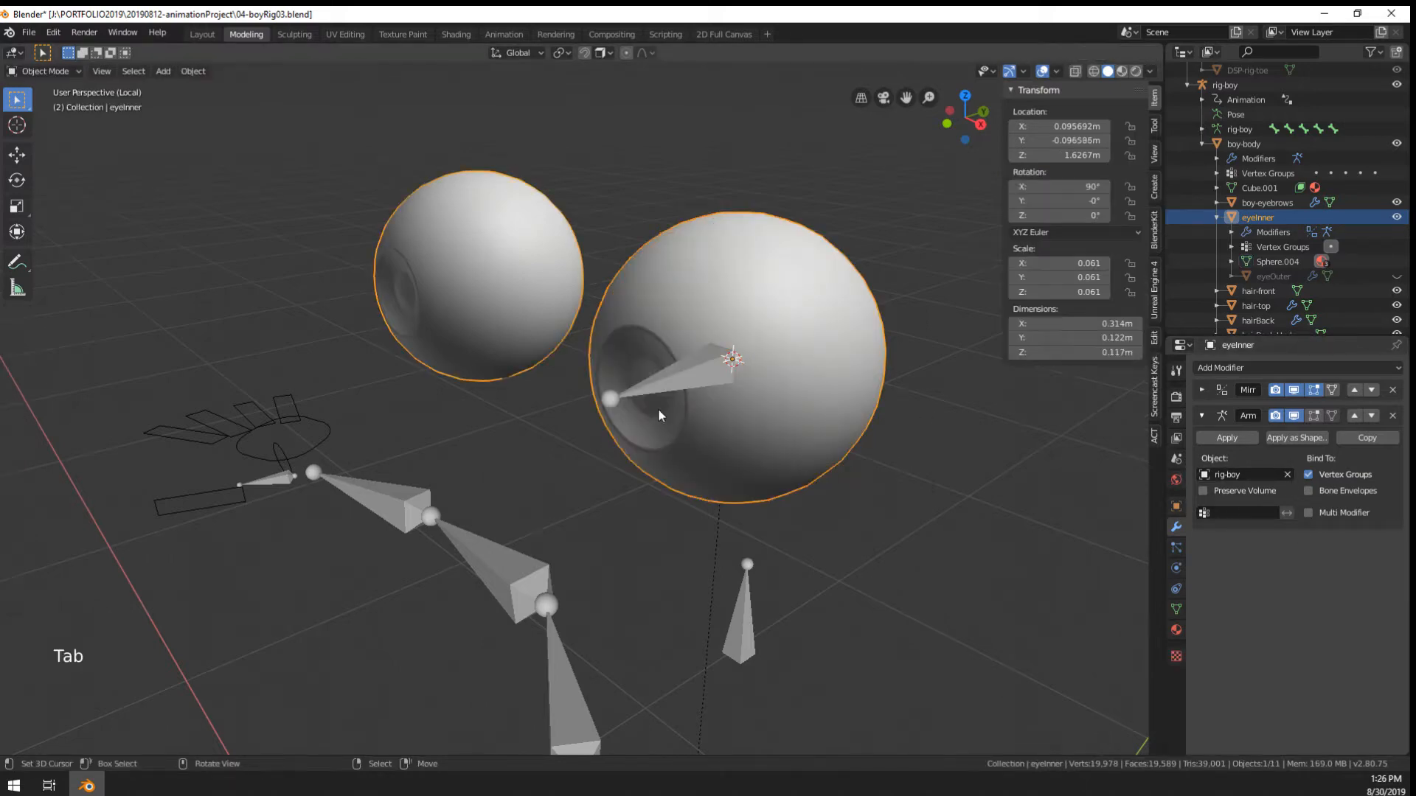
# Trial-move the eyeTarget-L bone in Pose Mode to test whether the eye mesh follows, and cancel the move
pyautogui.scroll(-11, 330, 469)
pyautogui.rightClick(294, 492)
pyautogui.rightClick(298, 492)
pyautogui.scroll(2, 300, 493)
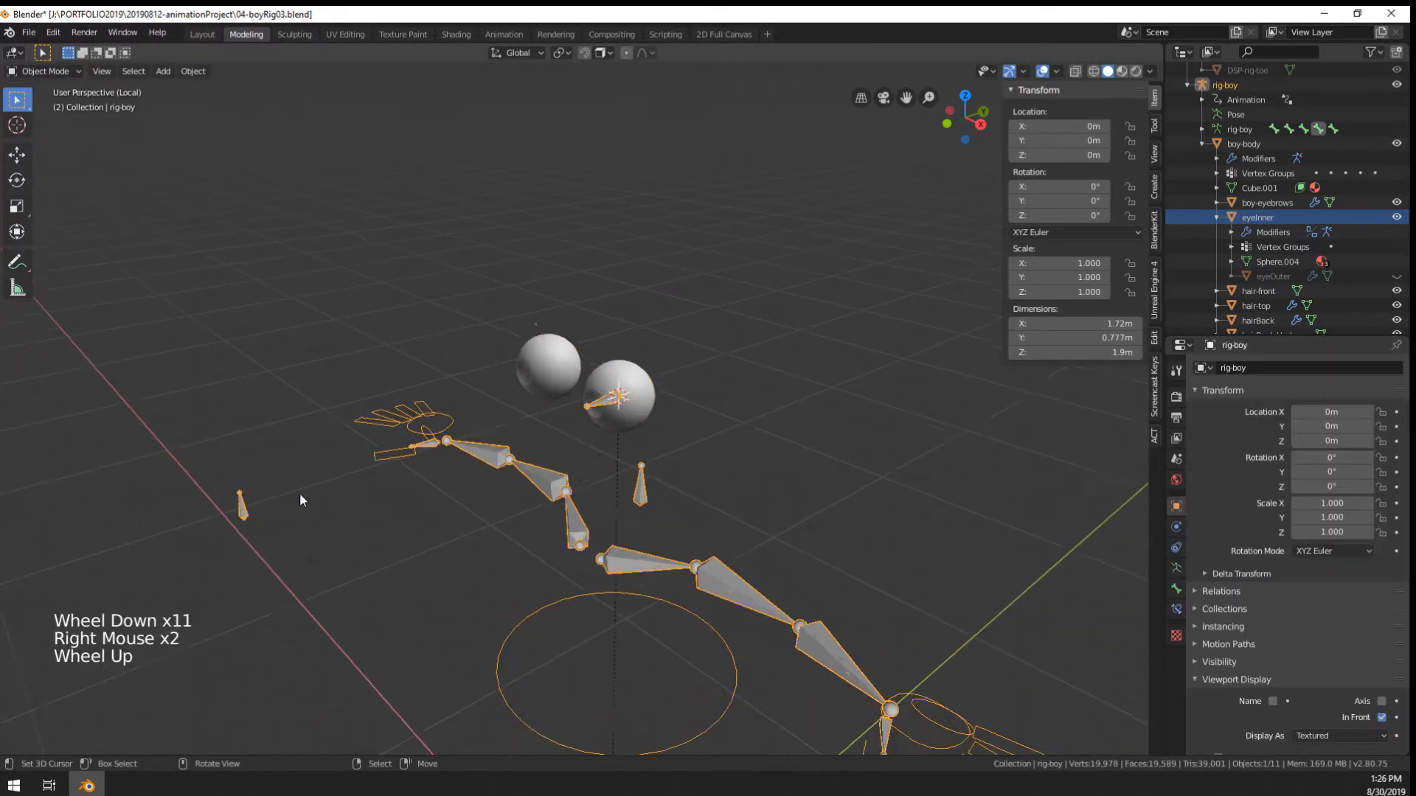
pyautogui.hotkey('ctrl', 'Tab')
pyautogui.rightClick(158, 531)
pyautogui.press('g')
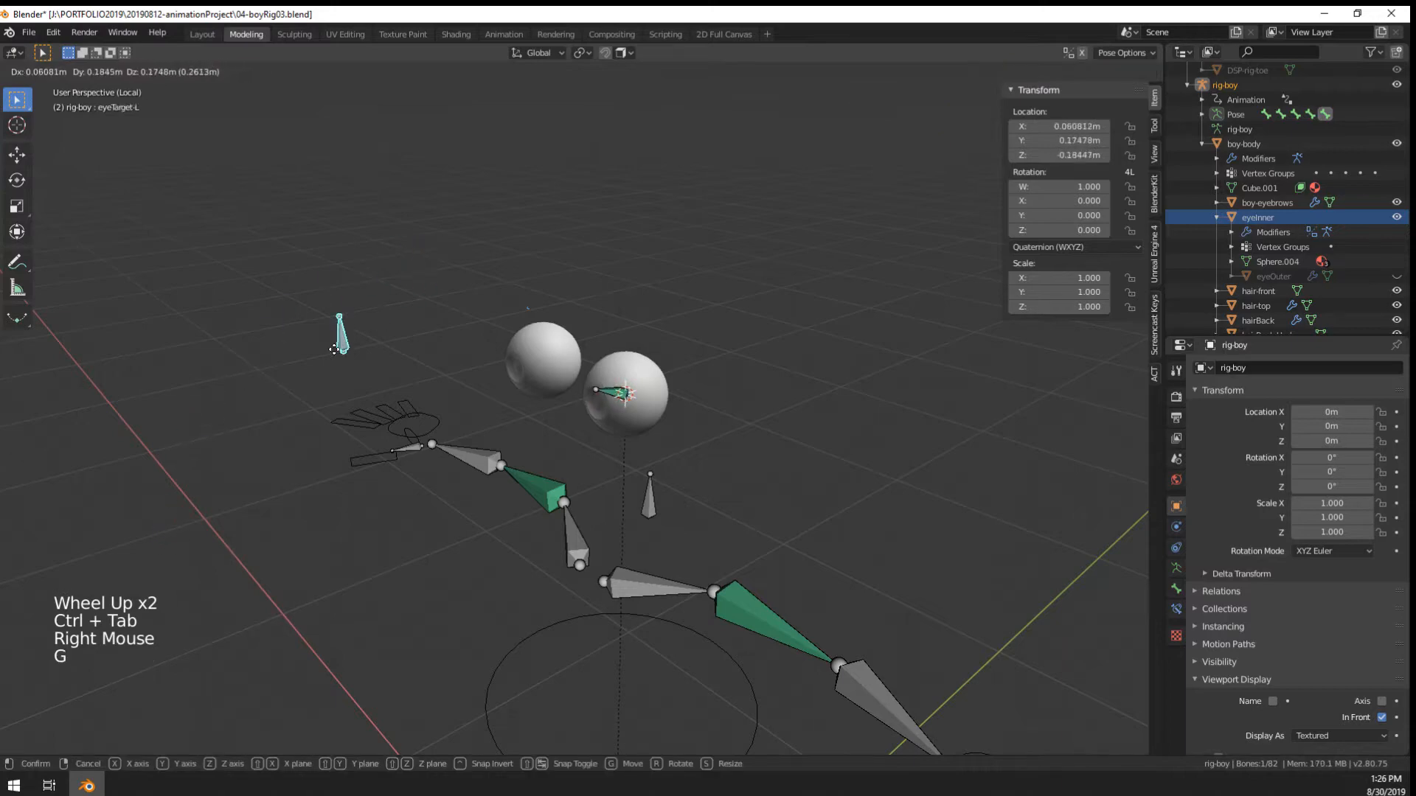
pyautogui.rightClick(347, 328)
# Return to eyeInner in Edit Mode and assign its selected vertices to the eye-L vertex group
pyautogui.scroll(5, 726, 416)
pyautogui.rightClick(726, 415)
pyautogui.press('Tab')
pyautogui.press('Tab')
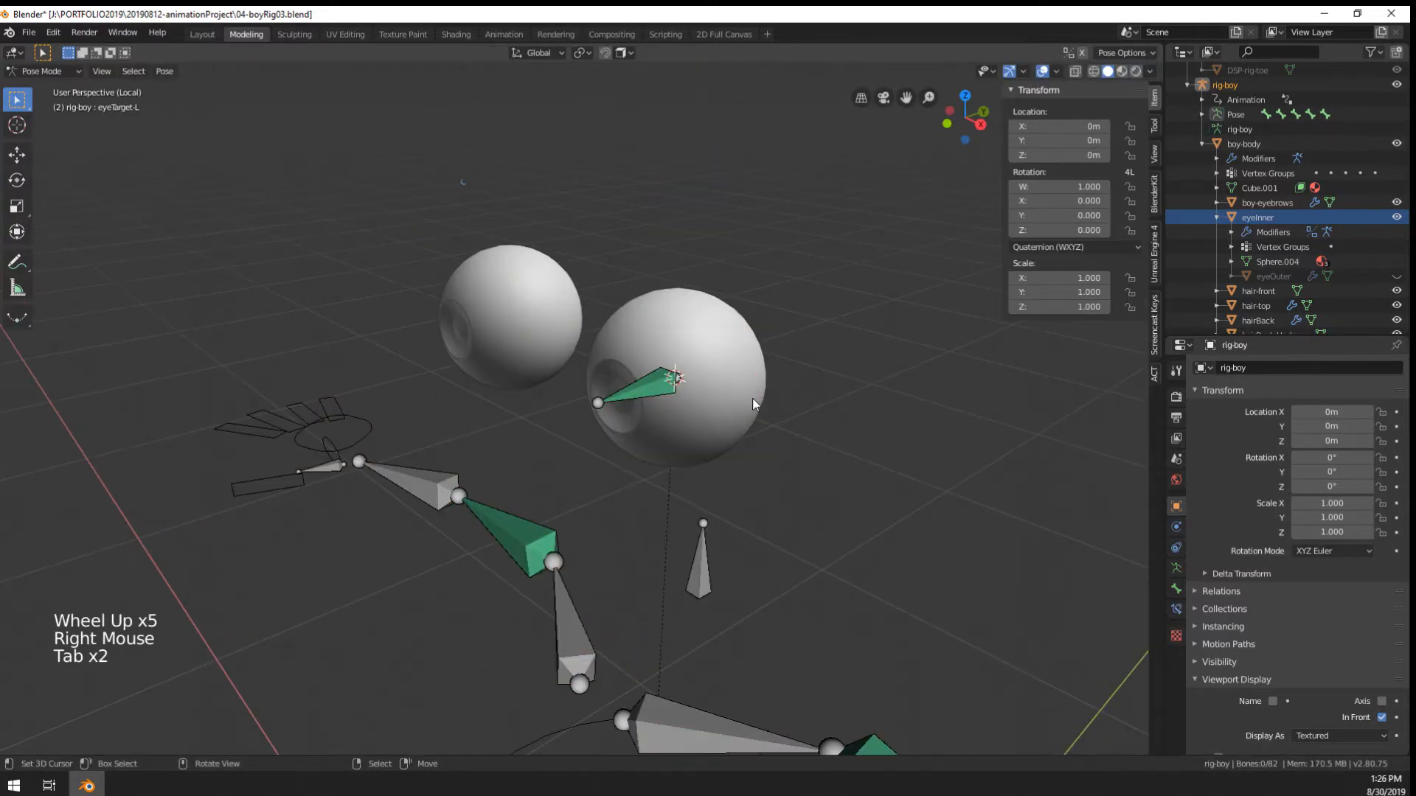
pyautogui.hotkey('ctrl', 'Tab')
pyautogui.rightClick(751, 391)
pyautogui.press('Tab')
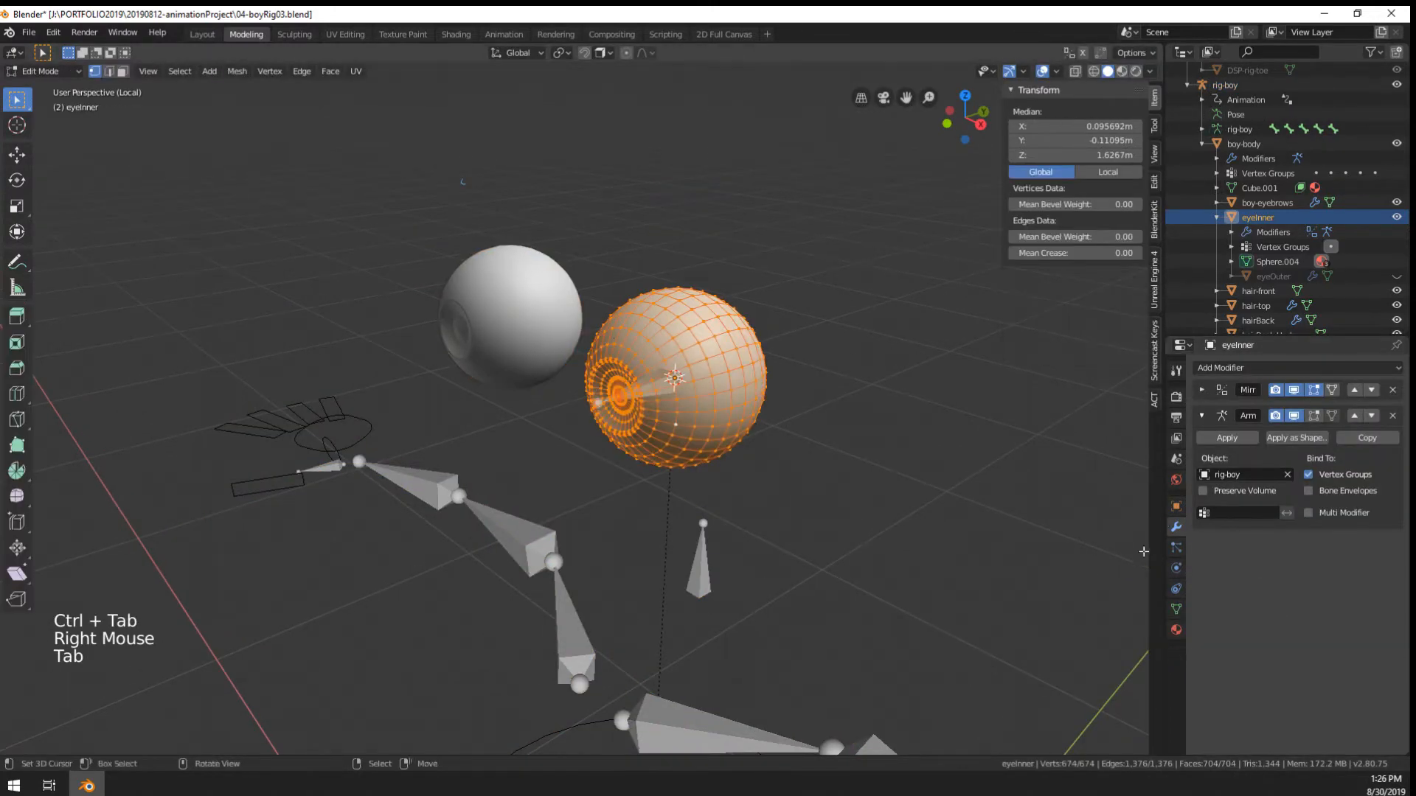
pyautogui.click(1177, 609)
pyautogui.click(1230, 595)
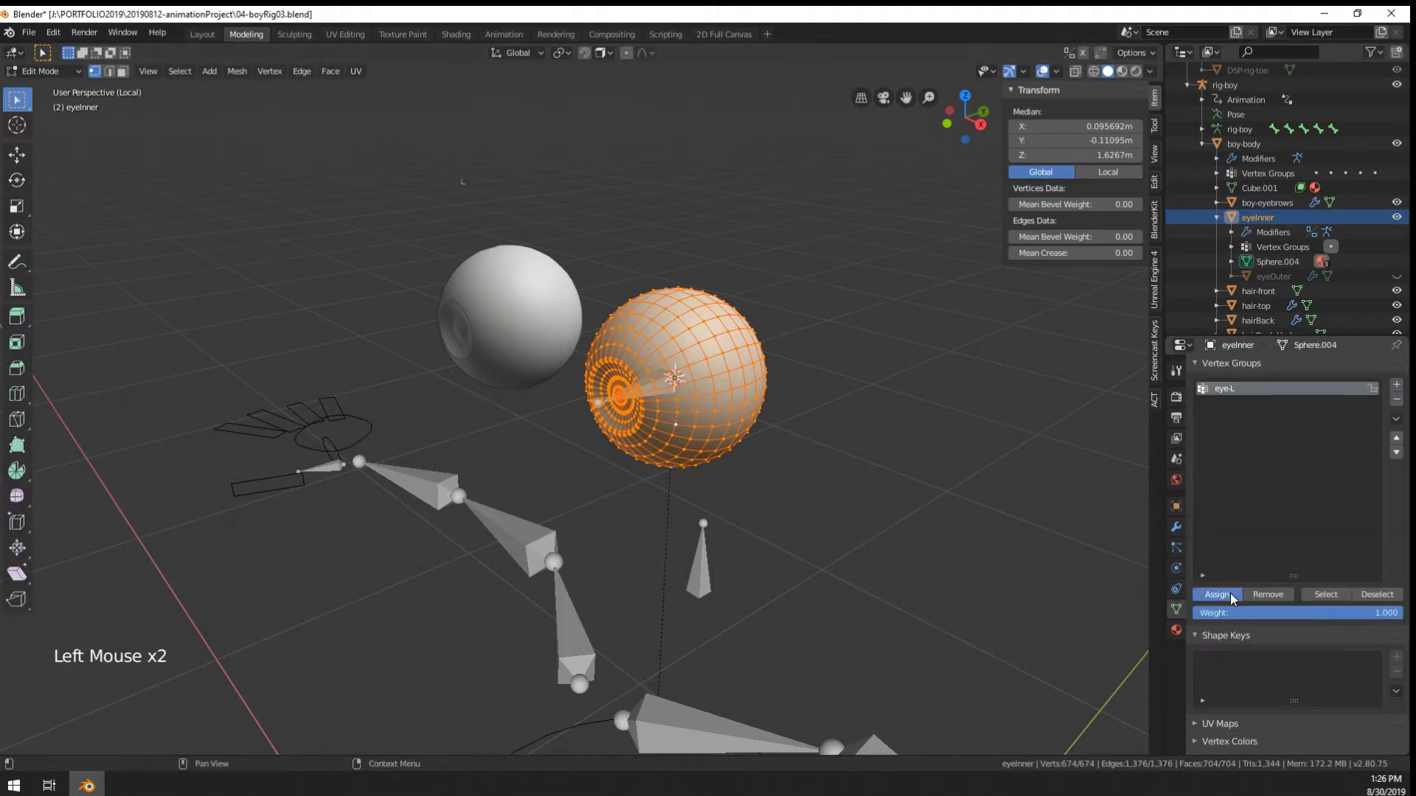
# Check the eye-L weights in Weight Paint mode, return to Object Mode and review eyeInner's modifiers
pyautogui.click(65, 70)
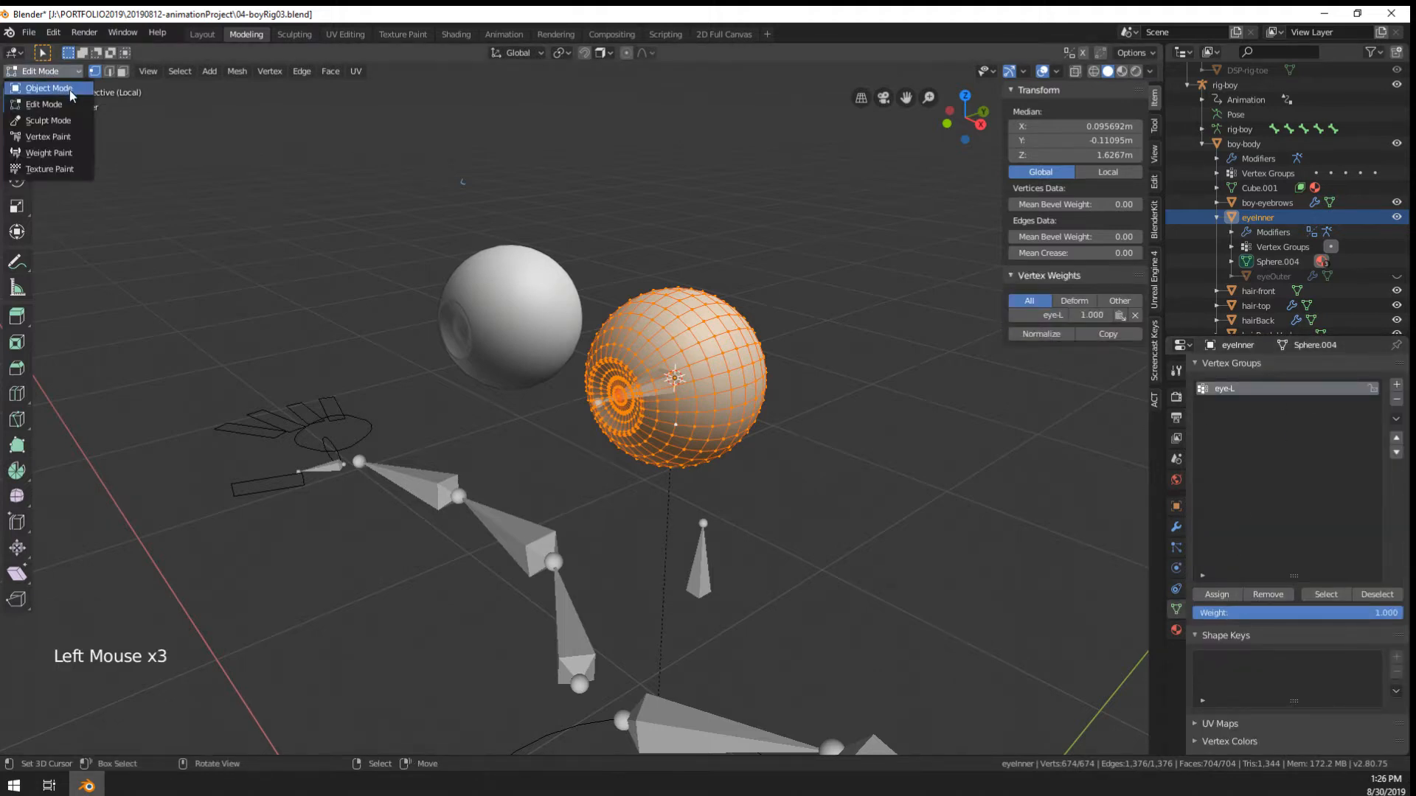
pyautogui.click(56, 153)
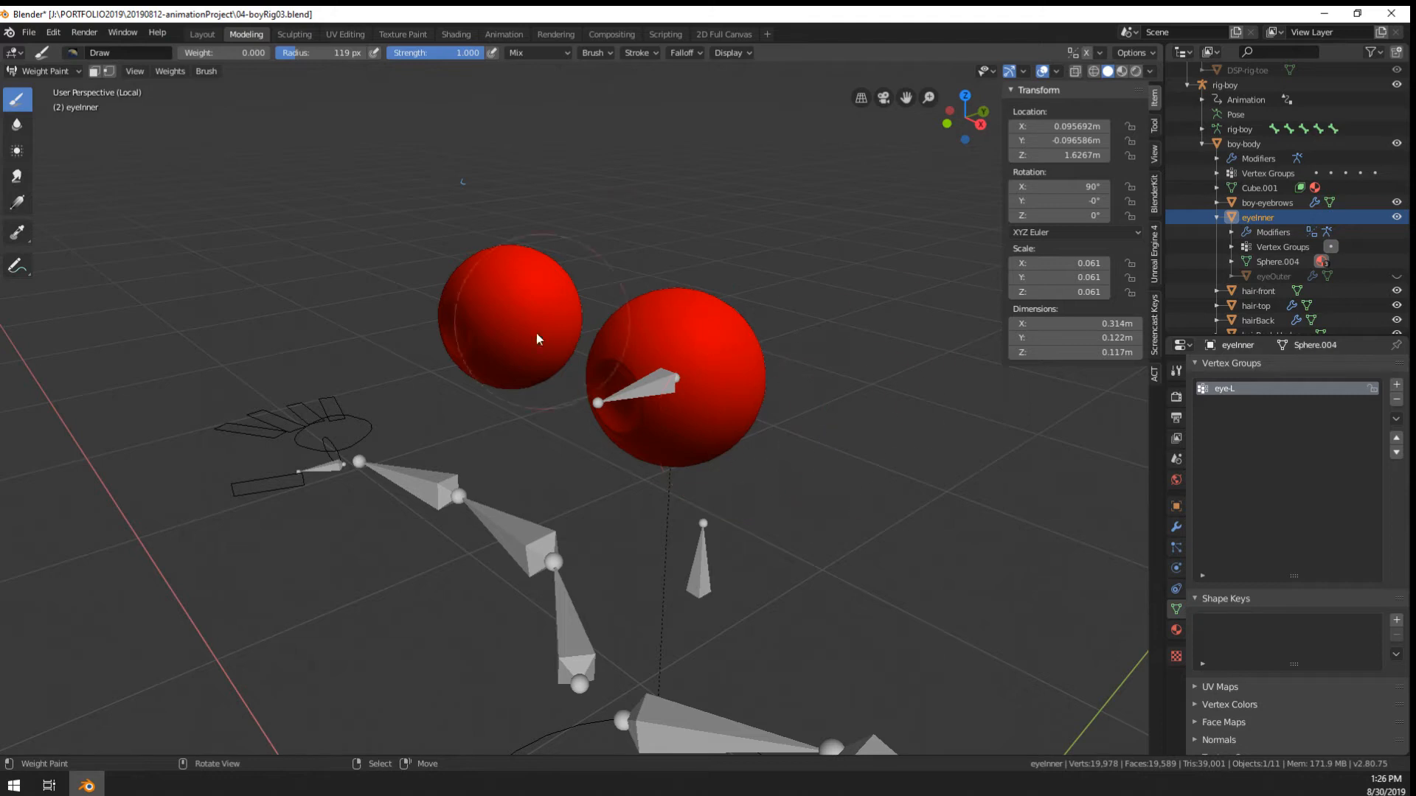
pyautogui.click(44, 71)
pyautogui.click(45, 94)
pyautogui.scroll(-5, 733, 422)
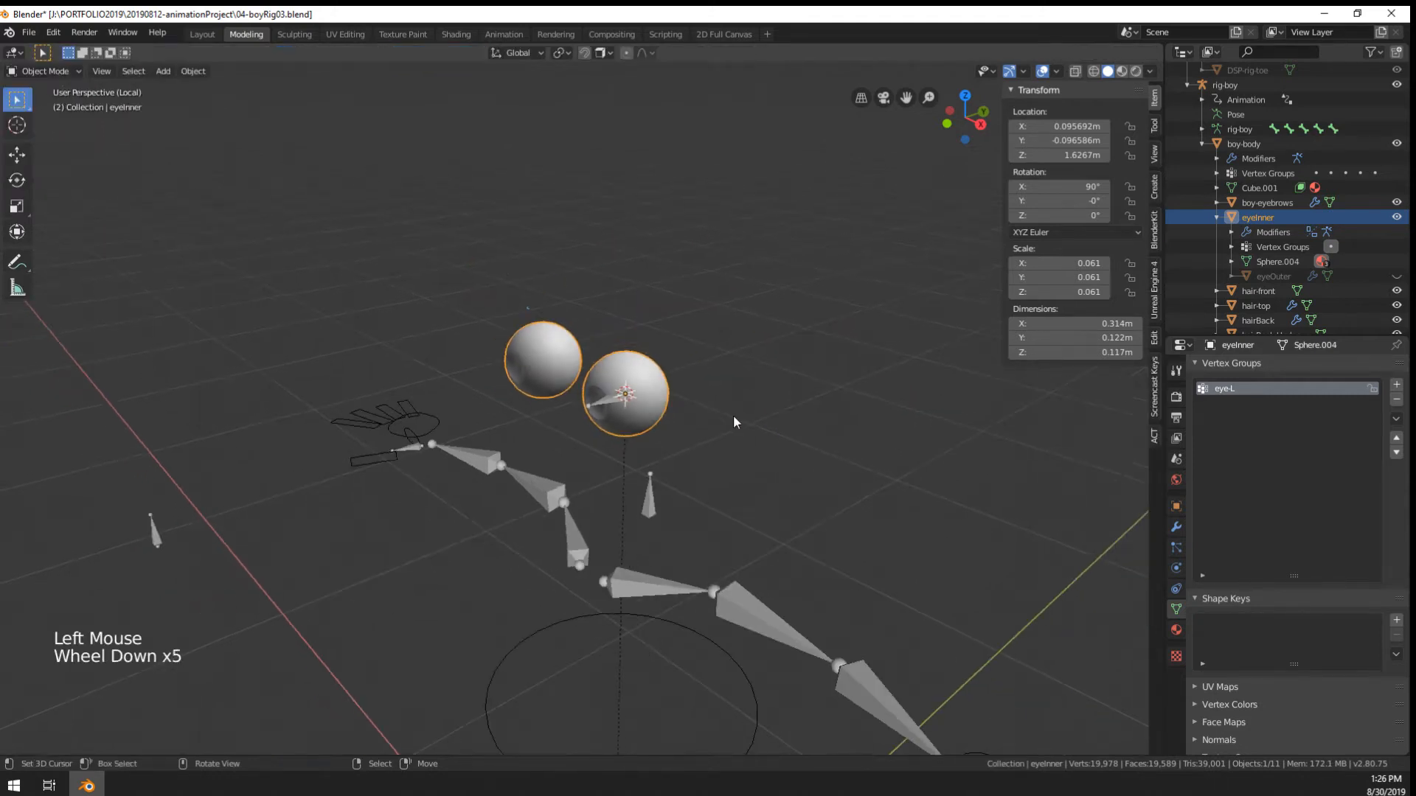
pyautogui.scroll(2, 733, 421)
pyautogui.click(1176, 527)
# Pose the rig-boy armature with a trial move of eyeTarget-L to check both eyes' rotation, and cancel the move
pyautogui.scroll(-5, 985, 466)
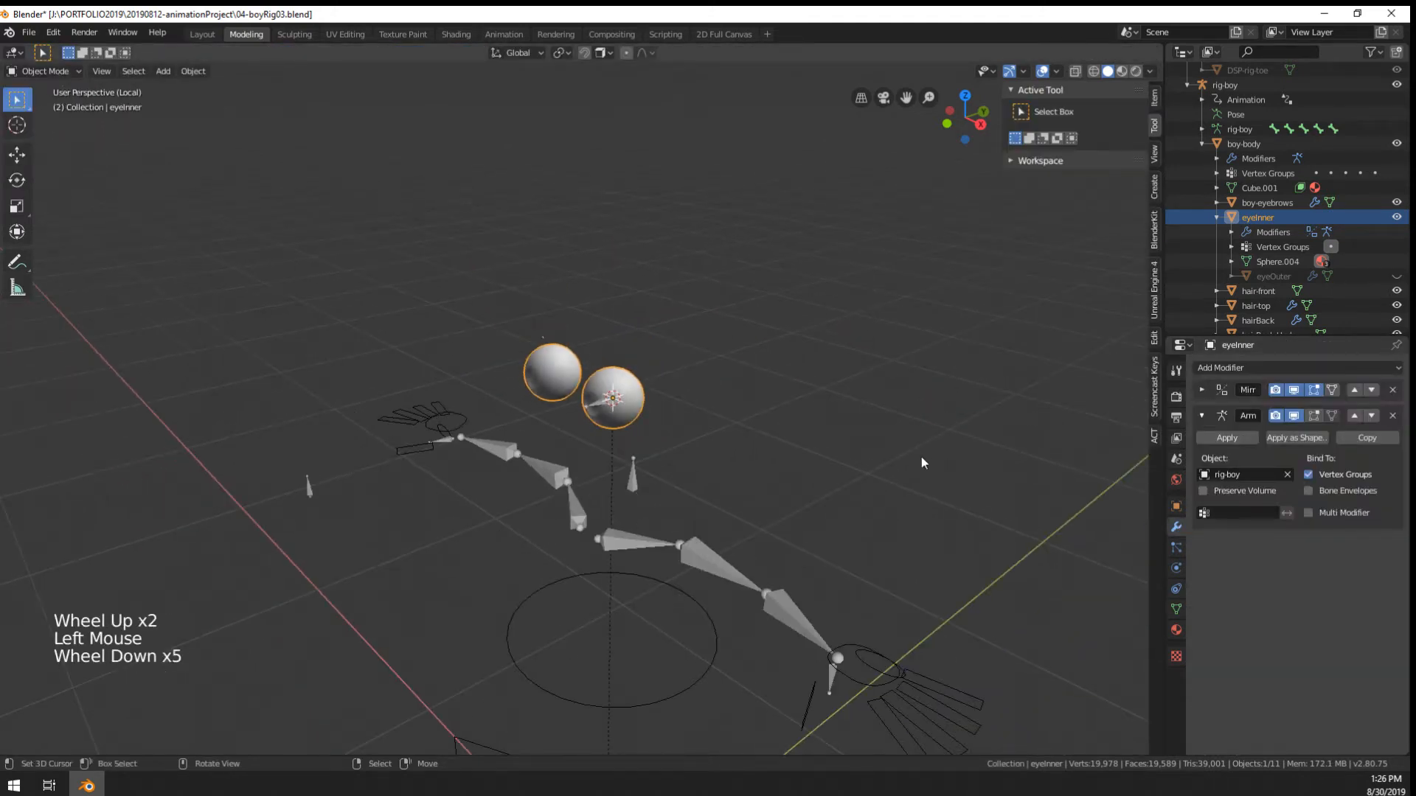
pyautogui.rightClick(315, 489)
pyautogui.hotkey('ctrl', 'Tab')
pyautogui.rightClick(310, 489)
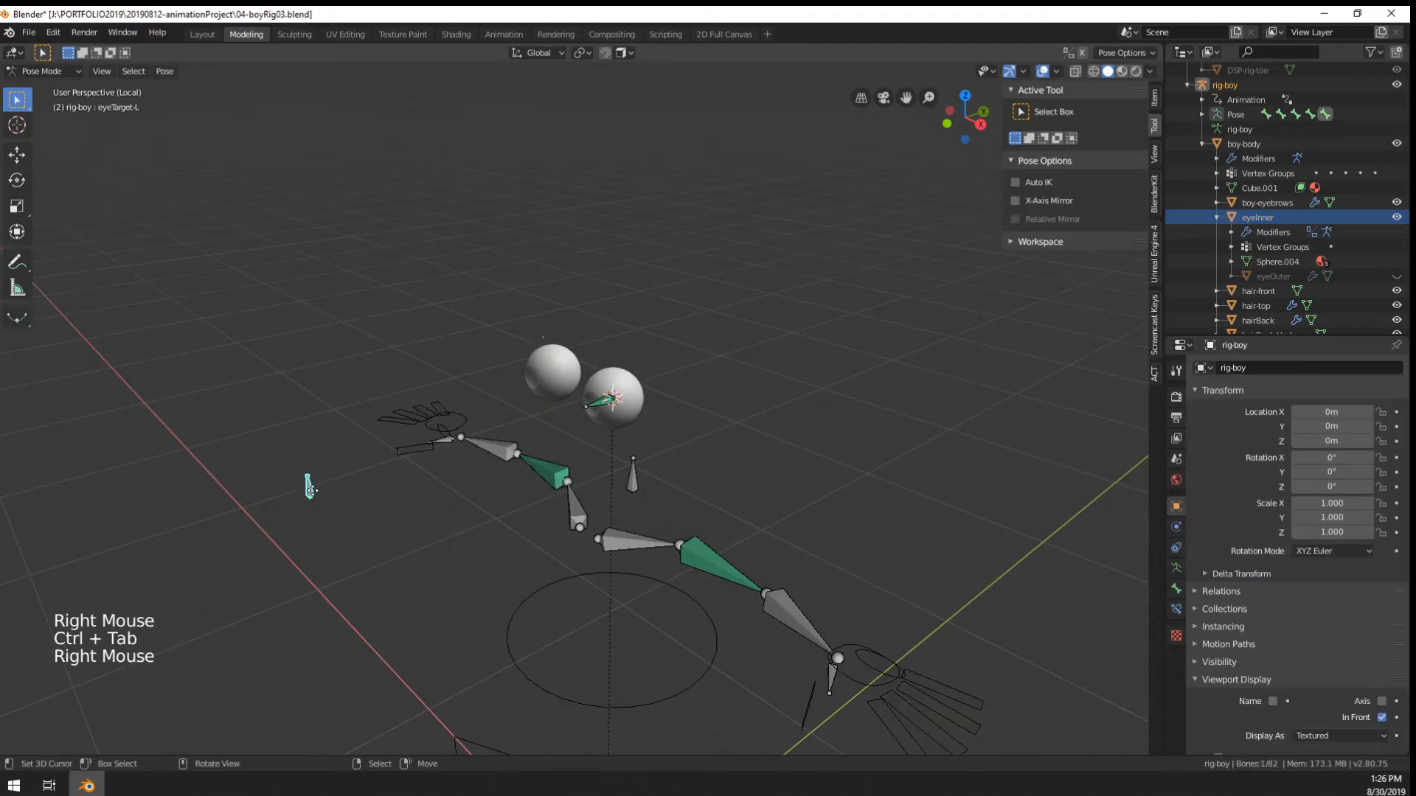
pyautogui.press('g')
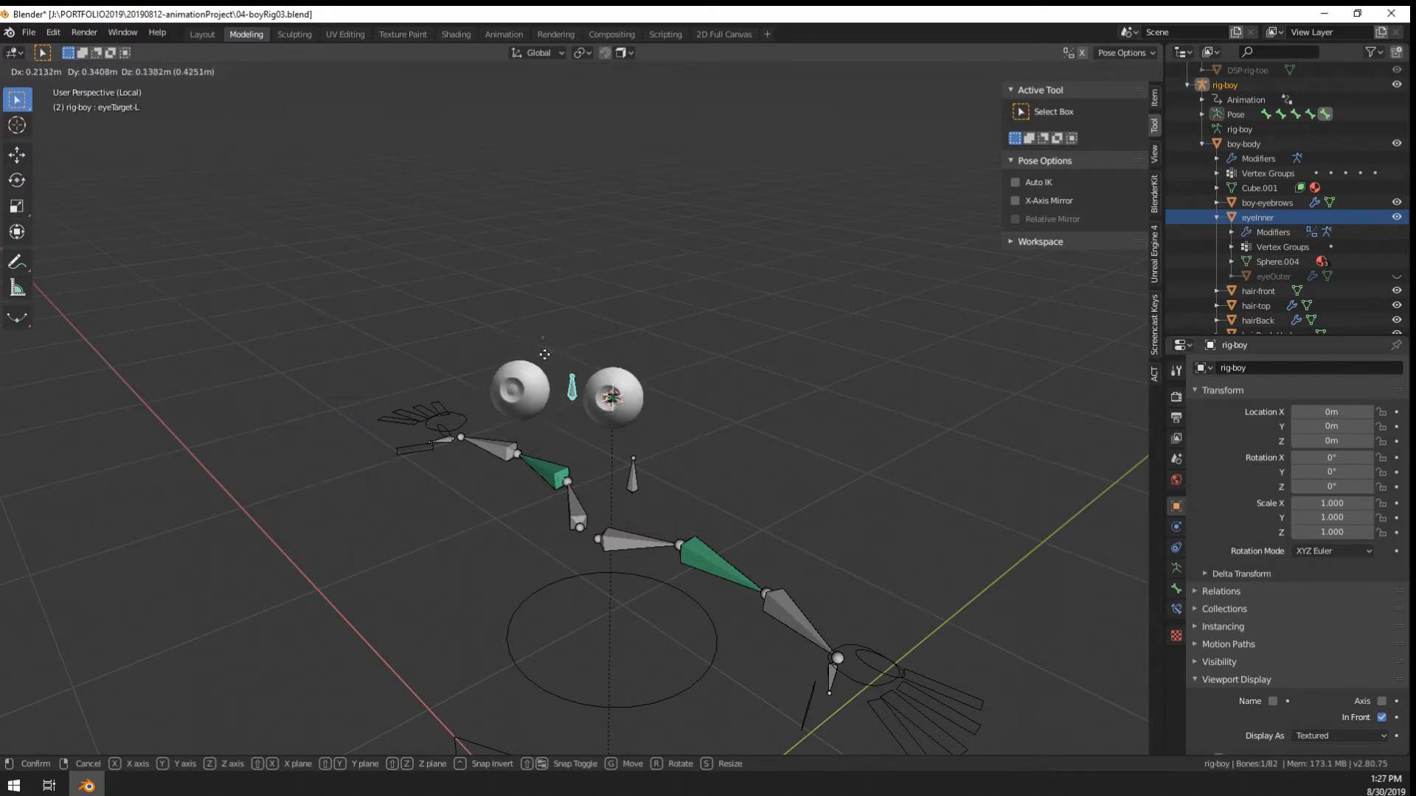
pyautogui.rightClick(544, 355)
pyautogui.scroll(2, 603, 412)
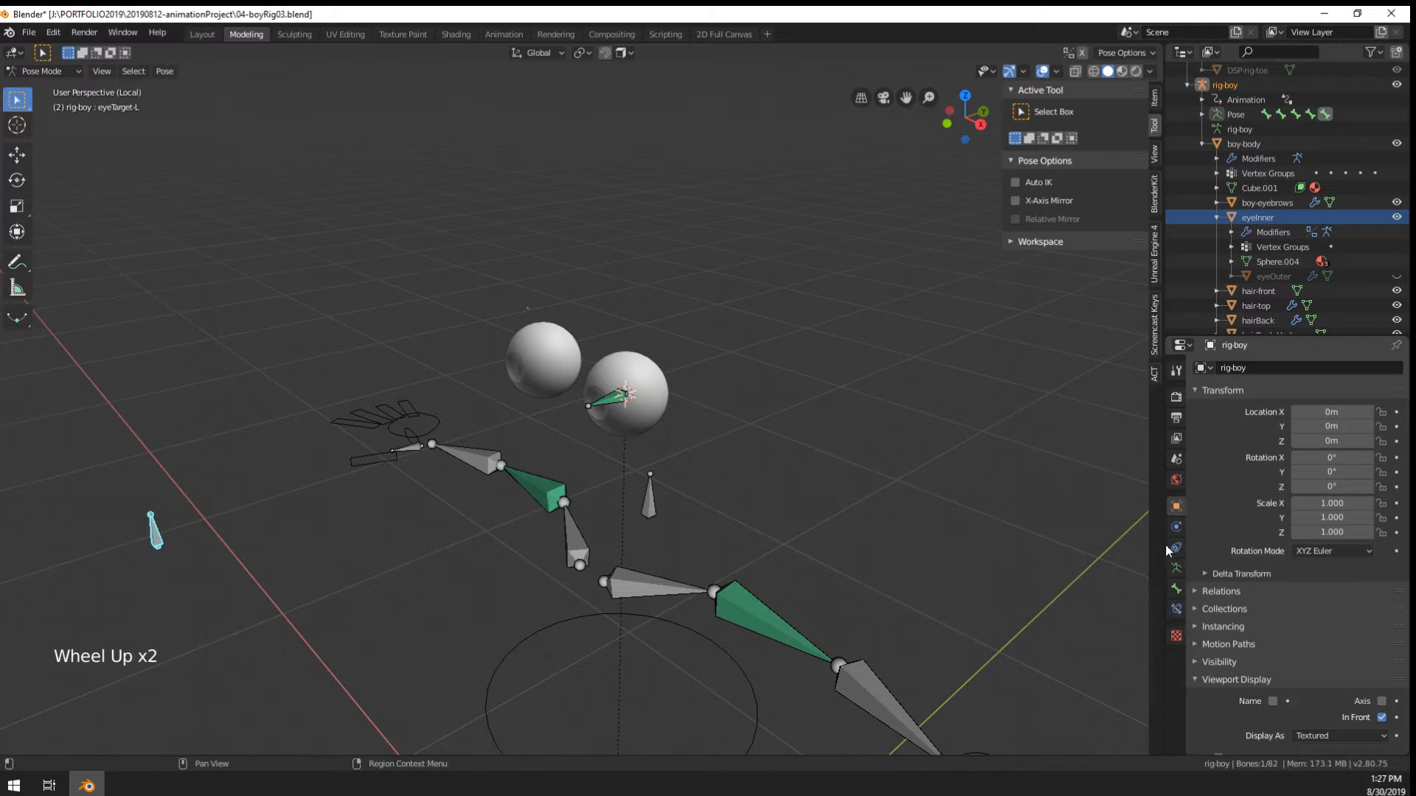
# Select eyeInner in Object Mode and move its Armature modifier above the Mirror modifier
pyautogui.rightClick(668, 406)
pyautogui.hotkey('ctrl', 'Tab')
pyautogui.rightClick(666, 406)
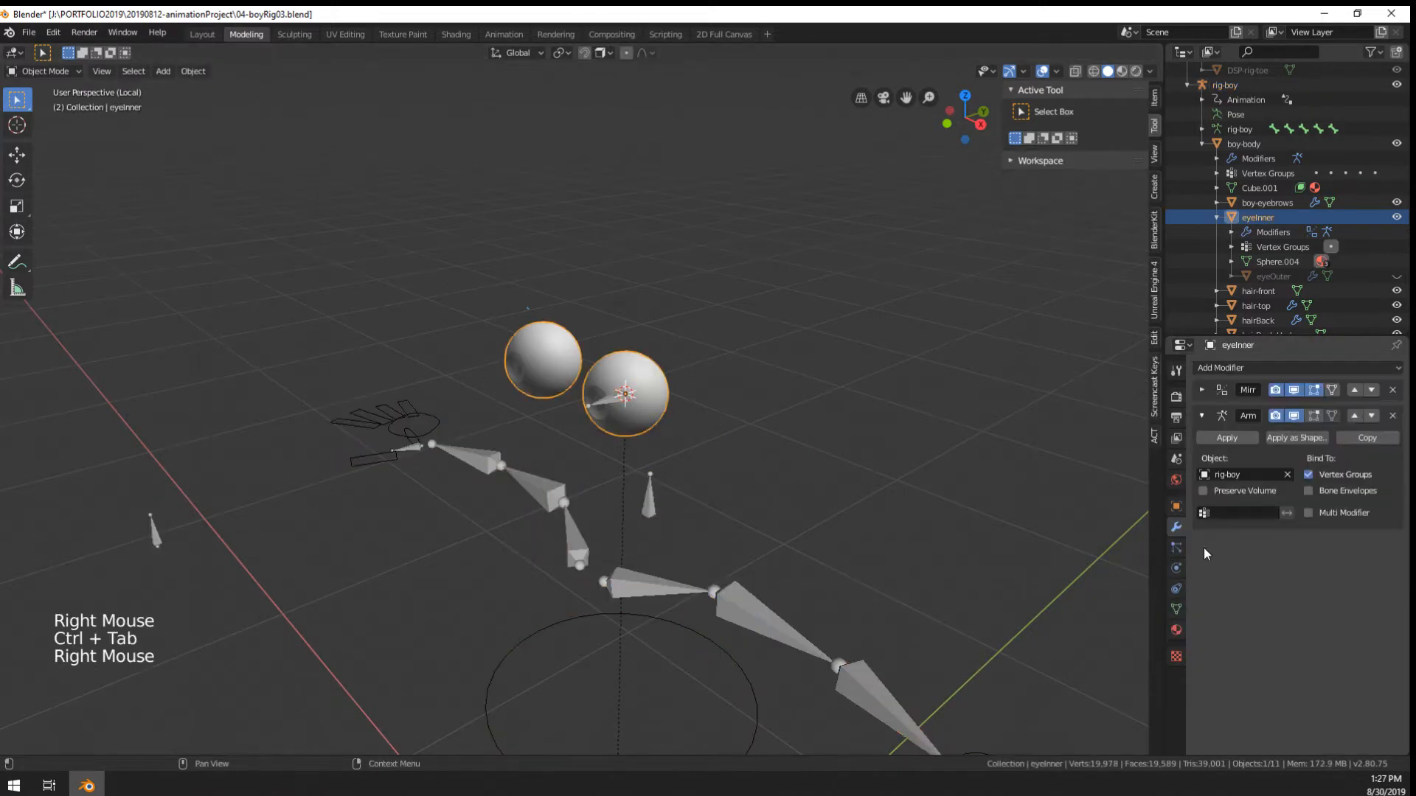
pyautogui.click(1355, 416)
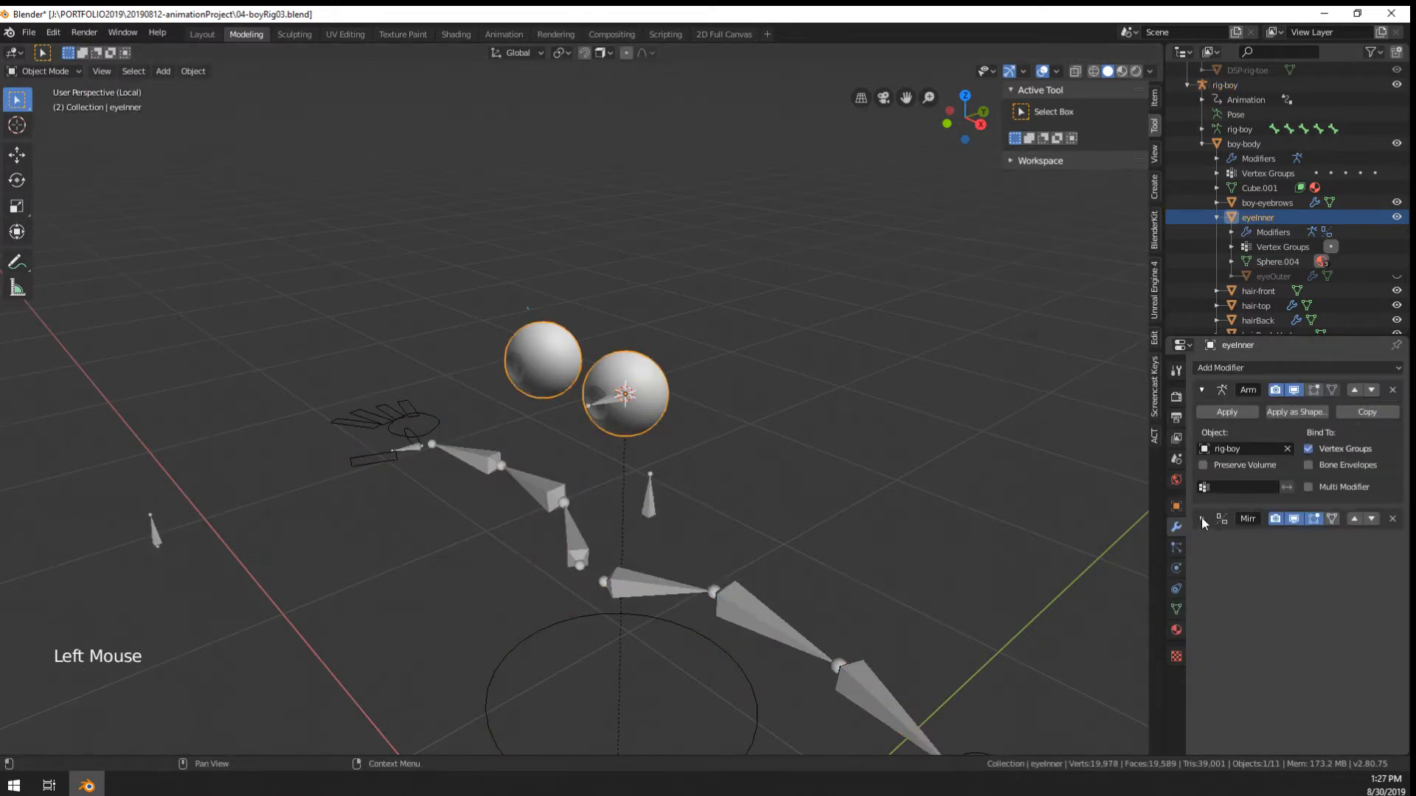
# Test the changed modifier order by trial-moving eyeTarget-L in Pose Mode, and cancel the move
pyautogui.scroll(-2, 256, 493)
pyautogui.rightClick(313, 498)
pyautogui.scroll(1, 246, 504)
pyautogui.hotkey('ctrl', 'Tab')
pyautogui.rightClick(243, 507)
pyautogui.press('g')
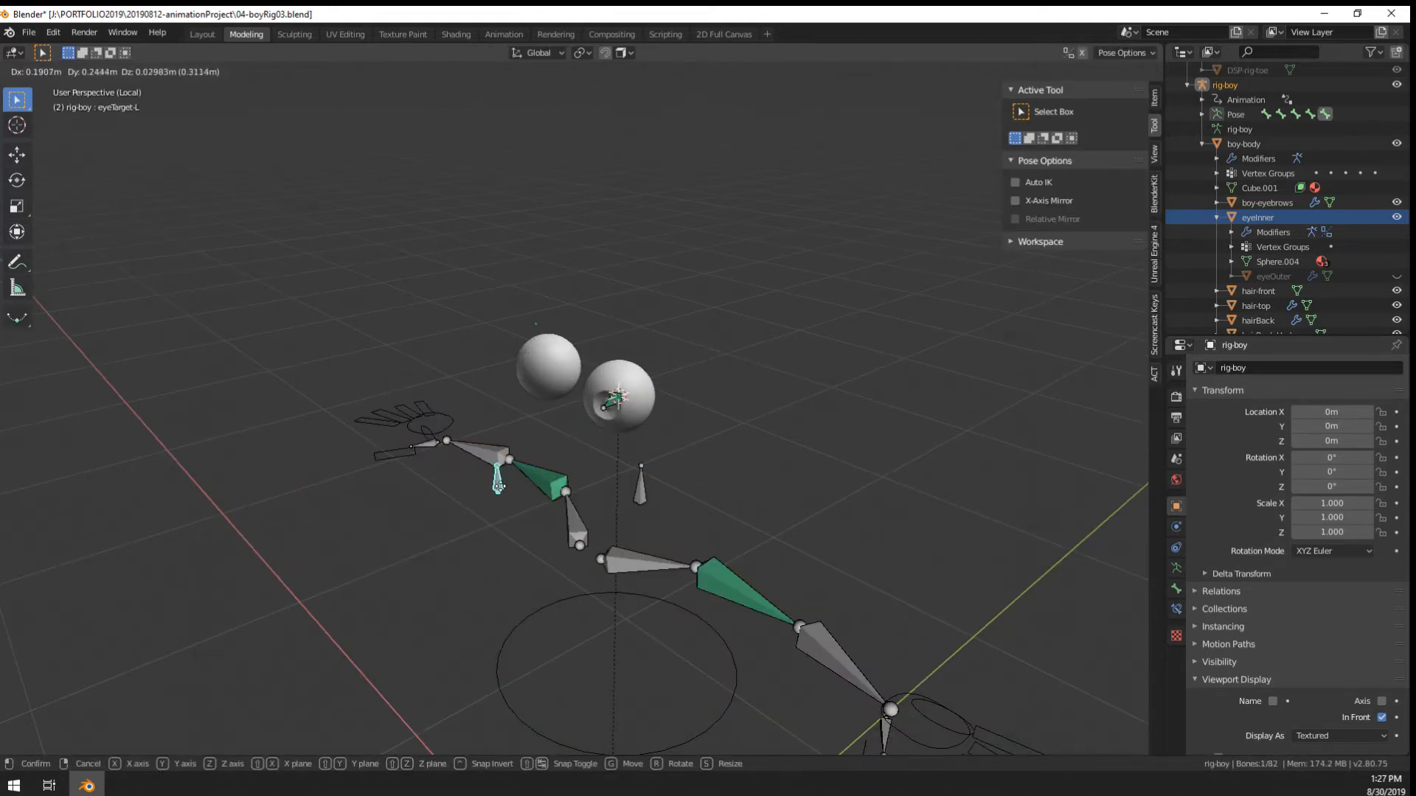
pyautogui.rightClick(484, 478)
# Select the eye-L and eyeTarget-L bones in Edit Mode and symmetrize them to create the opposite eye's bones
pyautogui.scroll(2, 565, 454)
pyautogui.keyDown('shift'); pyautogui.rightClick(612, 400); pyautogui.keyUp('shift')
pyautogui.moveTo(464, 505); pyautogui.dragTo(590, 524, button='middle')
pyautogui.scroll(-2, 507, 498)
pyautogui.scroll(1, 590, 524)
pyautogui.hotkey('ctrl', 'Tab')
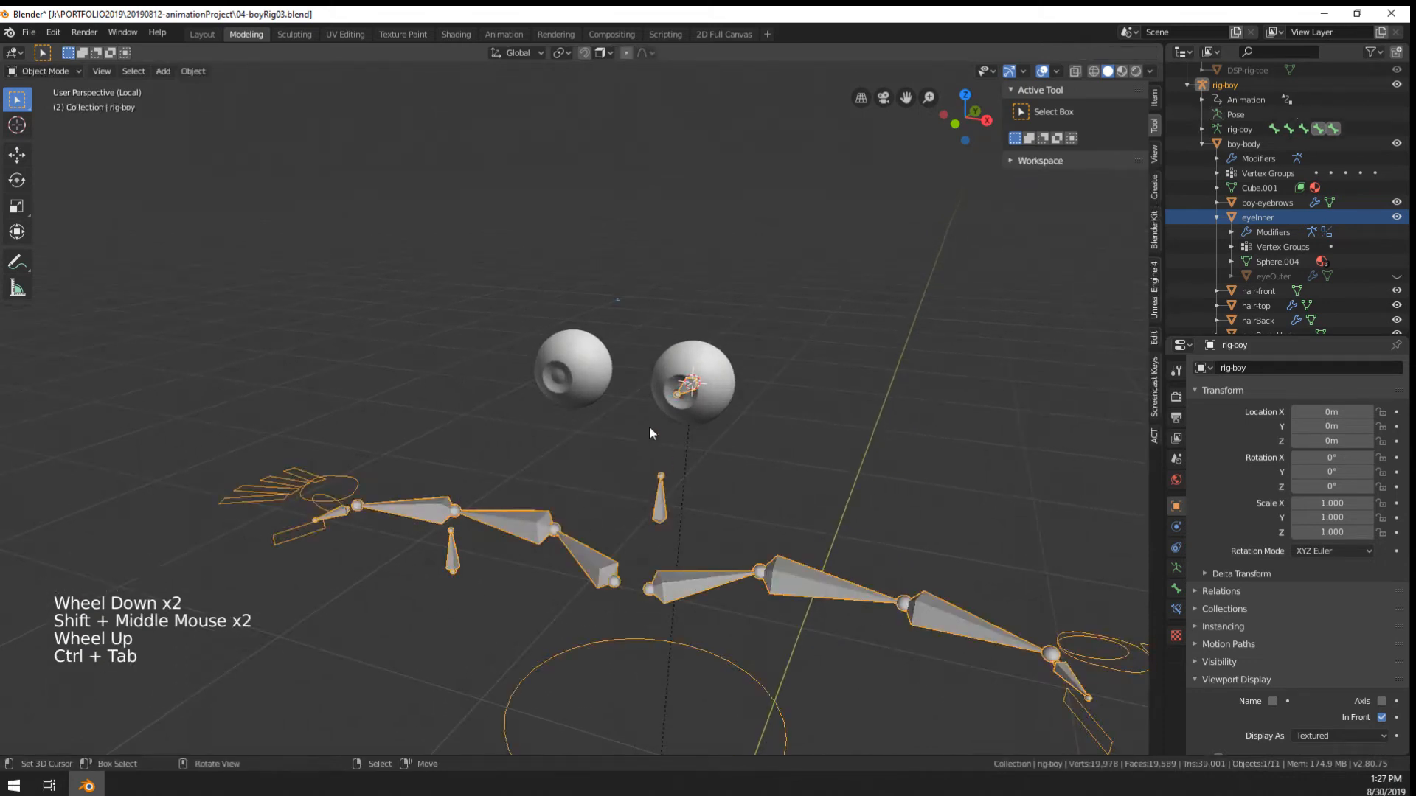
pyautogui.press('Tab')
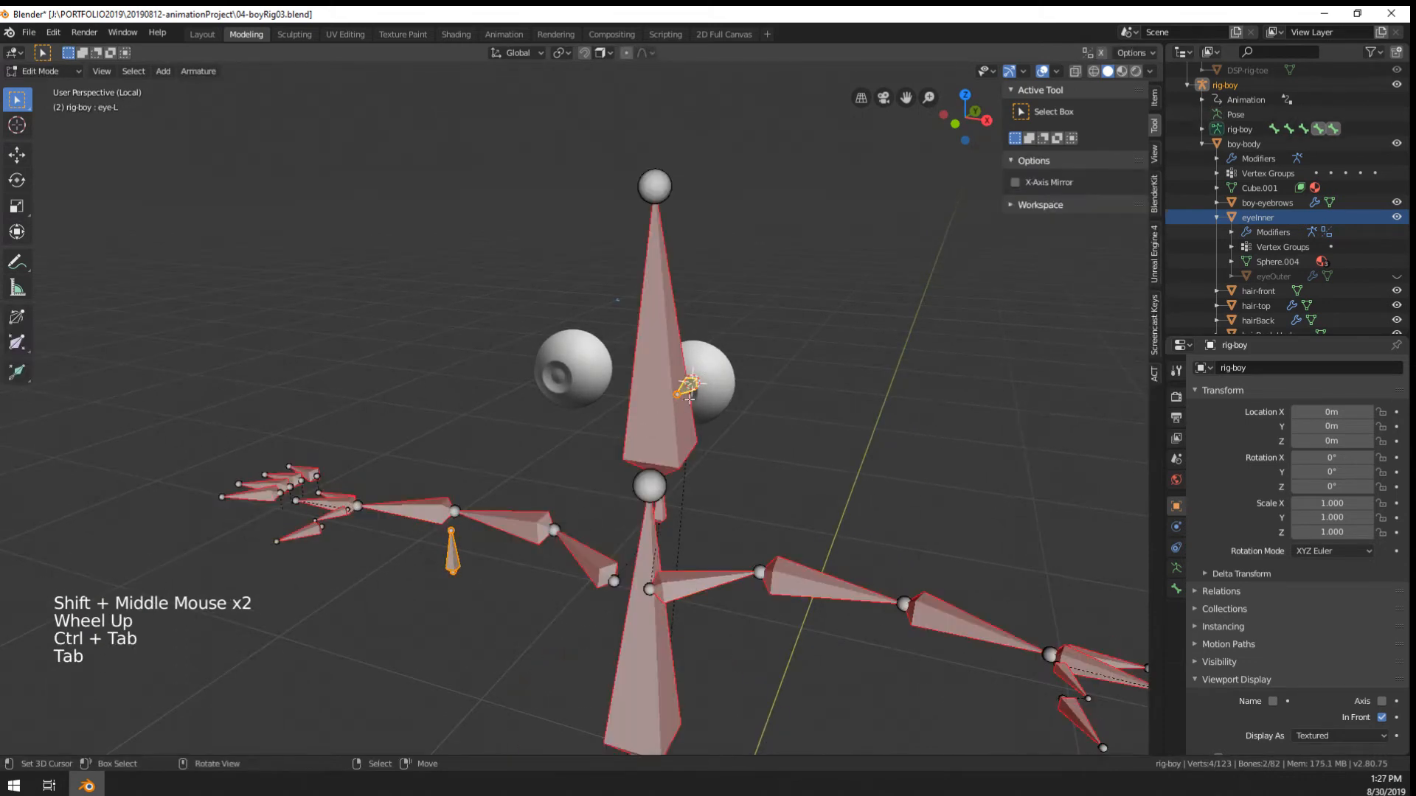
pyautogui.click(199, 72)
pyautogui.rightClick(685, 385)
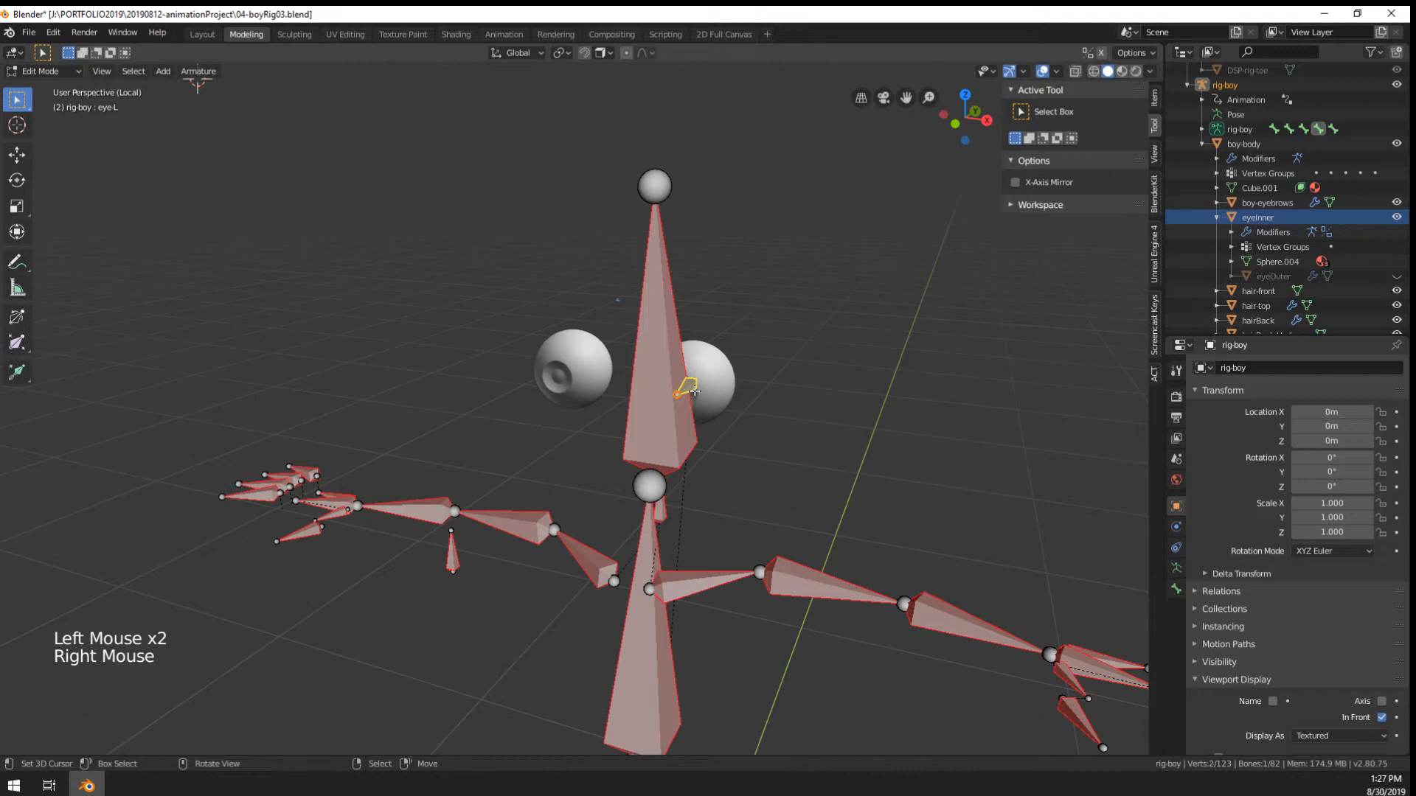
pyautogui.keyDown('shift'); pyautogui.rightClick(452, 551); pyautogui.keyUp('shift')
pyautogui.click(199, 71)
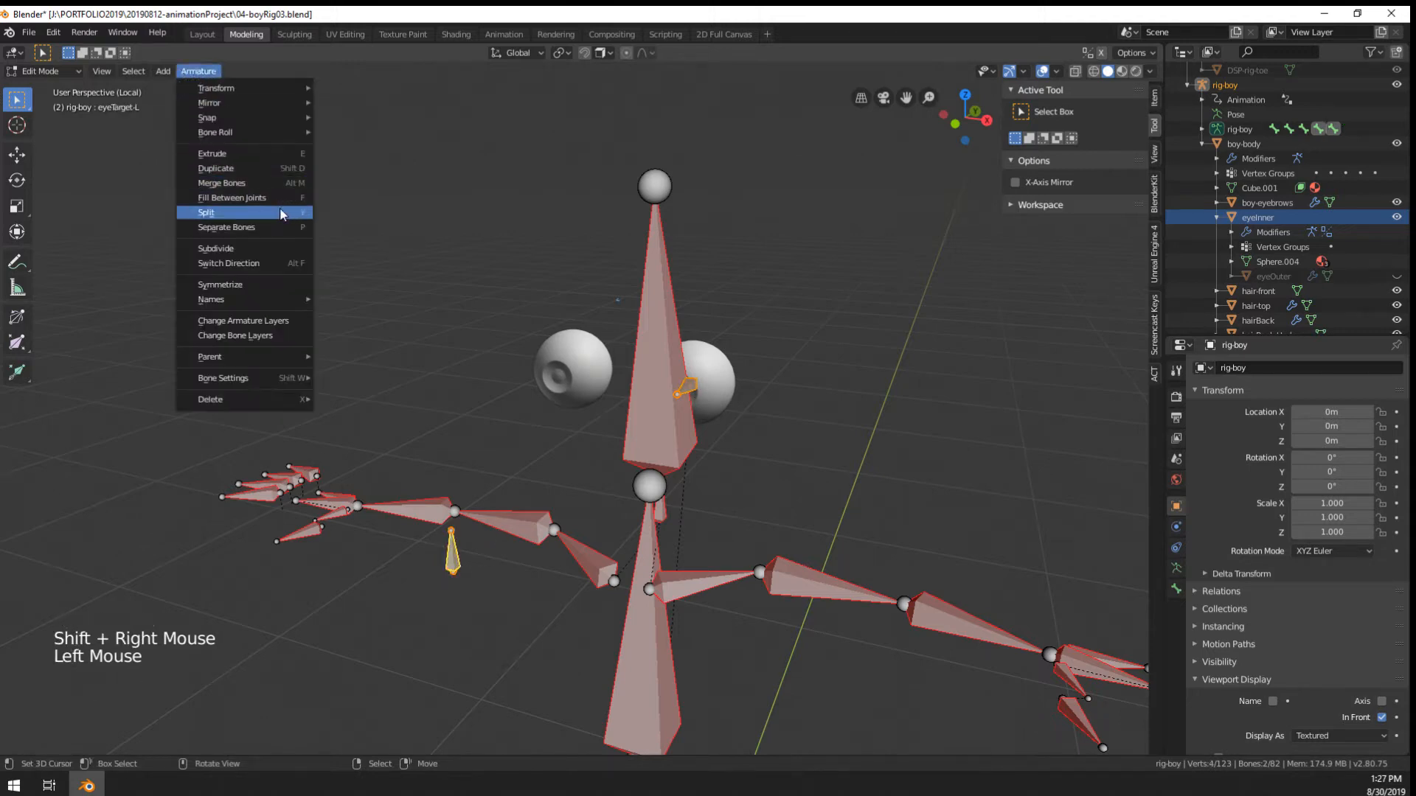
pyautogui.click(229, 284)
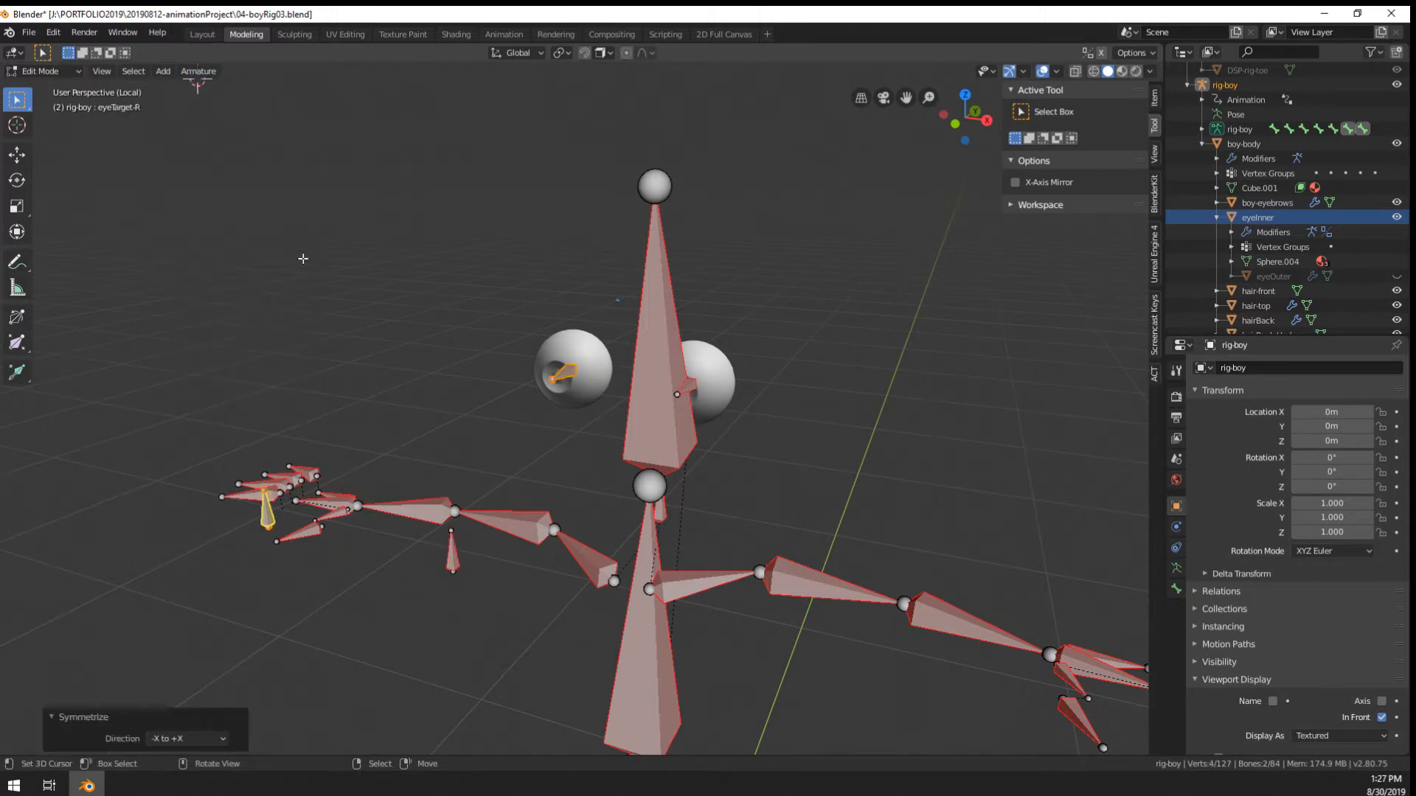
# Trial-move eyeTarget-L and eyeTarget-R separately in Pose Mode to check how each eye responds, cancelling both moves
pyautogui.hotkey('ctrl', 'Tab')
pyautogui.hotkey('ctrl', 'Tab')
pyautogui.click(512, 435)
pyautogui.rightClick(451, 568)
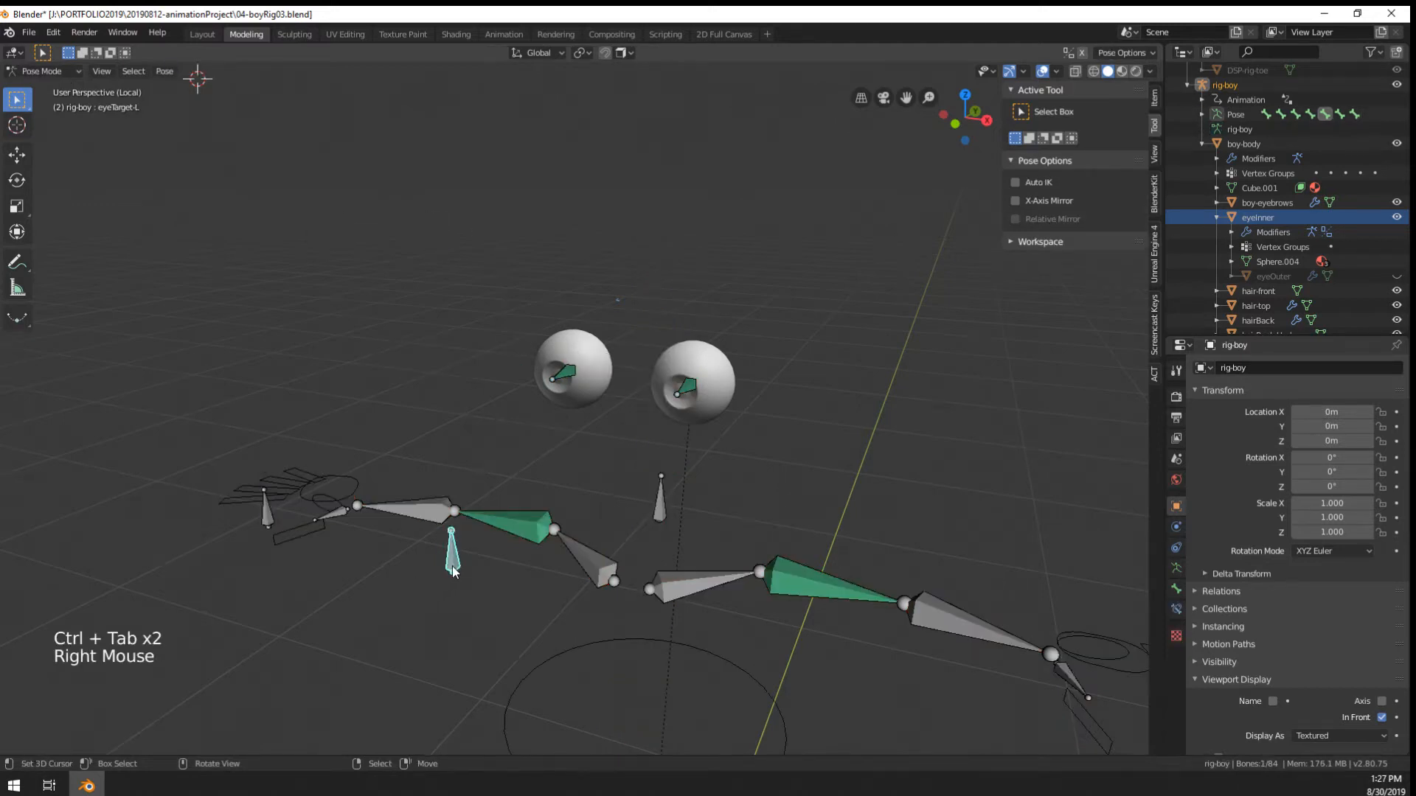
pyautogui.press('g')
pyautogui.rightClick(510, 507)
pyautogui.rightClick(267, 510)
pyautogui.press('g')
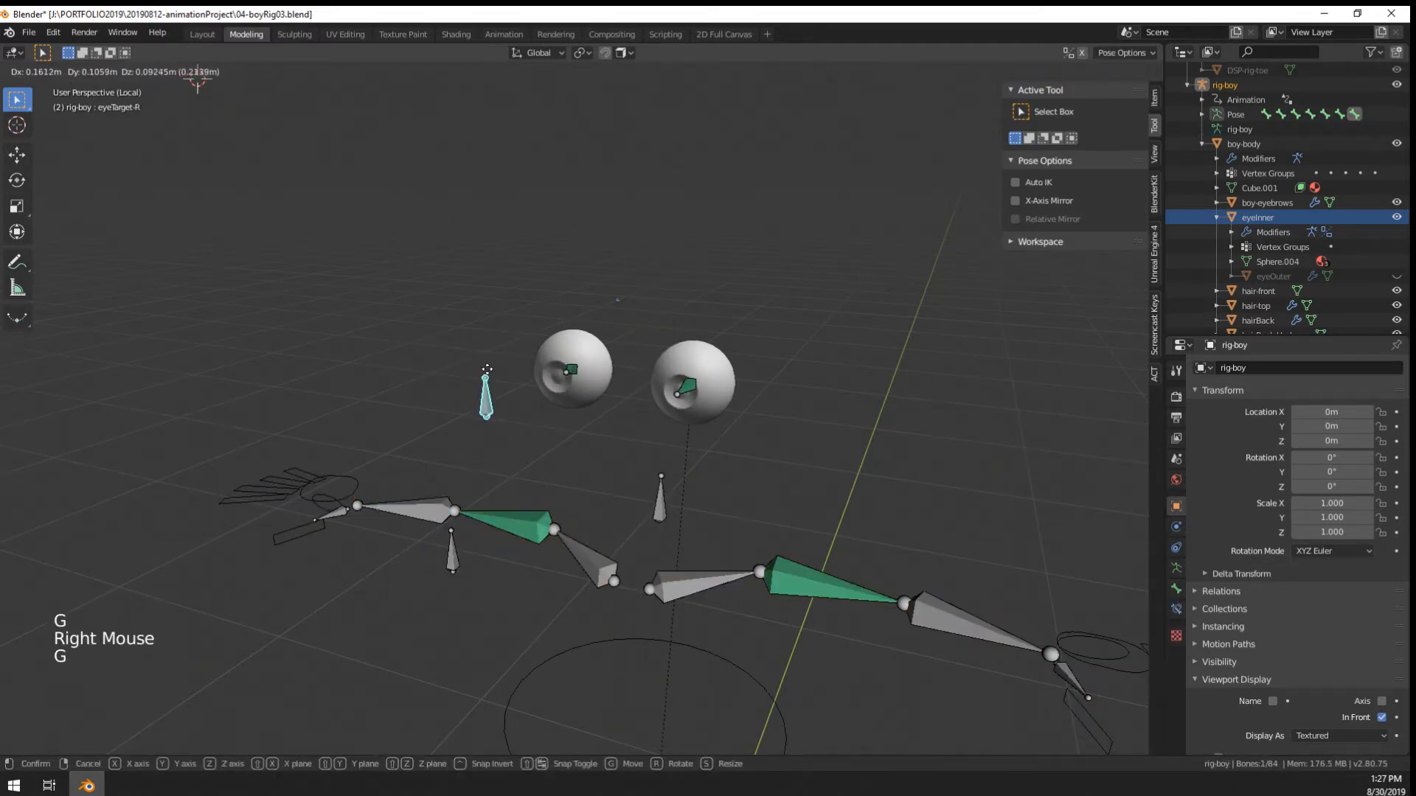
pyautogui.rightClick(457, 358)
pyautogui.rightClick(601, 345)
# Select eyeInner in Object Mode and move its Mirror modifier back above the Armature modifier
pyautogui.hotkey('ctrl', 'Tab')
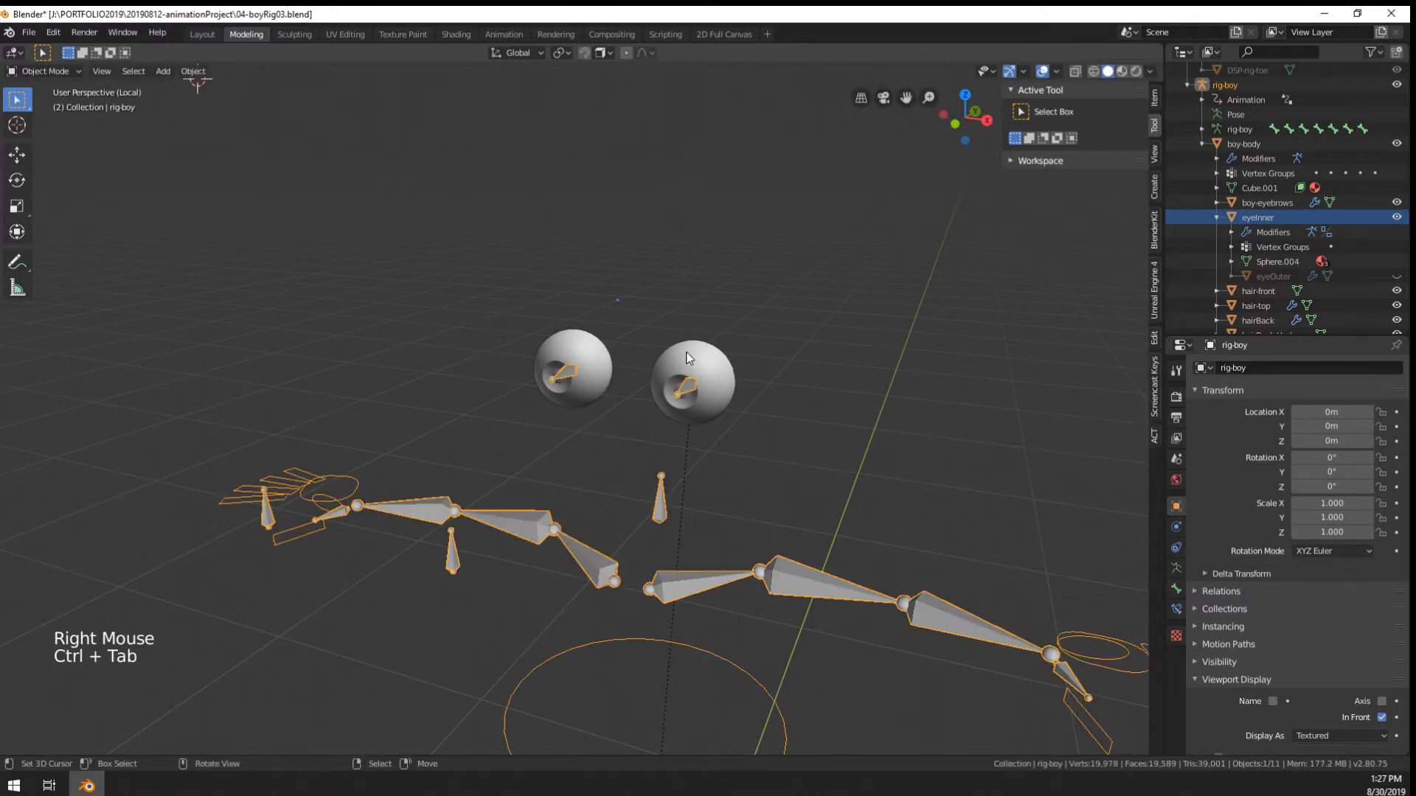
pyautogui.rightClick(690, 359)
pyautogui.click(1354, 519)
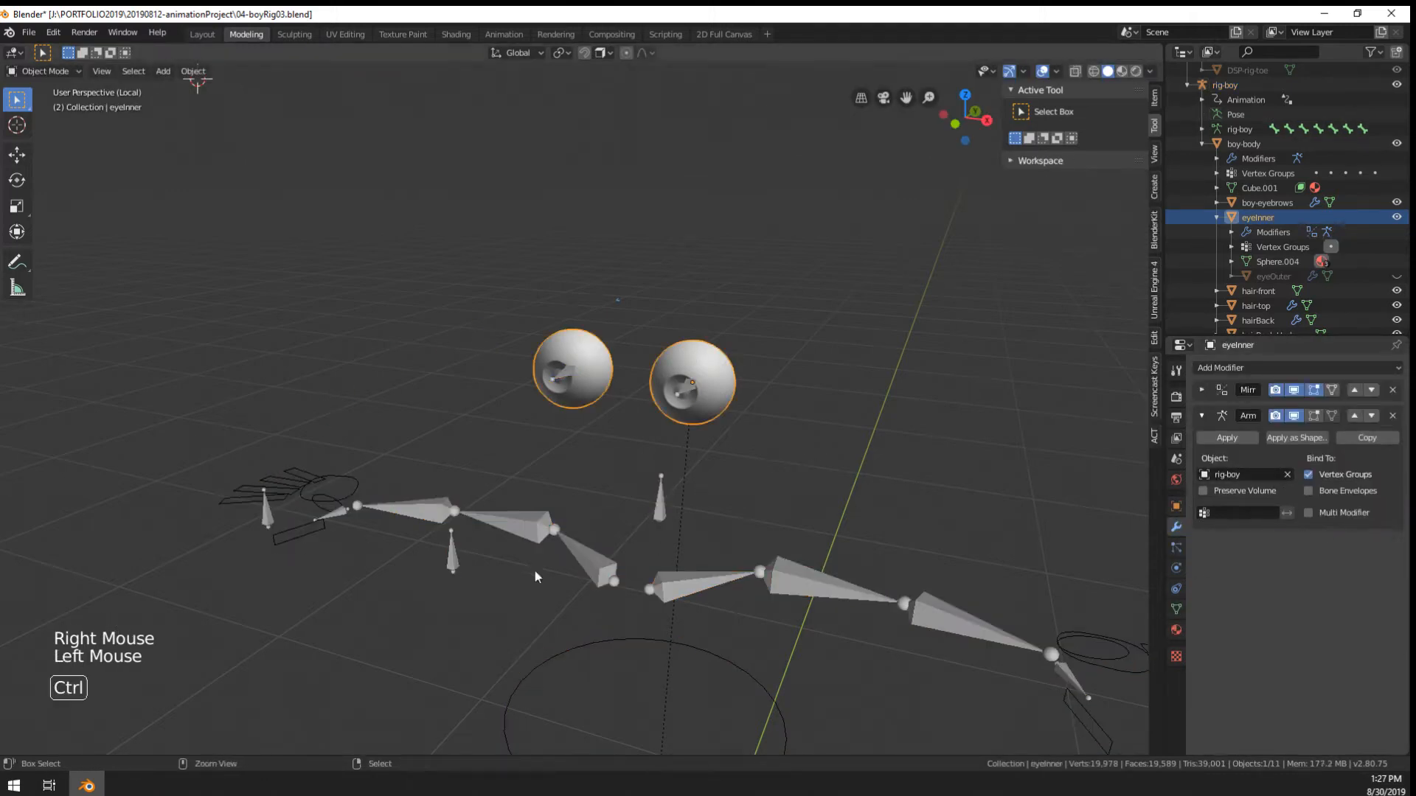
pyautogui.hotkey('ctrl', 'Tab')
pyautogui.hotkey('ctrl', 'Tab')
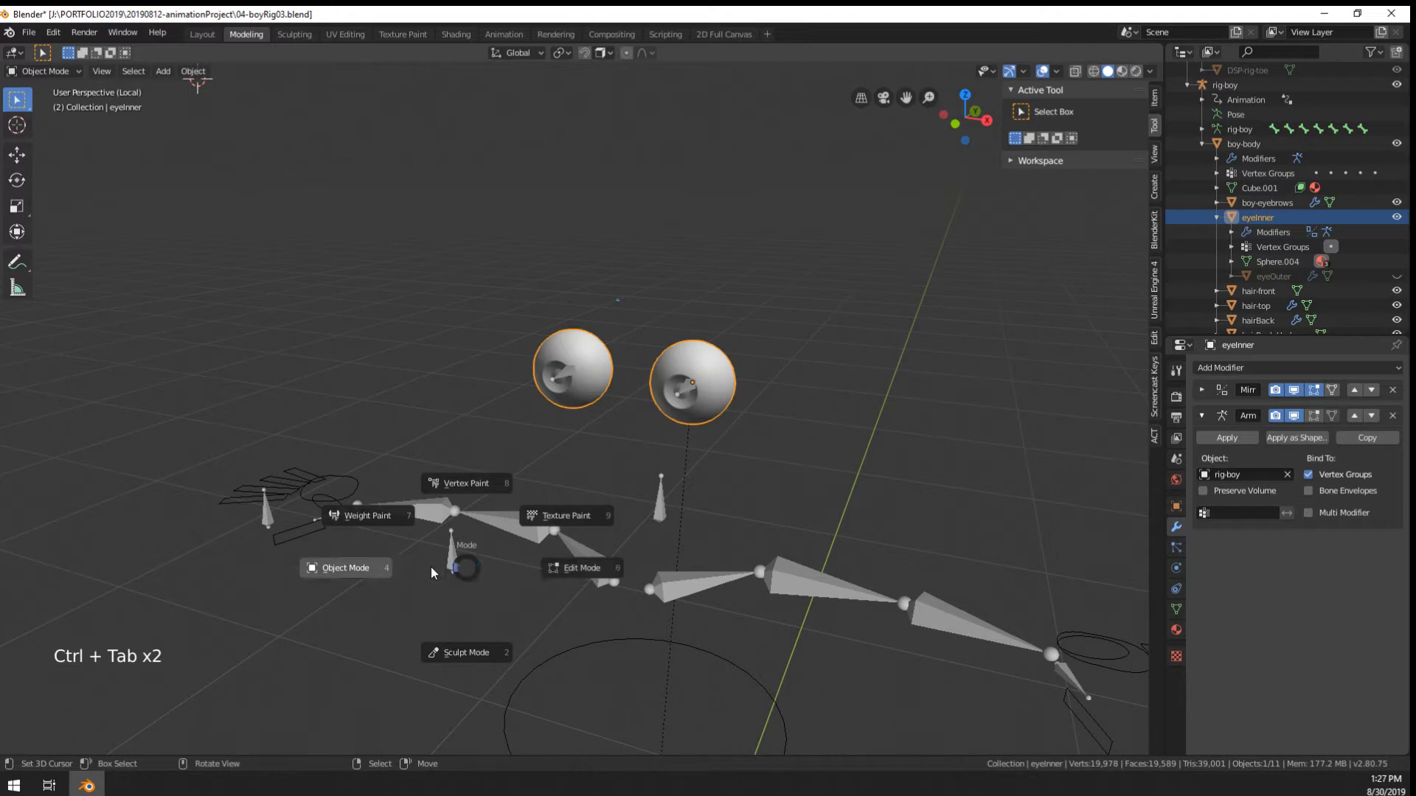
# Trial-move eyeTarget-L and eyeTarget-R in Pose Mode with the restored modifier order, and cancel both moves
pyautogui.rightClick(448, 565)
pyautogui.hotkey('ctrl', 'Tab')
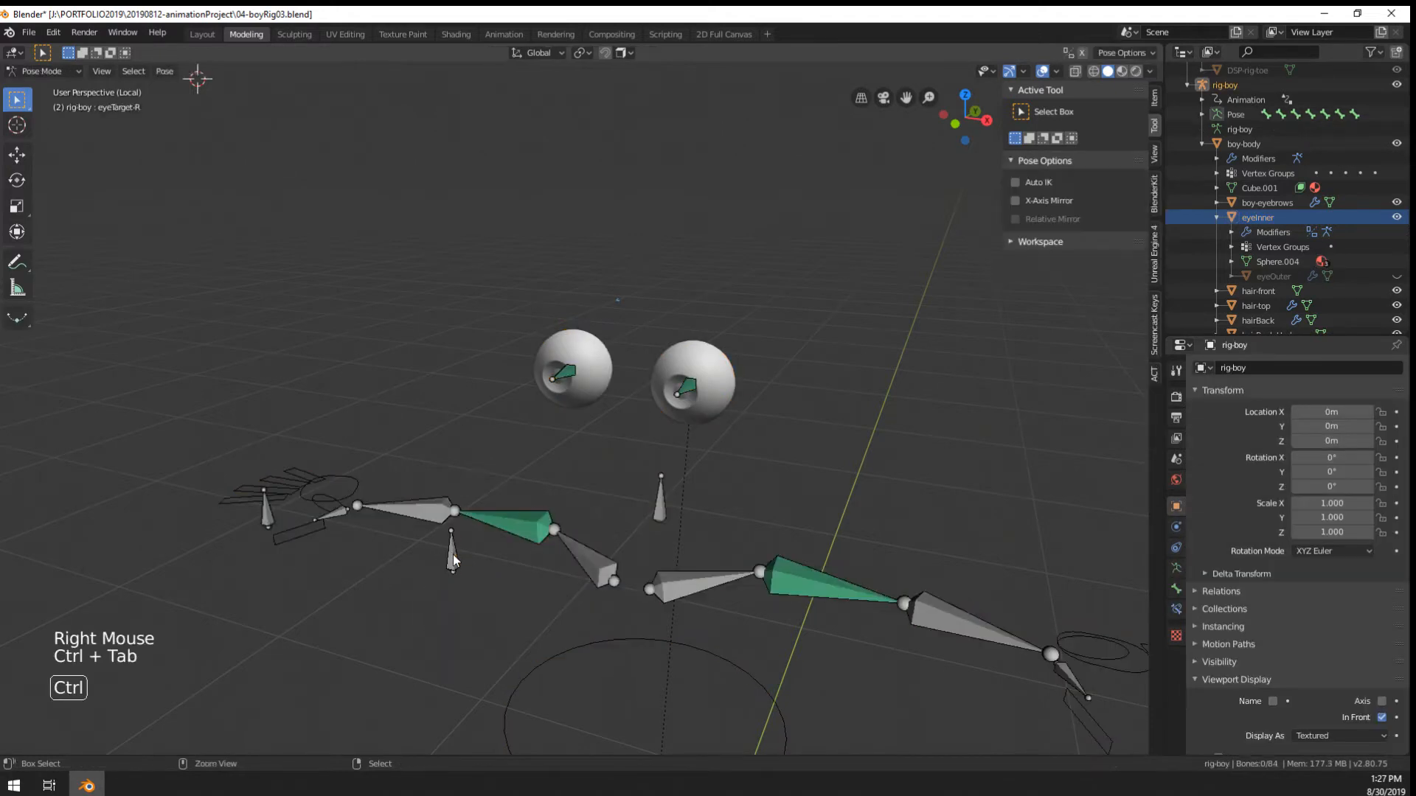
pyautogui.rightClick(451, 563)
pyautogui.press('g')
pyautogui.rightClick(429, 537)
pyautogui.rightClick(269, 511)
pyautogui.press('g')
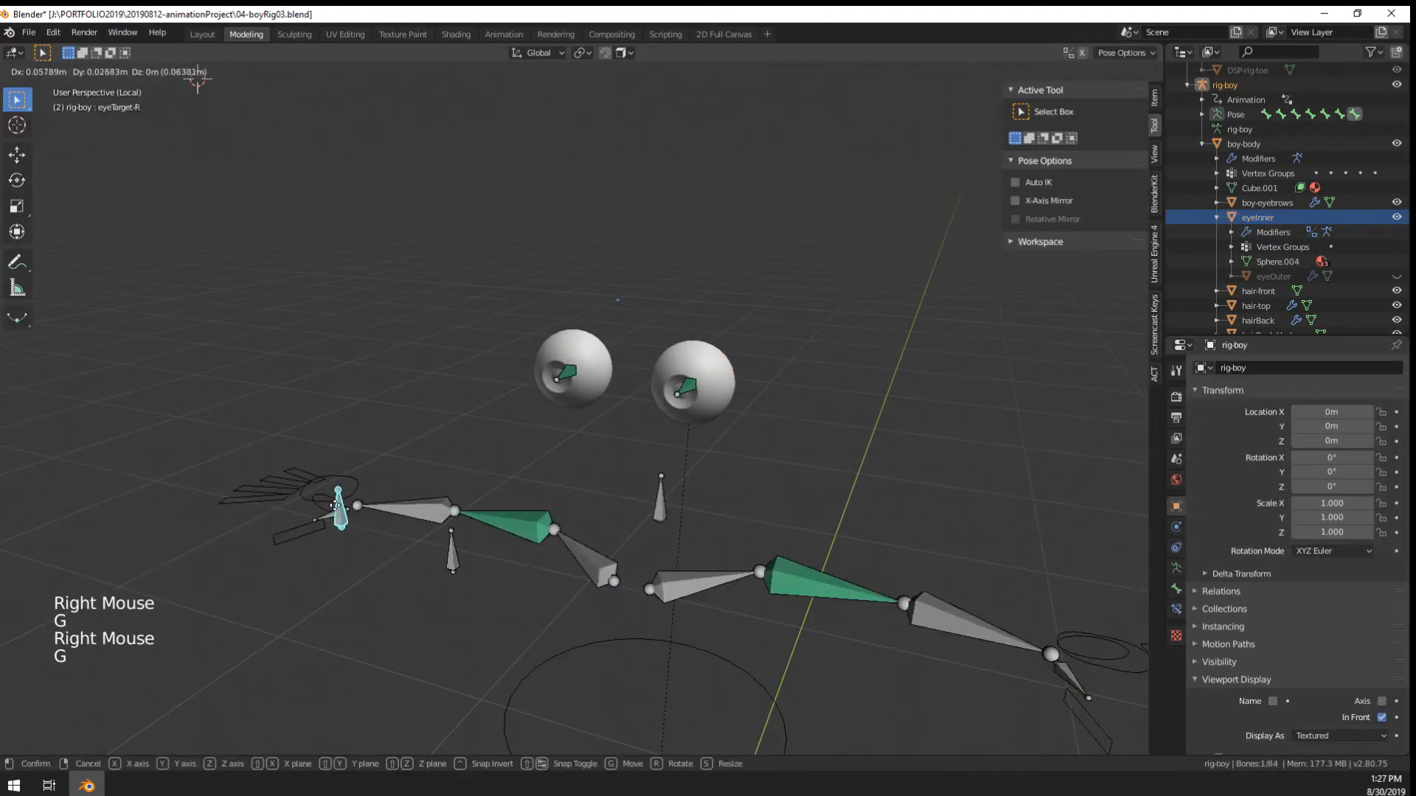
pyautogui.rightClick(346, 505)
# Select eyeInner in Object Mode and apply its Mirror modifier
pyautogui.rightClick(710, 382)
pyautogui.rightClick(710, 383)
pyautogui.hotkey('ctrl', 'Tab')
pyautogui.rightClick(710, 383)
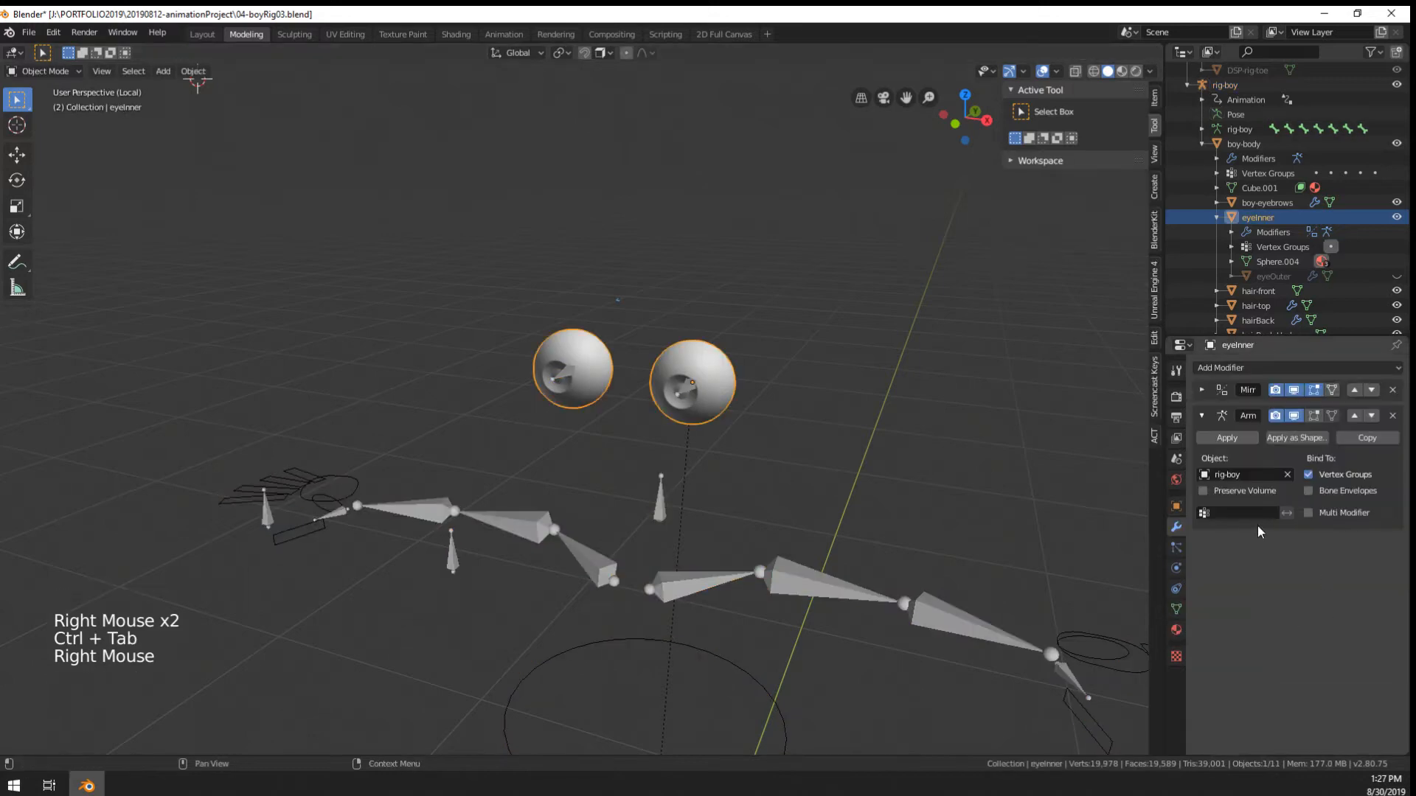
pyautogui.click(1207, 405)
pyautogui.click(1203, 416)
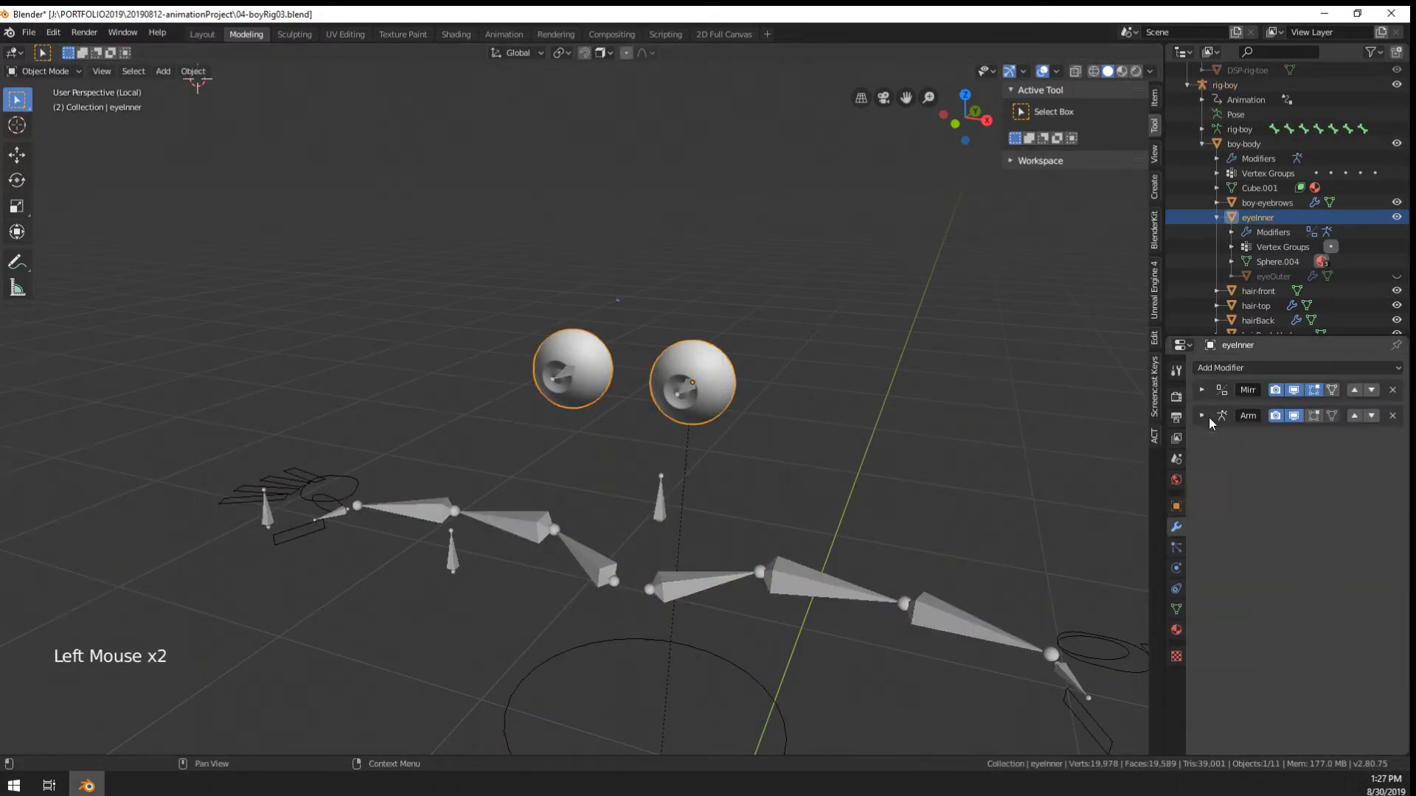
pyautogui.click(1200, 396)
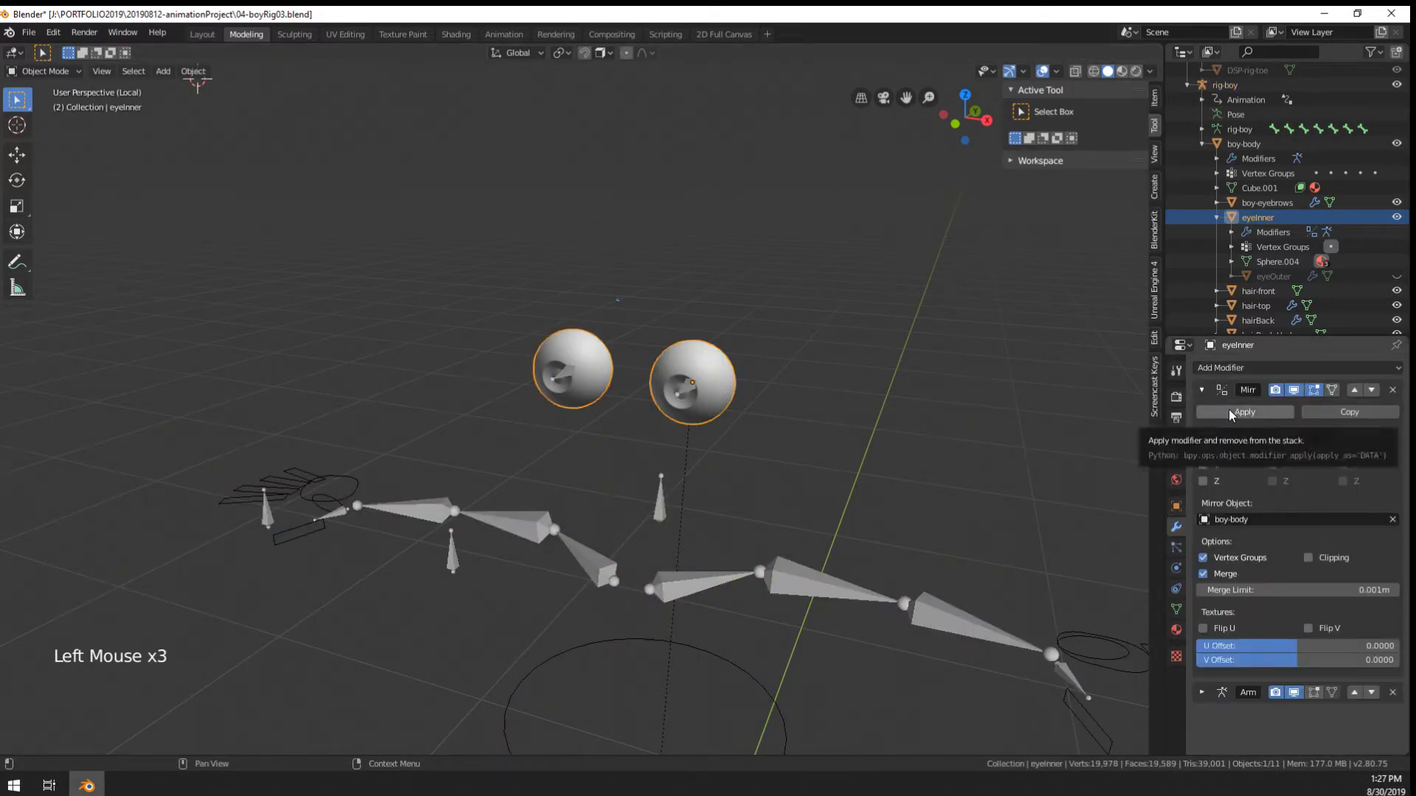
pyautogui.click(1228, 409)
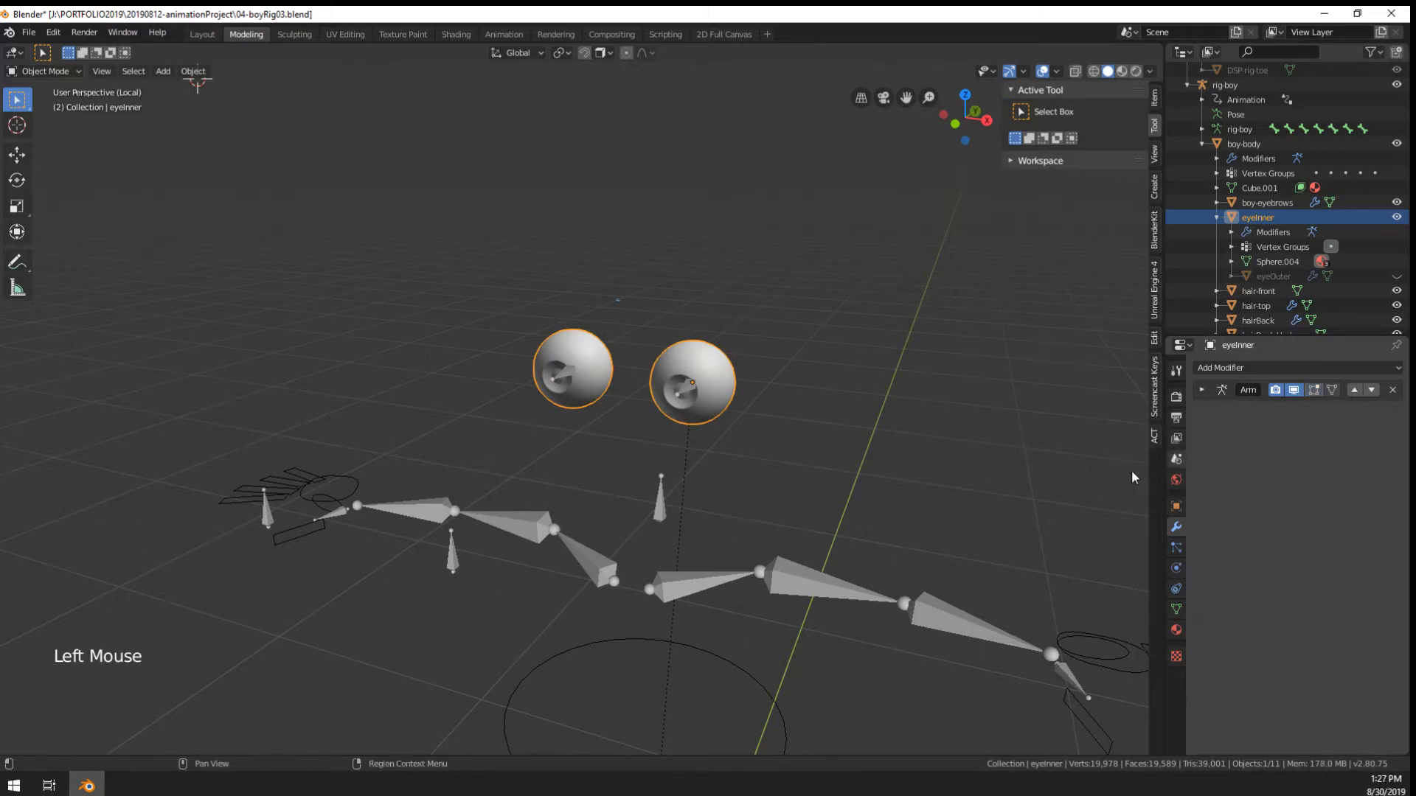
# Select all linked vertices of the mirrored eye in Edit Mode and assign them to the eye-L vertex group with weight 0
pyautogui.rightClick(583, 401)
pyautogui.press('Tab')
pyautogui.rightClick(582, 397)
pyautogui.hotkey('ctrl', 'l')
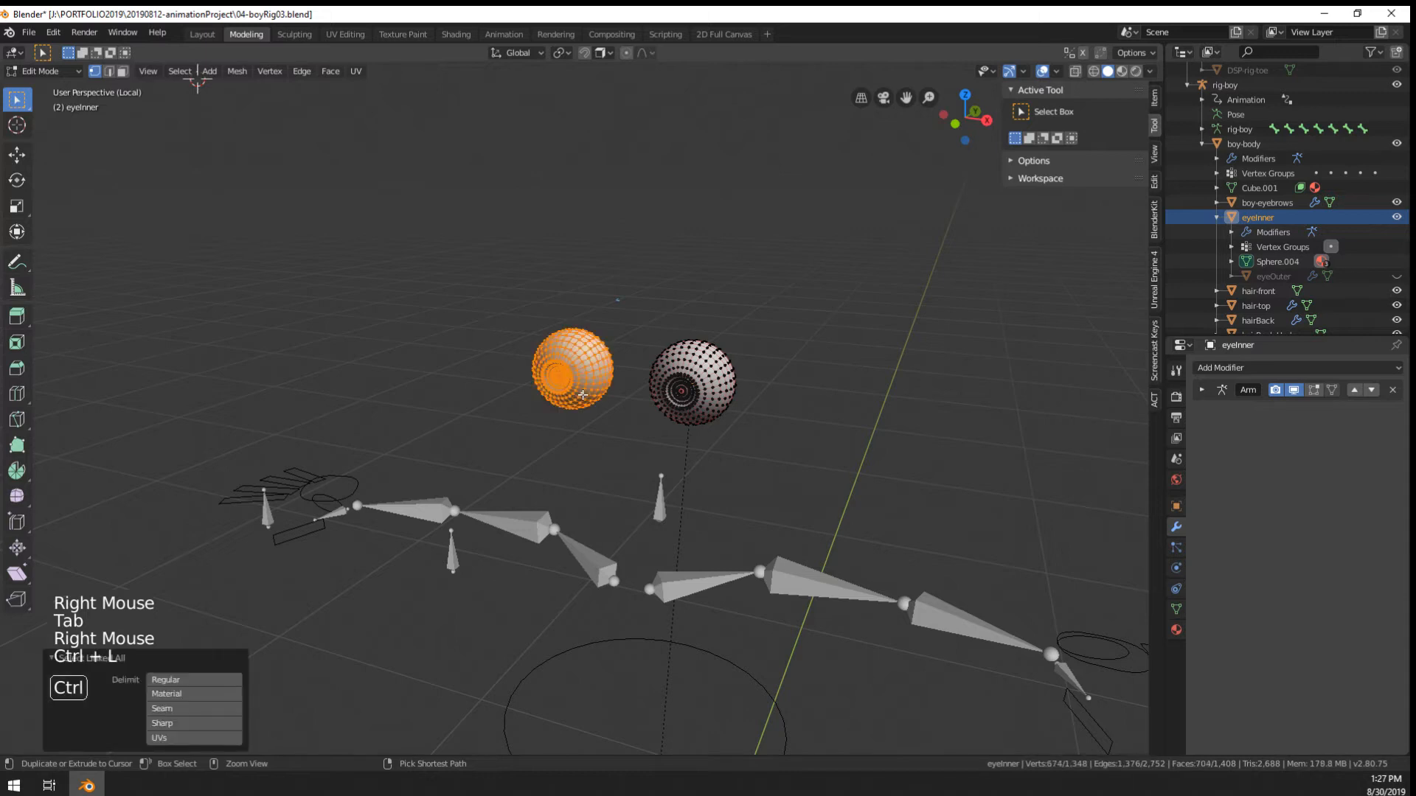
pyautogui.click(1176, 609)
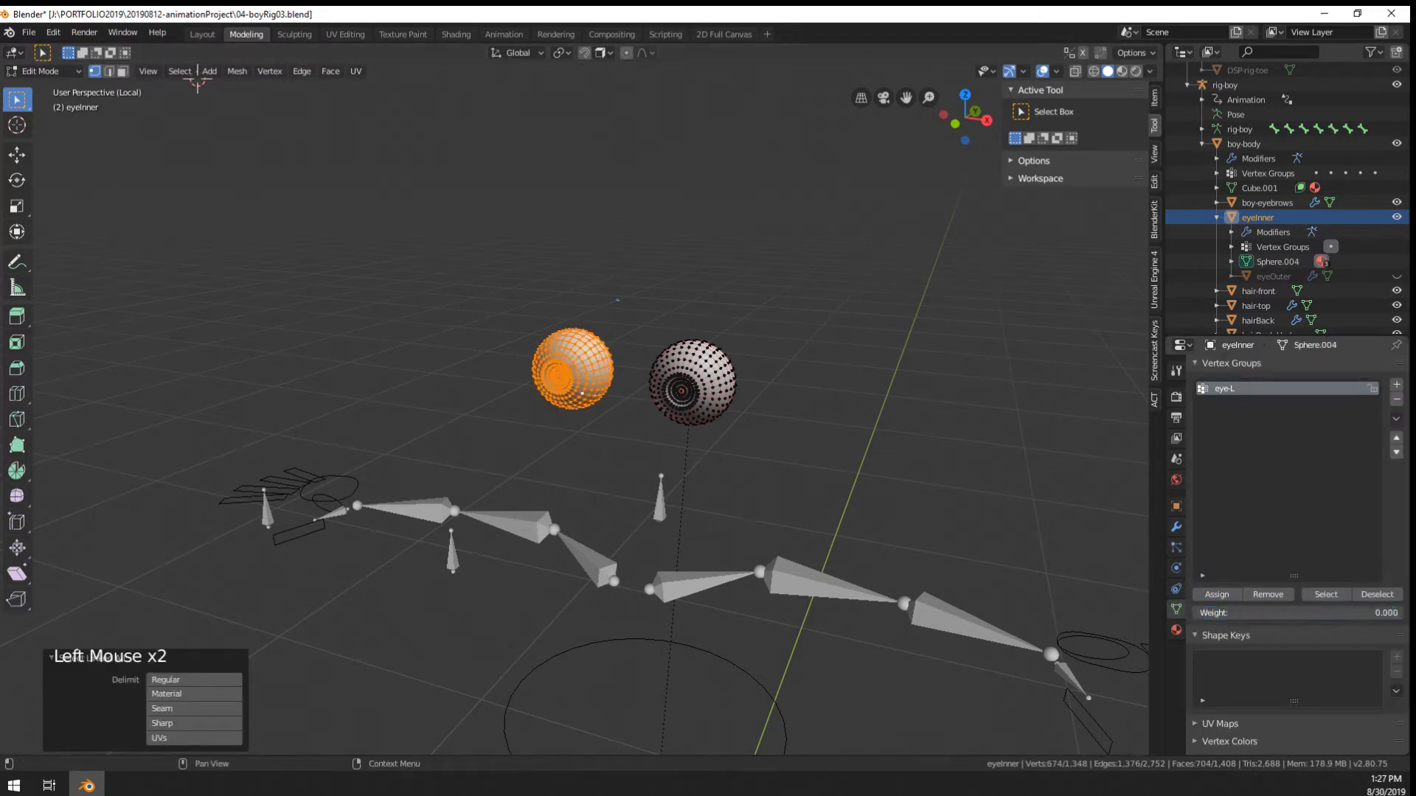
pyautogui.click(1217, 596)
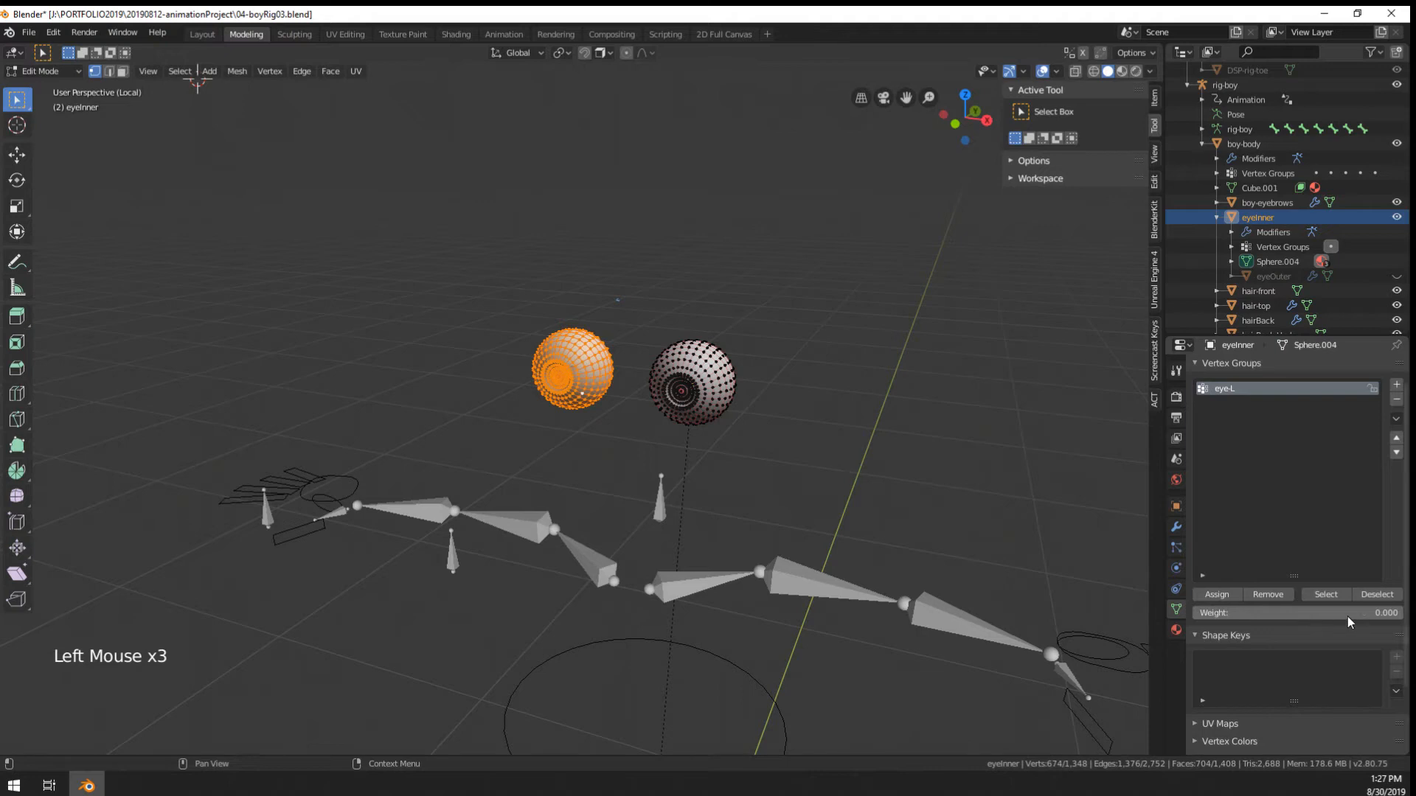
# Add a vertex group named eye-R, assign the selected eye's vertices to it with weight 1, and return to Object Mode
pyautogui.click(1395, 386)
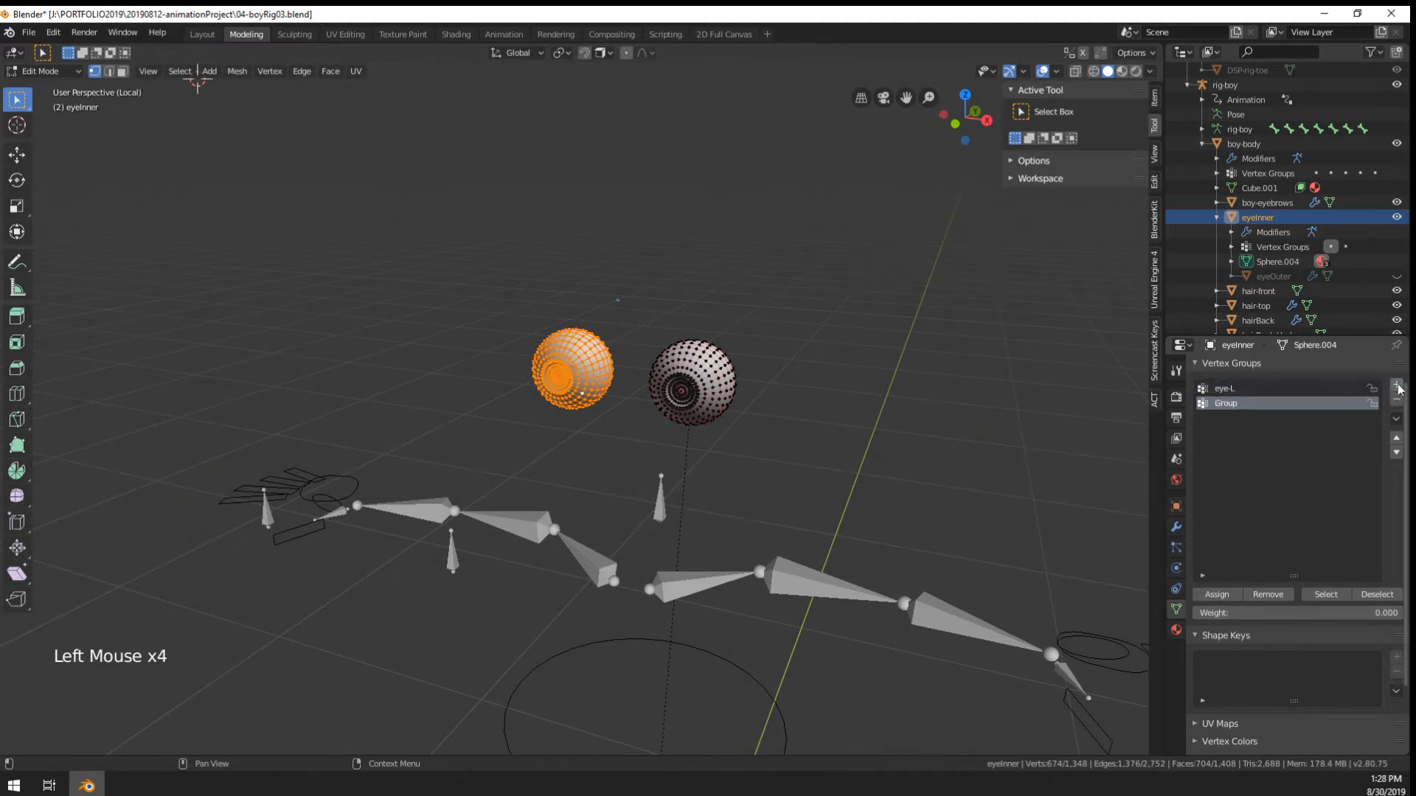
pyautogui.click(1228, 403)
pyautogui.write('eye-R')
pyautogui.press('Return')
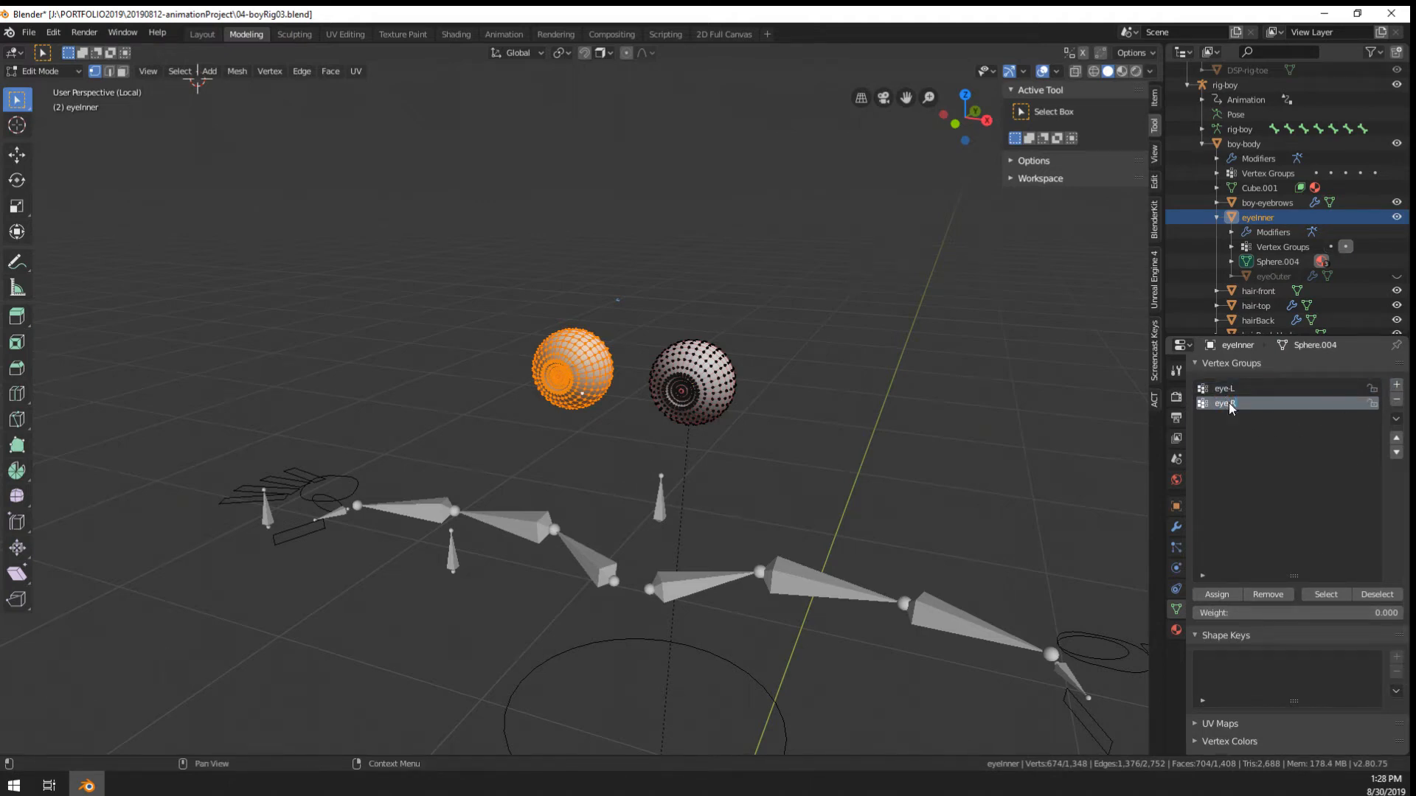
pyautogui.moveTo(1233, 612); pyautogui.dragTo(1394, 613)
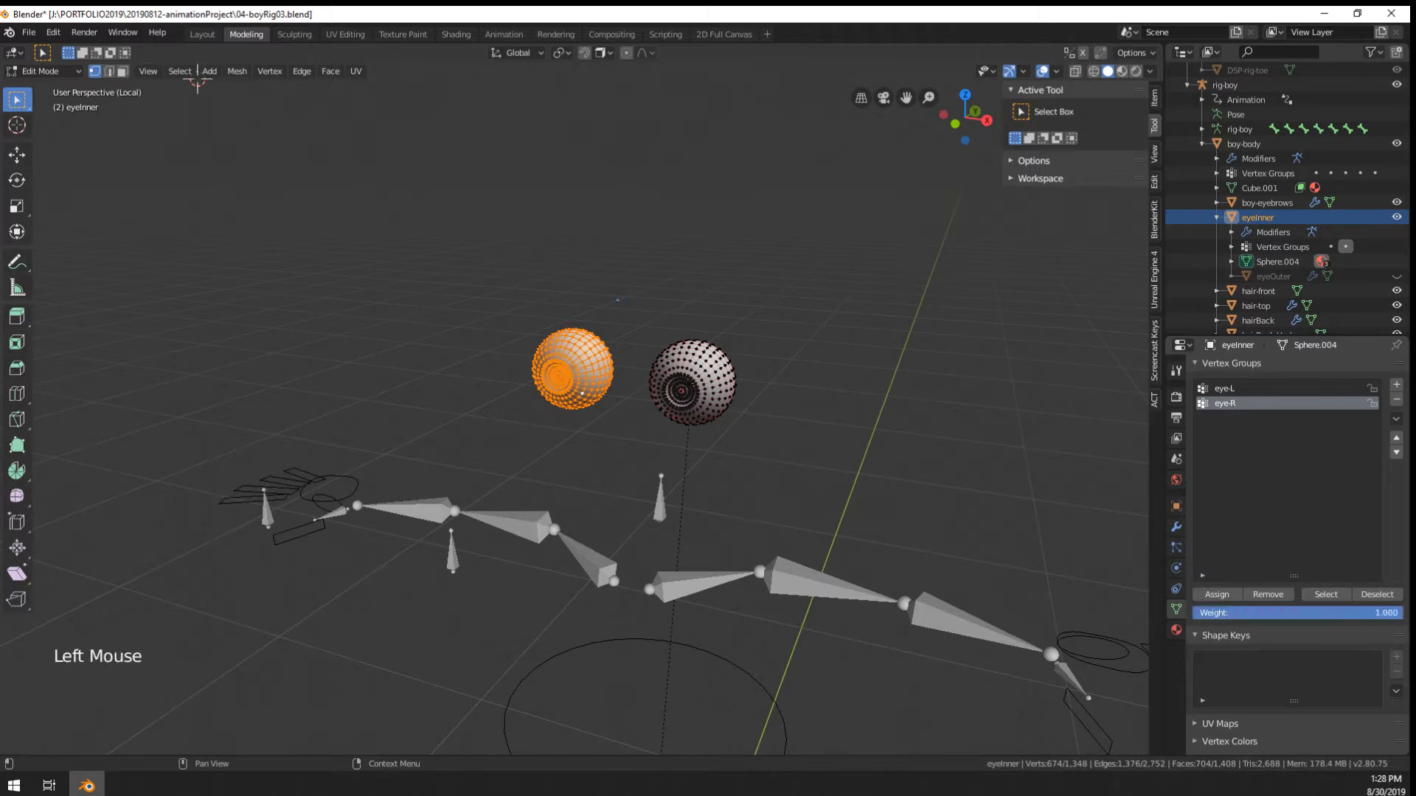
pyautogui.click(1235, 596)
pyautogui.press('Tab')
# Trial-move eyeTarget-R, eyeTarget-L and both together in Pose Mode to test the new weights, cancelling each move
pyautogui.middleClick(281, 509)
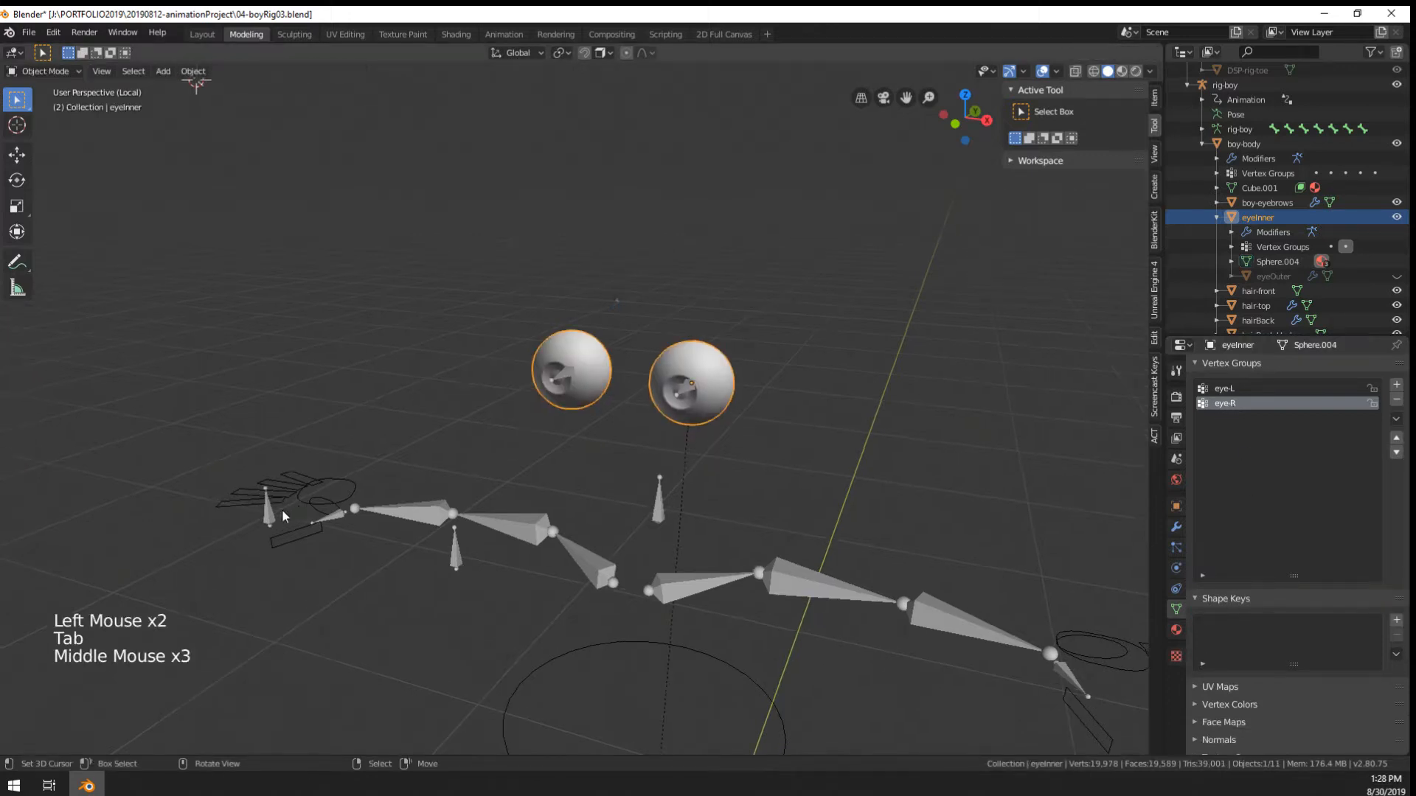
pyautogui.rightClick(281, 509)
pyautogui.hotkey('ctrl', 'Tab')
pyautogui.rightClick(270, 514)
pyautogui.press('g')
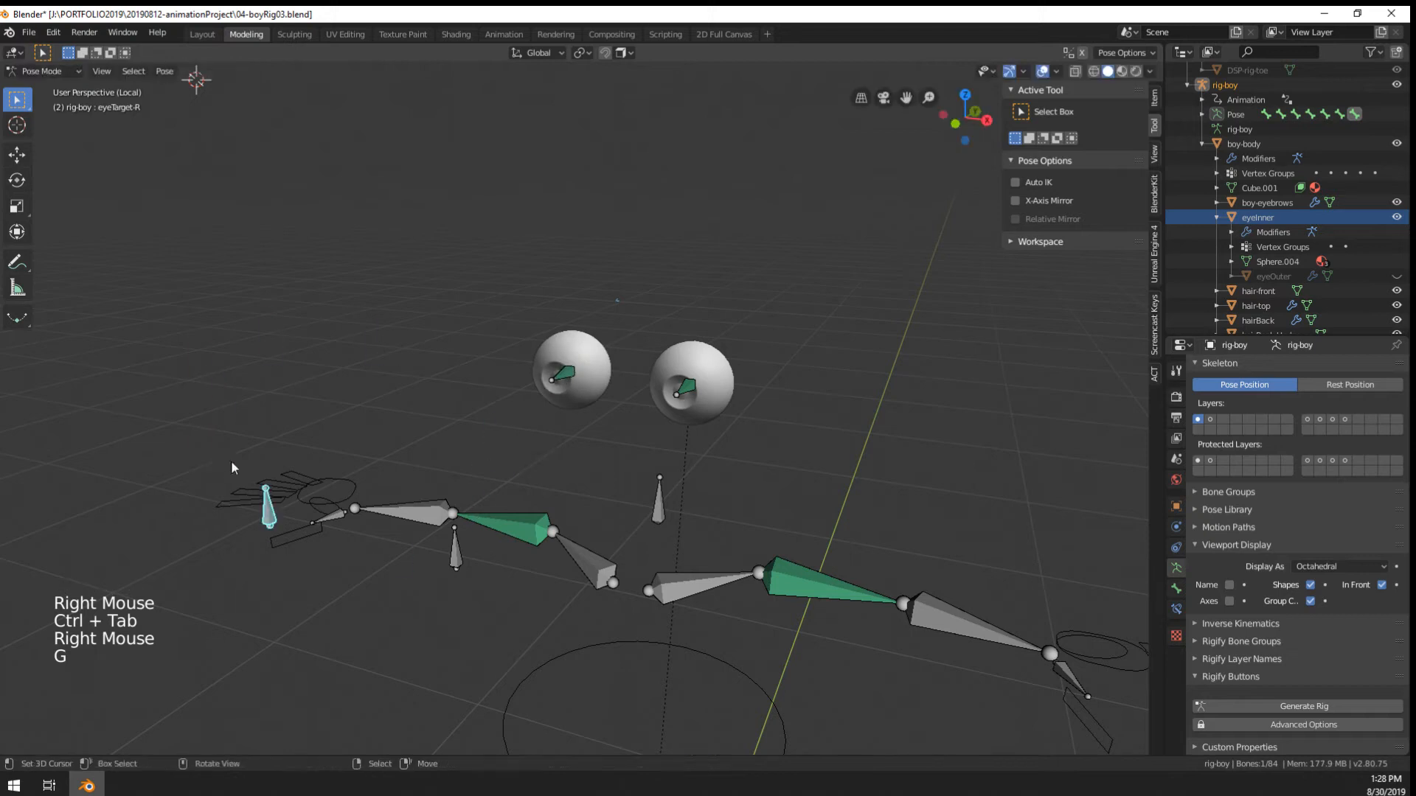
pyautogui.rightClick(458, 557)
pyautogui.press('g')
pyautogui.rightClick(633, 570)
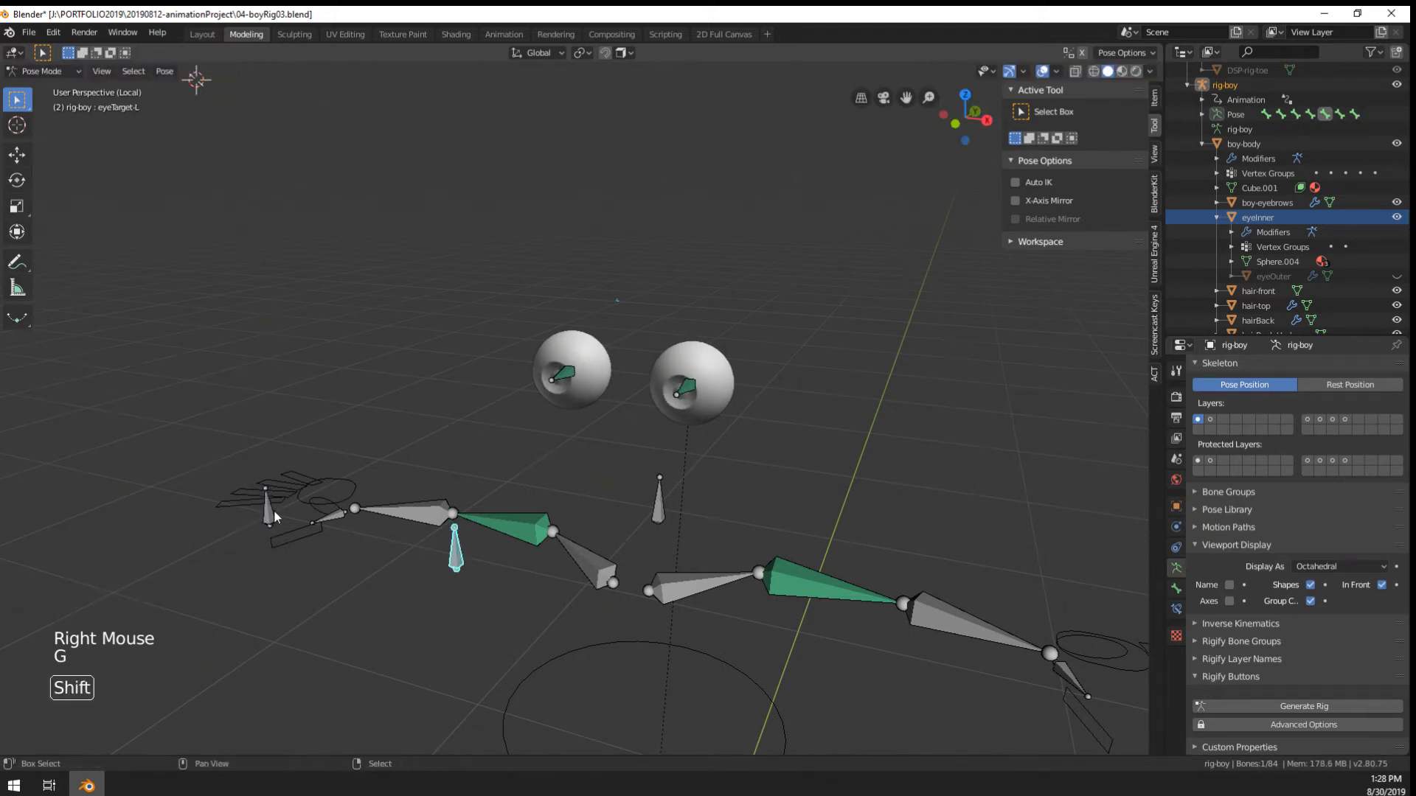
pyautogui.keyDown('shift'); pyautogui.rightClick(269, 517); pyautogui.keyUp('shift')
pyautogui.press('g')
# Duplicate the eyeTarget-R bone in Edit Mode and place the copy about 0.0913 m along X, between the two targets
pyautogui.press('Tab')
pyautogui.keyDown('shift'); pyautogui.moveTo(287, 516); pyautogui.dragTo(354, 595, button='middle'); pyautogui.keyUp('shift')
pyautogui.rightClick(295, 509)
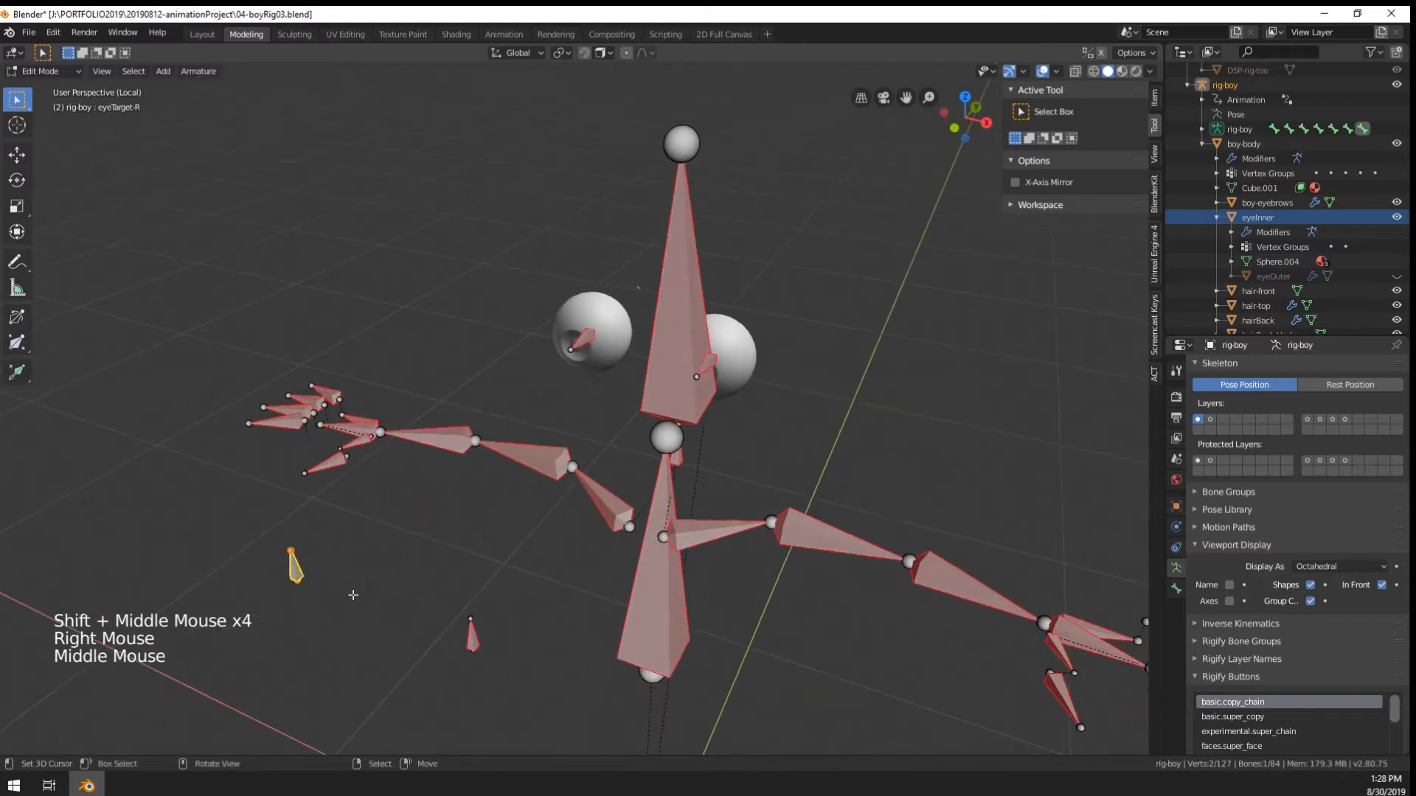
pyautogui.hotkey('shift', 'd')
pyautogui.press('x')
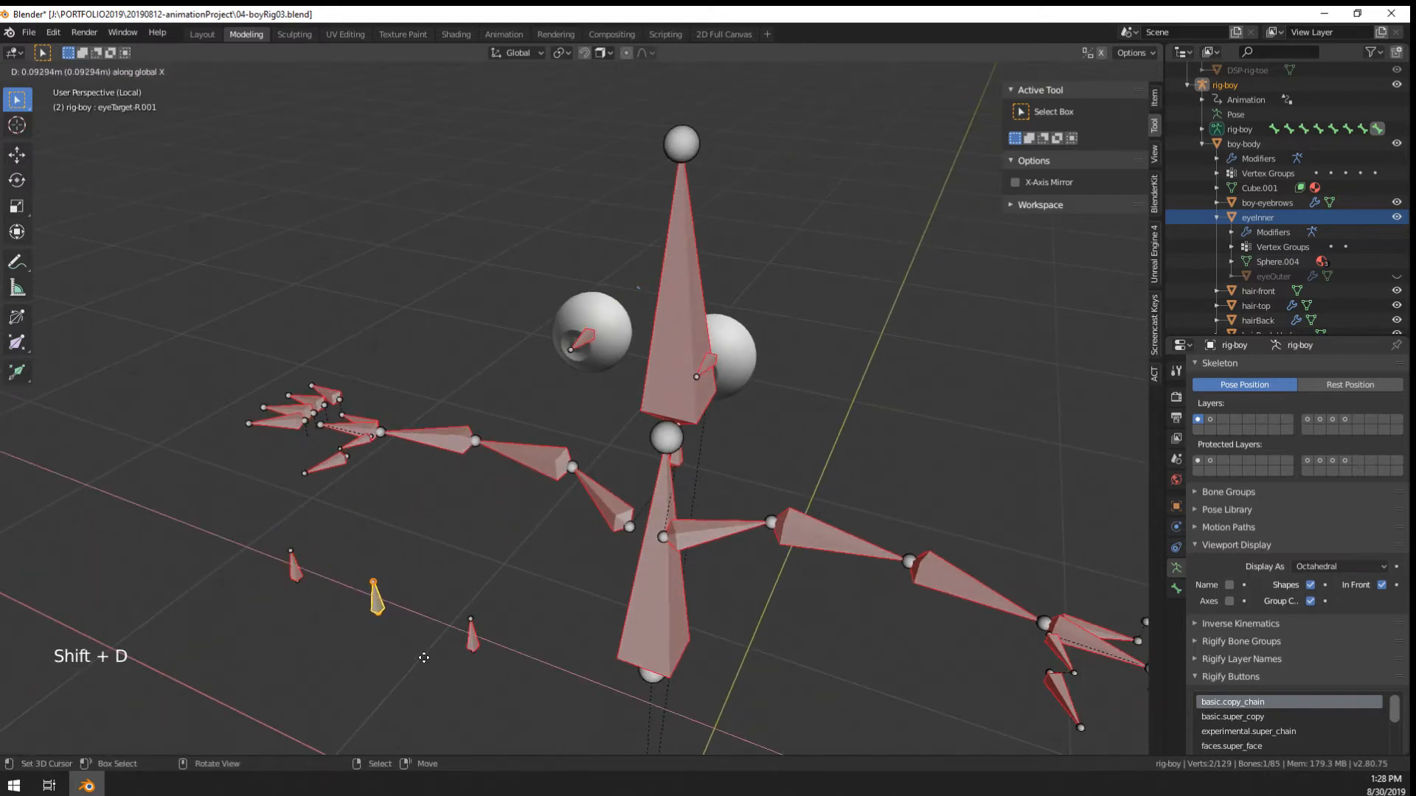
pyautogui.click(422, 658)
# Rename the duplicated target bone as eyeTarget-C
pyautogui.click(1176, 588)
pyautogui.click(1291, 368)
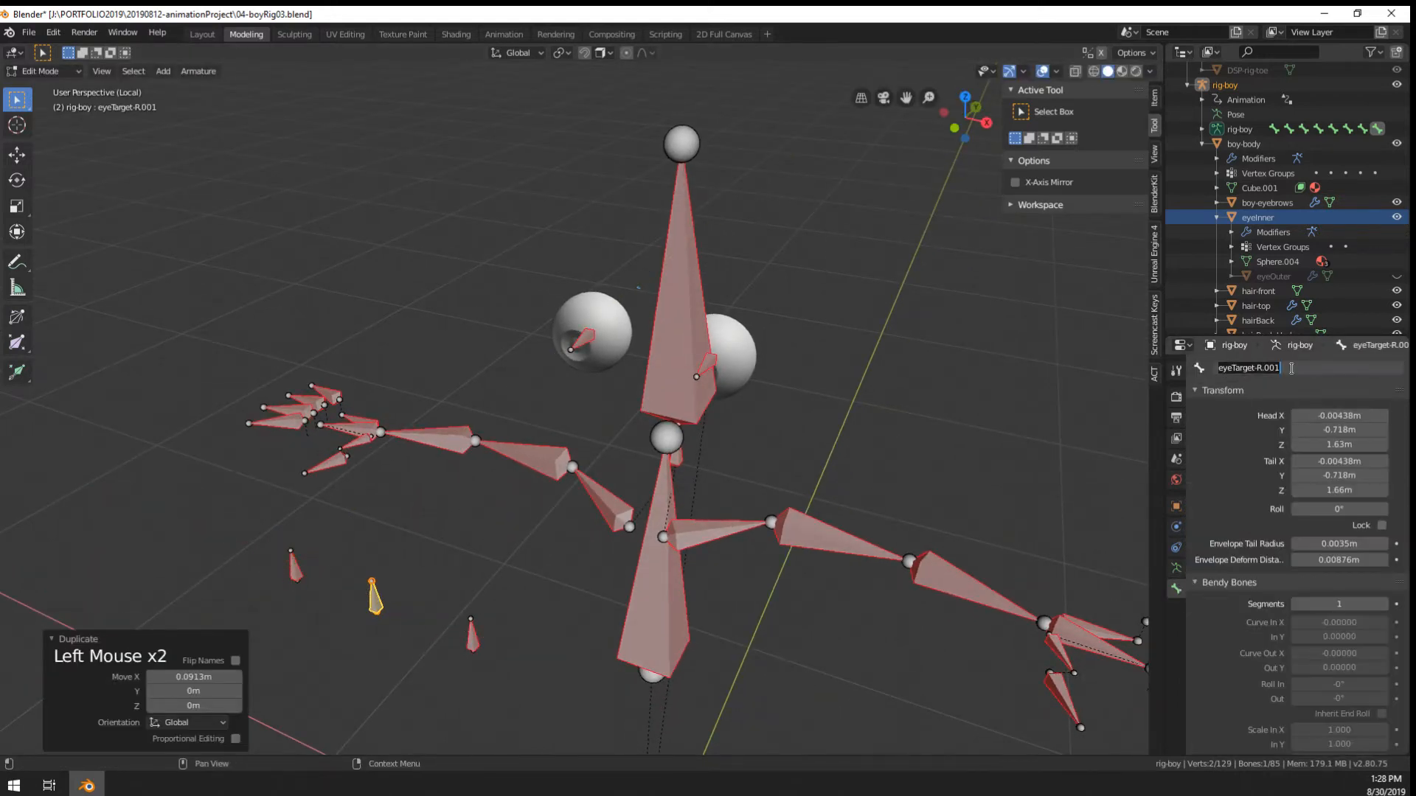
pyautogui.write('eyeTa')
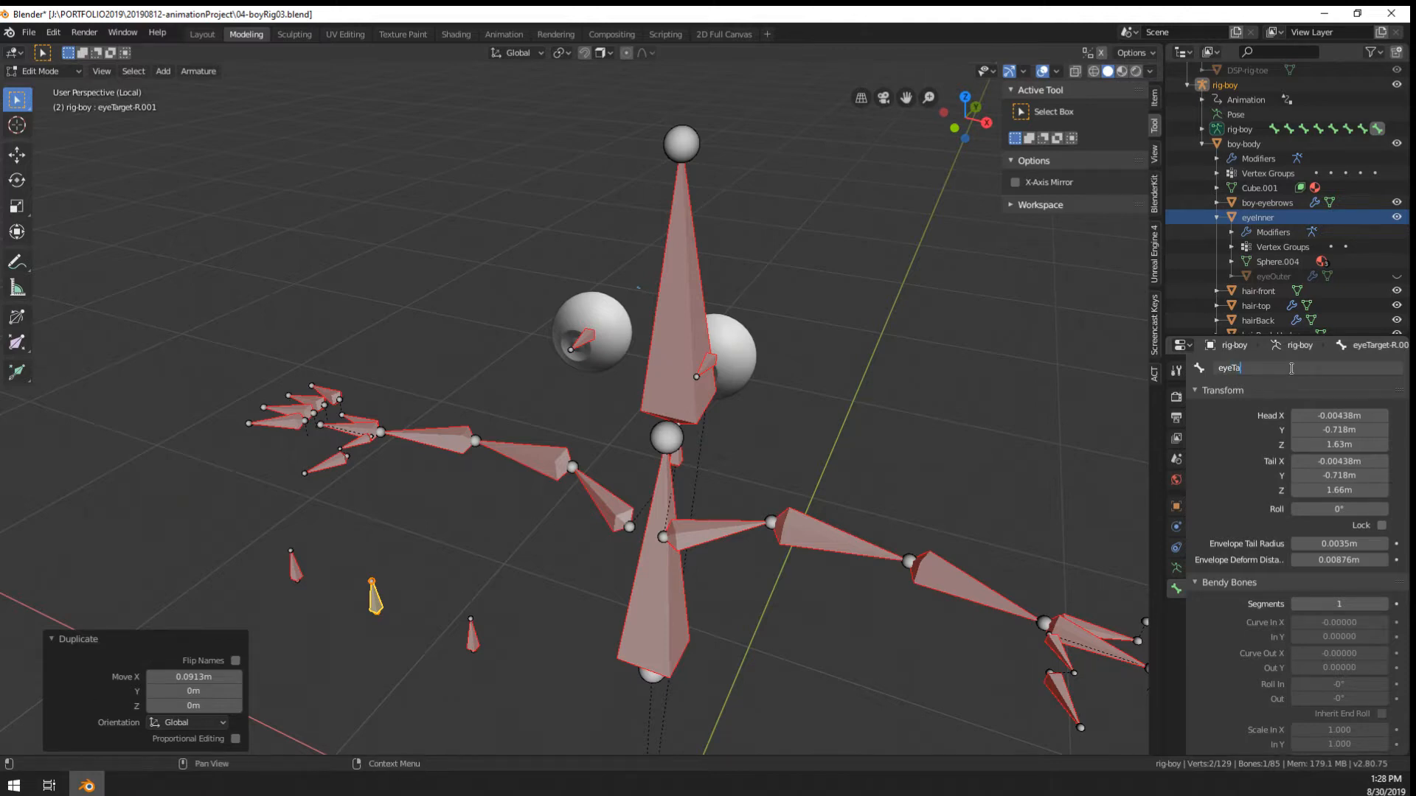
pyautogui.write('rget-C')
pyautogui.press('Return')
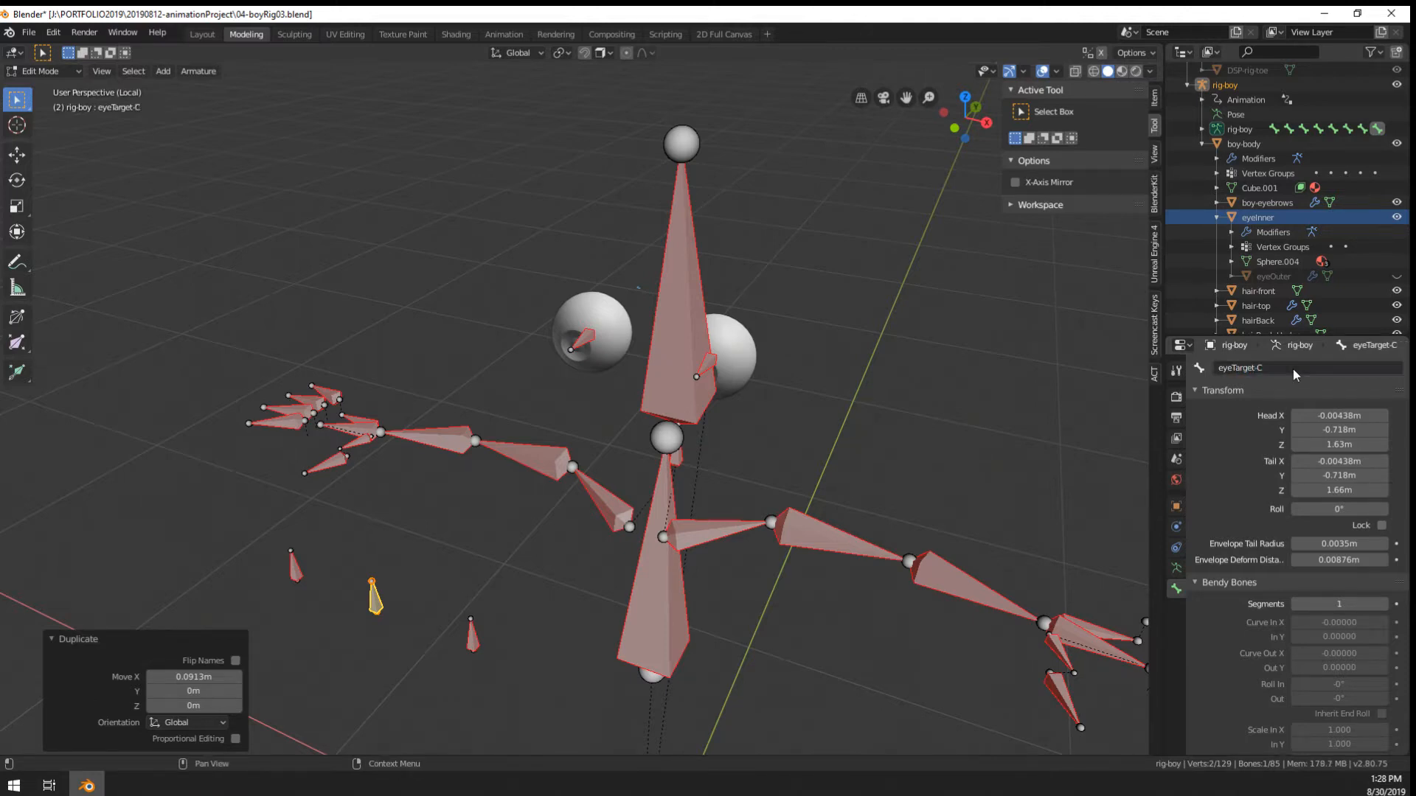
# Center eyeTarget-C by setting both its head X and tail X to 0
pyautogui.keyDown('shift'); pyautogui.moveTo(1113, 179); pyautogui.dragTo(1169, 107, button='middle'); pyautogui.keyUp('shift')
pyautogui.click(1155, 99)
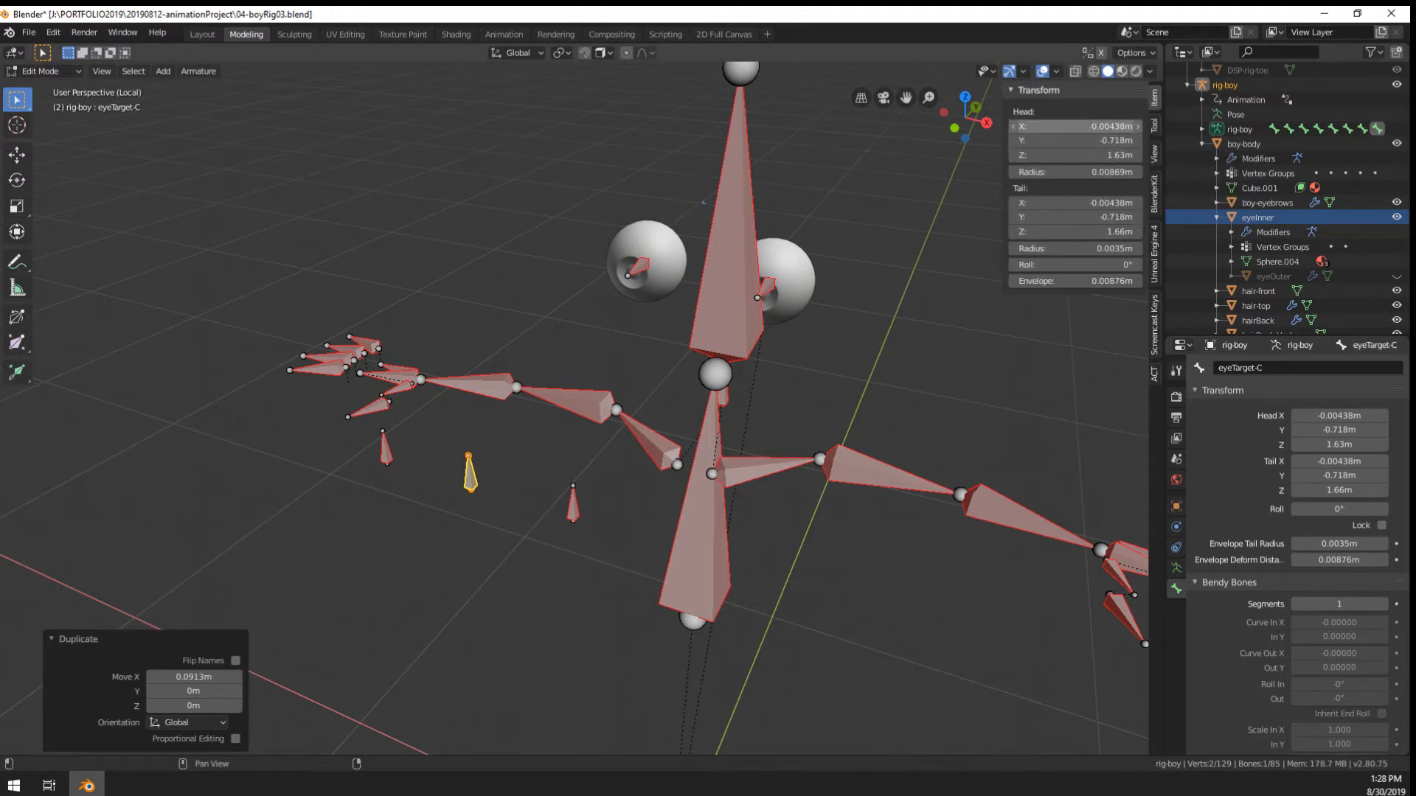
pyautogui.click(1085, 125)
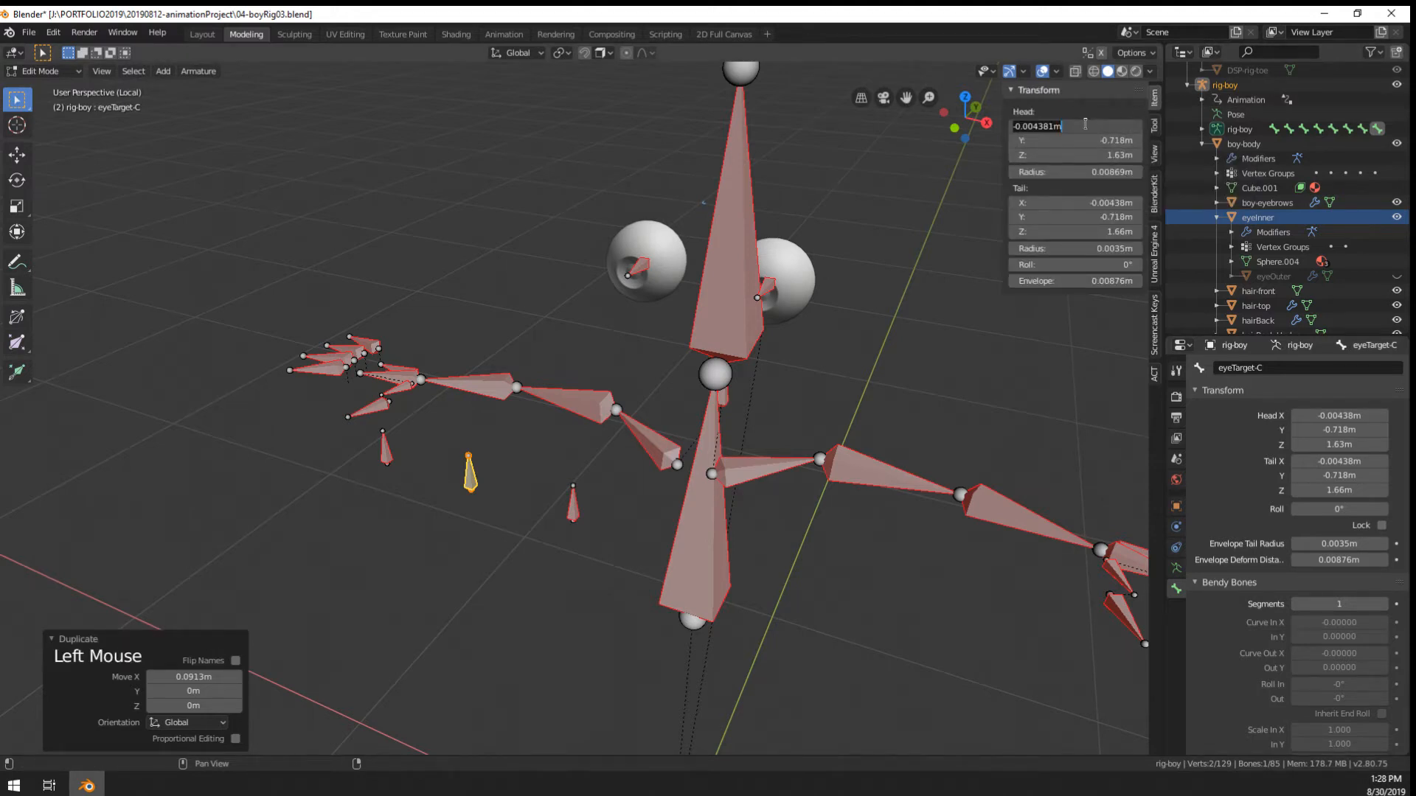
pyautogui.write('0')
pyautogui.press('Return')
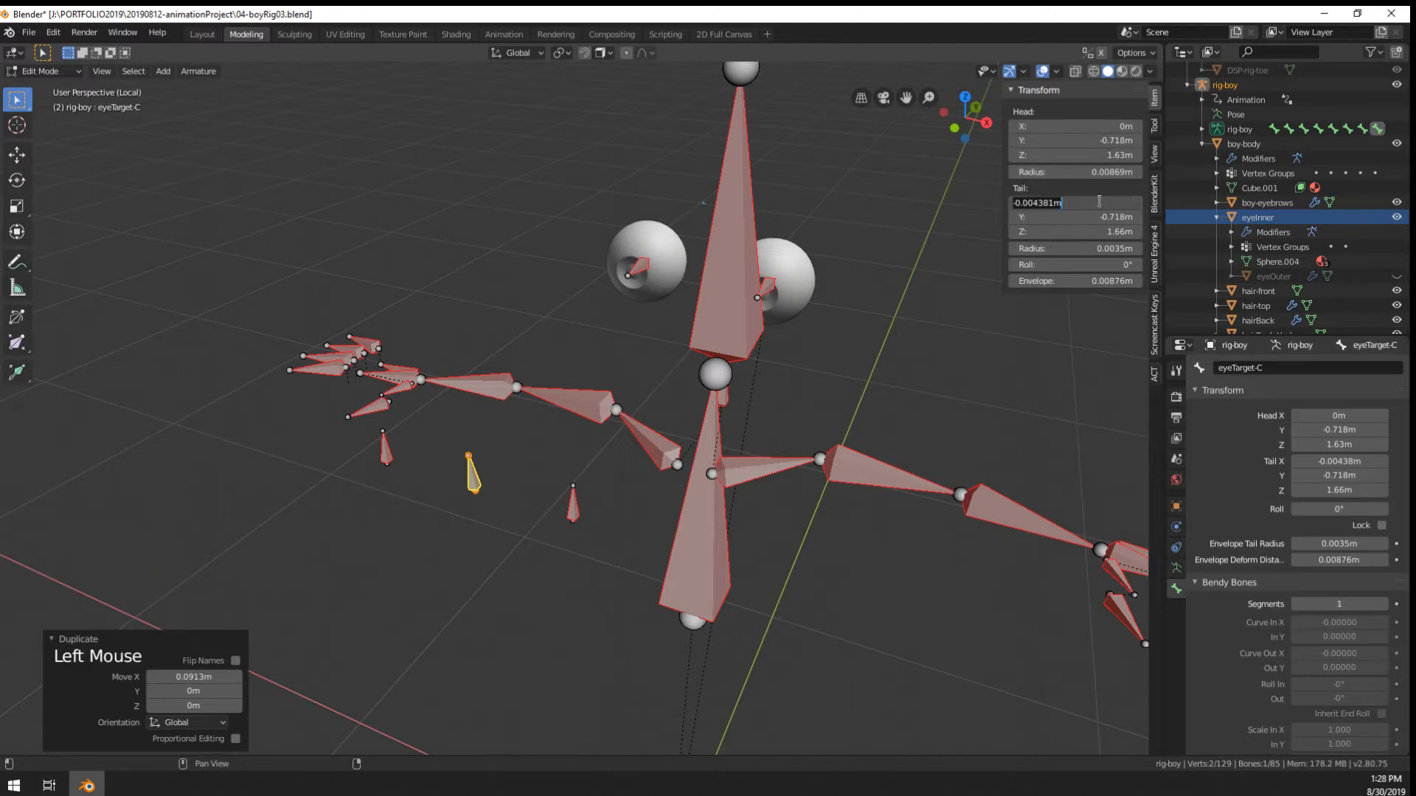
pyautogui.write('0')
pyautogui.press('Return')
# Parent eyeTarget-L and eyeTarget-R to eyeTarget-C with the Keep Offset option
pyautogui.rightClick(421, 519)
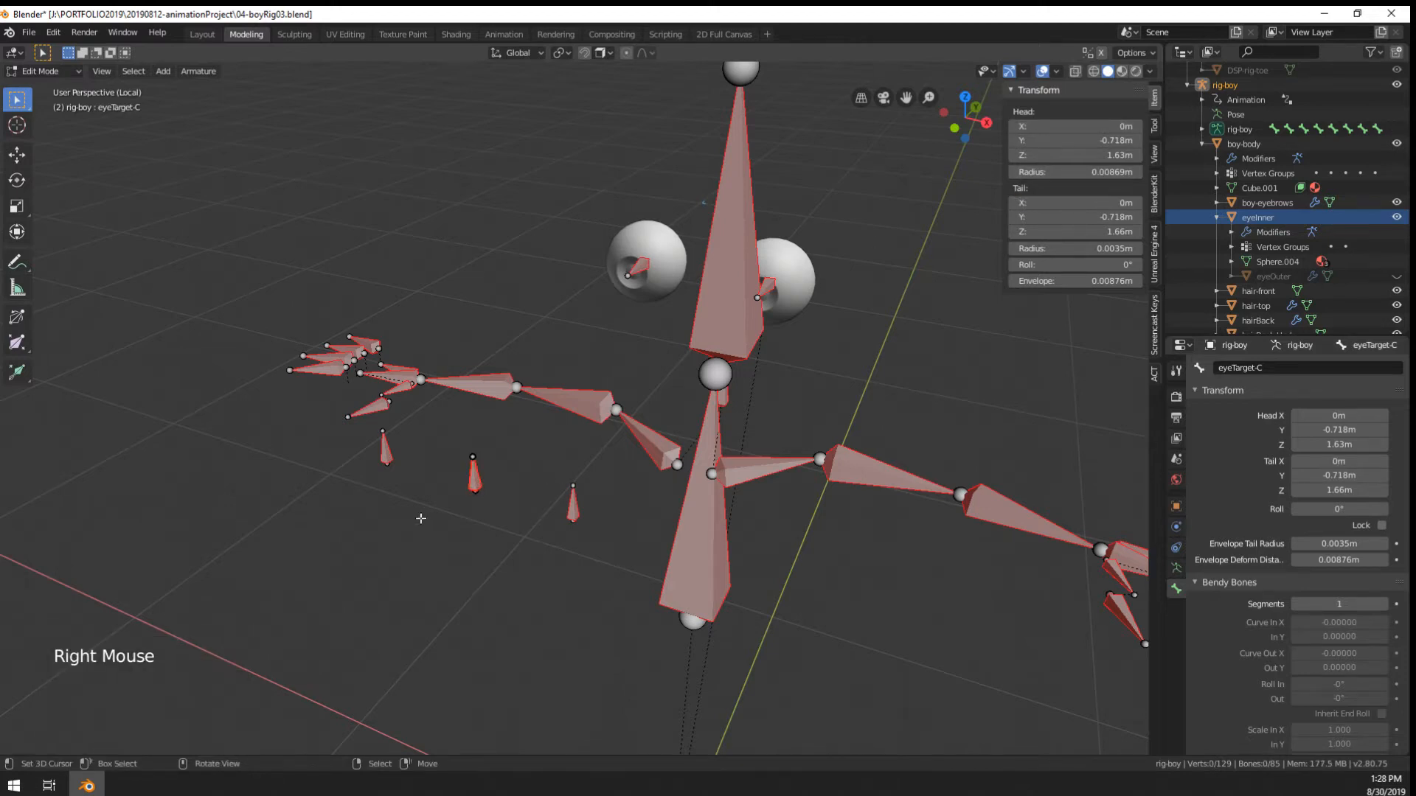
pyautogui.rightClick(386, 451)
pyautogui.keyDown('shift'); pyautogui.rightClick(573, 505); pyautogui.keyUp('shift')
pyautogui.keyDown('shift'); pyautogui.rightClick(474, 478); pyautogui.keyUp('shift')
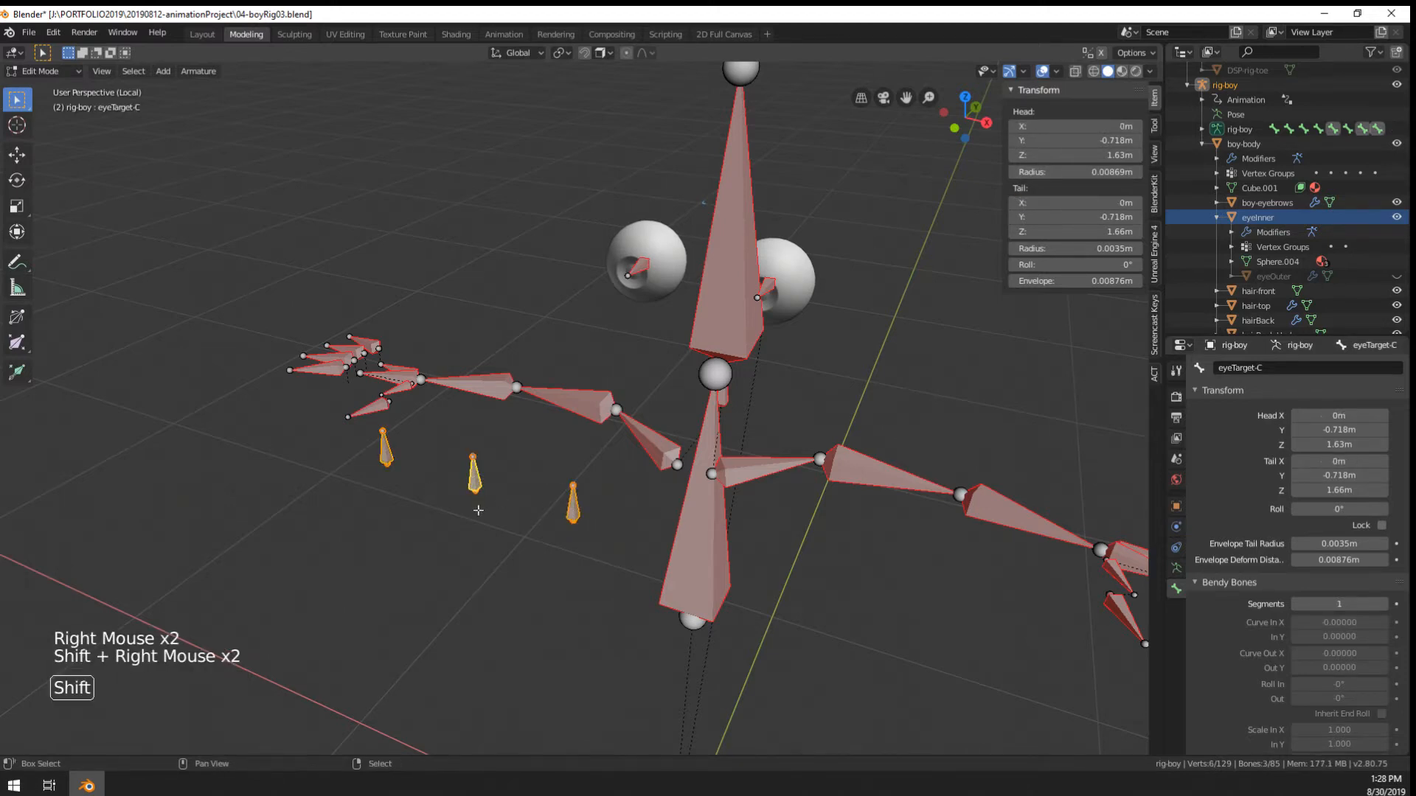
pyautogui.hotkey('ctrl', 'p')
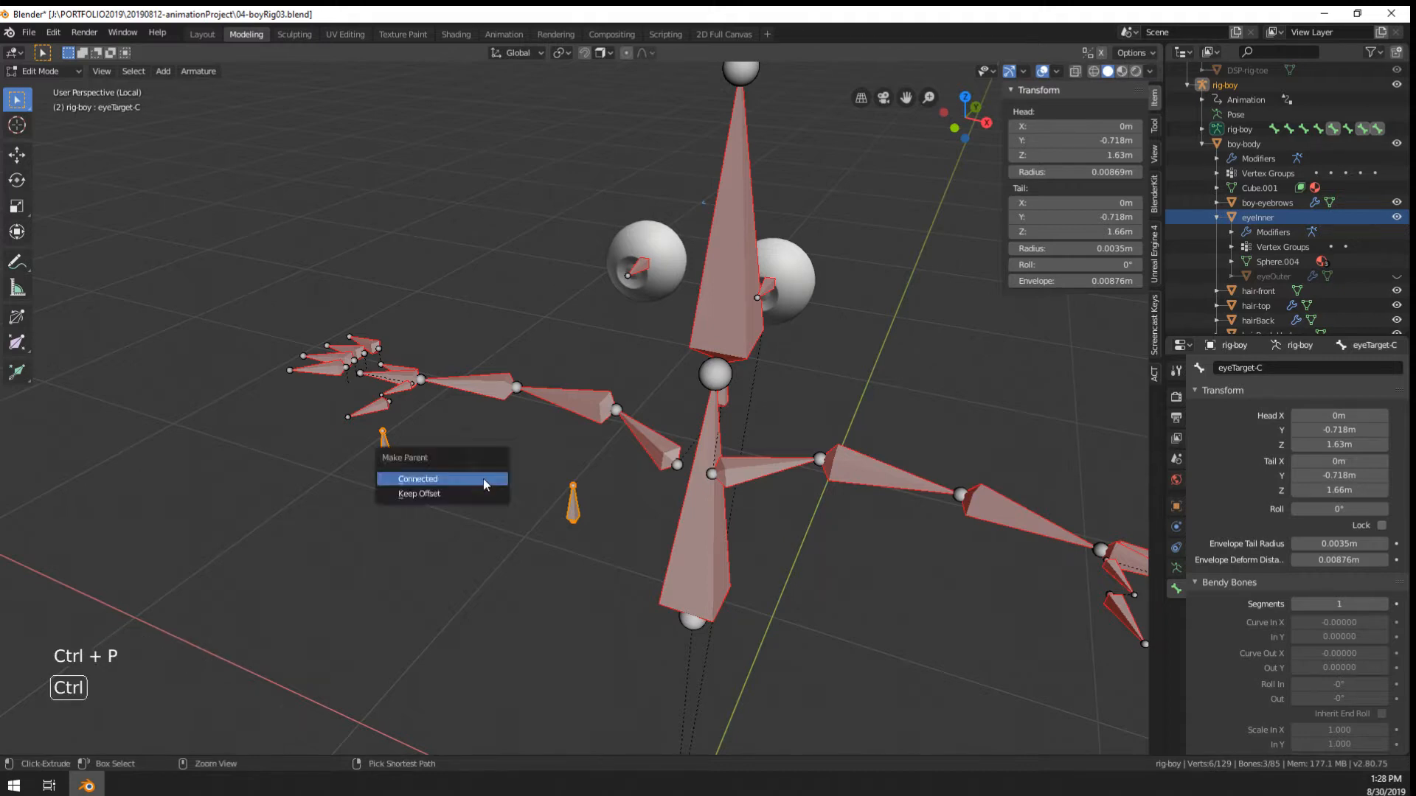
pyautogui.click(501, 497)
# Trial-move eyeTarget-C in Pose Mode to check that both targets and eyes follow, and cancel the move
pyautogui.rightClick(472, 478)
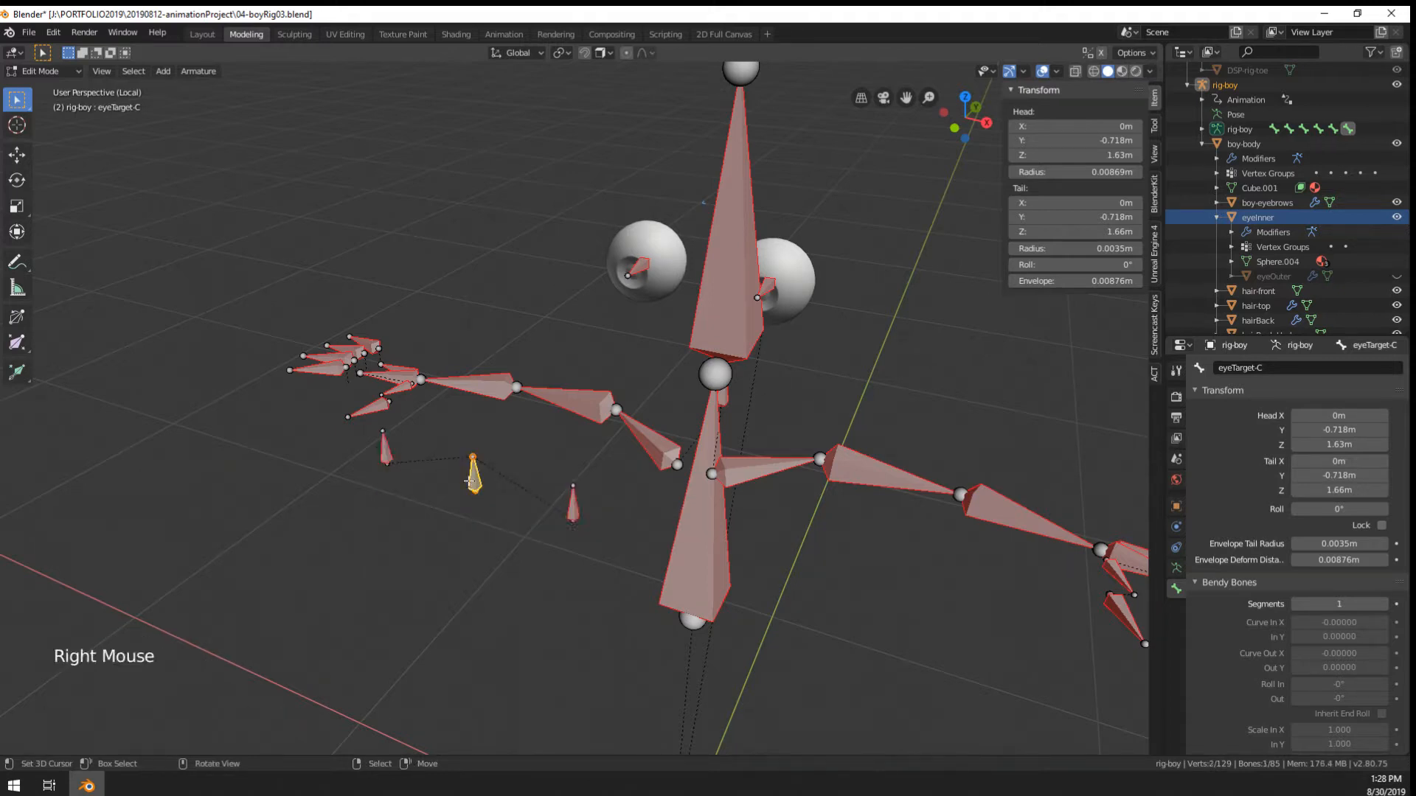
pyautogui.hotkey('ctrl', 'Tab')
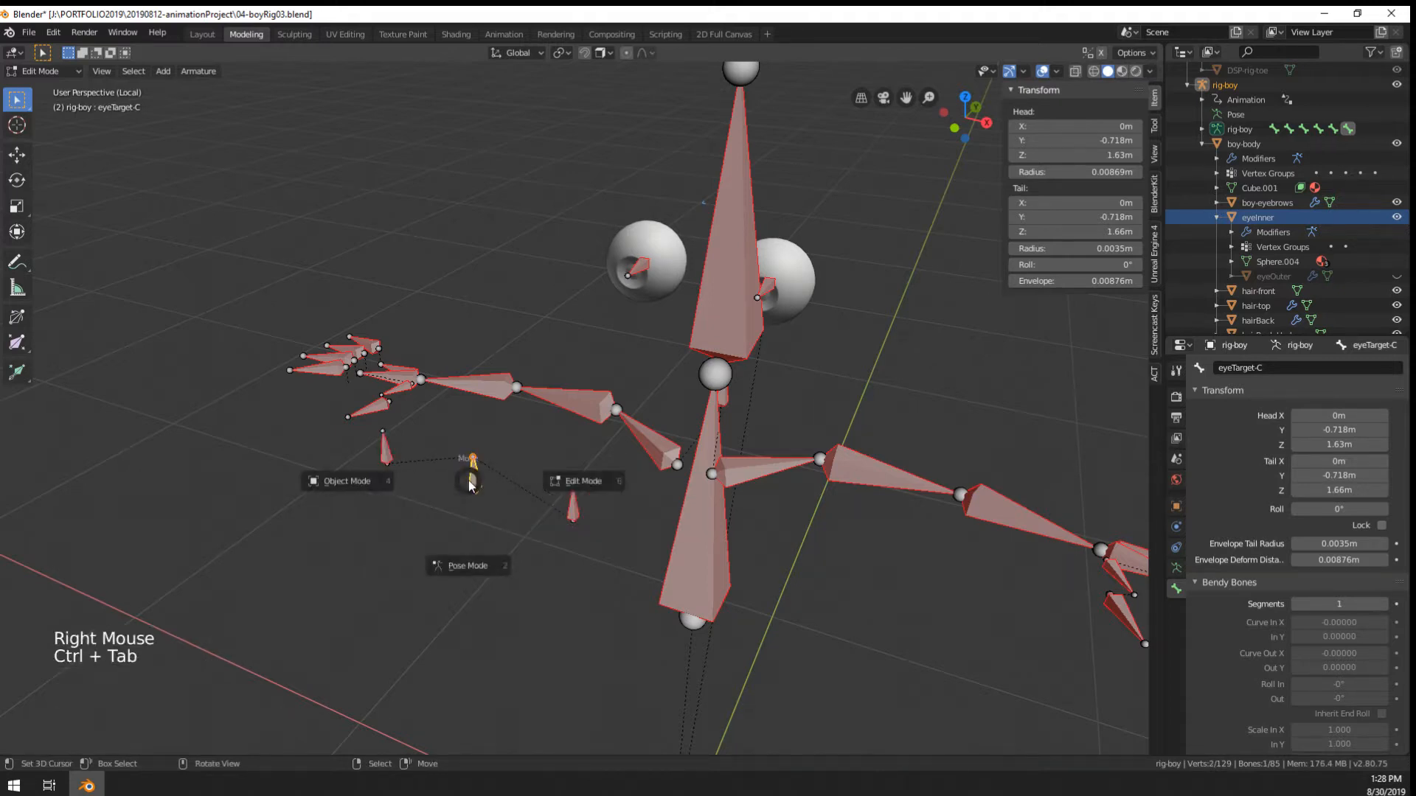
pyautogui.click(478, 562)
pyautogui.rightClick(476, 475)
pyautogui.press('g')
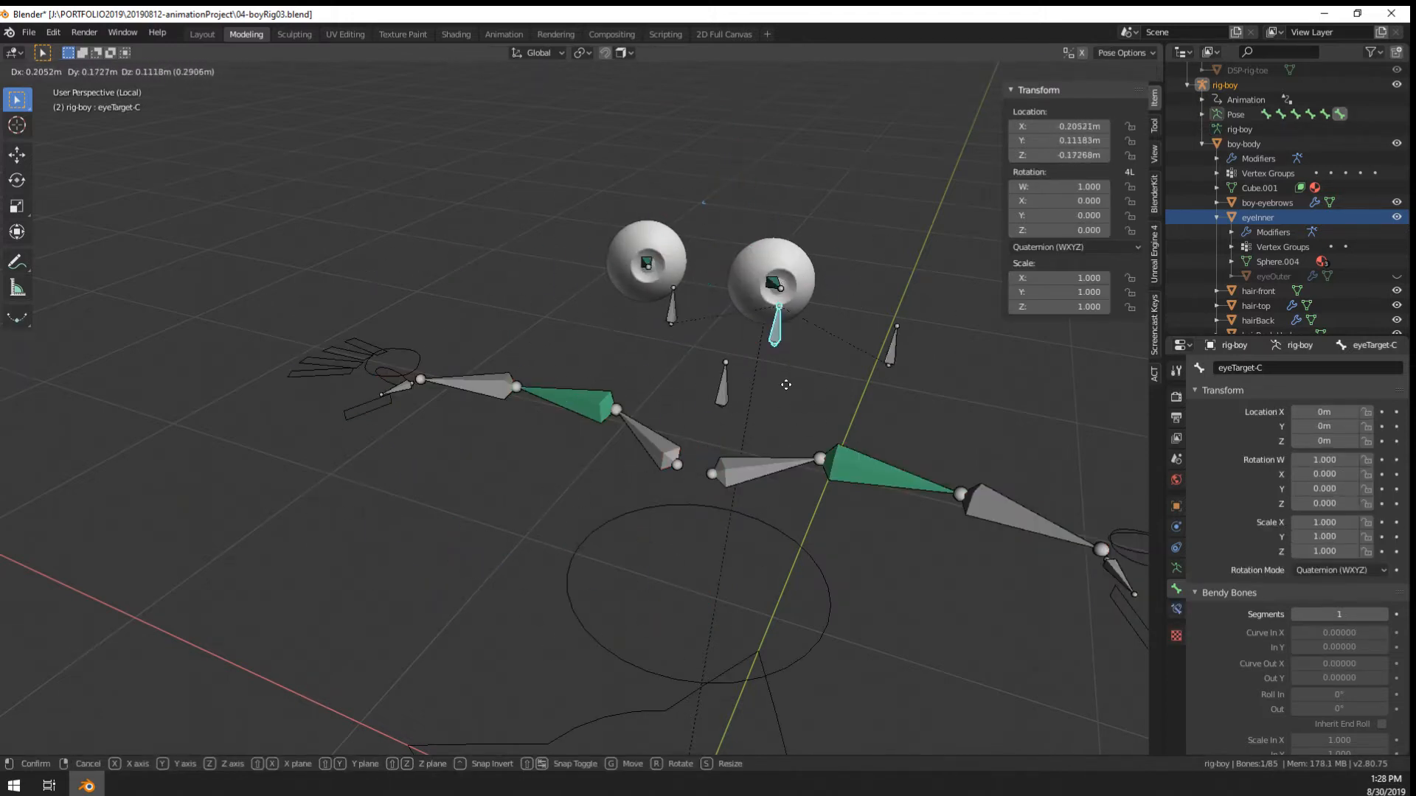
pyautogui.rightClick(590, 517)
# Select the eye-R and eye-L bones in Pose Mode and move them to bone layer 25
pyautogui.scroll(-2, 499, 534)
pyautogui.keyDown('shift'); pyautogui.moveTo(499, 534); pyautogui.dragTo(531, 399, button='middle'); pyautogui.keyUp('shift')
pyautogui.moveTo(531, 398); pyautogui.dragTo(515, 387, button='middle')
pyautogui.scroll(1, 419, 320)
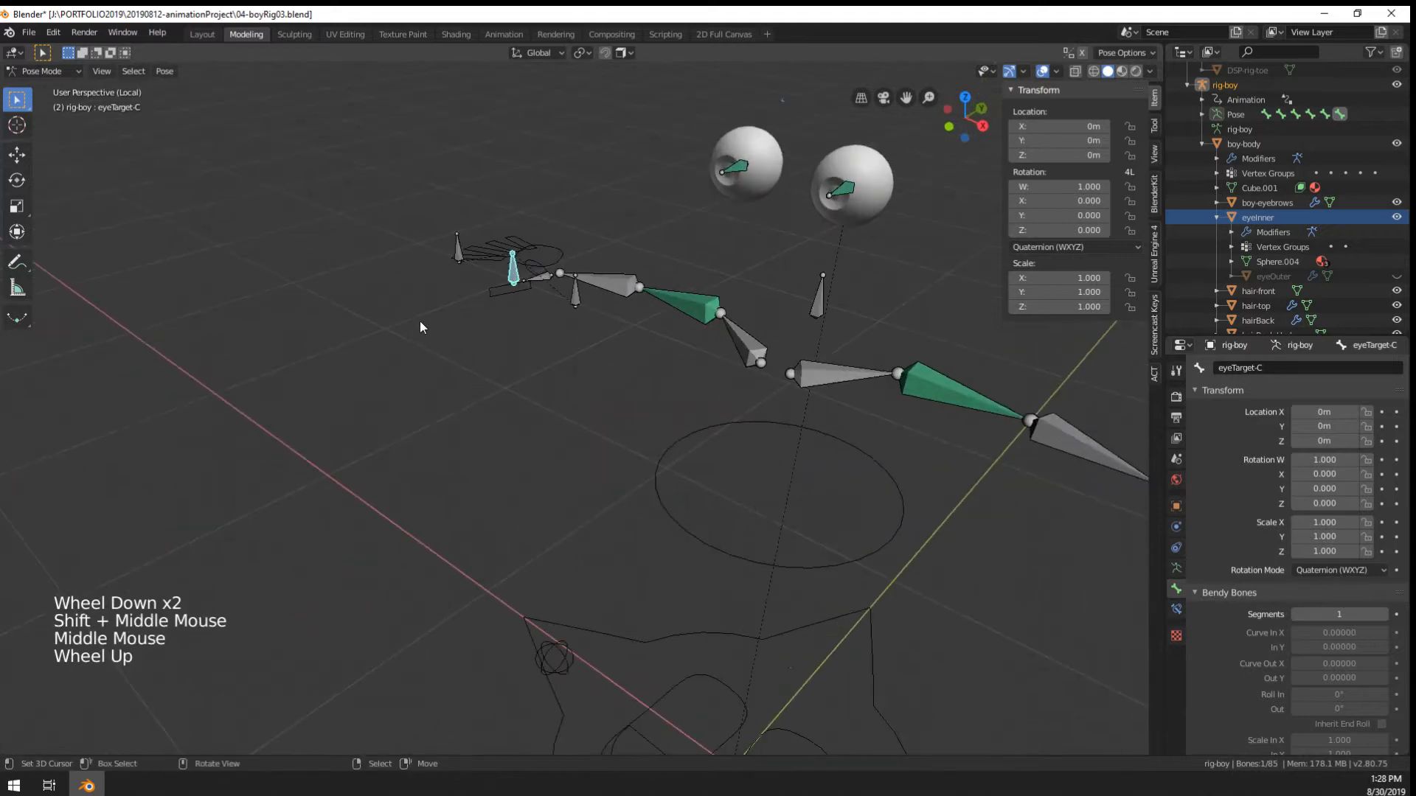
pyautogui.rightClick(467, 247)
pyautogui.keyDown('shift'); pyautogui.moveTo(468, 246); pyautogui.dragTo(861, 304, button='middle'); pyautogui.keyUp('shift')
pyautogui.rightClick(817, 301)
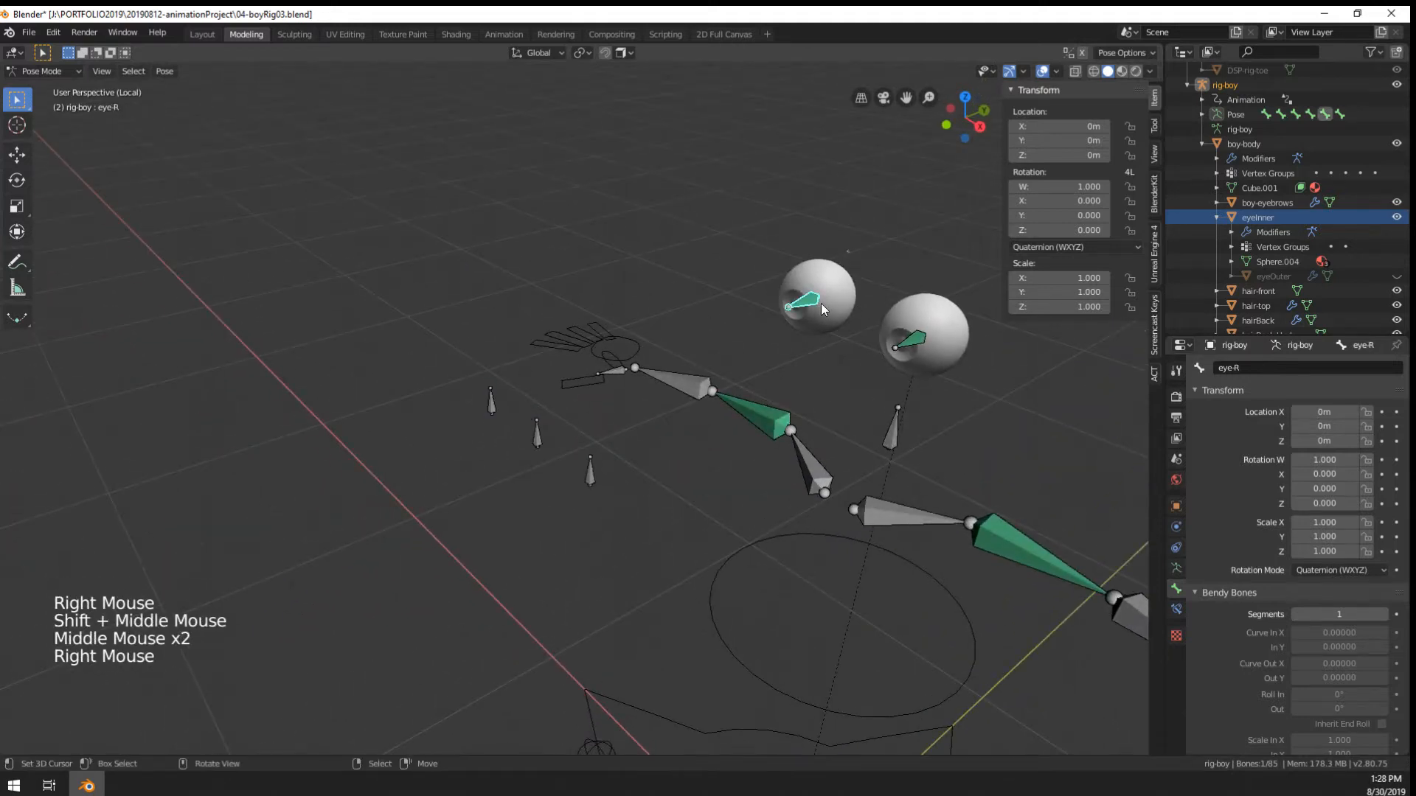
pyautogui.keyDown('shift'); pyautogui.rightClick(905, 342); pyautogui.keyUp('shift')
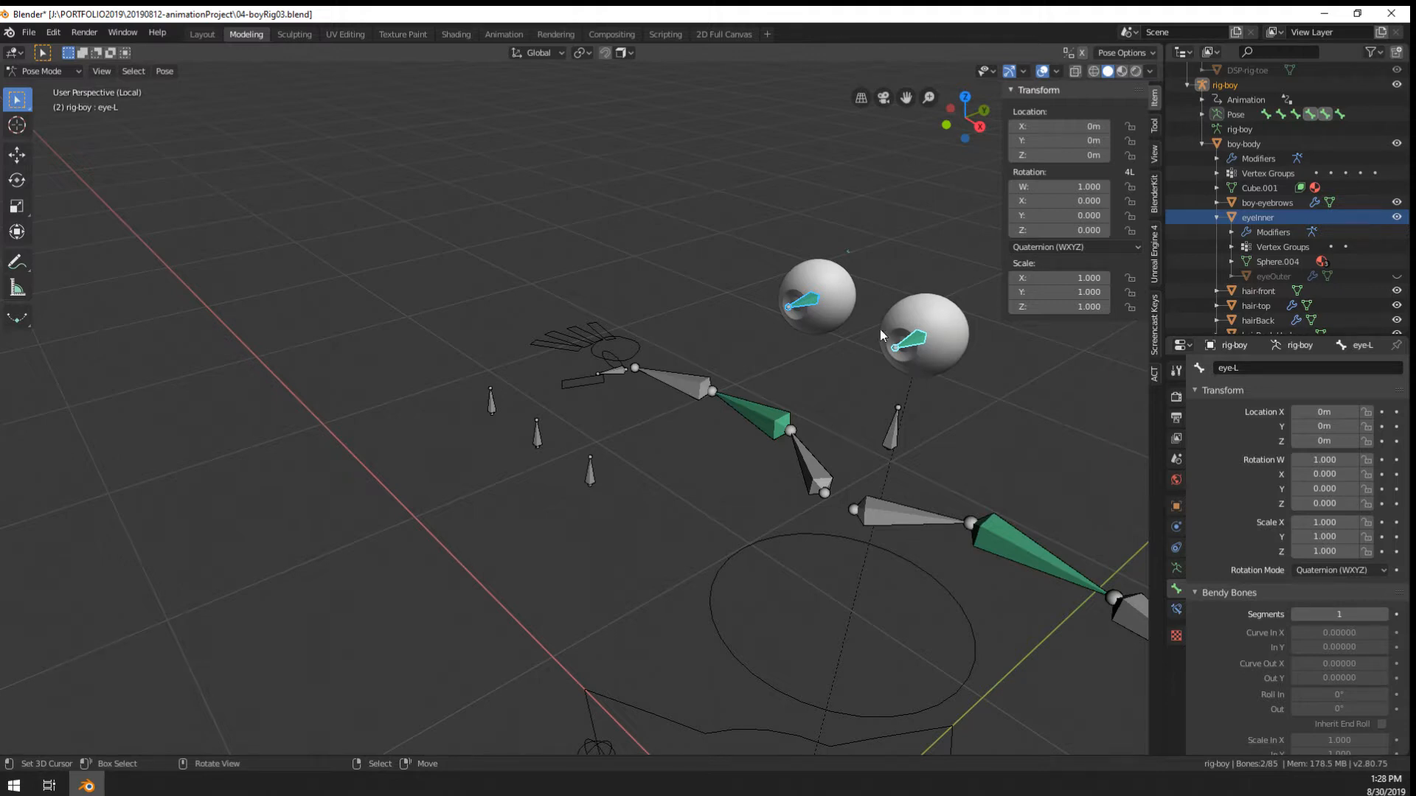
pyautogui.press('m')
pyautogui.click(772, 322)
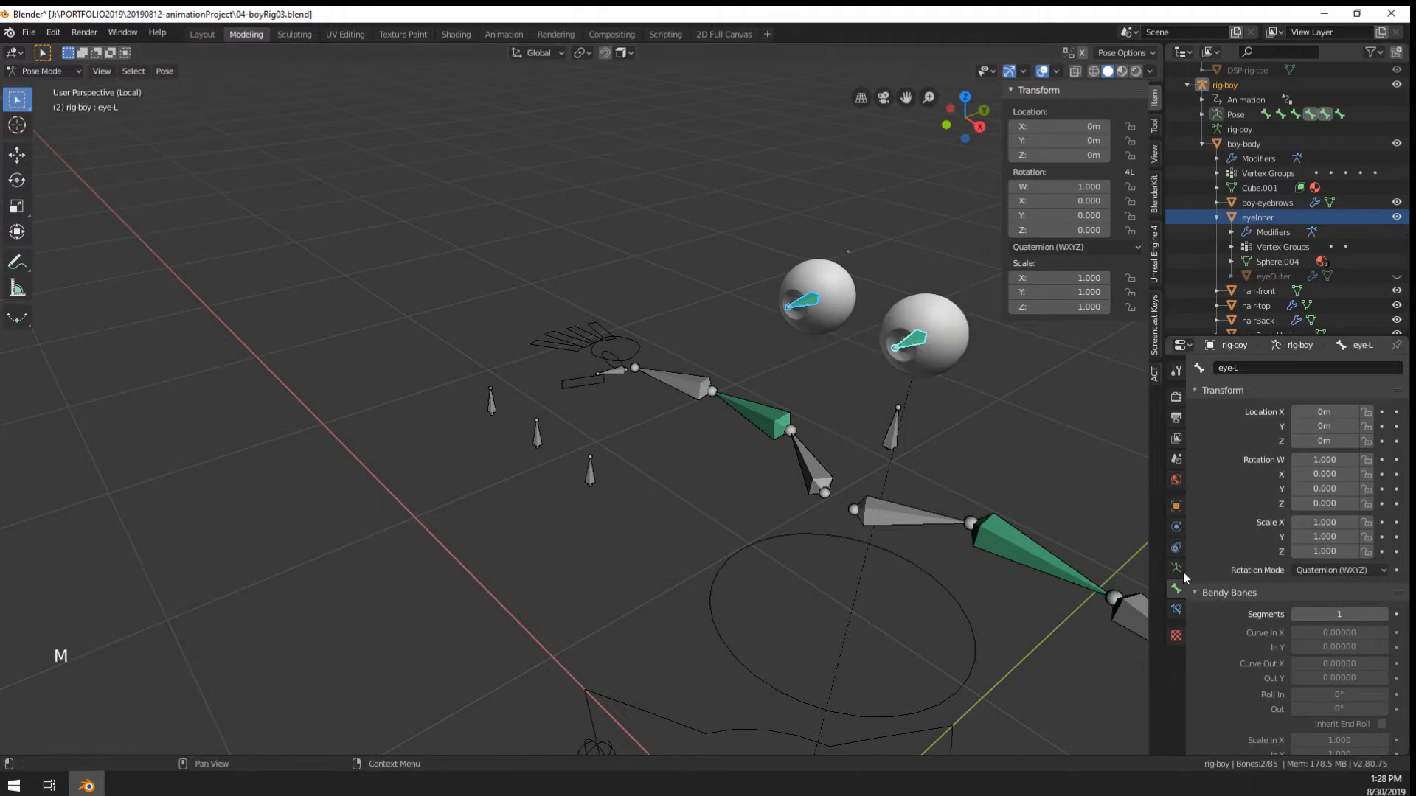
pyautogui.click(1178, 570)
pyautogui.press('m')
pyautogui.press('m')
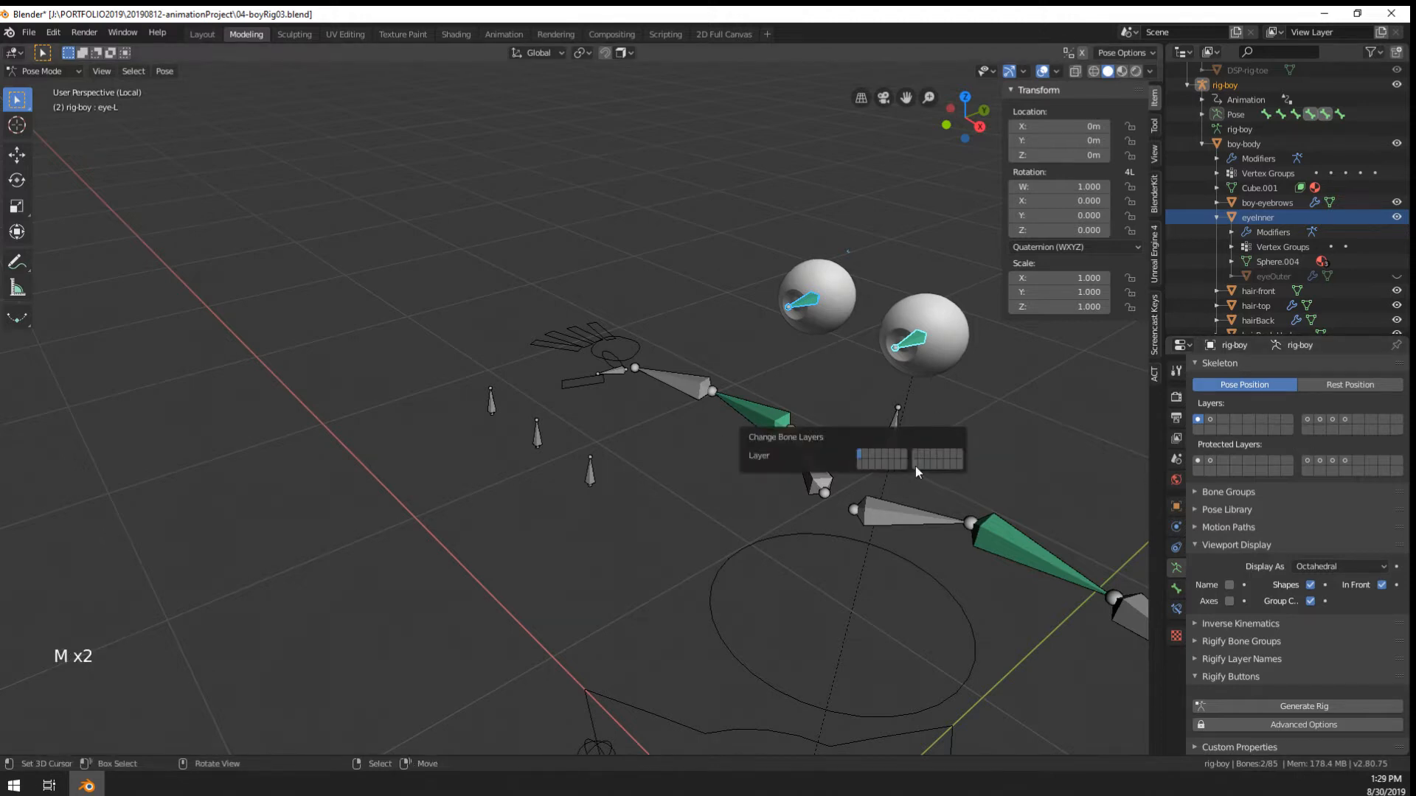
pyautogui.click(915, 466)
pyautogui.scroll(2, 519, 466)
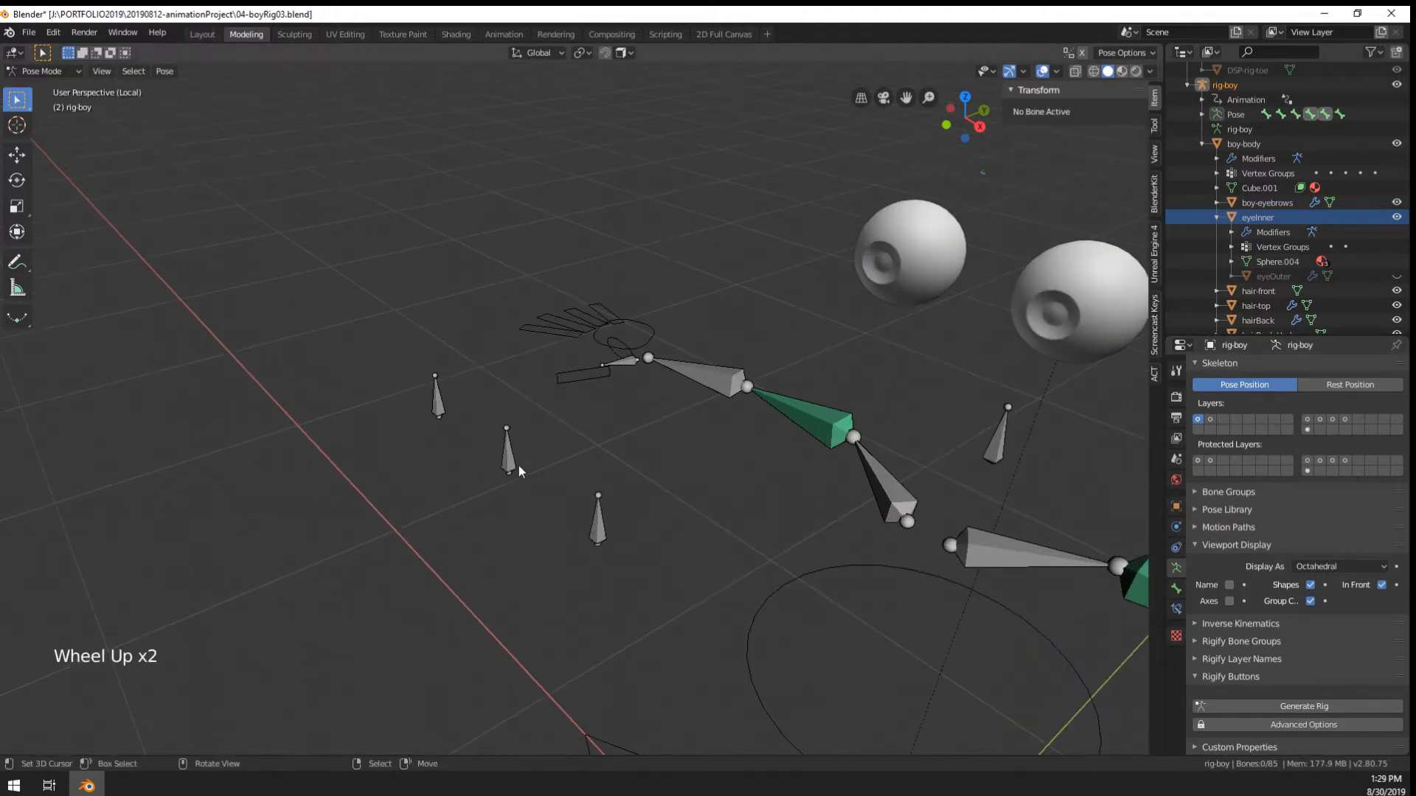
# Add a mesh circle with its default size and clear its location so it sits at the world origin
pyautogui.rightClick(507, 443)
pyautogui.scroll(-8, 546, 524)
pyautogui.hotkey('shift', 'a')
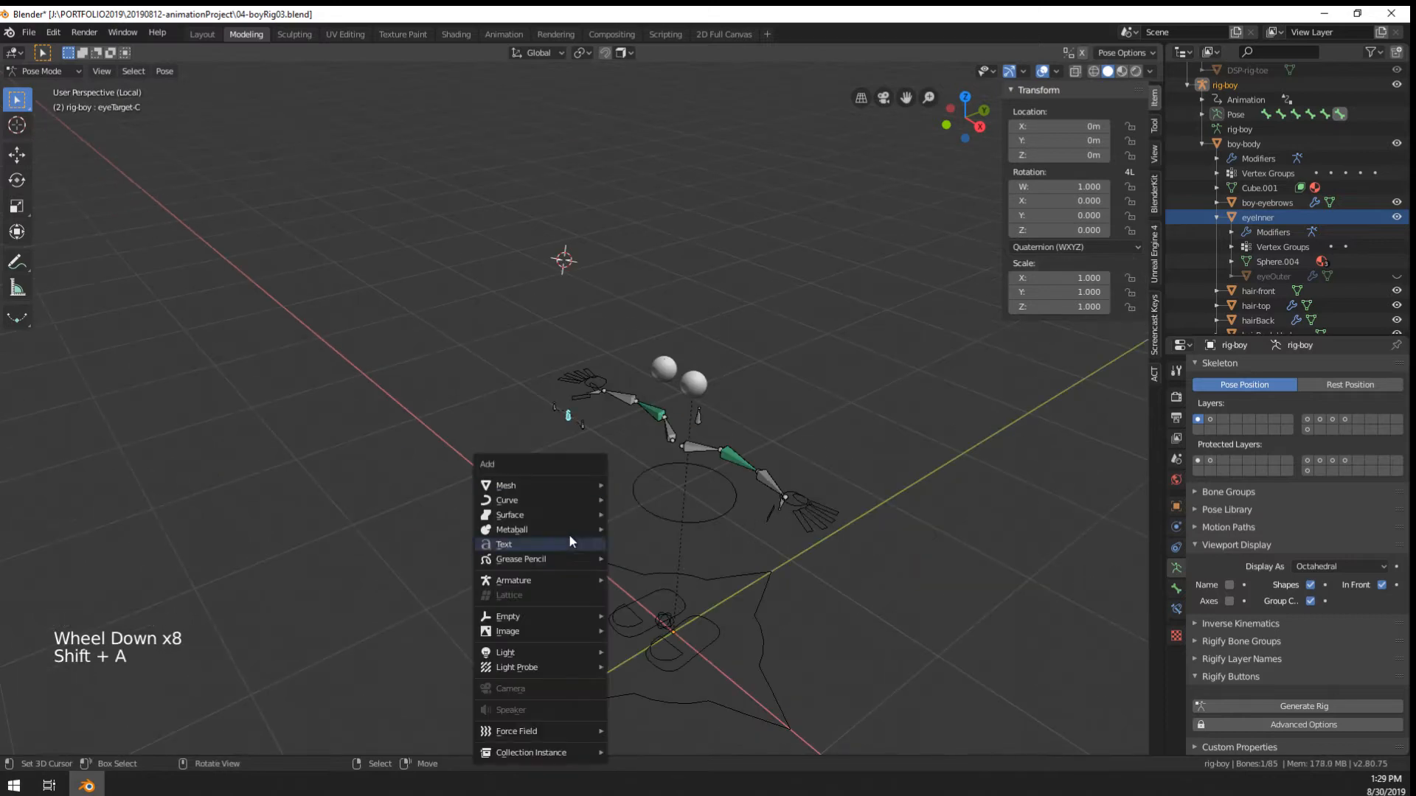
pyautogui.moveTo(542, 484)
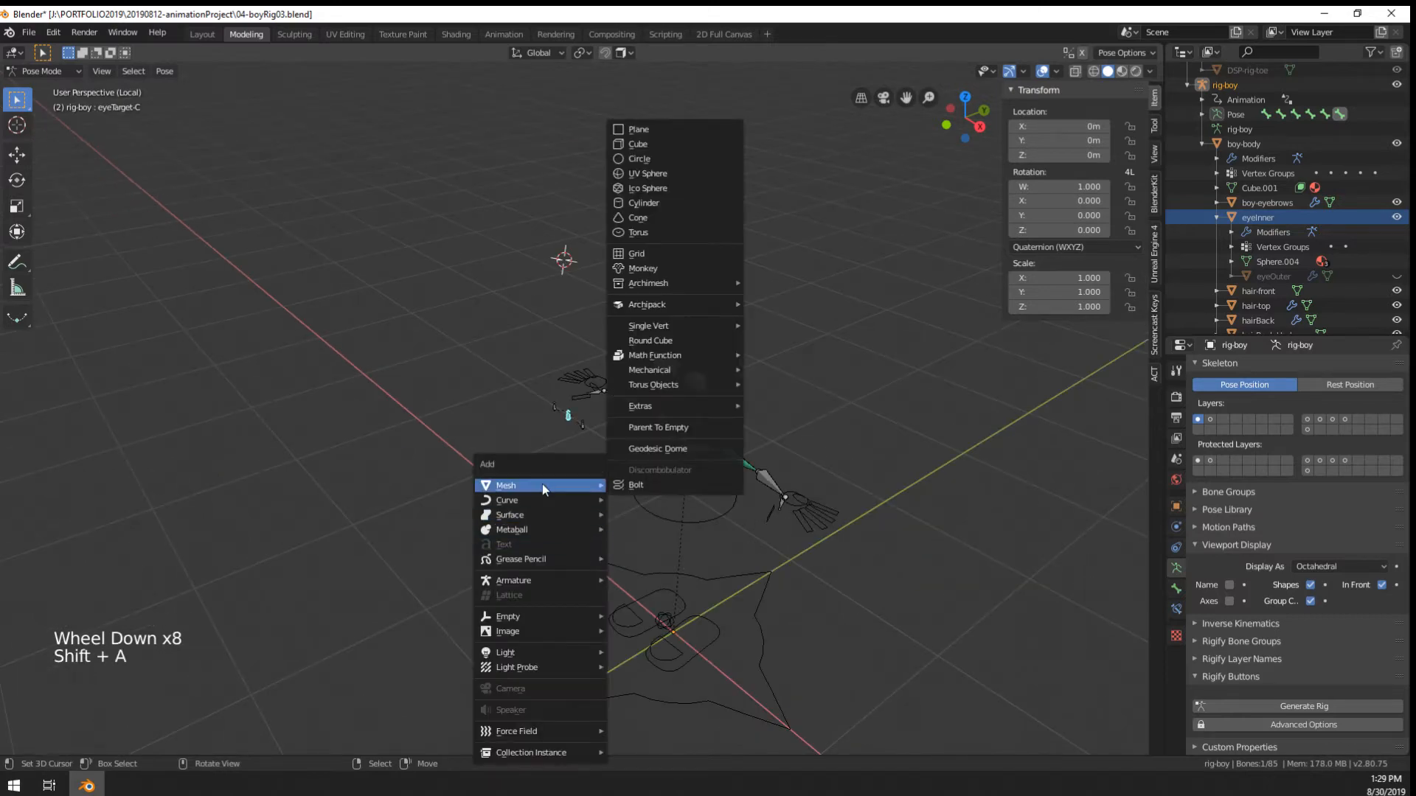
pyautogui.click(640, 159)
pyautogui.hotkey('alt', 'g')
pyautogui.scroll(3, 590, 343)
pyautogui.scroll(-2, 573, 348)
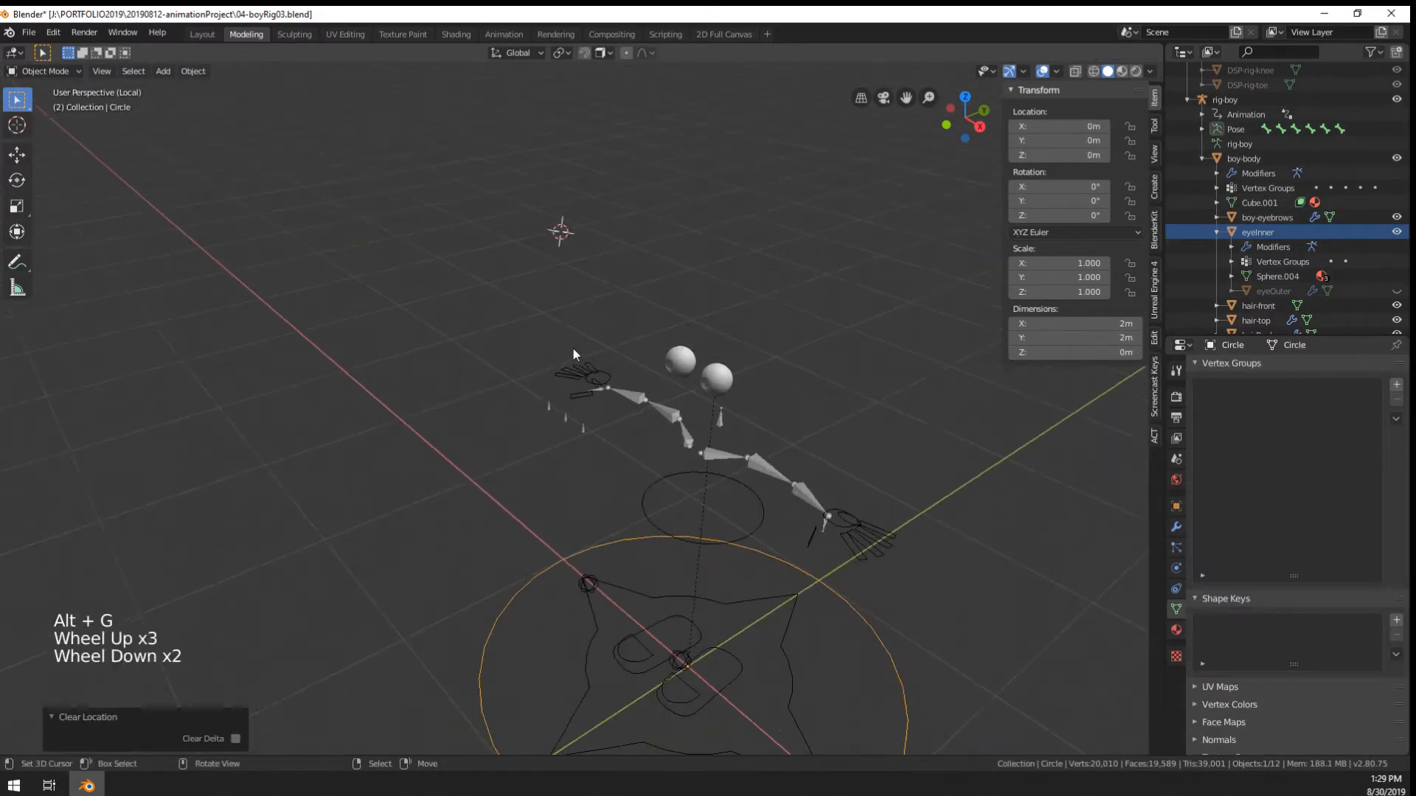
# Assign the new Circle as the custom display object of the eyeTarget-R bone in Pose Mode
pyautogui.rightClick(547, 411)
pyautogui.scroll(2, 547, 412)
pyautogui.keyDown('shift'); pyautogui.moveTo(547, 412); pyautogui.dragTo(551, 397, button='middle'); pyautogui.keyUp('shift')
pyautogui.press('Tab')
pyautogui.rightClick(550, 263)
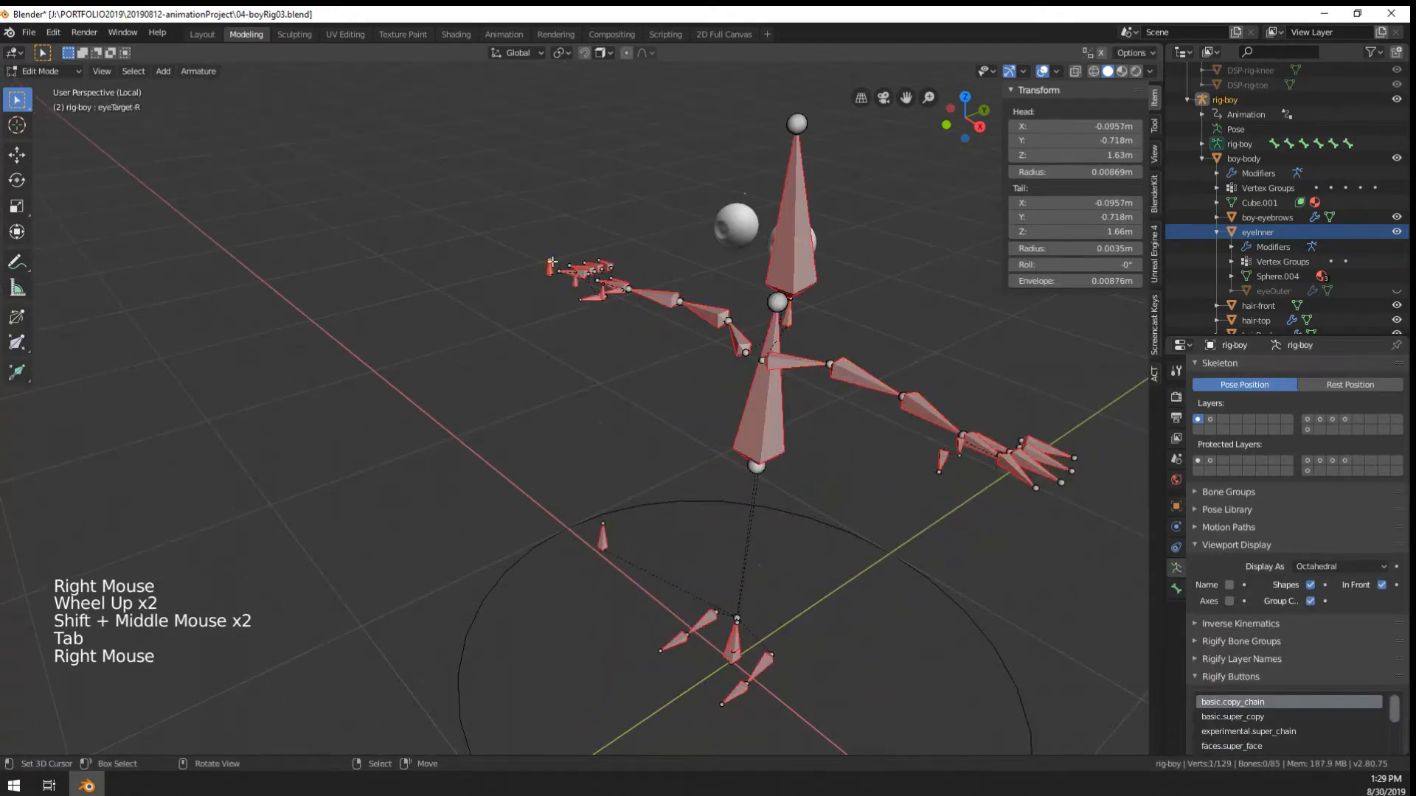
pyautogui.scroll(3, 550, 262)
pyautogui.moveTo(555, 150); pyautogui.dragTo(533, 158, button='middle')
pyautogui.rightClick(522, 157)
pyautogui.hotkey('ctrl', 'Tab')
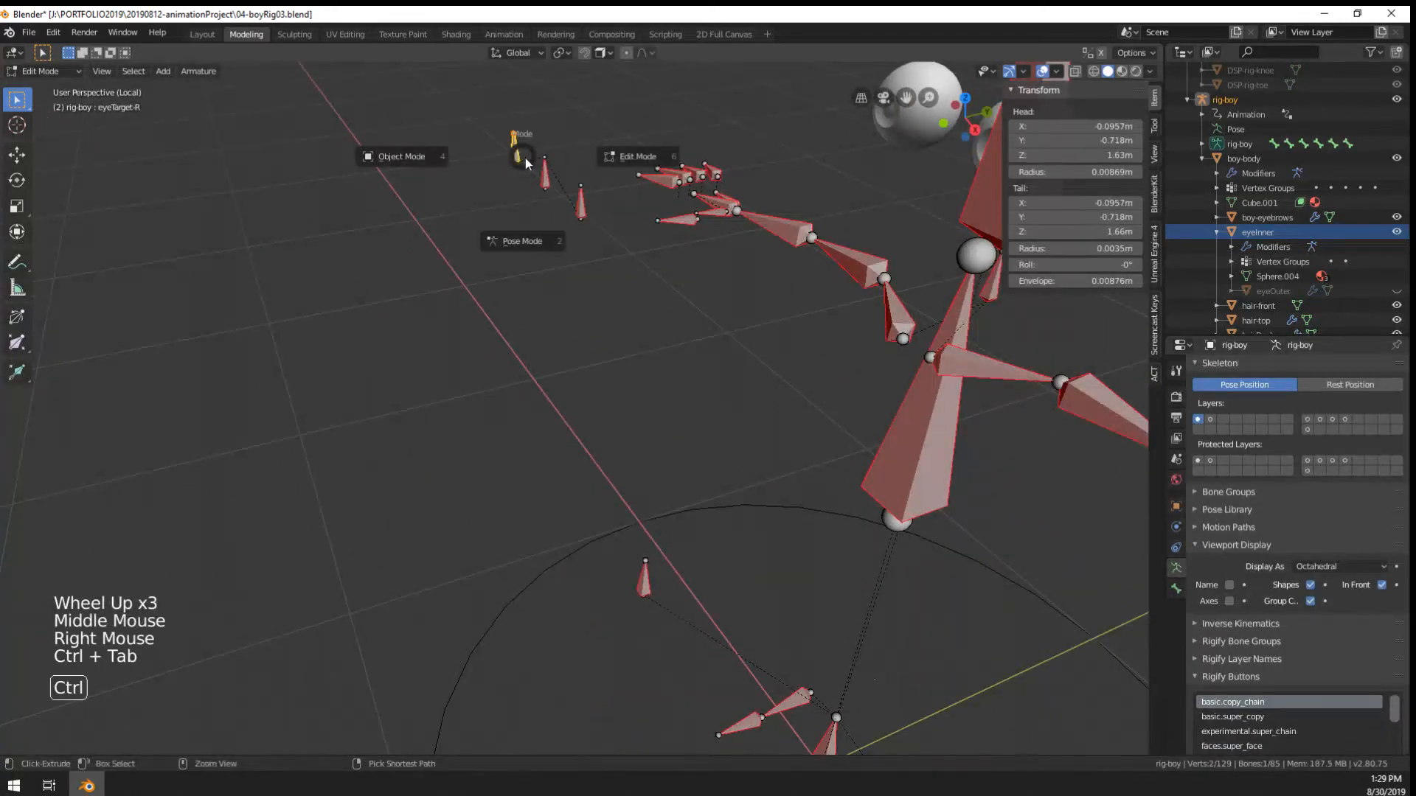
pyautogui.click(1173, 590)
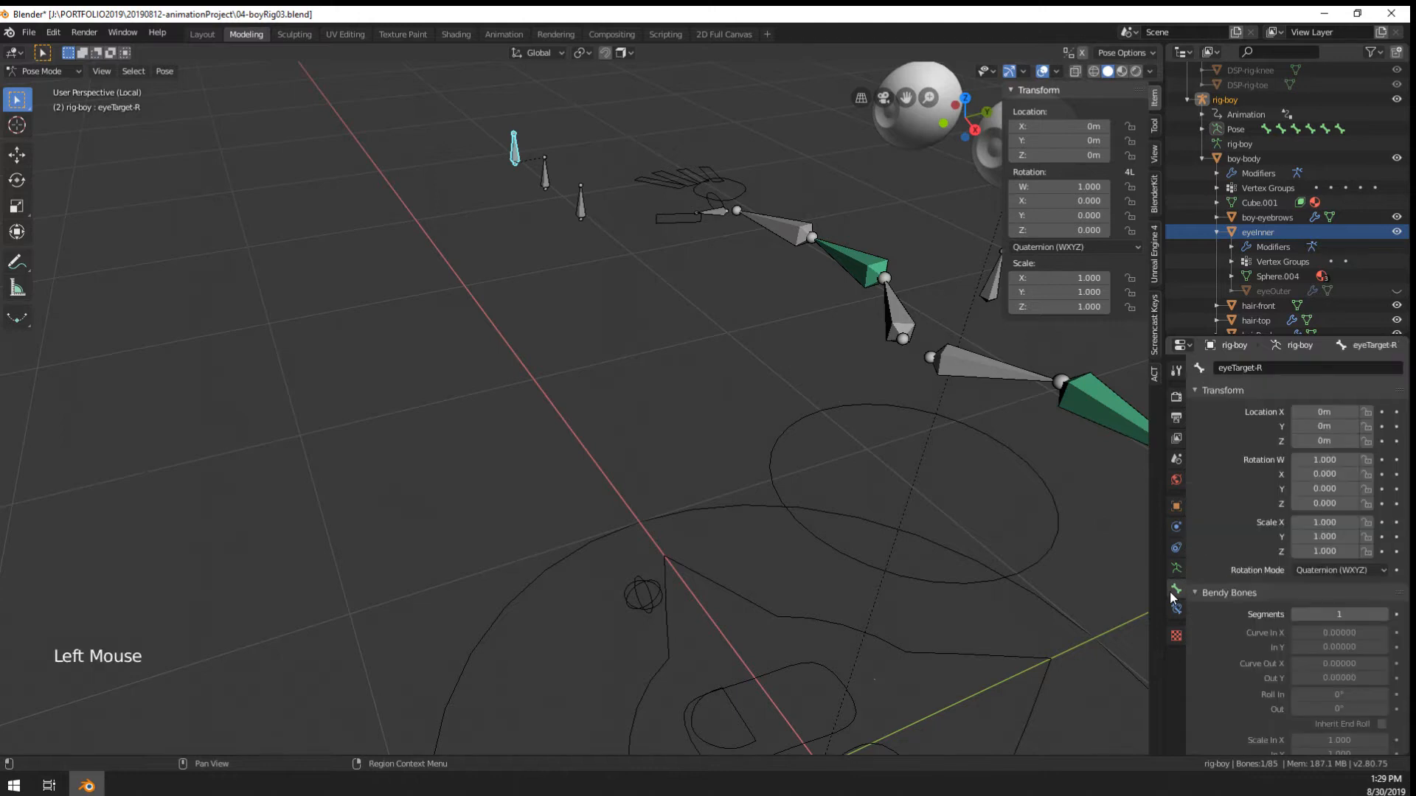
pyautogui.scroll(-15, 1336, 608)
pyautogui.click(1381, 680)
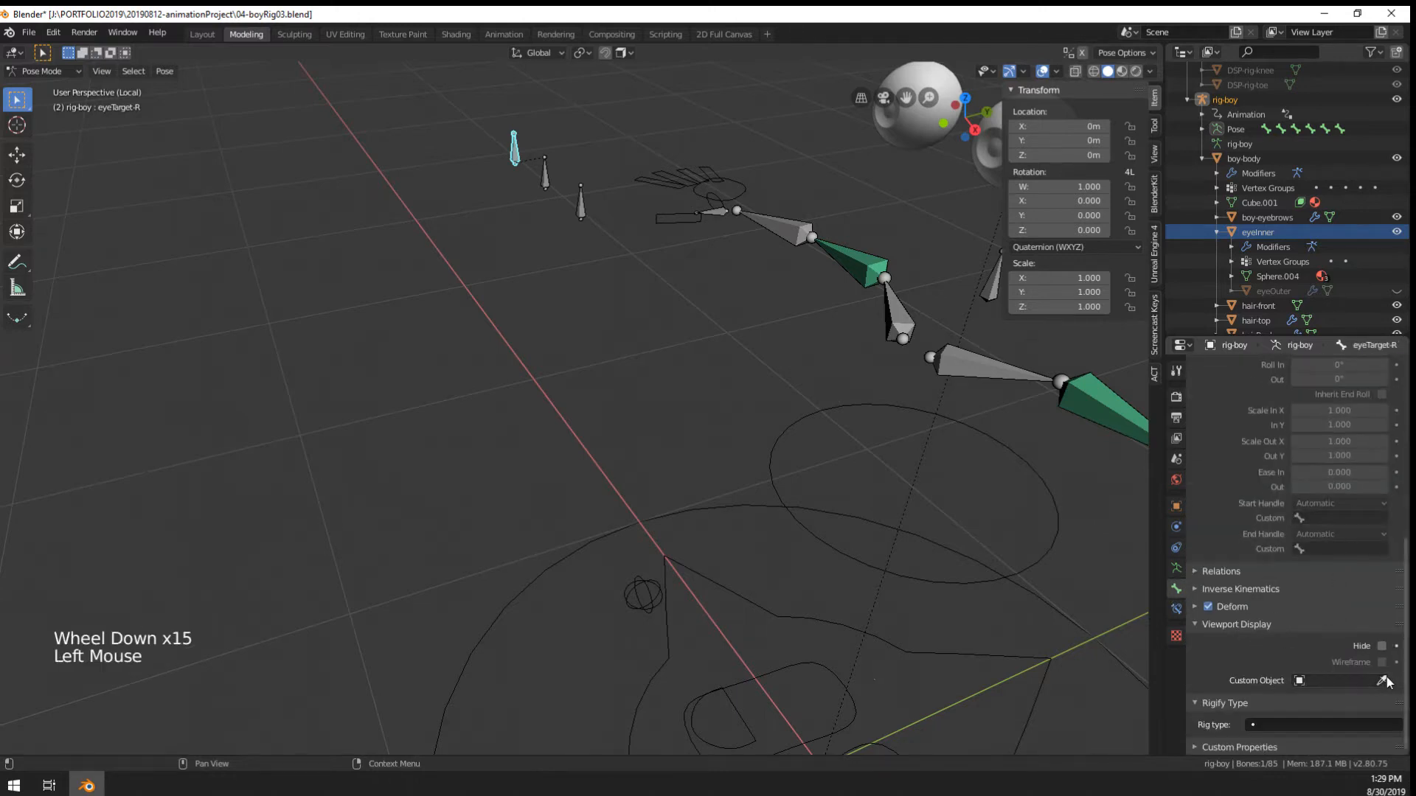
pyautogui.click(530, 570)
# Assign the same Circle as the custom display object of the eyeTarget-L bone
pyautogui.keyDown('shift'); pyautogui.moveTo(549, 406); pyautogui.dragTo(577, 414, button='middle'); pyautogui.keyUp('shift')
pyautogui.moveTo(577, 414)
pyautogui.mouseDown(button='middle')
pyautogui.moveTo(647, 423)
pyautogui.moveTo(611, 391)
pyautogui.mouseUp(button='middle')
pyautogui.rightClick(592, 214)
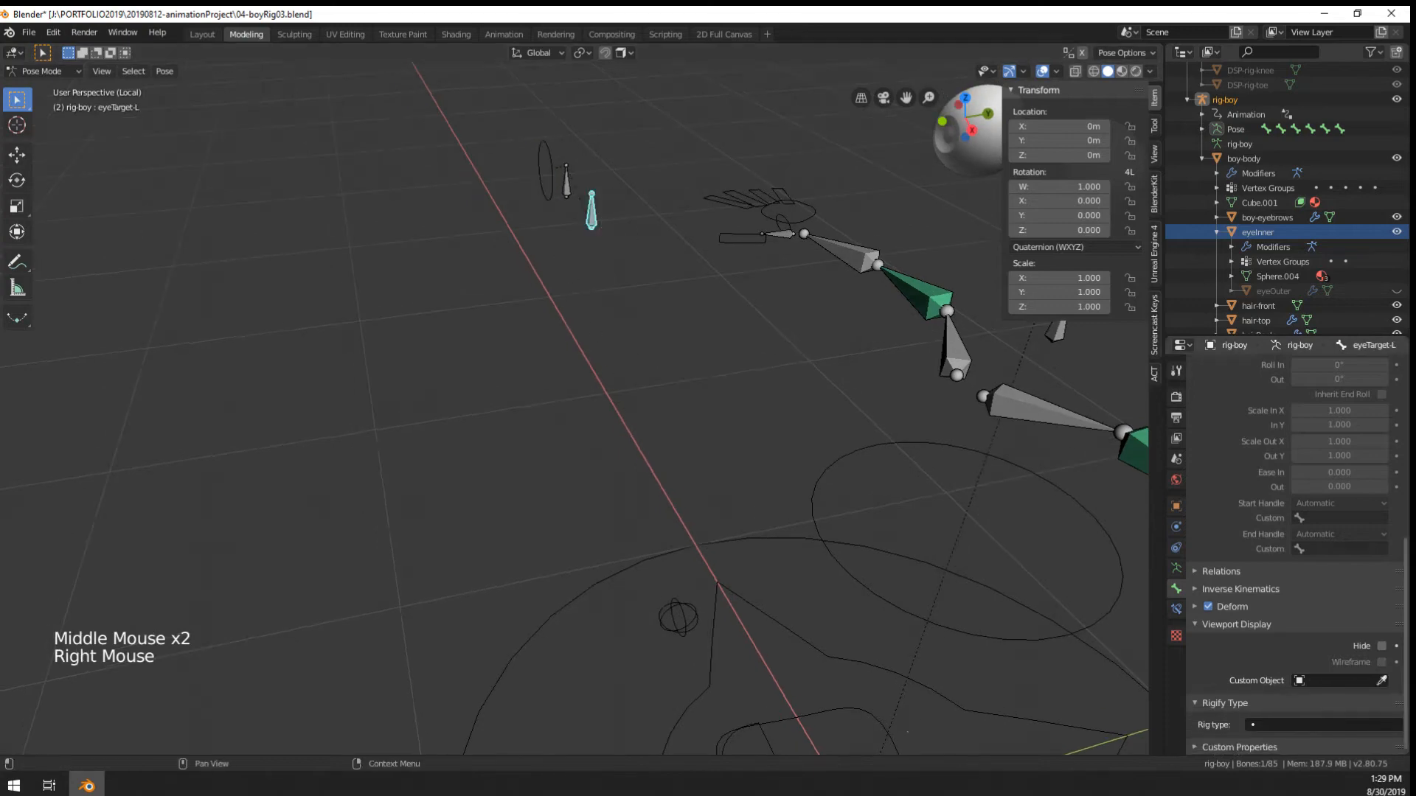
pyautogui.click(1381, 680)
pyautogui.click(571, 596)
pyautogui.moveTo(431, 501); pyautogui.dragTo(476, 497, button='middle')
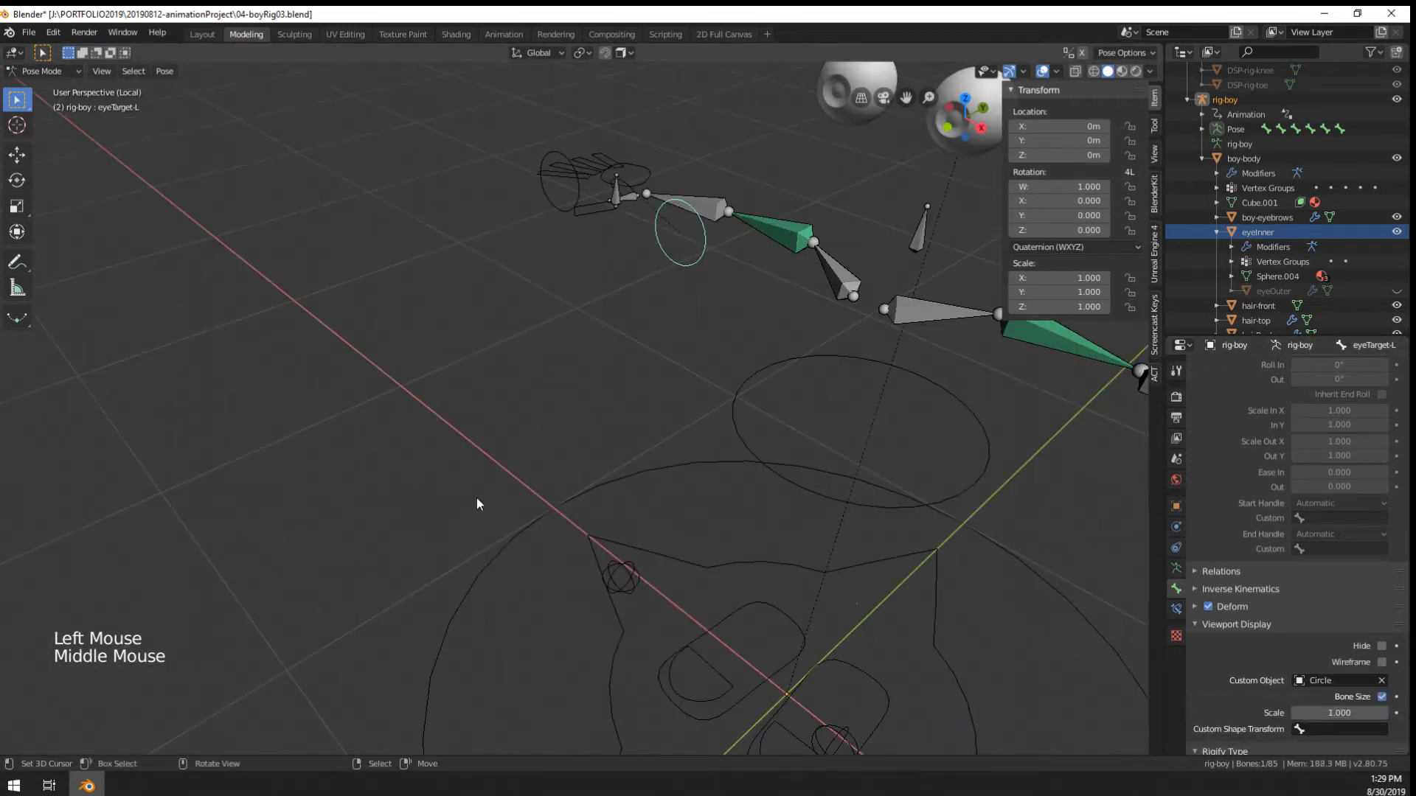
# Return to Object Mode, select the Circle at the origin and rename it DSP-rigEyes
pyautogui.rightClick(485, 546)
pyautogui.rightClick(494, 555)
pyautogui.press('Tab')
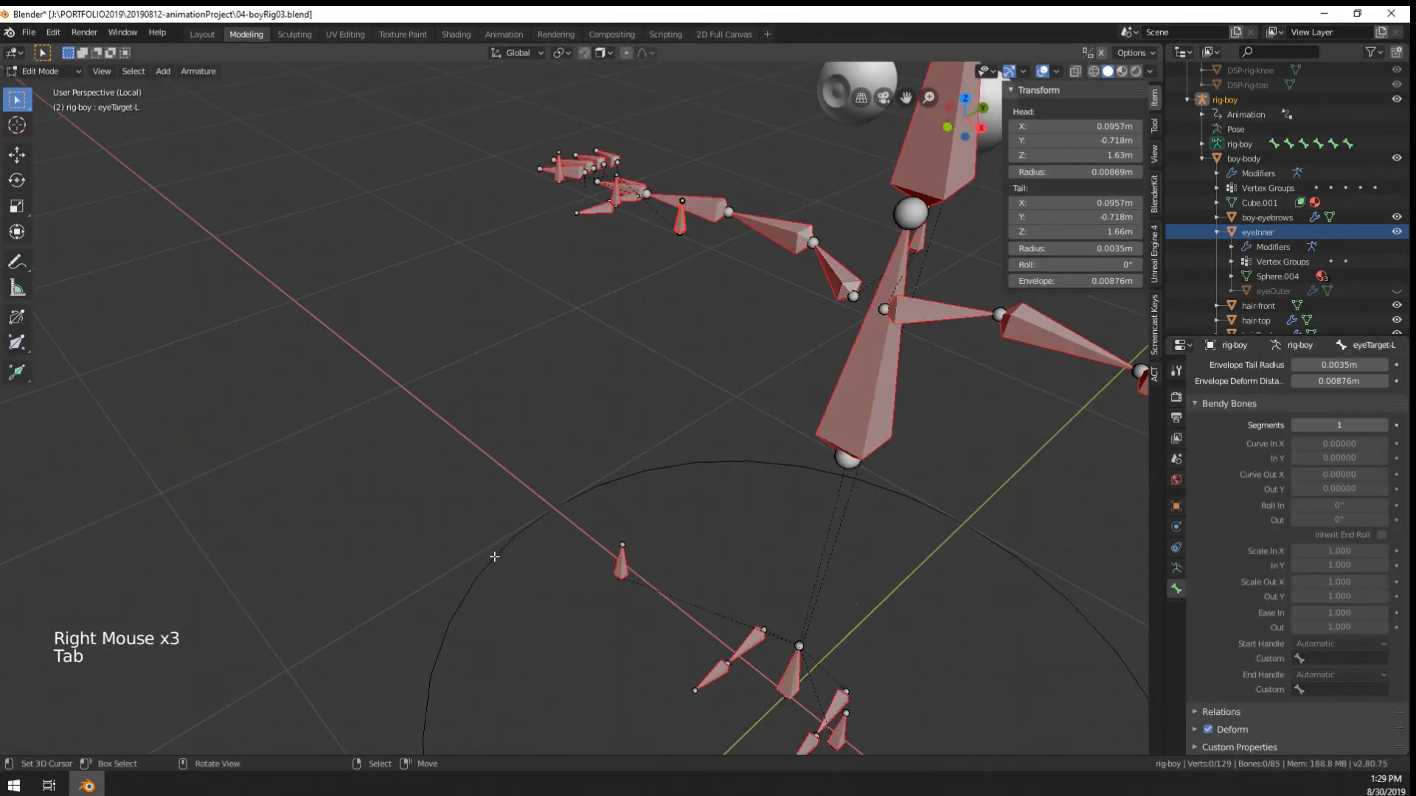
pyautogui.press('Tab')
pyautogui.rightClick(494, 556)
pyautogui.hotkey('ctrl', 'Tab')
pyautogui.rightClick(494, 556)
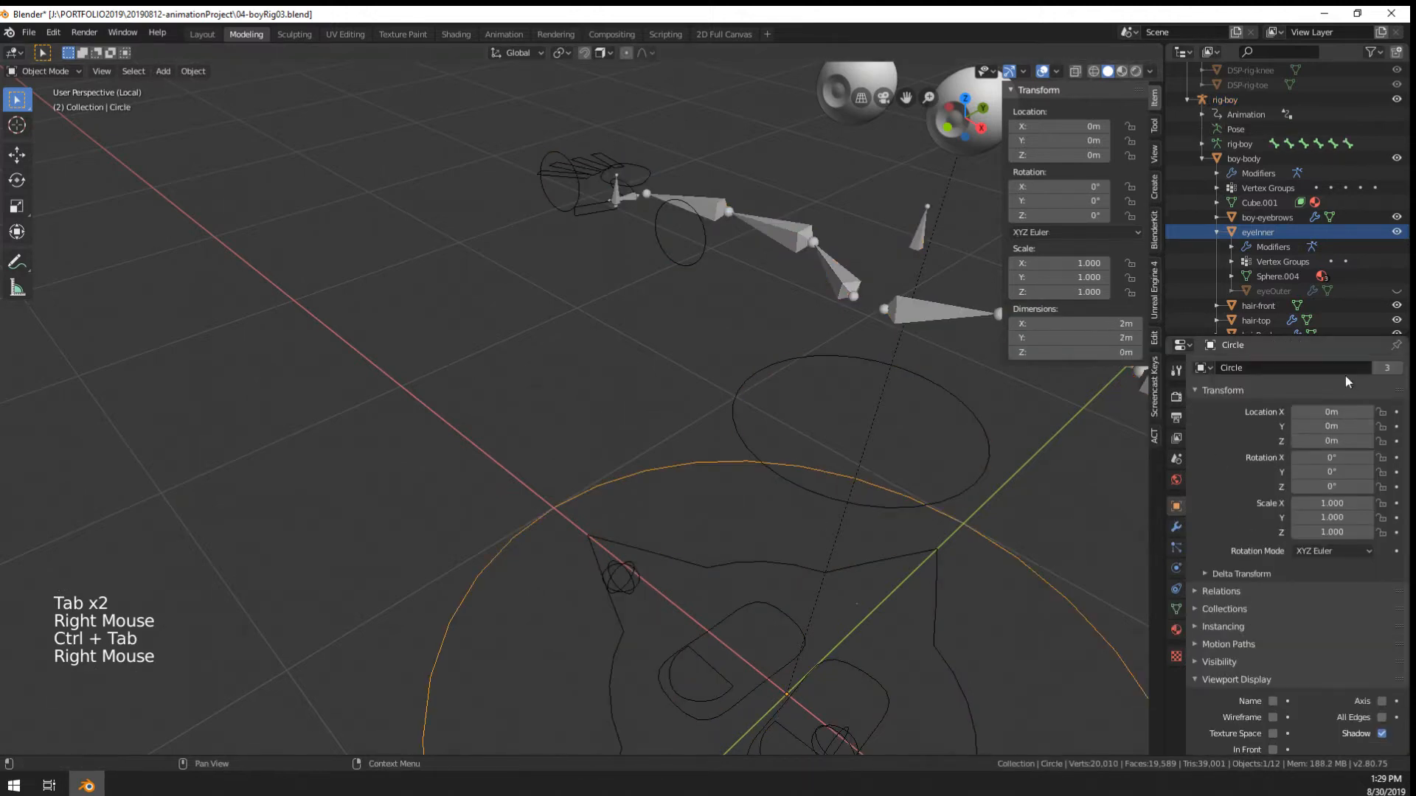
pyautogui.click(1241, 368)
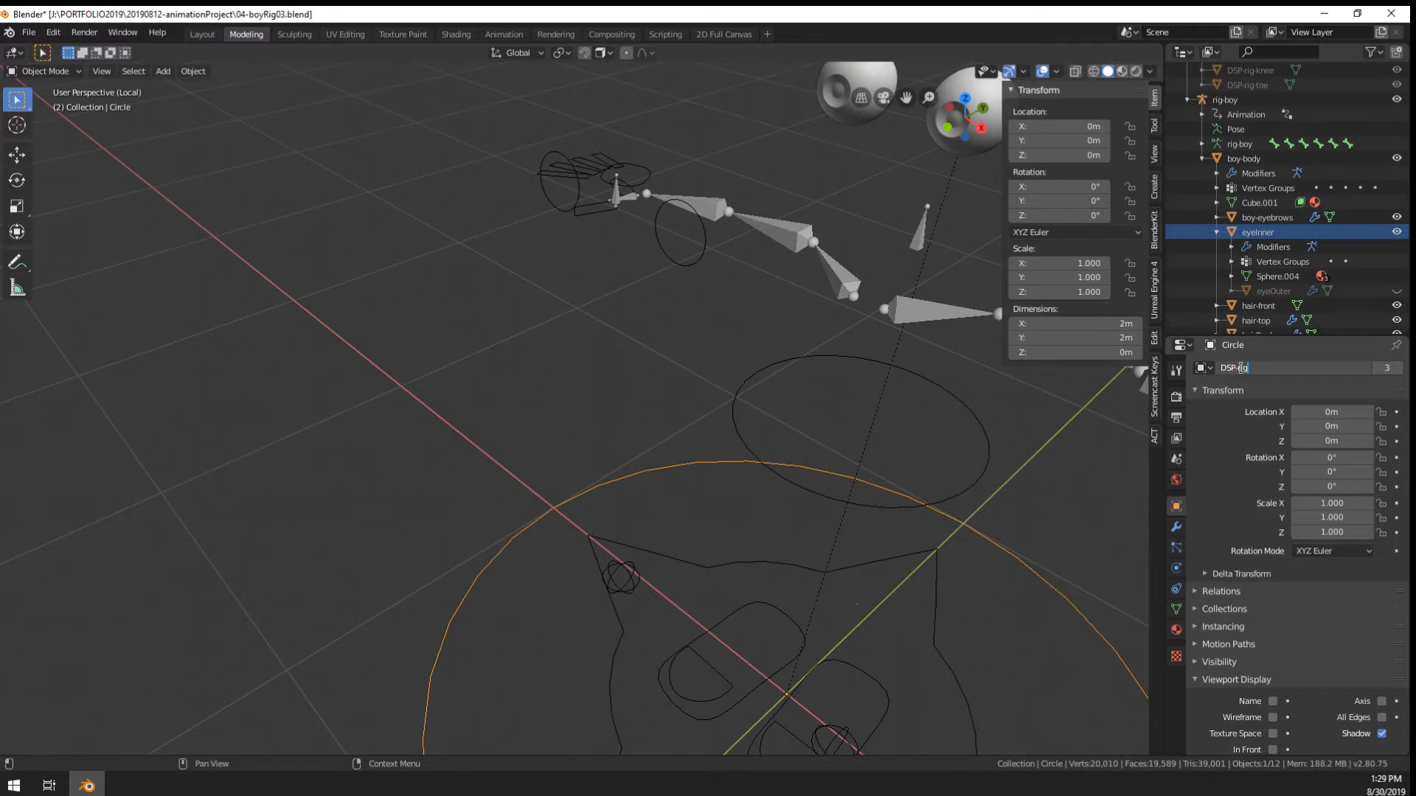
pyautogui.write('DSP-rigEyes')
pyautogui.press('Return')
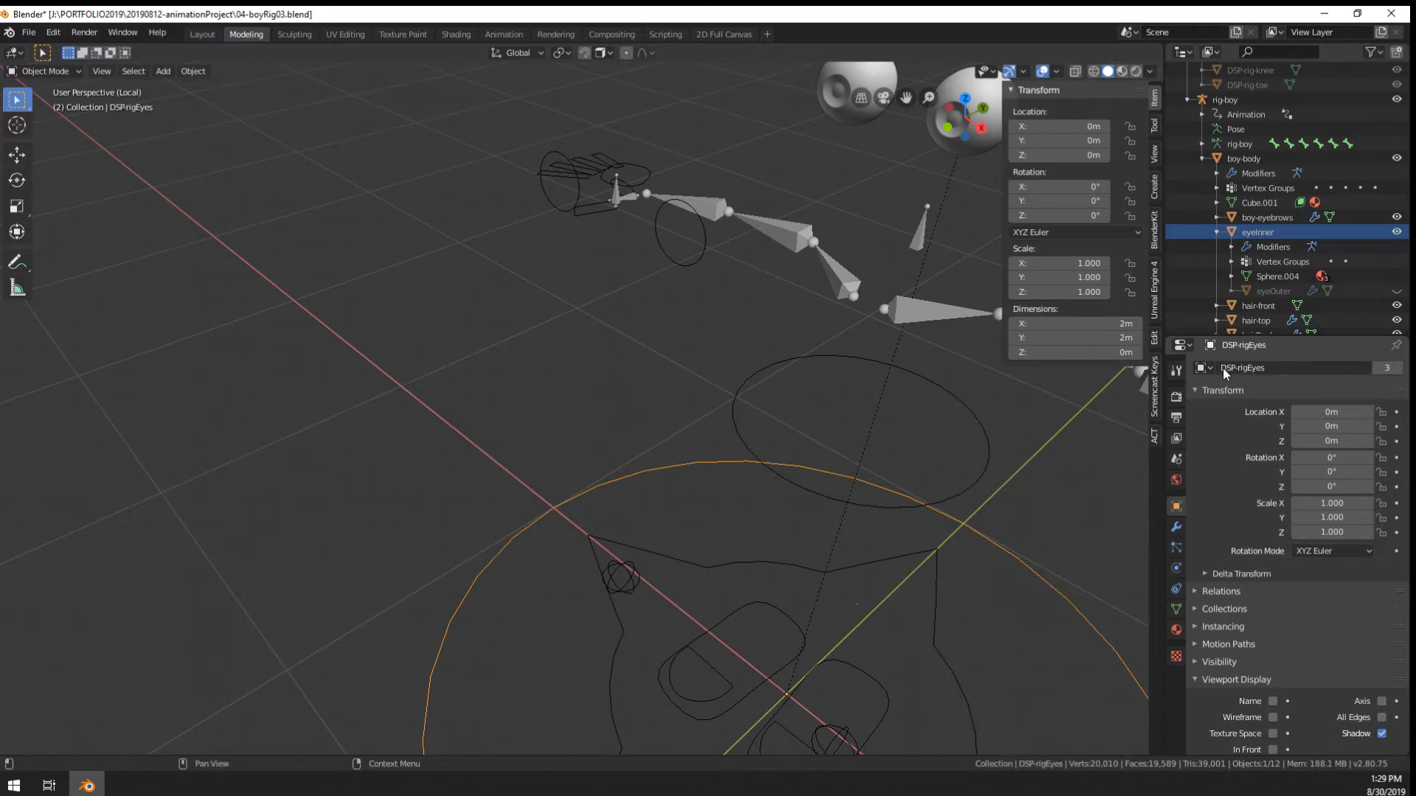
# Scale up the DSP-rigEyes circle's vertices by about 1.816 in Edit Mode
pyautogui.scroll(-3, 600, 437)
pyautogui.moveTo(600, 437); pyautogui.dragTo(625, 431, button='middle')
pyautogui.press('Tab')
pyautogui.press('s')
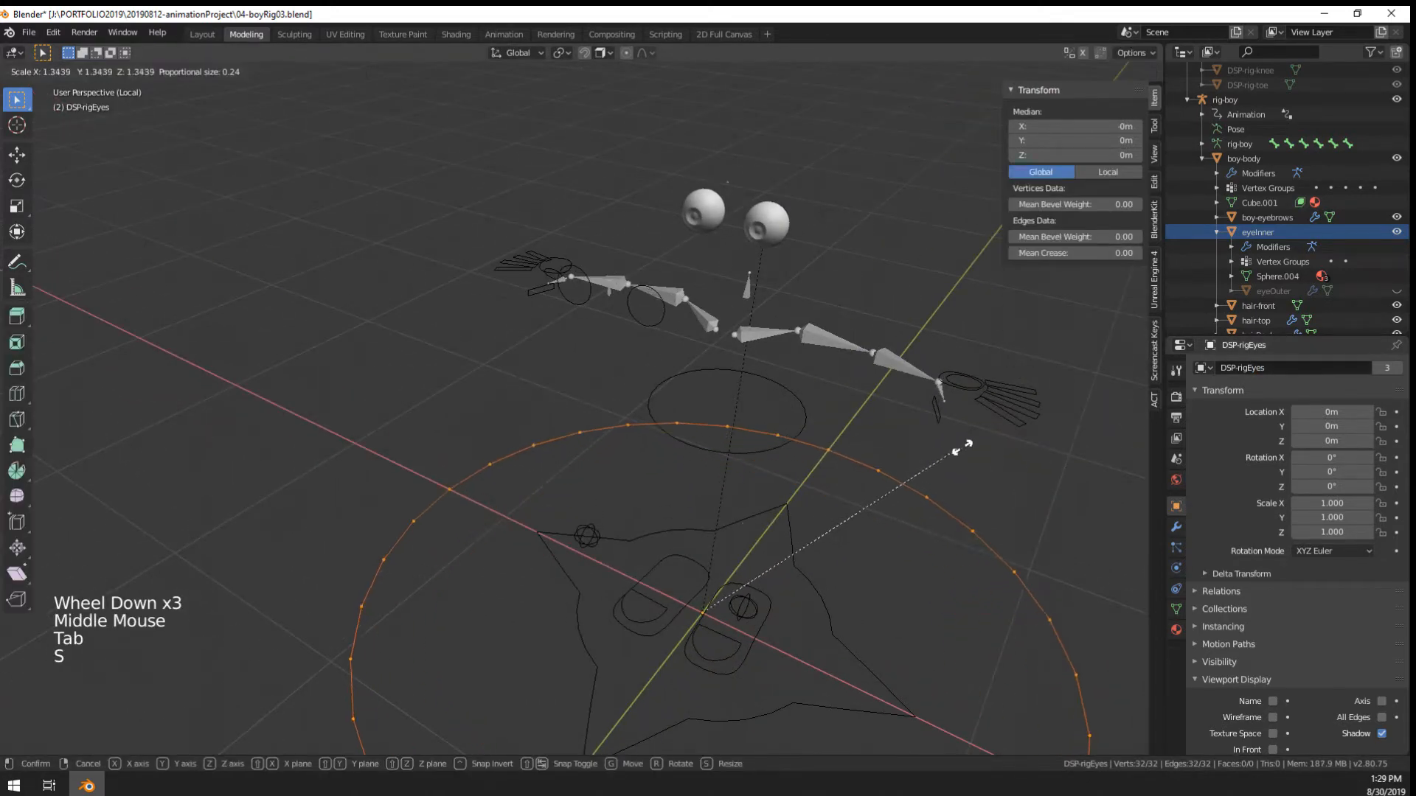
pyautogui.click(1061, 413)
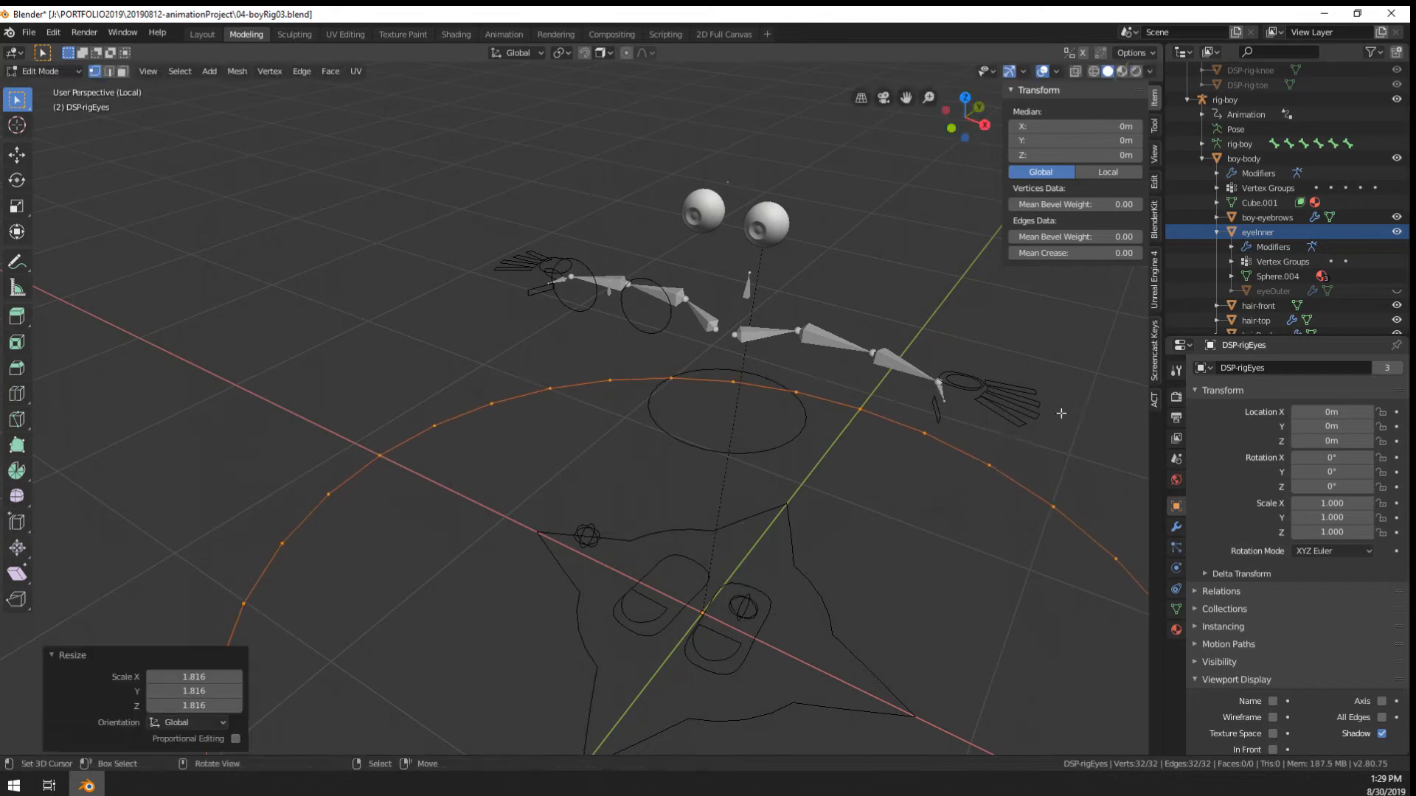
# Scale the DSP-rigEyes vertices by about 0.961 in front view to match the eyeball outlines, and return to Object Mode
pyautogui.press('KP_1')
pyautogui.scroll(3, 806, 452)
pyautogui.keyDown('shift'); pyautogui.moveTo(748, 273); pyautogui.dragTo(747, 492, button='middle'); pyautogui.keyUp('shift')
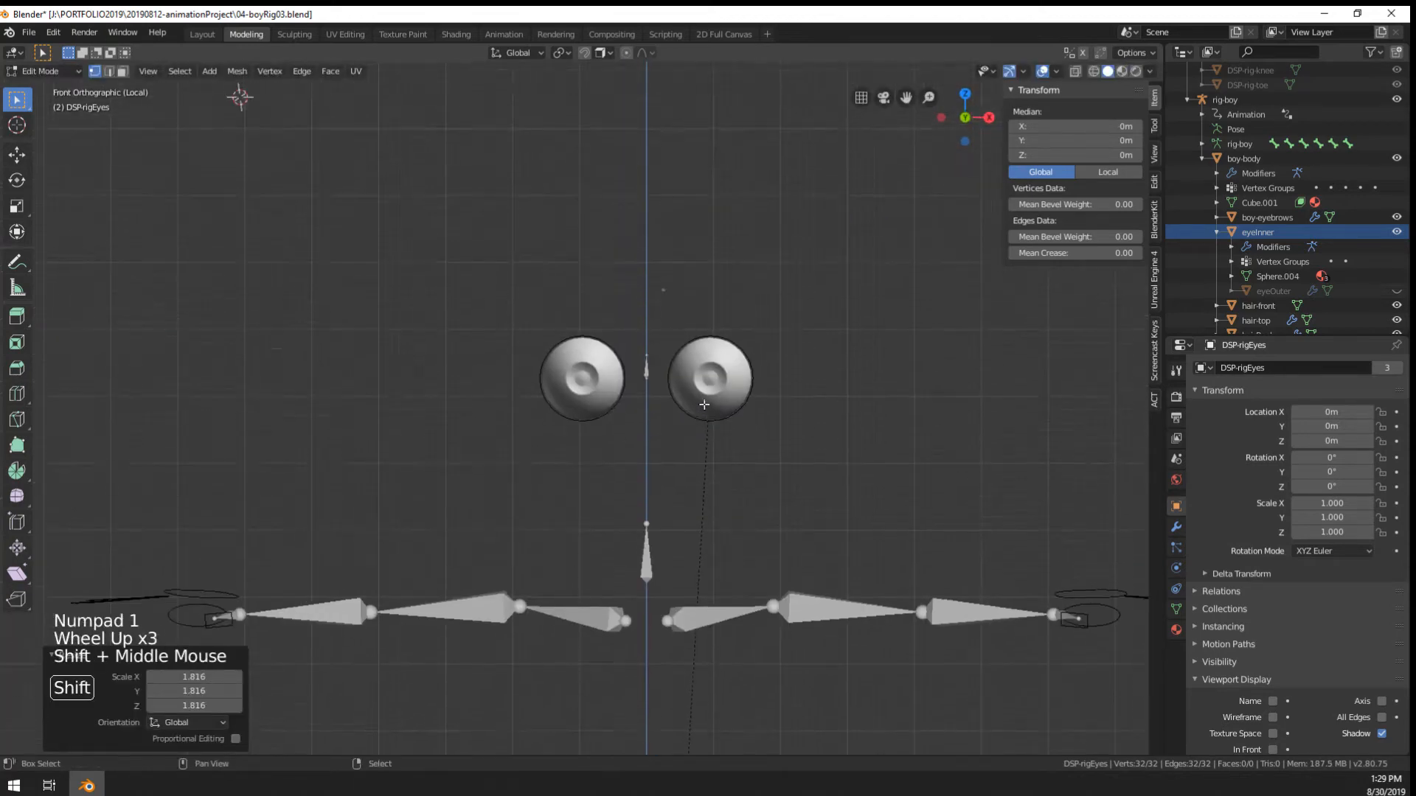
pyautogui.scroll(8, 747, 492)
pyautogui.press('s')
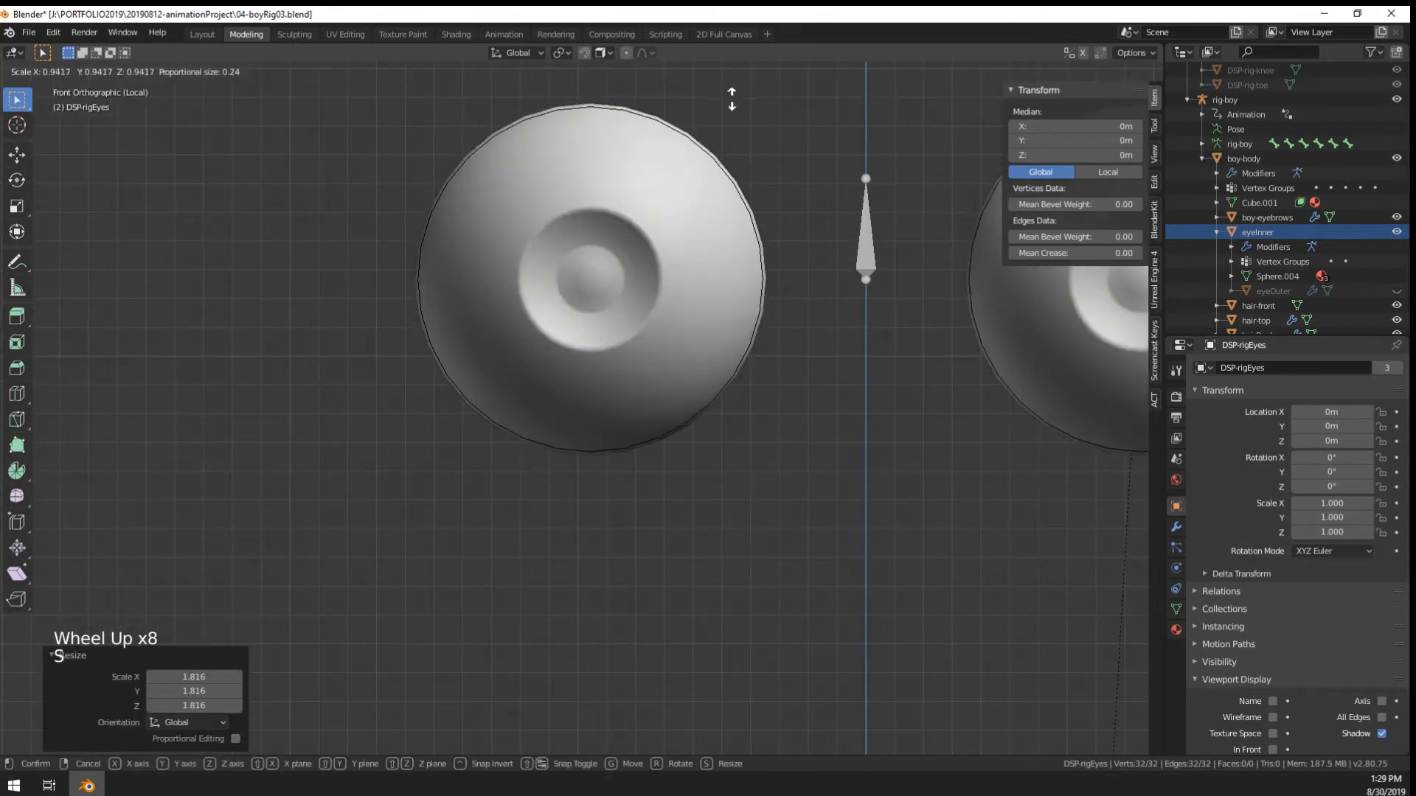
pyautogui.click(783, 705)
pyautogui.scroll(-7, 783, 704)
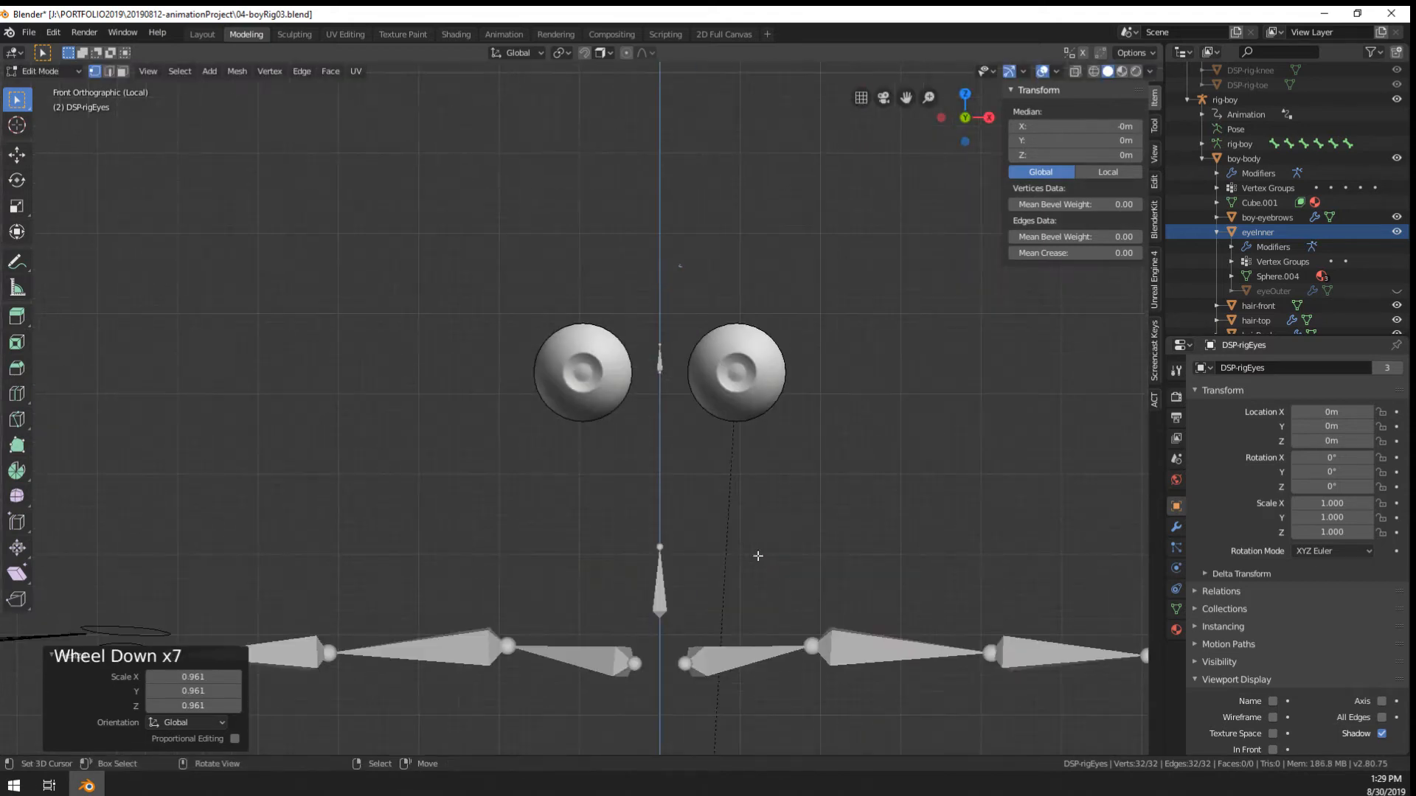
pyautogui.moveTo(705, 519); pyautogui.dragTo(636, 578, button='middle')
pyautogui.scroll(-5, 609, 594)
pyautogui.press('Tab')
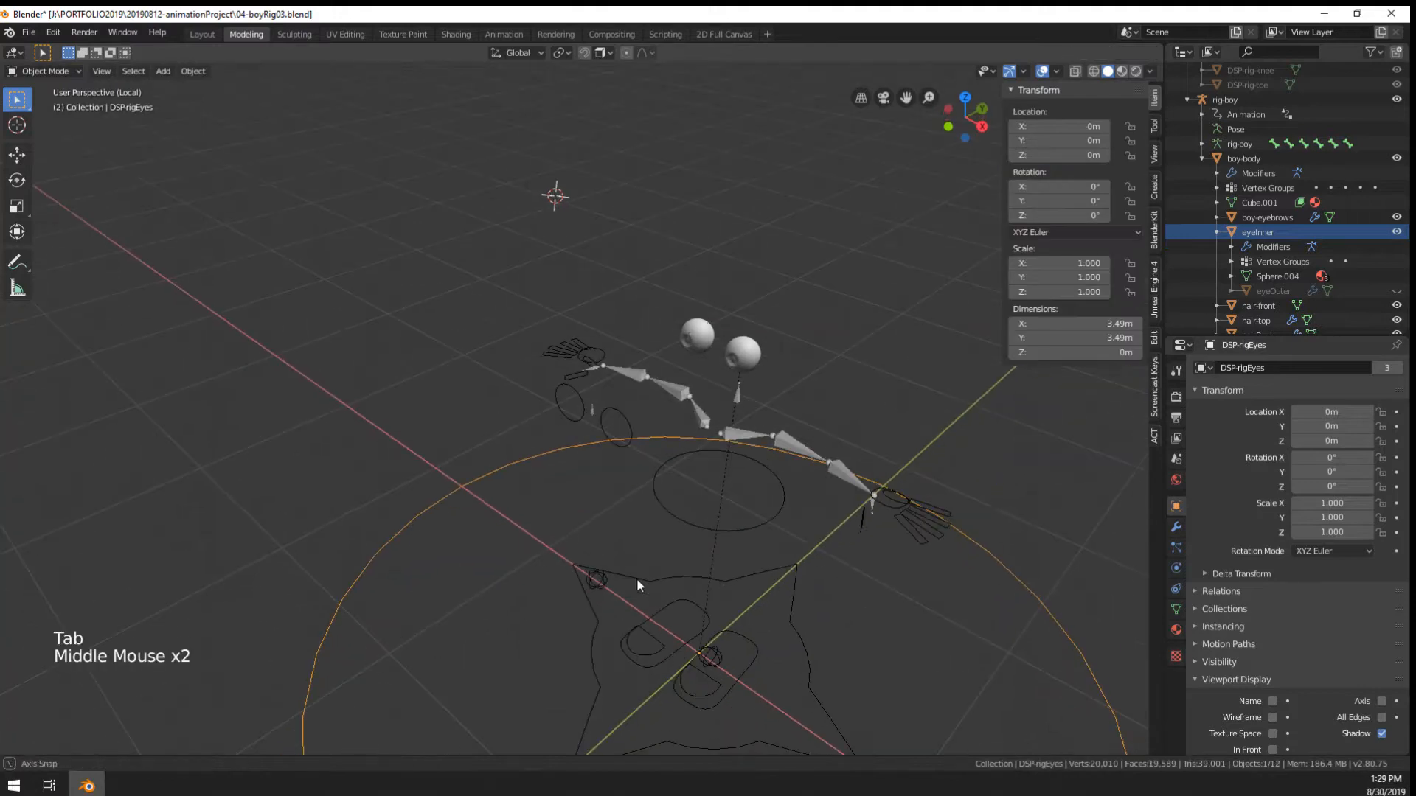
# Leave local view and move DSP-rigEyes to the hiddenObjects collection
pyautogui.scroll(-3, 488, 525)
pyautogui.press('m')
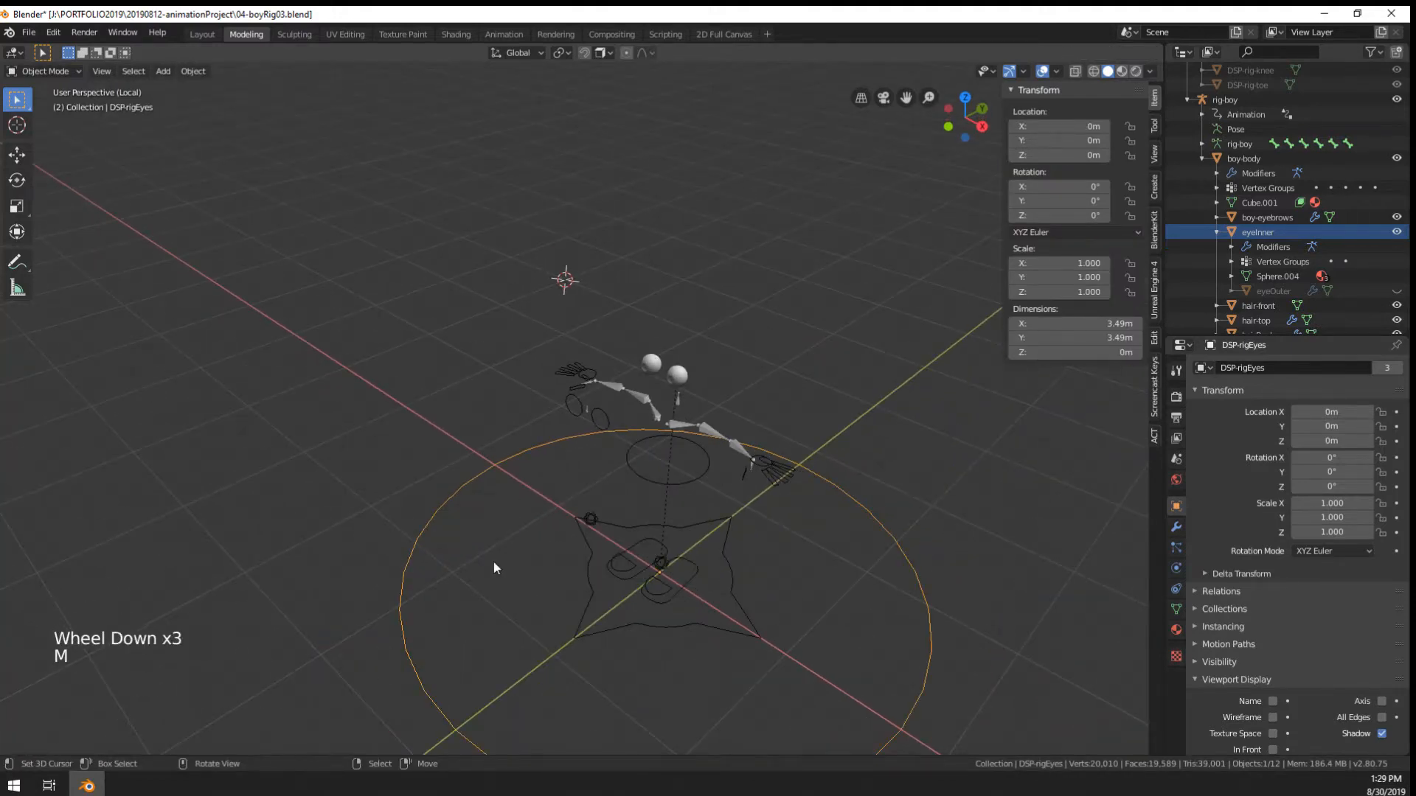
pyautogui.press('m')
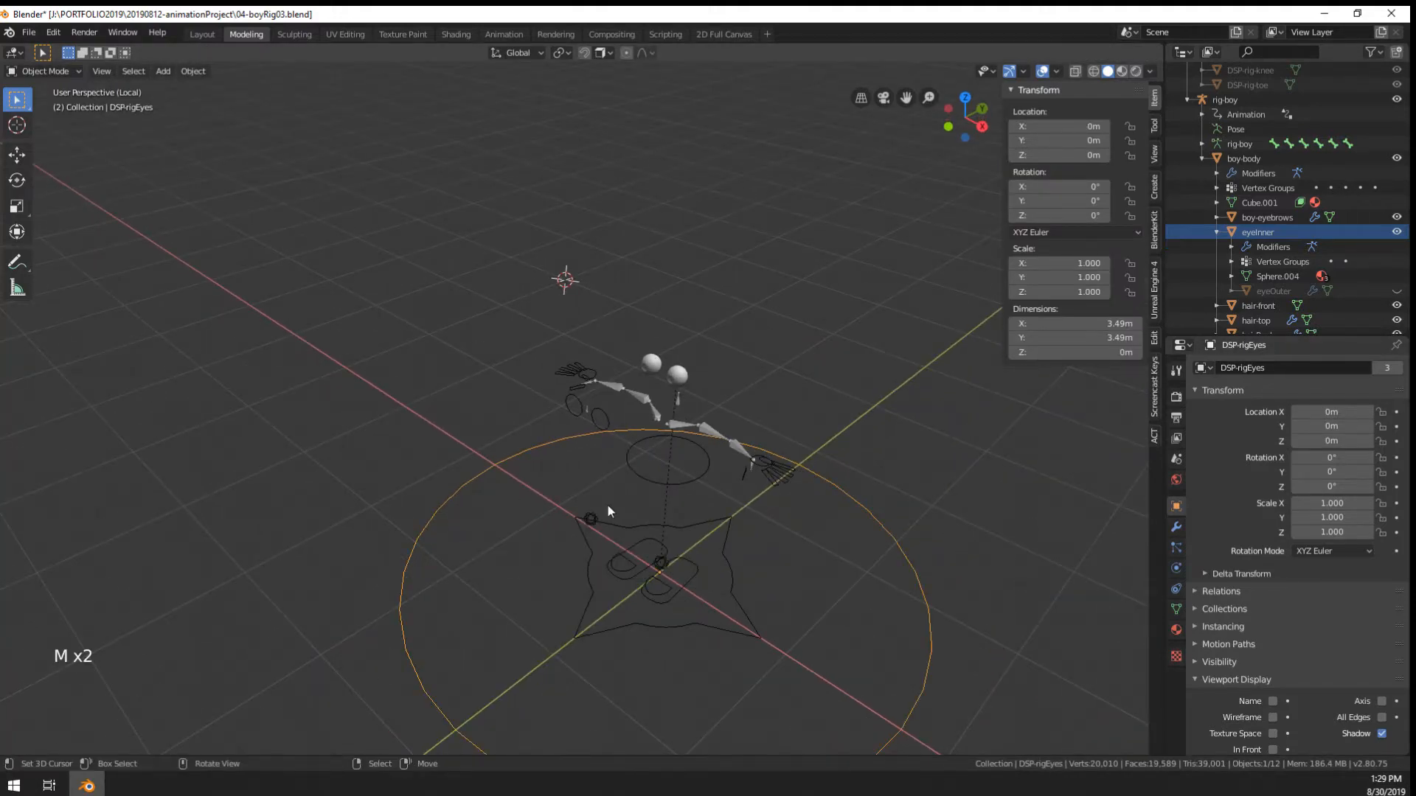
pyautogui.press('KP_Divide')
pyautogui.scroll(-17, 493, 543)
pyautogui.moveTo(493, 543); pyautogui.dragTo(525, 570, button='middle')
pyautogui.scroll(3, 592, 586)
pyautogui.scroll(2, 524, 569)
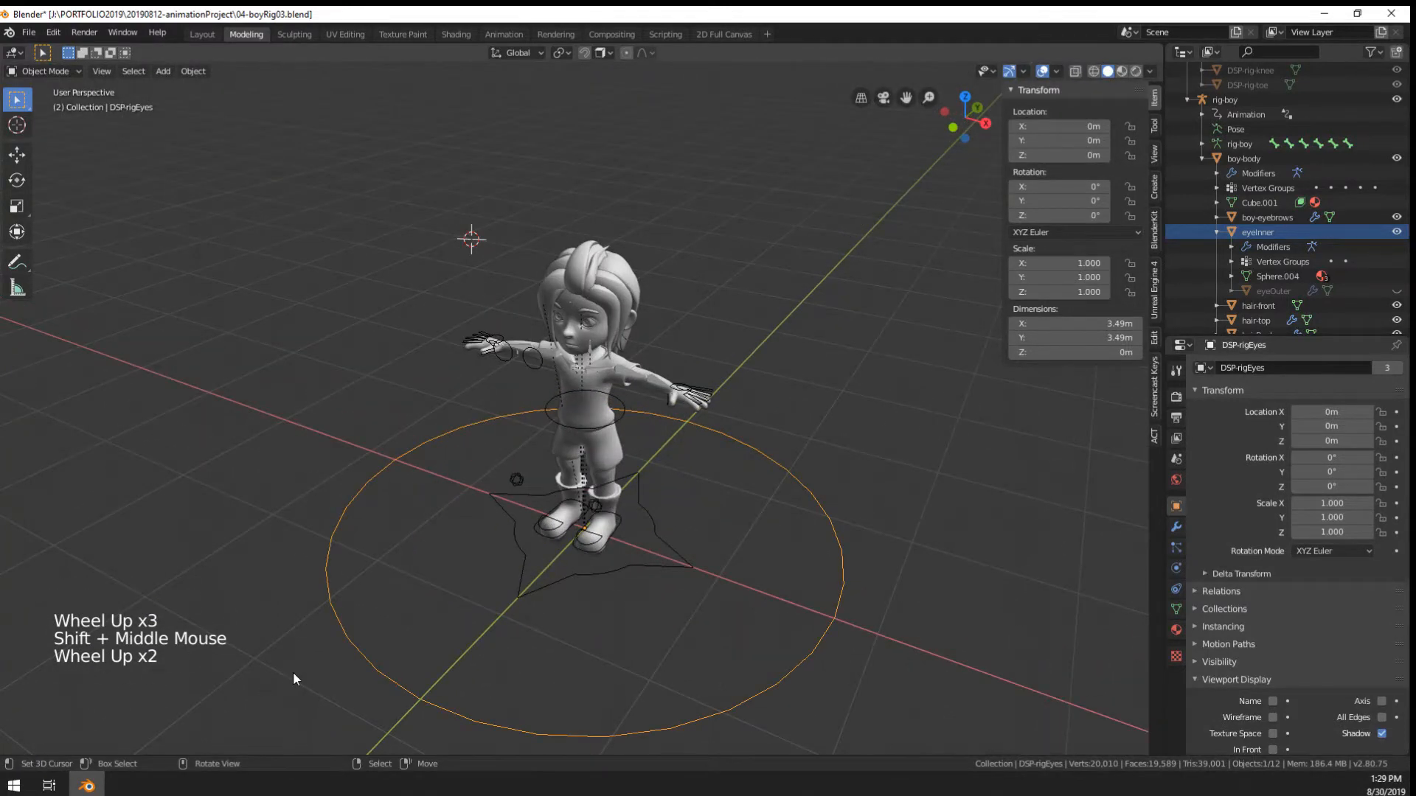
pyautogui.press('m')
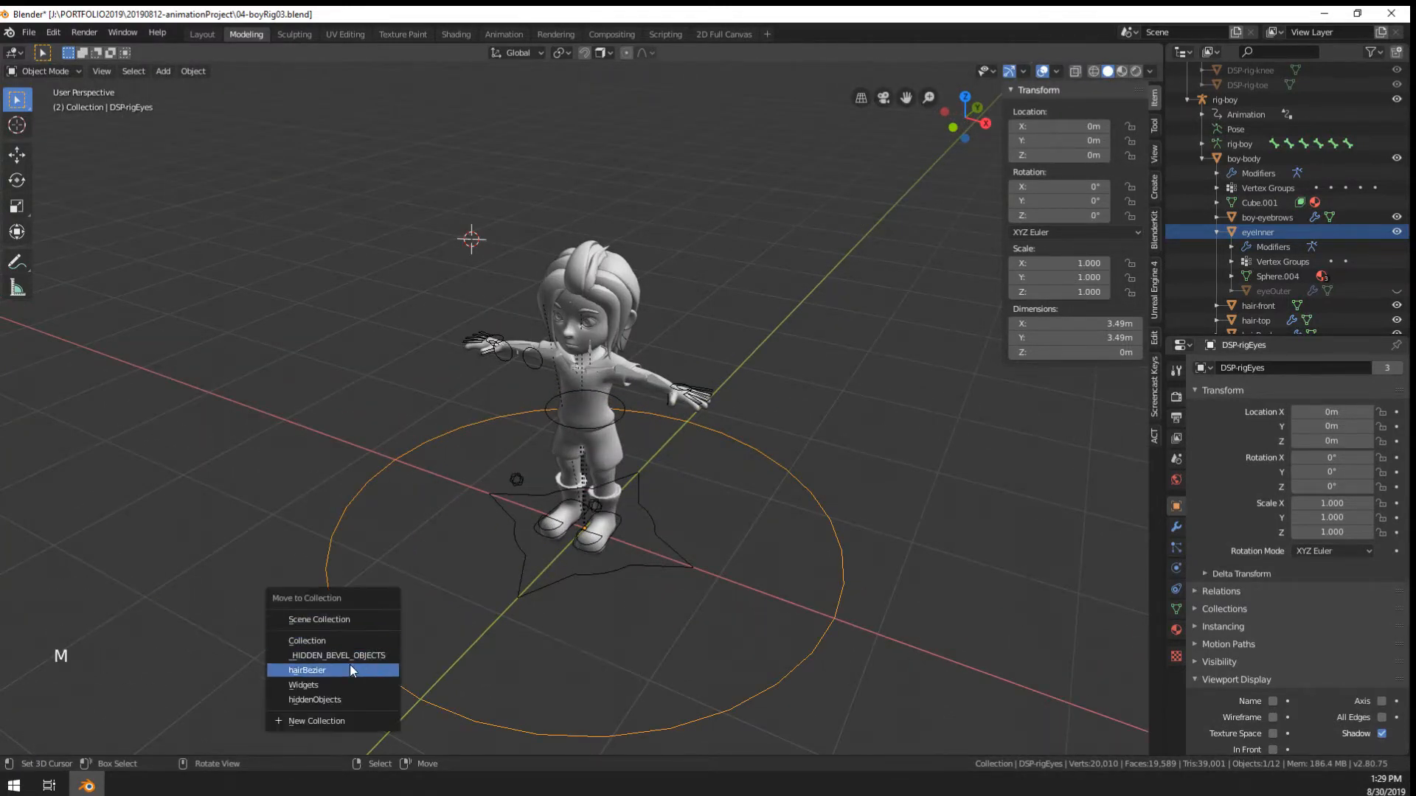
pyautogui.click(335, 699)
# Add a second mesh circle for the central eye control and clear its location to the world origin
pyautogui.hotkey('shift', 'a')
pyautogui.moveTo(446, 485)
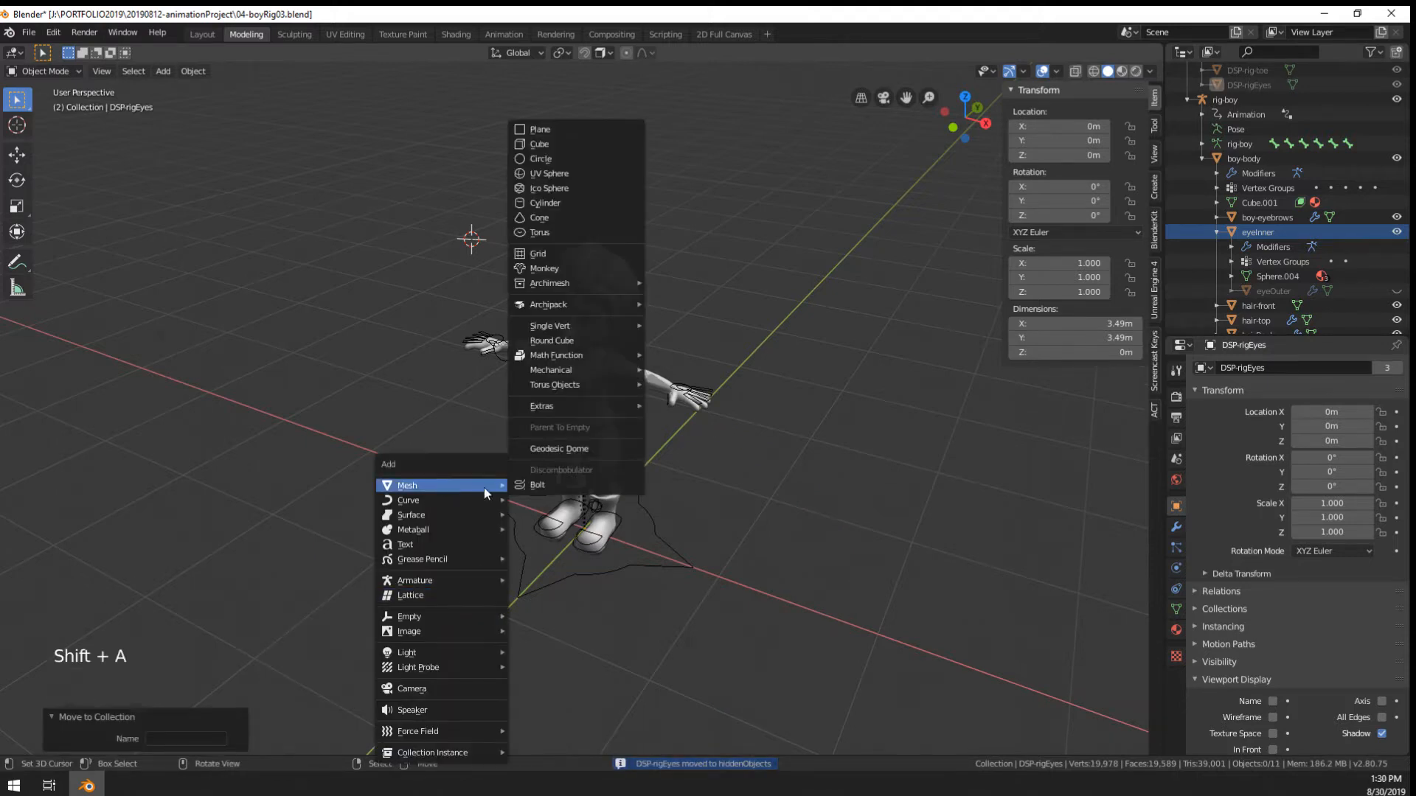
pyautogui.click(574, 159)
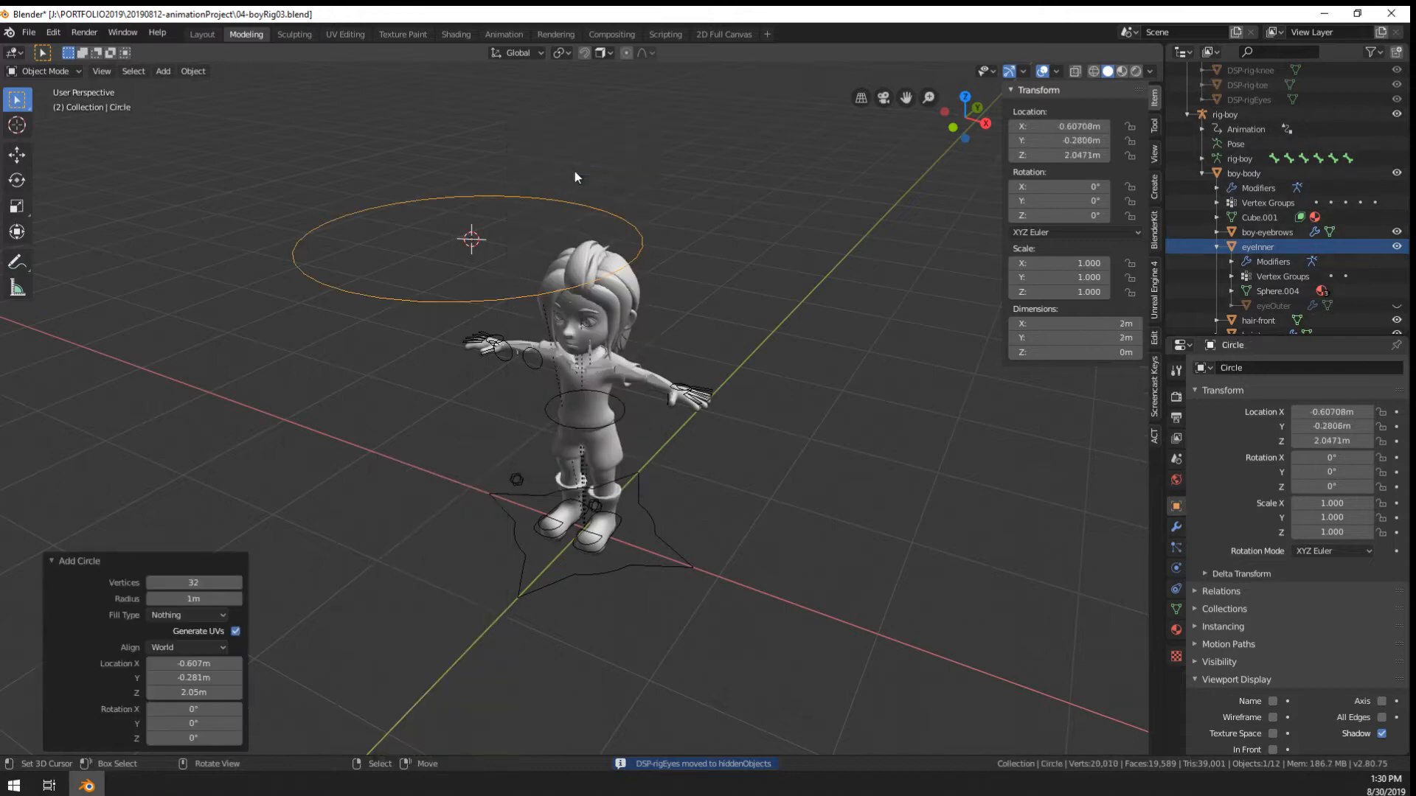
pyautogui.hotkey('alt', 'g')
# Select the eyeTarget-C bone in Pose Mode and assign the new Circle as its custom display object
pyautogui.scroll(4, 575, 263)
pyautogui.moveTo(565, 263); pyautogui.dragTo(418, 273, button='middle')
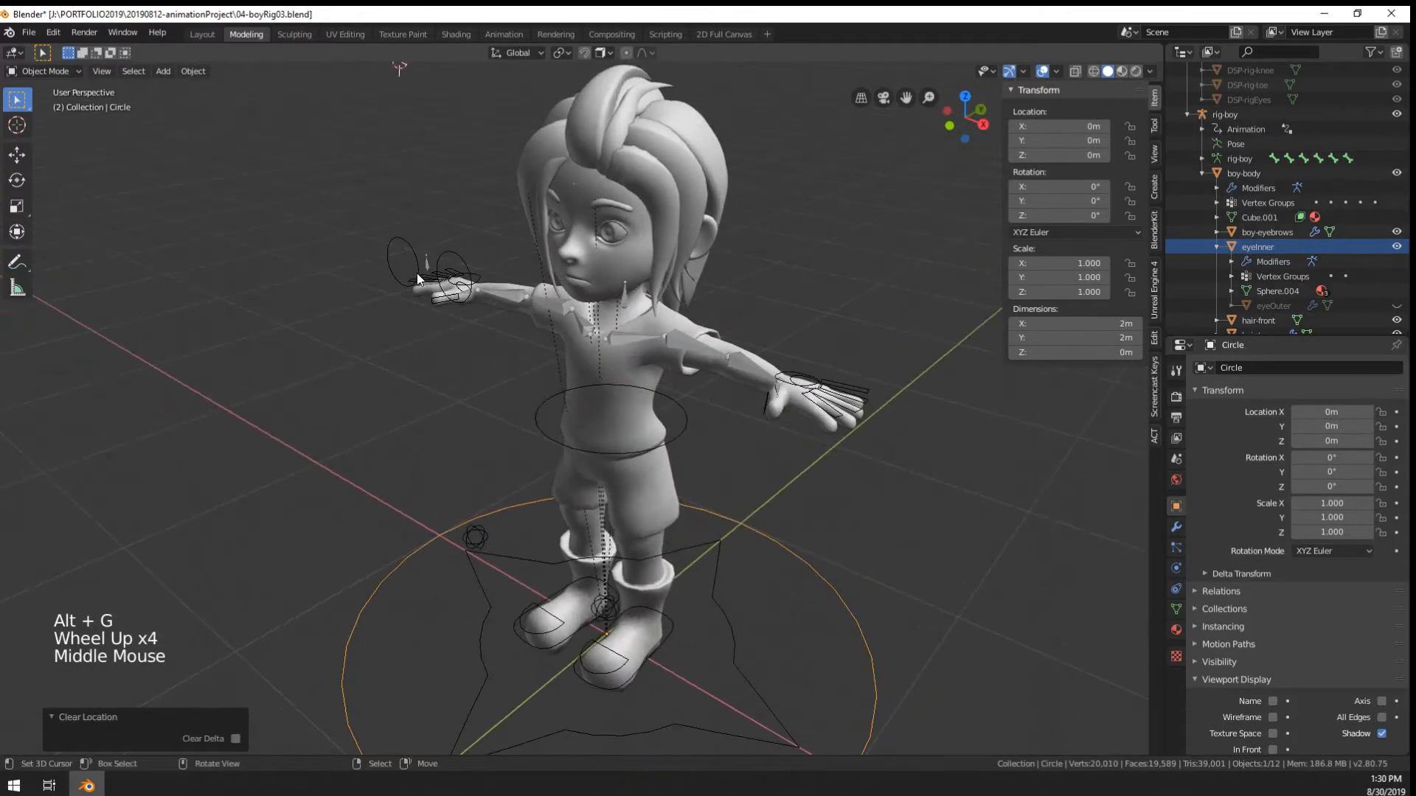
pyautogui.rightClick(435, 259)
pyautogui.hotkey('ctrl', 'Tab')
pyautogui.rightClick(432, 262)
pyautogui.scroll(-2, 458, 407)
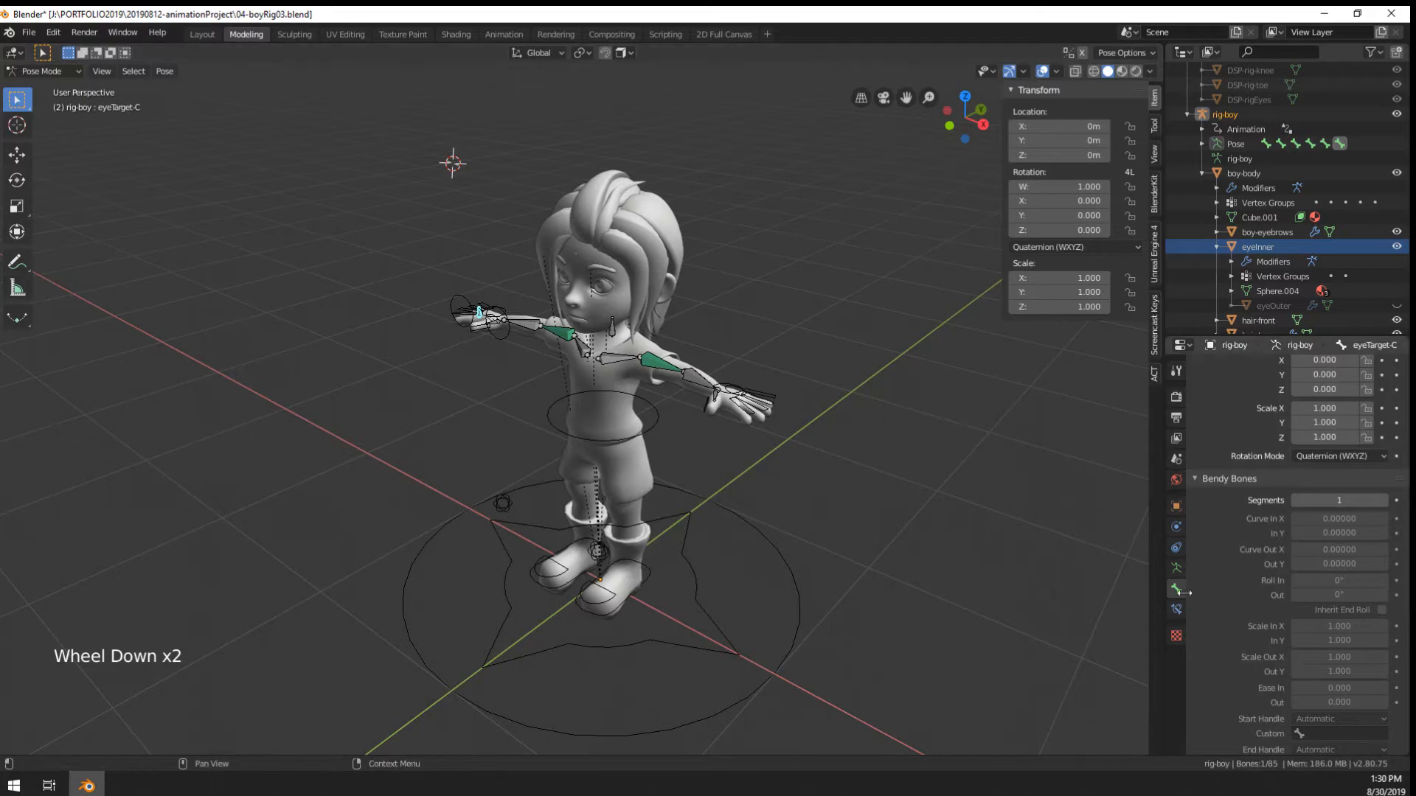
pyautogui.scroll(-13, 1276, 592)
pyautogui.click(1382, 680)
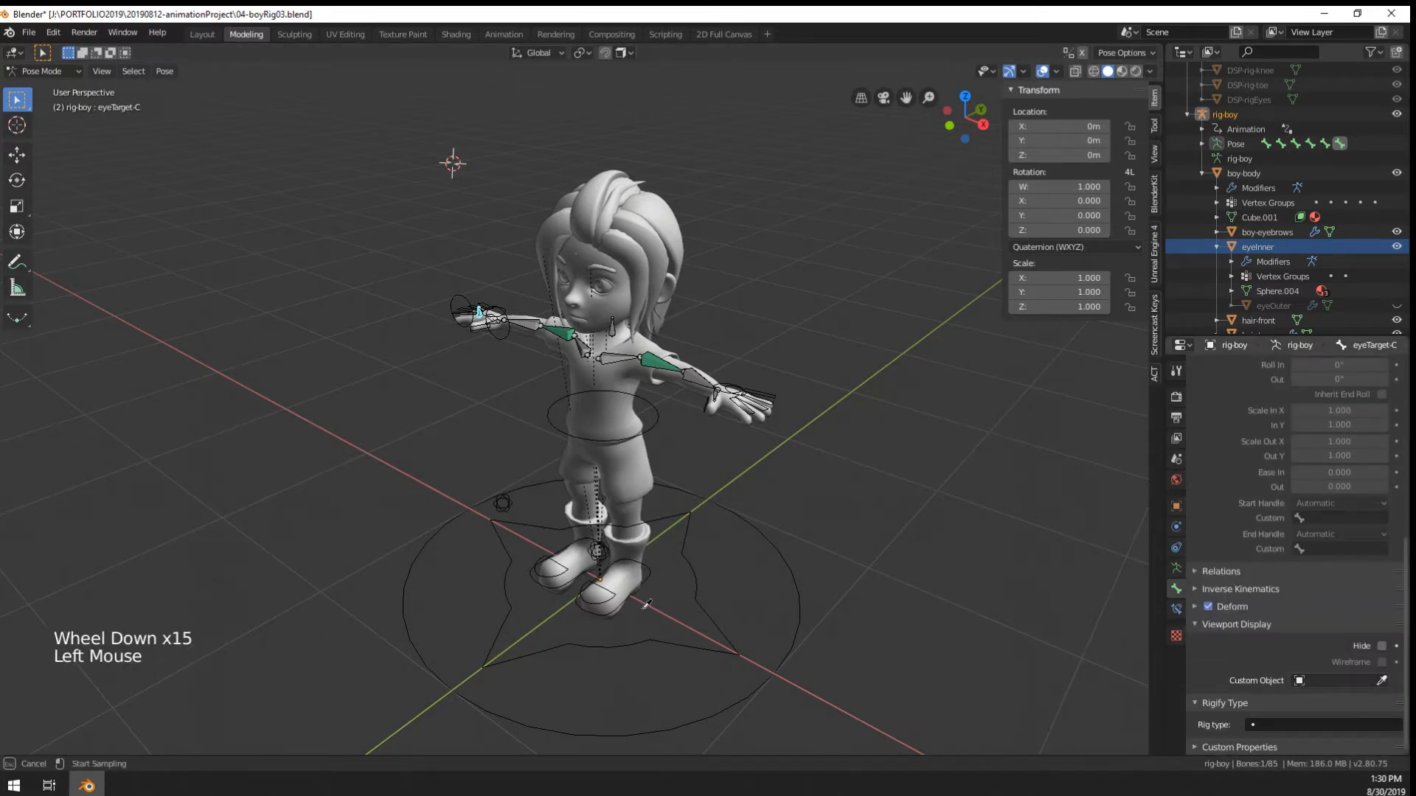
pyautogui.click(405, 601)
pyautogui.scroll(2, 409, 564)
pyautogui.moveTo(409, 564); pyautogui.dragTo(224, 566, button='middle')
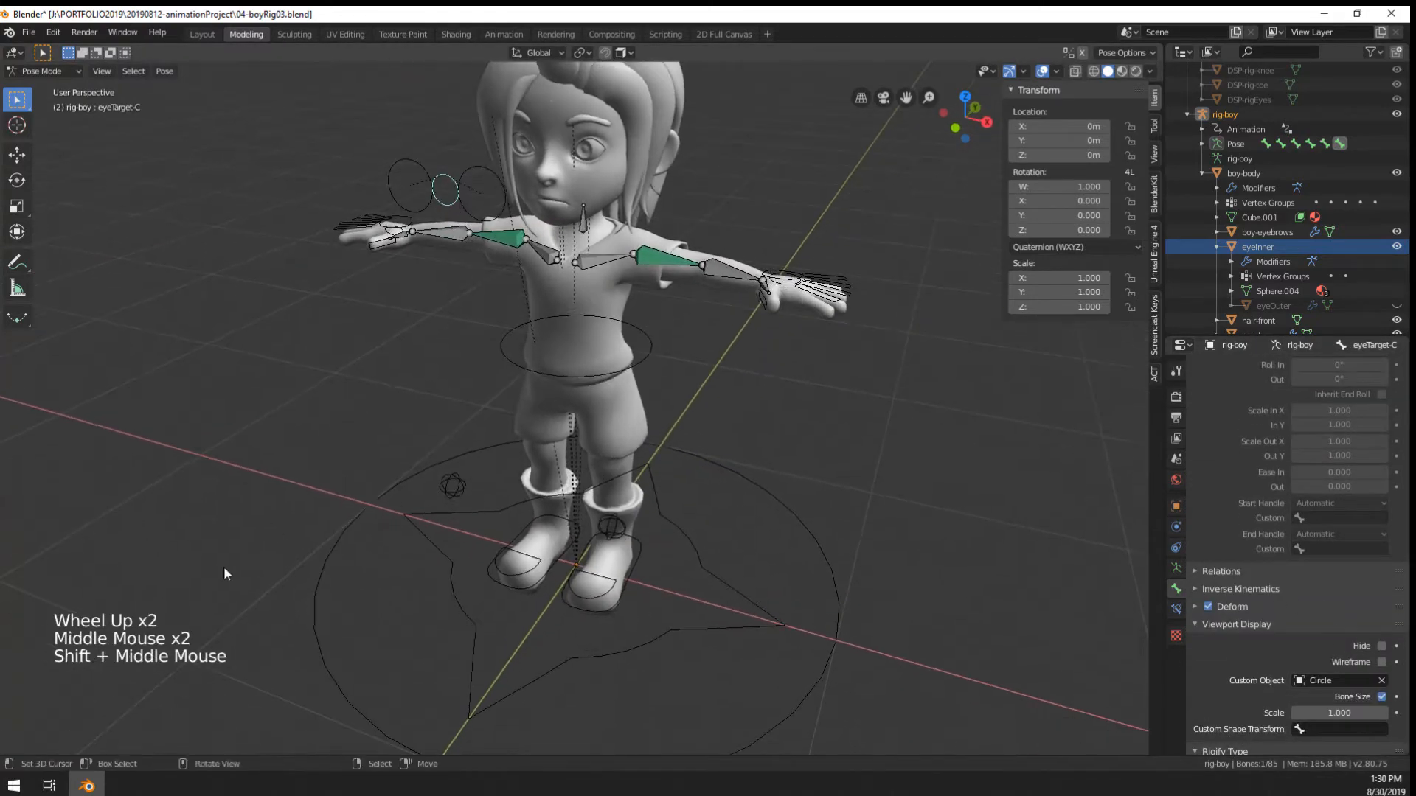
# Select the second Circle in Object Mode and scale the object down to about 0.533
pyautogui.rightClick(316, 577)
pyautogui.rightClick(316, 577)
pyautogui.press('Tab')
pyautogui.rightClick(328, 578)
pyautogui.press('Tab')
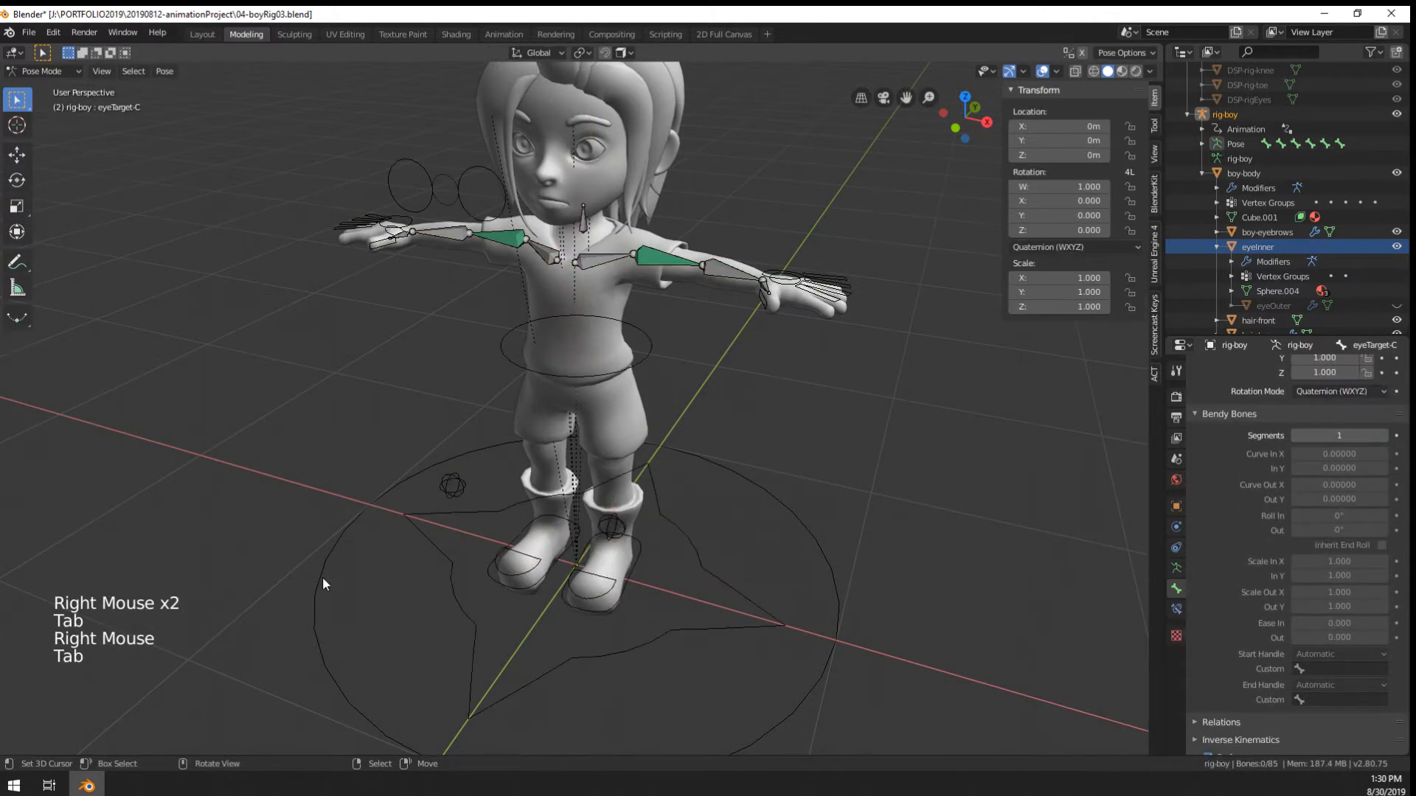
pyautogui.hotkey('ctrl', 'Tab')
pyautogui.rightClick(321, 575)
pyautogui.press('s')
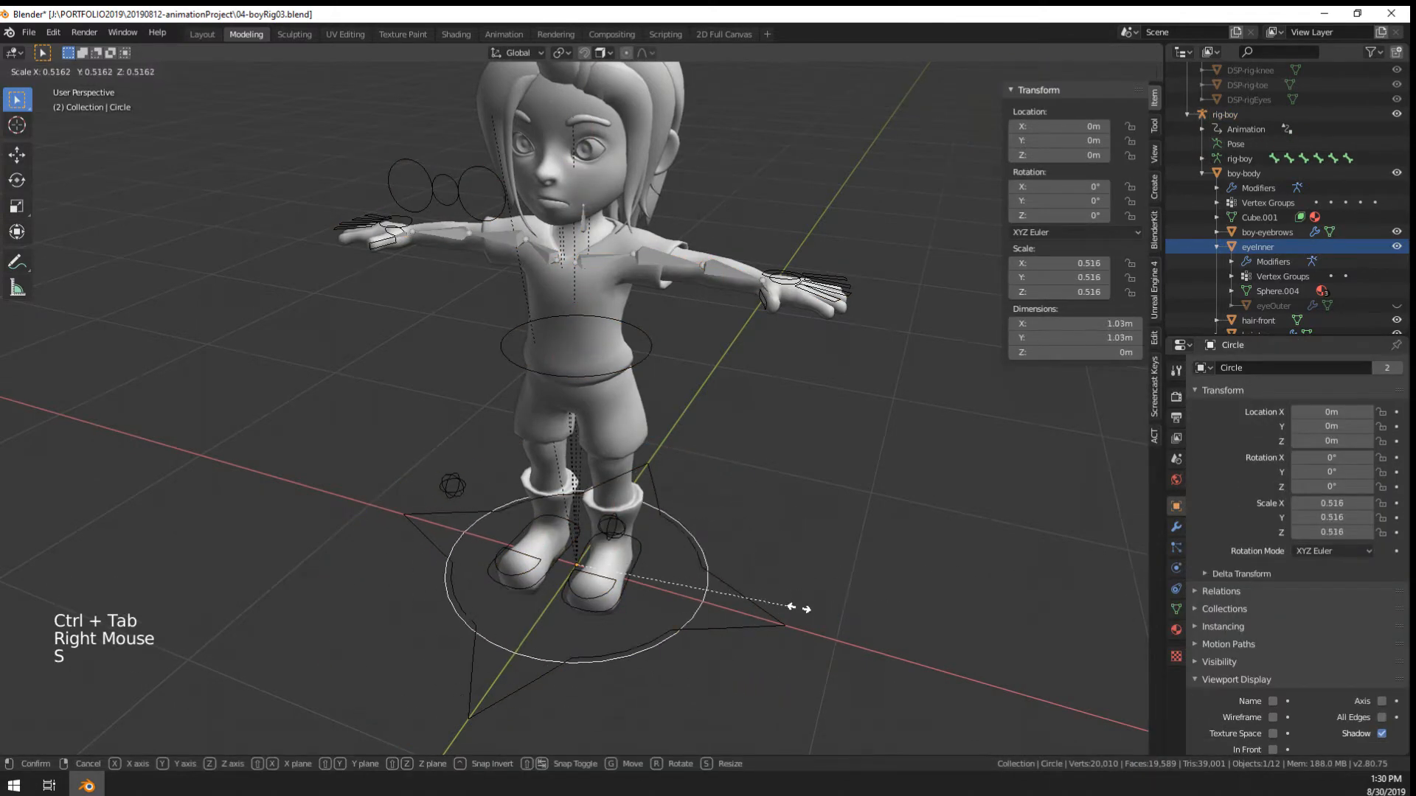
pyautogui.click(808, 610)
pyautogui.scroll(1, 617, 516)
pyautogui.scroll(-2, 637, 583)
pyautogui.moveTo(616, 516); pyautogui.dragTo(625, 574, button='middle')
pyautogui.keyDown('shift'); pyautogui.moveTo(625, 574); pyautogui.dragTo(613, 565, button='middle'); pyautogui.keyUp('shift')
pyautogui.scroll(1, 624, 556)
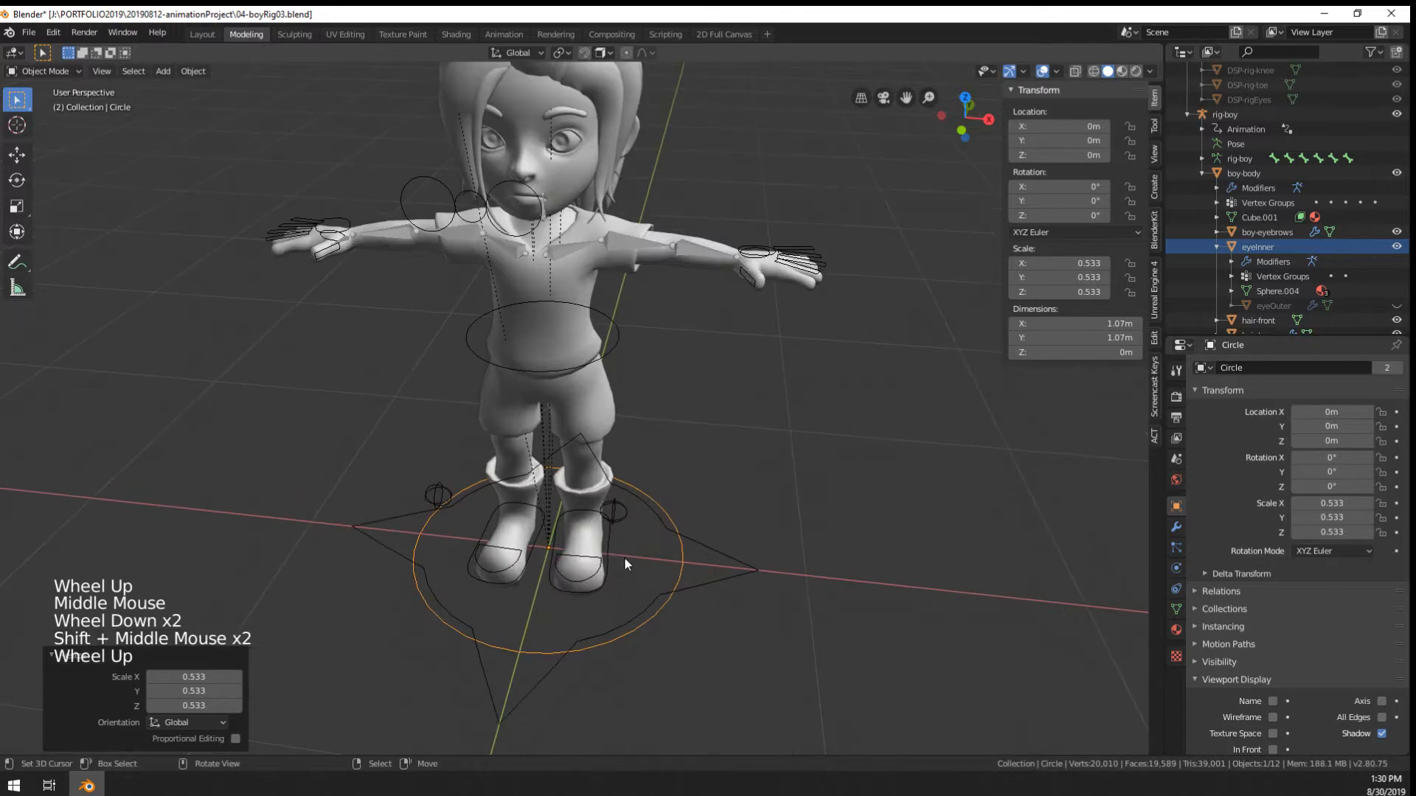
# Scale up all of the Circle's vertices by about 2.145 in Edit Mode to enlarge eyeTarget-C's control shape
pyautogui.press('Tab')
pyautogui.press('a')
pyautogui.press('s')
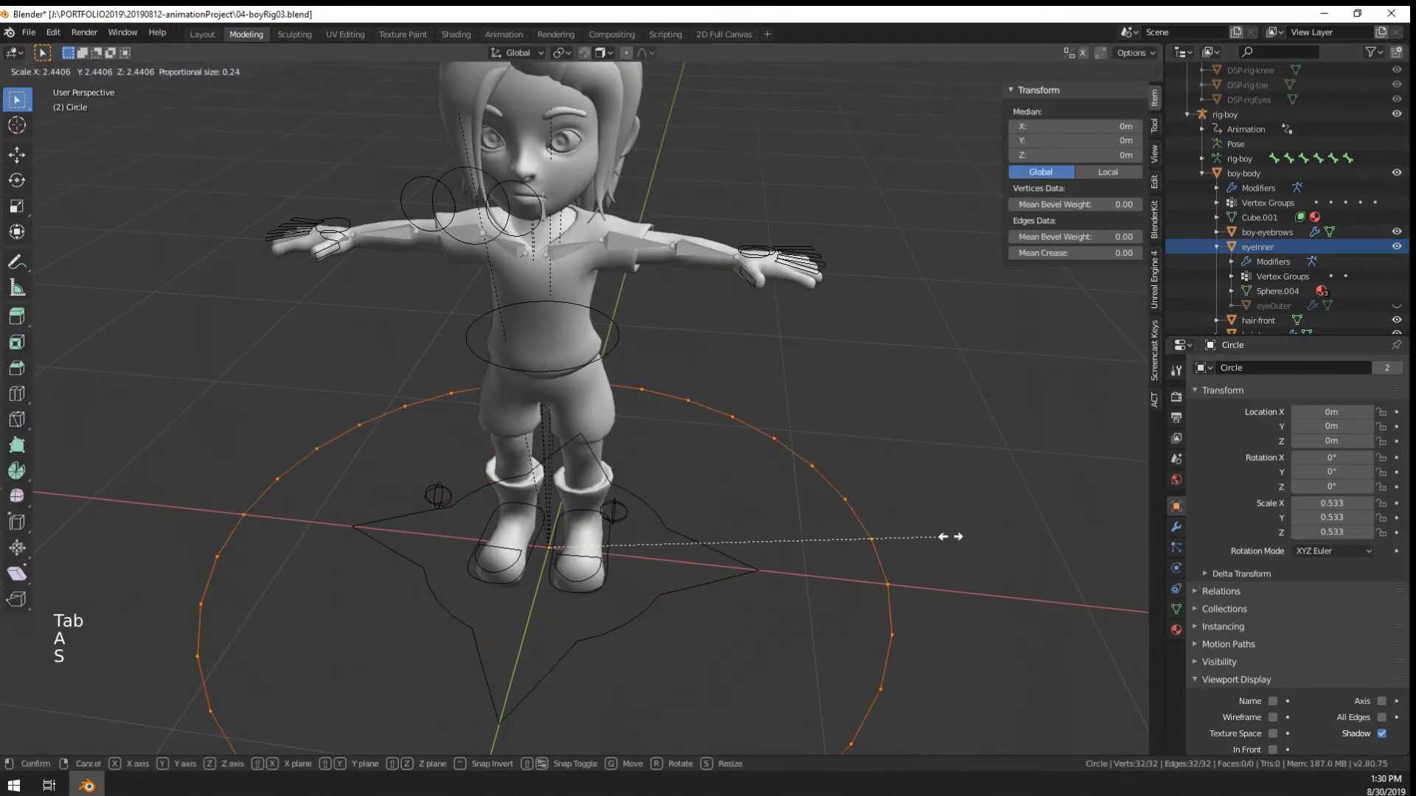
pyautogui.click(901, 543)
pyautogui.scroll(-1, 708, 534)
pyautogui.moveTo(708, 534); pyautogui.dragTo(676, 565, button='middle')
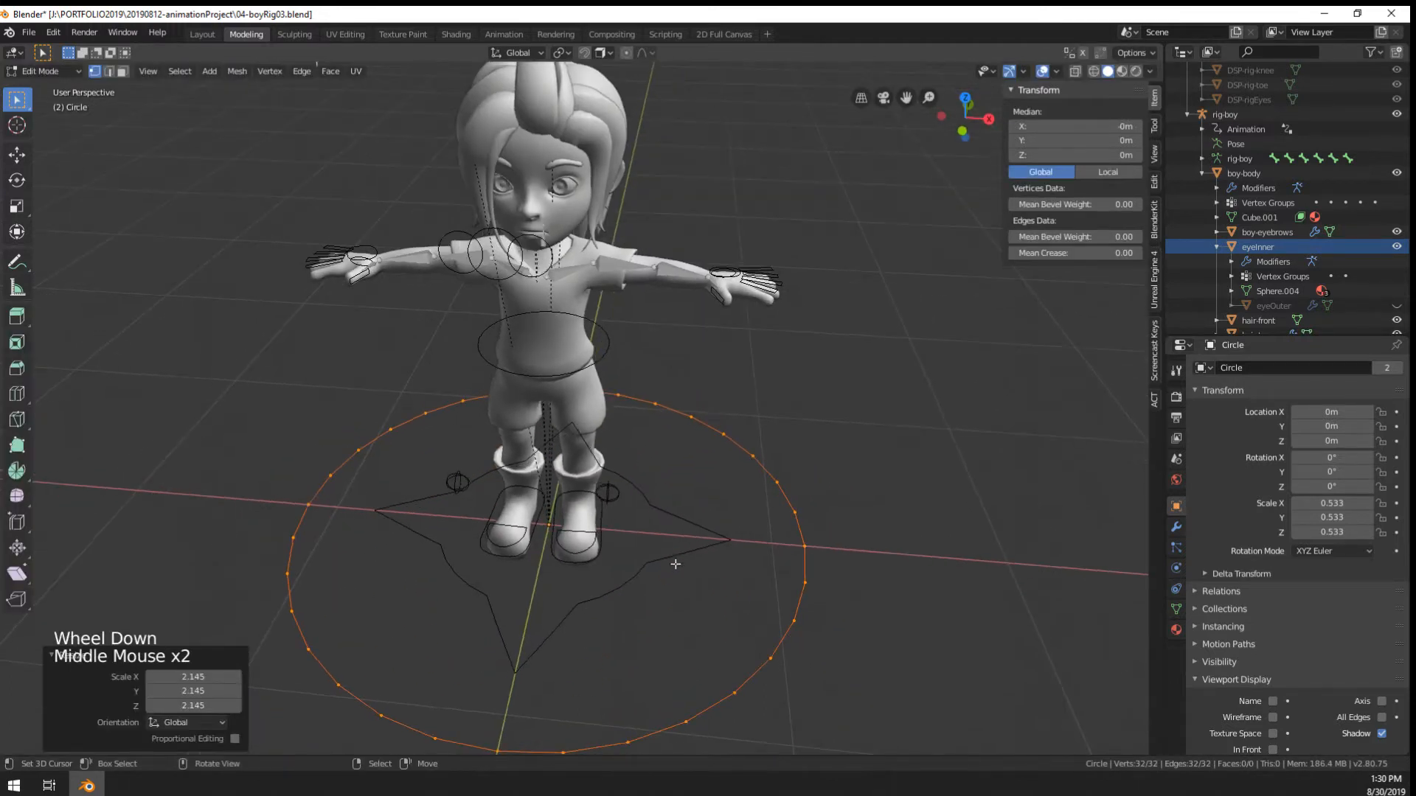
pyautogui.scroll(-2, 675, 564)
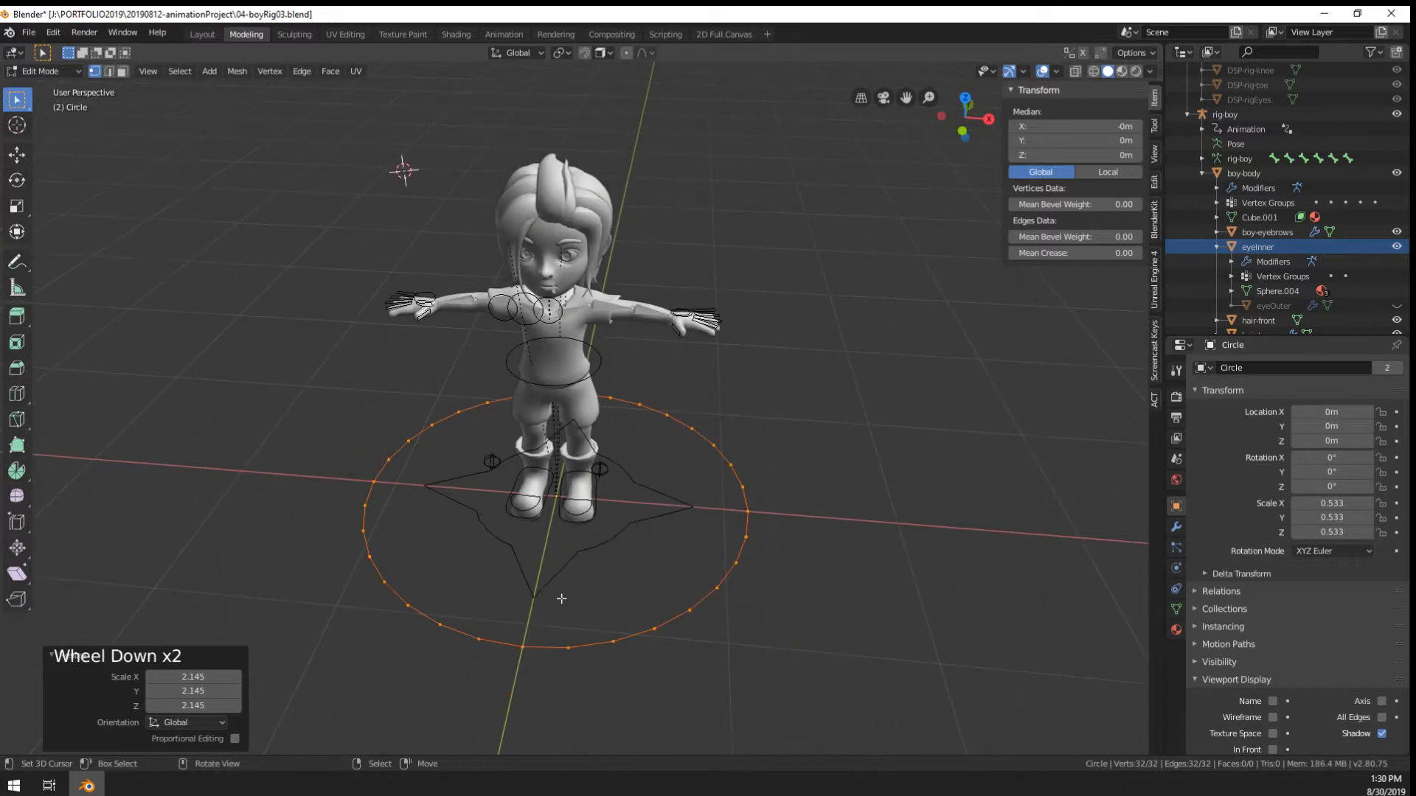
# Delete the vertices on the negative X half of the Circle, keeping only the positive X arc
pyautogui.moveTo(561, 598); pyautogui.dragTo(588, 607, button='middle')
pyautogui.press('a')
pyautogui.press('a')
pyautogui.press('b')
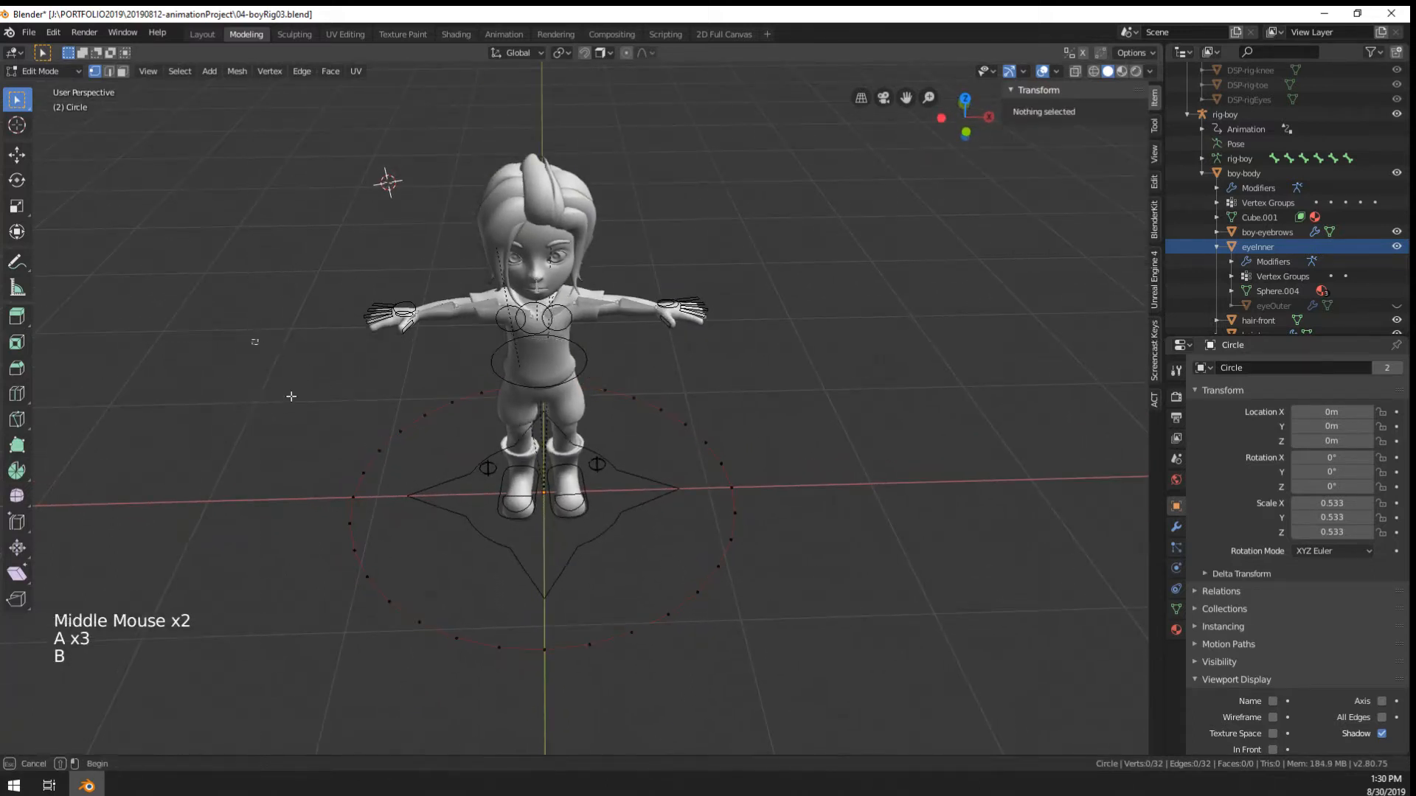
pyautogui.moveTo(252, 340); pyautogui.dragTo(546, 748)
pyautogui.press('x')
pyautogui.click(493, 582)
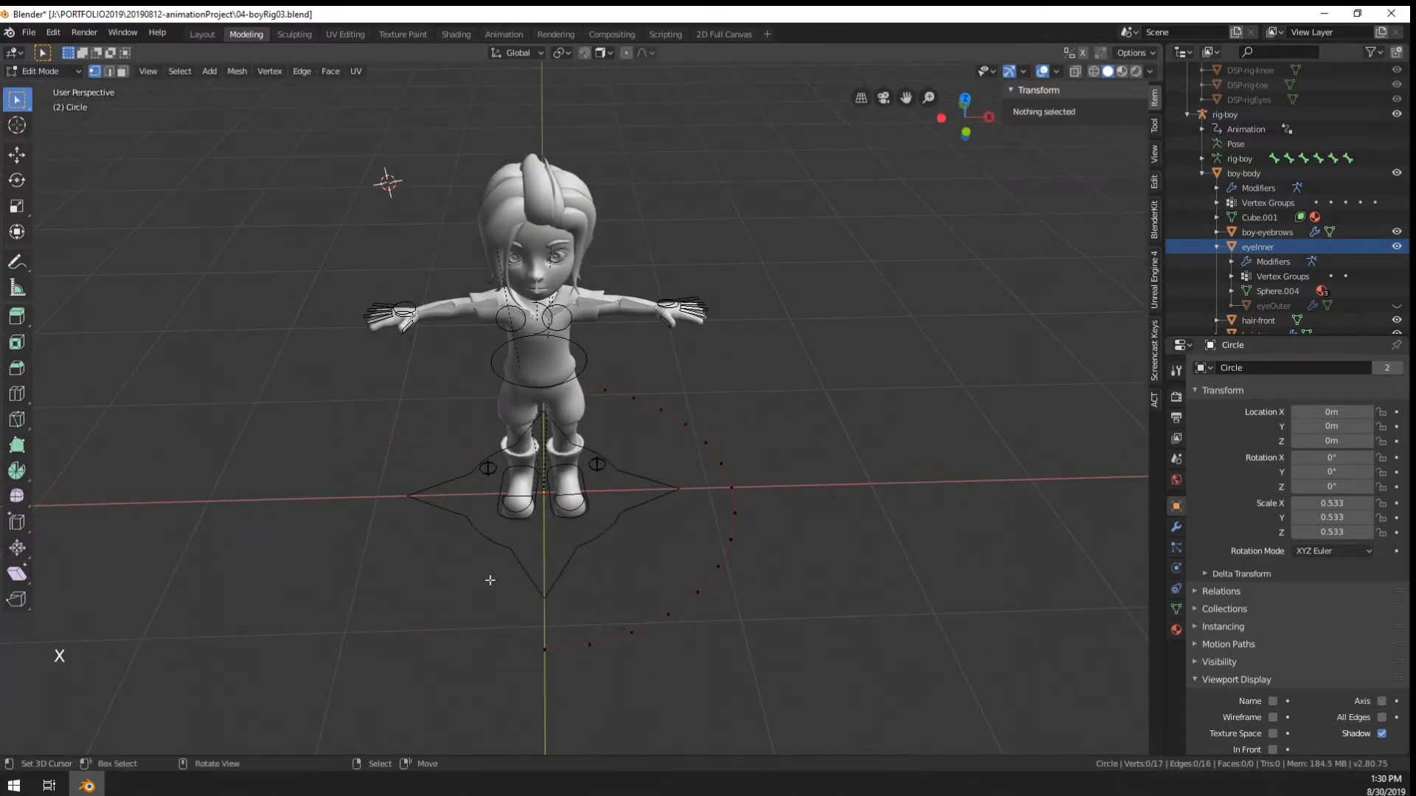
# Move the remaining half-circle vertices 1.6 m along the global X axis and return to Object Mode
pyautogui.press('a')
pyautogui.press('g')
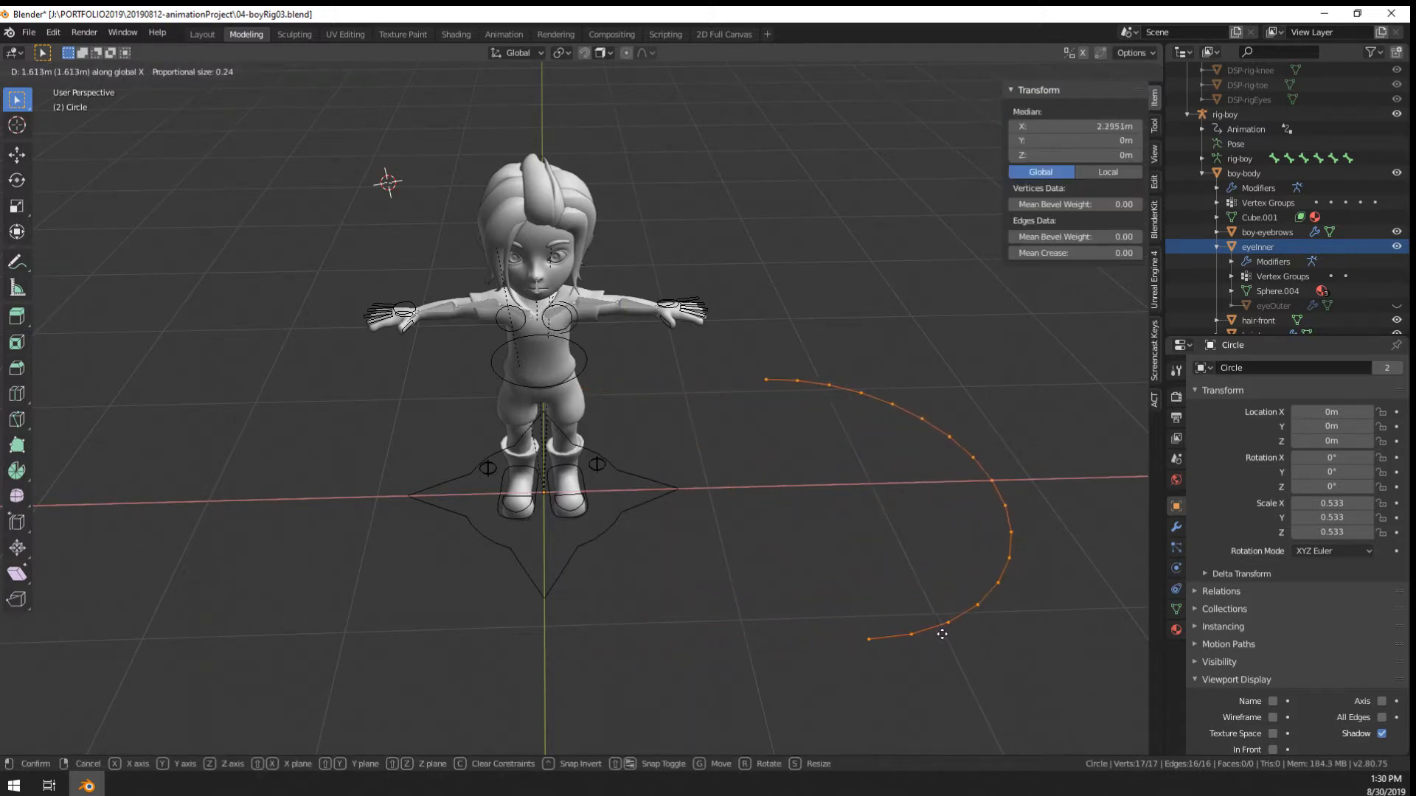
pyautogui.click(939, 629)
pyautogui.scroll(3, 542, 190)
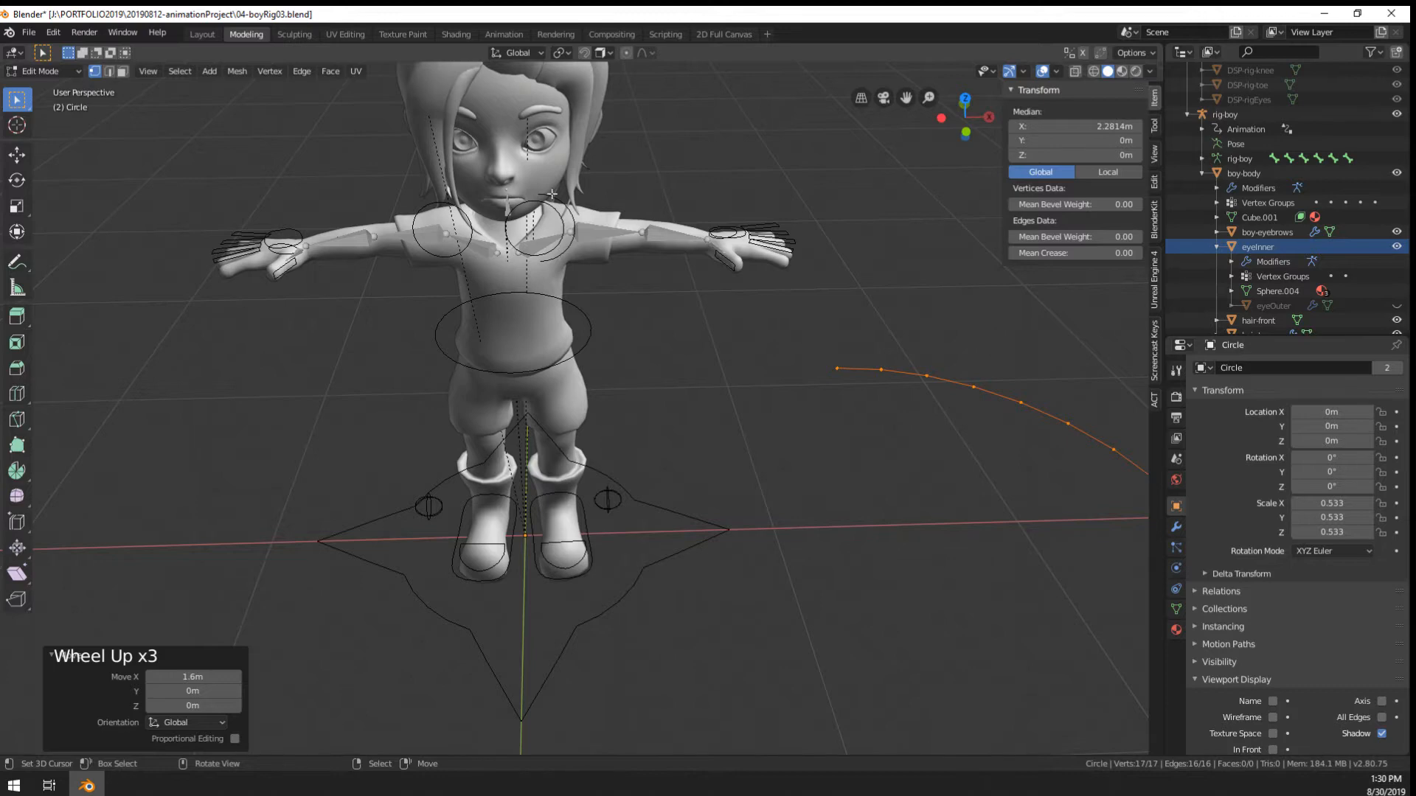
pyautogui.scroll(-4, 552, 193)
pyautogui.scroll(1, 844, 512)
pyautogui.press('Tab')
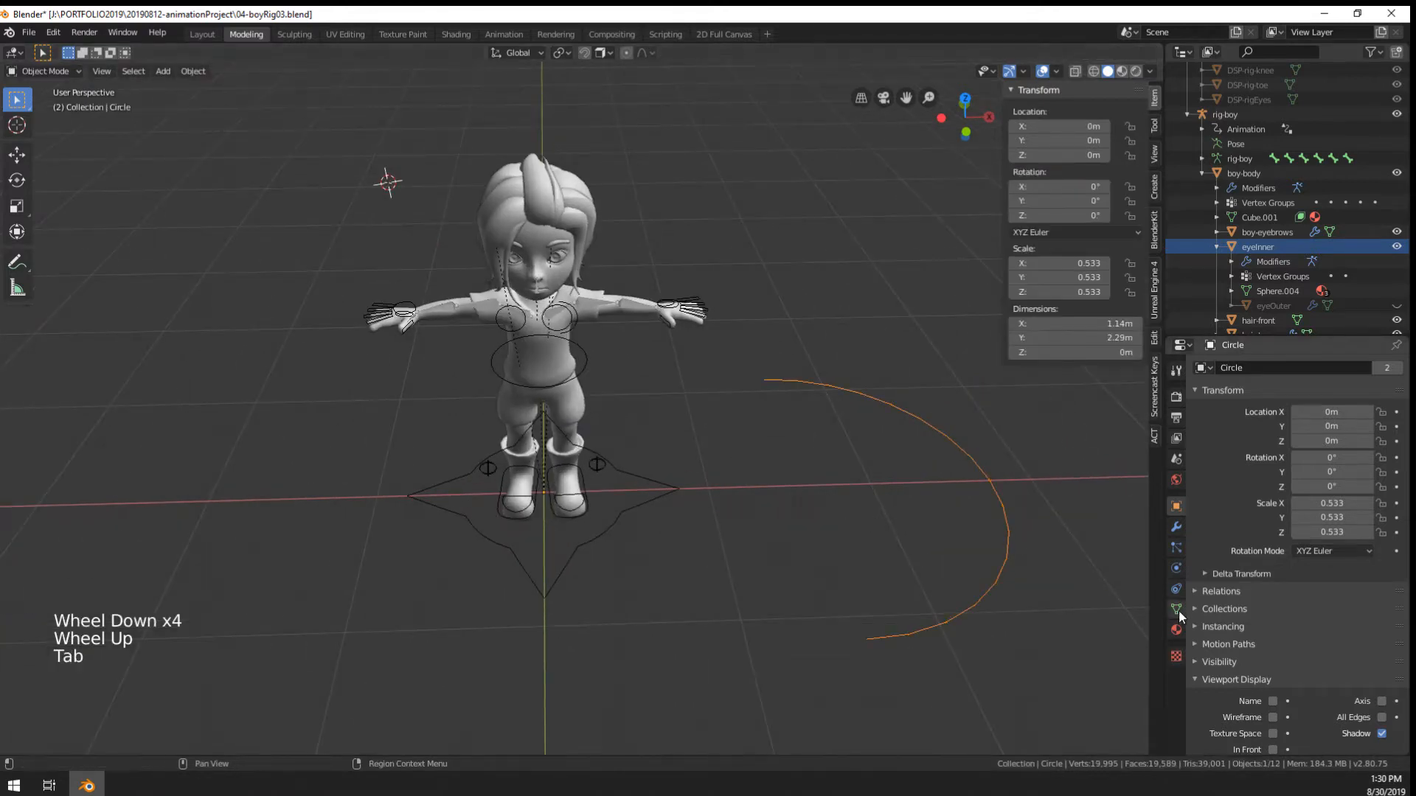
# Mirror the half circle across the X axis with a Mirror modifier and apply the modifier
pyautogui.click(1176, 527)
pyautogui.click(1233, 368)
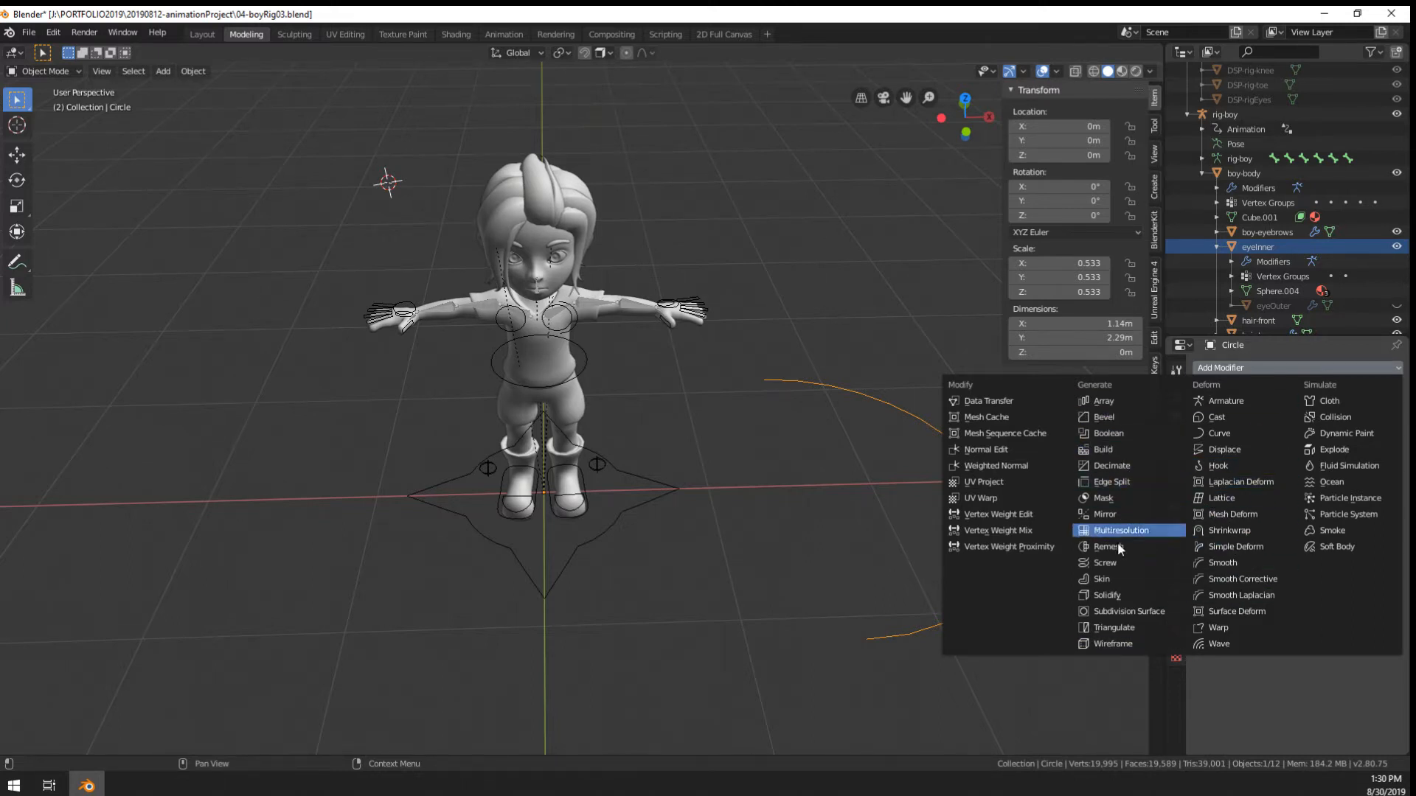
pyautogui.click(1108, 515)
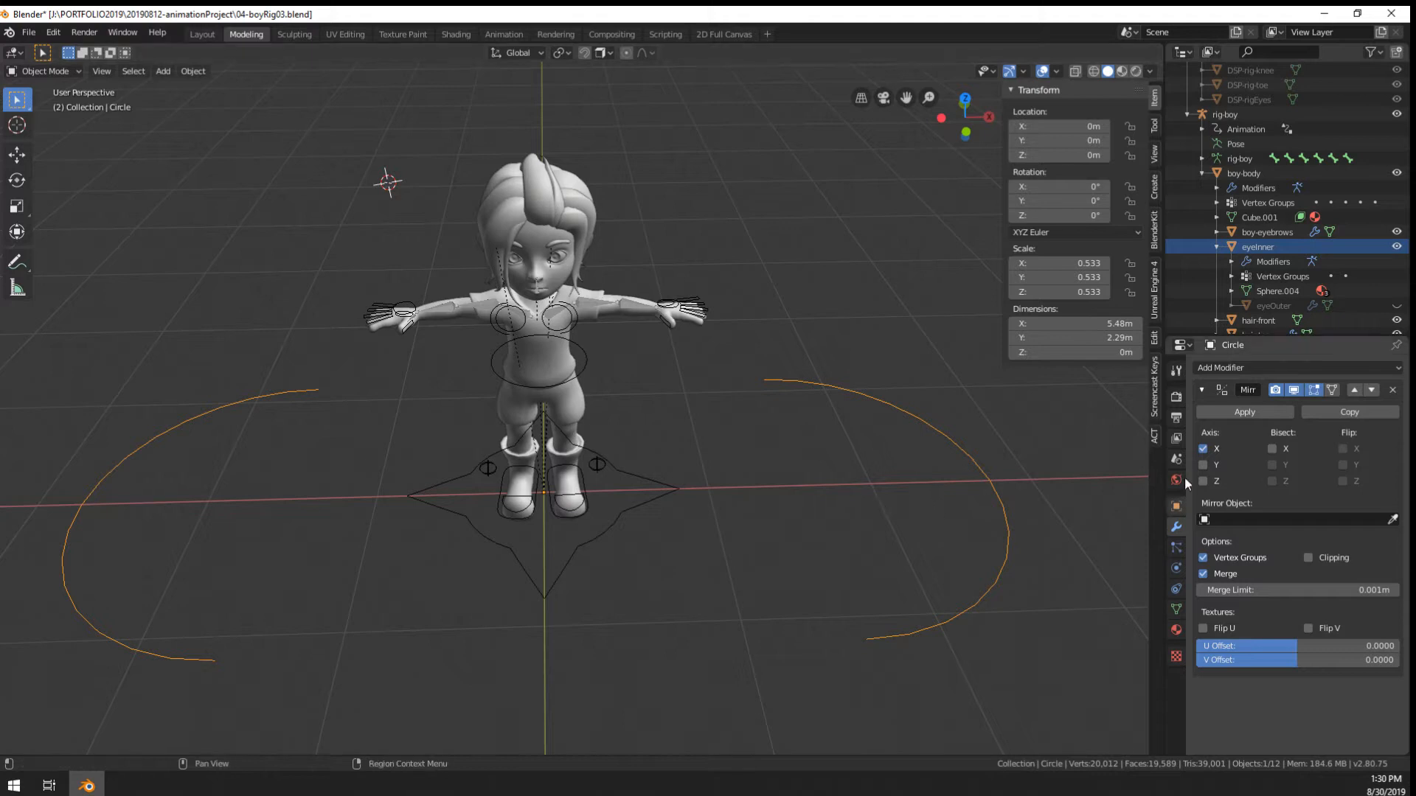
pyautogui.click(1233, 408)
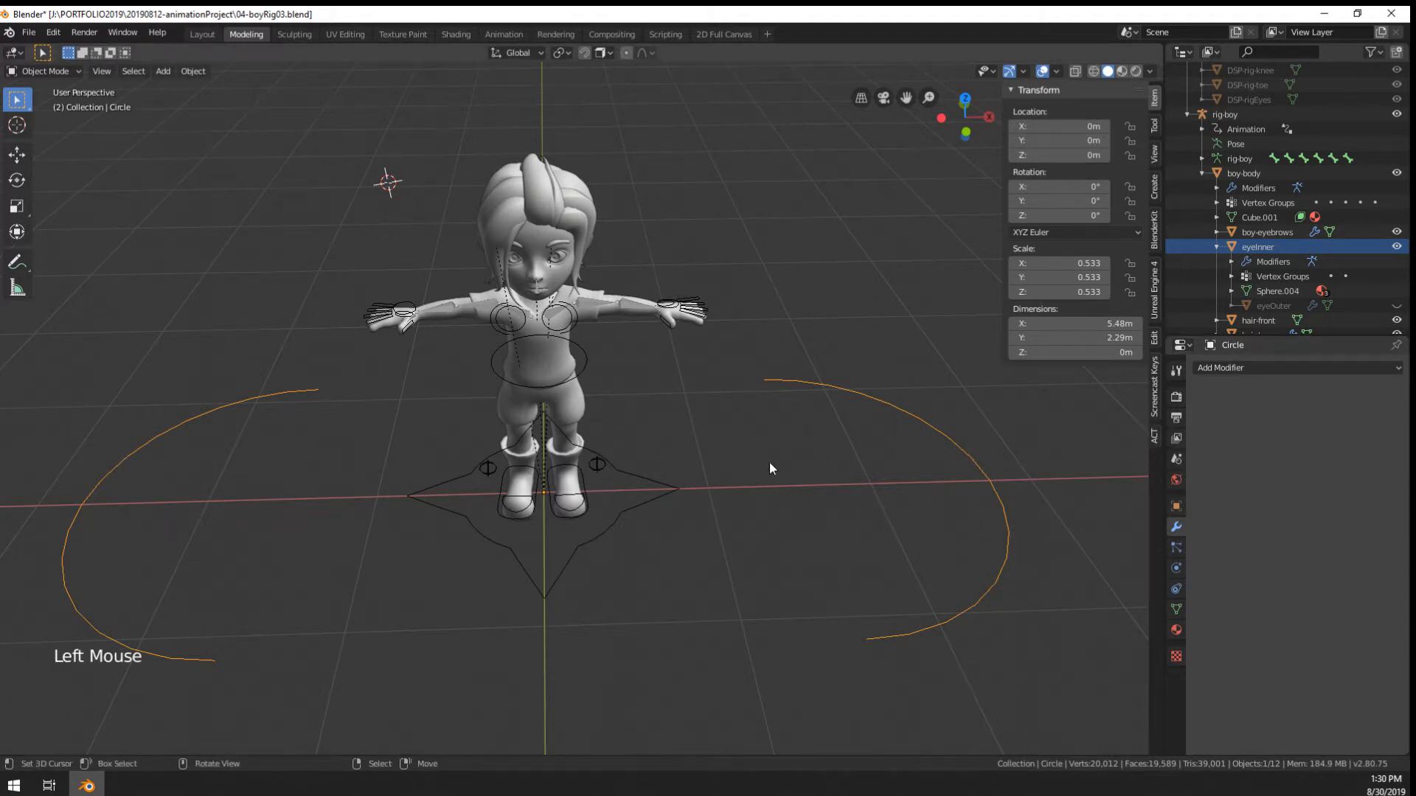
# Join the open ends of the two arcs with a back edge and a front edge to close the outline
pyautogui.press('Tab')
pyautogui.rightClick(756, 382)
pyautogui.keyDown('shift'); pyautogui.rightClick(326, 388); pyautogui.keyUp('shift')
pyautogui.press('f')
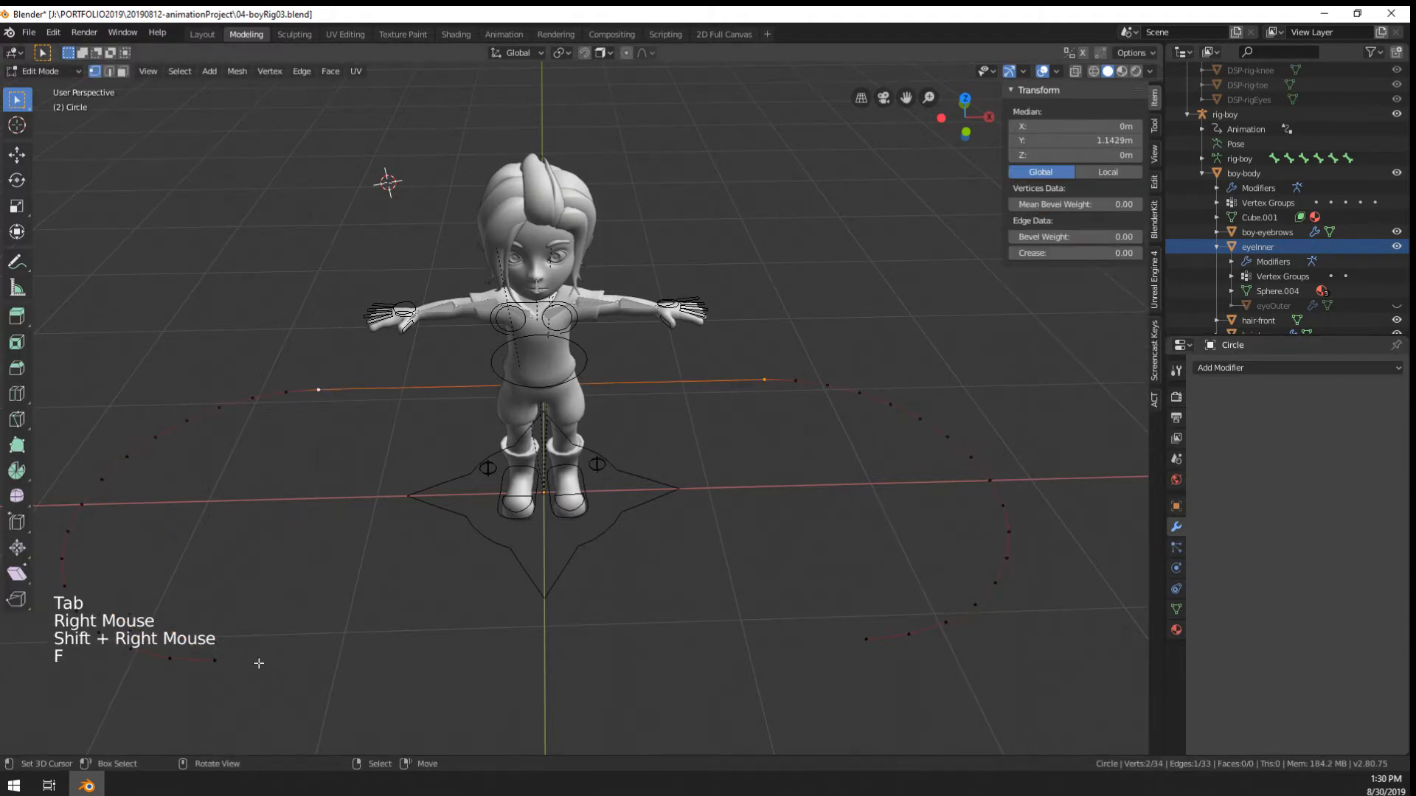
pyautogui.rightClick(219, 661)
pyautogui.keyDown('shift'); pyautogui.rightClick(846, 635); pyautogui.keyUp('shift')
pyautogui.press('f')
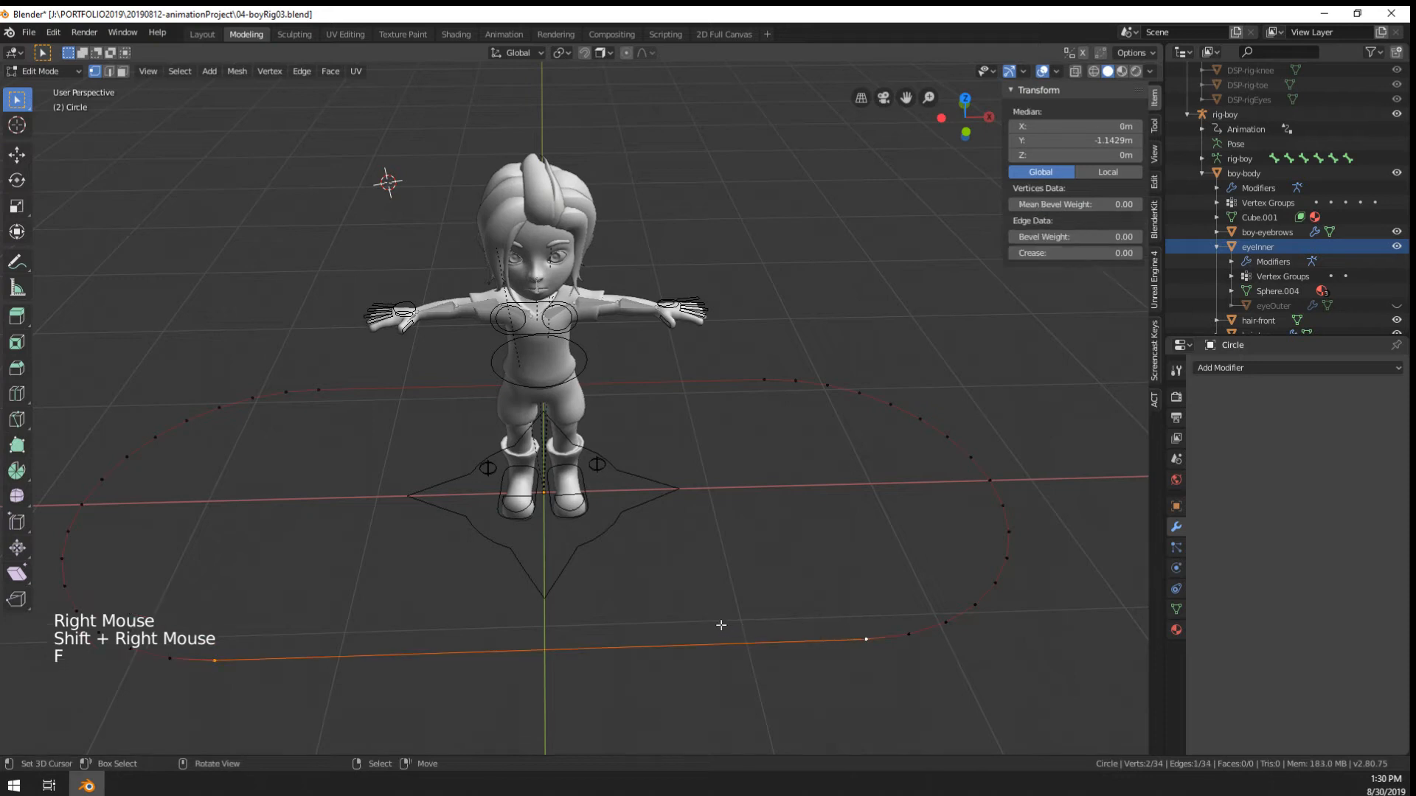
# Add three loop cuts to the new front edge and three to the new back edge
pyautogui.hotkey('ctrl', 'r')
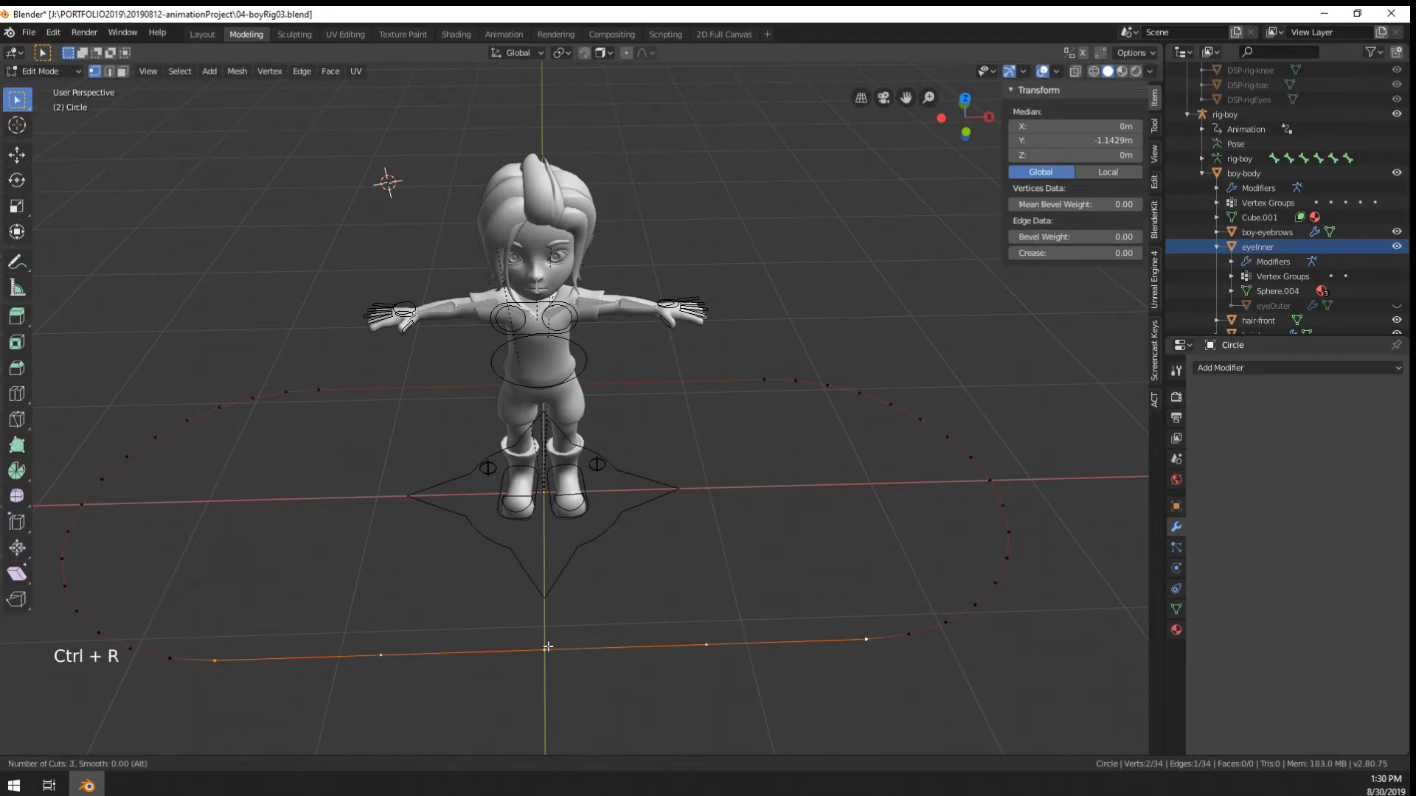
pyautogui.rightClick(548, 647)
pyautogui.hotkey('ctrl', 'r')
pyautogui.rightClick(622, 378)
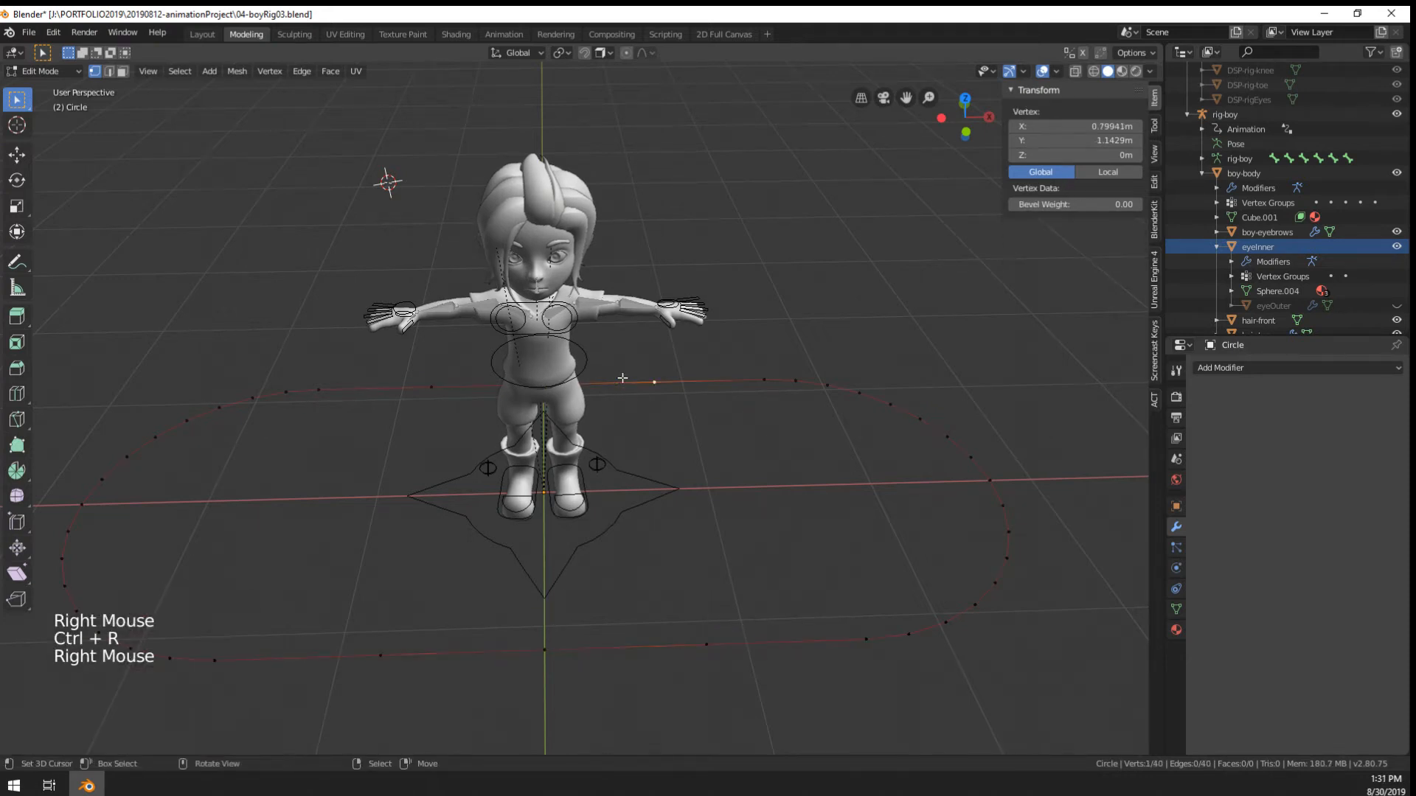
# Scale the middle vertices of the front and back edges inward to pinch the outline into a goggles shape
pyautogui.rightClick(522, 377)
pyautogui.keyDown('shift'); pyautogui.rightClick(545, 601); pyautogui.keyUp('shift')
pyautogui.press('s')
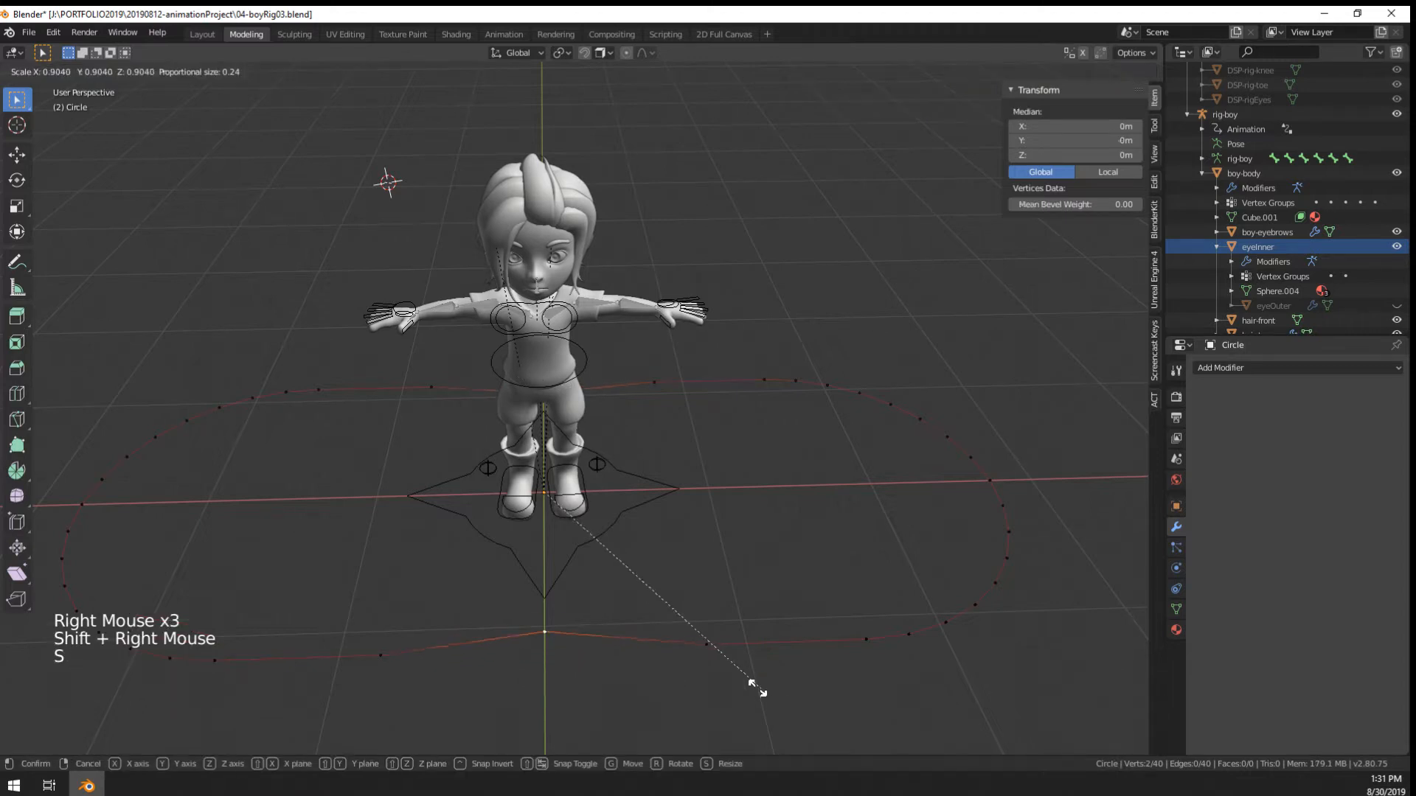
pyautogui.click(706, 664)
pyautogui.press('Tab')
pyautogui.moveTo(707, 663); pyautogui.dragTo(511, 281, button='middle')
pyautogui.scroll(-2, 538, 339)
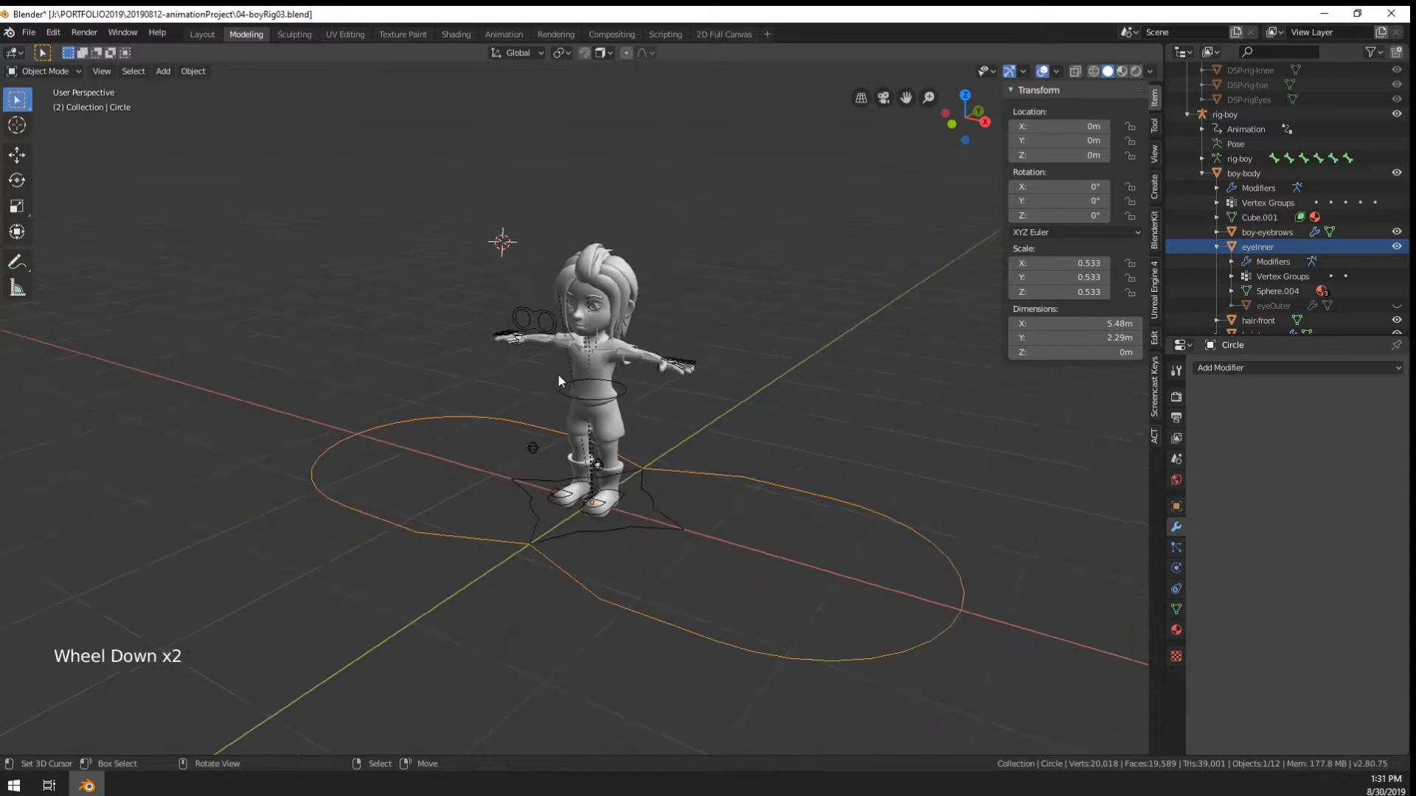
pyautogui.scroll(1, 559, 405)
pyautogui.press('m')
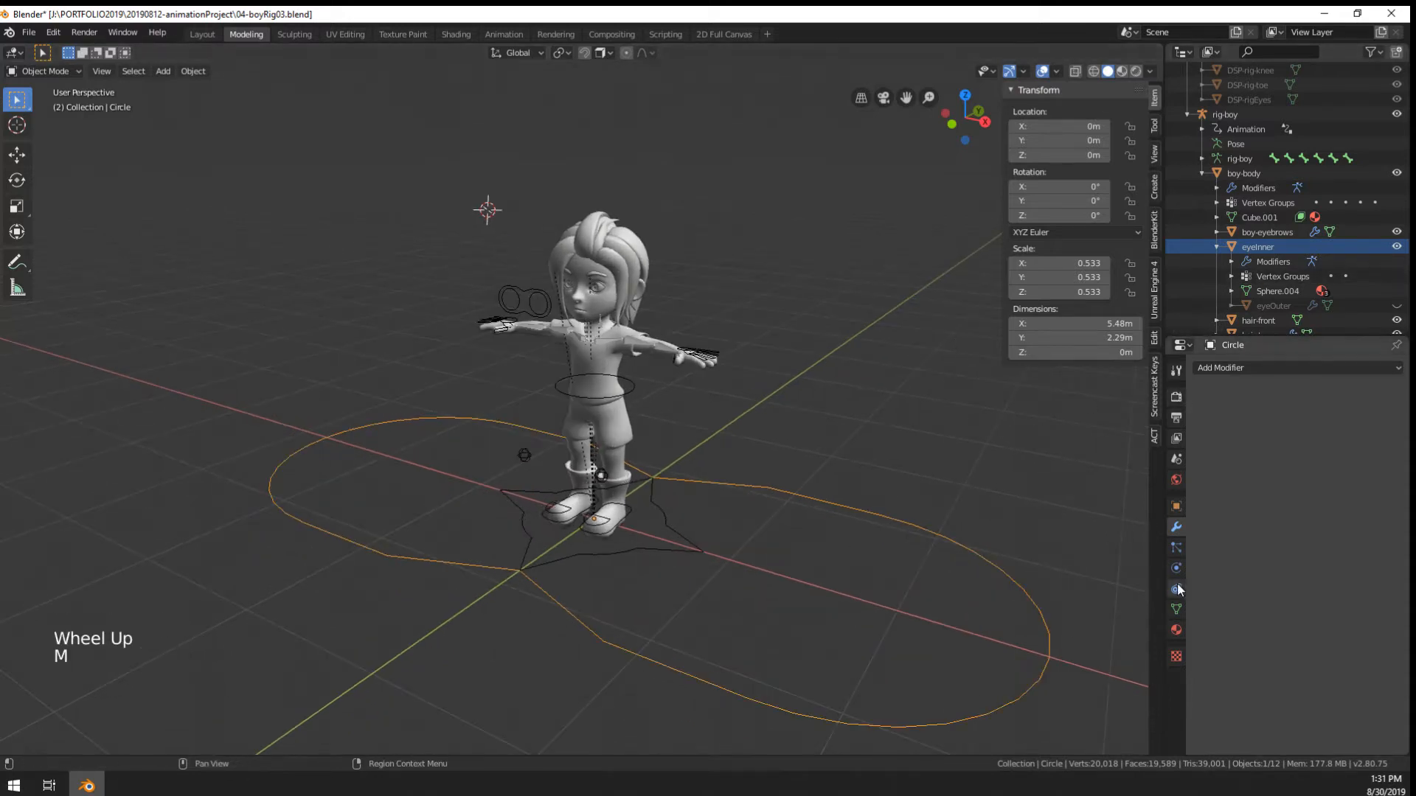
pyautogui.click(1176, 609)
pyautogui.click(1176, 525)
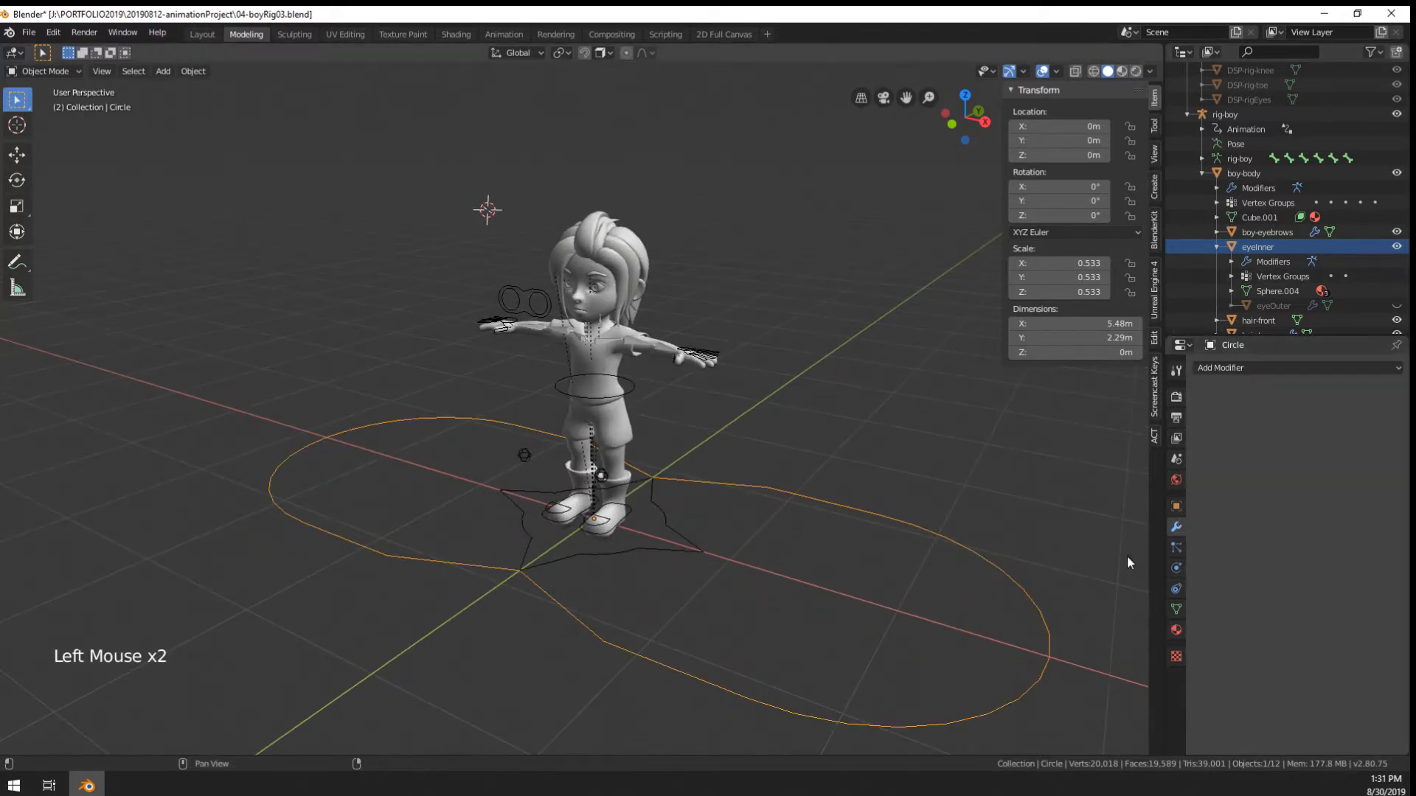
pyautogui.rightClick(998, 546)
pyautogui.rightClick(1059, 595)
pyautogui.rightClick(1042, 612)
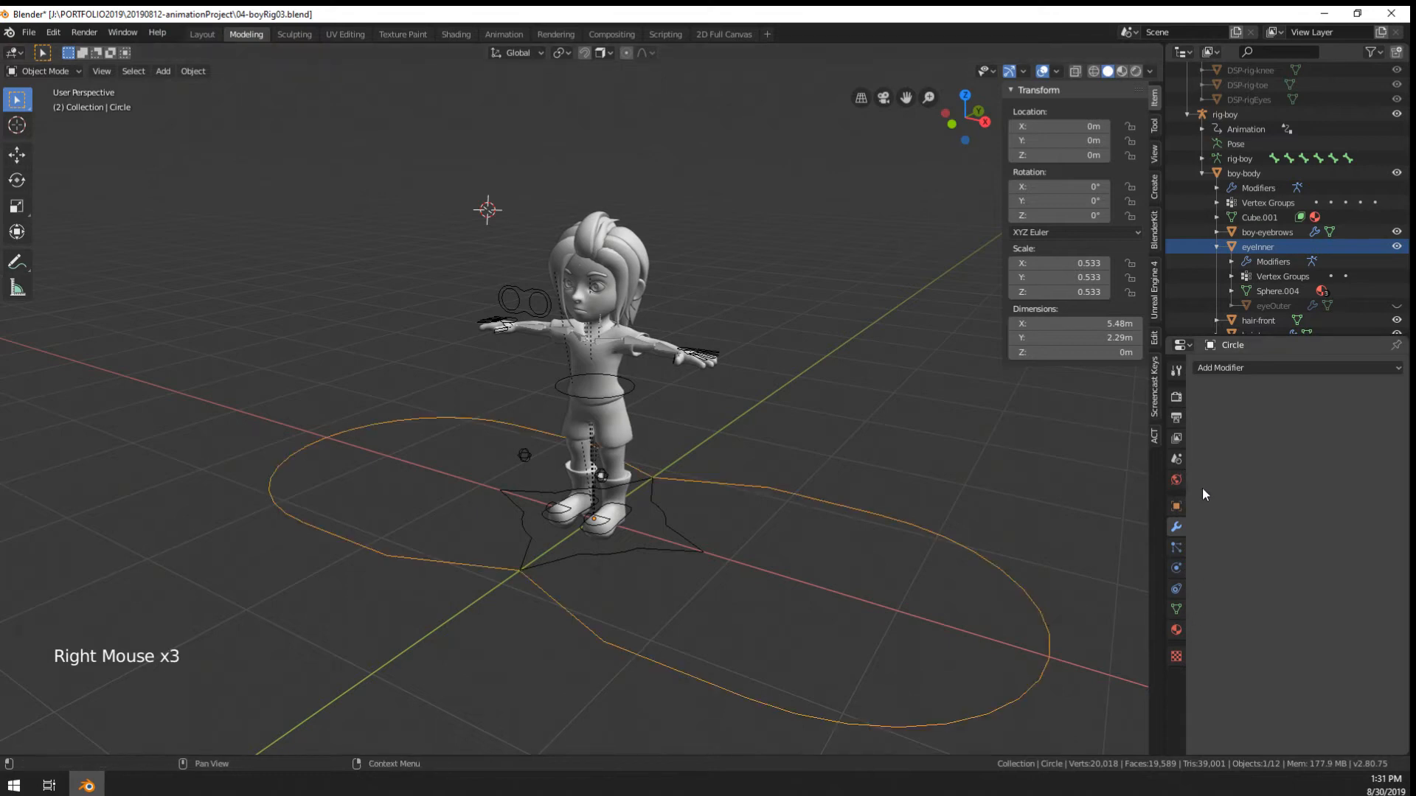
# Rename the goggles-shaped Circle object to DSP-rigEyeCentral
pyautogui.click(1176, 506)
pyautogui.click(1255, 367)
pyautogui.click(1256, 367)
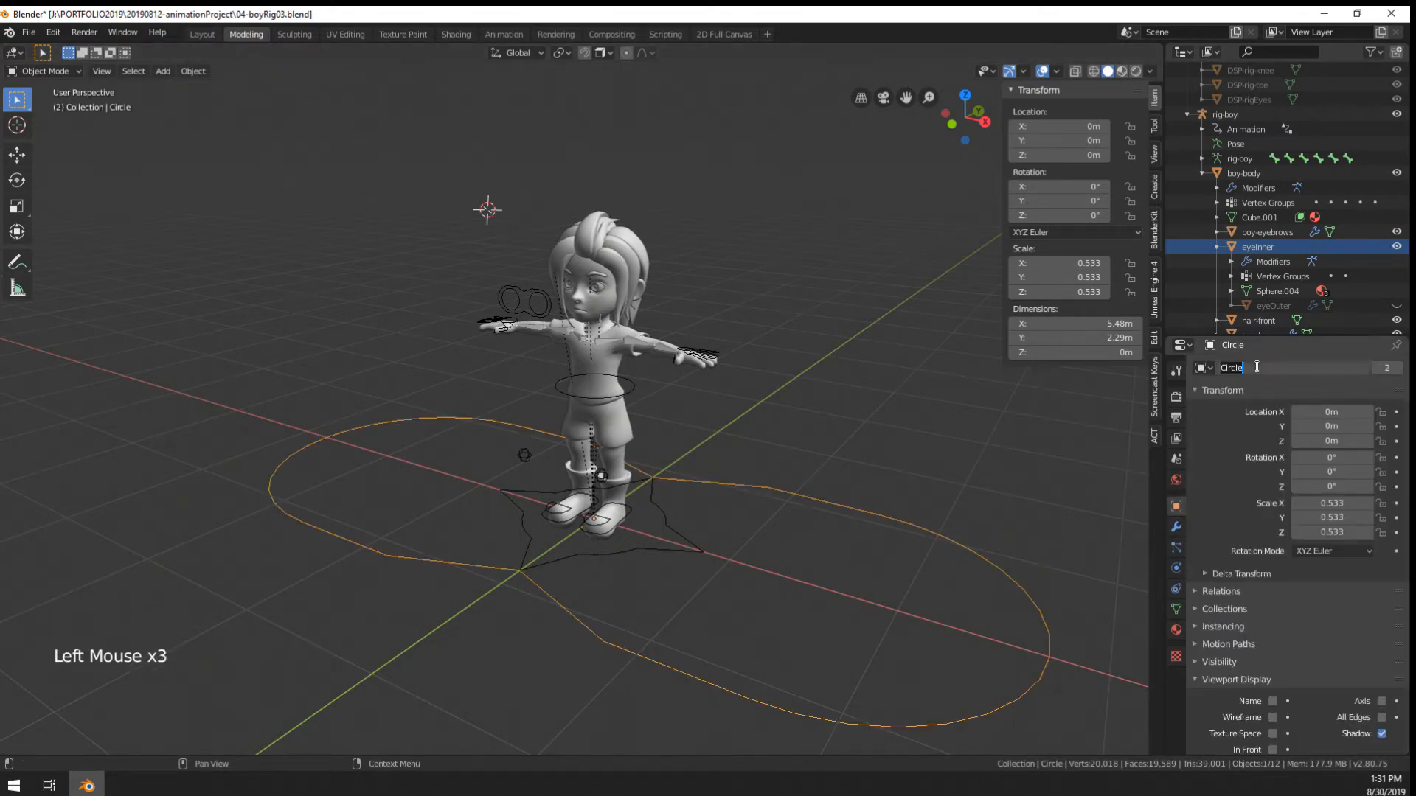
pyautogui.write('DSP')
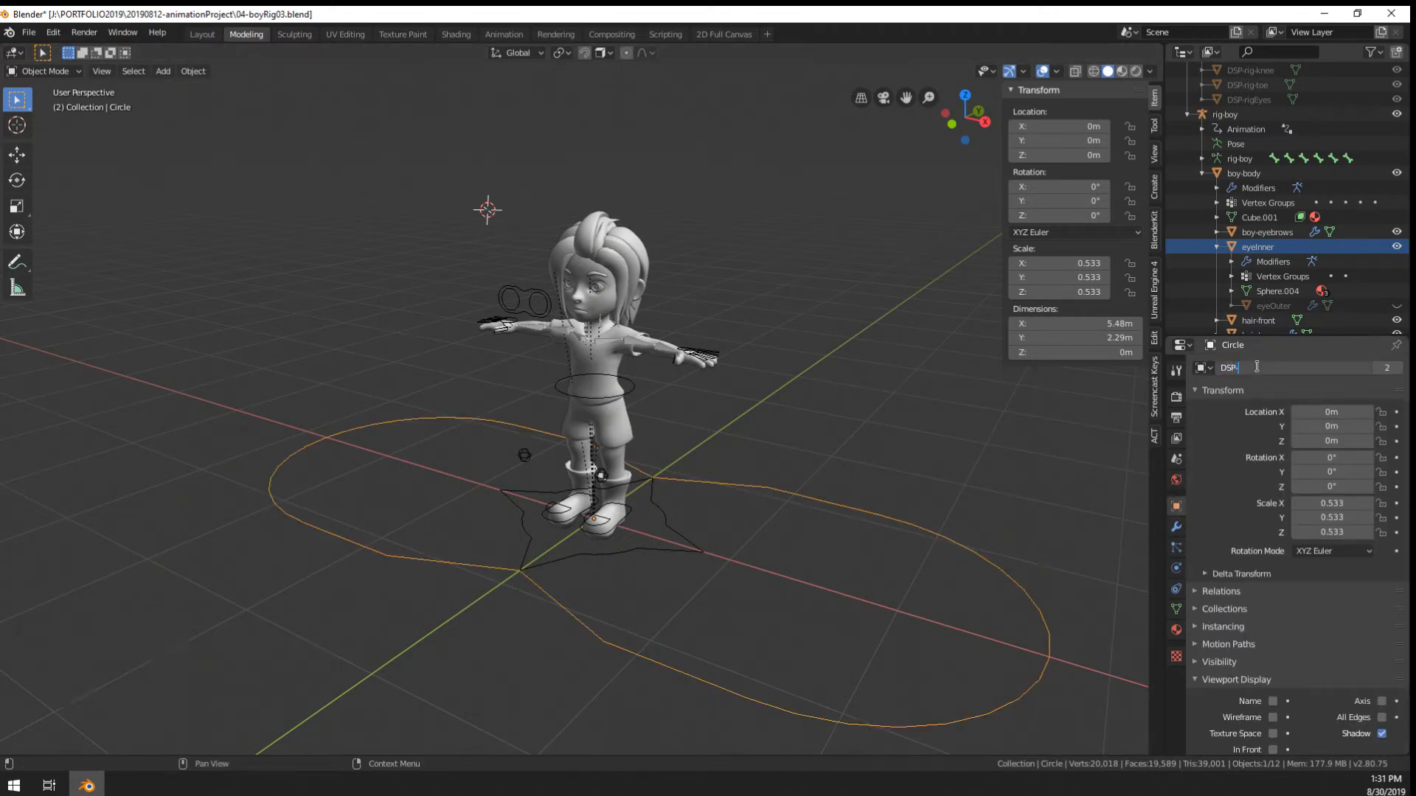
pyautogui.write('-rigEyeCentral')
pyautogui.press('Return')
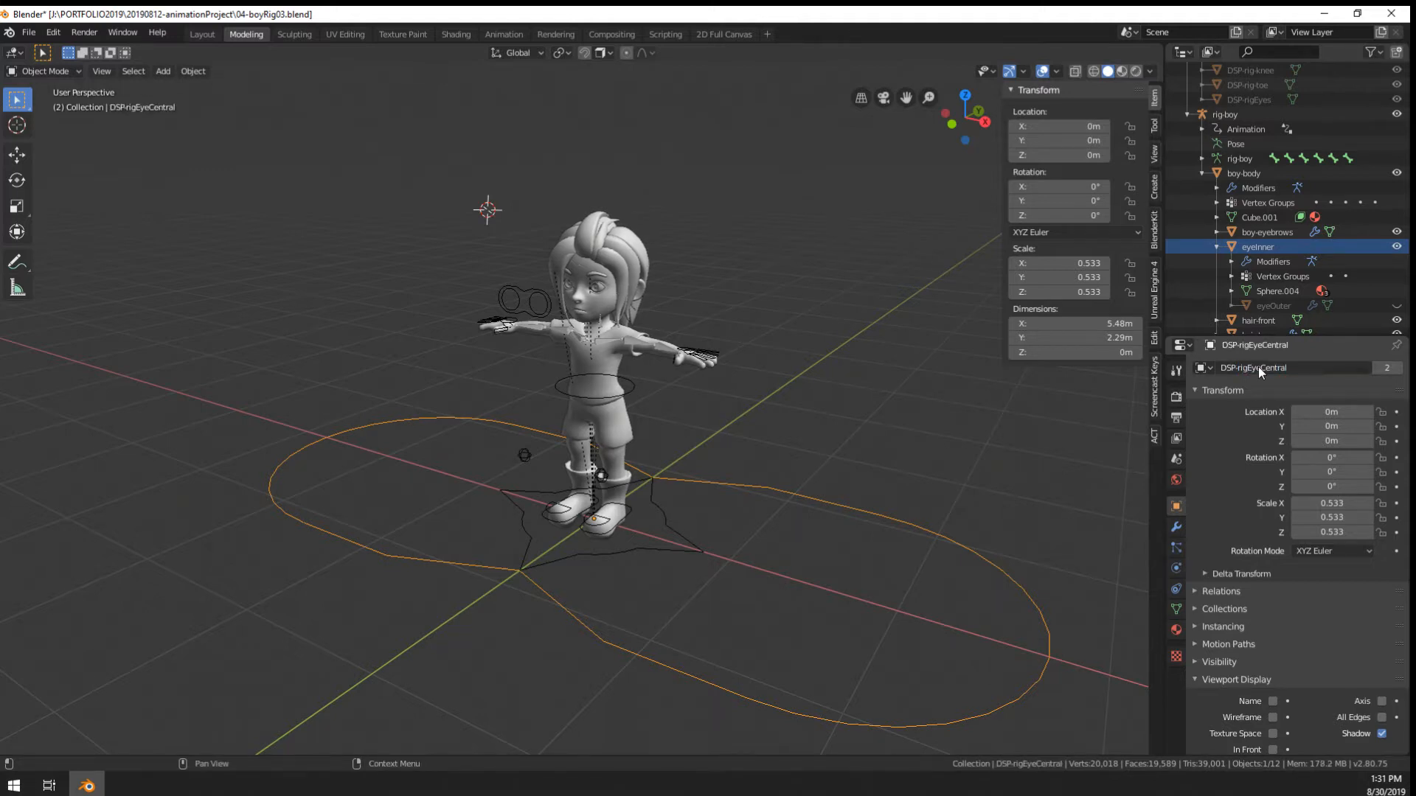
# Move DSP-rigEyeCentral to the hiddenObjects collection
pyautogui.moveTo(793, 549); pyautogui.dragTo(780, 544, button='middle')
pyautogui.press('m')
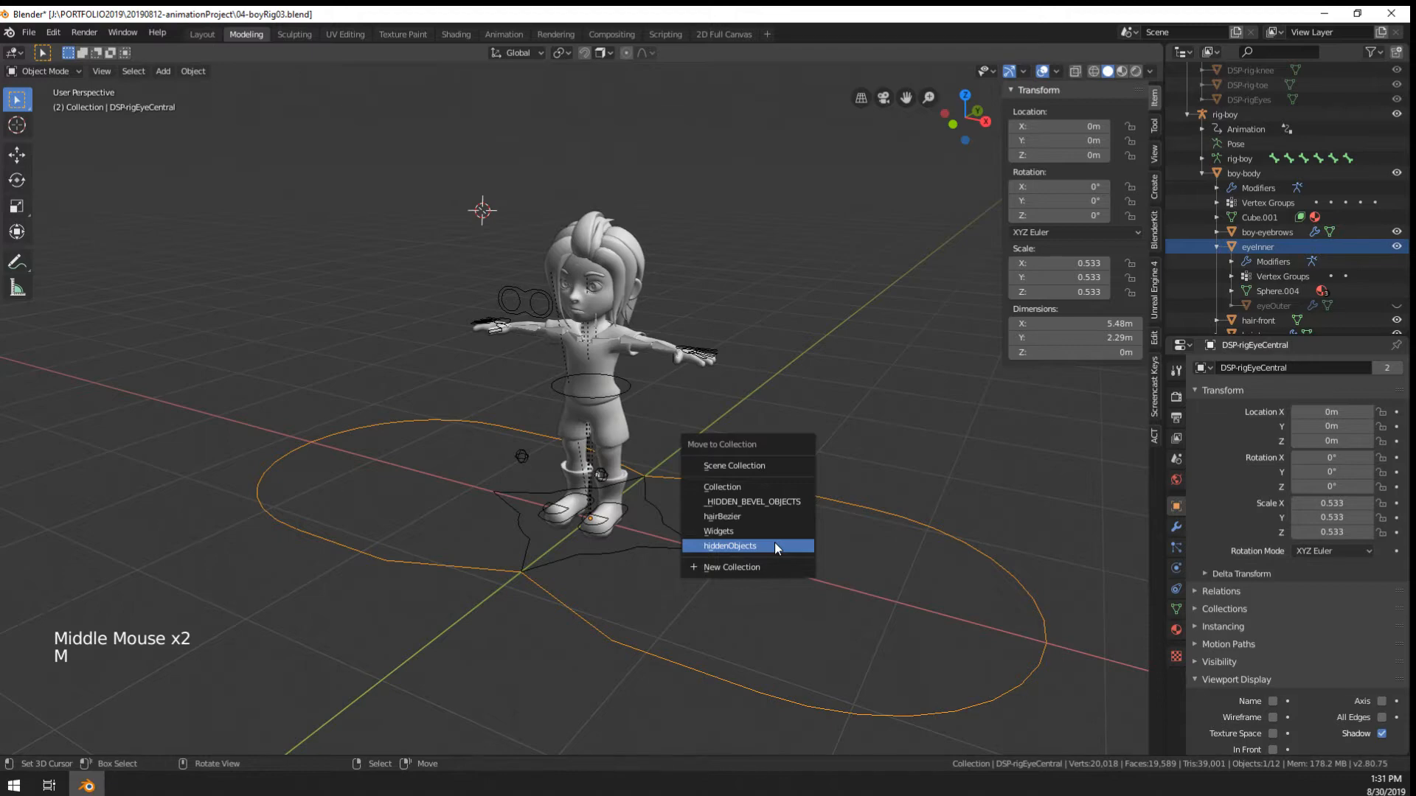
pyautogui.click(775, 545)
# Put rig-boy in Pose Mode and try moving the eyeTarget-C bone to test the central eye control
pyautogui.scroll(6, 535, 300)
pyautogui.keyDown('shift'); pyautogui.moveTo(441, 182); pyautogui.dragTo(459, 313, button='middle'); pyautogui.keyUp('shift')
pyautogui.rightClick(421, 188)
pyautogui.rightClick(421, 193)
pyautogui.hotkey('ctrl', 'Tab')
pyautogui.rightClick(425, 196)
pyautogui.press('g')
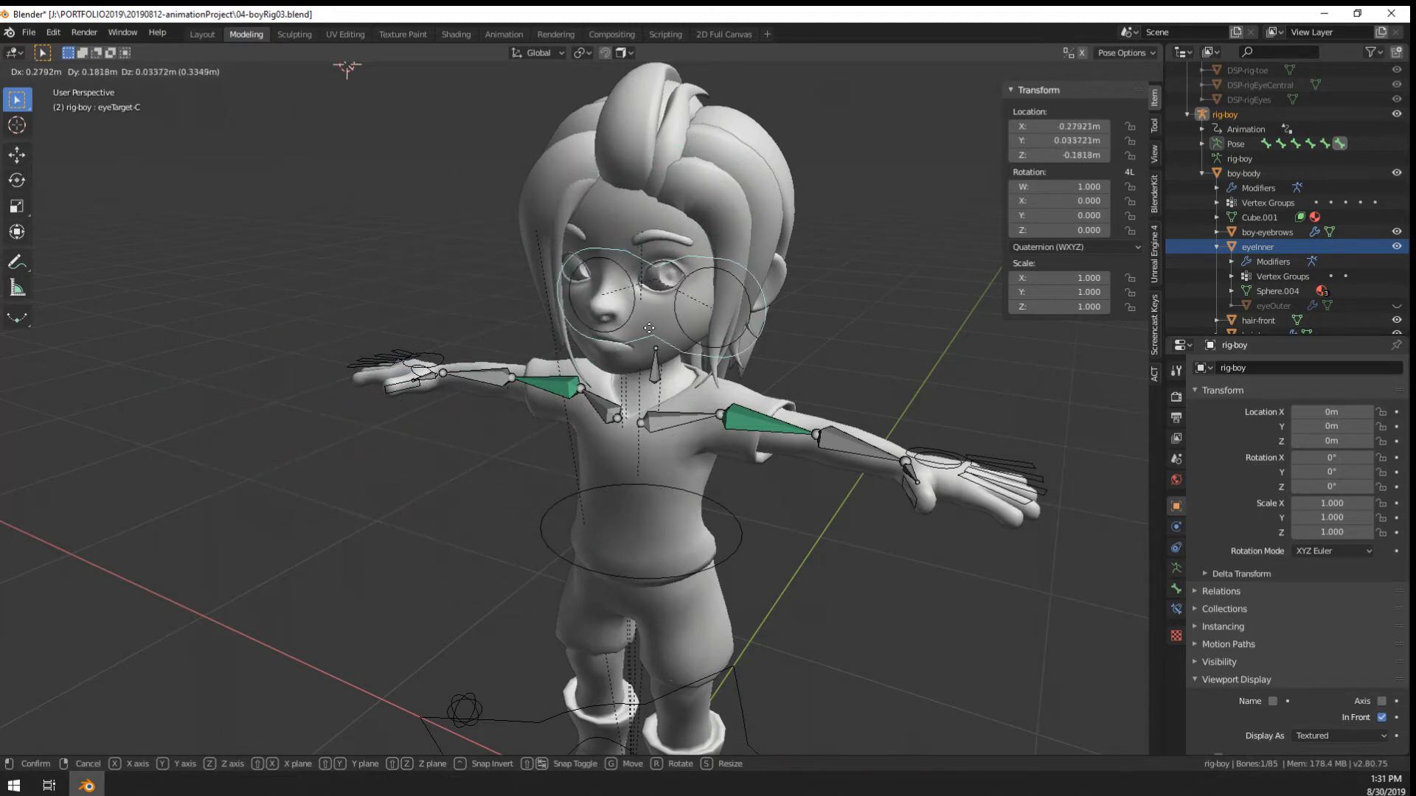
pyautogui.rightClick(383, 303)
# Try moving eyeTarget-R alone, and scale eyeTarget-R and eyeTarget-L down together to test the individual eye controls
pyautogui.rightClick(404, 318)
pyautogui.press('g')
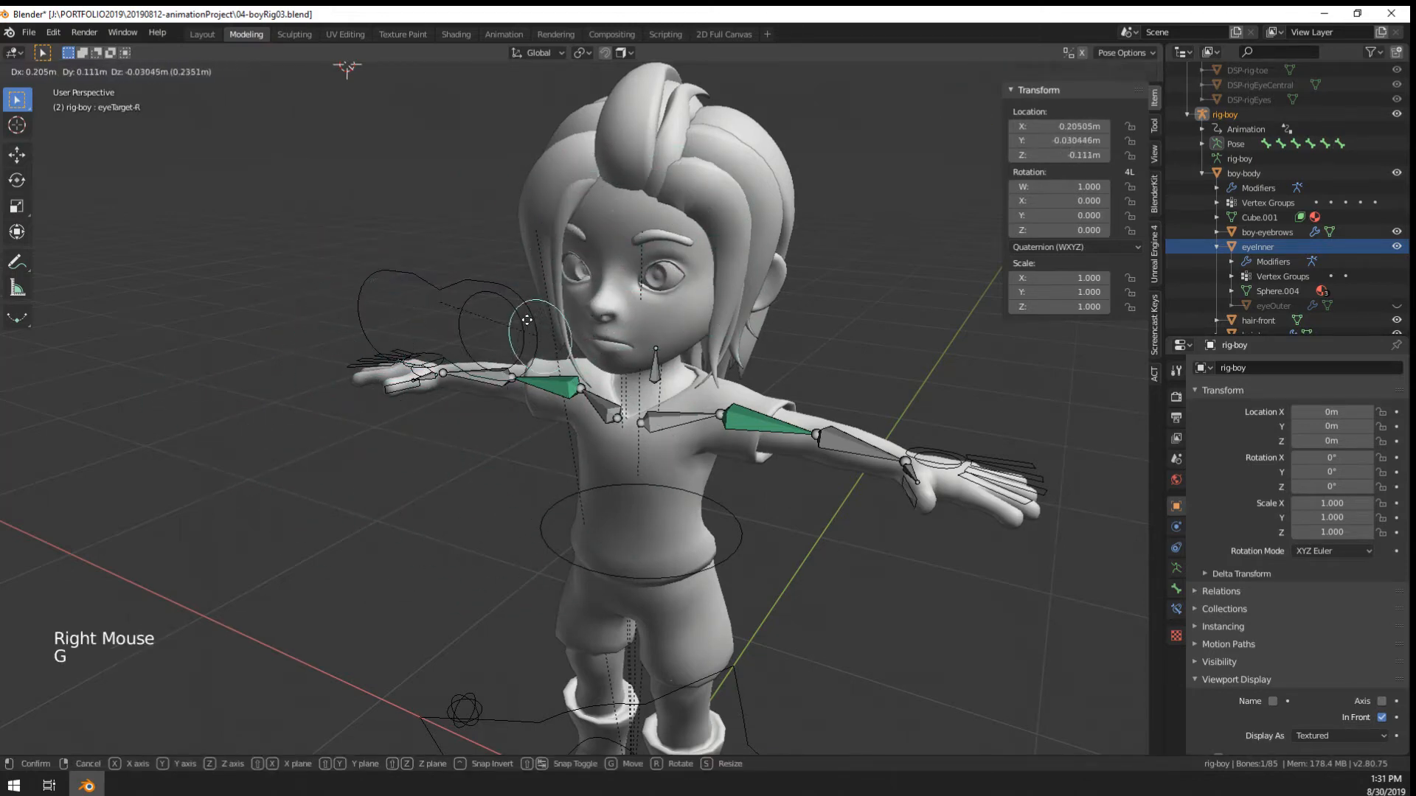
pyautogui.keyDown('shift'); pyautogui.rightClick(459, 344); pyautogui.keyUp('shift')
pyautogui.press('s')
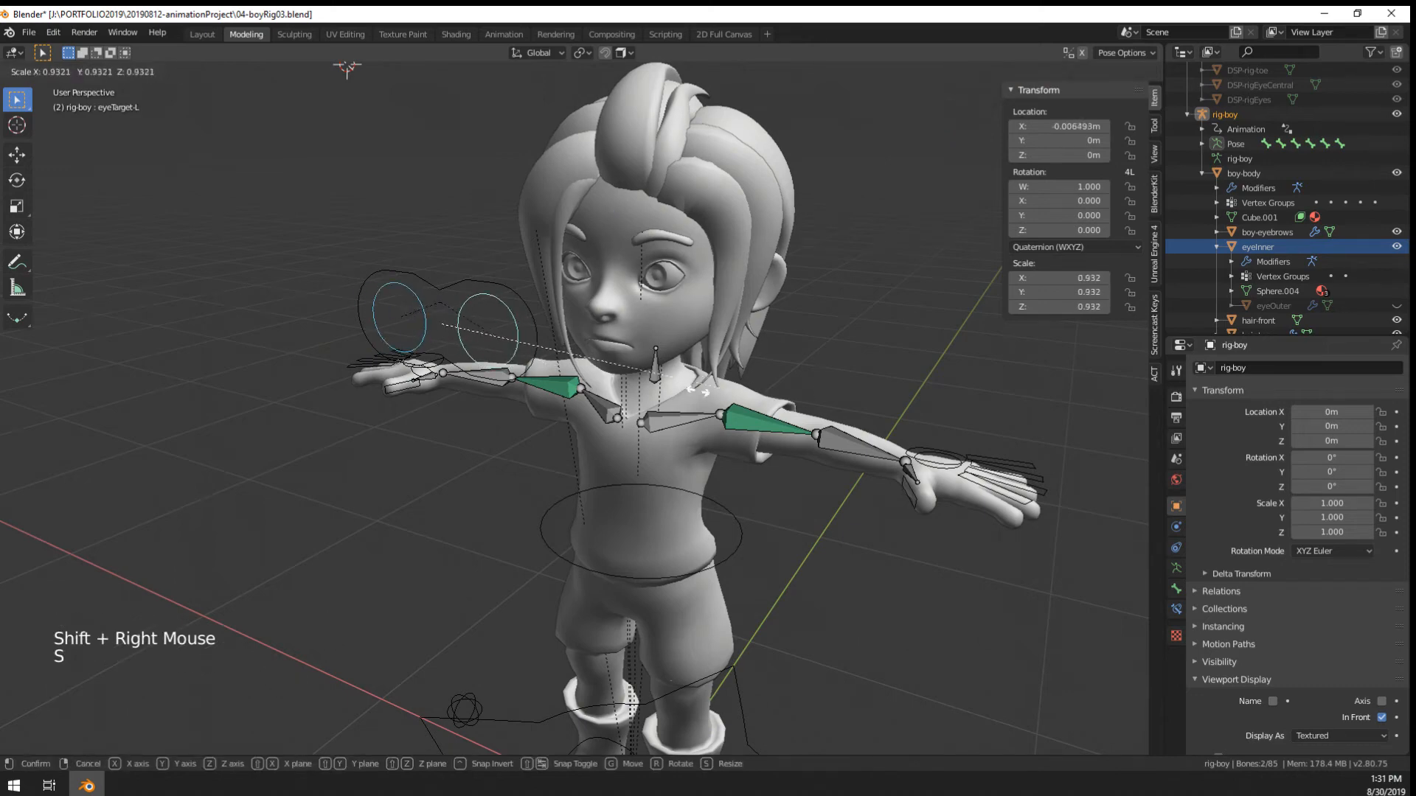
pyautogui.click(460, 377)
# Move eyeTarget-C in front of the face and try scaling it to test how the eyes follow
pyautogui.rightClick(457, 353)
pyautogui.moveTo(457, 352); pyautogui.dragTo(436, 385, button='middle')
pyautogui.press('g')
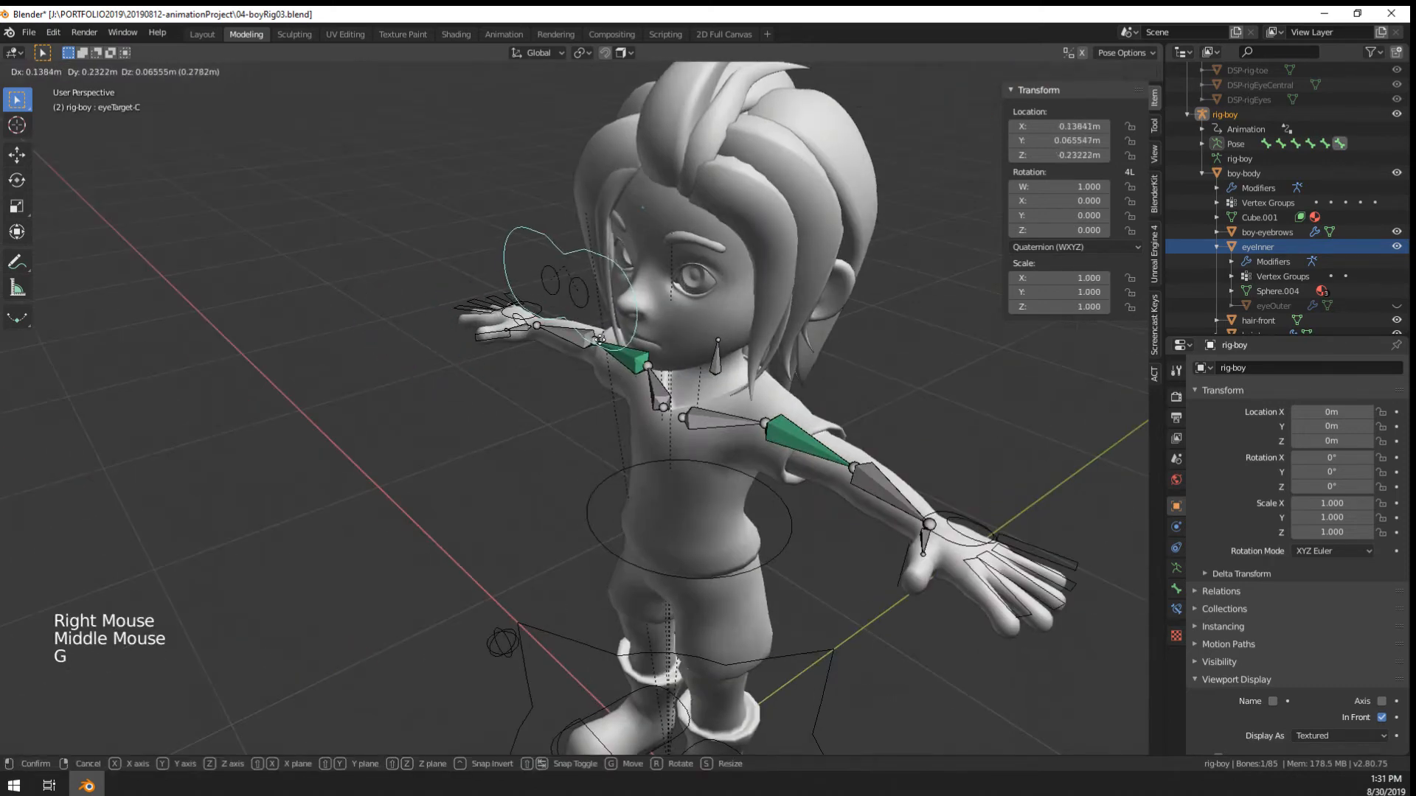
pyautogui.click(527, 346)
pyautogui.moveTo(526, 347); pyautogui.dragTo(648, 291, button='middle')
pyautogui.press('g')
pyautogui.click(585, 334)
pyautogui.moveTo(585, 333); pyautogui.dragTo(575, 344, button='middle')
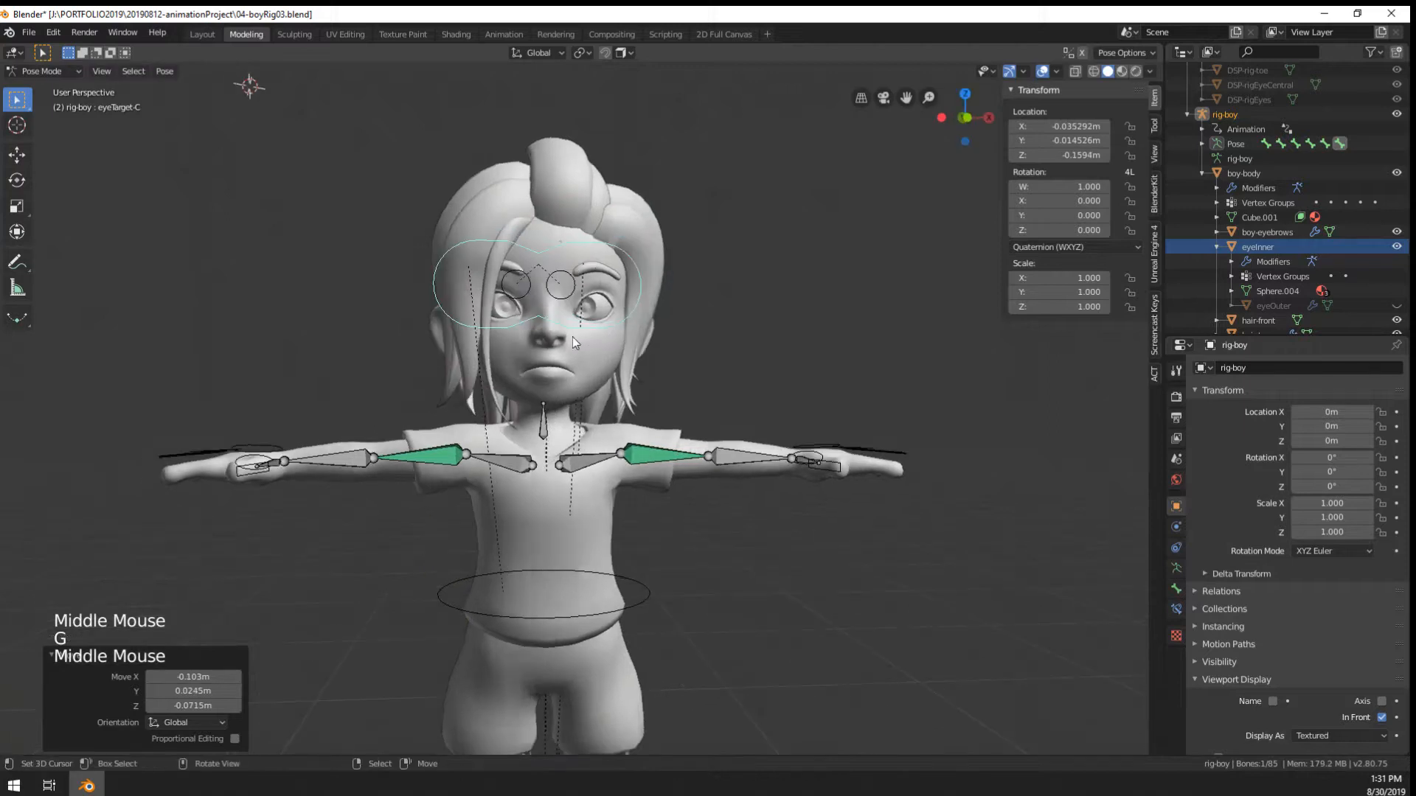
pyautogui.press('s')
pyautogui.rightClick(720, 464)
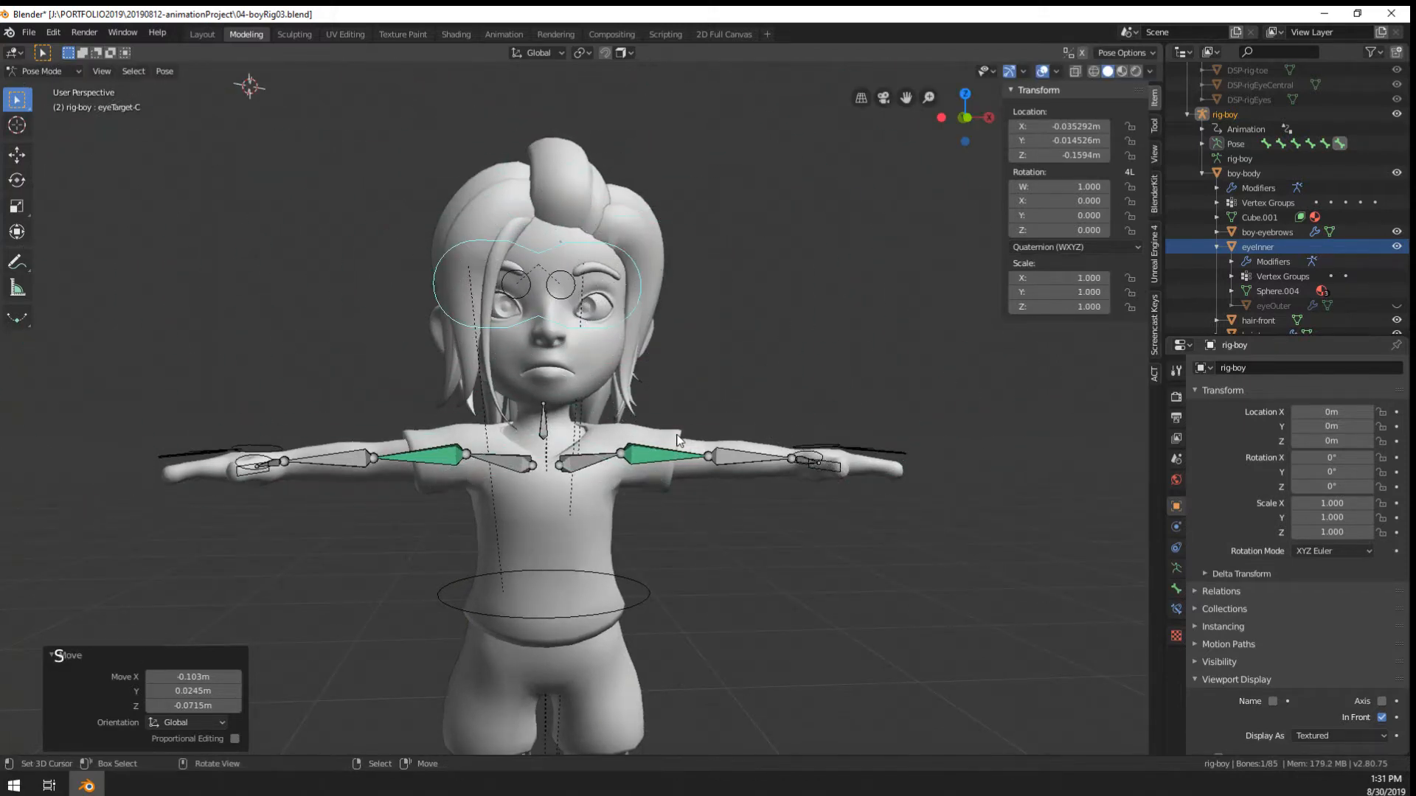
# Clear the rotation, location and scale of all visible pose bones
pyautogui.press('a')
pyautogui.hotkey('alt', 'r')
pyautogui.hotkey('alt', 'g')
pyautogui.hotkey('alt', 's')
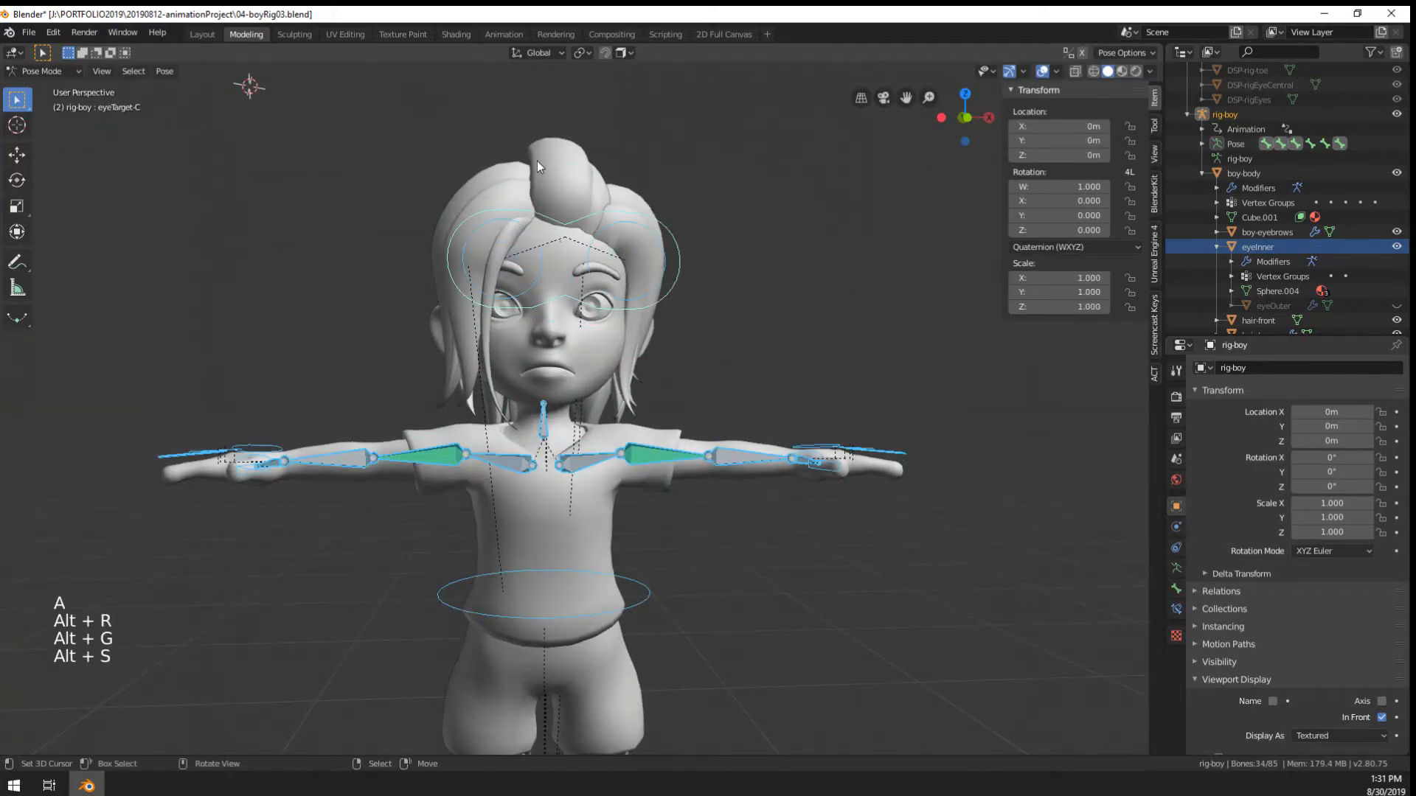
# Try moving eyeTarget-C sideways from its rest position and inspect how both eyes track it
pyautogui.moveTo(537, 161); pyautogui.dragTo(542, 290, button='middle')
pyautogui.rightClick(529, 308)
pyautogui.press('g')
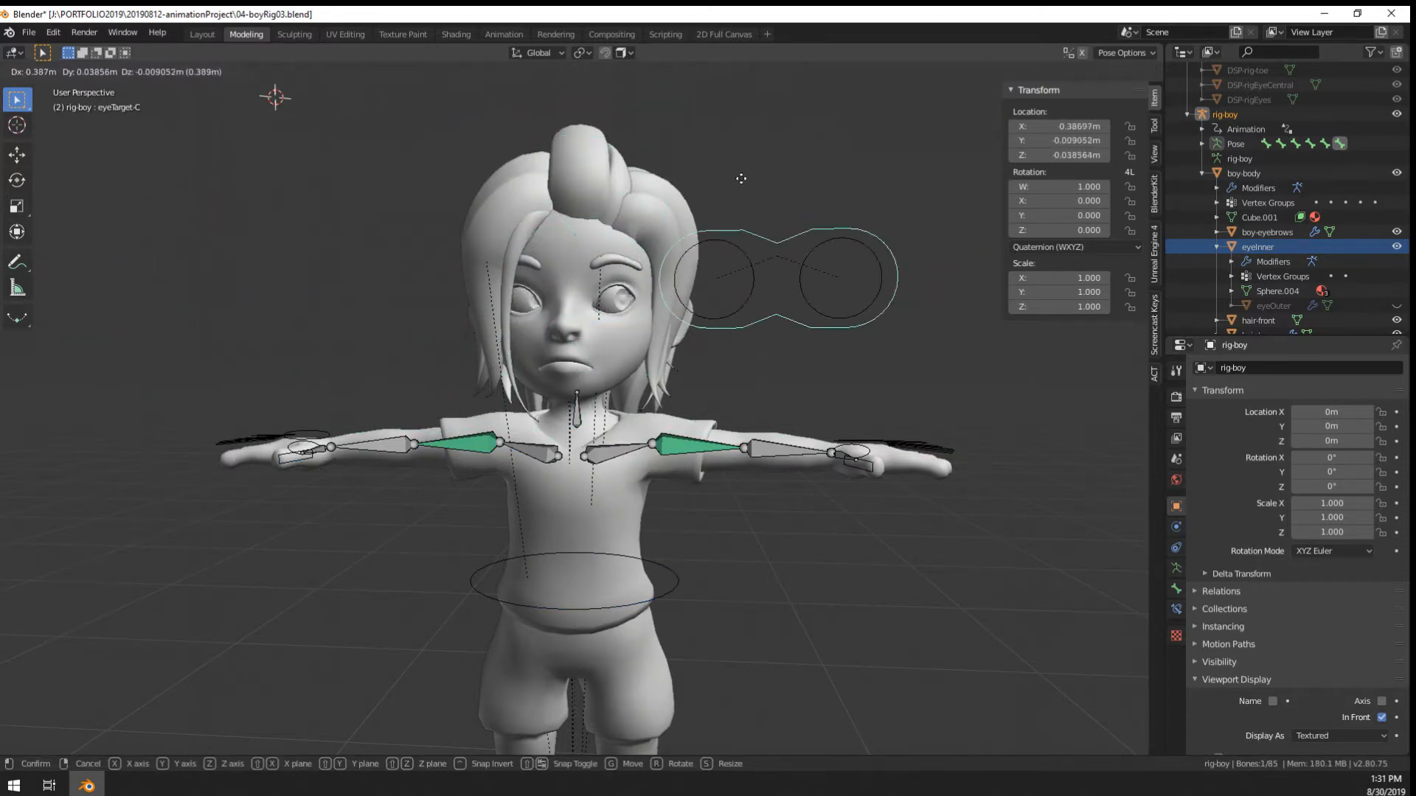
pyautogui.rightClick(623, 335)
pyautogui.scroll(4, 668, 329)
pyautogui.moveTo(668, 329); pyautogui.dragTo(539, 310, button='middle')
pyautogui.keyDown('shift'); pyautogui.moveTo(724, 243); pyautogui.dragTo(686, 368, button='middle'); pyautogui.keyUp('shift')
pyautogui.keyDown('shift'); pyautogui.moveTo(686, 369); pyautogui.dragTo(678, 435, button='middle'); pyautogui.keyUp('shift')
pyautogui.rightClick(668, 436)
pyautogui.moveTo(679, 435); pyautogui.dragTo(405, 461, button='middle')
pyautogui.scroll(-4, 692, 427)
# Try moving eyeTarget-C once more while examining the eyes up close, and leave all bones deselected
pyautogui.rightClick(418, 445)
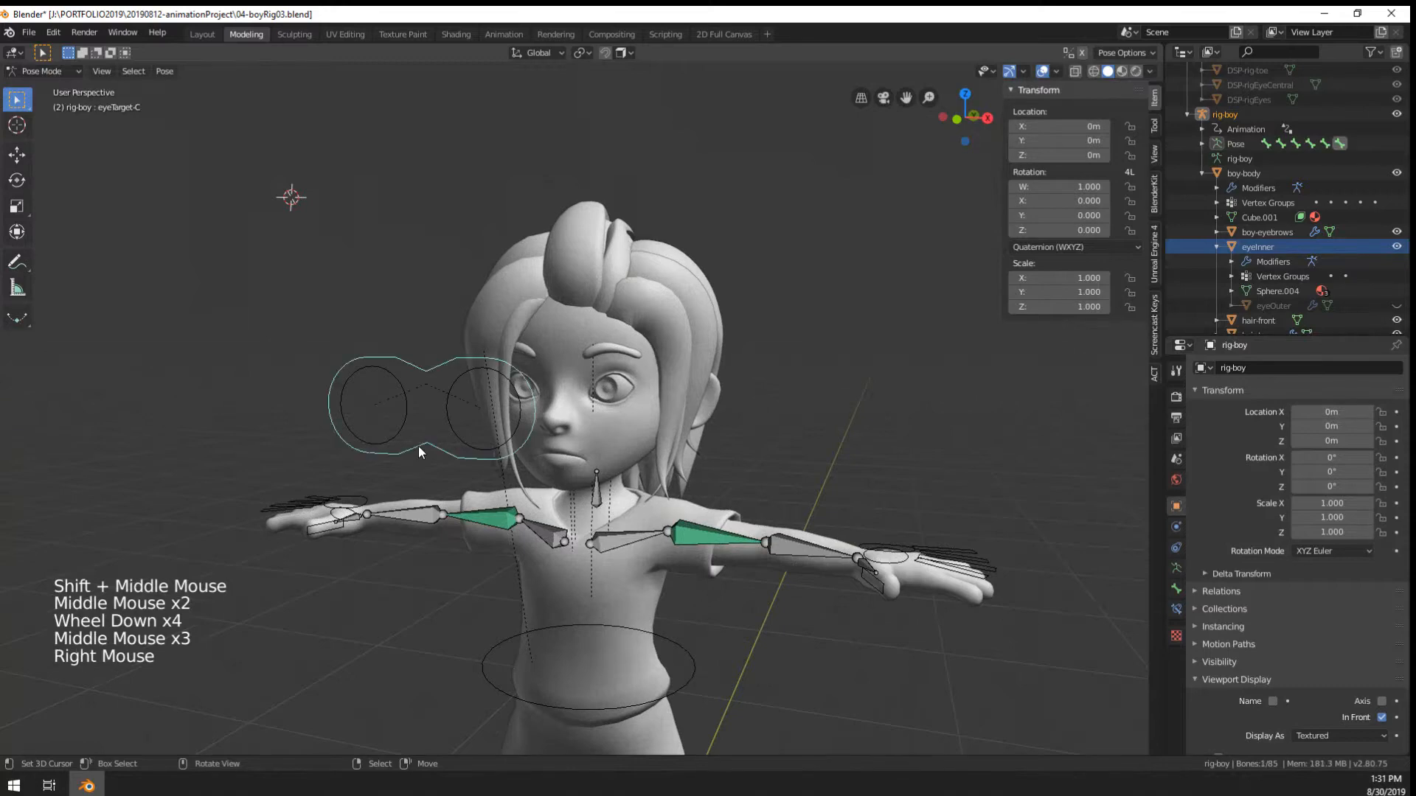
pyautogui.press('g')
pyautogui.scroll(5, 436, 426)
pyautogui.scroll(-3, 436, 426)
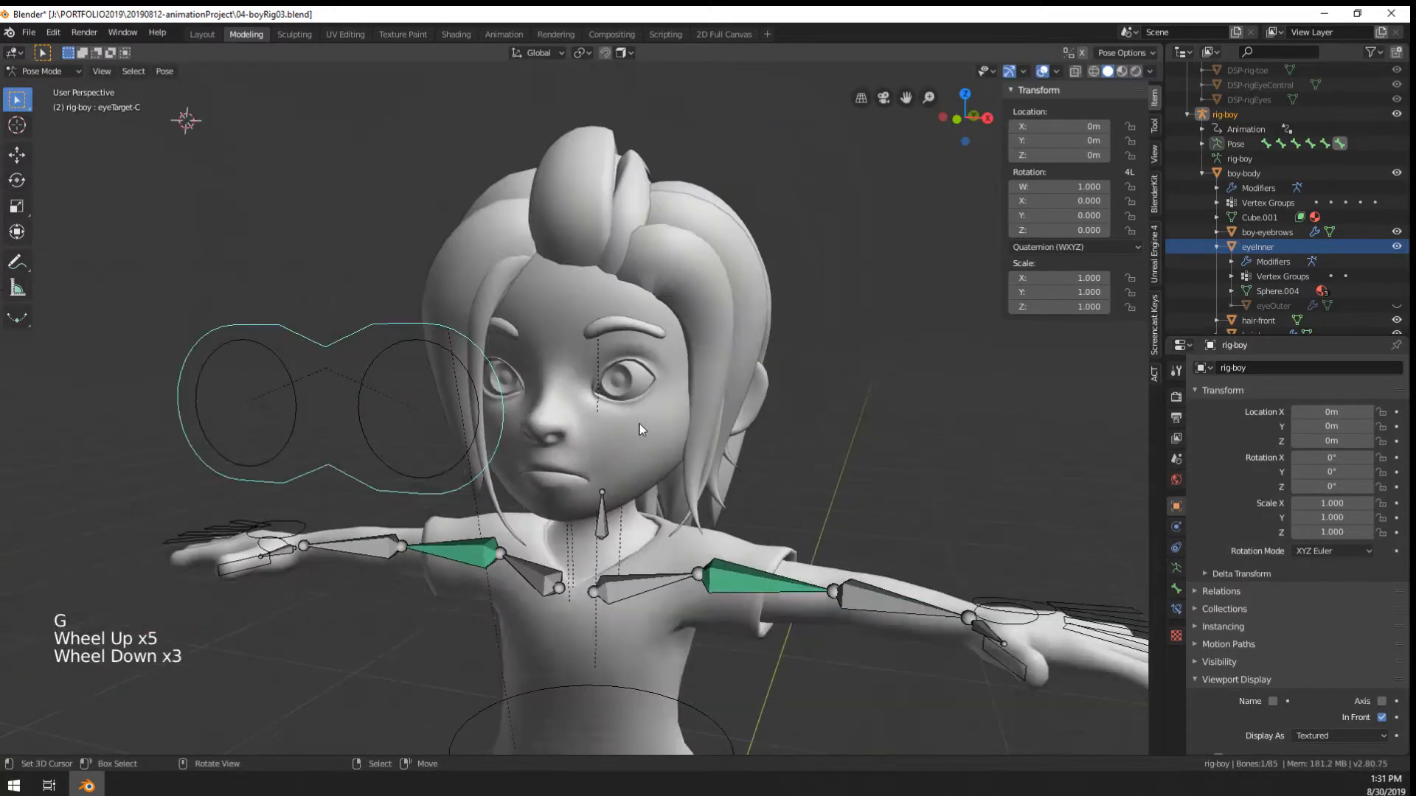
pyautogui.rightClick(802, 532)
pyautogui.moveTo(803, 533); pyautogui.dragTo(660, 486, button='middle')
pyautogui.scroll(-2, 730, 509)
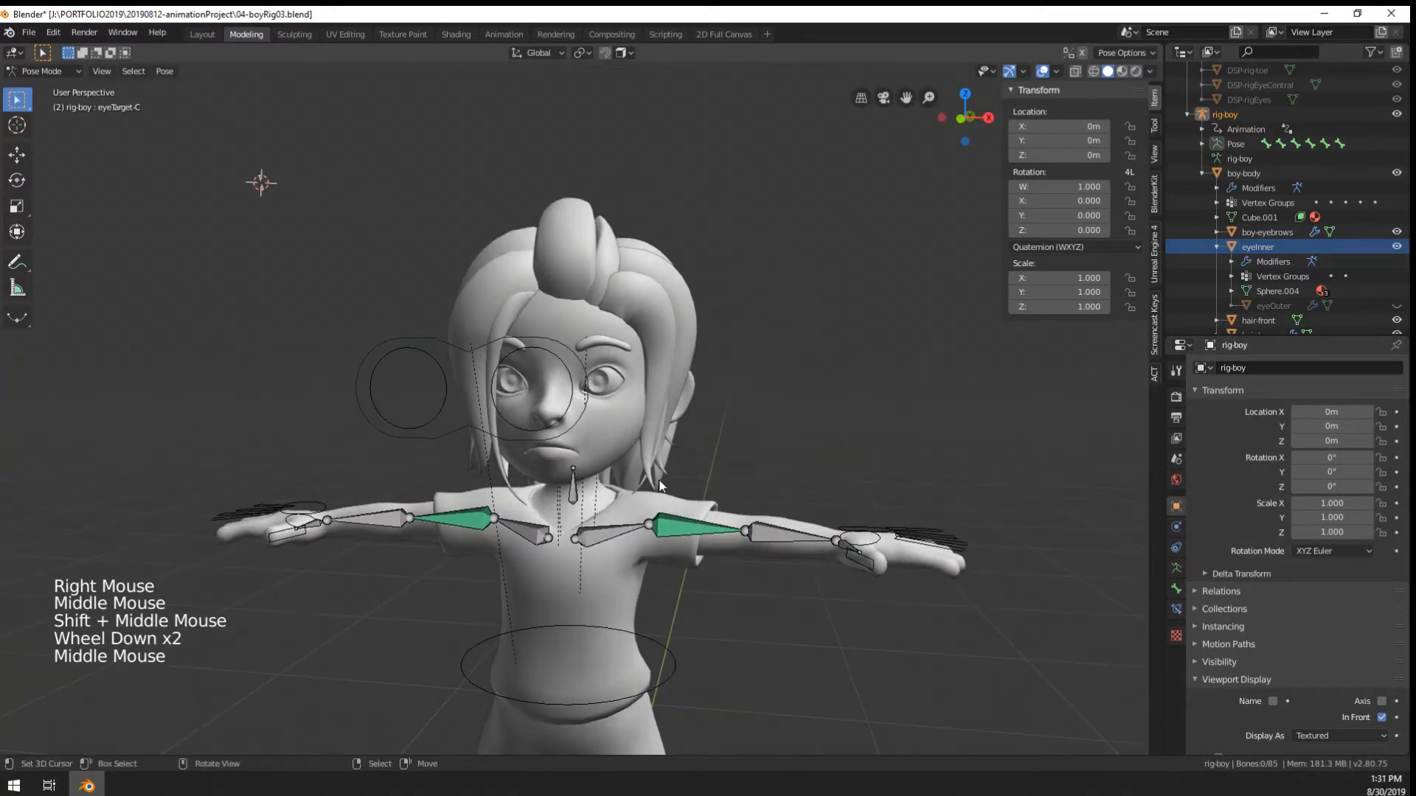
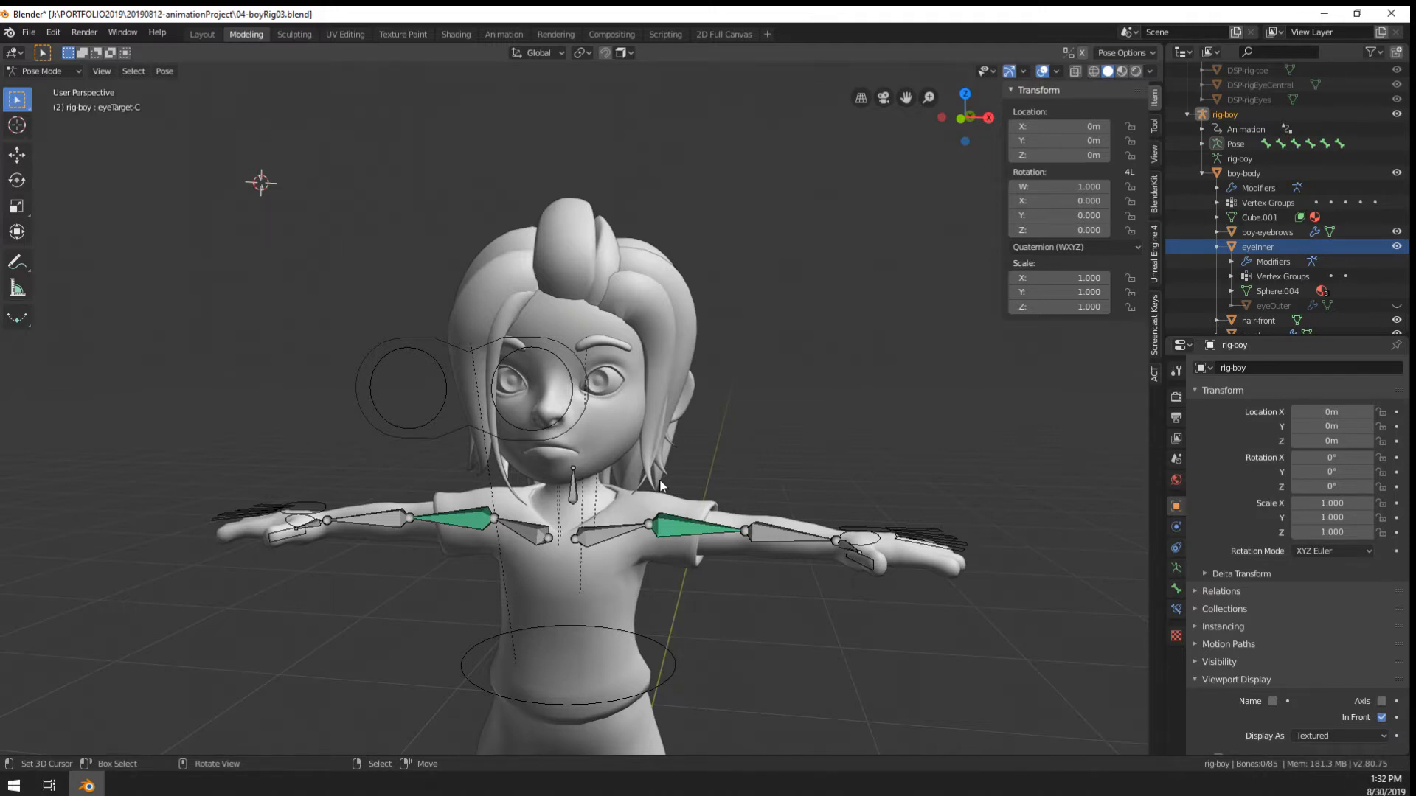
# Return from Pose Mode to Object Mode and select the boy-body mesh
pyautogui.scroll(3, 662, 485)
pyautogui.rightClick(695, 447)
pyautogui.rightClick(701, 448)
pyautogui.moveTo(701, 448); pyautogui.dragTo(556, 404, button='middle')
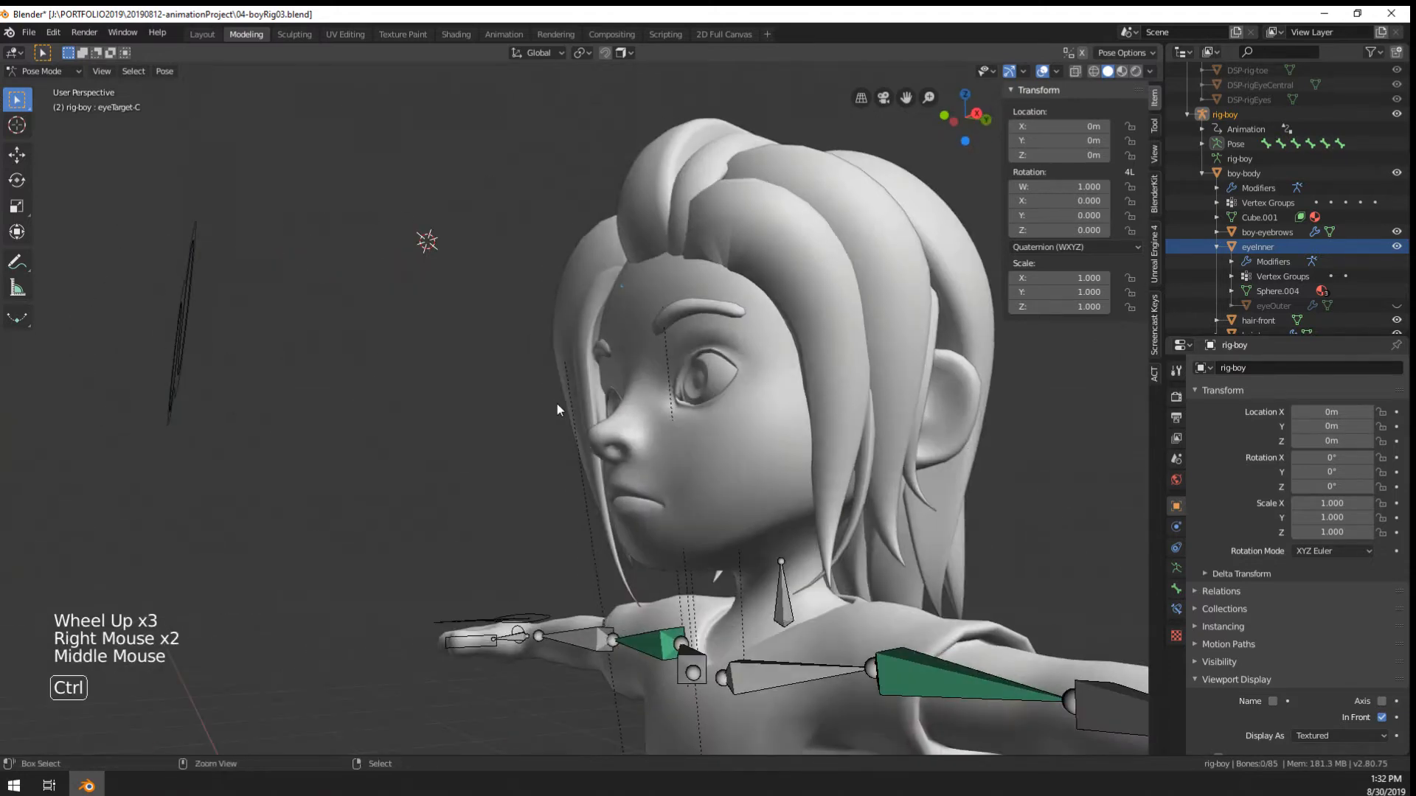
pyautogui.hotkey('ctrl', 'Tab')
pyautogui.rightClick(648, 476)
pyautogui.moveTo(648, 476); pyautogui.dragTo(767, 513, button='middle')
pyautogui.scroll(-3, 708, 487)
pyautogui.moveTo(605, 458); pyautogui.dragTo(682, 480, button='middle')
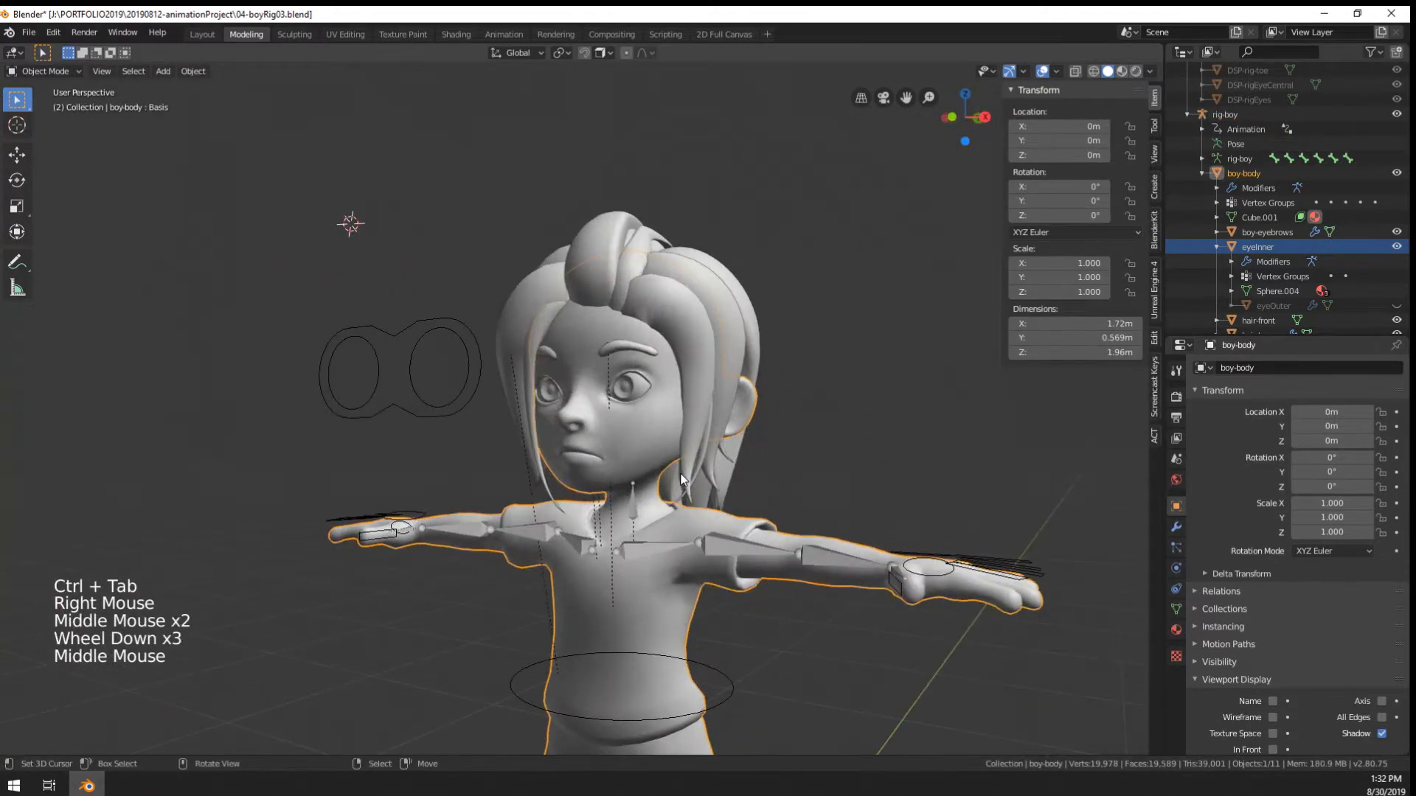
# Reveal the hidden bones of rig-boy in Pose Mode and select the head bone
pyautogui.press('Tab')
pyautogui.press('Tab')
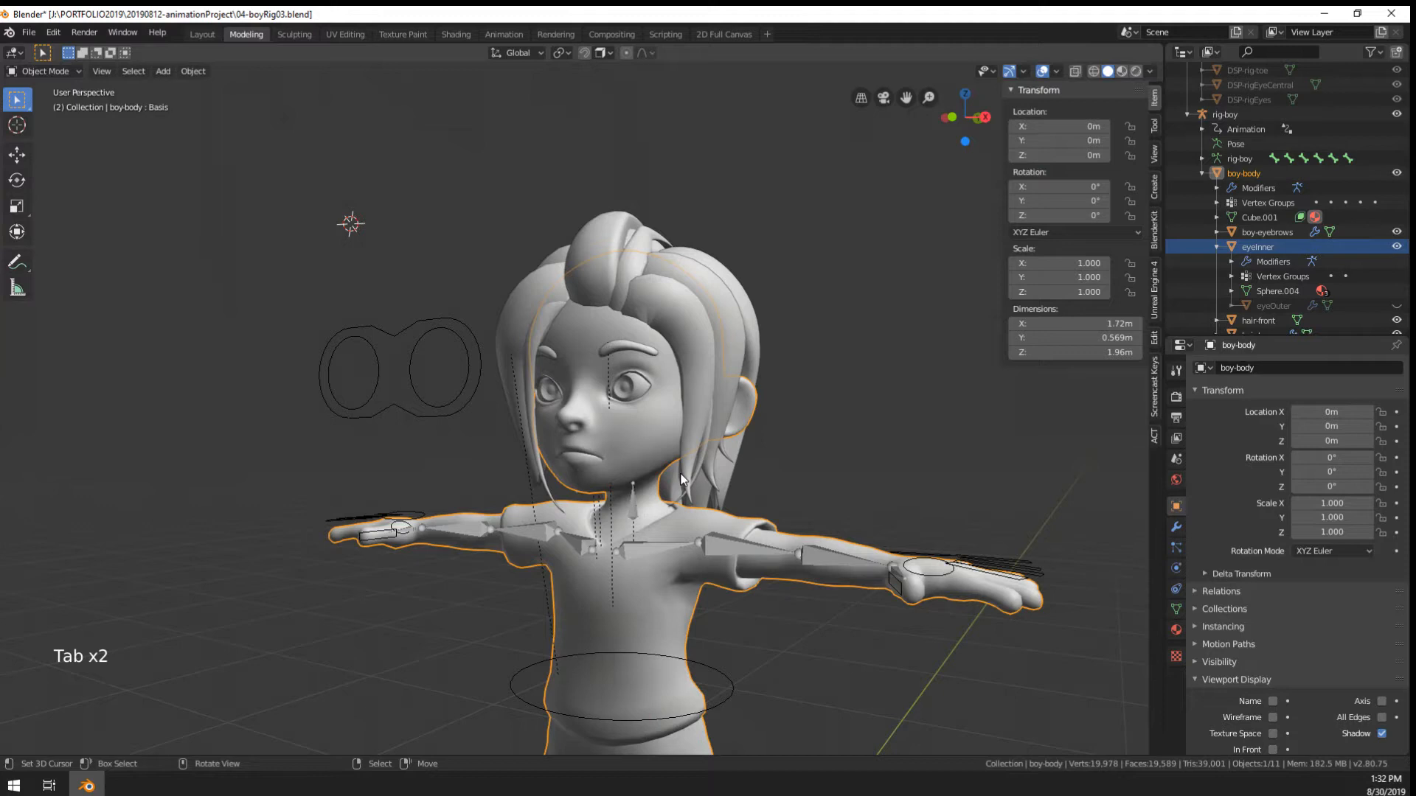
pyautogui.rightClick(648, 552)
pyautogui.hotkey('ctrl', 'Tab')
pyautogui.rightClick(632, 559)
pyautogui.moveTo(632, 558); pyautogui.dragTo(710, 523, button='middle')
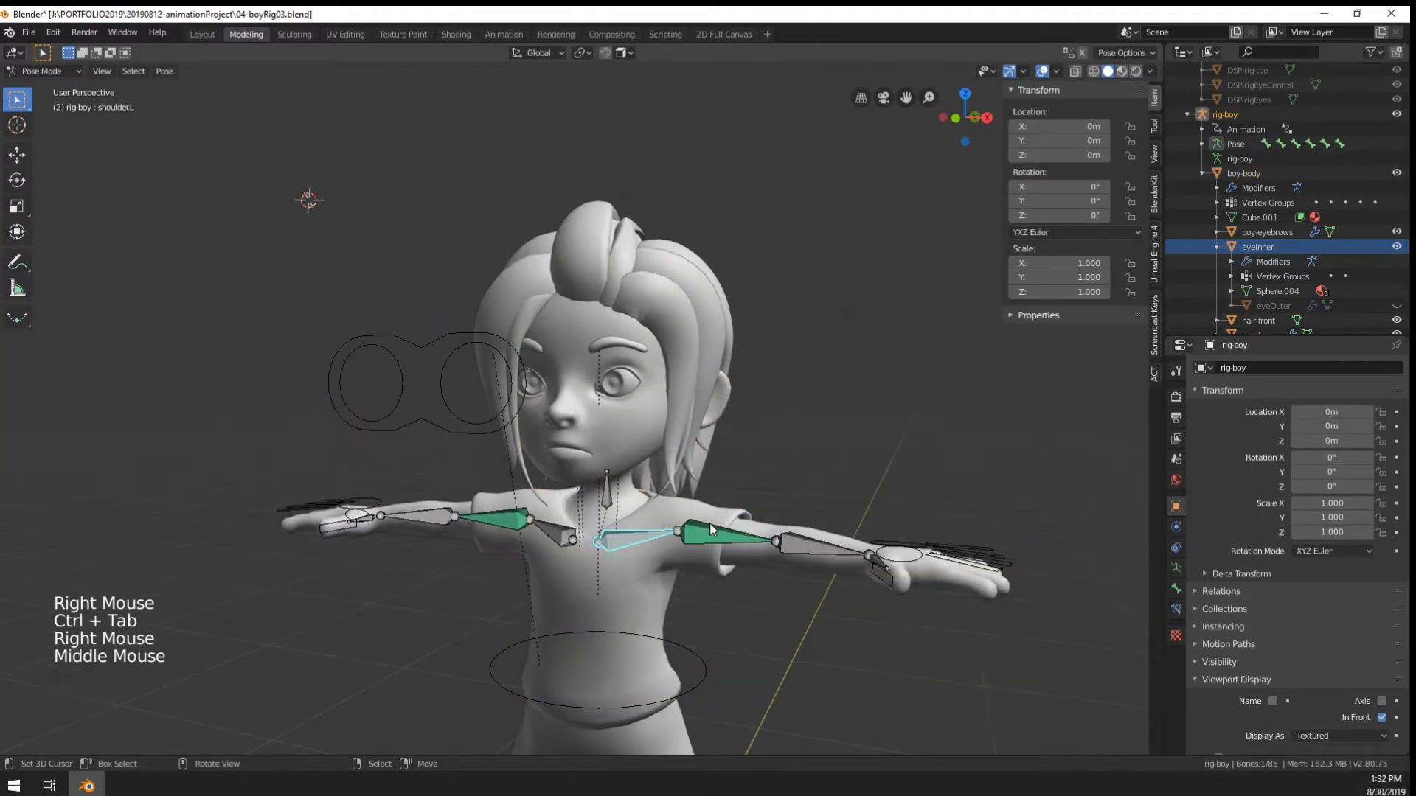
pyautogui.hotkey('alt', 'h')
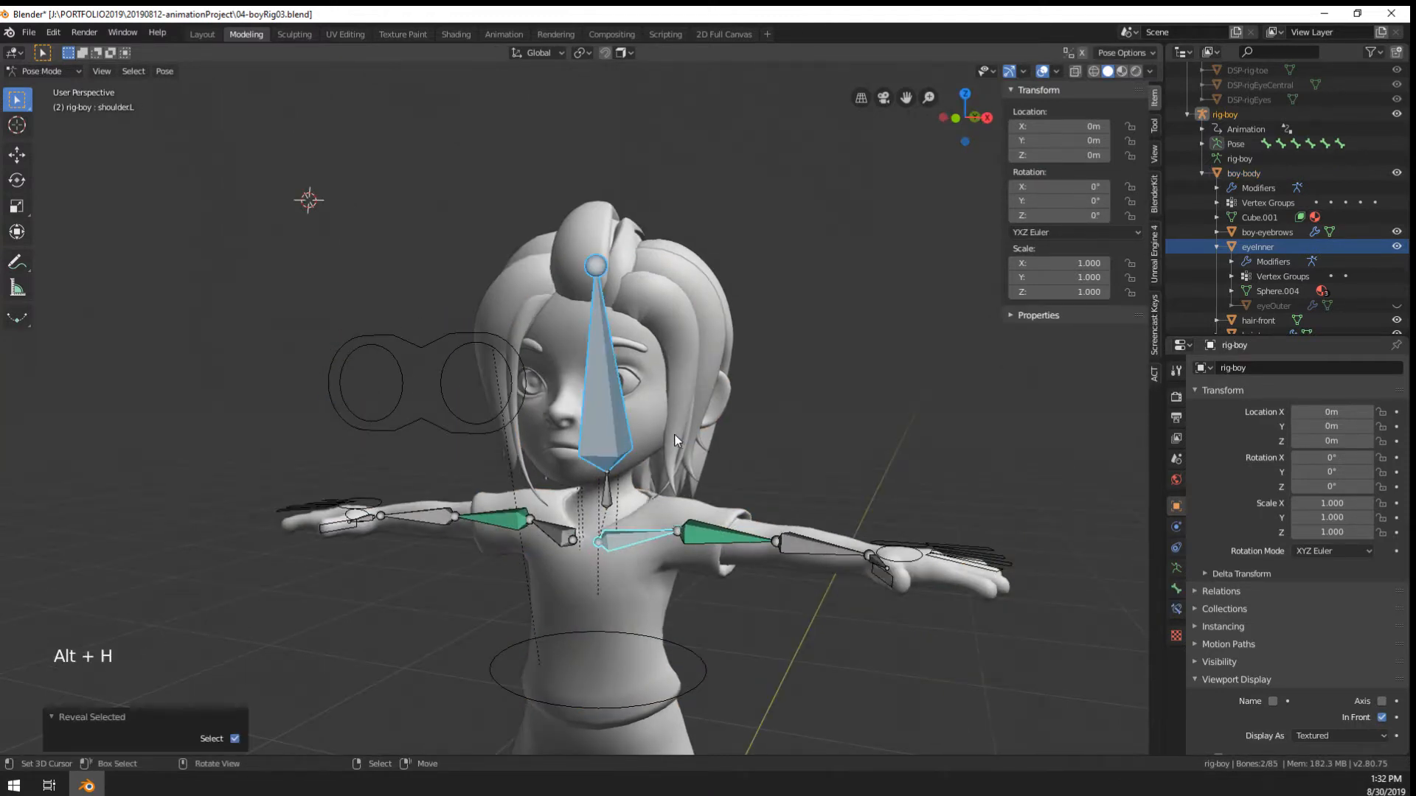
pyautogui.rightClick(674, 435)
pyautogui.moveTo(687, 458); pyautogui.dragTo(636, 411, button='middle')
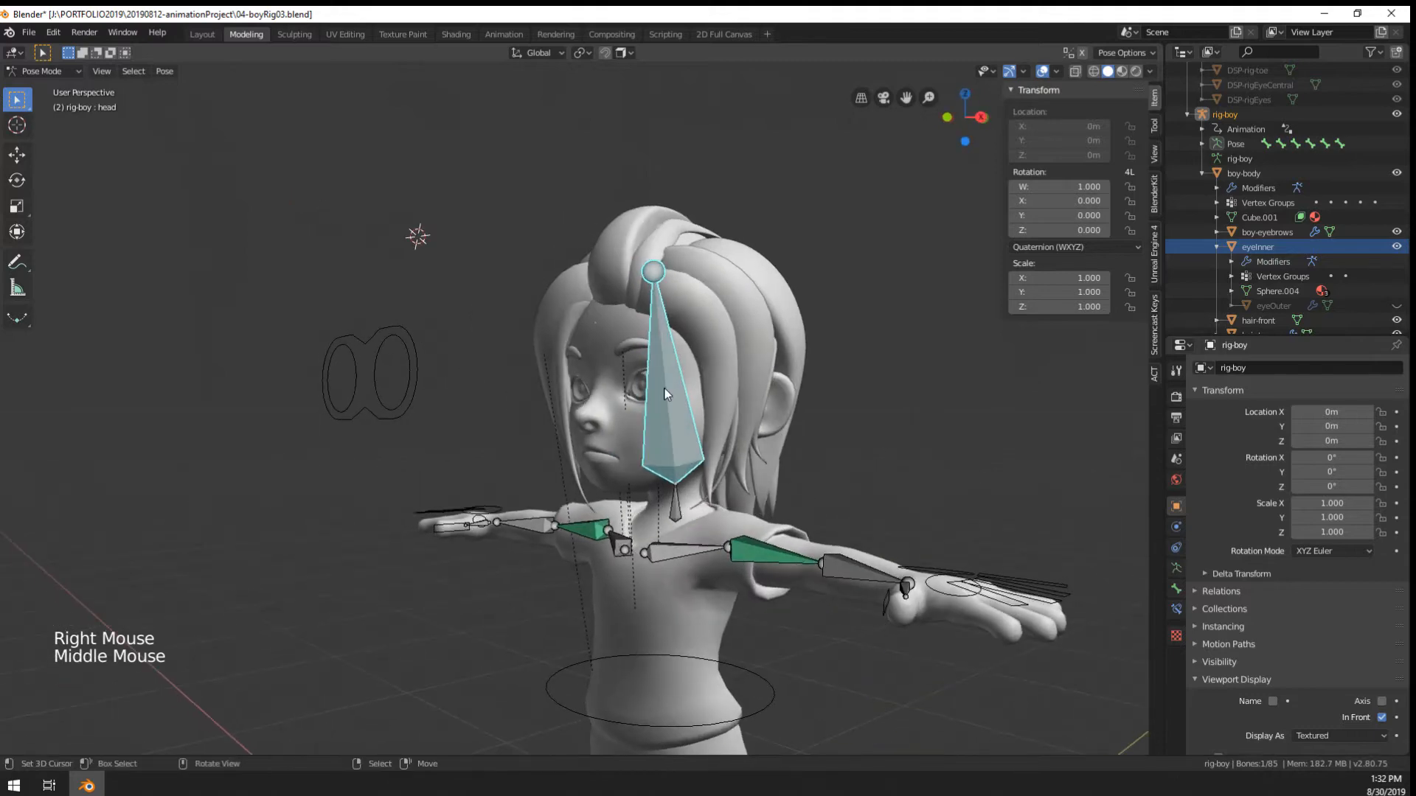
# Add a mesh circle to the scene and clear its location so it sits at the world origin
pyautogui.scroll(-6, 665, 393)
pyautogui.scroll(3, 590, 567)
pyautogui.keyDown('shift'); pyautogui.moveTo(590, 531); pyautogui.dragTo(603, 496, button='middle'); pyautogui.keyUp('shift')
pyautogui.scroll(-4, 605, 509)
pyautogui.scroll(3, 603, 496)
pyautogui.hotkey('shift', 'a')
pyautogui.moveTo(603, 497)
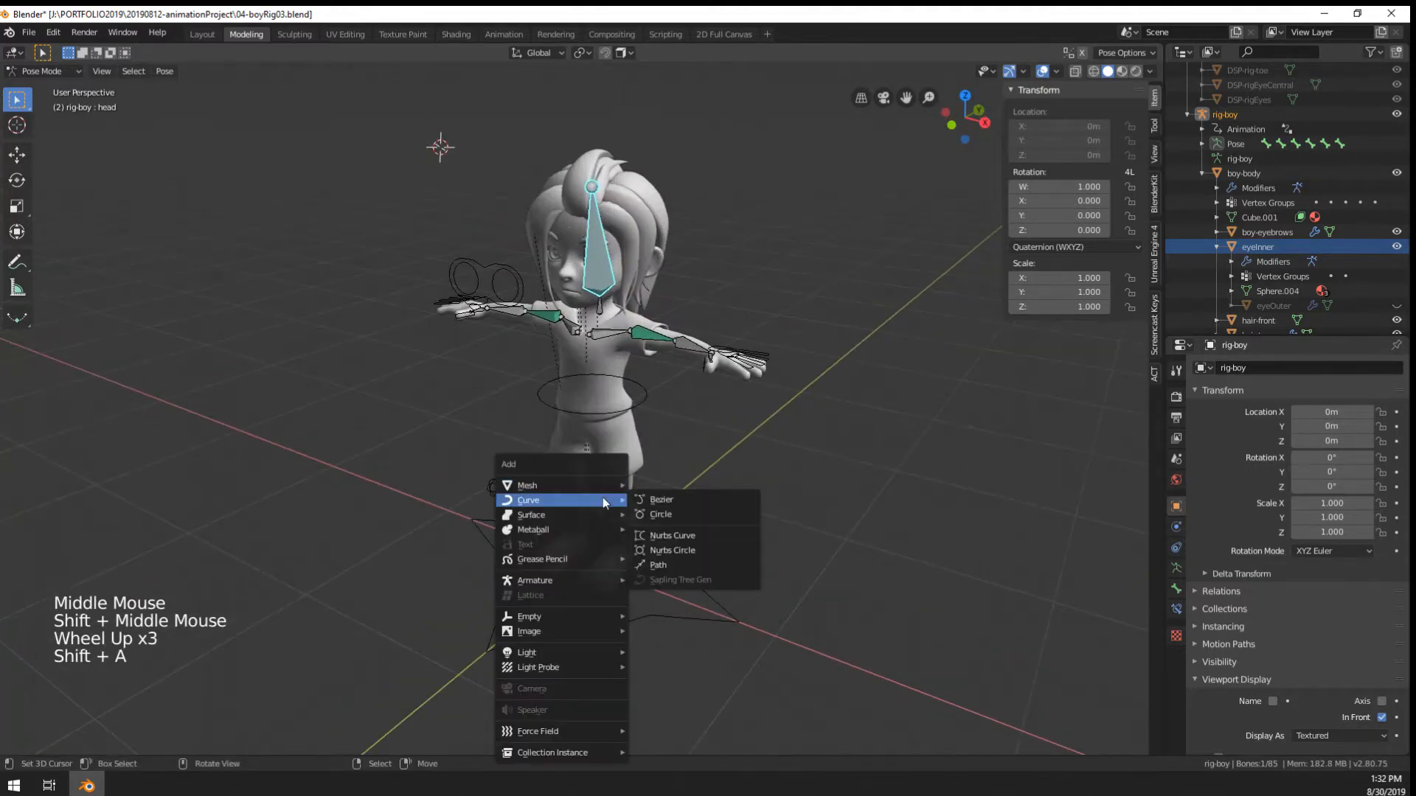
pyautogui.click(674, 162)
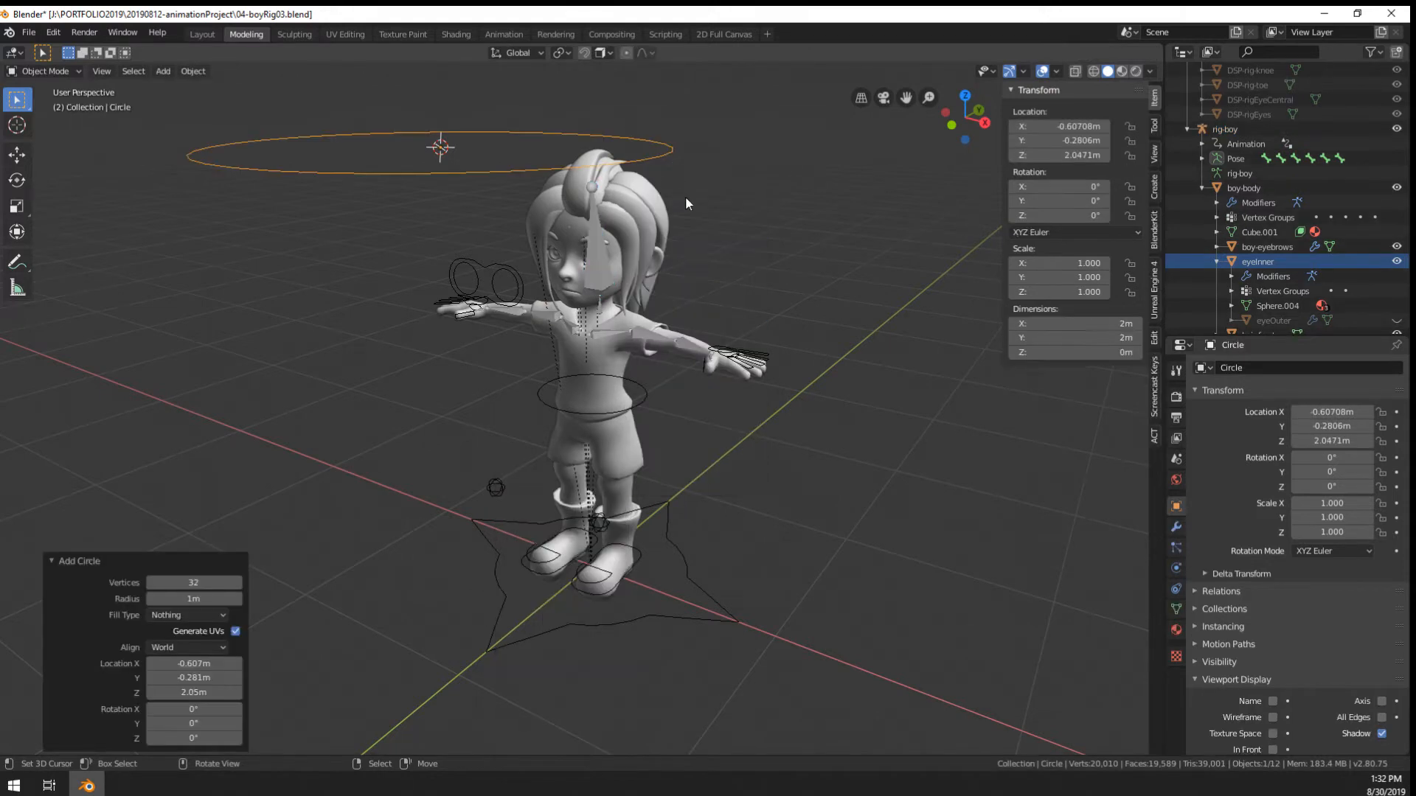
pyautogui.hotkey('alt', 'g')
# Assign the new circle as the custom display object of rig-boy's head bone
pyautogui.rightClick(599, 282)
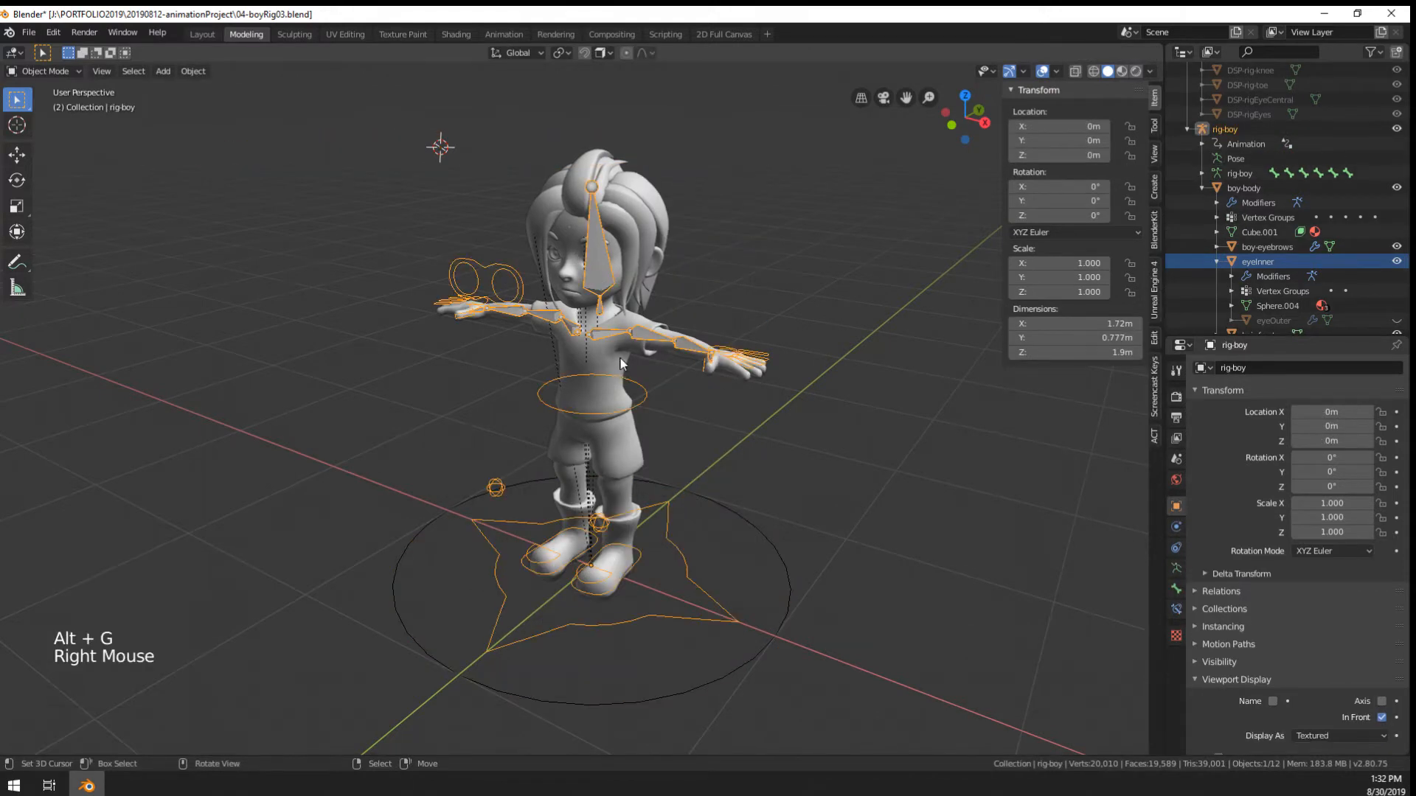
pyautogui.hotkey('ctrl', 'Tab')
pyautogui.click(1176, 588)
pyautogui.scroll(-7, 1344, 656)
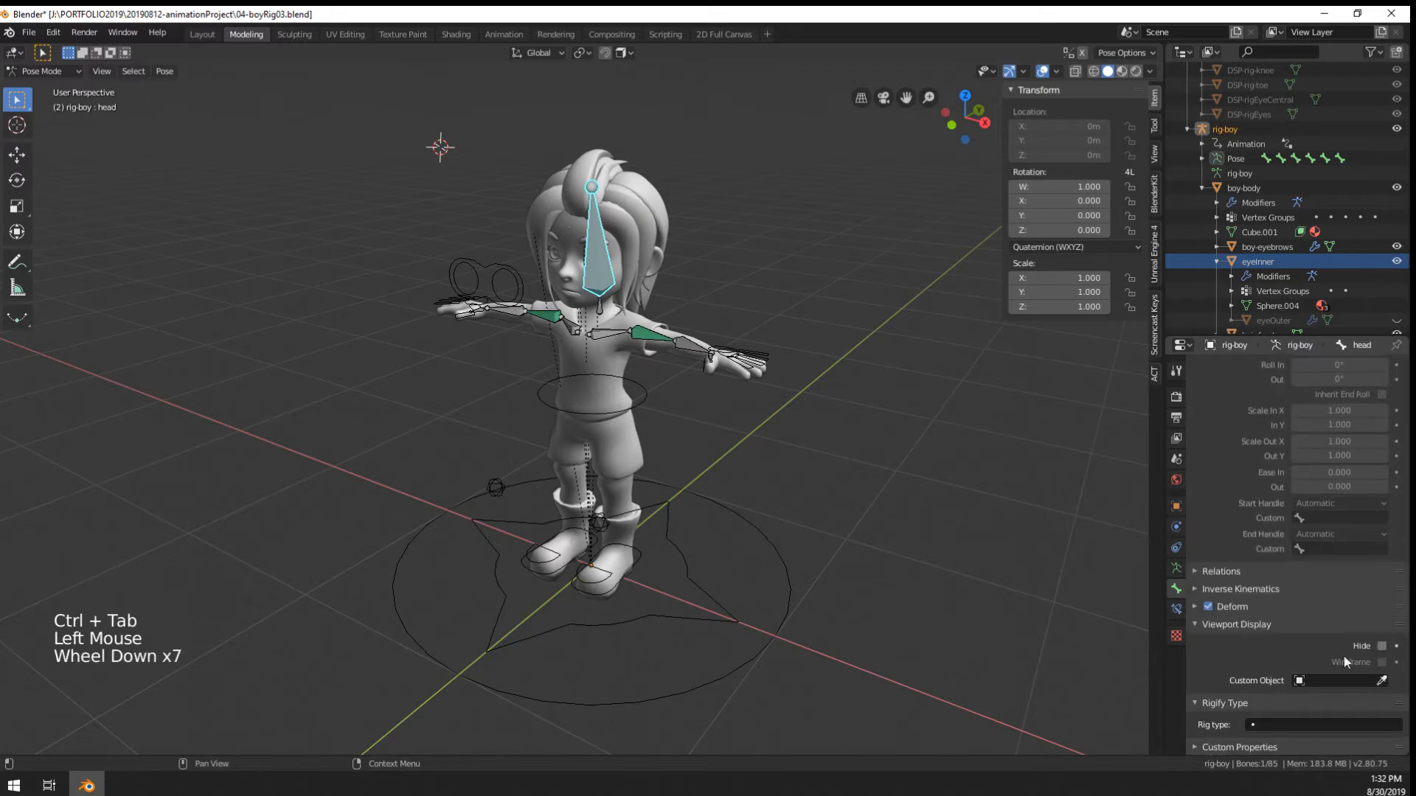
pyautogui.click(1381, 679)
pyautogui.click(760, 652)
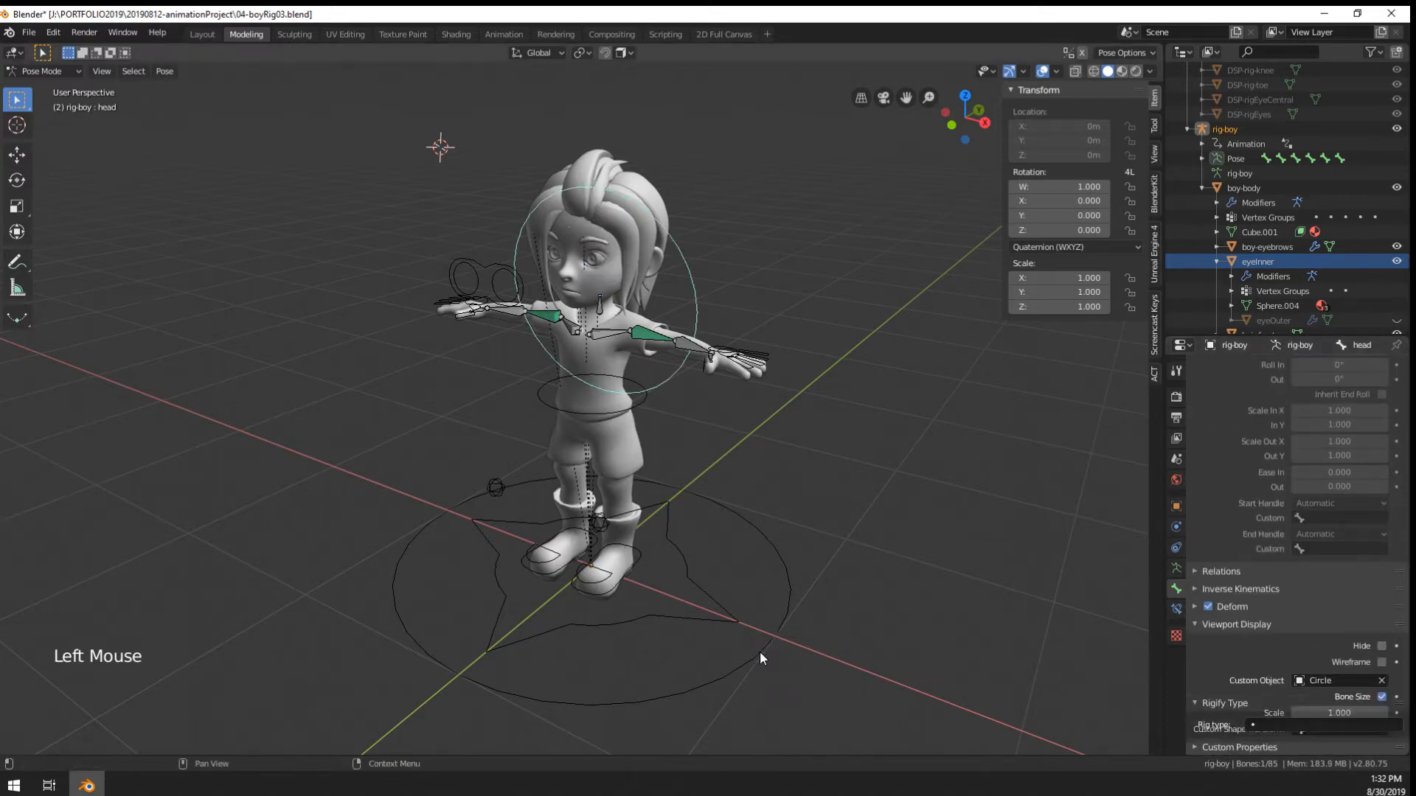
# Rotate the circle's mesh 90° about the X axis in Edit Mode
pyautogui.rightClick(774, 641)
pyautogui.rightClick(774, 640)
pyautogui.press('Tab')
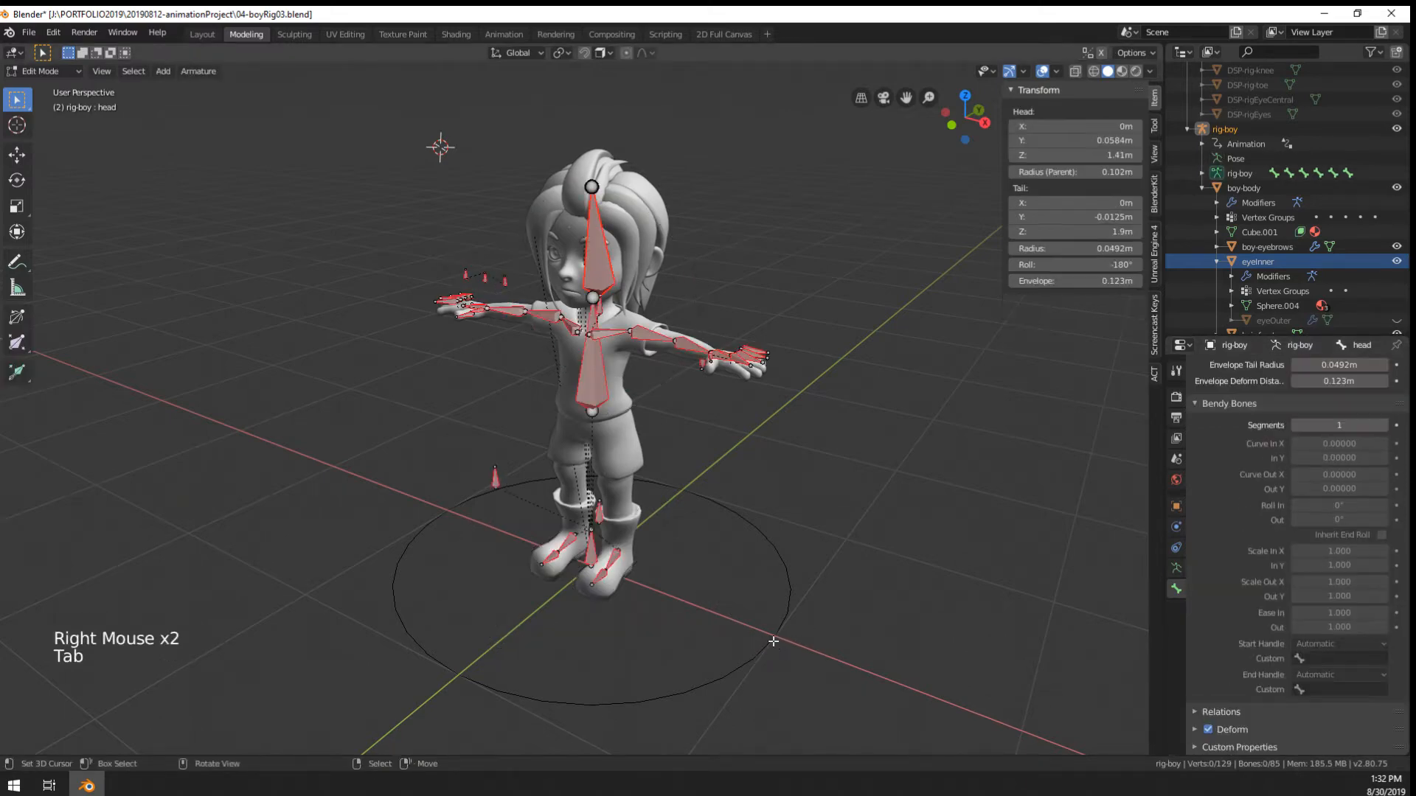
pyautogui.press('Tab')
pyautogui.hotkey('ctrl', 'Tab')
pyautogui.rightClick(766, 638)
pyautogui.press('Tab')
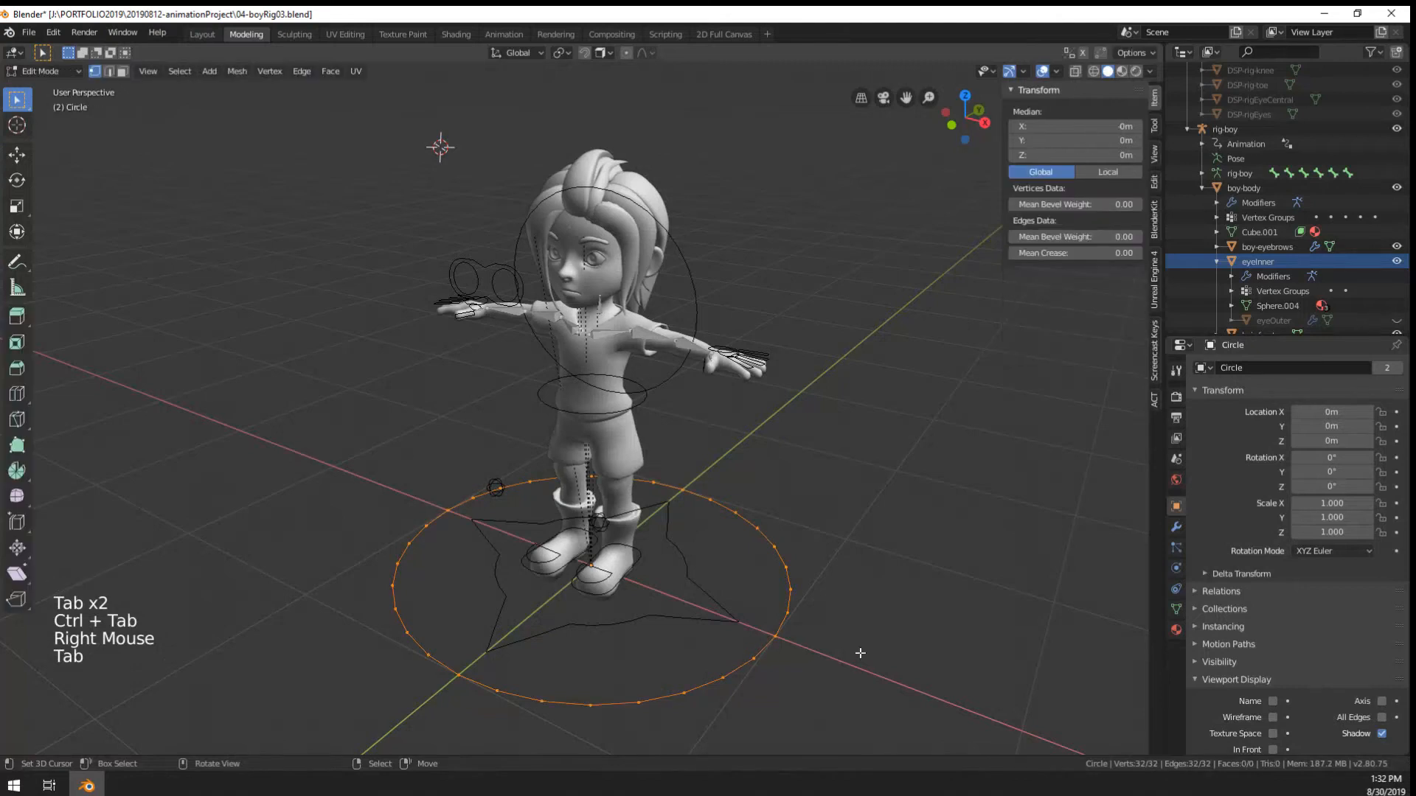
pyautogui.write('rx90')
pyautogui.press('Return')
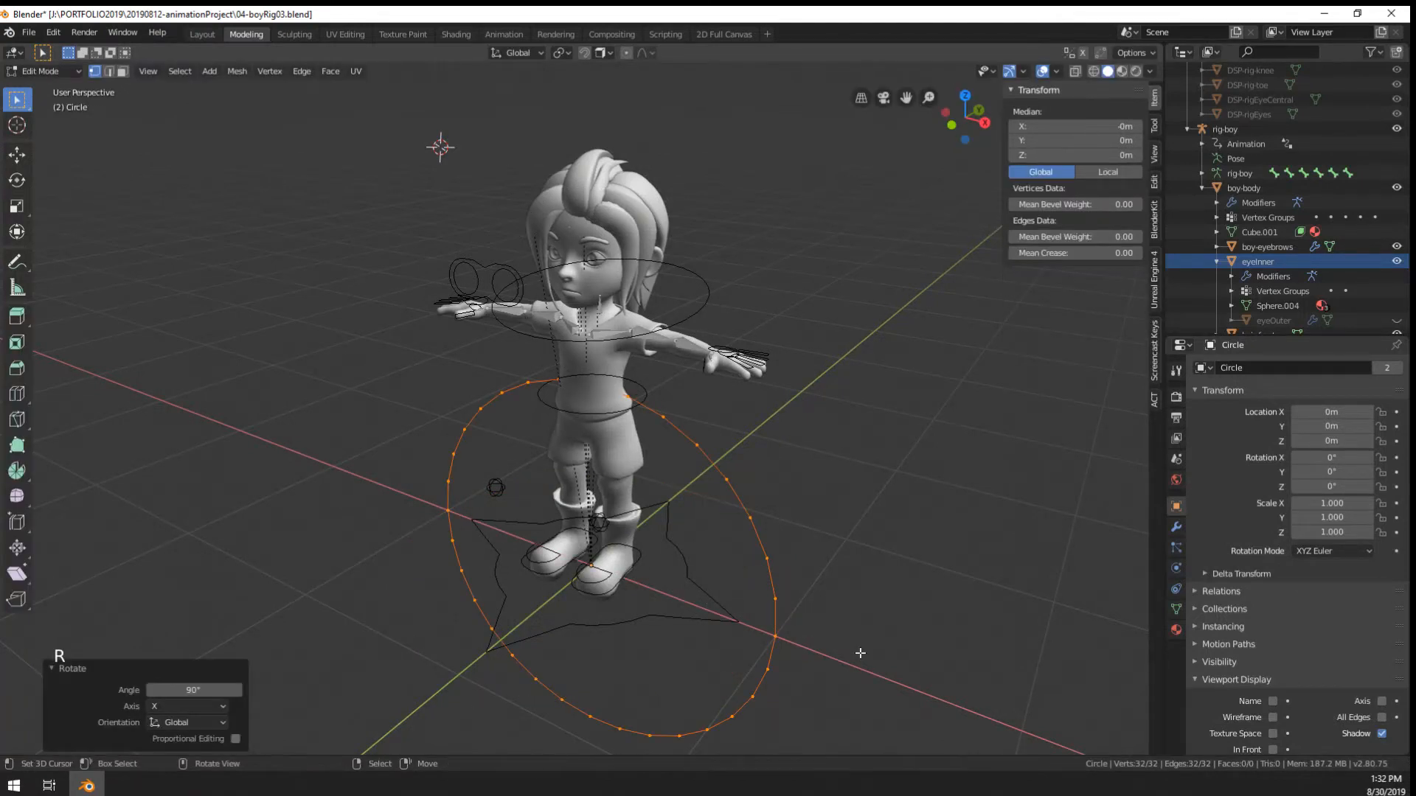
# Scale the circle's mesh to about 0.541 and shift it along Y so the head control rings the top of the hair
pyautogui.press('s')
pyautogui.click(699, 650)
pyautogui.press('g')
pyautogui.press('z')
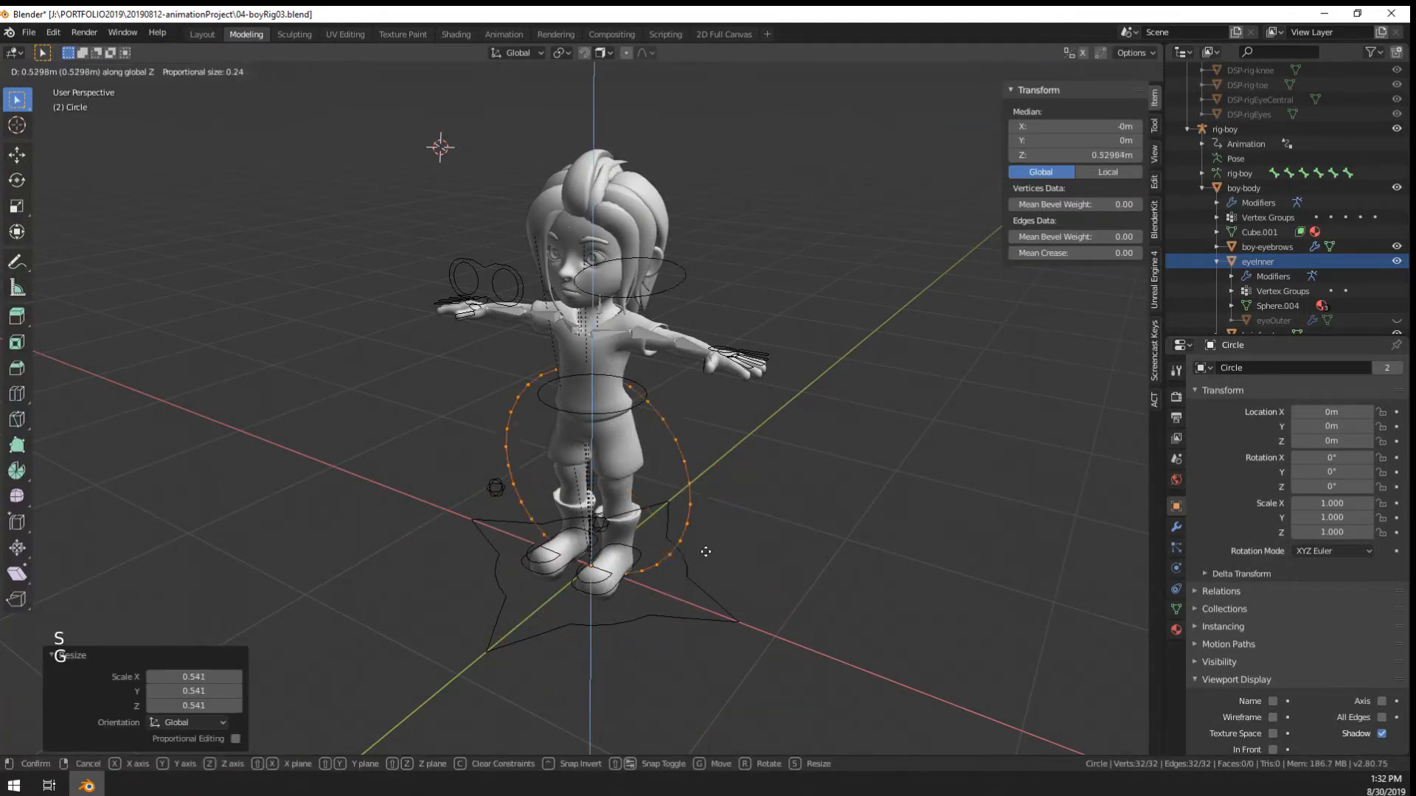
pyautogui.press('y')
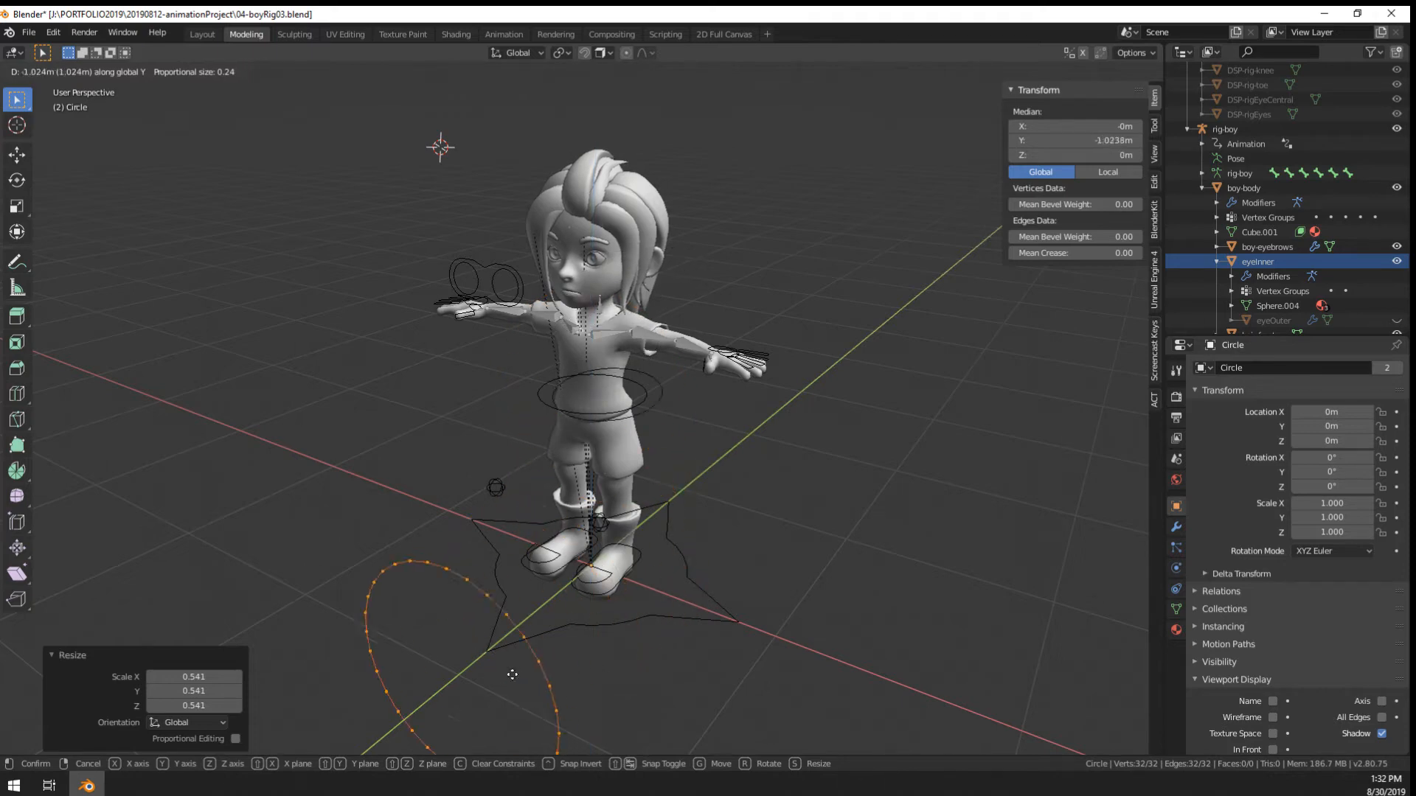
pyautogui.click(794, 531)
pyautogui.moveTo(793, 531); pyautogui.dragTo(627, 369, button='middle')
pyautogui.scroll(3, 606, 416)
pyautogui.scroll(-3, 620, 383)
pyautogui.moveTo(627, 368); pyautogui.dragTo(664, 383, button='middle')
pyautogui.scroll(2, 643, 324)
pyautogui.moveTo(663, 384); pyautogui.dragTo(671, 421, button='middle')
pyautogui.moveTo(671, 420); pyautogui.dragTo(779, 469, button='middle')
# Return the circle to Object Mode and move it to the hiddenObjects collection
pyautogui.press('Tab')
pyautogui.press('Tab')
pyautogui.press('Tab')
pyautogui.press('Tab')
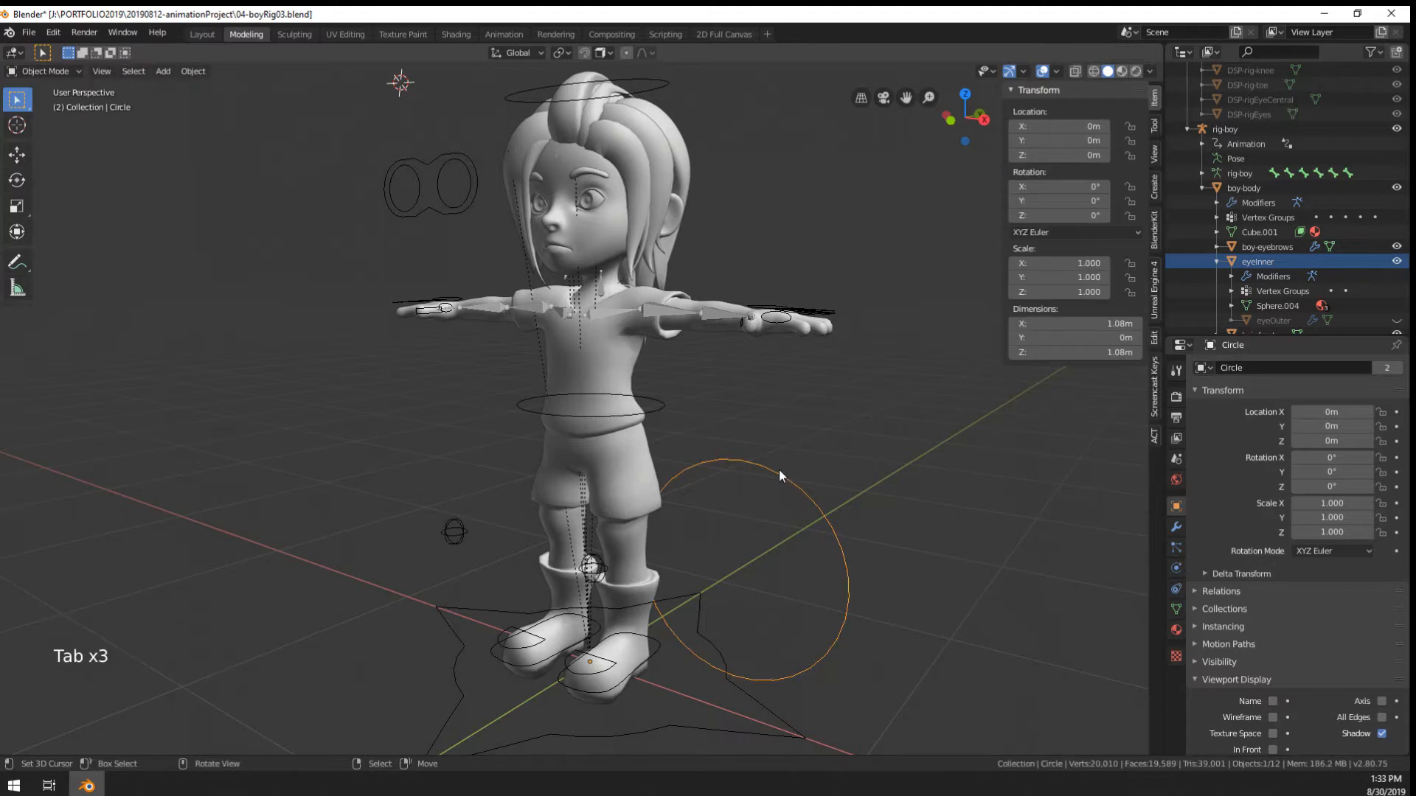
pyautogui.press('m')
pyautogui.click(779, 471)
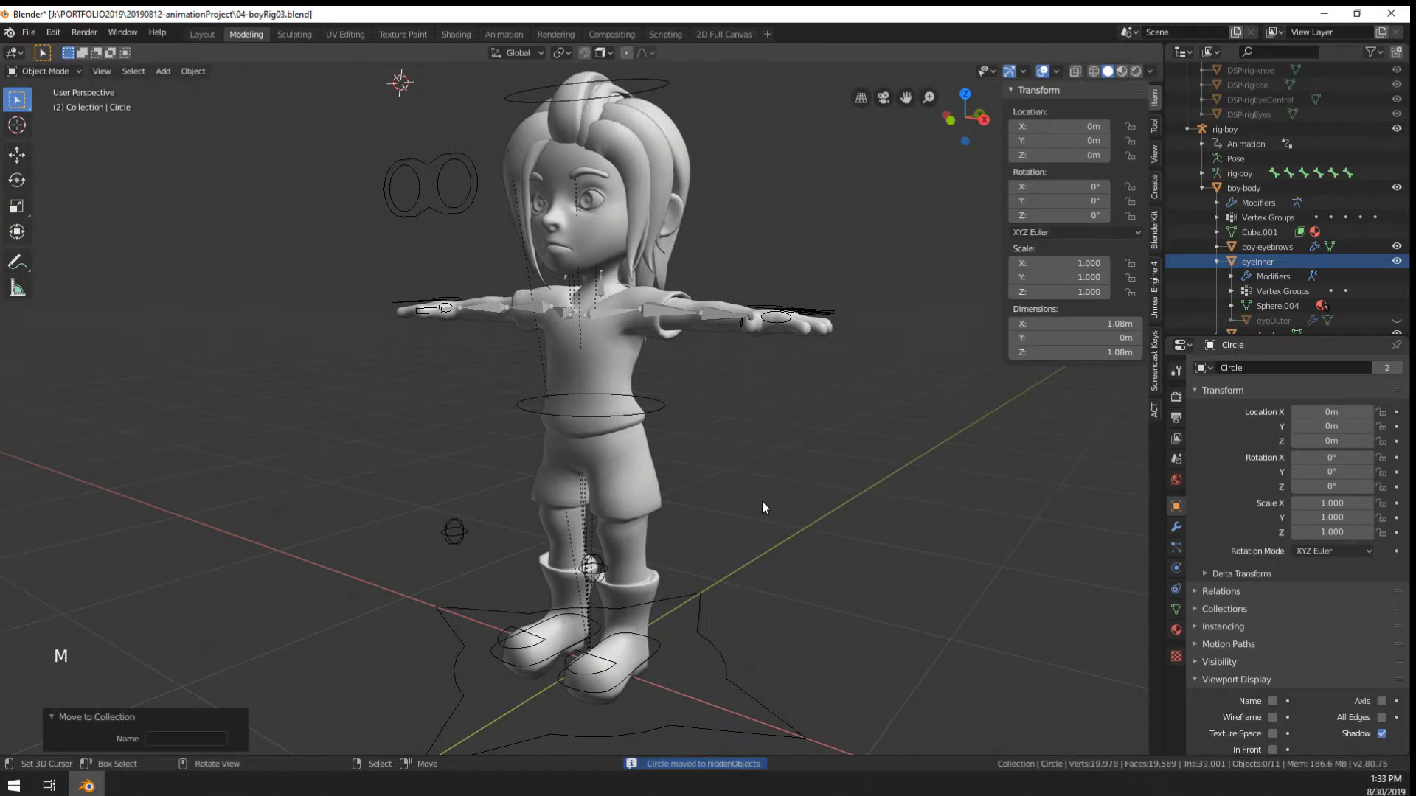
# Add a second mesh circle for another bone control
pyautogui.scroll(-4, 762, 501)
pyautogui.hotkey('shift', 'a')
pyautogui.moveTo(754, 487)
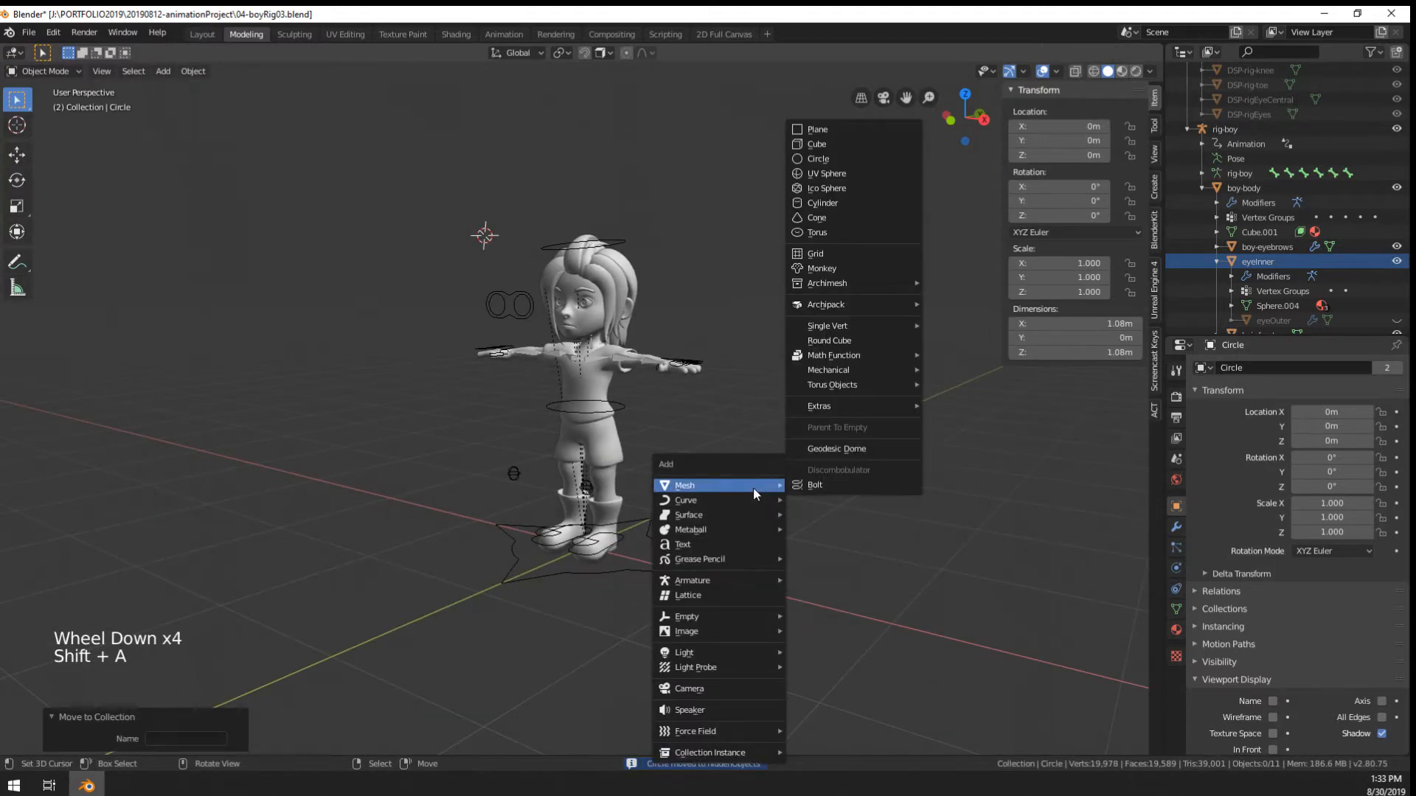
pyautogui.click(846, 159)
# Rename the Circle object in the hiddenObjects collection to DSP-rigHead
pyautogui.scroll(5, 1221, 166)
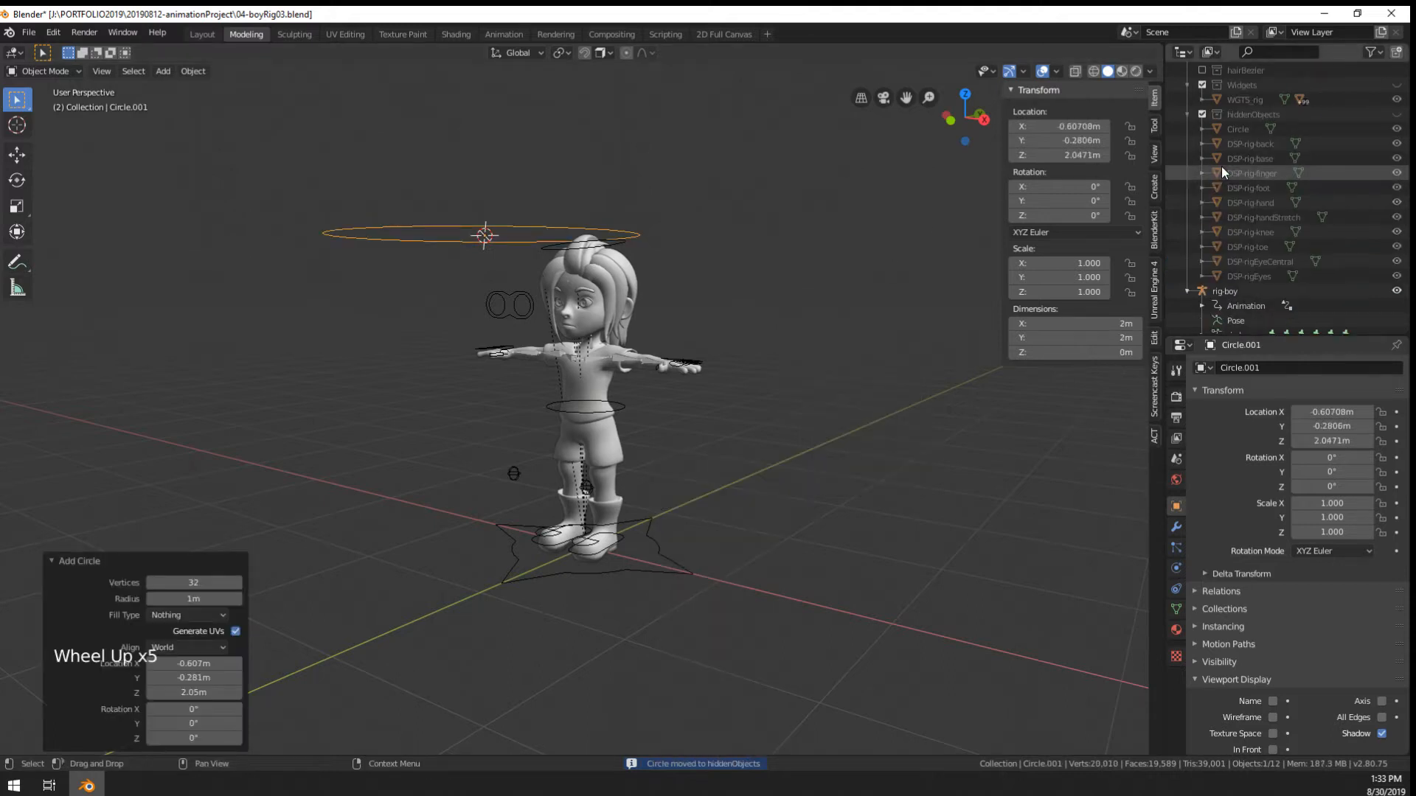
pyautogui.tripleClick(1238, 130)
pyautogui.press('shift')
pyautogui.write('DS')
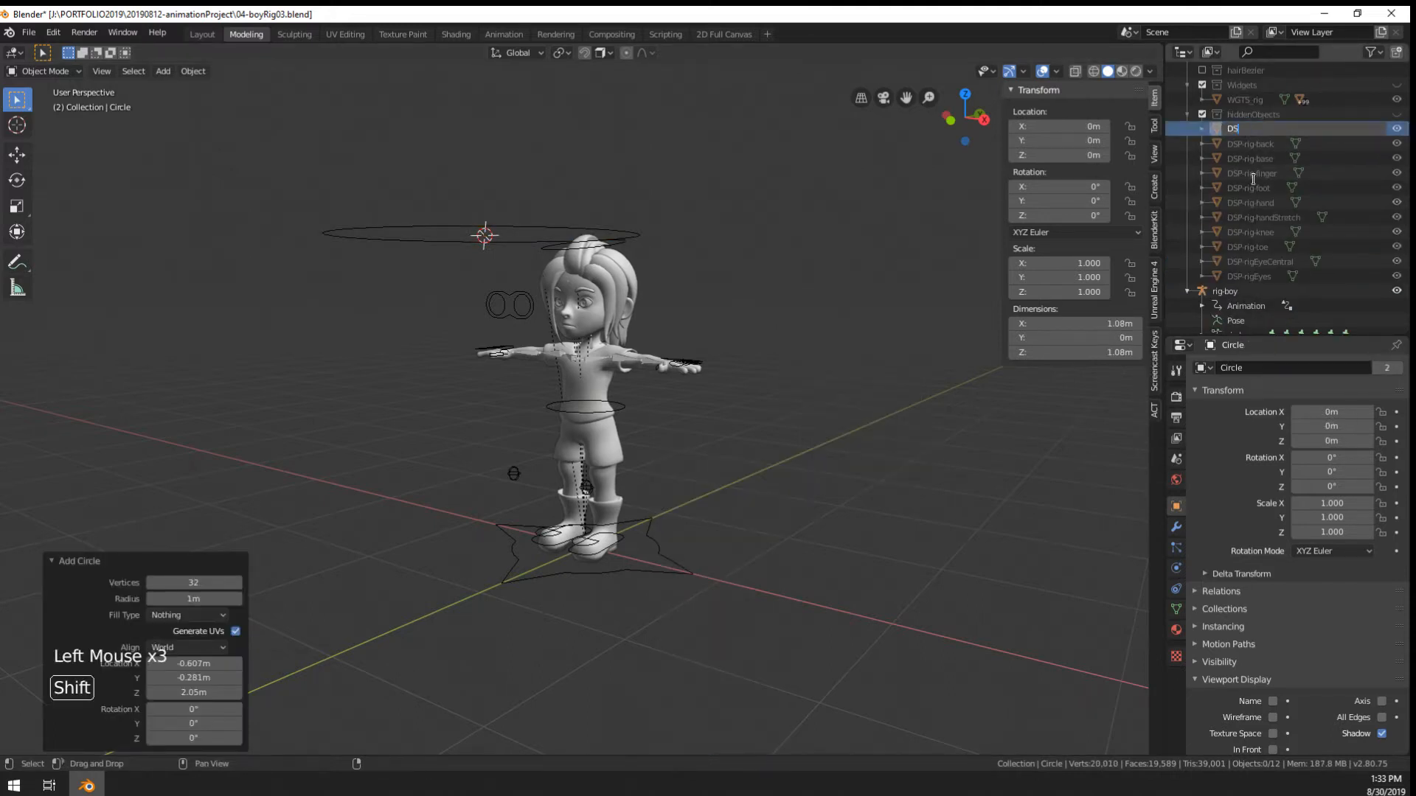
pyautogui.write('P-ri')
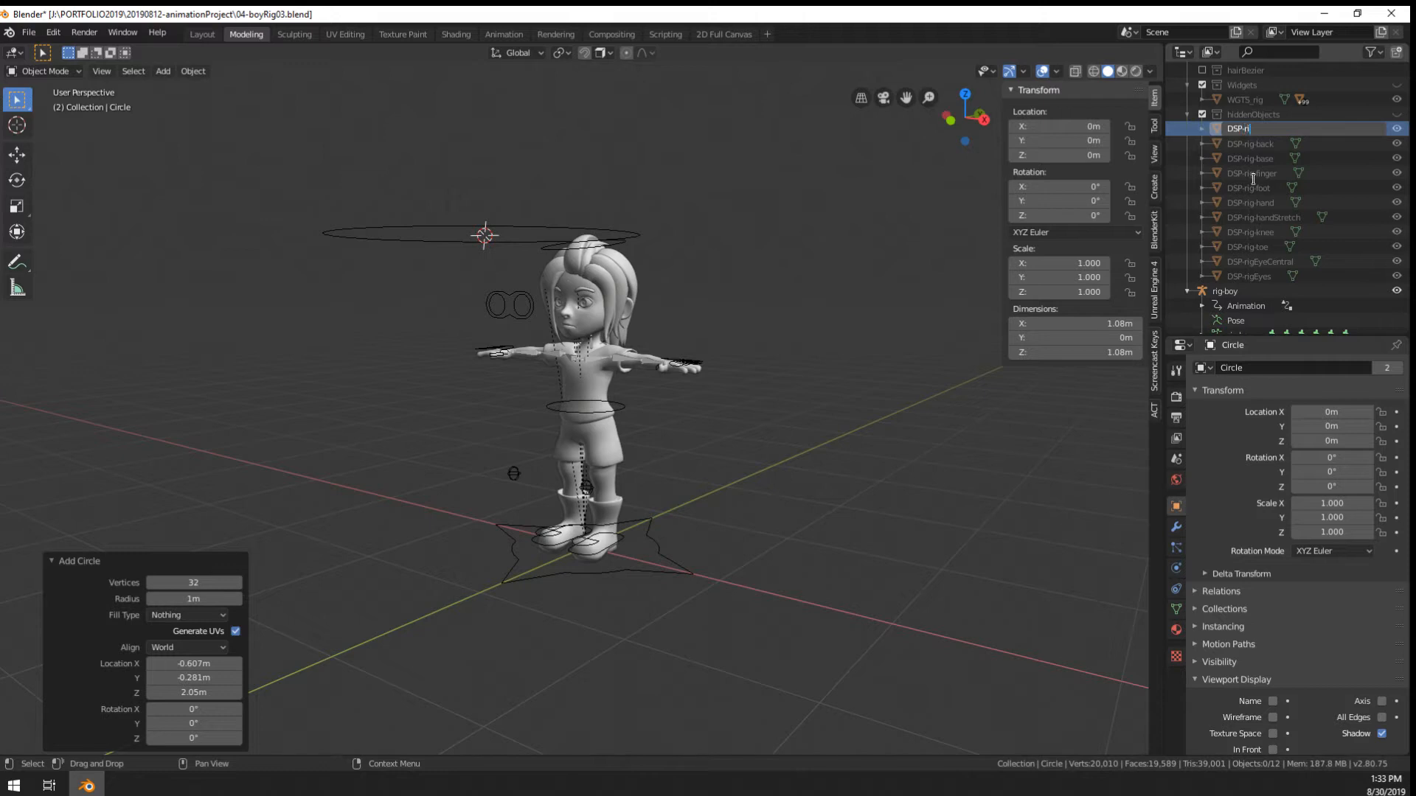
pyautogui.write('gHead')
pyautogui.press('Return')
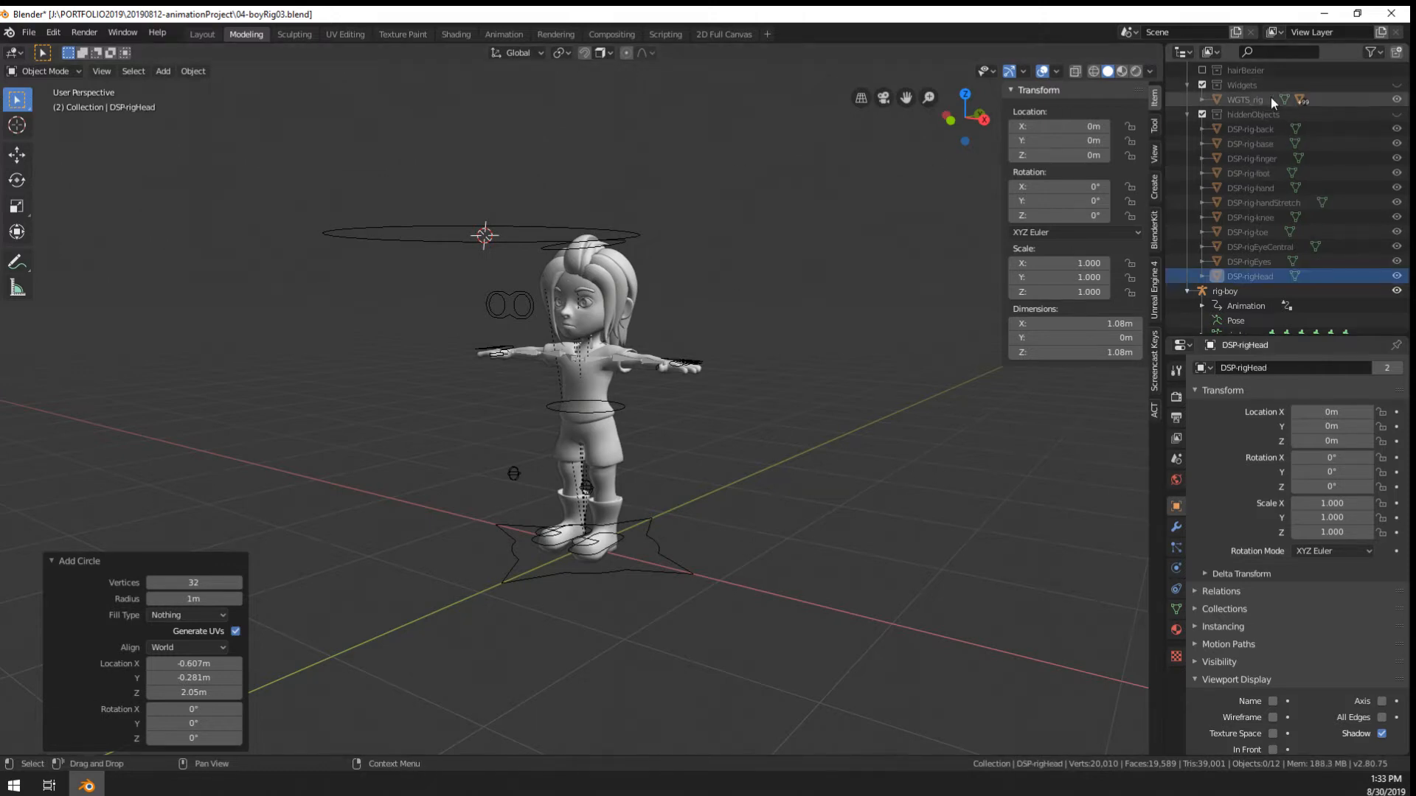
# Clear the location of Circle.001 so it sits at the world origin
pyautogui.rightClick(412, 244)
pyautogui.scroll(2, 450, 292)
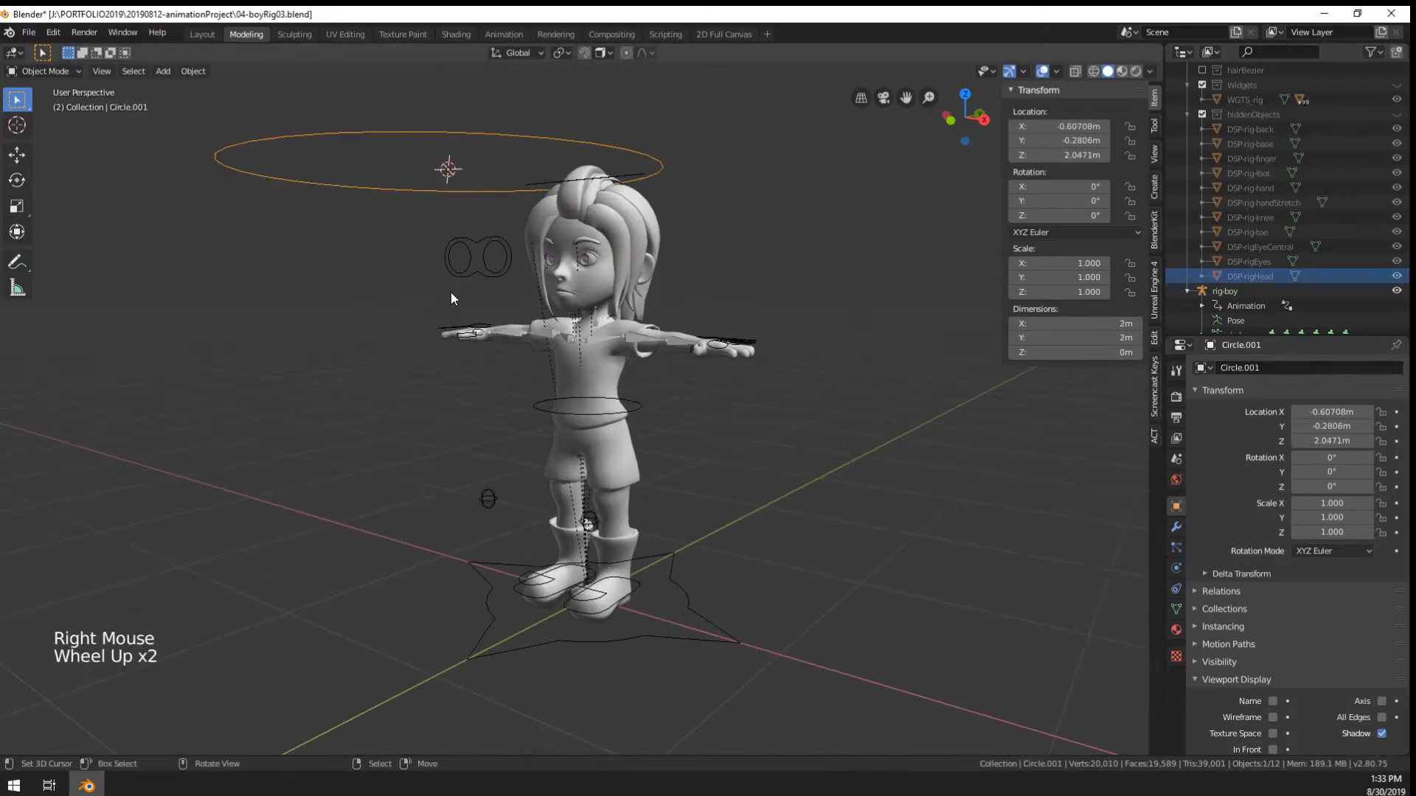
pyautogui.hotkey('alt', 'g')
pyautogui.scroll(1, 462, 285)
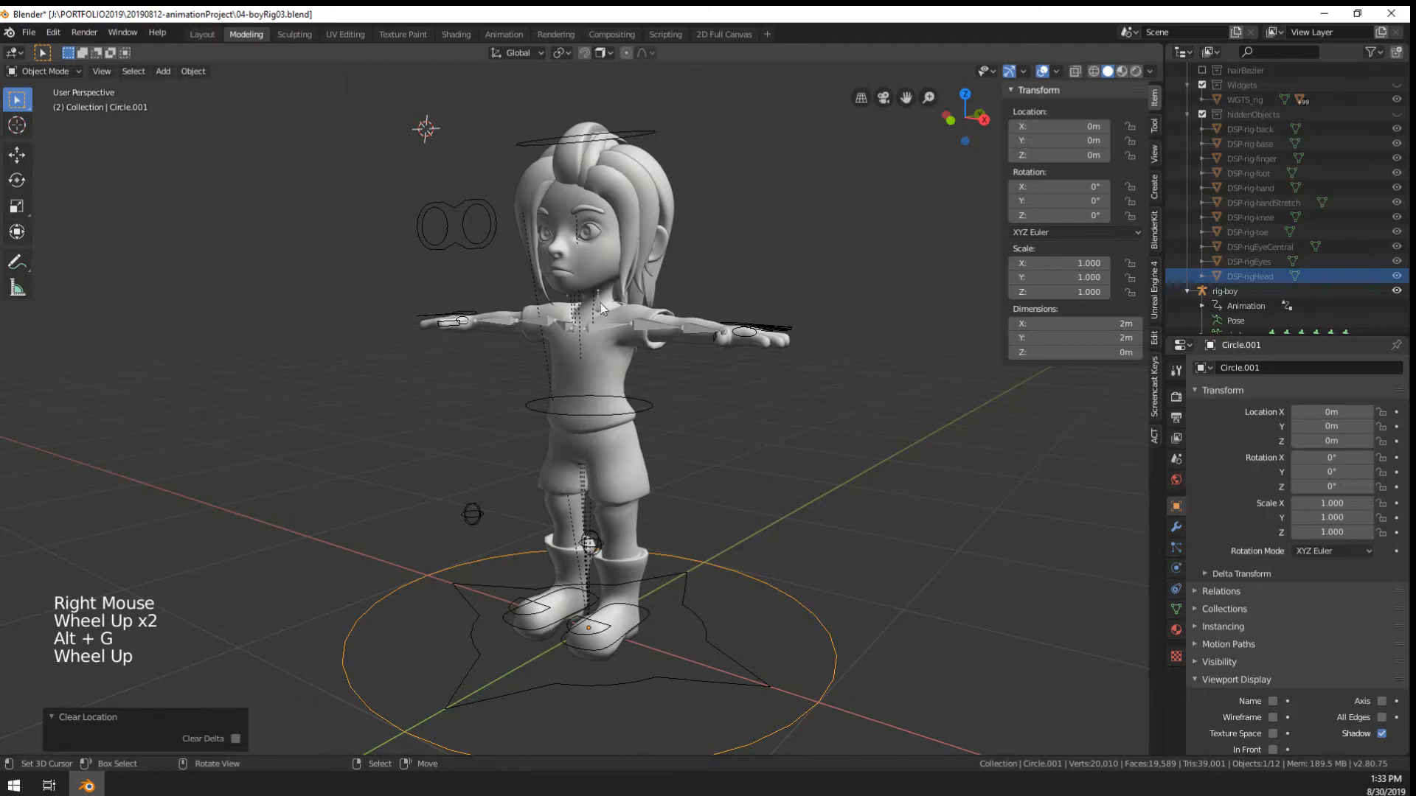
# Rename the central eye, eyes and head control shapes to DSP-rig-eyeCentral, DSP-rig-eyes and DSP-rig-head
pyautogui.tripleClick(1262, 248)
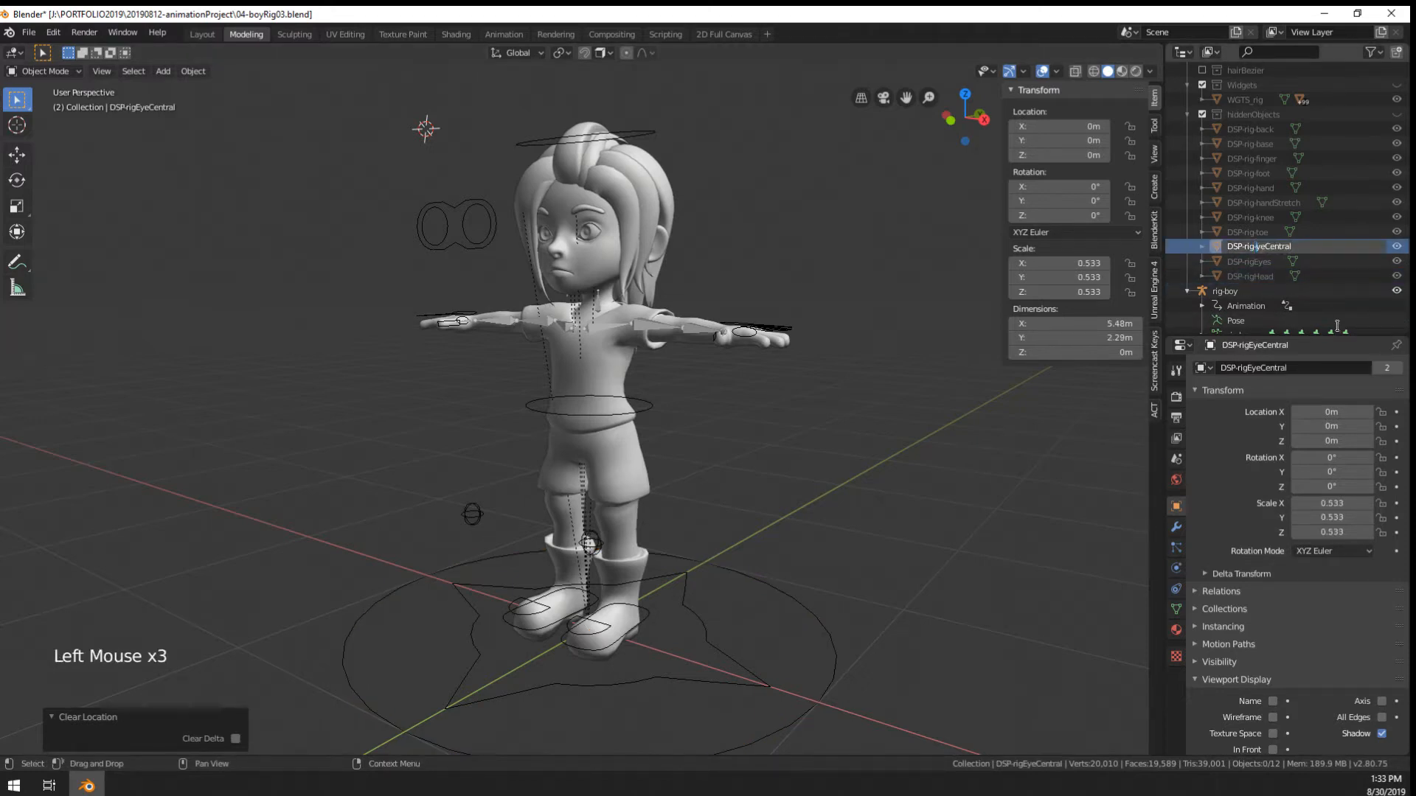
pyautogui.write('e')
pyautogui.press('Return')
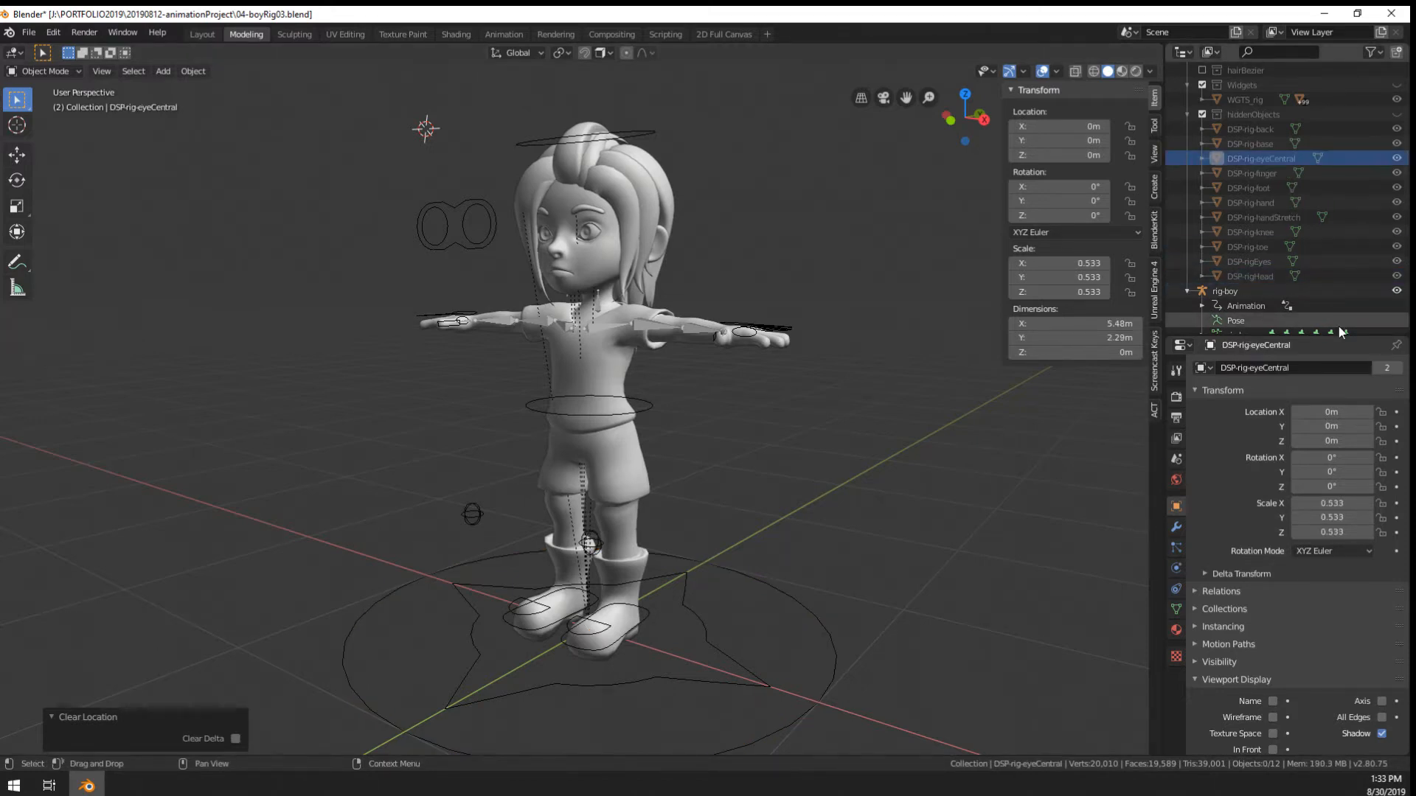
pyautogui.tripleClick(1255, 261)
pyautogui.click(1255, 261)
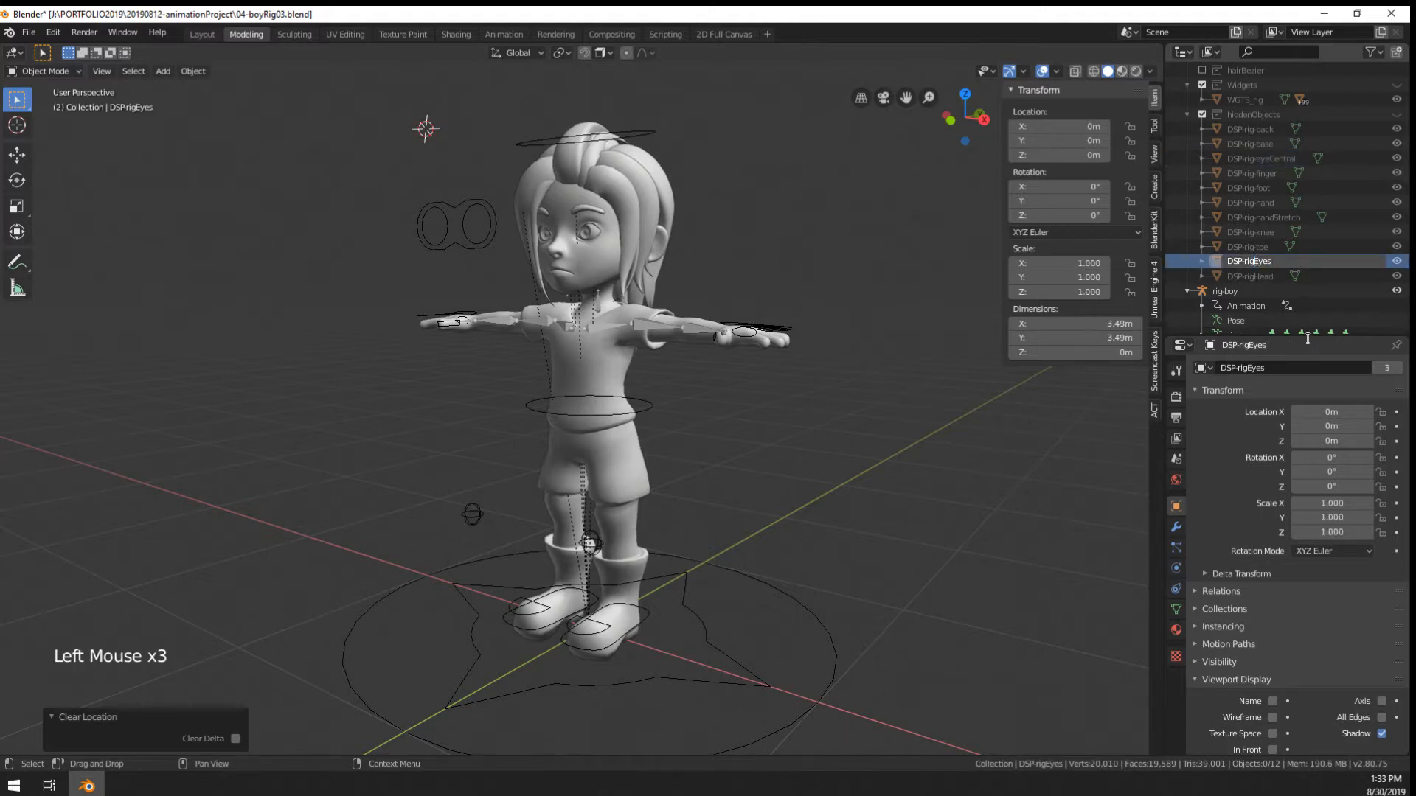
pyautogui.press('Delete')
pyautogui.write('-e')
pyautogui.press('Return')
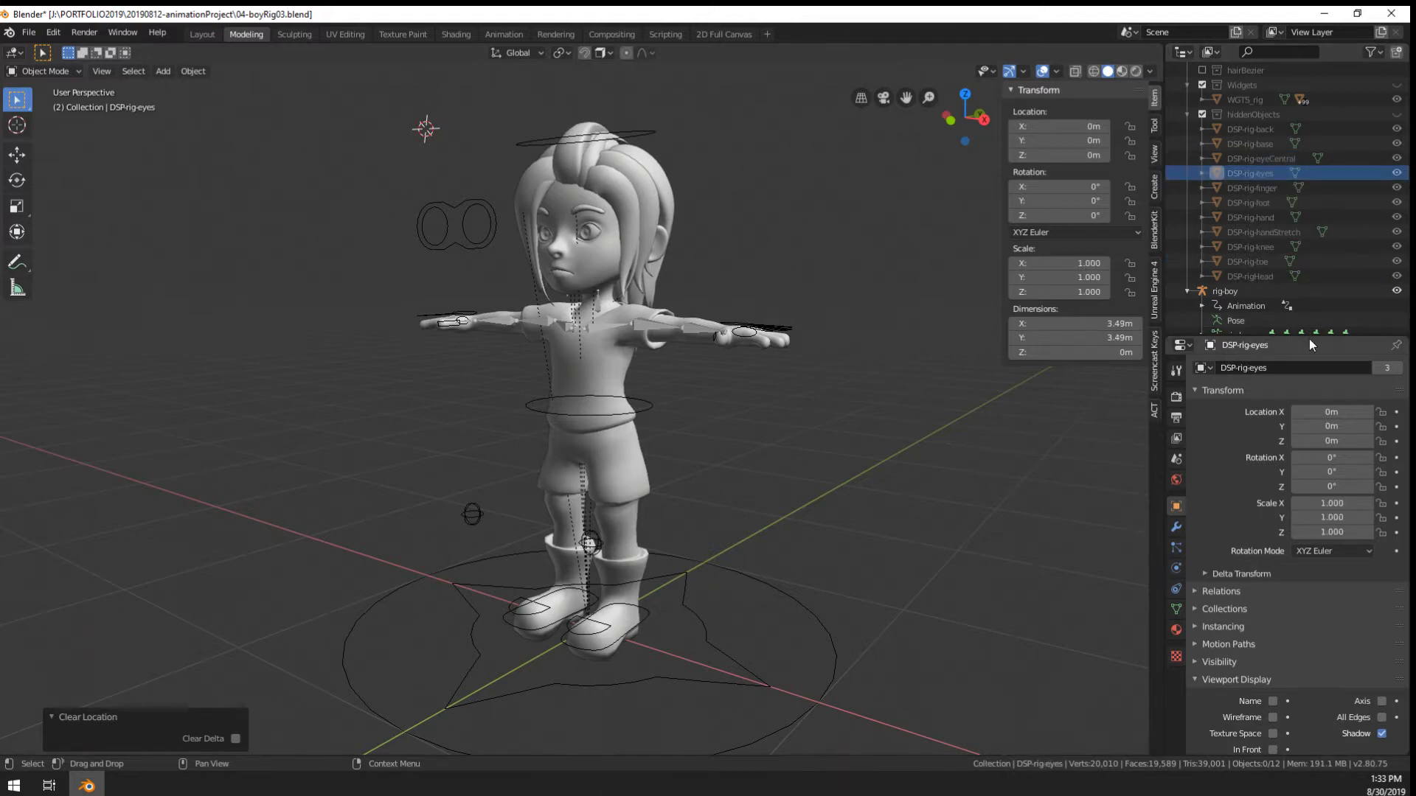
pyautogui.tripleClick(1256, 275)
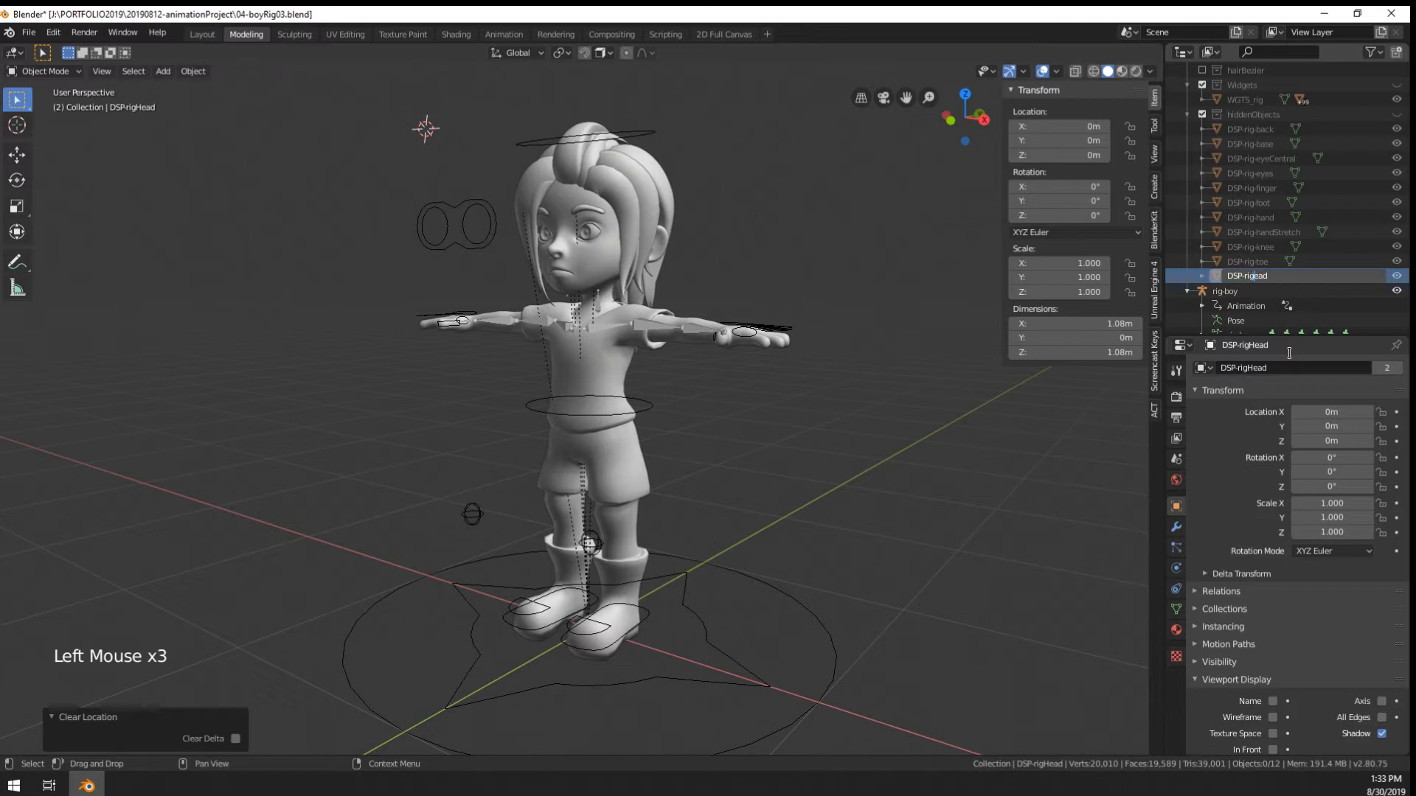
pyautogui.press('Return')
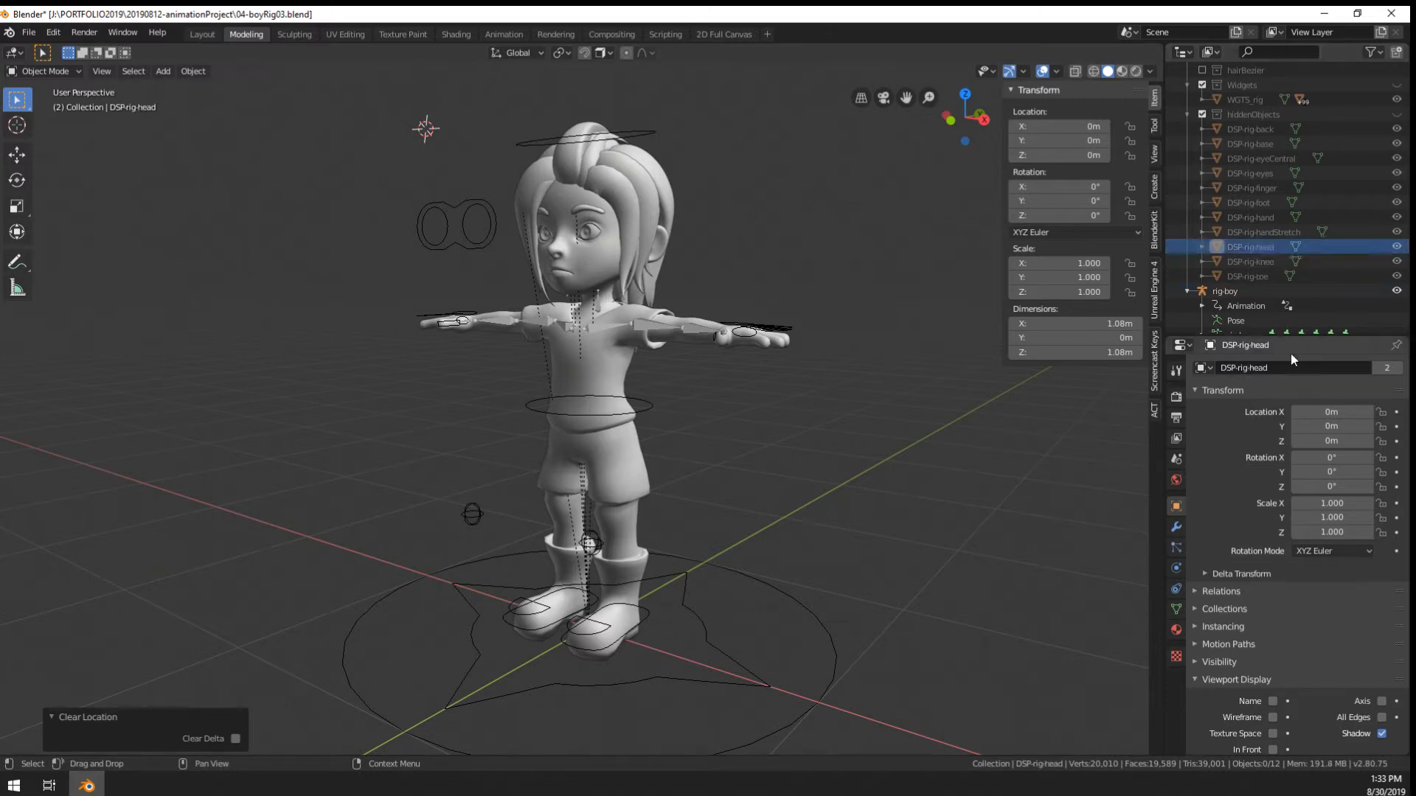
# Assign Circle.001 as the custom display object of the neck bone spine.004 in Pose Mode
pyautogui.rightClick(816, 631)
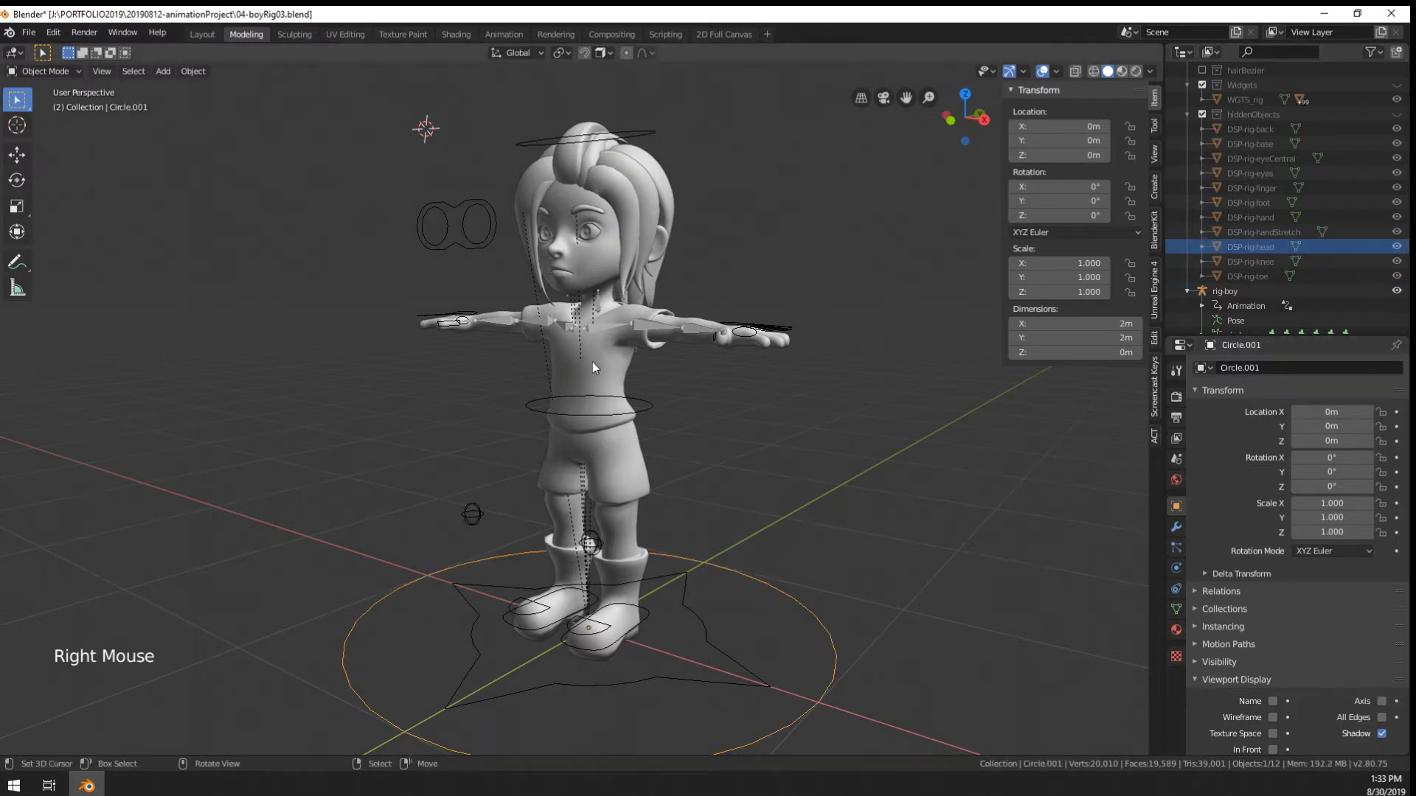
pyautogui.rightClick(599, 302)
pyautogui.hotkey('ctrl', 'Tab')
pyautogui.rightClick(598, 301)
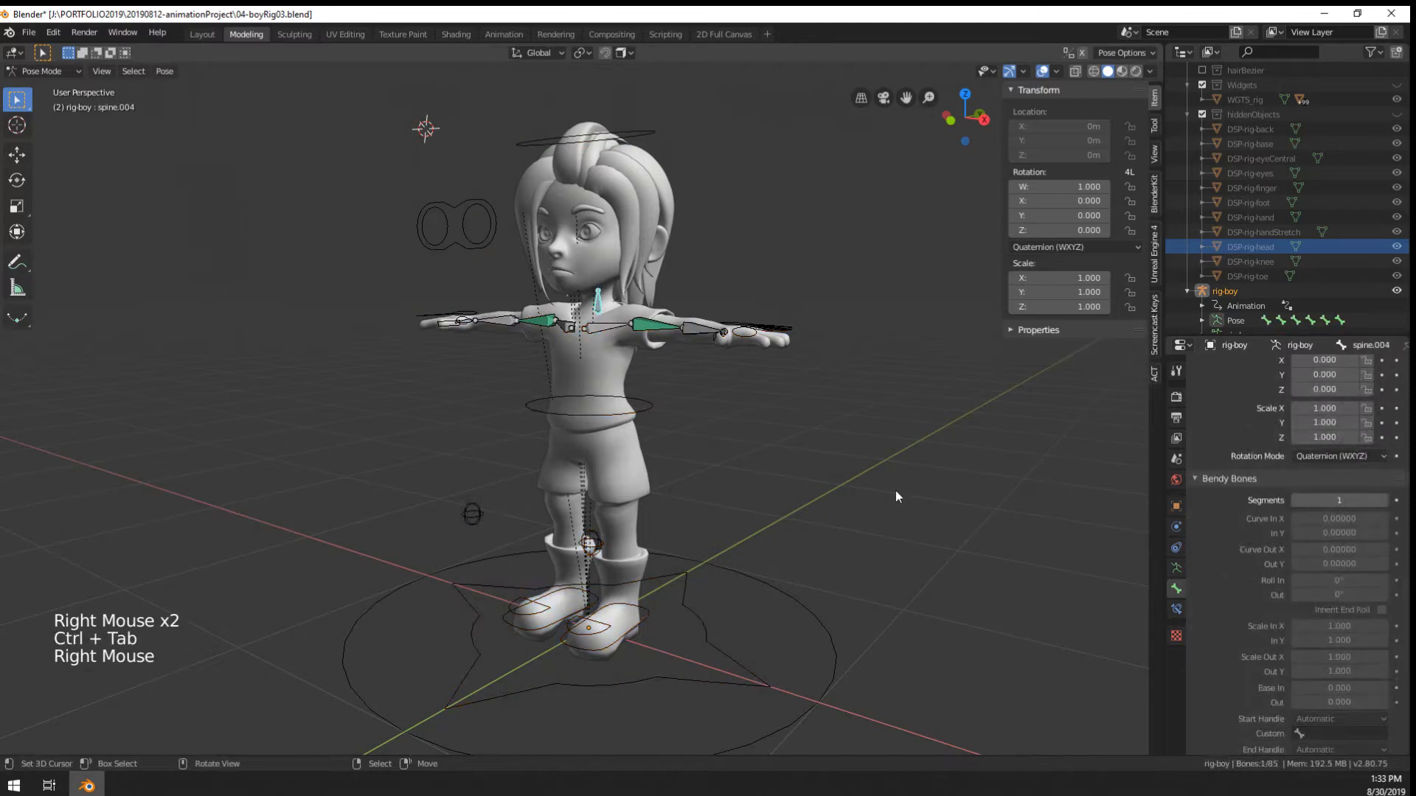
pyautogui.click(1176, 589)
pyautogui.scroll(-12, 1290, 543)
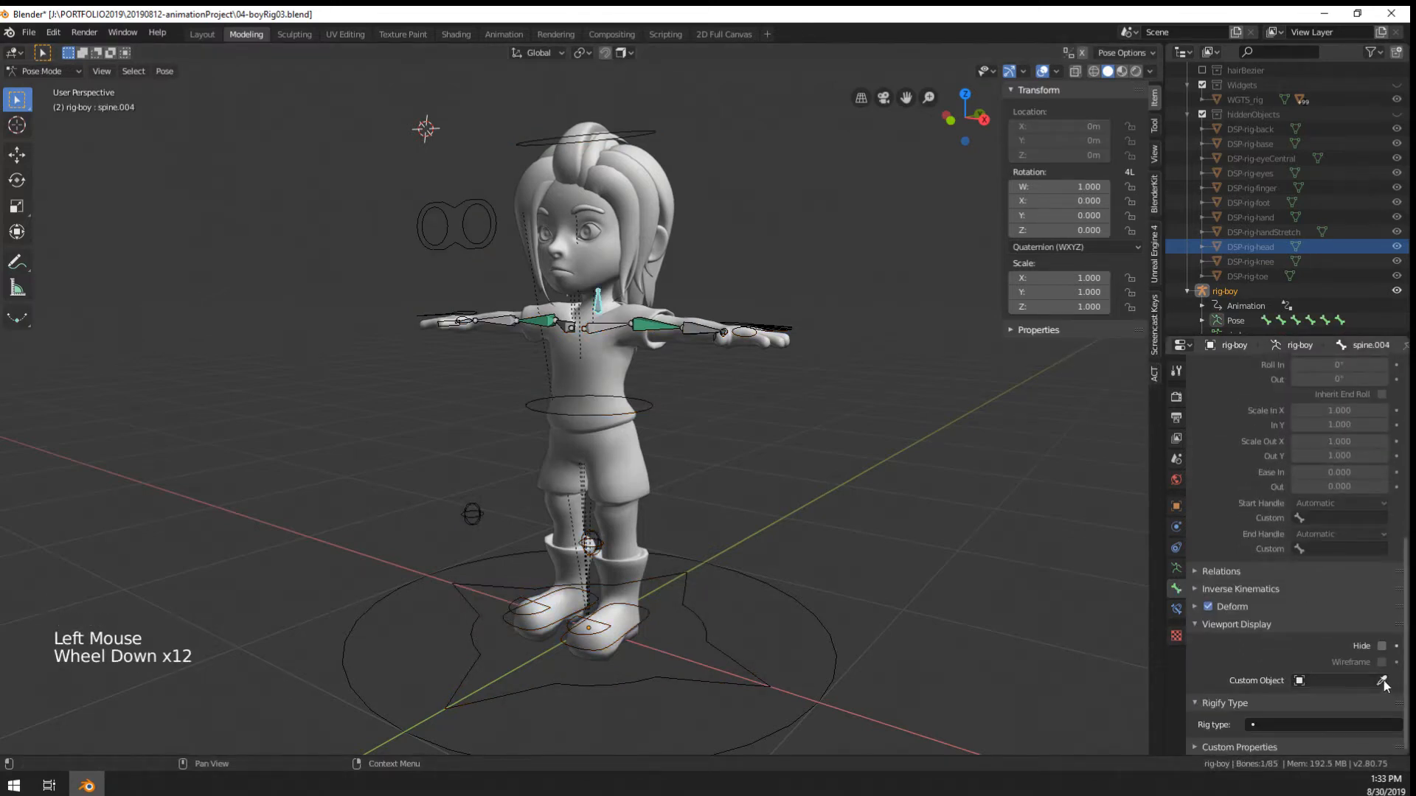
pyautogui.click(1384, 682)
pyautogui.click(808, 712)
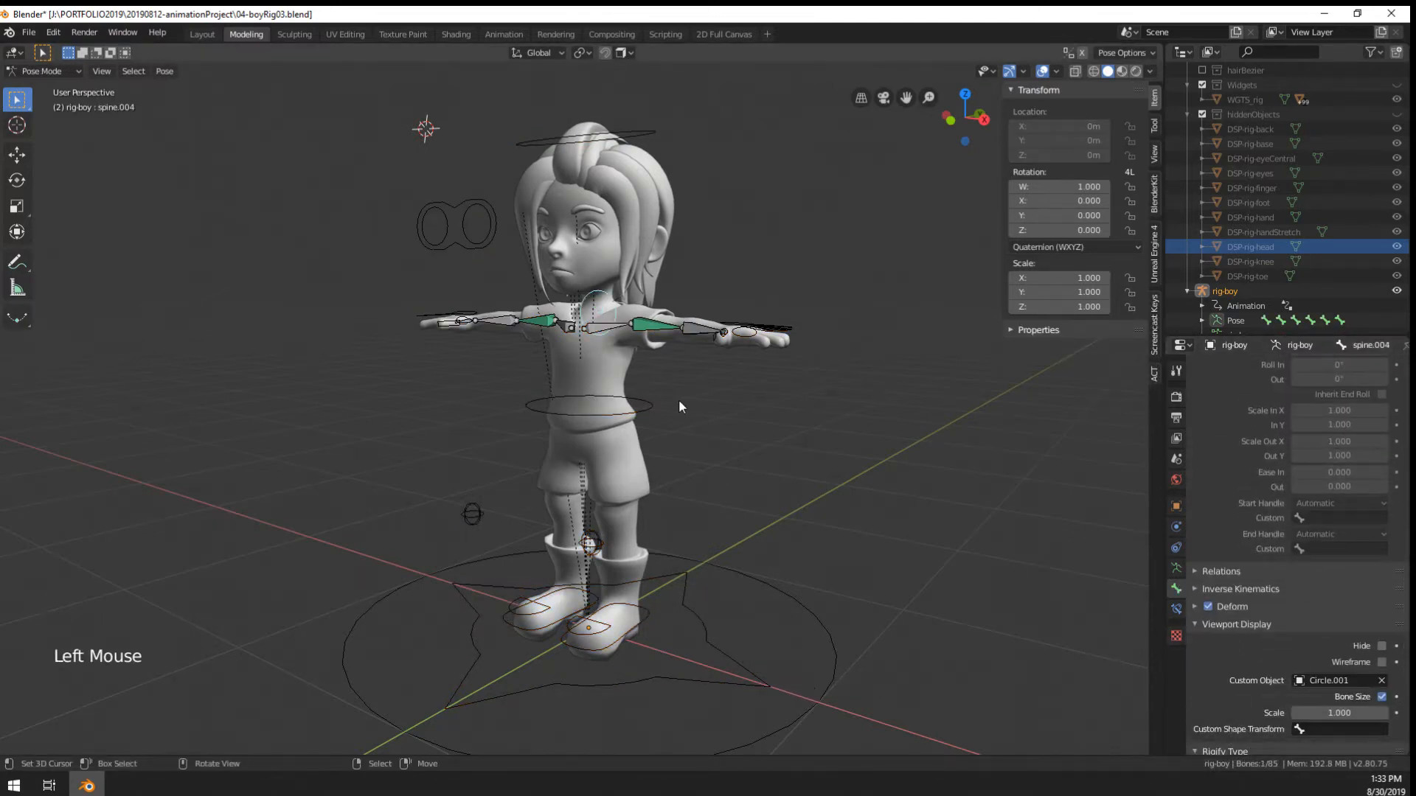
# Rotate all vertices of Circle.001 90° about the X axis in Edit Mode
pyautogui.rightClick(835, 643)
pyautogui.press('Tab')
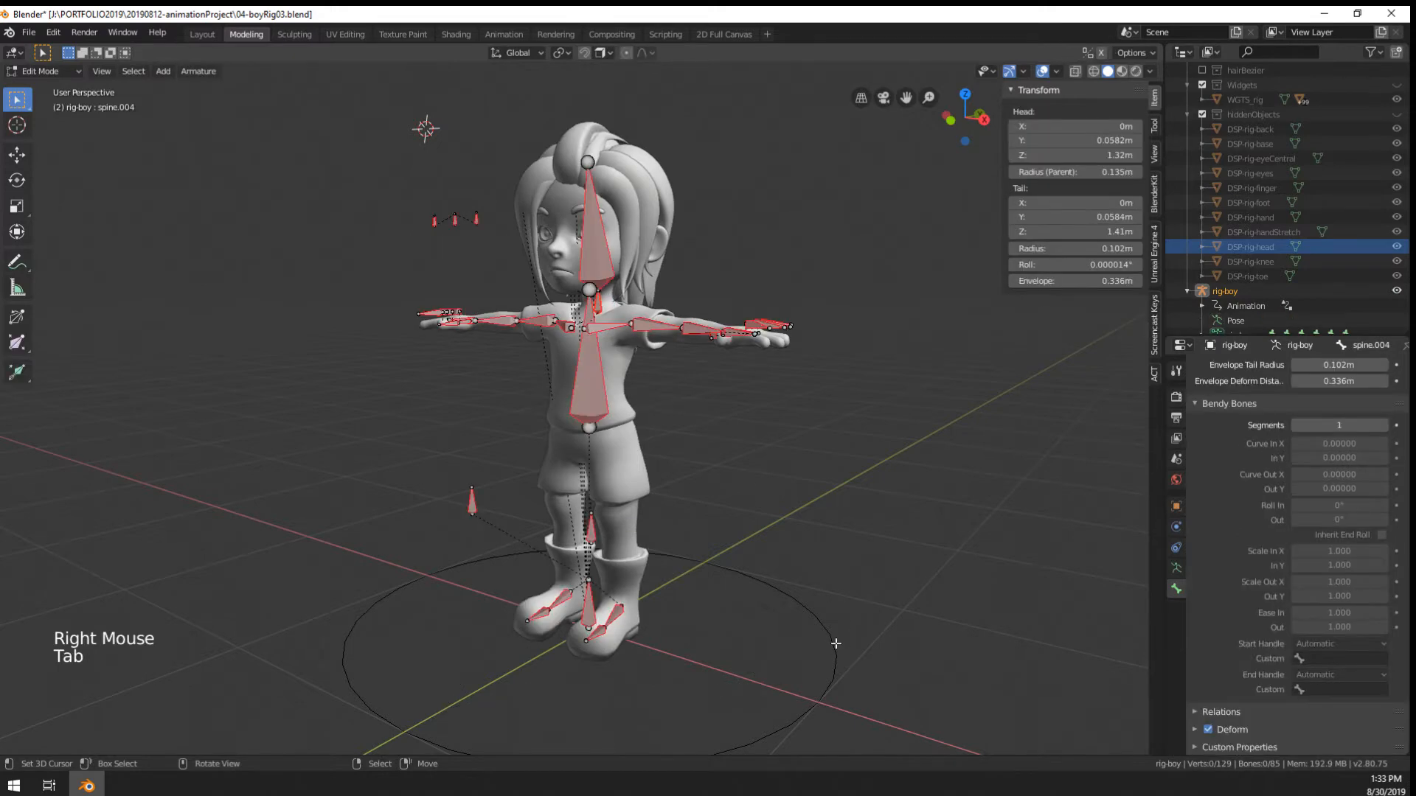
pyautogui.rightClick(835, 643)
pyautogui.press('Tab')
pyautogui.hotkey('ctrl', 'Tab')
pyautogui.rightClick(834, 643)
pyautogui.press('Tab')
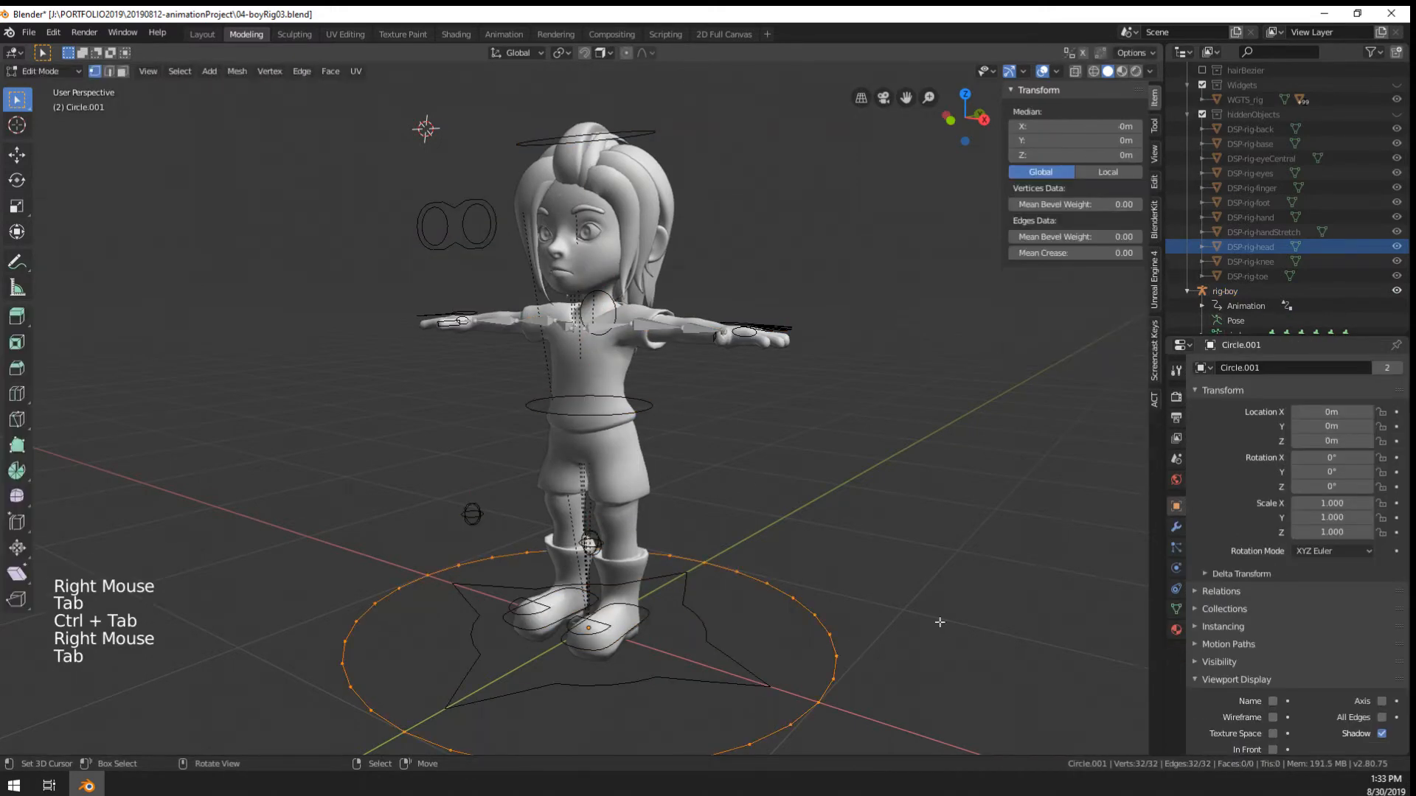
pyautogui.press('r')
pyautogui.click(939, 622)
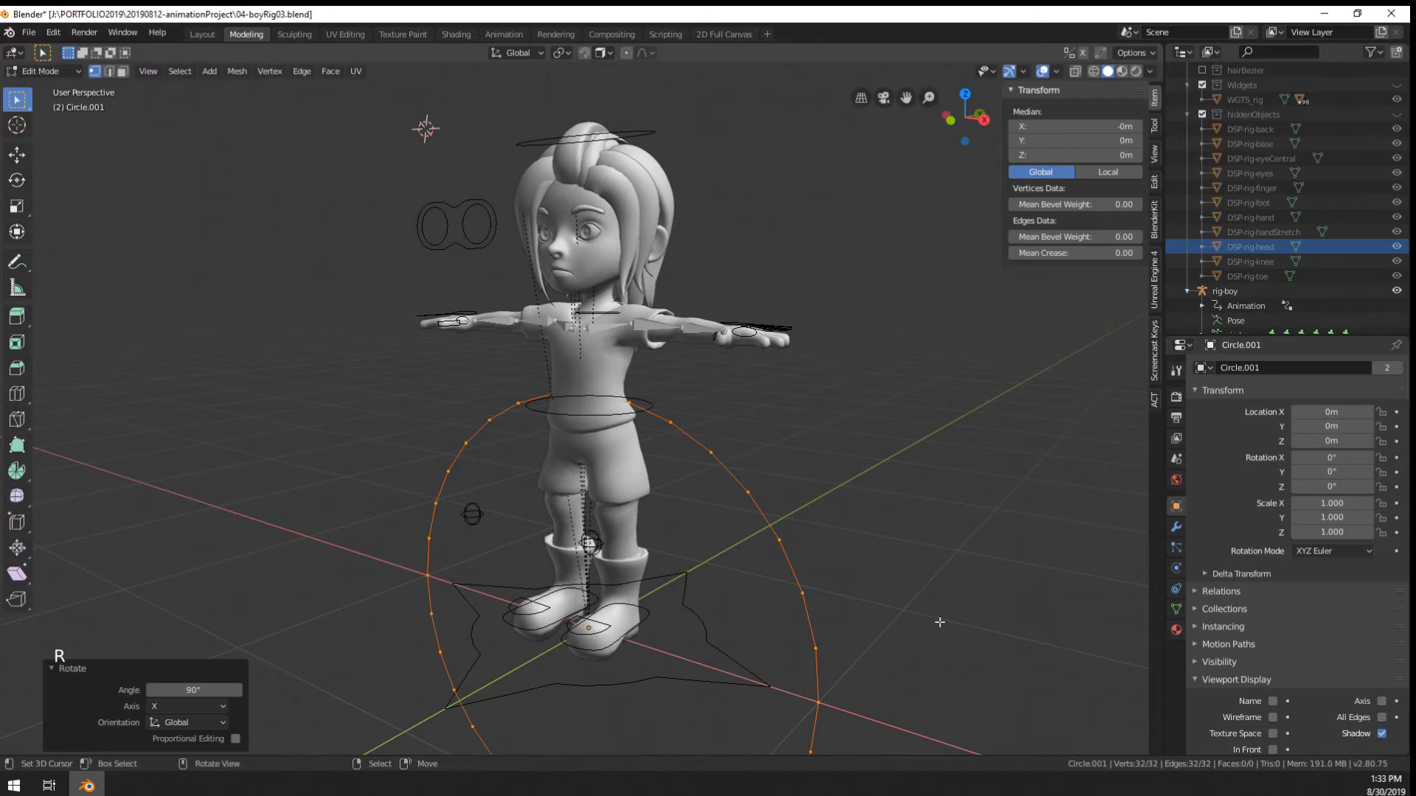
# Move the Circle.001 vertices about 0.8 m along the global Y axis so the control ring sits around the neck
pyautogui.press('g')
pyautogui.press('y')
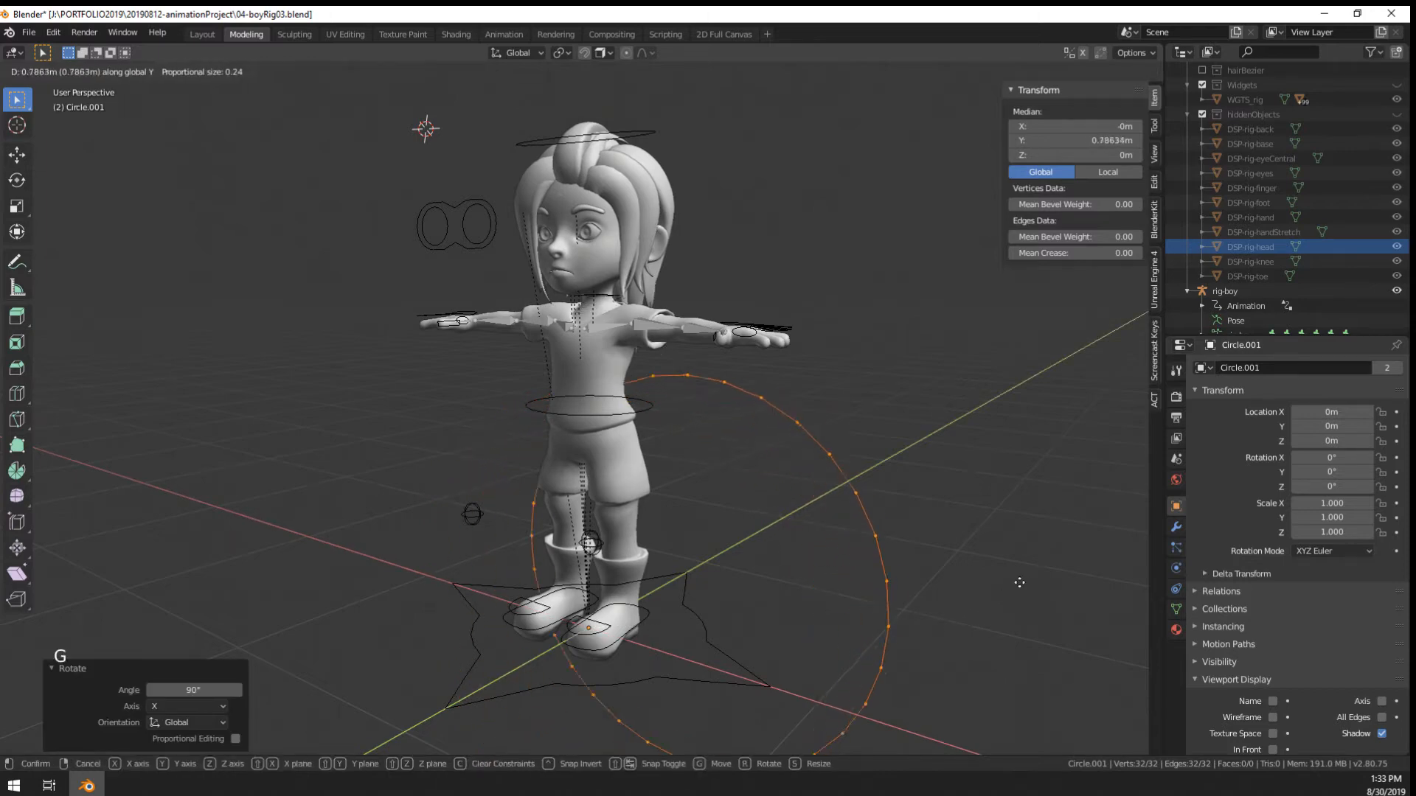
pyautogui.click(1009, 591)
# Tilt the Circle.001 vertices about 8.83° around X and adjust their height along Z to fit the neck
pyautogui.moveTo(1008, 591); pyautogui.dragTo(898, 576, button='middle')
pyautogui.moveTo(1039, 554); pyautogui.dragTo(821, 516, button='middle')
pyautogui.press('r')
pyautogui.press('x')
pyautogui.click(980, 563)
pyautogui.press('g')
pyautogui.press('z')
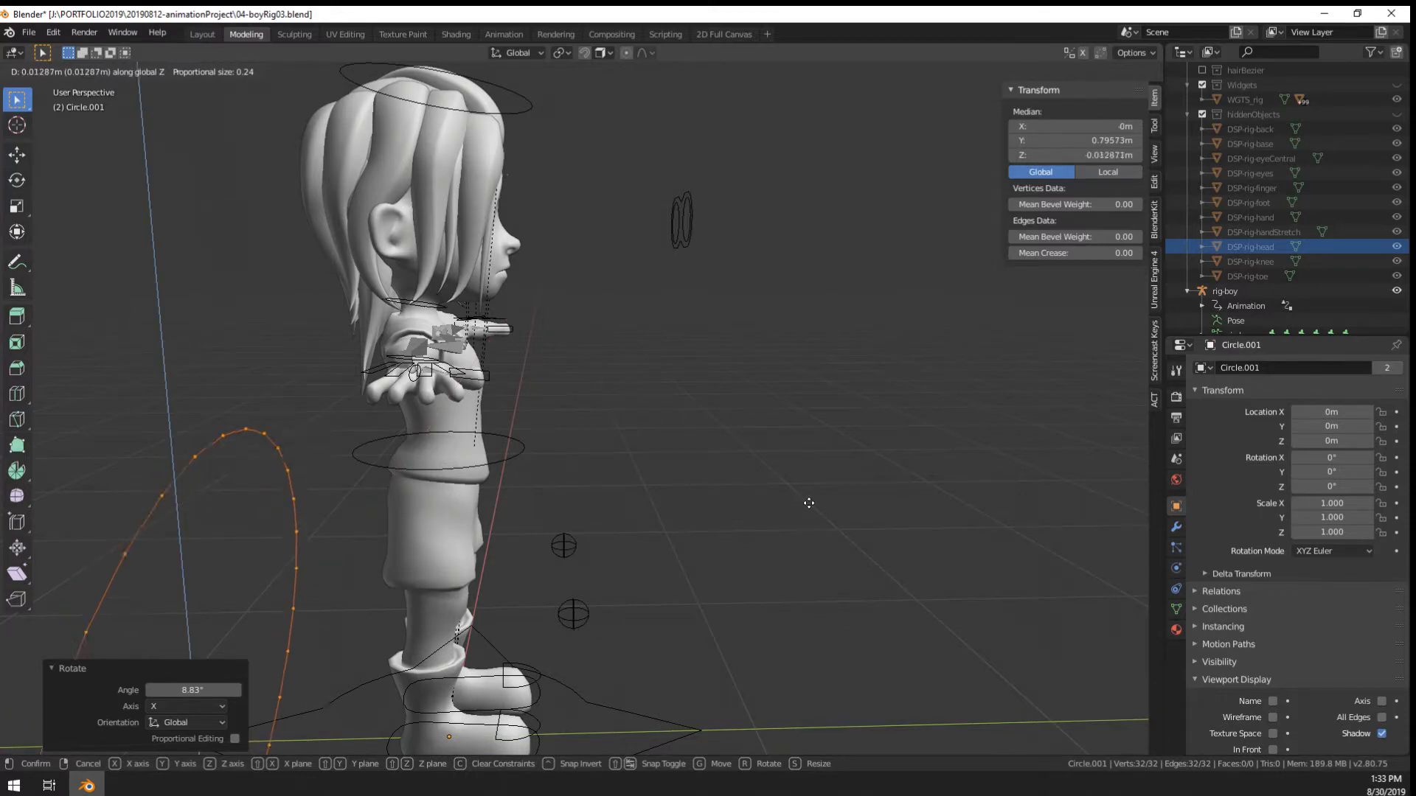
pyautogui.click(797, 474)
# Leave Edit Mode and move Circle.001 into the hiddenObjects collection
pyautogui.moveTo(796, 475); pyautogui.dragTo(627, 498, button='middle')
pyautogui.press('Tab')
pyautogui.press('m')
pyautogui.click(636, 503)
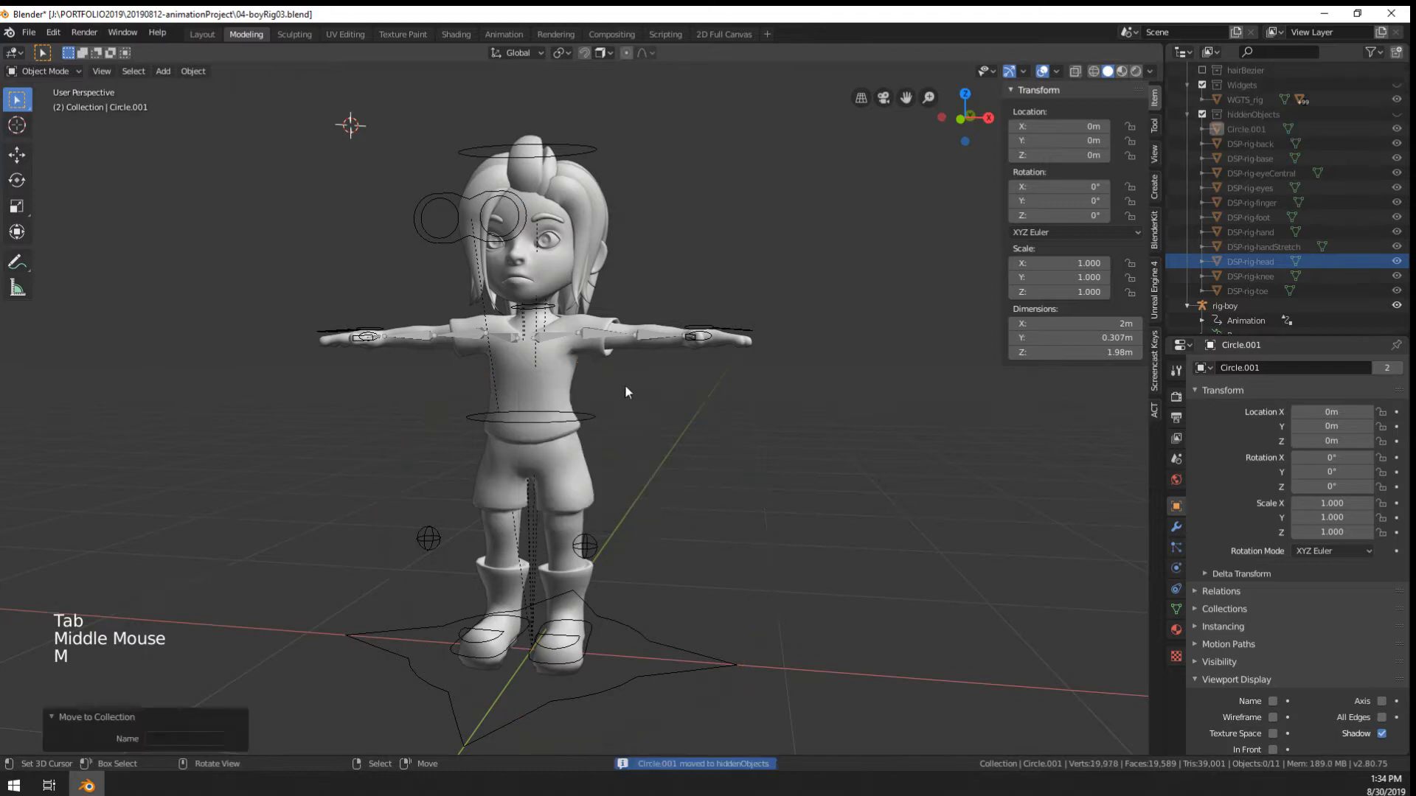
# Put rig-boy back in Pose Mode and test the rotation of the neck control spine.004
pyautogui.scroll(5, 625, 388)
pyautogui.keyDown('shift'); pyautogui.moveTo(551, 229); pyautogui.dragTo(590, 350, button='middle'); pyautogui.keyUp('shift')
pyautogui.rightClick(583, 360)
pyautogui.hotkey('ctrl', 'Tab')
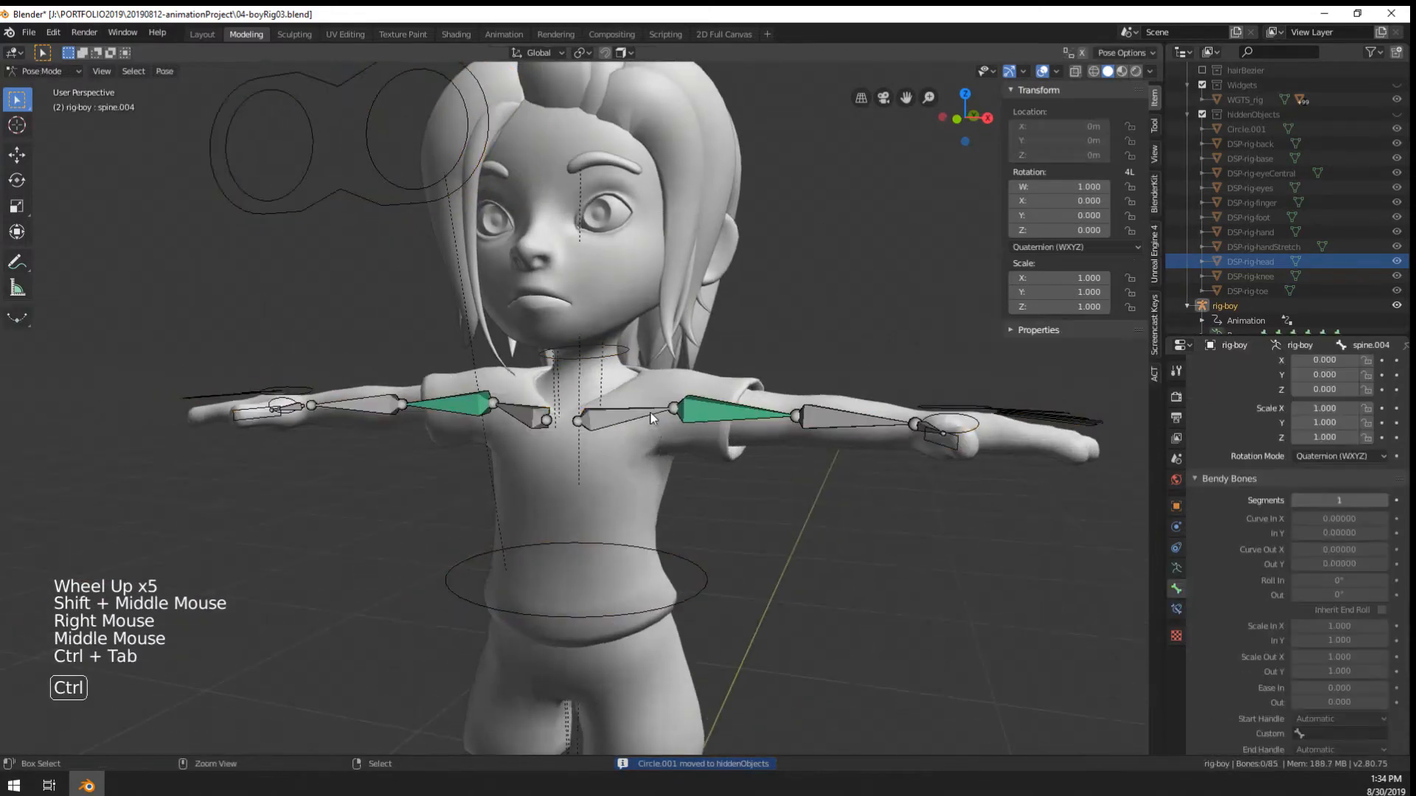
pyautogui.rightClick(590, 346)
pyautogui.press('r')
pyautogui.scroll(-2, 686, 424)
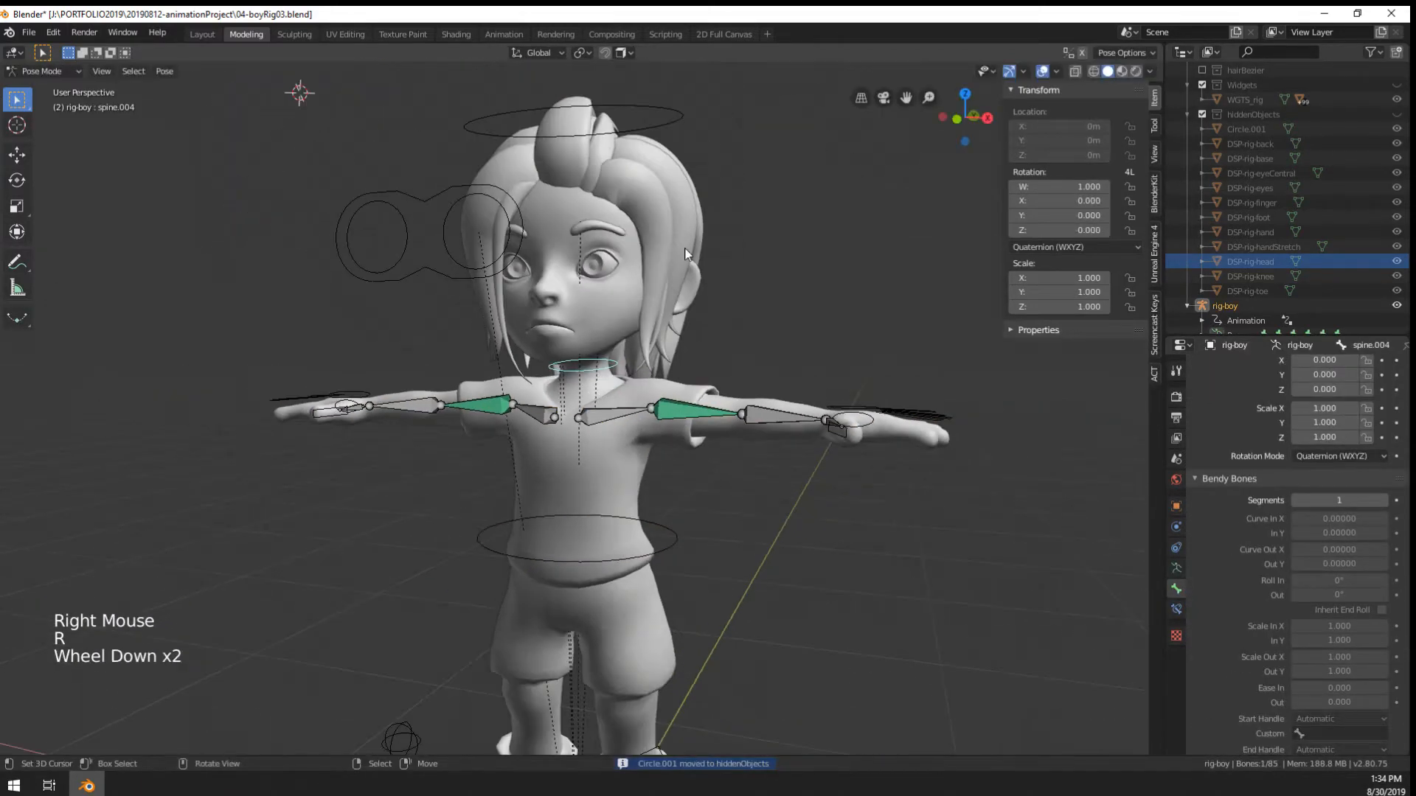
# Test the head control's rotation, including together with the neck control, cancelling each trial transform
pyautogui.rightClick(545, 120)
pyautogui.press('r')
pyautogui.rightClick(596, 247)
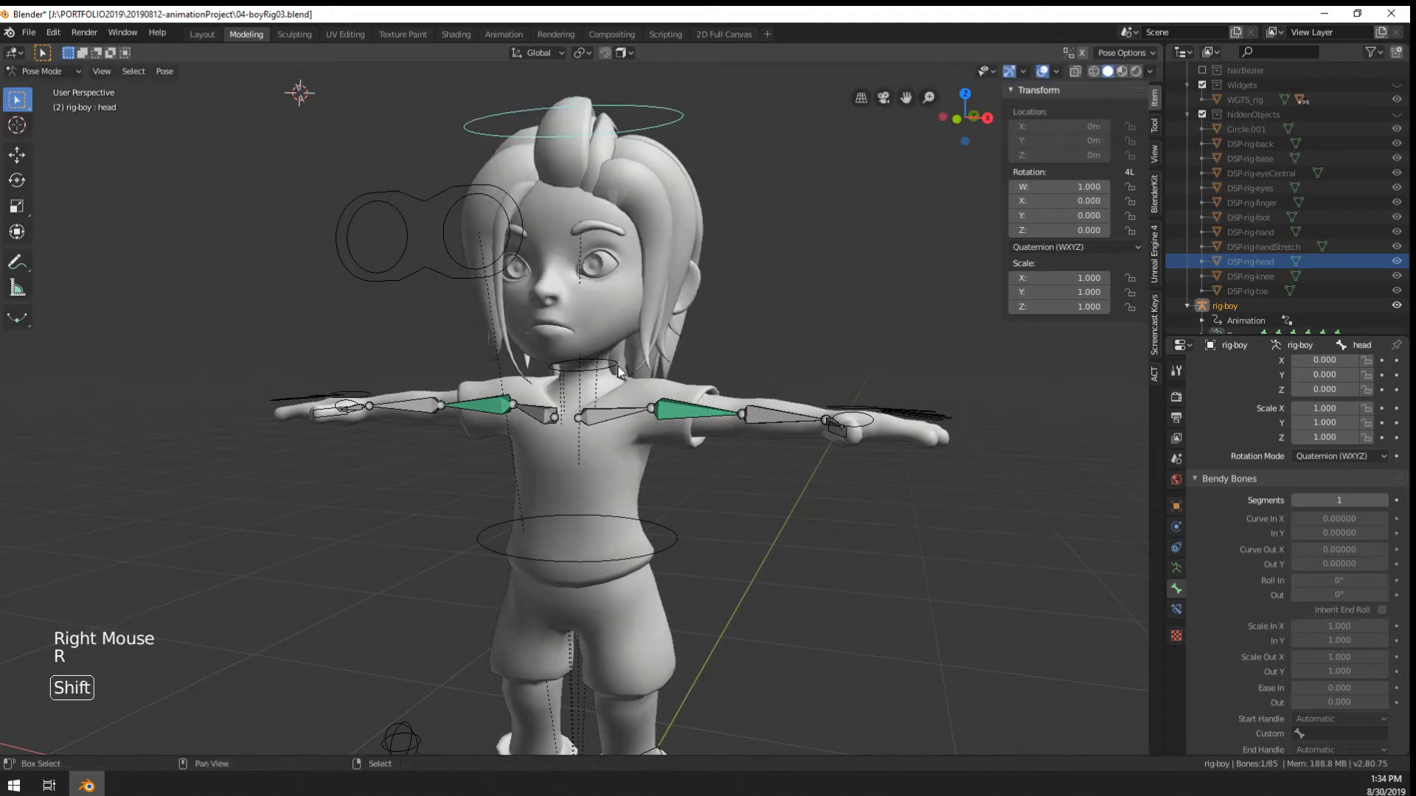
pyautogui.keyDown('shift'); pyautogui.rightClick(612, 366); pyautogui.keyUp('shift')
pyautogui.keyDown('shift'); pyautogui.rightClick(613, 366); pyautogui.keyUp('shift')
pyautogui.press('r')
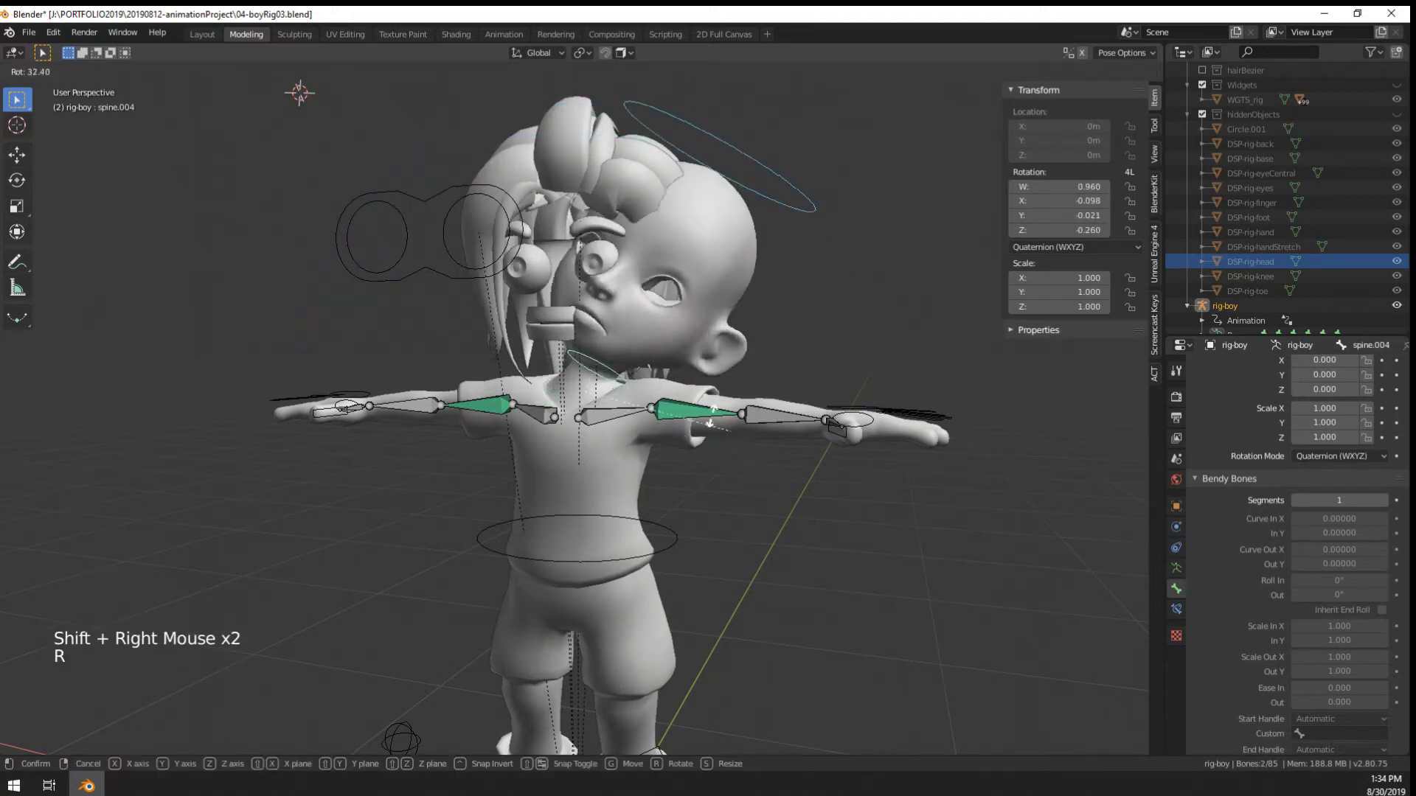
pyautogui.rightClick(602, 368)
pyautogui.rightClick(586, 369)
pyautogui.press('g')
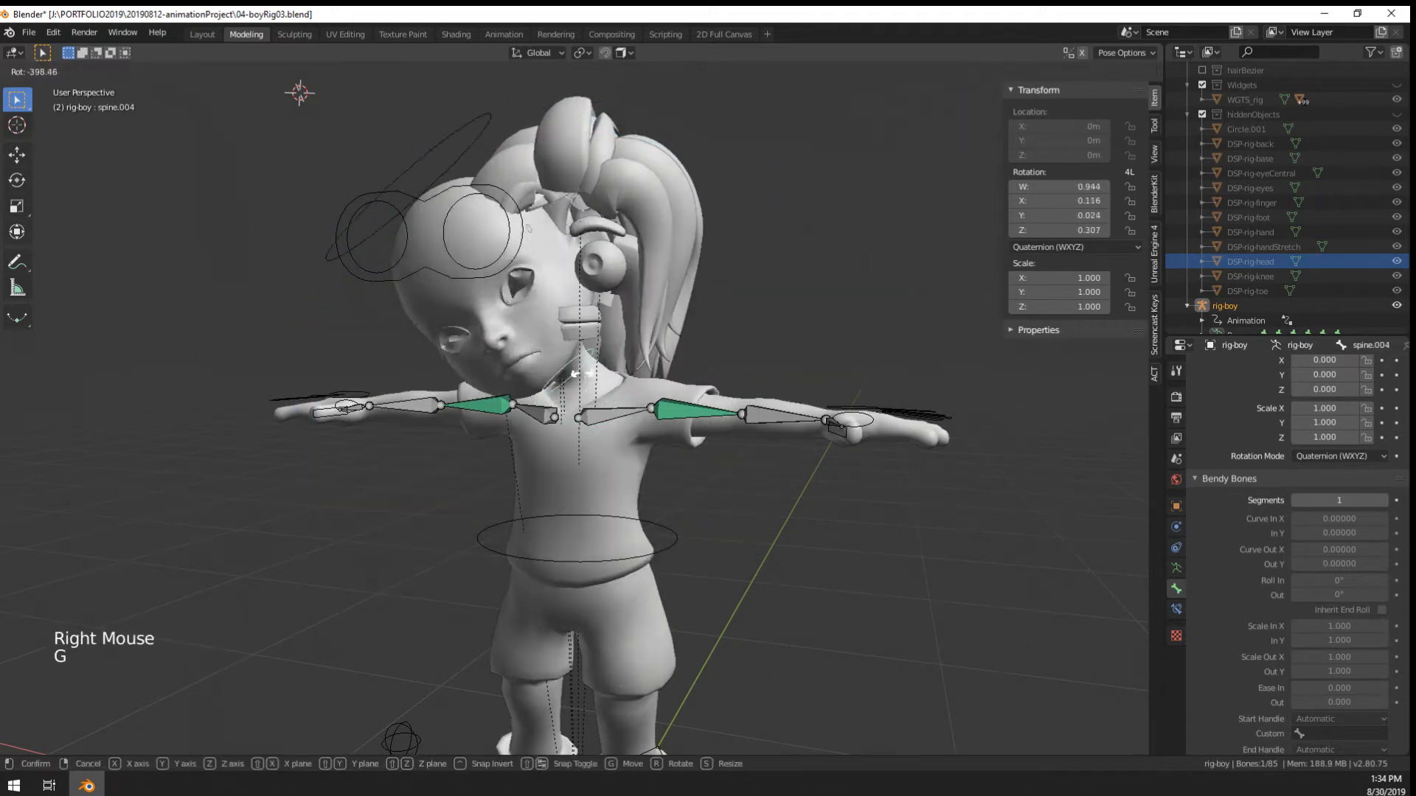
pyautogui.rightClick(506, 361)
# Test the rotation of the shoulder.L bone and cancel it
pyautogui.moveTo(506, 361)
pyautogui.mouseDown(button='middle')
pyautogui.moveTo(516, 346)
pyautogui.moveTo(509, 369)
pyautogui.mouseUp(button='middle')
pyautogui.keyDown('shift'); pyautogui.moveTo(509, 369); pyautogui.dragTo(520, 368, button='middle'); pyautogui.keyUp('shift')
pyautogui.scroll(-3, 519, 369)
pyautogui.rightClick(564, 426)
pyautogui.press('r')
pyautogui.rightClick(636, 516)
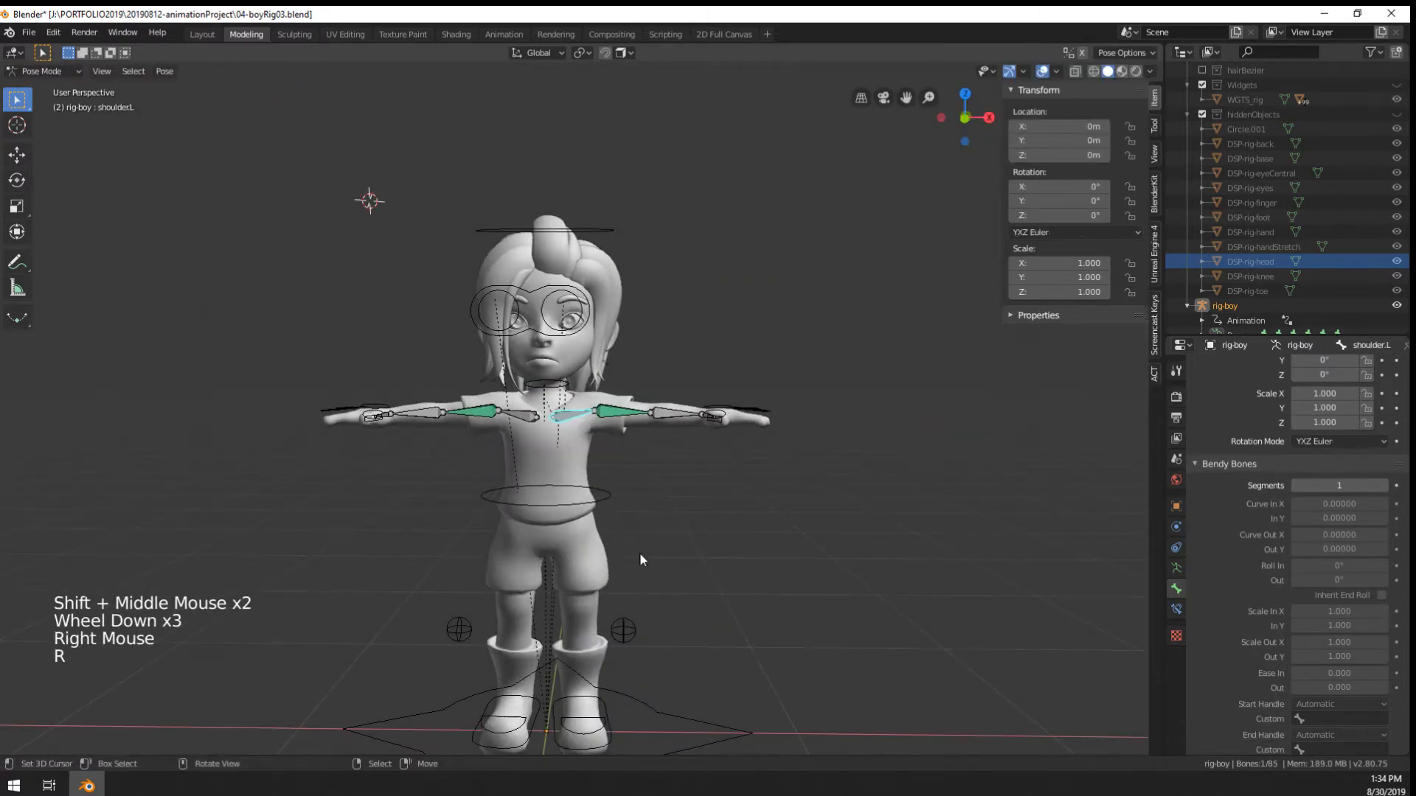
# Try the Stick bone display for the rig-boy armature and settle on Wire, with all bones deselected
pyautogui.keyDown('shift'); pyautogui.moveTo(639, 551); pyautogui.dragTo(636, 472, button='middle'); pyautogui.keyUp('shift')
pyautogui.scroll(-1, 635, 472)
pyautogui.moveTo(648, 442); pyautogui.dragTo(590, 435, button='middle')
pyautogui.scroll(4, 635, 303)
pyautogui.keyDown('shift'); pyautogui.moveTo(635, 303); pyautogui.dragTo(627, 332, button='middle'); pyautogui.keyUp('shift')
pyautogui.keyDown('shift'); pyautogui.moveTo(937, 422); pyautogui.dragTo(930, 449, button='middle'); pyautogui.keyUp('shift')
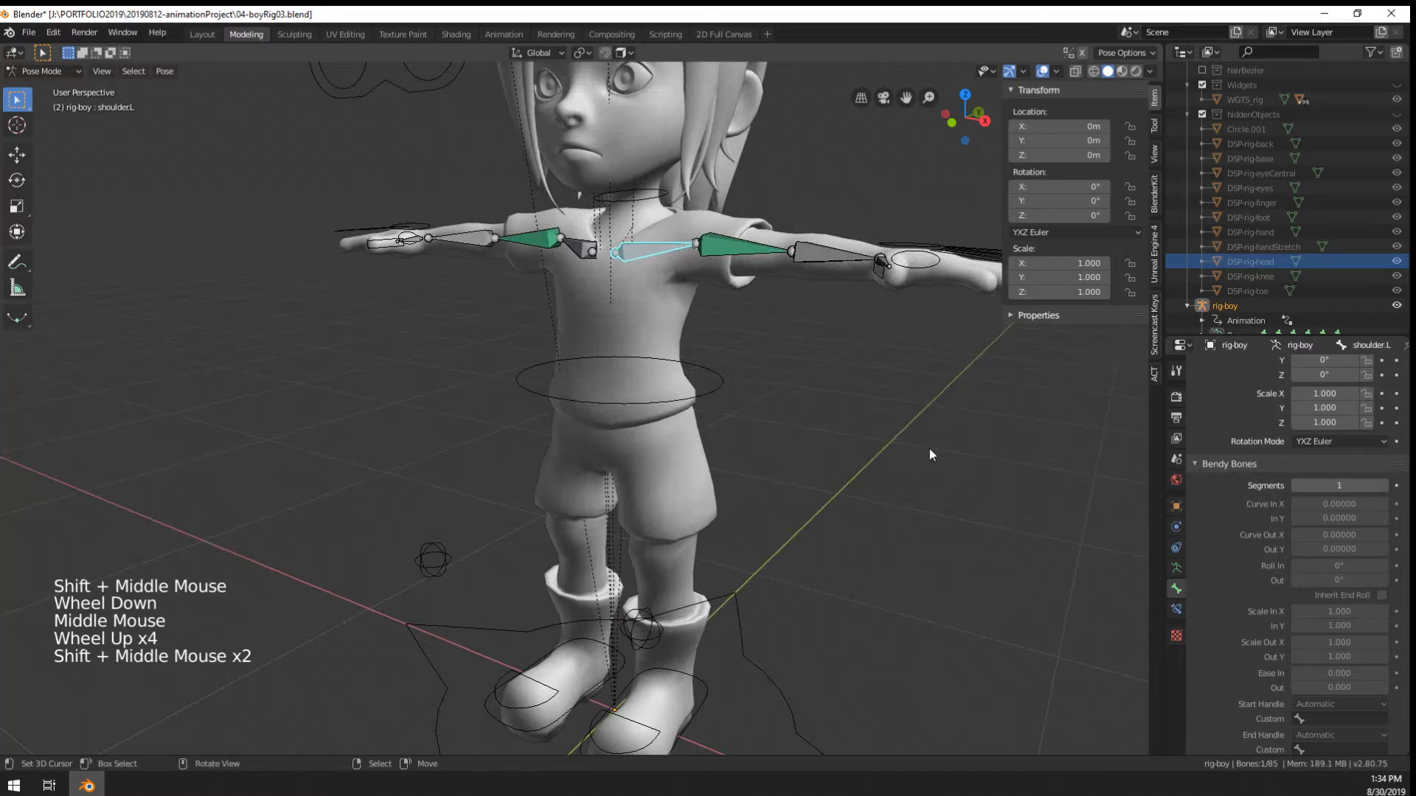
pyautogui.click(1176, 568)
pyautogui.keyDown('shift'); pyautogui.moveTo(913, 497); pyautogui.dragTo(894, 542, button='middle'); pyautogui.keyUp('shift')
pyautogui.scroll(-4, 893, 541)
pyautogui.scroll(2, 888, 531)
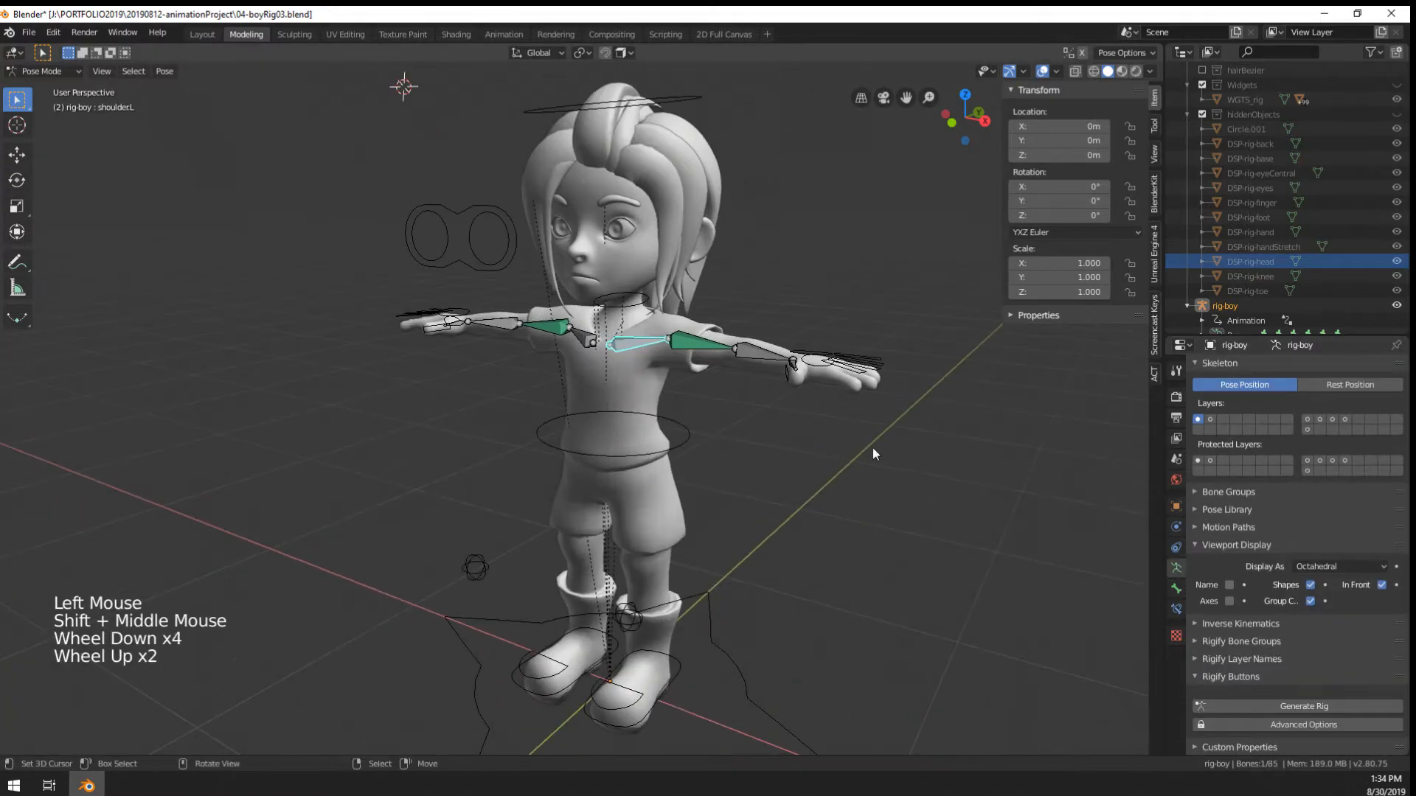
pyautogui.click(1303, 566)
pyautogui.click(1303, 567)
pyautogui.moveTo(1304, 569); pyautogui.dragTo(1327, 601)
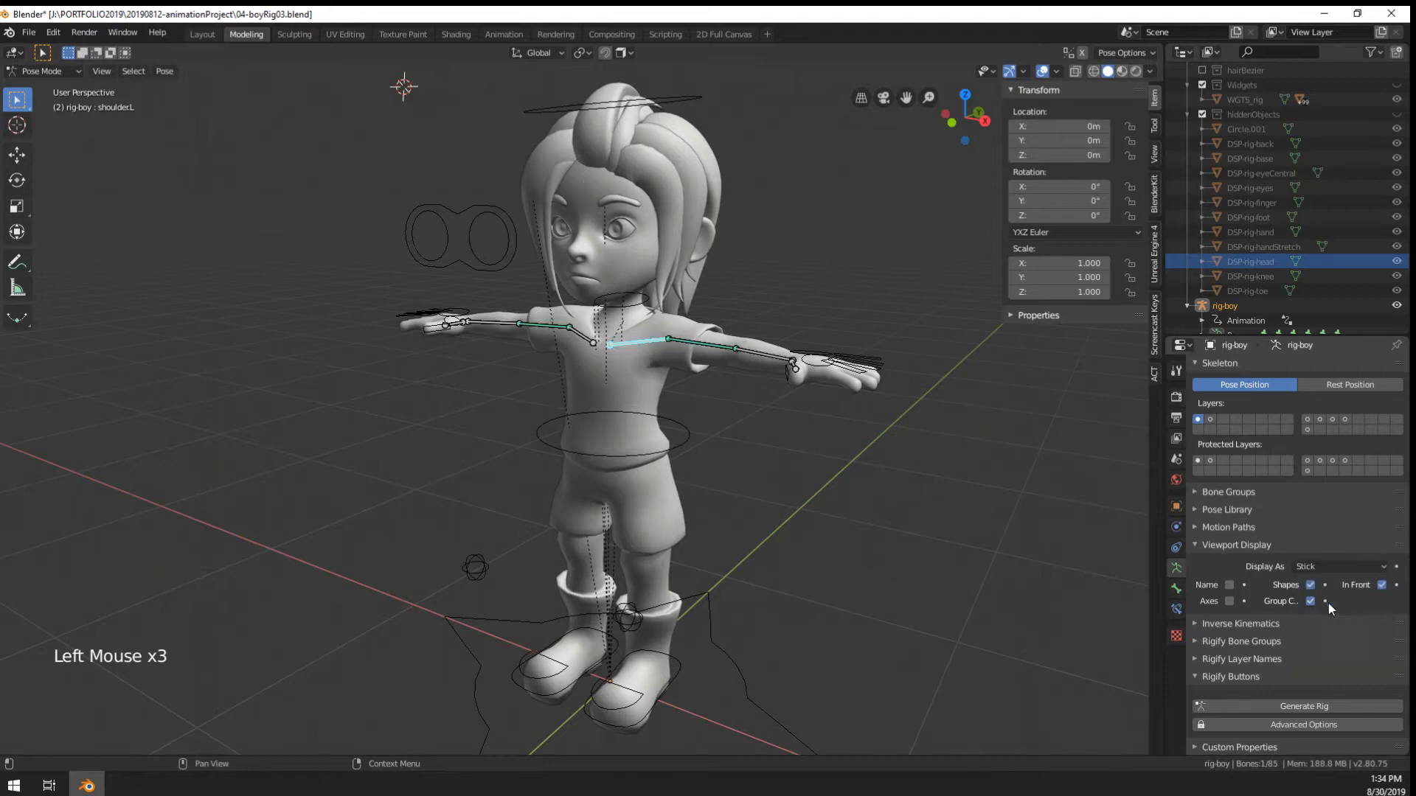
pyautogui.click(1354, 568)
pyautogui.click(1334, 648)
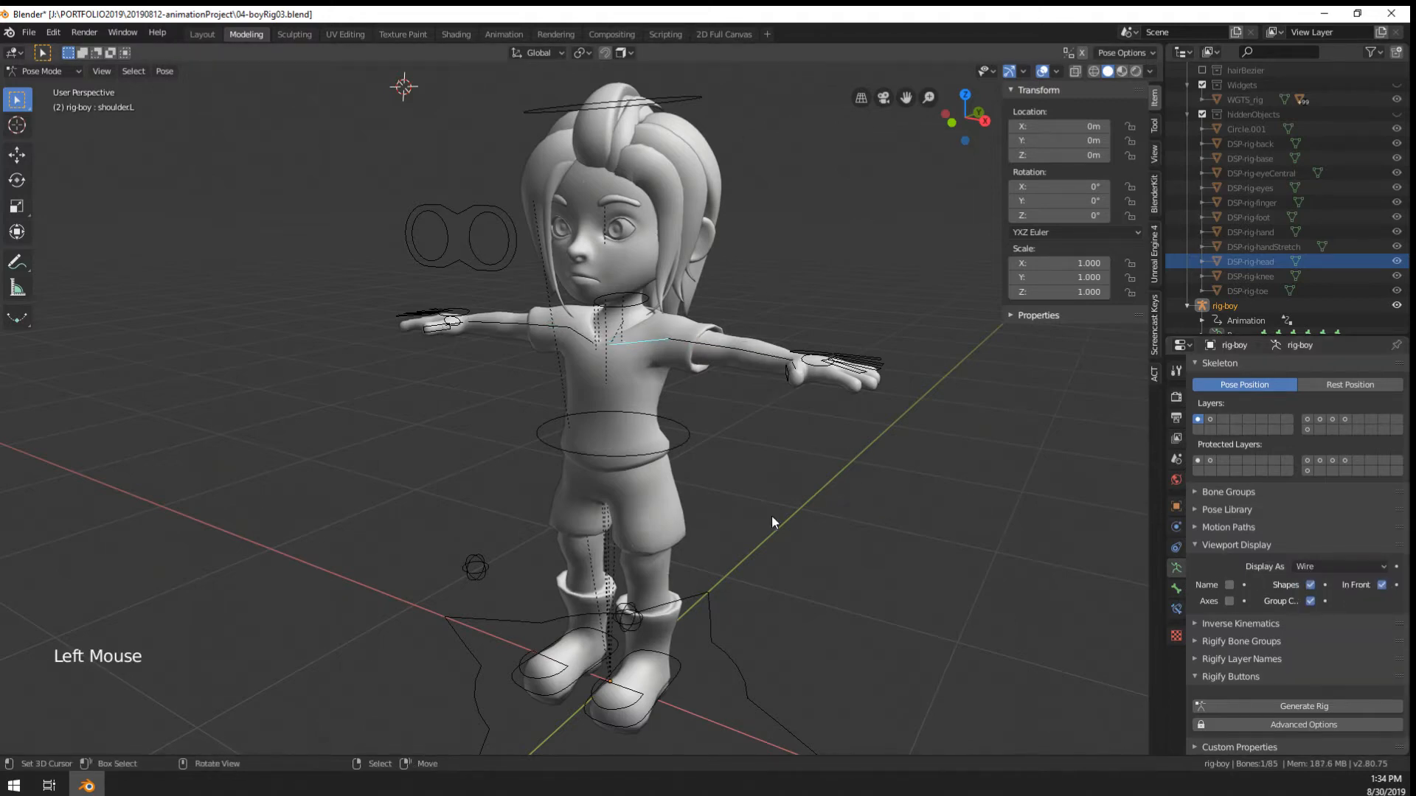
pyautogui.rightClick(772, 515)
pyautogui.moveTo(771, 515)
pyautogui.mouseDown(button='middle')
pyautogui.moveTo(723, 550)
pyautogui.moveTo(689, 541)
pyautogui.moveTo(683, 471)
pyautogui.mouseUp(button='middle')
pyautogui.scroll(-1, 722, 551)
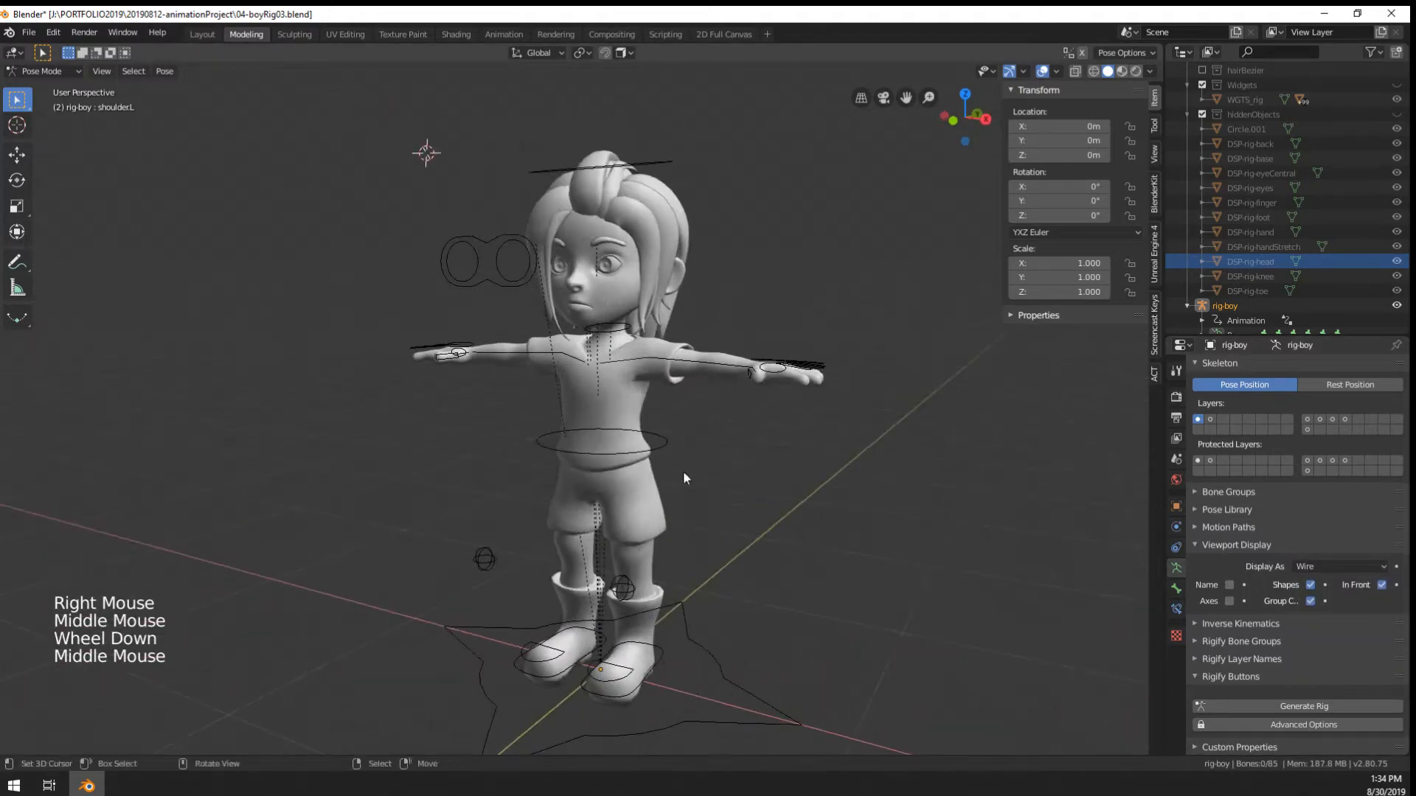
# Search the view, tool, transform and viewport shading settings for an option controlling the dashed relationship lines
pyautogui.click(1155, 152)
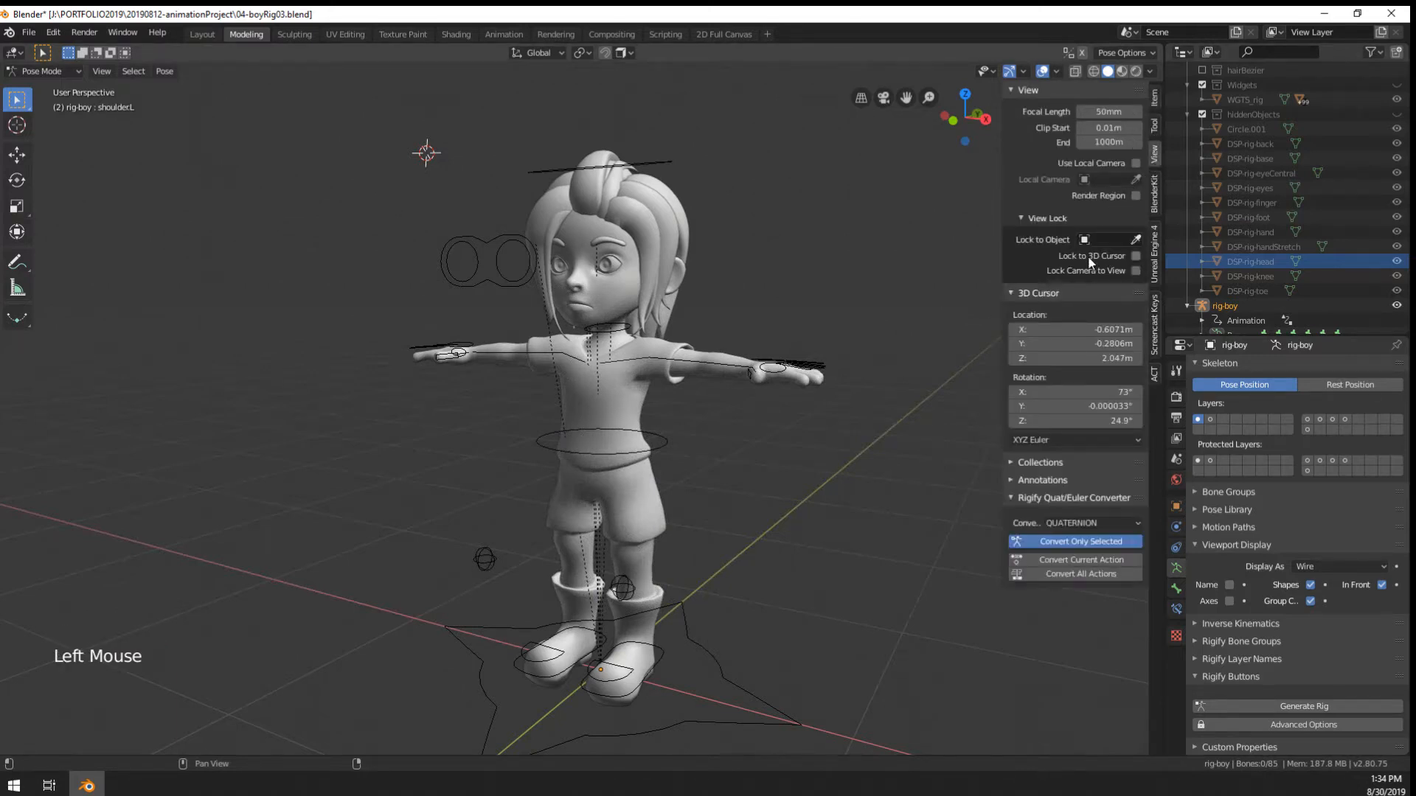
pyautogui.scroll(-5, 1073, 392)
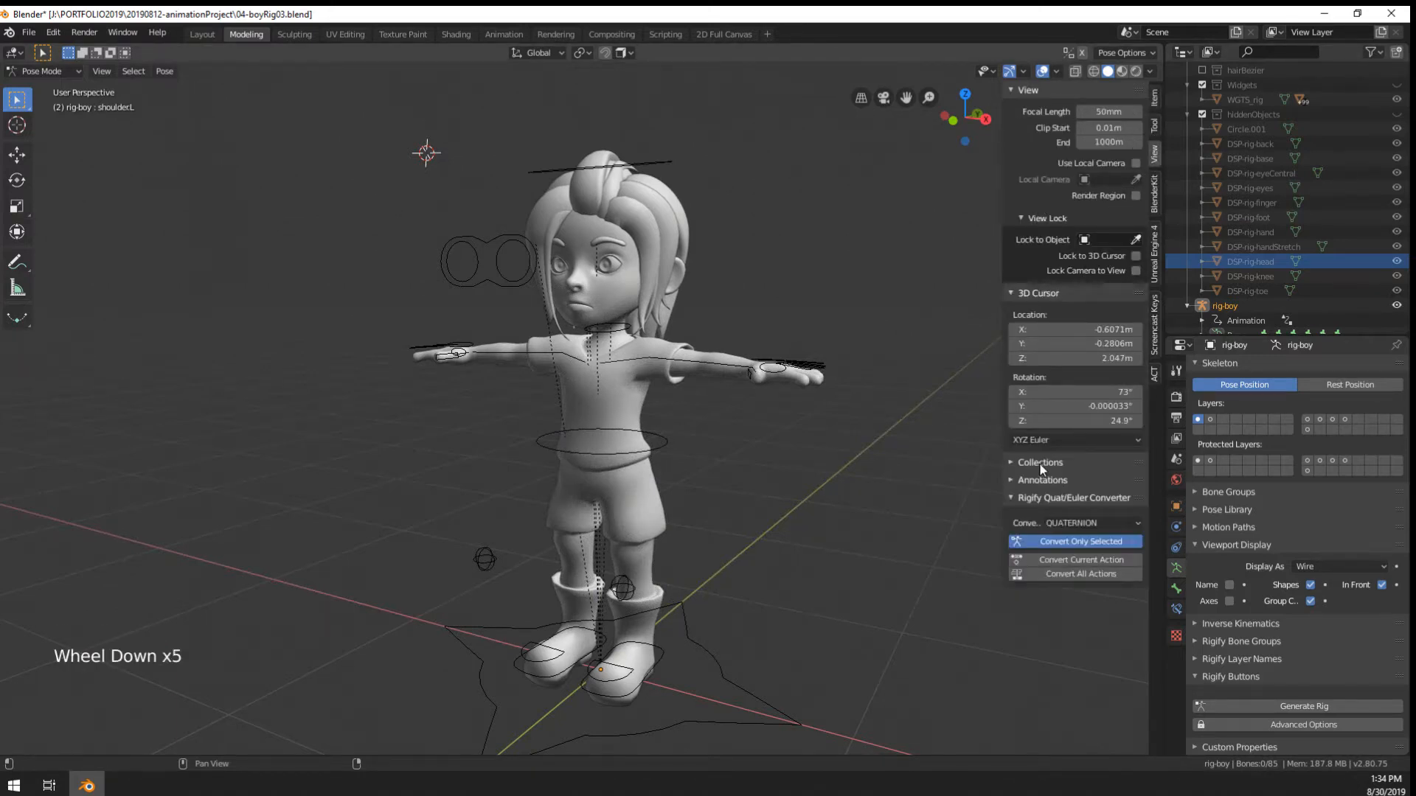
pyautogui.click(1051, 483)
pyautogui.click(1049, 482)
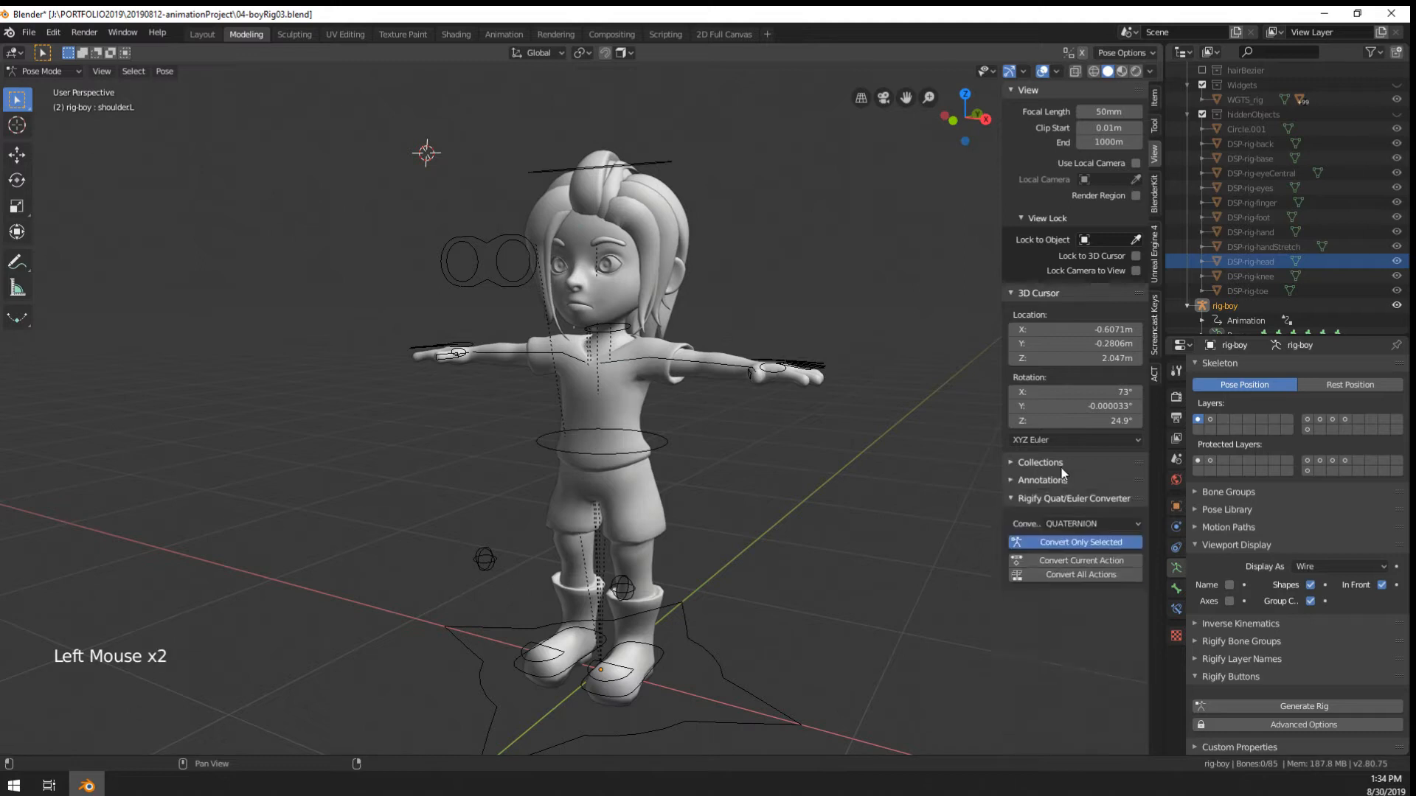
pyautogui.click(1057, 480)
pyautogui.click(1058, 480)
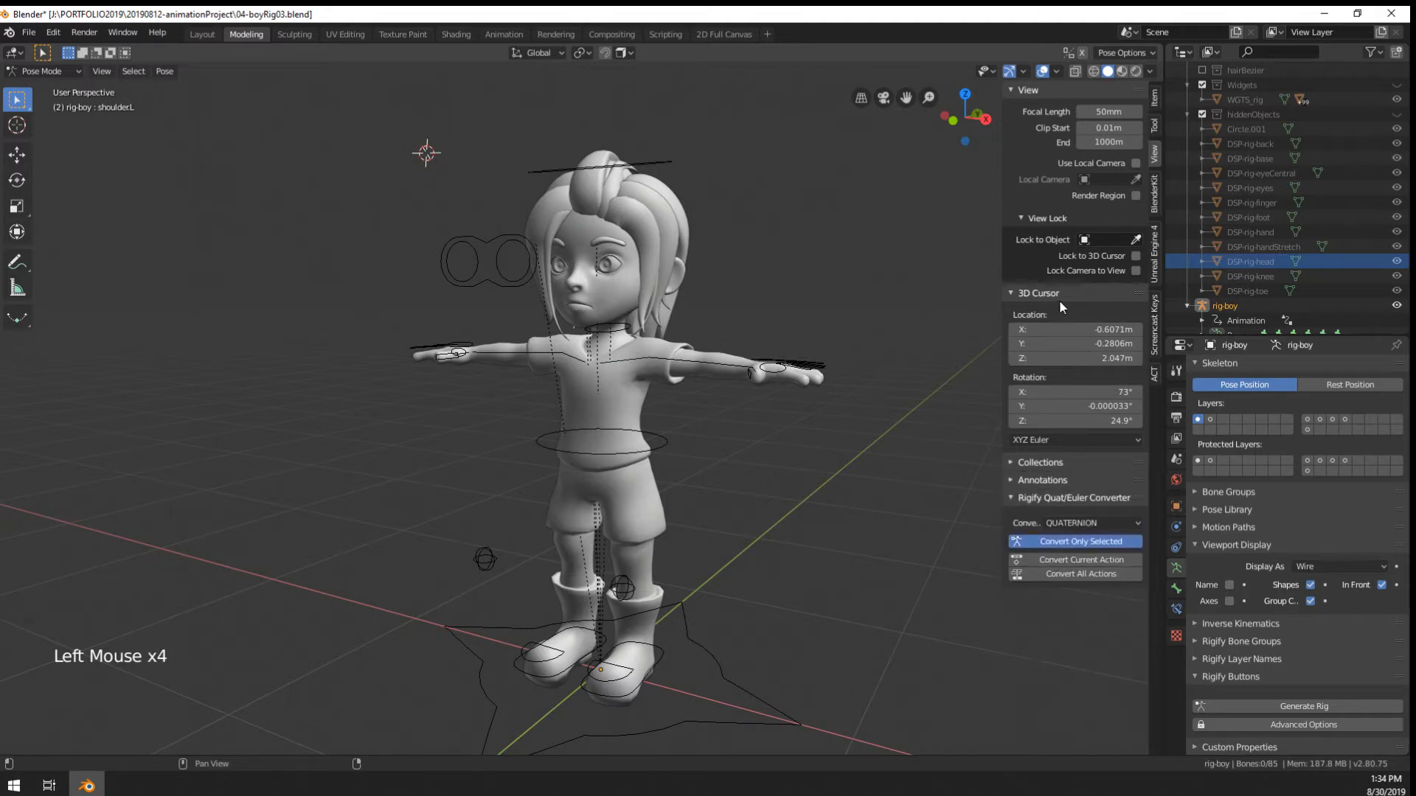
pyautogui.click(1153, 125)
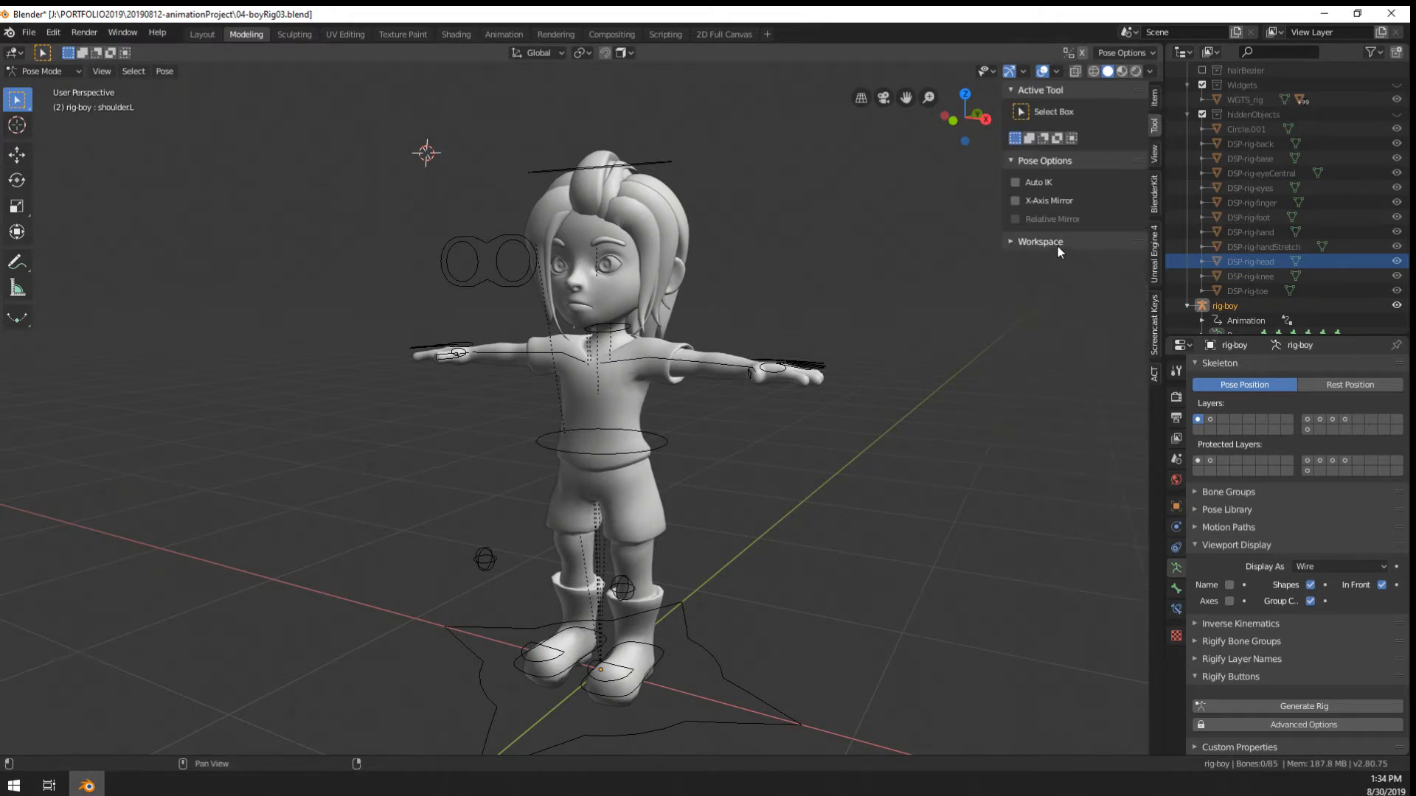
pyautogui.click(1009, 243)
pyautogui.click(1007, 242)
pyautogui.click(1155, 96)
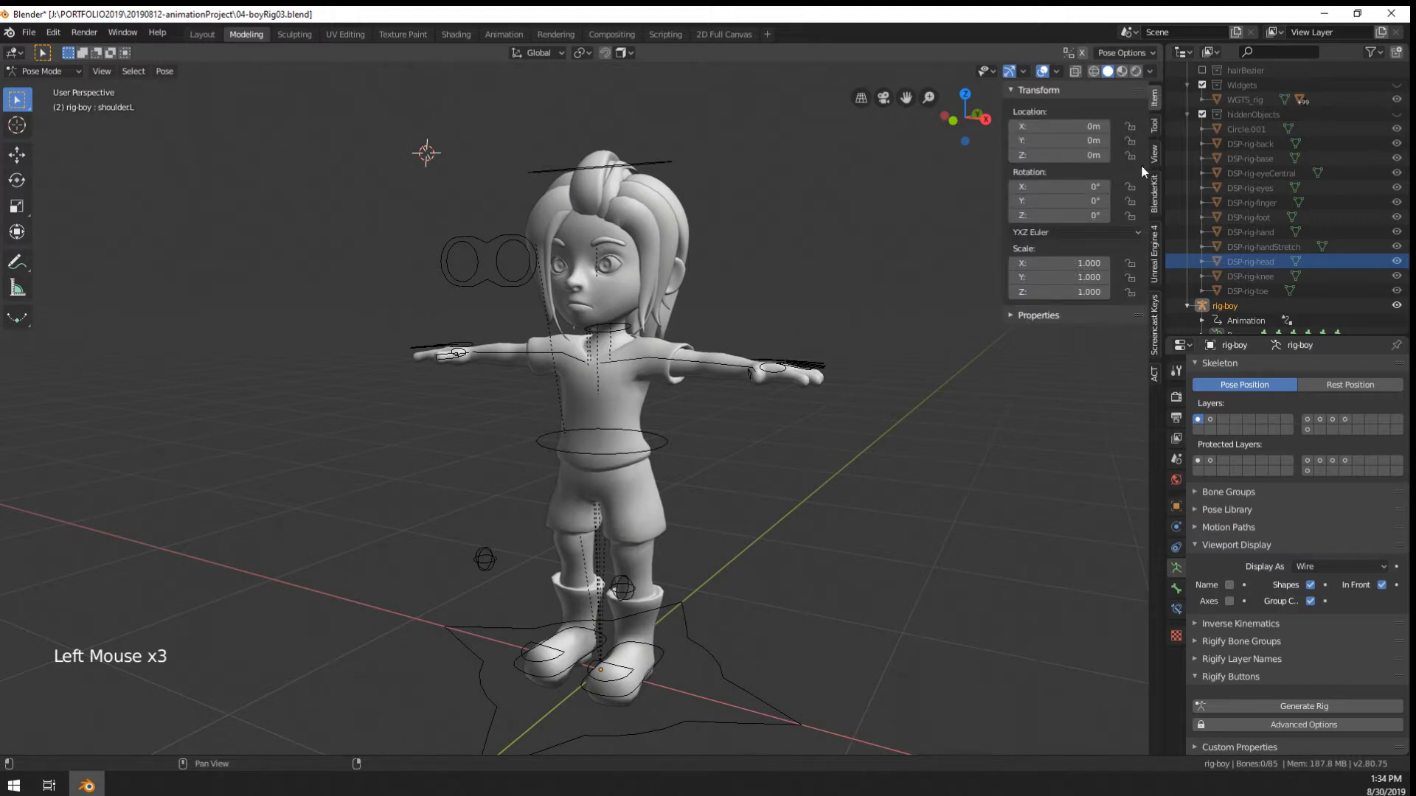
pyautogui.click(1151, 71)
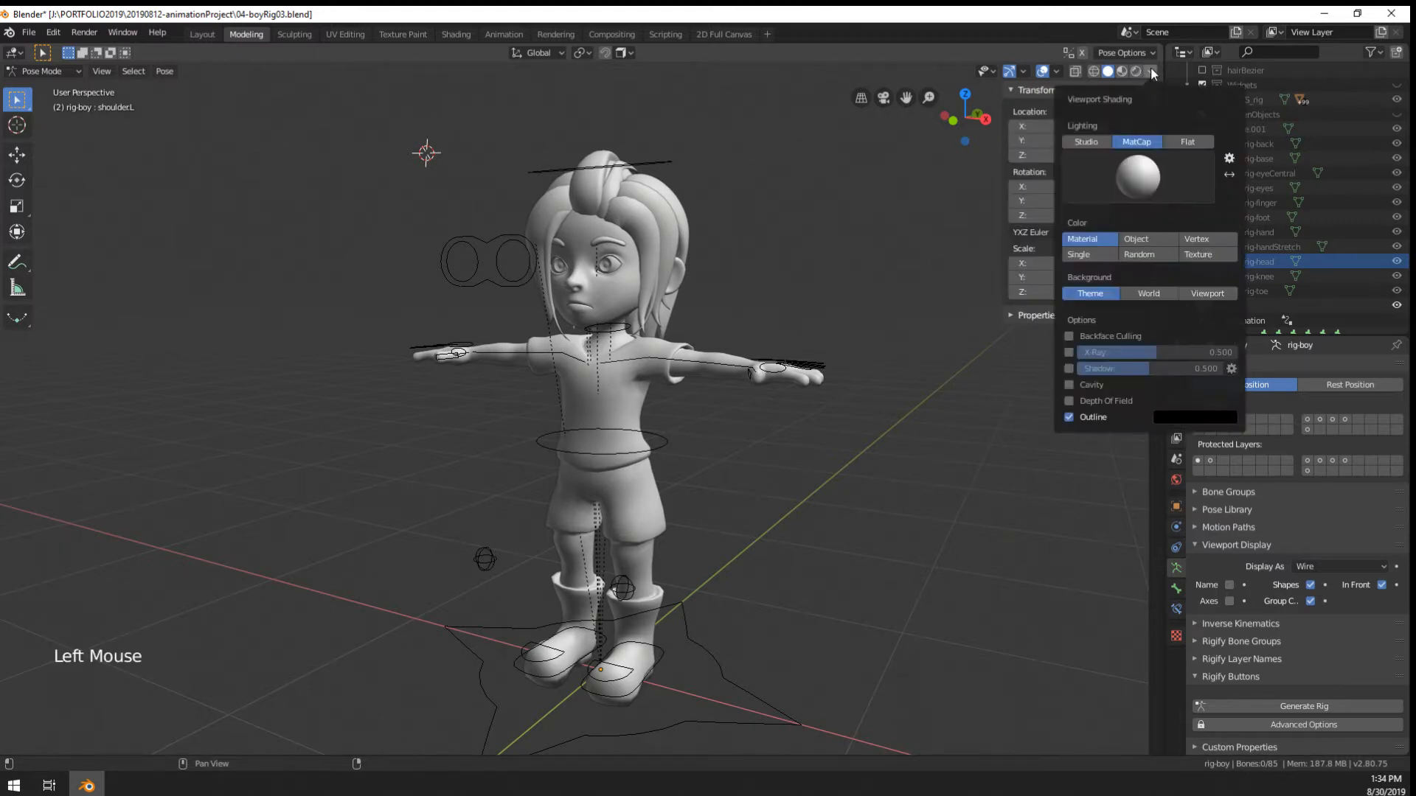
pyautogui.click(1150, 70)
# Turn off Relationship Lines in the viewport overlays
pyautogui.click(1054, 71)
pyautogui.click(971, 250)
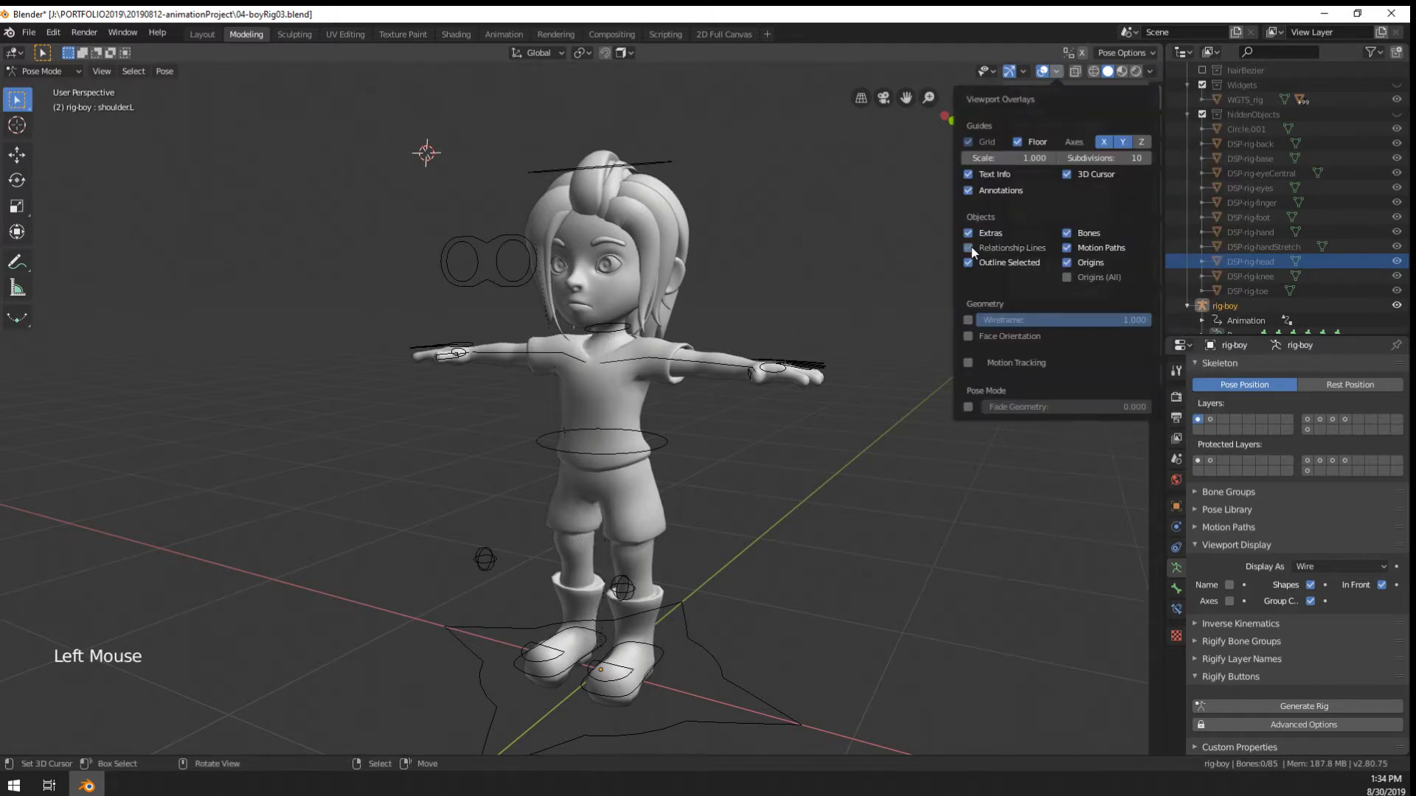
pyautogui.moveTo(782, 384); pyautogui.dragTo(558, 440, button='middle')
pyautogui.scroll(1, 531, 391)
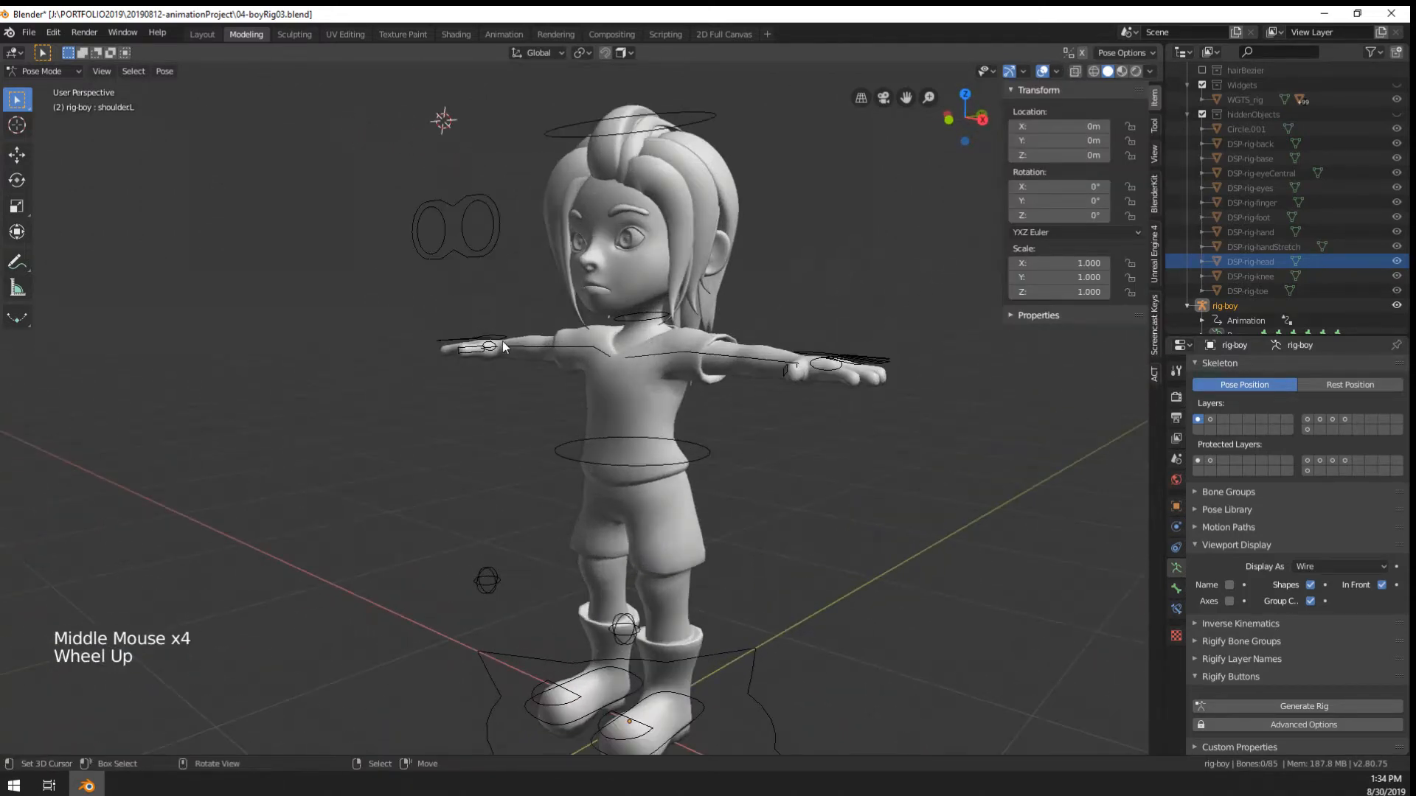
# Test moving the eyeTarget-C control and rotating the neck control, cancelling both transforms
pyautogui.rightClick(473, 267)
pyautogui.press('g')
pyautogui.rightClick(560, 280)
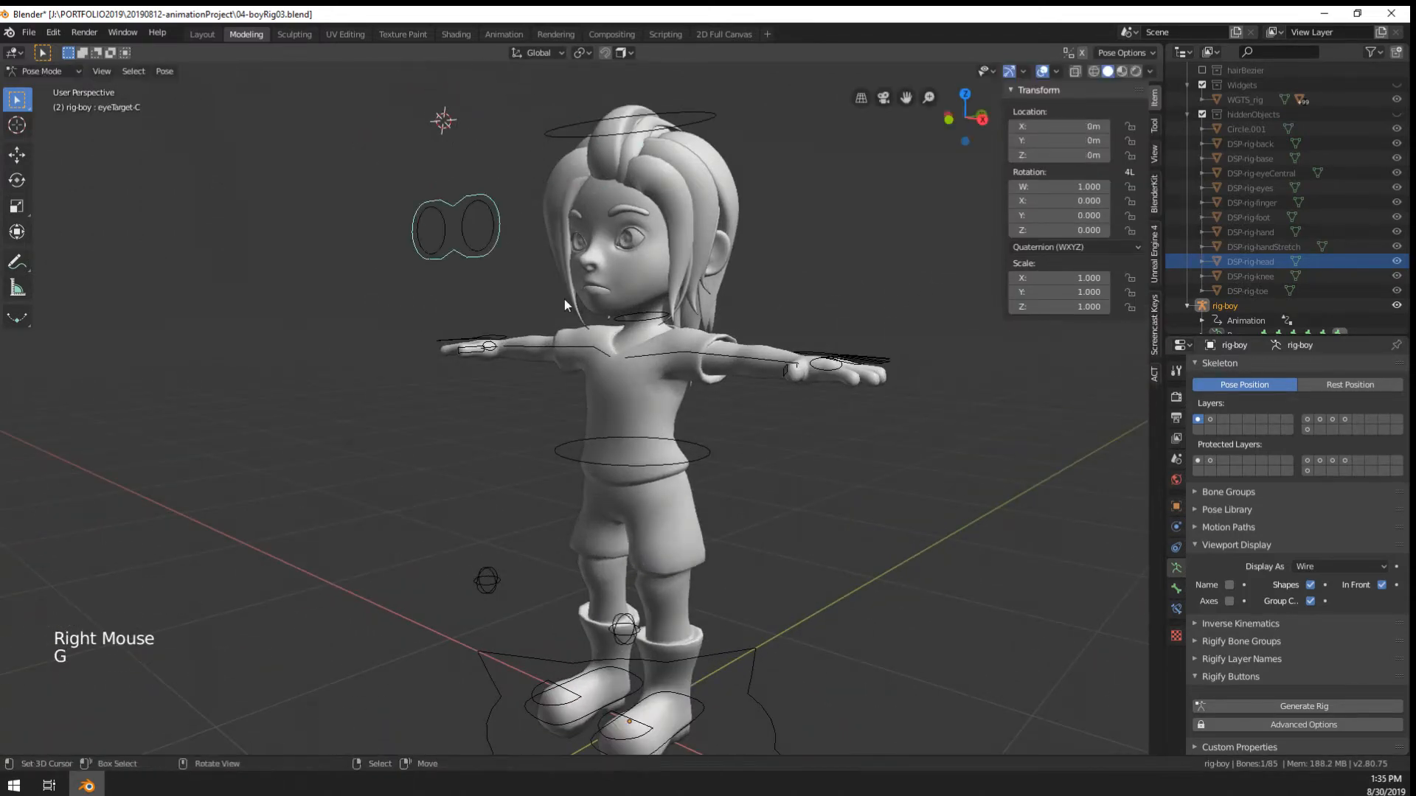
pyautogui.rightClick(653, 322)
pyautogui.press('r')
pyautogui.rightClick(811, 170)
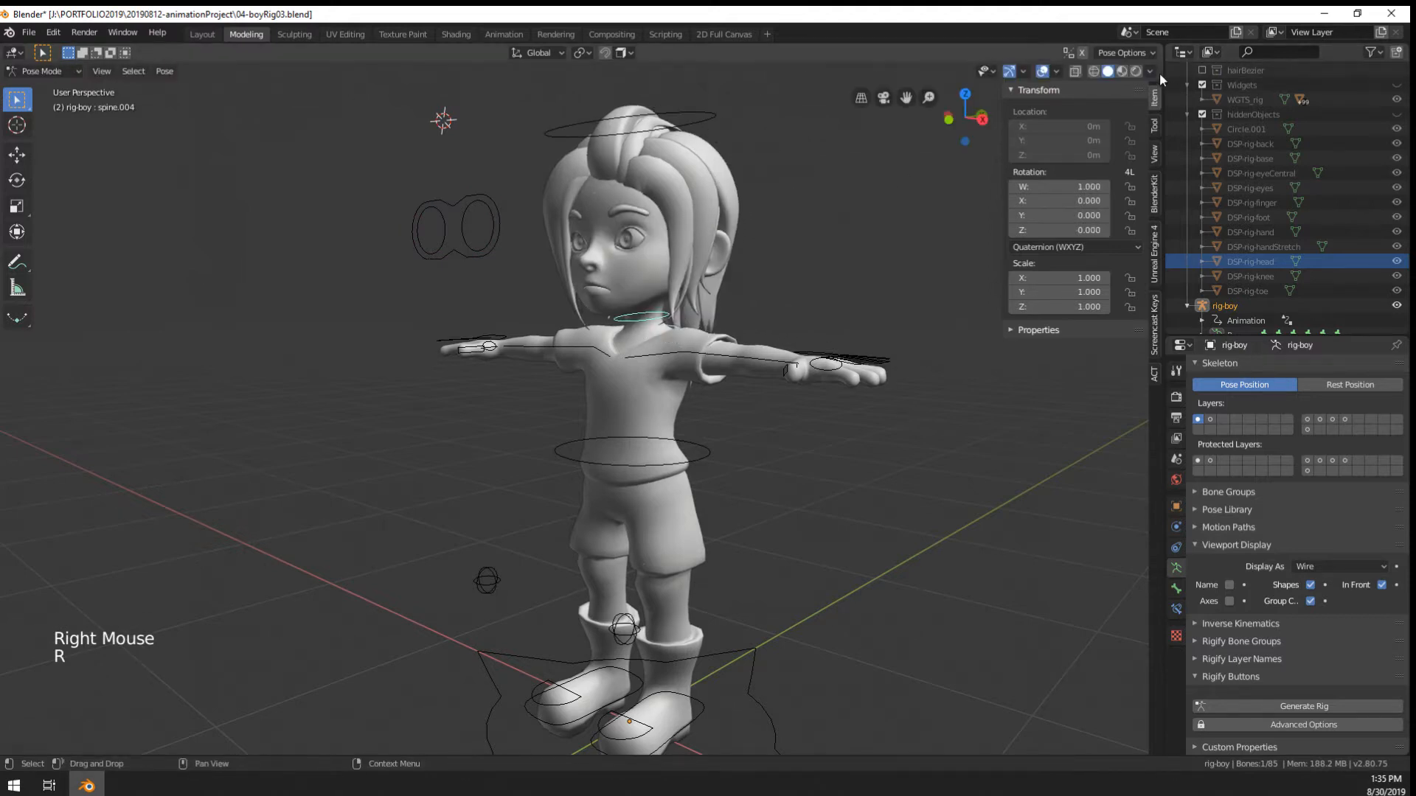
# Change the viewport MatCap to the reddish clay material
pyautogui.click(1150, 71)
pyautogui.click(1138, 175)
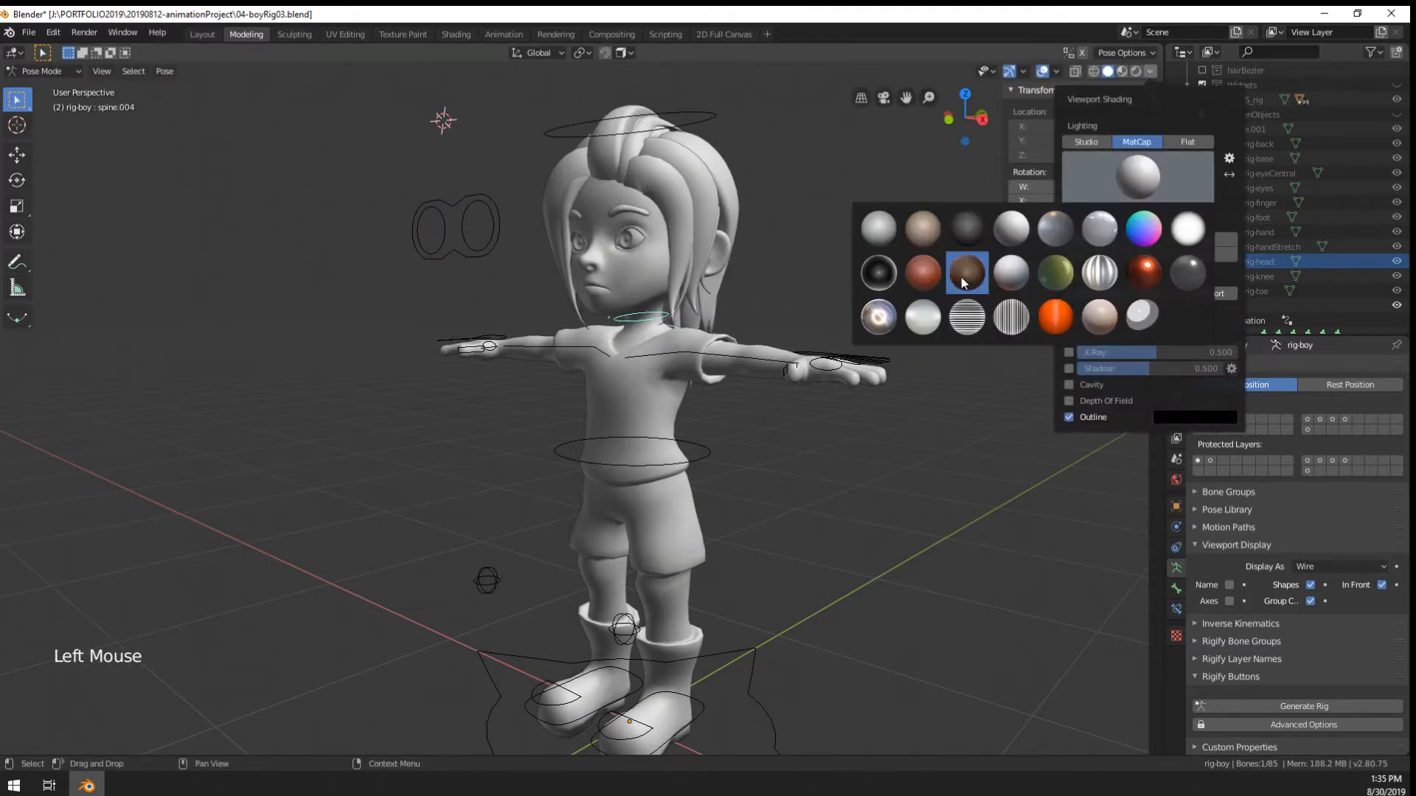
pyautogui.click(924, 279)
pyautogui.moveTo(811, 310); pyautogui.dragTo(630, 317, button='middle')
# Try out the neck rotation and the eye target movement again on the clay-shaded character, cancelling each transform
pyautogui.press('r')
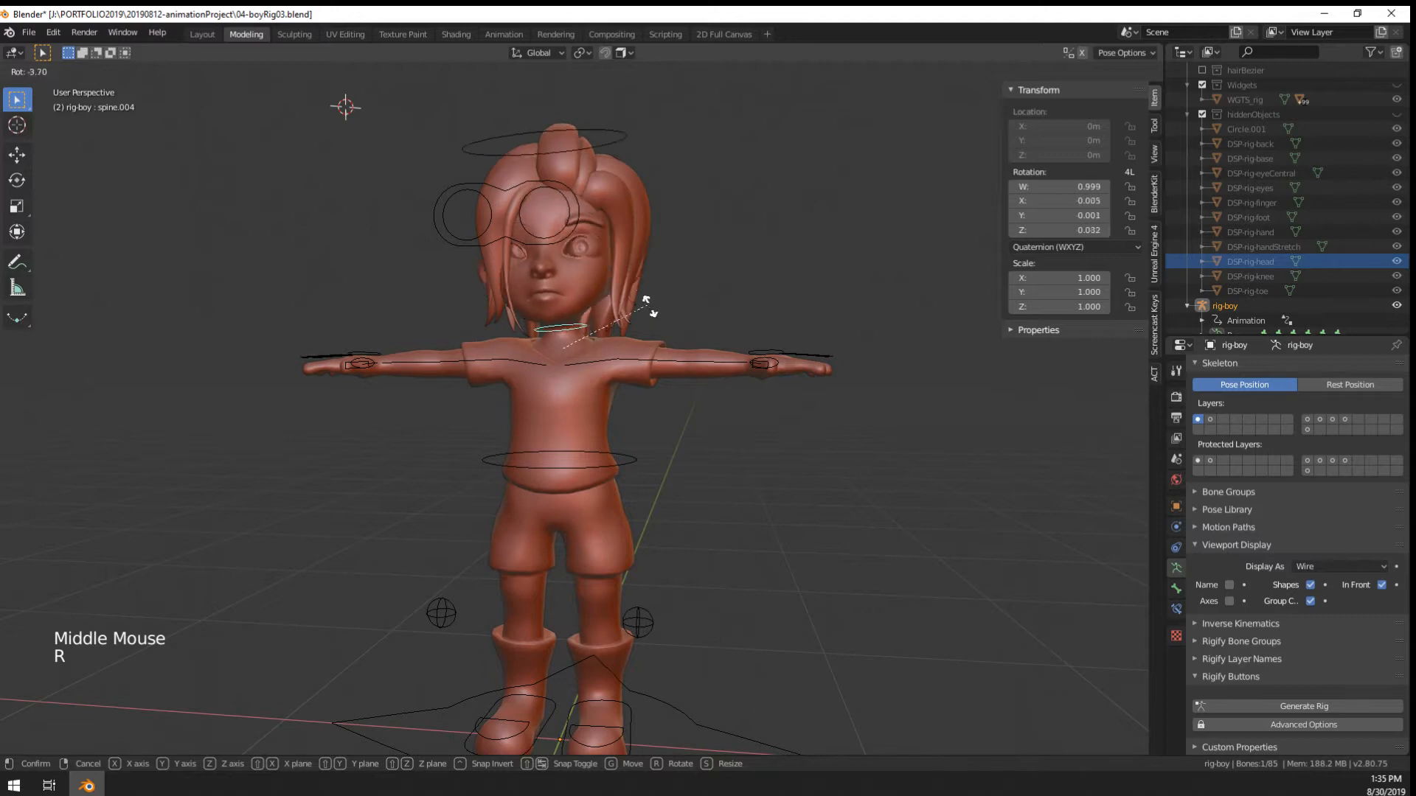
pyautogui.rightClick(648, 303)
pyautogui.rightClick(559, 242)
pyautogui.press('g')
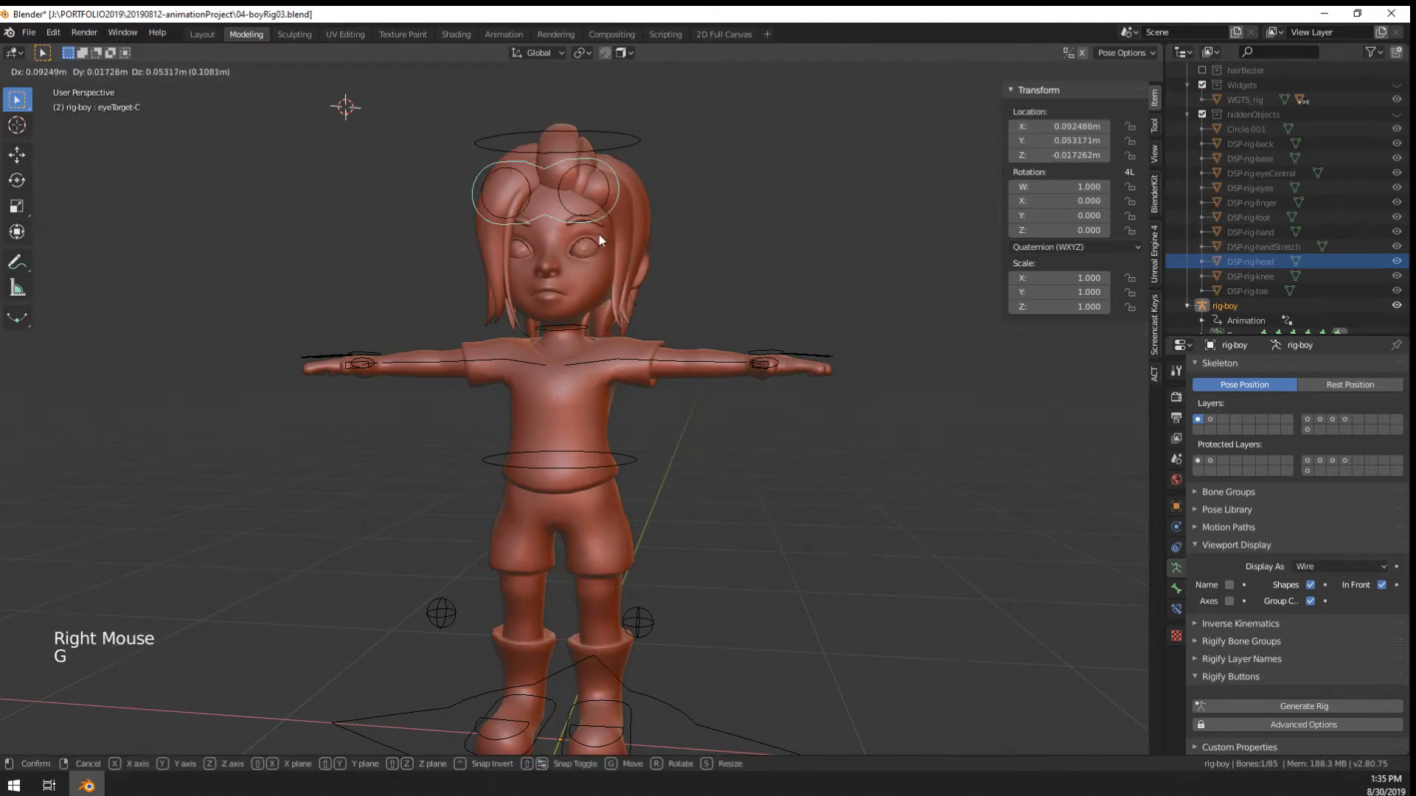
pyautogui.scroll(3, 600, 218)
pyautogui.keyDown('shift'); pyautogui.moveTo(599, 218); pyautogui.dragTo(634, 369, button='middle'); pyautogui.keyUp('shift')
pyautogui.moveTo(634, 369)
pyautogui.mouseDown(button='middle')
pyautogui.moveTo(677, 533)
pyautogui.moveTo(692, 317)
pyautogui.moveTo(649, 378)
pyautogui.mouseUp(button='middle')
pyautogui.rightClick(690, 309)
pyautogui.press('r')
pyautogui.rightClick(649, 377)
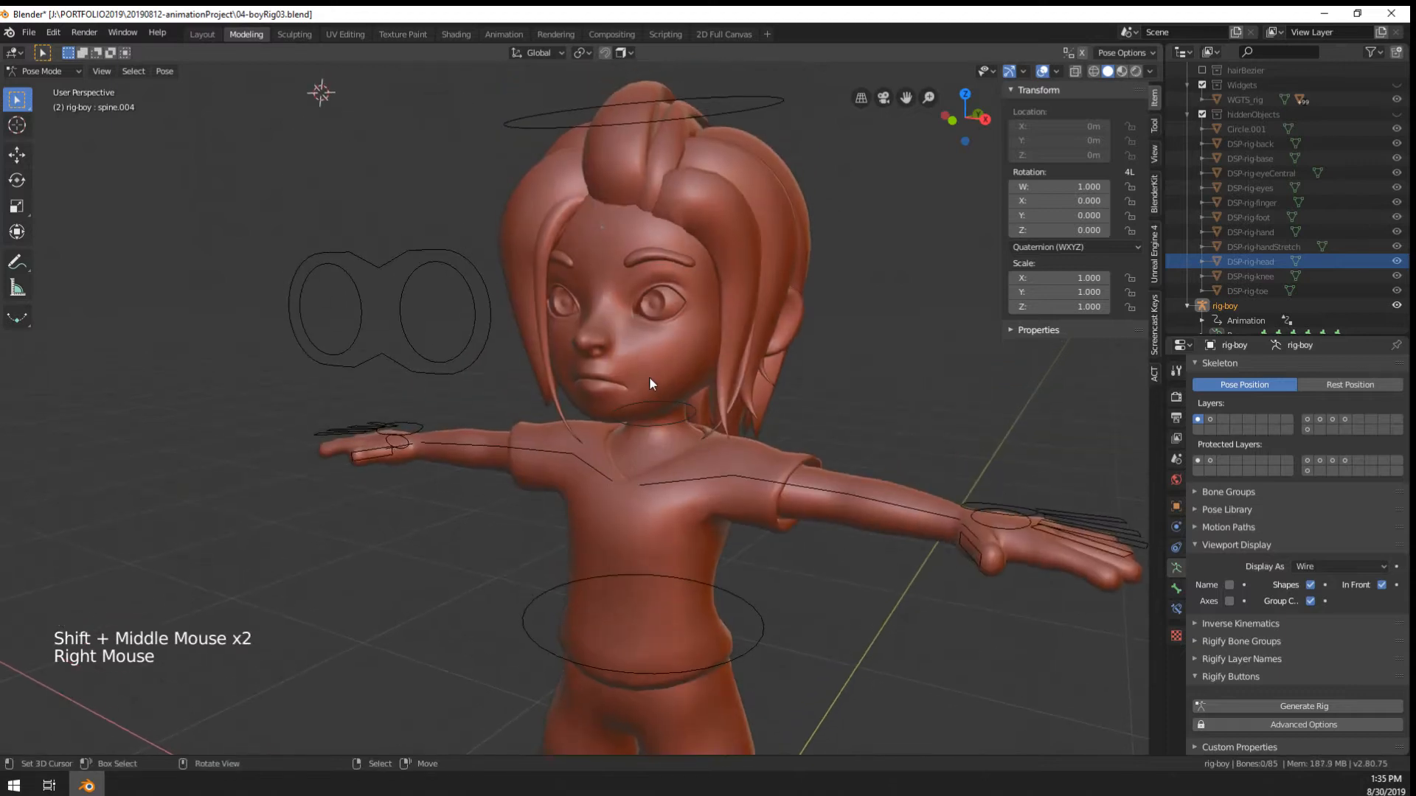
# Enter Edit Mode on the rig-boy armature and additionally show the armature layer containing the eye bones
pyautogui.hotkey('ctrl', 'Tab')
pyautogui.press('Tab')
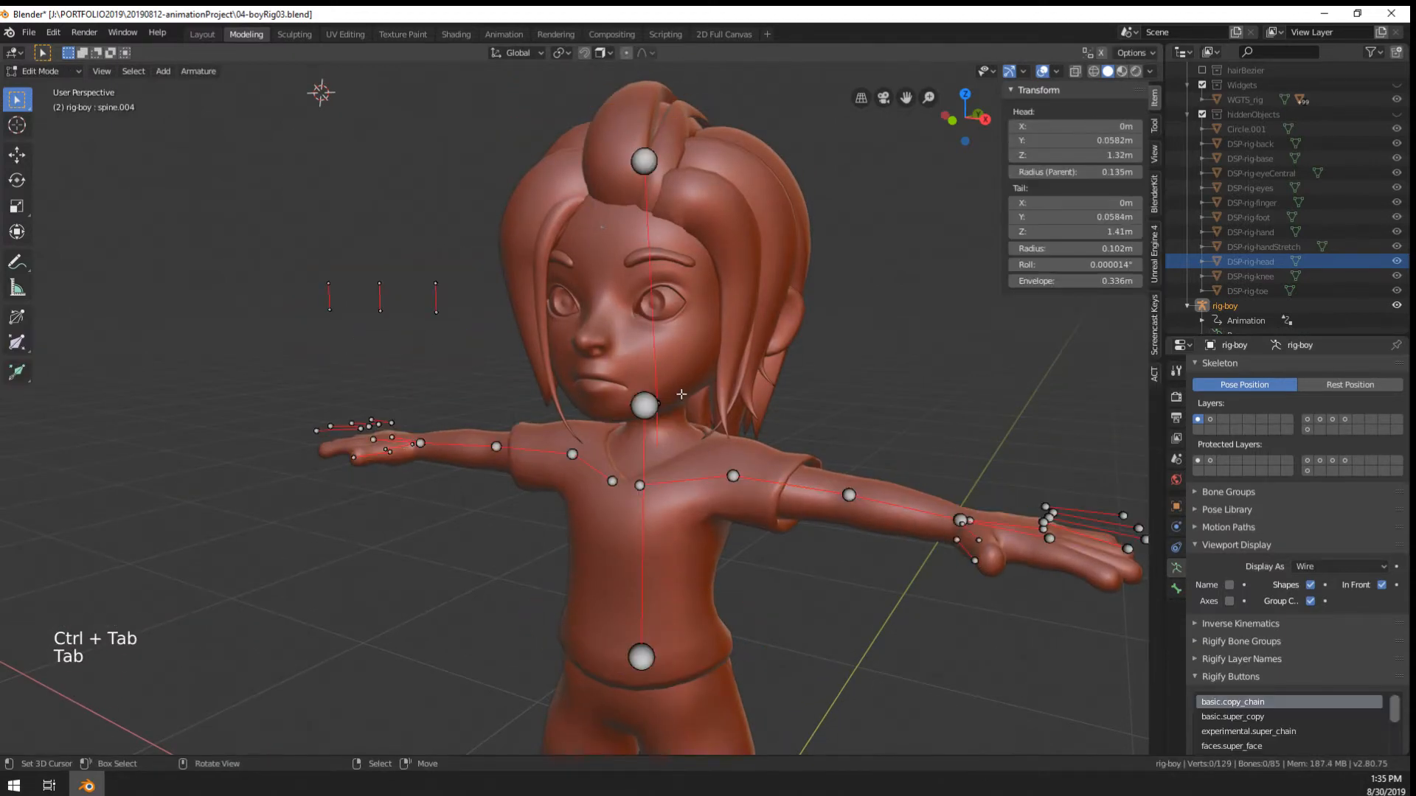
pyautogui.click(1175, 588)
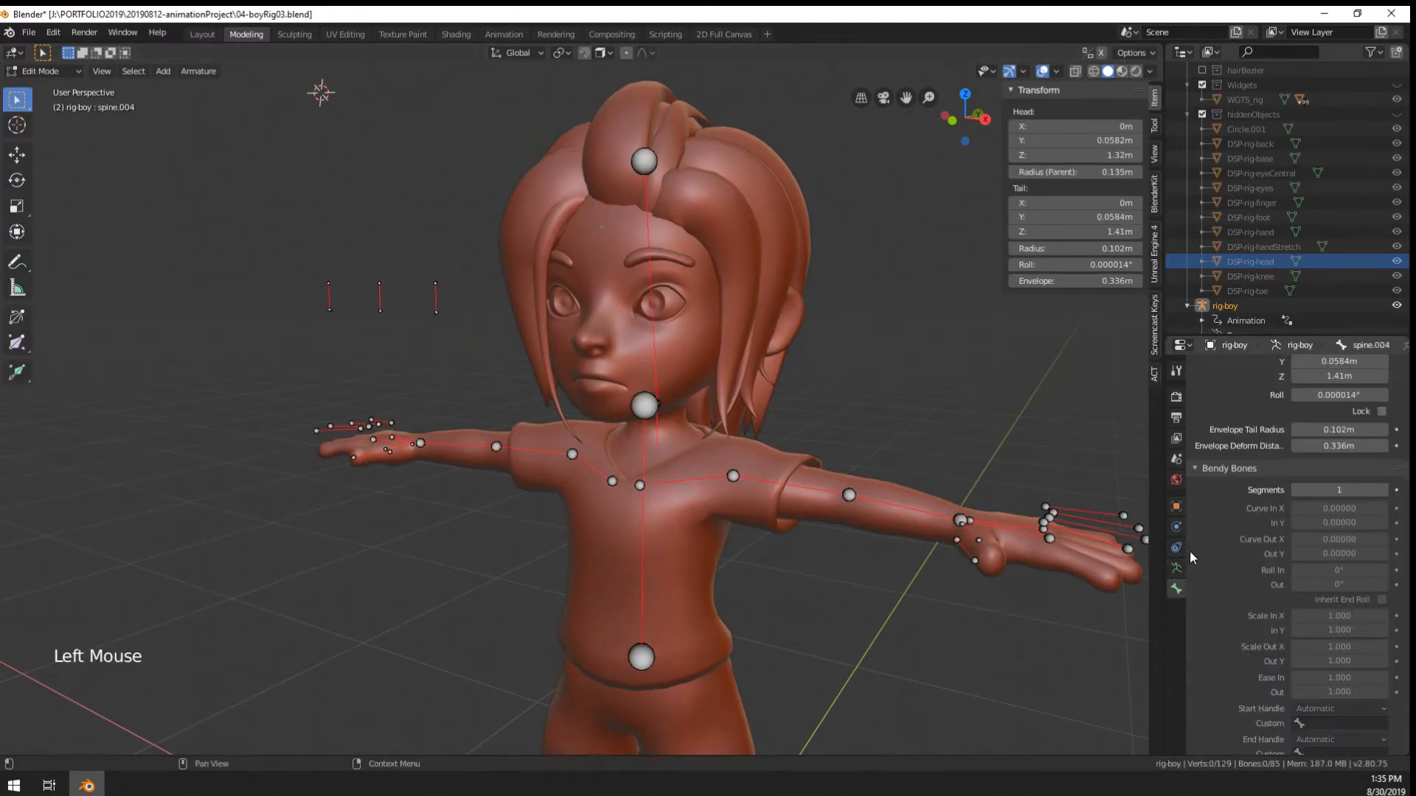
pyautogui.click(1176, 567)
pyautogui.moveTo(900, 471); pyautogui.dragTo(832, 489, button='middle')
pyautogui.keyDown('shift'); pyautogui.click(1307, 429); pyautogui.keyUp('shift')
pyautogui.scroll(2, 746, 262)
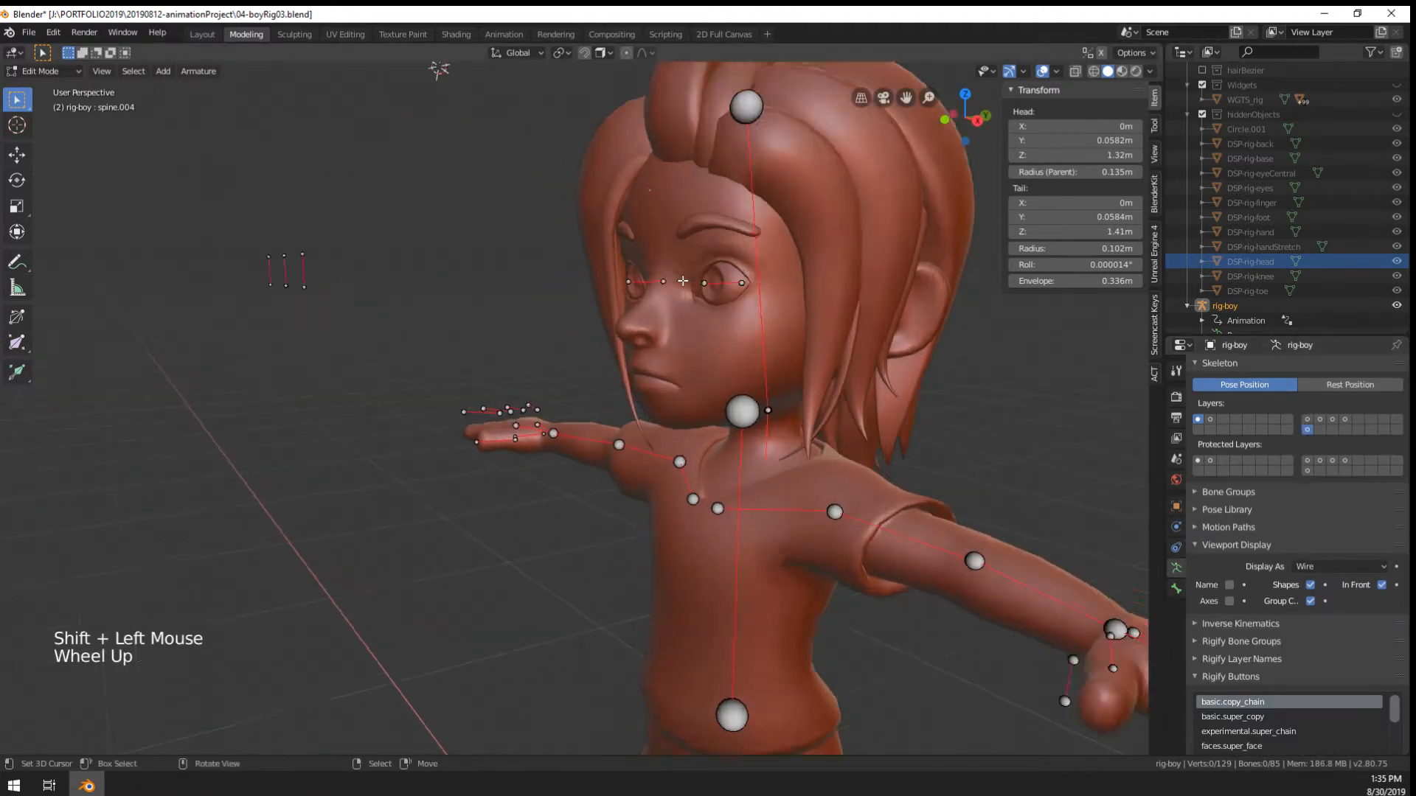
# Parent both eye bones to the head bone with the Keep Offset option
pyautogui.rightClick(746, 262)
pyautogui.rightClick(745, 262)
pyautogui.keyDown('shift'); pyautogui.rightClick(745, 262); pyautogui.keyUp('shift')
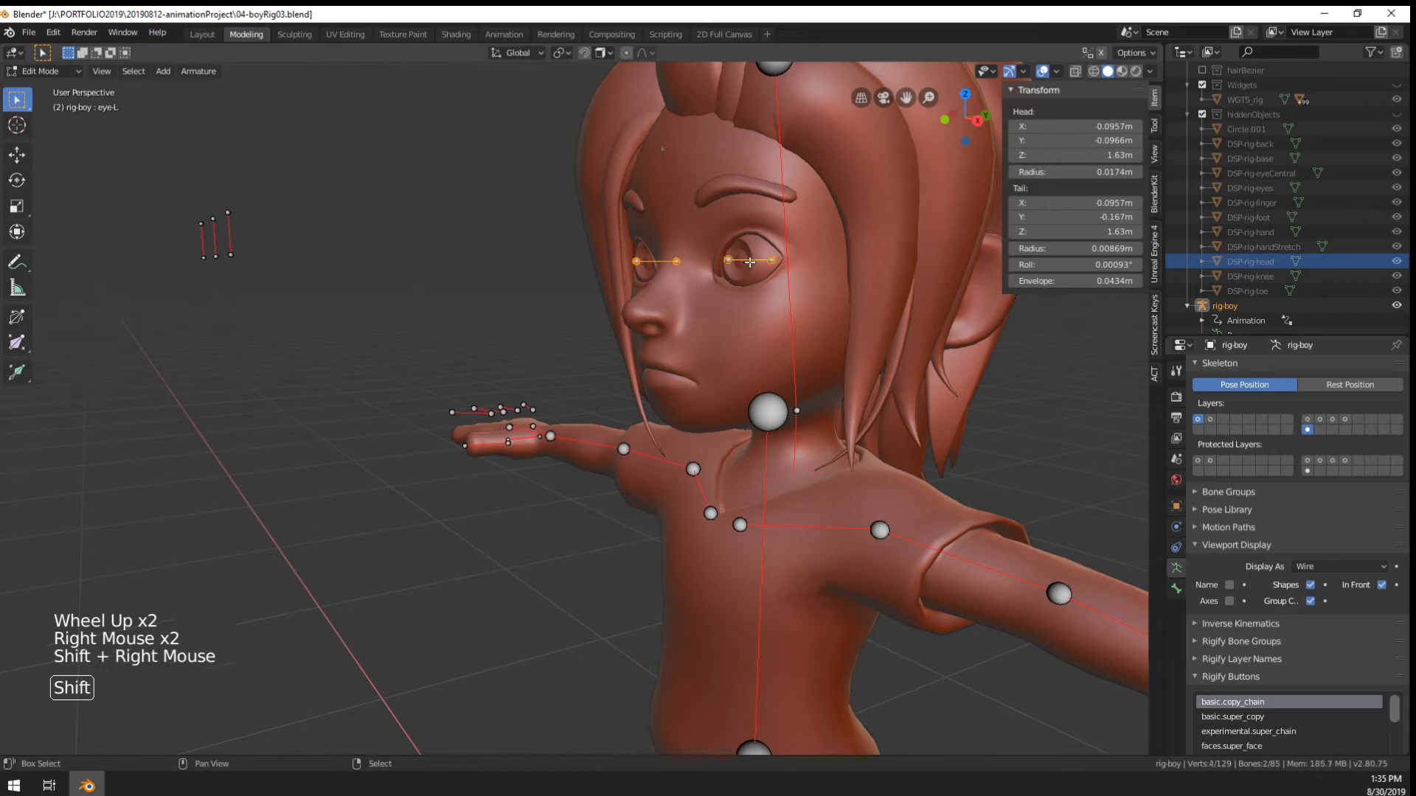
pyautogui.keyDown('shift'); pyautogui.rightClick(784, 240); pyautogui.keyUp('shift')
pyautogui.hotkey('ctrl', 'p')
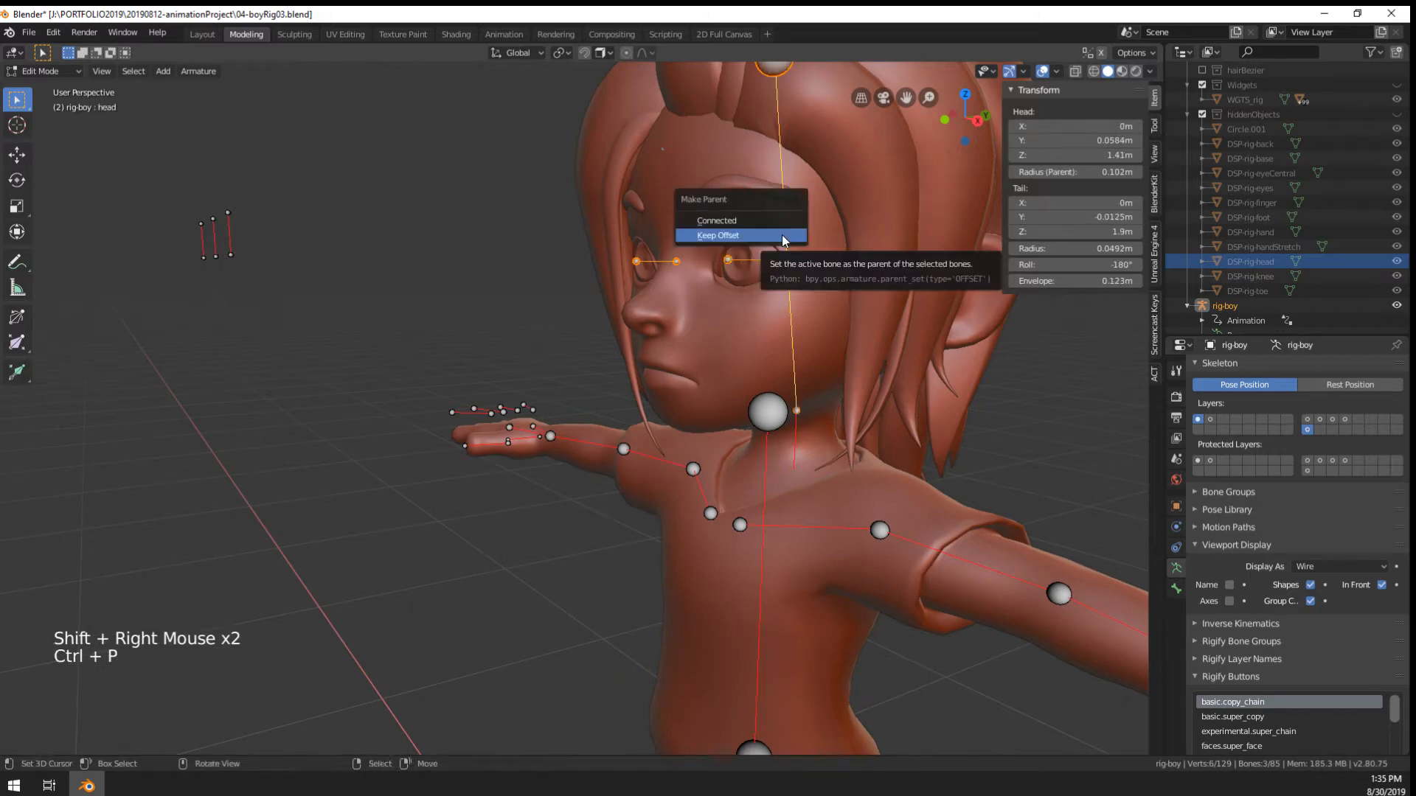
pyautogui.click(784, 240)
# Leave Edit Mode and show only the first armature layer, hiding the one with the eye bones
pyautogui.scroll(-3, 784, 240)
pyautogui.moveTo(784, 240); pyautogui.dragTo(689, 370, button='middle')
pyautogui.scroll(1, 689, 370)
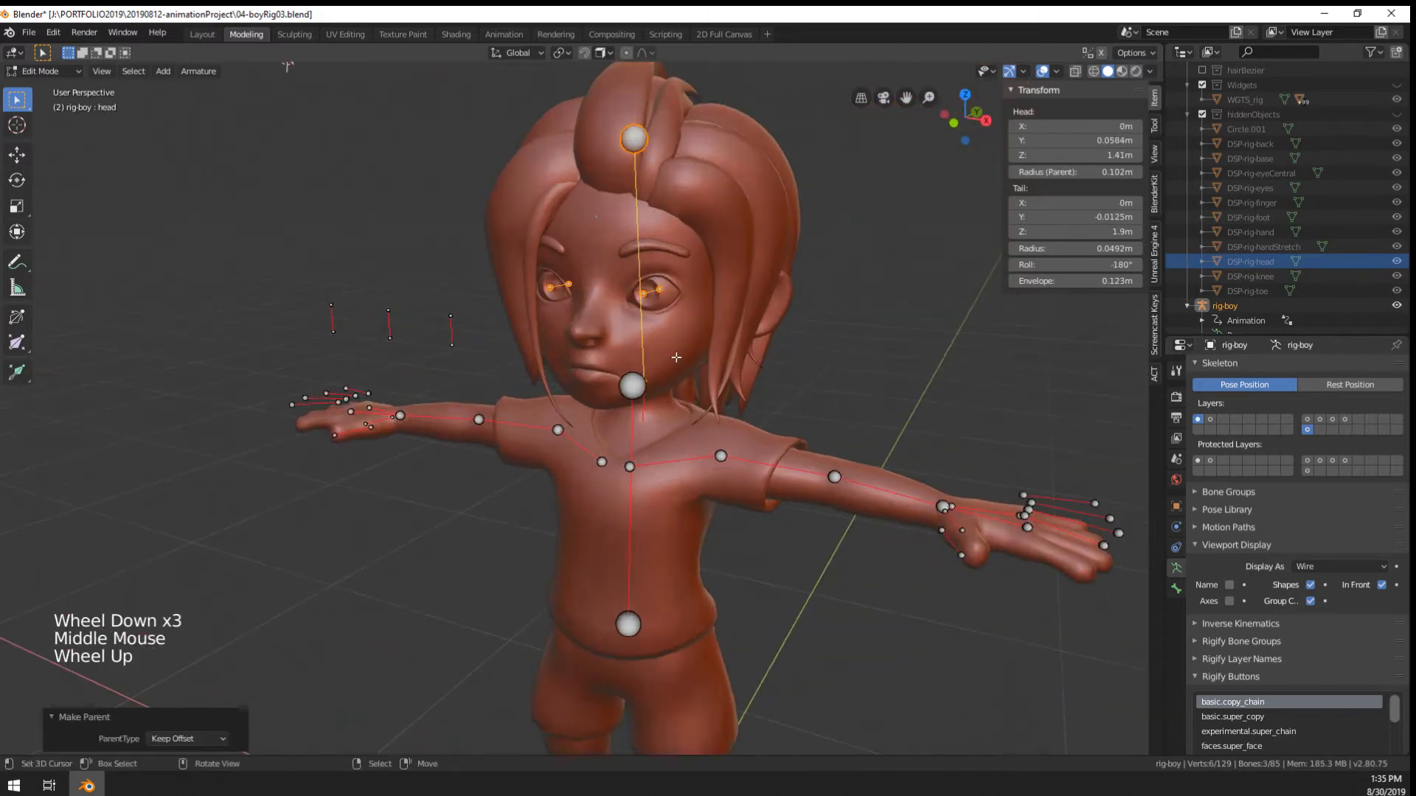
pyautogui.press('Tab')
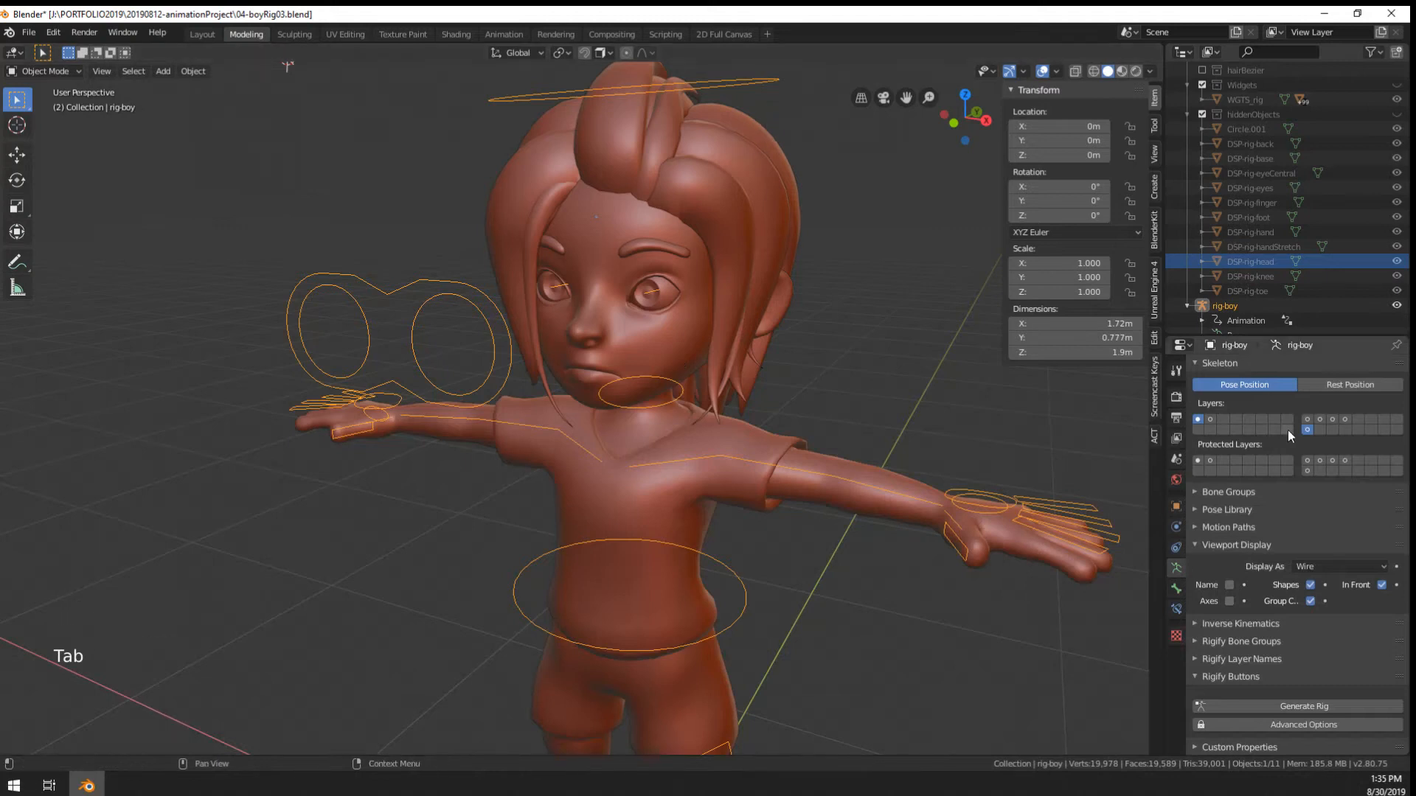
pyautogui.click(1196, 419)
# Test rotating the head control in Pose Mode from several angles, cancelling each rotation
pyautogui.moveTo(728, 56); pyautogui.dragTo(727, 48, button='middle')
pyautogui.rightClick(729, 86)
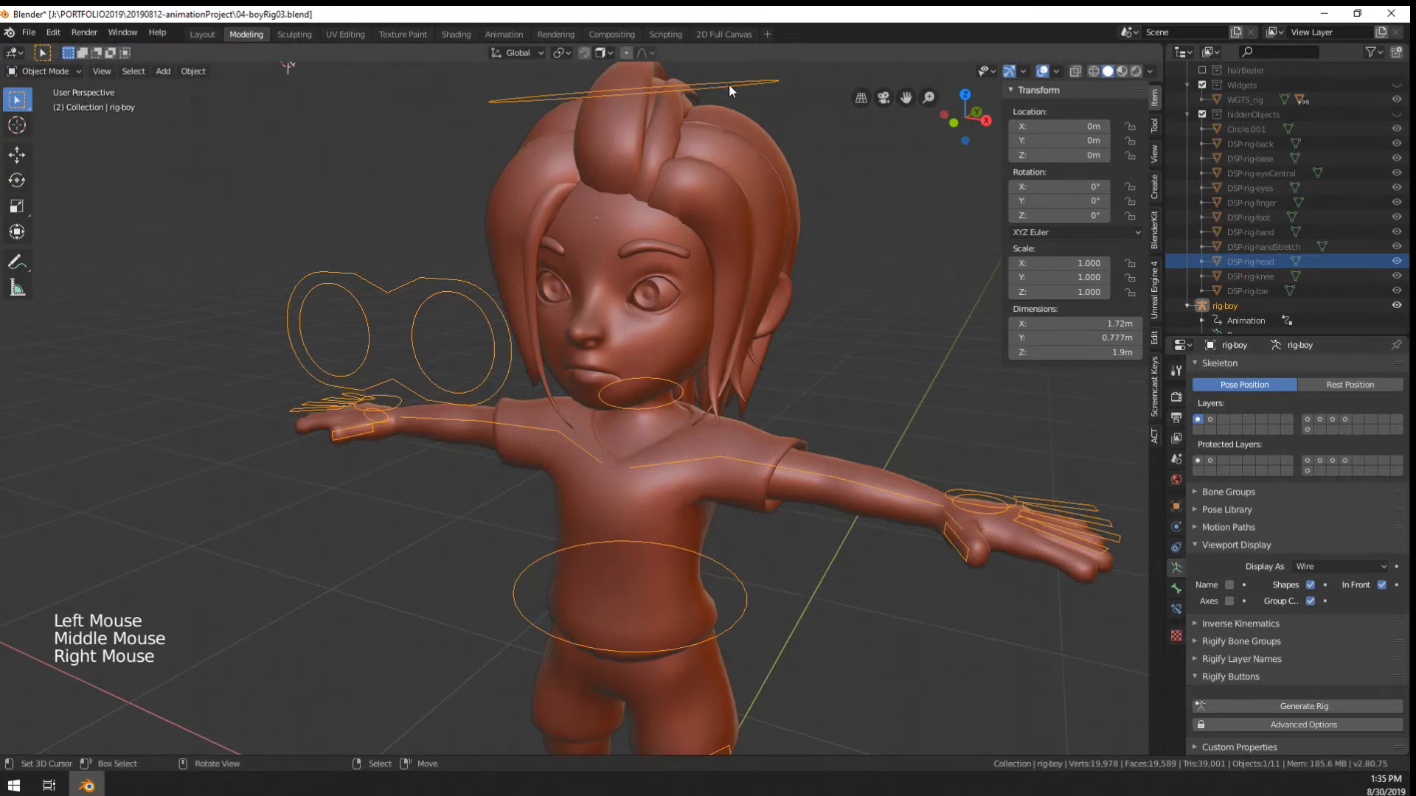
pyautogui.hotkey('ctrl', 'Tab')
pyautogui.press('r')
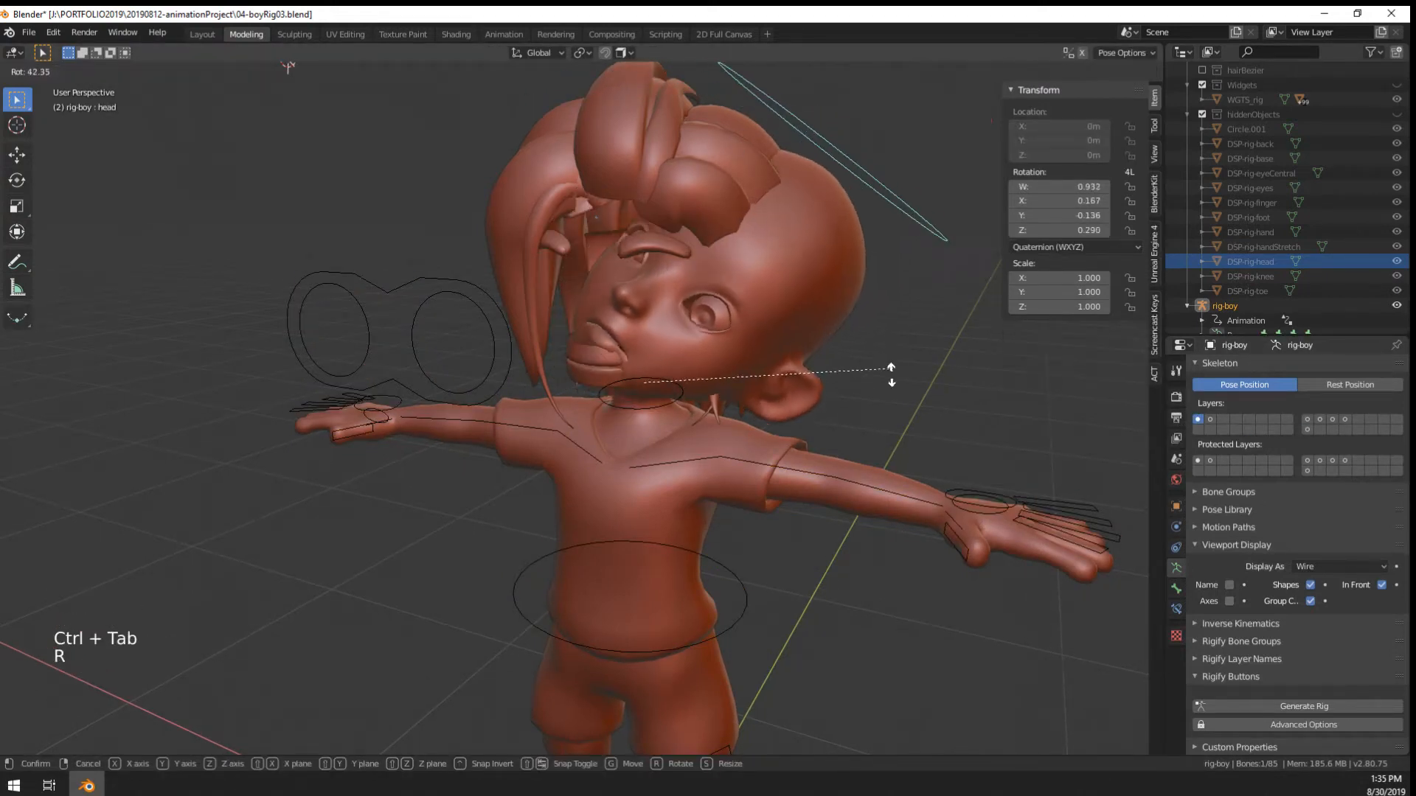
pyautogui.rightClick(738, 240)
pyautogui.moveTo(697, 322); pyautogui.dragTo(754, 302, button='middle')
pyautogui.press('r')
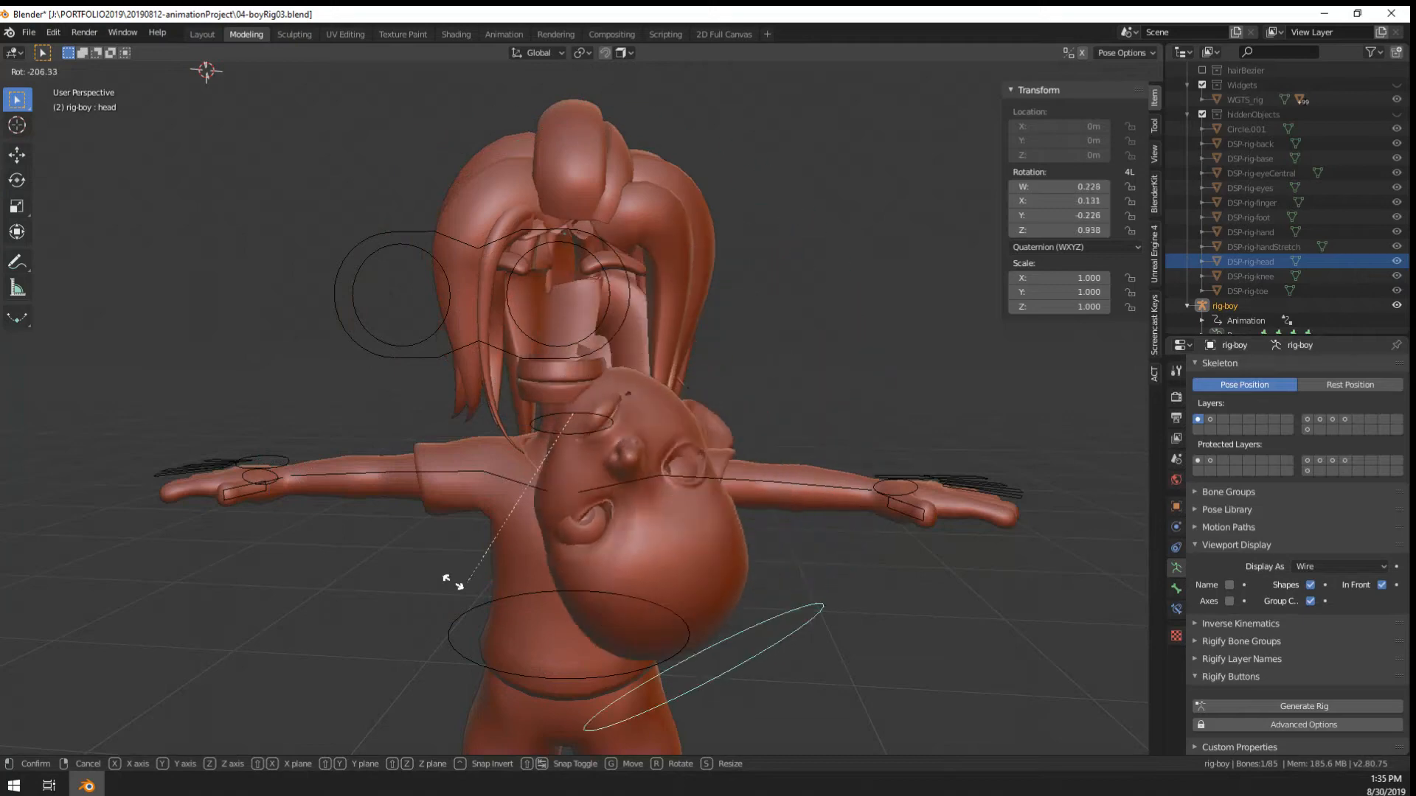
pyautogui.rightClick(684, 365)
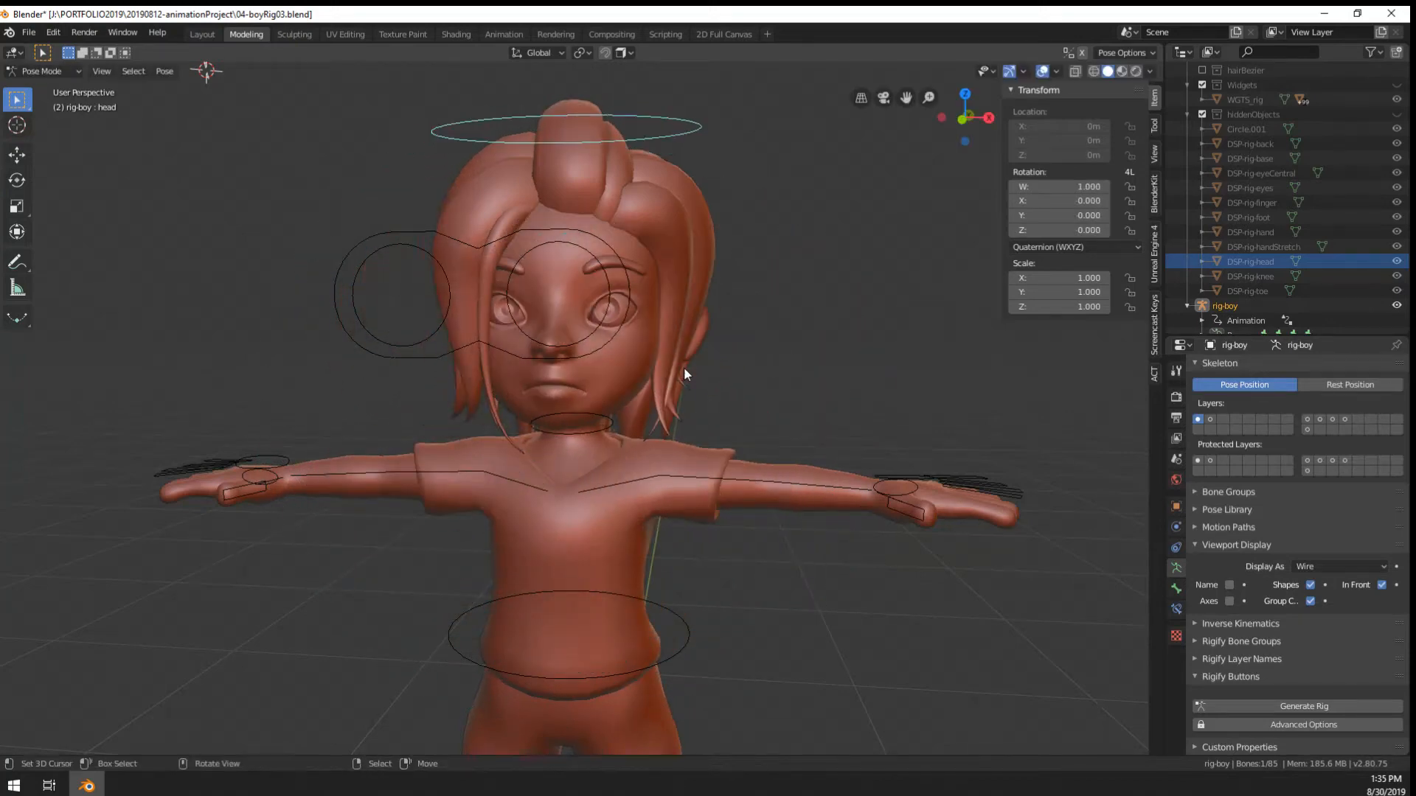
pyautogui.moveTo(684, 366); pyautogui.dragTo(813, 259, button='middle')
pyautogui.press('r')
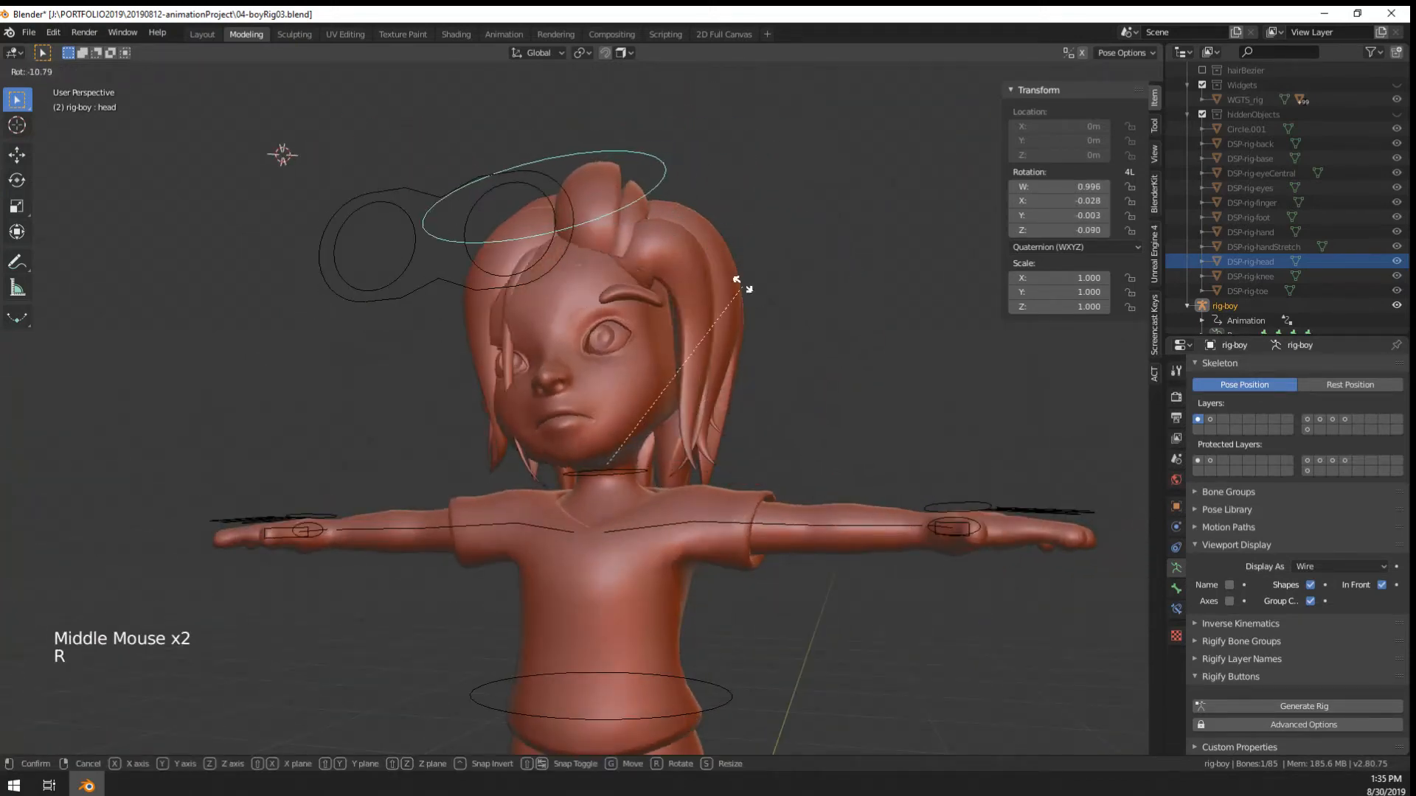
pyautogui.rightClick(767, 372)
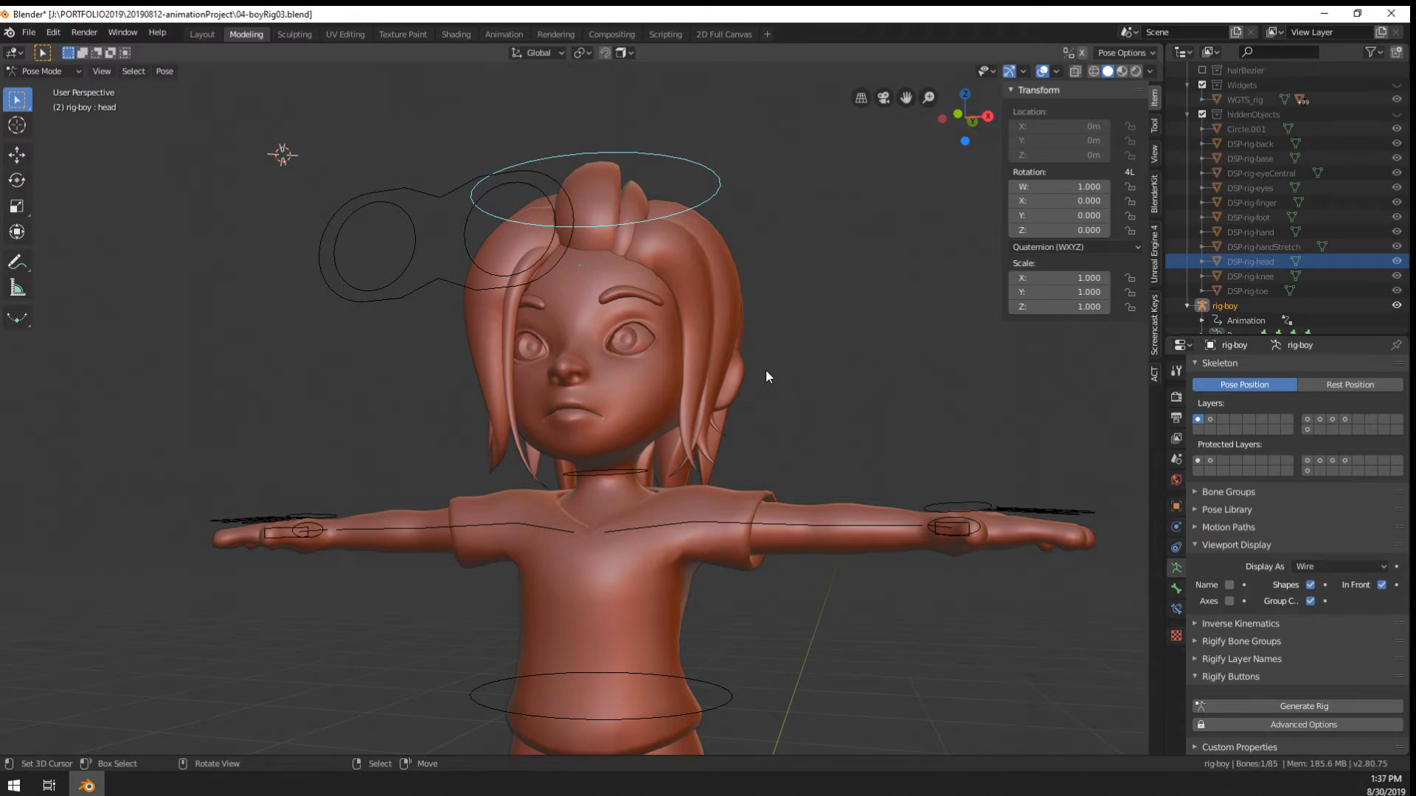
# Test moving the eyeTarget-C control in front of the face and cancel the move
pyautogui.moveTo(731, 210); pyautogui.dragTo(693, 348, button='middle')
pyautogui.scroll(-2, 681, 298)
pyautogui.moveTo(693, 348); pyautogui.dragTo(570, 301, button='middle')
pyautogui.scroll(-1, 640, 518)
pyautogui.keyDown('shift'); pyautogui.moveTo(613, 432); pyautogui.dragTo(641, 413, button='middle'); pyautogui.keyUp('shift')
pyautogui.moveTo(642, 413); pyautogui.dragTo(677, 388, button='middle')
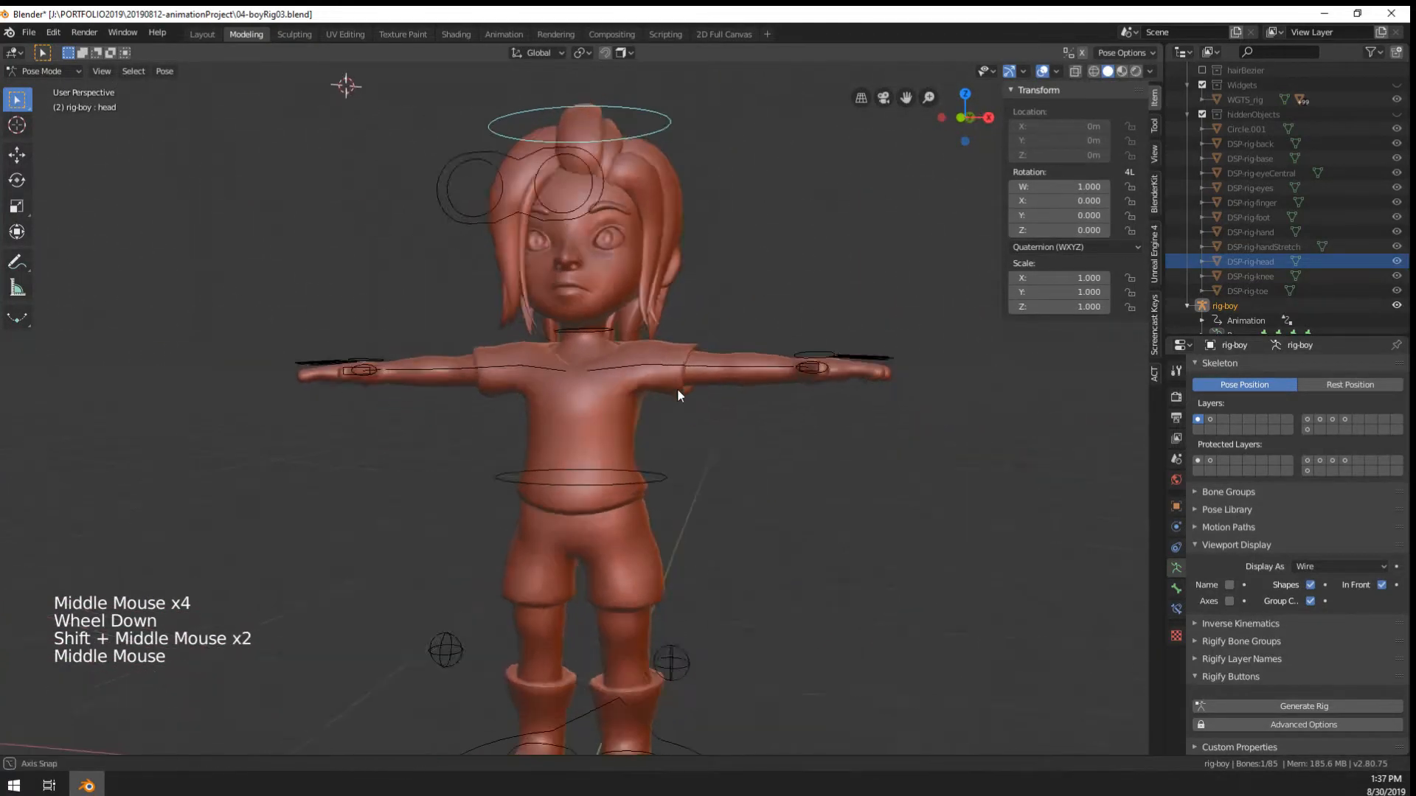
pyautogui.scroll(-1, 676, 387)
pyautogui.scroll(1, 575, 223)
pyautogui.rightClick(537, 210)
pyautogui.press('g')
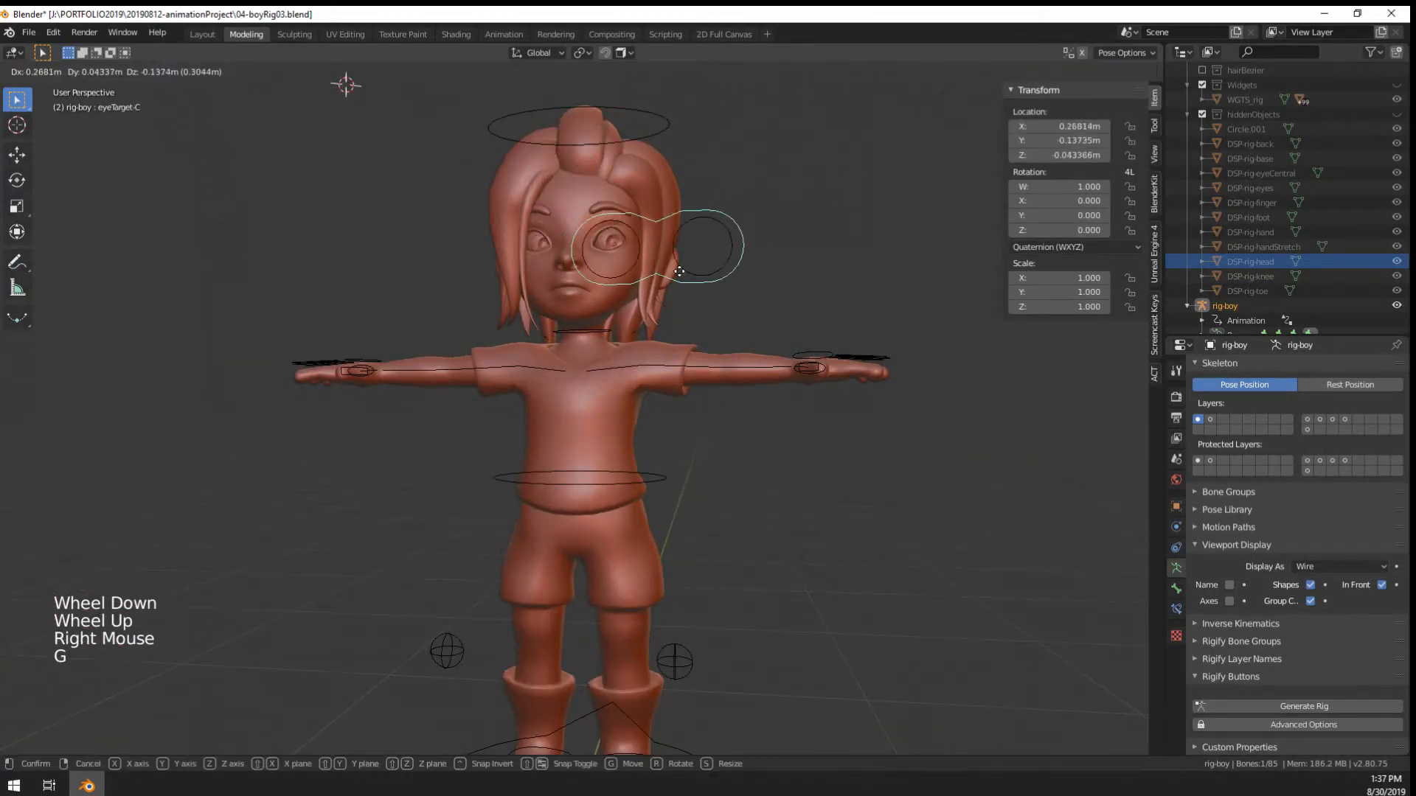
pyautogui.scroll(2, 618, 263)
pyautogui.rightClick(668, 358)
# Try rotating the shoulder.L bone, cancel the rotation and return to Object Mode
pyautogui.keyDown('shift'); pyautogui.moveTo(711, 283); pyautogui.dragTo(750, 396, button='middle'); pyautogui.keyUp('shift')
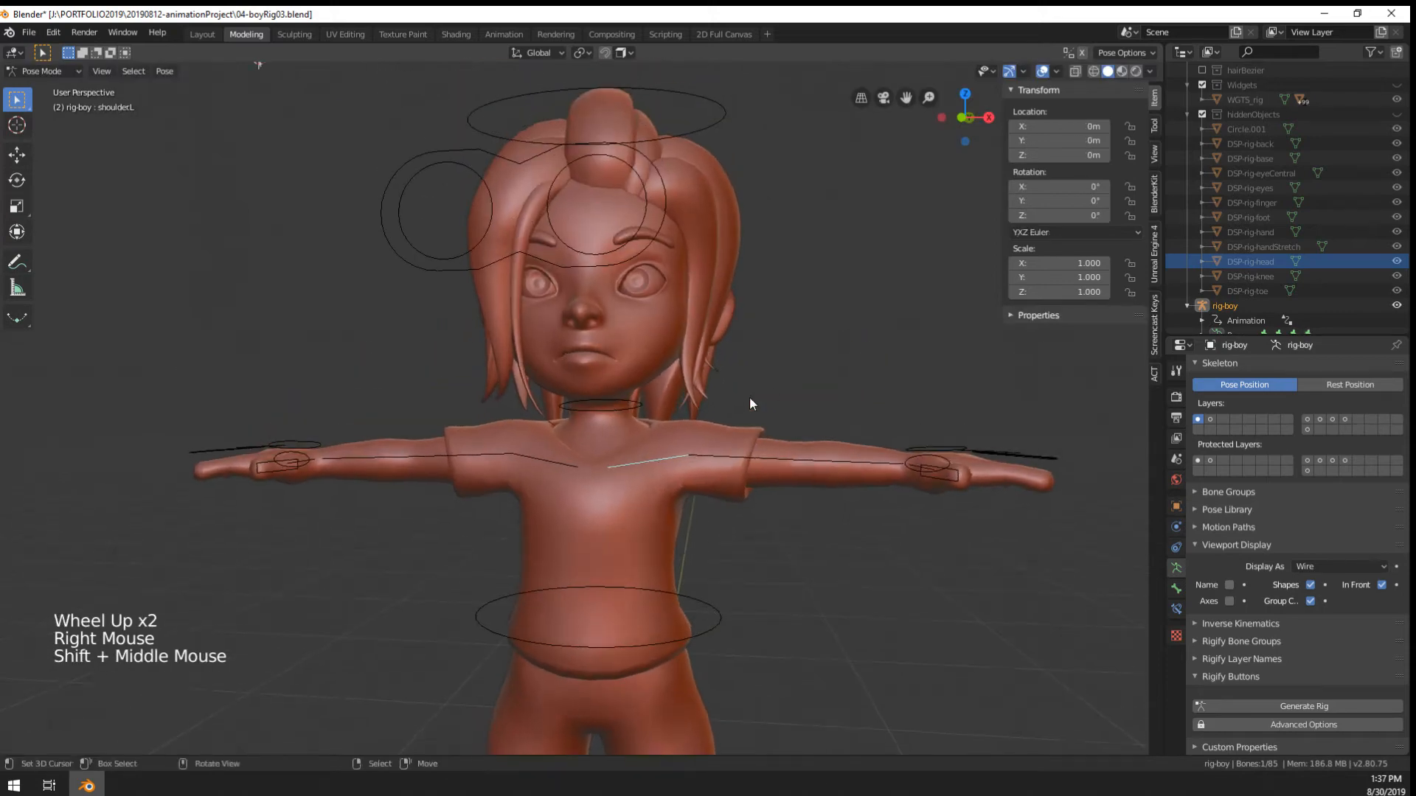
pyautogui.press('r')
pyautogui.scroll(-1, 694, 489)
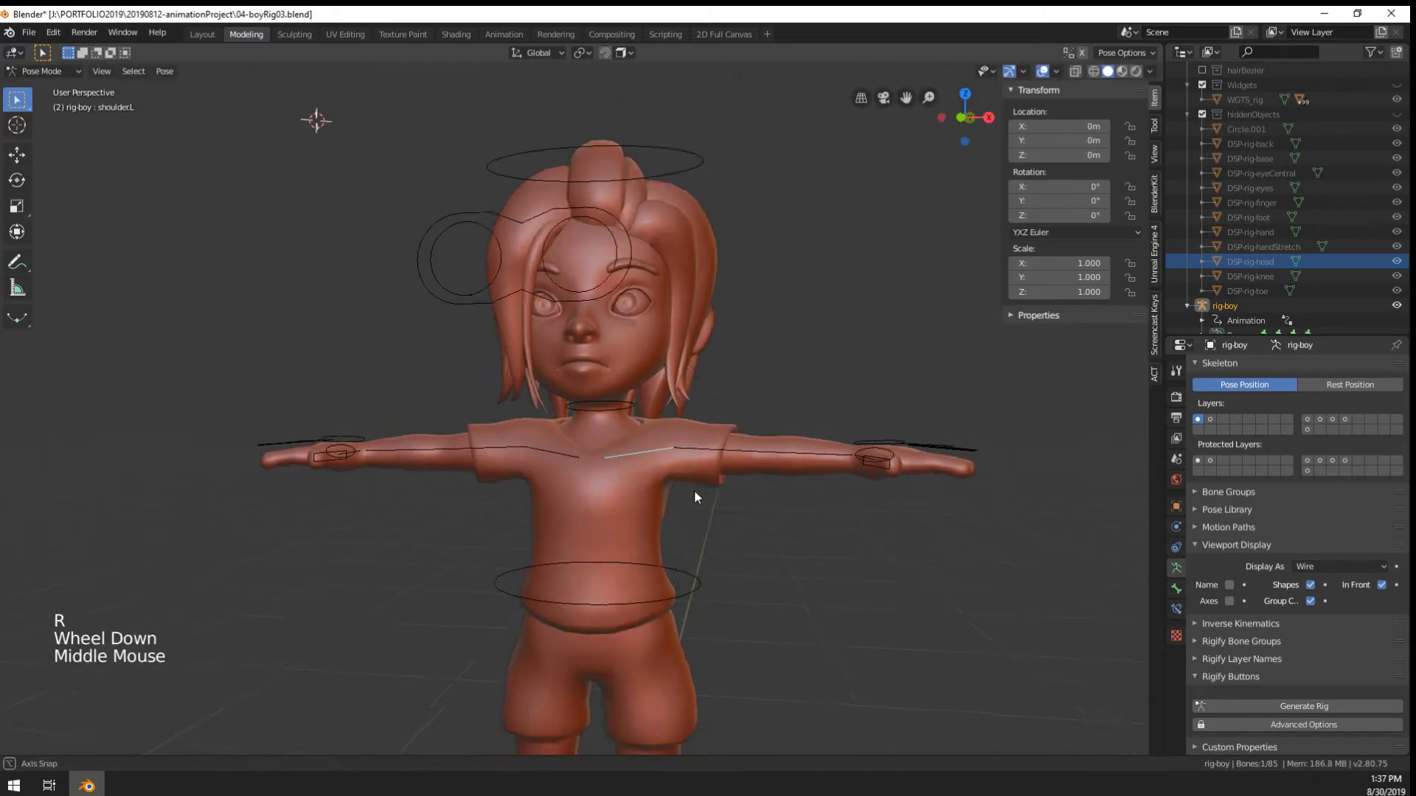
pyautogui.moveTo(693, 490); pyautogui.dragTo(578, 488, button='middle')
pyautogui.keyDown('shift'); pyautogui.moveTo(627, 550); pyautogui.dragTo(708, 368, button='middle'); pyautogui.keyUp('shift')
pyautogui.rightClick(642, 371)
pyautogui.hotkey('ctrl', 'Tab')
# Examine the whole character and its control shapes in Object Mode, from the feet up to the face
pyautogui.scroll(-2, 696, 463)
pyautogui.moveTo(708, 368); pyautogui.dragTo(644, 389, button='middle')
pyautogui.rightClick(666, 681)
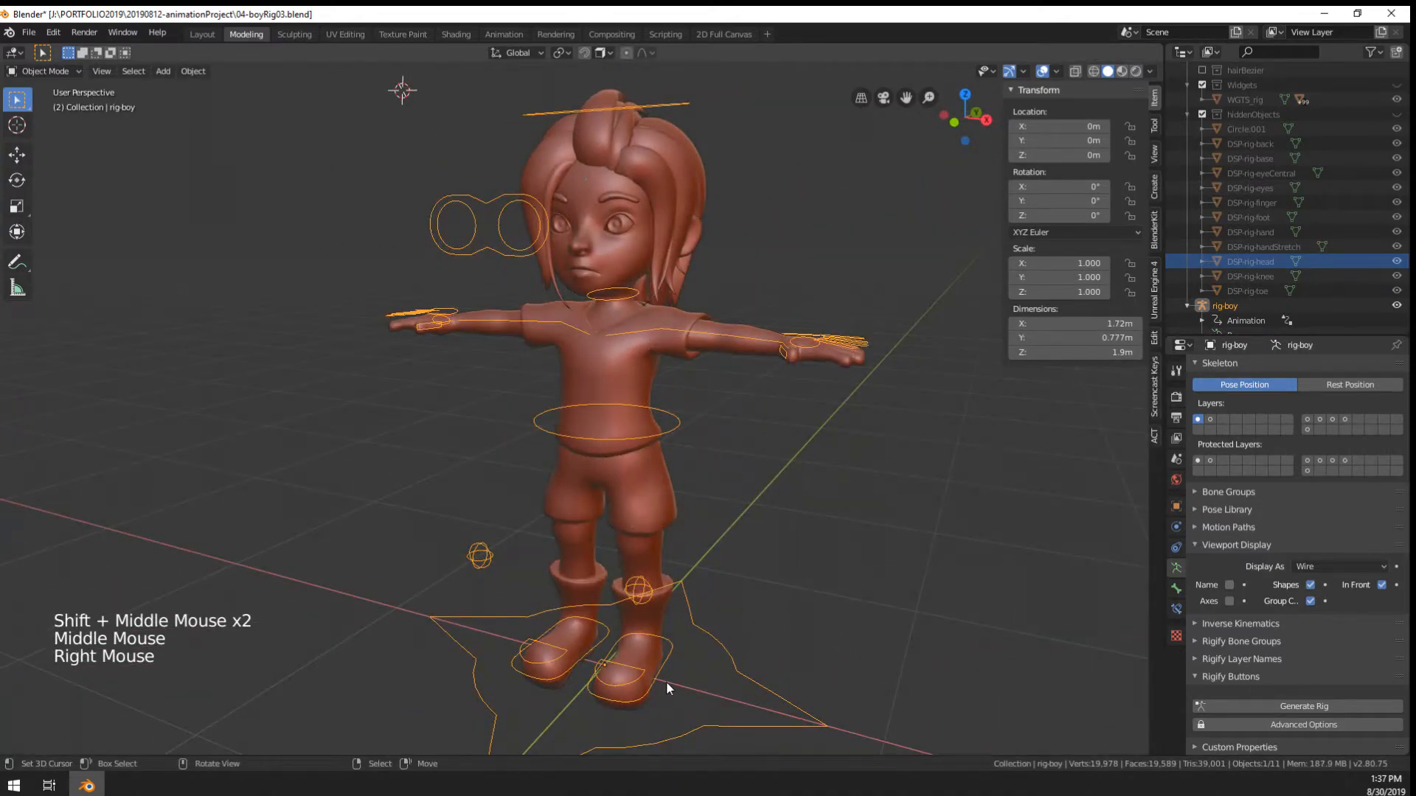
pyautogui.rightClick(665, 667)
pyautogui.rightClick(718, 652)
pyautogui.keyDown('shift'); pyautogui.moveTo(718, 653); pyautogui.dragTo(709, 578, button='middle'); pyautogui.keyUp('shift')
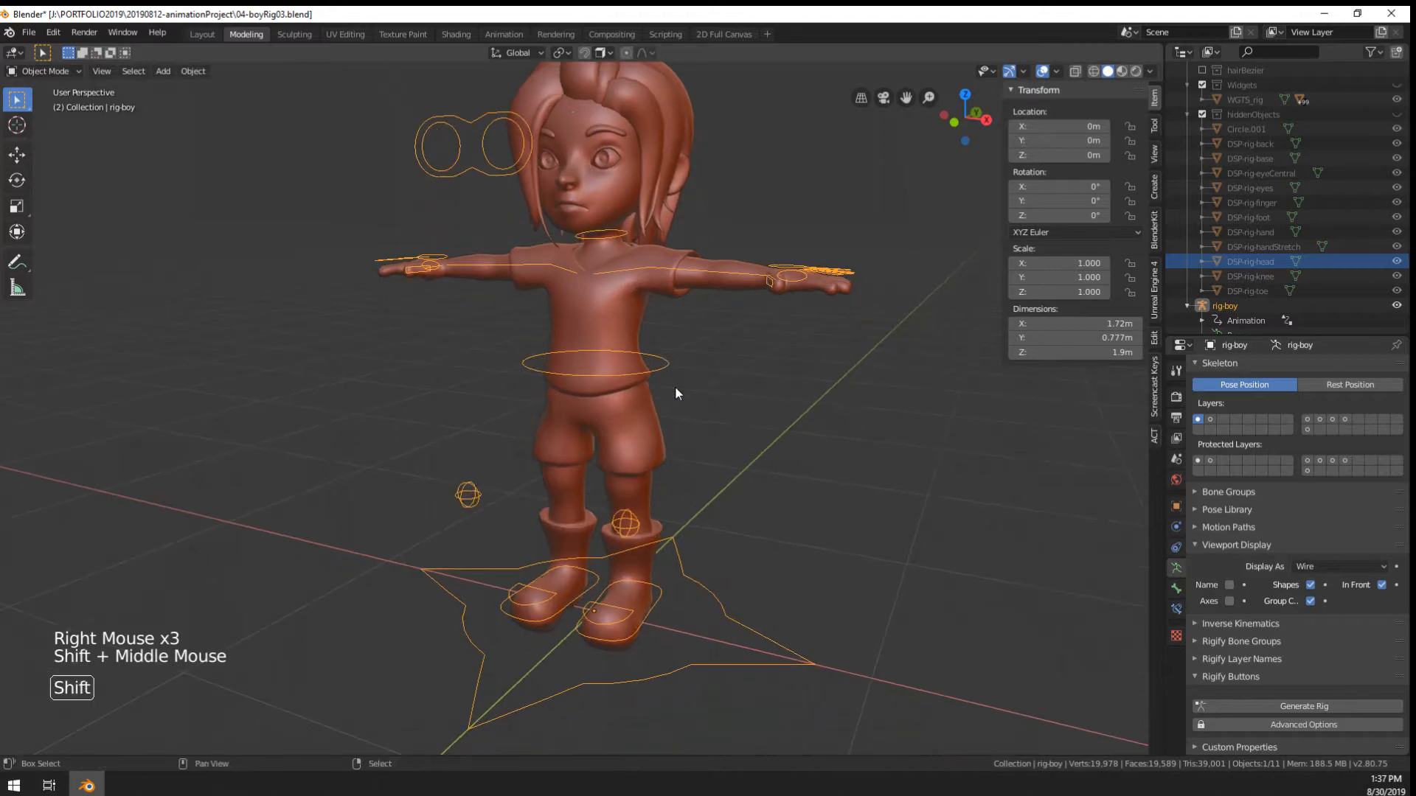
pyautogui.scroll(4, 644, 428)
pyautogui.keyDown('shift'); pyautogui.moveTo(674, 386); pyautogui.dragTo(690, 422, button='middle'); pyautogui.keyUp('shift')
pyautogui.scroll(2, 693, 391)
pyautogui.rightClick(687, 419)
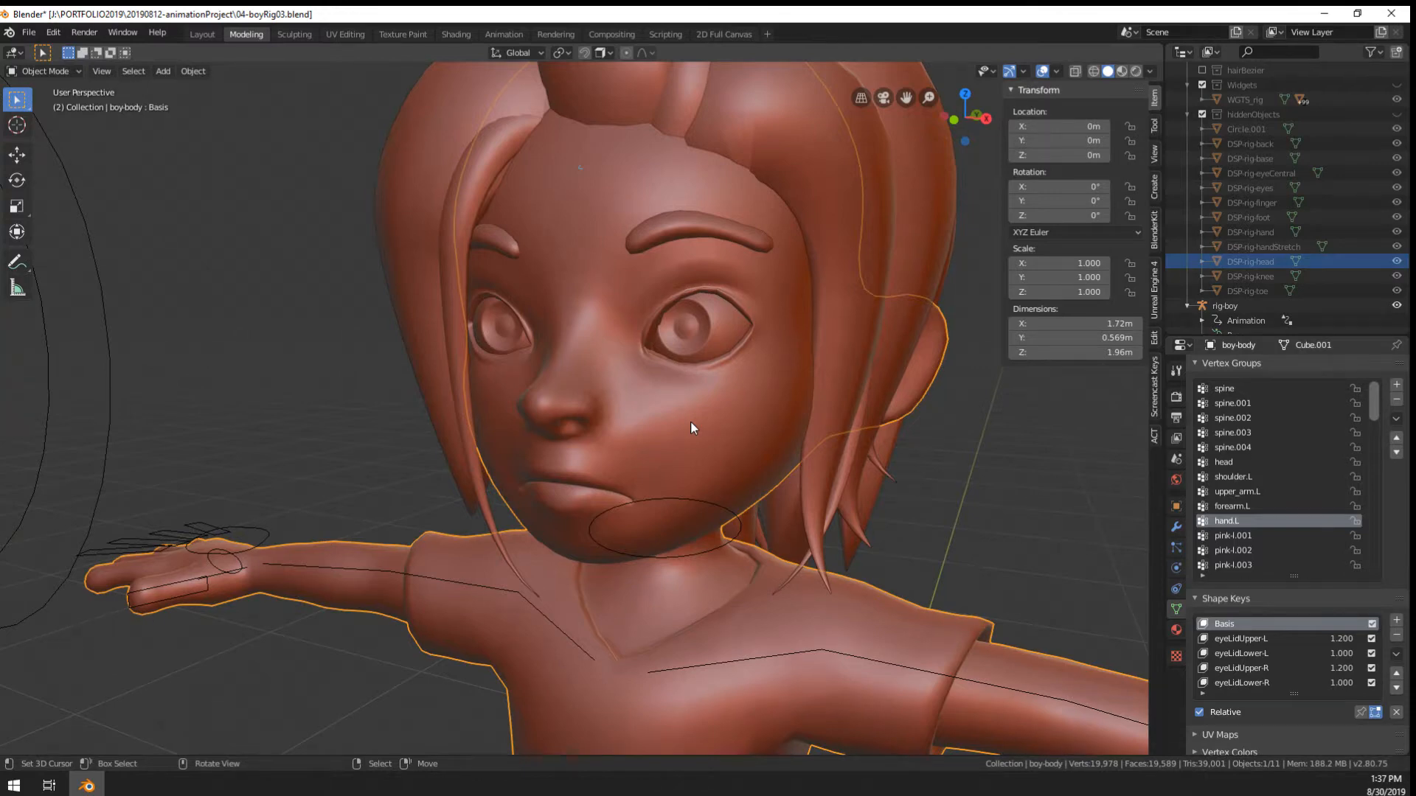
pyautogui.scroll(-4, 690, 422)
pyautogui.scroll(2, 639, 507)
pyautogui.rightClick(668, 506)
pyautogui.moveTo(668, 506); pyautogui.dragTo(749, 459, button='middle')
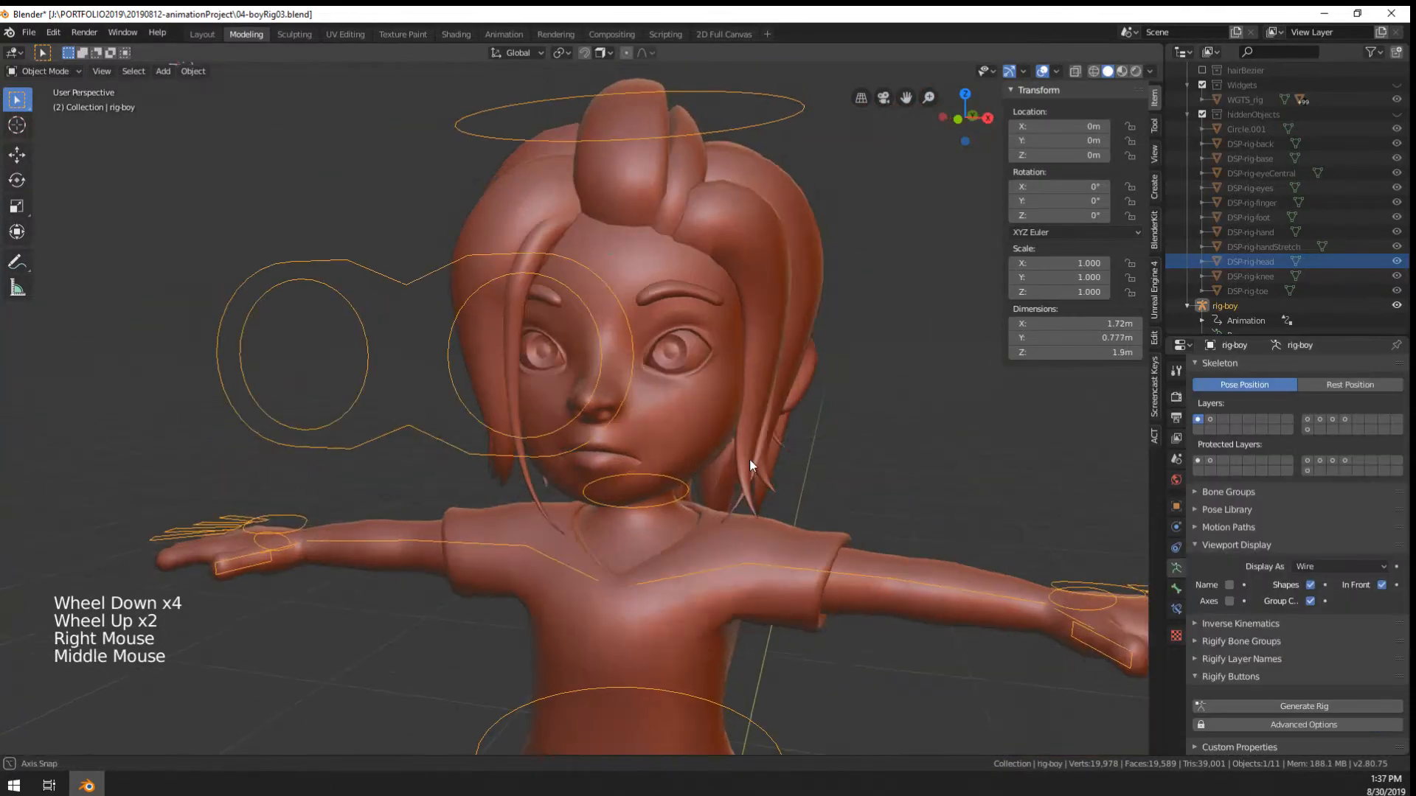
# Return to Pose Mode and check how the face and hair follow a head control rotation, then cancel it
pyautogui.hotkey('ctrl', 'Tab')
pyautogui.hotkey('ctrl', 'Tab')
pyautogui.hotkey('ctrl', 'Tab')
pyautogui.rightClick(788, 117)
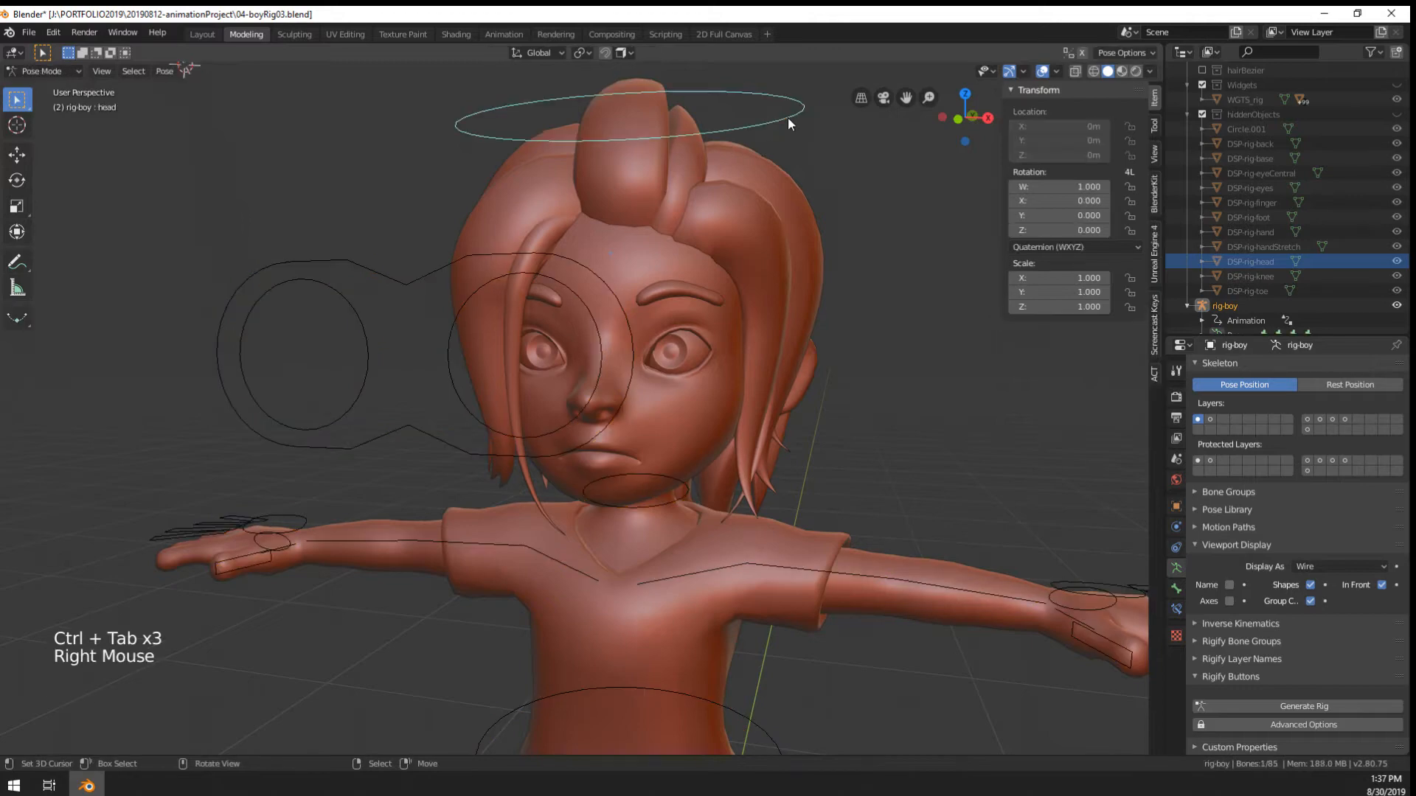
pyautogui.press('r')
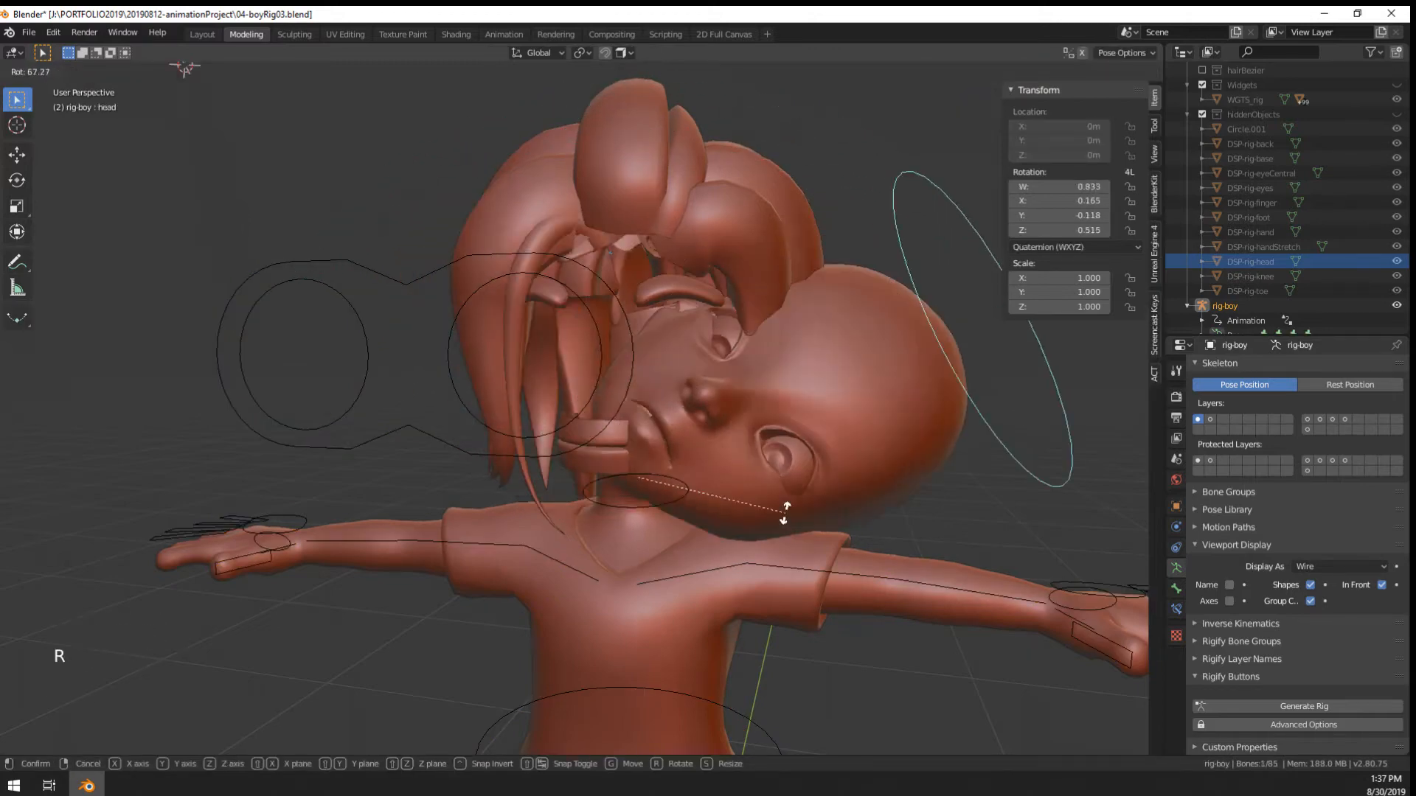
pyautogui.rightClick(798, 259)
# Repeat the head control rotation test from the character's other side and from behind, cancelling each rotation
pyautogui.moveTo(798, 260); pyautogui.dragTo(524, 428, button='middle')
pyautogui.scroll(-2, 369, 311)
pyautogui.scroll(2, 524, 428)
pyautogui.rightClick(472, 139)
pyautogui.press('r')
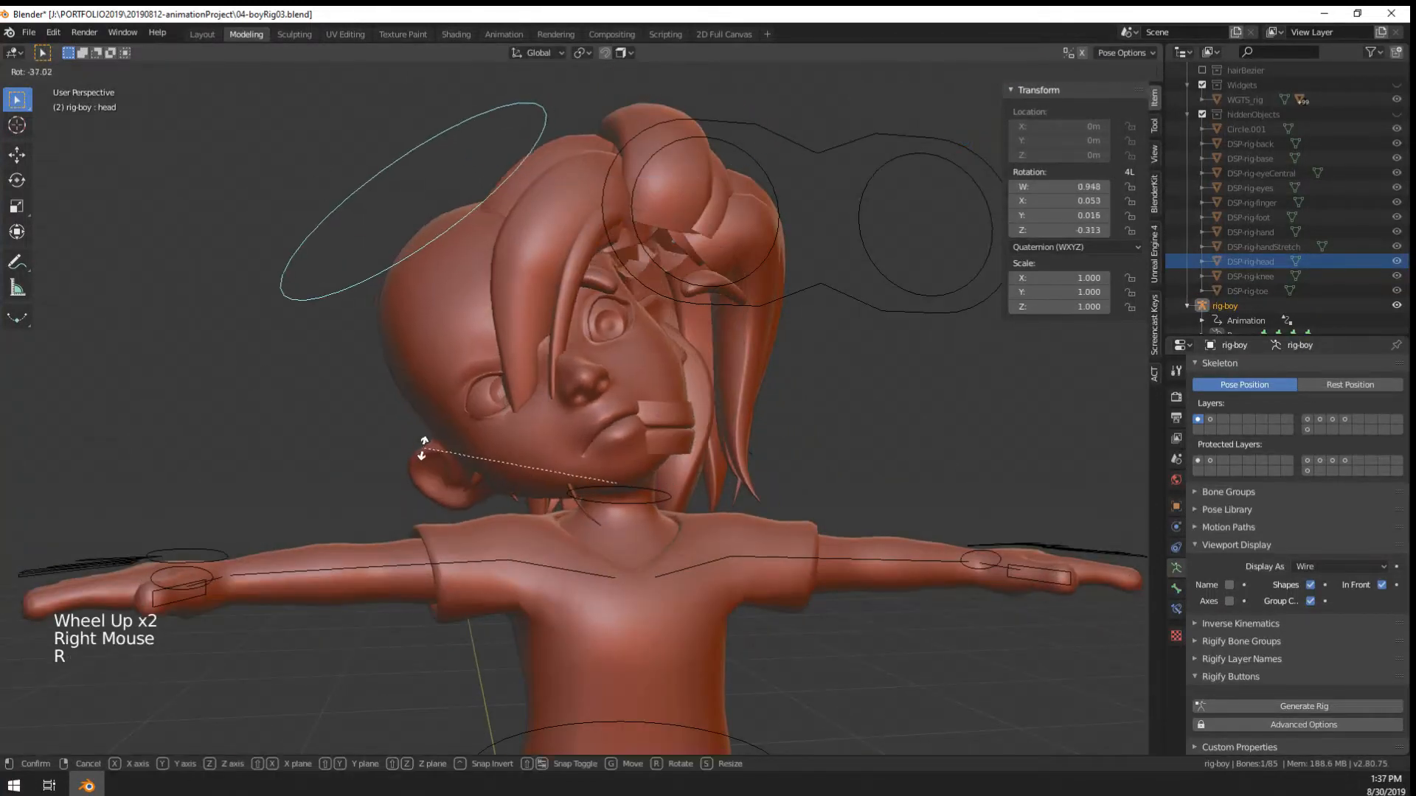
pyautogui.rightClick(475, 309)
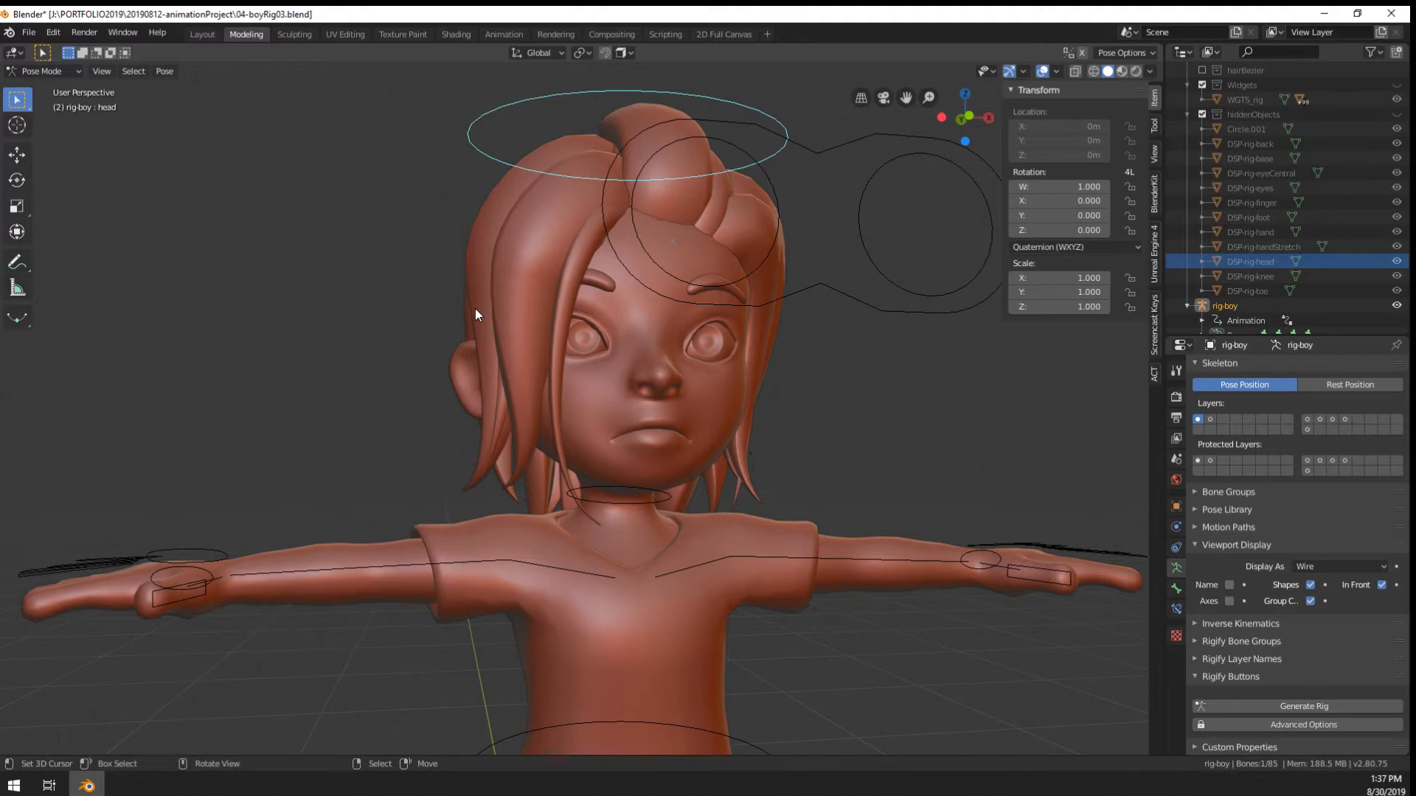
pyautogui.moveTo(475, 308); pyautogui.dragTo(935, 352, button='middle')
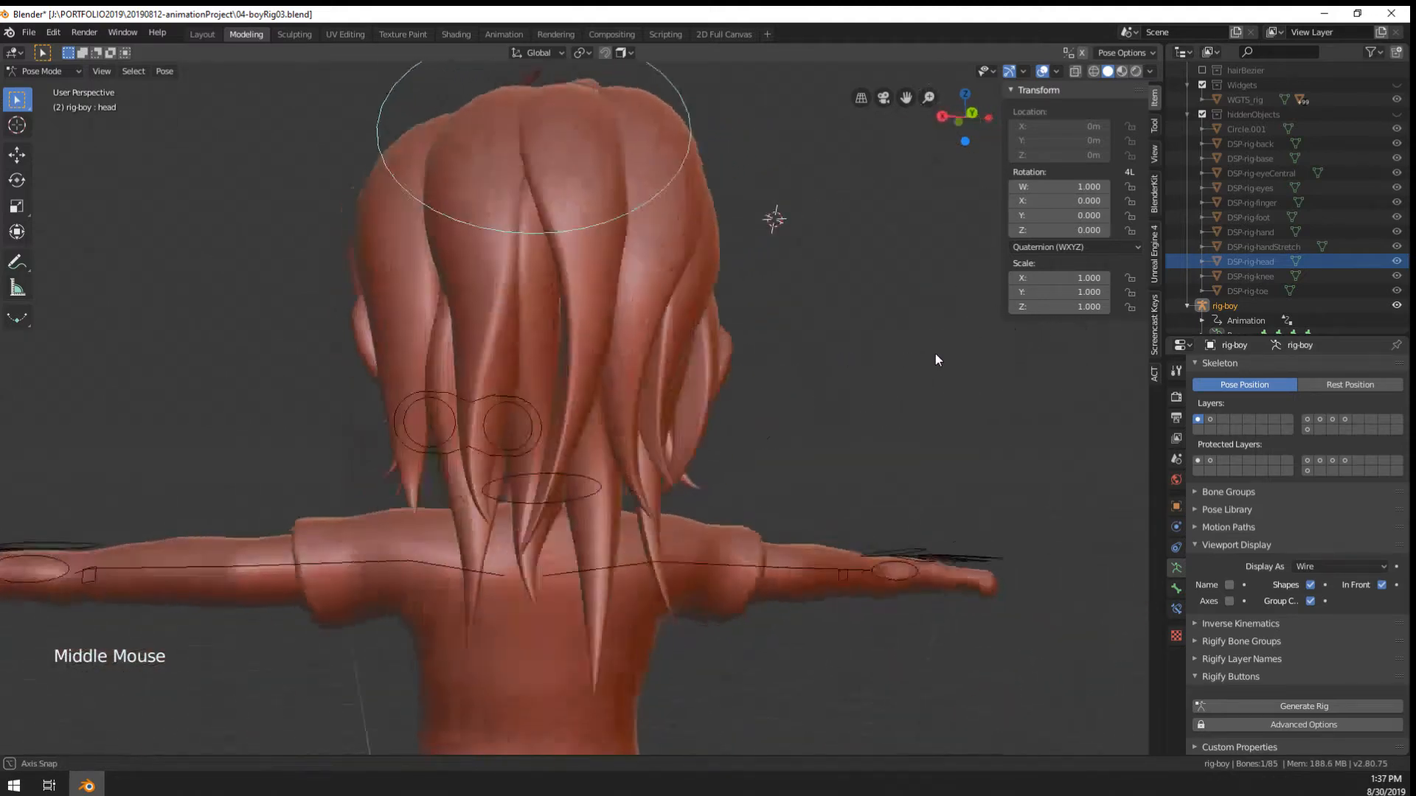
pyautogui.middleClick(918, 355)
pyautogui.press('r')
pyautogui.rightClick(856, 440)
pyautogui.scroll(-2, 855, 439)
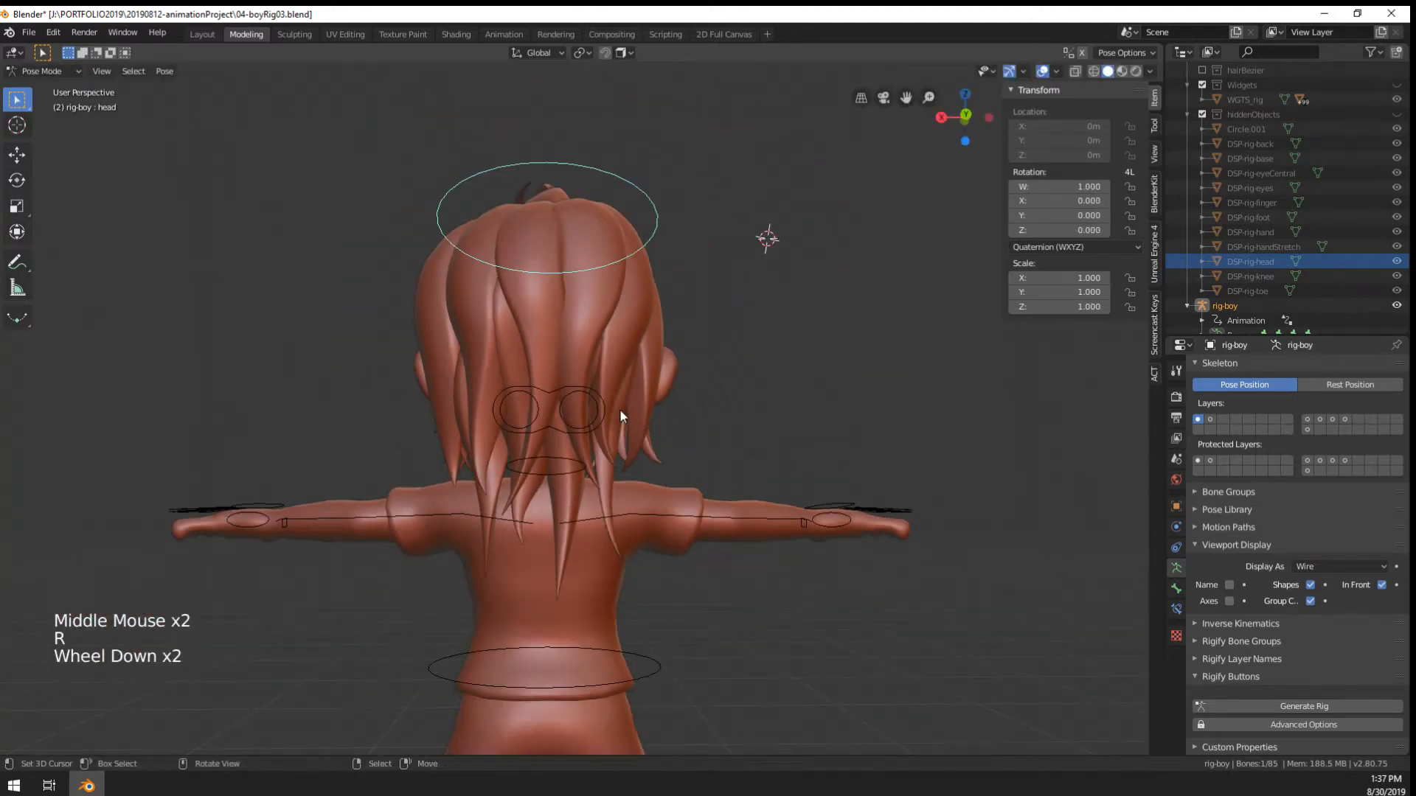
# Enter Edit Mode on the rig in front view and display the armature bones as Octahedral
pyautogui.moveTo(619, 409); pyautogui.dragTo(927, 419, button='middle')
pyautogui.middleClick(927, 419)
pyautogui.scroll(2, 572, 347)
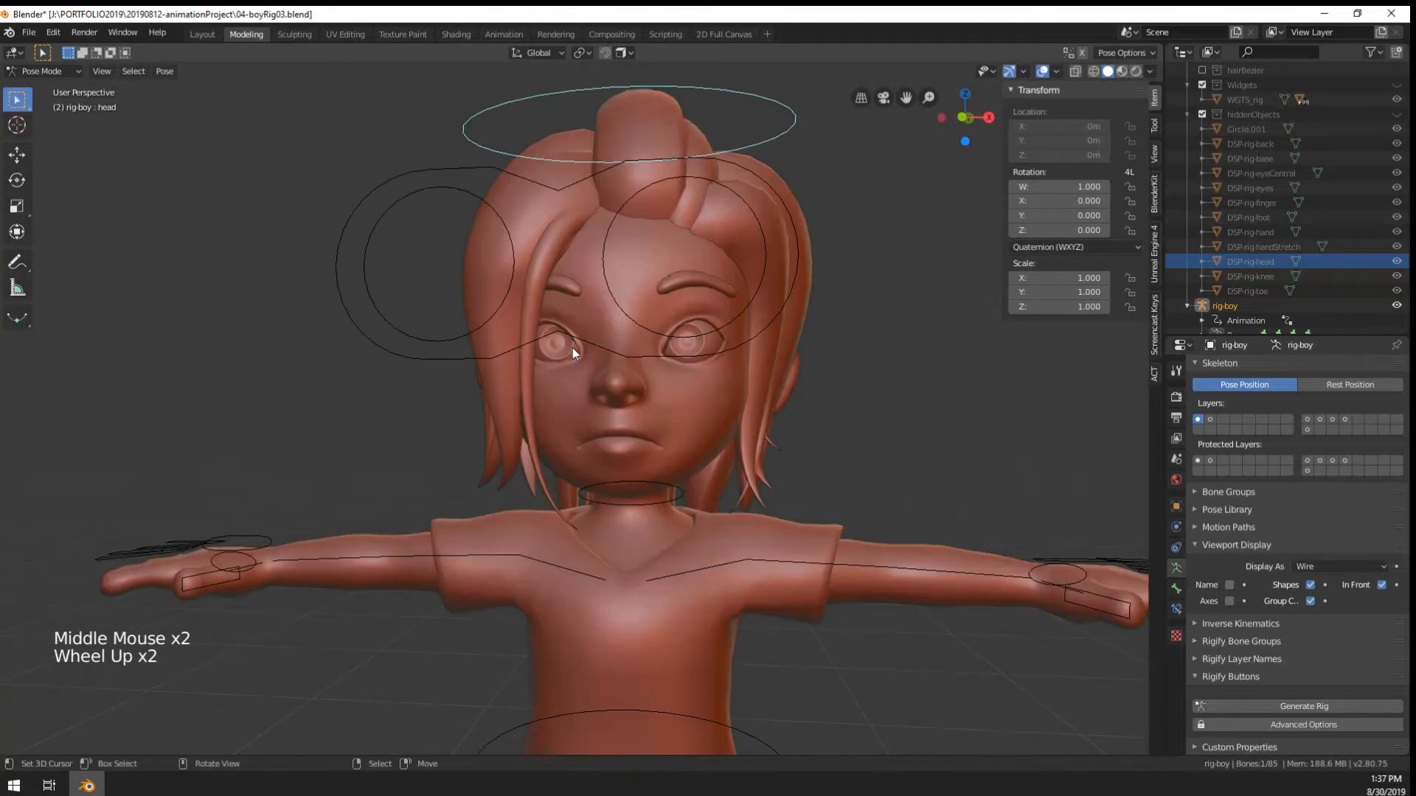
pyautogui.moveTo(577, 351); pyautogui.dragTo(555, 467, button='middle')
pyautogui.scroll(-2, 662, 404)
pyautogui.press('KP_1')
pyautogui.press('Tab')
pyautogui.scroll(3, 554, 468)
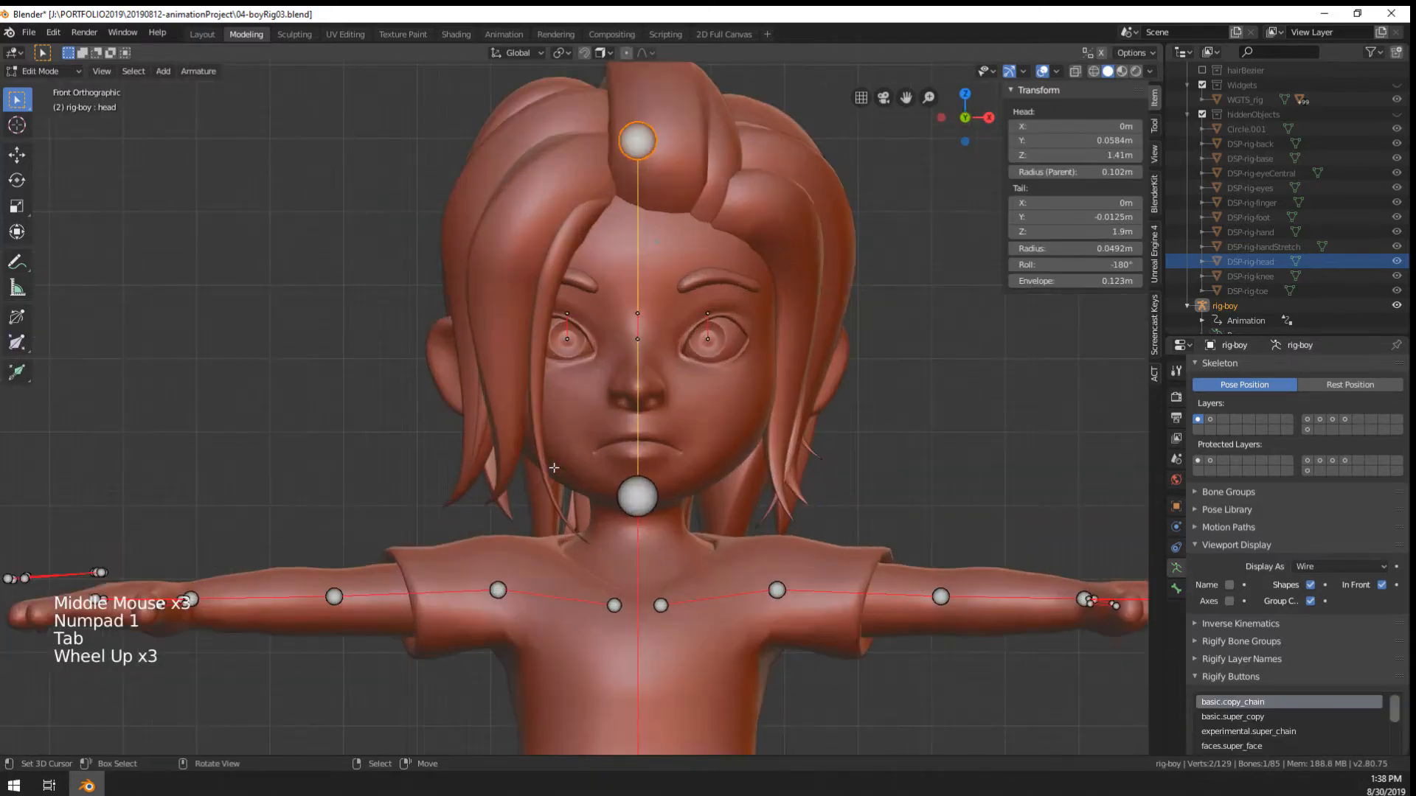
pyautogui.click(1326, 563)
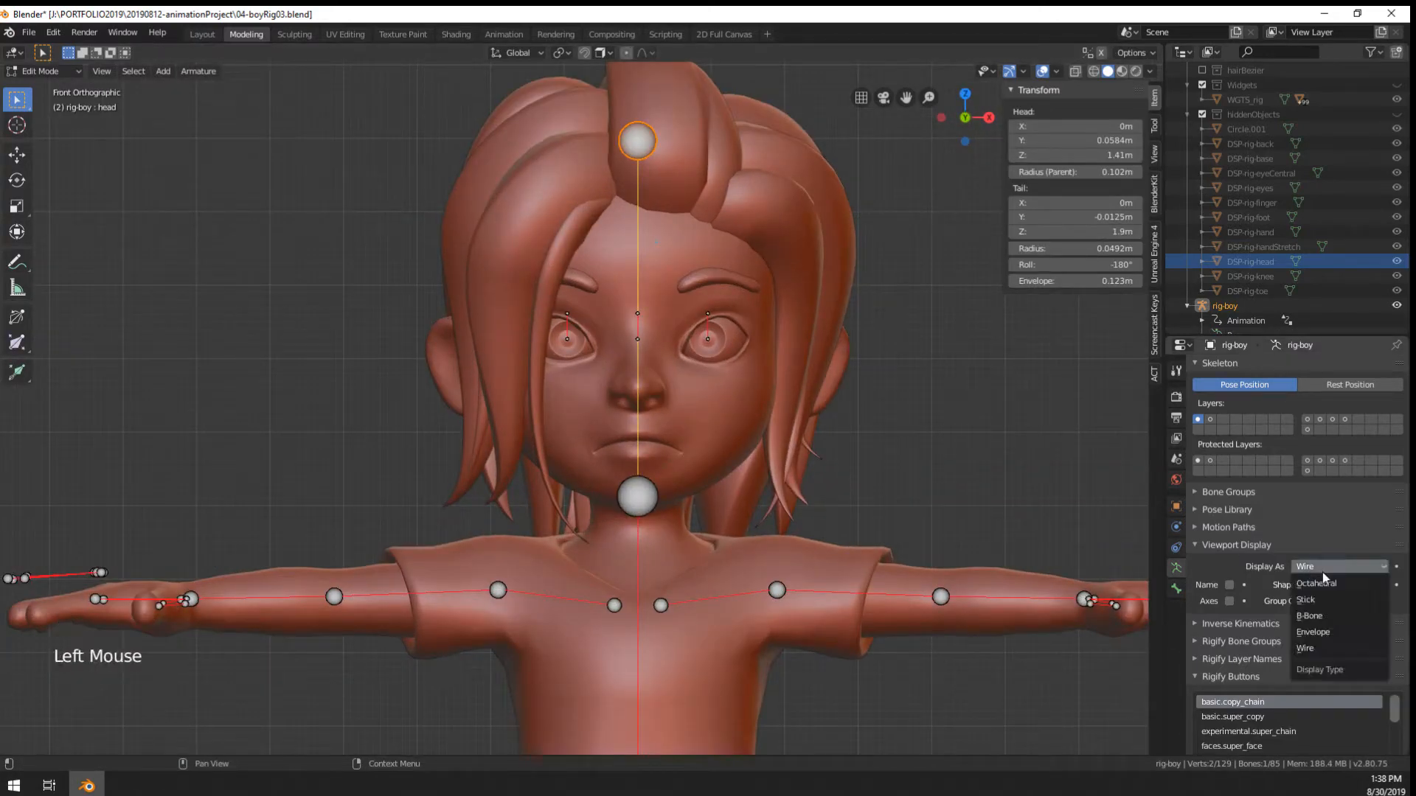
pyautogui.click(1329, 584)
# Extrude a new bone about 0.48 m straight down along Z from the head bone's tip in the right side view
pyautogui.scroll(-2, 689, 481)
pyautogui.scroll(1, 689, 480)
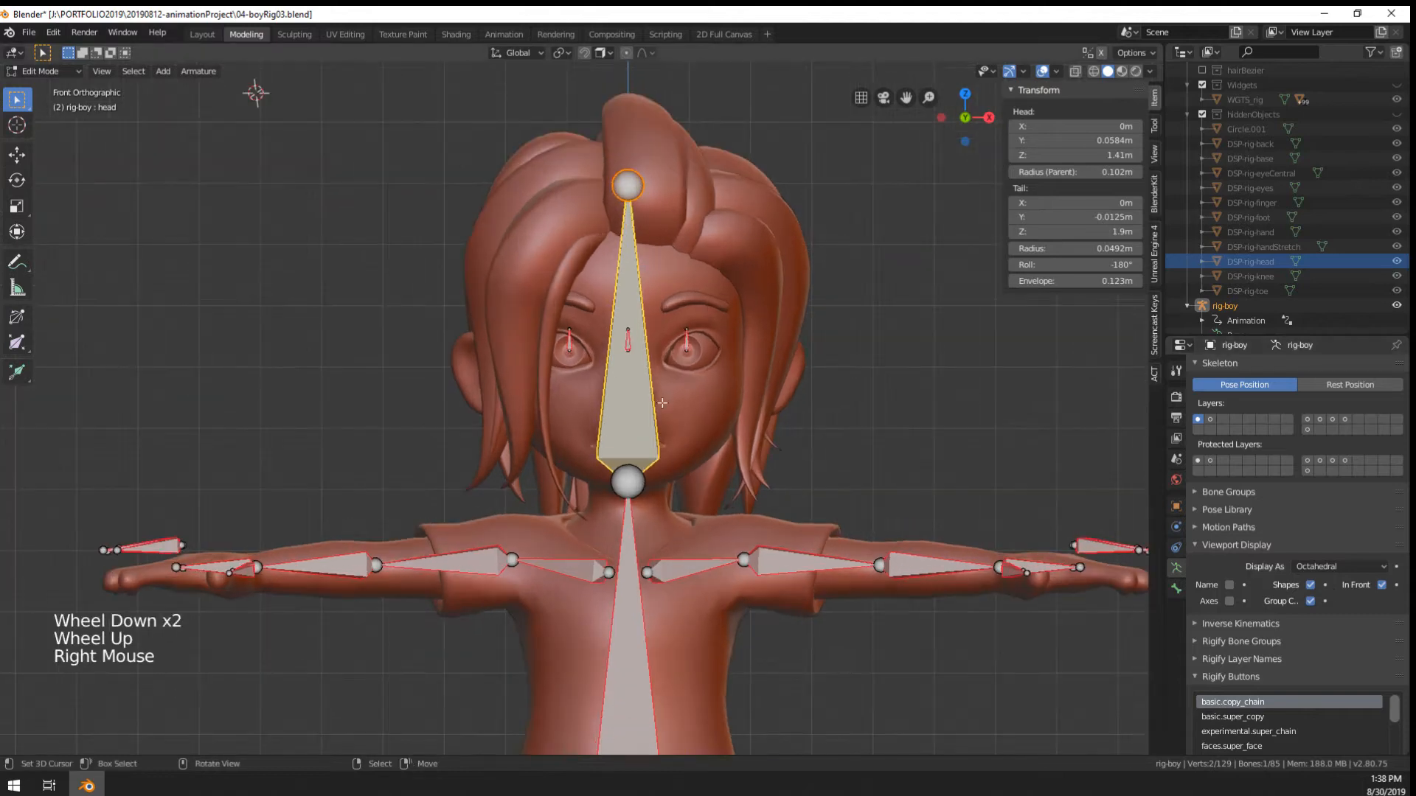
pyautogui.press('KP_1')
pyautogui.press('KP_3')
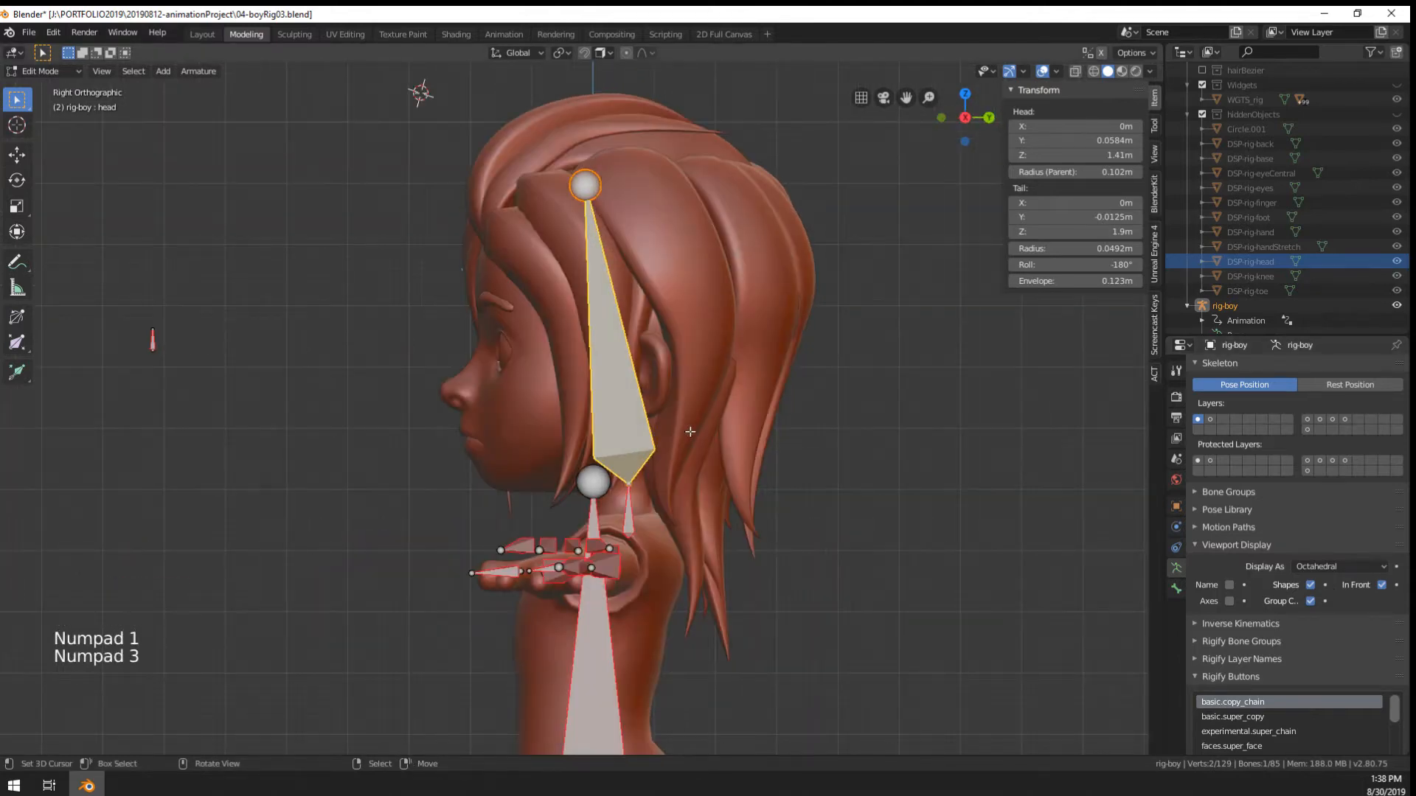
pyautogui.scroll(-2, 691, 432)
pyautogui.keyDown('shift'); pyautogui.moveTo(690, 432); pyautogui.dragTo(686, 450, button='middle'); pyautogui.keyUp('shift')
pyautogui.rightClick(599, 254)
pyautogui.scroll(1, 600, 256)
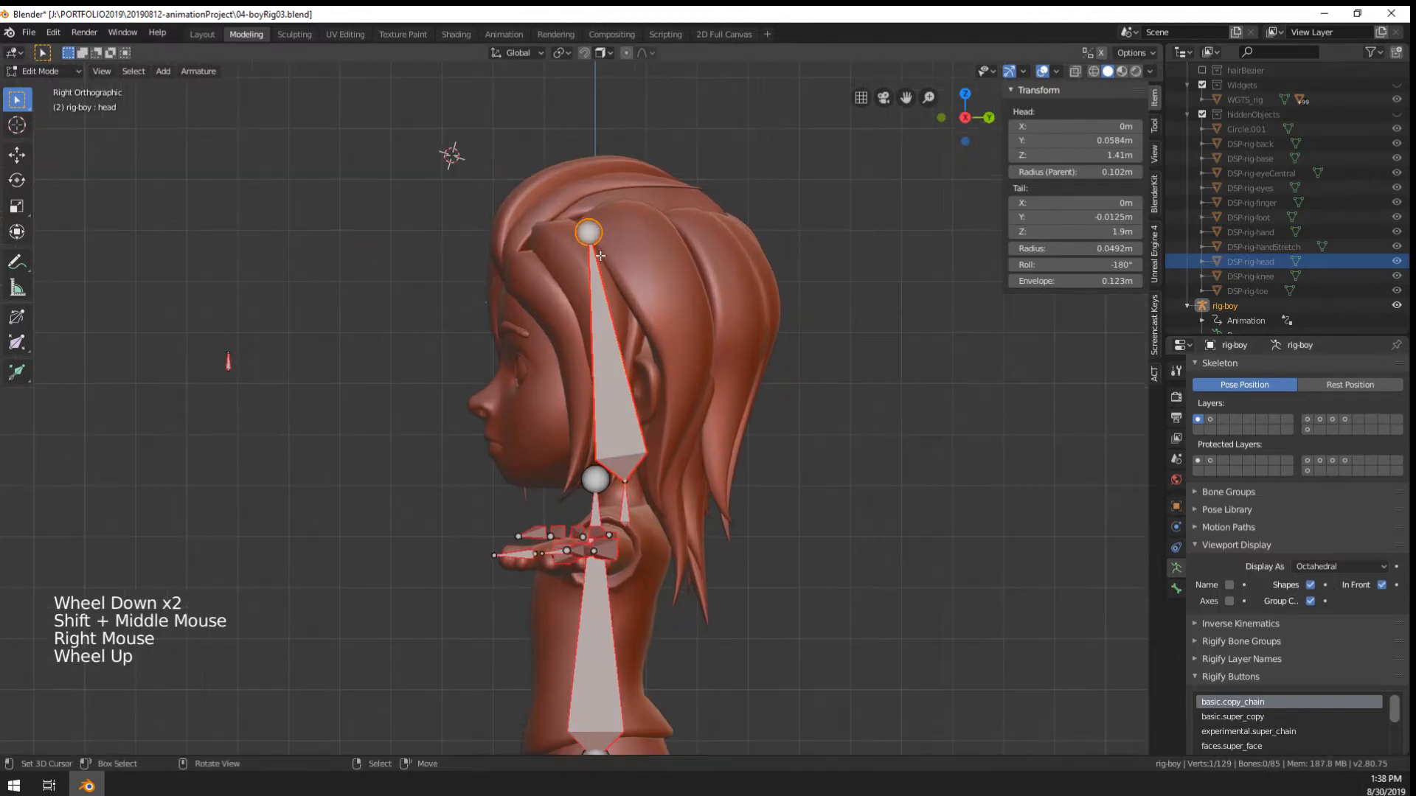
pyautogui.press('e')
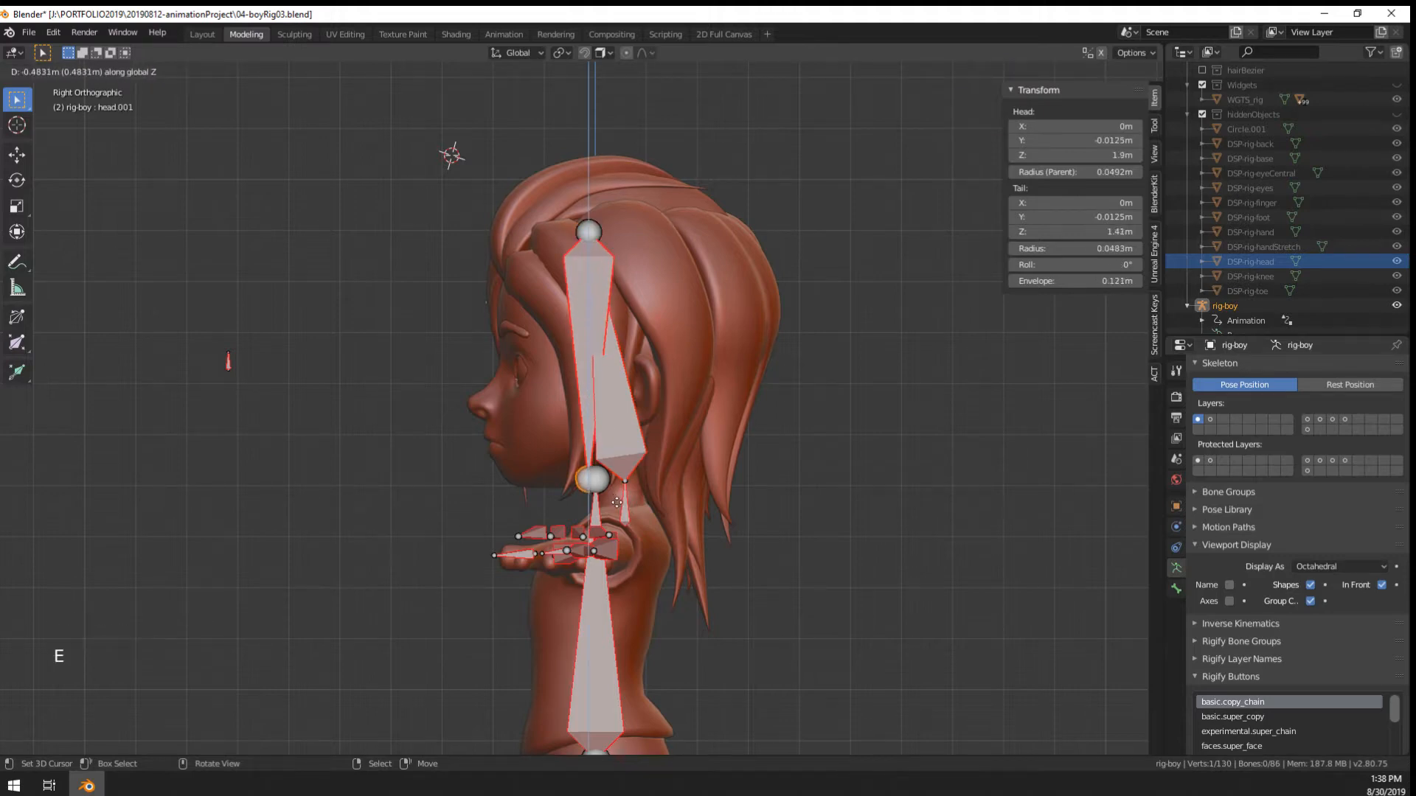
pyautogui.rightClick(622, 507)
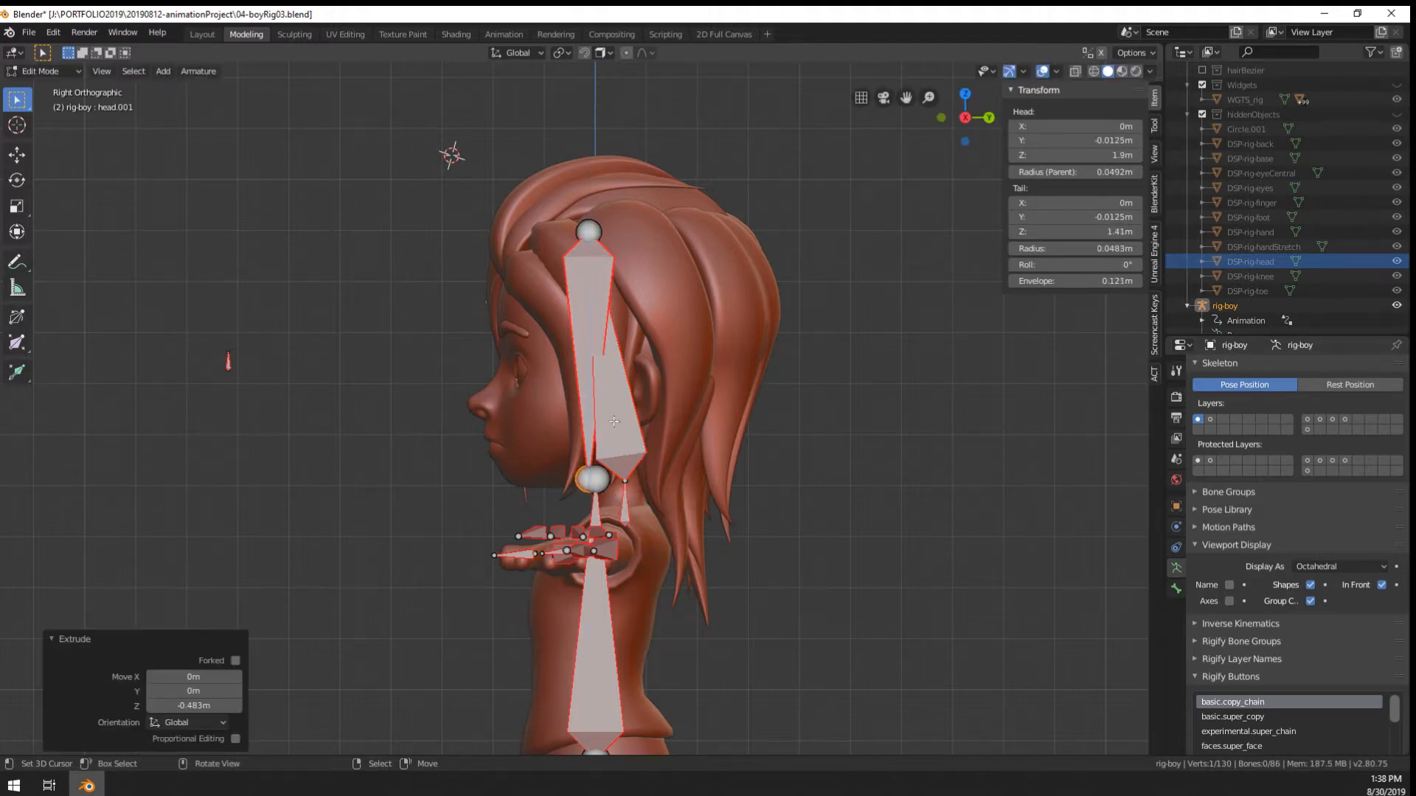
# Disconnect the newly extruded bone from the head bone while keeping it as its child
pyautogui.rightClick(606, 263)
pyautogui.hotkey('alt', 'p')
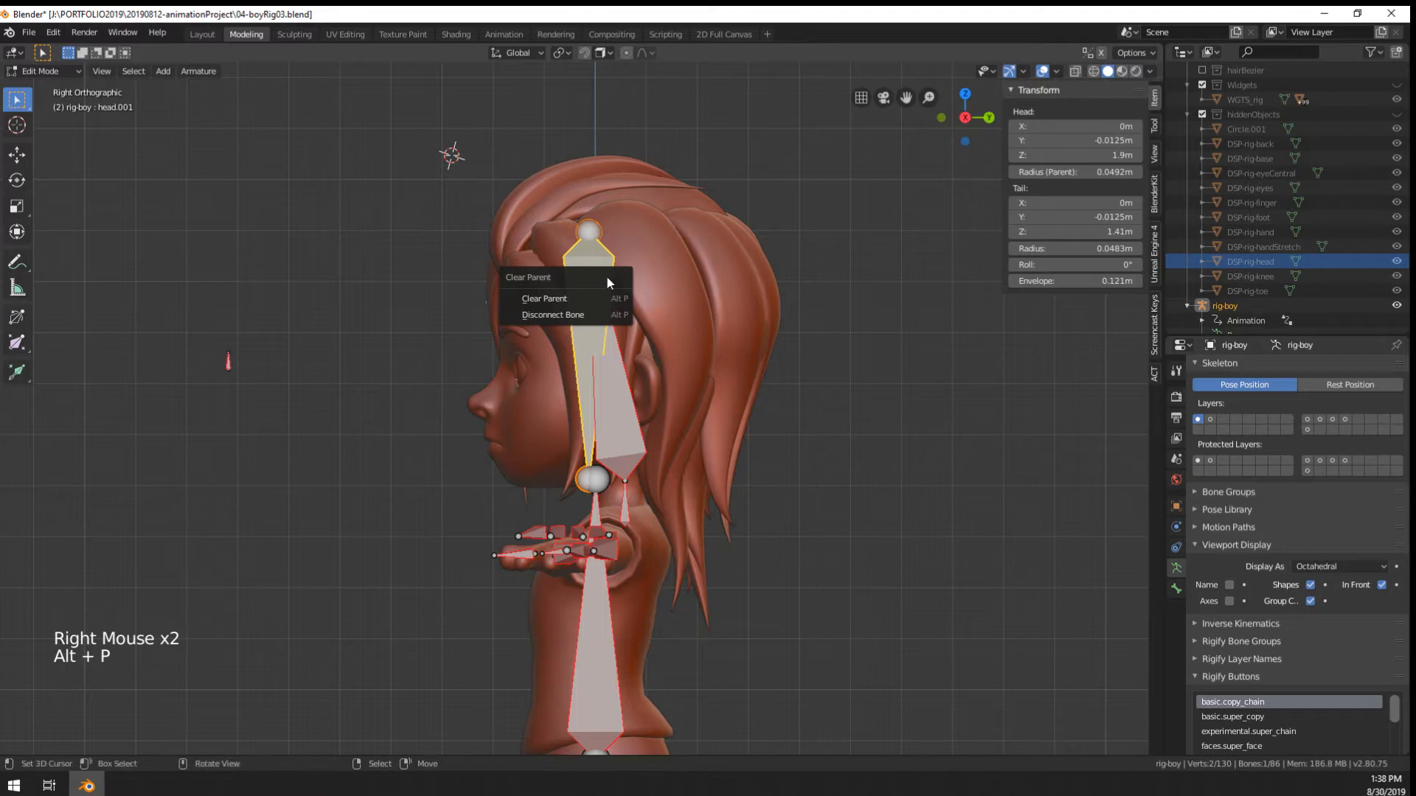
pyautogui.click(582, 317)
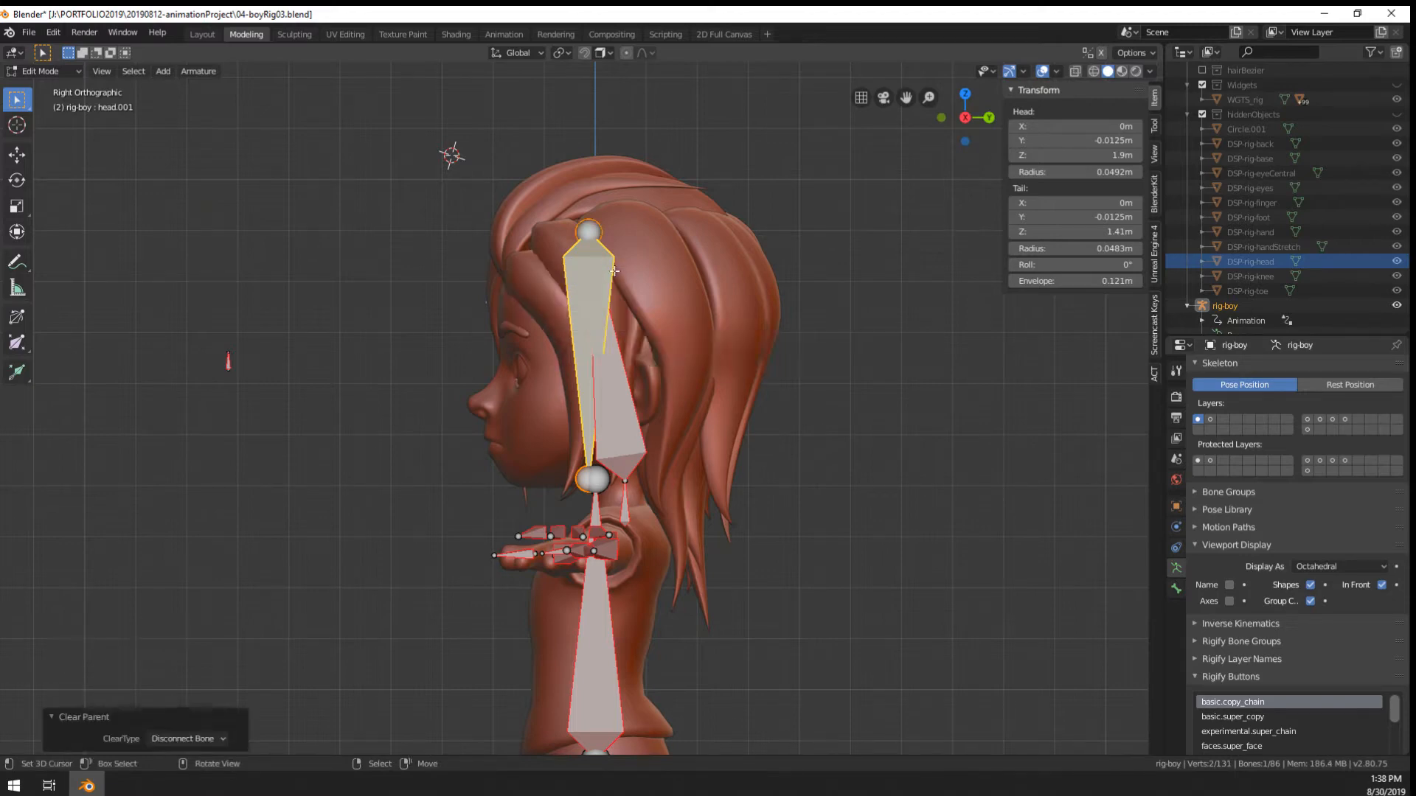
# Move the new bone about 0.24 m straight down along Z
pyautogui.rightClick(614, 271)
pyautogui.press('g')
pyautogui.press('y')
pyautogui.press('z')
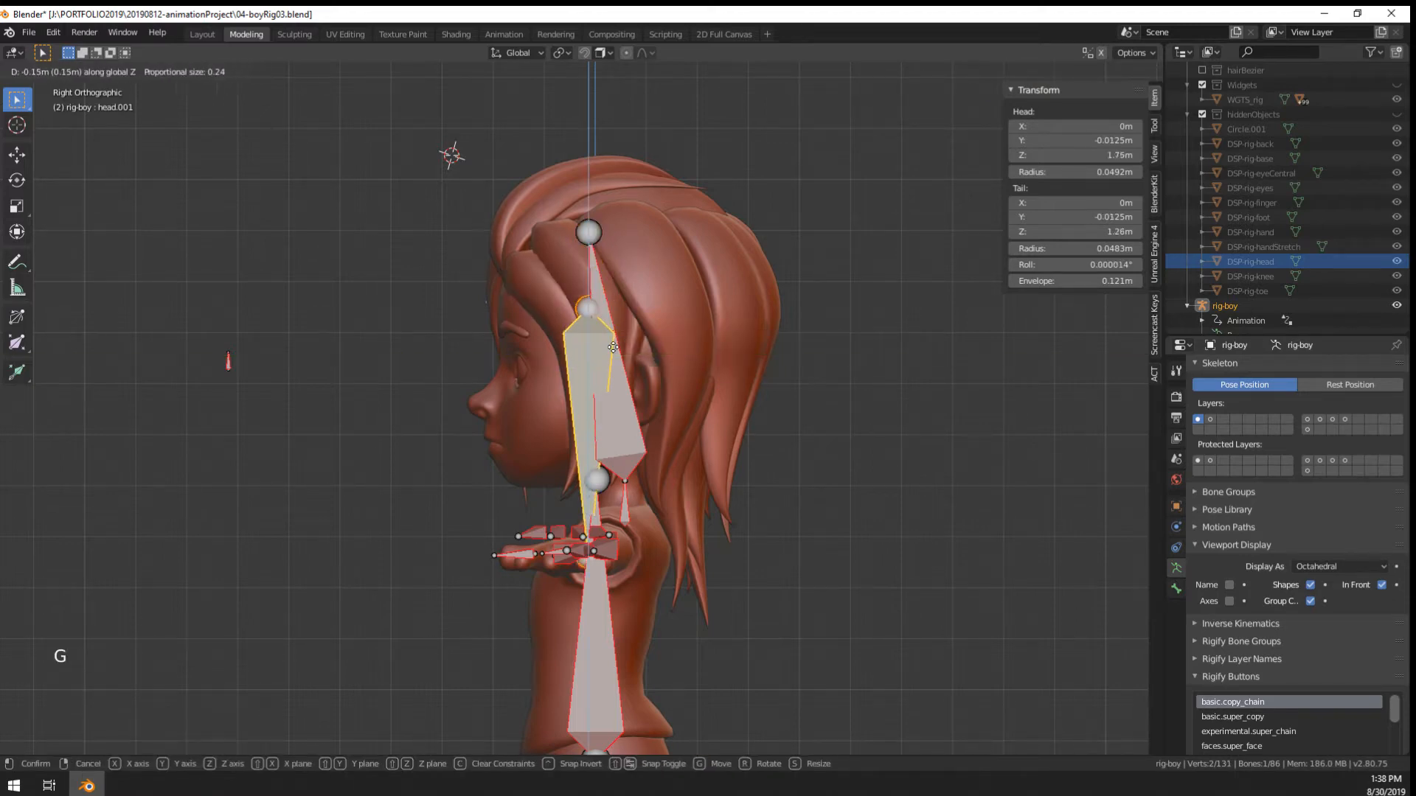
pyautogui.click(614, 376)
# Examine the moved bone from the front, comparing the rig in Edit Mode and Object Mode
pyautogui.moveTo(614, 376); pyautogui.dragTo(721, 485, button='middle')
pyautogui.rightClick(622, 613)
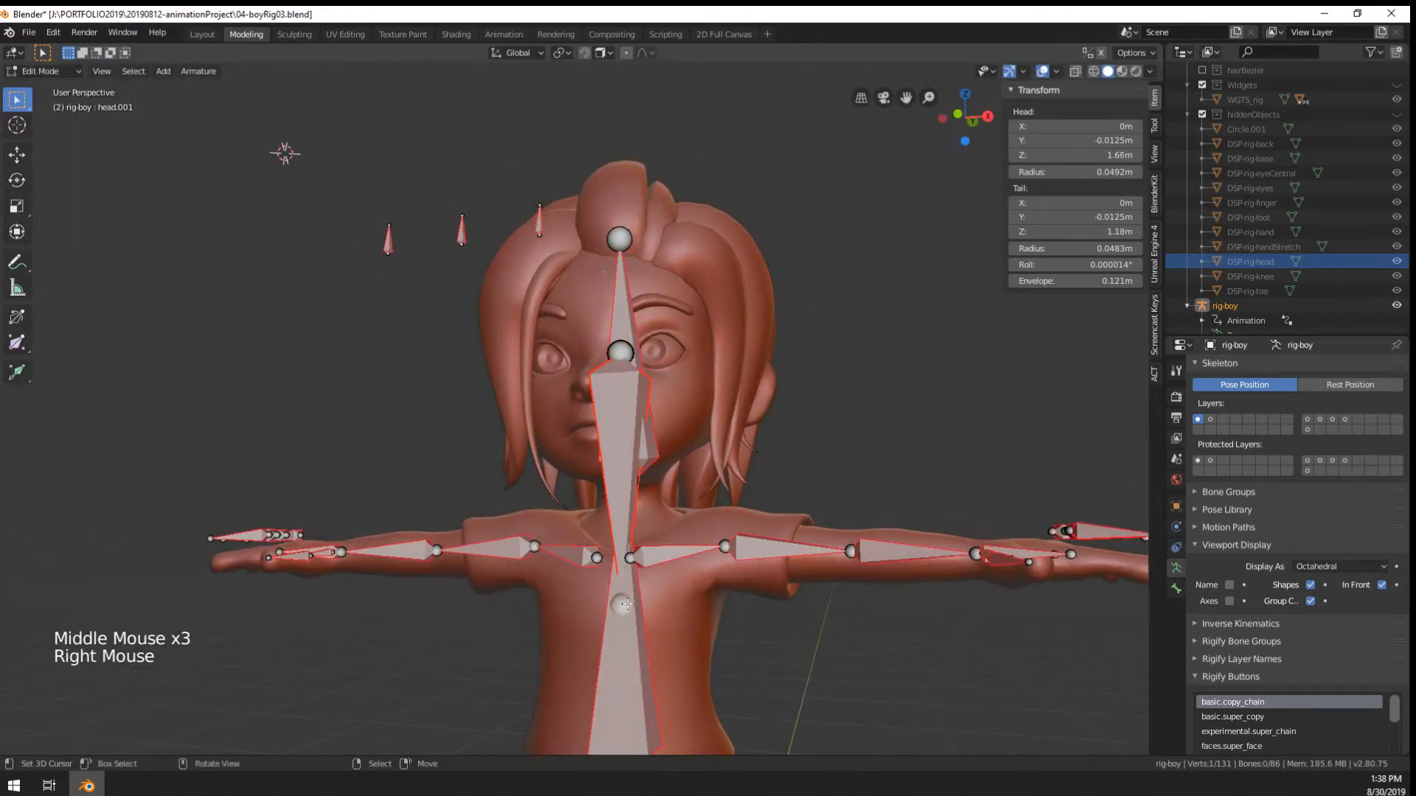
pyautogui.press('Tab')
pyautogui.moveTo(635, 466); pyautogui.dragTo(730, 516, button='middle')
pyautogui.middleClick(668, 478)
pyautogui.press('Tab')
pyautogui.press('Tab')
pyautogui.press('Tab')
# Select the new bone and rename it hairMain in its bone properties
pyautogui.rightClick(626, 445)
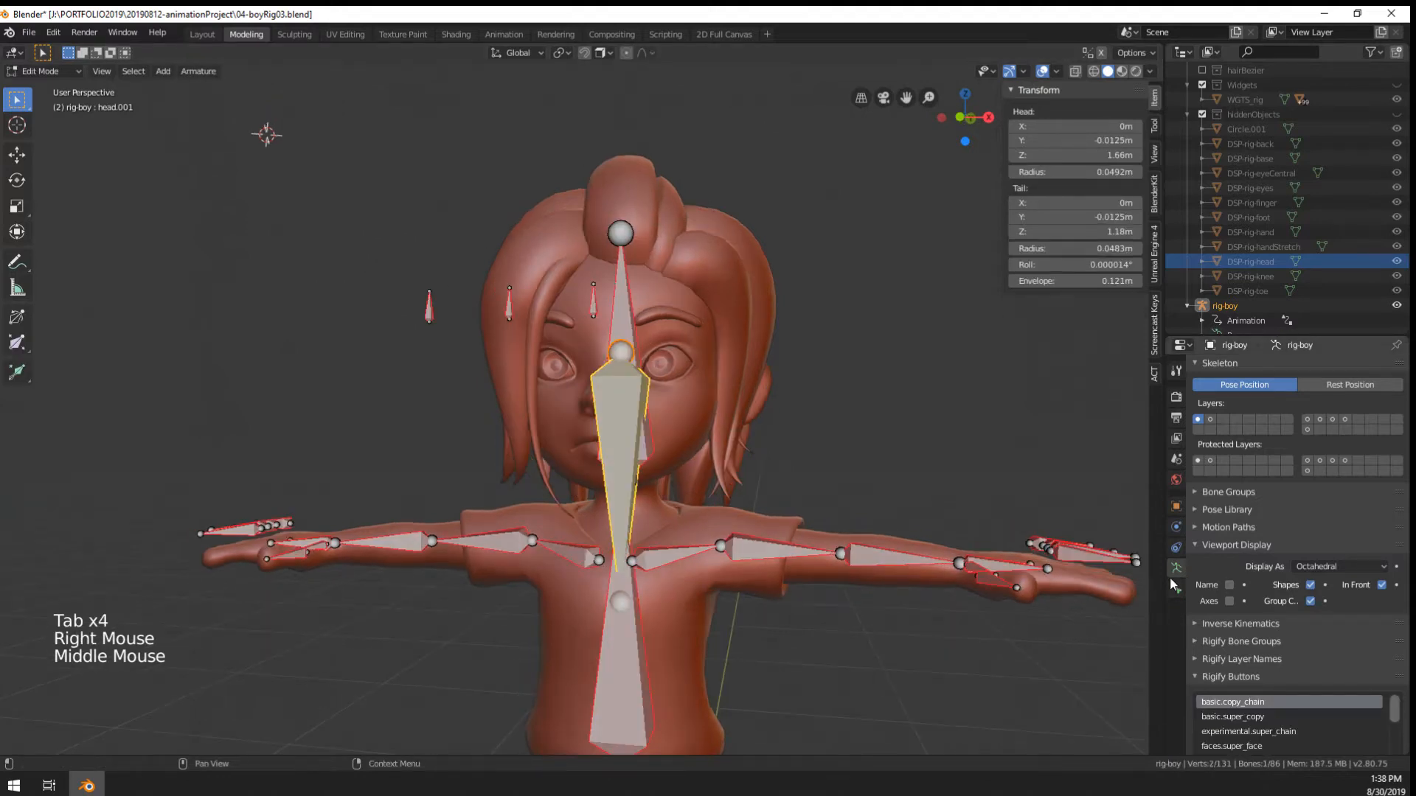
pyautogui.click(1175, 590)
pyautogui.scroll(-1, 1253, 413)
pyautogui.scroll(11, 1224, 428)
pyautogui.click(1280, 366)
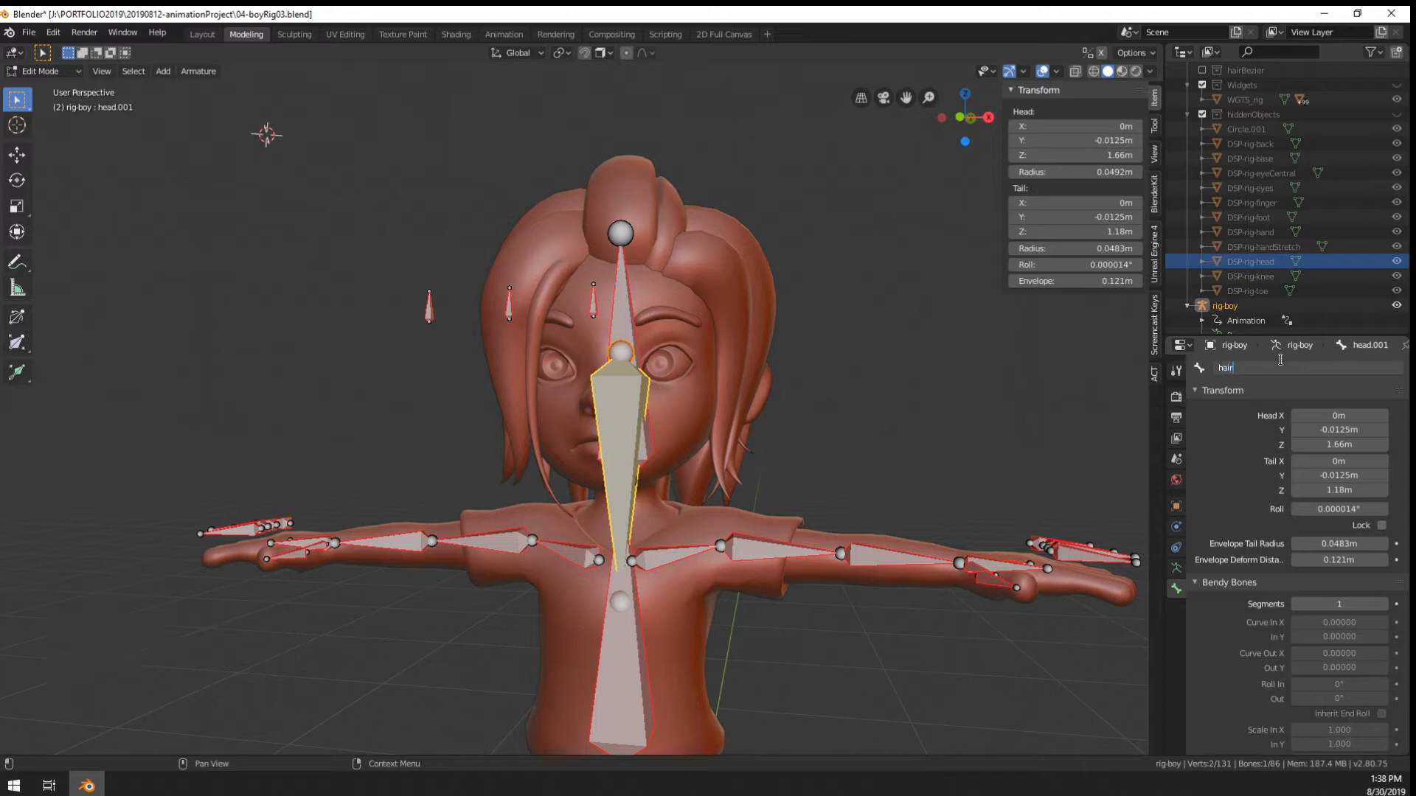
pyautogui.click(1283, 364)
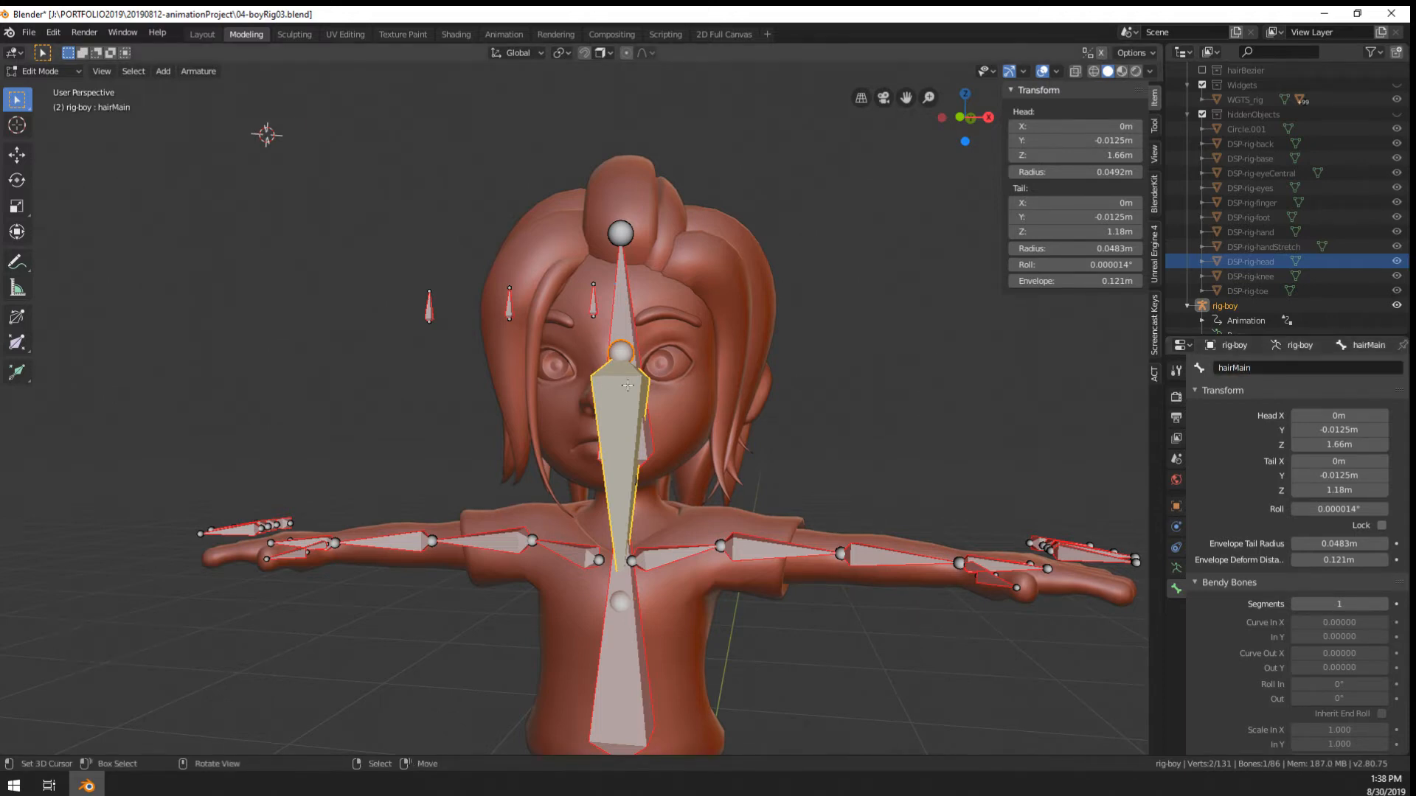
# Leave Edit Mode on the rig and briefly check a hair mesh in Edit Mode
pyautogui.press('Tab')
pyautogui.moveTo(671, 420); pyautogui.dragTo(750, 313, button='middle')
pyautogui.hotkey('ctrl', 'Tab')
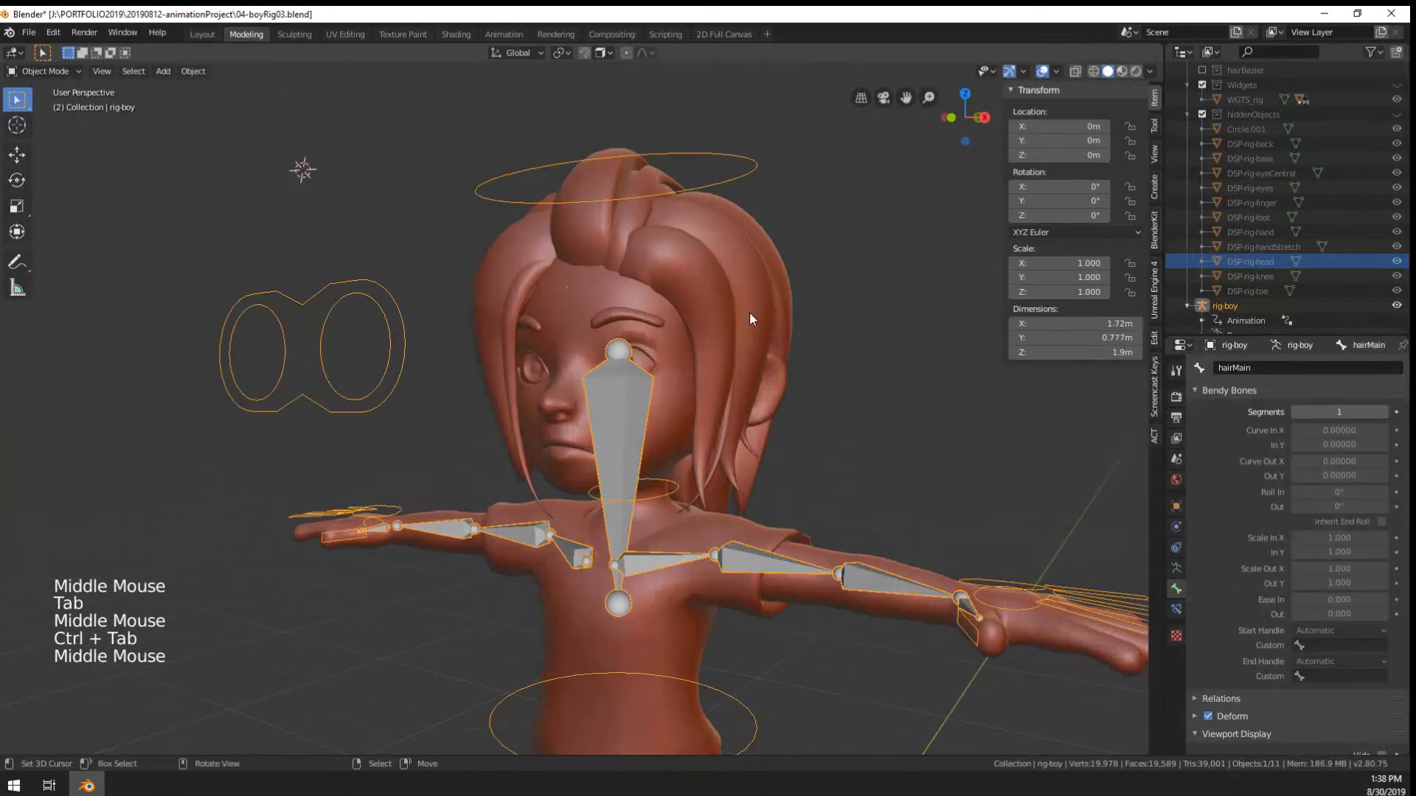
pyautogui.rightClick(774, 257)
pyautogui.press('Tab')
pyautogui.moveTo(774, 257); pyautogui.dragTo(789, 332, button='middle')
pyautogui.press('Tab')
# Select the four hair meshes together in Object Mode, with hairBack-Under as the active object
pyautogui.rightClick(728, 270)
pyautogui.keyDown('shift'); pyautogui.rightClick(624, 205); pyautogui.keyUp('shift')
pyautogui.keyDown('shift'); pyautogui.rightClick(798, 294); pyautogui.keyUp('shift')
pyautogui.press('Tab')
pyautogui.moveTo(789, 332); pyautogui.dragTo(477, 319, button='middle')
pyautogui.press('Tab')
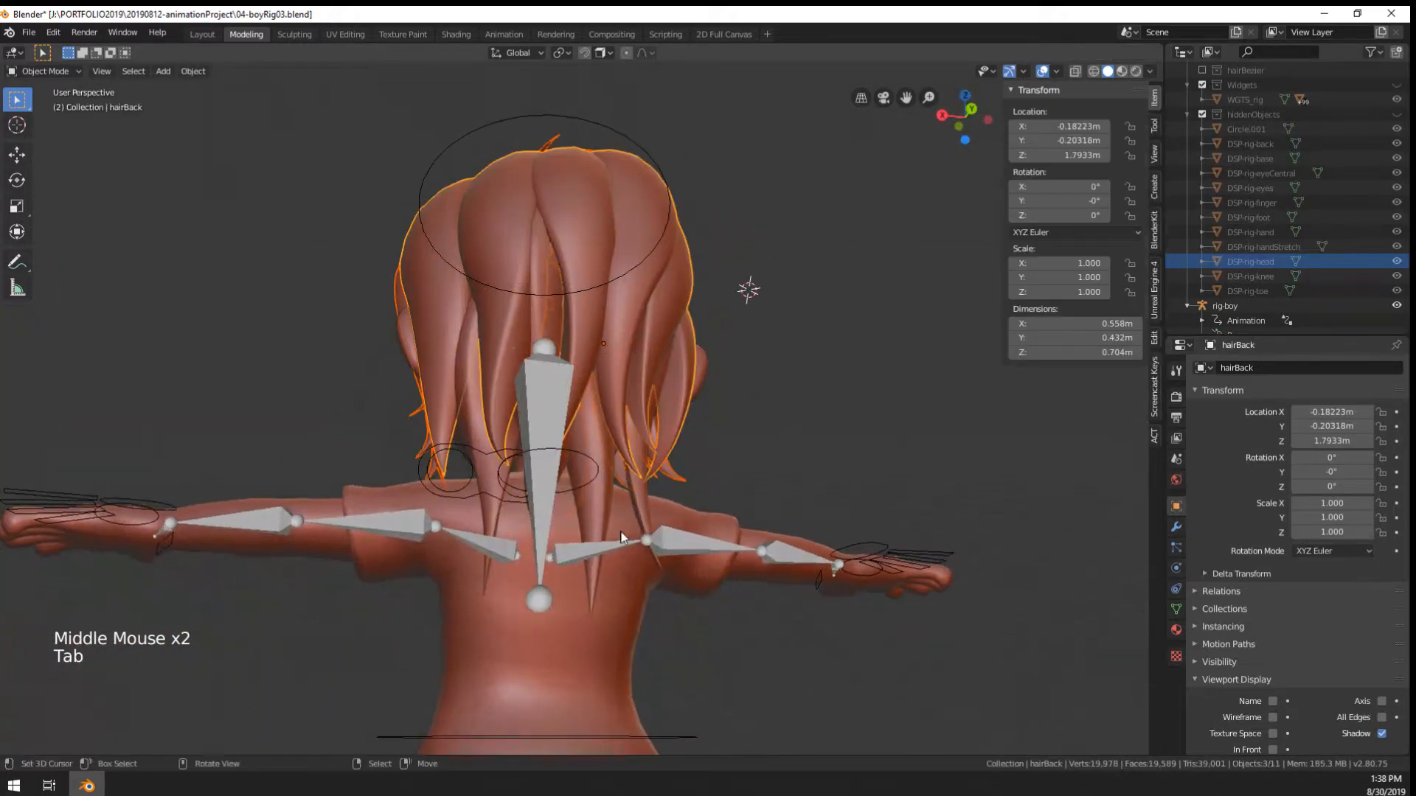
pyautogui.keyDown('shift'); pyautogui.rightClick(605, 506); pyautogui.keyUp('shift')
# Enter Edit Mode on the hair meshes and circle-select the first strand tips near the shoulder
pyautogui.press('Tab')
pyautogui.moveTo(605, 506)
pyautogui.mouseDown(button='middle')
pyautogui.moveTo(697, 523)
pyautogui.moveTo(649, 520)
pyautogui.mouseUp(button='middle')
pyautogui.scroll(2, 697, 523)
pyautogui.moveTo(648, 520); pyautogui.dragTo(605, 517, button='middle')
pyautogui.press('c')
pyautogui.click(448, 534)
pyautogui.scroll(5, 444, 524)
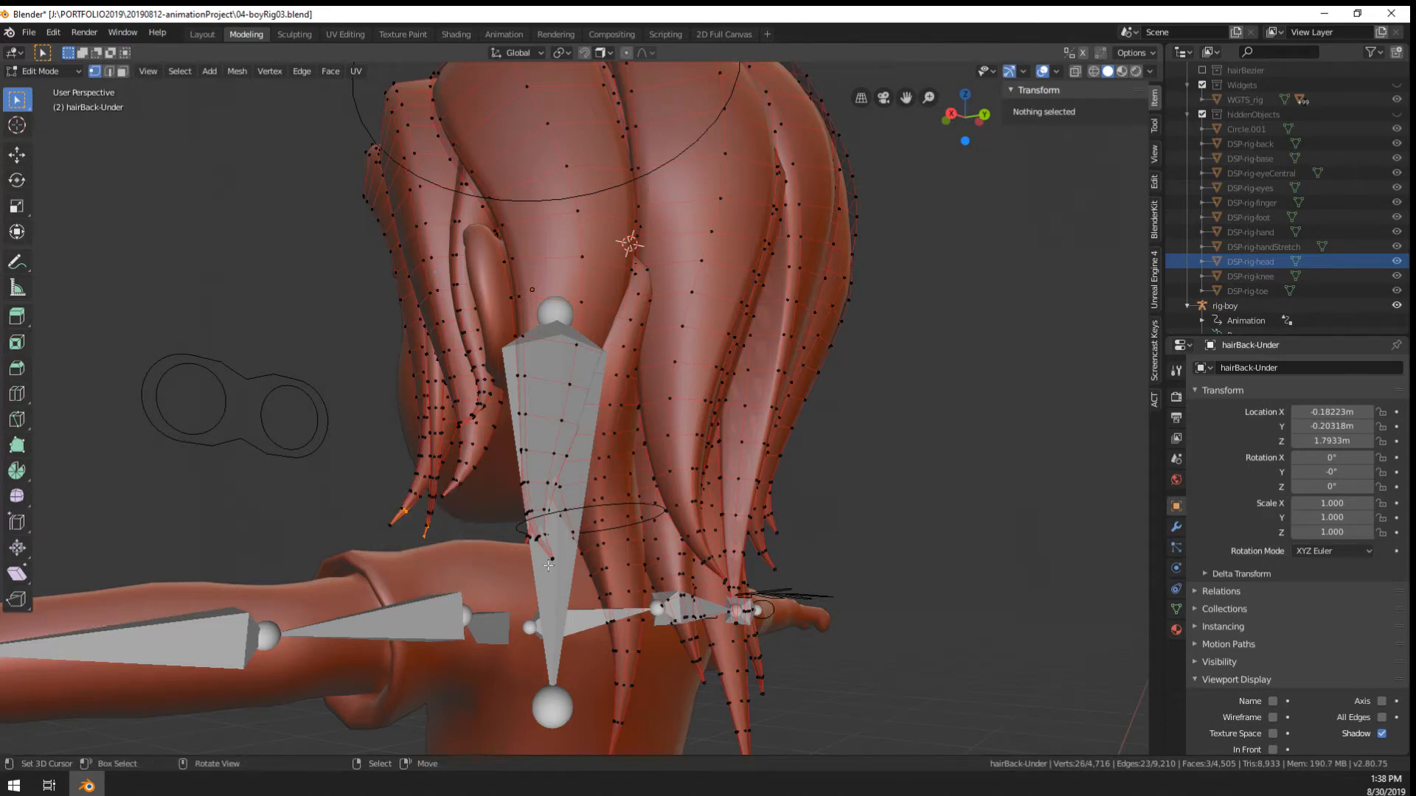
# Switch to Wireframe shading and isolate the hair in local view, returning to Edit Mode
pyautogui.press('z')
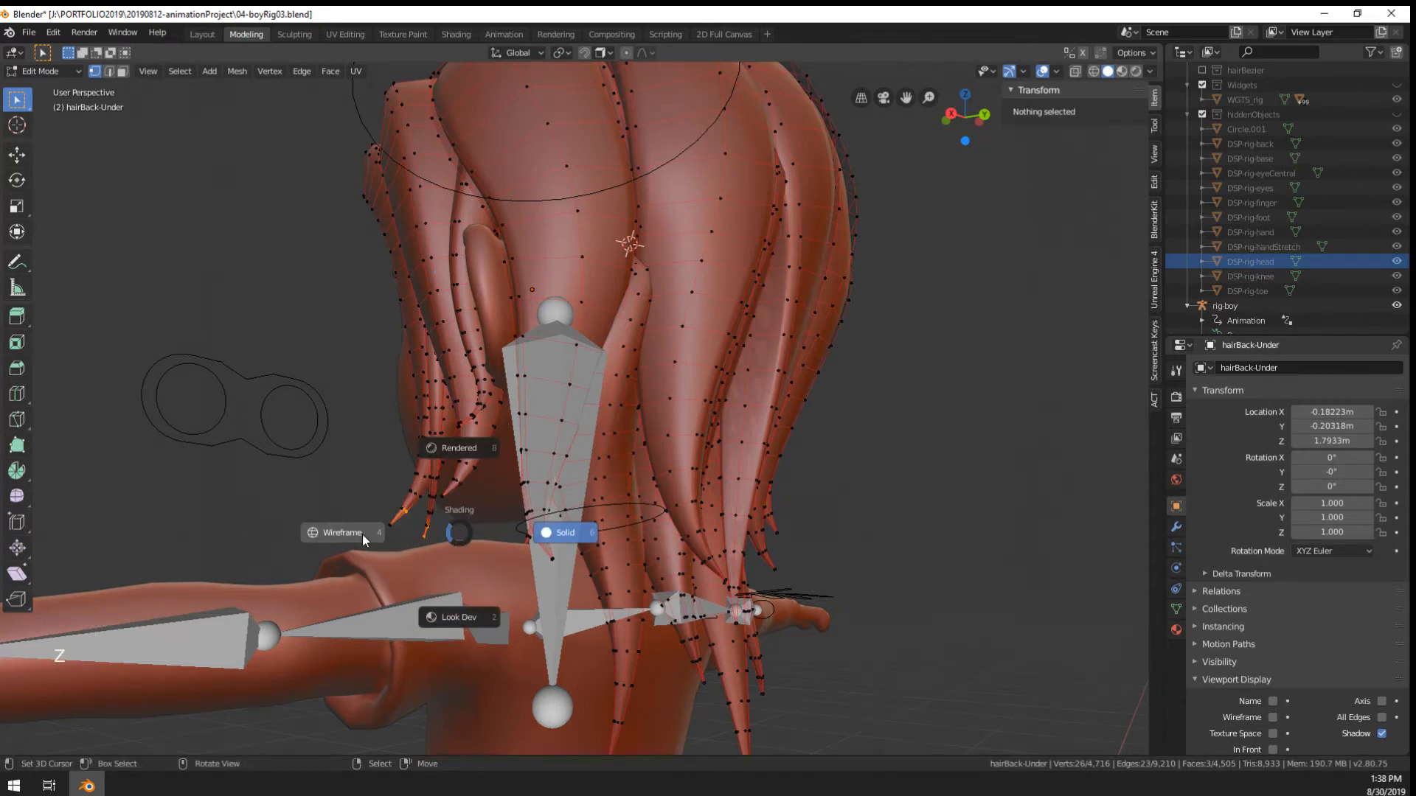
pyautogui.scroll(-3, 399, 553)
pyautogui.press('Tab')
pyautogui.moveTo(428, 568)
pyautogui.mouseDown(button='middle')
pyautogui.moveTo(452, 582)
pyautogui.moveTo(507, 553)
pyautogui.mouseUp(button='middle')
pyautogui.press('KP_Divide')
pyautogui.press('Tab')
# Circle-select the remaining strand tips along the back and side of the isolated hair
pyautogui.press('c')
pyautogui.moveTo(511, 601); pyautogui.dragTo(594, 656)
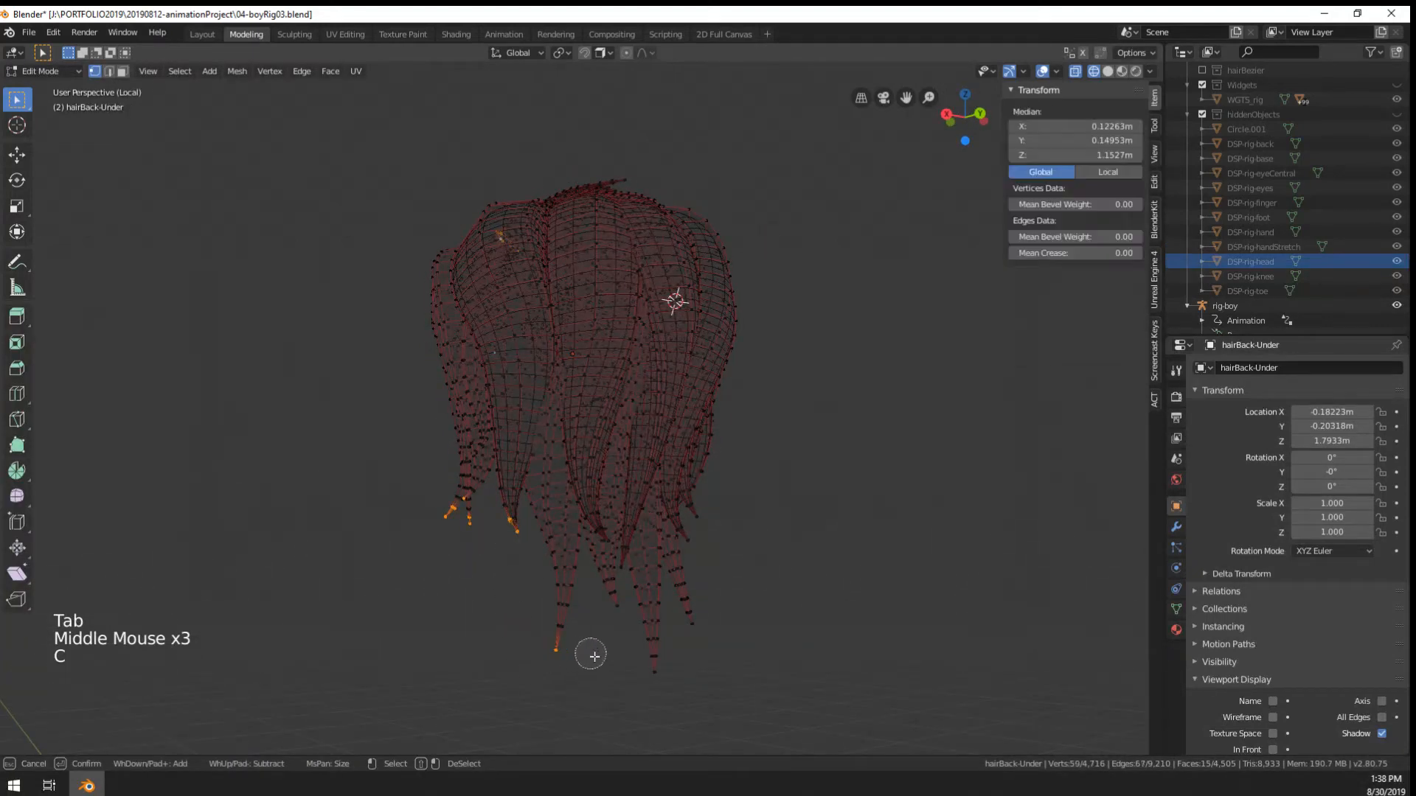
pyautogui.click(697, 630)
pyautogui.rightClick(709, 631)
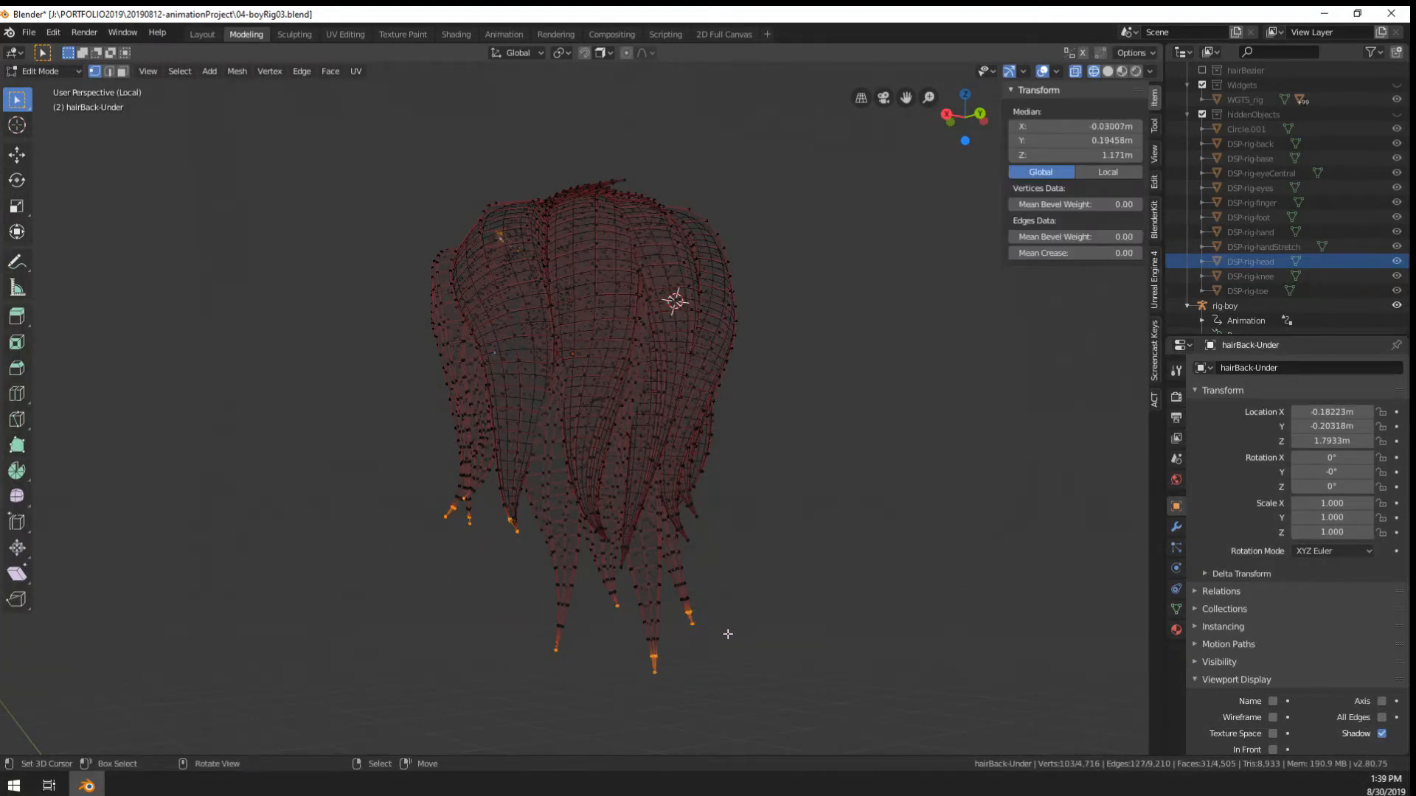
pyautogui.moveTo(420, 571)
pyautogui.mouseDown(button='middle')
pyautogui.moveTo(157, 579)
pyautogui.moveTo(616, 572)
pyautogui.mouseUp(button='middle')
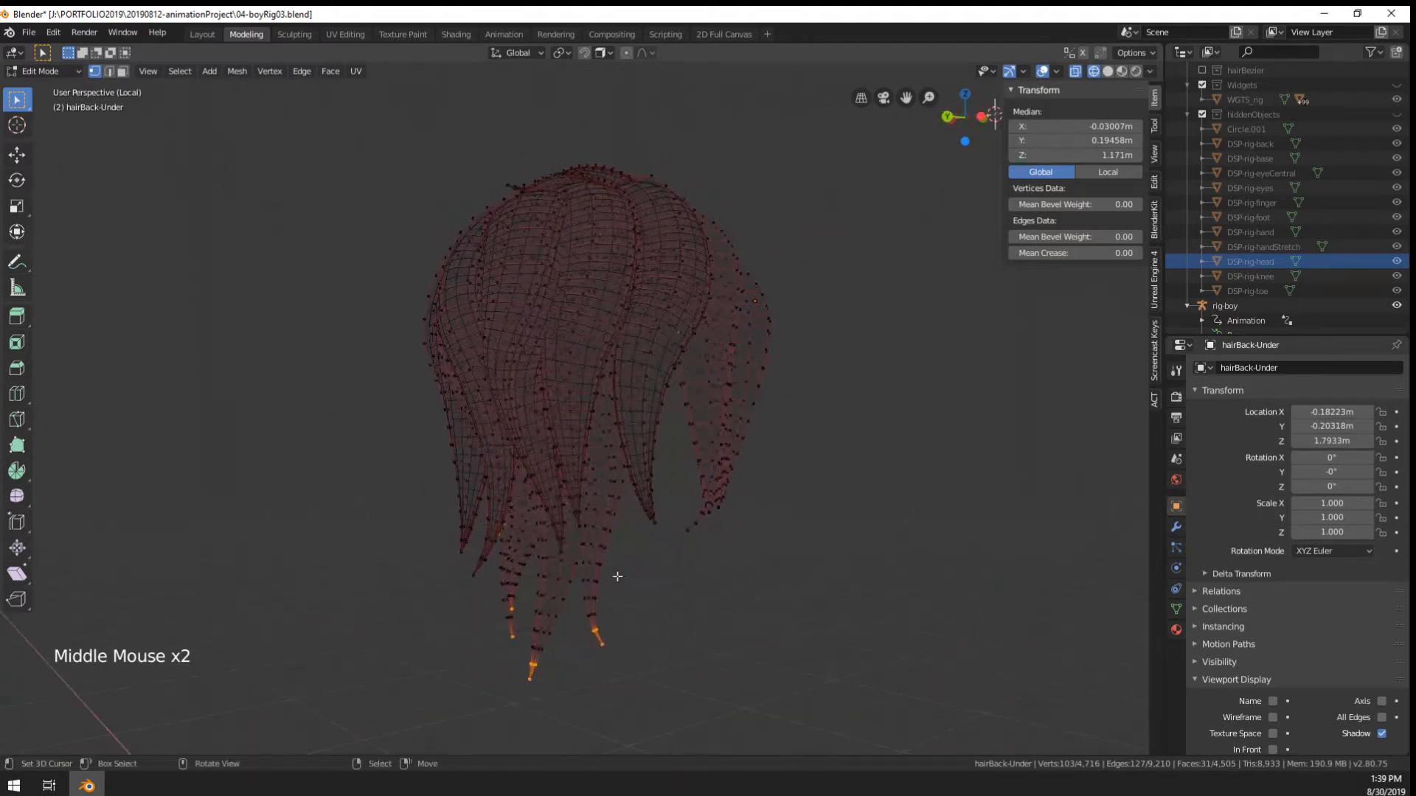
pyautogui.press('c')
pyautogui.click(711, 520)
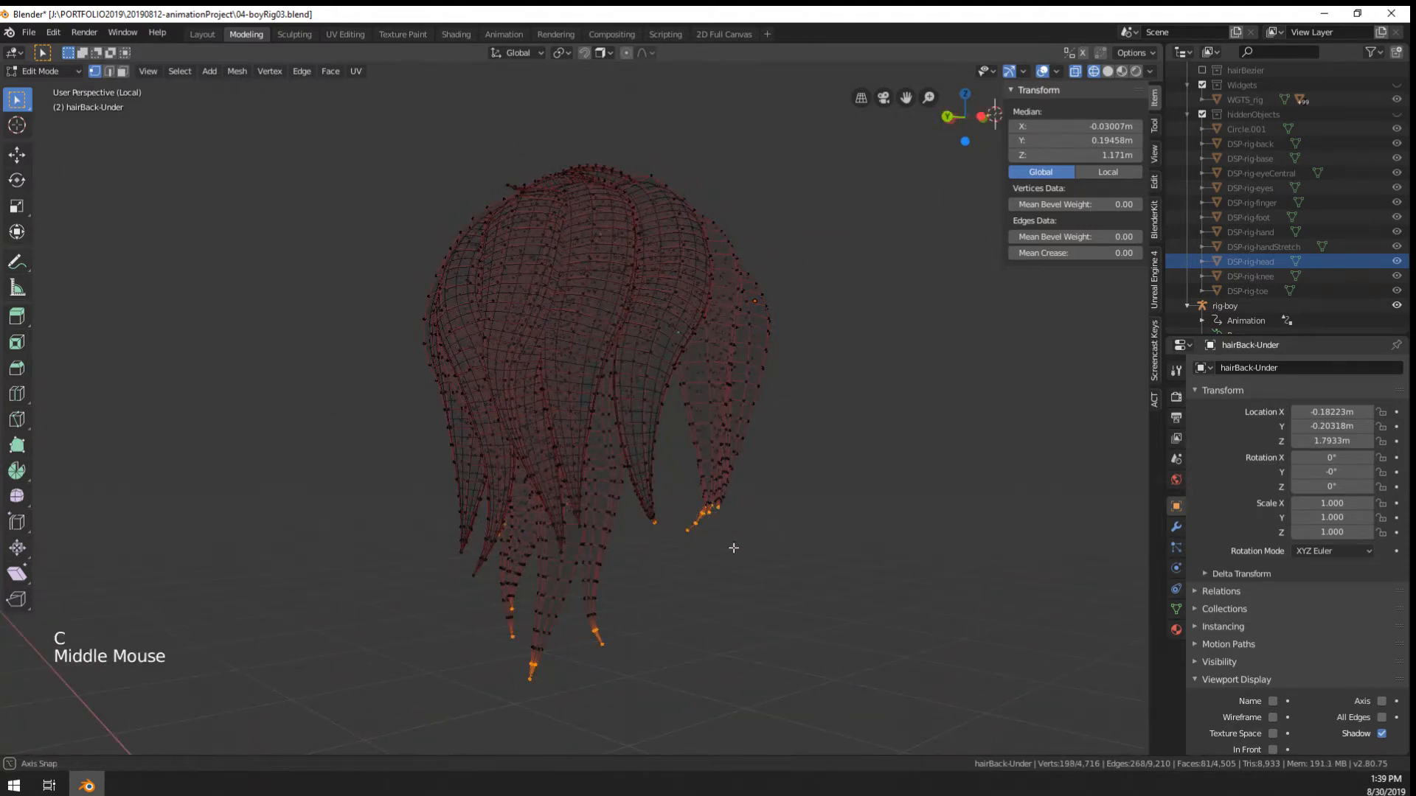
pyautogui.moveTo(730, 553)
pyautogui.mouseDown(button='middle')
pyautogui.moveTo(676, 553)
pyautogui.moveTo(742, 538)
pyautogui.moveTo(676, 535)
pyautogui.moveTo(708, 563)
pyautogui.mouseUp(button='middle')
pyautogui.click(685, 509)
pyautogui.rightClick(684, 510)
# Include the strand tips on the other side in the selection and grow it by one step
pyautogui.moveTo(517, 567)
pyautogui.mouseDown(button='middle')
pyautogui.moveTo(425, 568)
pyautogui.moveTo(457, 532)
pyautogui.moveTo(609, 560)
pyautogui.moveTo(950, 562)
pyautogui.mouseUp(button='middle')
pyautogui.press('c')
pyautogui.rightClick(482, 576)
pyautogui.press('c')
pyautogui.press('ctrl+KP_Add')
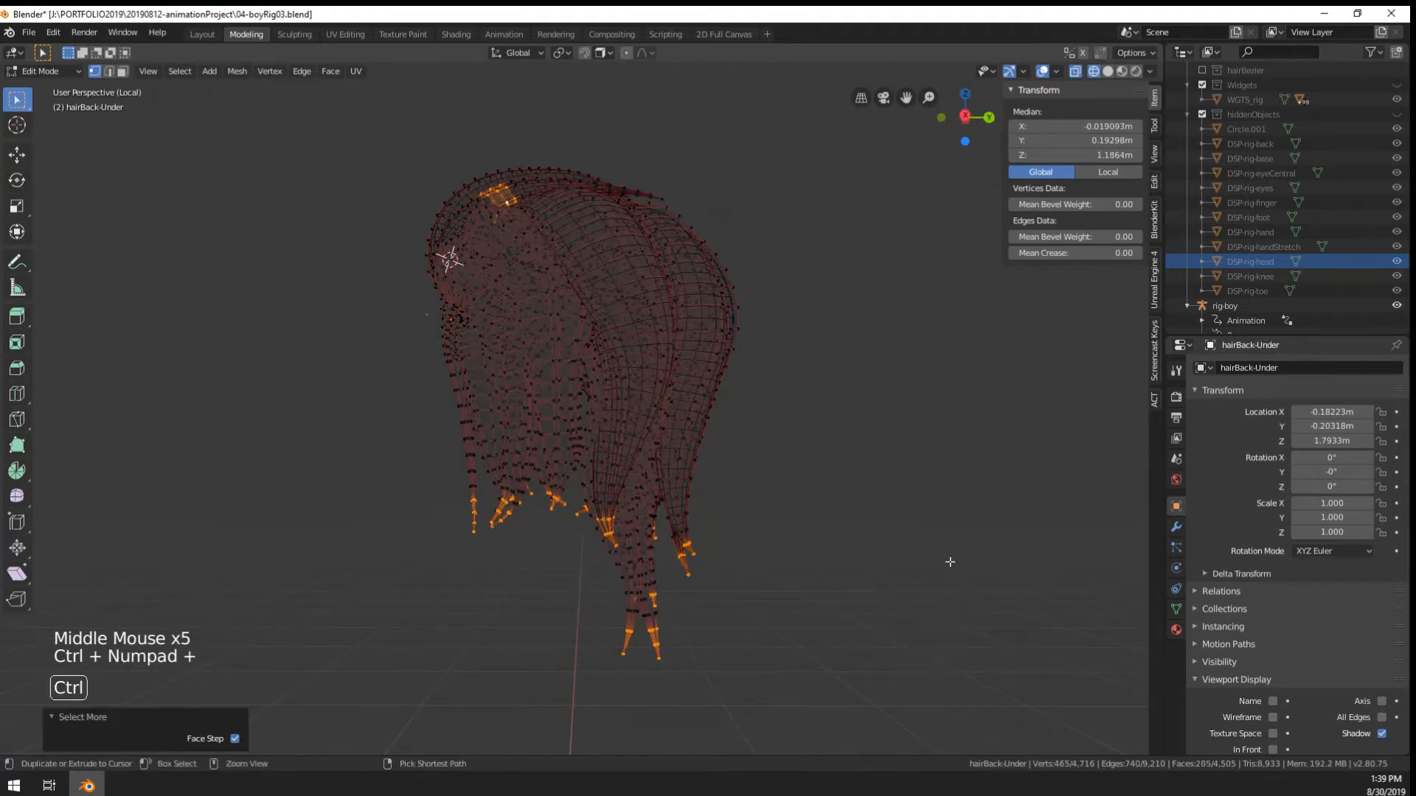
# Deselect the stray vertices at the crown of the hair with Circle Select
pyautogui.press('c')
pyautogui.scroll(-6, 489, 197)
pyautogui.keyDown('shift'); pyautogui.click(488, 208); pyautogui.keyUp('shift')
pyautogui.rightClick(486, 212)
pyautogui.moveTo(379, 274); pyautogui.dragTo(736, 414, button='middle')
# Grow the selection 13 times with Select More, from the strand tips up over the lower hair
pyautogui.press('ctrl+KP_Add')
pyautogui.press('ctrl+KP_Add')
pyautogui.press('ctrl+KP_Add')
pyautogui.press('ctrl+KP_Add')
pyautogui.press('ctrl+KP_Add')
pyautogui.press('ctrl+KP_Add')
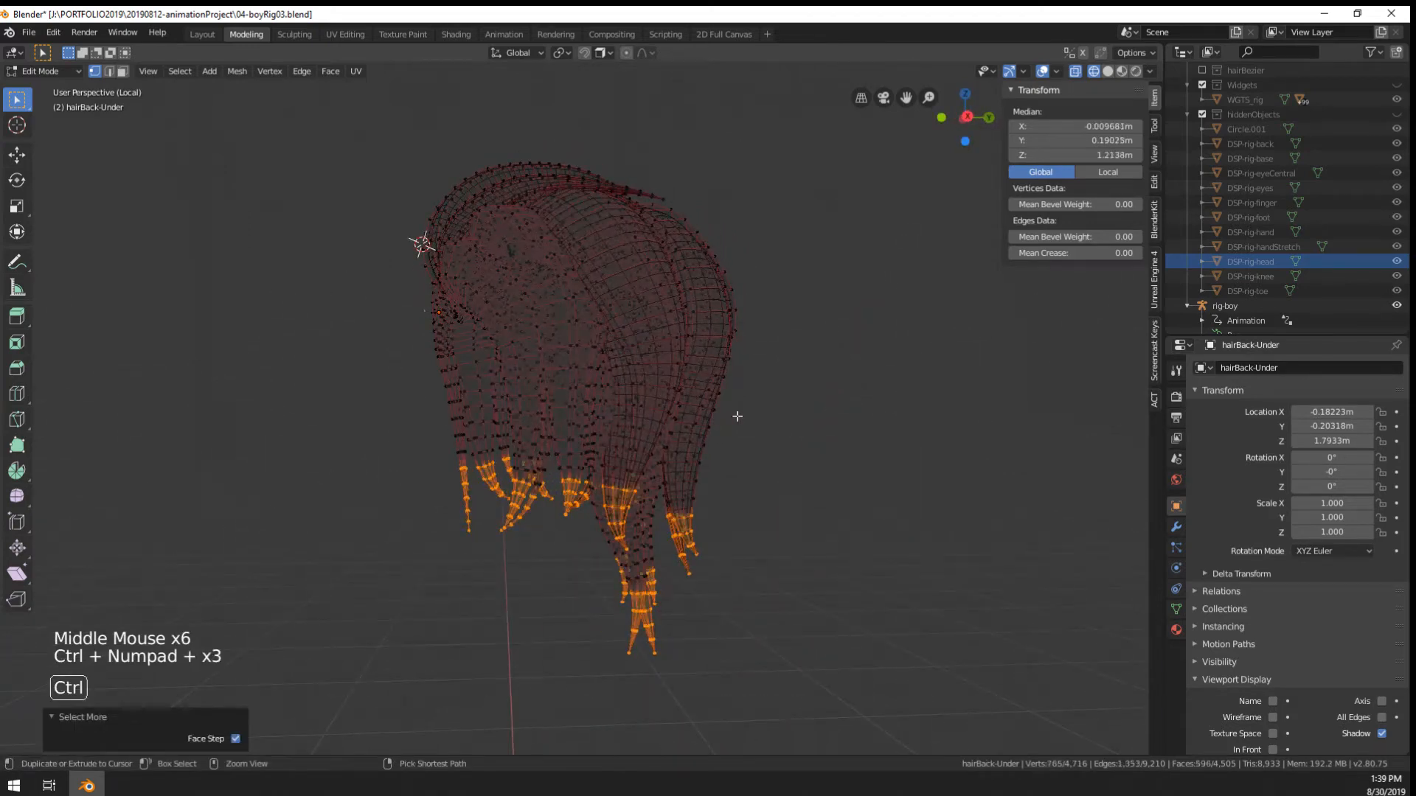
pyautogui.press('ctrl+KP_Add')
pyautogui.press('ctrl+KP_Add')
pyautogui.press('ctrl+KP_Add')
pyautogui.press('ctrl+KP_Add')
pyautogui.press('ctrl+KP_Add')
pyautogui.press('ctrl+KP_Add')
pyautogui.press('ctrl+KP_Add')
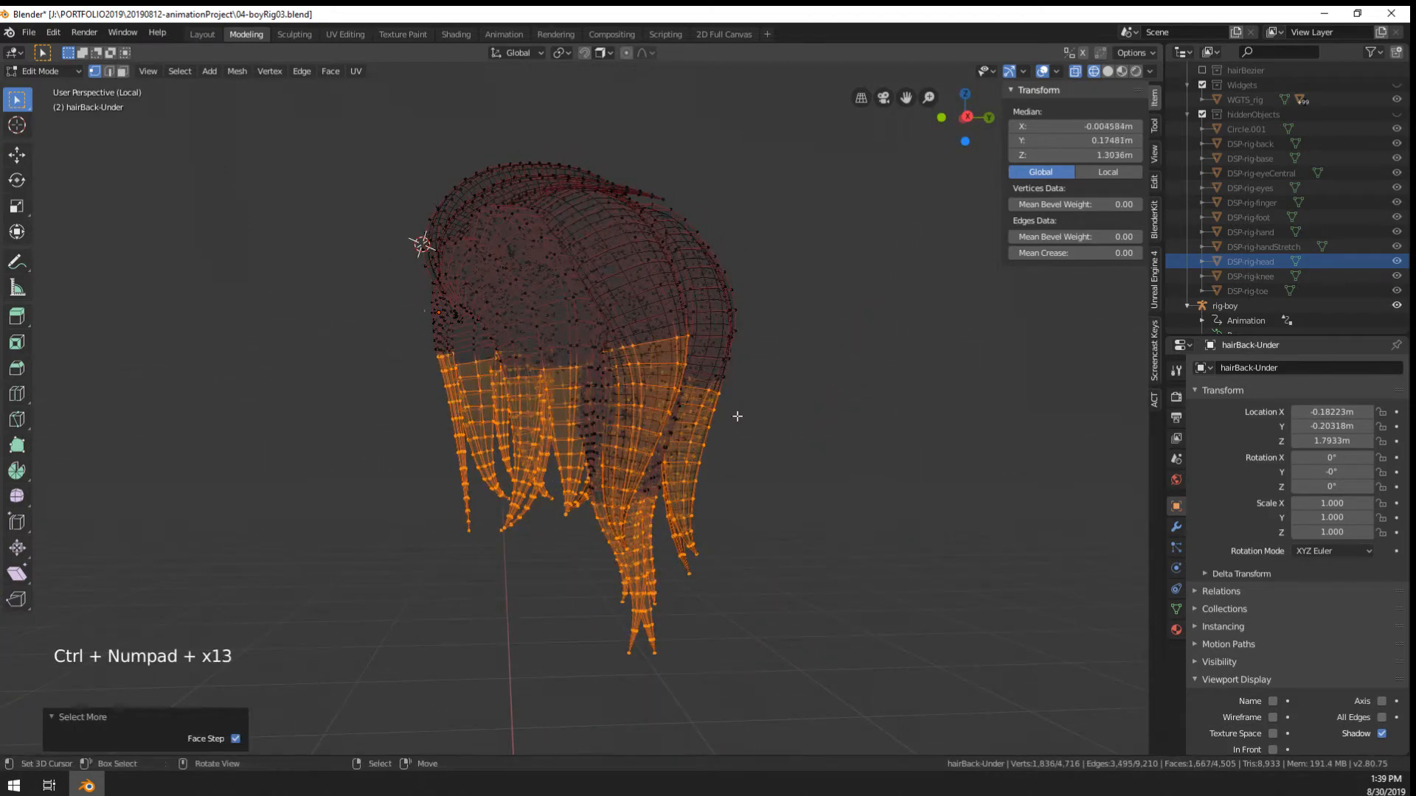
# Add vertex groups named head and hair to hairBack-Under and assign the selected lower strands to hair with weight 1.000
pyautogui.moveTo(737, 415); pyautogui.dragTo(359, 542, button='middle')
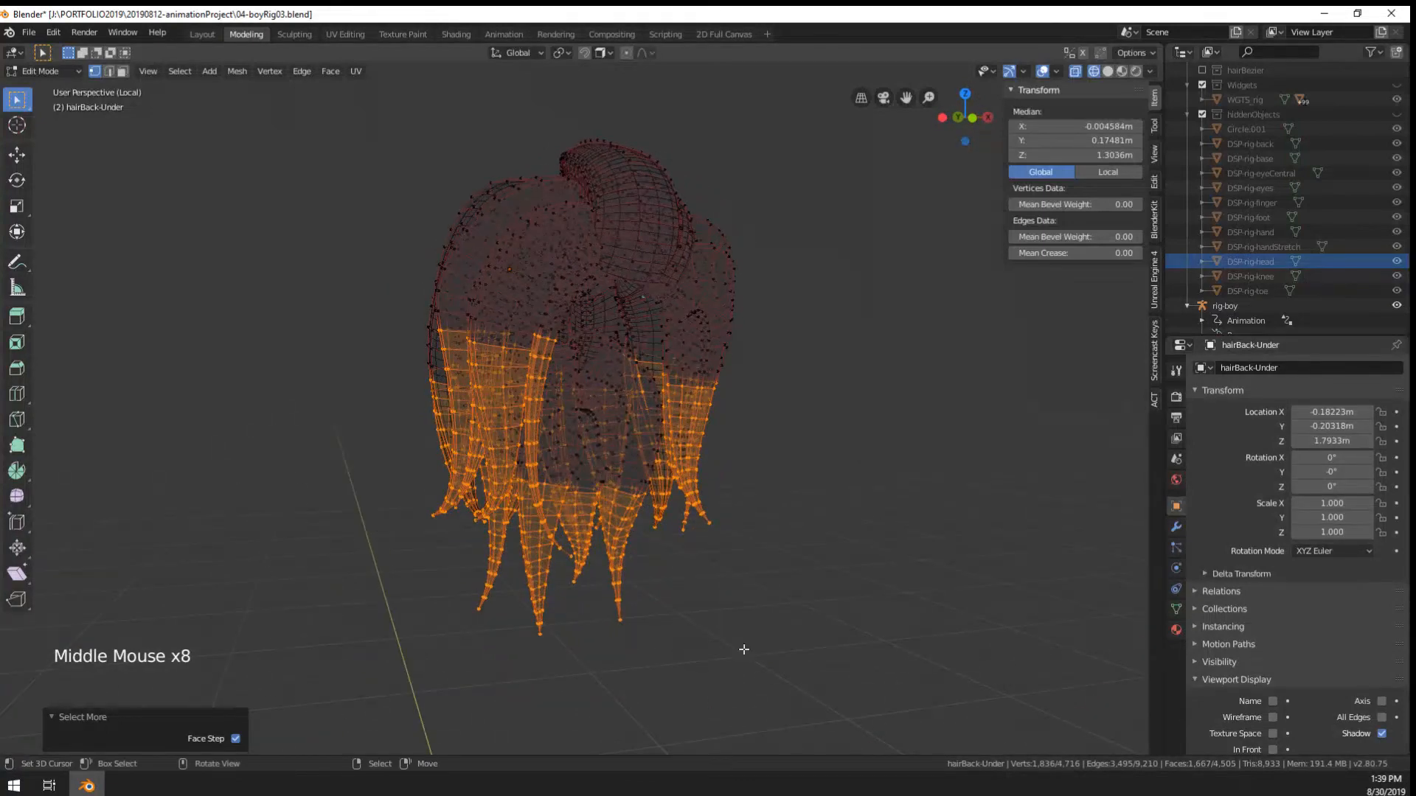
pyautogui.moveTo(743, 649); pyautogui.dragTo(885, 626, button='middle')
pyautogui.click(1175, 523)
pyautogui.click(1176, 609)
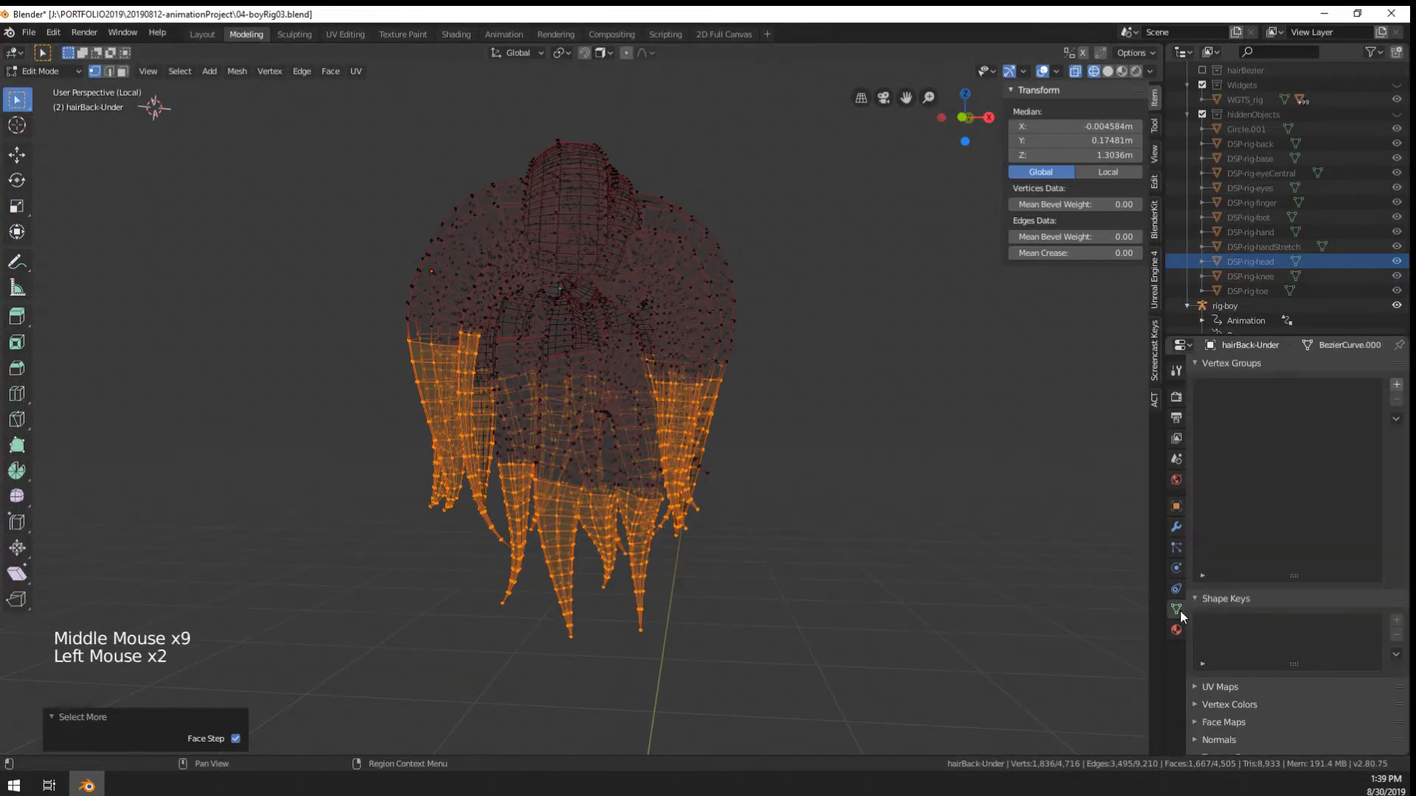
pyautogui.click(1395, 384)
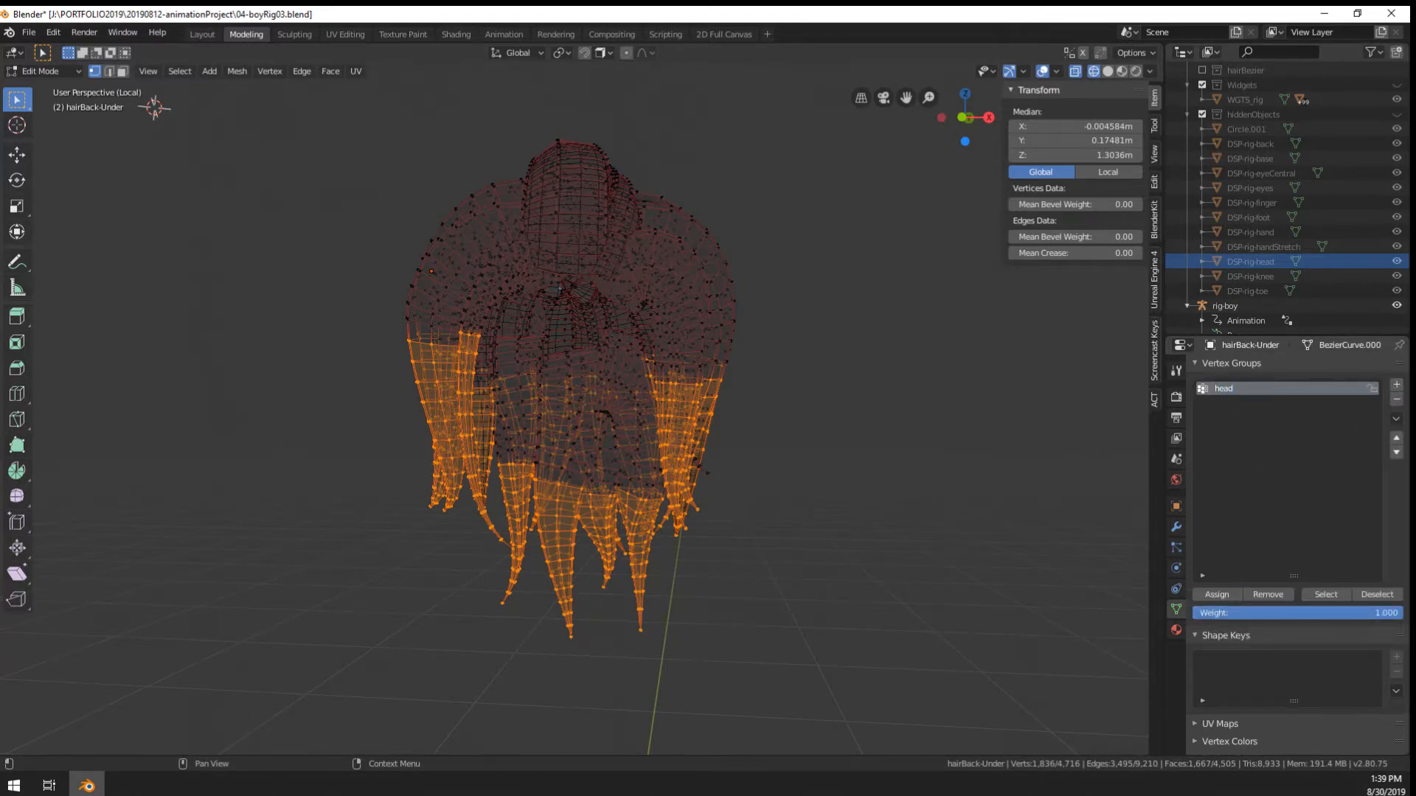
pyautogui.click(1396, 385)
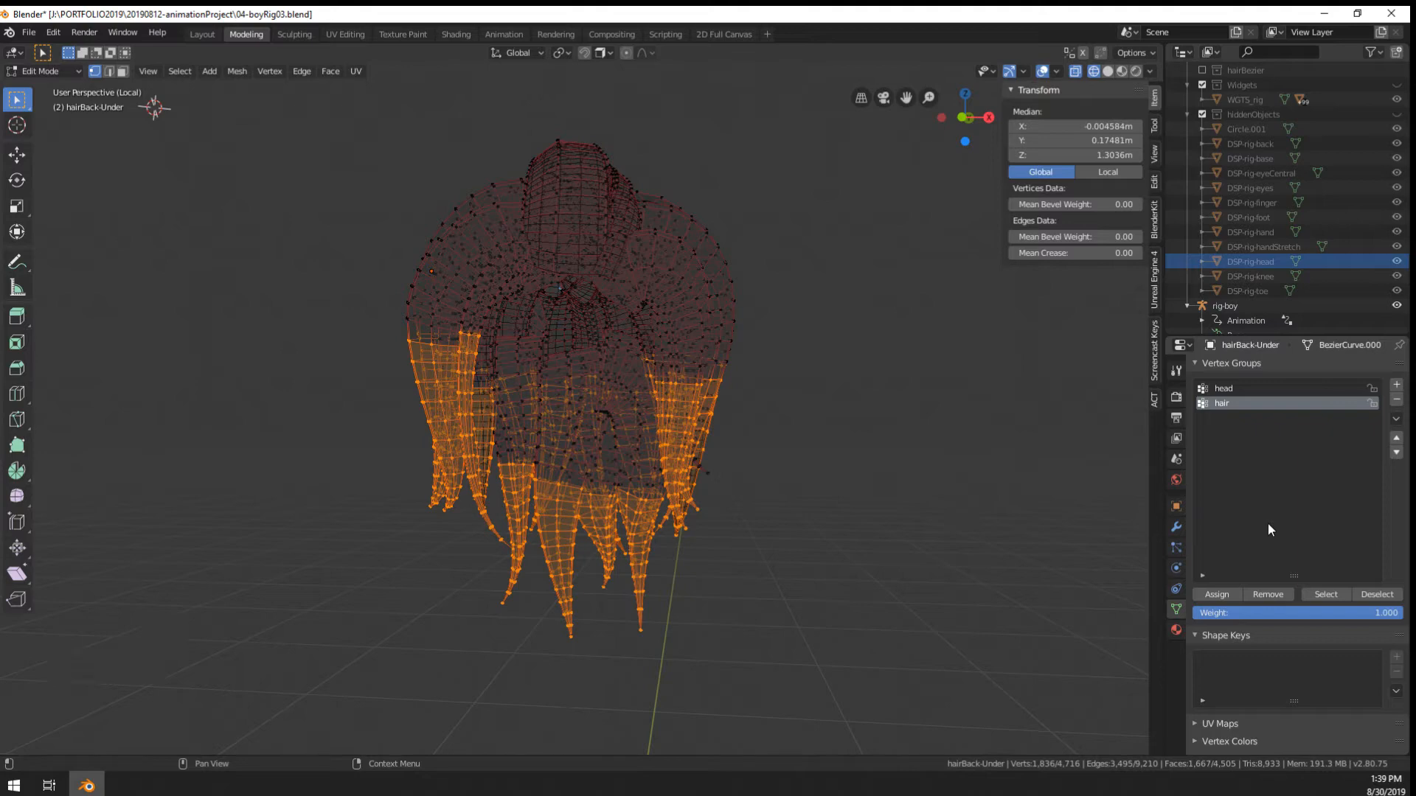
pyautogui.click(1220, 596)
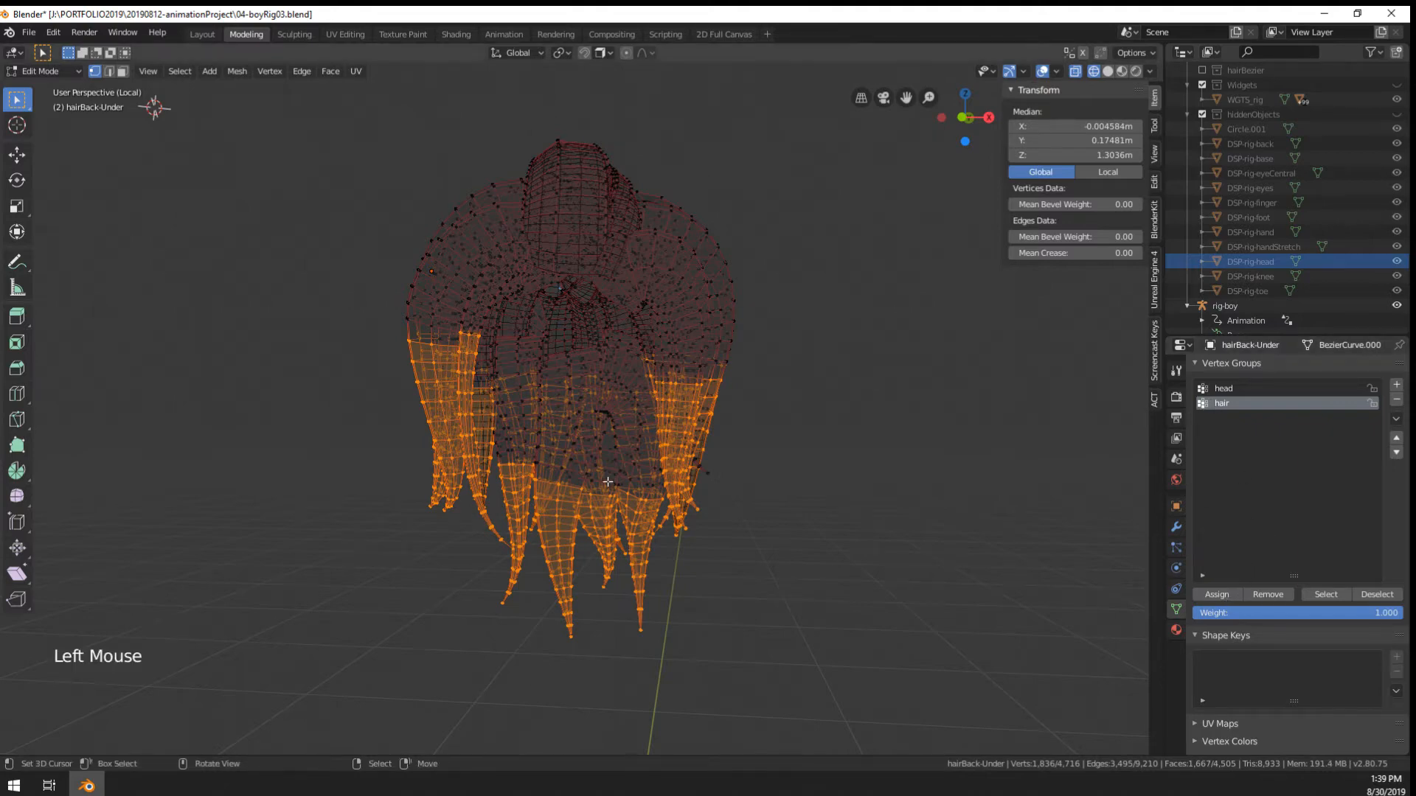
# Invert the selection and assign the upper hair vertices to the head vertex group with weight 1.000
pyautogui.moveTo(607, 482); pyautogui.dragTo(648, 493, button='middle')
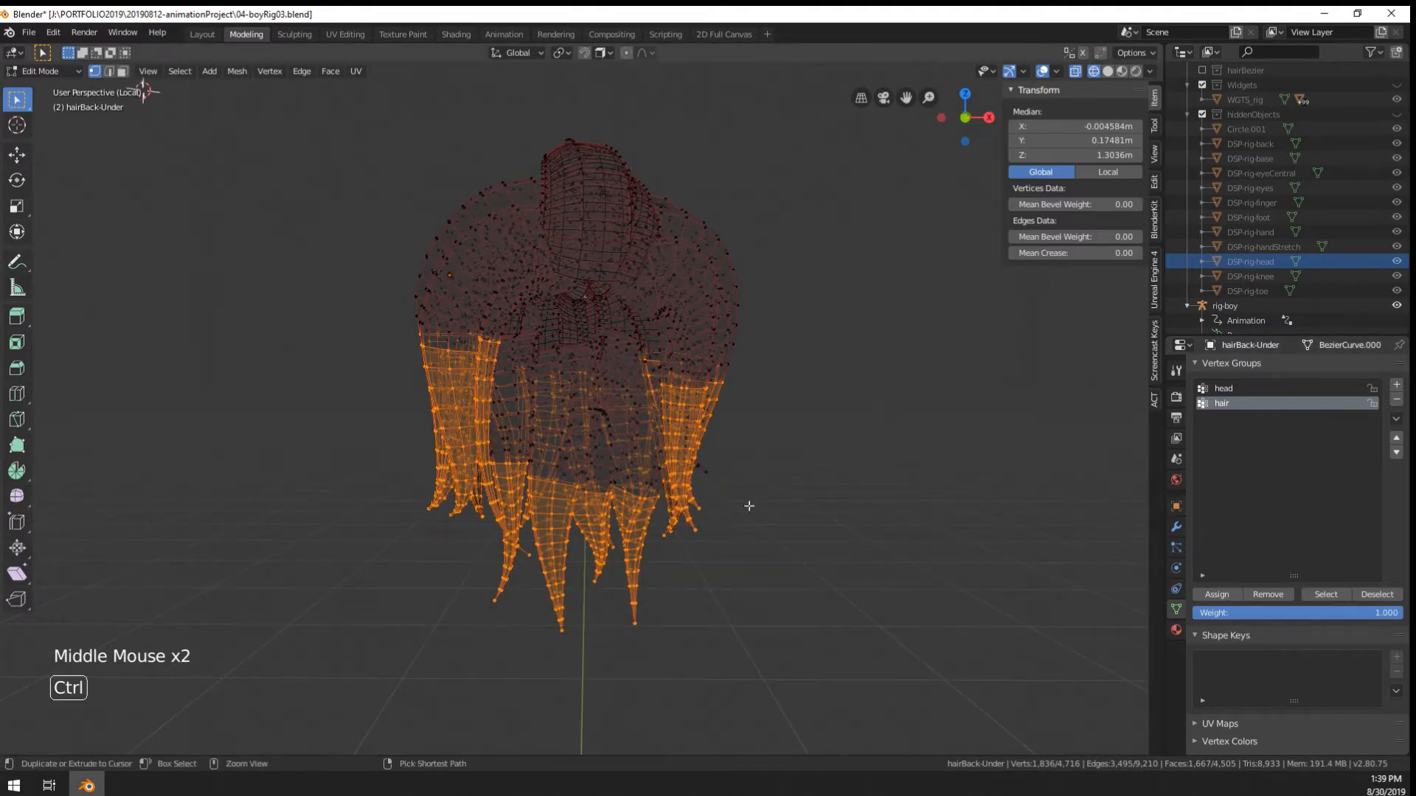
pyautogui.hotkey('ctrl', 'i')
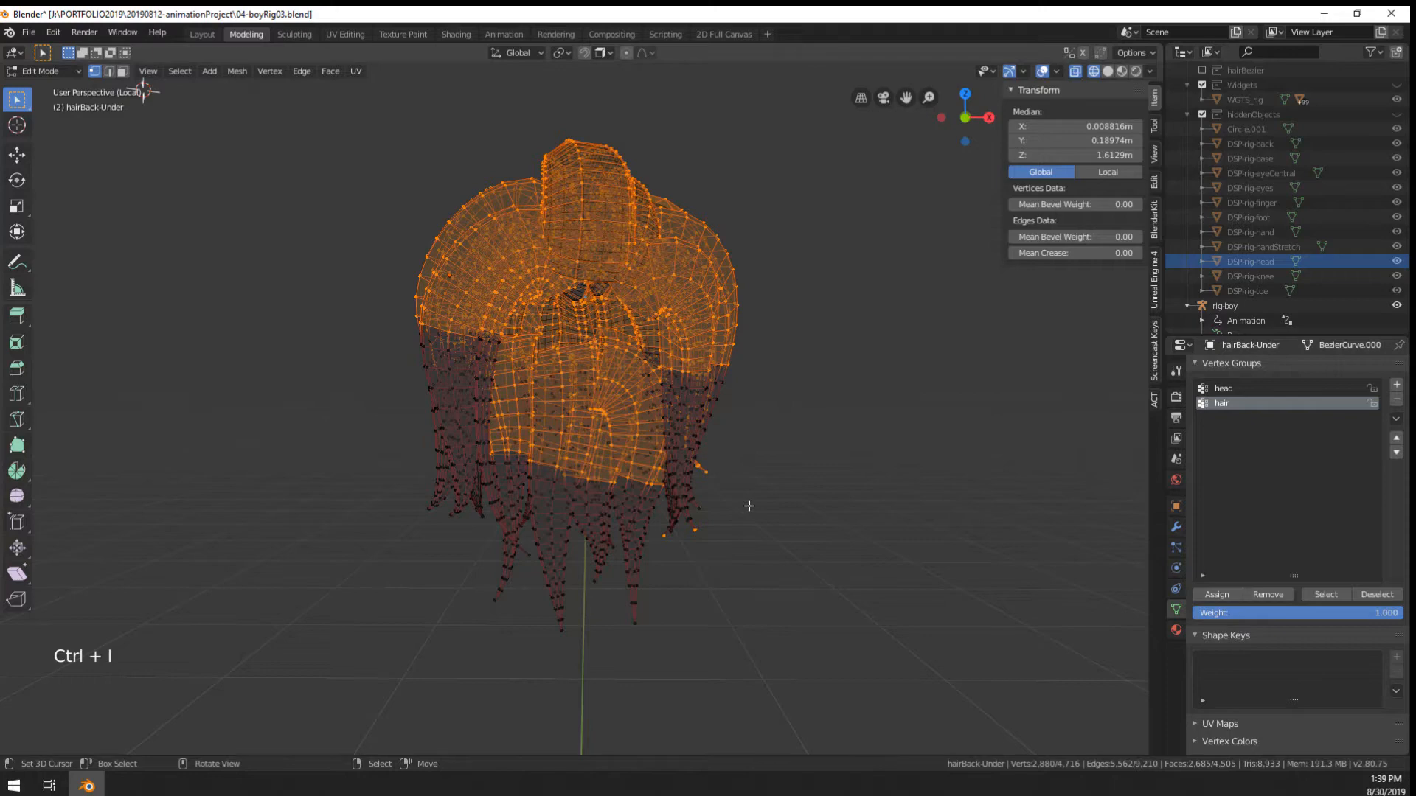
pyautogui.click(1236, 386)
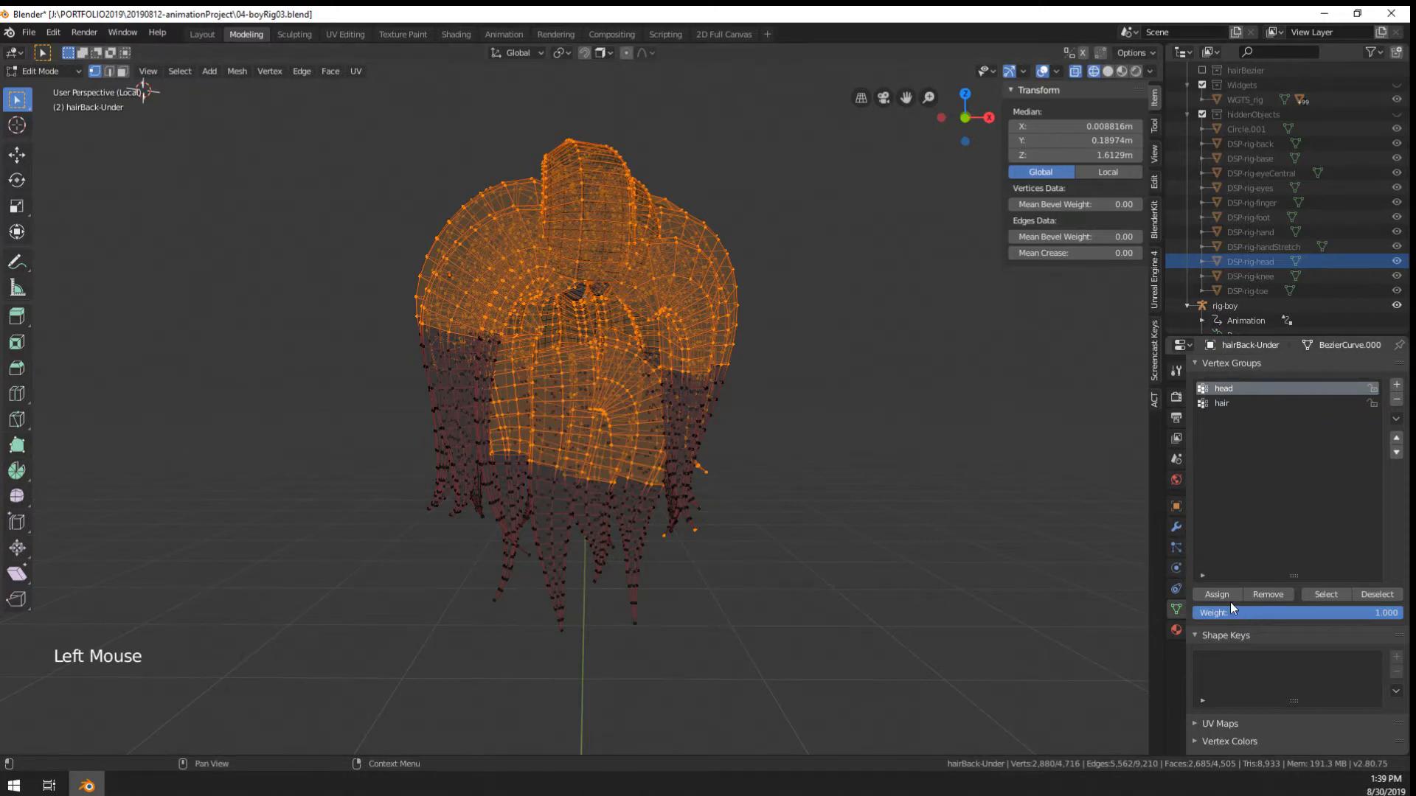
pyautogui.moveTo(517, 413); pyautogui.dragTo(568, 419, button='middle')
# Put hairBack-Under into Weight Paint mode and display the isolated hair in Solid shading from behind
pyautogui.press('Tab')
pyautogui.click(43, 71)
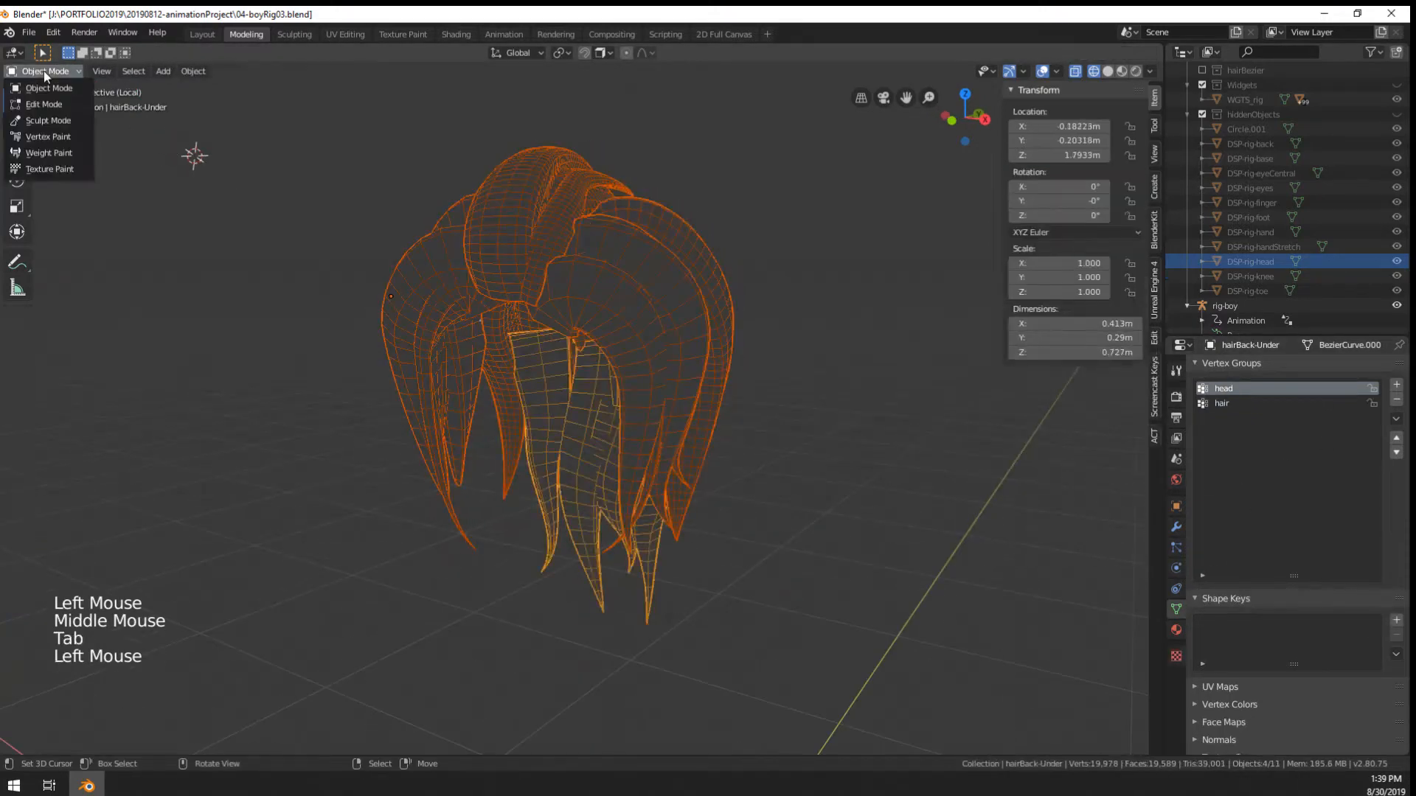
pyautogui.click(71, 155)
pyautogui.moveTo(524, 316)
pyautogui.mouseDown(button='middle')
pyautogui.moveTo(563, 351)
pyautogui.moveTo(388, 312)
pyautogui.moveTo(645, 444)
pyautogui.mouseUp(button='middle')
pyautogui.moveTo(510, 367); pyautogui.dragTo(692, 501, button='middle')
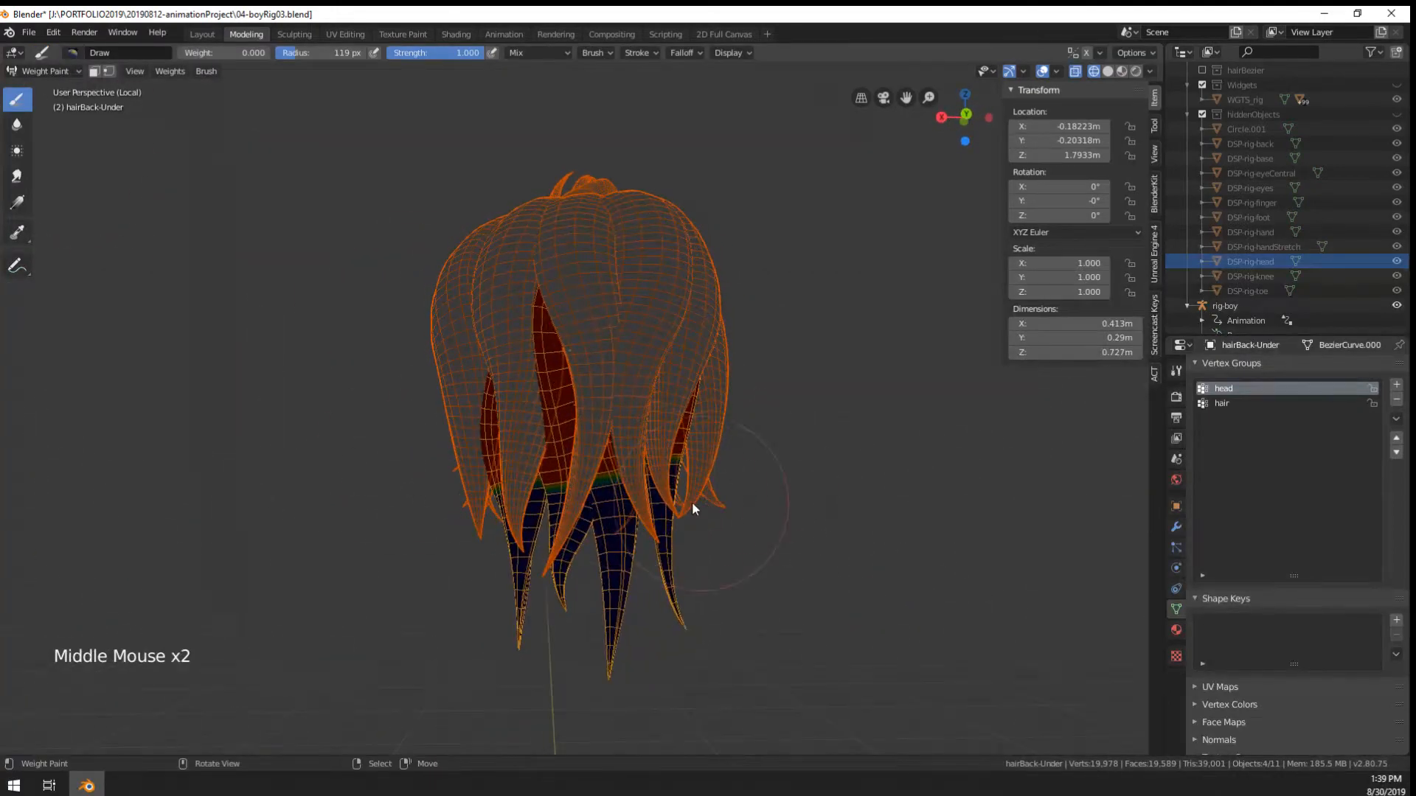
pyautogui.rightClick(630, 458)
pyautogui.moveTo(618, 530); pyautogui.dragTo(578, 509, button='middle')
pyautogui.scroll(2, 578, 509)
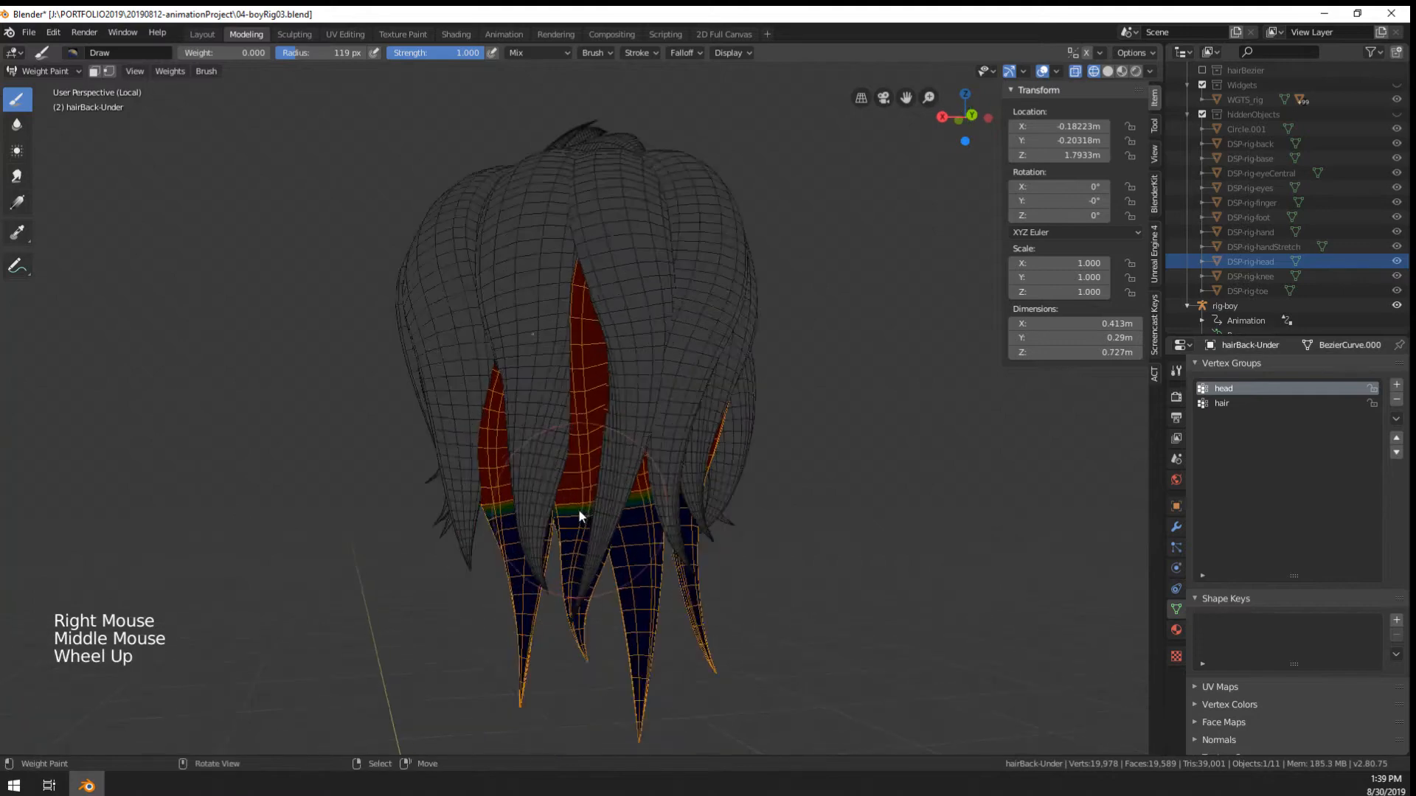
pyautogui.click(1108, 71)
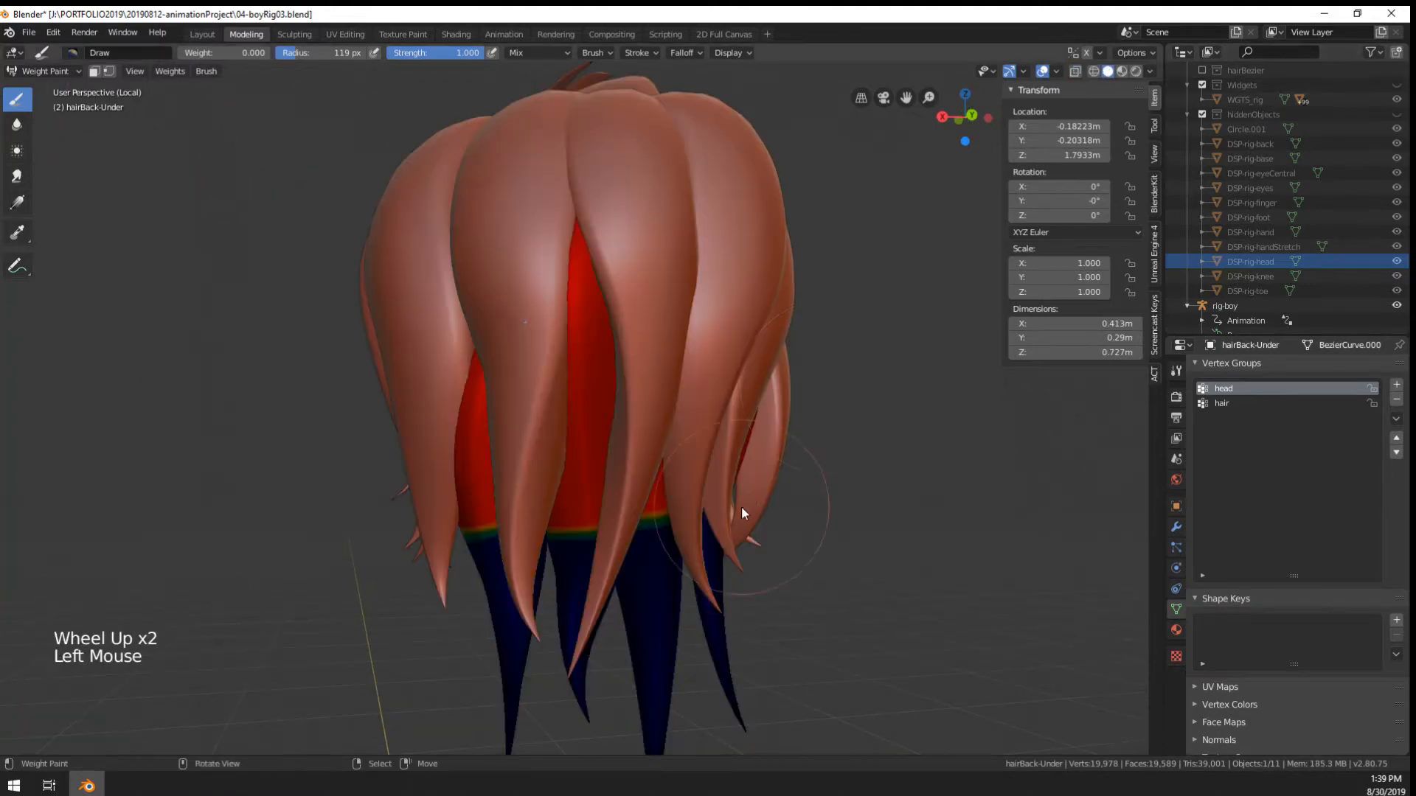
pyautogui.moveTo(741, 507); pyautogui.dragTo(600, 403, button='middle')
# Activate the weight Gradient tool and draw trial gradients on the head group from behind with weight 0.000
pyautogui.click(77, 77)
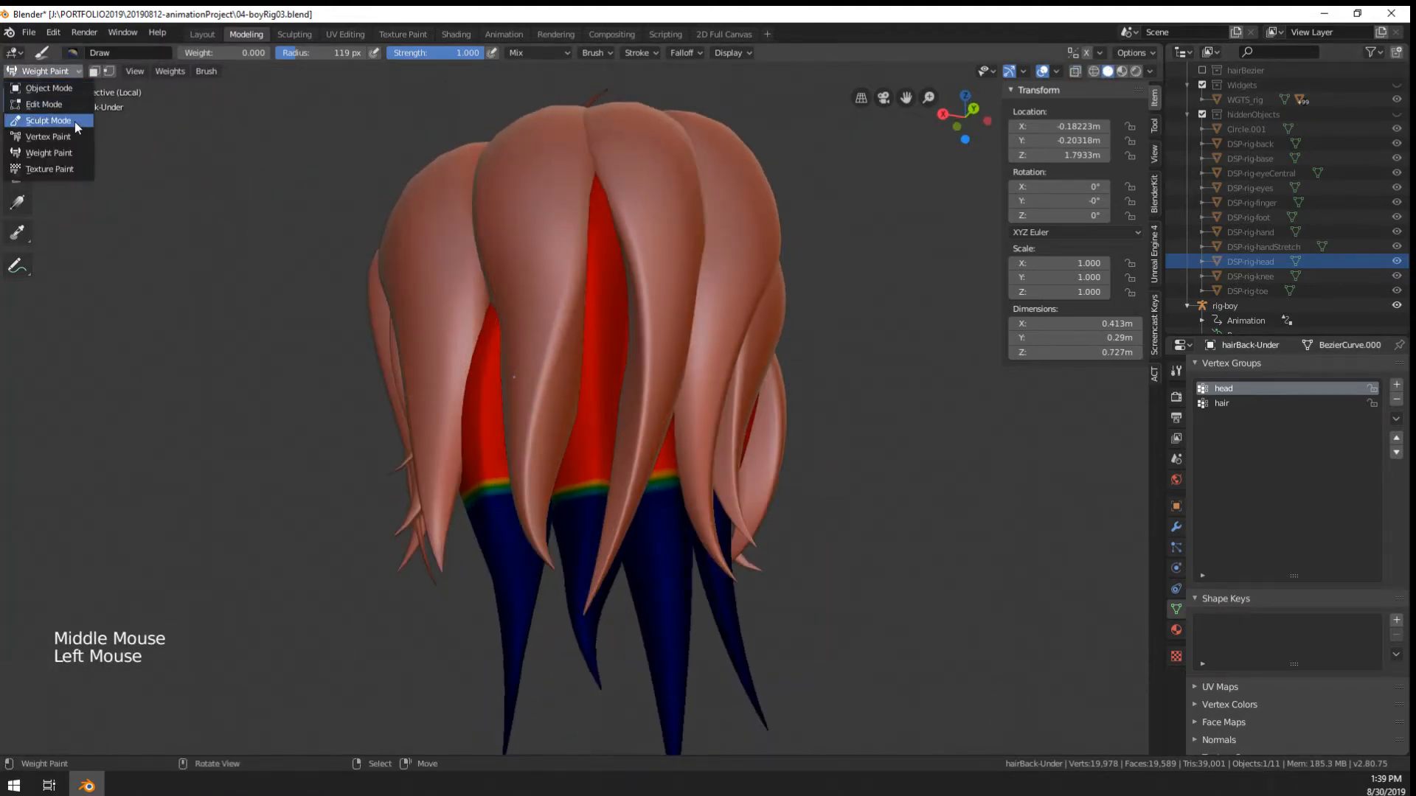
pyautogui.click(17, 202)
pyautogui.scroll(-5, 517, 351)
pyautogui.moveTo(587, 340); pyautogui.dragTo(590, 343, button='middle')
pyautogui.moveTo(590, 343); pyautogui.dragTo(593, 348, button='middle')
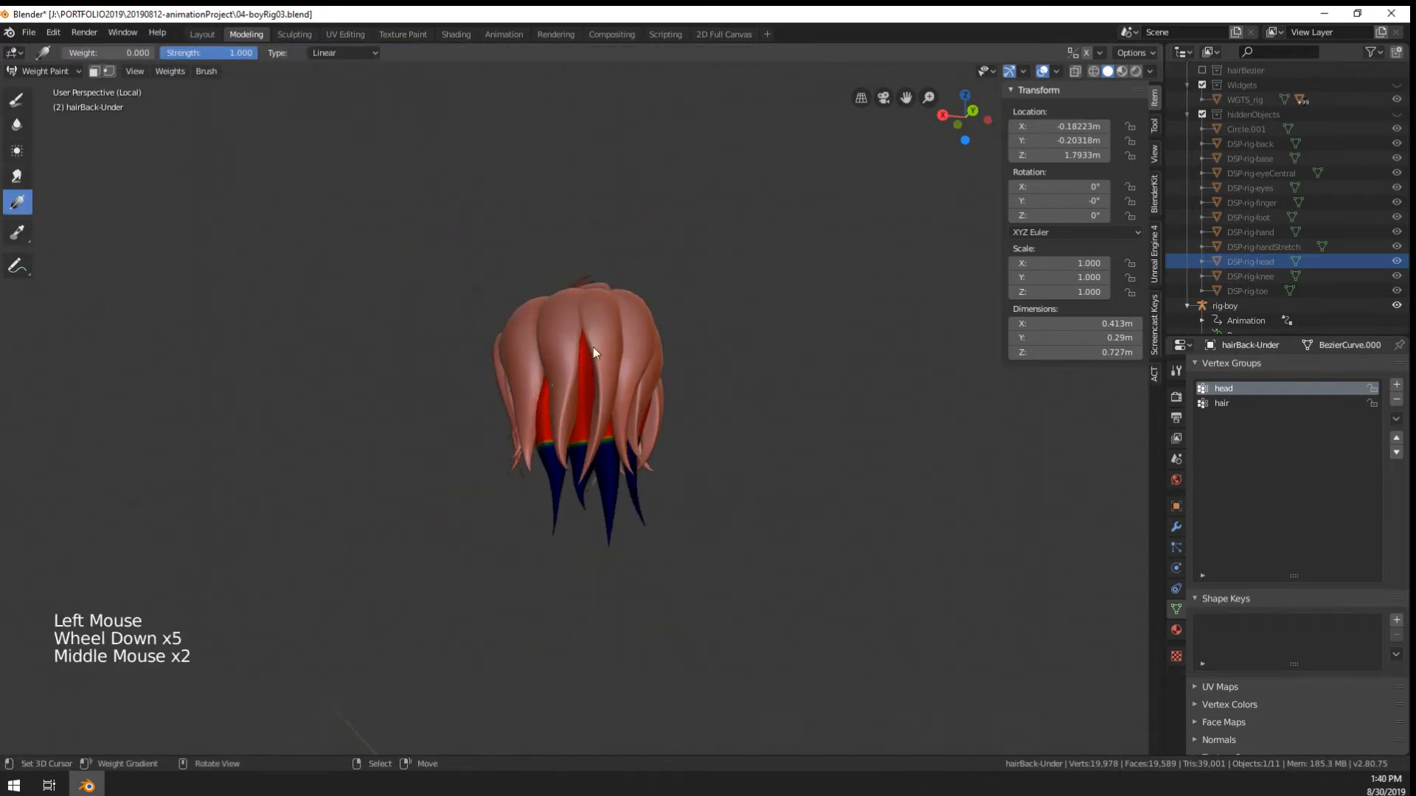
pyautogui.rightClick(606, 455)
pyautogui.moveTo(604, 299)
pyautogui.mouseDown()
pyautogui.moveTo(603, 554)
pyautogui.moveTo(597, 296)
pyautogui.mouseUp()
pyautogui.hotkey('ctrl', 'z')
pyautogui.moveTo(591, 223); pyautogui.dragTo(591, 223)
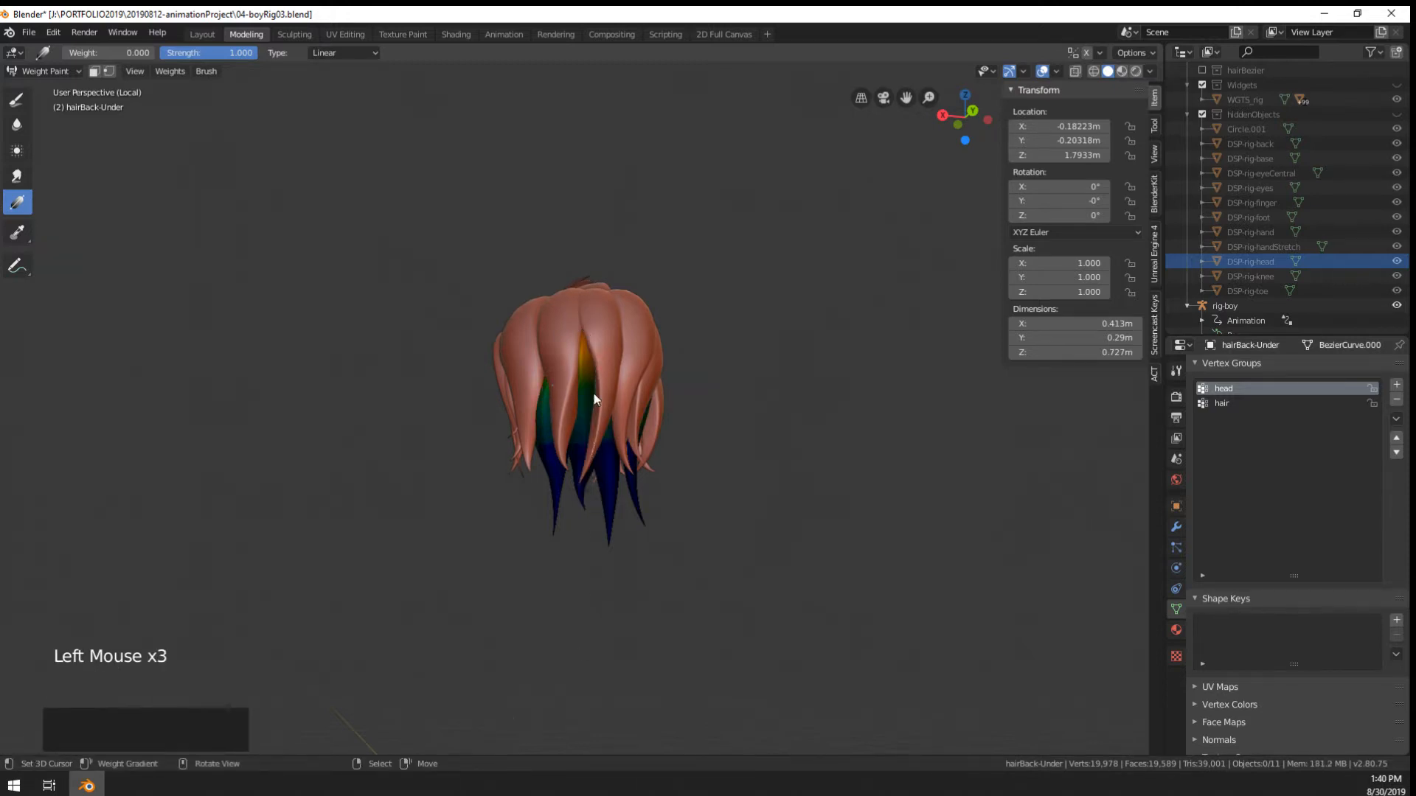
# Redraw the head group's weight gradients so the influence fades from the crown toward the strand tips
pyautogui.click(166, 69)
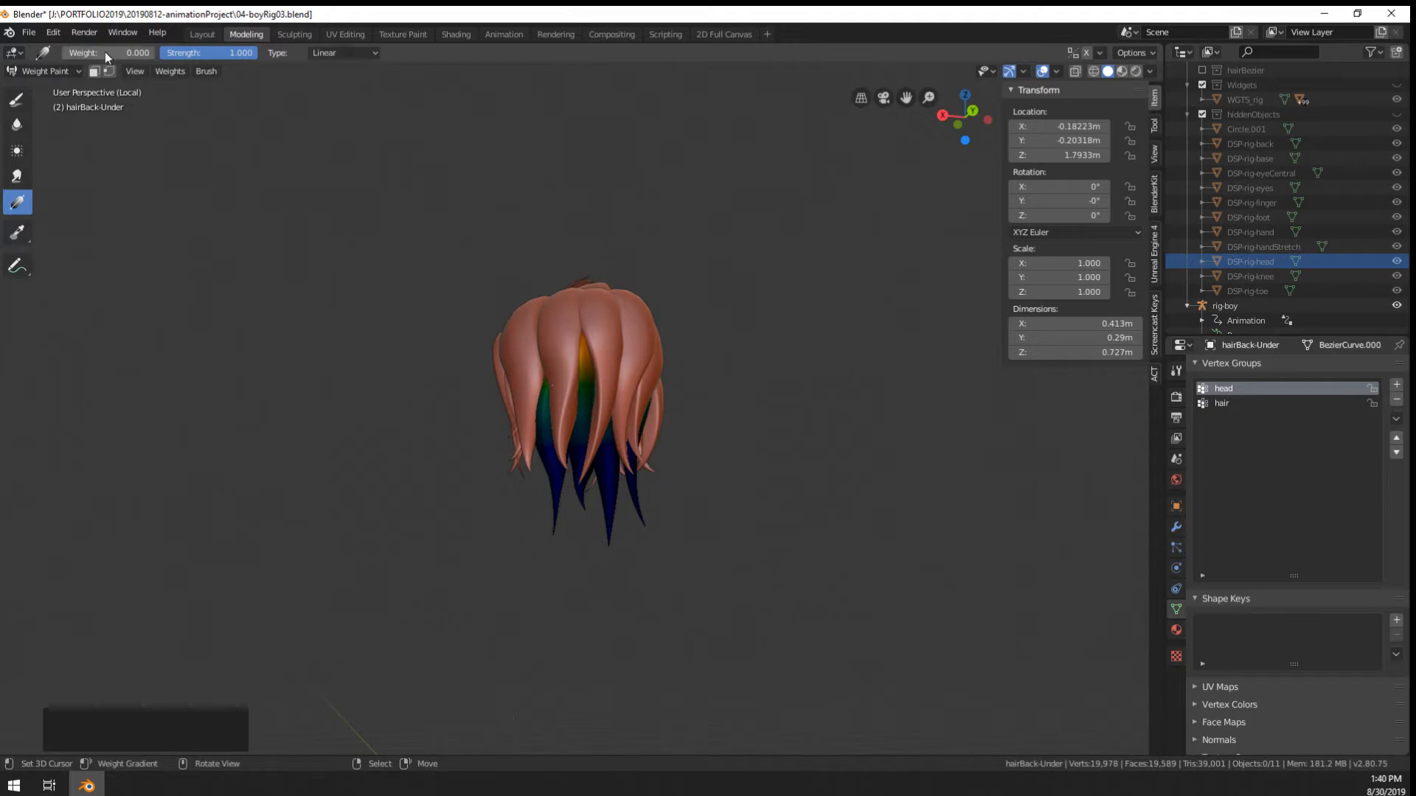
pyautogui.moveTo(100, 52); pyautogui.dragTo(154, 52)
pyautogui.moveTo(572, 299); pyautogui.dragTo(556, 511)
pyautogui.moveTo(629, 245); pyautogui.dragTo(632, 618)
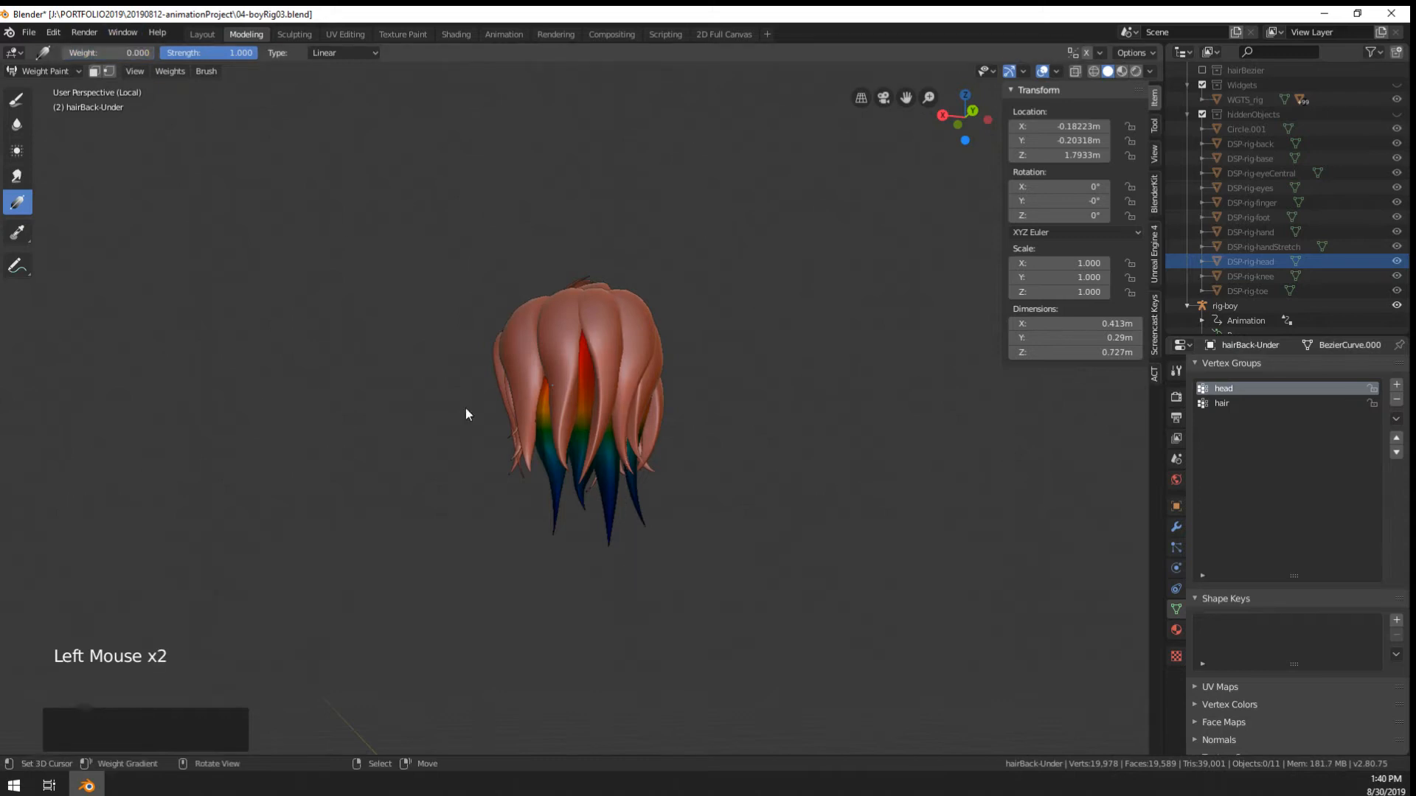
pyautogui.moveTo(717, 607); pyautogui.dragTo(697, 317)
pyautogui.moveTo(555, 460)
pyautogui.mouseDown(button='middle')
pyautogui.moveTo(745, 467)
pyautogui.moveTo(530, 466)
pyautogui.mouseUp(button='middle')
pyautogui.scroll(2, 528, 463)
pyautogui.click(52, 68)
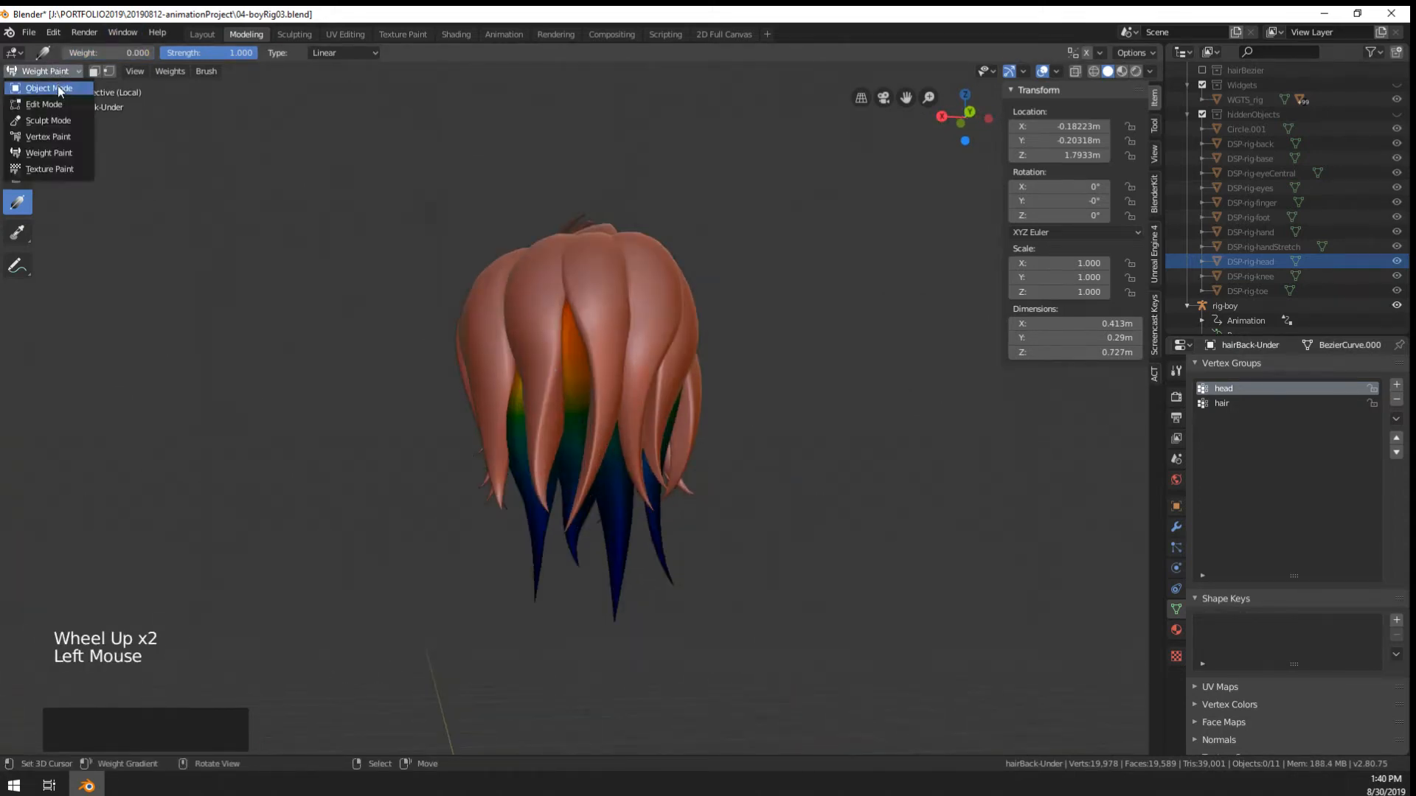
# Select hairBack-Under's hair vertex group and draw trial weight gradients on it with weight 0.000
pyautogui.click(1229, 403)
pyautogui.moveTo(609, 507); pyautogui.dragTo(590, 502, button='middle')
pyautogui.moveTo(565, 615); pyautogui.dragTo(546, 455)
pyautogui.moveTo(570, 641); pyautogui.dragTo(571, 641)
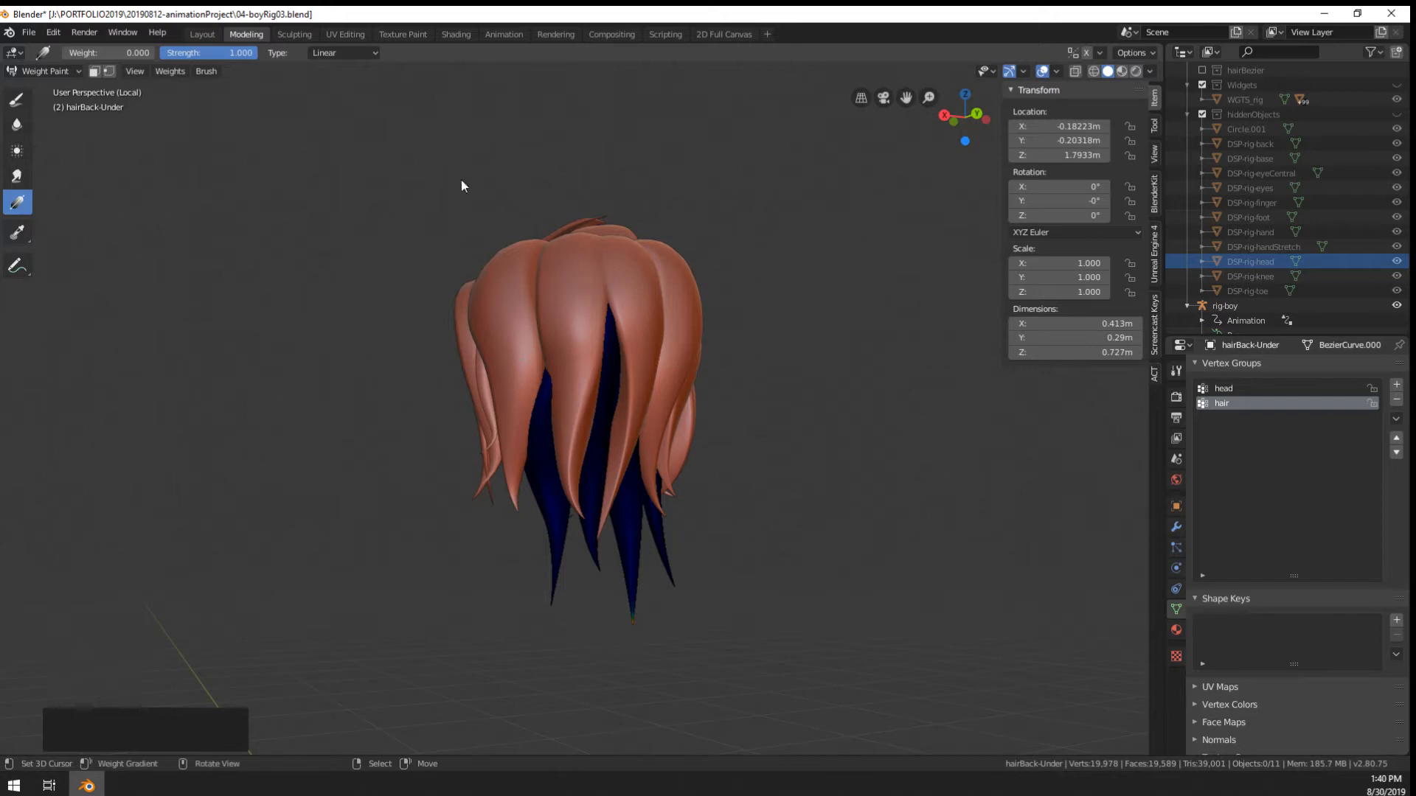
pyautogui.moveTo(564, 241); pyautogui.dragTo(587, 594)
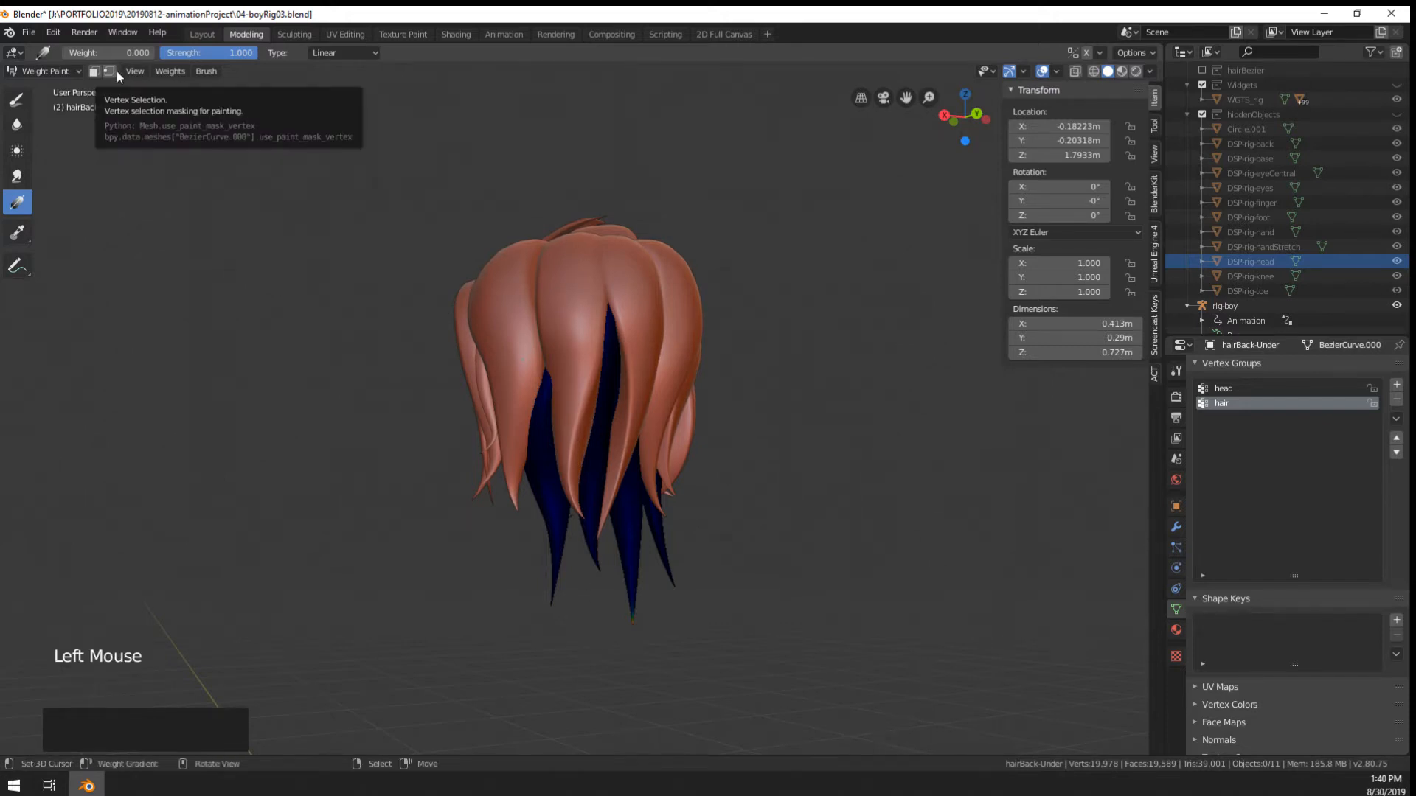
# Set the gradient weight to 1.000, fade the hair group from the crown downward, and compare it with the head group
pyautogui.moveTo(106, 53); pyautogui.dragTo(156, 51)
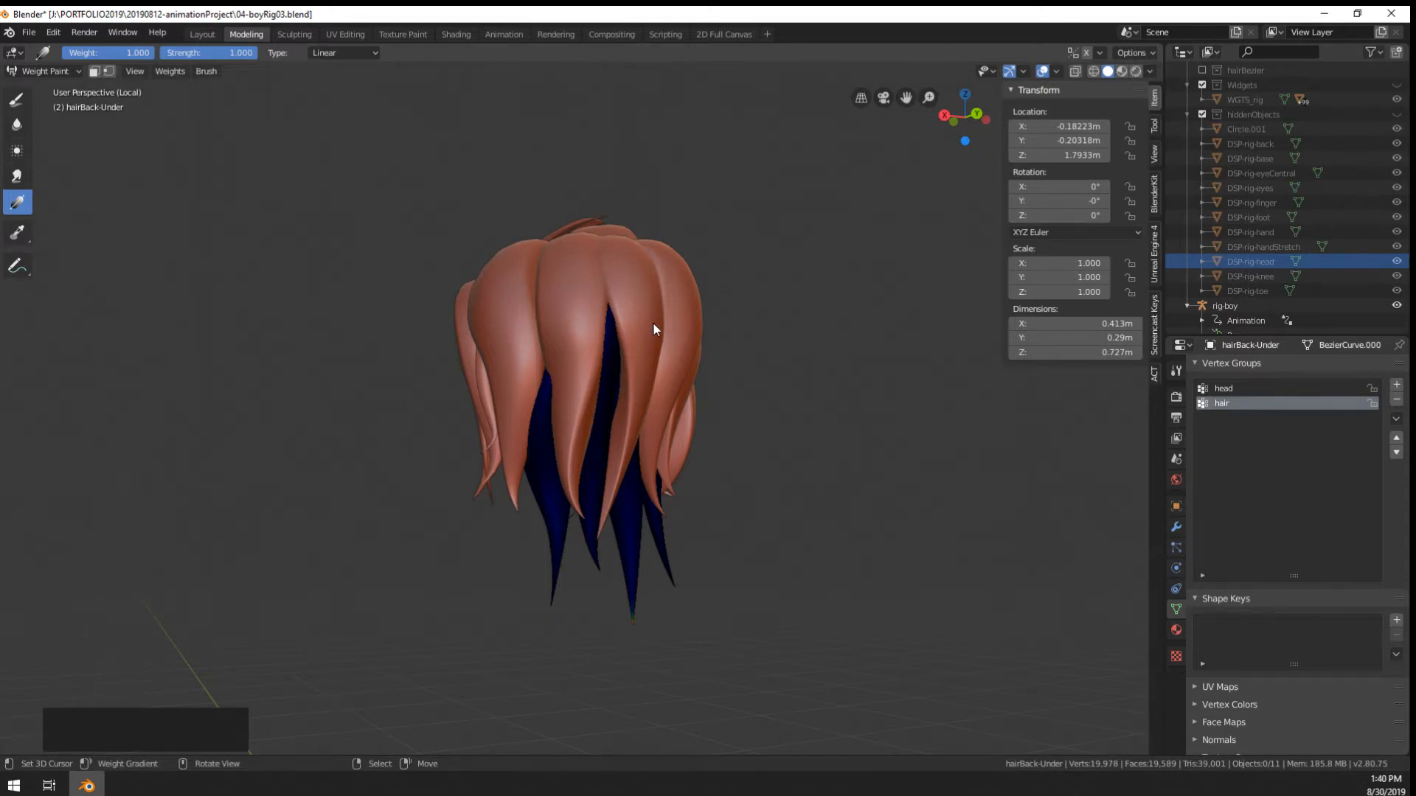
pyautogui.moveTo(589, 242); pyautogui.dragTo(591, 571)
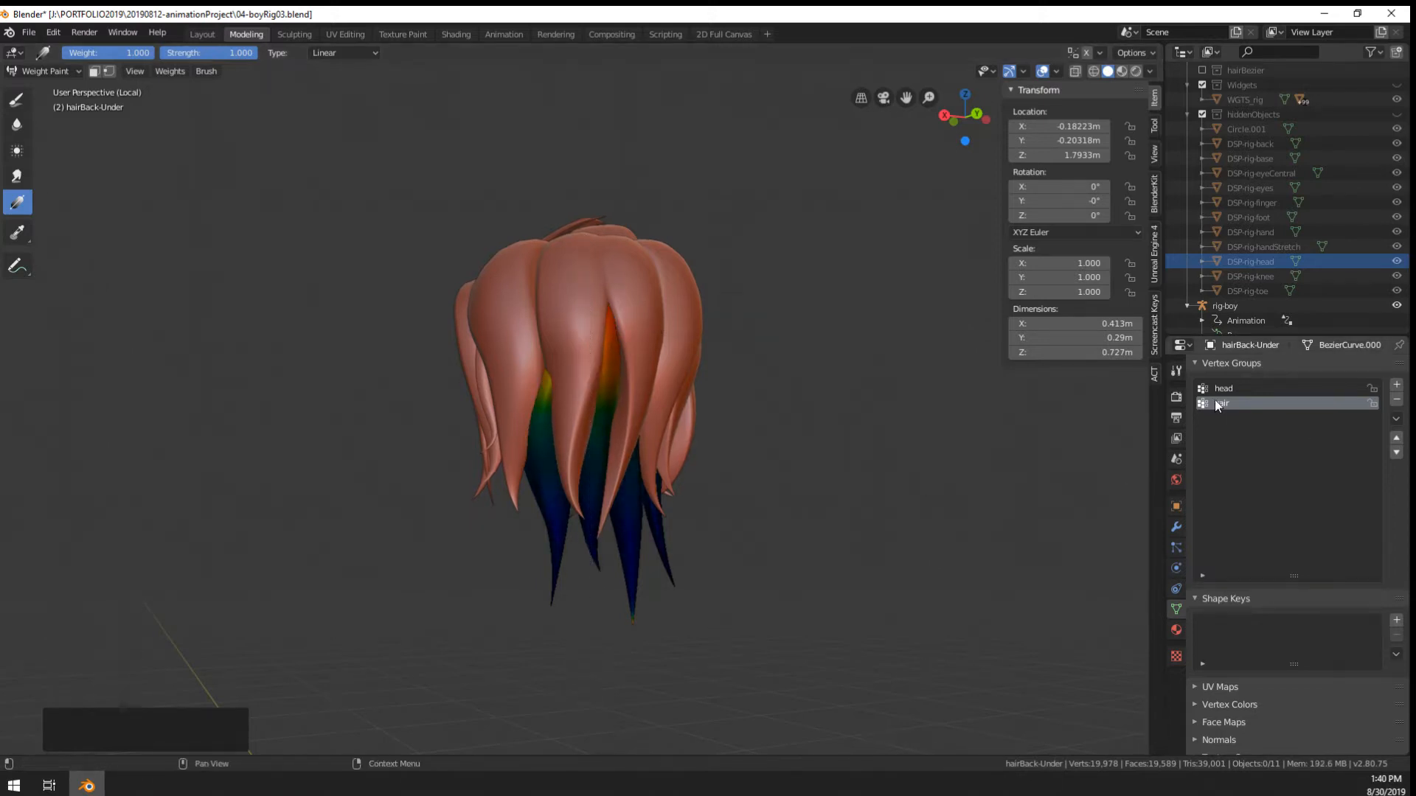
pyautogui.click(1227, 403)
pyautogui.click(1228, 406)
pyautogui.click(1224, 389)
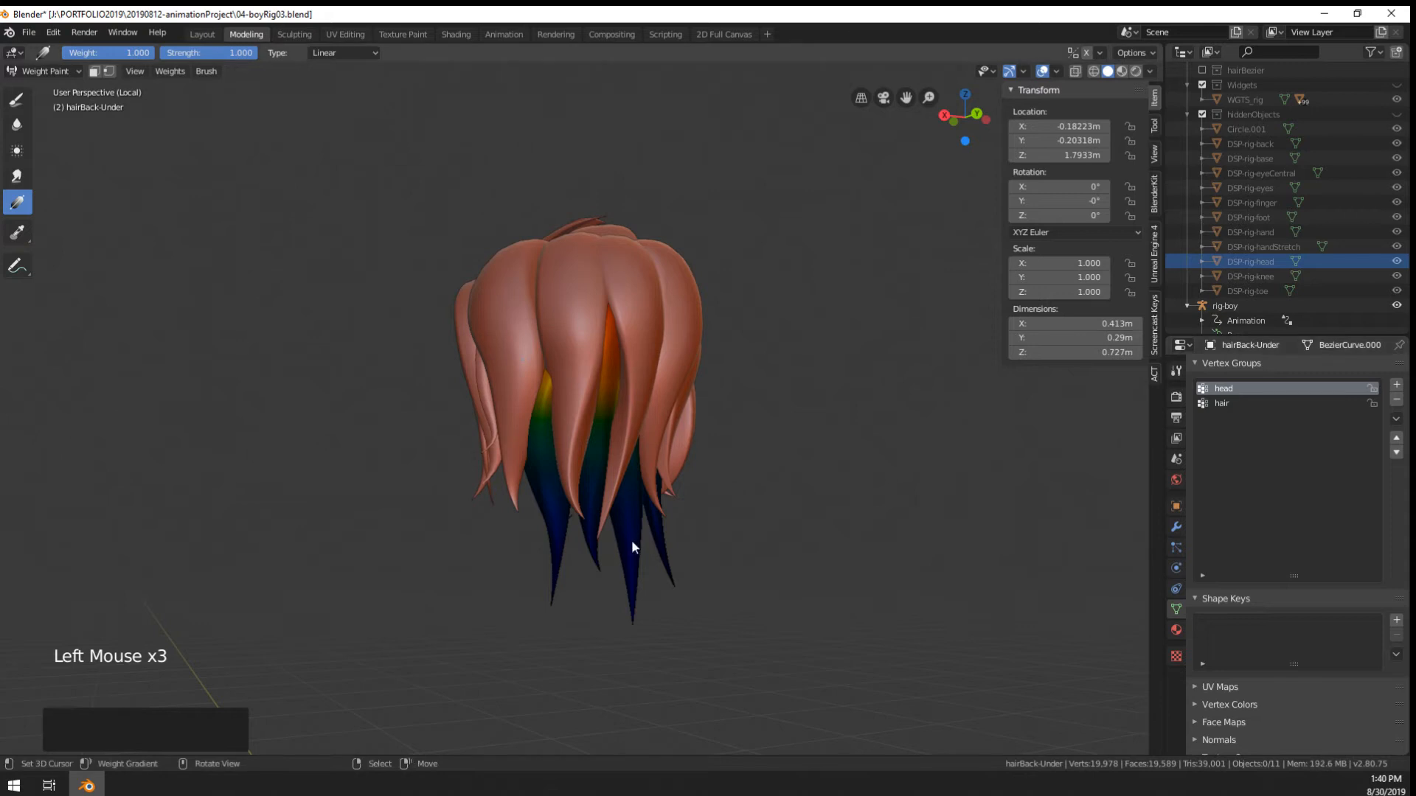
pyautogui.click(1230, 404)
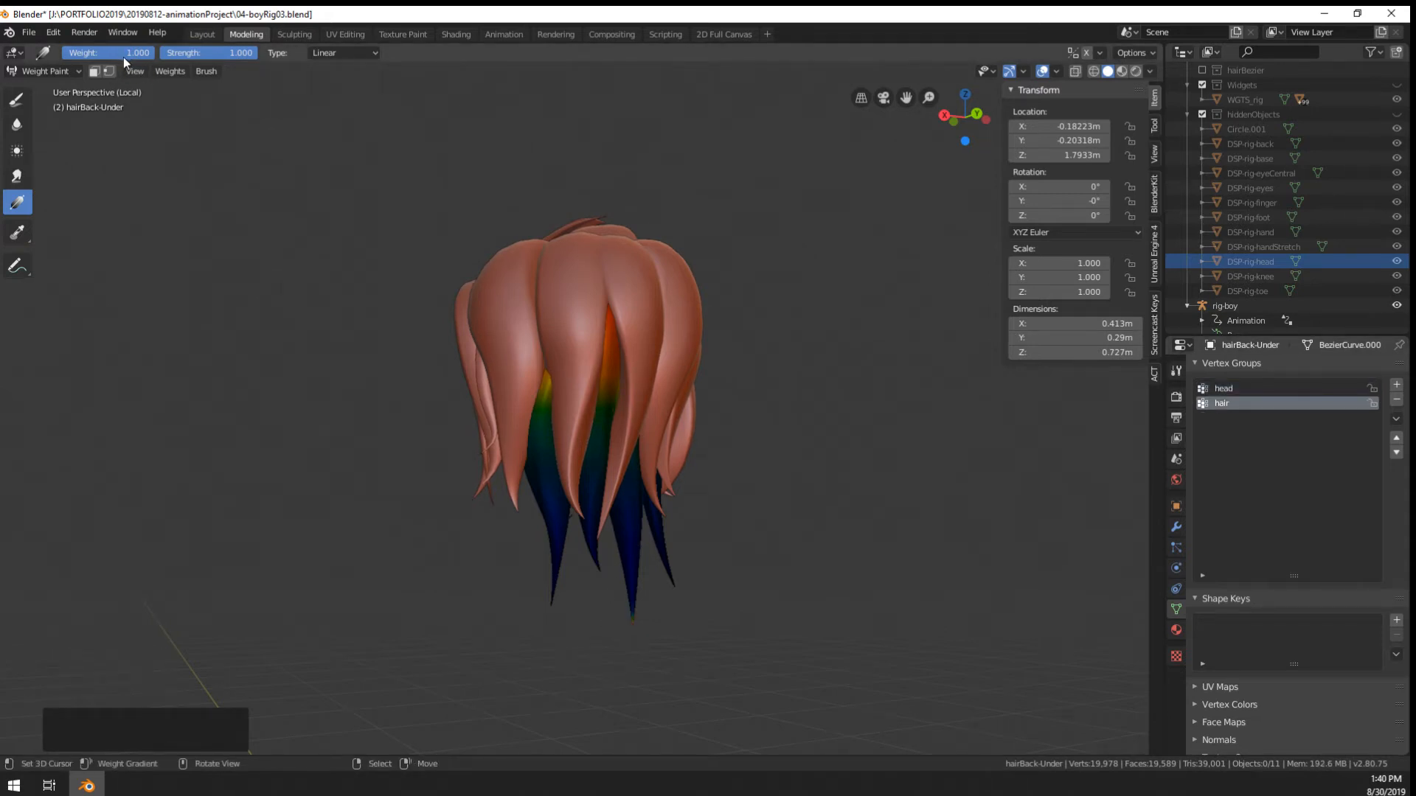
# Clear the hair group's crown-down fade by drawing gradients over it with weight 0.000
pyautogui.moveTo(122, 57); pyautogui.dragTo(62, 57)
pyautogui.moveTo(598, 265); pyautogui.dragTo(635, 599)
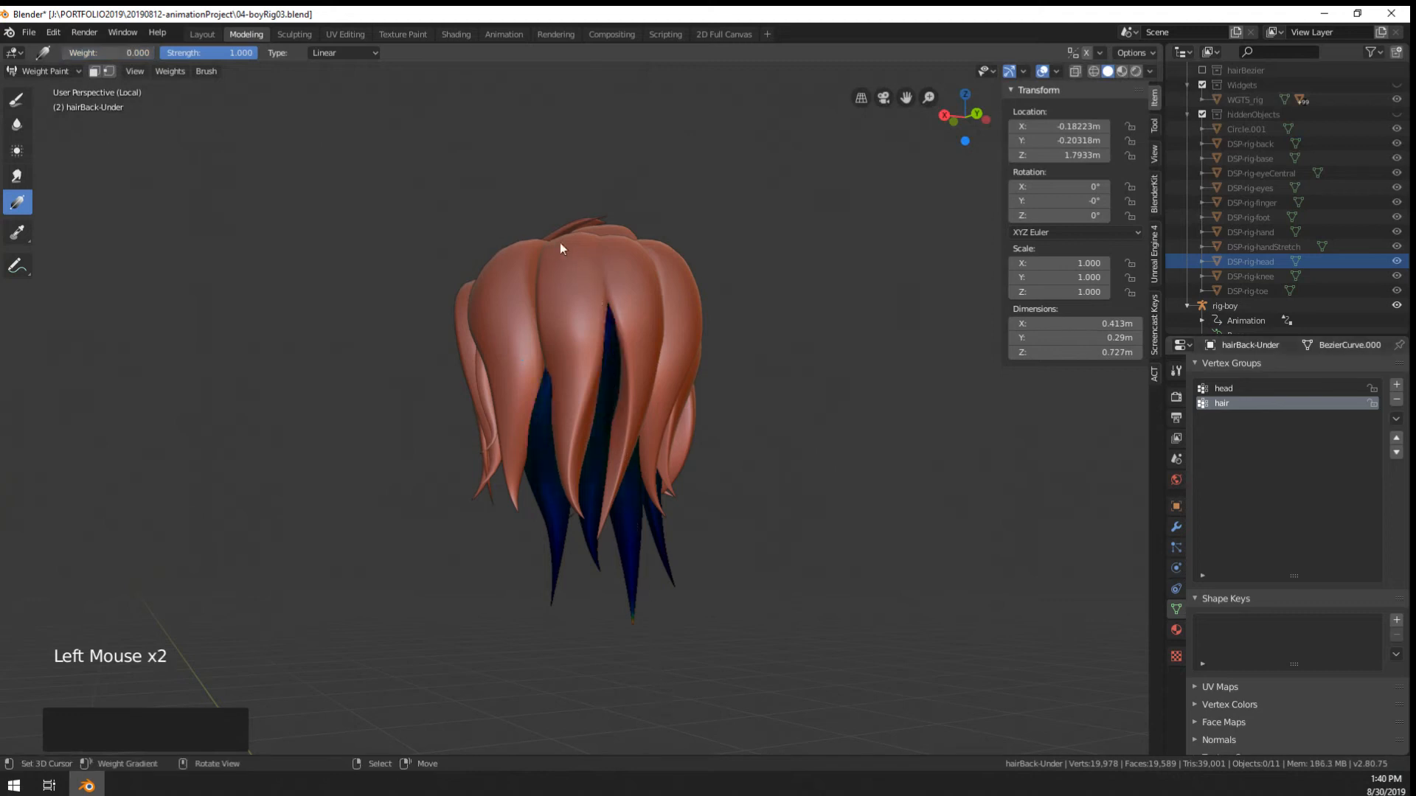
pyautogui.moveTo(560, 246); pyautogui.dragTo(586, 654)
pyautogui.moveTo(607, 538); pyautogui.dragTo(606, 538)
# Draw the hair group's gradient from the strand tips up to the crown with weight 1.000 and compare it with the head group
pyautogui.moveTo(685, 244); pyautogui.dragTo(70, 138, button='middle')
pyautogui.moveTo(114, 58); pyautogui.dragTo(158, 58)
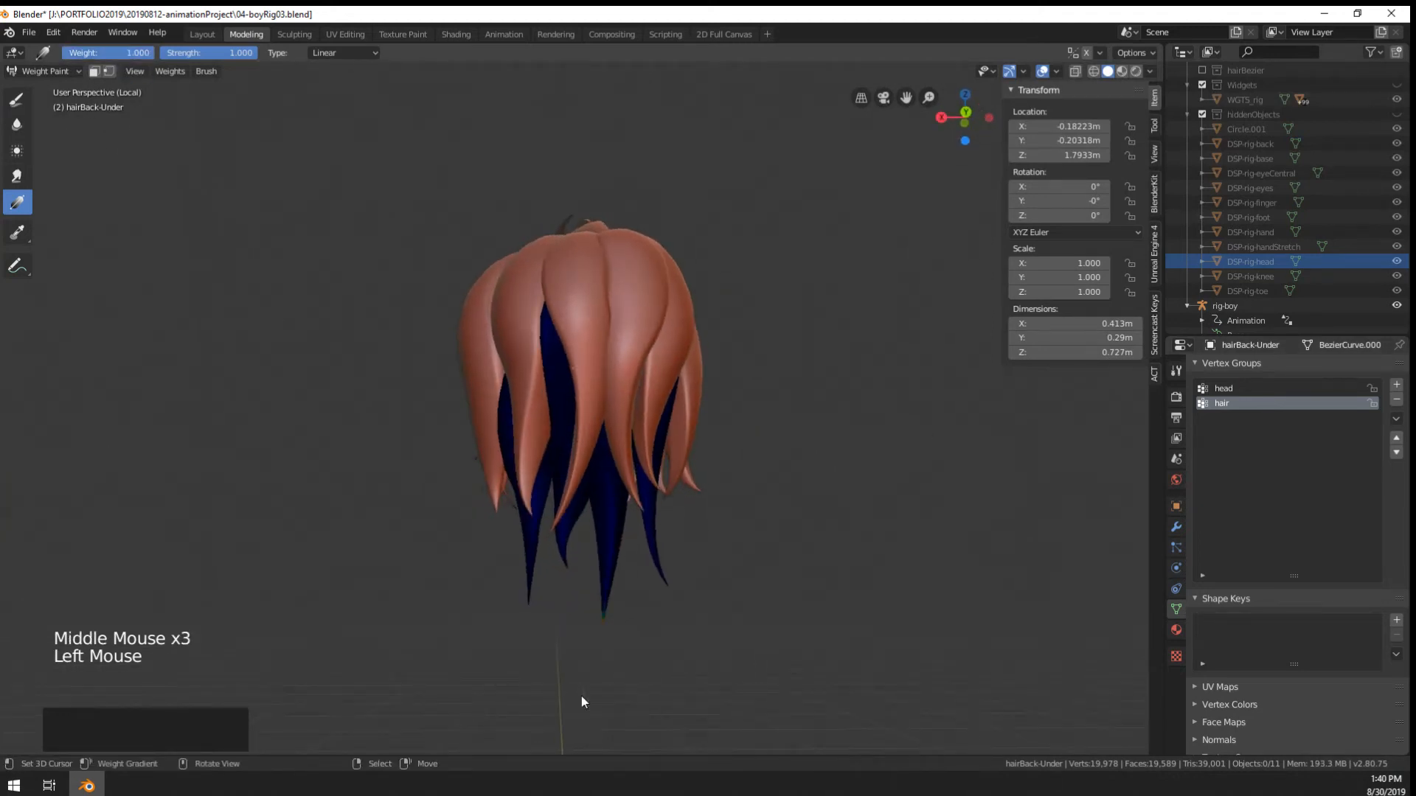
pyautogui.moveTo(574, 661); pyautogui.dragTo(570, 282)
pyautogui.click(1229, 390)
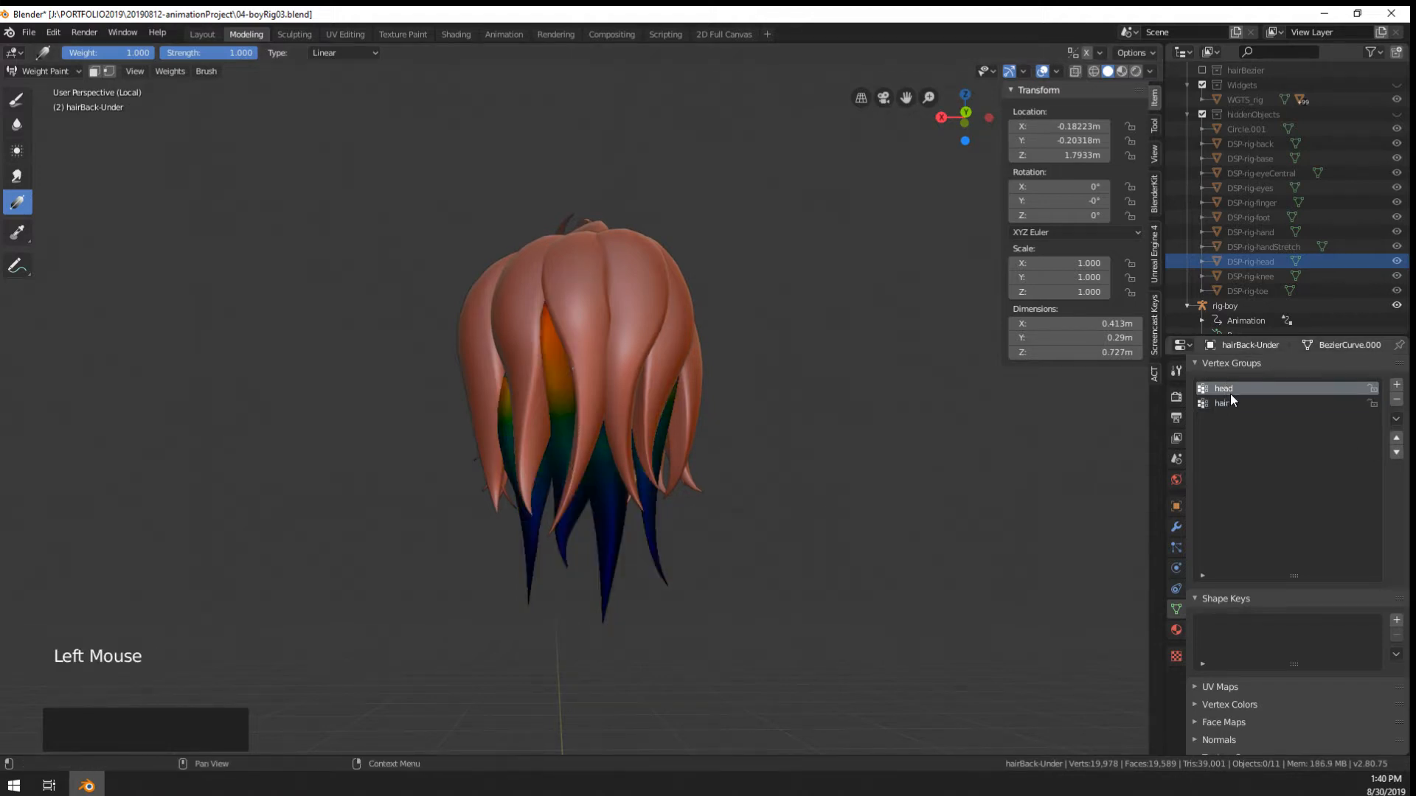
pyautogui.click(1226, 404)
pyautogui.click(1227, 389)
pyautogui.click(1222, 404)
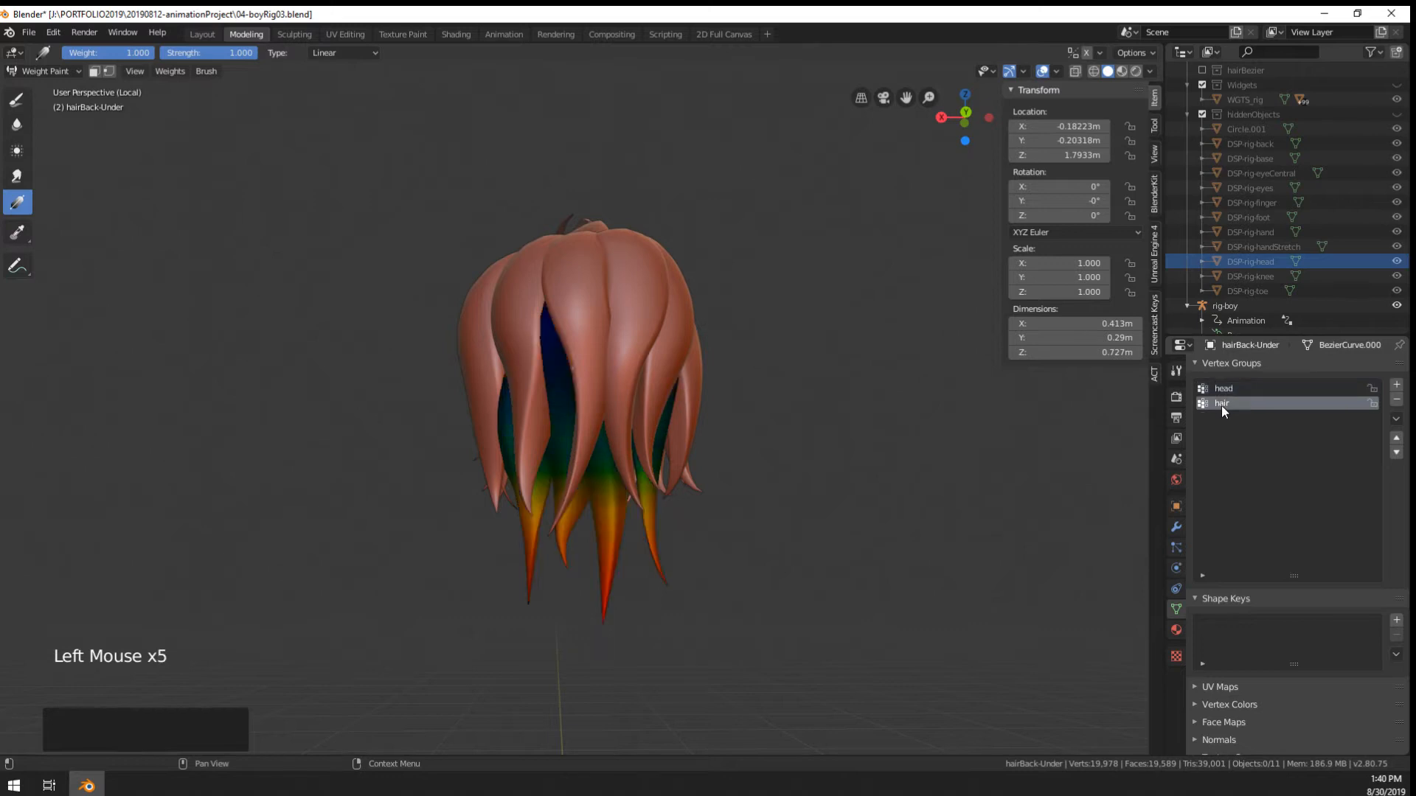
pyautogui.click(1222, 390)
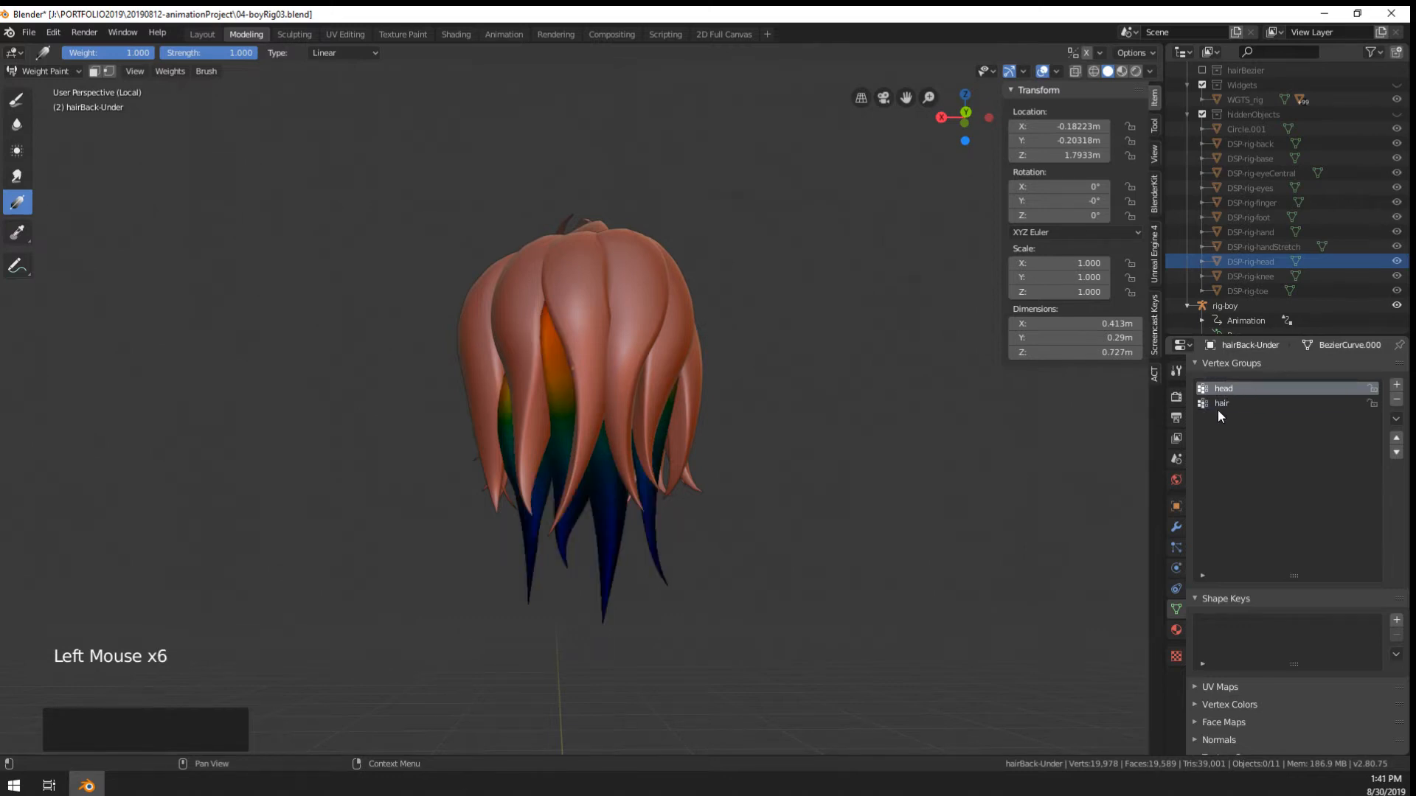
# Leave Weight Paint on hairBack-Under, select hairBack, and put it into Weight Paint mode
pyautogui.moveTo(848, 516); pyautogui.dragTo(533, 502, button='middle')
pyautogui.click(46, 71)
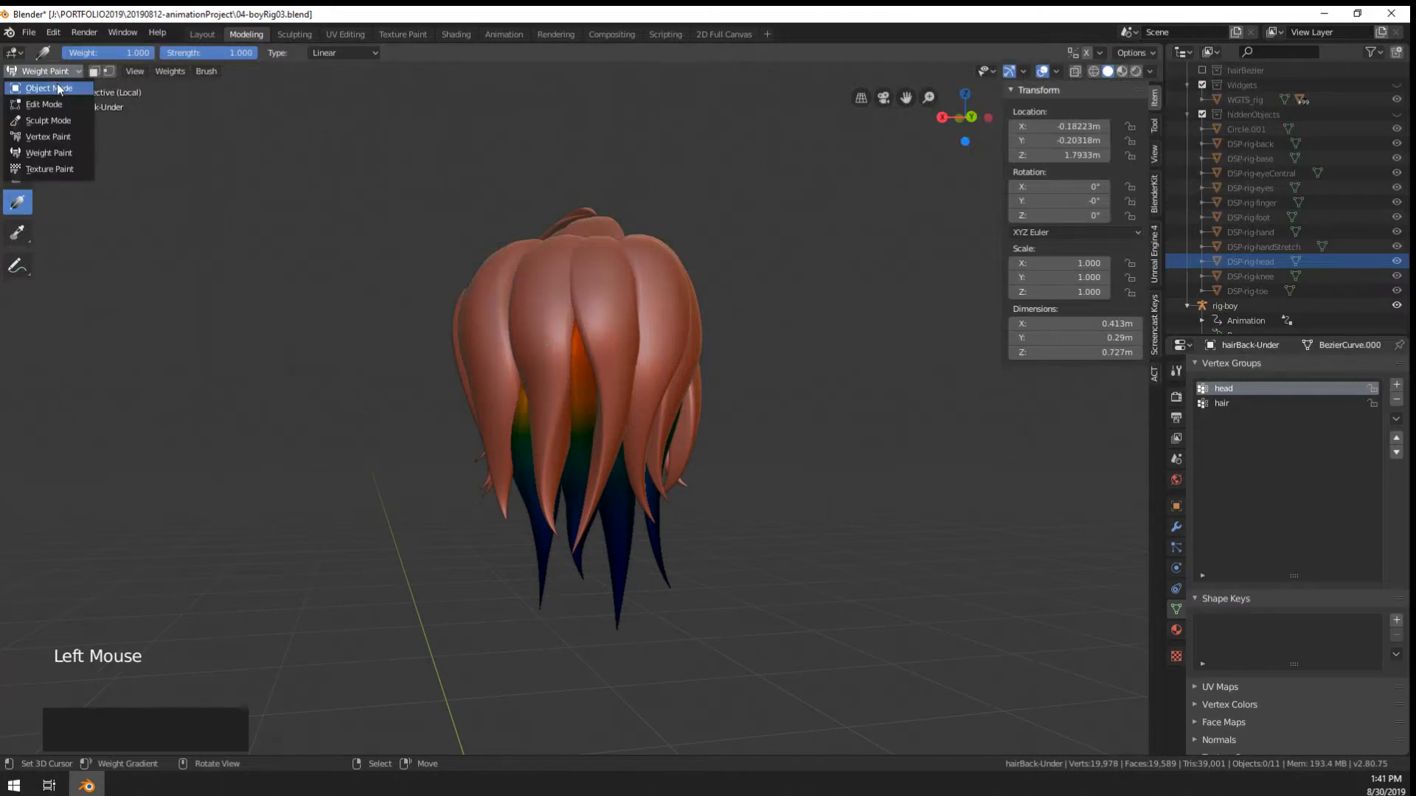
pyautogui.click(37, 101)
pyautogui.click(559, 253)
pyautogui.click(62, 75)
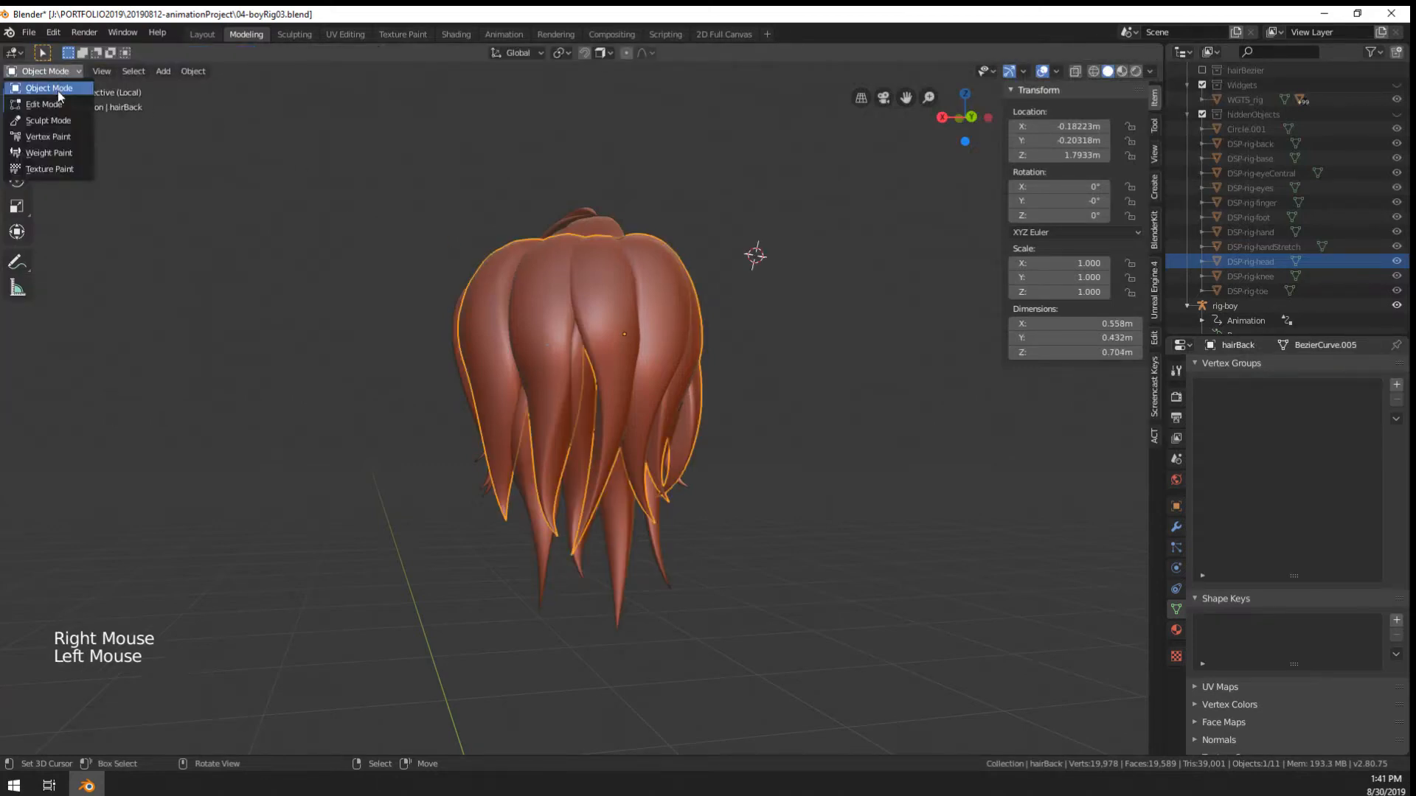
pyautogui.click(60, 150)
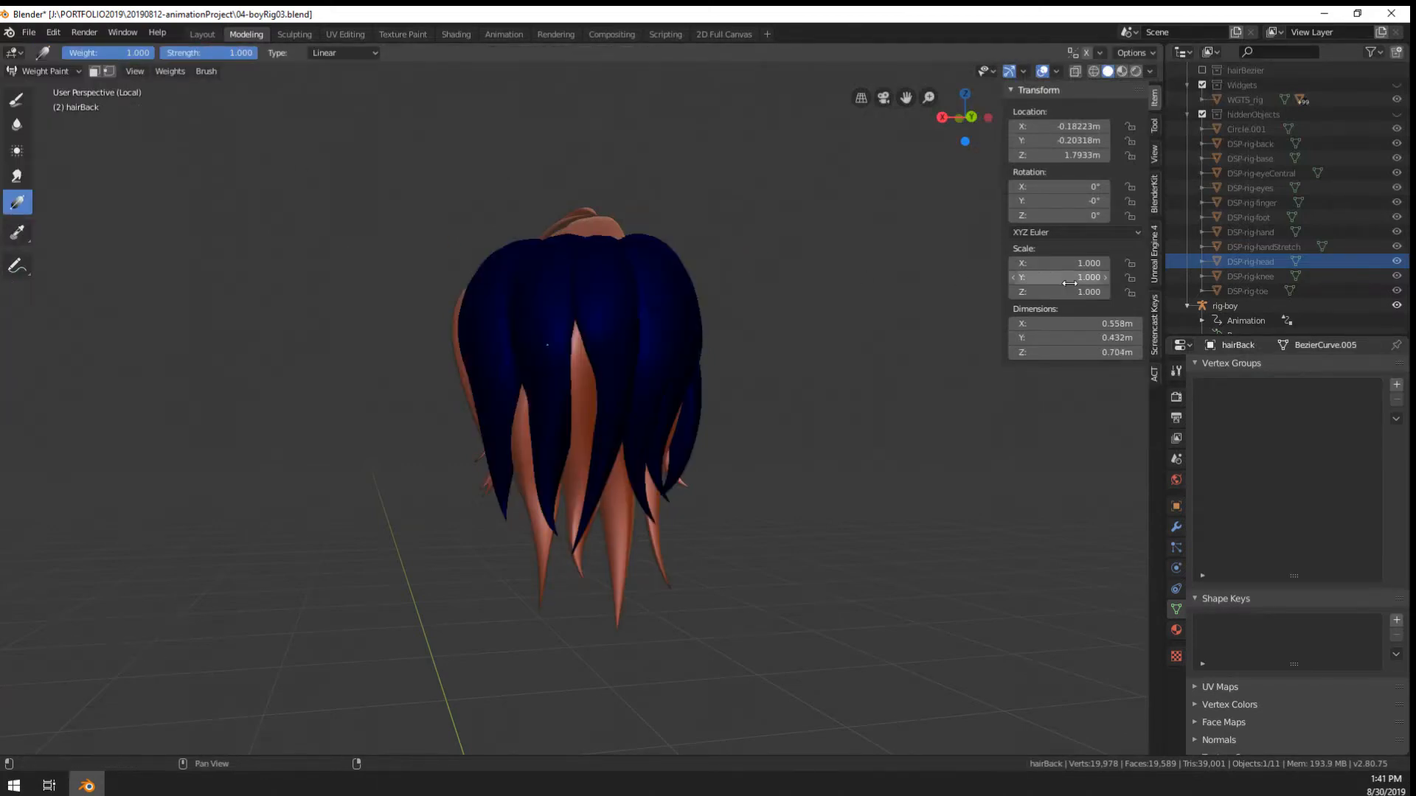
# Add a head vertex group to hairBack and draw its weight gradient from the crown down to the strand tips
pyautogui.click(1396, 385)
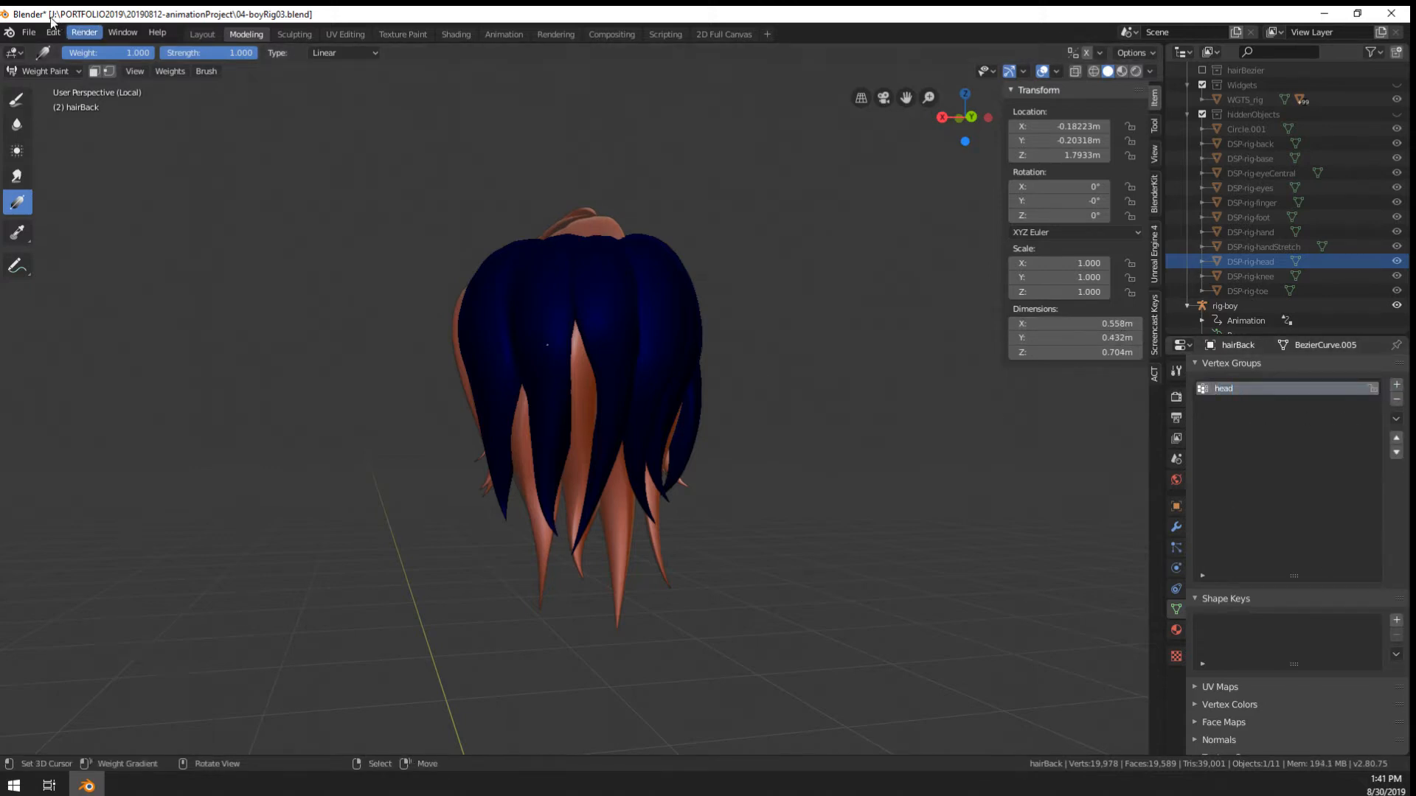
pyautogui.click(563, 277)
pyautogui.moveTo(563, 277); pyautogui.dragTo(561, 538)
# Add a second vertex group to hairBack for the hair and redraw its gradient from the strand tips up to the crown
pyautogui.click(1396, 386)
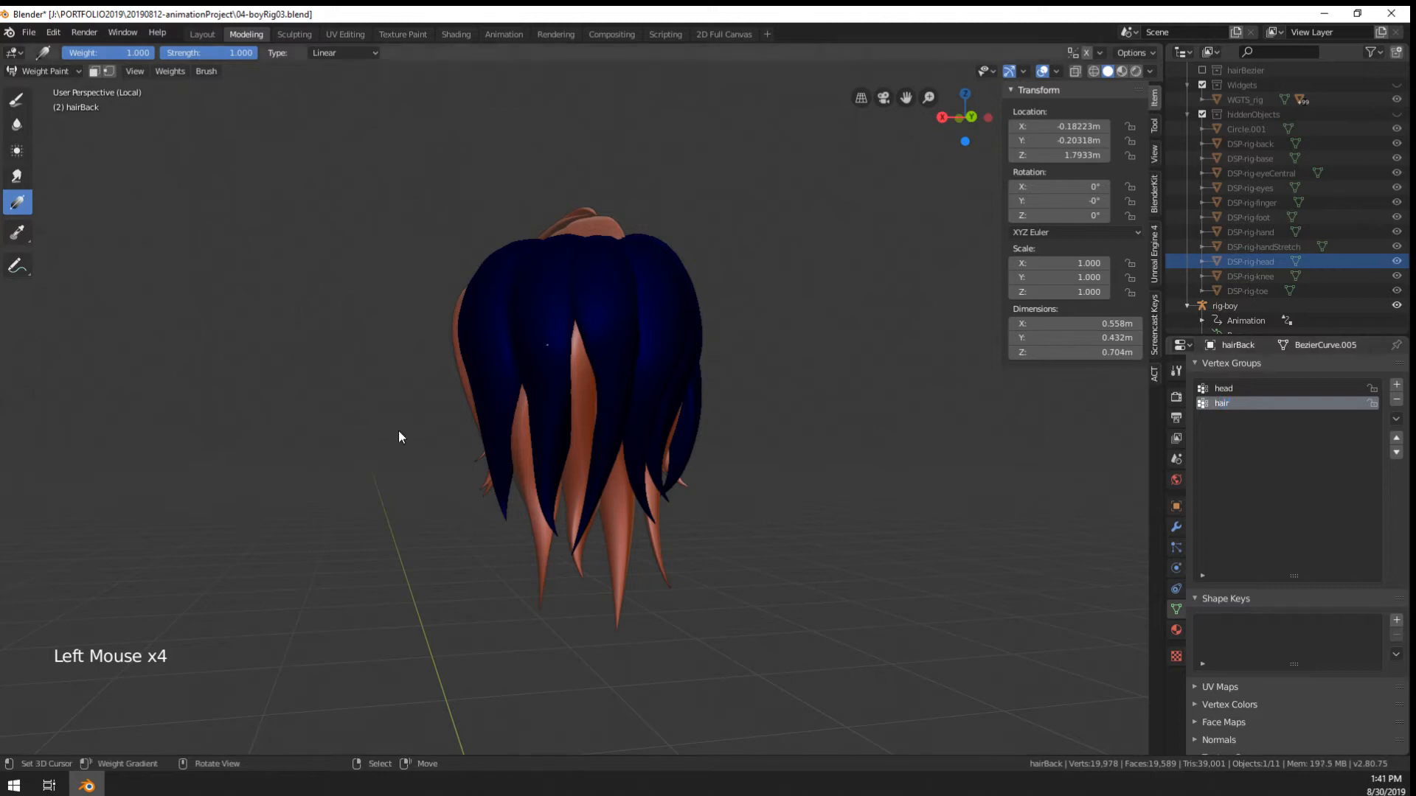
pyautogui.moveTo(613, 649); pyautogui.dragTo(623, 253)
pyautogui.hotkey('ctrl', 'z')
pyautogui.moveTo(589, 590); pyautogui.dragTo(584, 243)
pyautogui.moveTo(490, 316); pyautogui.dragTo(549, 317, button='middle')
# Return hairBack to Object Mode, select hair-front, and put it into Weight Paint mode
pyautogui.click(51, 72)
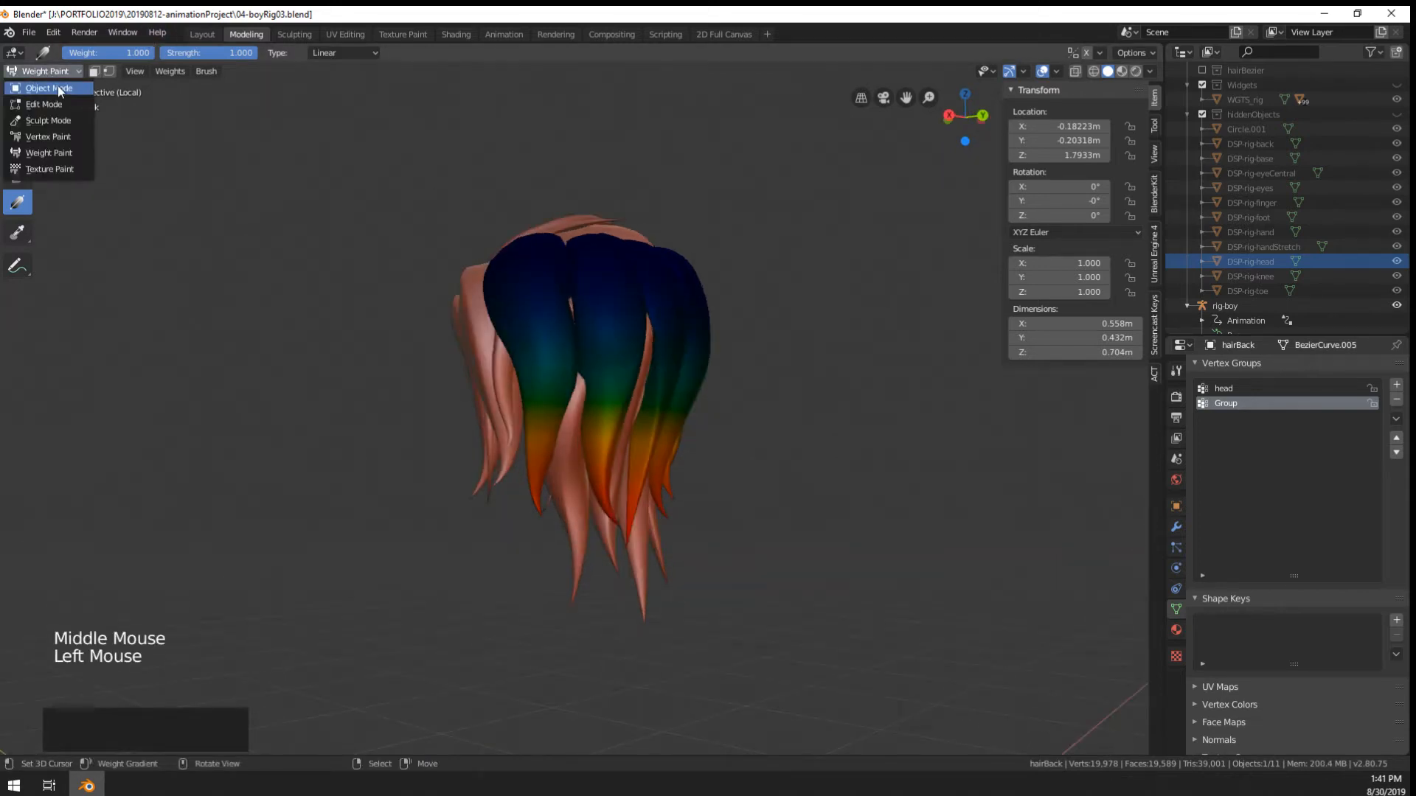
pyautogui.click(57, 86)
pyautogui.moveTo(480, 280); pyautogui.dragTo(590, 303, button='middle')
pyautogui.rightClick(506, 304)
pyautogui.press('Tab')
pyautogui.press('Tab')
pyautogui.click(39, 70)
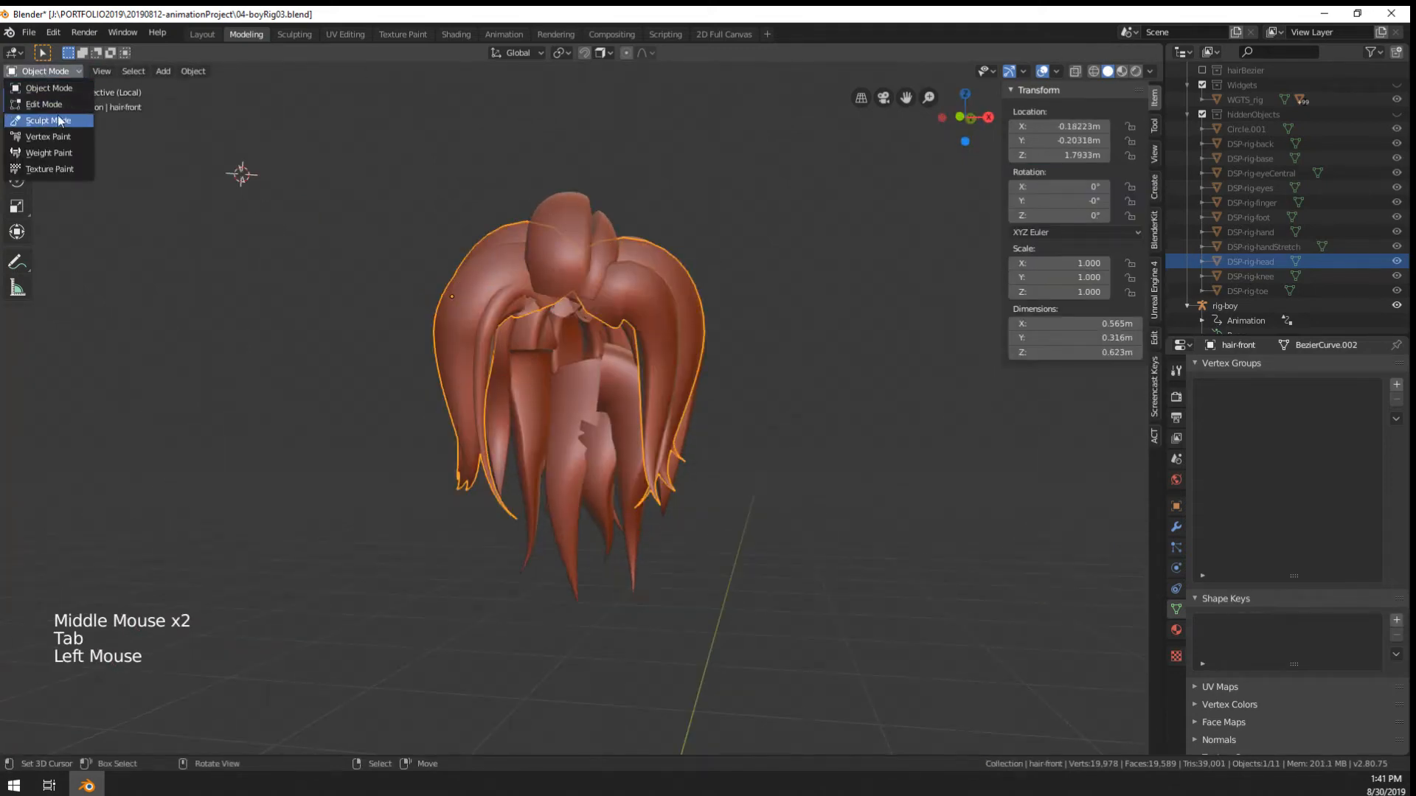
pyautogui.click(64, 152)
# Add a head vertex group to hair-front and draw its weight gradients from the crown down to the strand tips
pyautogui.moveTo(610, 299); pyautogui.dragTo(543, 307, button='middle')
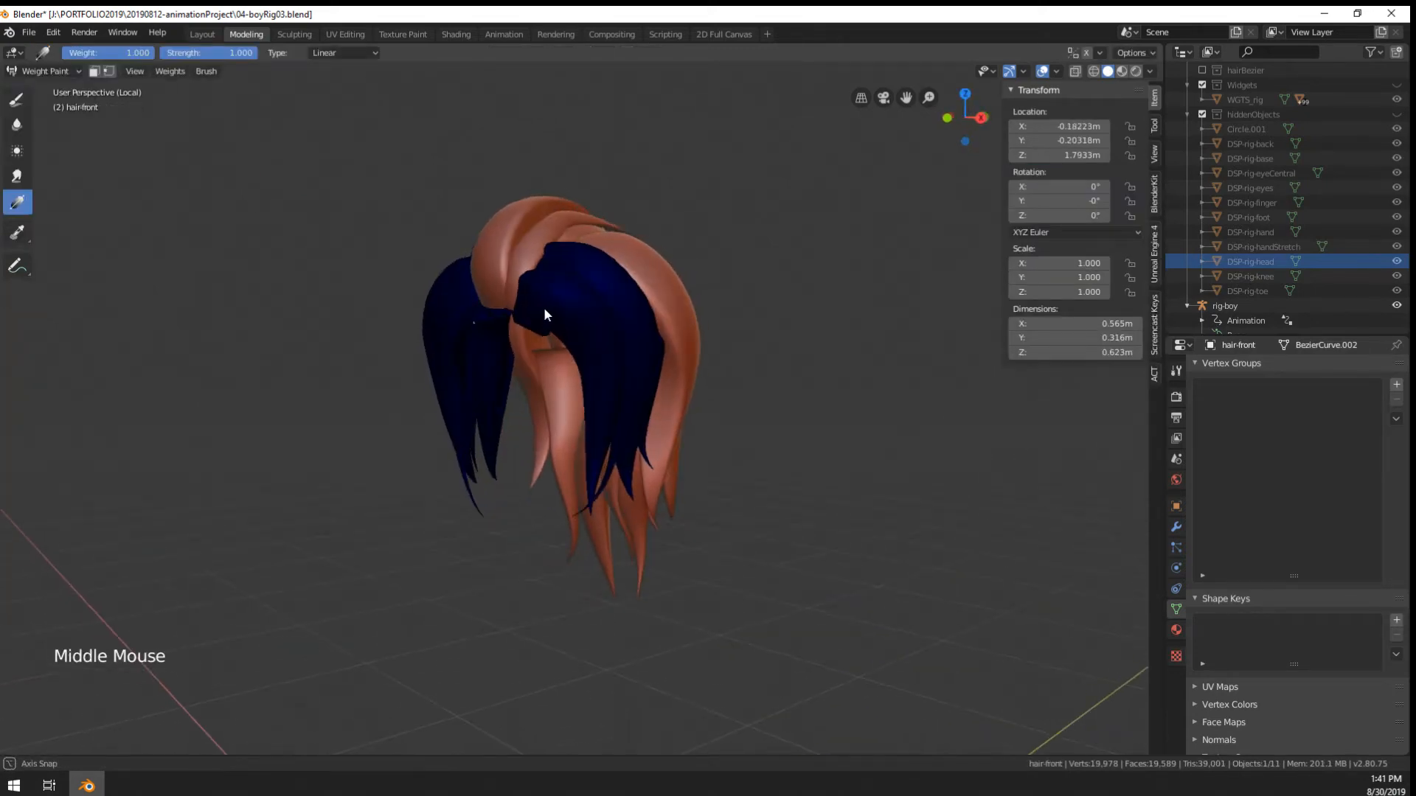
pyautogui.click(1396, 384)
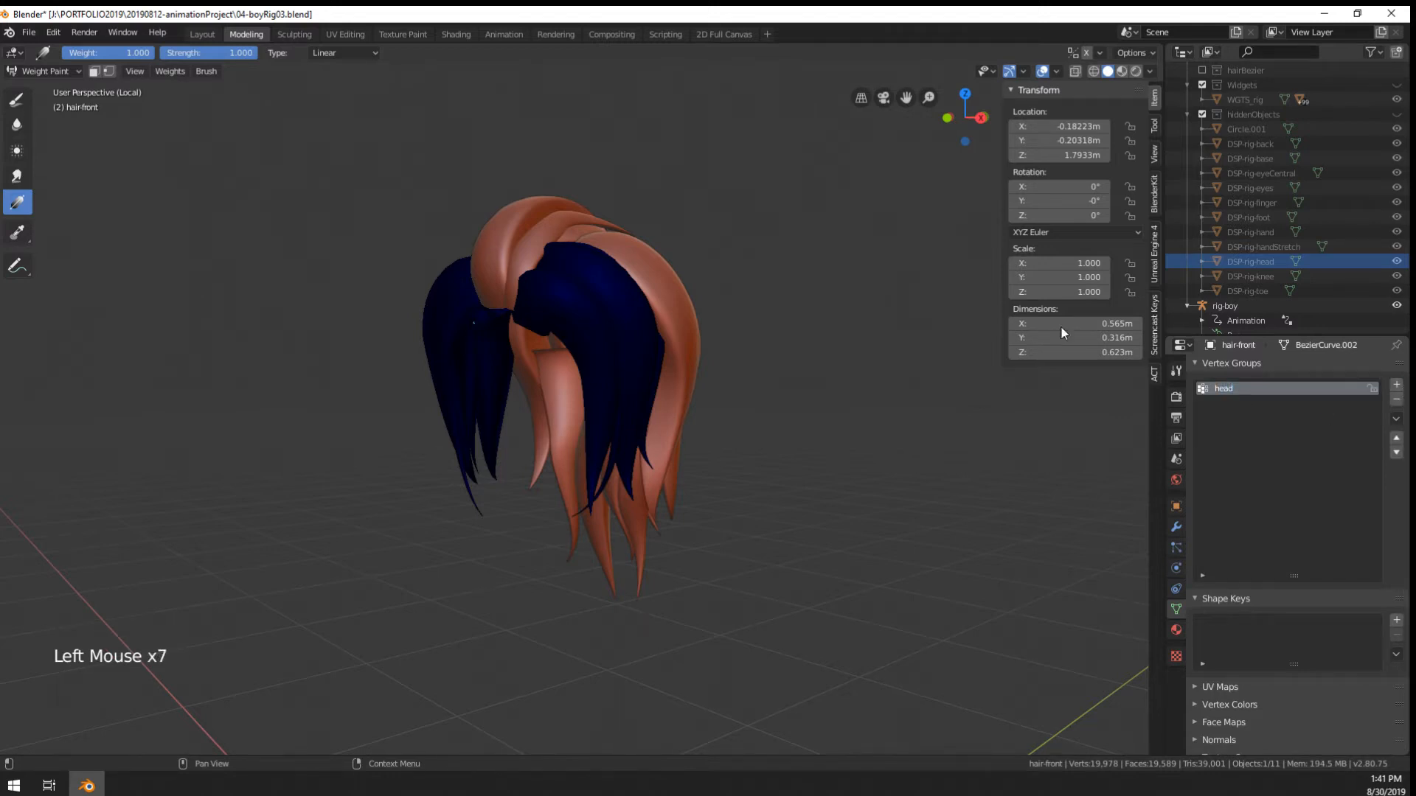
pyautogui.moveTo(577, 175); pyautogui.dragTo(590, 483)
pyautogui.moveTo(590, 483); pyautogui.dragTo(622, 392, button='middle')
pyautogui.moveTo(570, 206); pyautogui.dragTo(578, 529)
# Add a hair vertex group to hair-front and draw its weight gradient from the strand tips up to the crown
pyautogui.moveTo(578, 530); pyautogui.dragTo(950, 450, button='middle')
pyautogui.click(1396, 385)
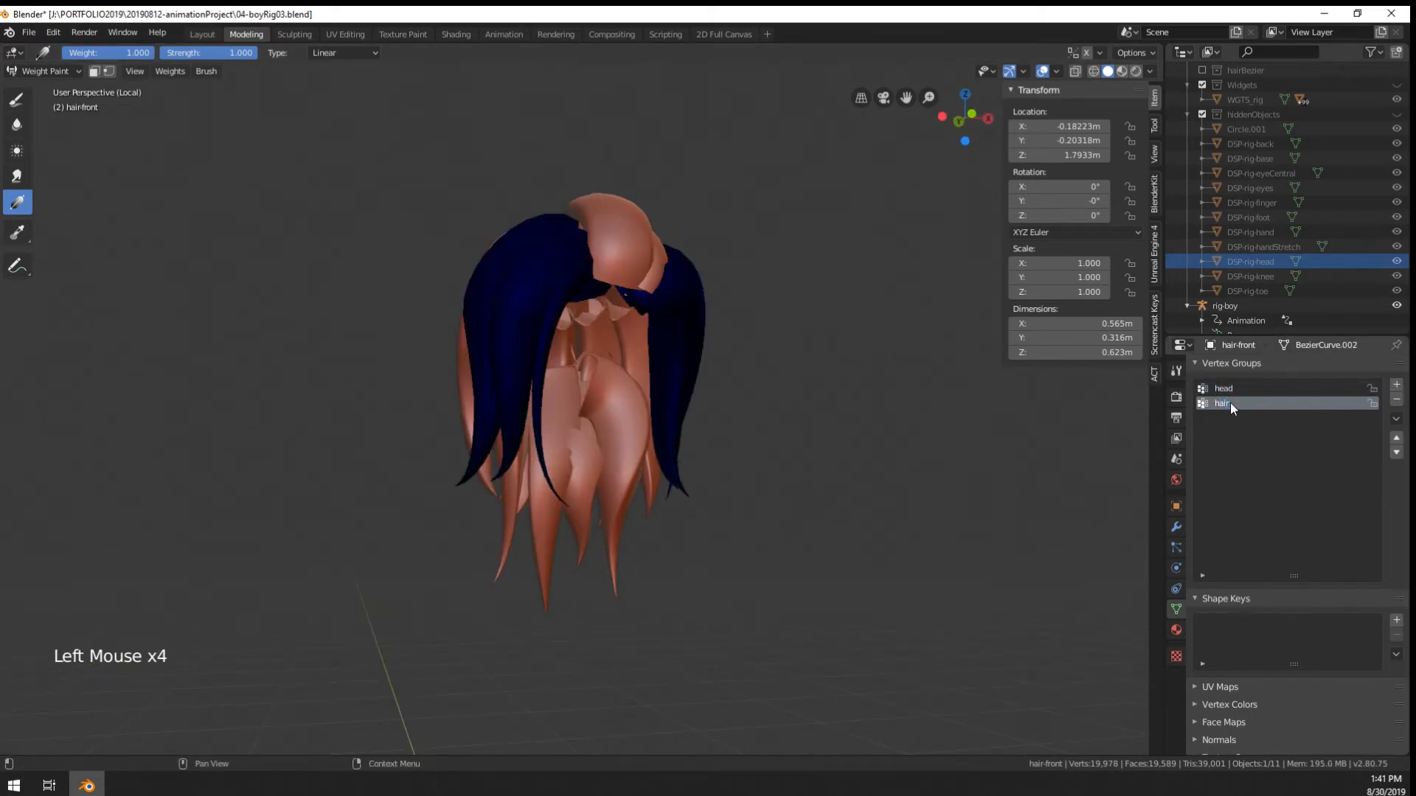
pyautogui.moveTo(604, 545); pyautogui.dragTo(621, 289)
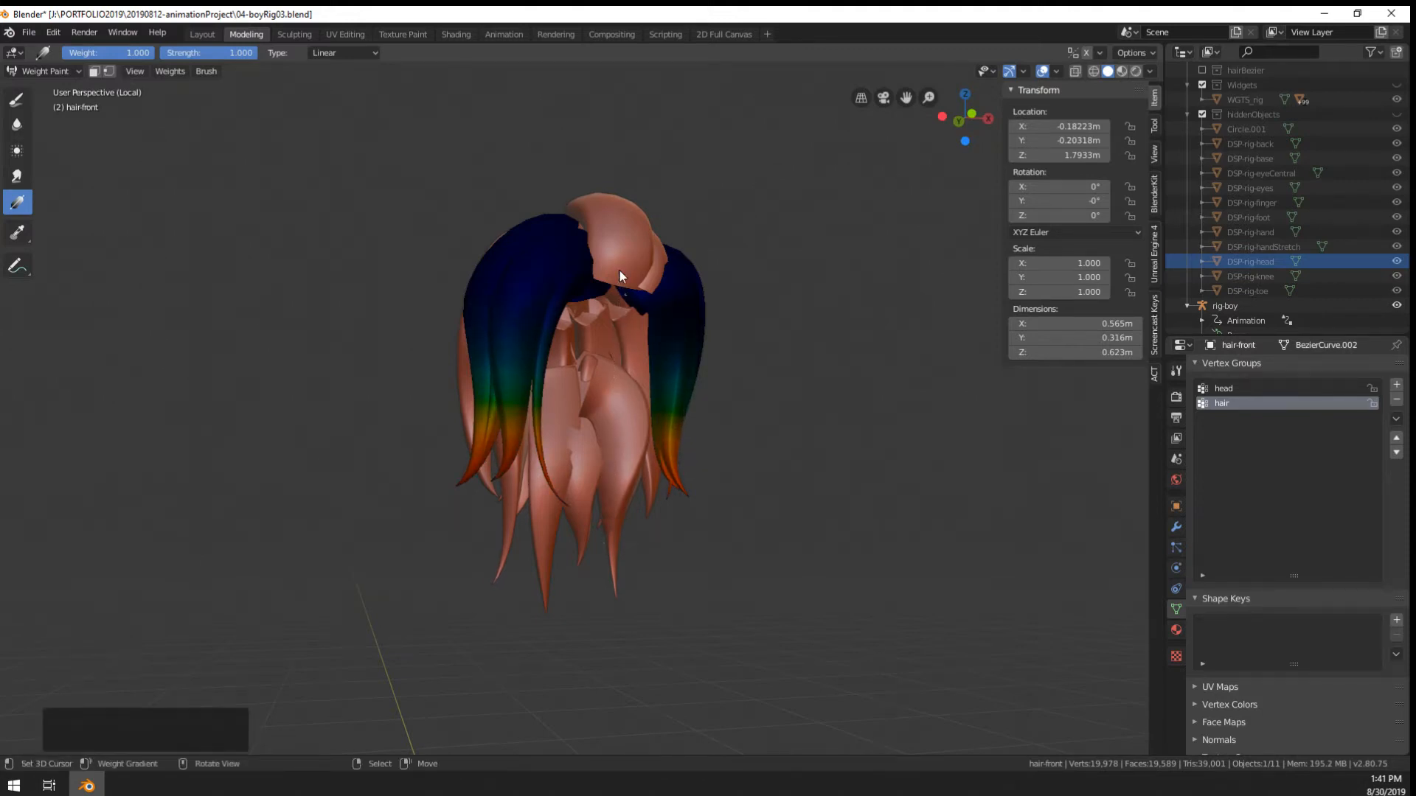
# Return hair-front to Object Mode and leave the isolated view to show the whole character with its rig
pyautogui.moveTo(622, 273); pyautogui.dragTo(543, 320, button='middle')
pyautogui.click(37, 72)
pyautogui.click(42, 89)
pyautogui.scroll(2, 432, 165)
pyautogui.middleClick(655, 514)
pyautogui.moveTo(655, 512); pyautogui.dragTo(845, 499, button='middle')
pyautogui.scroll(-2, 613, 500)
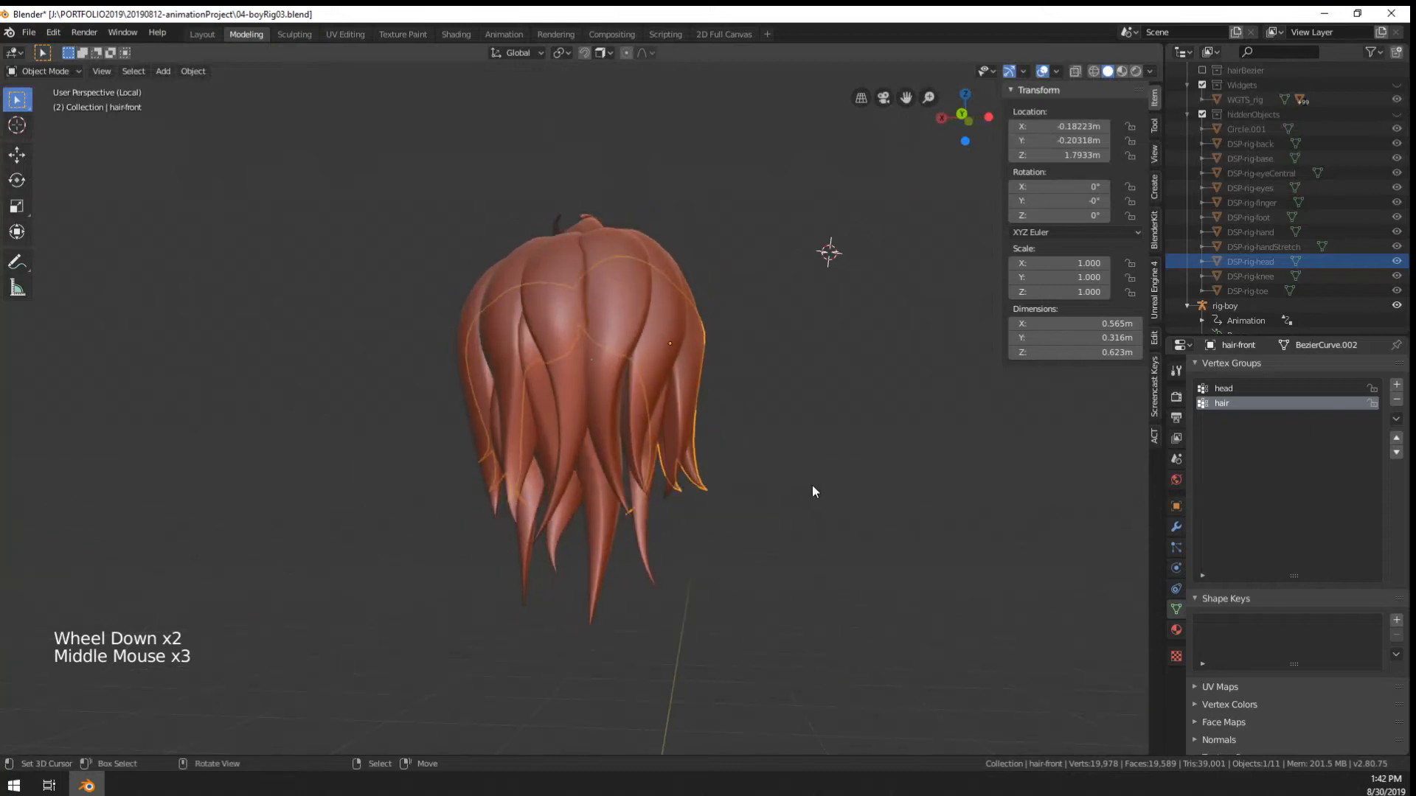
pyautogui.moveTo(598, 496); pyautogui.dragTo(826, 518, button='middle')
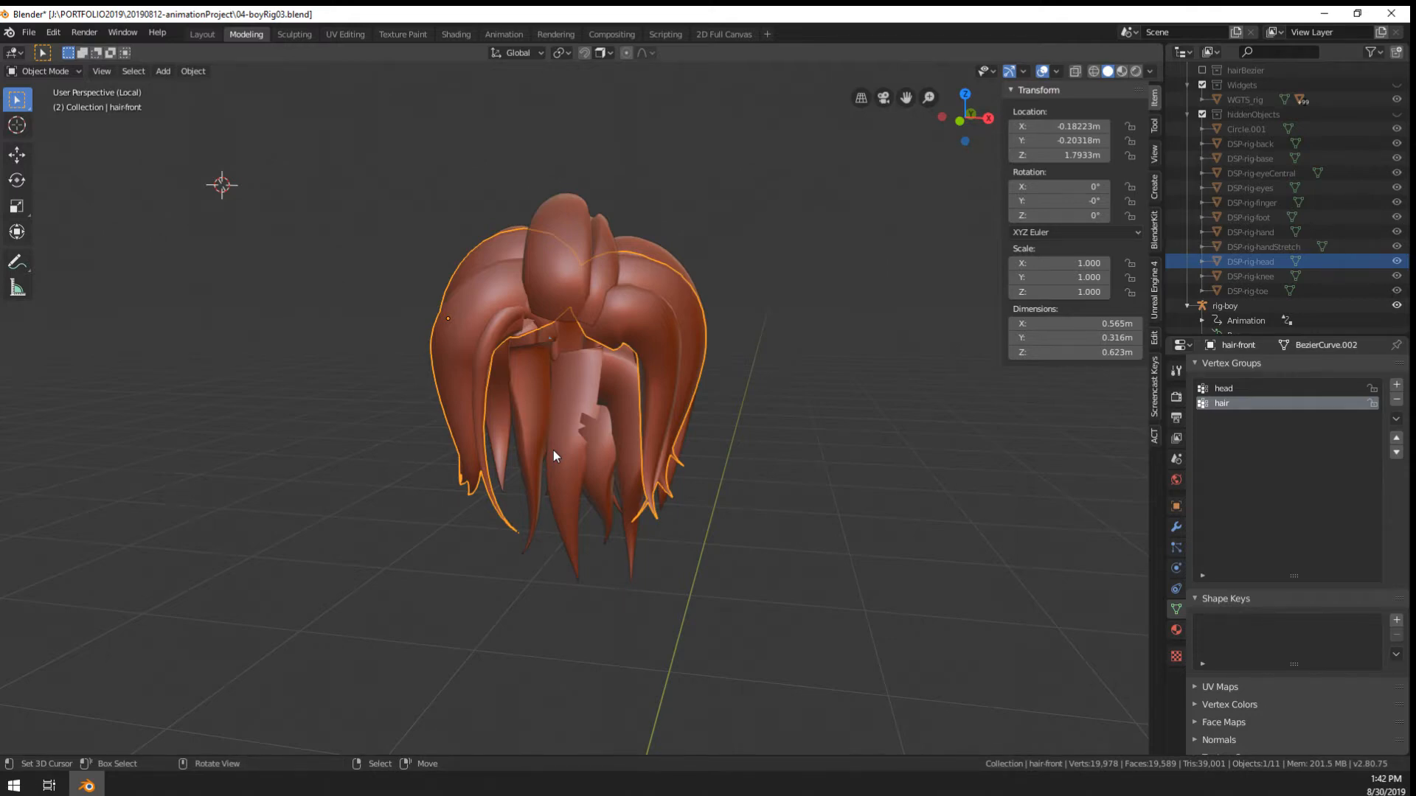
pyautogui.press('KP_Divide')
pyautogui.scroll(-1, 484, 520)
pyautogui.moveTo(483, 521); pyautogui.dragTo(595, 449, button='middle')
pyautogui.scroll(3, 768, 503)
# Select the four hair meshes together, making hairBack-Under the active object
pyautogui.rightClick(769, 503)
pyautogui.rightClick(795, 302)
pyautogui.rightClick(795, 303)
pyautogui.moveTo(795, 302); pyautogui.dragTo(682, 309, button='middle')
pyautogui.scroll(-1, 682, 309)
pyautogui.keyDown('shift'); pyautogui.rightClick(667, 174); pyautogui.keyUp('shift')
pyautogui.moveTo(848, 254); pyautogui.dragTo(771, 295, button='middle')
pyautogui.keyDown('shift'); pyautogui.rightClick(772, 377); pyautogui.keyUp('shift')
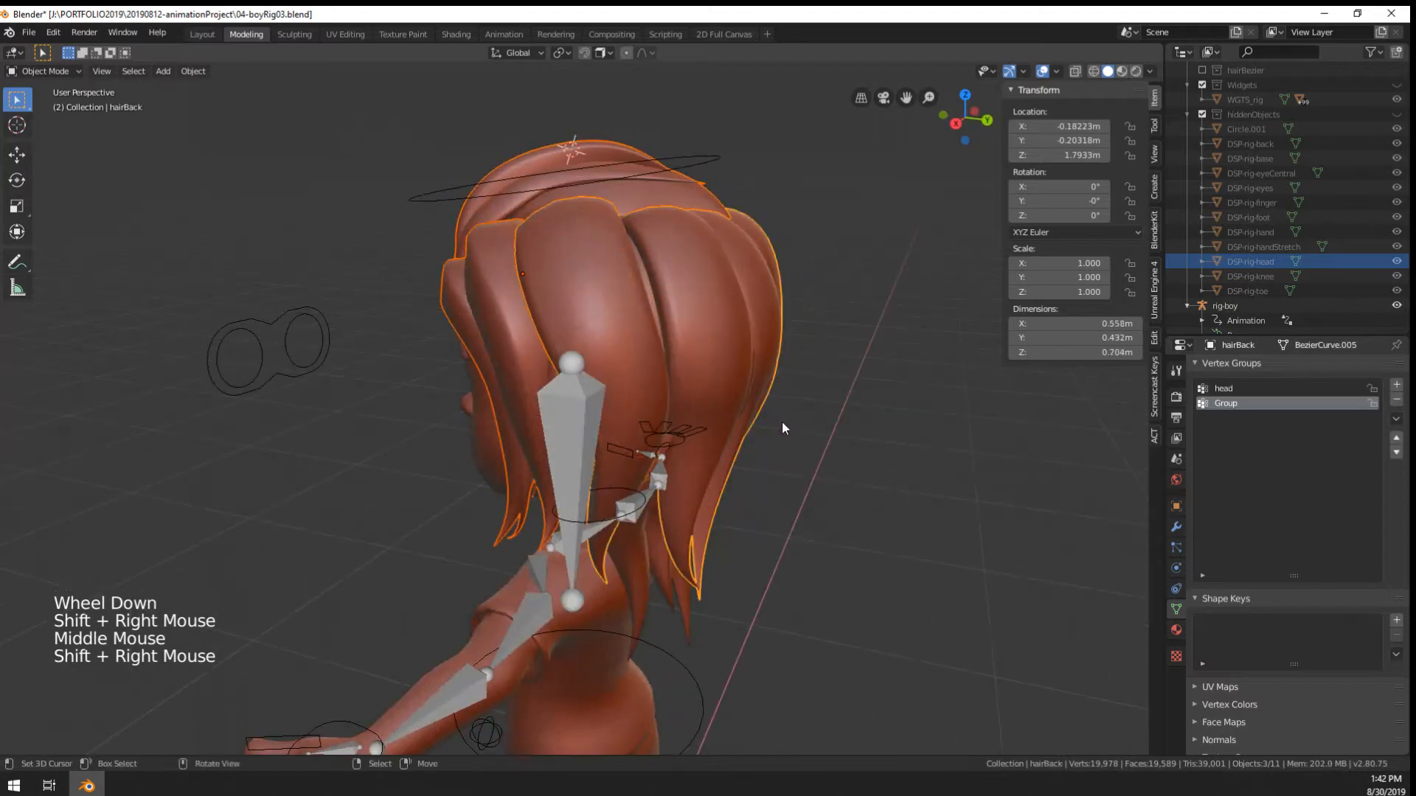
pyautogui.moveTo(782, 421); pyautogui.dragTo(871, 568, button='middle')
pyautogui.keyDown('shift'); pyautogui.rightClick(477, 547); pyautogui.keyUp('shift')
# Add an Armature modifier to hairBack-Under with rig-boy as its object and Preserve Volume enabled
pyautogui.click(1176, 531)
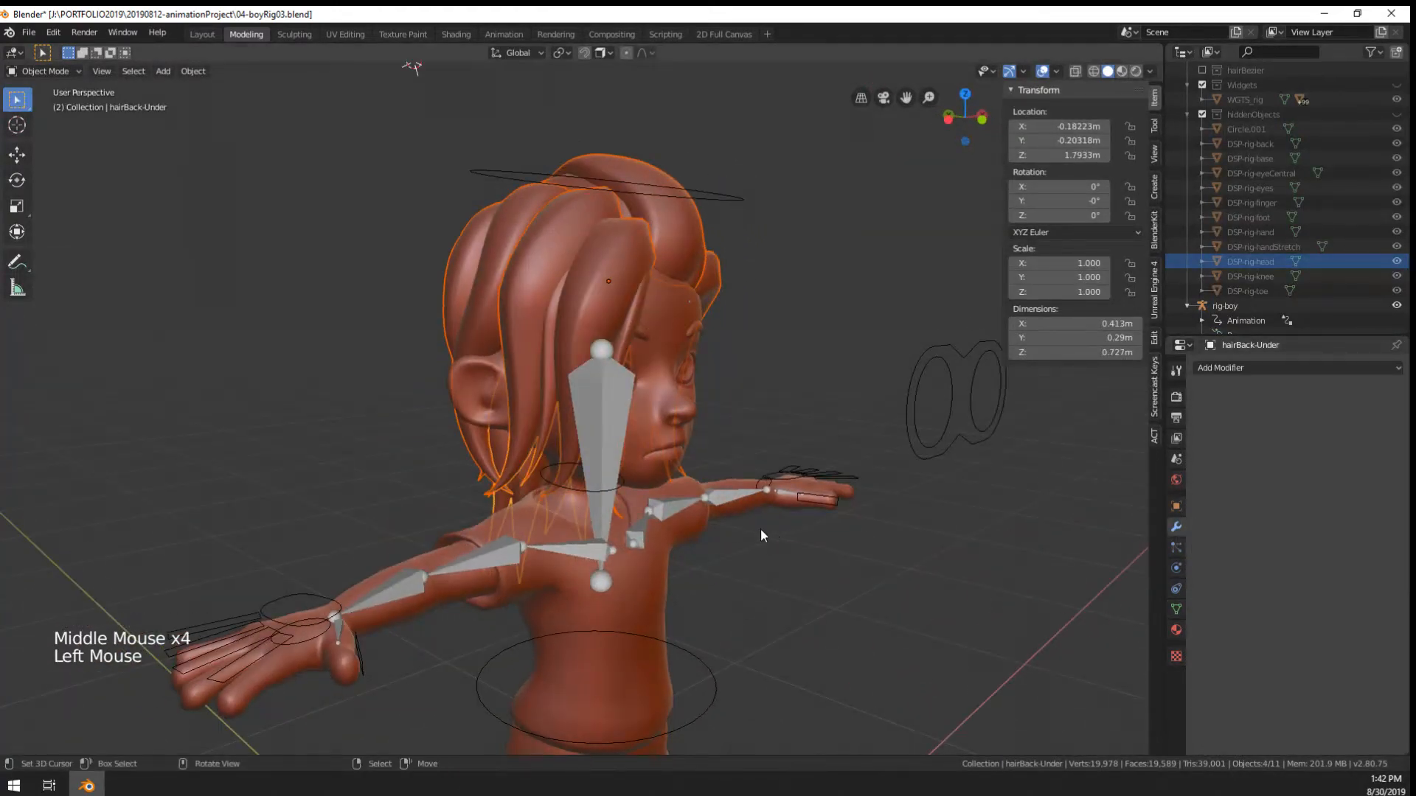
pyautogui.moveTo(759, 529); pyautogui.dragTo(774, 527, button='middle')
pyautogui.click(1264, 368)
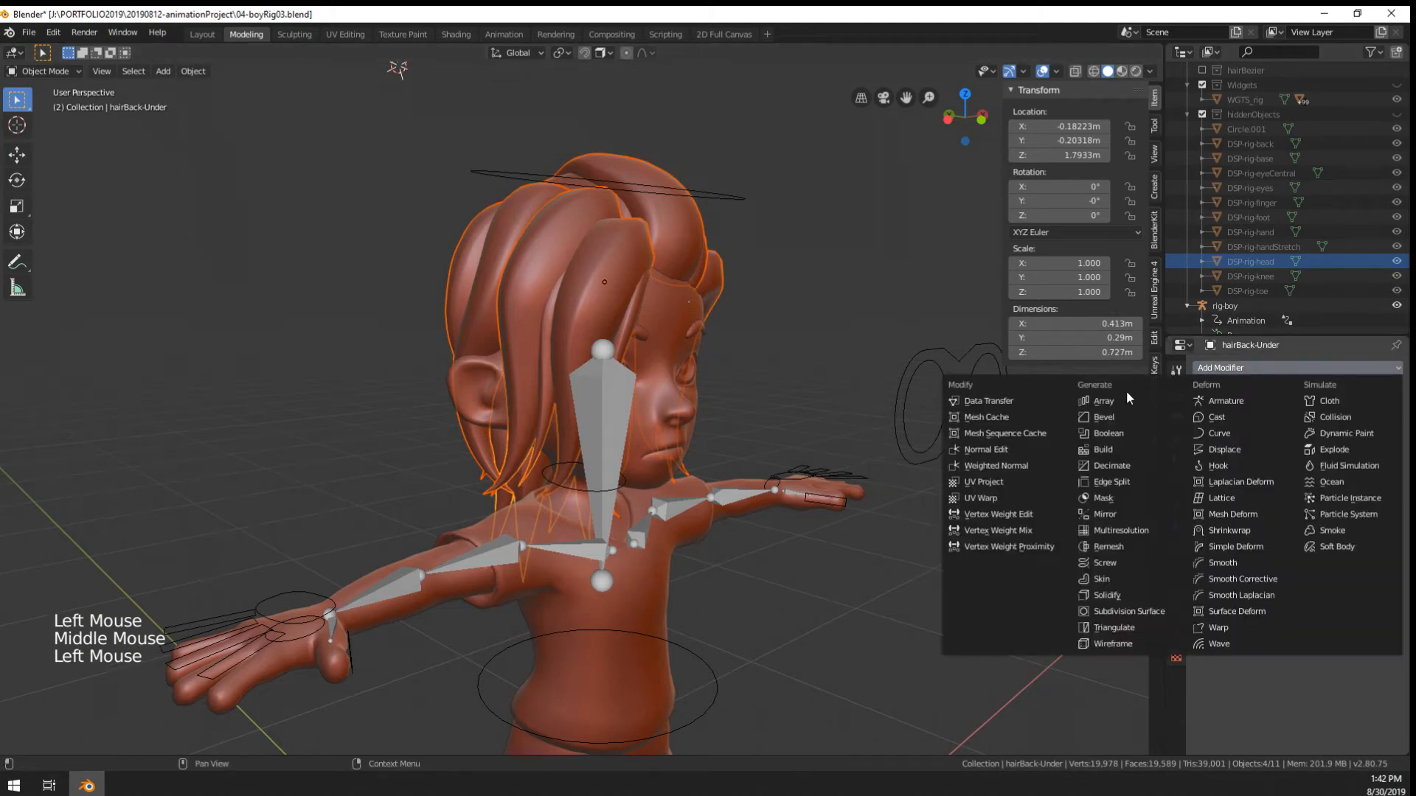
pyautogui.click(1226, 401)
pyautogui.click(1287, 449)
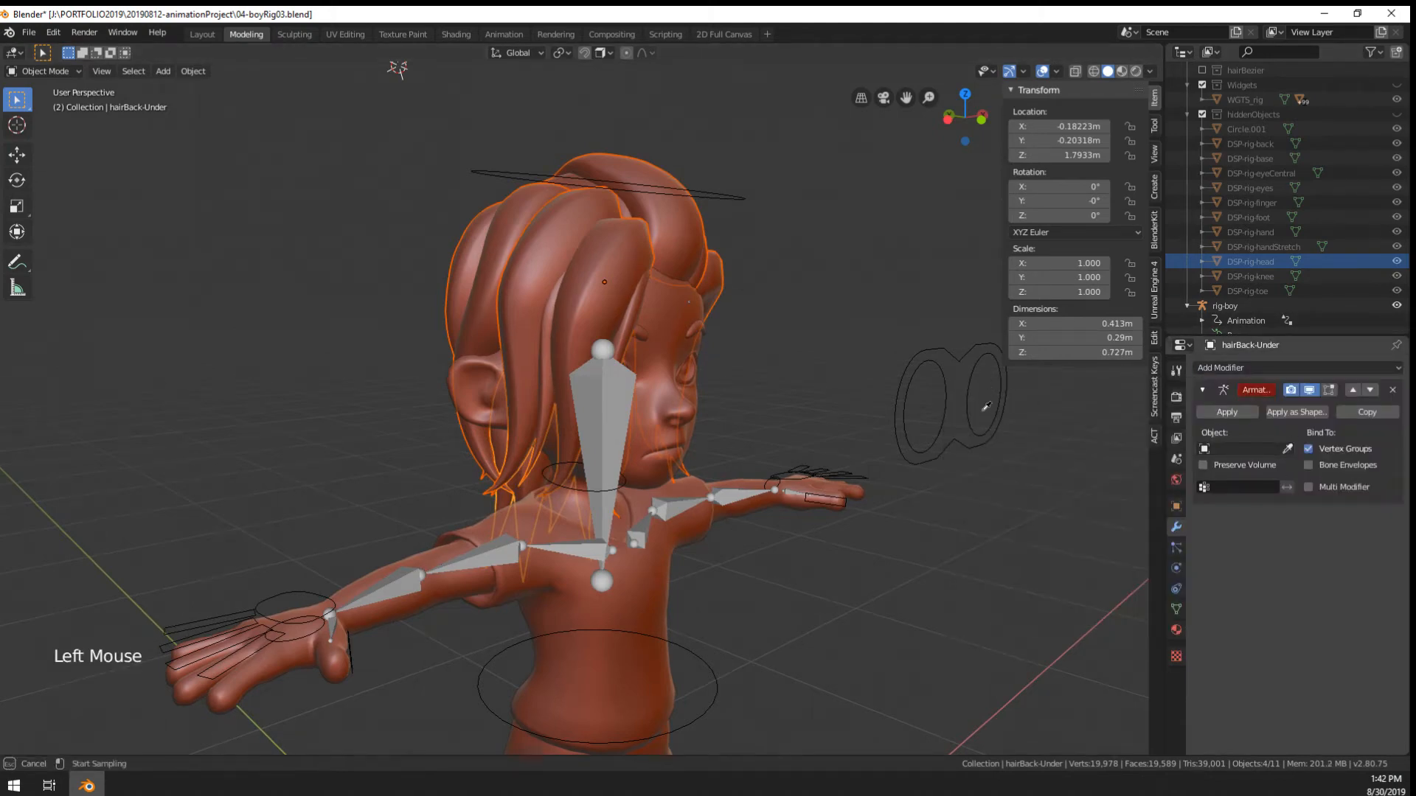
pyautogui.click(990, 421)
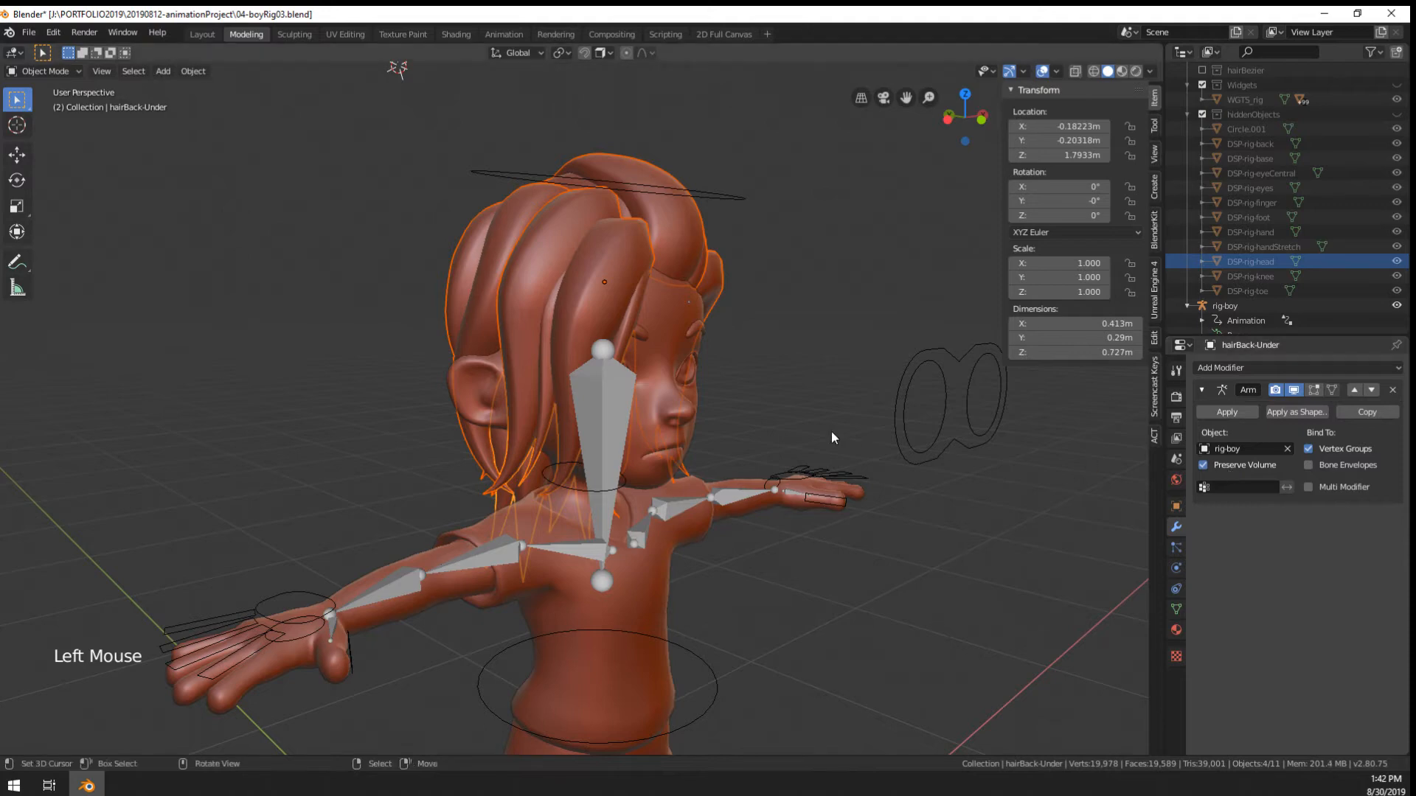
# Link hairBack-Under's modifiers to the other selected hair meshes
pyautogui.moveTo(830, 431); pyautogui.dragTo(774, 426, button='middle')
pyautogui.moveTo(661, 321); pyautogui.dragTo(698, 317, button='middle')
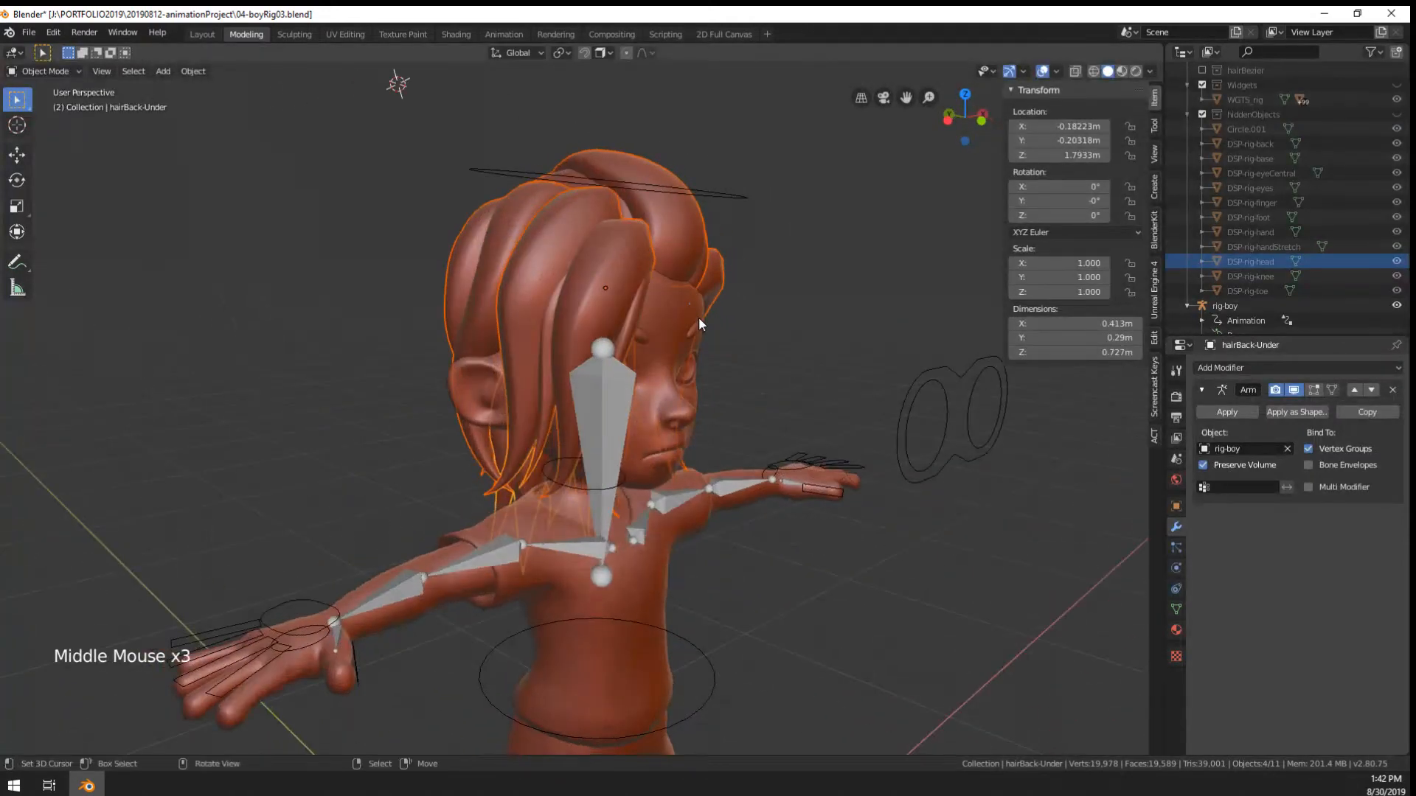
pyautogui.hotkey('ctrl', 'l')
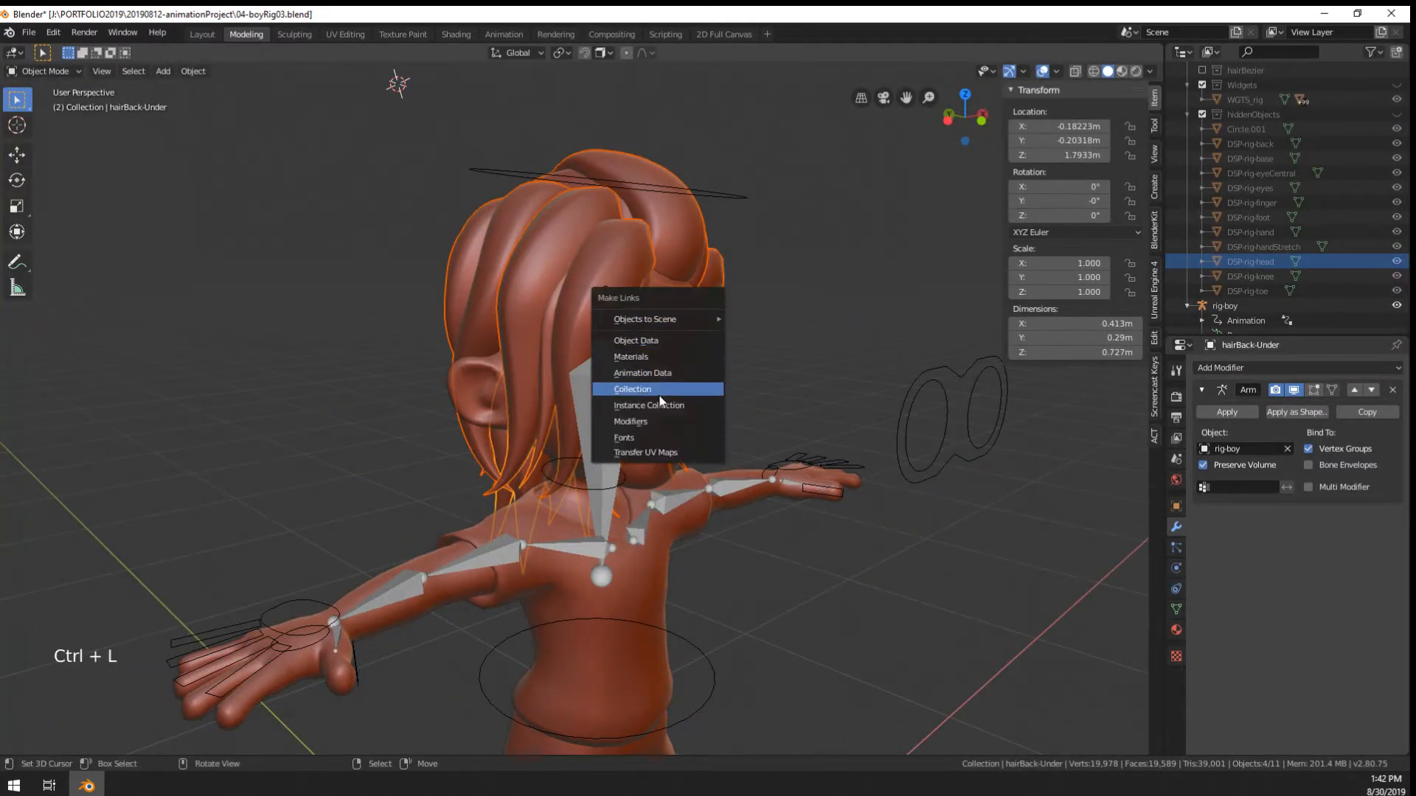
pyautogui.click(647, 422)
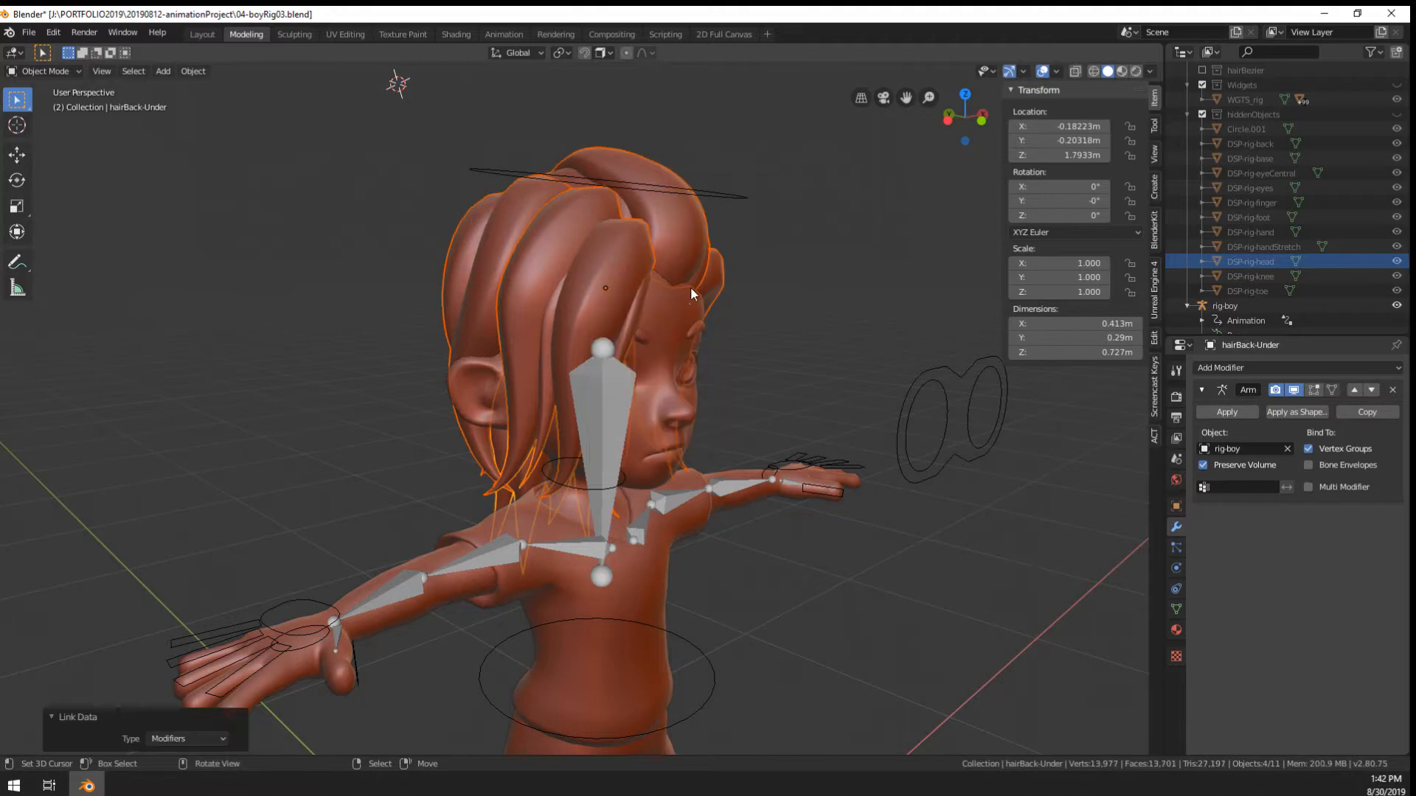
# Put rig-boy into Pose Mode and test how the hair follows by temporarily rotating the head control
pyautogui.moveTo(690, 286); pyautogui.dragTo(708, 183, button='middle')
pyautogui.rightClick(708, 186)
pyautogui.moveTo(715, 268); pyautogui.dragTo(746, 267, button='middle')
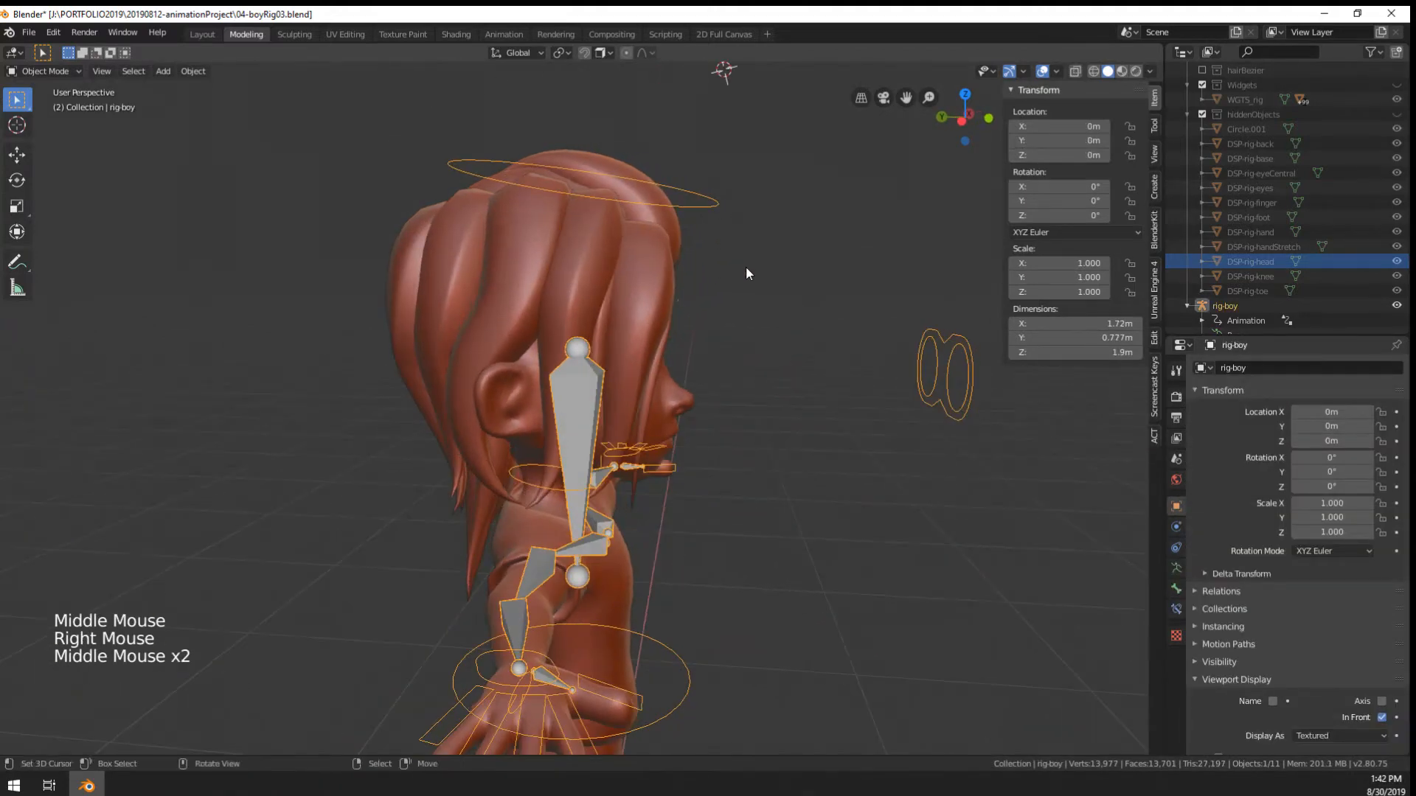
pyautogui.hotkey('ctrl', 'Tab')
pyautogui.rightClick(774, 332)
pyautogui.rightClick(705, 186)
pyautogui.press('r')
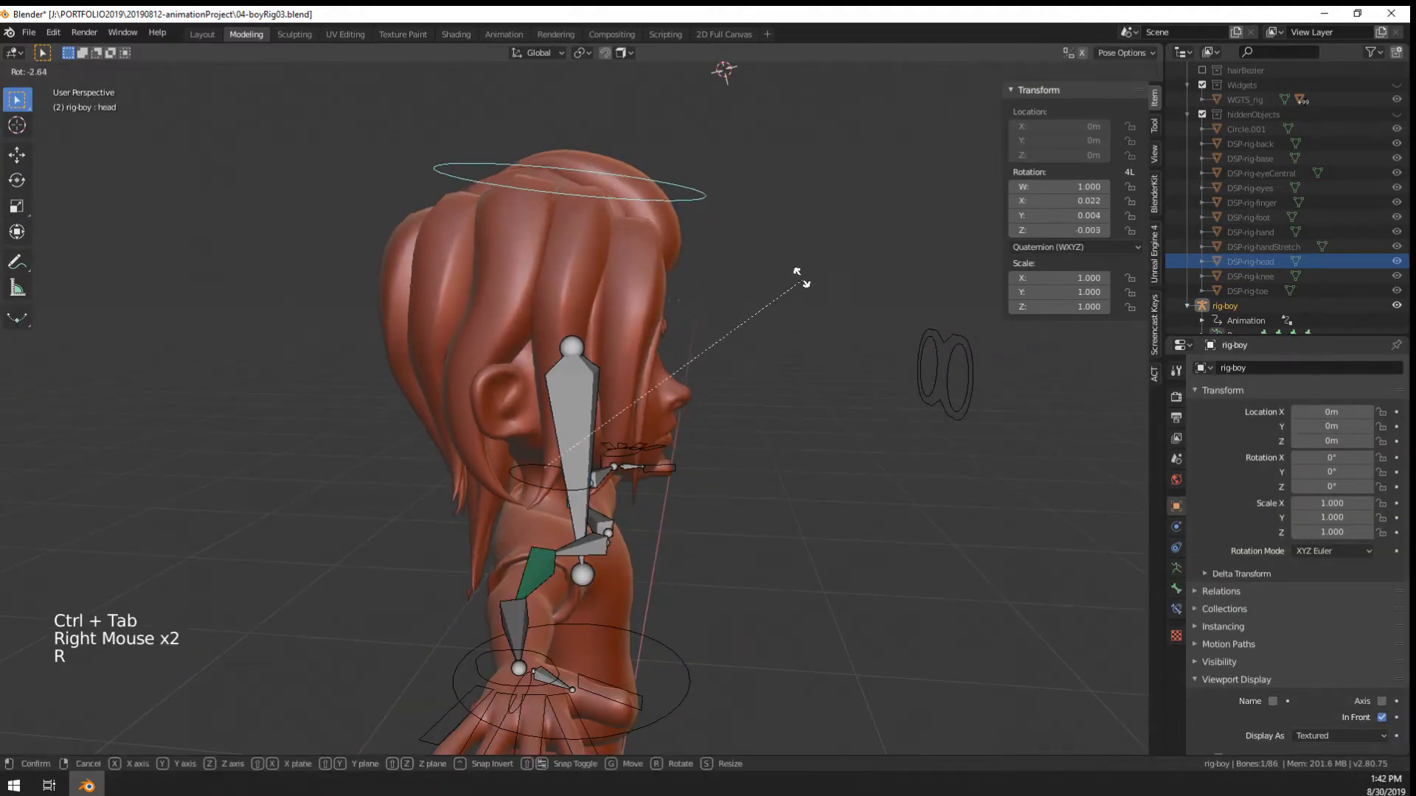
pyautogui.rightClick(779, 353)
pyautogui.moveTo(778, 353); pyautogui.dragTo(546, 312, button='middle')
pyautogui.press('r')
pyautogui.rightClick(681, 267)
# Give the hair-top mesh a vertex group named head and assign all its vertices to it
pyautogui.hotkey('ctrl', 'Tab')
pyautogui.rightClick(636, 177)
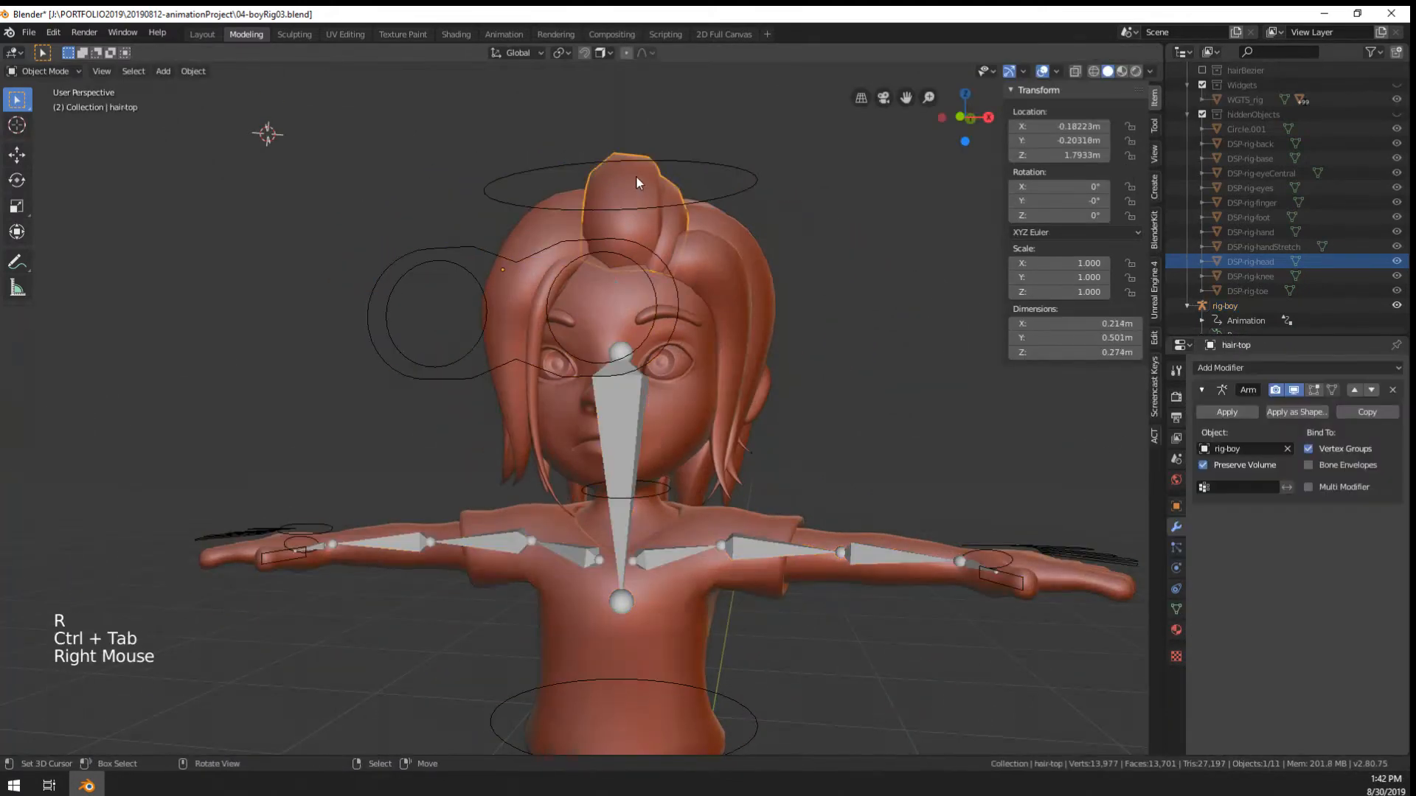
pyautogui.press('Tab')
pyautogui.press('Tab')
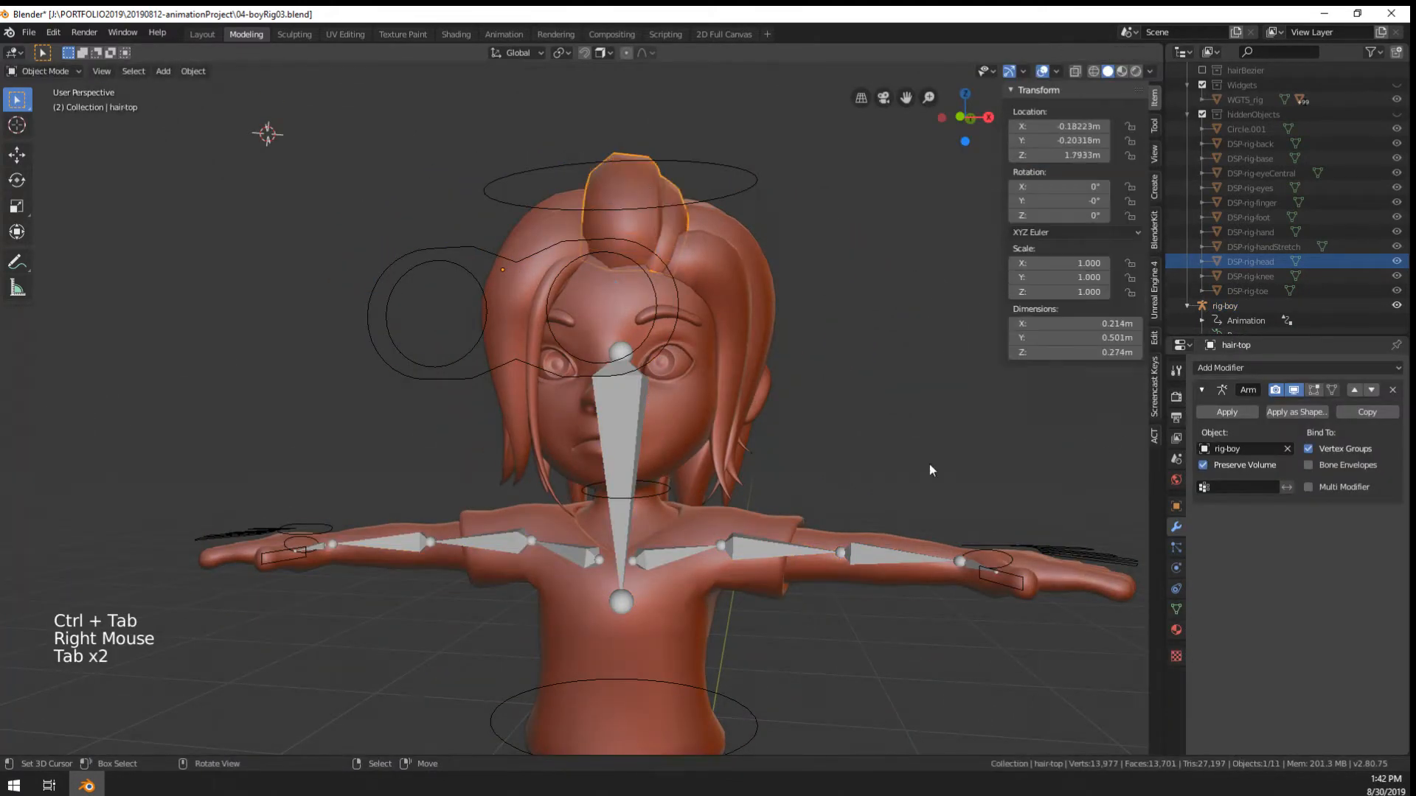
pyautogui.click(1174, 609)
pyautogui.moveTo(1032, 516); pyautogui.dragTo(848, 509, button='middle')
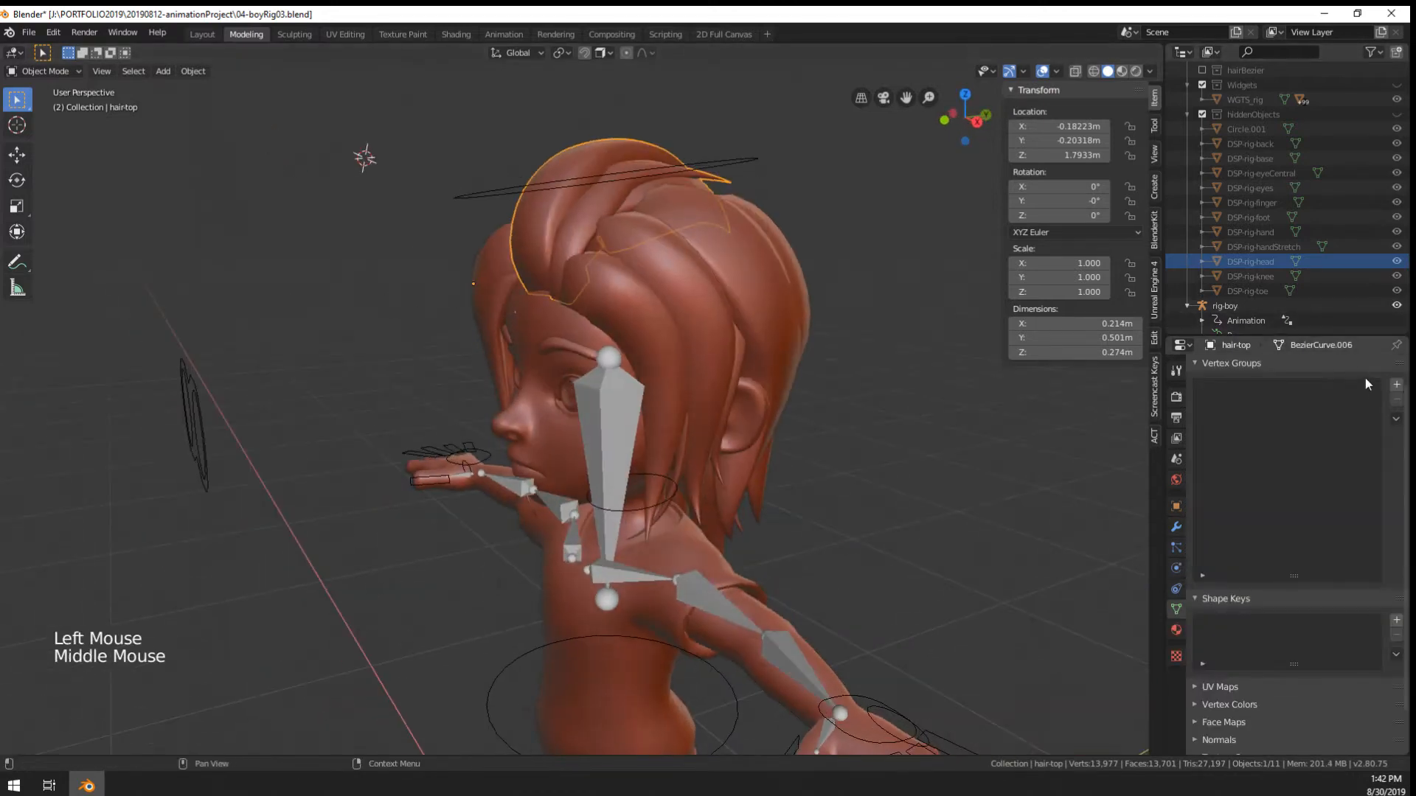
pyautogui.click(1396, 384)
pyautogui.doubleClick(1266, 388)
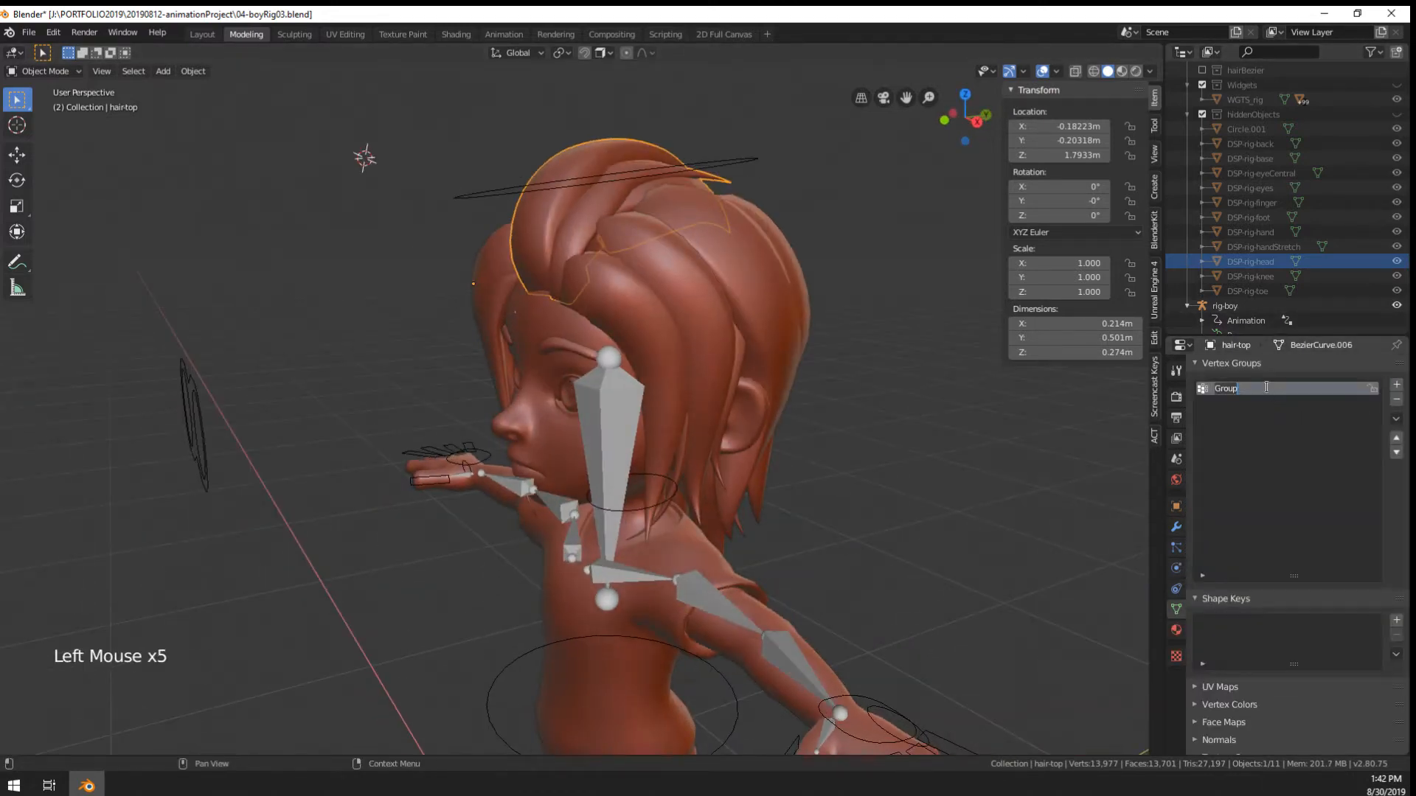
pyautogui.press('Tab')
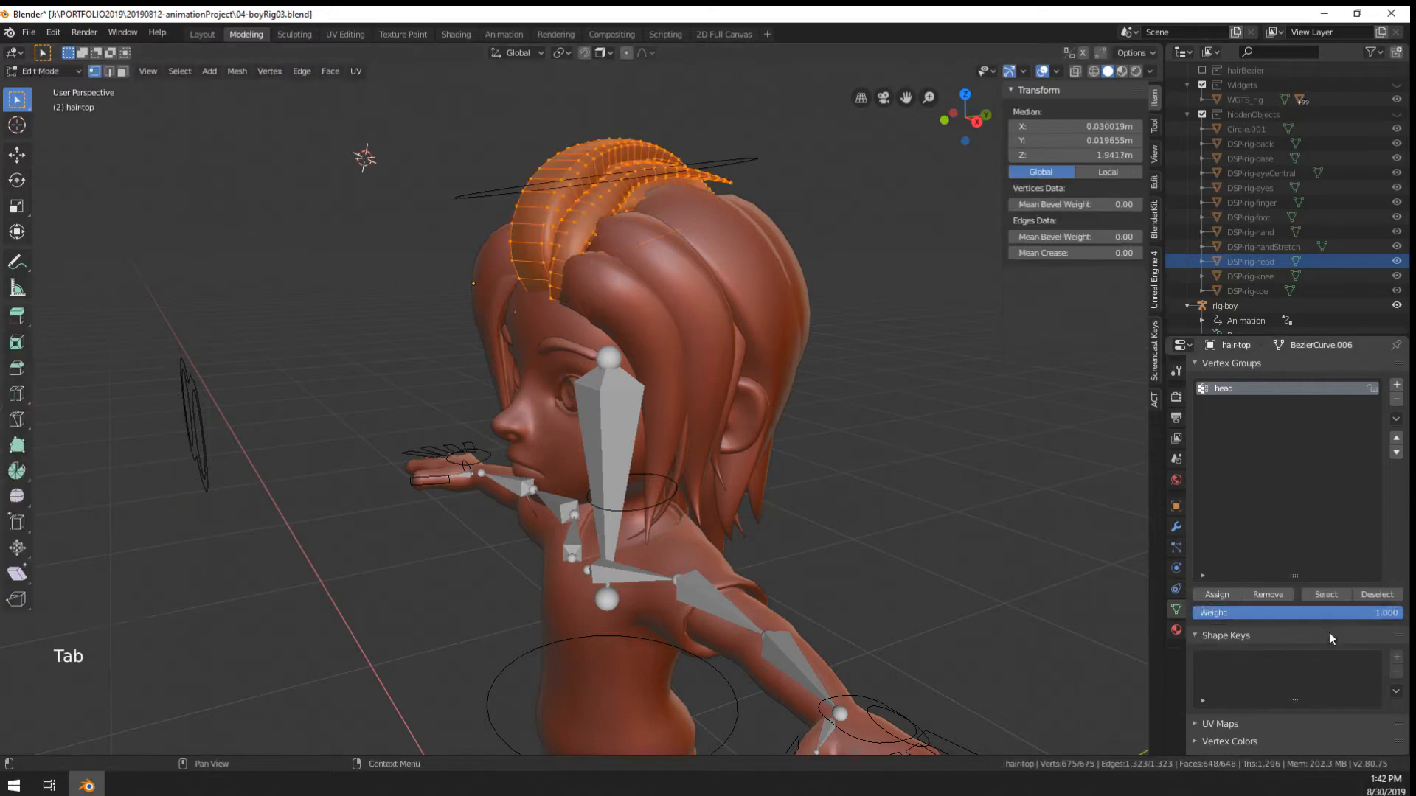
pyautogui.press('Tab')
# Put rig-boy into Pose Mode and test whether the top hair follows by temporarily rotating the head control
pyautogui.moveTo(687, 364); pyautogui.dragTo(754, 176, button='middle')
pyautogui.rightClick(754, 175)
pyautogui.press('r')
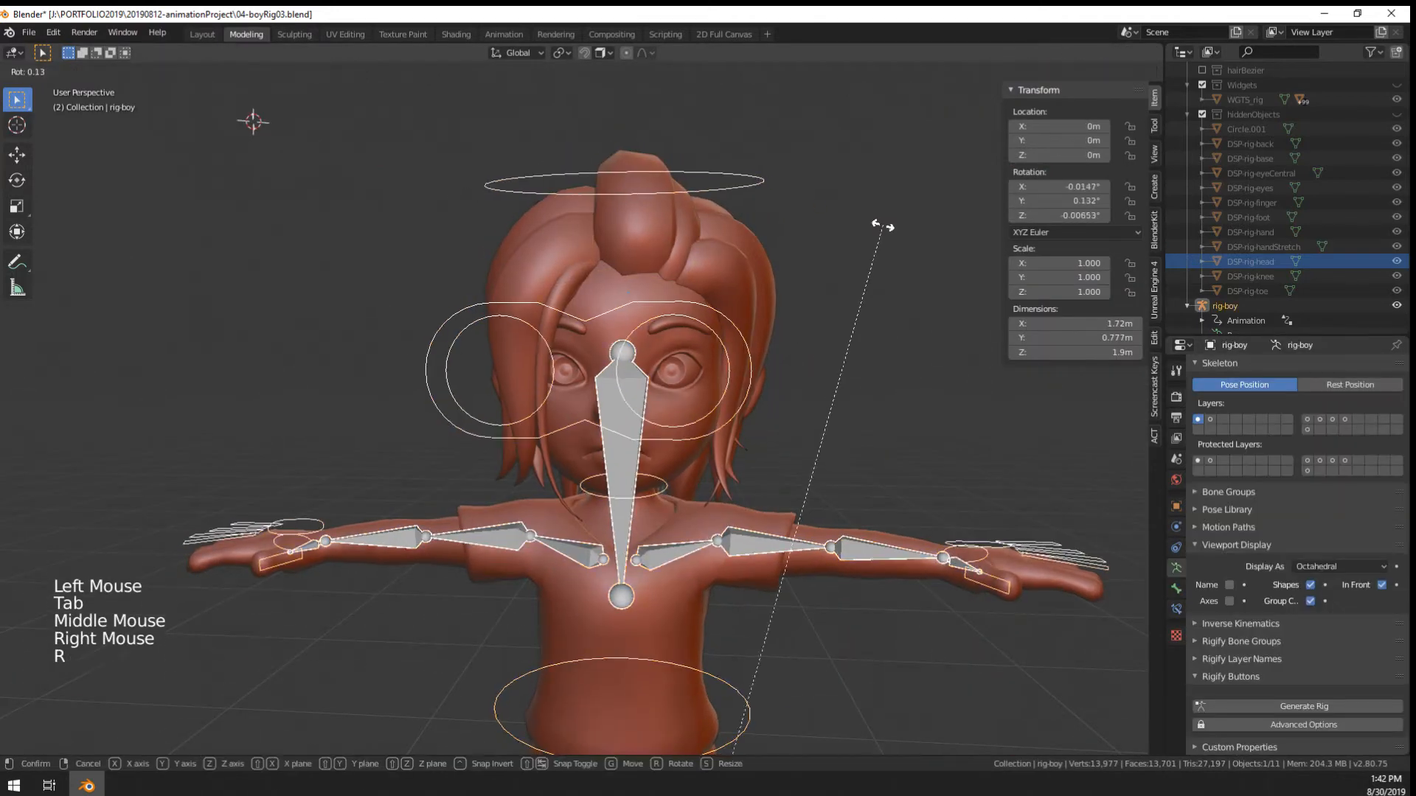
pyautogui.hotkey('ctrl', 'Tab')
pyautogui.rightClick(754, 188)
pyautogui.press('r')
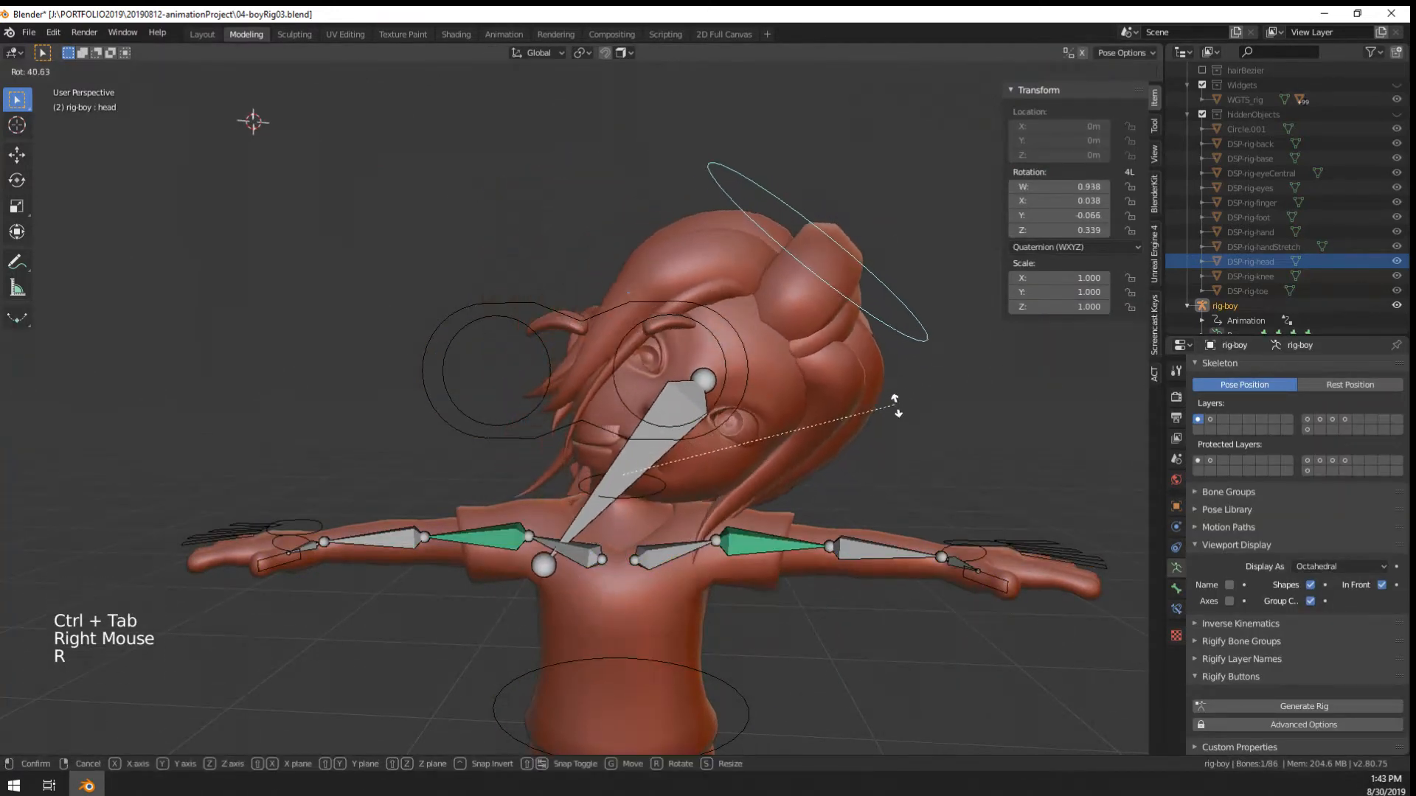
pyautogui.rightClick(704, 406)
# Select the hairMain bone and temporarily rotate it to test its influence on the hair
pyautogui.rightClick(628, 495)
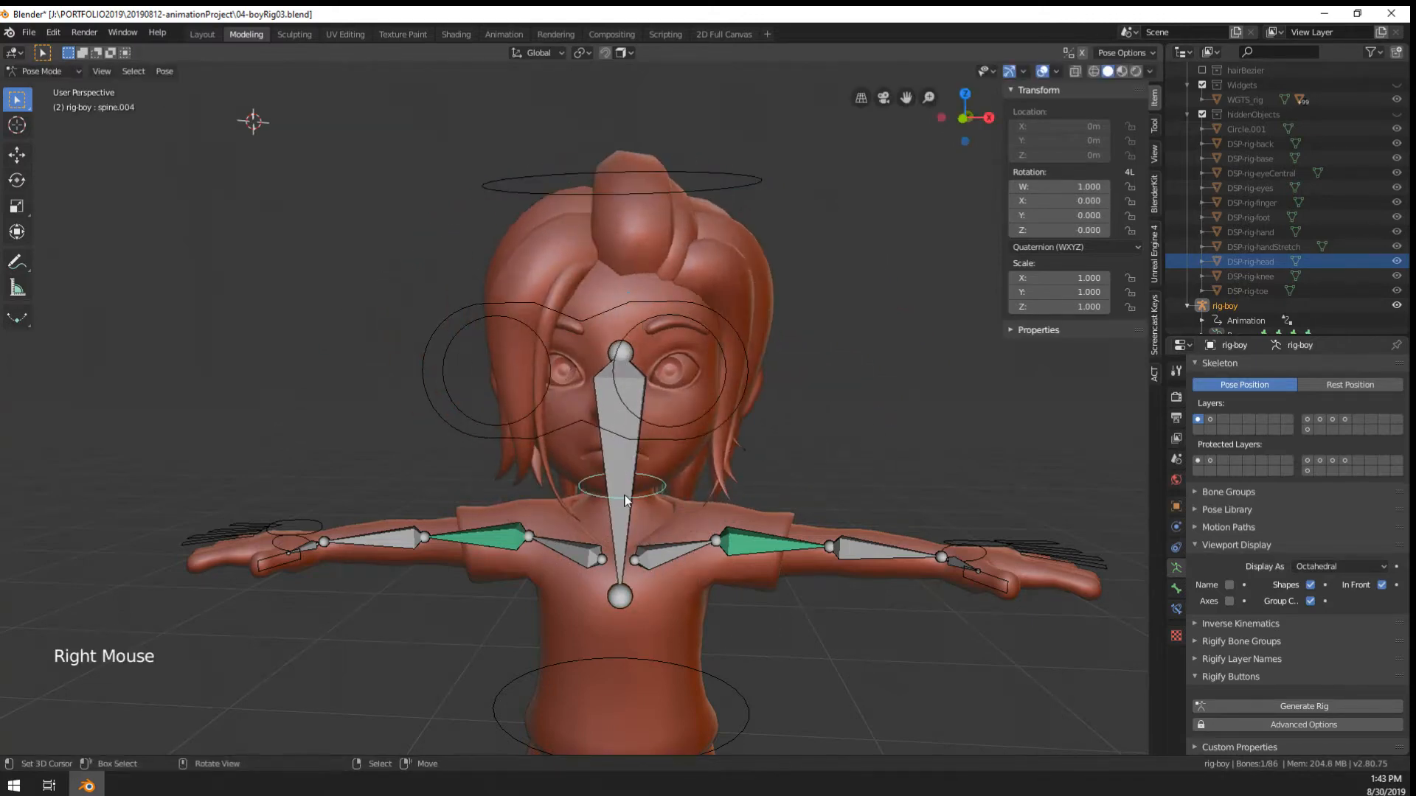
pyautogui.rightClick(621, 545)
pyautogui.press('r')
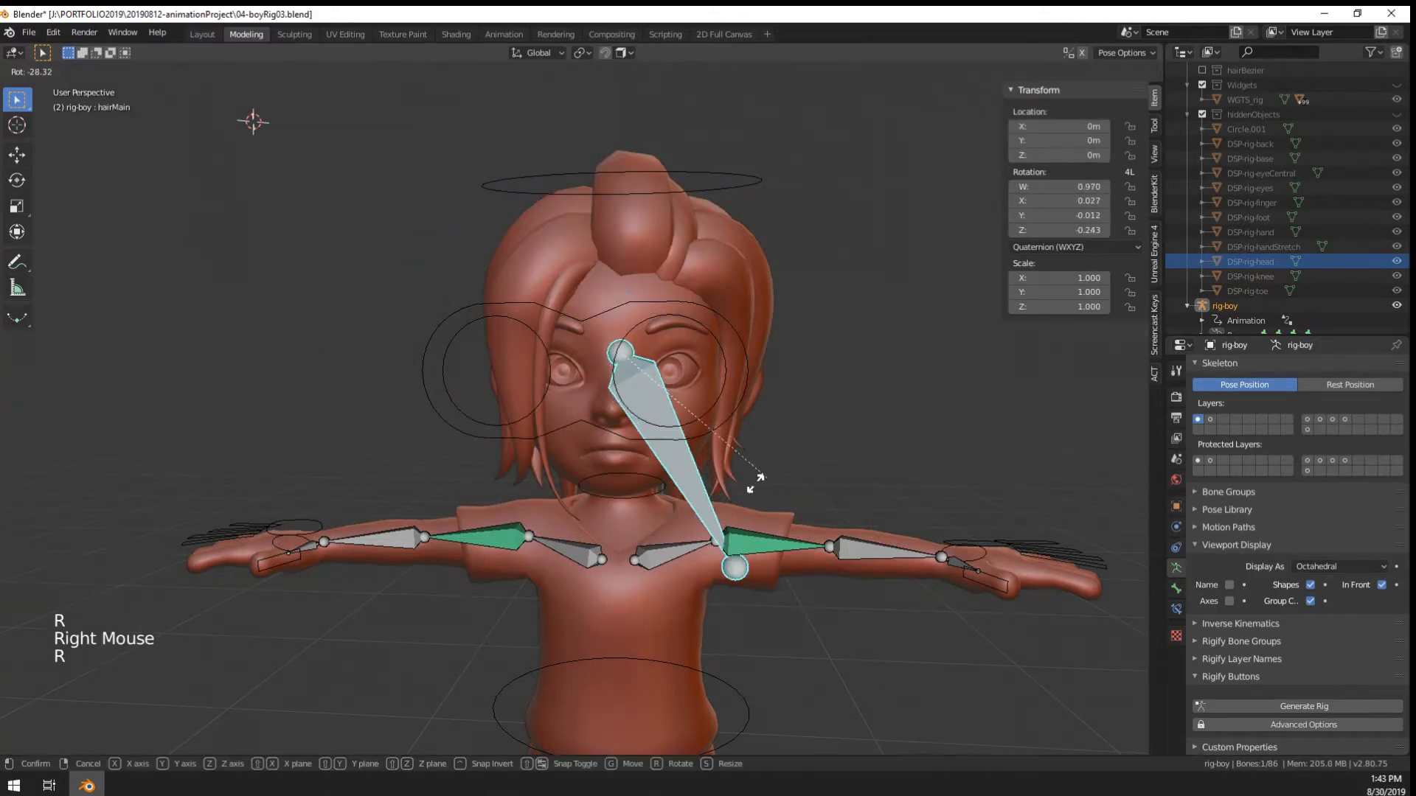
pyautogui.rightClick(752, 480)
# Rename the hairMain bone to hair
pyautogui.moveTo(752, 481); pyautogui.dragTo(1018, 447, button='middle')
pyautogui.click(1176, 588)
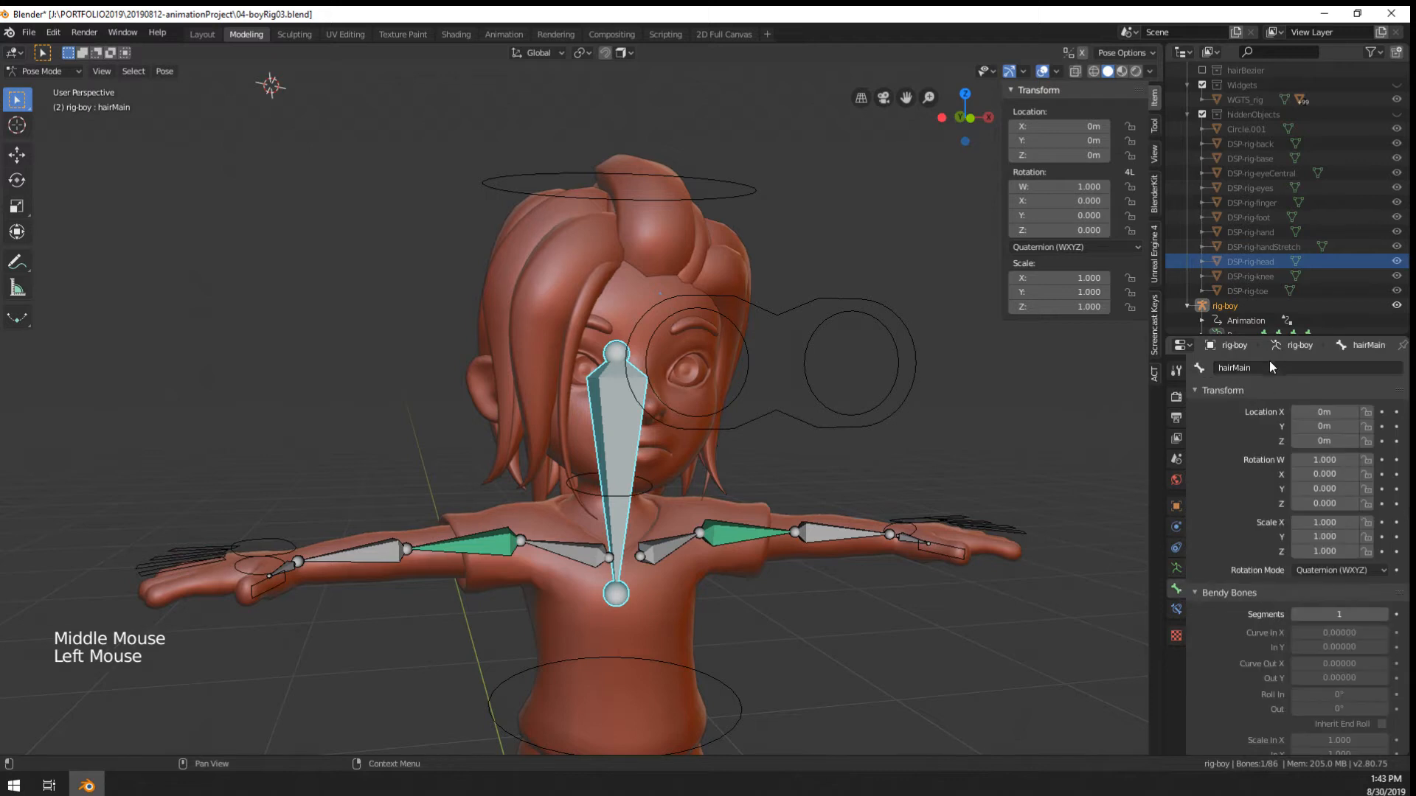
pyautogui.click(1267, 367)
pyautogui.write('hair')
pyautogui.press('Return')
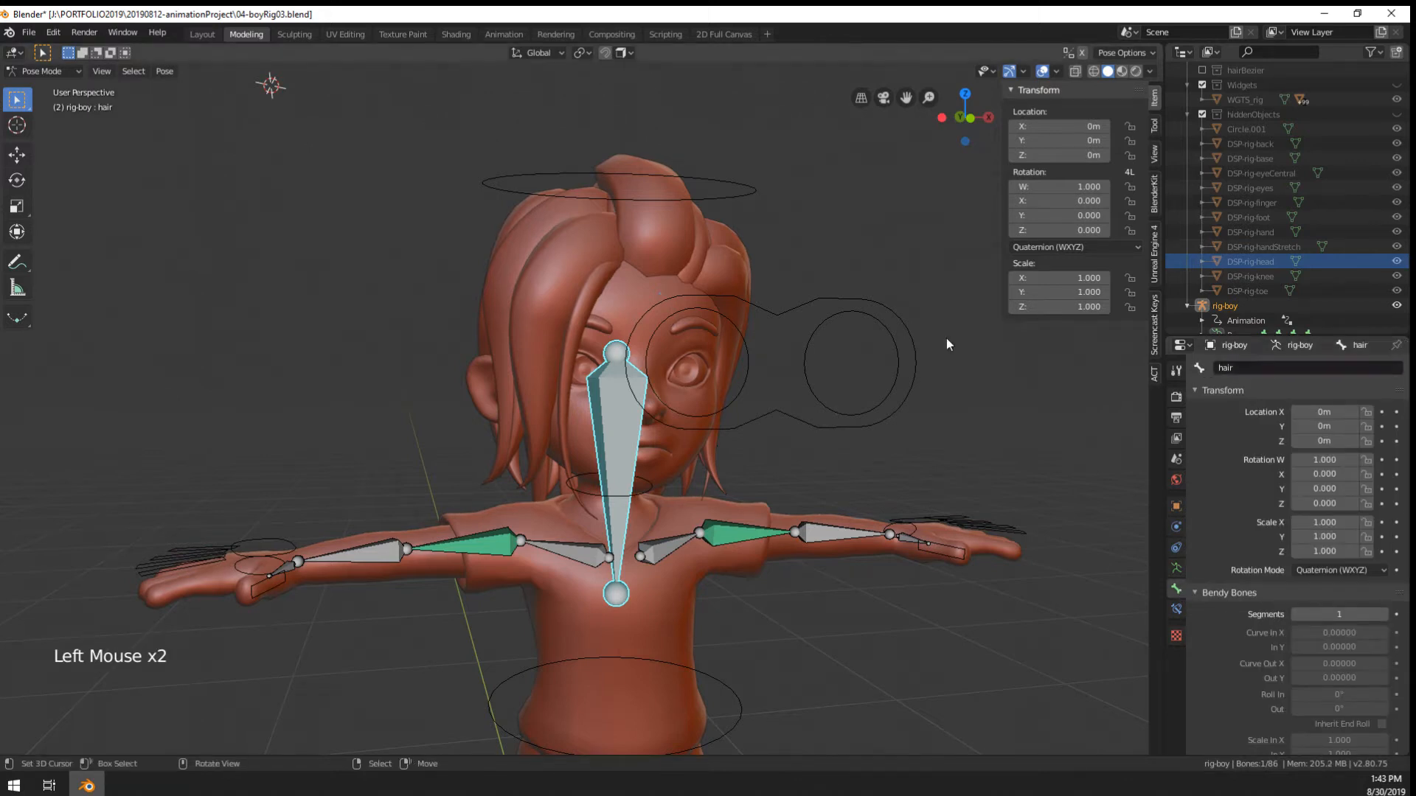
# Check the hair deformation from the front and from behind by temporarily rotating the hair bone
pyautogui.moveTo(811, 424); pyautogui.dragTo(685, 422, button='middle')
pyautogui.press('KP_1')
pyautogui.press('r')
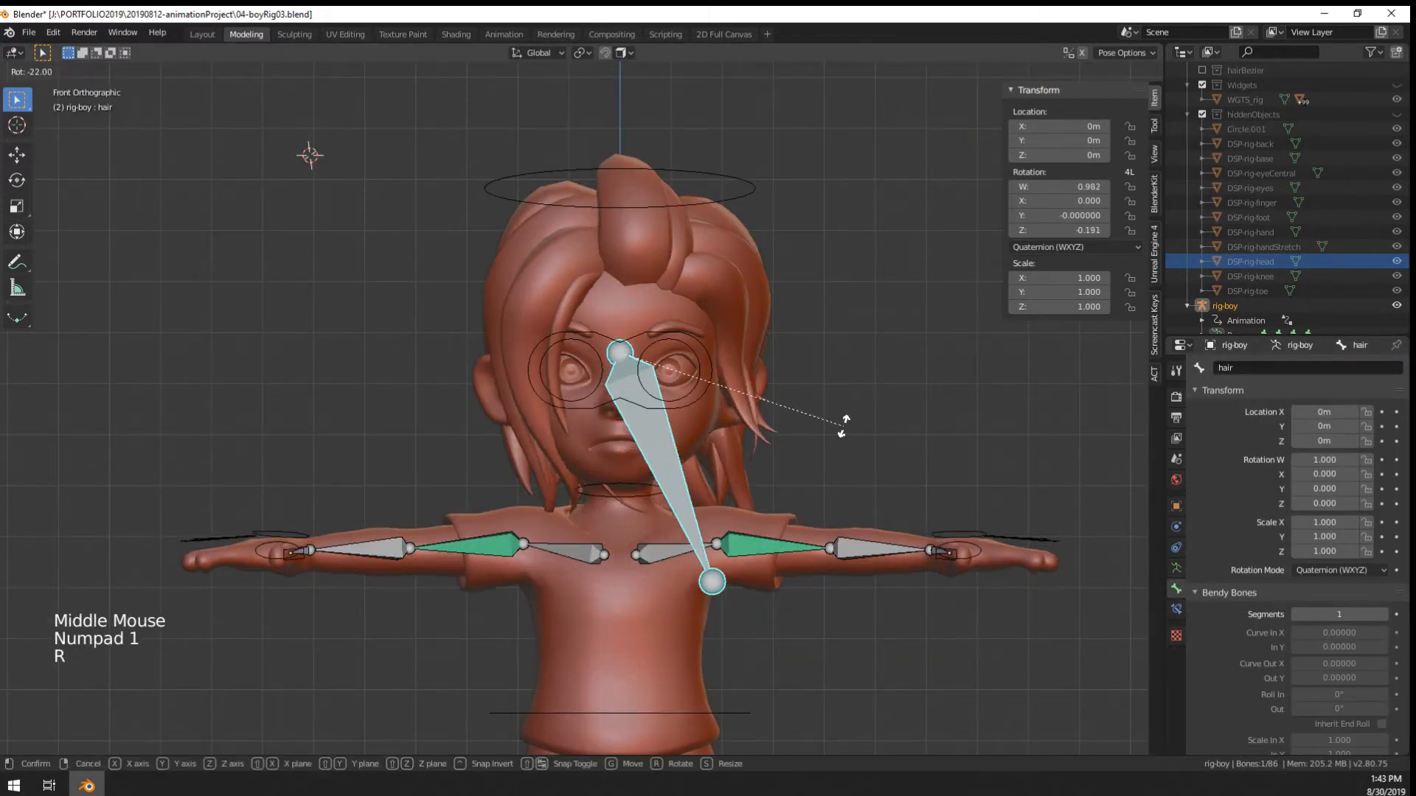
pyautogui.rightClick(802, 496)
pyautogui.moveTo(801, 496); pyautogui.dragTo(959, 509, button='middle')
pyautogui.moveTo(686, 546); pyautogui.dragTo(767, 560, button='middle')
pyautogui.press('r')
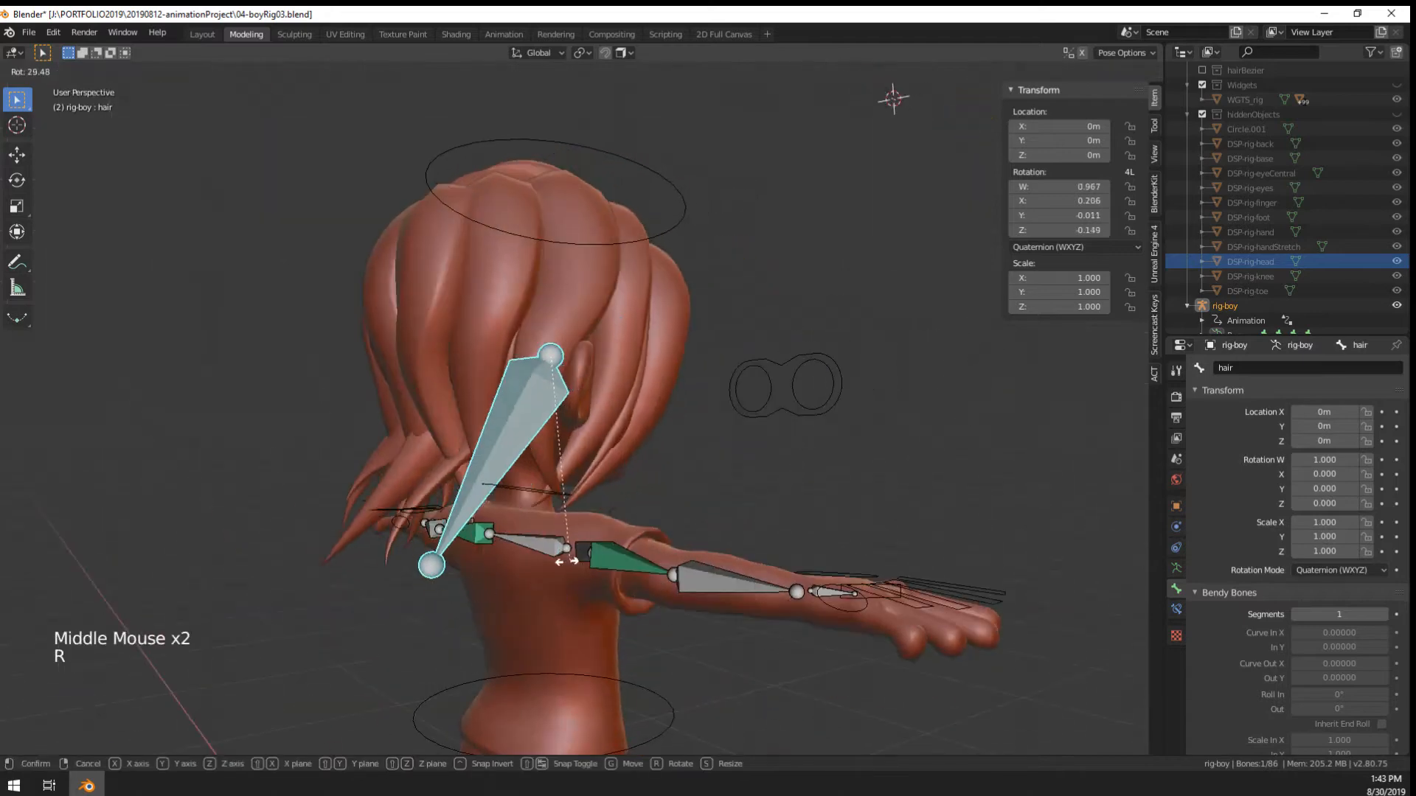
pyautogui.rightClick(719, 570)
# Return to Object Mode, select hairBack and rename its vertex group Group to hair
pyautogui.rightClick(416, 399)
pyautogui.hotkey('ctrl', 'Tab')
pyautogui.rightClick(415, 392)
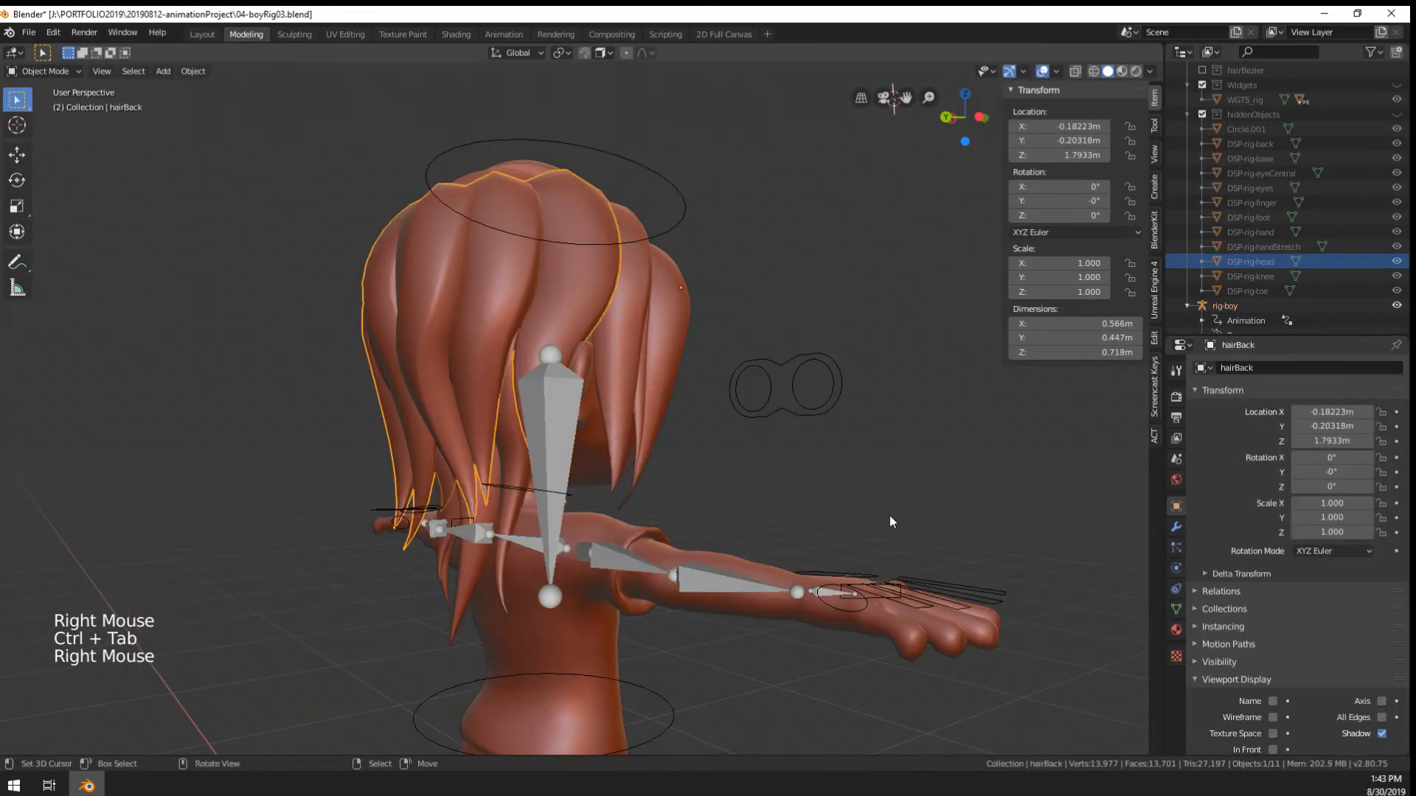
pyautogui.click(1177, 610)
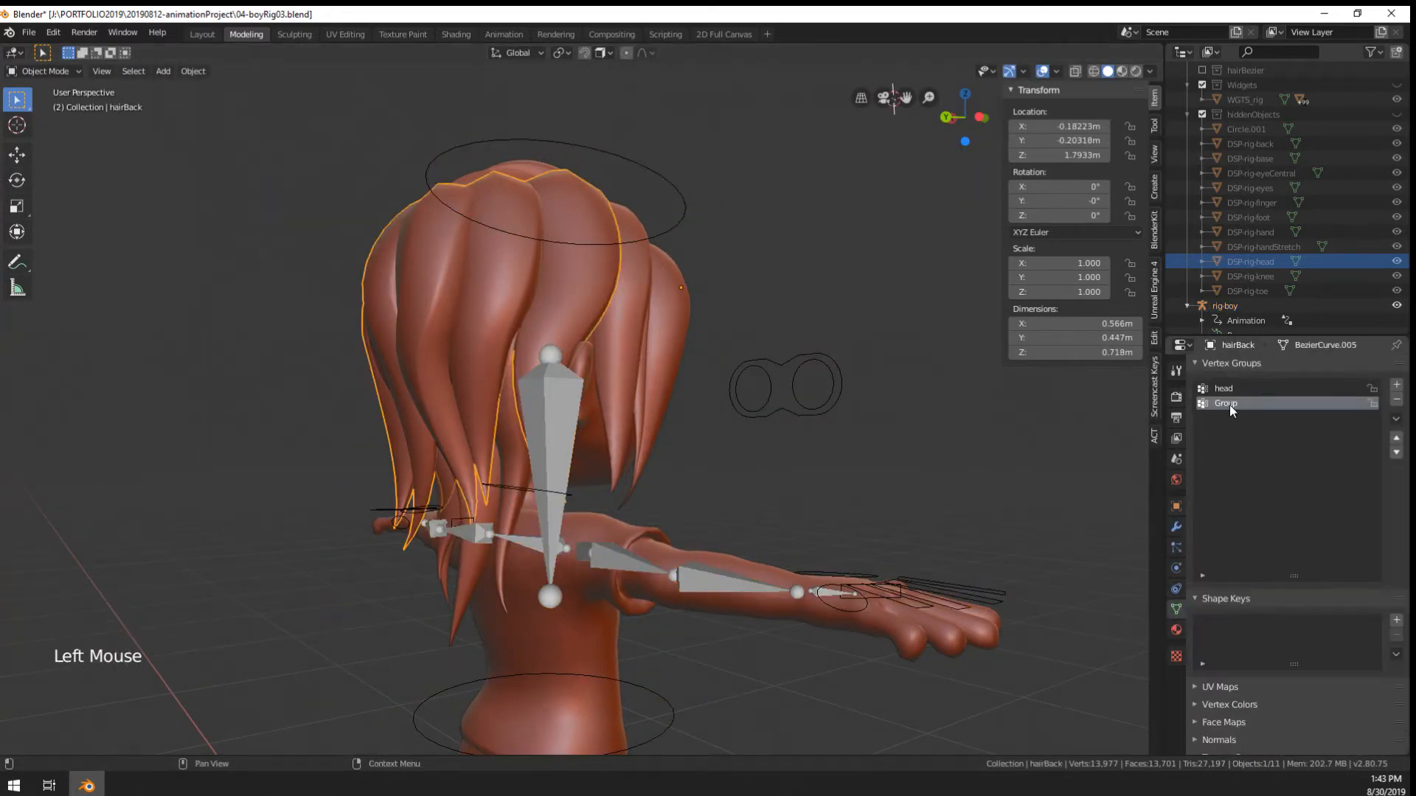
pyautogui.press('BackSpace')
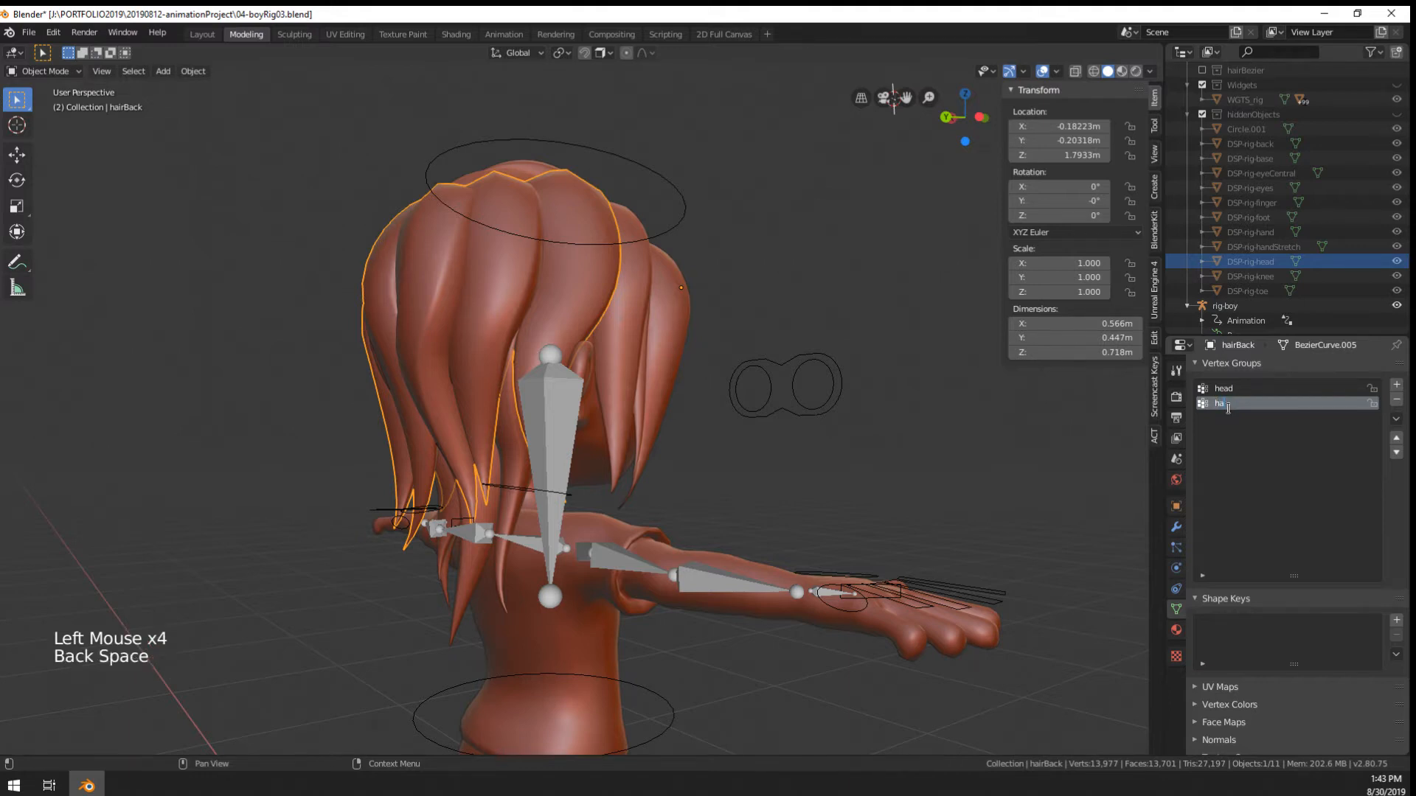
# Put rig-boy back into Pose Mode and test the back hair by temporarily rotating the hair bone
pyautogui.rightClick(564, 477)
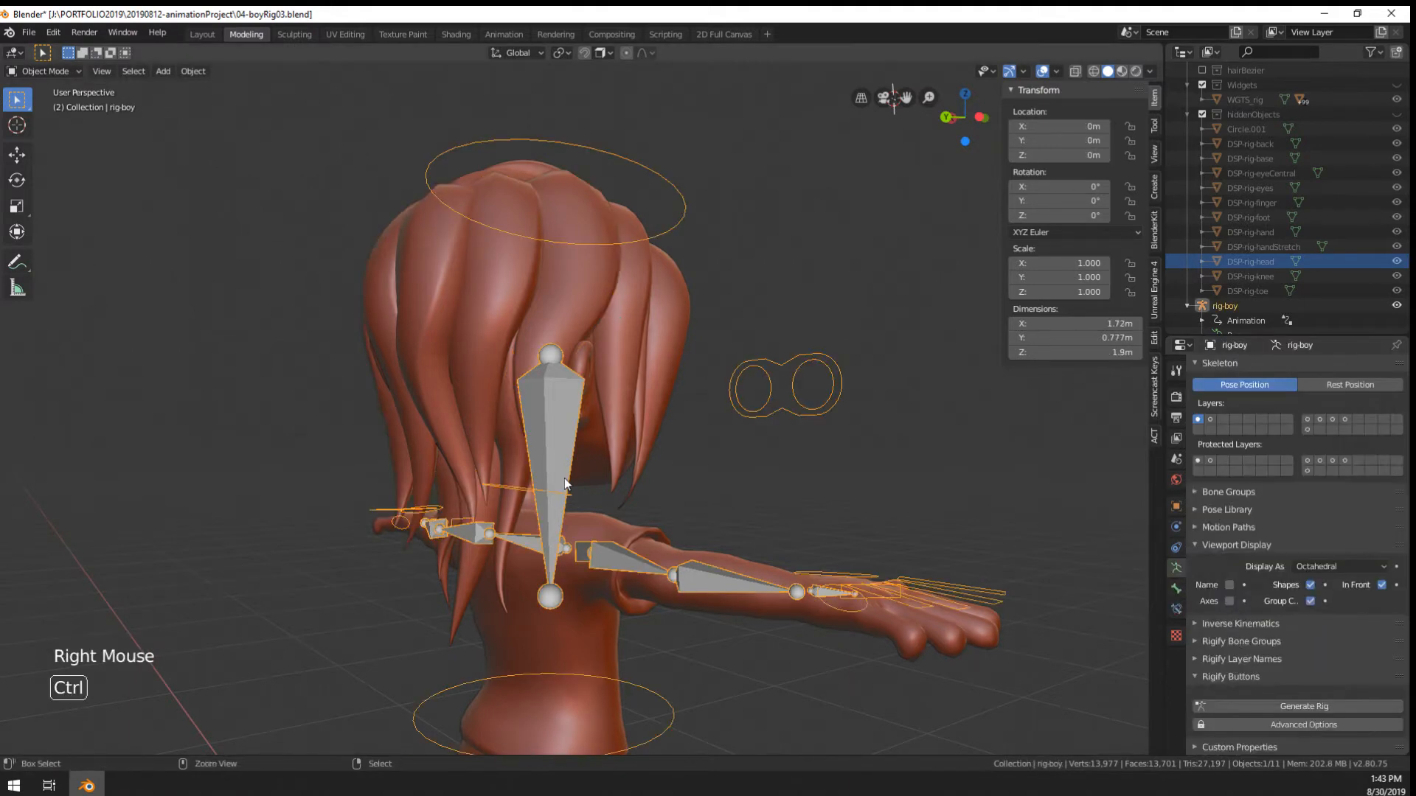
pyautogui.hotkey('ctrl', 'Tab')
pyautogui.rightClick(565, 477)
pyautogui.press('r')
pyautogui.moveTo(710, 500); pyautogui.dragTo(696, 516, button='middle')
pyautogui.press('r')
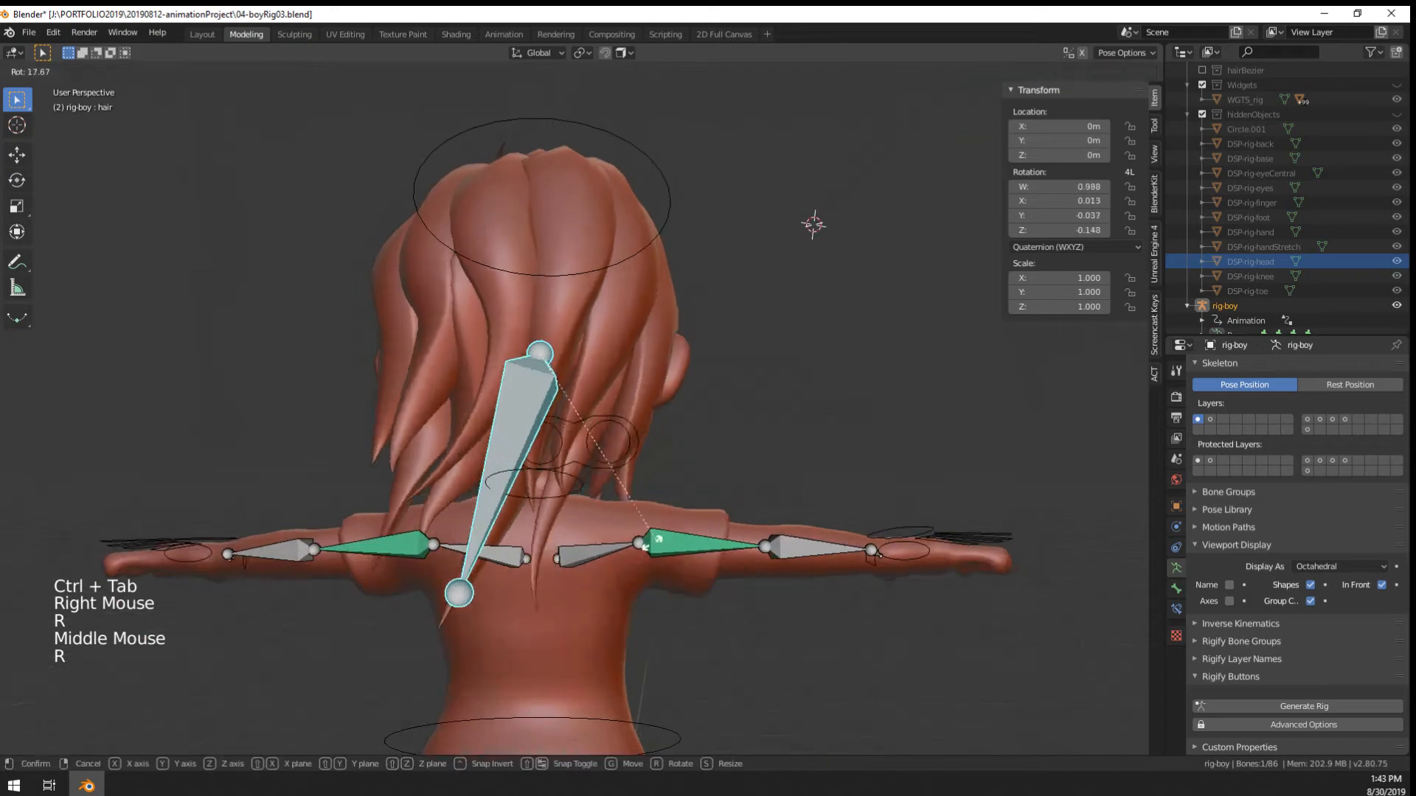
pyautogui.rightClick(624, 543)
# In rig-boy's Edit Mode, move the upper joint of the hair bone higher up inside the head
pyautogui.press('Tab')
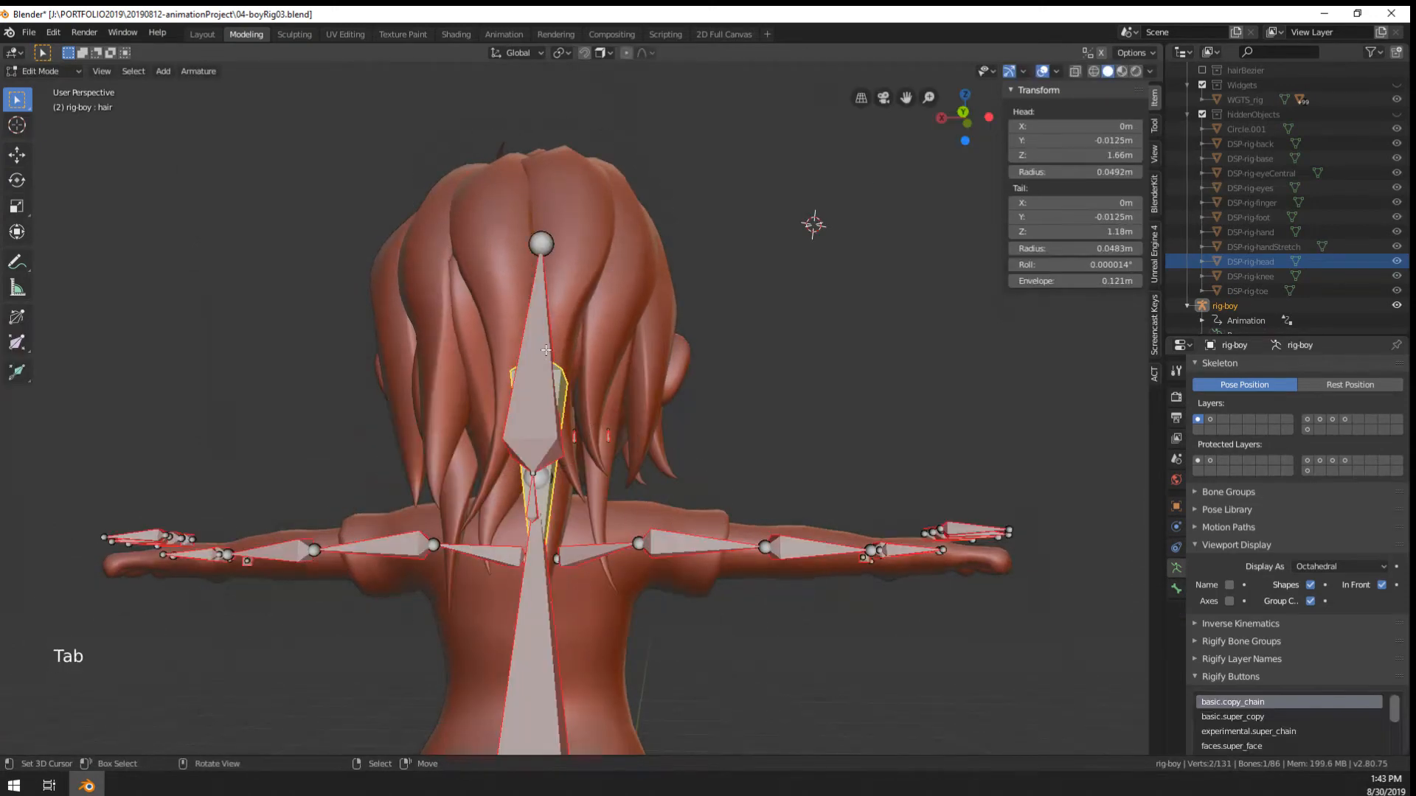
pyautogui.moveTo(624, 543); pyautogui.dragTo(642, 442, button='middle')
pyautogui.moveTo(641, 442); pyautogui.dragTo(655, 364, button='middle')
pyautogui.rightClick(558, 346)
pyautogui.press('g')
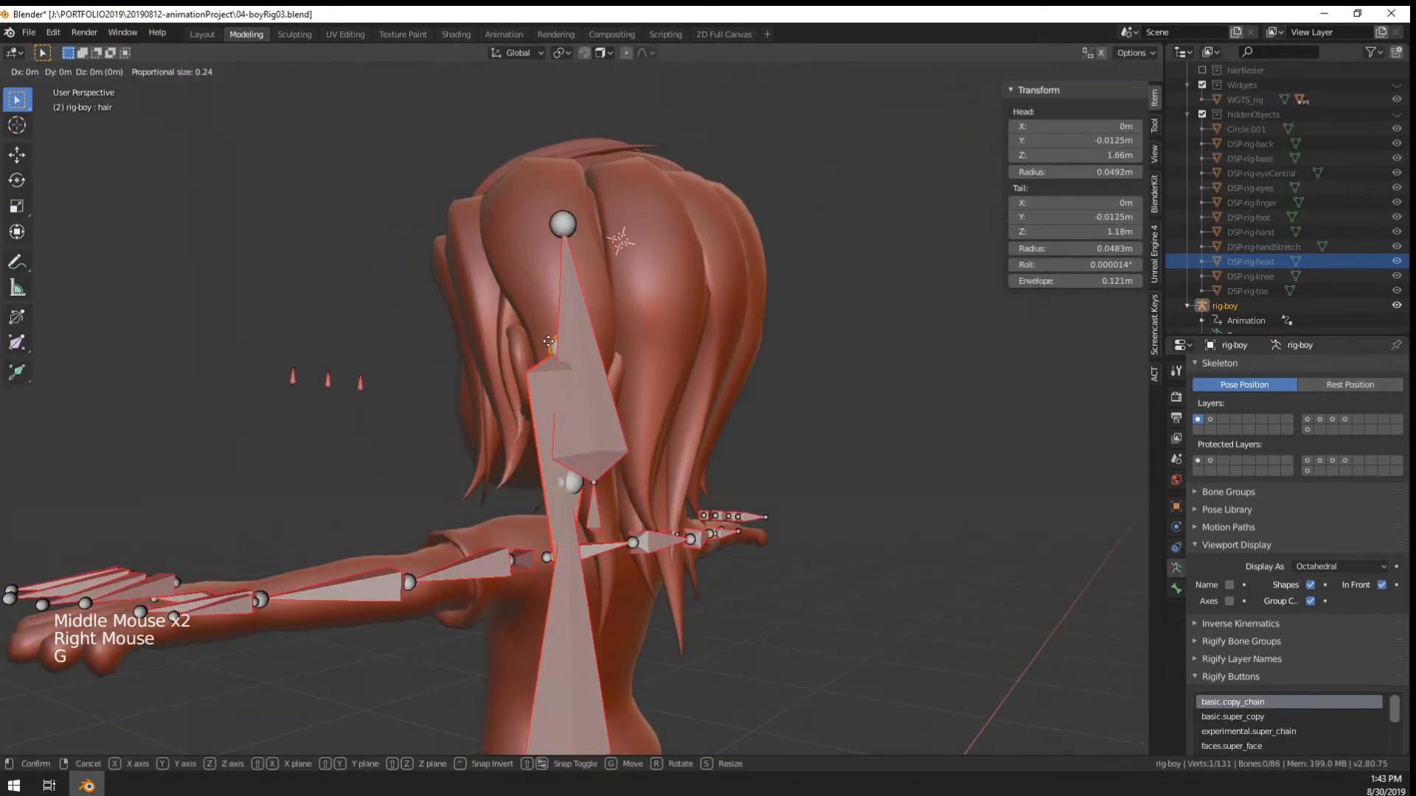
pyautogui.press('Tab')
# Test the lengthened hair bone in Pose Mode by temporarily rotating it from several viewing angles
pyautogui.rightClick(582, 440)
pyautogui.moveTo(600, 386); pyautogui.dragTo(553, 486, button='middle')
pyautogui.press('r')
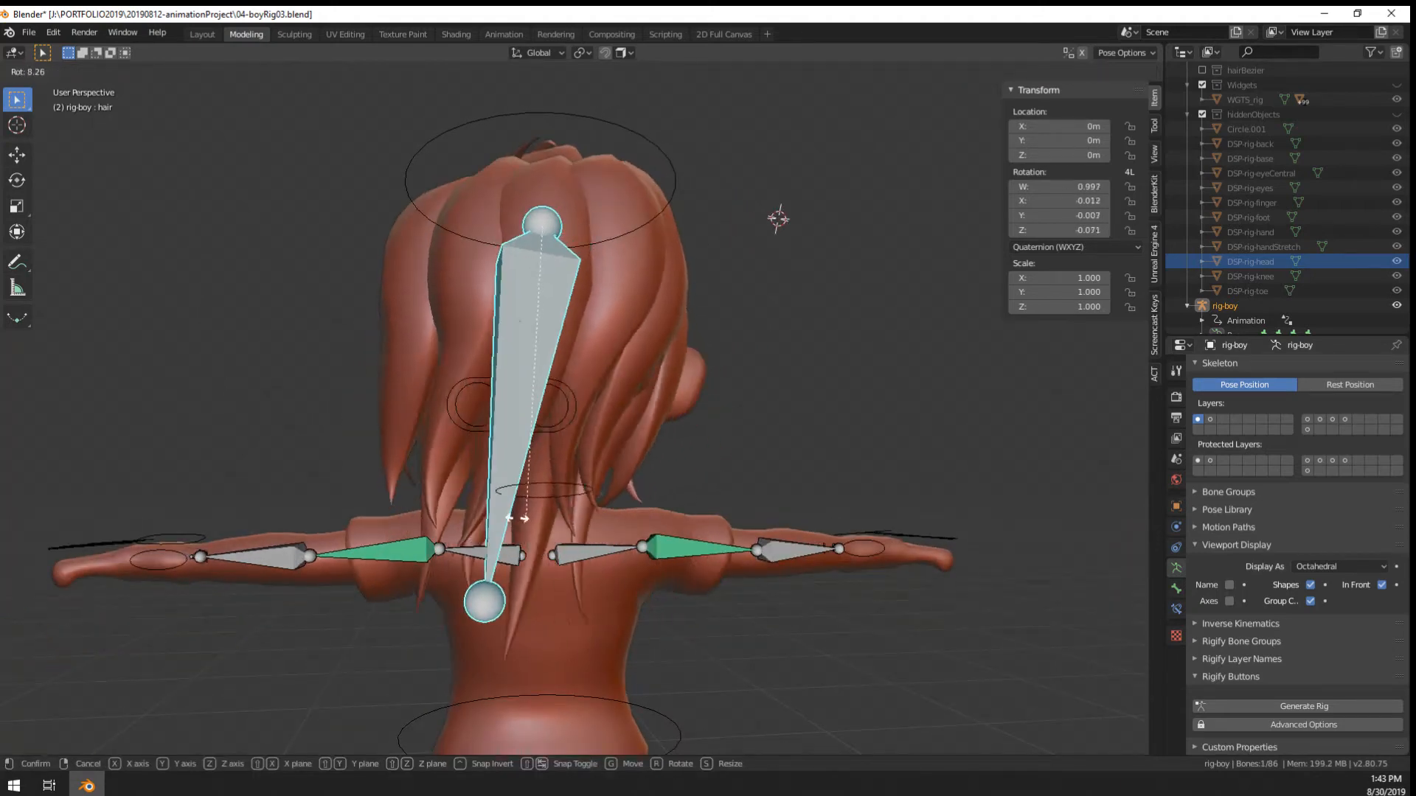
pyautogui.rightClick(578, 538)
pyautogui.moveTo(700, 558); pyautogui.dragTo(816, 547, button='middle')
pyautogui.press('r')
pyautogui.rightClick(691, 559)
pyautogui.press('r')
pyautogui.rightClick(693, 540)
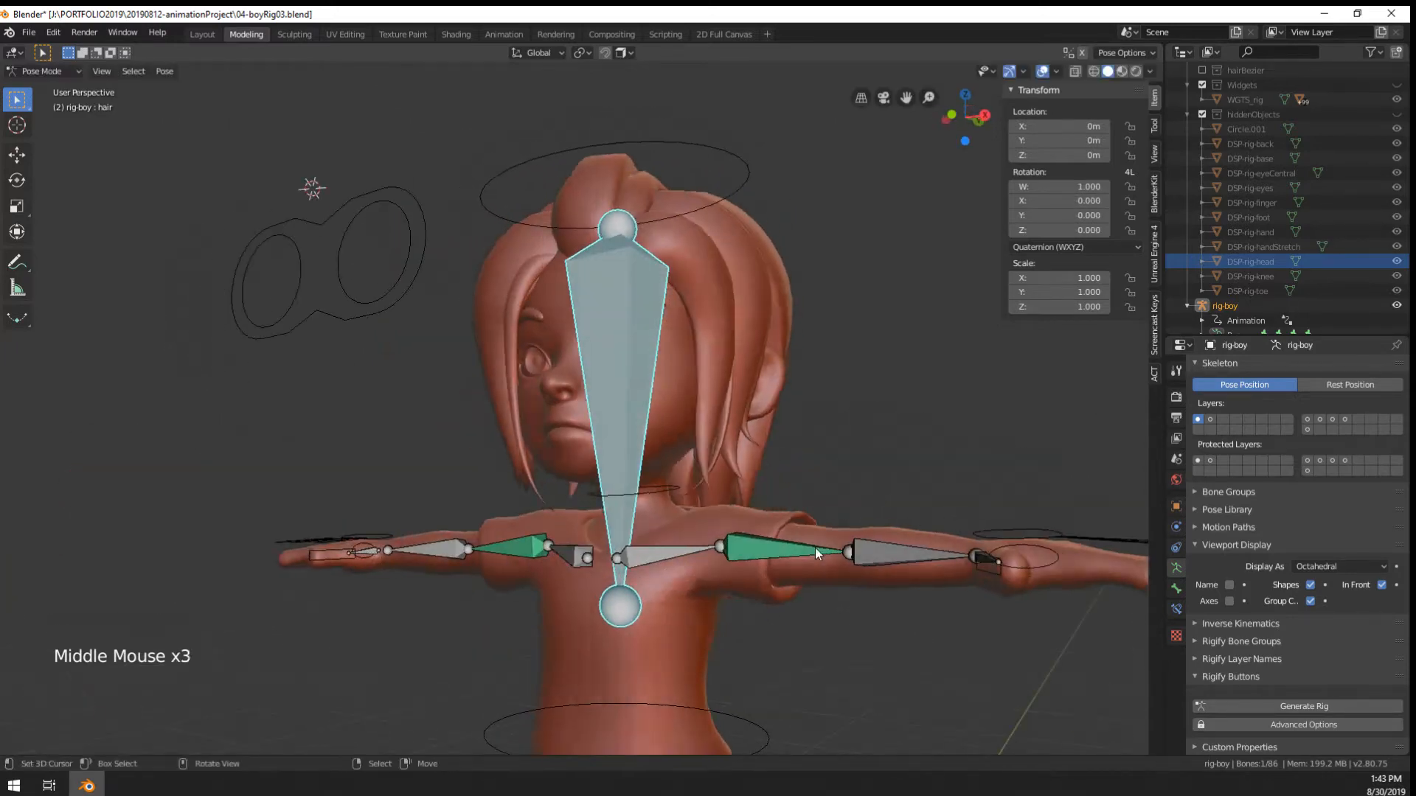
# Test how the hair reacts when the hair bone is temporarily scaled and moved
pyautogui.press('s')
pyautogui.rightClick(801, 565)
pyautogui.press('s')
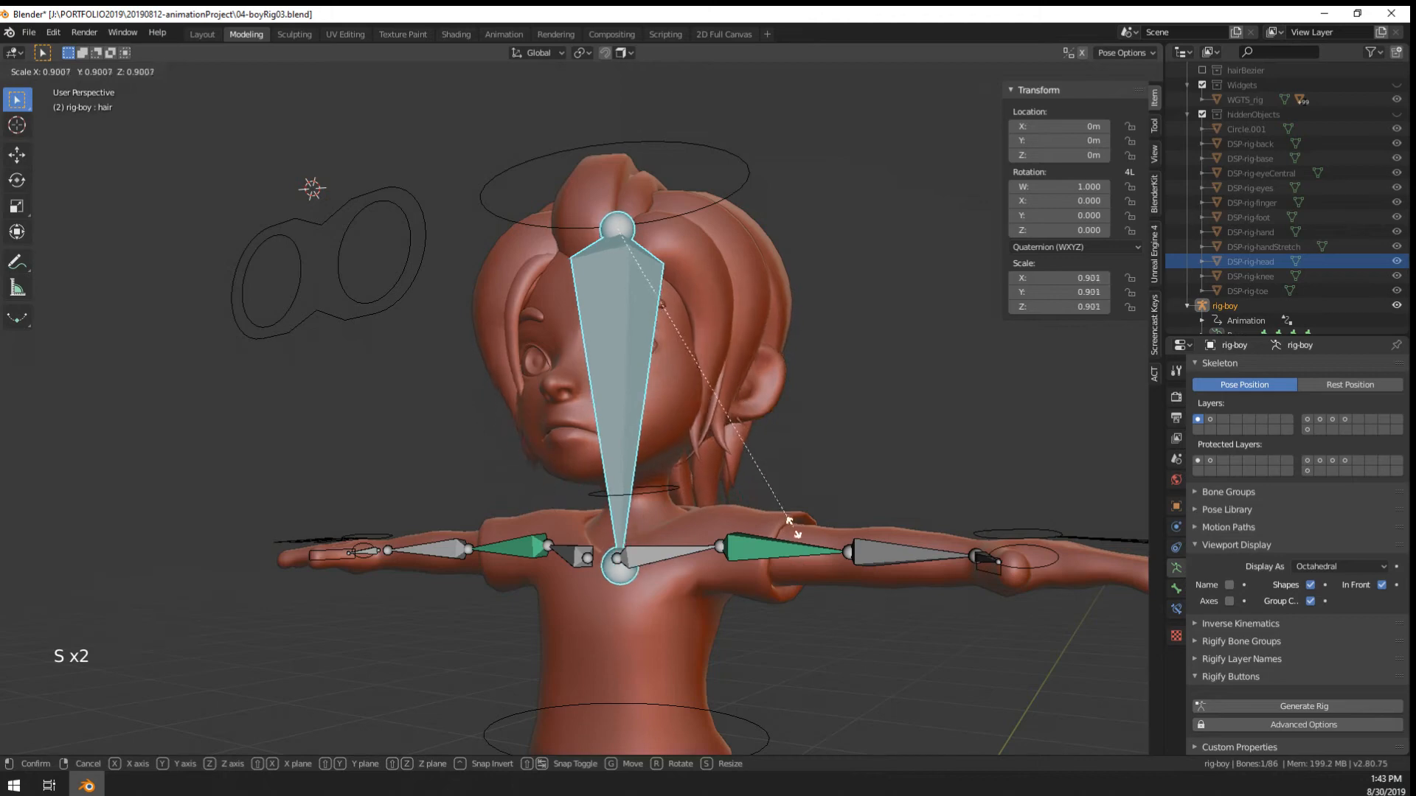
pyautogui.rightClick(803, 551)
pyautogui.moveTo(807, 556); pyautogui.dragTo(818, 547, button='middle')
pyautogui.press('g')
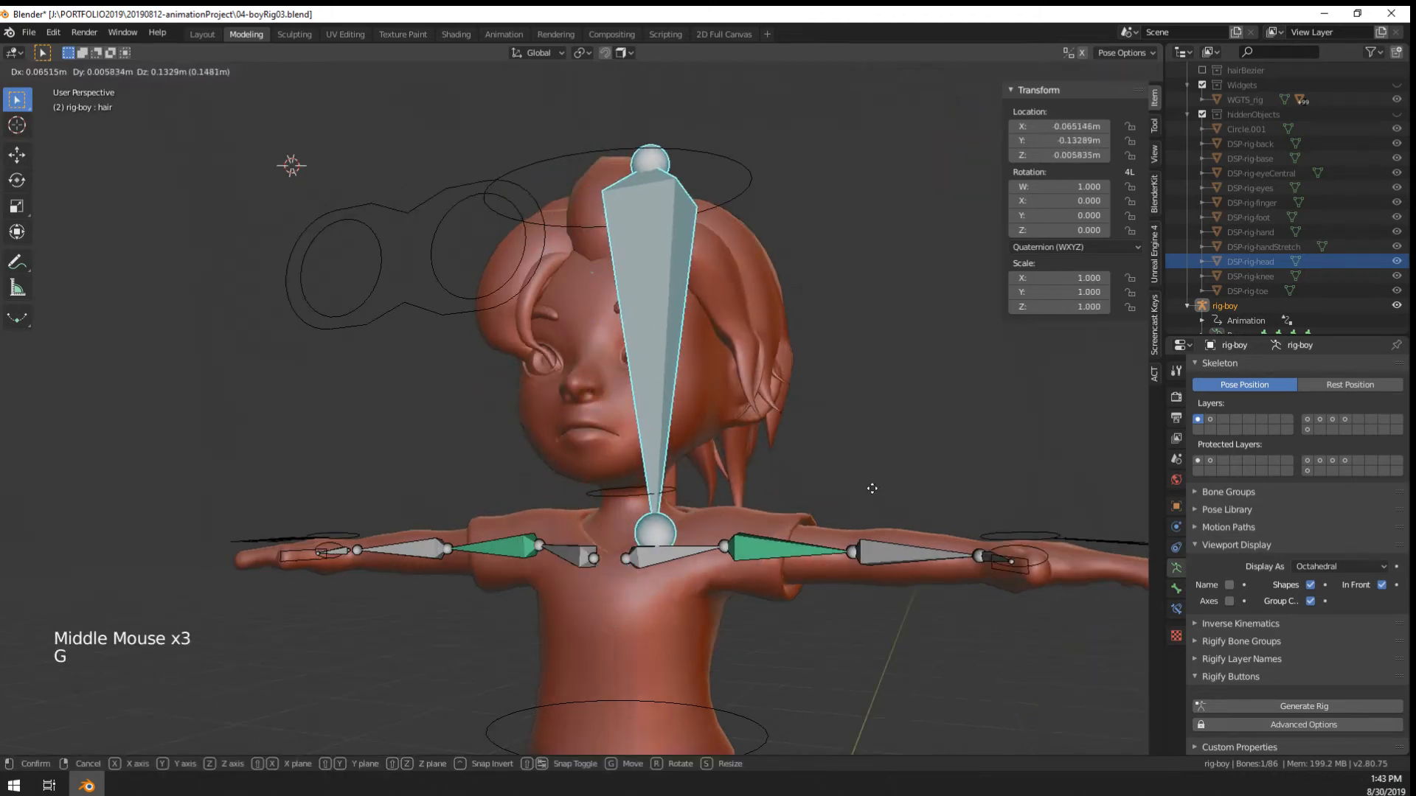
# Try scaling the hair bone uniformly to about 1.622 and undo the scaling
pyautogui.press('s')
pyautogui.click(866, 720)
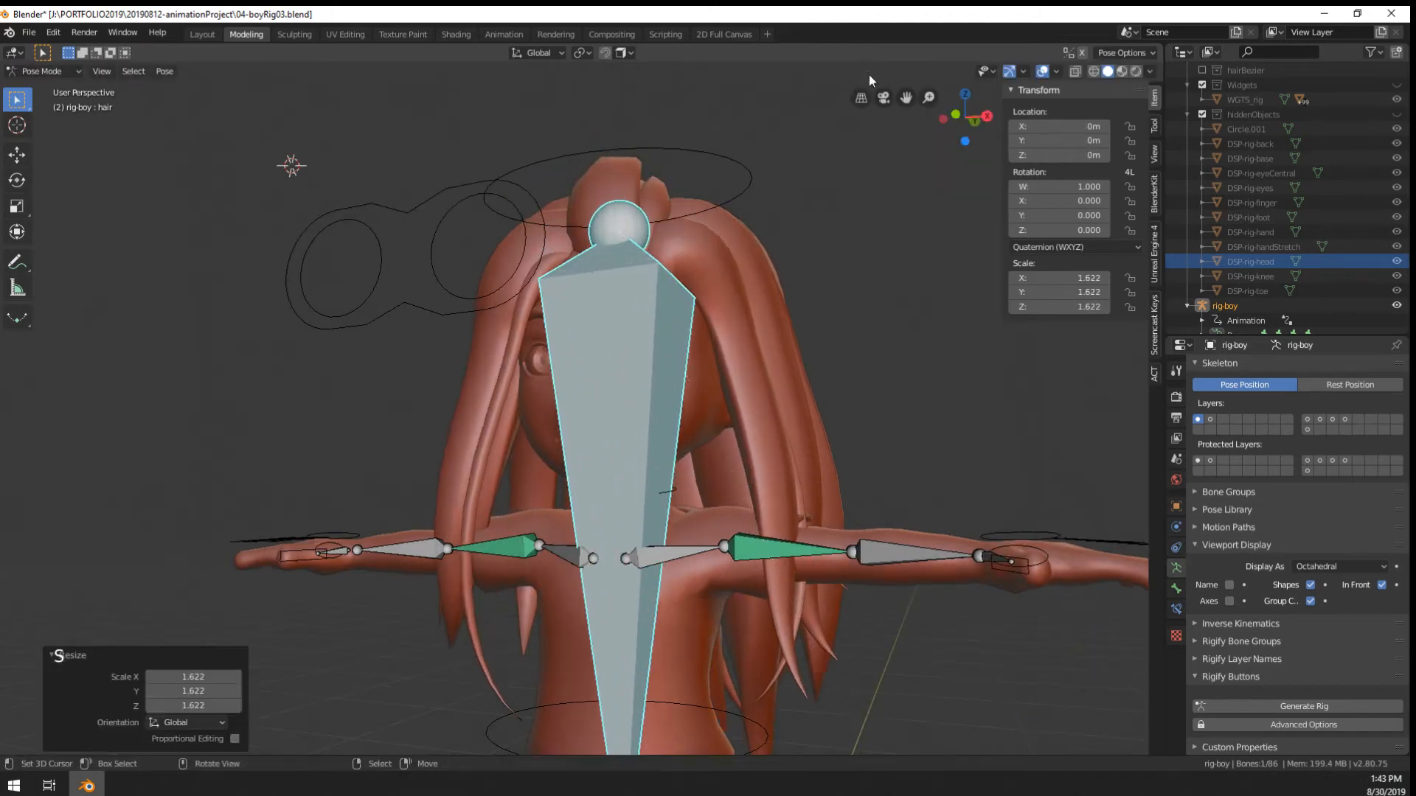
pyautogui.scroll(-3, 811, 236)
pyautogui.moveTo(811, 236); pyautogui.dragTo(745, 241, button='middle')
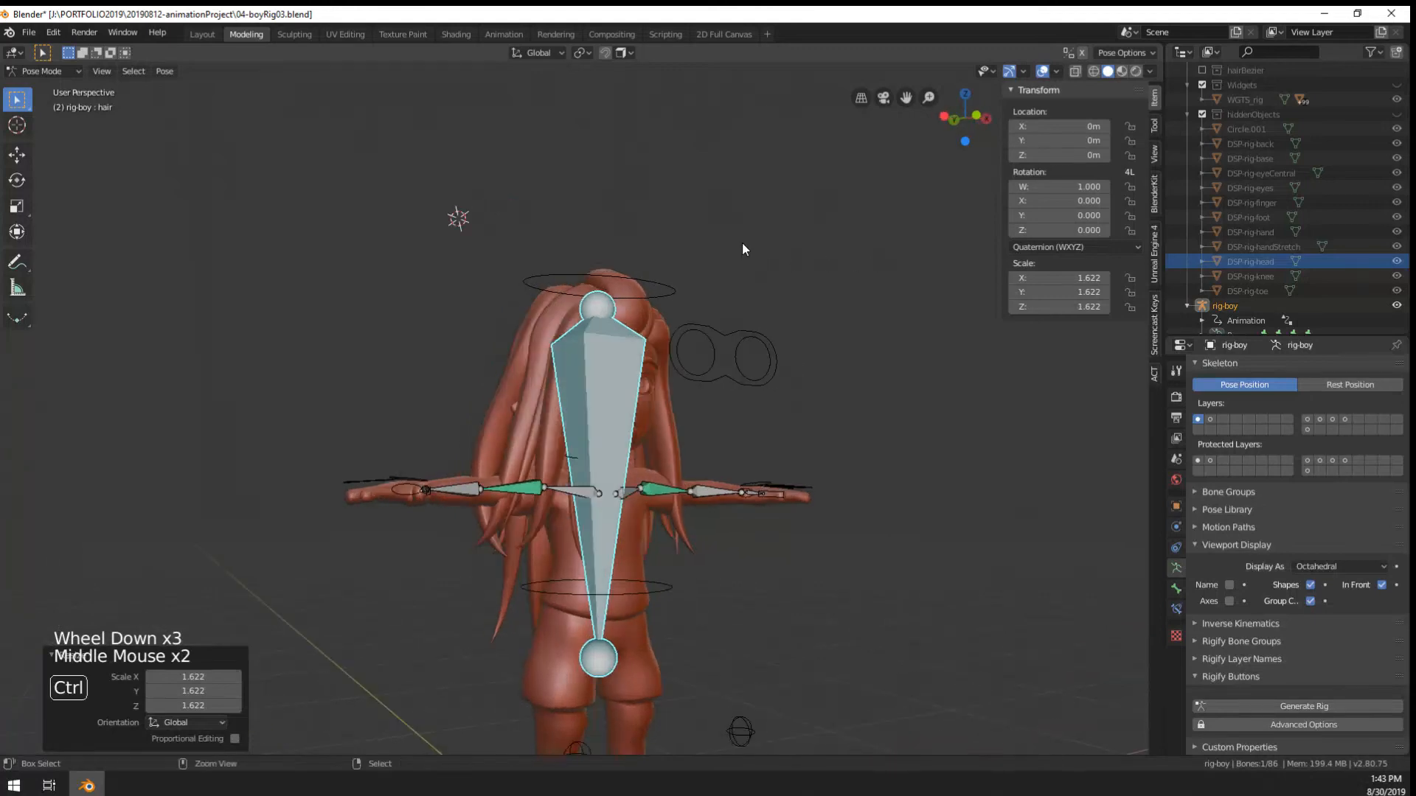
pyautogui.hotkey('ctrl', 'z')
# Scale the hair bone to about 1.733 along Z and 1.444 along X, hiding the viewport overlays
pyautogui.press('s')
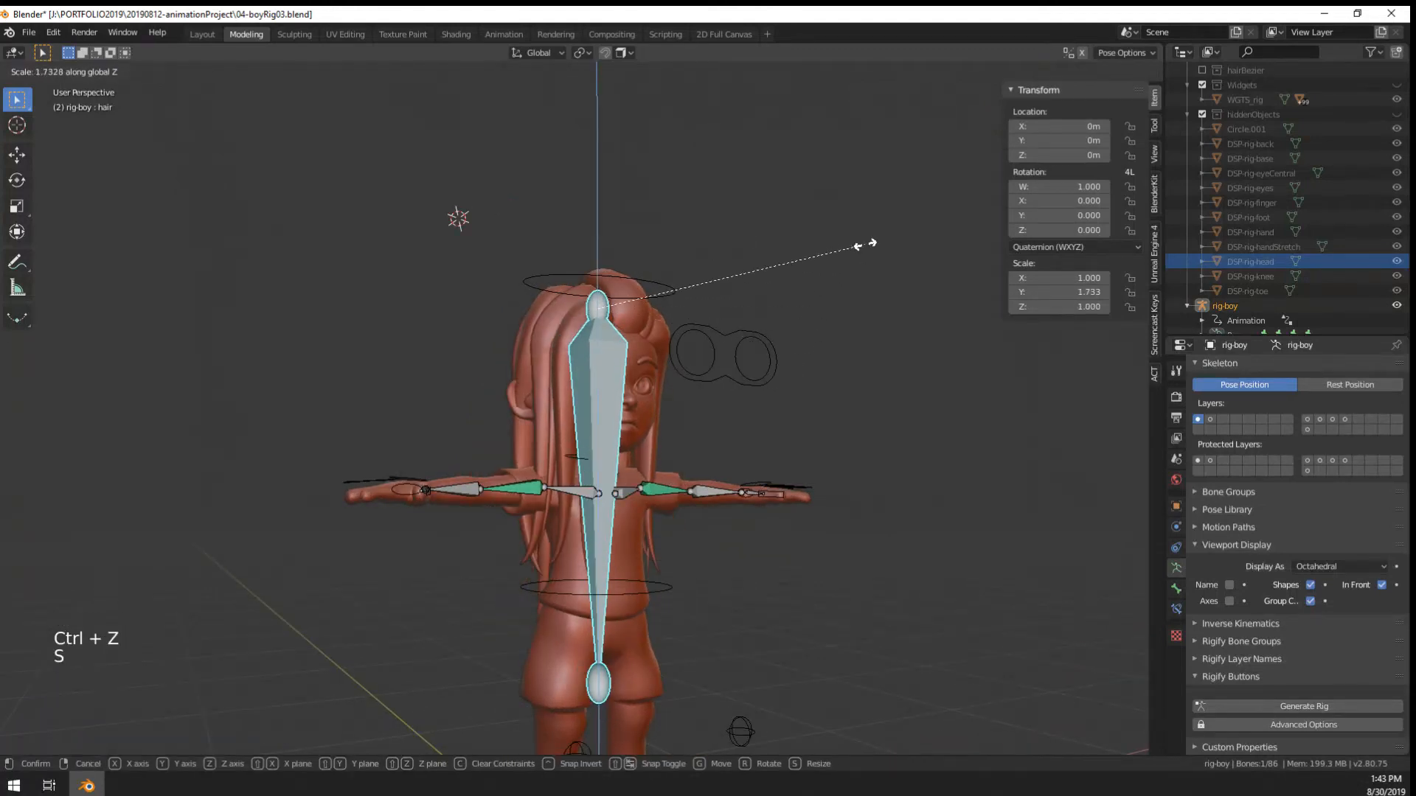
pyautogui.click(860, 240)
pyautogui.moveTo(860, 240); pyautogui.dragTo(768, 341, button='middle')
pyautogui.scroll(2, 768, 341)
pyautogui.click(1044, 71)
pyautogui.press('s')
pyautogui.press('x')
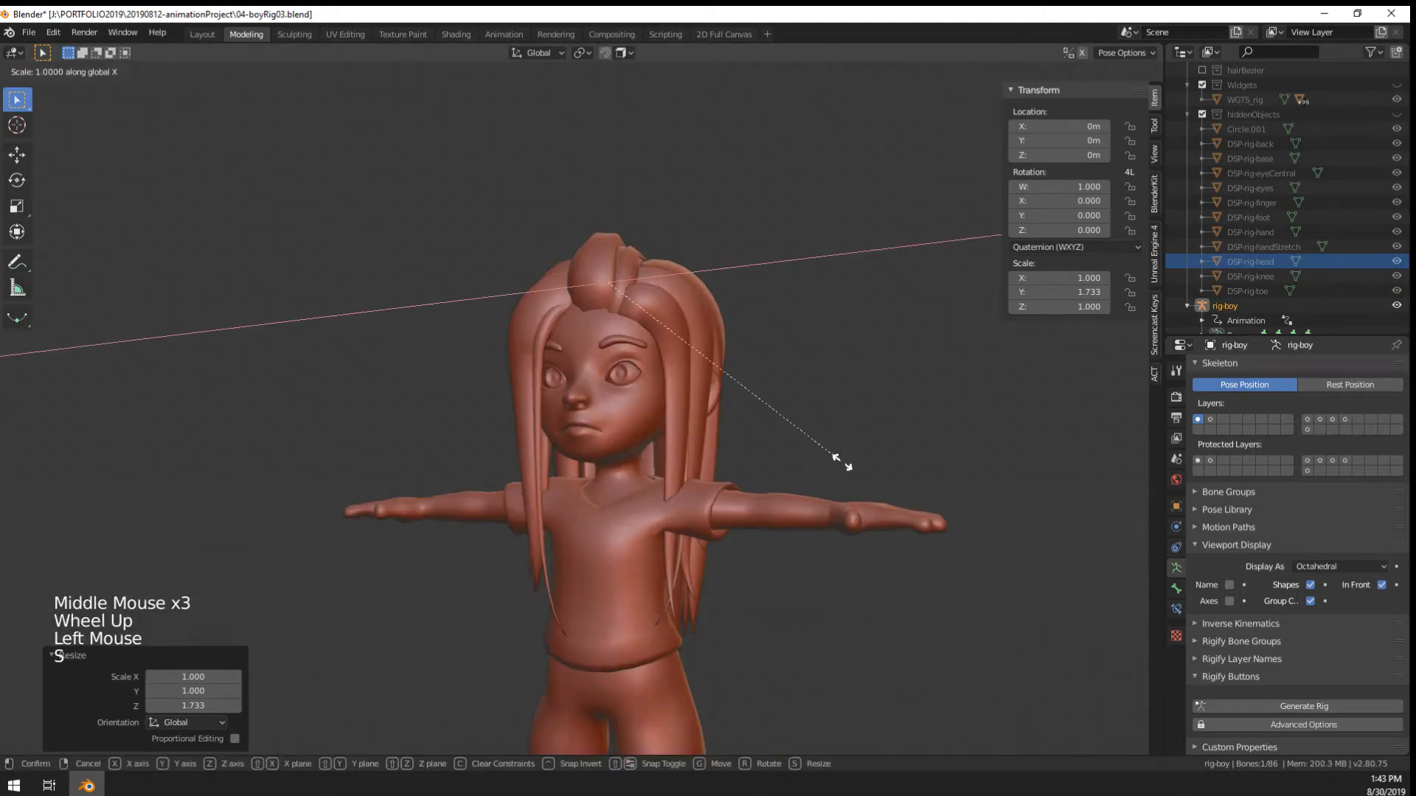
pyautogui.click(989, 480)
# Temporarily rotate the stretched hair bone in side view to examine the long hair's deformation
pyautogui.moveTo(989, 480); pyautogui.dragTo(686, 447, button='middle')
pyautogui.press('r')
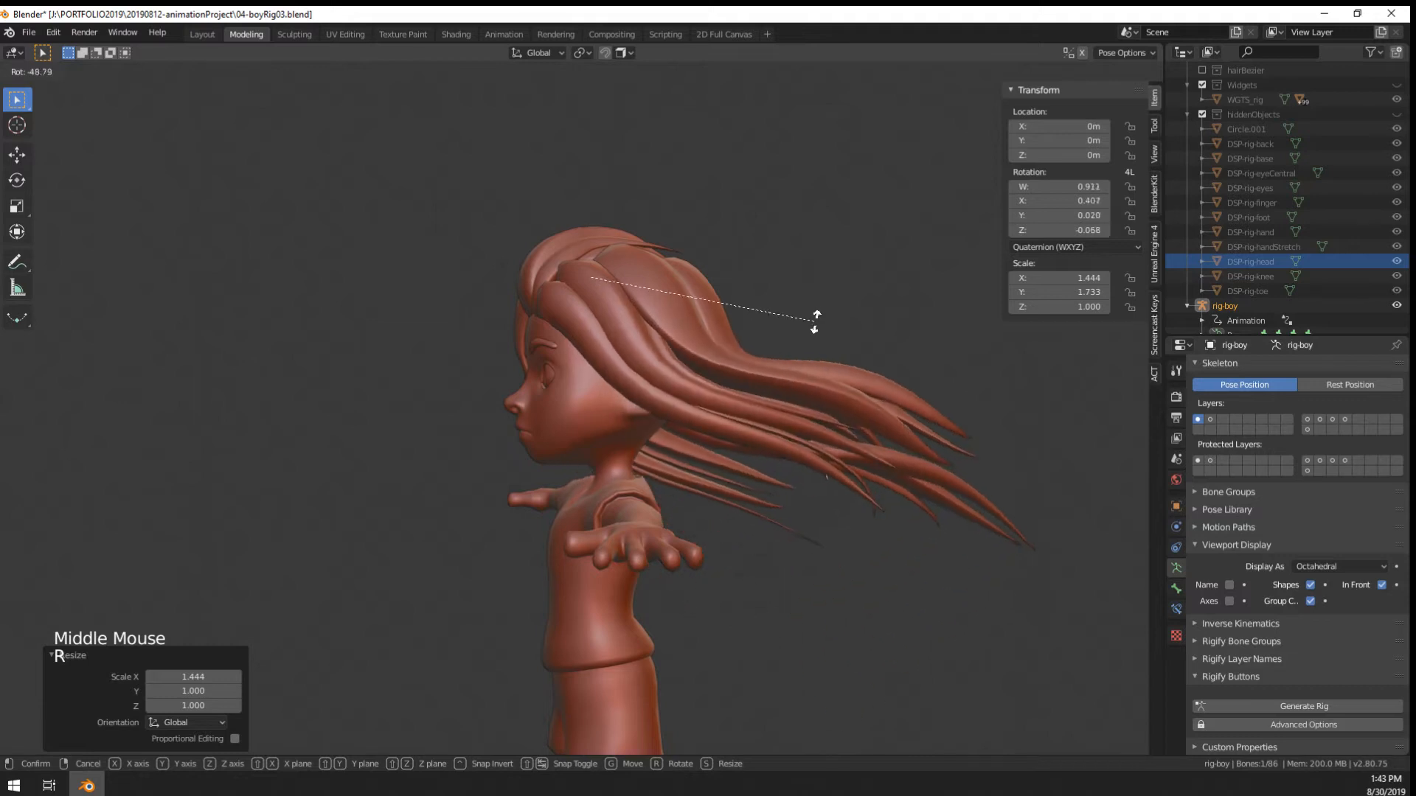
pyautogui.rightClick(798, 346)
pyautogui.moveTo(675, 387); pyautogui.dragTo(809, 366, button='middle')
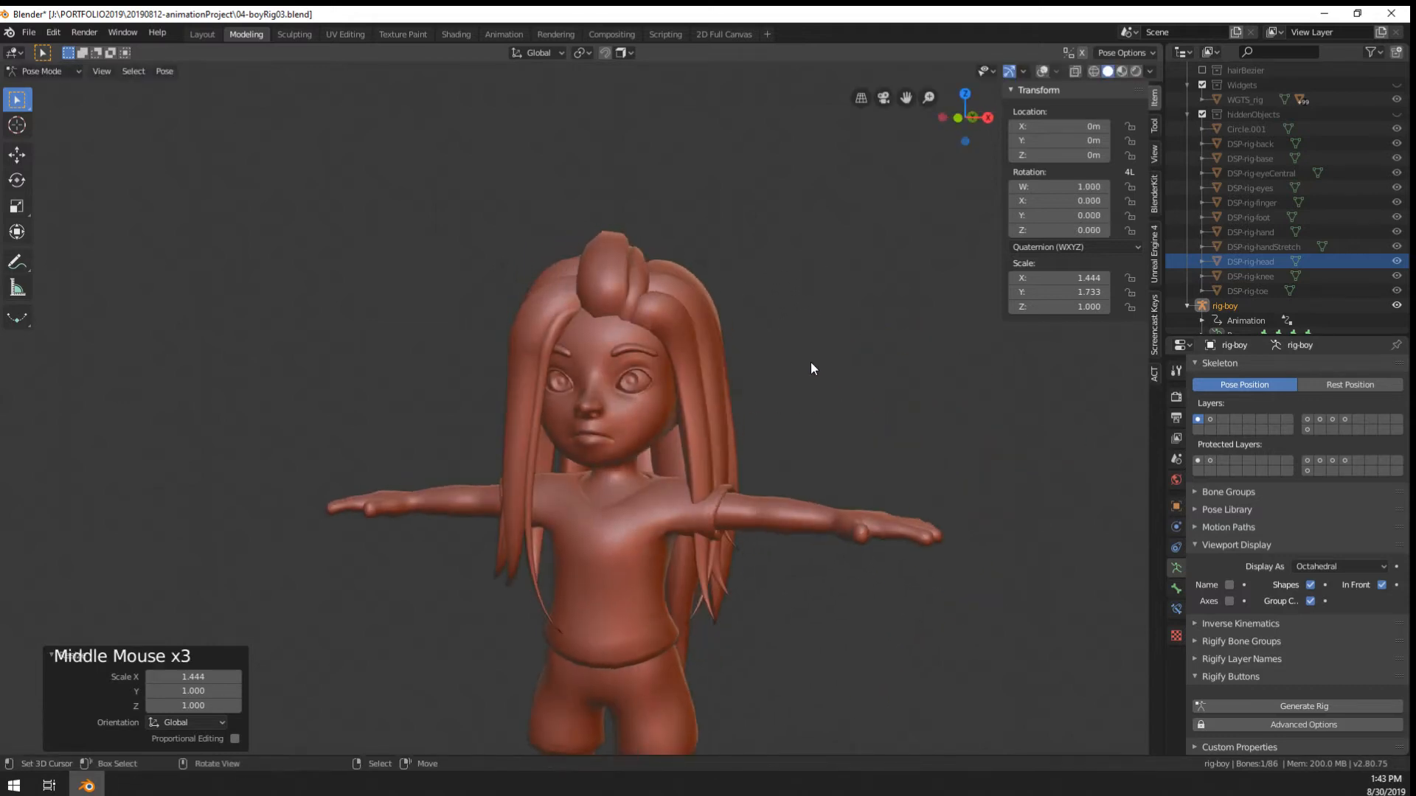
# Clear the hair bone's rotation, location and scale
pyautogui.hotkey('alt', 'r')
pyautogui.hotkey('alt', 'g')
pyautogui.hotkey('alt', 's')
pyautogui.moveTo(702, 439); pyautogui.dragTo(790, 415, button='middle')
pyautogui.scroll(2, 738, 419)
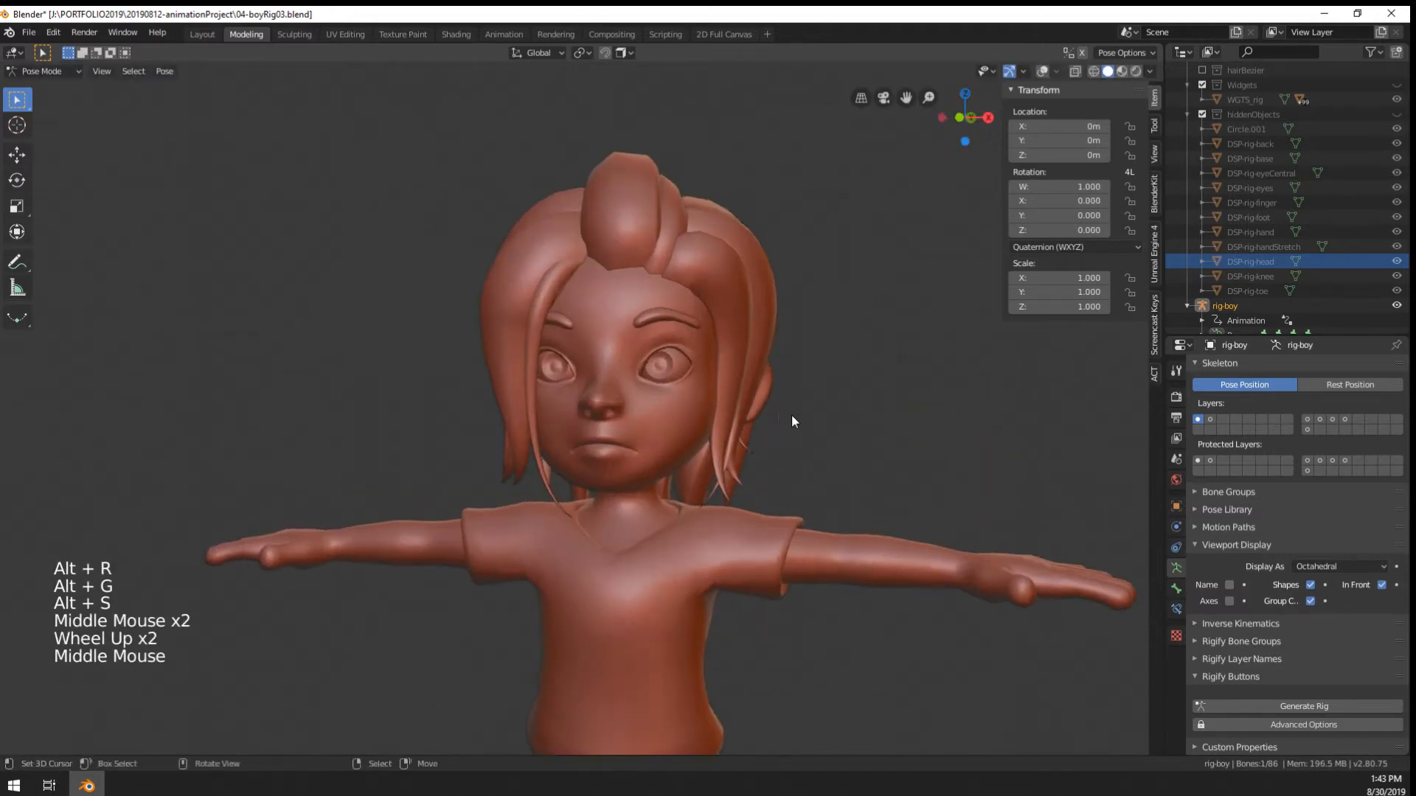
# Test the hair with overlays hidden by temporarily rotating and scaling the reset hair bone
pyautogui.press('r')
pyautogui.rightClick(833, 459)
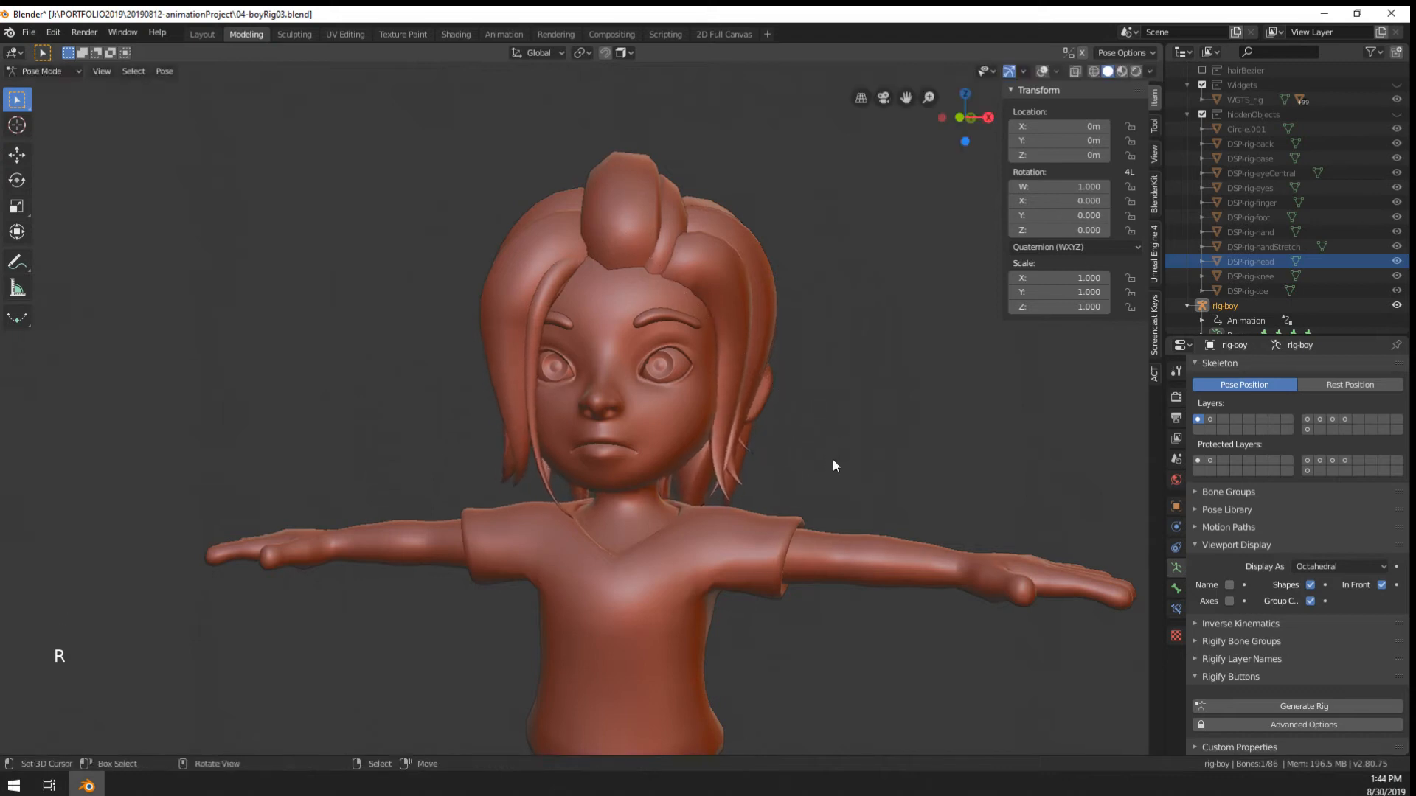
pyautogui.moveTo(833, 458); pyautogui.dragTo(776, 439, button='middle')
pyautogui.press('r')
pyautogui.rightClick(824, 476)
pyautogui.press('s')
pyautogui.rightClick(781, 465)
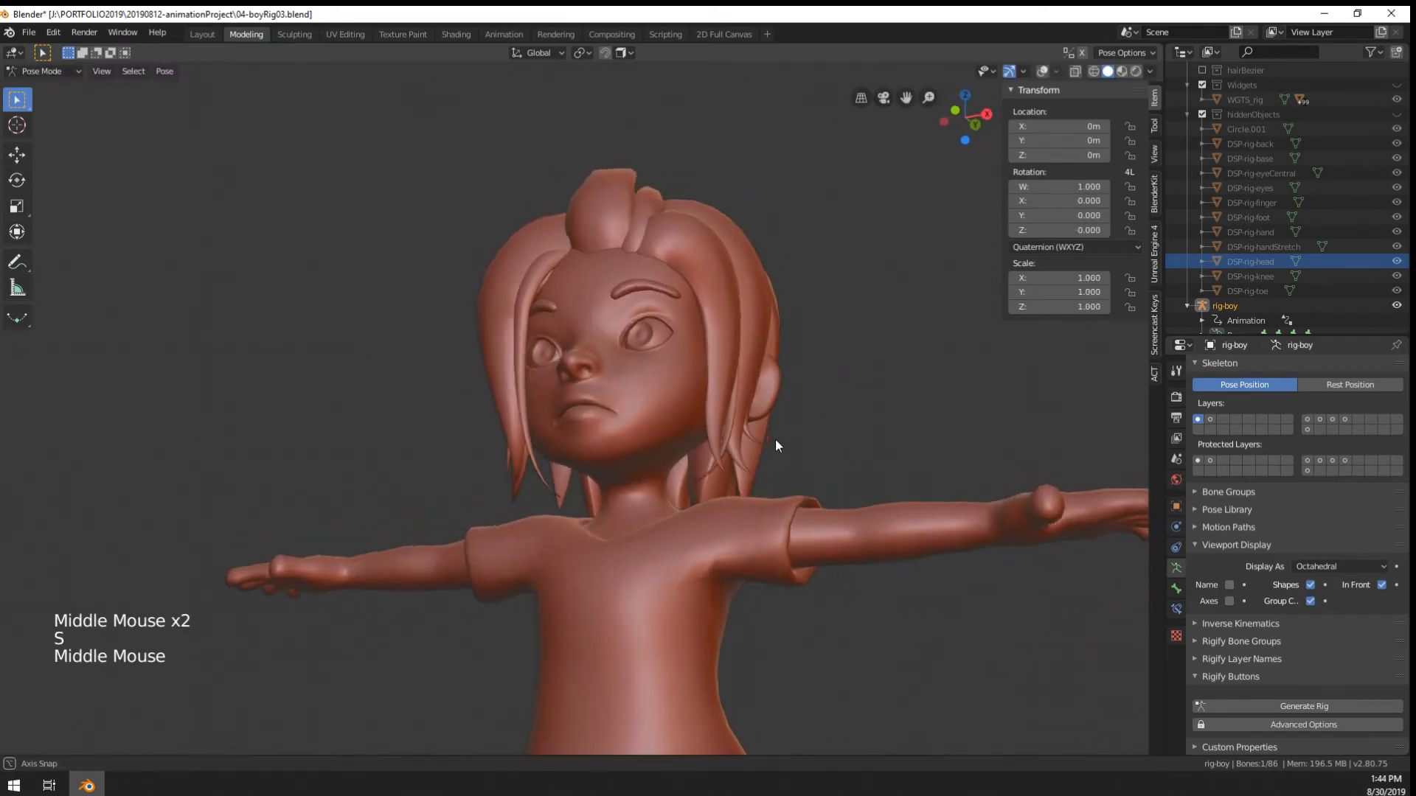
# Turn the viewport overlays back on and return to a front view of the rig
pyautogui.press('w')
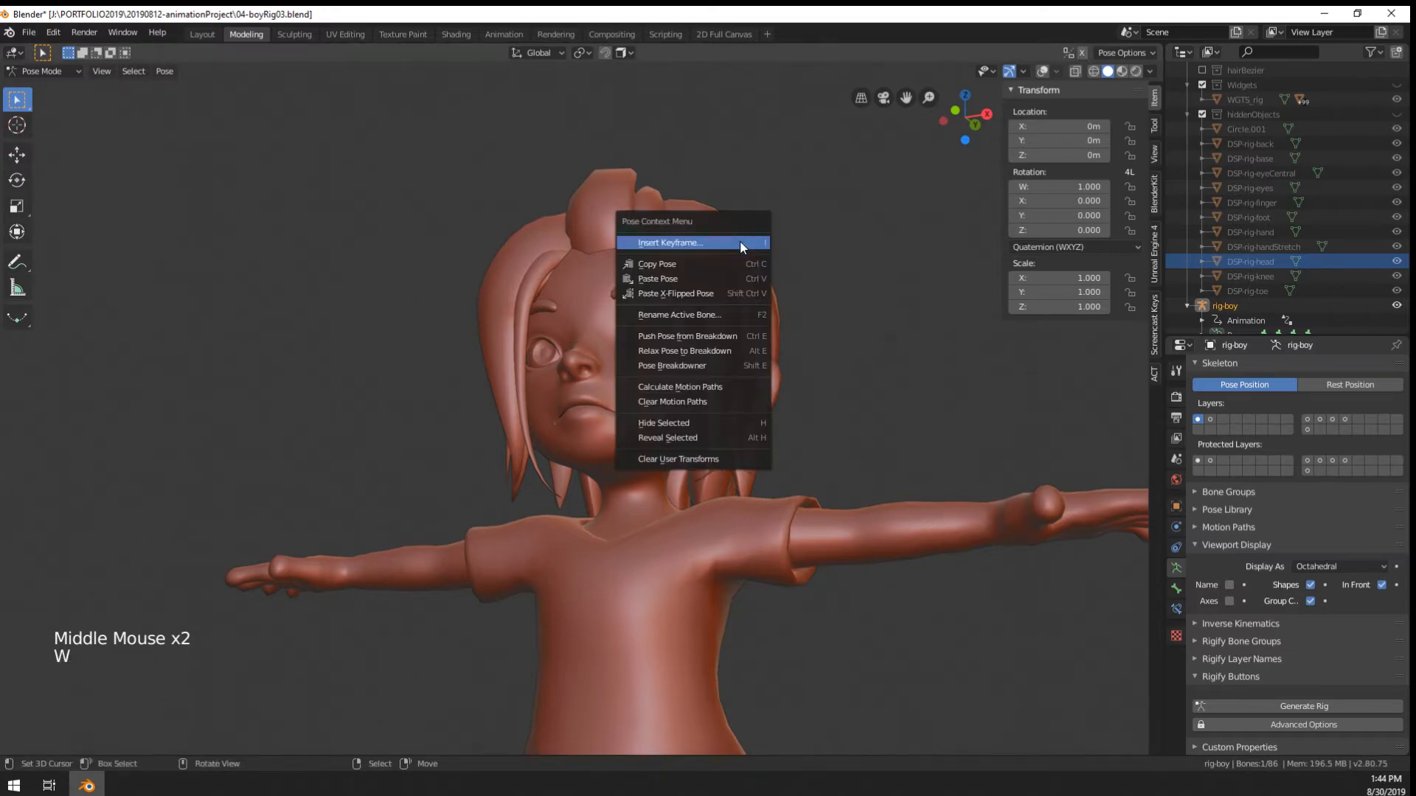
pyautogui.click(1042, 71)
pyautogui.moveTo(873, 187); pyautogui.dragTo(632, 357, button='middle')
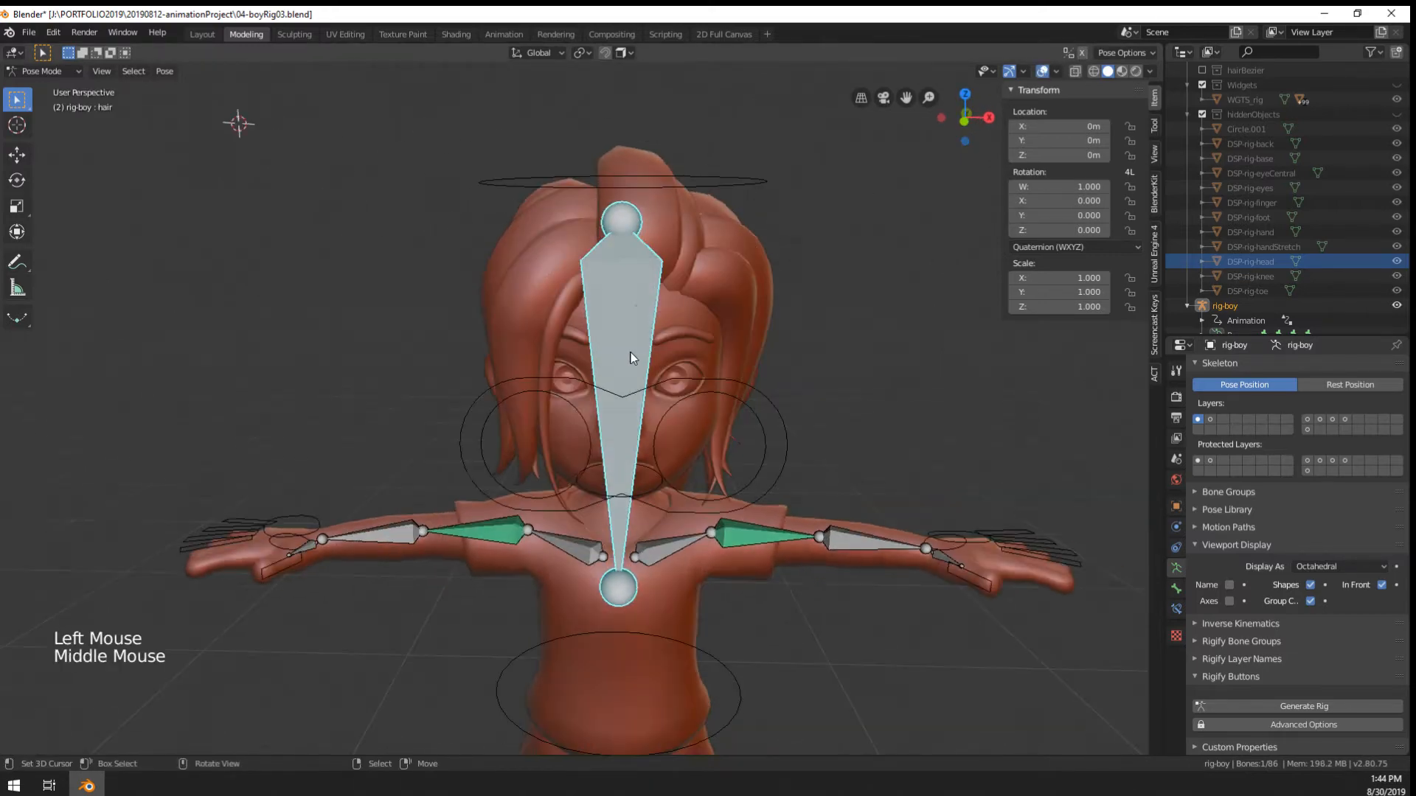
# Rename the selected hair bone of the rig as hairBack
pyautogui.scroll(2, 630, 357)
pyautogui.press('KP_1')
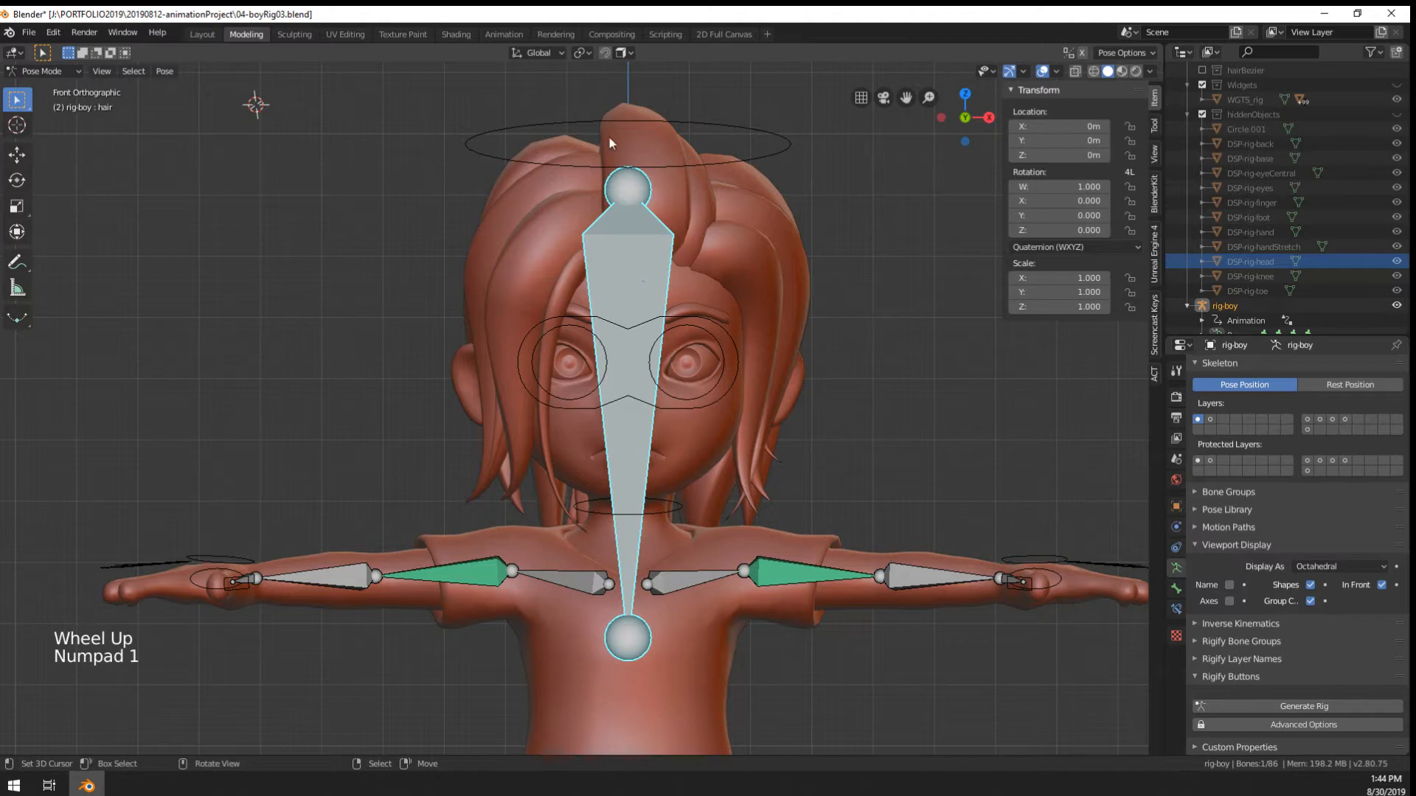
pyautogui.rightClick(626, 222)
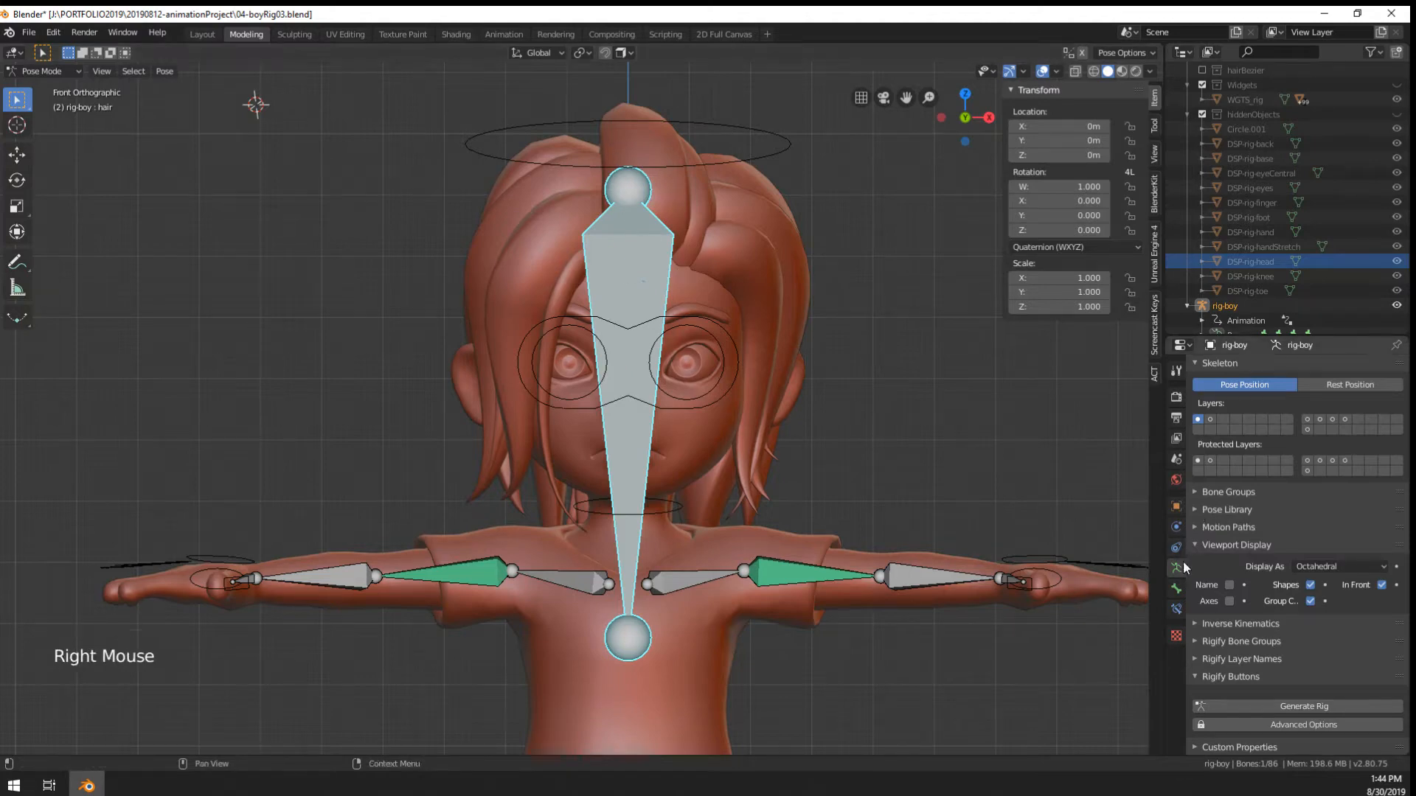
pyautogui.click(1177, 588)
pyautogui.doubleClick(1305, 368)
pyautogui.click(1306, 370)
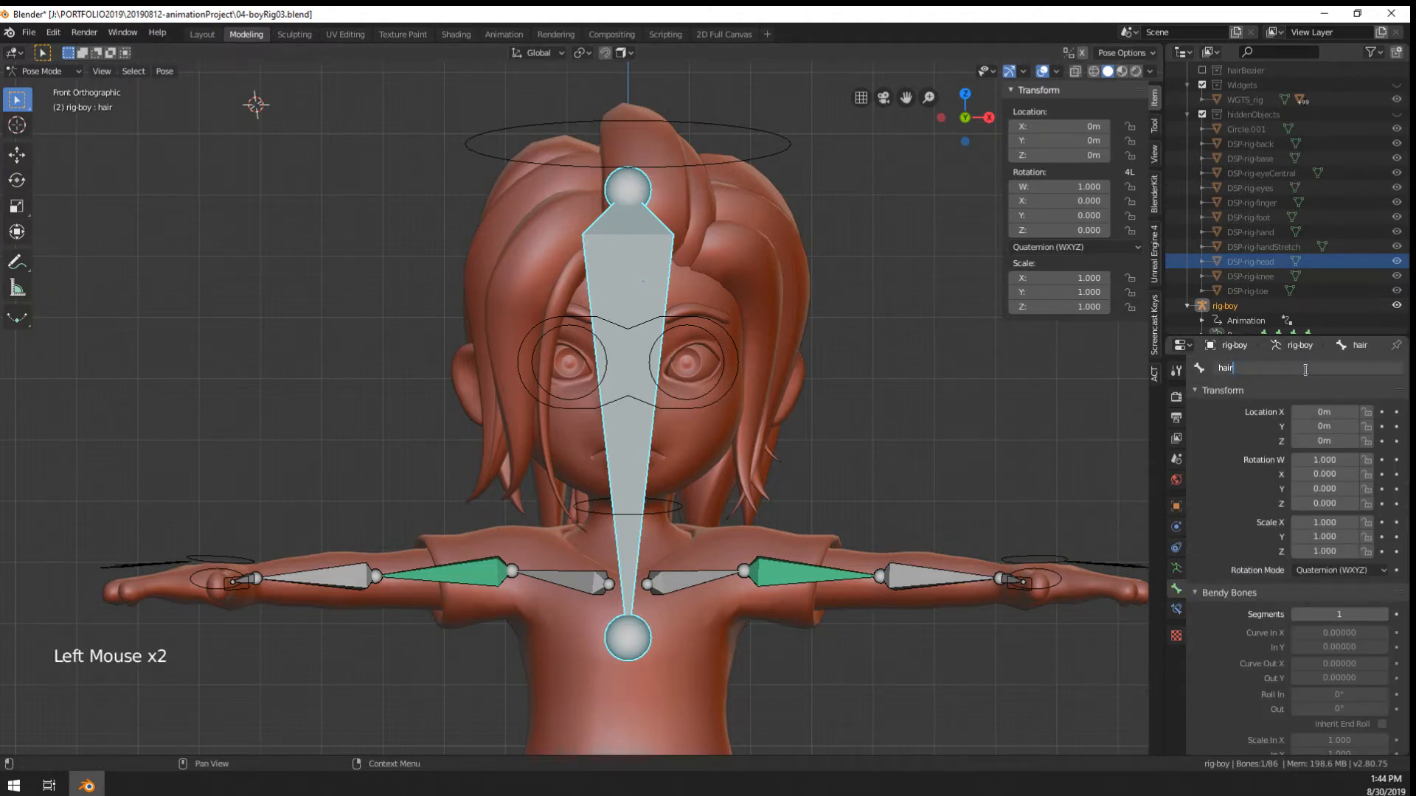
pyautogui.write('Back')
pyautogui.press('Return')
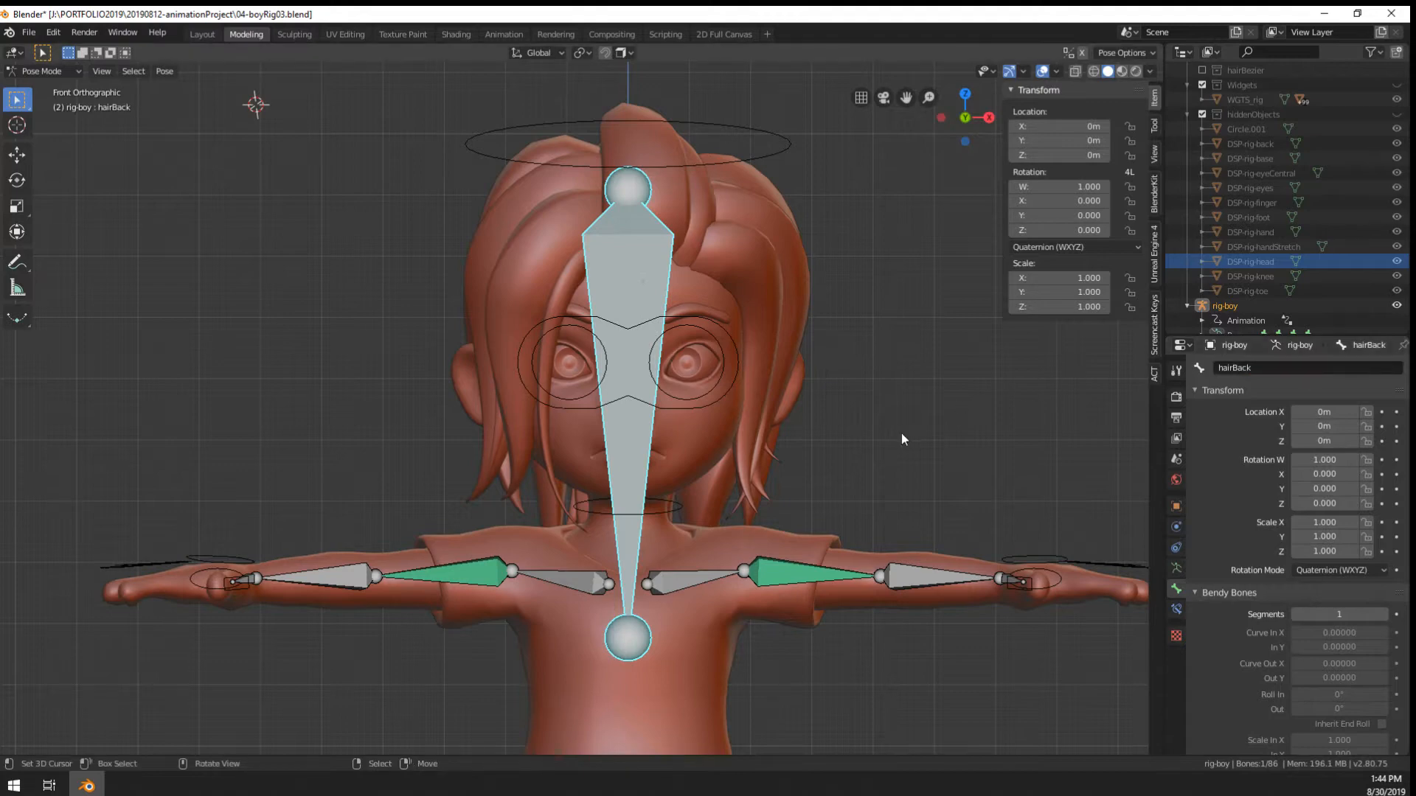
# In side view, move the hairBack bone back into the rear hair, with its head at about Y 0.192 m, Z 1.77 m
pyautogui.moveTo(901, 432); pyautogui.dragTo(819, 457, button='middle')
pyautogui.press('KP_1')
pyautogui.press('KP_3')
pyautogui.press('Tab')
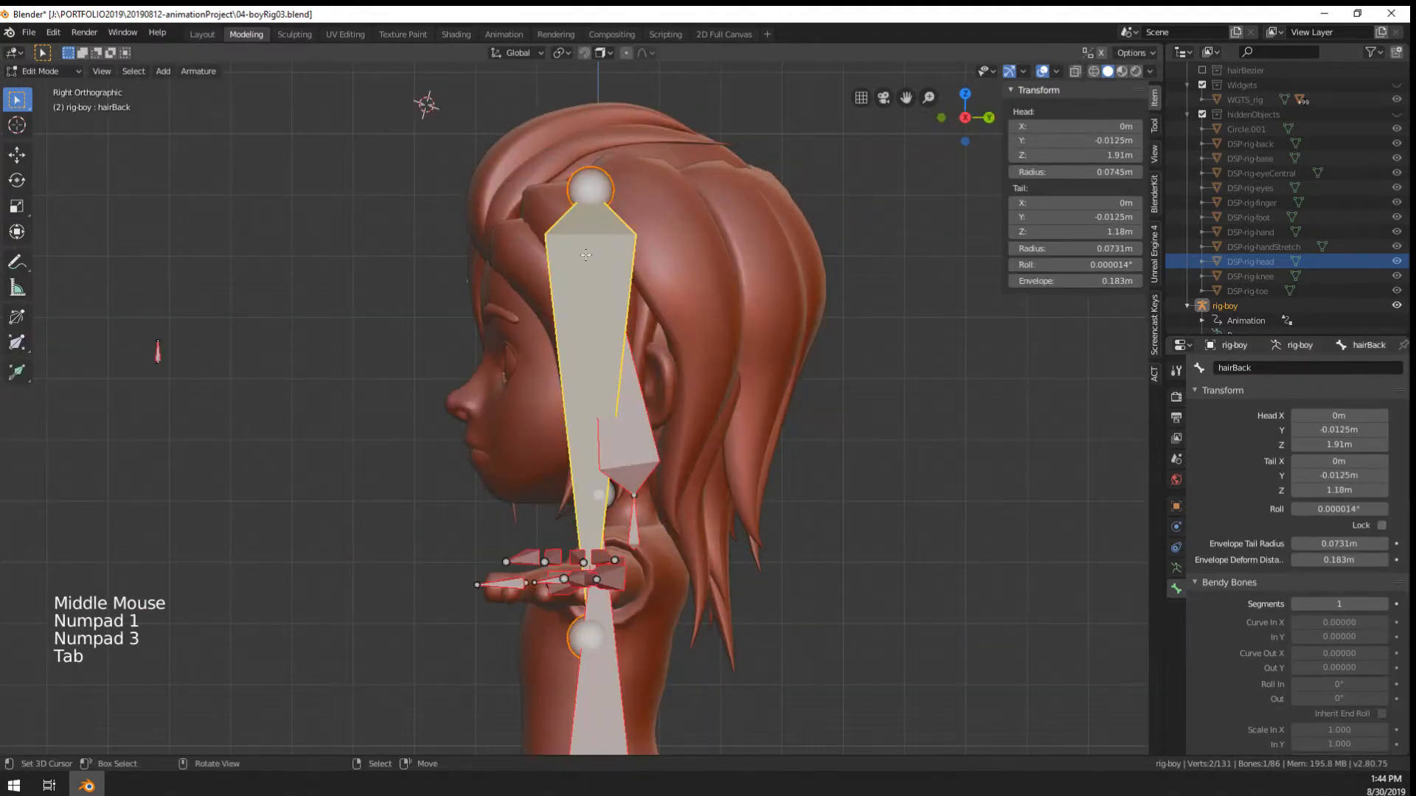
pyautogui.press('g')
pyautogui.click(719, 310)
# Shorten the hairBack bone by raising its tail to about Z 1.22 m, and return to Pose Mode
pyautogui.rightClick(715, 721)
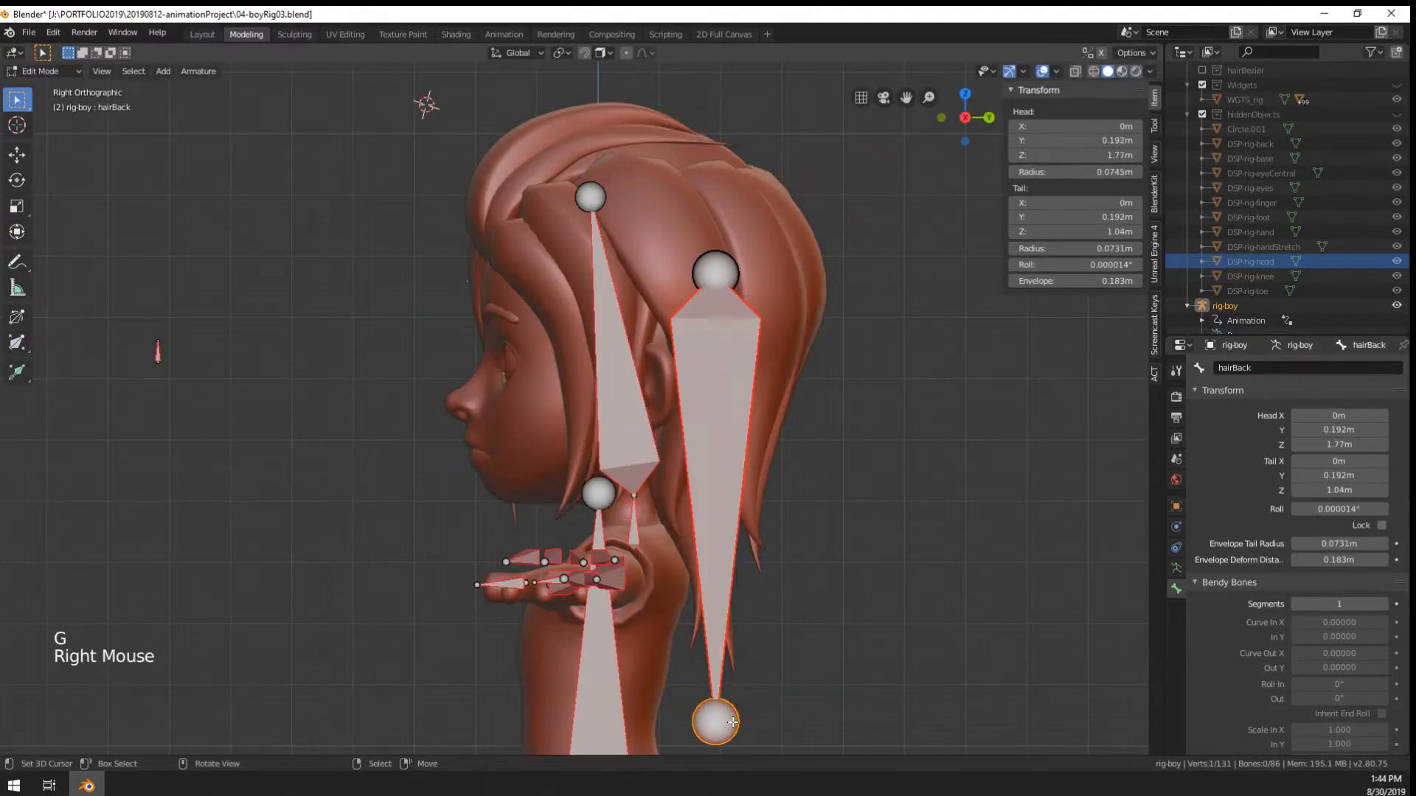
pyautogui.press('g')
pyautogui.click(734, 605)
pyautogui.press('Tab')
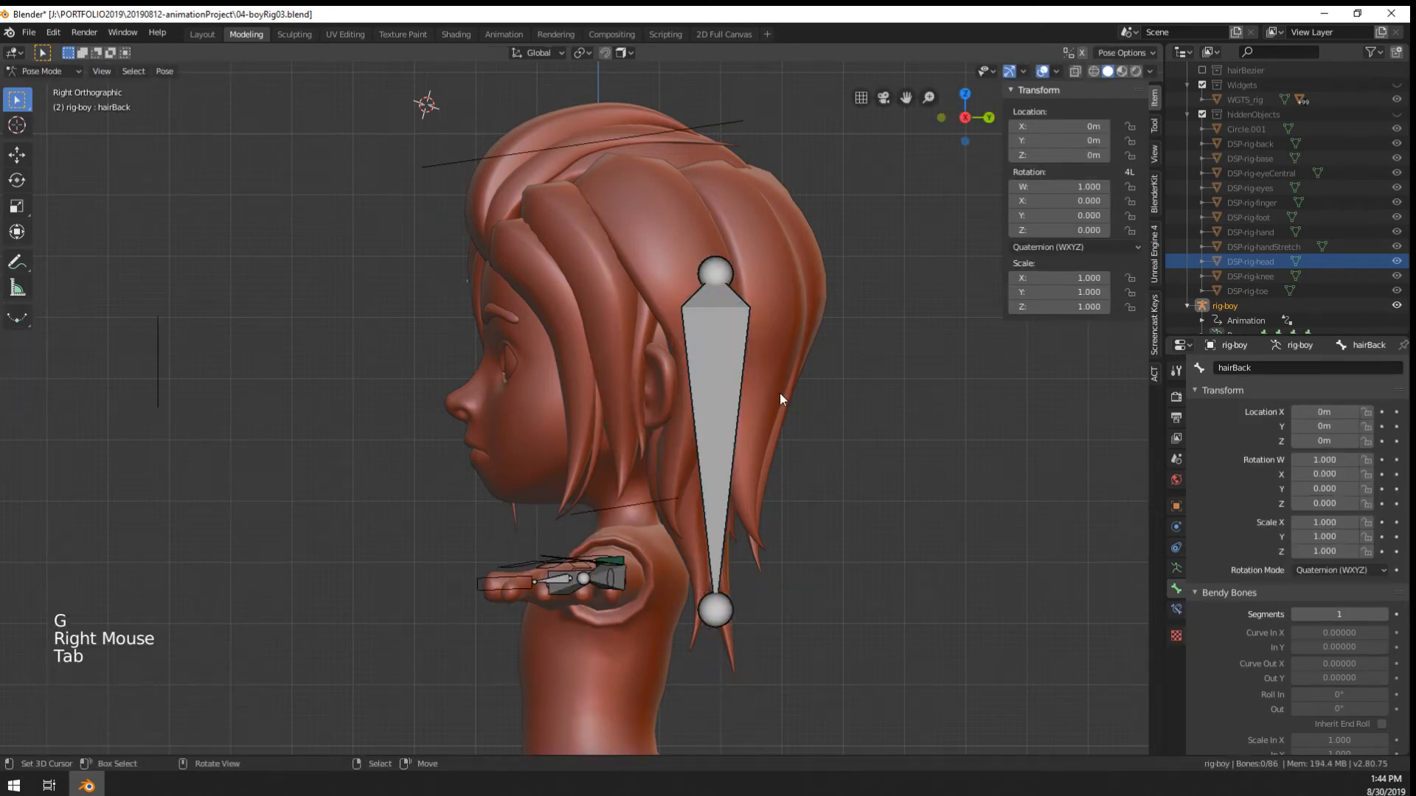
# Select the back hair mesh in Object Mode and check its vertex groups for the hairBack bone's name
pyautogui.rightClick(781, 417)
pyautogui.rightClick(779, 431)
pyautogui.rightClick(775, 444)
pyautogui.press('Tab')
pyautogui.hotkey('ctrl', 'Tab')
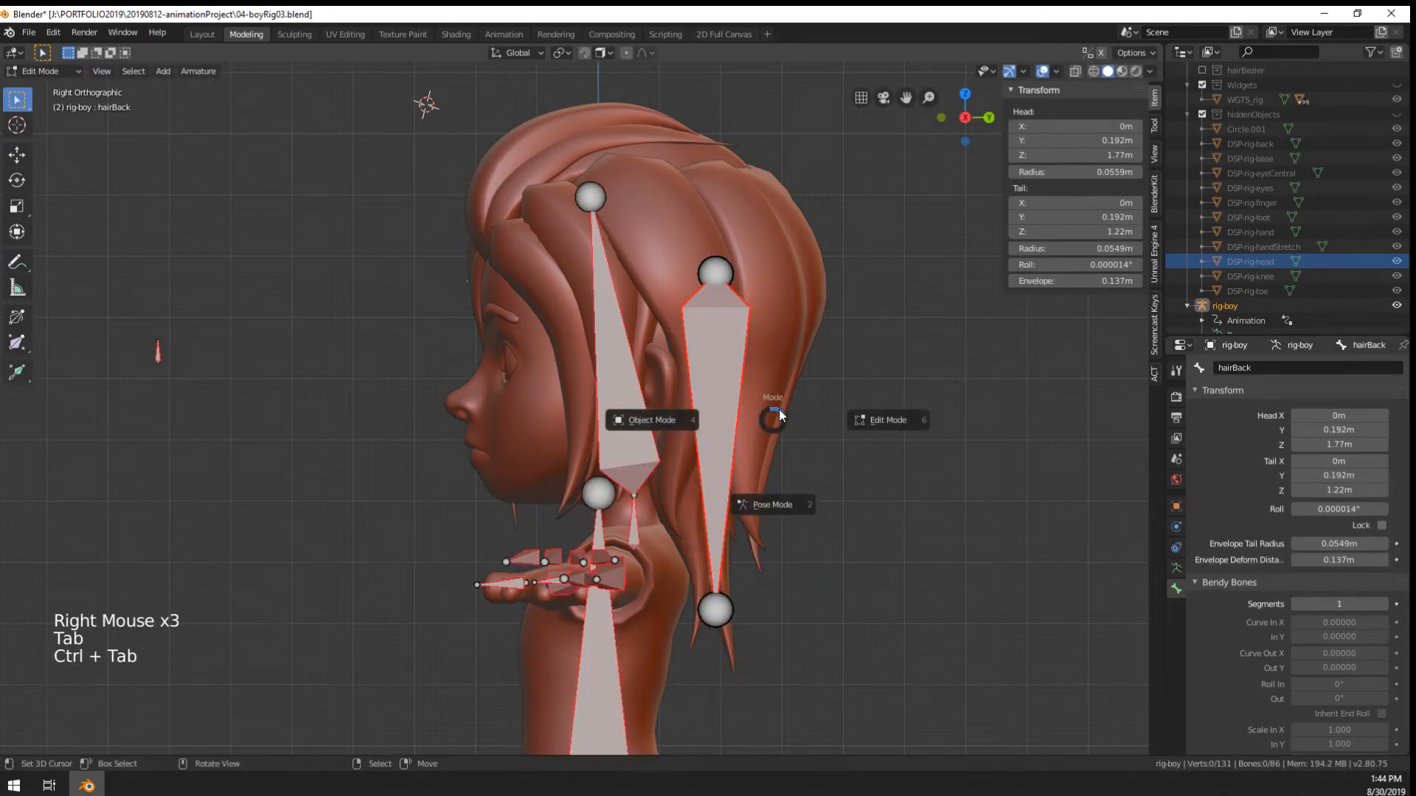
pyautogui.click(654, 425)
pyautogui.rightClick(763, 443)
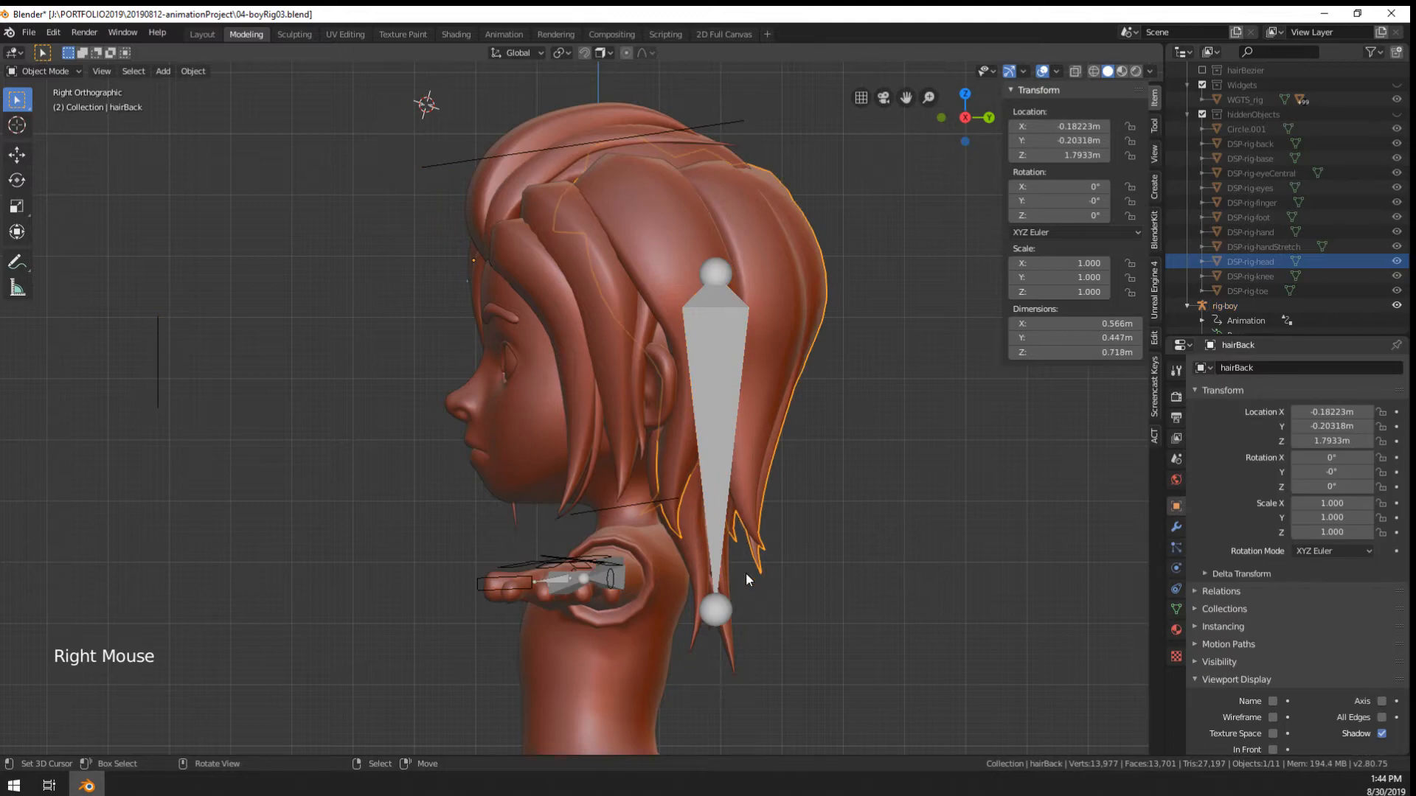
pyautogui.click(1176, 609)
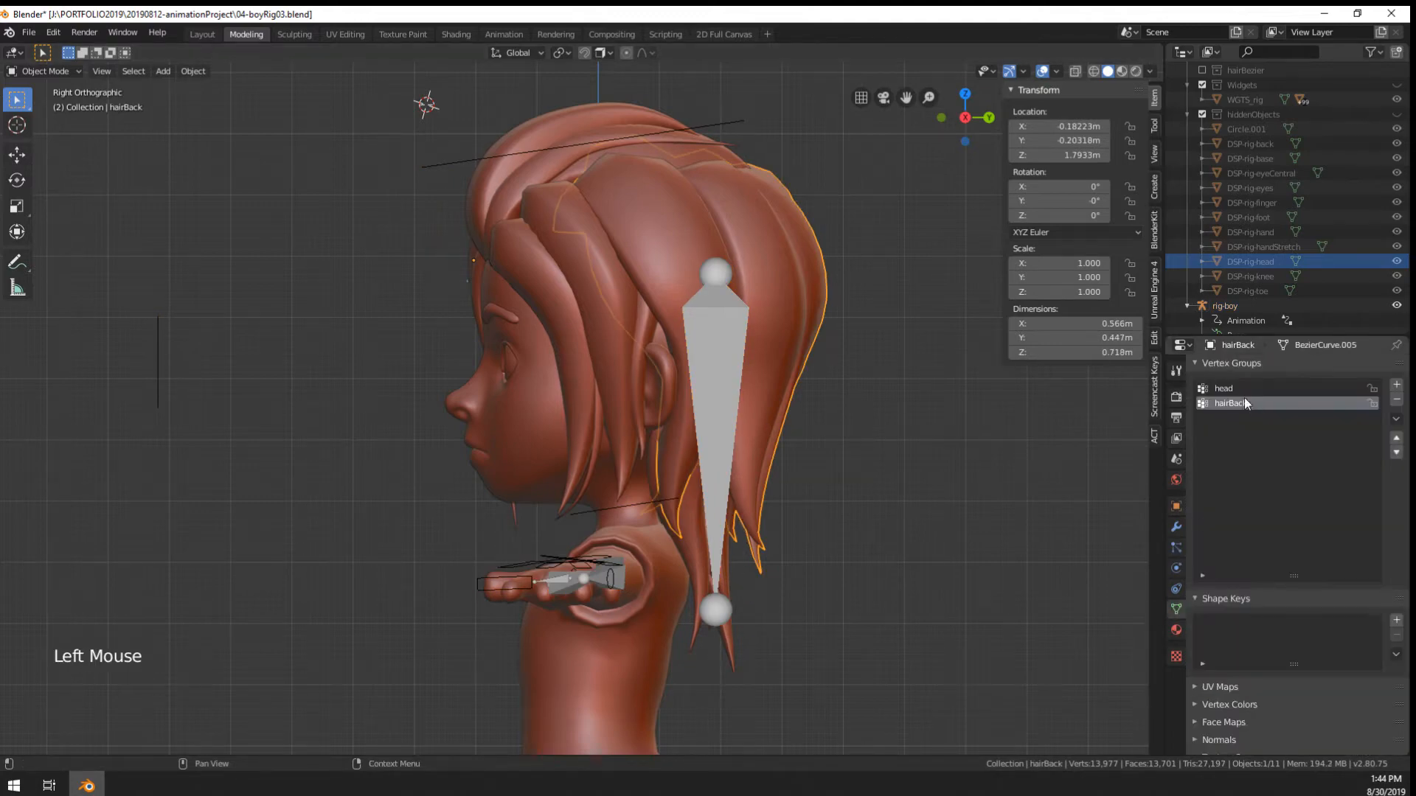
# Duplicate the hairBack bone in top view and place the copy about 0.19 m in X and -0.333 m in Y, over the front side hair
pyautogui.rightClick(737, 641)
pyautogui.keyDown('shift'); pyautogui.moveTo(738, 642); pyautogui.dragTo(739, 431, button='middle'); pyautogui.keyUp('shift')
pyautogui.rightClick(739, 431)
pyautogui.press('Tab')
pyautogui.rightClick(737, 435)
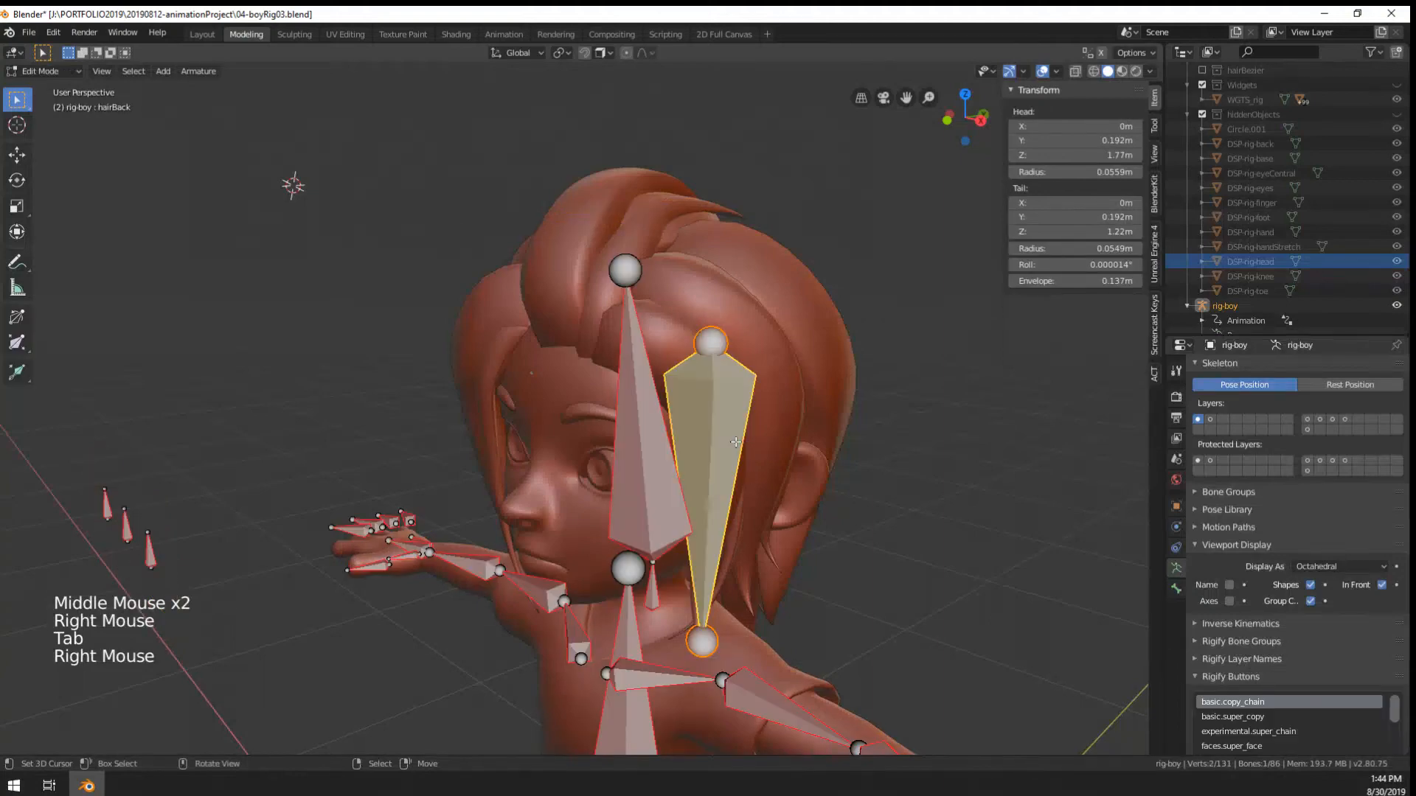
pyautogui.press('KP_7')
pyautogui.hotkey('shift', 'd')
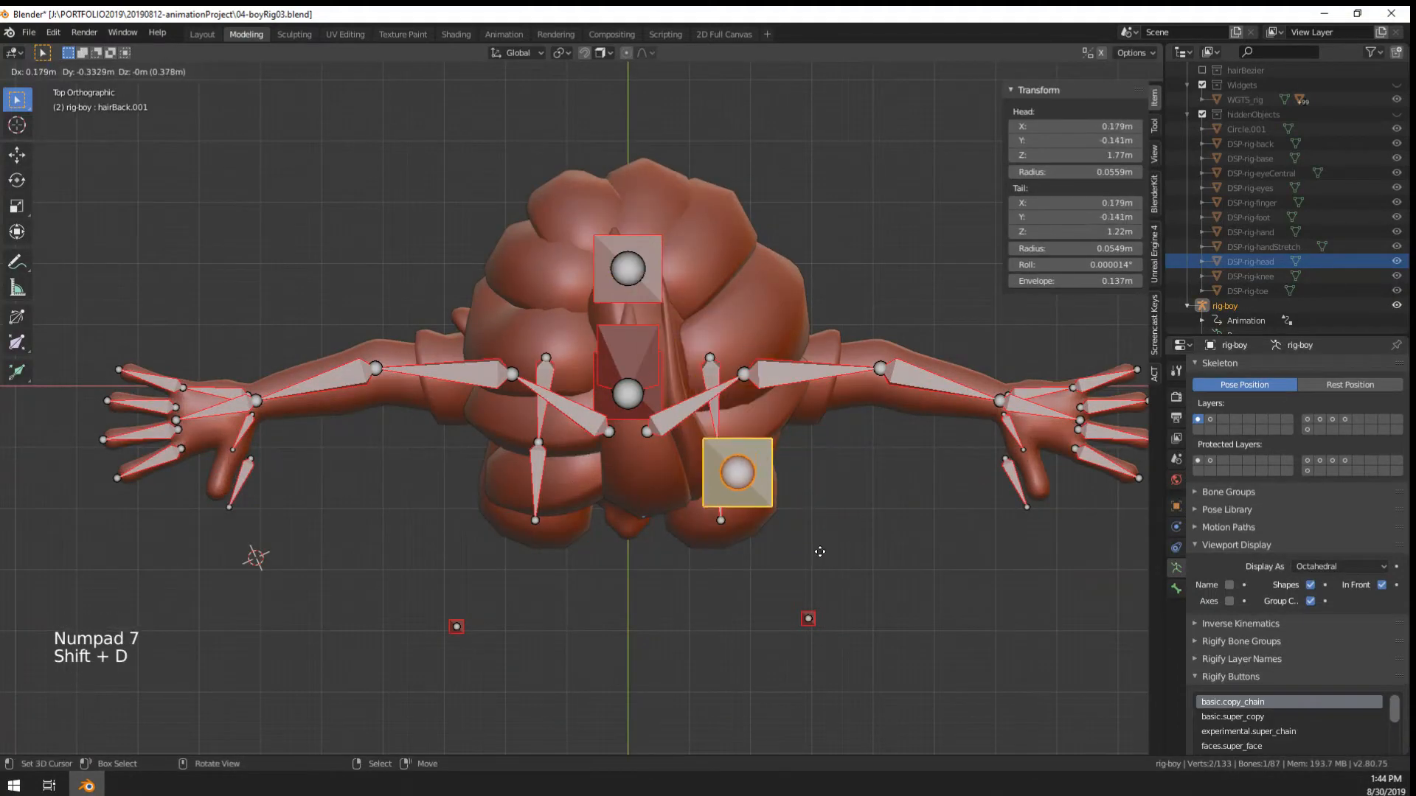
pyautogui.click(829, 557)
# Scale the duplicated hair bone to about 0.639 and move it back and up along the side hair strands
pyautogui.moveTo(829, 557); pyautogui.dragTo(833, 368, button='middle')
pyautogui.press('s')
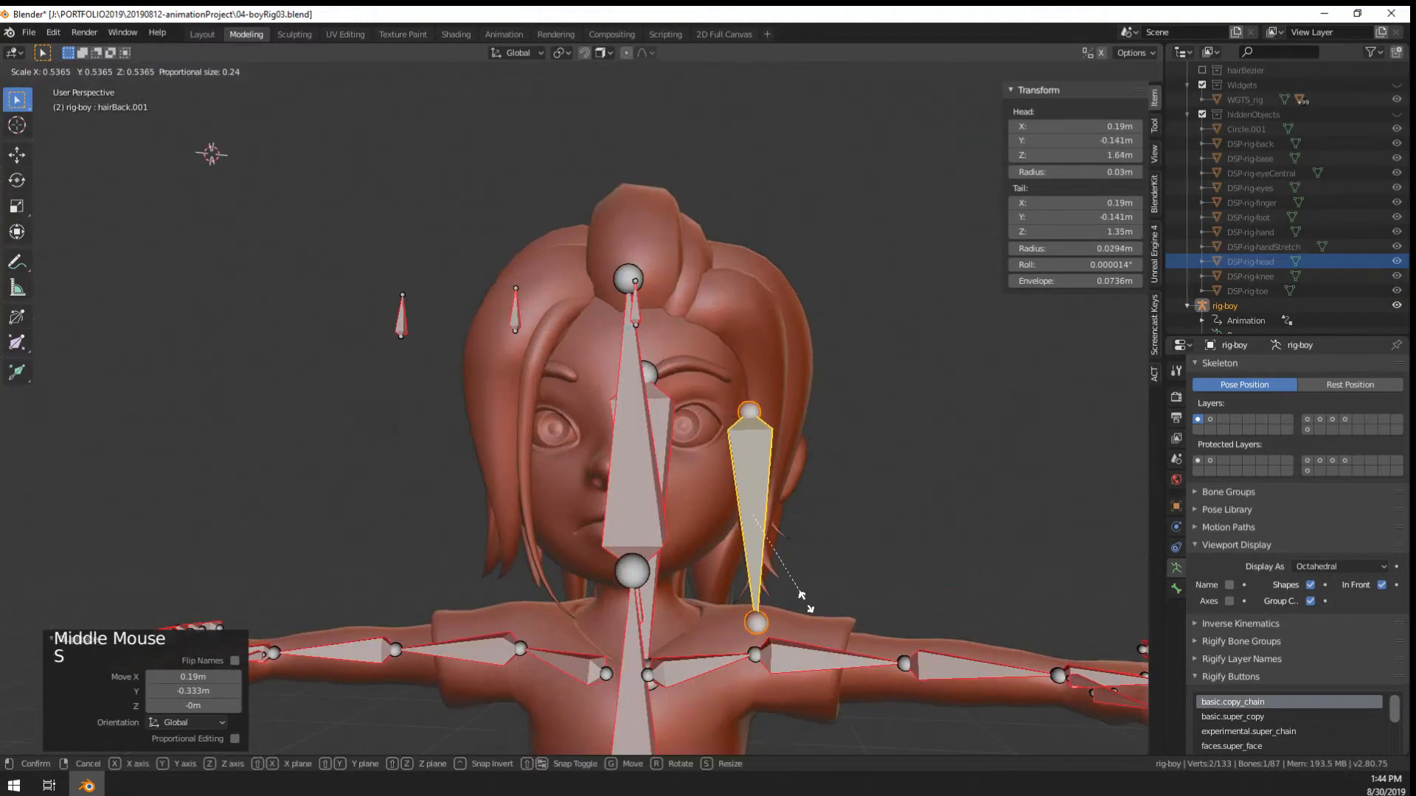
pyautogui.click(845, 592)
pyautogui.moveTo(844, 592); pyautogui.dragTo(708, 582, button='middle')
pyautogui.press('g')
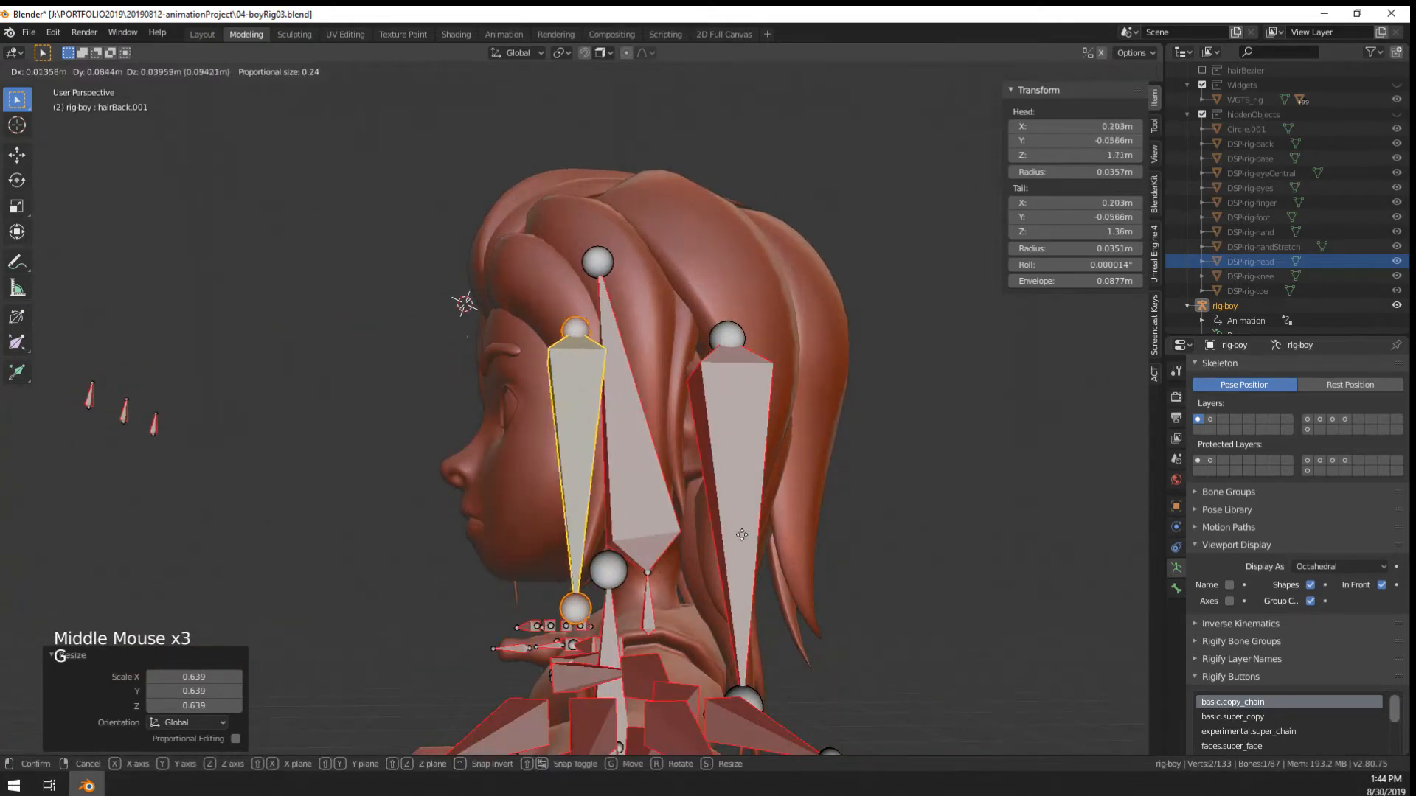
# Position the duplicated hair bone inside the side hair strand on the character's left
pyautogui.click(763, 498)
pyautogui.moveTo(762, 499); pyautogui.dragTo(877, 533, button='middle')
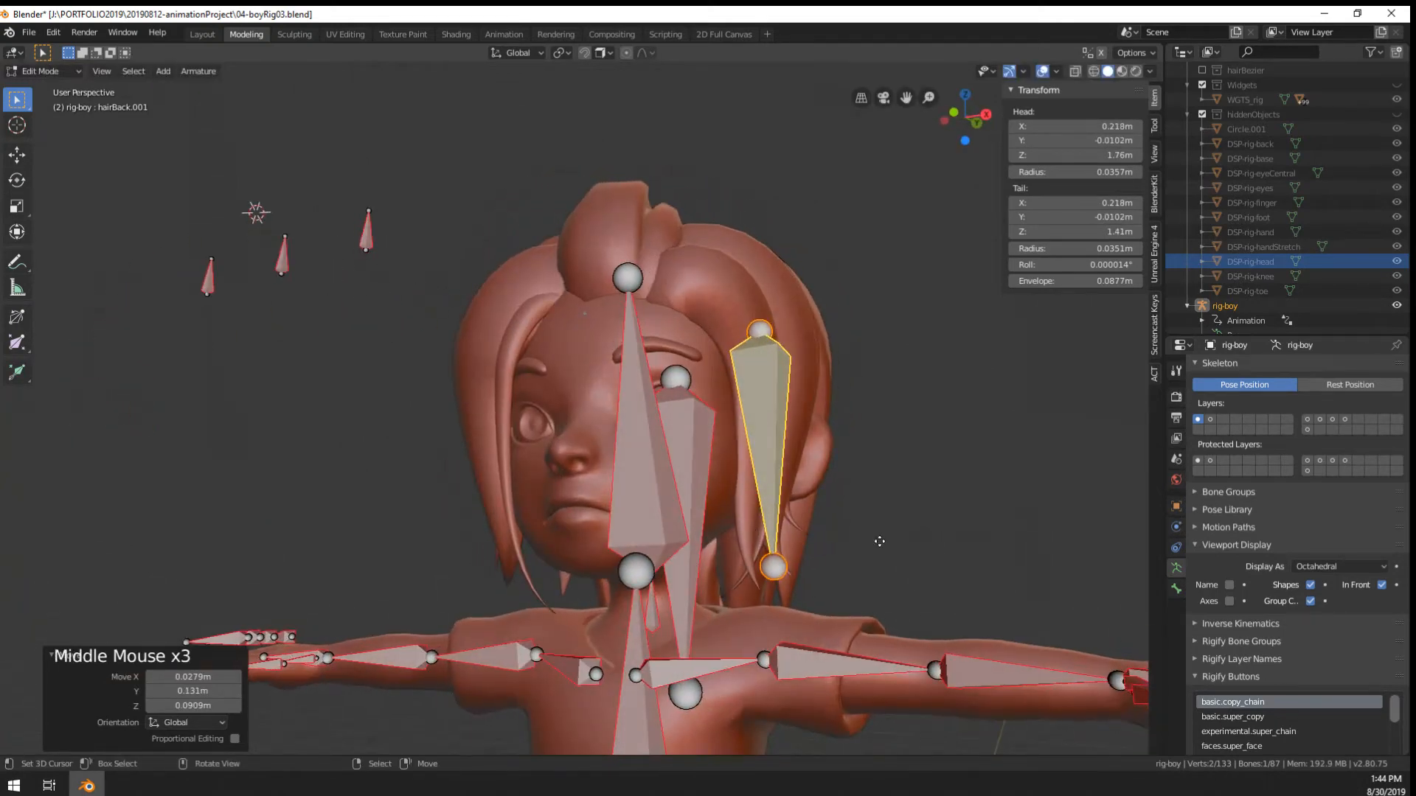
pyautogui.press('g')
pyautogui.click(880, 535)
pyautogui.moveTo(789, 525); pyautogui.dragTo(843, 554, button='middle')
# Duplicate the side hair bone in front view and place the copy about 0.415 m across, on the character's right
pyautogui.press('KP_1')
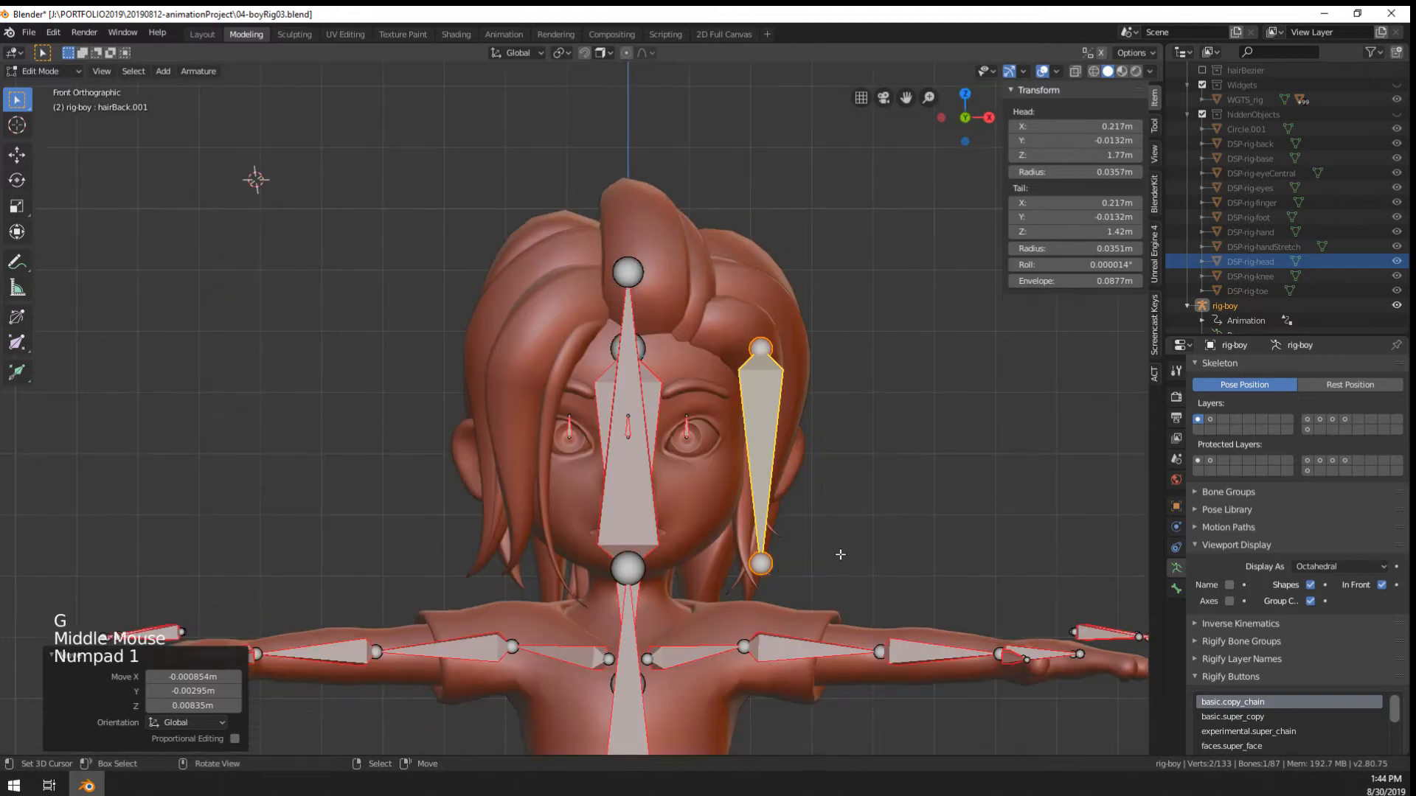
pyautogui.hotkey('shift', 'd')
pyautogui.click(519, 558)
pyautogui.moveTo(519, 557); pyautogui.dragTo(627, 649, button='middle')
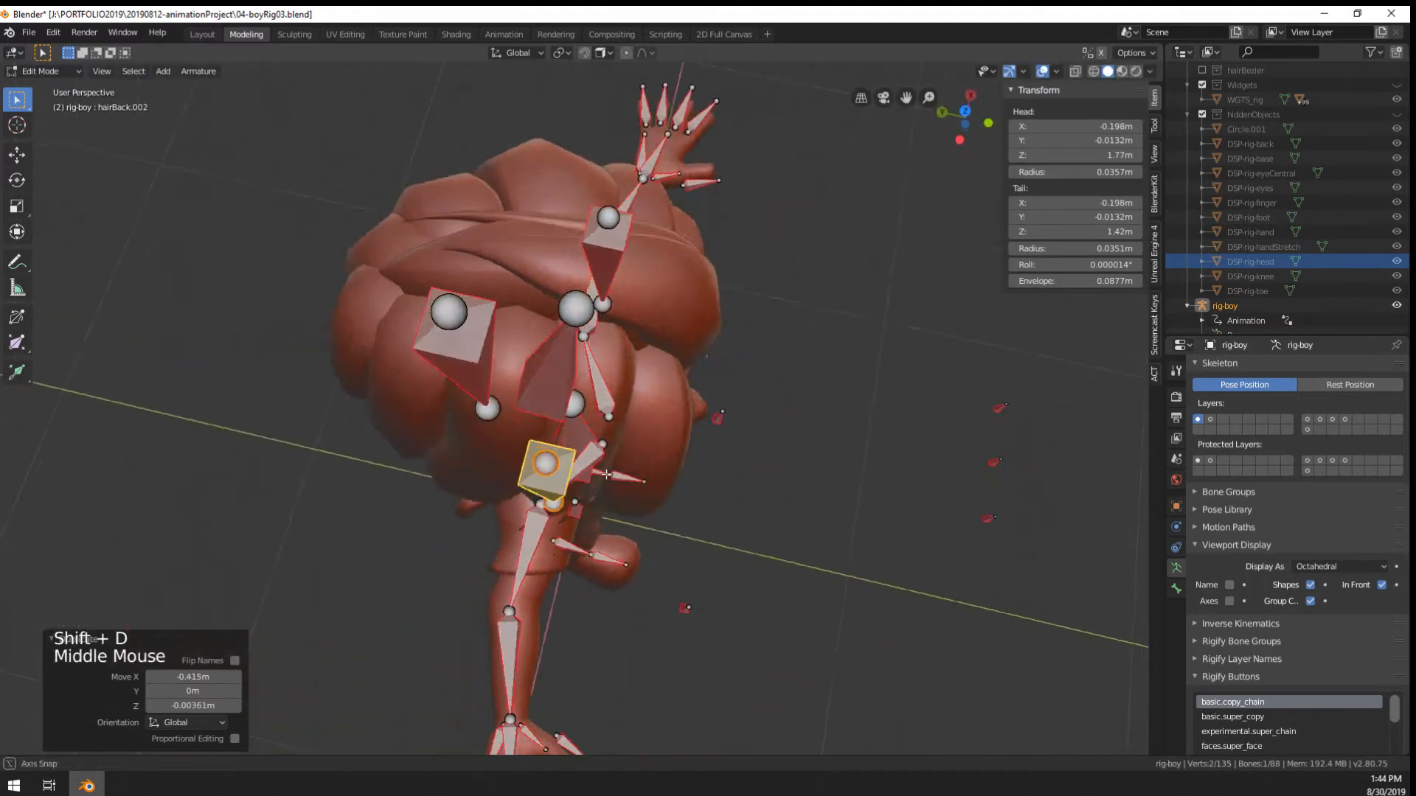
# Move and slightly scale the copied bone so it runs along the hair strand on the character's right
pyautogui.press('g')
pyautogui.moveTo(599, 475); pyautogui.dragTo(505, 295, button='middle')
pyautogui.click(634, 492)
pyautogui.press('s')
pyautogui.click(702, 312)
pyautogui.press('g')
pyautogui.click(701, 313)
pyautogui.press('g')
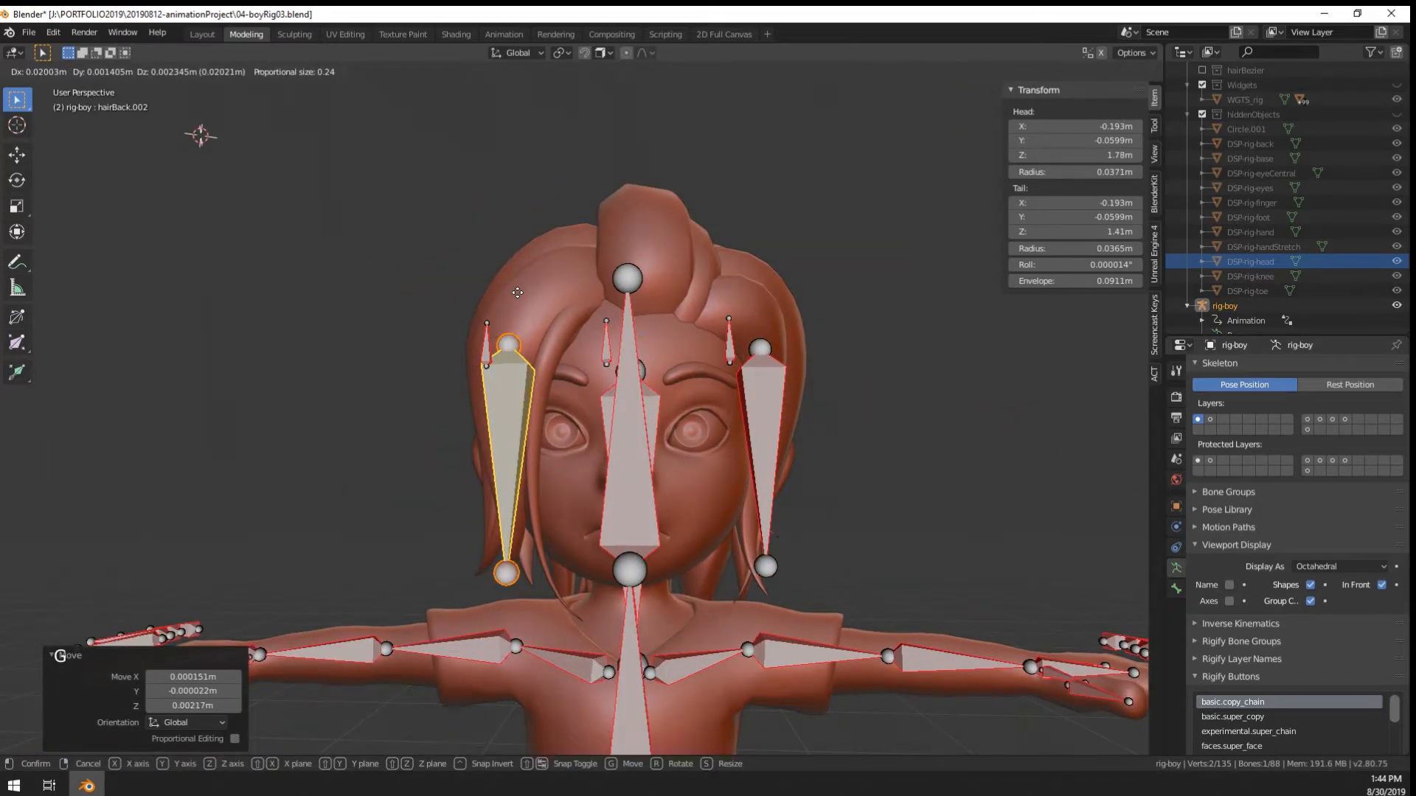
pyautogui.click(517, 294)
pyautogui.moveTo(379, 428); pyautogui.dragTo(639, 462, button='middle')
pyautogui.moveTo(681, 389); pyautogui.dragTo(629, 406, button='middle')
# Rename the bone on the character's left side as hair-L
pyautogui.press('Tab')
pyautogui.press('Tab')
pyautogui.rightClick(758, 478)
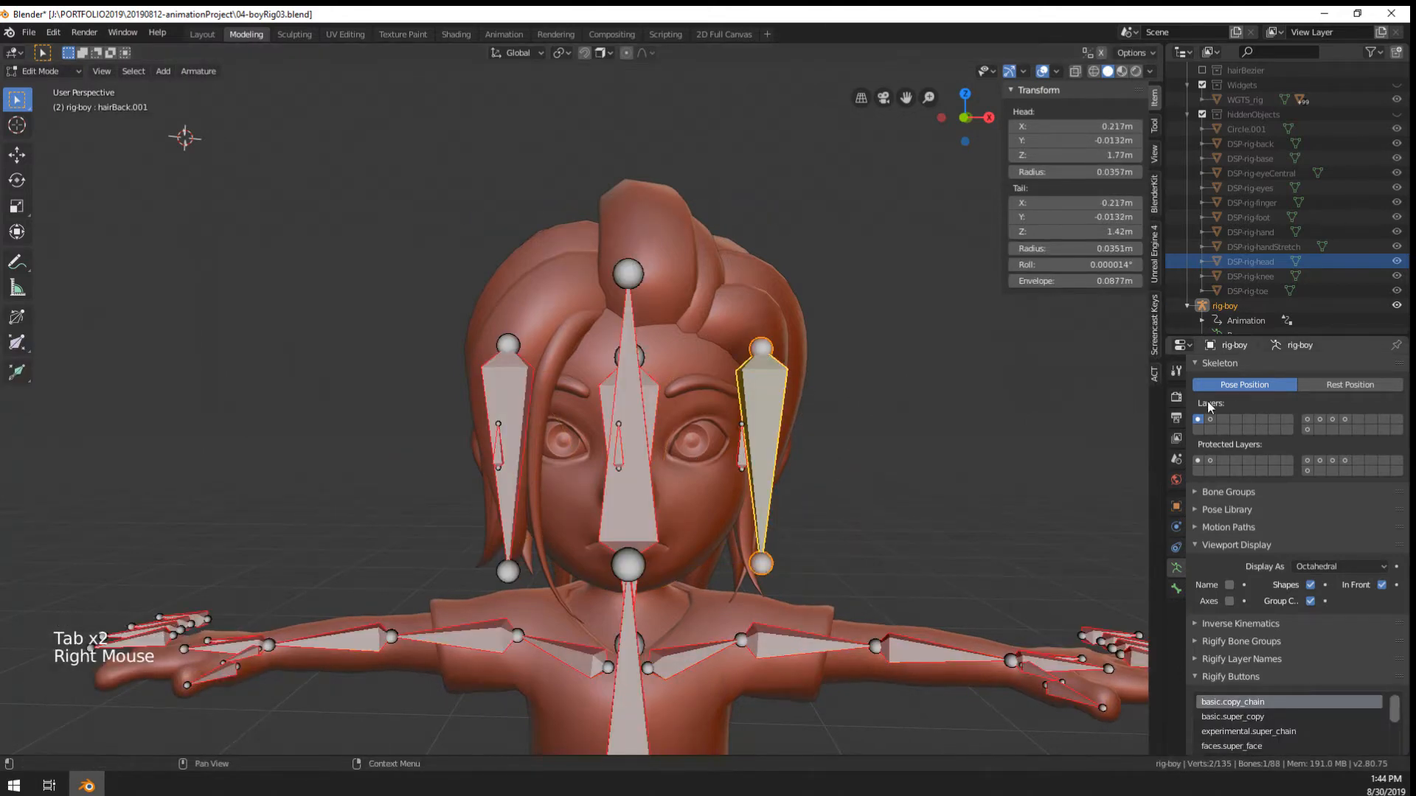
pyautogui.click(1176, 588)
pyautogui.doubleClick(1248, 368)
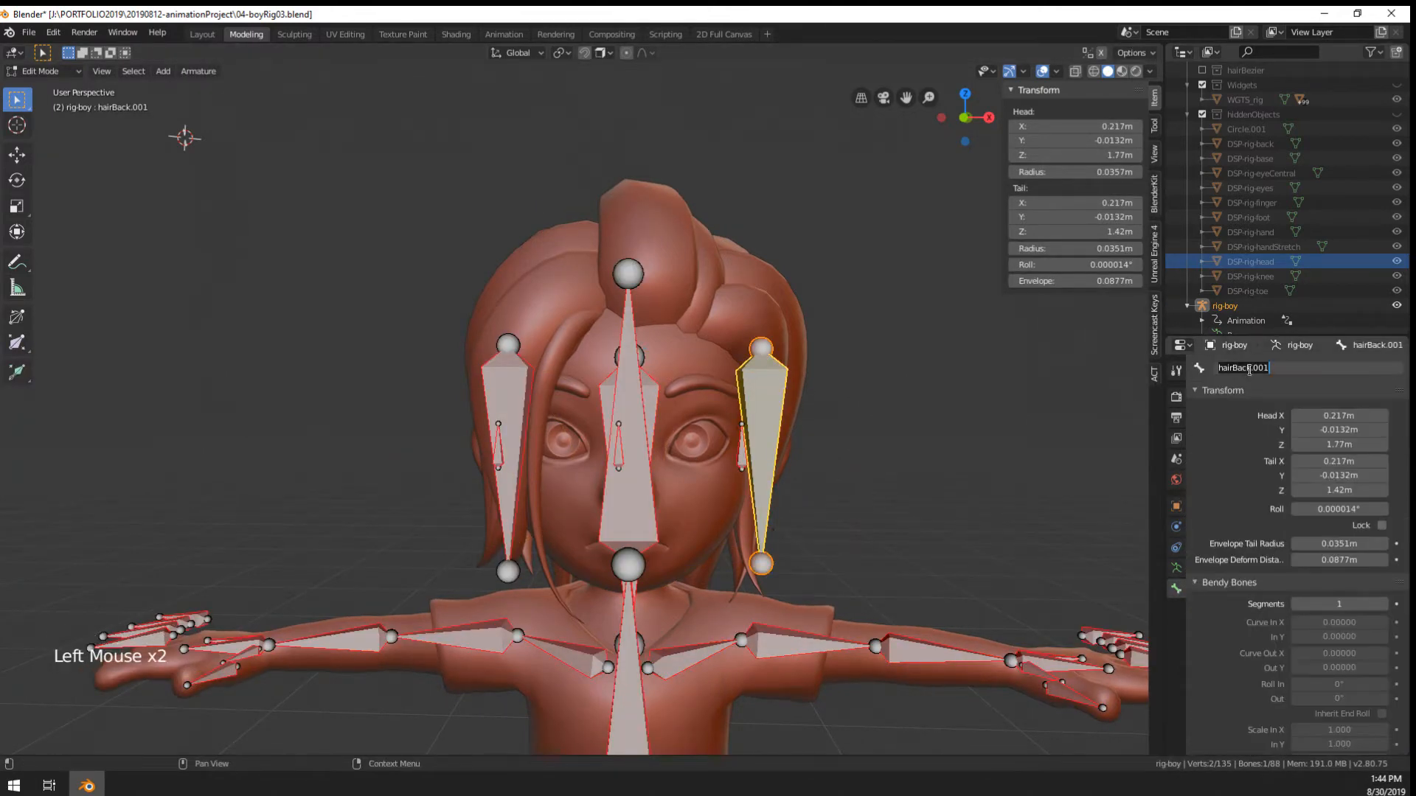
pyautogui.write('hair-L')
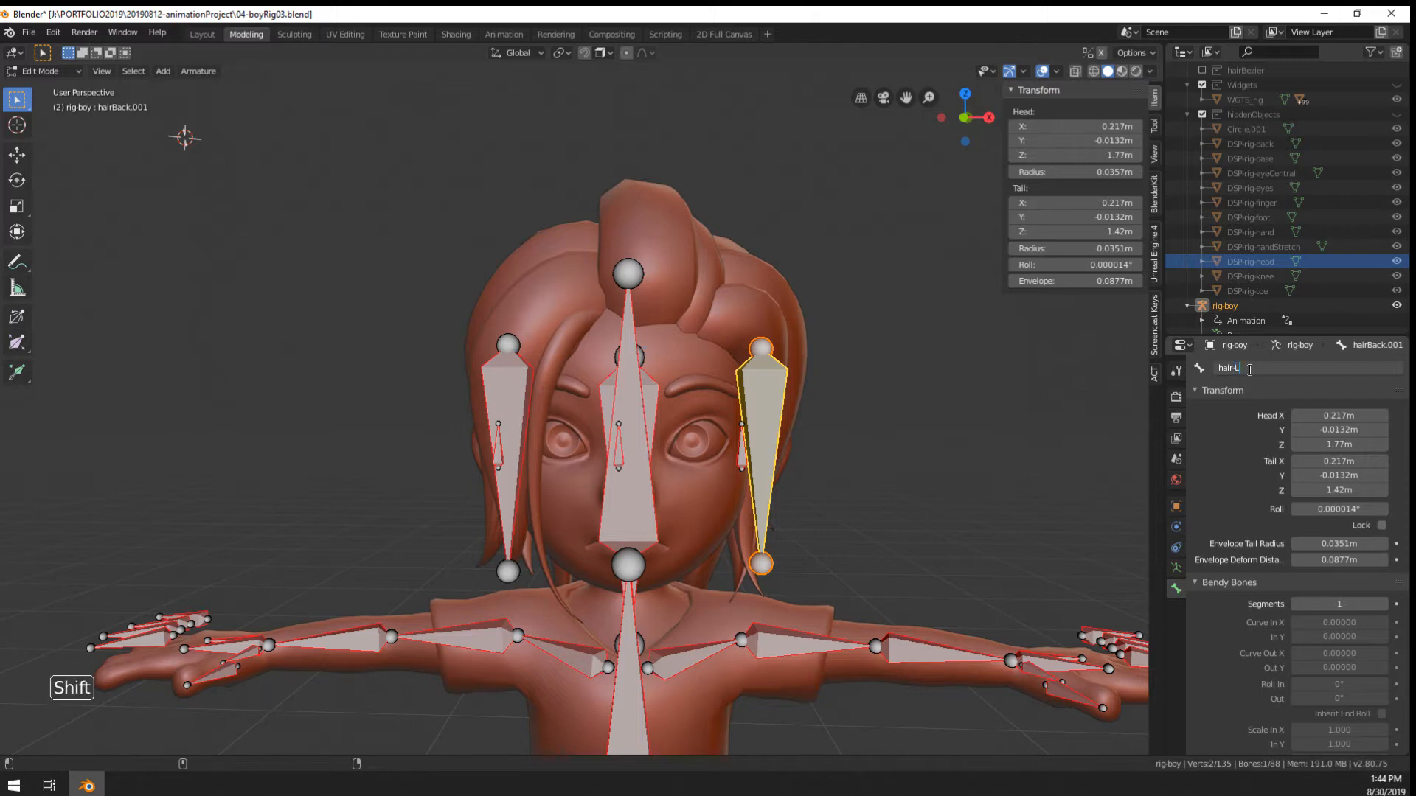
pyautogui.press('Return')
# Rename the bone on the character's right side as hair-R
pyautogui.rightClick(509, 458)
pyautogui.click(1324, 368)
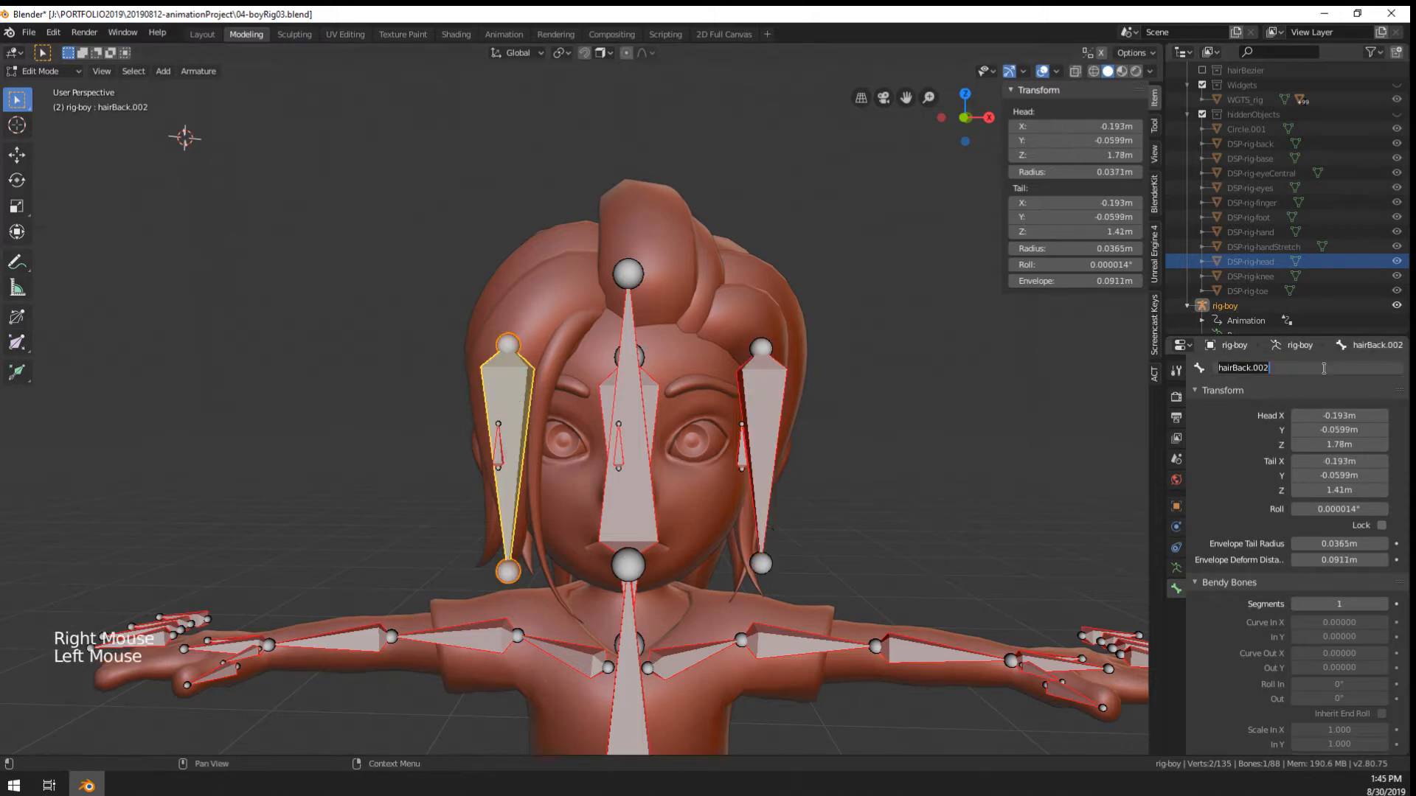
pyautogui.write('hair-R')
pyautogui.press('Return')
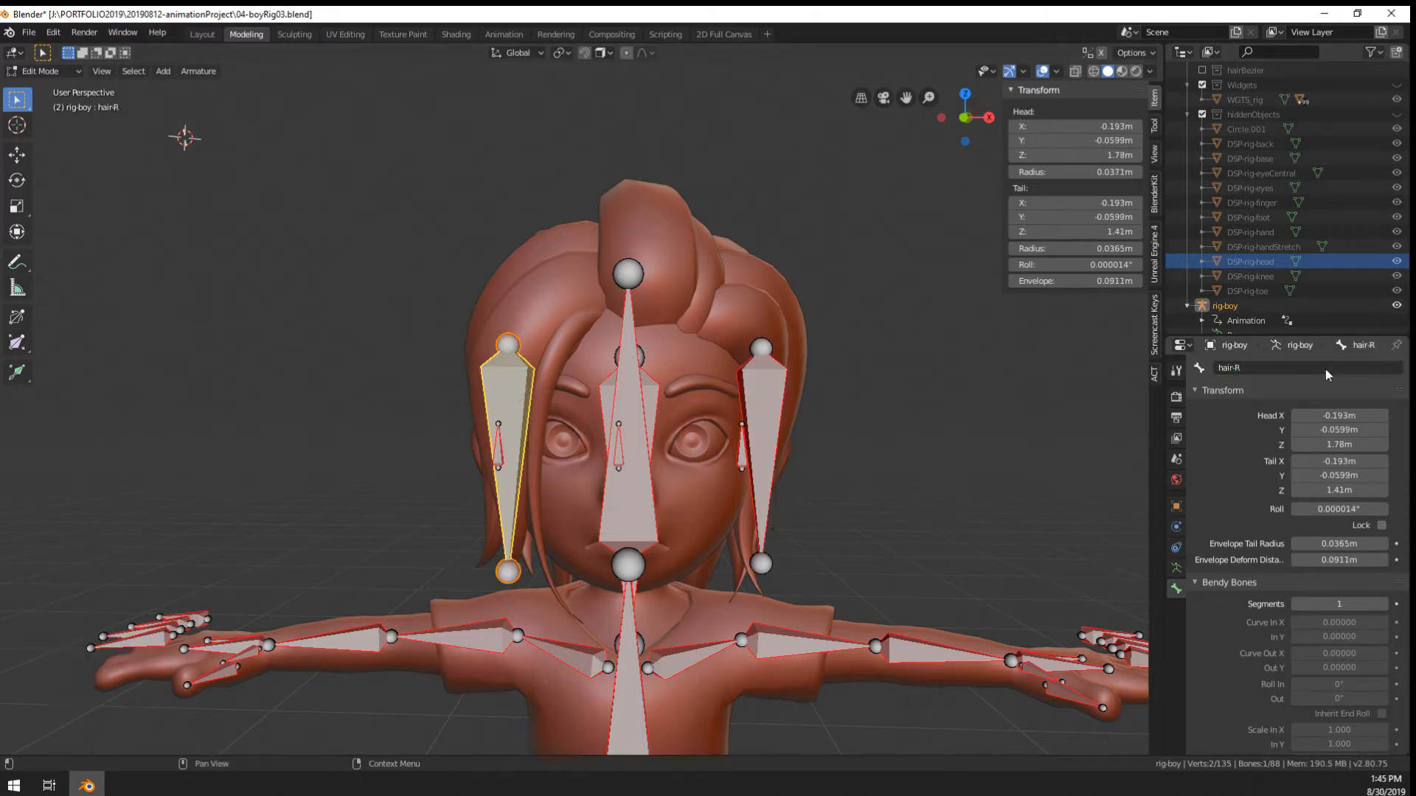
# Rename the hairBack vertex group of the hair-front mesh as hair-L
pyautogui.press('Tab')
pyautogui.rightClick(755, 290)
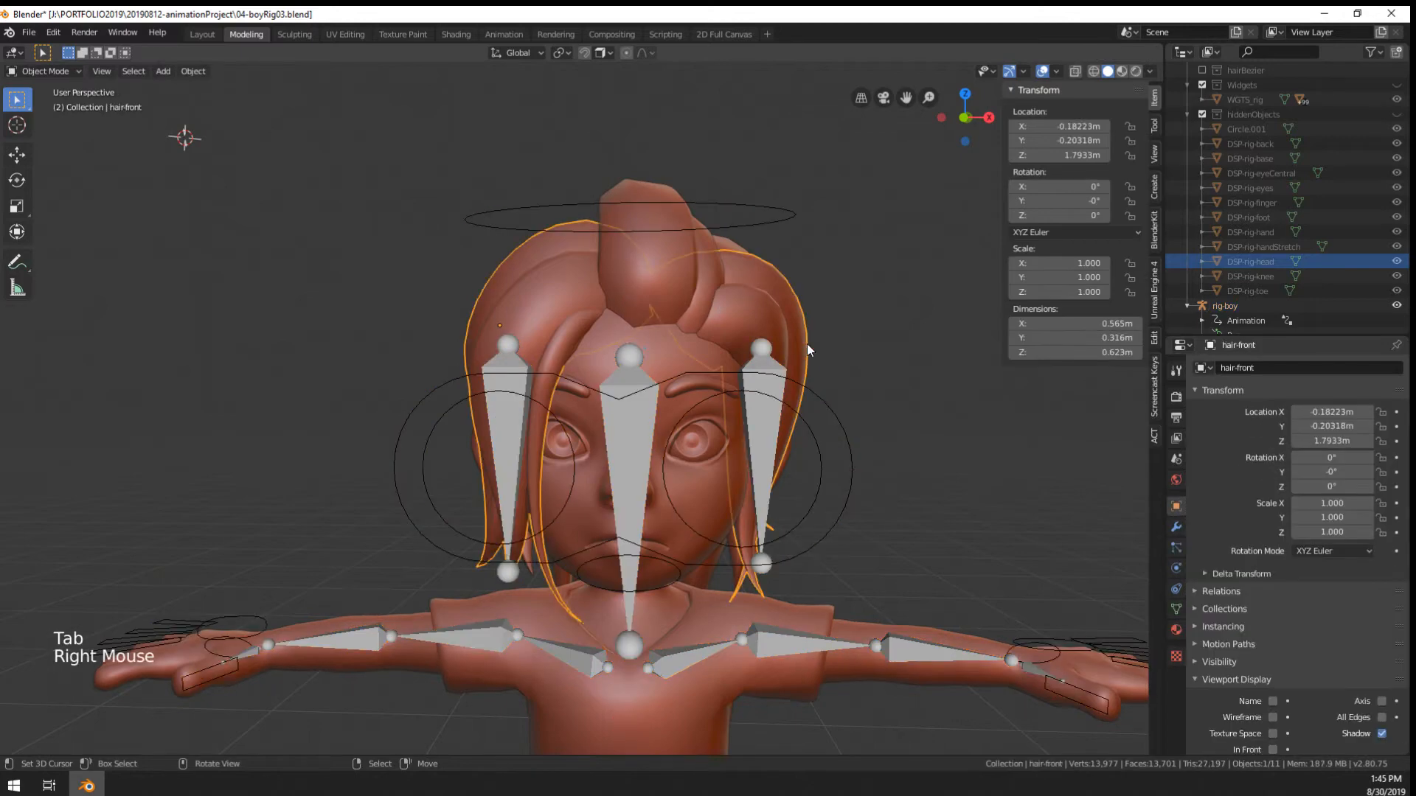
pyautogui.moveTo(806, 344); pyautogui.dragTo(758, 344, button='middle')
pyautogui.moveTo(786, 416); pyautogui.dragTo(1215, 542, button='middle')
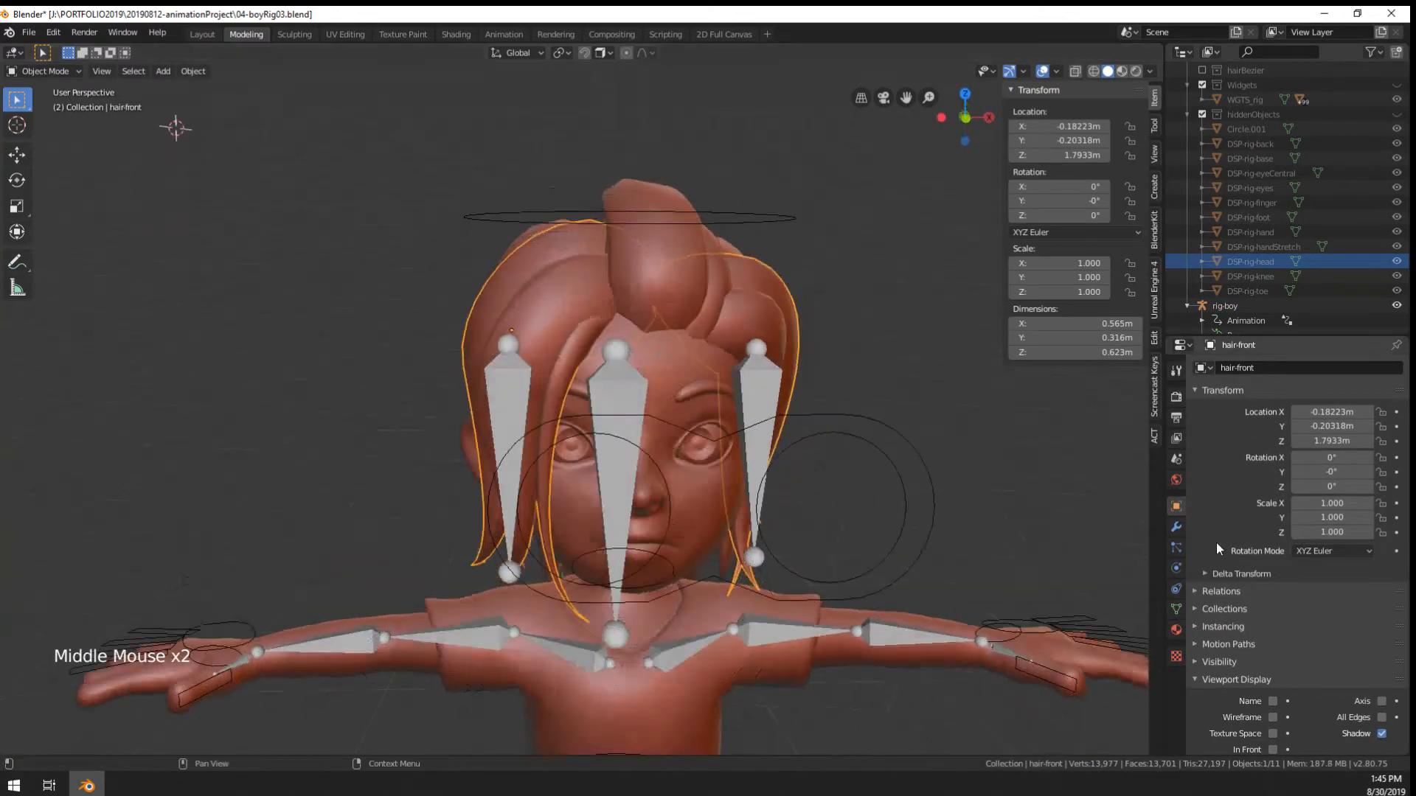
pyautogui.click(1176, 609)
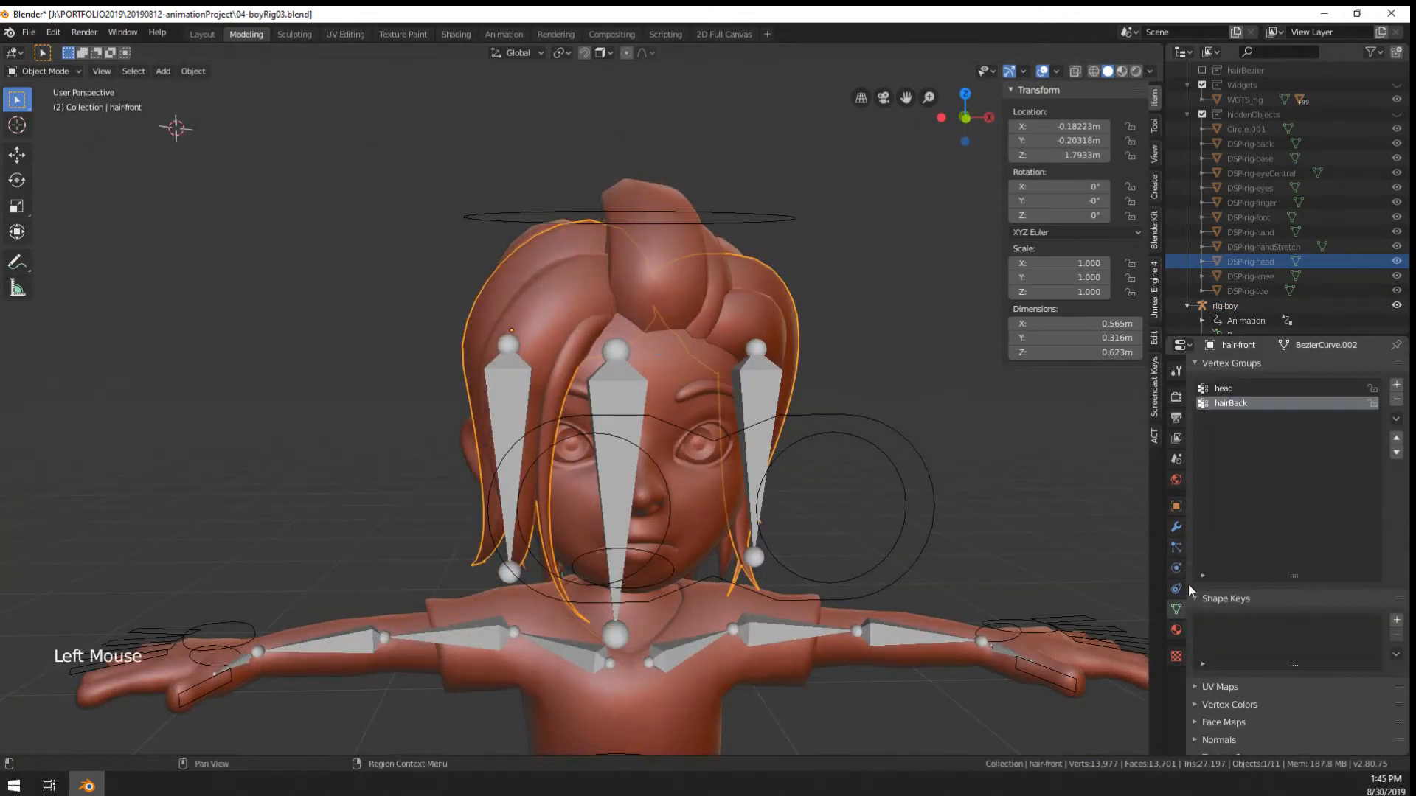
pyautogui.doubleClick(1261, 405)
pyautogui.press('BackSpace')
pyautogui.press('BackSpace')
pyautogui.press('BackSpace')
pyautogui.press('BackSpace')
pyautogui.write('-')
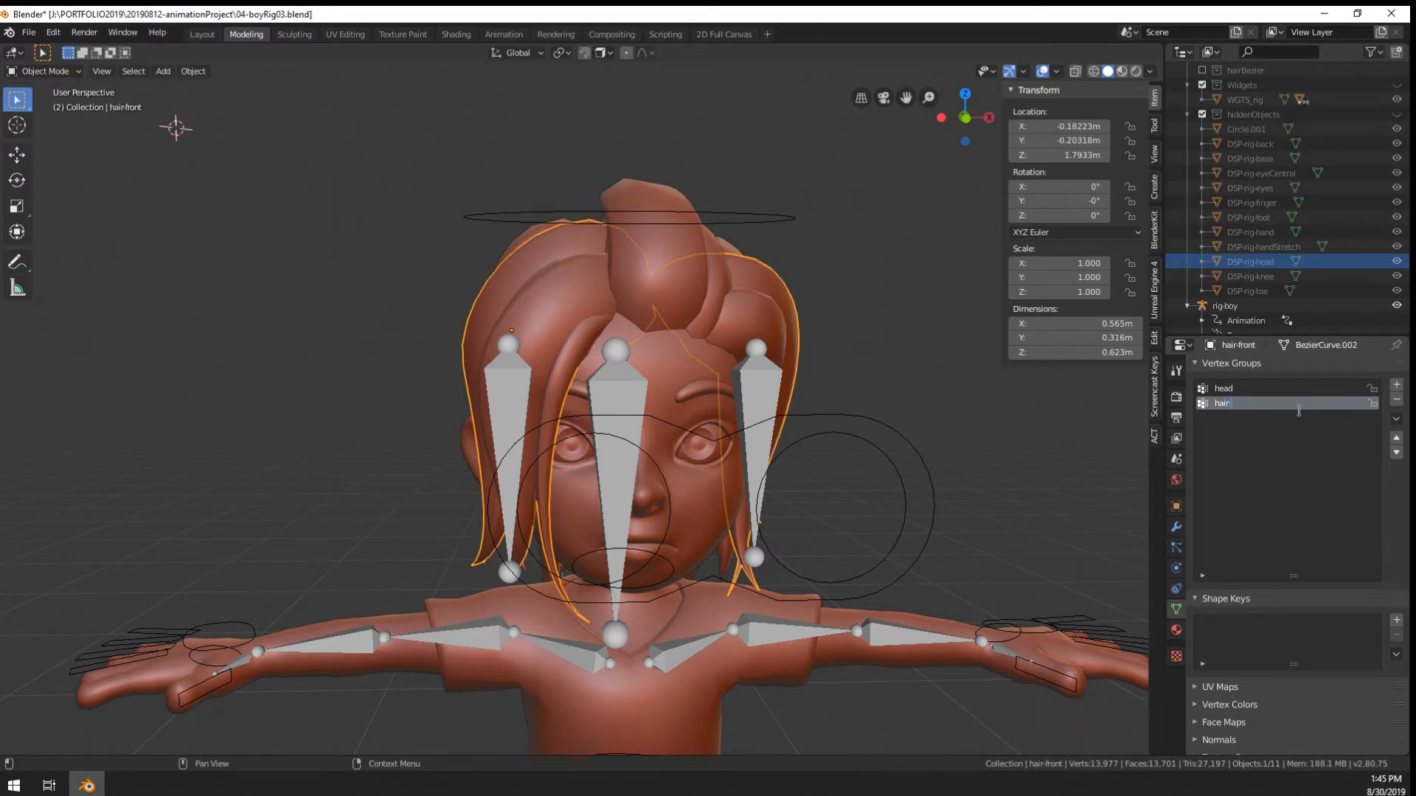
pyautogui.write('L')
pyautogui.press('Return')
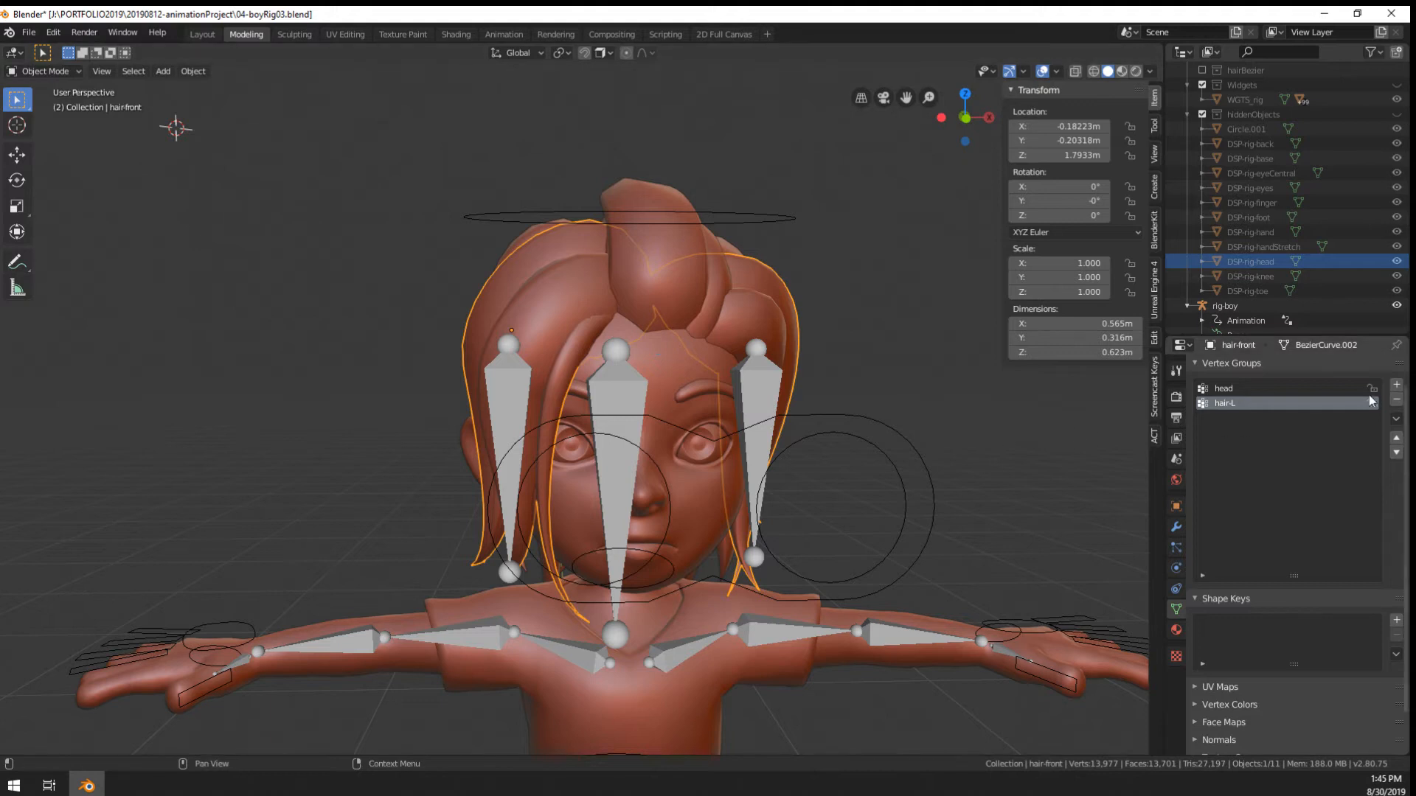
pyautogui.click(1396, 384)
pyautogui.click(1238, 420)
pyautogui.doubleClick(1237, 421)
pyautogui.write('h')
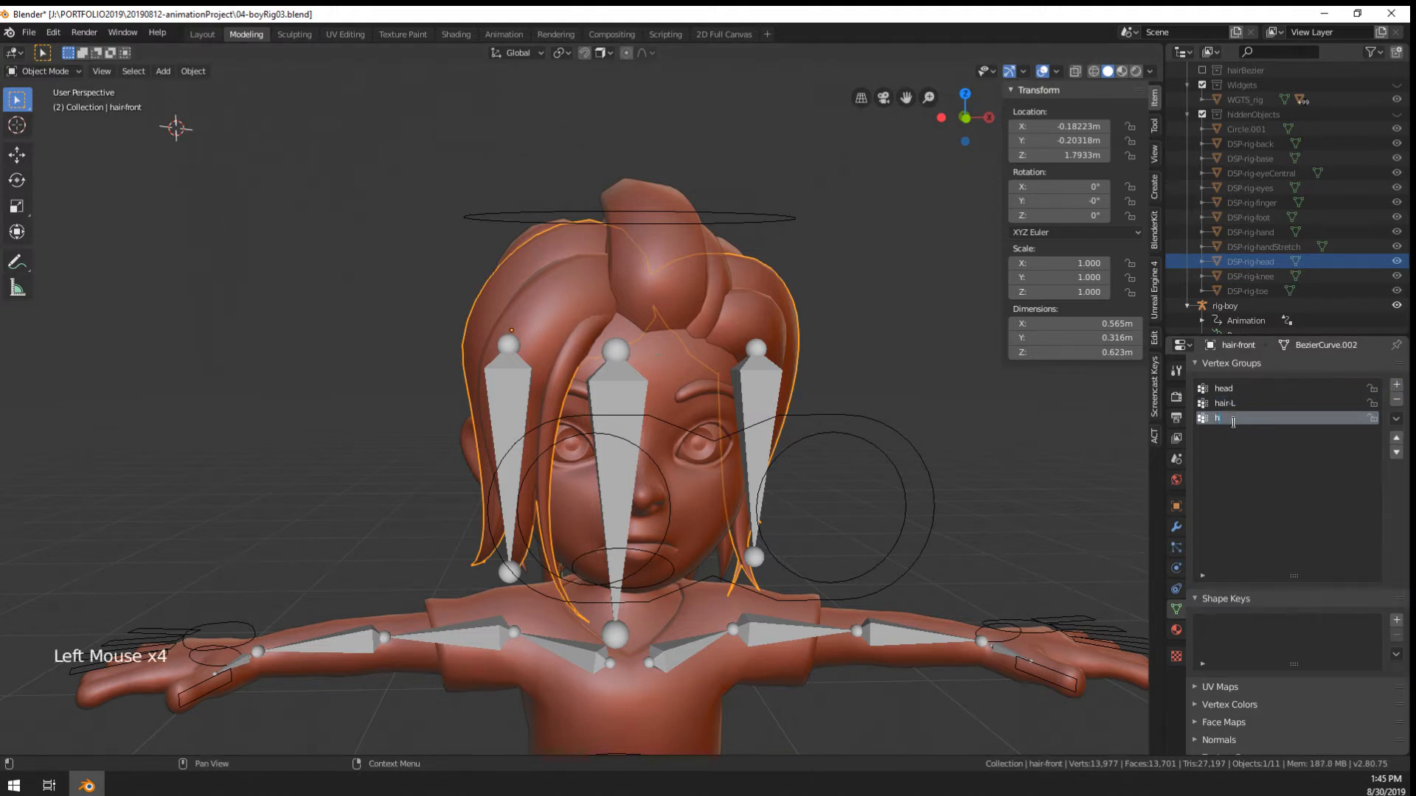
pyautogui.write('ai')
pyautogui.click(1396, 400)
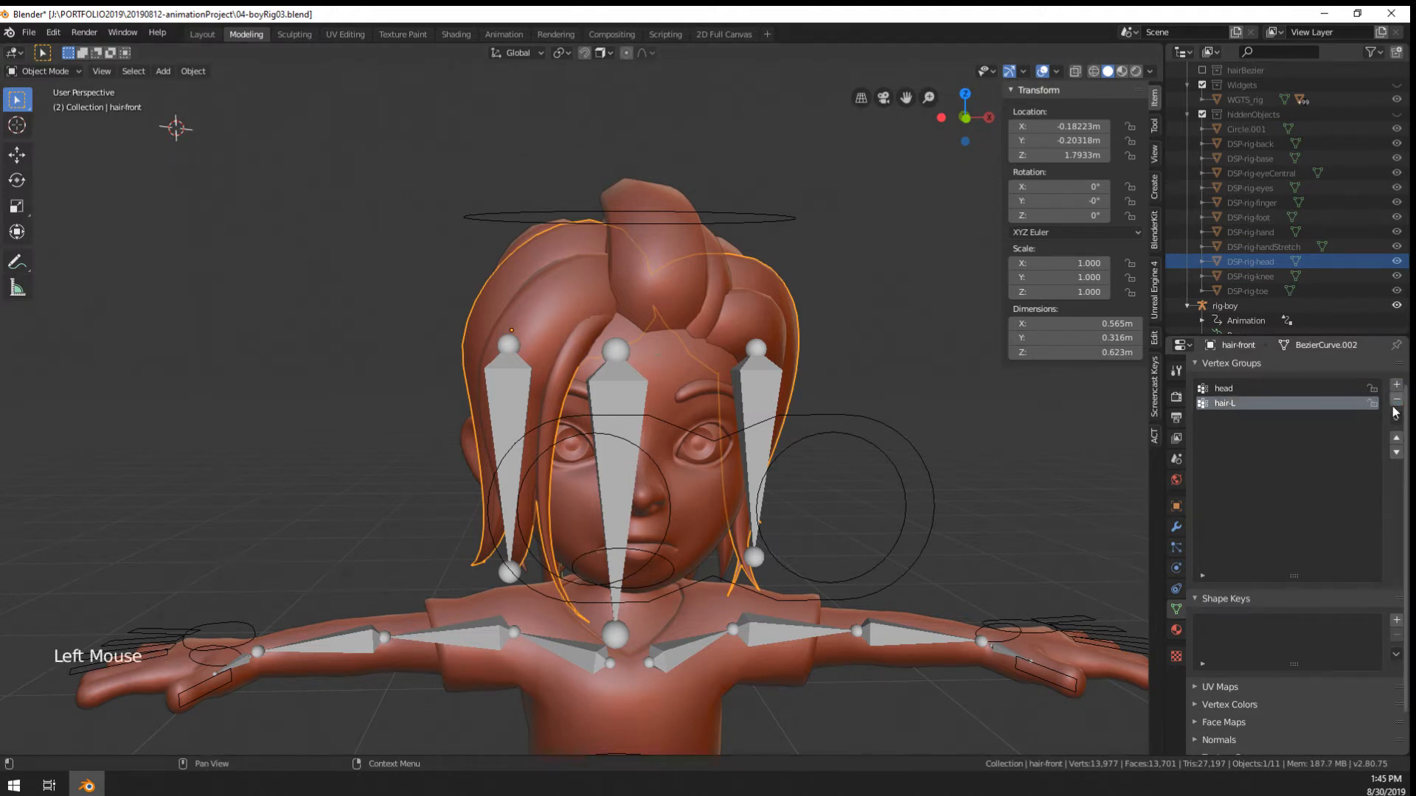
# Copy the hair-L vertex group and rename the copy hair-R
pyautogui.click(1396, 418)
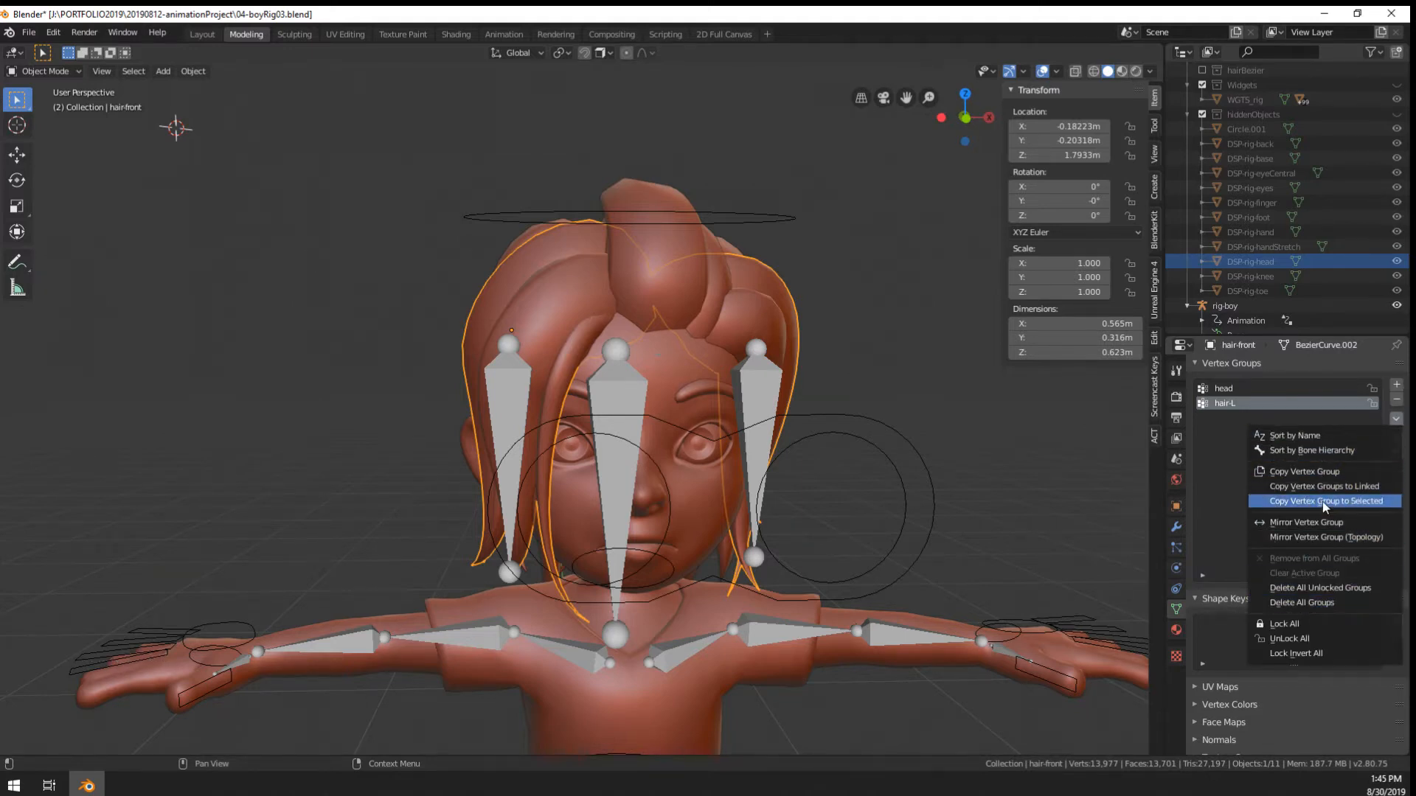
pyautogui.click(1322, 473)
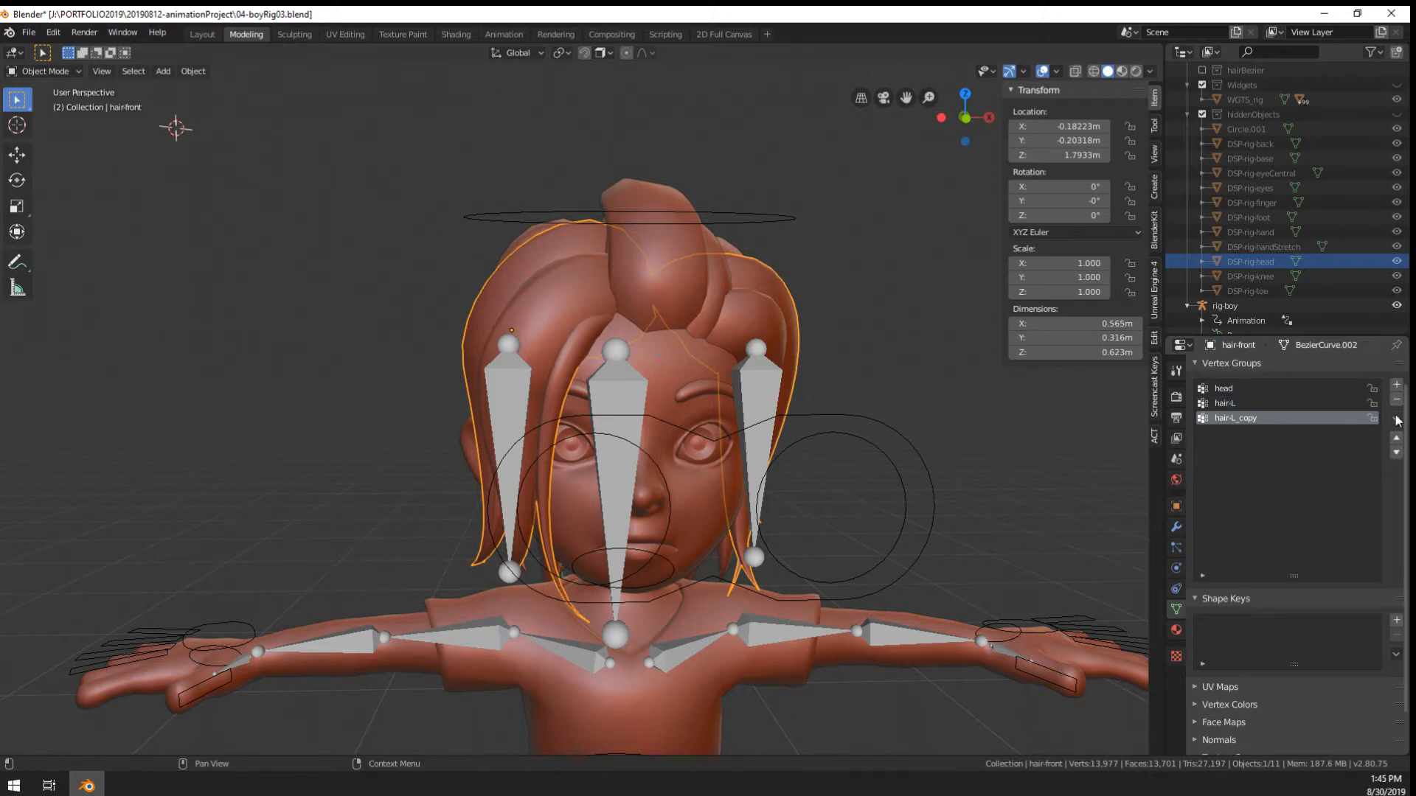
pyautogui.tripleClick(1234, 418)
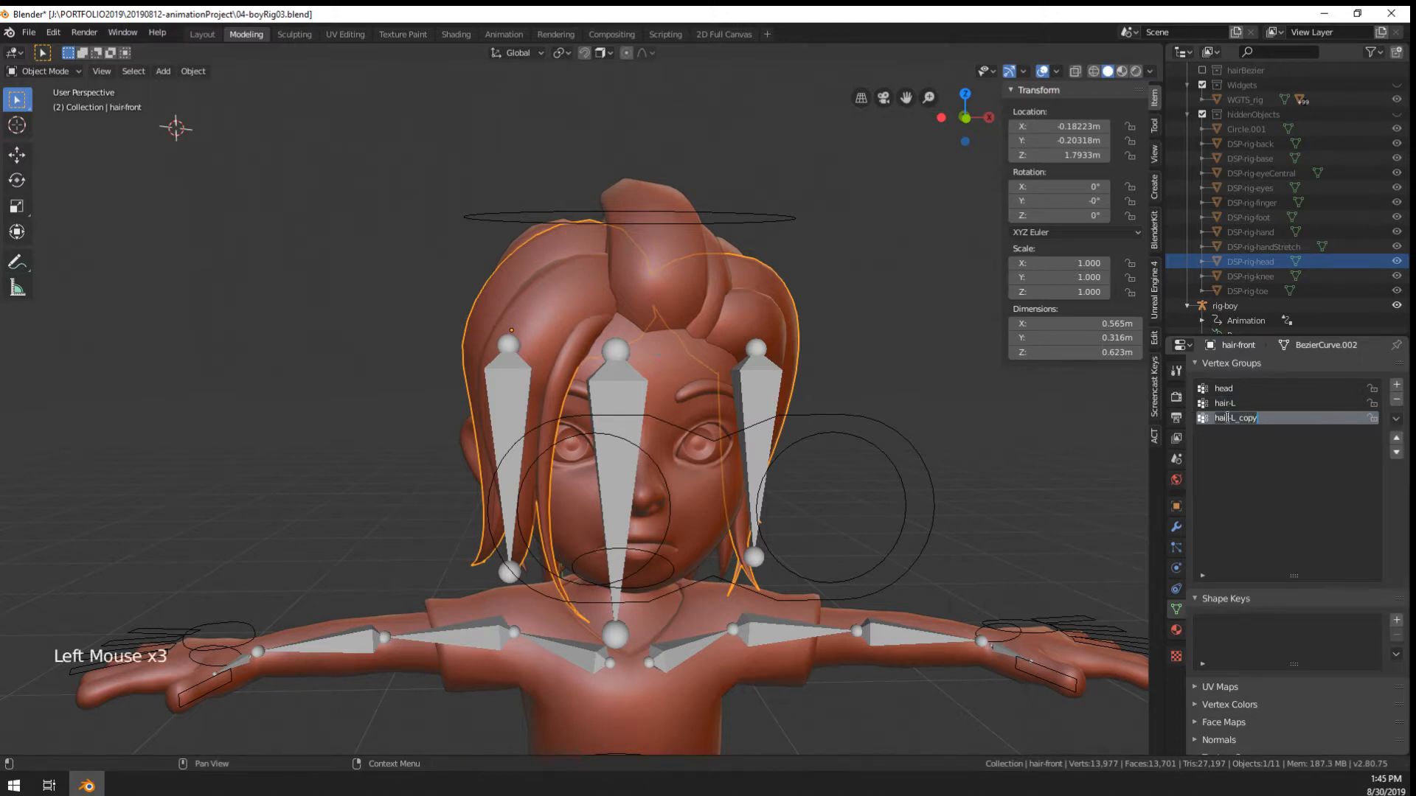
pyautogui.moveTo(1234, 418); pyautogui.dragTo(1324, 432)
pyautogui.press('BackSpace')
pyautogui.write('R')
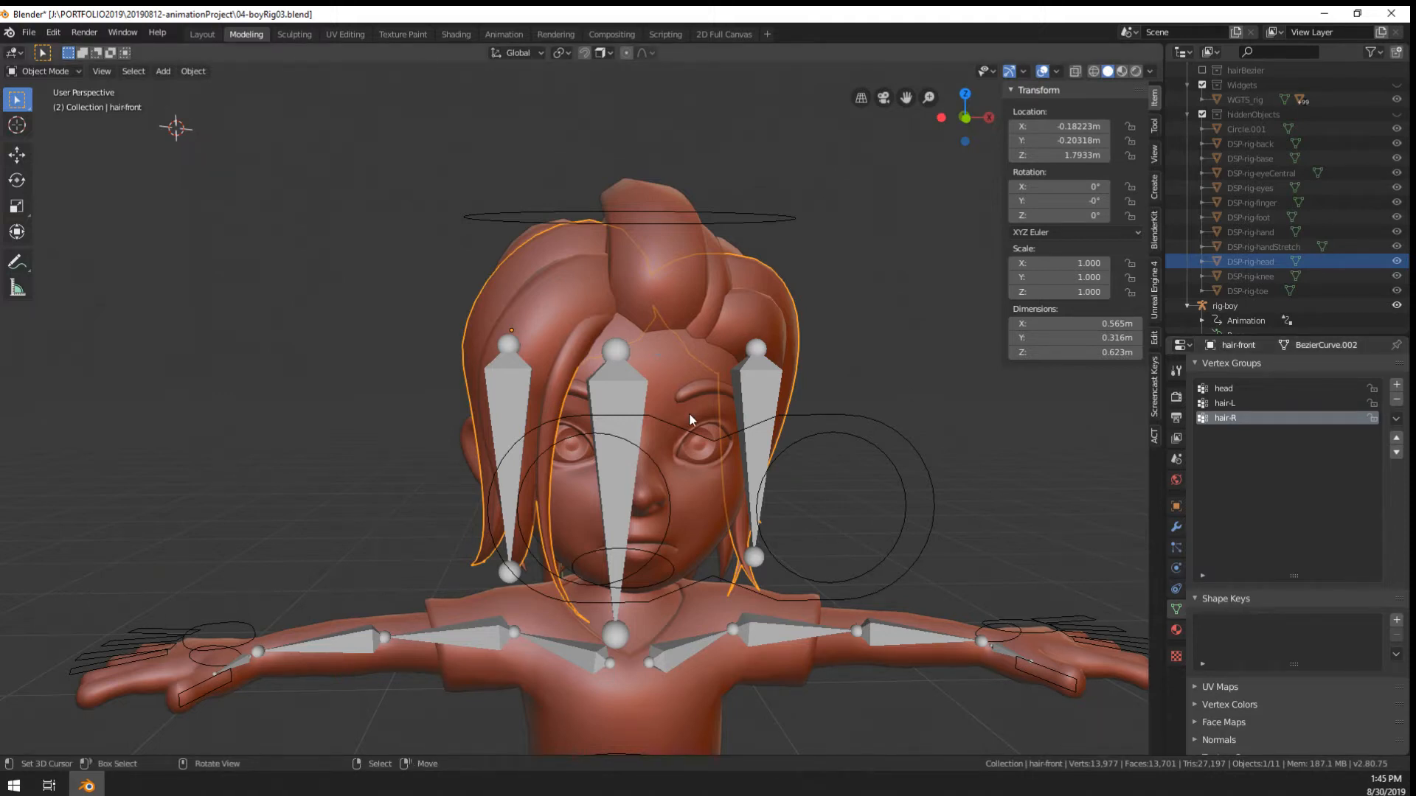
# Examine the add-ons list in the preferences and close the preferences window
pyautogui.click(29, 32)
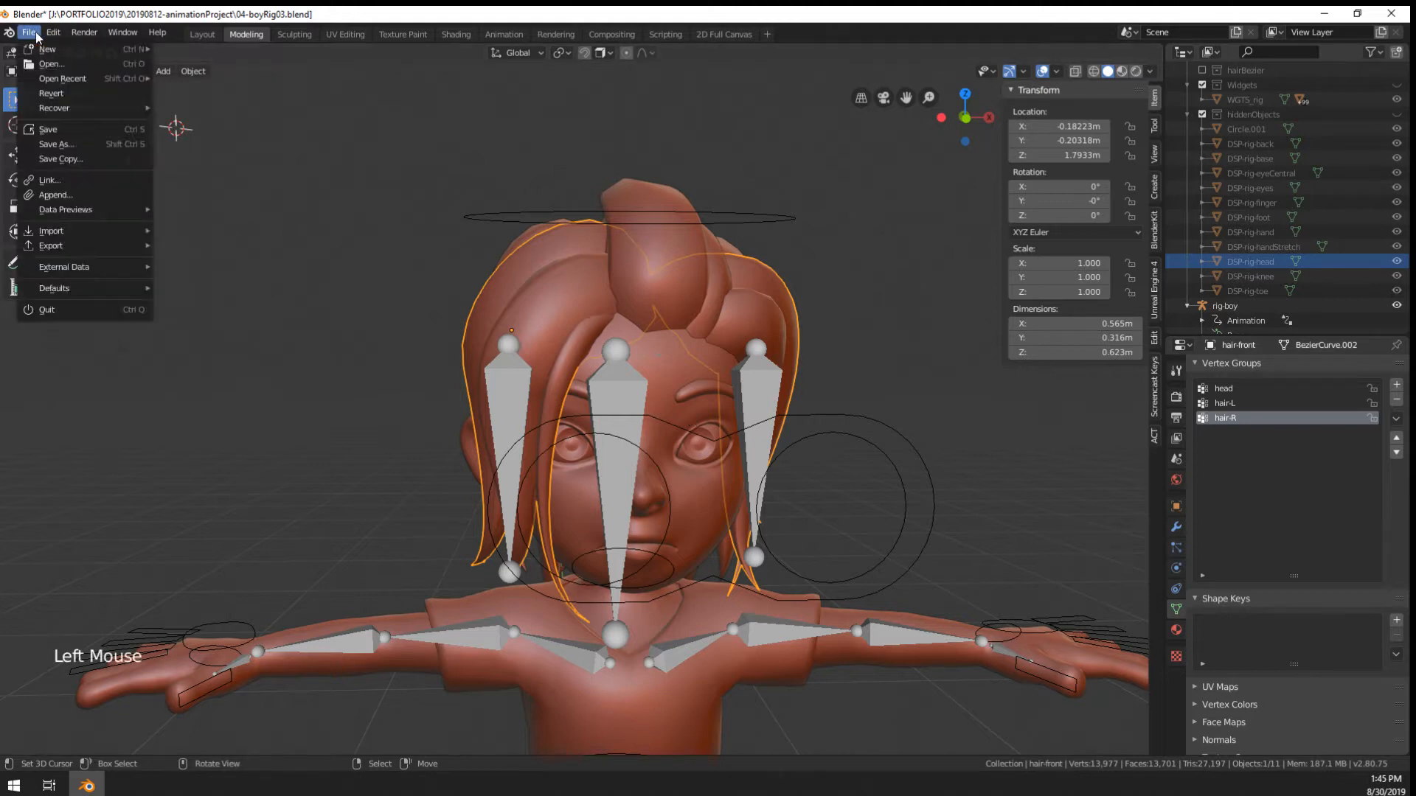
pyautogui.moveTo(53, 33)
pyautogui.click(86, 227)
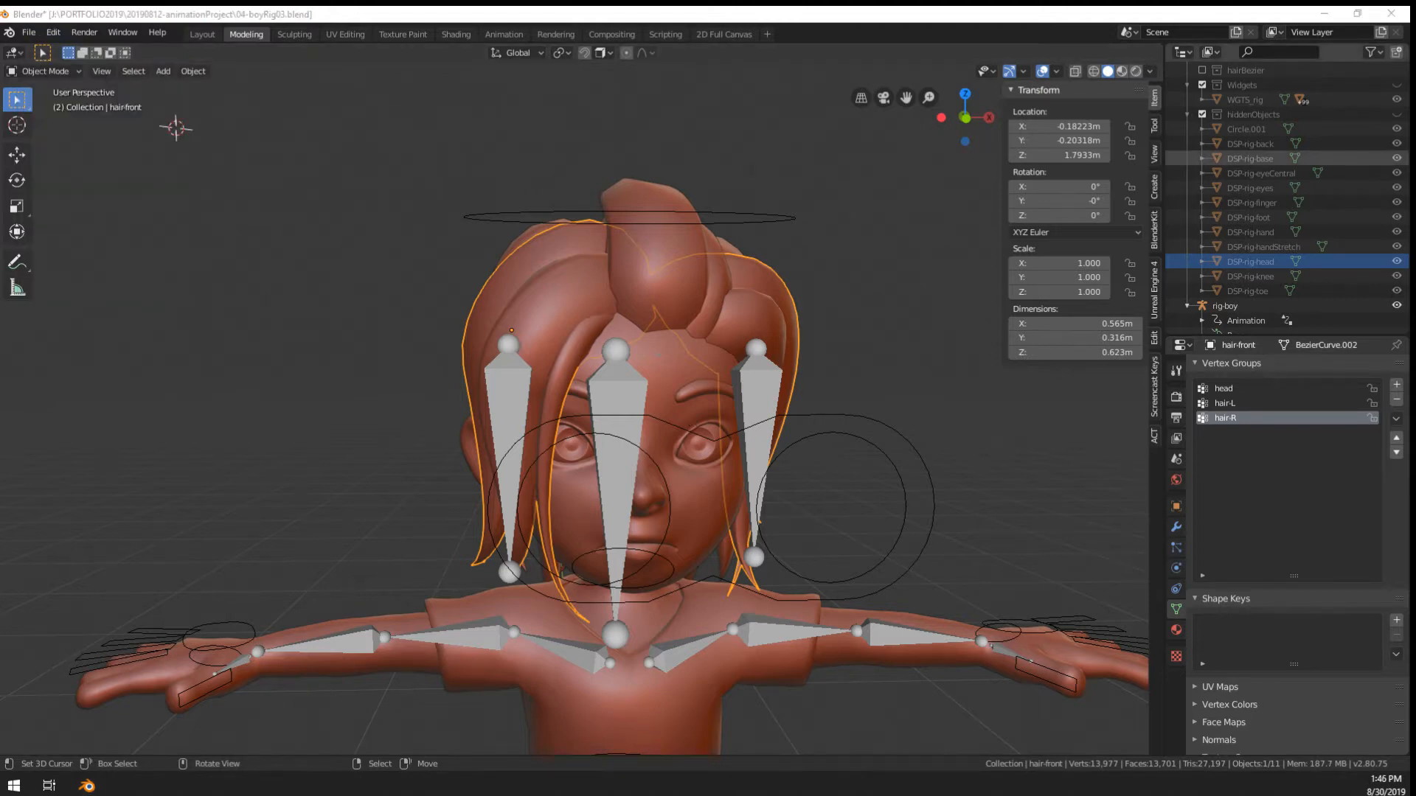
pyautogui.moveTo(998, 162); pyautogui.dragTo(523, 179)
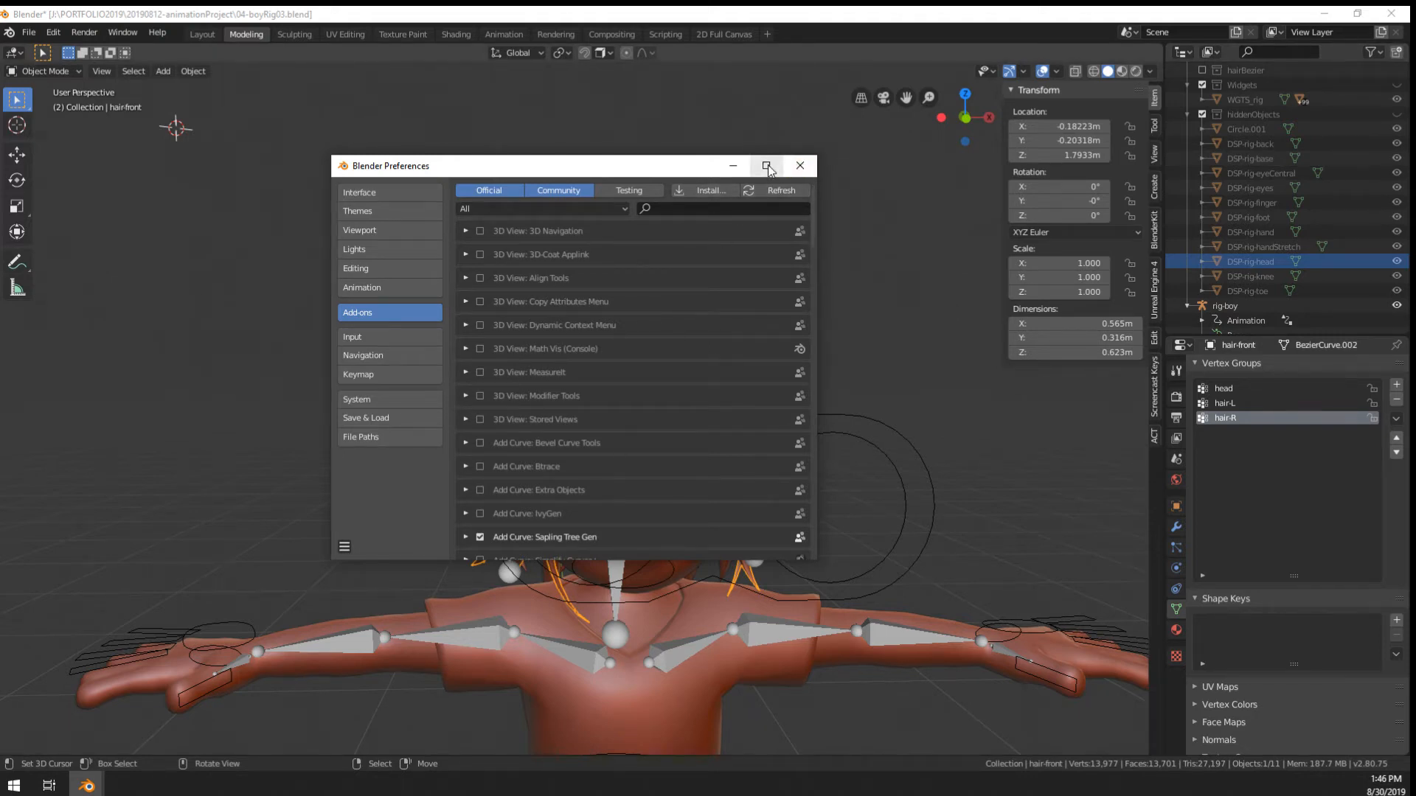
pyautogui.click(798, 166)
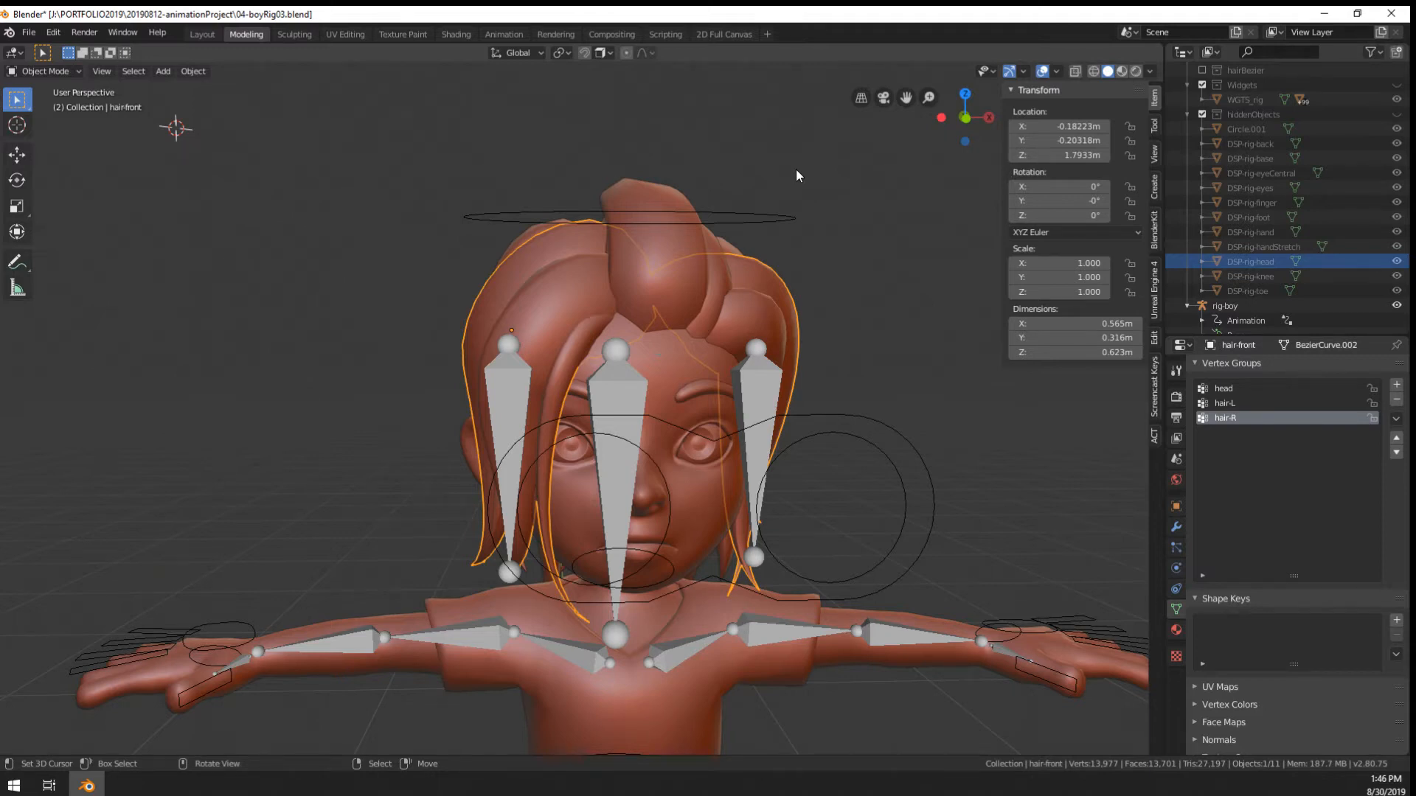
# Select the rig-boy armature and switch it to Pose Mode
pyautogui.rightClick(477, 379)
pyautogui.rightClick(542, 382)
pyautogui.rightClick(531, 379)
pyautogui.moveTo(531, 379); pyautogui.dragTo(708, 406, button='middle')
pyautogui.press('Tab')
pyautogui.press('Tab')
pyautogui.hotkey('ctrl', 'Tab')
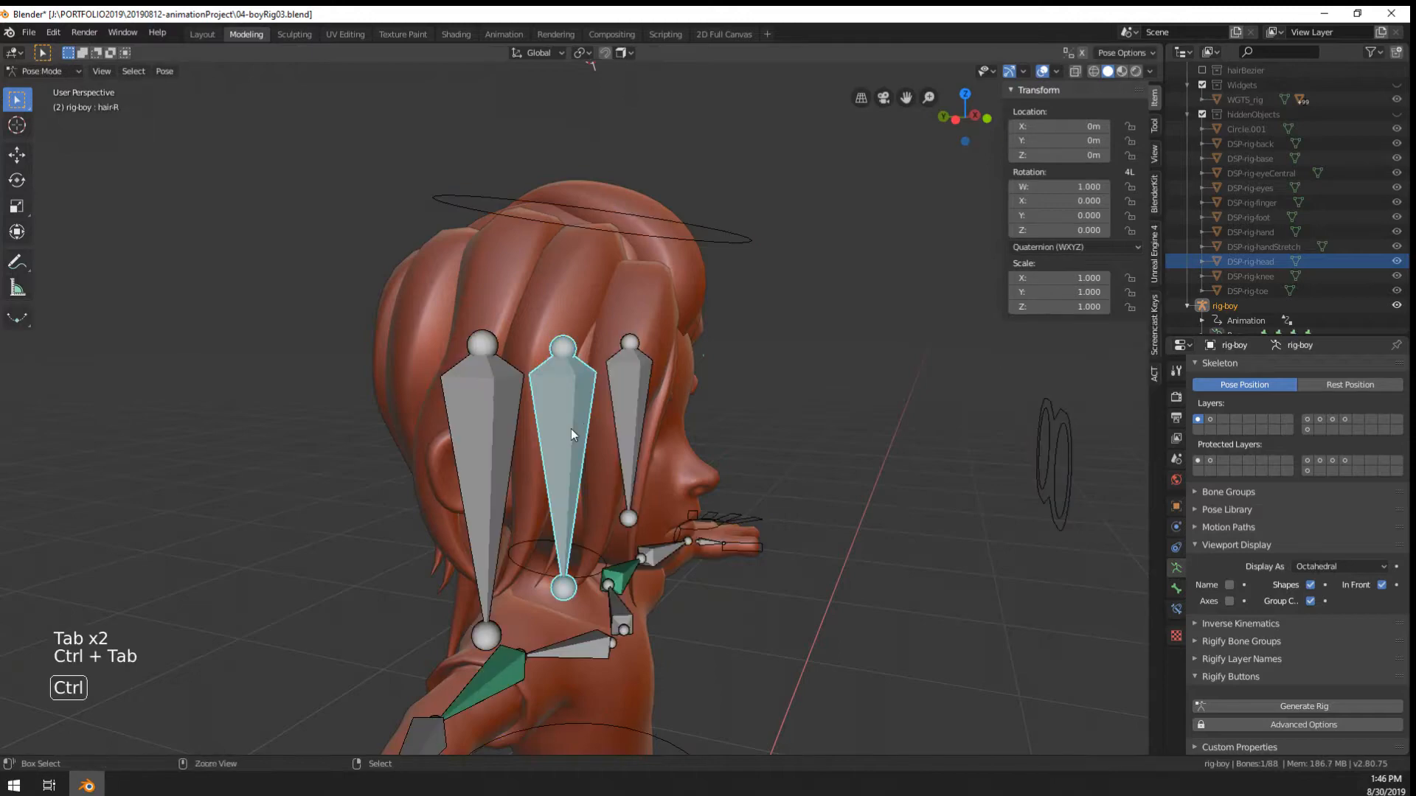
# Test how the front hair follows the hair-L bone with trial rotations, cancelling each one
pyautogui.rightClick(572, 431)
pyautogui.moveTo(877, 413); pyautogui.dragTo(843, 415, button='middle')
pyautogui.press('r')
pyautogui.rightClick(797, 505)
pyautogui.moveTo(797, 506); pyautogui.dragTo(781, 531, button='middle')
pyautogui.press('r')
pyautogui.rightClick(764, 432)
pyautogui.press('r')
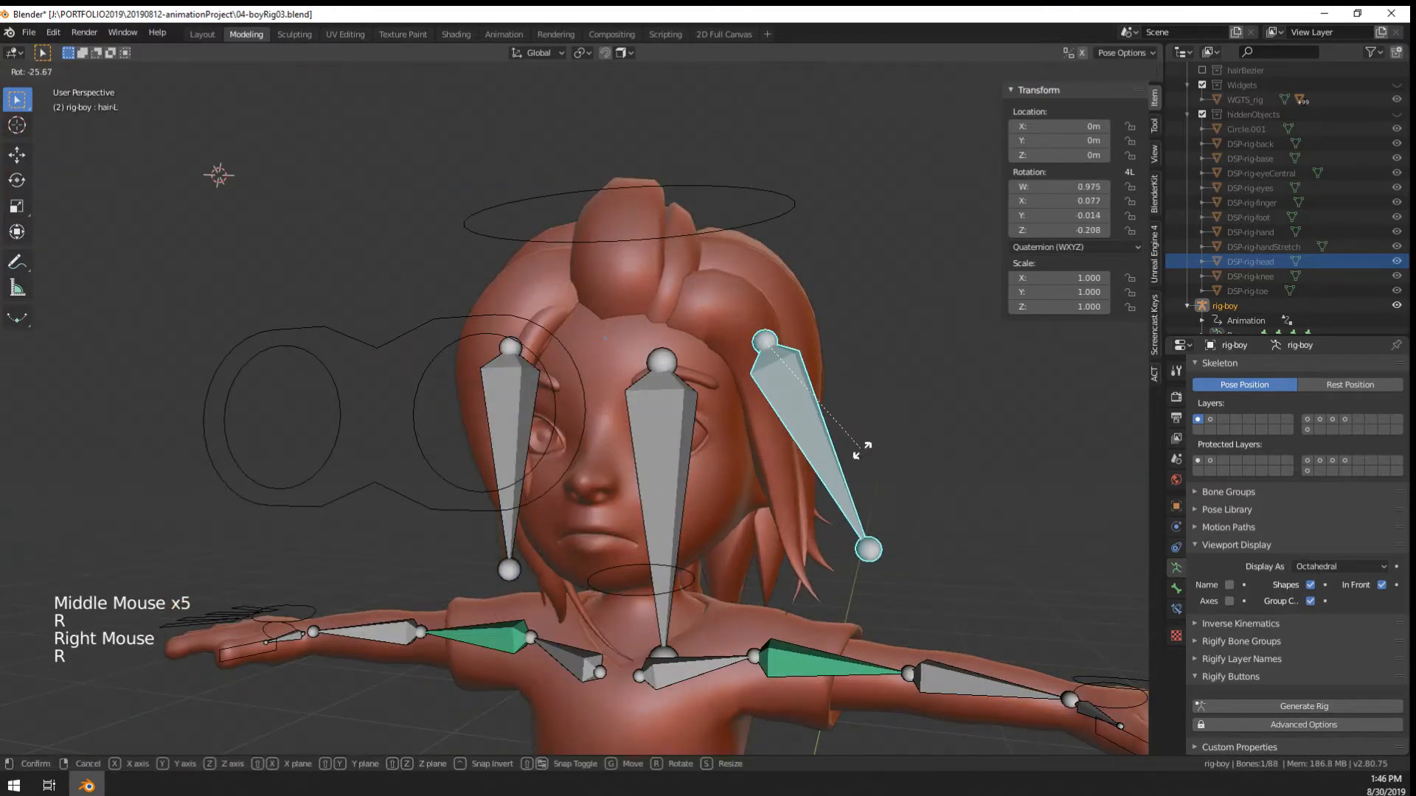
pyautogui.rightClick(862, 450)
# Return the rig to Object Mode and open the hair-front mesh in Edit Mode
pyautogui.press('Tab')
pyautogui.rightClick(800, 307)
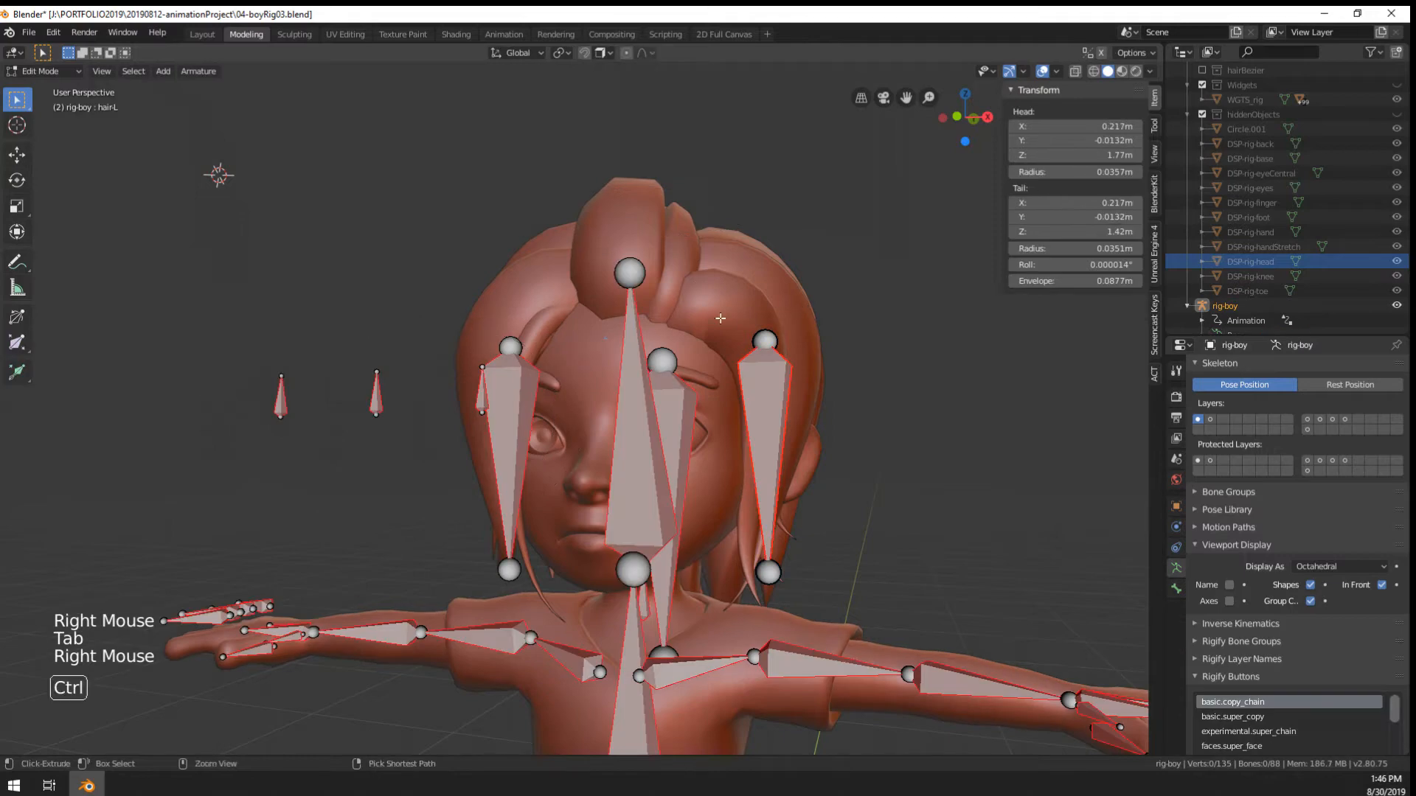
pyautogui.hotkey('ctrl', 'Tab')
pyautogui.click(639, 324)
pyautogui.rightClick(729, 318)
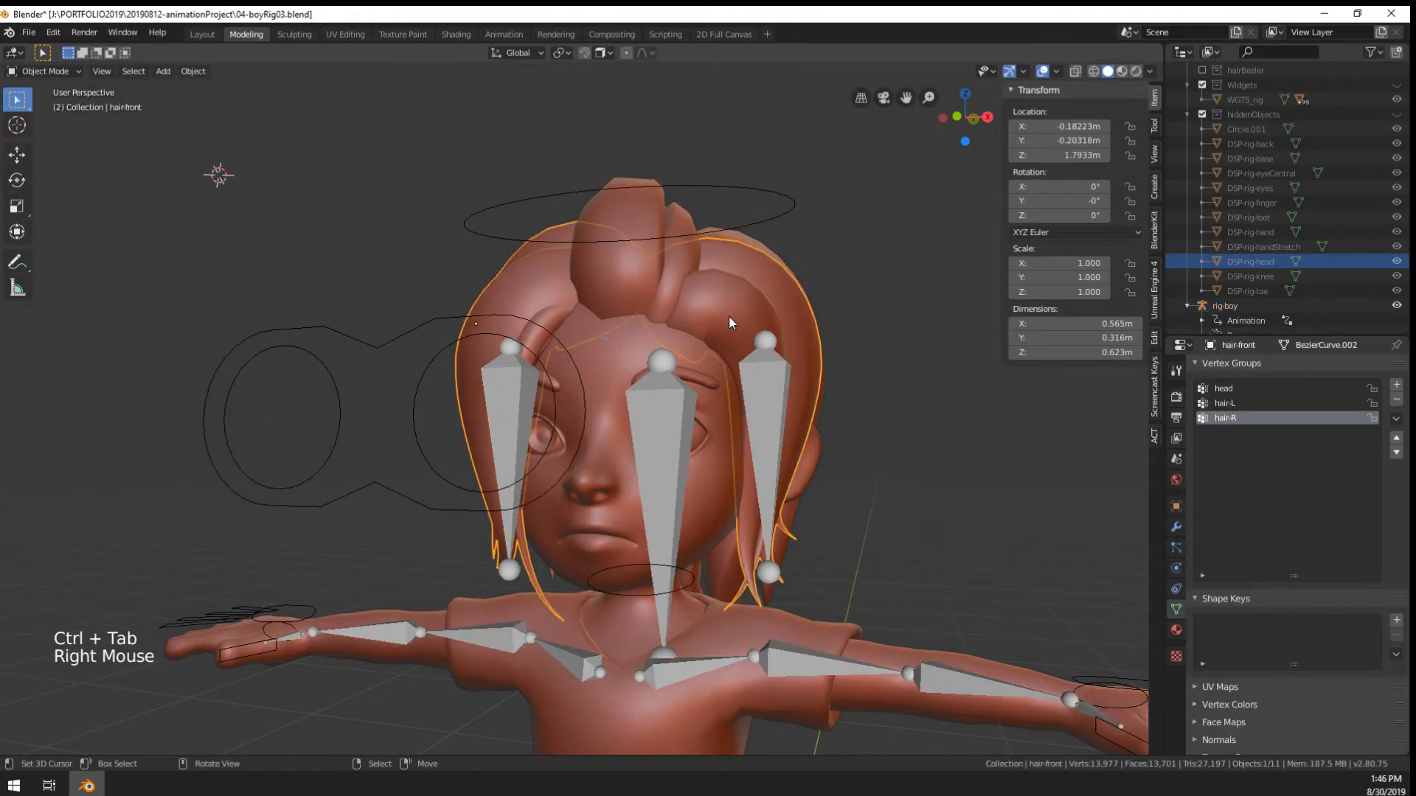
pyautogui.press('Tab')
# Select all linked vertices of the hair on the character's left and remove them from the hair-R vertex group
pyautogui.rightClick(731, 328)
pyautogui.moveTo(737, 335); pyautogui.dragTo(767, 502, button='middle')
pyautogui.press('c')
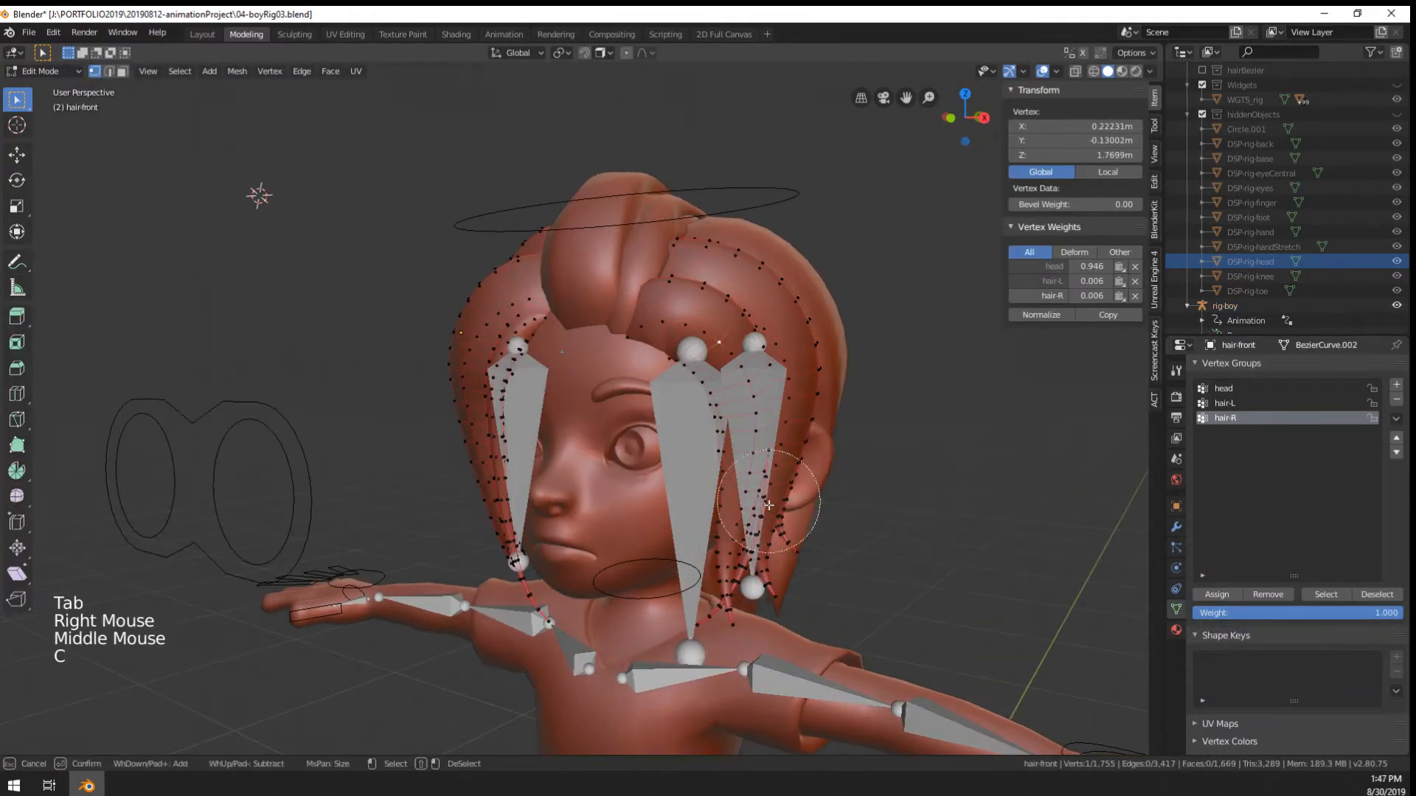
pyautogui.moveTo(768, 505); pyautogui.dragTo(774, 517)
pyautogui.hotkey('ctrl', 'l')
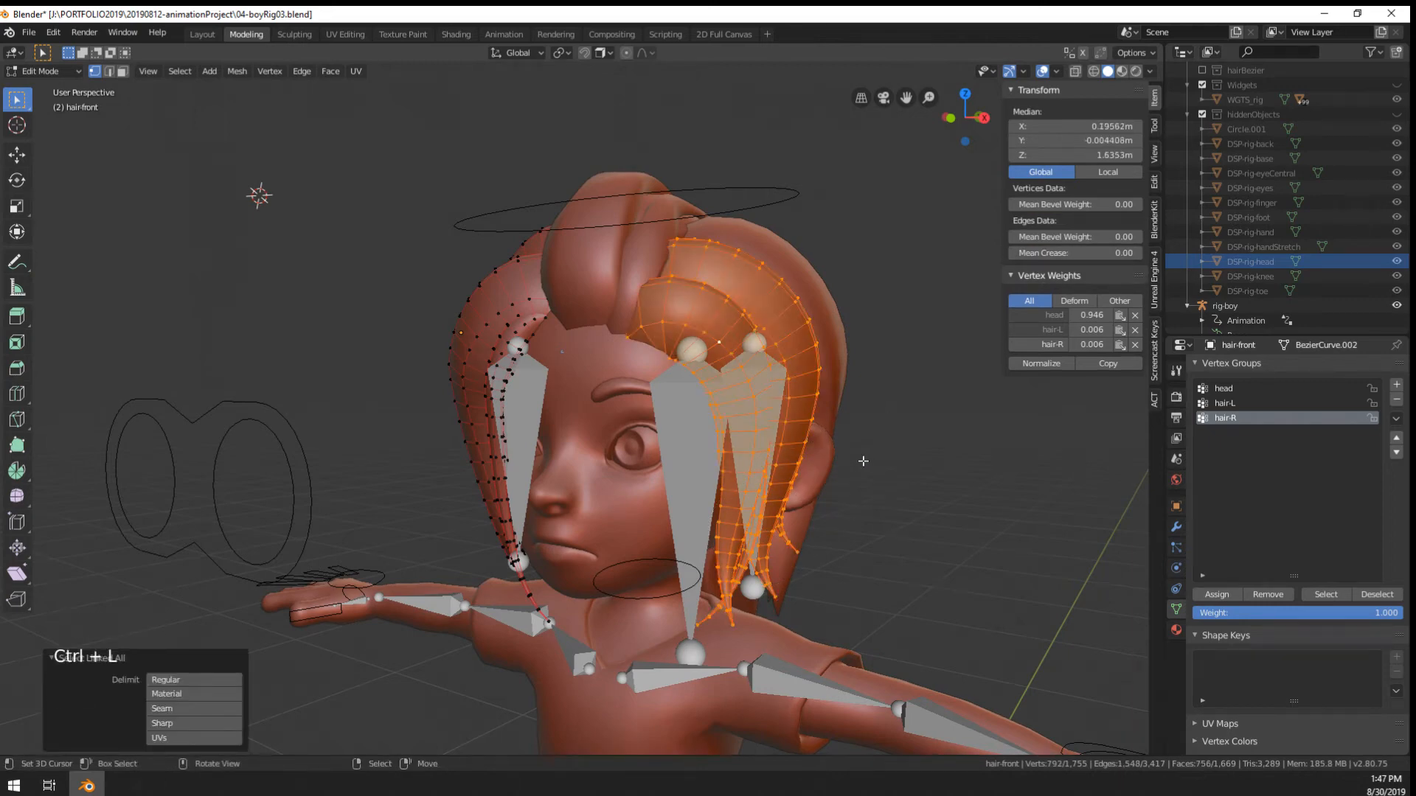
pyautogui.moveTo(863, 461); pyautogui.dragTo(1021, 420, button='middle')
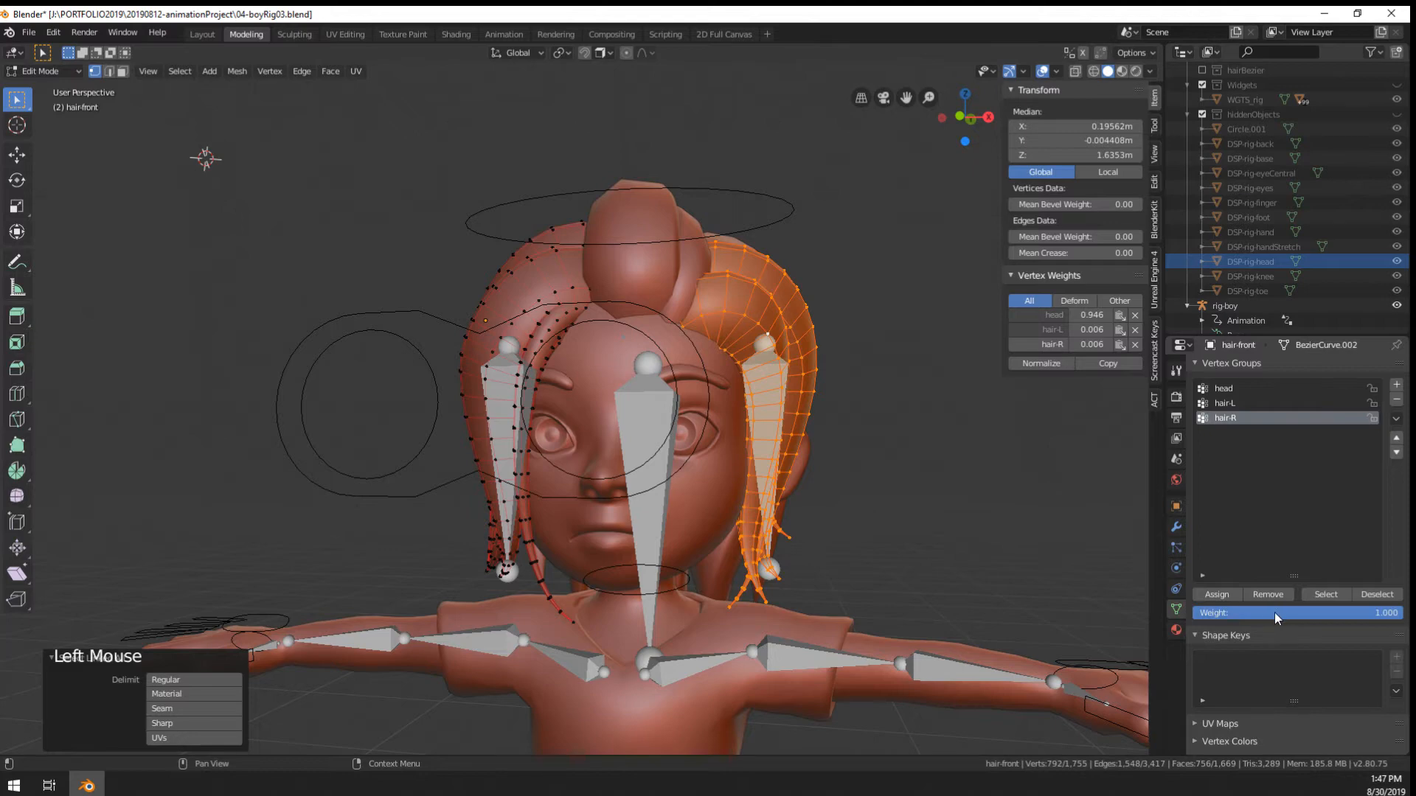
pyautogui.click(1268, 594)
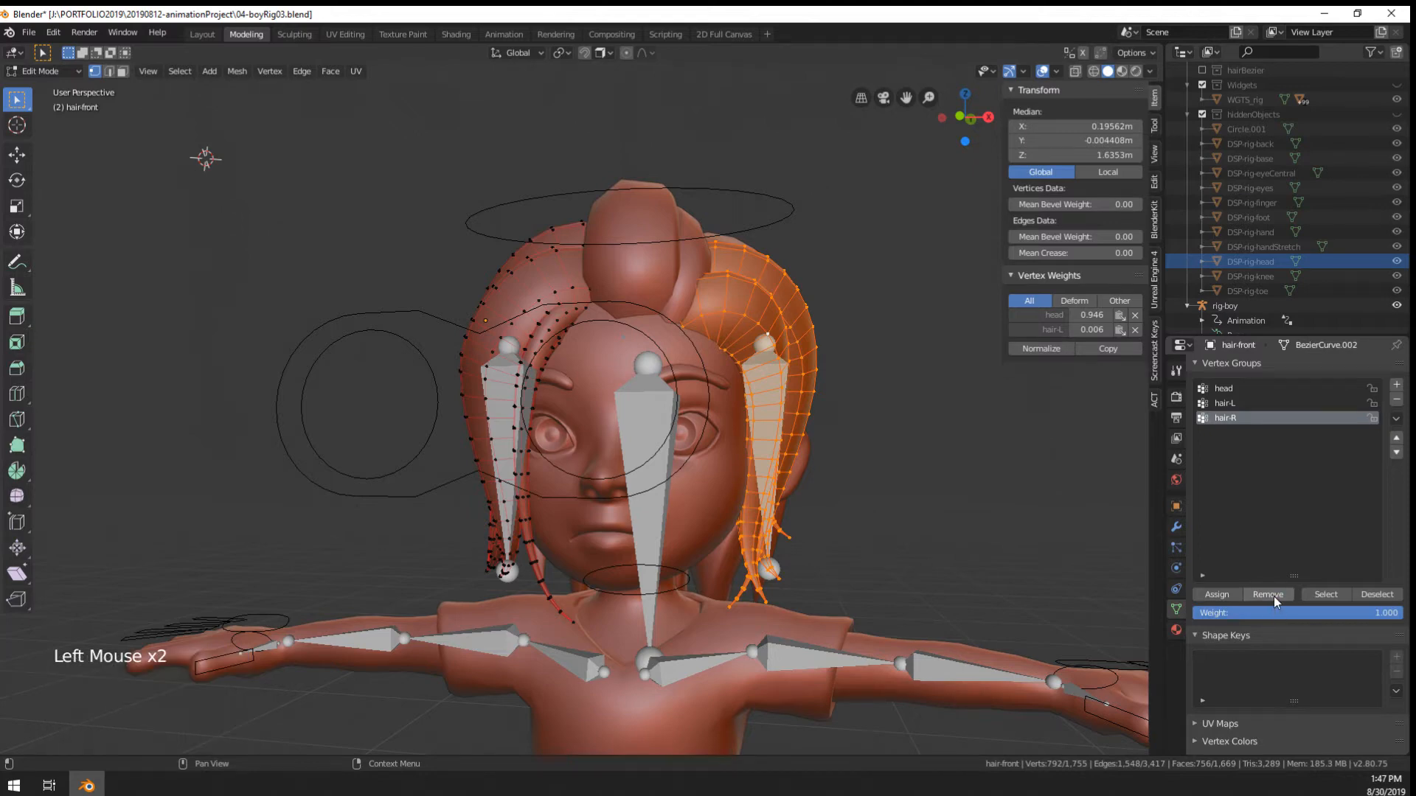
# Put the rig in Pose Mode and test the hair-L bone with a trial rotation, cancelling it
pyautogui.press('Tab')
pyautogui.rightClick(772, 475)
pyautogui.hotkey('ctrl', 'Tab')
pyautogui.rightClick(771, 475)
pyautogui.press('r')
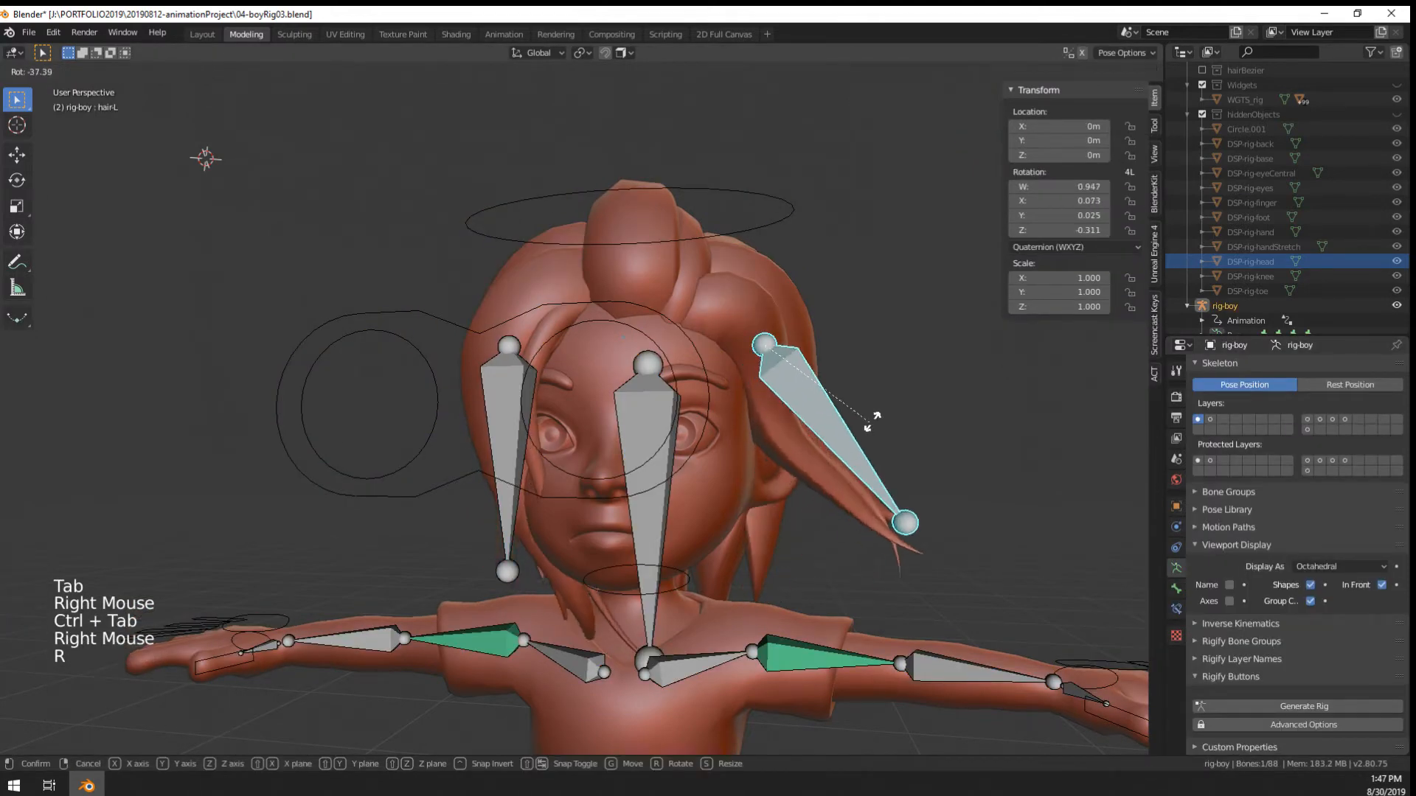
pyautogui.rightClick(824, 475)
# Test the hair-R bone with a cancelled trial rotation and add the hair-L bone to the selection
pyautogui.rightClick(520, 492)
pyautogui.press('r')
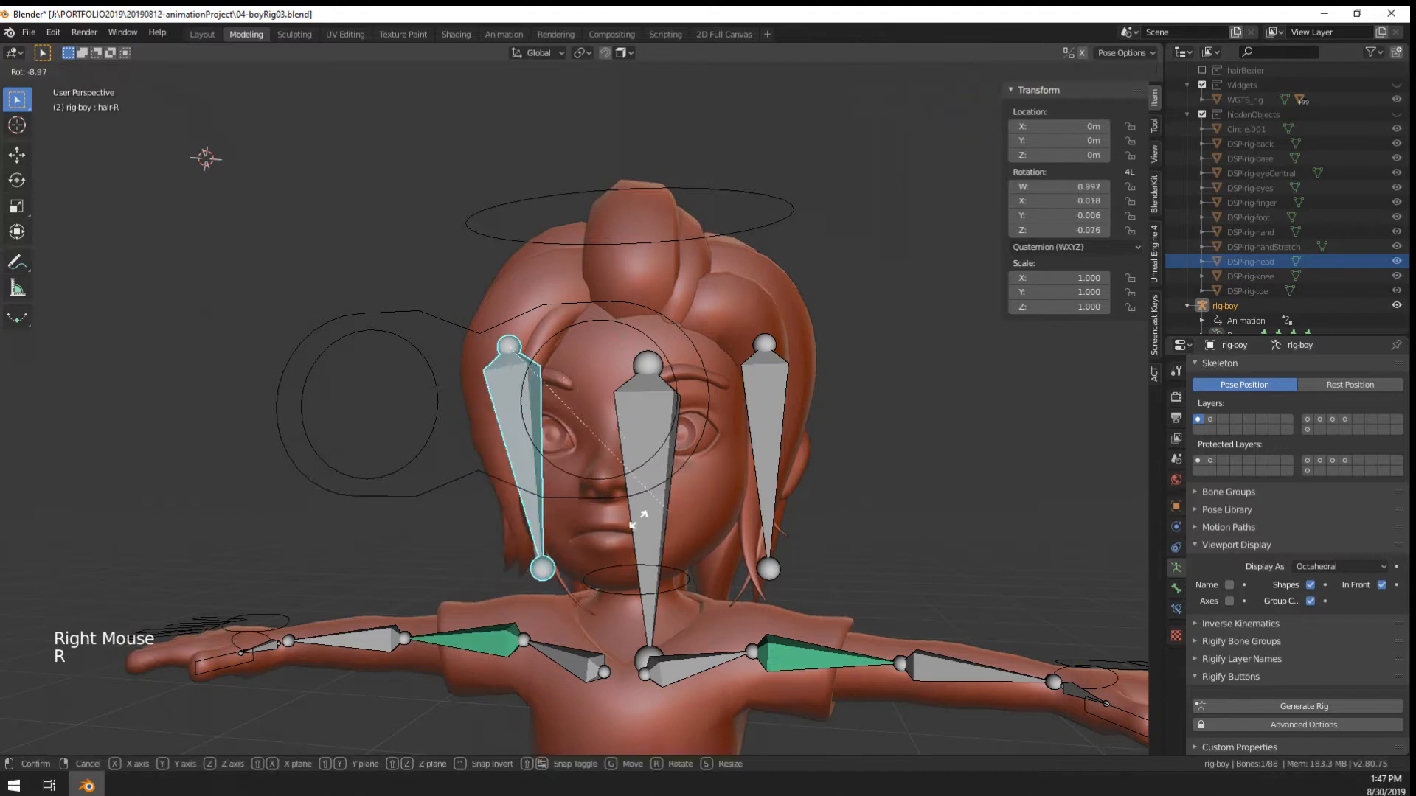
pyautogui.rightClick(578, 529)
pyautogui.press('r')
pyautogui.keyDown('shift'); pyautogui.rightClick(756, 487); pyautogui.keyUp('shift')
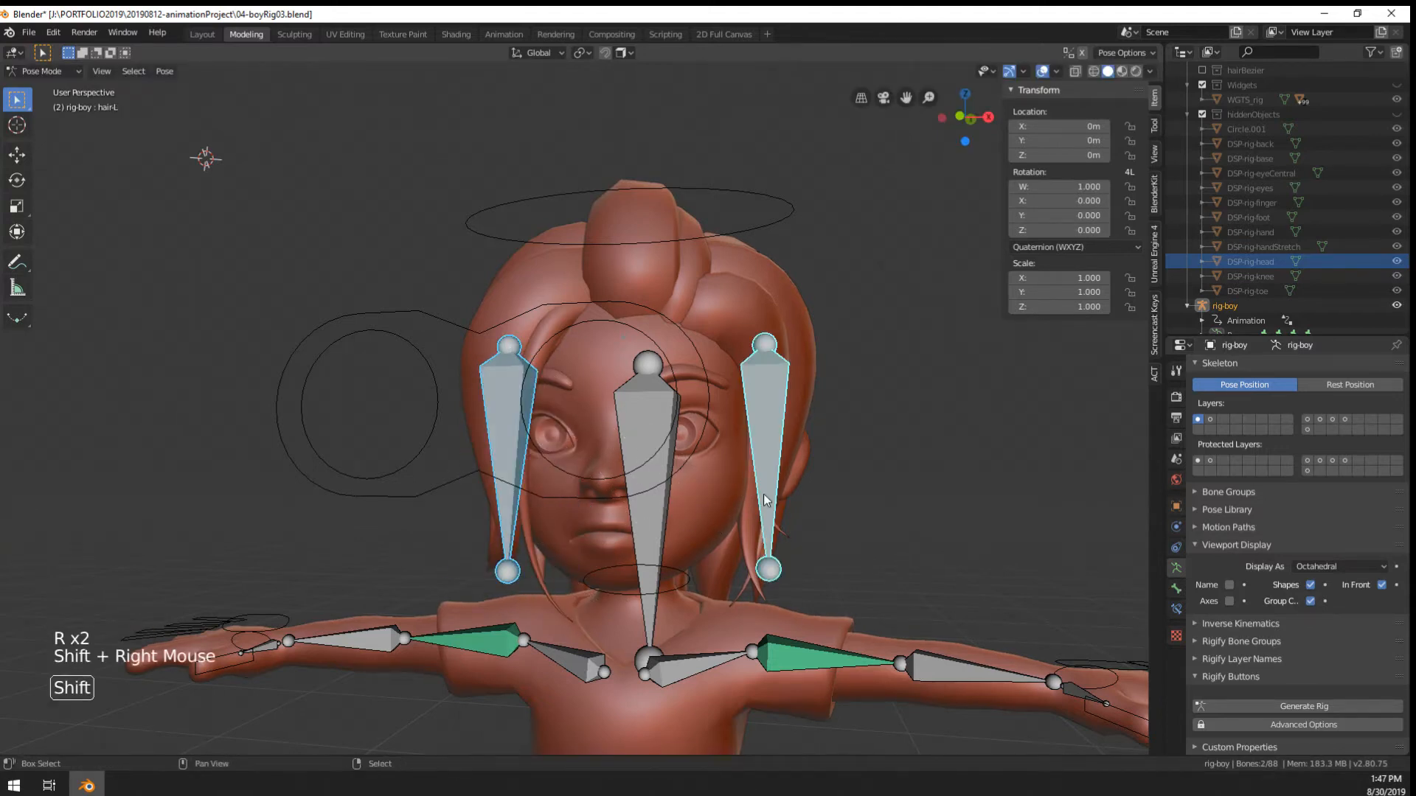
# Test both side hair bones with a cancelled trial rotation and return the rig to Object Mode
pyautogui.press('r')
pyautogui.rightClick(804, 494)
pyautogui.hotkey('ctrl', 'Tab')
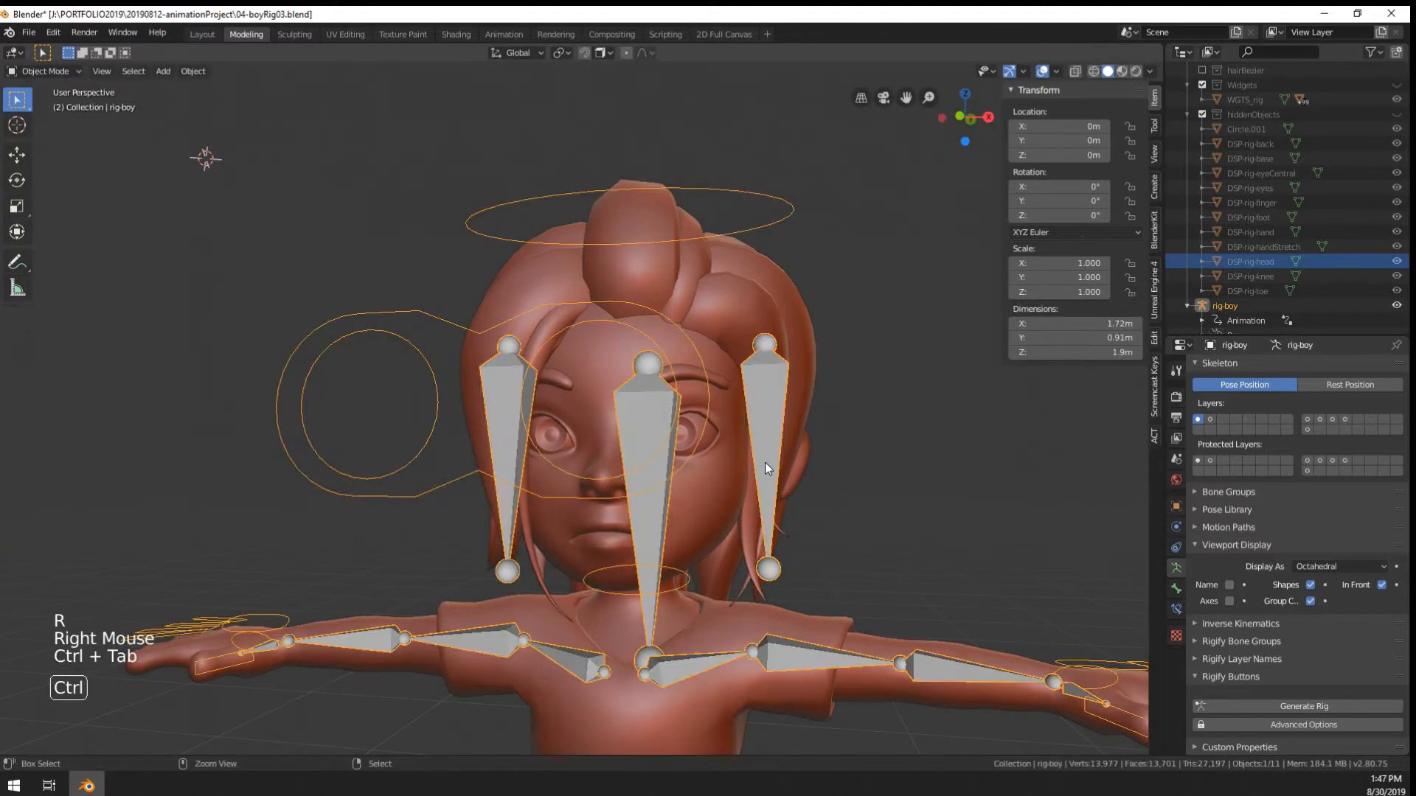
# Open the hair-front mesh in Edit Mode and remove the hair on the character's right from the hair-L vertex group
pyautogui.rightClick(556, 273)
pyautogui.press('Tab')
pyautogui.rightClick(550, 290)
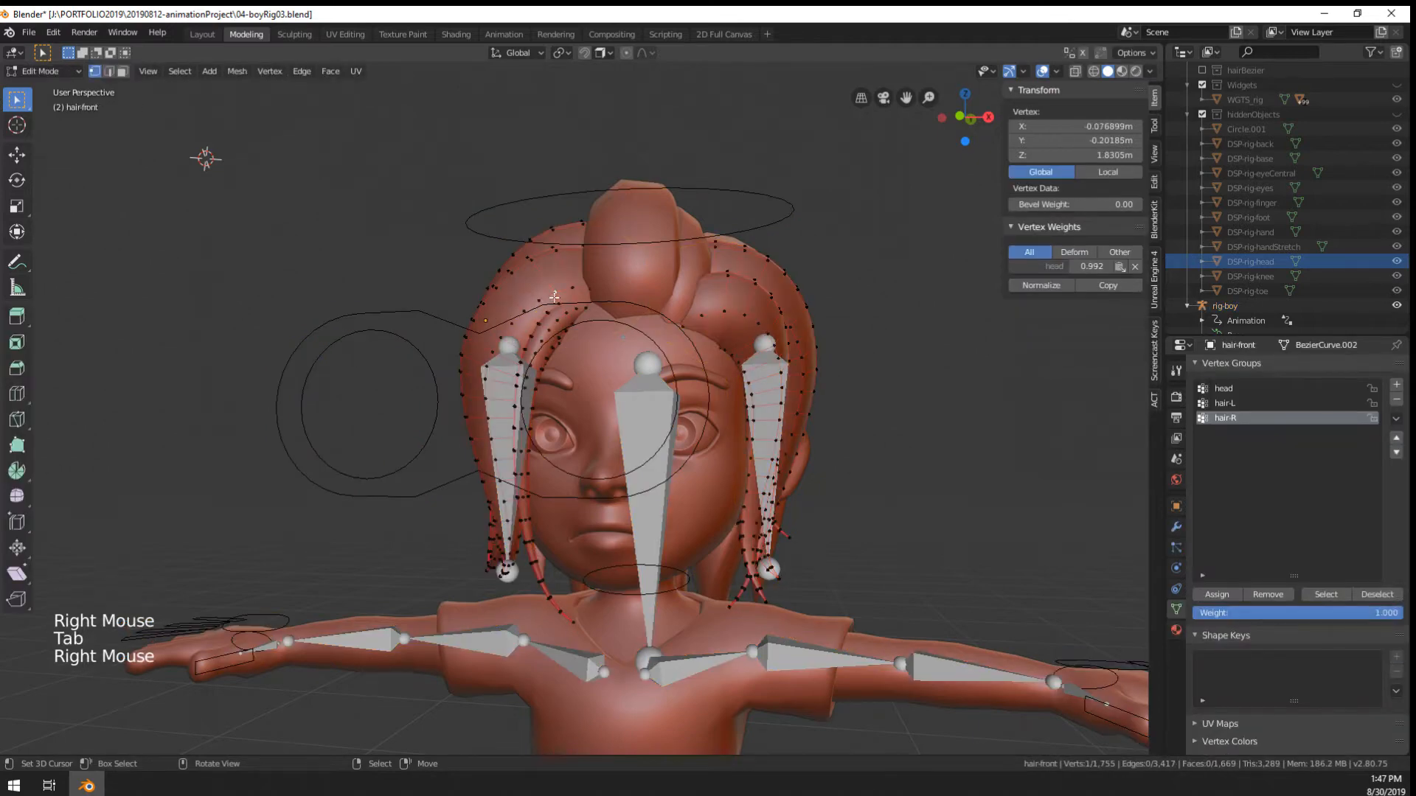
pyautogui.hotkey('ctrl', 'z')
pyautogui.hotkey('ctrl', 'i')
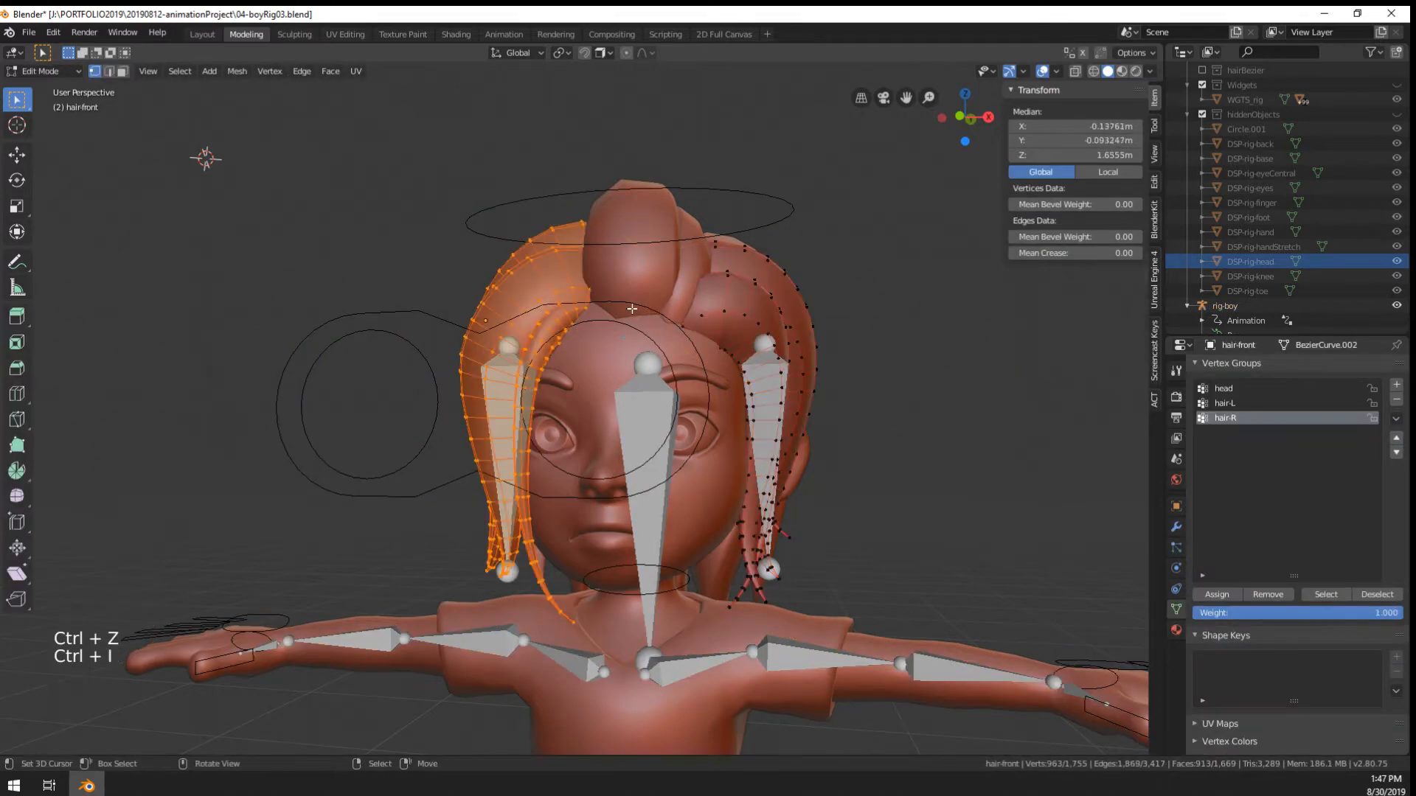
pyautogui.click(1236, 403)
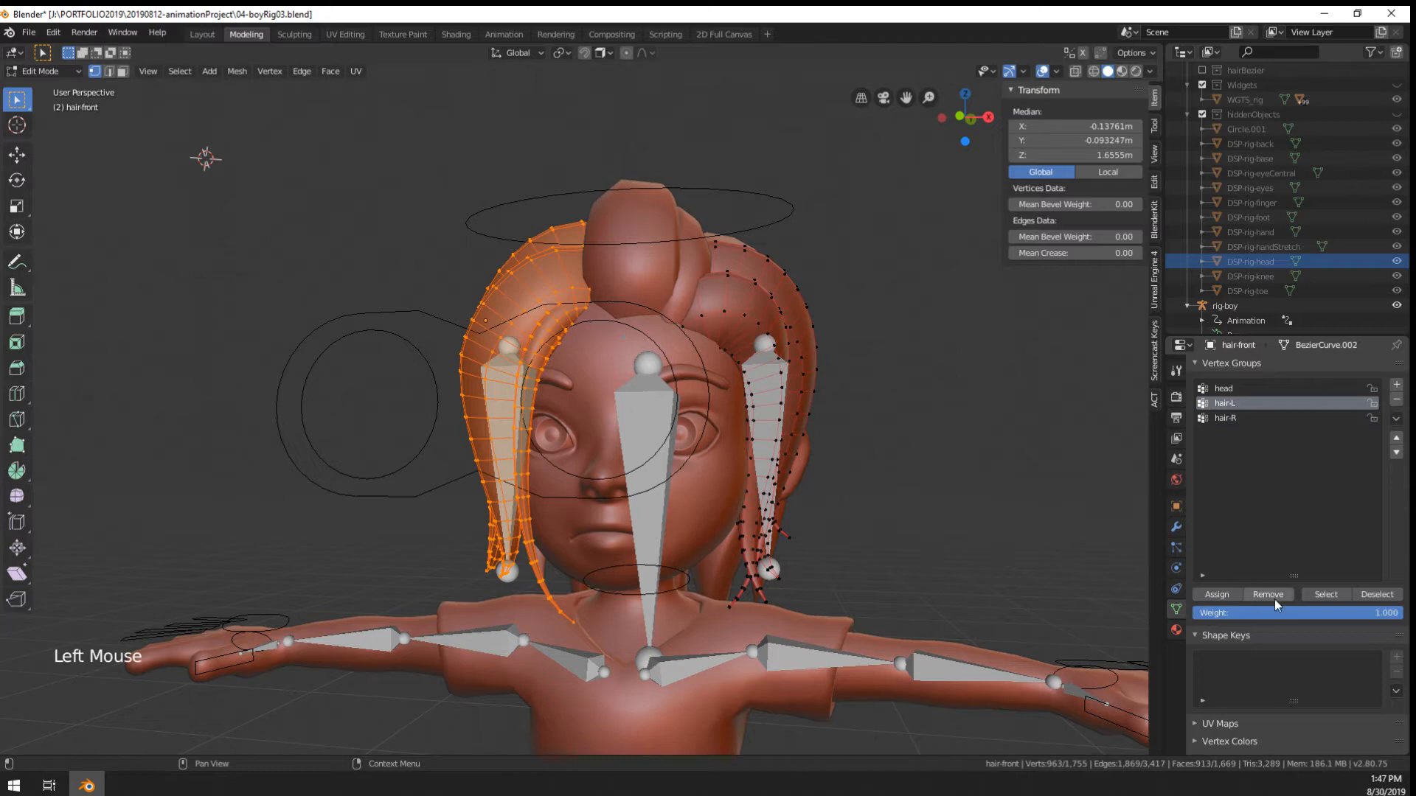
pyautogui.click(1250, 594)
# Leave mesh editing, put the rig in Pose Mode and test the hair-R bone with a cancelled trial rotation
pyautogui.press('Tab')
pyautogui.moveTo(728, 453); pyautogui.dragTo(578, 429, button='middle')
pyautogui.rightClick(524, 472)
pyautogui.hotkey('ctrl', 'Tab')
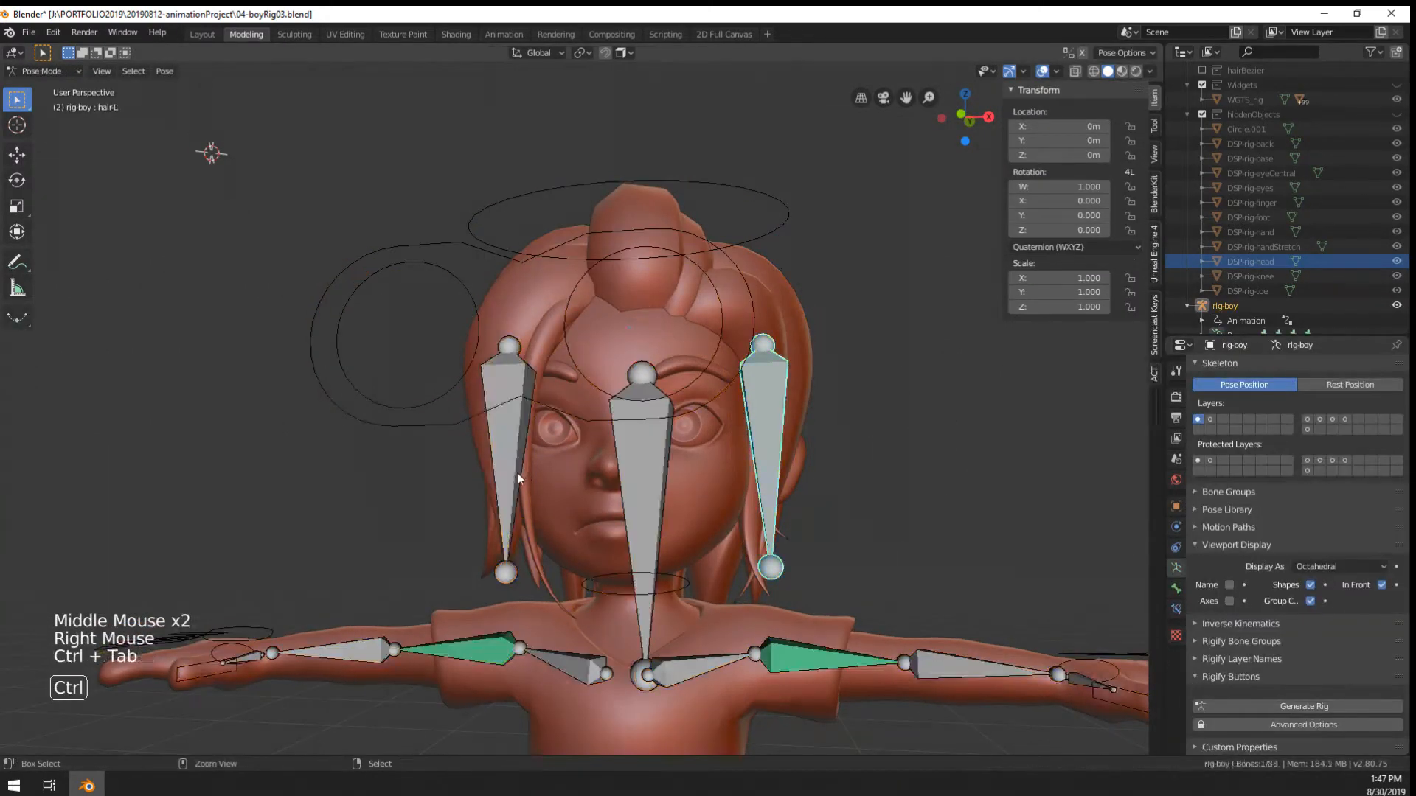
pyautogui.rightClick(516, 472)
pyautogui.press('r')
pyautogui.rightClick(774, 487)
# Add hair-L to the selection and test both side hair bones with cancelled trial rotations from the front and side
pyautogui.keyDown('shift'); pyautogui.rightClick(770, 525); pyautogui.keyUp('shift')
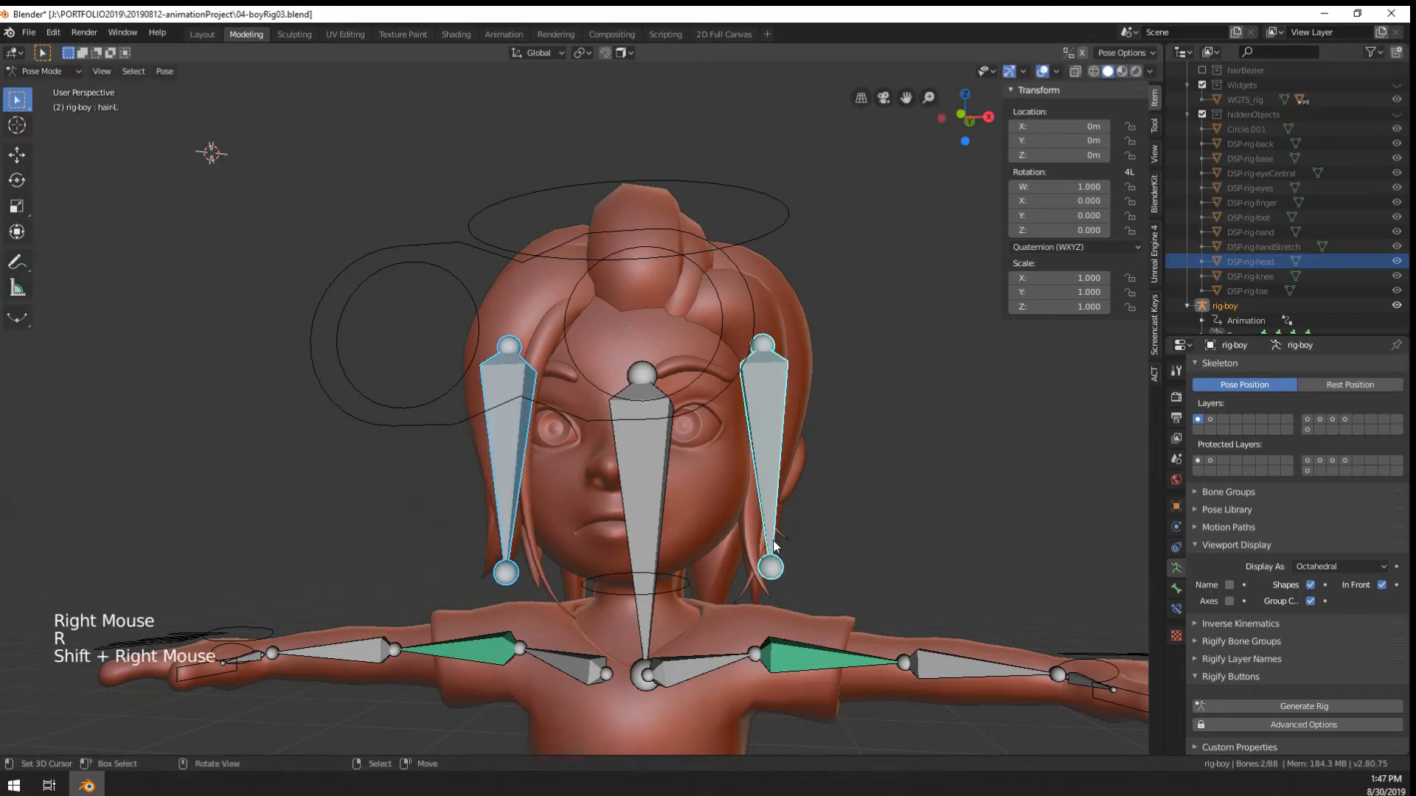
pyautogui.press('r')
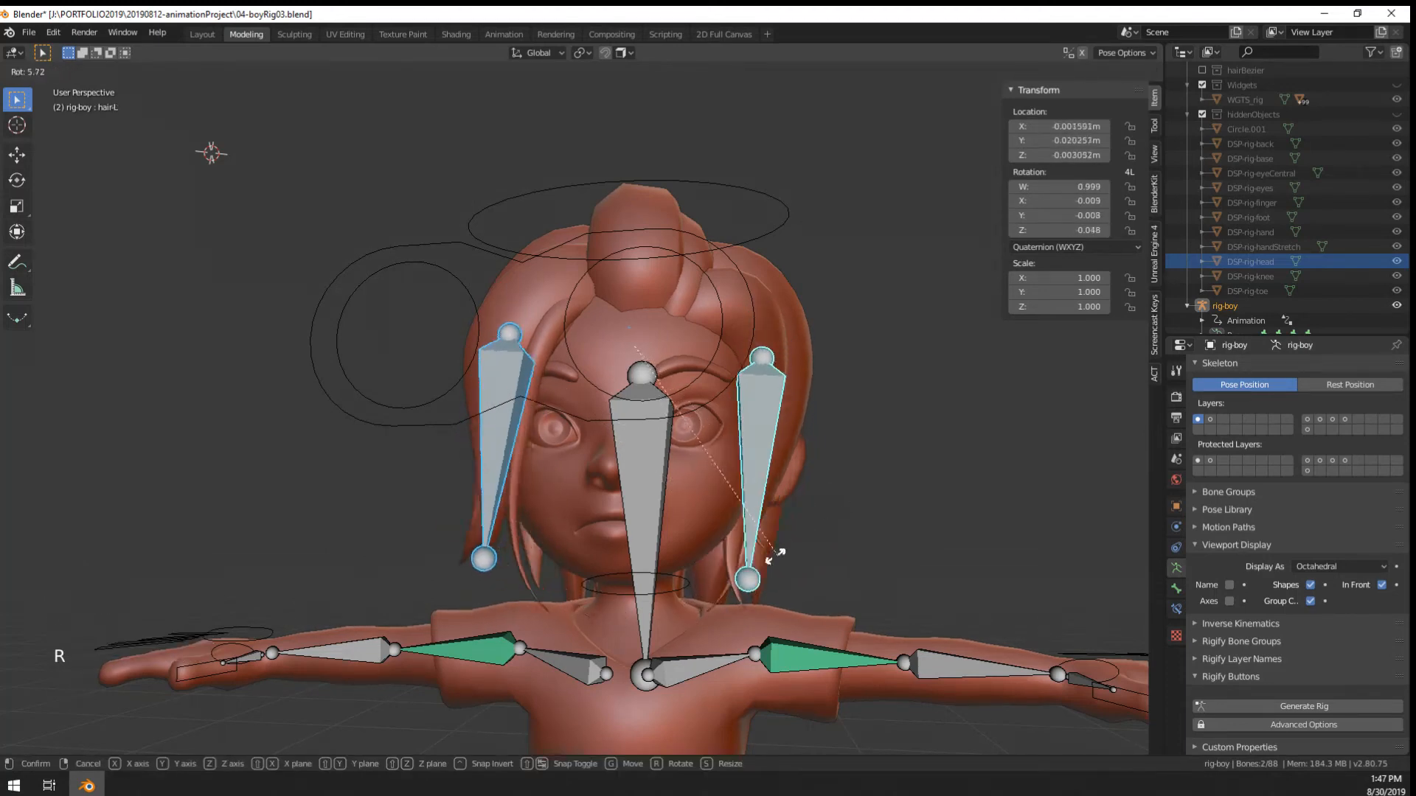
pyautogui.rightClick(805, 535)
pyautogui.moveTo(804, 533); pyautogui.dragTo(653, 534, button='middle')
pyautogui.press('r')
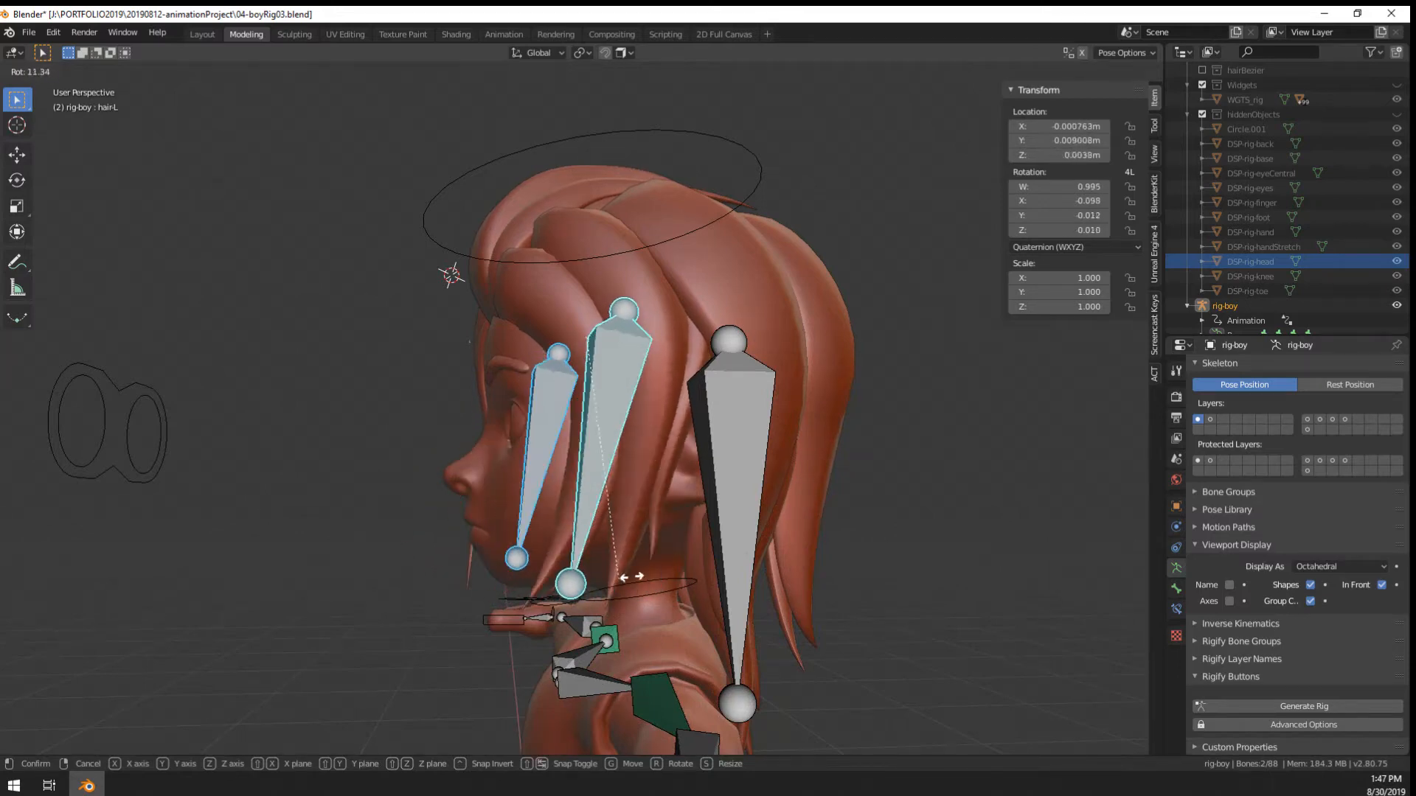
pyautogui.rightClick(572, 575)
# Set the hair-L bone's Bendy Bones segments to 3
pyautogui.scroll(2, 577, 562)
pyautogui.scroll(-3, 600, 534)
pyautogui.moveTo(577, 562); pyautogui.dragTo(737, 484, button='middle')
pyautogui.scroll(2, 653, 560)
pyautogui.click(1177, 588)
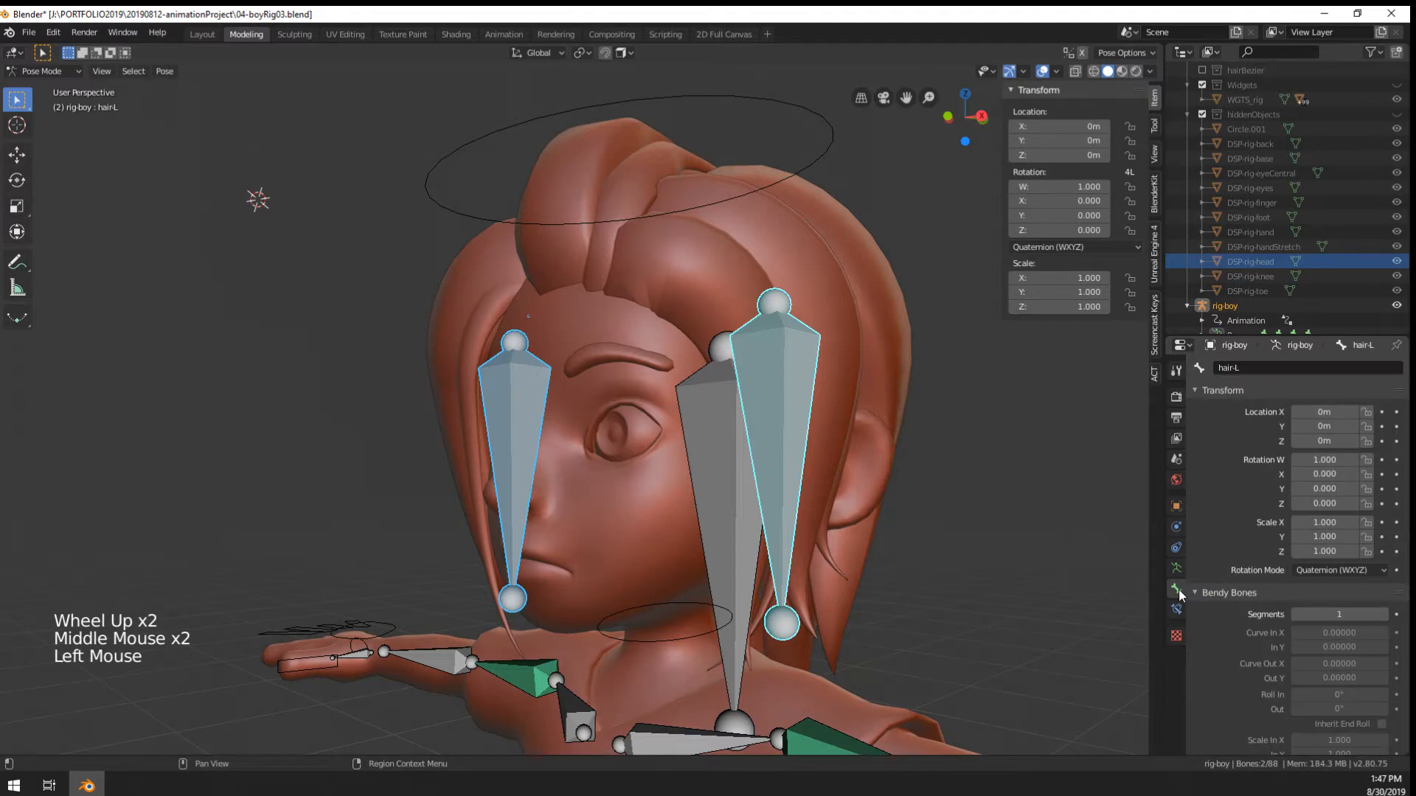
pyautogui.scroll(-5, 1268, 572)
pyautogui.click(1381, 468)
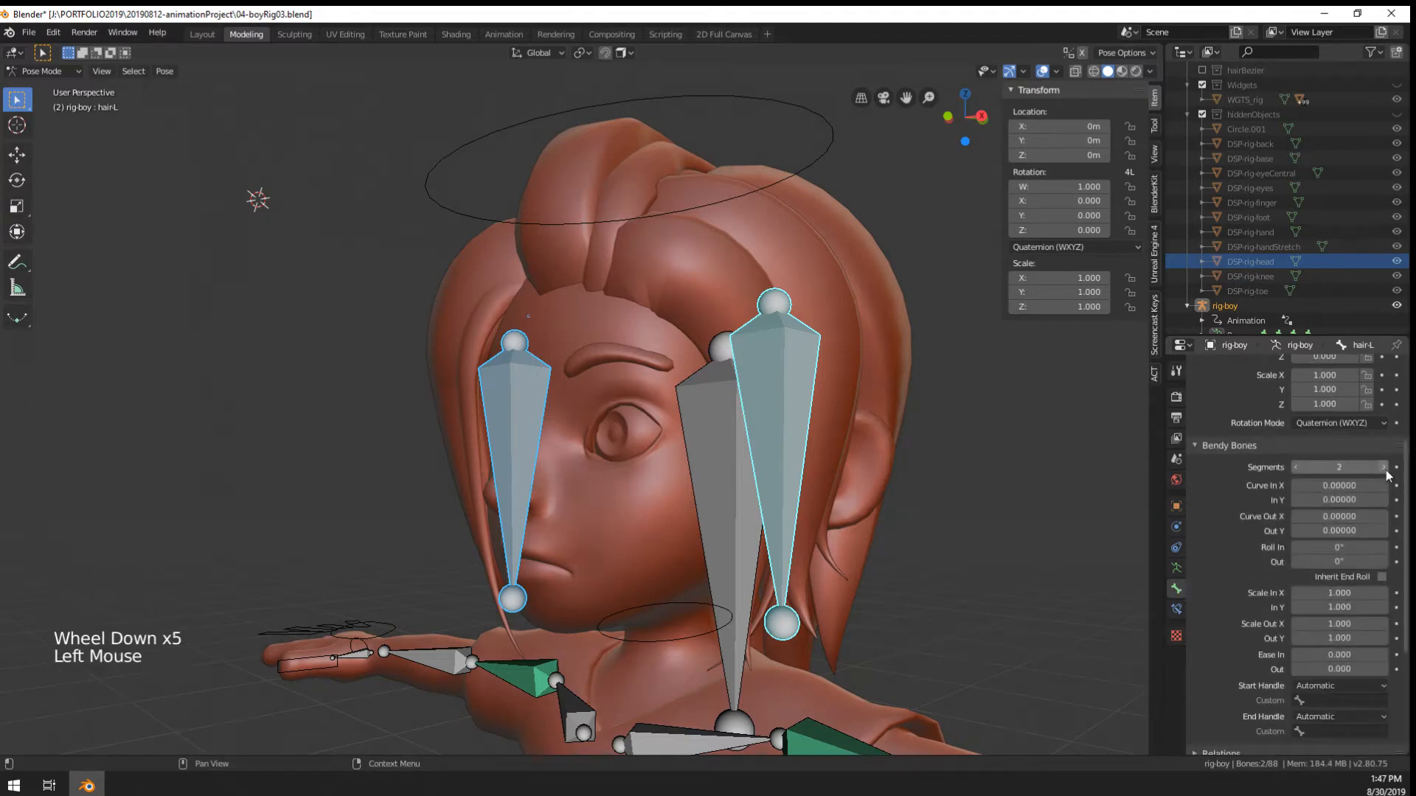
pyautogui.click(1381, 468)
pyautogui.click(1381, 467)
# Rotate both side hair bones forward by 50.9° as seen from the character's side
pyautogui.moveTo(737, 516); pyautogui.dragTo(649, 539, button='middle')
pyautogui.press('r')
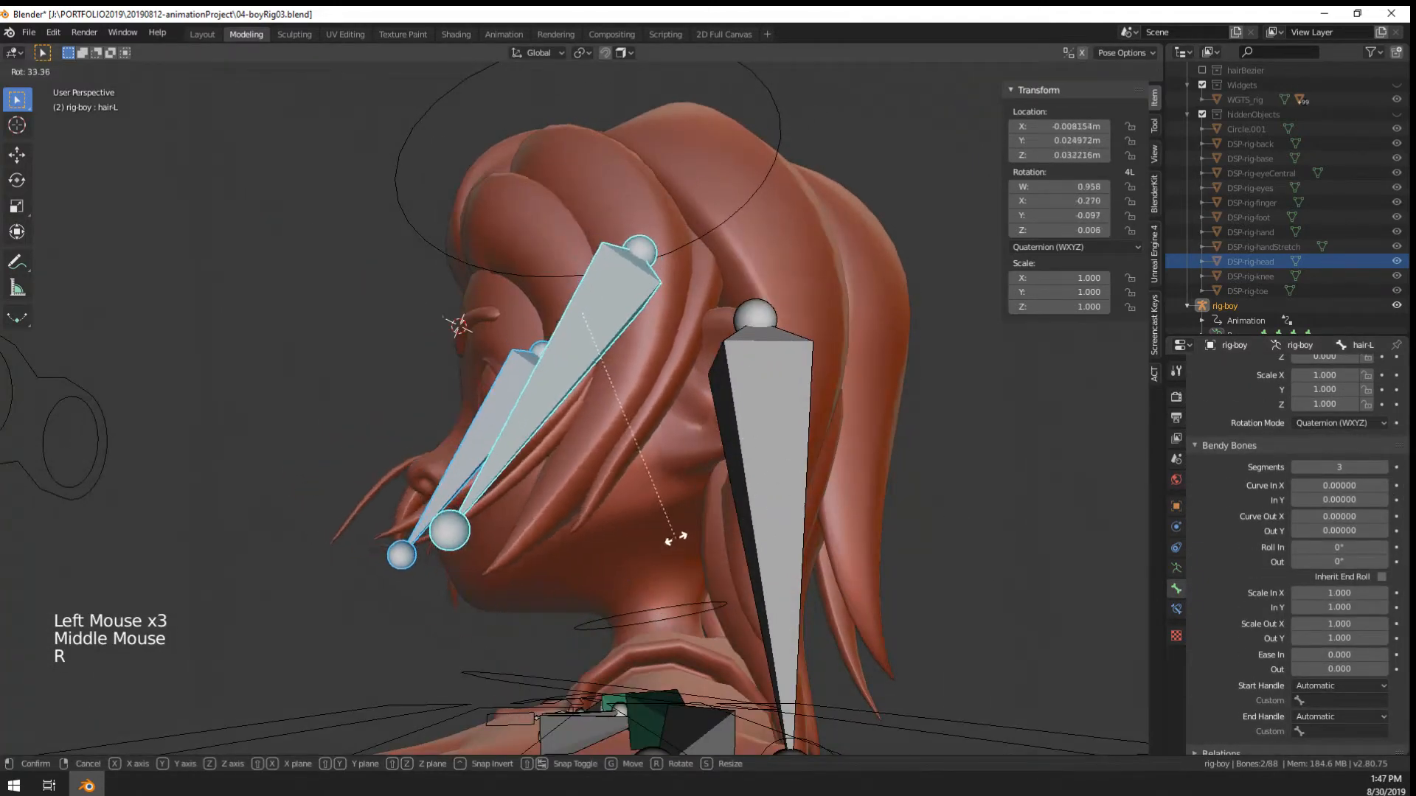
pyautogui.click(675, 537)
# Reduce the hair-L bone's Bendy Bones segments to 1 for comparison and raise them to 4
pyautogui.click(1295, 468)
pyautogui.click(1293, 468)
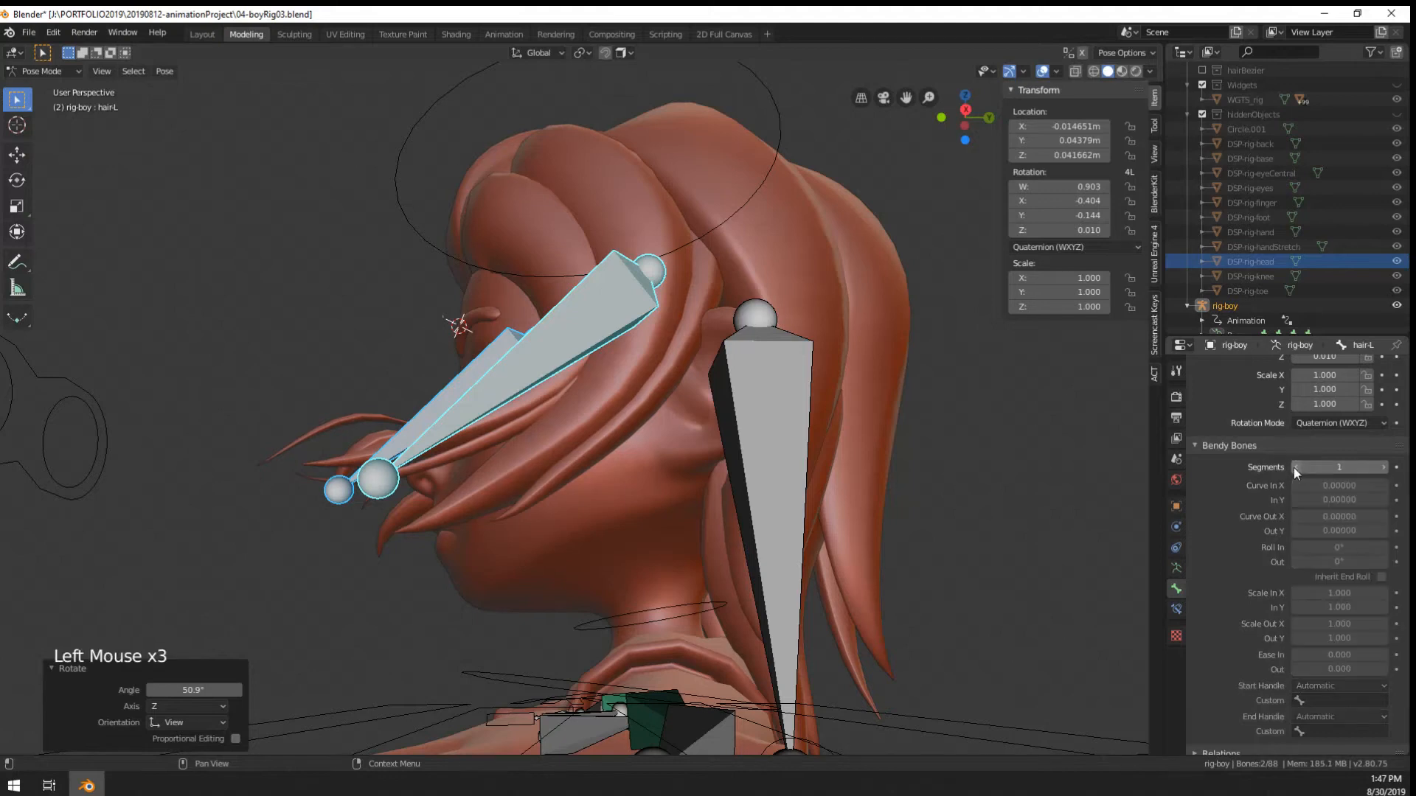
pyautogui.click(1382, 470)
pyautogui.click(1382, 470)
pyautogui.click(1382, 469)
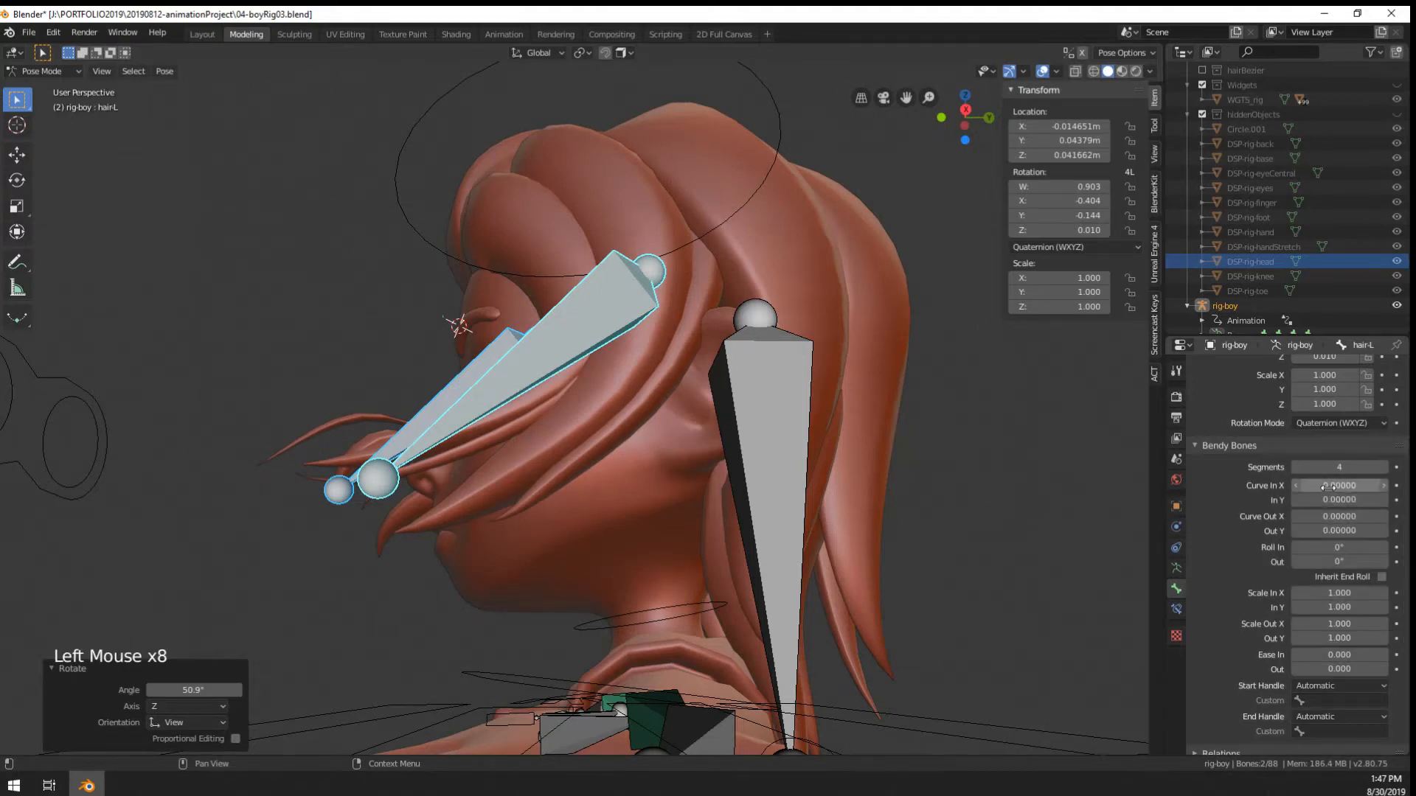
# Try a Bendy Bones Curve In X of about 0.32 on hair-L and check it with a cancelled trial rotation
pyautogui.moveTo(1327, 485); pyautogui.dragTo(1394, 485)
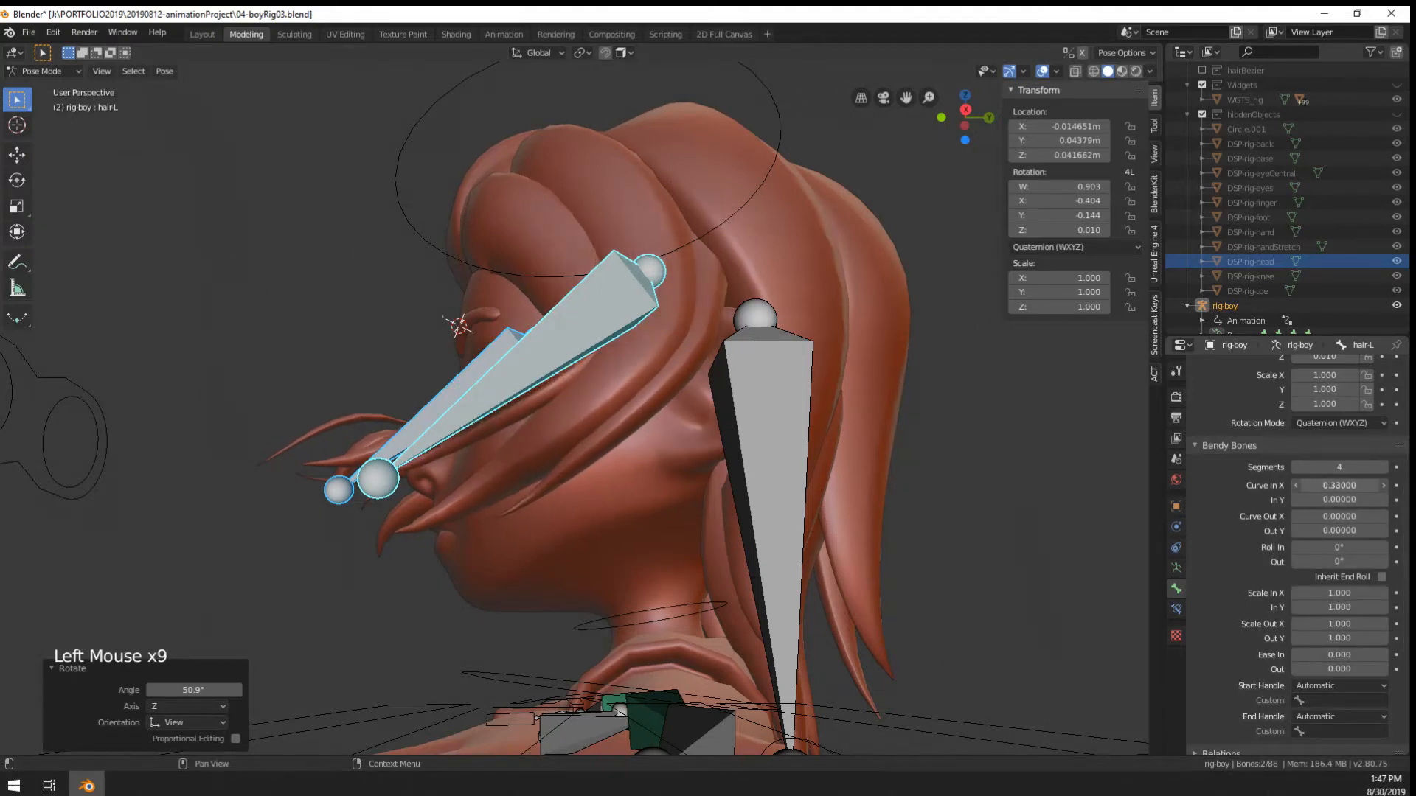
pyautogui.moveTo(667, 487)
pyautogui.mouseDown(button='middle')
pyautogui.moveTo(759, 490)
pyautogui.moveTo(683, 502)
pyautogui.mouseUp(button='middle')
pyautogui.press('r')
pyautogui.rightClick(767, 463)
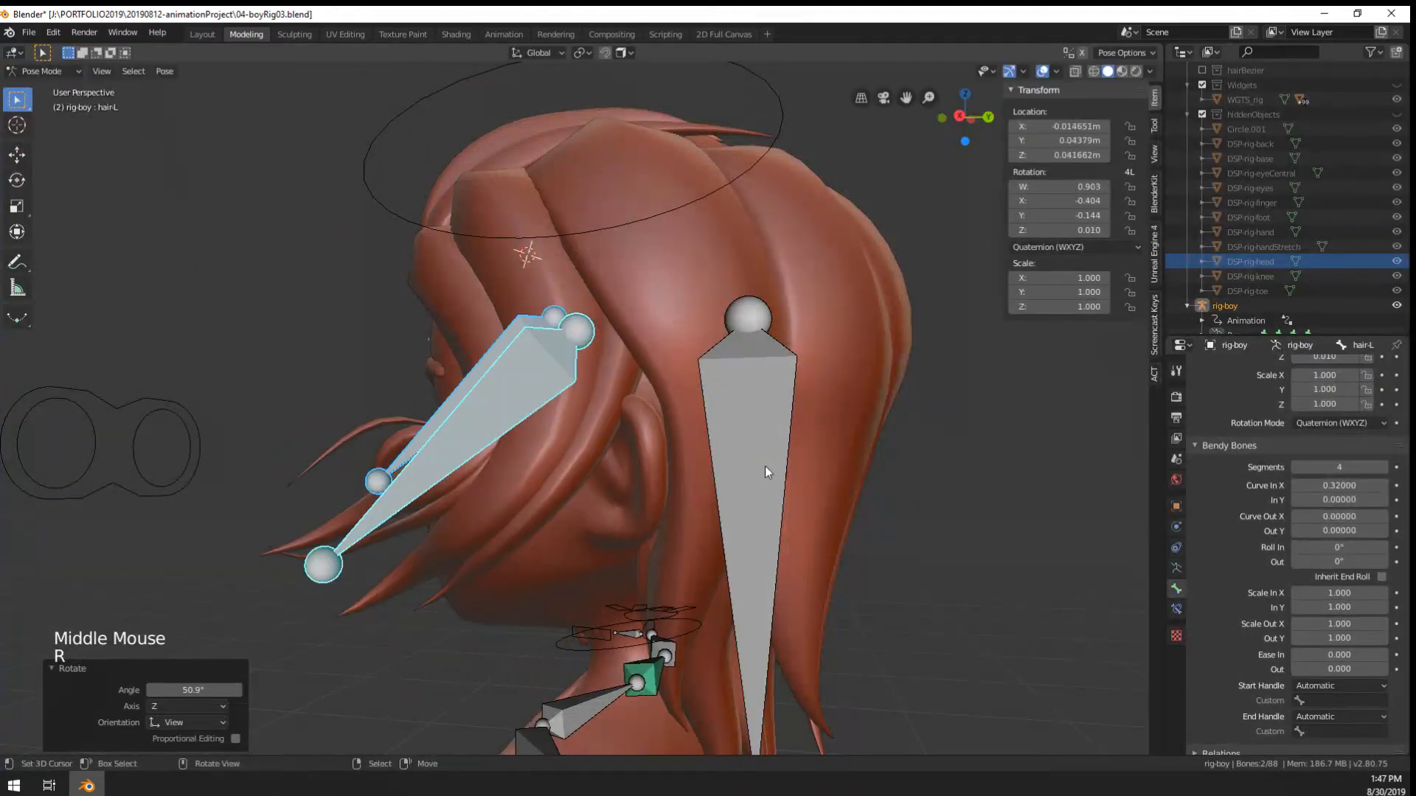
# Clear the rotation of both side hair bones and test them with another cancelled trial rotation
pyautogui.moveTo(885, 491); pyautogui.dragTo(974, 511, button='middle')
pyautogui.hotkey('alt', 'r')
pyautogui.moveTo(906, 538); pyautogui.dragTo(907, 484, button='middle')
pyautogui.press('r')
pyautogui.rightClick(643, 555)
# Rotate both side hair bones forward by 58.4° and inspect the hair from the character's other side
pyautogui.moveTo(657, 554); pyautogui.dragTo(866, 568, button='middle')
pyautogui.press('r')
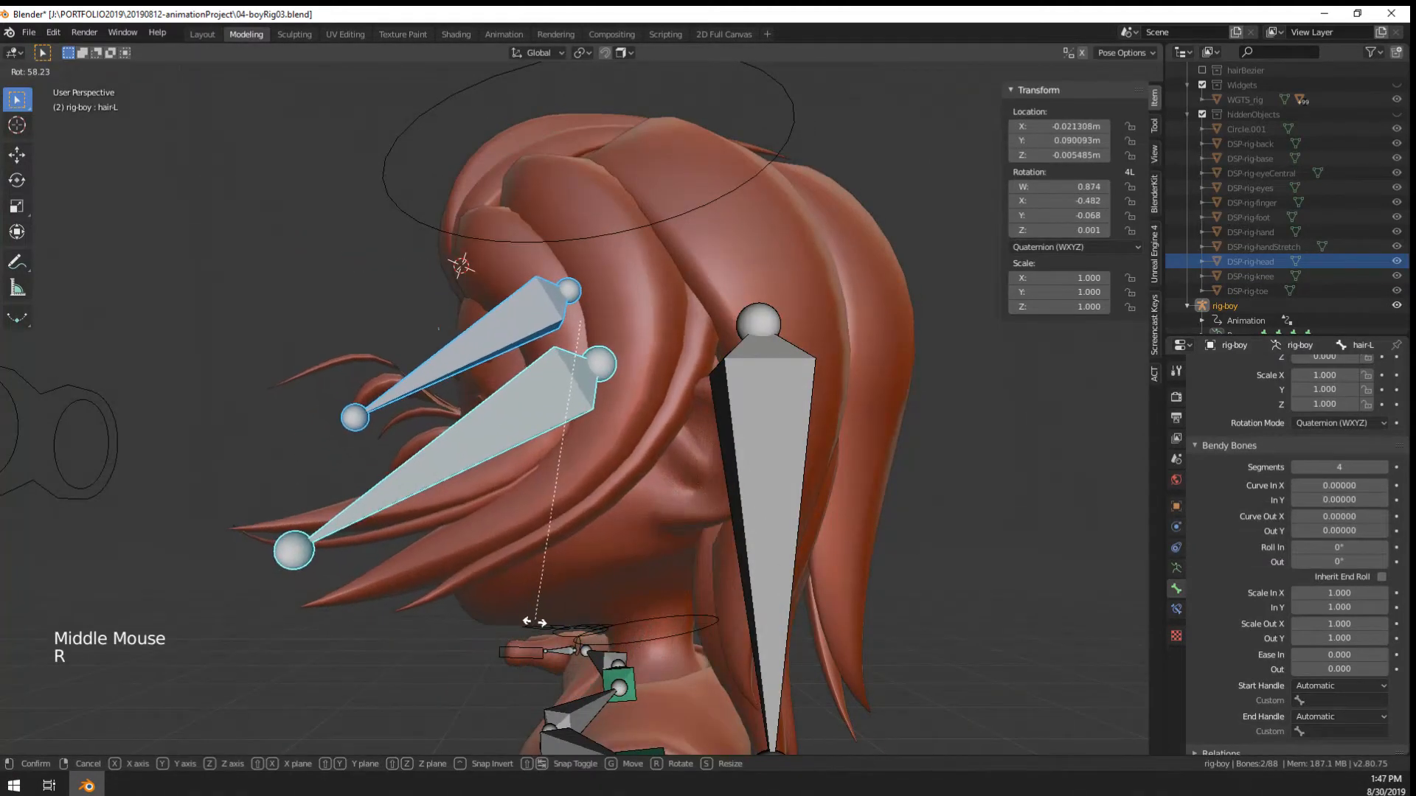
pyautogui.click(534, 627)
pyautogui.moveTo(534, 627); pyautogui.dragTo(829, 453, button='middle')
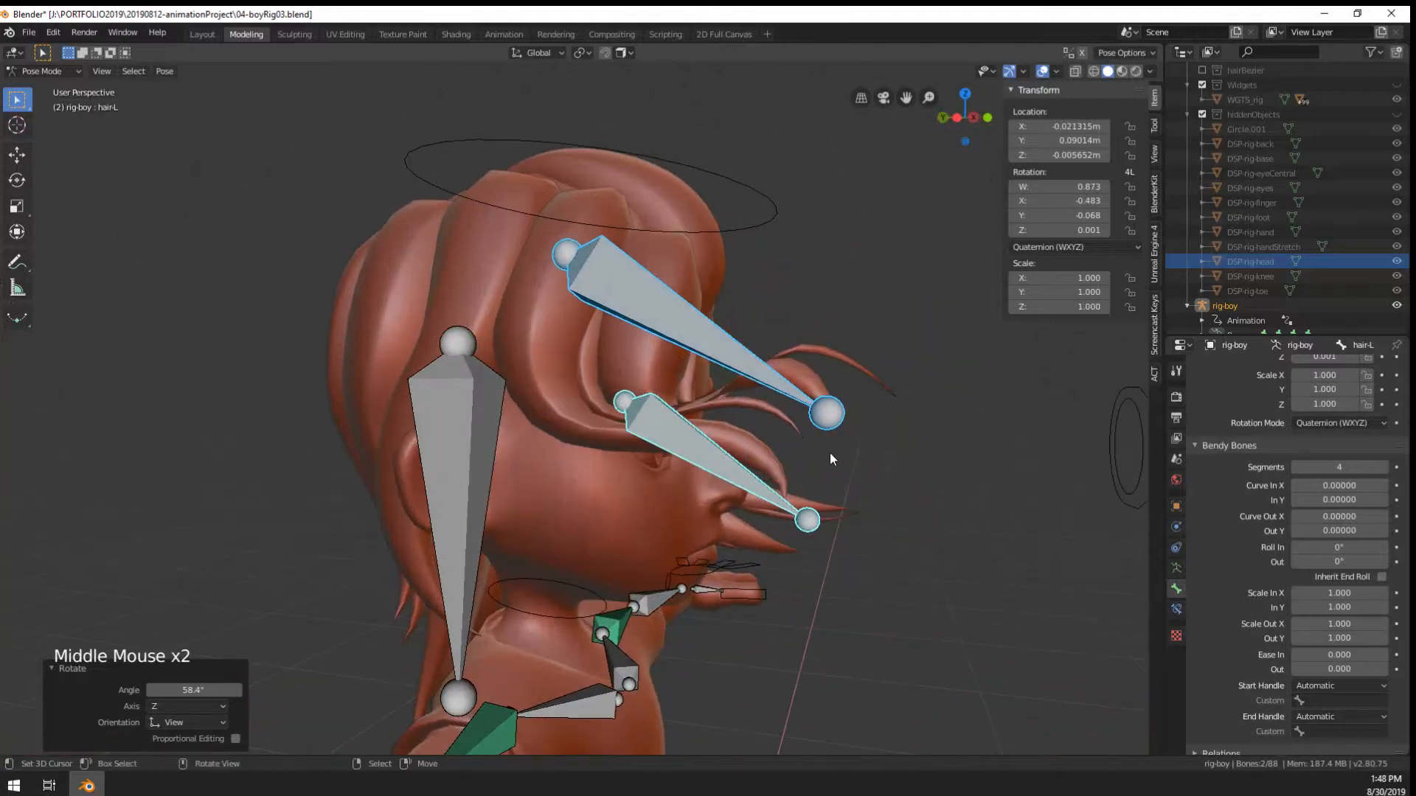
# Open the rig in Edit Mode and move the upper joint of the hair-R bone along the Z axis
pyautogui.rightClick(711, 340)
pyautogui.moveTo(711, 339); pyautogui.dragTo(659, 346, button='middle')
pyautogui.press('Tab')
pyautogui.rightClick(544, 329)
pyautogui.moveTo(544, 329); pyautogui.dragTo(467, 337, button='middle')
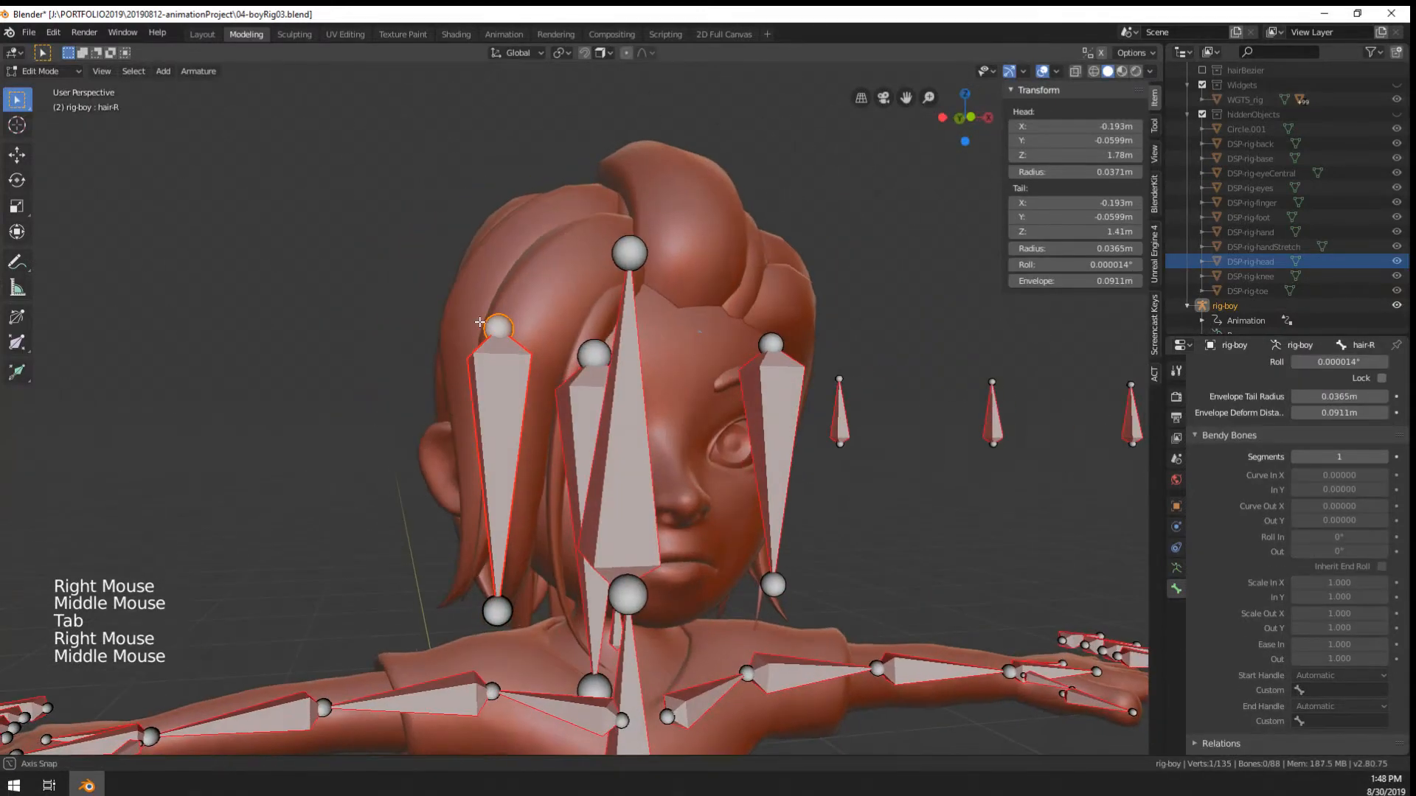
pyautogui.press('g')
pyautogui.press('z')
pyautogui.click(516, 354)
# Return the rig to Pose Mode and clear the rotation and location of all bones
pyautogui.press('Tab')
pyautogui.press('a')
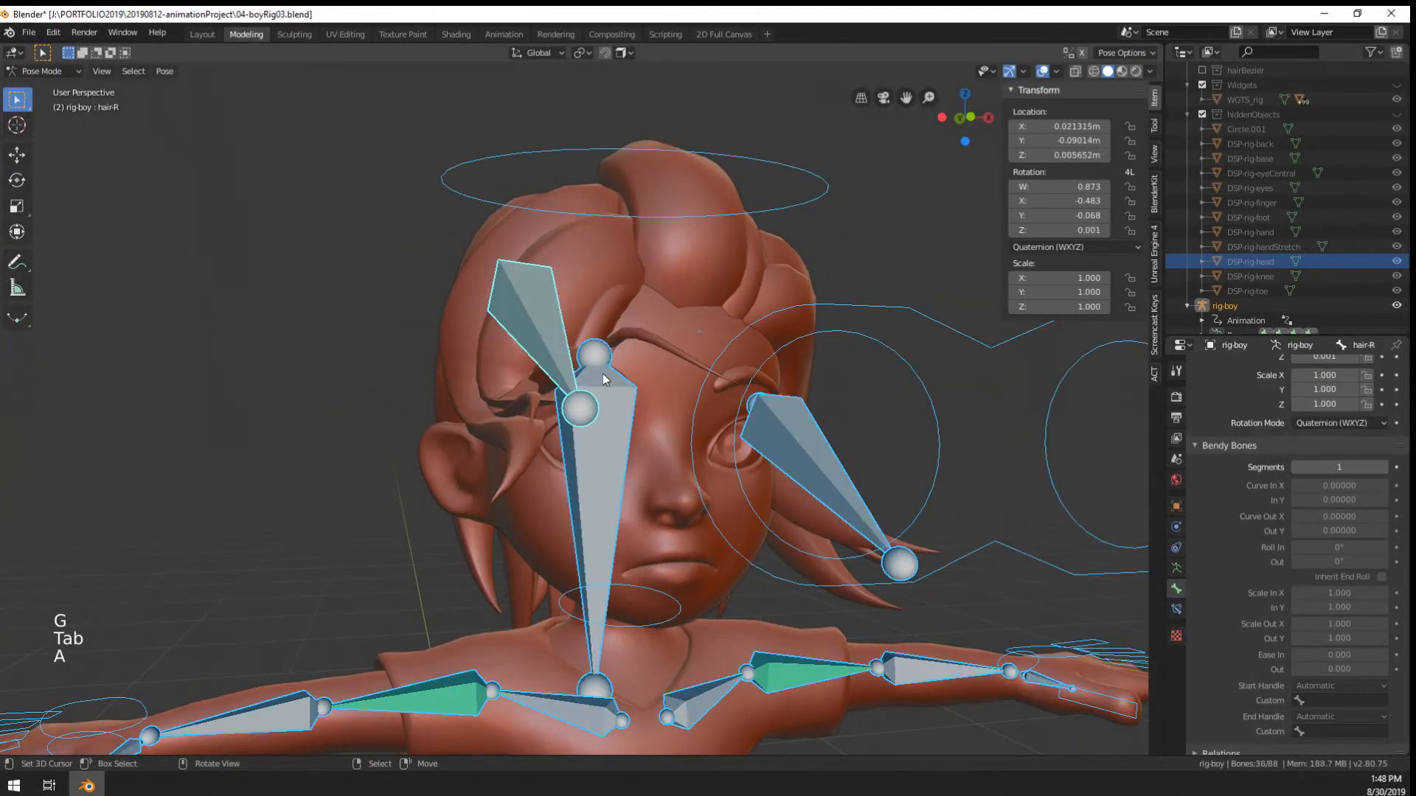
pyautogui.hotkey('alt', 'r')
pyautogui.hotkey('alt', 'g')
# Select the hair-R bone and rotate it by -29° in side view
pyautogui.rightClick(601, 413)
pyautogui.moveTo(601, 413); pyautogui.dragTo(664, 414, button='middle')
pyautogui.moveTo(664, 414); pyautogui.dragTo(735, 416, button='middle')
pyautogui.middleClick(735, 417)
pyautogui.press('r')
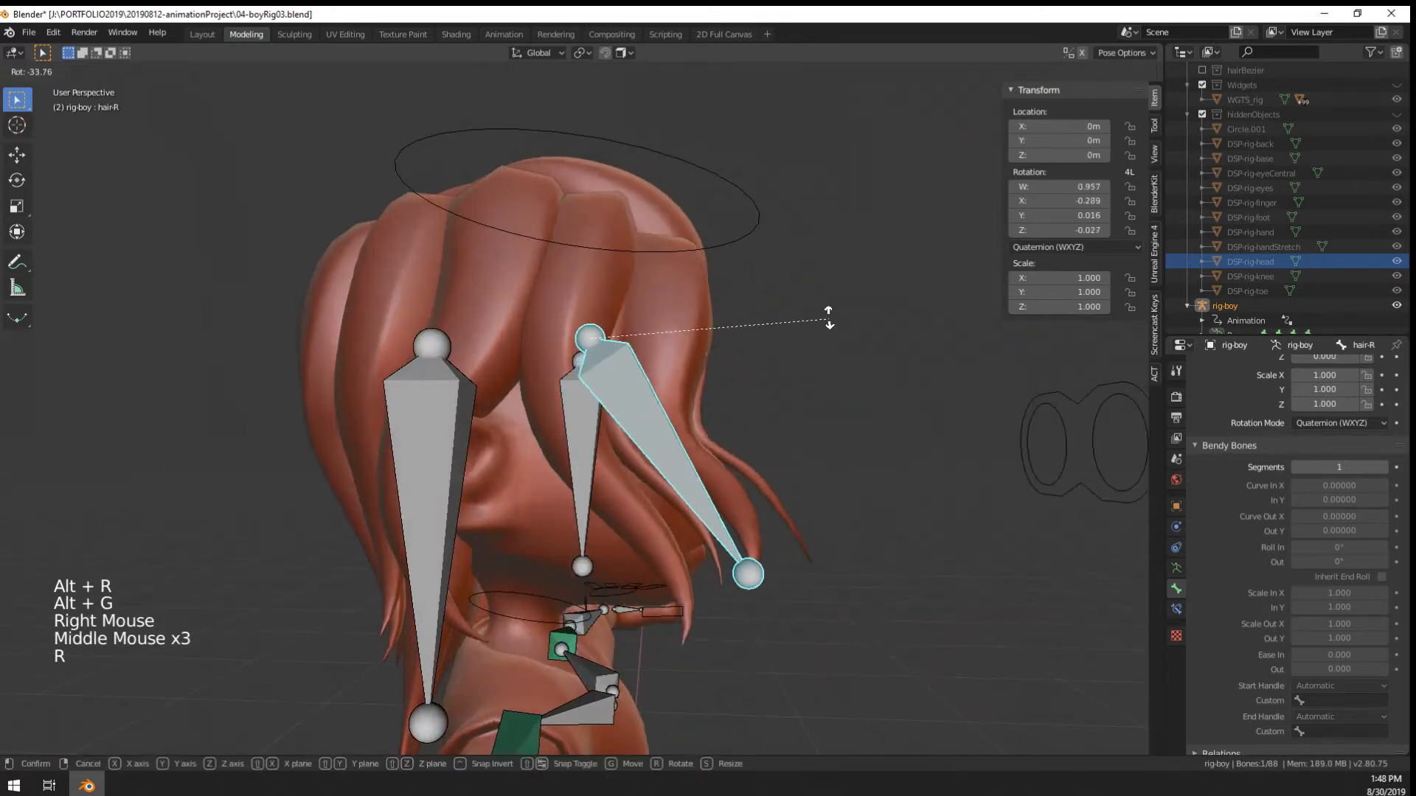
pyautogui.click(819, 344)
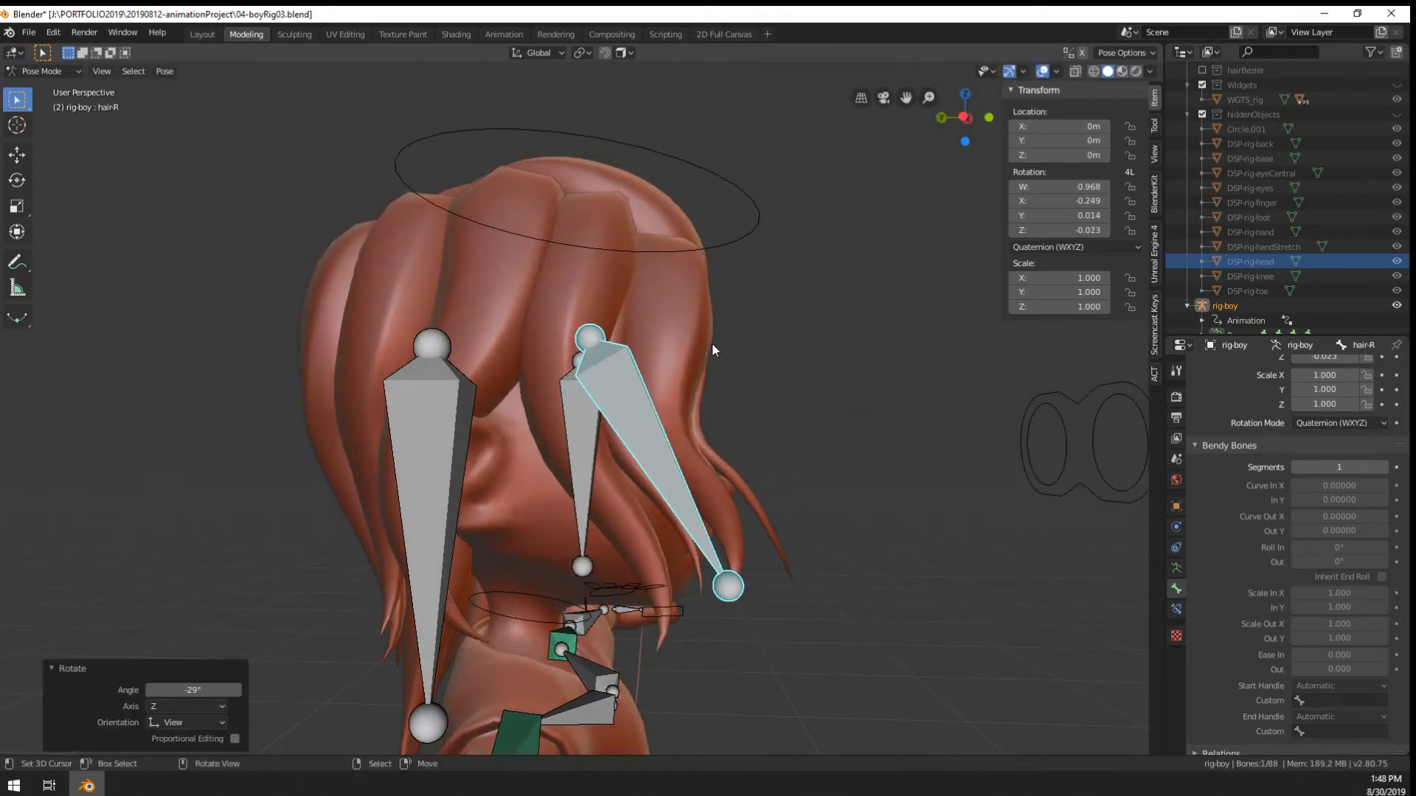
# Raise the upper joint of the hair-R bone in Edit Mode and return the rig to Pose Mode
pyautogui.press('Tab')
pyautogui.rightClick(588, 329)
pyautogui.press('g')
pyautogui.click(649, 350)
pyautogui.press('Tab')
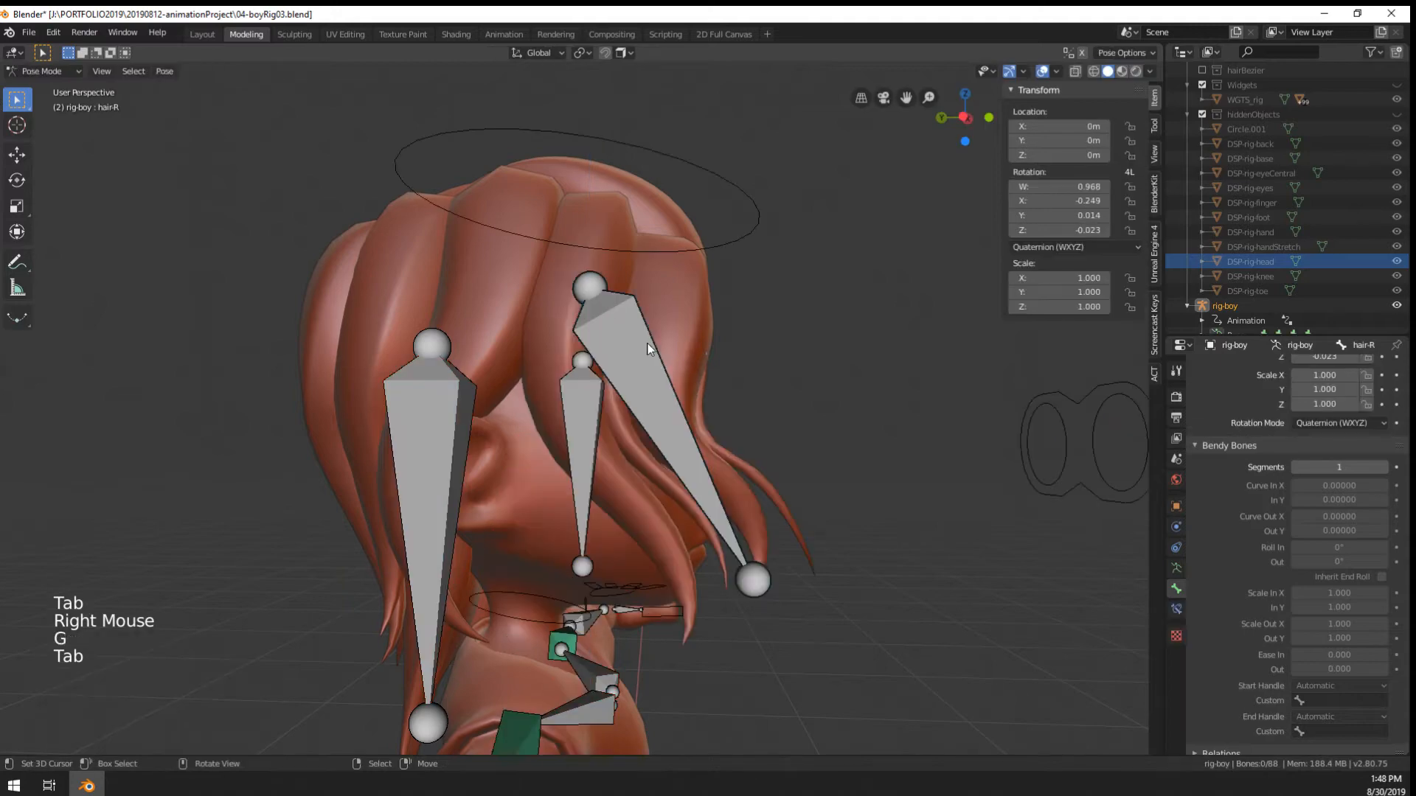
# Test the lengthened hair-R bone with a cancelled trial rotation from the side, and rotate it by 3.79° from the front
pyautogui.rightClick(667, 432)
pyautogui.press('r')
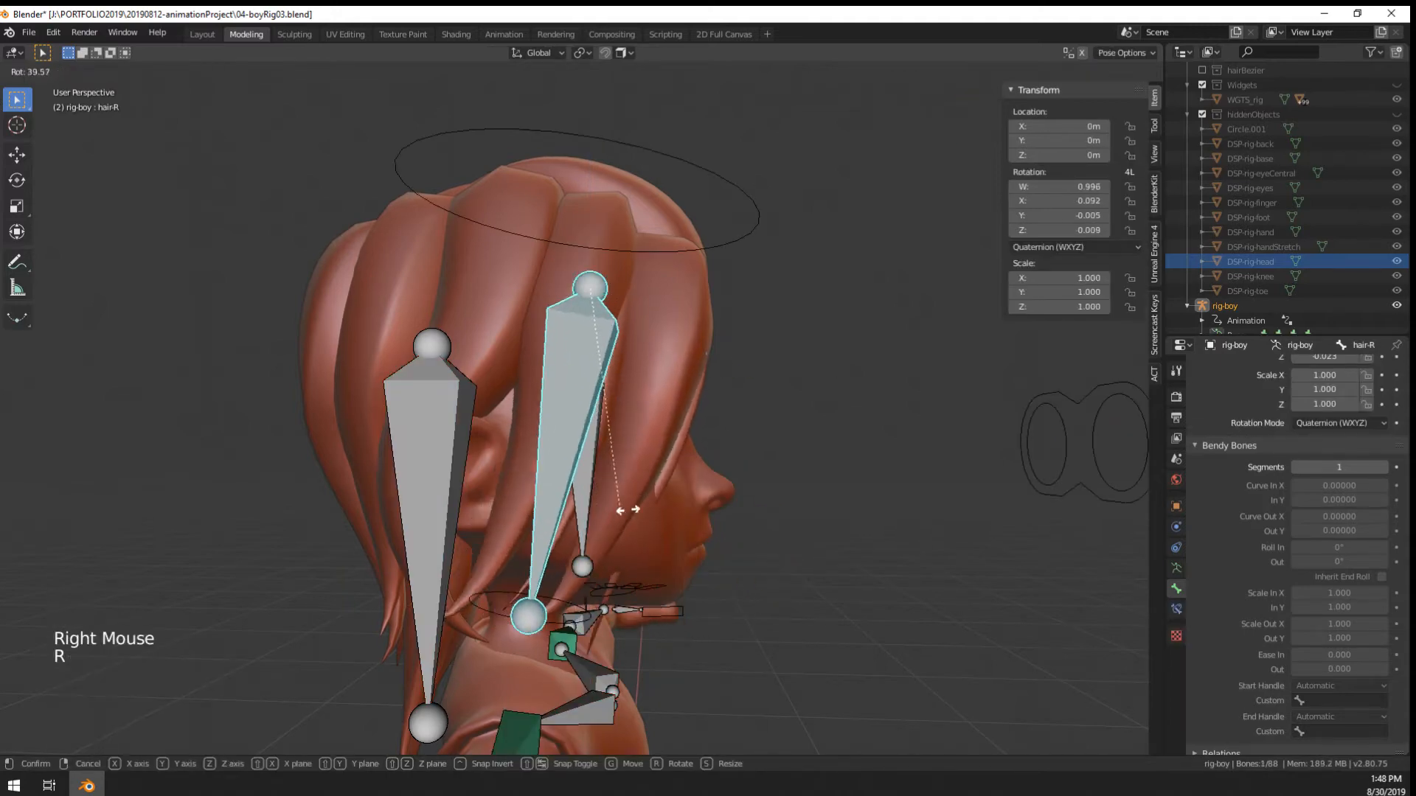
pyautogui.rightClick(670, 508)
pyautogui.moveTo(671, 510); pyautogui.dragTo(496, 493, button='middle')
pyautogui.press('r')
pyautogui.click(492, 503)
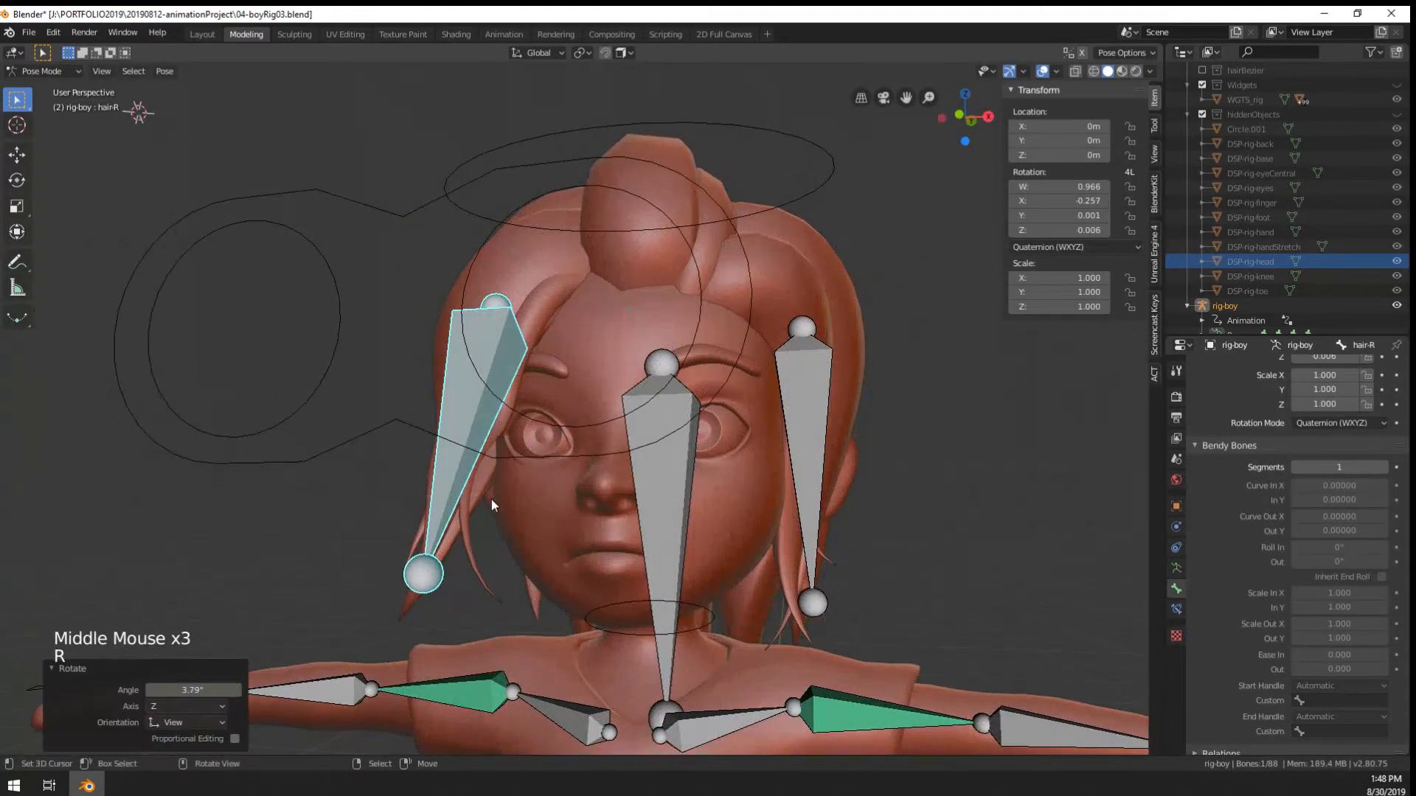
# Clear the hair-R bone's rotation and test it from the side with a cancelled trial rotation
pyautogui.rightClick(767, 499)
pyautogui.moveTo(767, 498)
pyautogui.mouseDown(button='middle')
pyautogui.moveTo(585, 470)
pyautogui.moveTo(758, 497)
pyautogui.mouseUp(button='middle')
pyautogui.rightClick(586, 470)
pyautogui.hotkey('alt', 'r')
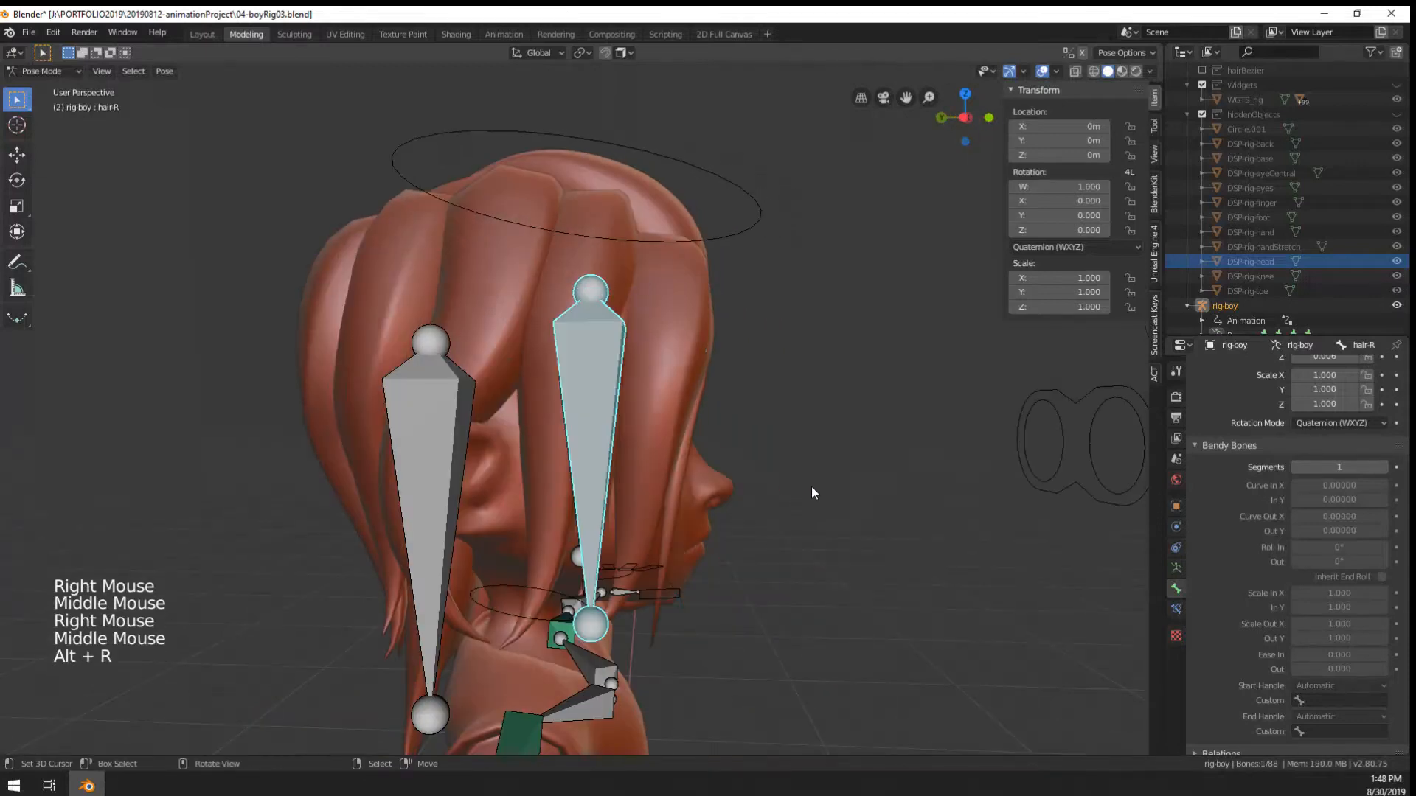
pyautogui.press('r')
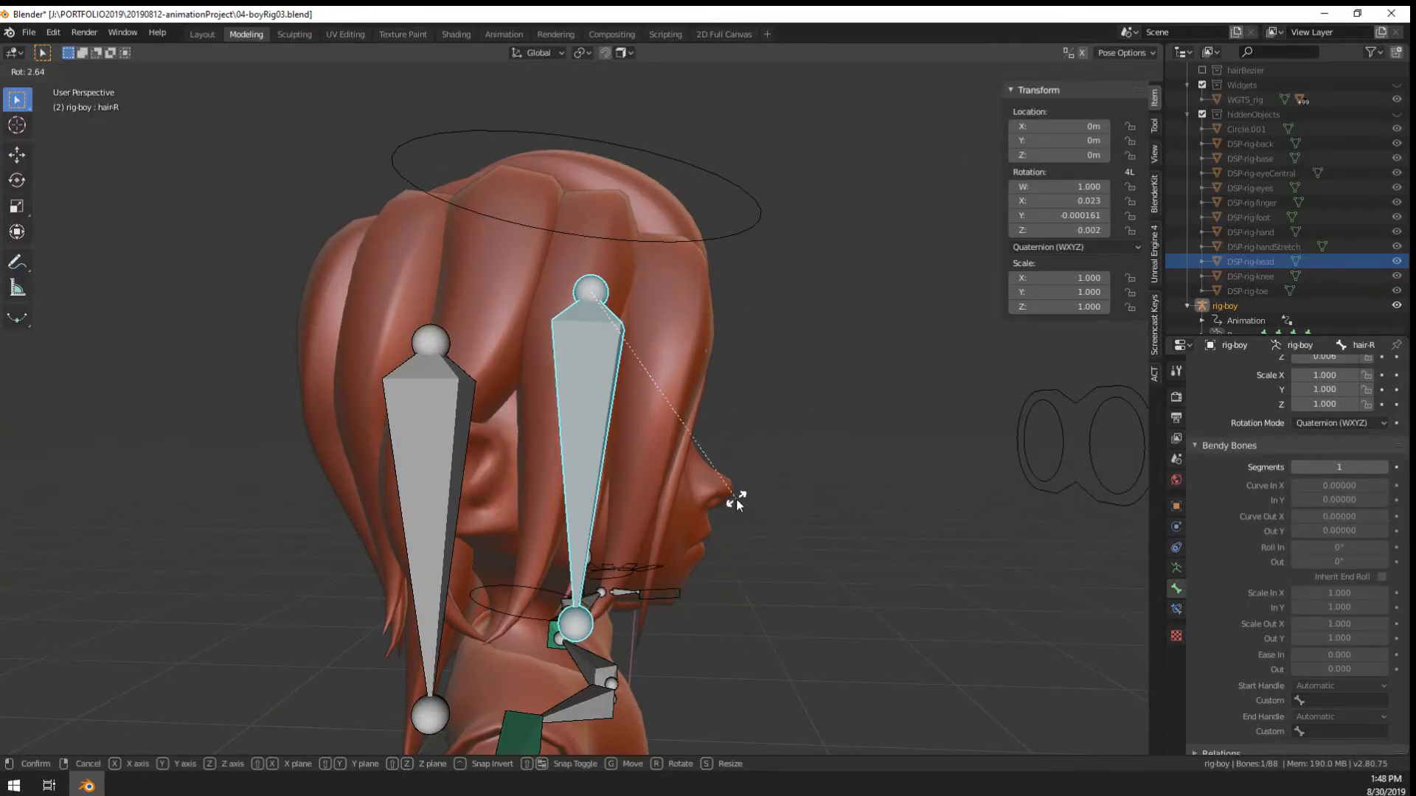
pyautogui.rightClick(736, 496)
# Hide the viewport overlays and examine the hair-R deformation with cancelled trial rotations from the side and front
pyautogui.click(1035, 69)
pyautogui.moveTo(708, 369); pyautogui.dragTo(878, 419, button='middle')
pyautogui.press('r')
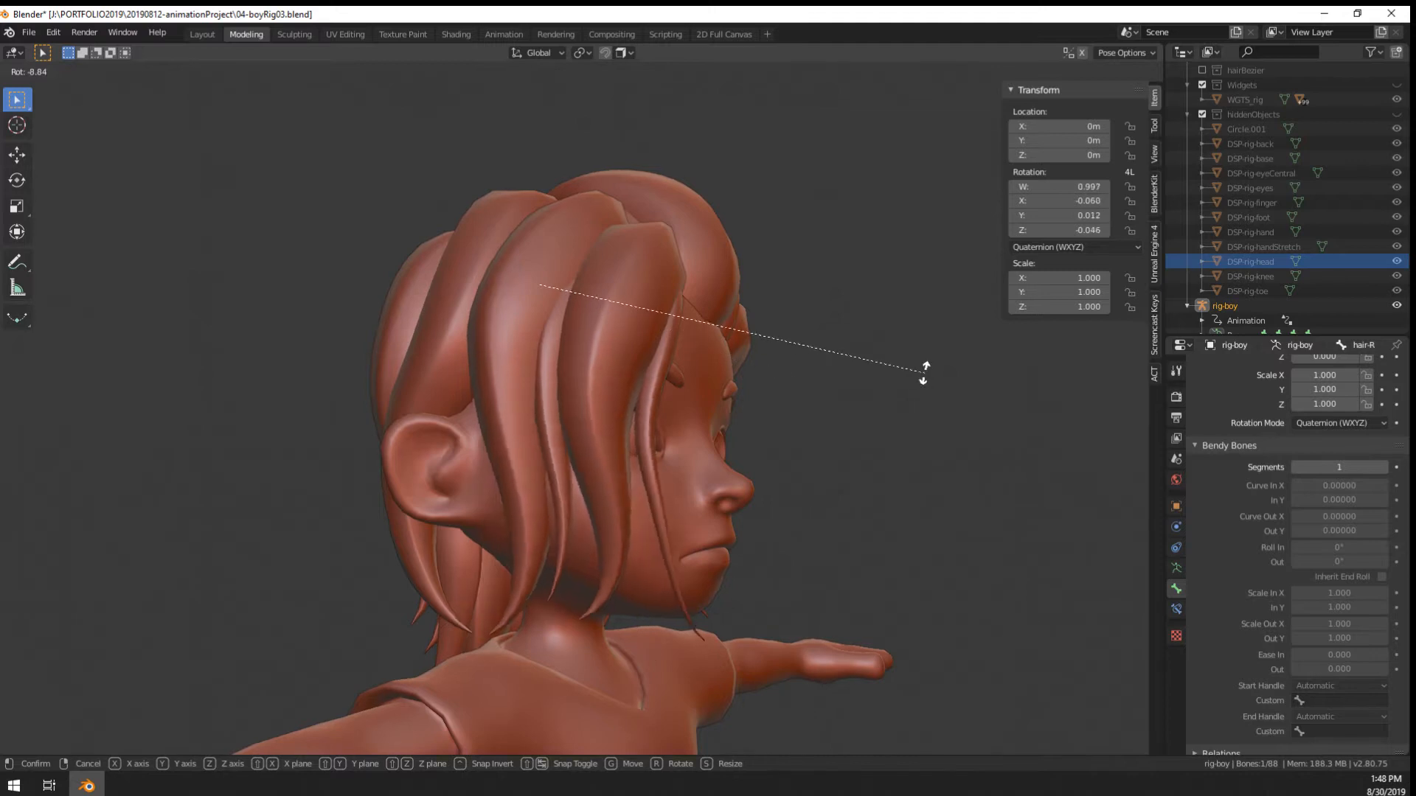
pyautogui.rightClick(882, 449)
pyautogui.moveTo(882, 449); pyautogui.dragTo(791, 466, button='middle')
pyautogui.keyDown('shift'); pyautogui.rightClick(814, 493); pyautogui.keyUp('shift')
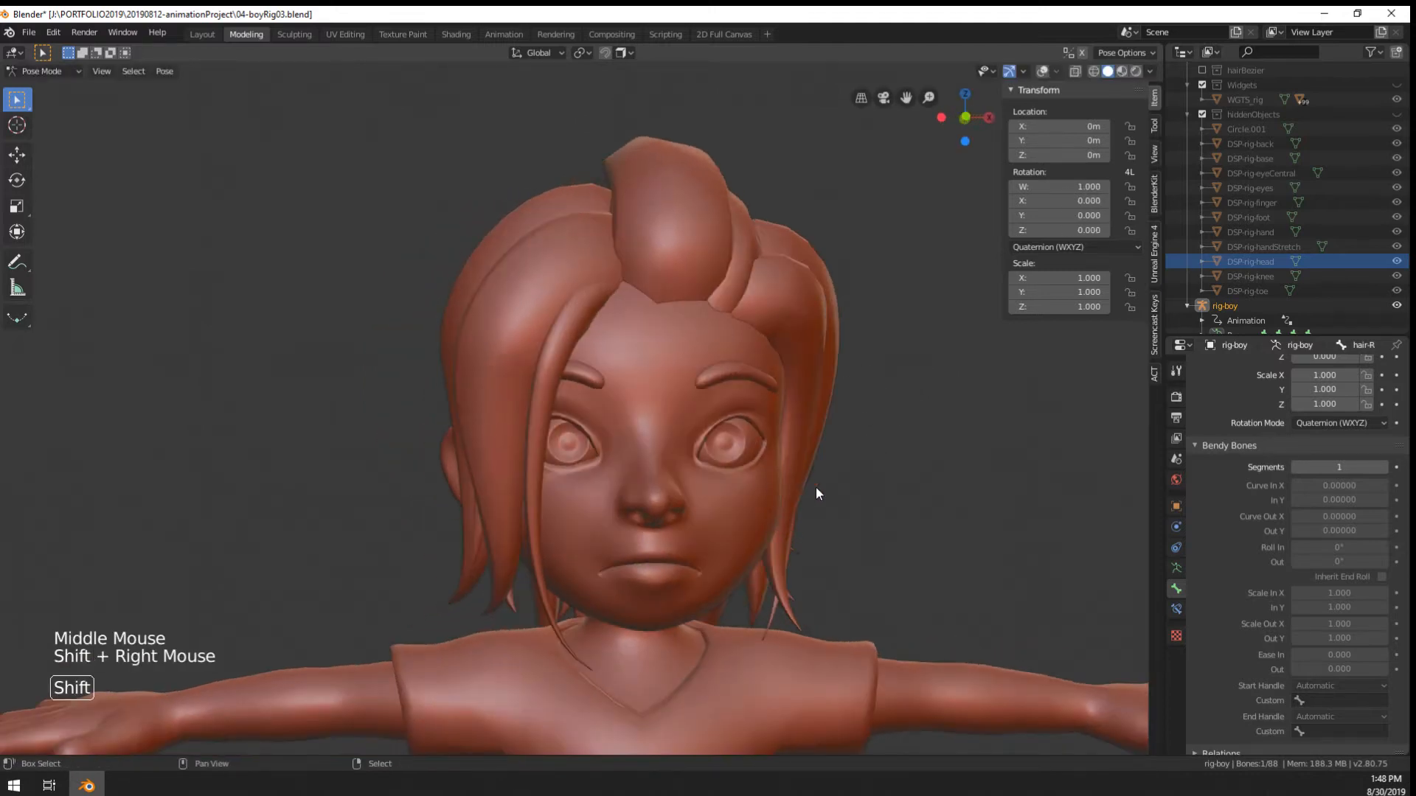
pyautogui.press('r')
pyautogui.keyDown('shift'); pyautogui.rightClick(823, 425); pyautogui.keyUp('shift')
pyautogui.press('r')
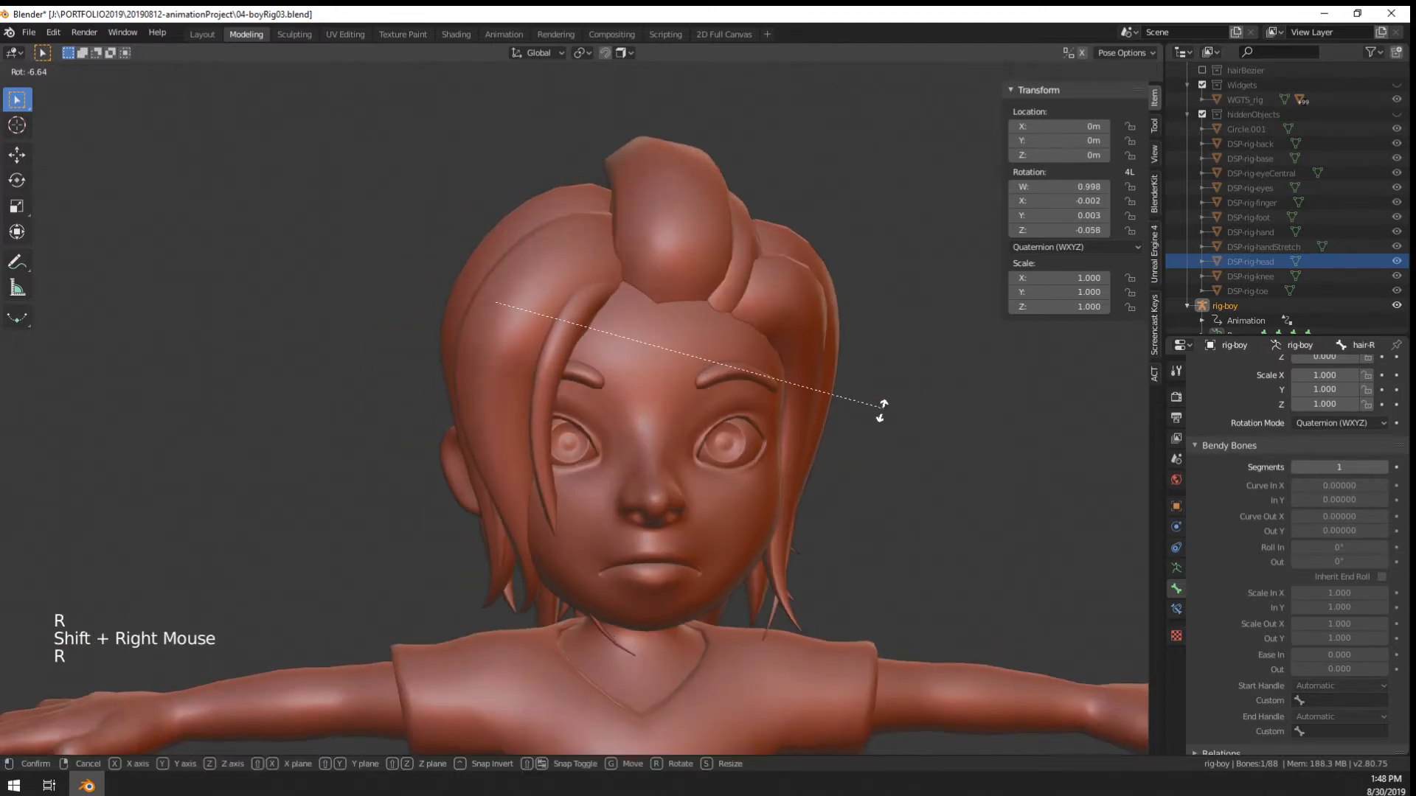
pyautogui.rightClick(806, 418)
pyautogui.press('r')
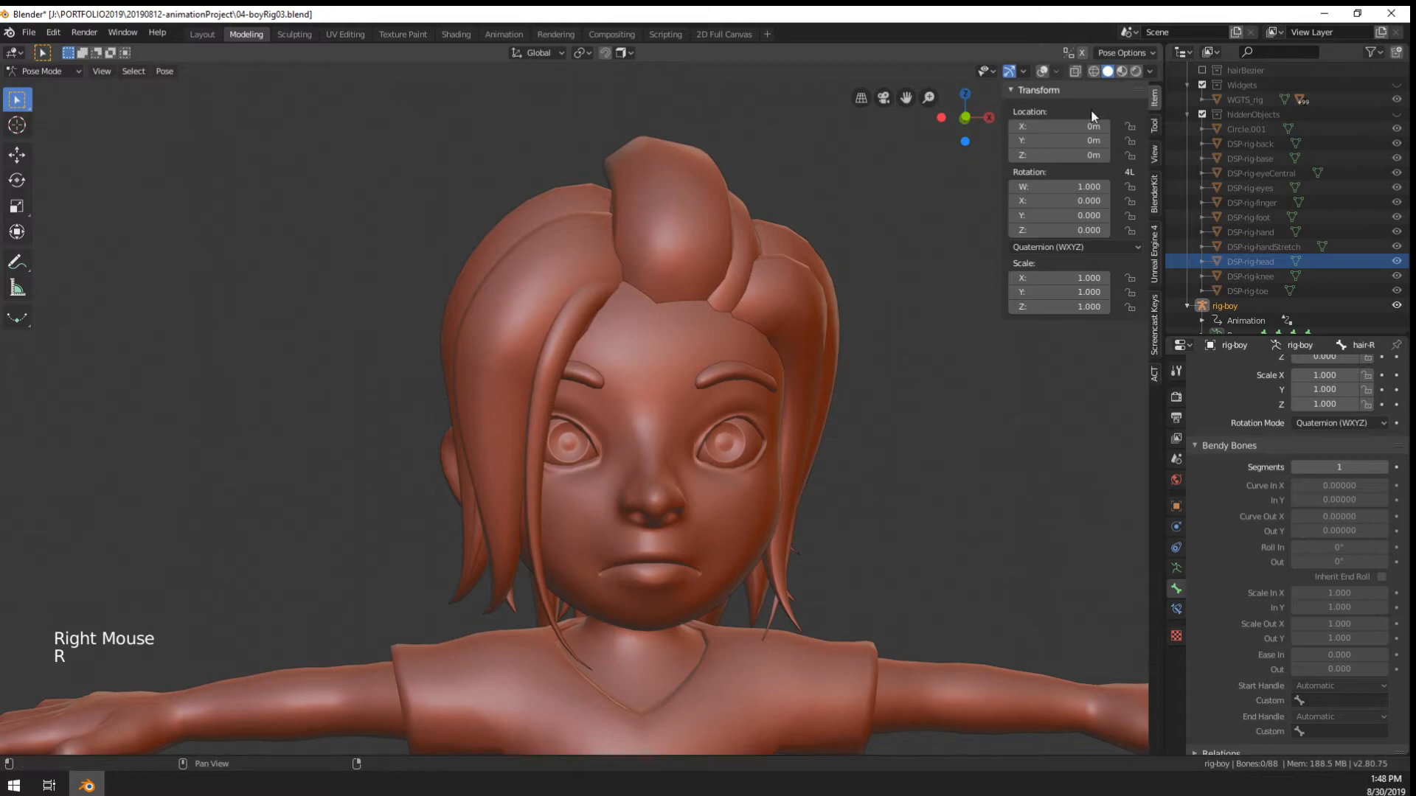
# Show the overlays to select the hair-L, hair-R and hairBack bones together, and hide the overlays again
pyautogui.click(1042, 71)
pyautogui.rightClick(774, 413)
pyautogui.keyDown('shift'); pyautogui.rightClick(451, 403); pyautogui.keyUp('shift')
pyautogui.keyDown('shift'); pyautogui.rightClick(485, 392); pyautogui.keyUp('shift')
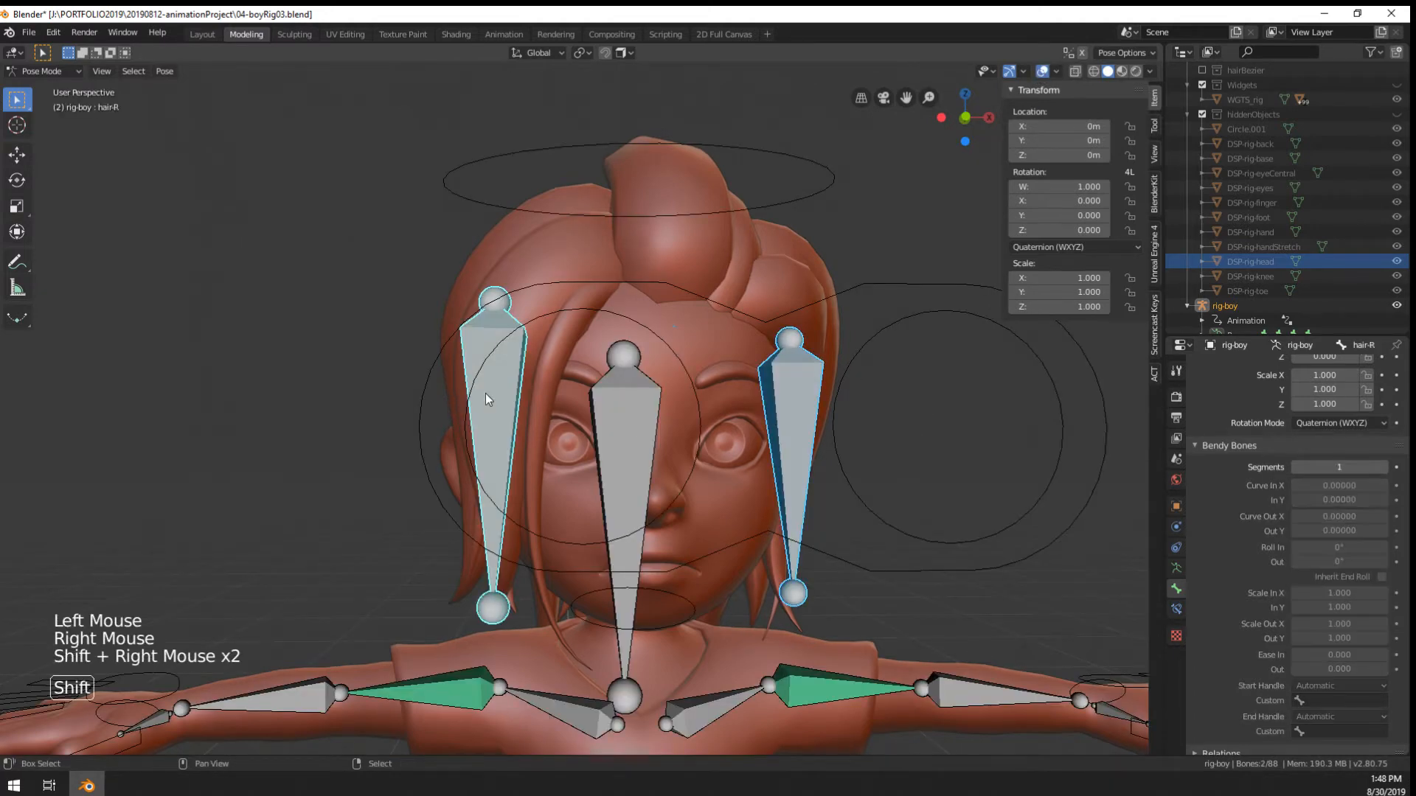
pyautogui.keyDown('shift'); pyautogui.rightClick(619, 450); pyautogui.keyUp('shift')
pyautogui.click(1042, 71)
# Examine how all three hair bones move the hair using cancelled trial rotations from several angles
pyautogui.scroll(-3, 1036, 88)
pyautogui.moveTo(870, 509); pyautogui.dragTo(793, 568, button='middle')
pyautogui.scroll(-2, 793, 568)
pyautogui.moveTo(793, 568); pyautogui.dragTo(817, 584, button='middle')
pyautogui.press('r')
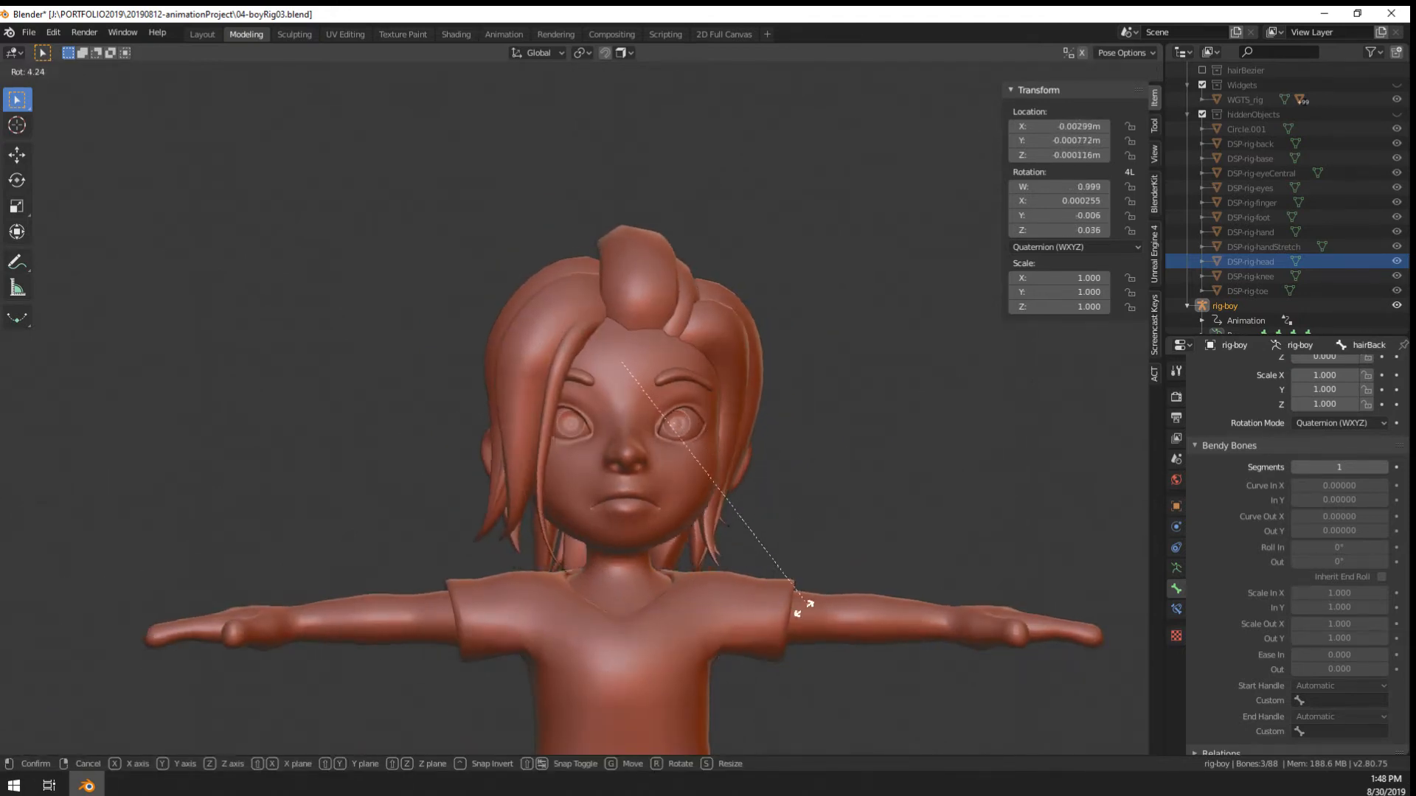
pyautogui.moveTo(816, 560); pyautogui.dragTo(775, 549, button='middle')
pyautogui.press('r')
pyautogui.press('r')
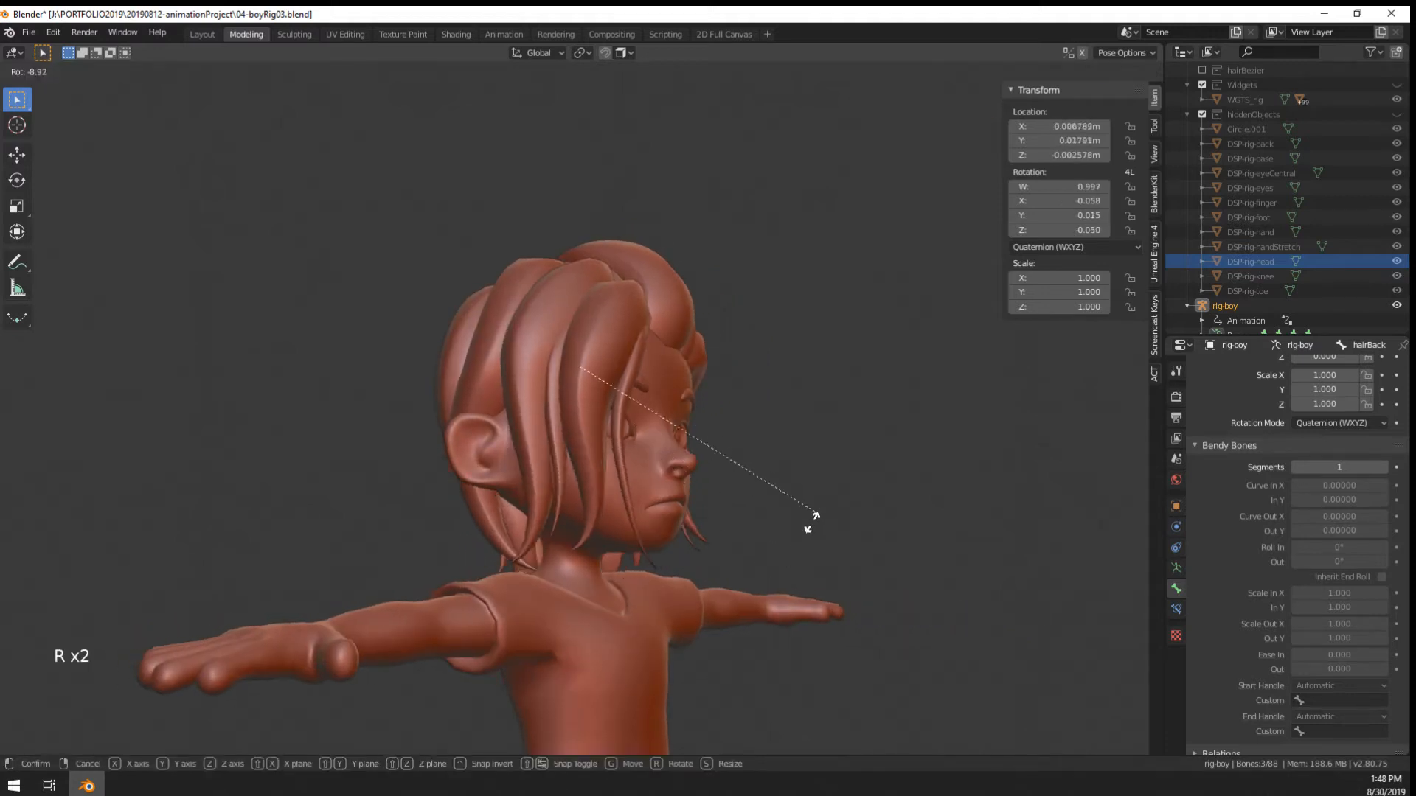
pyautogui.rightClick(784, 542)
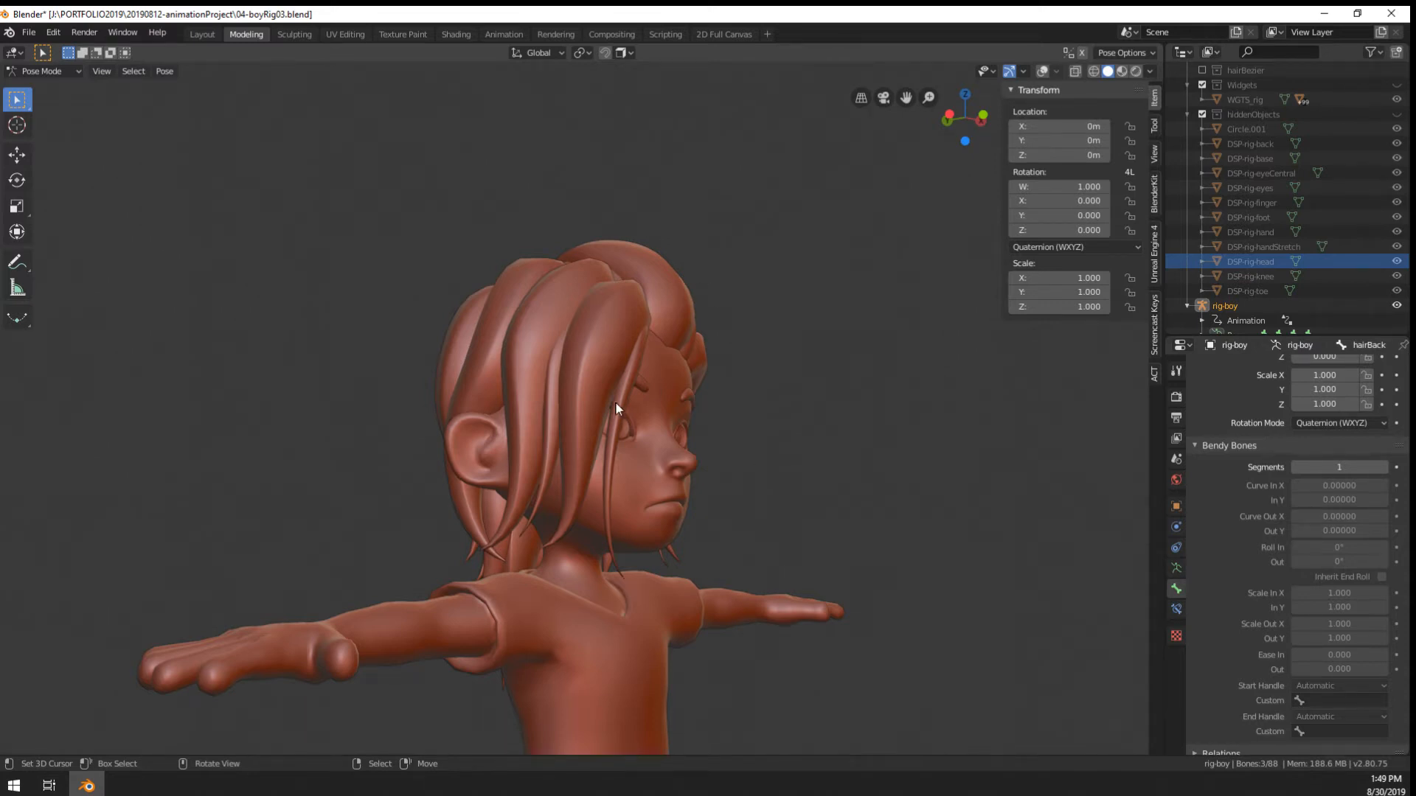
pyautogui.press('Tab')
pyautogui.moveTo(615, 401); pyautogui.dragTo(639, 440, button='middle')
pyautogui.press('Tab')
pyautogui.scroll(2, 939, 321)
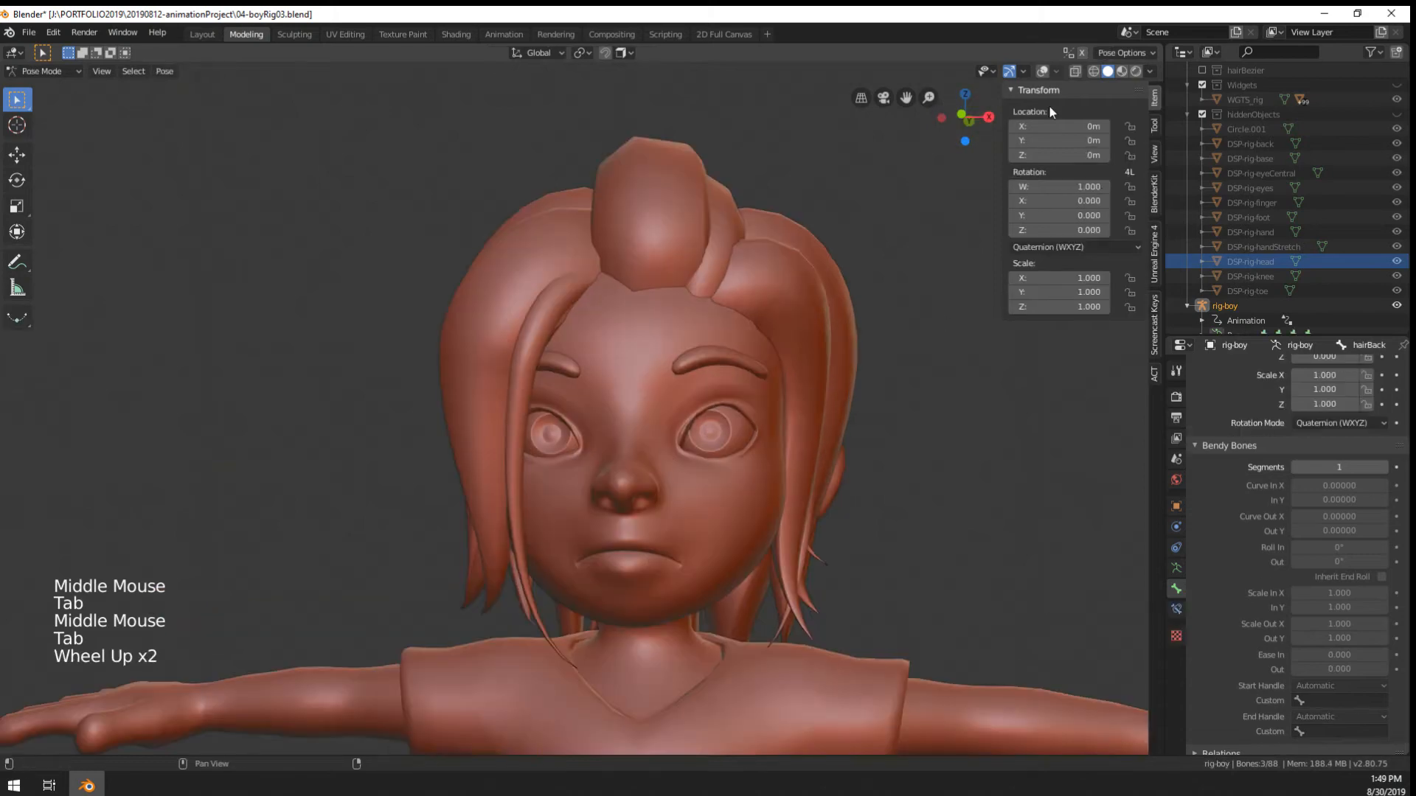
# Show the viewport overlays and select the hair-L bone from the side
pyautogui.click(1042, 70)
pyautogui.moveTo(922, 324); pyautogui.dragTo(667, 428, button='middle')
pyautogui.rightClick(611, 442)
pyautogui.scroll(-1, 611, 443)
# Display the rig's bones as Stick and rotate the hair-L bone by 36.8° in the side view
pyautogui.click(1176, 568)
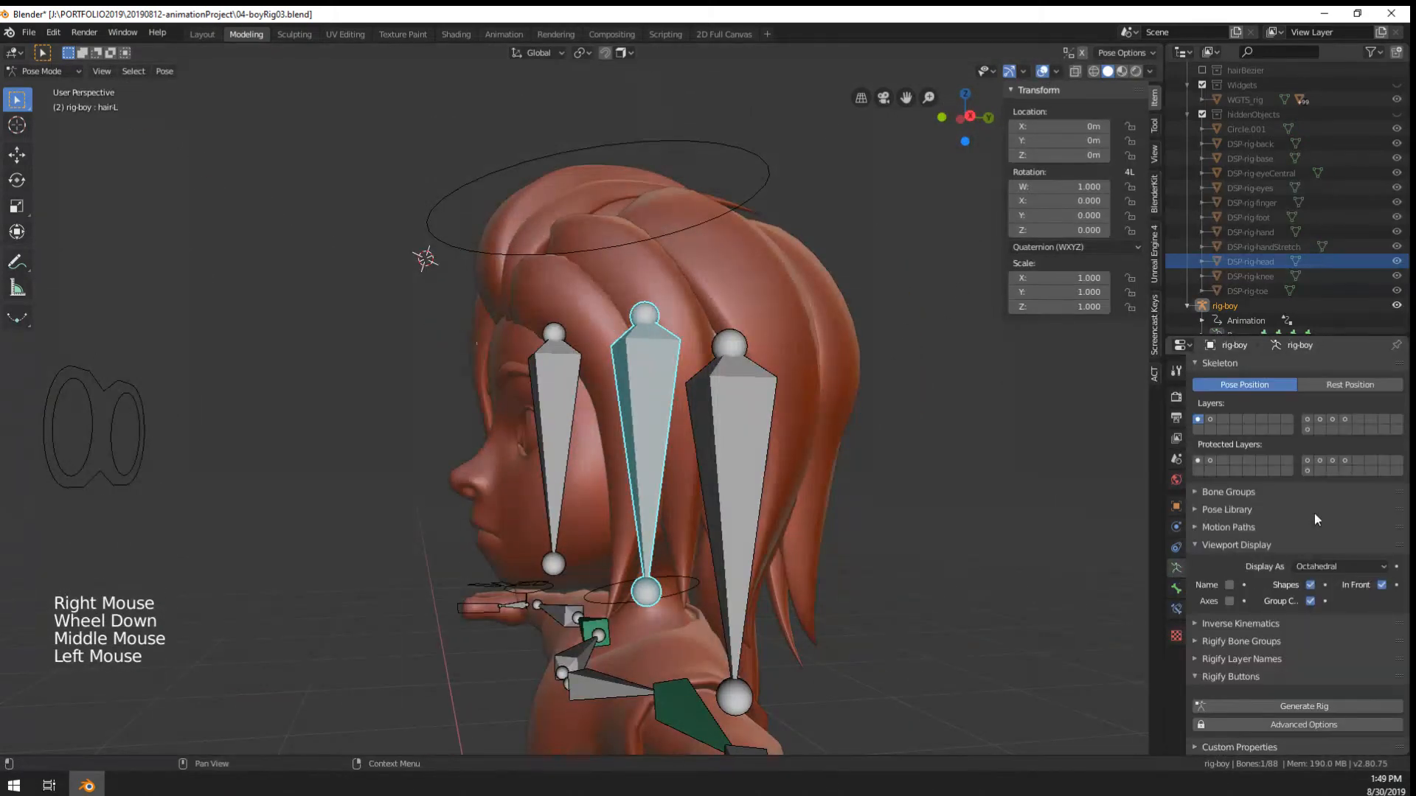
pyautogui.click(1318, 570)
pyautogui.click(1315, 601)
pyautogui.moveTo(863, 507); pyautogui.dragTo(832, 507, button='middle')
pyautogui.press('r')
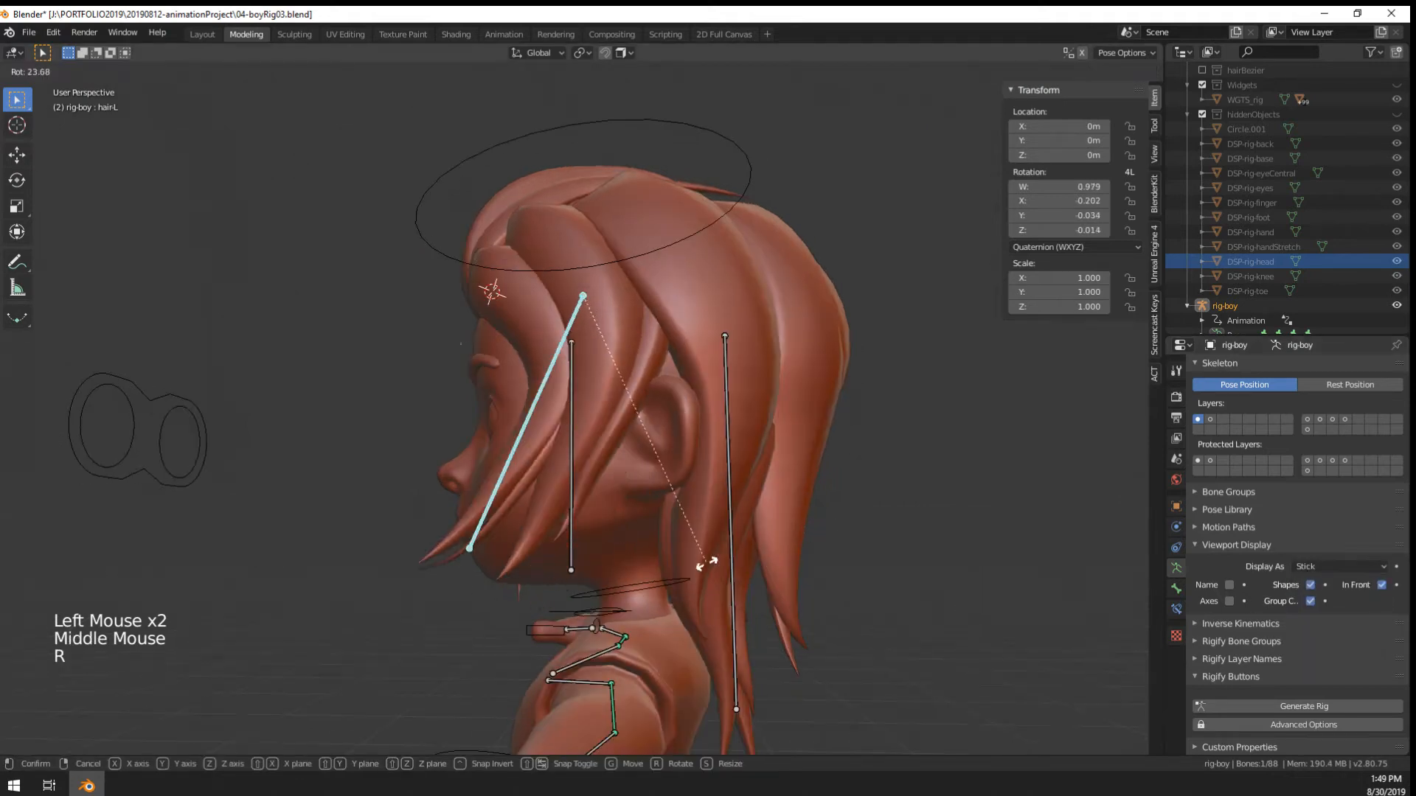
pyautogui.click(636, 557)
# Try a Curve In X of 0.14 on the hair-L bone with 4 bendy segments, and return the bone display to Octahedral
pyautogui.moveTo(636, 557); pyautogui.dragTo(730, 558, button='middle')
pyautogui.click(1176, 589)
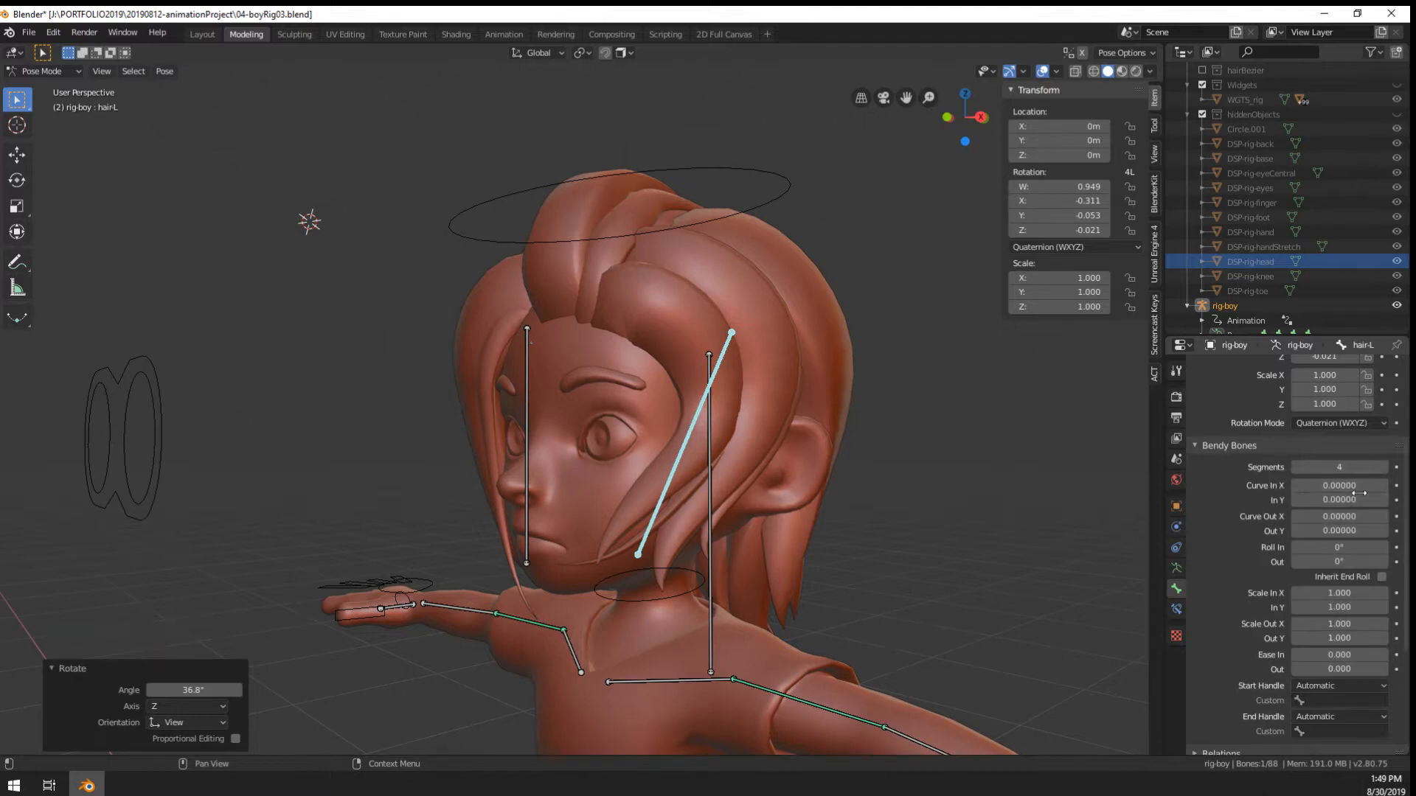
pyautogui.moveTo(1339, 485)
pyautogui.mouseDown()
pyautogui.moveTo(1316, 486)
pyautogui.moveTo(1350, 485)
pyautogui.mouseUp()
pyautogui.click(1176, 567)
pyautogui.click(1331, 567)
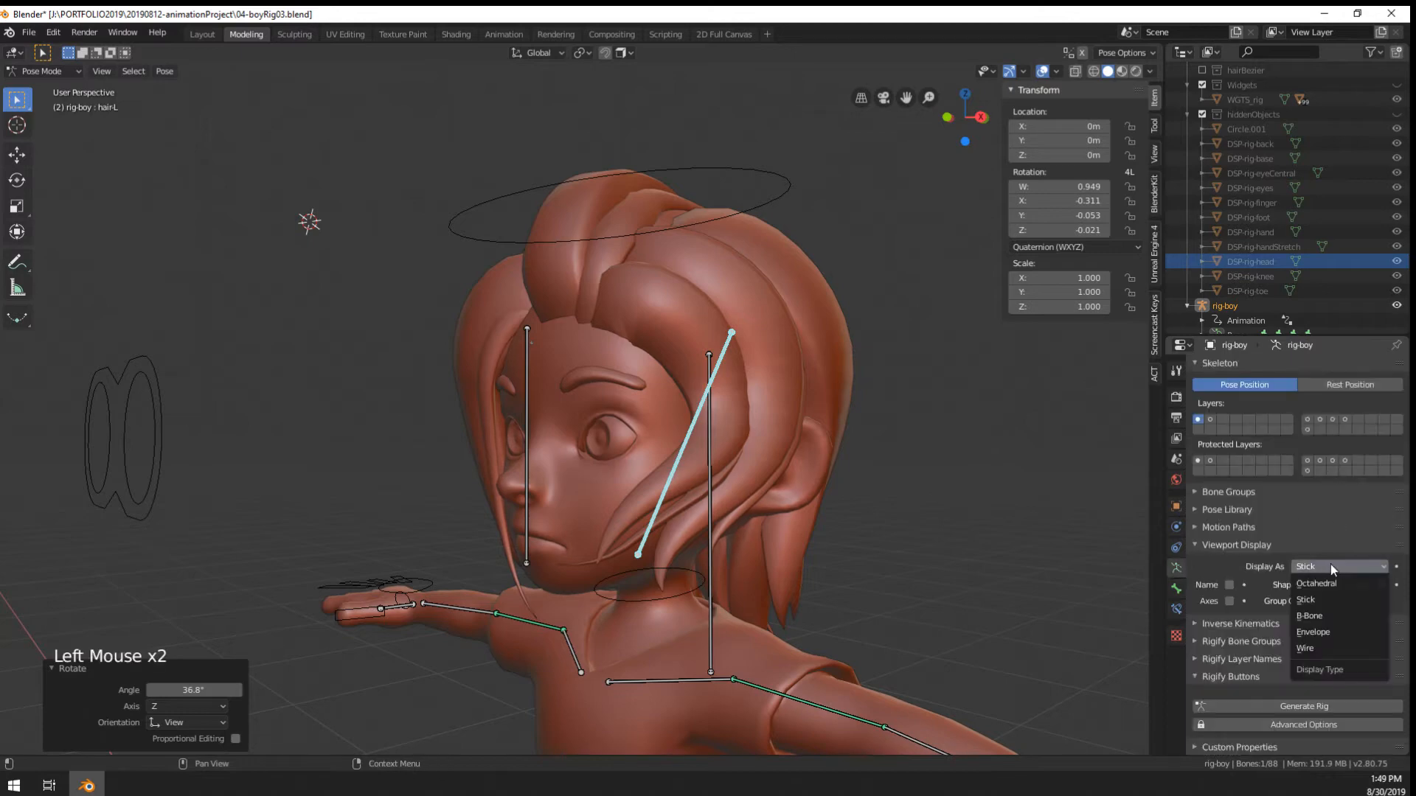
pyautogui.click(1316, 583)
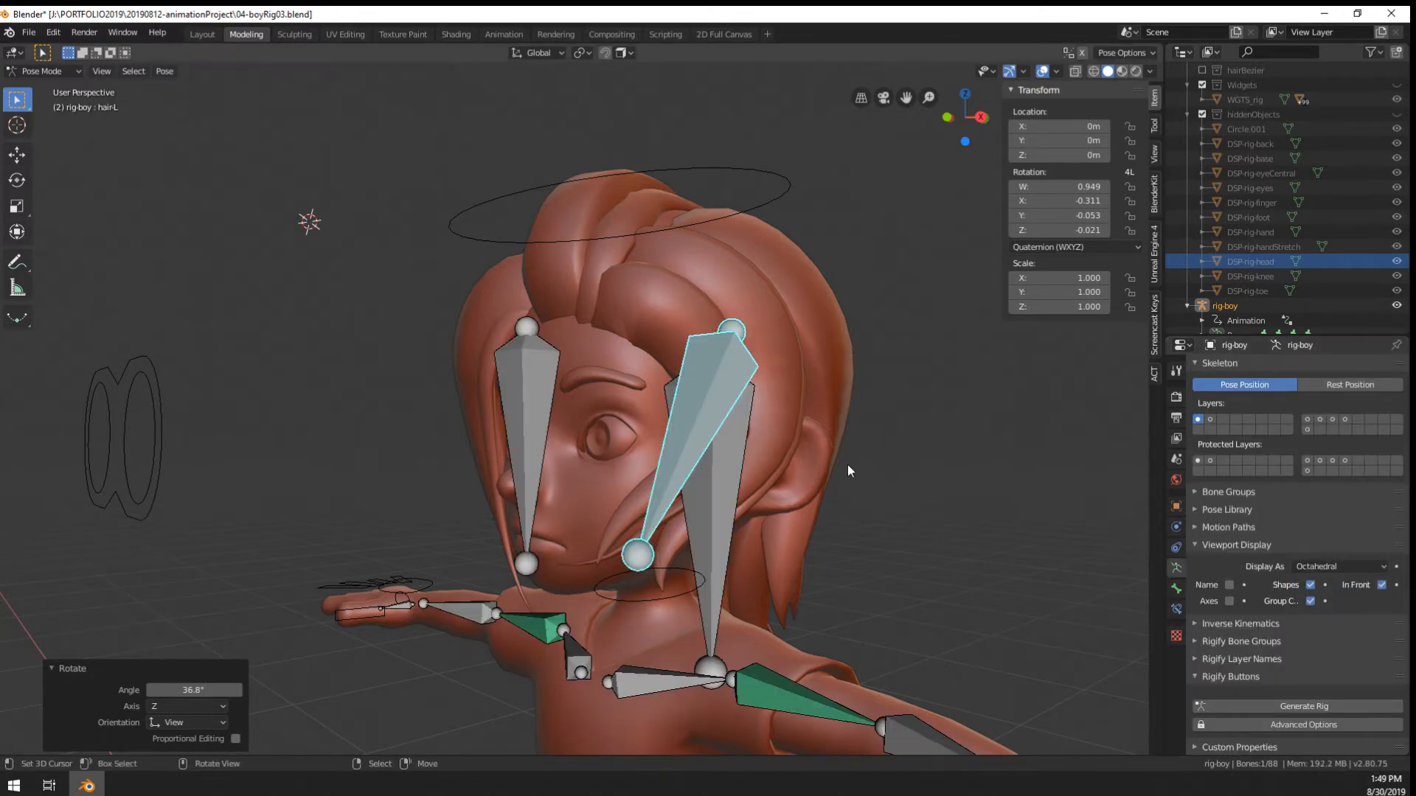
# Examine the bent hair-L strands from the front with a cancelled trial rotation, keeping the hair-L bone selected
pyautogui.moveTo(847, 465)
pyautogui.mouseDown(button='middle')
pyautogui.moveTo(989, 449)
pyautogui.moveTo(767, 432)
pyautogui.moveTo(816, 443)
pyautogui.mouseUp(button='middle')
pyautogui.scroll(2, 816, 442)
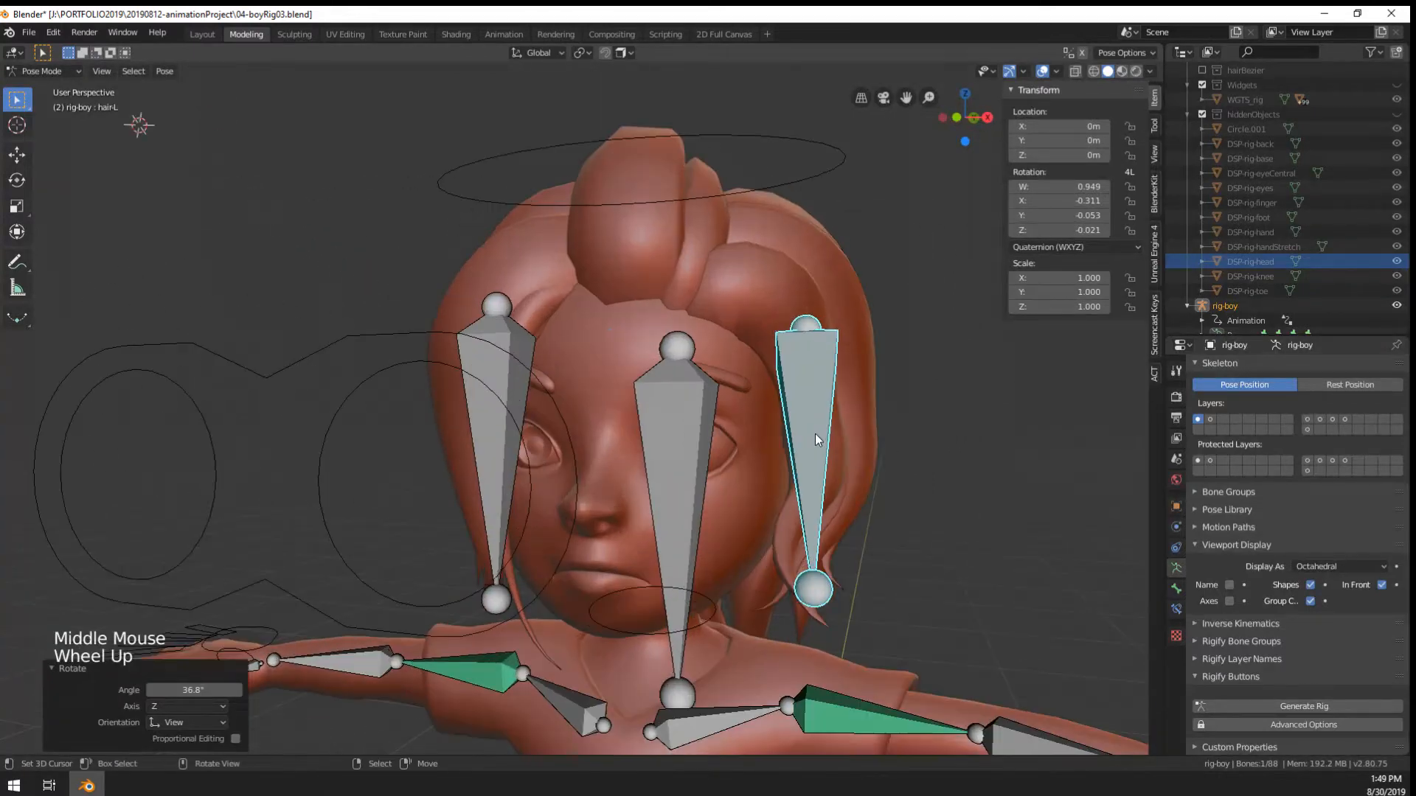
pyautogui.rightClick(815, 443)
pyautogui.rightClick(848, 471)
pyautogui.rightClick(830, 468)
pyautogui.press('r')
pyautogui.rightClick(892, 483)
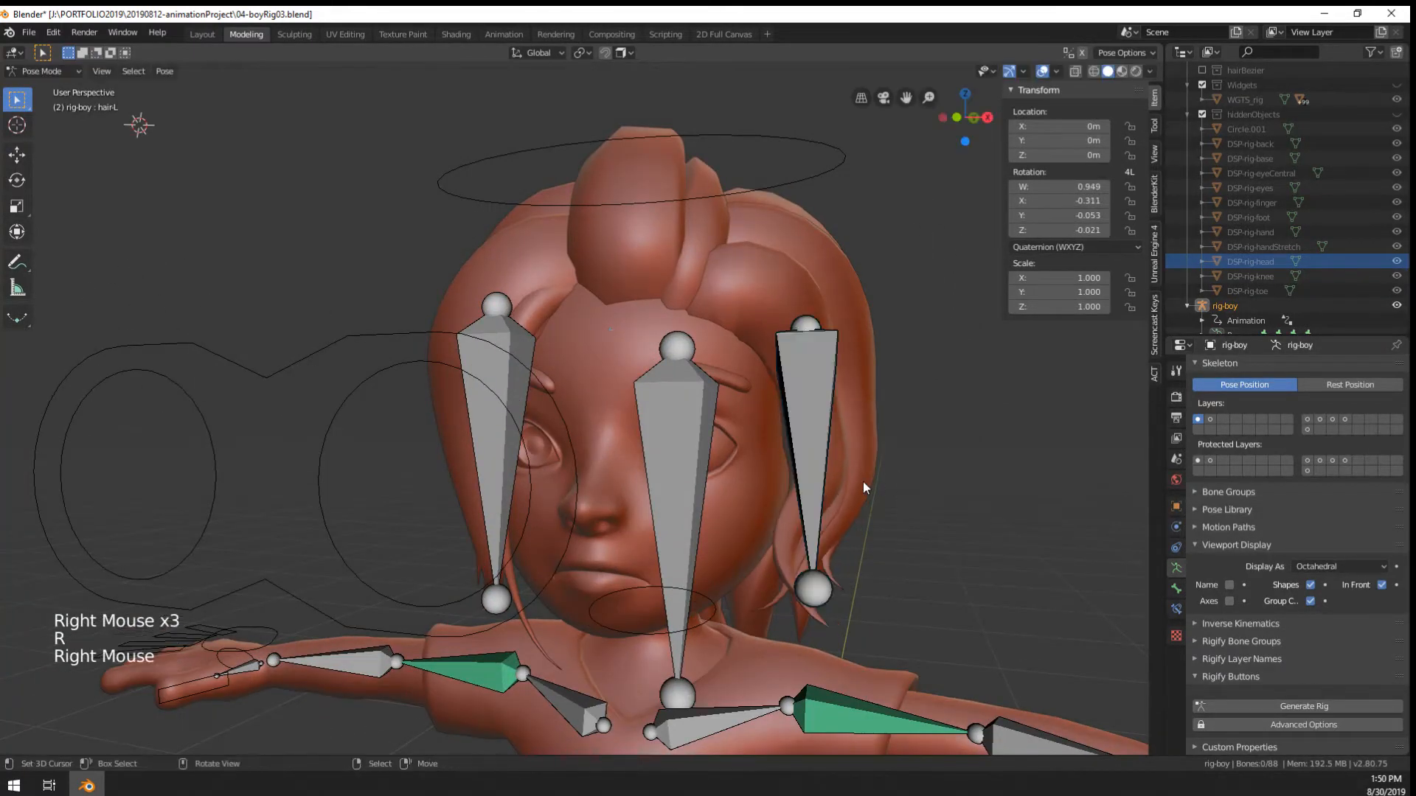
pyautogui.rightClick(863, 481)
# Try different bendy curve and roll values on the hair-L bone and undo the last changes
pyautogui.click(1176, 589)
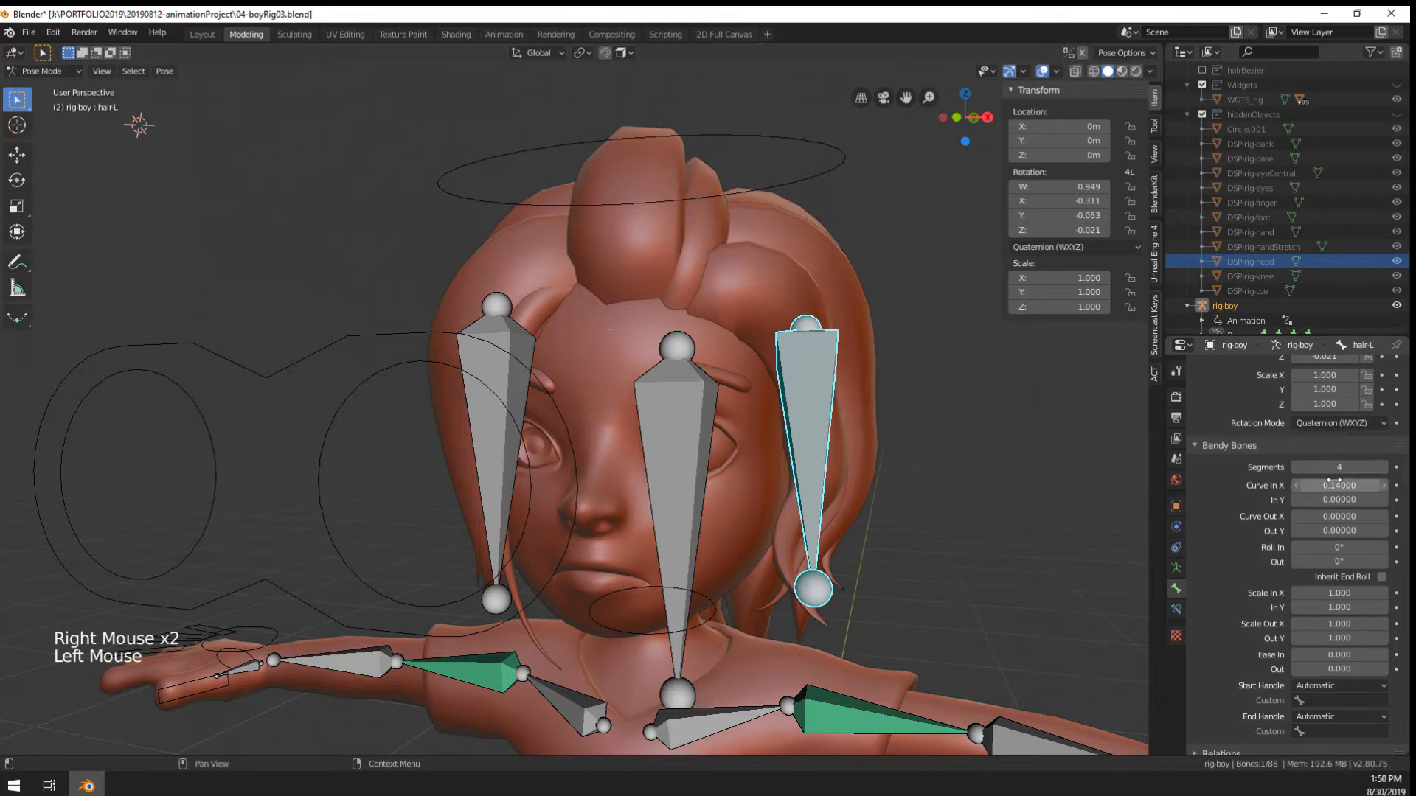
pyautogui.moveTo(1336, 485); pyautogui.dragTo(1322, 562)
pyautogui.hotkey('ctrl', 'z')
pyautogui.hotkey('ctrl', 'z')
pyautogui.hotkey('ctrl', 'z')
# Test the hair-L bone with two trial rotations, the last by -25.6°, and view the hair from the front
pyautogui.moveTo(896, 583); pyautogui.dragTo(771, 561, button='middle')
pyautogui.press('r')
pyautogui.click(885, 579)
pyautogui.press('r')
pyautogui.click(953, 466)
pyautogui.moveTo(440, 631); pyautogui.dragTo(627, 634, button='middle')
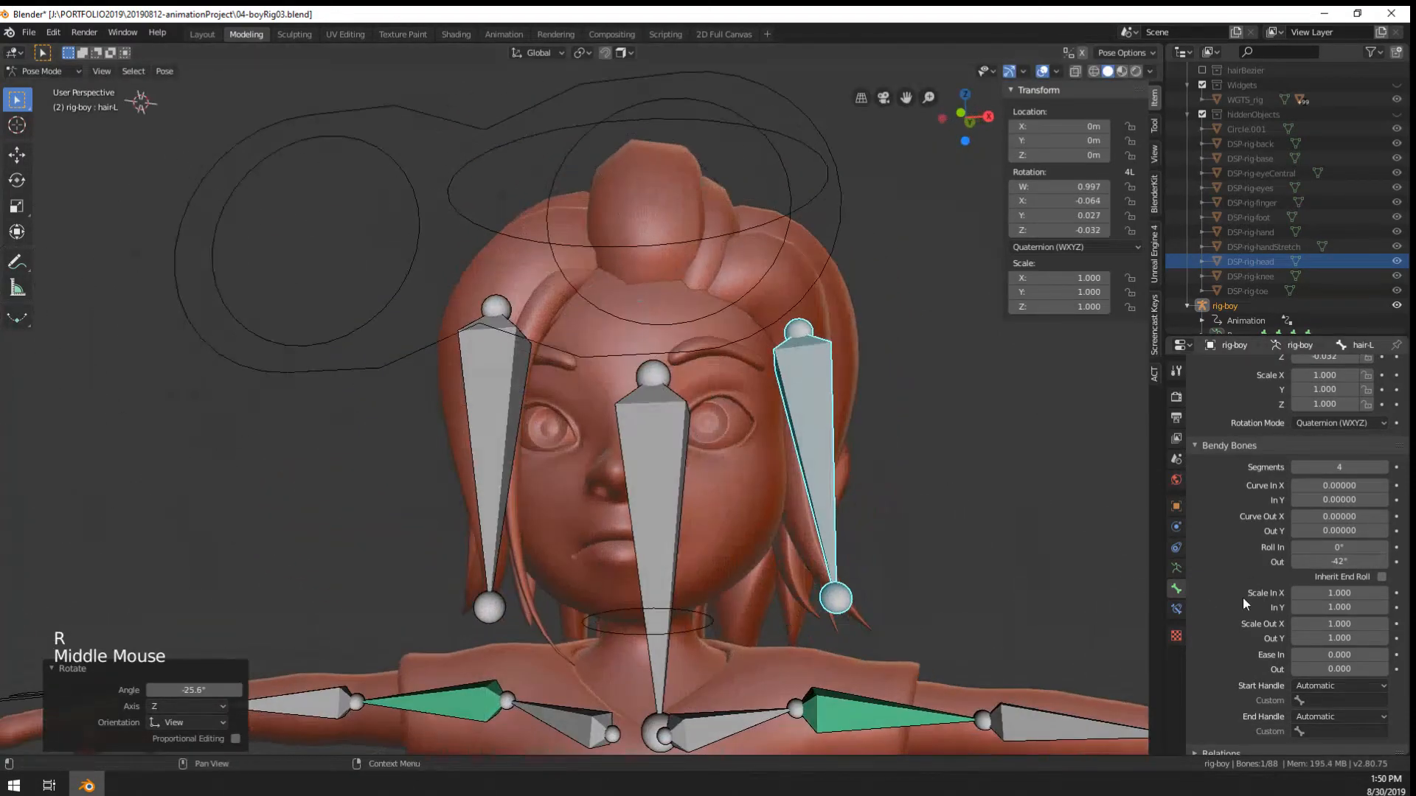
# Reset the hair-L bone's Roll Out to 0 and segments to 1, and clear its rotation
pyautogui.moveTo(1351, 561)
pyautogui.mouseDown()
pyautogui.moveTo(1261, 560)
pyautogui.moveTo(1348, 561)
pyautogui.mouseUp()
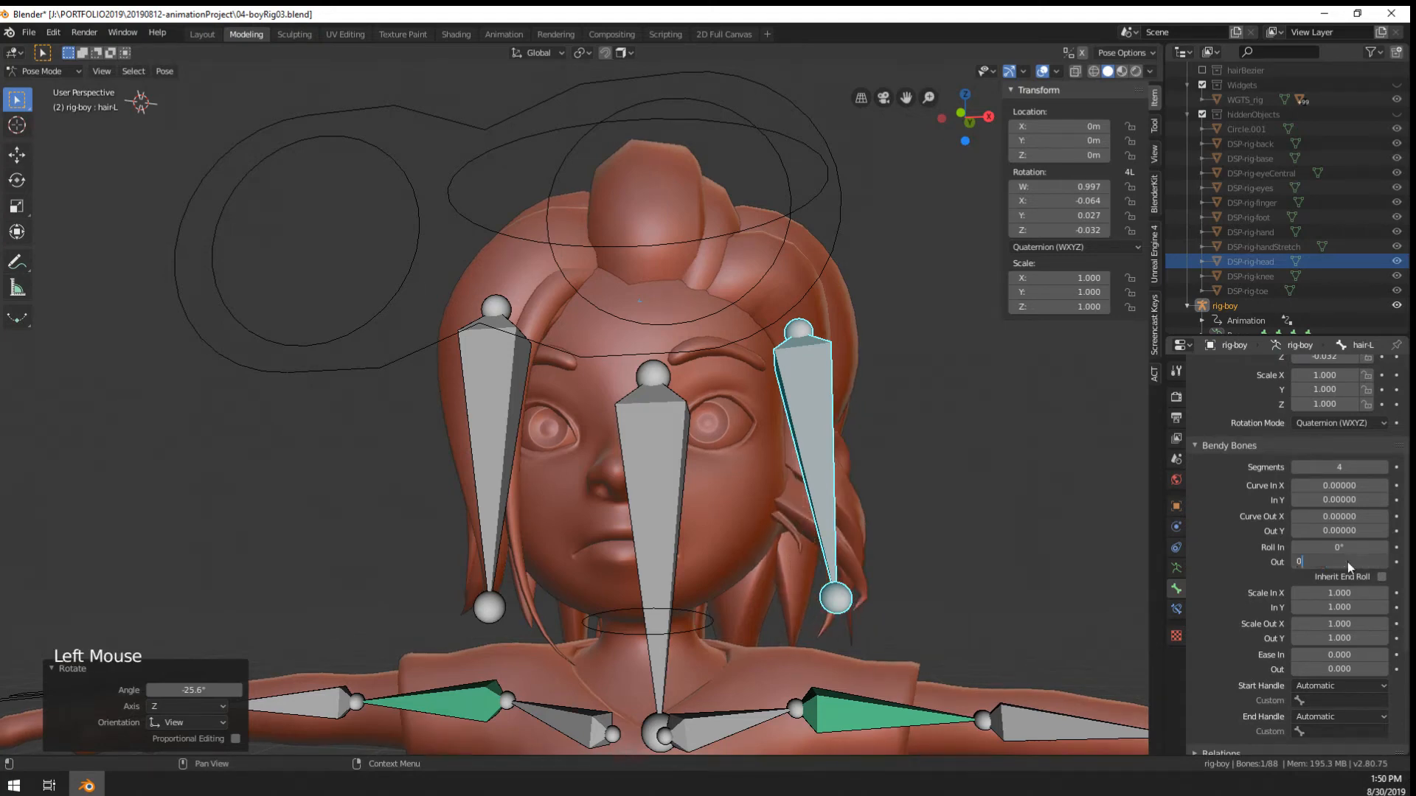
pyautogui.press('Return')
pyautogui.hotkey('alt', 'r')
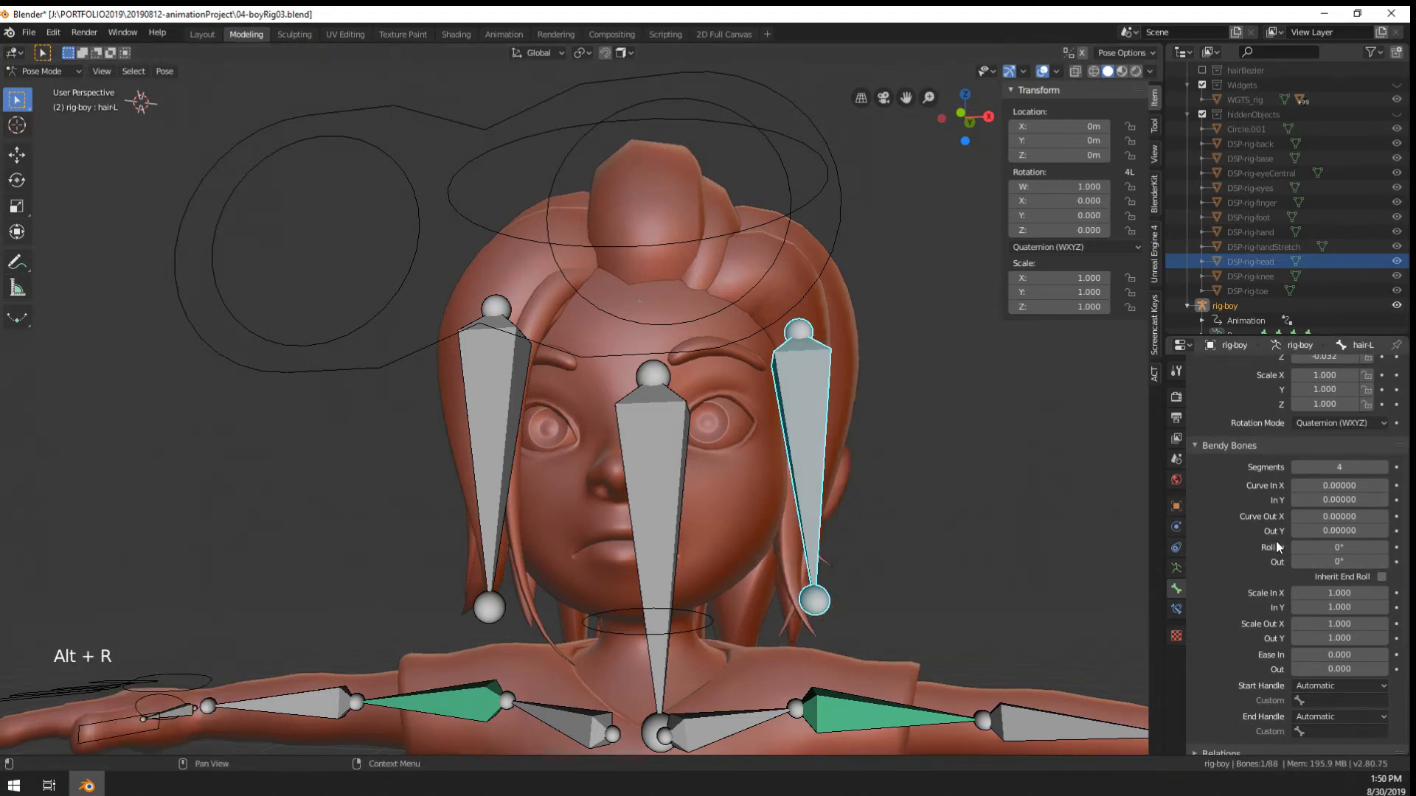
pyautogui.write('1')
pyautogui.press('Return')
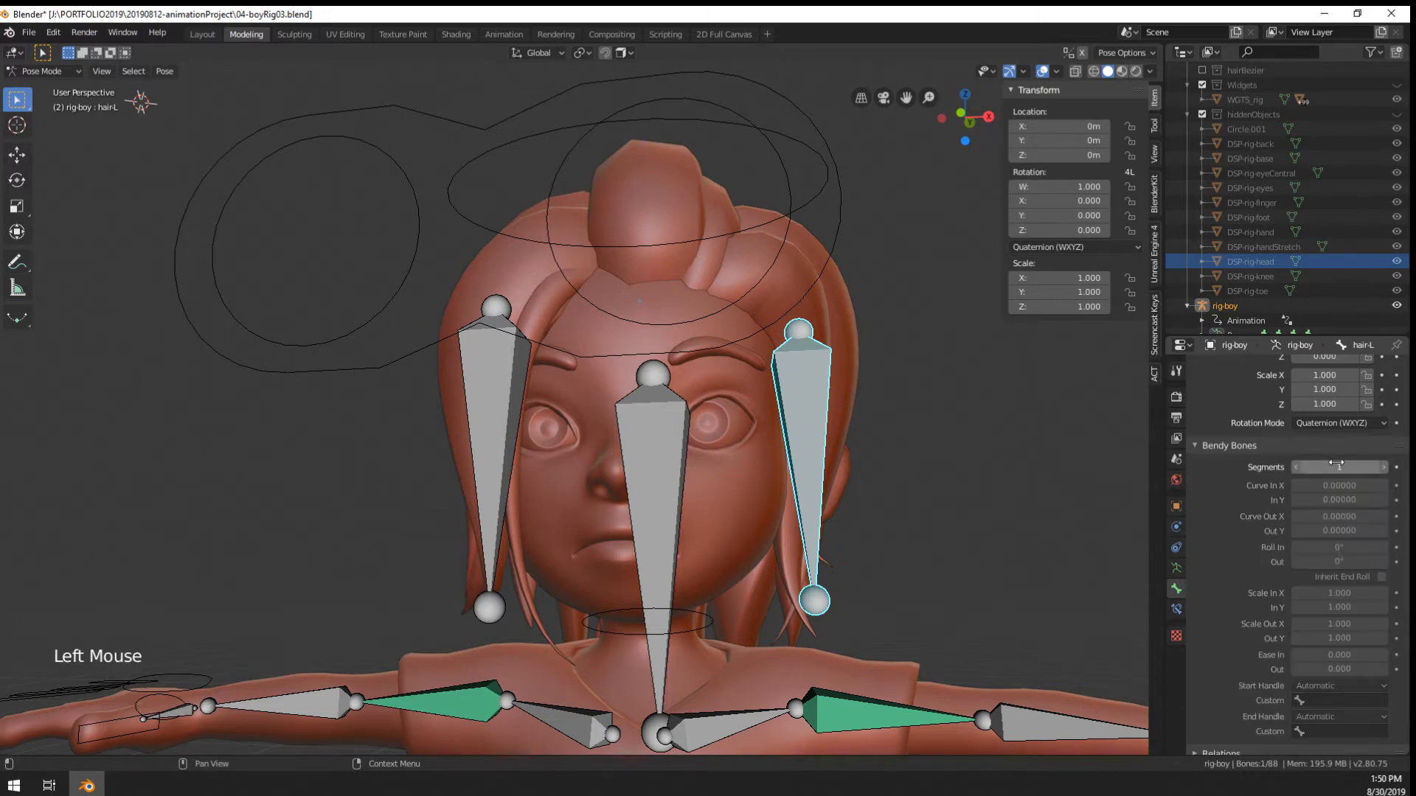
# Rotate the hair-L bone outward by -52.7° in the front view
pyautogui.moveTo(747, 532); pyautogui.dragTo(769, 534, button='middle')
pyautogui.press('r')
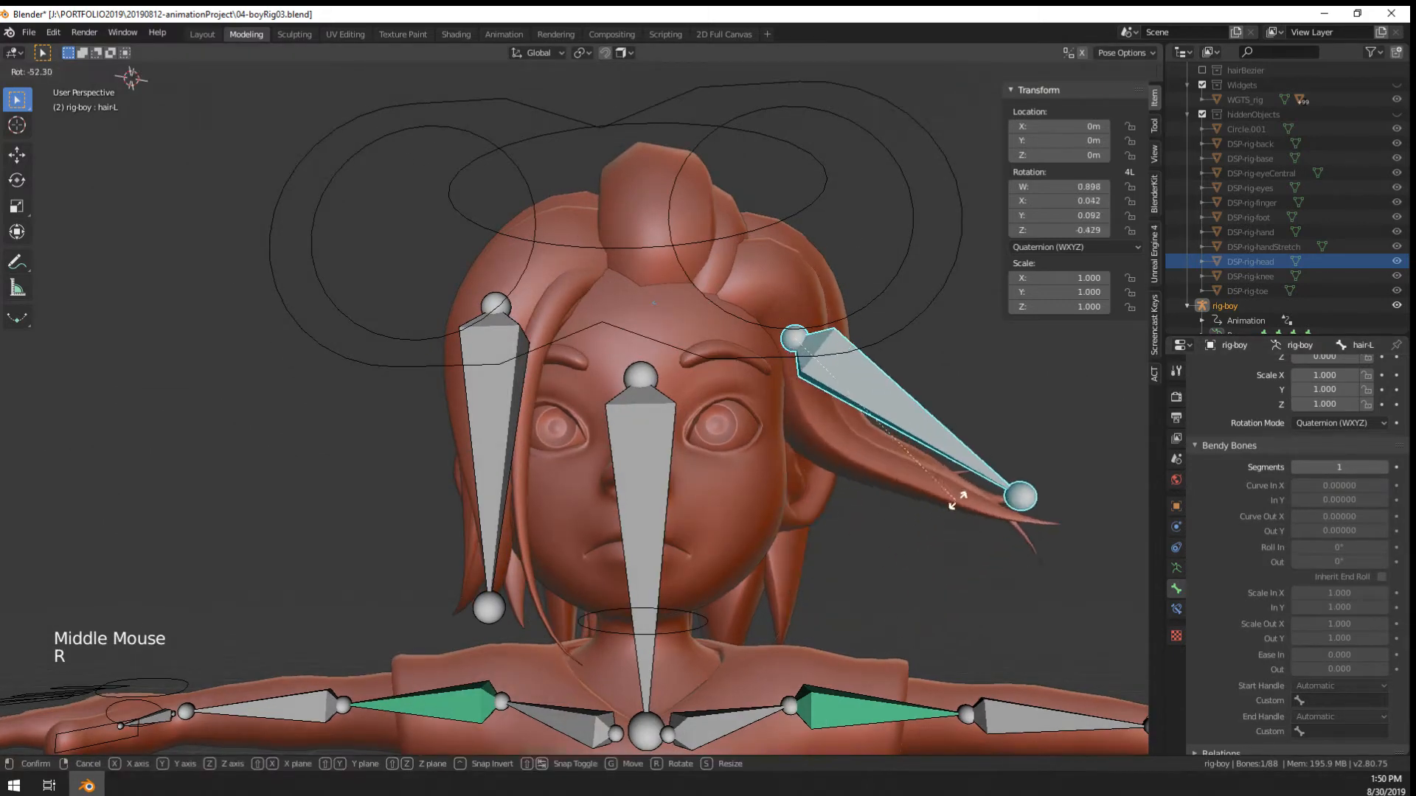
pyautogui.click(957, 497)
# Look through the hair-L bone's properties and check the unbent hair with a cancelled trial rotation
pyautogui.click(1383, 467)
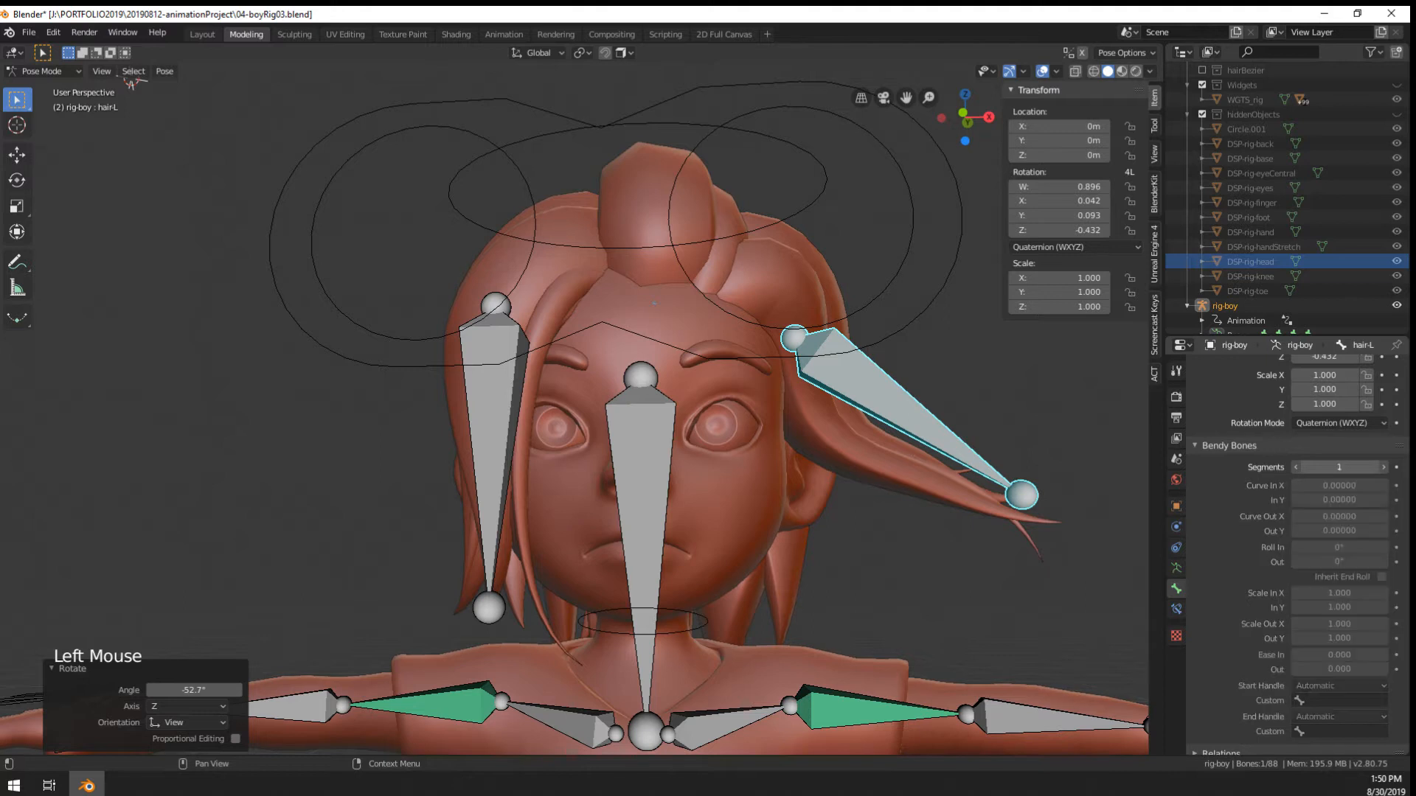
pyautogui.scroll(-7, 1210, 518)
pyautogui.scroll(-3, 1210, 518)
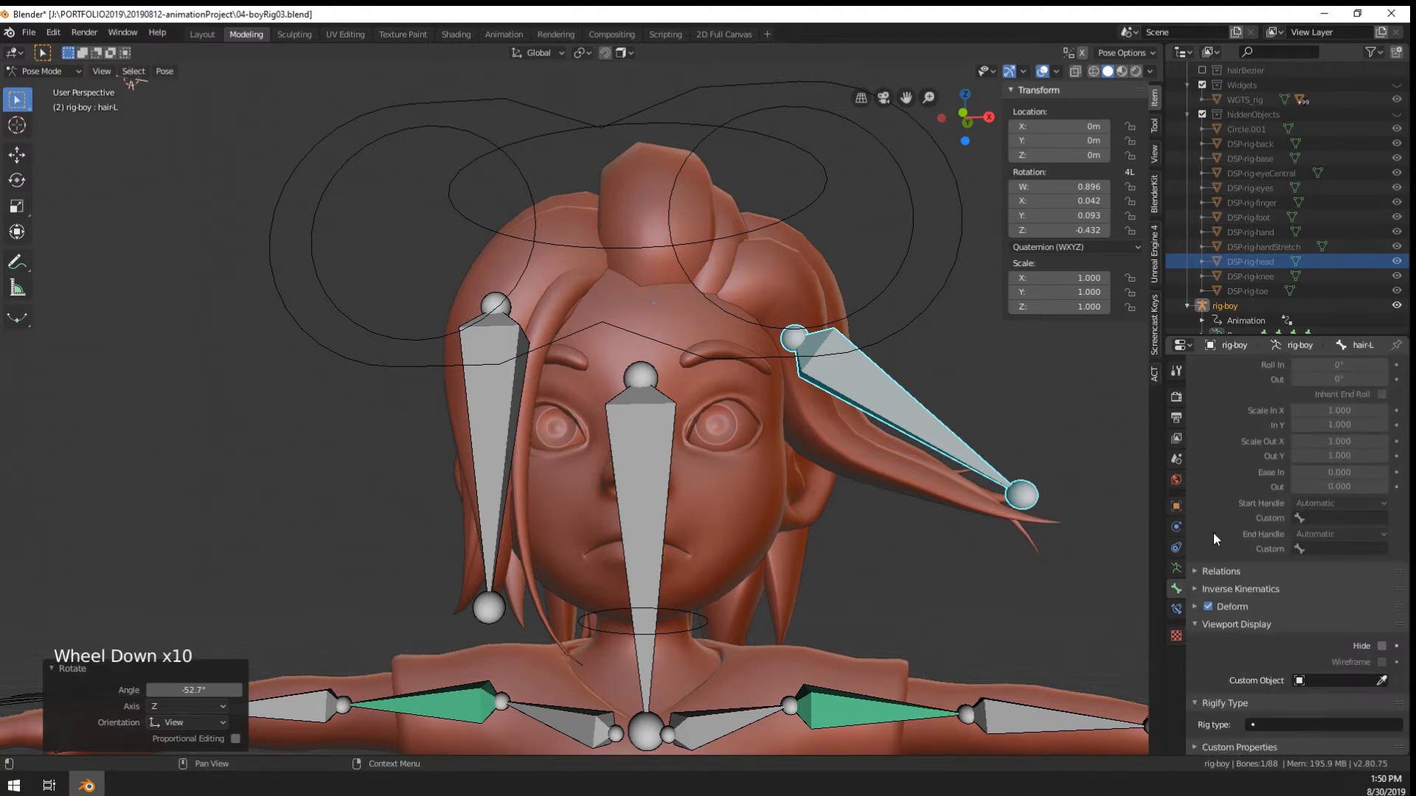
pyautogui.scroll(8, 1213, 528)
pyautogui.click(1224, 499)
pyautogui.click(1224, 499)
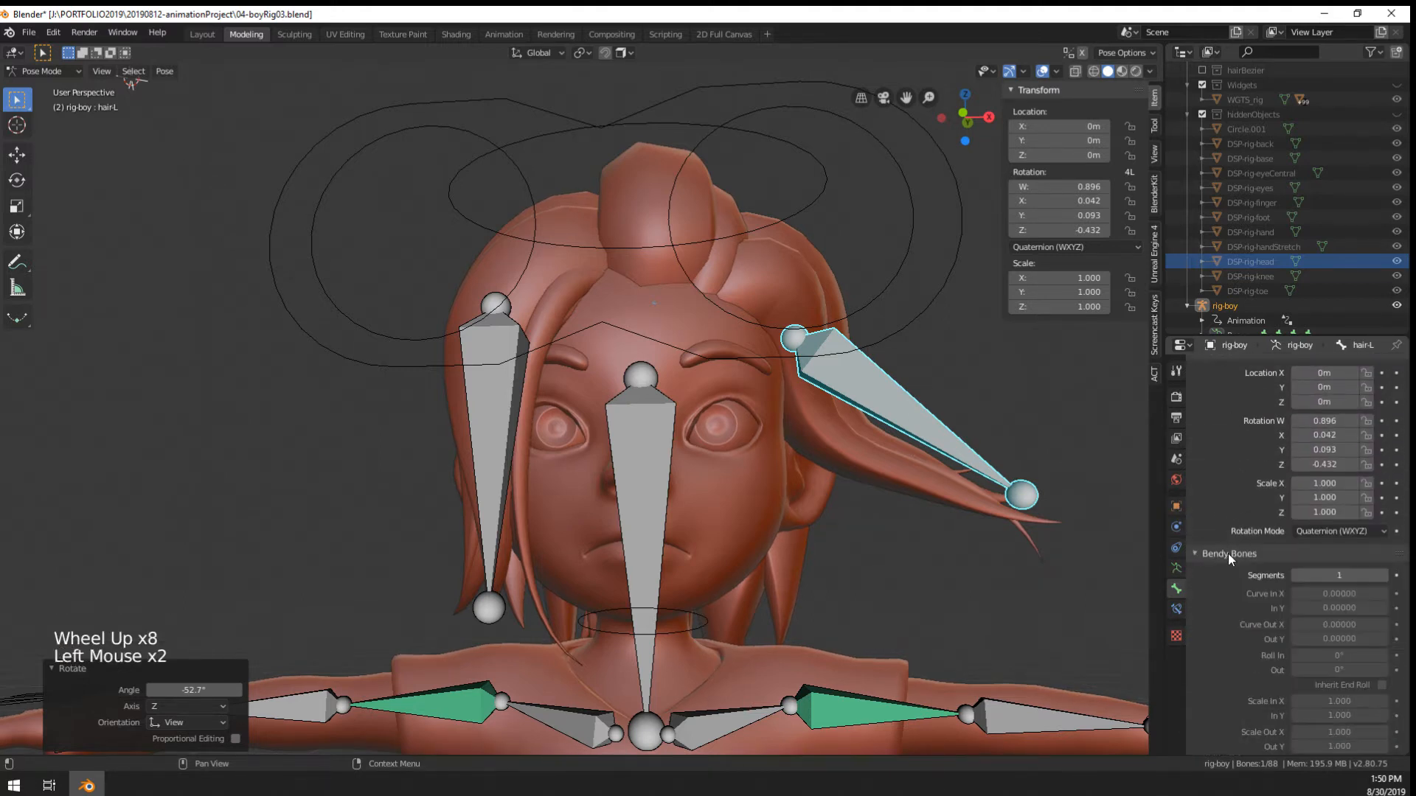
pyautogui.press('r')
pyautogui.press('Escape')
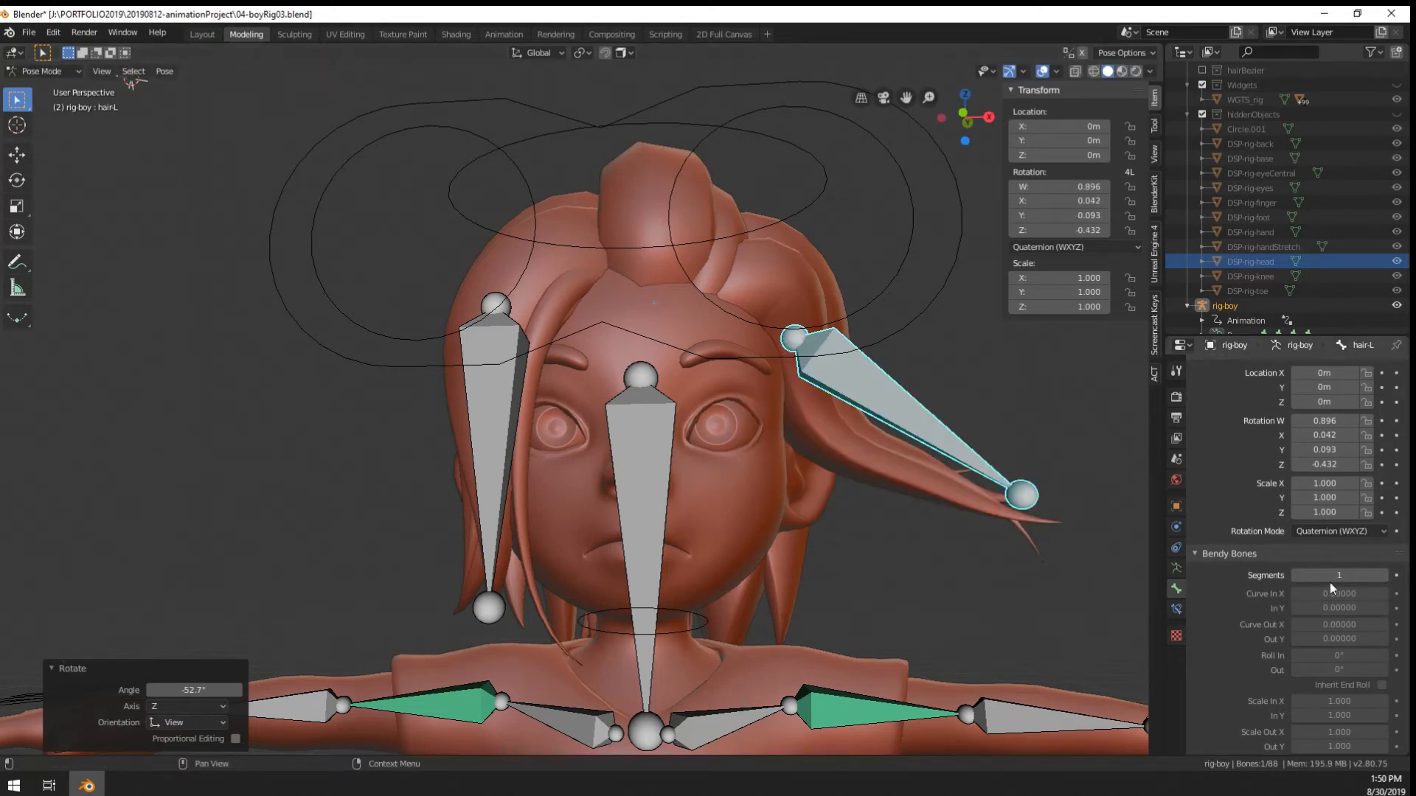
# Set hair-L to 4 bendy segments with Curve In X at -0.21, try rotating it, and clear its rotation
pyautogui.moveTo(1339, 575)
pyautogui.mouseDown()
pyautogui.moveTo(1356, 576)
pyautogui.moveTo(1313, 595)
pyautogui.moveTo(1338, 591)
pyautogui.mouseUp()
pyautogui.press('r')
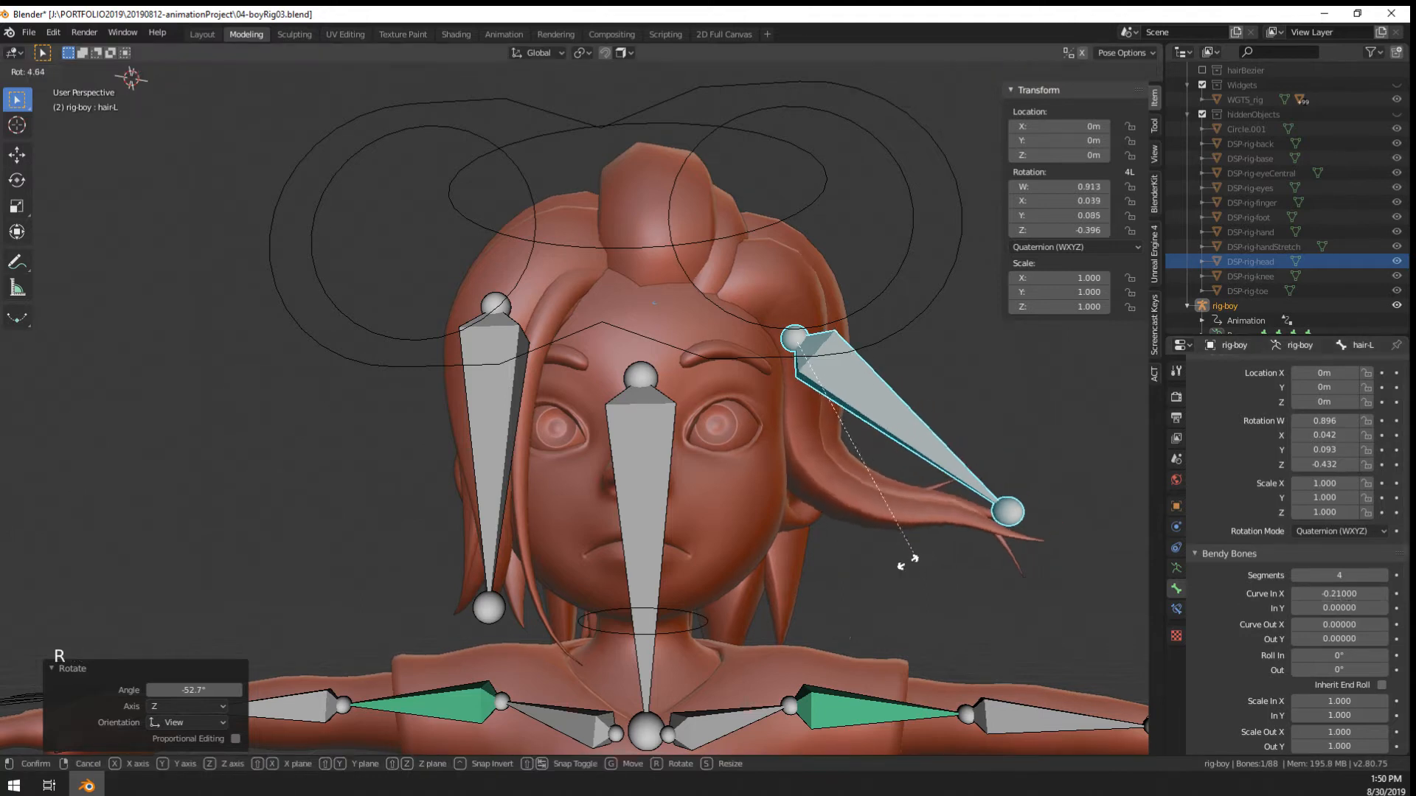
pyautogui.rightClick(843, 589)
pyautogui.hotkey('alt', 'r')
pyautogui.press('r')
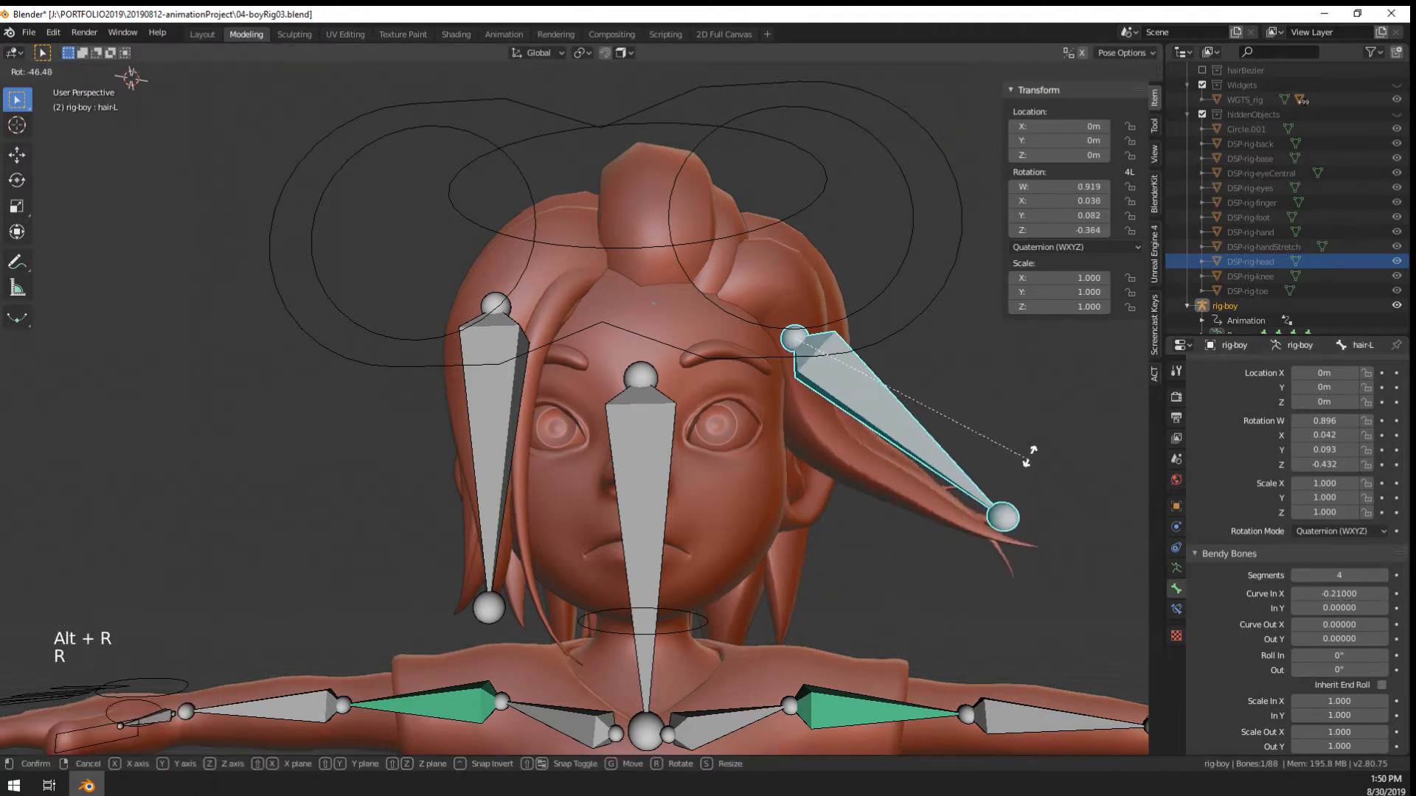
pyautogui.rightClick(1039, 398)
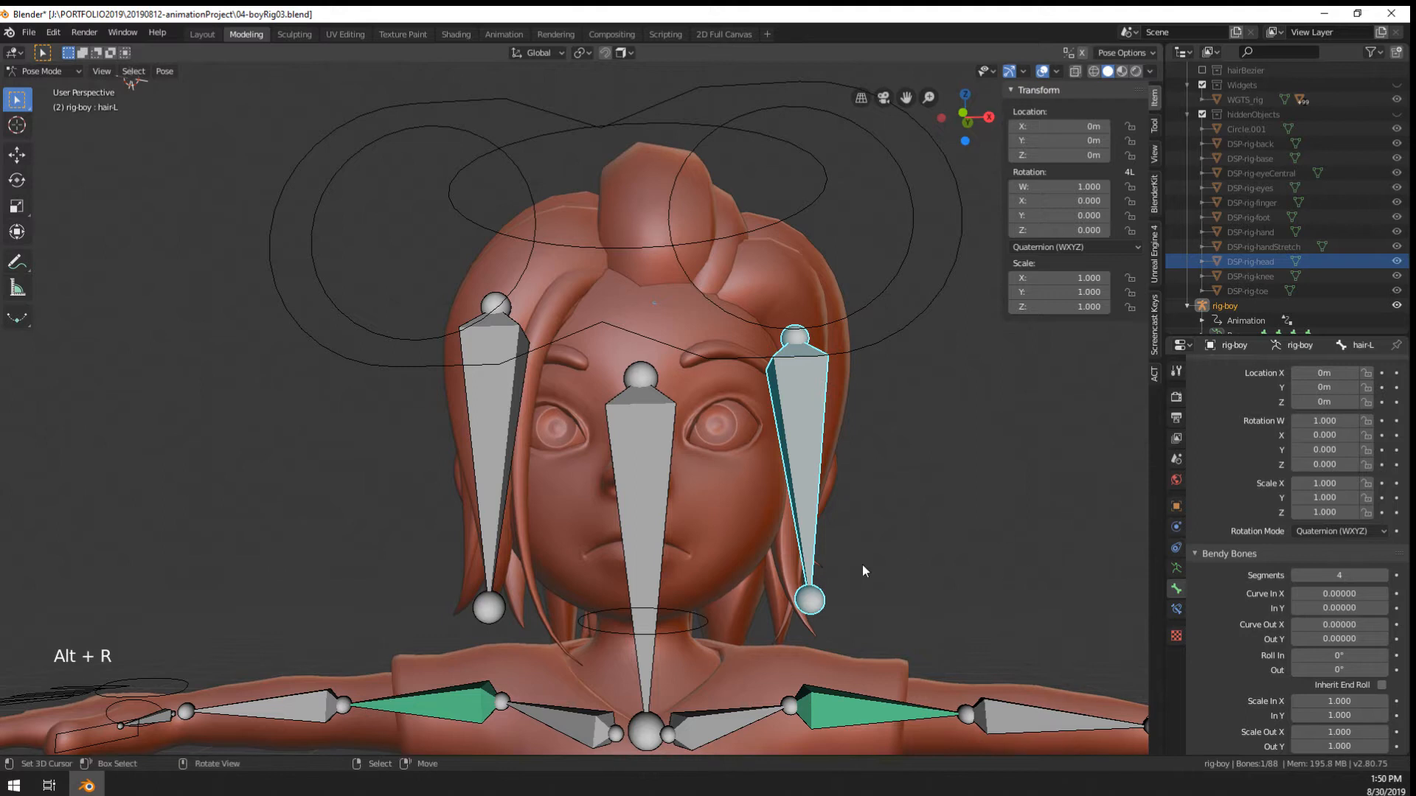
# Rotate the hair-L bone outward by -53.4°, bend it with Curve In X at -0.32, and test it with trial rotations
pyautogui.press('r')
pyautogui.rightClick(1047, 394)
pyautogui.press('r')
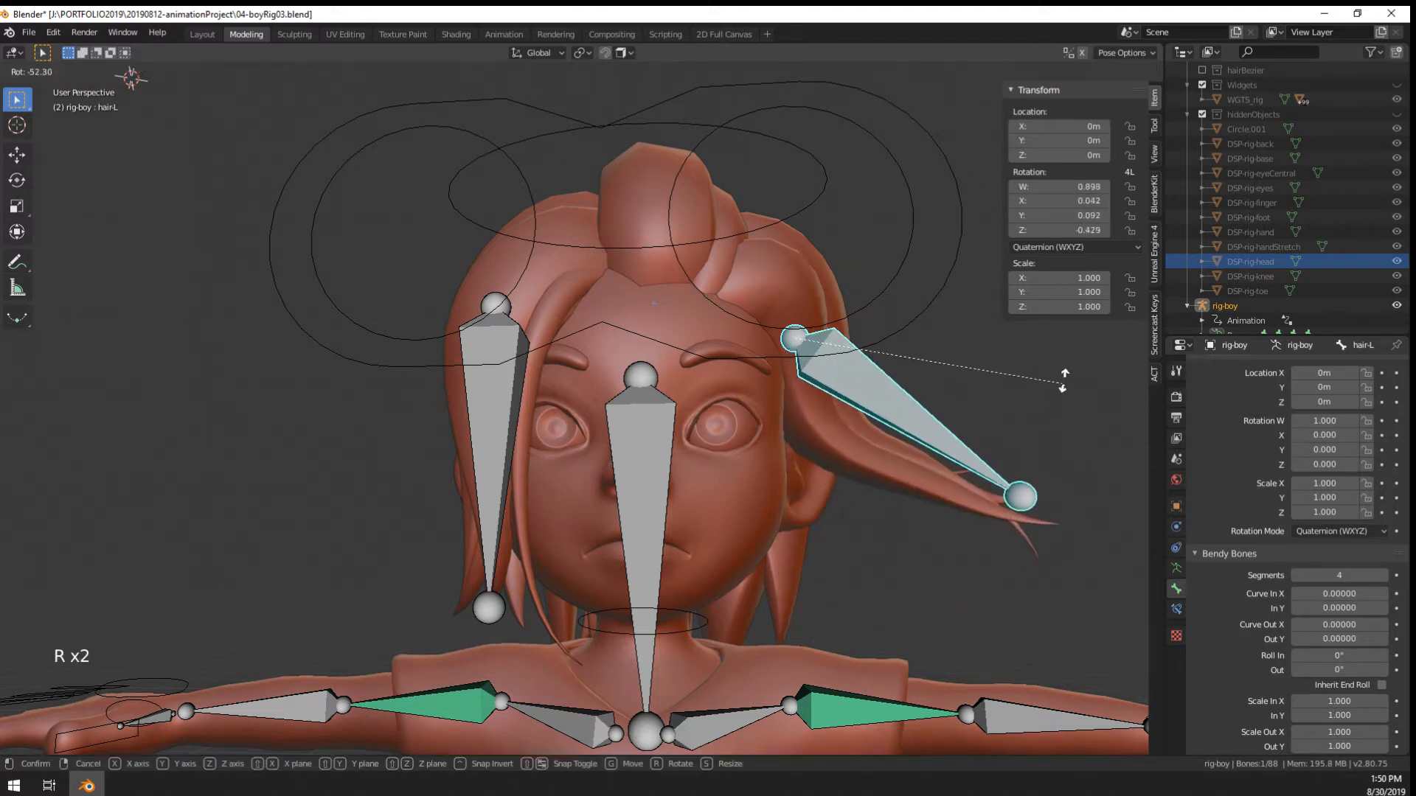
pyautogui.click(1062, 382)
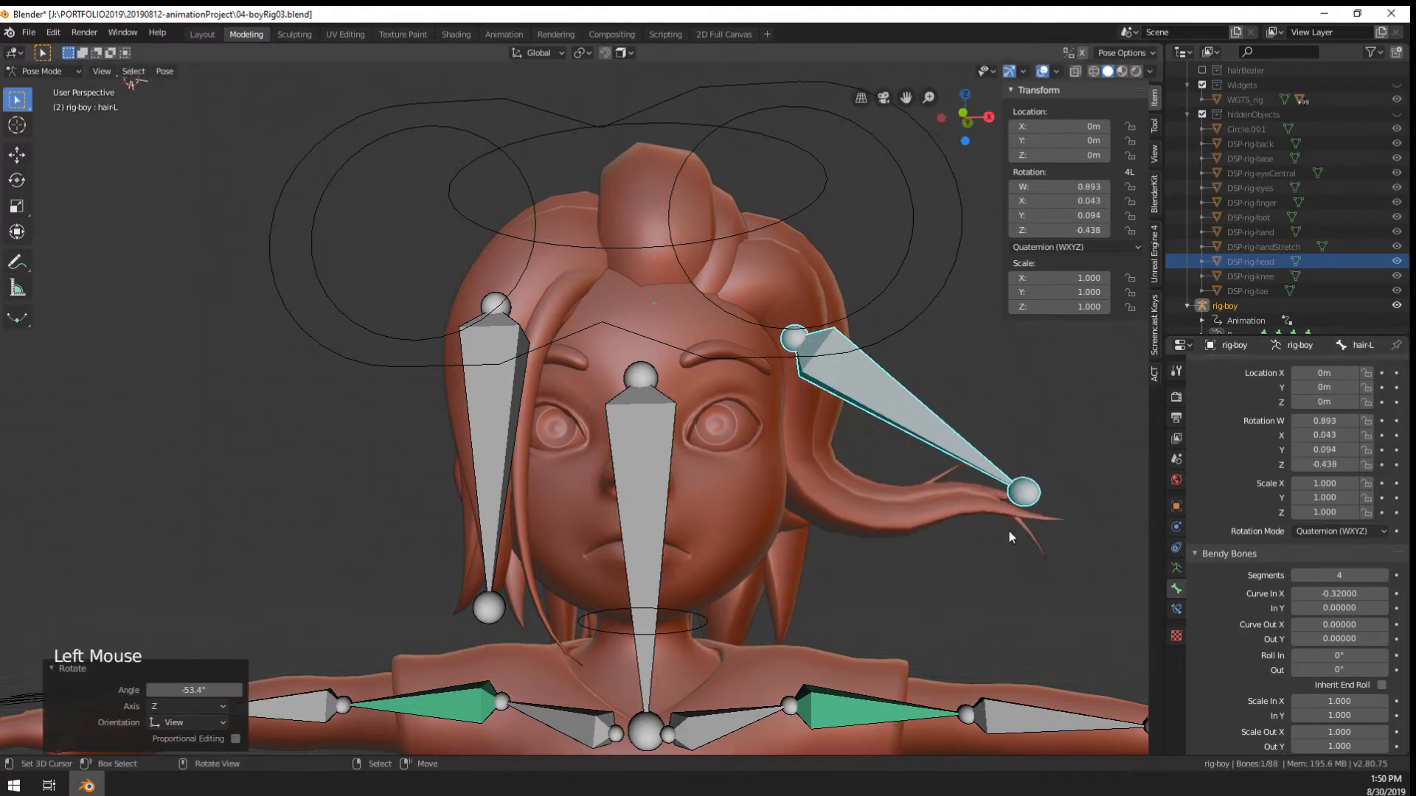
pyautogui.press('r')
pyautogui.rightClick(840, 606)
# Clear the hair-L bone's rotation and swing it outward by -59.1° after a cancelled trial
pyautogui.hotkey('alt', 'r')
pyautogui.press('r')
pyautogui.rightClick(1025, 488)
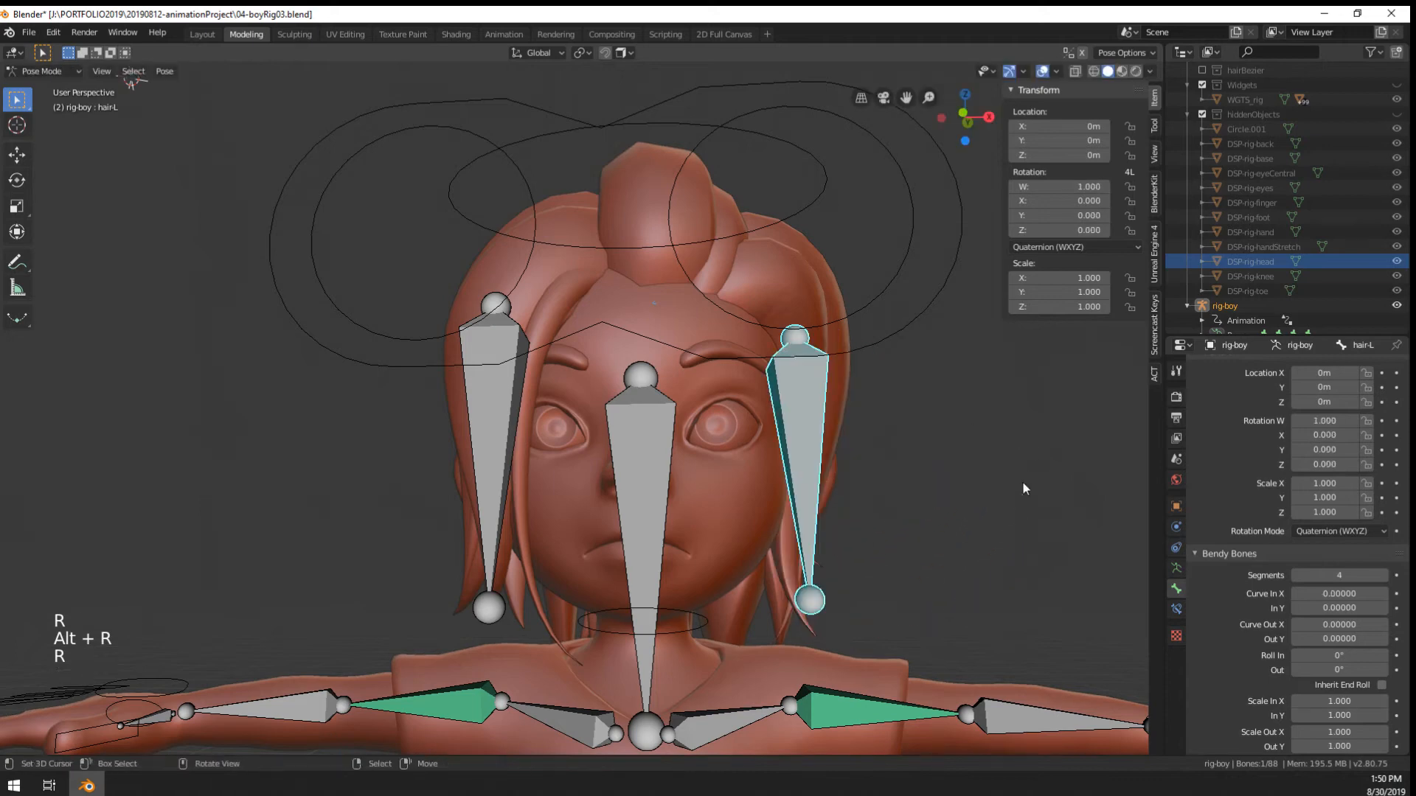
pyautogui.press('r')
pyautogui.click(1054, 476)
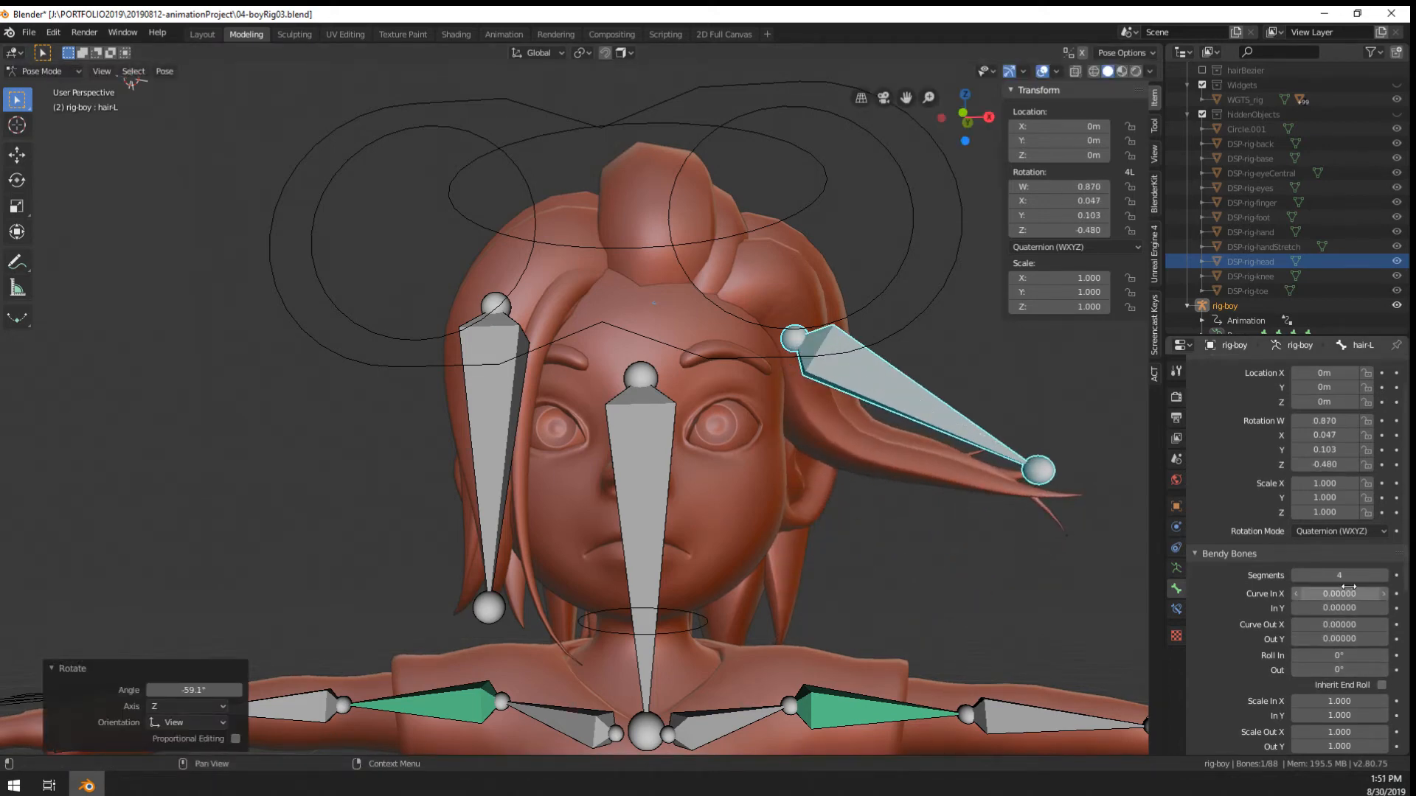
# Clear the hair-L bone's rotation, return its bendy segments to 1 and collapse the Bendy Bones settings
pyautogui.moveTo(877, 499); pyautogui.dragTo(833, 504, button='middle')
pyautogui.hotkey('alt', 'r')
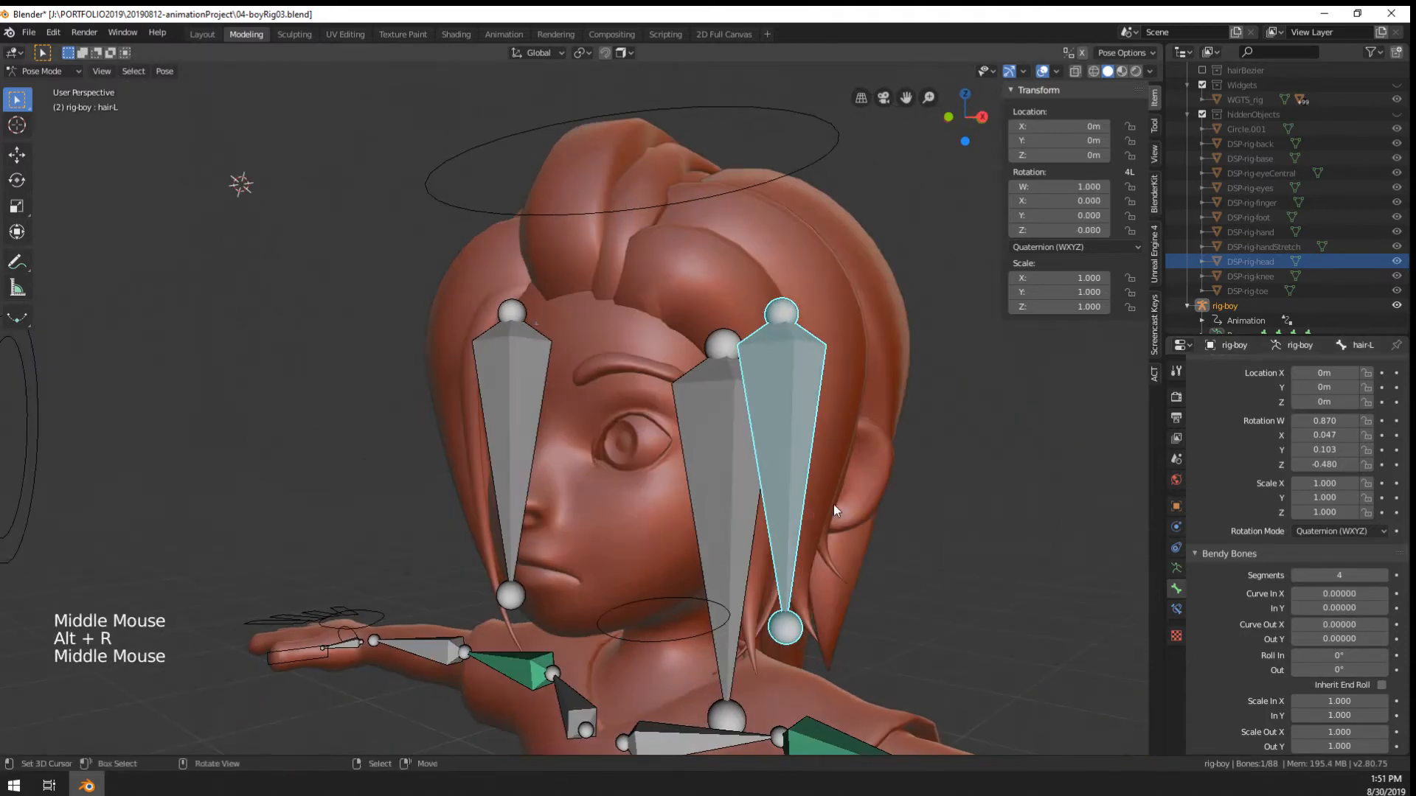
pyautogui.moveTo(1363, 575); pyautogui.dragTo(1346, 575)
pyautogui.click(1202, 555)
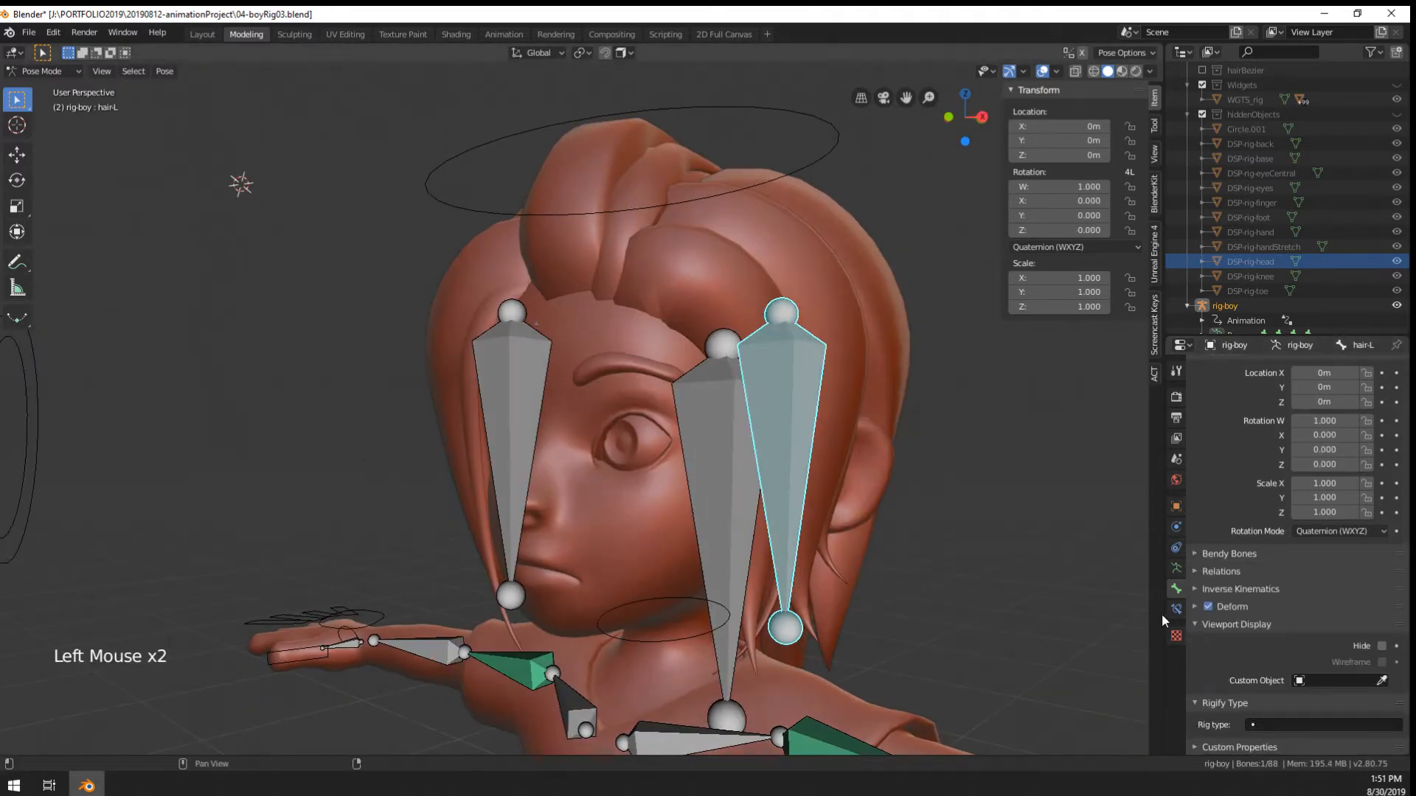
# Select the hair-L, hairBack and hair-R bones together and move them to the third bone layer
pyautogui.scroll(-2, 657, 531)
pyautogui.moveTo(642, 524); pyautogui.dragTo(596, 506, button='middle')
pyautogui.scroll(2, 710, 510)
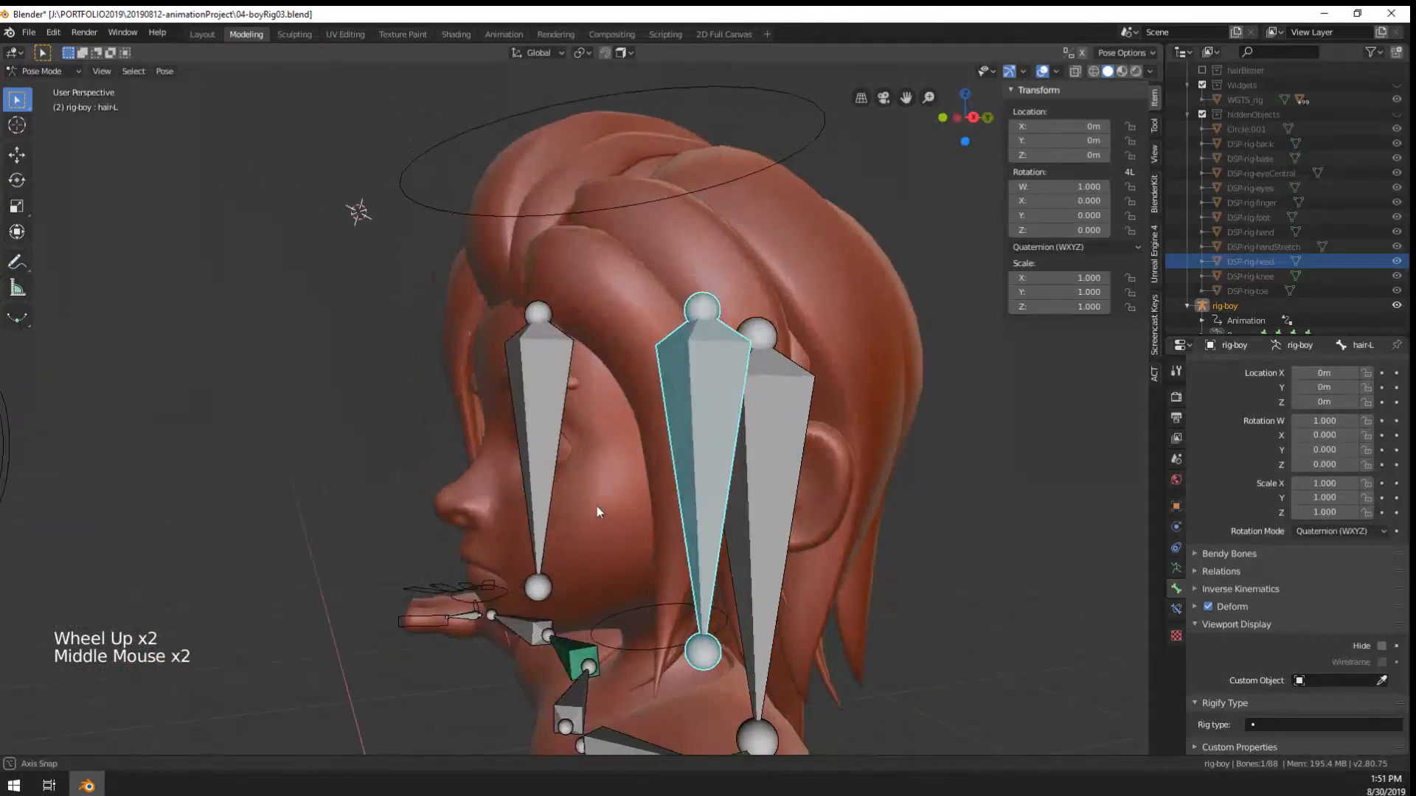
pyautogui.keyDown('shift'); pyautogui.rightClick(781, 417); pyautogui.keyUp('shift')
pyautogui.keyDown('shift'); pyautogui.rightClick(533, 418); pyautogui.keyUp('shift')
pyautogui.moveTo(533, 419); pyautogui.dragTo(615, 471, button='middle')
pyautogui.press('m')
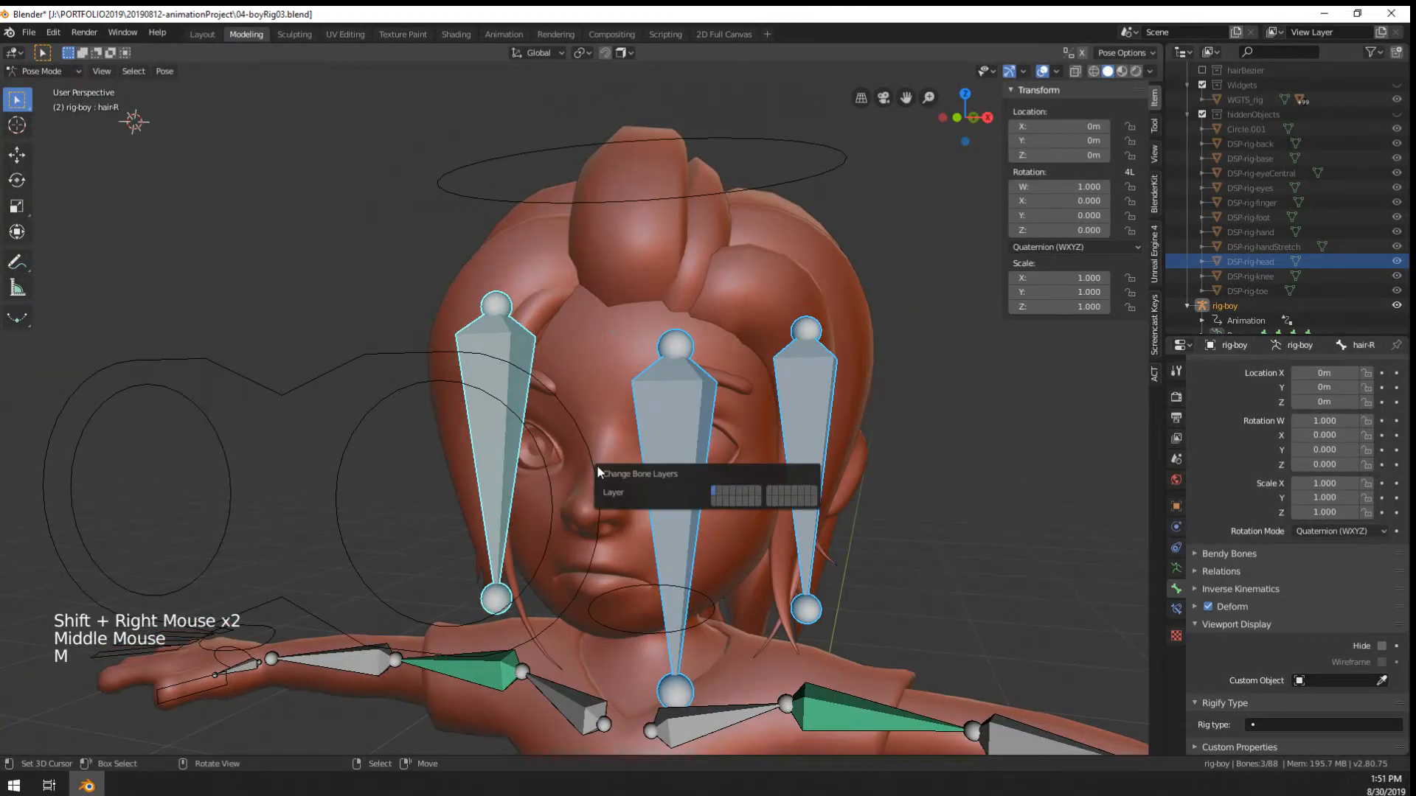
pyautogui.click(1176, 567)
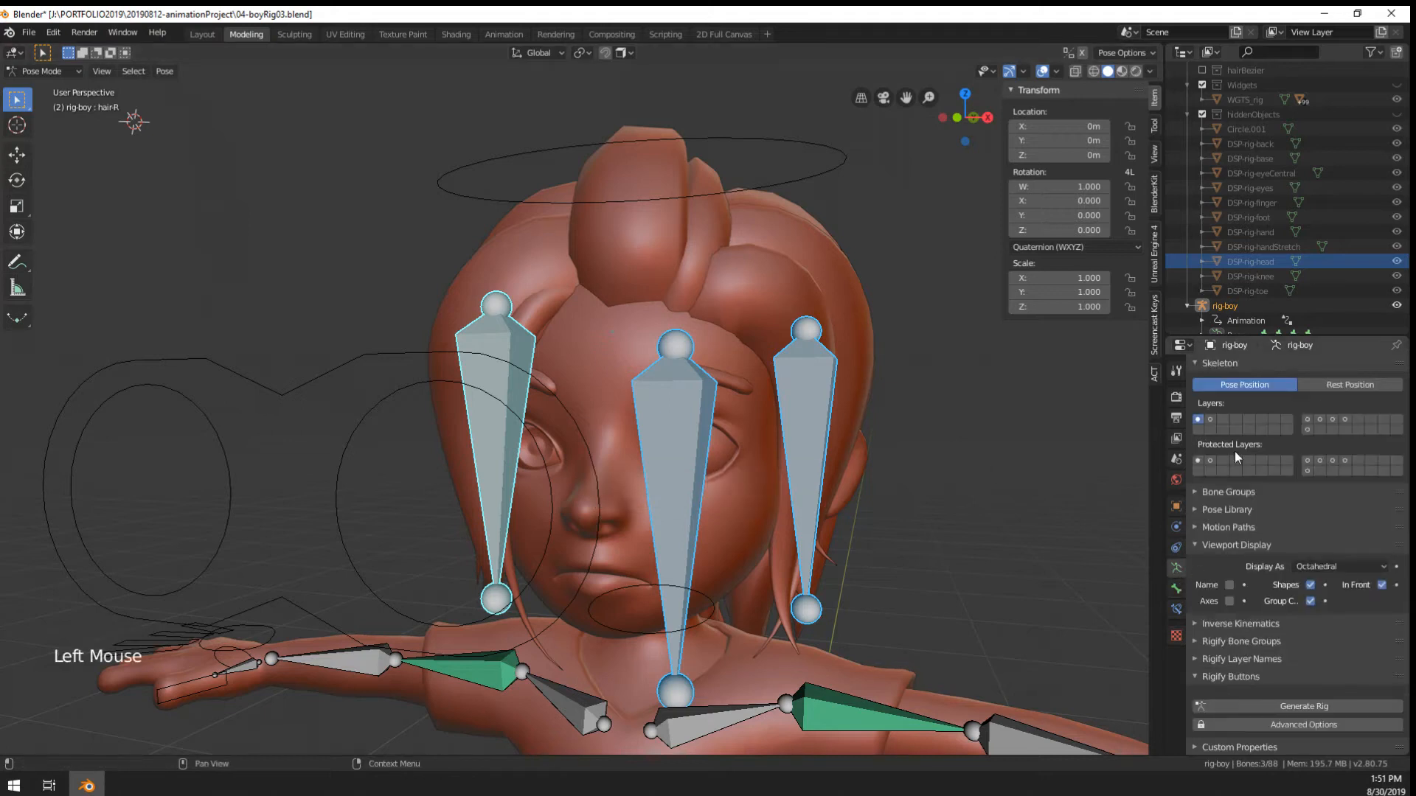
pyautogui.press('m')
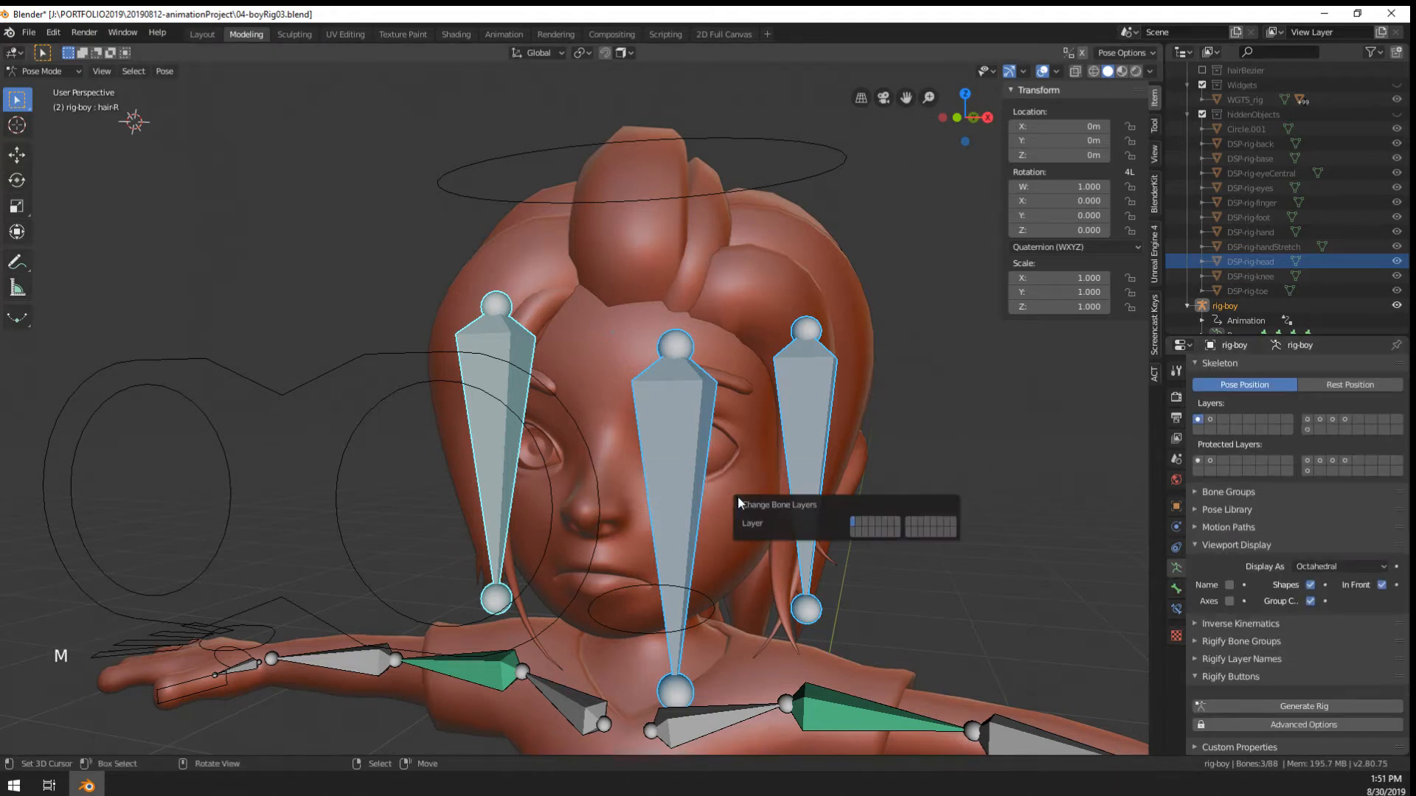
pyautogui.click(866, 520)
# Select the eyeTarget-C controller in front of the face and check it with a cancelled trial move
pyautogui.scroll(-3, 741, 431)
pyautogui.scroll(2, 940, 463)
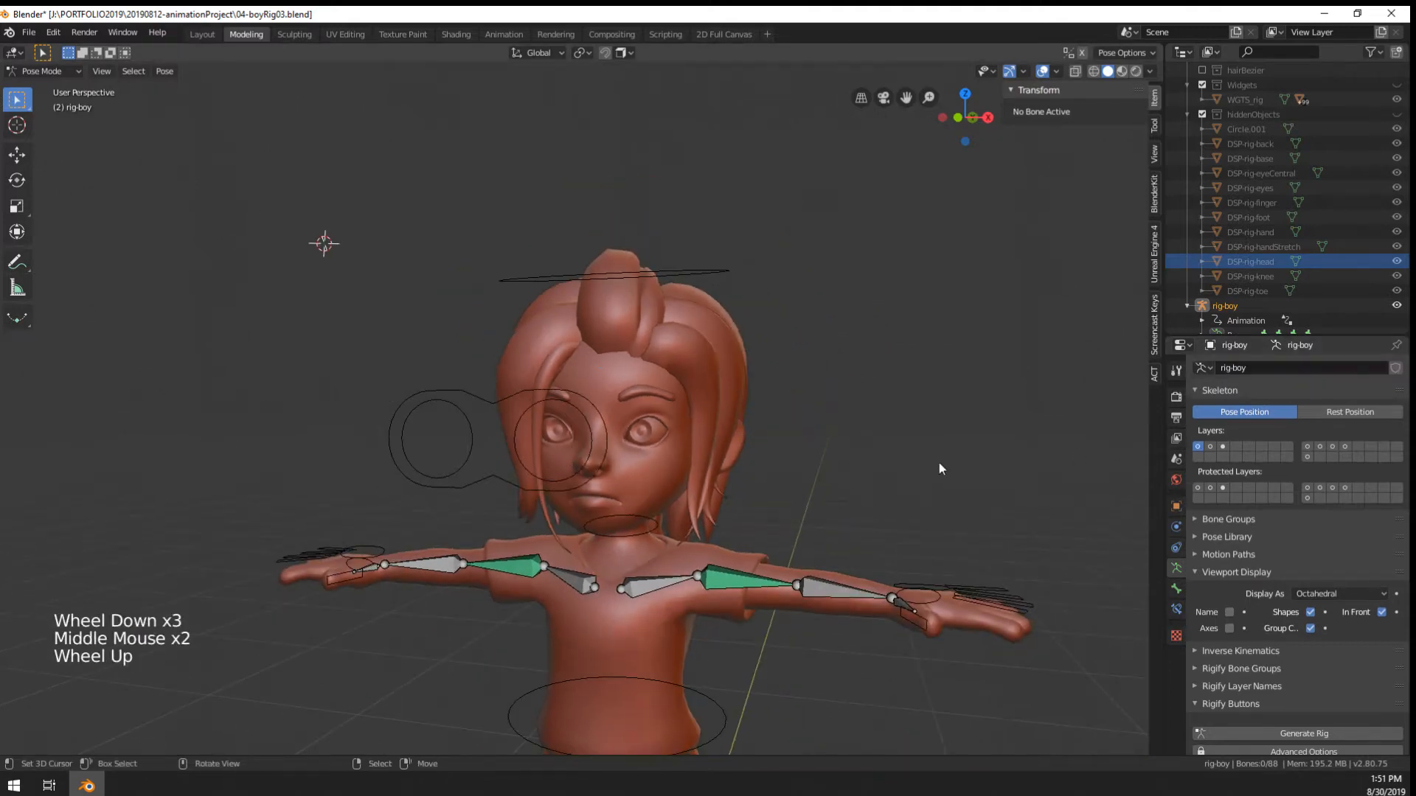
pyautogui.moveTo(939, 463); pyautogui.dragTo(702, 454, button='middle')
pyautogui.rightClick(378, 488)
pyautogui.press('g')
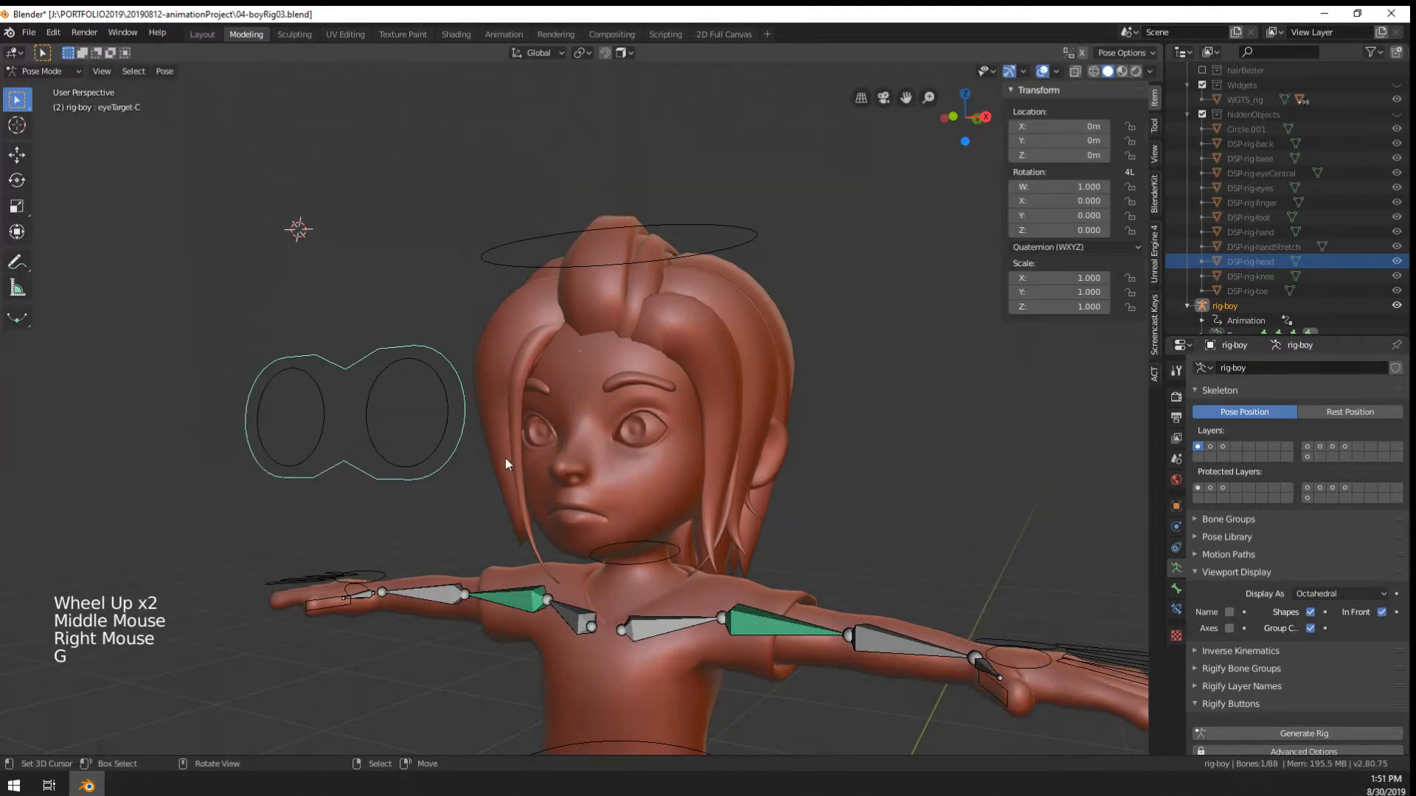
pyautogui.scroll(-4, 506, 458)
pyautogui.moveTo(506, 458); pyautogui.dragTo(626, 577, button='middle')
pyautogui.scroll(2, 591, 439)
# Try moving the eyeTarget-C controller around in front of the face to check how both eyes follow it
pyautogui.press('g')
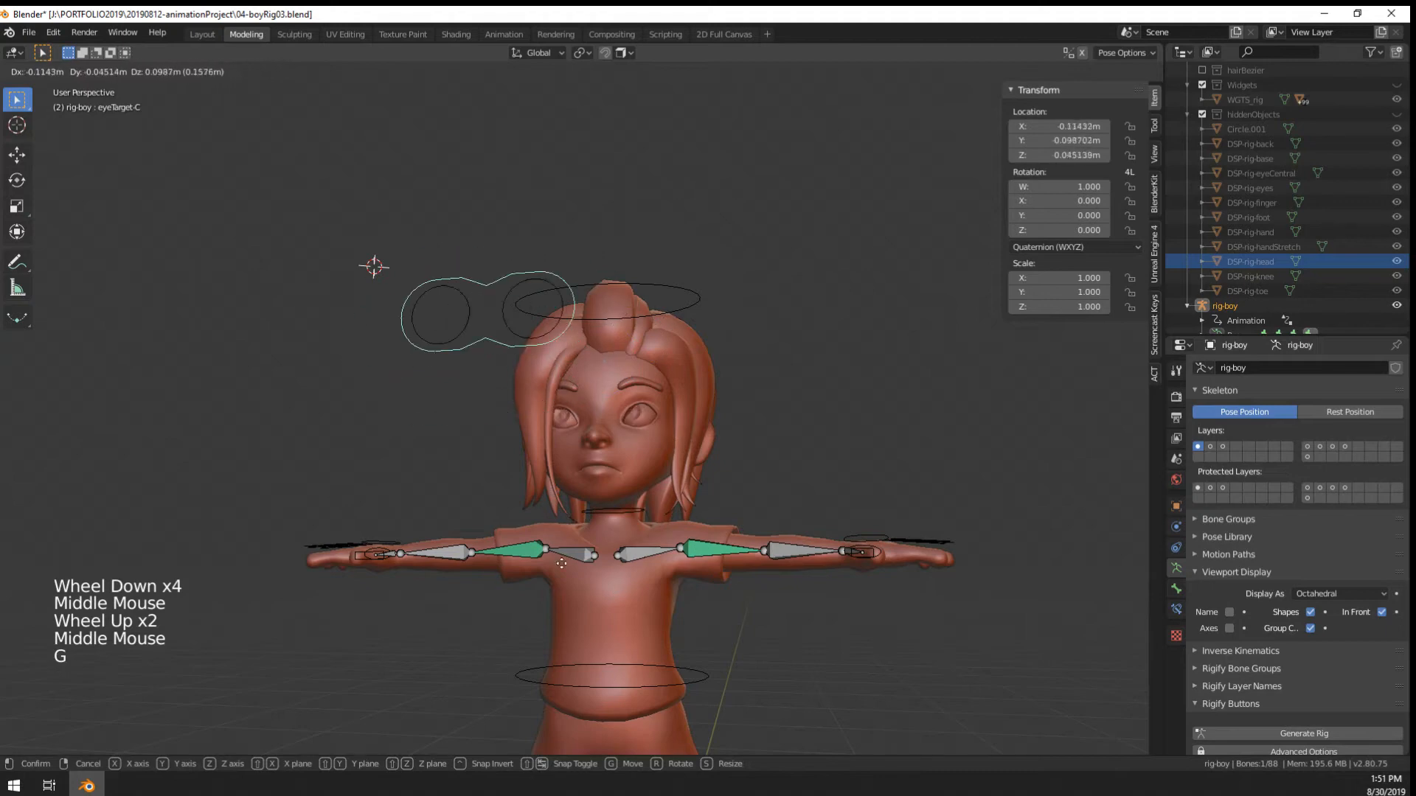
pyautogui.press('g')
pyautogui.rightClick(694, 686)
pyautogui.scroll(8, 624, 506)
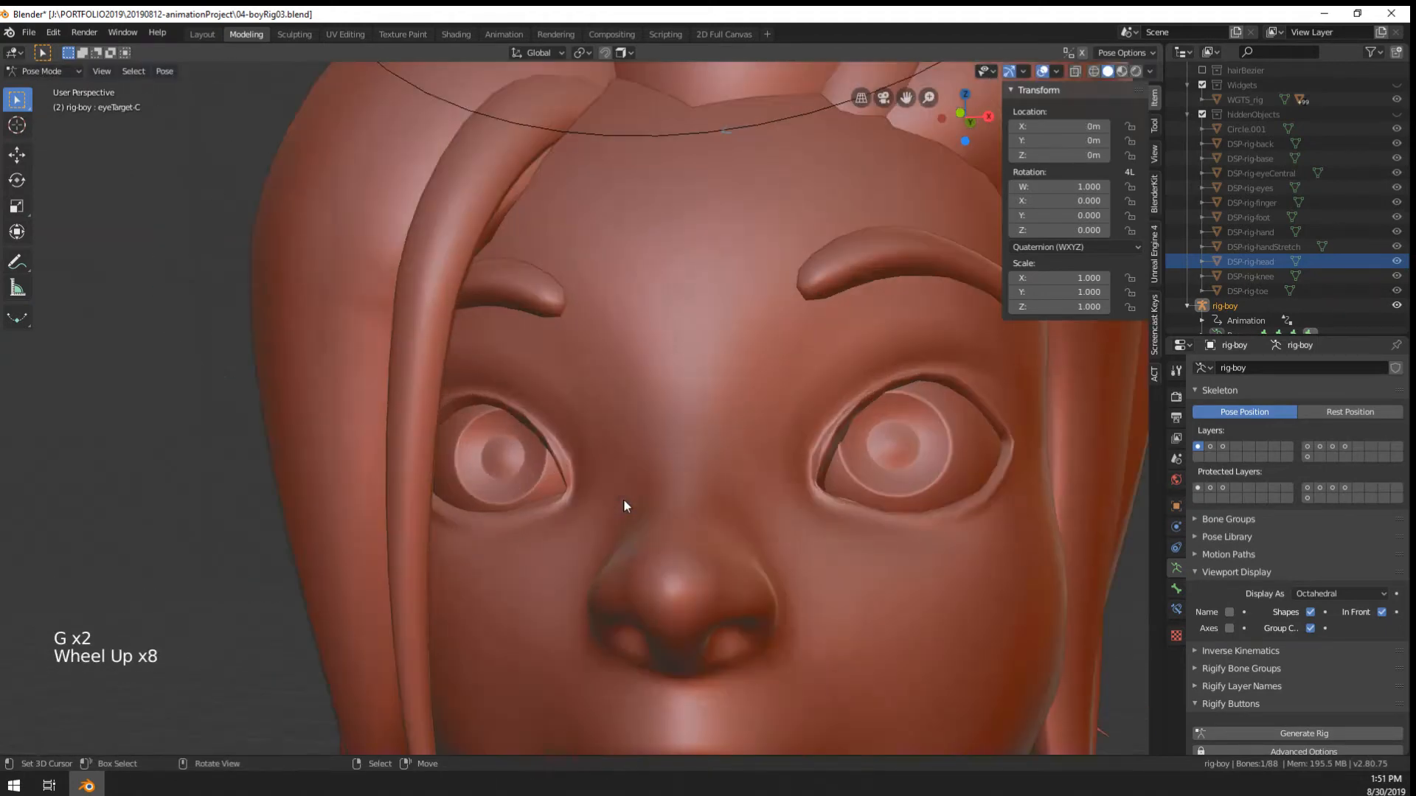
pyautogui.press('g')
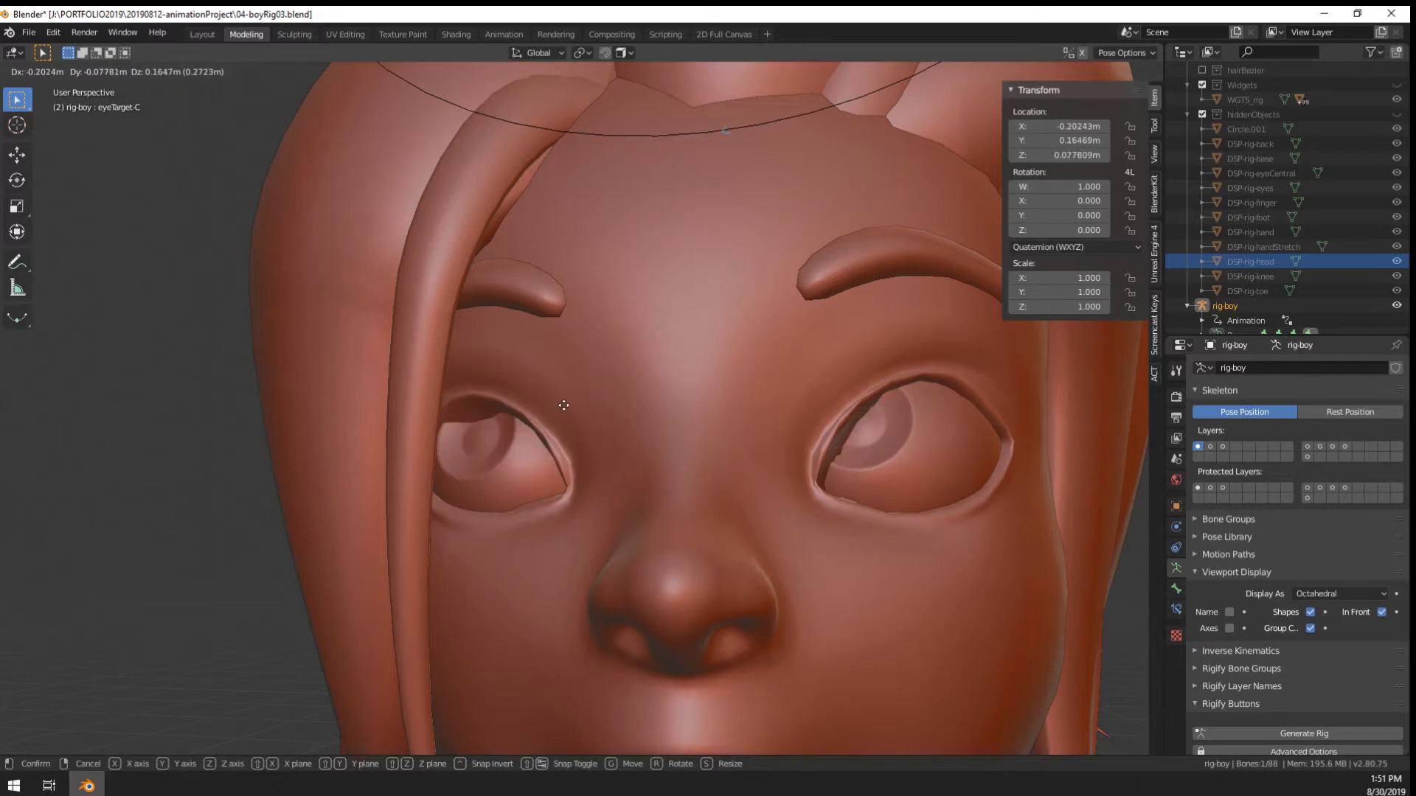
pyautogui.rightClick(388, 427)
pyautogui.moveTo(387, 428); pyautogui.dragTo(827, 584, button='middle')
pyautogui.rightClick(827, 584)
pyautogui.press('Tab')
pyautogui.scroll(-3, 811, 598)
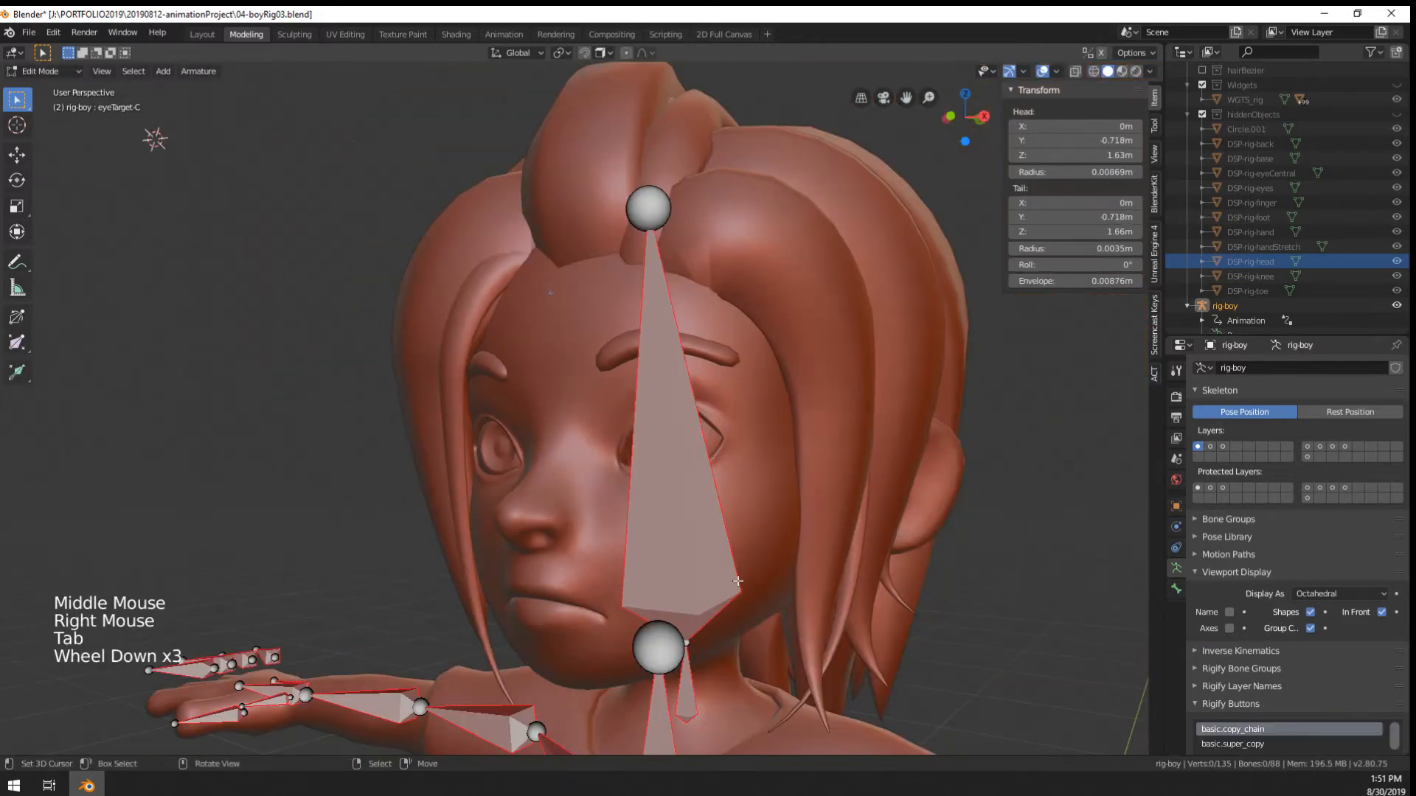
pyautogui.press('Tab')
pyautogui.scroll(-3, 745, 585)
pyautogui.hotkey('ctrl', 'Tab')
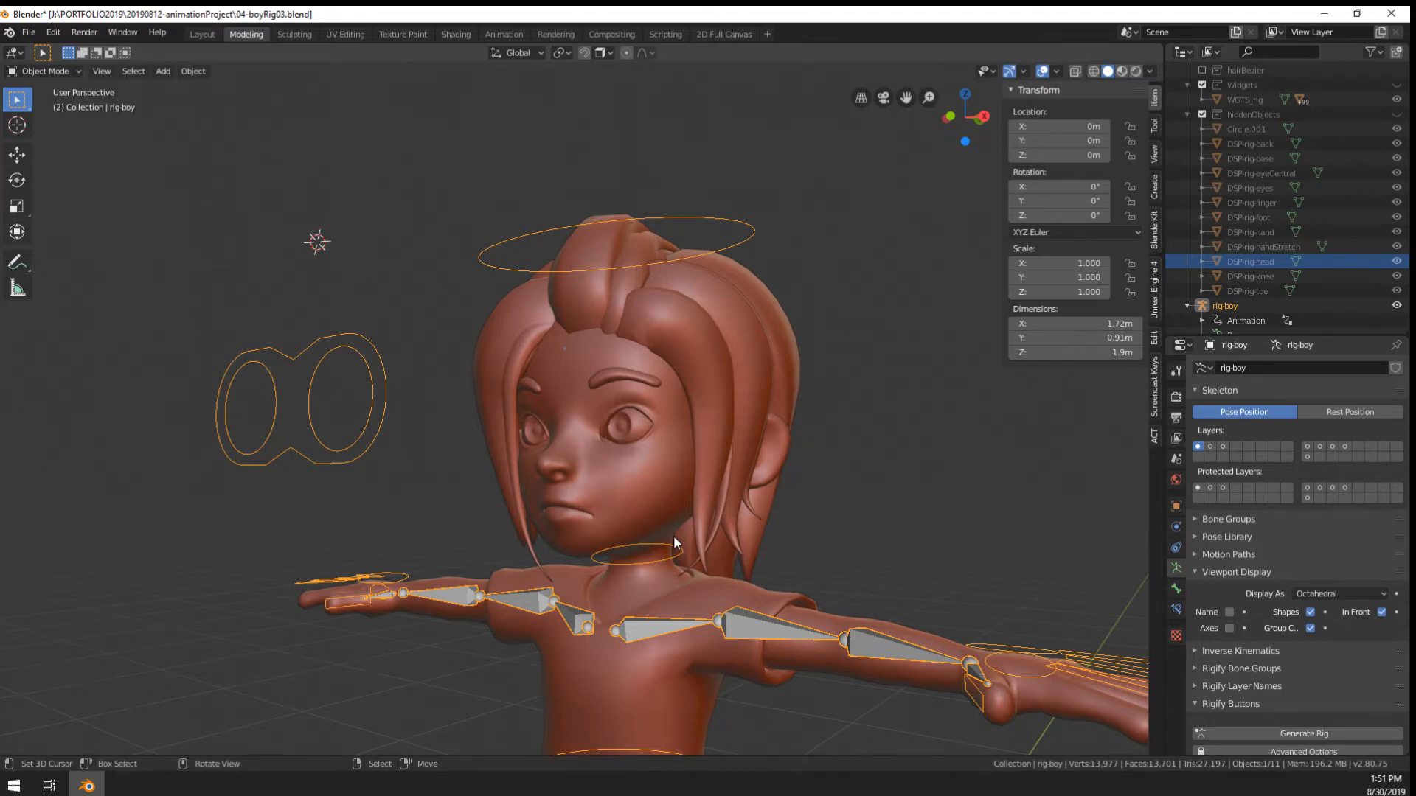
pyautogui.scroll(4, 456, 432)
pyautogui.scroll(-4, 554, 440)
pyautogui.hotkey('ctrl', 'Tab')
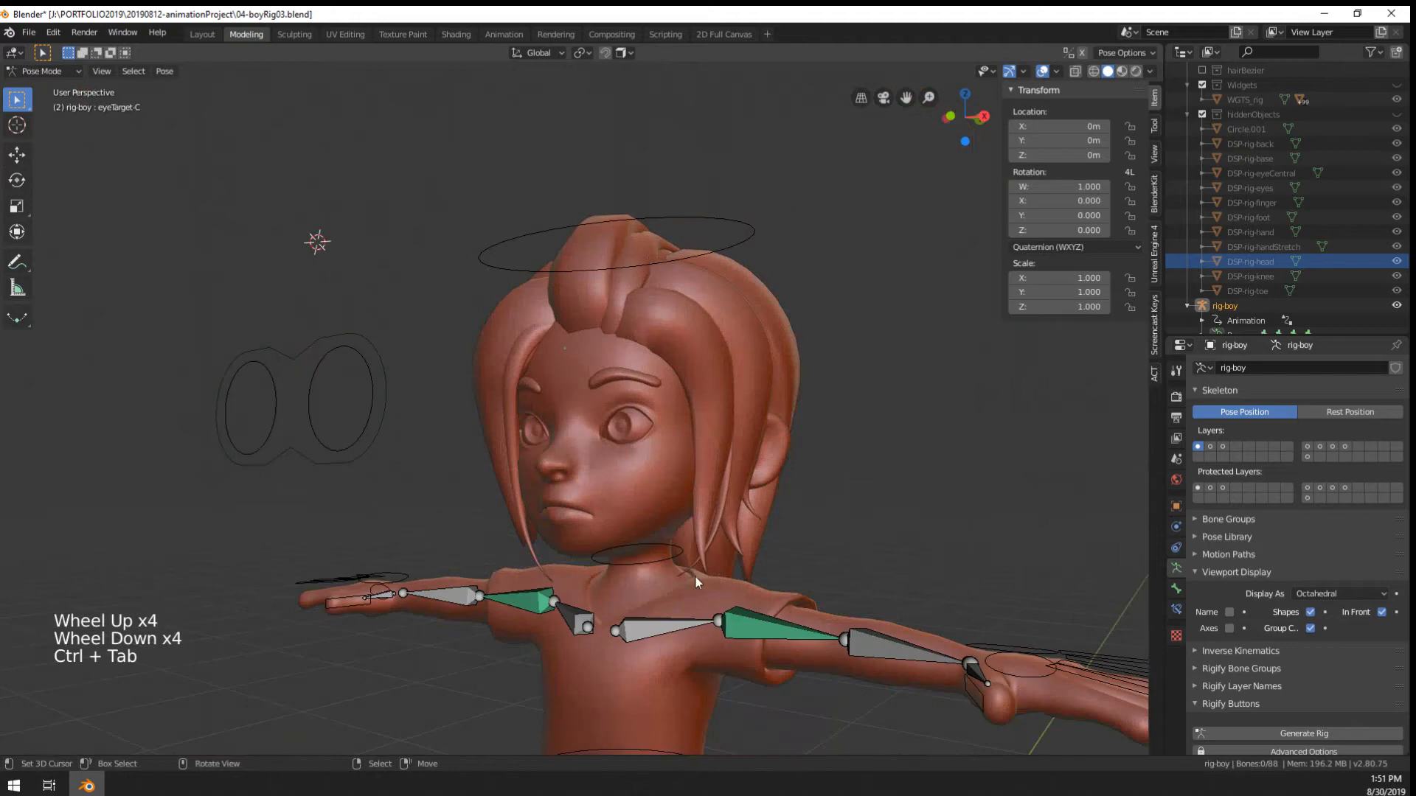
pyautogui.rightClick(683, 626)
pyautogui.hotkey('ctrl', 'Tab')
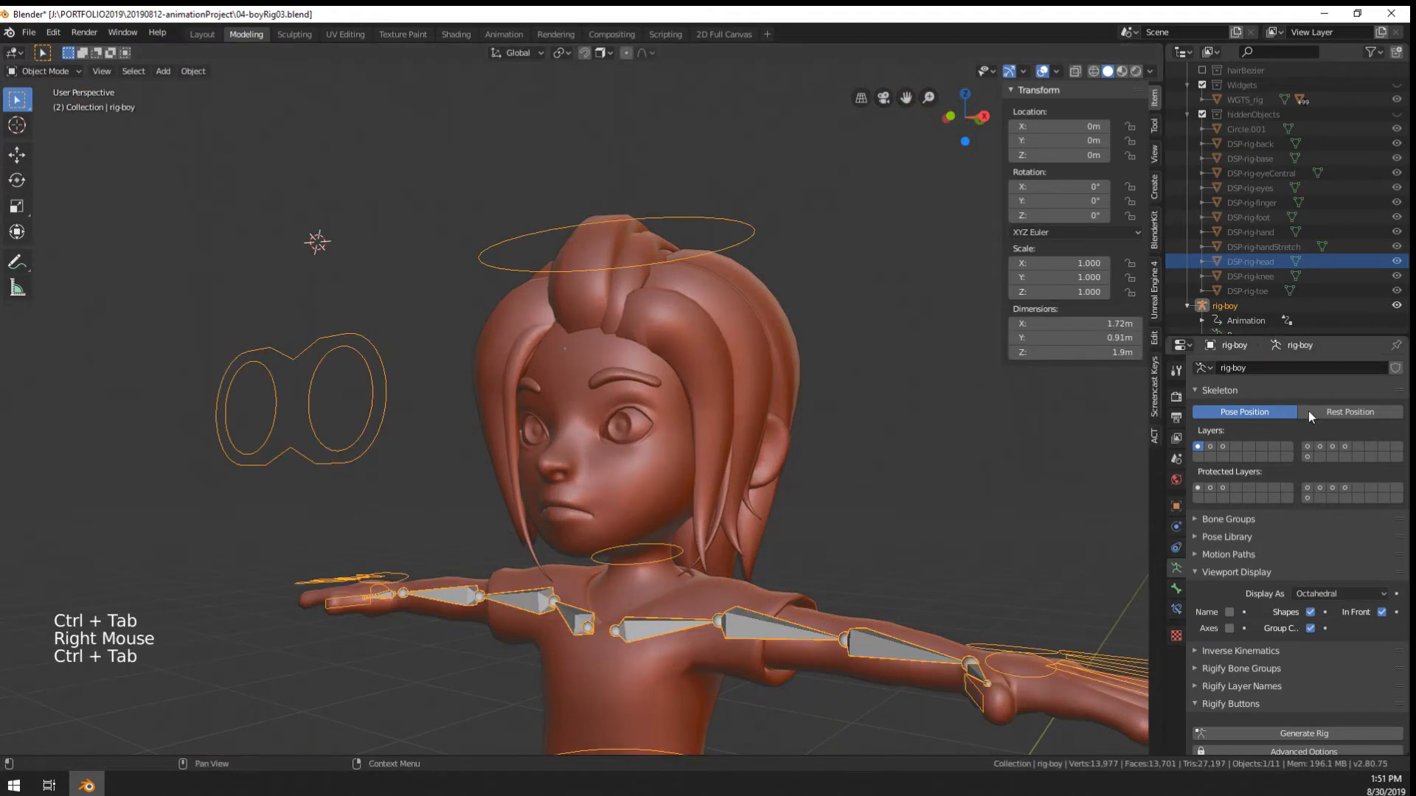
# Show the third bone layer together with the first and select the hair-L bone in Pose Mode
pyautogui.keyDown('shift'); pyautogui.click(1222, 447); pyautogui.keyUp('shift')
pyautogui.scroll(3, 795, 446)
pyautogui.rightClick(812, 449)
pyautogui.rightClick(812, 449)
pyautogui.hotkey('ctrl', 'Tab')
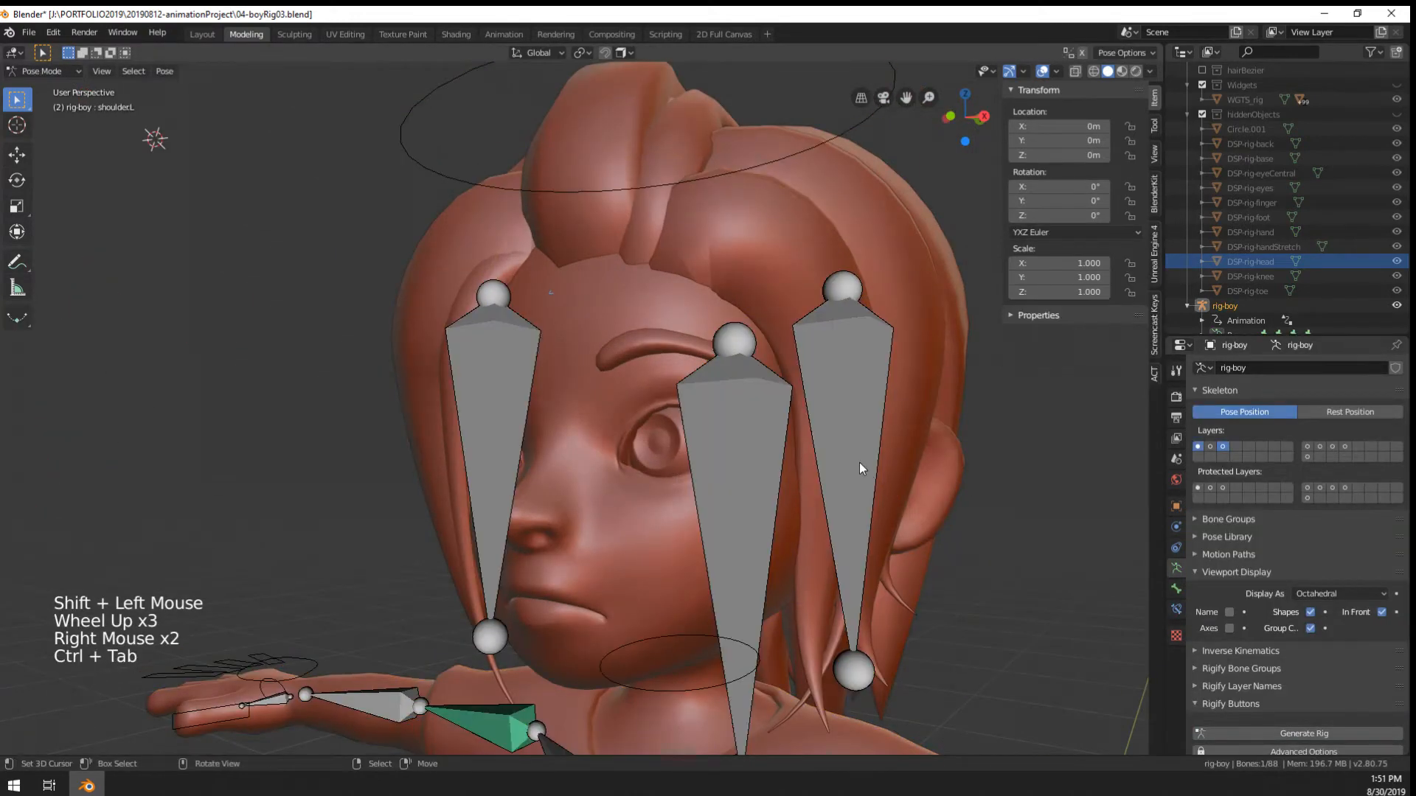
pyautogui.rightClick(859, 464)
# Display the rig's bones as B-Bones and rotate the hair-L bone outward by -35.6°
pyautogui.moveTo(1299, 595); pyautogui.dragTo(1332, 640)
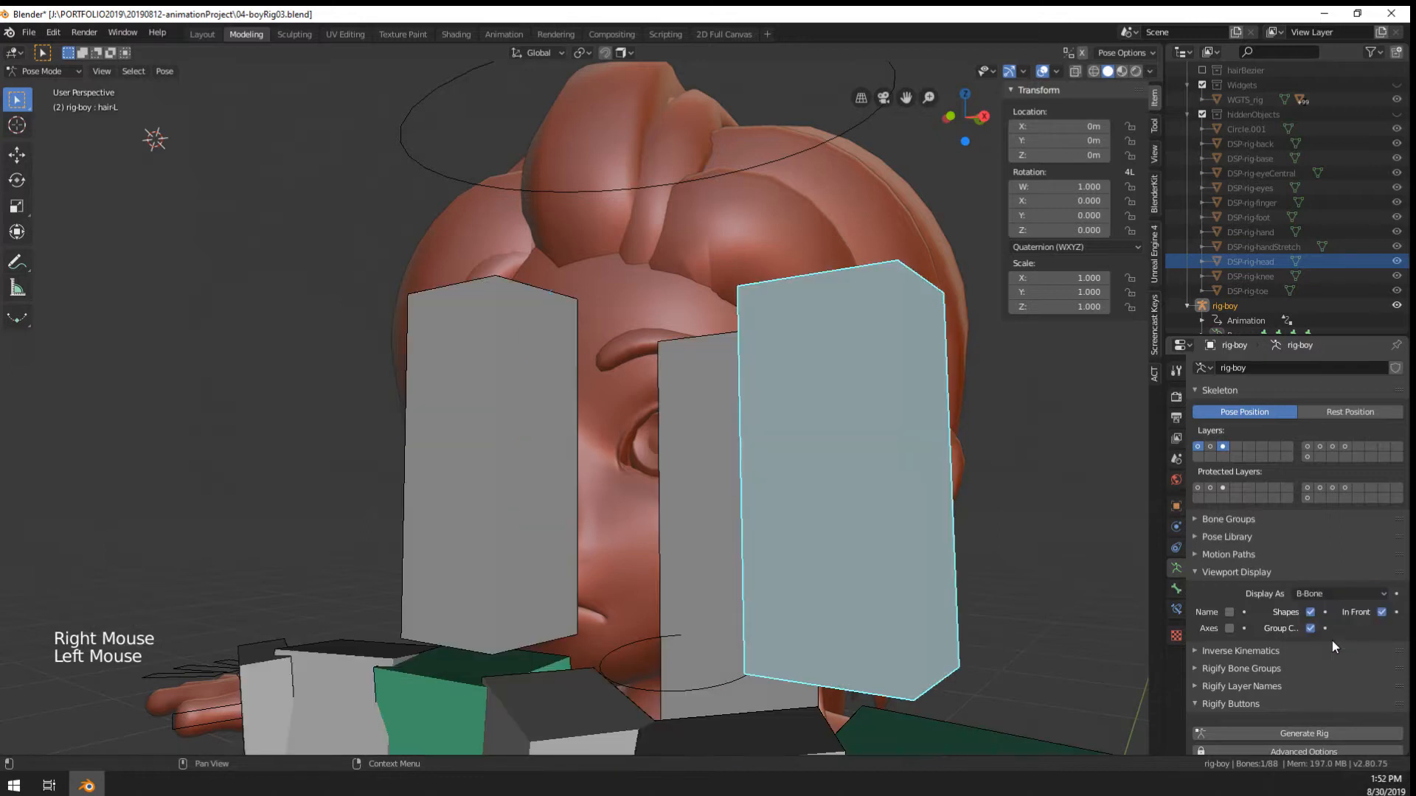
pyautogui.scroll(-2, 959, 581)
pyautogui.scroll(1, 901, 581)
pyautogui.press('r')
pyautogui.click(1109, 528)
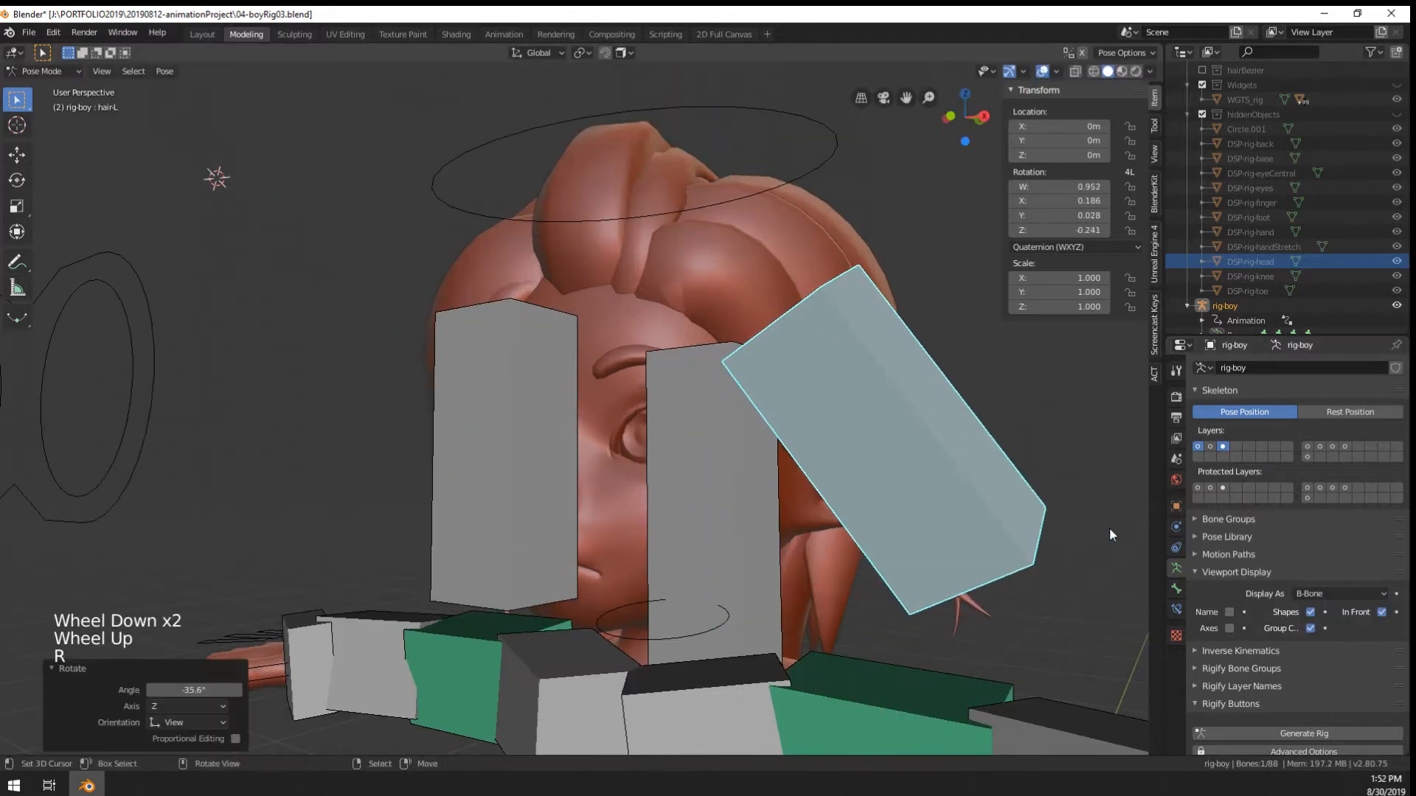
# Give the hair-L bone 5 bendy segments and a Curve In X of -0.06 after undoing a trial rotation value
pyautogui.click(1176, 589)
pyautogui.scroll(6, 1325, 484)
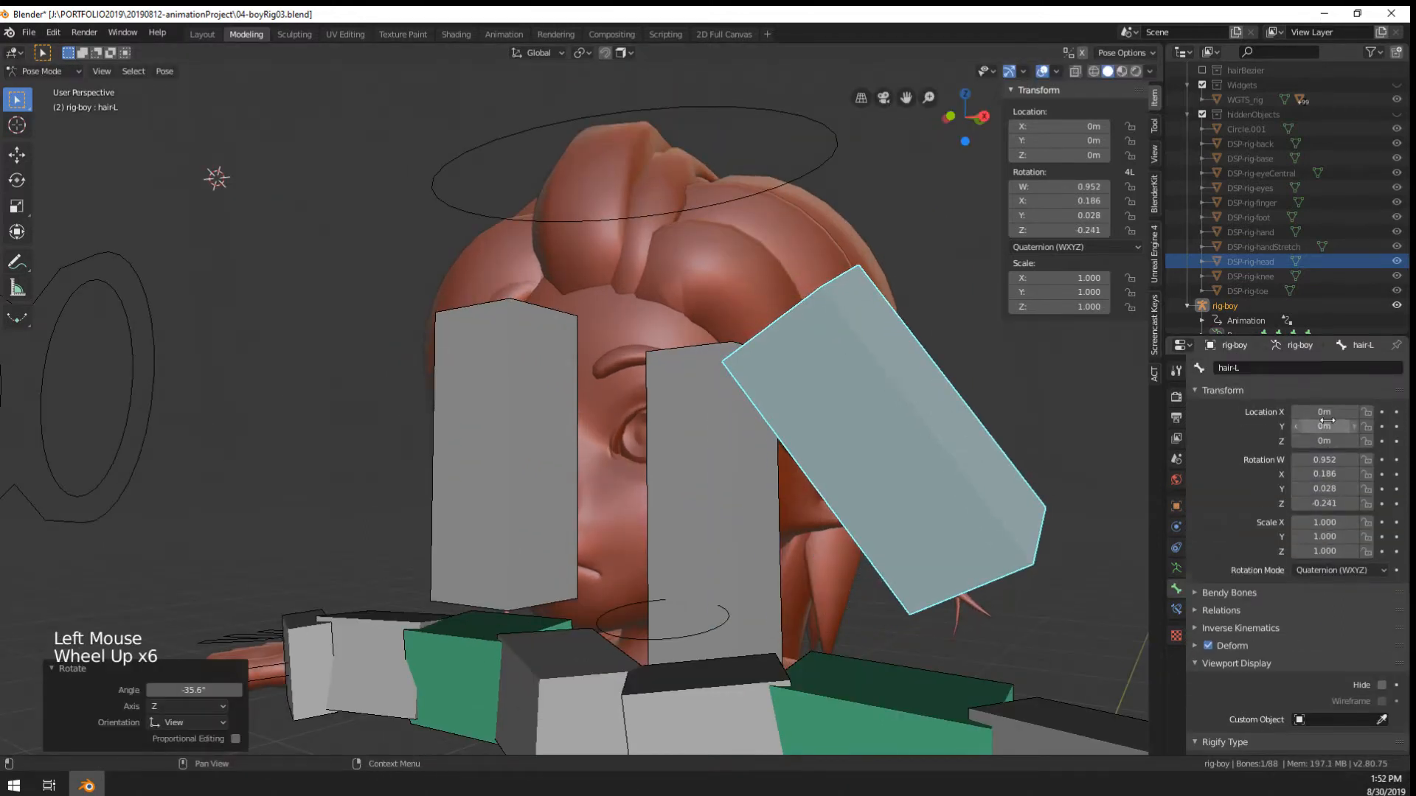
pyautogui.moveTo(1323, 460); pyautogui.dragTo(1394, 461)
pyautogui.hotkey('ctrl', 'z')
pyautogui.scroll(-8, 1256, 534)
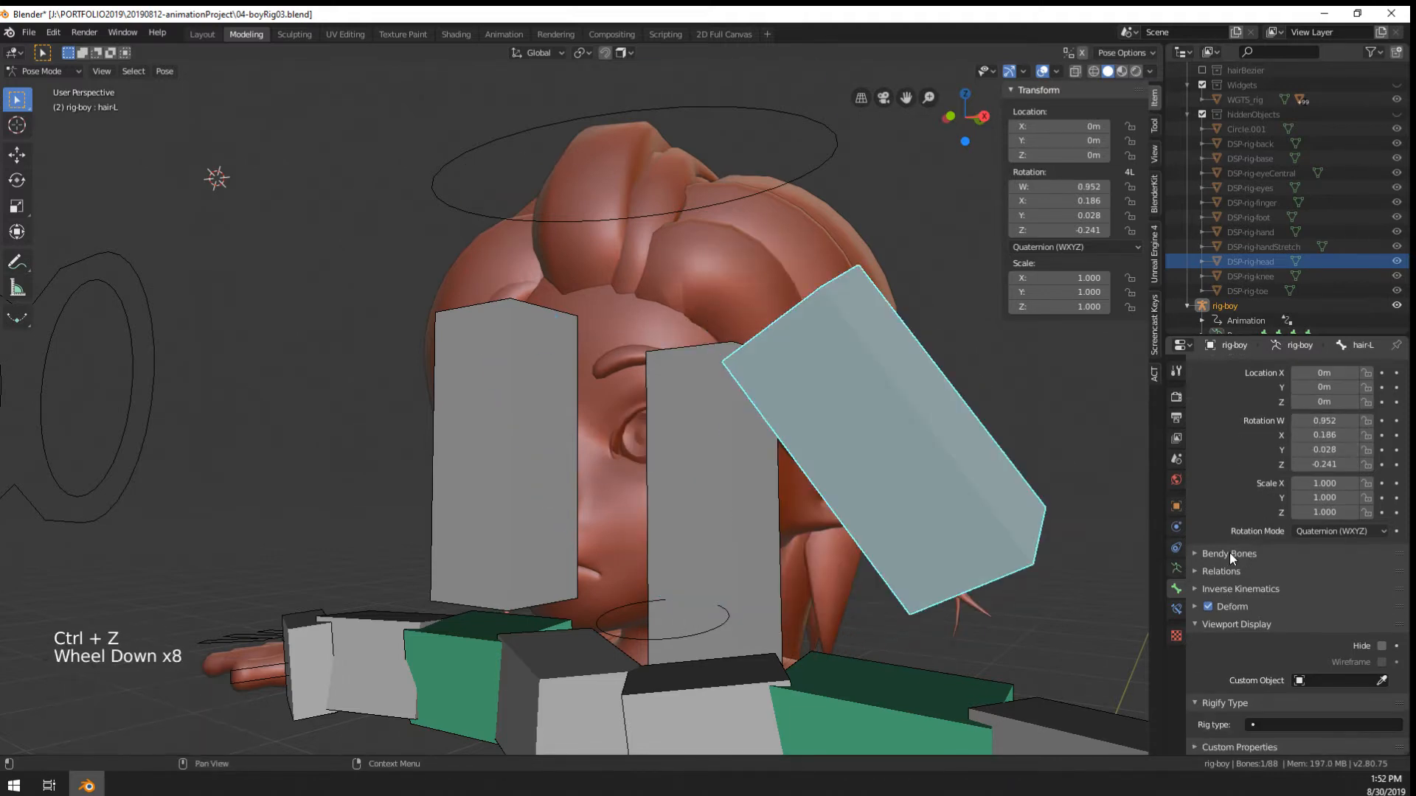
pyautogui.click(1228, 553)
pyautogui.click(1384, 575)
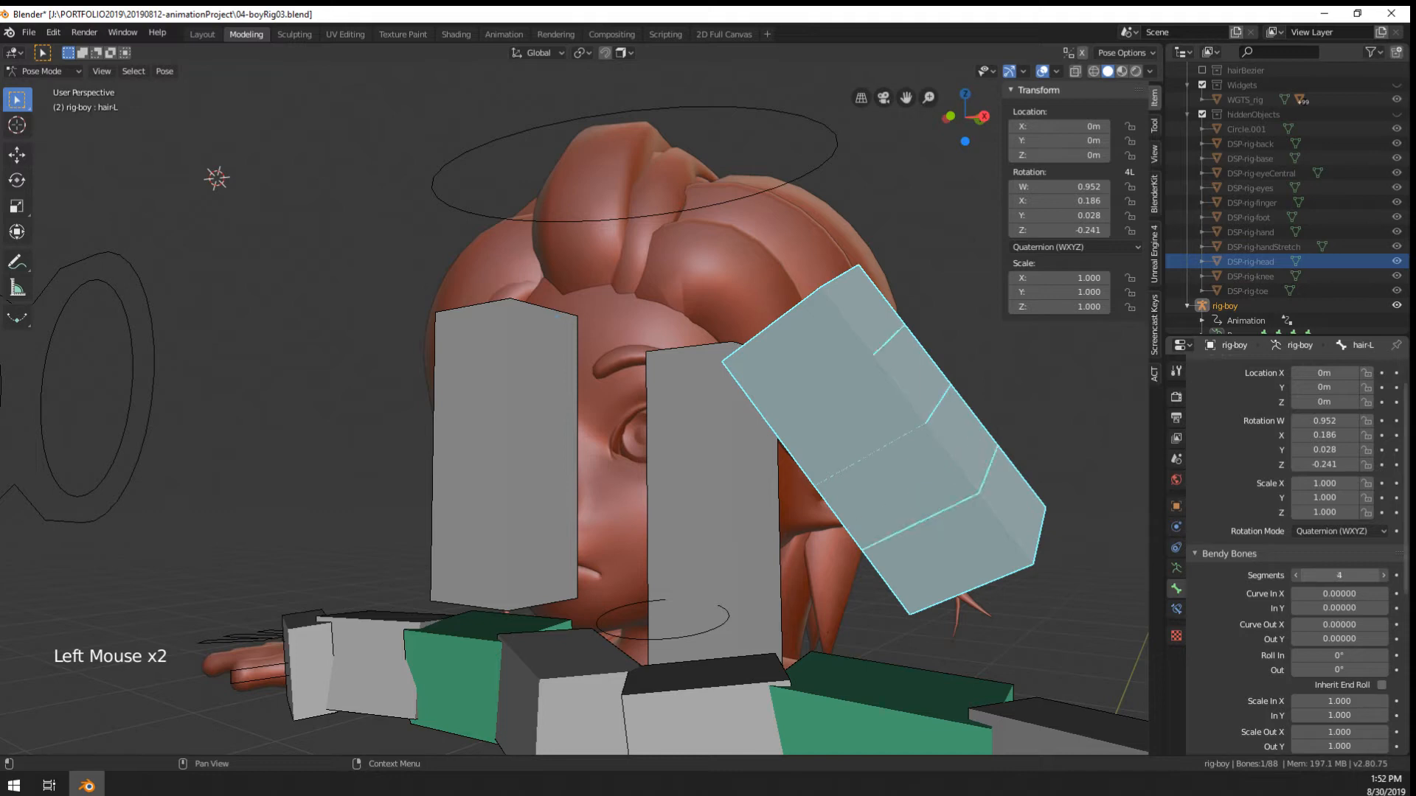
pyautogui.moveTo(1333, 577); pyautogui.dragTo(1305, 600)
# Try rotating the curved hair-L bone, clear its rotation and swing it outward by -29.3°
pyautogui.moveTo(975, 537); pyautogui.dragTo(958, 569, button='middle')
pyautogui.press('r')
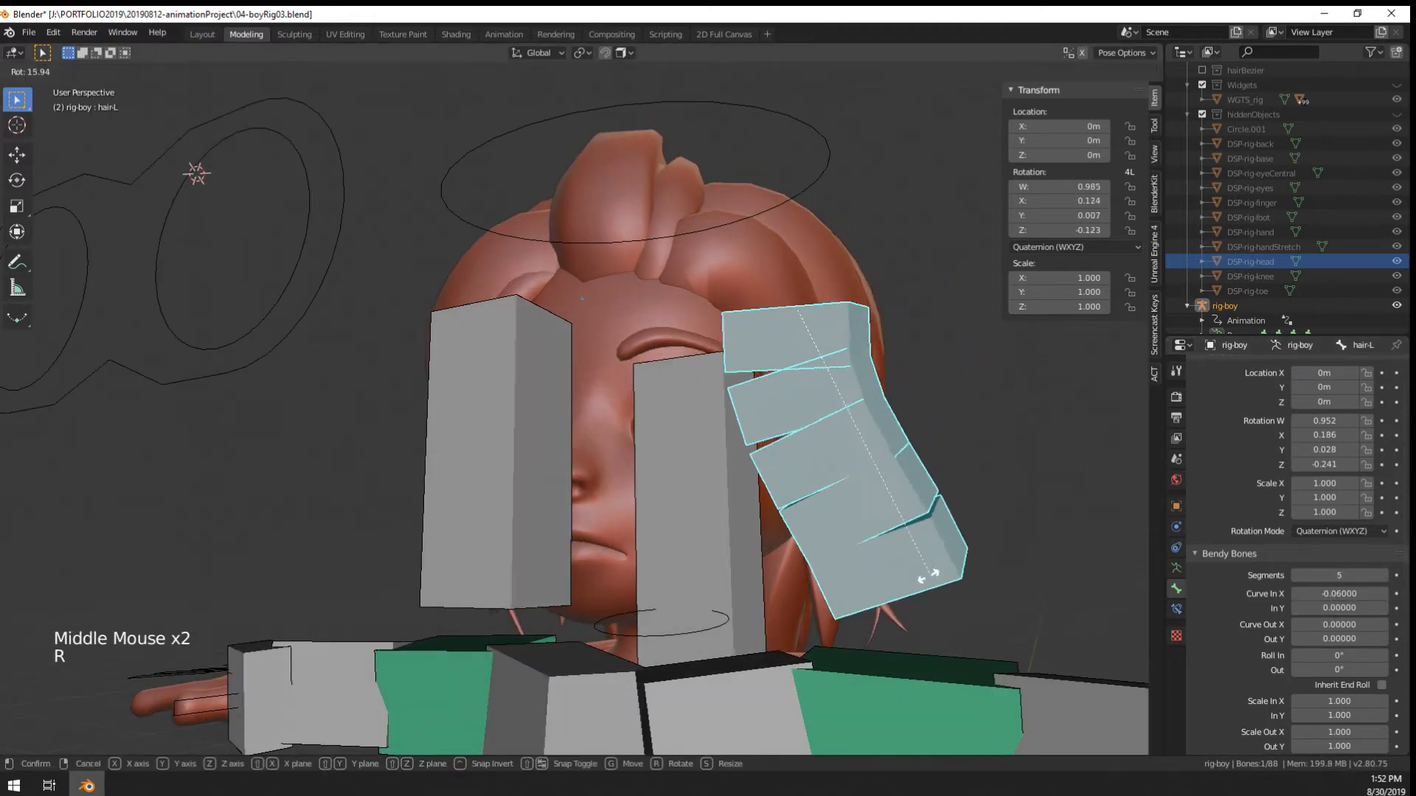
pyautogui.hotkey('alt', 'r')
pyautogui.press('r')
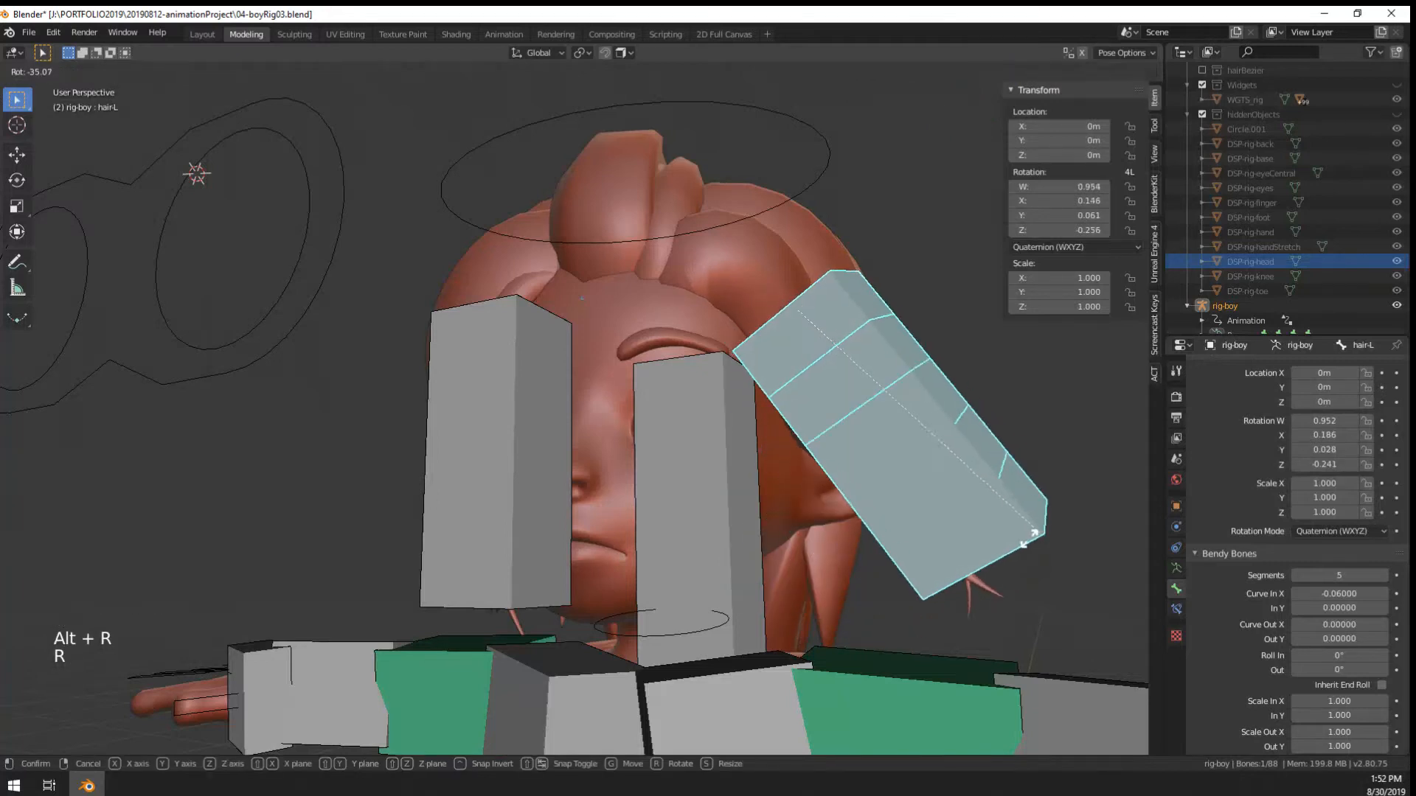
pyautogui.click(1025, 586)
# Try changing the hair-L bone's Scale In X, undo it and rotate the bone outward by a further -24.3°
pyautogui.scroll(-3, 1275, 628)
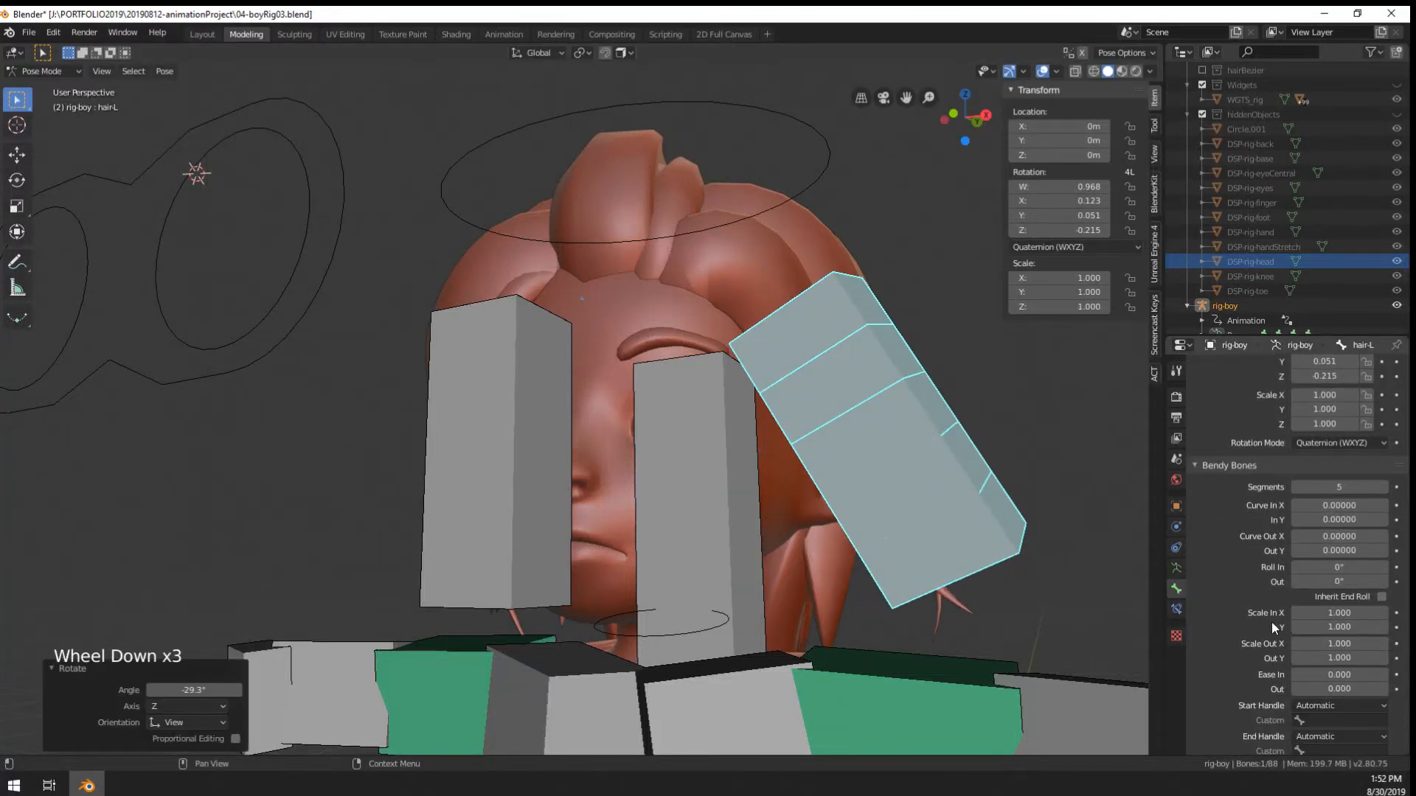
pyautogui.moveTo(1317, 613); pyautogui.dragTo(1272, 612)
pyautogui.hotkey('ctrl', 'z')
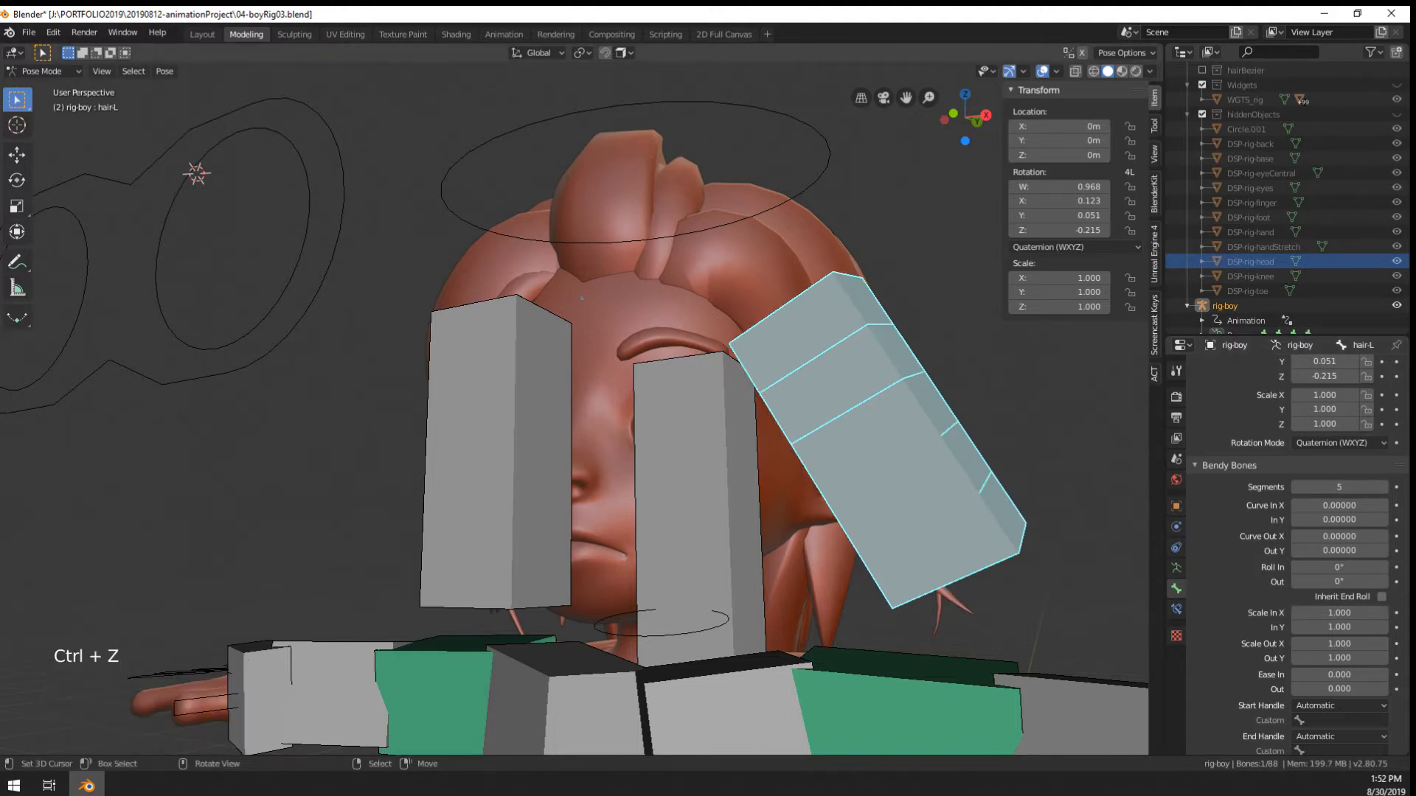
pyautogui.press('r')
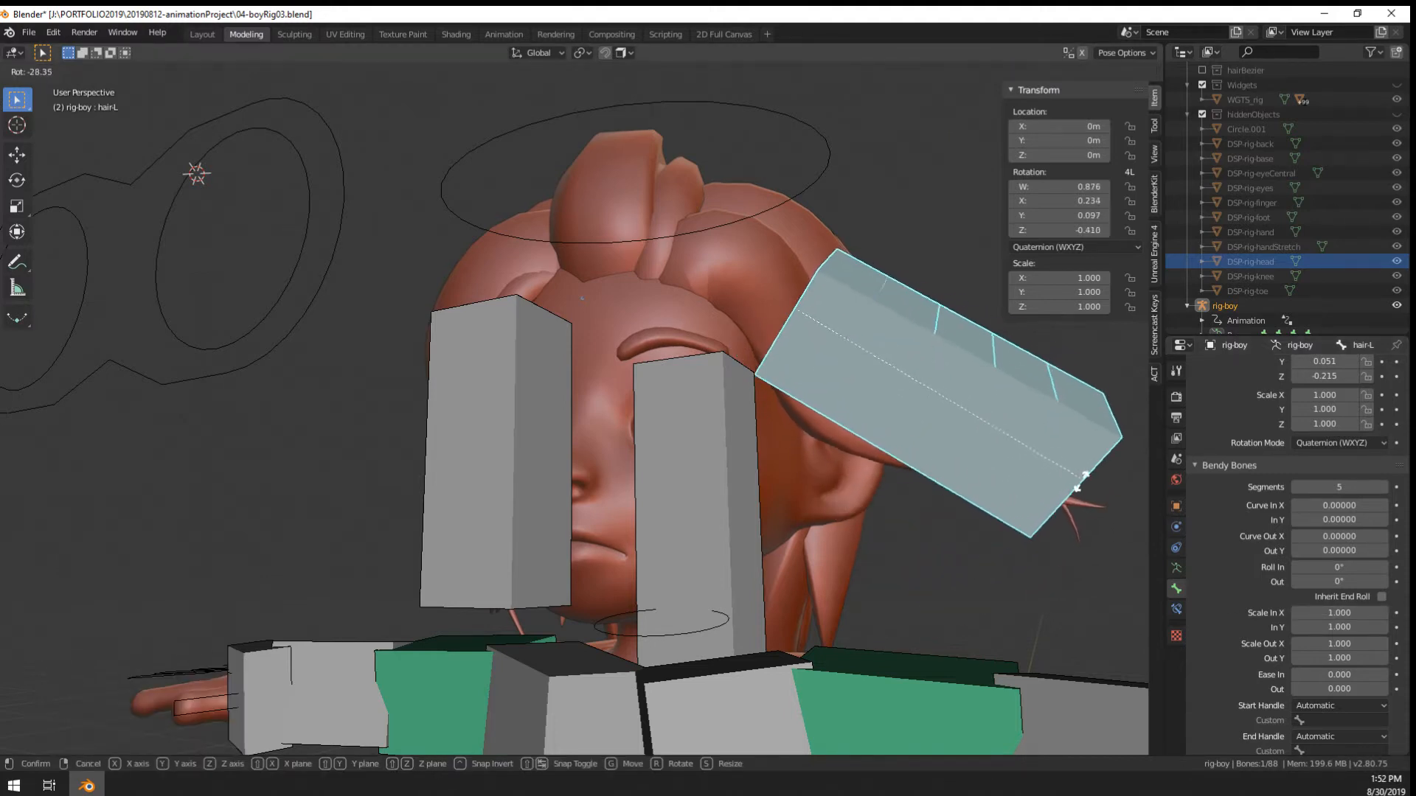
pyautogui.click(1074, 500)
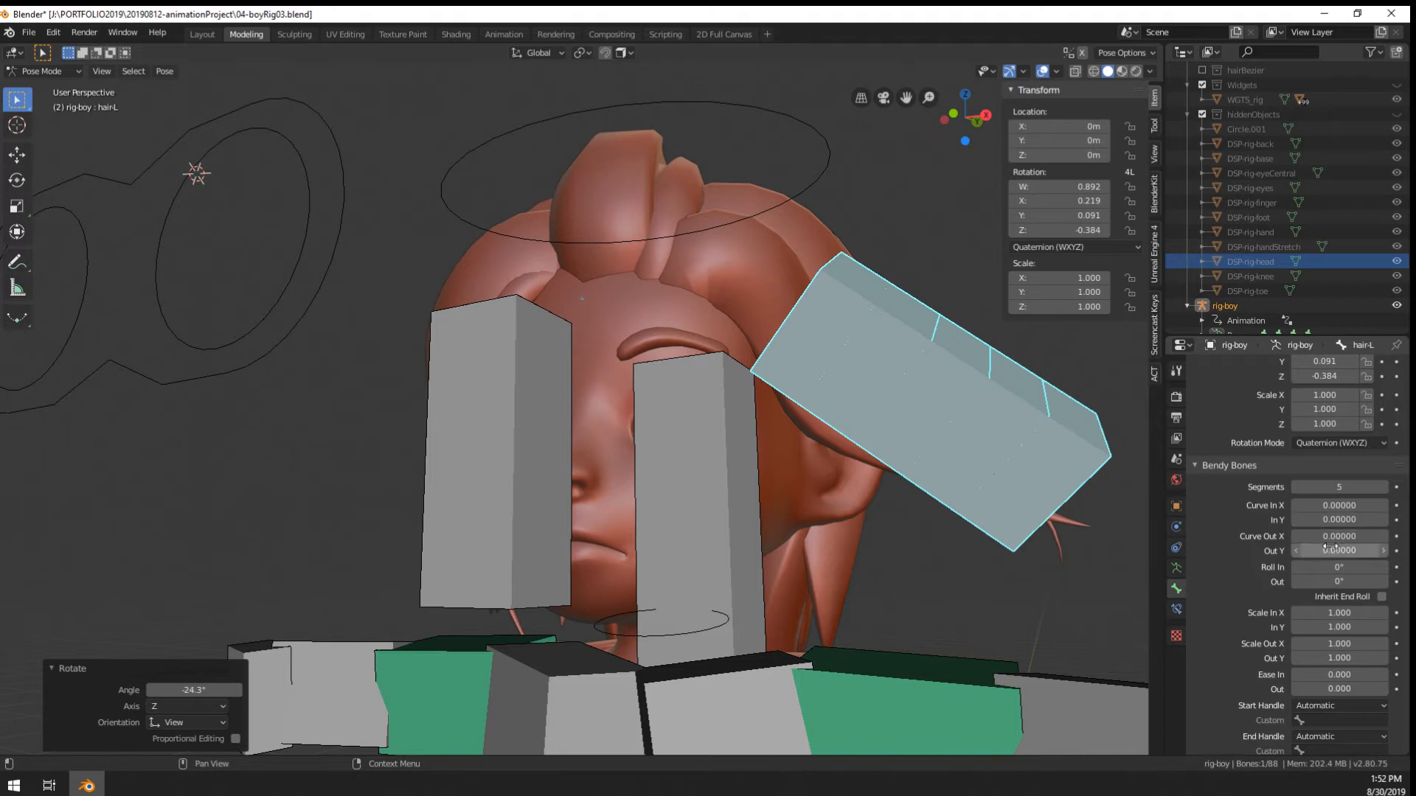
# Set the hair-L bone's Curve Out X to -0.1, try rotating it and clear the rotation
pyautogui.moveTo(1333, 540); pyautogui.dragTo(1311, 540)
pyautogui.press('r')
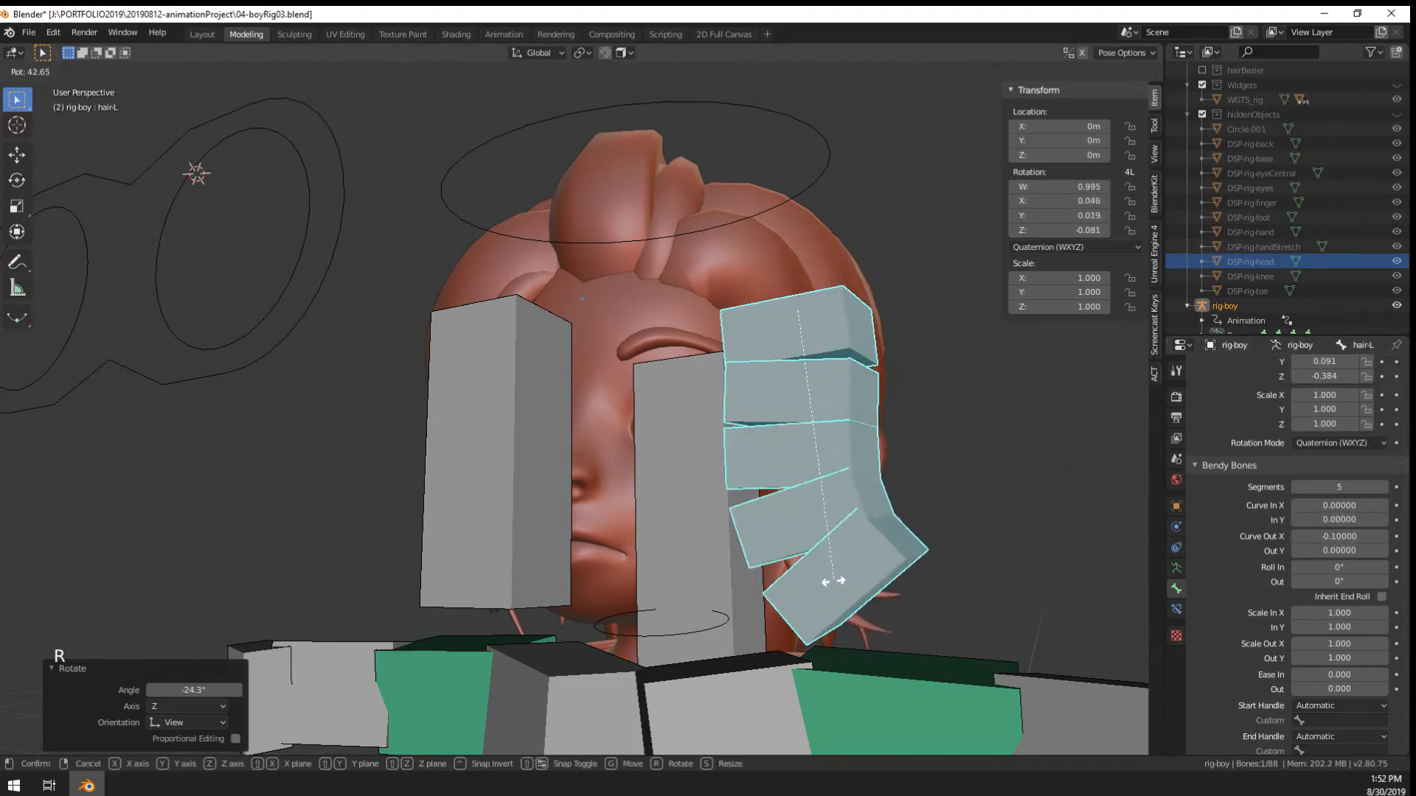
pyautogui.rightClick(834, 581)
pyautogui.hotkey('alt', 'r')
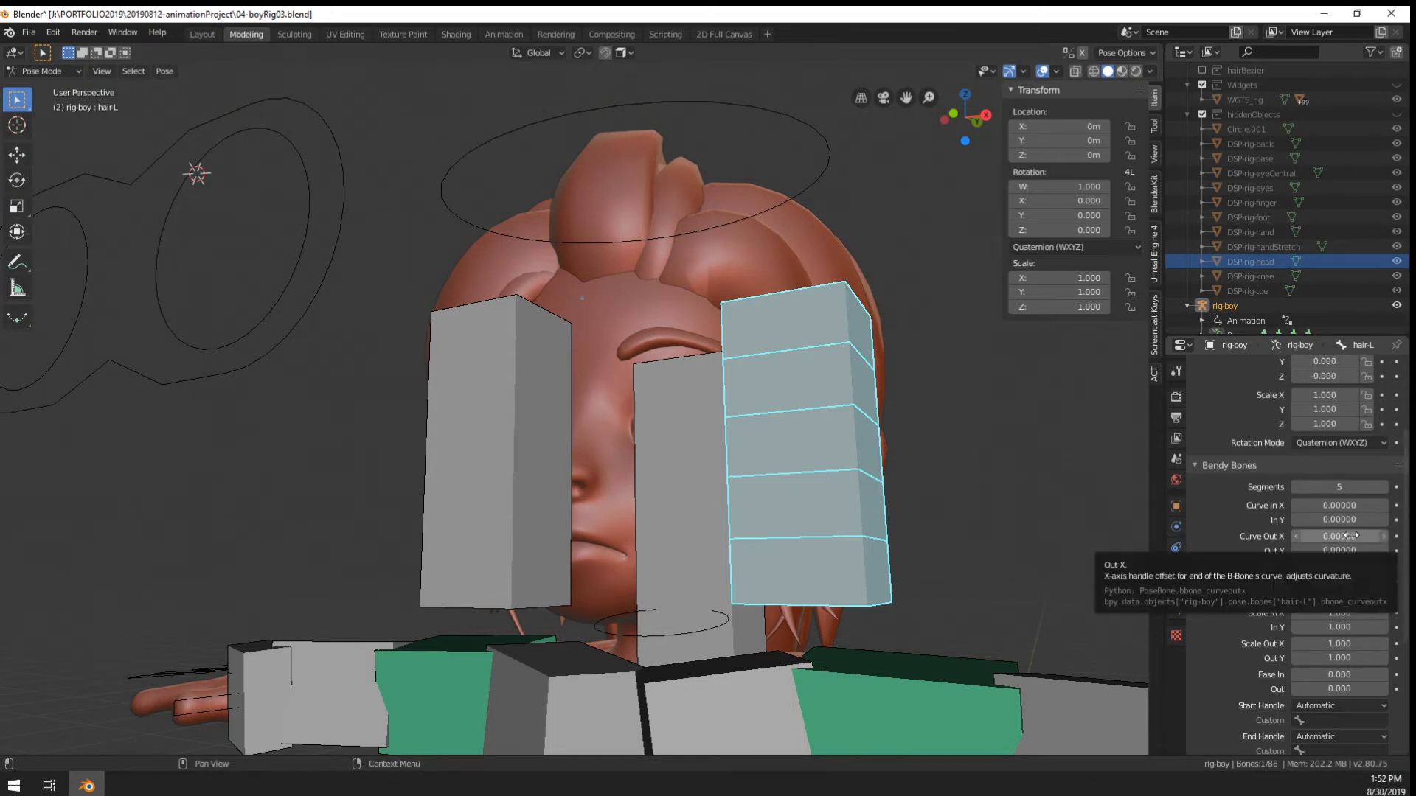
# Swing the hair-L bone across the face by 74.8° and set its Curve Out X to 0.19
pyautogui.press('r')
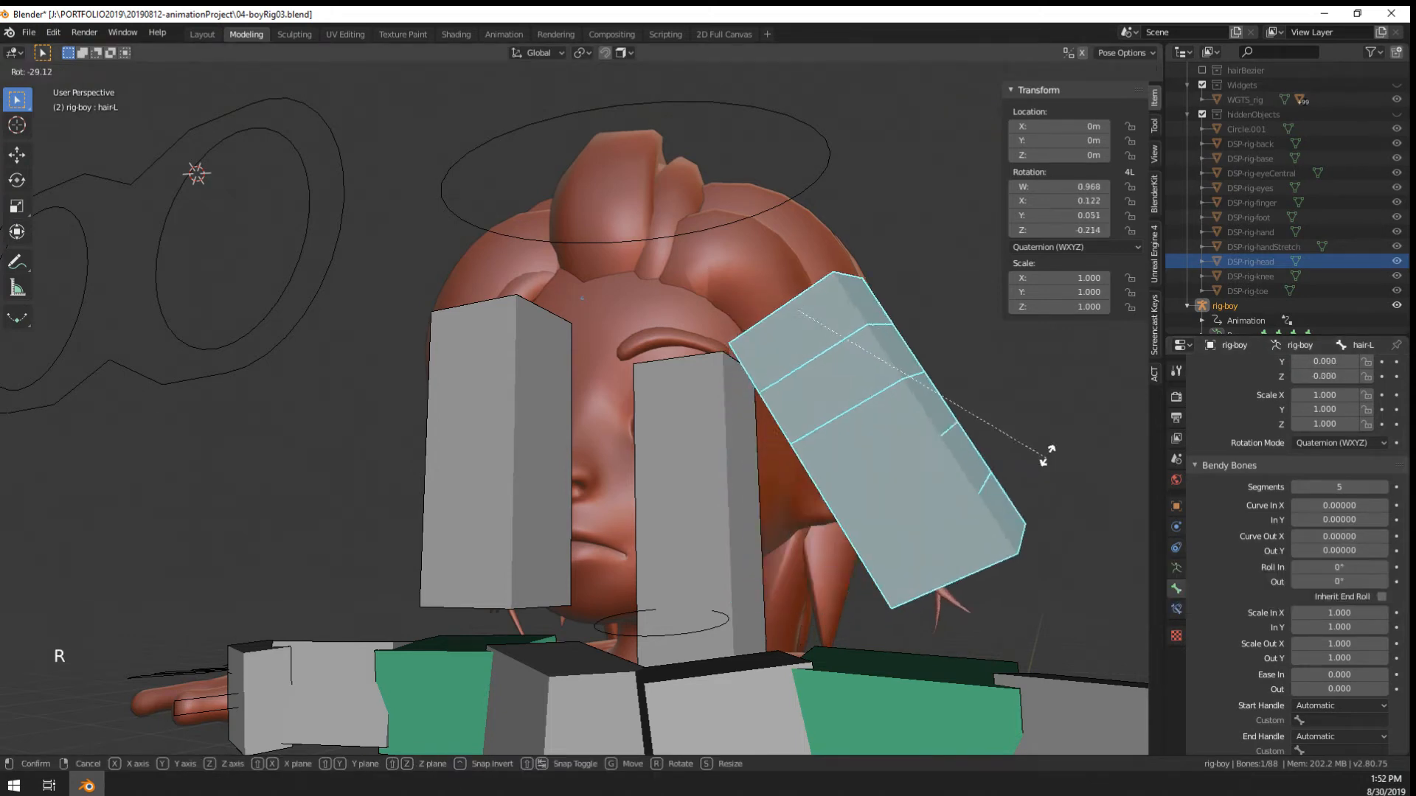
pyautogui.click(623, 487)
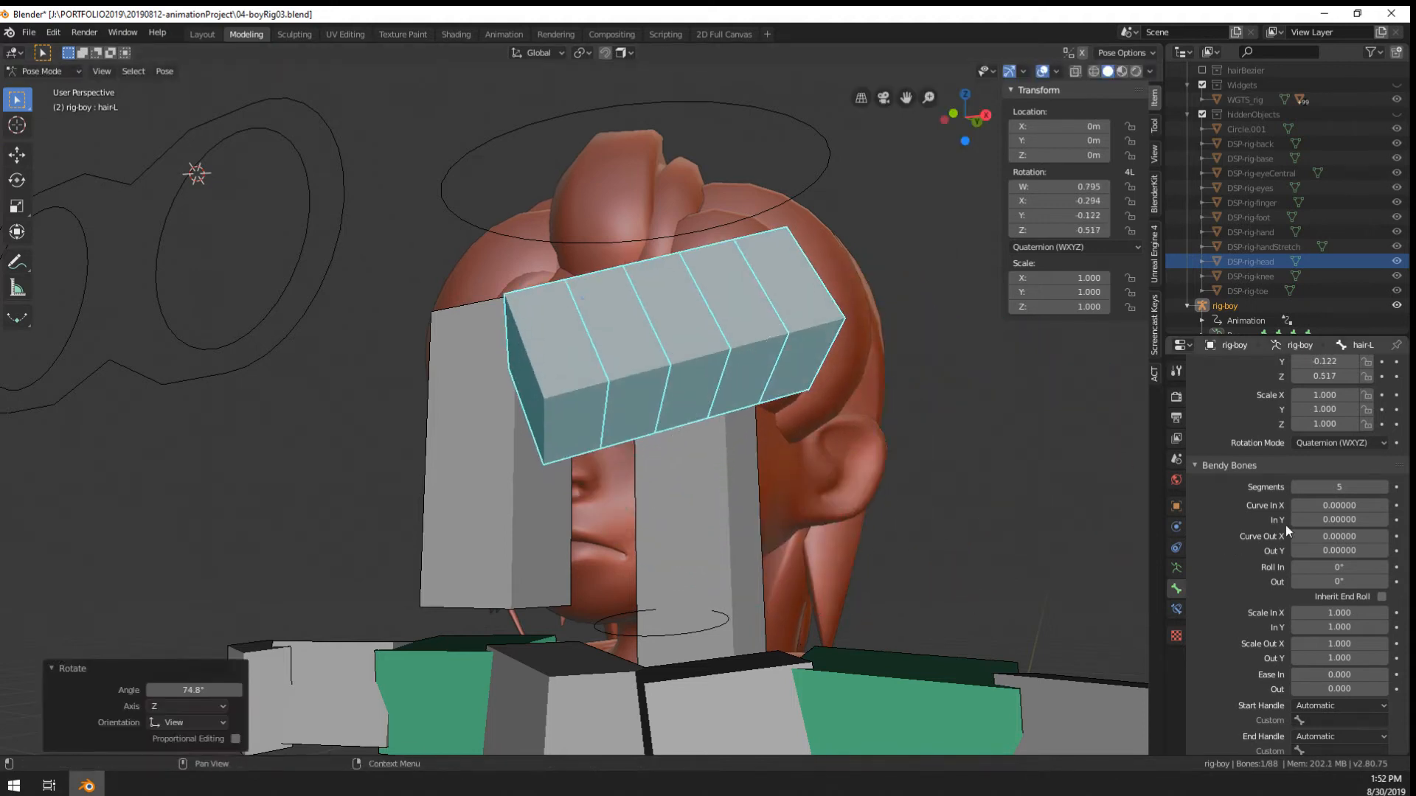
pyautogui.moveTo(1313, 536); pyautogui.dragTo(1352, 536)
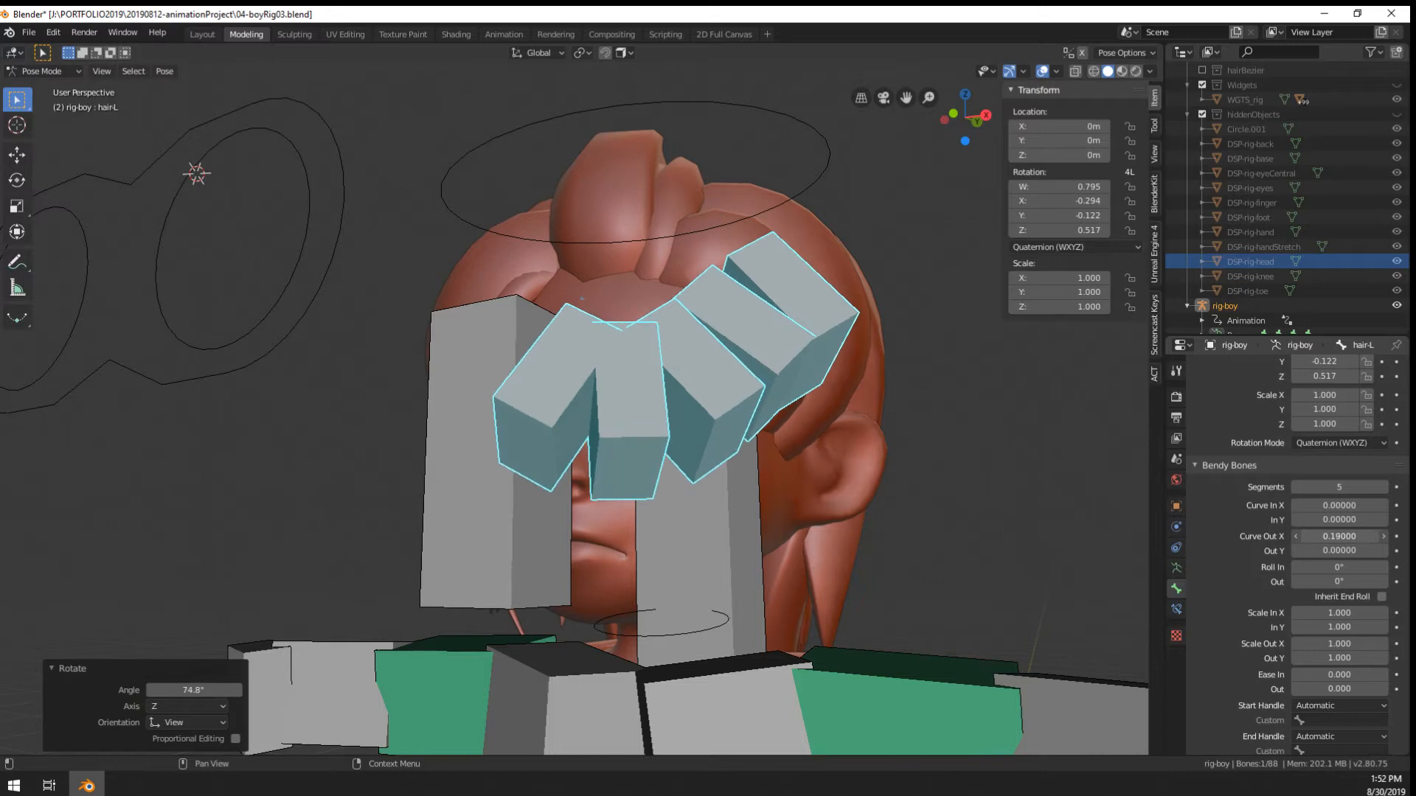
# Rotate the hair-L bone back outward by -123° and set its Curve Out X to -0.2
pyautogui.press('r')
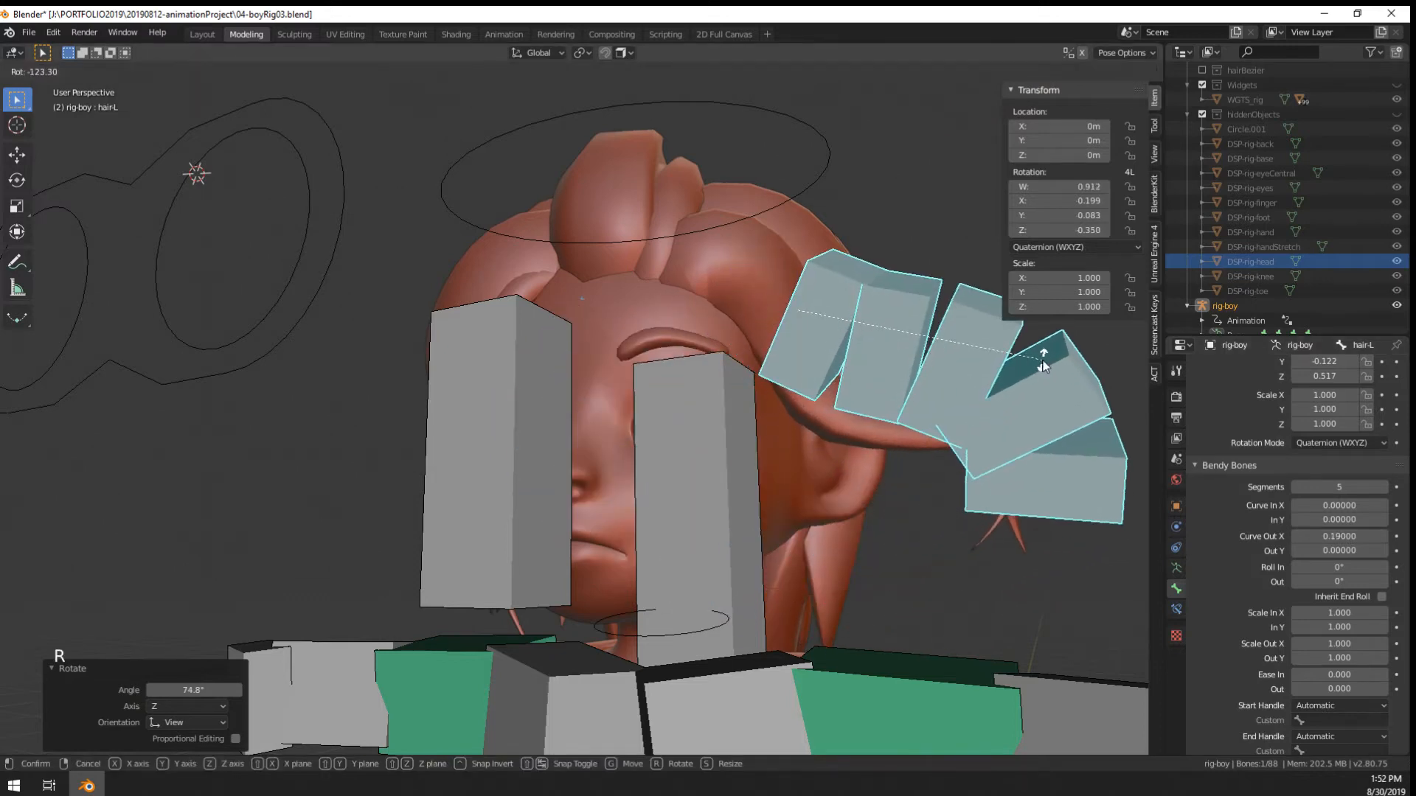
pyautogui.click(1231, 520)
pyautogui.moveTo(1325, 536); pyautogui.dragTo(1246, 536)
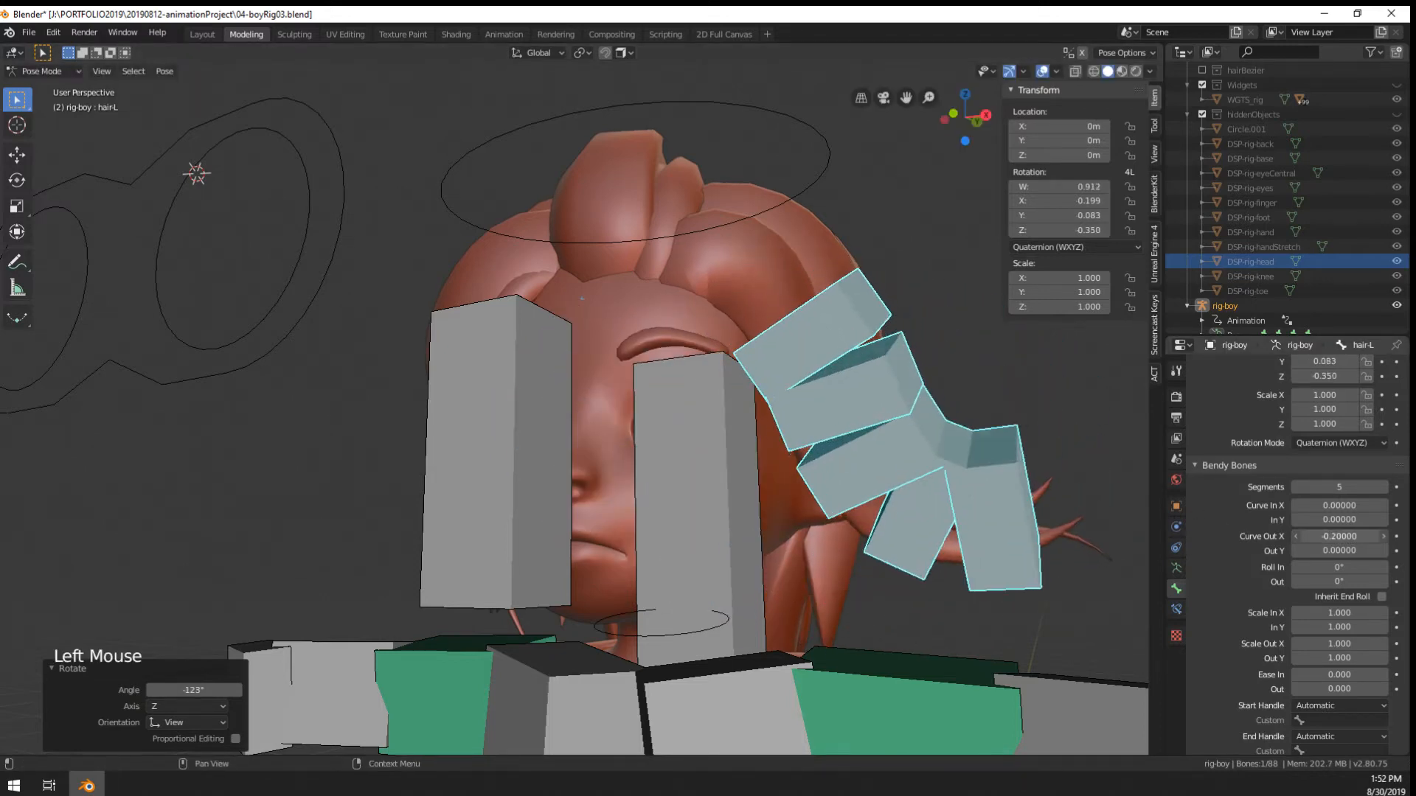
pyautogui.moveTo(811, 561); pyautogui.dragTo(940, 538, button='middle')
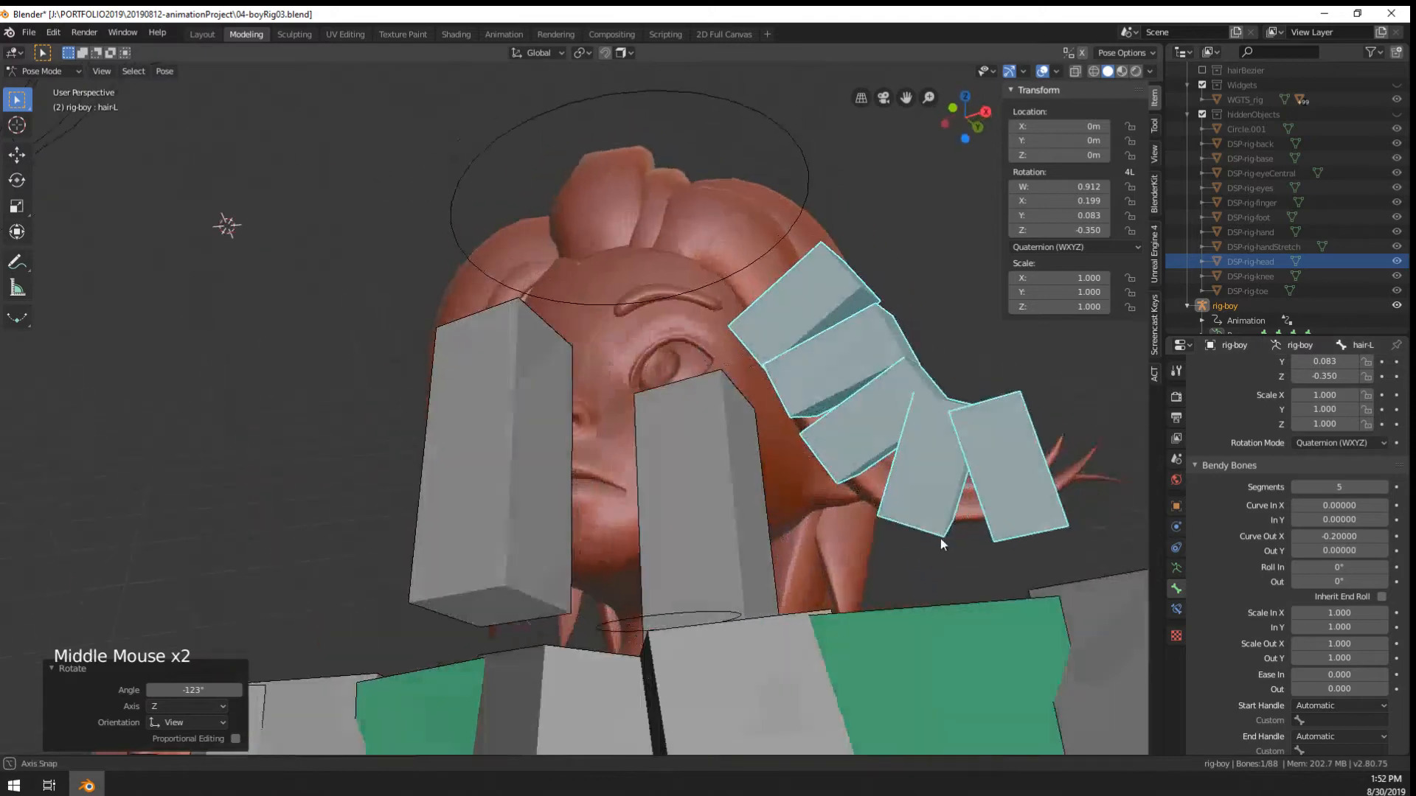
# Undo the last rotations and curve changes on the hair-L bone and return its bendy segments to 1
pyautogui.hotkey('ctrl', 'z')
pyautogui.hotkey('ctrl', 'z')
pyautogui.hotkey('ctrl', 'z')
pyautogui.hotkey('ctrl', 'z')
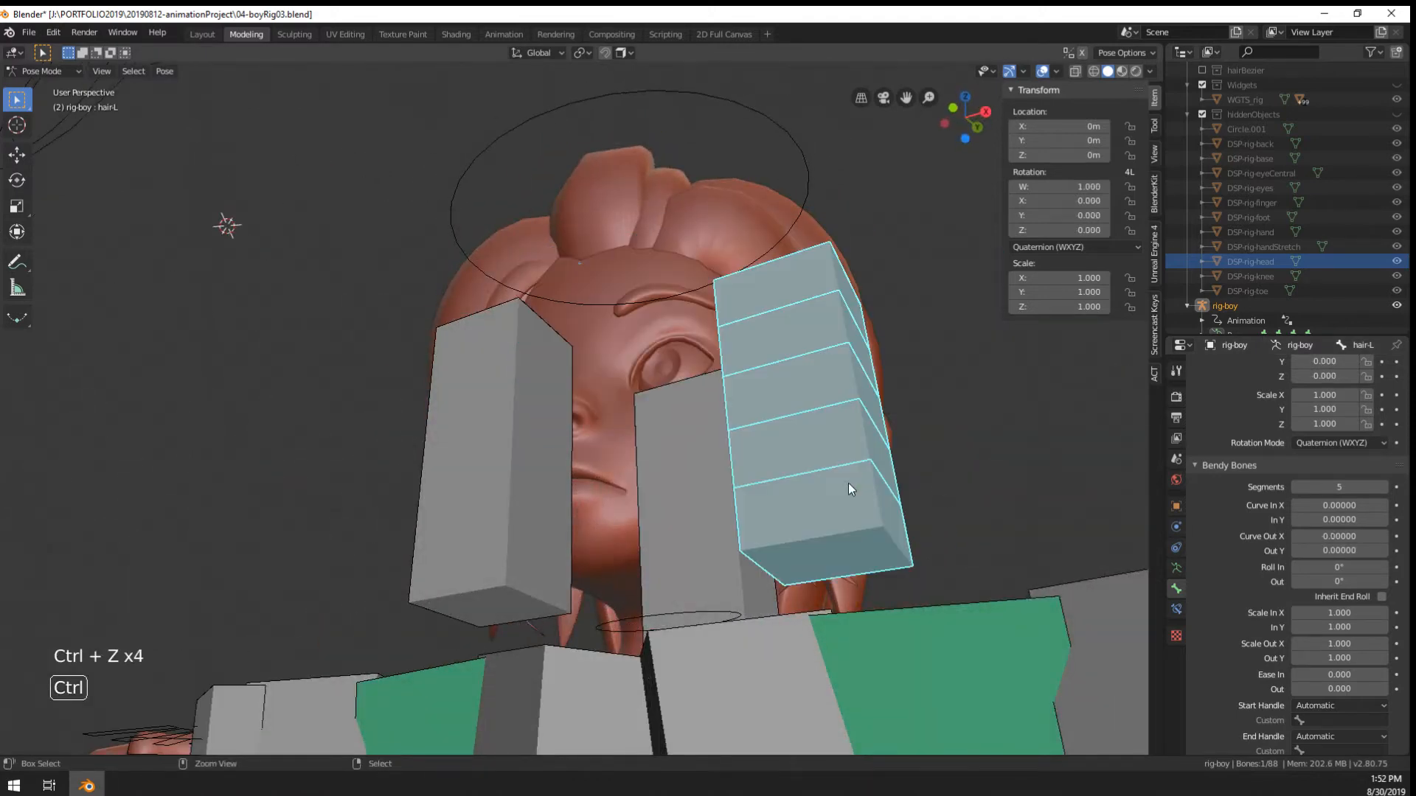
pyautogui.moveTo(848, 487); pyautogui.dragTo(848, 527, button='middle')
pyautogui.moveTo(1359, 485); pyautogui.dragTo(1295, 491)
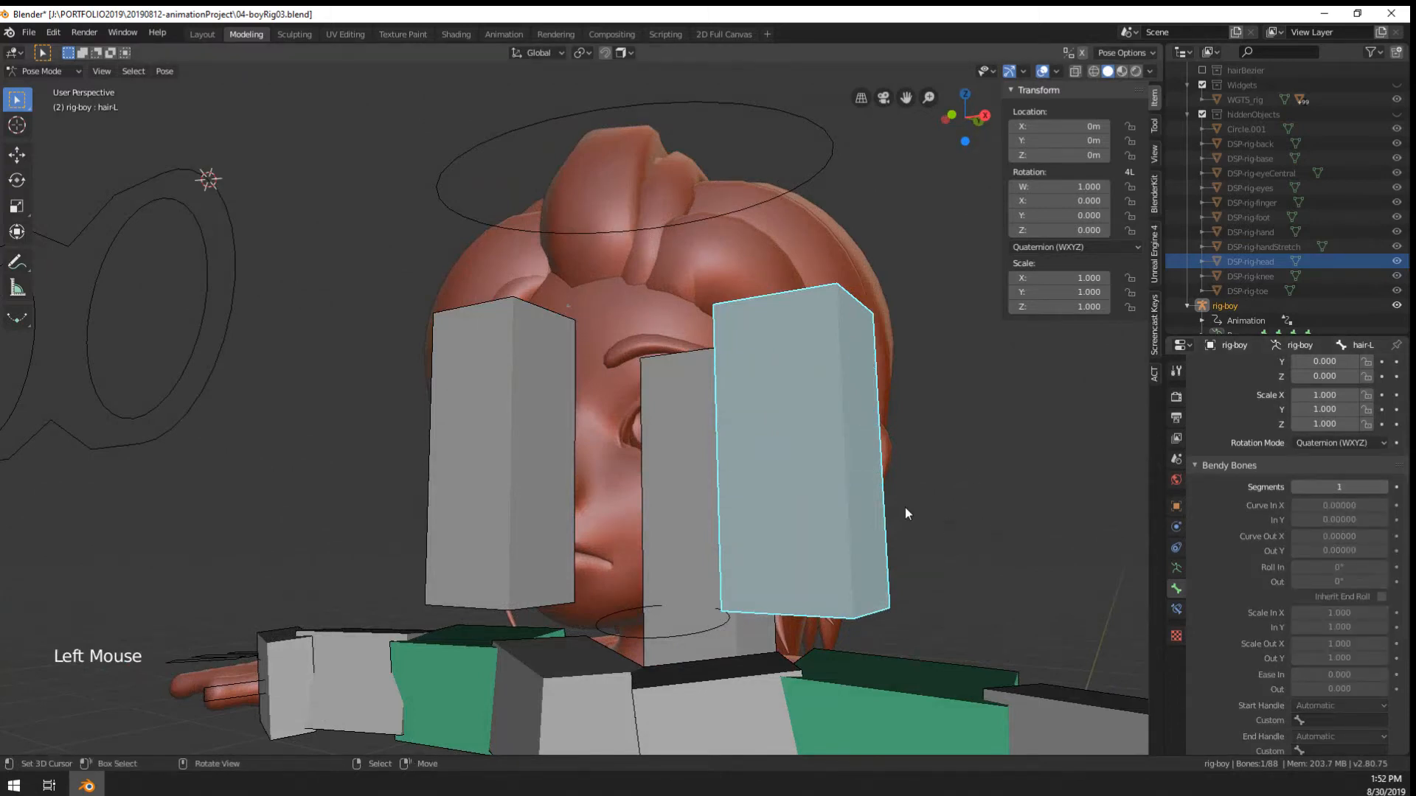
# Switch the rig's bone display to Stick after a cancelled trial scale of the hair-L bone
pyautogui.click(1176, 568)
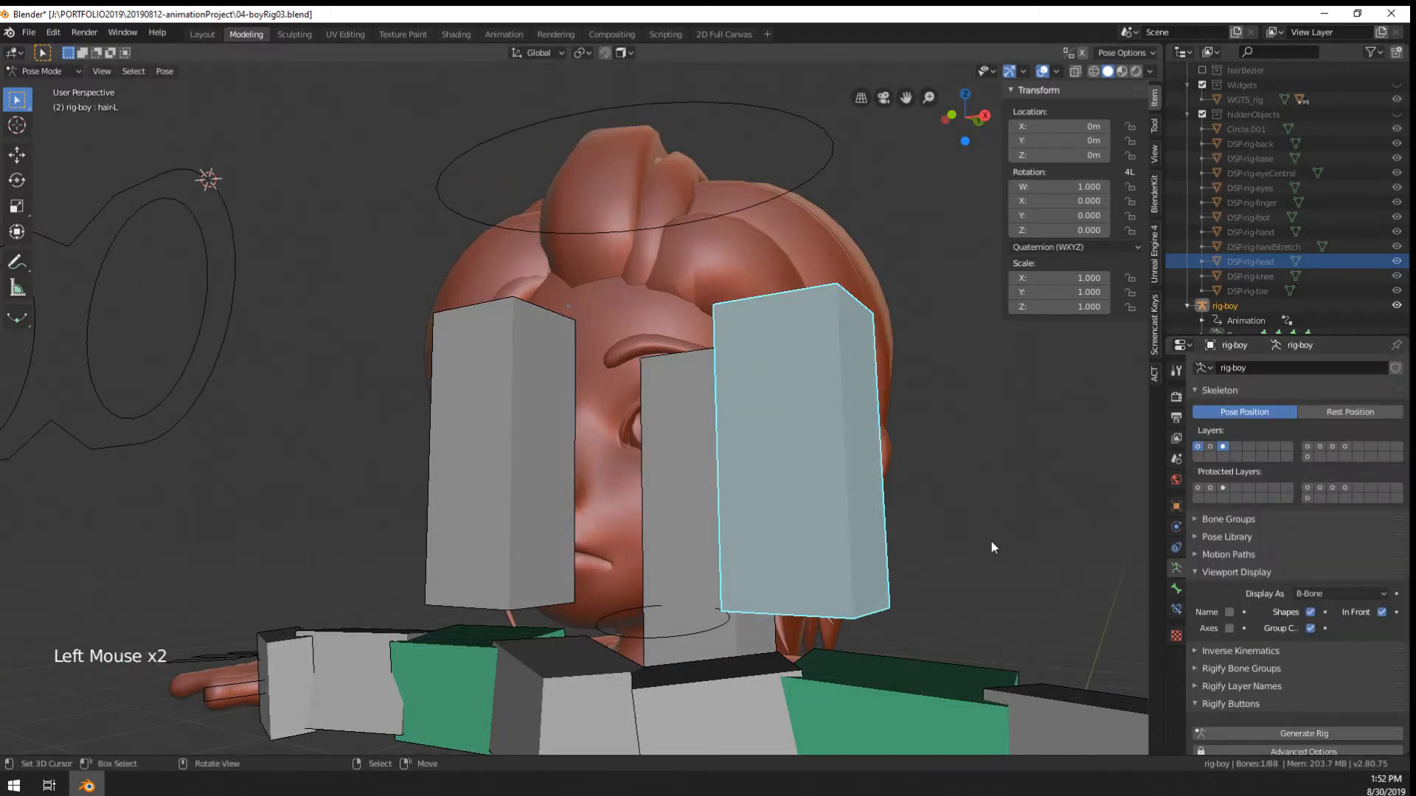
pyautogui.hotkey('alt', 's')
pyautogui.press('s')
pyautogui.rightClick(994, 556)
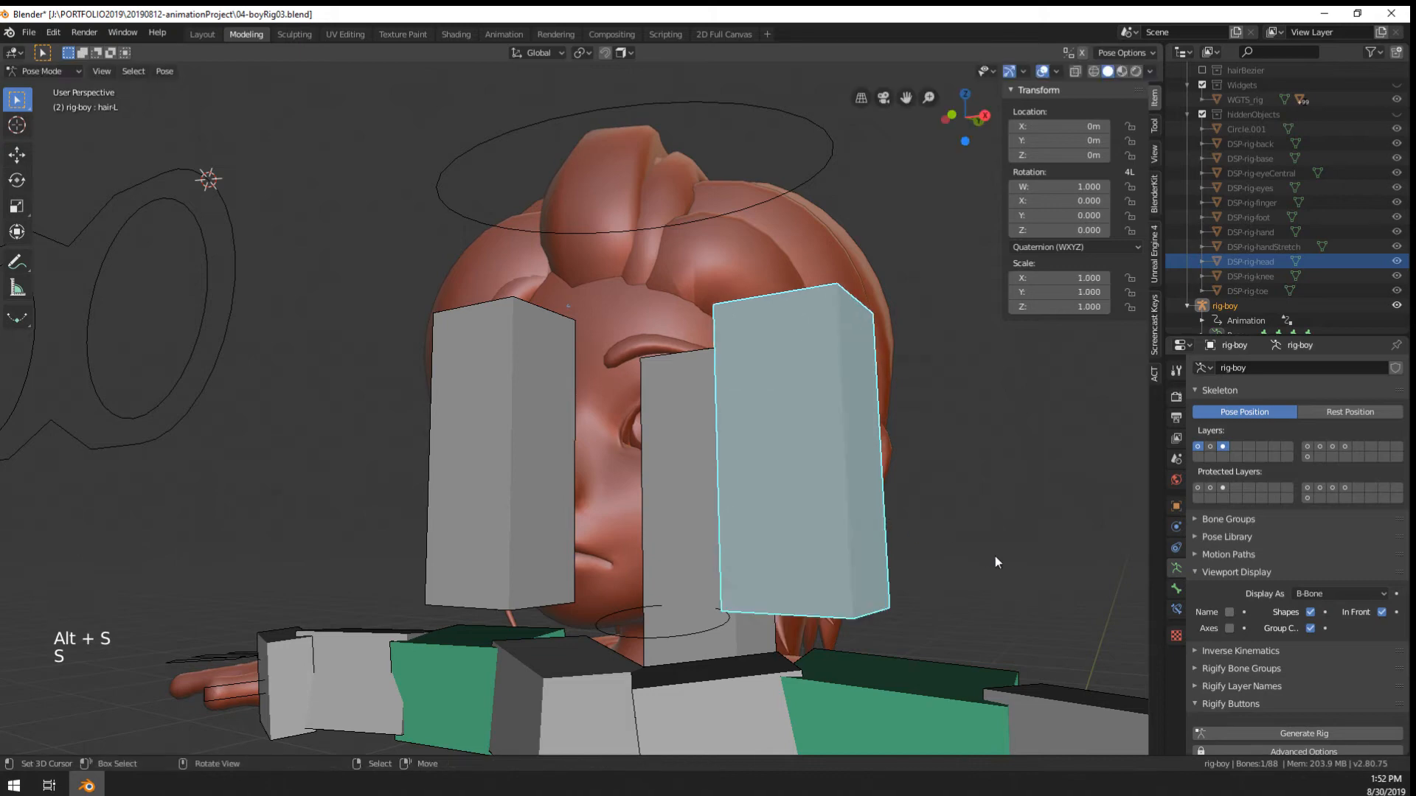
pyautogui.hotkey('shift', 's')
pyautogui.click(1312, 593)
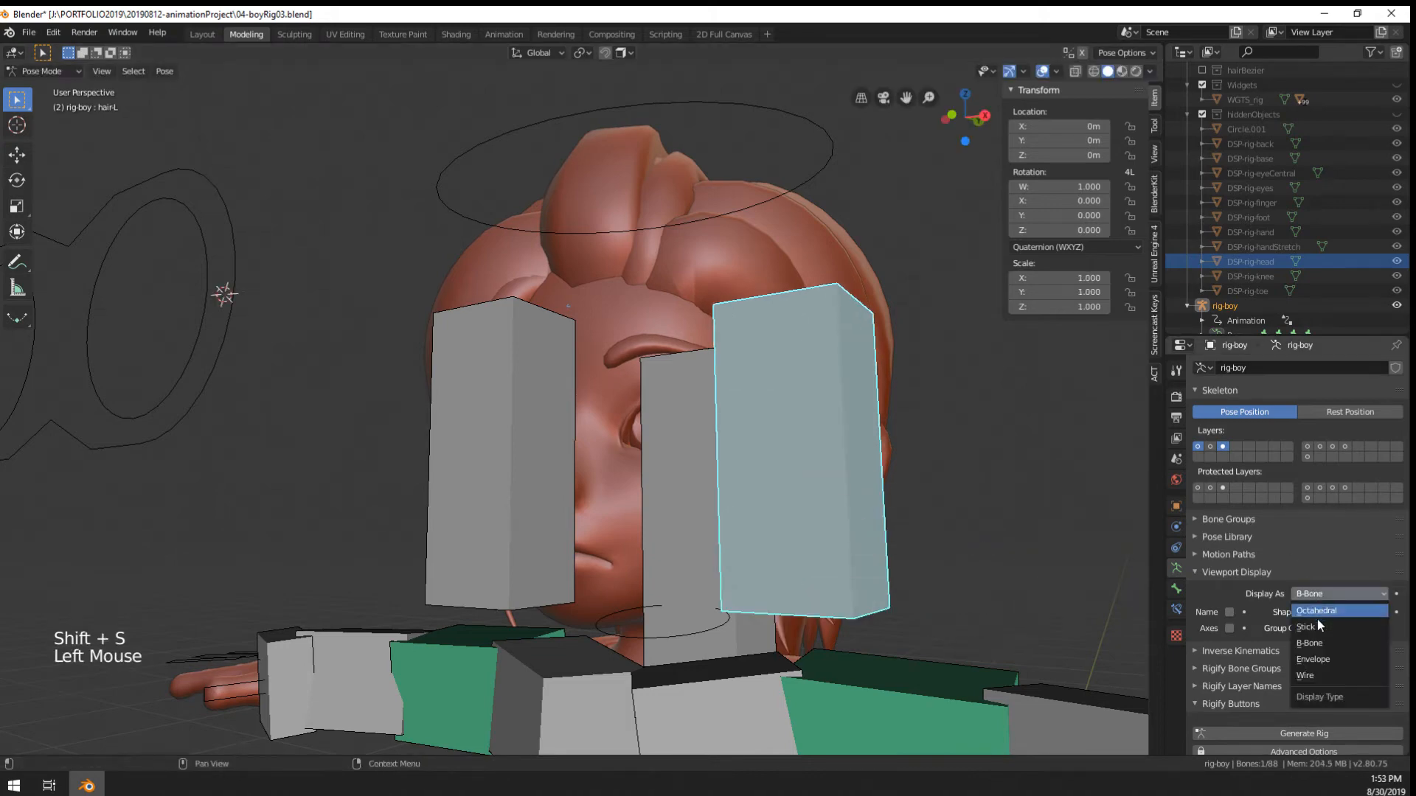
pyautogui.click(1317, 623)
pyautogui.scroll(-2, 772, 418)
pyautogui.scroll(-2, 772, 417)
pyautogui.moveTo(772, 417); pyautogui.dragTo(705, 466, button='middle')
# Snap the 3D cursor to the crown of the head, snap the hair-L bone onto it and enter Edit Mode
pyautogui.hotkey('shift', 's')
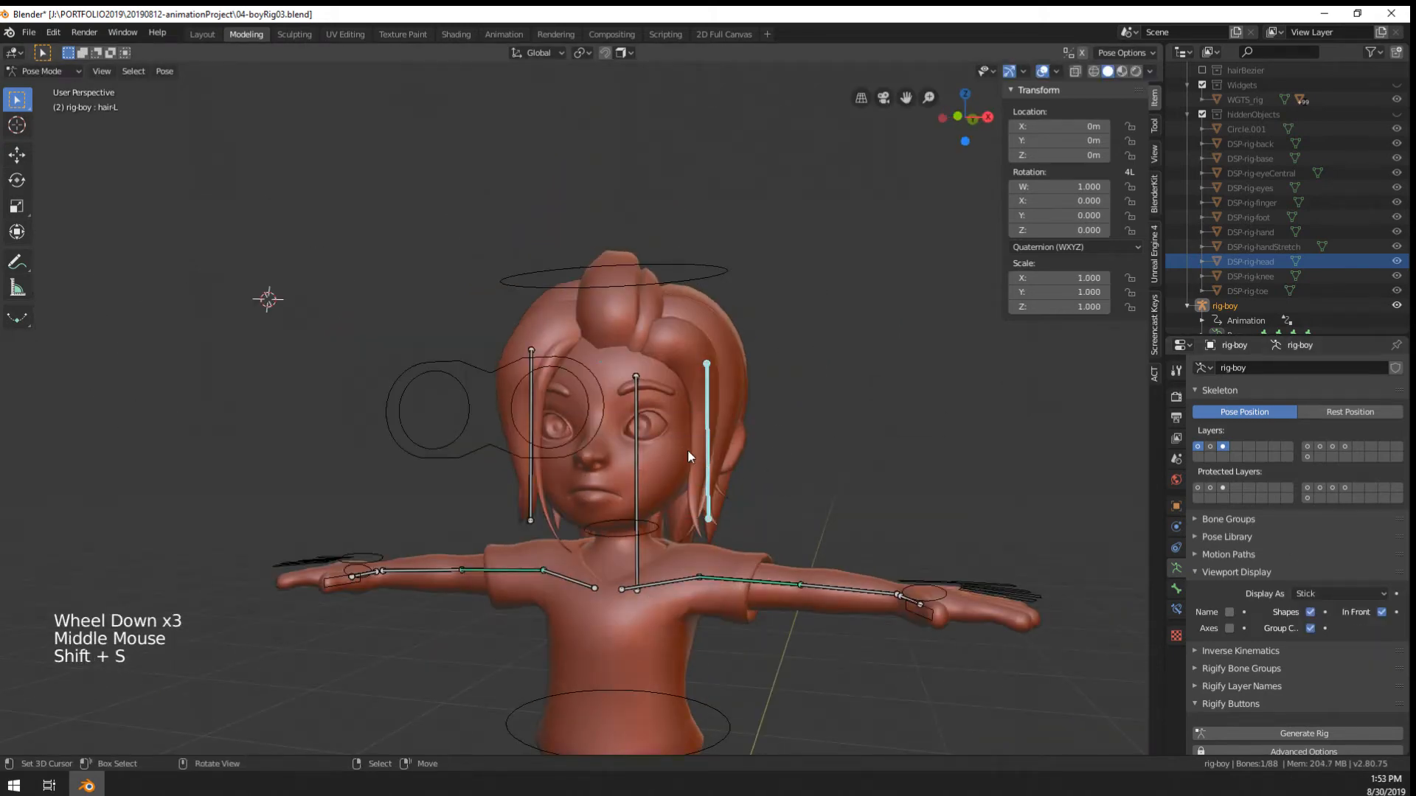
pyautogui.hotkey('shift', 's')
pyautogui.hotkey('shift', 's')
pyautogui.click(737, 589)
pyautogui.moveTo(737, 587); pyautogui.dragTo(716, 518, button='middle')
pyautogui.hotkey('shift', 's')
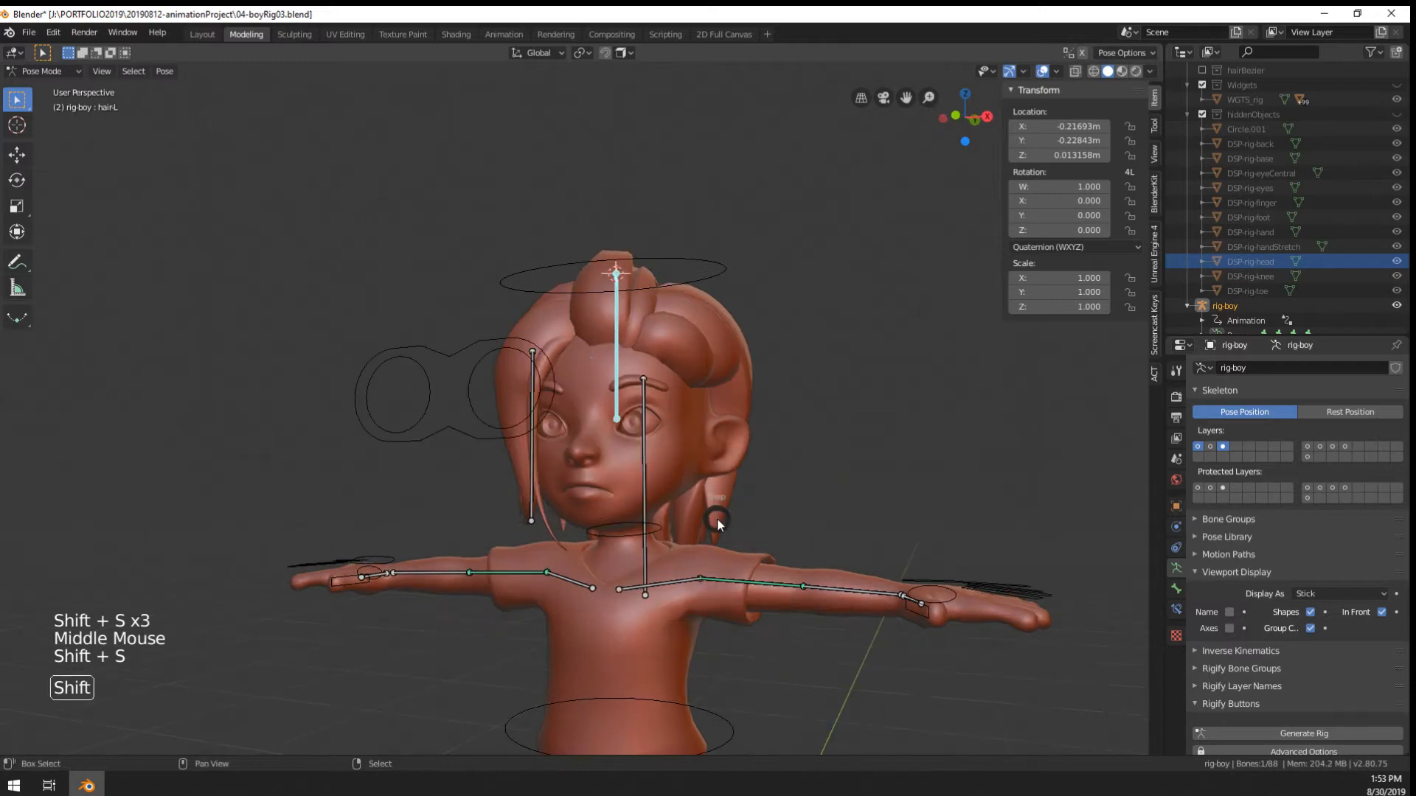
pyautogui.middleClick(684, 524)
pyautogui.press('Tab')
pyautogui.scroll(-2, 670, 525)
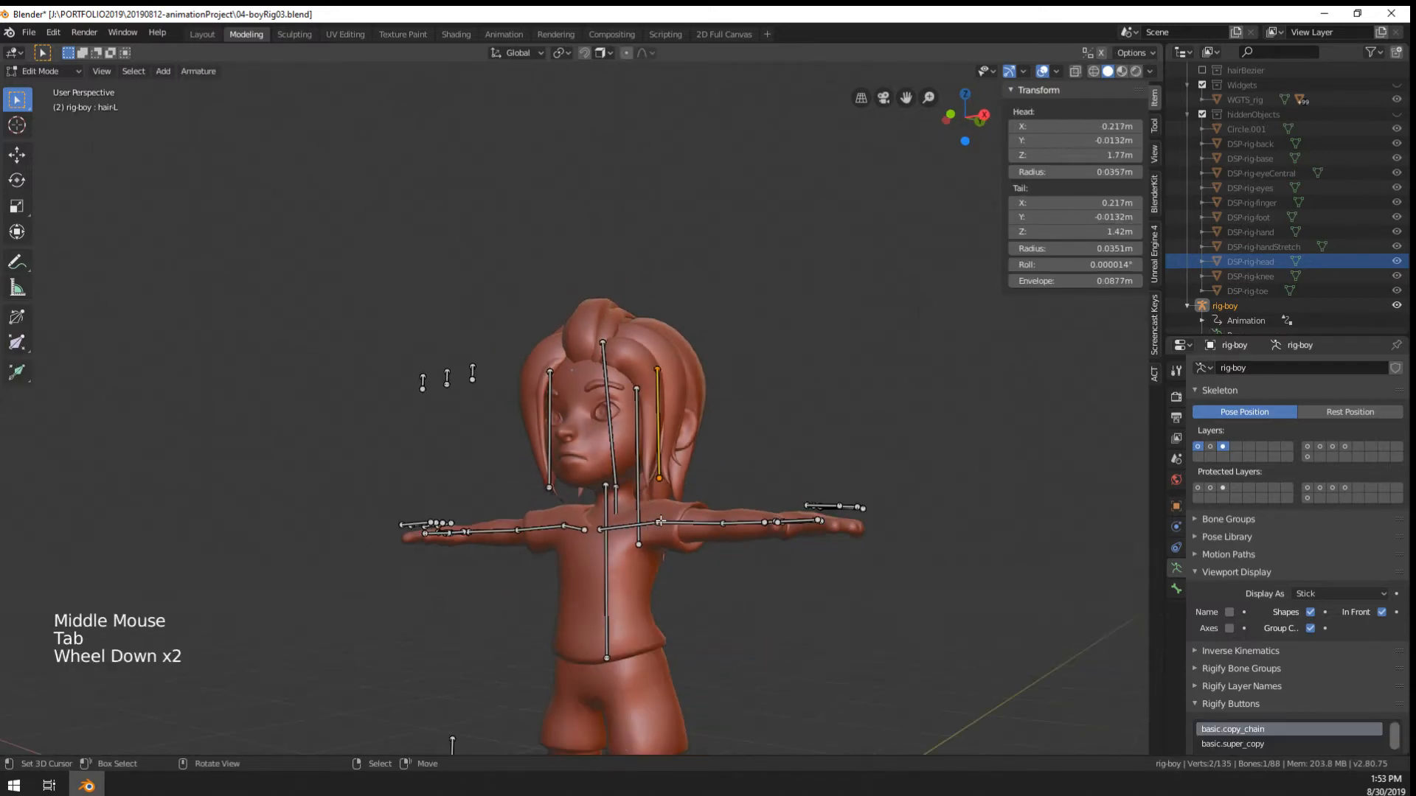
# Select the head bone of the boy rig and switch the armature from Edit Mode to Pose Mode
pyautogui.hotkey('ctrl', 'Tab')
pyautogui.press('Escape')
pyautogui.click(564, 520)
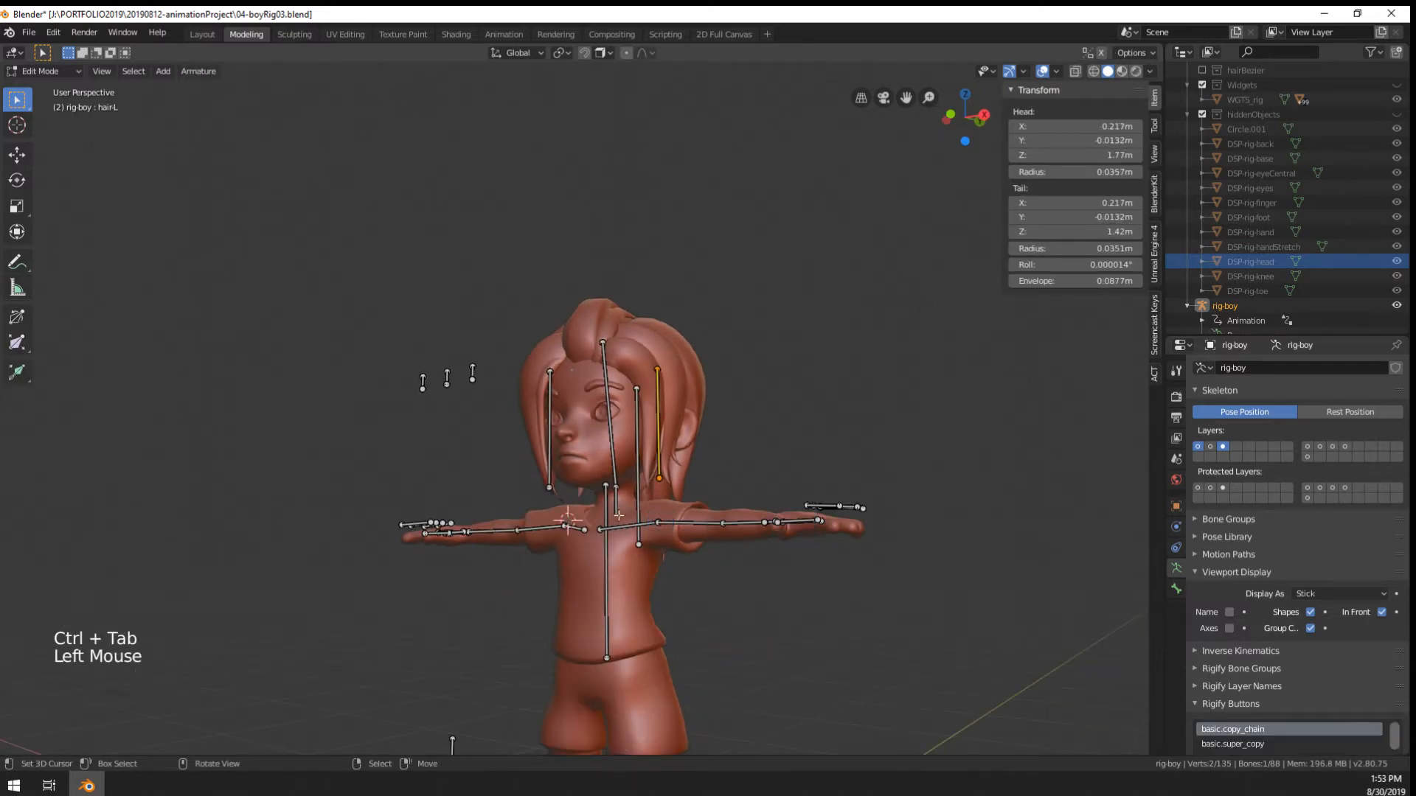
pyautogui.scroll(4, 568, 519)
pyautogui.rightClick(643, 487)
pyautogui.moveTo(649, 488); pyautogui.dragTo(722, 491, button='middle')
pyautogui.press('r')
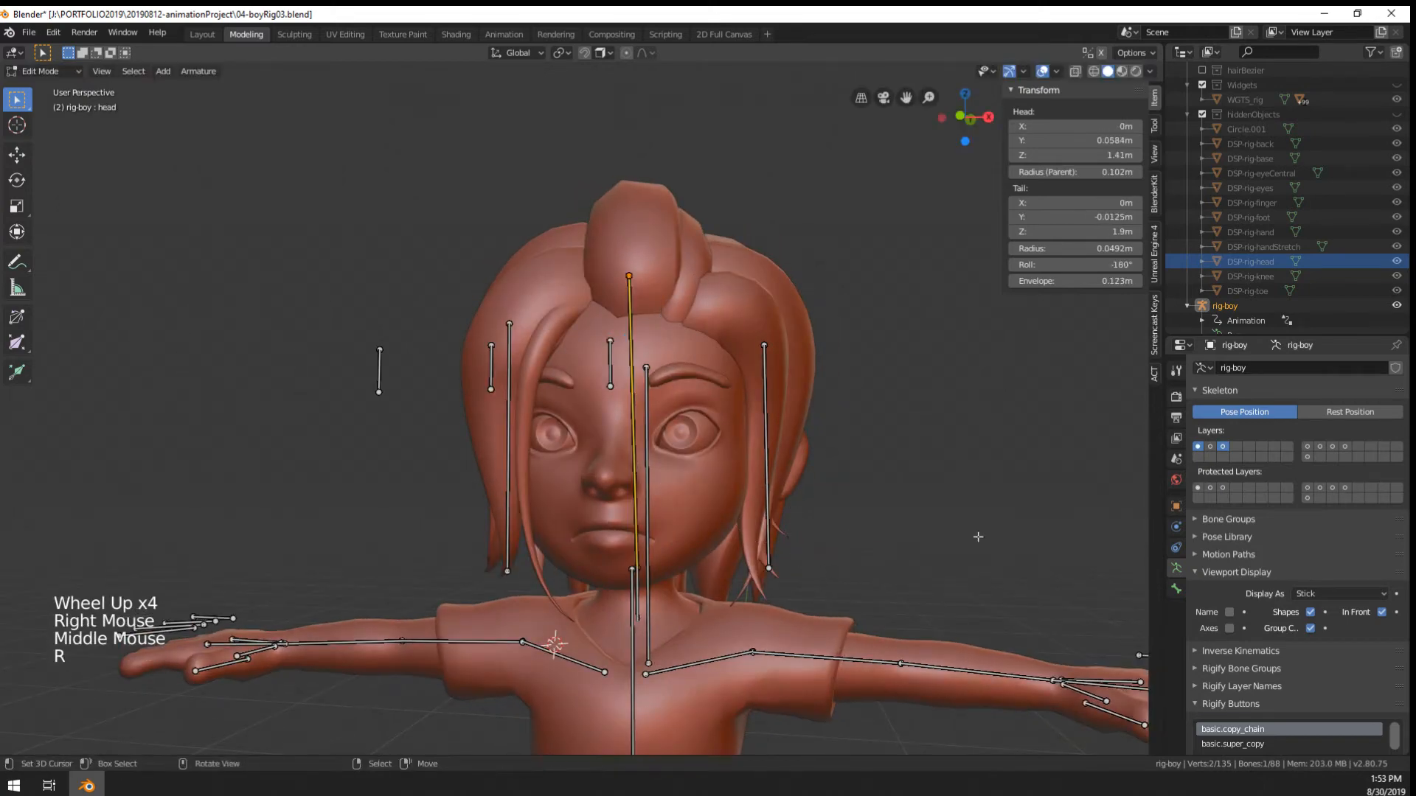
pyautogui.hotkey('ctrl', 'Tab')
pyautogui.hotkey('ctrl', 'Tab')
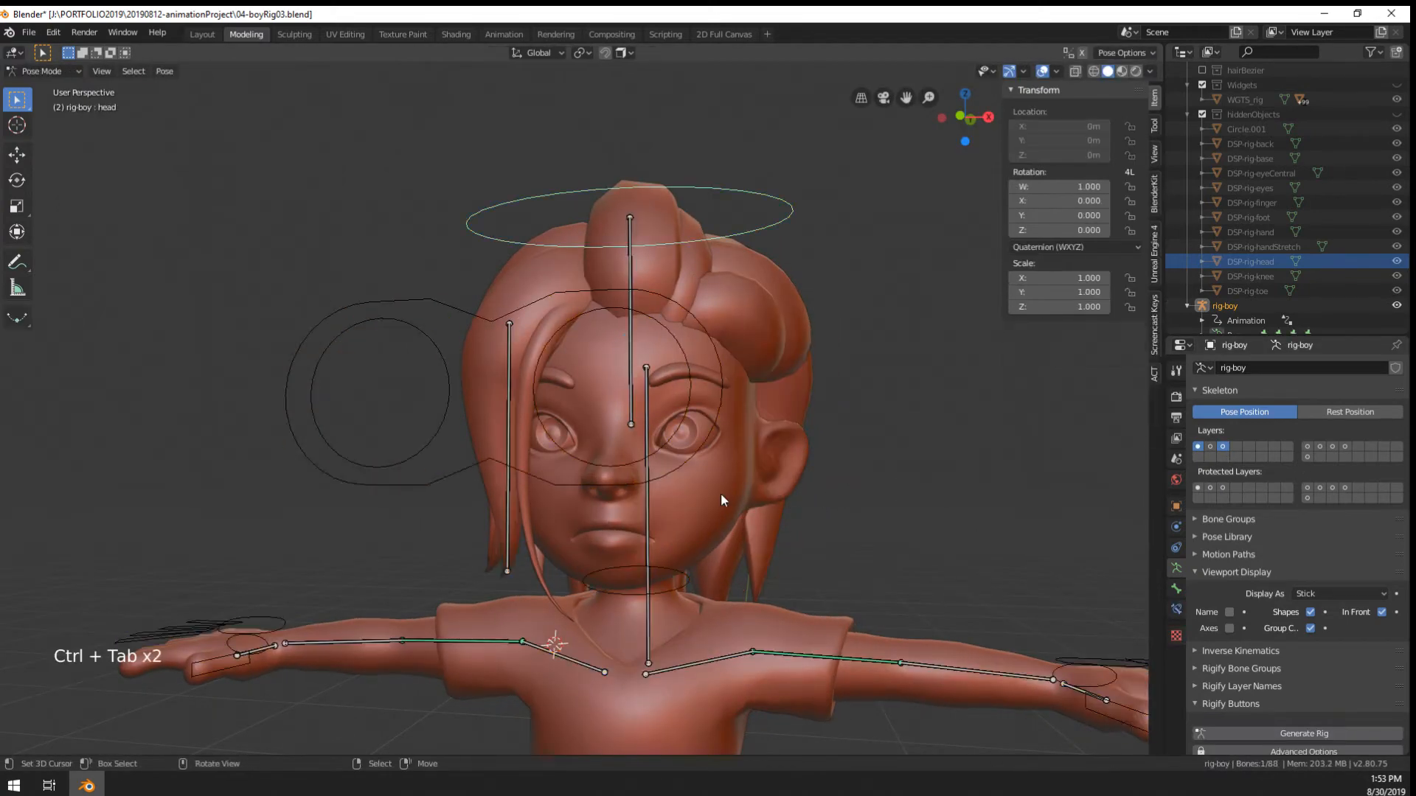
# Try rotating the head bone sideways to test how the hair and face follow it
pyautogui.press('r')
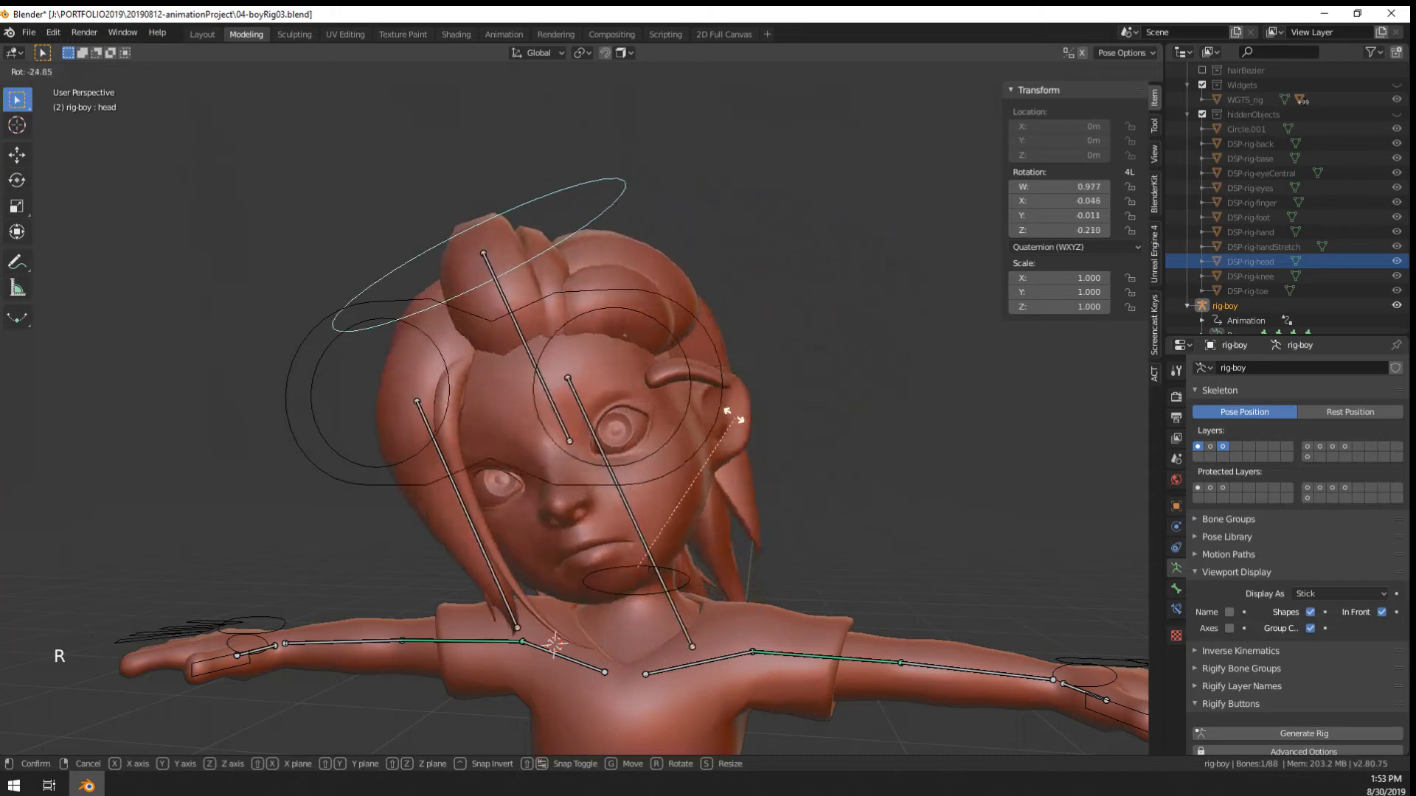
pyautogui.rightClick(760, 469)
pyautogui.moveTo(786, 501); pyautogui.dragTo(762, 426, button='middle')
pyautogui.press('r')
pyautogui.moveTo(793, 479); pyautogui.dragTo(738, 502, button='middle')
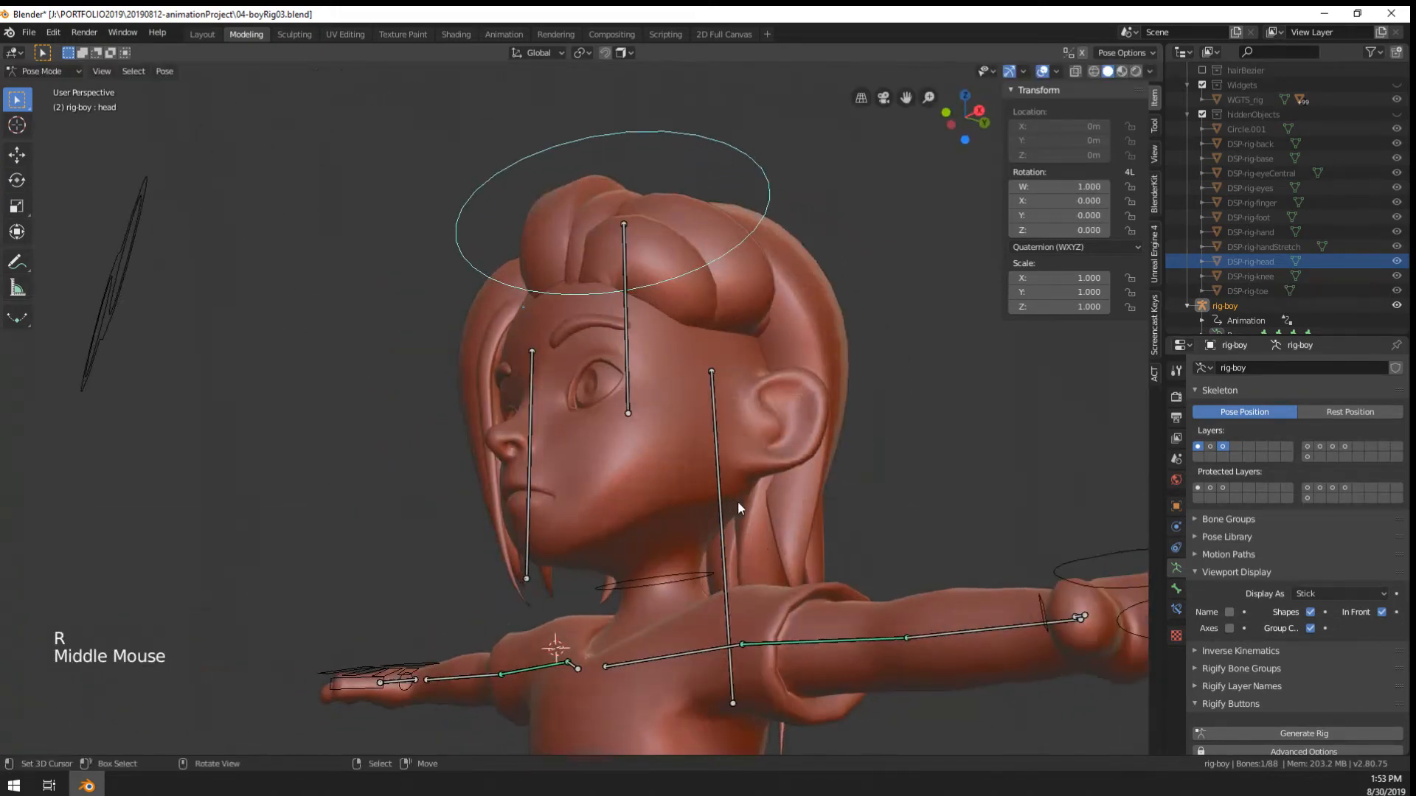
# Clear the rotation and location of all pose bones, then select only the head control again
pyautogui.press('a')
pyautogui.hotkey('alt', 'r')
pyautogui.hotkey('alt', 'g')
pyautogui.rightClick(731, 242)
pyautogui.rightClick(731, 242)
# Try tilting the head control again from a three-quarter view
pyautogui.moveTo(731, 242); pyautogui.dragTo(767, 334, button='middle')
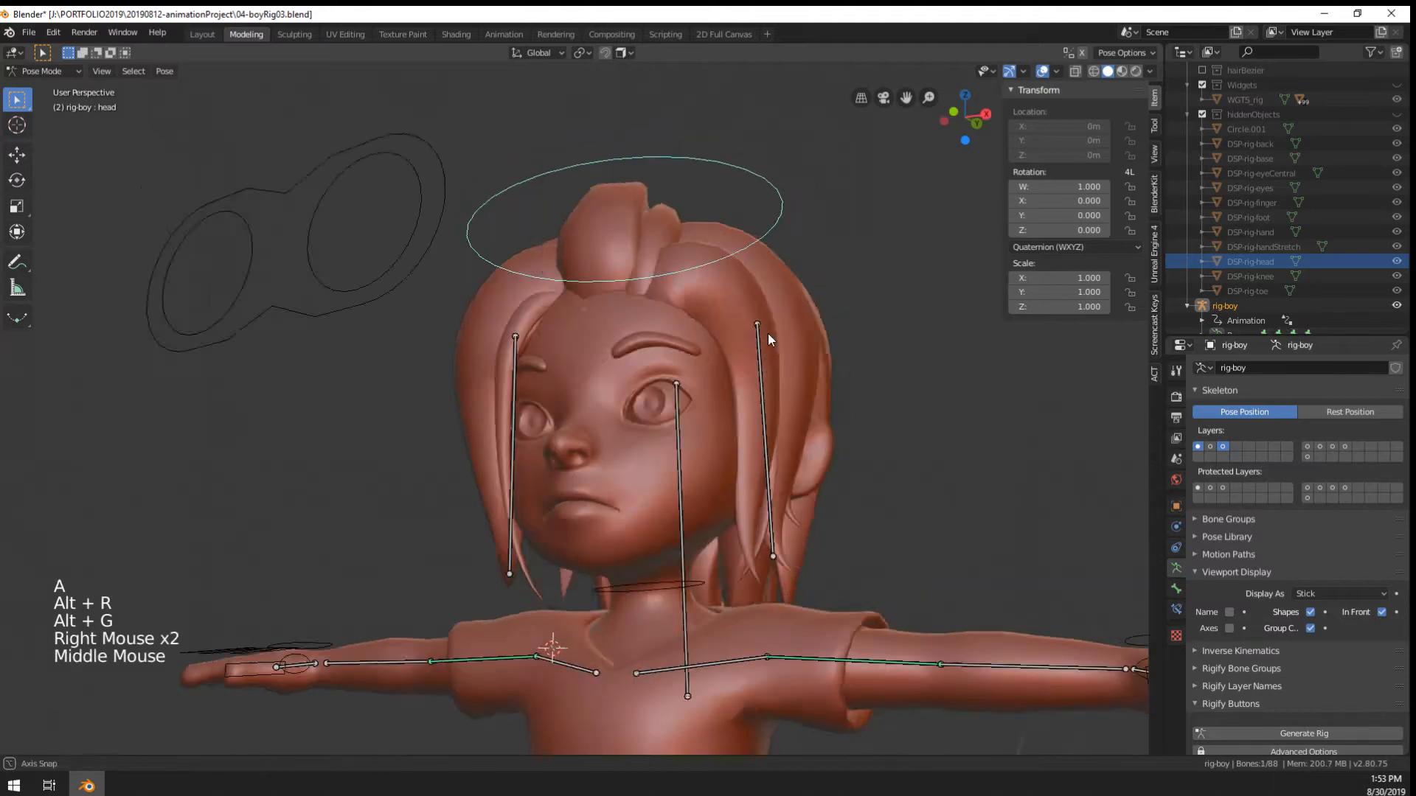
pyautogui.press('r')
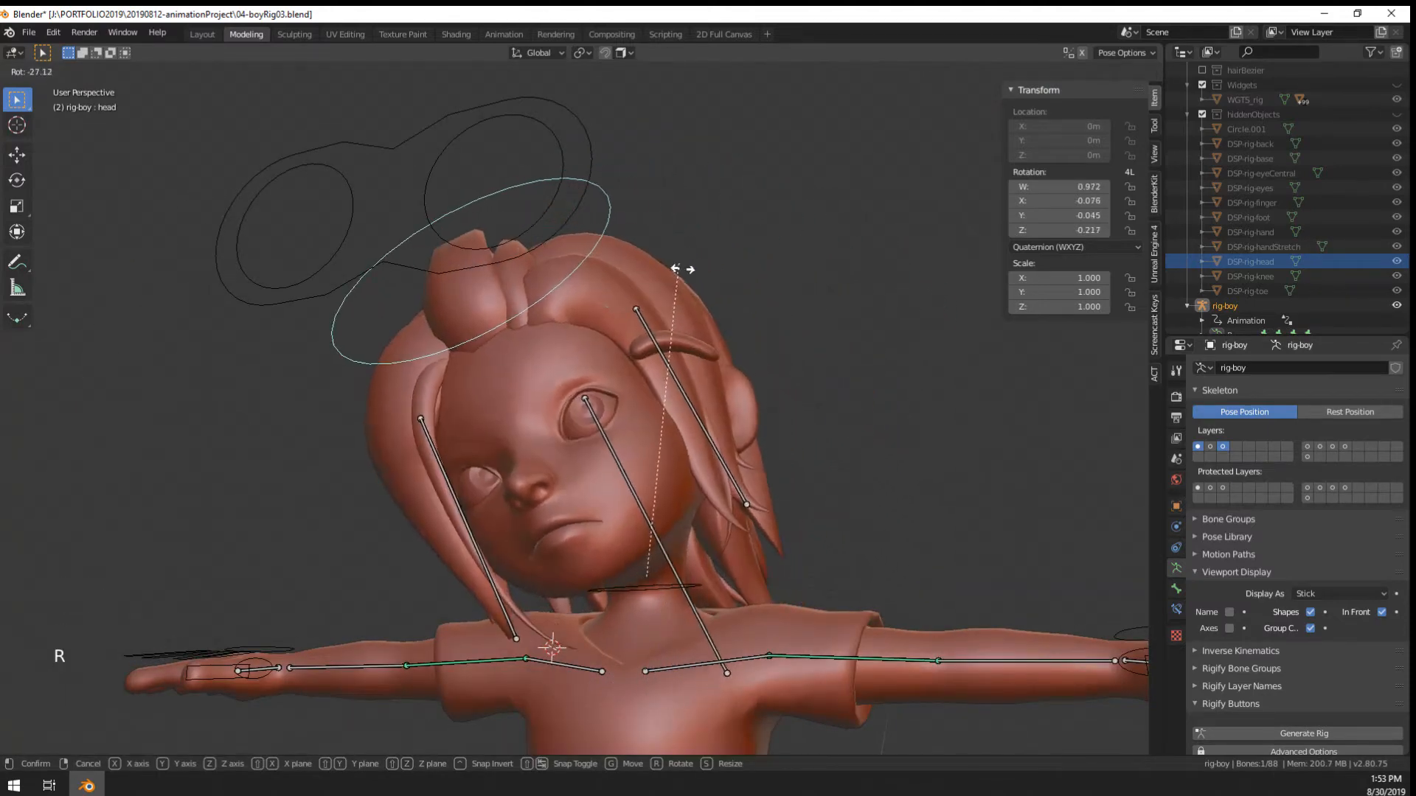
pyautogui.rightClick(695, 337)
# Enter Edit Mode, select the whole eyeTarget-C bone in front of the face and try moving it
pyautogui.scroll(-2, 695, 336)
pyautogui.moveTo(695, 336); pyautogui.dragTo(392, 549, button='middle')
pyautogui.press('Tab')
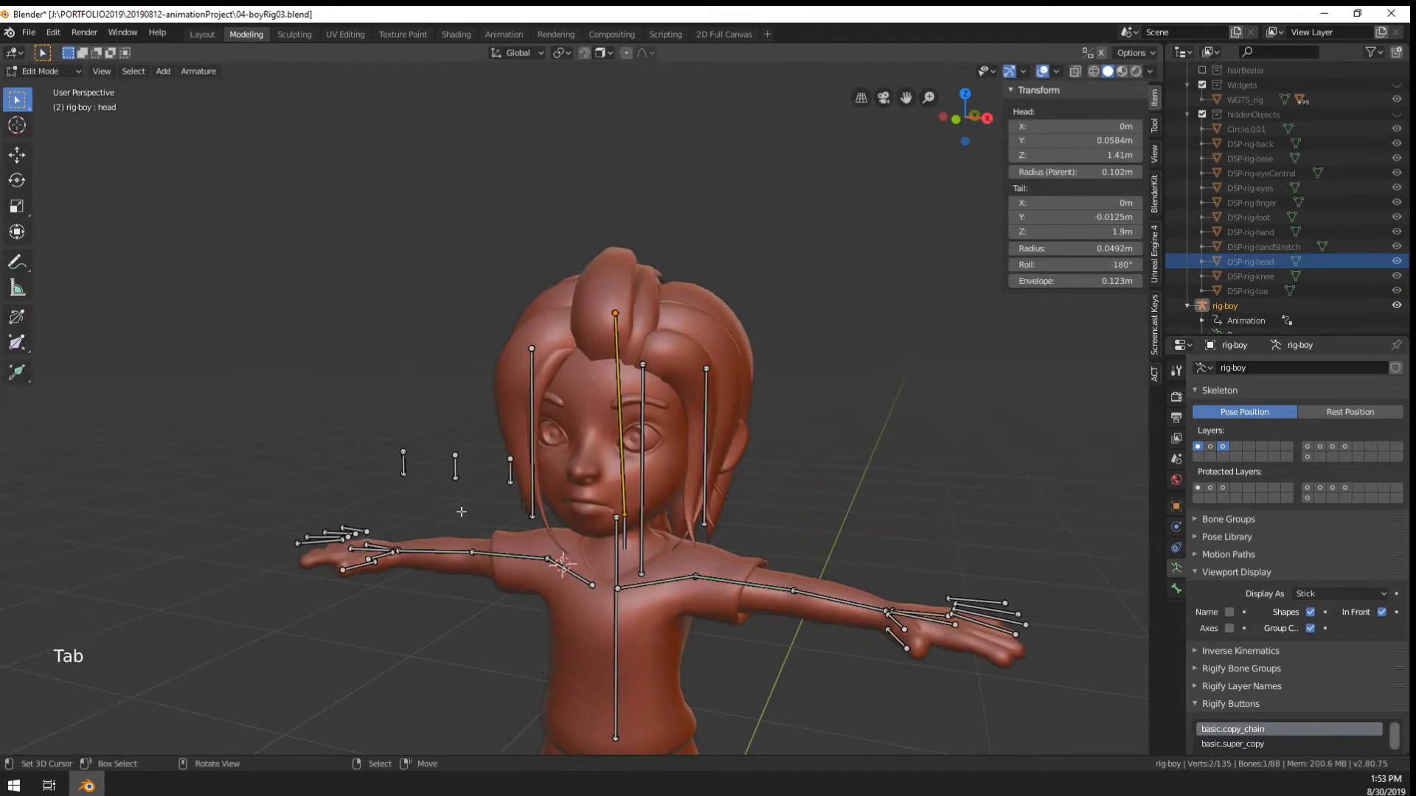
pyautogui.rightClick(465, 479)
pyautogui.press('Tab')
pyautogui.press('Tab')
pyautogui.press('Tab')
pyautogui.rightClick(480, 455)
pyautogui.moveTo(462, 463); pyautogui.dragTo(458, 474, button='right')
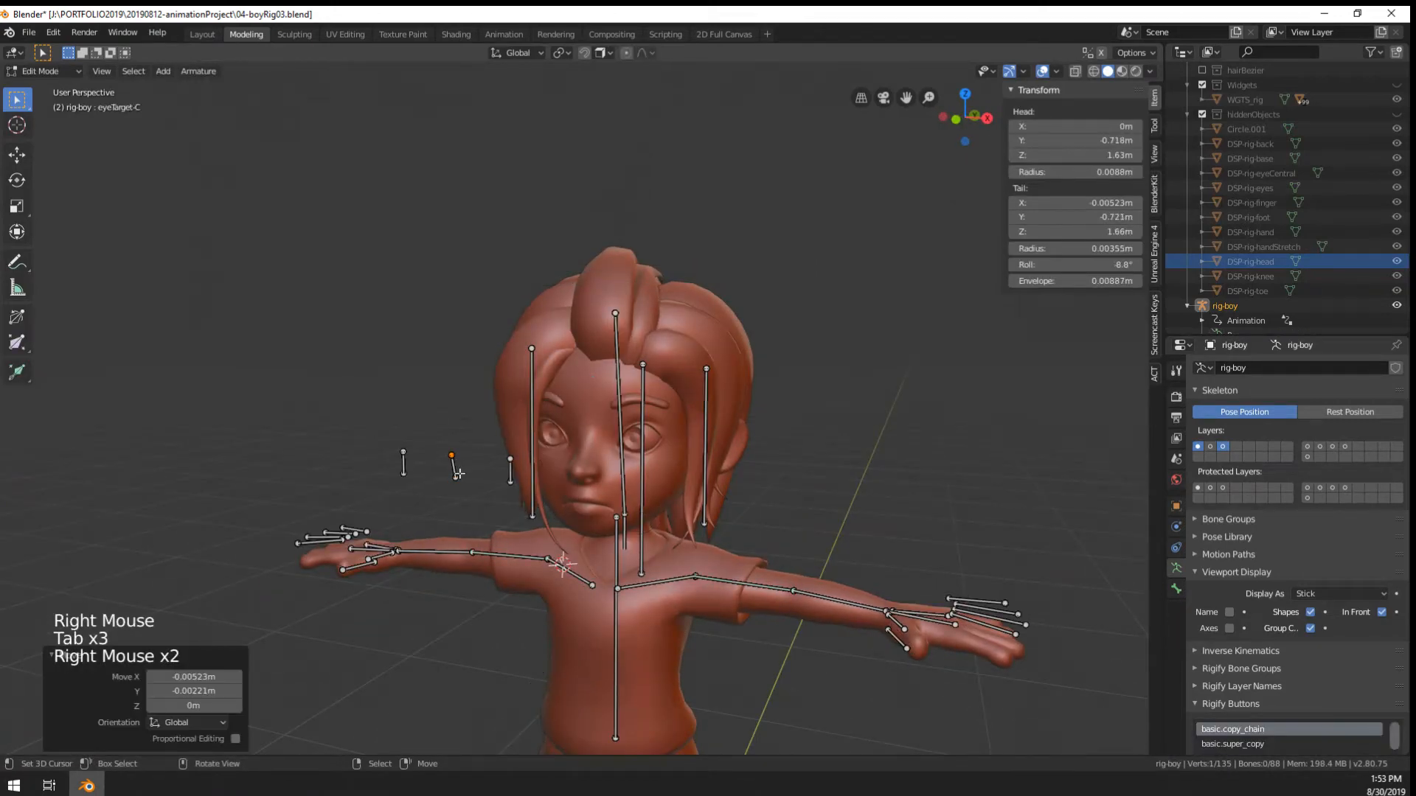
pyautogui.hotkey('ctrl', 'z')
pyautogui.rightClick(455, 466)
pyautogui.press('g')
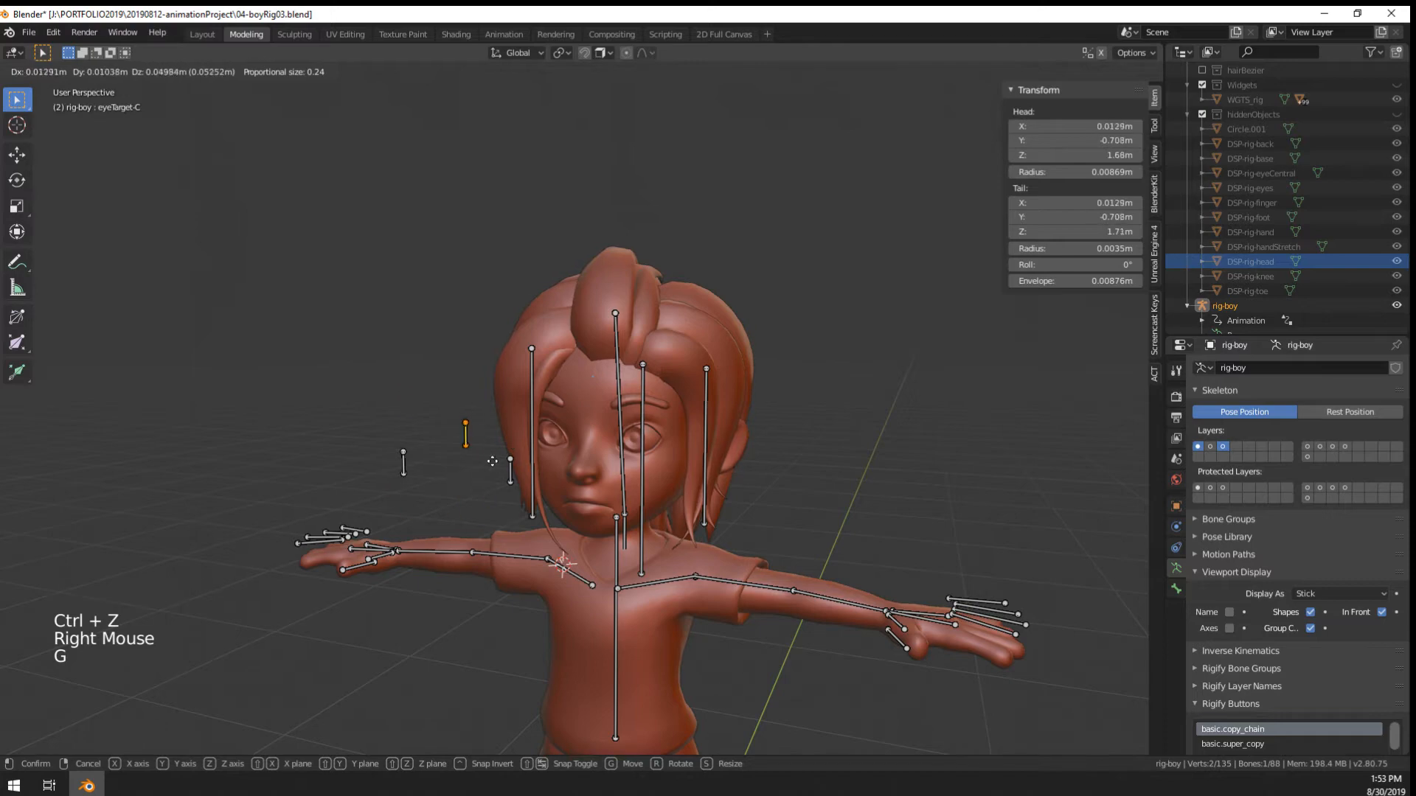
pyautogui.moveTo(486, 510)
pyautogui.mouseDown(button='middle')
pyautogui.moveTo(423, 506)
pyautogui.moveTo(480, 525)
pyautogui.mouseUp(button='middle')
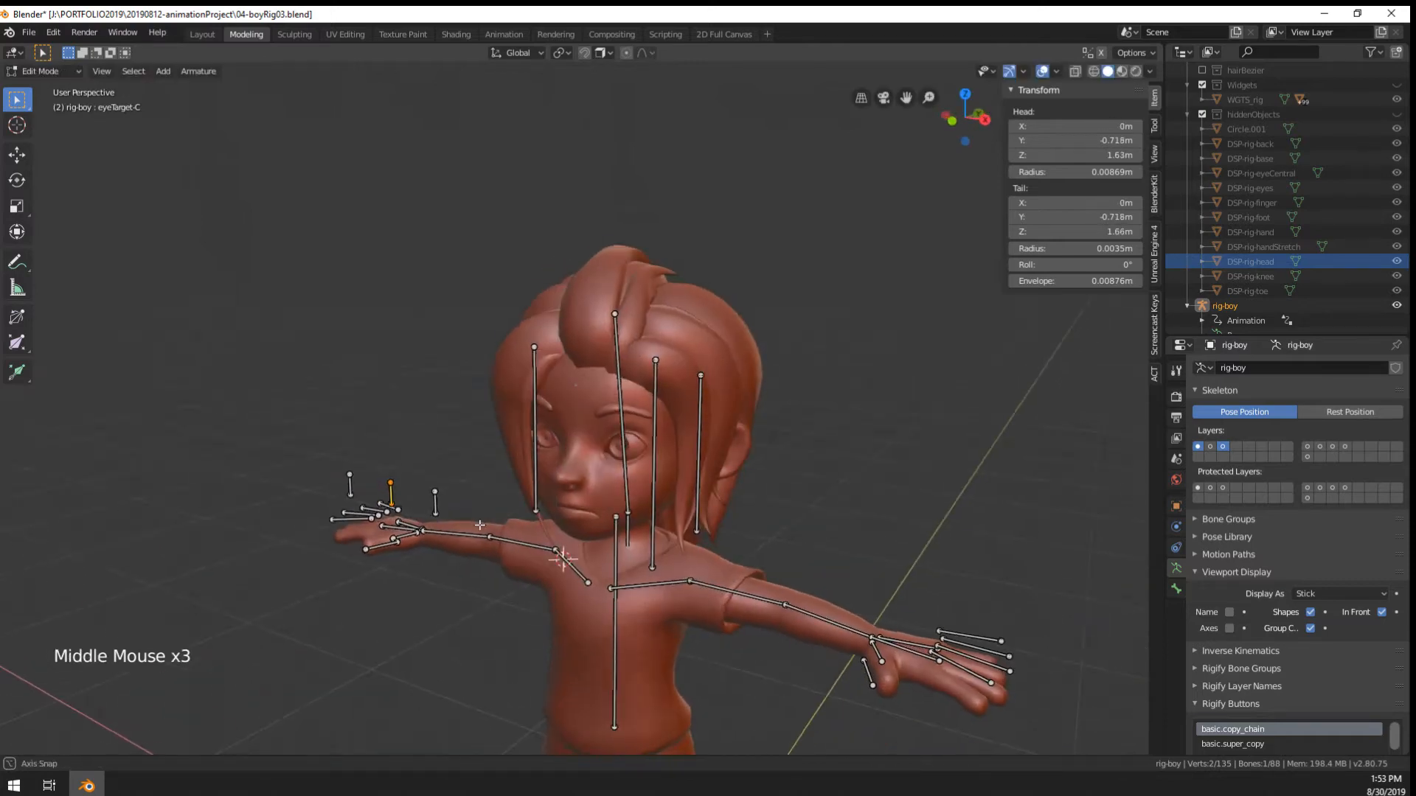
# Return to Pose Mode and try moving the eyeTarget-C control
pyautogui.press('Tab')
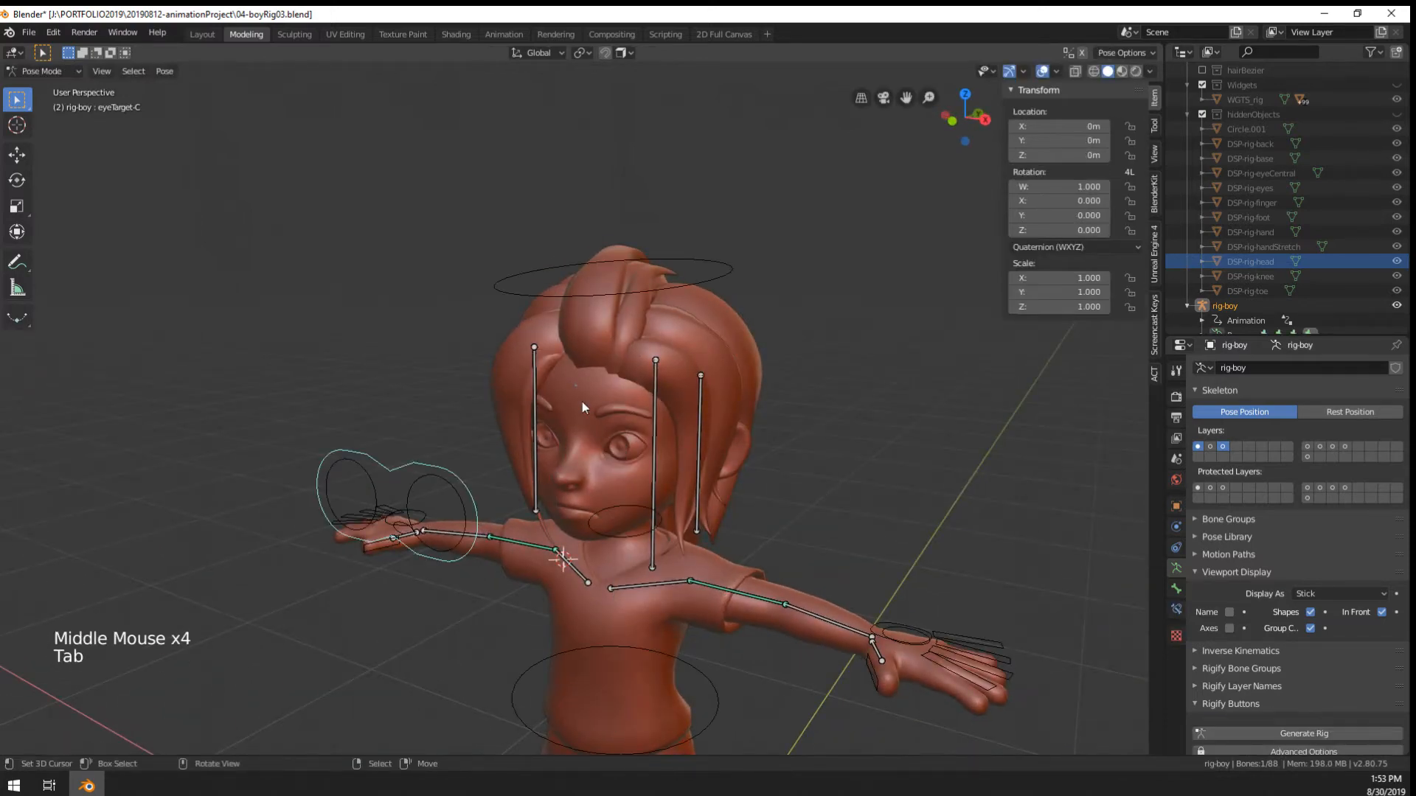
pyautogui.moveTo(582, 401); pyautogui.dragTo(603, 423, button='middle')
pyautogui.press('g')
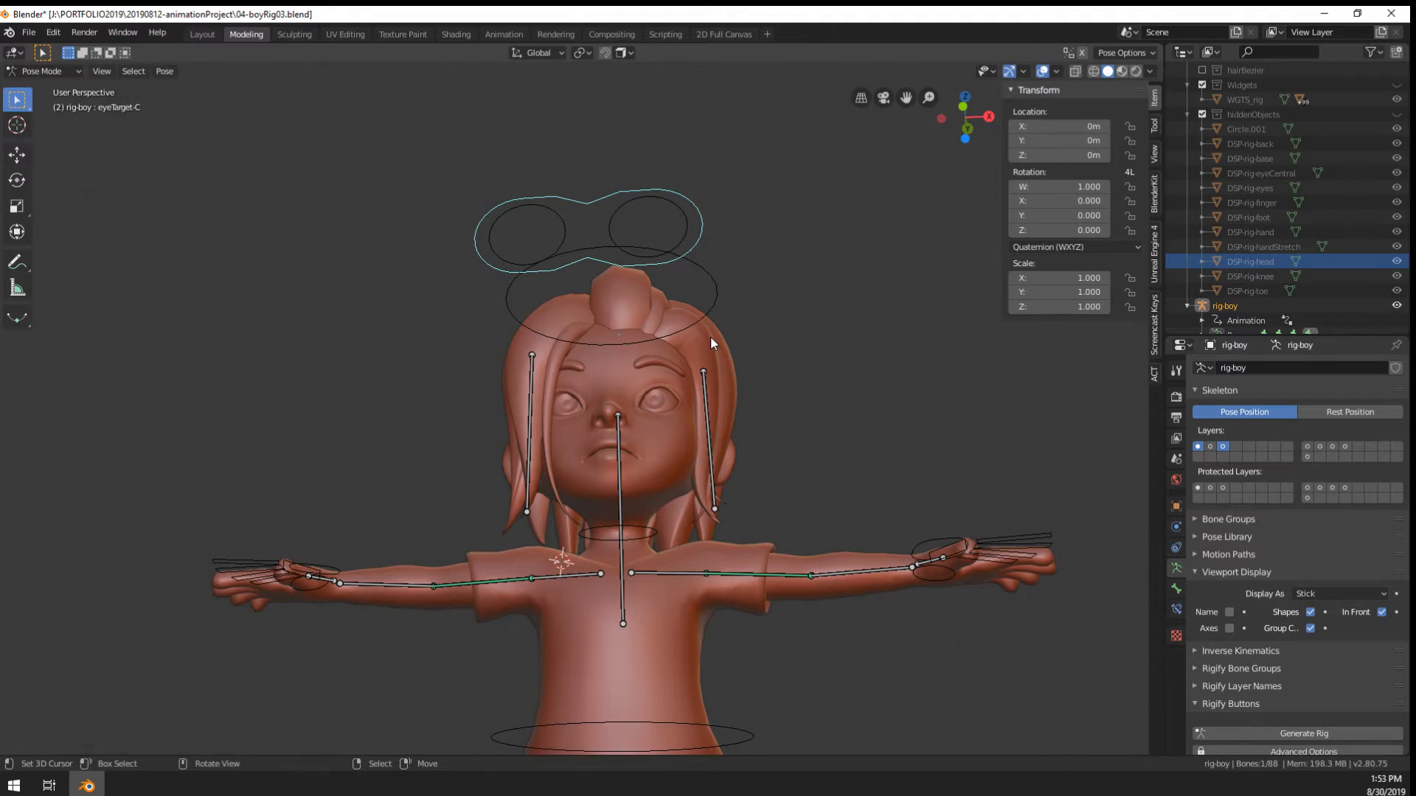
# Rotate the head control slightly about the global Z axis
pyautogui.scroll(-2, 710, 337)
pyautogui.moveTo(654, 285); pyautogui.dragTo(692, 320, button='middle')
pyautogui.rightClick(697, 323)
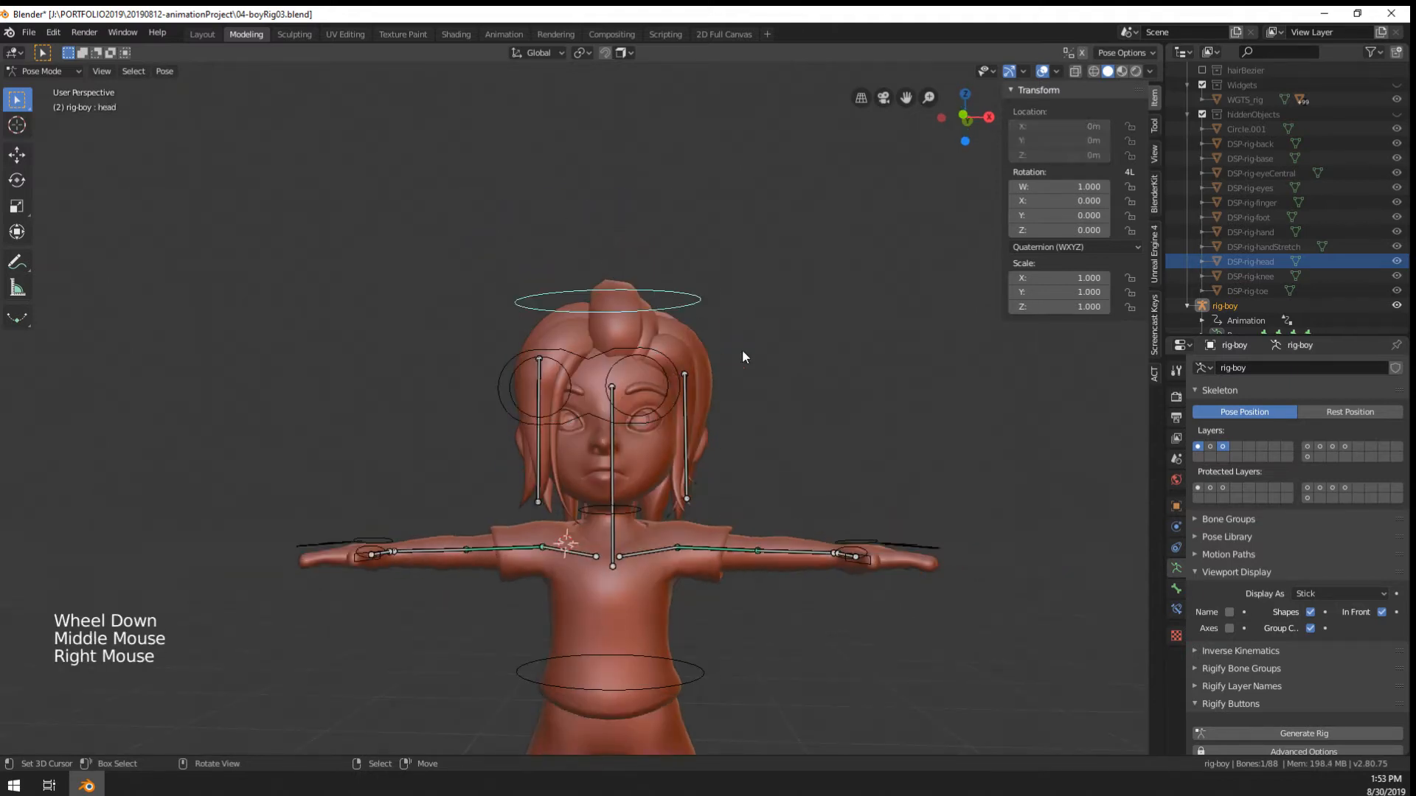
pyautogui.press('r')
pyautogui.press('z')
# Move the eyeTarget-C control about -0.26 m along X, then try rotating the head further about the global Z axis
pyautogui.rightClick(671, 410)
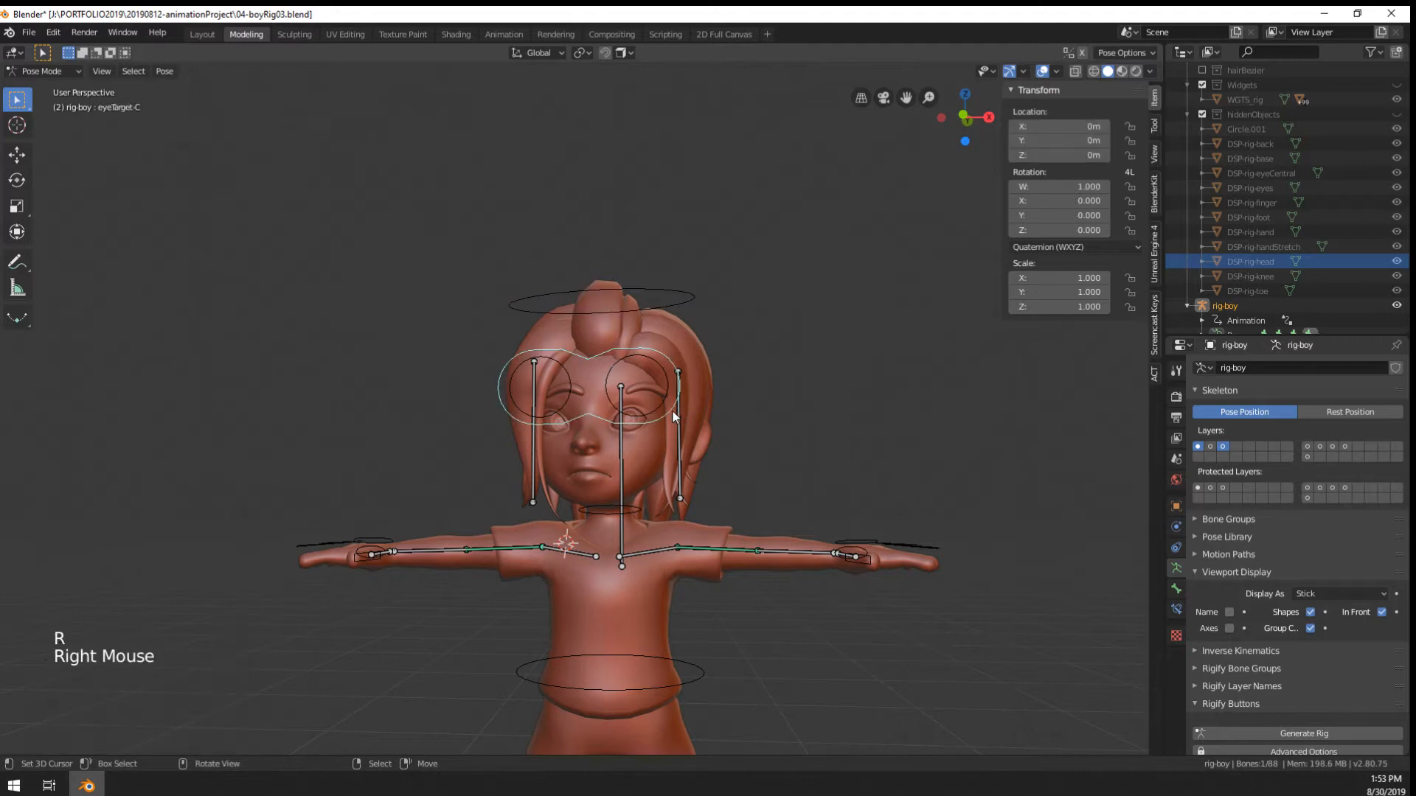
pyautogui.press('g')
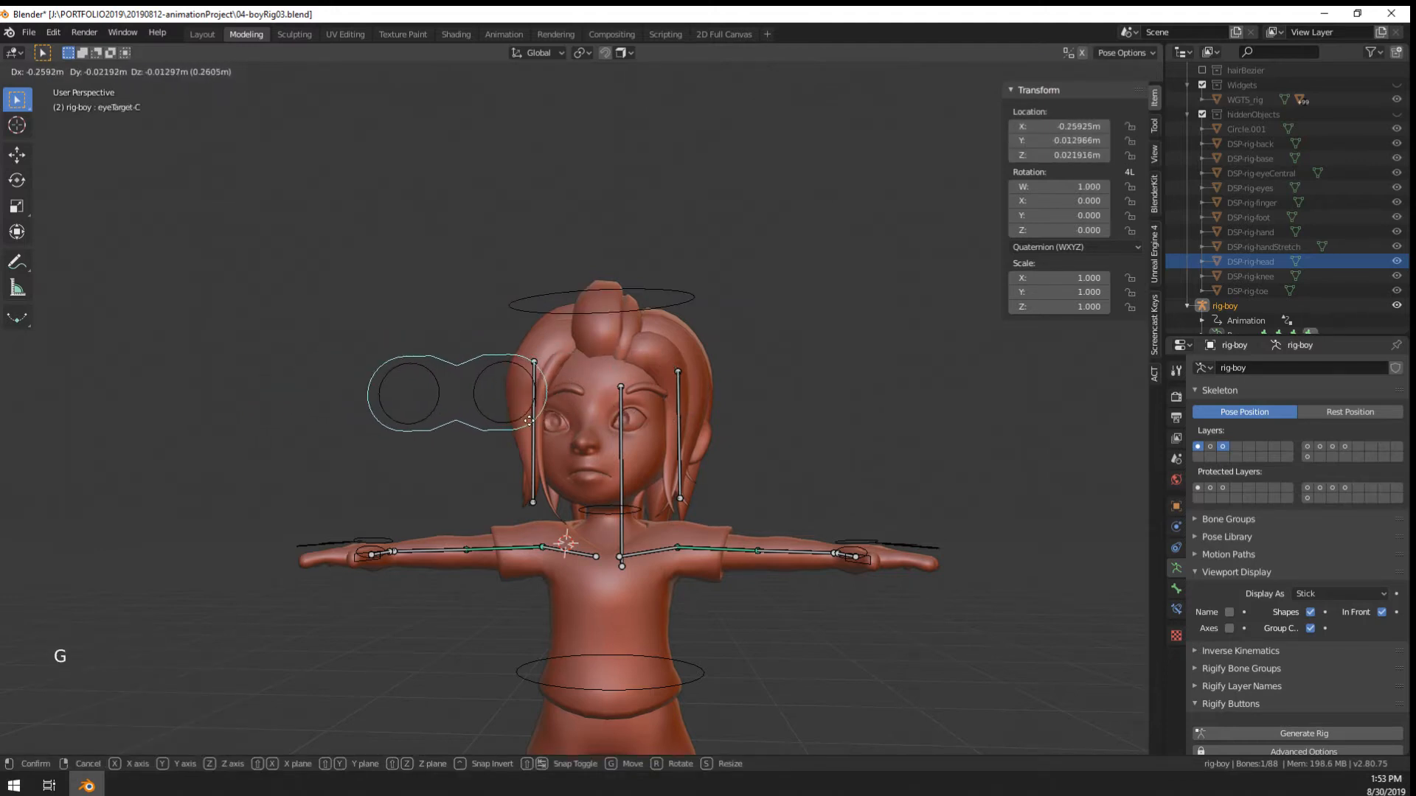
pyautogui.click(537, 424)
pyautogui.rightClick(690, 301)
pyautogui.press('r')
pyautogui.press('z')
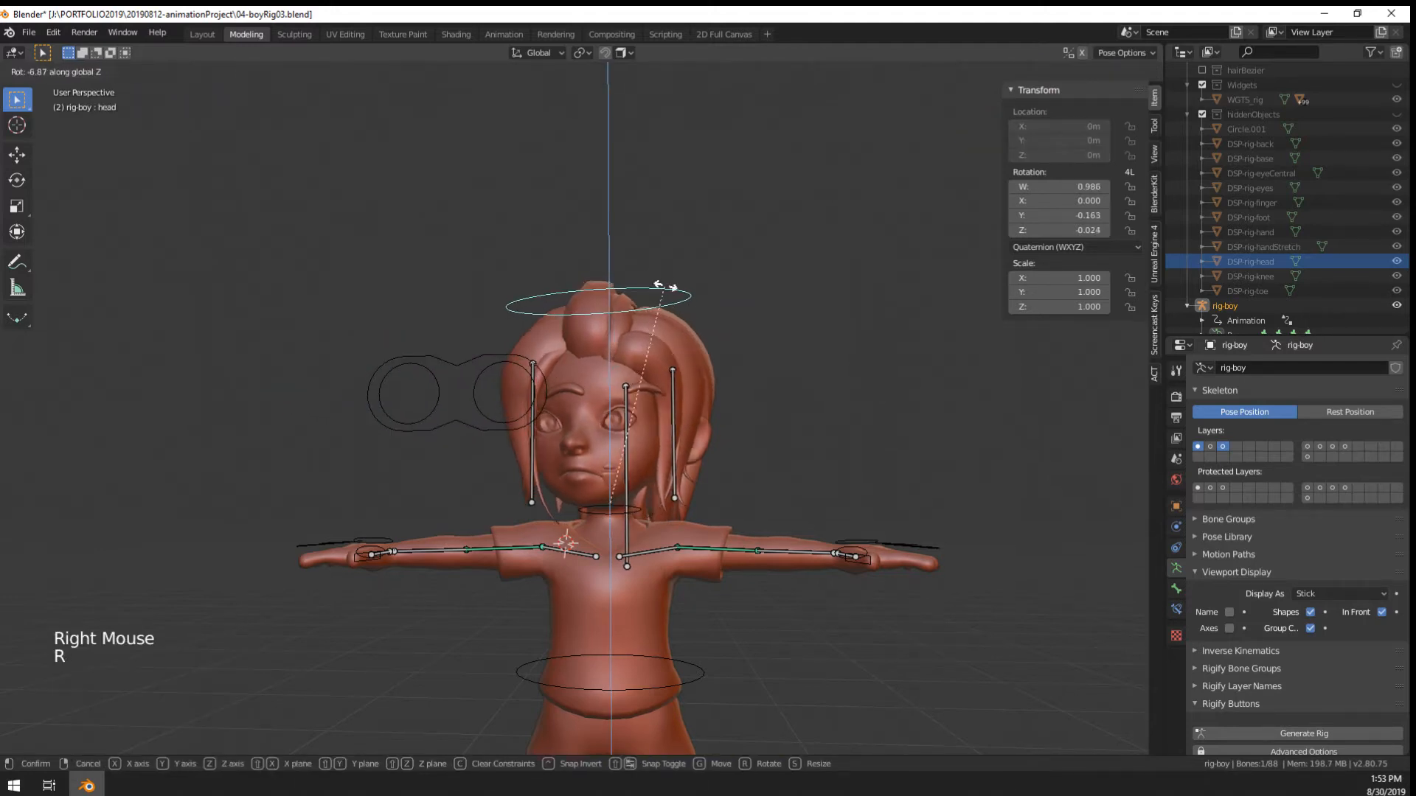
pyautogui.click(682, 347)
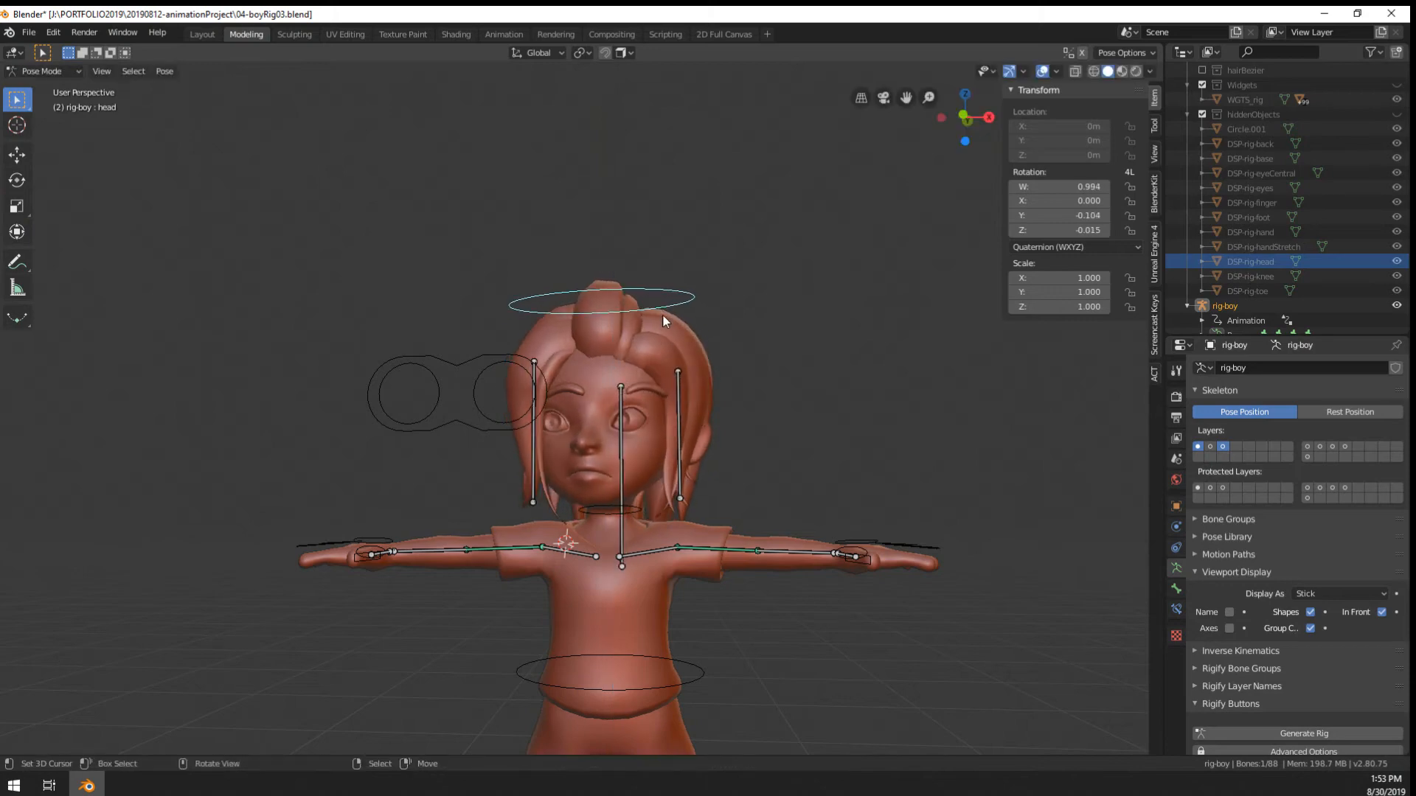
# Clear the head control's rotation and the eyeTarget-C control's rotation and location
pyautogui.hotkey('alt', 'r')
pyautogui.rightClick(506, 424)
pyautogui.rightClick(493, 428)
pyautogui.hotkey('alt', 'r')
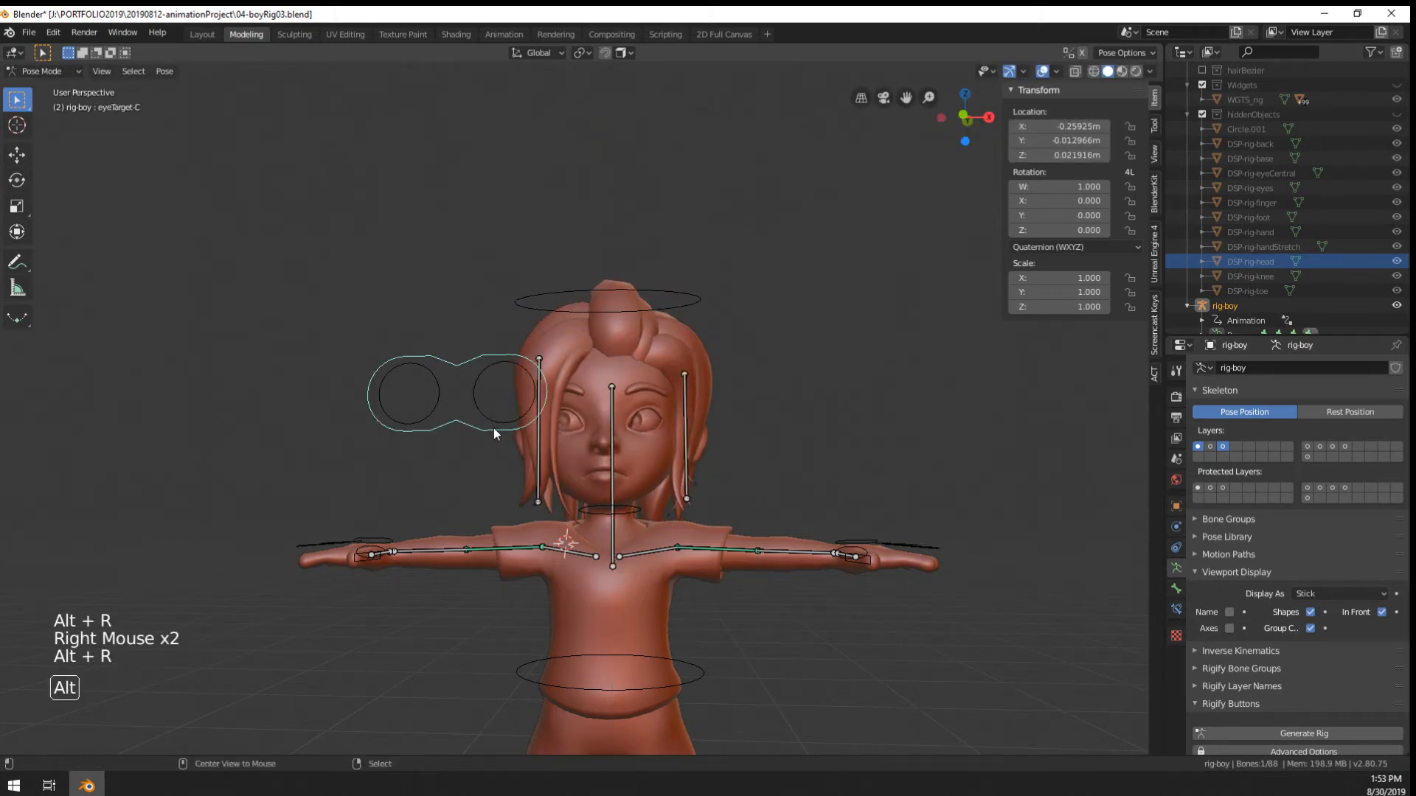
pyautogui.hotkey('alt', 'g')
# In Edit Mode, parent the eyeTarget-C bone to the root bone with Keep Offset
pyautogui.press('Tab')
pyautogui.moveTo(493, 427); pyautogui.dragTo(552, 411, button='middle')
pyautogui.scroll(-3, 553, 411)
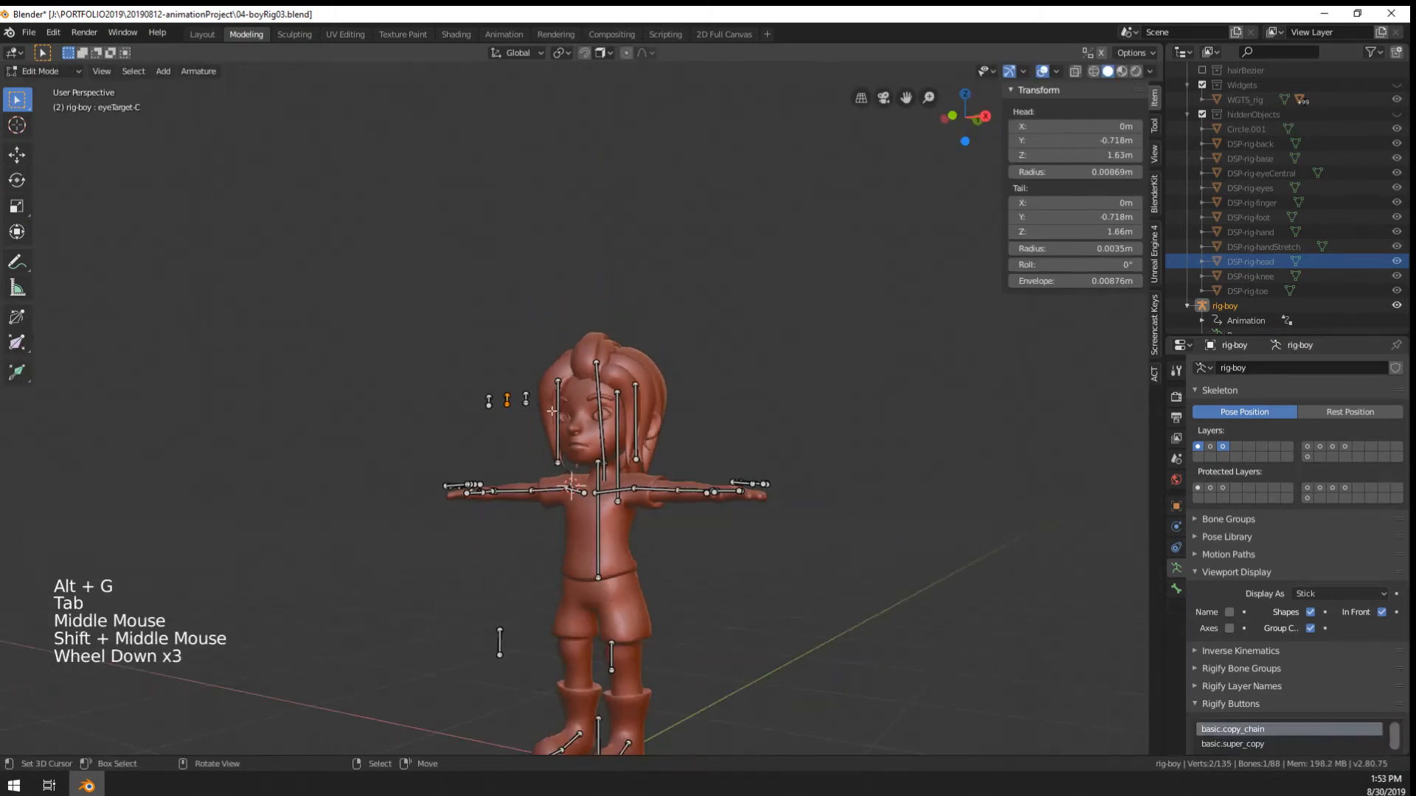
pyautogui.keyDown('shift'); pyautogui.moveTo(624, 674); pyautogui.dragTo(616, 556, button='middle'); pyautogui.keyUp('shift')
pyautogui.keyDown('shift'); pyautogui.rightClick(593, 611); pyautogui.keyUp('shift')
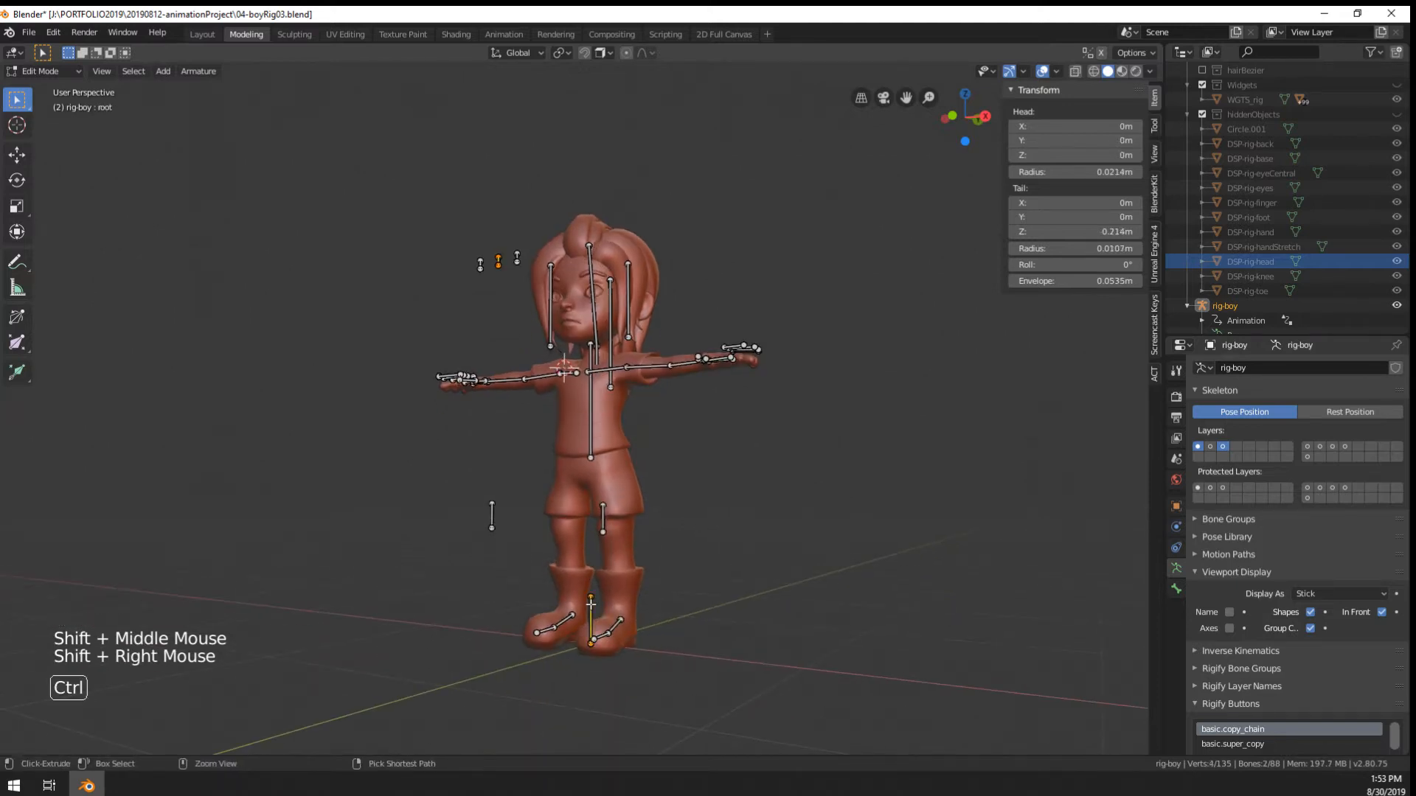
pyautogui.hotkey('ctrl', 'p')
pyautogui.click(591, 605)
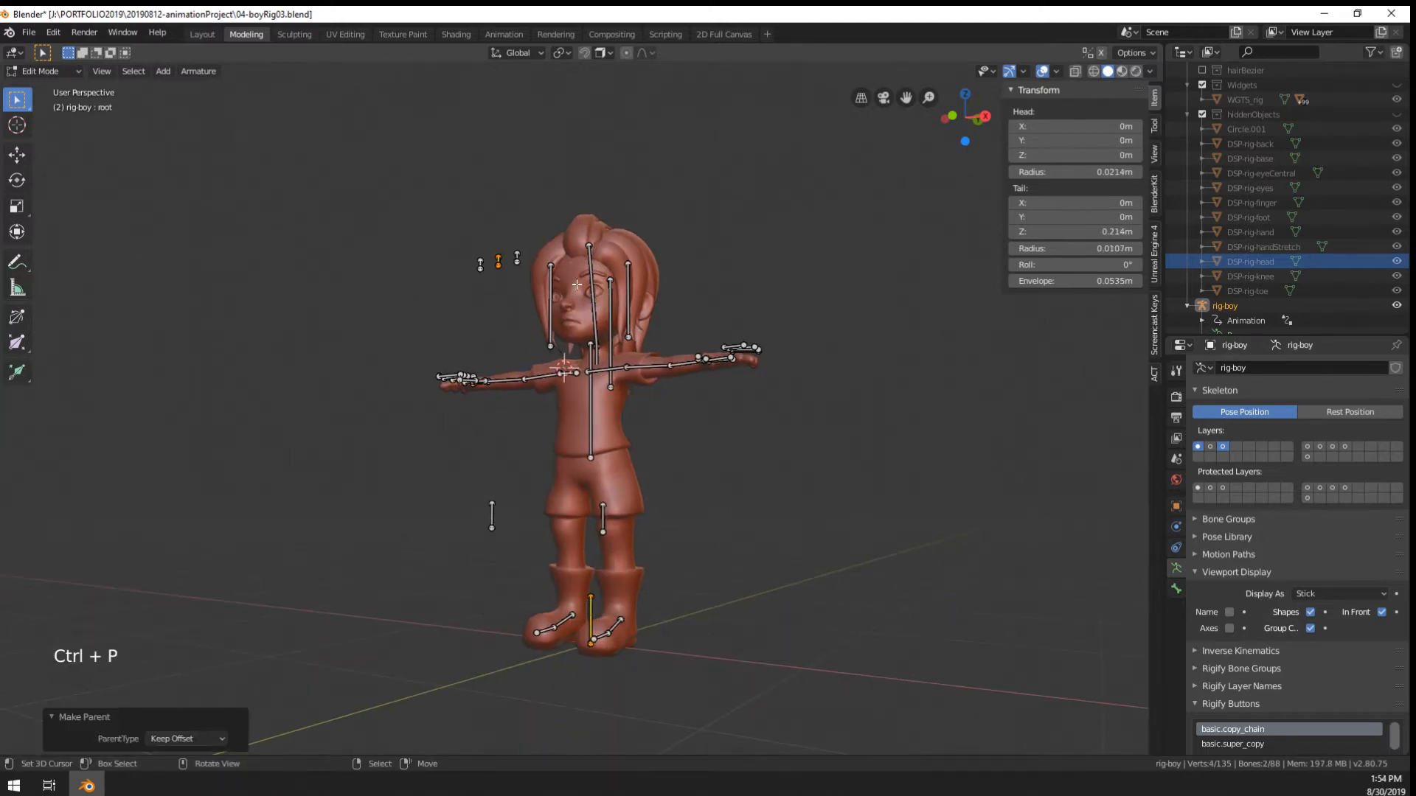
# Switch to Pose Mode and try moving the root control to test whether the eye target follows
pyautogui.scroll(2, 553, 435)
pyautogui.press('Tab')
pyautogui.scroll(-2, 550, 428)
pyautogui.rightClick(594, 629)
pyautogui.moveTo(598, 631); pyautogui.dragTo(667, 649, button='middle')
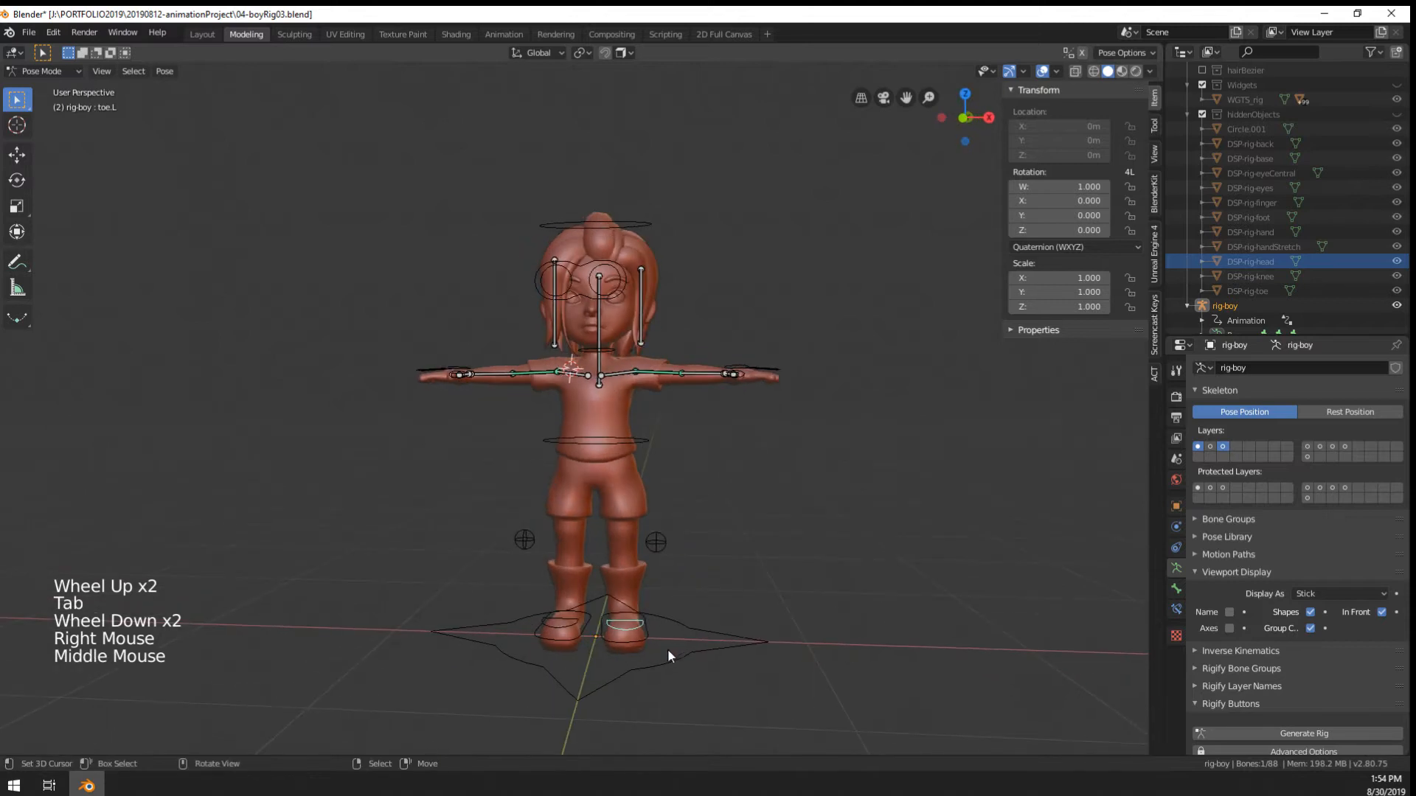
pyautogui.rightClick(647, 662)
pyautogui.press('g')
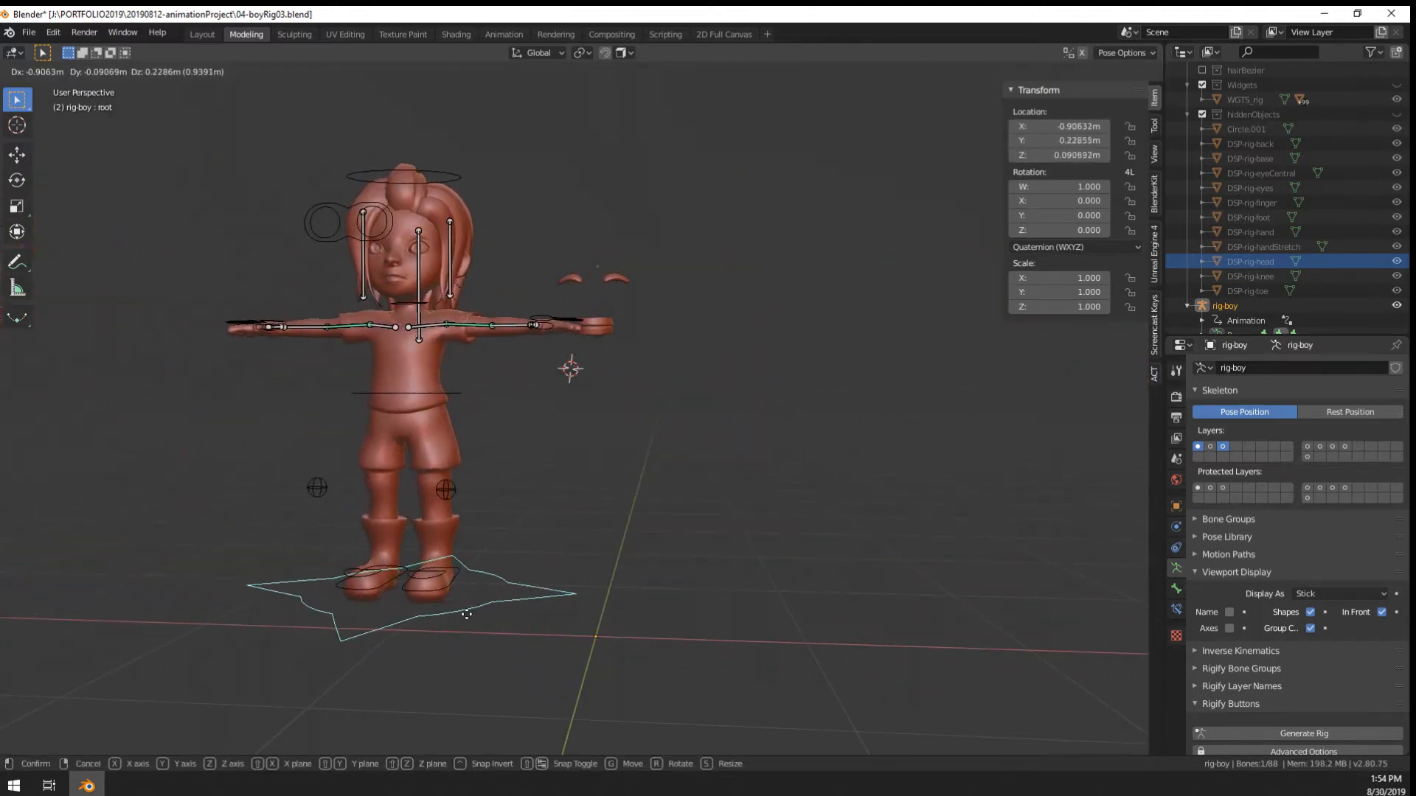
pyautogui.press('Escape')
# Try to clear the parent of the eyeTarget-C bone in Edit Mode with only one end selected
pyautogui.scroll(2, 582, 207)
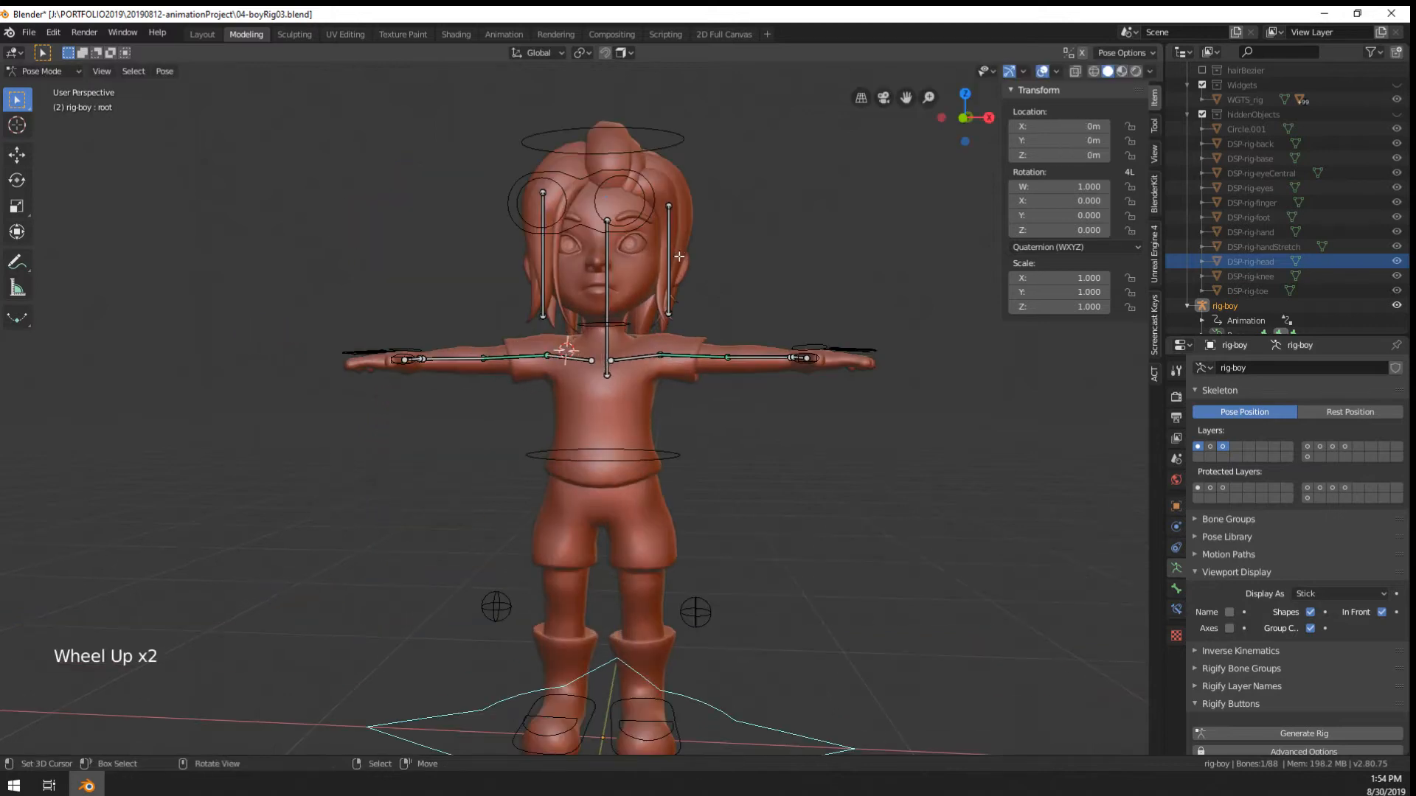
pyautogui.press('Tab')
pyautogui.rightClick(583, 204)
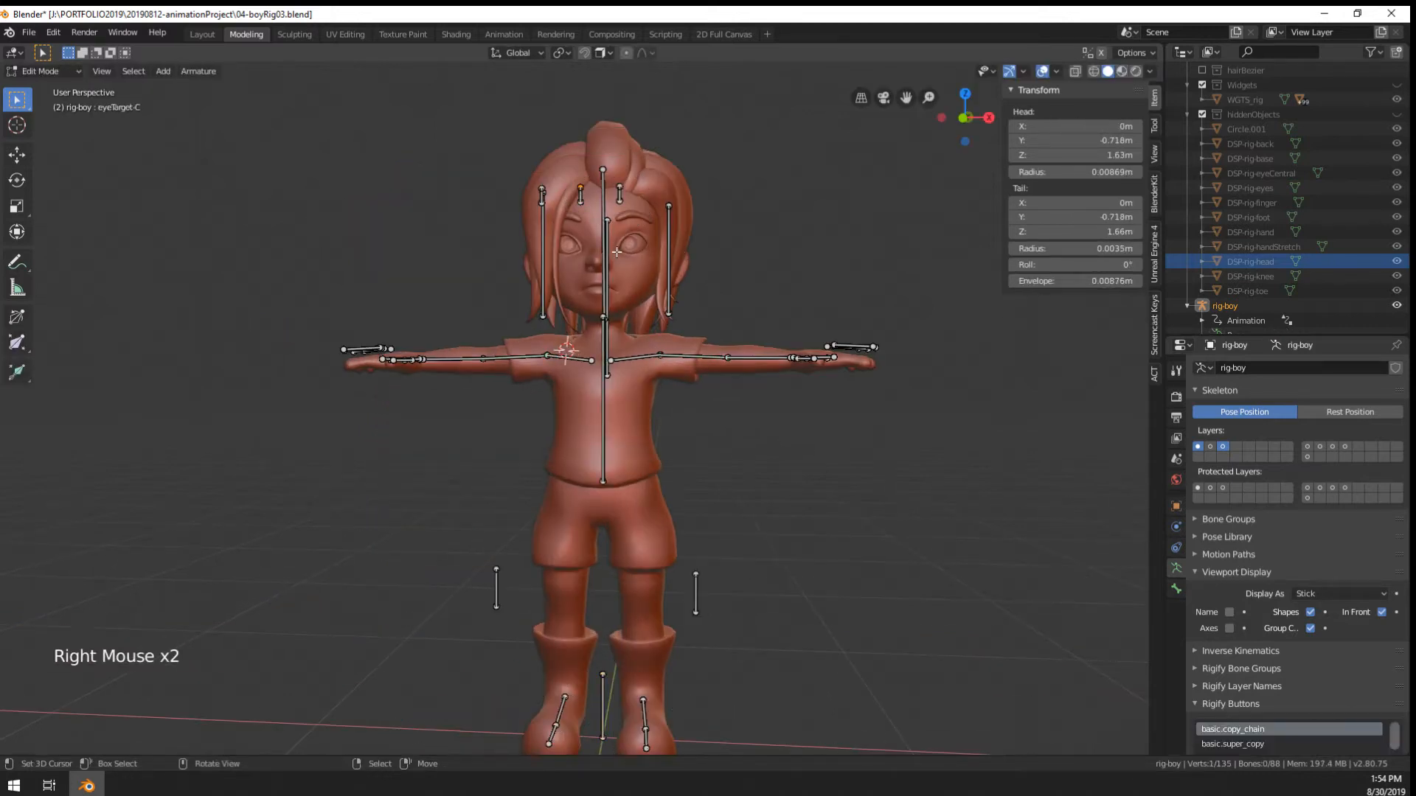
pyautogui.hotkey('alt', 'p')
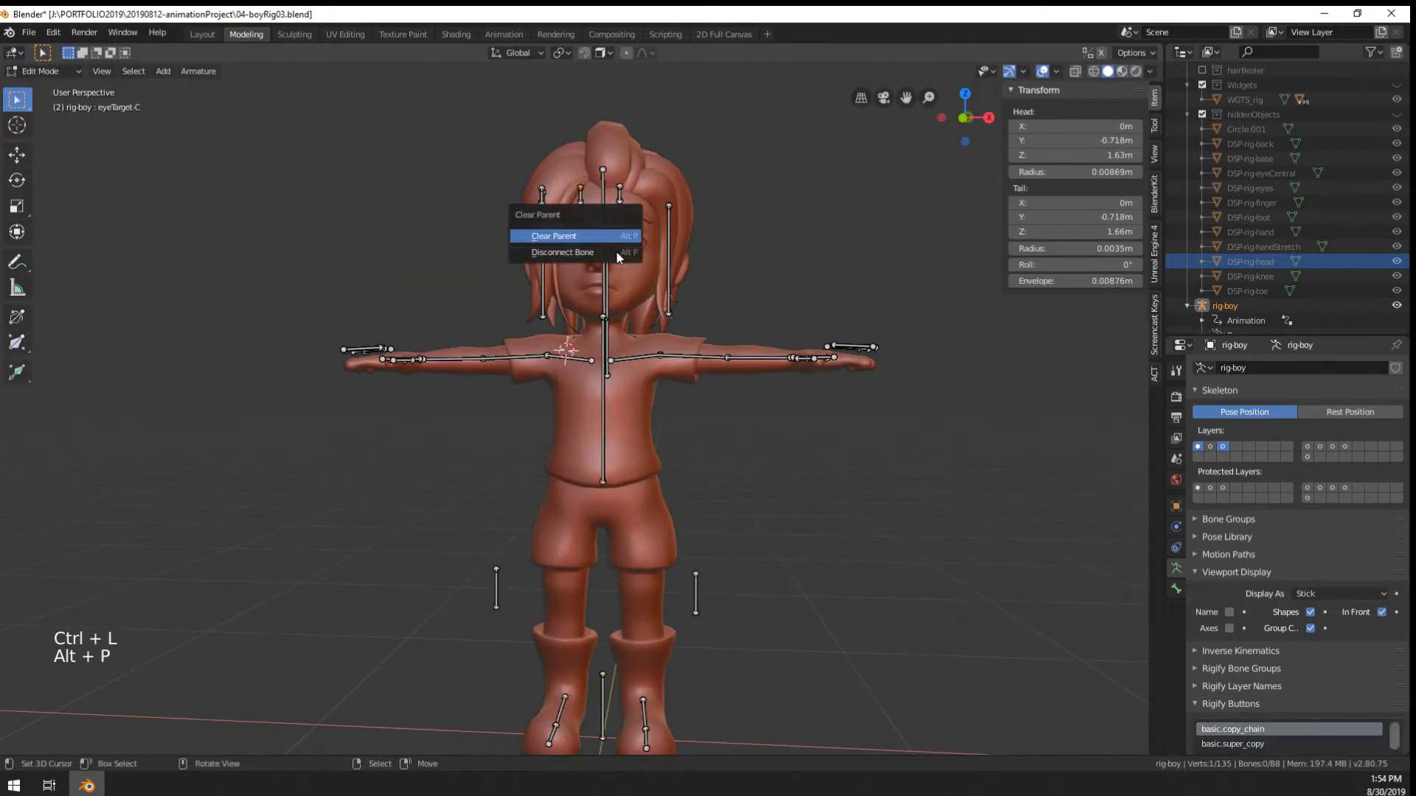
pyautogui.click(617, 231)
pyautogui.press('Tab')
# Try moving the root control in Pose Mode to recheck the eye target's parenting
pyautogui.scroll(-4, 616, 253)
pyautogui.rightClick(677, 583)
pyautogui.rightClick(677, 583)
pyautogui.press('g')
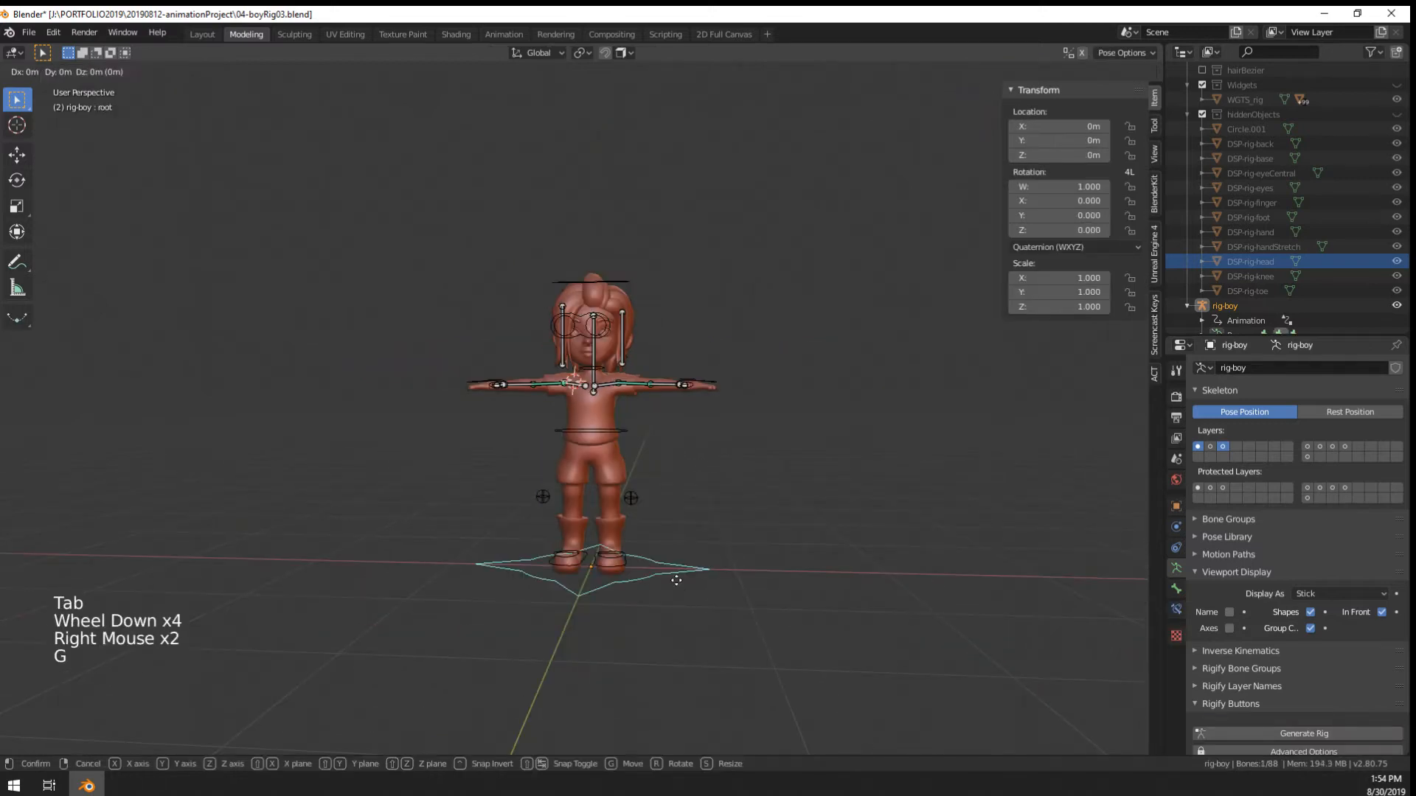
# Select the entire eyeTarget-C bone in Edit Mode, clear its parent and return to Pose Mode
pyautogui.scroll(4, 577, 363)
pyautogui.middleClick(577, 363)
pyautogui.press('Tab')
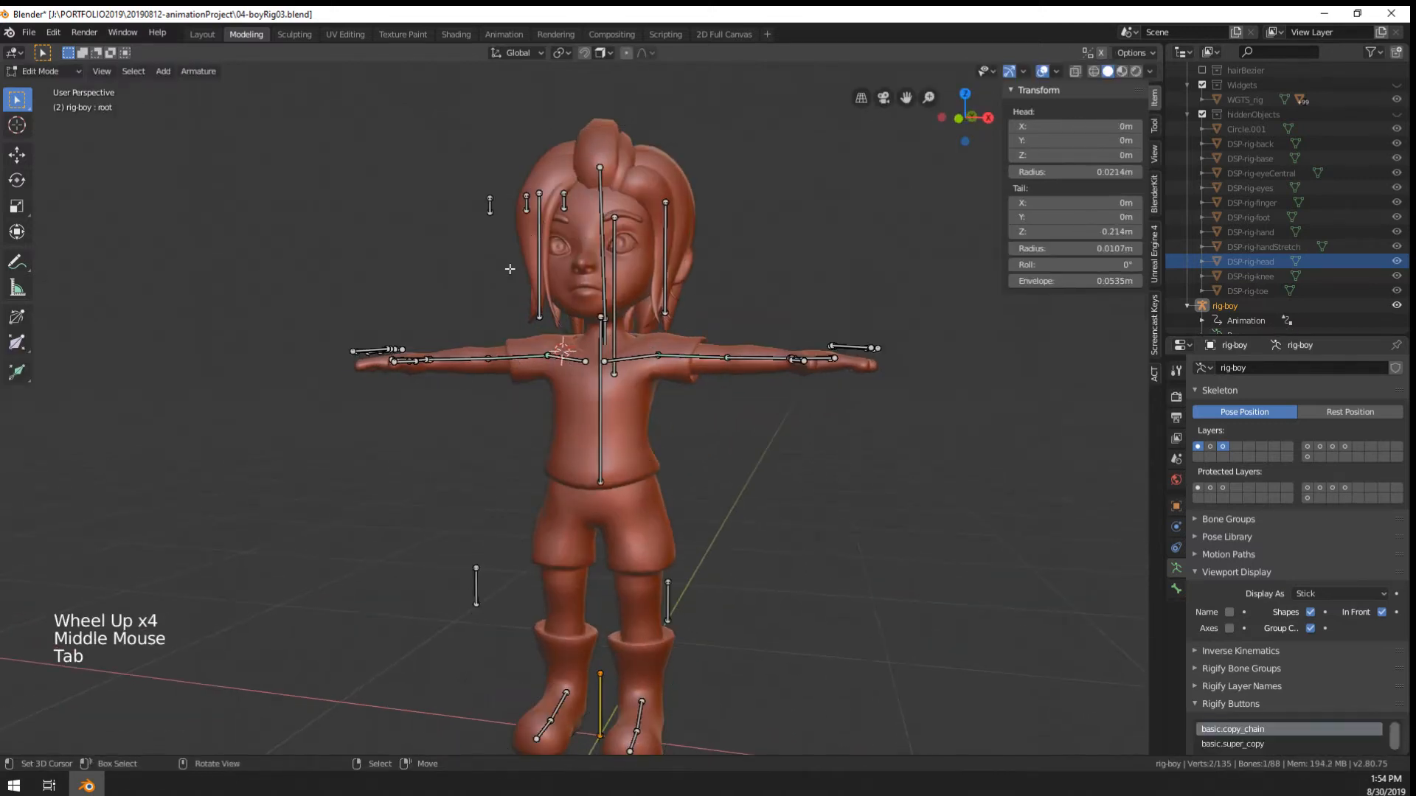
pyautogui.rightClick(524, 198)
pyautogui.moveTo(526, 208); pyautogui.dragTo(464, 162, button='middle')
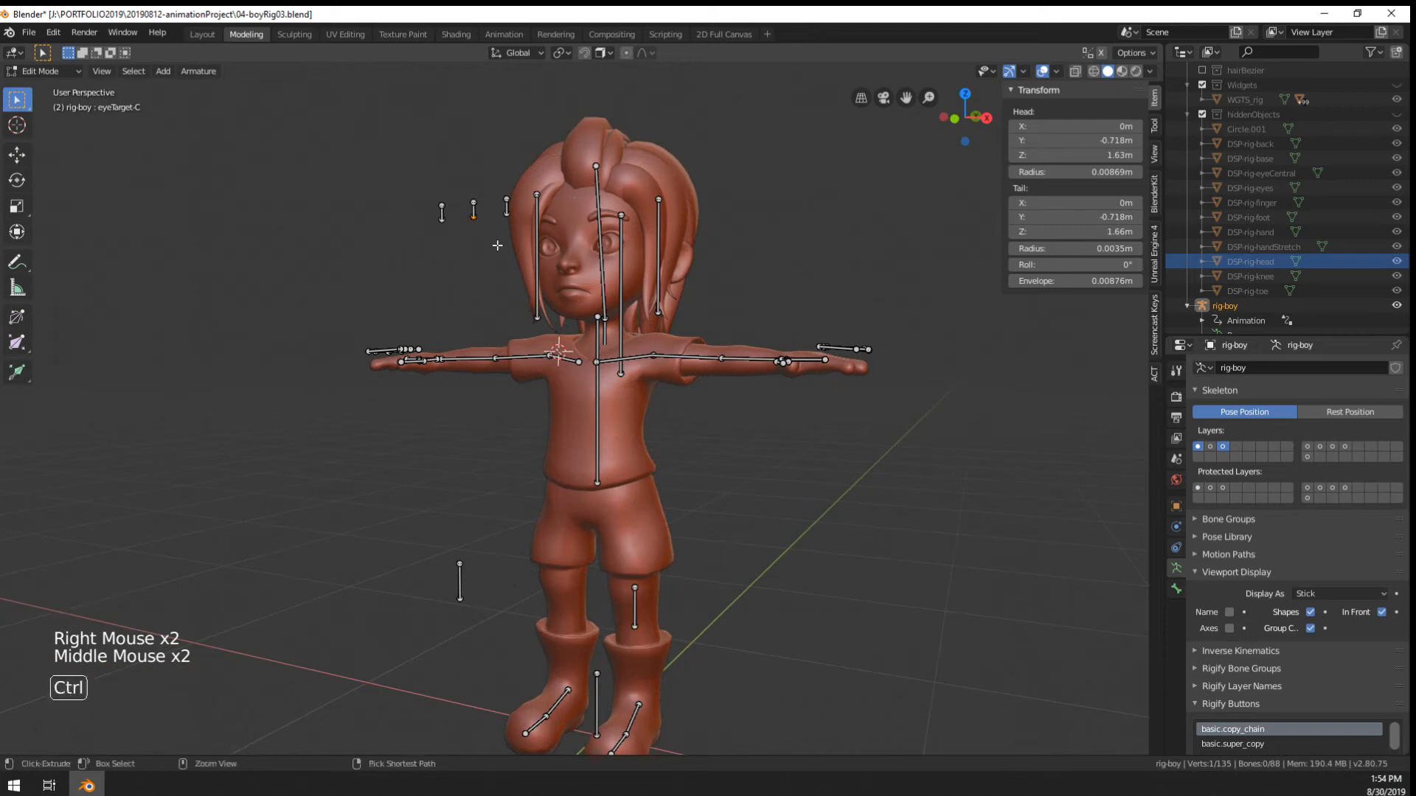
pyautogui.hotkey('ctrl', 'l')
pyautogui.press('c')
pyautogui.scroll(6, 465, 170)
pyautogui.click(468, 199)
pyautogui.rightClick(471, 205)
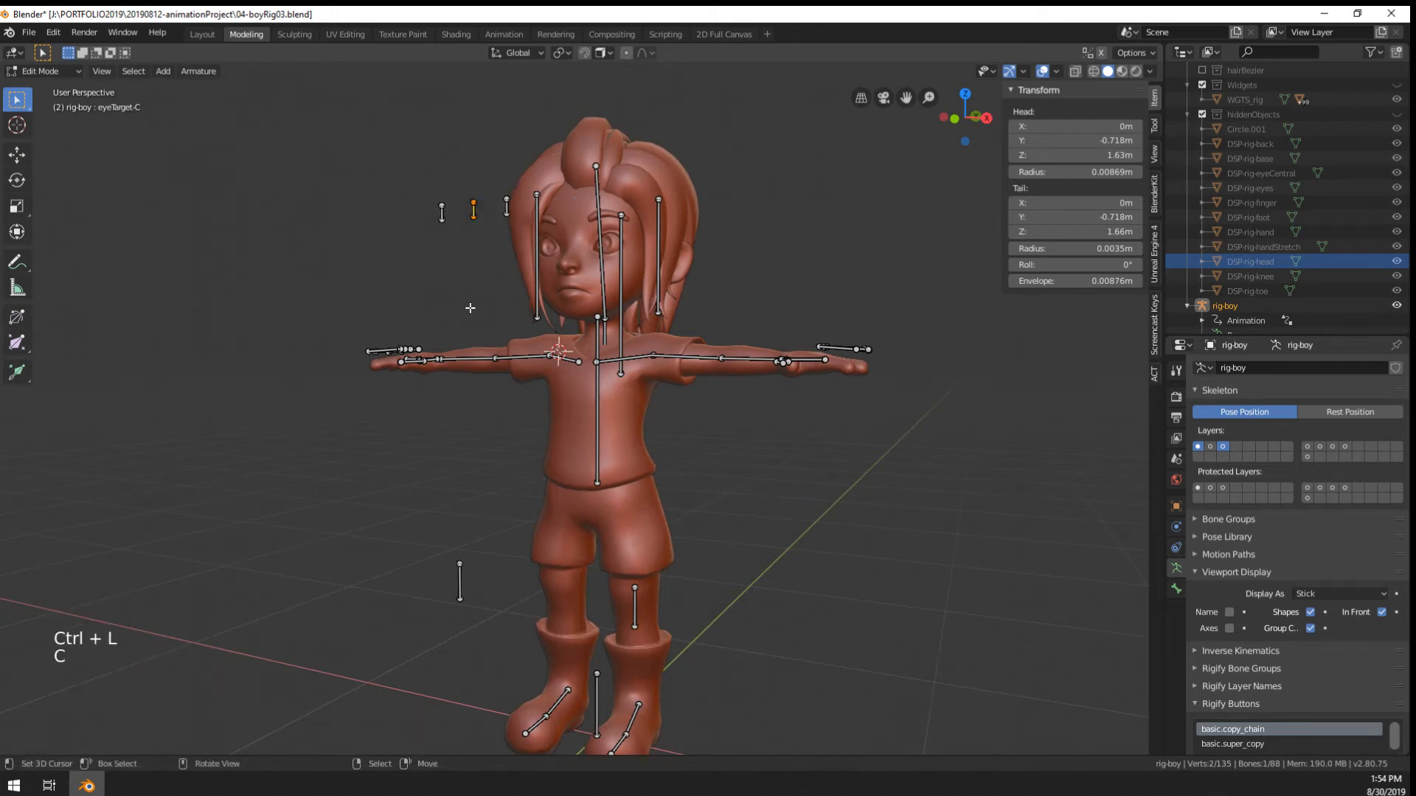
pyautogui.hotkey('alt', 'p')
pyautogui.press('Tab')
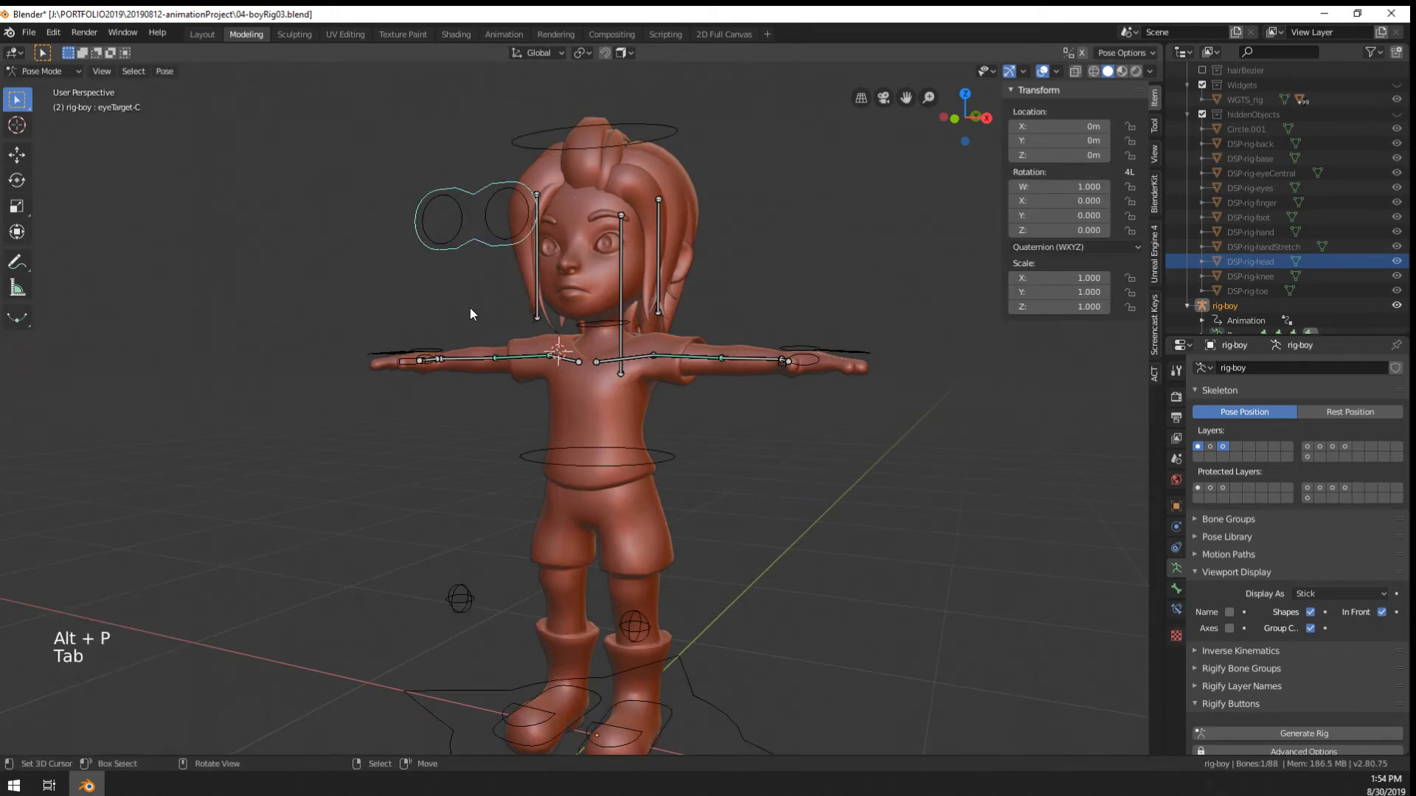
# Try moving the root control to check that the eye target is independent of it
pyautogui.scroll(-2, 570, 680)
pyautogui.rightClick(569, 679)
pyautogui.press('g')
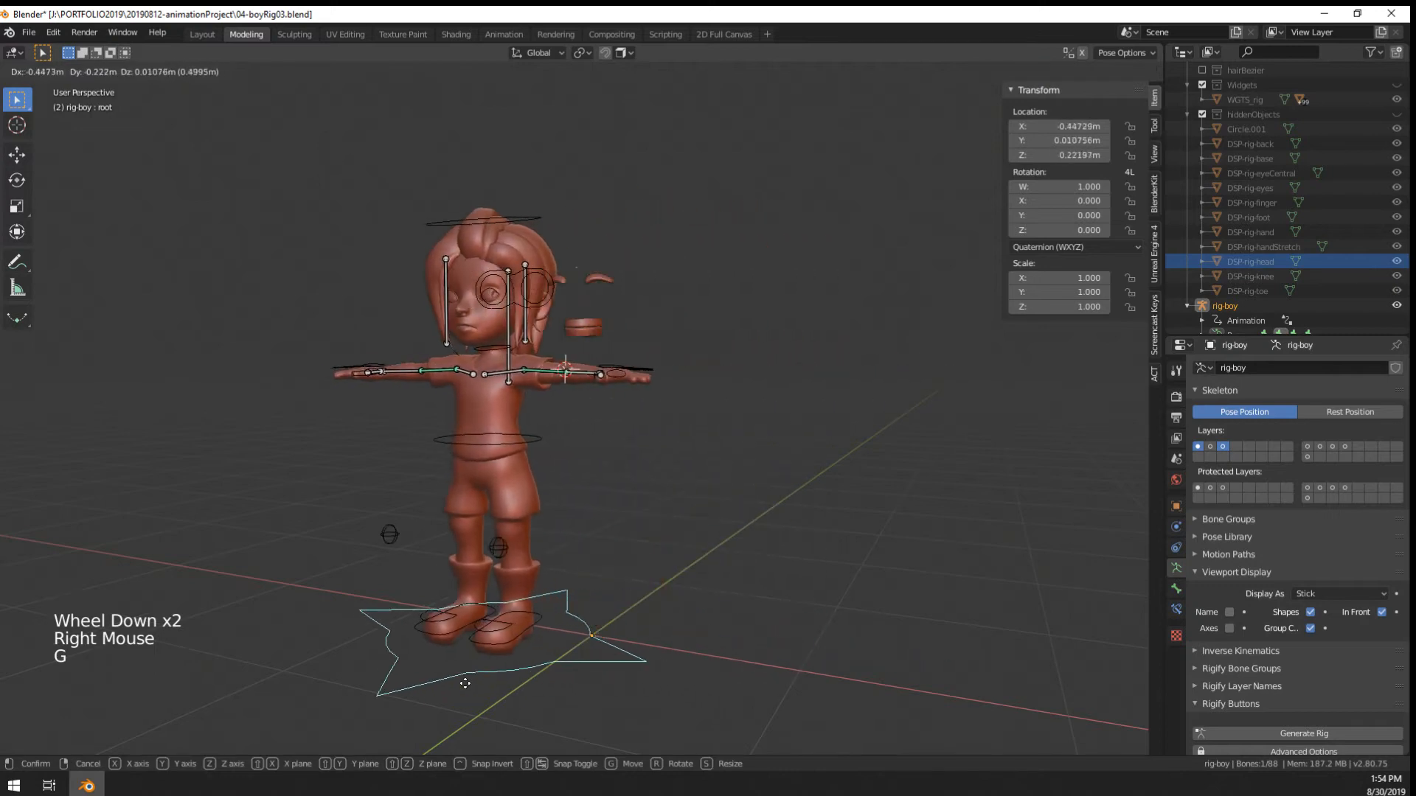
pyautogui.rightClick(536, 698)
# Move the eyeTarget-C control by about -0.751 m in X, -1.7 m in Y and -0.3 m in Z
pyautogui.rightClick(523, 316)
pyautogui.moveTo(524, 316); pyautogui.dragTo(424, 295, button='middle')
pyautogui.press('g')
pyautogui.click(1144, 384)
pyautogui.moveTo(1144, 384); pyautogui.dragTo(325, 452, button='middle')
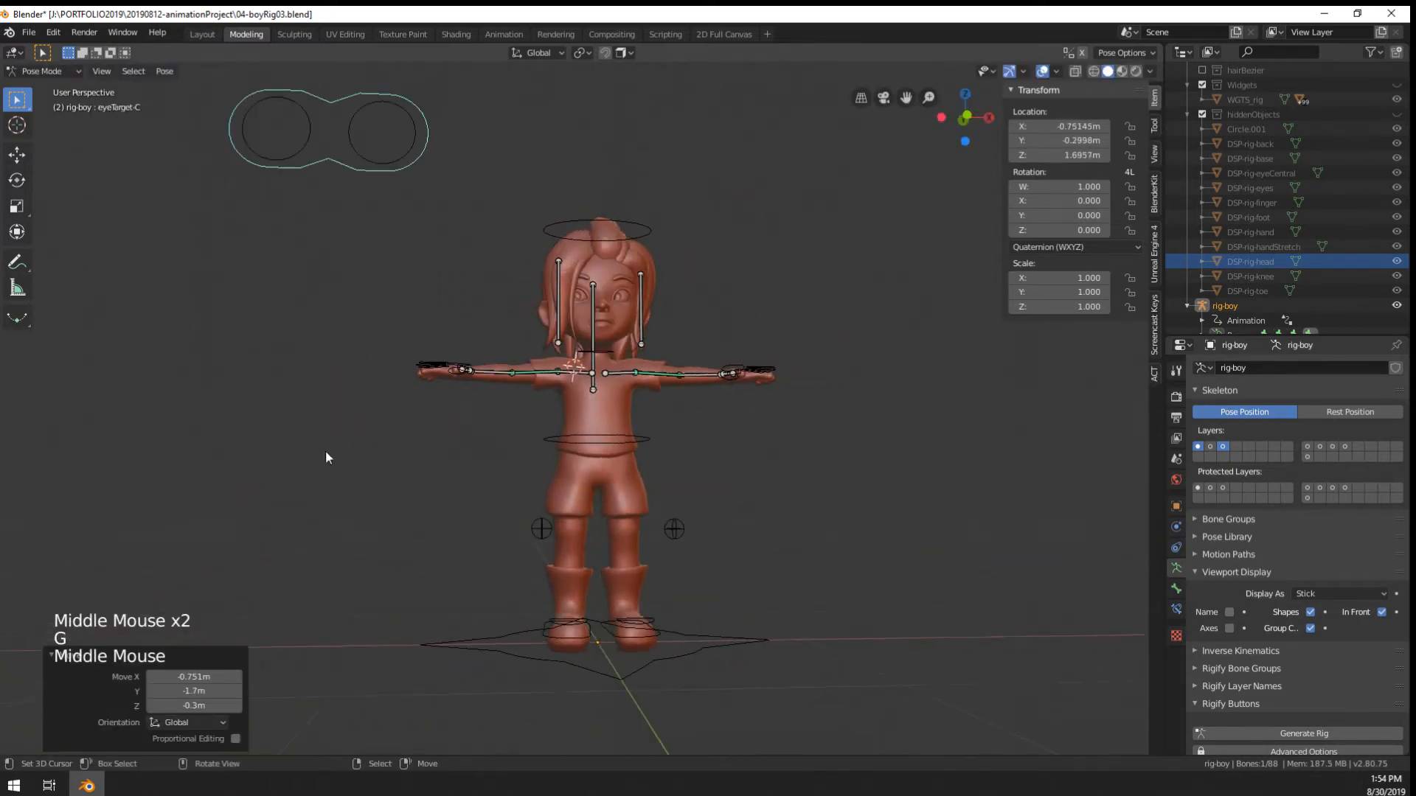
# Move the eyeTarget-C control by about 0.81 m in X, -0.0747 m in Y and 0.0541 m in Z
pyautogui.press('g')
pyautogui.click(724, 453)
pyautogui.moveTo(724, 453); pyautogui.dragTo(608, 295, button='middle')
pyautogui.scroll(7, 608, 294)
pyautogui.scroll(-2, 609, 302)
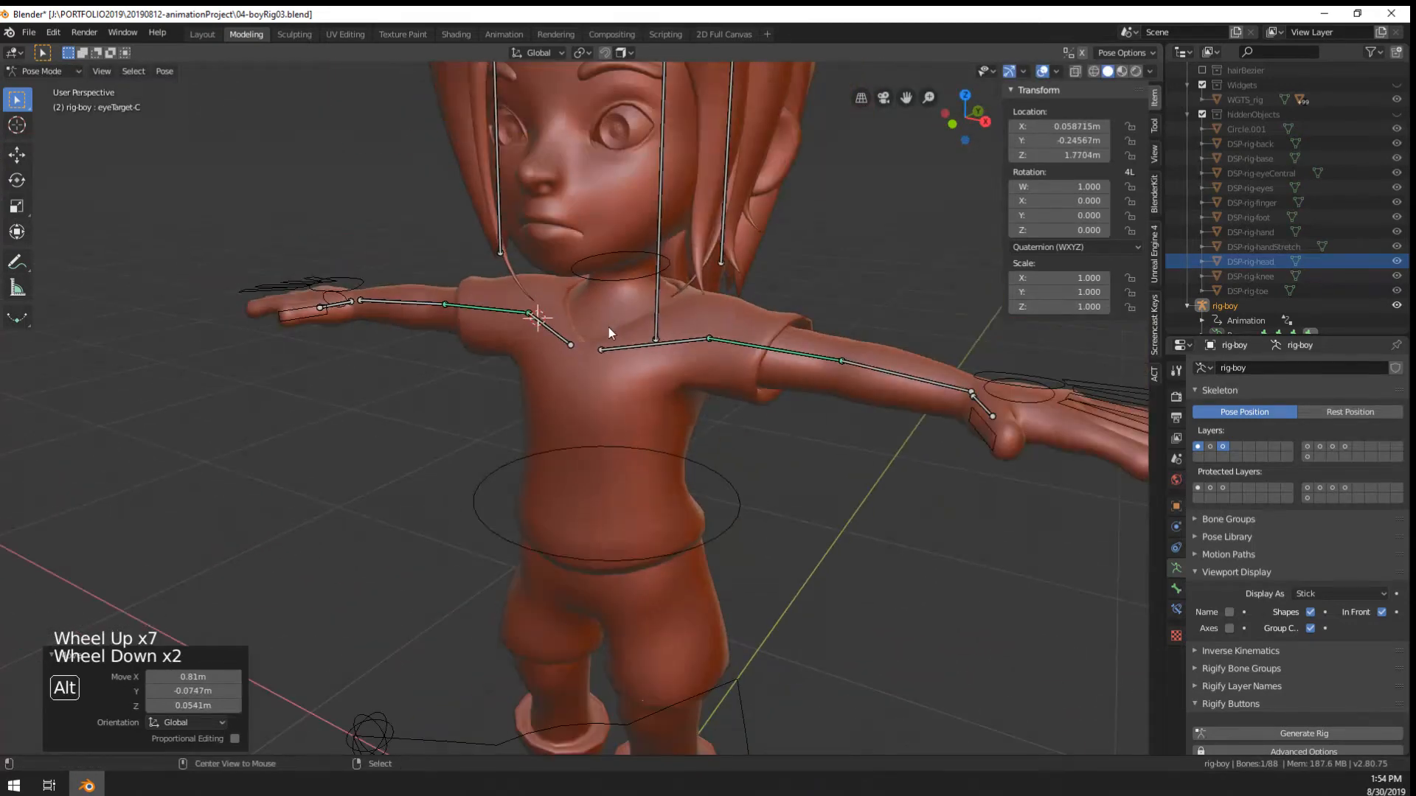
# Clear the eyeTarget-C control's location and move it by about -0.0436 m in X, -0.128 m in Y and -0.247 m in Z
pyautogui.hotkey('alt', 'g')
pyautogui.press('g')
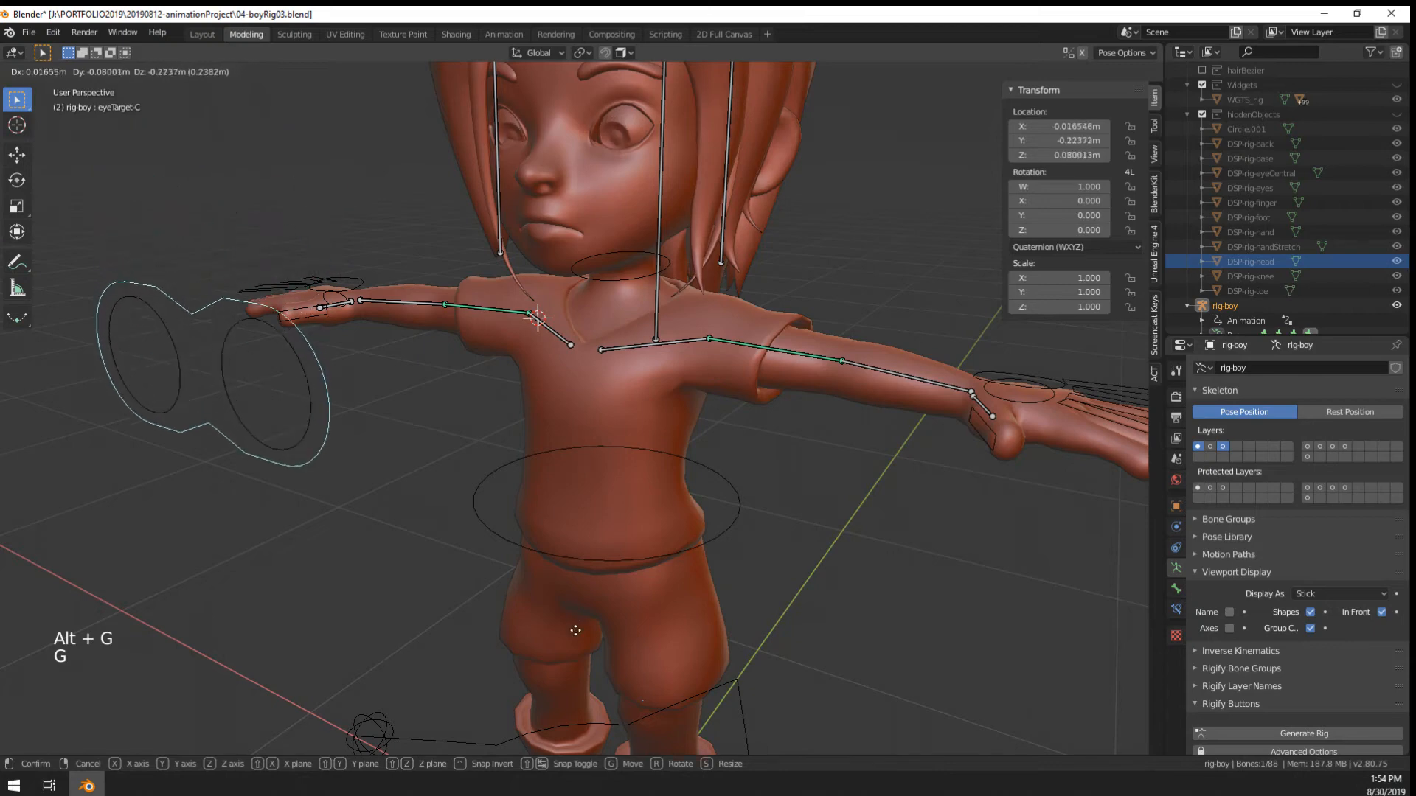
pyautogui.click(495, 656)
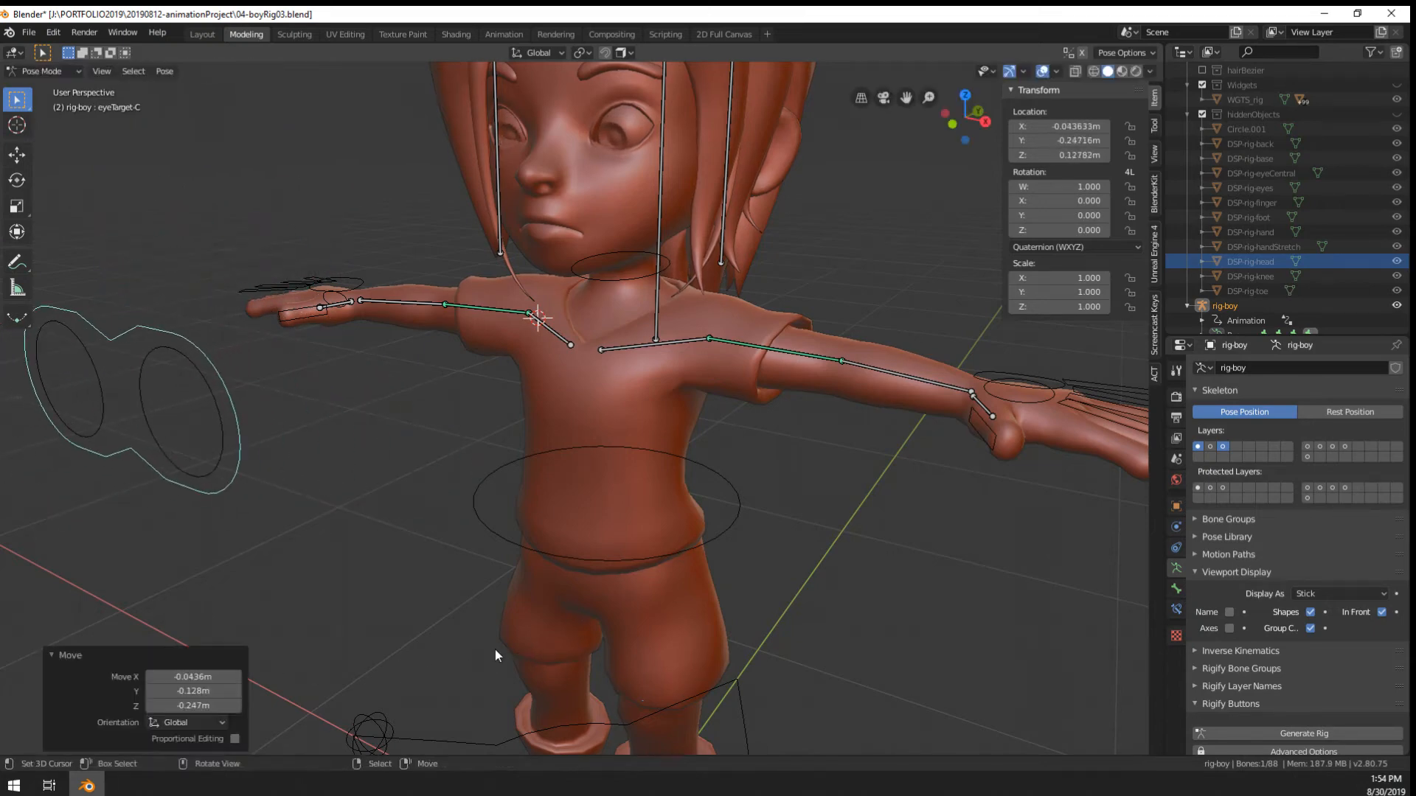
# Select the boy-body mesh, open it in Edit Mode and frame the eyes
pyautogui.scroll(2, 499, 656)
pyautogui.keyDown('shift'); pyautogui.moveTo(546, 244); pyautogui.dragTo(585, 421, button='middle'); pyautogui.keyUp('shift')
pyautogui.rightClick(566, 429)
pyautogui.scroll(1, 561, 428)
pyautogui.hotkey('ctrl', 'Tab')
pyautogui.rightClick(597, 402)
pyautogui.press('Tab')
pyautogui.scroll(-3, 598, 401)
pyautogui.scroll(4, 598, 400)
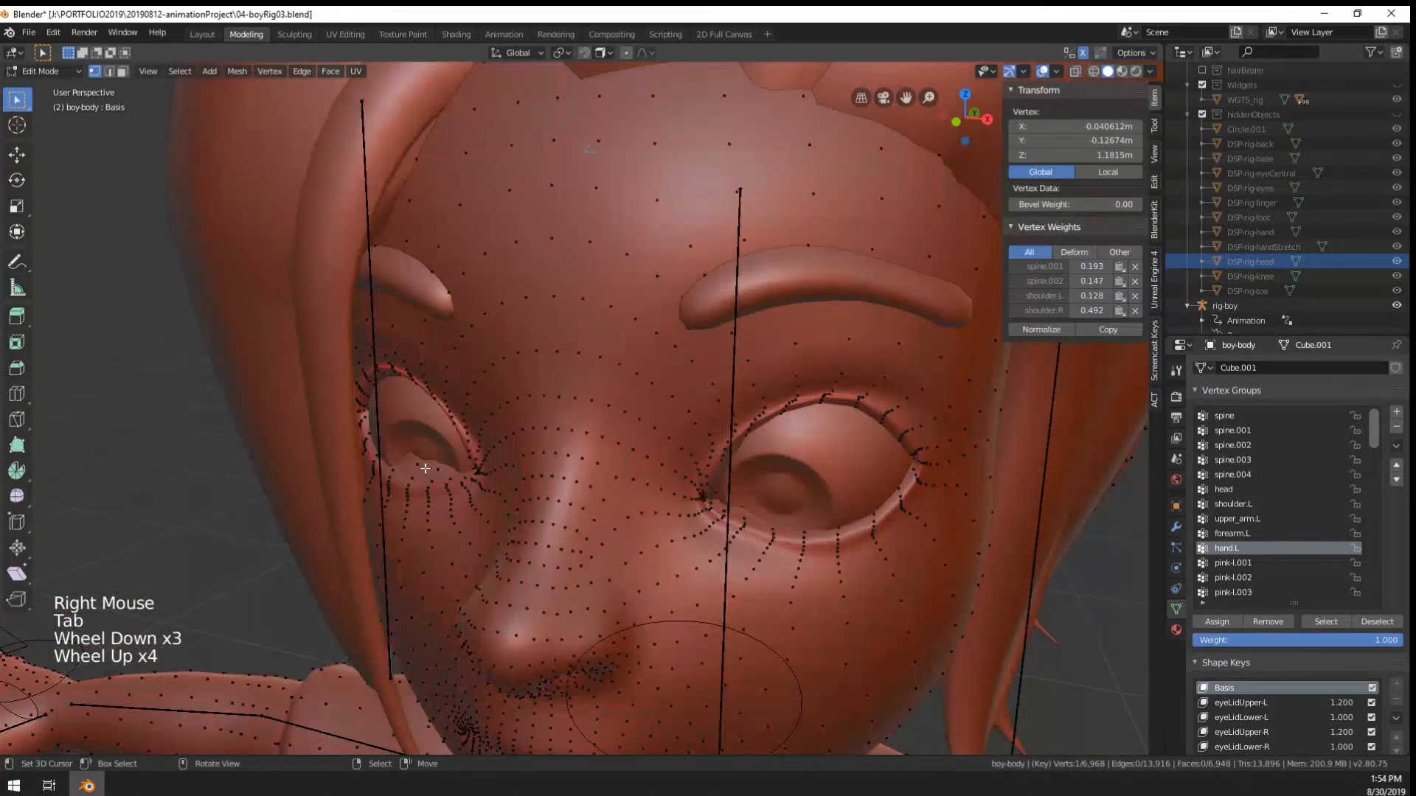
# Select the edge loop around the character's right eyelid and try Shrink/Fatten on it
pyautogui.keyDown('alt'); pyautogui.rightClick(436, 466); pyautogui.keyUp('alt')
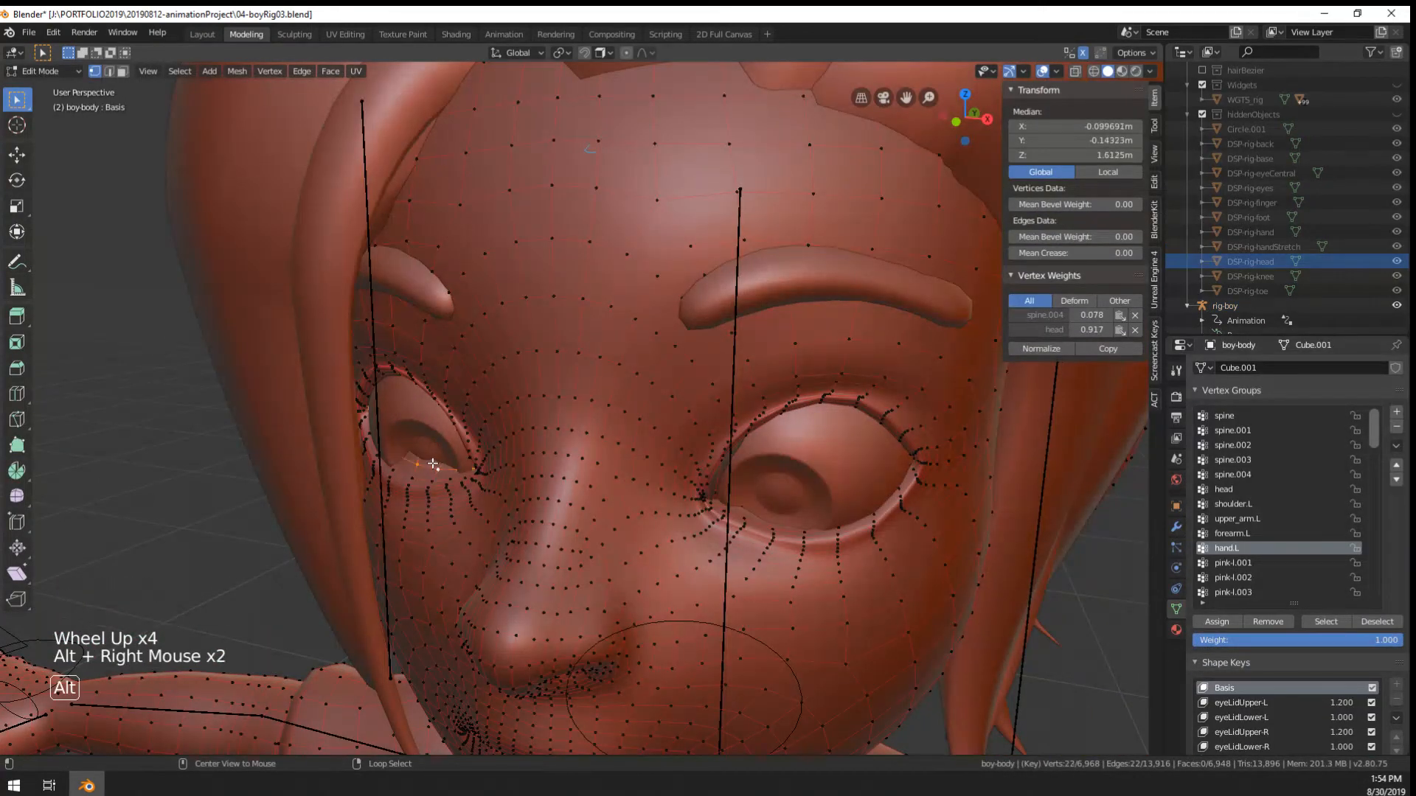
pyautogui.hotkey('alt', 's')
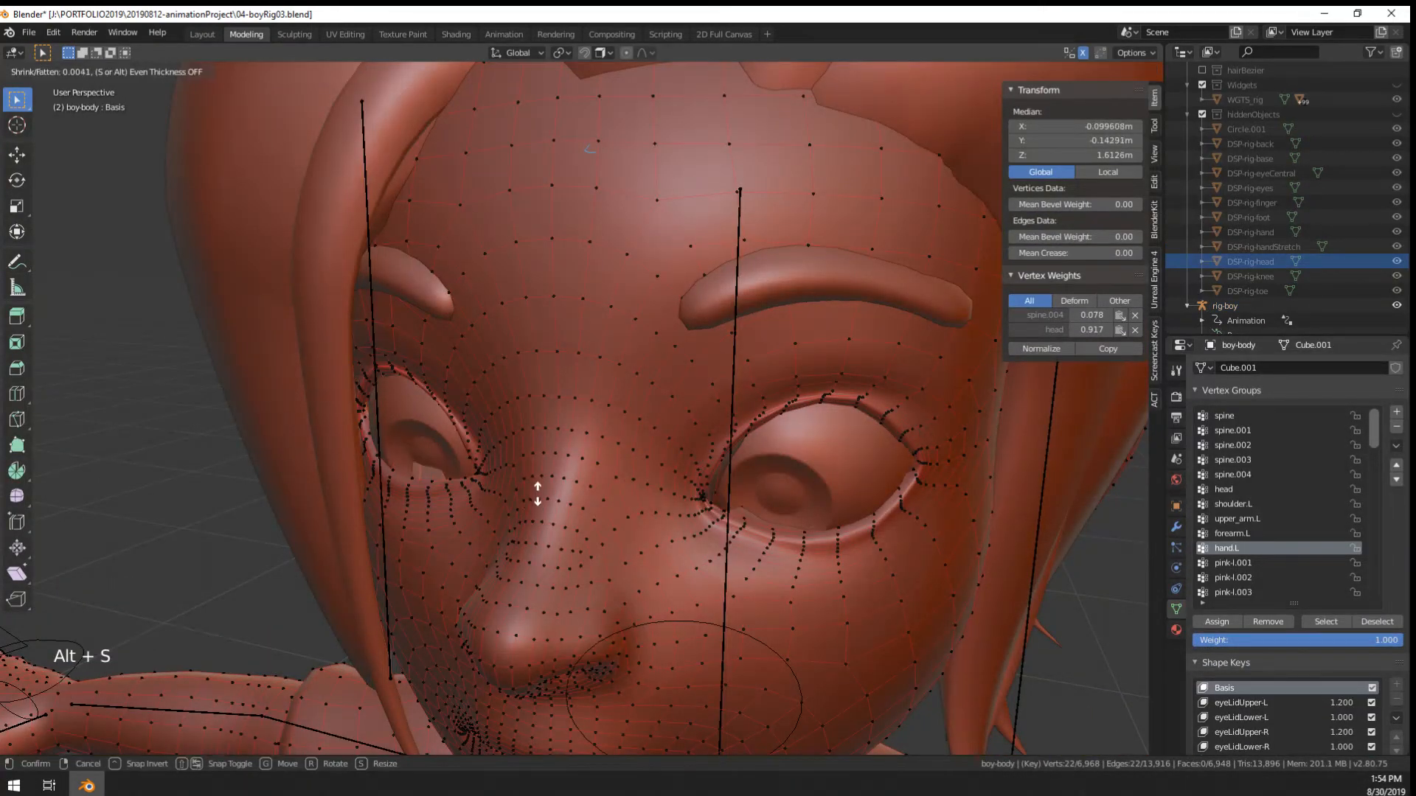
pyautogui.rightClick(537, 494)
# In wireframe shading, circle-deselect the upper part of the right eyelid loop, keeping only the lower lid vertices selected
pyautogui.moveTo(468, 483)
pyautogui.mouseDown(button='middle')
pyautogui.moveTo(406, 448)
pyautogui.moveTo(441, 440)
pyautogui.mouseUp(button='middle')
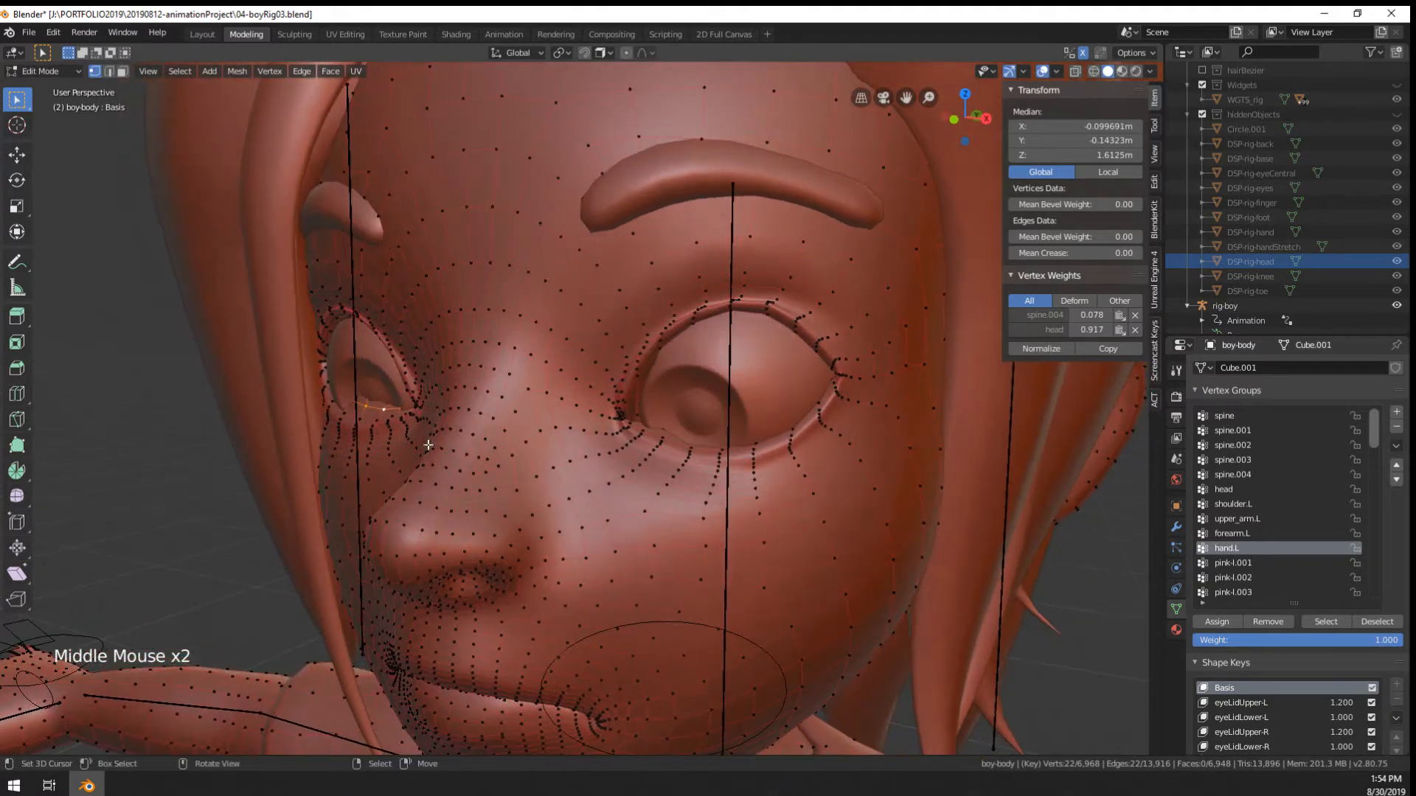
pyautogui.middleClick(444, 438)
pyautogui.press('z')
pyautogui.click(354, 440)
pyautogui.press('c')
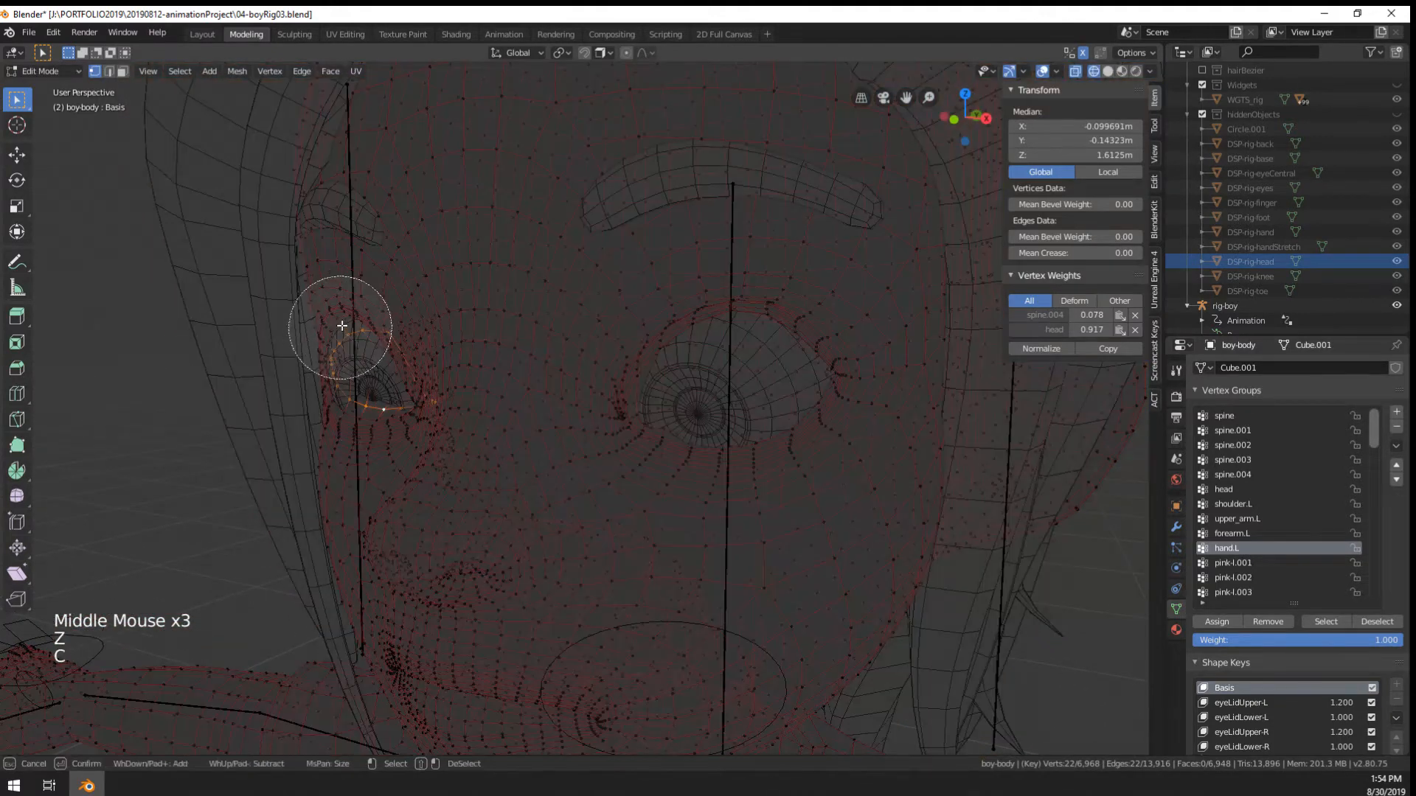
pyautogui.keyDown('shift'); pyautogui.click(437, 350); pyautogui.keyUp('shift')
pyautogui.rightClick(443, 348)
pyautogui.moveTo(443, 347); pyautogui.dragTo(553, 404, button='middle')
pyautogui.scroll(2, 553, 405)
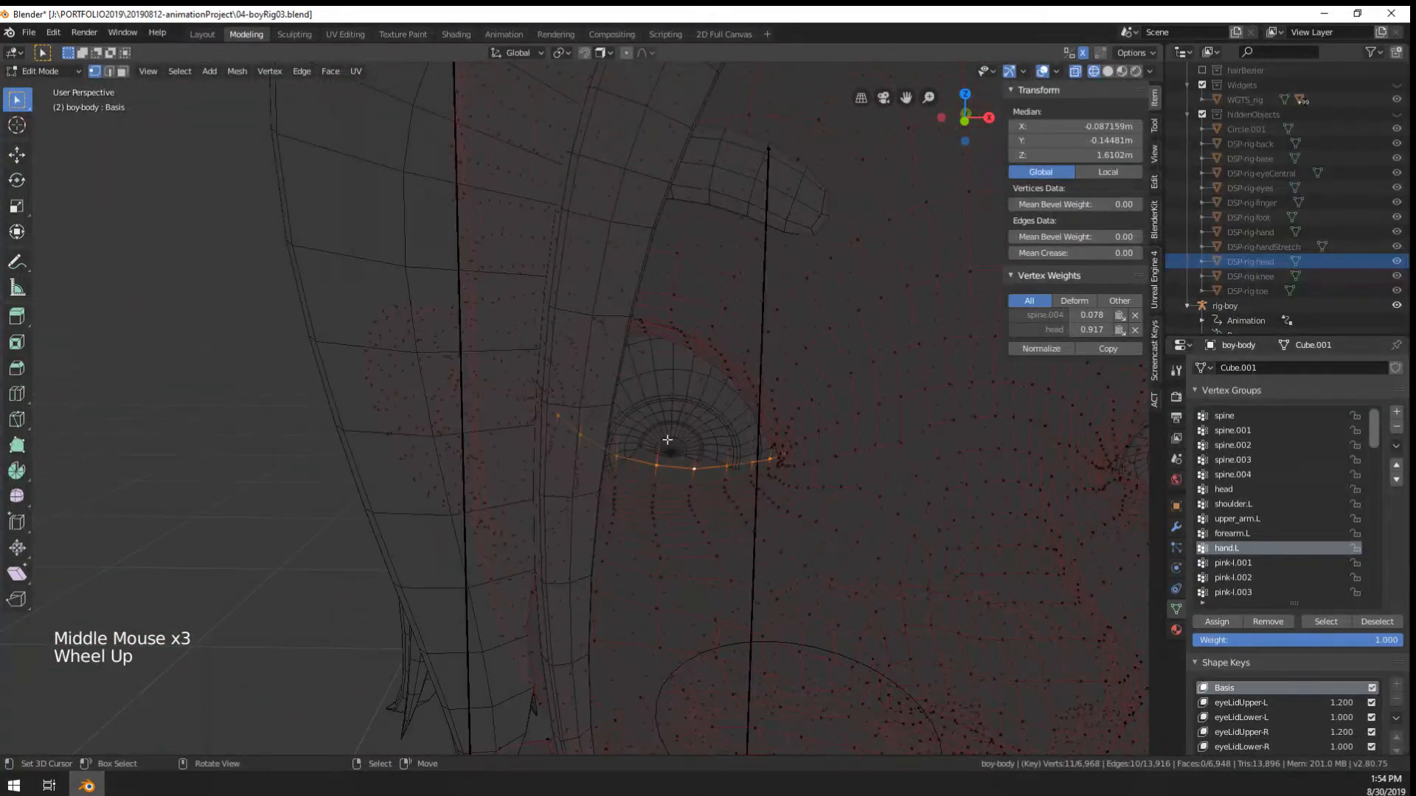
# Try moving and scaling the selected lower eyelid vertices
pyautogui.moveTo(667, 439); pyautogui.dragTo(287, 457, button='middle')
pyautogui.press('g')
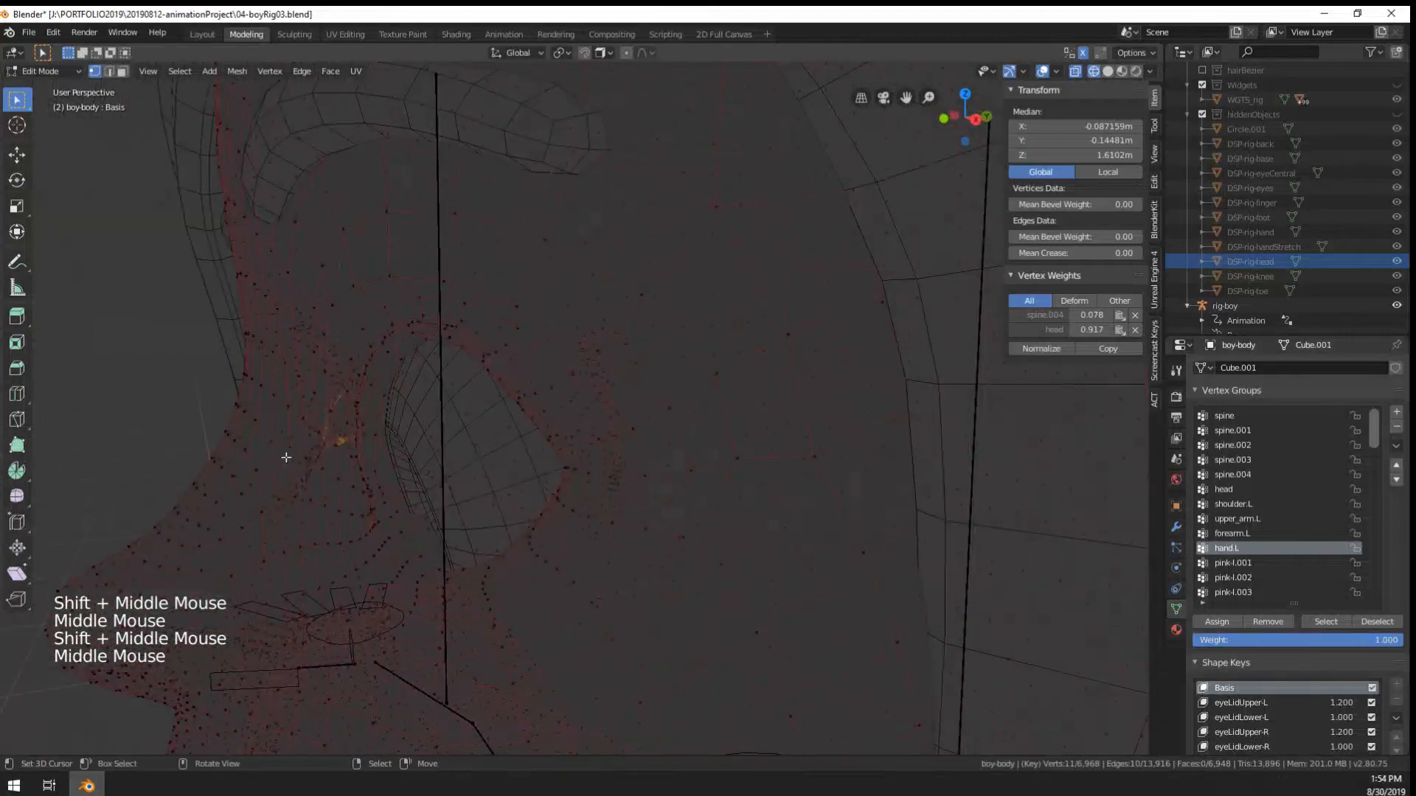
pyautogui.press('g')
pyautogui.rightClick(140, 415)
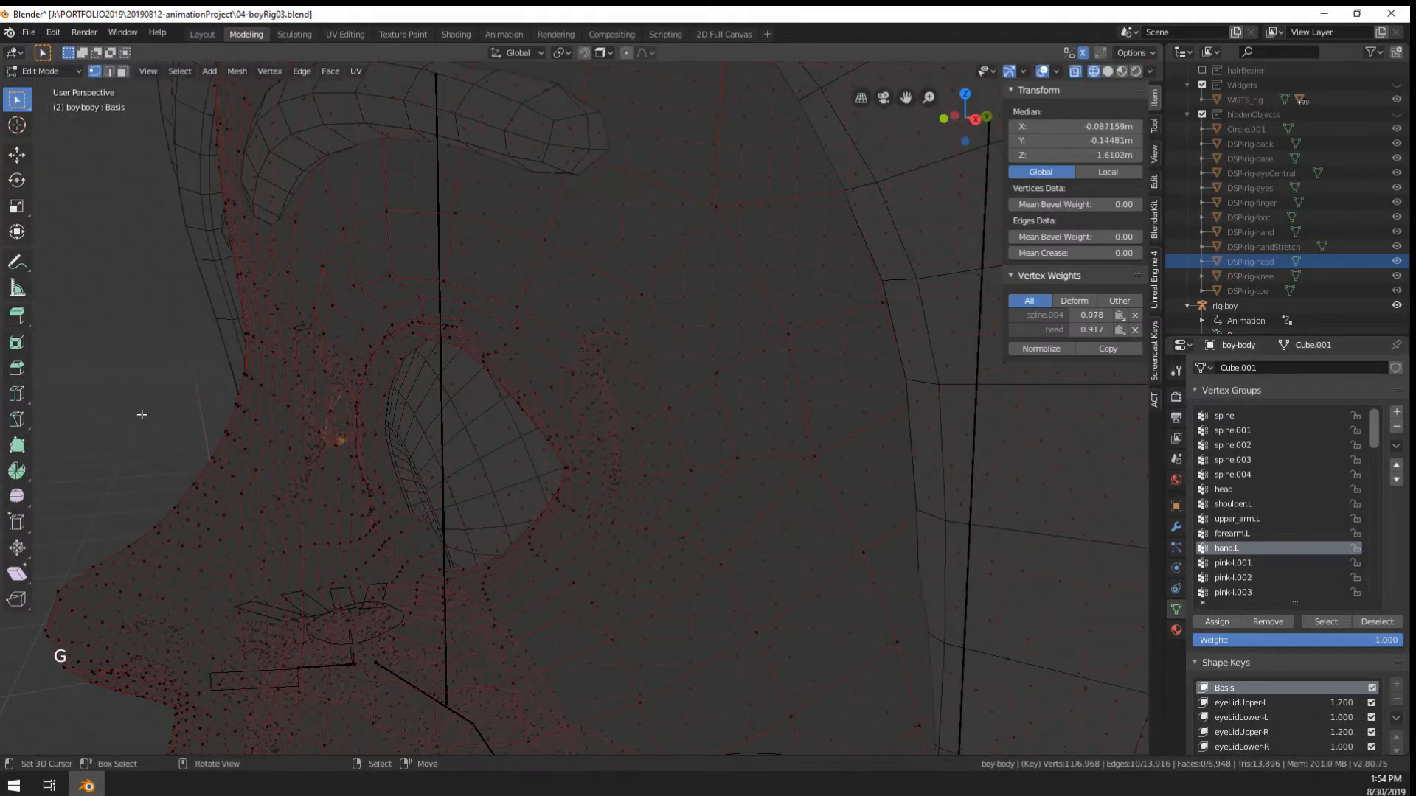
pyautogui.press('g')
pyautogui.rightClick(132, 409)
pyautogui.moveTo(132, 409); pyautogui.dragTo(188, 425, button='middle')
pyautogui.press('s')
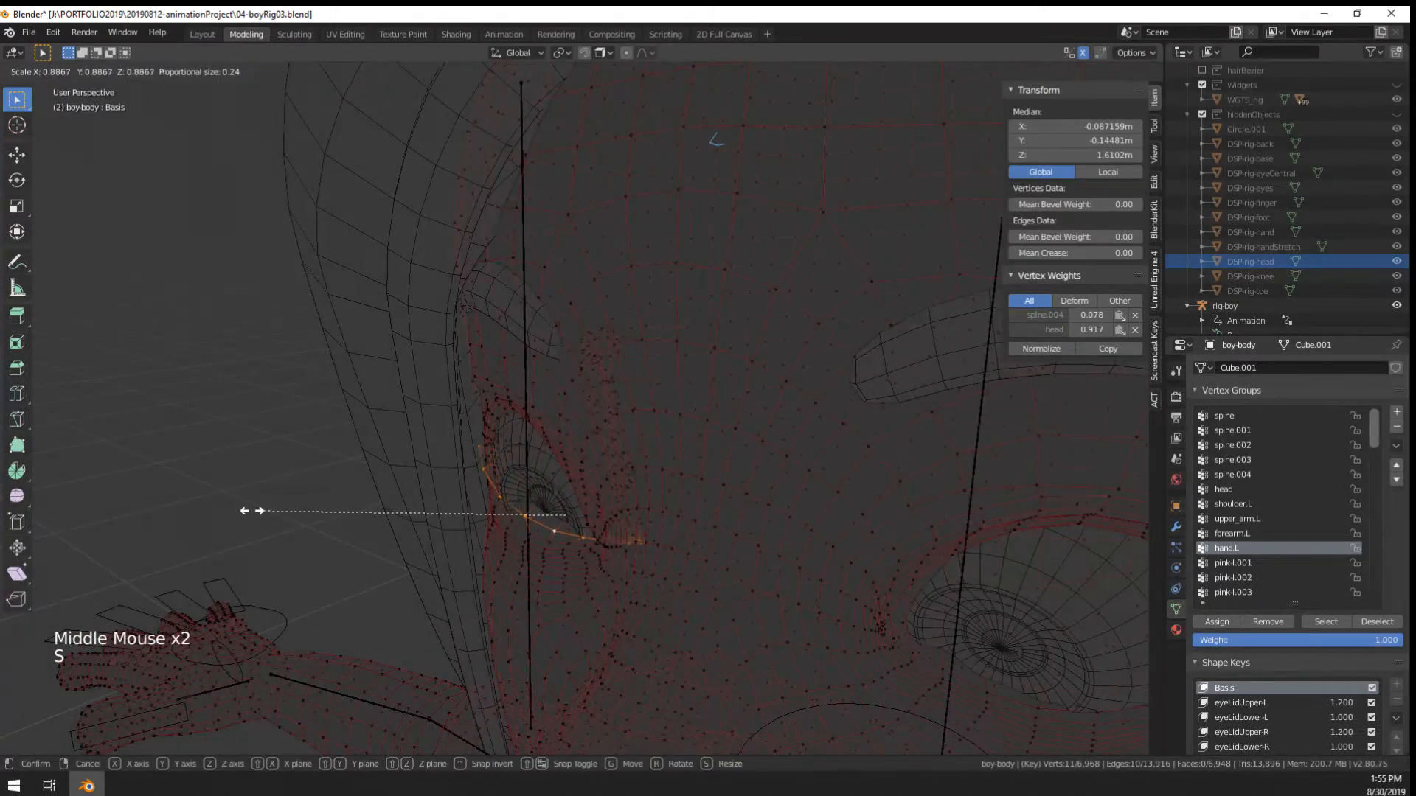
pyautogui.rightClick(250, 507)
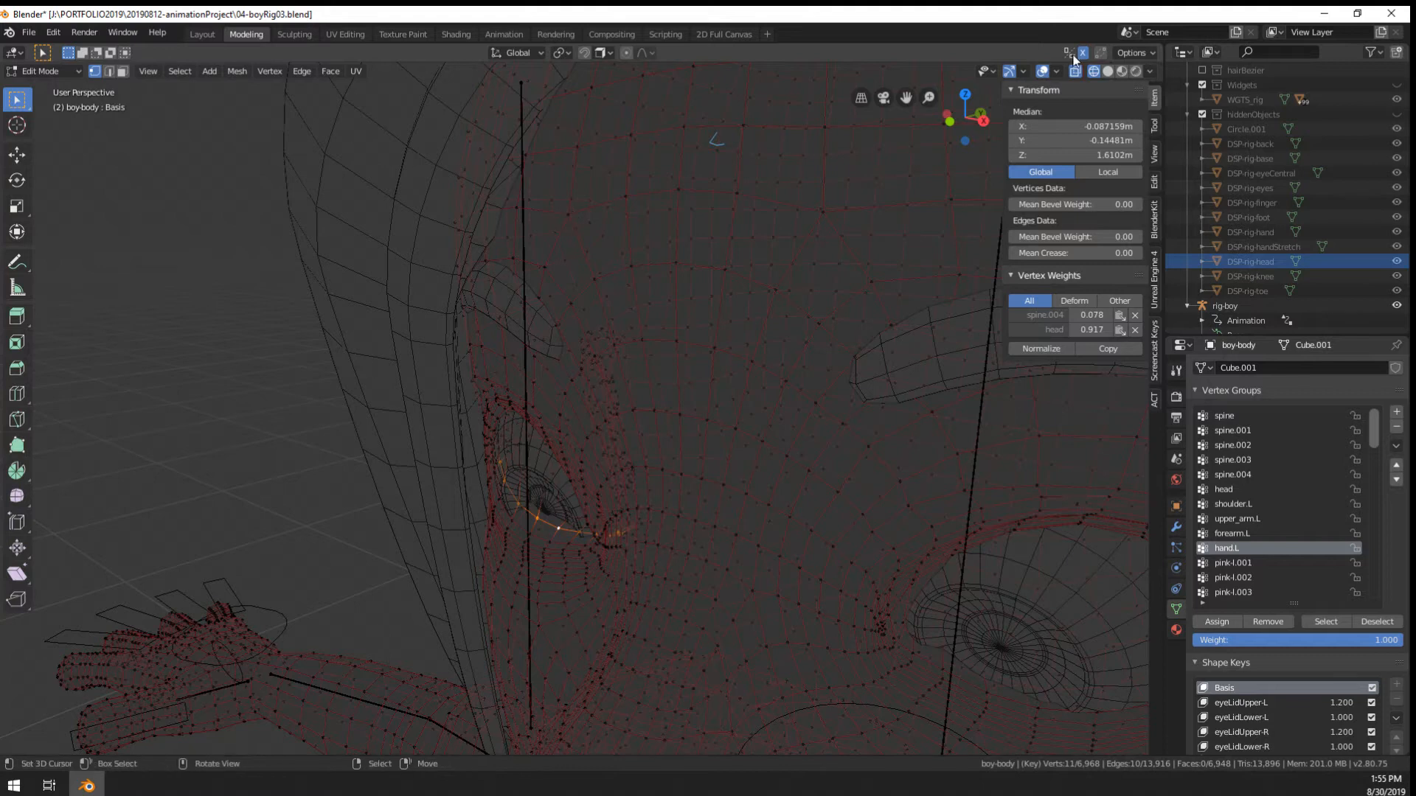
# Try moving the lower eyelid vertices with X mirror turned off
pyautogui.press('g')
pyautogui.rightClick(275, 492)
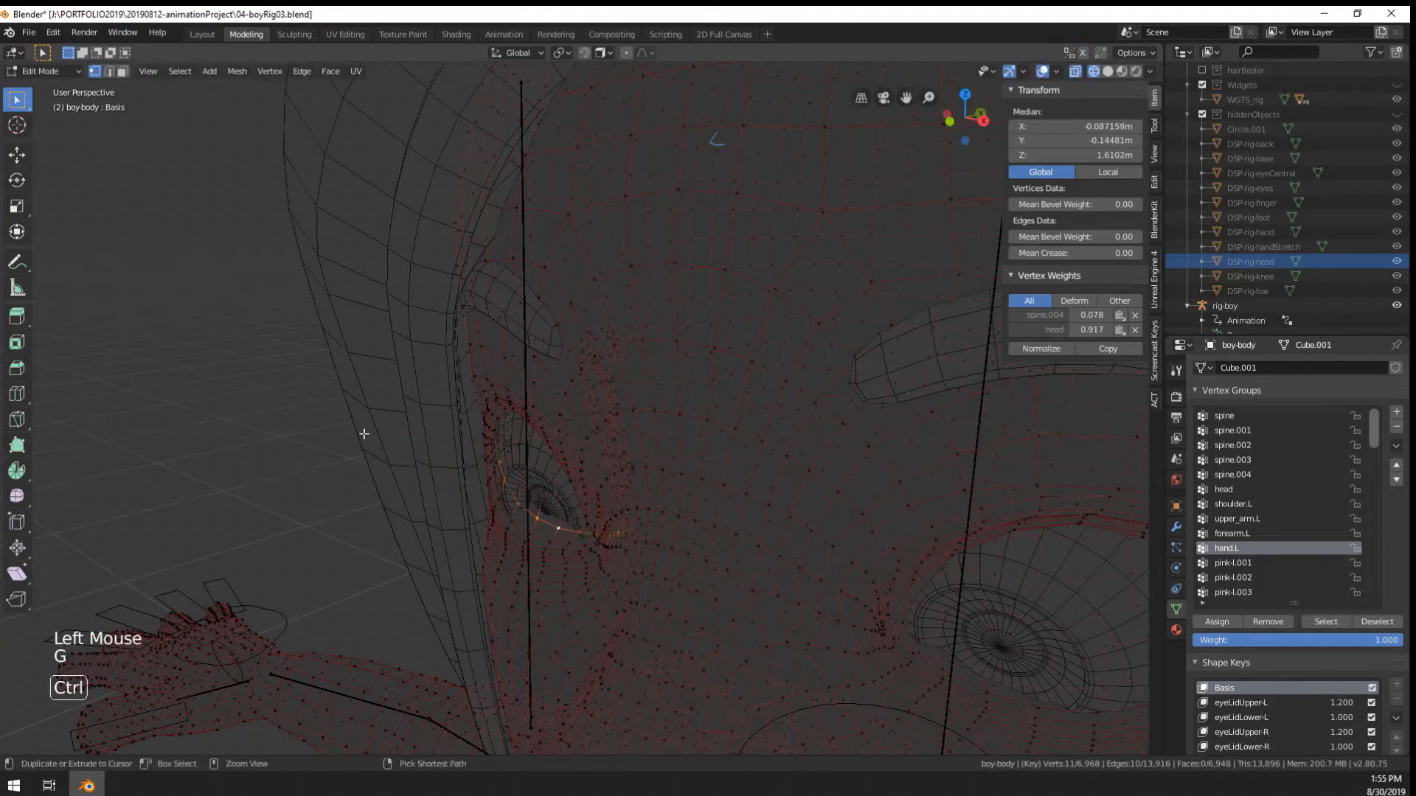
pyautogui.hotkey('ctrl', 'z')
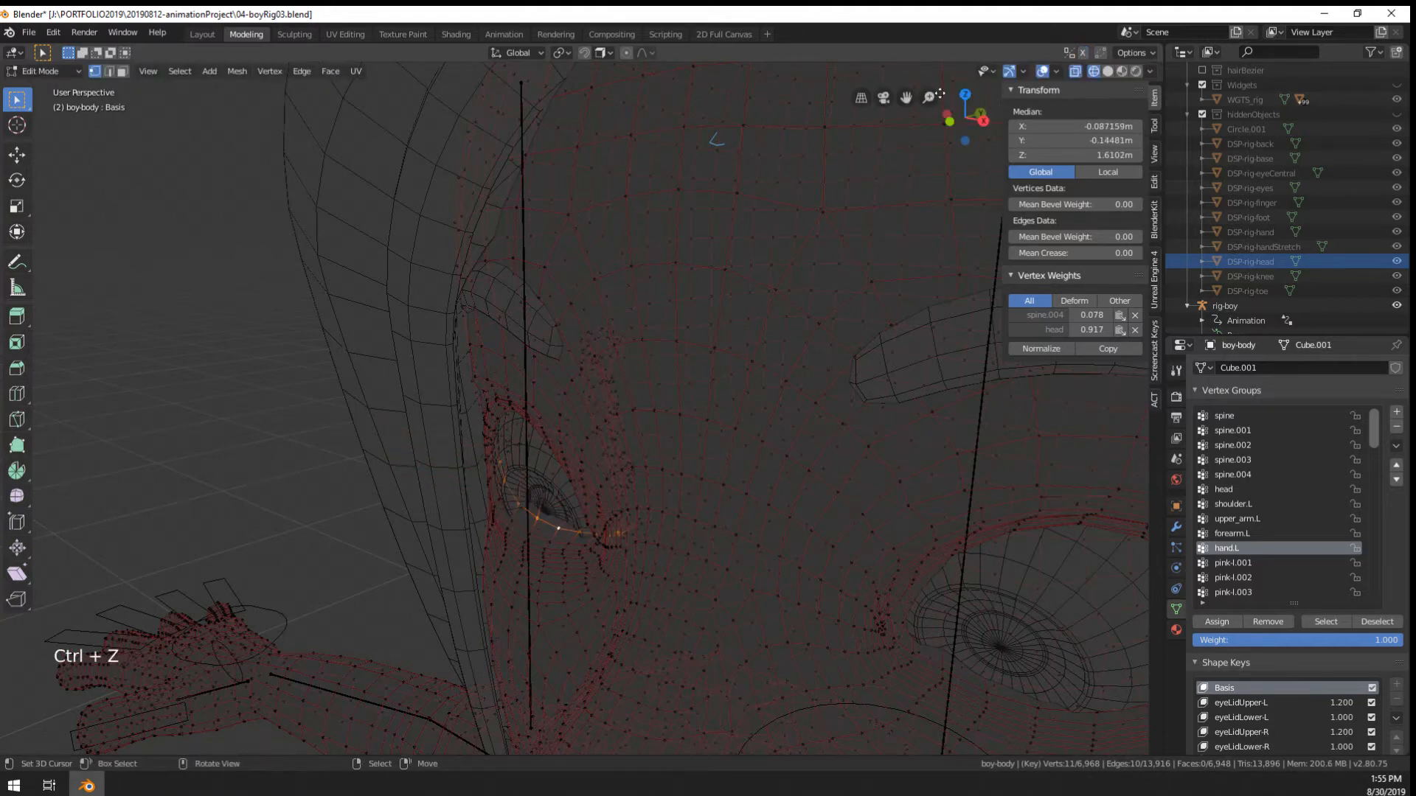
# Turn X mirror back on, try moving the lower eyelid vertices and undo the move
pyautogui.click(1083, 53)
pyautogui.moveTo(281, 355); pyautogui.dragTo(246, 396, button='middle')
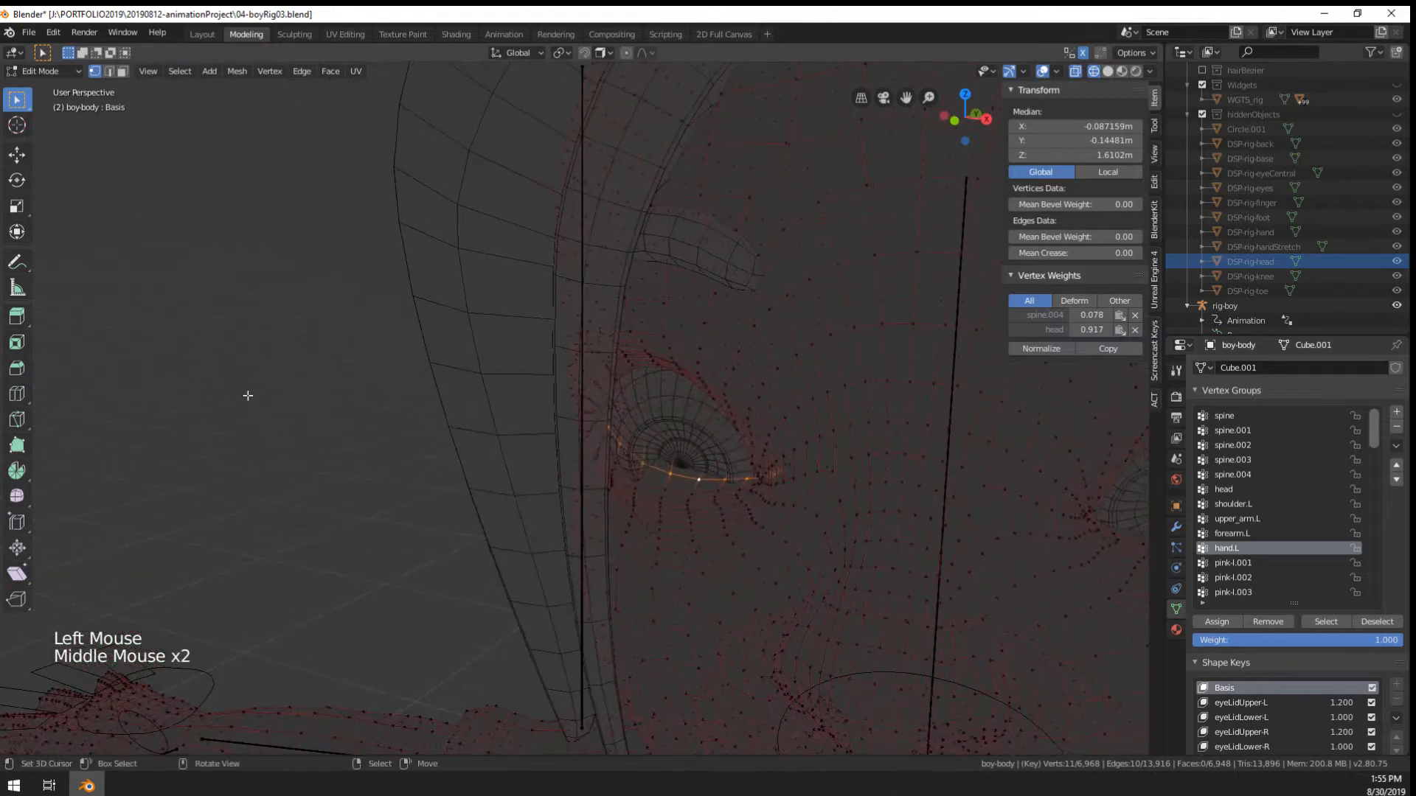
pyautogui.press('g')
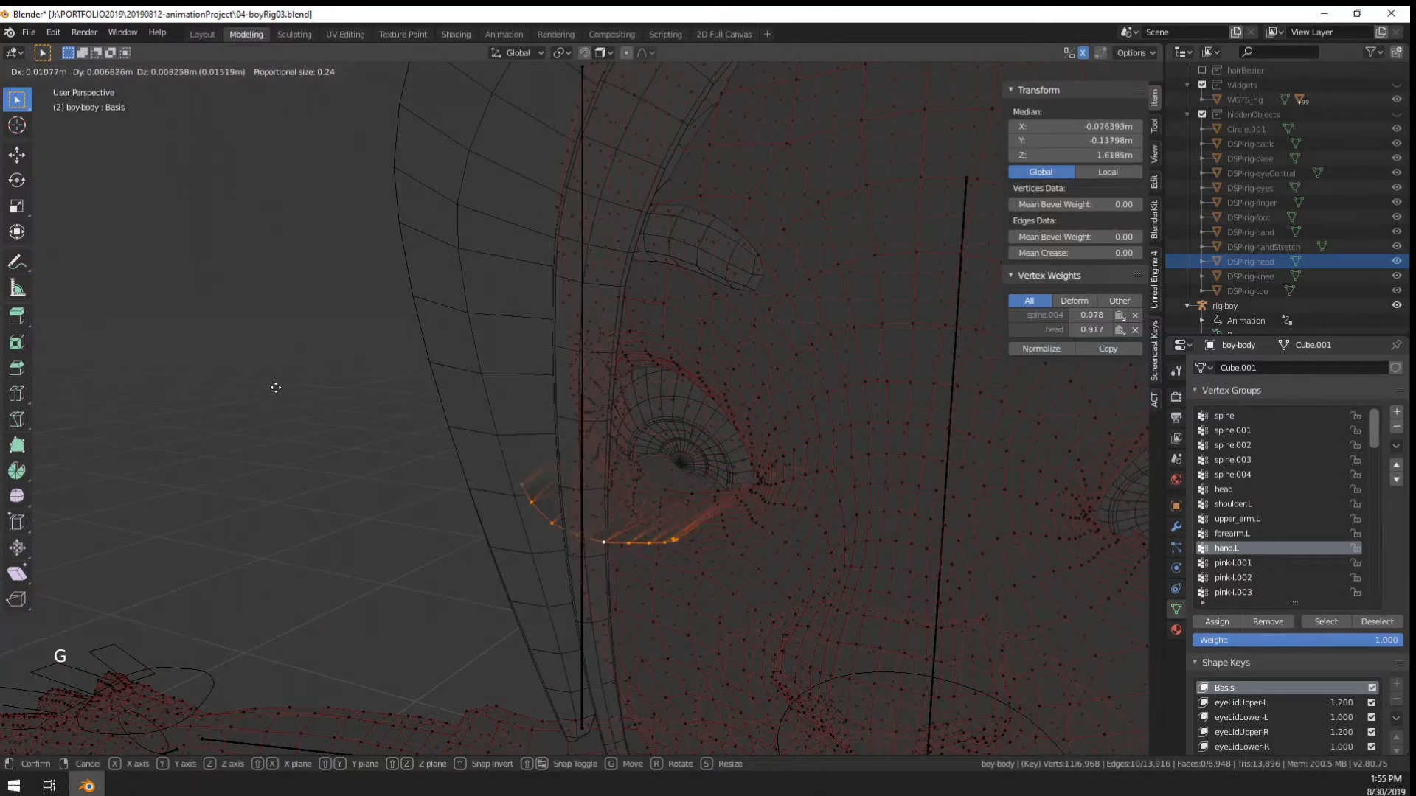
pyautogui.click(277, 387)
pyautogui.hotkey('ctrl', 'z')
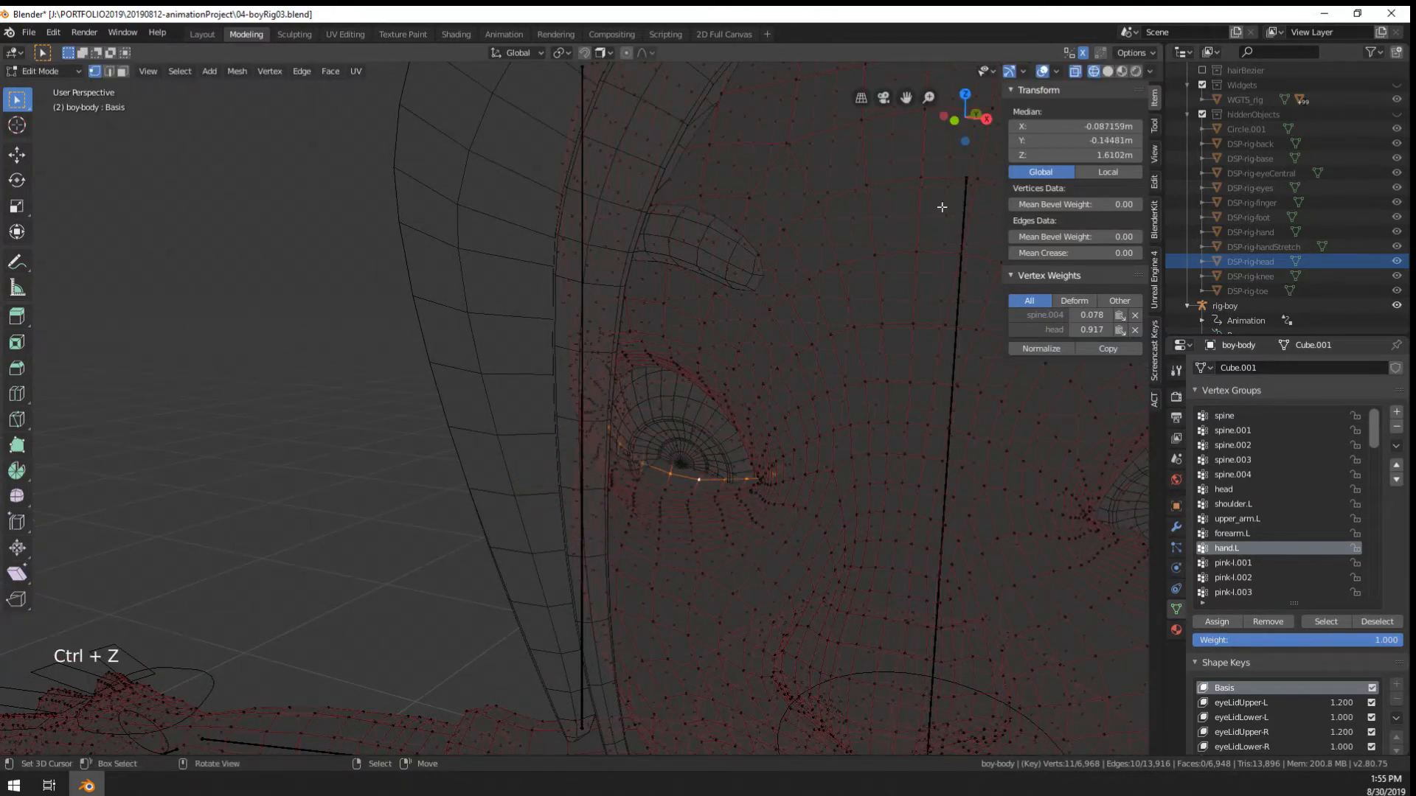
# Select a single vertex on the right eye's lower lid edge and try Shrink/Fatten on it
pyautogui.click(1157, 100)
pyautogui.scroll(-6, 754, 298)
pyautogui.moveTo(635, 439); pyautogui.dragTo(485, 419, button='middle')
pyautogui.scroll(-2, 509, 397)
pyautogui.scroll(2, 509, 397)
pyautogui.scroll(3, 509, 397)
pyautogui.scroll(2, 478, 403)
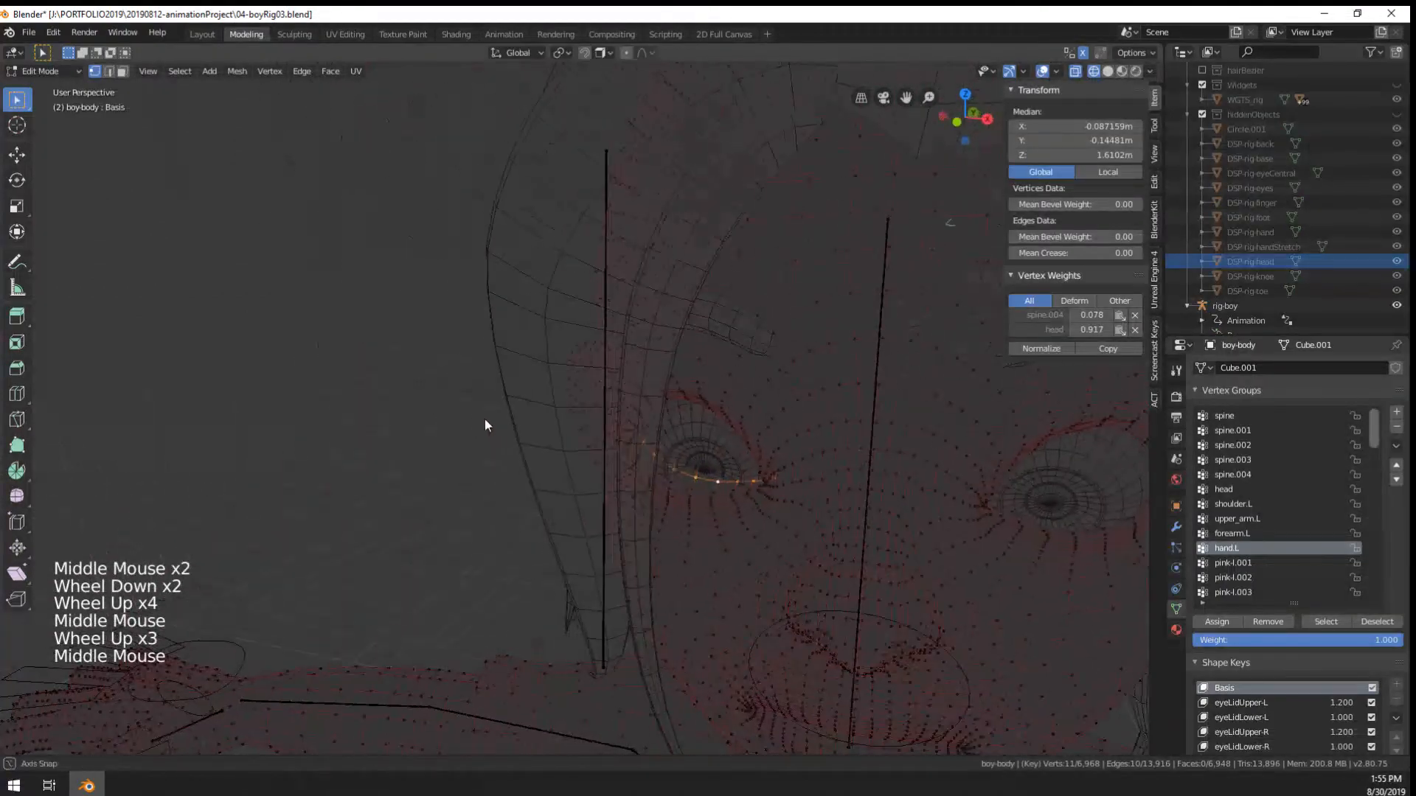
pyautogui.rightClick(679, 477)
pyautogui.moveTo(680, 480); pyautogui.dragTo(609, 467, button='middle')
pyautogui.scroll(1, 762, 460)
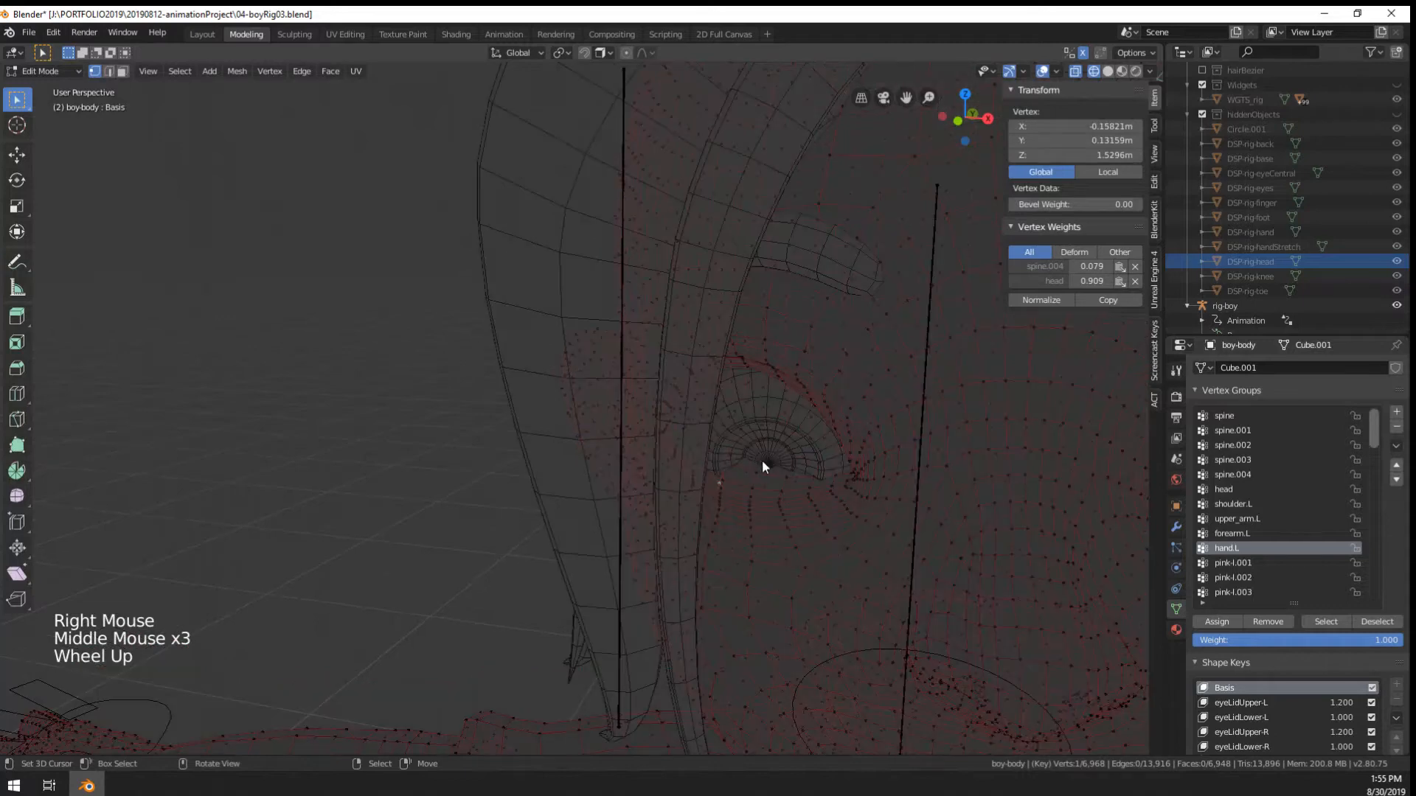
pyautogui.rightClick(757, 470)
pyautogui.hotkey('alt', 's')
pyautogui.rightClick(436, 533)
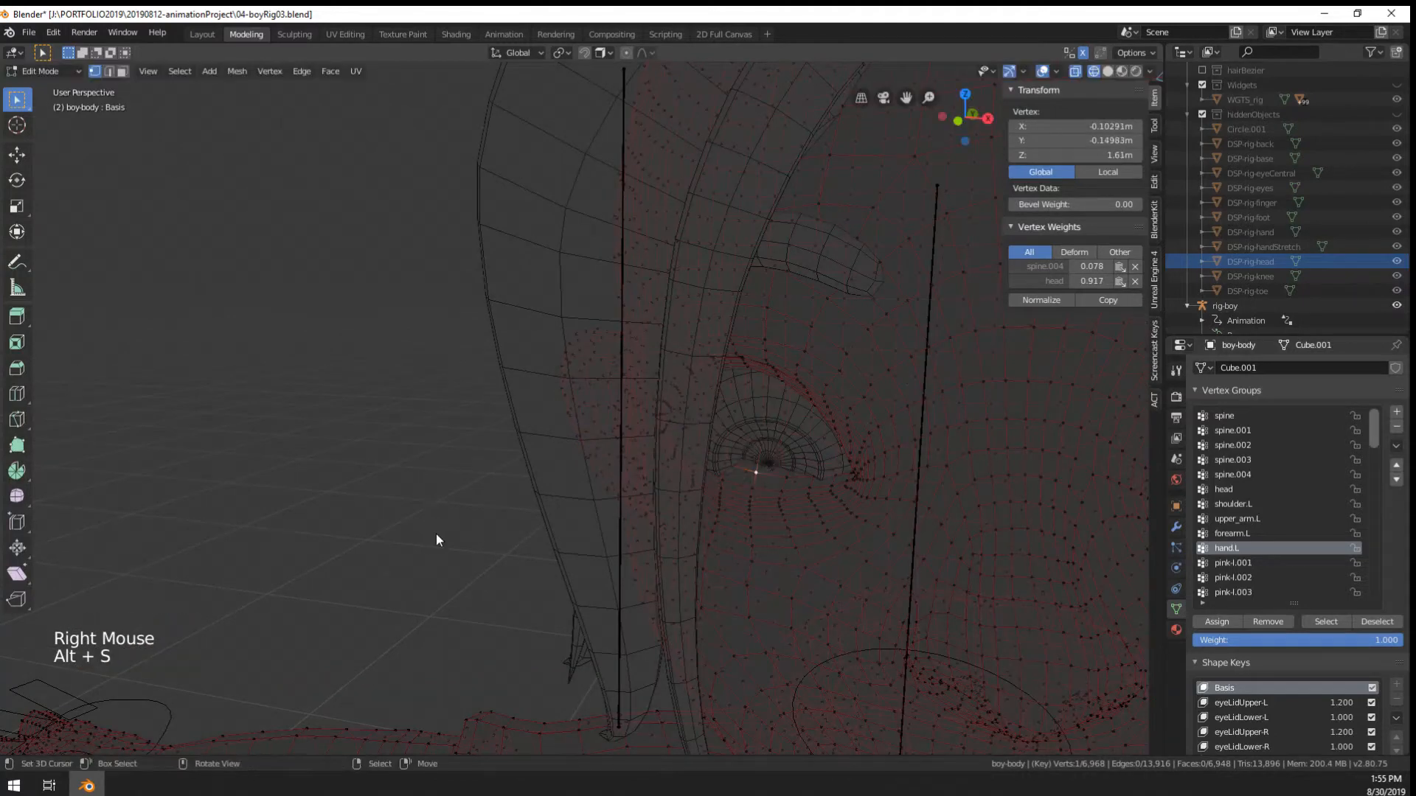
# Enable proportional editing and try Shrink/Fatten on the eyelid vertex with a smaller influence radius
pyautogui.press('o')
pyautogui.press('p')
pyautogui.hotkey('alt', 's')
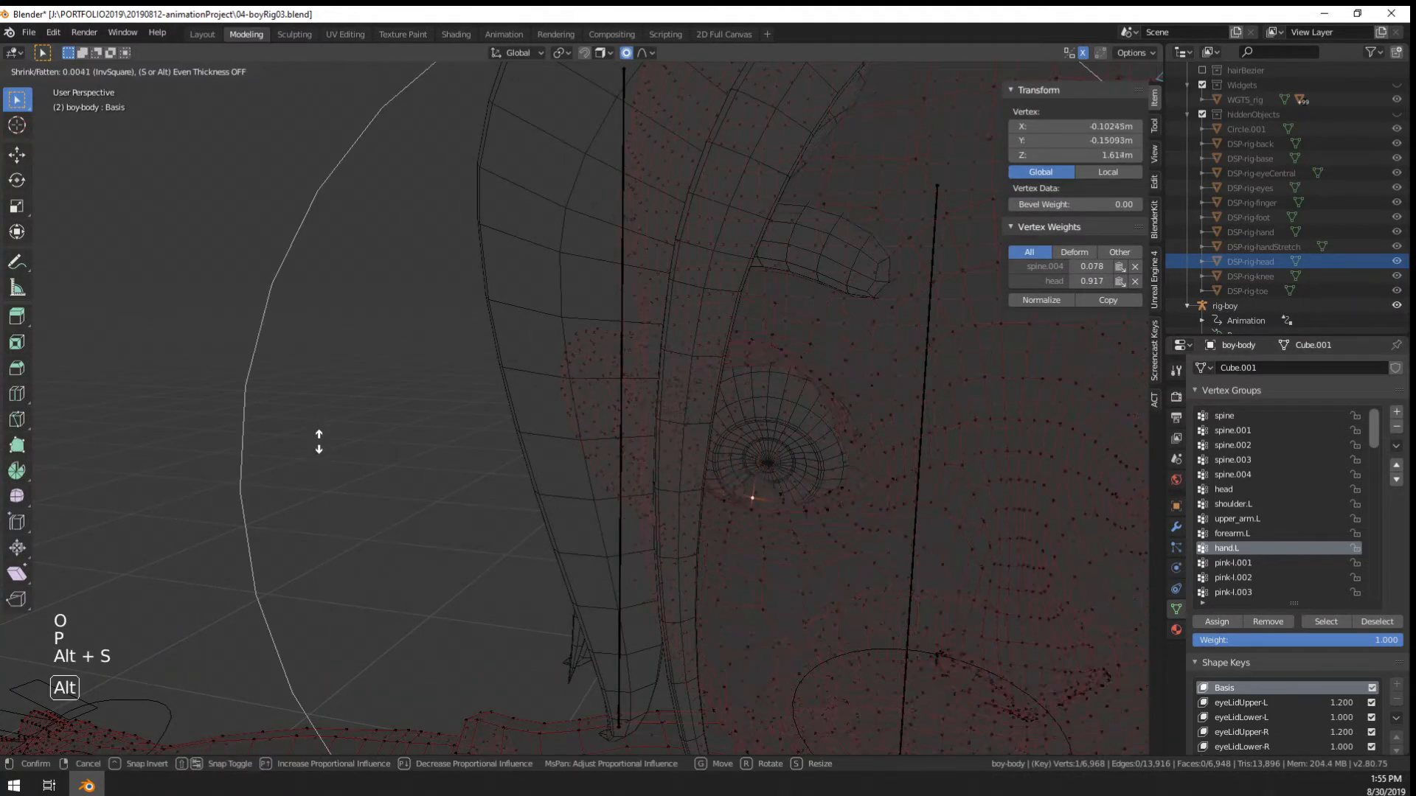
pyautogui.scroll(15, 319, 442)
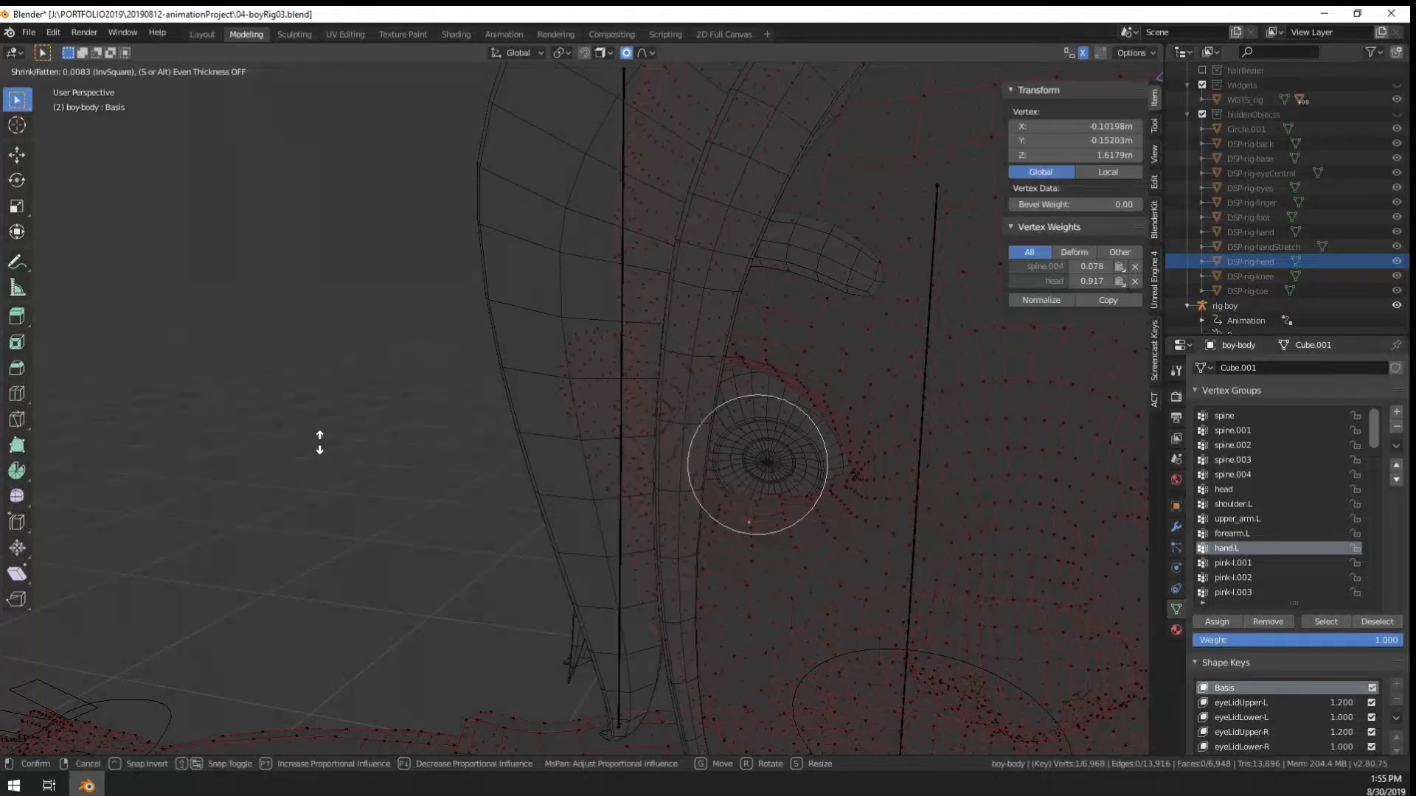
pyautogui.click(324, 458)
# Switch to solid shading and try Shrink/Fatten on the same eyelid vertex again
pyautogui.press('z')
pyautogui.click(402, 478)
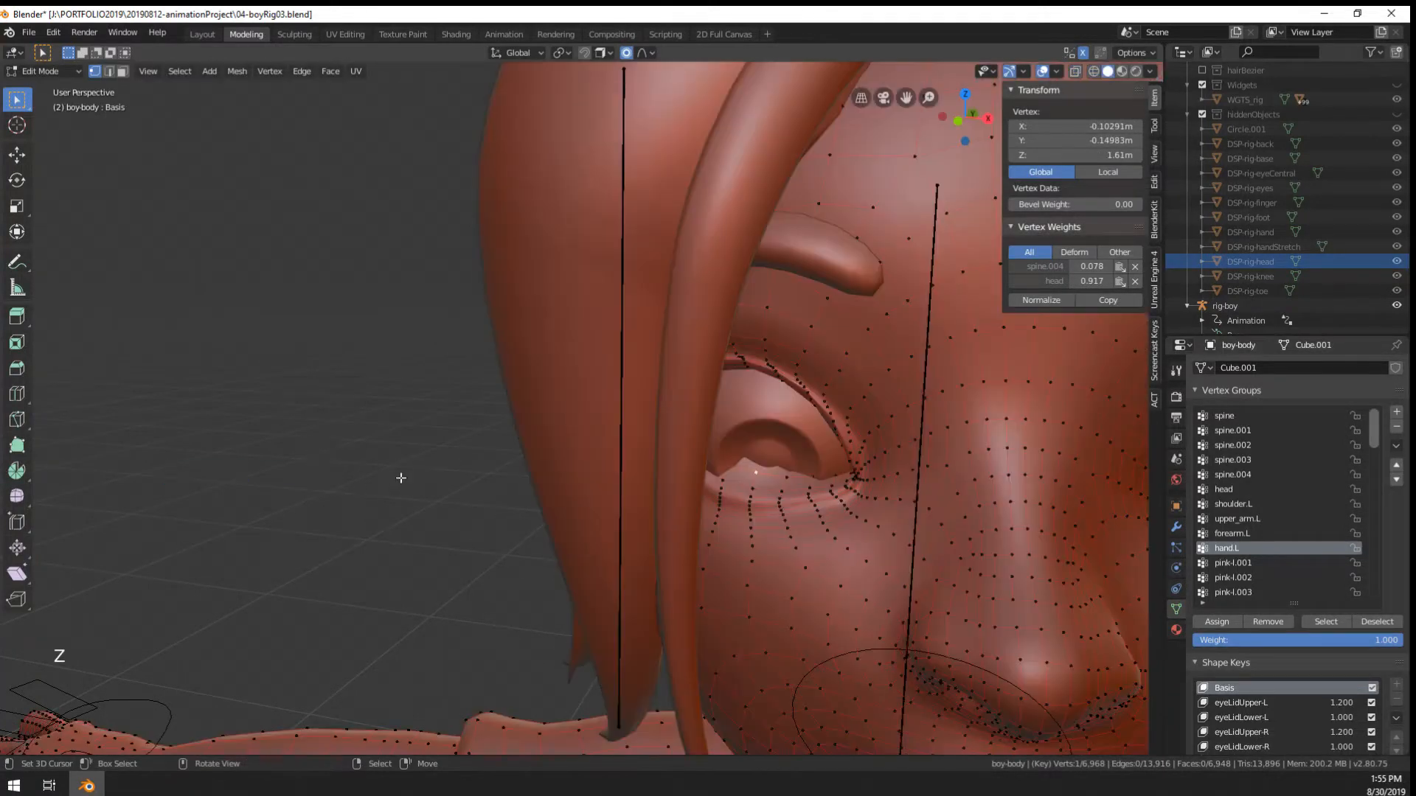
pyautogui.hotkey('alt', 's')
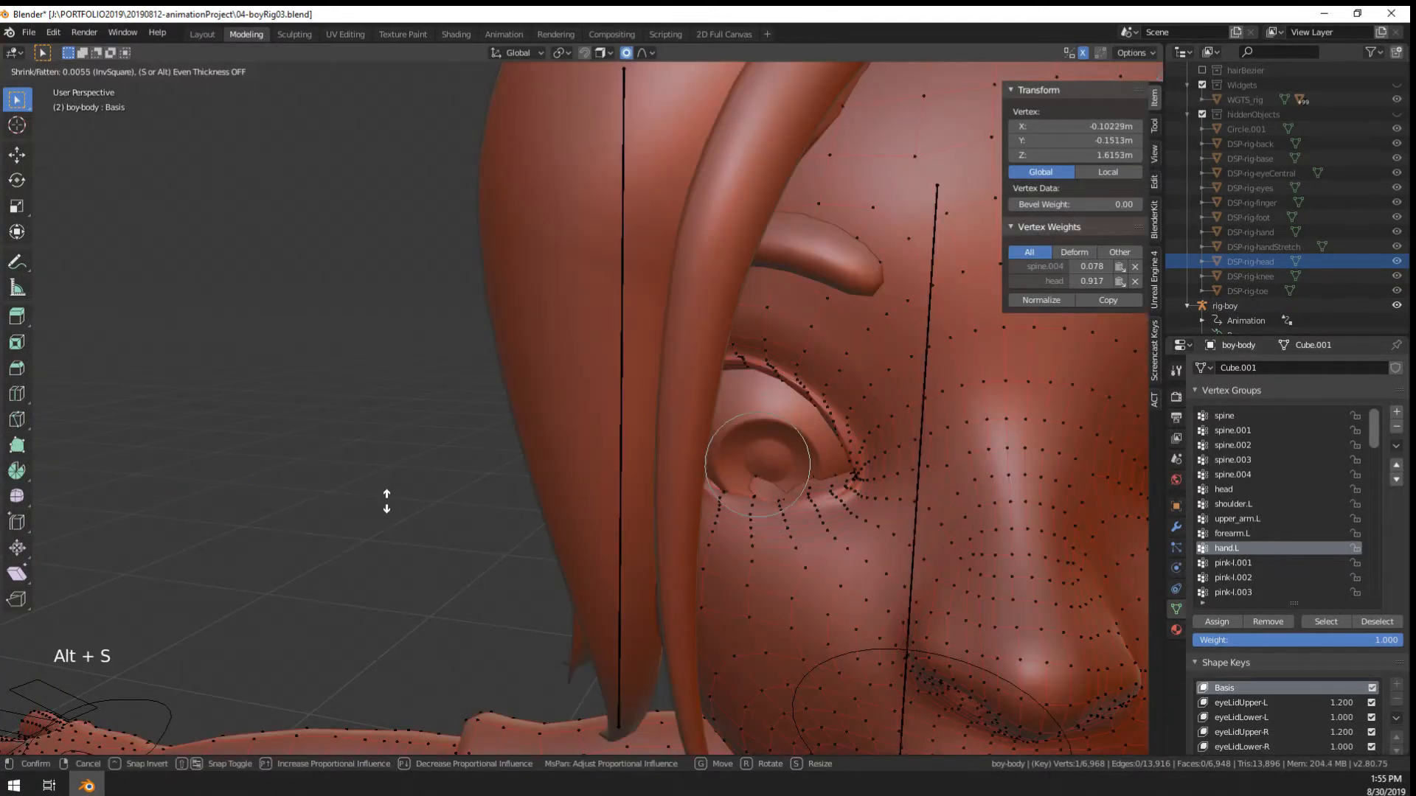
pyautogui.click(391, 500)
# Grow the selection around the eyelid vertex, then replace it with a few vertices picked along the lower lid
pyautogui.press('ctrl+KP_Add')
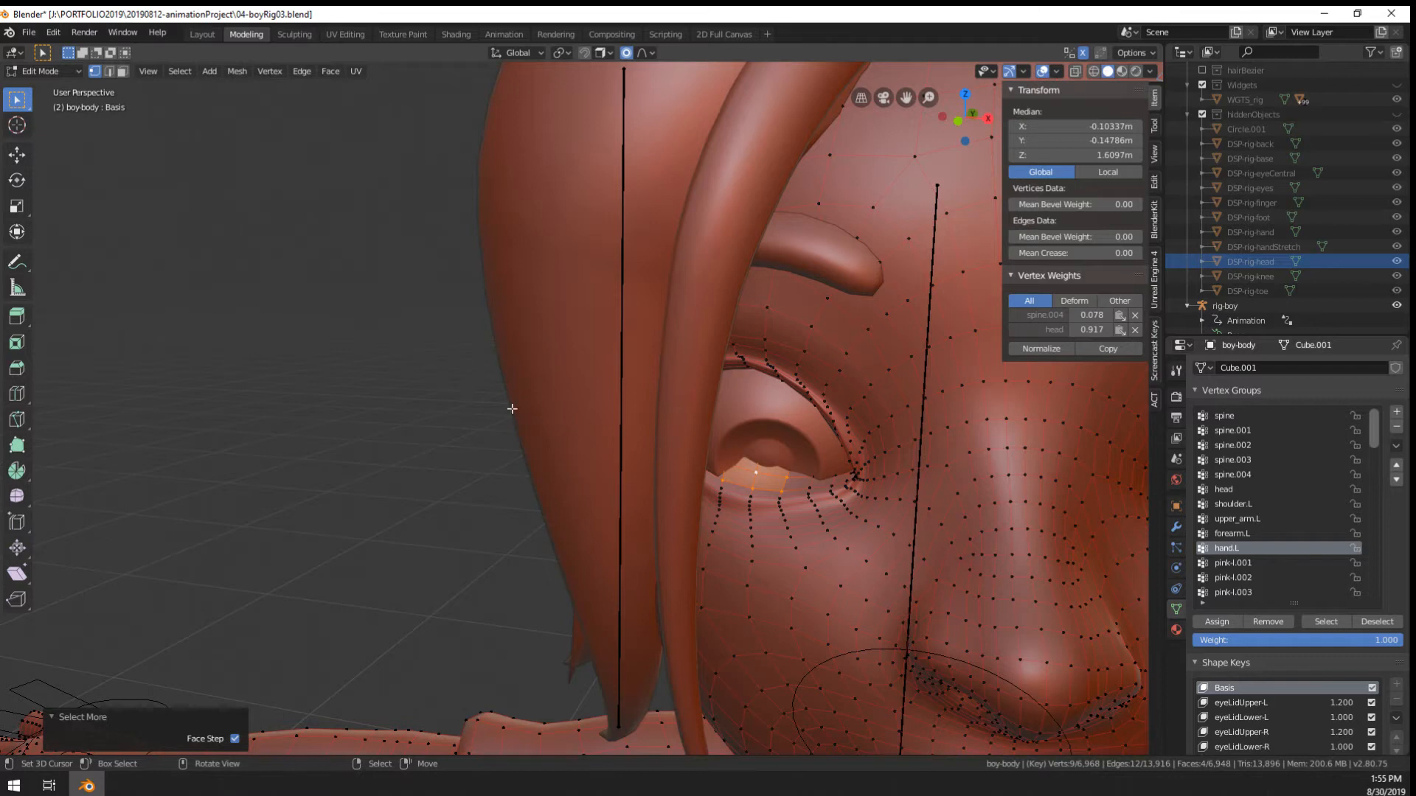
pyautogui.rightClick(755, 473)
pyautogui.keyDown('shift'); pyautogui.rightClick(780, 475); pyautogui.keyUp('shift')
pyautogui.keyDown('shift'); pyautogui.rightClick(780, 475); pyautogui.keyUp('shift')
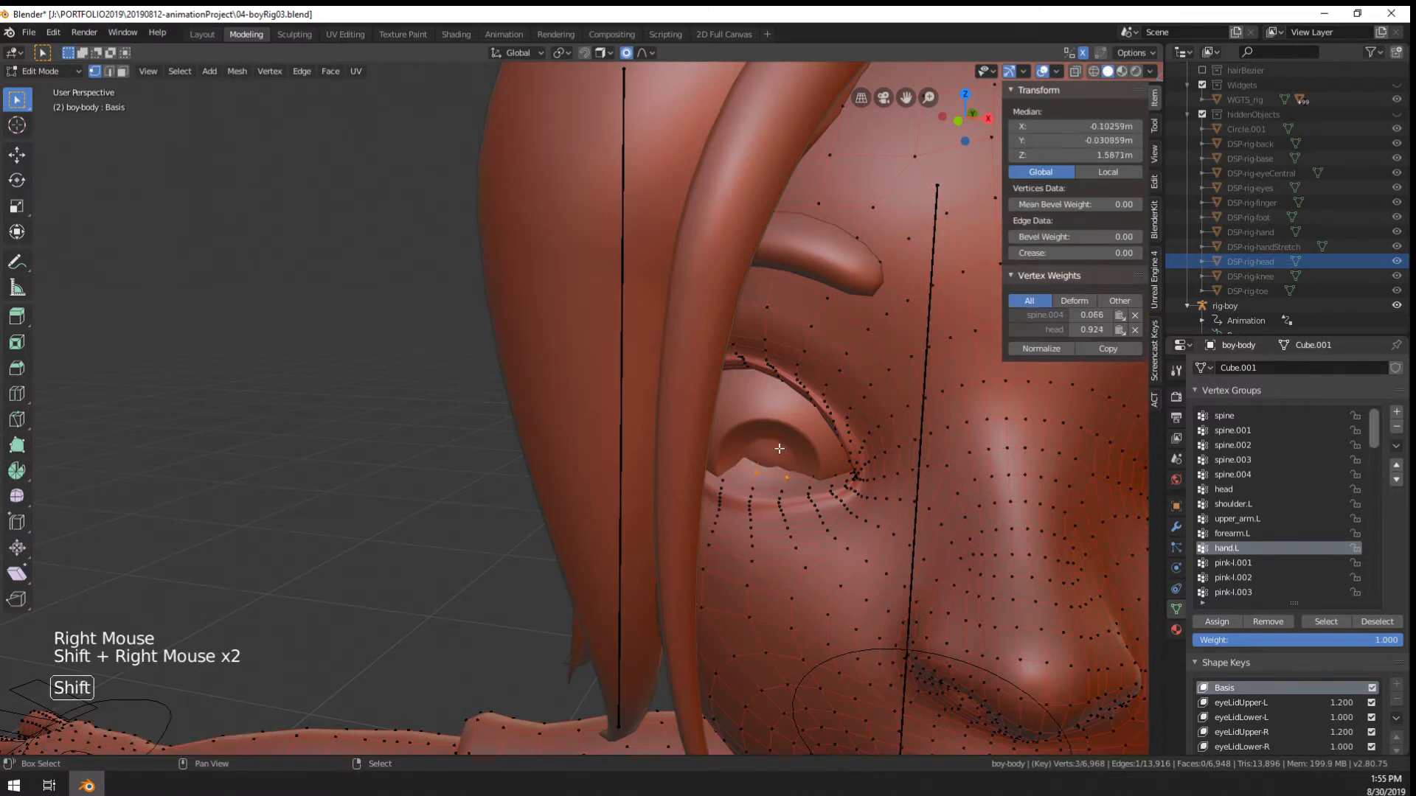
pyautogui.keyDown('shift'); pyautogui.rightClick(780, 473); pyautogui.keyUp('shift')
pyautogui.rightClick(778, 472)
pyautogui.keyDown('shift'); pyautogui.rightClick(778, 471); pyautogui.keyUp('shift')
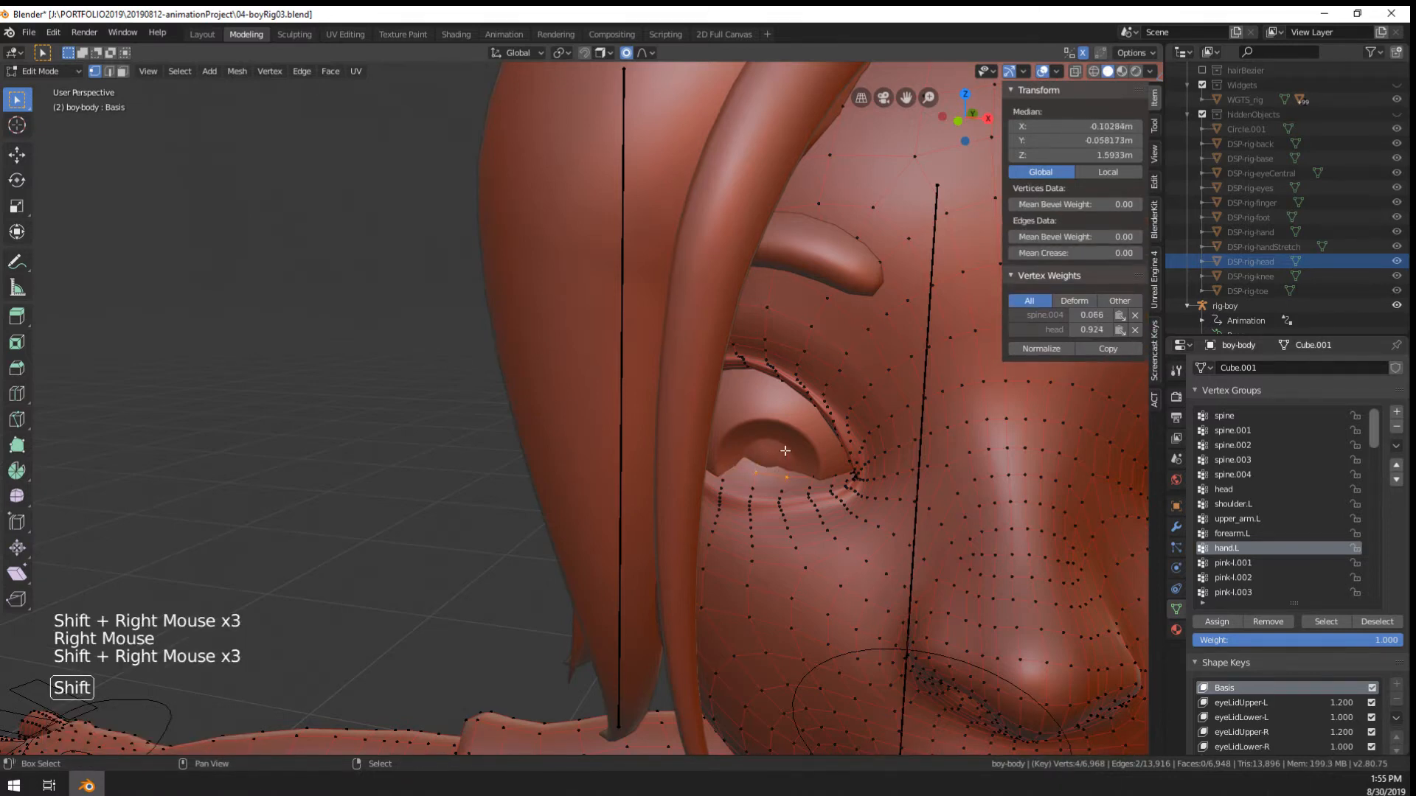
# Try moving the picked lower eyelid vertices with proportional editing from several view angles
pyautogui.moveTo(786, 450); pyautogui.dragTo(747, 453, button='middle')
pyautogui.press('g')
pyautogui.rightClick(453, 465)
pyautogui.moveTo(454, 464)
pyautogui.mouseDown(button='middle')
pyautogui.moveTo(419, 465)
pyautogui.moveTo(516, 469)
pyautogui.moveTo(458, 467)
pyautogui.mouseUp(button='middle')
pyautogui.press('g')
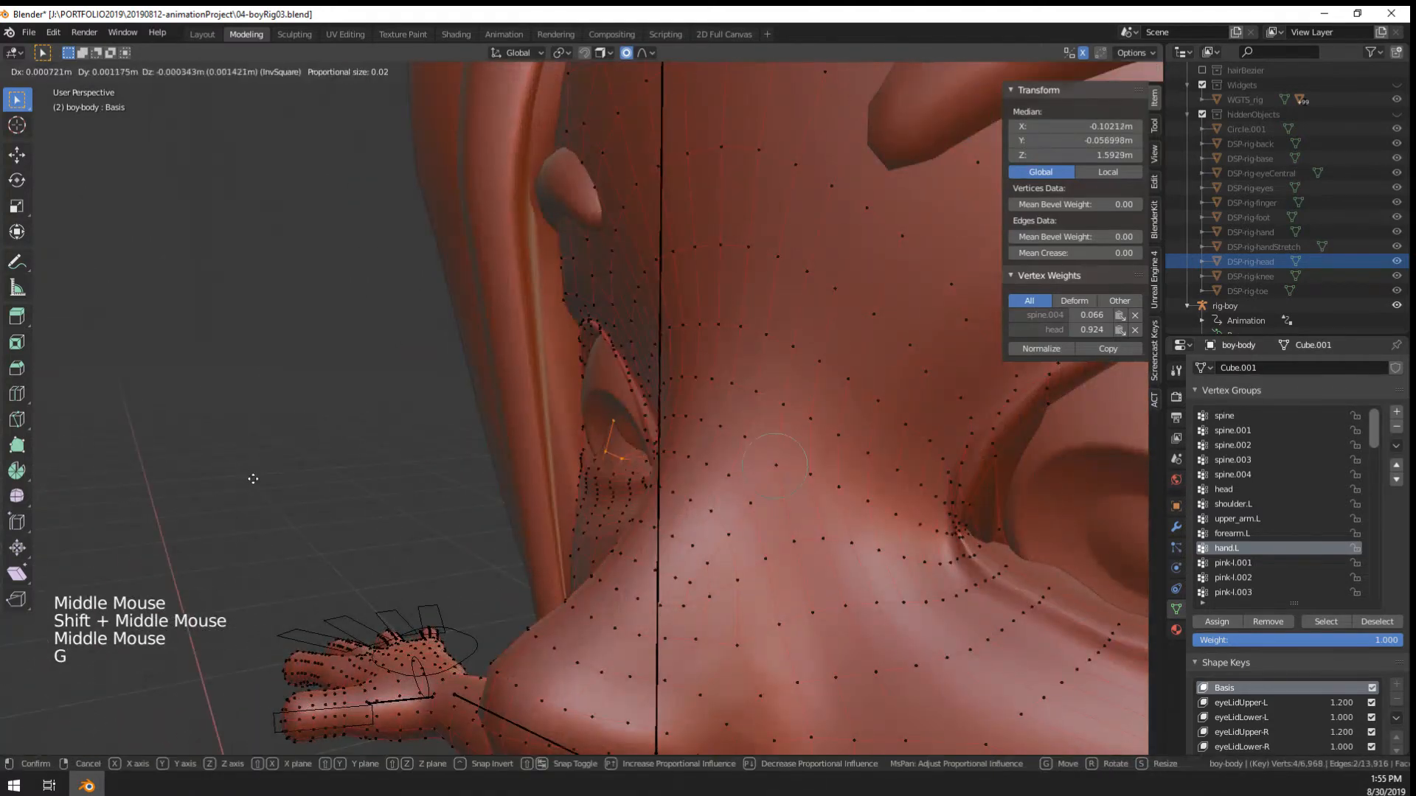
pyautogui.click(249, 473)
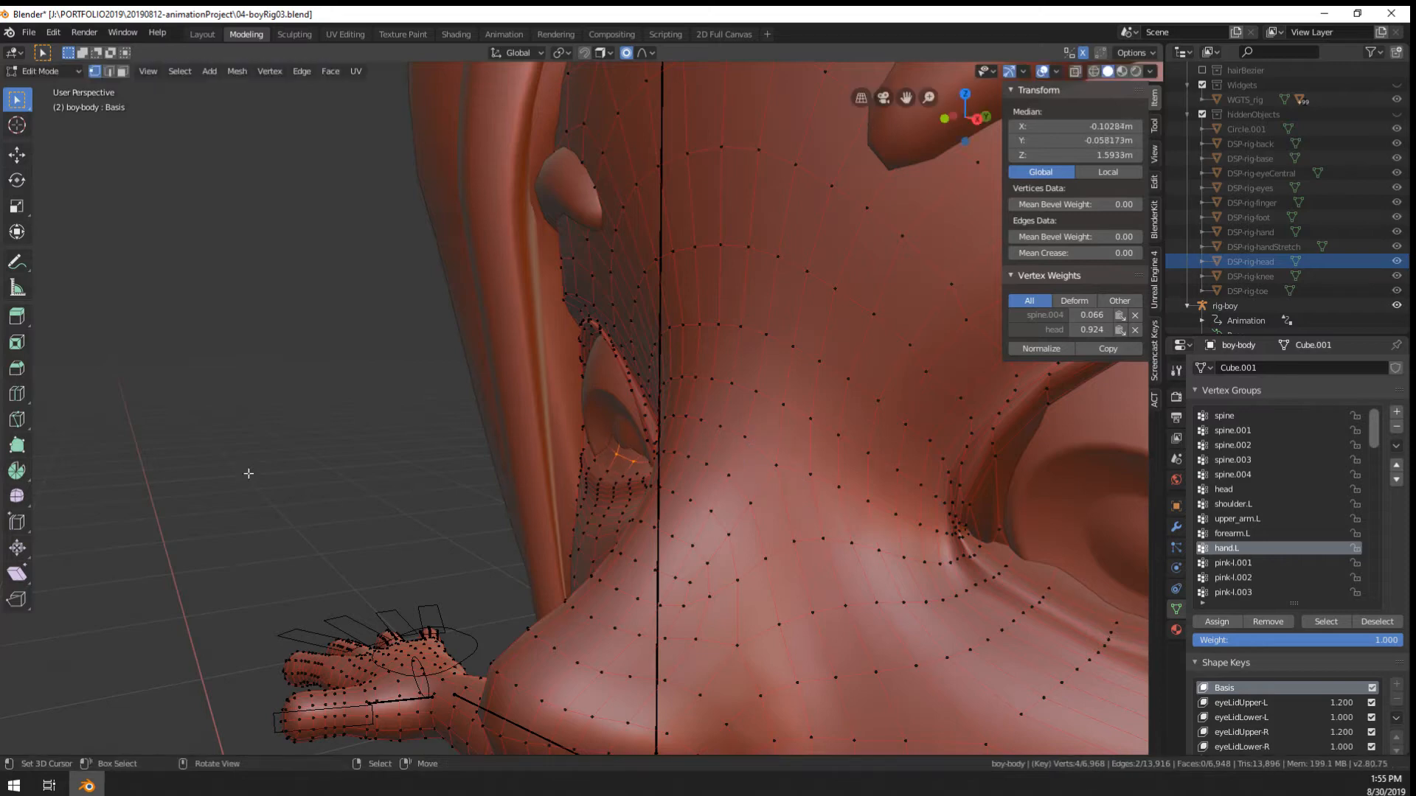
pyautogui.scroll(-2, 248, 473)
pyautogui.press('g')
pyautogui.moveTo(247, 464); pyautogui.dragTo(294, 468, button='middle')
# Select all vertices of the boy-body mesh and recalculate their normals to the outside
pyautogui.press('a')
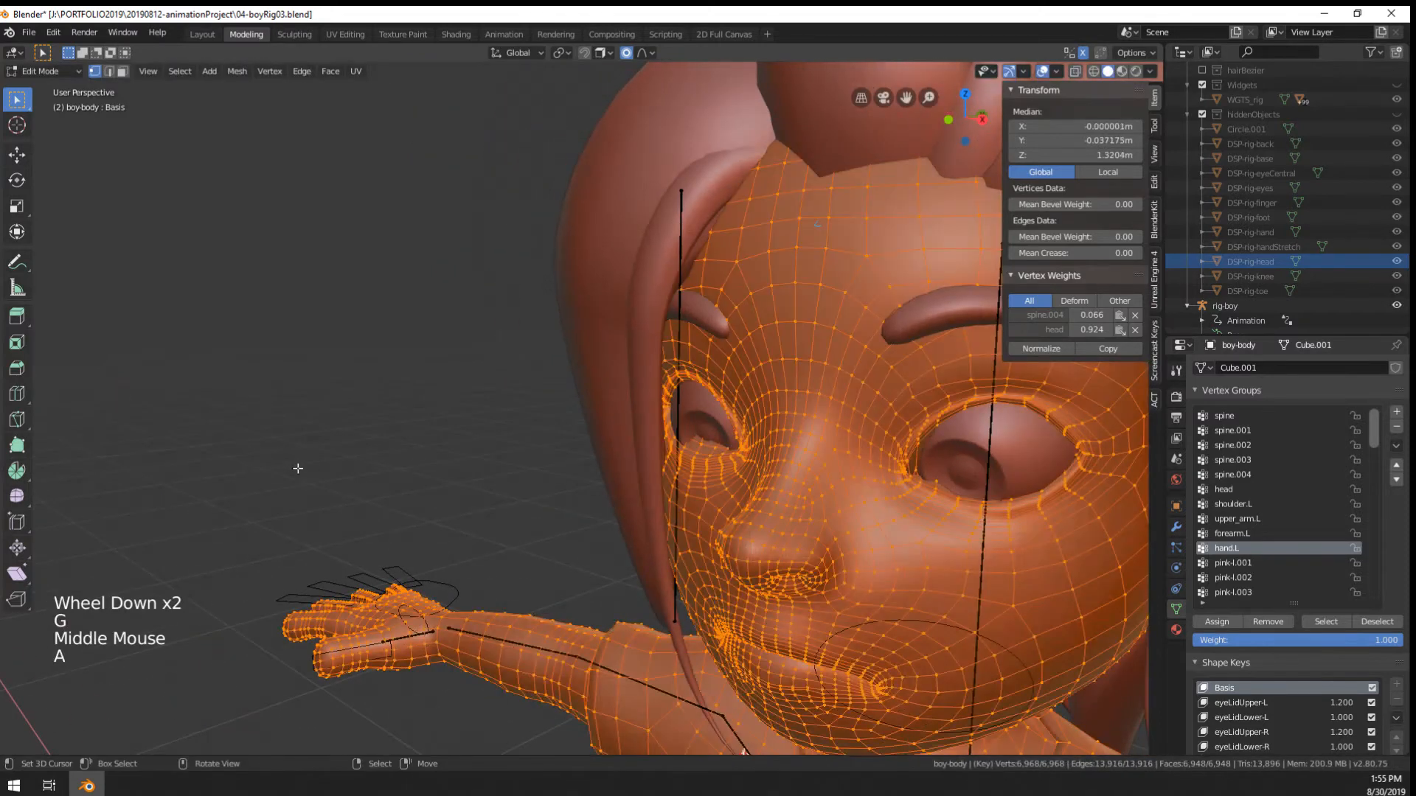
pyautogui.hotkey('shift', 'n')
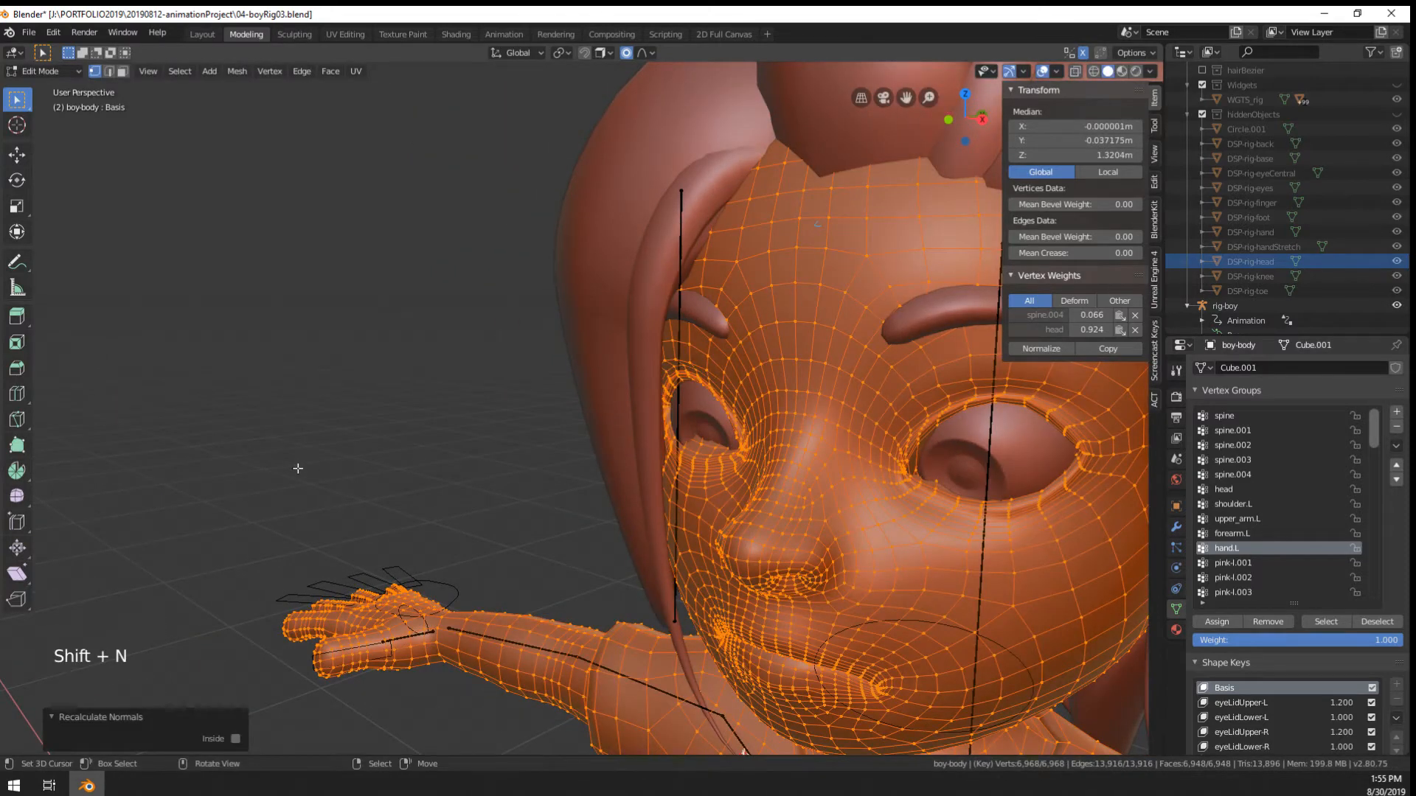
# Select two neighbouring vertices on the right eye's lower lid and try Shrink/Fatten on them
pyautogui.scroll(2, 298, 469)
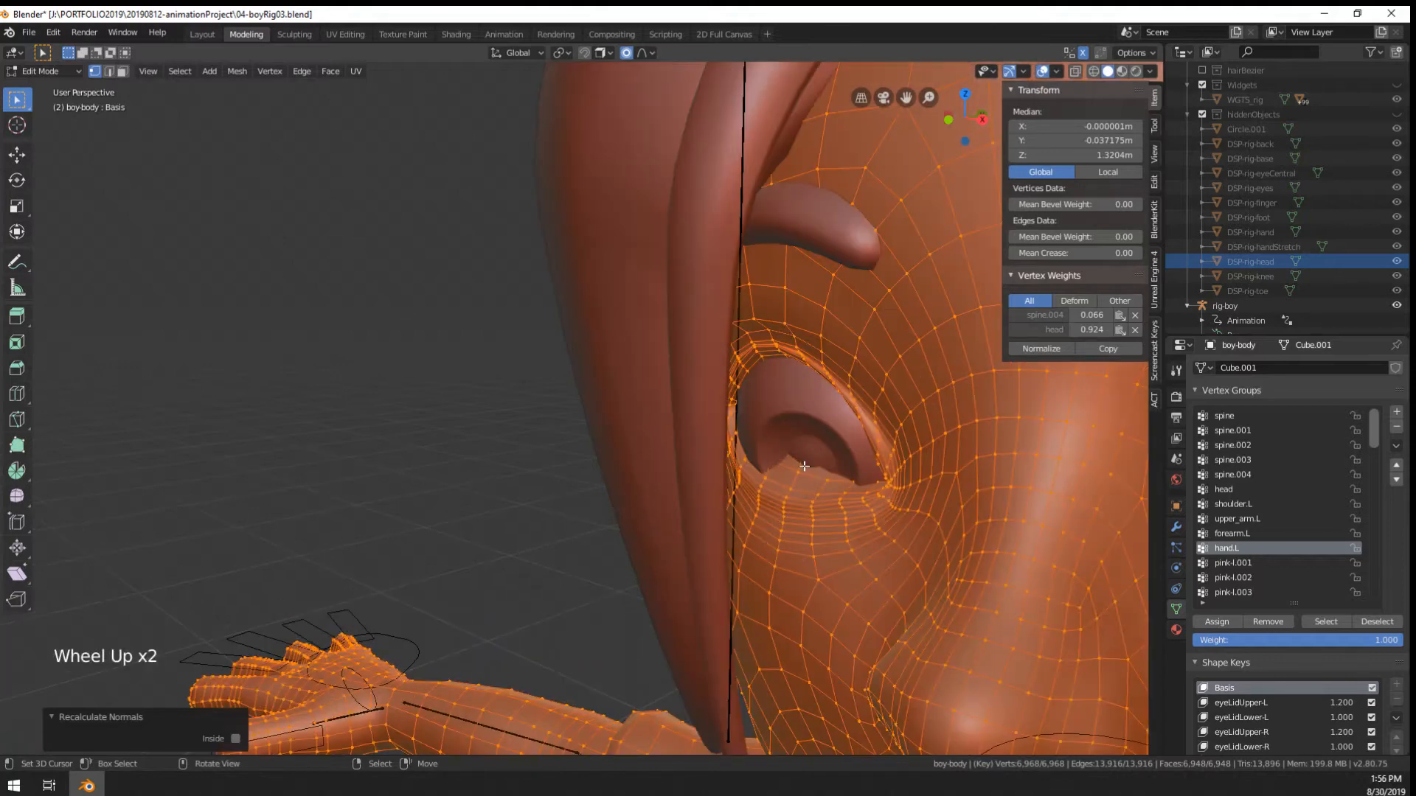
pyautogui.rightClick(798, 485)
pyautogui.keyDown('shift'); pyautogui.rightClick(827, 493); pyautogui.keyUp('shift')
pyautogui.hotkey('alt', 's')
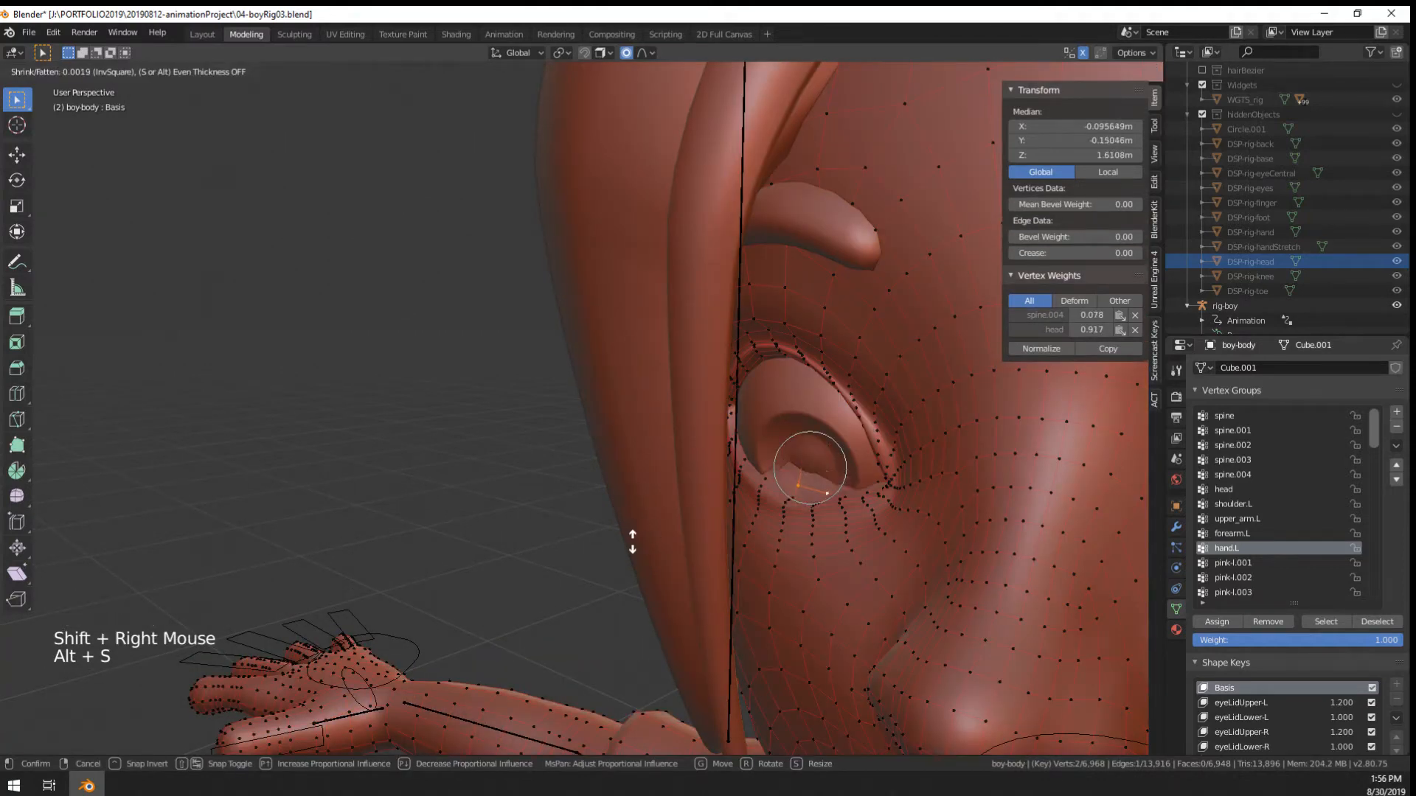
# Pick other vertices around the right eye and try Shrink/Fatten with proportional editing on them
pyautogui.rightClick(762, 467)
pyautogui.keyDown('shift'); pyautogui.rightClick(841, 455); pyautogui.keyUp('shift')
pyautogui.hotkey('alt', 's')
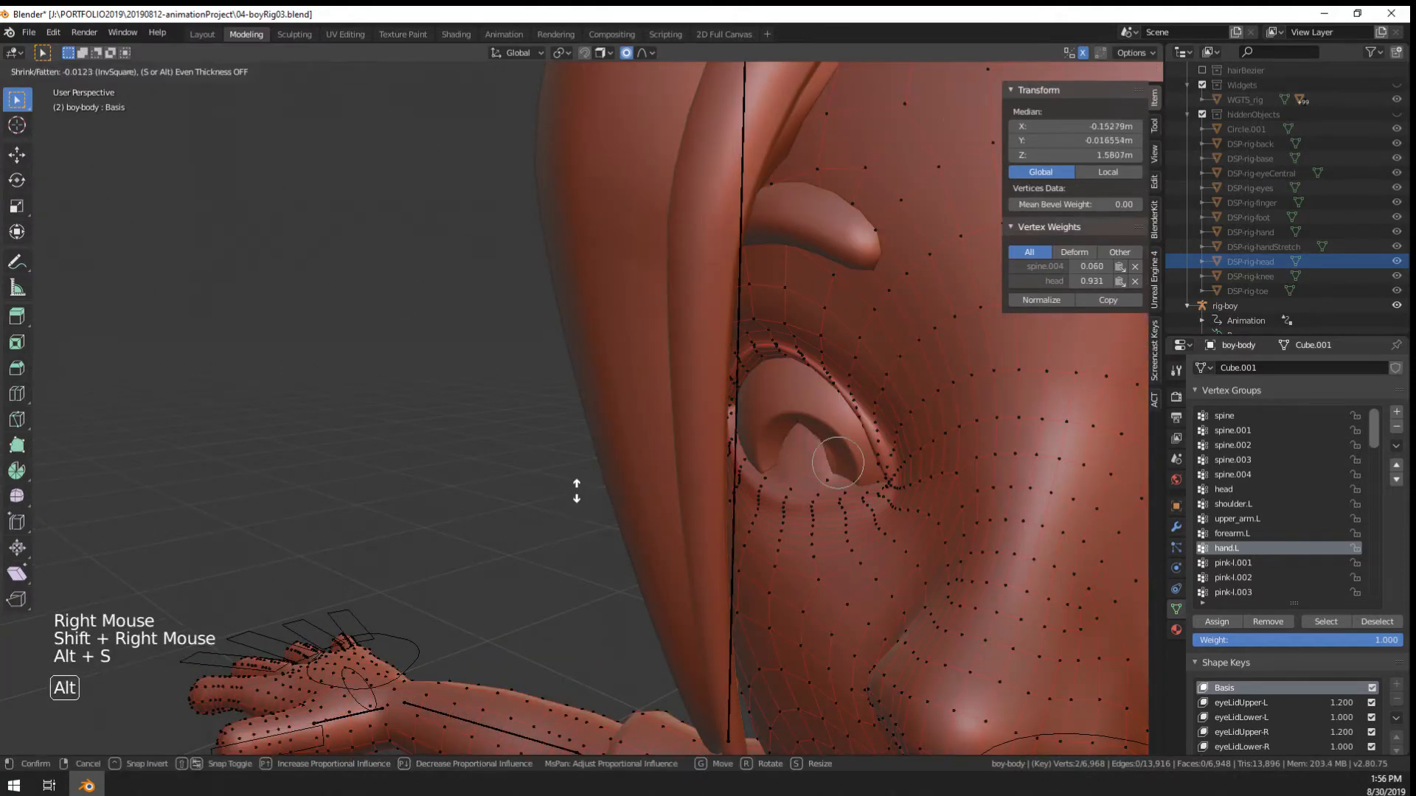
pyautogui.rightClick(577, 509)
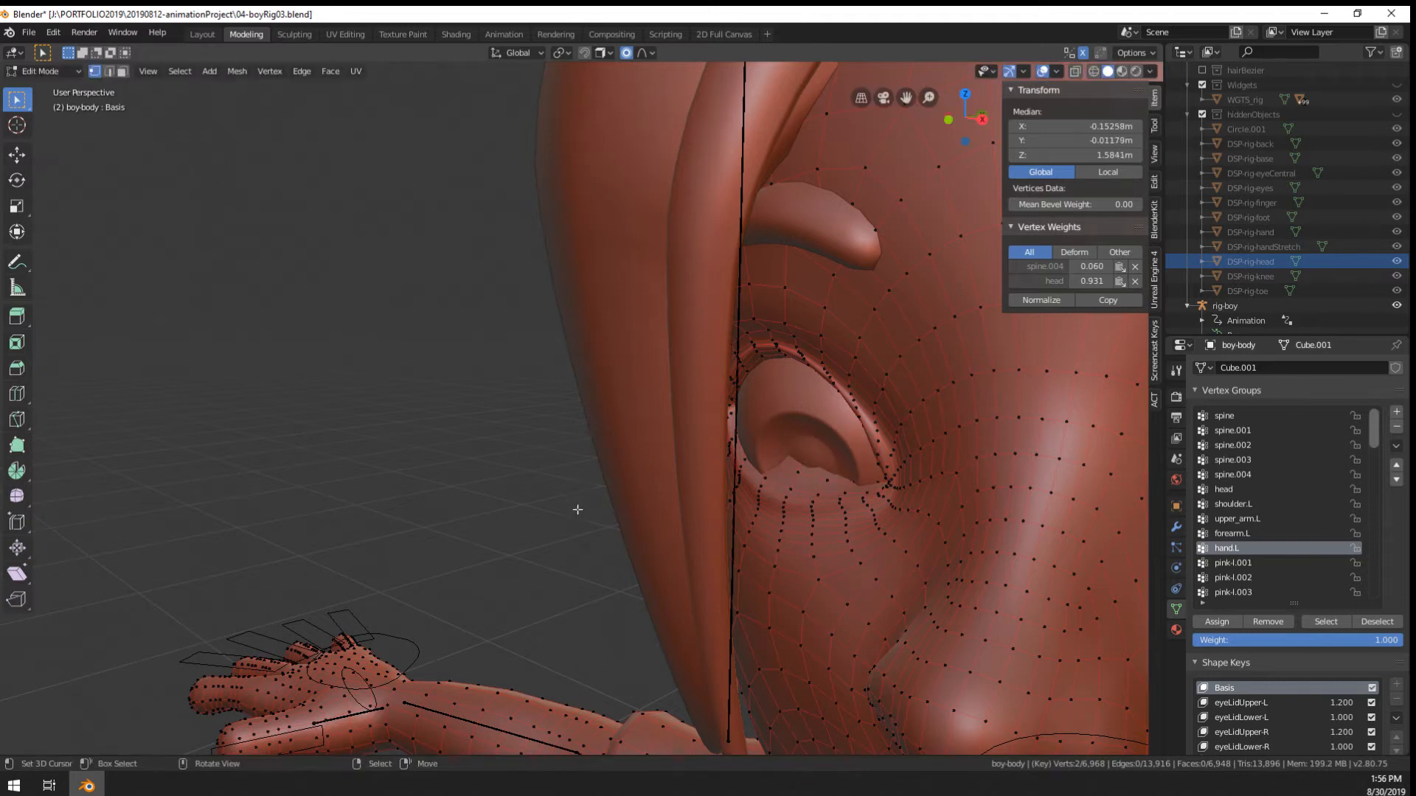
# Select a group of neighbouring vertices on the right eye's lower lid in wireframe shading
pyautogui.scroll(-5, 1259, 664)
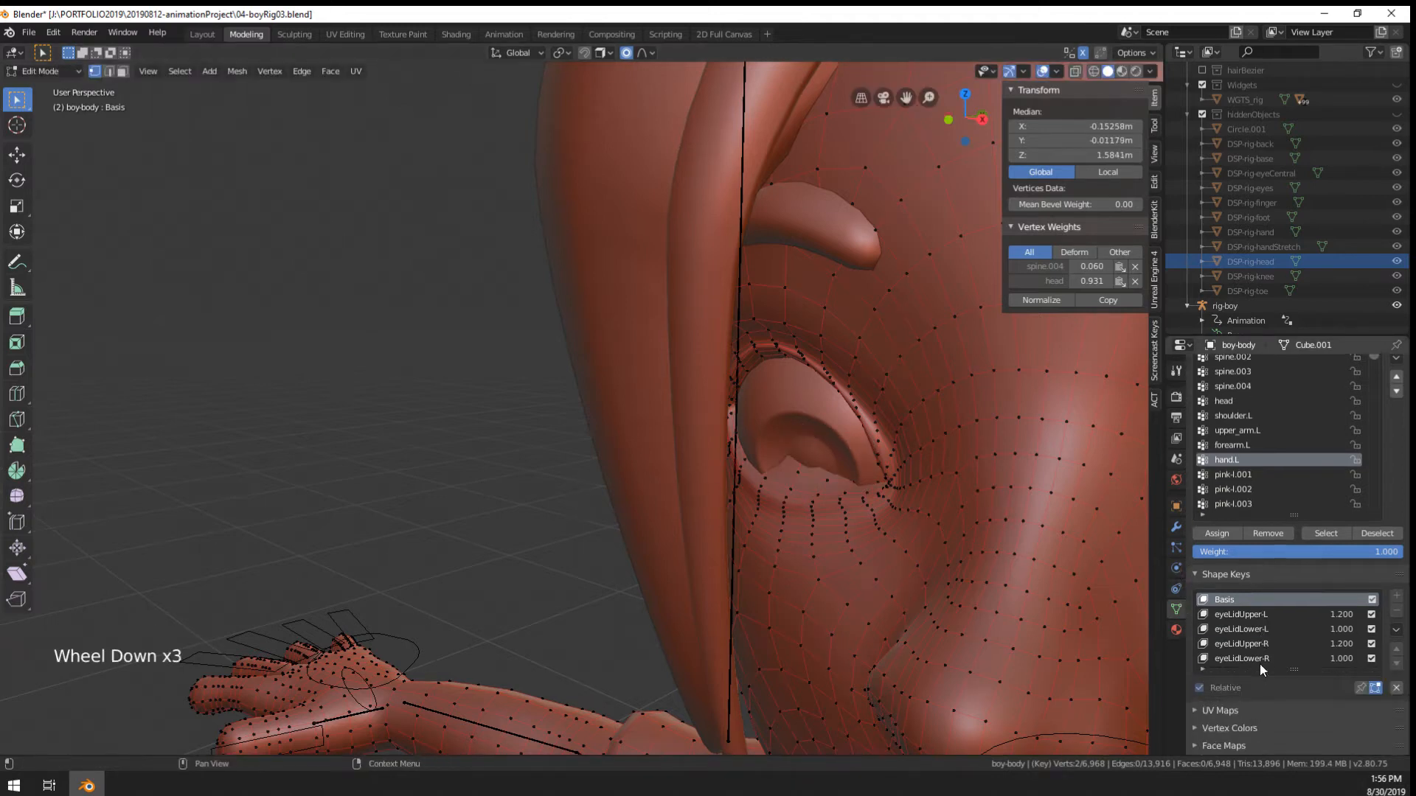
pyautogui.moveTo(723, 501); pyautogui.dragTo(683, 488, button='middle')
pyautogui.press('z')
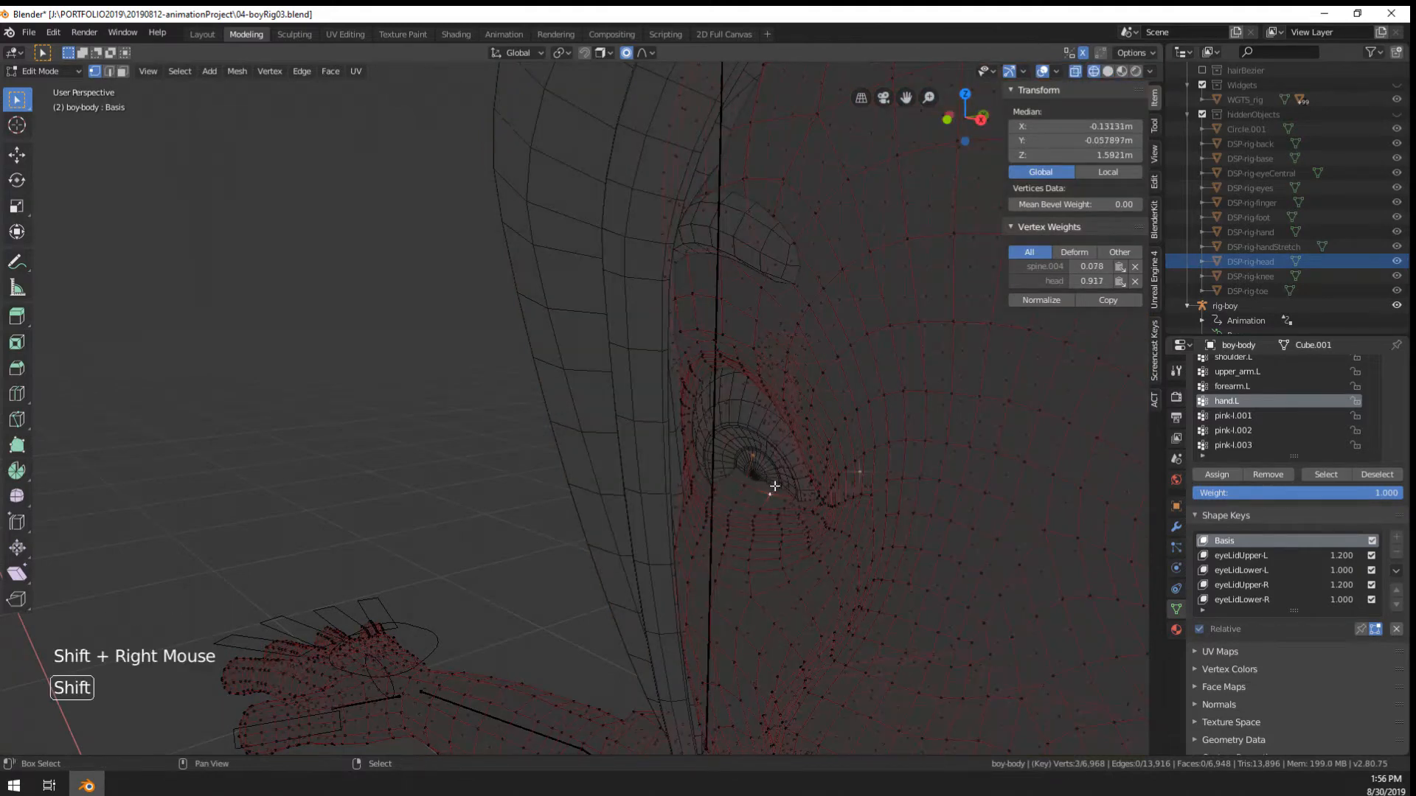
pyautogui.keyDown('shift'); pyautogui.rightClick(758, 482); pyautogui.keyUp('shift')
pyautogui.press('c')
pyautogui.press('c')
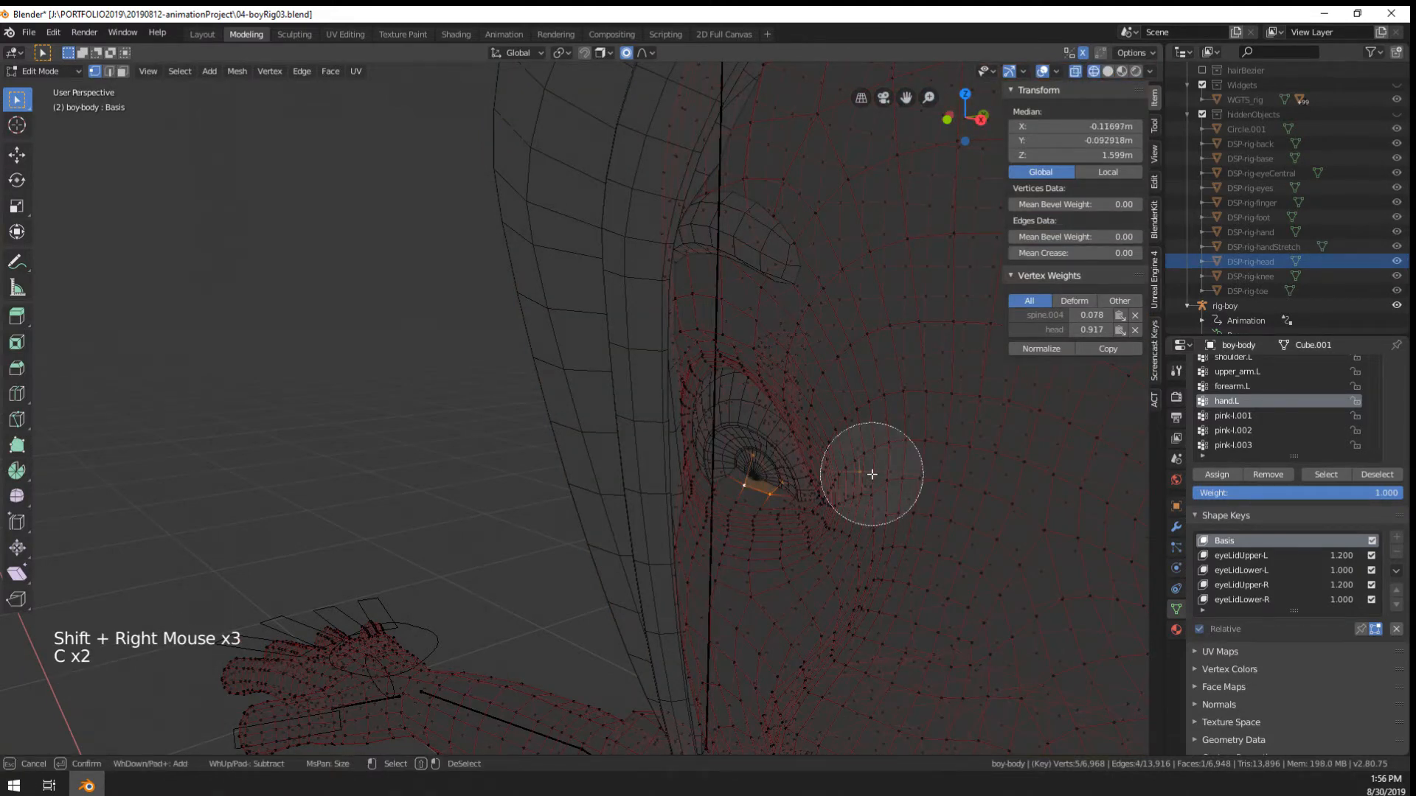
# Try moving the selected lower eyelid vertices with proportional editing from a side angle
pyautogui.moveTo(863, 476); pyautogui.dragTo(763, 521, button='middle')
pyautogui.press('g')
pyautogui.rightClick(579, 511)
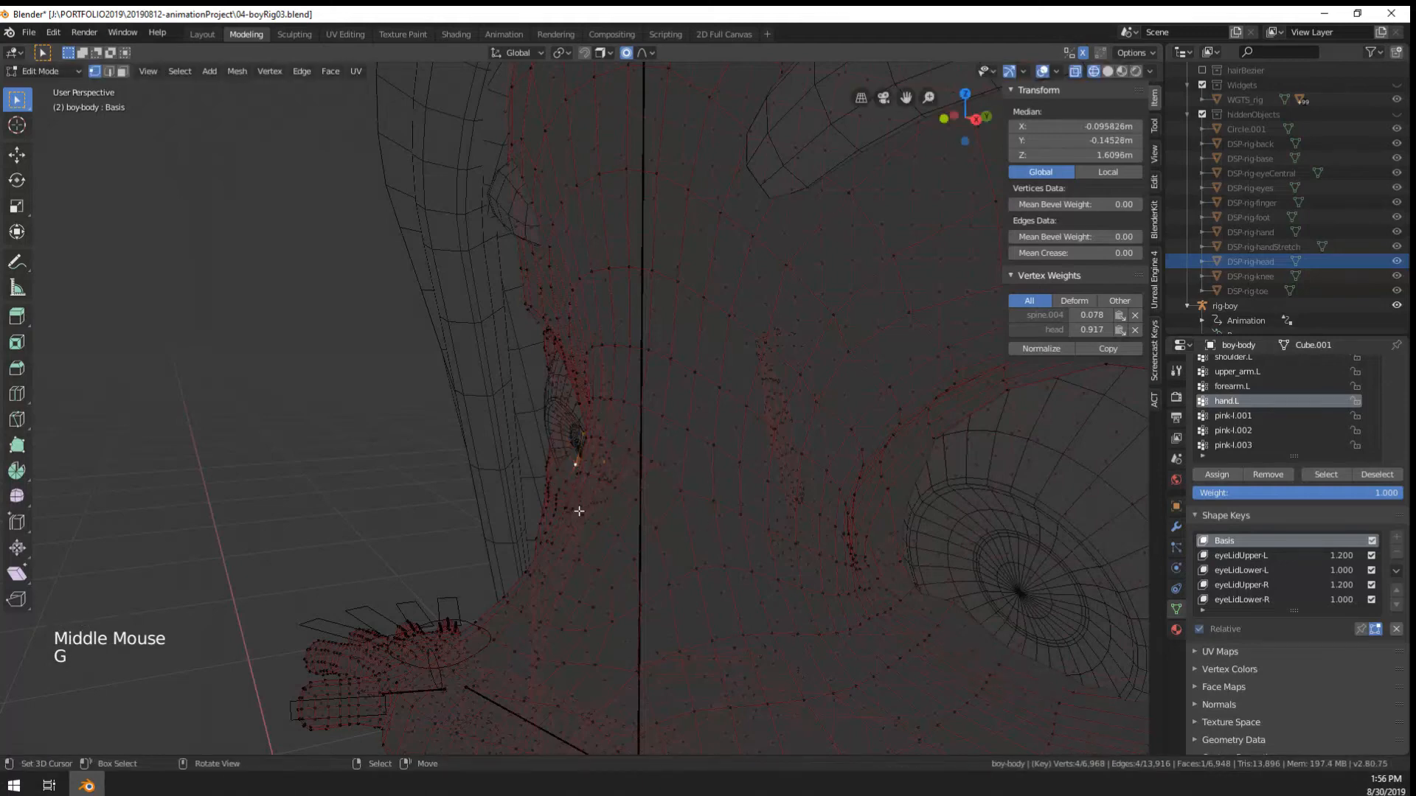
pyautogui.press('g')
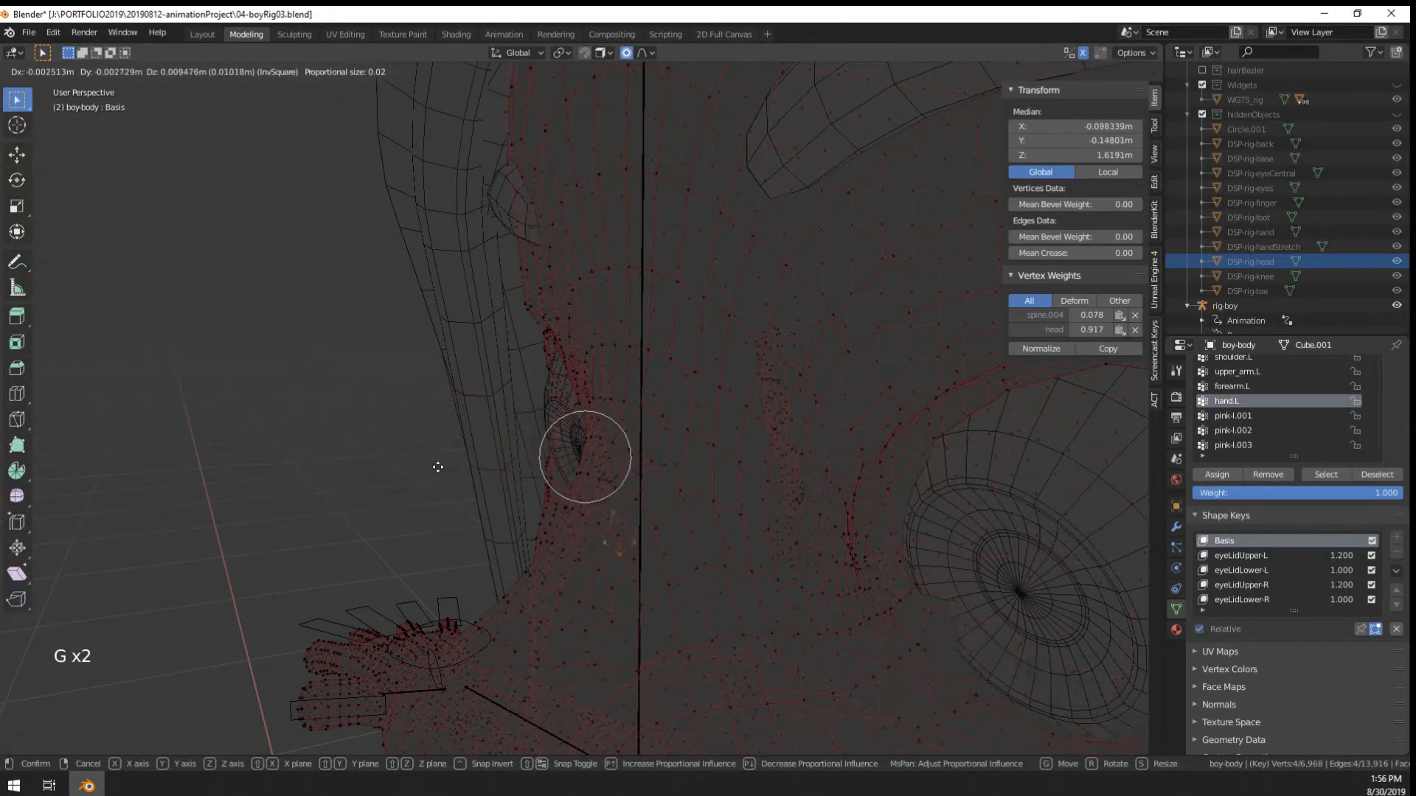
pyautogui.rightClick(428, 492)
# Return to solid shading and apply Shrink/Fatten to the selected lower eyelid vertices
pyautogui.press('z')
pyautogui.moveTo(443, 494); pyautogui.dragTo(375, 519, button='middle')
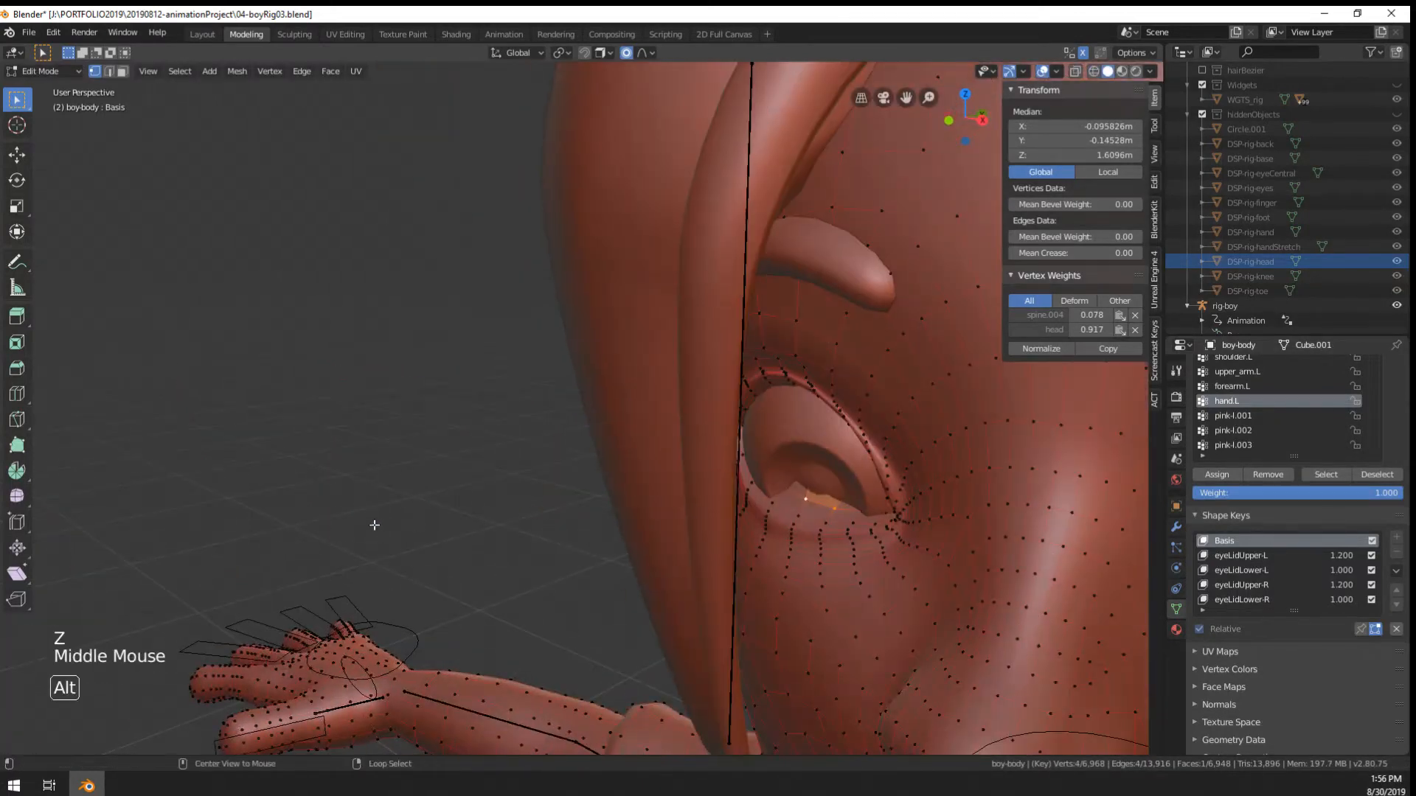
pyautogui.hotkey('alt', 's')
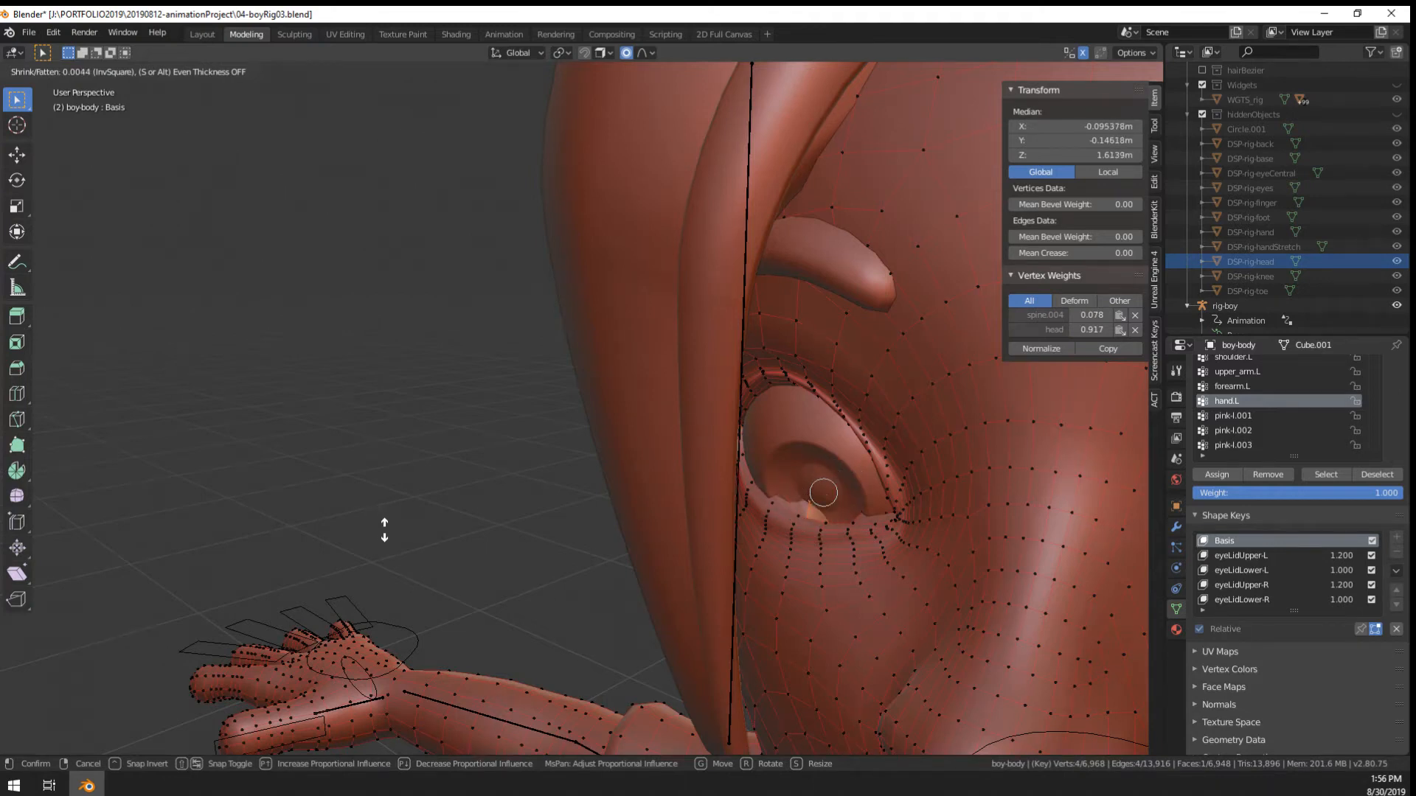
pyautogui.click(385, 528)
# Adjust individual vertices along the right eye's lower lid with Shrink/Fatten, using a small proportional radius
pyautogui.rightClick(767, 490)
pyautogui.hotkey('alt', 's')
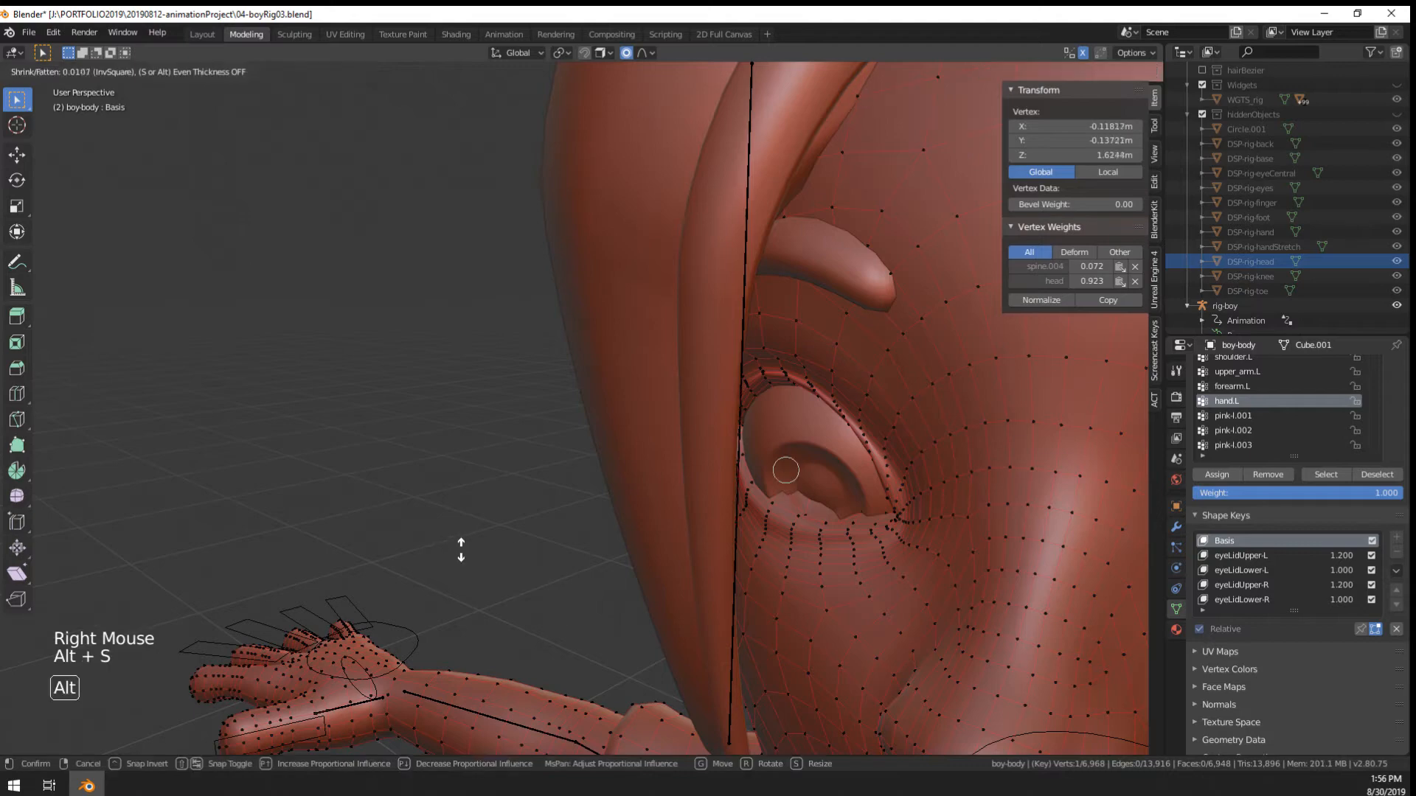
pyautogui.click(462, 557)
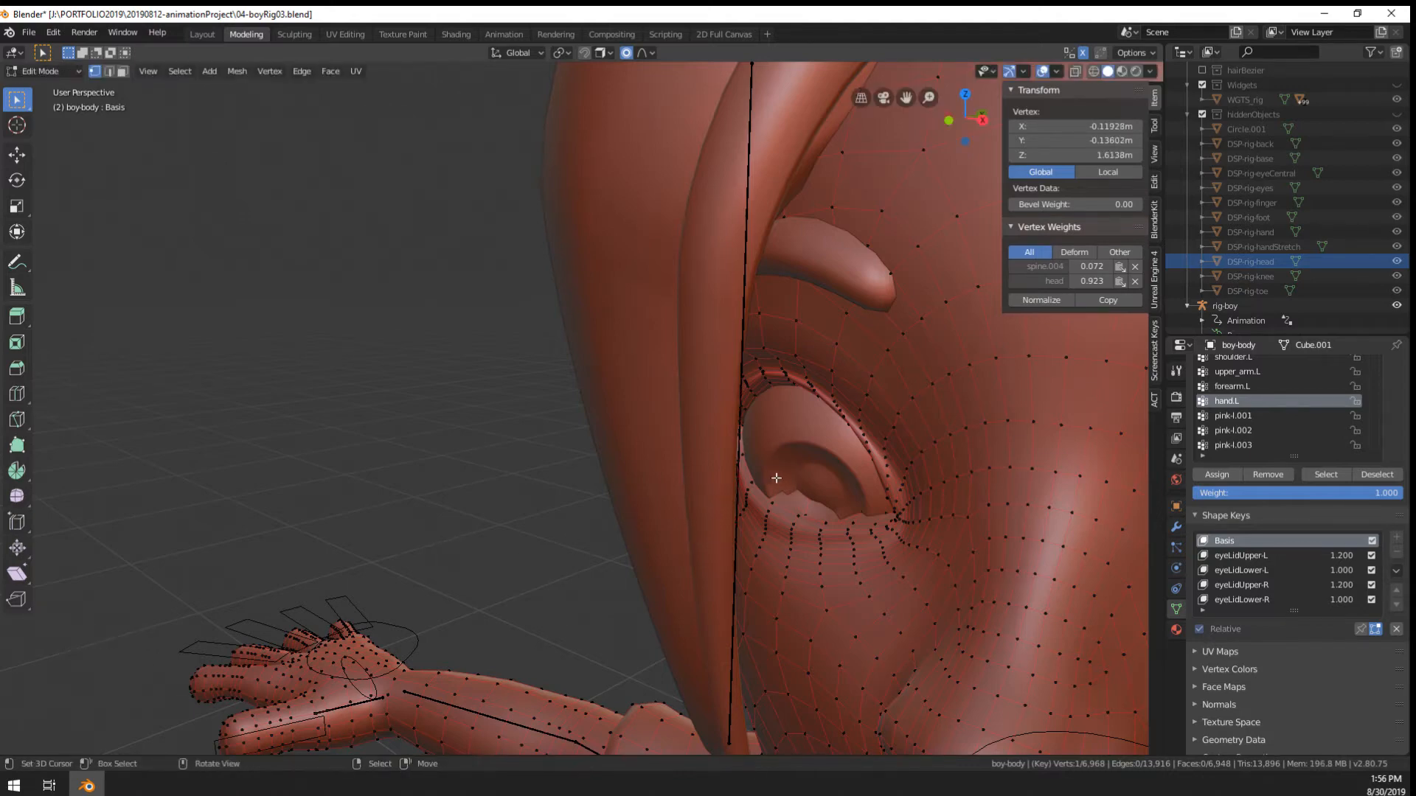
pyautogui.hotkey('alt', 's')
pyautogui.click(450, 518)
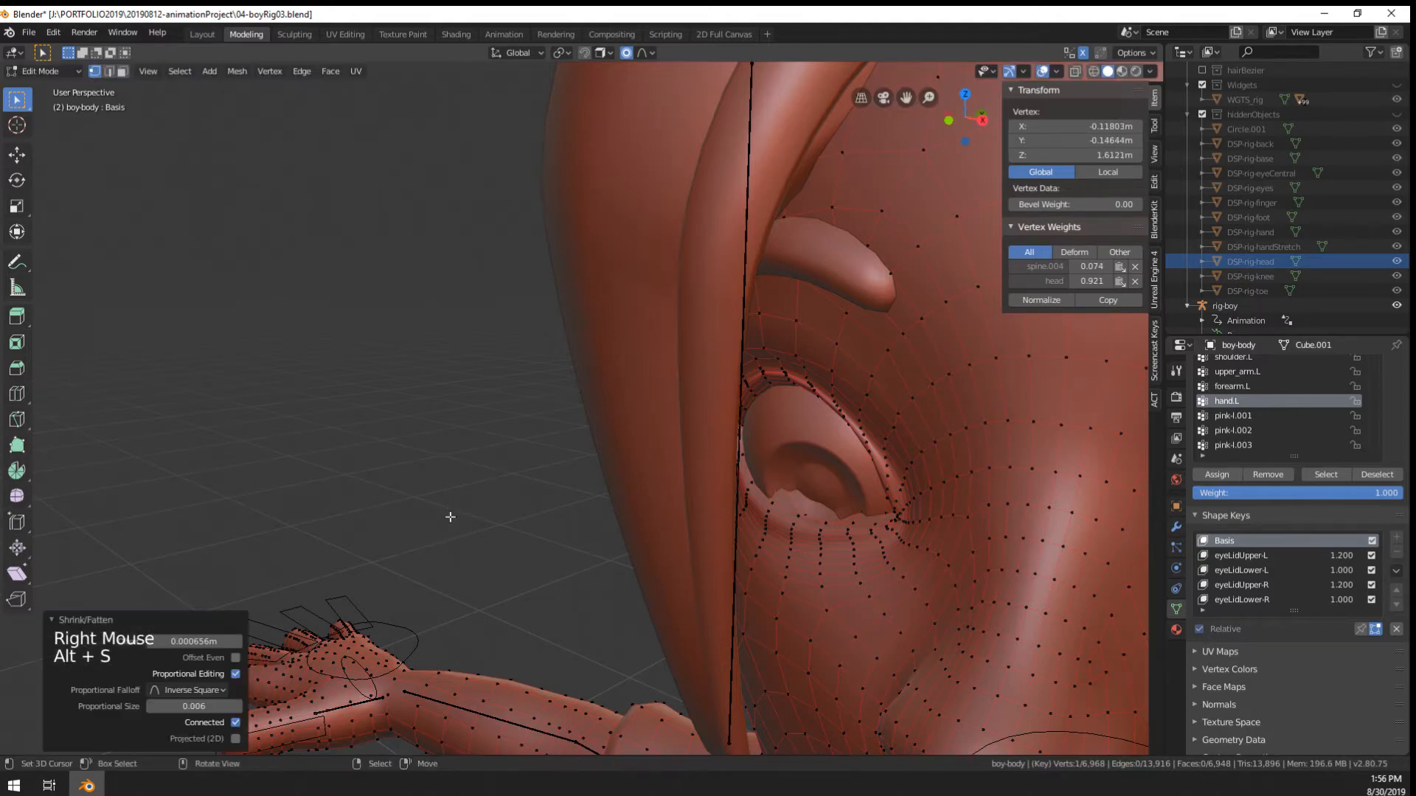
# Move the selected lower-lid vertex 0.00243 m along Z, and adjust a neighbouring lid vertex along the same axis
pyautogui.moveTo(450, 519); pyautogui.dragTo(490, 490, button='middle')
pyautogui.press('g')
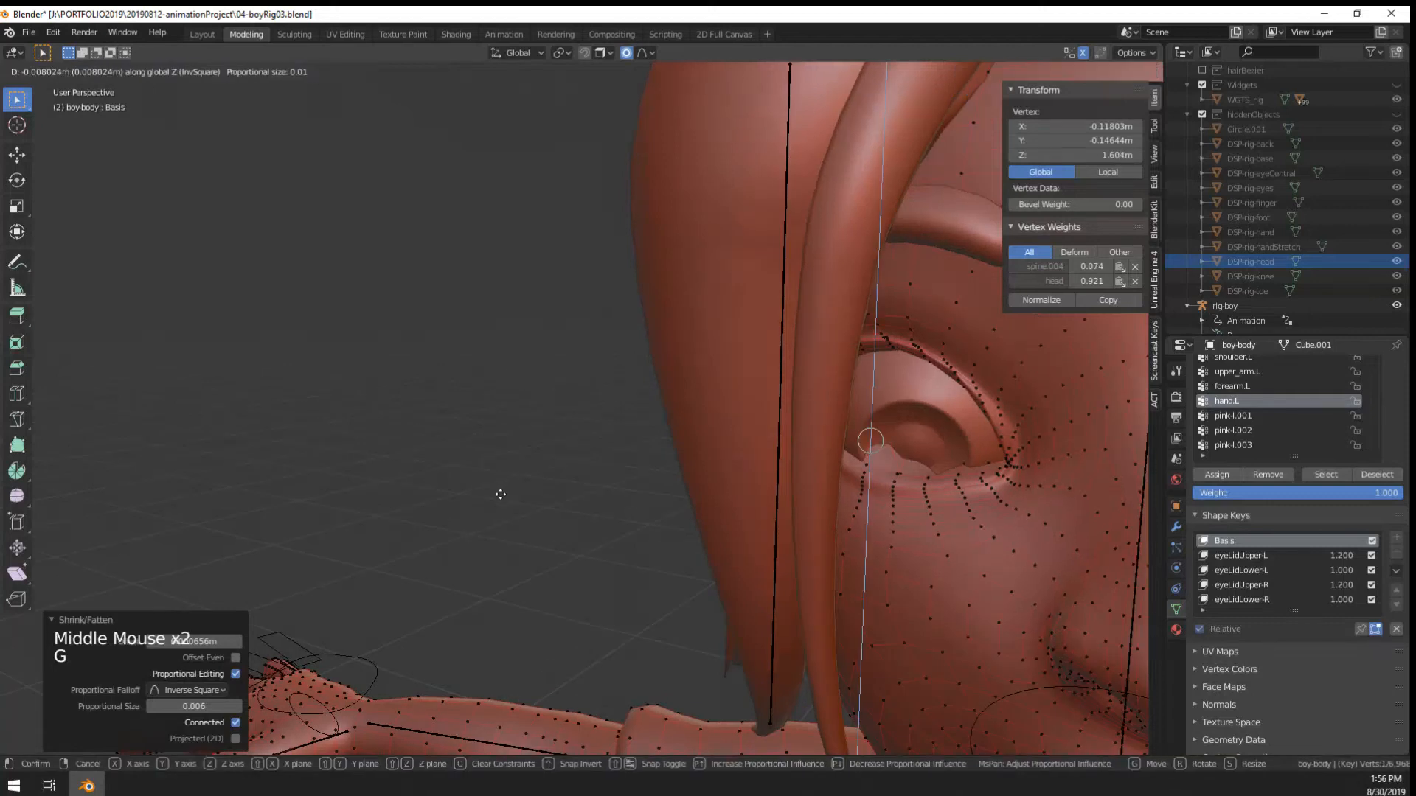
pyautogui.click(499, 469)
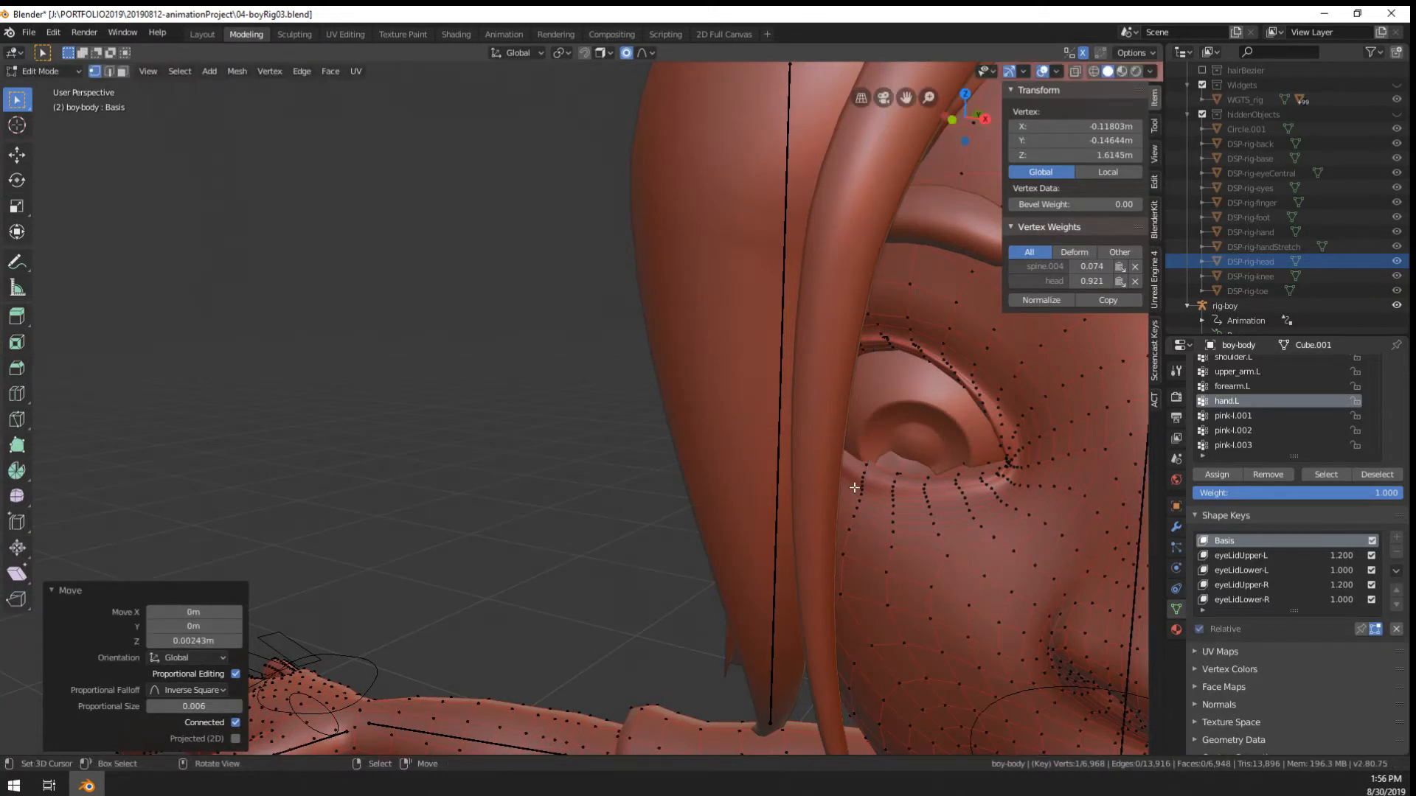
pyautogui.rightClick(907, 445)
pyautogui.press('g')
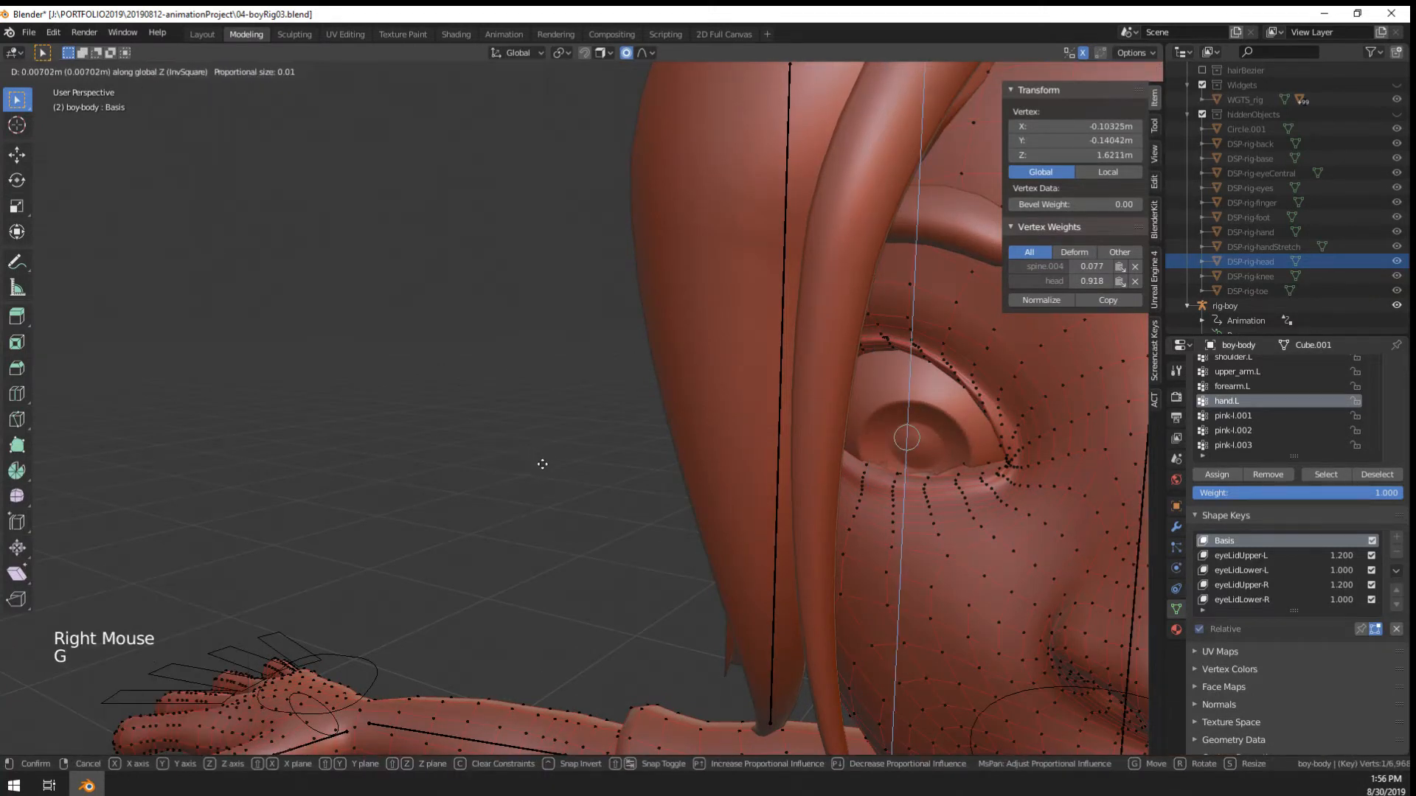
pyautogui.click(809, 465)
pyautogui.rightClick(877, 436)
pyautogui.press('g')
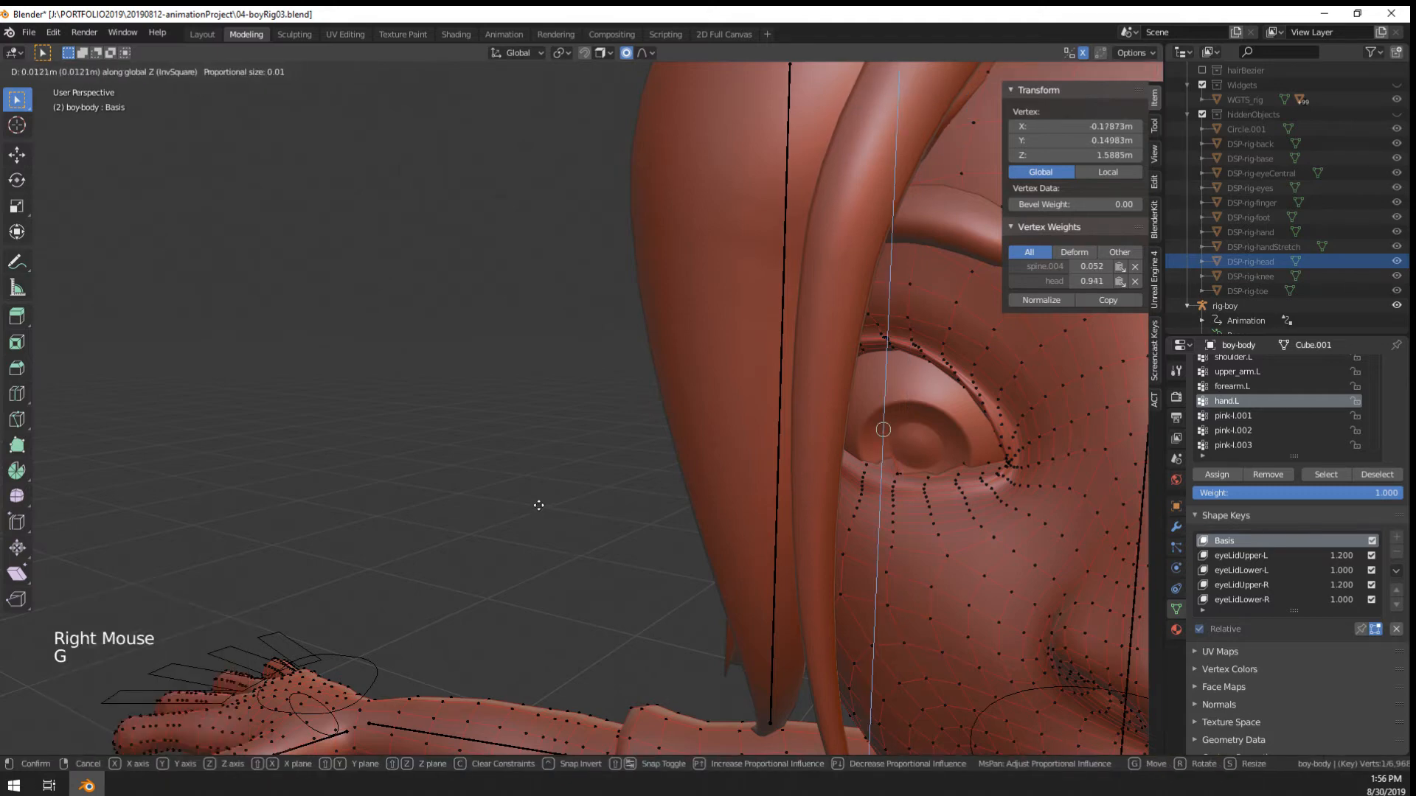
pyautogui.rightClick(660, 467)
# In wireframe shading, select all geometry linked to an eyelid vertex and try hiding the unselected geometry
pyautogui.press('z')
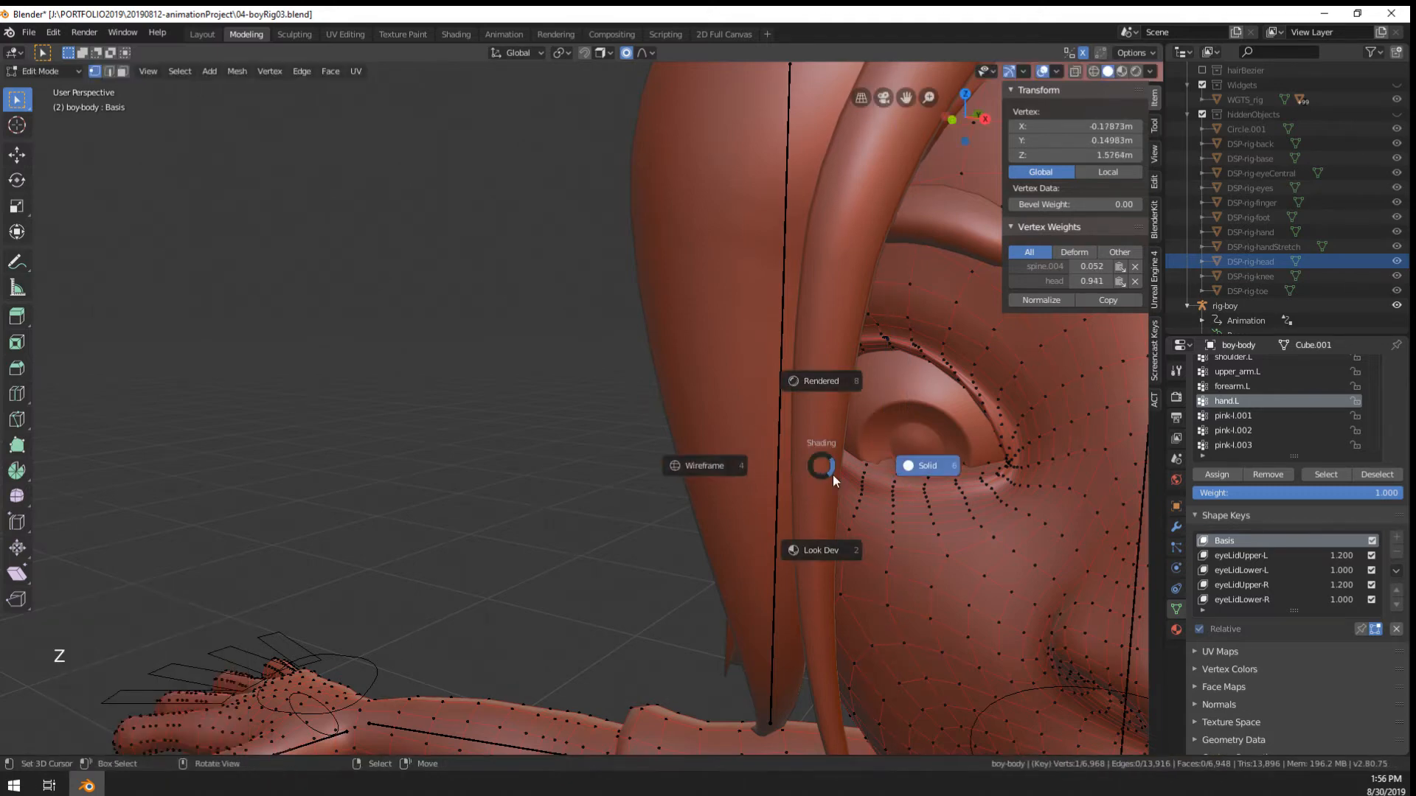
pyautogui.click(704, 466)
pyautogui.moveTo(879, 454); pyautogui.dragTo(870, 466, button='middle')
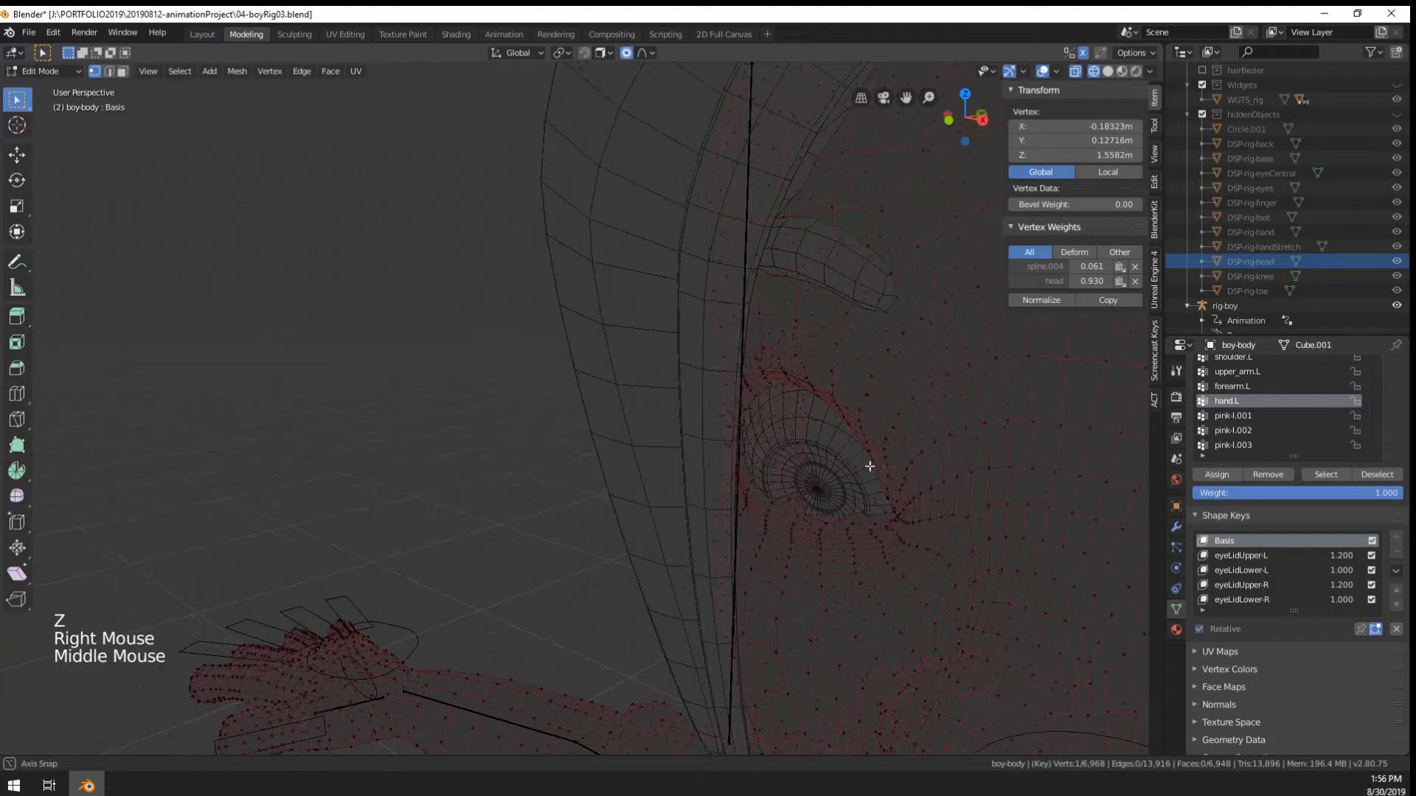
pyautogui.rightClick(777, 506)
pyautogui.hotkey('ctrl', 'l')
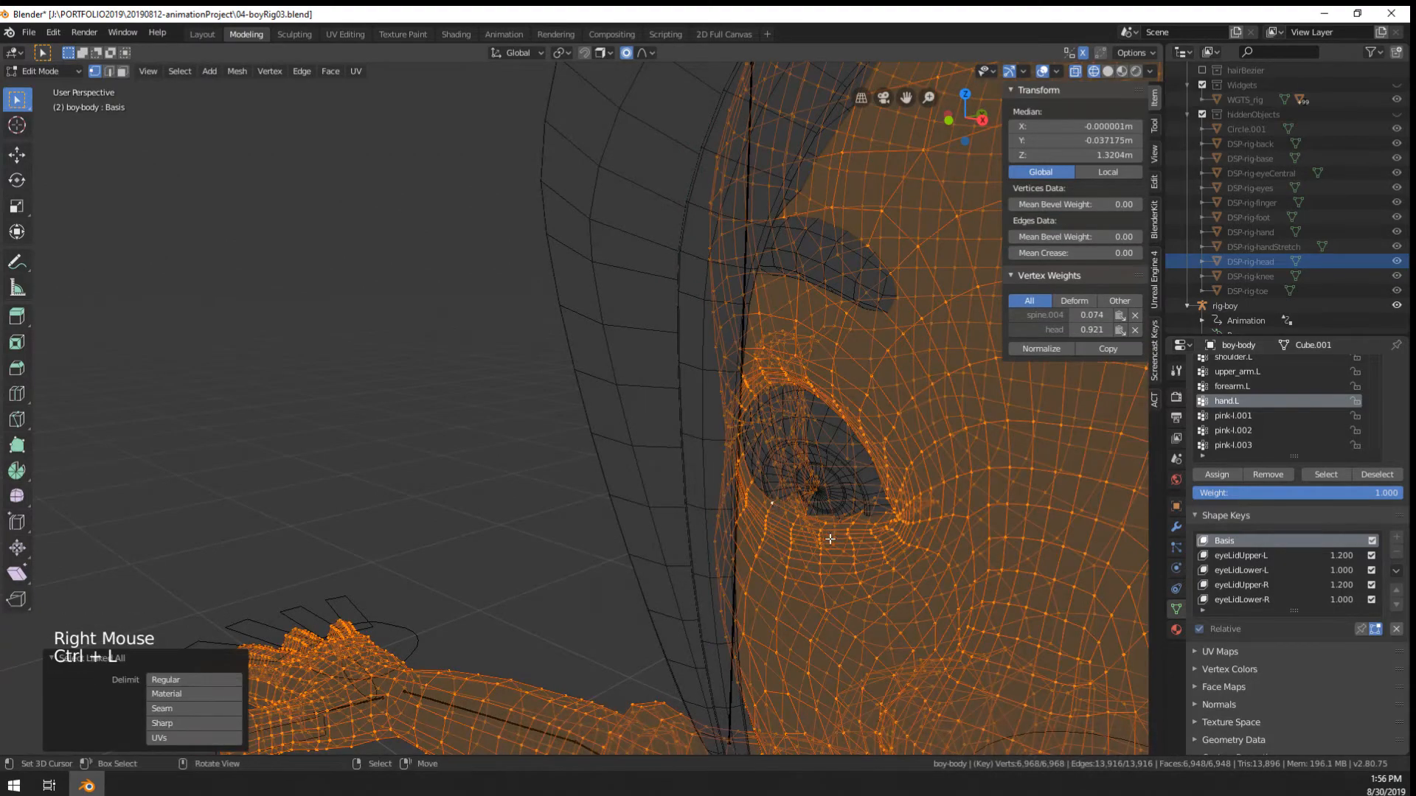
pyautogui.moveTo(776, 506); pyautogui.dragTo(799, 552, button='middle')
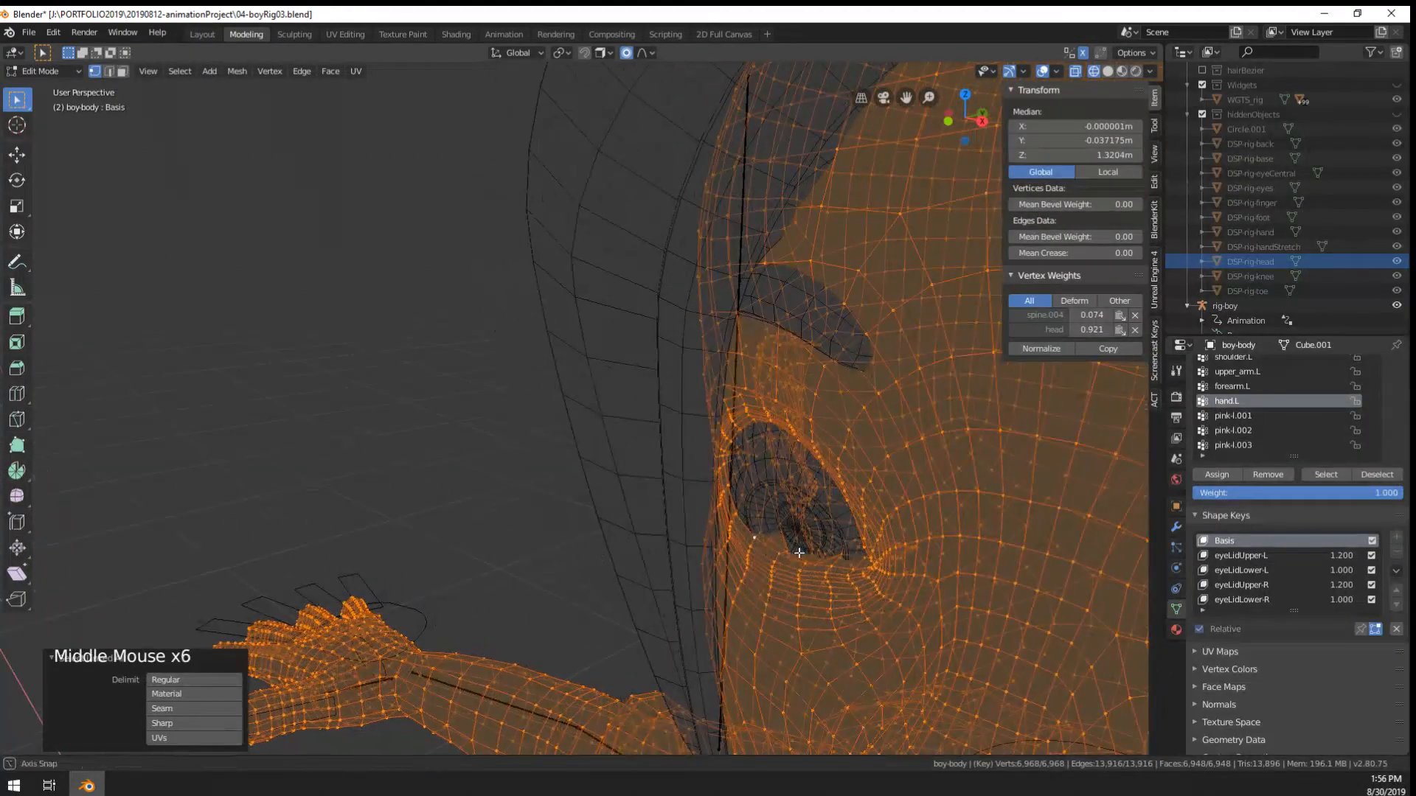
pyautogui.hotkey('shift', 'h')
pyautogui.hotkey('alt', 'h')
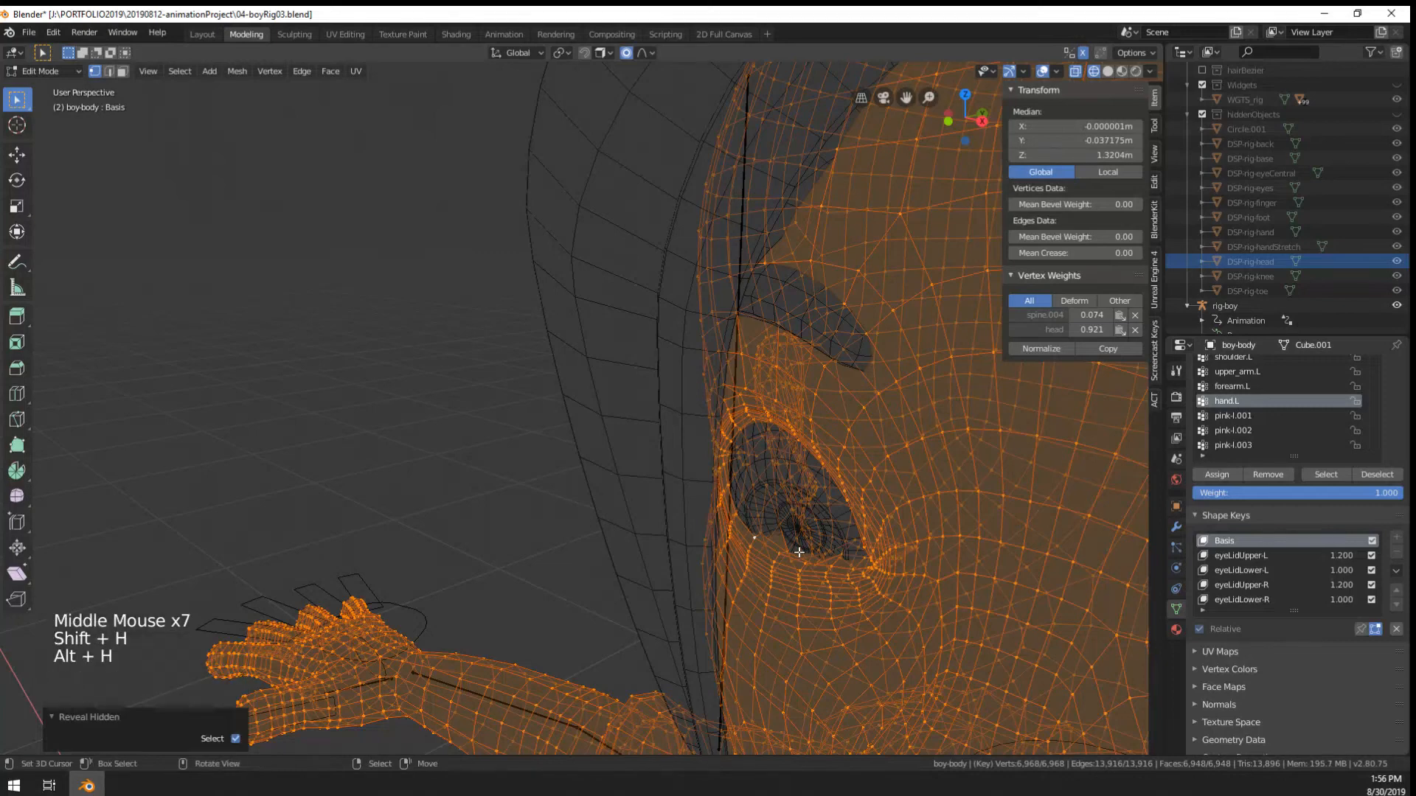
# Lower the X-Ray value of the wireframe viewport shading
pyautogui.scroll(-1, 792, 548)
pyautogui.moveTo(445, 525); pyautogui.dragTo(1153, 132, button='middle')
pyautogui.scroll(2, 483, 453)
pyautogui.click(1150, 72)
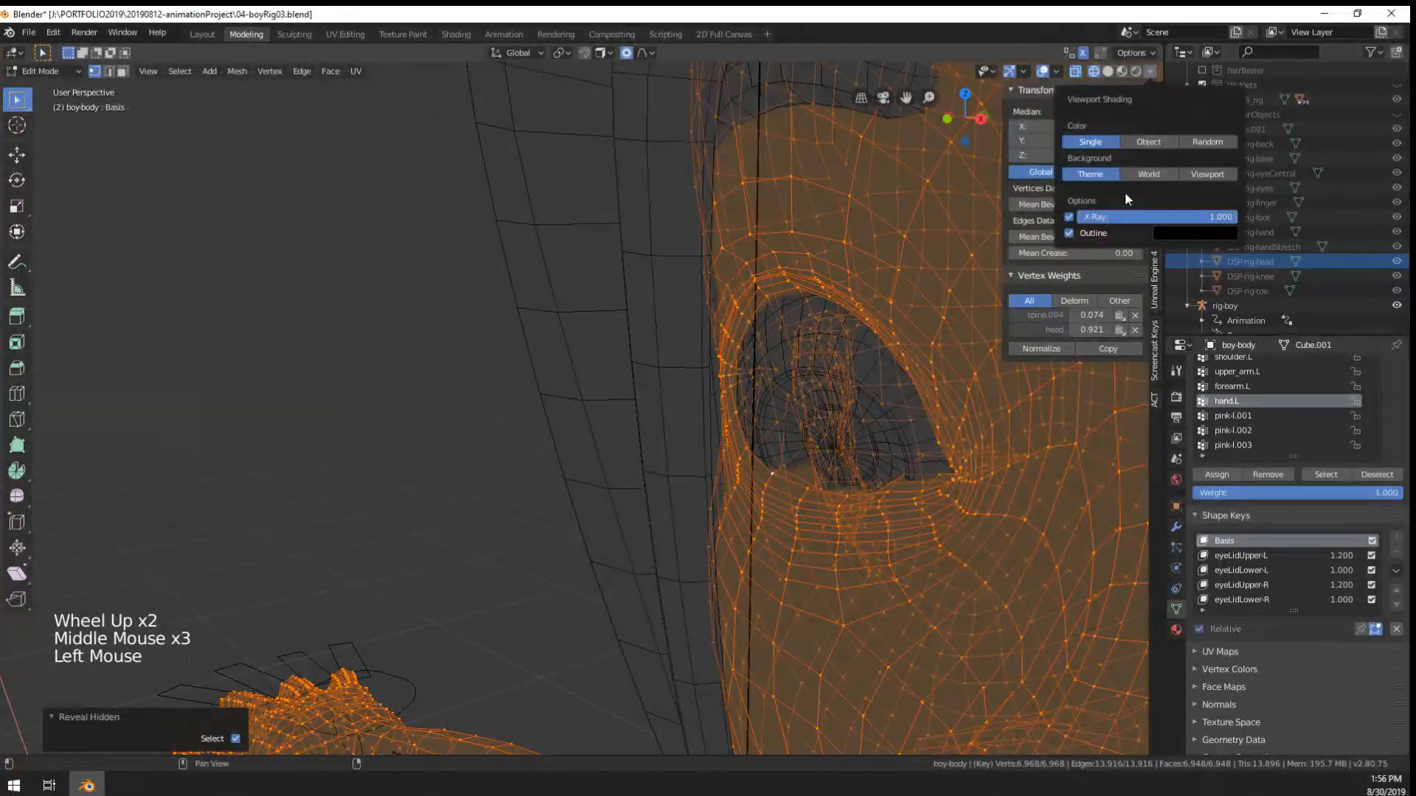
pyautogui.moveTo(1209, 217); pyautogui.dragTo(1112, 217)
pyautogui.moveTo(649, 331); pyautogui.dragTo(581, 322, button='middle')
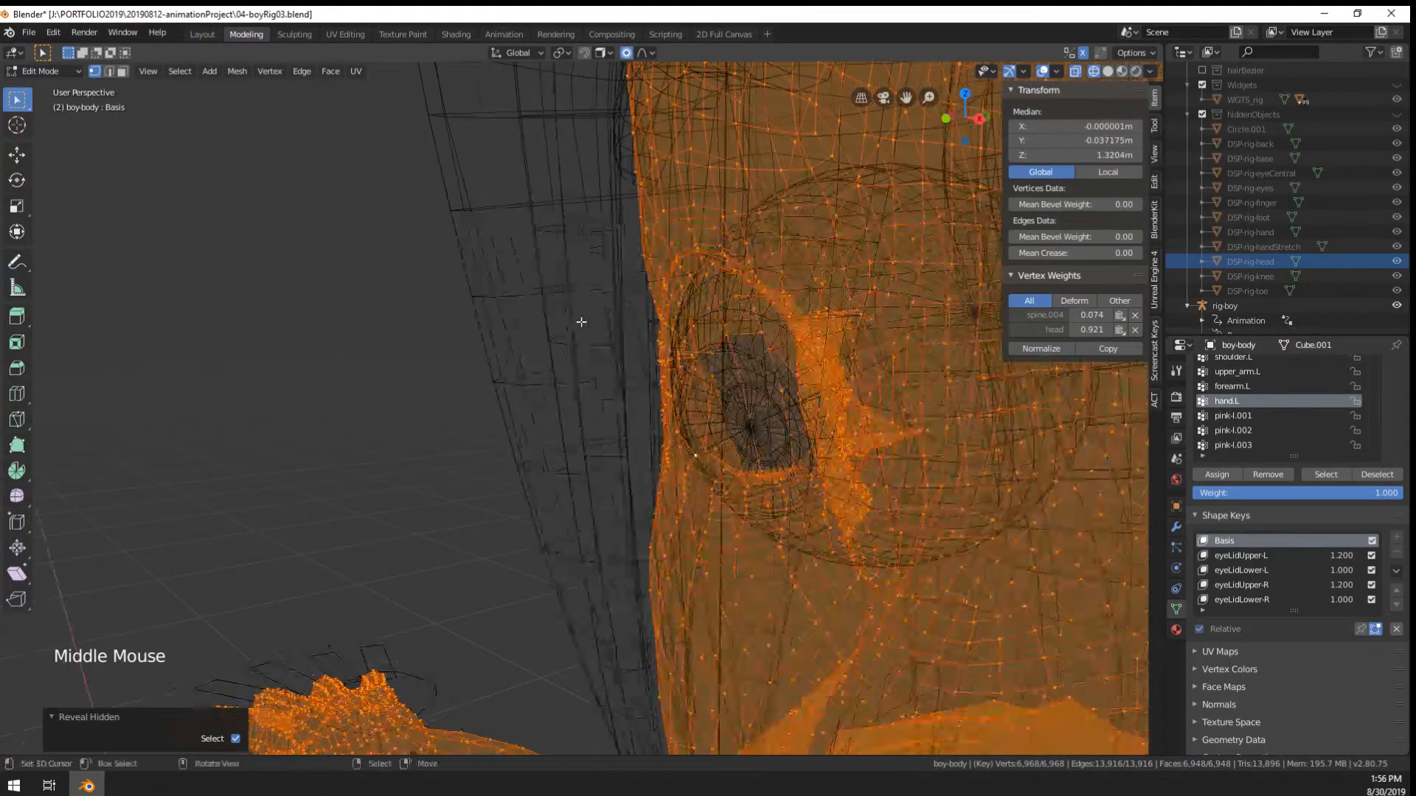
# Isolate the boy-body mesh in local view and frame the circle-selected face vertices
pyautogui.press('Tab')
pyautogui.press('KP_Divide')
pyautogui.press('Tab')
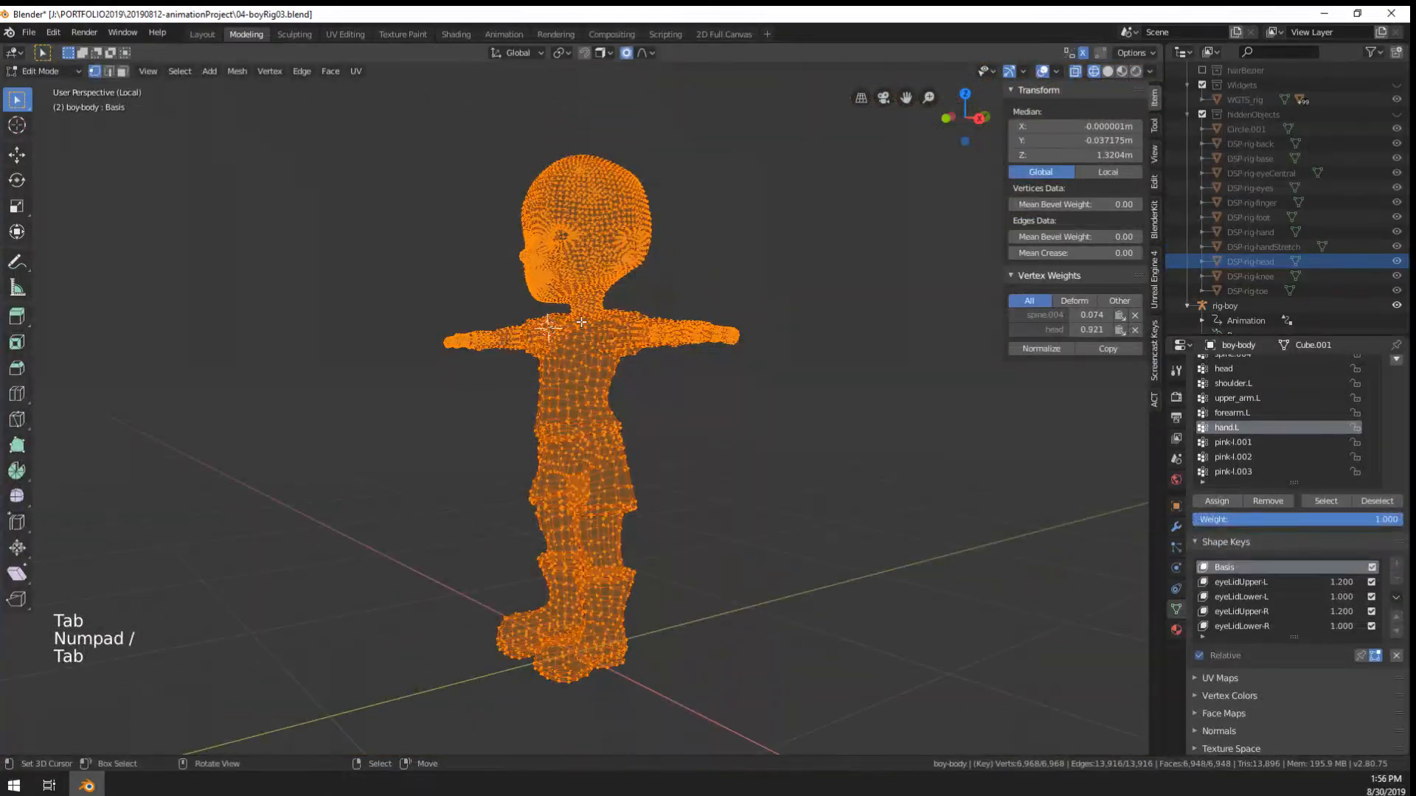
pyautogui.press('a')
pyautogui.press('a')
pyautogui.press('c')
pyautogui.moveTo(522, 294); pyautogui.dragTo(525, 244)
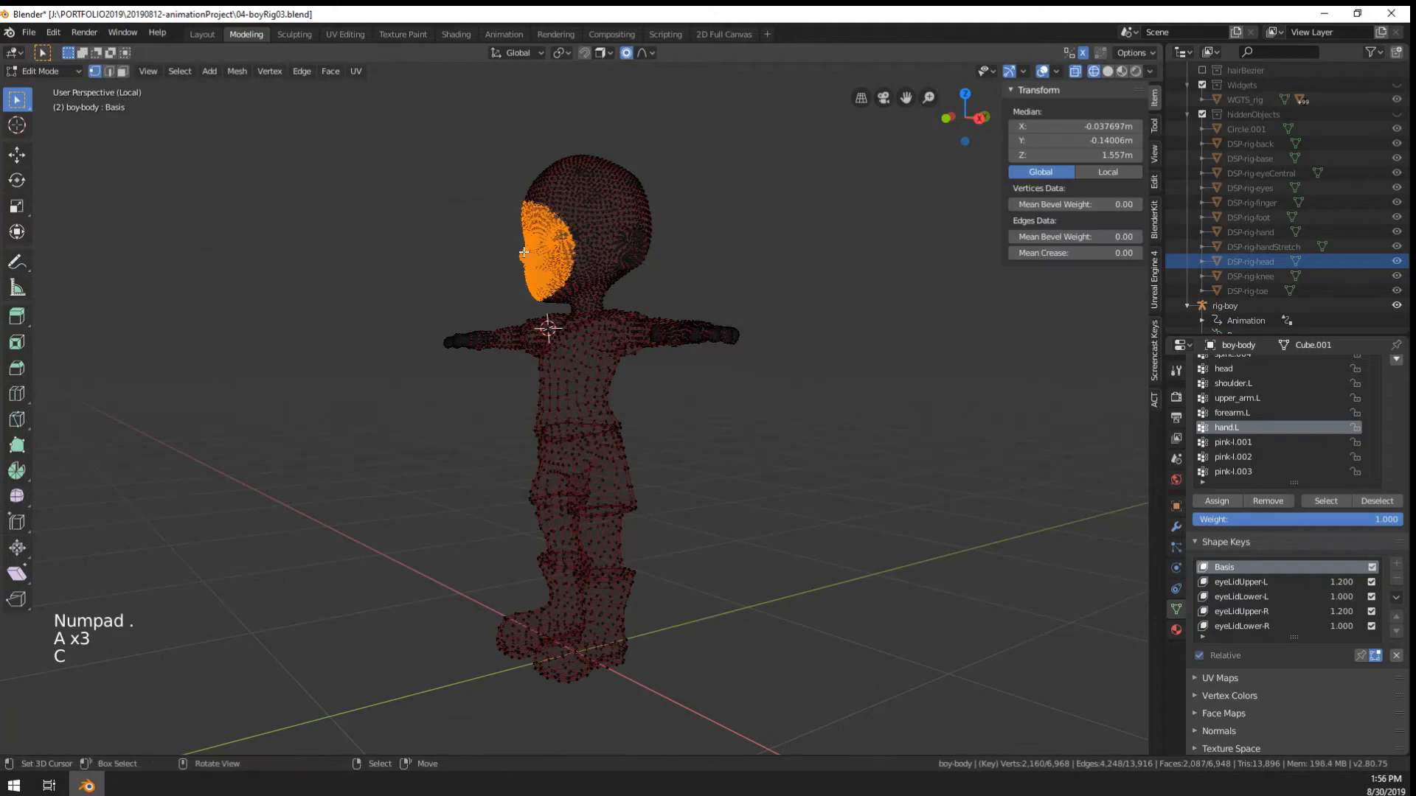
pyautogui.press('KP_Decimal')
pyautogui.moveTo(516, 310)
pyautogui.mouseDown(button='middle')
pyautogui.moveTo(393, 364)
pyautogui.moveTo(598, 427)
pyautogui.moveTo(664, 413)
pyautogui.moveTo(704, 431)
pyautogui.mouseUp(button='middle')
# Clear the vertex selection and show the right eye area in solid shading
pyautogui.press('a')
pyautogui.press('a')
pyautogui.press('a')
pyautogui.scroll(2, 446, 386)
pyautogui.press('z')
pyautogui.scroll(3, 664, 413)
# Pick a vertex on the right eye's lower lid and try moving it freely with proportional editing
pyautogui.rightClick(678, 398)
pyautogui.press('g')
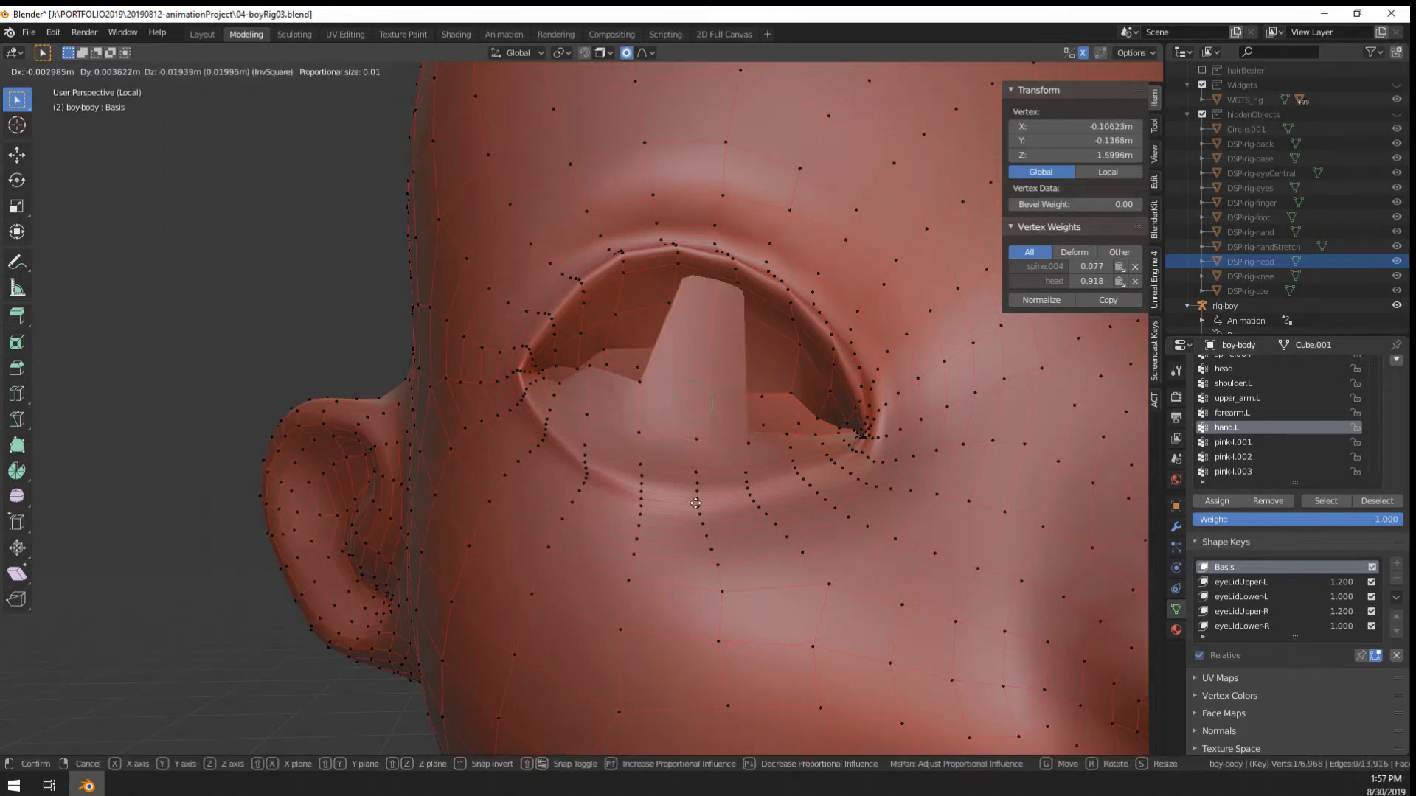
pyautogui.click(718, 356)
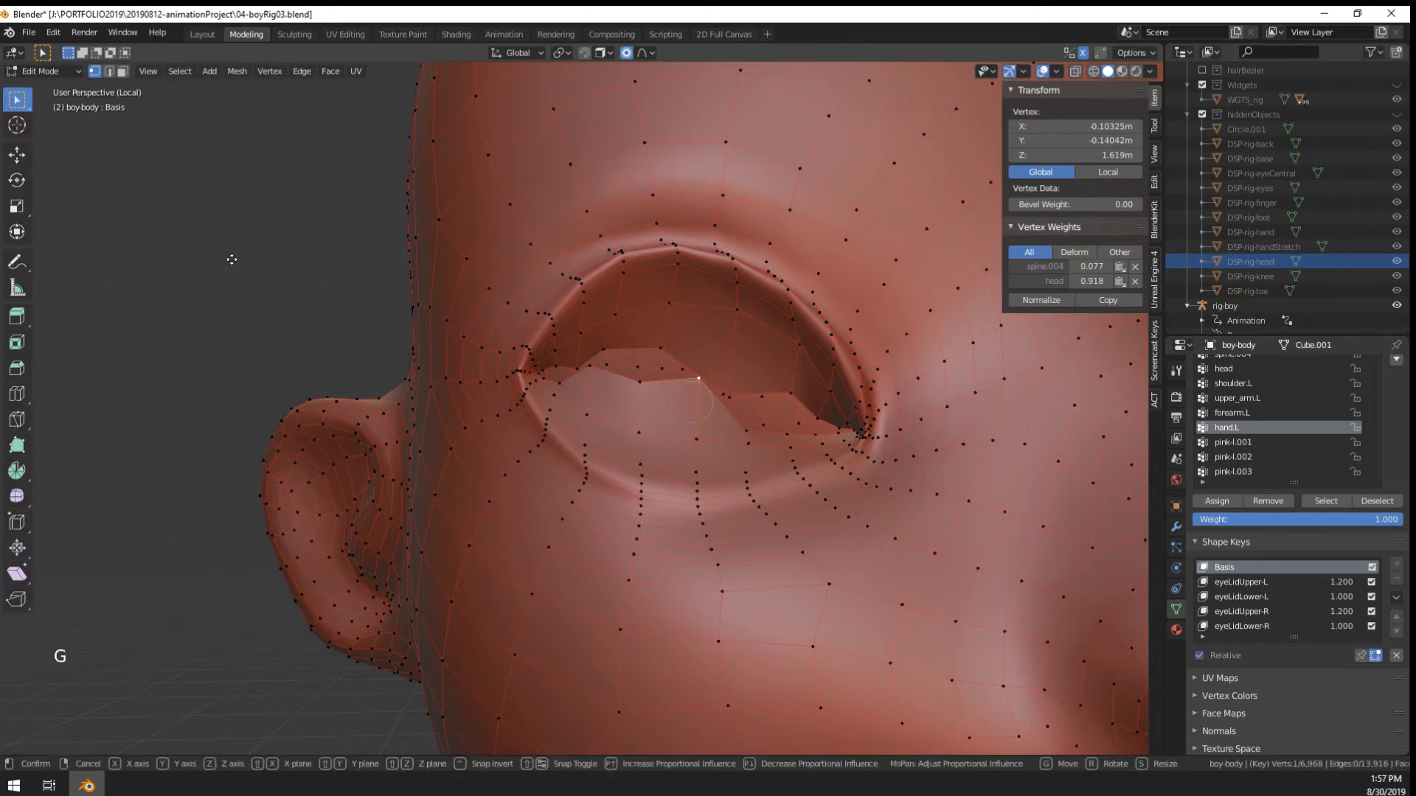
pyautogui.press('g')
pyautogui.rightClick(309, 264)
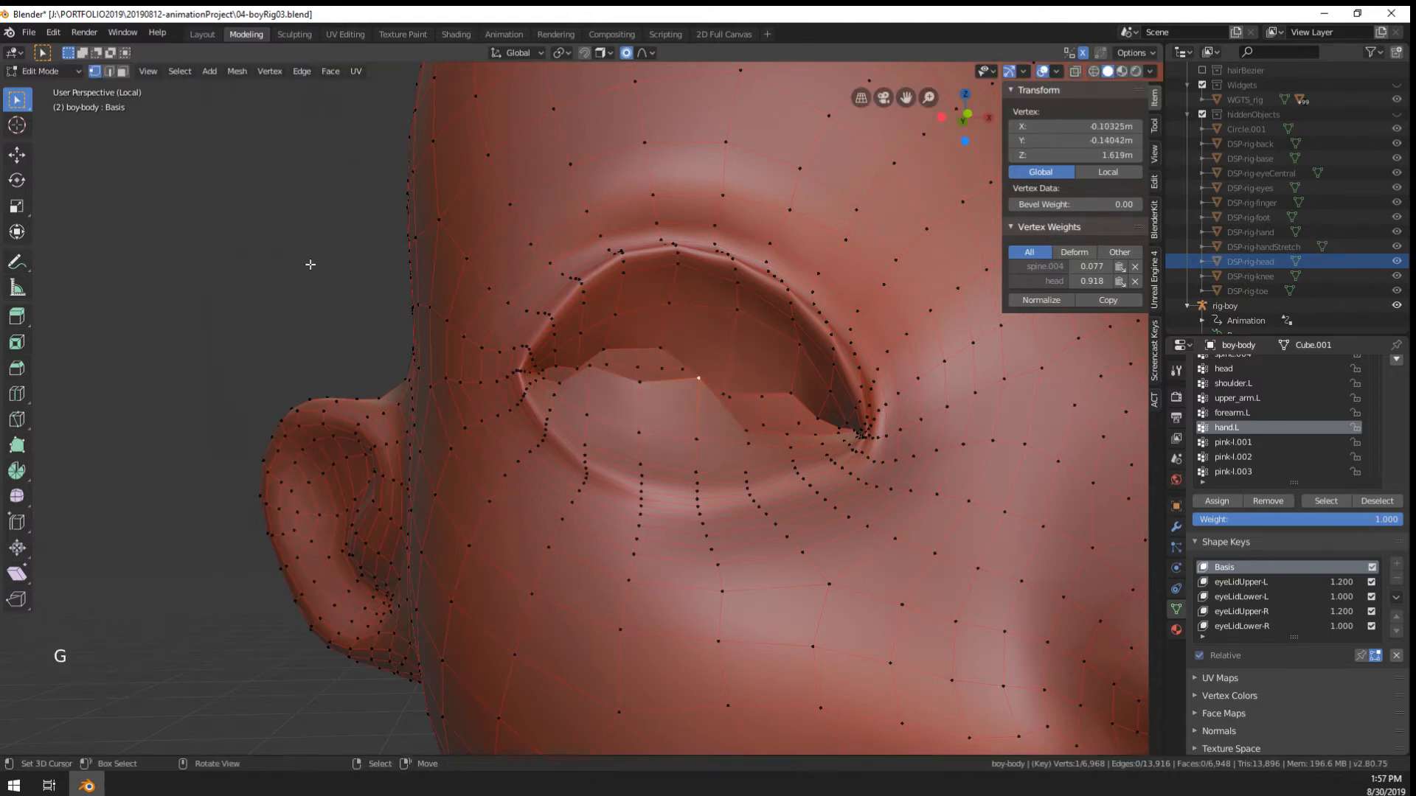
pyautogui.press('g')
pyautogui.rightClick(295, 206)
pyautogui.press('g')
pyautogui.rightClick(268, 171)
# Change the proportional editing falloff to Sphere and try moving the lower-lid vertex again
pyautogui.click(647, 52)
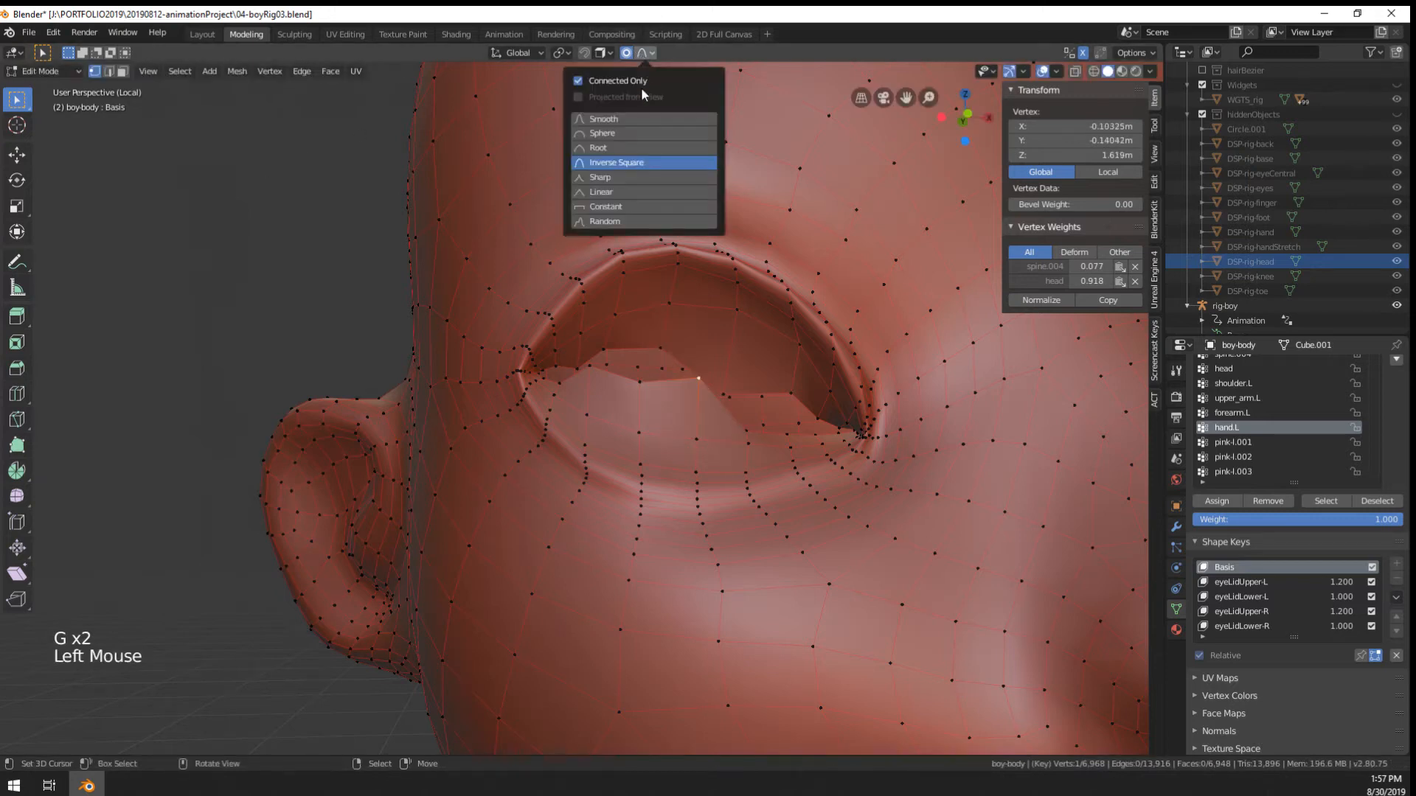
pyautogui.click(607, 137)
pyautogui.press('g')
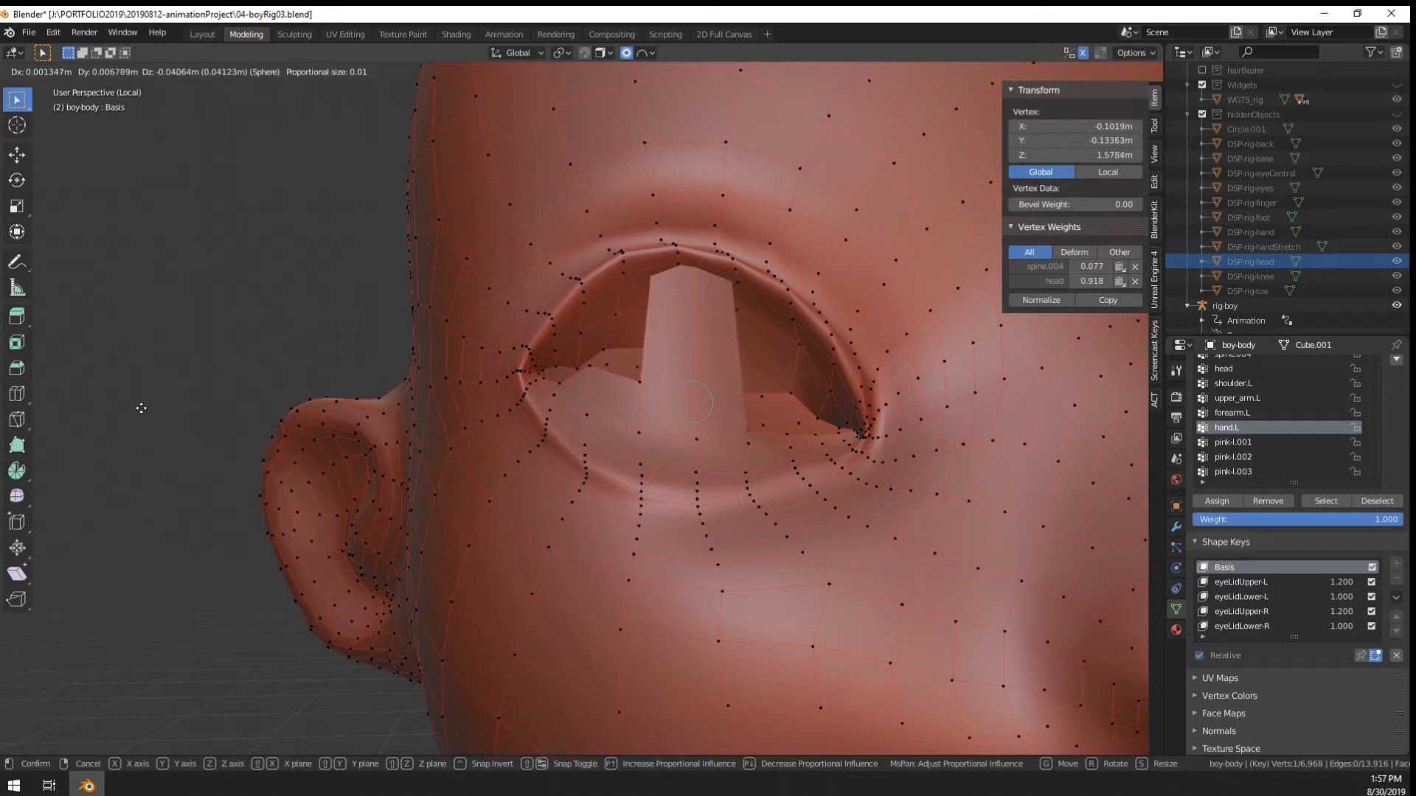
pyautogui.press('Escape')
# In Object Mode, turn off the Armature modifier's render and viewport display on boy-body
pyautogui.scroll(-8, 313, 457)
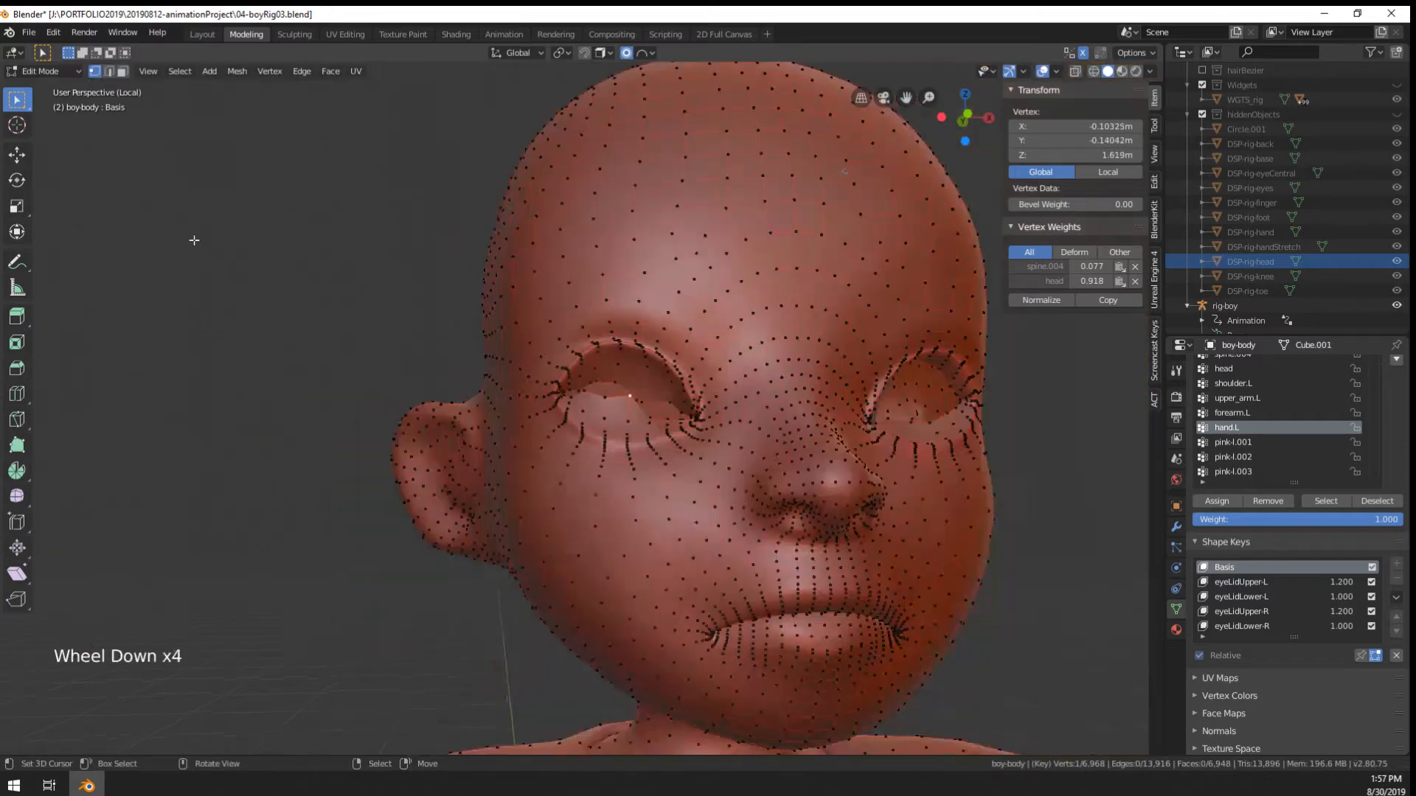
pyautogui.press('Tab')
pyautogui.click(1176, 527)
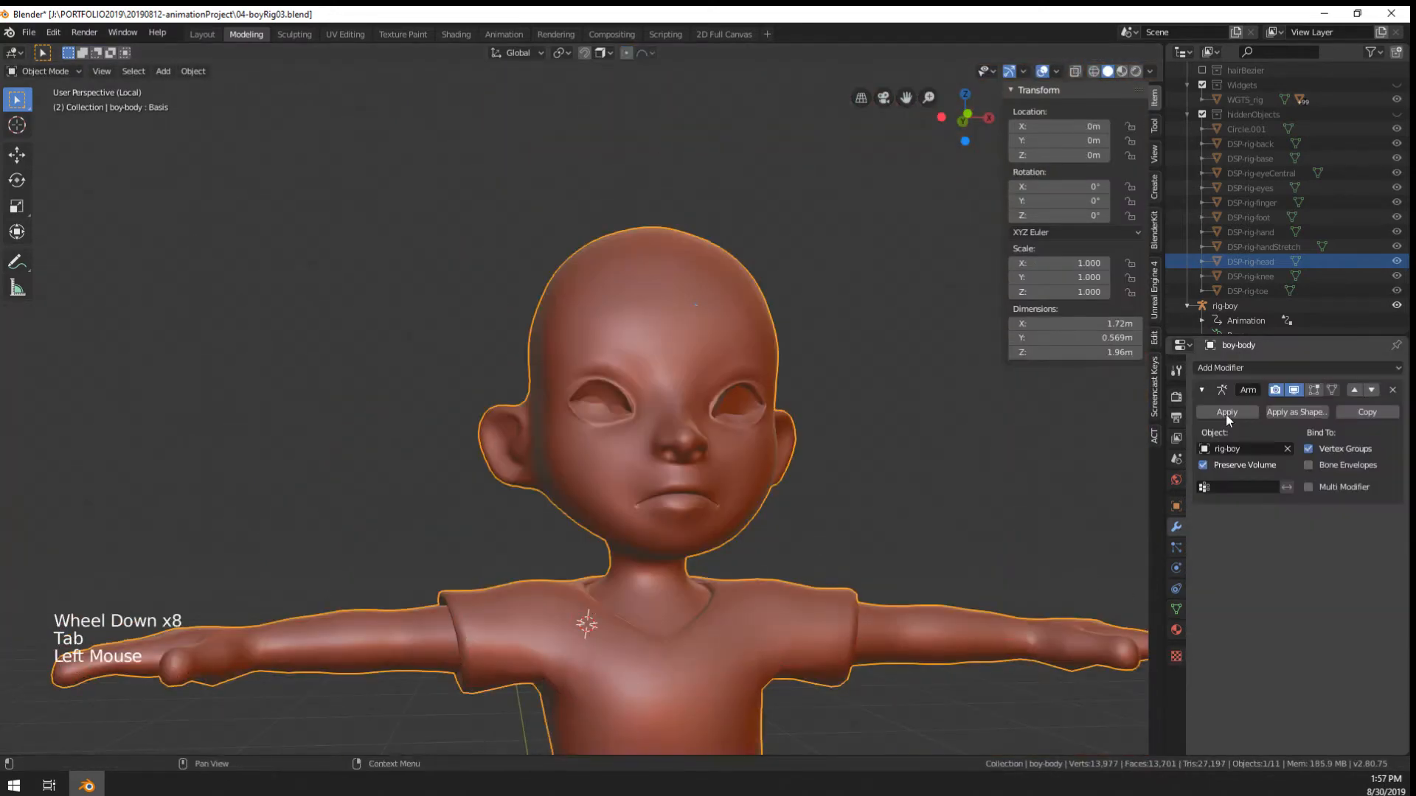
pyautogui.click(1287, 391)
pyautogui.click(1278, 391)
pyautogui.scroll(3, 294, 408)
pyautogui.press('g')
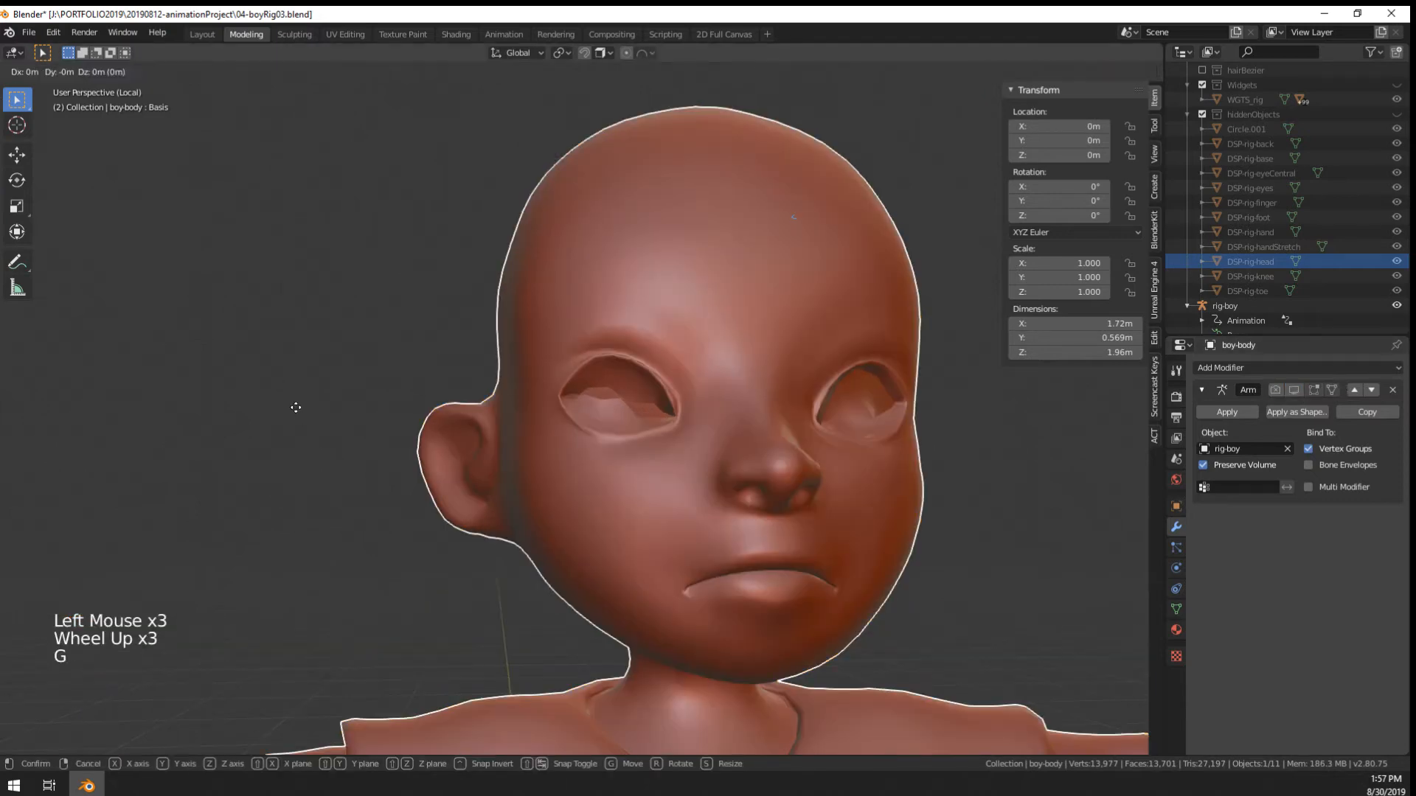
pyautogui.press('z')
pyautogui.rightClick(319, 430)
# Back in Edit Mode, move the selected lower-lid vertex 0.00353 m along Z with the Sphere falloff
pyautogui.press('Tab')
pyautogui.scroll(1, 318, 433)
pyautogui.press('g')
pyautogui.press('z')
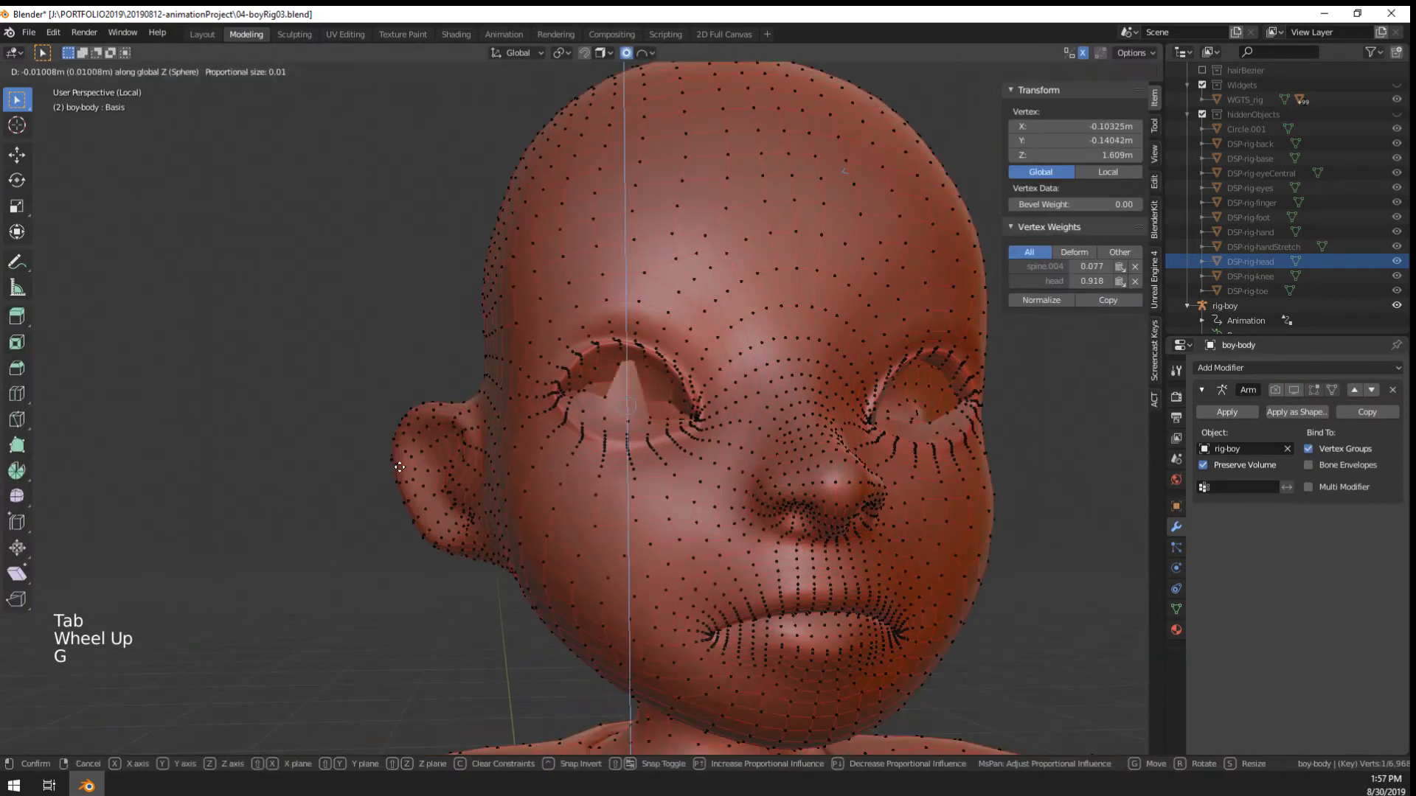
pyautogui.click(400, 440)
# Select four adjacent vertices on the right eye's lower lid and move them together with proportional editing
pyautogui.scroll(3, 401, 440)
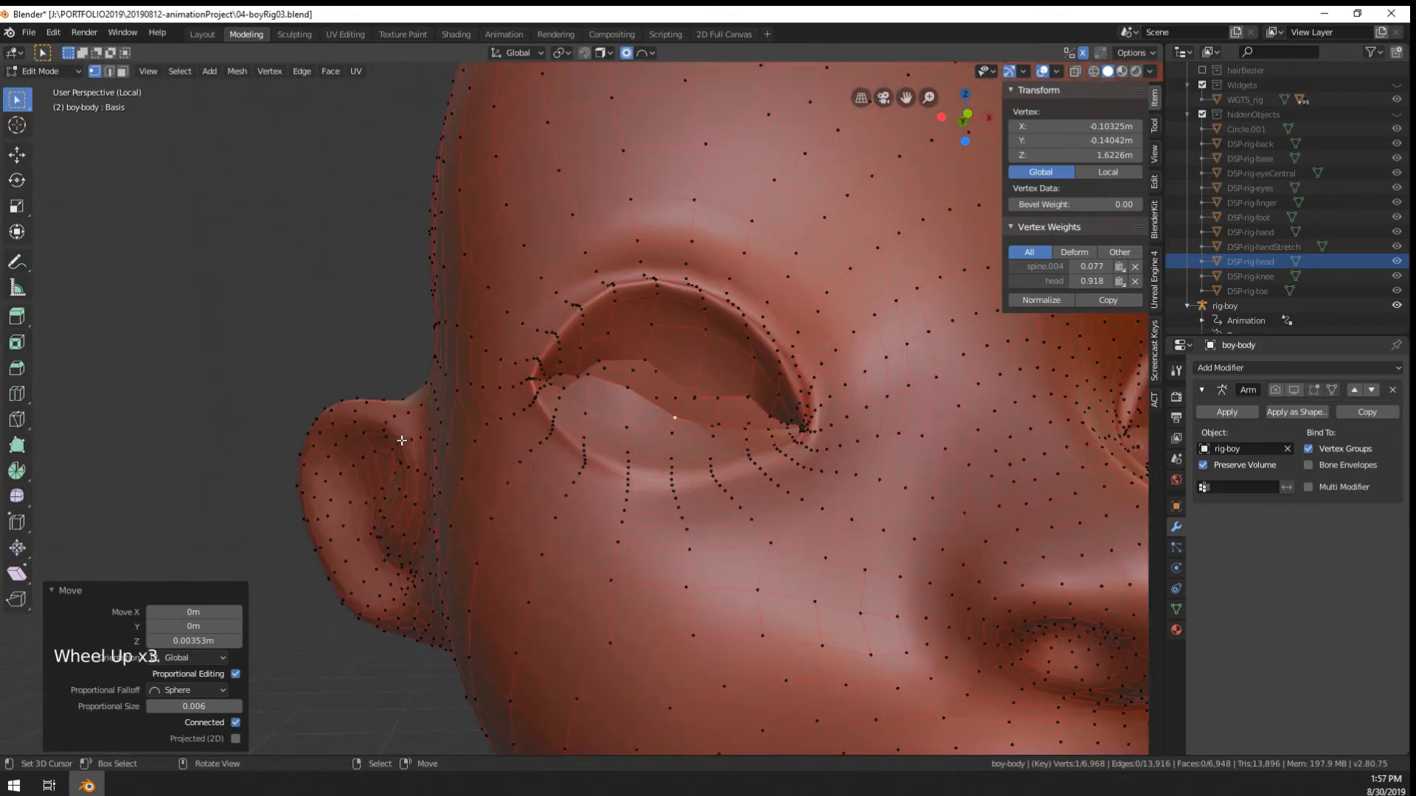
pyautogui.rightClick(633, 404)
pyautogui.keyDown('shift'); pyautogui.rightClick(628, 413); pyautogui.keyUp('shift')
pyautogui.keyDown('shift'); pyautogui.rightClick(649, 398); pyautogui.keyUp('shift')
pyautogui.keyDown('shift'); pyautogui.rightClick(667, 424); pyautogui.keyUp('shift')
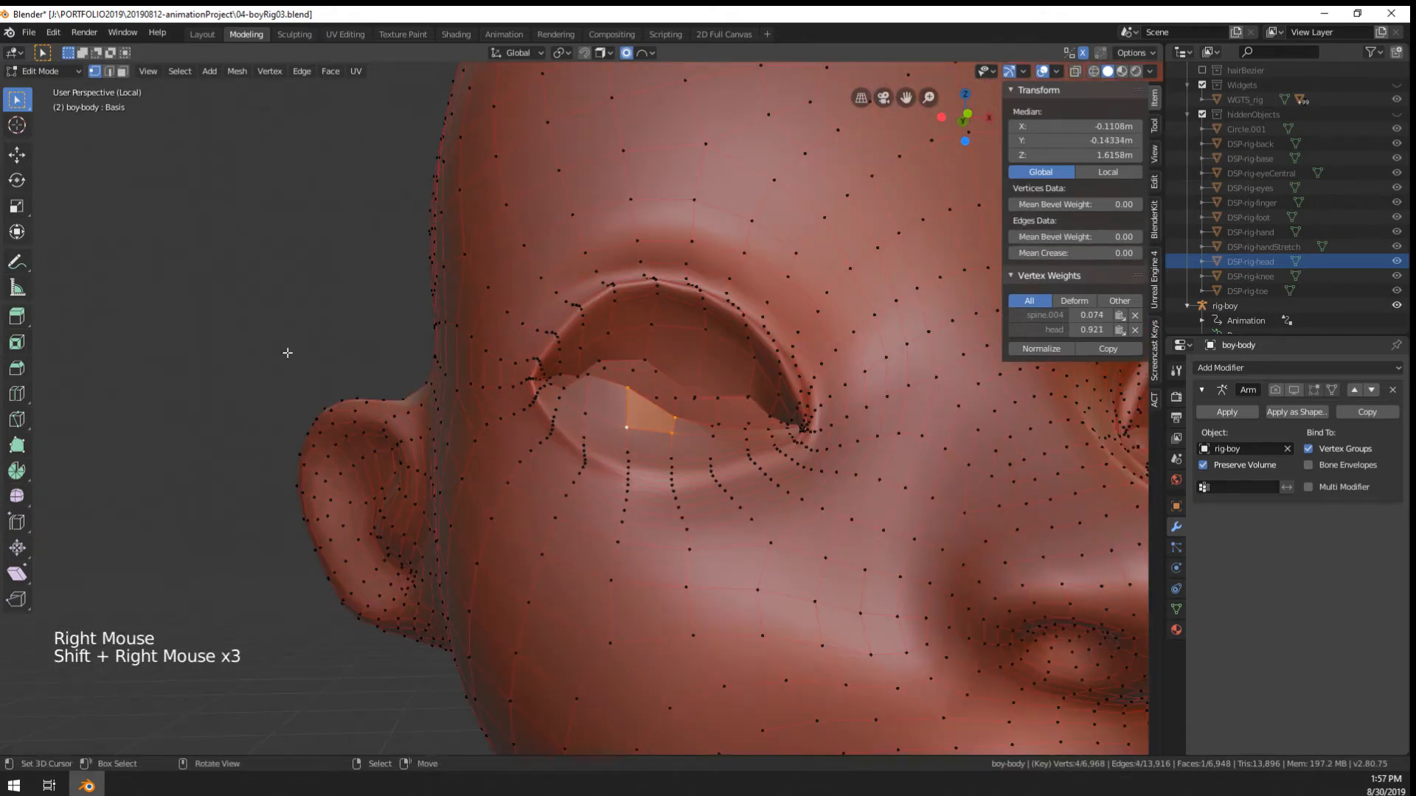
pyautogui.press('g')
pyautogui.click(291, 368)
# Select a vertex on the left eye's lower lid and try moving it with proportional editing
pyautogui.keyDown('shift'); pyautogui.moveTo(610, 376); pyautogui.dragTo(219, 373, button='middle'); pyautogui.keyUp('shift')
pyautogui.rightClick(873, 433)
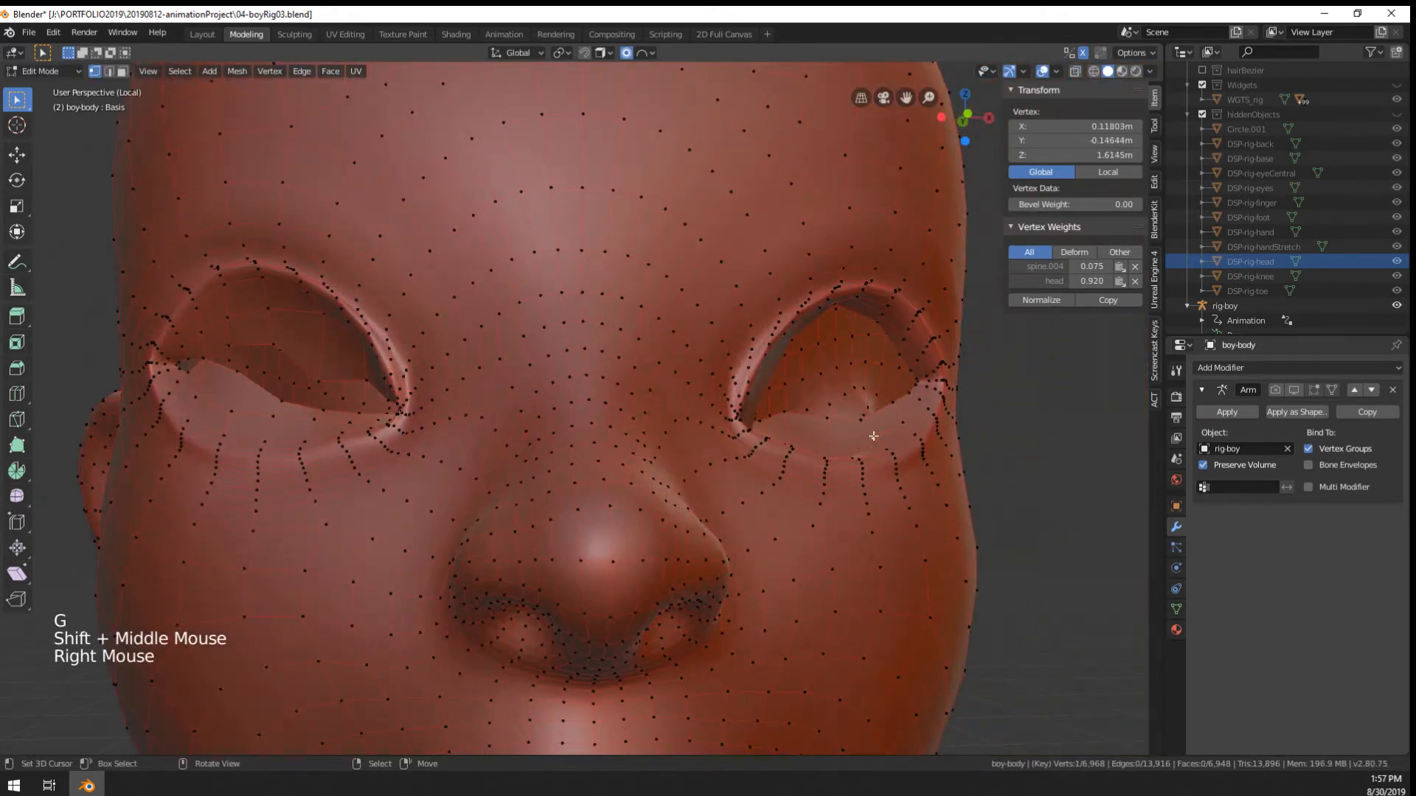
pyautogui.press('g')
pyautogui.click(890, 436)
# Return to Object Mode and save the file
pyautogui.moveTo(891, 436); pyautogui.dragTo(887, 476, button='middle')
pyautogui.press('Tab')
pyautogui.scroll(-6, 817, 478)
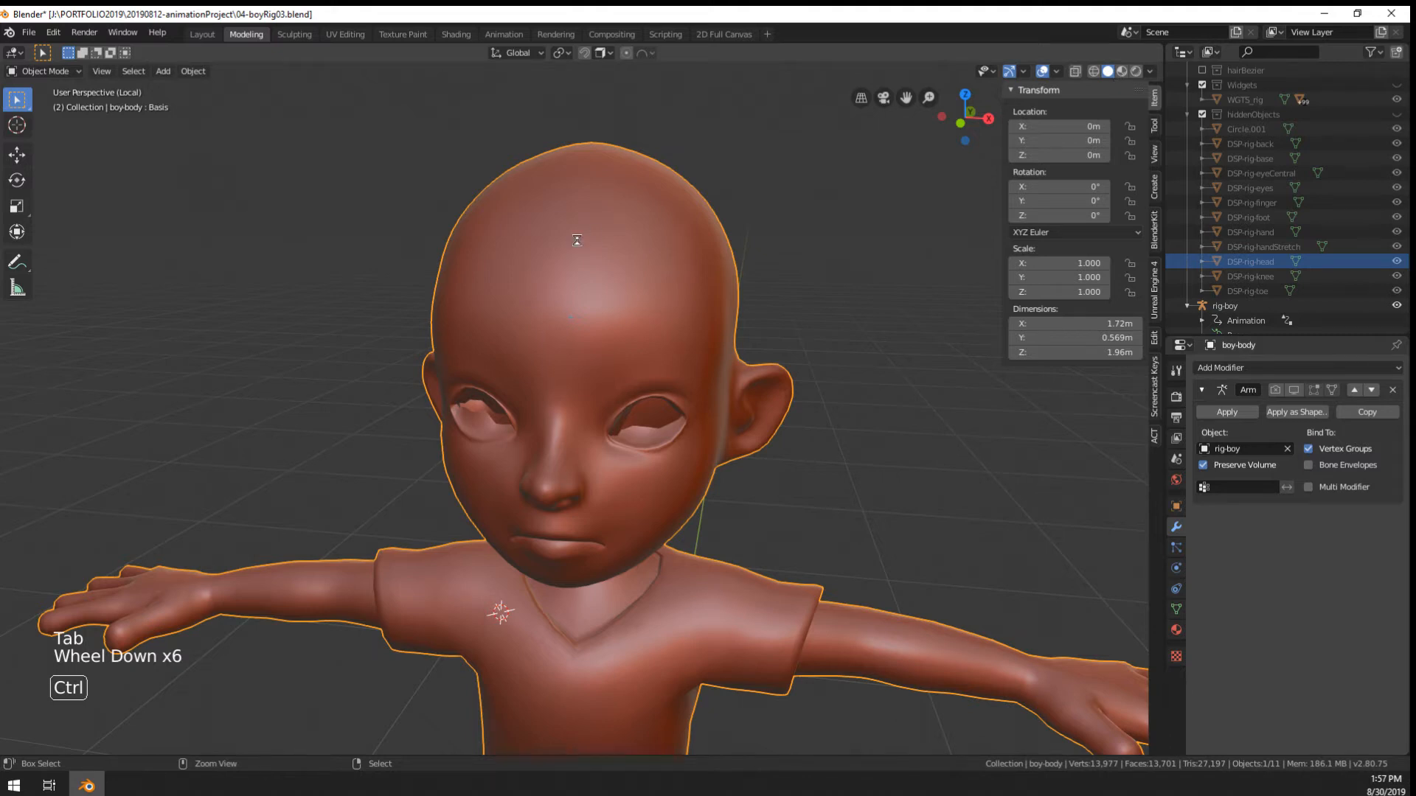
pyautogui.hotkey('ctrl', 's')
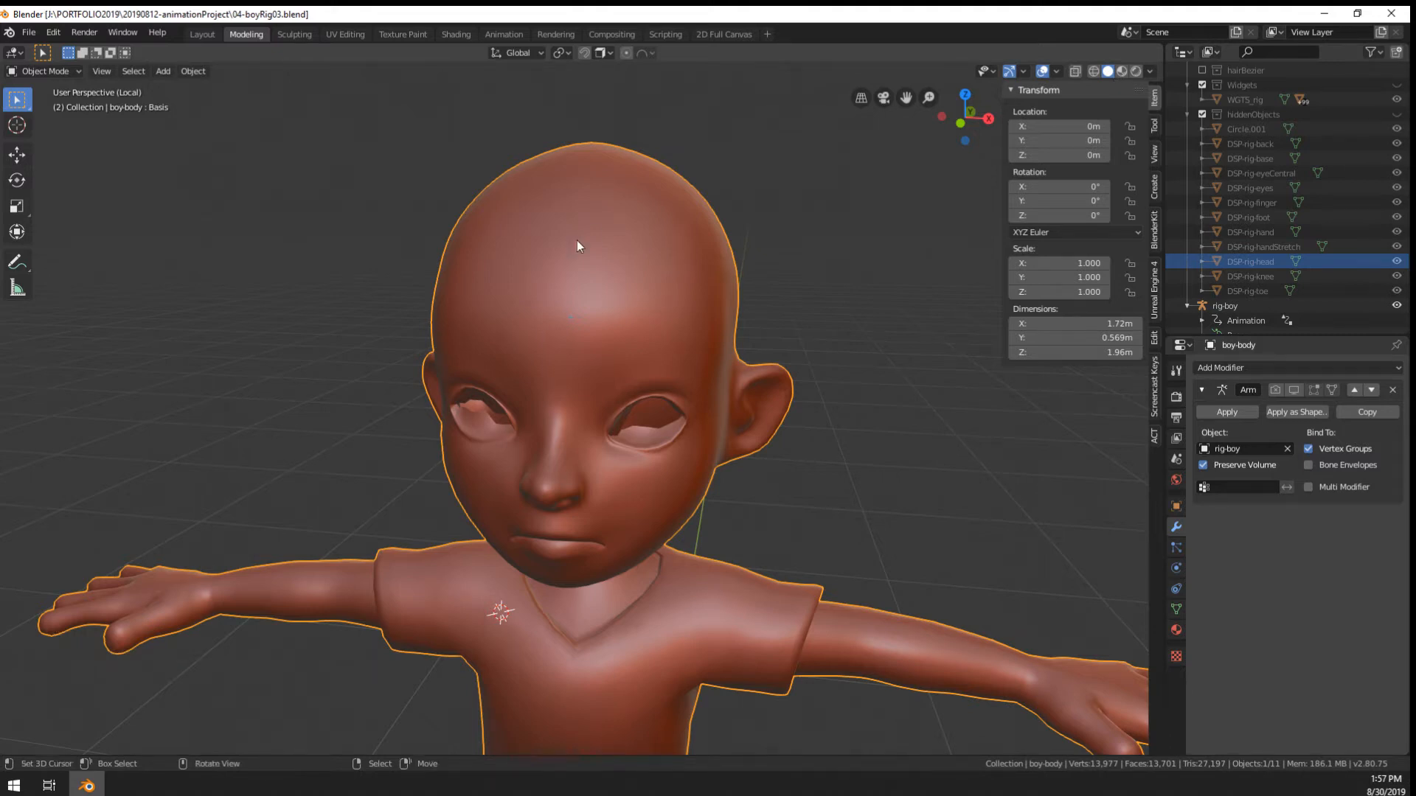
# Restart Blender and reopen the recent file 04-boyRig03.blend without allowing its Python scripts to run
pyautogui.click(1391, 14)
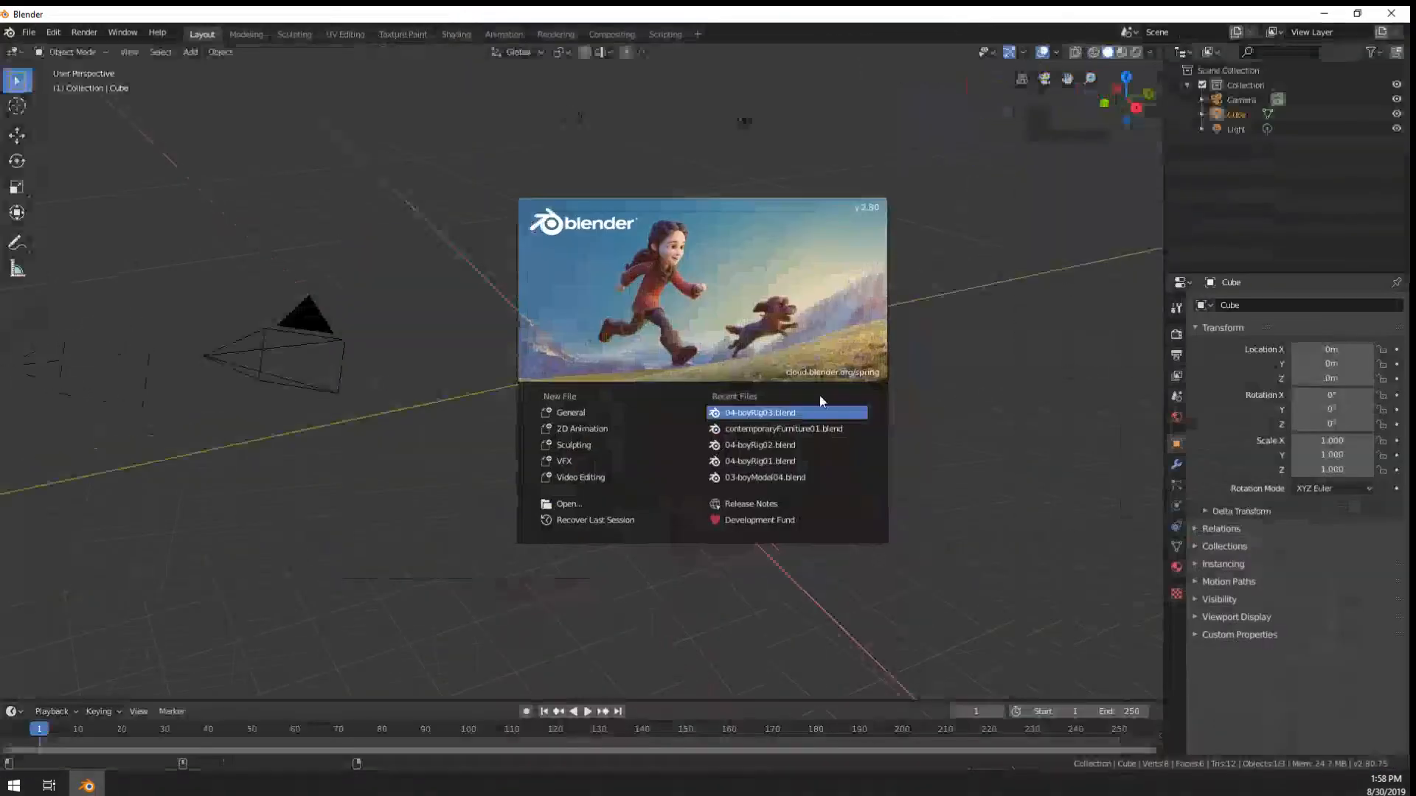
pyautogui.click(759, 412)
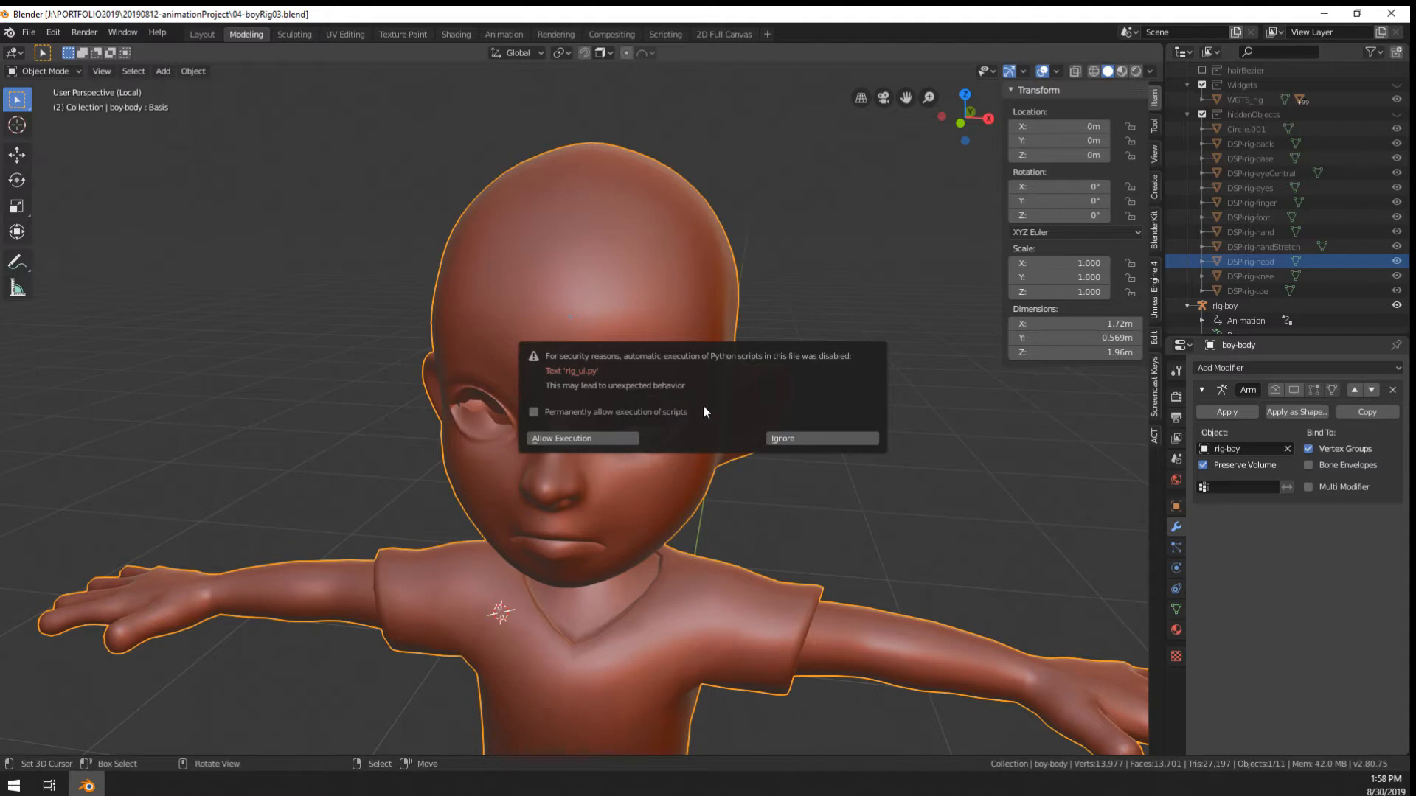
pyautogui.click(795, 437)
# In Edit Mode, select a vertex on the right eye's lower lid and turn off proportional editing while trying to move it
pyautogui.scroll(3, 388, 445)
pyautogui.scroll(2, 388, 445)
pyautogui.press('Tab')
pyautogui.moveTo(388, 445); pyautogui.dragTo(437, 442, button='middle')
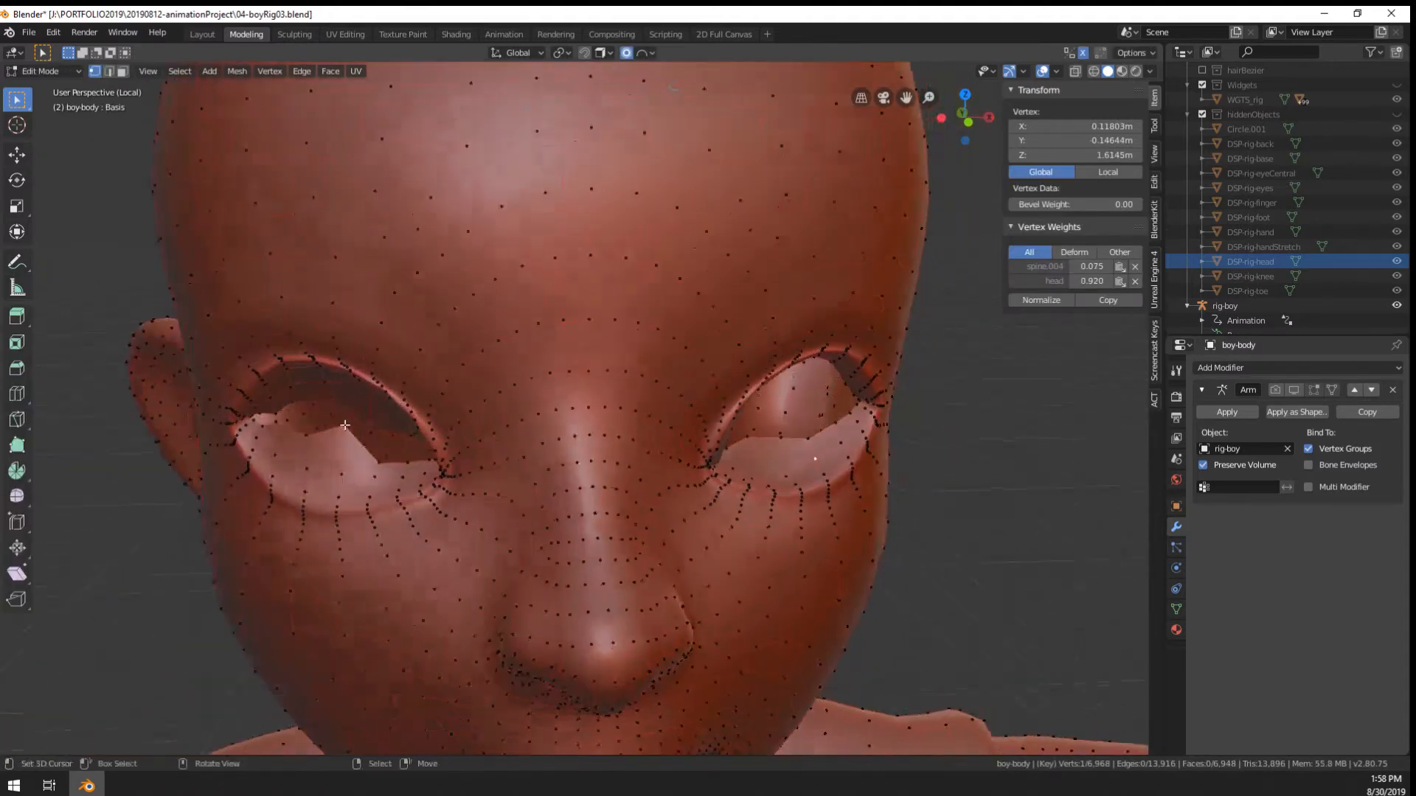
pyautogui.moveTo(345, 422); pyautogui.dragTo(342, 439, button='right')
pyautogui.rightClick(342, 438)
pyautogui.moveTo(342, 438); pyautogui.dragTo(558, 430, button='middle')
pyautogui.scroll(1, 558, 430)
pyautogui.press('g')
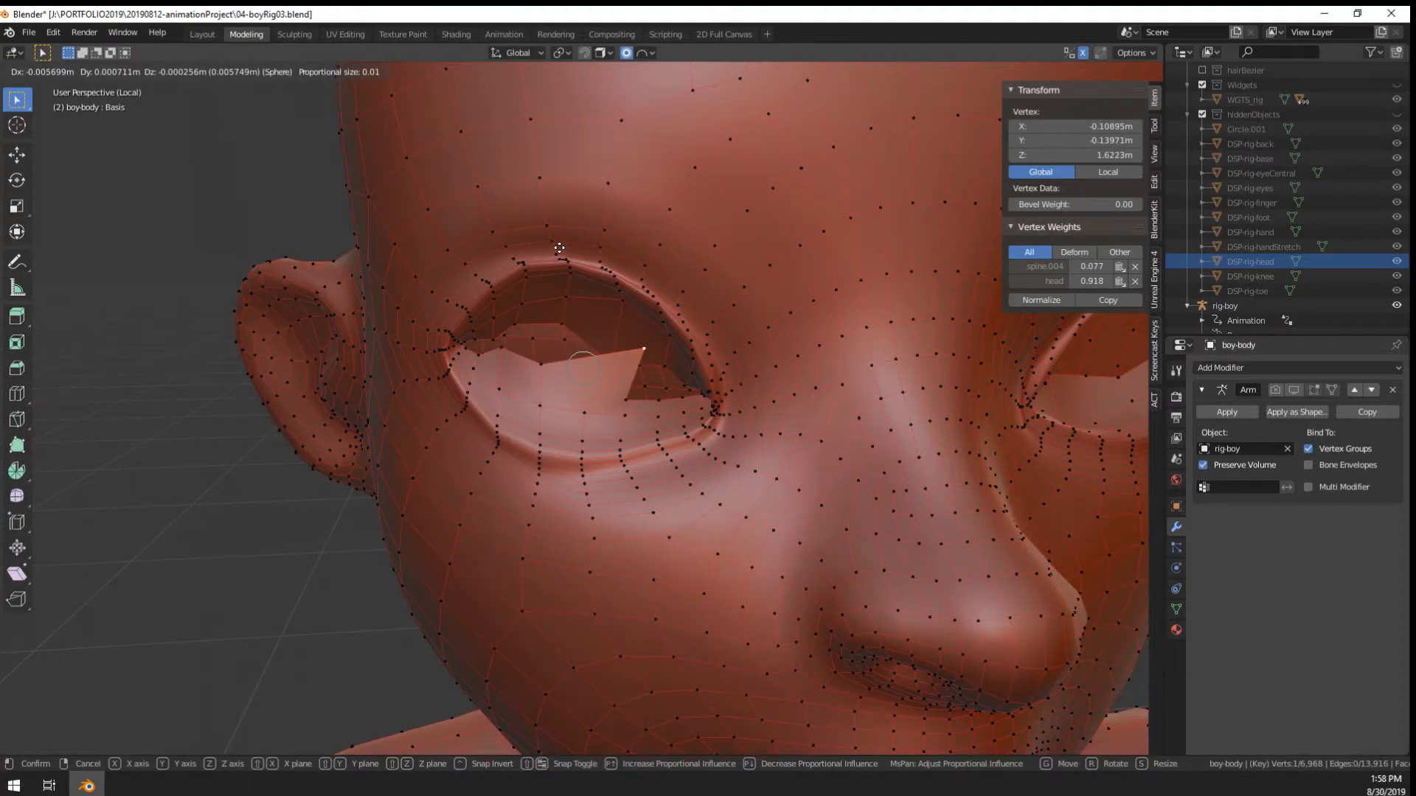
pyautogui.press('o')
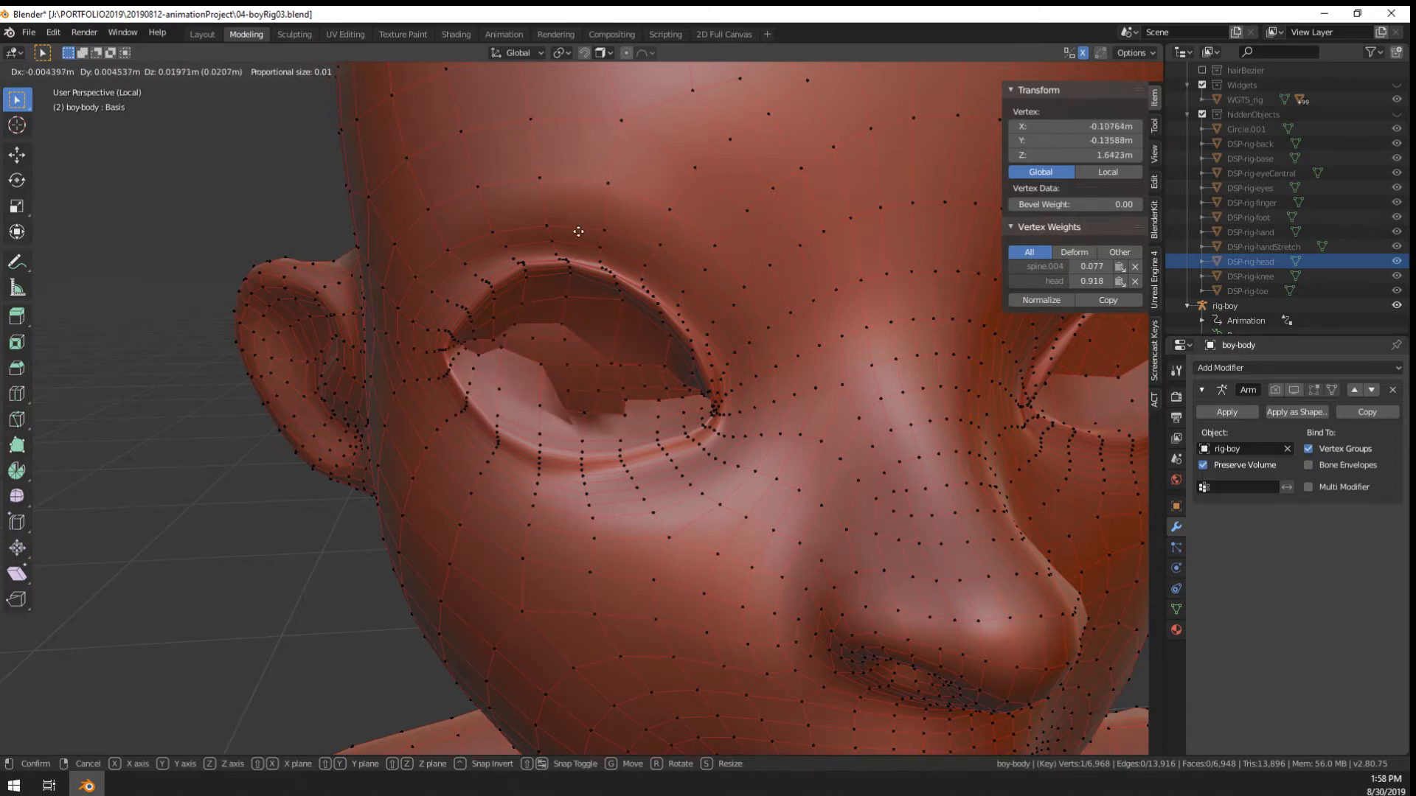
pyautogui.rightClick(586, 265)
# Turn off Project onto Self in the snapping settings and try moving the right eye's lower-lid vertex
pyautogui.click(609, 51)
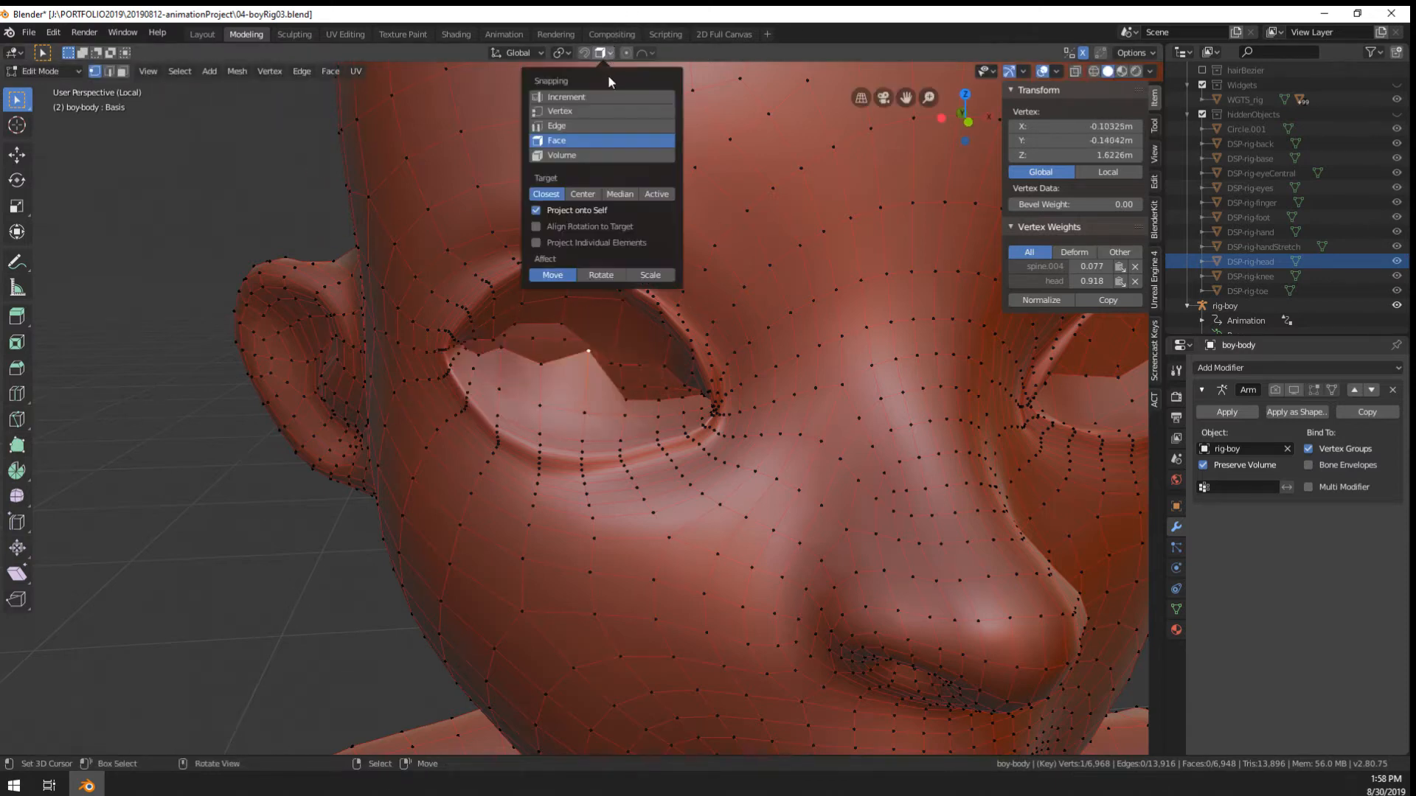
pyautogui.press('g')
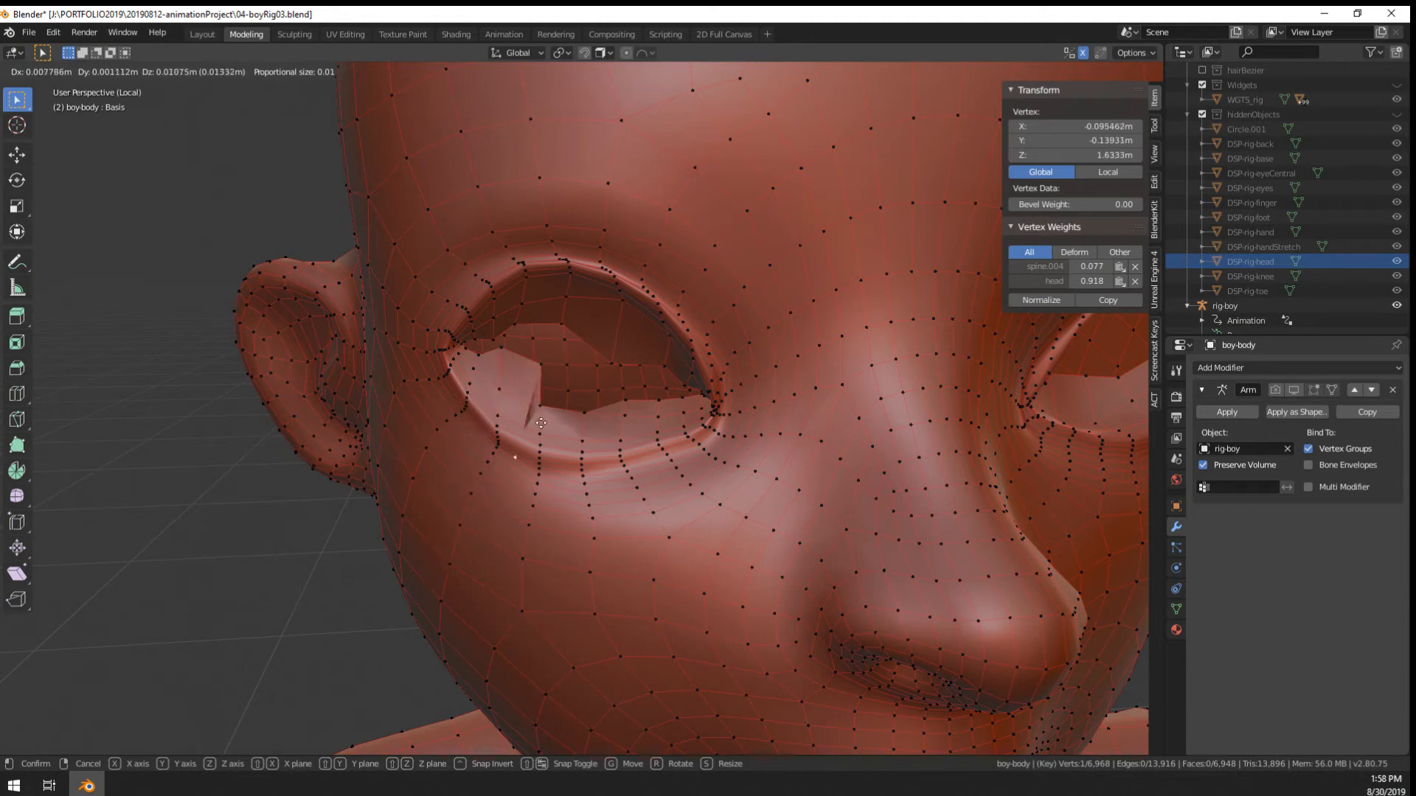
pyautogui.click(565, 434)
pyautogui.click(608, 53)
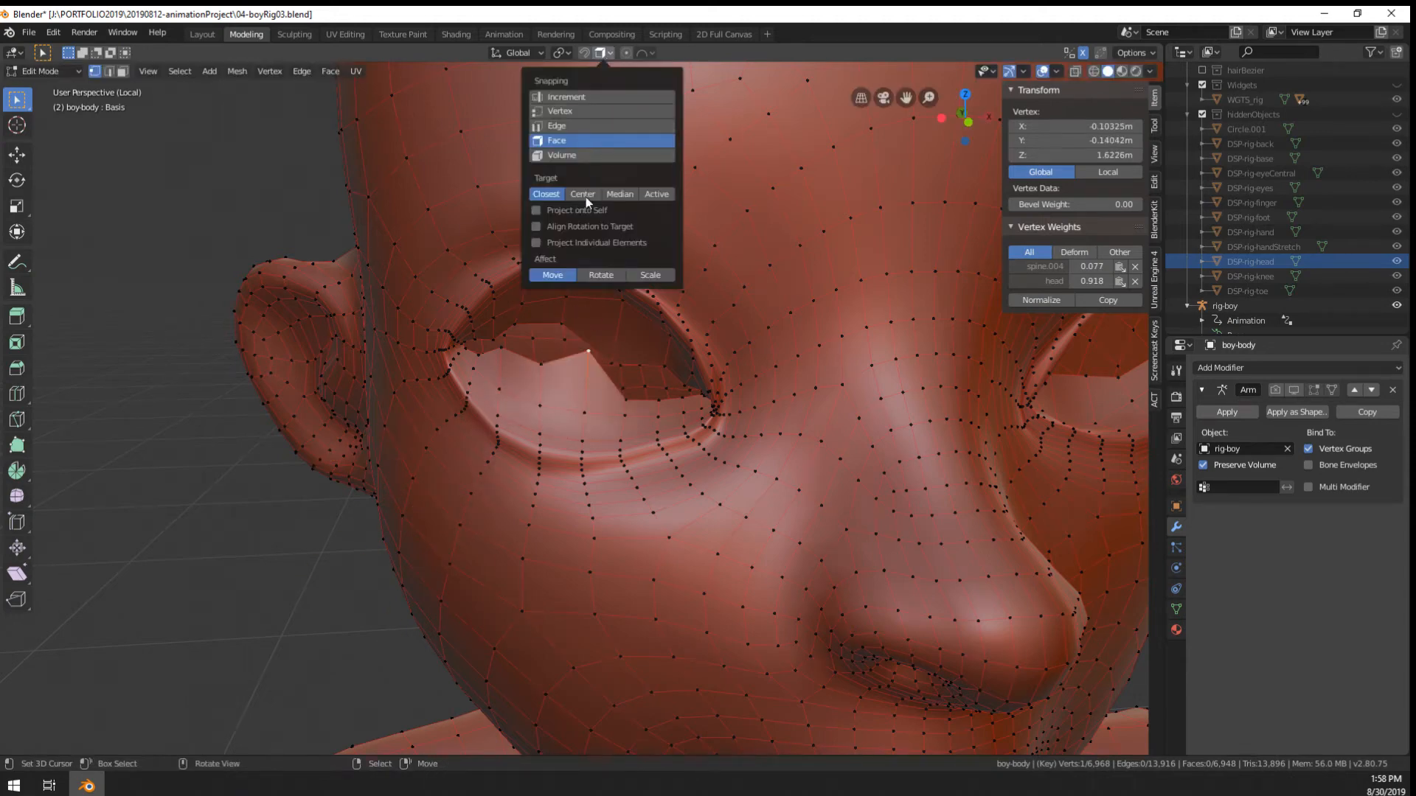
pyautogui.click(560, 52)
# Try moving the lower-lid vertex with the transform orientation set to Local, and restore Global
pyautogui.click(533, 53)
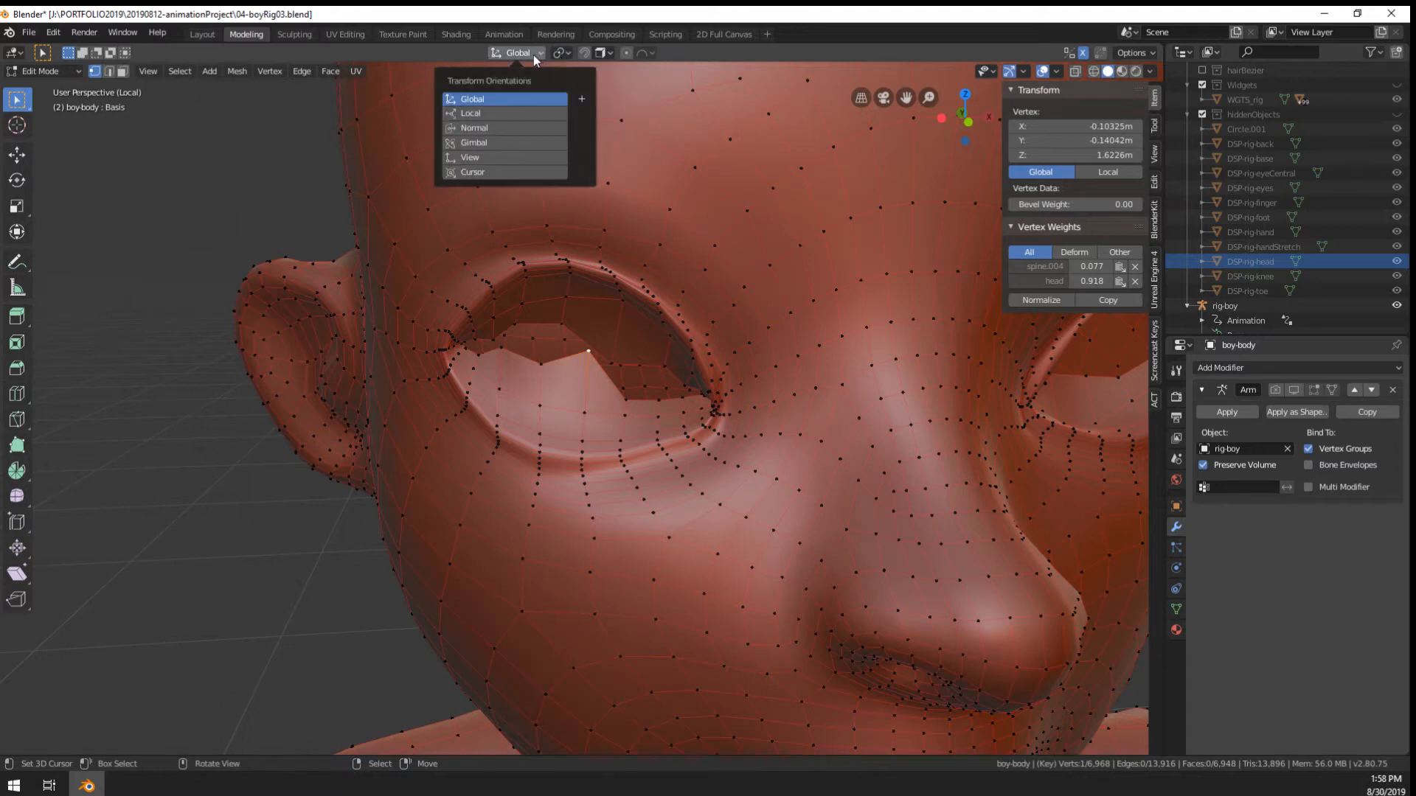
pyautogui.click(506, 113)
pyautogui.press('g')
pyautogui.press('Escape')
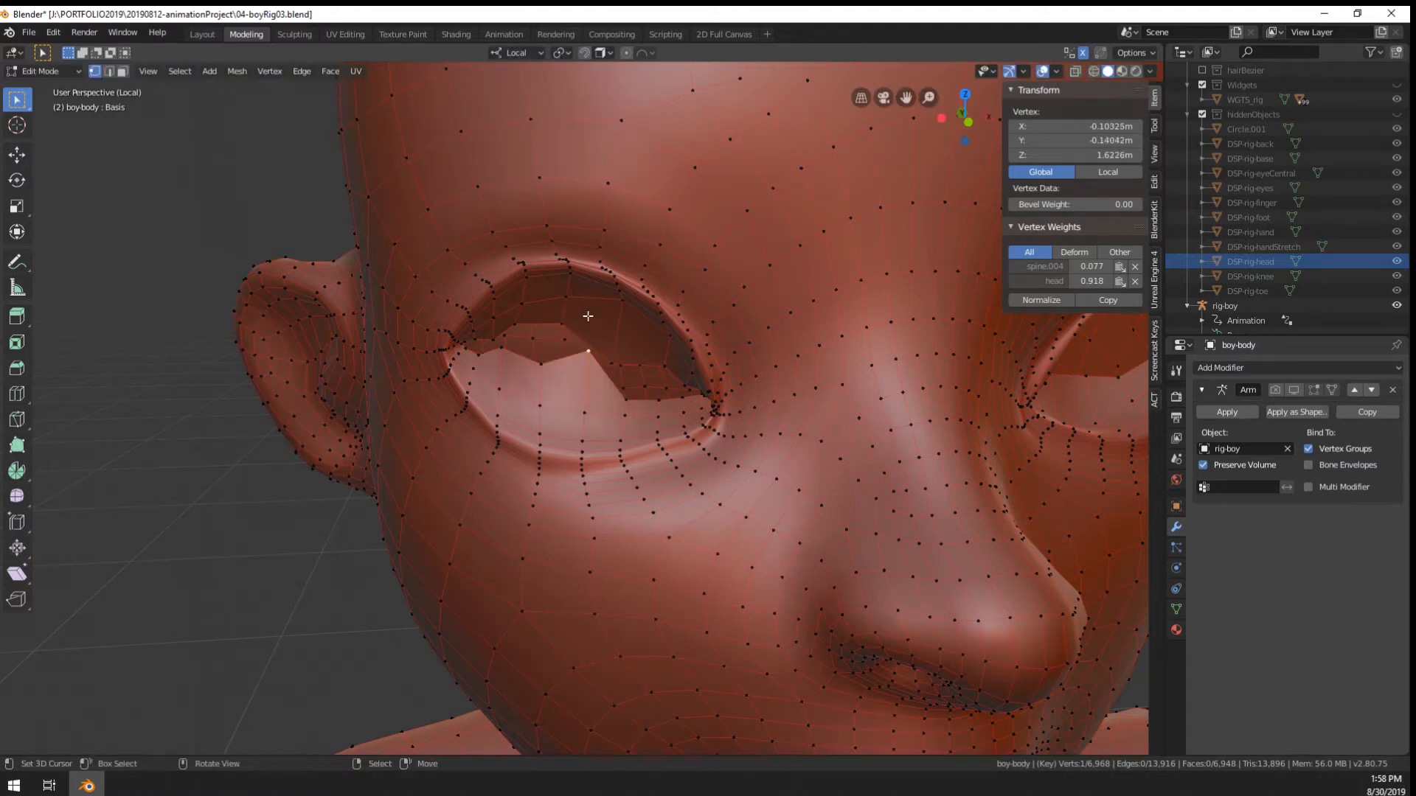
pyautogui.click(518, 53)
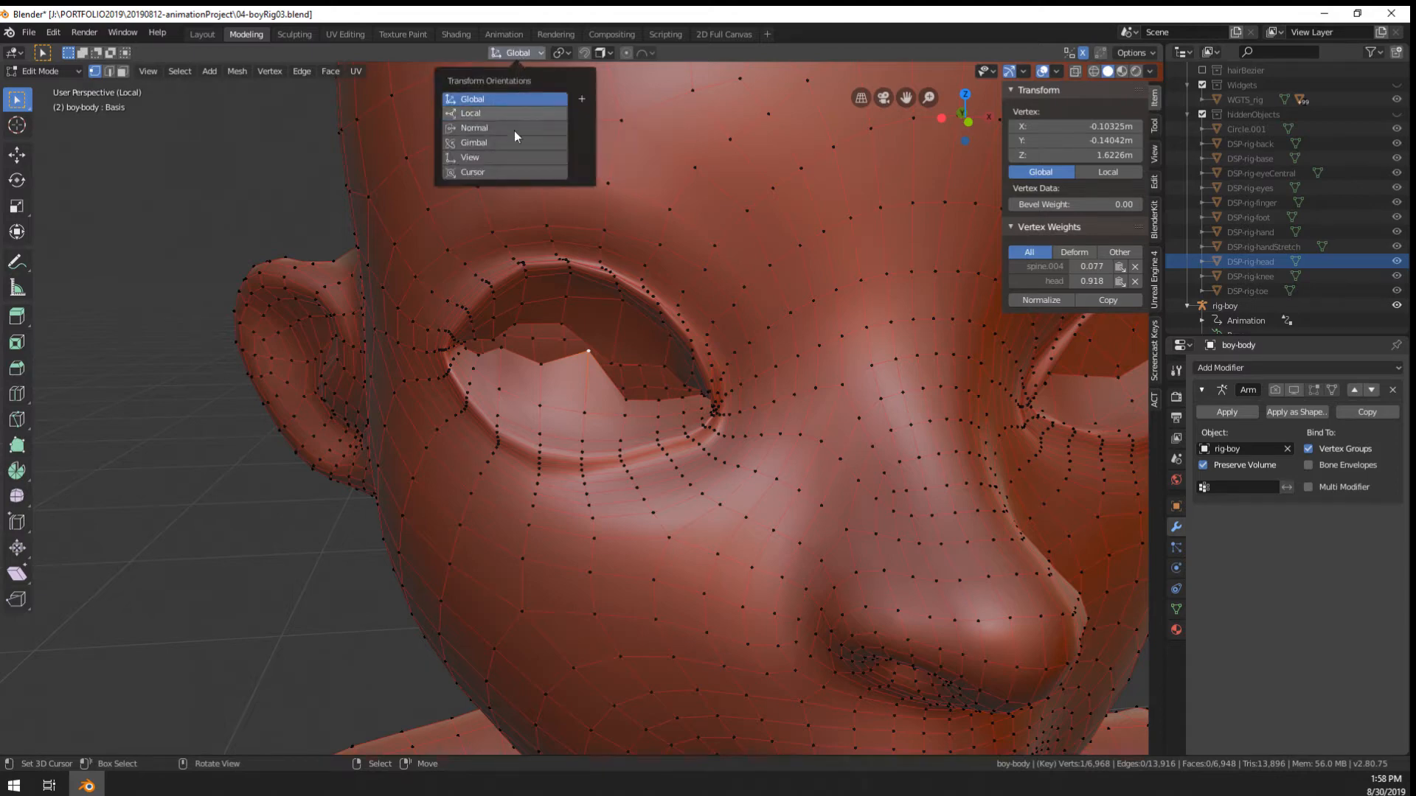
pyautogui.click(516, 98)
# Try moving the selected lower-lid vertex constrained to the individual global axes
pyautogui.press('g')
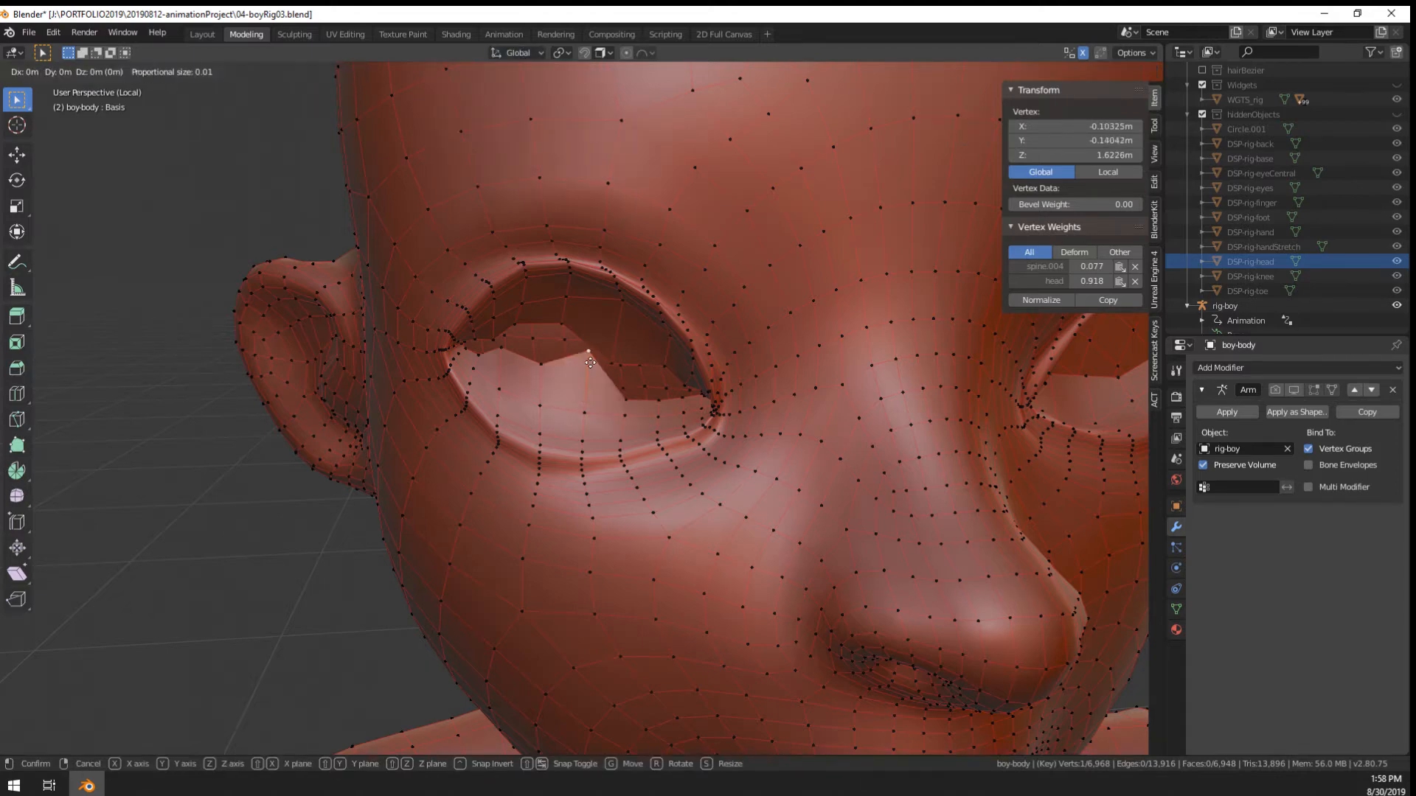
pyautogui.press('z')
pyautogui.press('x')
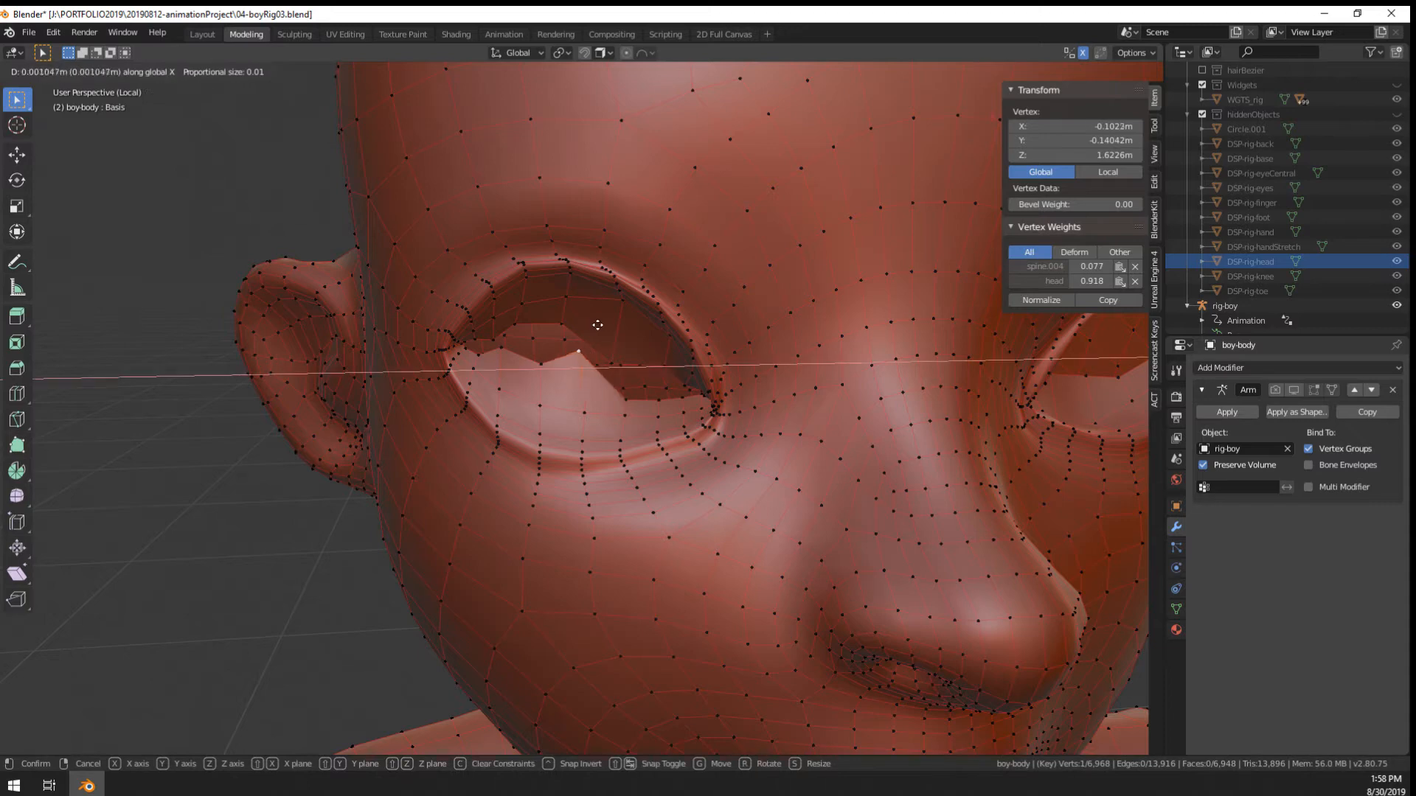
pyautogui.rightClick(578, 328)
pyautogui.scroll(-5, 598, 316)
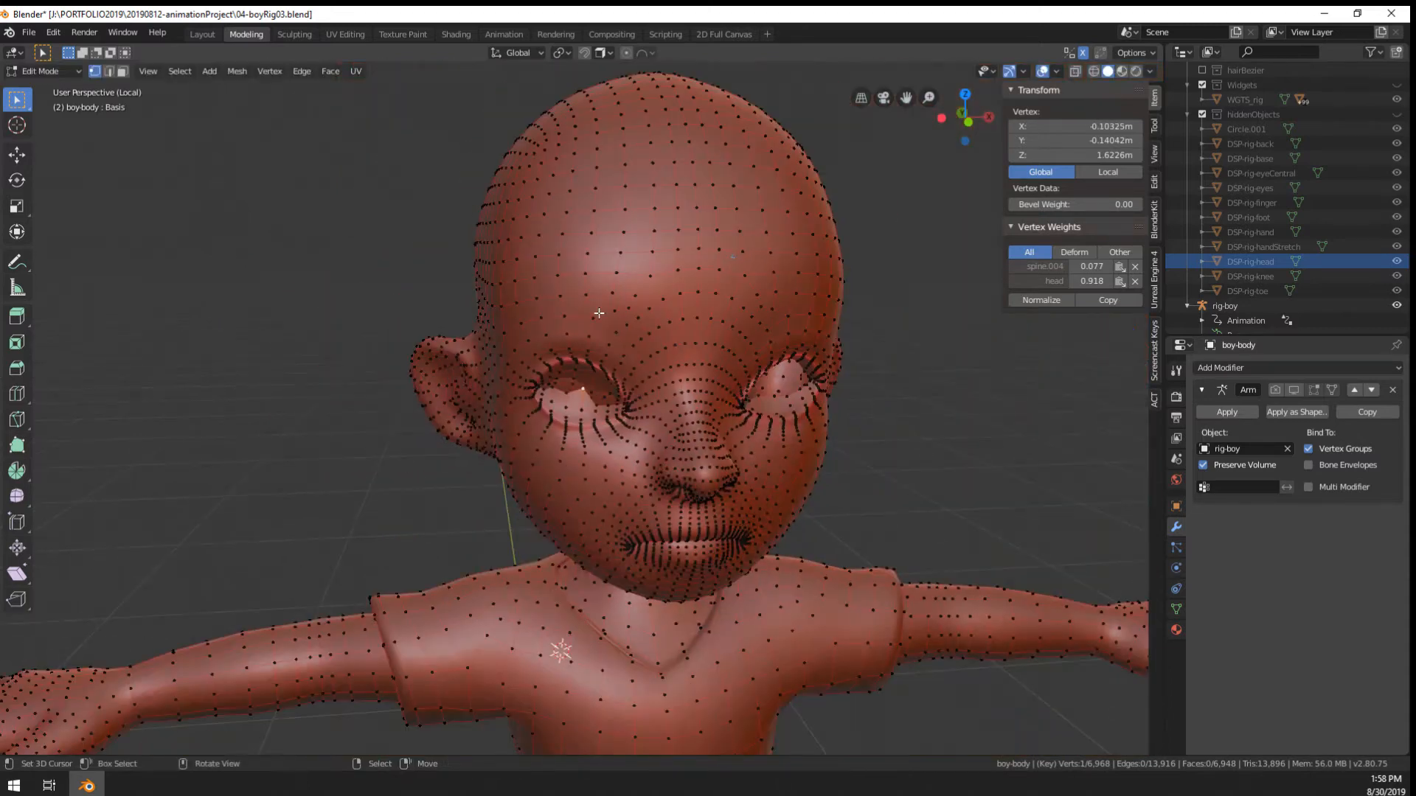
pyautogui.scroll(2, 598, 316)
pyautogui.press('g')
pyautogui.press('x')
pyautogui.press('x')
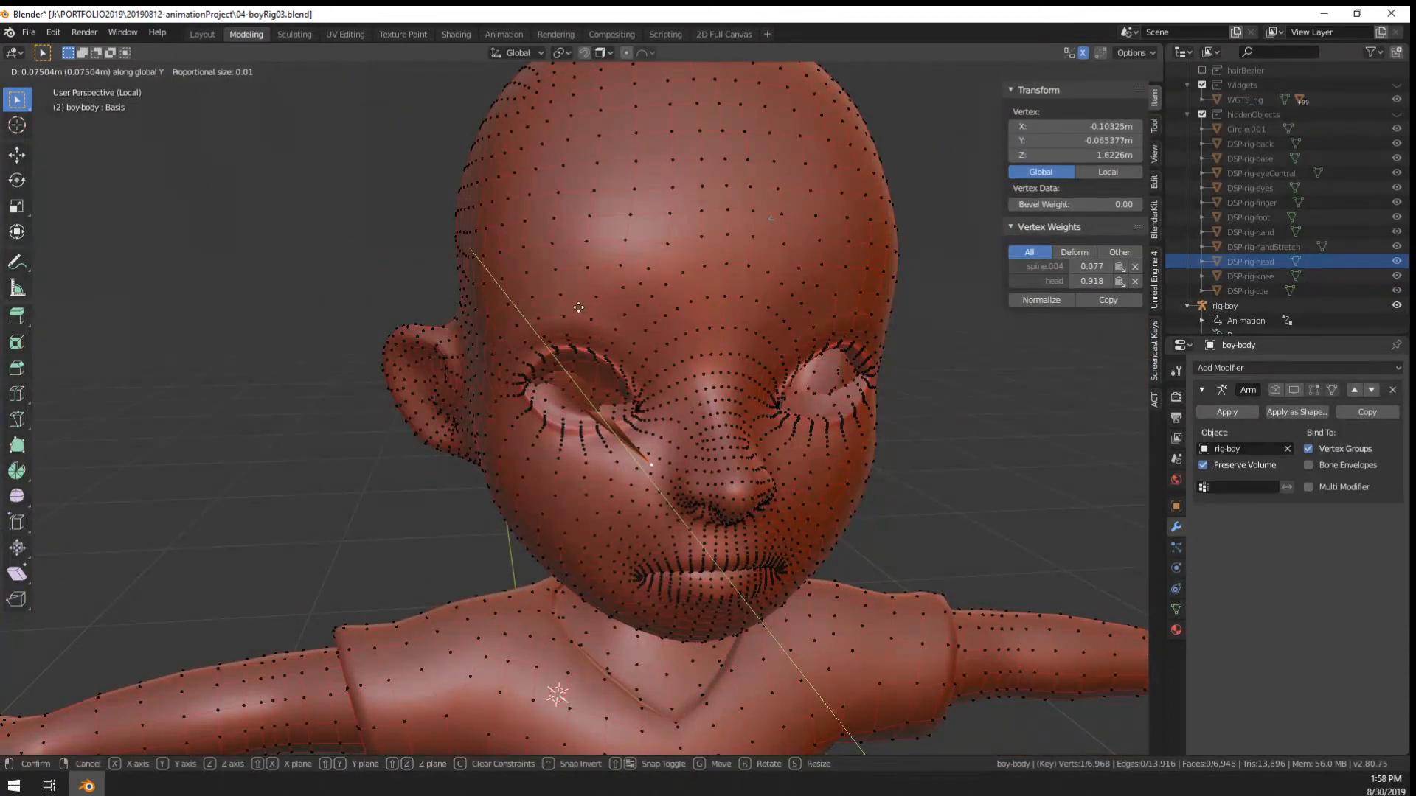
pyautogui.click(585, 329)
# Check the mesh in Object Mode, and try moving the lower-lid vertex freely back in Edit Mode
pyautogui.press('Tab')
pyautogui.scroll(-6, 603, 352)
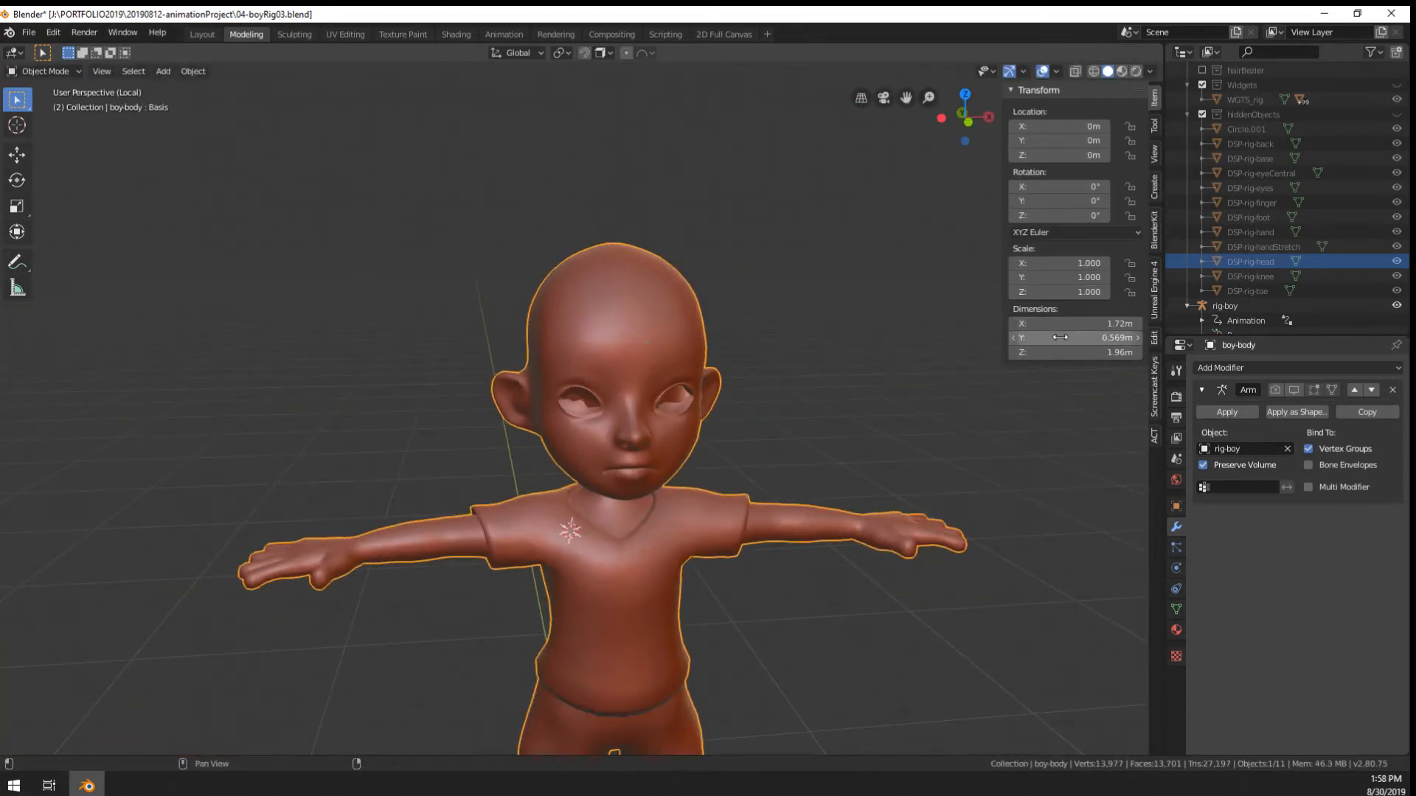
pyautogui.moveTo(972, 428)
pyautogui.mouseDown(button='middle')
pyautogui.moveTo(655, 418)
pyautogui.moveTo(790, 383)
pyautogui.moveTo(949, 432)
pyautogui.mouseUp(button='middle')
pyautogui.scroll(6, 639, 429)
pyautogui.press('Tab')
pyautogui.scroll(5, 635, 422)
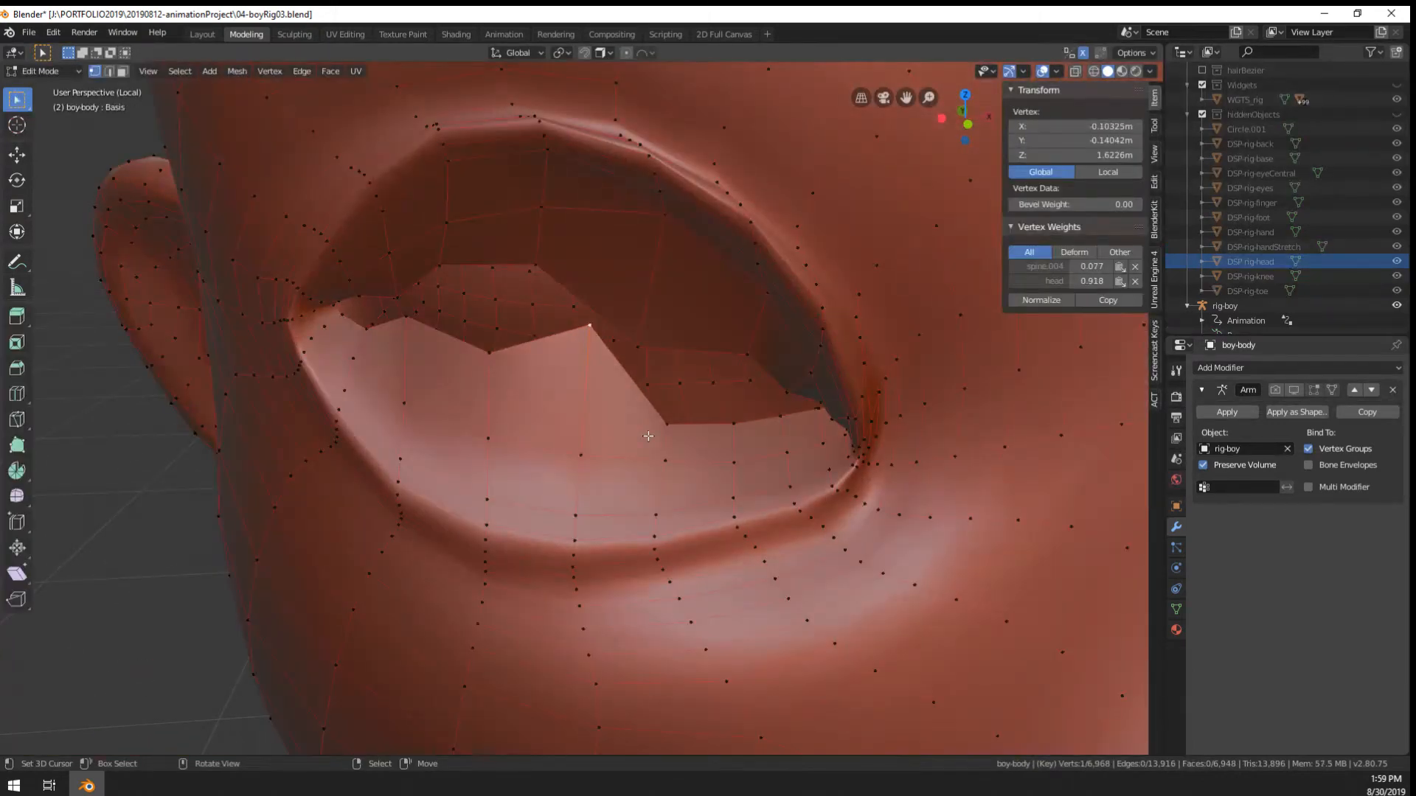
pyautogui.moveTo(648, 436); pyautogui.dragTo(623, 433, button='middle')
pyautogui.press('g')
pyautogui.rightClick(458, 392)
pyautogui.moveTo(458, 392); pyautogui.dragTo(612, 398, button='middle')
# In the body's Shape Keys settings, compare eyeLidLower-L with Basis and turn off Shape Key Edit Mode on Basis
pyautogui.click(1176, 609)
pyautogui.moveTo(767, 549); pyautogui.dragTo(915, 534, button='middle')
pyautogui.scroll(-4, 1311, 697)
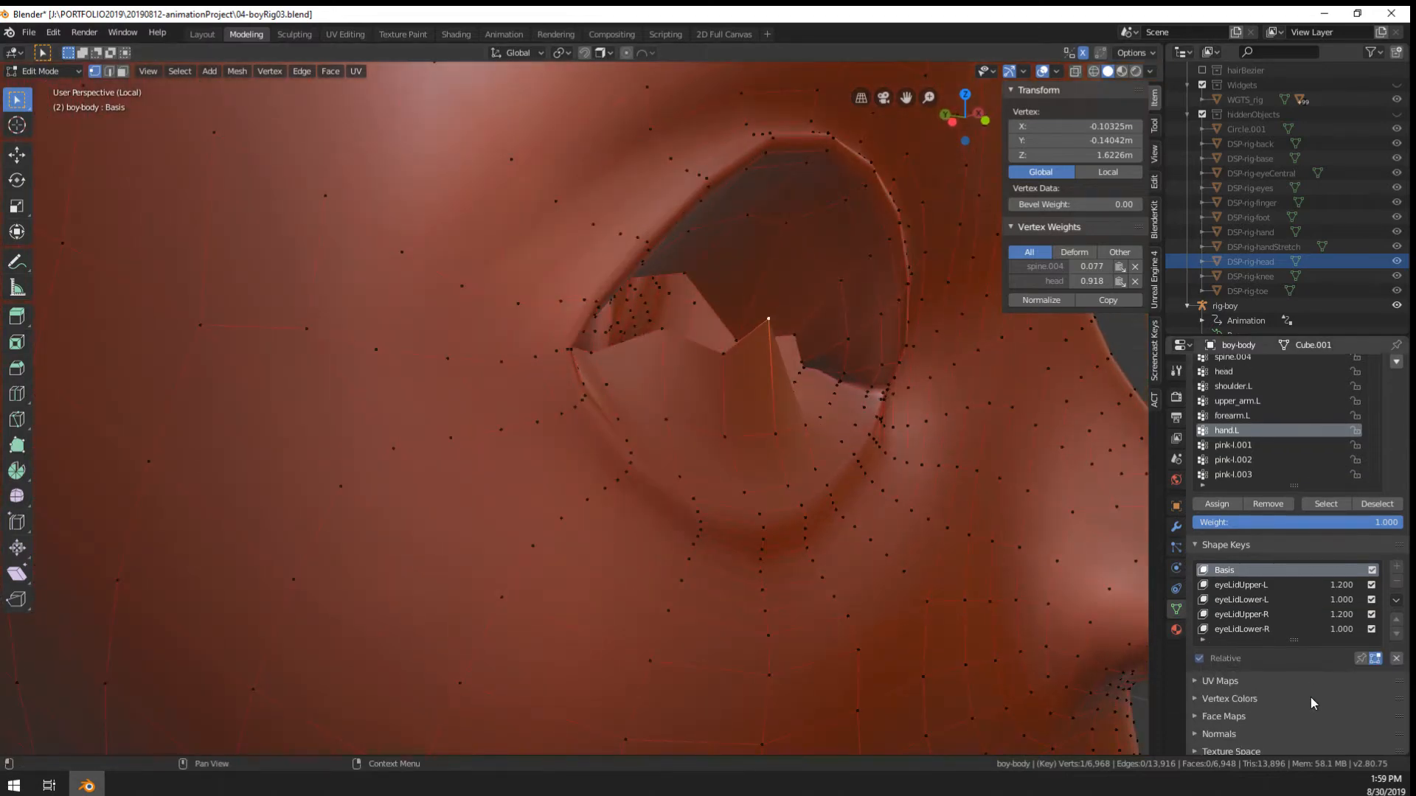
pyautogui.scroll(-2, 1312, 698)
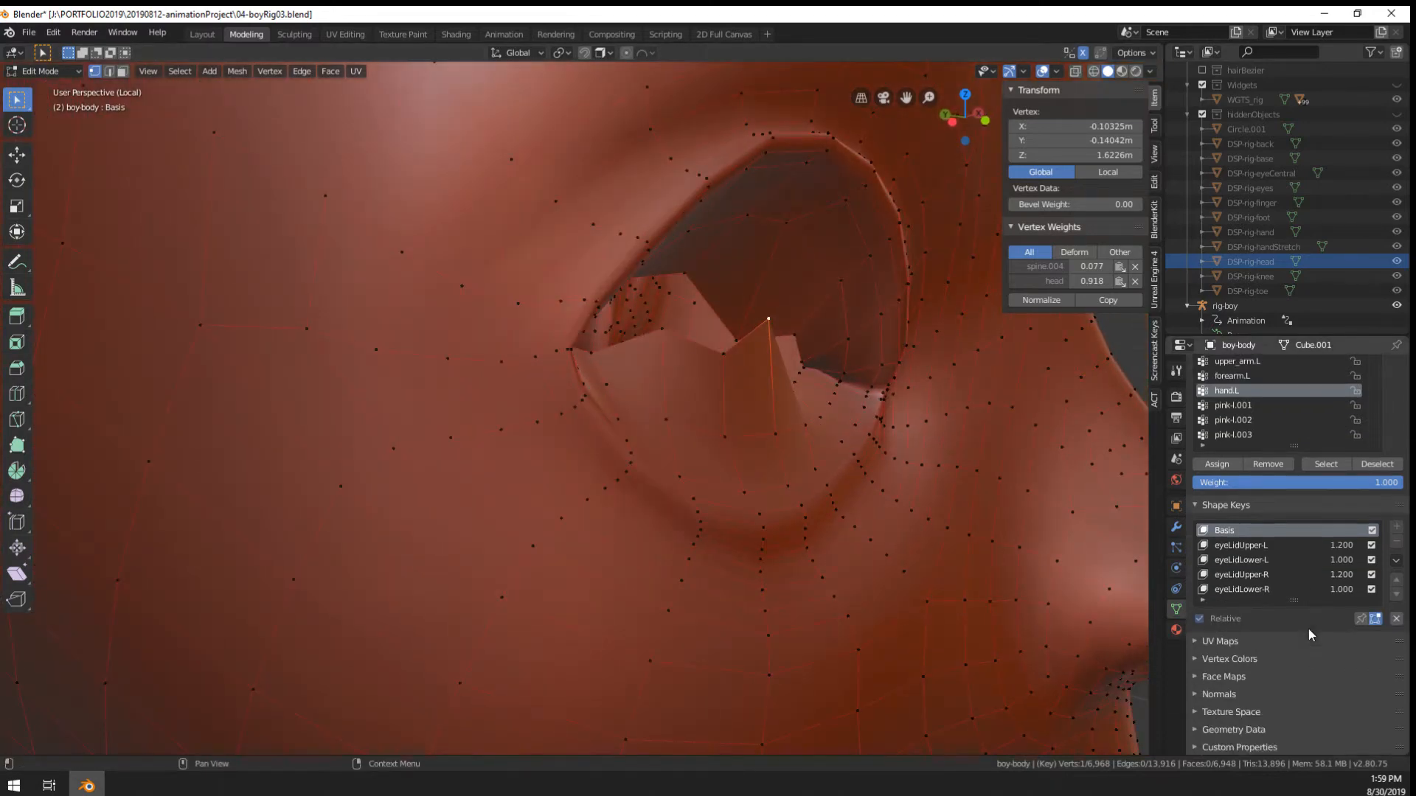
pyautogui.click(1281, 557)
pyautogui.click(1377, 620)
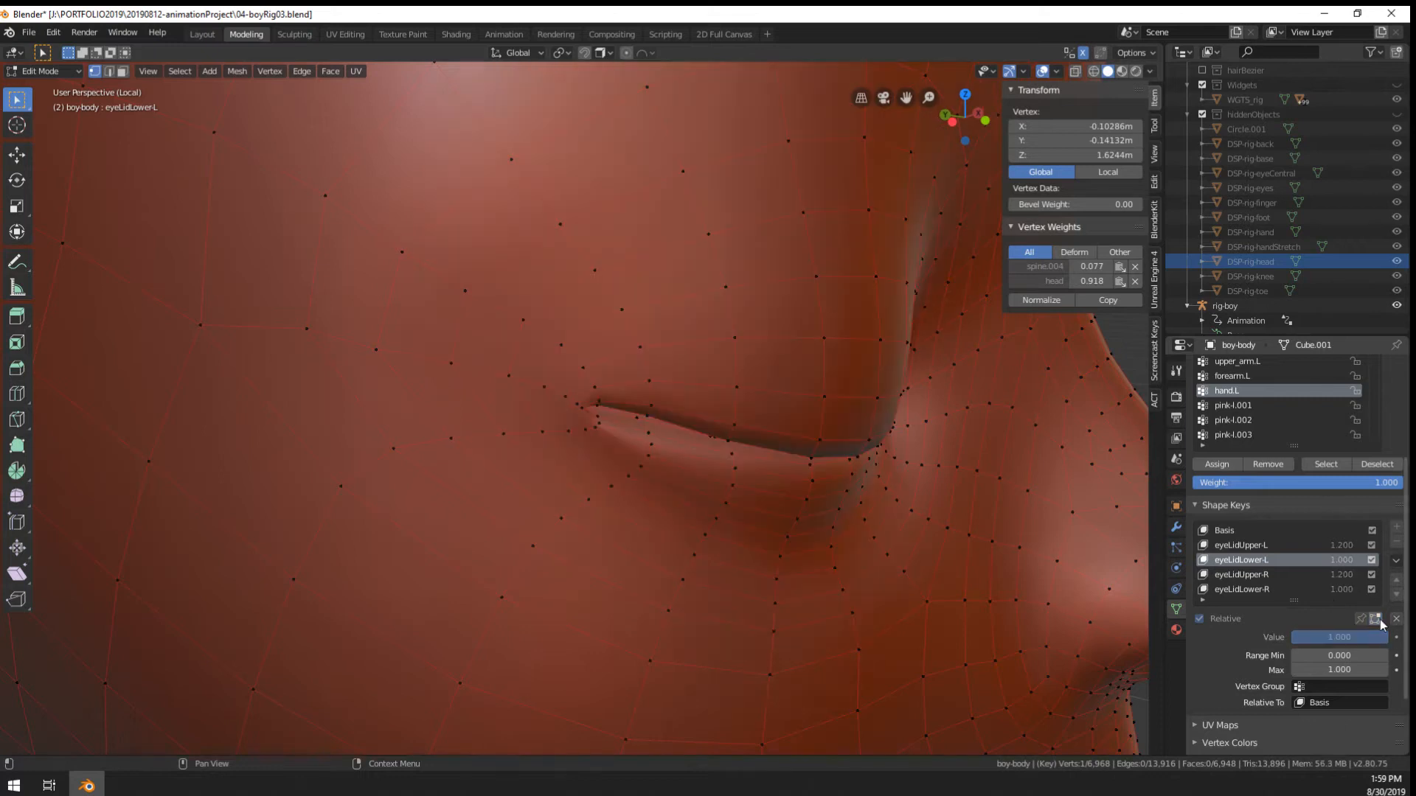
pyautogui.click(1376, 620)
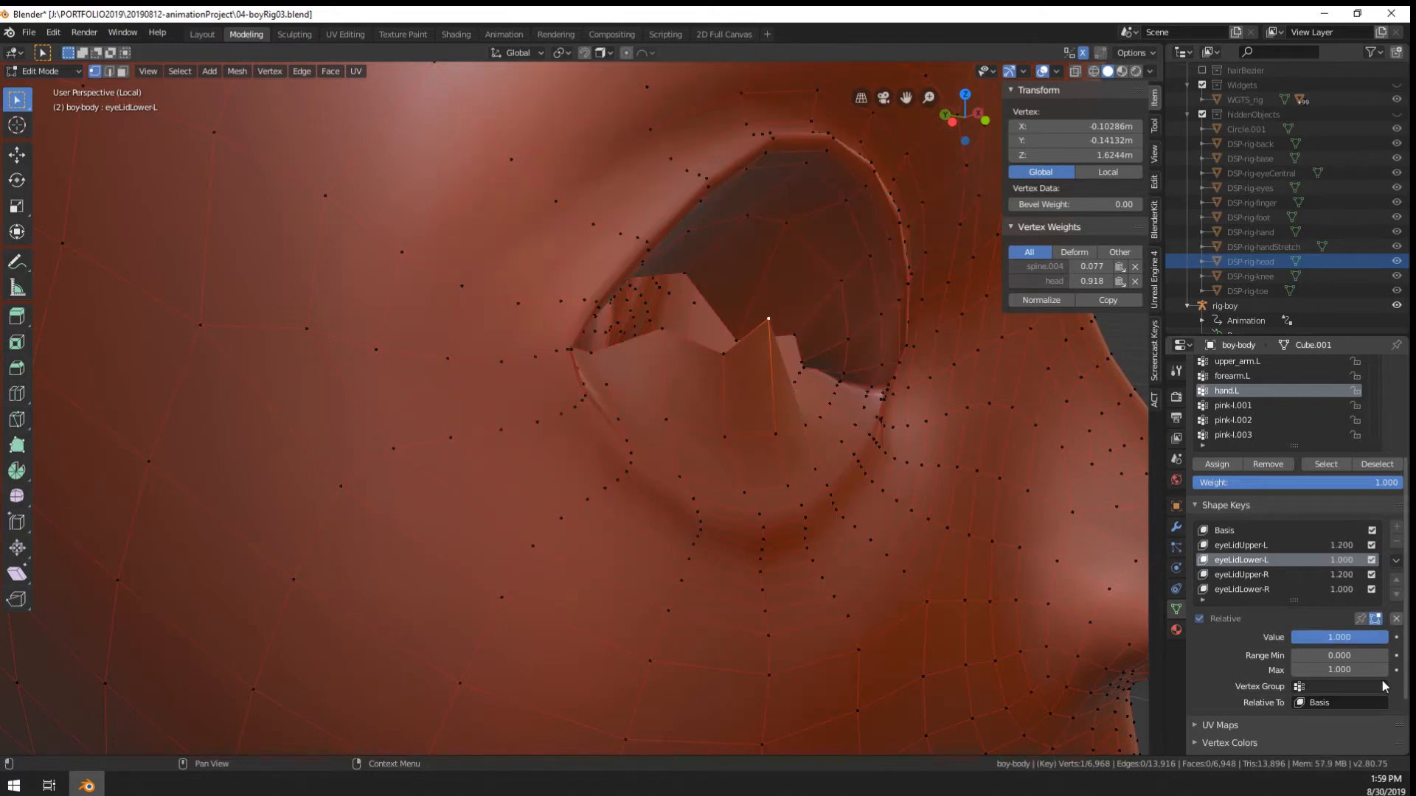
pyautogui.click(1258, 533)
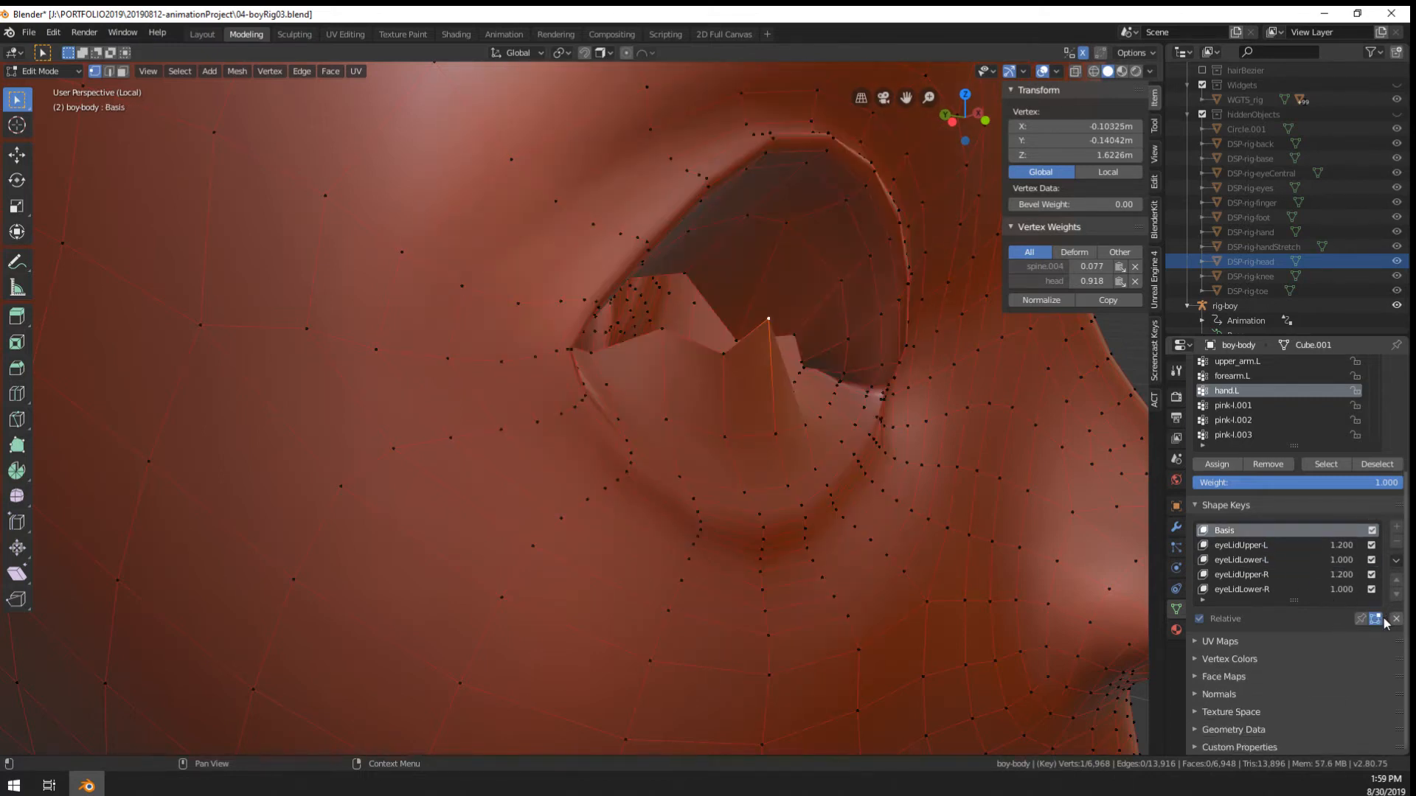
pyautogui.click(1376, 620)
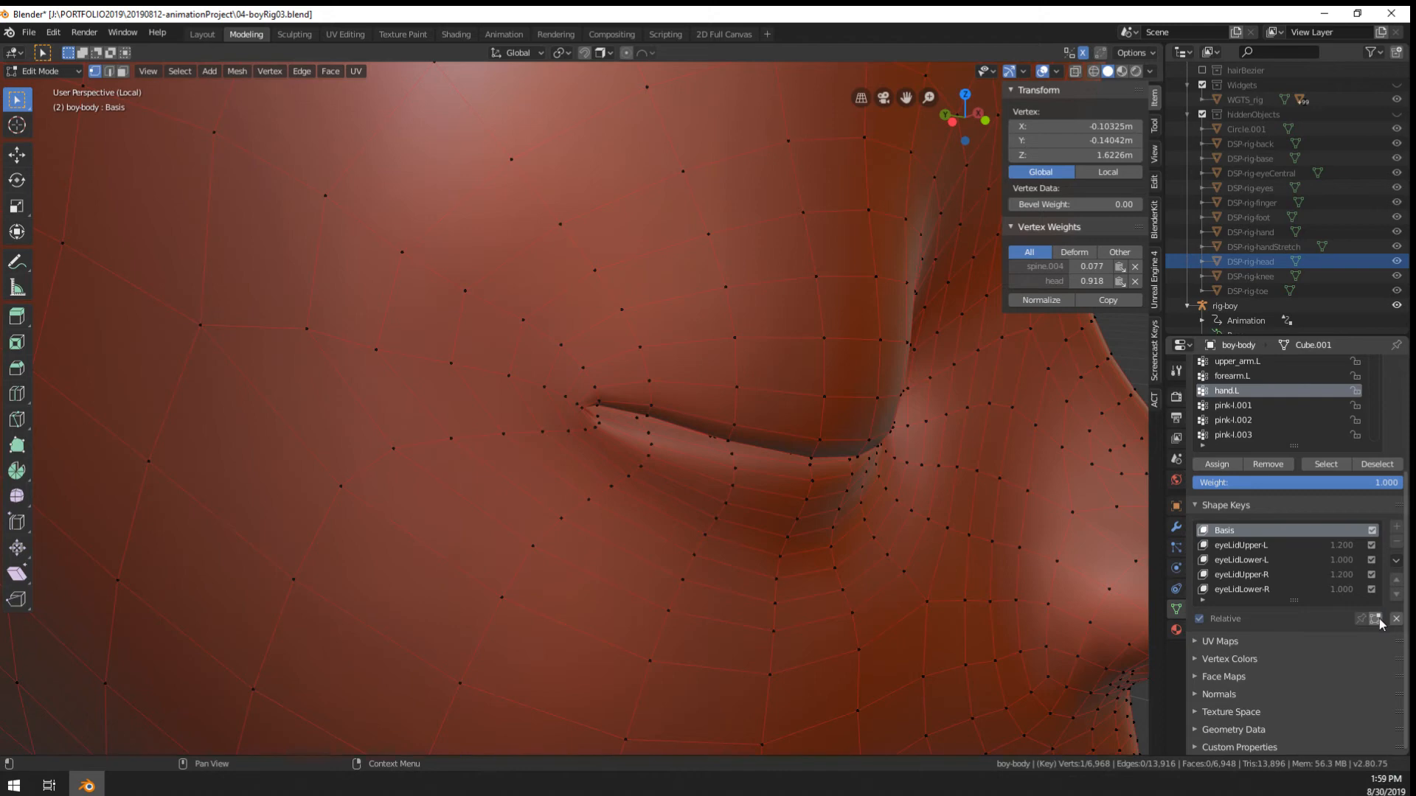
# Set the eyeLidUpper-L, eyeLidLower-L, eyeLidUpper-R and eyeLidLower-R shape key values to 0, and select Basis
pyautogui.click(1267, 546)
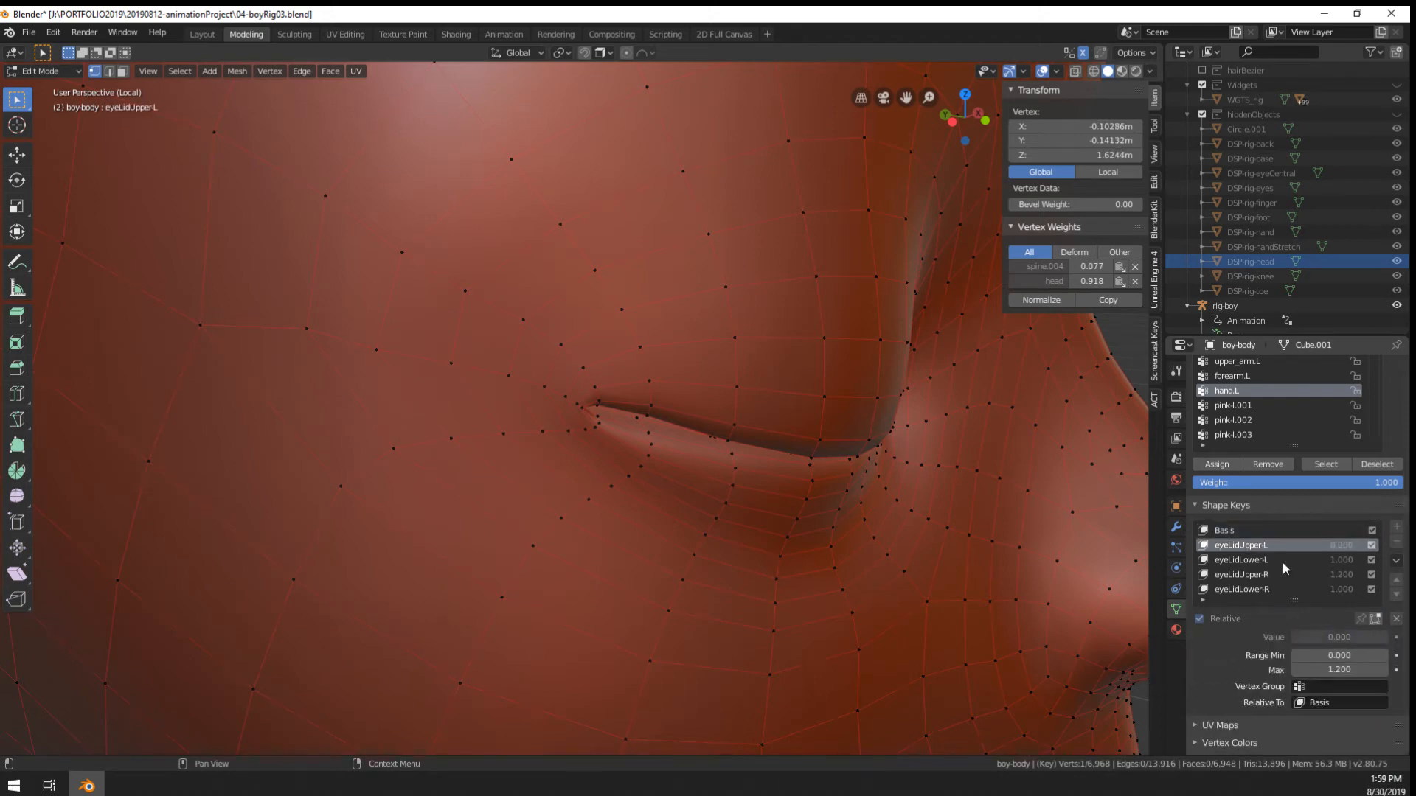
pyautogui.click(1312, 574)
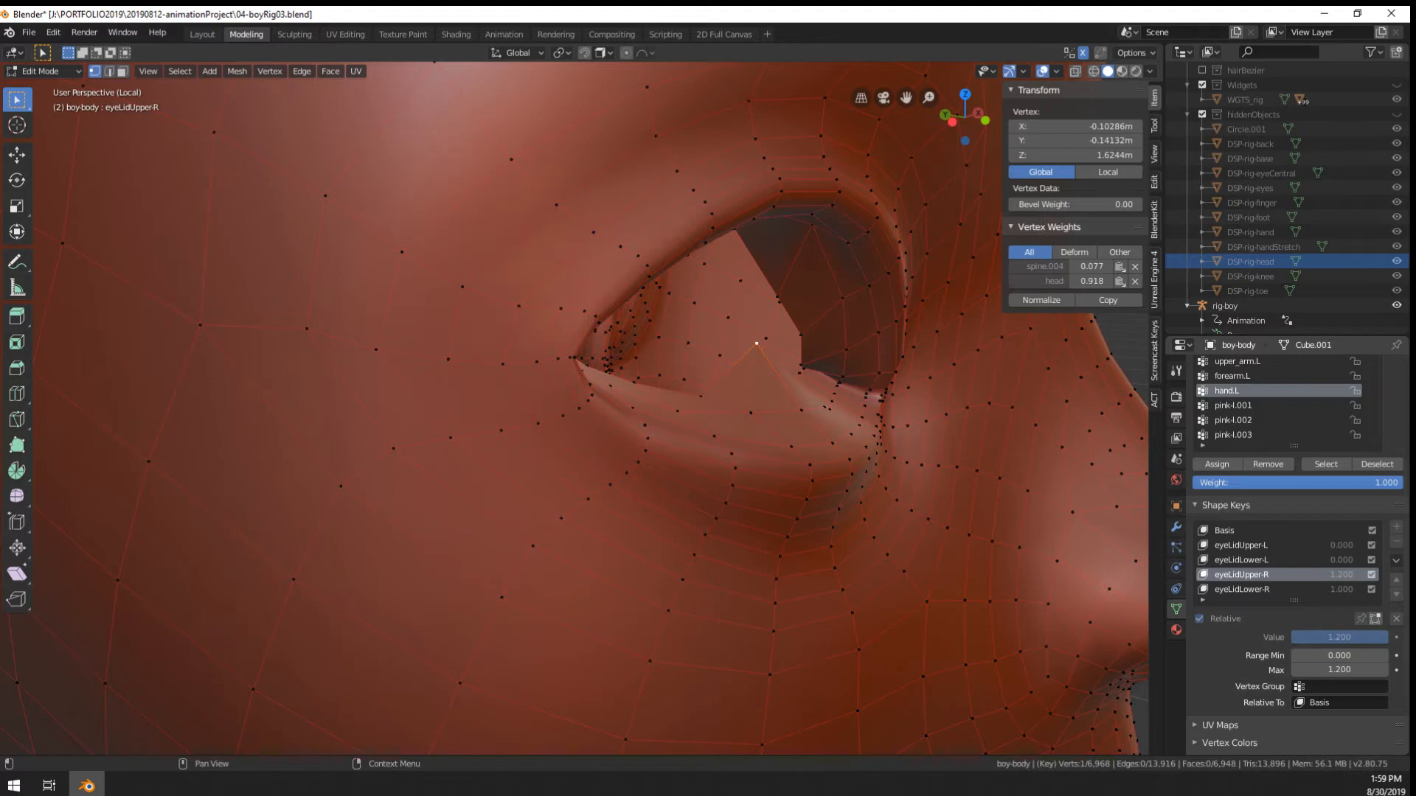
pyautogui.moveTo(1340, 637); pyautogui.dragTo(1291, 637)
pyautogui.click(1338, 592)
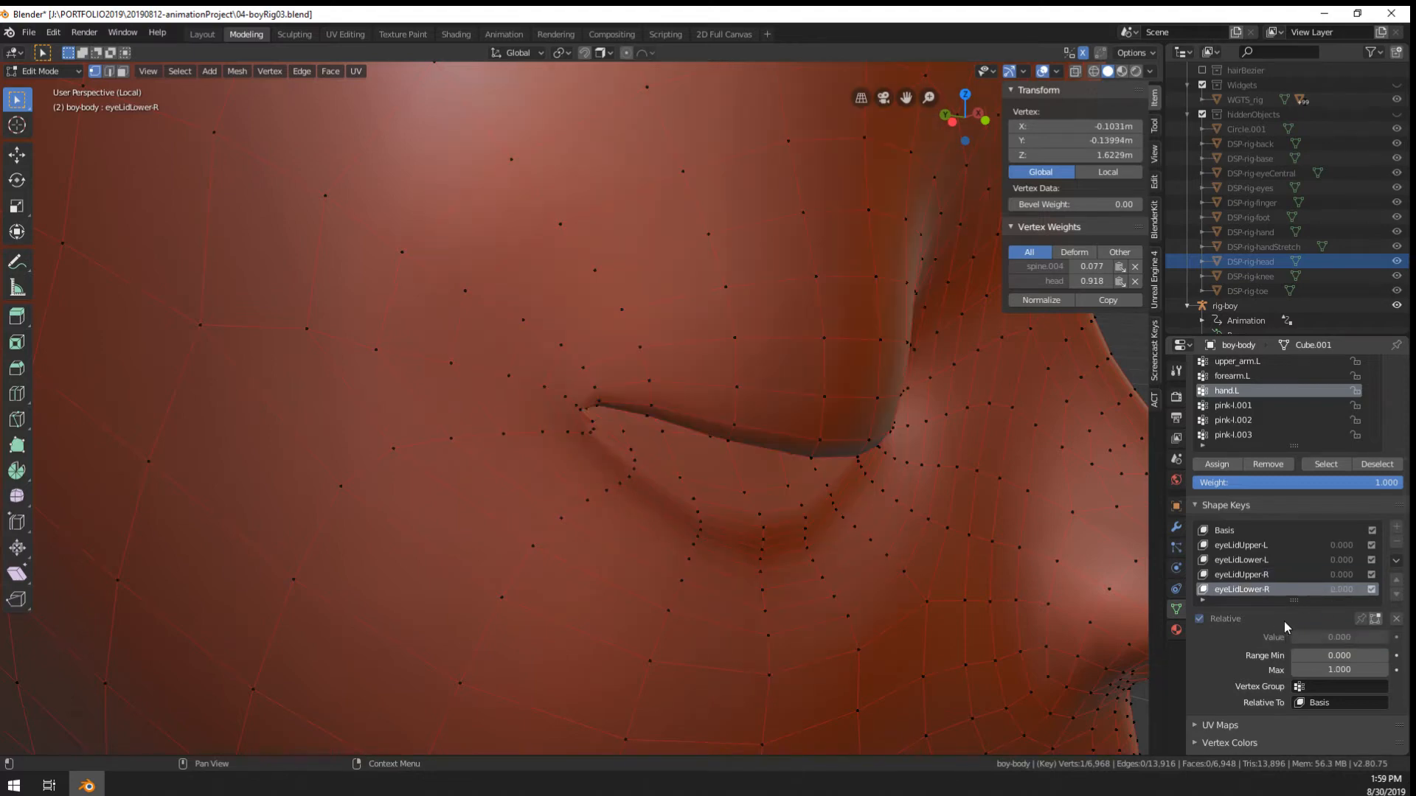
pyautogui.click(1250, 530)
# In Object Mode, make eyeLidUpper-L the active shape key and return to Edit Mode
pyautogui.press('Tab')
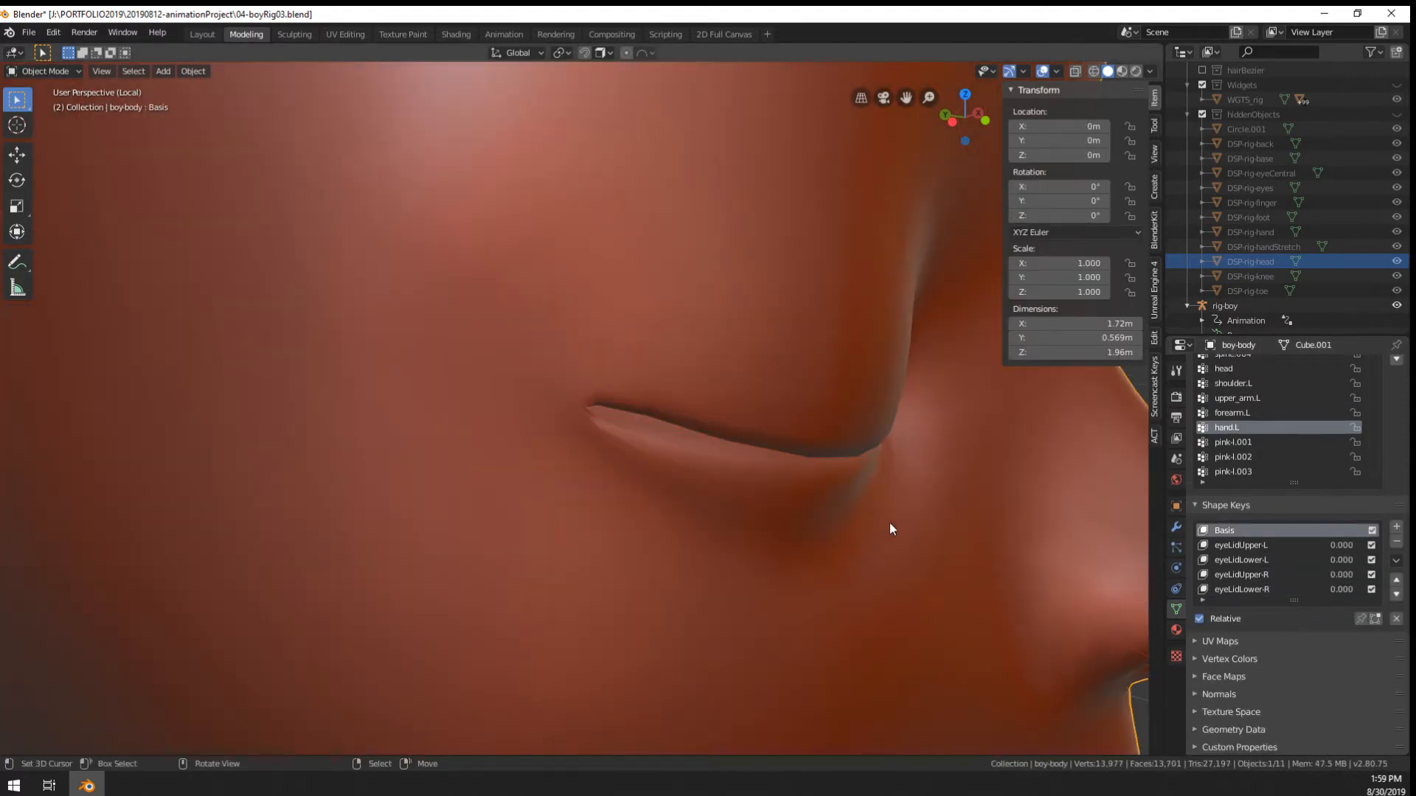
pyautogui.press('Tab')
pyautogui.scroll(-3, 887, 517)
pyautogui.moveTo(886, 516); pyautogui.dragTo(803, 500, button='middle')
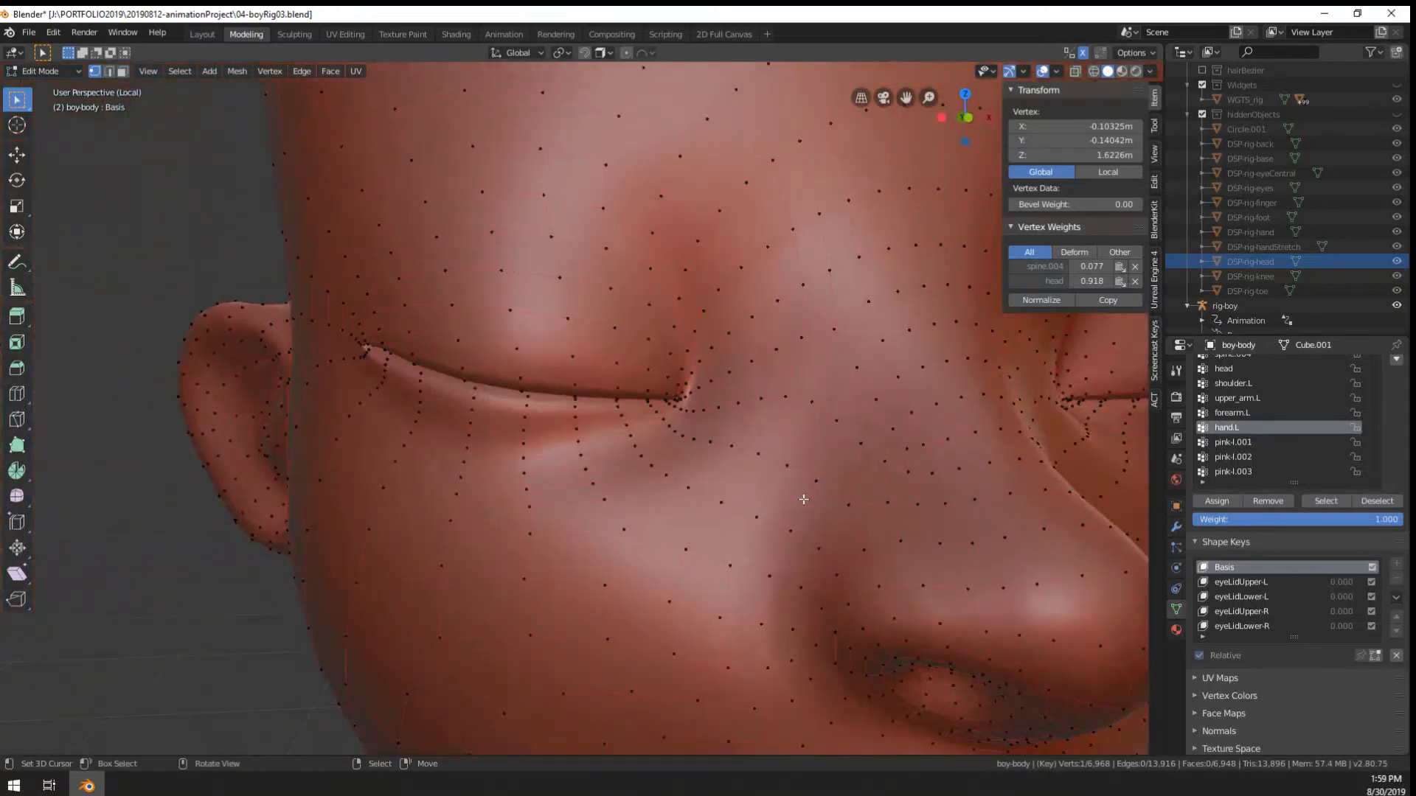
pyautogui.press('Tab')
pyautogui.click(1260, 550)
pyautogui.press('Tab')
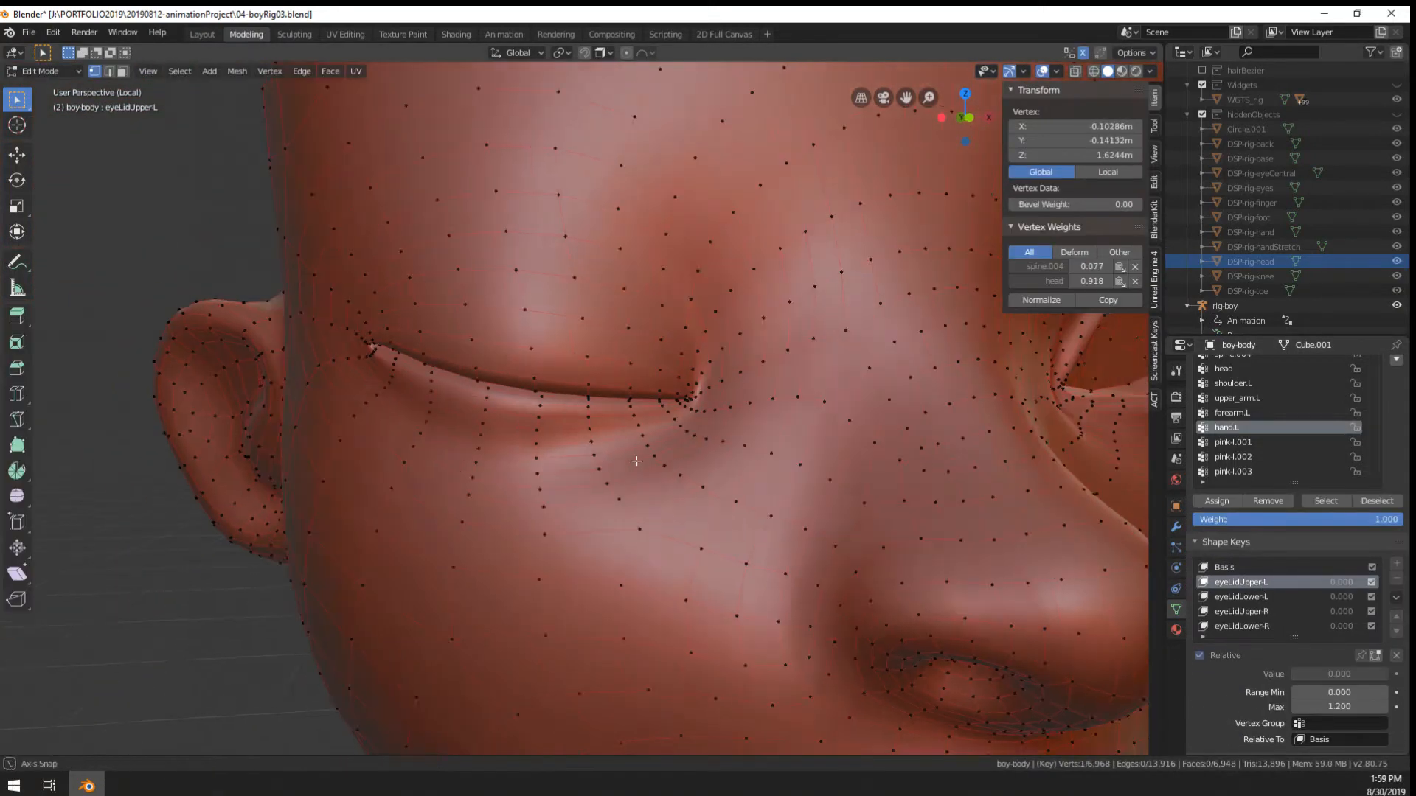
# Move the selected right-eyelid vertex in wireframe shading, and nudge it in solid shading by about -0.0004, 0.0018 and -0.0011 m in X, Y, Z
pyautogui.press('z')
pyautogui.click(511, 463)
pyautogui.press('g')
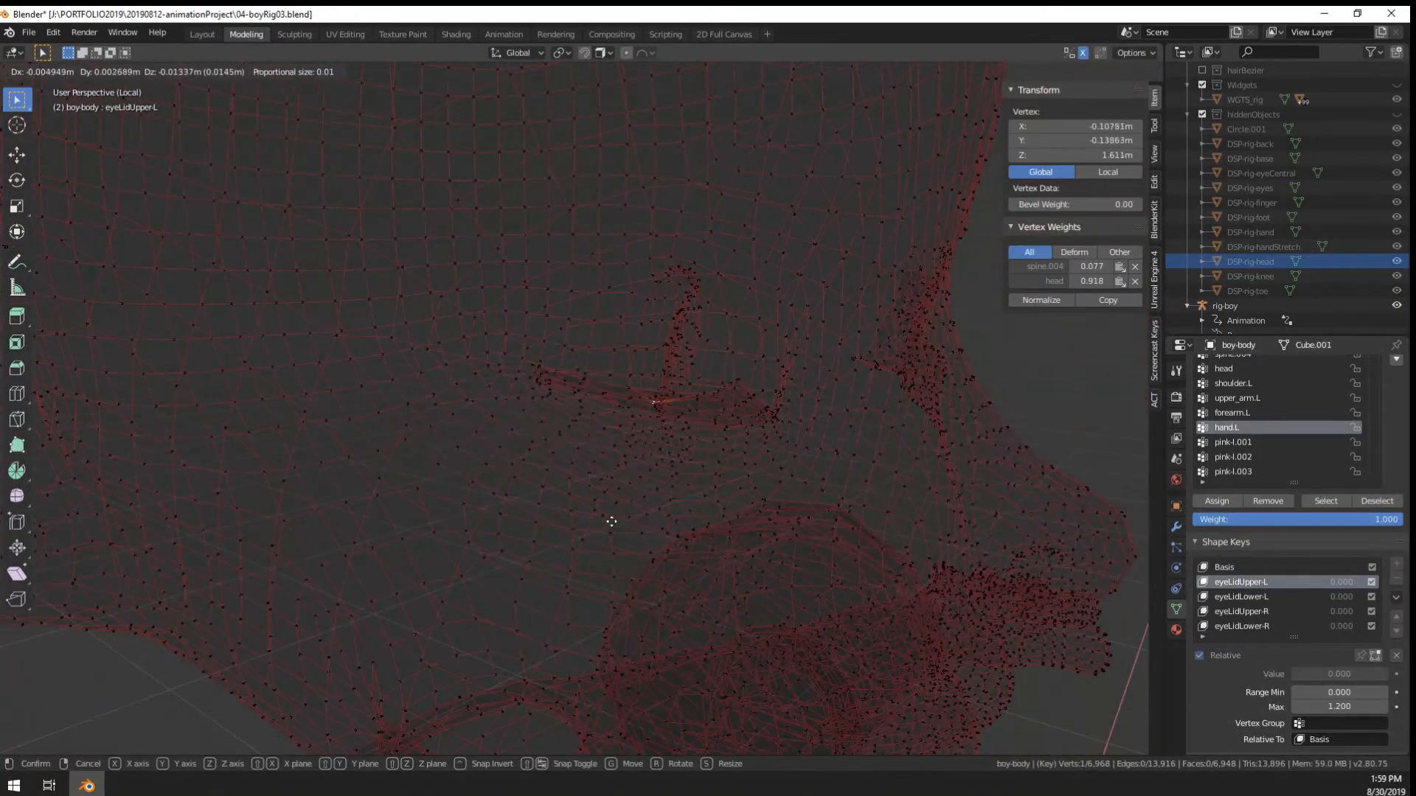
pyautogui.click(620, 516)
pyautogui.moveTo(673, 458)
pyautogui.mouseDown(button='middle')
pyautogui.moveTo(816, 480)
pyautogui.moveTo(879, 434)
pyautogui.moveTo(774, 487)
pyautogui.moveTo(701, 564)
pyautogui.moveTo(641, 593)
pyautogui.moveTo(745, 569)
pyautogui.mouseUp(button='middle')
pyautogui.press('z')
pyautogui.click(855, 413)
pyautogui.press('g')
pyautogui.click(844, 526)
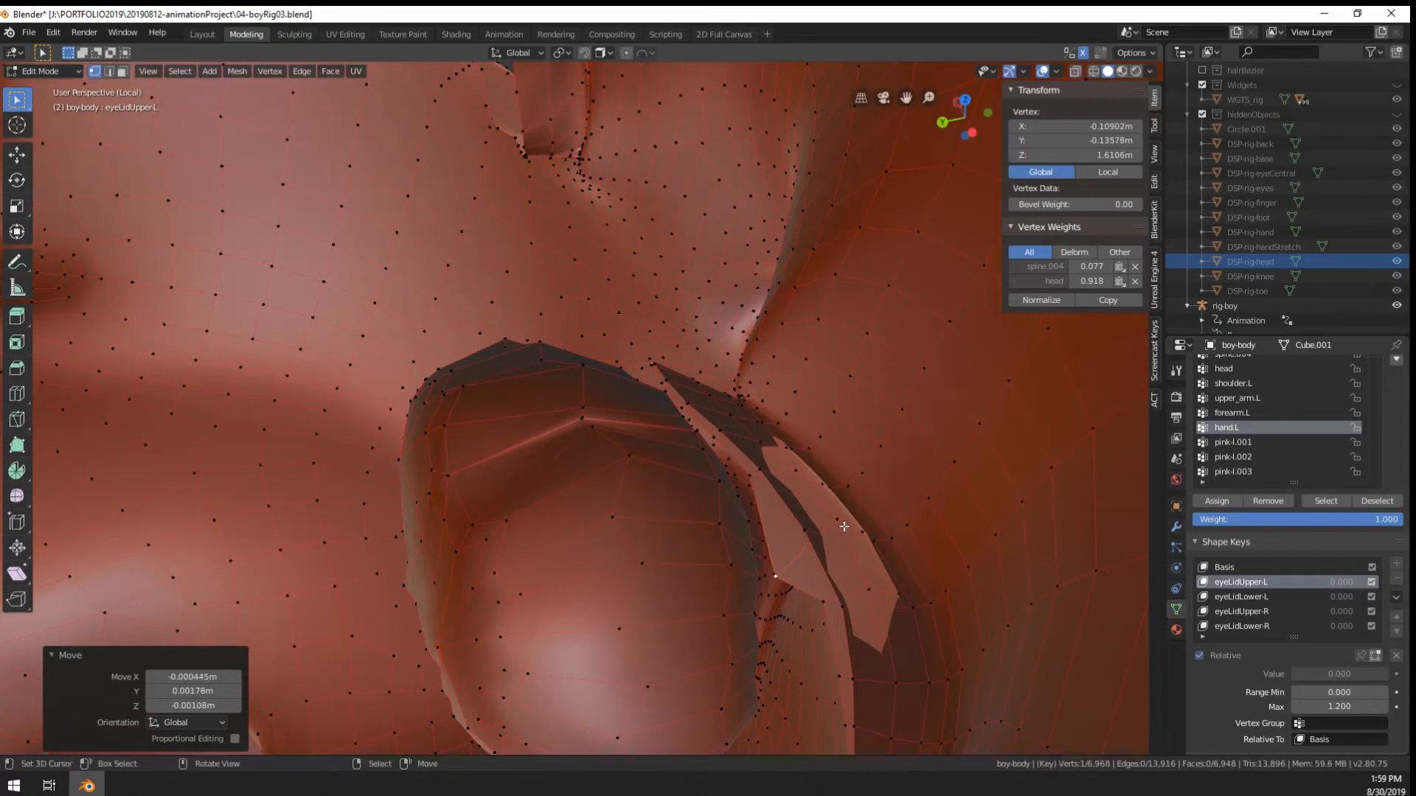
# In eyeLidUpper-L, pull three vertices along the lower rim of the right eye opening downward and back
pyautogui.rightClick(844, 526)
pyautogui.moveTo(844, 527); pyautogui.dragTo(859, 549, button='middle')
pyautogui.press('g')
pyautogui.click(818, 545)
pyautogui.rightClick(801, 475)
pyautogui.press('g')
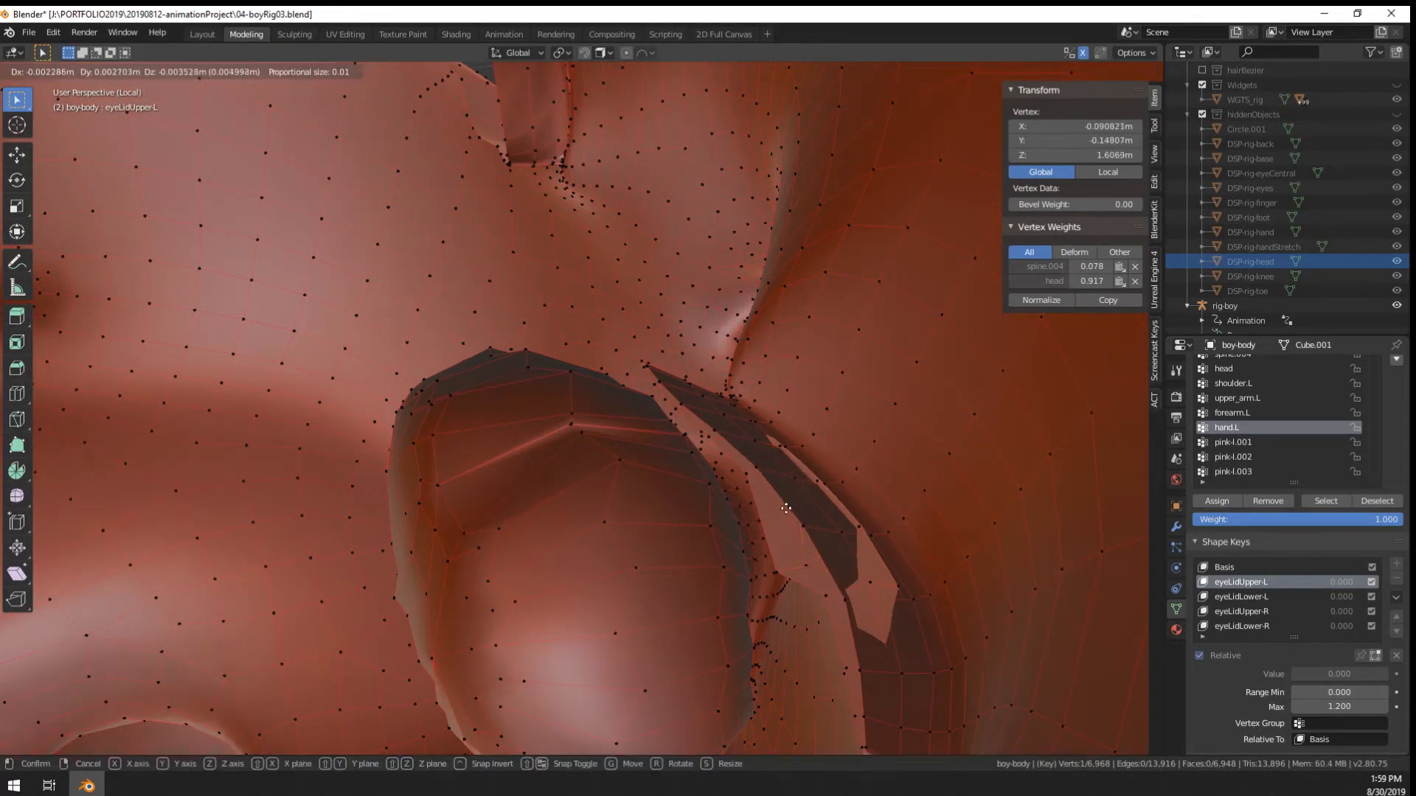
pyautogui.click(786, 508)
pyautogui.rightClick(872, 588)
pyautogui.press('g')
pyautogui.click(857, 628)
# Adjust three more vertices of the right eye's lower rim, moving the last by about -0.001, 0.0027 and -0.0021 m in X, Y, Z
pyautogui.rightClick(865, 525)
pyautogui.press('g')
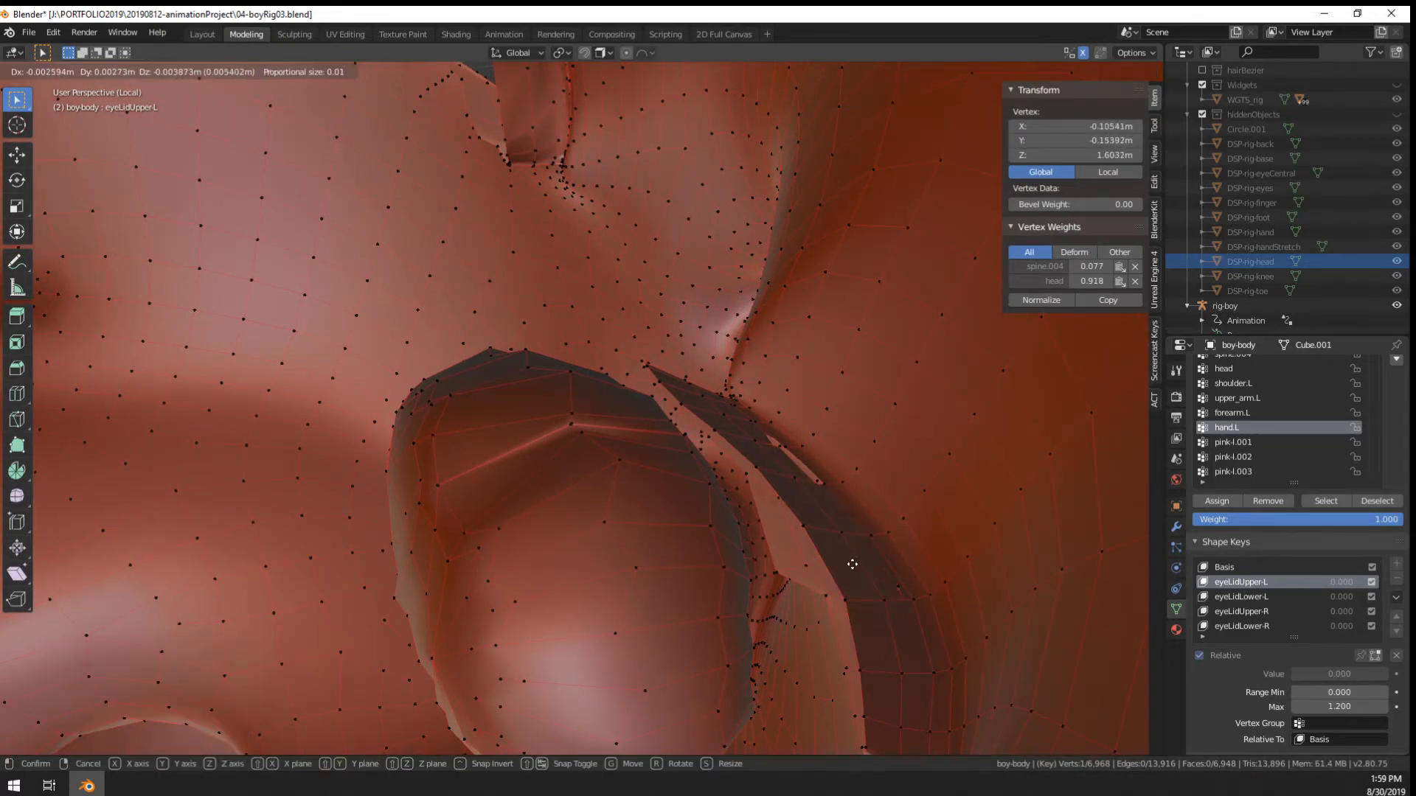
pyautogui.click(852, 565)
pyautogui.rightClick(817, 477)
pyautogui.press('g')
pyautogui.click(783, 444)
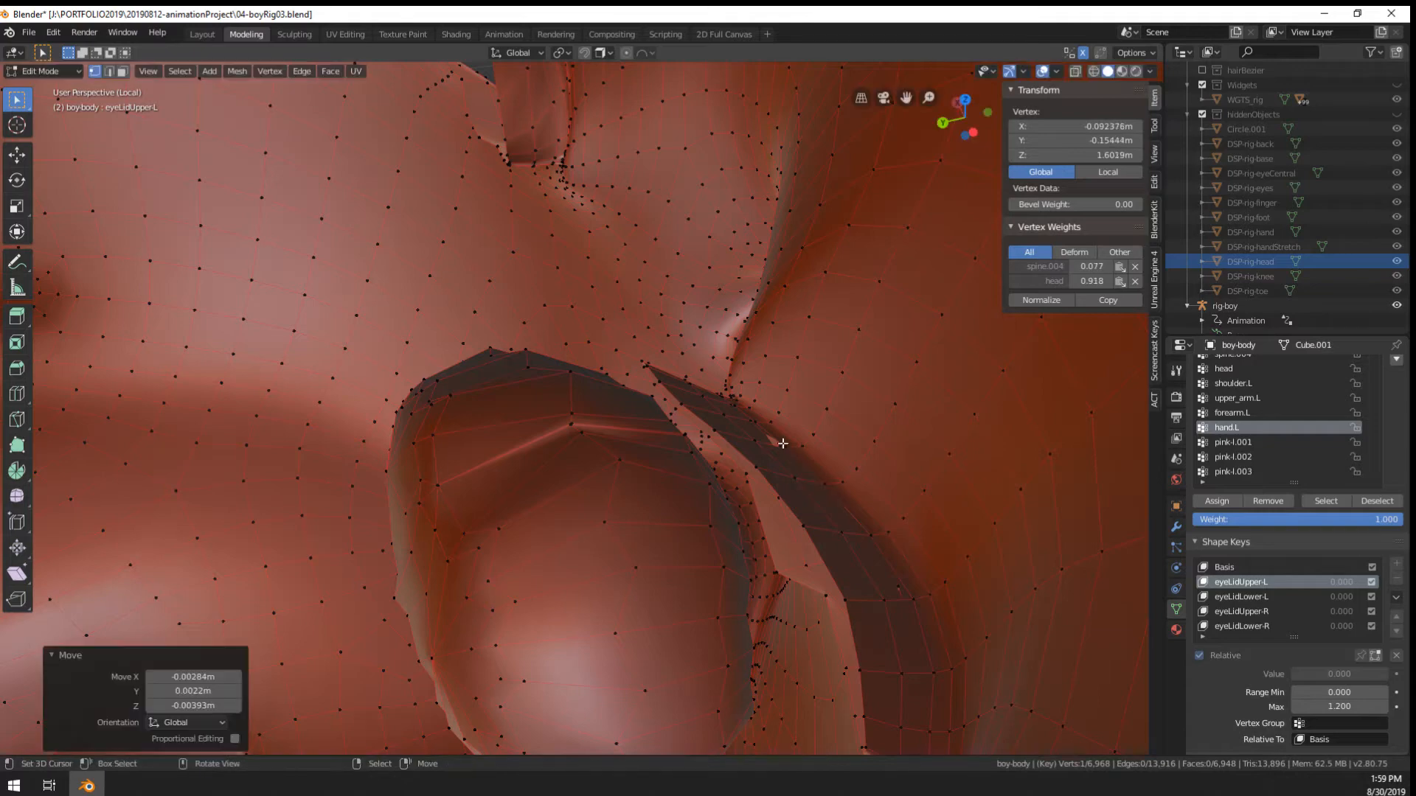
pyautogui.rightClick(777, 447)
pyautogui.press('g')
pyautogui.click(742, 488)
pyautogui.moveTo(714, 528); pyautogui.dragTo(748, 476, button='middle')
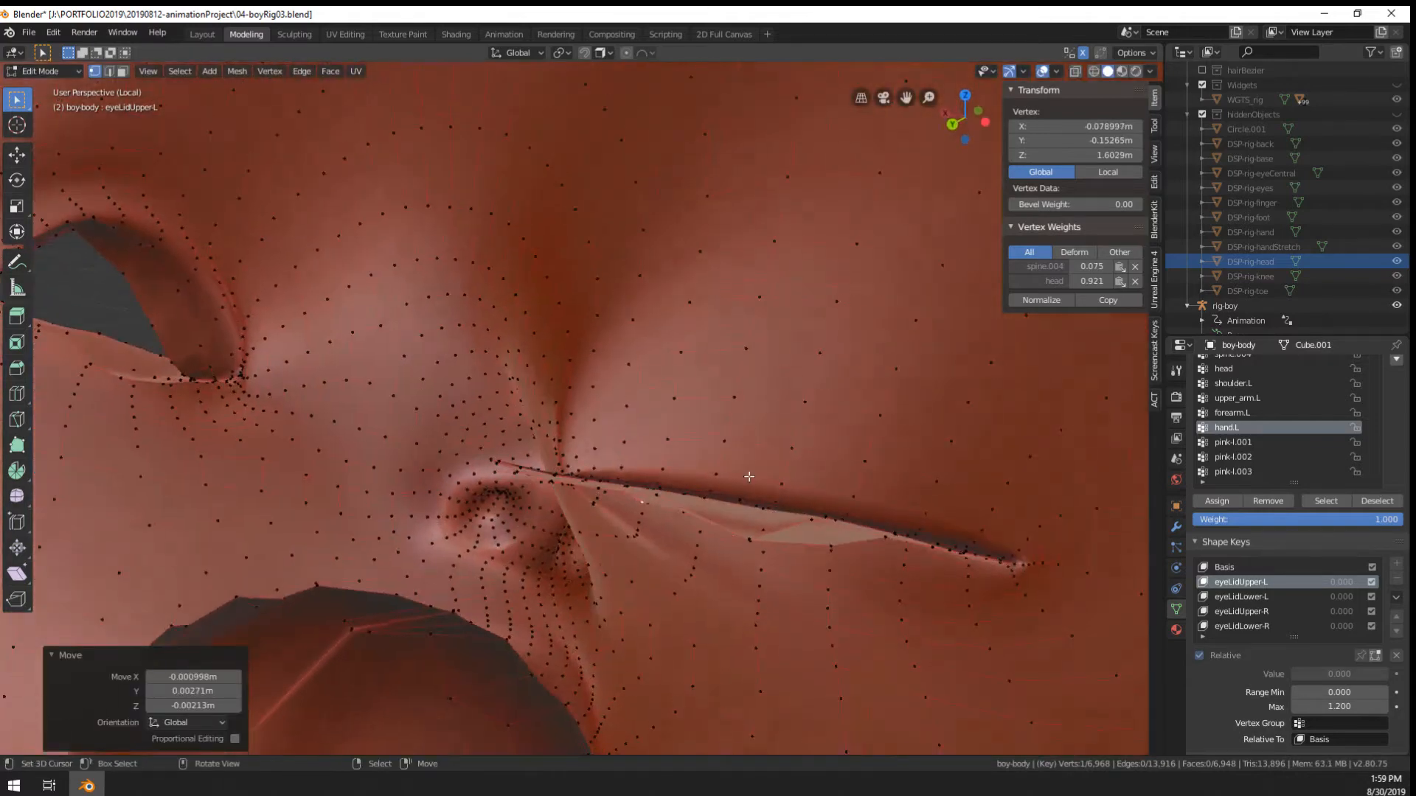
# Lower three rim vertices near the inner corner of the right eye, the last by about 0.001 m in Z
pyautogui.rightClick(657, 501)
pyautogui.press('g')
pyautogui.click(658, 512)
pyautogui.rightClick(609, 491)
pyautogui.press('g')
pyautogui.click(590, 500)
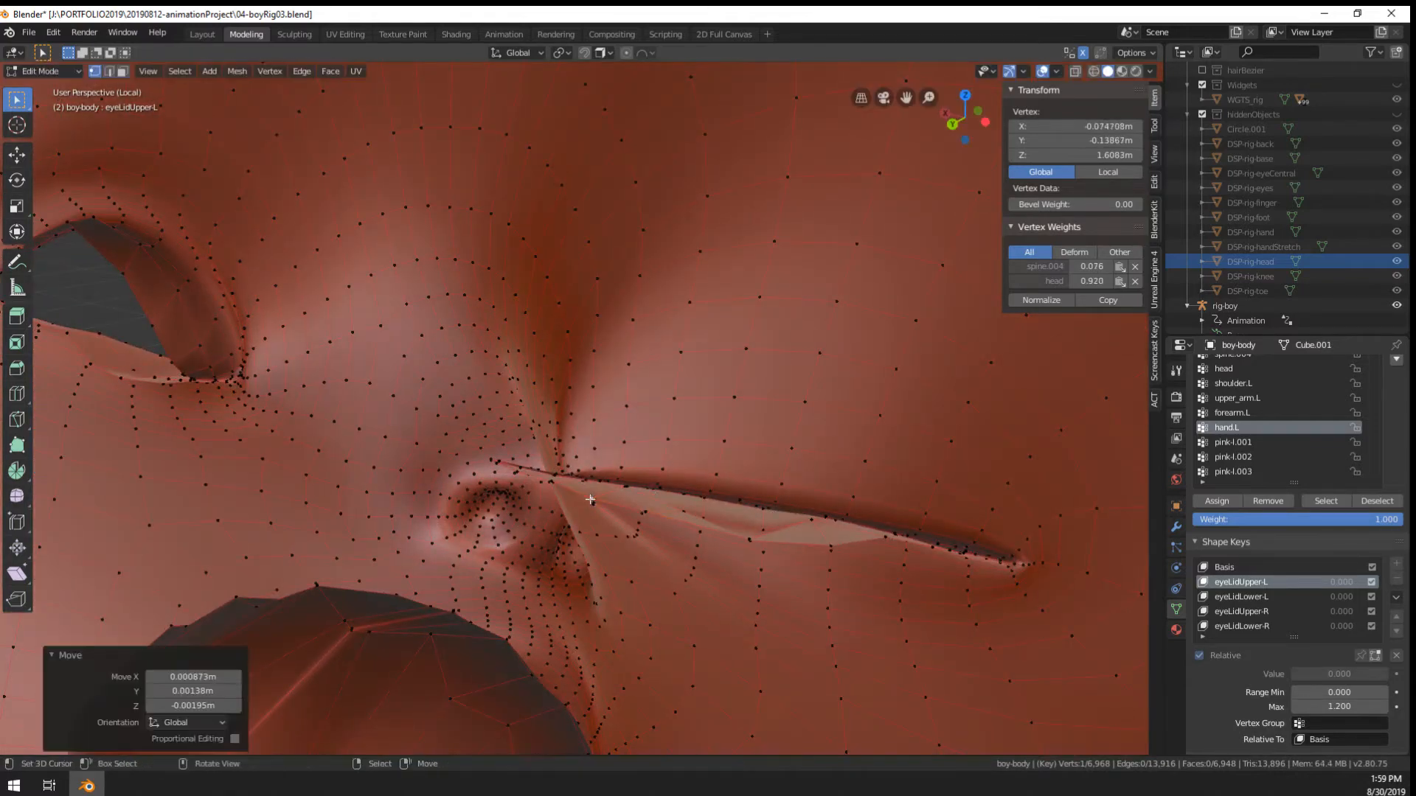
pyautogui.rightClick(553, 482)
pyautogui.press('g')
pyautogui.click(553, 488)
pyautogui.scroll(-2, 560, 488)
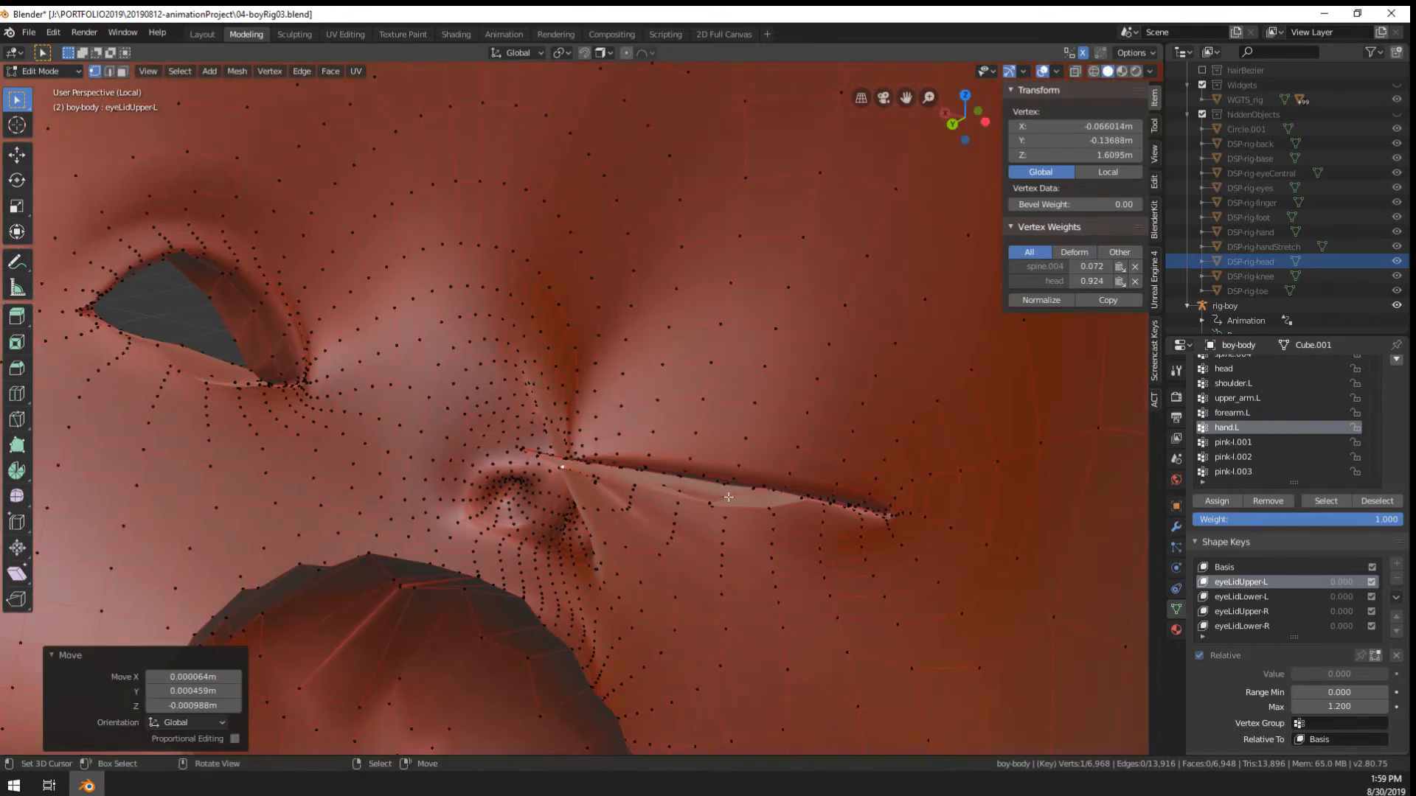
# Inspect the closed eyelids on the whole face in Object Mode, and return to the right eye in Edit Mode
pyautogui.scroll(-5, 729, 497)
pyautogui.moveTo(693, 499); pyautogui.dragTo(504, 466, button='middle')
pyautogui.moveTo(510, 529); pyautogui.dragTo(411, 525, button='middle')
pyautogui.scroll(1, 691, 463)
pyautogui.press('Tab')
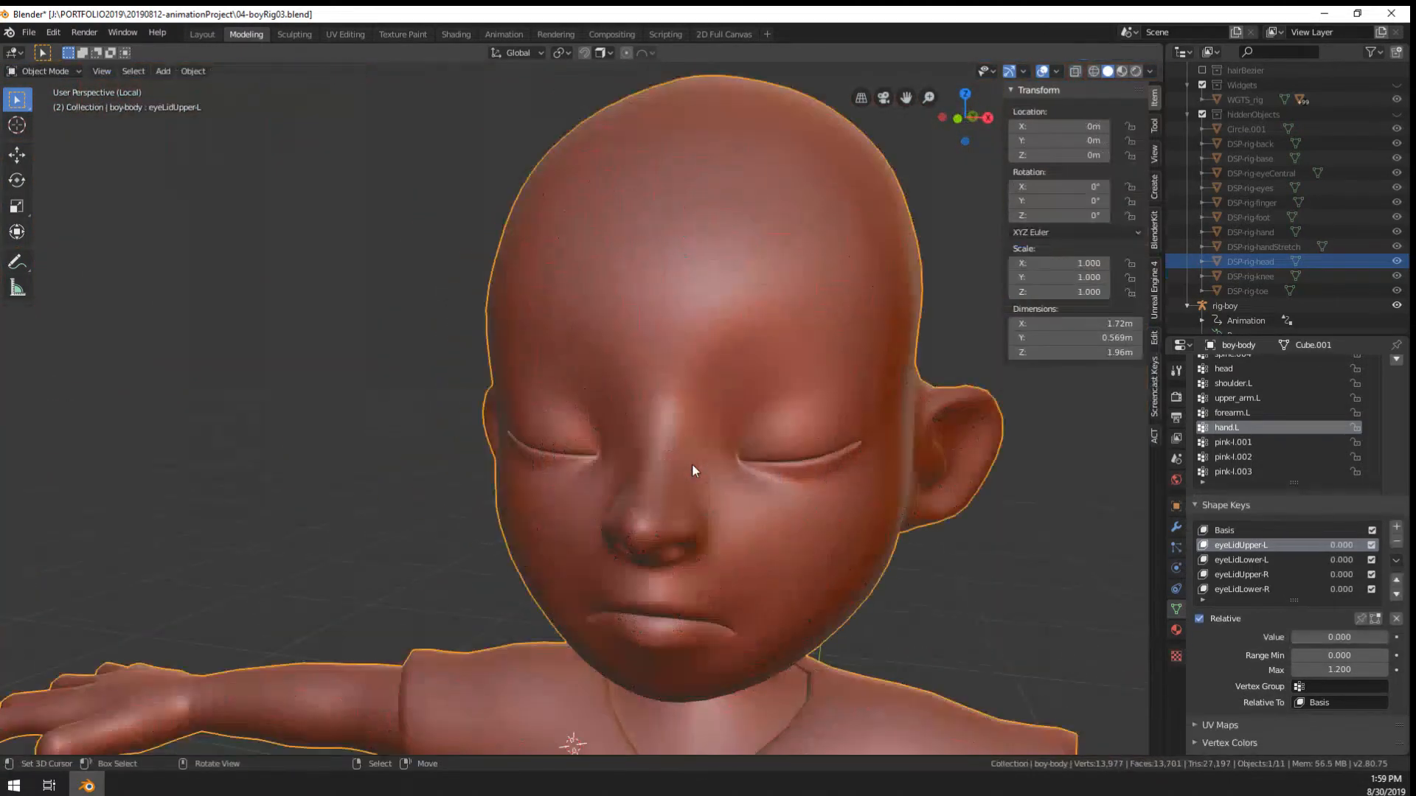
pyautogui.scroll(1, 692, 463)
pyautogui.moveTo(767, 469); pyautogui.dragTo(832, 469, button='middle')
pyautogui.press('Tab')
pyautogui.moveTo(618, 459); pyautogui.dragTo(564, 509, button='middle')
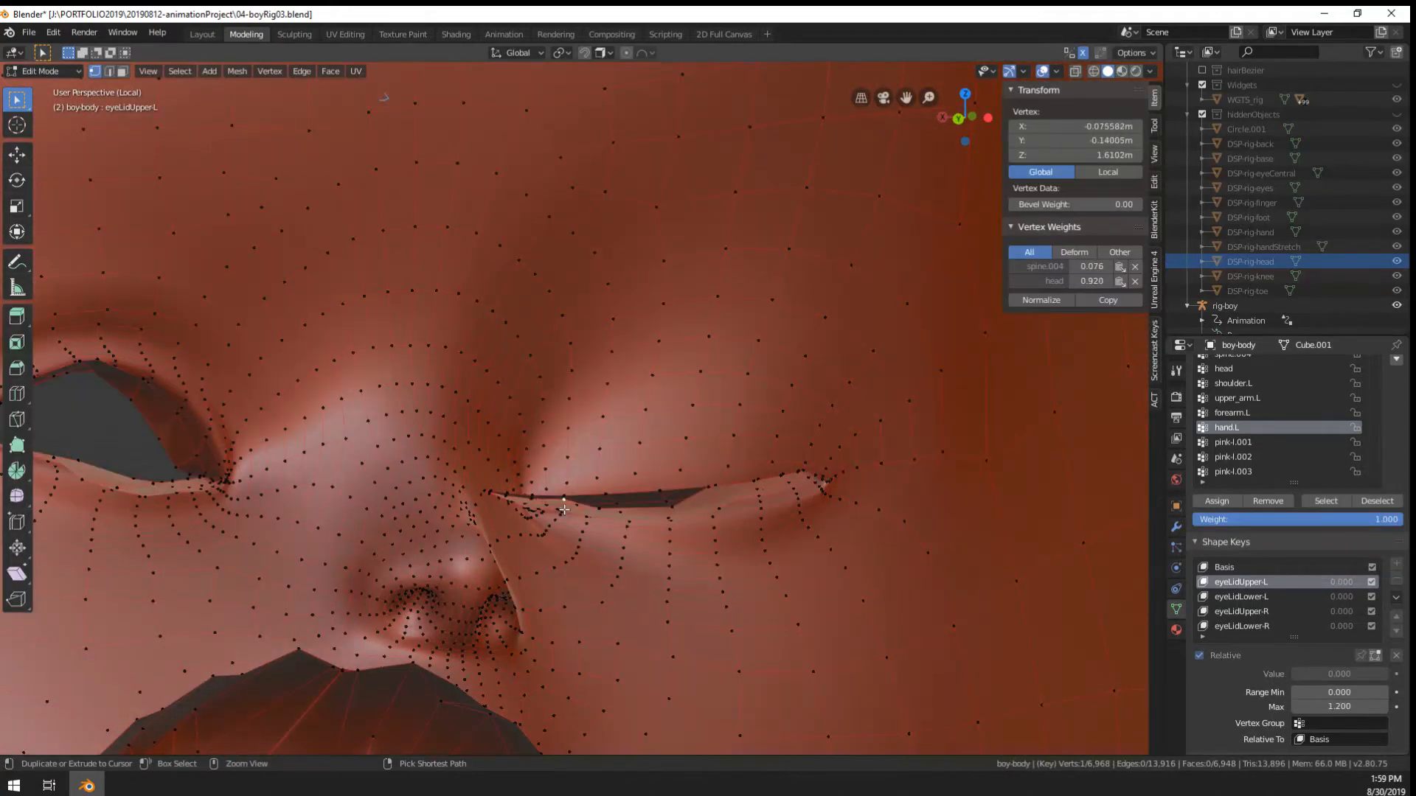
# Undo the recent vertex moves on the right eyelid
pyautogui.hotkey('ctrl', 'z')
pyautogui.hotkey('ctrl', 'z')
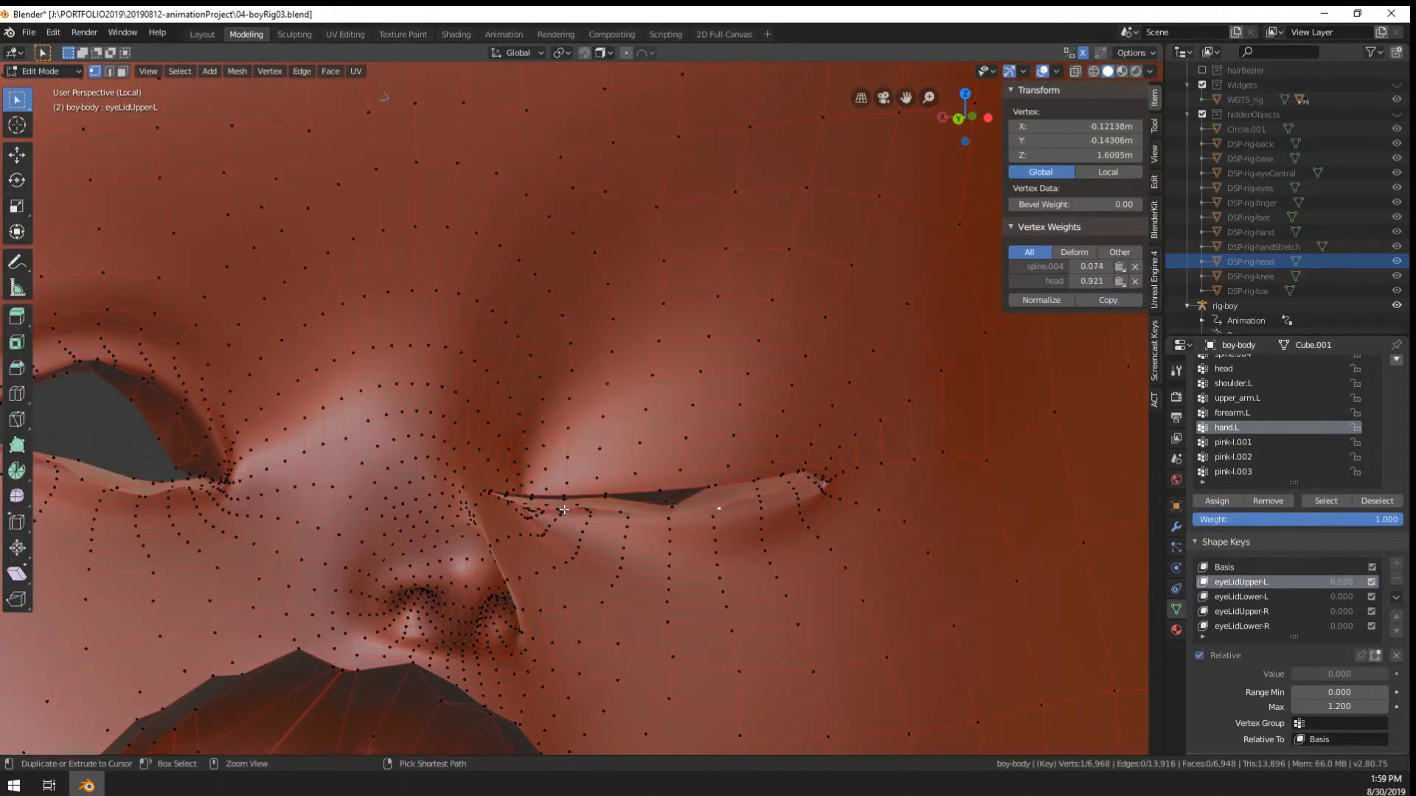
pyautogui.hotkey('ctrl', 'z')
pyautogui.hotkey('ctrl', 'z')
pyautogui.hotkey('ctrl', 'z')
pyautogui.hotkey('ctrl', 'z')
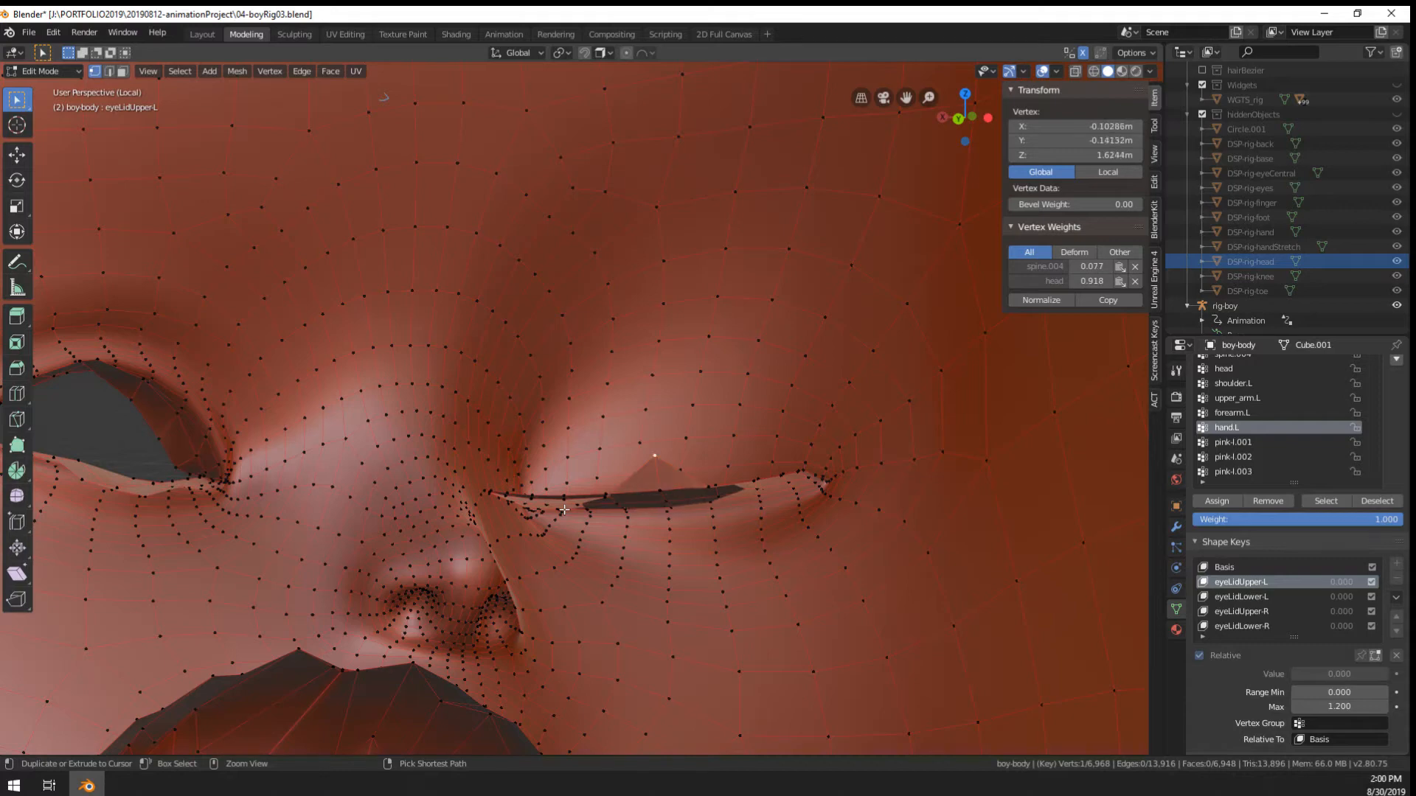
# Make Basis the active shape key and, in Edit Mode, move the selected right-eyelid vertex down to the lower rim
pyautogui.press('Tab')
pyautogui.moveTo(614, 497); pyautogui.dragTo(629, 499, button='middle')
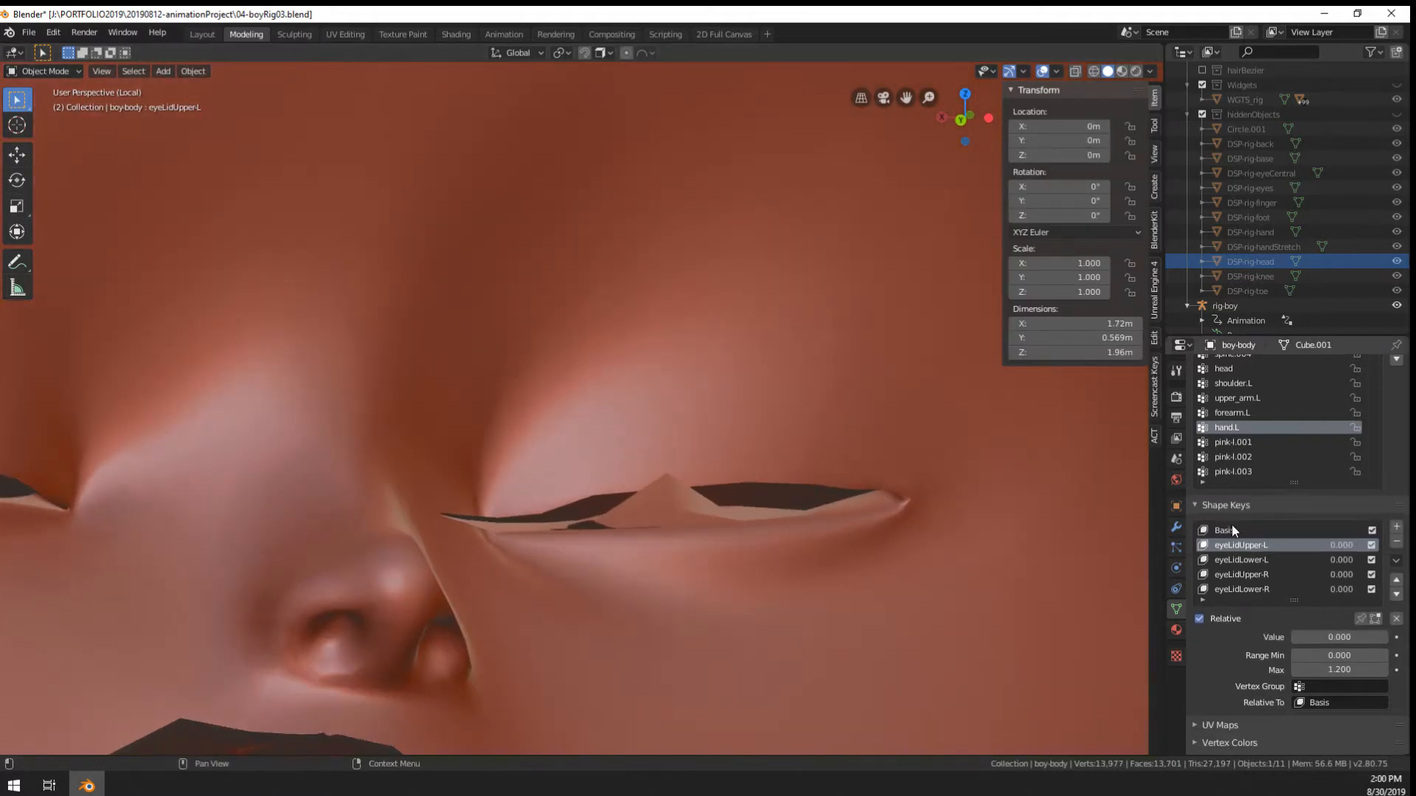
pyautogui.click(1231, 528)
pyautogui.press('Tab')
pyautogui.scroll(3, 597, 490)
pyautogui.press('g')
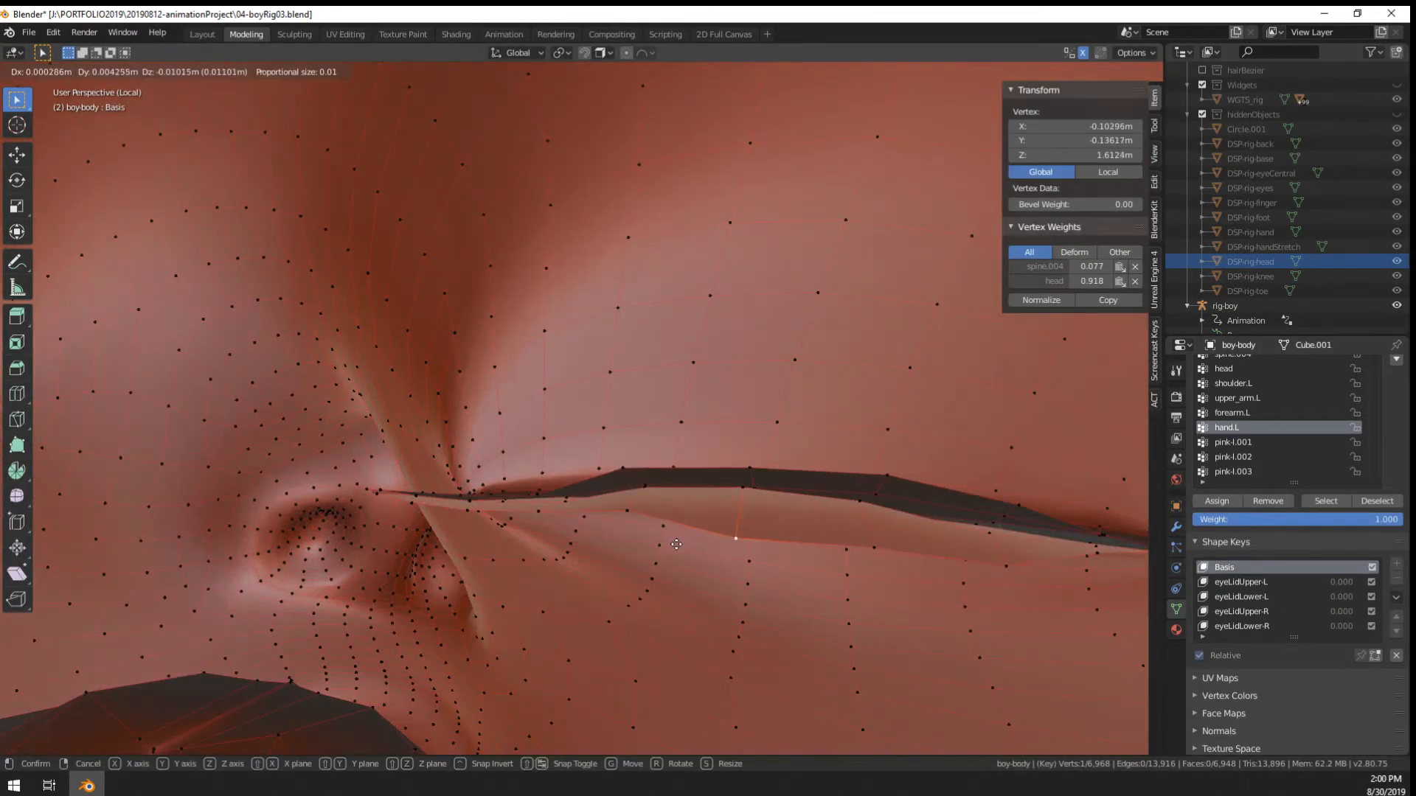
pyautogui.click(689, 529)
pyautogui.moveTo(687, 528); pyautogui.dragTo(700, 530, button='middle')
# On Basis, pull the right eye's remaining lower-rim vertices down toward the inner corner, the innermost by about 0.0057, 0.0039 and -0.0076 m
pyautogui.moveTo(589, 505); pyautogui.dragTo(585, 548, button='right')
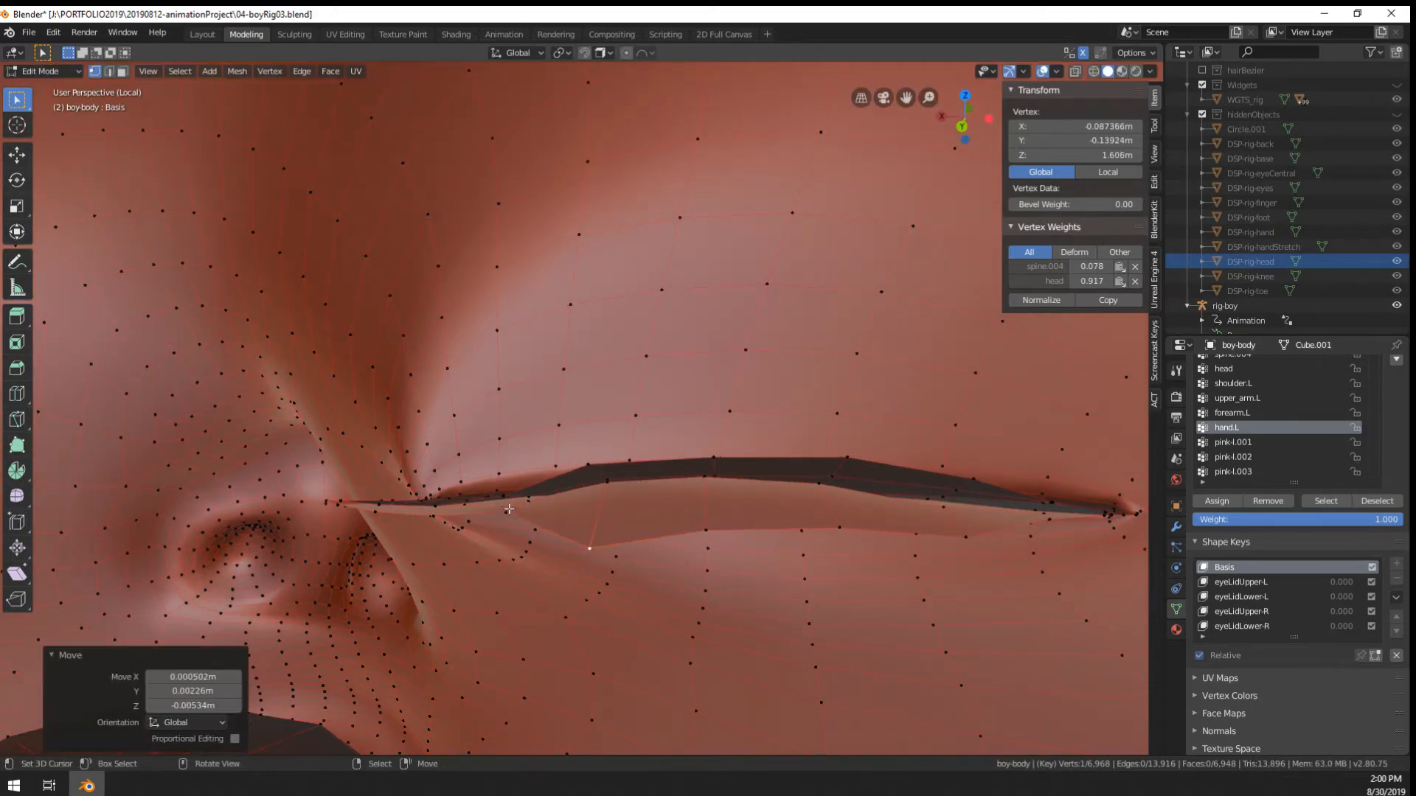
pyautogui.moveTo(509, 509); pyautogui.dragTo(496, 559, button='right')
pyautogui.rightClick(419, 509)
pyautogui.moveTo(436, 517); pyautogui.dragTo(391, 576, button='right')
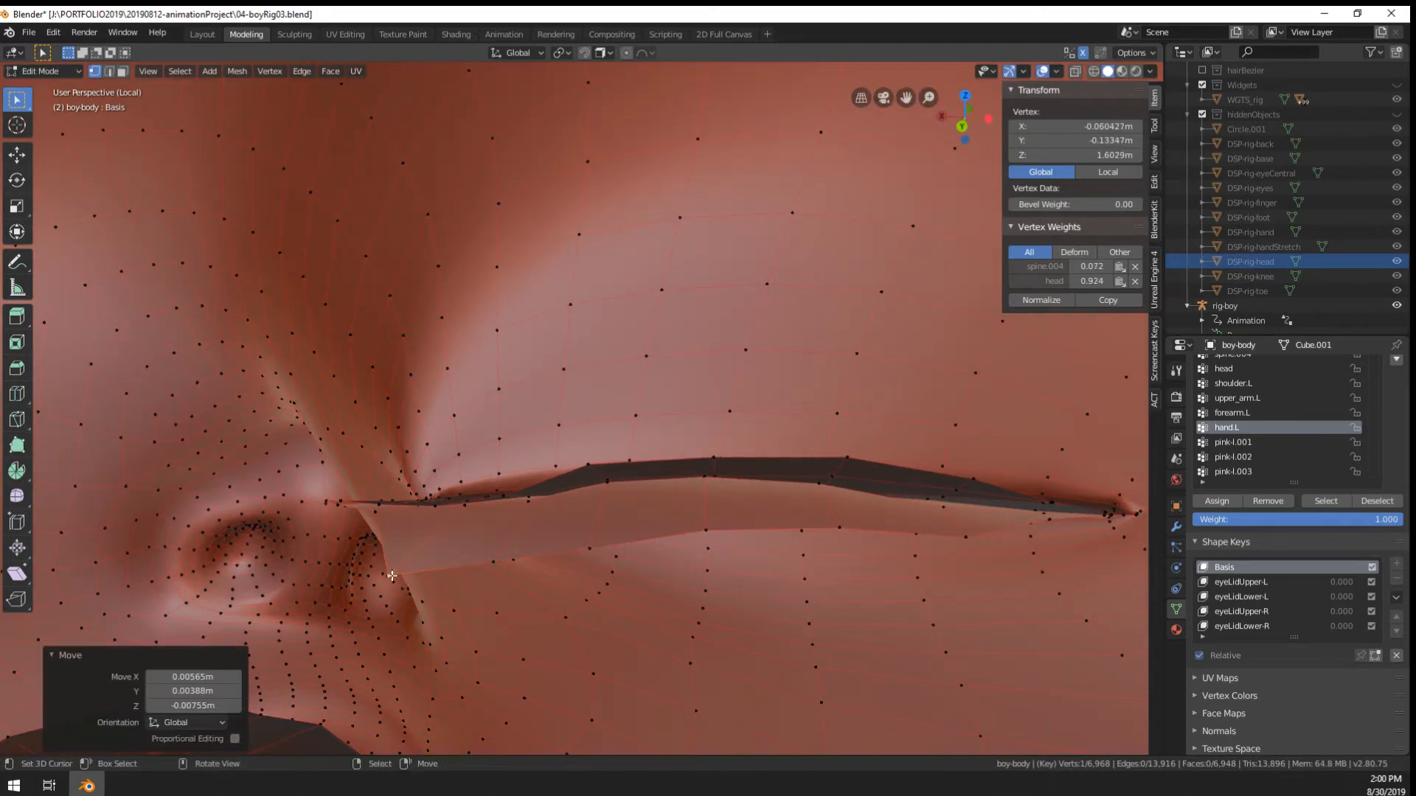
# Select the right eye's rim loop and scale it along global Z by about 1.26
pyautogui.keyDown('alt'); pyautogui.rightClick(492, 561); pyautogui.keyUp('alt')
pyautogui.moveTo(539, 555); pyautogui.dragTo(671, 559, button='middle')
pyautogui.press('s')
pyautogui.press('z')
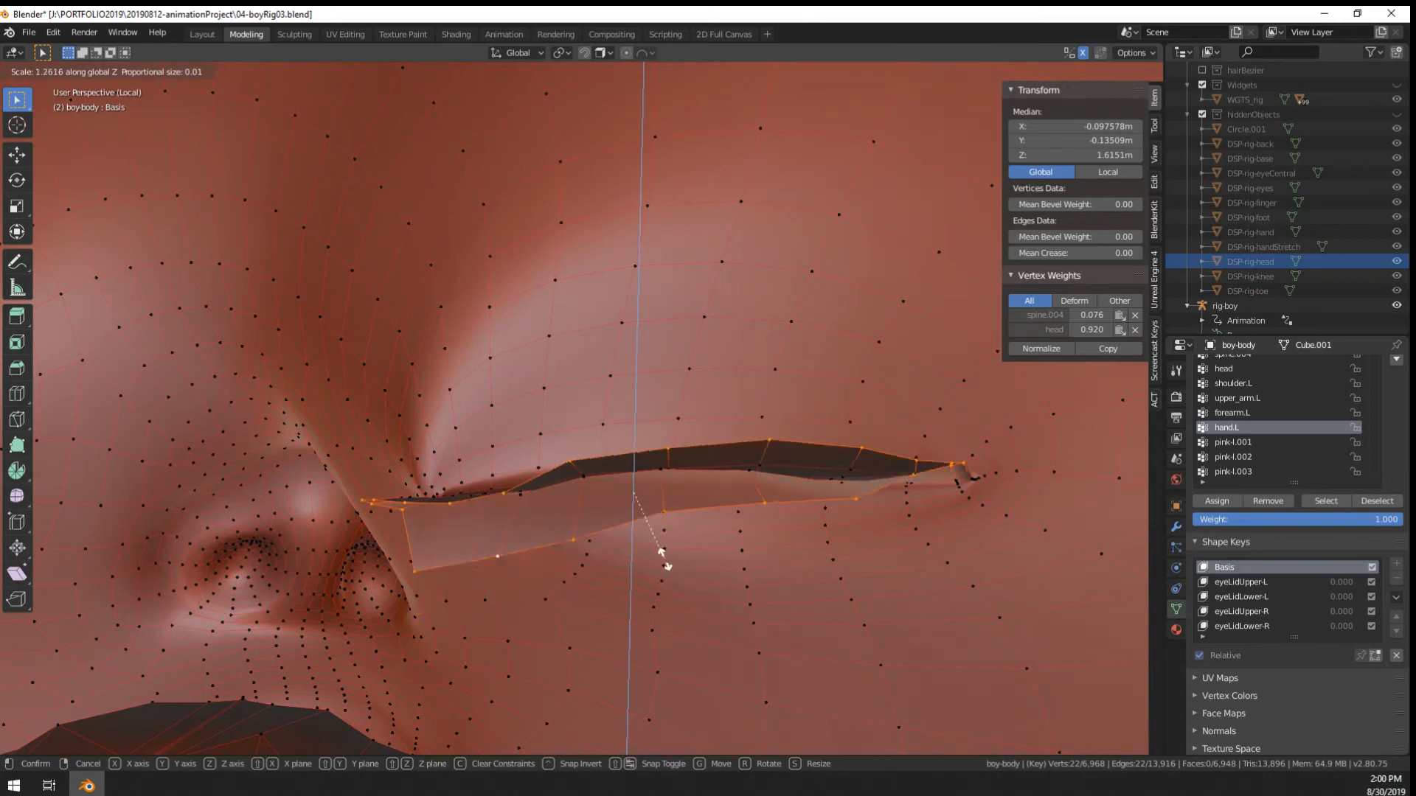
pyautogui.click(639, 568)
# Raise the upper-rim vertices of the right eye and pull its middle lower-rim vertices down to open the lid
pyautogui.moveTo(504, 498); pyautogui.dragTo(481, 460, button='right')
pyautogui.moveTo(448, 510); pyautogui.dragTo(394, 438, button='right')
pyautogui.rightClick(574, 452)
pyautogui.keyDown('shift'); pyautogui.moveTo(682, 445); pyautogui.dragTo(680, 334, button='right'); pyautogui.keyUp('shift')
pyautogui.keyDown('alt'); pyautogui.click(648, 586); pyautogui.keyUp('alt')
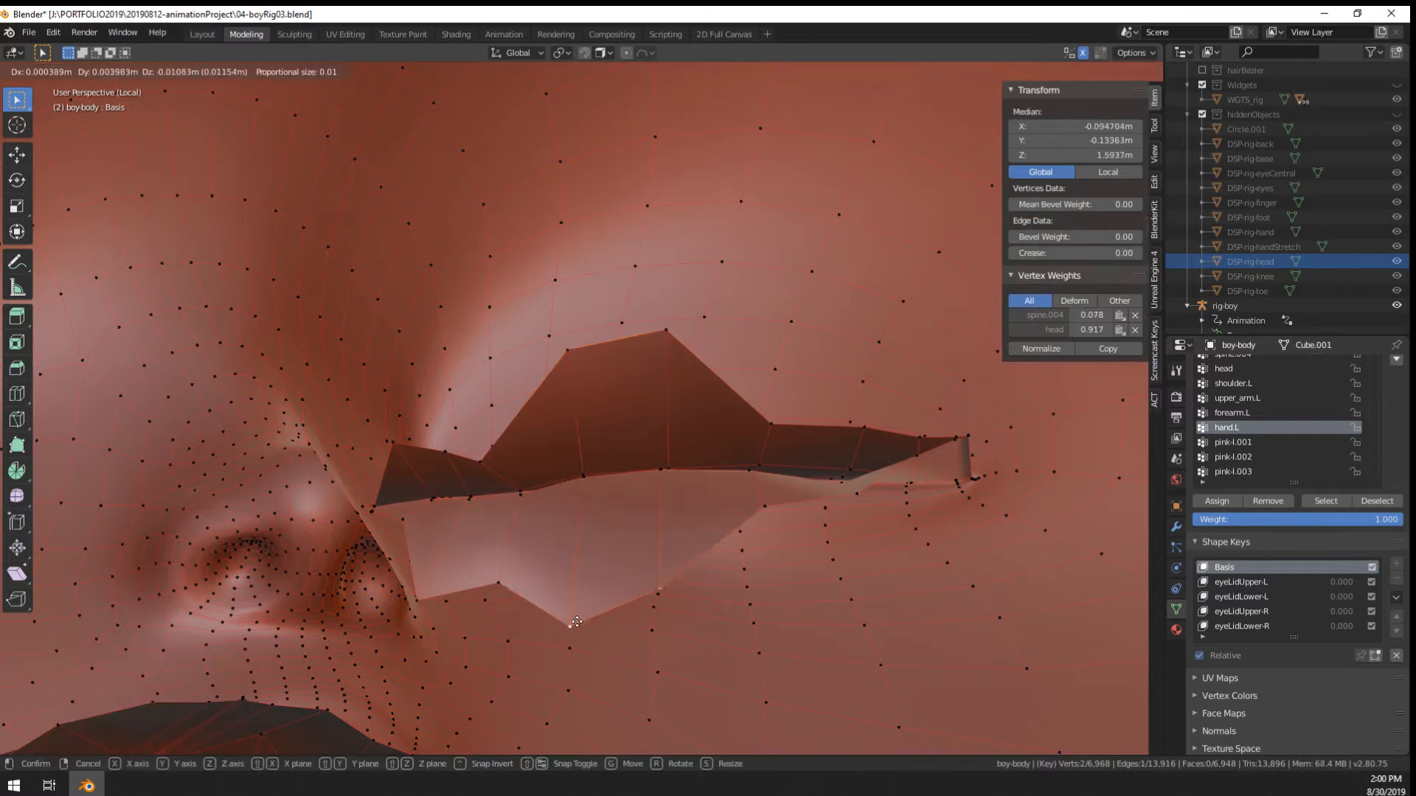
# Relax the right eye's rim loop with LoopTools Relax, repeating it until the outline is a smooth oval
pyautogui.rightClick(627, 359)
pyautogui.moveTo(630, 361)
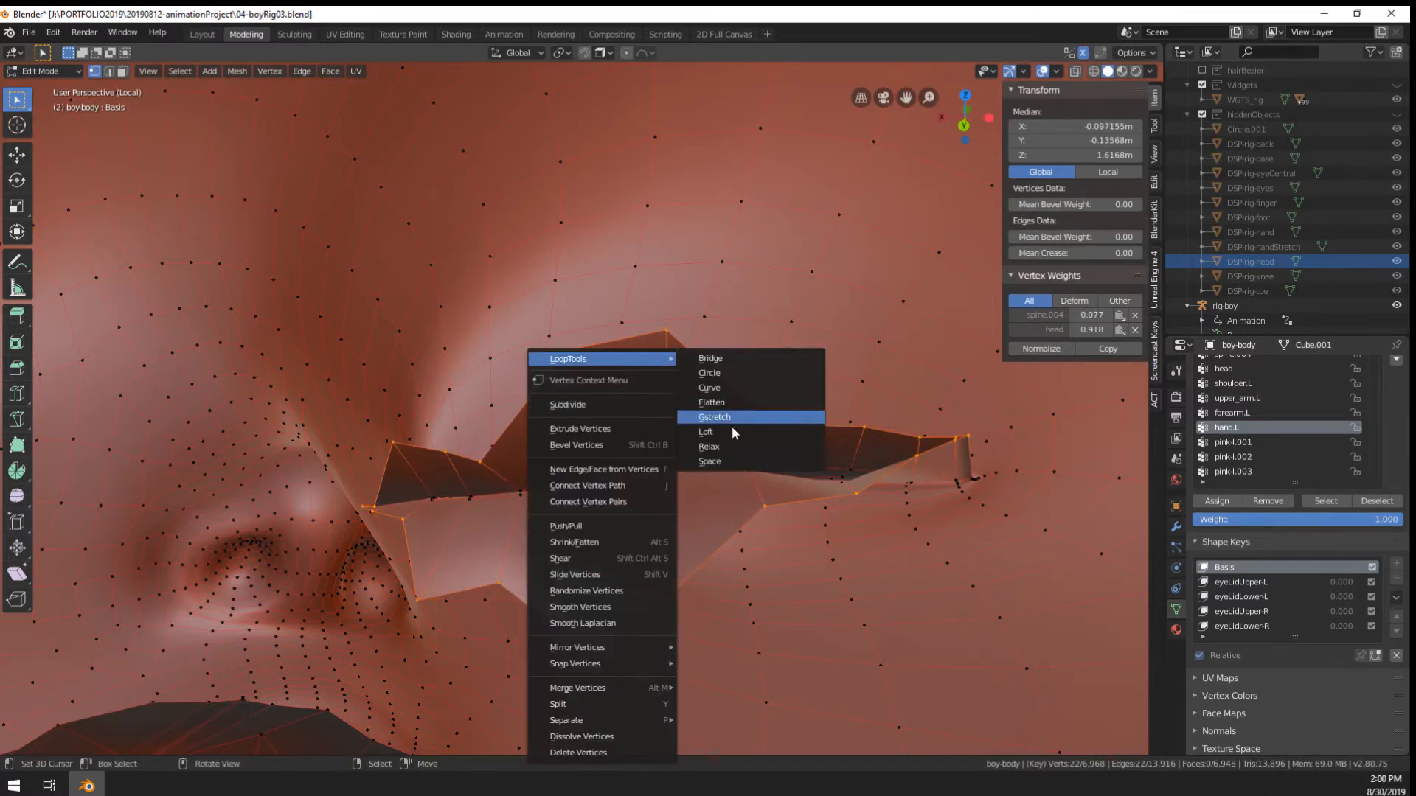
pyautogui.click(732, 426)
pyautogui.hotkey('shift', 'r')
pyautogui.hotkey('shift', 'r')
pyautogui.hotkey('shift', 'r')
pyautogui.hotkey('shift', 'r')
pyautogui.hotkey('shift', 'r')
pyautogui.hotkey('shift', 'r')
pyautogui.hotkey('shift', 'r')
pyautogui.hotkey('shift', 'r')
pyautogui.hotkey('shift', 'r')
pyautogui.hotkey('shift', 'r')
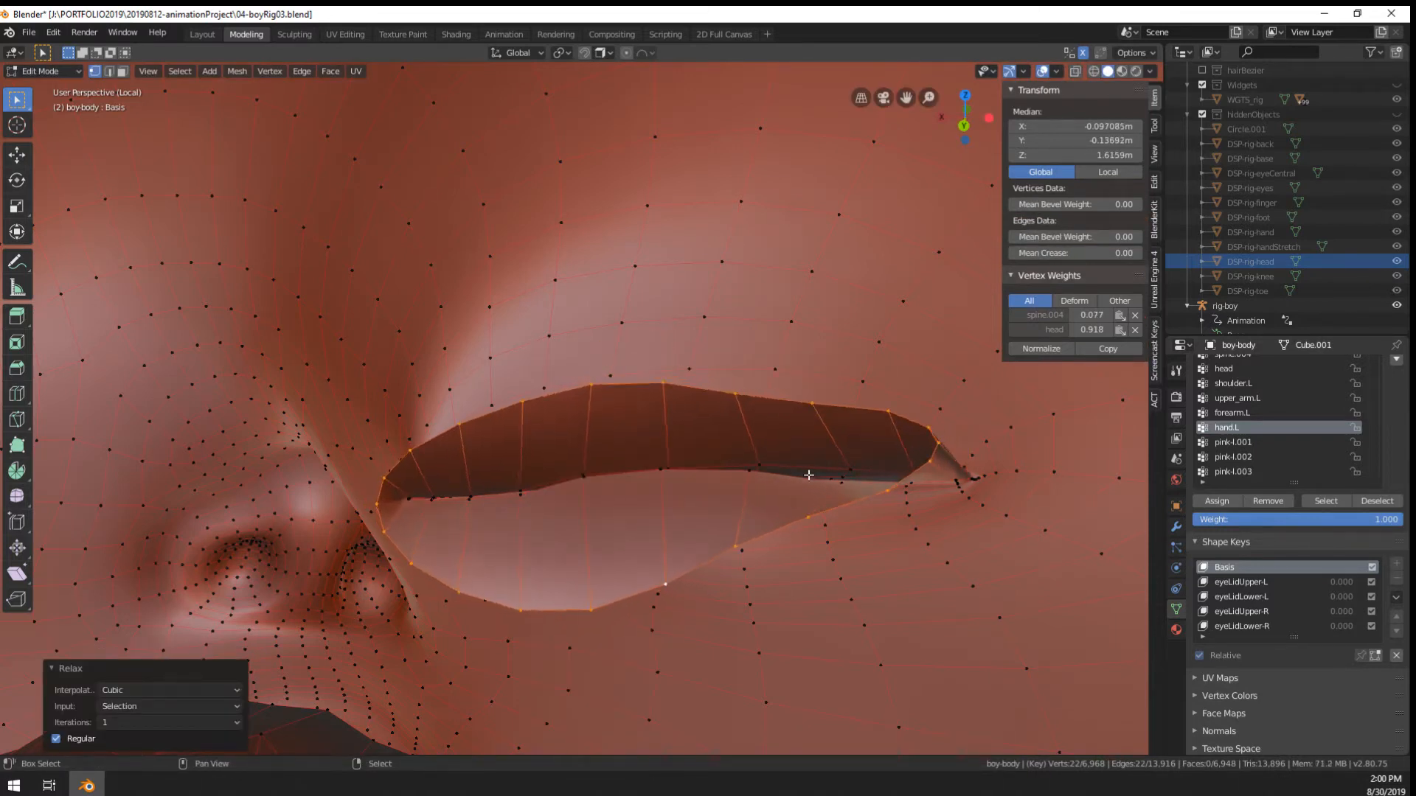
pyautogui.hotkey('shift', 'r')
# Select the left eye's rim loop, try LoopTools Relax on it, and undo the result
pyautogui.moveTo(648, 442); pyautogui.dragTo(516, 443, button='middle')
pyautogui.keyDown('alt'); pyautogui.rightClick(543, 284); pyautogui.keyUp('alt')
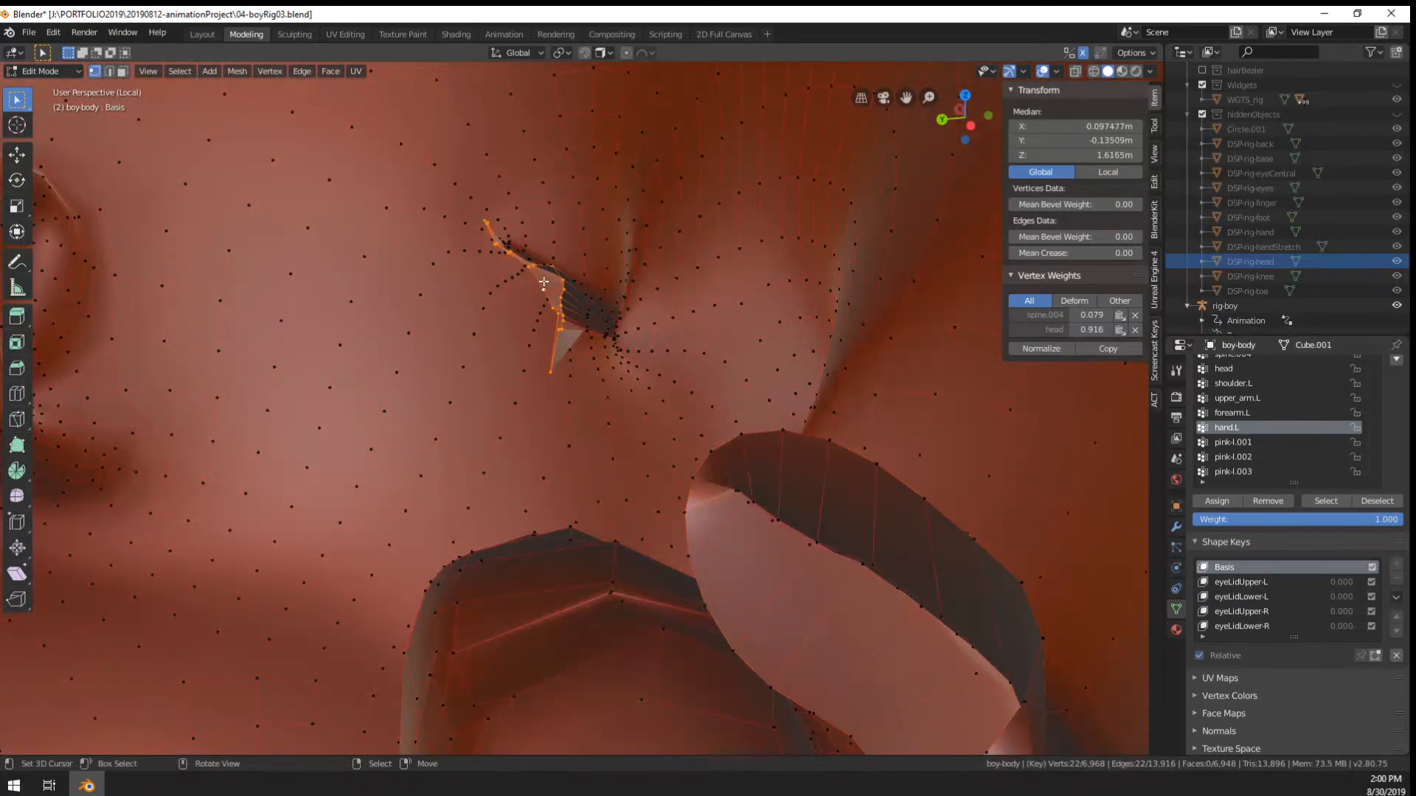
pyautogui.press('KP_Decimal')
pyautogui.scroll(5, 584, 478)
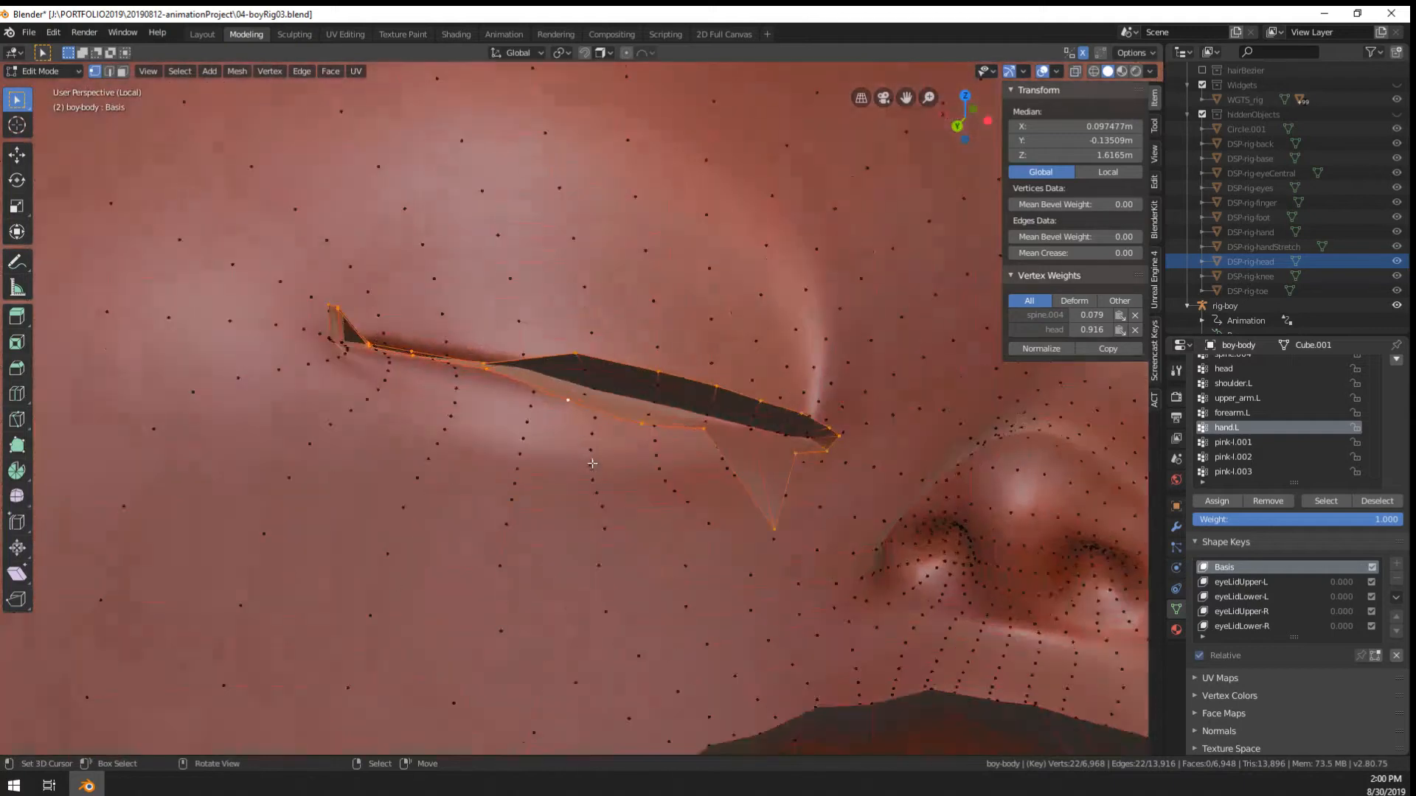
pyautogui.rightClick(625, 364)
pyautogui.moveTo(625, 365)
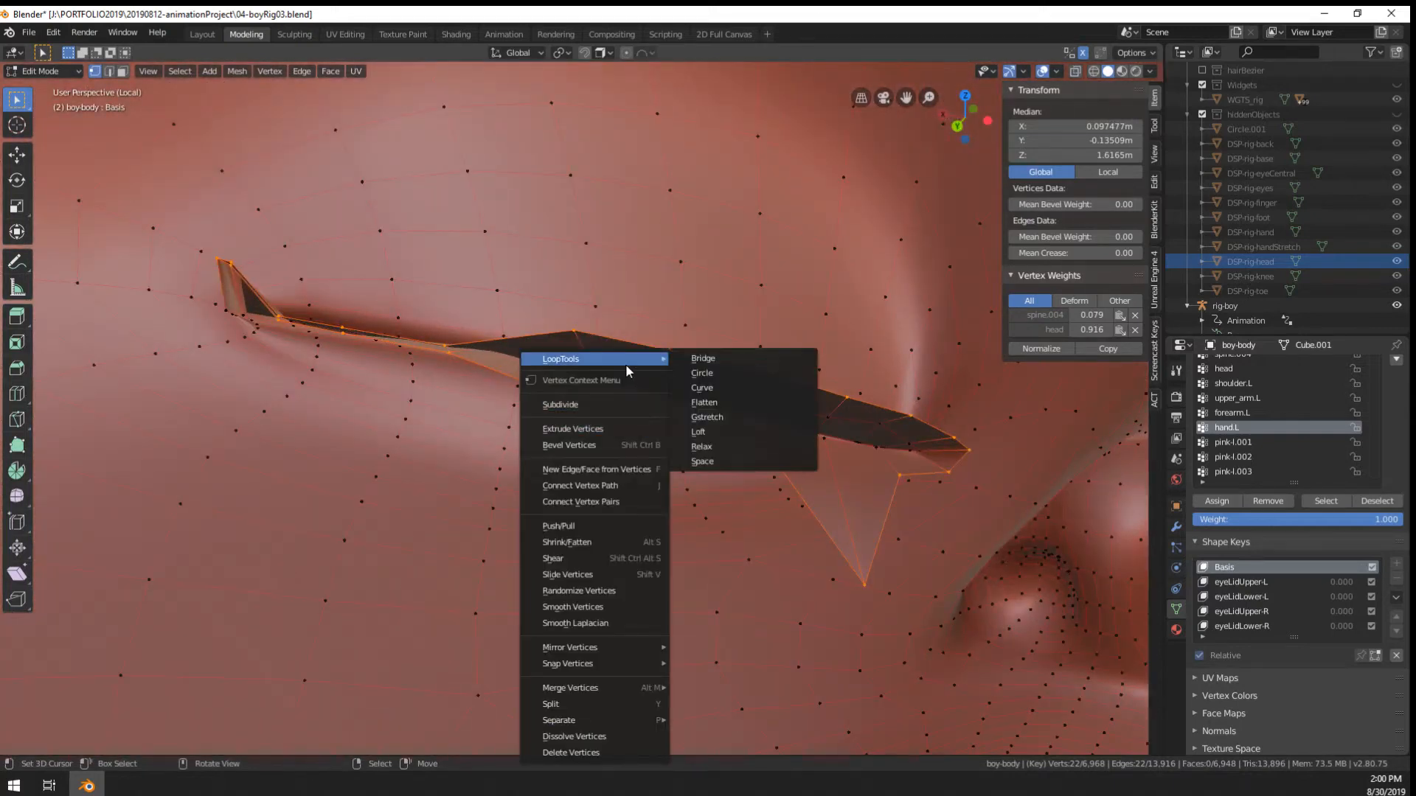
pyautogui.click(751, 447)
pyautogui.hotkey('ctrl', 'z')
# Pull three lower-rim vertices of the left eye downward toward its outer corner, the outermost by about 0.0082, 0.0096 and -0.015 m
pyautogui.scroll(-4, 751, 450)
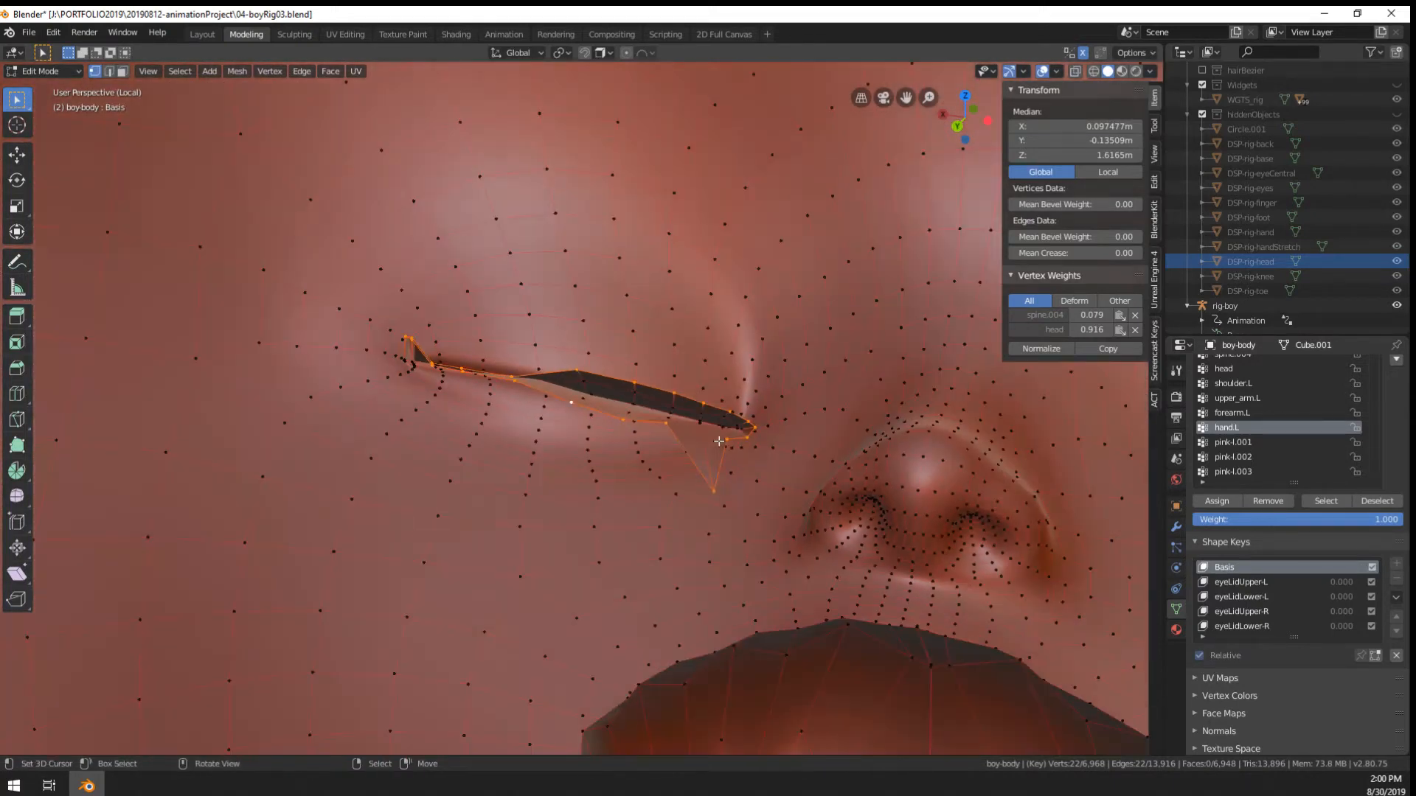
pyautogui.rightClick(569, 404)
pyautogui.scroll(4, 570, 404)
pyautogui.press('g')
pyautogui.click(546, 452)
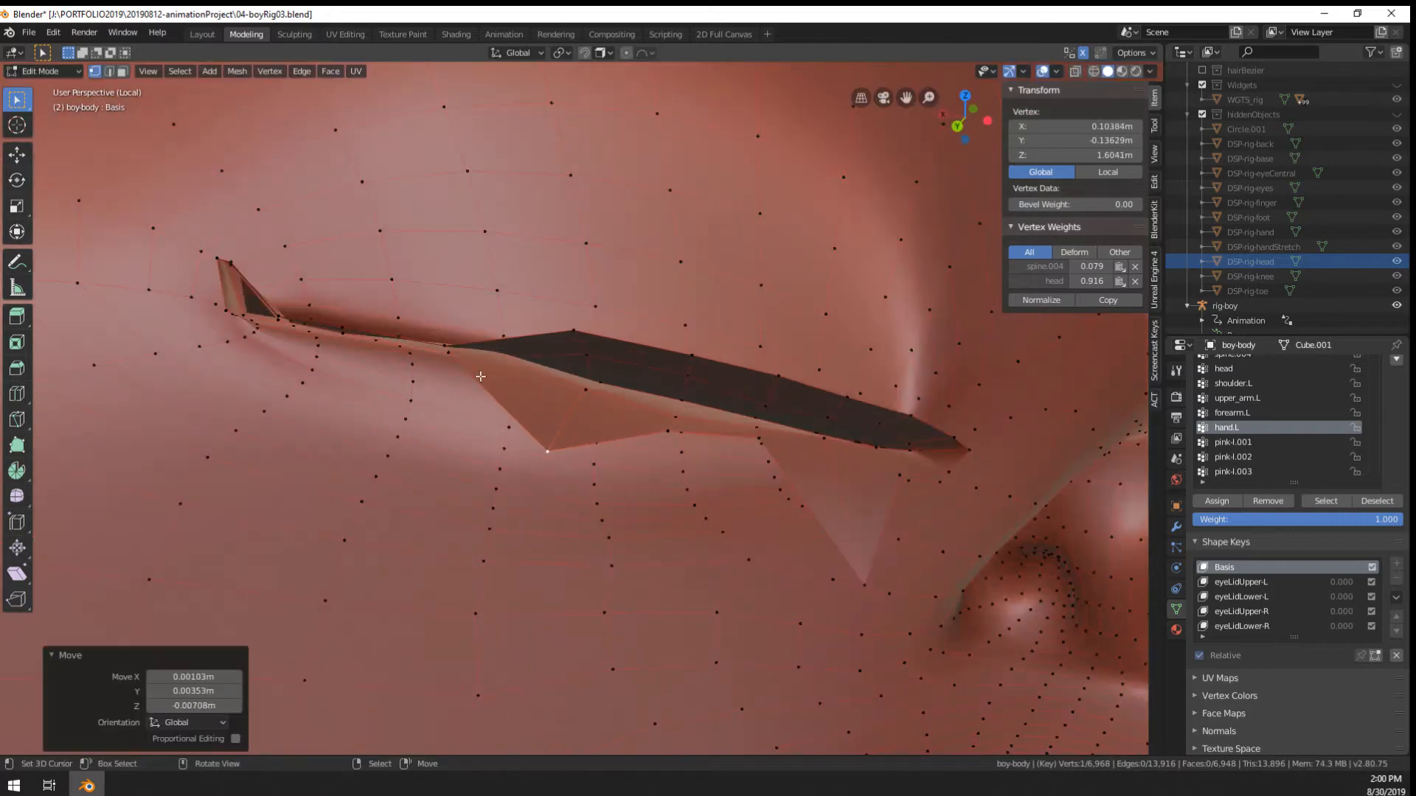
pyautogui.rightClick(450, 368)
pyautogui.press('g')
pyautogui.click(374, 519)
pyautogui.rightClick(352, 345)
pyautogui.press('g')
pyautogui.click(271, 462)
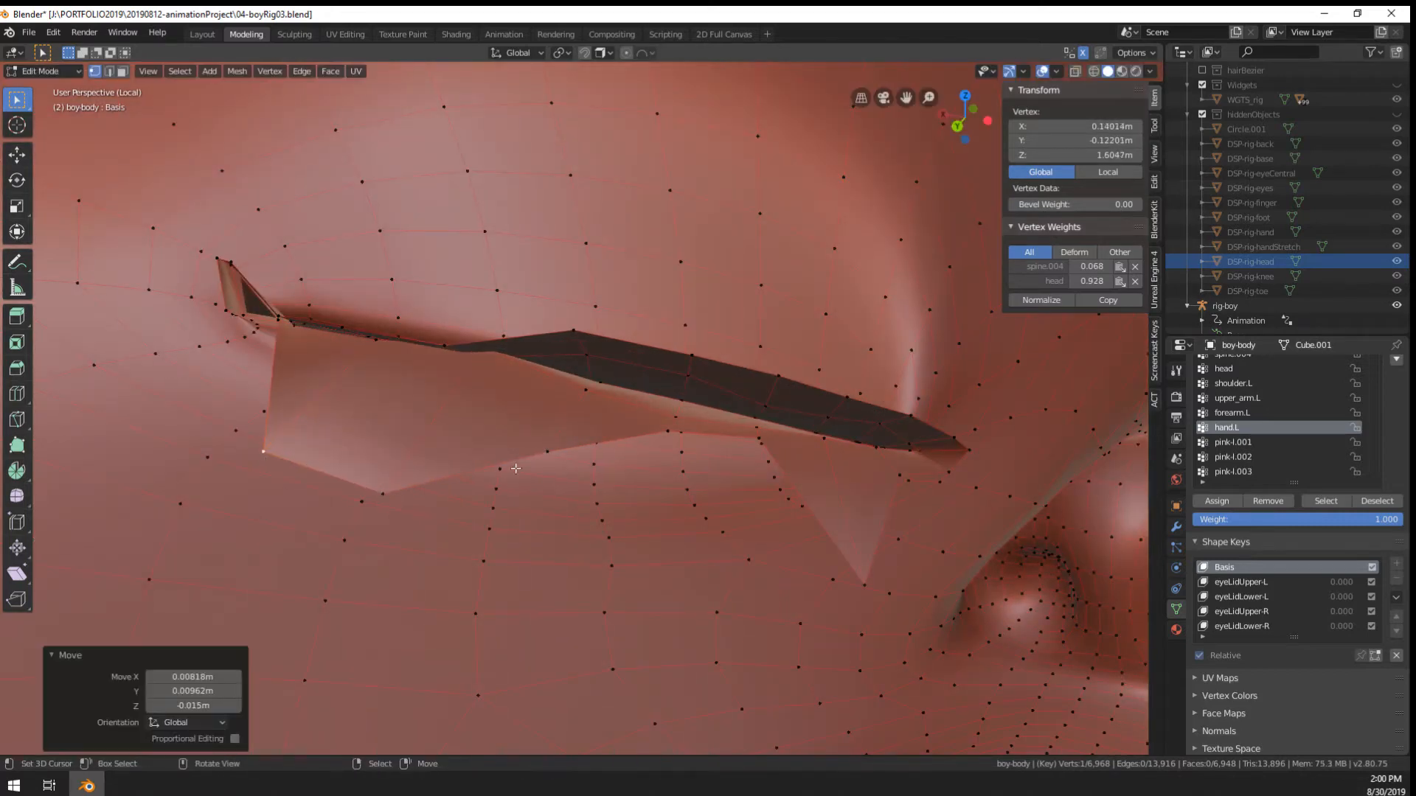
# Lower two middle vertices of the left eye's lower rim, the inner one by about -0.002, 0.006 and -0.015 m
pyautogui.rightClick(541, 469)
pyautogui.press('g')
pyautogui.click(541, 562)
pyautogui.rightClick(666, 432)
pyautogui.press('g')
pyautogui.click(667, 550)
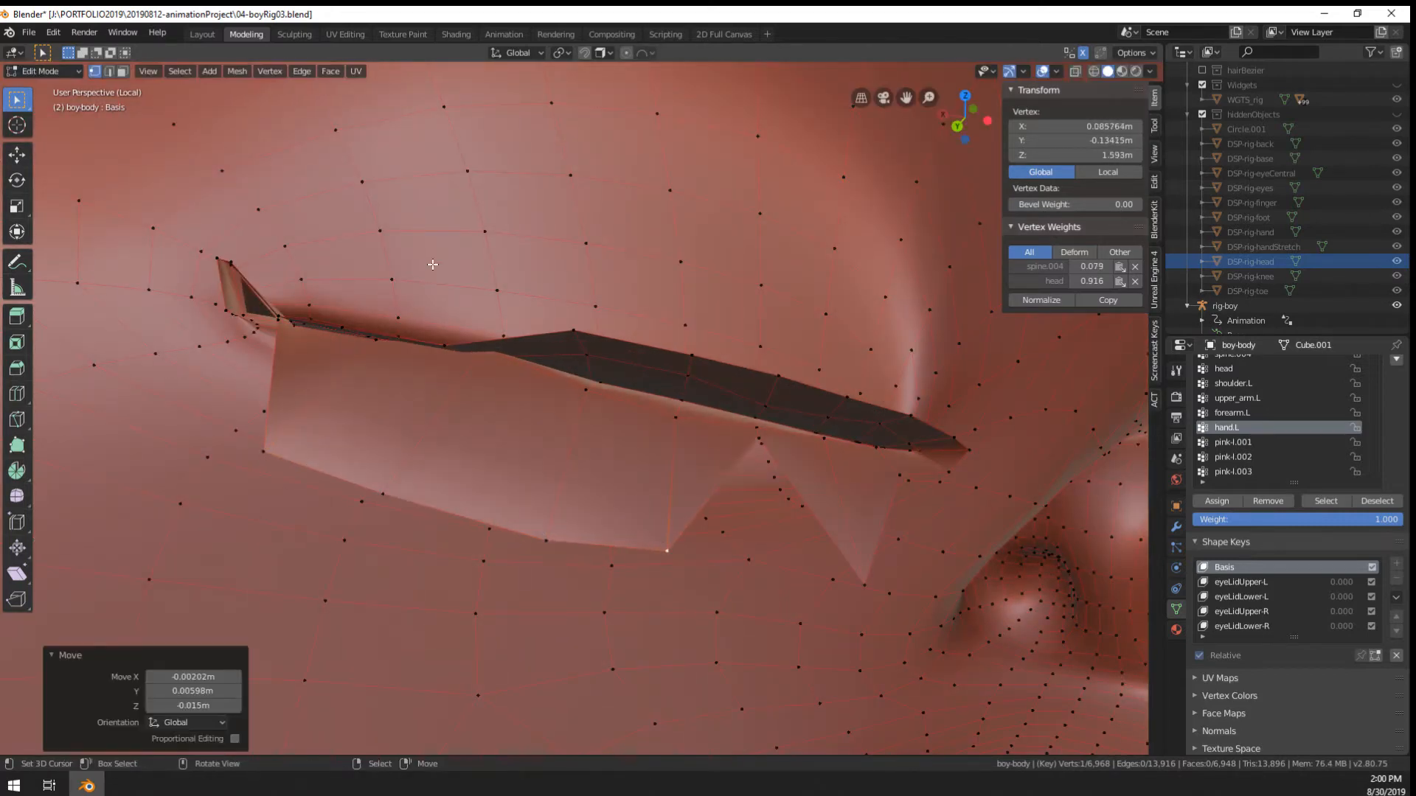
# Raise three upper-rim vertices near the outer corner of the left eye
pyautogui.rightClick(442, 345)
pyautogui.press('g')
pyautogui.click(461, 255)
pyautogui.rightClick(341, 325)
pyautogui.press('g')
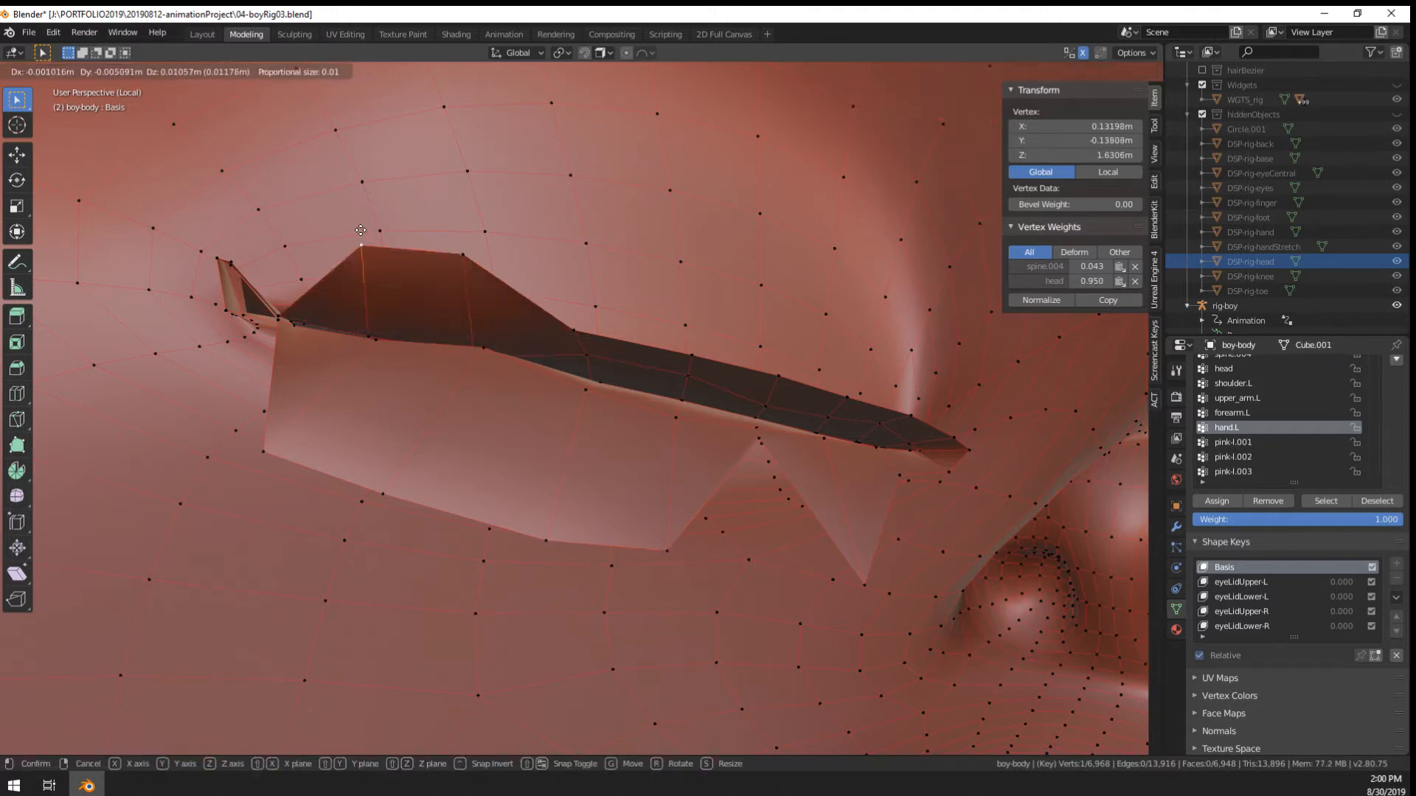
pyautogui.click(361, 230)
pyautogui.rightClick(285, 309)
pyautogui.press('g')
pyautogui.click(293, 252)
# Select the left eye's rim loop and apply LoopTools Relax repeatedly to smooth its outline
pyautogui.keyDown('alt'); pyautogui.rightClick(318, 246); pyautogui.keyUp('alt')
pyautogui.keyDown('alt'); pyautogui.rightClick(319, 246); pyautogui.keyUp('alt')
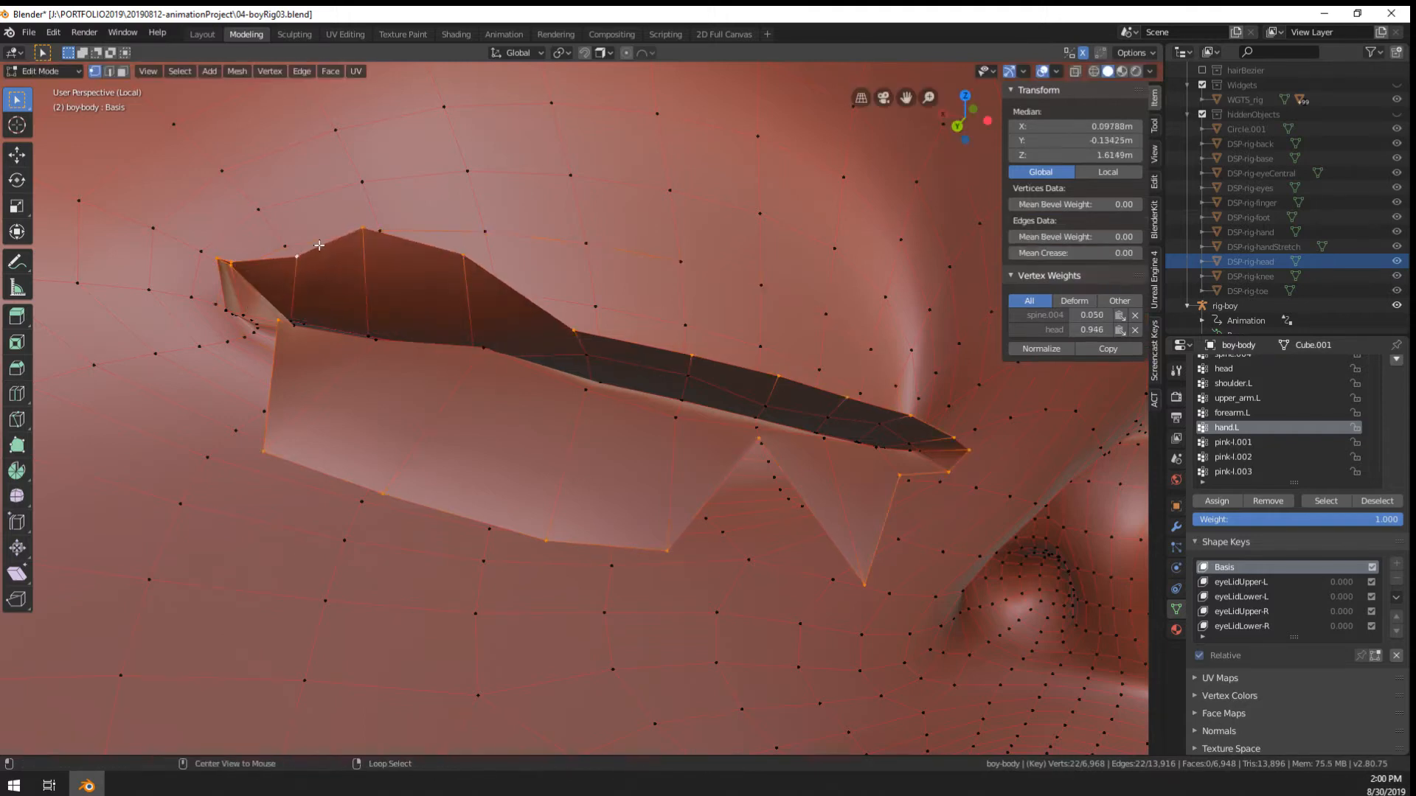
pyautogui.press('w')
pyautogui.moveTo(320, 245)
pyautogui.click(408, 323)
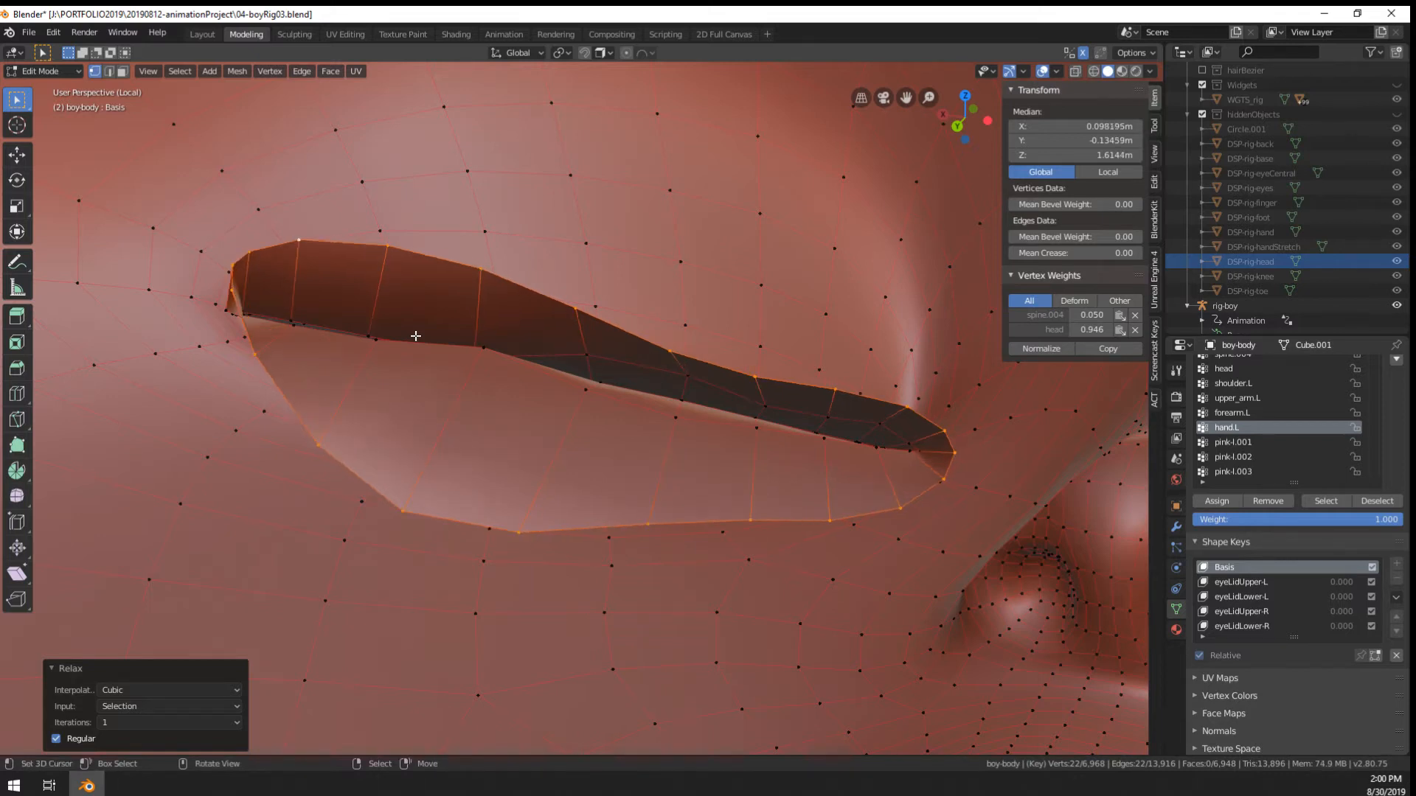
pyautogui.hotkey('shift', 'r')
pyautogui.hotkey('shift', 'r')
pyautogui.hotkey('shift', 'r')
pyautogui.hotkey('shift', 'r')
pyautogui.hotkey('shift', 'r')
pyautogui.hotkey('shift', 'r')
pyautogui.hotkey('shift', 'r')
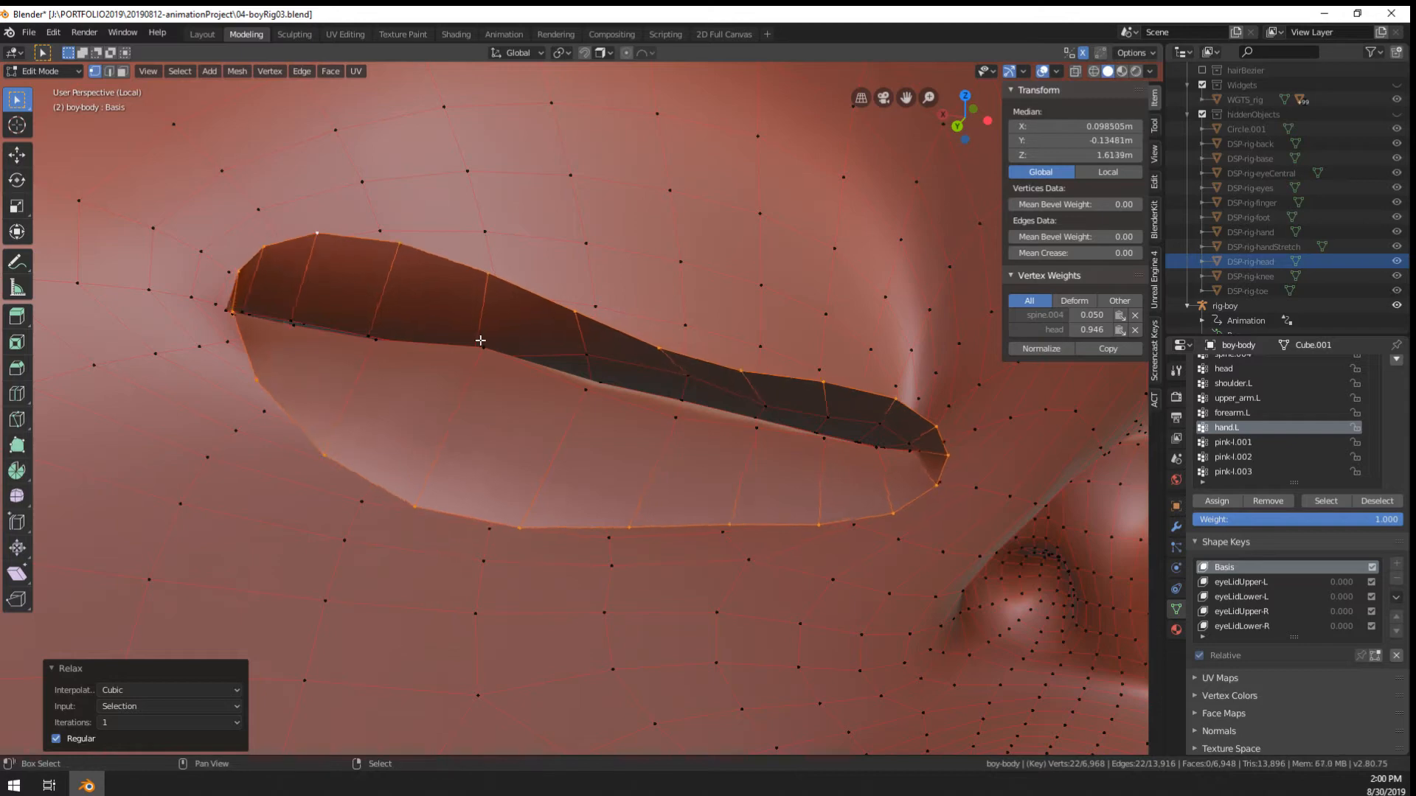
pyautogui.scroll(-6, 477, 311)
pyautogui.hotkey('shift', 'r')
pyautogui.hotkey('shift', 'r')
pyautogui.hotkey('shift', 'r')
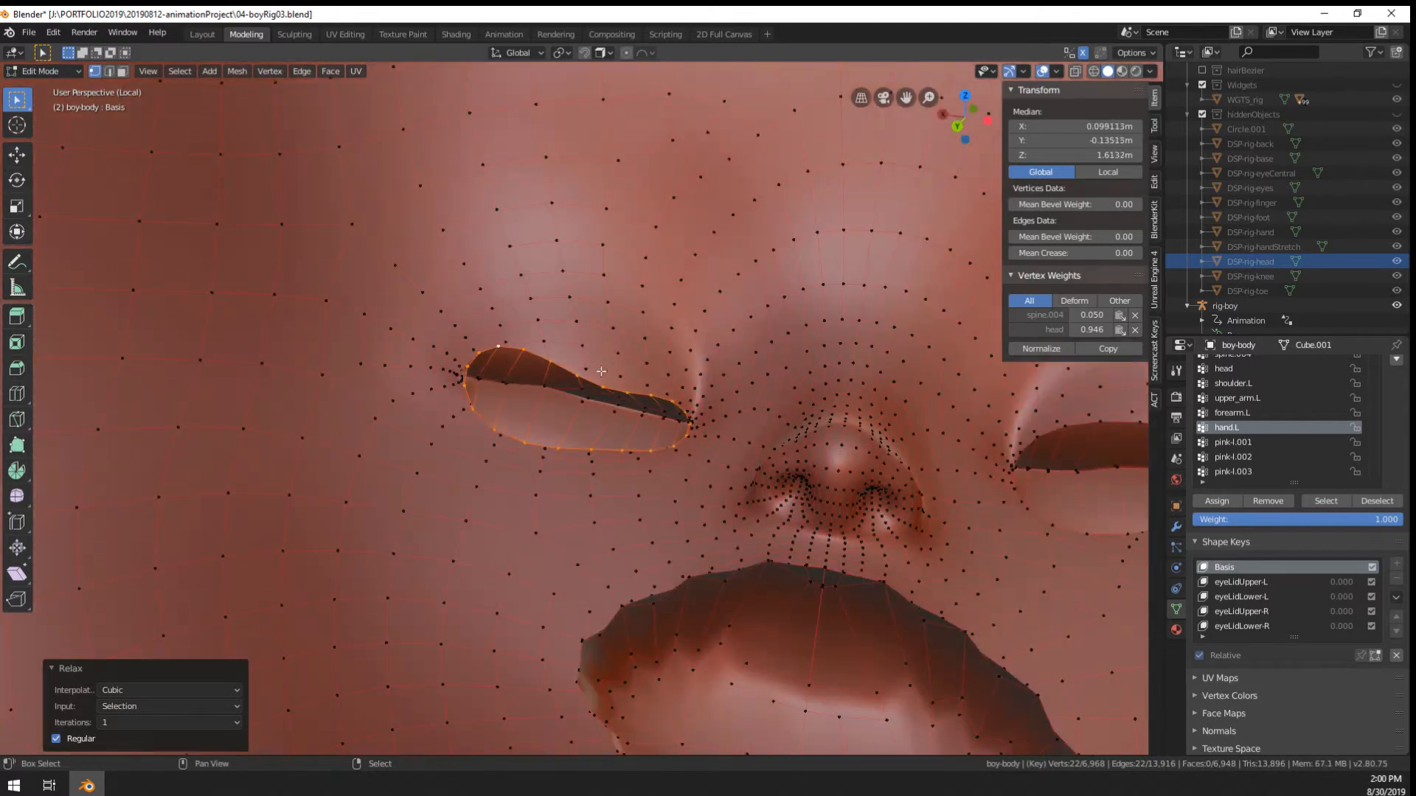
# Raise the sagging upper-rim vertices of the left eye, moving the innermost by about -0.0025, -0.0003 and 0.0032 m
pyautogui.keyDown('alt'); pyautogui.click(582, 378); pyautogui.keyUp('alt')
pyautogui.moveTo(582, 378); pyautogui.dragTo(480, 344, button='middle')
pyautogui.scroll(1, 417, 391)
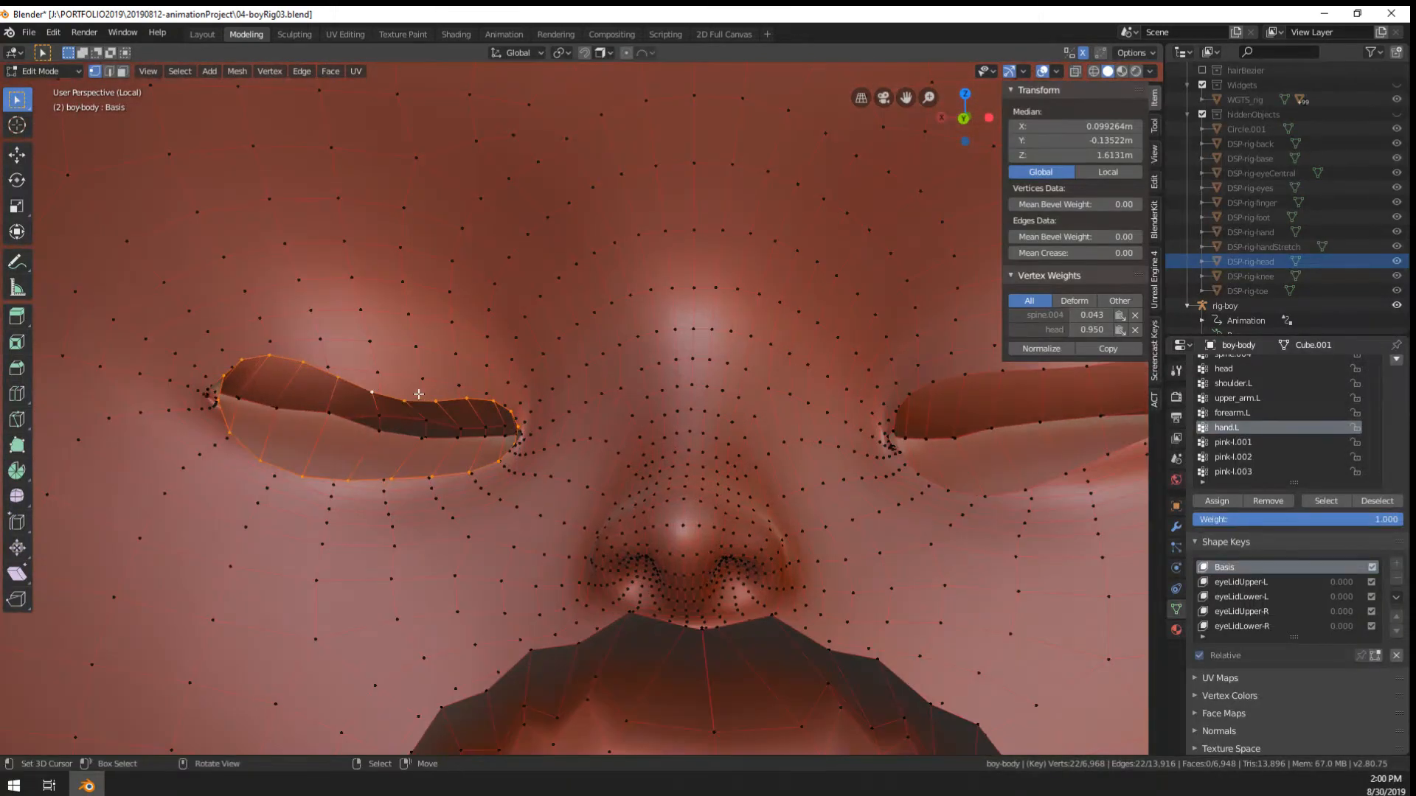
pyautogui.click(404, 399)
pyautogui.keyDown('shift'); pyautogui.click(369, 387); pyautogui.keyUp('shift')
pyautogui.press('g')
pyautogui.click(368, 368)
pyautogui.rightClick(342, 376)
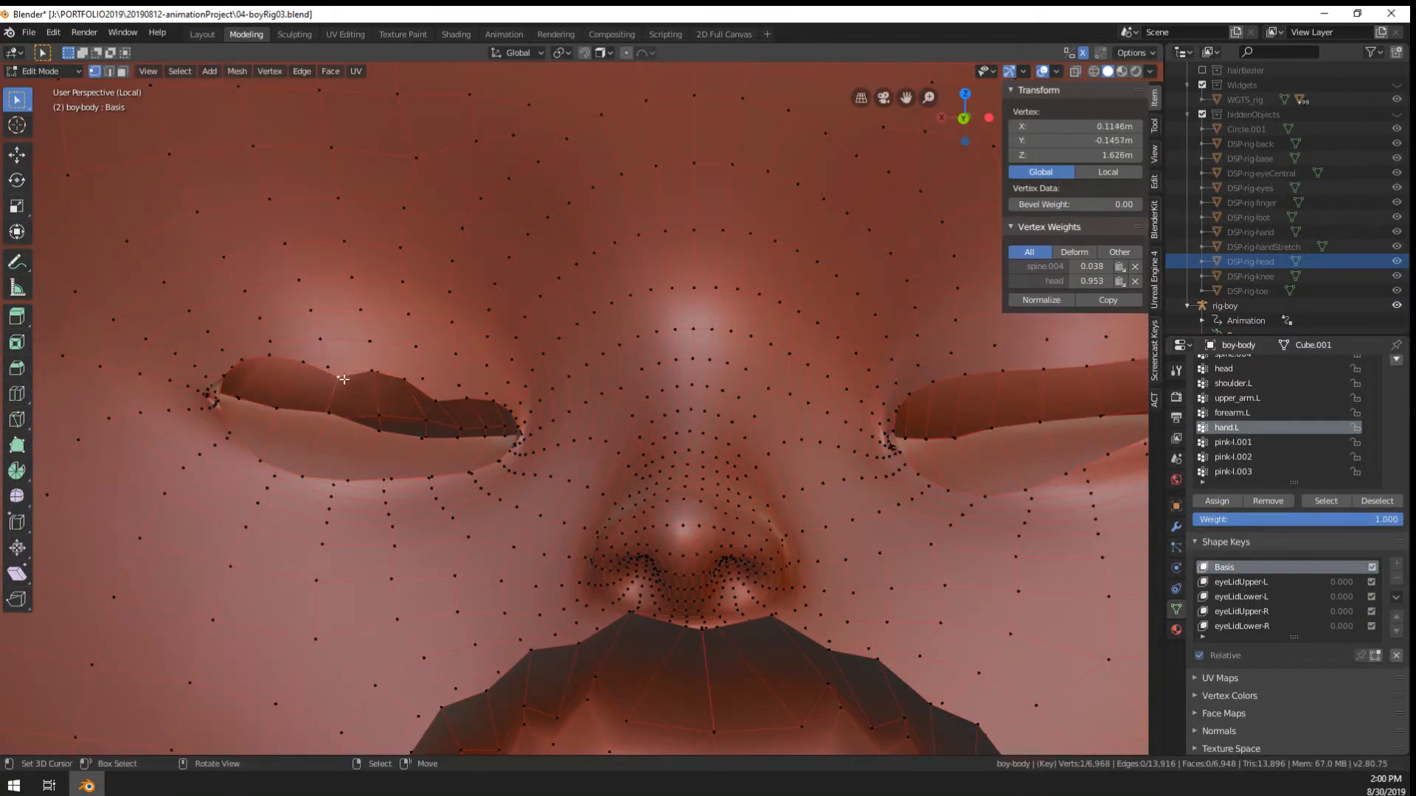
pyautogui.press('g')
pyautogui.click(341, 362)
pyautogui.moveTo(433, 399); pyautogui.dragTo(438, 389, button='right')
pyautogui.scroll(-3, 502, 344)
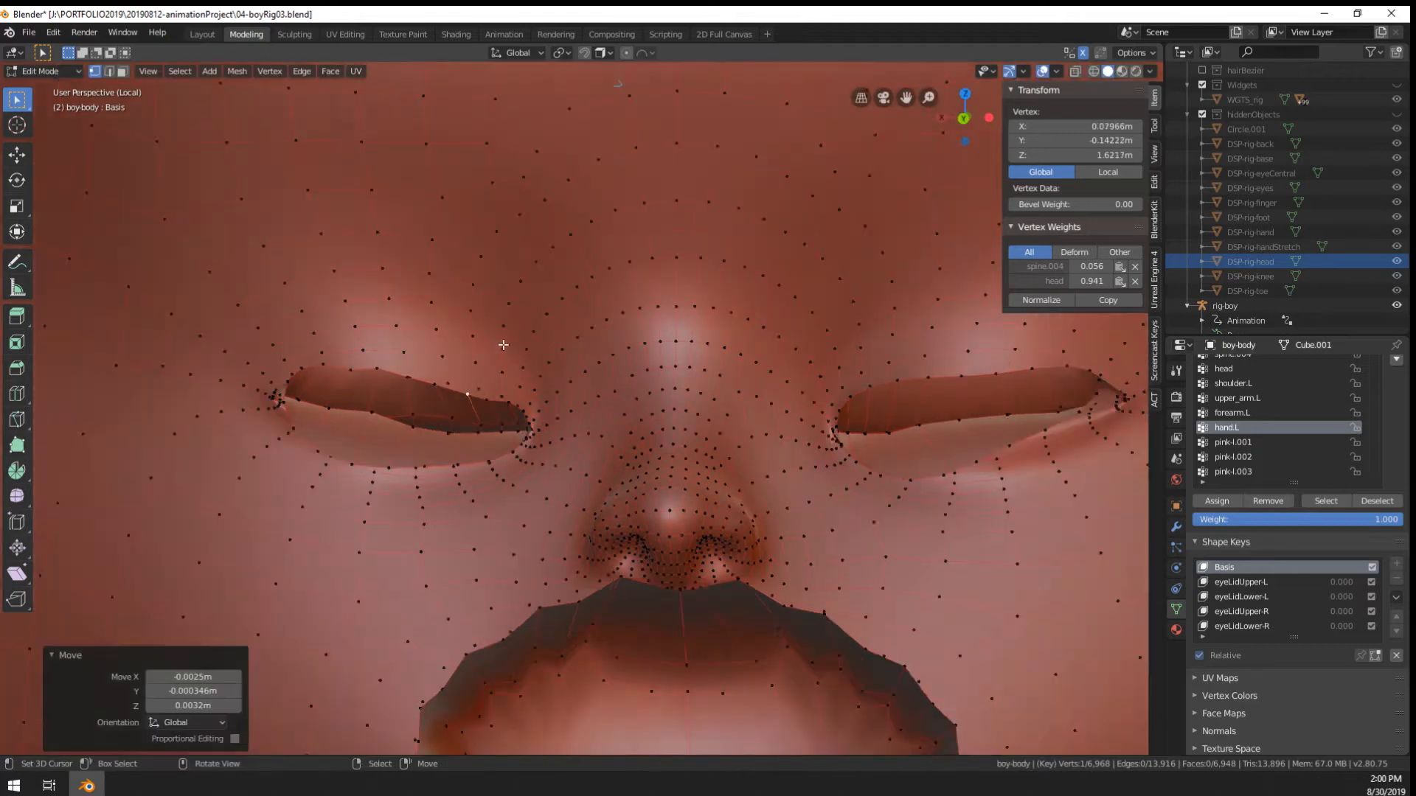
# In Object Mode, make eyeLidUpper-L active and set its value to 1.2, and return to Edit Mode at the left eye
pyautogui.press('Tab')
pyautogui.click(1253, 545)
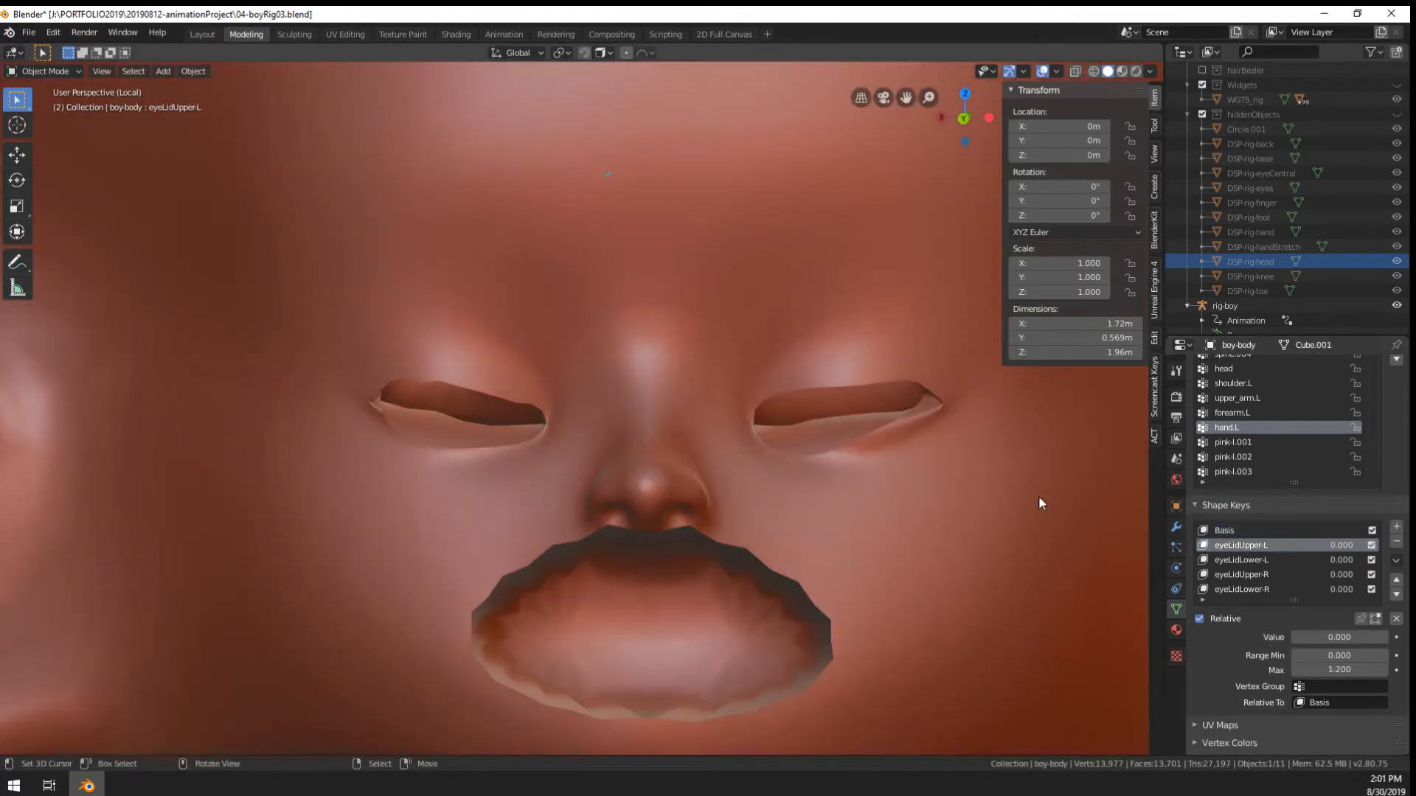
pyautogui.scroll(-4, 1040, 496)
pyautogui.moveTo(1312, 639); pyautogui.dragTo(1379, 639)
pyautogui.moveTo(778, 302); pyautogui.dragTo(687, 316, button='middle')
pyautogui.scroll(4, 687, 324)
pyautogui.press('Tab')
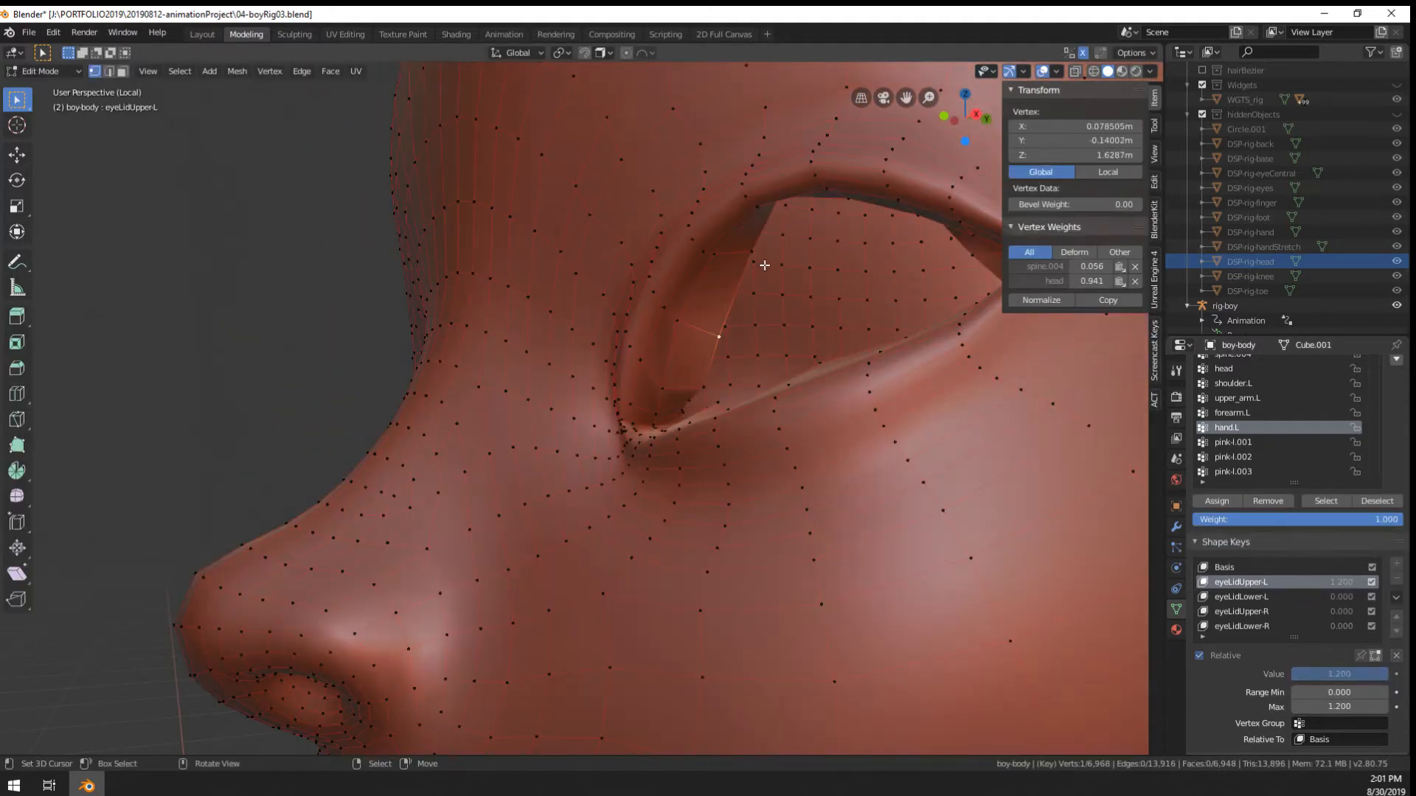
# In Object Mode, set eyeLidUpper-L's value to 1 and return to Edit Mode at the left eye
pyautogui.press('Tab')
pyautogui.scroll(2, 751, 233)
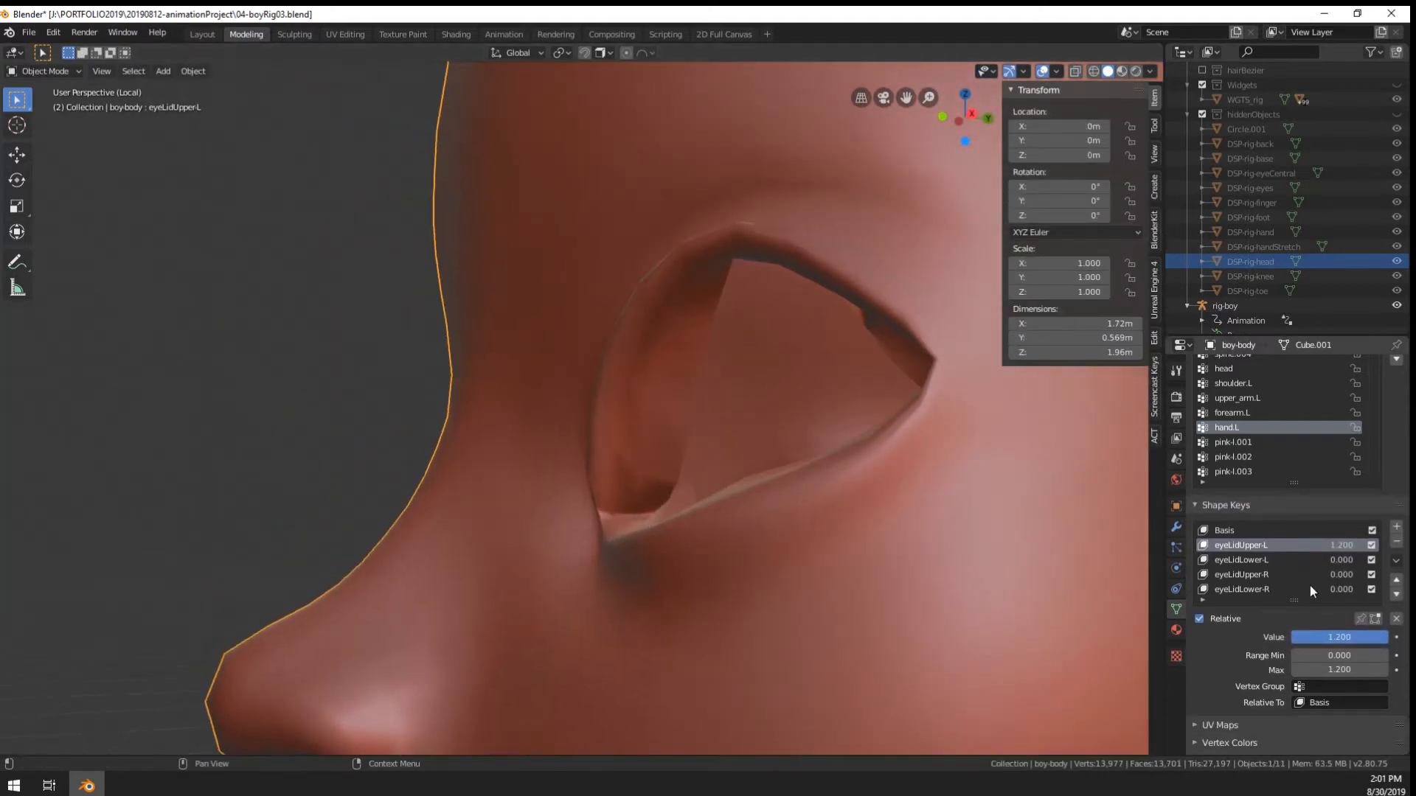
pyautogui.click(1329, 637)
pyautogui.write('1')
pyautogui.press('Return')
pyautogui.press('Tab')
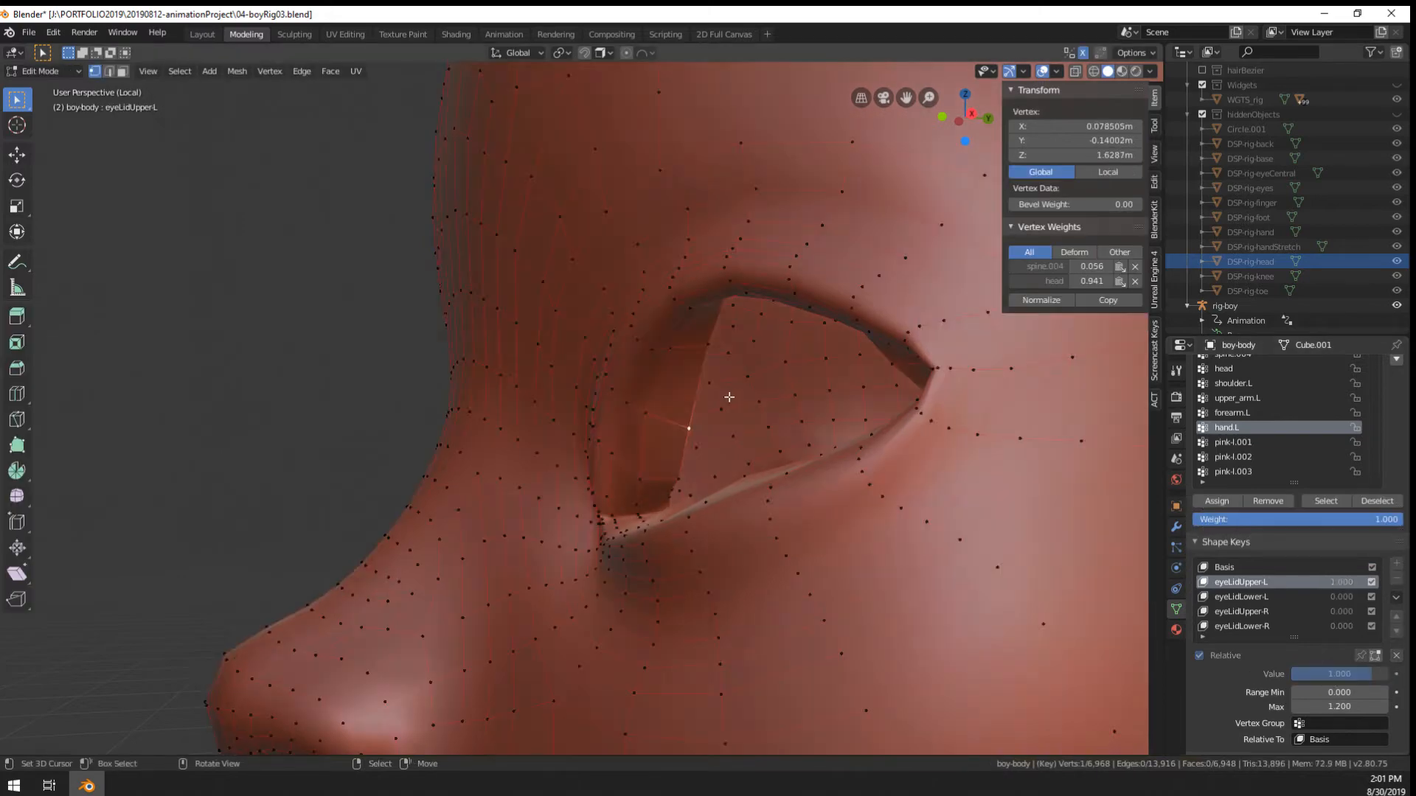
# Raise the sagging upper-rim vertices near the inner corner of the left eye in eyeLidUpper-L
pyautogui.moveTo(728, 395); pyautogui.dragTo(678, 415, button='middle')
pyautogui.keyDown('alt'); pyautogui.click(679, 426); pyautogui.keyUp('alt')
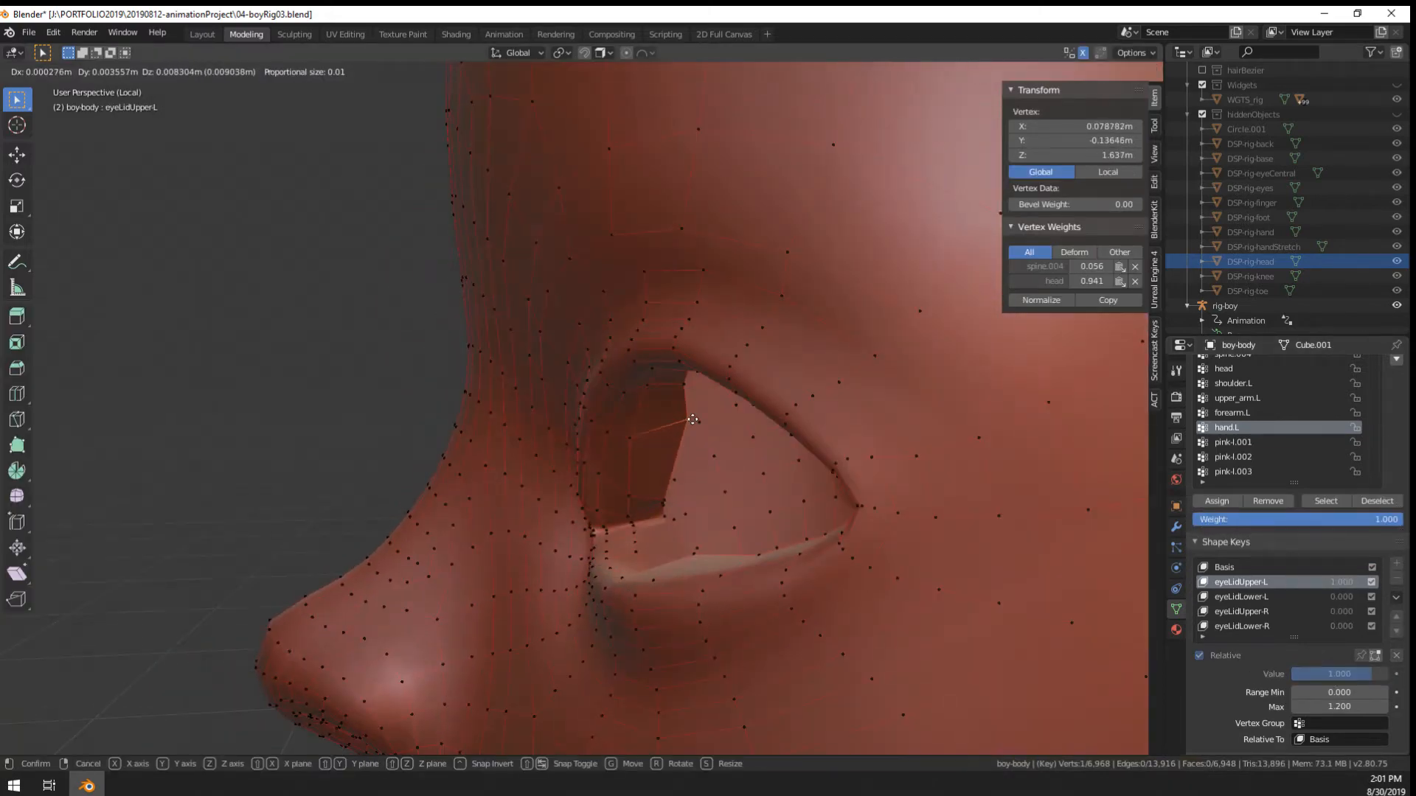
pyautogui.click(668, 505)
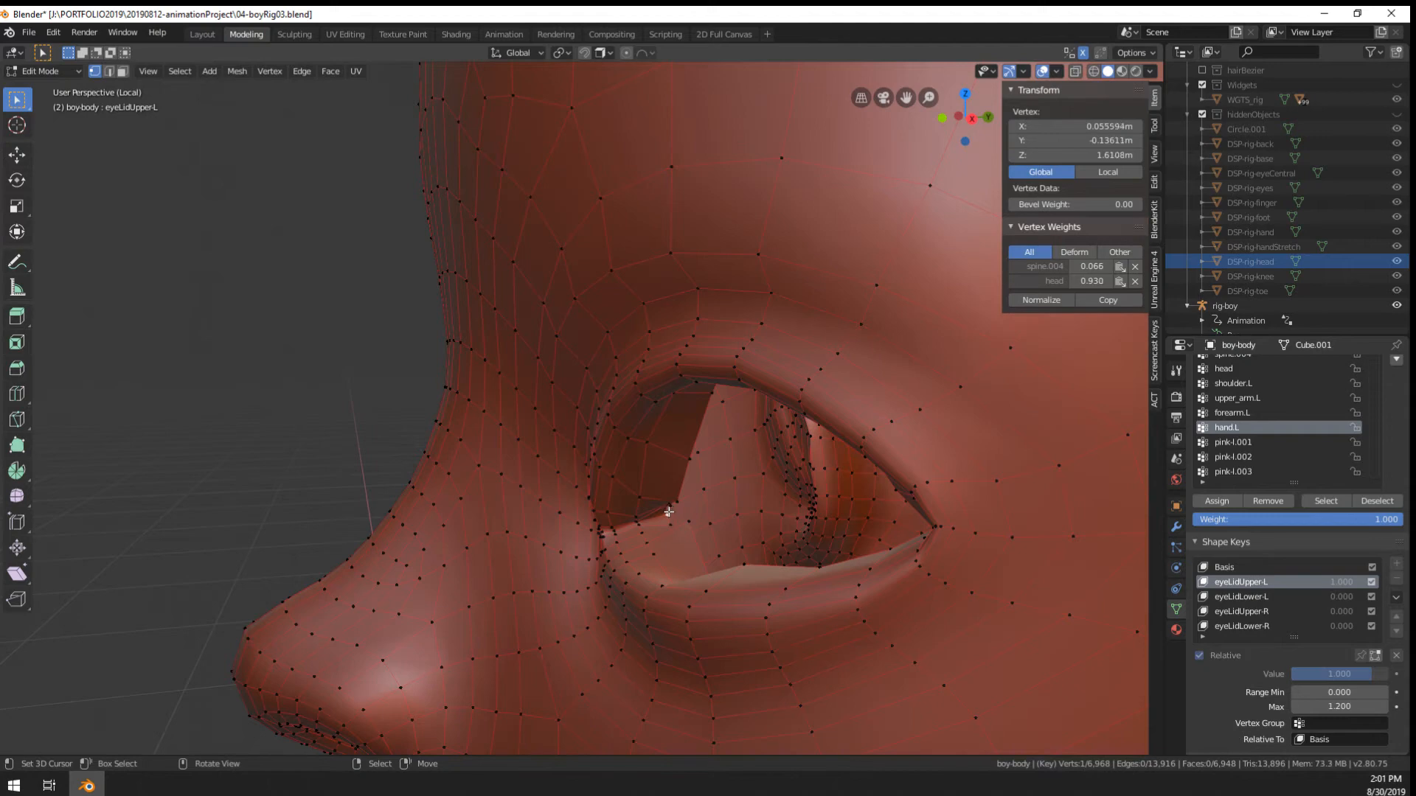
# Select the vertex path along the left eye's inner upper rim between both corners and apply LoopTools Relax
pyautogui.moveTo(668, 505); pyautogui.dragTo(861, 437, button='middle')
pyautogui.keyDown('ctrl'); pyautogui.click(891, 468); pyautogui.keyUp('ctrl')
pyautogui.click(891, 468)
pyautogui.keyDown('ctrl'); pyautogui.click(670, 511); pyautogui.keyUp('ctrl')
pyautogui.rightClick(861, 439)
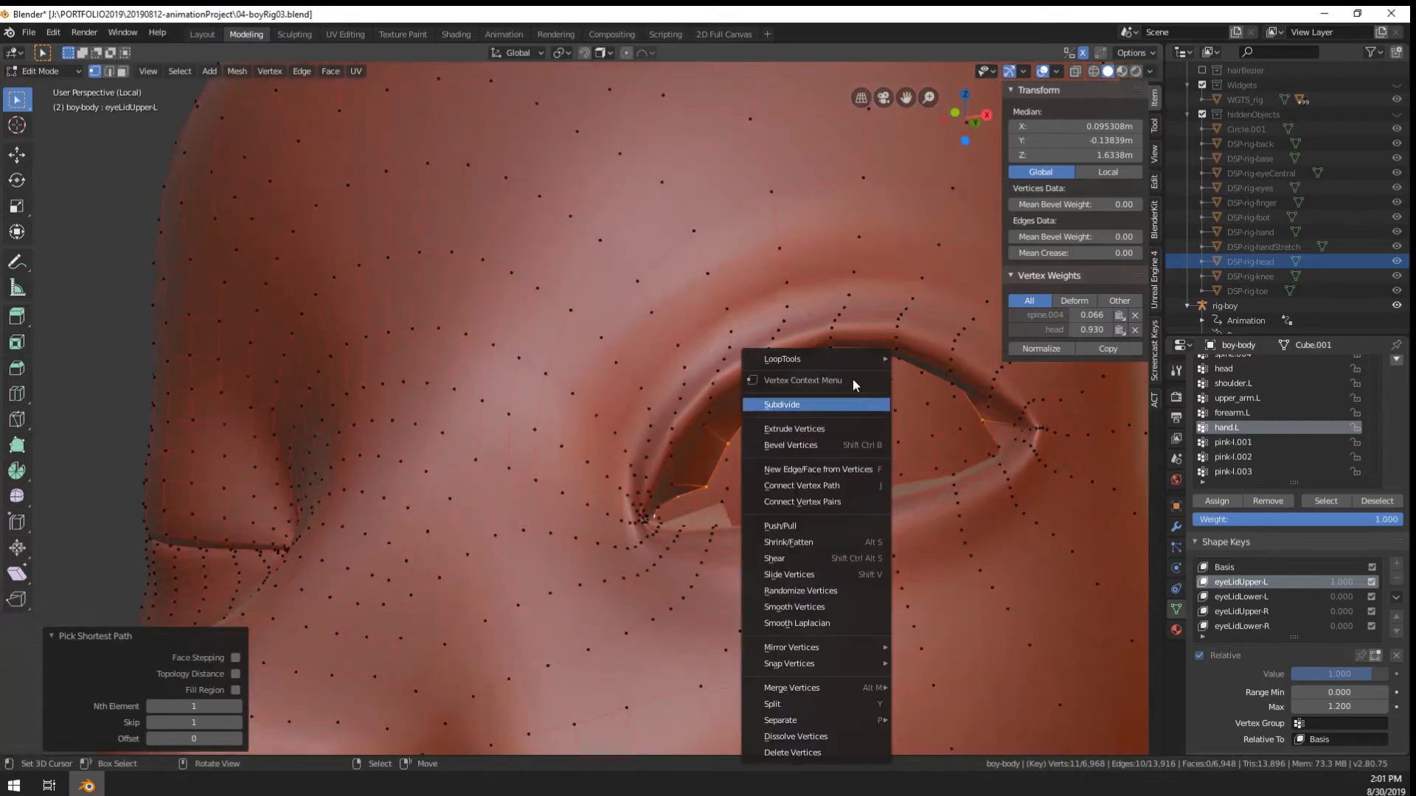
pyautogui.moveTo(841, 357)
pyautogui.click(936, 431)
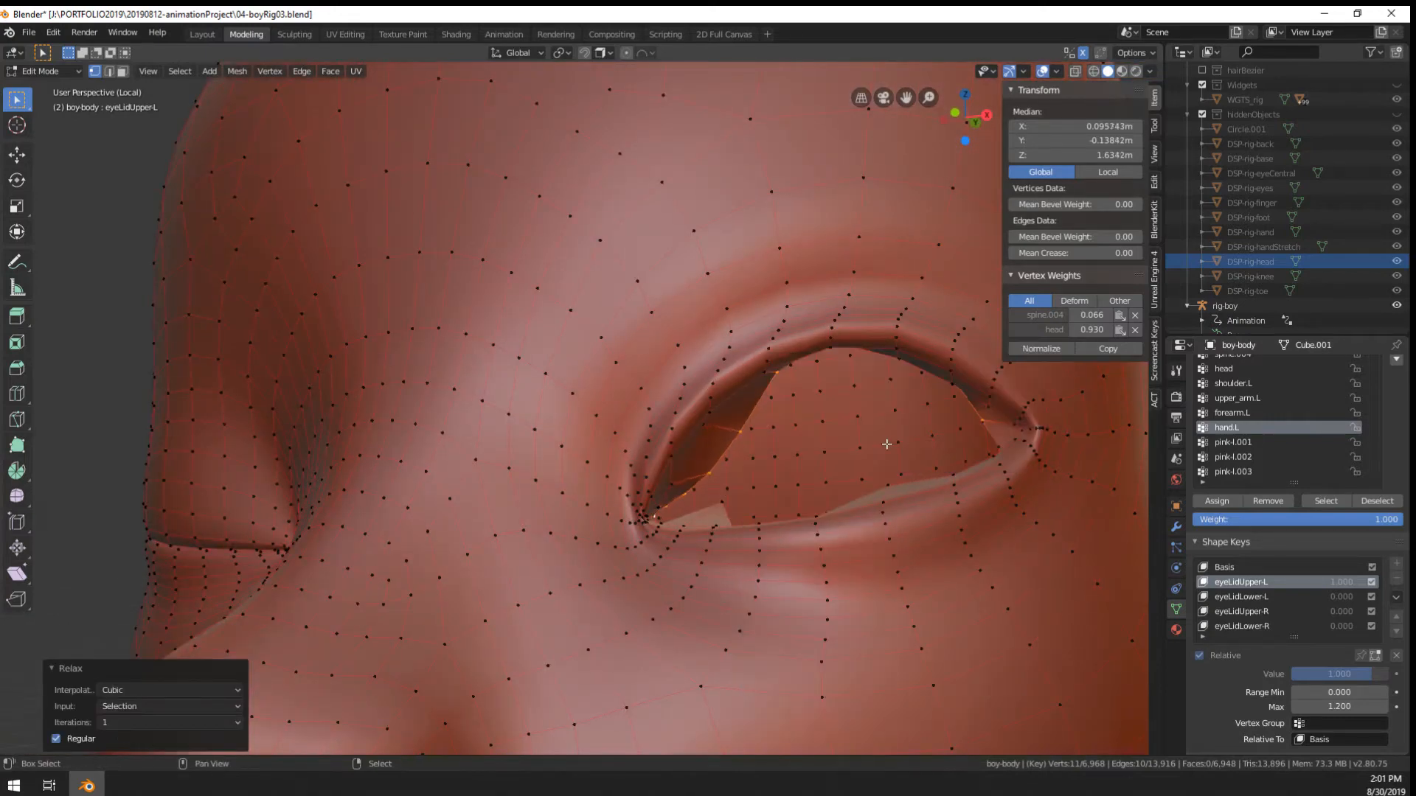
# From inside the head, move two upper-rim vertices near the left eye's inner corner and adjust the rim vertex above them
pyautogui.moveTo(887, 444); pyautogui.dragTo(518, 476, button='middle')
pyautogui.rightClick(416, 422)
pyautogui.keyDown('shift'); pyautogui.rightClick(446, 461); pyautogui.keyUp('shift')
pyautogui.press('g')
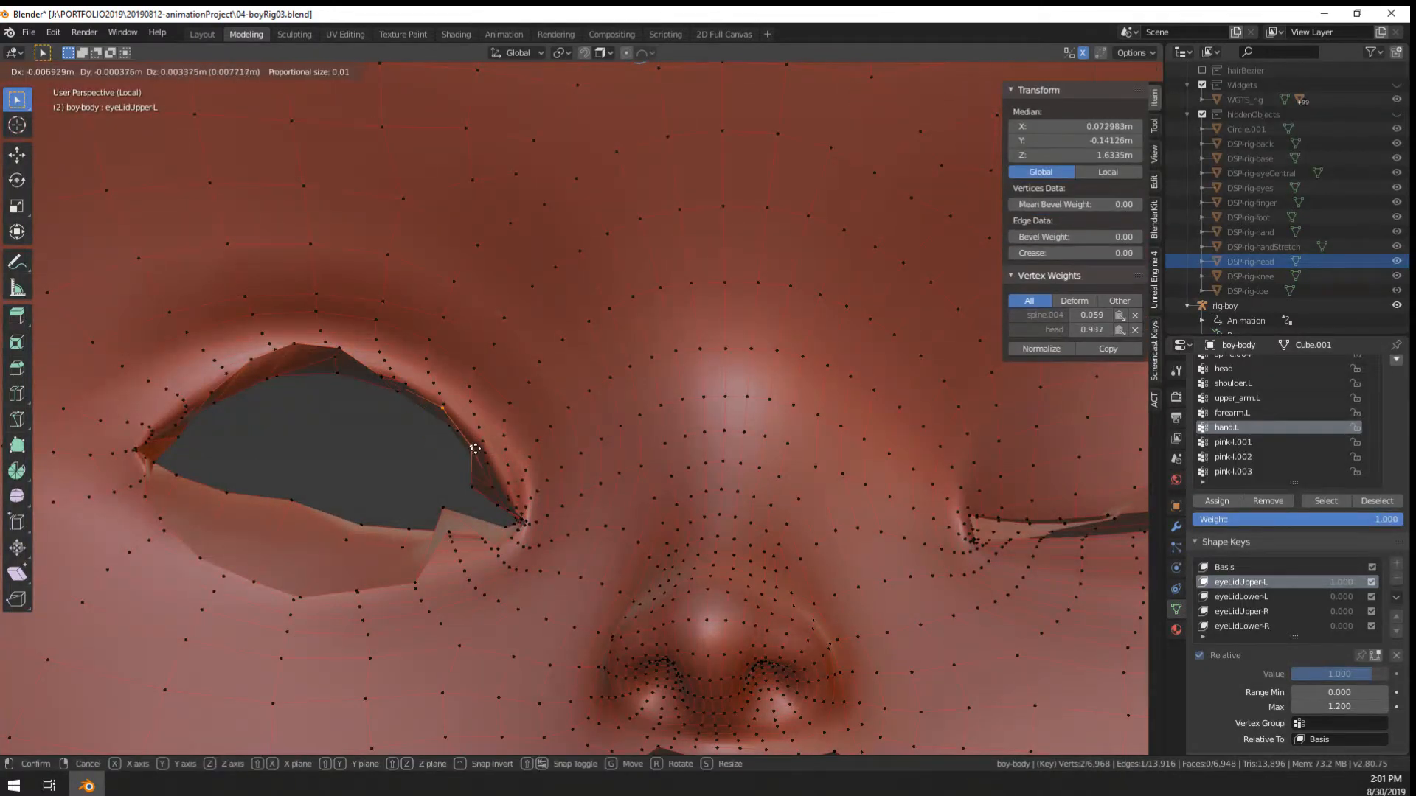
pyautogui.click(473, 444)
pyautogui.moveTo(385, 377); pyautogui.dragTo(401, 367, button='right')
# Reposition the upper-rim vertices near the left eye's outer corner, moving the last by about 0.0034, 0.0015 and 0.0009 m
pyautogui.keyDown('shift'); pyautogui.moveTo(254, 389); pyautogui.dragTo(301, 487, button='middle'); pyautogui.keyUp('shift')
pyautogui.rightClick(319, 559)
pyautogui.moveTo(320, 560); pyautogui.dragTo(312, 574, button='middle')
pyautogui.press('g')
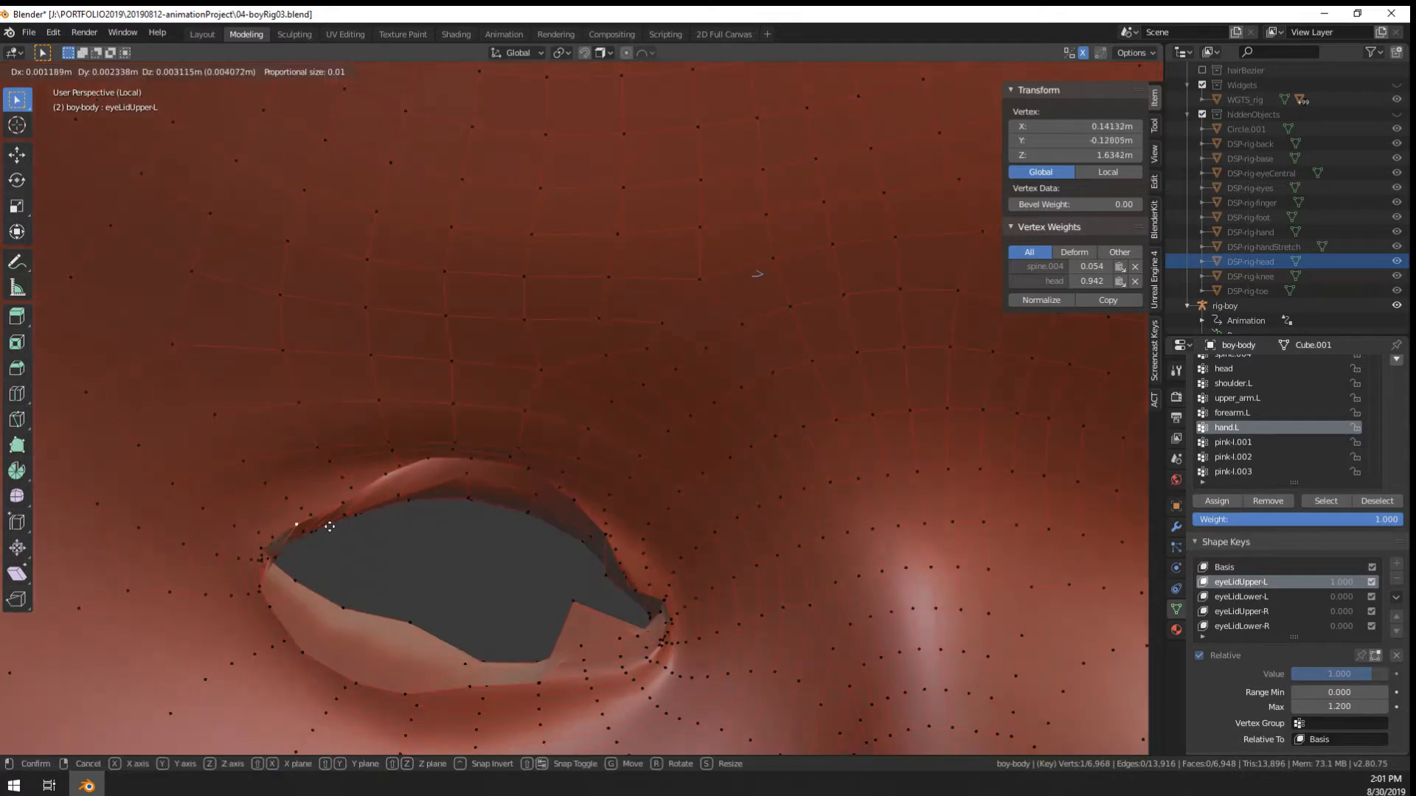
pyautogui.click(330, 513)
pyautogui.moveTo(343, 502); pyautogui.dragTo(325, 496, button='right')
pyautogui.moveTo(324, 496); pyautogui.dragTo(352, 528, button='middle')
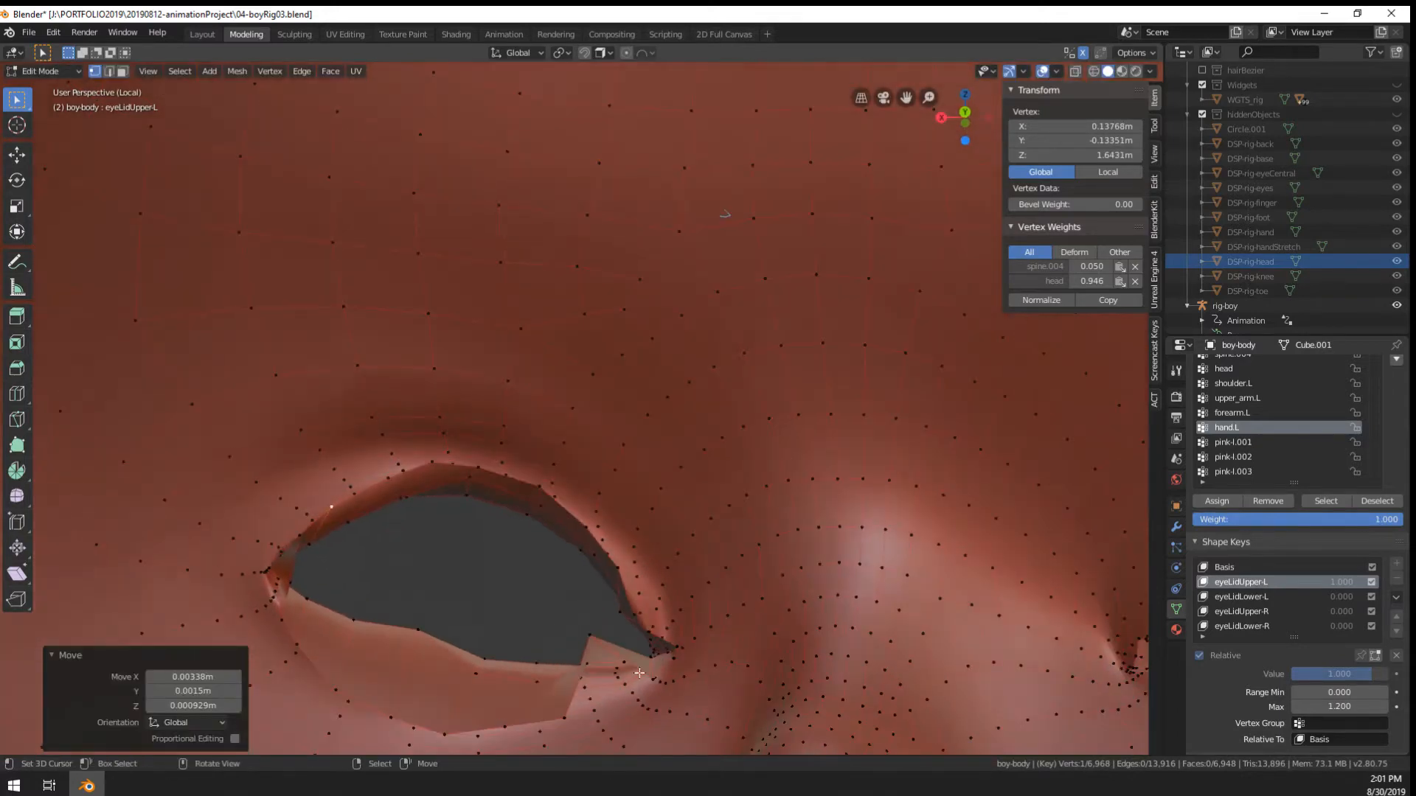
# Adjust the inner-corner rim vertices, moving the upper one about -0.0031, 0.0006, 0.0025 m and raising the lower one about 0.0015 m
pyautogui.moveTo(593, 637); pyautogui.dragTo(630, 718, button='right')
pyautogui.moveTo(618, 611); pyautogui.dragTo(631, 559, button='right')
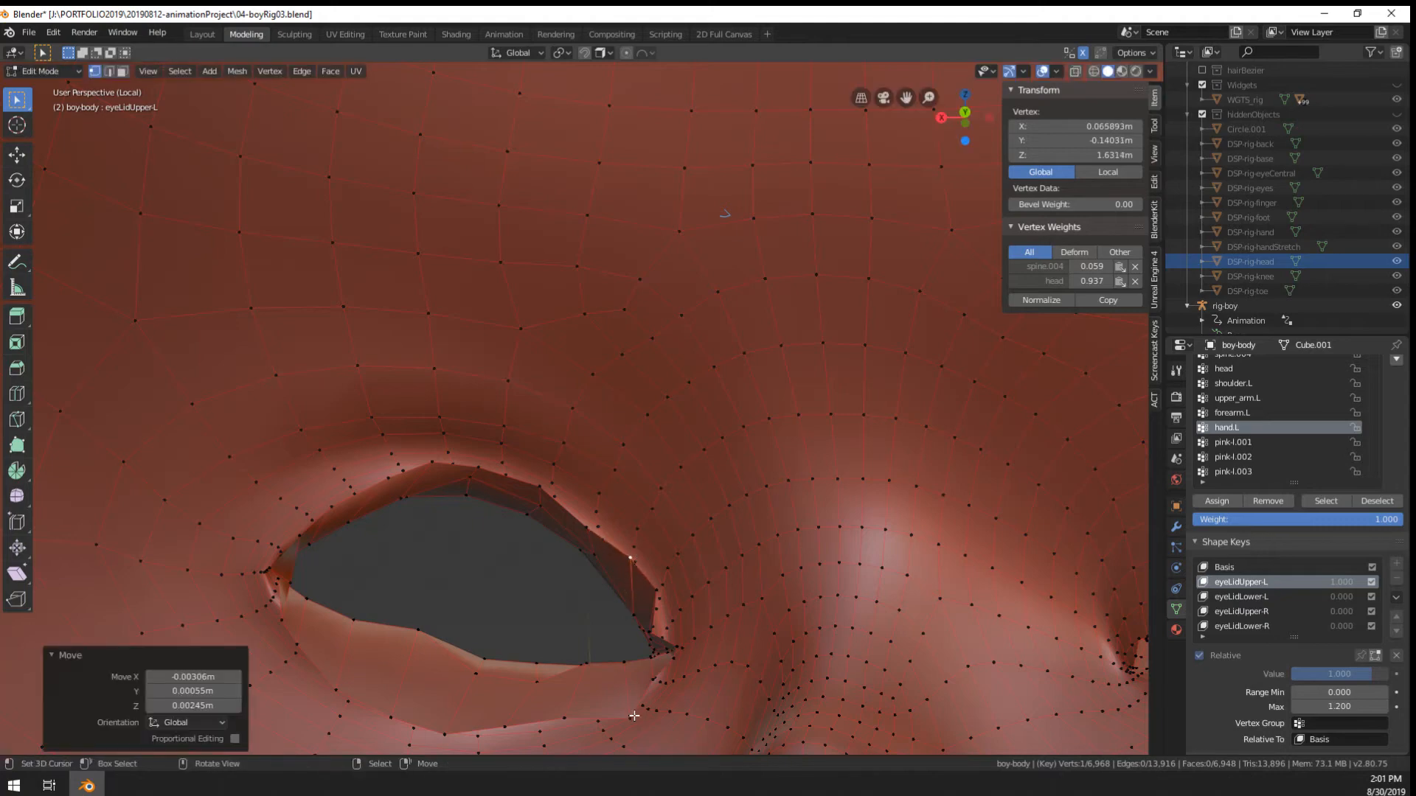
pyautogui.moveTo(634, 716); pyautogui.dragTo(633, 708, button='right')
pyautogui.moveTo(632, 708); pyautogui.dragTo(599, 685, button='middle')
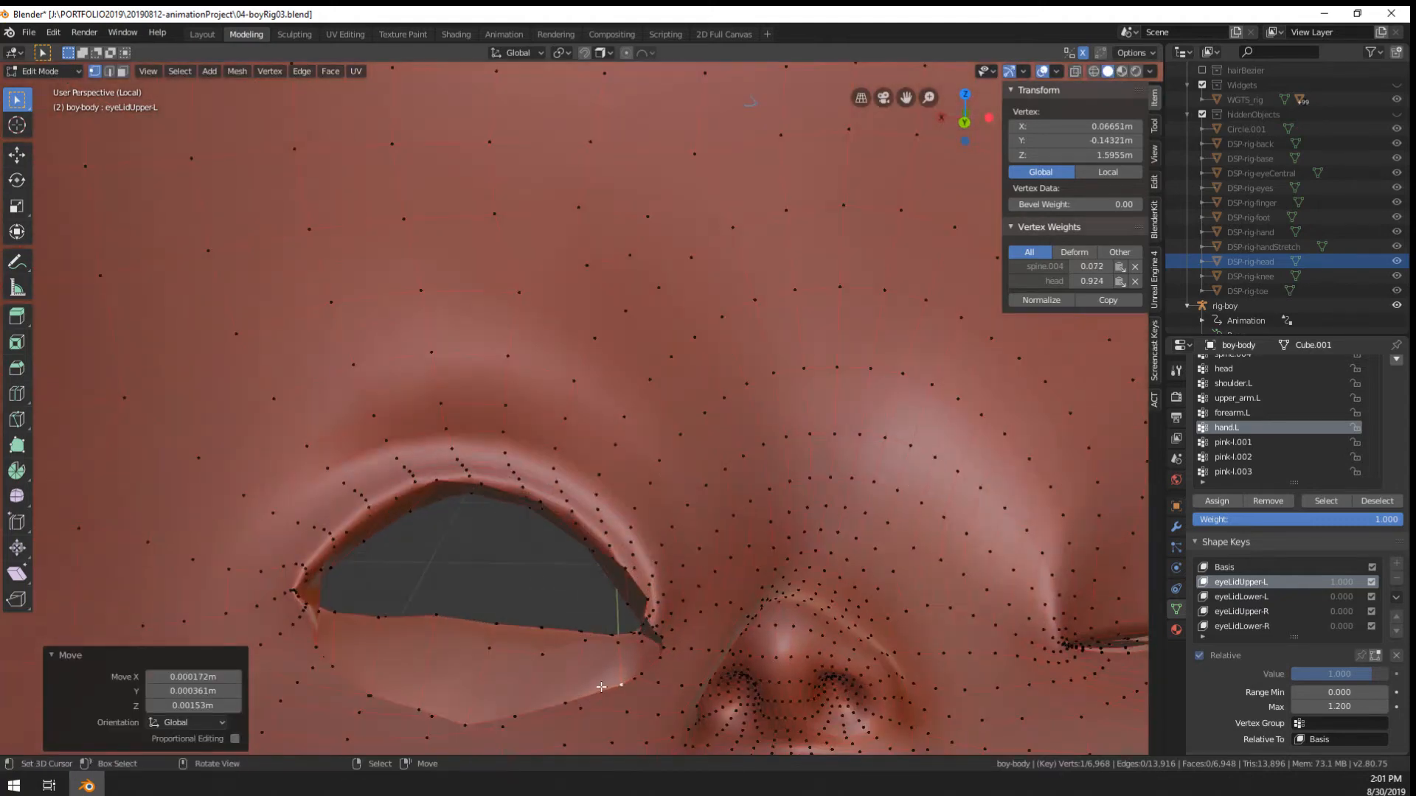
# Select two adjacent lower-rim vertices of the left eye and edge-slide them towards the rim by about -0.44
pyautogui.rightClick(488, 647)
pyautogui.keyDown('shift'); pyautogui.rightClick(543, 652); pyautogui.keyUp('shift')
pyautogui.press('g')
pyautogui.press('g')
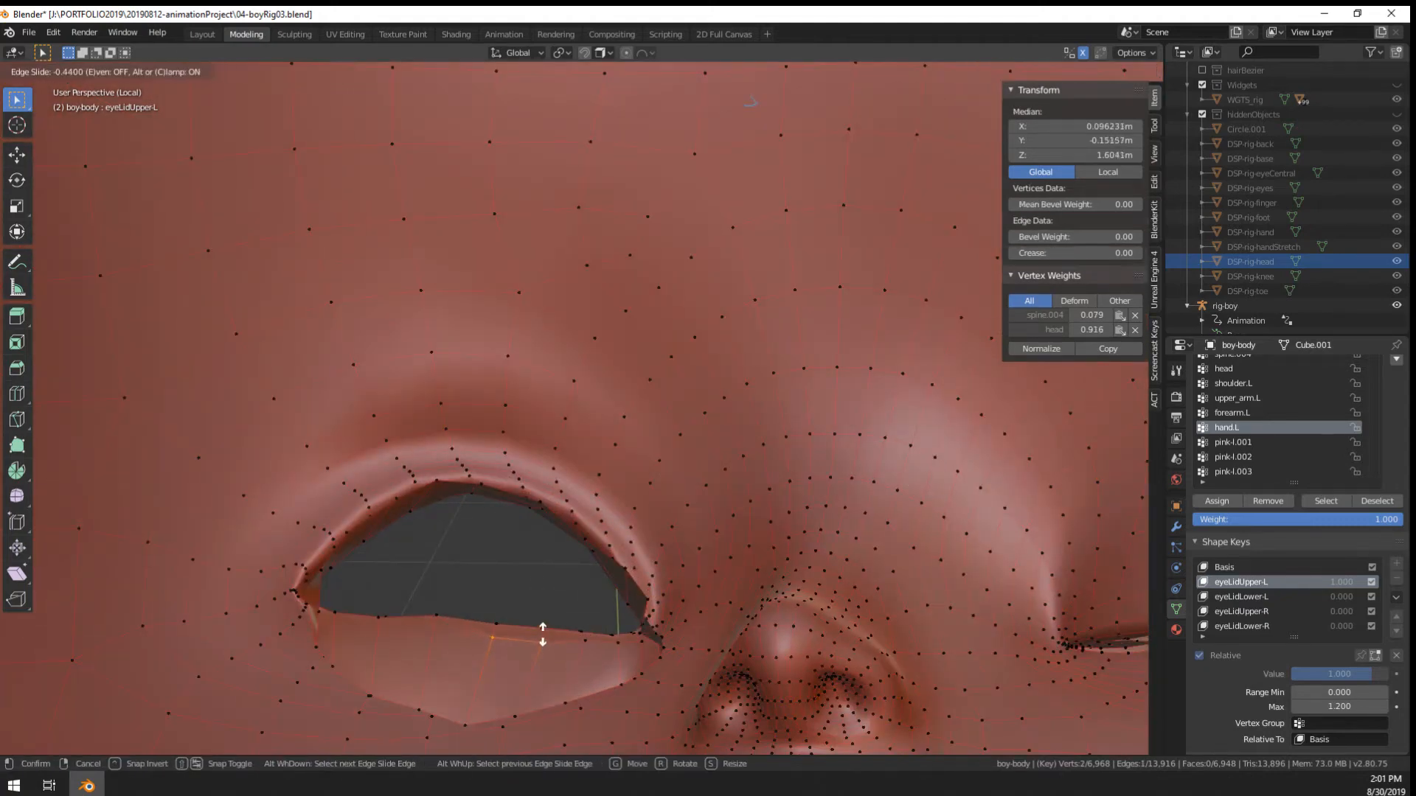
pyautogui.click(542, 630)
# Move the two selected lower-rim vertices by about -0.0007, 0.0005 and 0.0017 m and adjust the neighbouring vertex
pyautogui.press('KP_Decimal')
pyautogui.moveTo(574, 390); pyautogui.dragTo(738, 407, button='middle')
pyautogui.press('g')
pyautogui.click(759, 342)
pyautogui.moveTo(759, 341)
pyautogui.mouseDown(button='middle')
pyautogui.moveTo(613, 667)
pyautogui.moveTo(747, 424)
pyautogui.moveTo(746, 329)
pyautogui.mouseUp(button='middle')
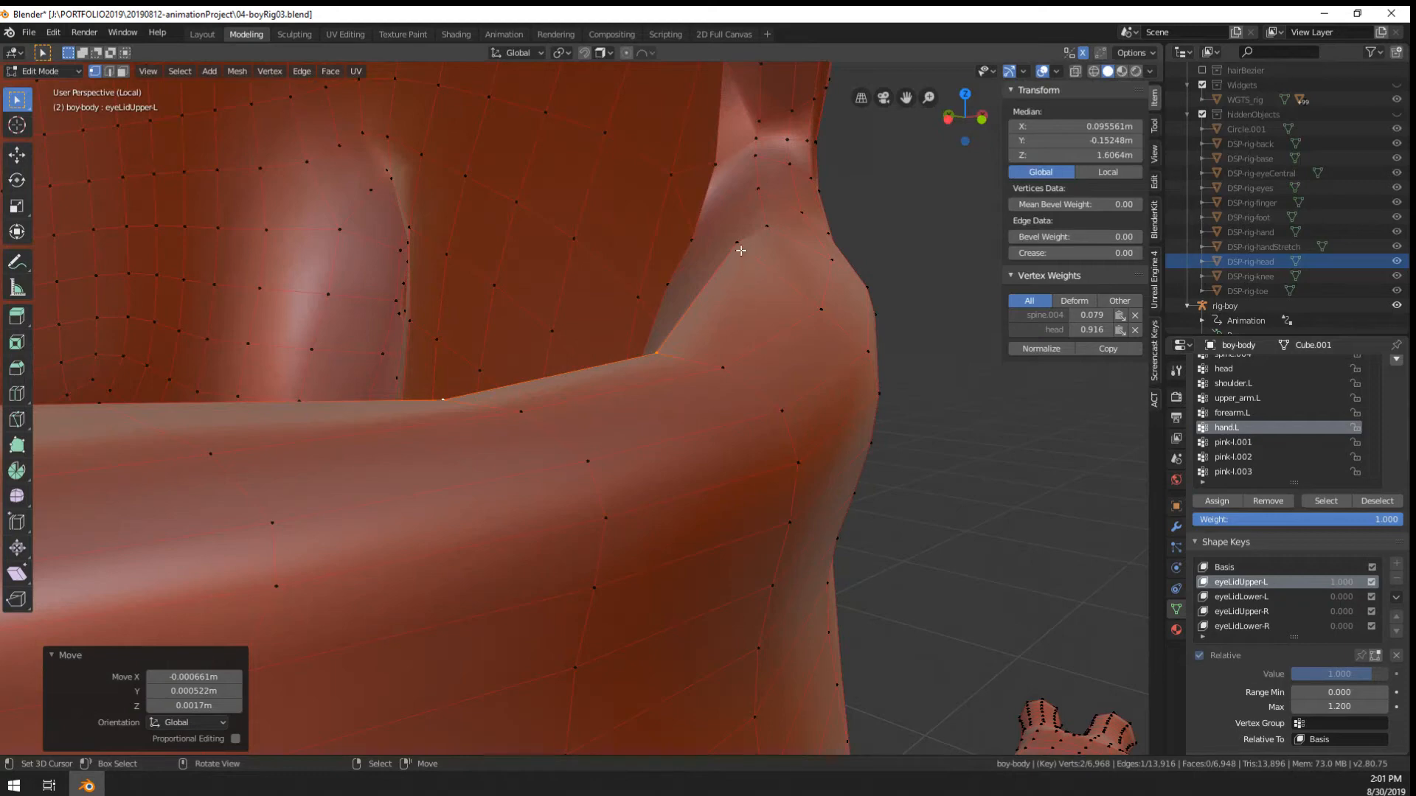
pyautogui.moveTo(741, 250); pyautogui.dragTo(737, 278, button='right')
pyautogui.keyDown('ctrl'); pyautogui.moveTo(736, 277); pyautogui.dragTo(622, 388, button='middle'); pyautogui.keyUp('ctrl')
# In Object Mode, raise eyeLidUpper-L's value to 1.2 and make eyeLidLower-L active with a value of 1
pyautogui.press('Tab')
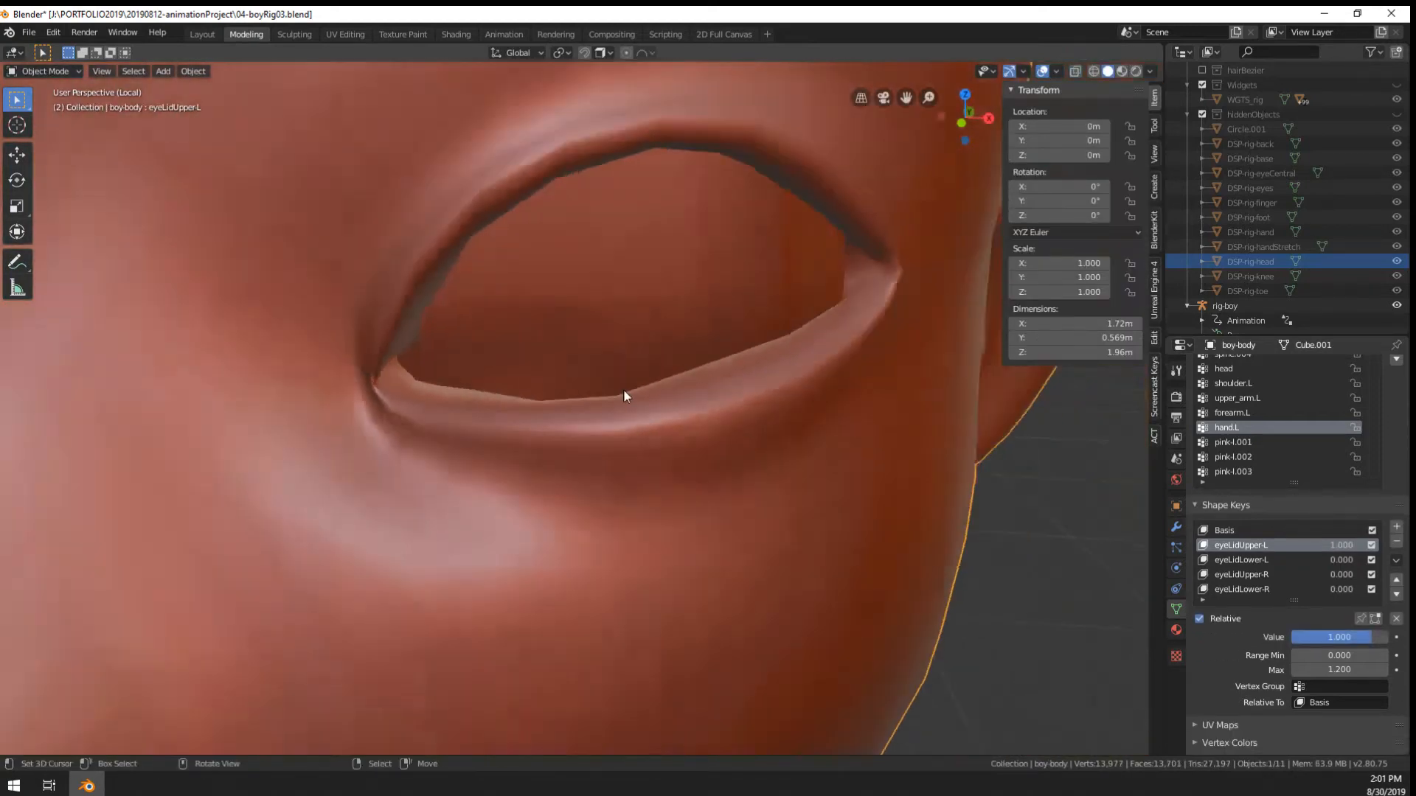
pyautogui.scroll(-2, 623, 387)
pyautogui.moveTo(1339, 637); pyautogui.dragTo(1386, 637)
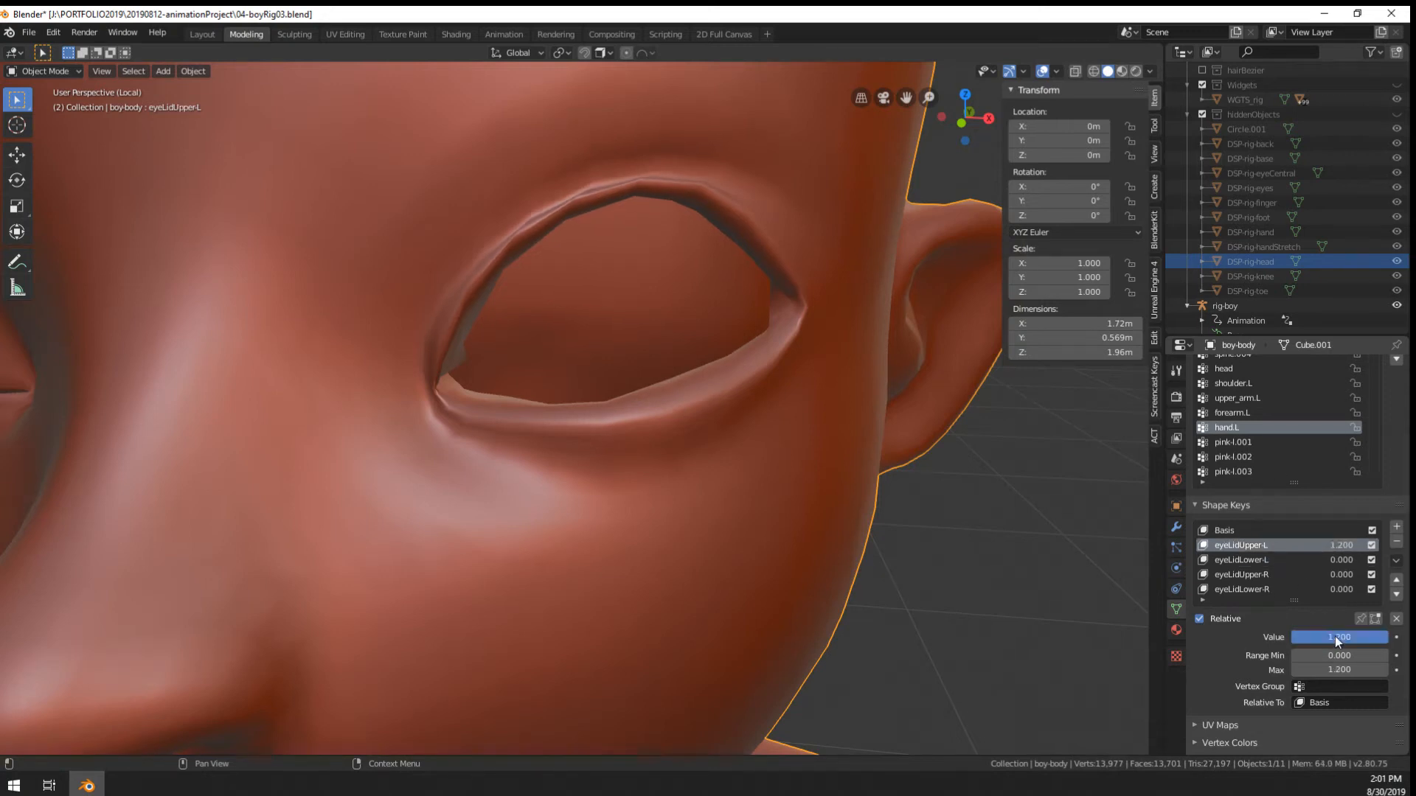
pyautogui.moveTo(1336, 637); pyautogui.dragTo(1388, 637)
pyautogui.click(1258, 560)
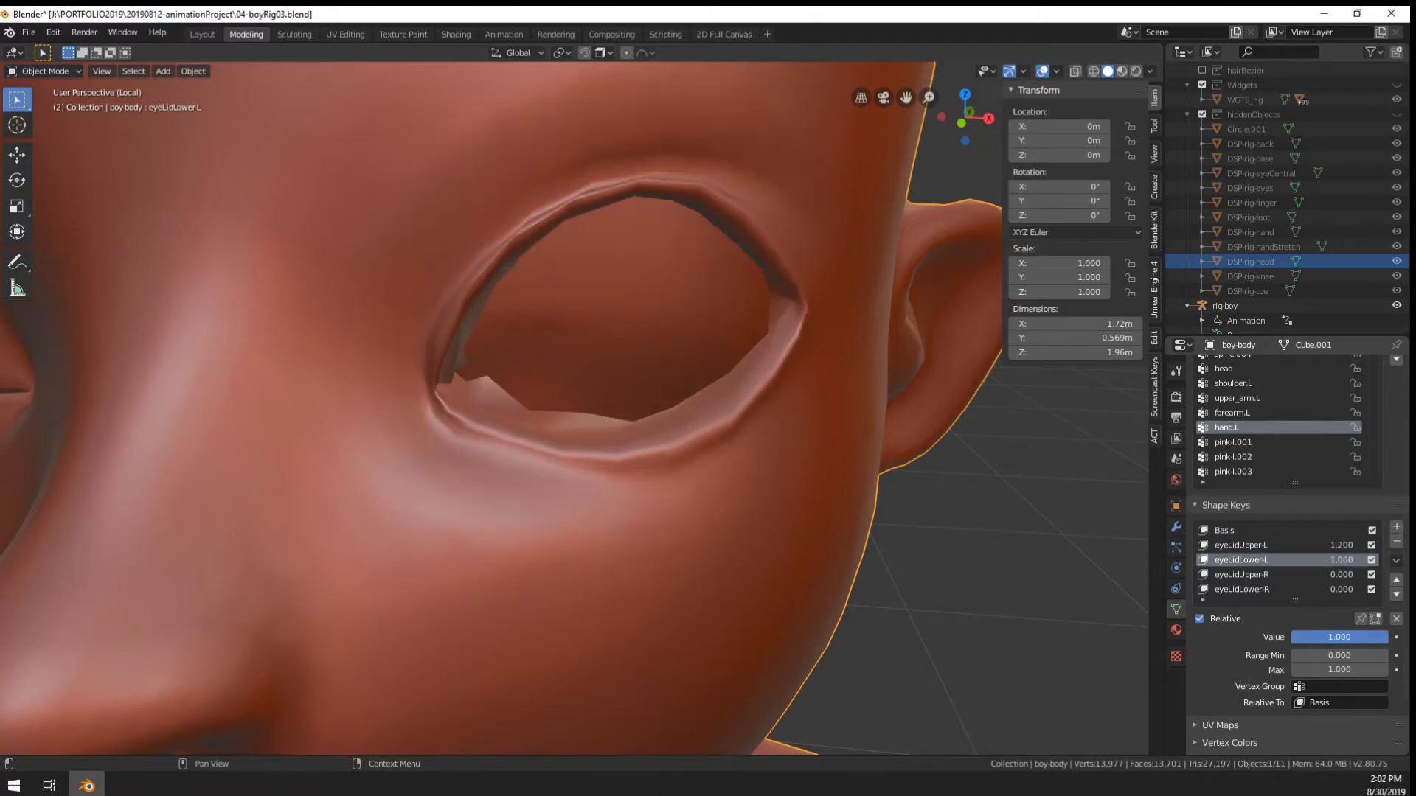
# In eyeLidLower-L, move the protruding inner-corner lower-rim vertex of the left eye by about -0.0065, 0.0060 and -0.0189 m
pyautogui.press('Tab')
pyautogui.moveTo(701, 453); pyautogui.dragTo(364, 369, button='middle')
pyautogui.scroll(2, 582, 380)
pyautogui.moveTo(739, 435); pyautogui.dragTo(758, 530, button='right')
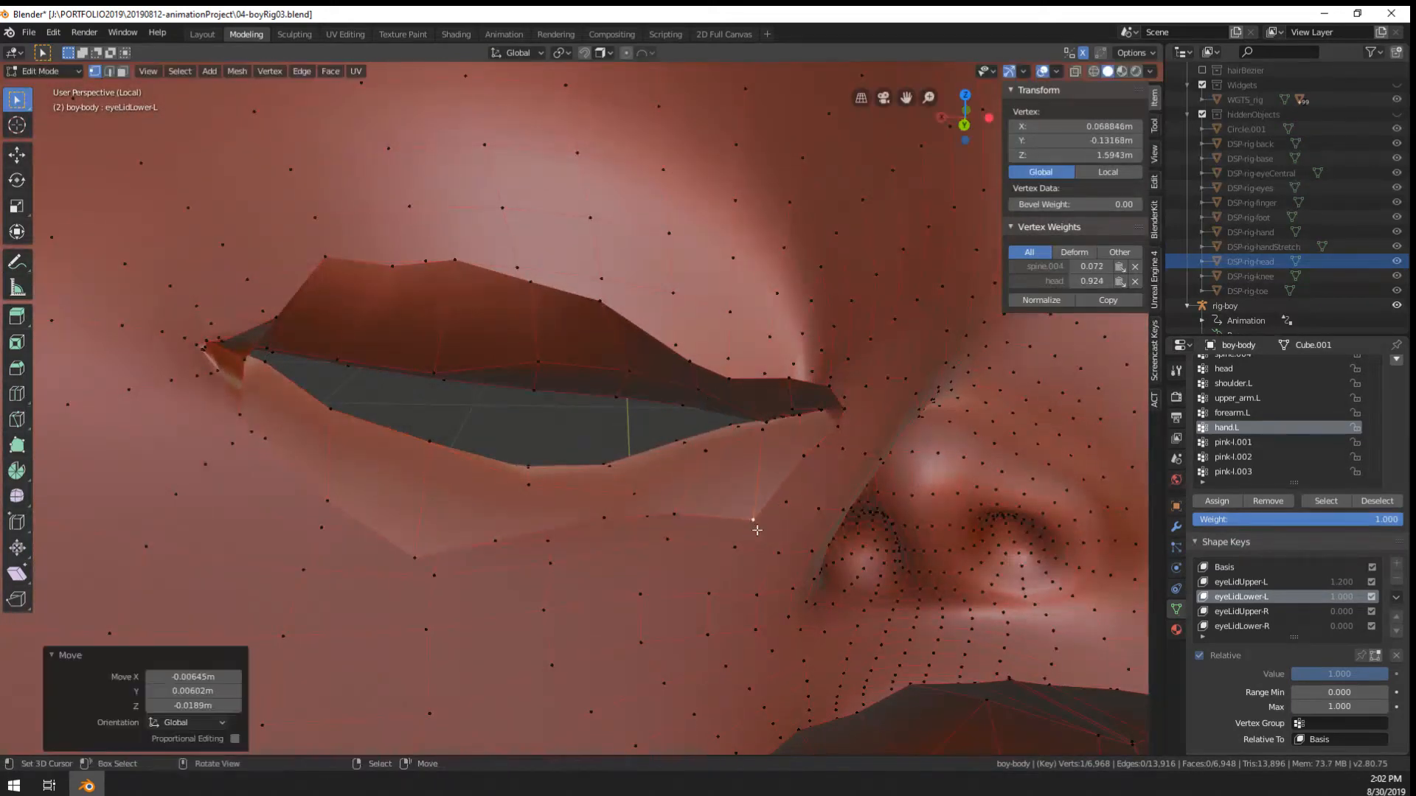
# Apply LoopTools Relax to the left eye's inner rim loop in eyeLidLower-L and return to Object Mode
pyautogui.keyDown('alt'); pyautogui.click(647, 514); pyautogui.keyUp('alt')
pyautogui.rightClick(652, 504)
pyautogui.moveTo(620, 358)
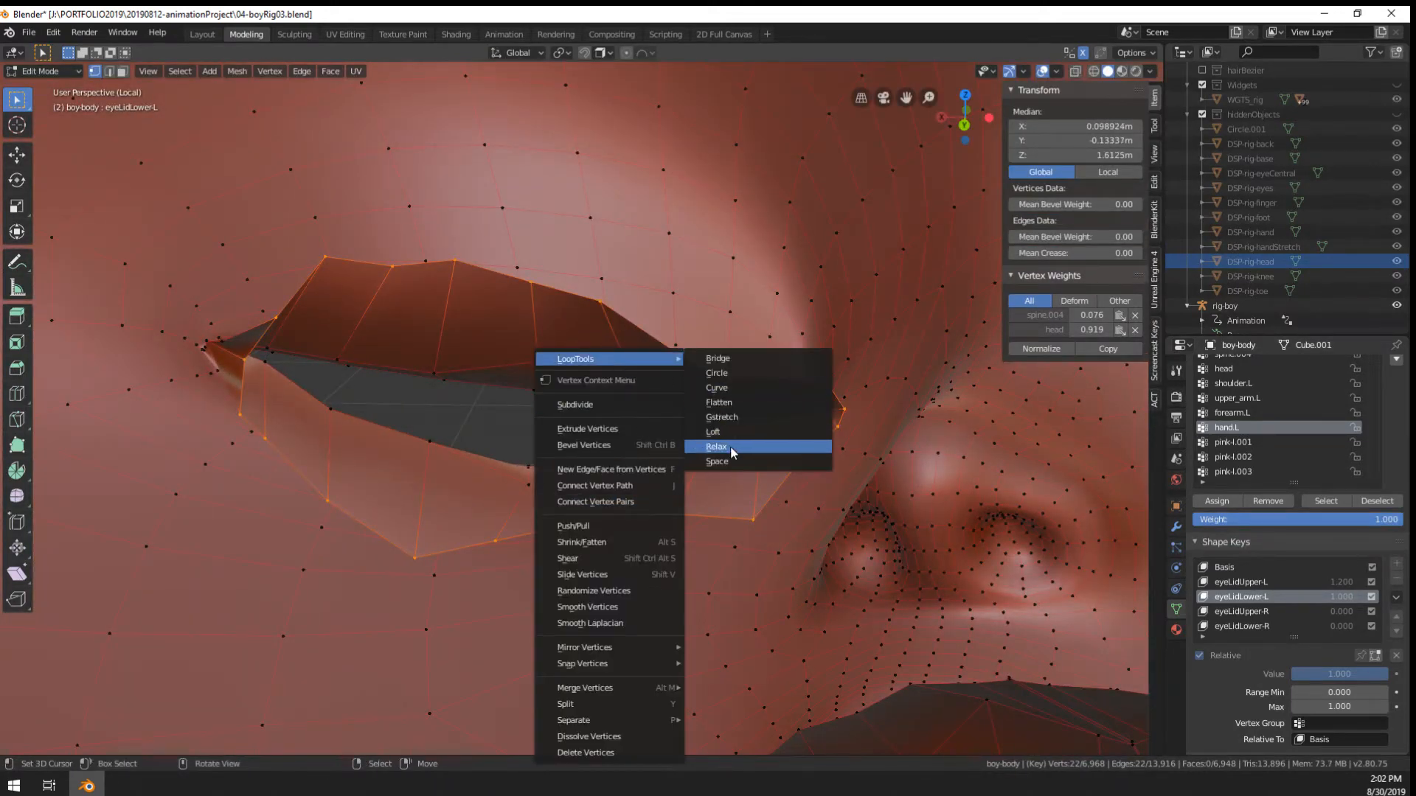
pyautogui.click(728, 452)
pyautogui.press('Tab')
# Leave local view and test eyeLidLower-L's value against the left eyeball
pyautogui.moveTo(814, 494); pyautogui.dragTo(846, 494, button='middle')
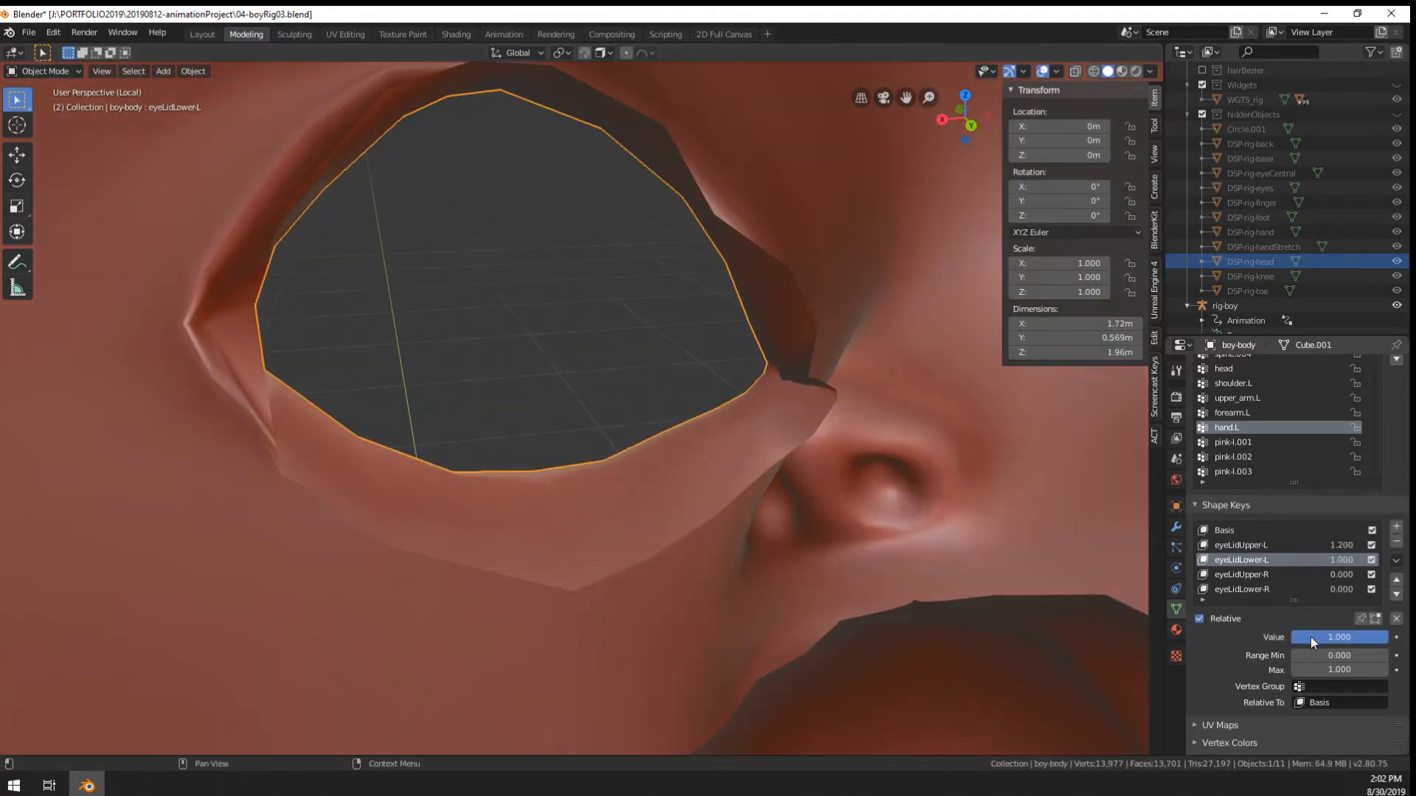
pyautogui.moveTo(1311, 637)
pyautogui.mouseDown()
pyautogui.moveTo(1215, 637)
pyautogui.moveTo(1311, 637)
pyautogui.mouseUp()
pyautogui.moveTo(557, 467); pyautogui.dragTo(811, 466, button='middle')
pyautogui.scroll(-6, 685, 463)
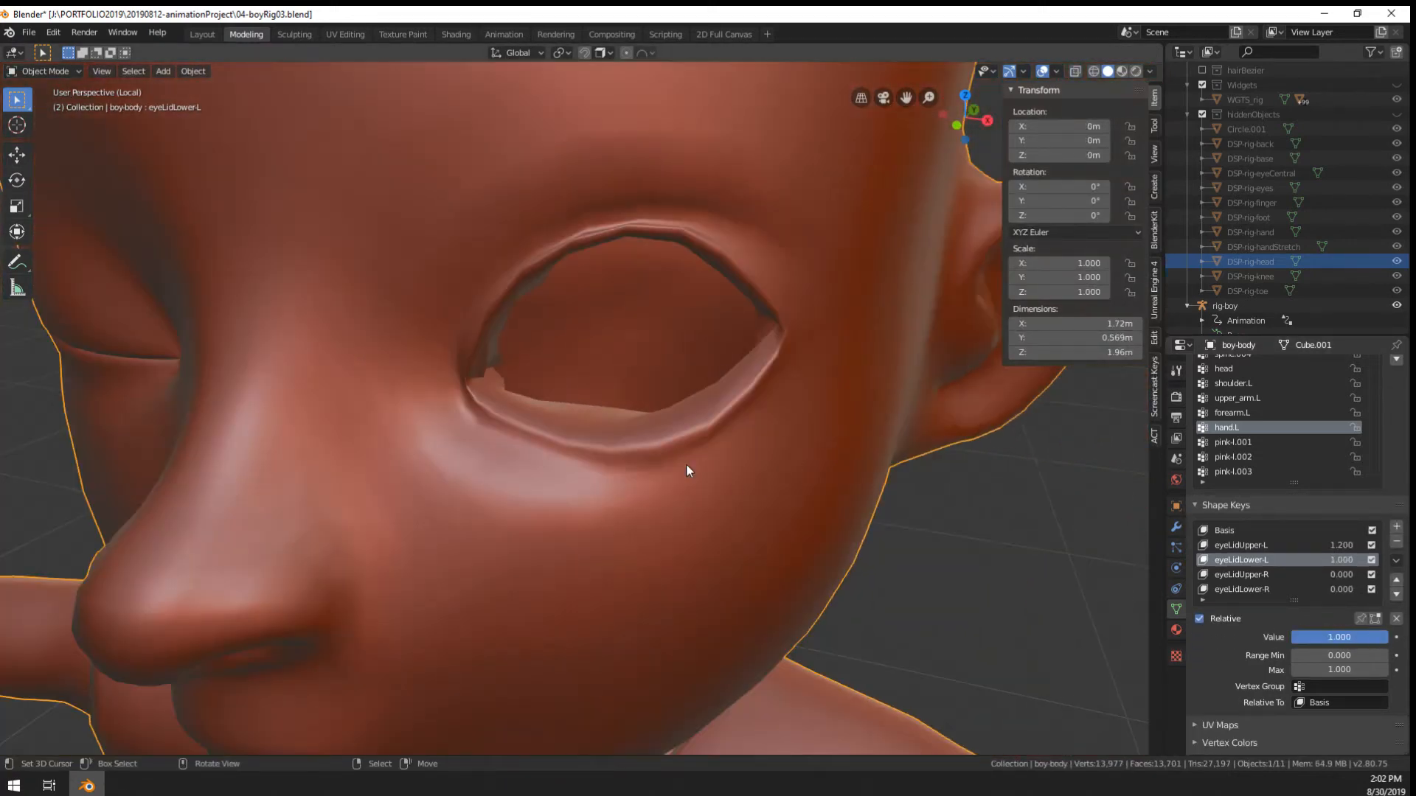
pyautogui.press('KP_Divide')
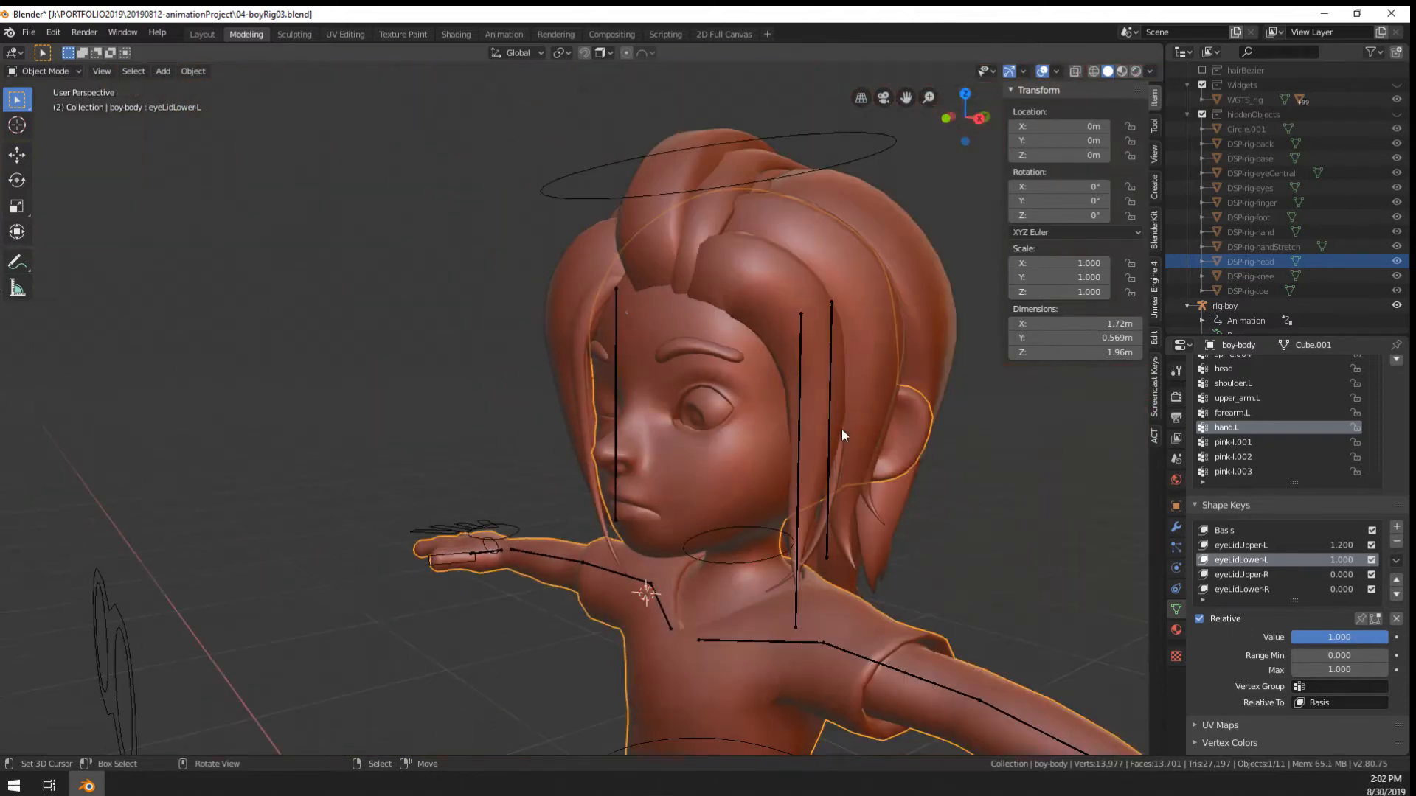
pyautogui.scroll(5, 821, 462)
pyautogui.moveTo(575, 463)
pyautogui.mouseDown(button='middle')
pyautogui.moveTo(767, 463)
pyautogui.moveTo(568, 462)
pyautogui.mouseUp(button='middle')
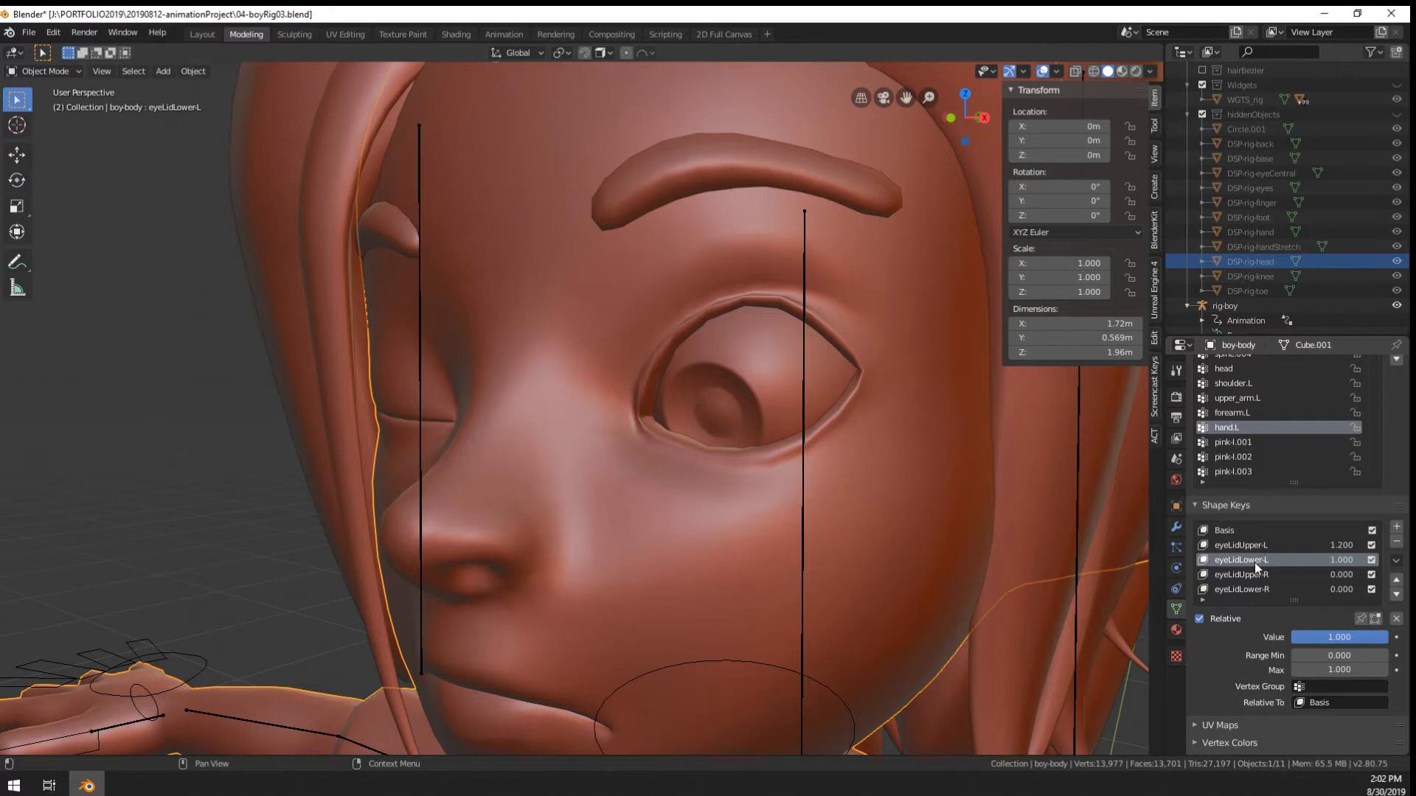
pyautogui.moveTo(1320, 635); pyautogui.dragTo(1386, 636)
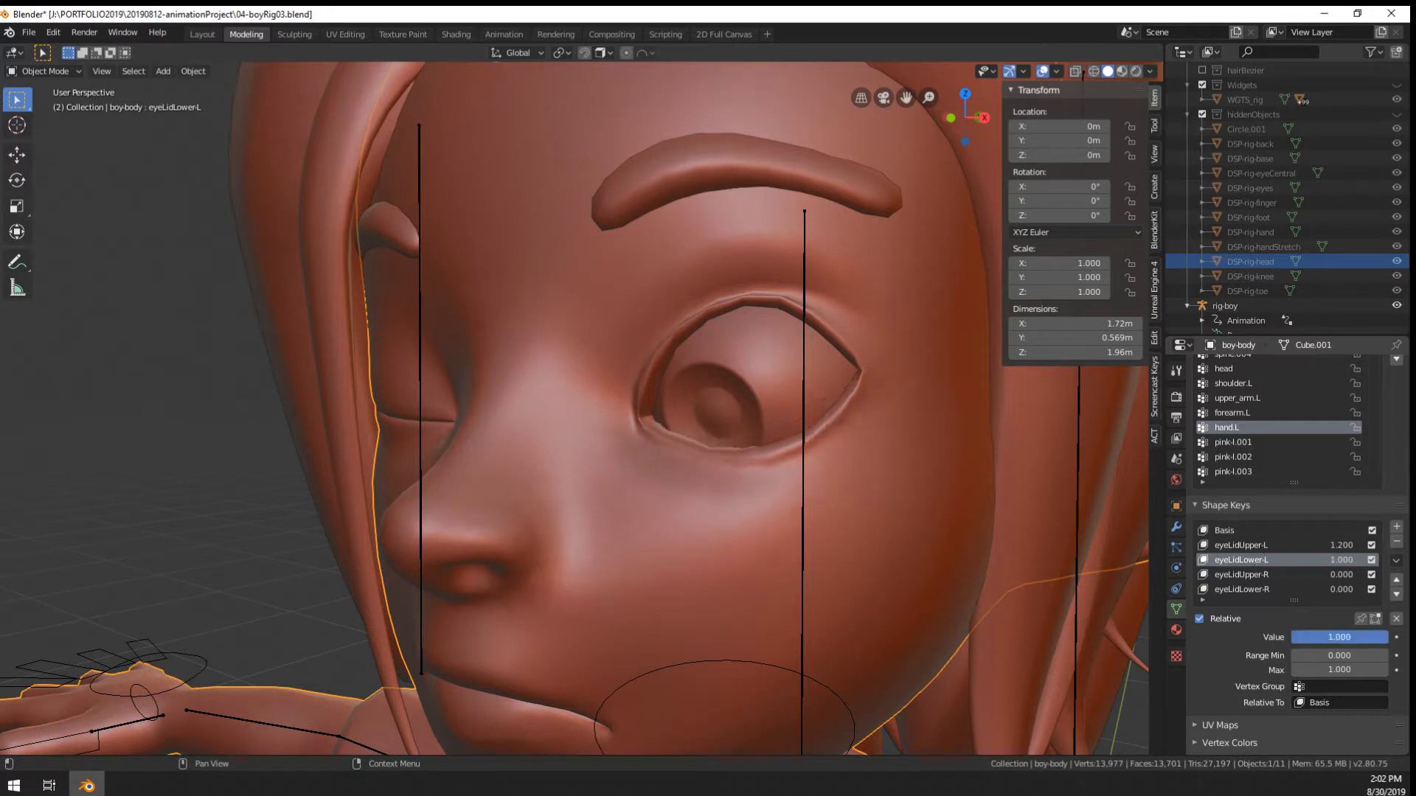
# Set eyeLidLower-L's Range Min to -1 and lower its value to about -0.448
pyautogui.click(1329, 654)
pyautogui.write('-1')
pyautogui.press('Return')
pyautogui.moveTo(1357, 639); pyautogui.dragTo(1317, 637)
# Make eyeLidUpper-L active and lower its value to about 0.519 to half-close the left eye
pyautogui.scroll(-4, 803, 490)
pyautogui.moveTo(803, 491); pyautogui.dragTo(838, 495, button='middle')
pyautogui.scroll(2, 835, 432)
pyautogui.keyDown('shift'); pyautogui.moveTo(907, 362); pyautogui.dragTo(683, 499, button='middle'); pyautogui.keyUp('shift')
pyautogui.moveTo(784, 497); pyautogui.dragTo(817, 487, button='middle')
pyautogui.click(1279, 546)
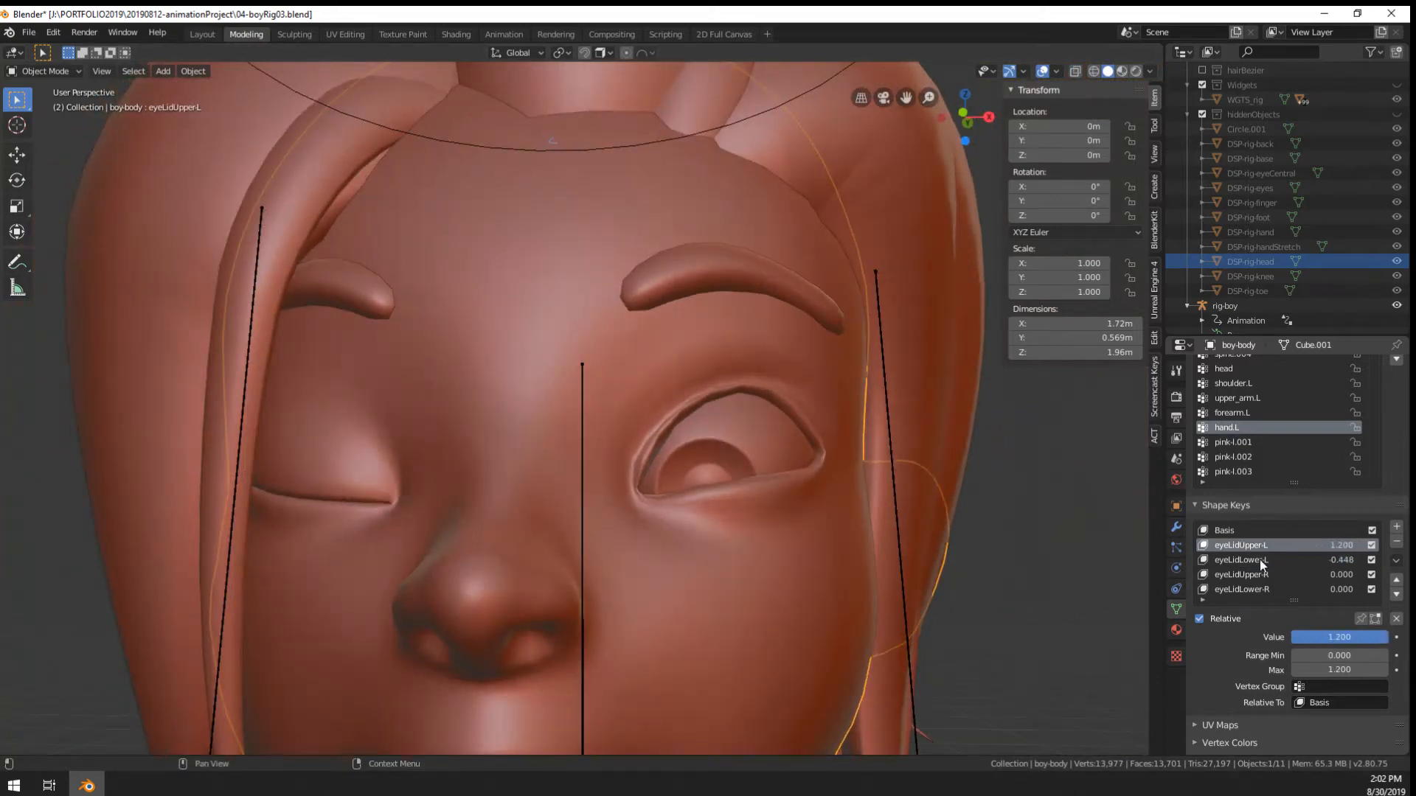
pyautogui.moveTo(1303, 646); pyautogui.dragTo(1248, 646)
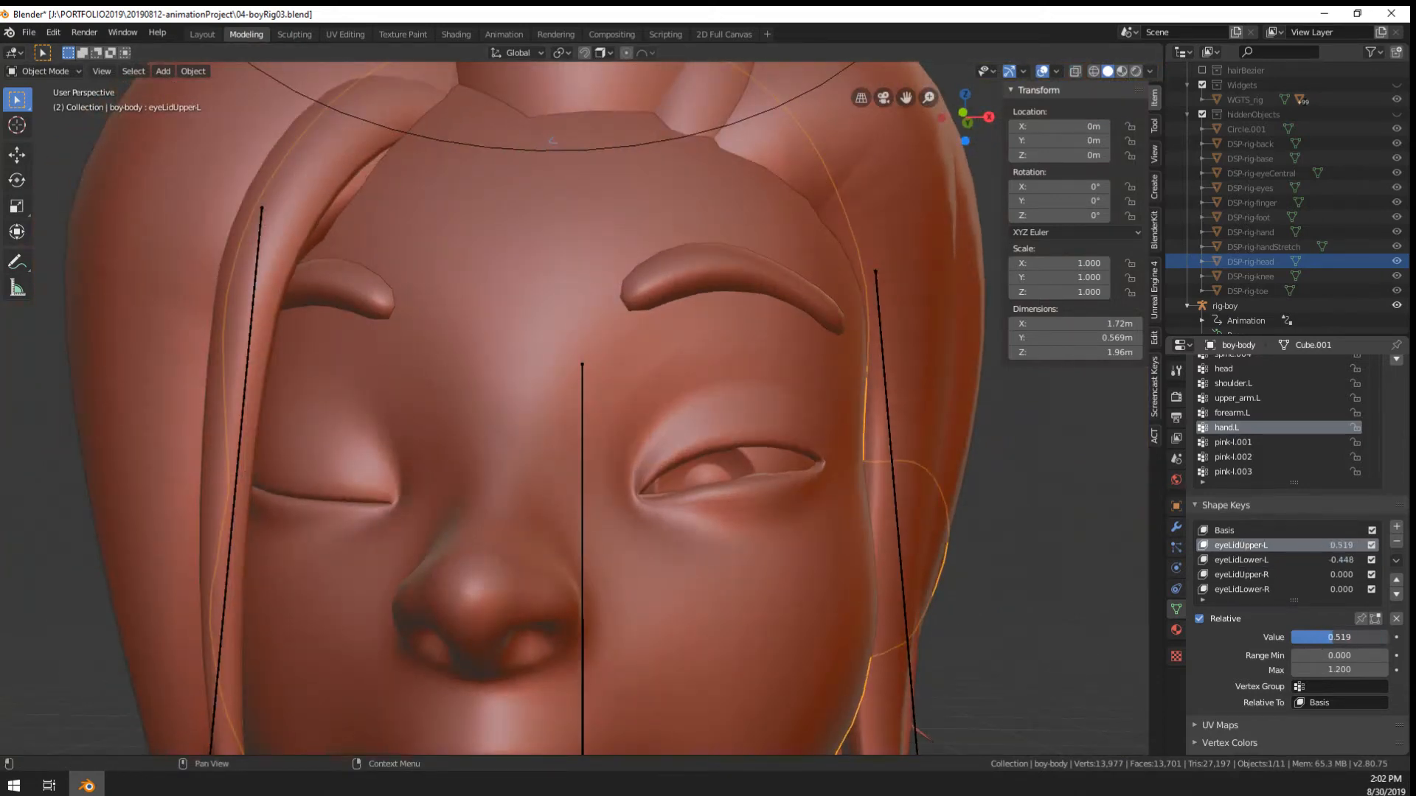
# Examine the half-closed left eyelids from the front and the side for fit against the eyeball
pyautogui.scroll(-4, 803, 521)
pyautogui.scroll(4, 804, 521)
pyautogui.scroll(2, 806, 526)
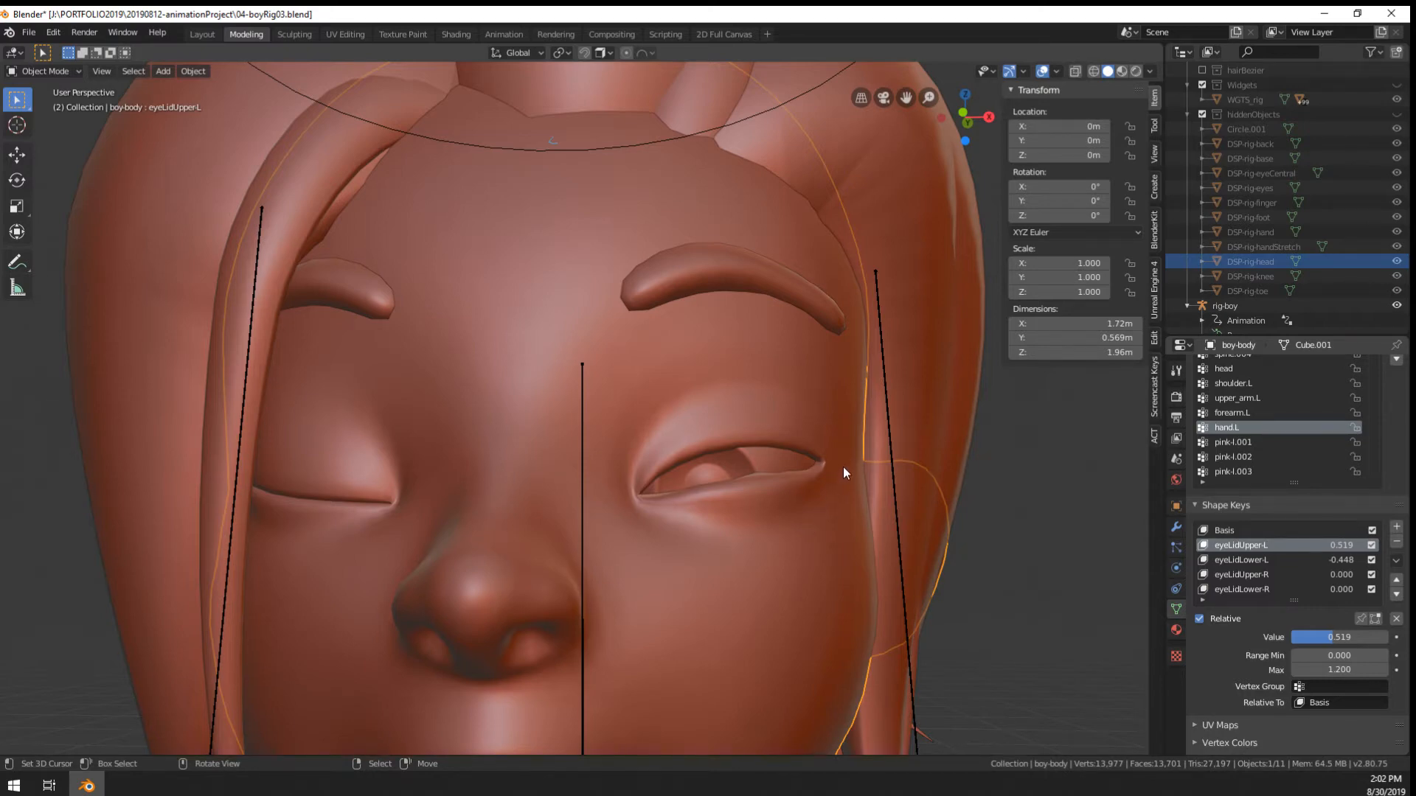
pyautogui.scroll(-3, 845, 457)
pyautogui.scroll(4, 812, 443)
pyautogui.scroll(-2, 767, 424)
pyautogui.moveTo(764, 413); pyautogui.dragTo(670, 623, button='middle')
pyautogui.scroll(3, 597, 585)
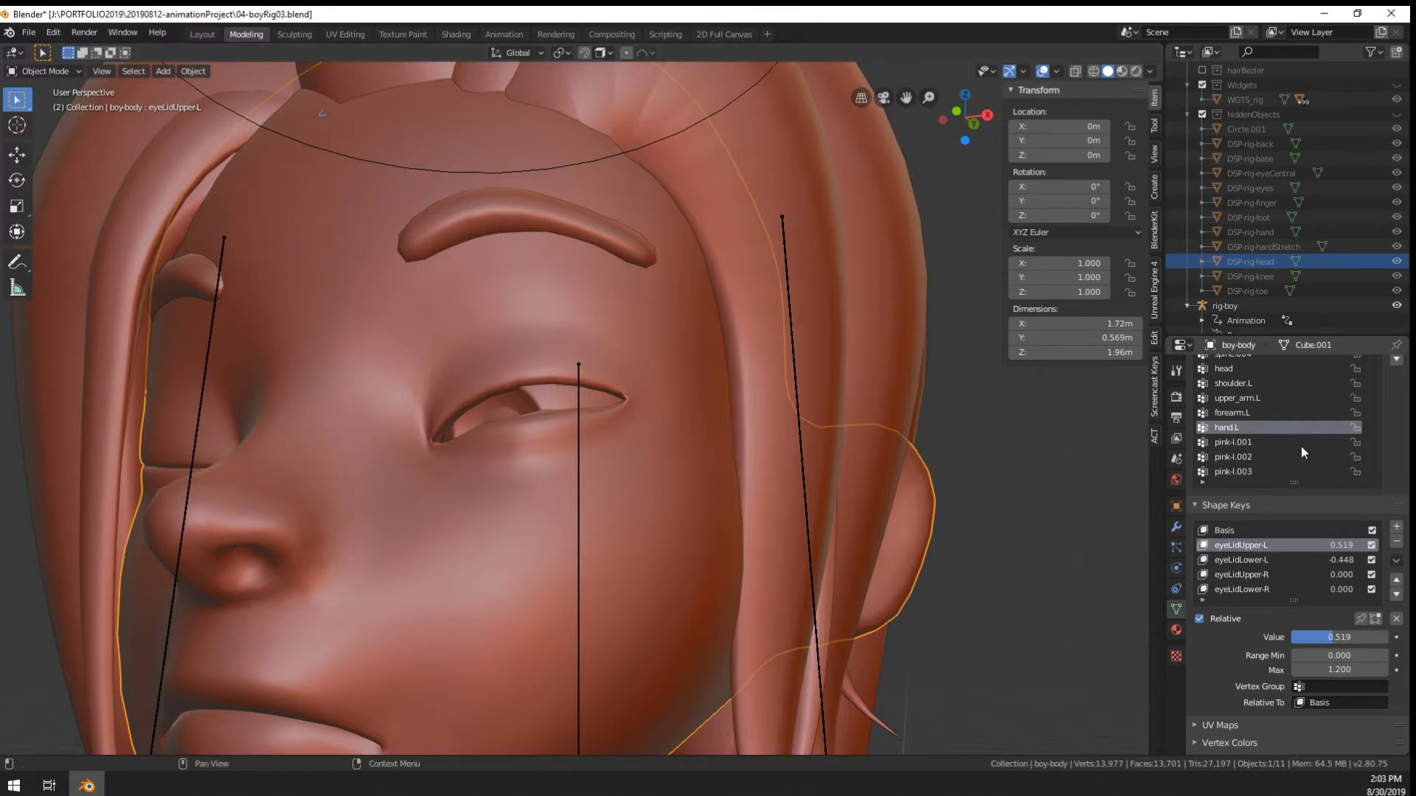
pyautogui.scroll(4, 1394, 440)
pyautogui.scroll(-3, 1394, 441)
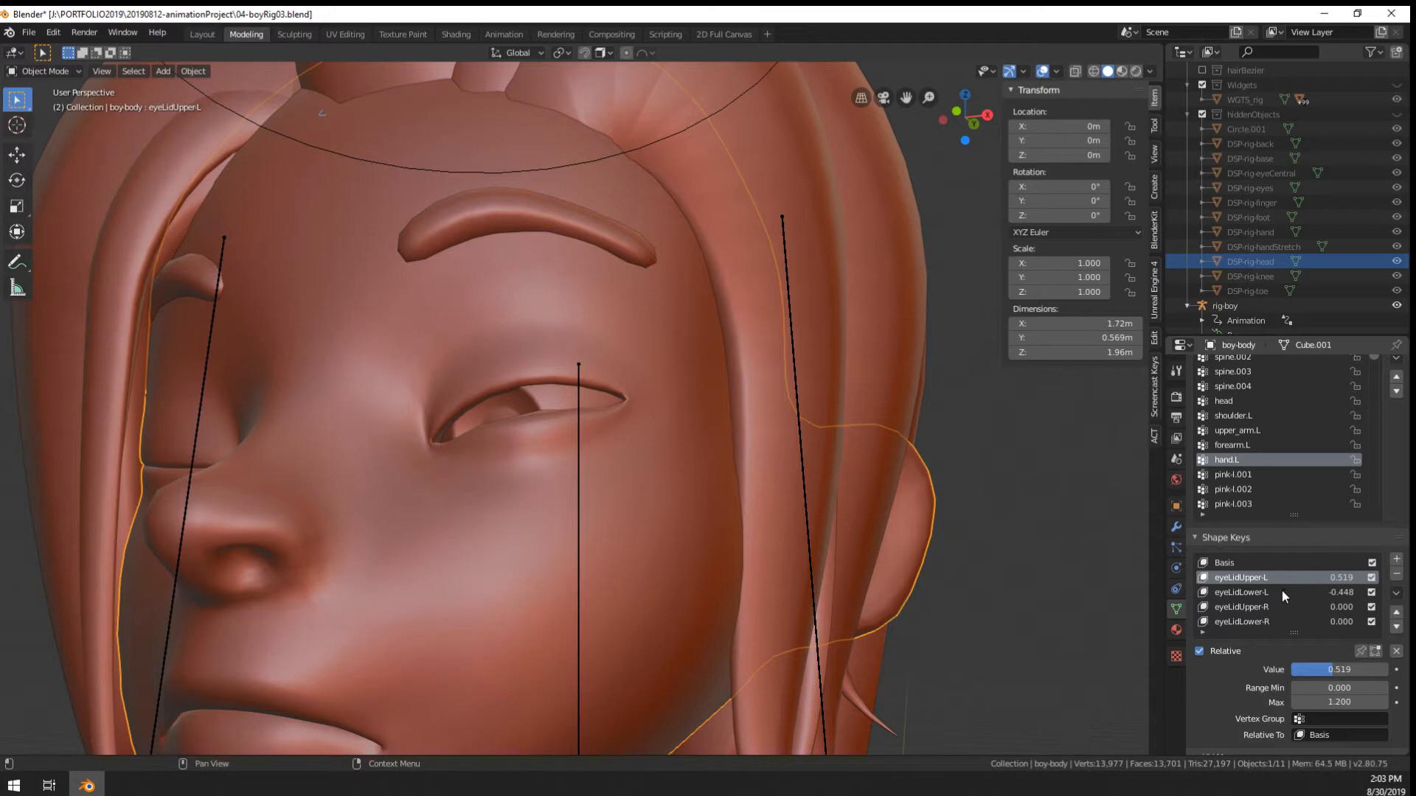
pyautogui.moveTo(502, 532); pyautogui.dragTo(556, 494, button='middle')
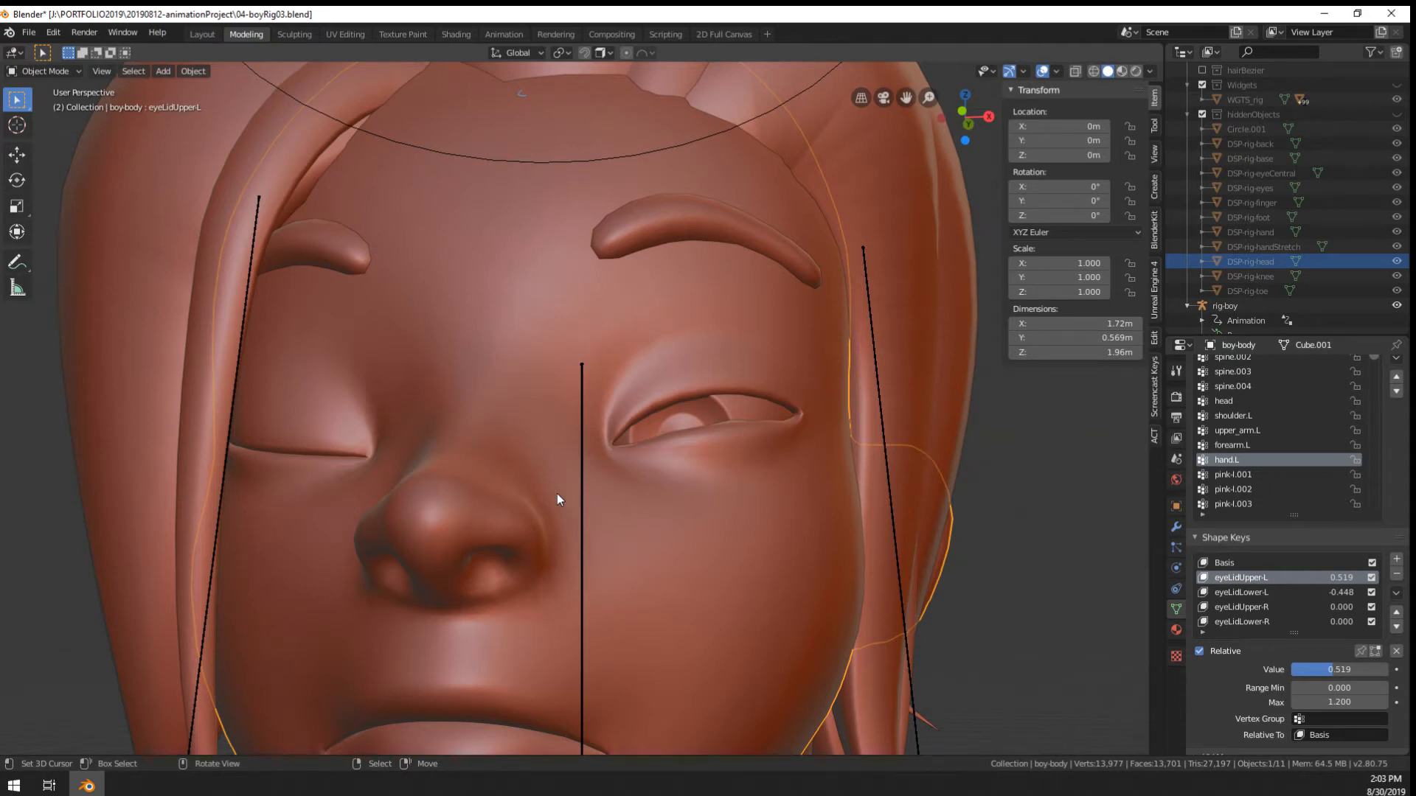
pyautogui.moveTo(611, 588)
pyautogui.mouseDown(button='middle')
pyautogui.moveTo(640, 594)
pyautogui.moveTo(623, 593)
pyautogui.mouseUp(button='middle')
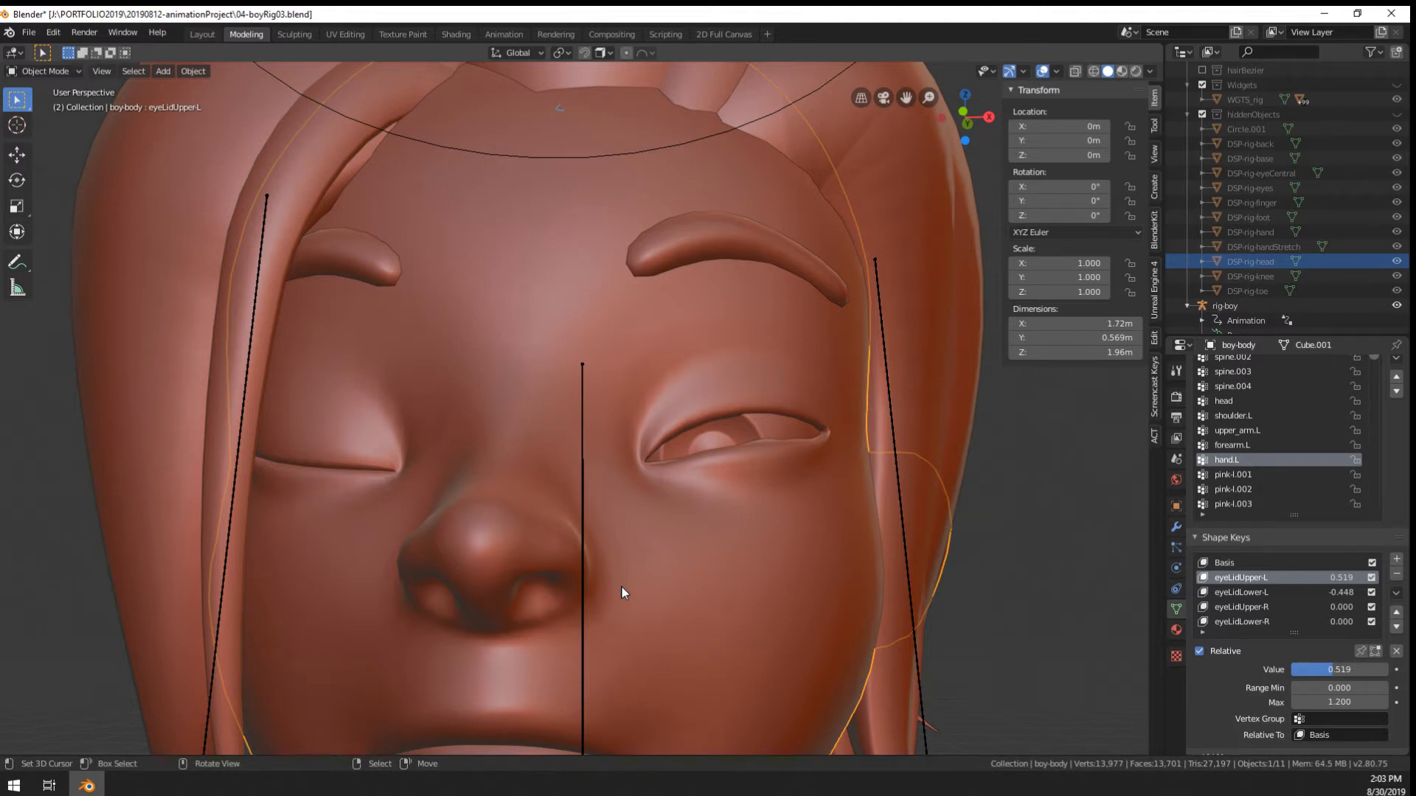
pyautogui.moveTo(705, 485); pyautogui.dragTo(771, 535, button='middle')
# Apply Shade Smooth to the boy's body mesh in Object Mode
pyautogui.press('Tab')
pyautogui.scroll(-5, 752, 528)
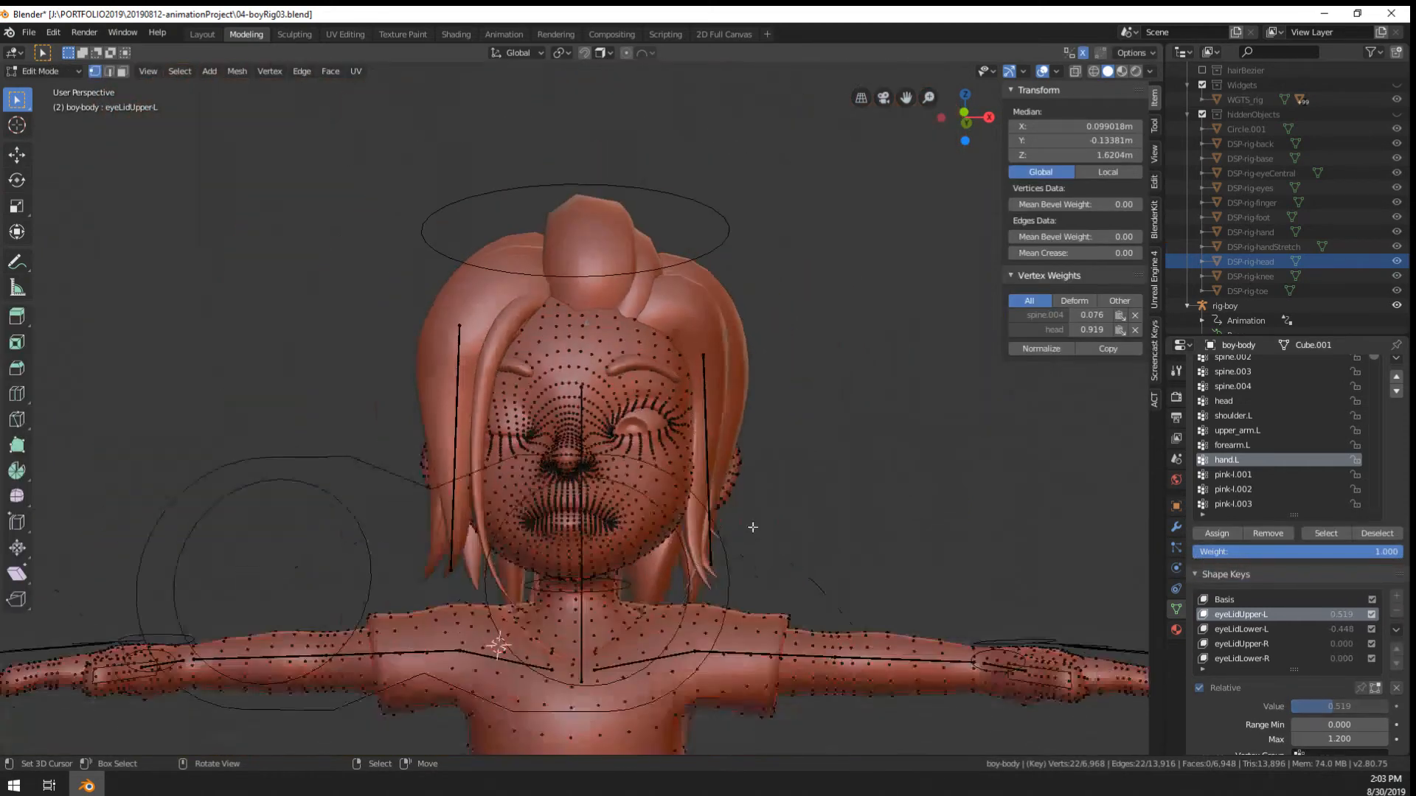
pyautogui.scroll(6, 752, 527)
pyautogui.press('Tab')
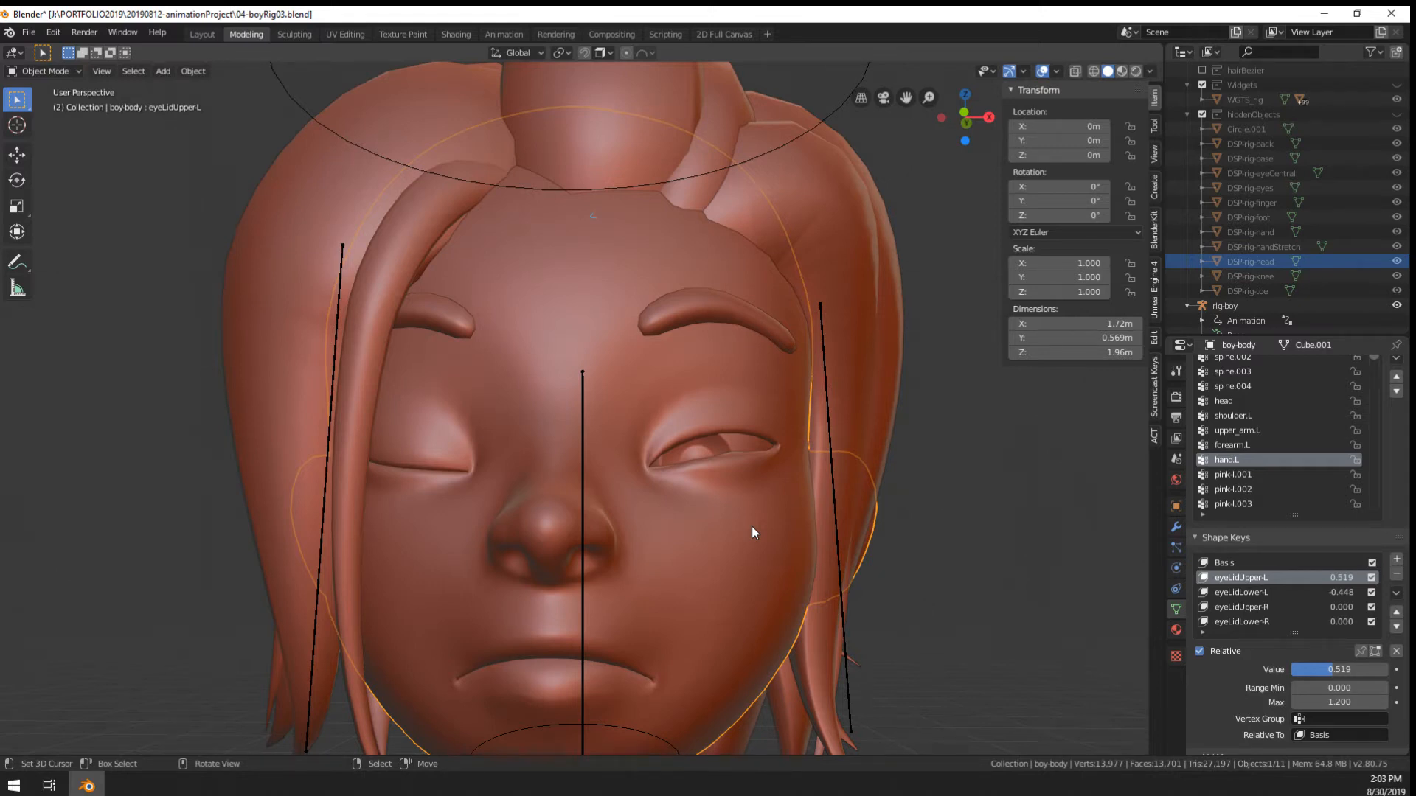
pyautogui.rightClick(751, 525)
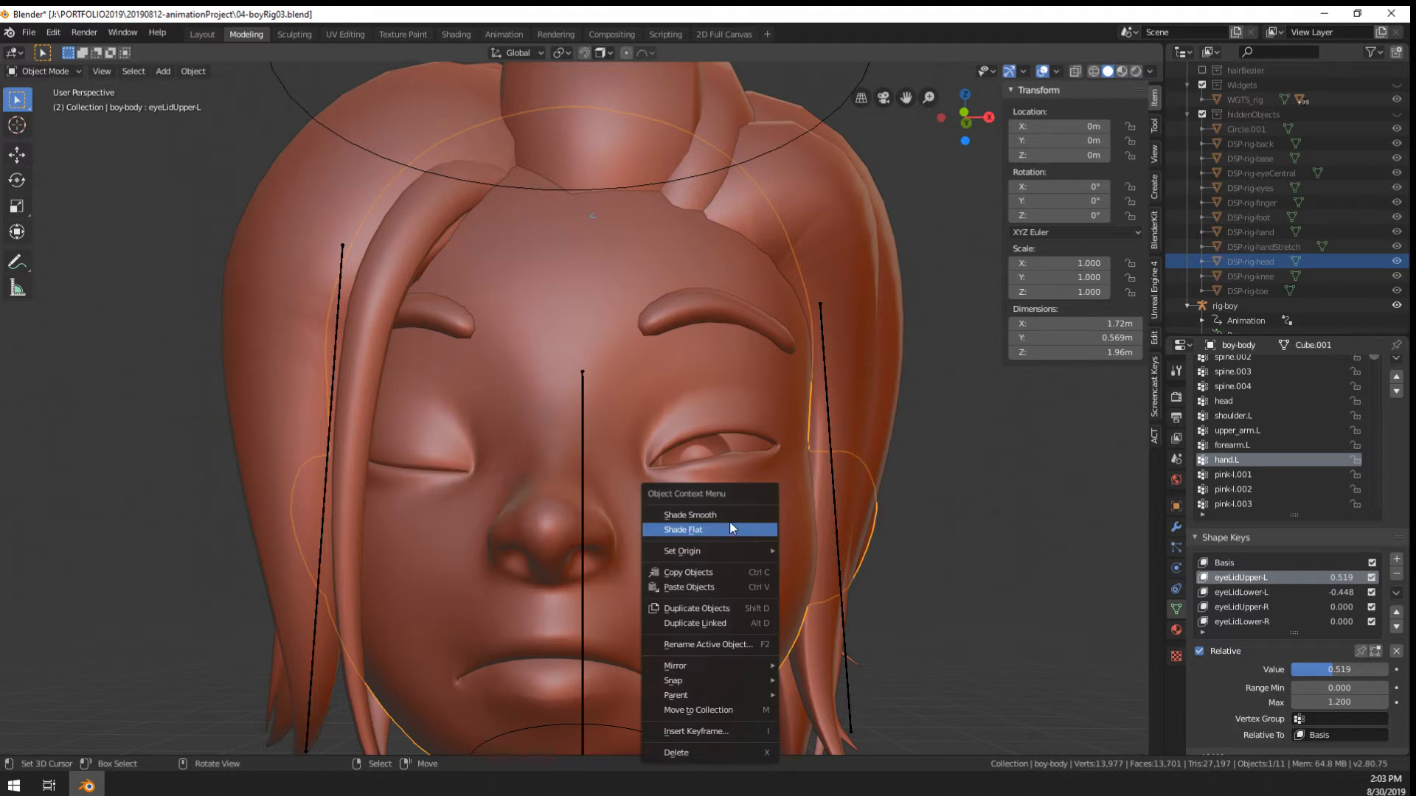
pyautogui.click(718, 518)
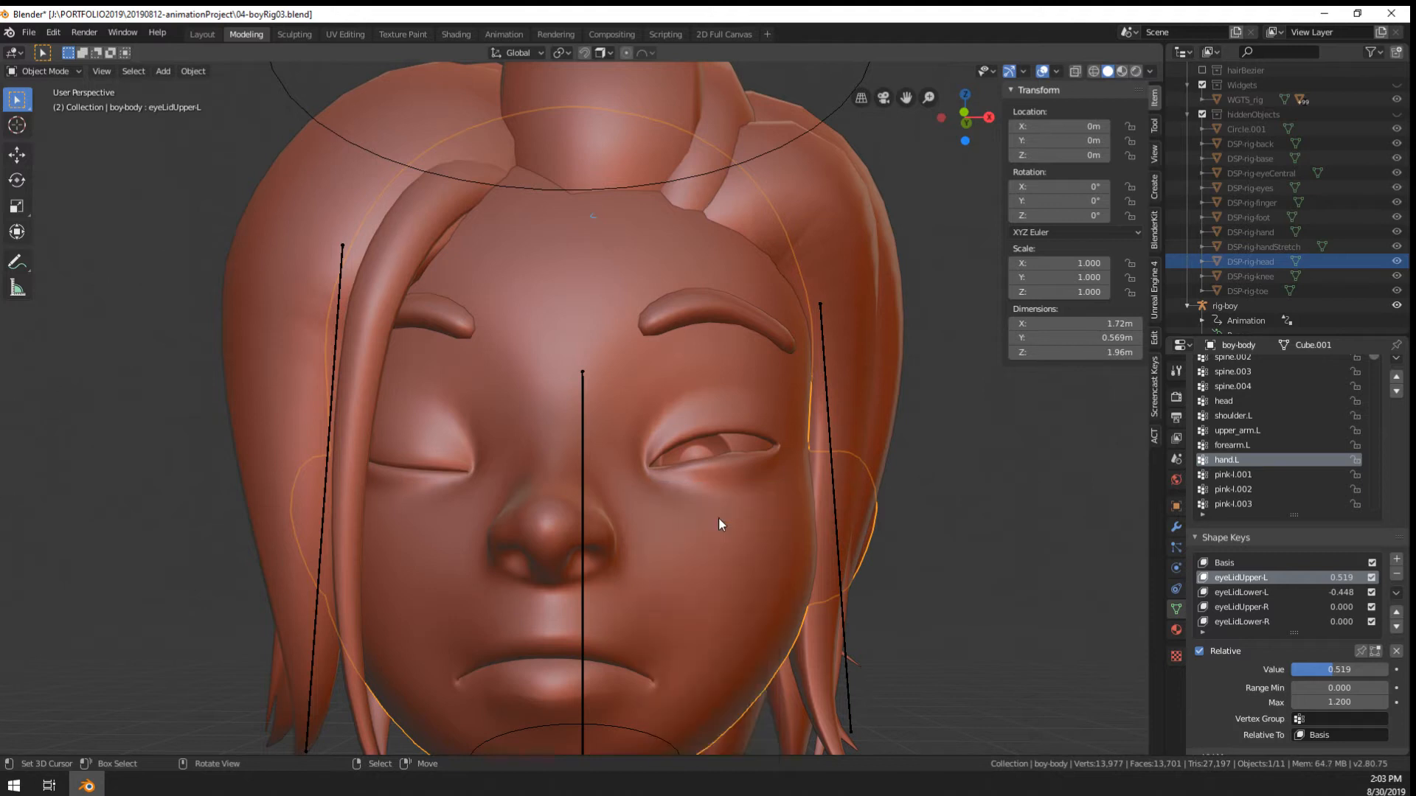
pyautogui.click(1156, 126)
pyautogui.click(1155, 100)
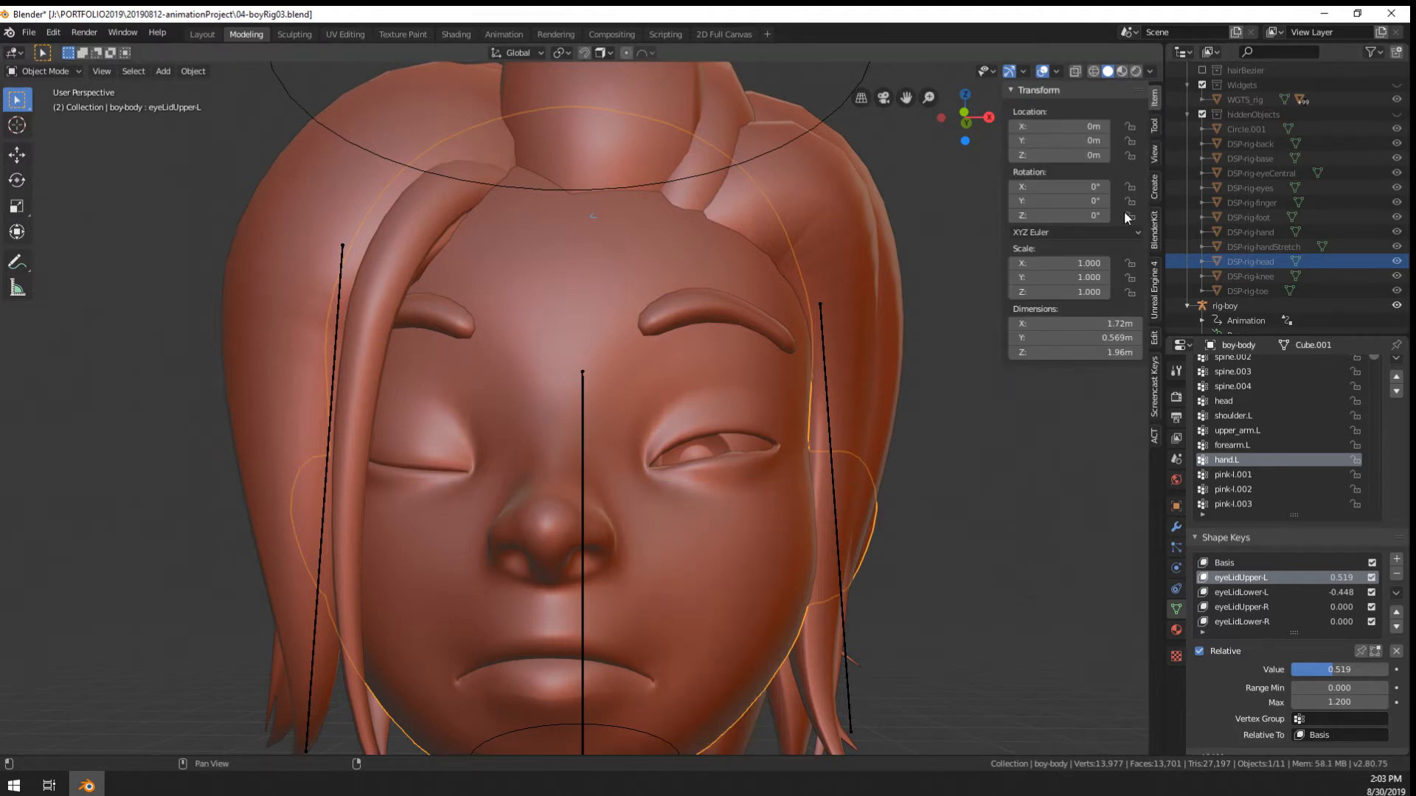
# Check the normals of the head and hair with the Face Orientation overlay, and turn the overlay off
pyautogui.click(1150, 70)
pyautogui.moveTo(1060, 71)
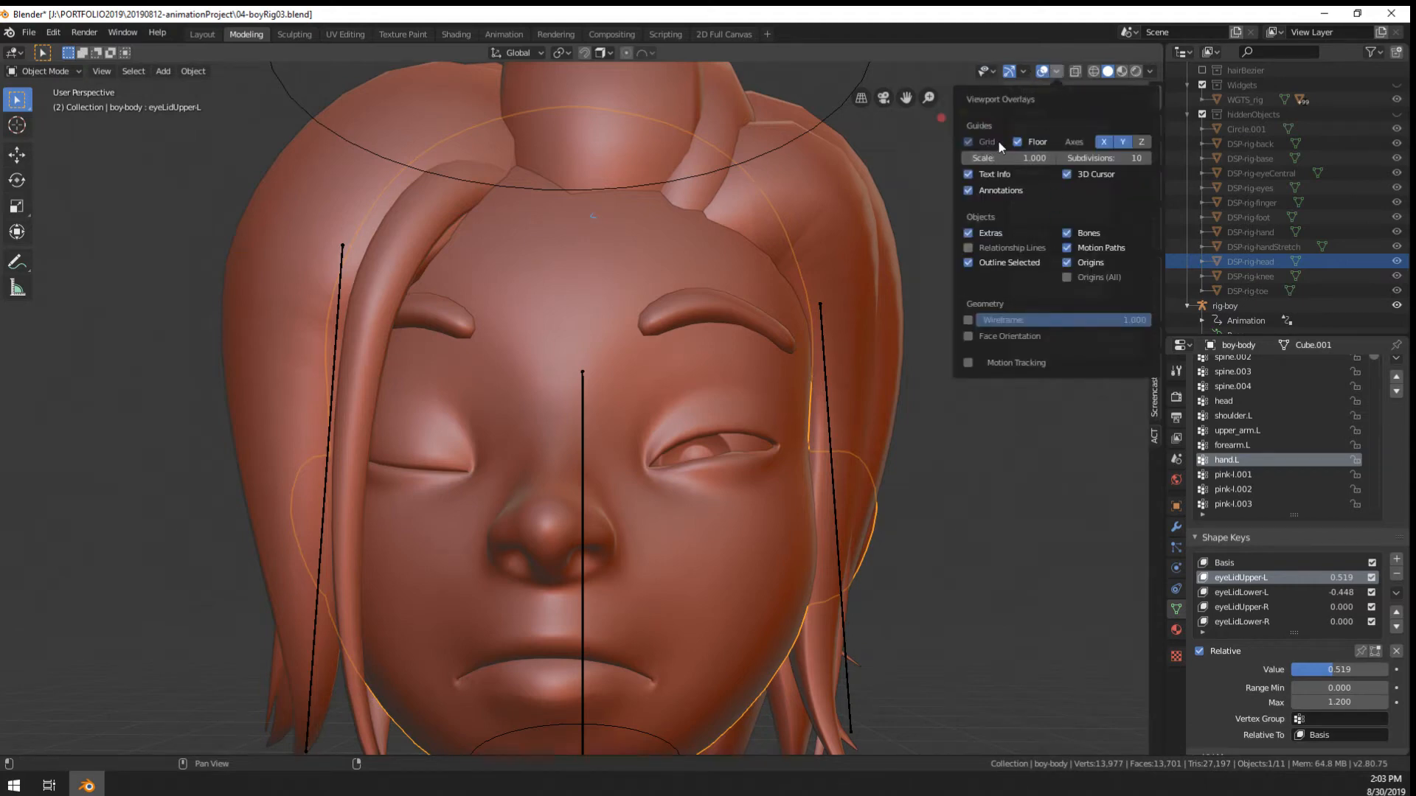
pyautogui.click(968, 336)
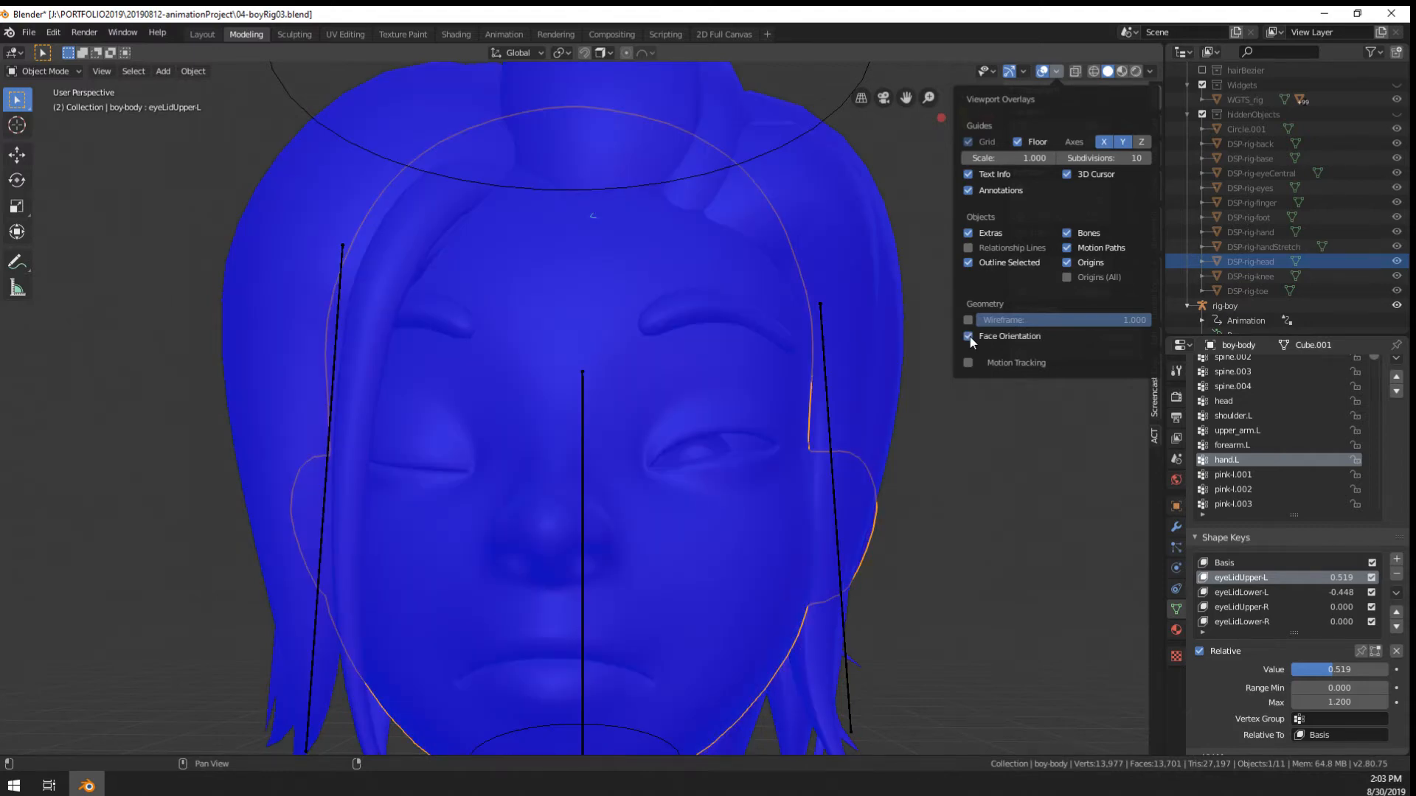
pyautogui.press('w')
pyautogui.click(965, 497)
pyautogui.scroll(-1, 853, 486)
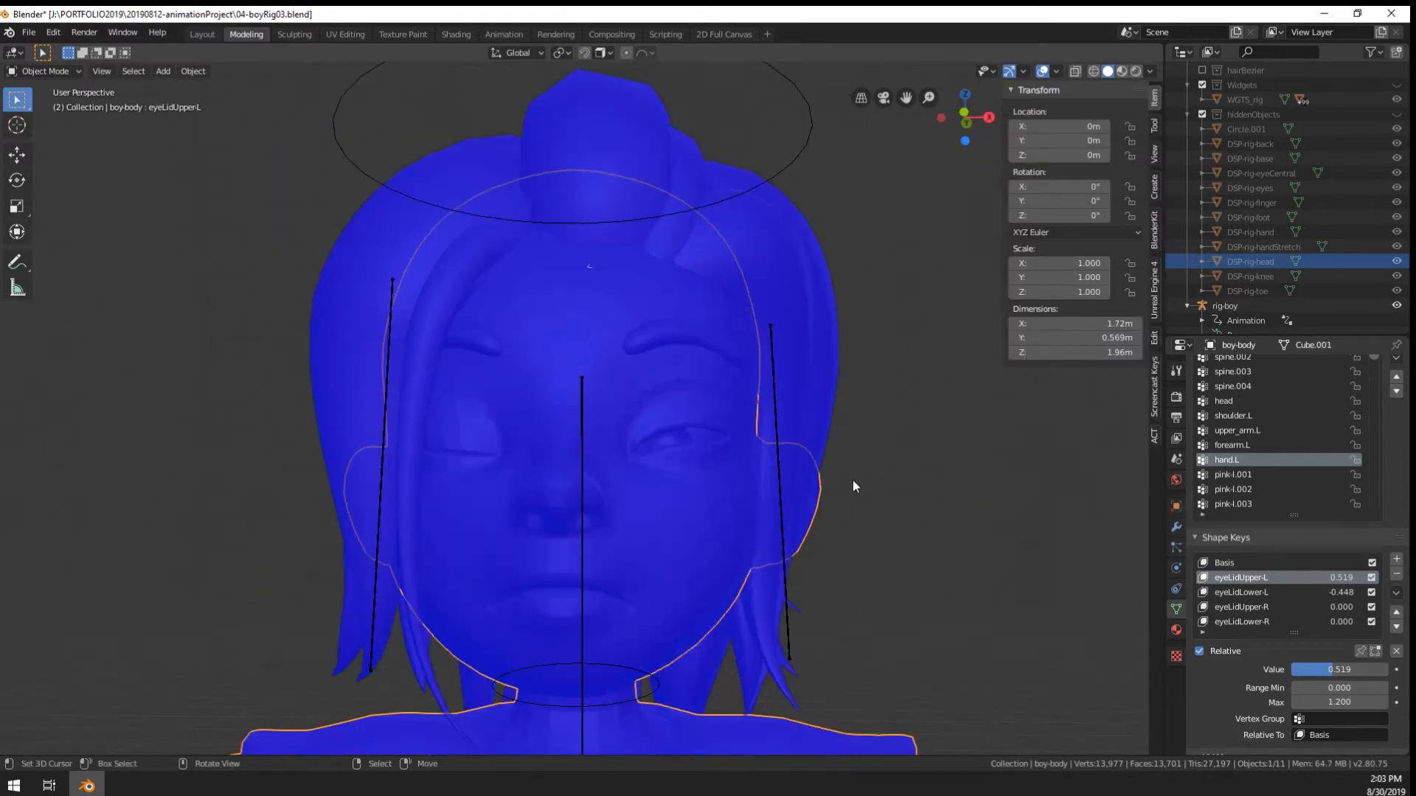
pyautogui.moveTo(853, 480); pyautogui.dragTo(1140, 12, button='middle')
pyautogui.press('w')
pyautogui.click(798, 450)
pyautogui.click(1149, 72)
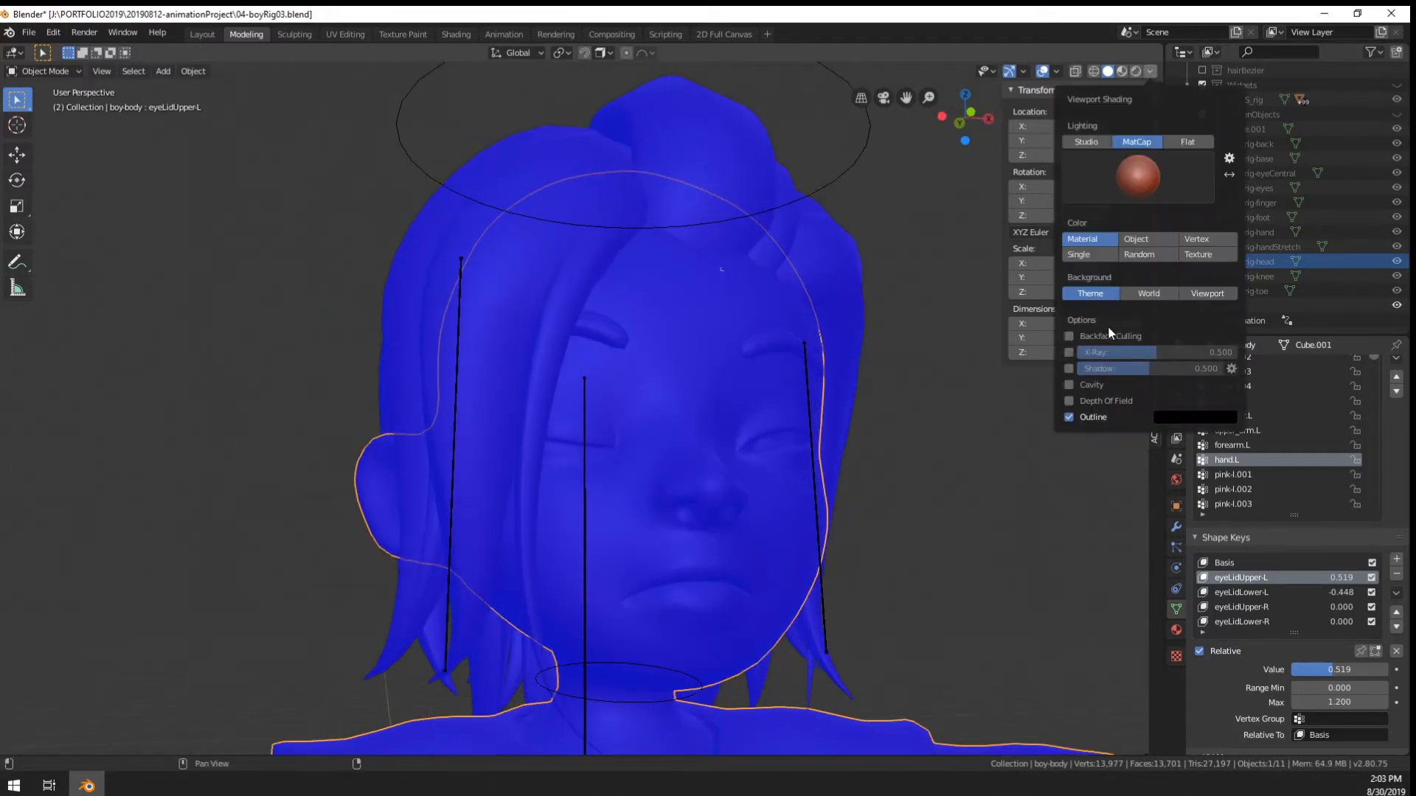
pyautogui.click(1150, 72)
pyautogui.click(1147, 72)
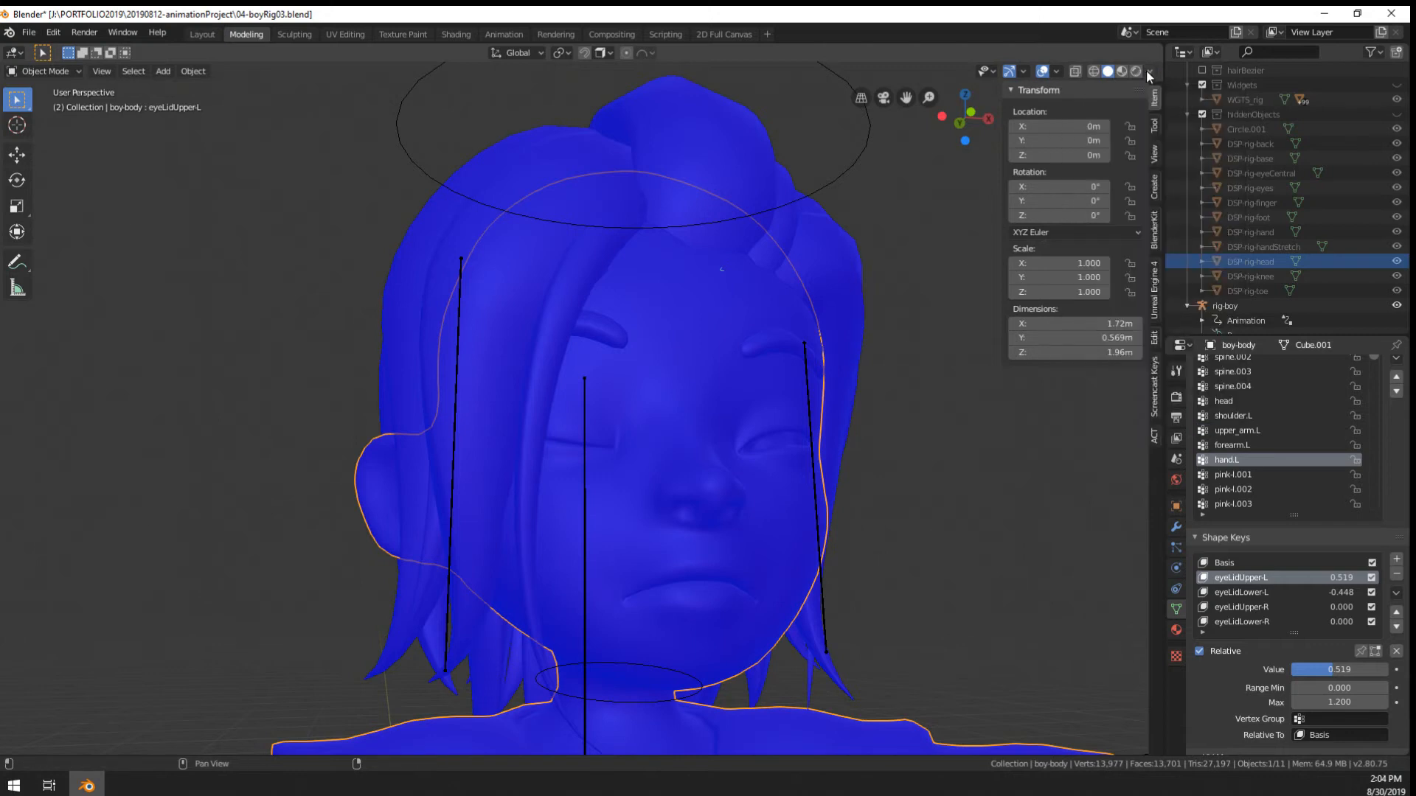
pyautogui.moveTo(978, 155); pyautogui.dragTo(925, 159, button='middle')
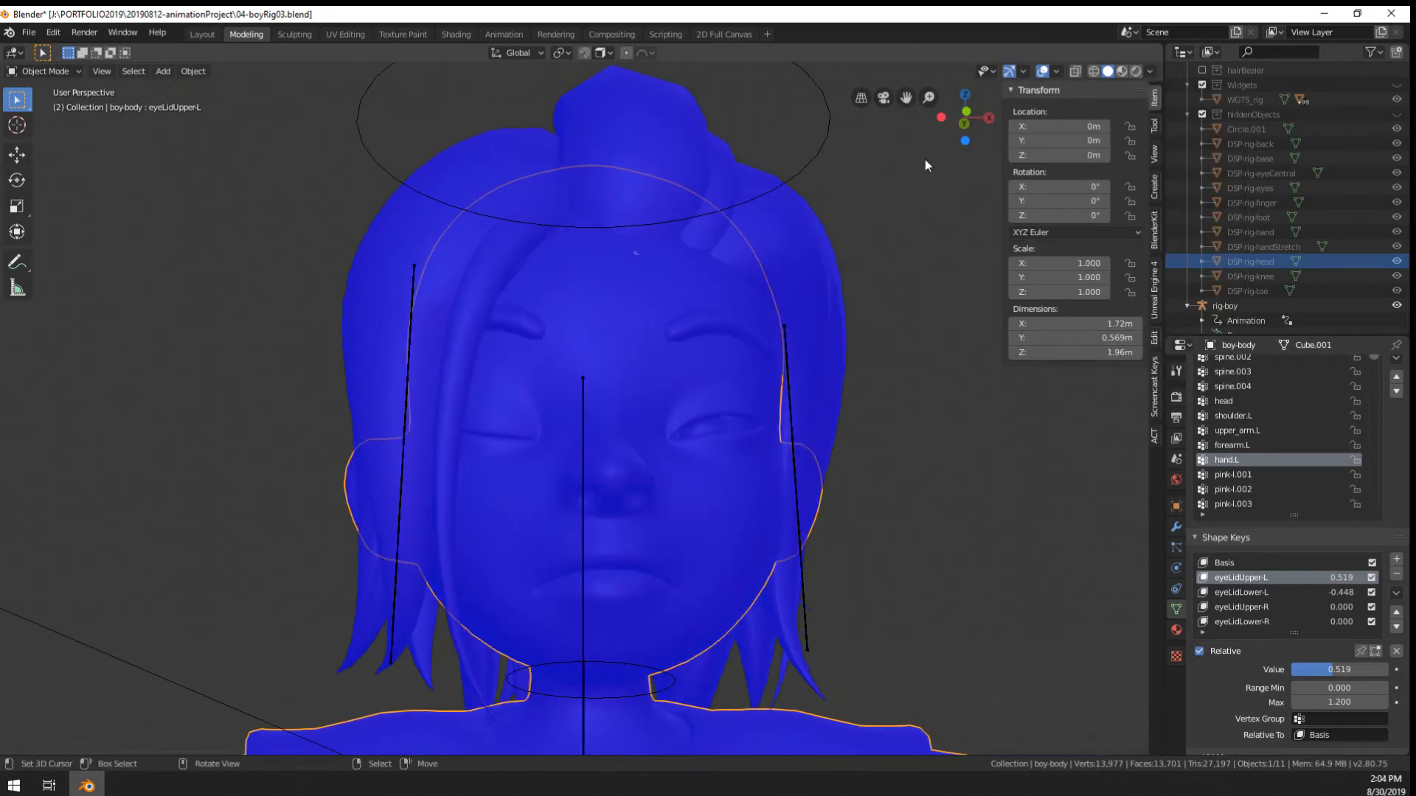
pyautogui.click(1056, 72)
pyautogui.click(986, 338)
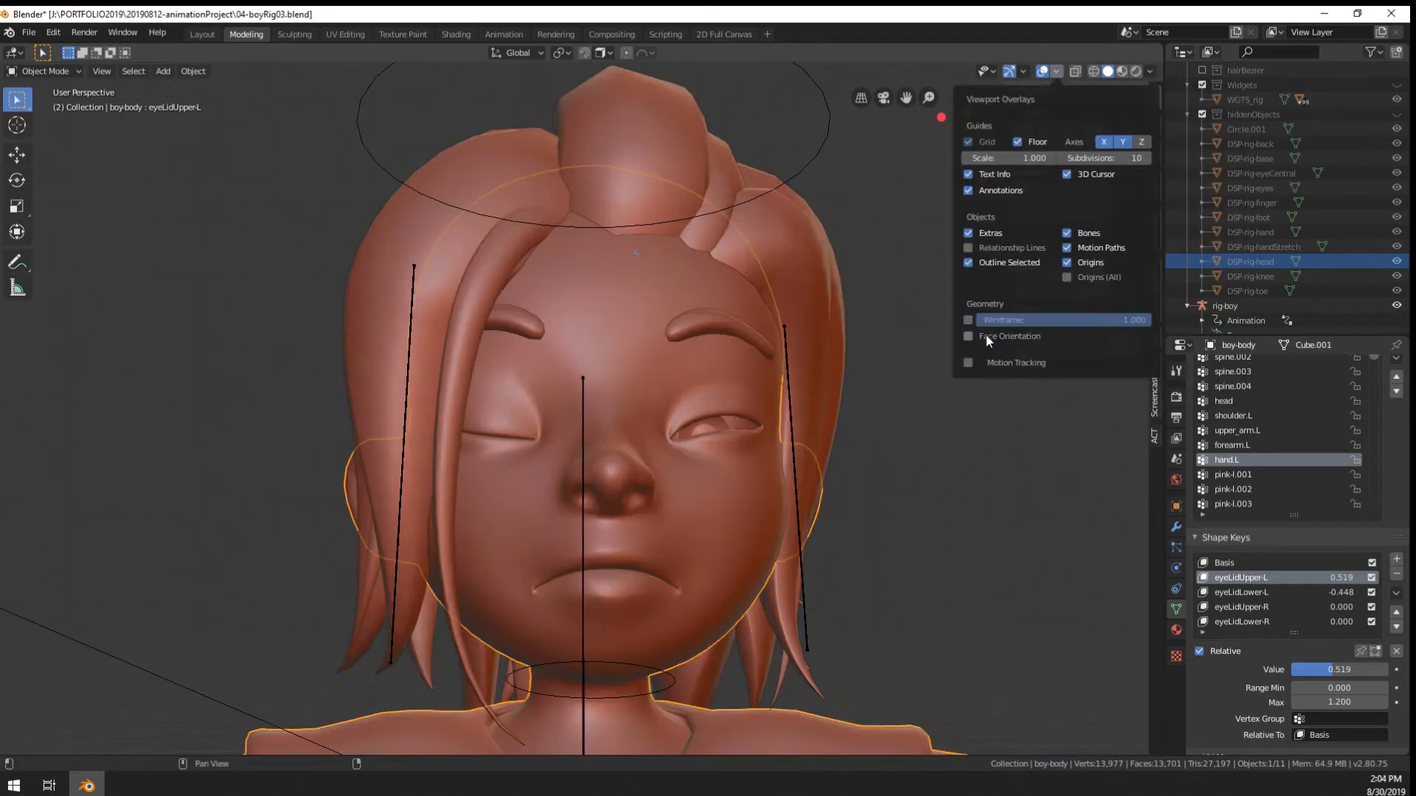
# Preview the Wireframe overlay over the boy's head, lowering its amount to 0.762, and turn it off
pyautogui.click(969, 320)
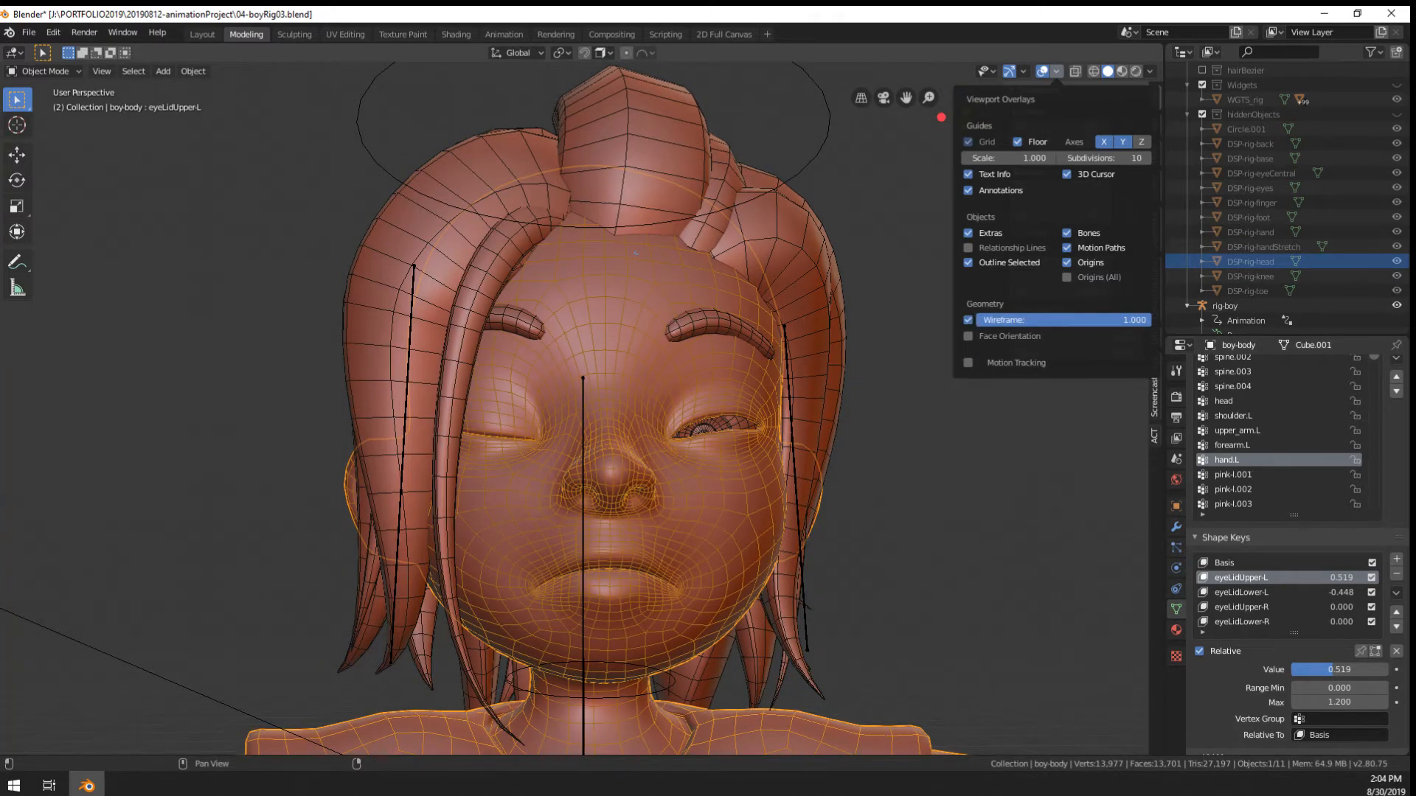
pyautogui.moveTo(1147, 320); pyautogui.dragTo(1109, 320)
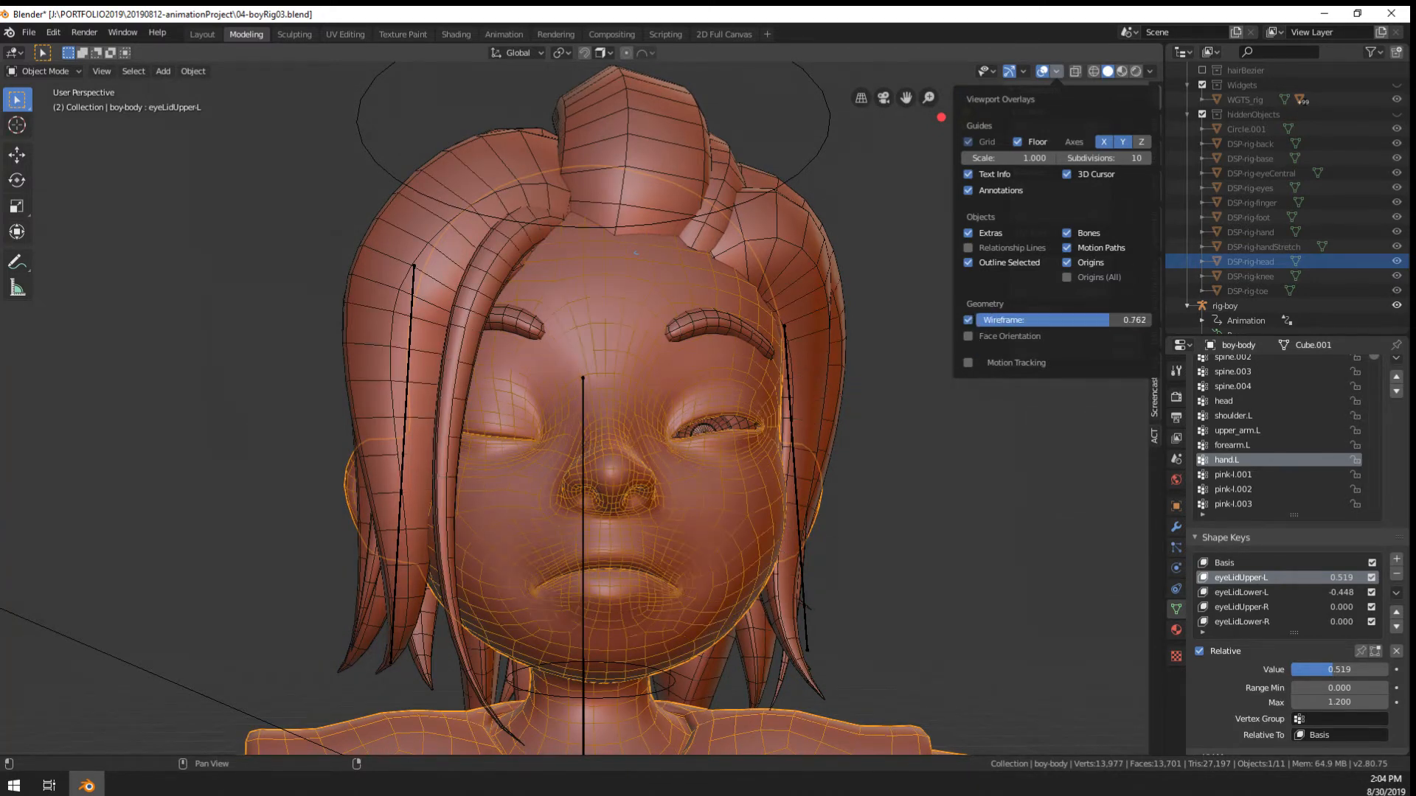
pyautogui.click(969, 320)
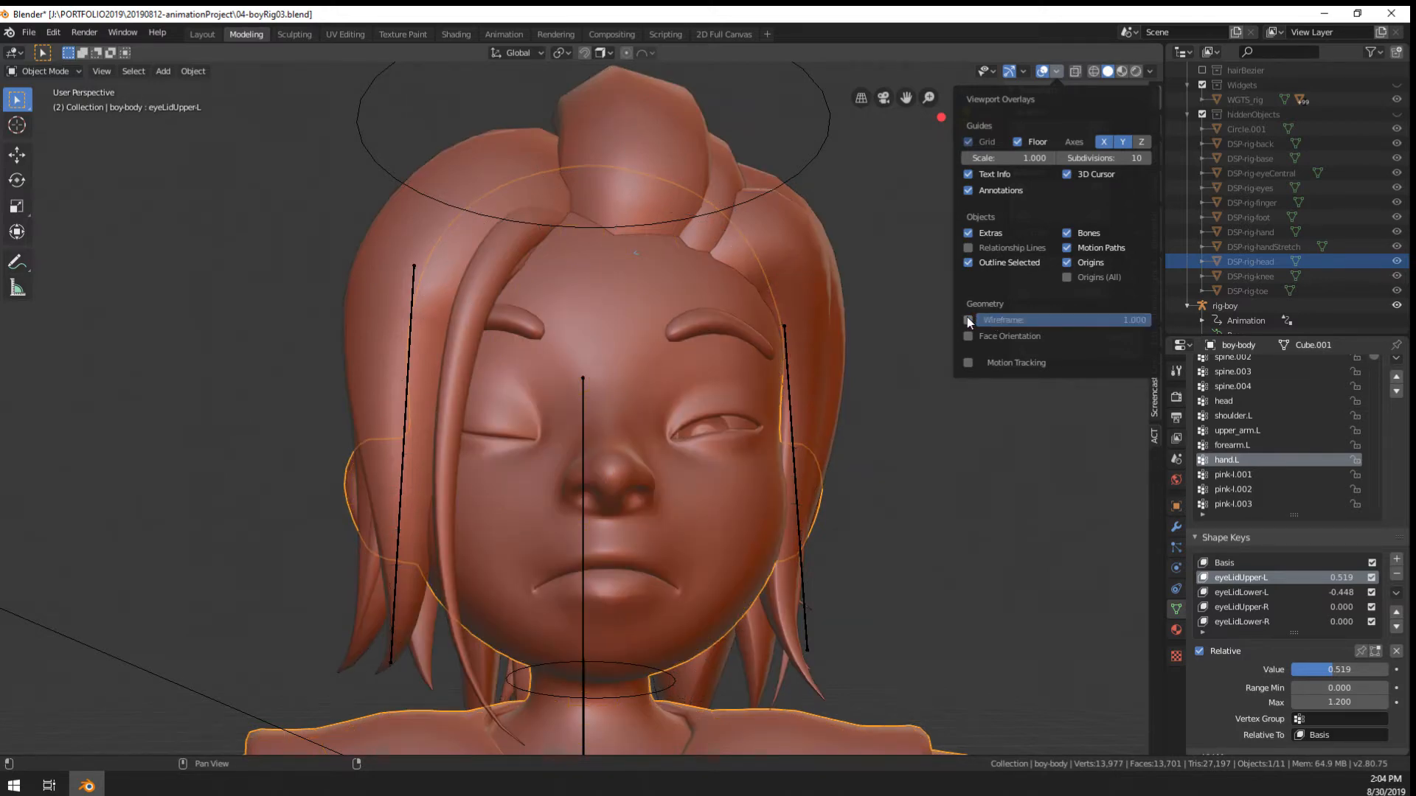
# Inspect the eyeballs from inside the head, and reselect the boy's body mesh from the front
pyautogui.moveTo(506, 585); pyautogui.dragTo(92, 462, button='middle')
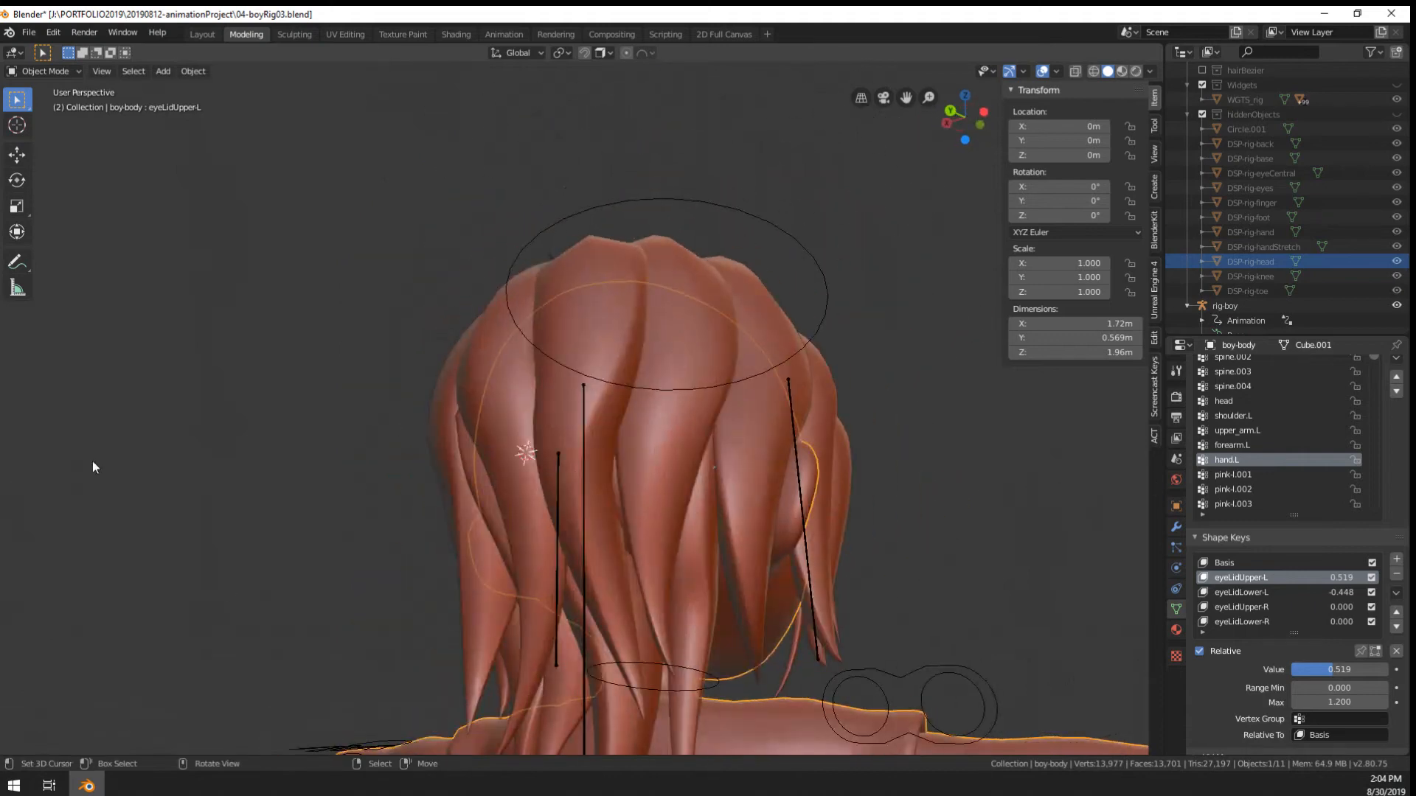
pyautogui.scroll(5, 546, 471)
pyautogui.moveTo(546, 471); pyautogui.dragTo(481, 457, button='middle')
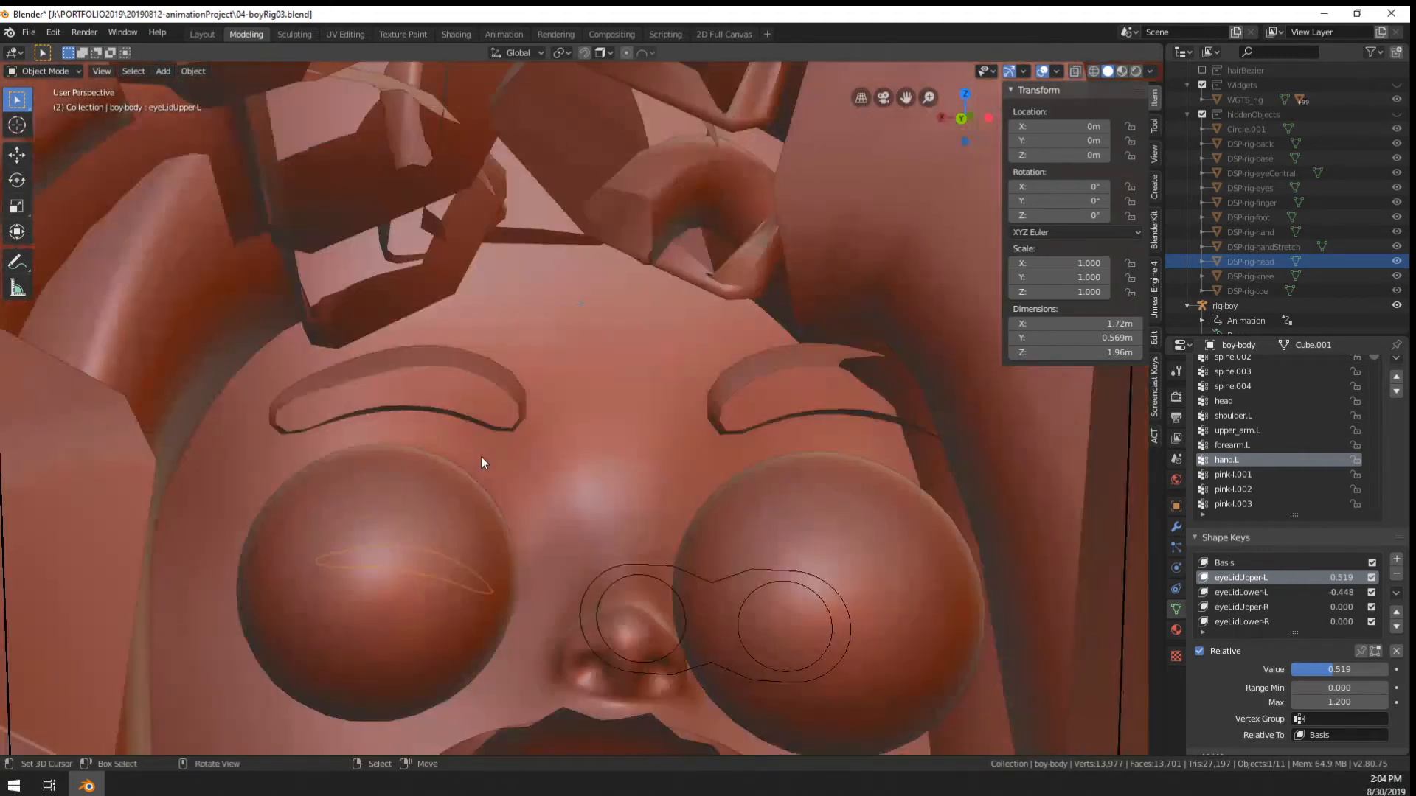
pyautogui.scroll(-1, 481, 458)
pyautogui.scroll(2, 481, 457)
pyautogui.keyDown('shift'); pyautogui.moveTo(445, 524); pyautogui.dragTo(556, 338, button='middle'); pyautogui.keyUp('shift')
pyautogui.rightClick(481, 502)
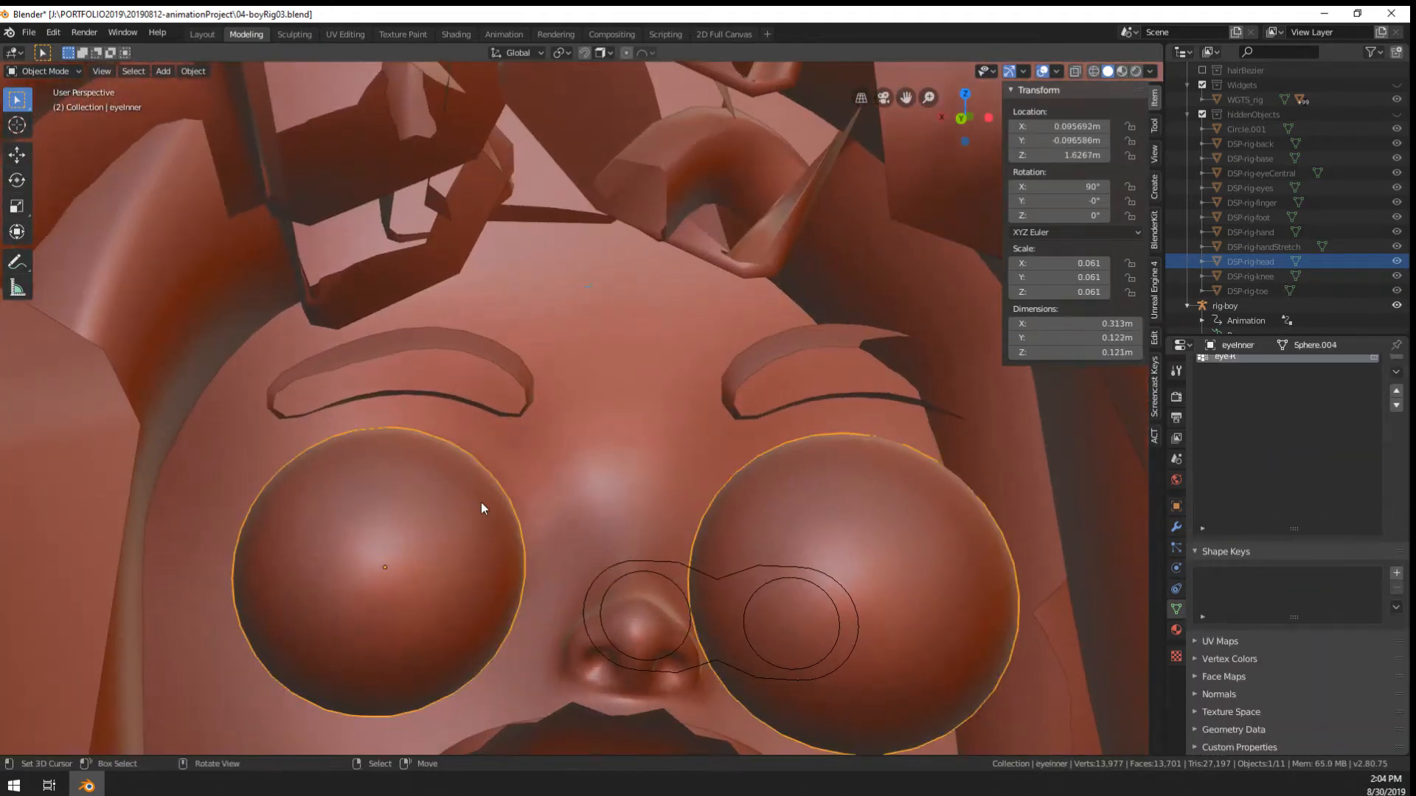
pyautogui.press('KP_Decimal')
pyautogui.moveTo(481, 503); pyautogui.dragTo(868, 547, button='middle')
pyautogui.rightClick(867, 547)
pyautogui.scroll(-2, 867, 547)
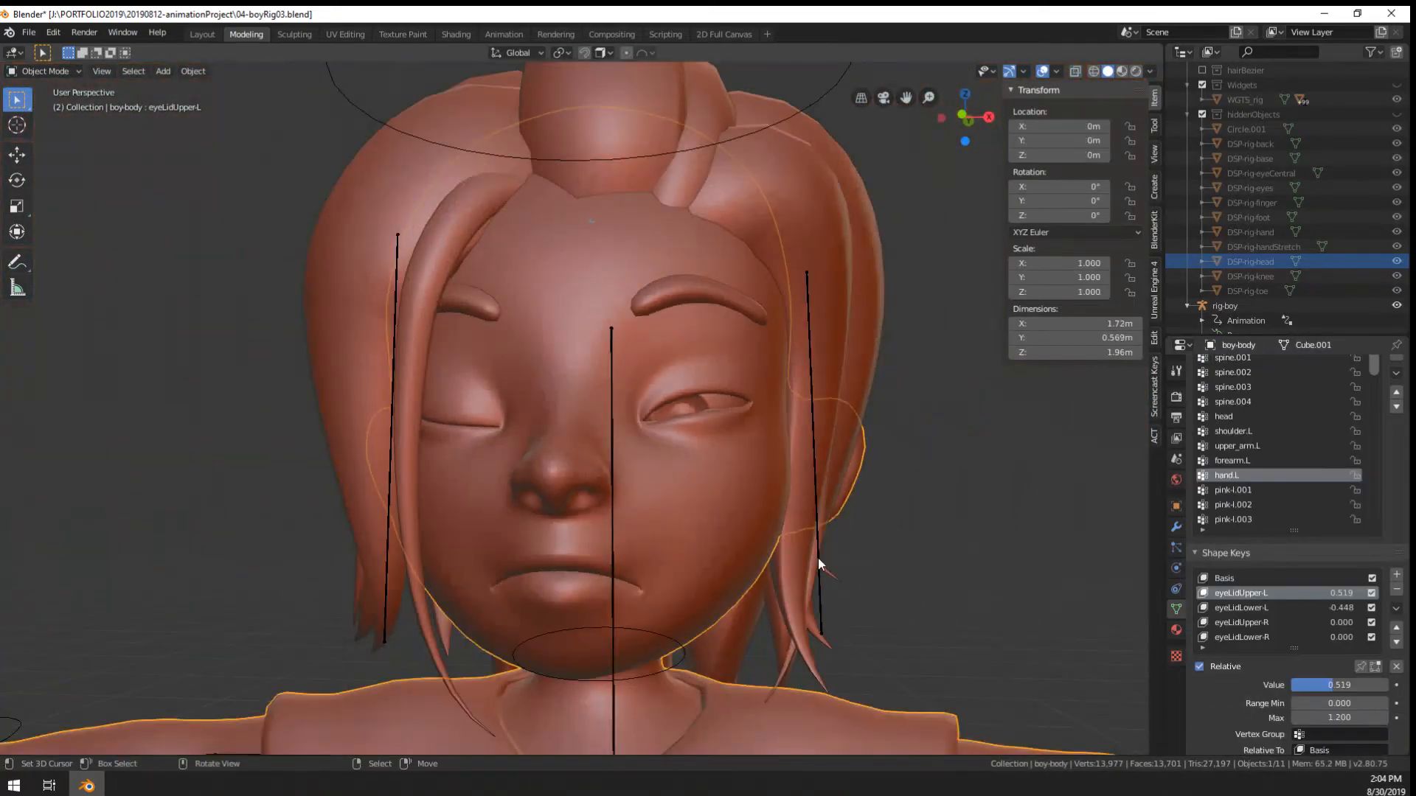
# Make the eyeLidUpper-R shape key active and raise its value to 1.200
pyautogui.click(1254, 608)
pyautogui.click(1257, 626)
pyautogui.moveTo(1320, 685); pyautogui.dragTo(1392, 690)
# Select all vertices on the character's left half of the head in Edit Mode, using wireframe shading
pyautogui.press('z')
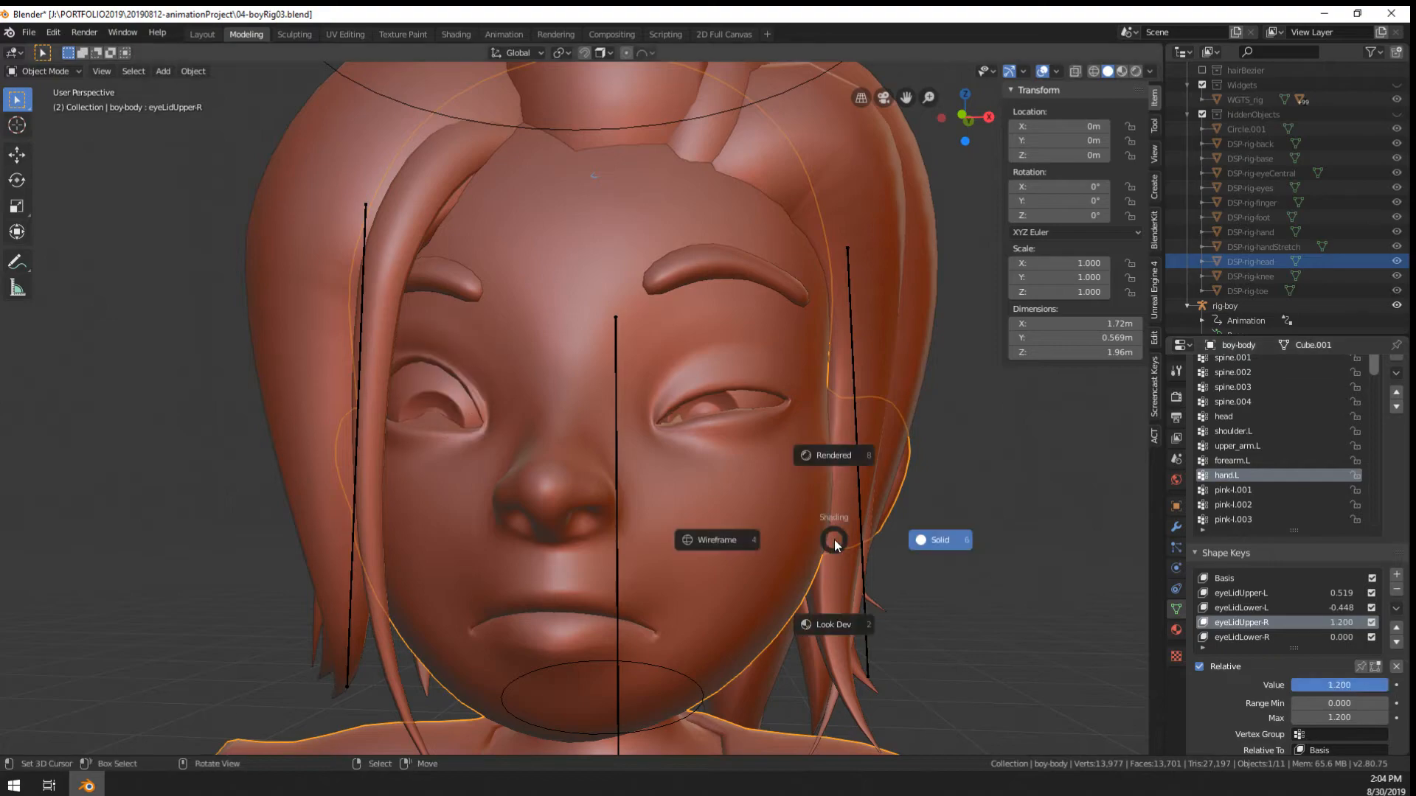
pyautogui.press('Tab')
pyautogui.press('z')
pyautogui.click(711, 537)
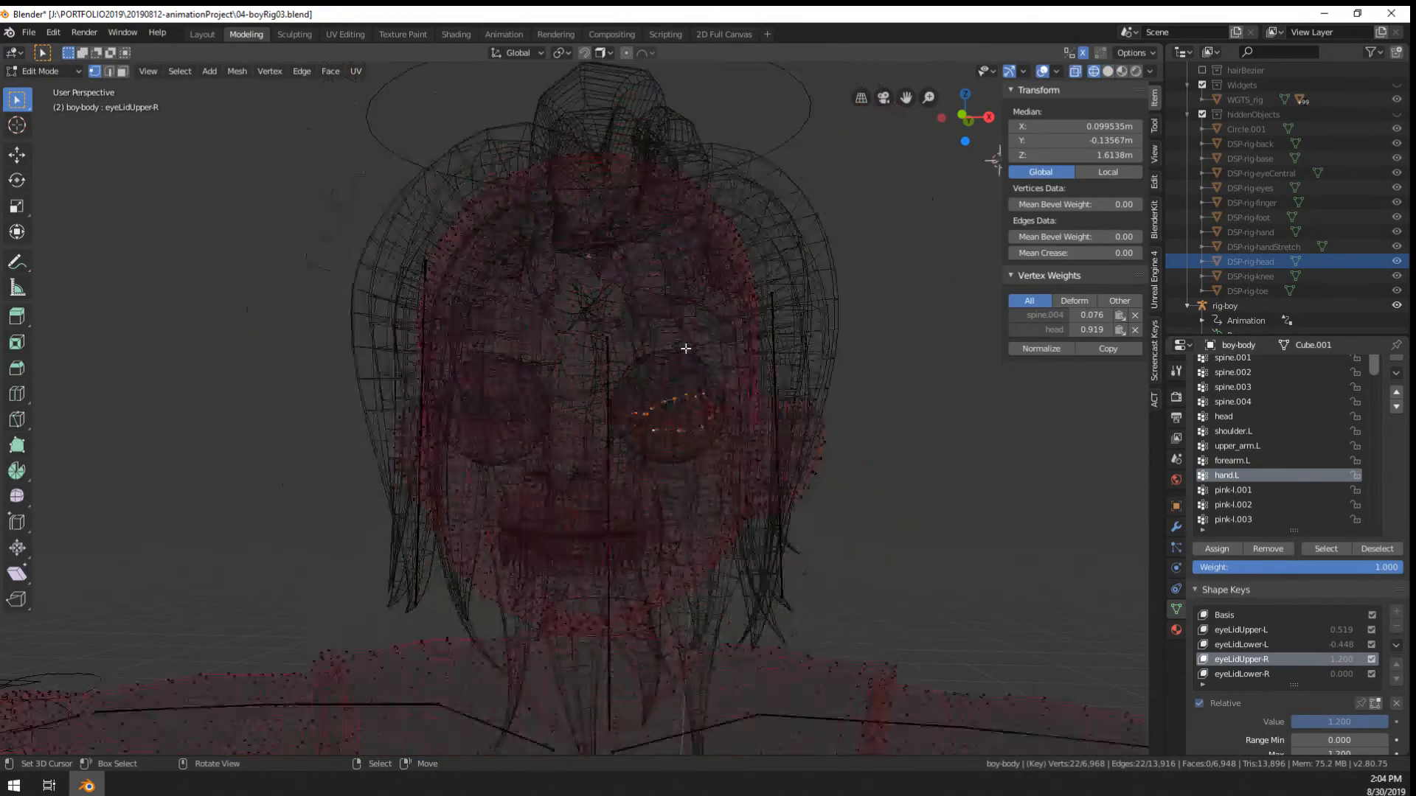
pyautogui.moveTo(588, 181); pyautogui.dragTo(959, 670)
pyautogui.scroll(2, 691, 421)
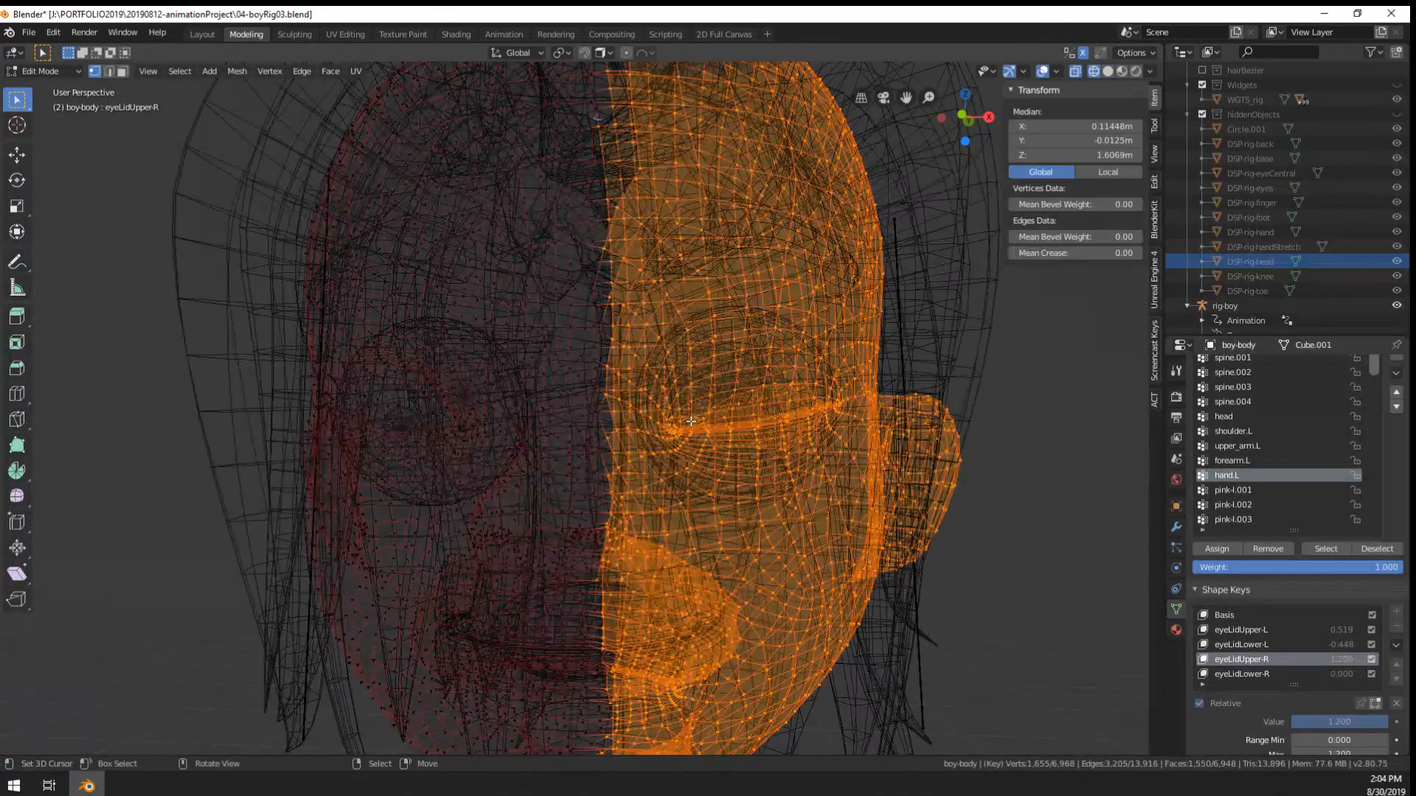
# Reset the selected half in eyeLidUpper-R with Blend From Shape, using Basis at 1.000 without Add, and return to Object Mode
pyautogui.press('F3')
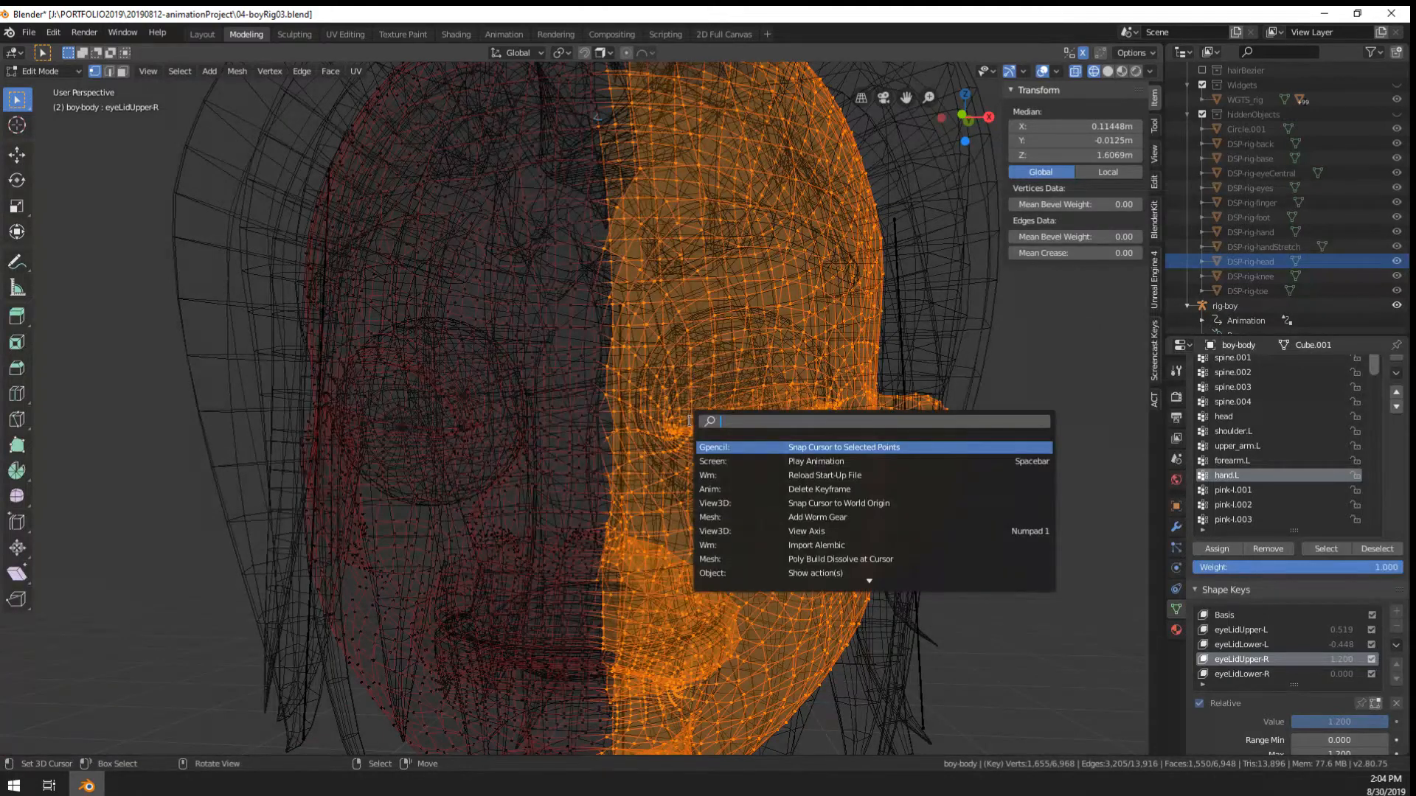
pyautogui.write('reset')
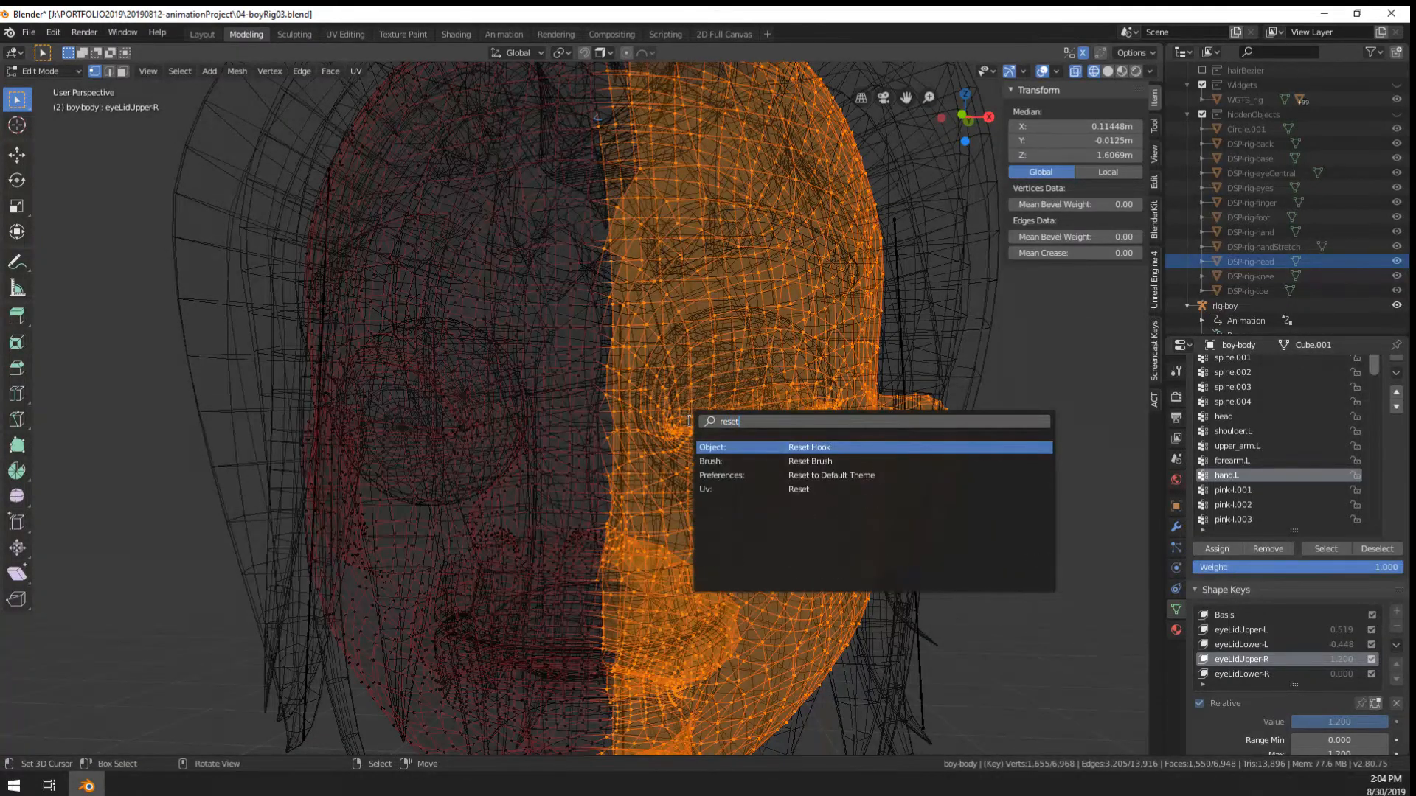
pyautogui.hotkey('ctrl', 'a')
pyautogui.press('BackSpace')
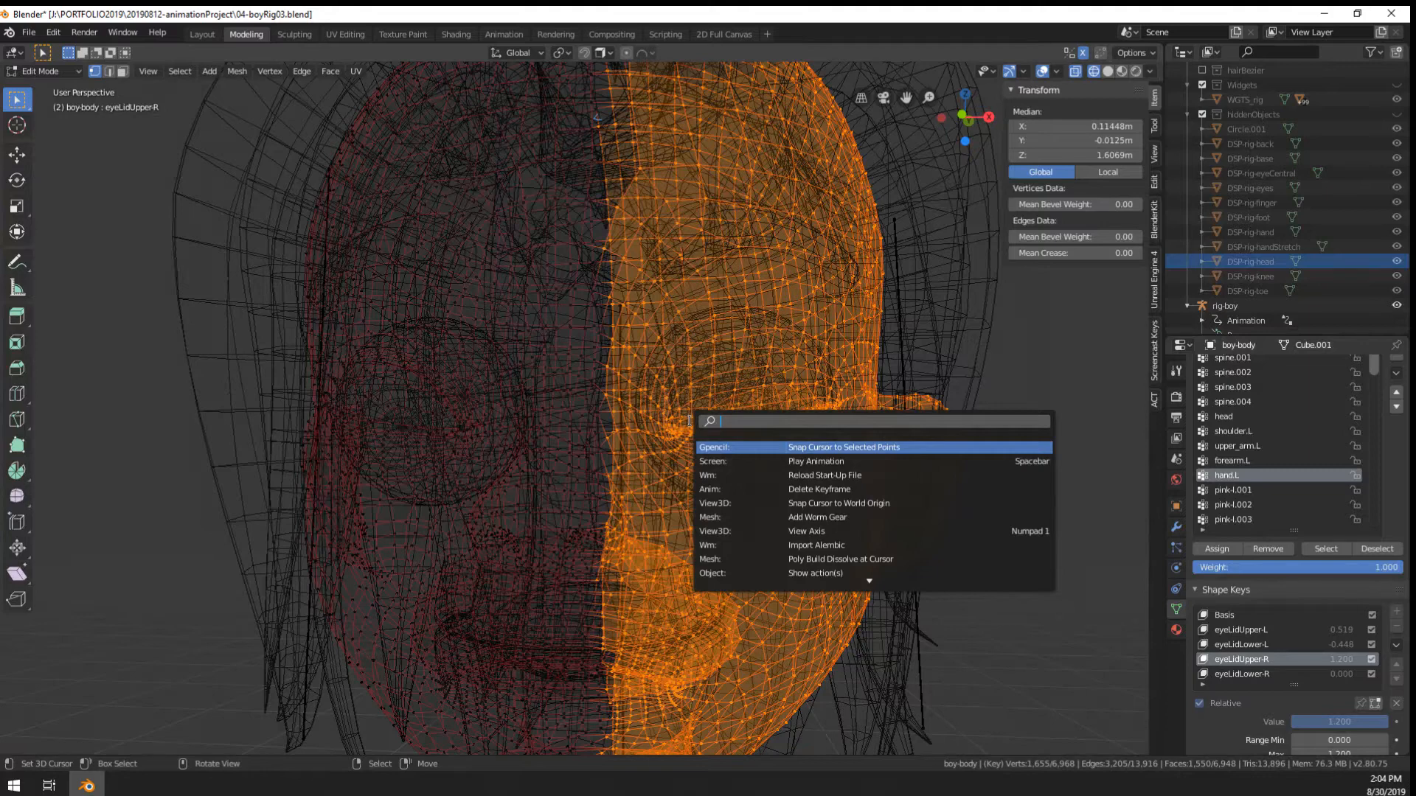
pyautogui.write('shape')
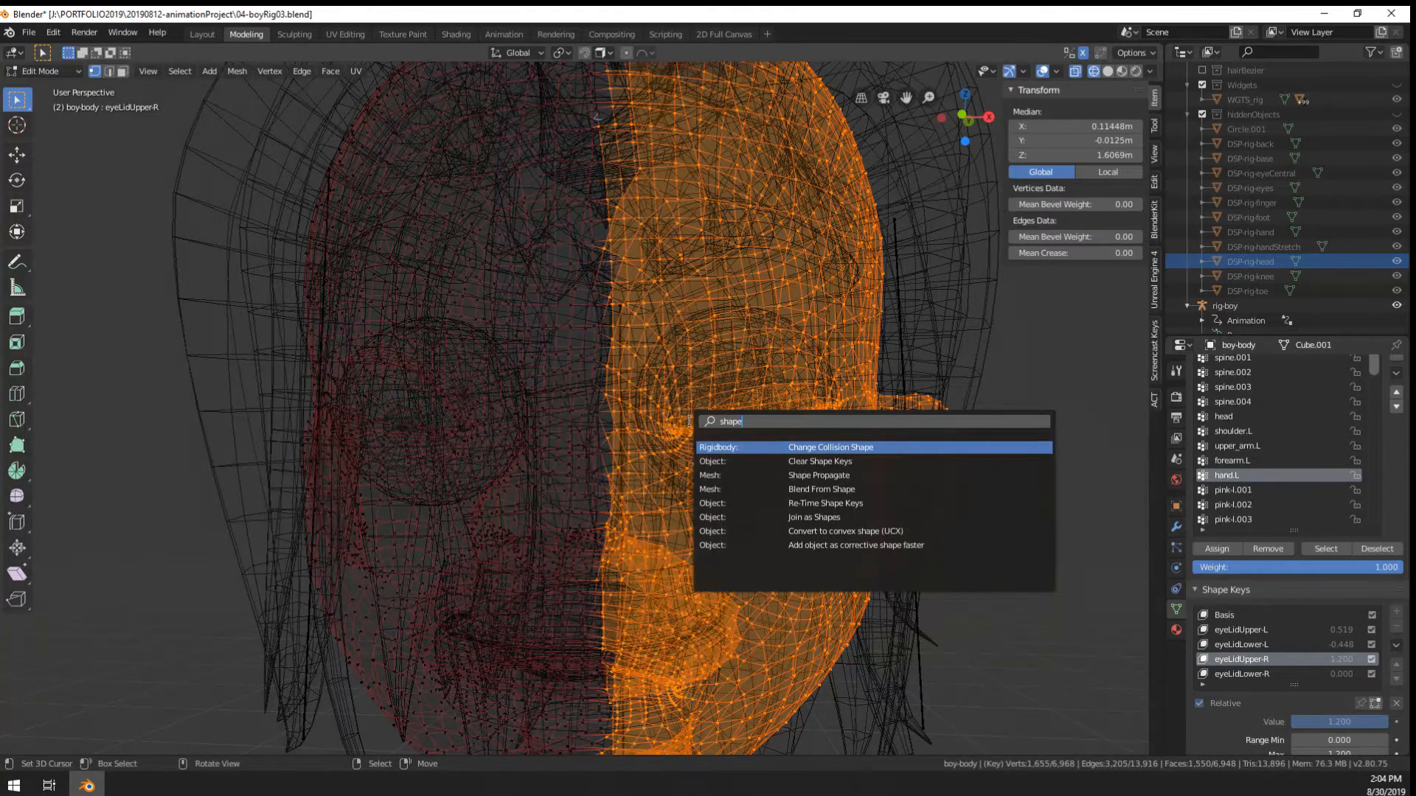
pyautogui.press('Down')
pyautogui.press('Down')
pyautogui.press('Down')
pyautogui.press('Return')
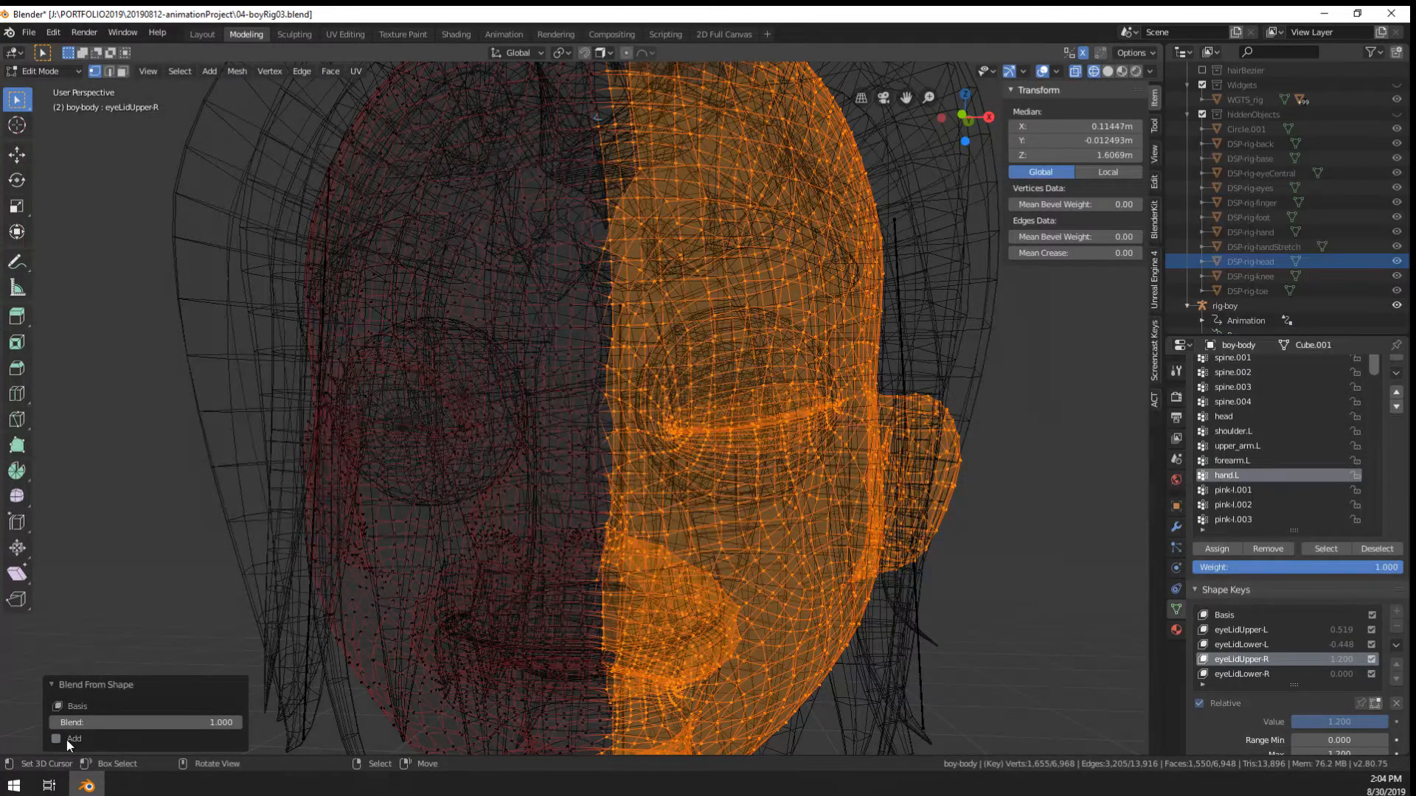
pyautogui.press('Tab')
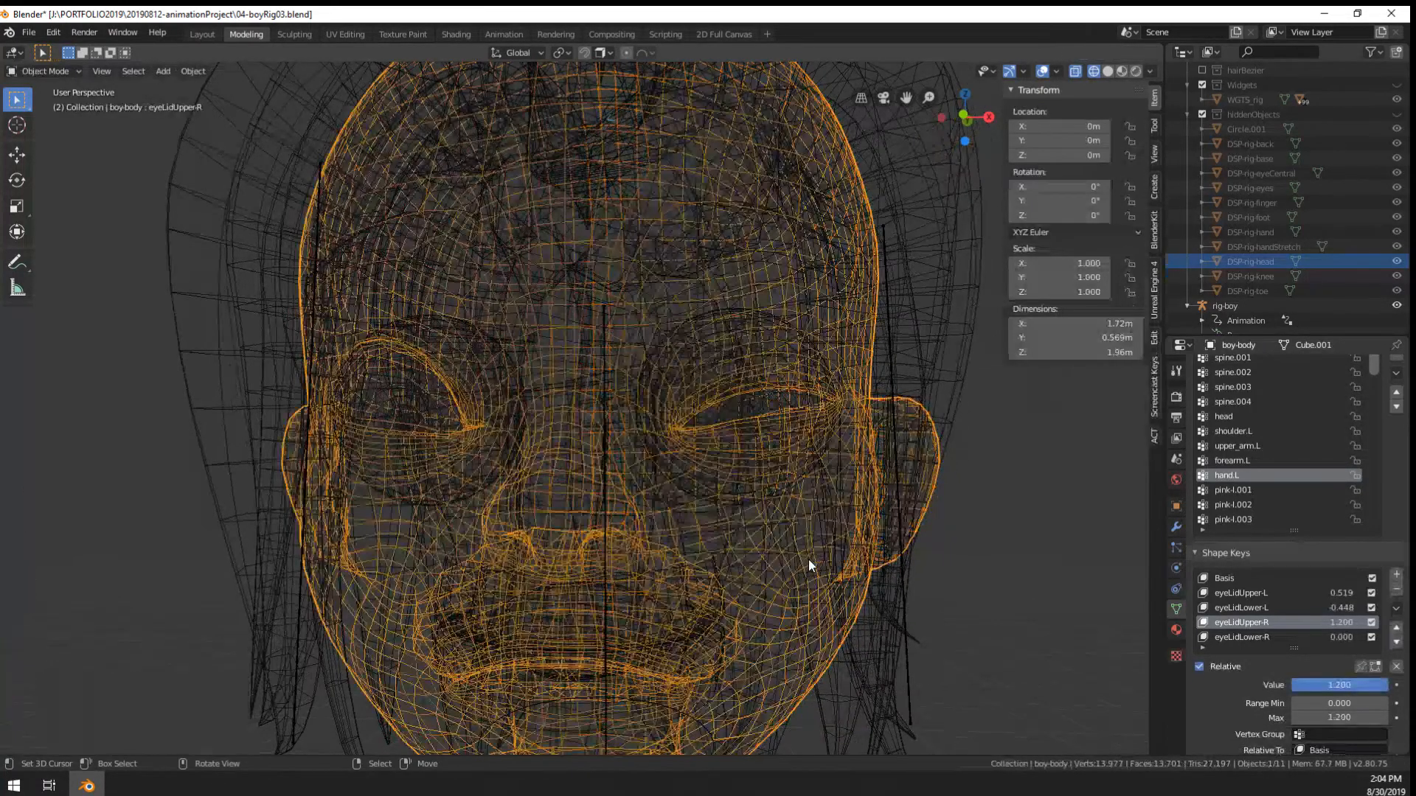
# Restore solid shading and make the eyeLidLower-R shape key active with its value at 1.000
pyautogui.press('z')
pyautogui.click(944, 567)
pyautogui.moveTo(1336, 682); pyautogui.dragTo(1386, 686)
pyautogui.click(1237, 633)
# Blend the selected left half of the head from Basis at 1.000 in eyeLidLower-R, and return to Object Mode
pyautogui.press('Tab')
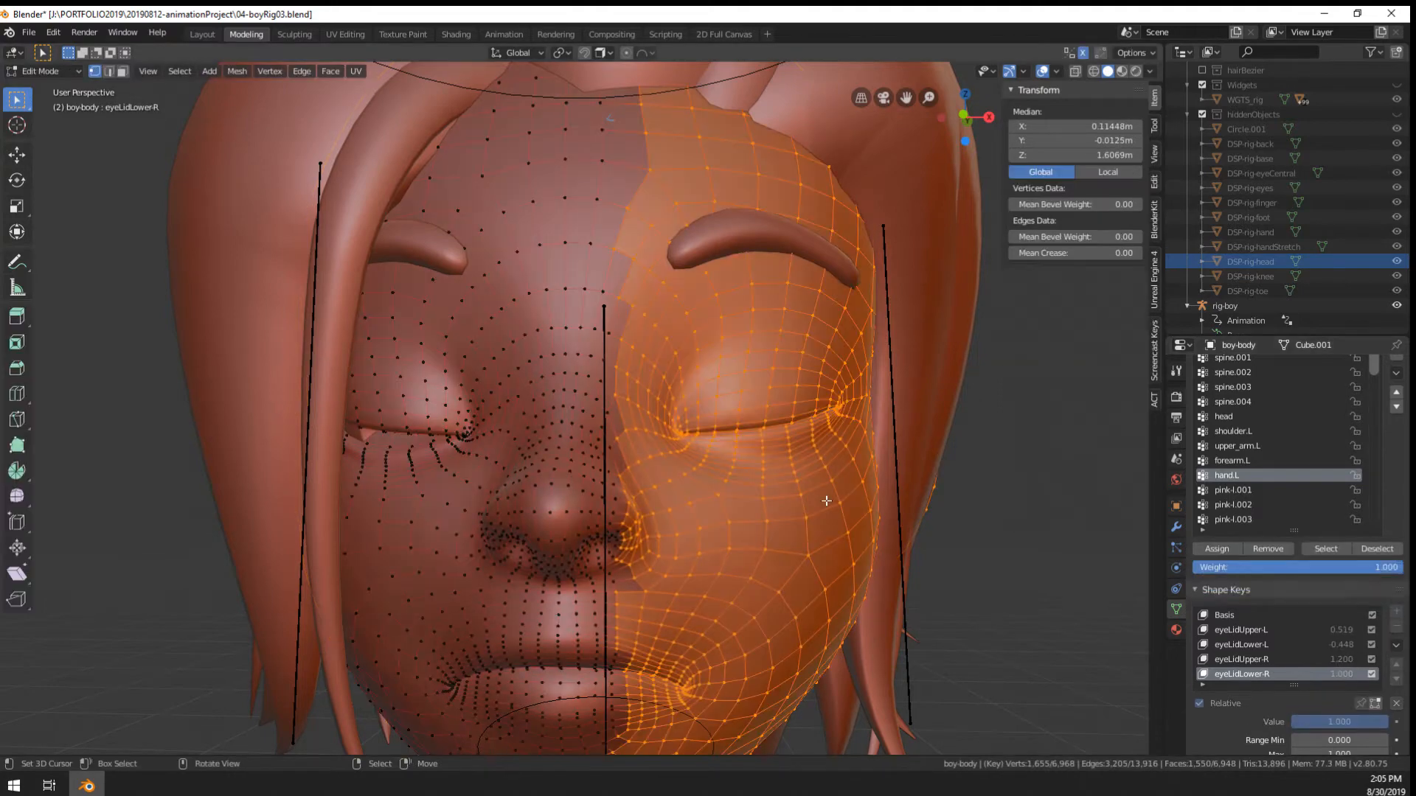
pyautogui.rightClick(826, 501)
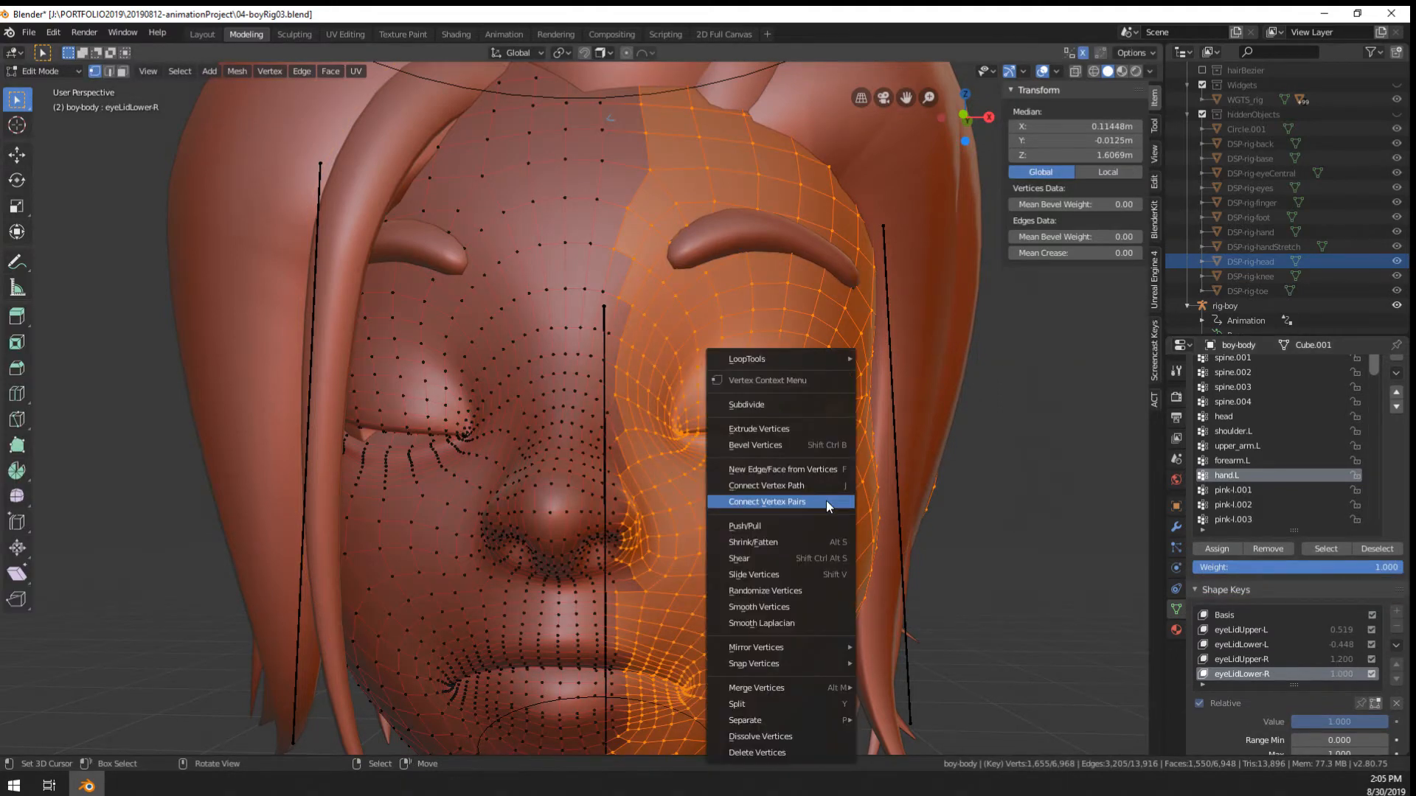
pyautogui.press('F3')
pyautogui.press('Return')
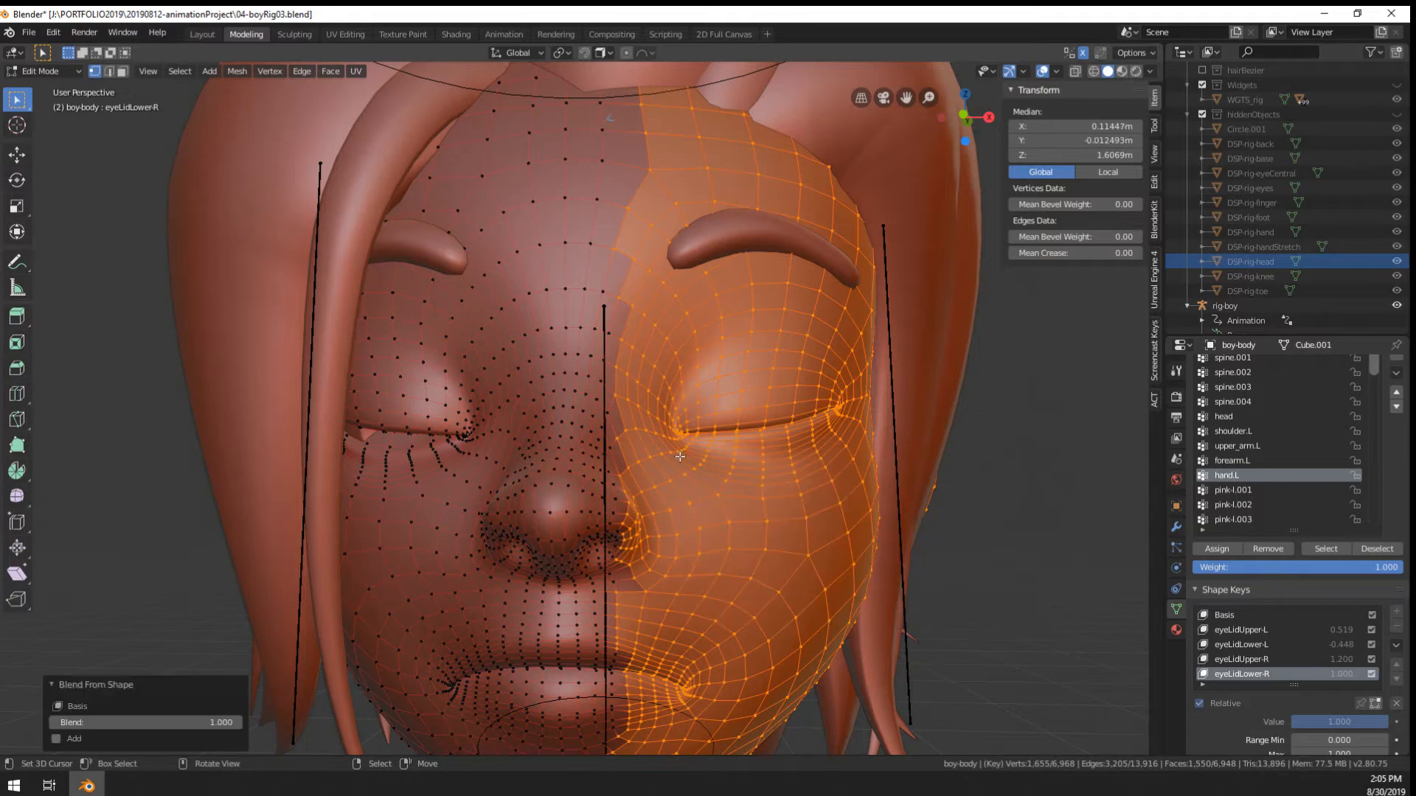
pyautogui.press('Tab')
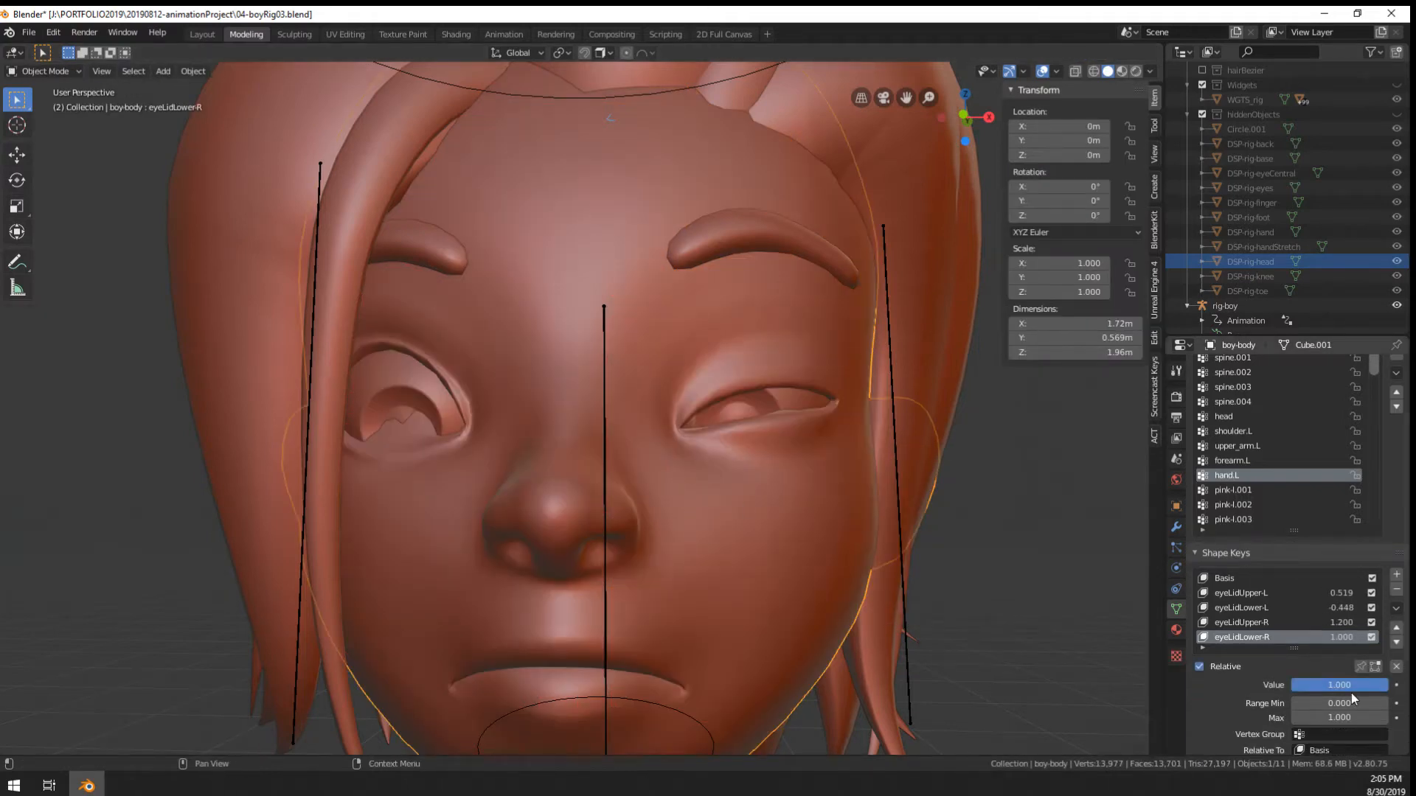
# Isolate the body mesh in Local View in Edit Mode, framed on a vertex at the right eye's lower eyelid
pyautogui.press('Tab')
pyautogui.moveTo(420, 441)
pyautogui.mouseDown(button='middle')
pyautogui.moveTo(485, 372)
pyautogui.moveTo(419, 449)
pyautogui.mouseUp(button='middle')
pyautogui.click(418, 448)
pyautogui.press('KP_Decimal')
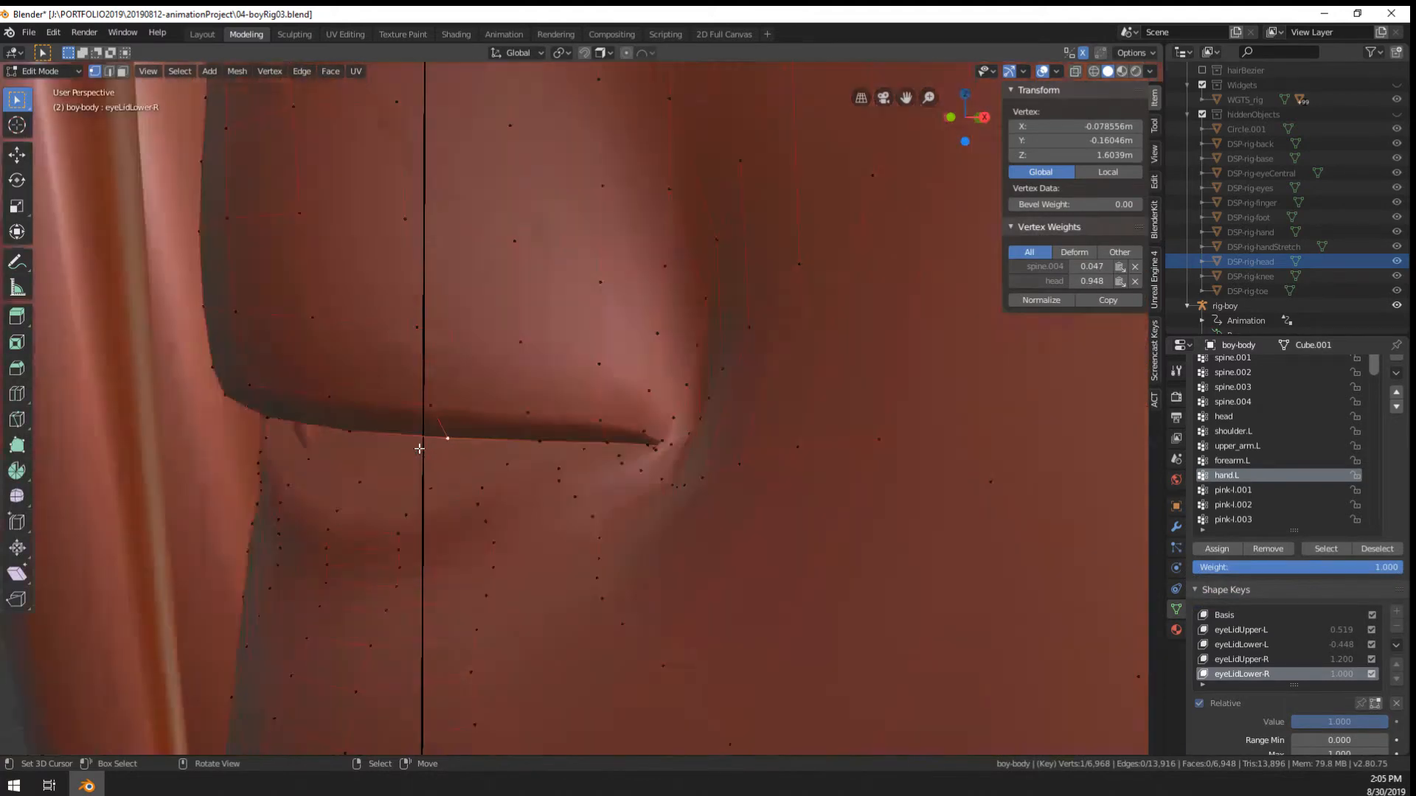
pyautogui.moveTo(1051, 411); pyautogui.dragTo(768, 468, button='middle')
pyautogui.scroll(-3, 757, 464)
pyautogui.press('KP_Divide')
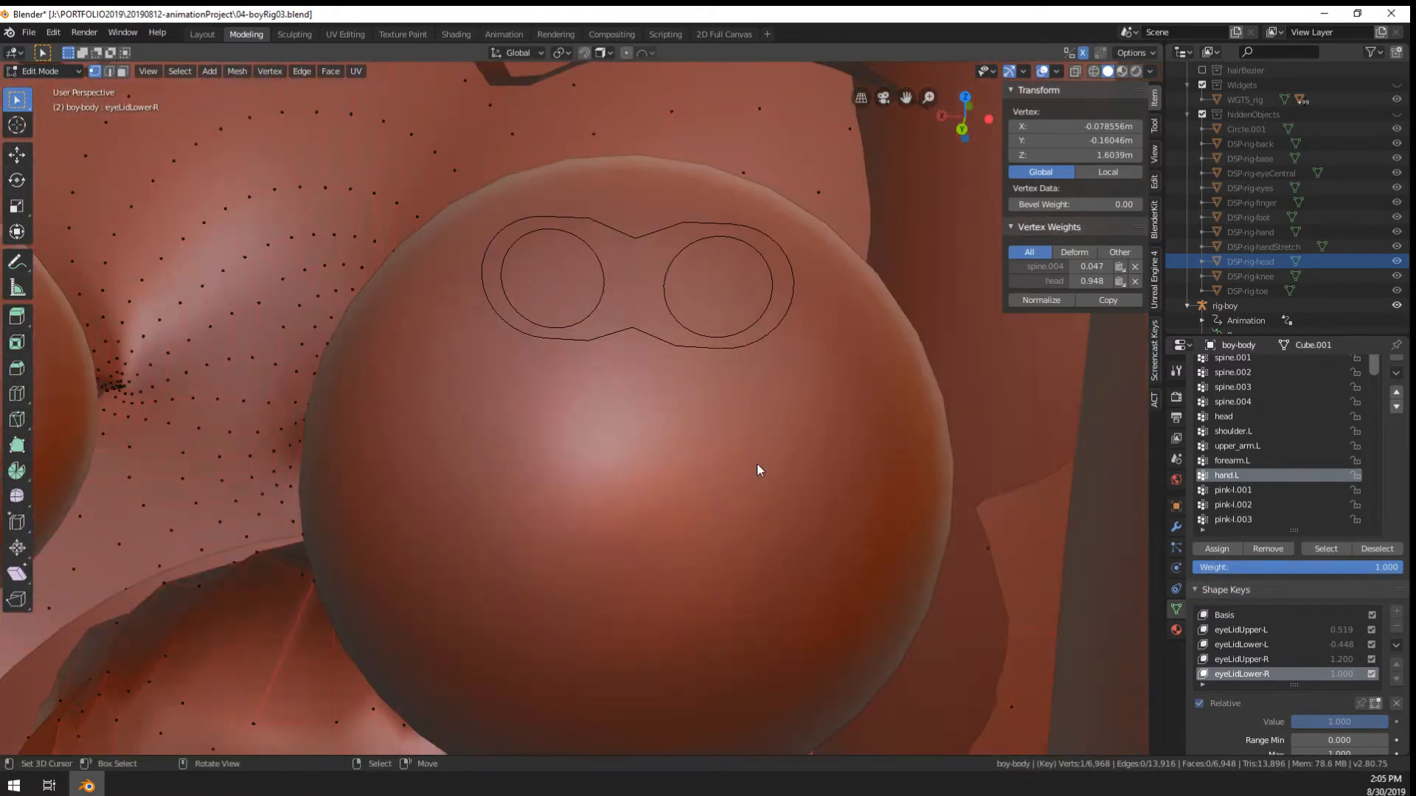
pyautogui.press('KP_Decimal')
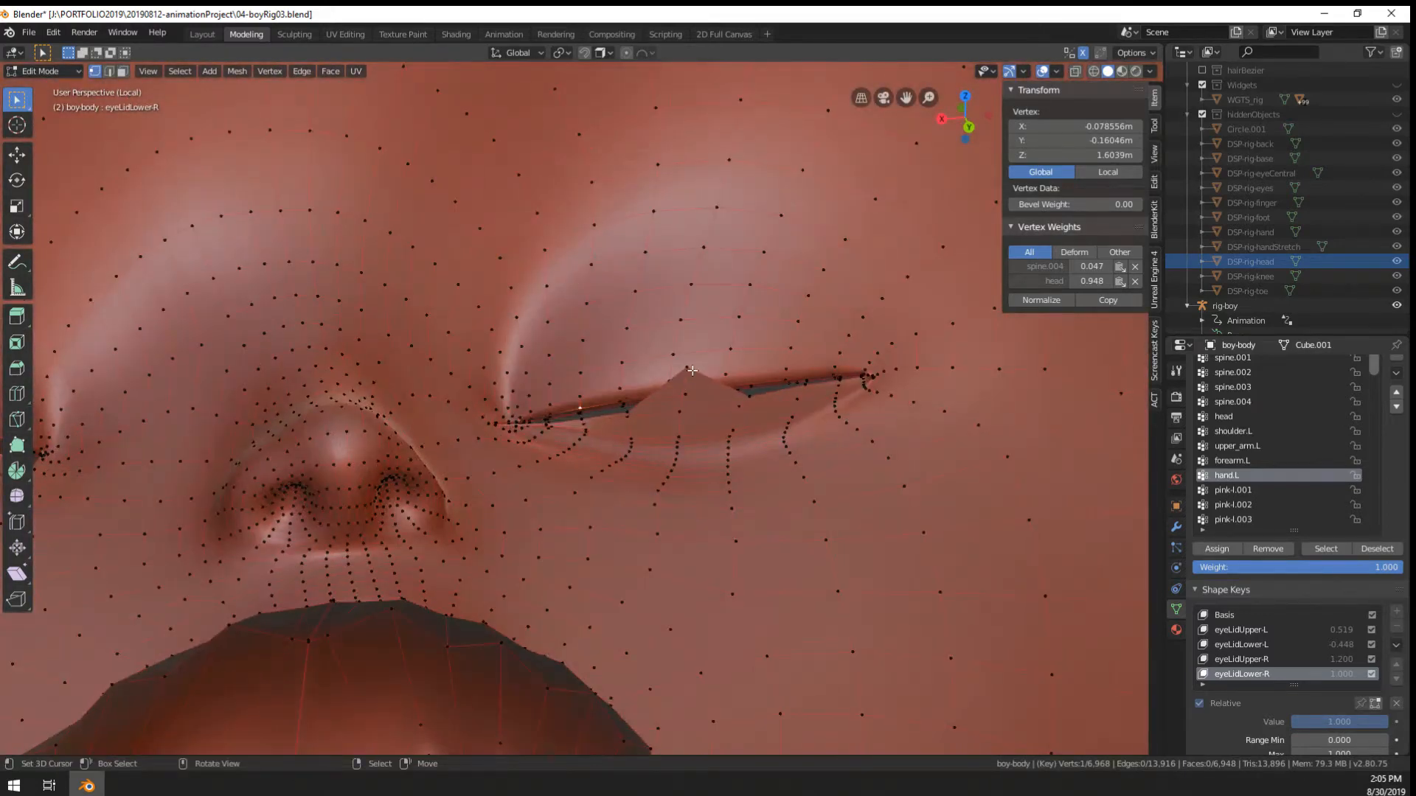
# Move the protruding rim vertices of the right lower eyelid down in eyeLidLower-R to flatten the peak along the middle of the lid
pyautogui.rightClick(691, 371)
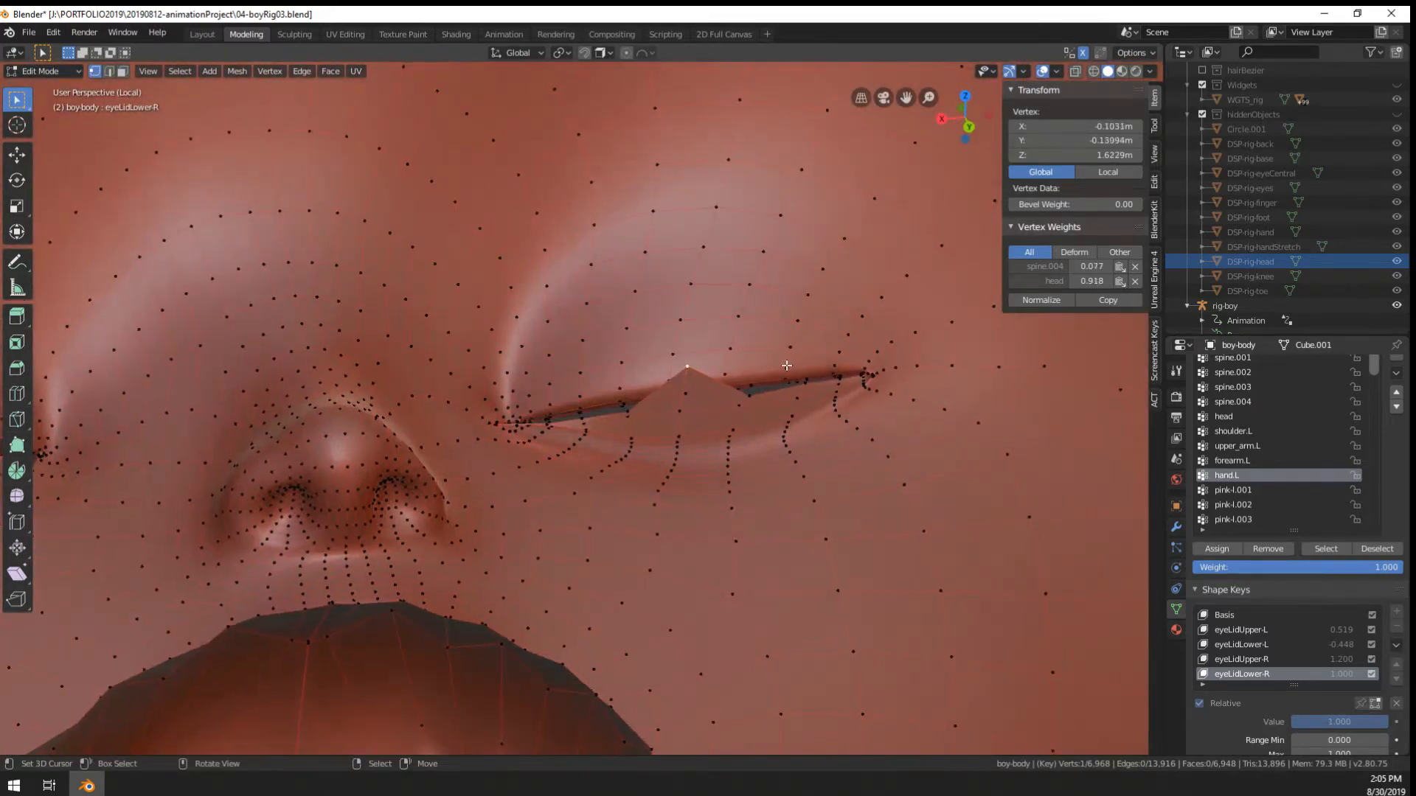
pyautogui.moveTo(787, 366); pyautogui.dragTo(838, 364, button='middle')
pyautogui.press('g')
pyautogui.click(875, 480)
pyautogui.press('g')
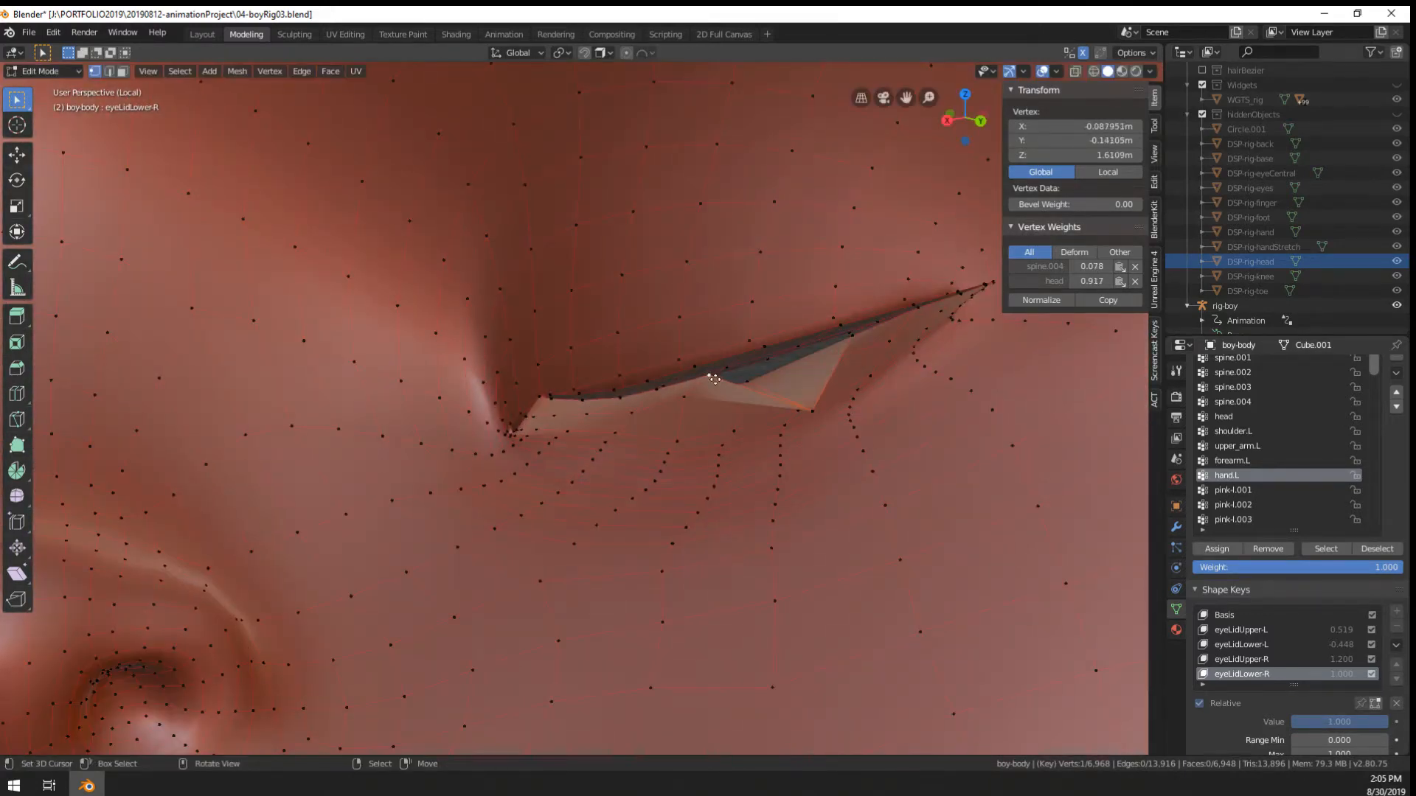
pyautogui.click(701, 398)
pyautogui.press('g')
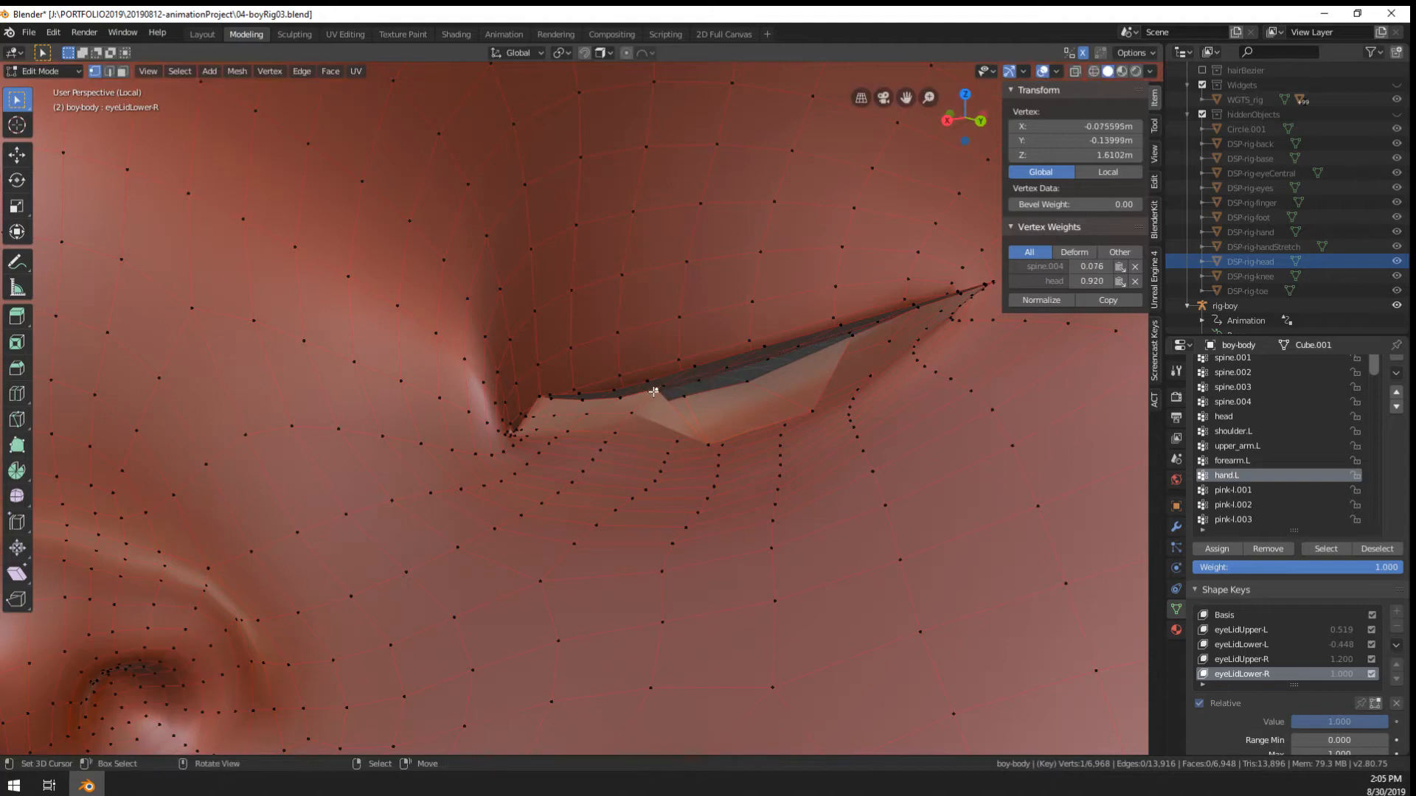
pyautogui.moveTo(654, 392); pyautogui.dragTo(591, 413, button='right')
pyautogui.moveTo(853, 340); pyautogui.dragTo(883, 356, button='right')
pyautogui.moveTo(919, 372); pyautogui.dragTo(705, 397, button='middle')
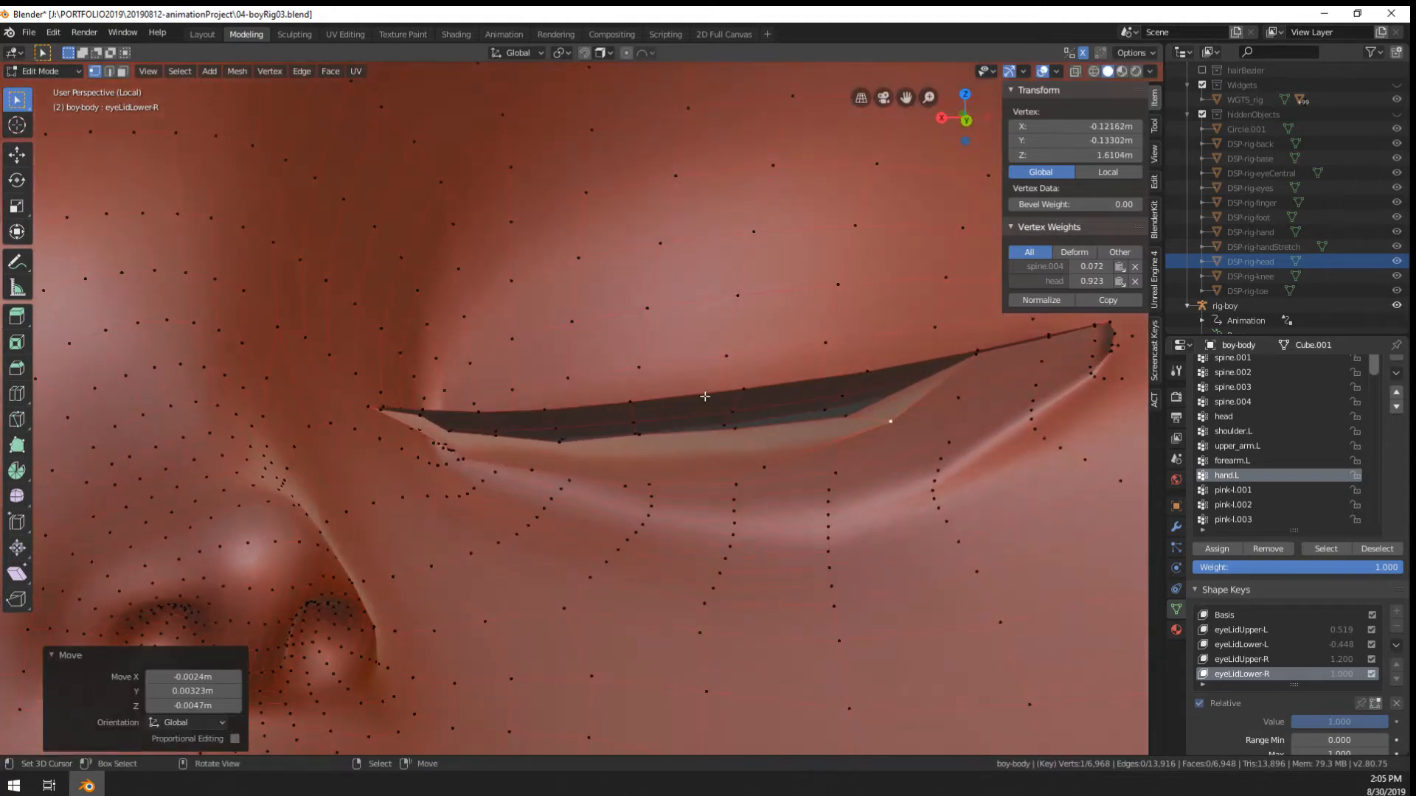
# Lower the remaining rim vertices of the right lower eyelid one by one, from the inner corner towards the outer side
pyautogui.moveTo(419, 435); pyautogui.dragTo(822, 367, button='middle')
pyautogui.scroll(2, 709, 394)
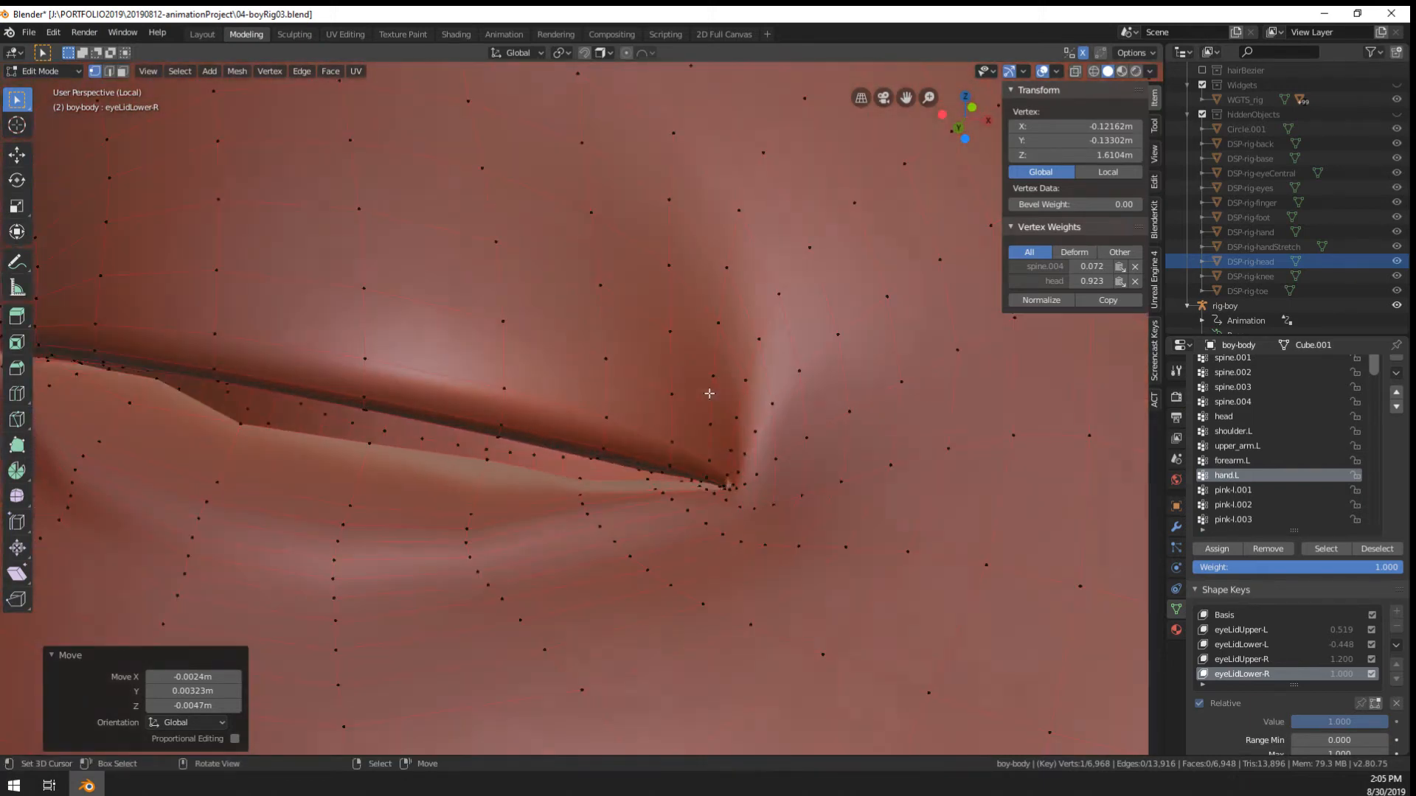
pyautogui.moveTo(566, 478); pyautogui.dragTo(560, 493, button='right')
pyautogui.moveTo(487, 457); pyautogui.dragTo(473, 509, button='right')
pyautogui.moveTo(373, 452); pyautogui.dragTo(363, 513, button='right')
pyautogui.moveTo(232, 430); pyautogui.dragTo(228, 483, button='right')
pyautogui.keyDown('shift'); pyautogui.moveTo(222, 426); pyautogui.dragTo(352, 416, button='middle'); pyautogui.keyUp('shift')
pyautogui.moveTo(249, 404); pyautogui.dragTo(246, 418, button='right')
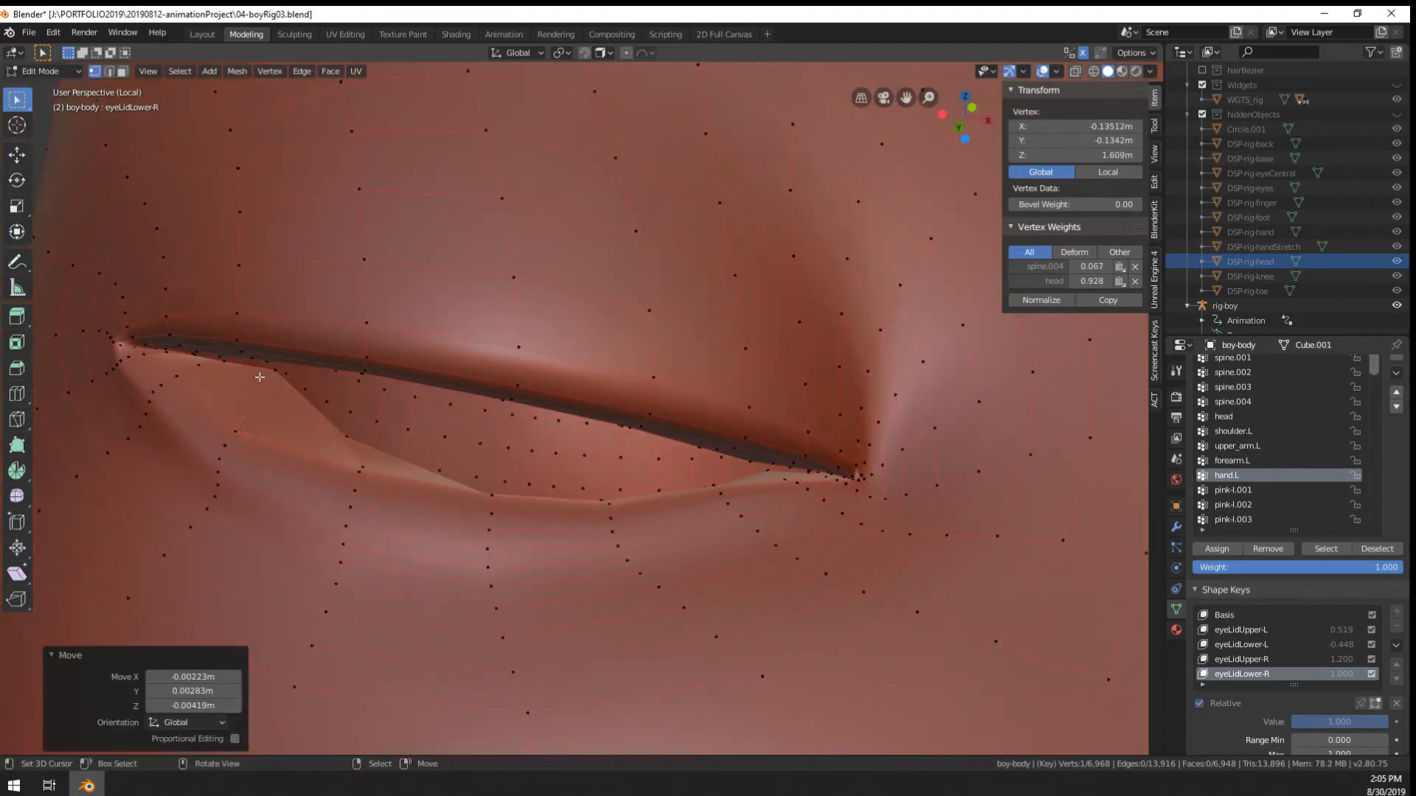
# Lower the rim vertices near the outer corner of the right lower eyelid, and move and rotate the outermost pair together
pyautogui.moveTo(272, 372); pyautogui.dragTo(228, 366, button='right')
pyautogui.press('Escape')
pyautogui.rightClick(224, 361)
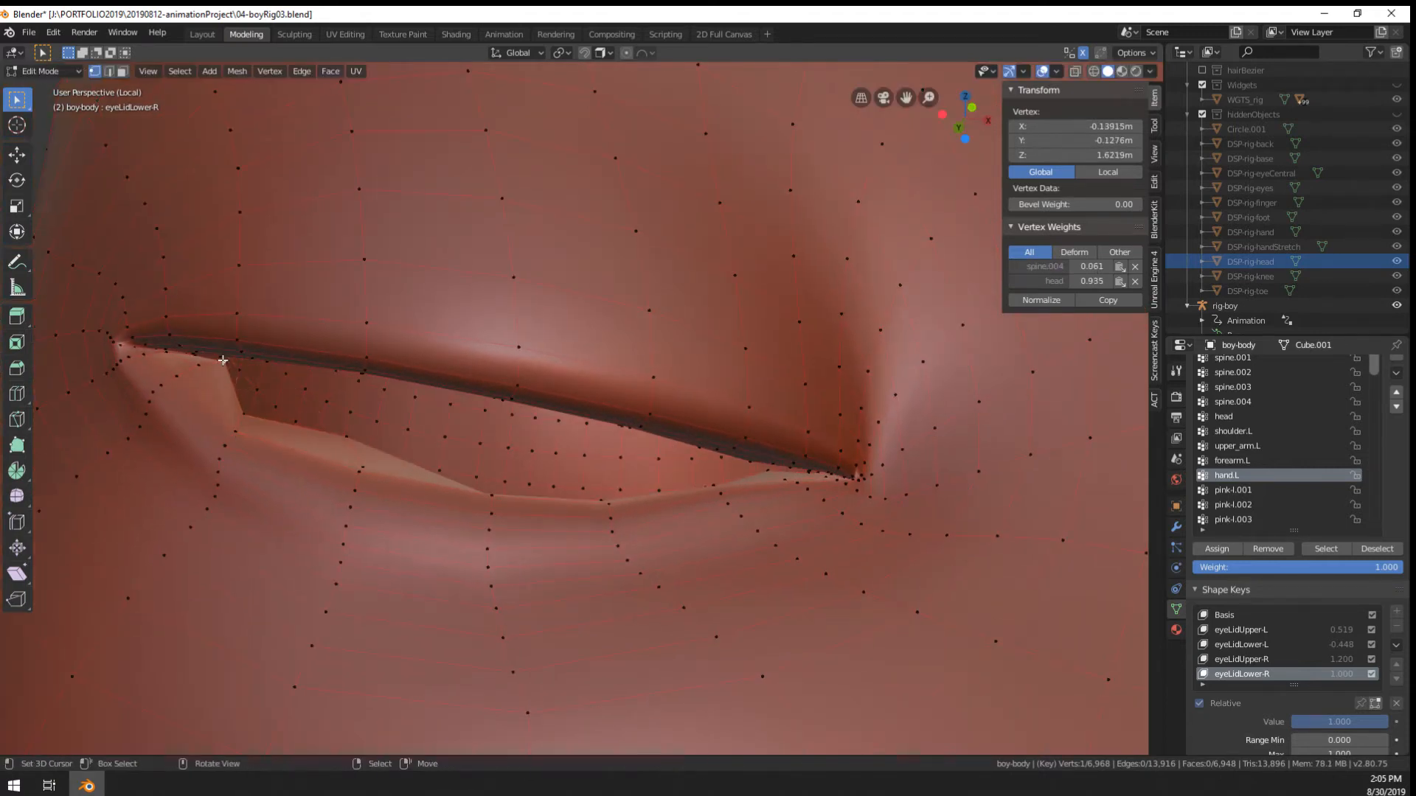
pyautogui.keyDown('shift'); pyautogui.rightClick(206, 365); pyautogui.keyUp('shift')
pyautogui.press('g')
pyautogui.click(188, 384)
pyautogui.moveTo(324, 391); pyautogui.dragTo(225, 336, button='middle')
pyautogui.press('r')
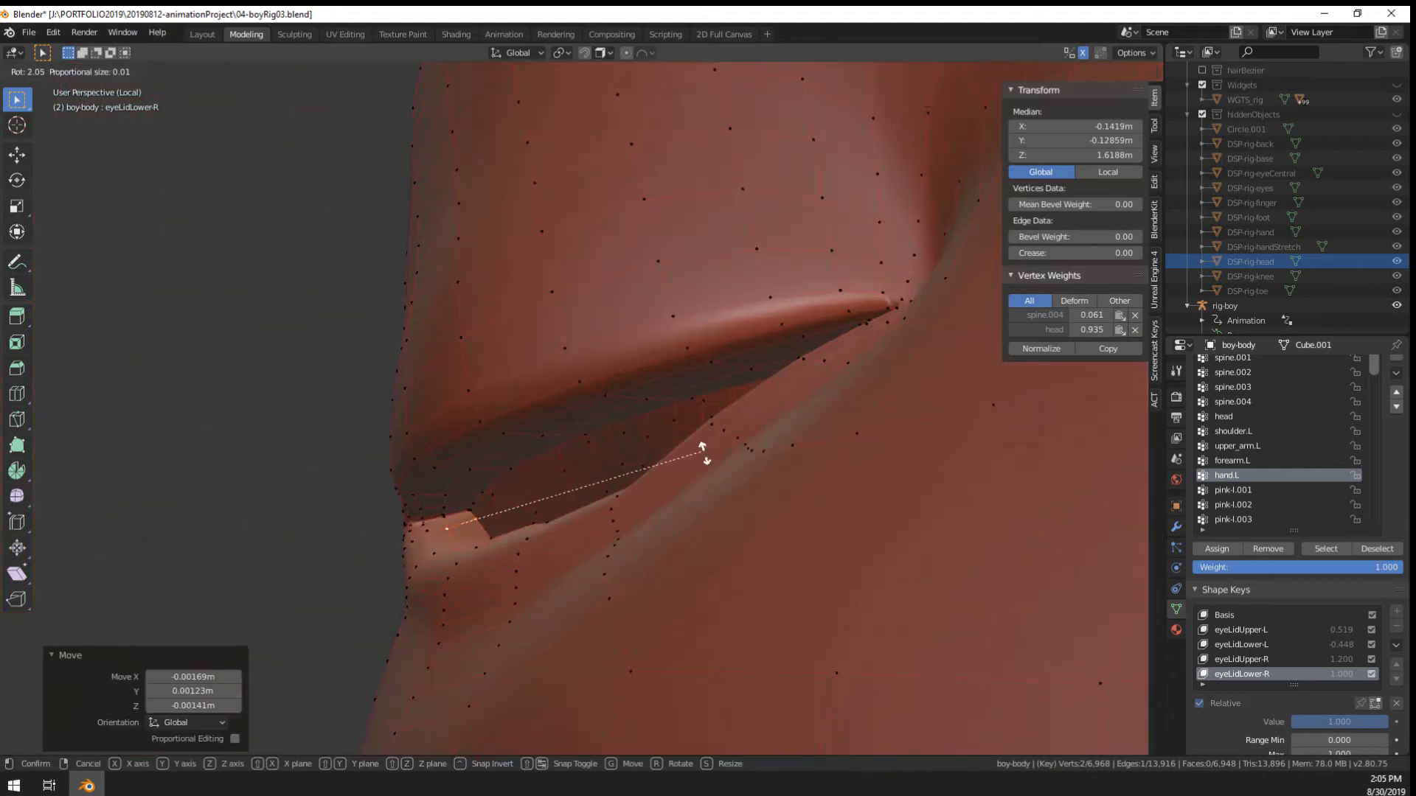
pyautogui.click(687, 529)
# Reposition the middle rim vertices of the right lower eyelid from the side to even out the lid edge
pyautogui.moveTo(687, 530); pyautogui.dragTo(417, 461, button='middle')
pyautogui.moveTo(324, 406); pyautogui.dragTo(345, 435, button='right')
pyautogui.moveTo(395, 444); pyautogui.dragTo(404, 471, button='middle')
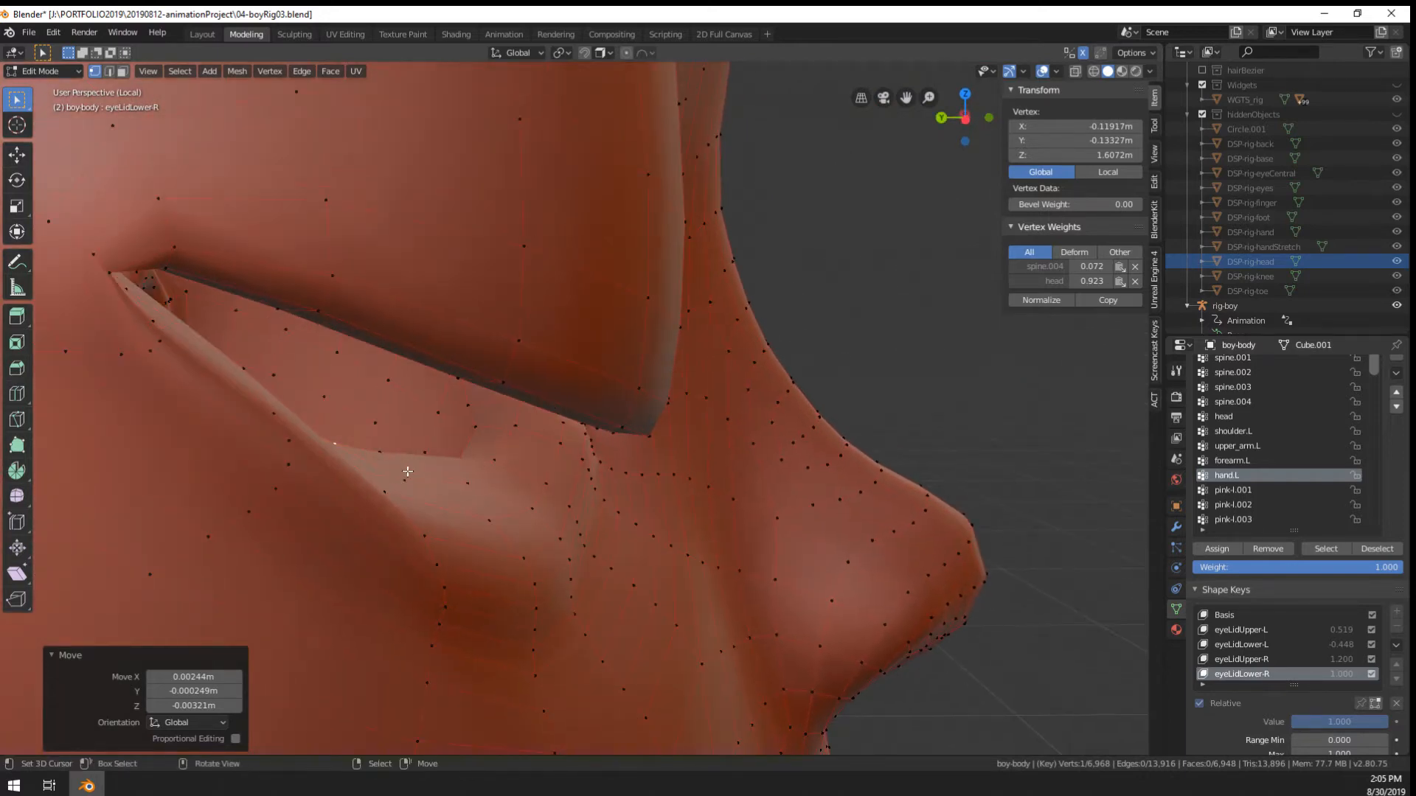
pyautogui.keyDown('shift'); pyautogui.rightClick(380, 451); pyautogui.keyUp('shift')
pyautogui.press('g')
pyautogui.click(430, 464)
pyautogui.scroll(-3, 429, 464)
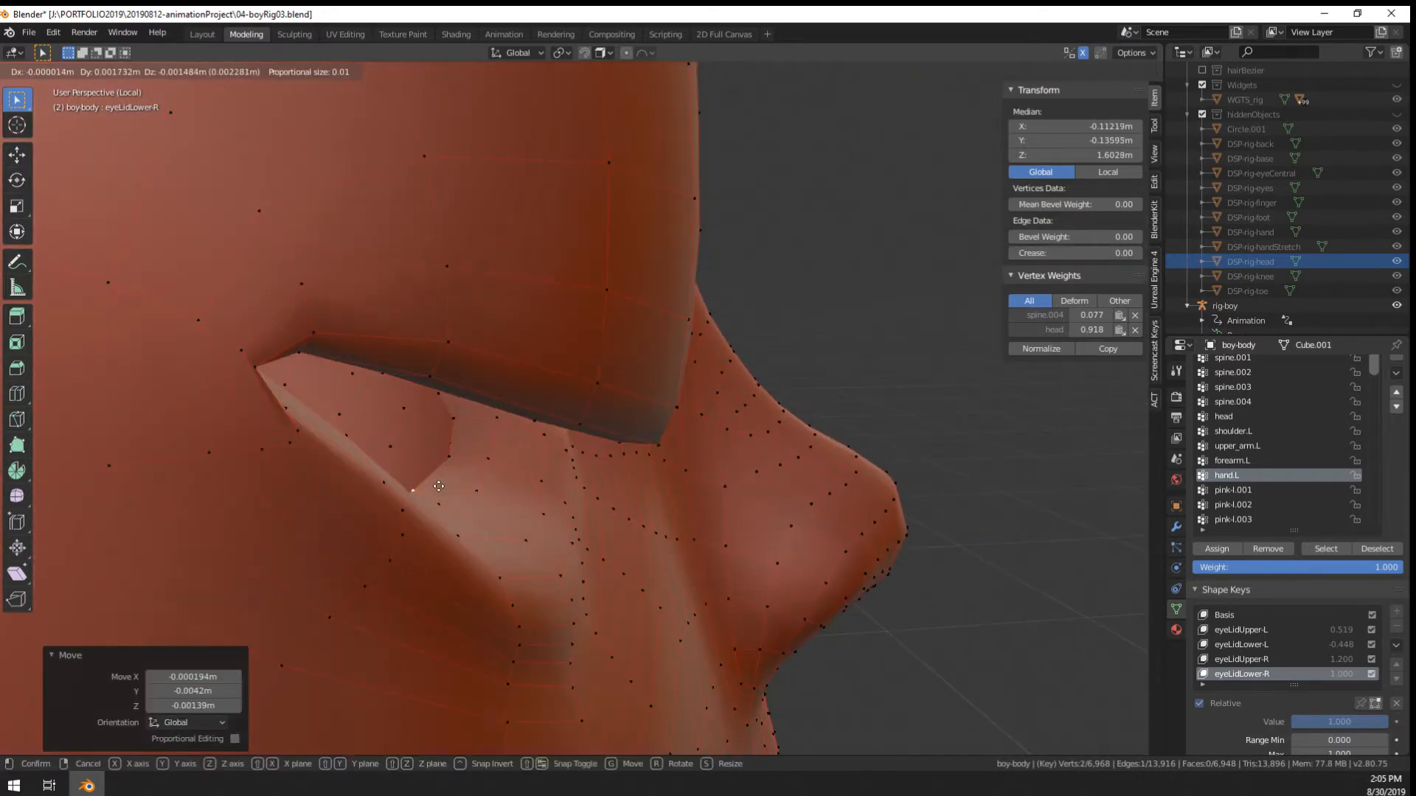
pyautogui.scroll(5, 294, 452)
pyautogui.scroll(1, 292, 451)
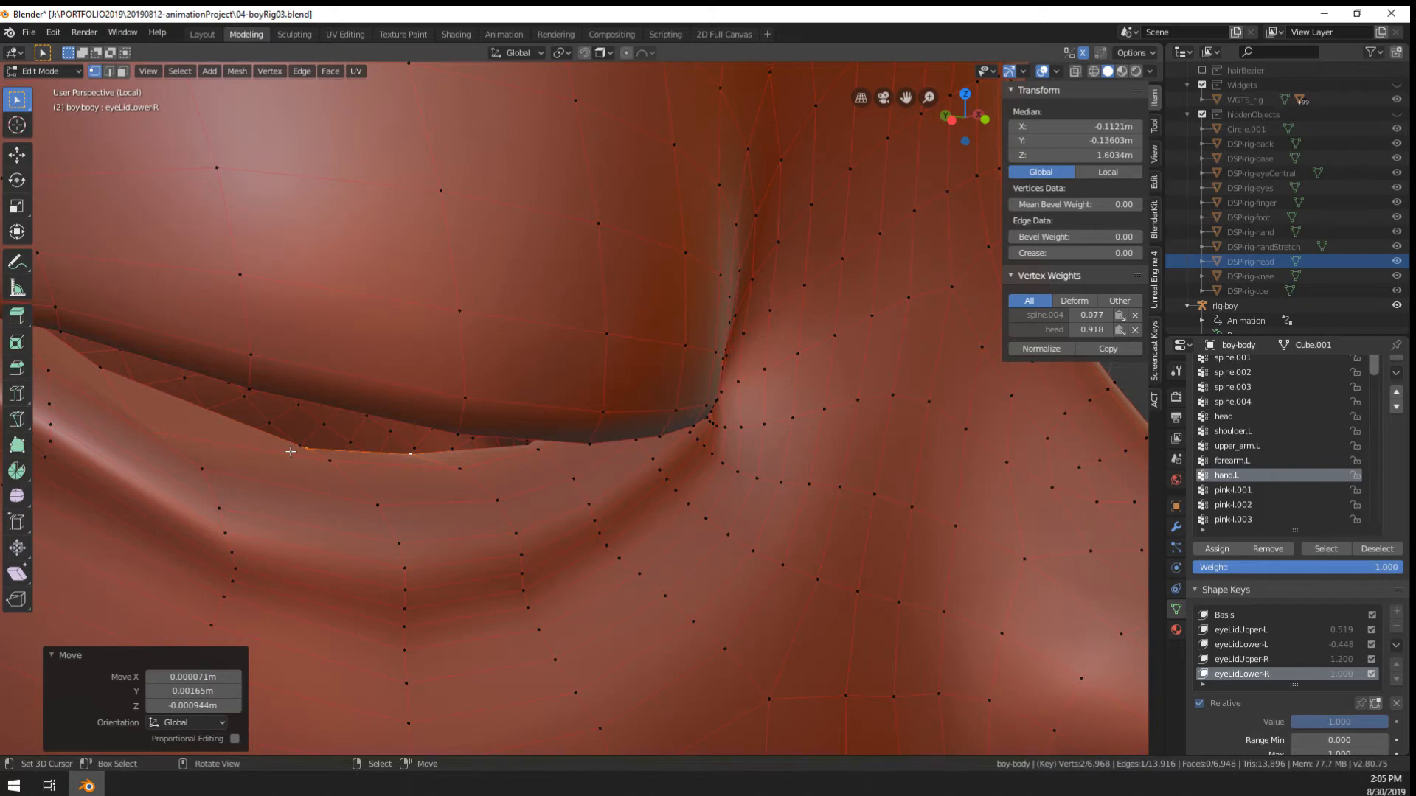
pyautogui.scroll(-4, 290, 451)
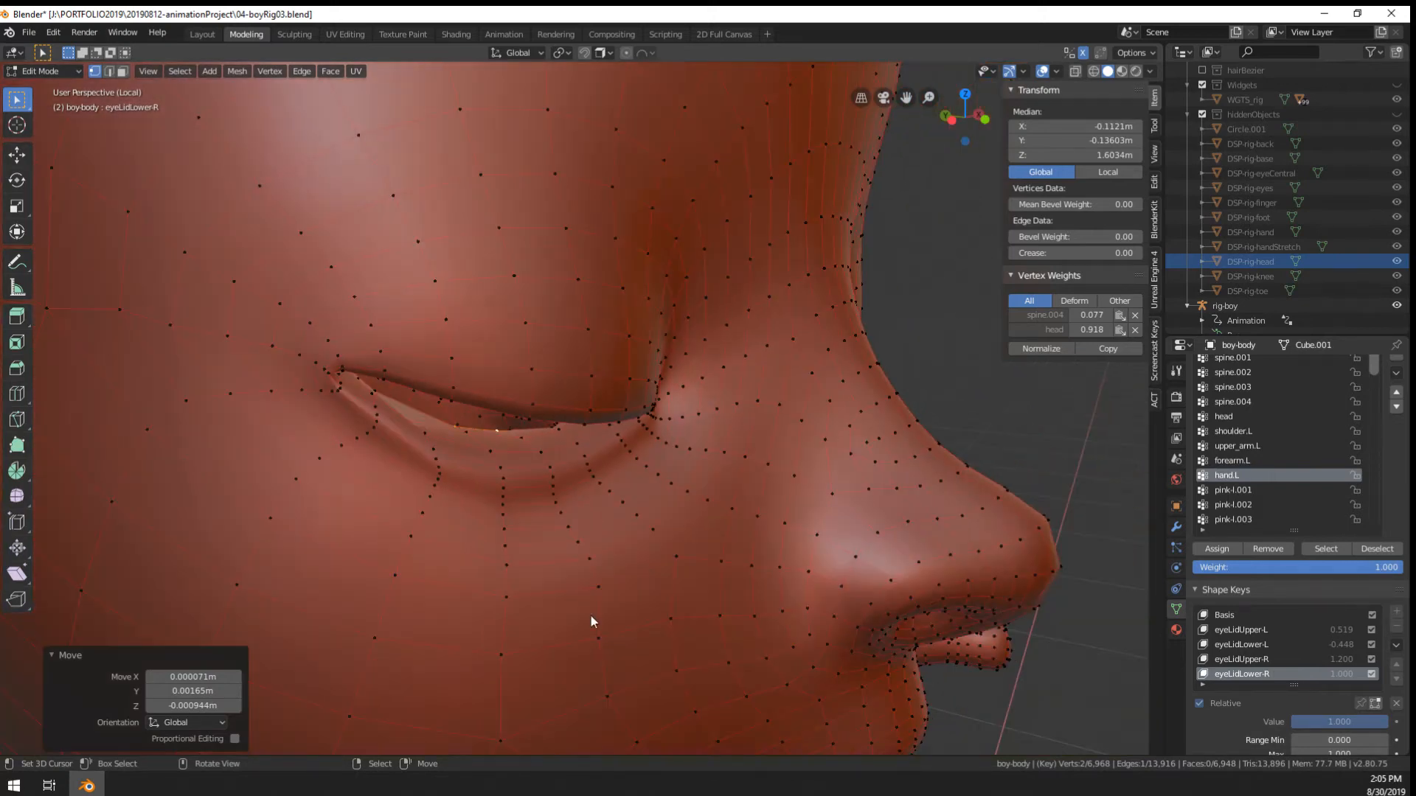
# Return to Object Mode, make the eyeLidUpper-R shape key active and set its value to 1.200
pyautogui.moveTo(628, 616); pyautogui.dragTo(555, 608, button='middle')
pyautogui.press('Tab')
pyautogui.press('Tab')
pyautogui.press('Tab')
pyautogui.moveTo(591, 470); pyautogui.dragTo(614, 507, button='middle')
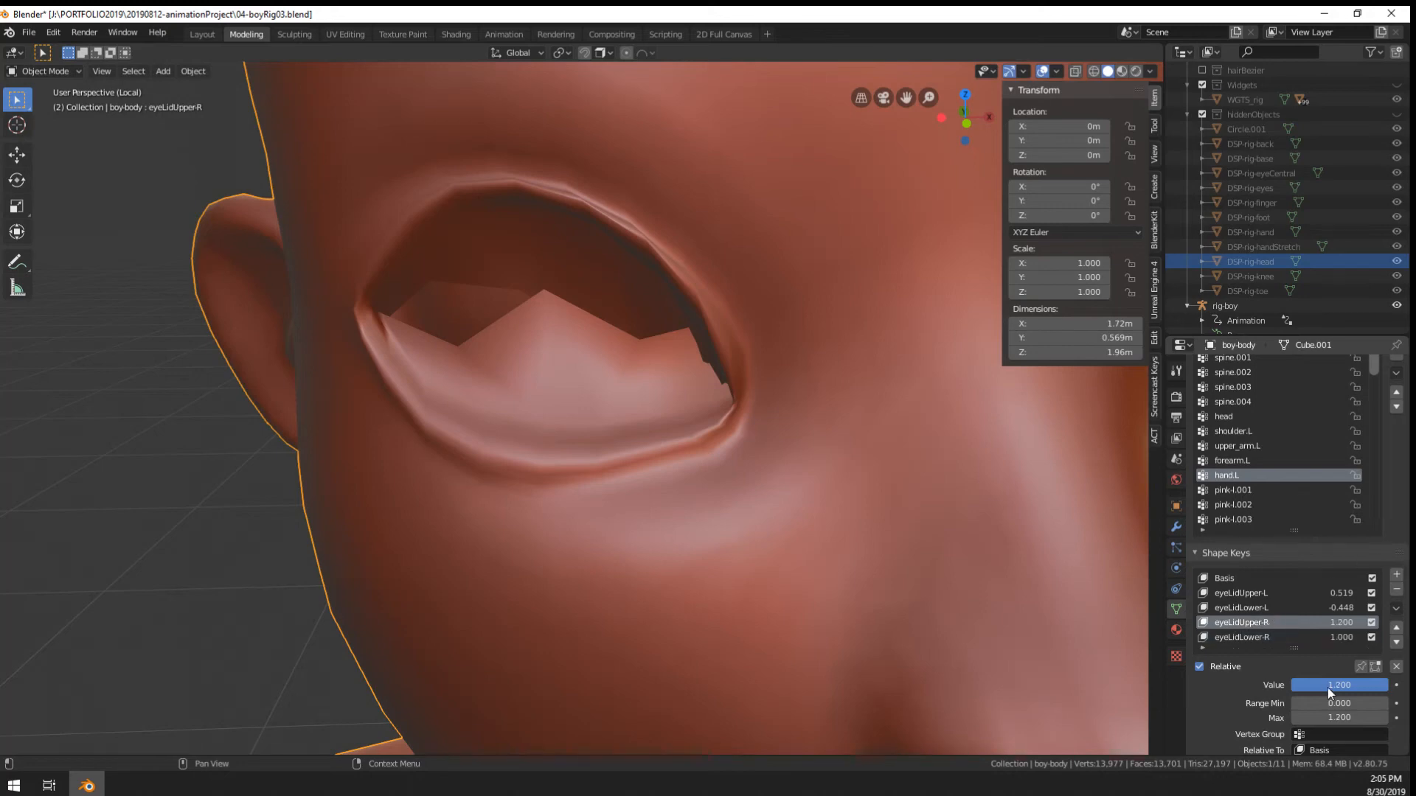
pyautogui.moveTo(1327, 687); pyautogui.dragTo(1387, 687)
# In Edit Mode on eyeLidUpper-R, clear the selection and circle-select the jagged rim vertices of the right lower eyelid
pyautogui.press('Tab')
pyautogui.moveTo(569, 357); pyautogui.dragTo(528, 401, button='middle')
pyautogui.press('Tab')
pyautogui.press('Tab')
pyautogui.keyDown('shift'); pyautogui.click(664, 371); pyautogui.keyUp('shift')
pyautogui.press('a')
pyautogui.press('a')
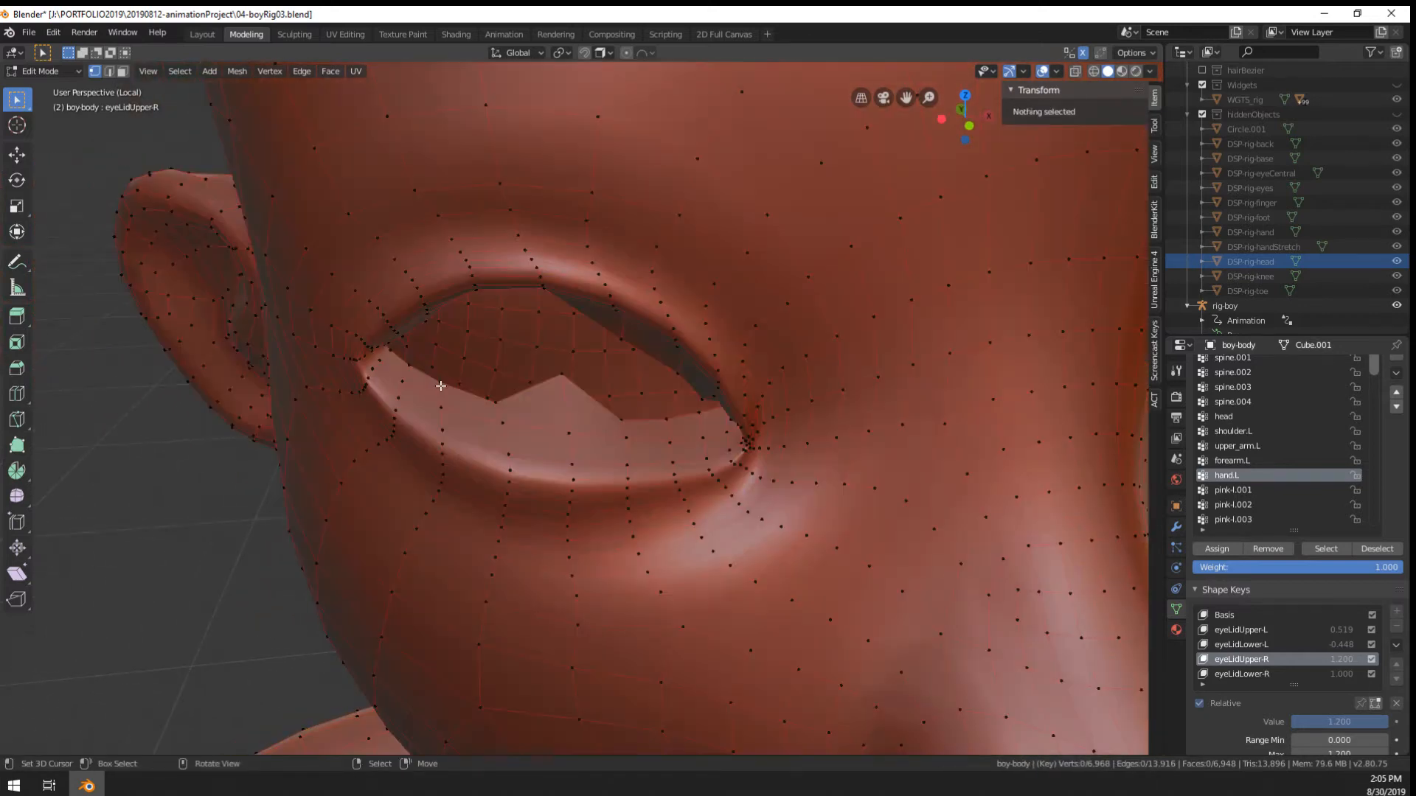
pyautogui.press('c')
pyautogui.moveTo(435, 379)
pyautogui.mouseDown()
pyautogui.moveTo(427, 370)
pyautogui.moveTo(700, 432)
pyautogui.moveTo(540, 391)
pyautogui.mouseUp()
pyautogui.moveTo(617, 433); pyautogui.dragTo(556, 437, button='middle')
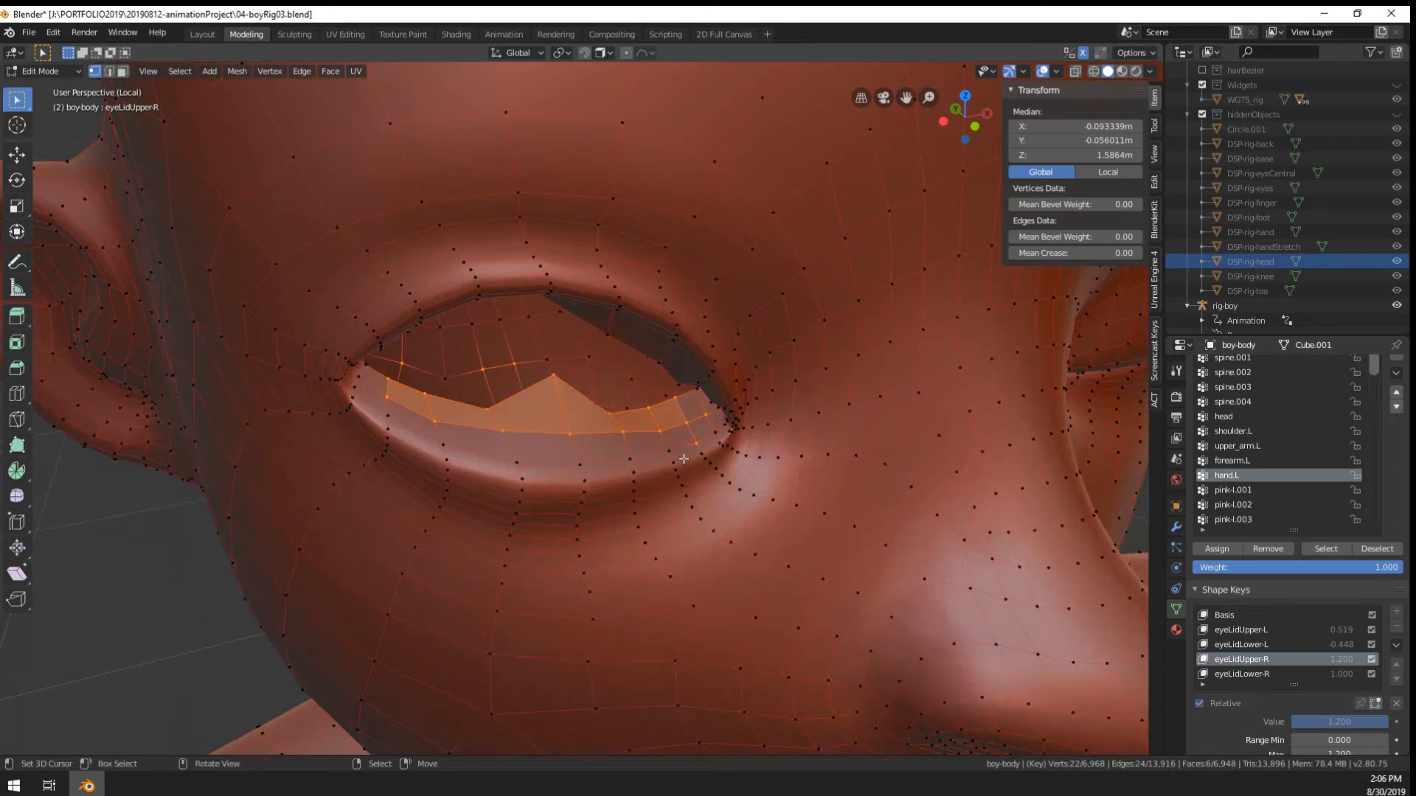
# Extend the circle selection over the rest of the right lower eyelid strip and bring up the Blend From Shape operator
pyautogui.press('c')
pyautogui.moveTo(684, 459); pyautogui.dragTo(408, 419)
pyautogui.rightClick(408, 419)
pyautogui.press('w')
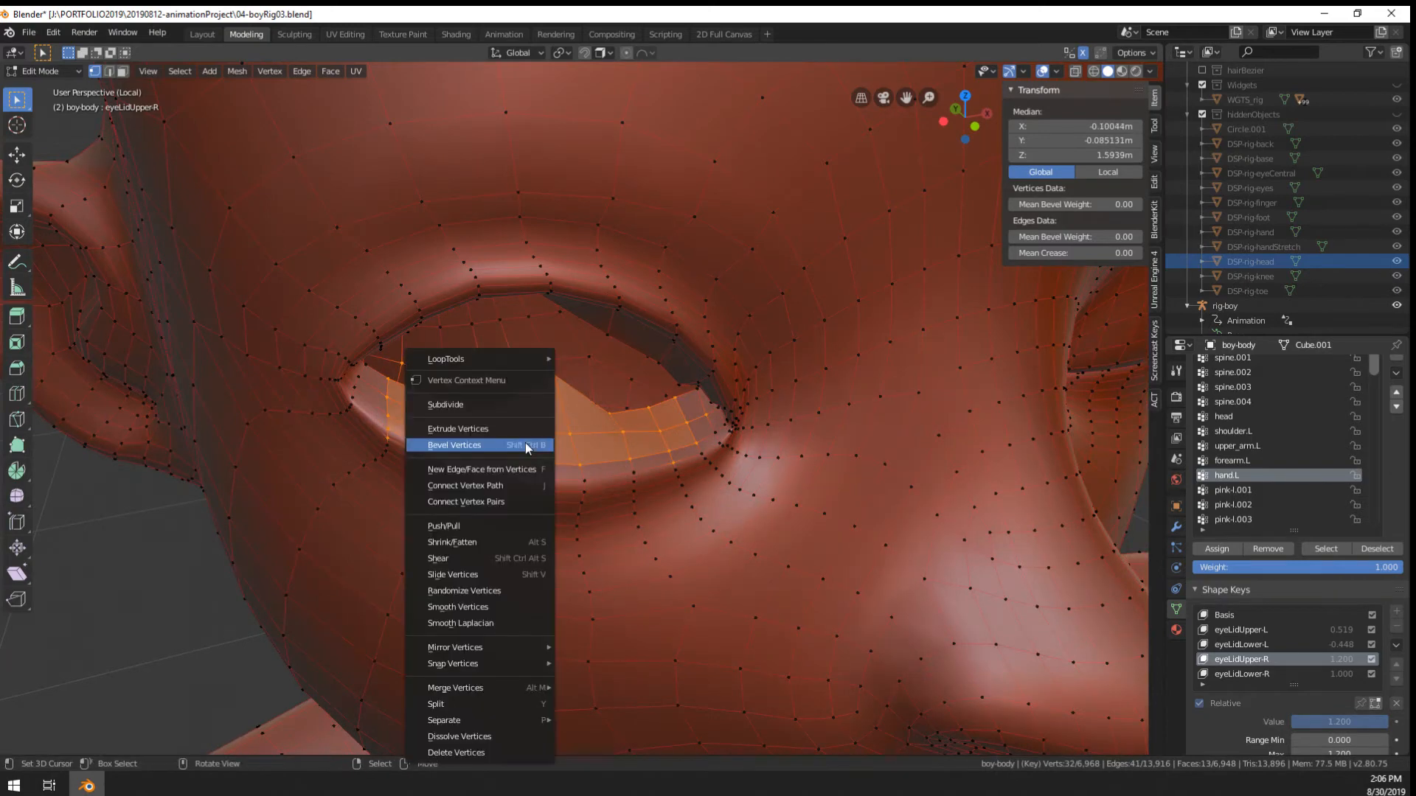
pyautogui.press('Escape')
pyautogui.press('F3')
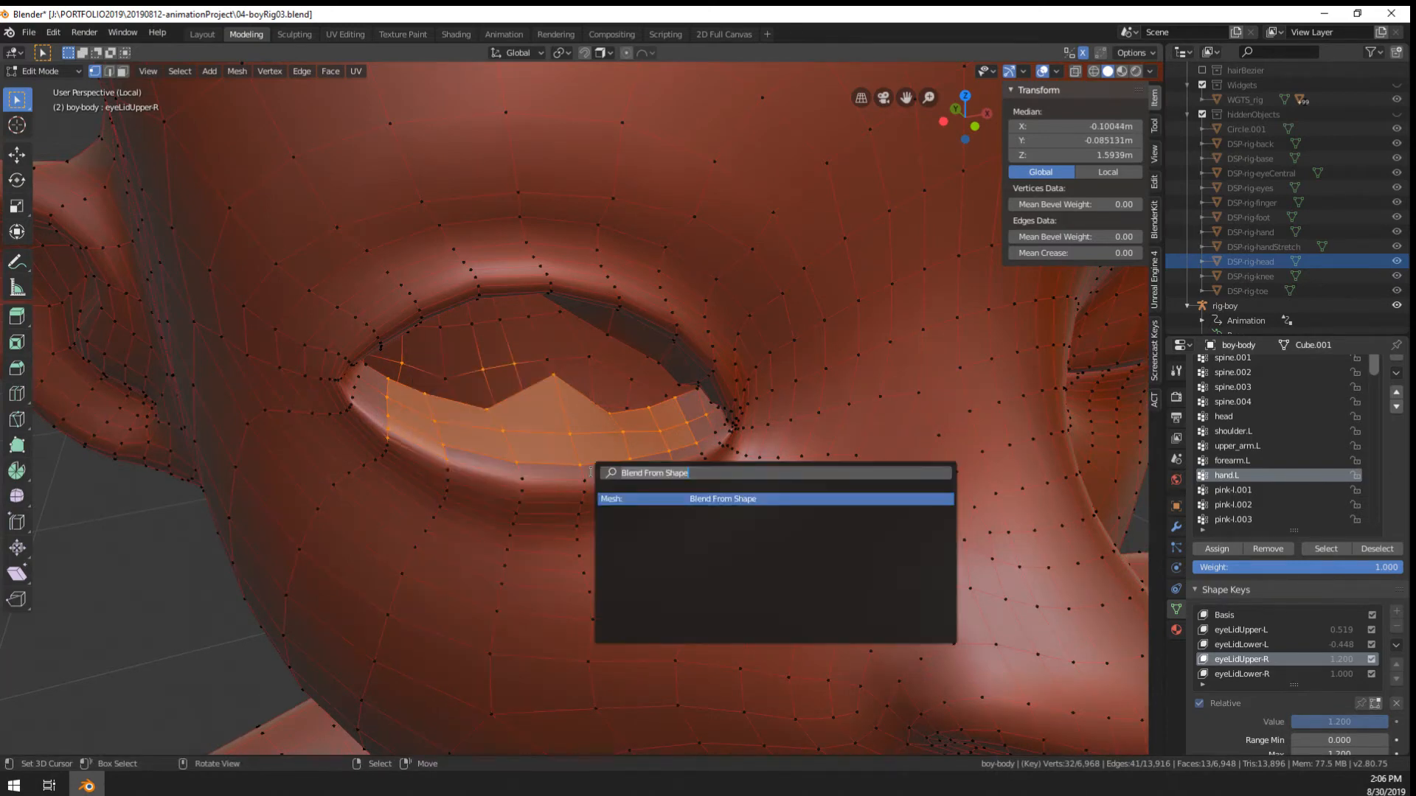
# Apply Blend From Shape to the selected inner lower-lid vertices of the eyeLidUpper-R shape key and inspect the eye
pyautogui.press('Return')
pyautogui.press('Tab')
pyautogui.moveTo(591, 472); pyautogui.dragTo(896, 514, button='middle')
pyautogui.scroll(4, 525, 385)
pyautogui.press('Tab')
pyautogui.moveTo(525, 386); pyautogui.dragTo(556, 392, button='middle')
pyautogui.press('Tab')
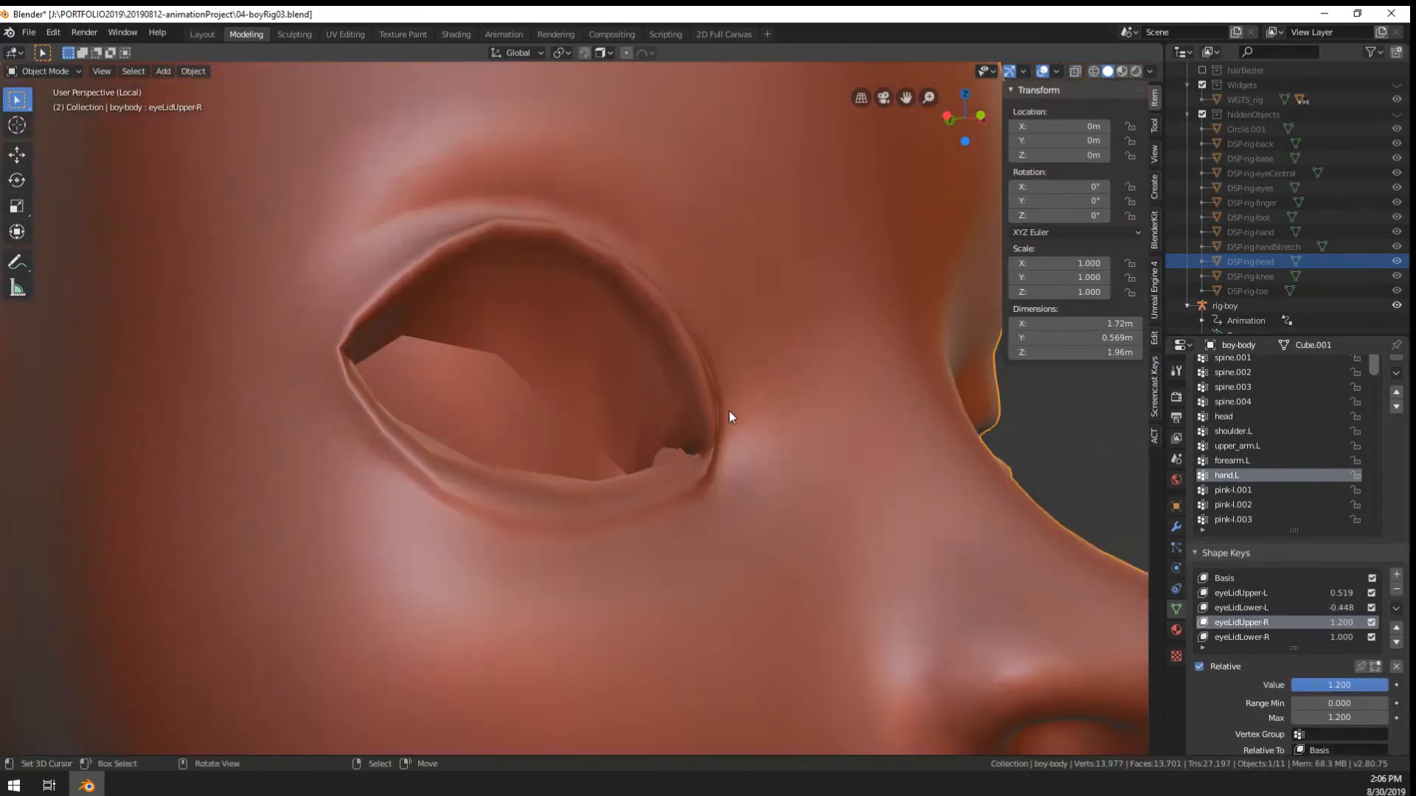
# Make eyeLidLower-R the active shape key, keep its value at 1.000, and open the body mesh for editing
pyautogui.click(1263, 607)
pyautogui.click(1267, 637)
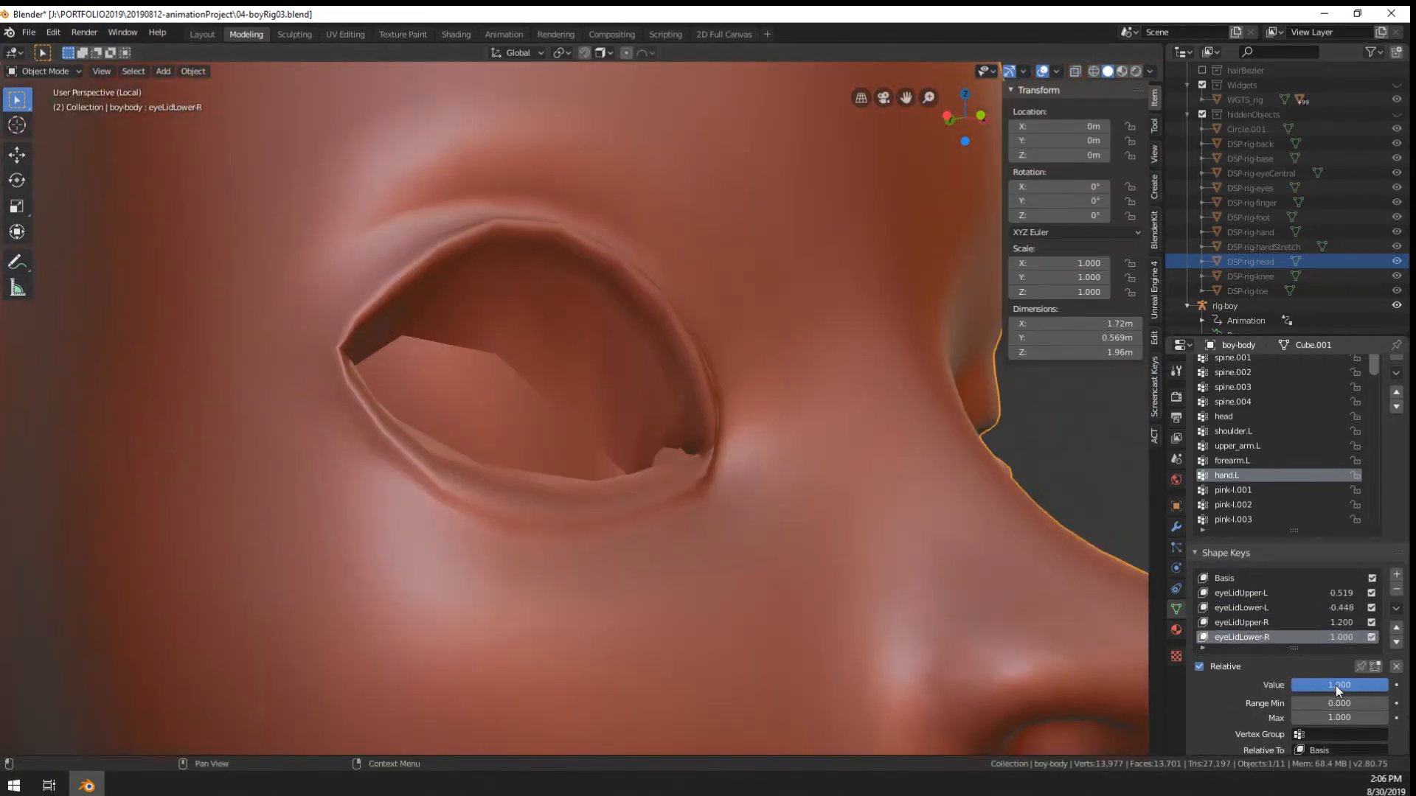
pyautogui.moveTo(1336, 687); pyautogui.dragTo(1387, 687)
pyautogui.press('Tab')
pyautogui.moveTo(590, 464); pyautogui.dragTo(855, 435, button='middle')
pyautogui.scroll(1, 566, 413)
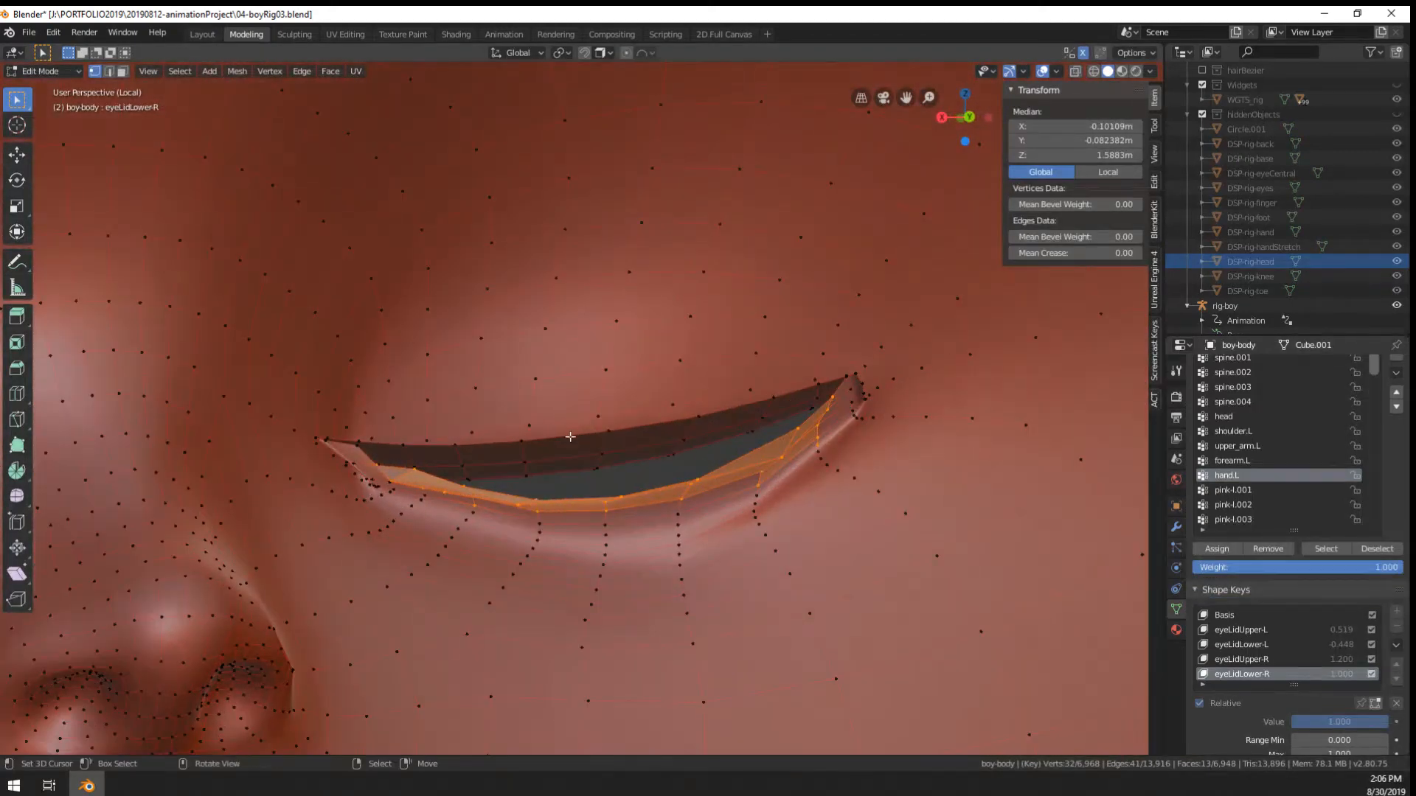
pyautogui.moveTo(570, 437); pyautogui.dragTo(544, 433, button='middle')
# Select only the right eye's inner upper-lid vertices and apply Blend From Shape to them in the eyeLidLower-R shape key
pyautogui.hotkey('alt', 'a')
pyautogui.press('c')
pyautogui.moveTo(414, 426); pyautogui.dragTo(586, 440)
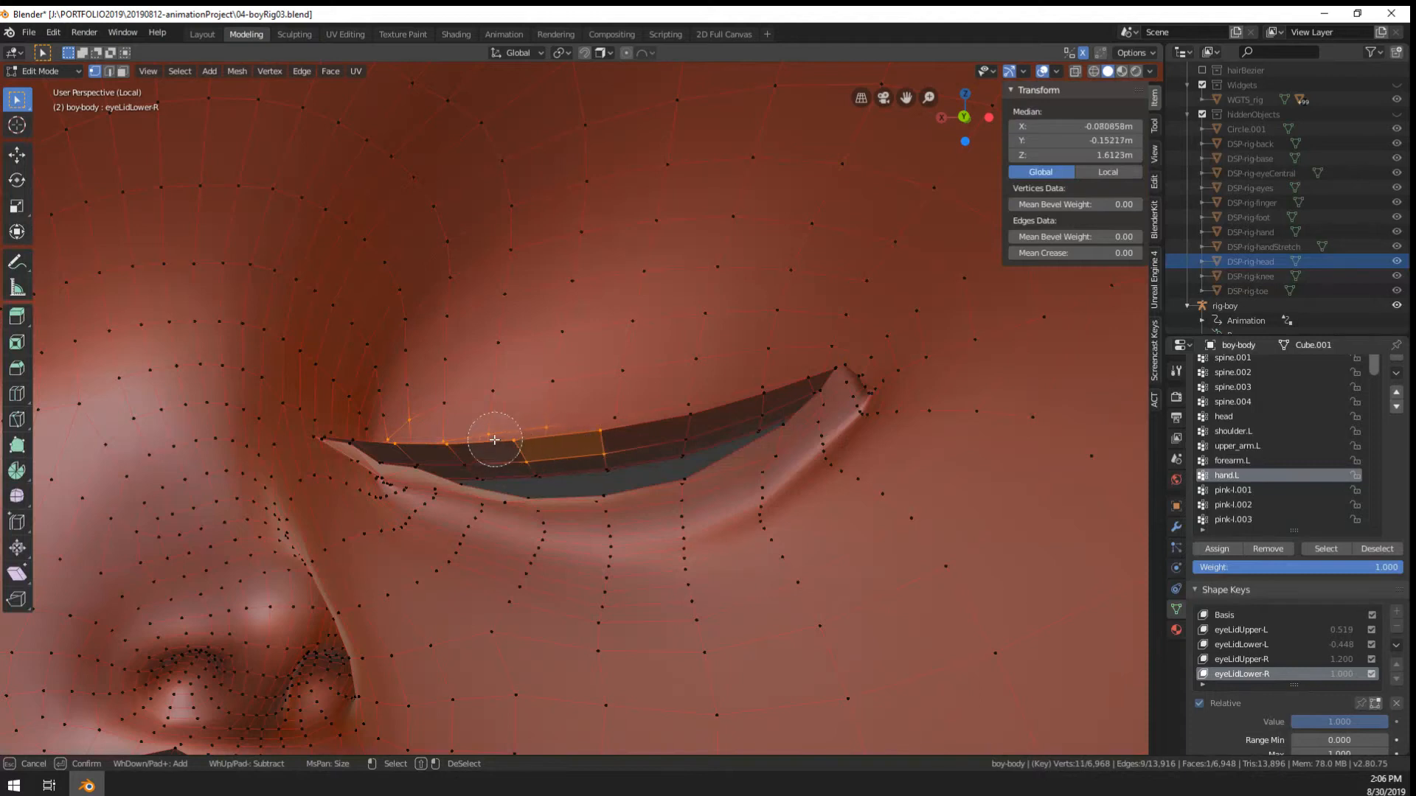
pyautogui.moveTo(483, 451); pyautogui.dragTo(743, 399)
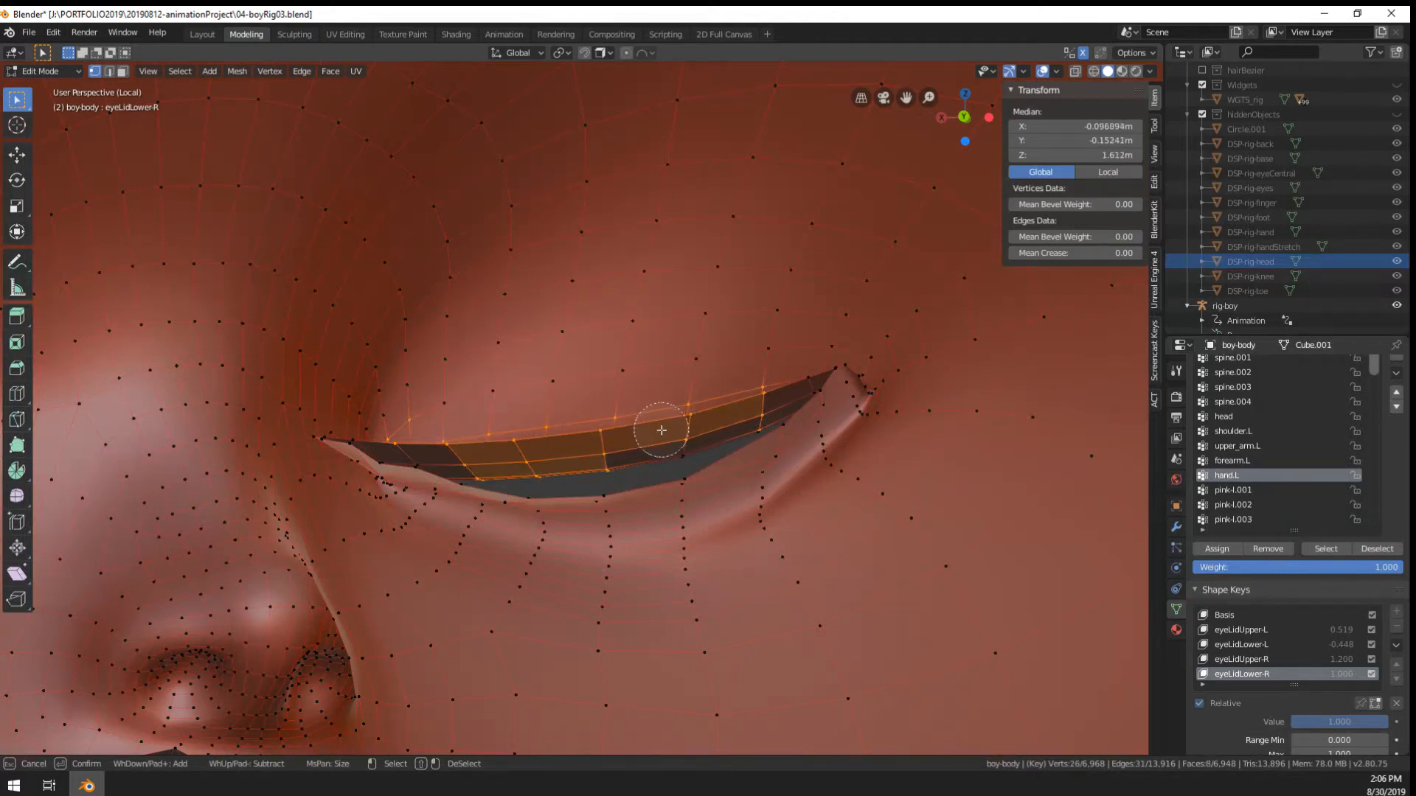
pyautogui.moveTo(661, 430); pyautogui.dragTo(618, 436)
pyautogui.rightClick(618, 436)
pyautogui.press('F3')
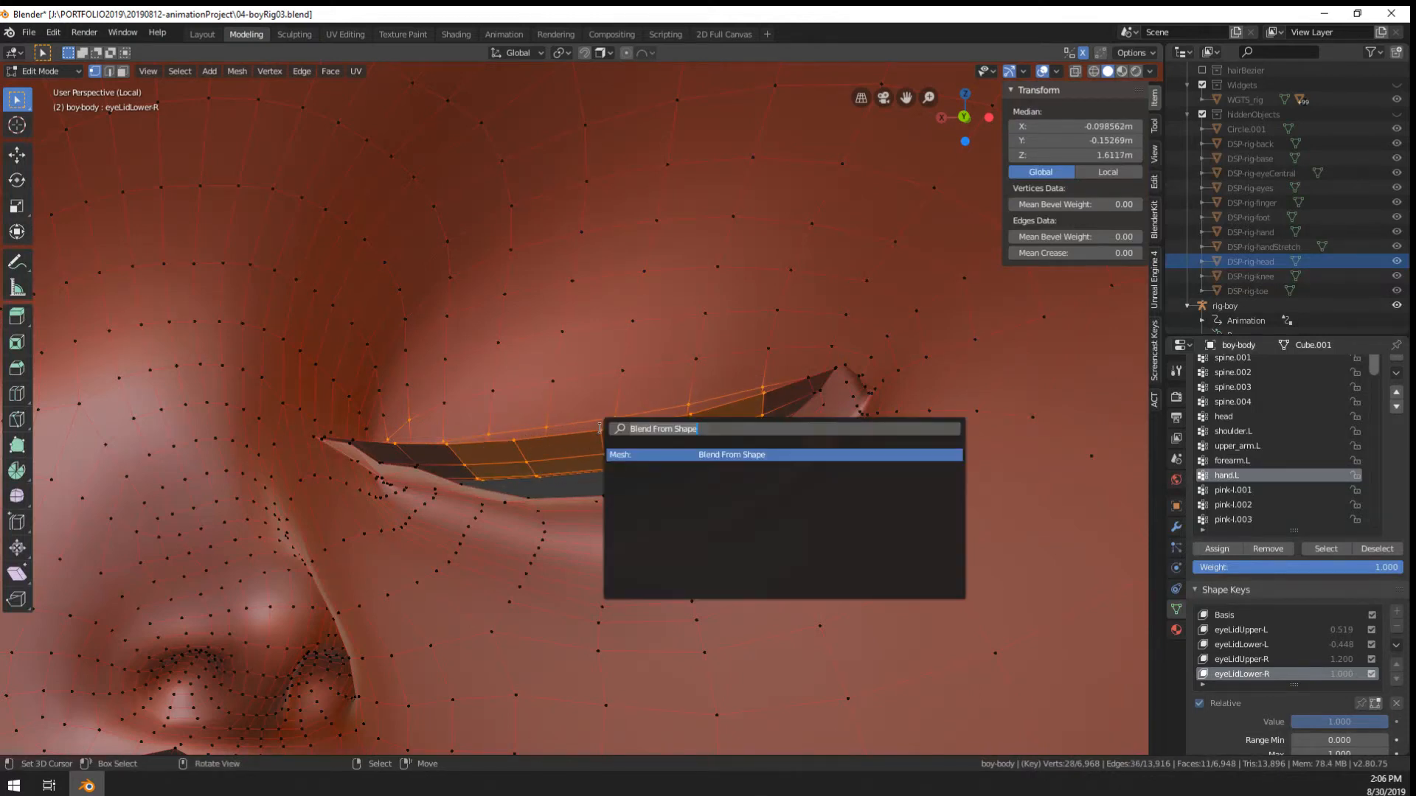
pyautogui.press('Return')
pyautogui.press('Tab')
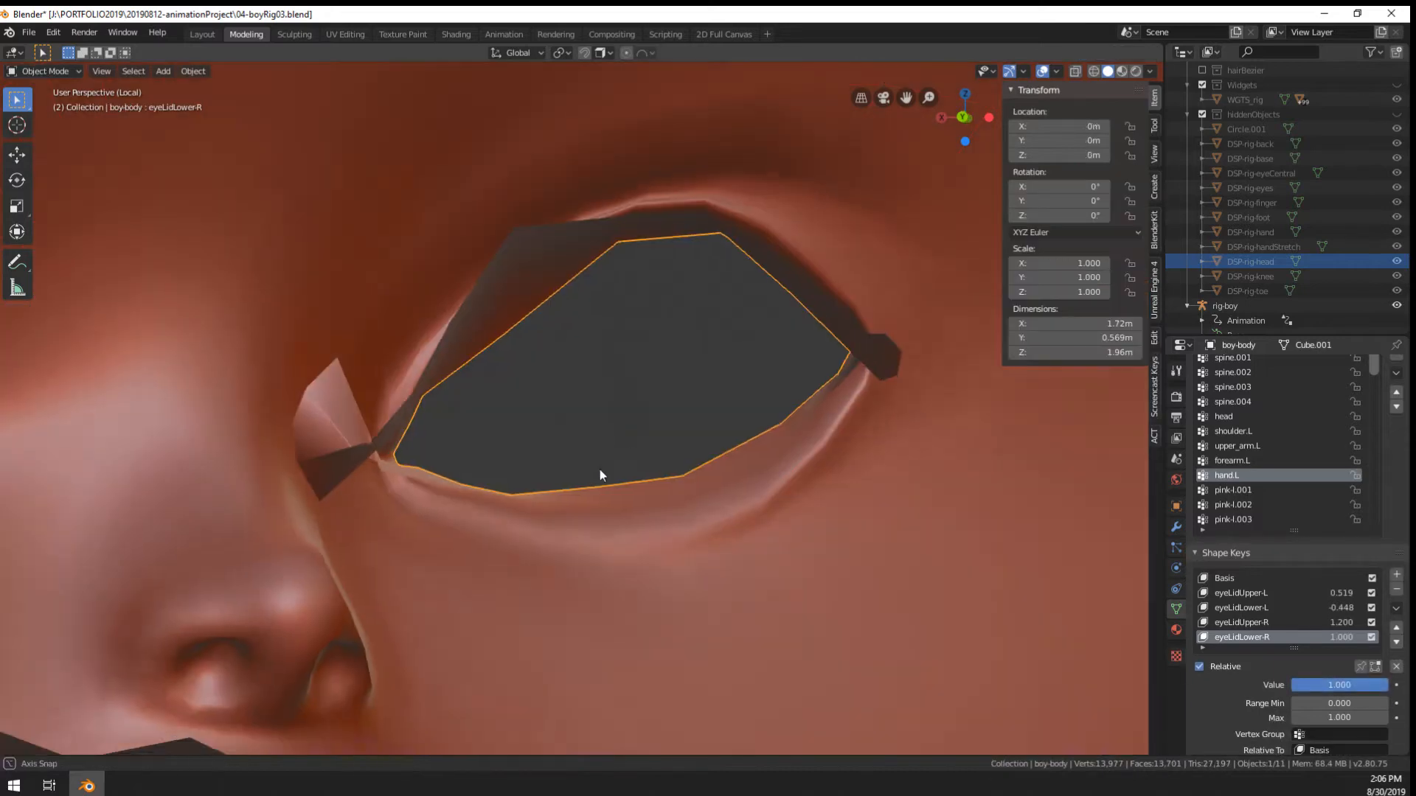
pyautogui.moveTo(638, 472); pyautogui.dragTo(676, 479, button='middle')
pyautogui.press('Tab')
pyautogui.press('Tab')
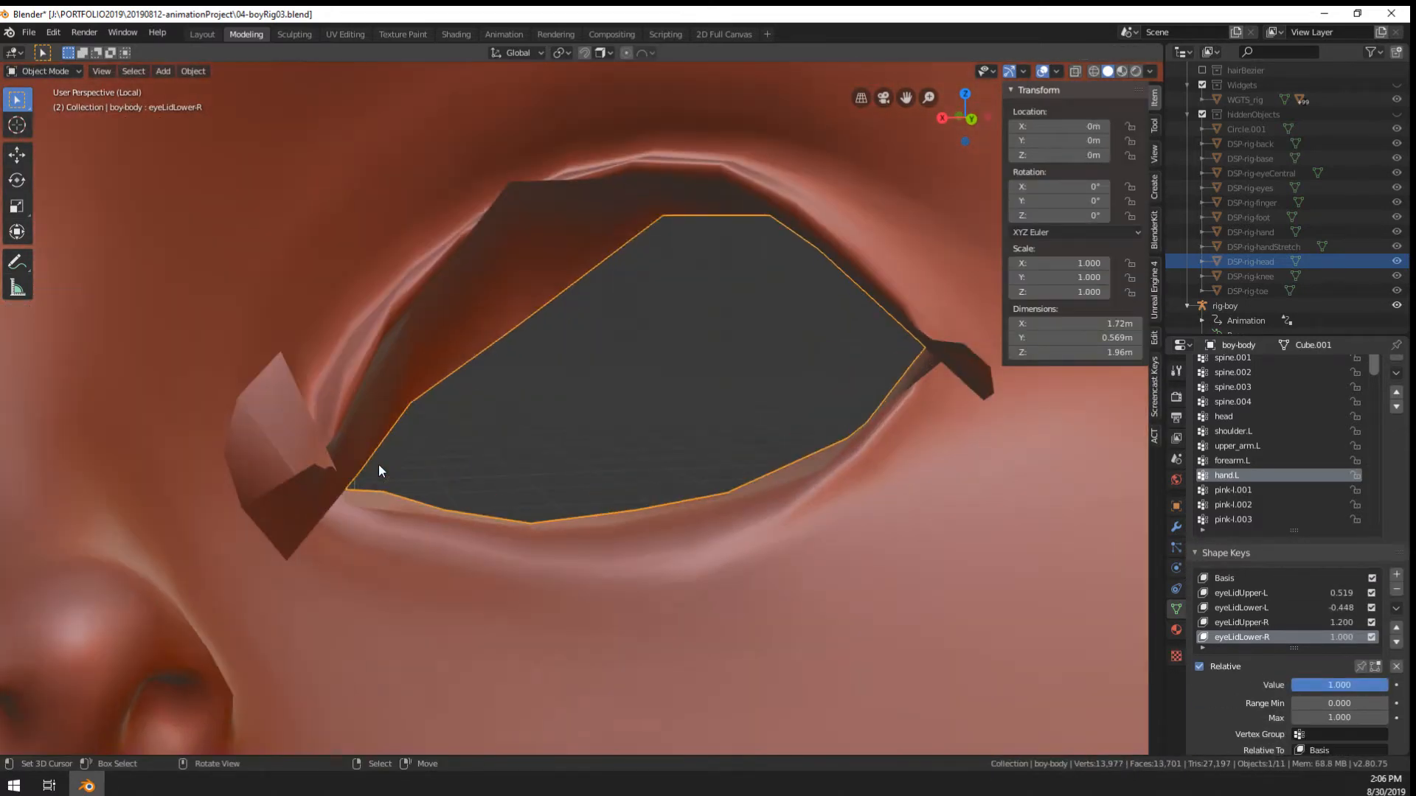
# Reposition the stray vertices at the right eye's inner corner in the eyeLidLower-R shape key
pyautogui.moveTo(1330, 686)
pyautogui.mouseDown()
pyautogui.moveTo(1251, 686)
pyautogui.moveTo(1335, 686)
pyautogui.mouseUp()
pyautogui.press('Tab')
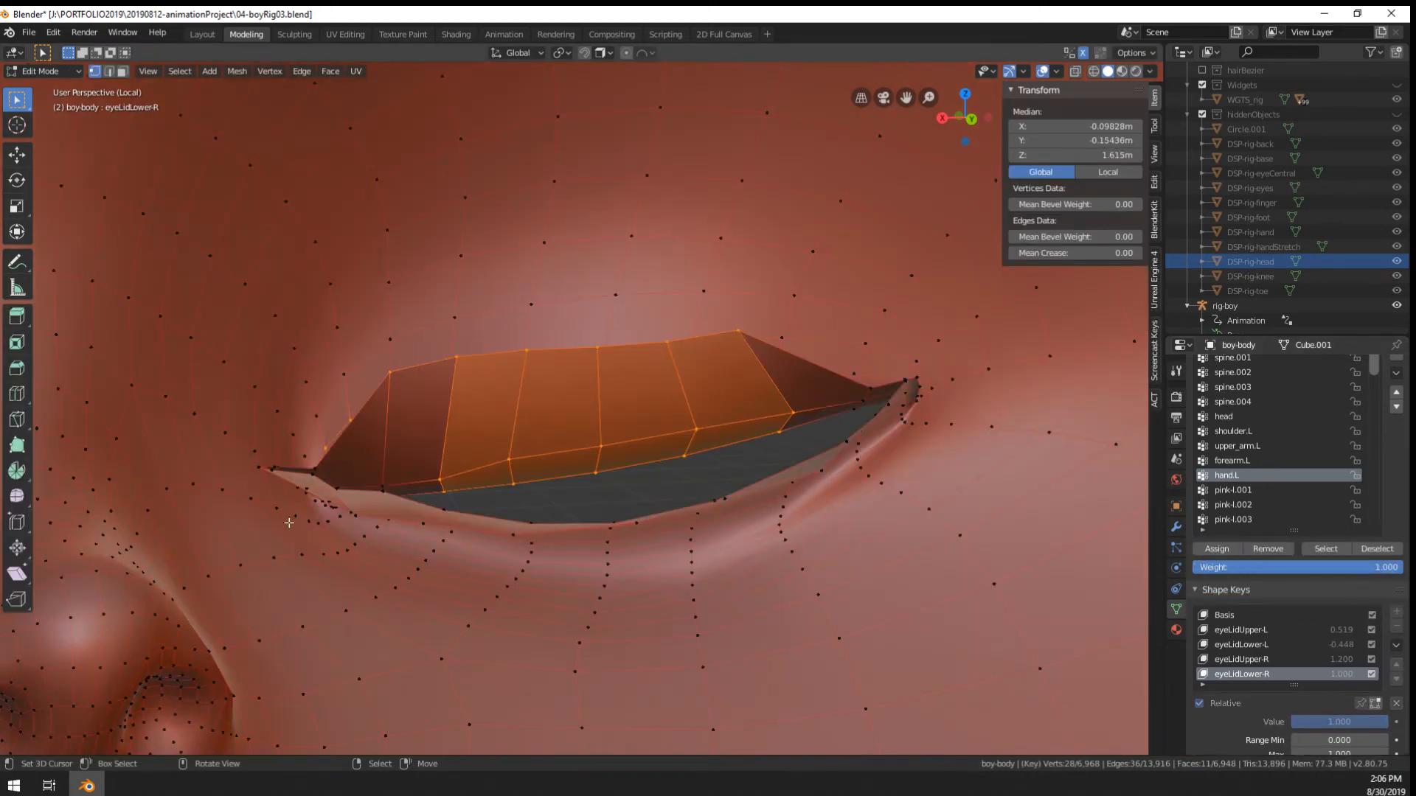
pyautogui.moveTo(325, 484); pyautogui.dragTo(342, 478, button='middle')
pyautogui.rightClick(308, 474)
pyautogui.press('g')
pyautogui.click(289, 502)
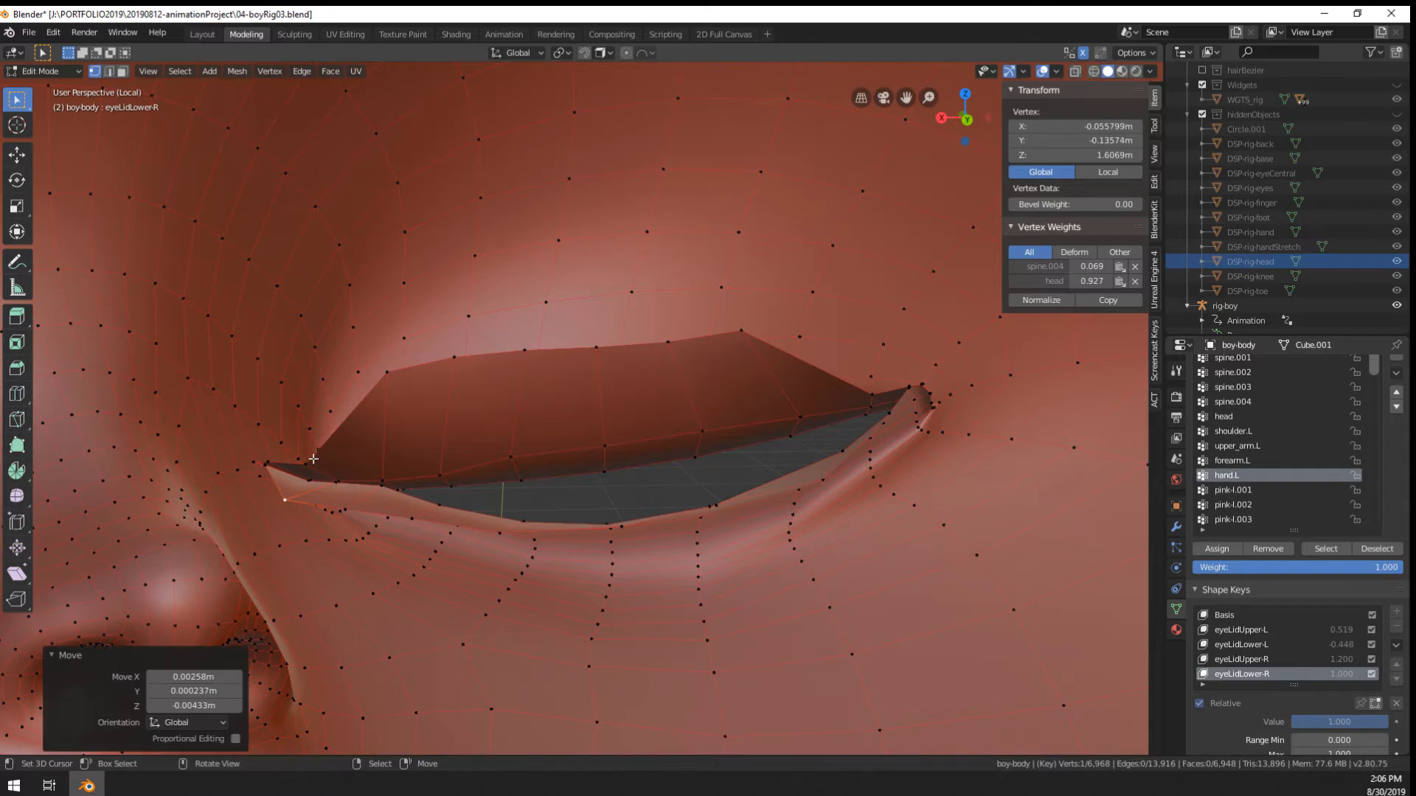
pyautogui.moveTo(307, 462); pyautogui.dragTo(282, 441, button='right')
pyautogui.moveTo(267, 464); pyautogui.dragTo(272, 451, button='right')
pyautogui.moveTo(328, 484); pyautogui.dragTo(363, 530, button='middle')
pyautogui.press('Tab')
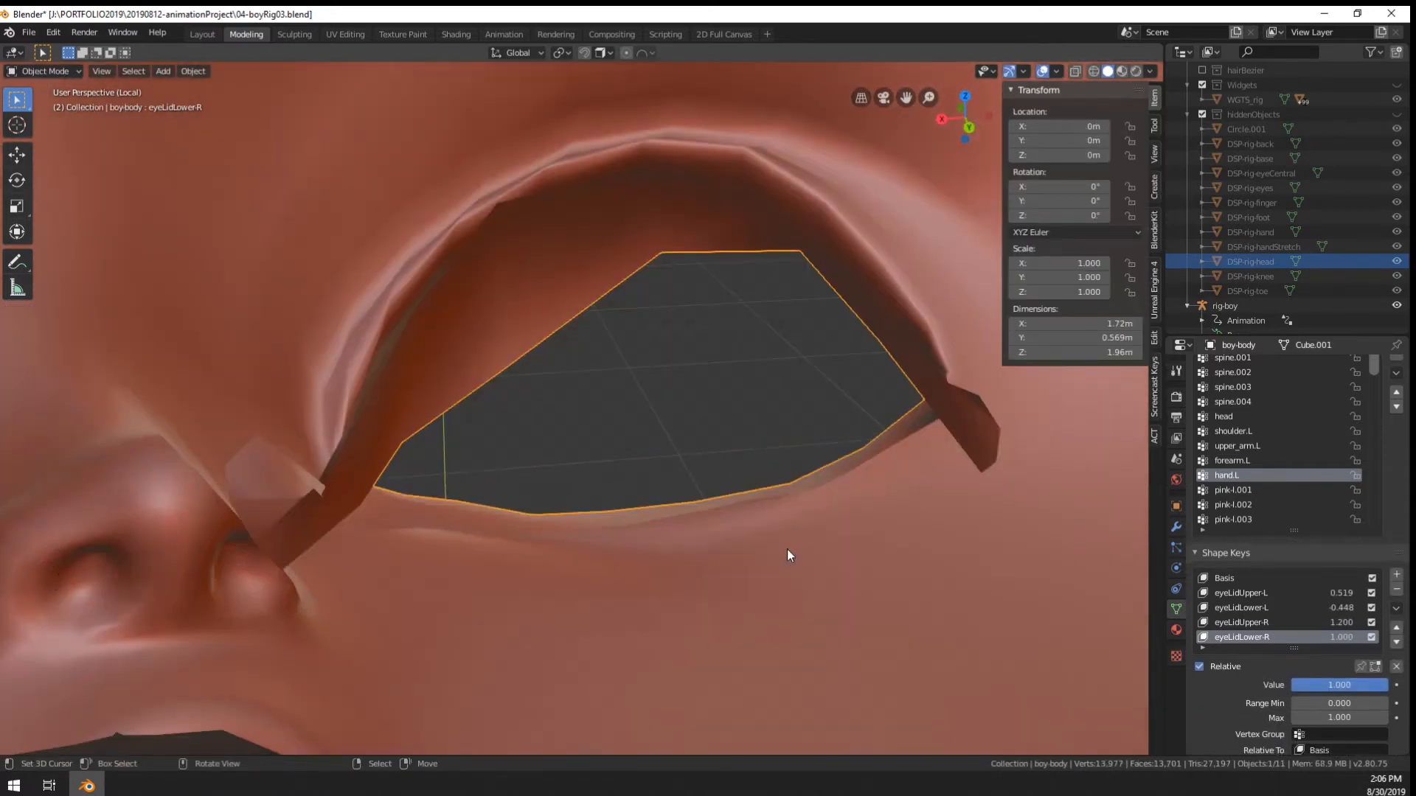
# Set the eyeLidUpper-R value to 0.000 and reposition stray vertices at the right eye's inner corner and inner lid edge
pyautogui.moveTo(787, 555); pyautogui.dragTo(767, 540, button='middle')
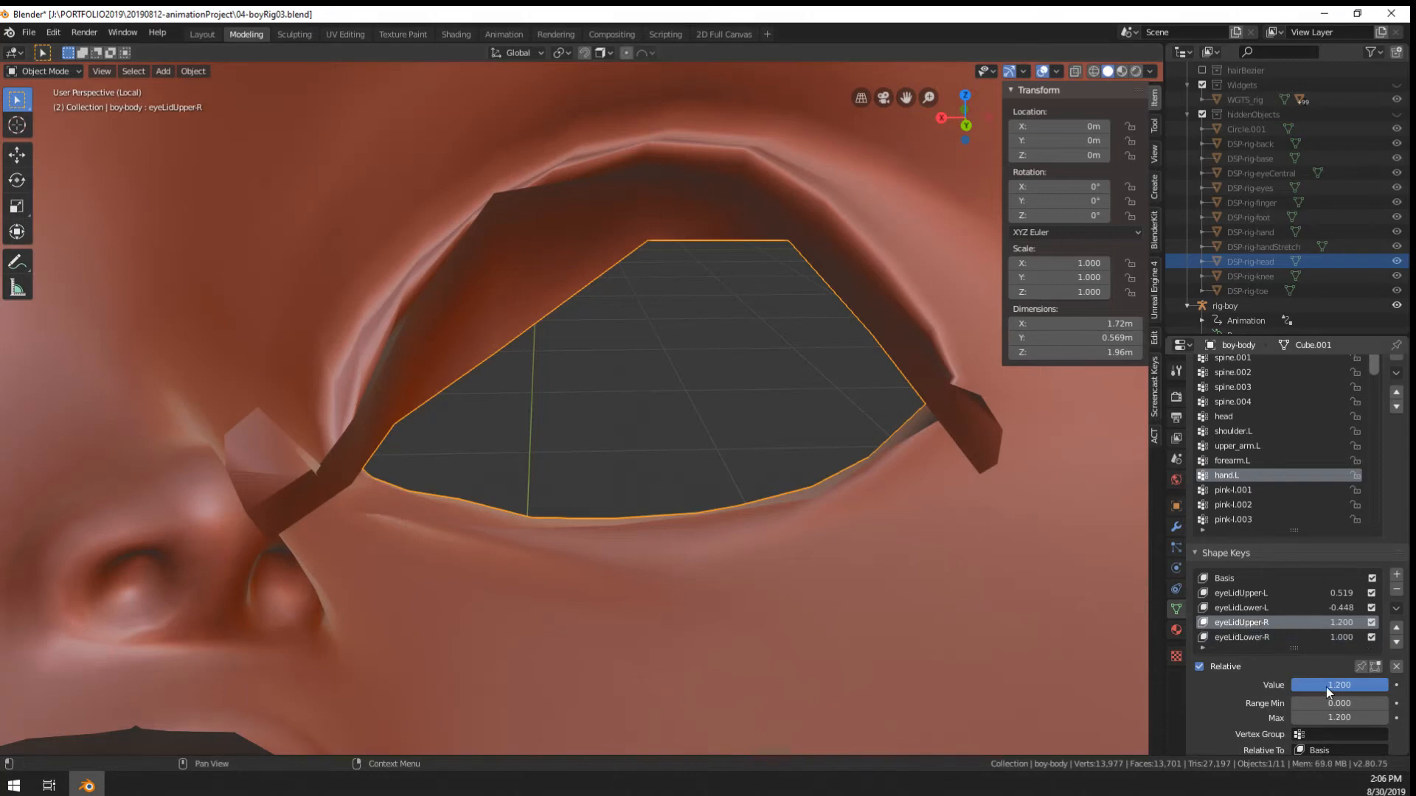
pyautogui.moveTo(1325, 688); pyautogui.dragTo(1290, 685)
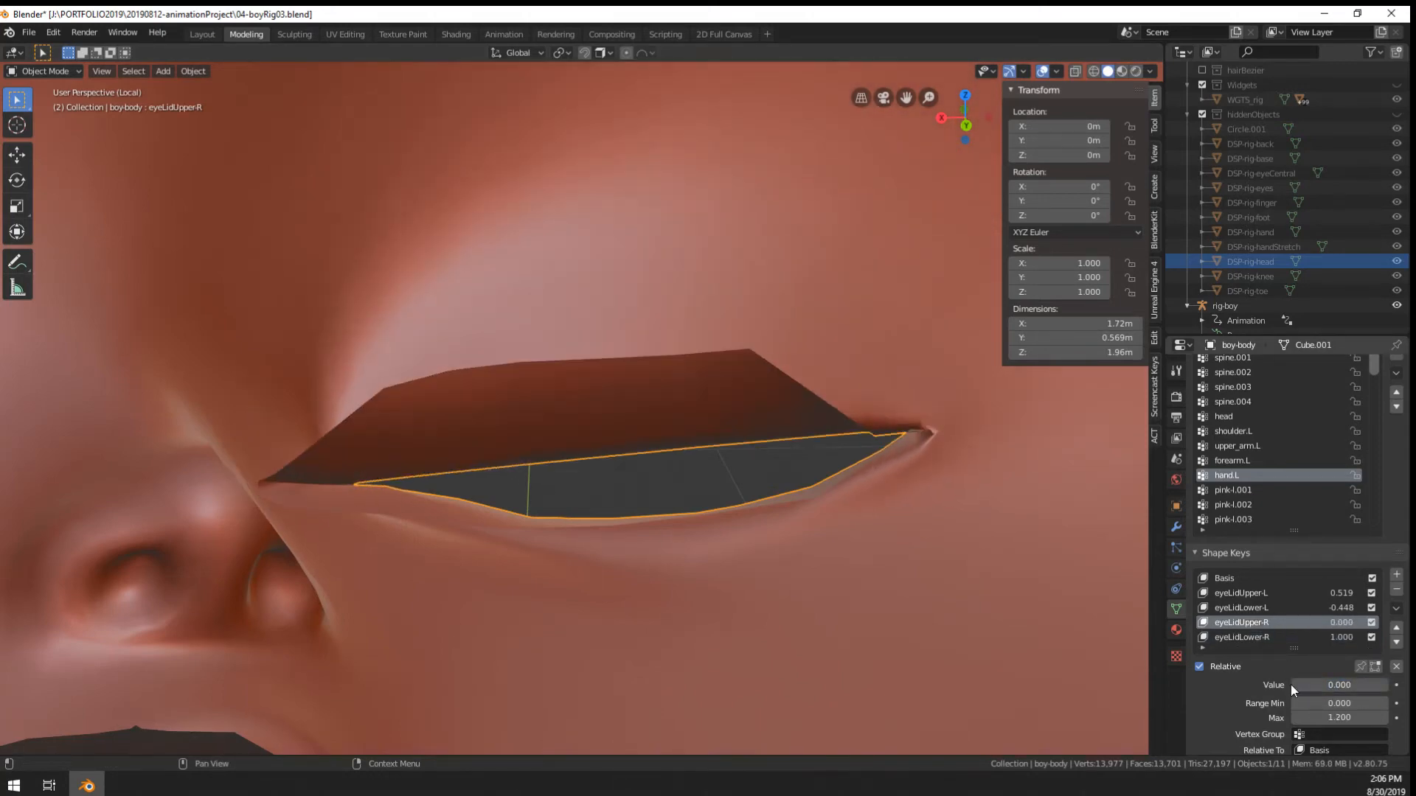
pyautogui.press('Tab')
pyautogui.moveTo(544, 498); pyautogui.dragTo(359, 471, button='middle')
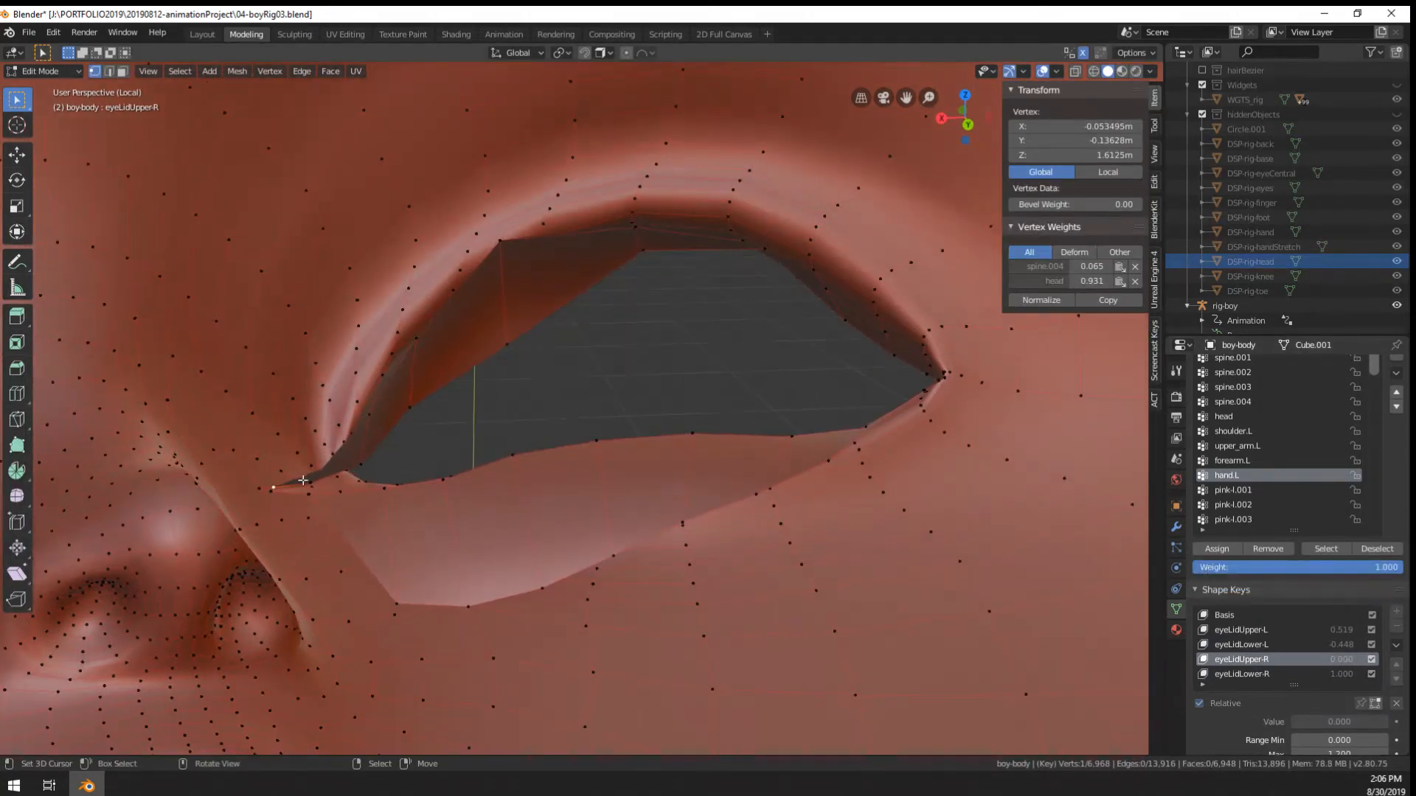
pyautogui.moveTo(310, 480); pyautogui.dragTo(271, 470, button='right')
pyautogui.moveTo(401, 407); pyautogui.dragTo(502, 269, button='right')
pyautogui.moveTo(502, 269); pyautogui.dragTo(664, 274, button='middle')
pyautogui.moveTo(616, 258); pyautogui.dragTo(654, 244, button='right')
# Relax the edge loop around the inside of the right eye with LoopTools and return to Object Mode
pyautogui.keyDown('alt'); pyautogui.rightClick(578, 309); pyautogui.keyUp('alt')
pyautogui.press('w')
pyautogui.moveTo(582, 303)
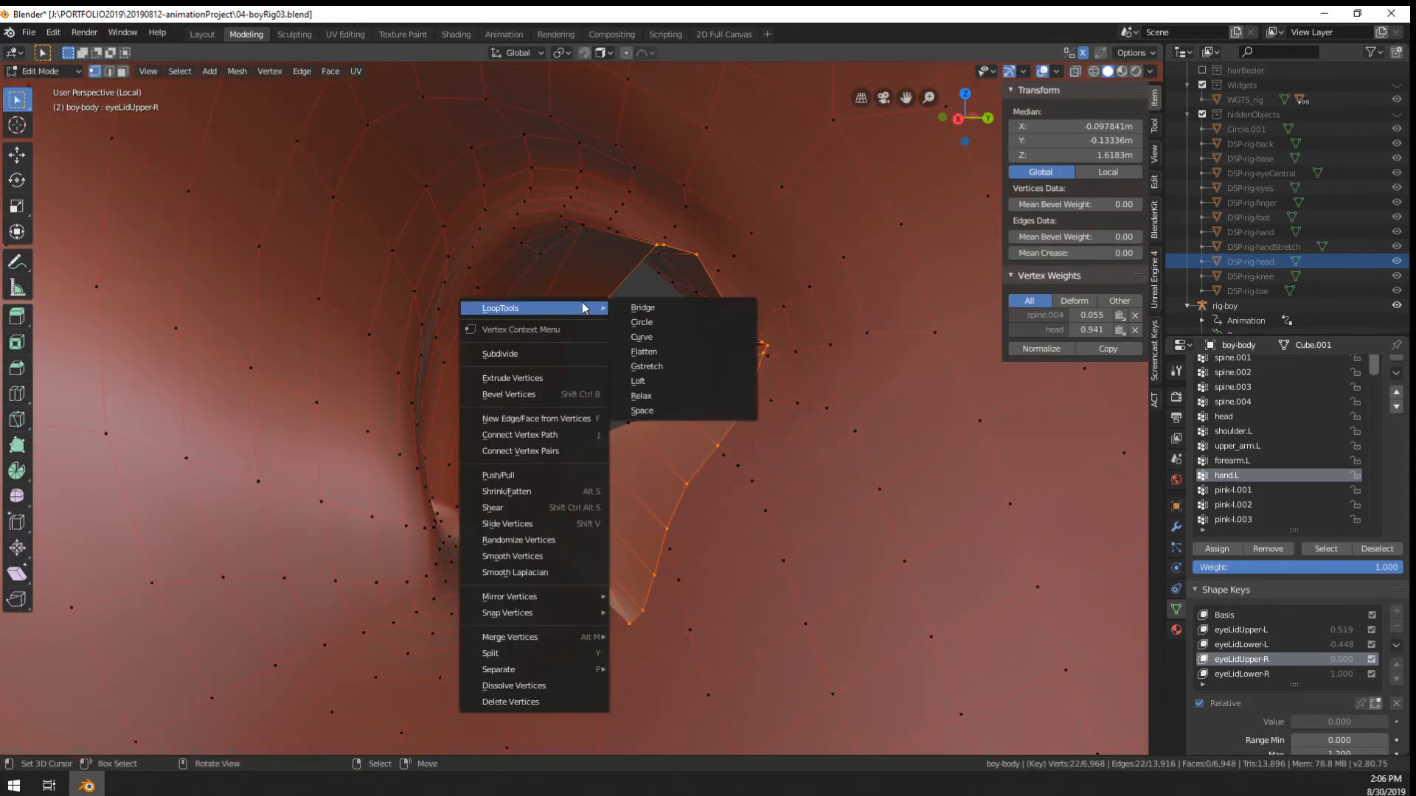
pyautogui.click(673, 396)
pyautogui.moveTo(708, 412); pyautogui.dragTo(606, 431, button='middle')
pyautogui.press('Tab')
pyautogui.scroll(-10, 587, 462)
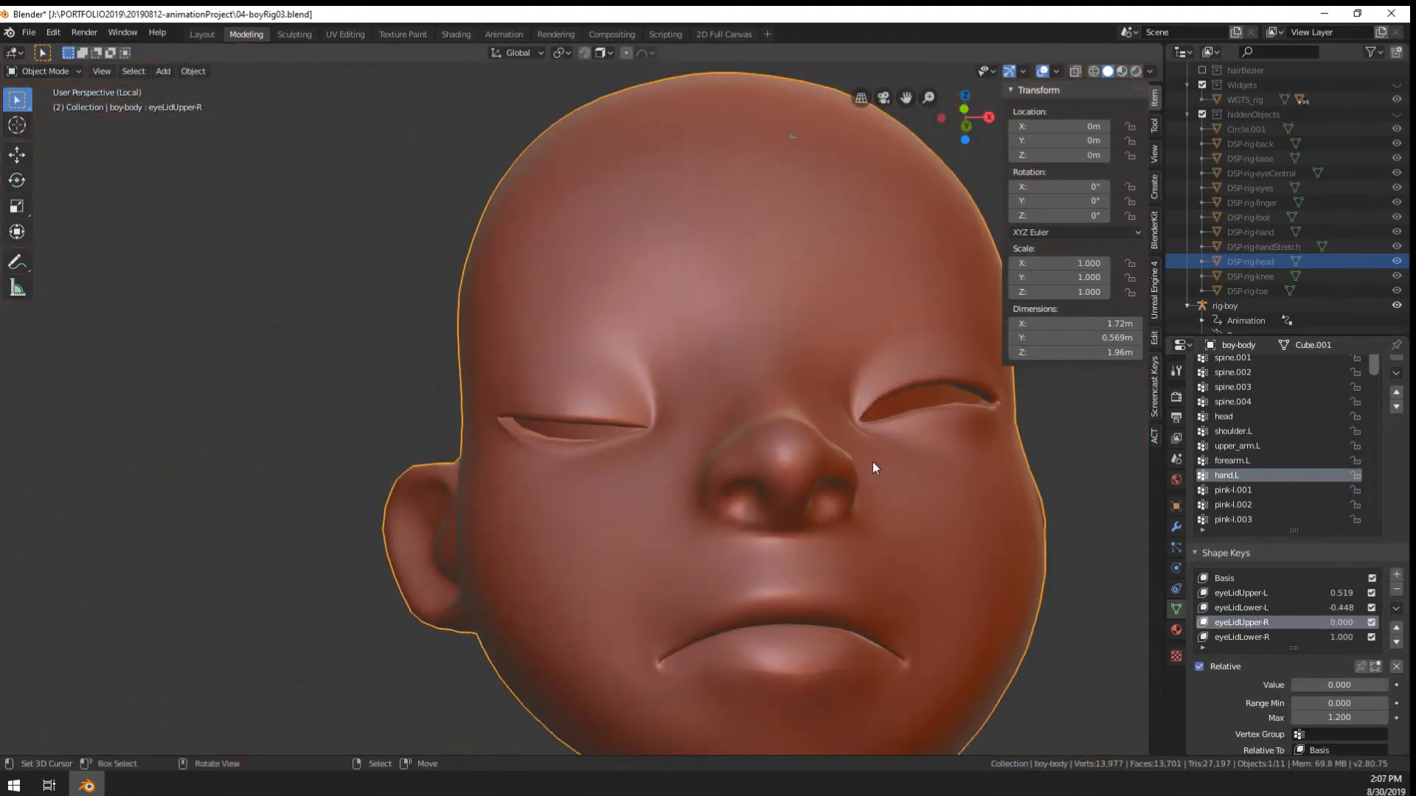
# Leave local view to bring back the whole character and deselect the body
pyautogui.press('KP_Divide')
pyautogui.moveTo(873, 461); pyautogui.dragTo(674, 358, button='middle')
pyautogui.scroll(-4, 589, 549)
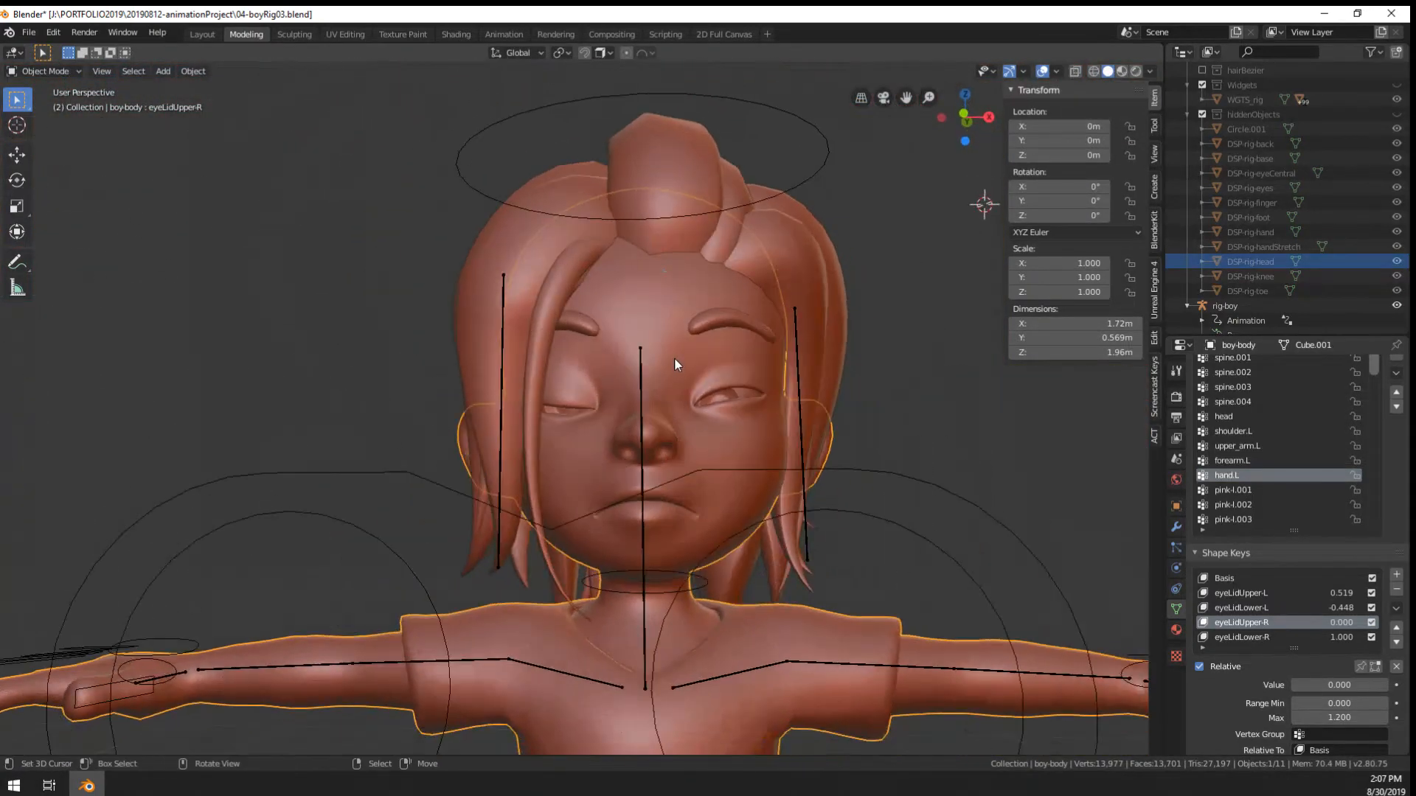
pyautogui.scroll(-1, 674, 358)
pyautogui.rightClick(878, 443)
pyautogui.scroll(3, 877, 443)
pyautogui.moveTo(877, 443); pyautogui.dragTo(886, 449, button='middle')
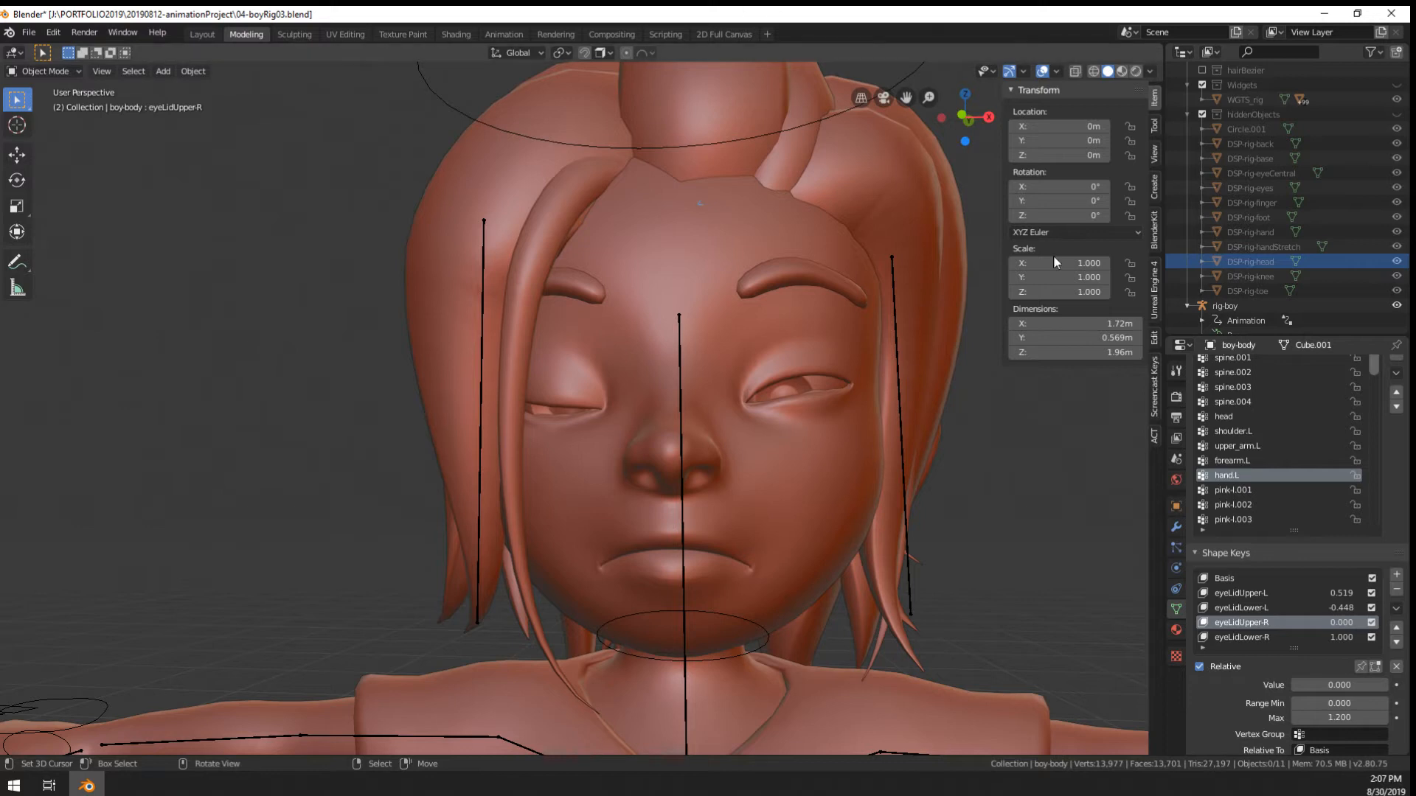
# Exclude the hiddenObjects collection from the view layer
pyautogui.scroll(3, 1272, 124)
pyautogui.click(1203, 160)
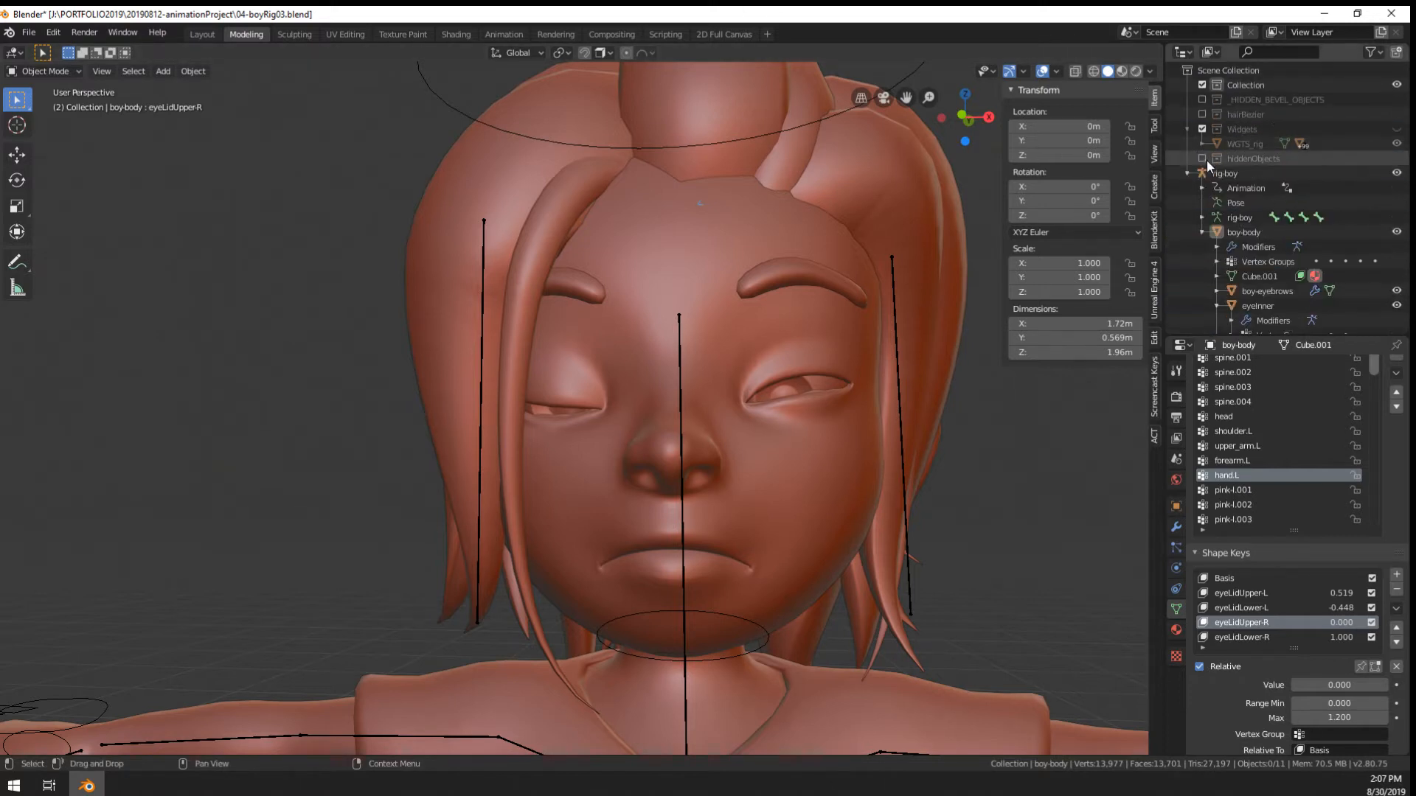
pyautogui.click(1204, 159)
pyautogui.click(1203, 159)
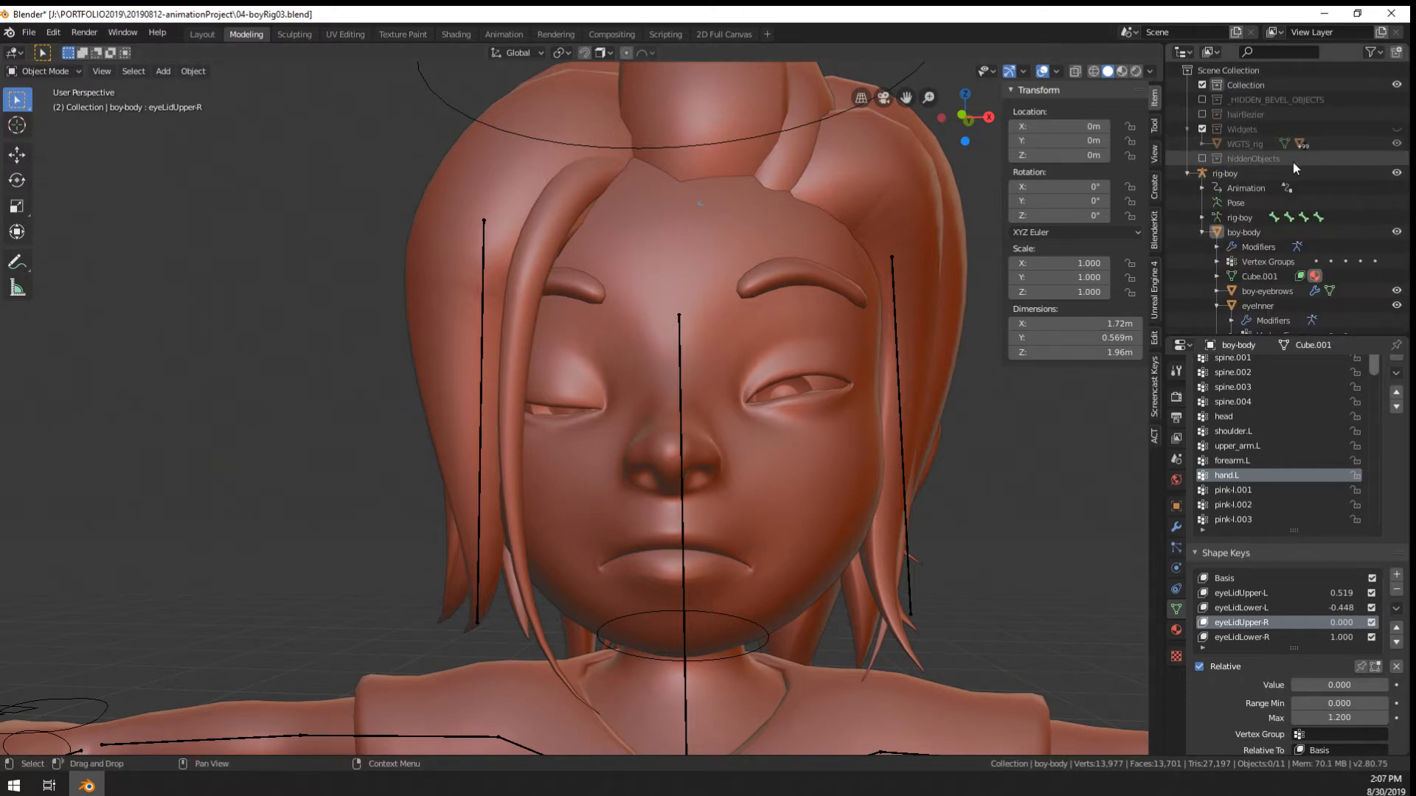
# Delete the Widgets collection without its objects, and undo the deletion
pyautogui.click(1199, 127)
pyautogui.click(1235, 130)
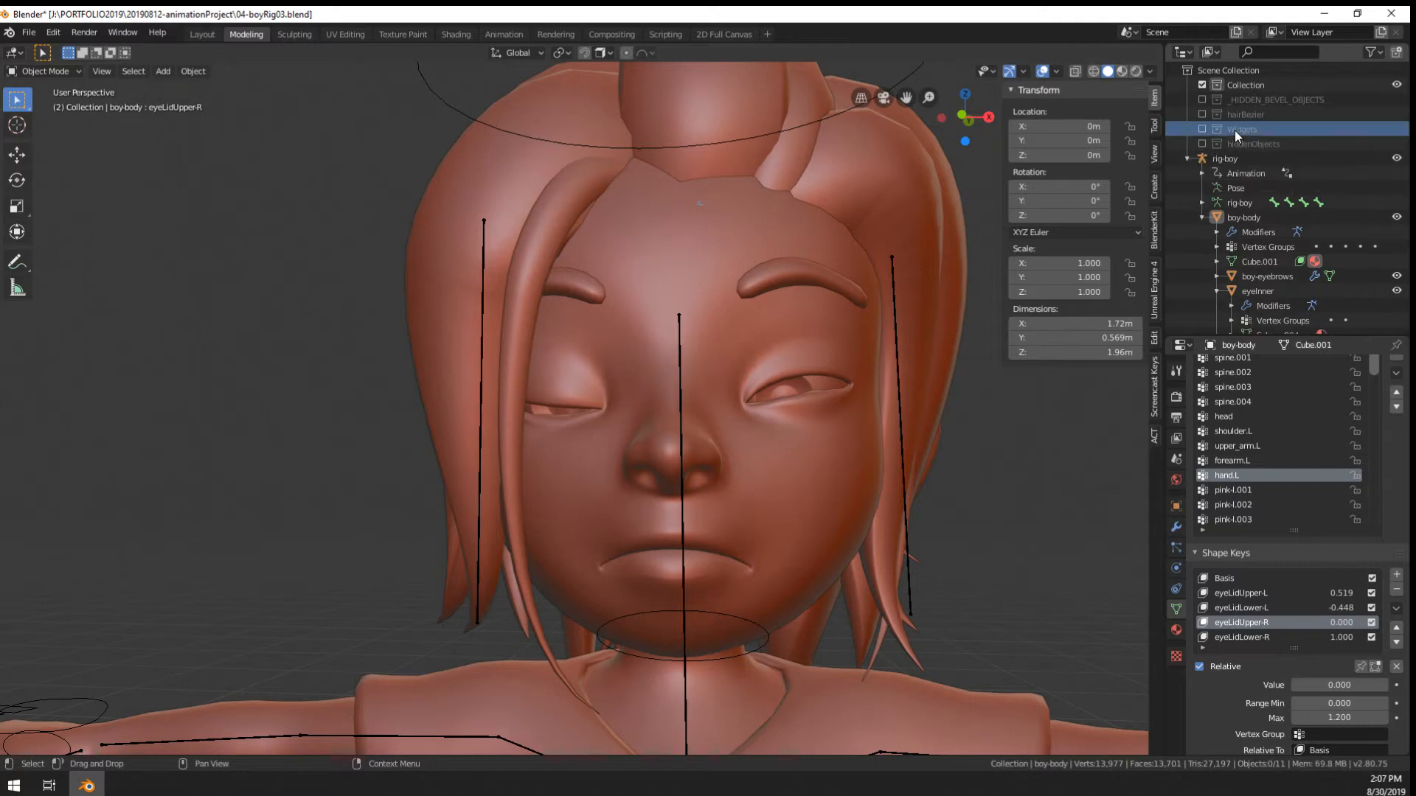
pyautogui.click(1202, 127)
pyautogui.click(1250, 128)
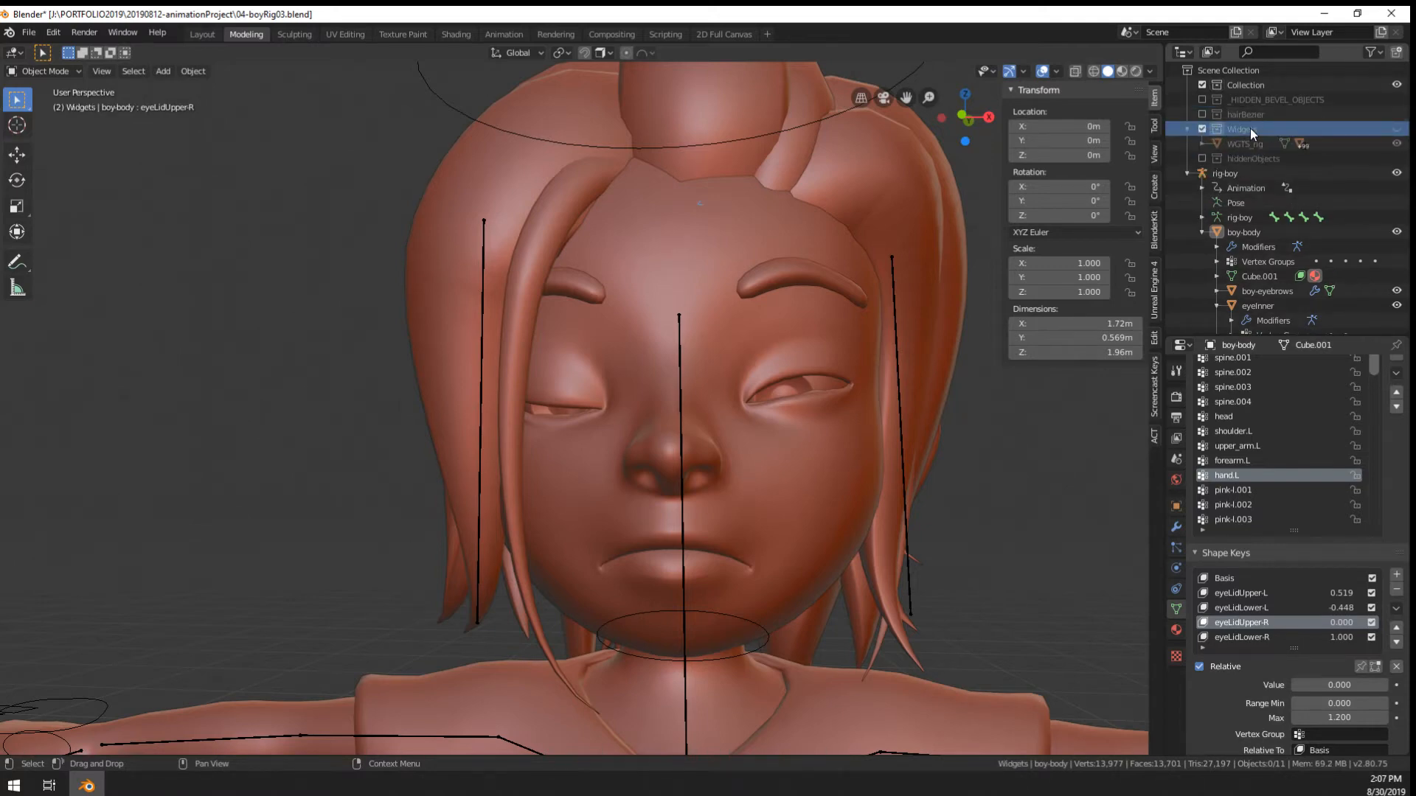
pyautogui.scroll(-10, 882, 344)
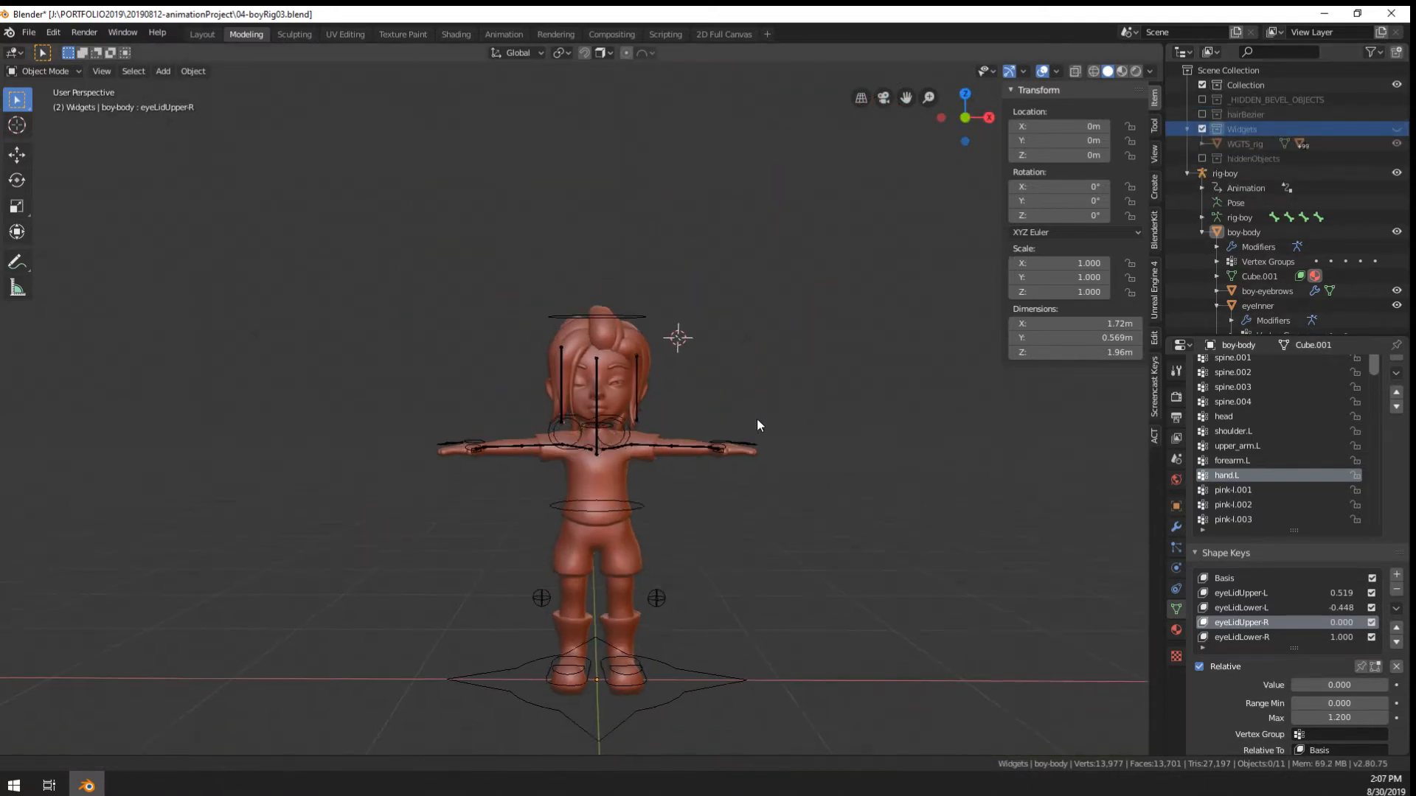
pyautogui.keyDown('shift'); pyautogui.moveTo(757, 419); pyautogui.dragTo(759, 356, button='middle'); pyautogui.keyUp('shift')
pyautogui.press('x')
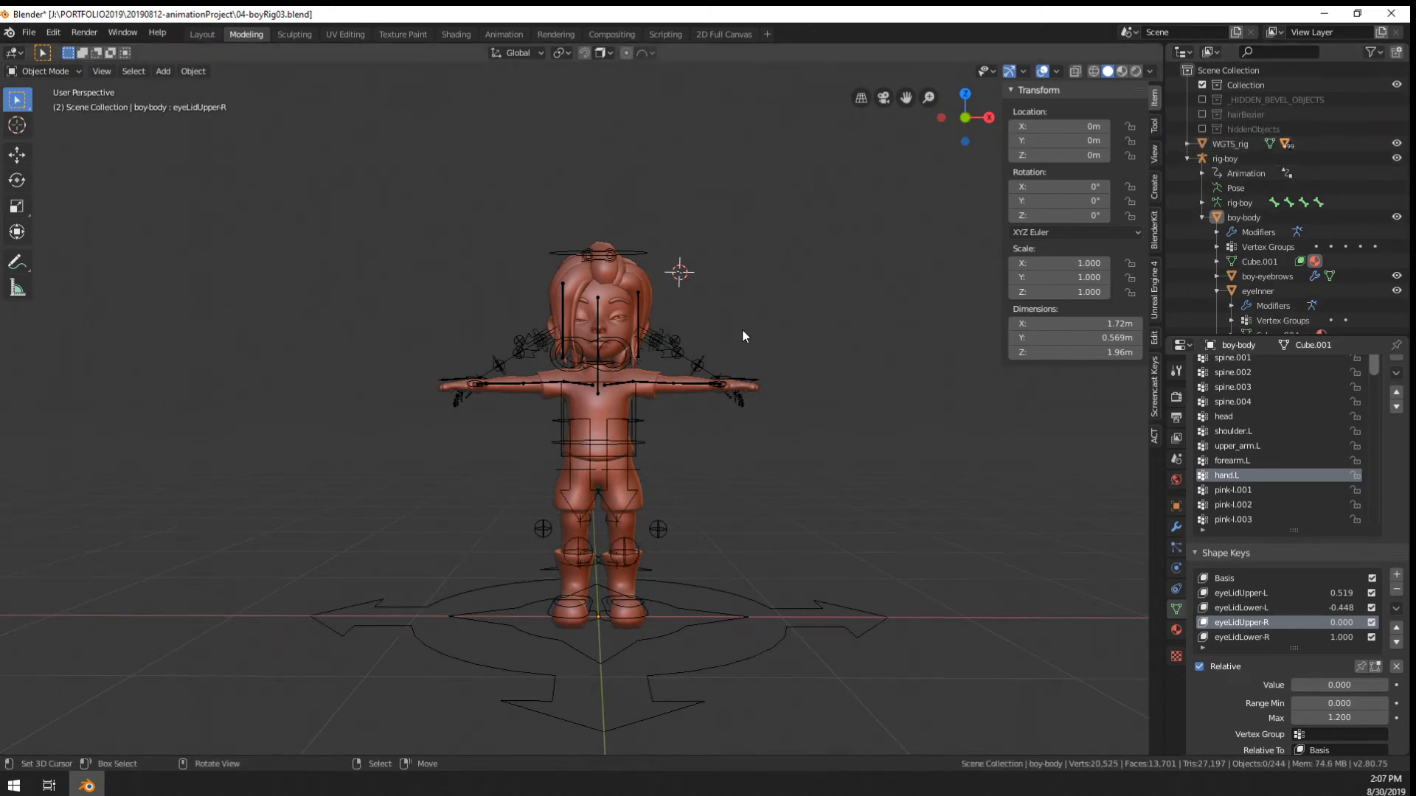
pyautogui.scroll(4, 745, 325)
pyautogui.click(756, 280)
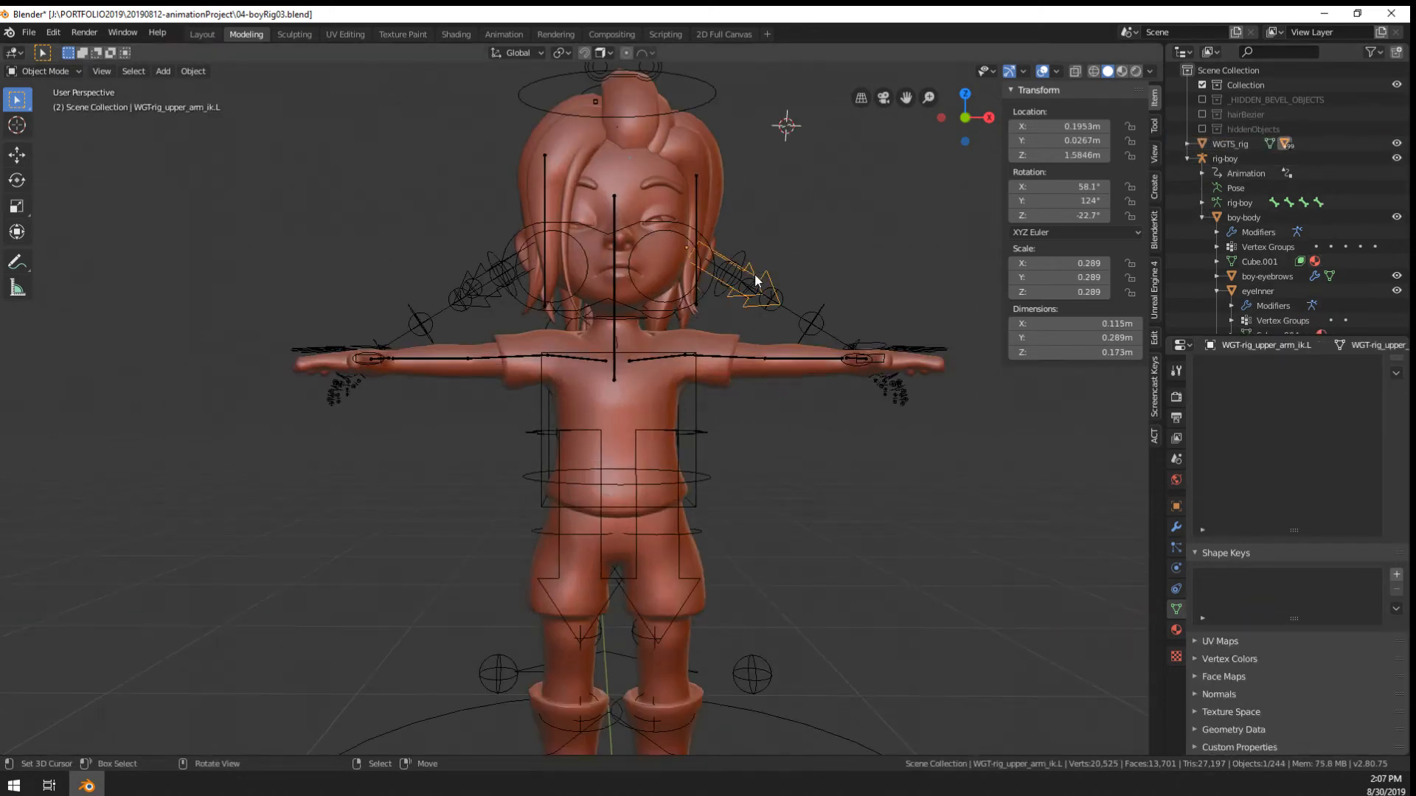
pyautogui.hotkey('ctrl', 'z')
pyautogui.hotkey('ctrl', 'z')
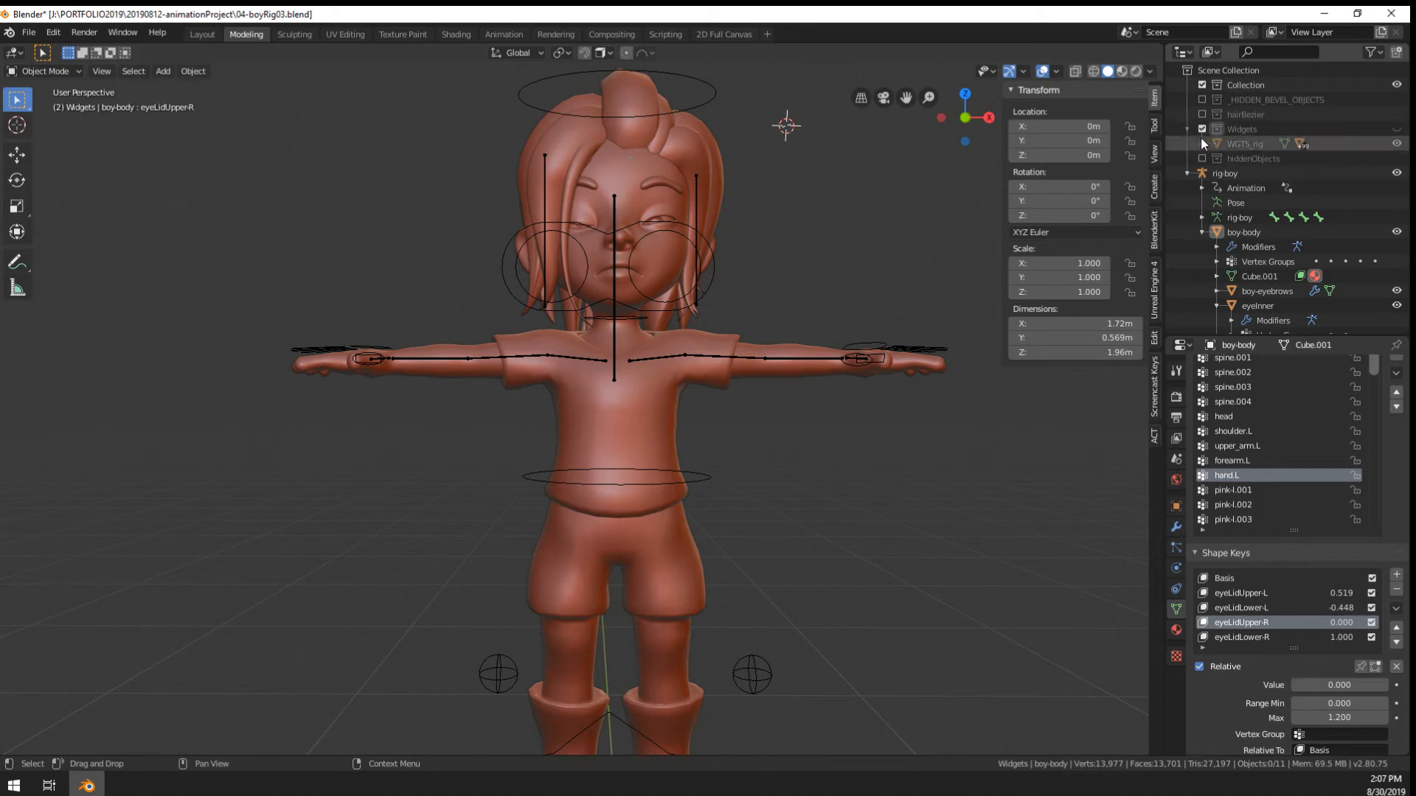
# Delete the Widgets collection together with its whole hierarchy
pyautogui.click(1217, 144)
pyautogui.click(1200, 143)
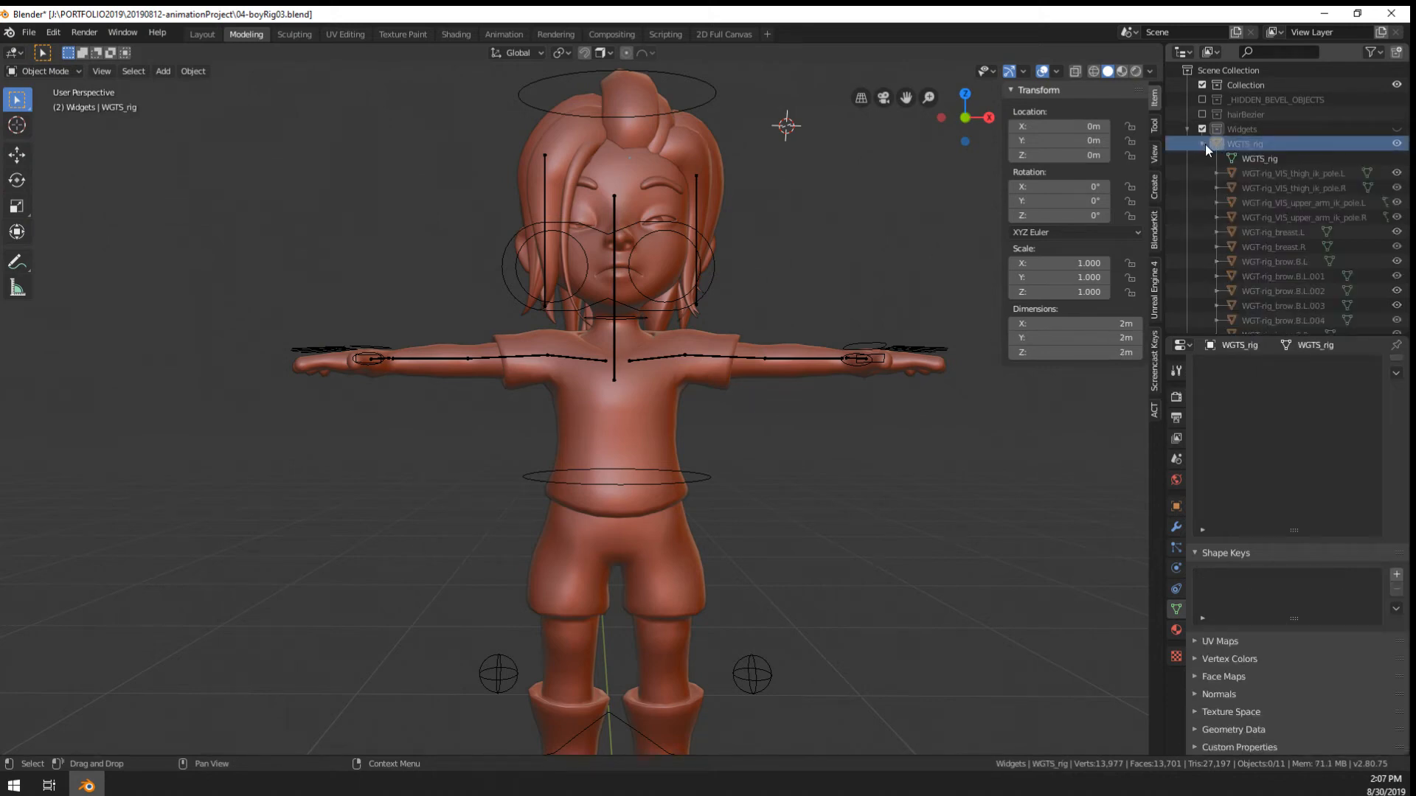
pyautogui.rightClick(1214, 144)
pyautogui.rightClick(1238, 129)
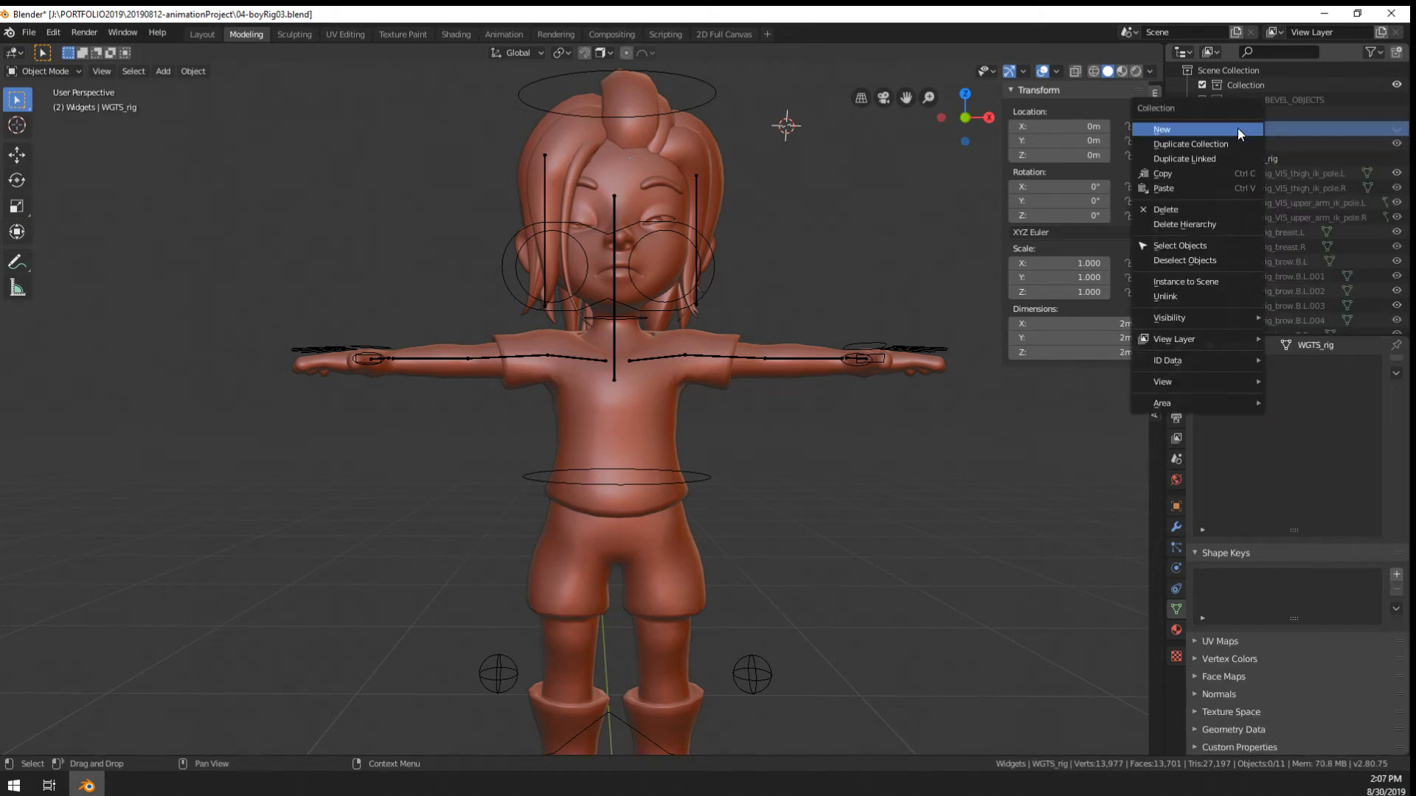
pyautogui.click(1221, 220)
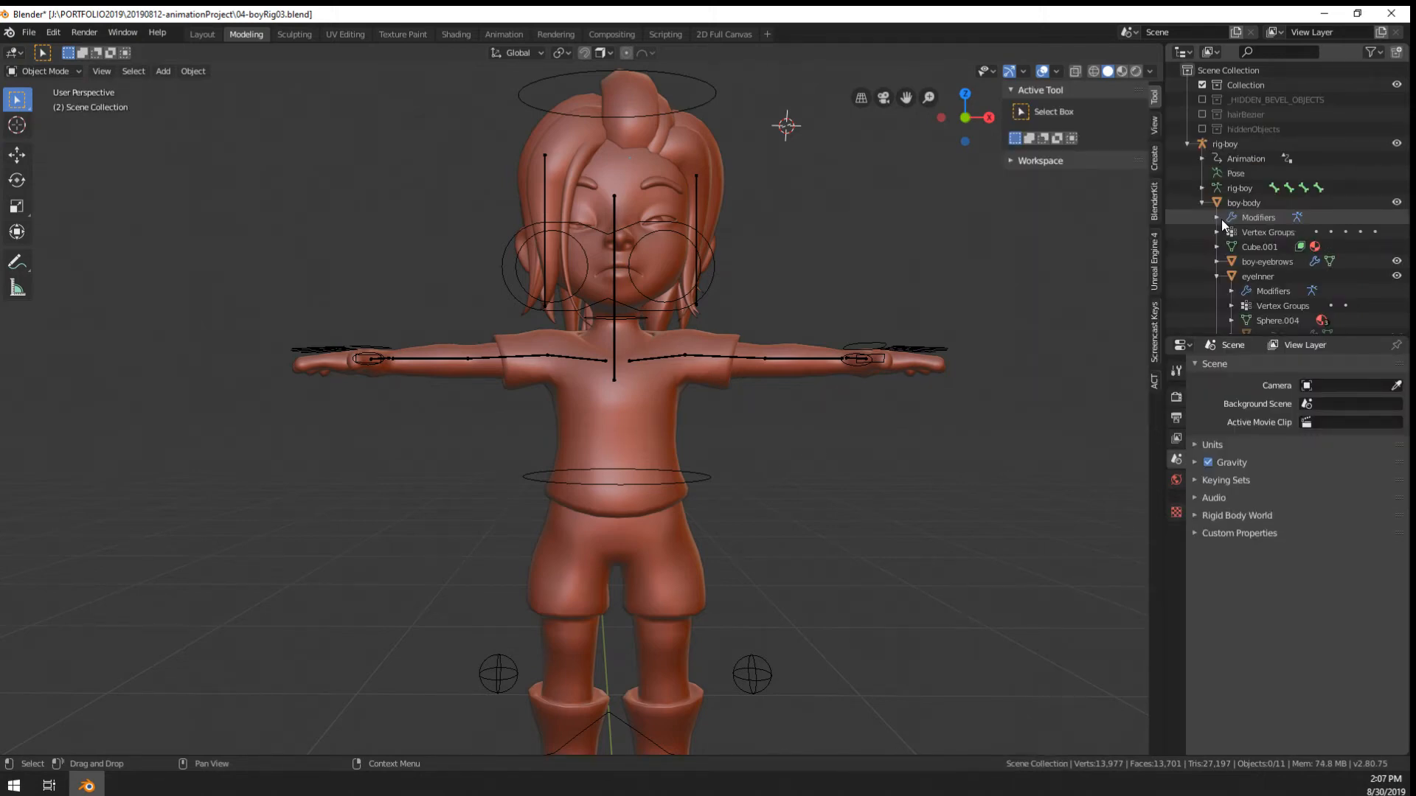
# Delete the _HIDDEN_BEVEL_OBJECTS collection with its hierarchy and collapse the rig-boy tree in the outliner
pyautogui.moveTo(687, 361); pyautogui.dragTo(645, 358, button='middle')
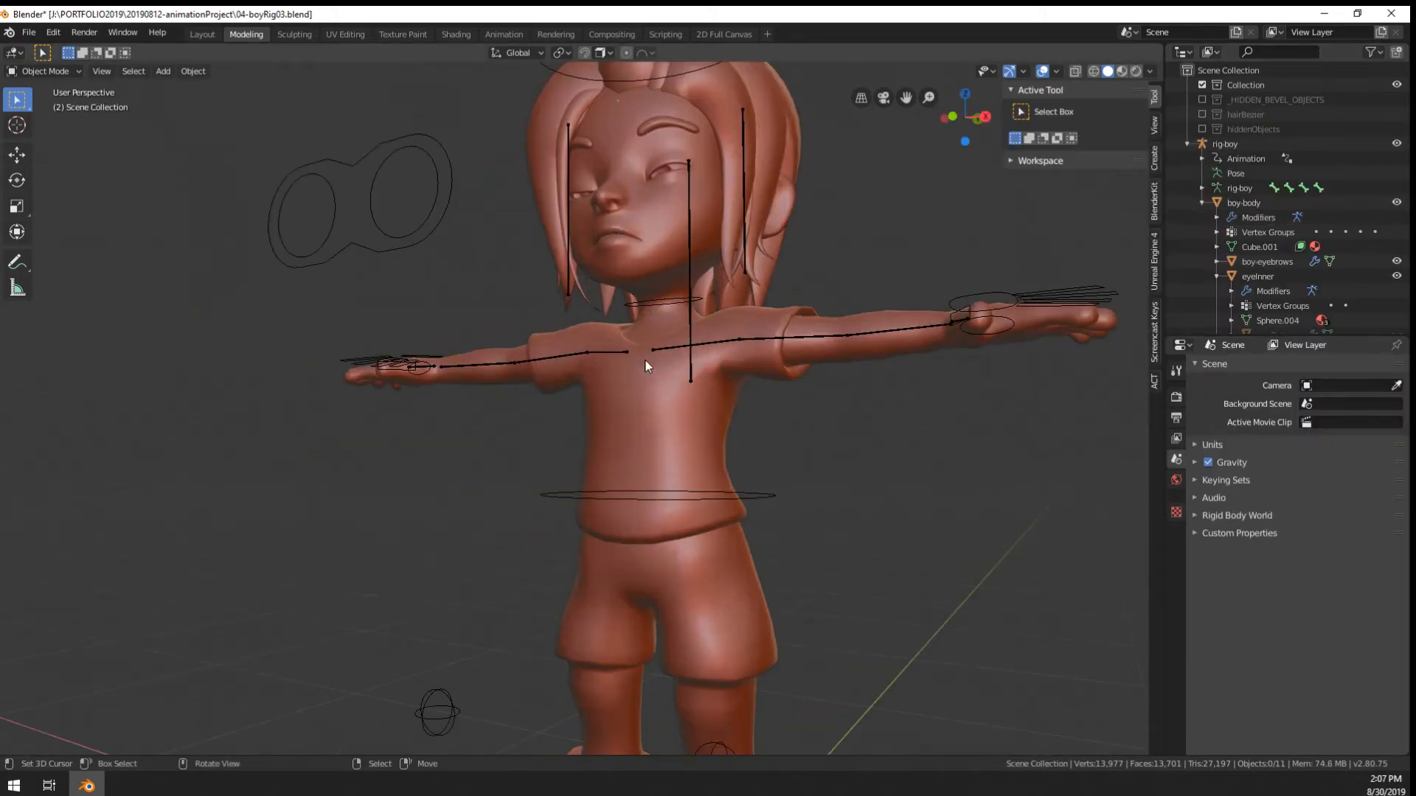
pyautogui.scroll(3, 645, 358)
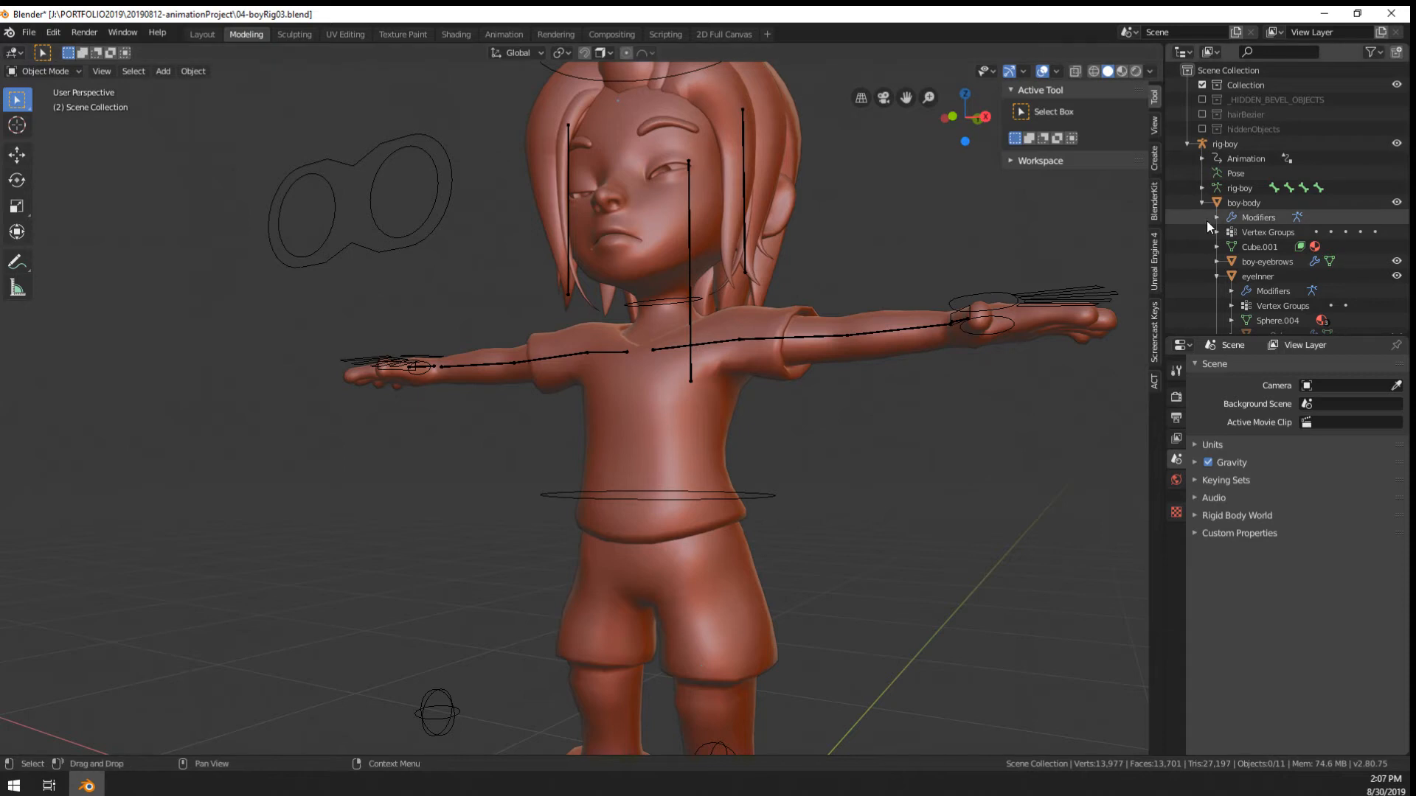
pyautogui.rightClick(1228, 99)
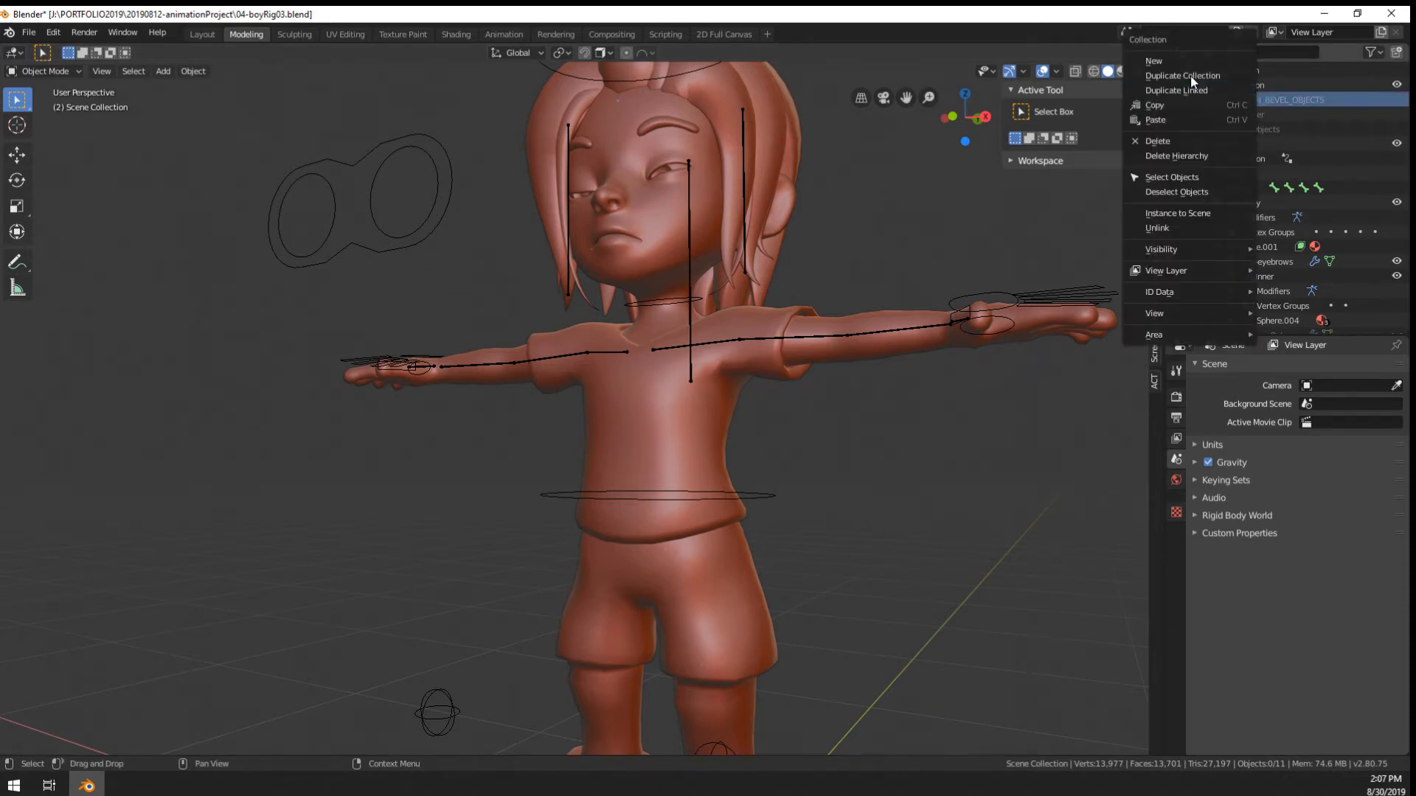
pyautogui.click(1198, 157)
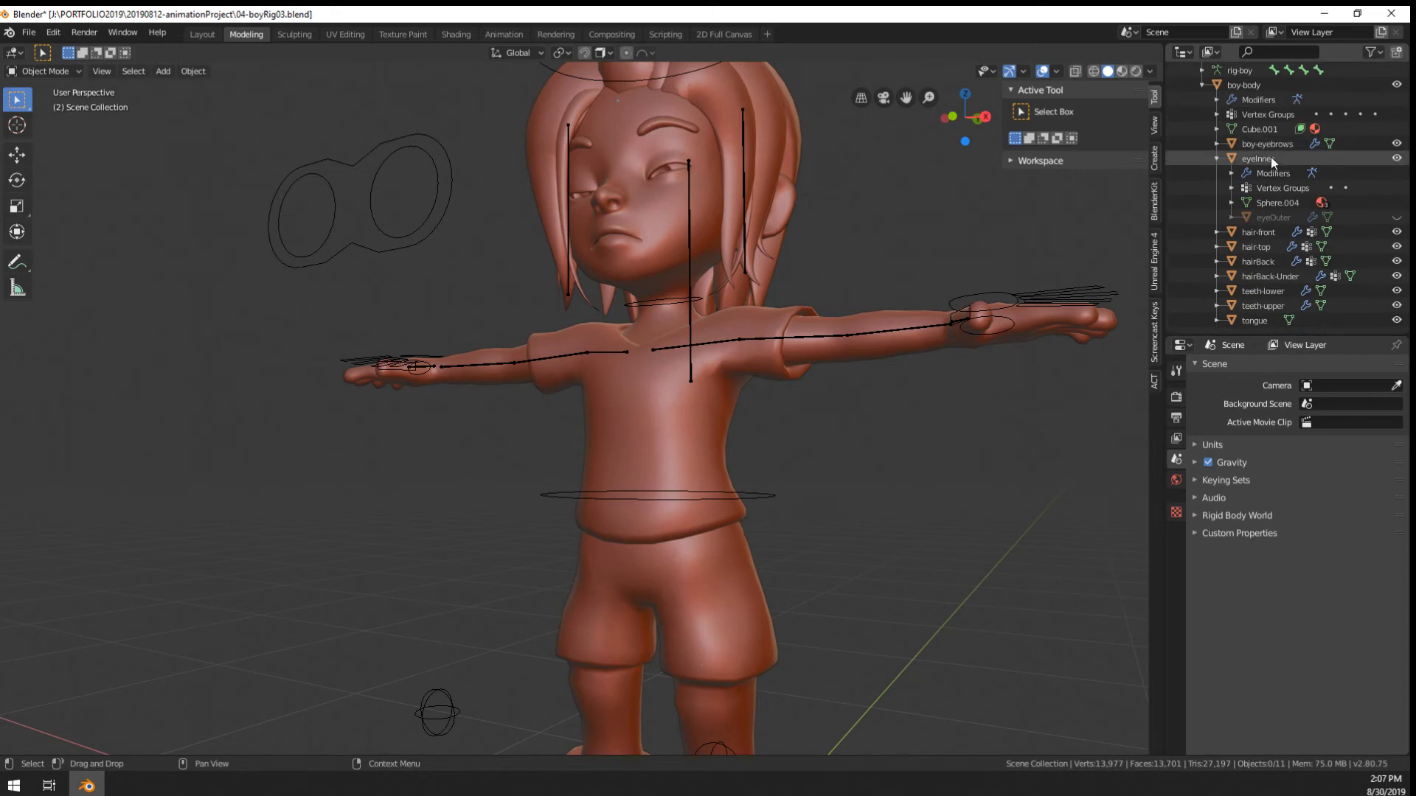
pyautogui.moveTo(848, 317); pyautogui.dragTo(664, 483, button='middle')
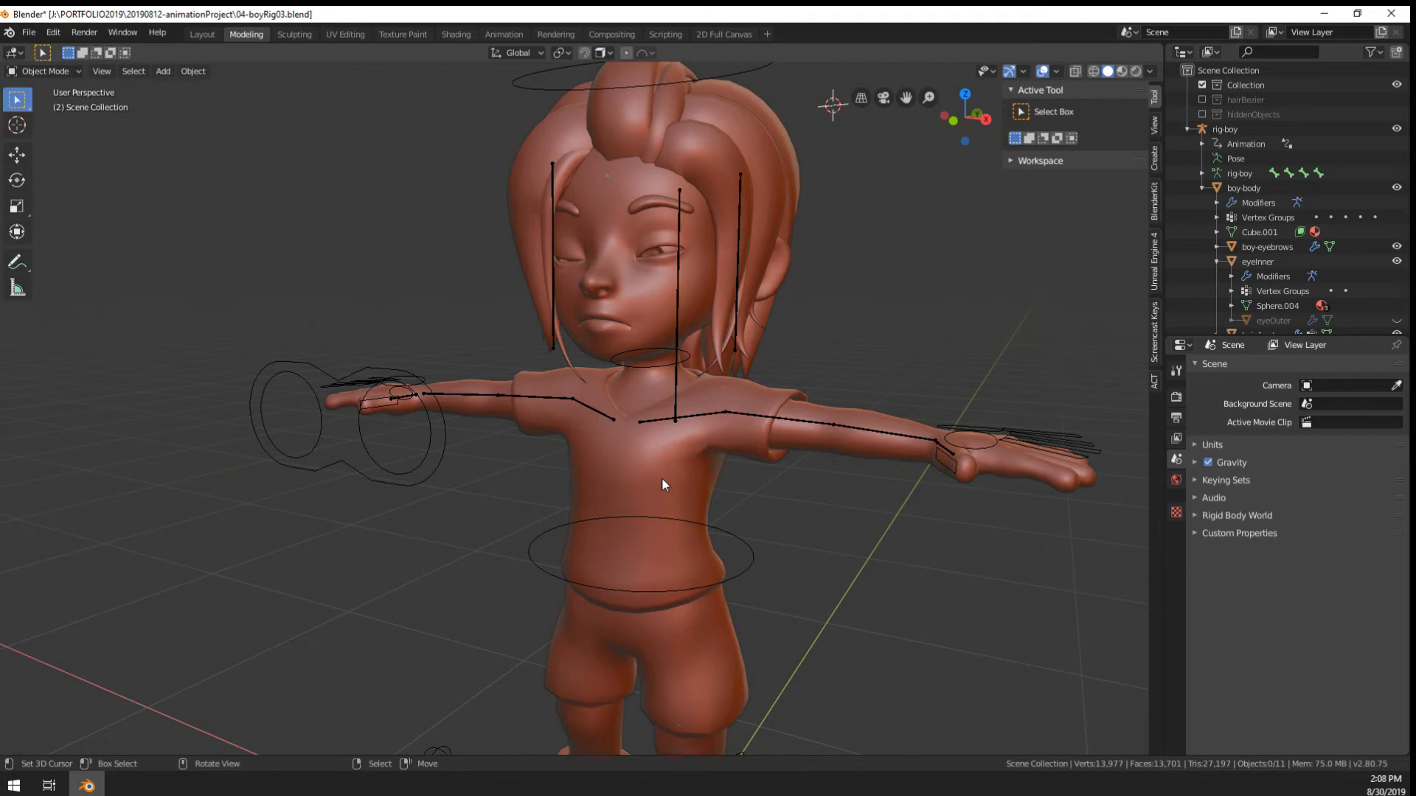
pyautogui.click(1184, 126)
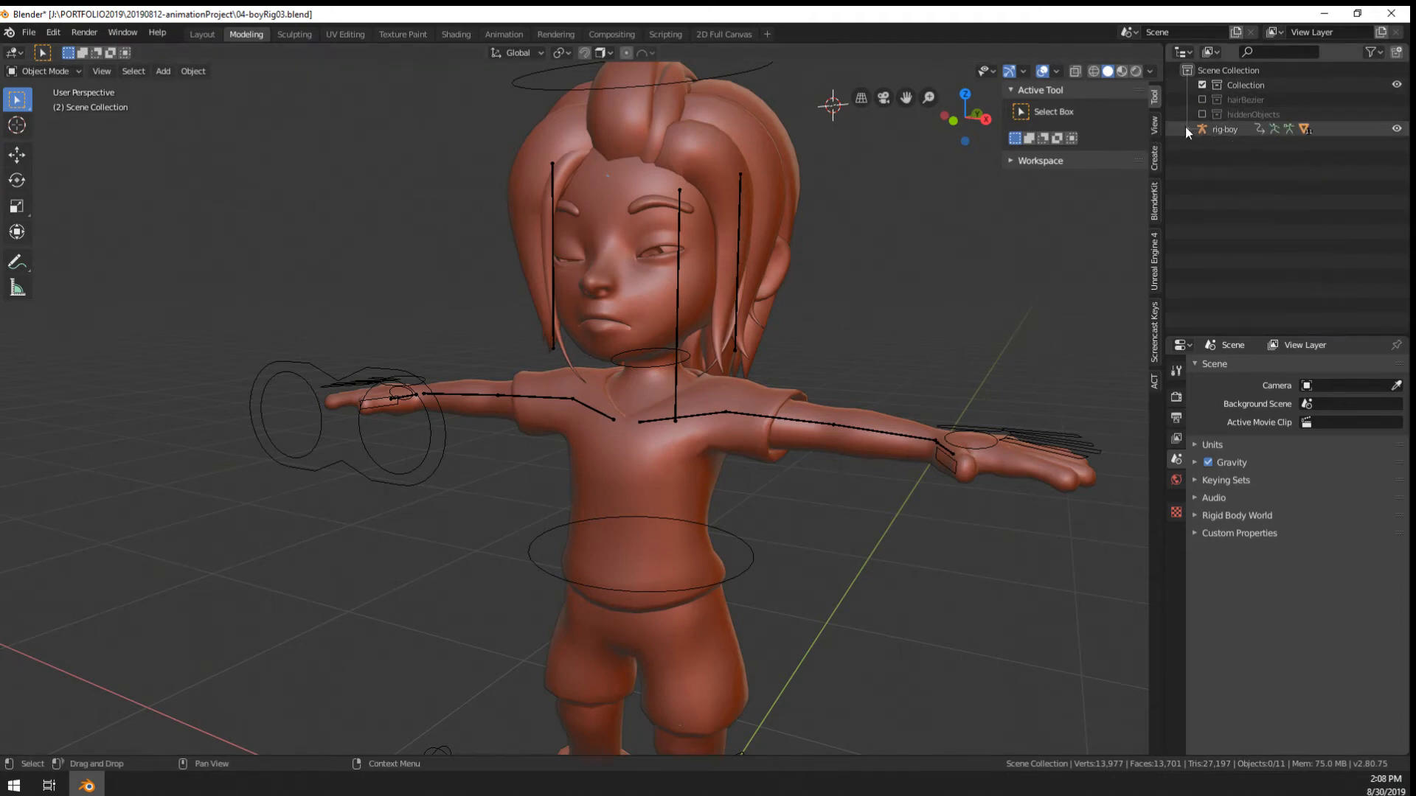
# Move the rig-boy armature into the collection named Collection and rename that collection to character
pyautogui.click(1227, 129)
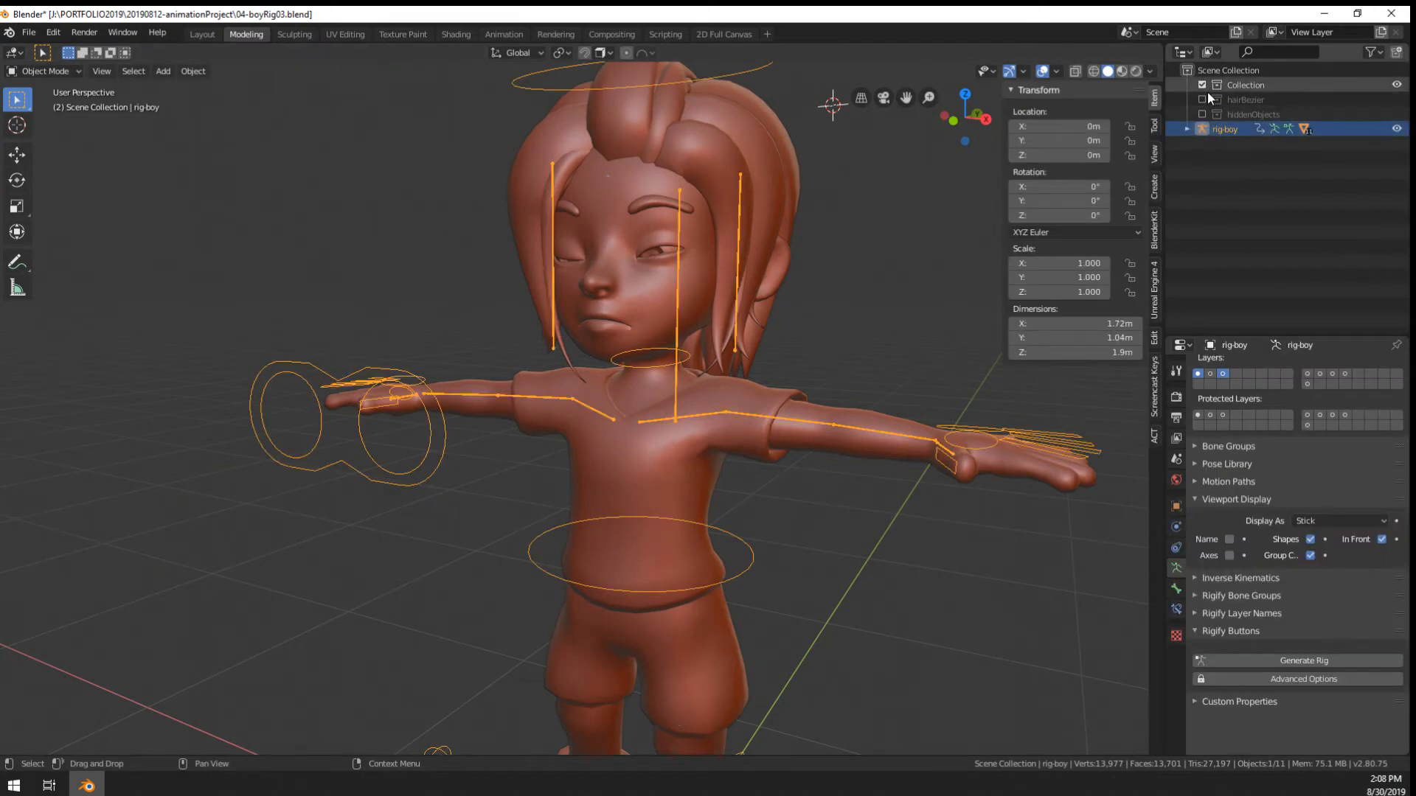
pyautogui.press('m')
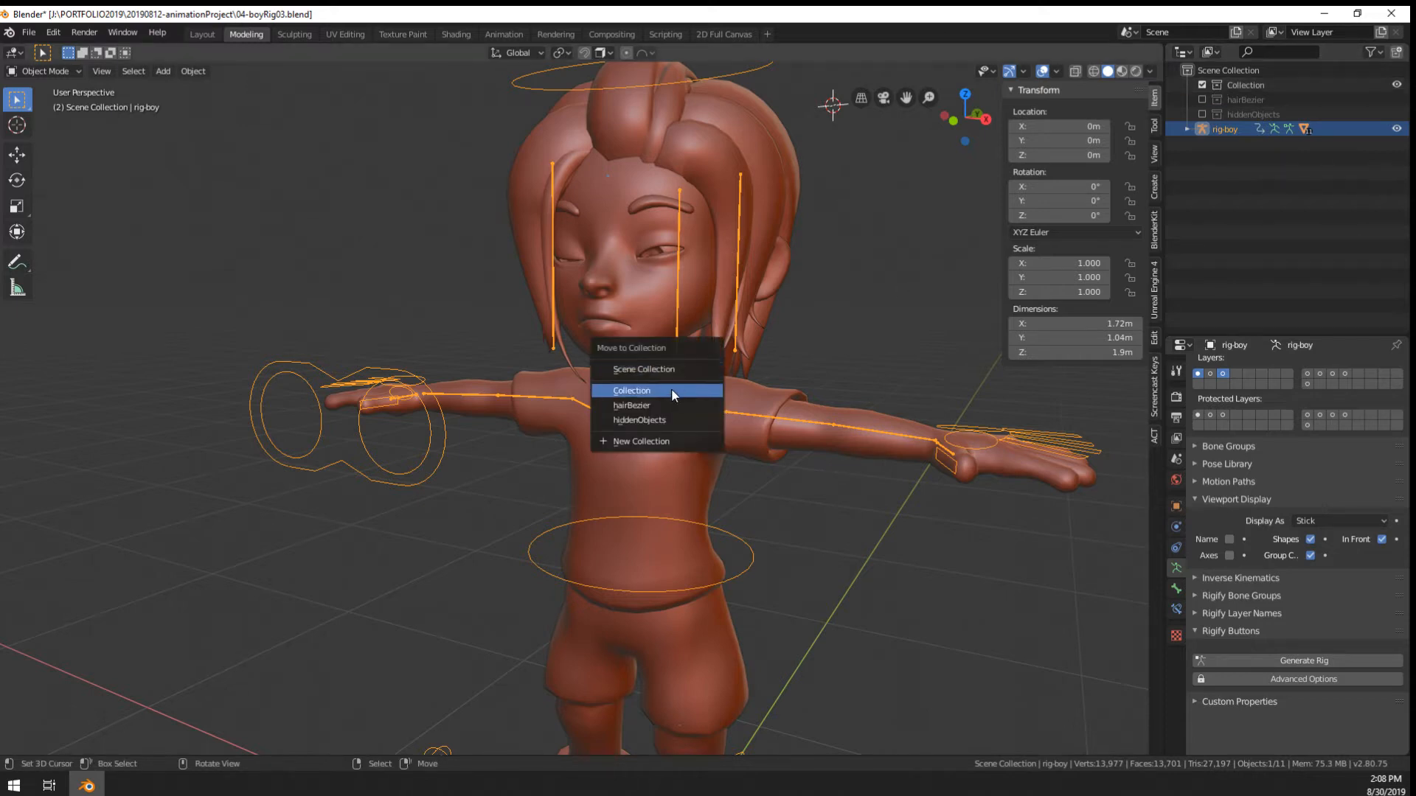
pyautogui.click(671, 388)
pyautogui.doubleClick(1244, 85)
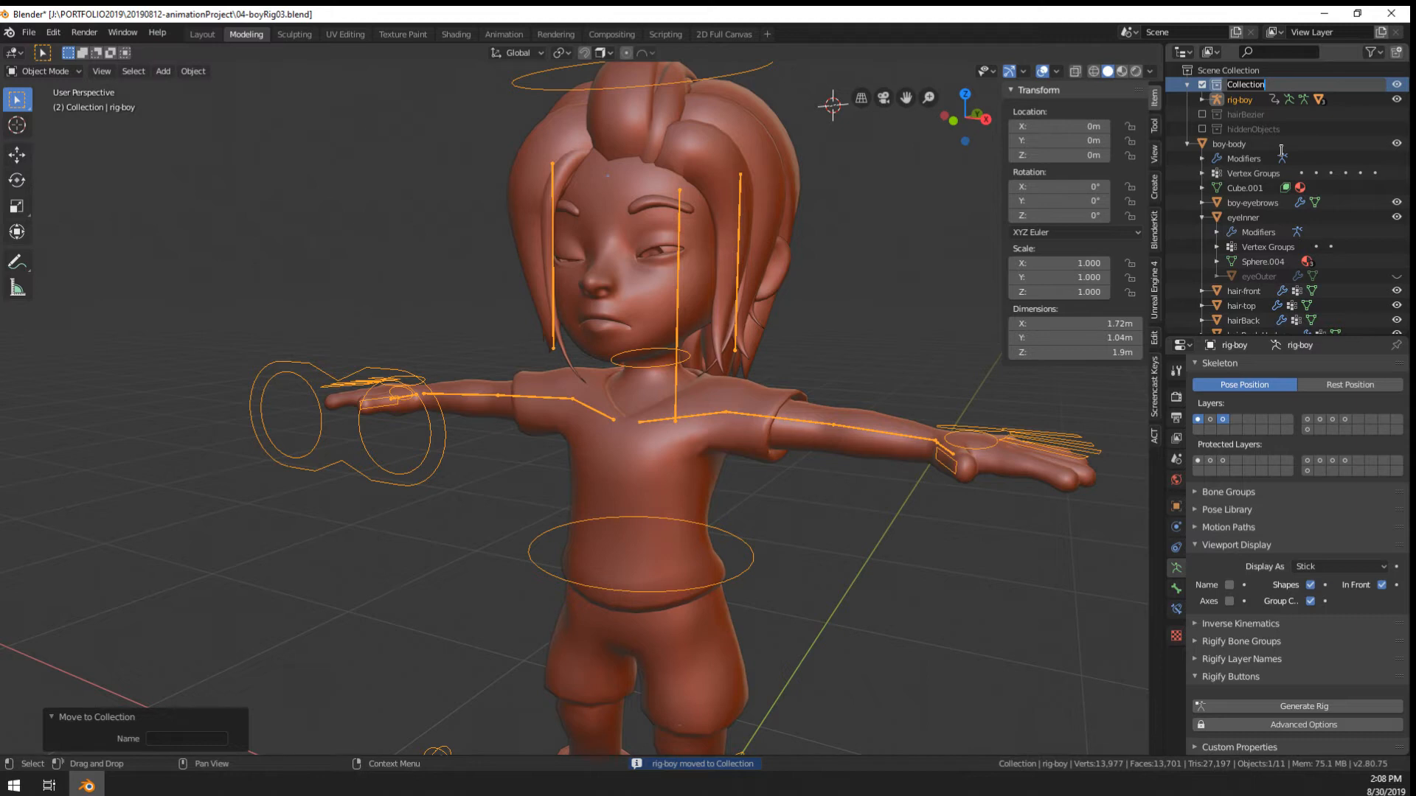
pyautogui.write('character')
pyautogui.press('Return')
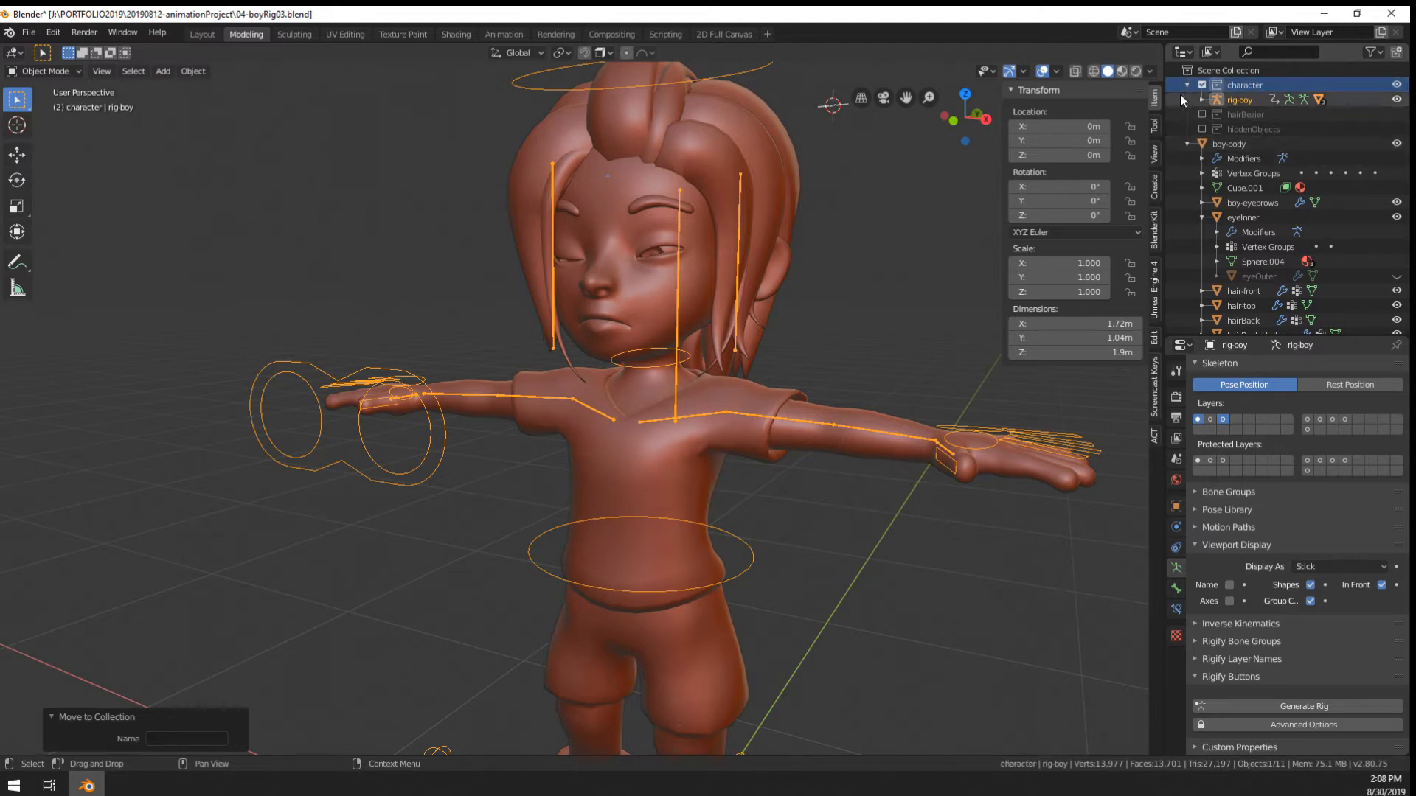
# Collapse the character collection and the boy-body tree, and move boy-body into the character collection
pyautogui.click(1186, 86)
pyautogui.click(1187, 129)
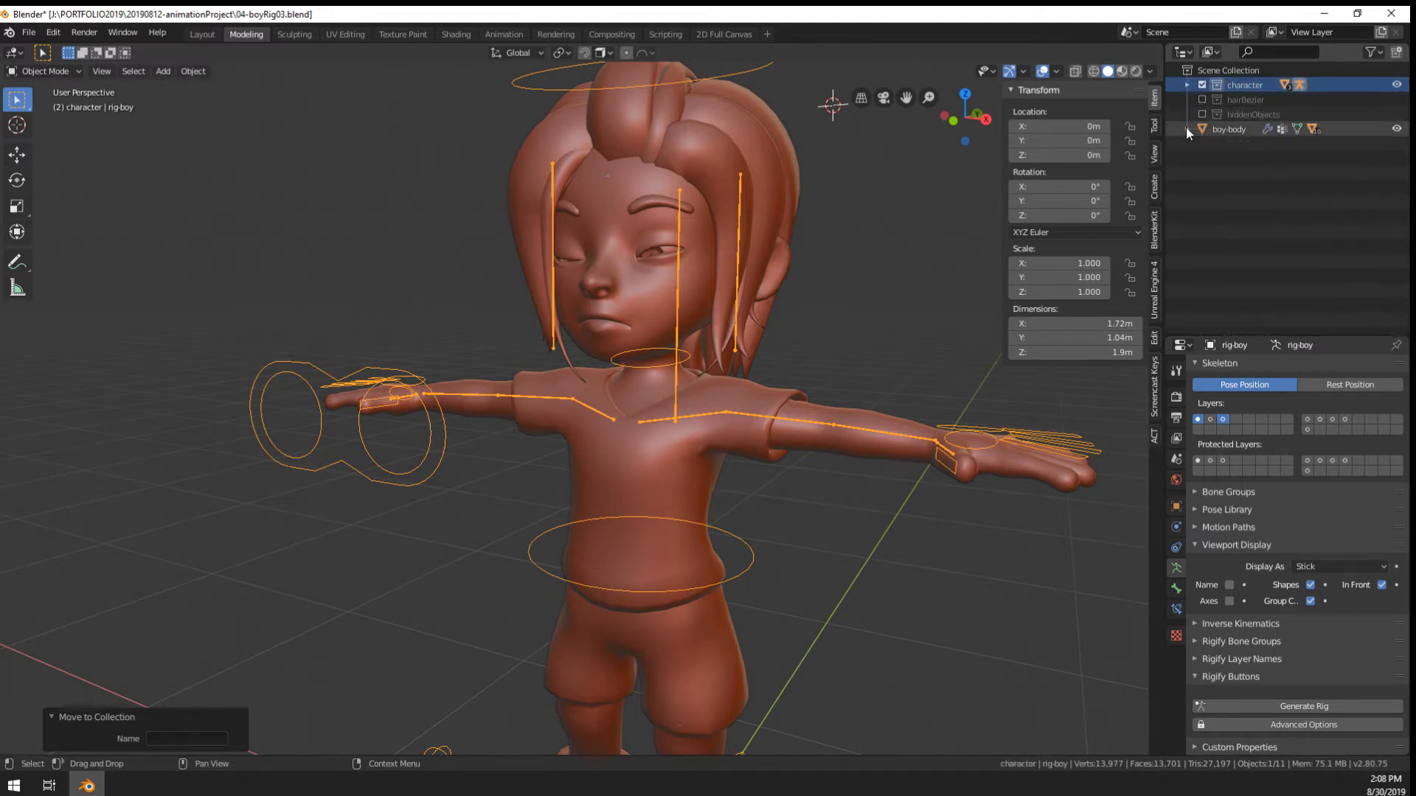
pyautogui.click(1202, 130)
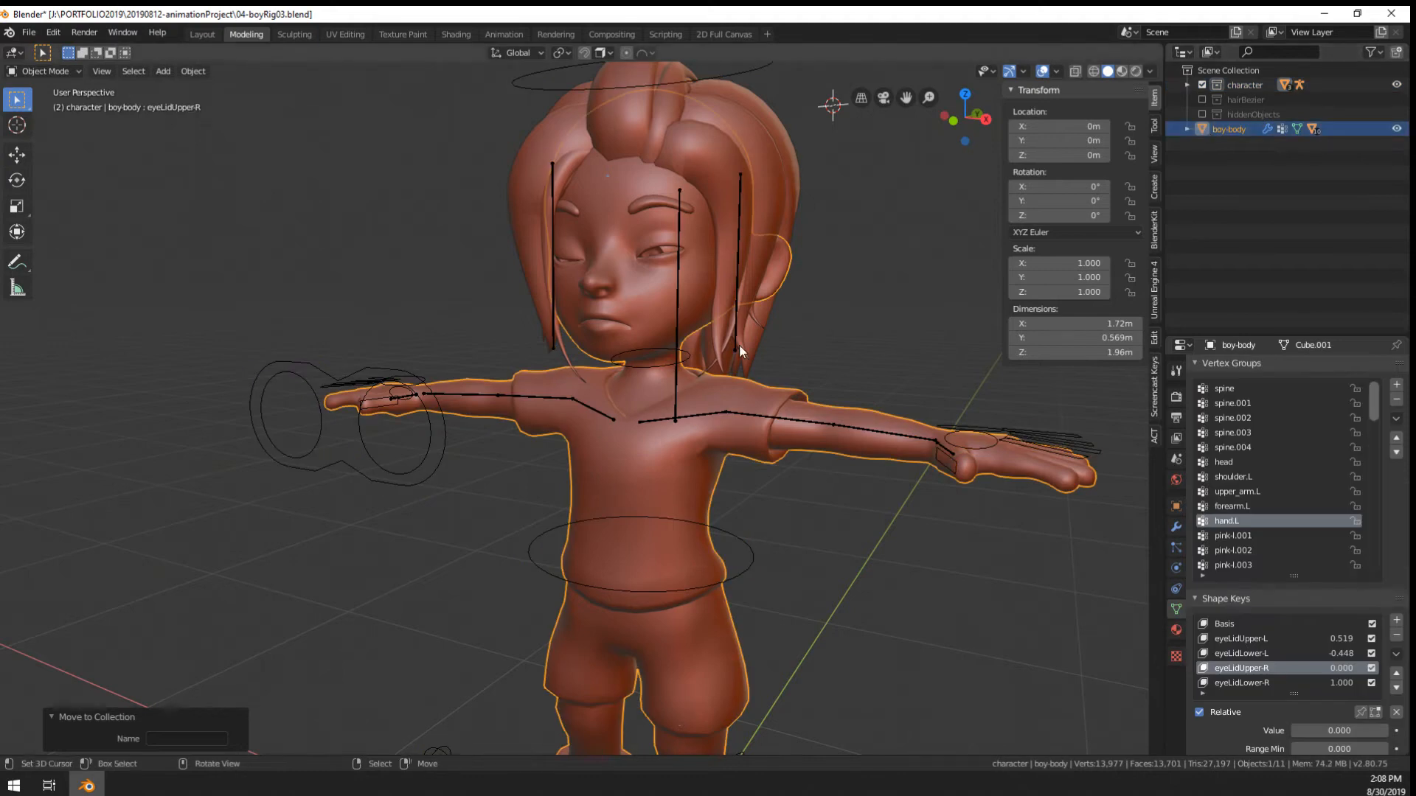
pyautogui.press('m')
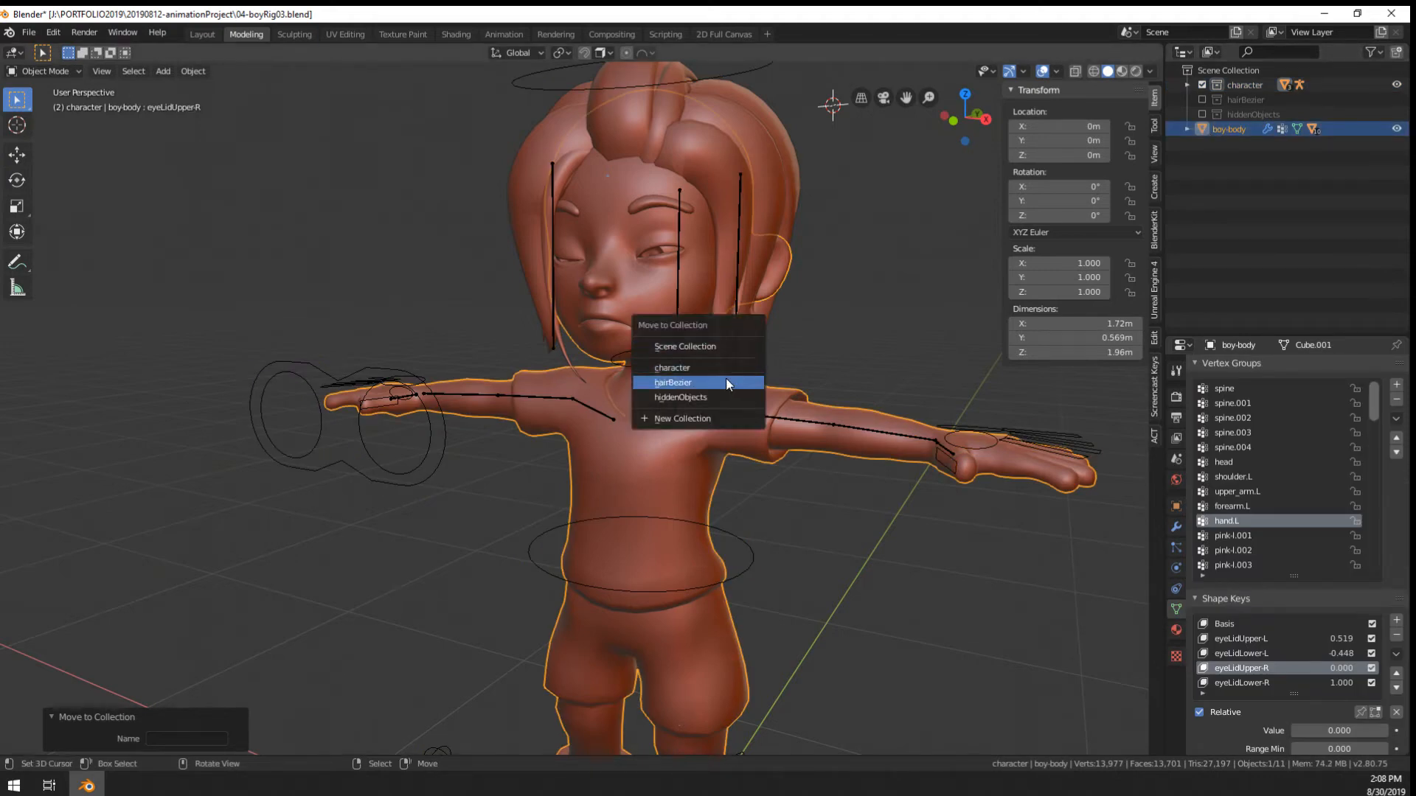
pyautogui.click(707, 369)
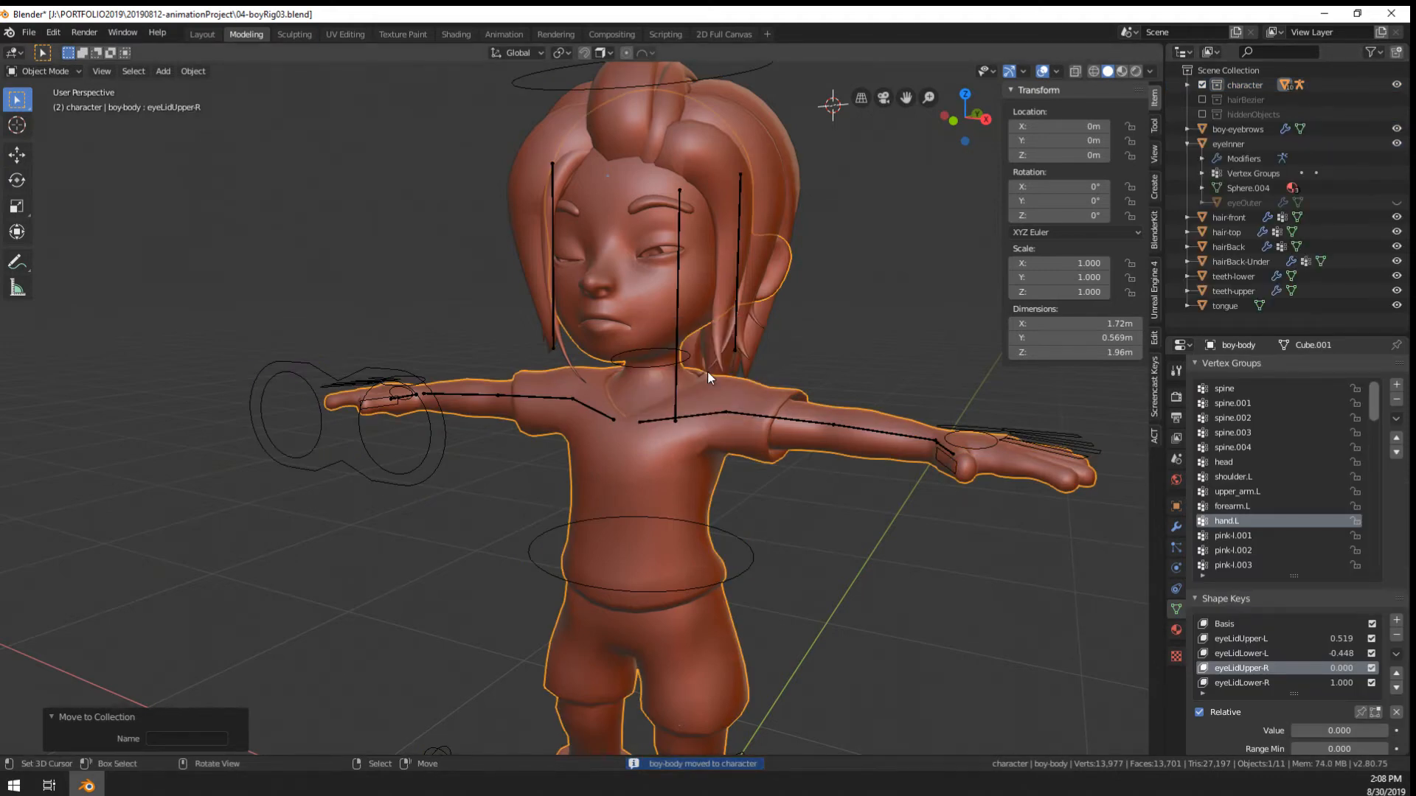
pyautogui.press('g')
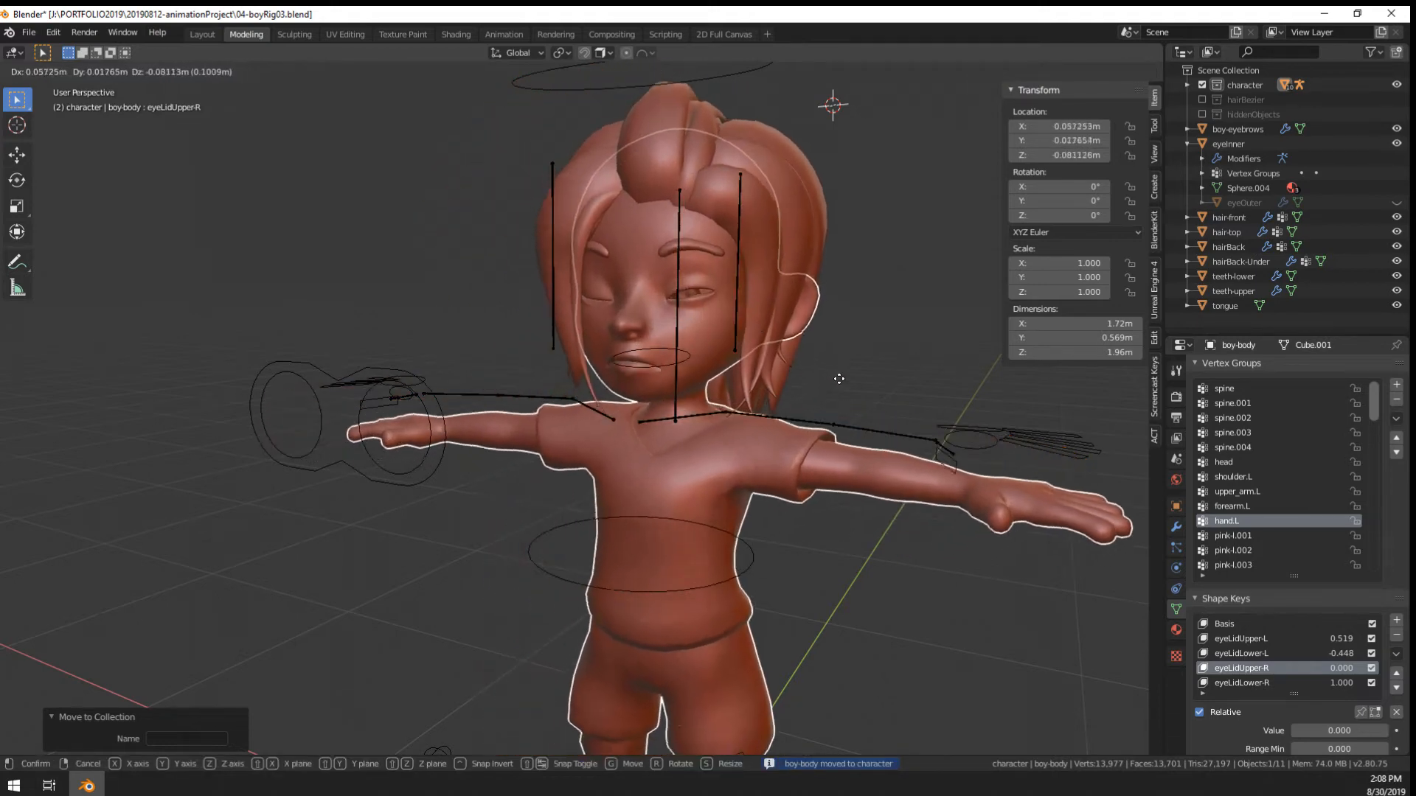
pyautogui.rightClick(839, 378)
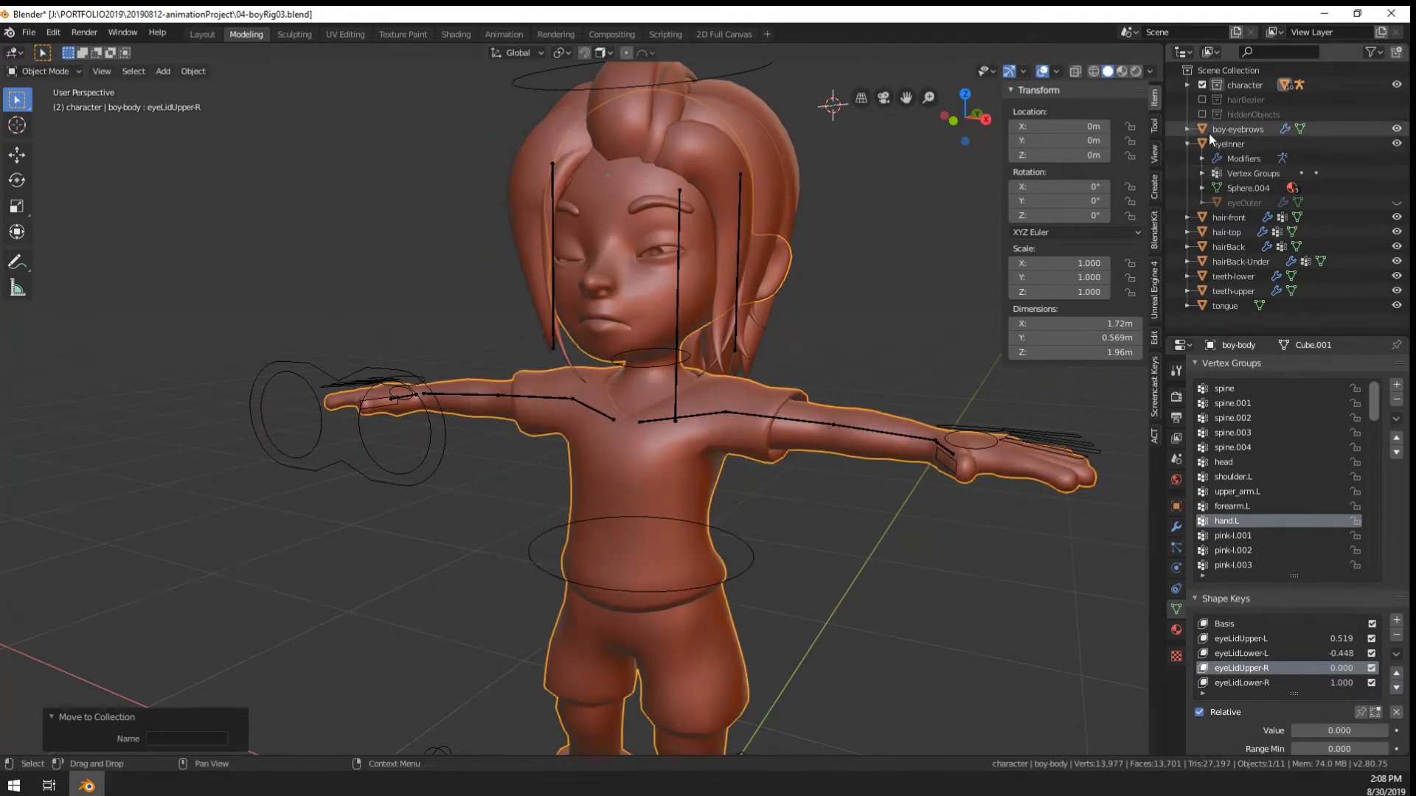
# Select all visible objects of the boy and move them into the character collection
pyautogui.press('a')
pyautogui.scroll(-4, 627, 324)
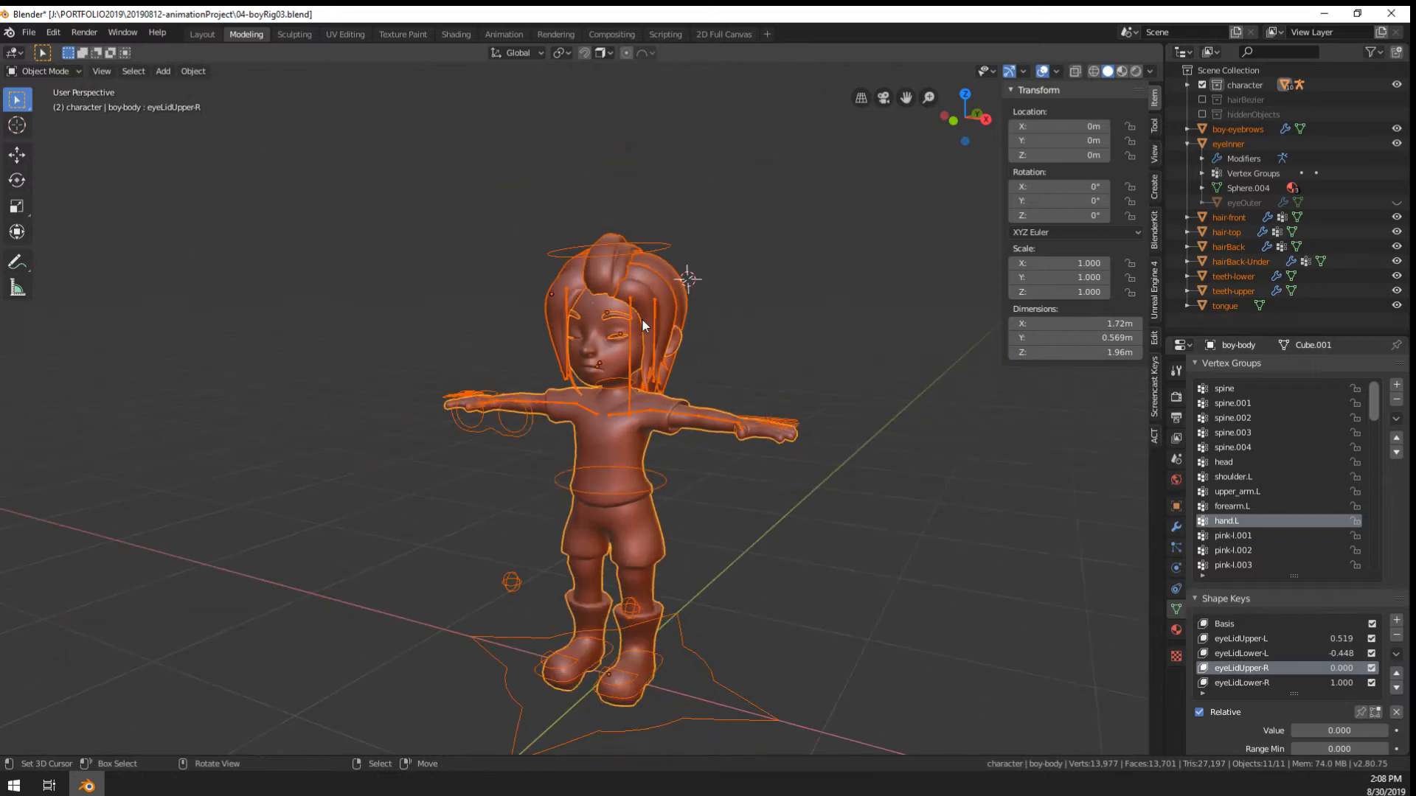
pyautogui.press('m')
pyautogui.click(646, 319)
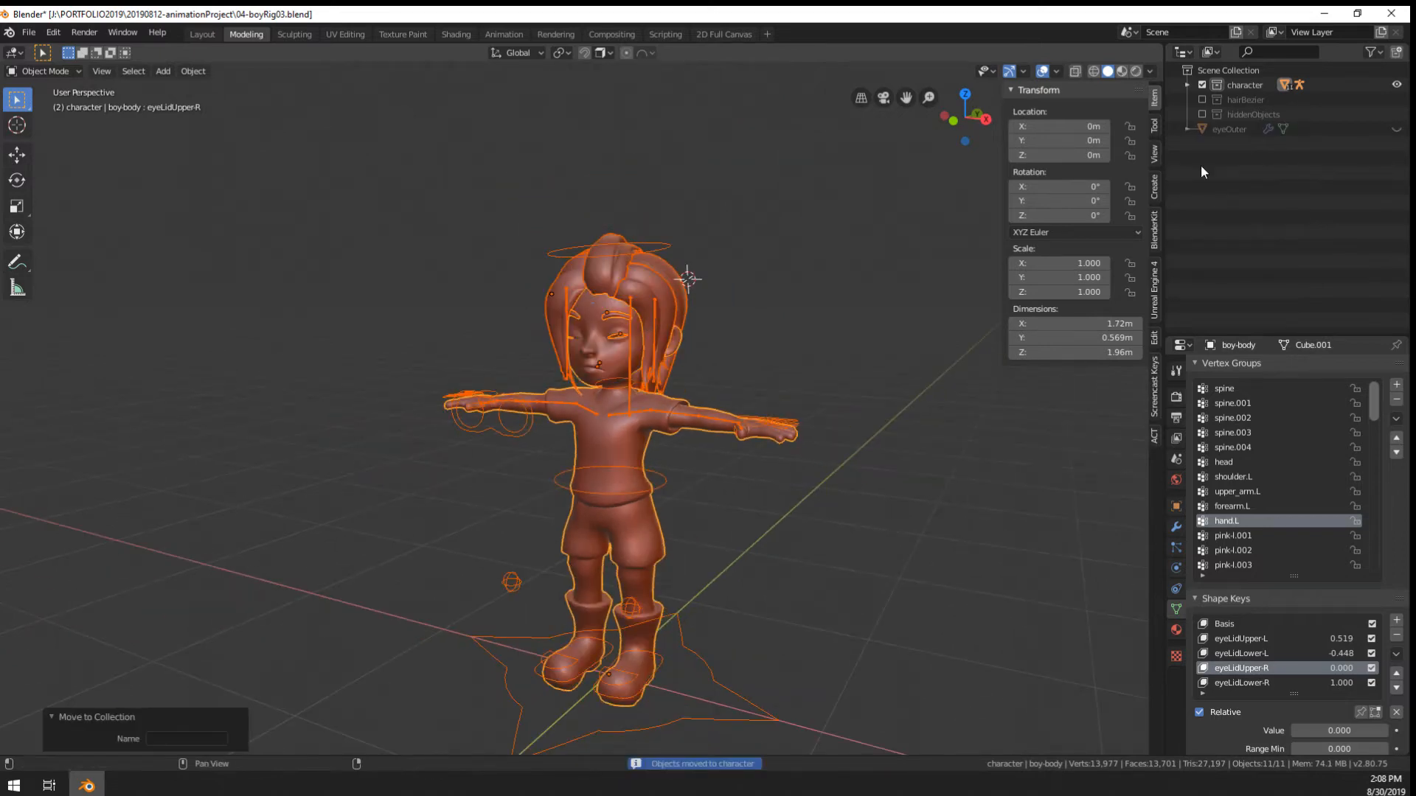
# Unhide the eyeOuter object and move it into the character collection
pyautogui.click(1186, 84)
pyautogui.click(1189, 144)
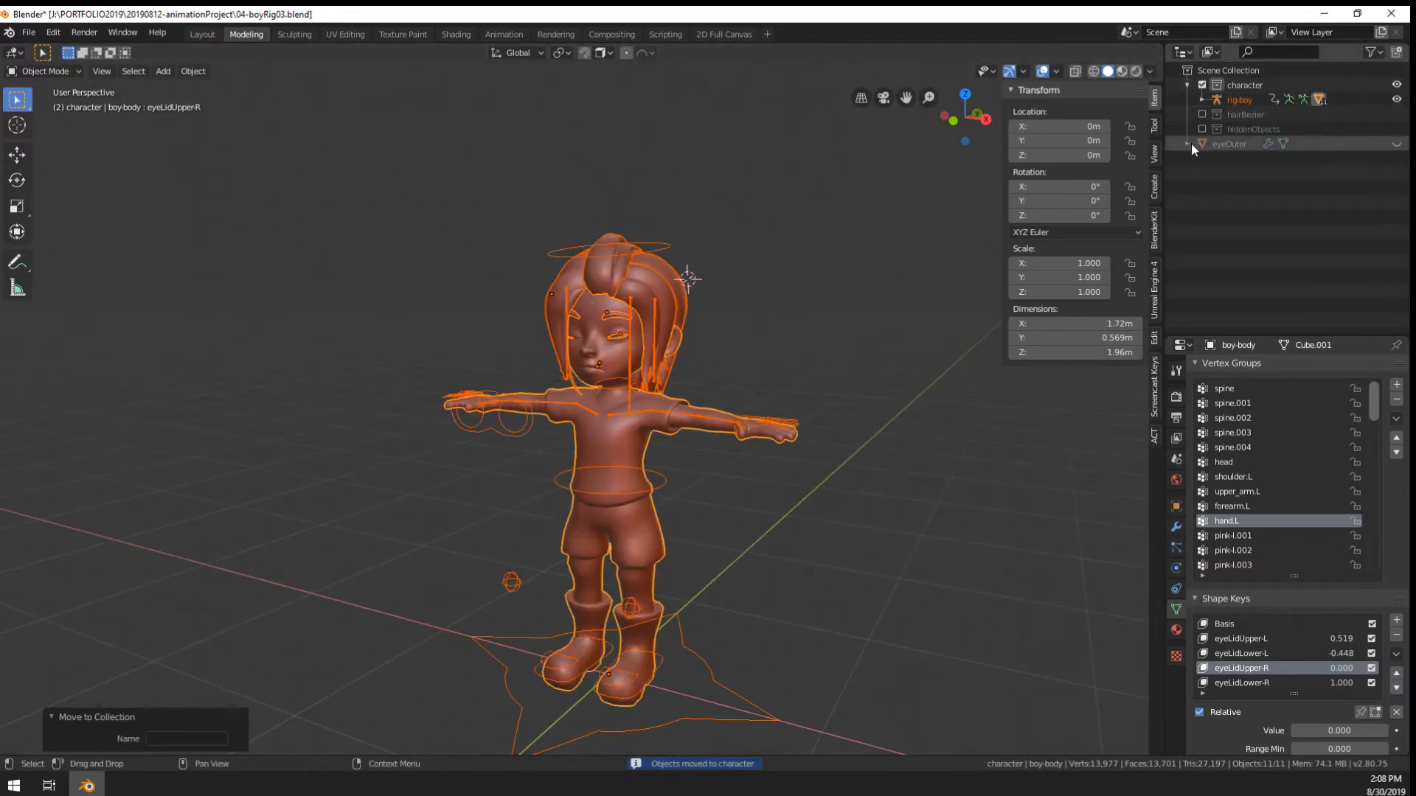
pyautogui.click(1203, 147)
pyautogui.press('KP_Decimal')
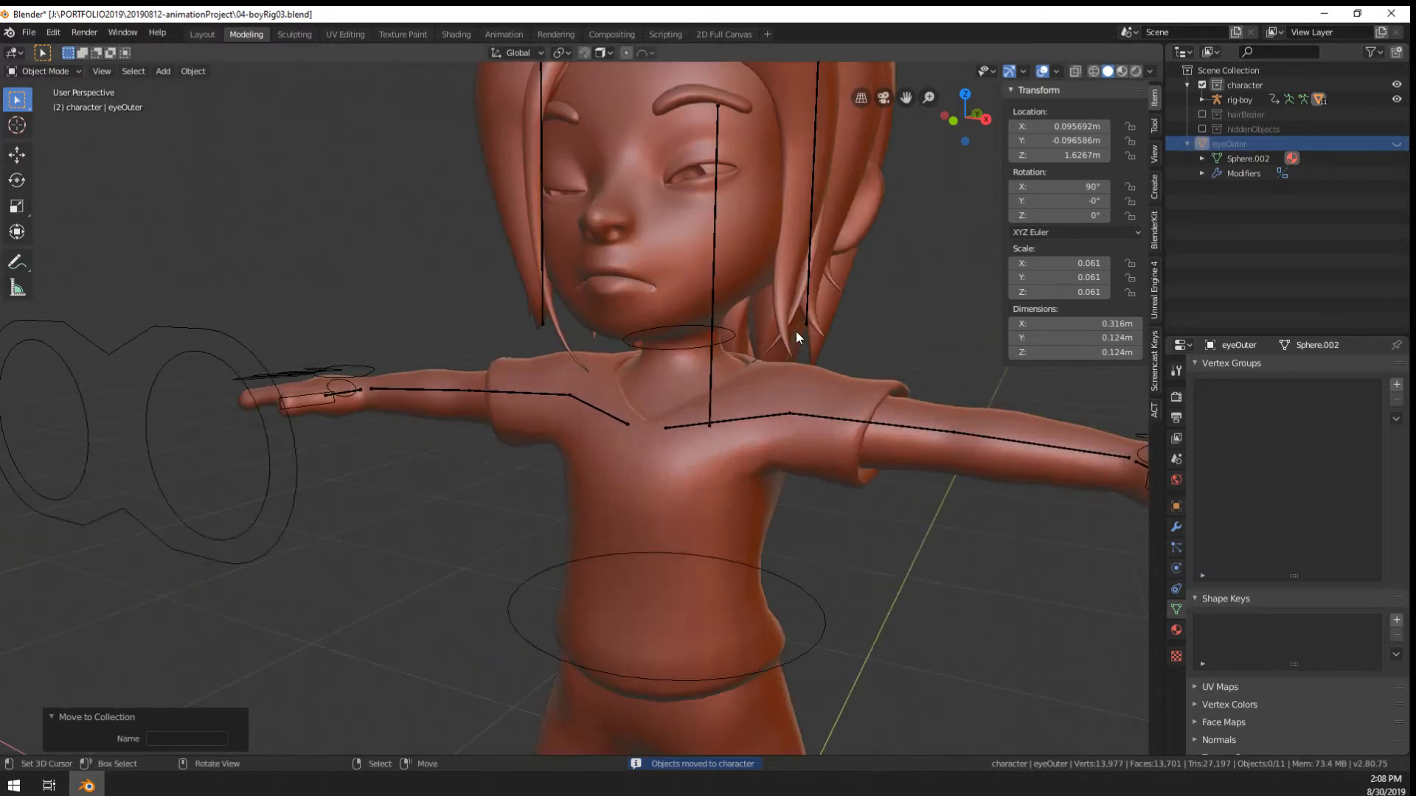
pyautogui.hotkey('alt', 'h')
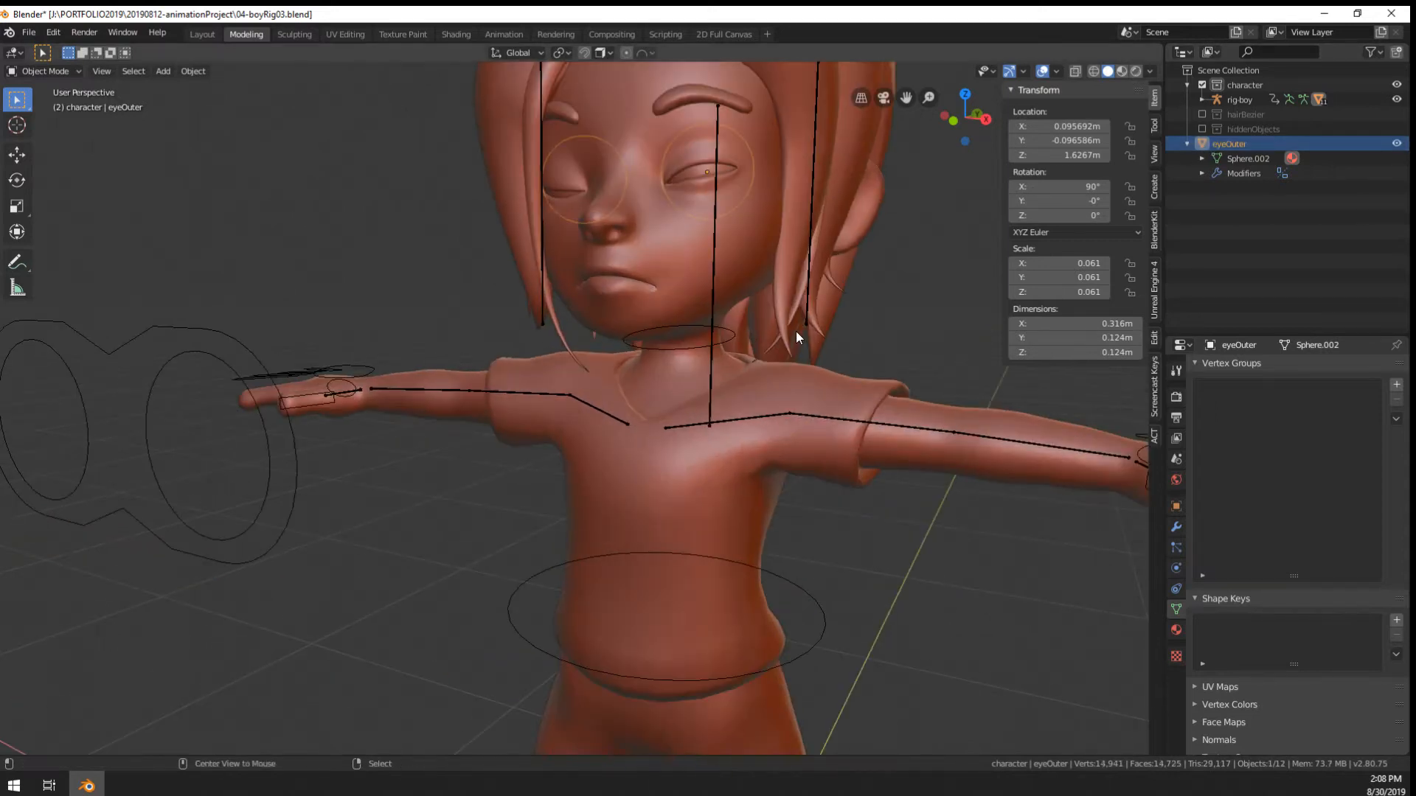
pyautogui.press('m')
pyautogui.click(746, 338)
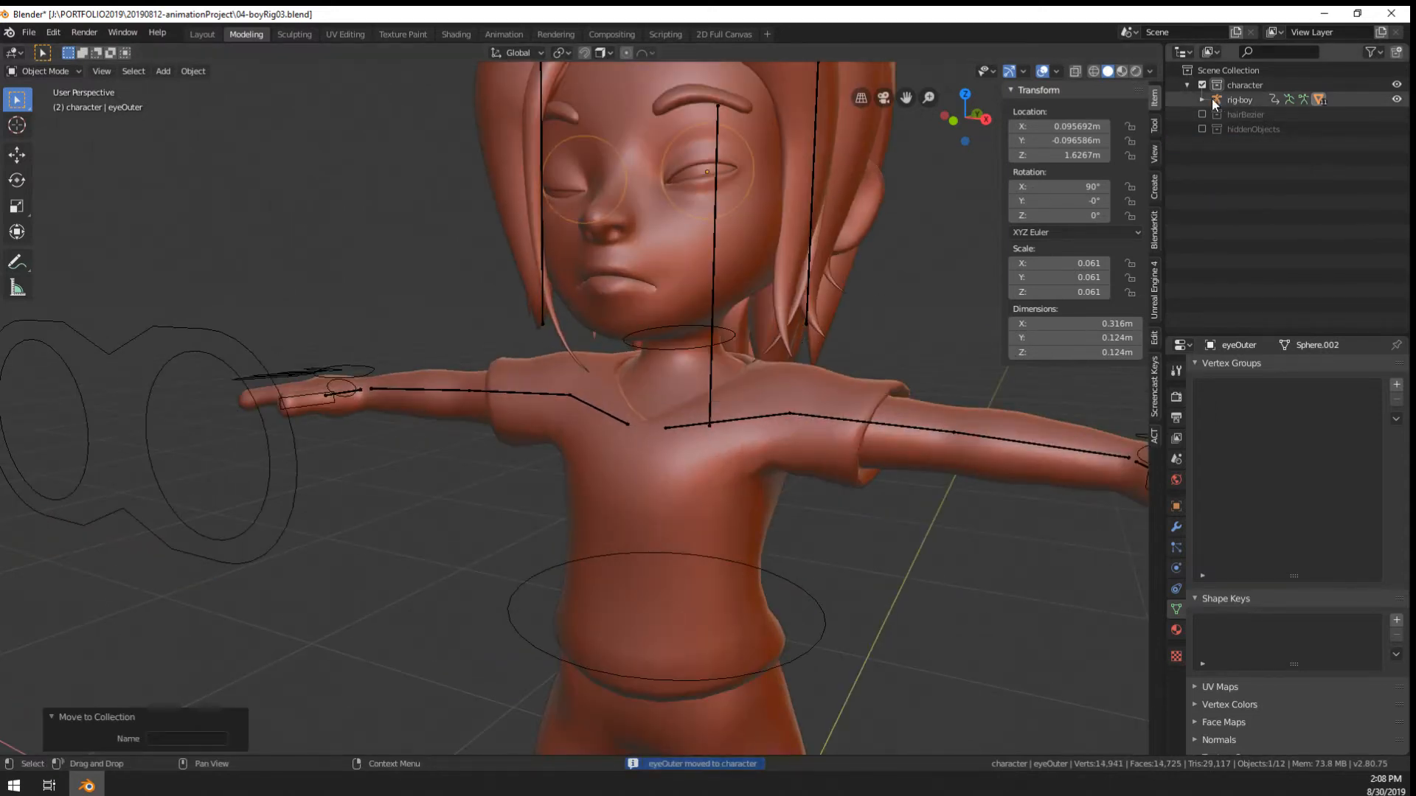
# Expand the rig-boy hierarchy and collapse the eyeInner and boy-body trees inside it
pyautogui.click(1203, 100)
pyautogui.click(1217, 159)
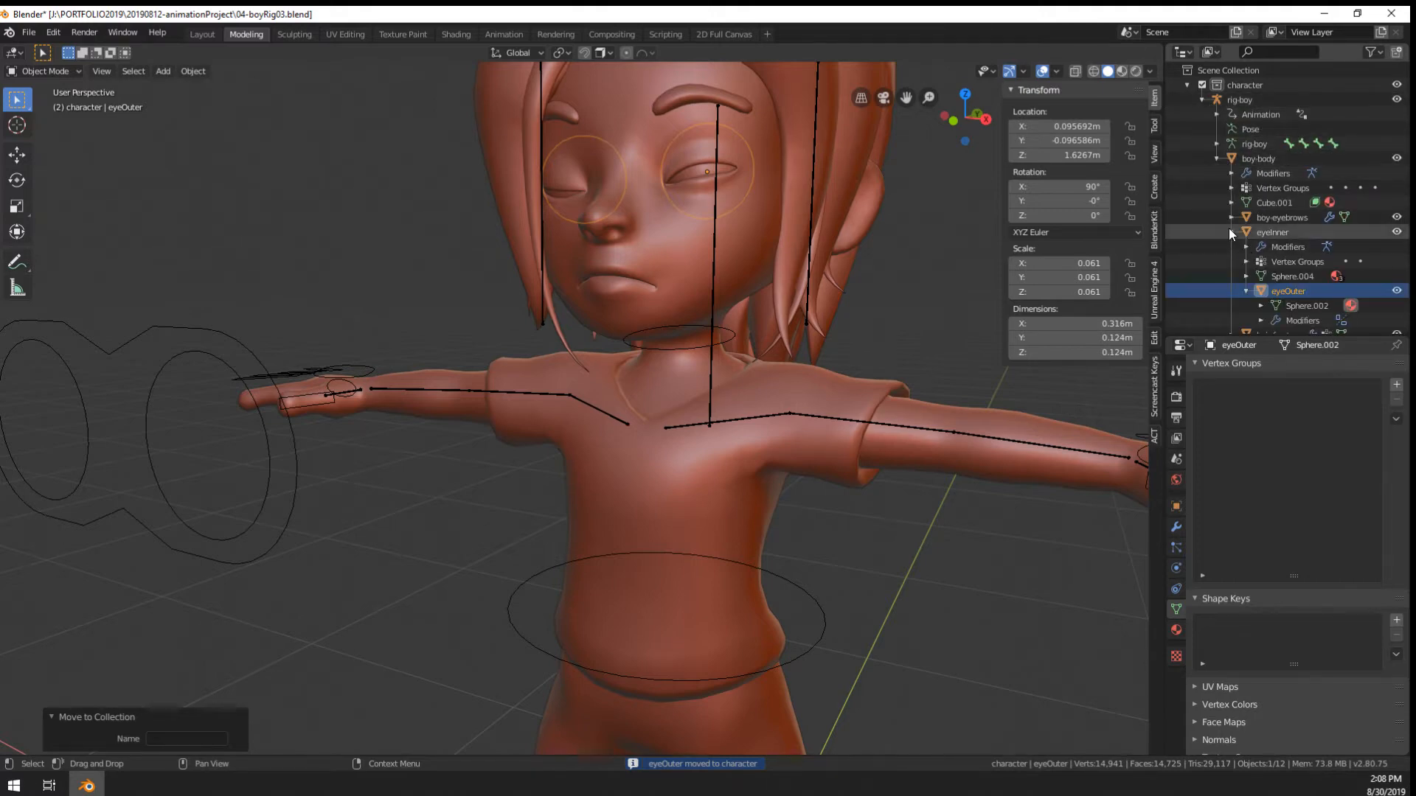
pyautogui.click(1230, 233)
pyautogui.click(1215, 158)
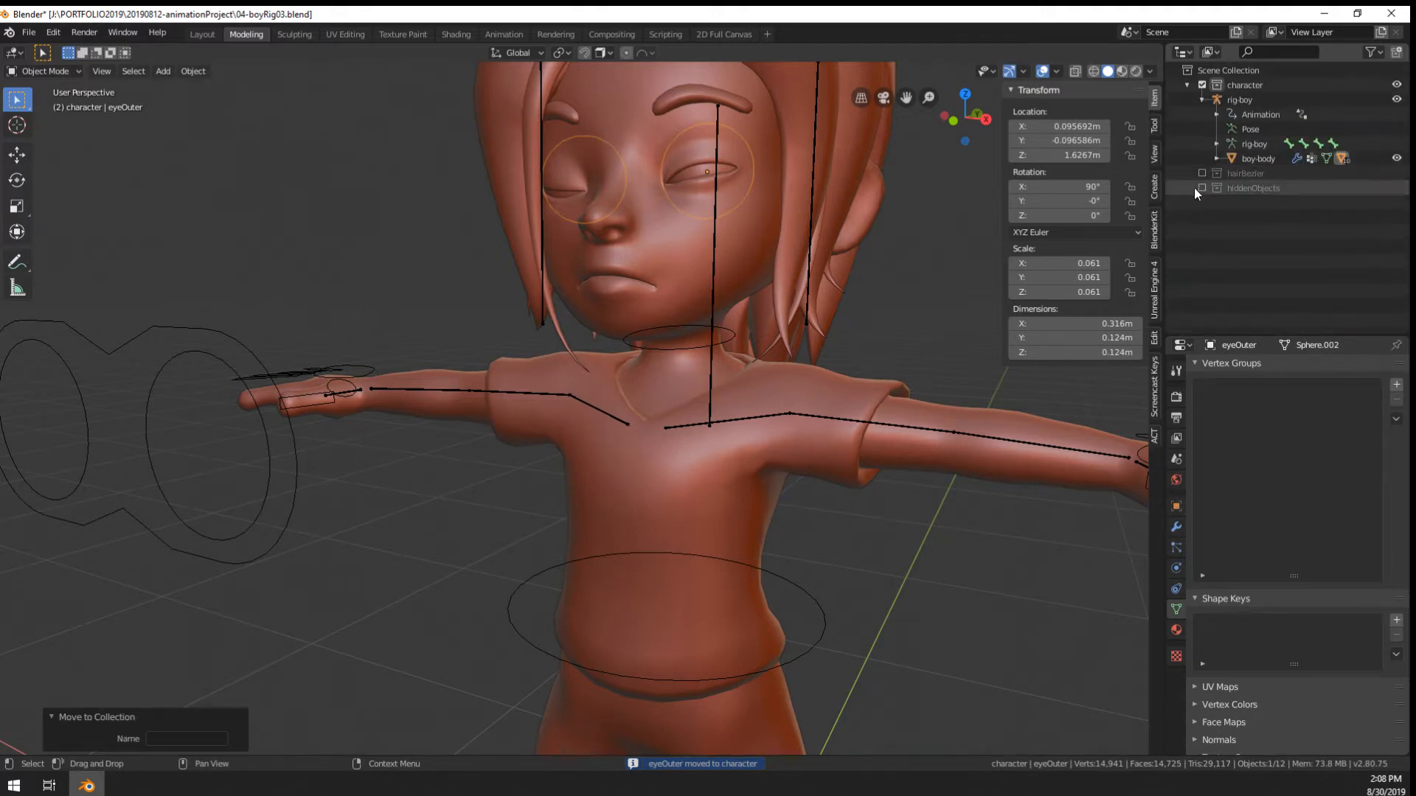
# Select the boy-body mesh and look through its list of vertex groups
pyautogui.scroll(-4, 743, 227)
pyautogui.moveTo(743, 228); pyautogui.dragTo(790, 230, button='middle')
pyautogui.scroll(1, 790, 281)
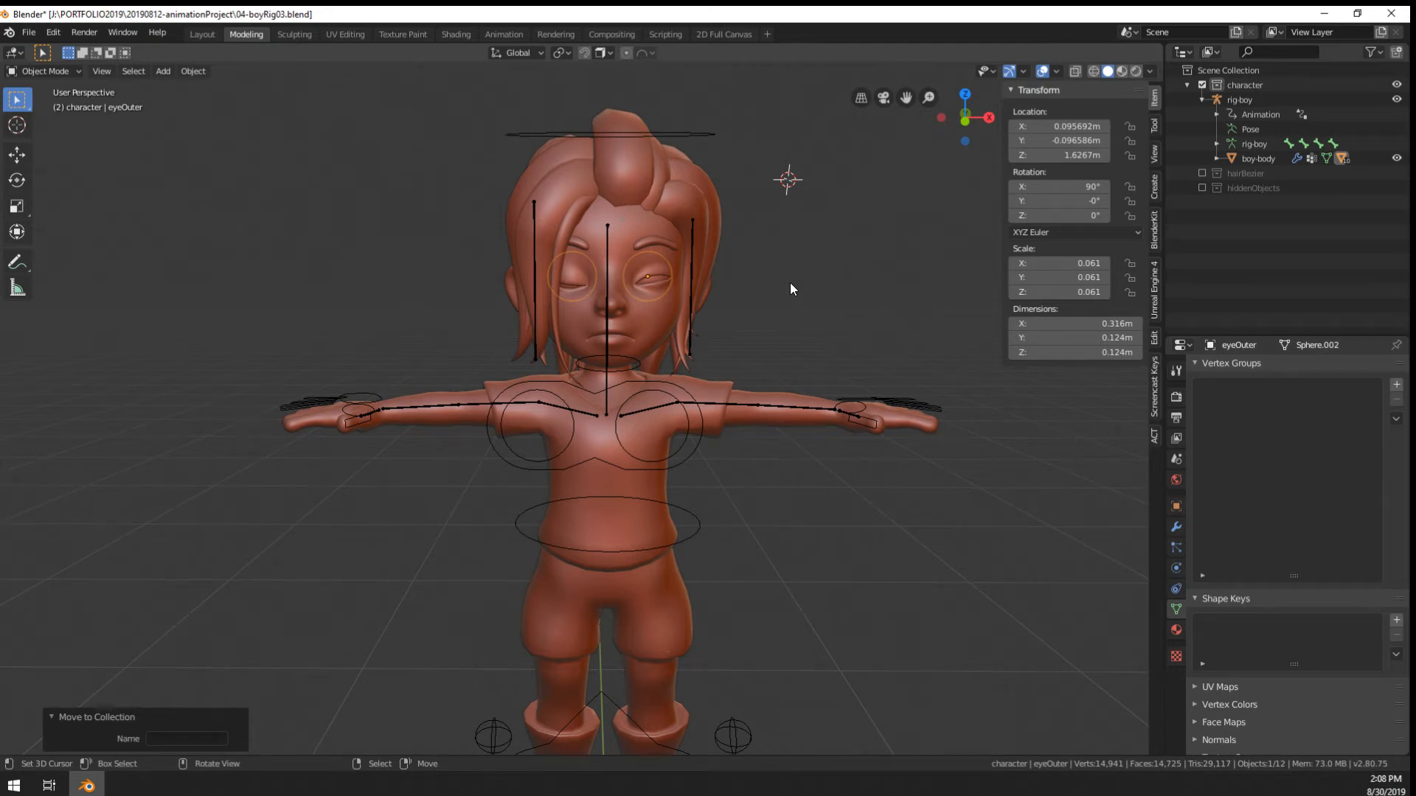
pyautogui.scroll(4, 695, 246)
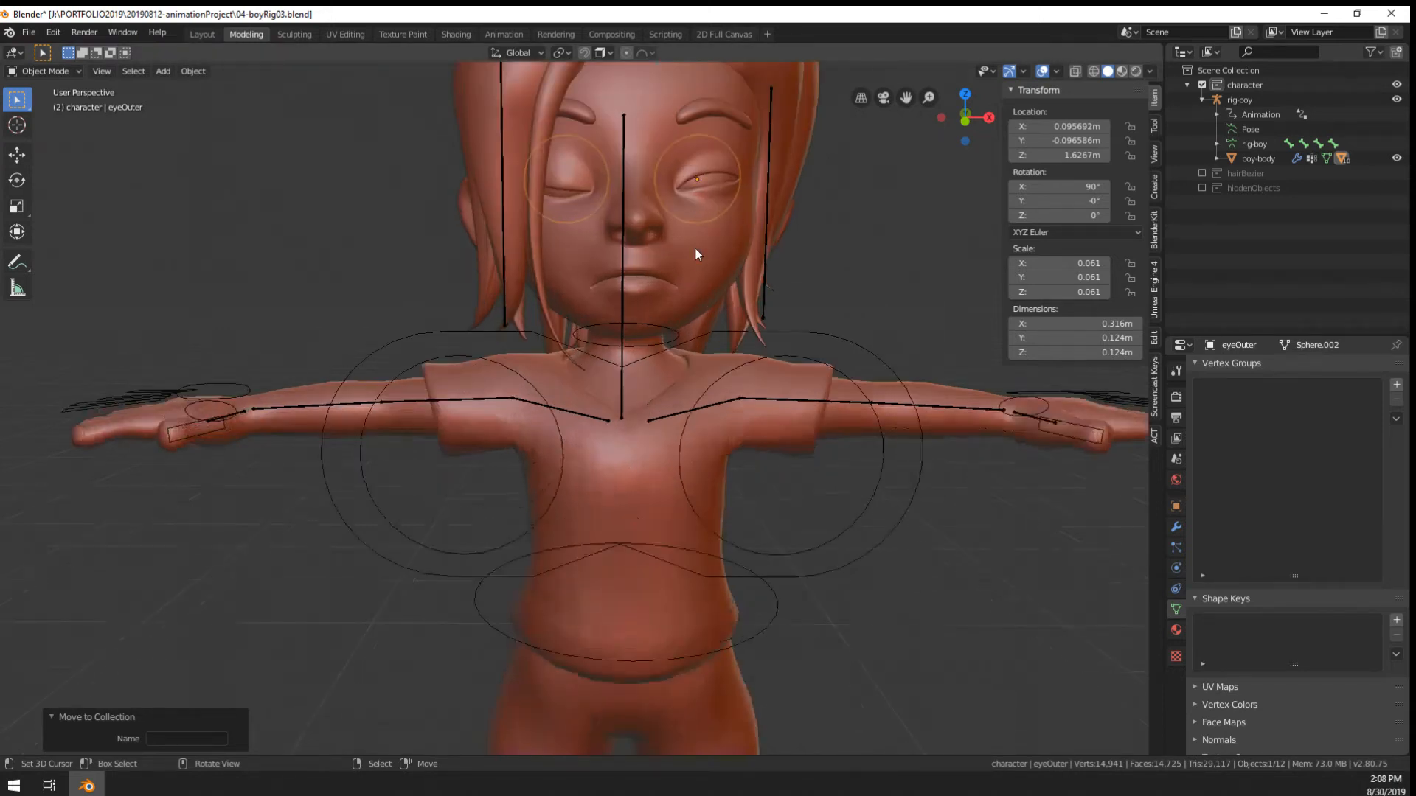
pyautogui.click(687, 253)
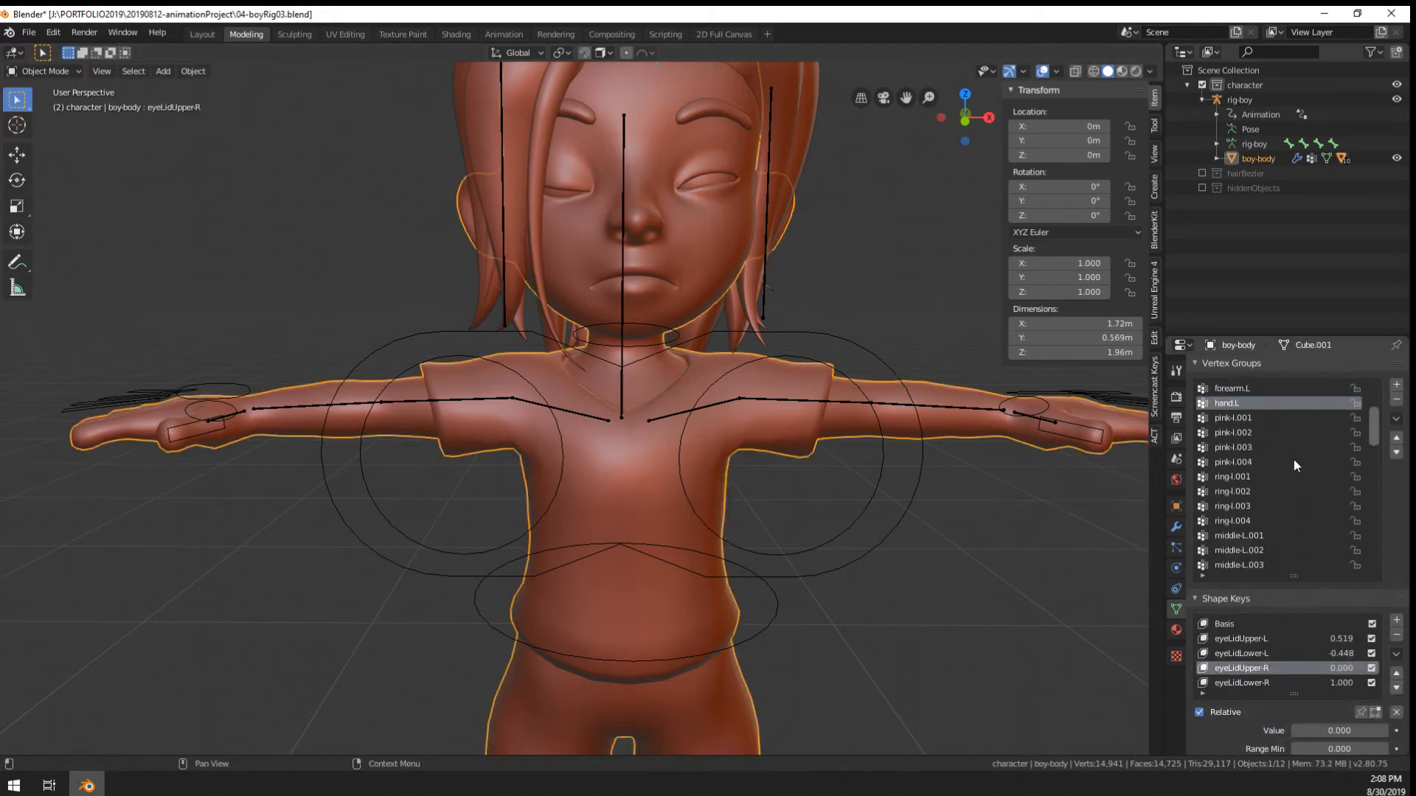
pyautogui.scroll(-10, 1294, 459)
pyautogui.scroll(15, 1281, 463)
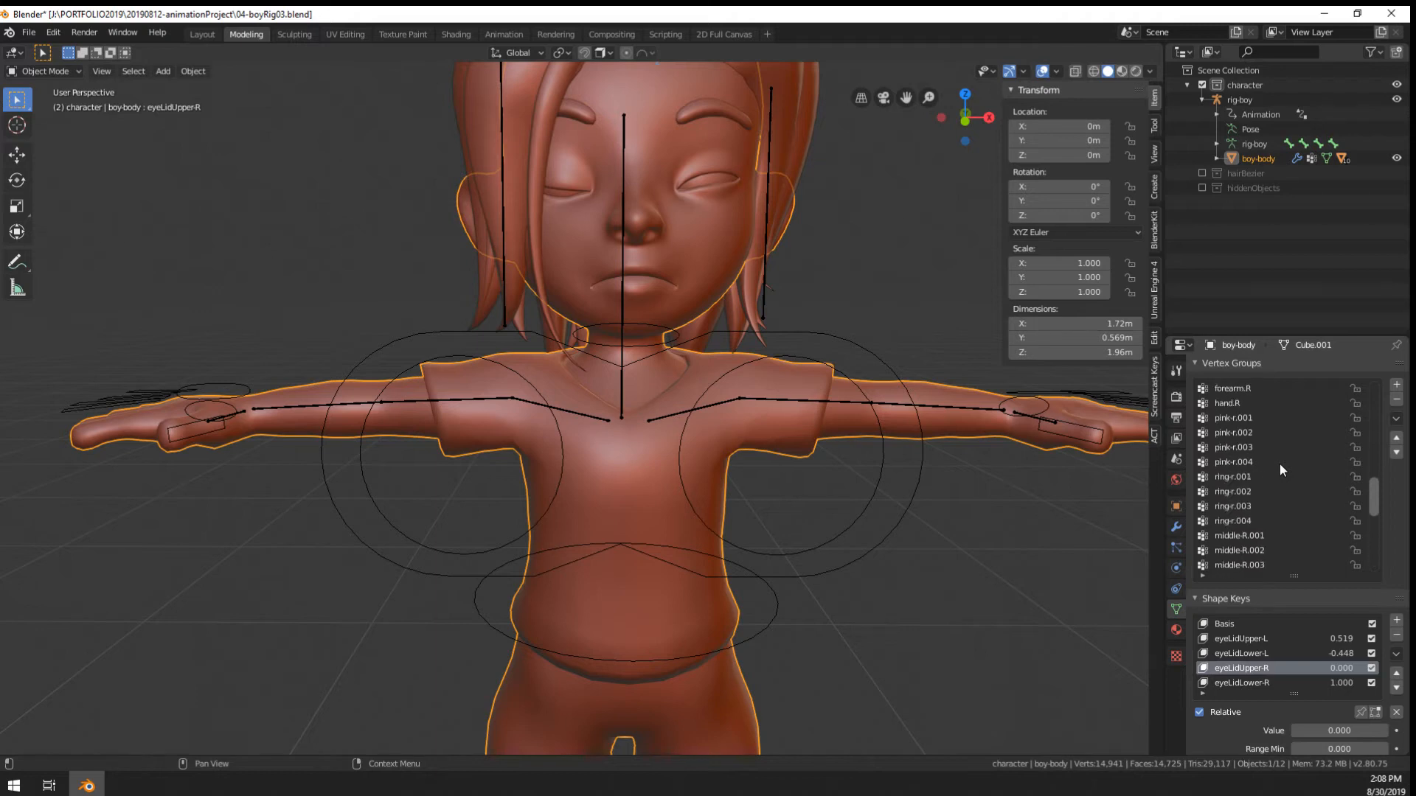
pyautogui.scroll(8, 1281, 463)
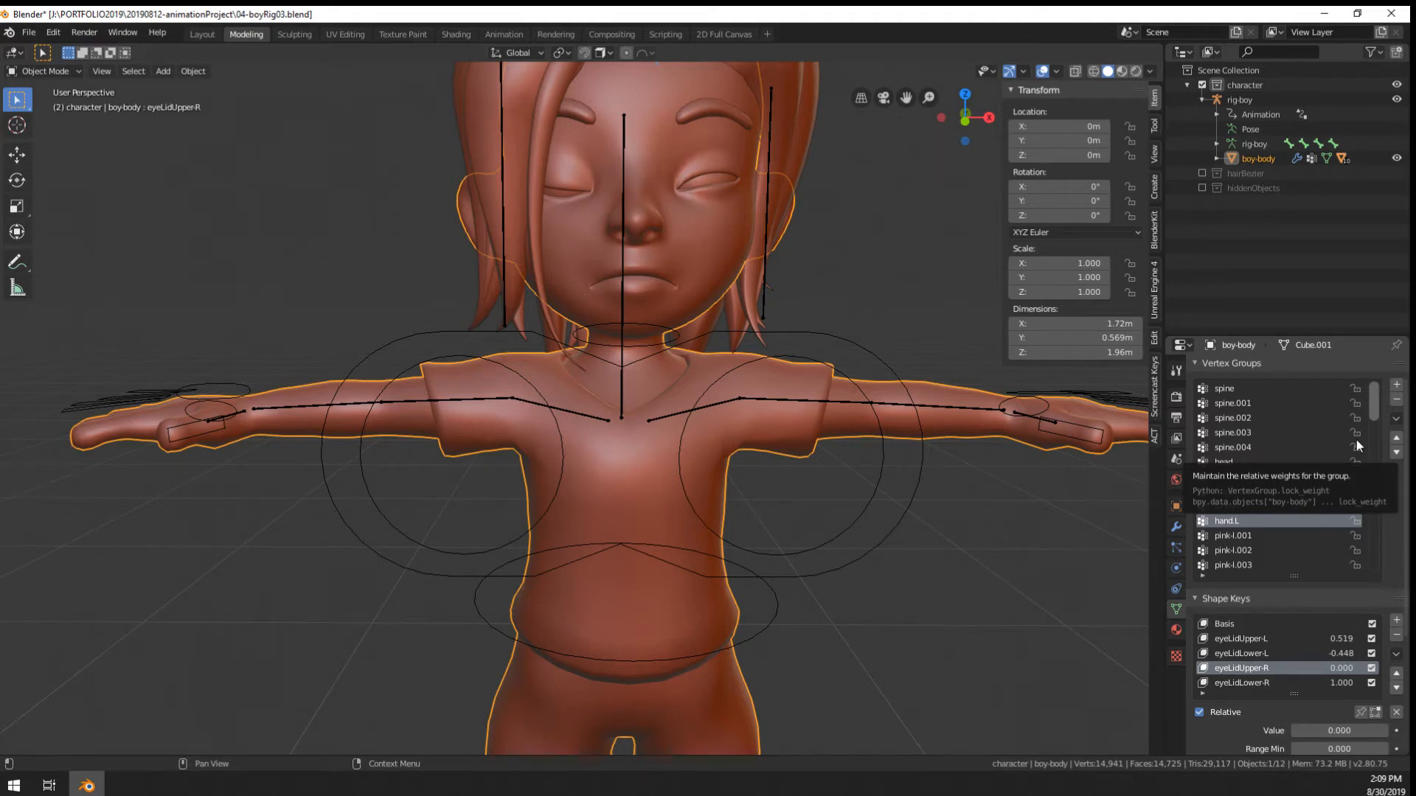
# Collapse the vertex groups section of boy-body and enlarge its shape key list
pyautogui.scroll(-6, 1294, 649)
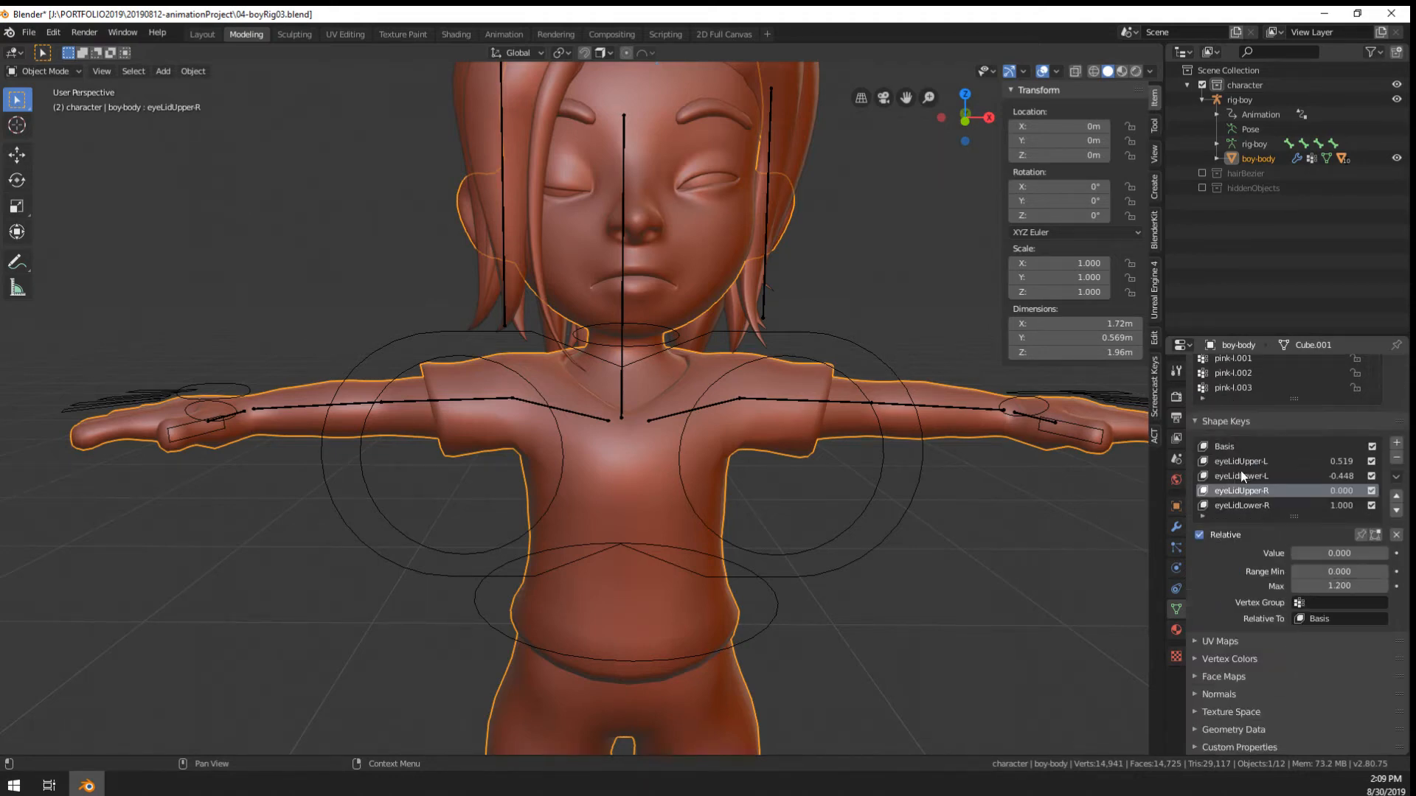
pyautogui.scroll(2, 1273, 448)
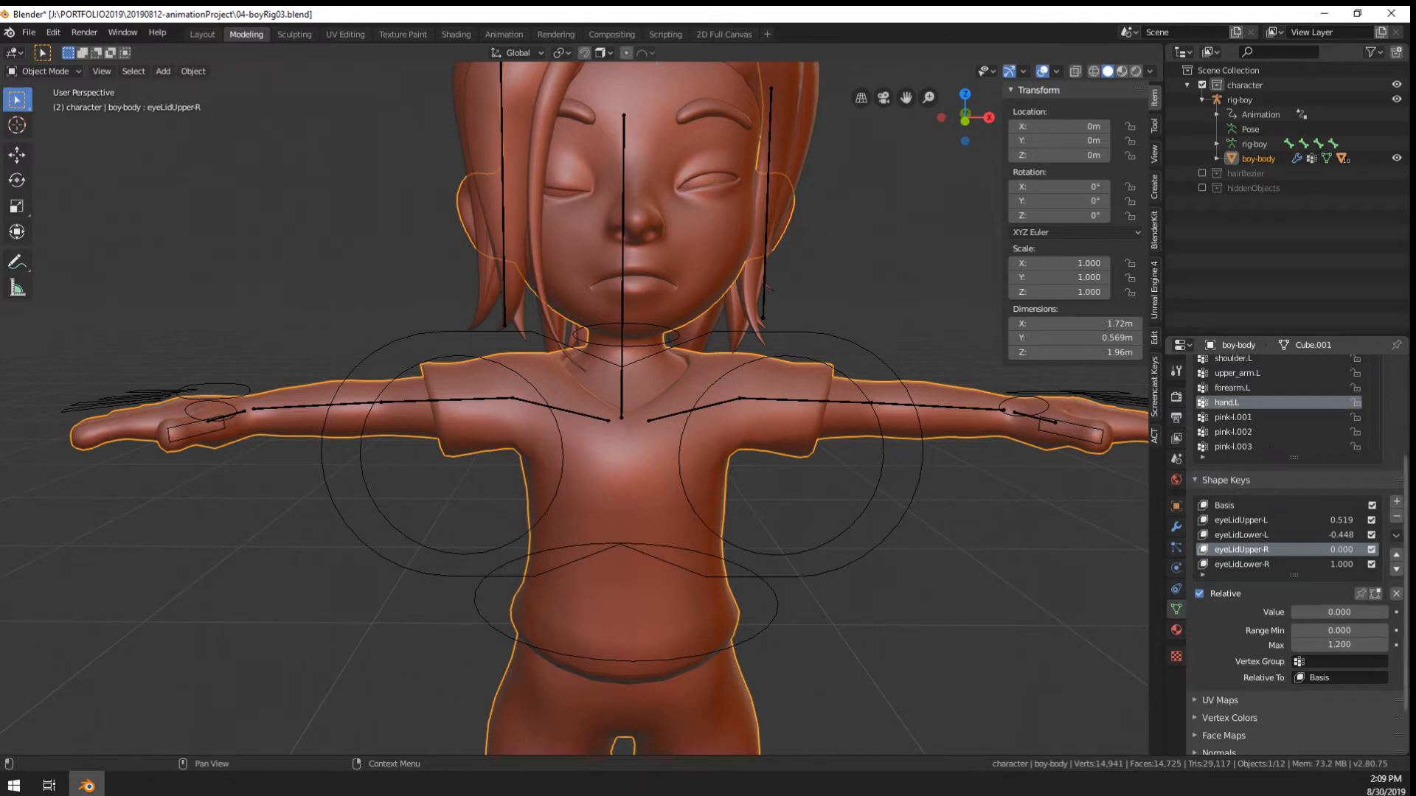
pyautogui.scroll(5, 1404, 455)
pyautogui.click(1219, 393)
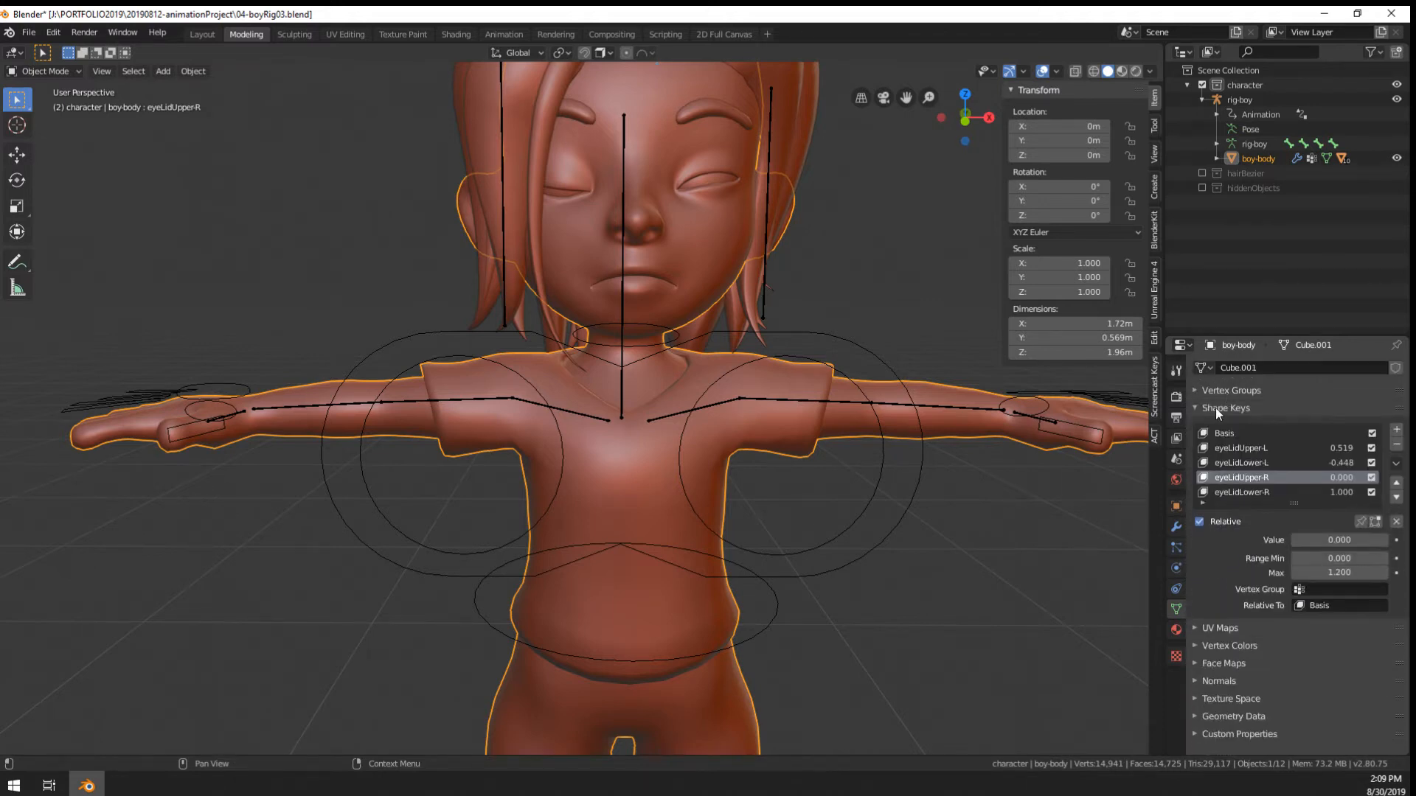
pyautogui.moveTo(1296, 504); pyautogui.dragTo(1296, 549)
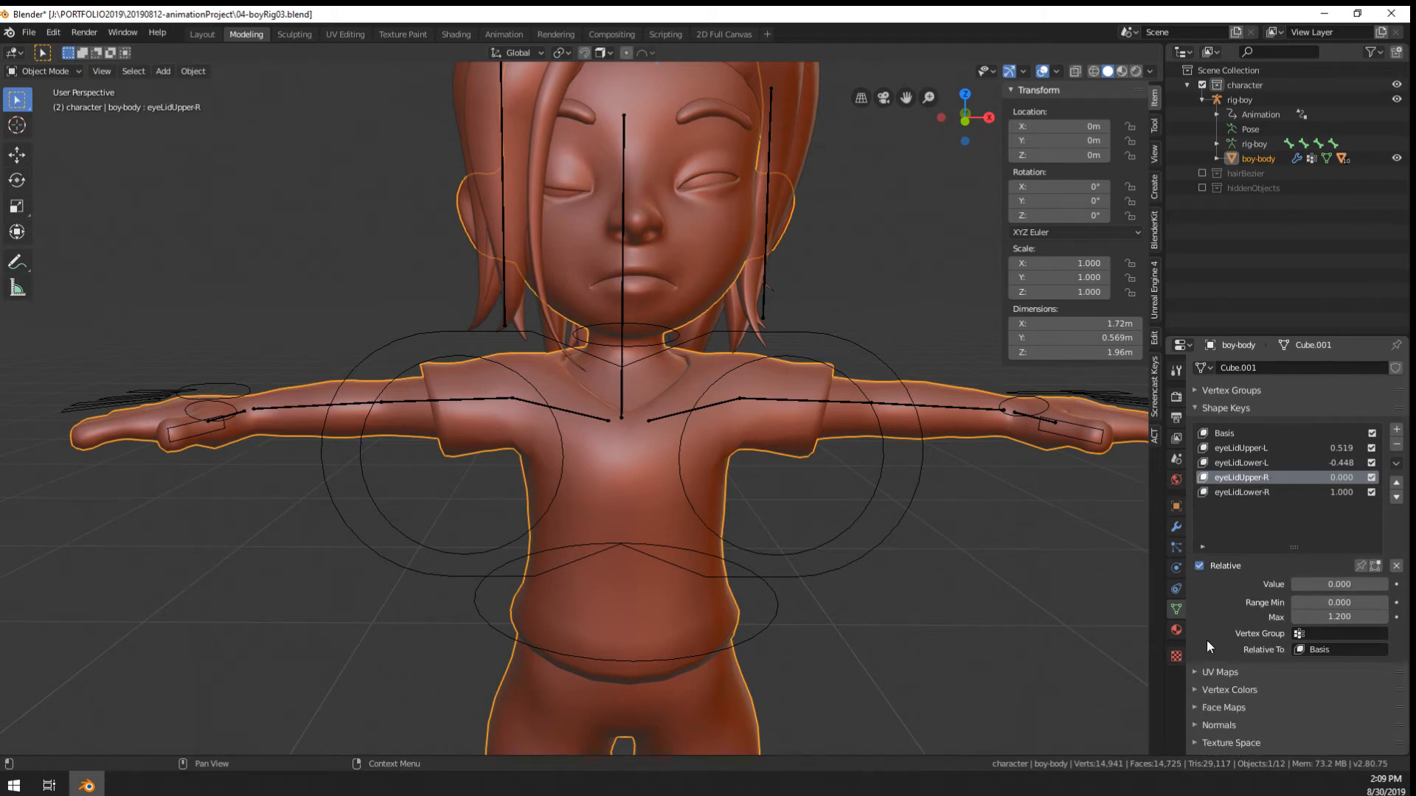
pyautogui.click(1396, 464)
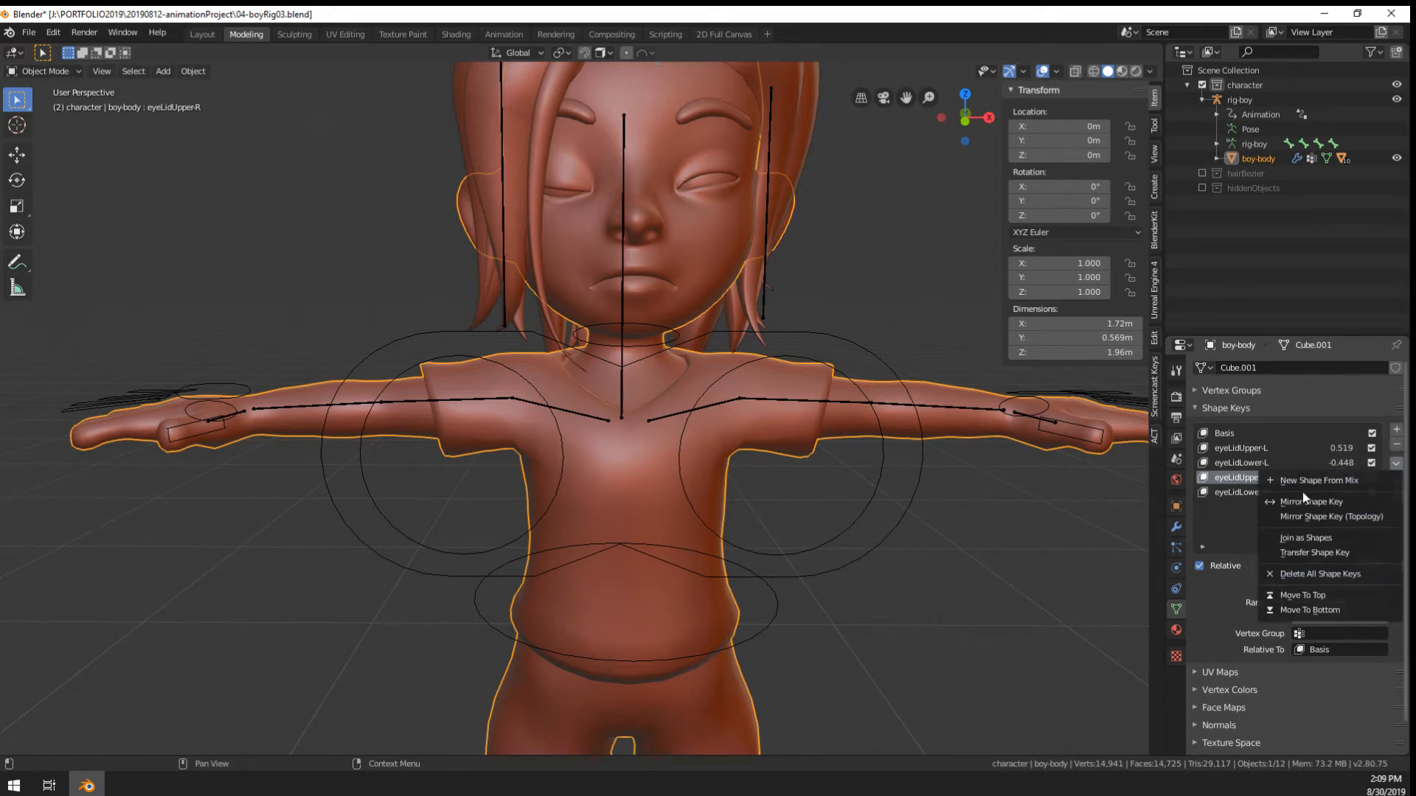
pyautogui.click(913, 576)
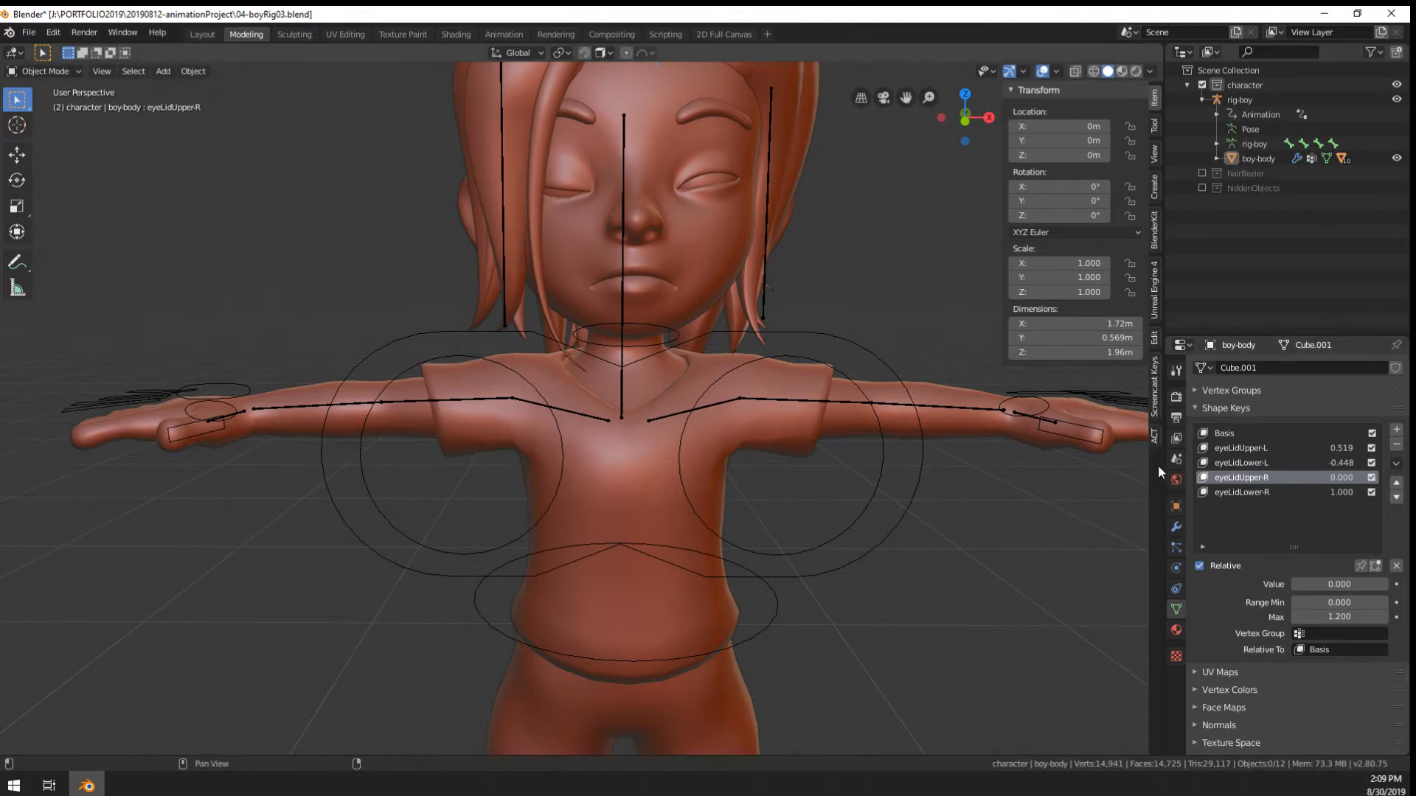
# Examine the boy's eyelids and face from several angles, with the boy-body mesh selected
pyautogui.scroll(-3, 817, 426)
pyautogui.moveTo(1023, 477); pyautogui.dragTo(979, 457, button='middle')
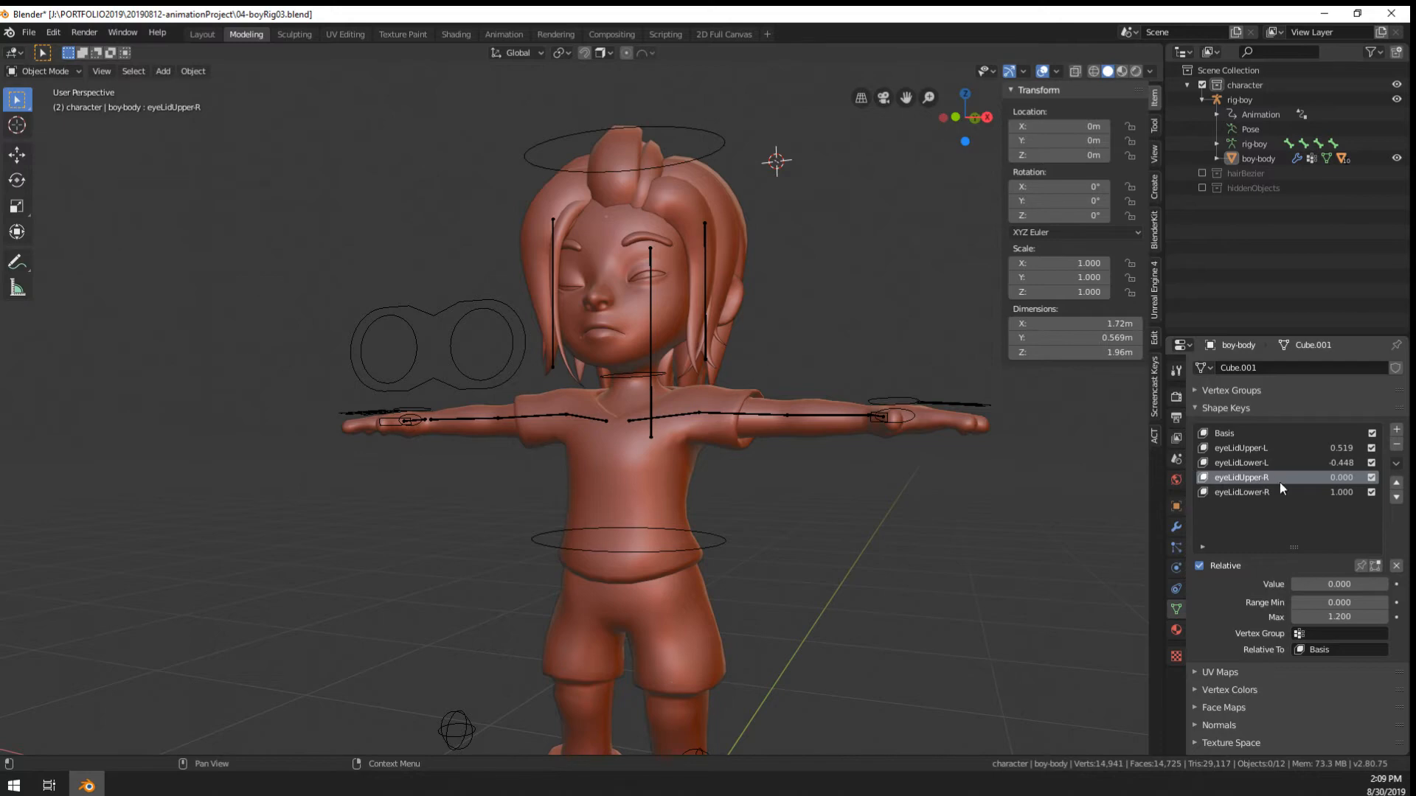
pyautogui.scroll(2, 828, 453)
pyautogui.moveTo(828, 453); pyautogui.dragTo(915, 485, button='middle')
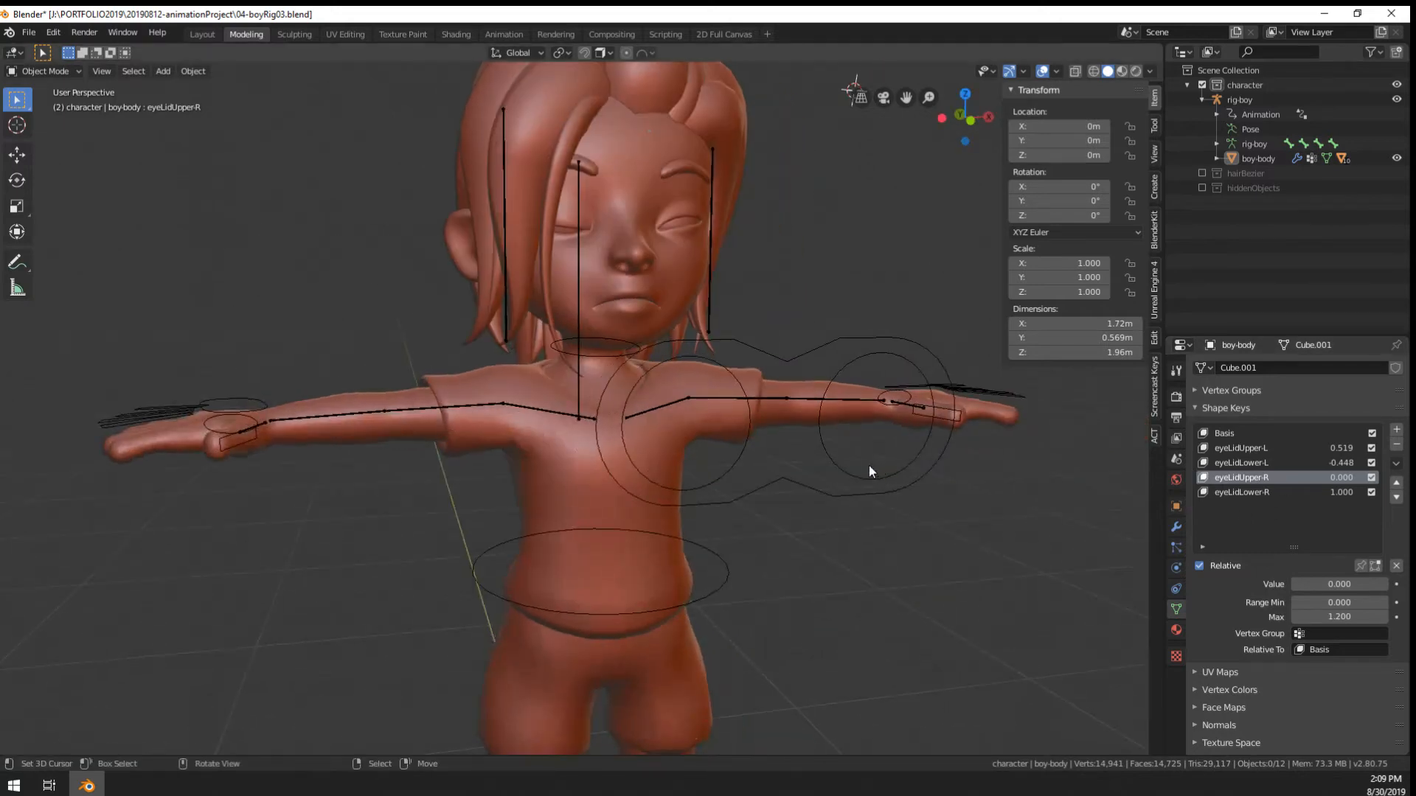
pyautogui.click(826, 495)
pyautogui.moveTo(826, 494); pyautogui.dragTo(795, 501, button='middle')
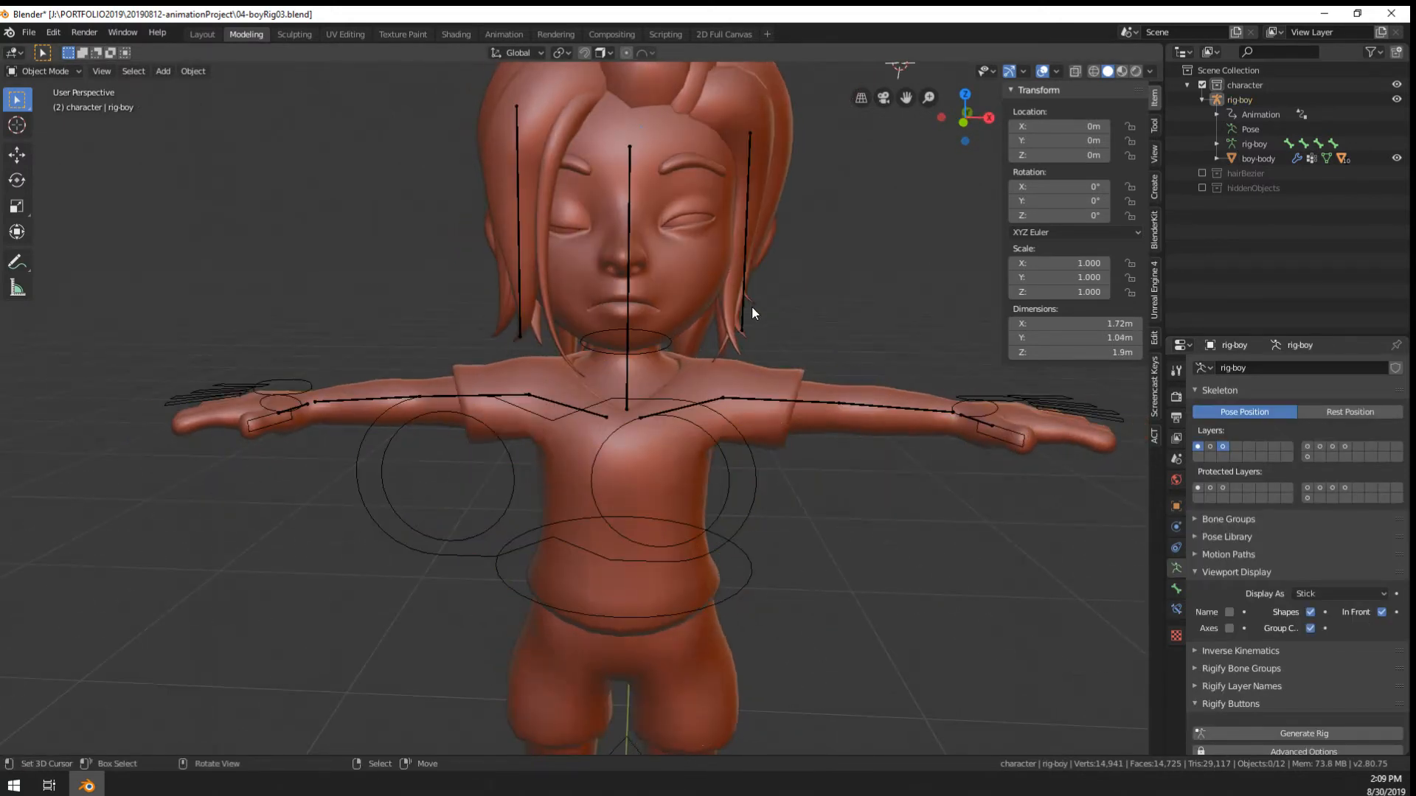
pyautogui.click(761, 268)
pyautogui.scroll(5, 763, 267)
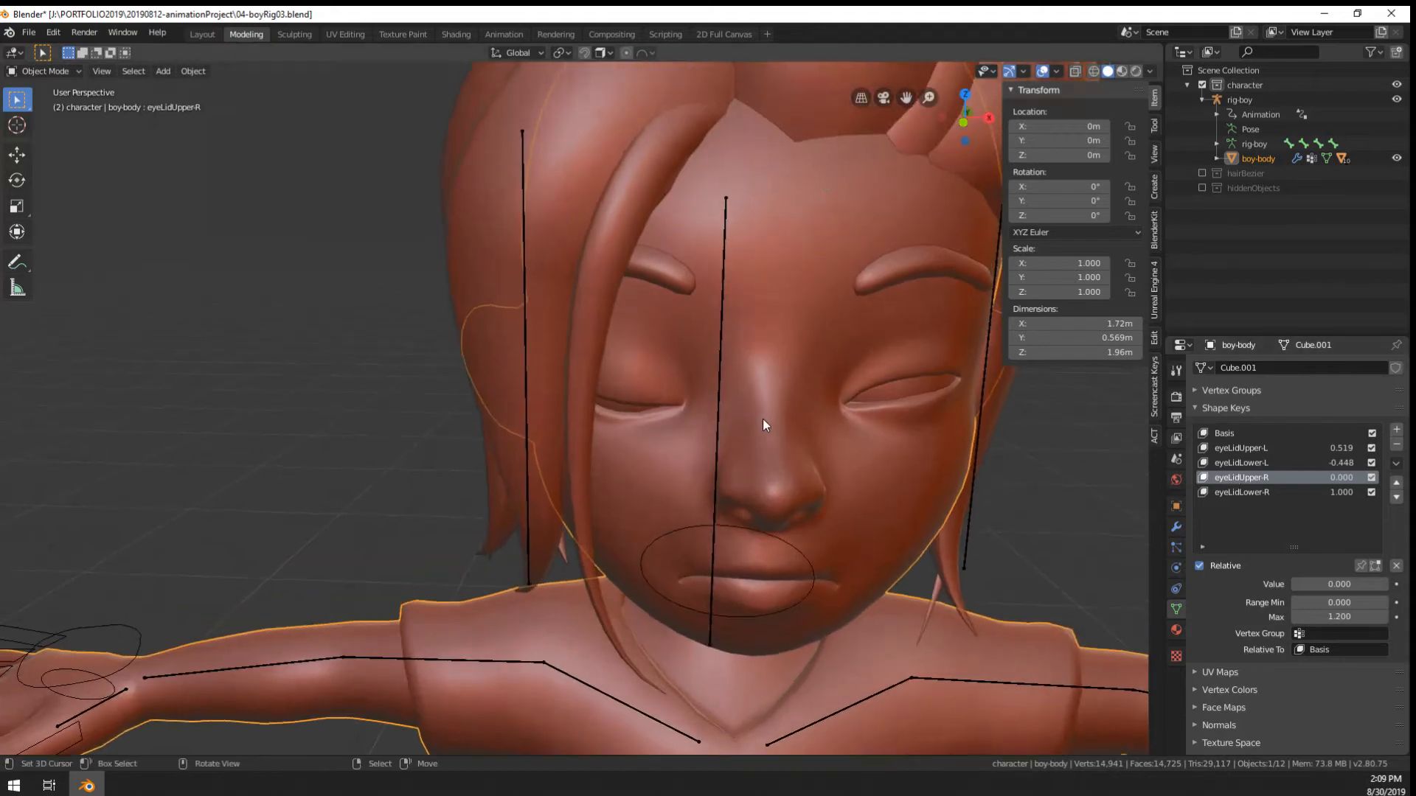
pyautogui.moveTo(762, 425); pyautogui.dragTo(717, 403, button='middle')
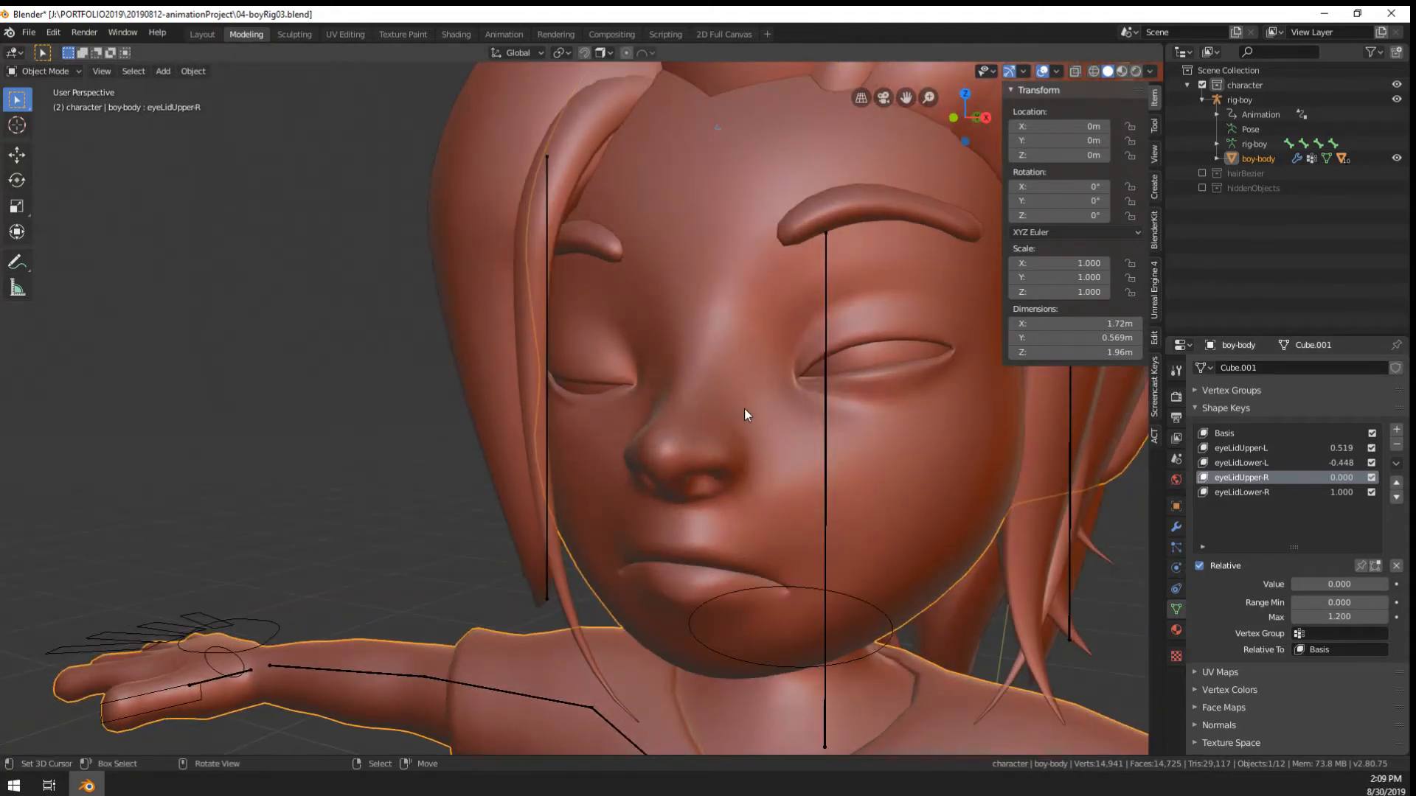
pyautogui.scroll(-6, 730, 415)
pyautogui.moveTo(768, 421); pyautogui.dragTo(681, 409, button='middle')
pyautogui.scroll(3, 682, 410)
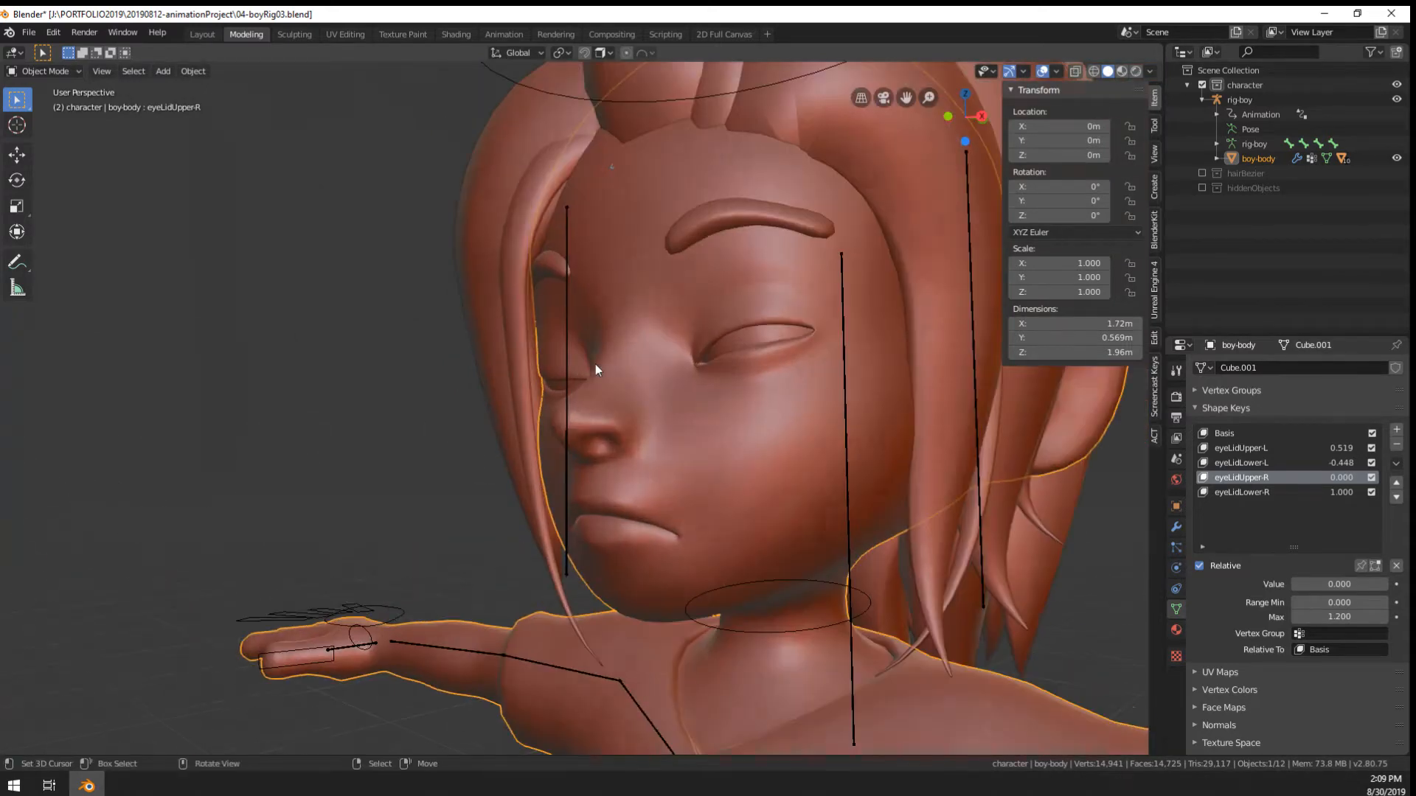
# Select the rig-boy armature and switch it to Pose Mode
pyautogui.click(675, 251)
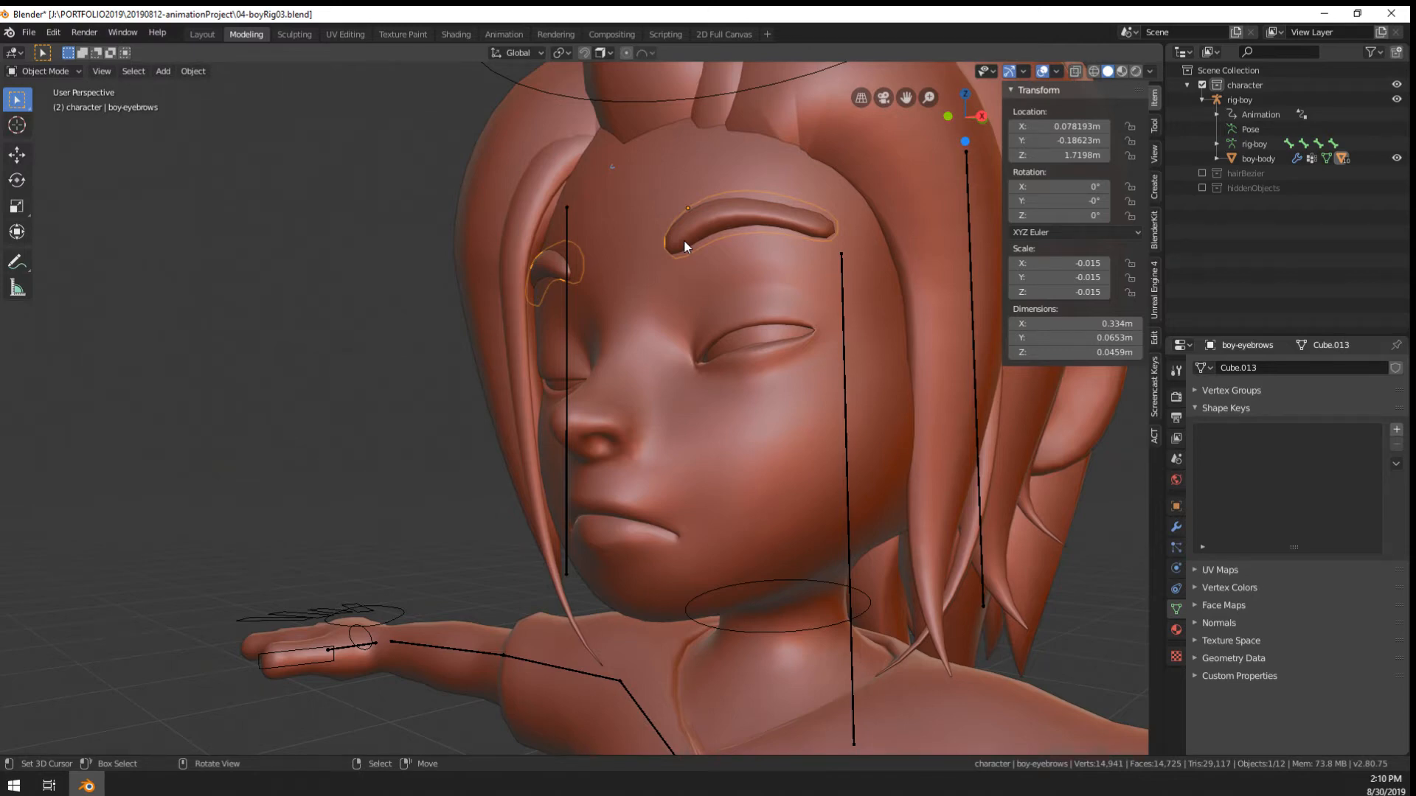
pyautogui.scroll(-2, 641, 349)
pyautogui.moveTo(547, 329); pyautogui.dragTo(686, 281, button='middle')
pyautogui.rightClick(704, 310)
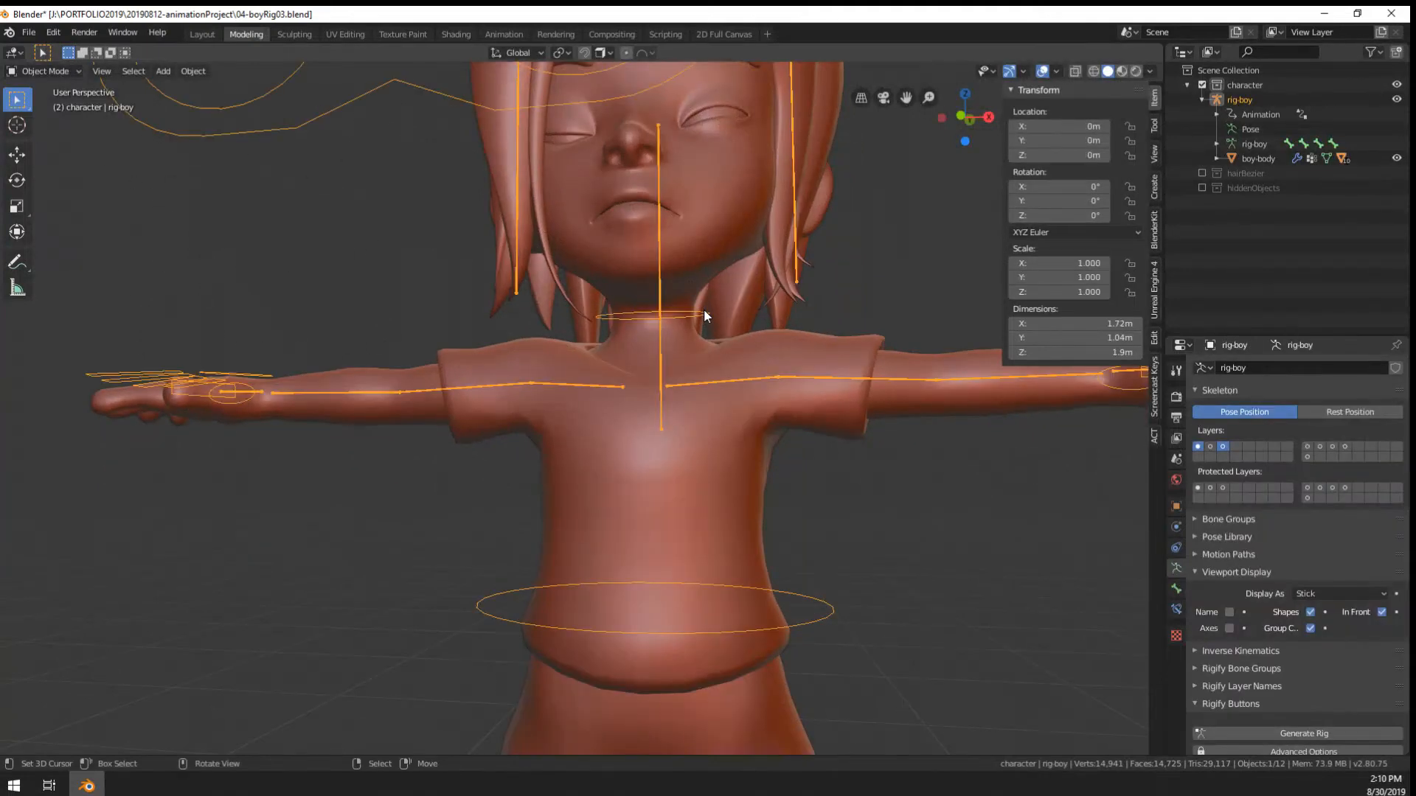
pyautogui.hotkey('ctrl', 'Tab')
# Try rotating the neck bone spine.004 and the hairBack bone, cancelling each rotation
pyautogui.scroll(-3, 730, 328)
pyautogui.press('r')
pyautogui.rightClick(834, 418)
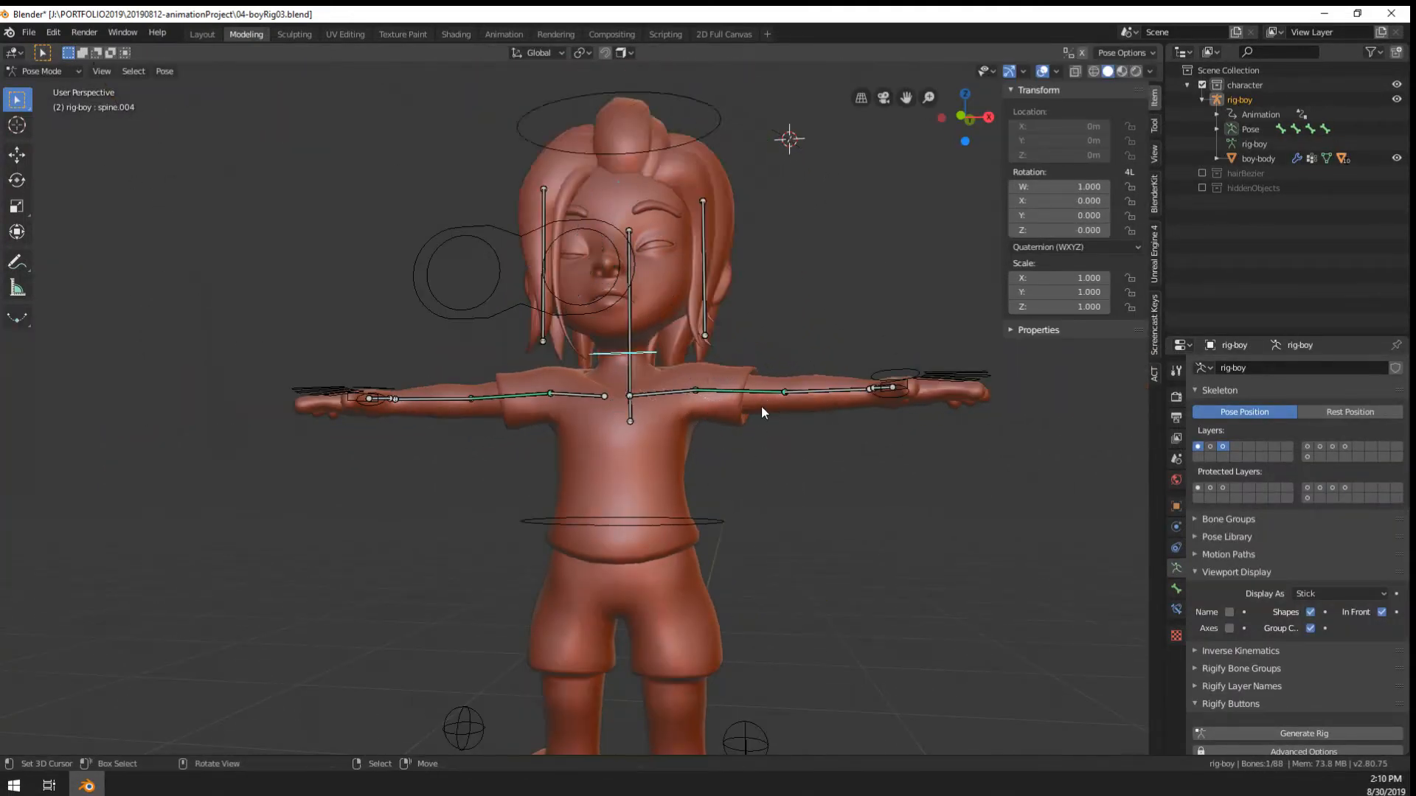
pyautogui.scroll(3, 738, 310)
pyautogui.scroll(2, 700, 310)
pyautogui.rightClick(659, 354)
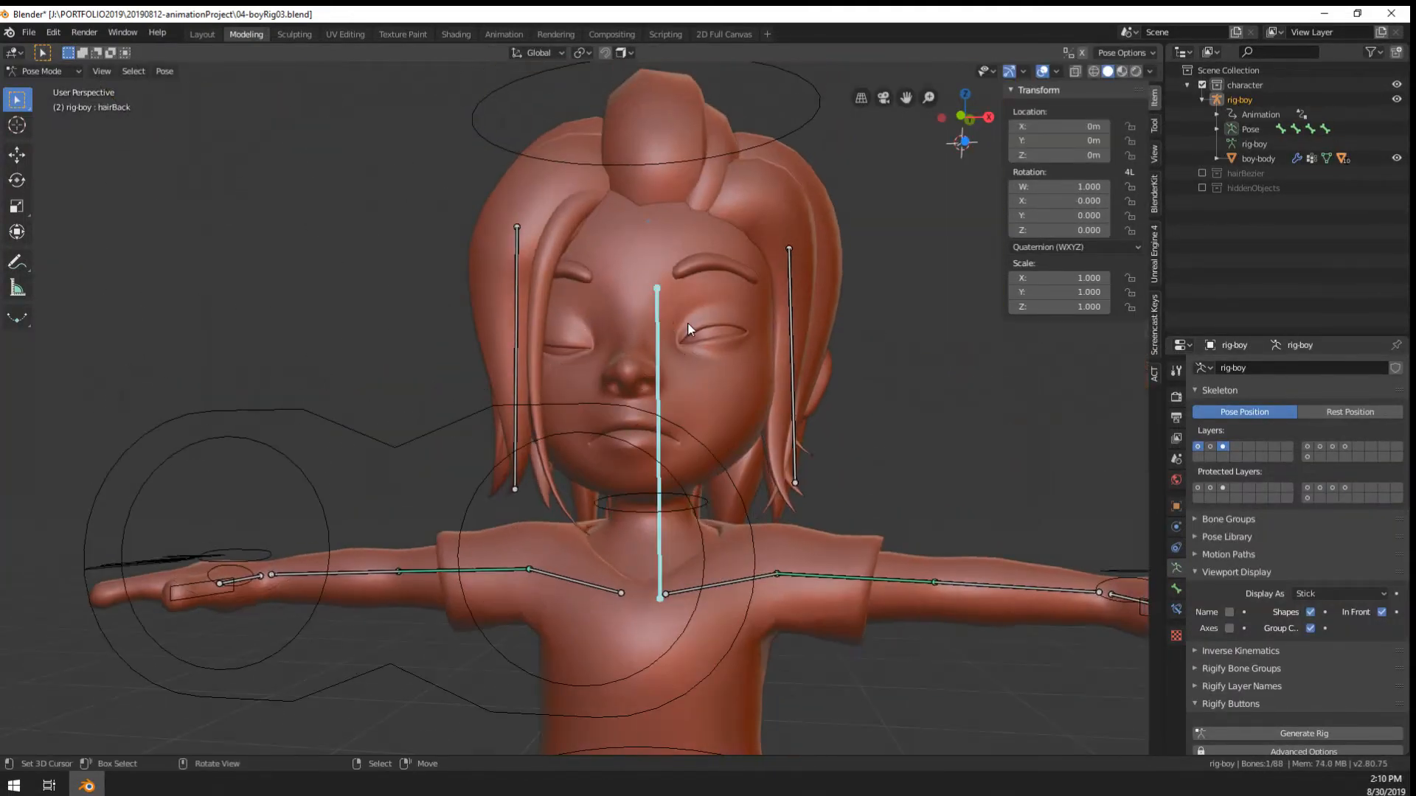
pyautogui.press('r')
pyautogui.rightClick(778, 405)
# Select the neck bone spine.004 again and try rotating the head with it, cancelling the rotation
pyautogui.rightClick(717, 501)
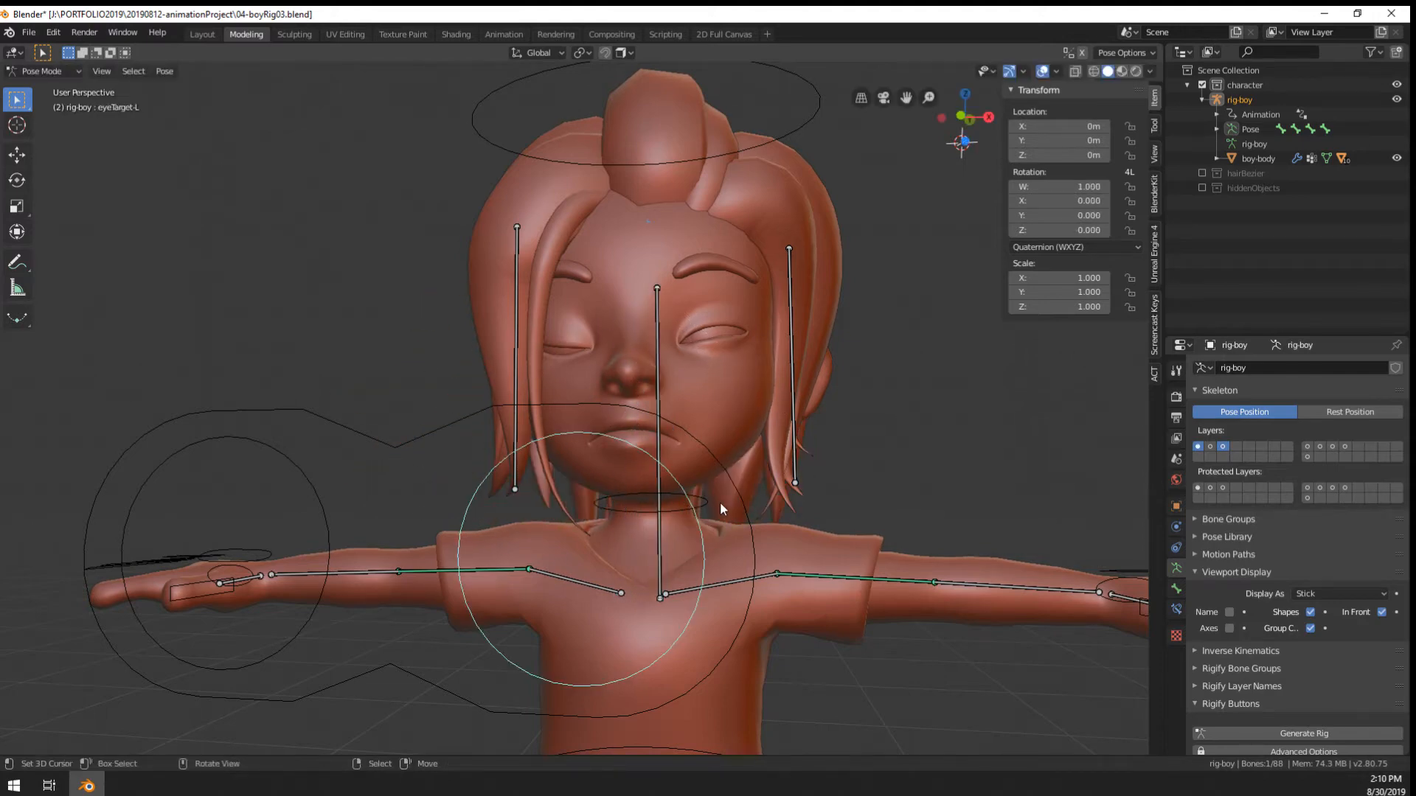
pyautogui.rightClick(717, 502)
pyautogui.press('r')
pyautogui.rightClick(725, 573)
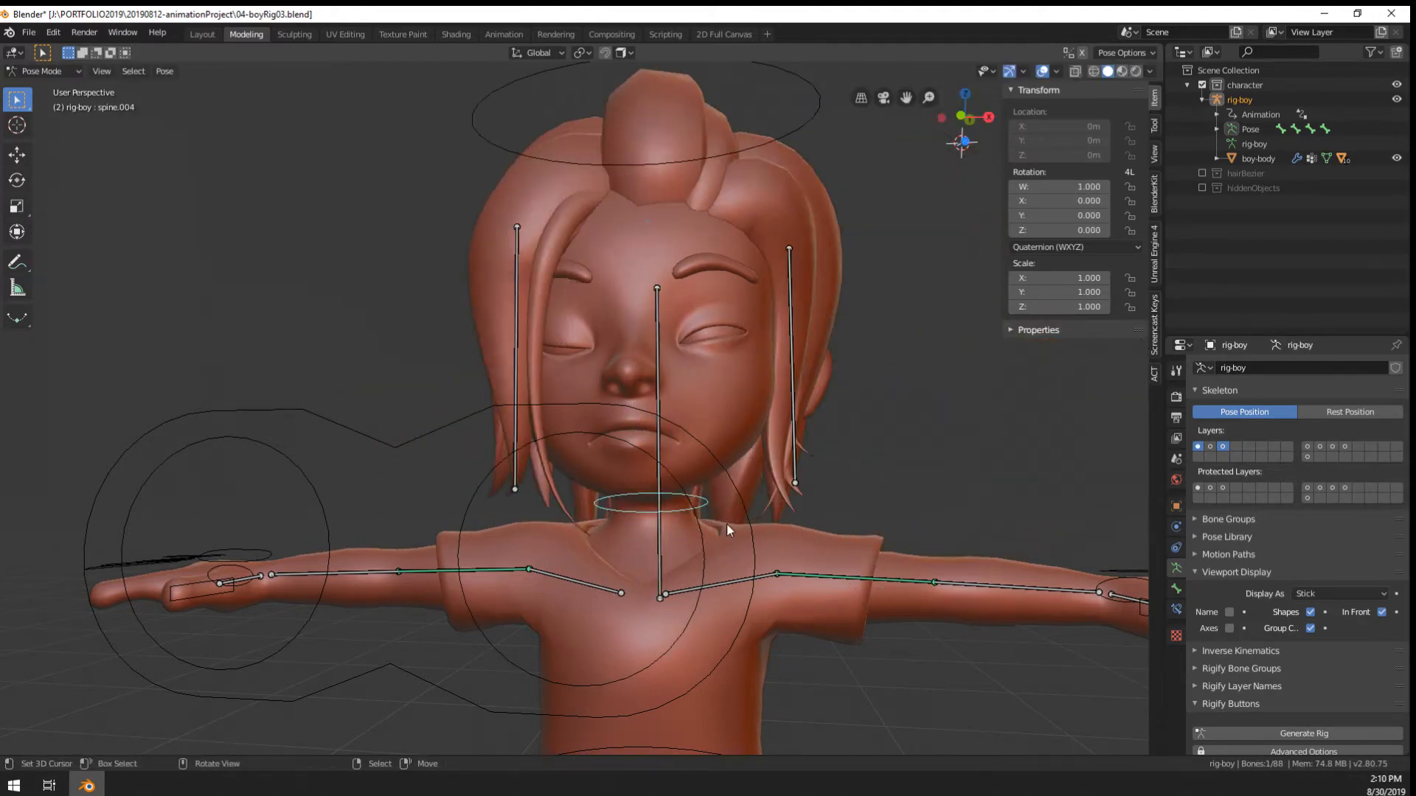
# Try rotating the hairBack bone and the upper_arm.L bone, cancelling each rotation
pyautogui.rightClick(660, 436)
pyautogui.press('r')
pyautogui.rightClick(792, 520)
pyautogui.rightClick(751, 585)
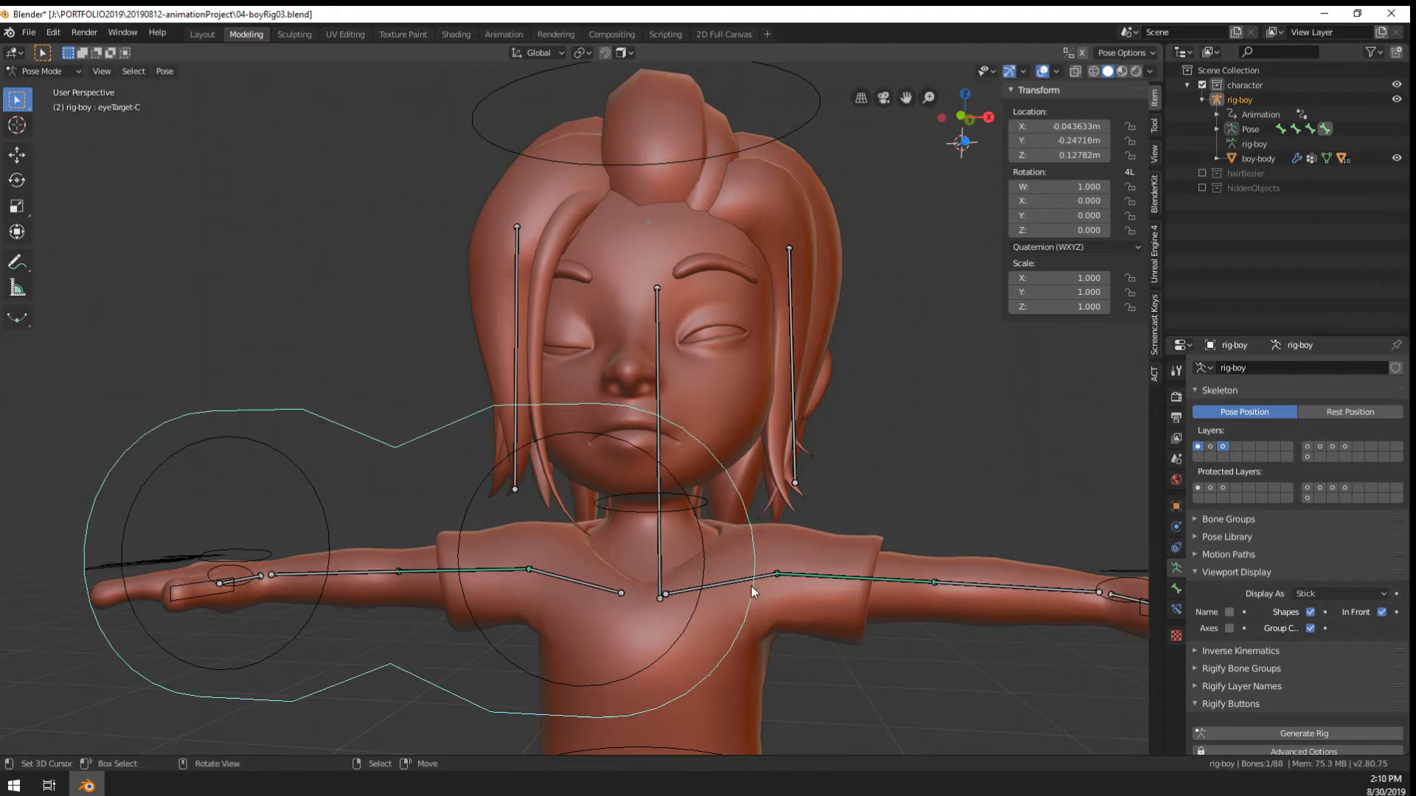
pyautogui.rightClick(779, 574)
pyautogui.press('r')
pyautogui.rightClick(814, 552)
# View rig-boy's bones in Edit Mode, and display the Armature modifier of the boy-body mesh
pyautogui.scroll(-2, 797, 554)
pyautogui.press('Tab')
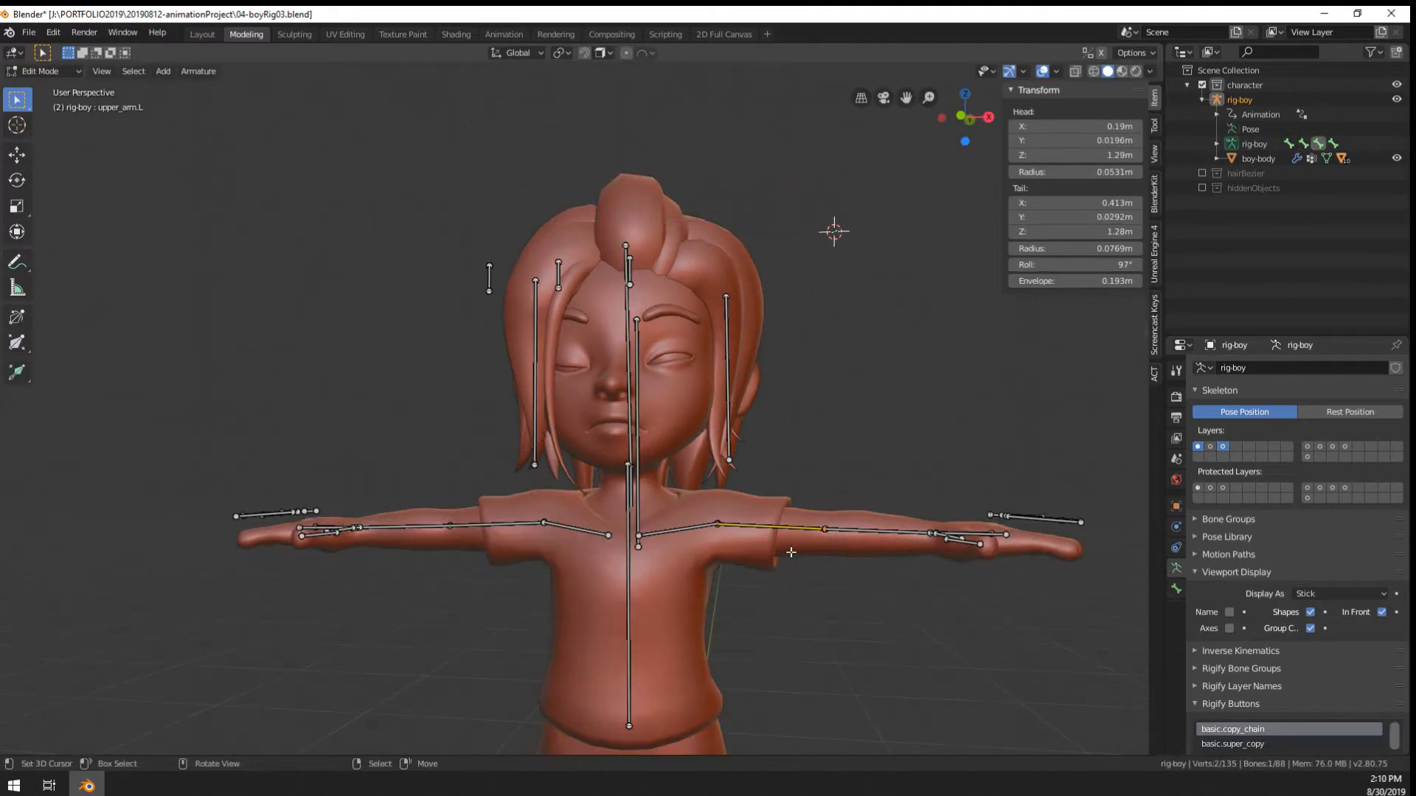
pyautogui.press('Tab')
pyautogui.rightClick(704, 592)
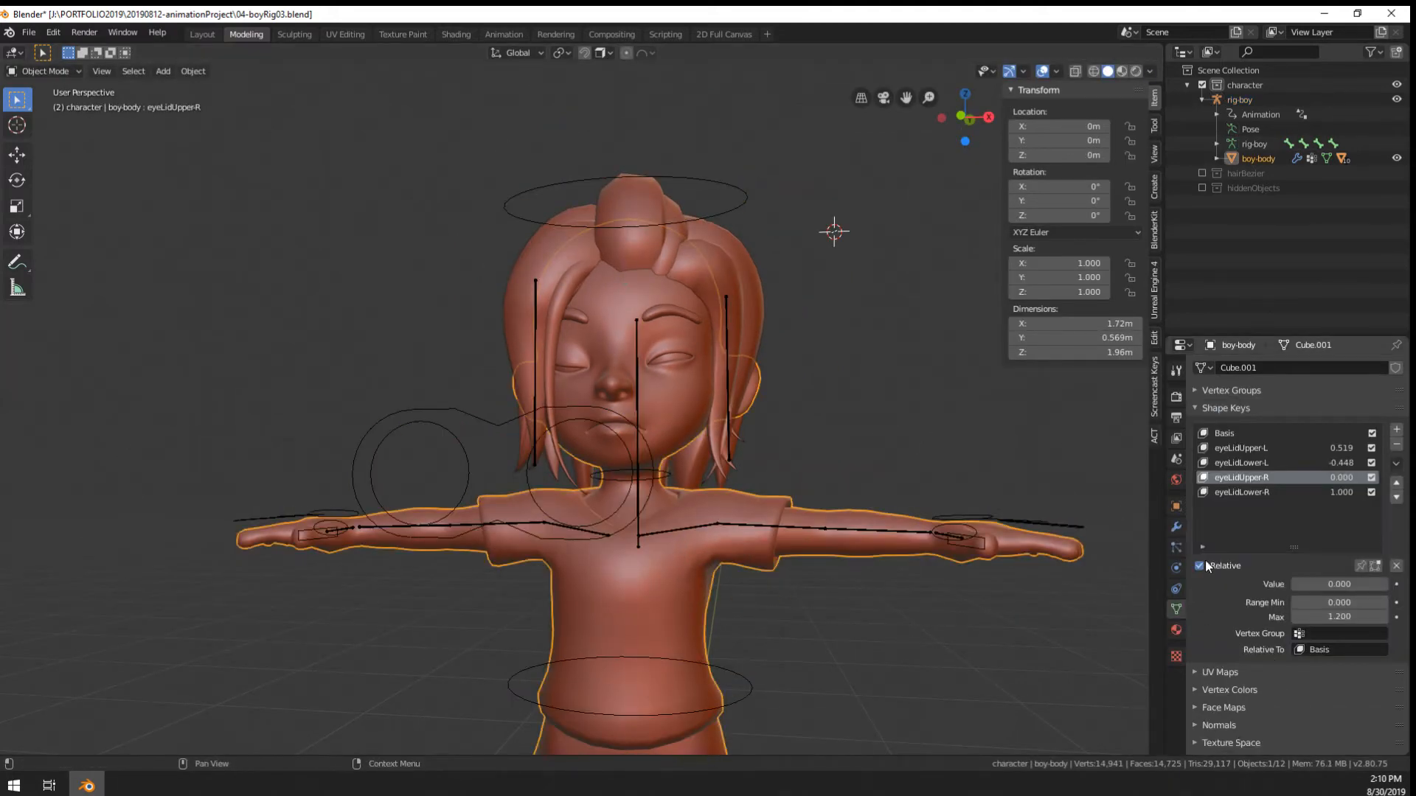
pyautogui.click(1174, 528)
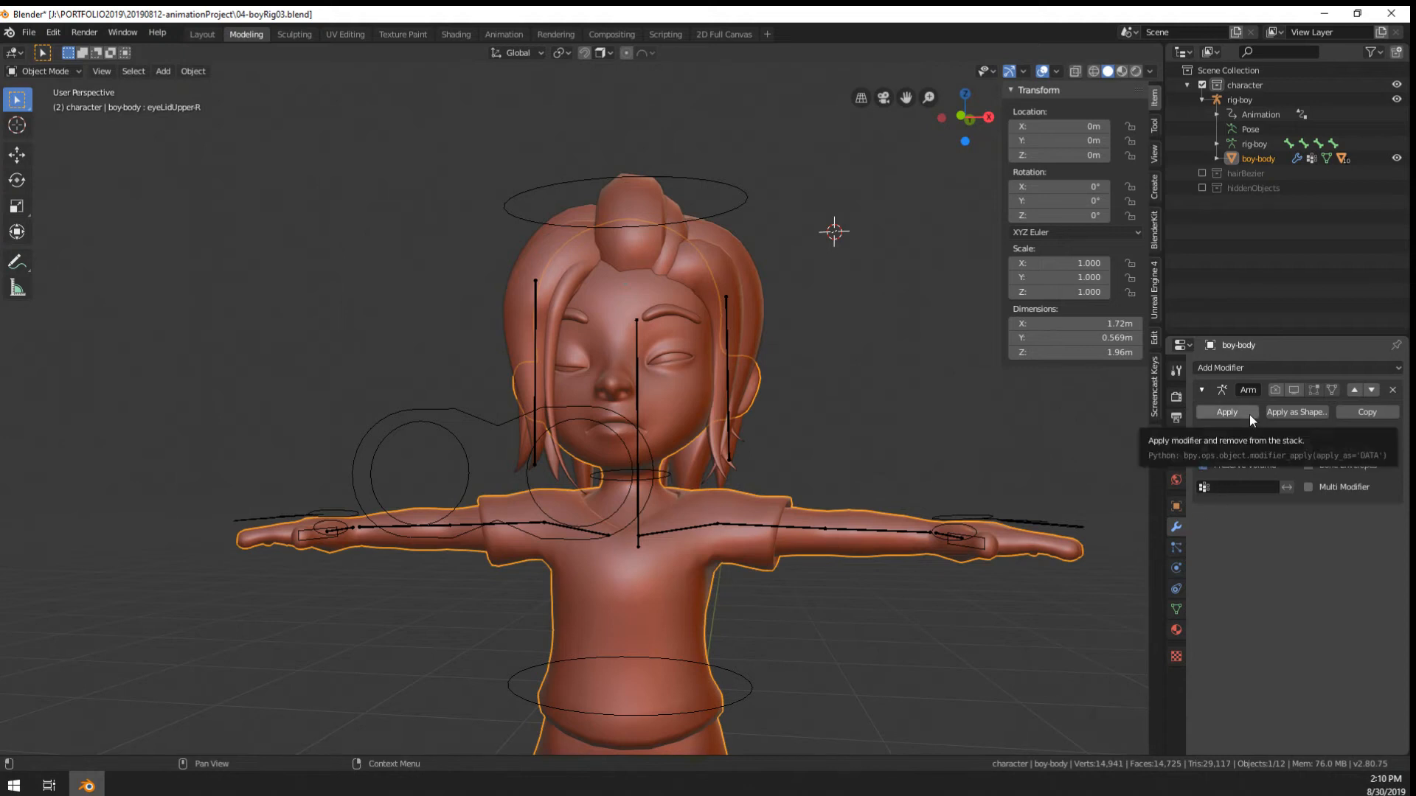
# Pick the left shoulder and upper arm bones of rig-boy, view them in Edit Mode and return to Object Mode
pyautogui.hotkey('ctrl', 'Tab')
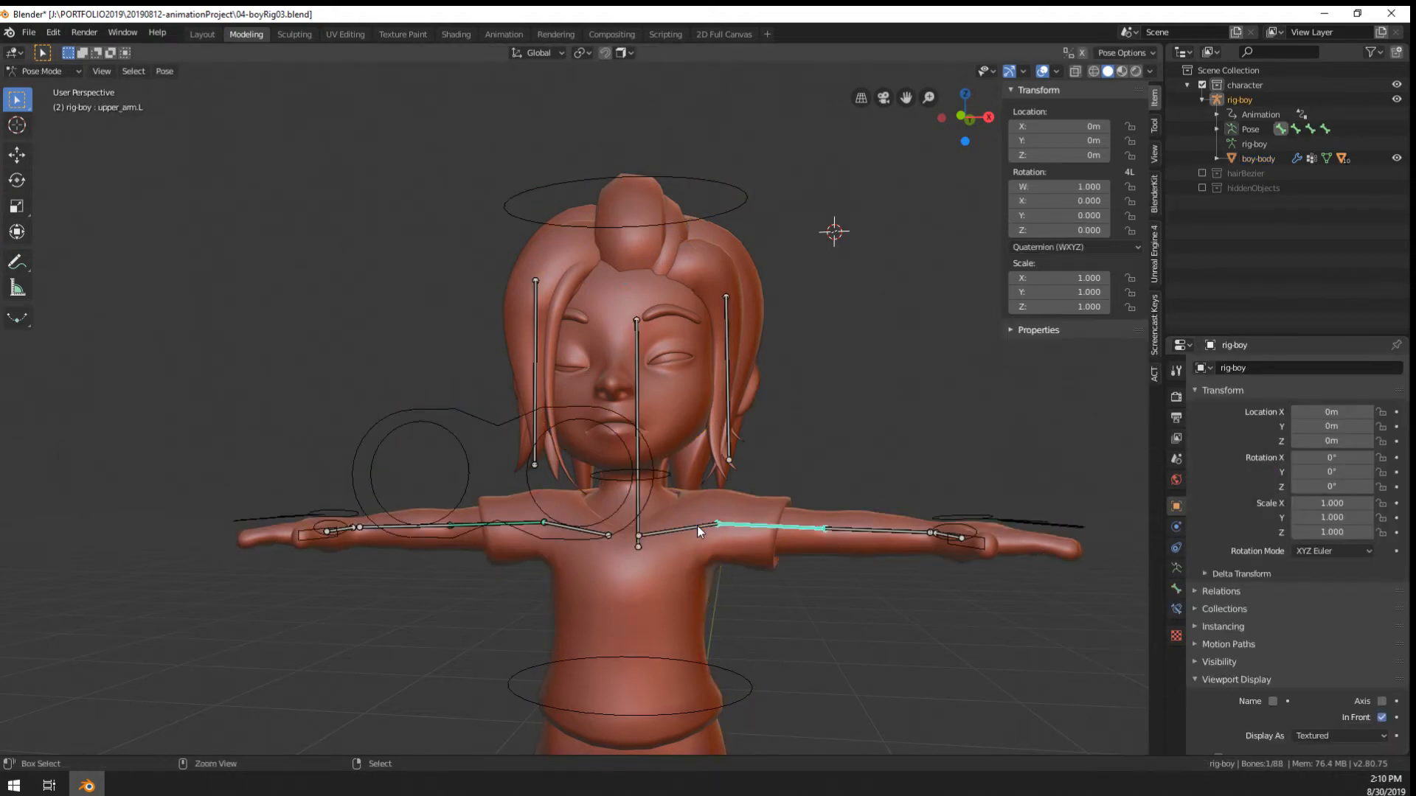
pyautogui.click(697, 525)
pyautogui.click(781, 537)
pyautogui.press('Tab')
pyautogui.press('Tab')
pyautogui.hotkey('ctrl', 'Tab')
# Select the boy-body mesh and display its vertex group list
pyautogui.rightClick(689, 578)
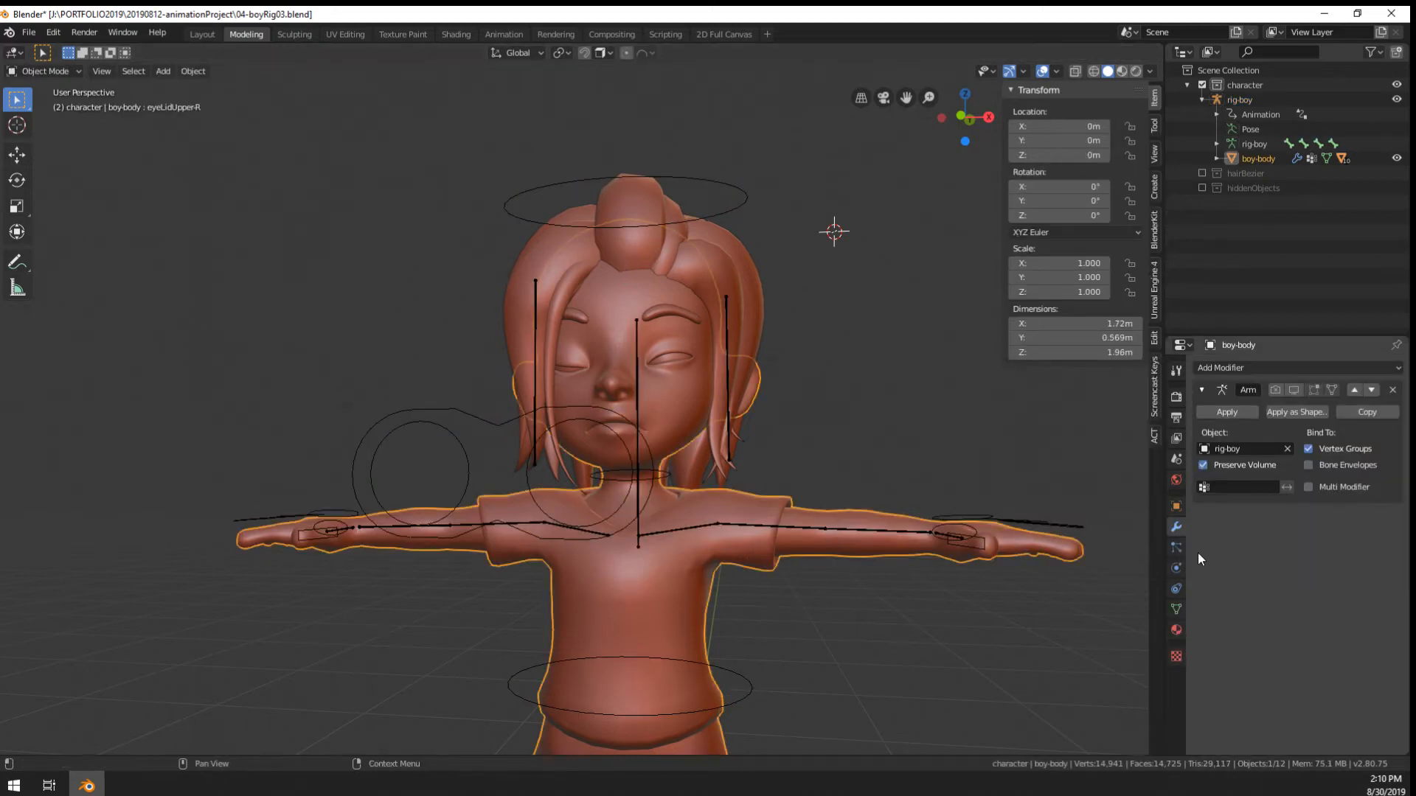
pyautogui.click(1177, 609)
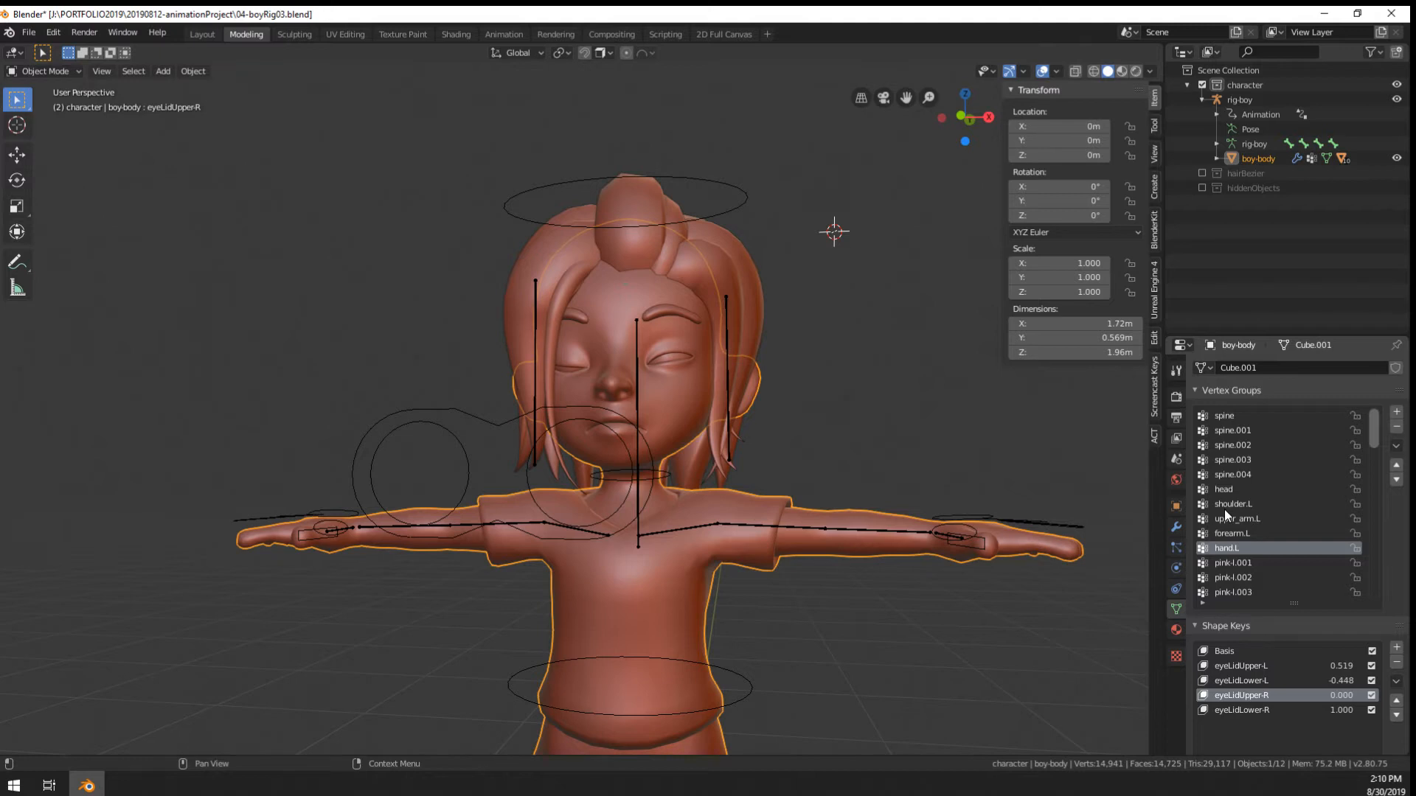
pyautogui.scroll(-4, 772, 477)
pyautogui.scroll(1, 378, 363)
# Inspect boy-body's hand.L weights in Weight Paint mode and return to Object Mode
pyautogui.click(59, 72)
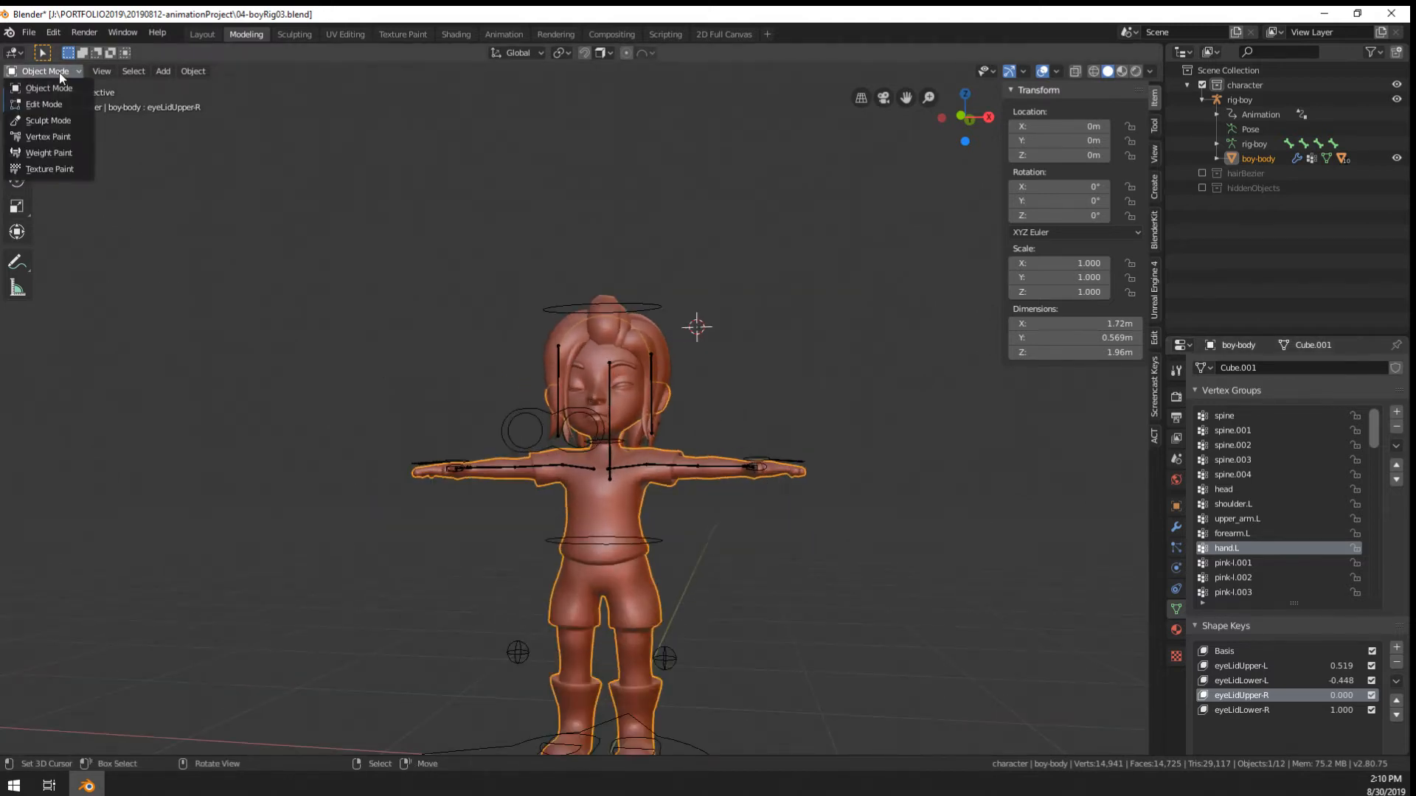
pyautogui.click(52, 153)
pyautogui.moveTo(617, 416)
pyautogui.mouseDown(button='middle')
pyautogui.moveTo(638, 468)
pyautogui.moveTo(627, 502)
pyautogui.moveTo(541, 503)
pyautogui.moveTo(342, 422)
pyautogui.moveTo(600, 400)
pyautogui.moveTo(196, 111)
pyautogui.mouseUp(button='middle')
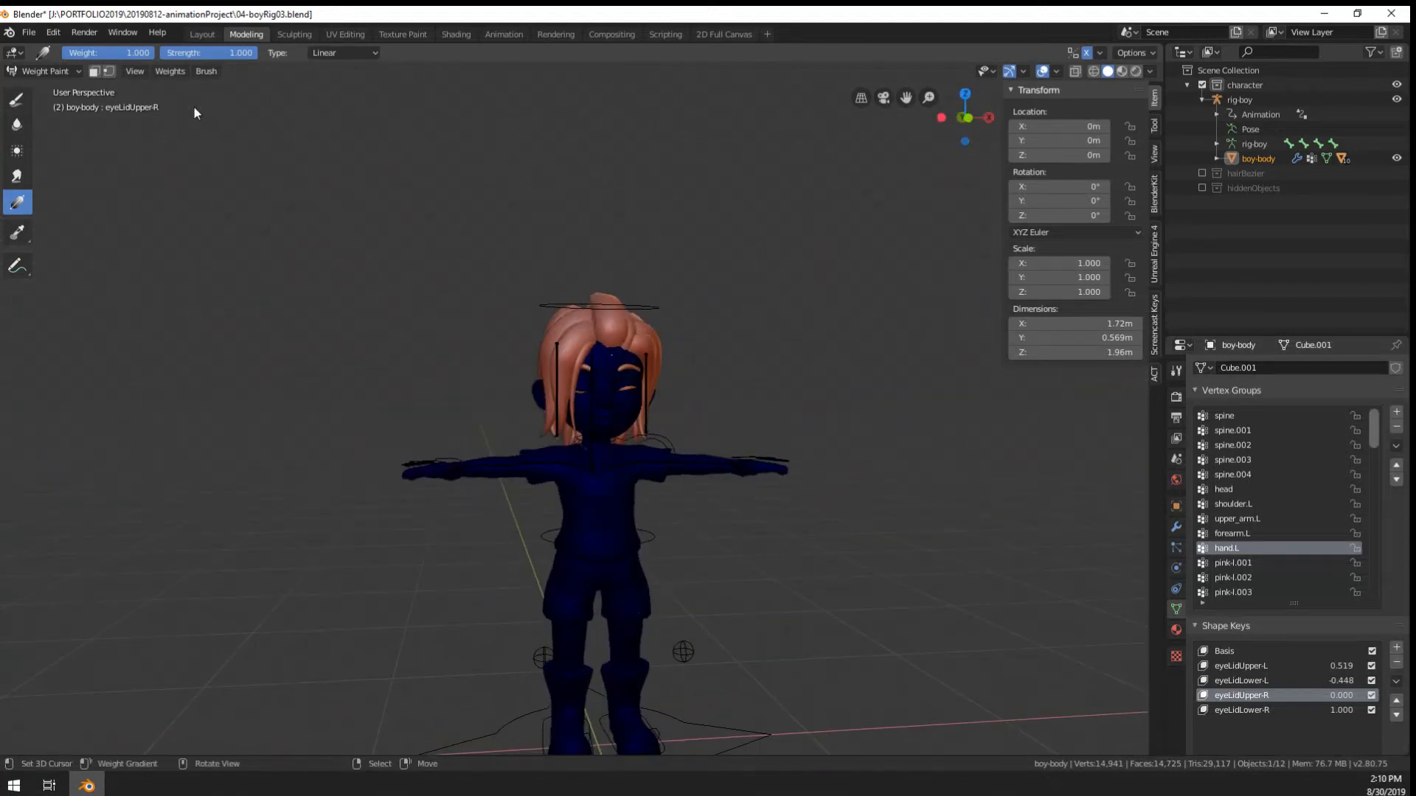
pyautogui.click(55, 74)
pyautogui.click(56, 92)
# Save the file as a new version named 04-boyRig04.blend
pyautogui.scroll(2, 693, 493)
pyautogui.scroll(-4, 693, 493)
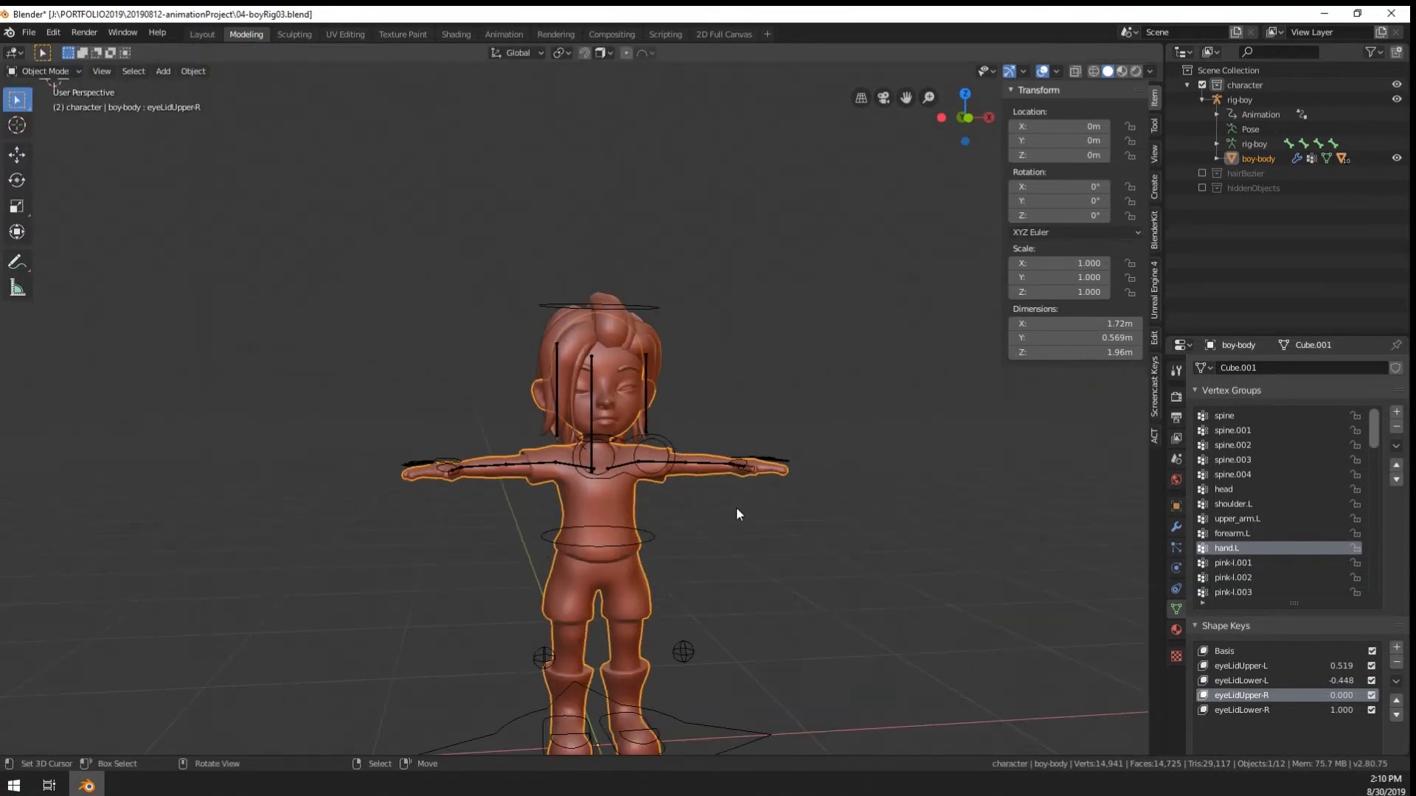
pyautogui.hotkey('ctrl', 'shift', 's')
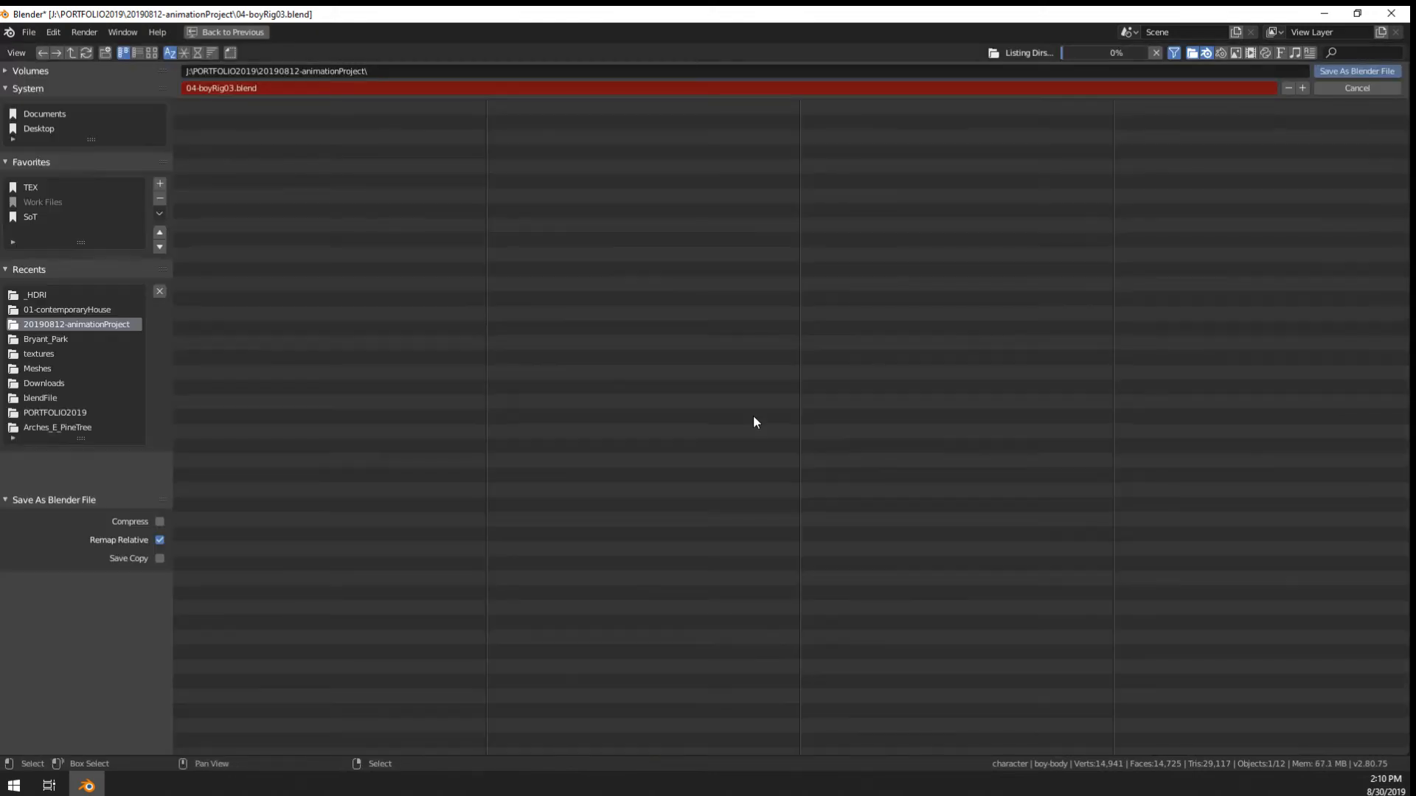
pyautogui.press('KP_Add')
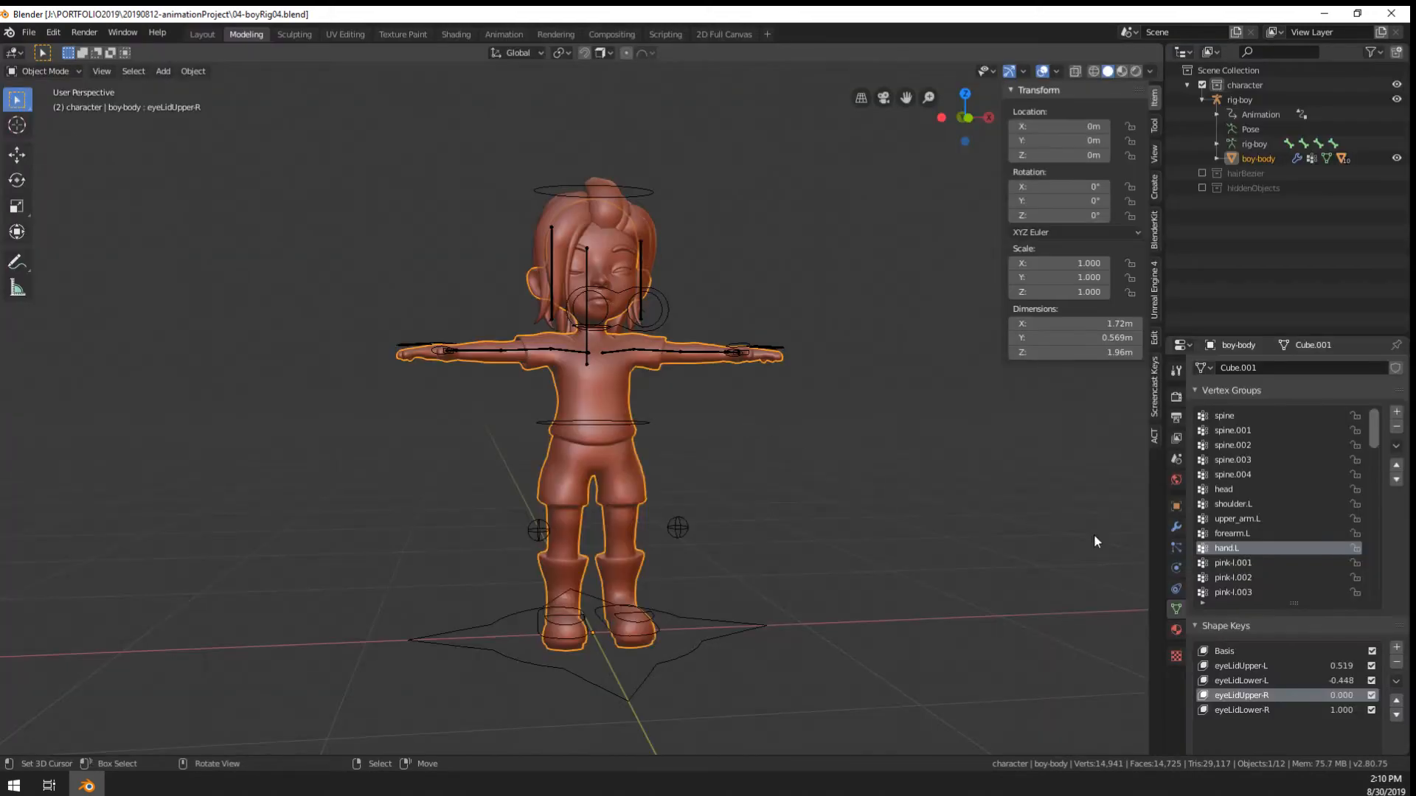
# Look through boy-body's vertex group list to its end and return to its start
pyautogui.scroll(-15, 1308, 540)
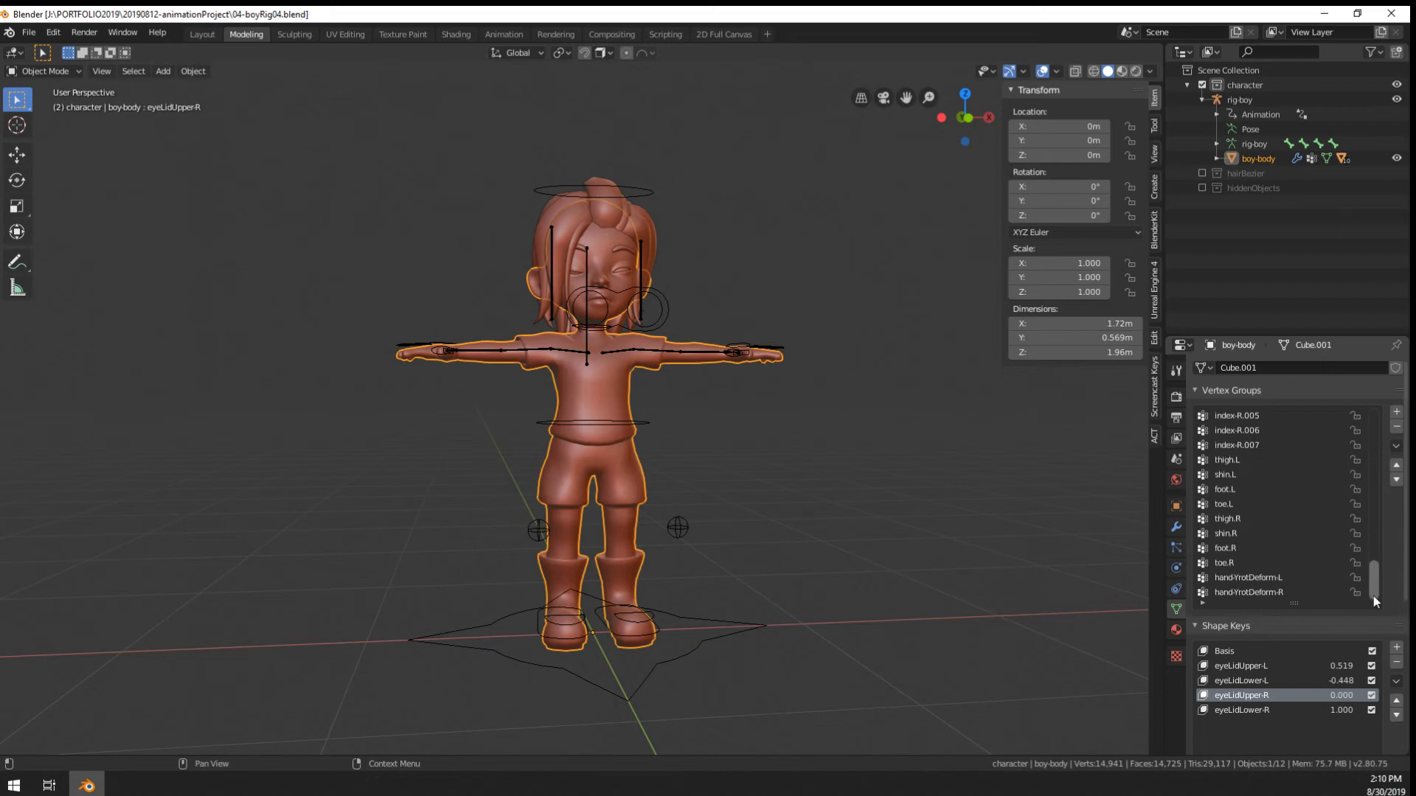
pyautogui.moveTo(1373, 596); pyautogui.dragTo(1346, 419)
pyautogui.scroll(5, 616, 427)
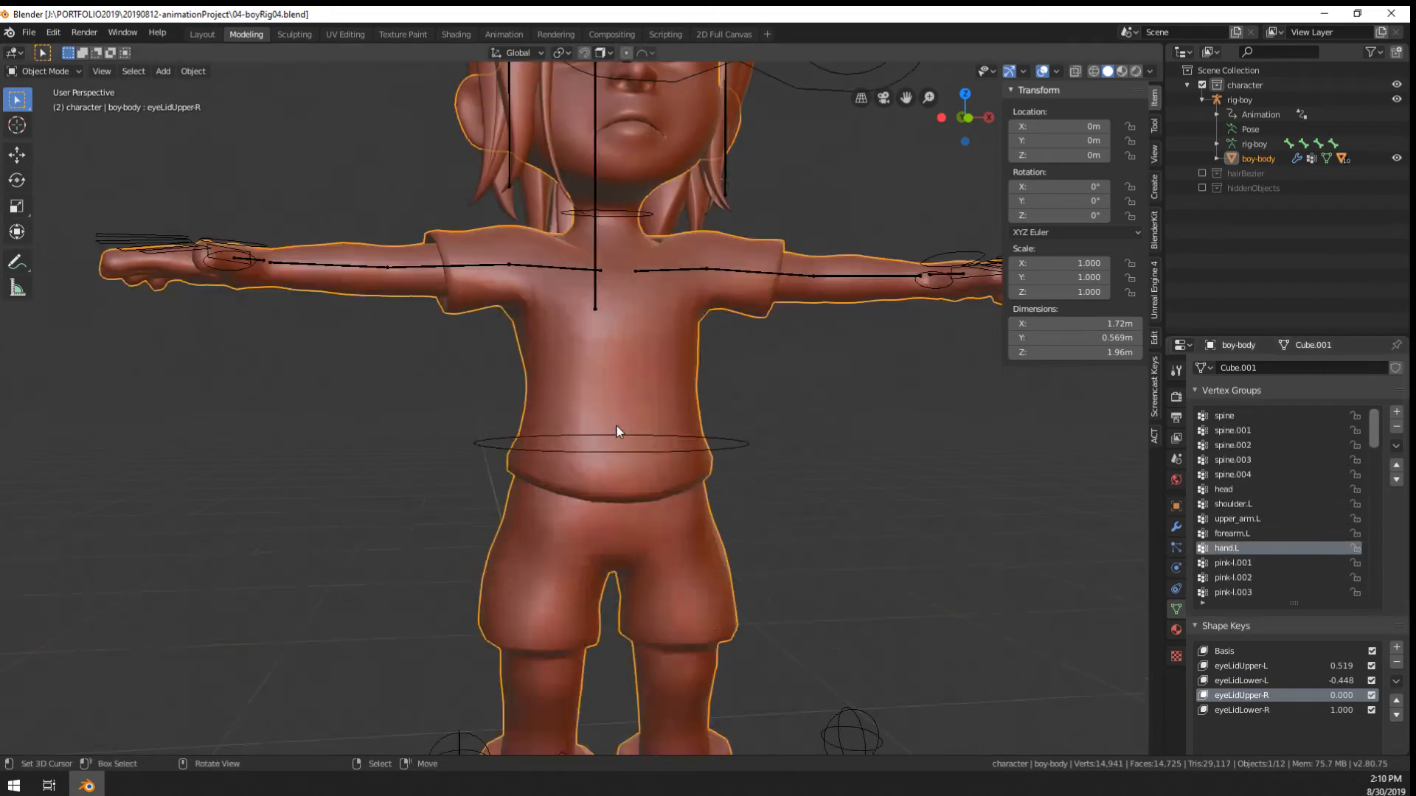
pyautogui.scroll(-5, 617, 431)
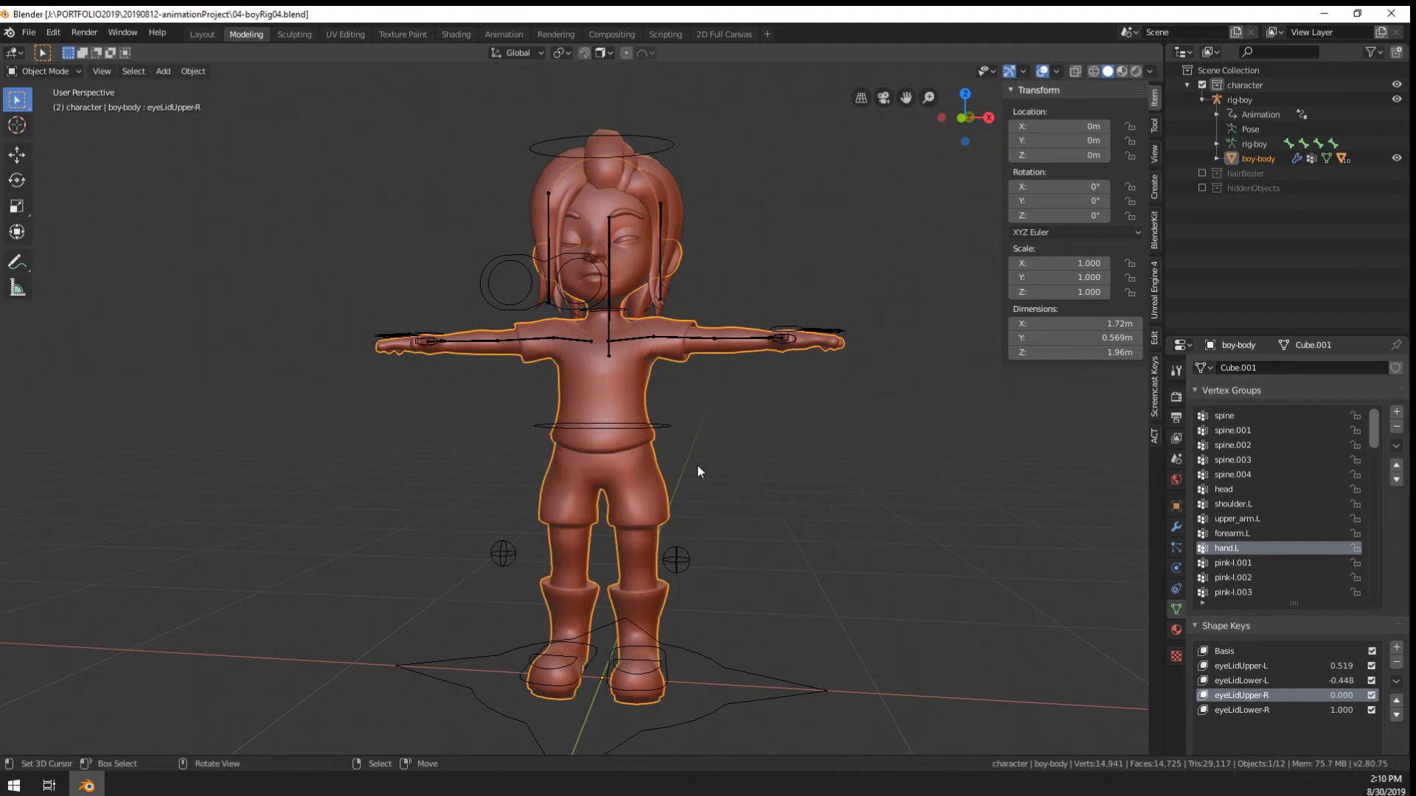
# Examine the boy-body mesh from another angle and view its vertices in Edit Mode
pyautogui.scroll(5, 563, 309)
pyautogui.scroll(-7, 677, 316)
pyautogui.moveTo(677, 316); pyautogui.dragTo(1018, 442, button='middle')
pyautogui.scroll(5, 959, 439)
pyautogui.press('Tab')
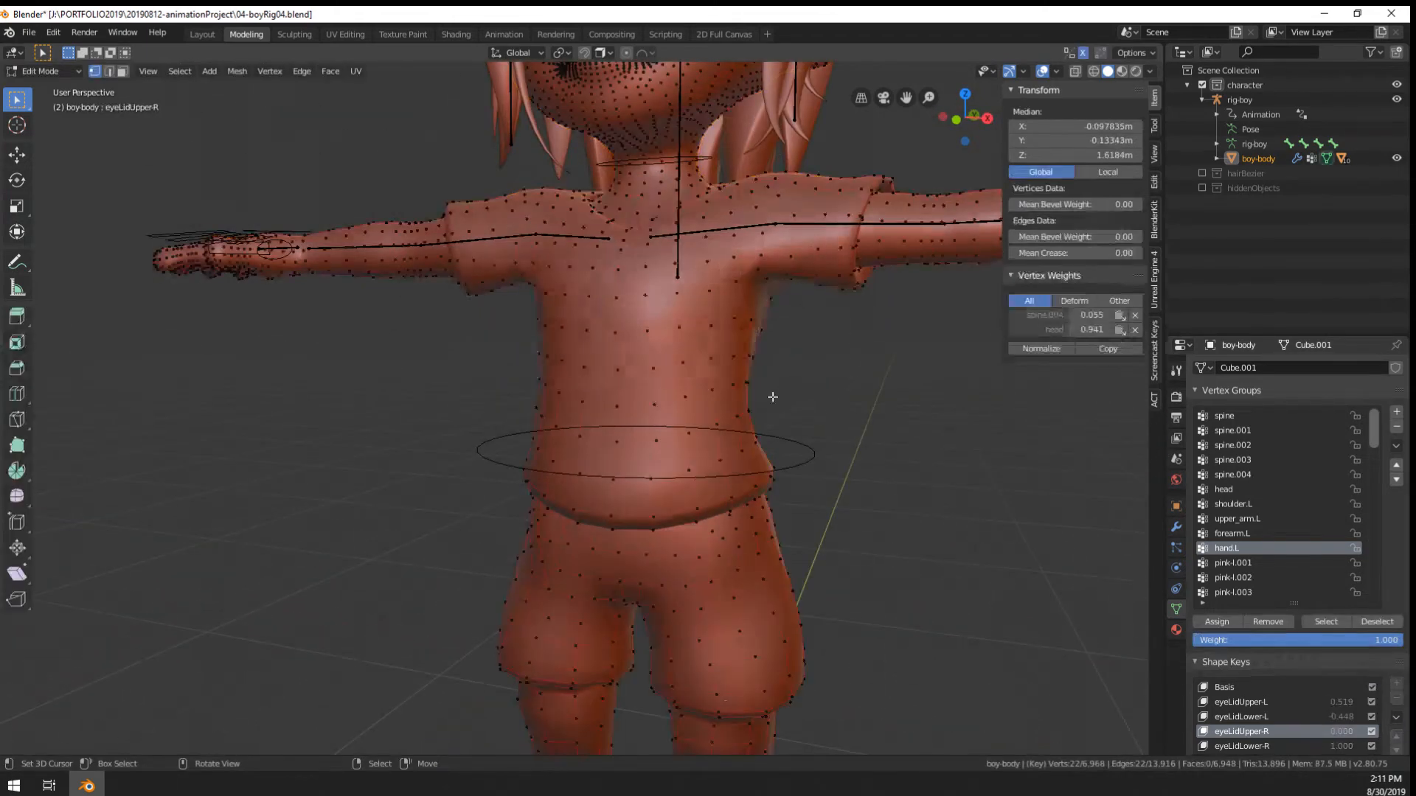
pyautogui.scroll(-5, 772, 397)
pyautogui.press('Tab')
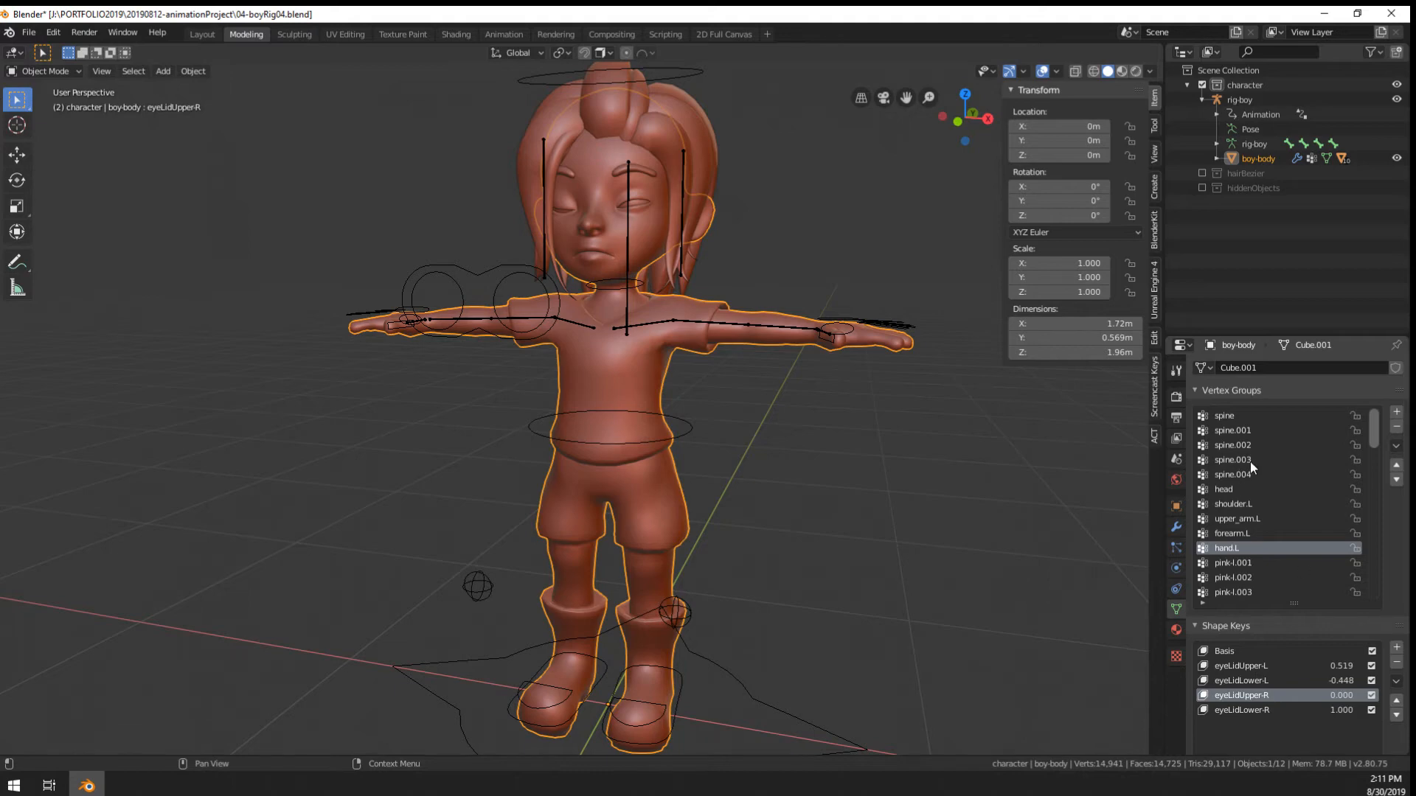
# Make spine the active vertex group of boy-body and view the mesh from the side in Edit Mode
pyautogui.click(1236, 431)
pyautogui.click(1228, 419)
pyautogui.press('Tab')
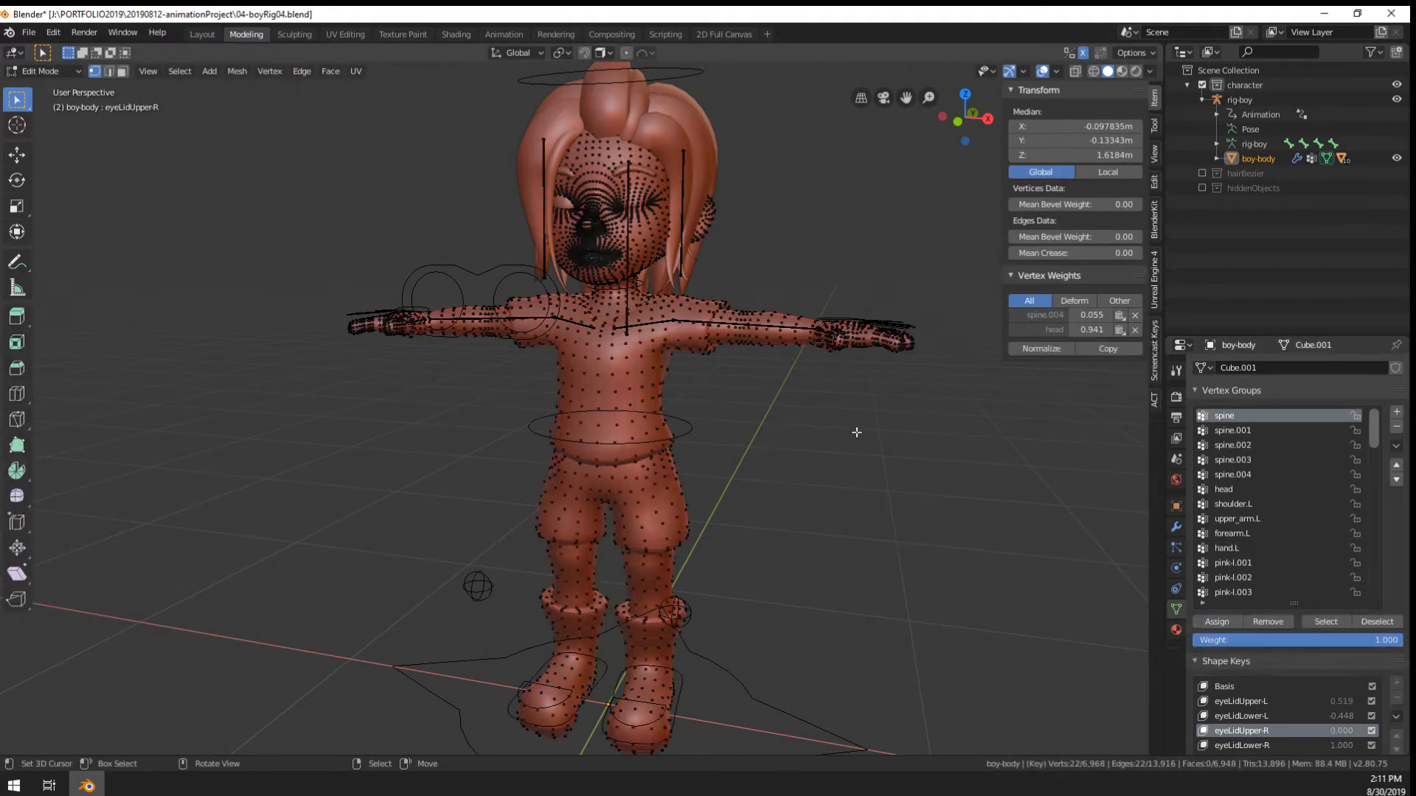
pyautogui.moveTo(517, 424); pyautogui.dragTo(685, 424, button='middle')
pyautogui.press('Tab')
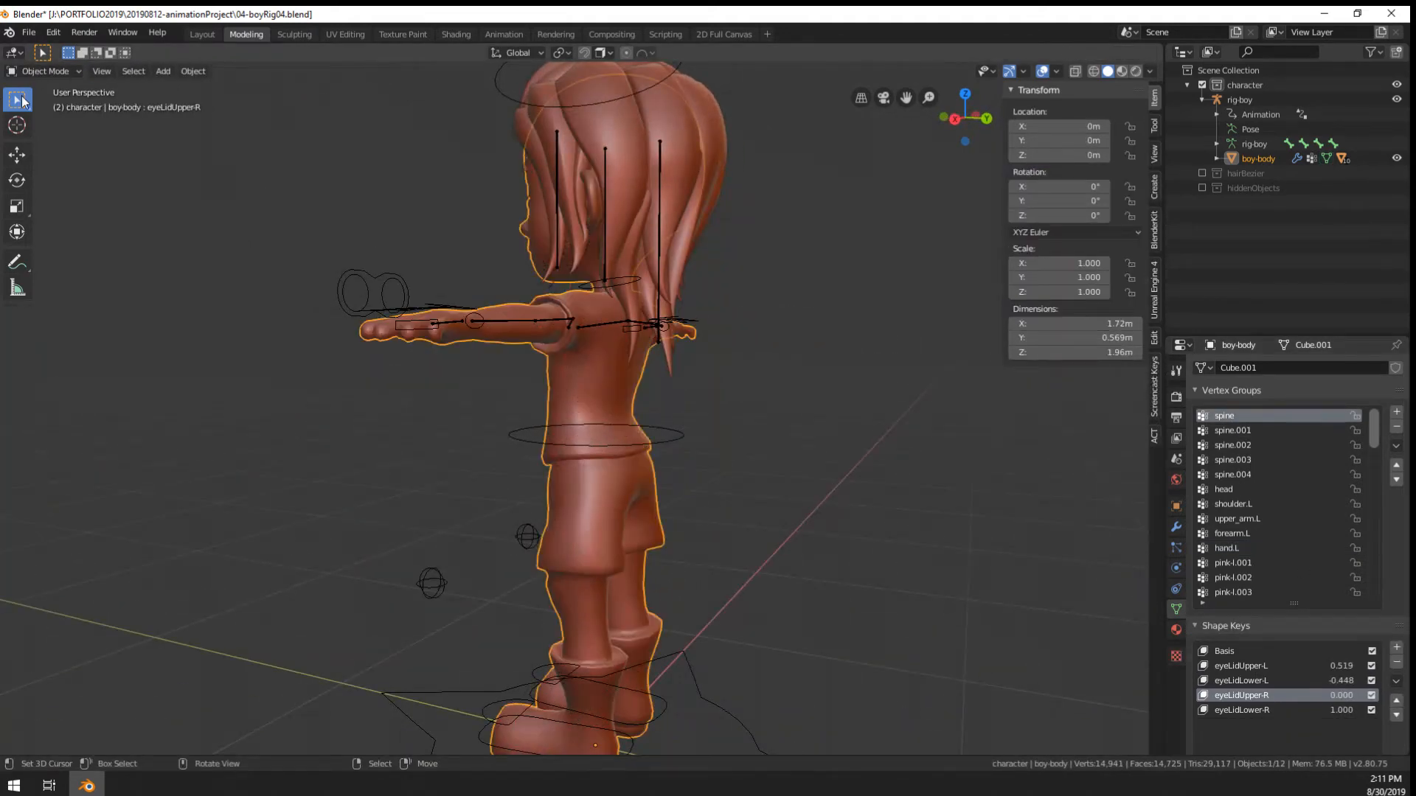
# Select the rig-boy armature near the head and enter Pose Mode
pyautogui.click(67, 71)
pyautogui.moveTo(918, 345); pyautogui.dragTo(702, 329, button='middle')
pyautogui.scroll(2, 702, 329)
pyautogui.keyDown('shift'); pyautogui.moveTo(620, 142); pyautogui.dragTo(821, 382, button='middle'); pyautogui.keyUp('shift')
pyautogui.click(708, 368)
pyautogui.hotkey('ctrl', 'Tab')
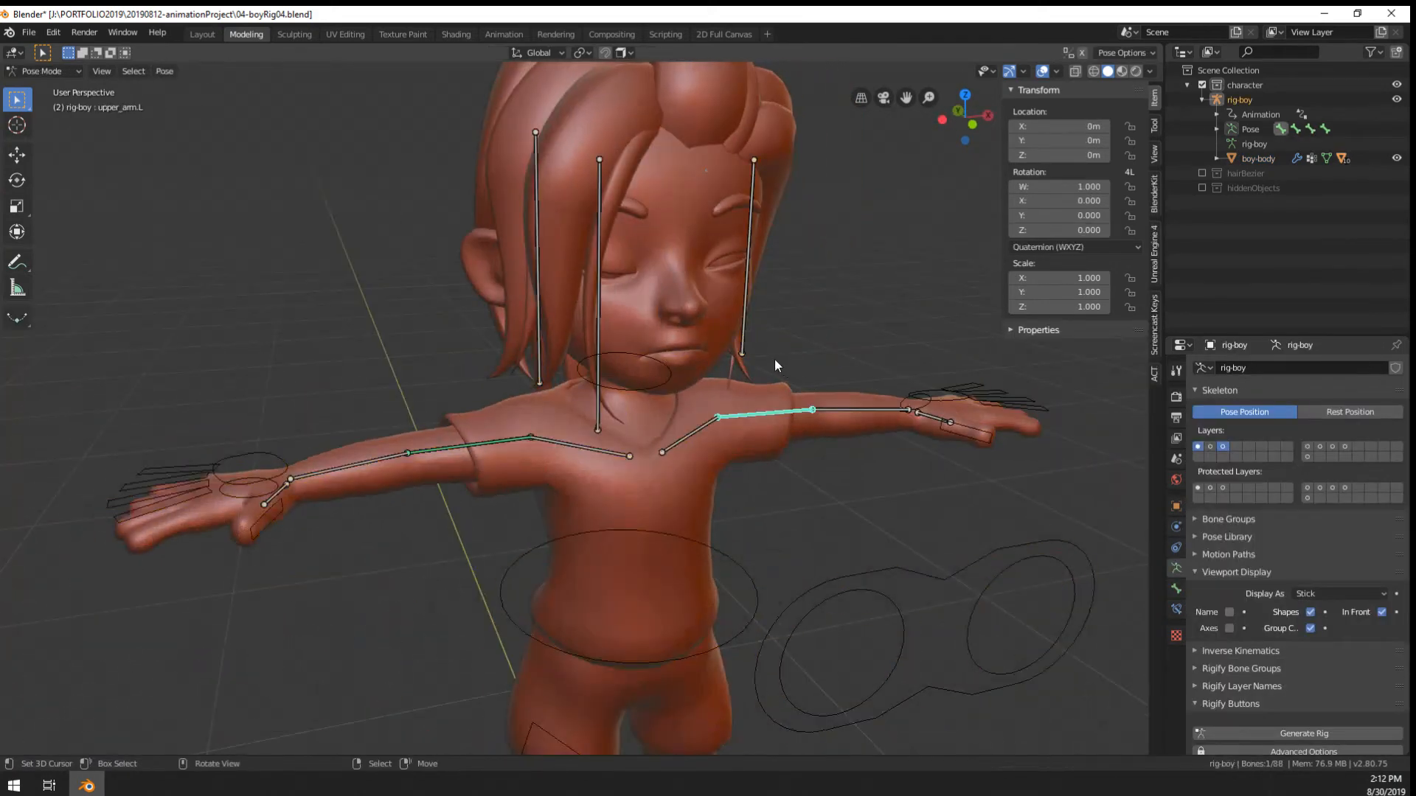
# Try rotating the hair-L bone to swing the side hair strand, cancelling the rotation
pyautogui.click(745, 353)
pyautogui.moveTo(746, 357); pyautogui.dragTo(717, 368, button='middle')
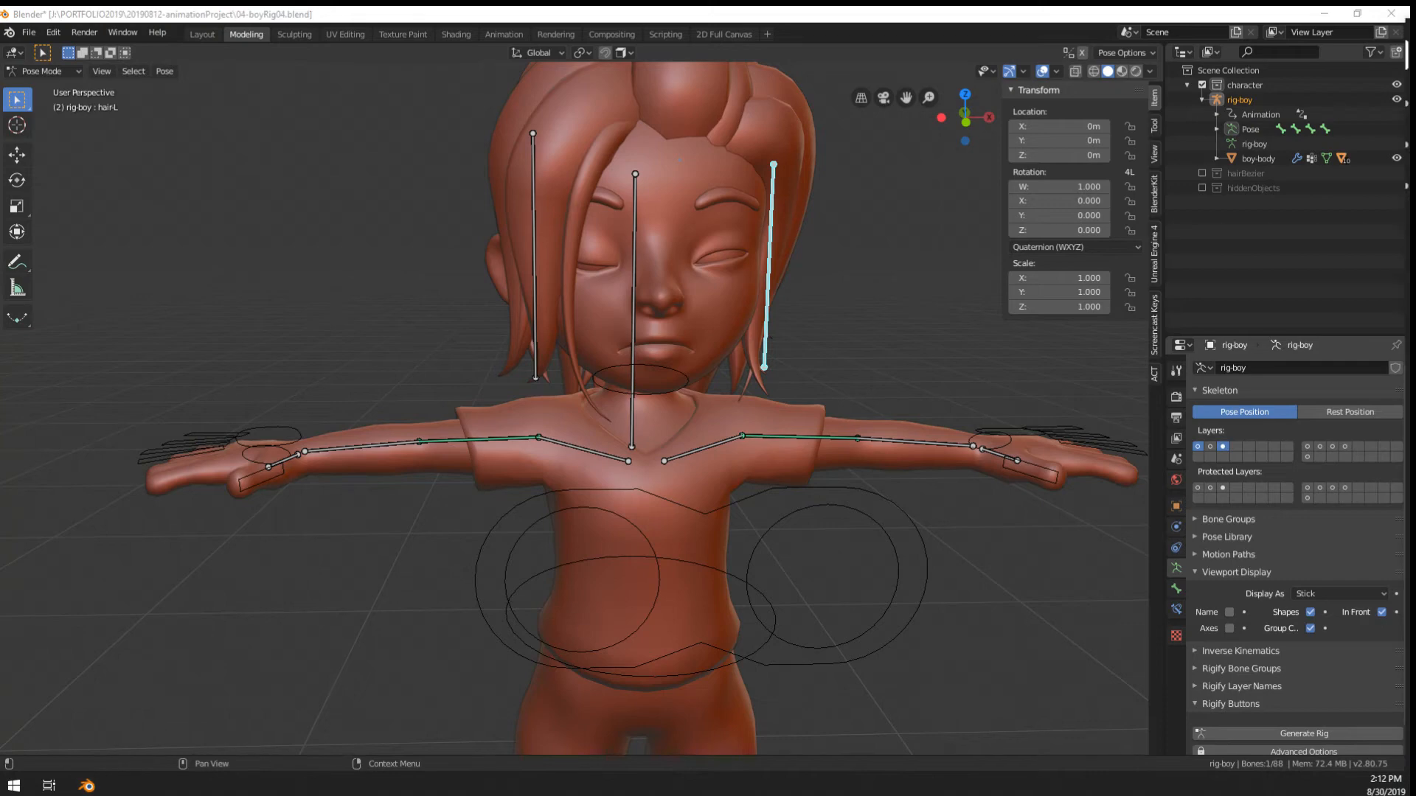
pyautogui.press('r')
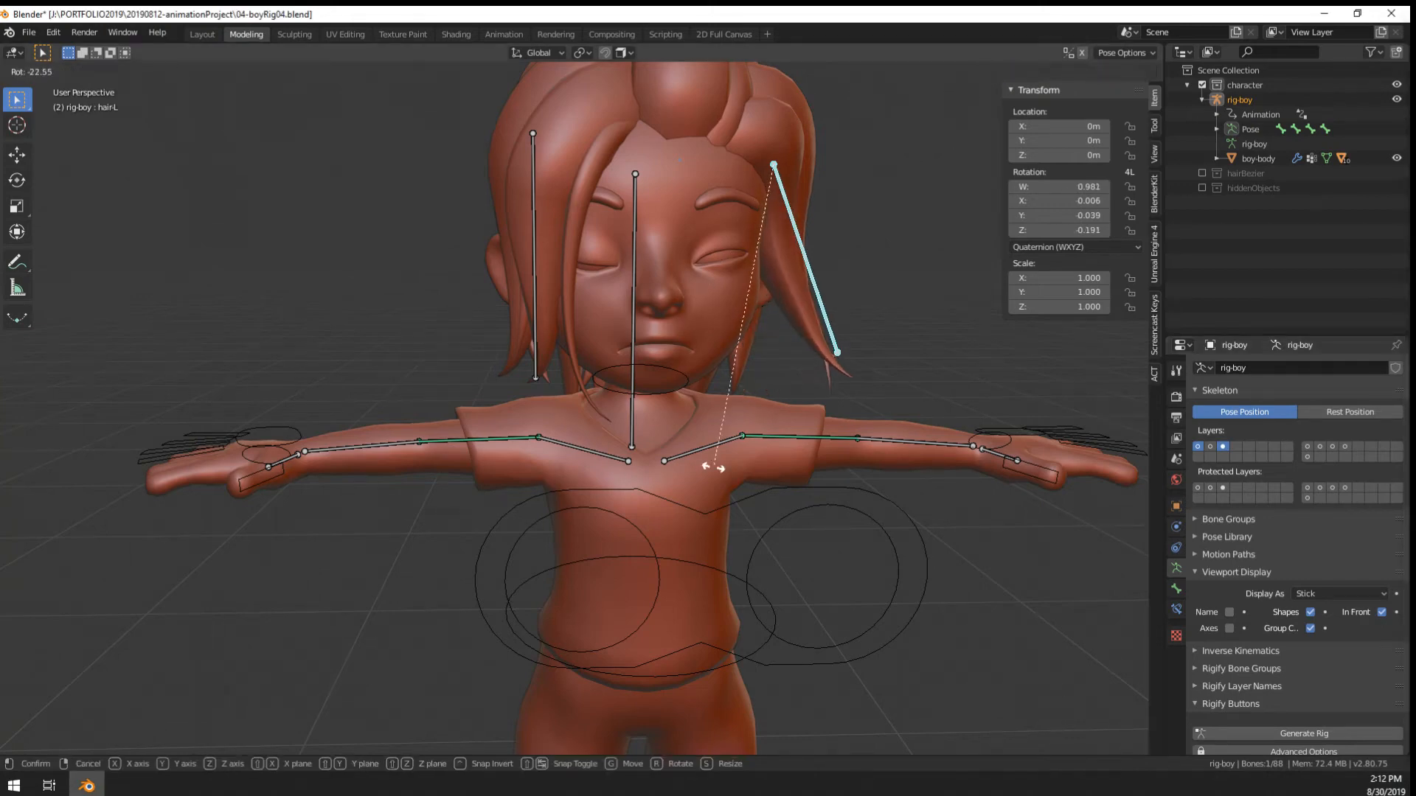
pyautogui.rightClick(698, 463)
pyautogui.scroll(-2, 701, 443)
pyautogui.moveTo(703, 422); pyautogui.dragTo(652, 383, button='middle')
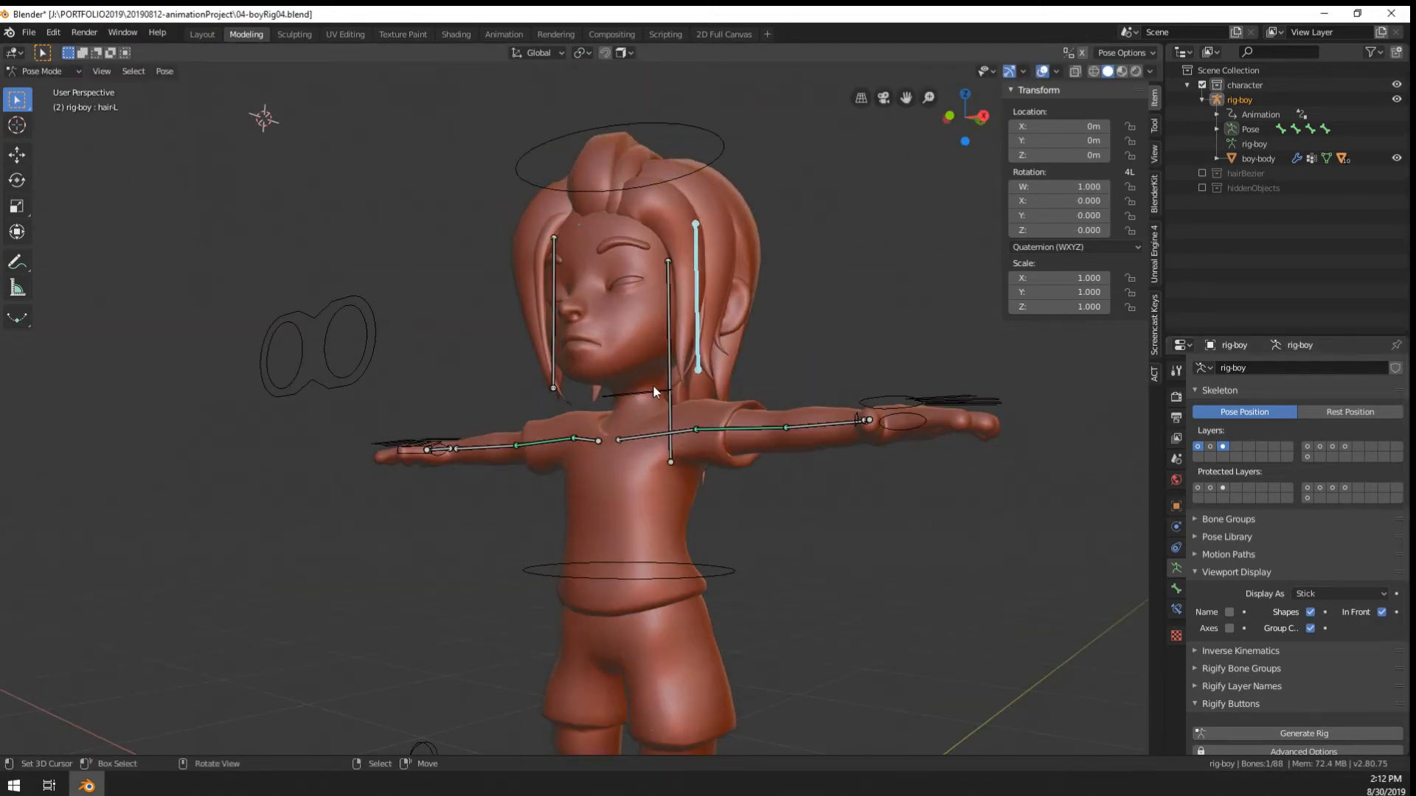
# Try rotating the neck control bone spine.004, cancelling the rotation
pyautogui.scroll(2, 656, 386)
pyautogui.click(667, 392)
pyautogui.press('r')
pyautogui.rightClick(739, 439)
# Display the bone properties of the neck bone spine.004
pyautogui.moveTo(739, 442); pyautogui.dragTo(712, 469, button='middle')
pyautogui.click(1177, 609)
pyautogui.click(1178, 589)
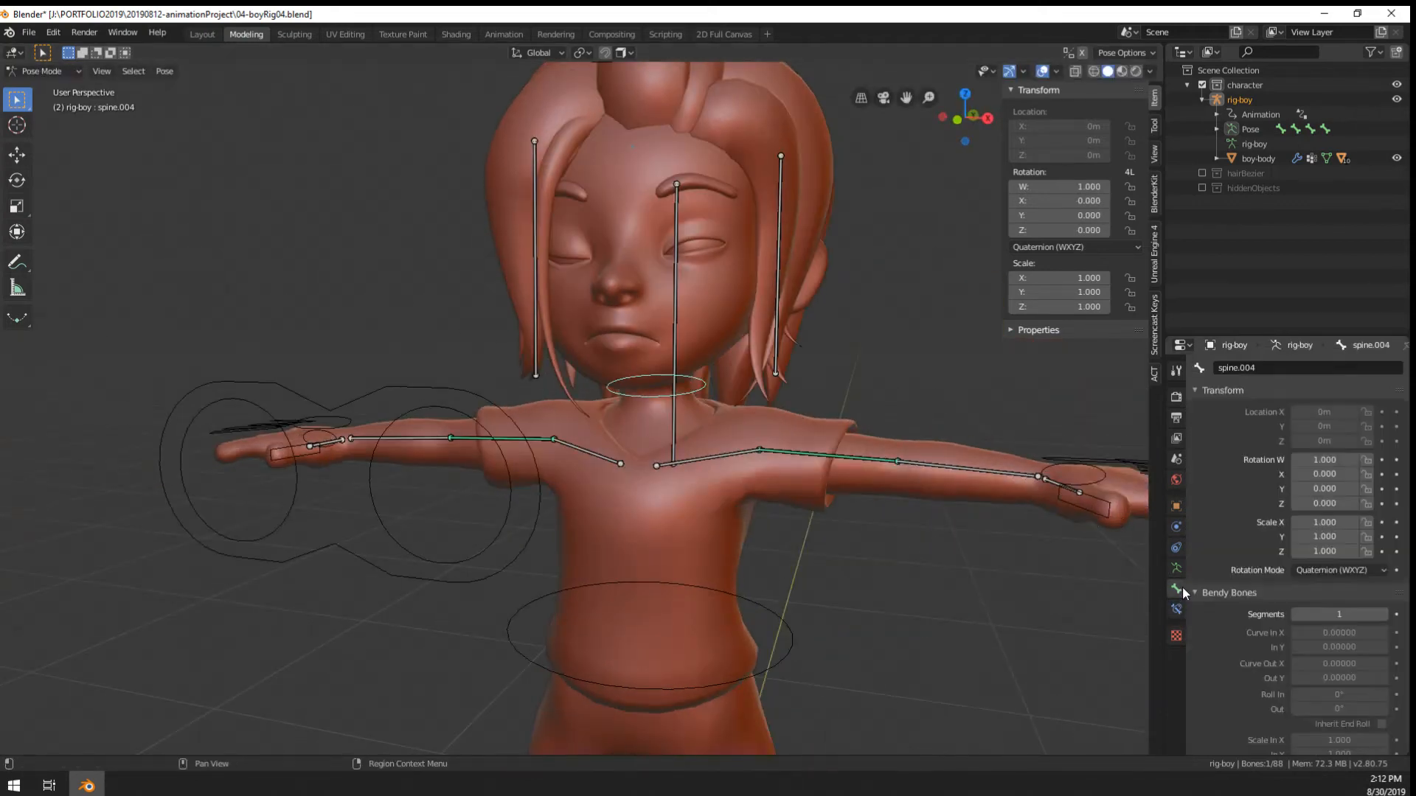
# Return to Object Mode, select boy-body and make spine.003 its active vertex group
pyautogui.hotkey('ctrl', 'Tab')
pyautogui.click(794, 422)
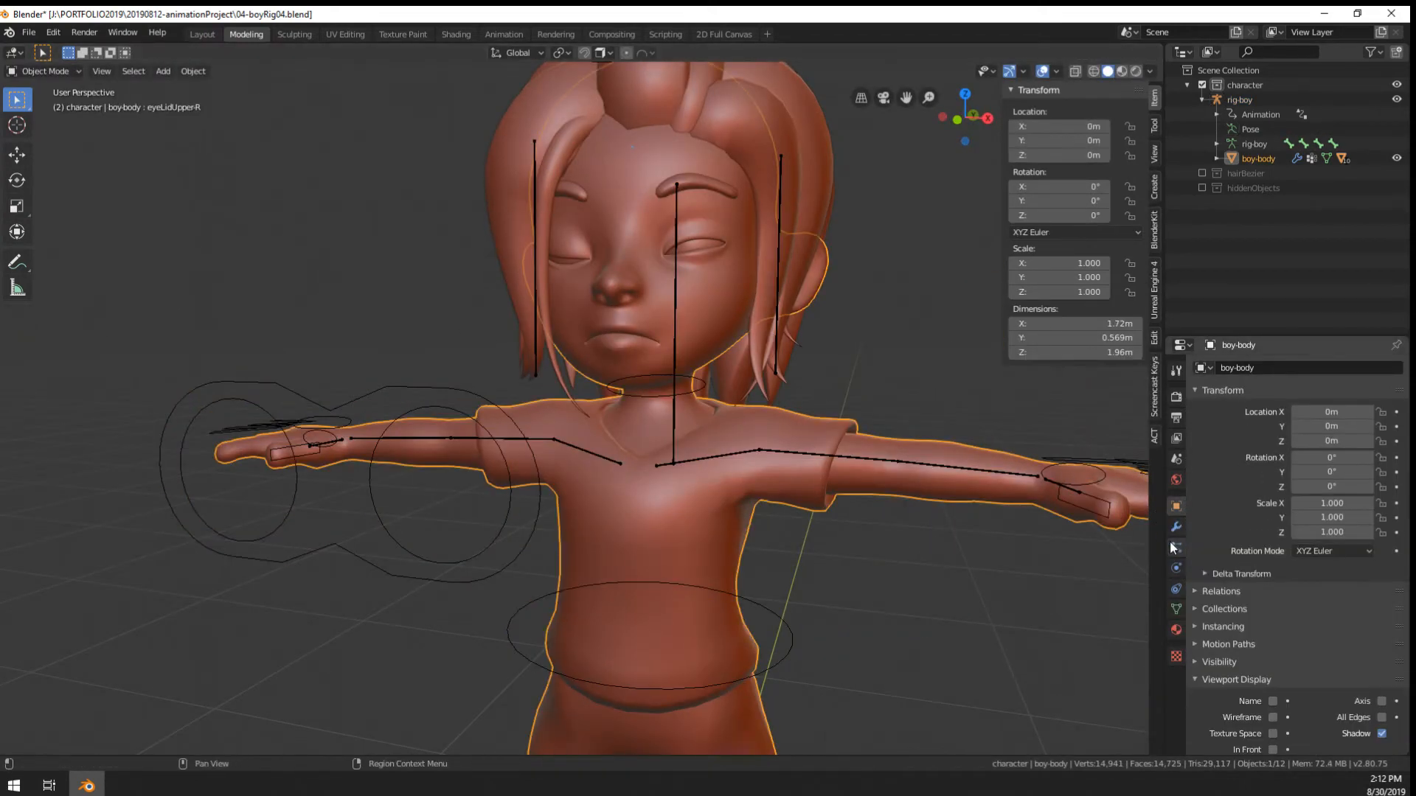
pyautogui.click(1175, 613)
pyautogui.rightClick(1244, 464)
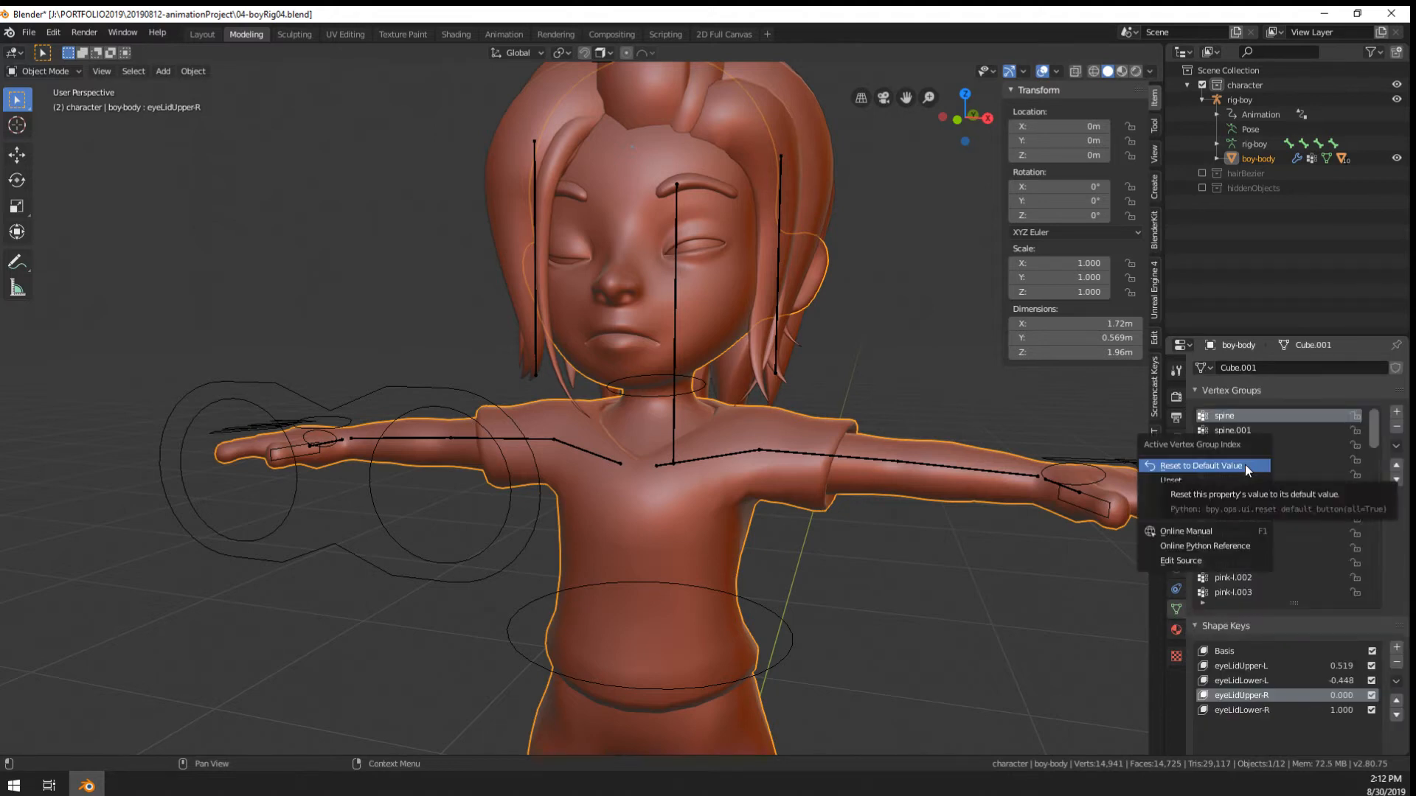
pyautogui.click(1242, 464)
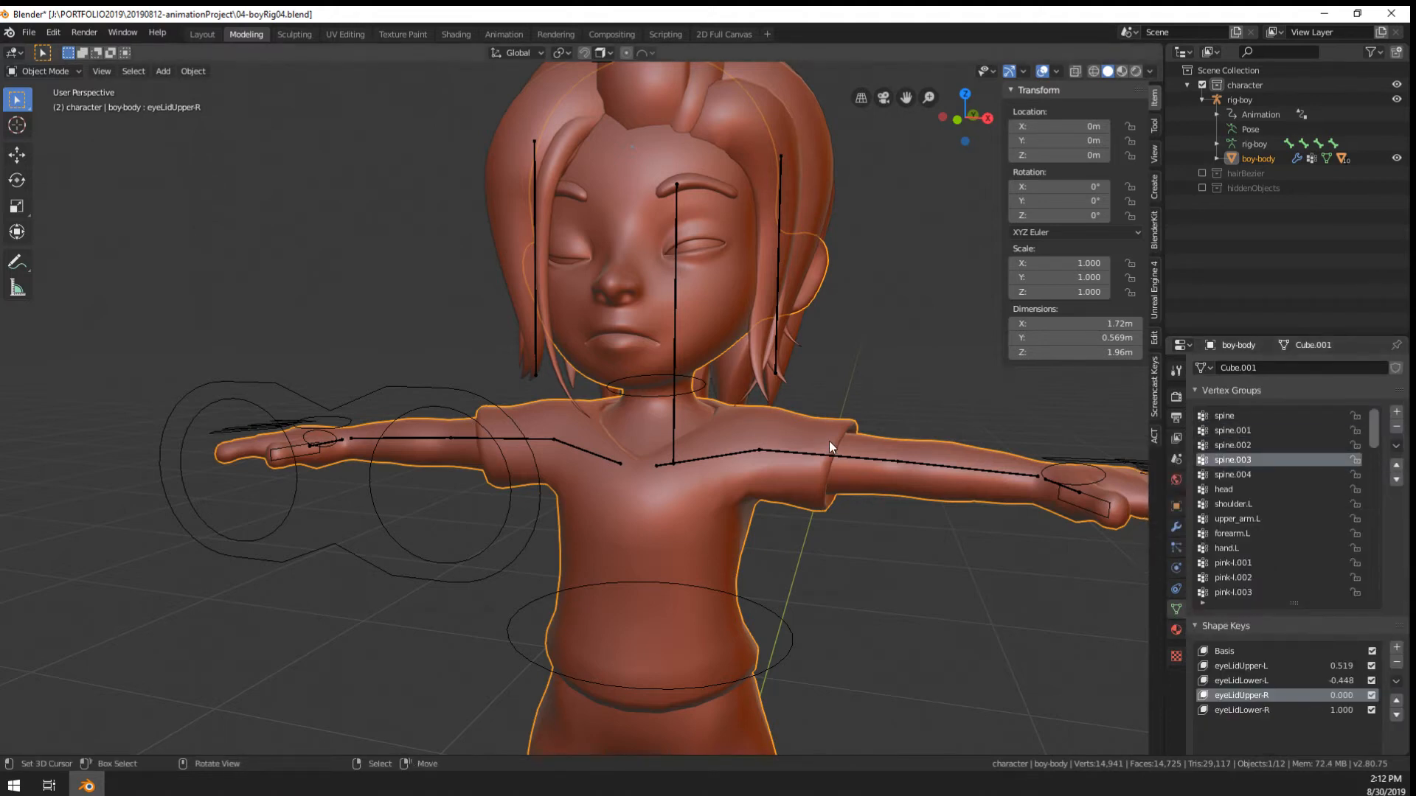
# Expand the boy-body tree in the scene hierarchy and collapse it again
pyautogui.click(1216, 159)
pyautogui.click(1216, 160)
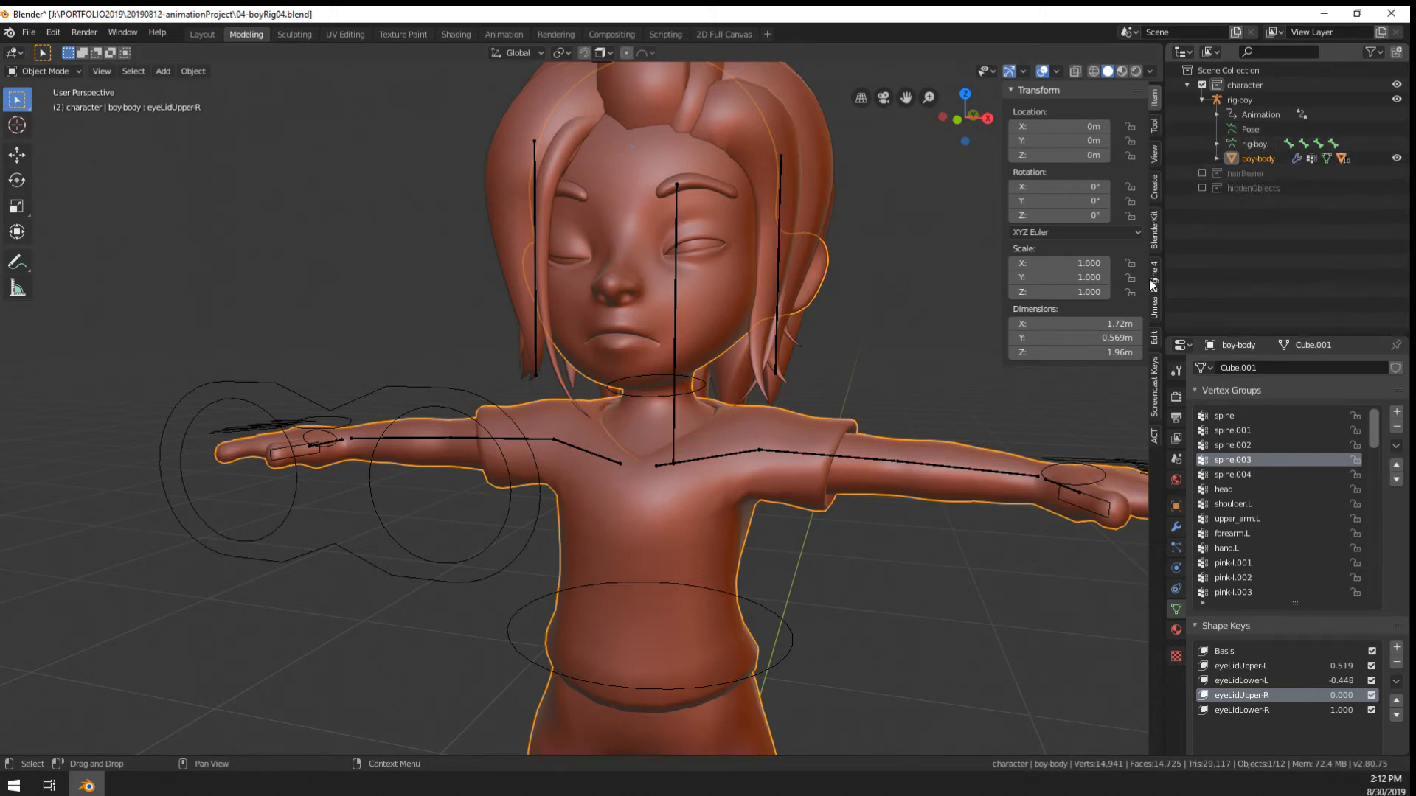
pyautogui.scroll(-5, 960, 428)
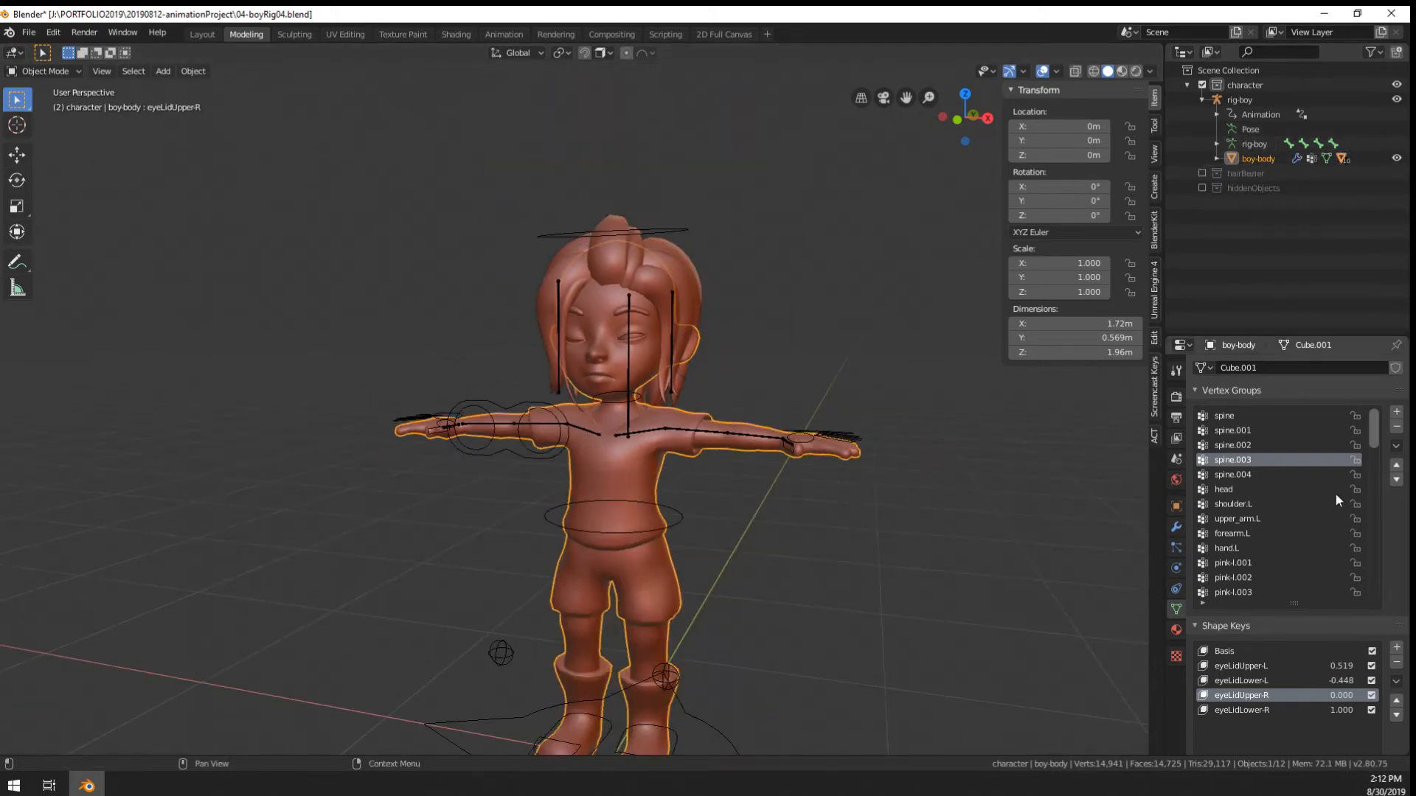
# Select rig-boy and review the leg, finger, palm and eye bones by stepping through its armature layers
pyautogui.scroll(2, 785, 484)
pyautogui.click(684, 426)
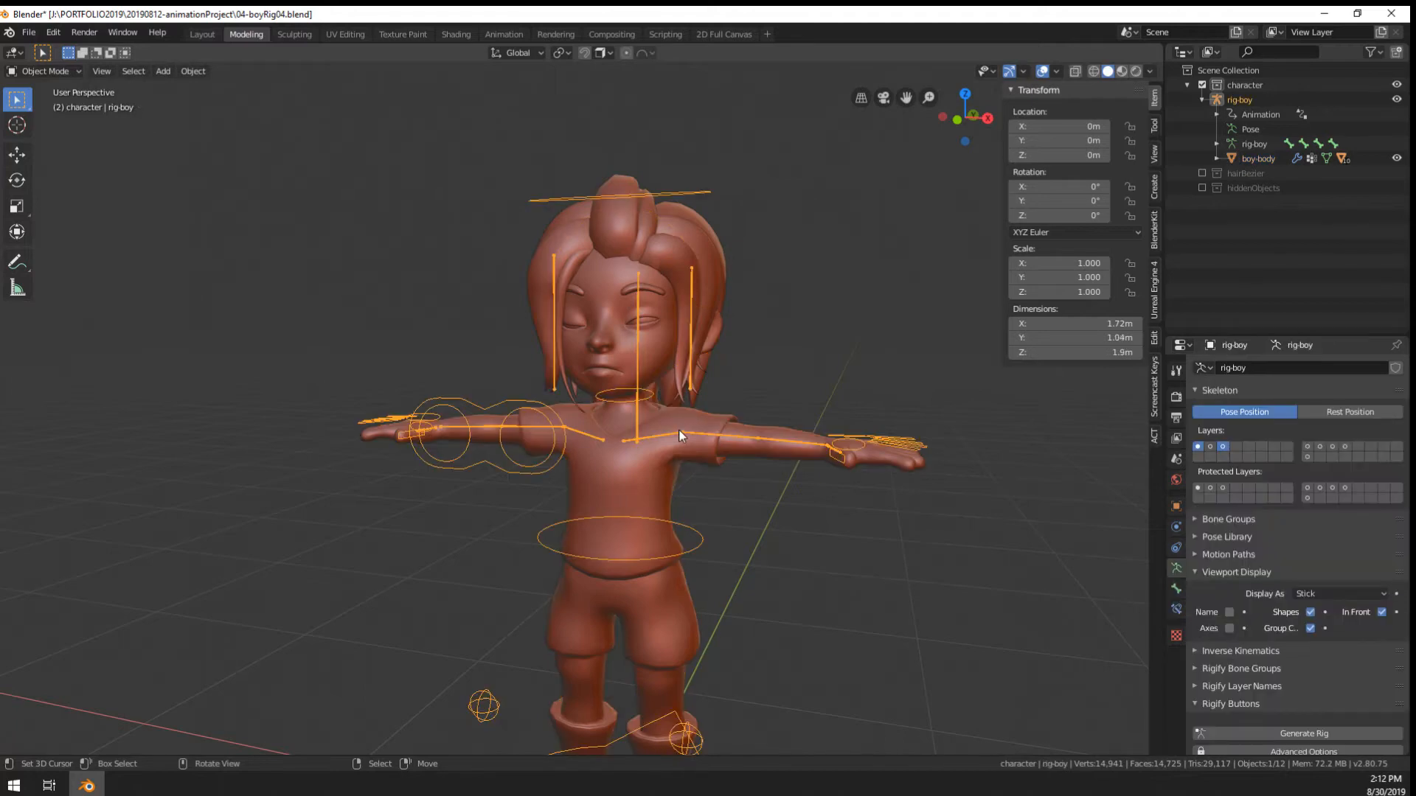
pyautogui.keyDown('shift'); pyautogui.moveTo(1305, 448); pyautogui.dragTo(1333, 447); pyautogui.keyUp('shift')
pyautogui.keyDown('shift'); pyautogui.click(1307, 455); pyautogui.keyUp('shift')
pyautogui.moveTo(764, 446); pyautogui.dragTo(749, 470, button='middle')
pyautogui.click(1308, 446)
pyautogui.click(1320, 446)
pyautogui.click(1332, 446)
pyautogui.click(1320, 447)
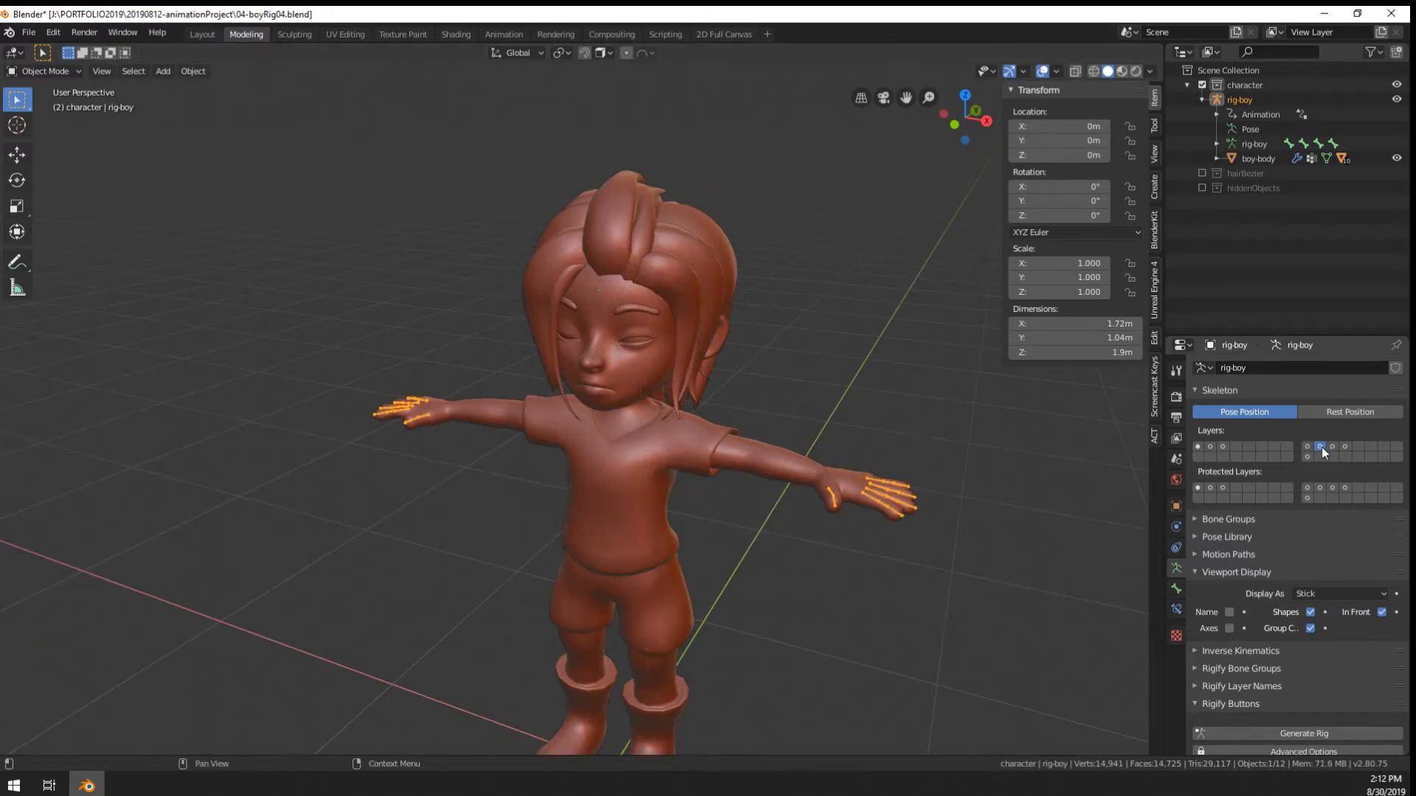
# Show only the rig-boy armature layer that holds the single hand bones at the wrists
pyautogui.click(1333, 447)
pyautogui.click(1341, 448)
pyautogui.click(1337, 449)
pyautogui.click(1340, 449)
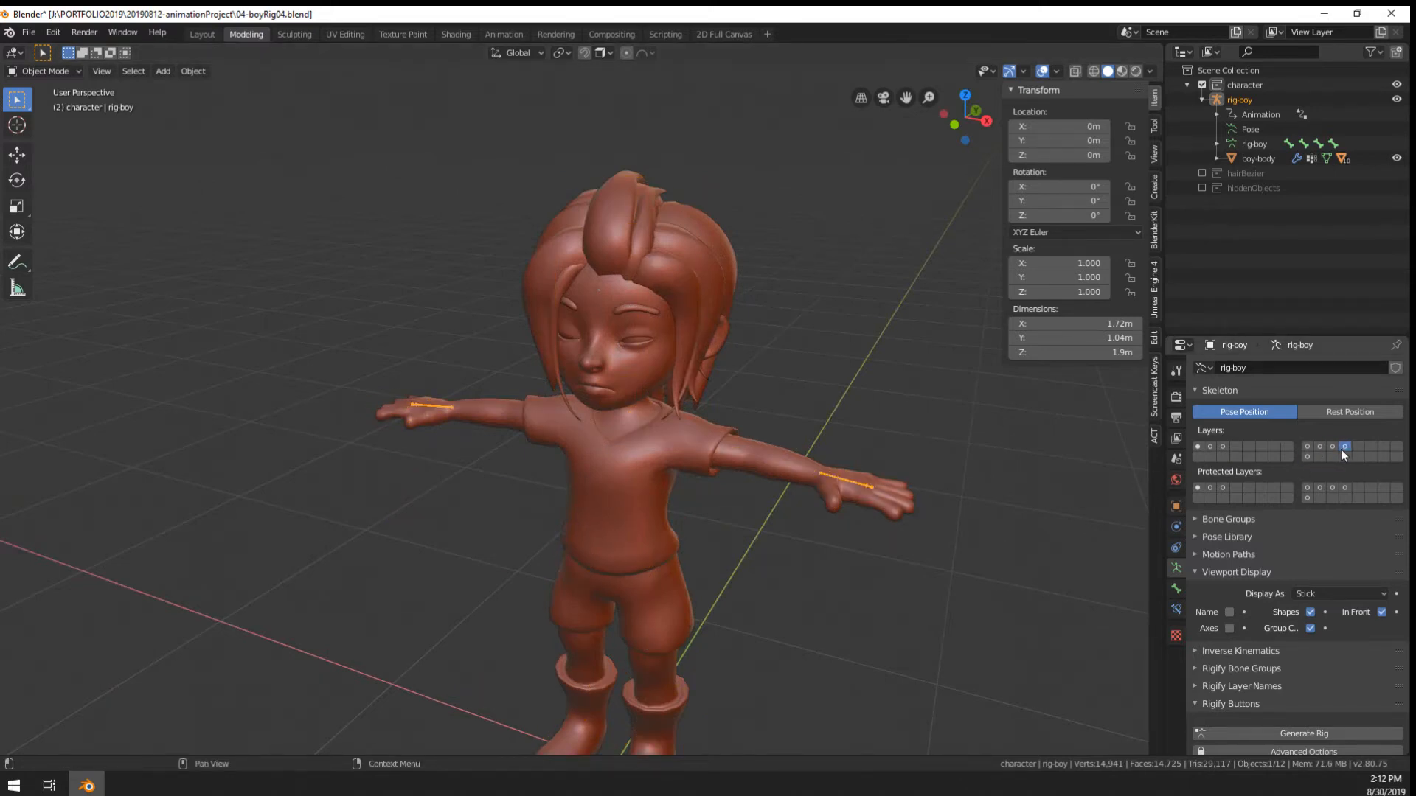
pyautogui.click(1333, 448)
pyautogui.click(1342, 448)
# Enter Edit Mode on rig-boy and select the left hand bone hand.L
pyautogui.scroll(8, 595, 524)
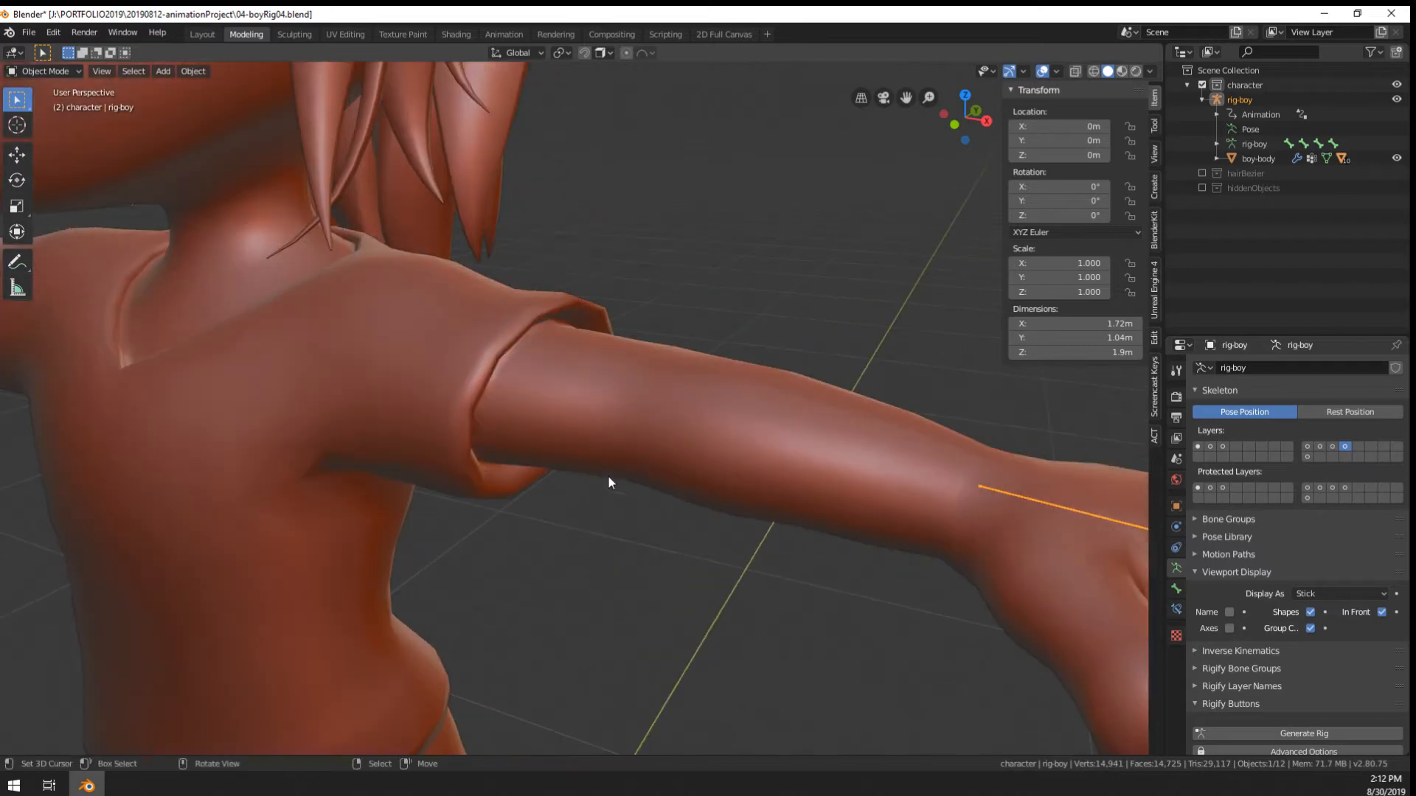
pyautogui.scroll(-3, 608, 477)
pyautogui.press('Tab')
pyautogui.scroll(3, 822, 513)
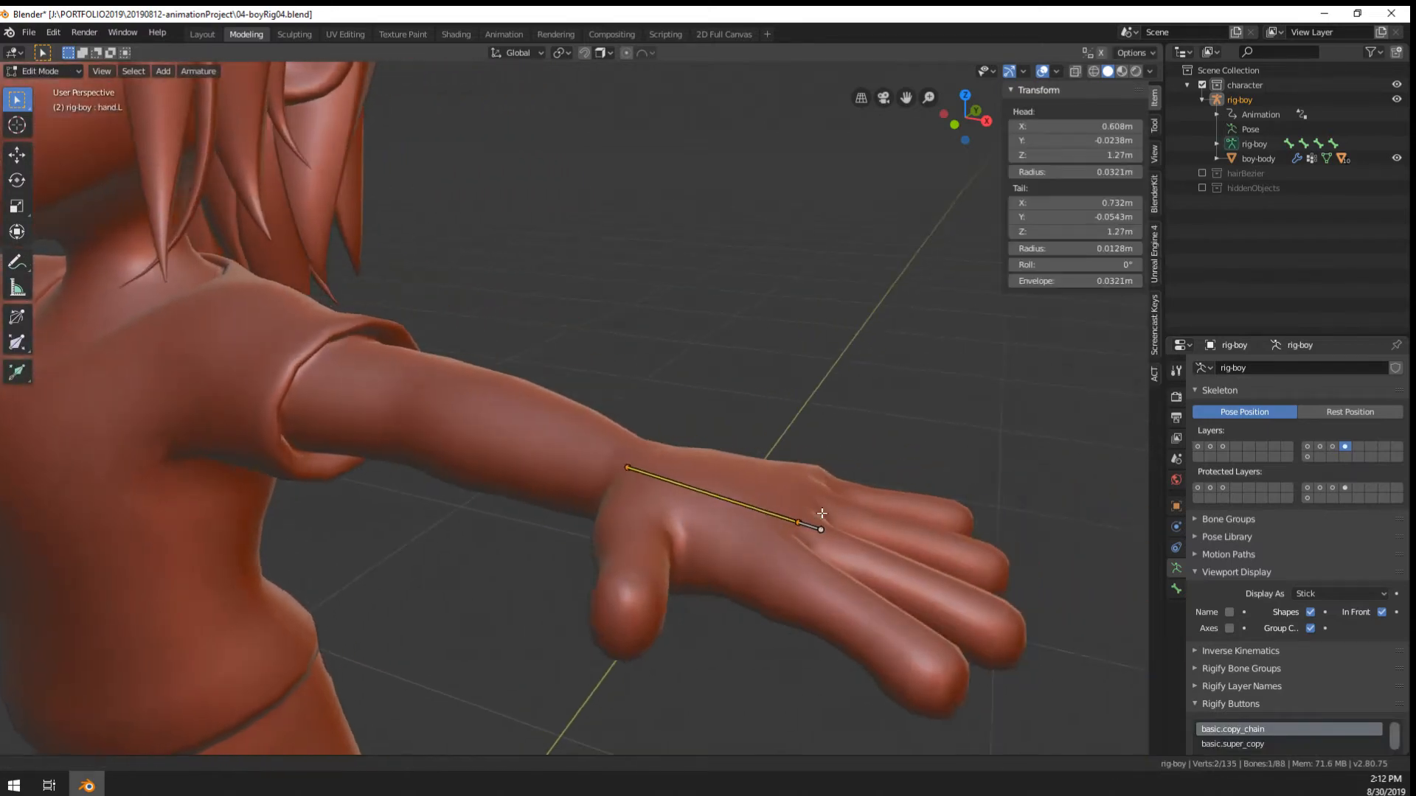
pyautogui.moveTo(822, 513); pyautogui.dragTo(818, 513, button='middle')
pyautogui.moveTo(561, 446); pyautogui.dragTo(922, 575)
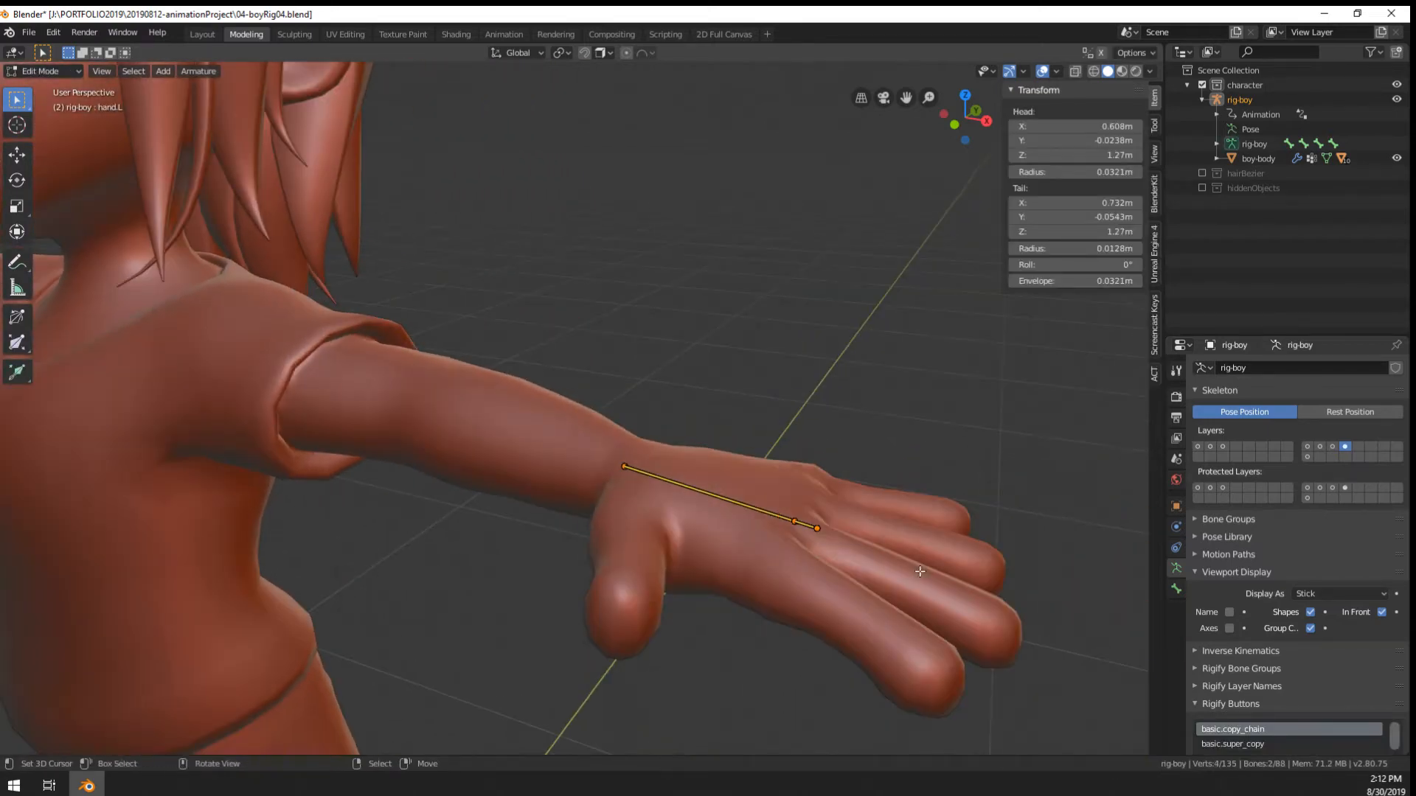
pyautogui.click(774, 515)
# Disable Deform for the left hand bones hand.L and handYrotDeform-L
pyautogui.scroll(-5, 1259, 671)
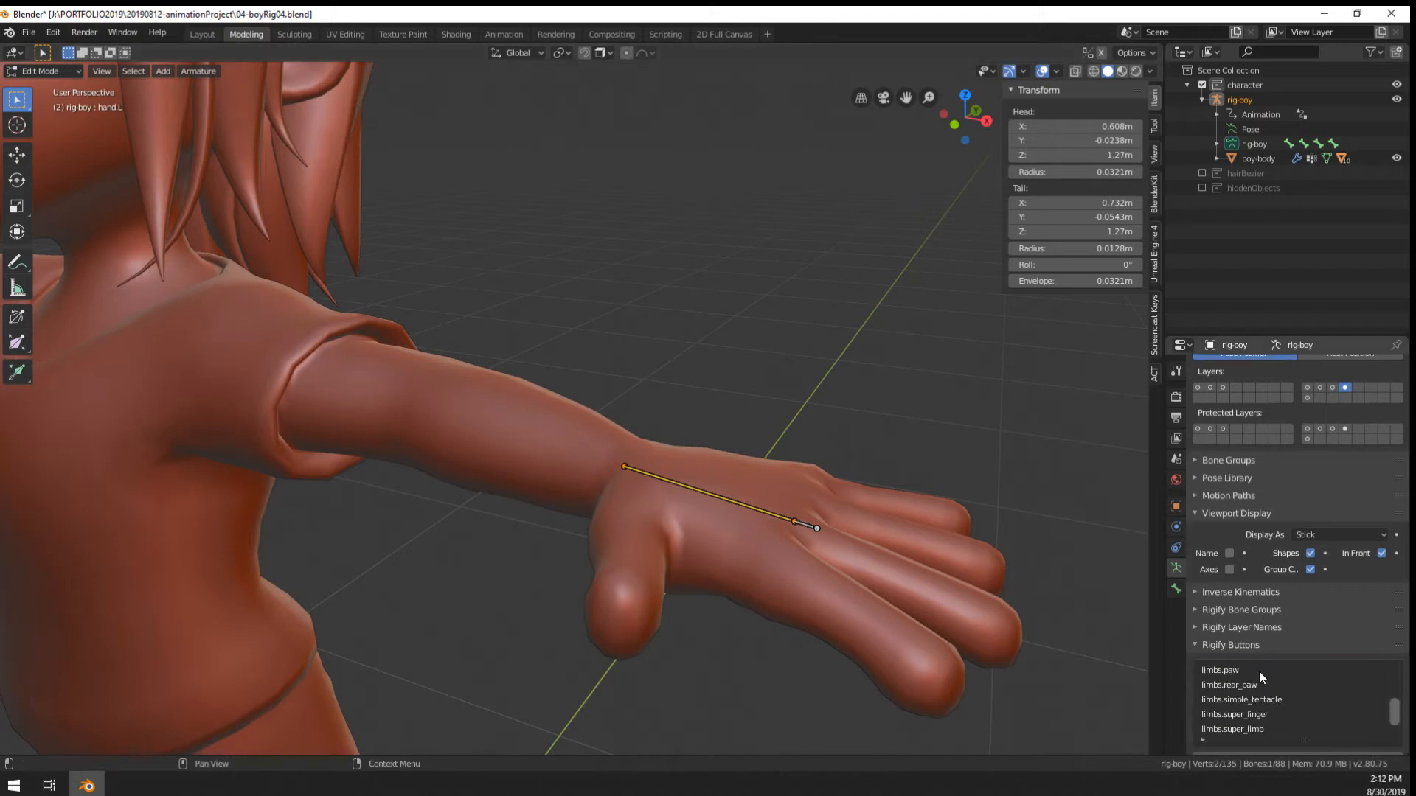
pyautogui.click(1176, 589)
pyautogui.scroll(-5, 1224, 596)
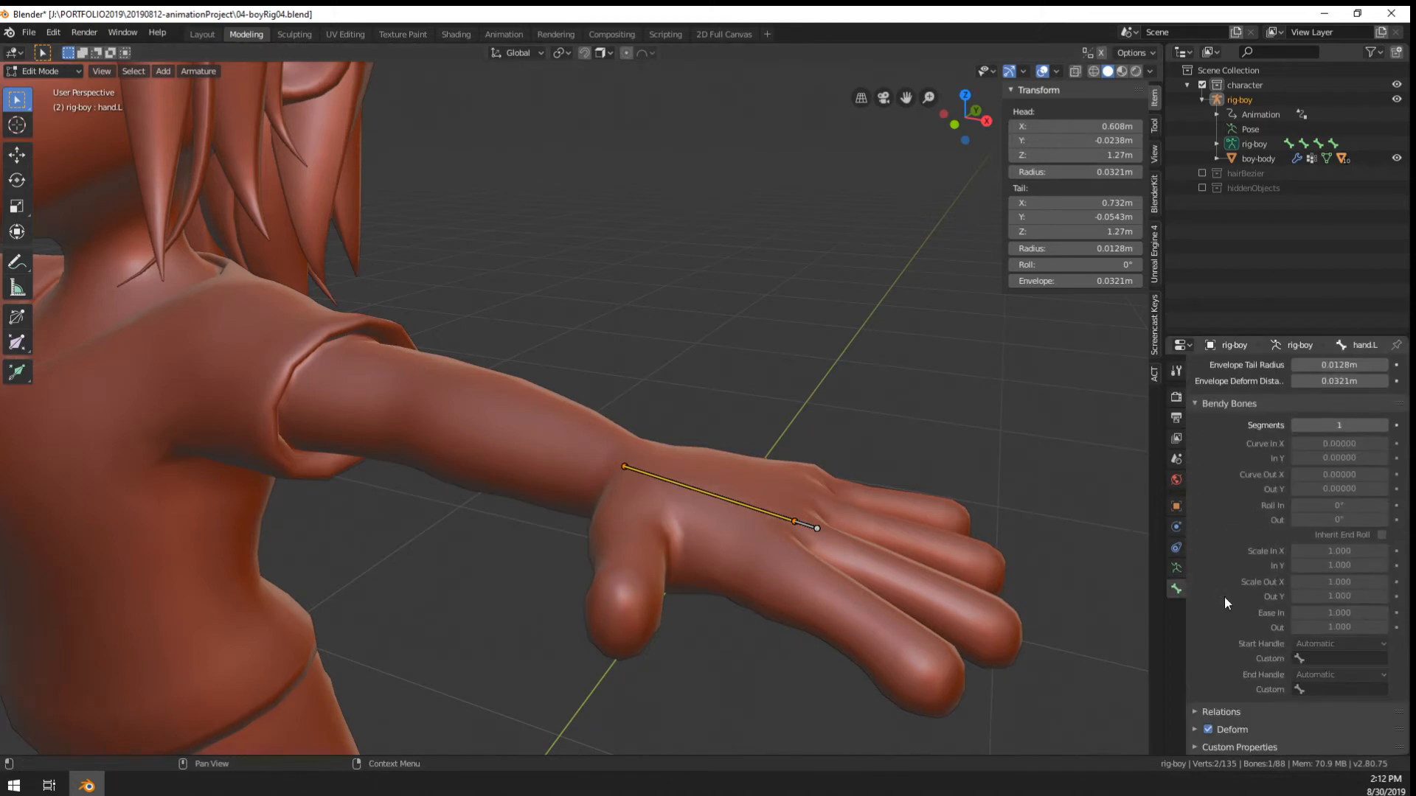
pyautogui.click(1224, 728)
pyautogui.click(1207, 731)
pyautogui.scroll(-3, 1228, 722)
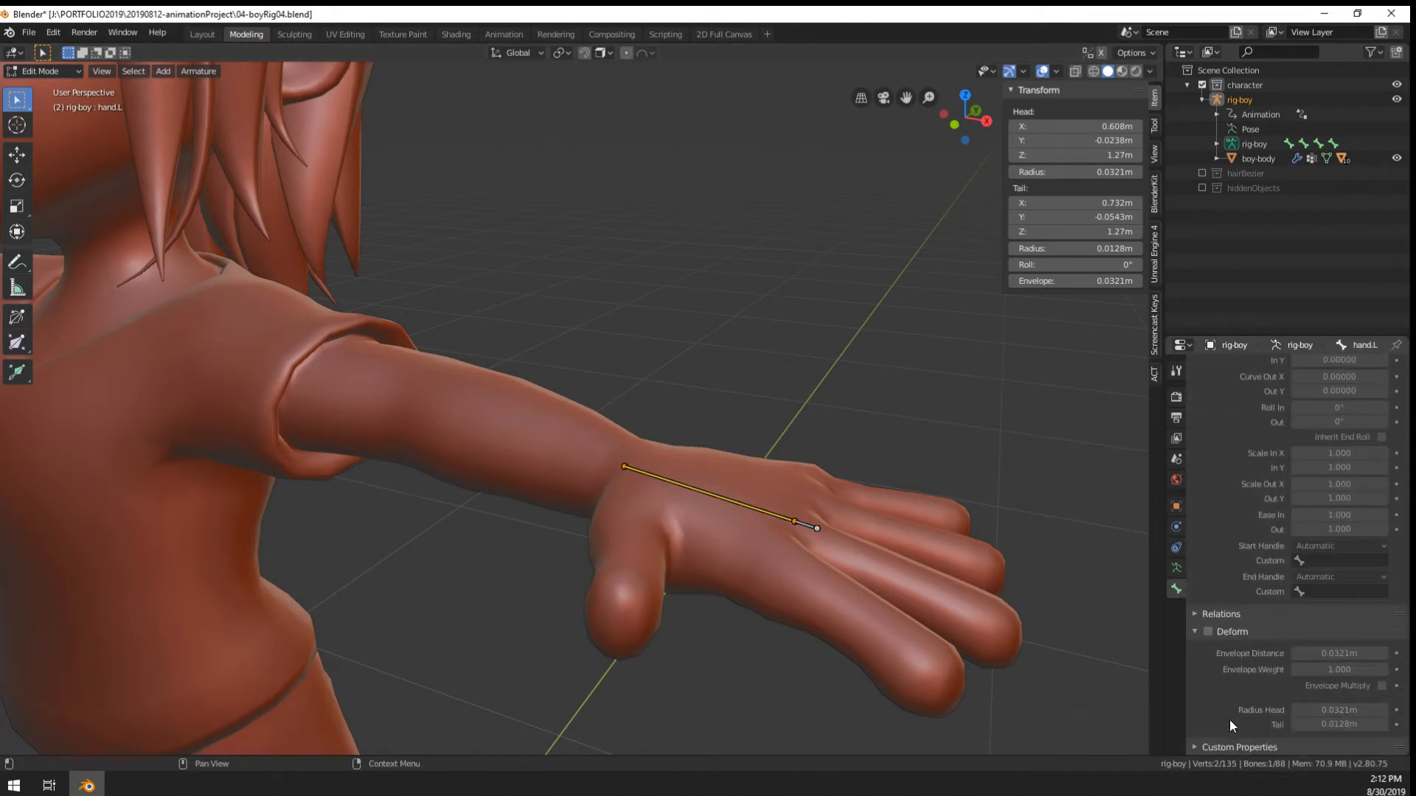
pyautogui.hotkey('alt', 'a')
pyautogui.click(804, 525)
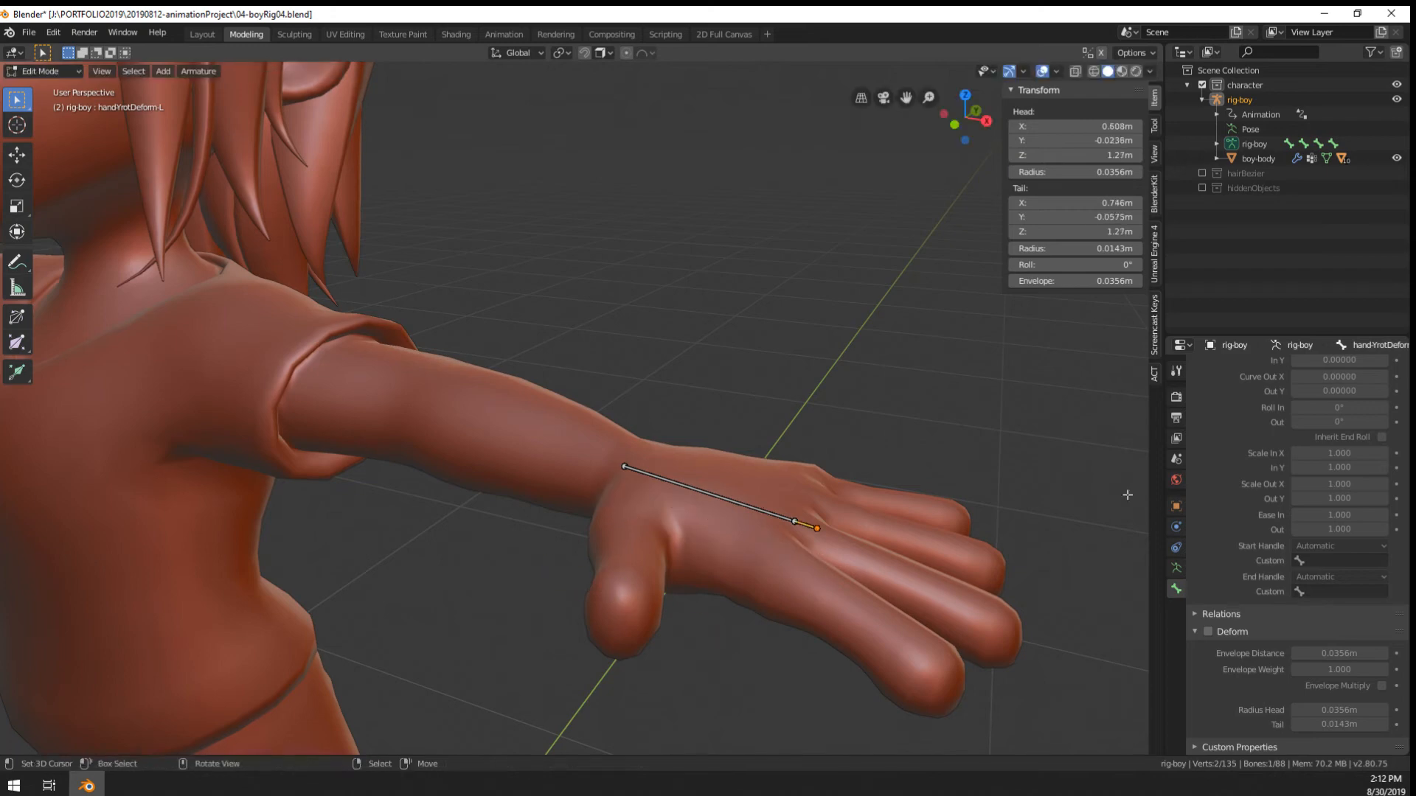
# Check the Deform settings of hand.R and disable Deform for the right hand bone handYrotDeform-R
pyautogui.scroll(-8, 365, 400)
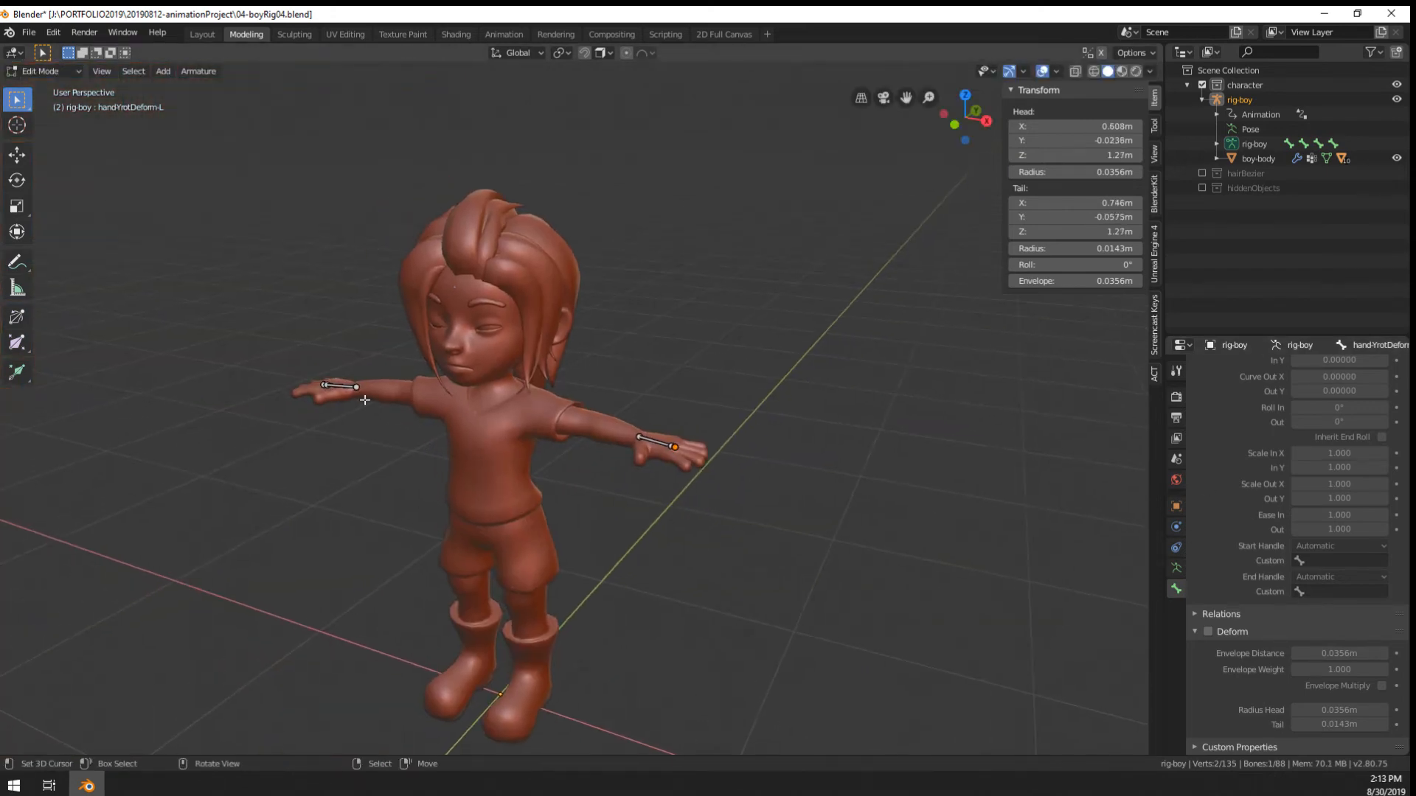
pyautogui.click(339, 387)
pyautogui.scroll(6, 505, 449)
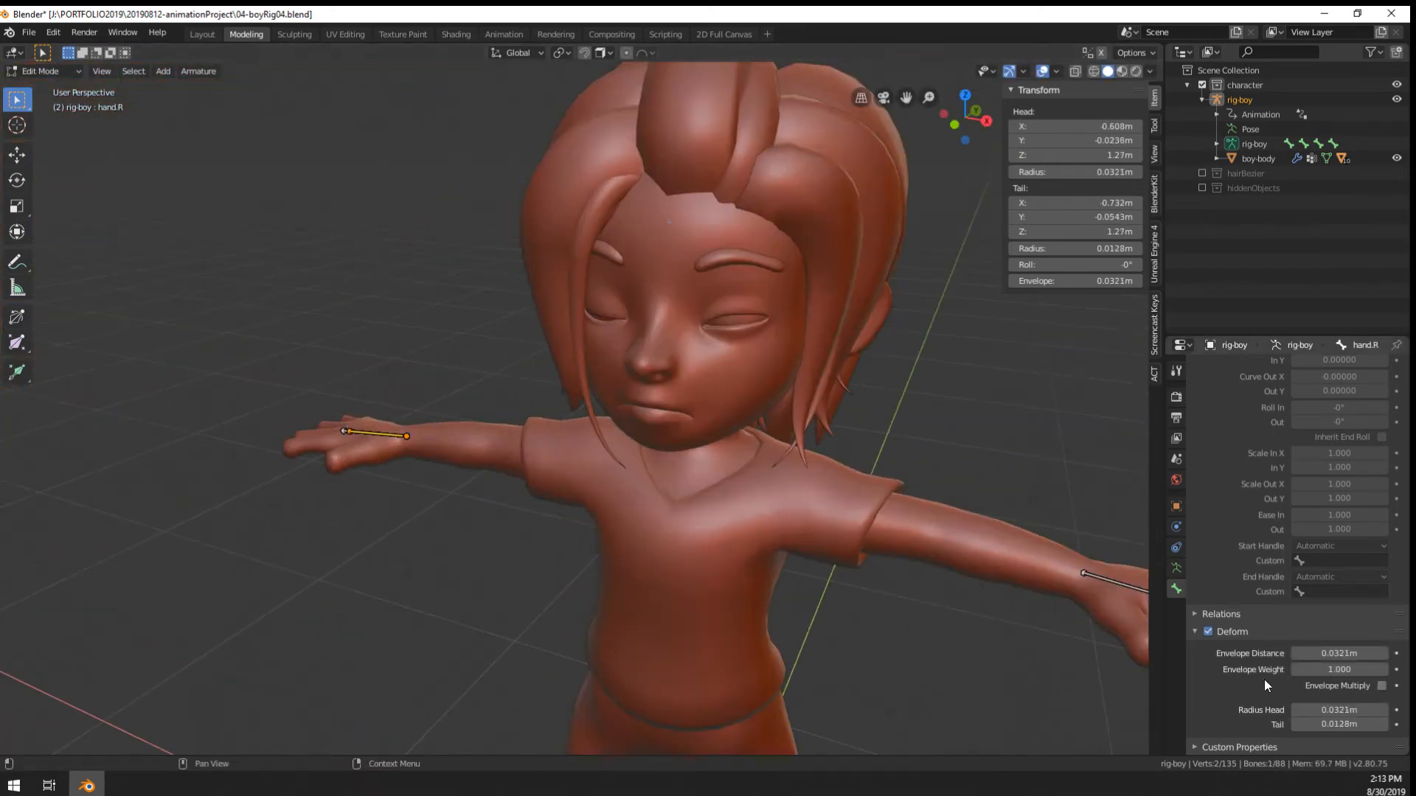
pyautogui.click(1223, 632)
pyautogui.click(1223, 631)
pyautogui.click(1223, 631)
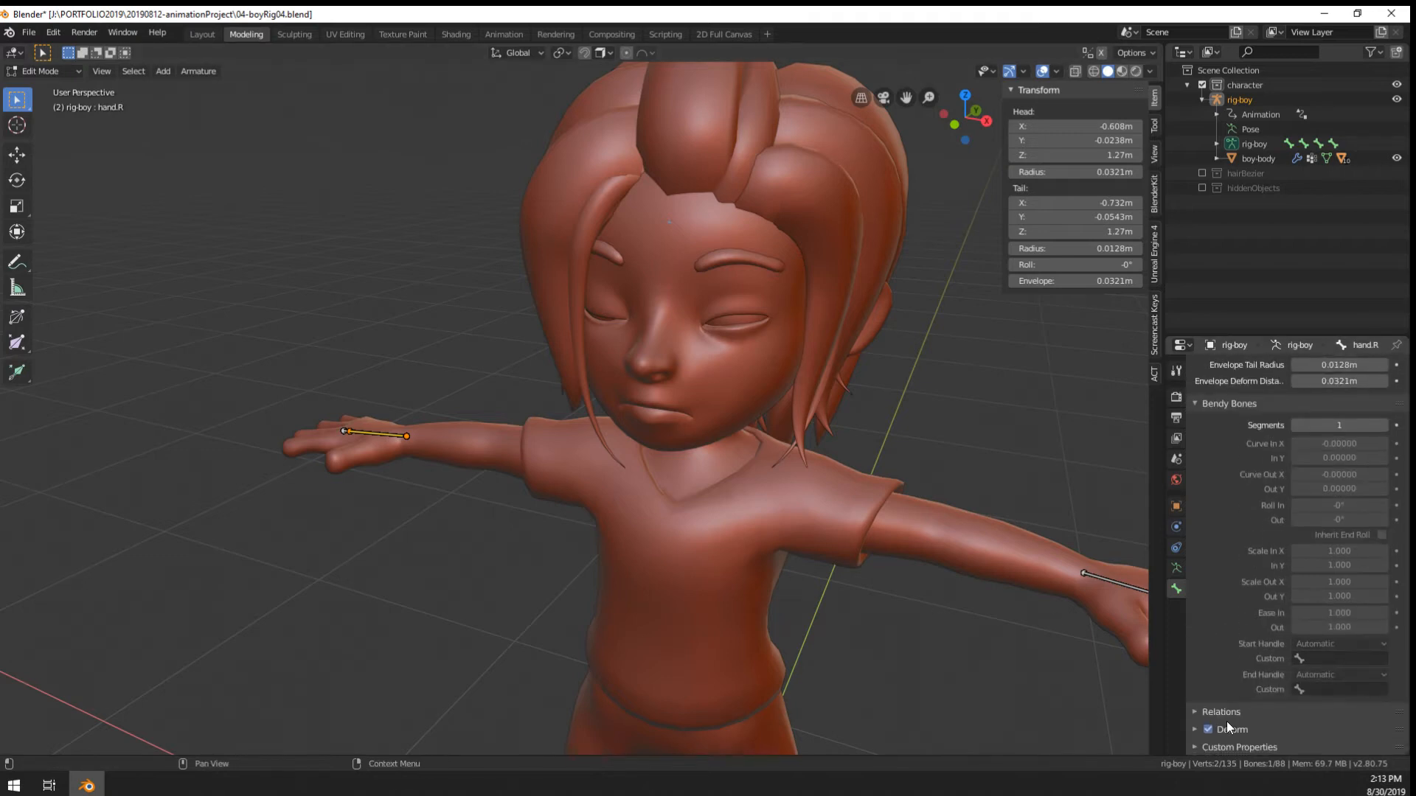
pyautogui.click(344, 431)
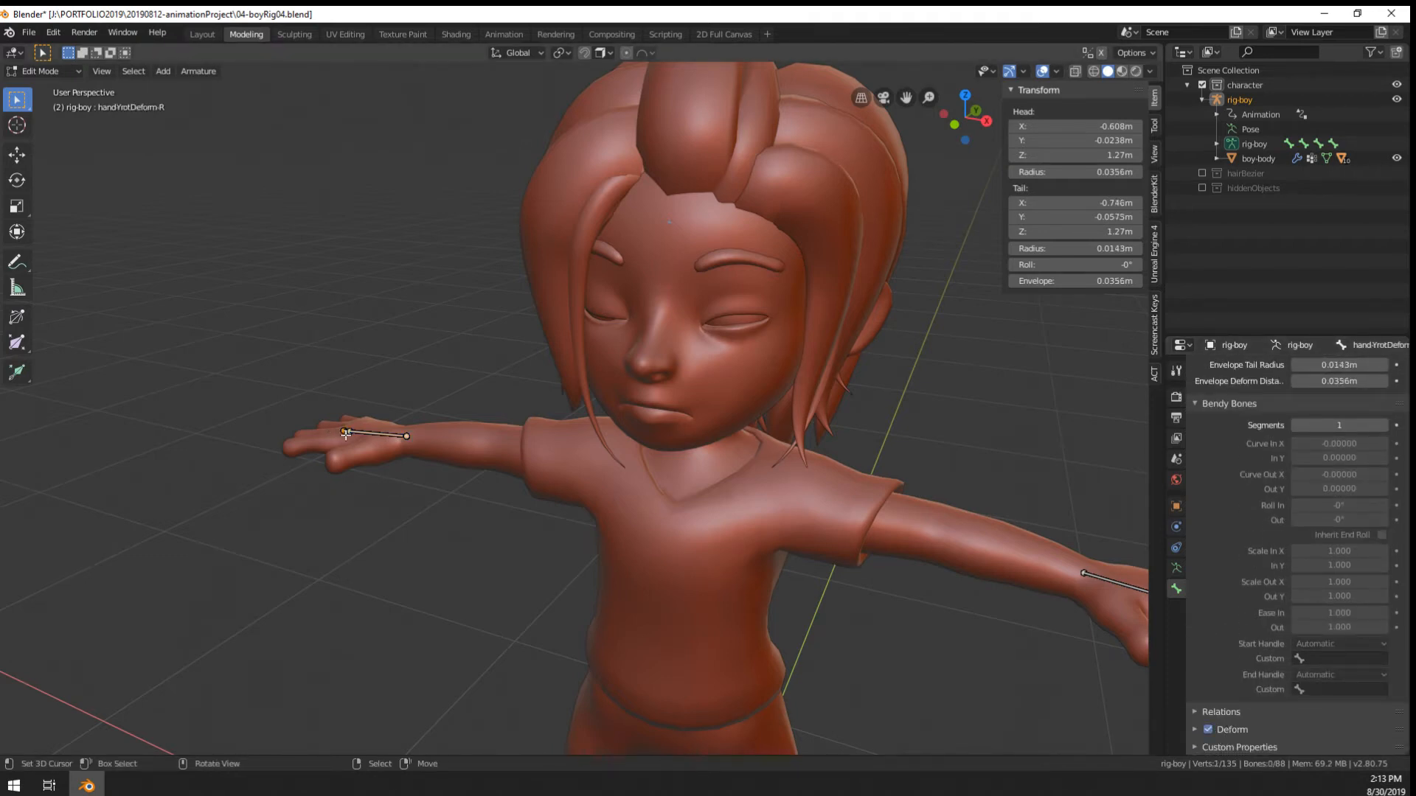
pyautogui.scroll(-3, 963, 502)
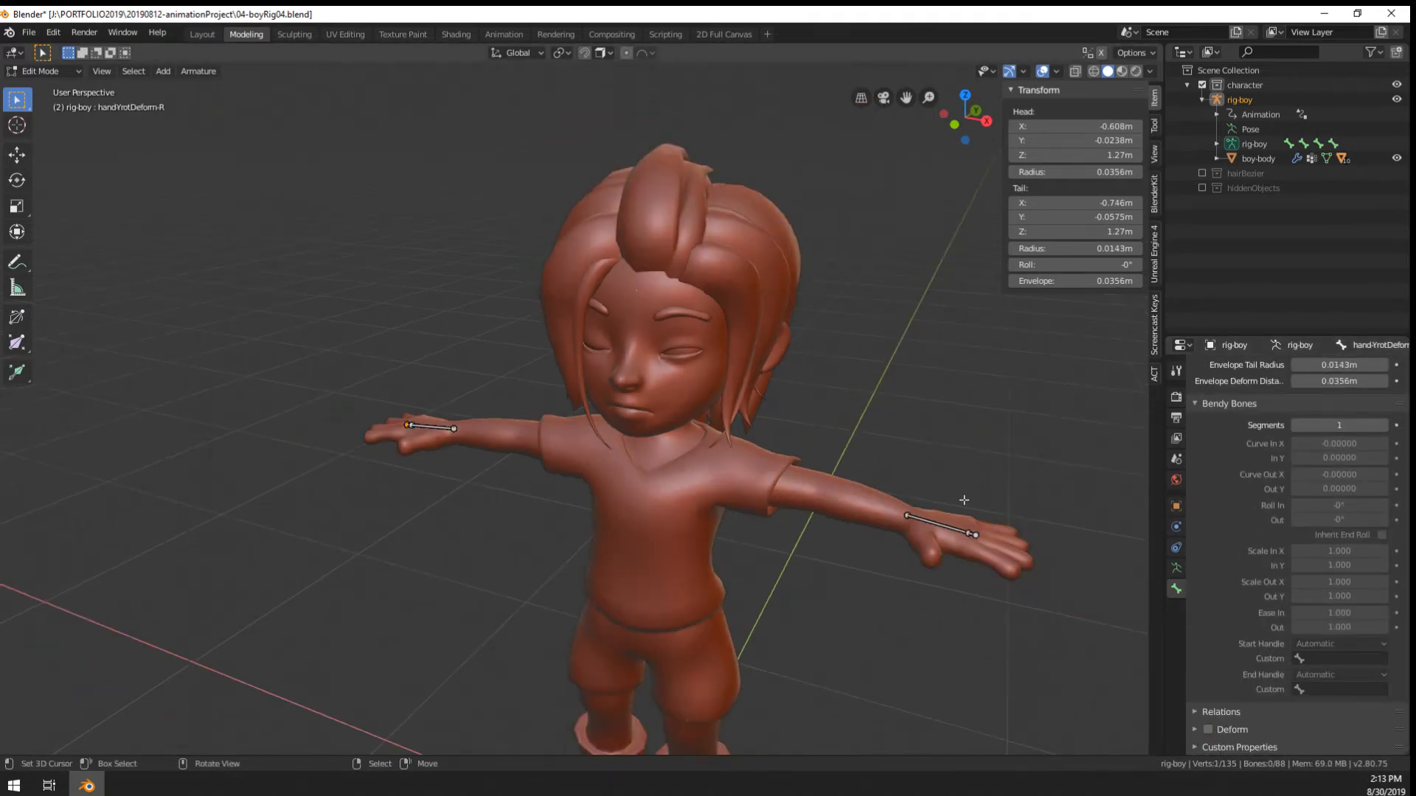
# Review the palm, finger and leg bones by showing their armature layers one after another
pyautogui.click(1175, 569)
pyautogui.scroll(2, 1308, 519)
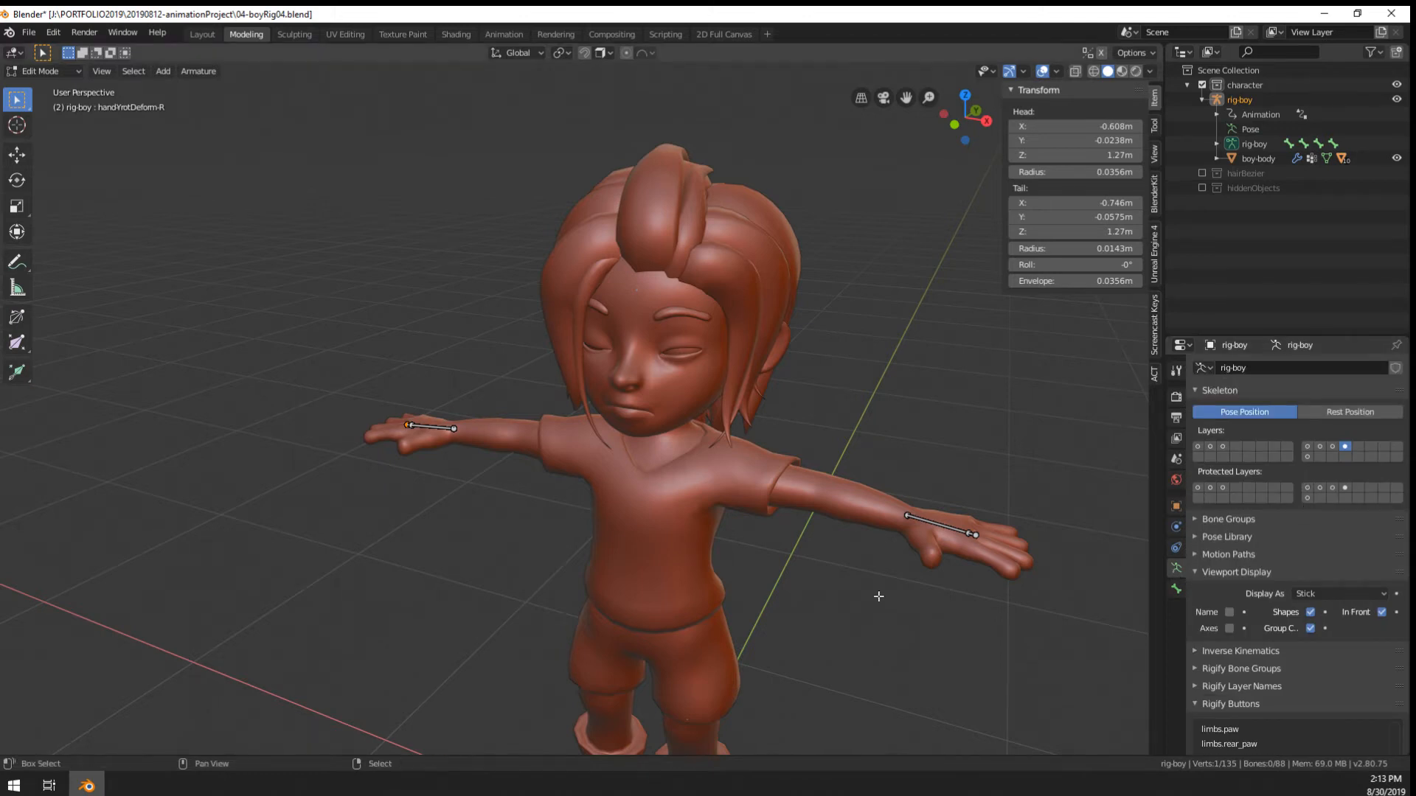
pyautogui.keyDown('shift'); pyautogui.moveTo(878, 597); pyautogui.dragTo(811, 583, button='middle'); pyautogui.keyUp('shift')
pyautogui.click(1334, 447)
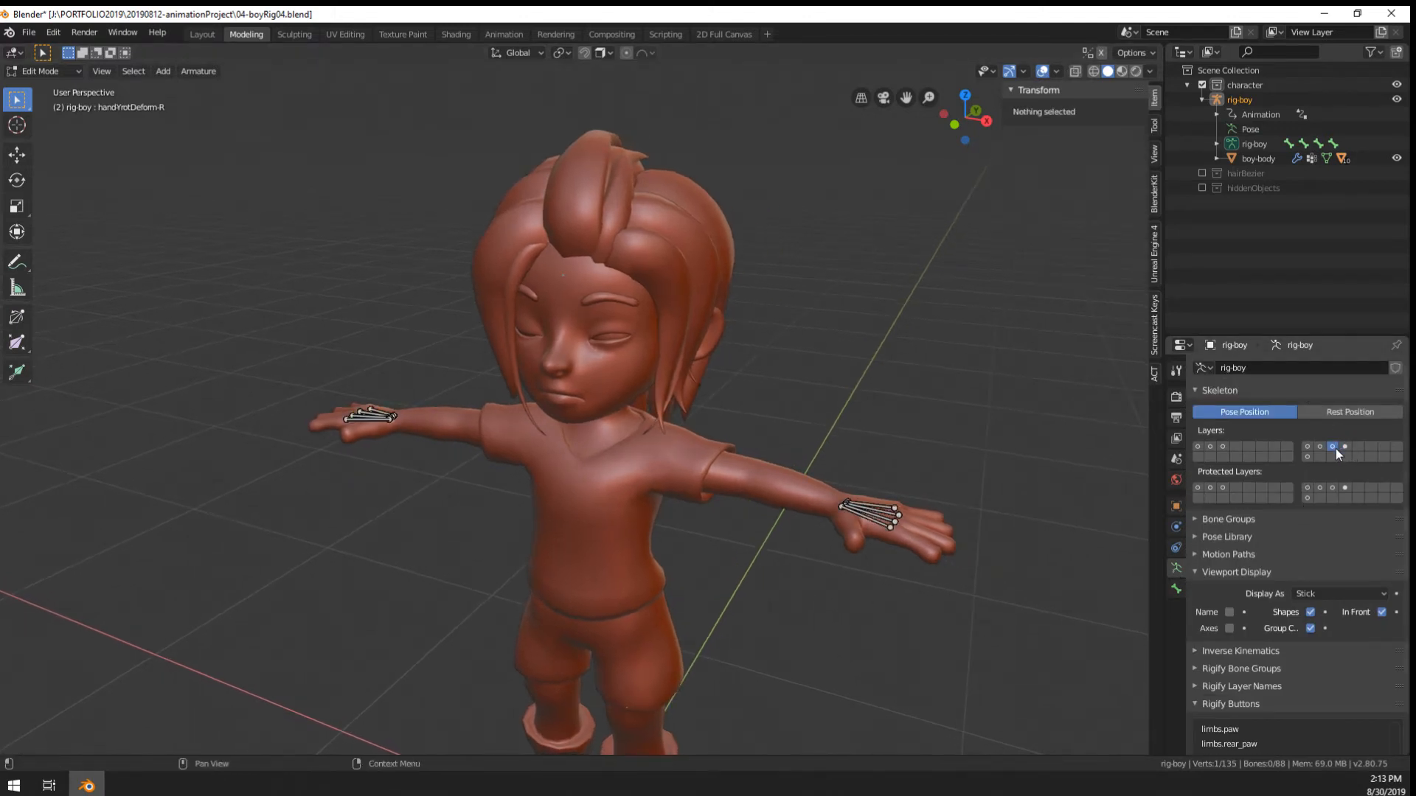
pyautogui.click(1320, 447)
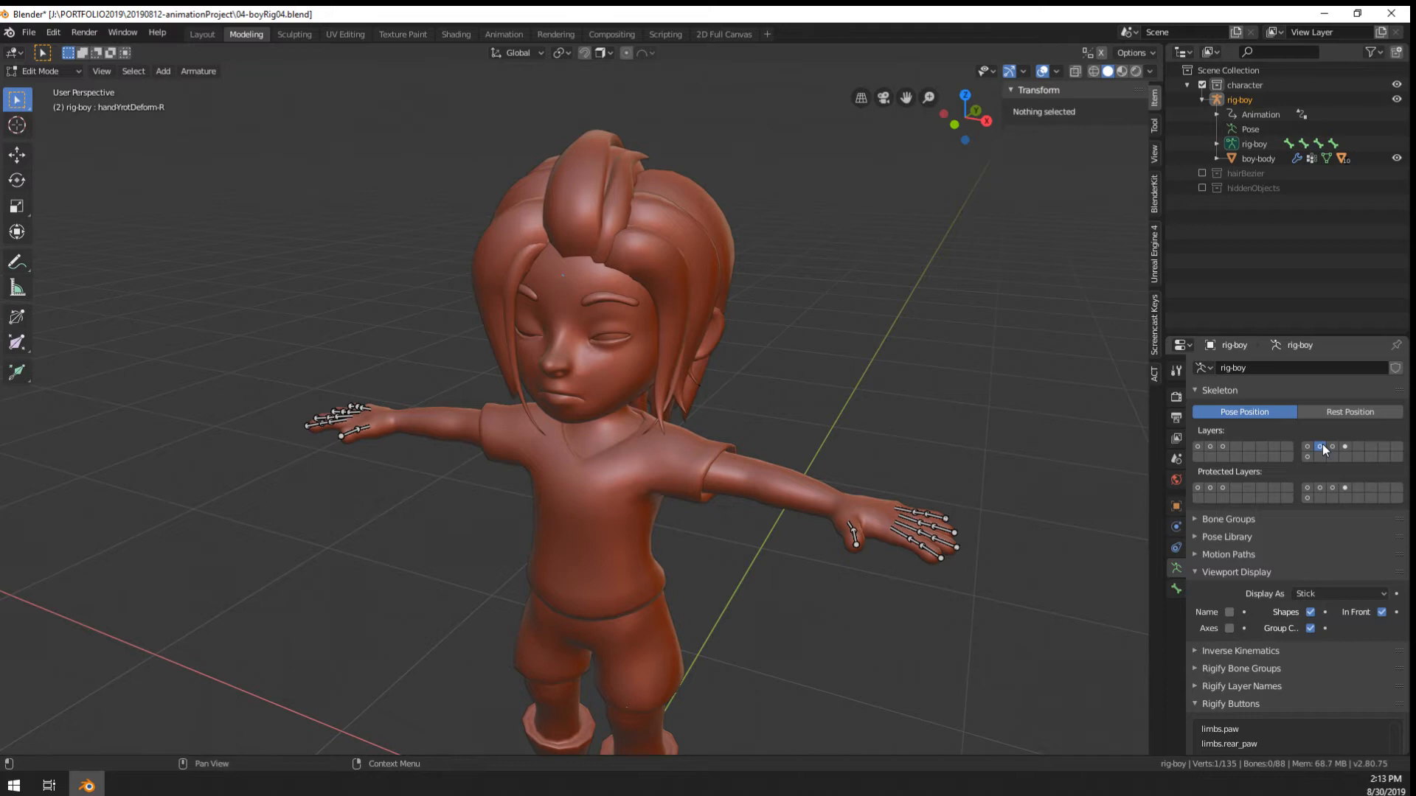
pyautogui.click(1308, 448)
pyautogui.scroll(-2, 815, 494)
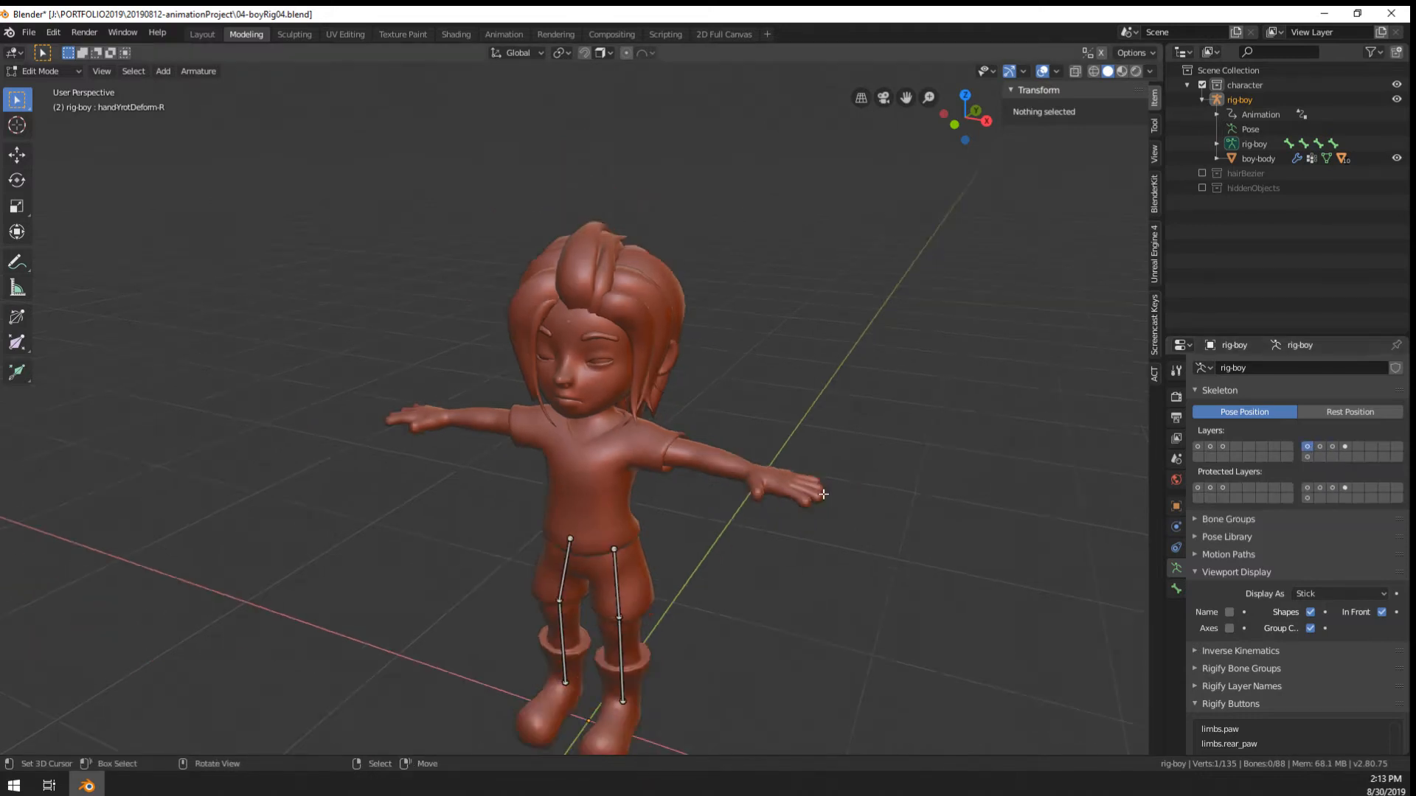
pyautogui.keyDown('shift'); pyautogui.moveTo(810, 554); pyautogui.dragTo(837, 468, button='middle'); pyautogui.keyUp('shift')
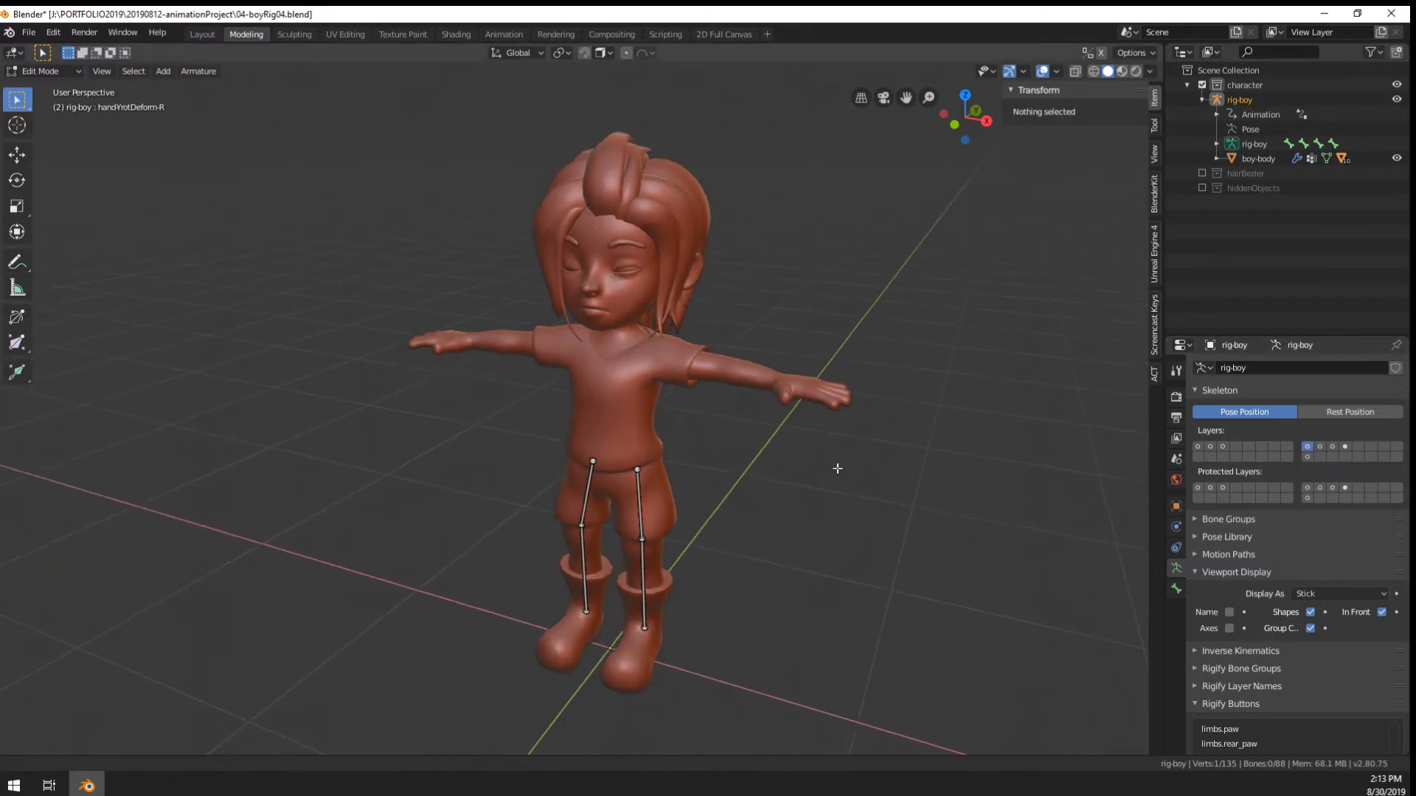
# Show only the armature layer with the eye bones and select eye-L and eye-R
pyautogui.click(1307, 457)
pyautogui.scroll(5, 707, 231)
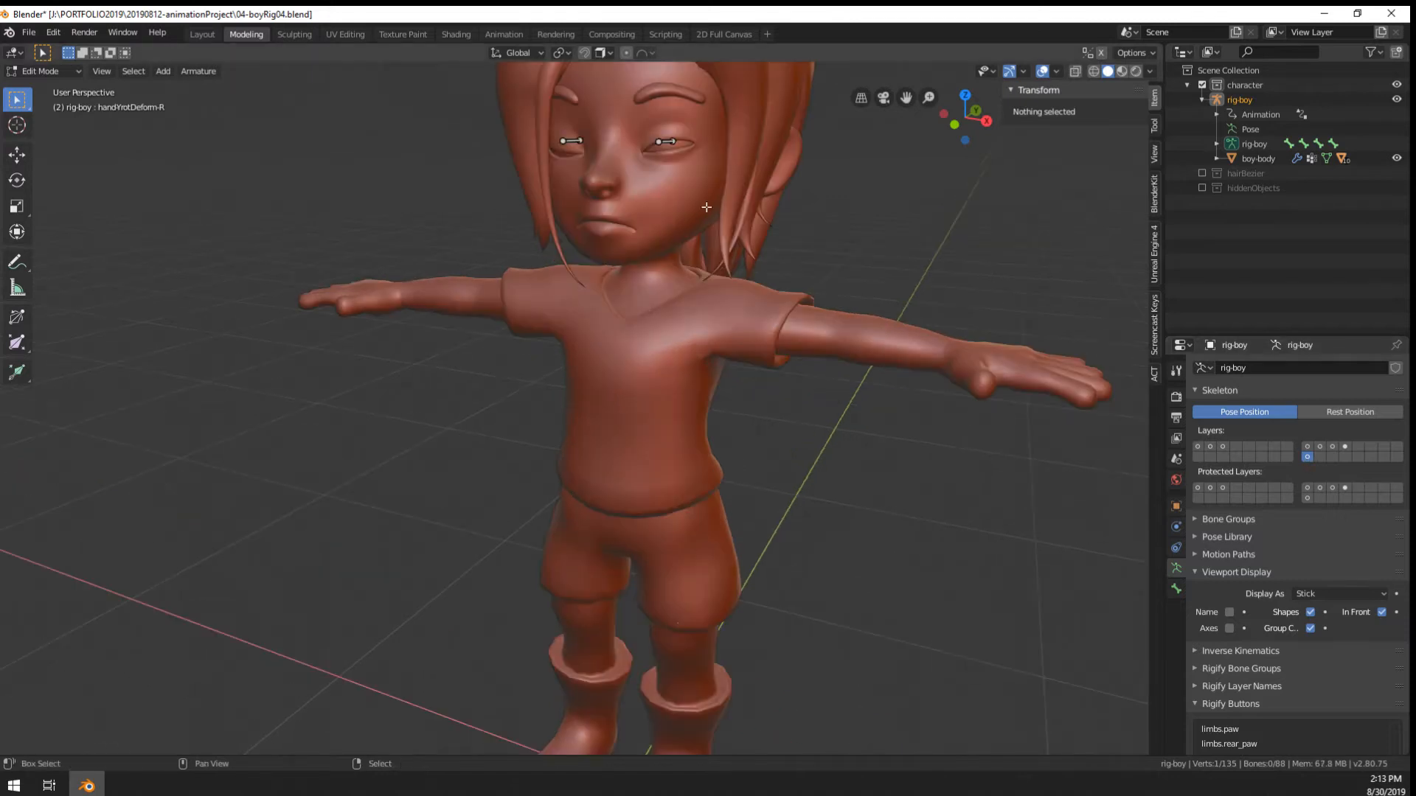
pyautogui.click(708, 231)
pyautogui.click(713, 226)
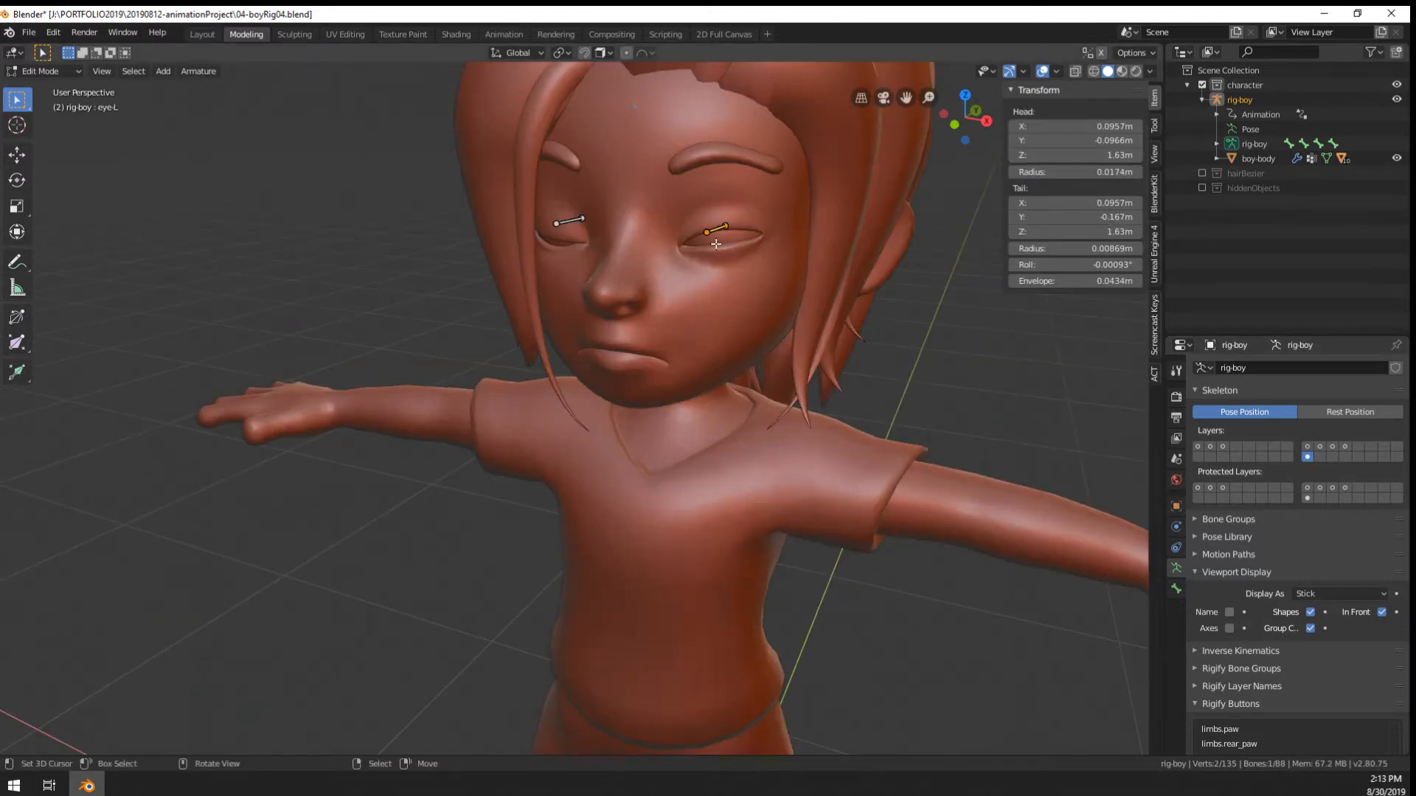
pyautogui.keyDown('shift'); pyautogui.rightClick(576, 212); pyautogui.keyUp('shift')
pyautogui.keyDown('shift'); pyautogui.moveTo(576, 212); pyautogui.dragTo(555, 317, button='middle'); pyautogui.keyUp('shift')
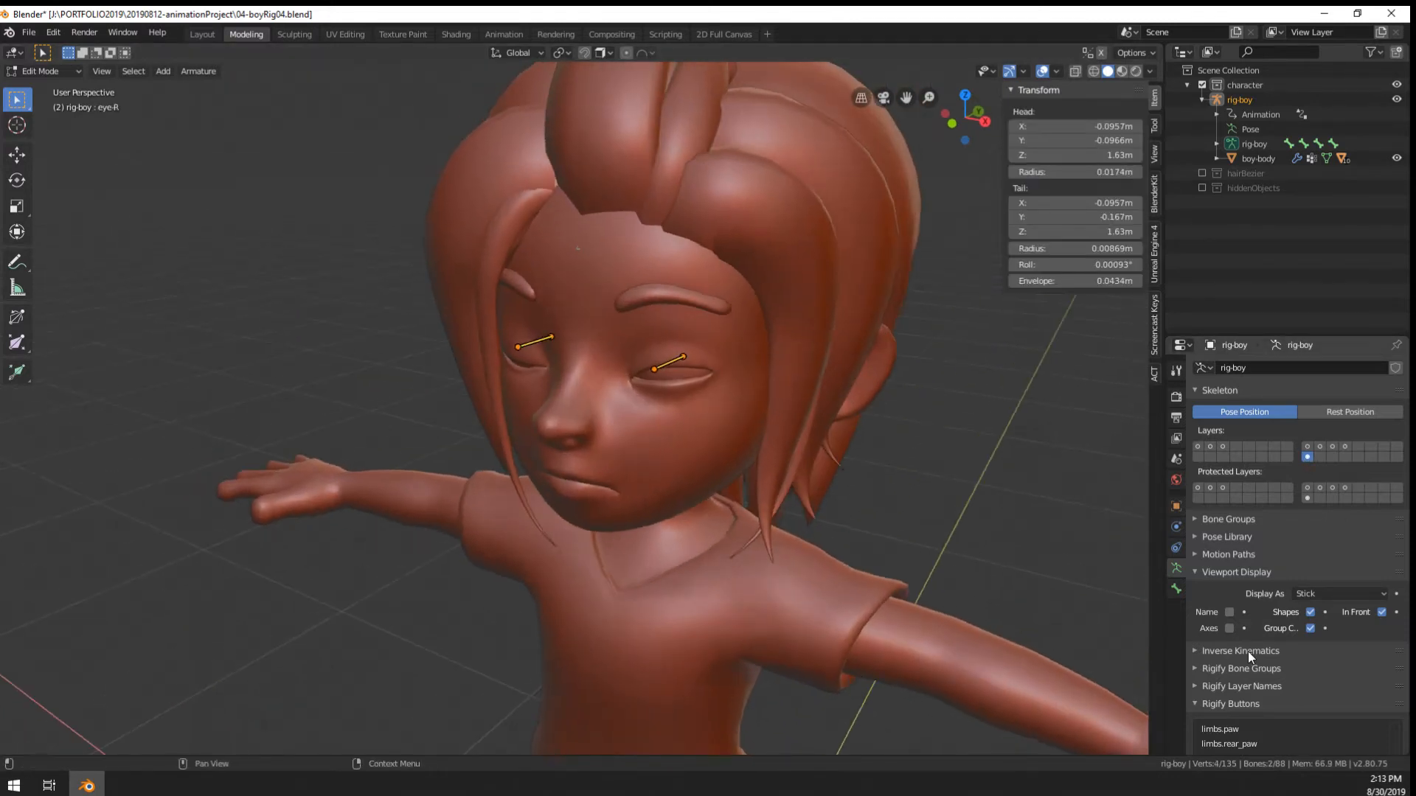
pyautogui.scroll(-3, 1250, 657)
pyautogui.scroll(3, 1250, 656)
# Disable Deform for the eye bones eye-L and eye-R, then deselect everything
pyautogui.click(675, 358)
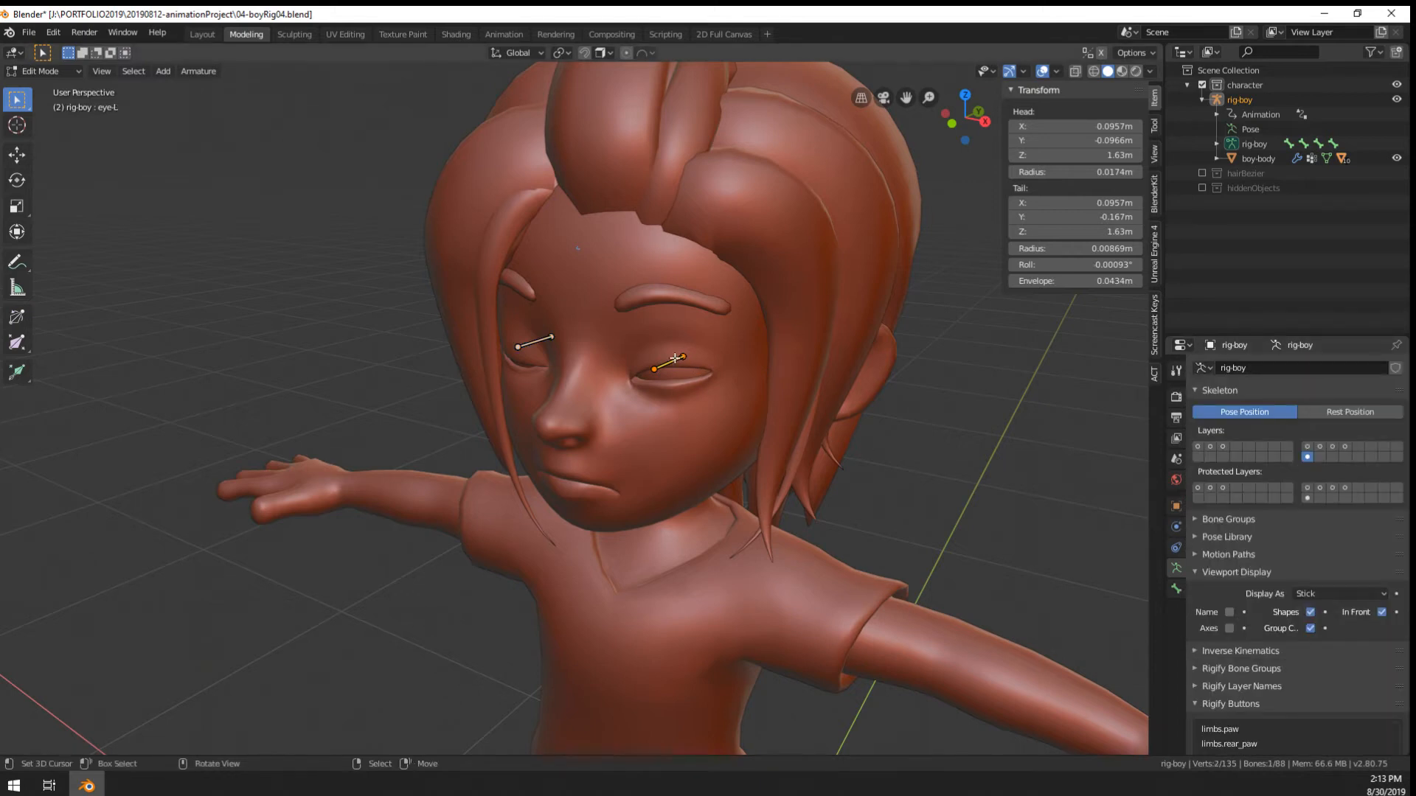
pyautogui.click(1176, 589)
pyautogui.click(1216, 732)
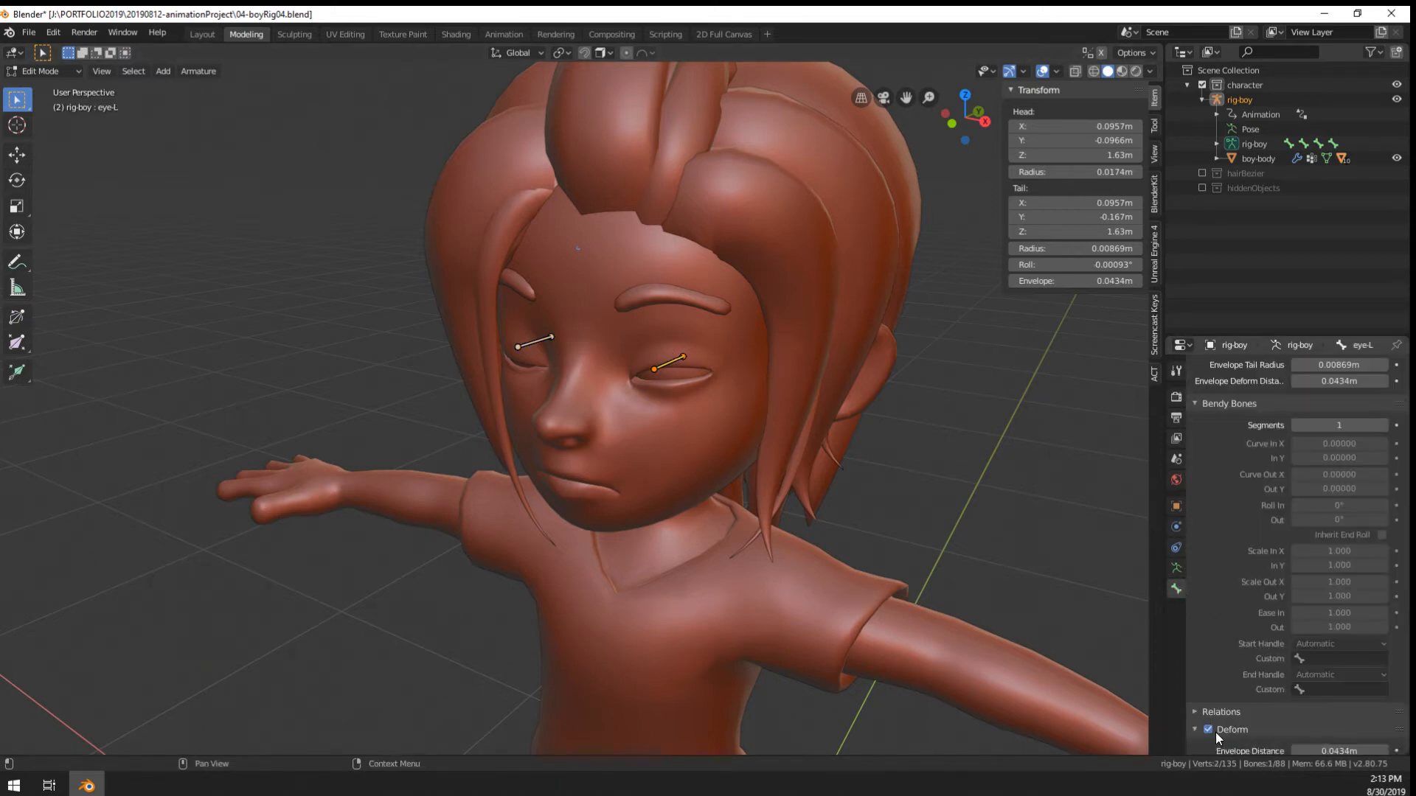
pyautogui.click(534, 341)
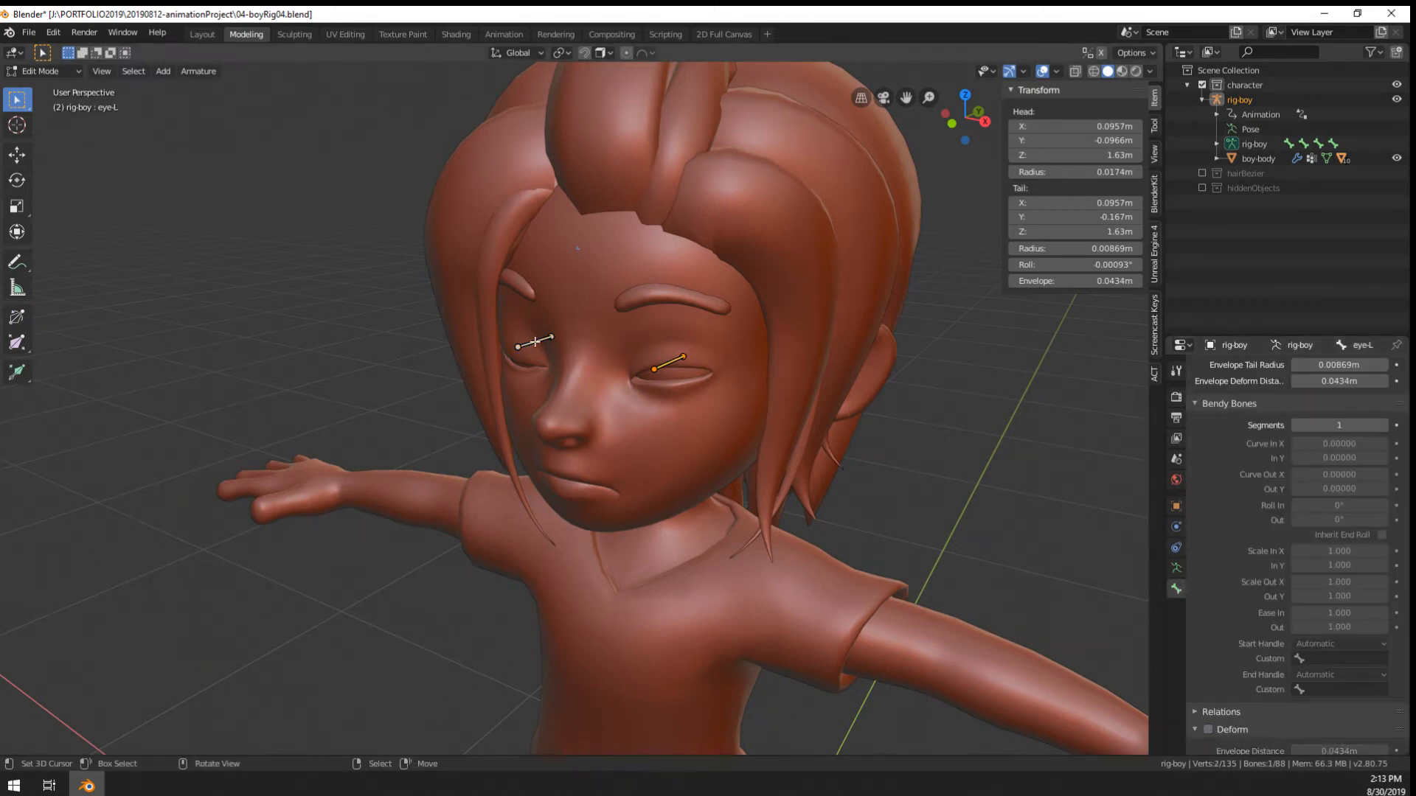
pyautogui.click(1207, 730)
pyautogui.scroll(-3, 695, 452)
pyautogui.scroll(3, 695, 451)
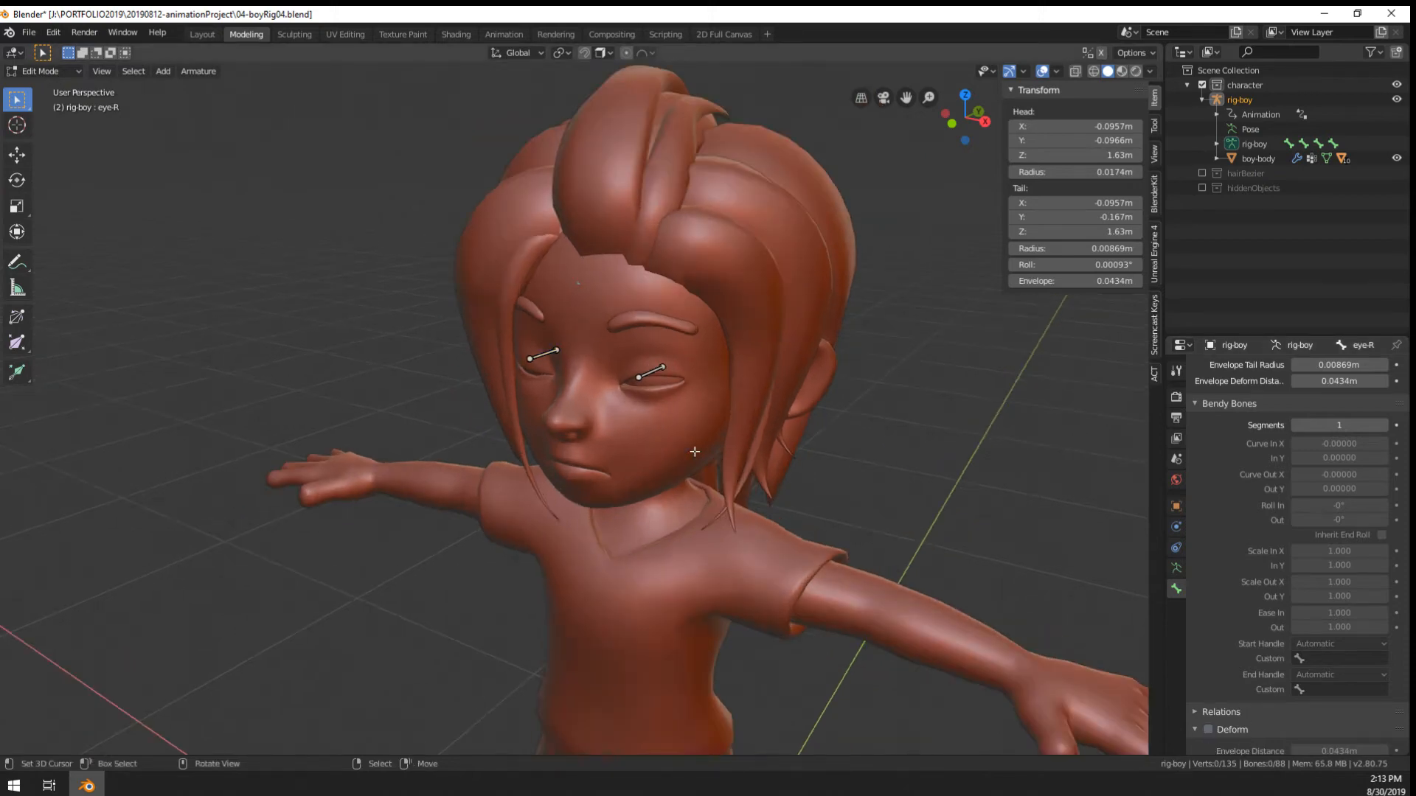
# Return to the armature settings and examine the small stray curve on the boy's forehead up close
pyautogui.click(1177, 569)
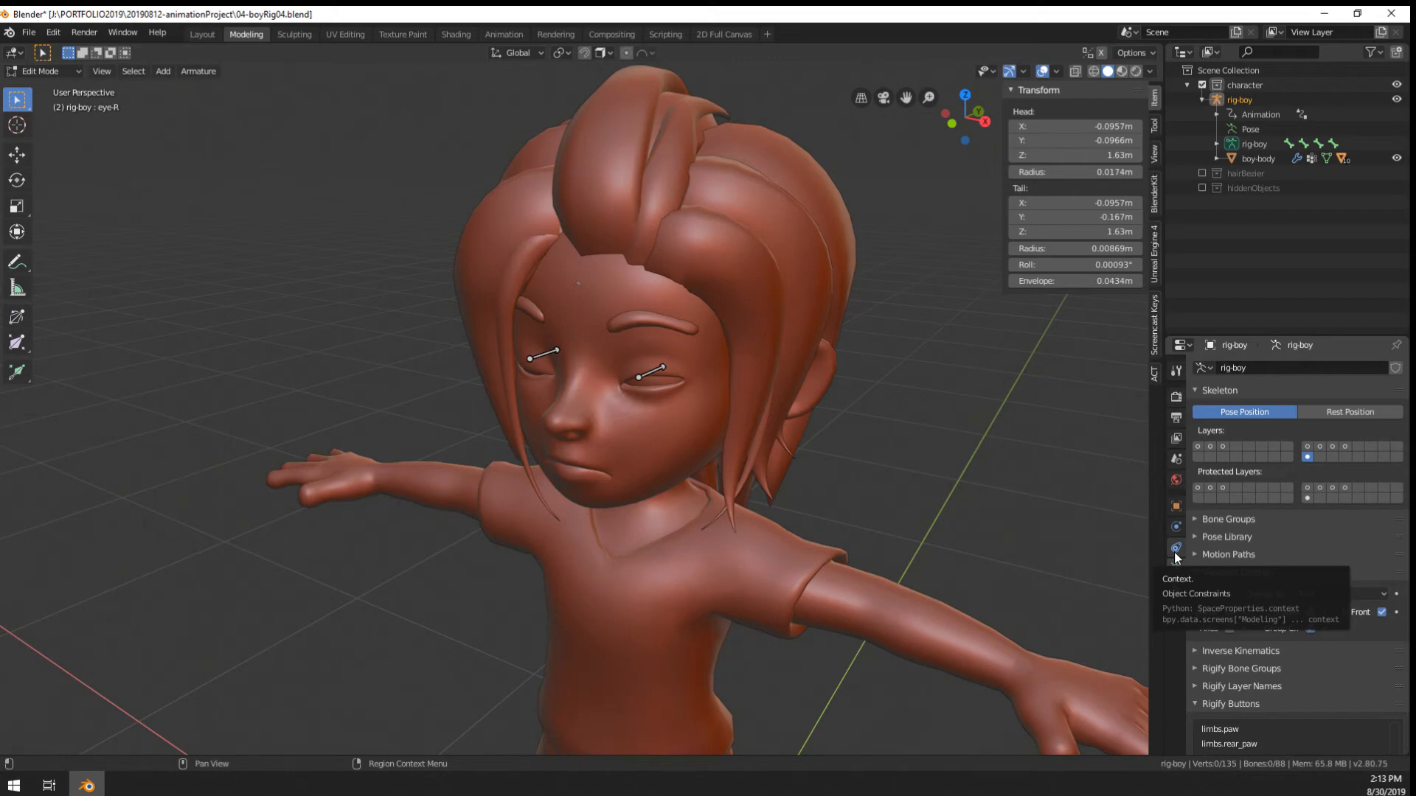
pyautogui.scroll(1, 620, 375)
pyautogui.moveTo(621, 374)
pyautogui.mouseDown(button='middle')
pyautogui.moveTo(663, 369)
pyautogui.moveTo(629, 360)
pyautogui.mouseUp(button='middle')
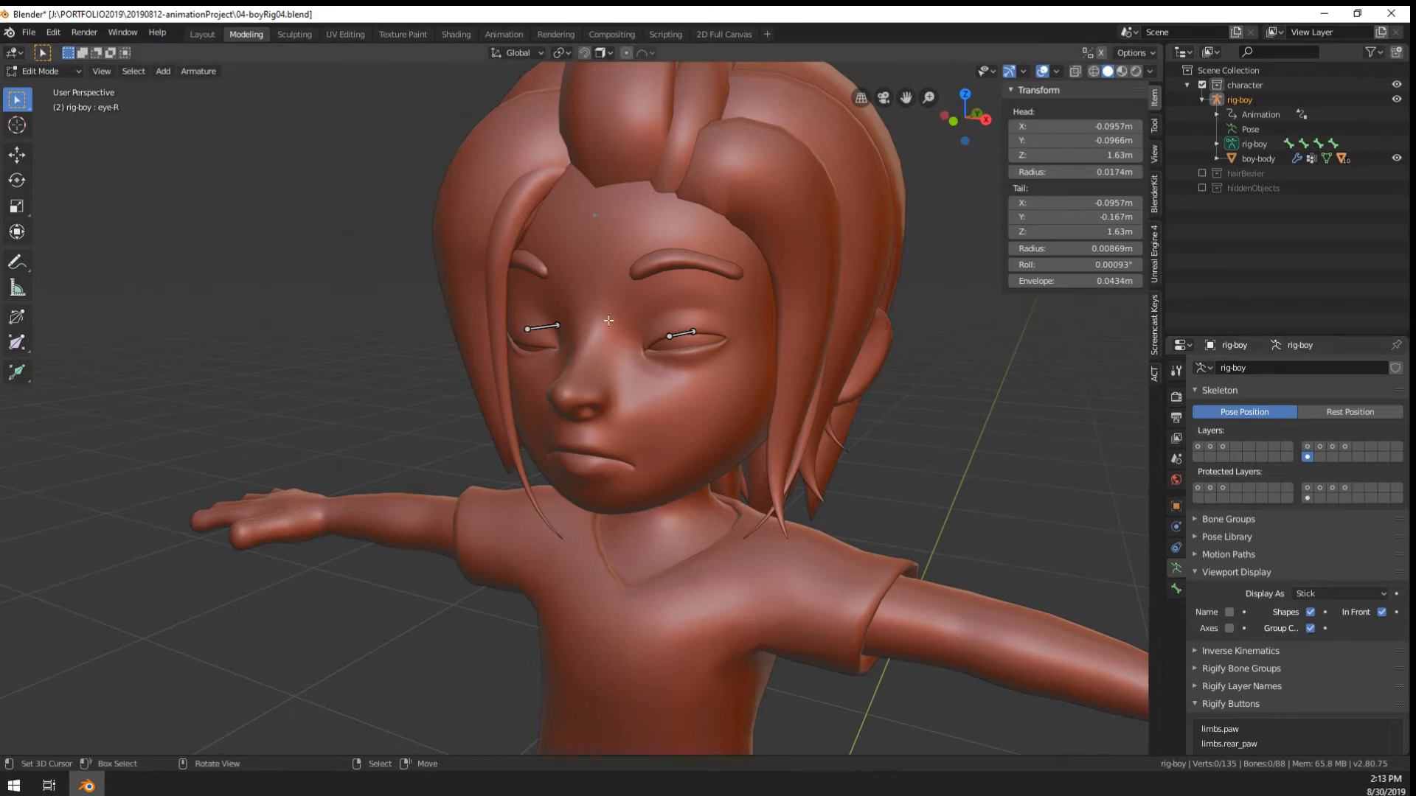
pyautogui.moveTo(634, 332); pyautogui.dragTo(792, 347, button='middle')
pyautogui.scroll(-2, 604, 202)
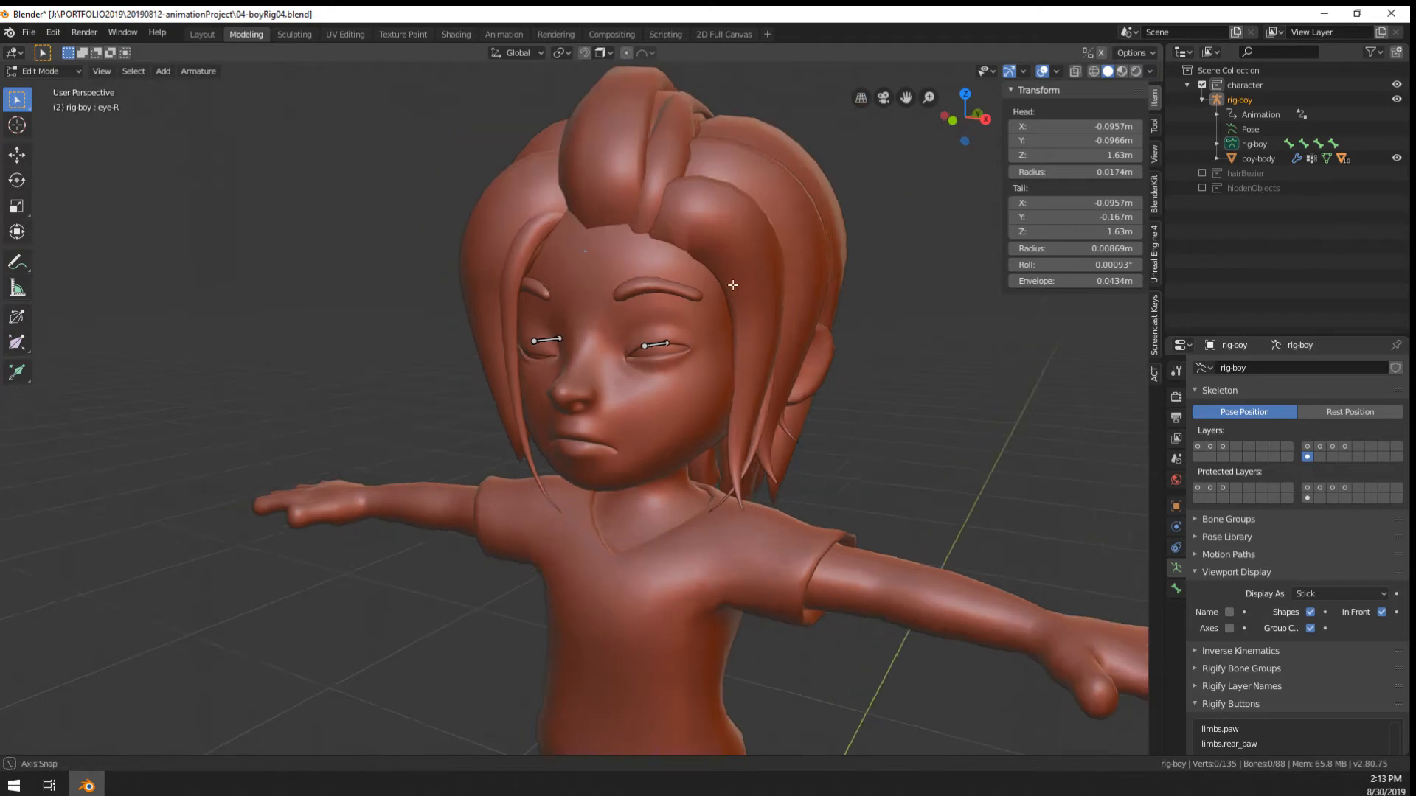
pyautogui.moveTo(733, 285); pyautogui.dragTo(706, 287, button='middle')
pyautogui.scroll(2, 632, 250)
pyautogui.keyDown('shift'); pyautogui.moveTo(632, 250); pyautogui.dragTo(747, 517, button='middle'); pyautogui.keyUp('shift')
pyautogui.scroll(4, 793, 507)
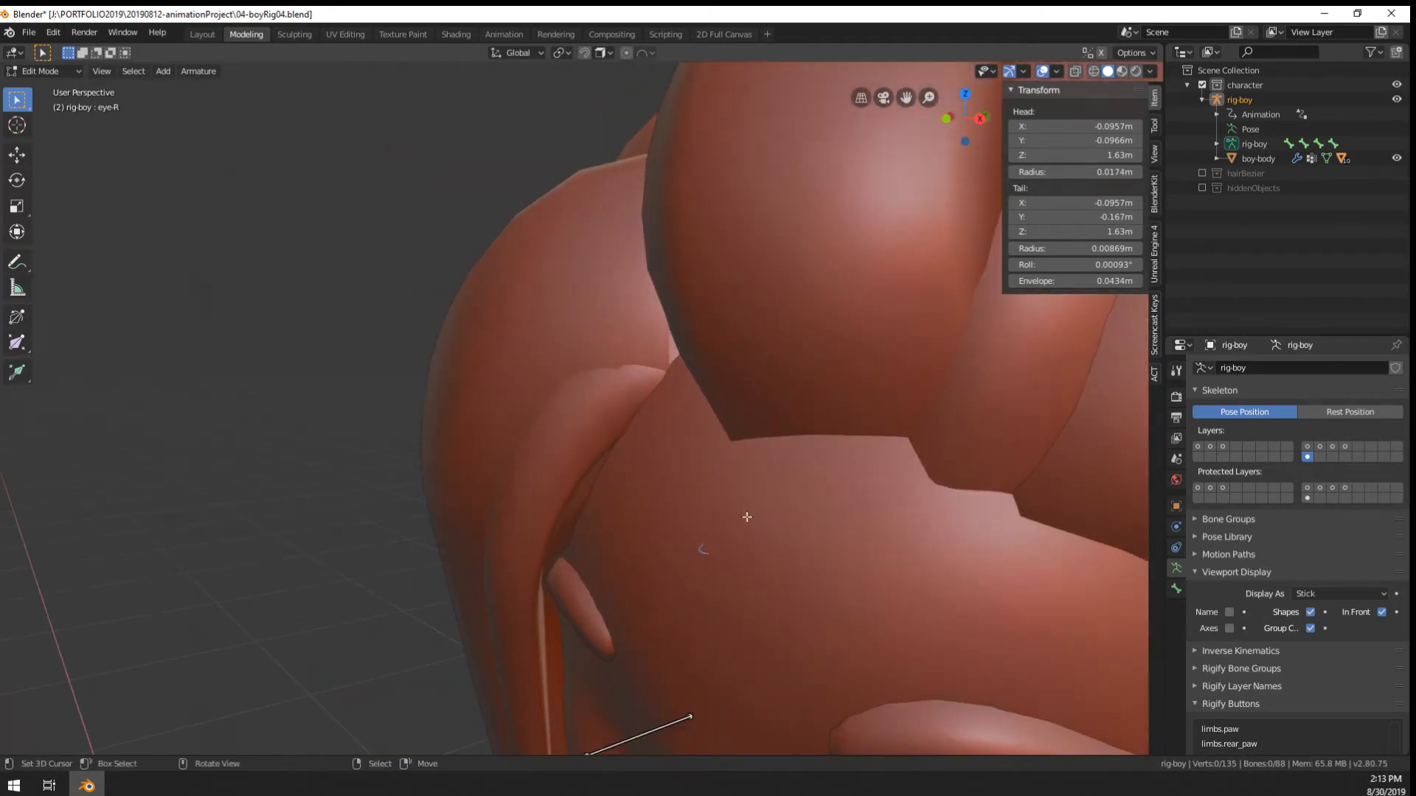
# Return to Object Mode, select boy-body and try moving it, cancelling the move
pyautogui.press('Tab')
pyautogui.click(711, 552)
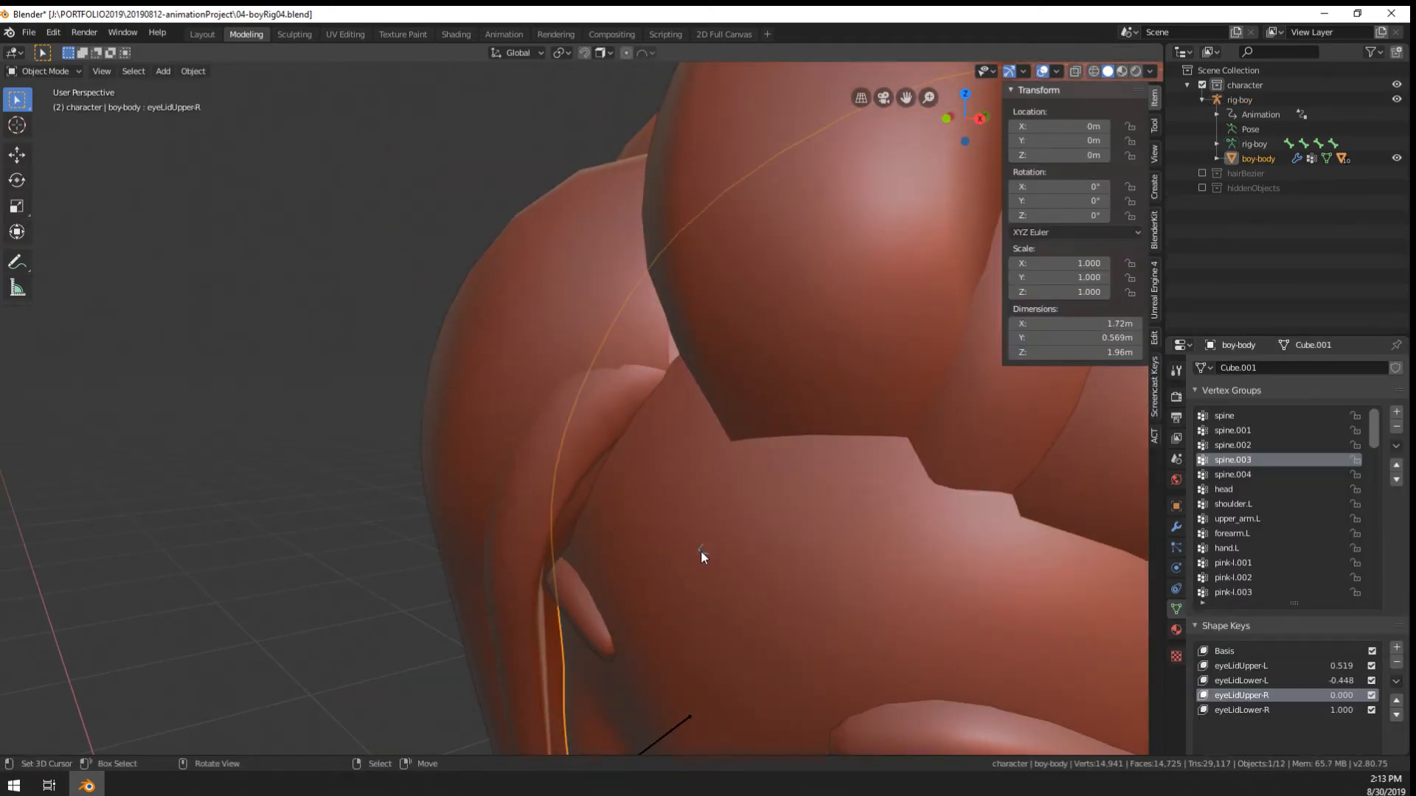
pyautogui.press('g')
pyautogui.rightClick(878, 594)
pyautogui.moveTo(870, 594); pyautogui.dragTo(788, 582, button='middle')
# Select hair-front and examine the stray forehead curve from the right side and in perspective
pyautogui.click(360, 456)
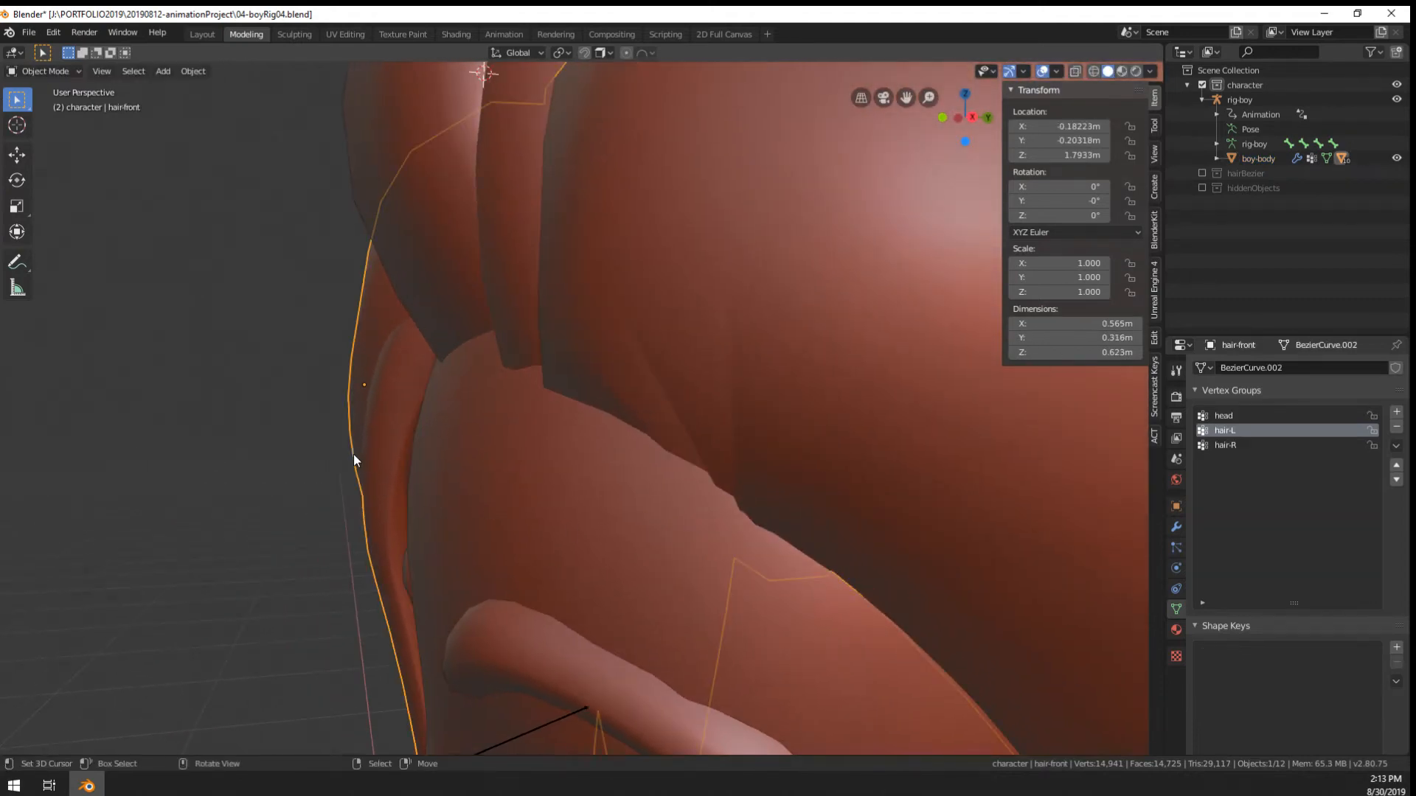
pyautogui.moveTo(354, 455); pyautogui.dragTo(356, 480, button='middle')
pyautogui.press('KP_3')
pyautogui.scroll(5, 356, 479)
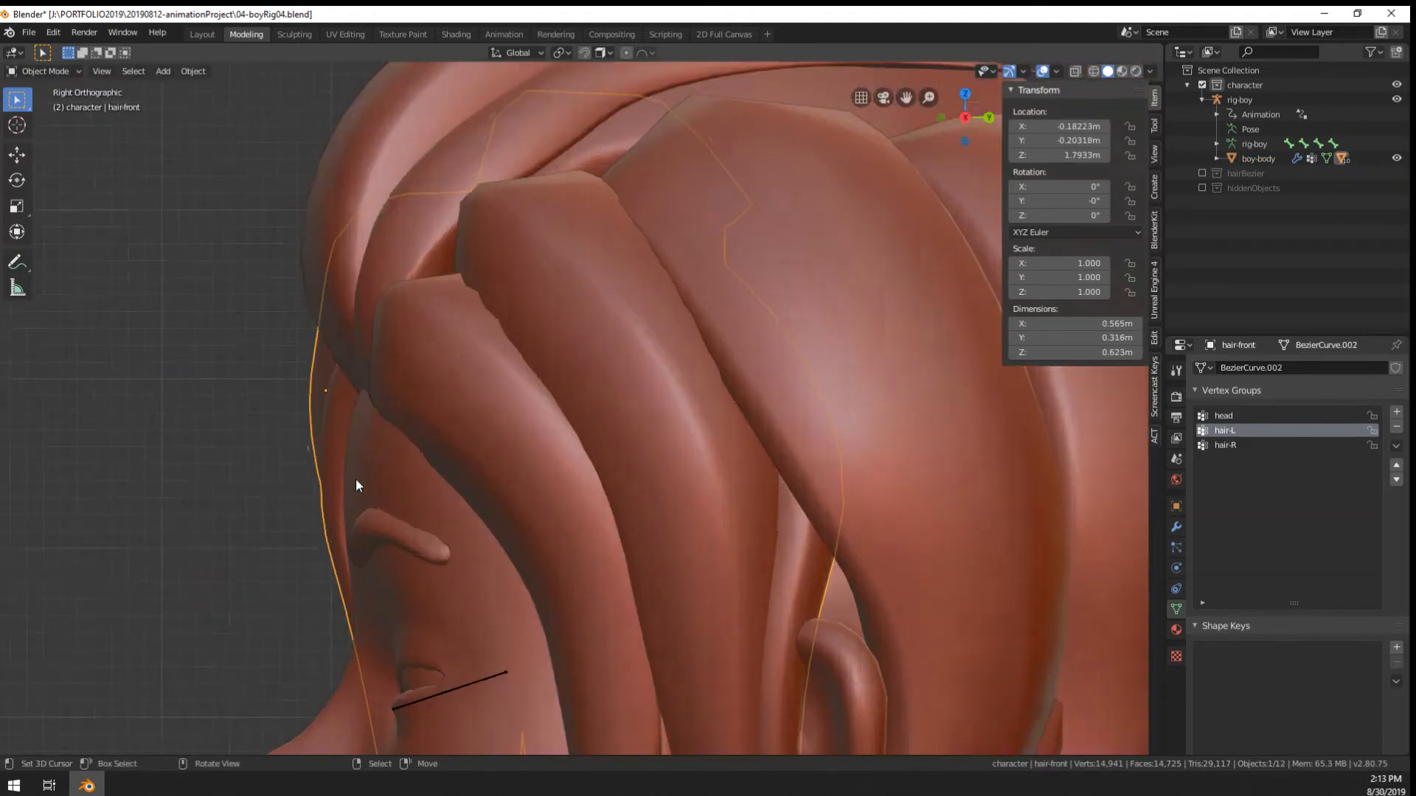
pyautogui.scroll(5, 442, 480)
pyautogui.click(580, 535)
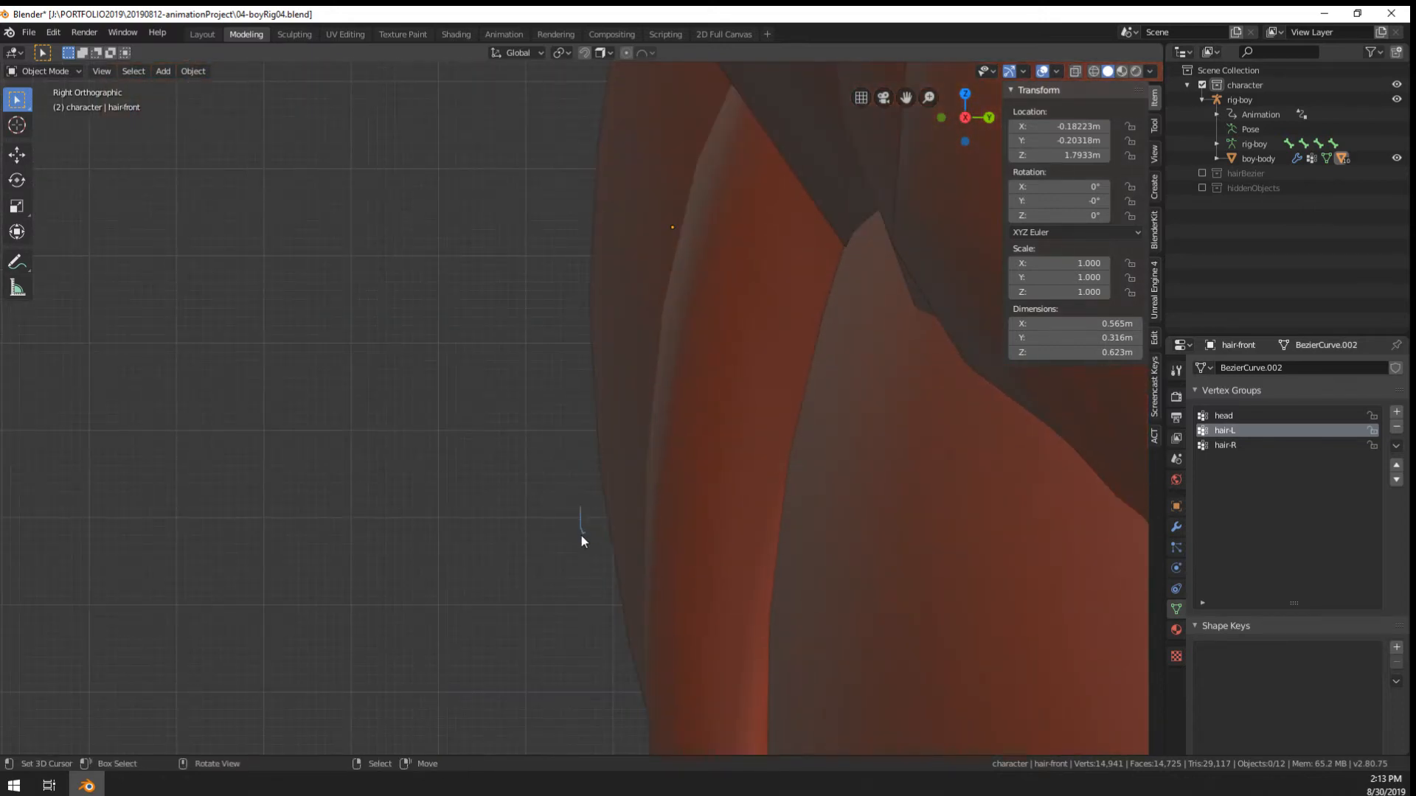
pyautogui.moveTo(586, 536); pyautogui.dragTo(207, 520, button='middle')
pyautogui.scroll(-5, 214, 516)
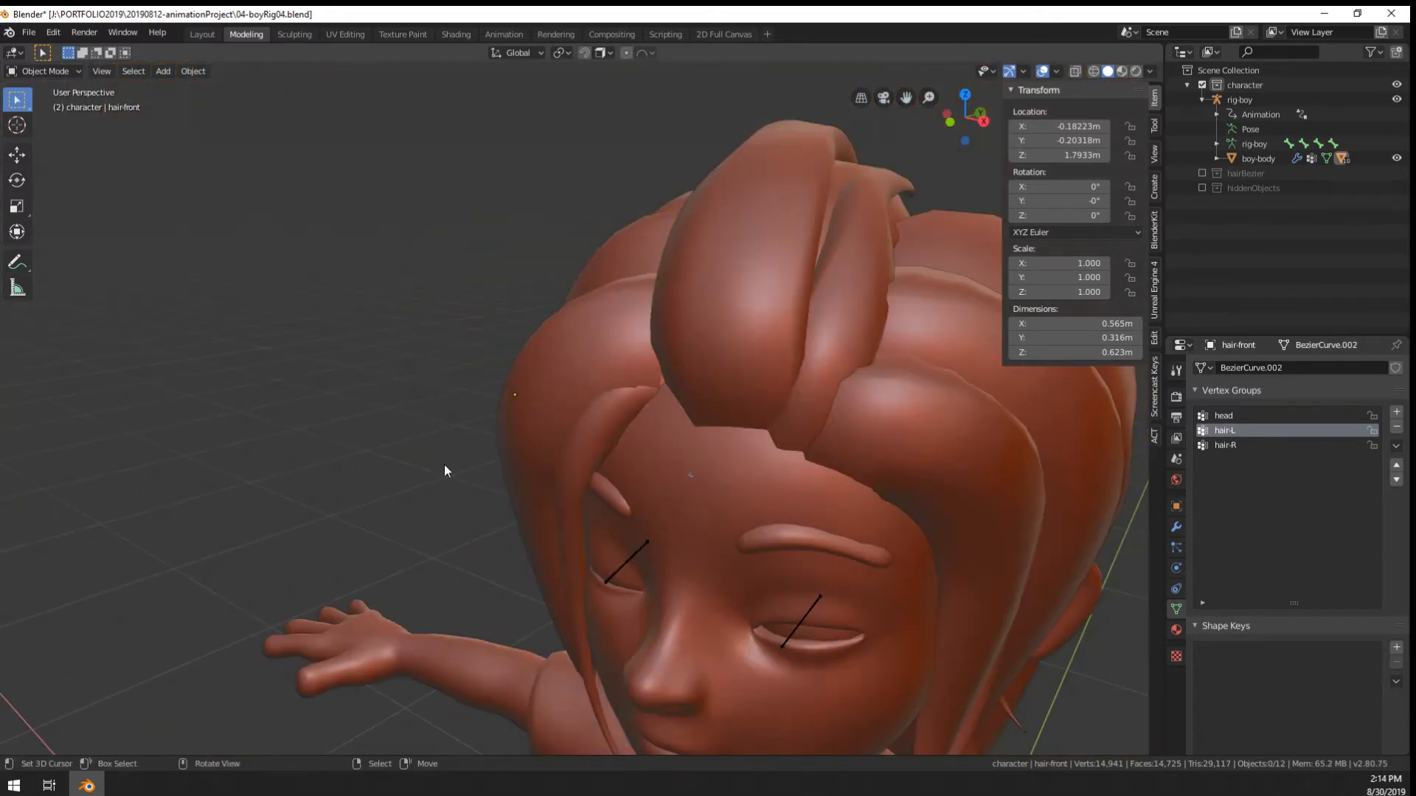
# Toggle the hairBezier collection on and off, then try selecting the stray forehead curve and inspect it up close
pyautogui.click(1200, 171)
pyautogui.click(1200, 171)
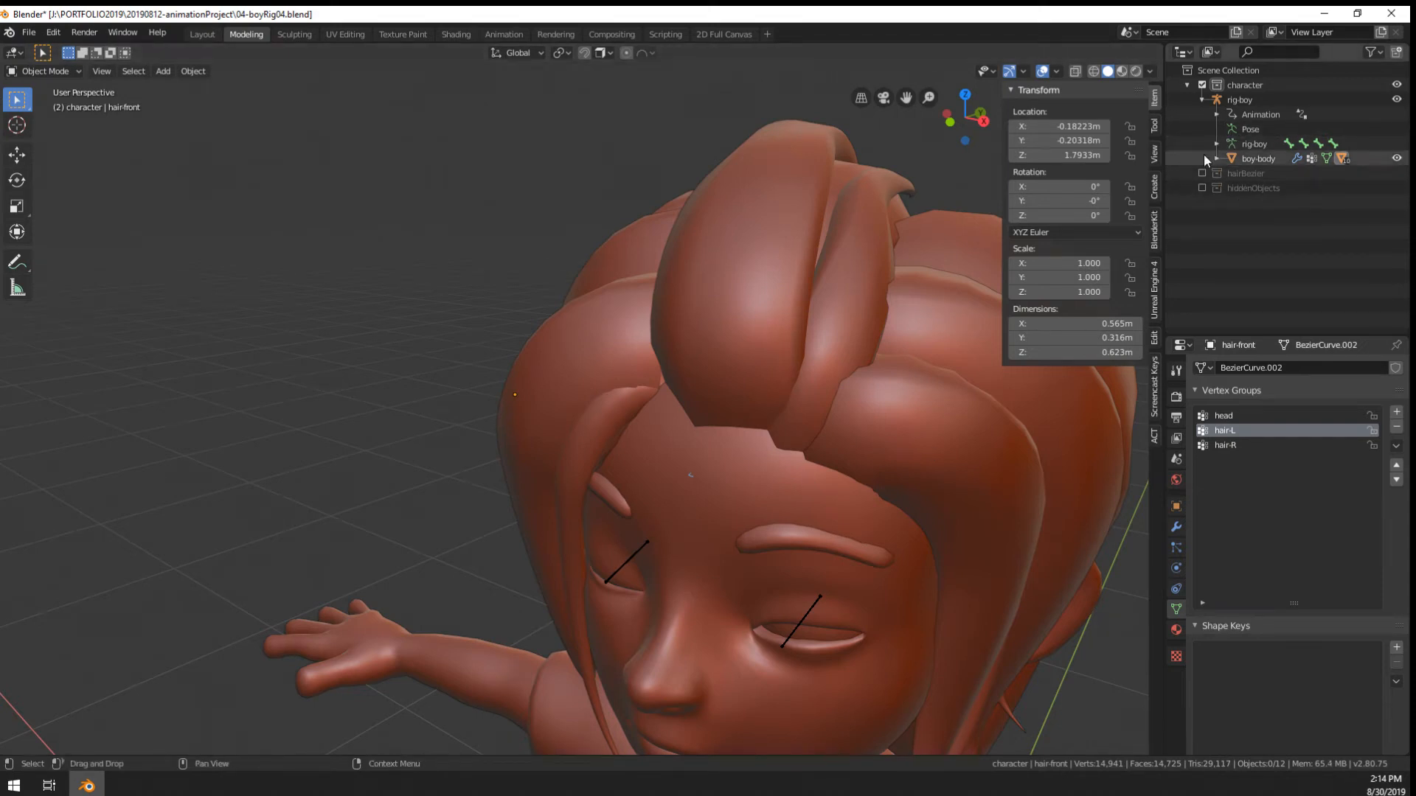
pyautogui.scroll(3, 727, 505)
pyautogui.moveTo(727, 504); pyautogui.dragTo(678, 481, button='middle')
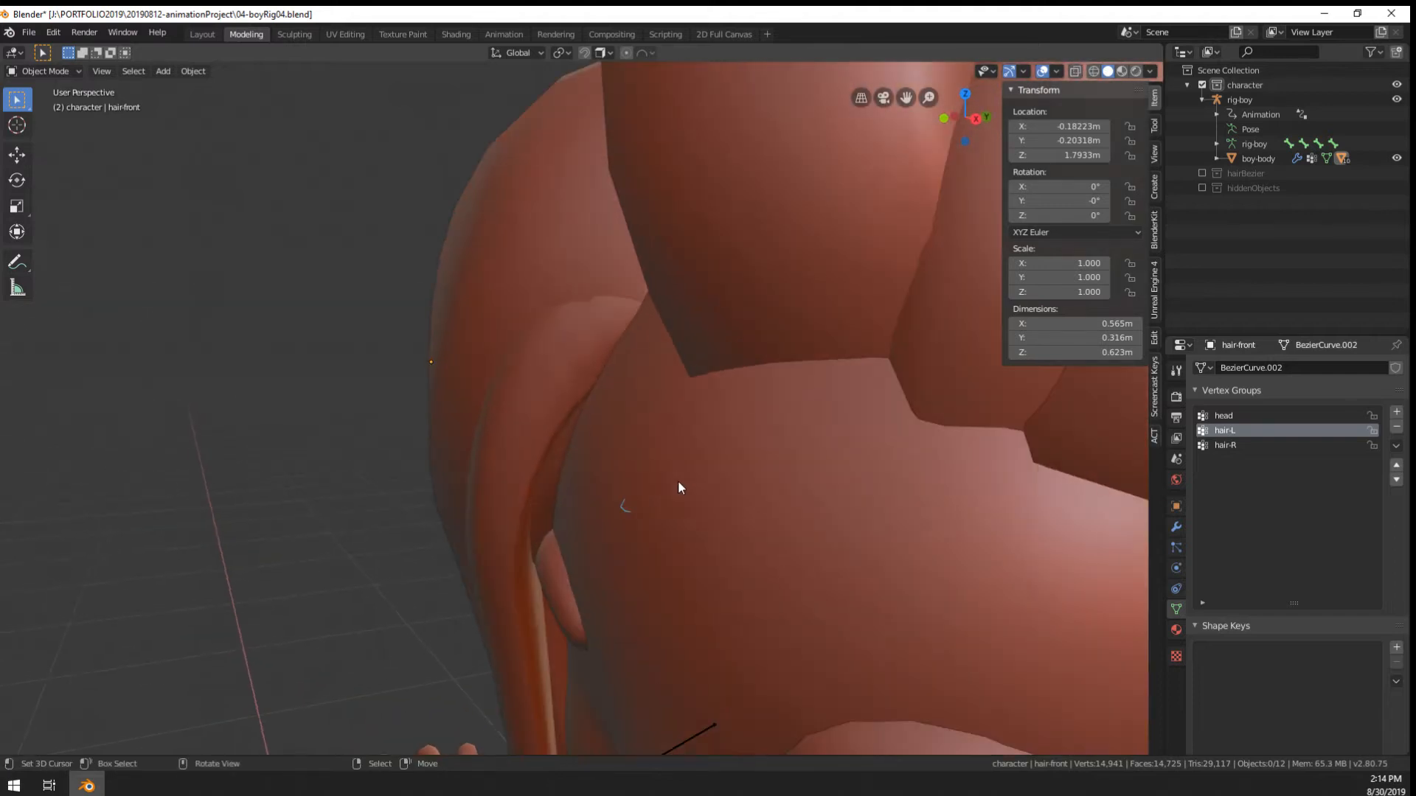
pyautogui.click(625, 508)
pyautogui.scroll(3, 627, 516)
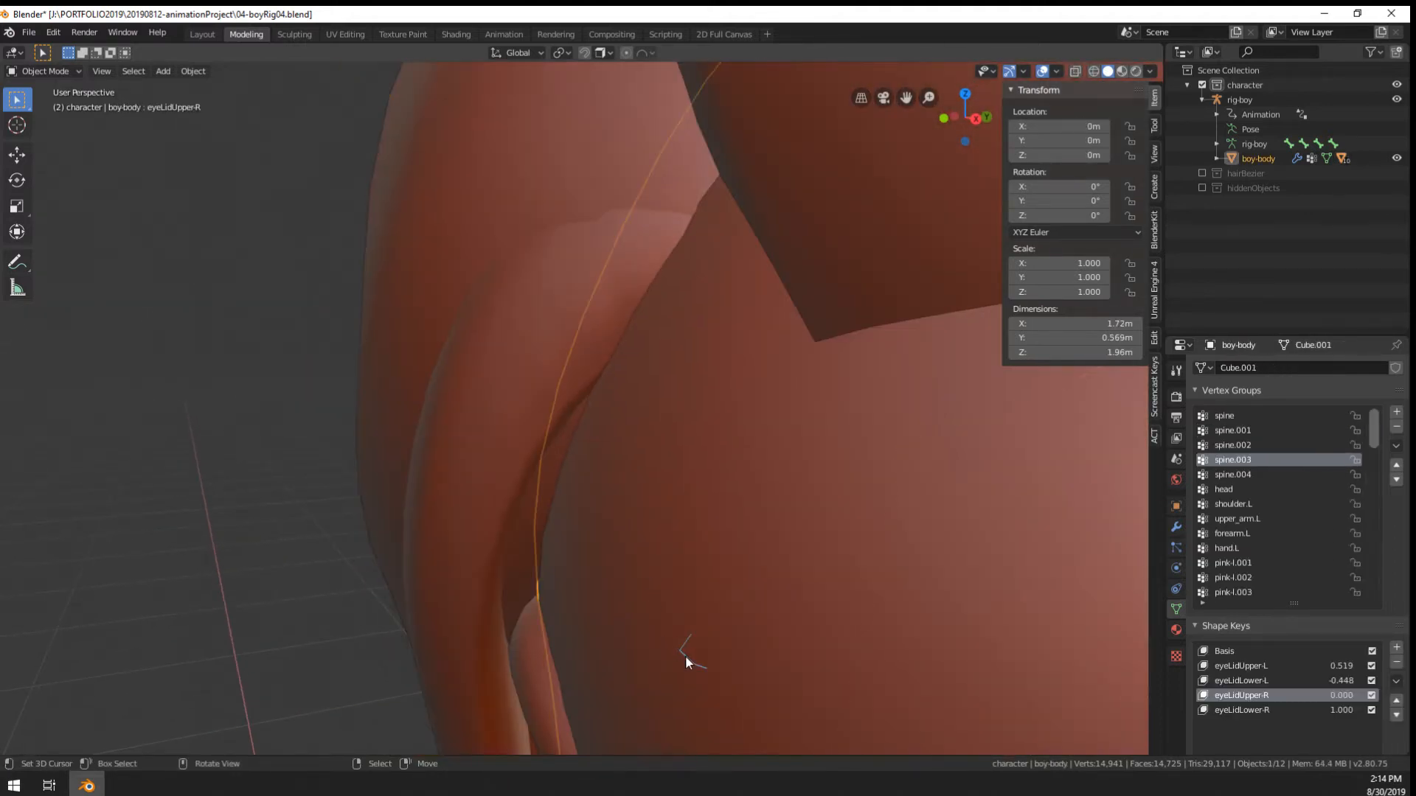
pyautogui.scroll(-3, 685, 657)
pyautogui.moveTo(691, 653); pyautogui.dragTo(554, 550, button='middle')
pyautogui.scroll(3, 705, 512)
pyautogui.scroll(-4, 705, 512)
pyautogui.moveTo(680, 539); pyautogui.dragTo(661, 532, button='middle')
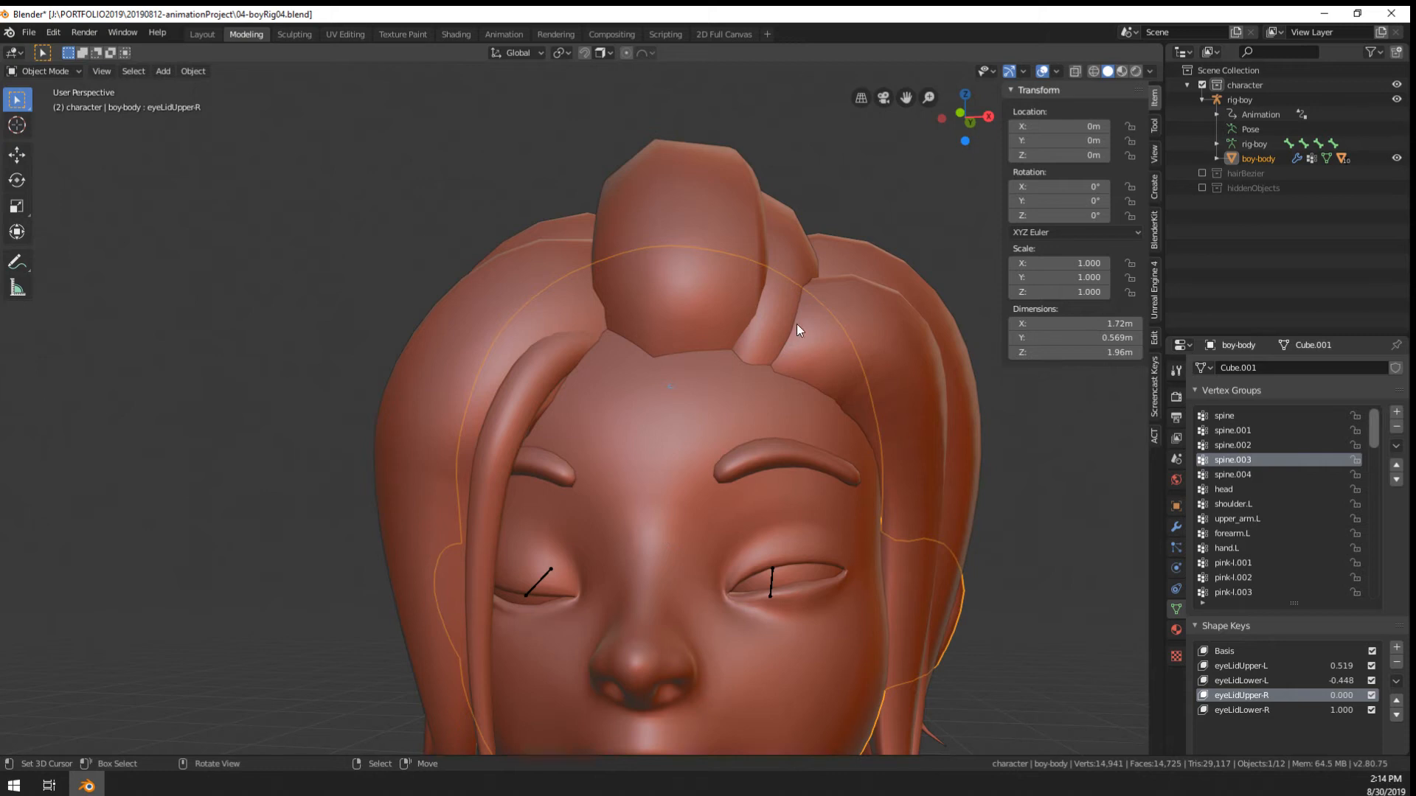
# Toggle the viewport overlays, including Extras and Annotations, to find out what kind of element the forehead curve is
pyautogui.click(1043, 71)
pyautogui.click(1043, 70)
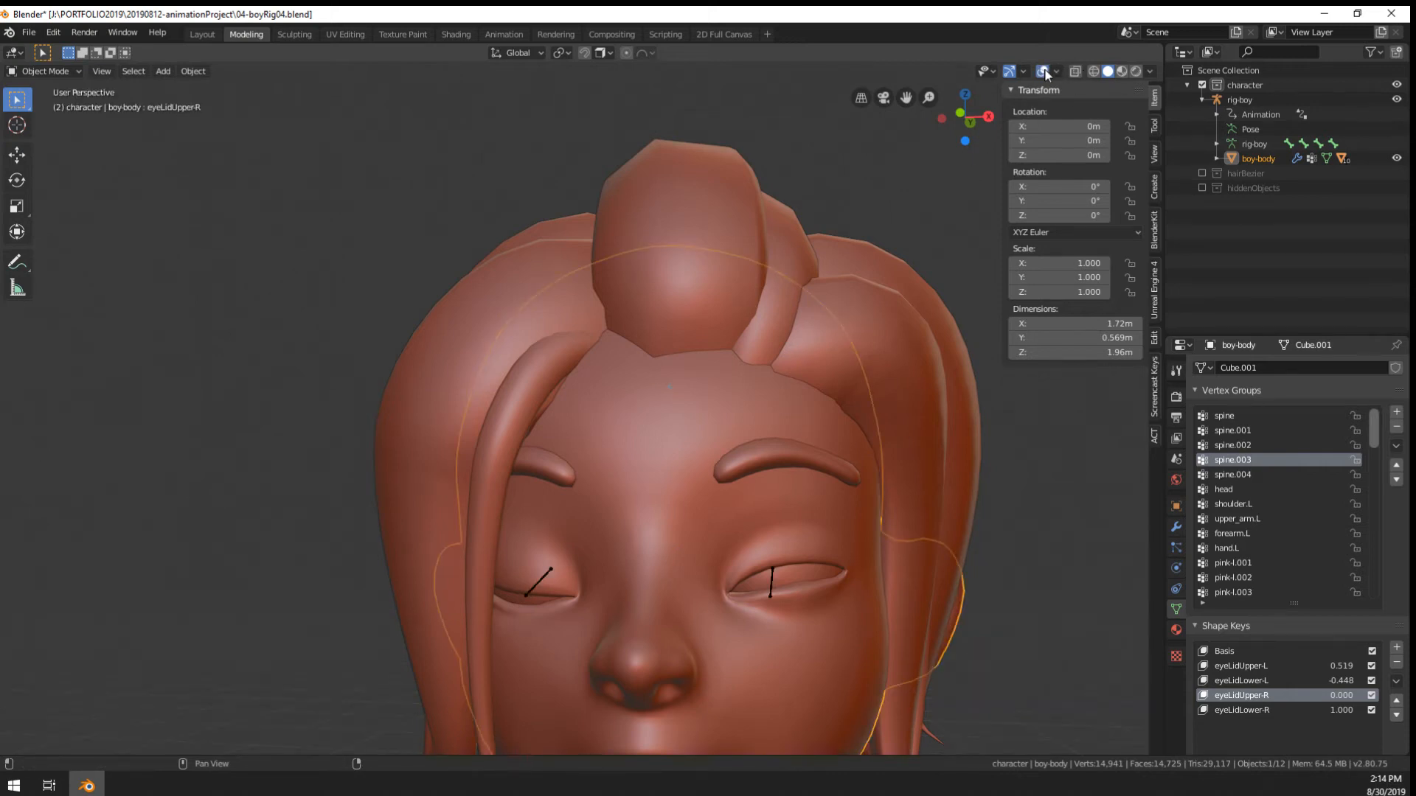
pyautogui.click(1057, 71)
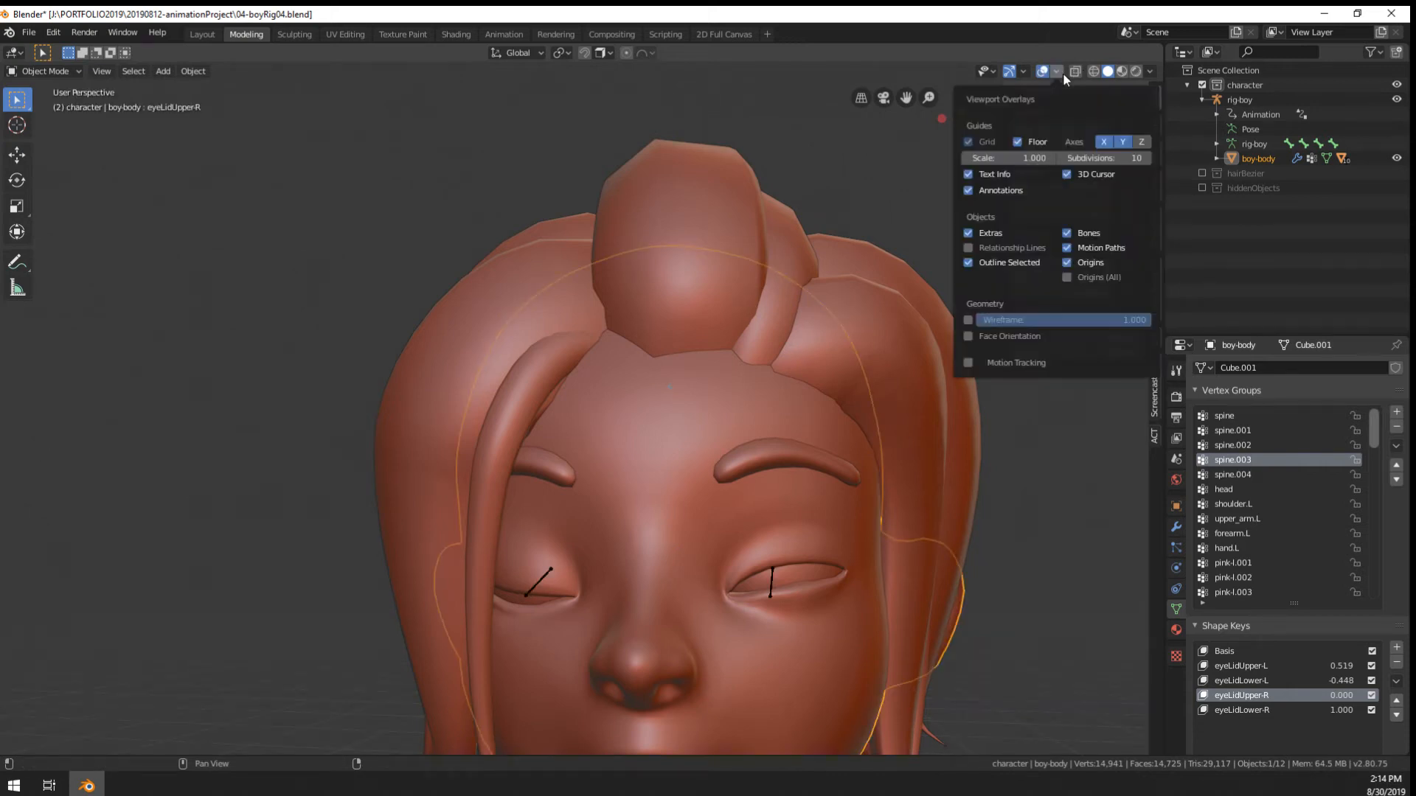
pyautogui.click(969, 233)
pyautogui.click(969, 190)
pyautogui.click(969, 190)
pyautogui.click(969, 189)
pyautogui.click(969, 190)
pyautogui.scroll(2, 768, 410)
pyautogui.scroll(3, 768, 410)
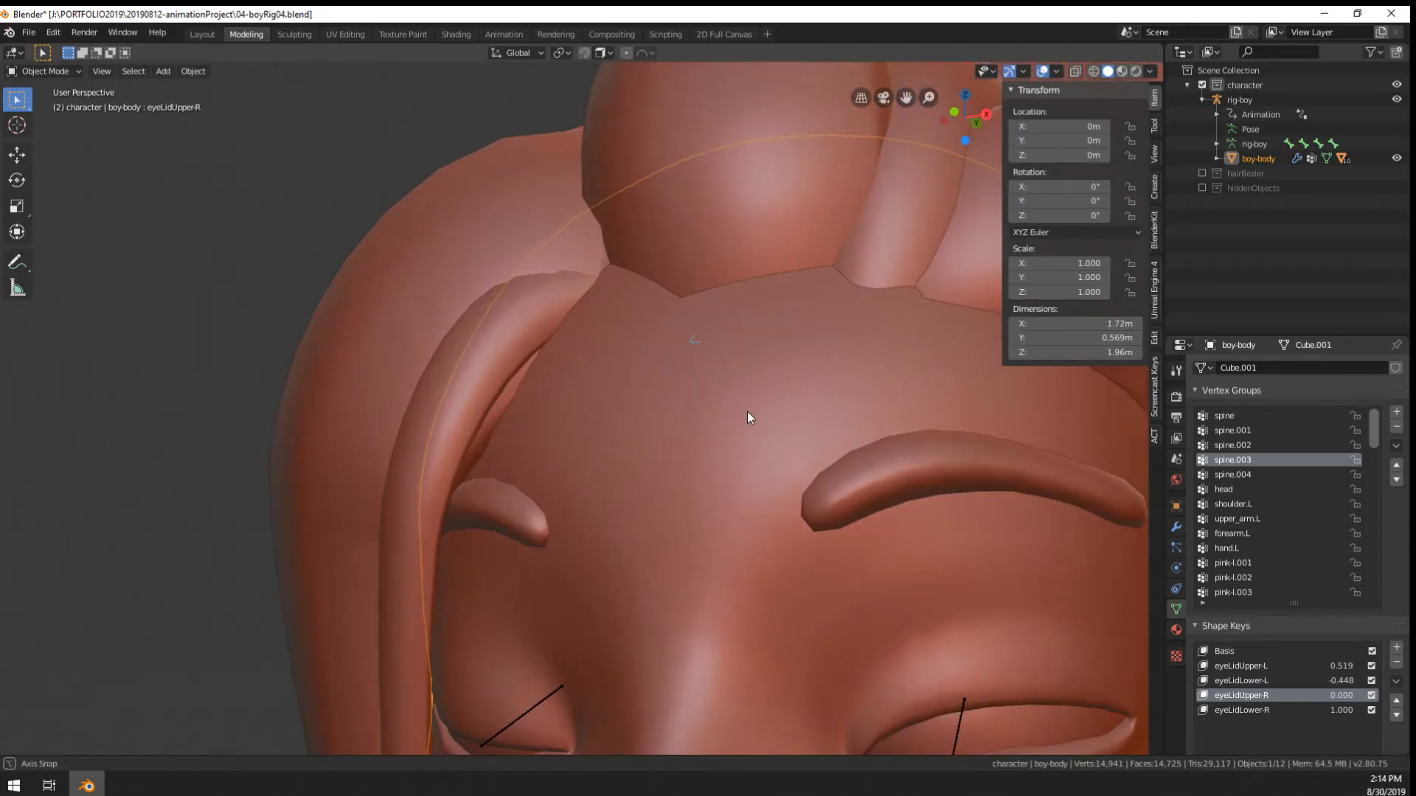
# Delete the Note annotation layer that draws the stray forehead mark and return to the item's transform values
pyautogui.click(1156, 126)
pyautogui.click(1154, 159)
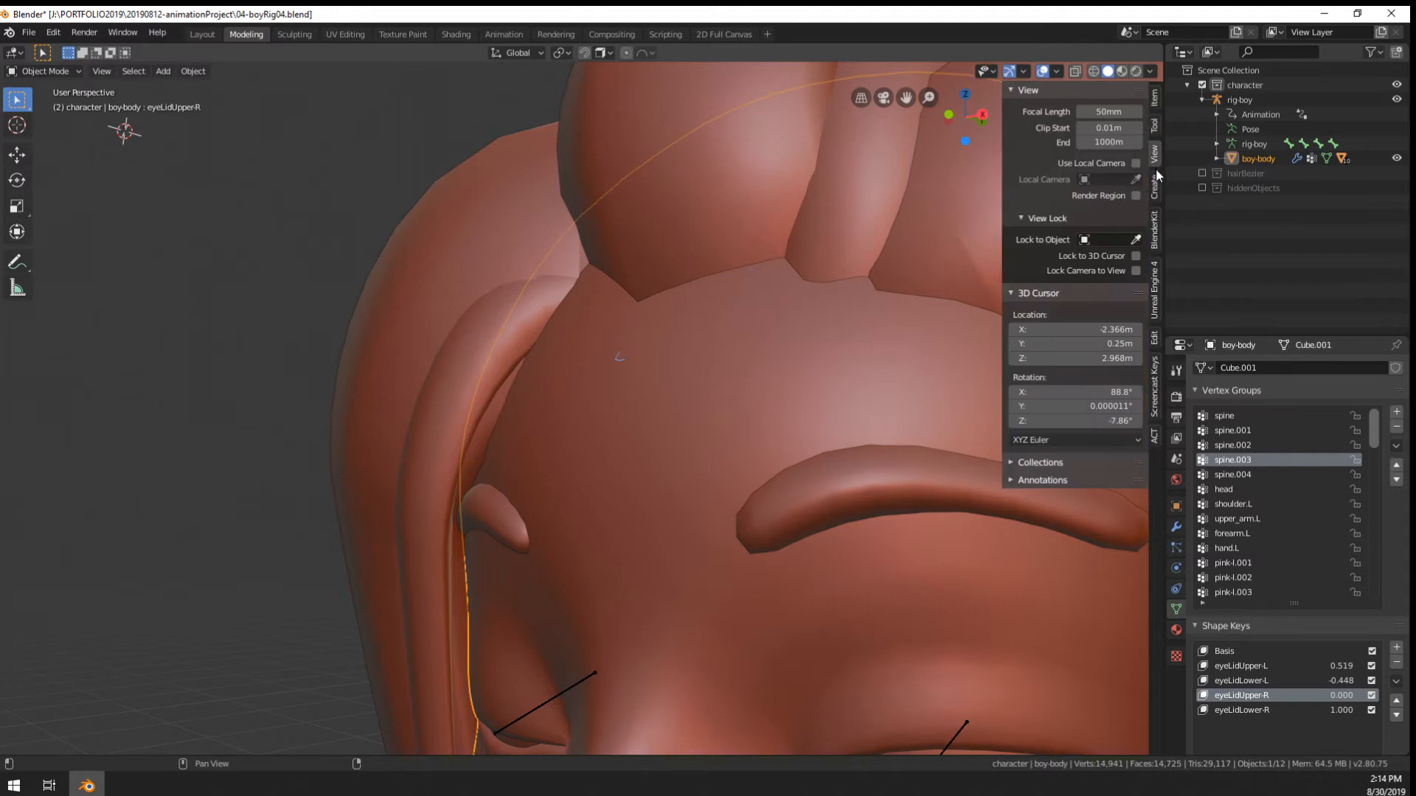
pyautogui.click(1055, 480)
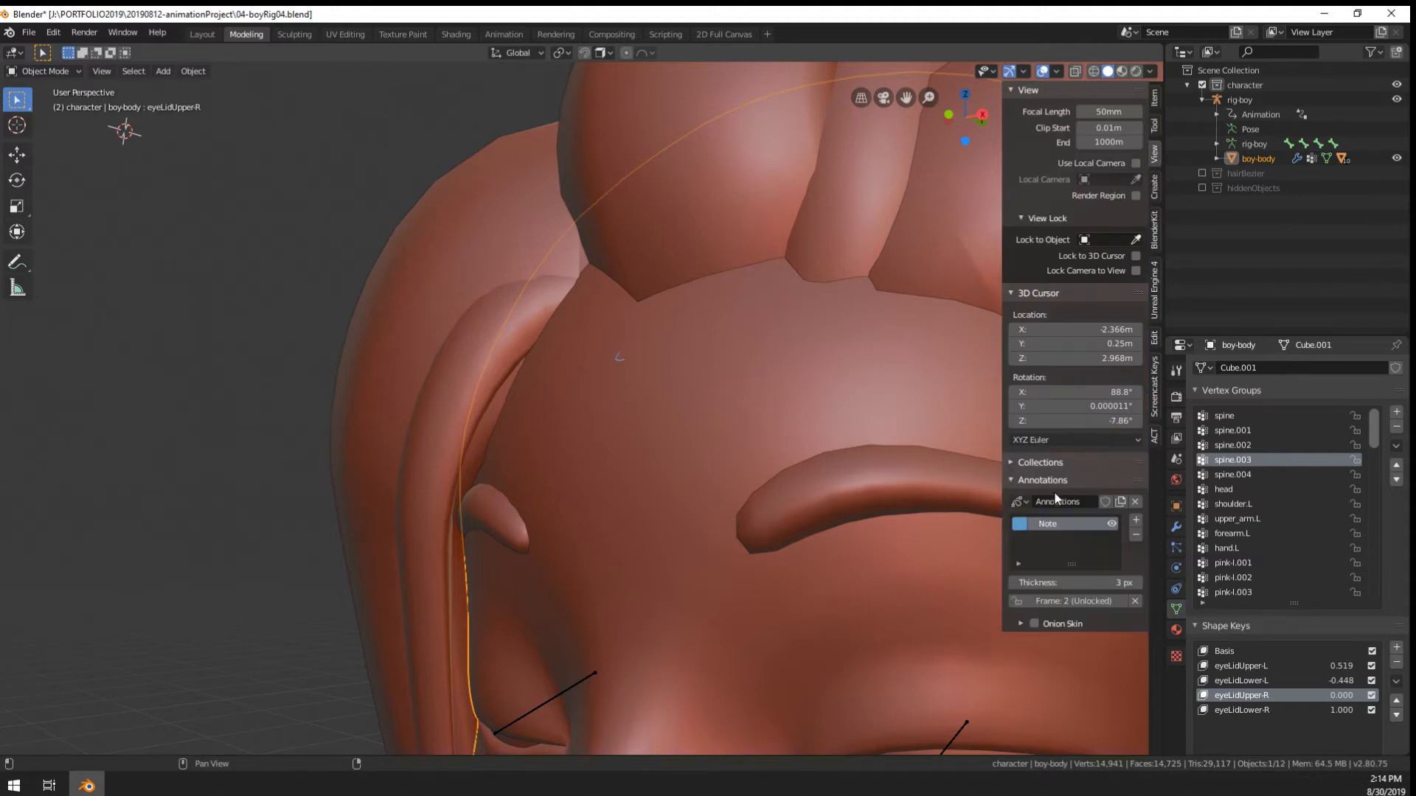
pyautogui.click(1136, 536)
pyautogui.click(1154, 97)
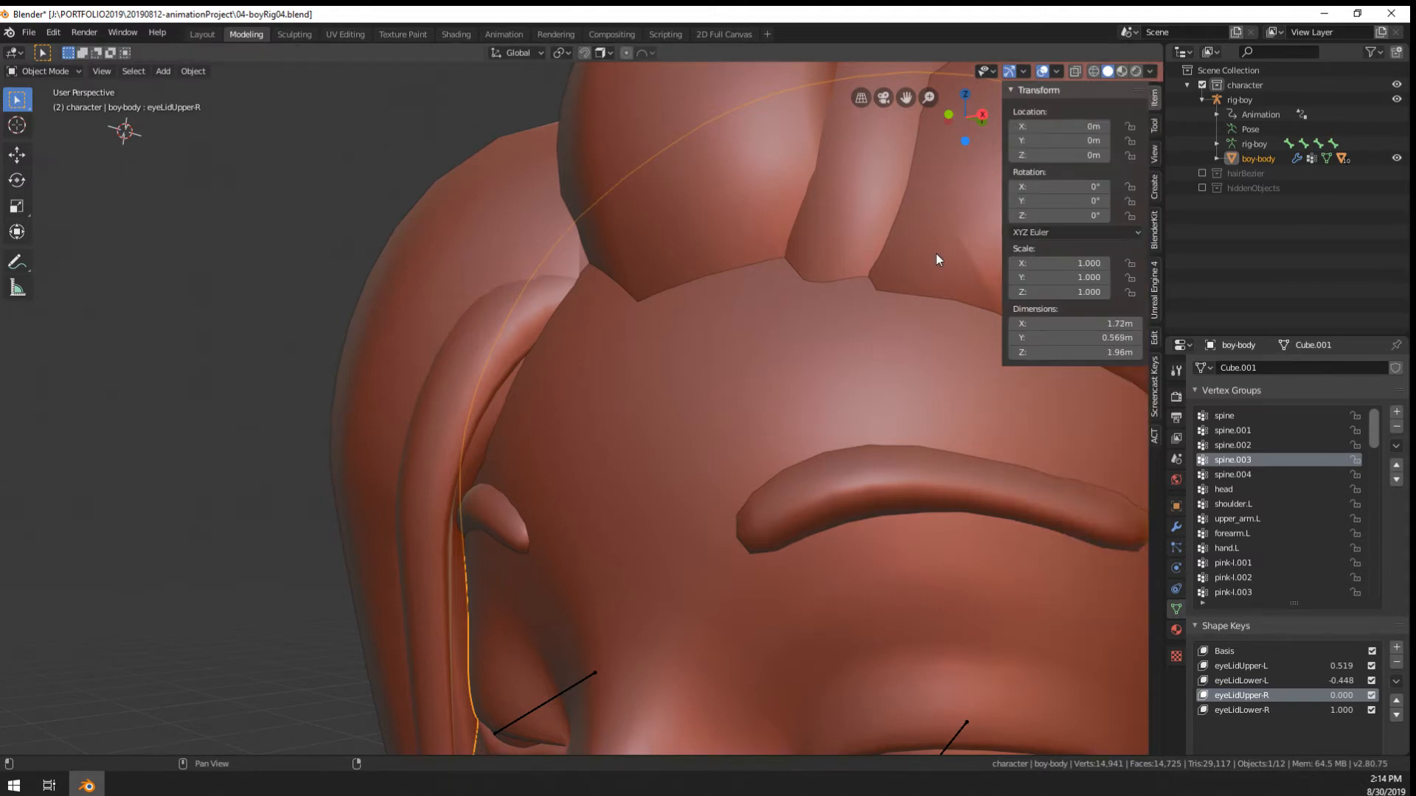
# Select the rig-boy armature through its eye bones and switch it to Edit Mode
pyautogui.scroll(-10, 629, 356)
pyautogui.scroll(7, 686, 434)
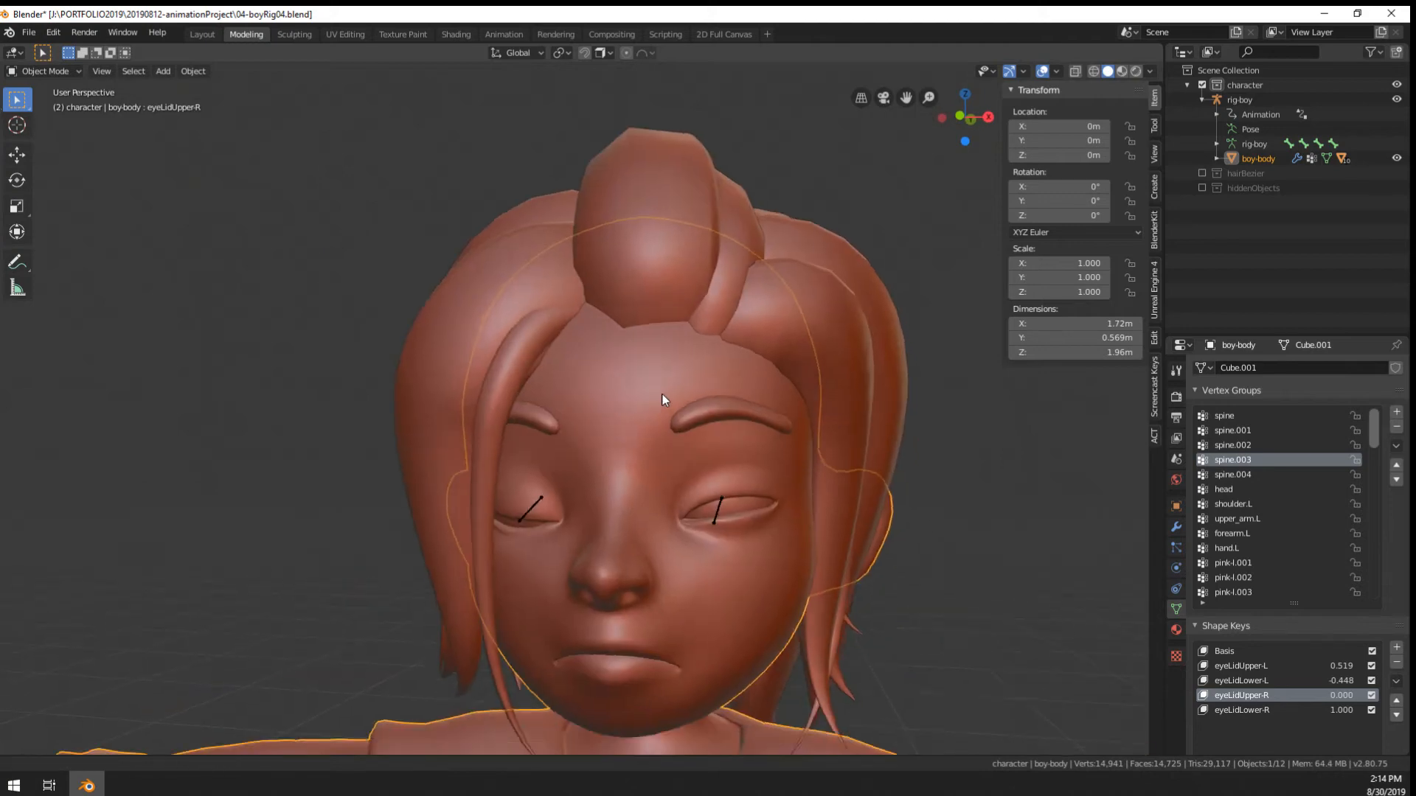
pyautogui.keyDown('shift'); pyautogui.moveTo(662, 400); pyautogui.dragTo(649, 327, button='middle'); pyautogui.keyUp('shift')
pyautogui.scroll(3, 604, 278)
pyautogui.keyDown('ctrl'); pyautogui.moveTo(603, 278); pyautogui.dragTo(658, 361, button='middle'); pyautogui.keyUp('ctrl')
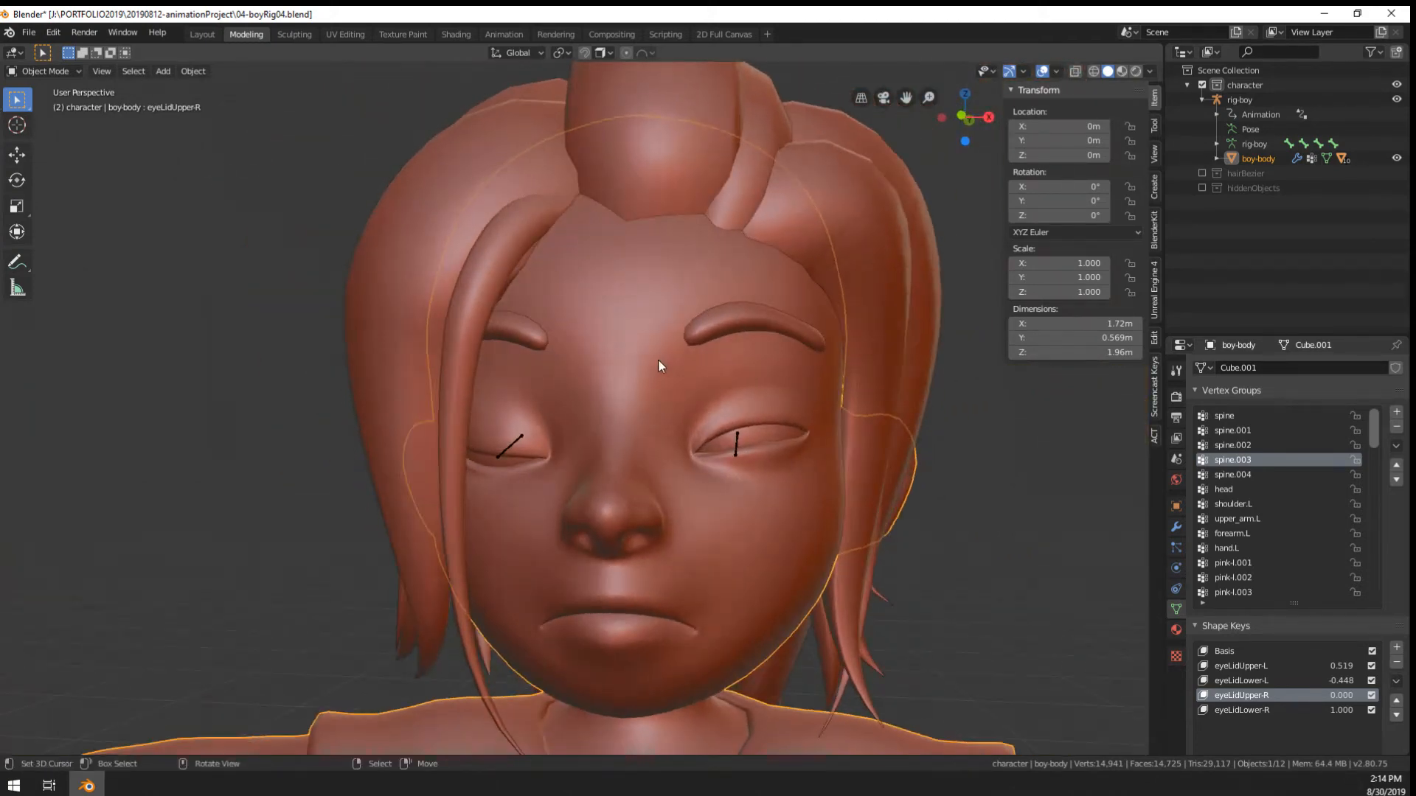
pyautogui.scroll(-6, 658, 362)
pyautogui.scroll(5, 658, 361)
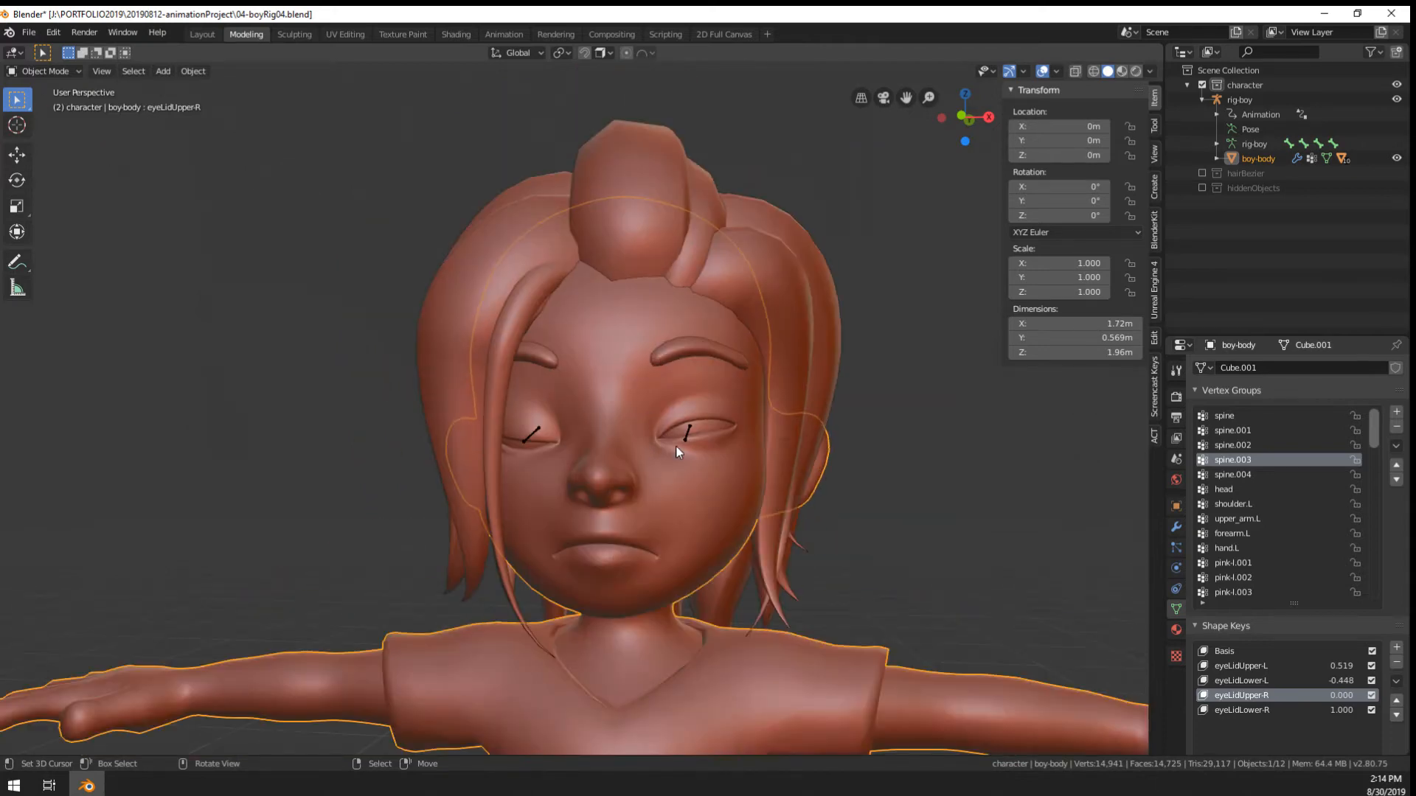
pyautogui.click(686, 434)
pyautogui.click(686, 433)
pyautogui.click(686, 434)
pyautogui.click(686, 435)
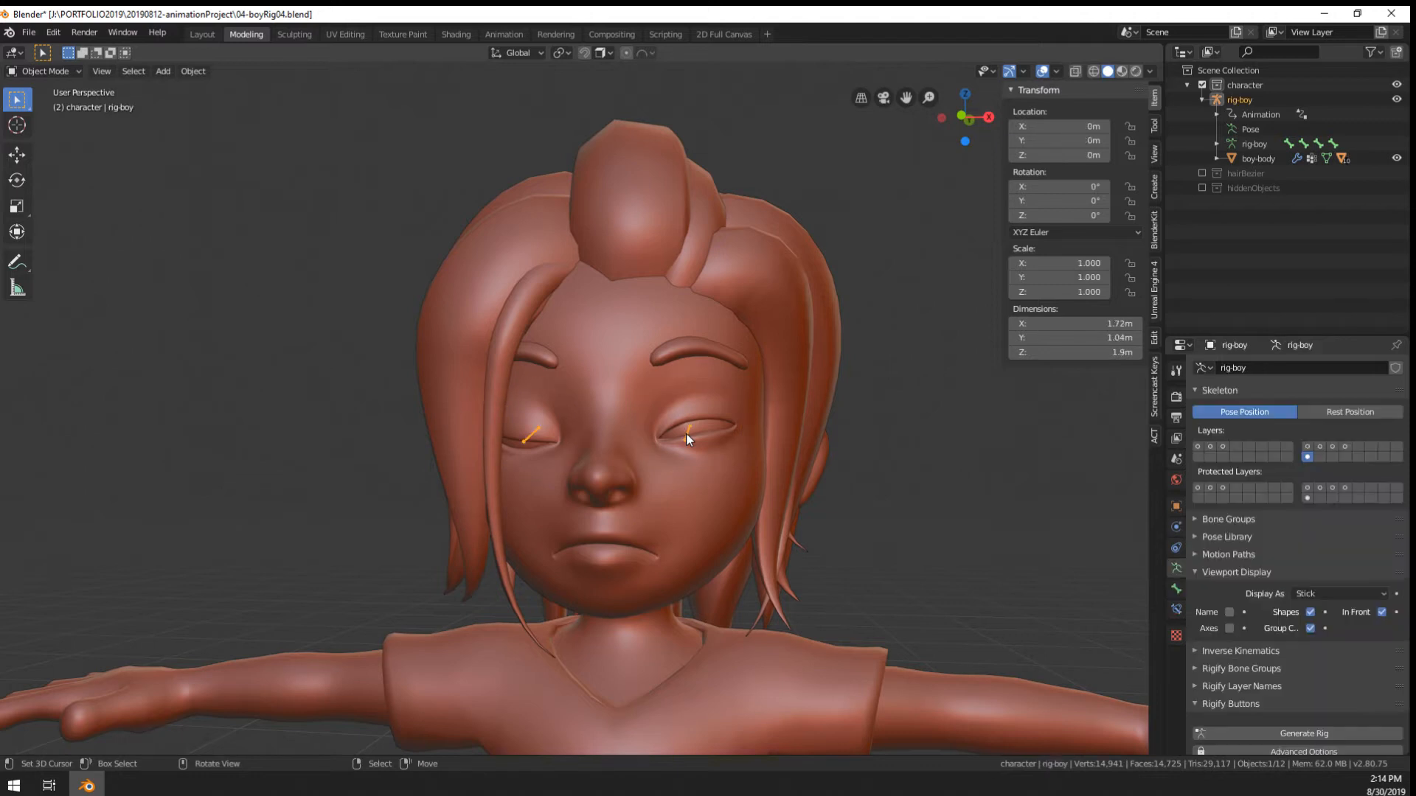
pyautogui.press('Tab')
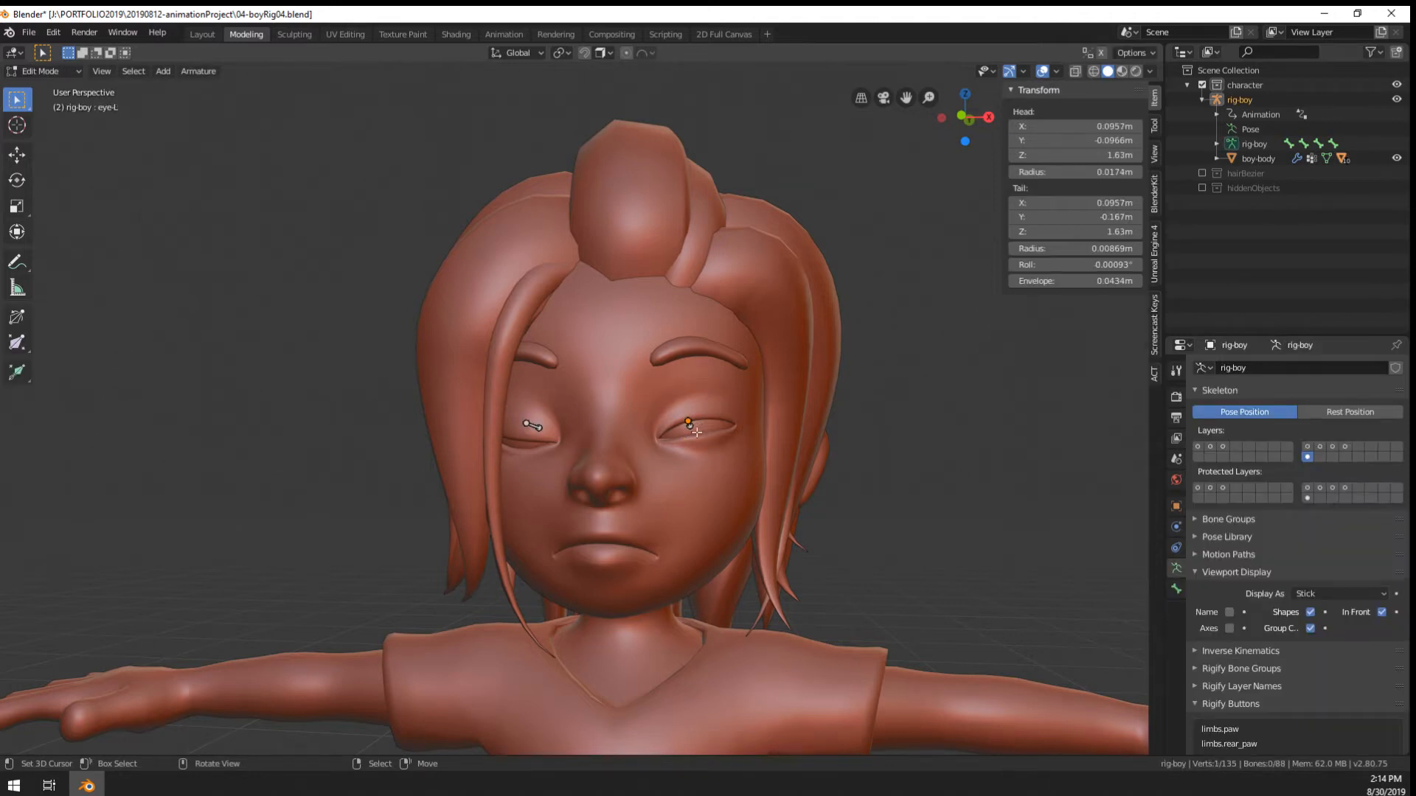
# Check the Deform setting in the bone properties of the eye bones eye-L and eye-R
pyautogui.click(693, 427)
pyautogui.scroll(-1, 1222, 652)
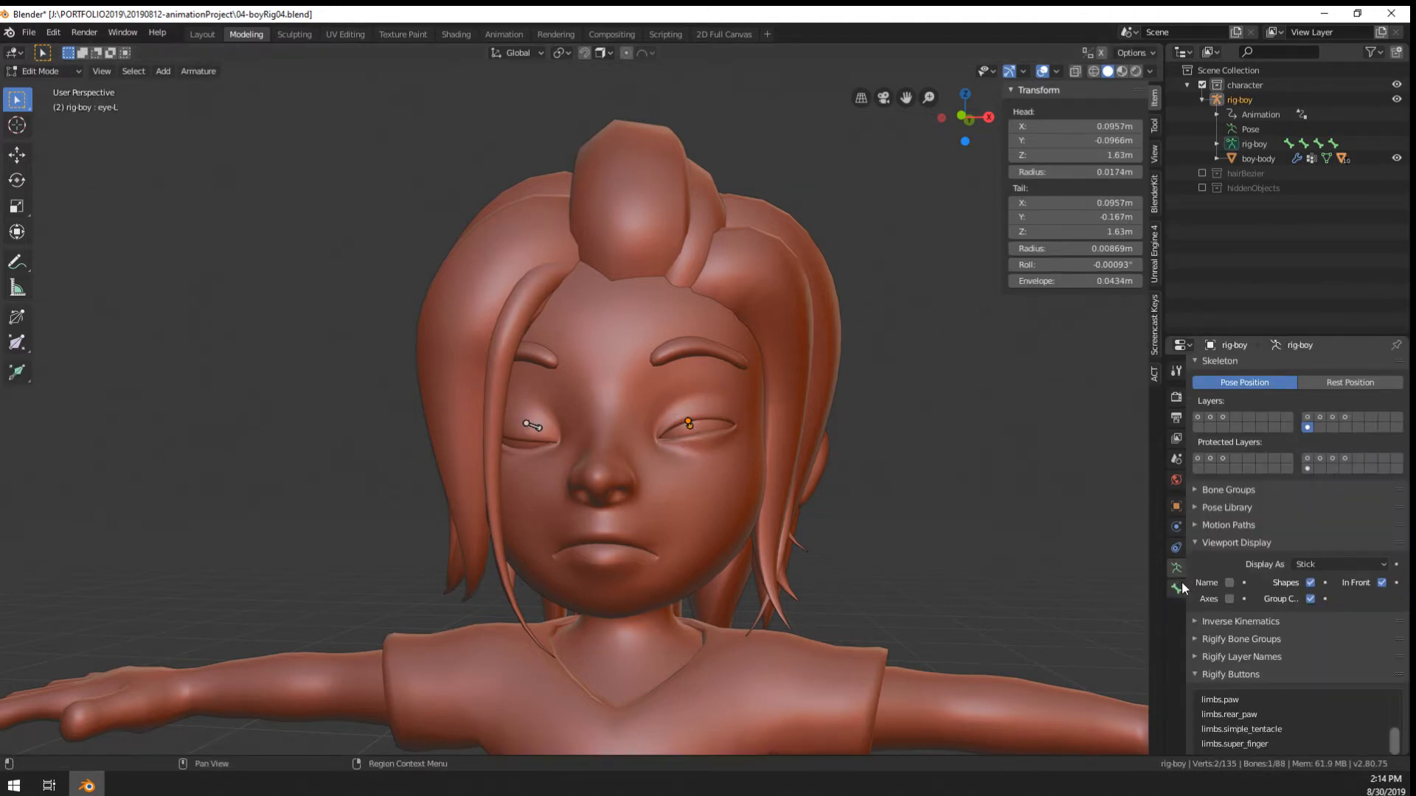
pyautogui.click(1181, 586)
pyautogui.keyDown('shift'); pyautogui.click(532, 430); pyautogui.keyUp('shift')
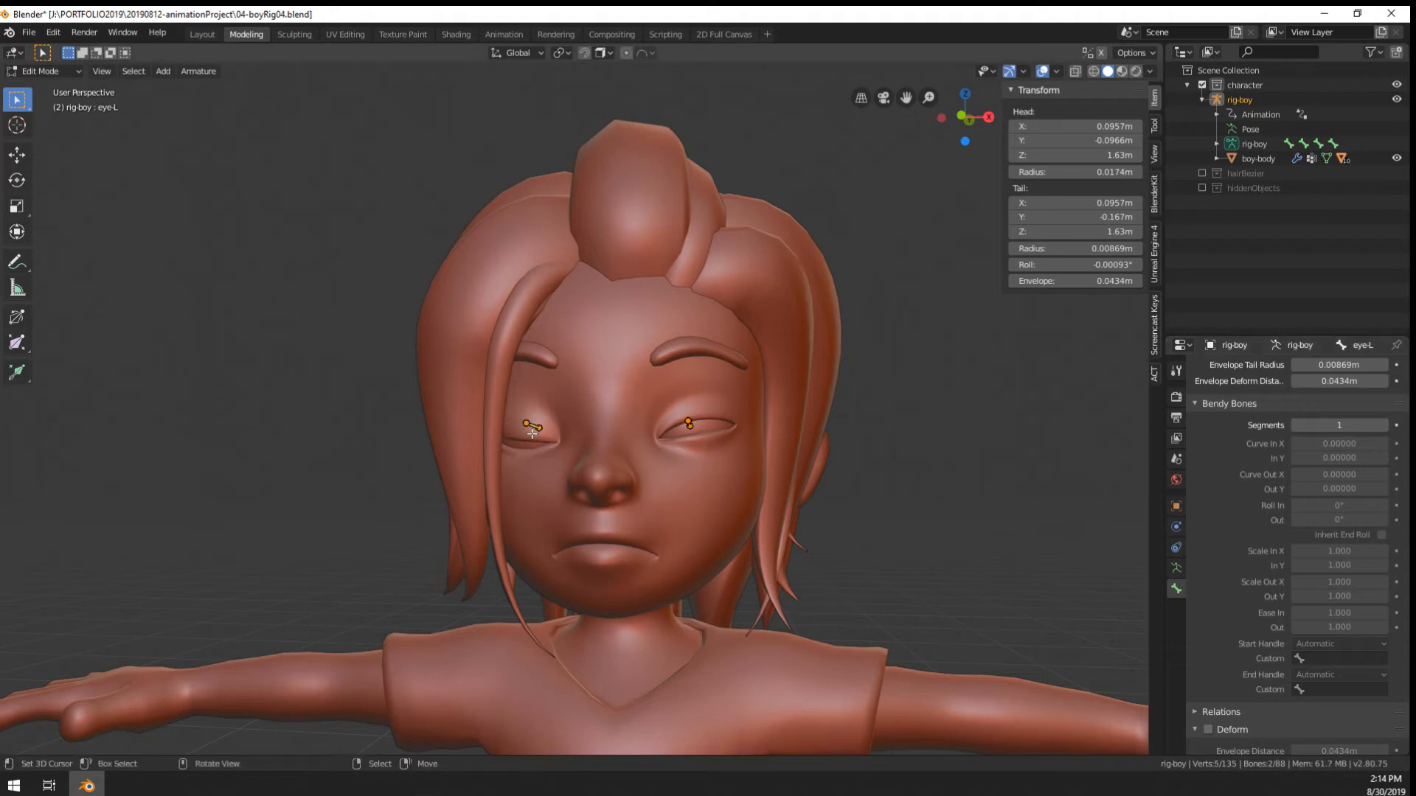
pyautogui.moveTo(569, 405); pyautogui.dragTo(514, 458)
pyautogui.scroll(-2, 691, 454)
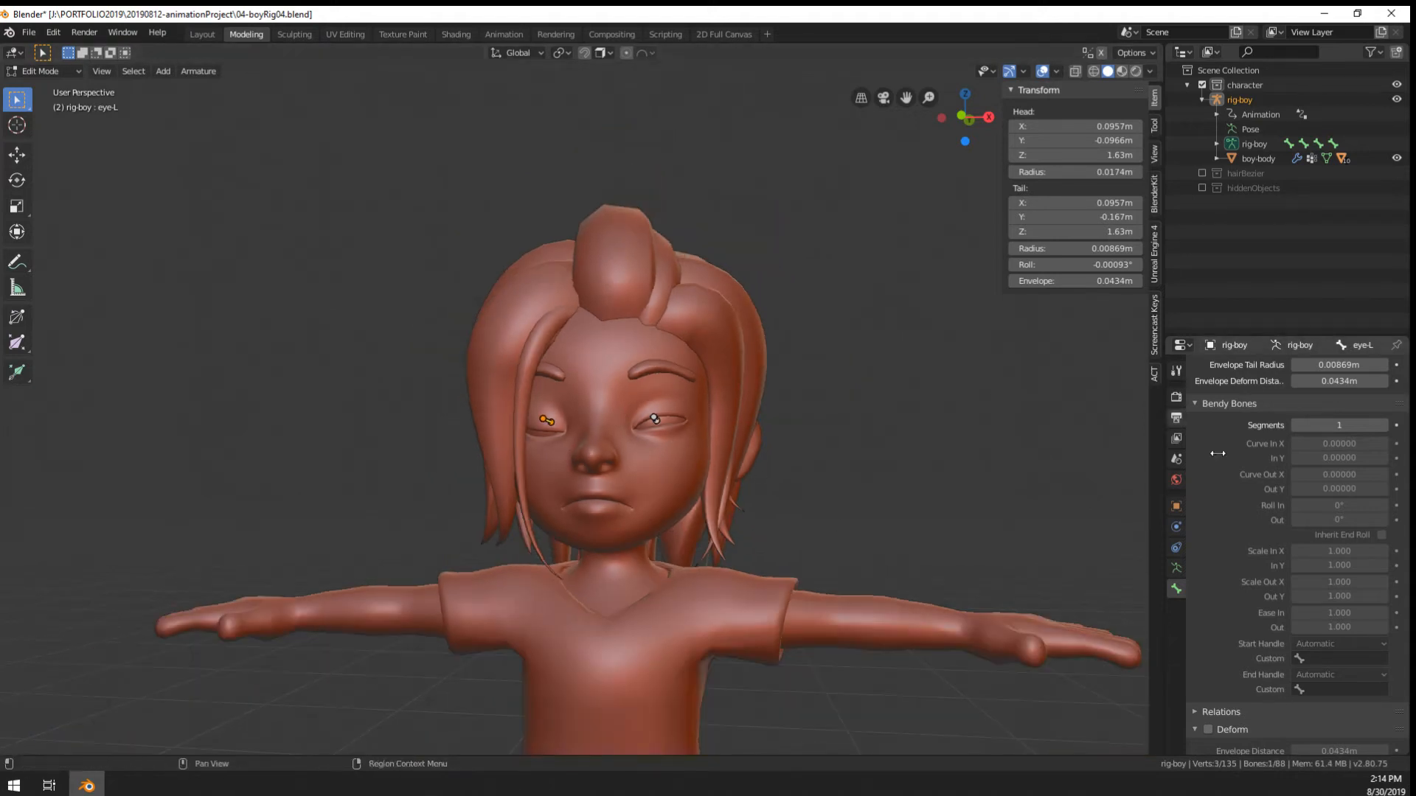
# Show only the third armature layer, which holds the hair bones, and select hair-L
pyautogui.click(1176, 569)
pyautogui.click(1223, 416)
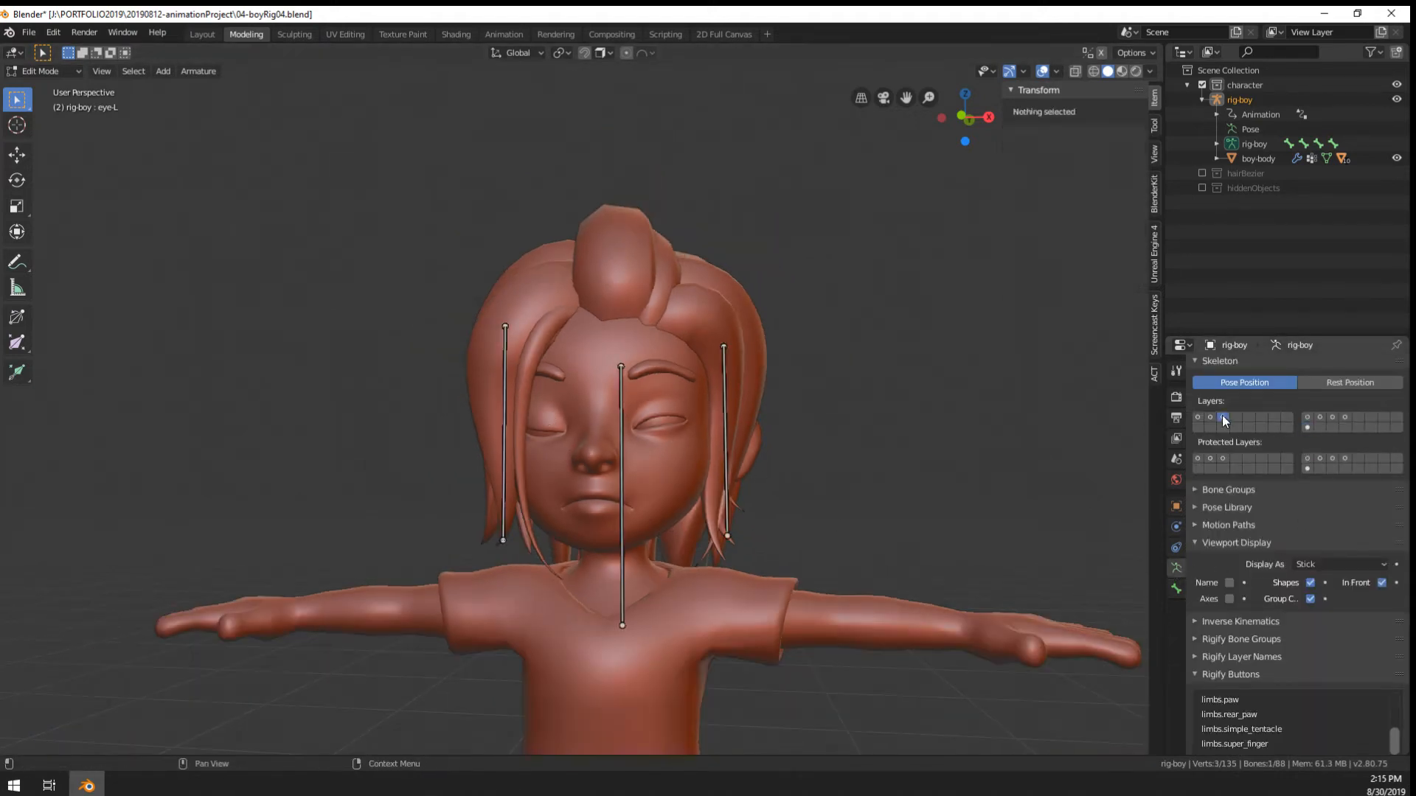
pyautogui.scroll(-2, 889, 410)
pyautogui.click(682, 408)
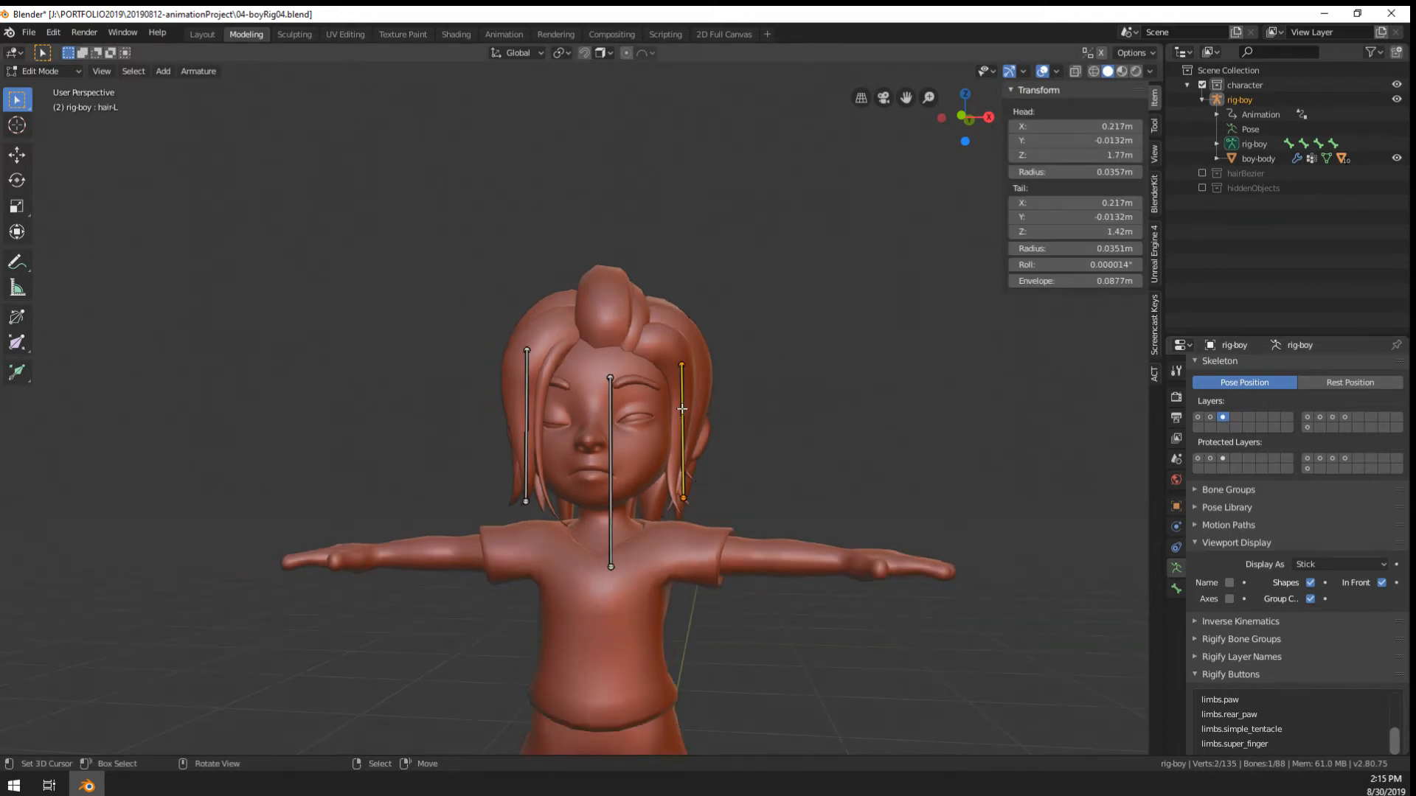
pyautogui.scroll(2, 682, 409)
pyautogui.scroll(-2, 1209, 649)
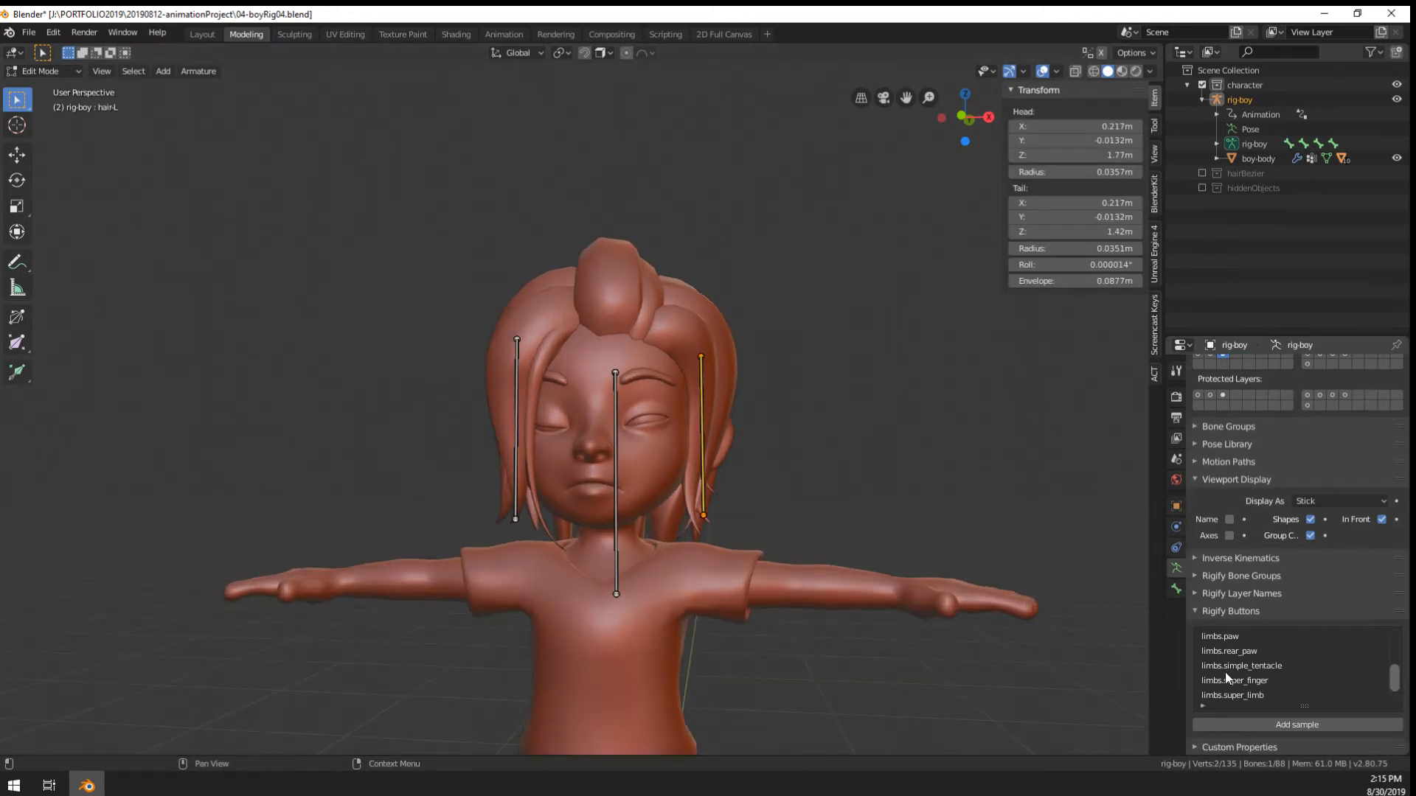
# Disable Deform for the hair-L bone
pyautogui.click(1176, 588)
pyautogui.scroll(-3, 1210, 723)
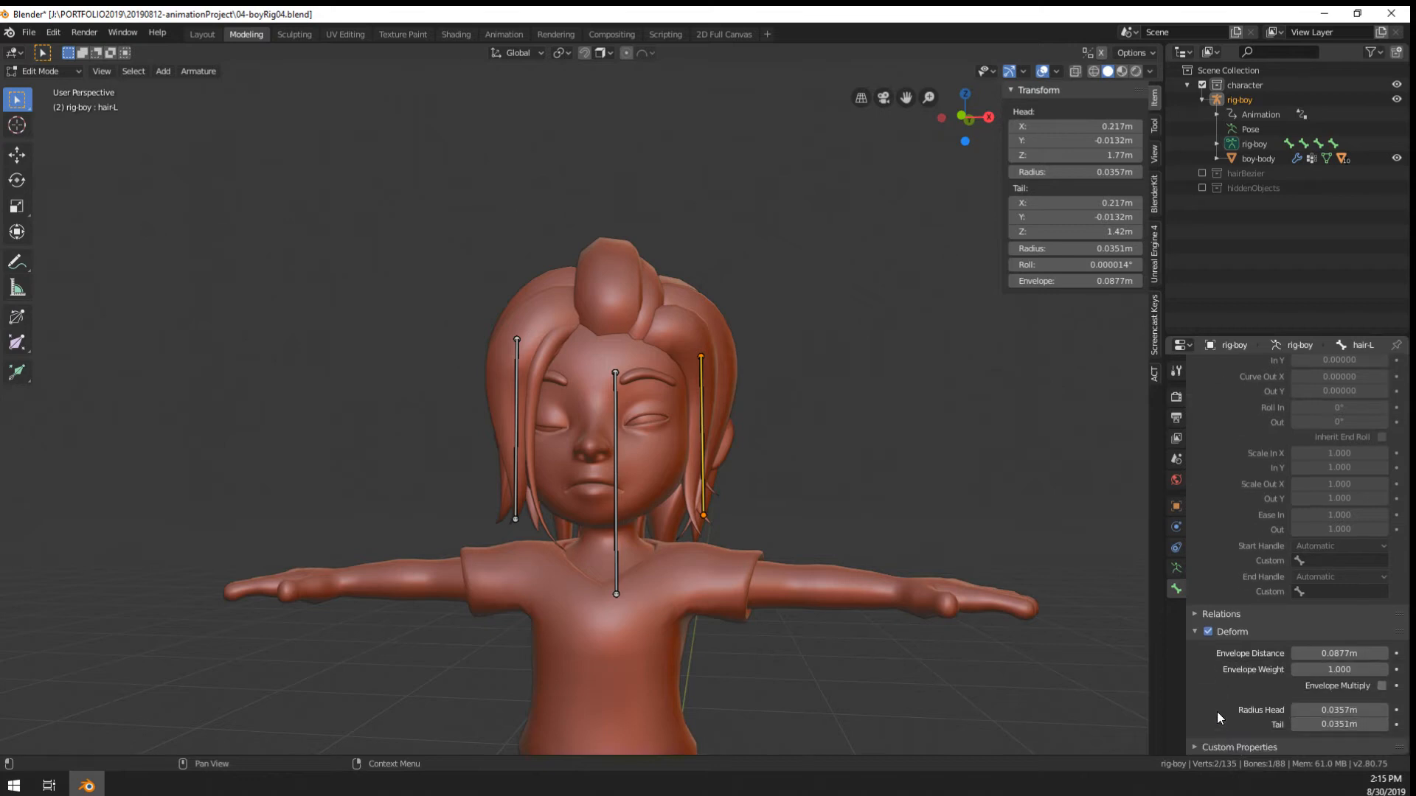
pyautogui.click(1210, 632)
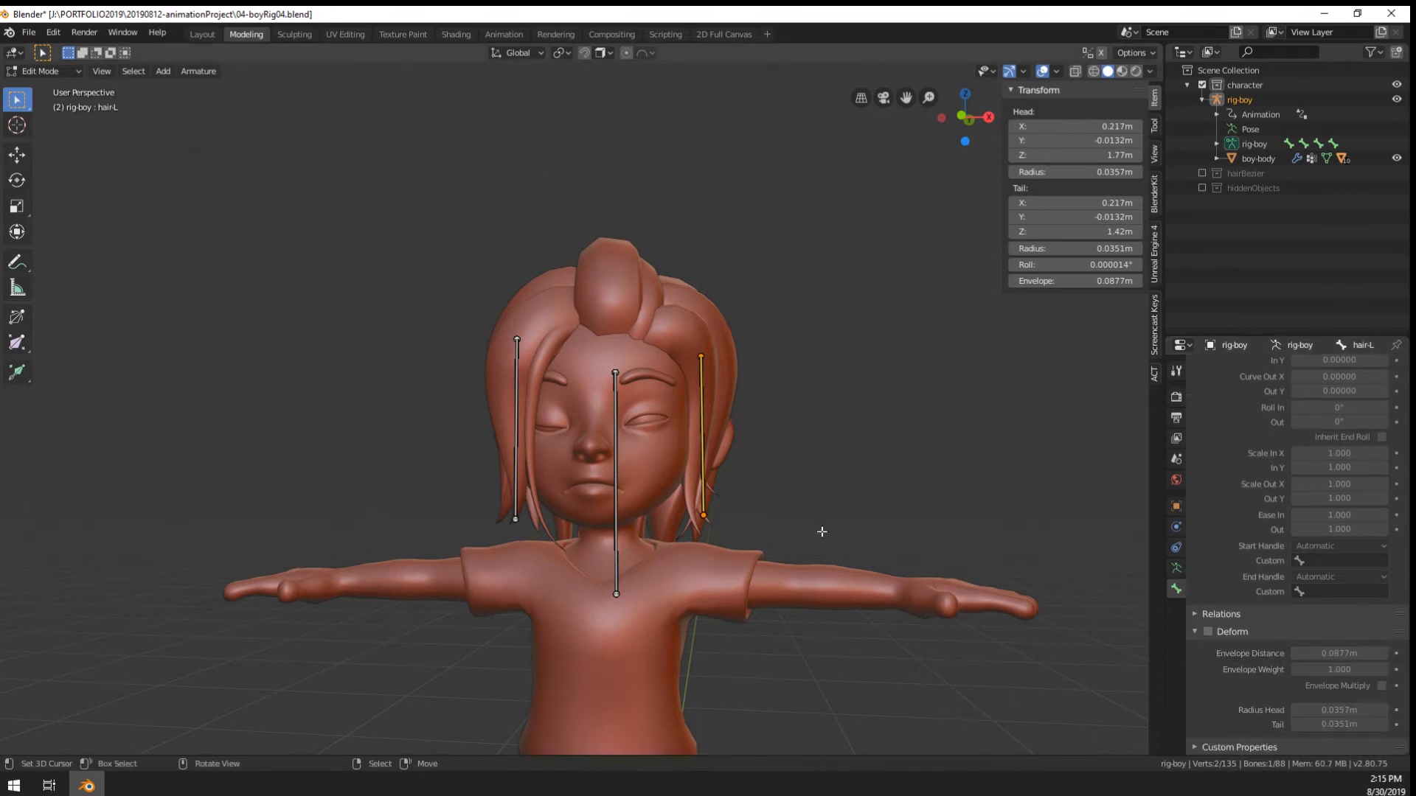
# Disable Deform for the hair bones hairBack and hair-R, then deselect everything
pyautogui.click(614, 446)
pyautogui.click(516, 457)
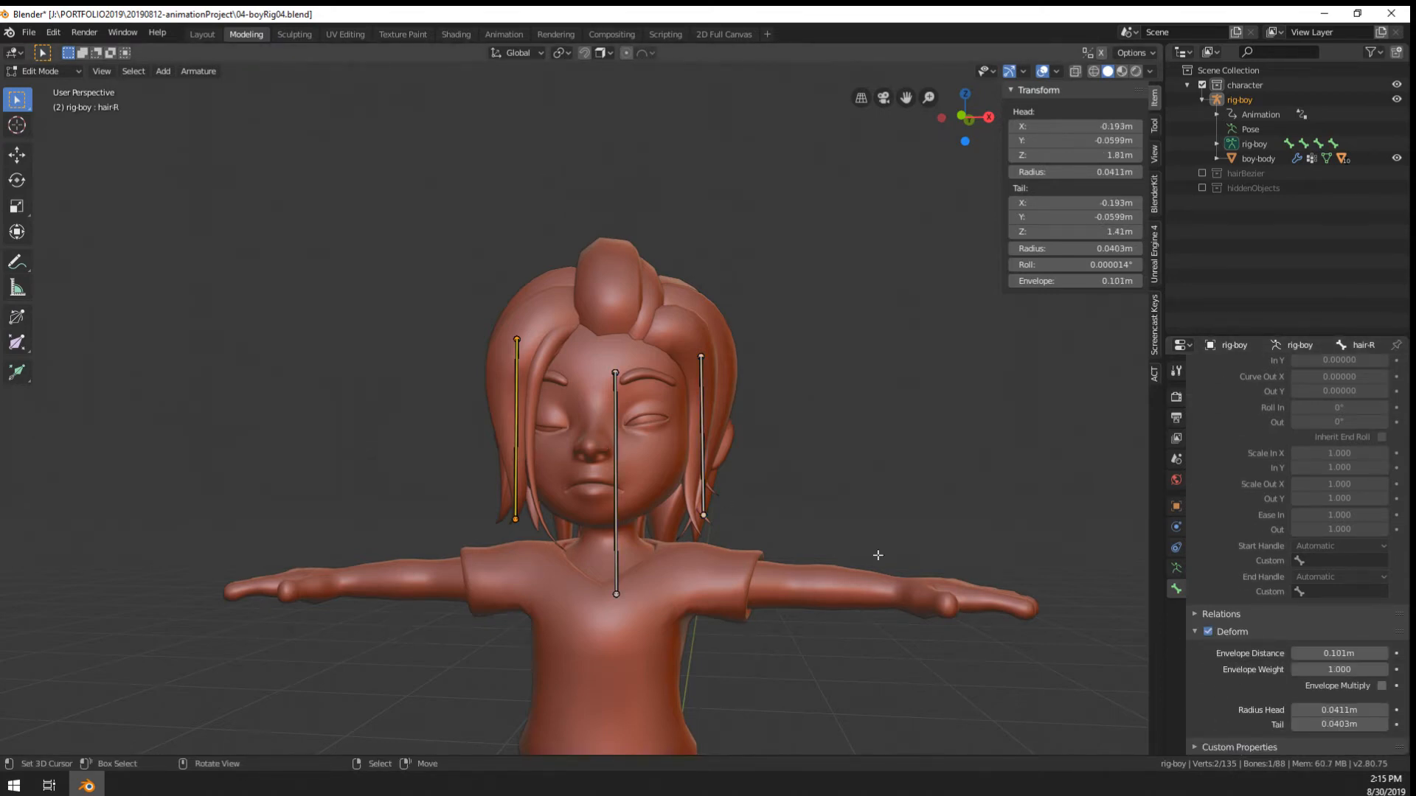
pyautogui.click(1208, 632)
pyautogui.scroll(2, 673, 411)
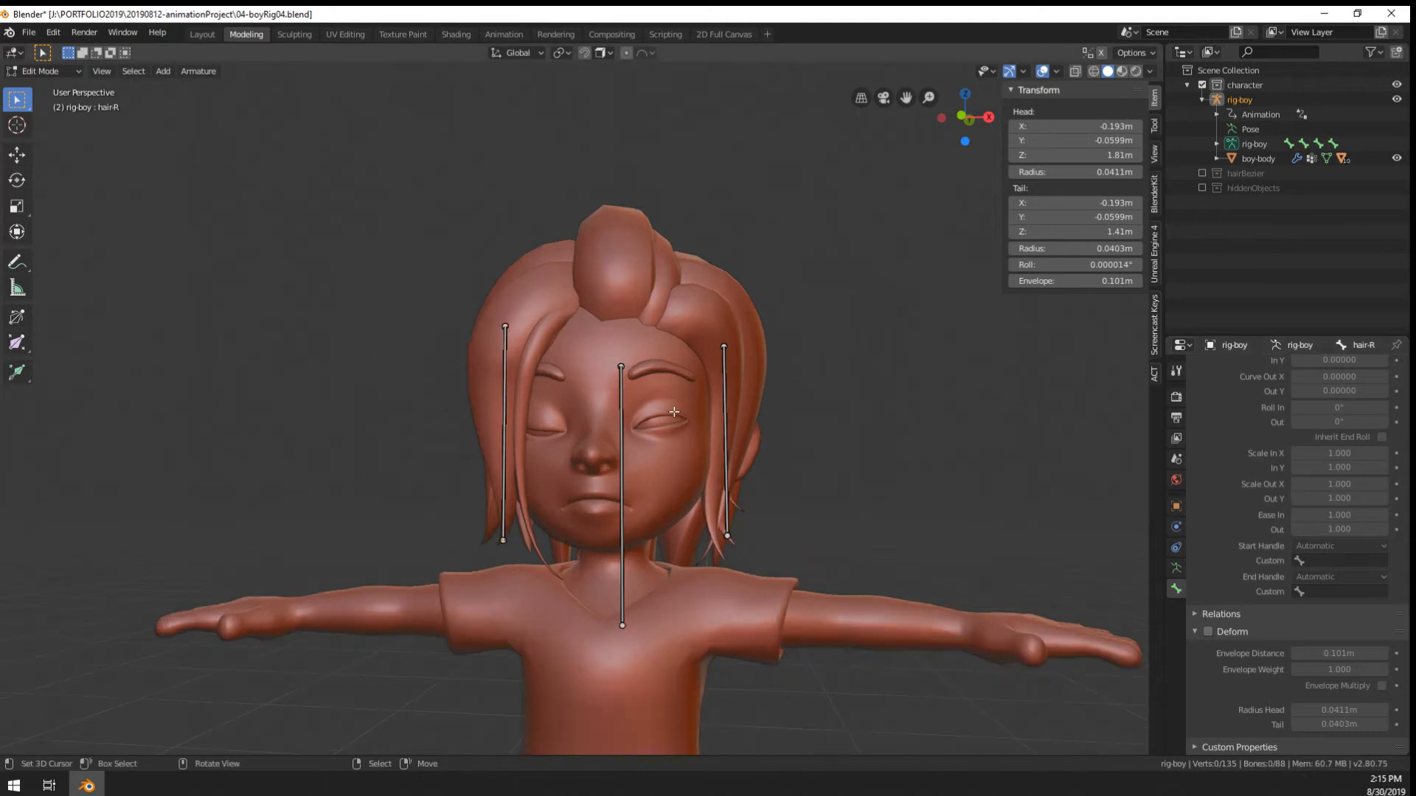
# Switch the rig to Pose Mode and try rotating the hair-L bone, cancelling the rotation
pyautogui.hotkey('ctrl', 'Tab')
pyautogui.click(584, 413)
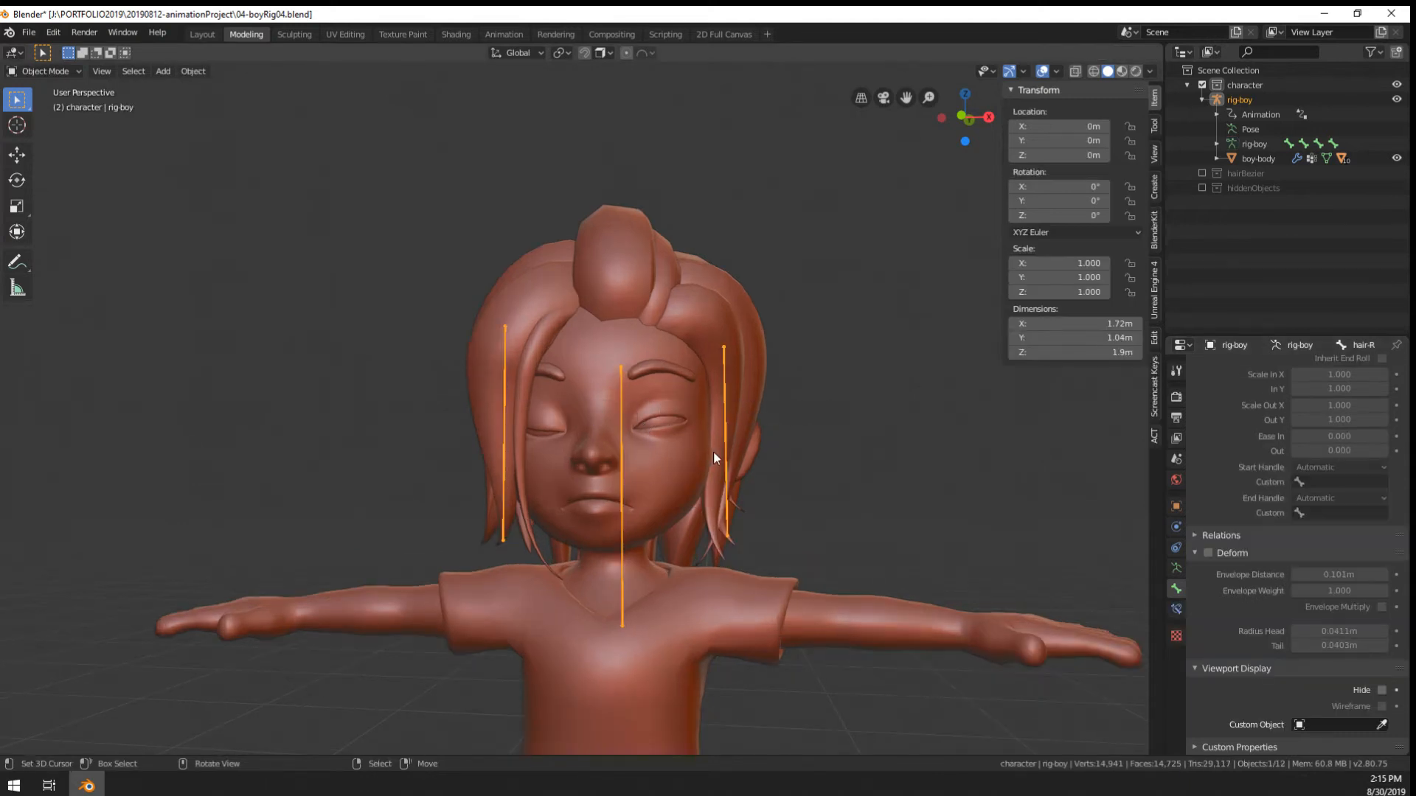
pyautogui.hotkey('ctrl', 'Tab')
pyautogui.rightClick(722, 457)
pyautogui.press('r')
pyautogui.rightClick(797, 484)
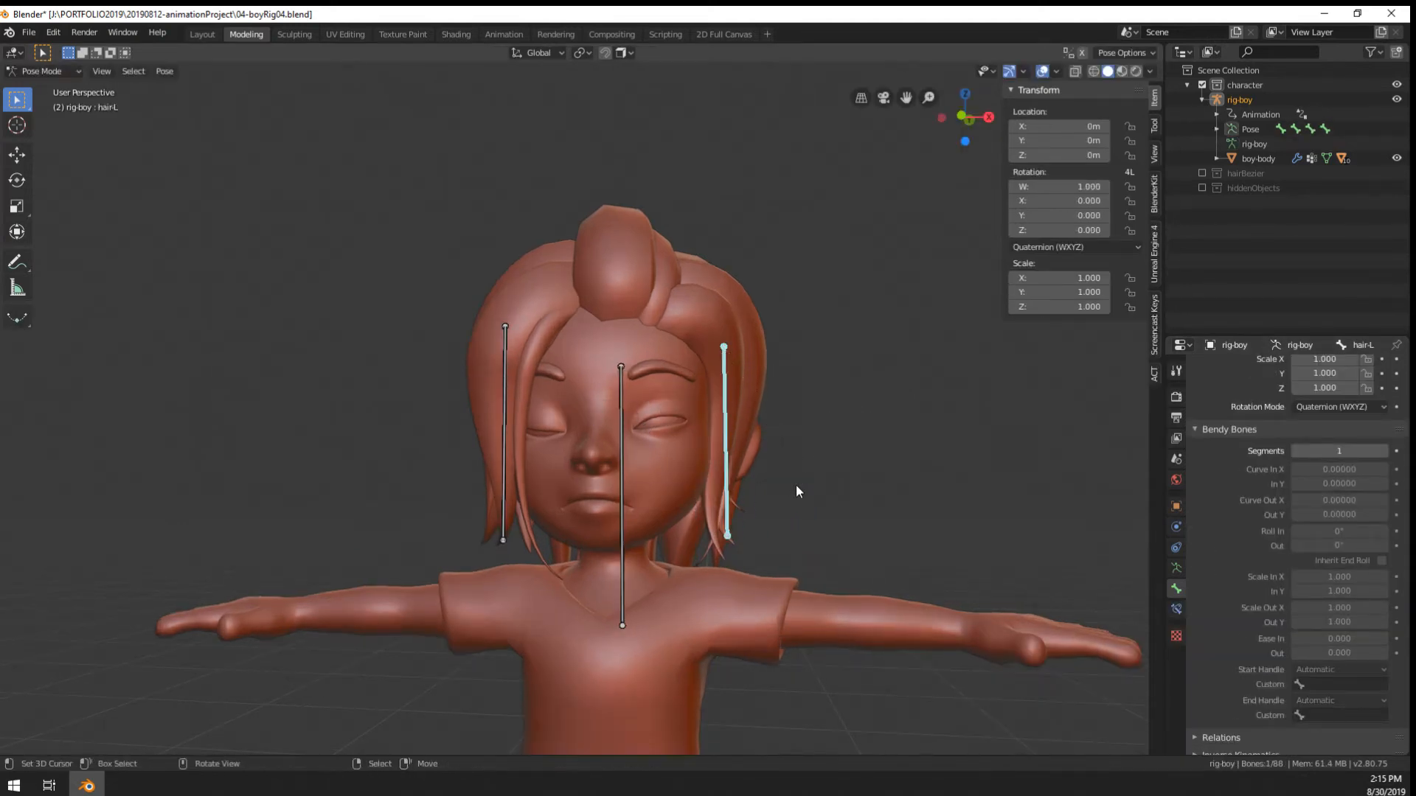
# Return the rig to Edit Mode with hair-L selected and enable Deform for that bone again
pyautogui.hotkey('ctrl', 'Tab')
pyautogui.rightClick(728, 471)
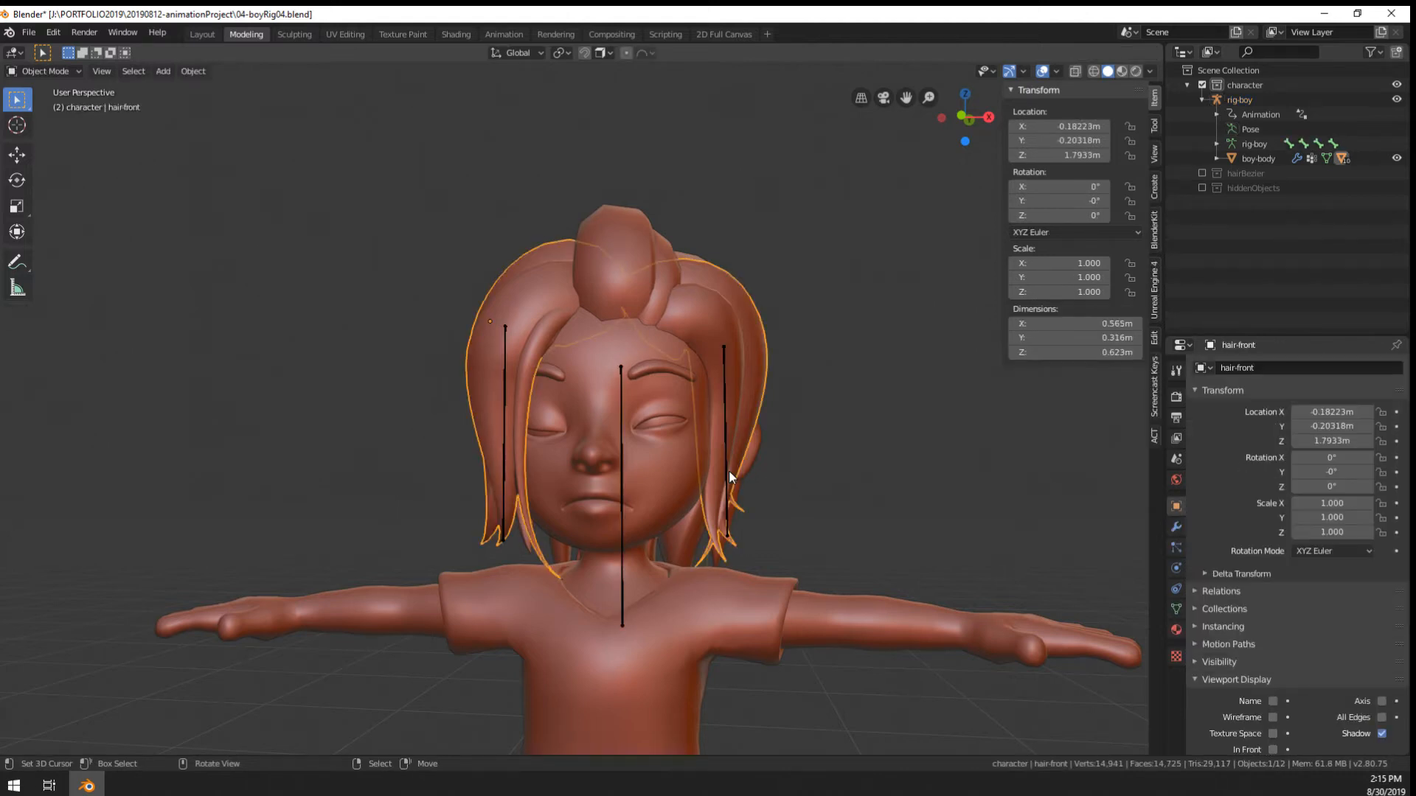
pyautogui.rightClick(728, 471)
pyautogui.hotkey('ctrl', 'Tab')
pyautogui.press('Tab')
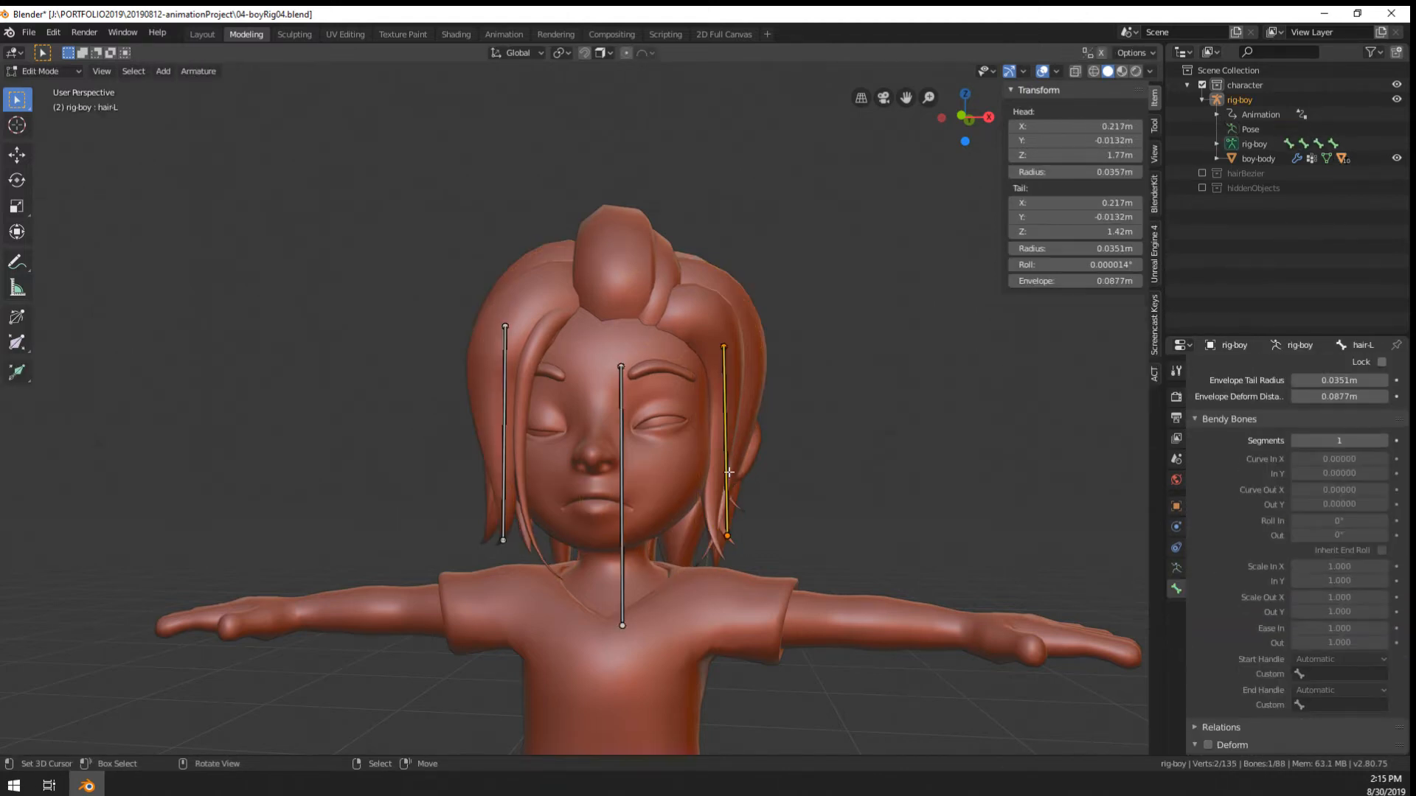
pyautogui.scroll(-4, 1254, 658)
pyautogui.click(1207, 632)
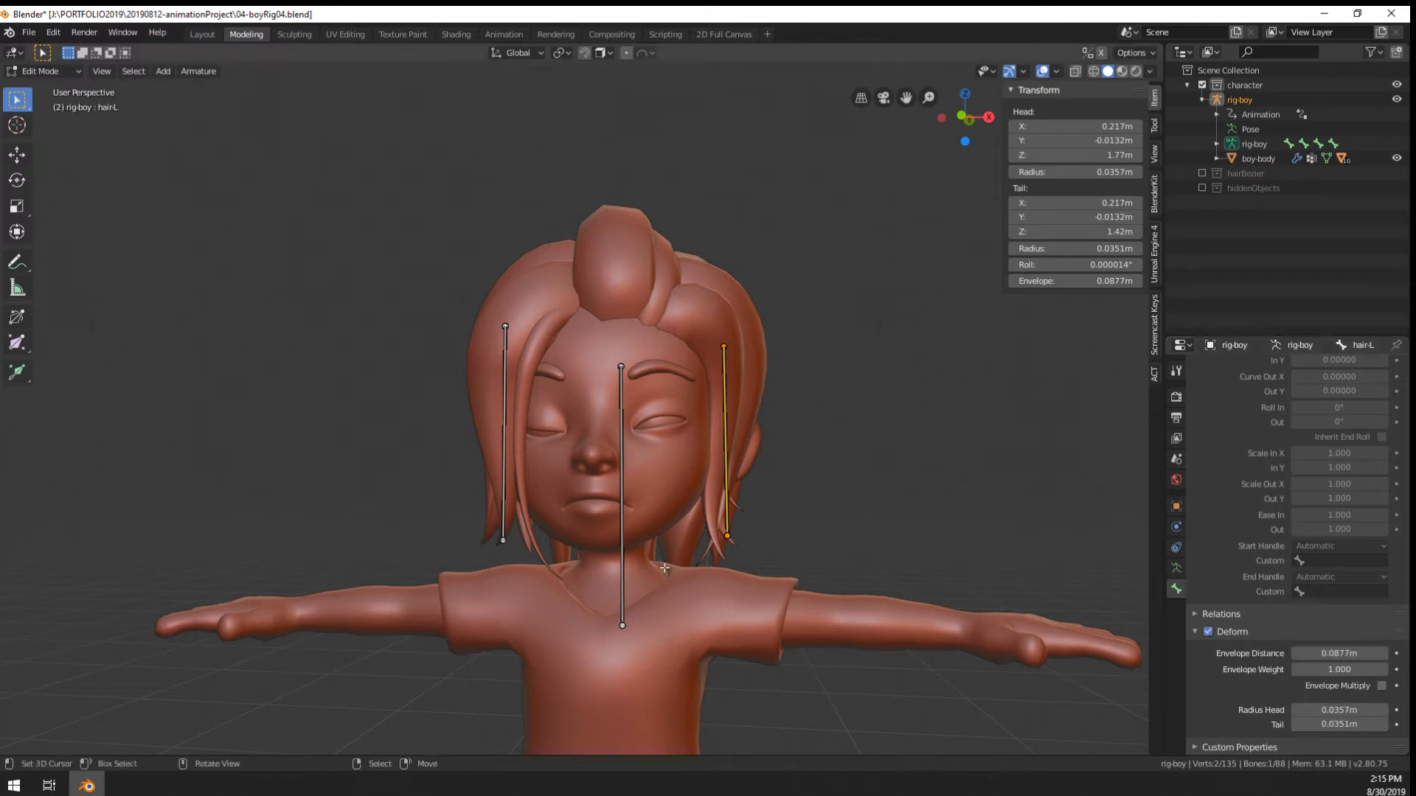
# Enable Deform again for the hairBack bone and the hair-R bone
pyautogui.rightClick(622, 579)
pyautogui.click(1232, 632)
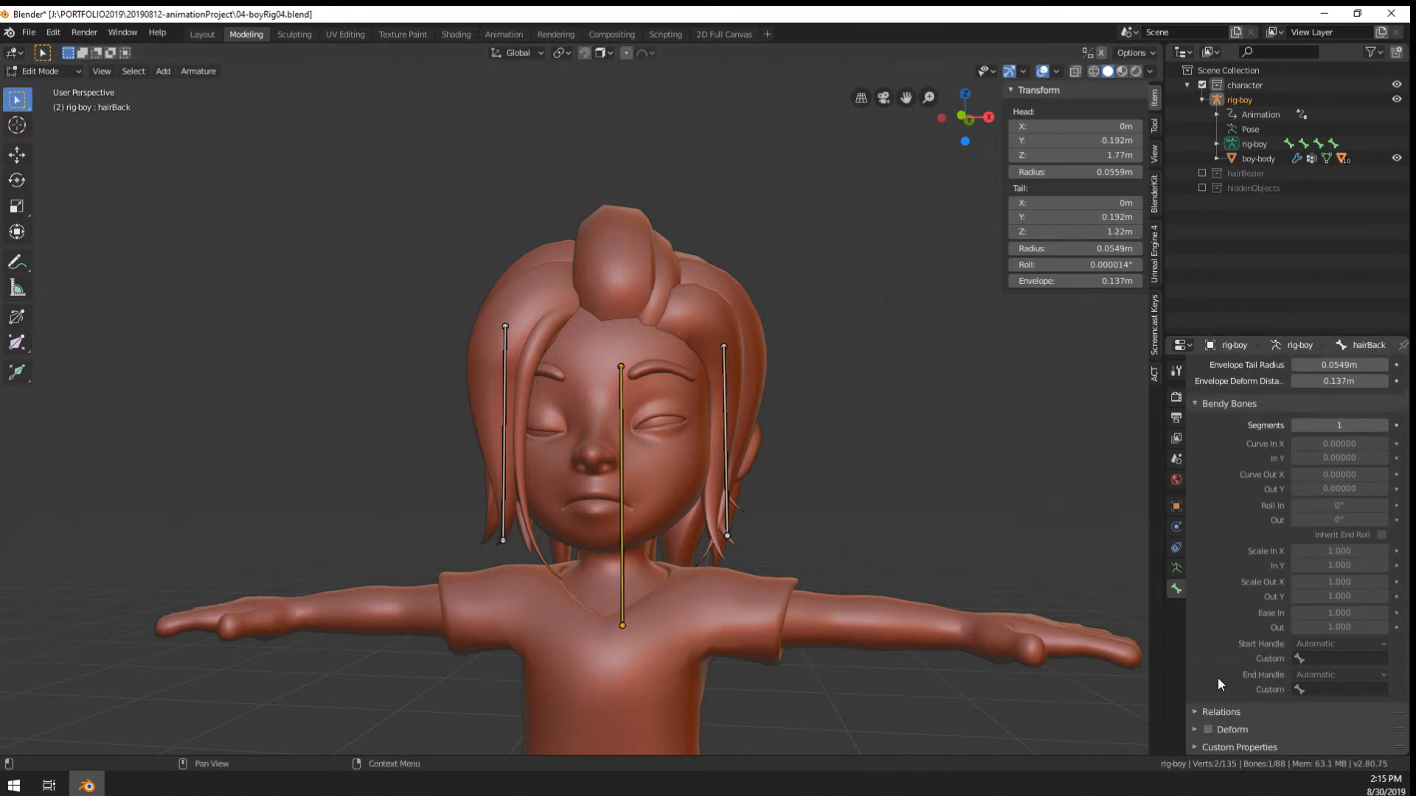
pyautogui.rightClick(504, 533)
pyautogui.click(1208, 729)
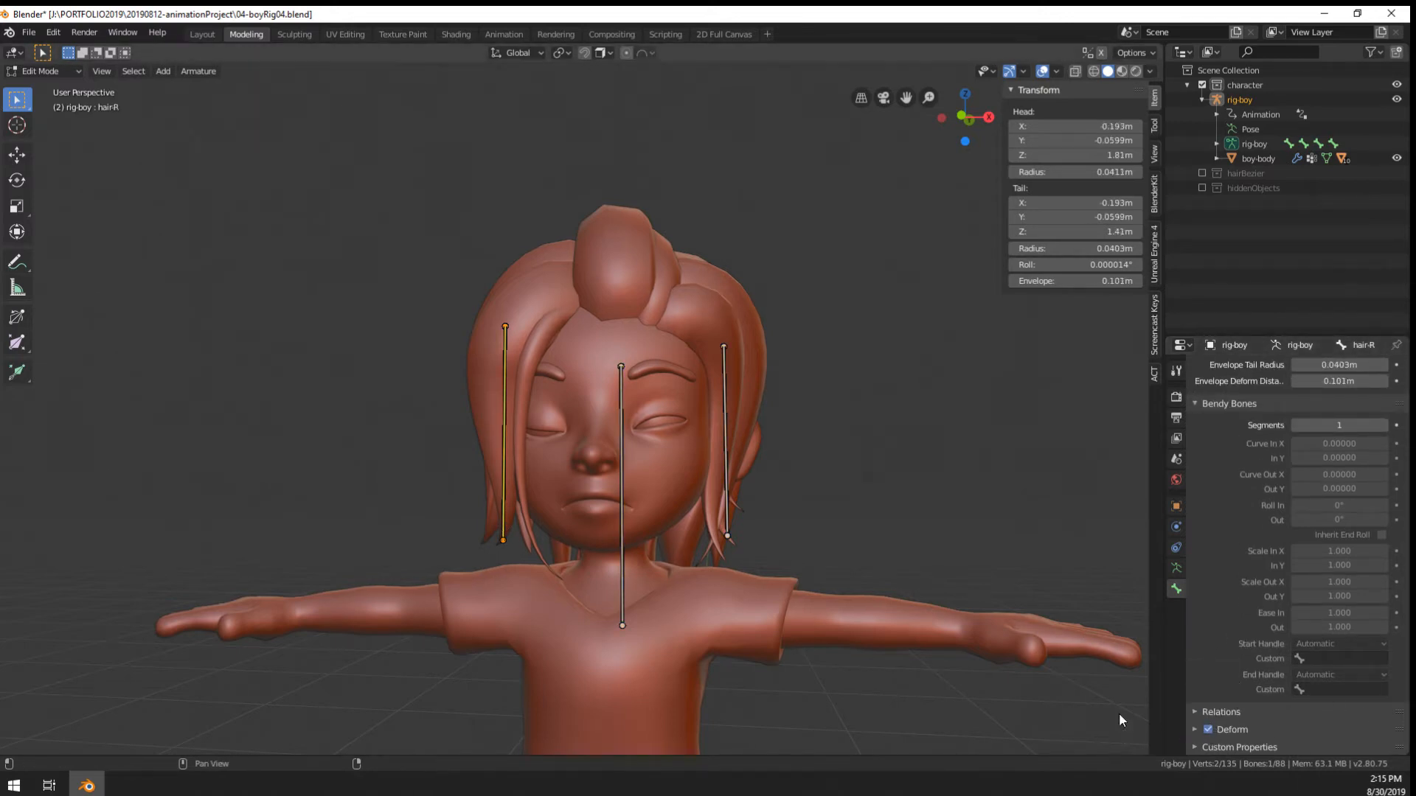
pyautogui.scroll(1, 309, 465)
# Switch the rig to Pose Mode and try rotating the hair-R and hair-L bones, cancelling each rotation
pyautogui.hotkey('ctrl', 'Tab')
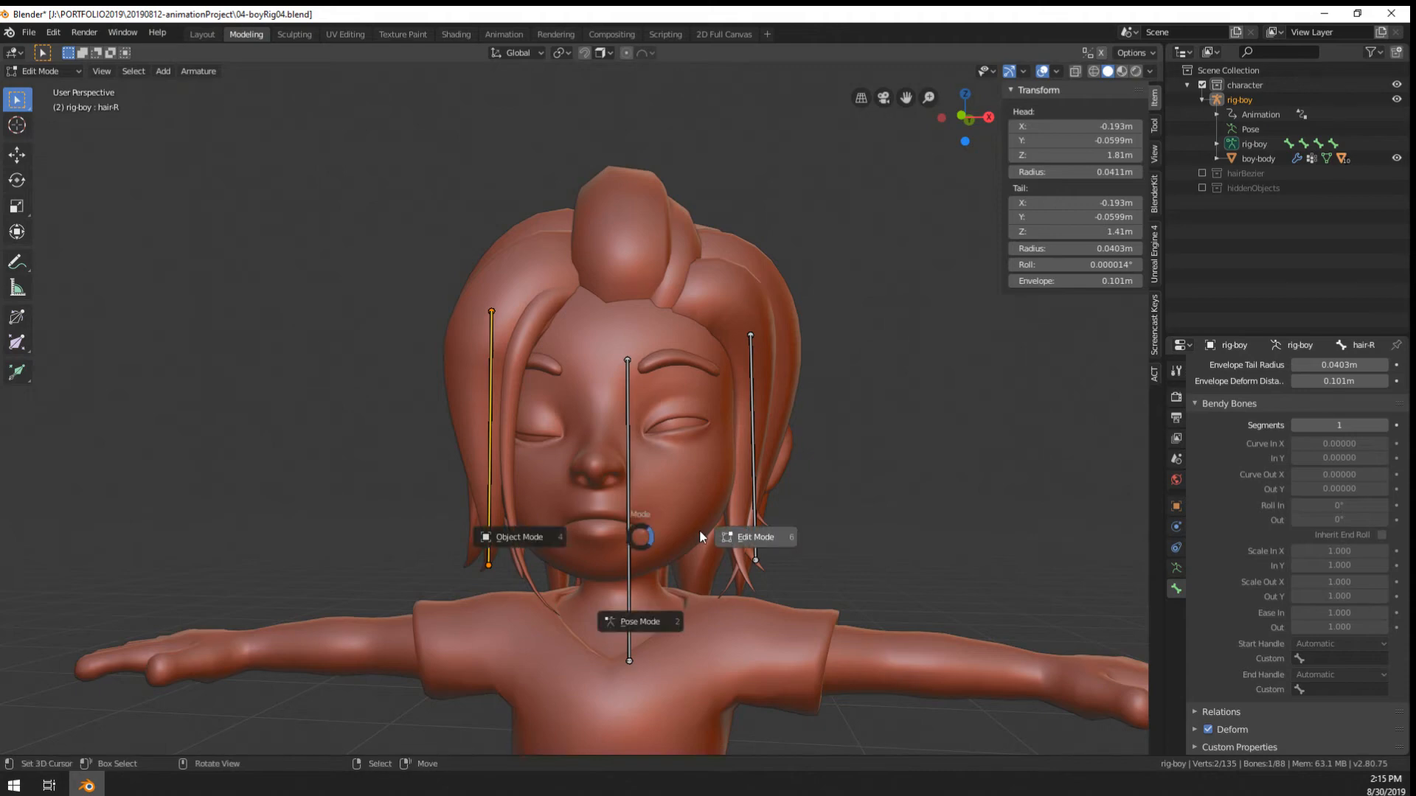
pyautogui.click(647, 618)
pyautogui.press('r')
pyautogui.rightClick(730, 584)
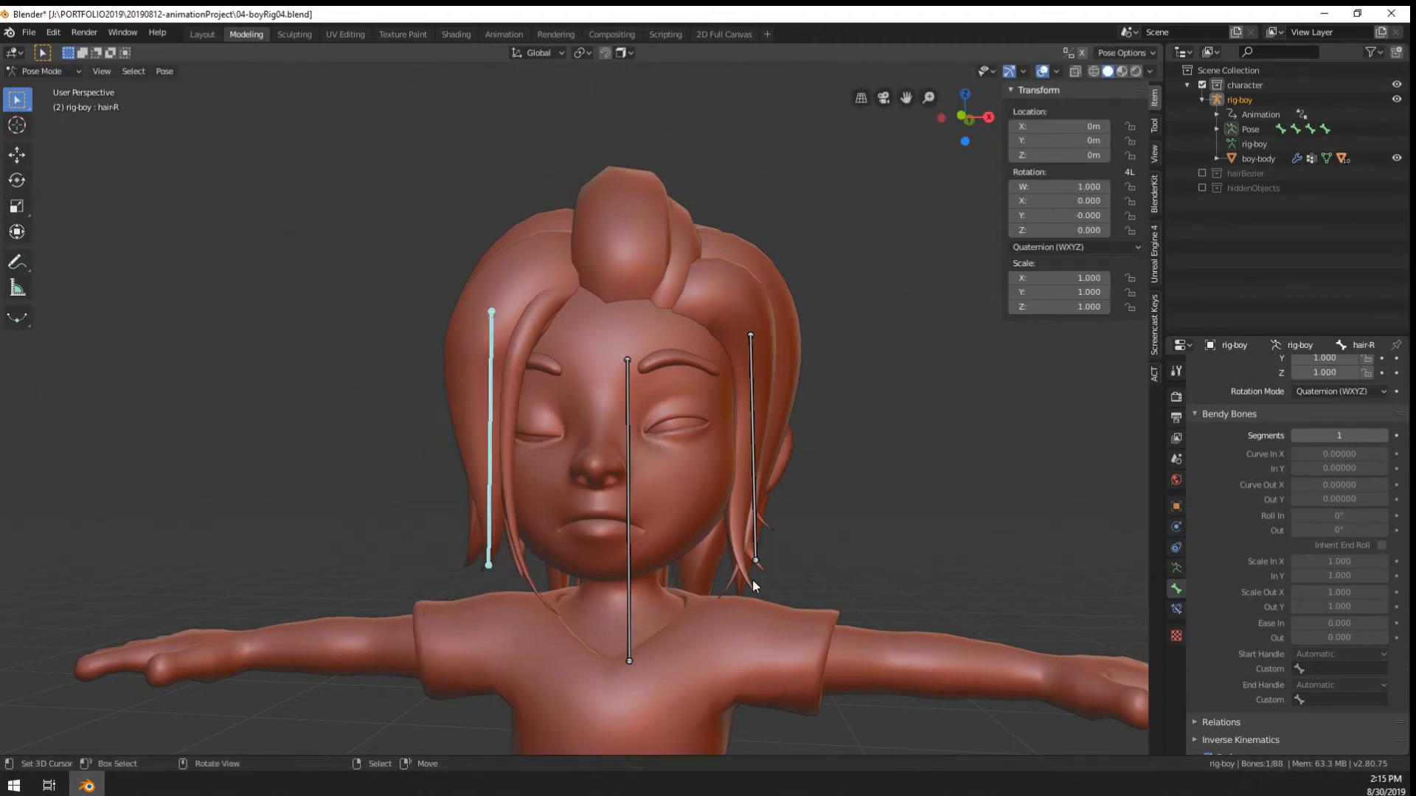
pyautogui.rightClick(753, 548)
pyautogui.press('r')
pyautogui.rightClick(841, 521)
# Switch to Object Mode and make rig-boy the selected object
pyautogui.hotkey('ctrl', 'Tab')
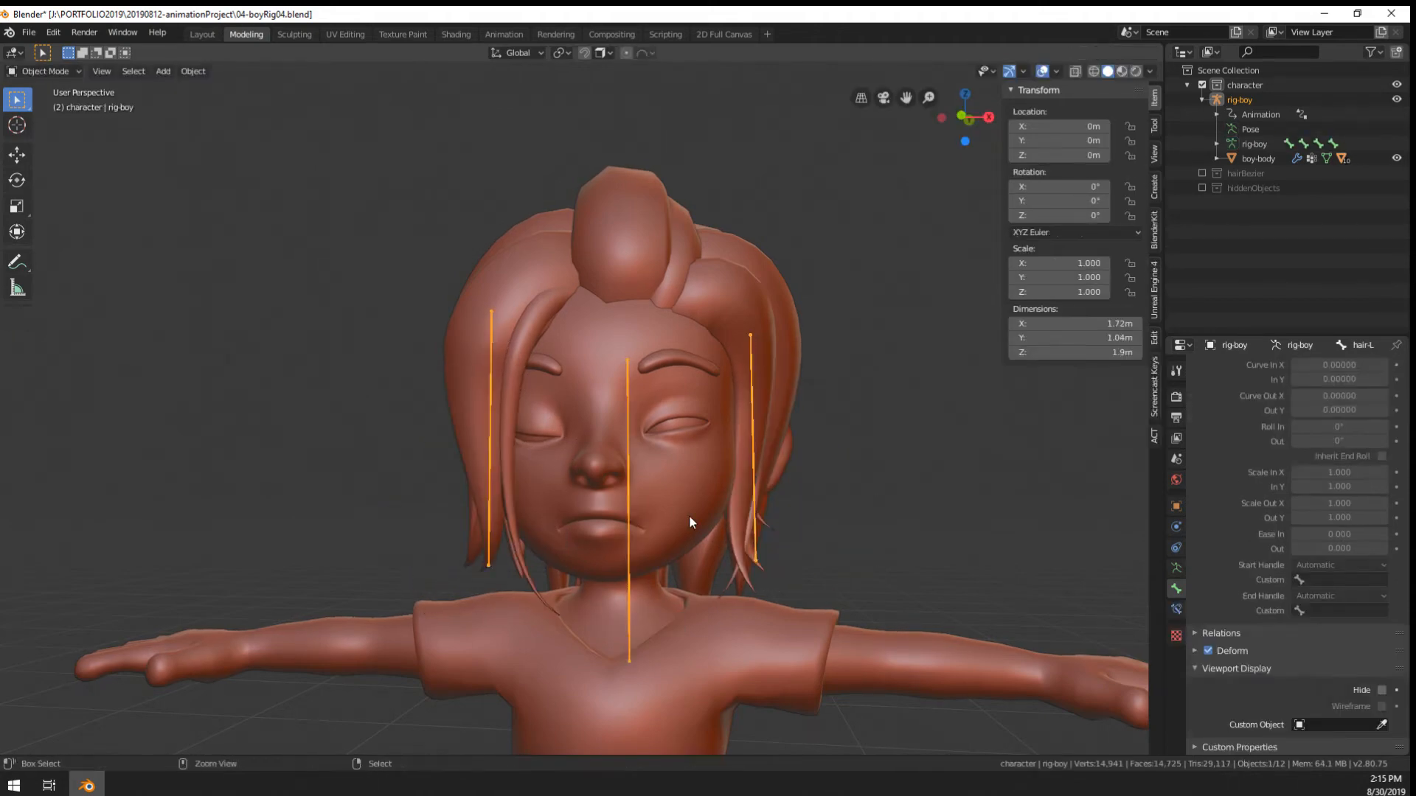
pyautogui.click(689, 515)
pyautogui.moveTo(730, 546); pyautogui.dragTo(706, 529, button='middle')
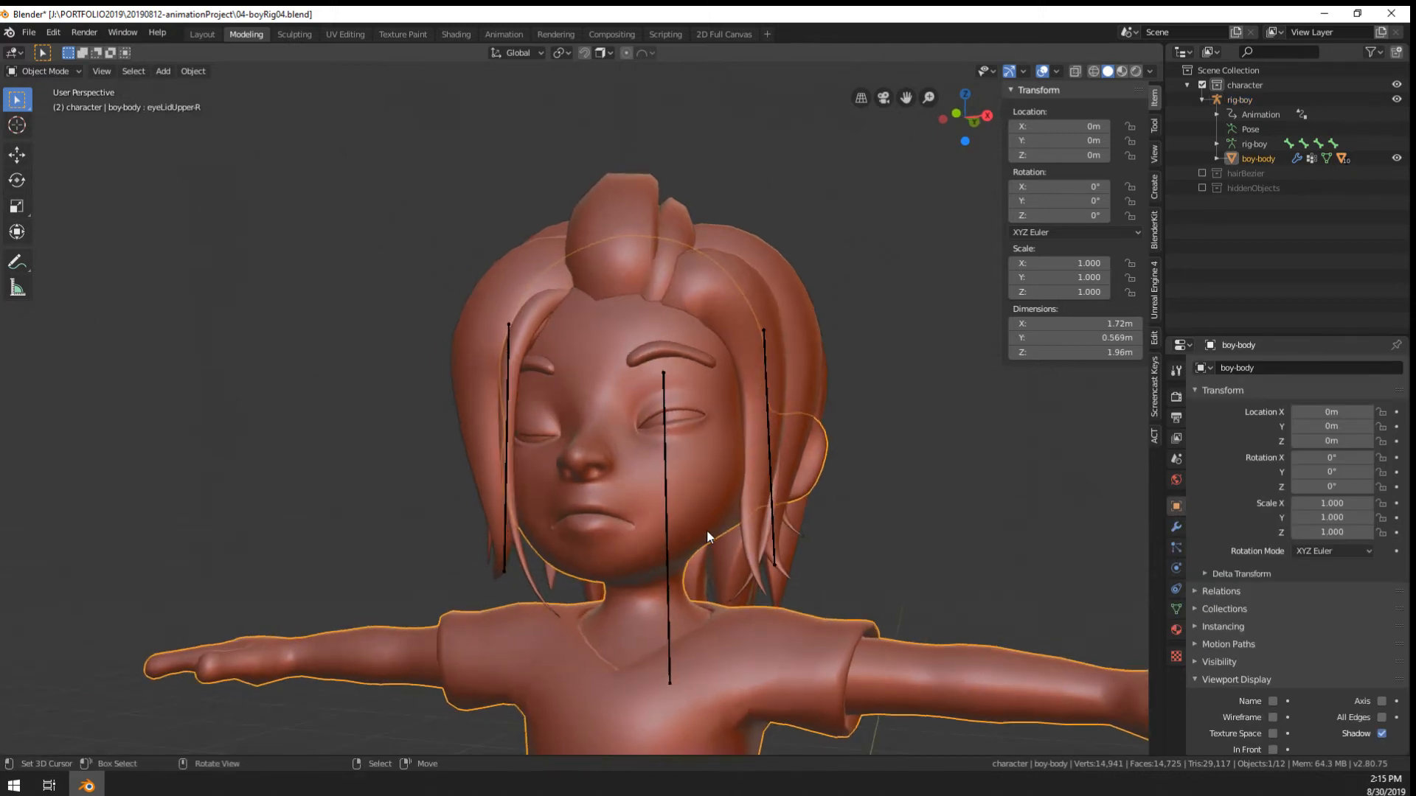
pyautogui.click(670, 617)
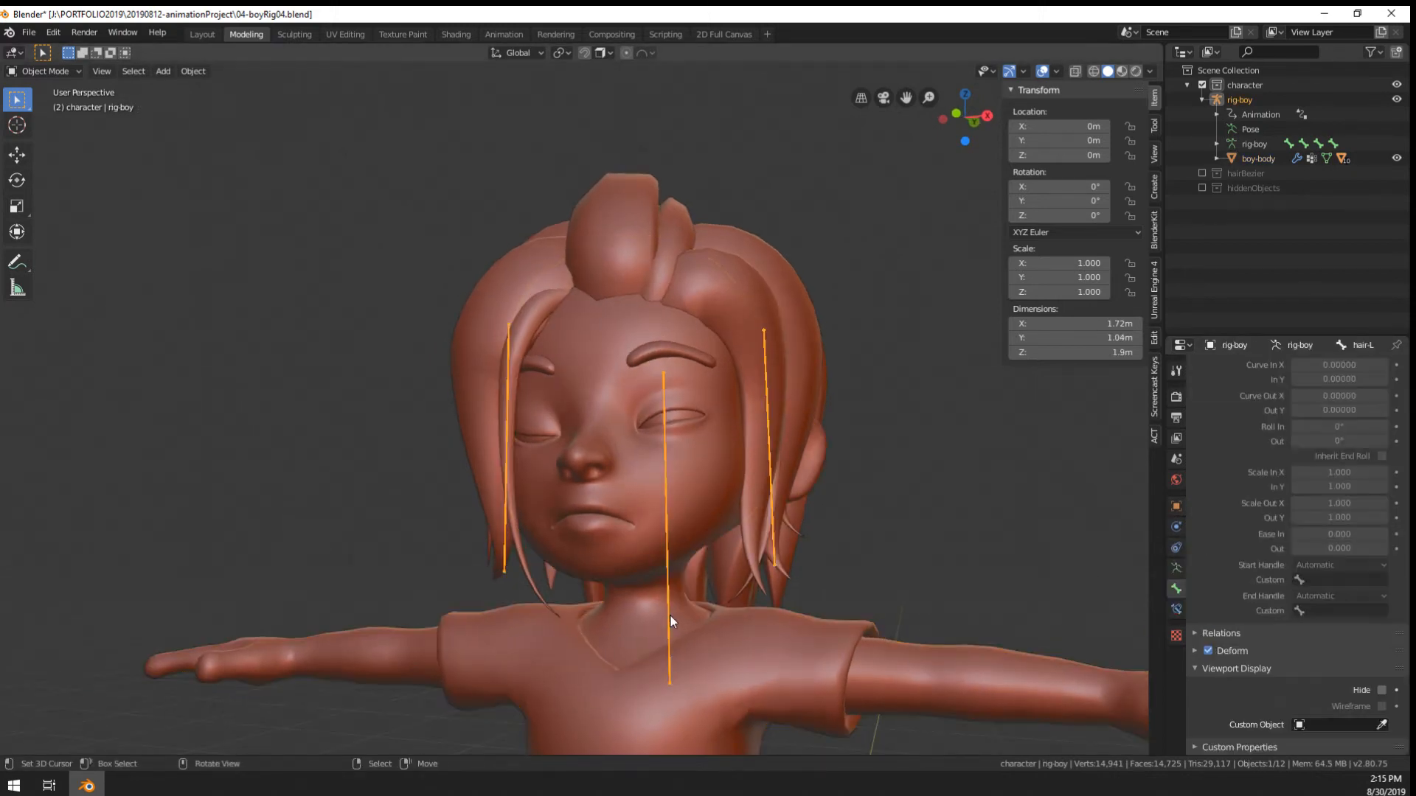
# Look through the armature's bone layers and leave only the first layer with the main controls displayed
pyautogui.click(1176, 568)
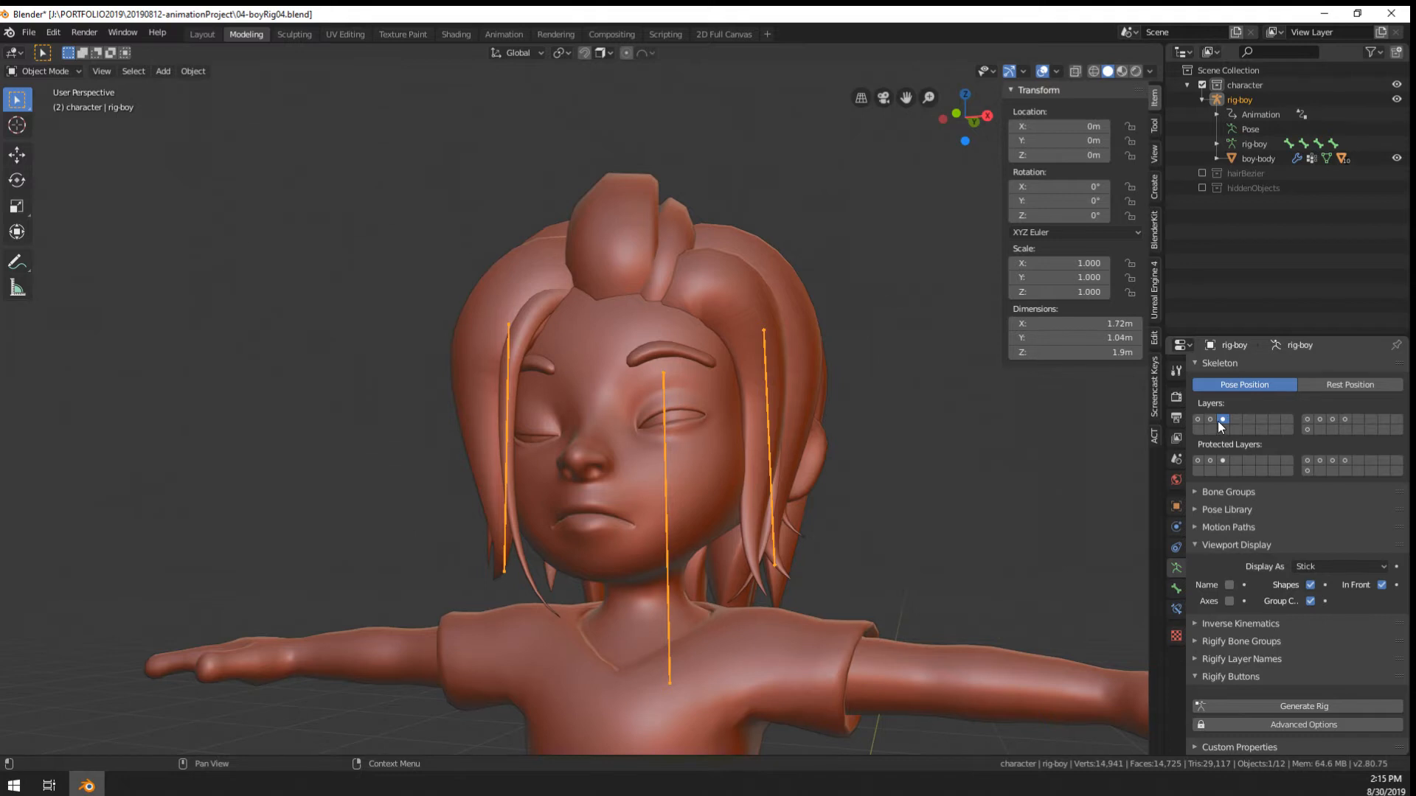
pyautogui.scroll(-6, 1049, 484)
pyautogui.click(1308, 420)
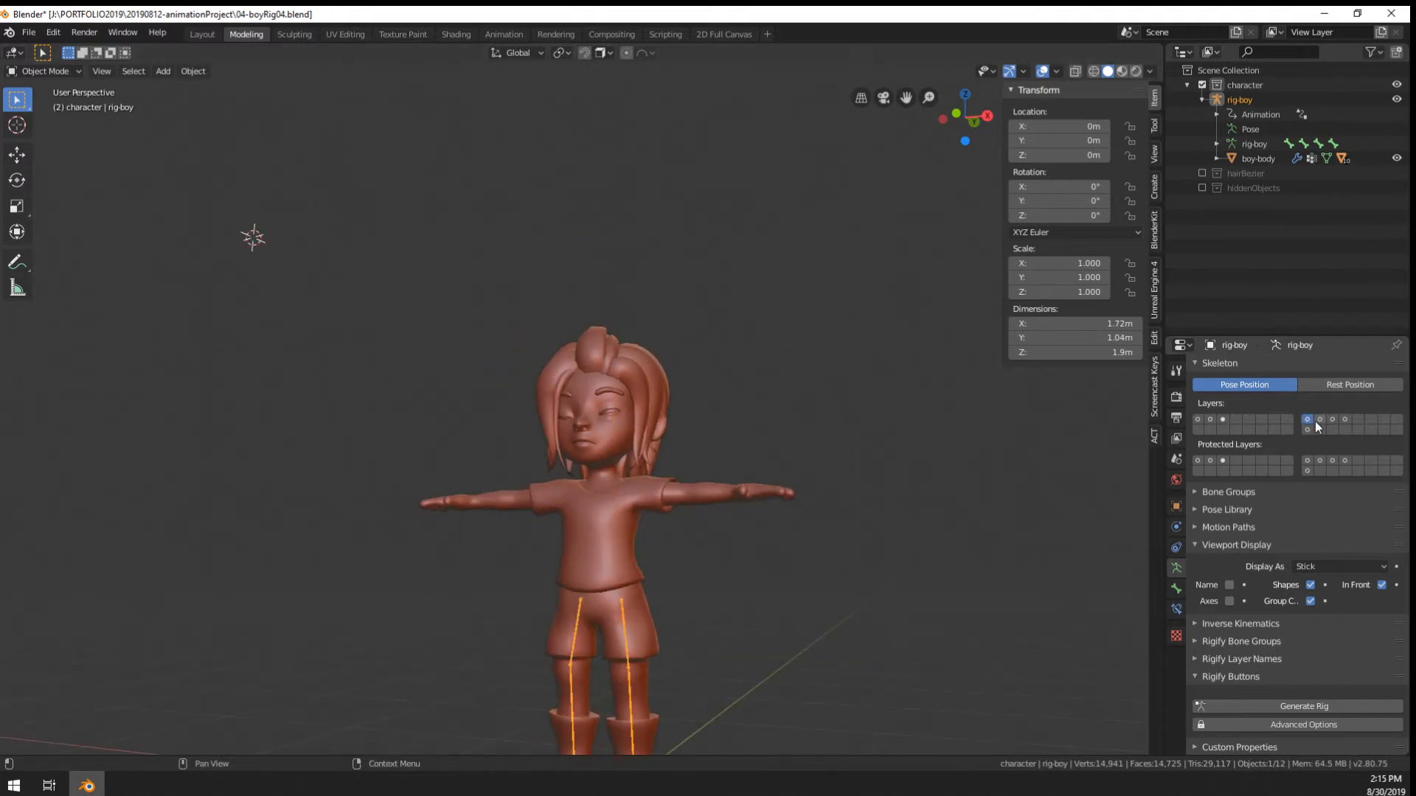
pyautogui.click(1210, 420)
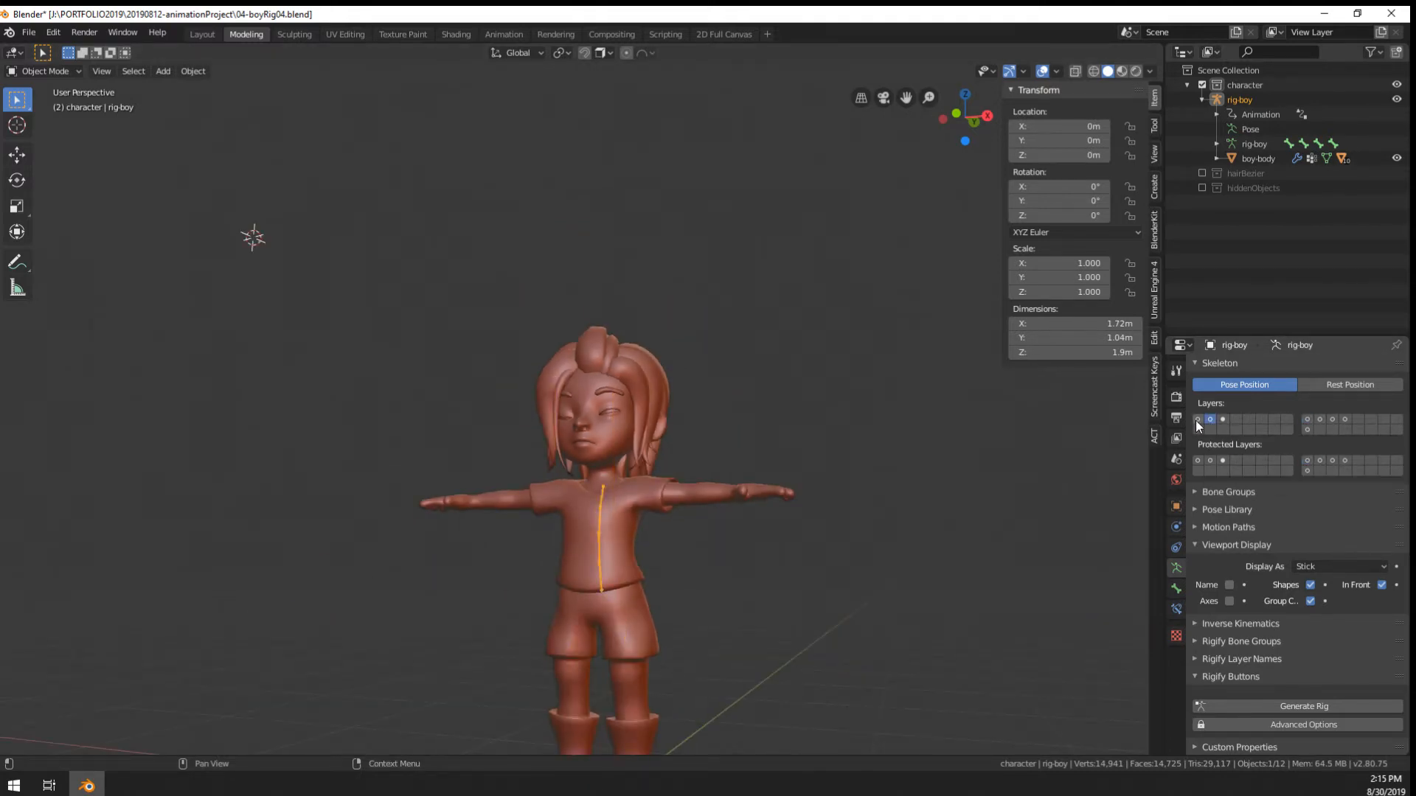
pyautogui.click(1198, 419)
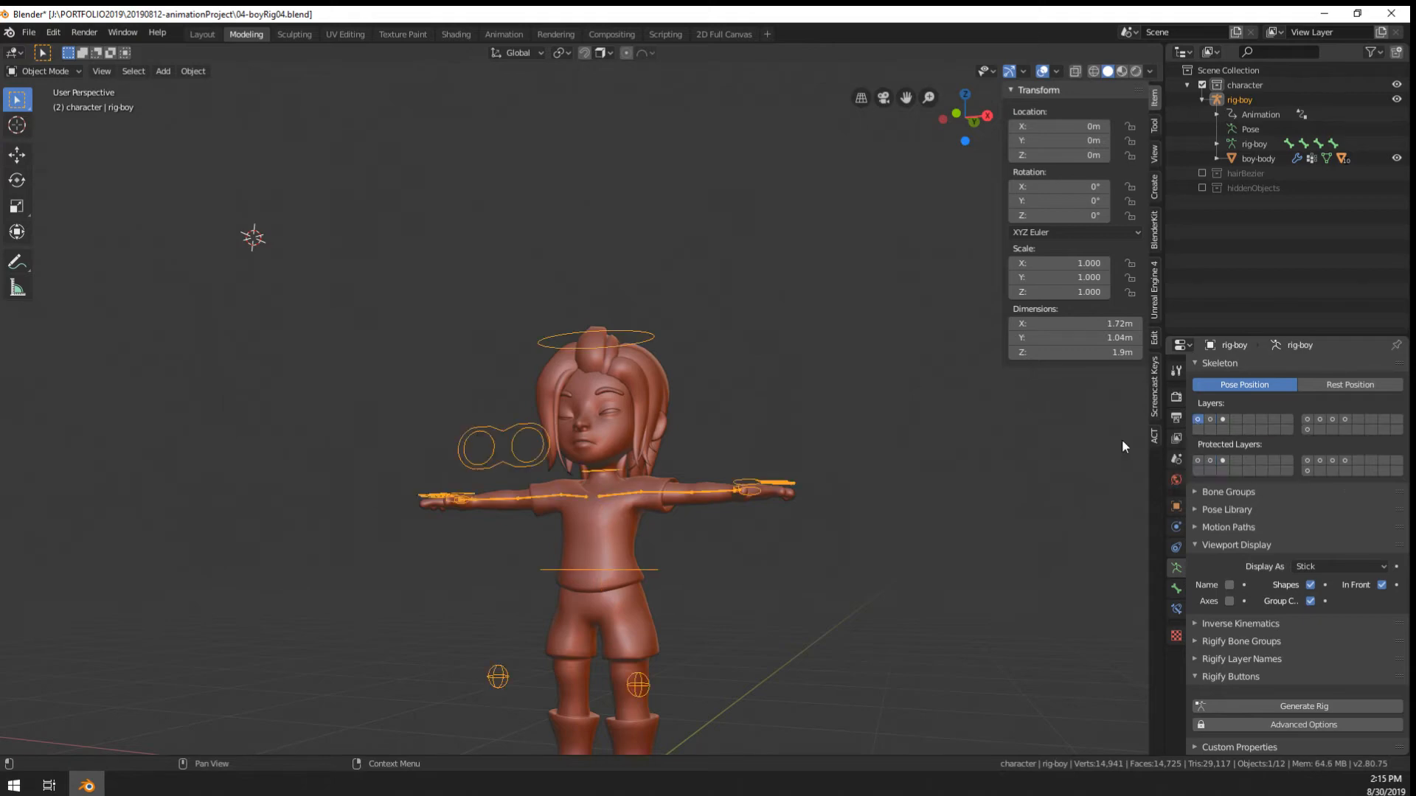
# Put the rig into Edit Mode with the full character and the eye target bones in view
pyautogui.scroll(3, 701, 526)
pyautogui.moveTo(701, 527); pyautogui.dragTo(662, 594, button='middle')
pyautogui.scroll(2, 634, 405)
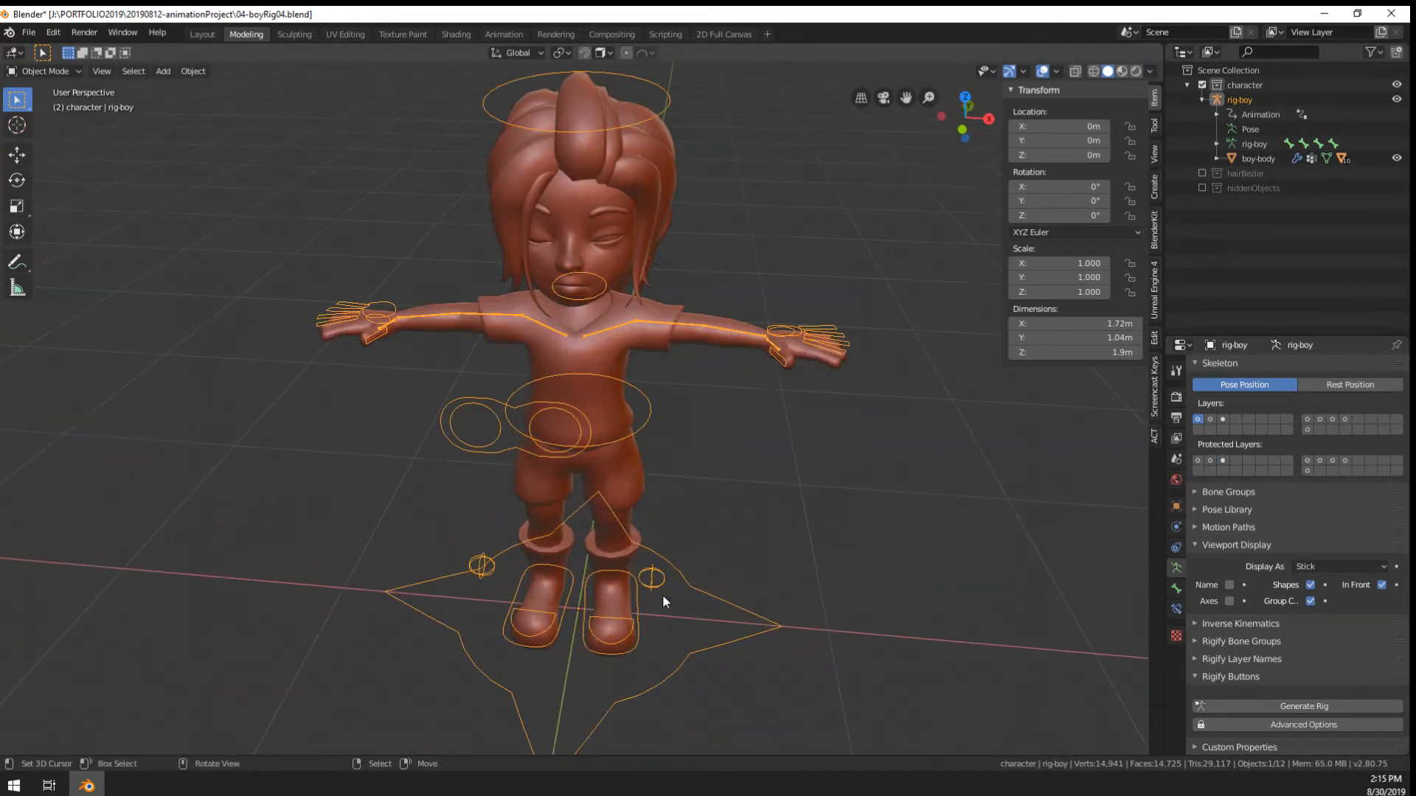
pyautogui.moveTo(662, 594); pyautogui.dragTo(699, 530, button='middle')
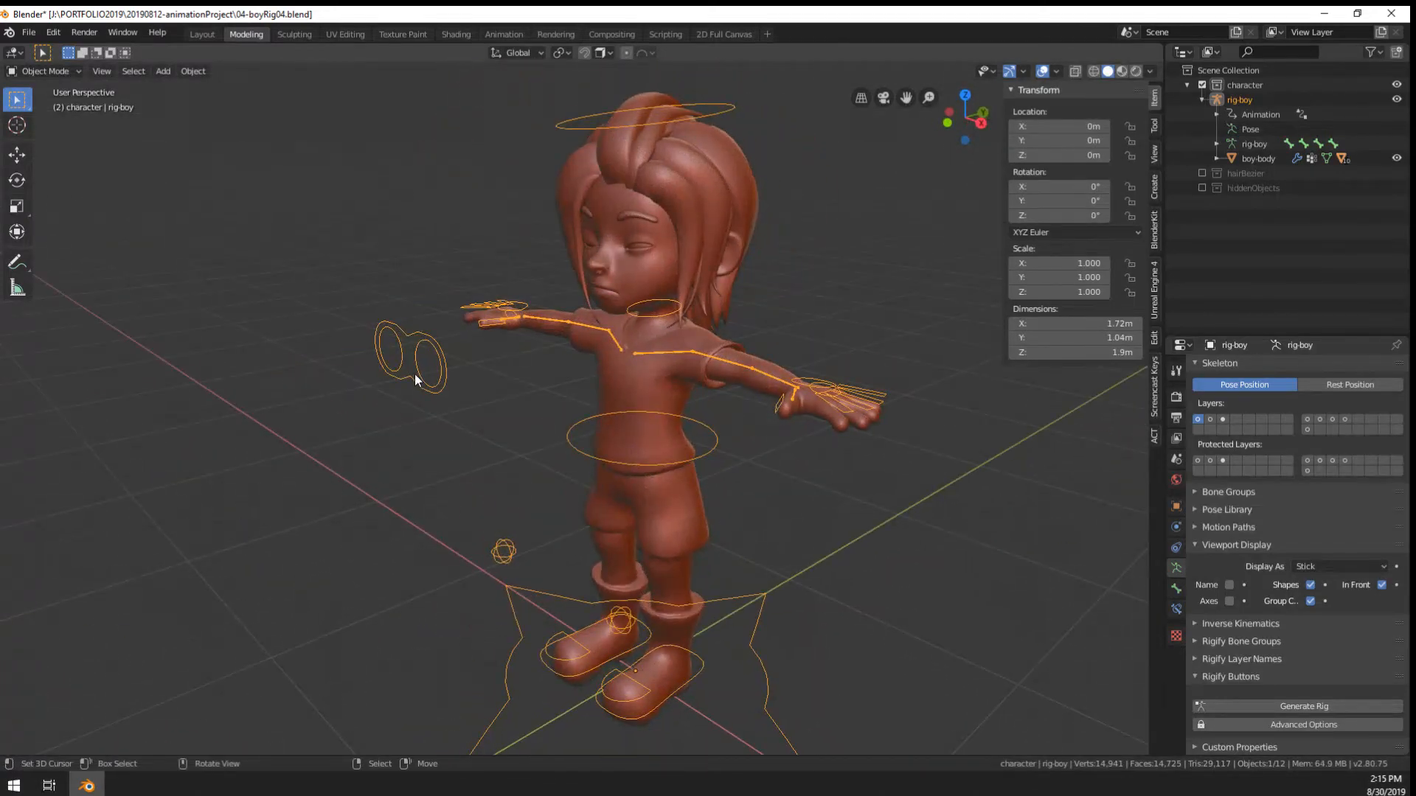
pyautogui.press('Tab')
pyautogui.press('Tab')
pyautogui.press('Tab')
pyautogui.moveTo(448, 383); pyautogui.dragTo(399, 354, button='middle')
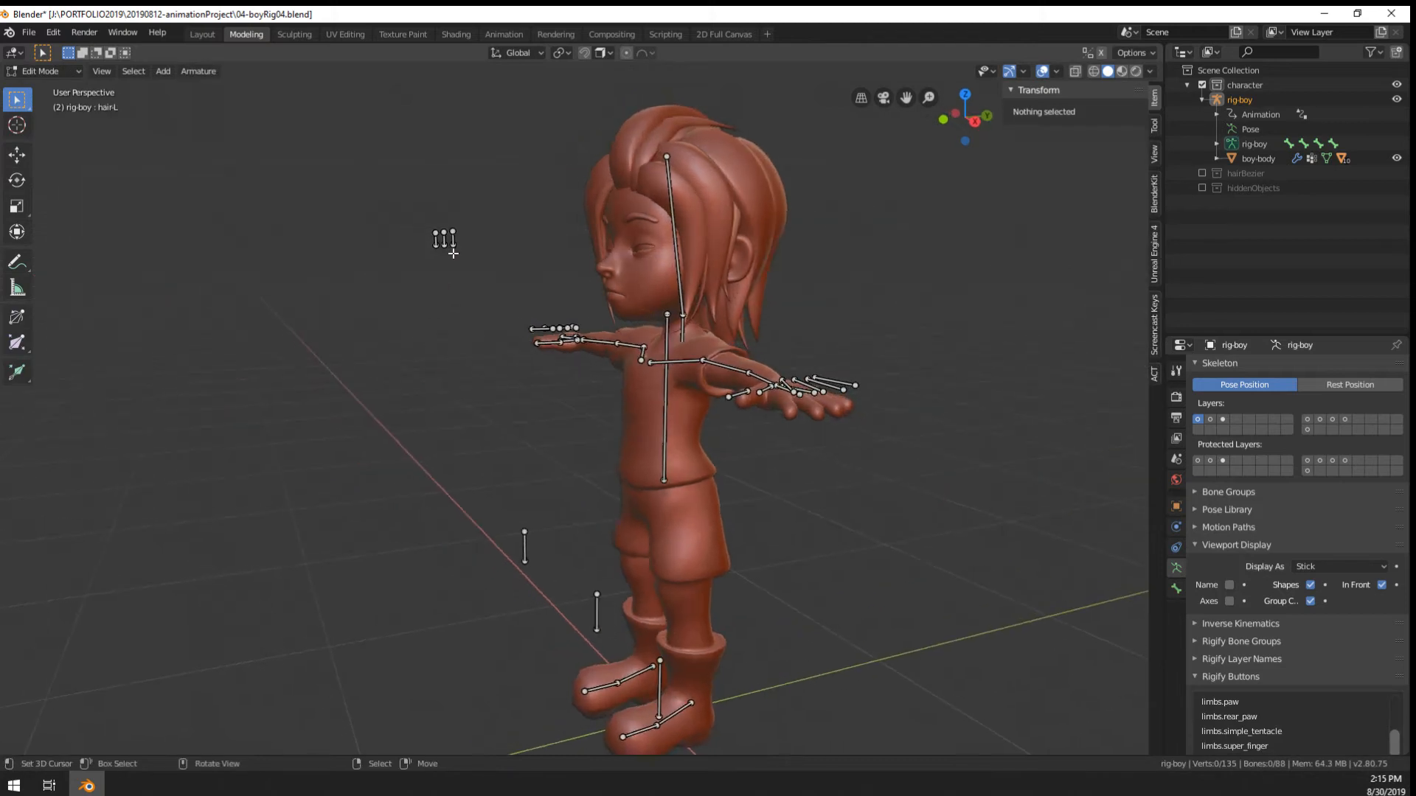
# Rename the centre eye target bone as CTRL-eyeTarget-C
pyautogui.rightClick(454, 238)
pyautogui.rightClick(445, 236)
pyautogui.keyDown('shift'); pyautogui.moveTo(525, 289); pyautogui.dragTo(583, 353, button='middle'); pyautogui.keyUp('shift')
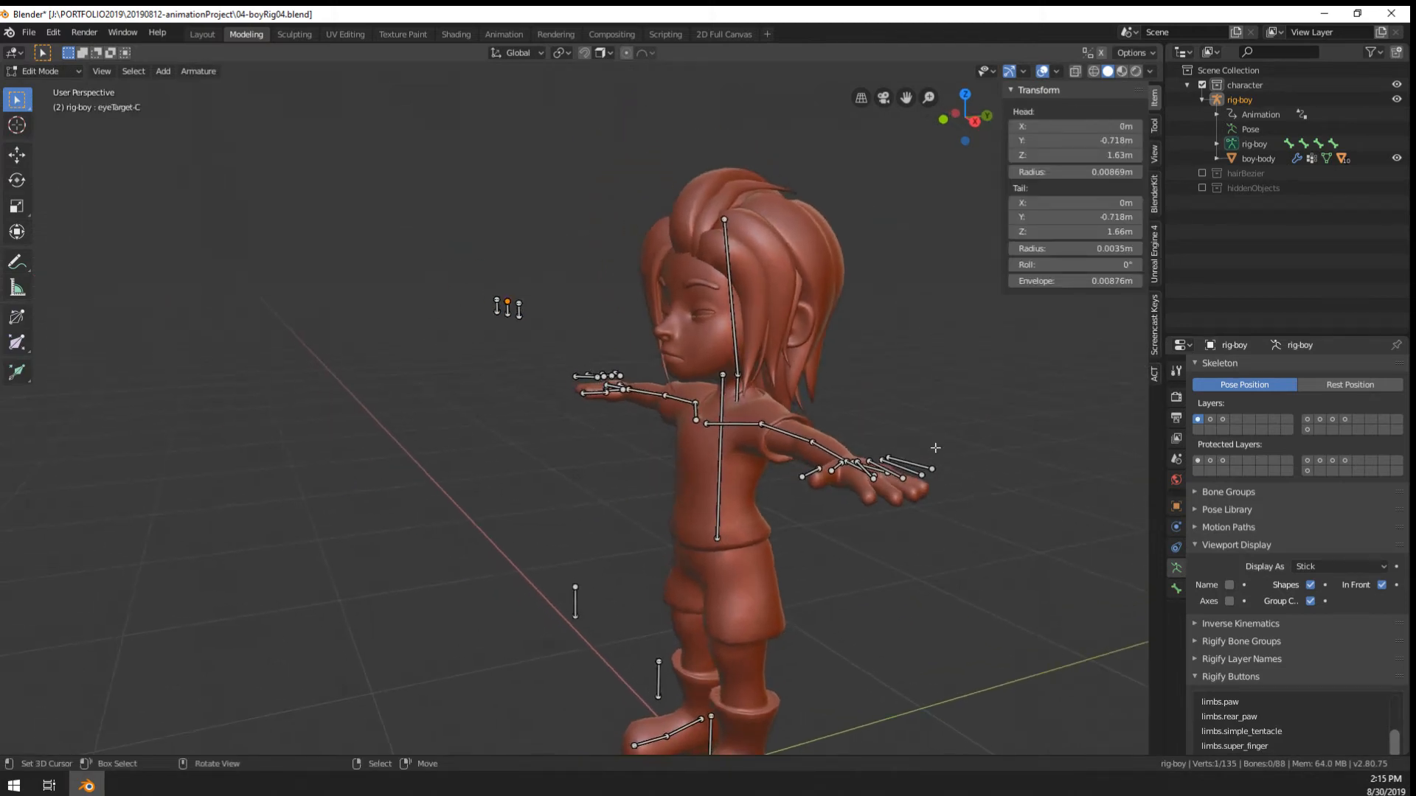
pyautogui.click(1176, 589)
pyautogui.scroll(5, 1220, 484)
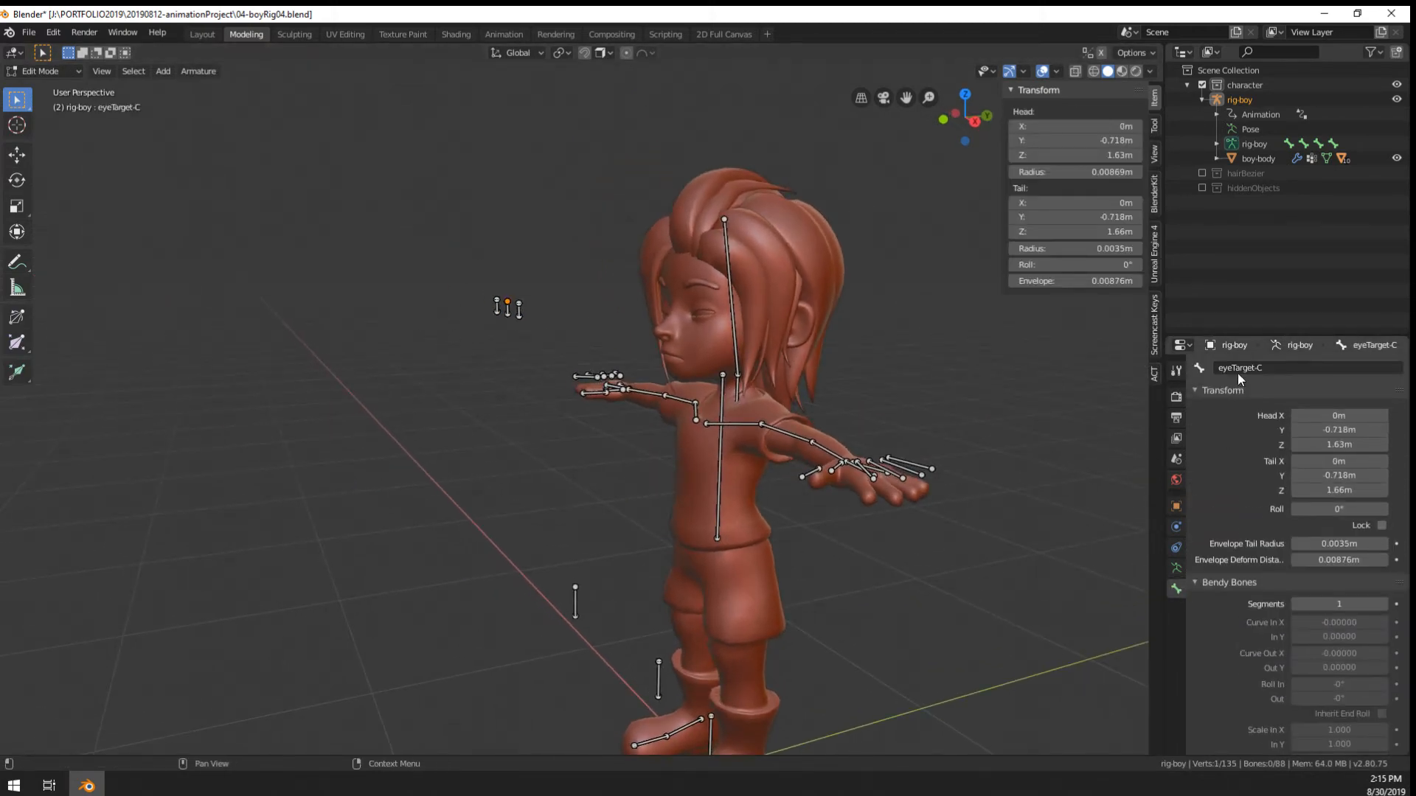
pyautogui.press('Home')
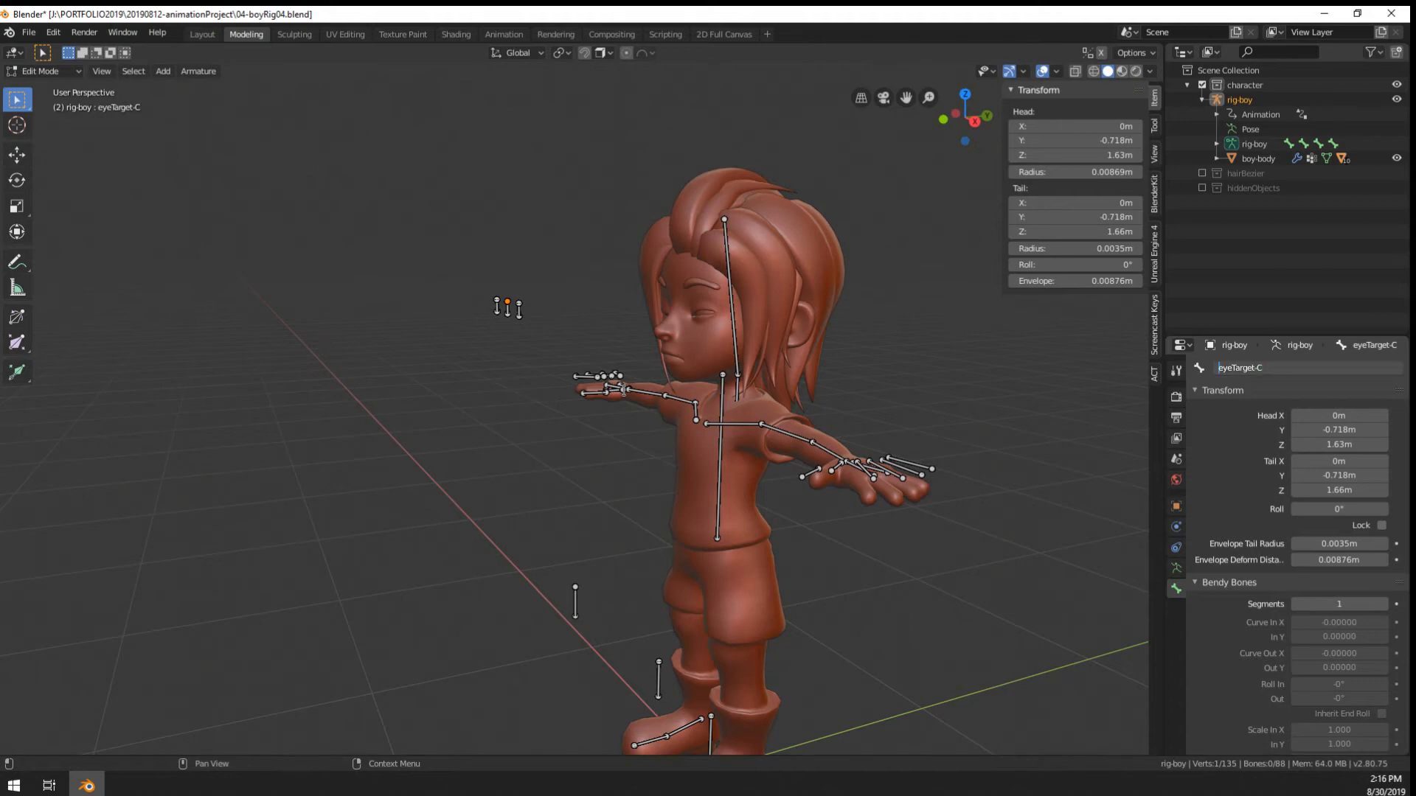
pyautogui.write('CTRL')
pyautogui.write('-')
pyautogui.press('Return')
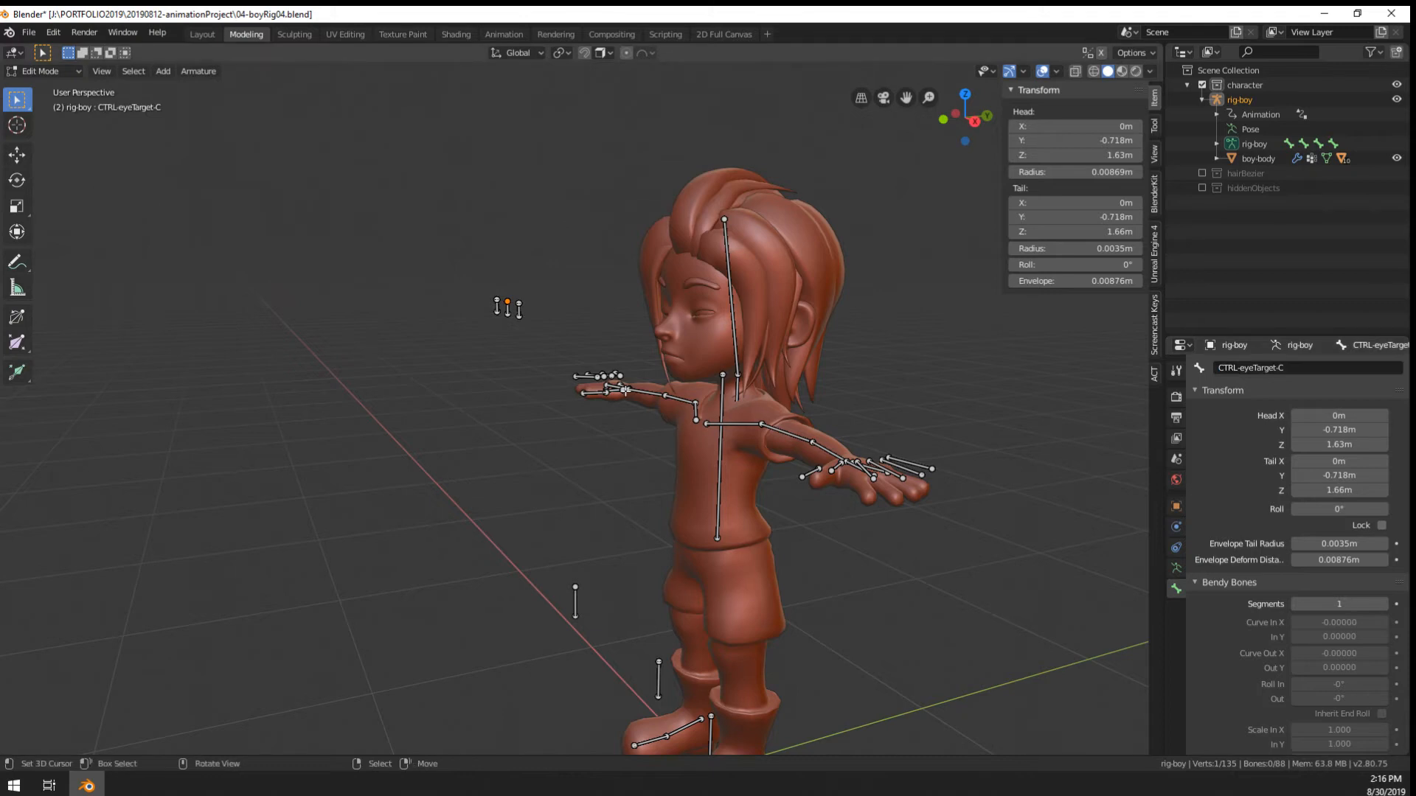
# Rename the left eye target bone as CTRL-eyeTarget-L
pyautogui.scroll(2, 180, 354)
pyautogui.moveTo(179, 354); pyautogui.dragTo(657, 253, button='middle')
pyautogui.click(612, 241)
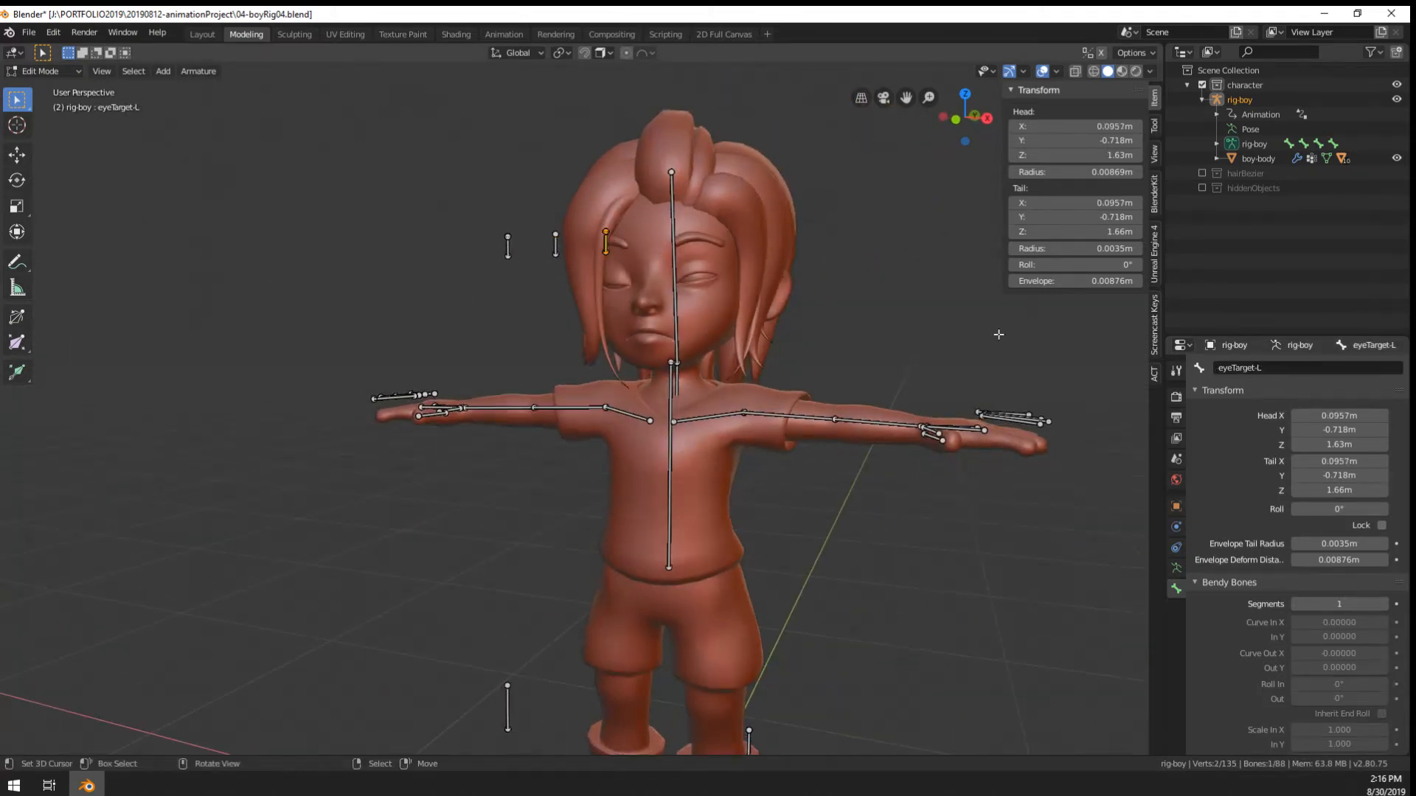
pyautogui.click(1239, 367)
pyautogui.press('Home')
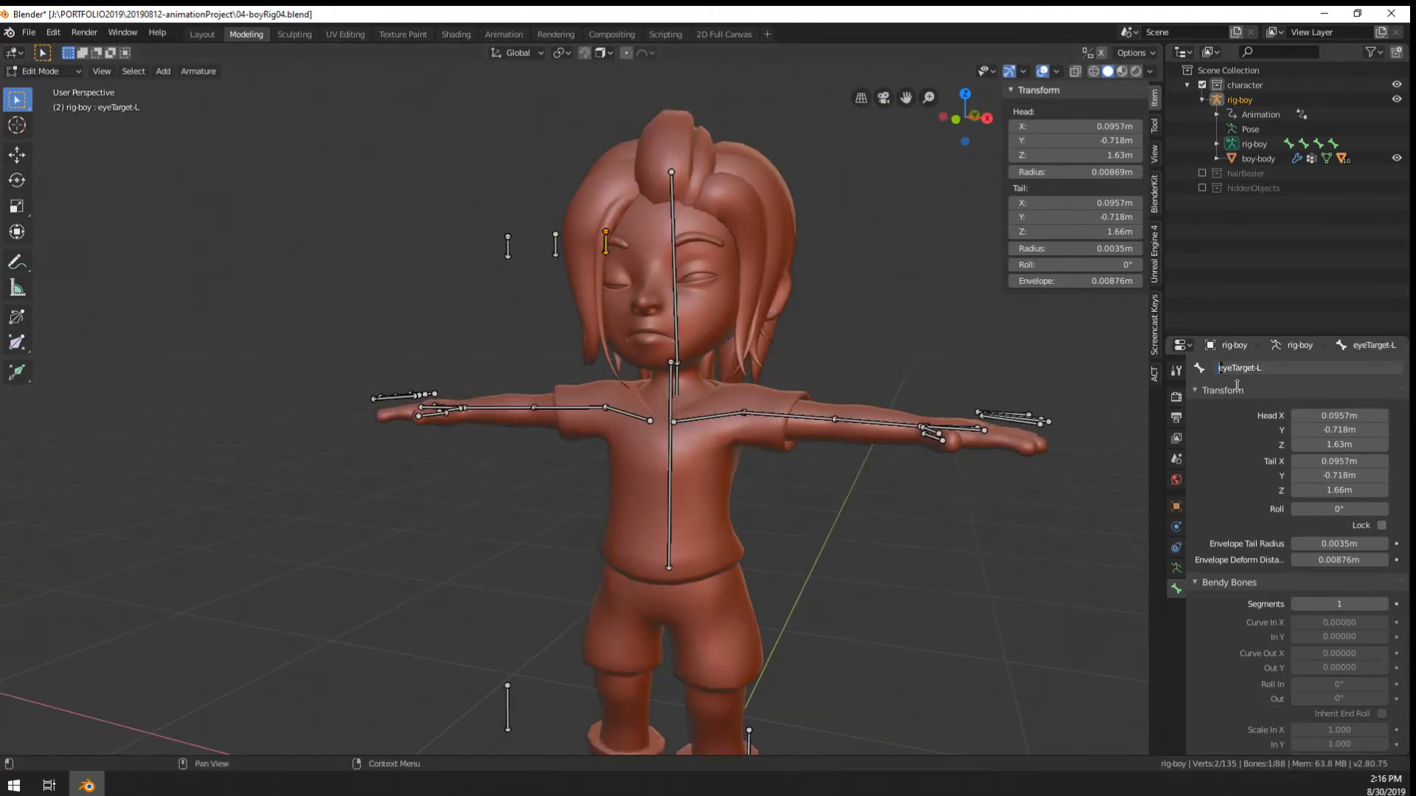
pyautogui.write('CTRL-')
pyautogui.press('Return')
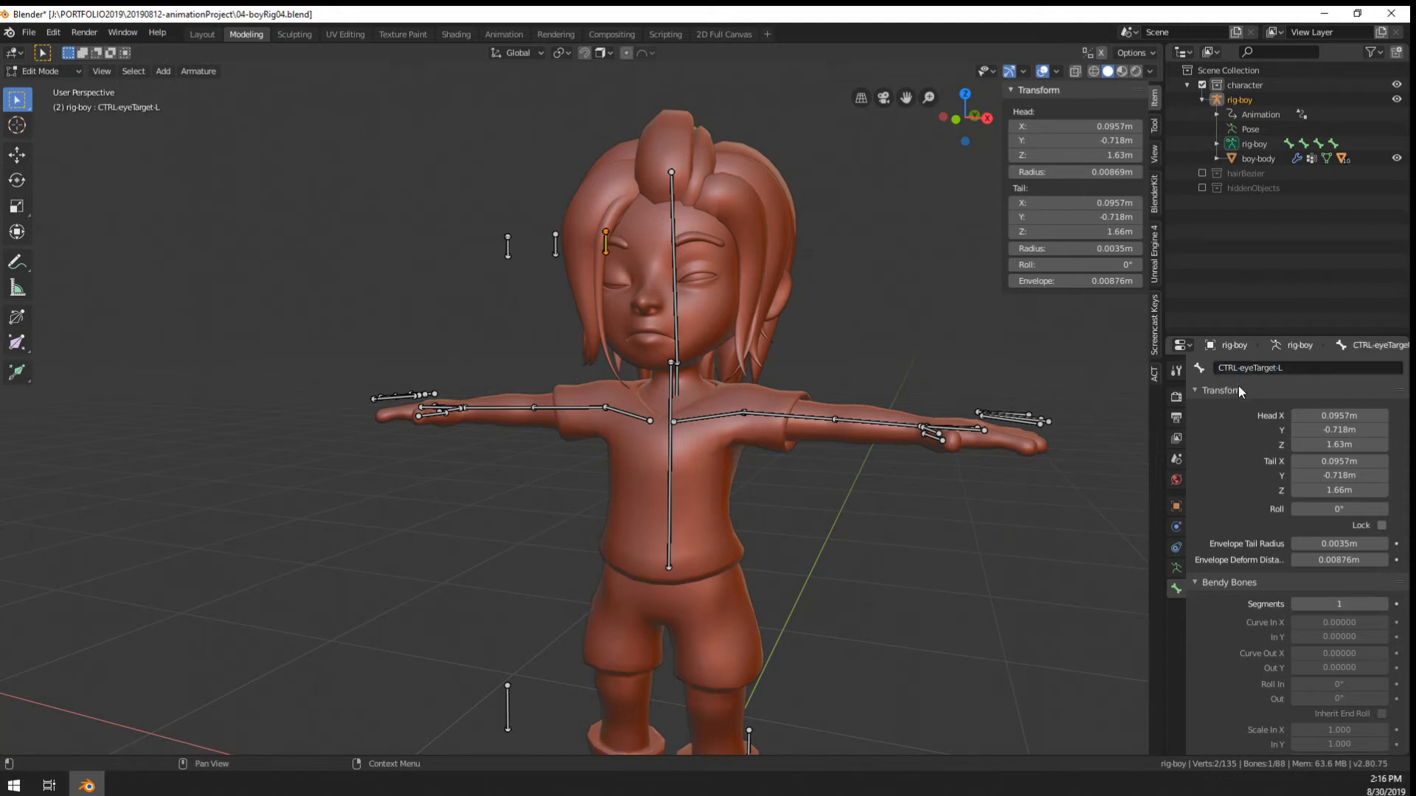
# Rename the right eye target bone as CTRL-eyeTarget-R
pyautogui.click(507, 247)
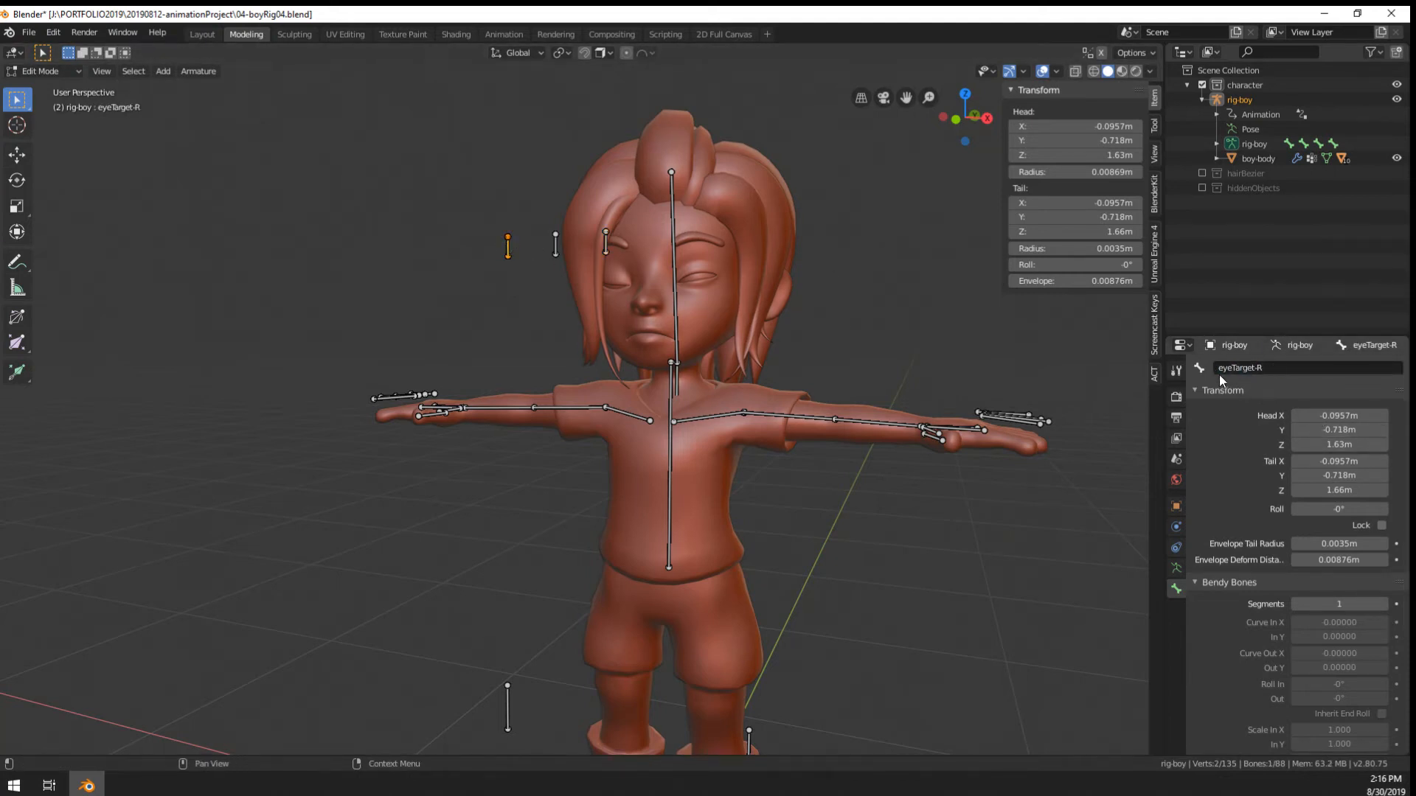
pyautogui.click(1262, 369)
pyautogui.press('Home')
pyautogui.write('CTRL-')
pyautogui.press('Return')
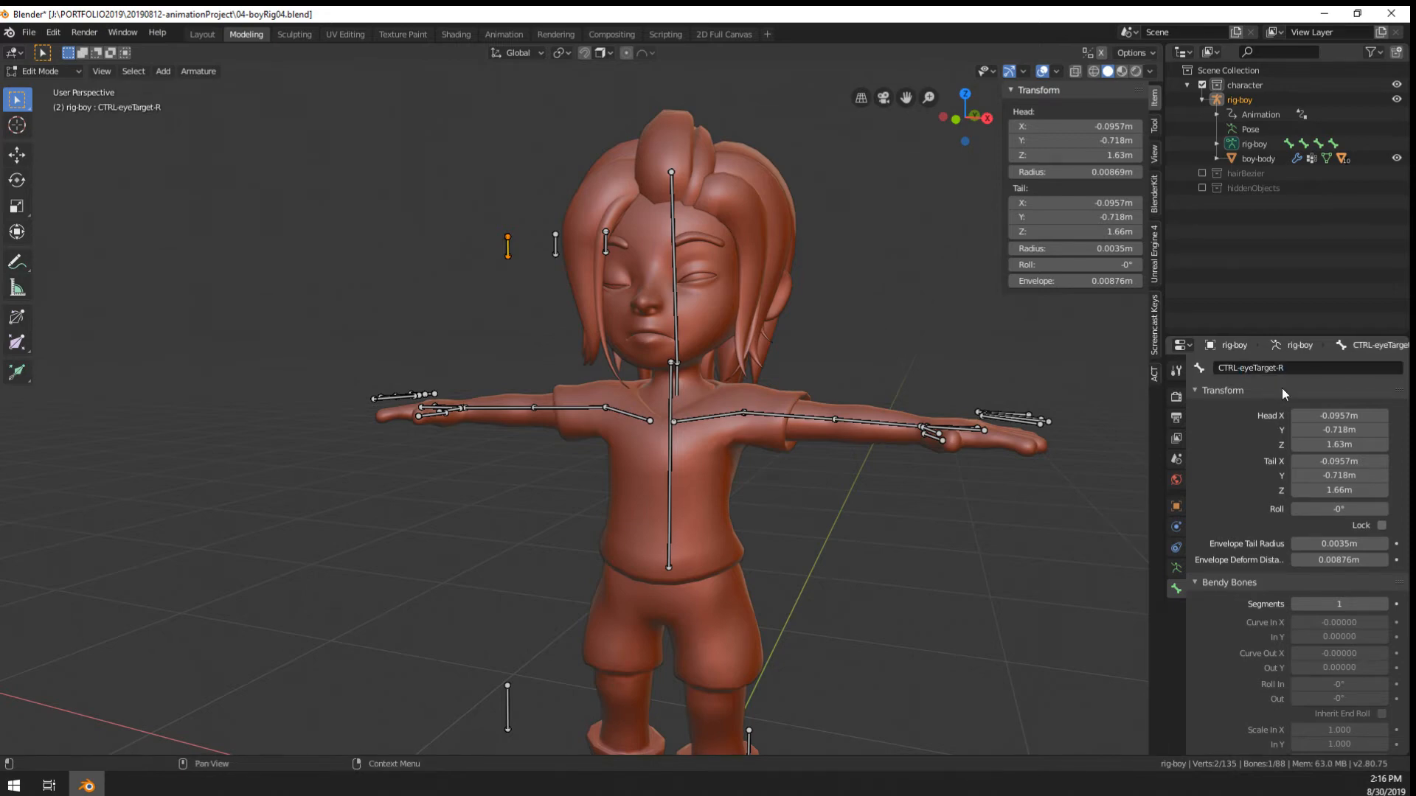
# Rename the spine-baseControl bone in the torso as CTRL-spine-base
pyautogui.moveTo(811, 413); pyautogui.dragTo(815, 334, button='middle')
pyautogui.rightClick(334, 440)
pyautogui.scroll(-4, 335, 440)
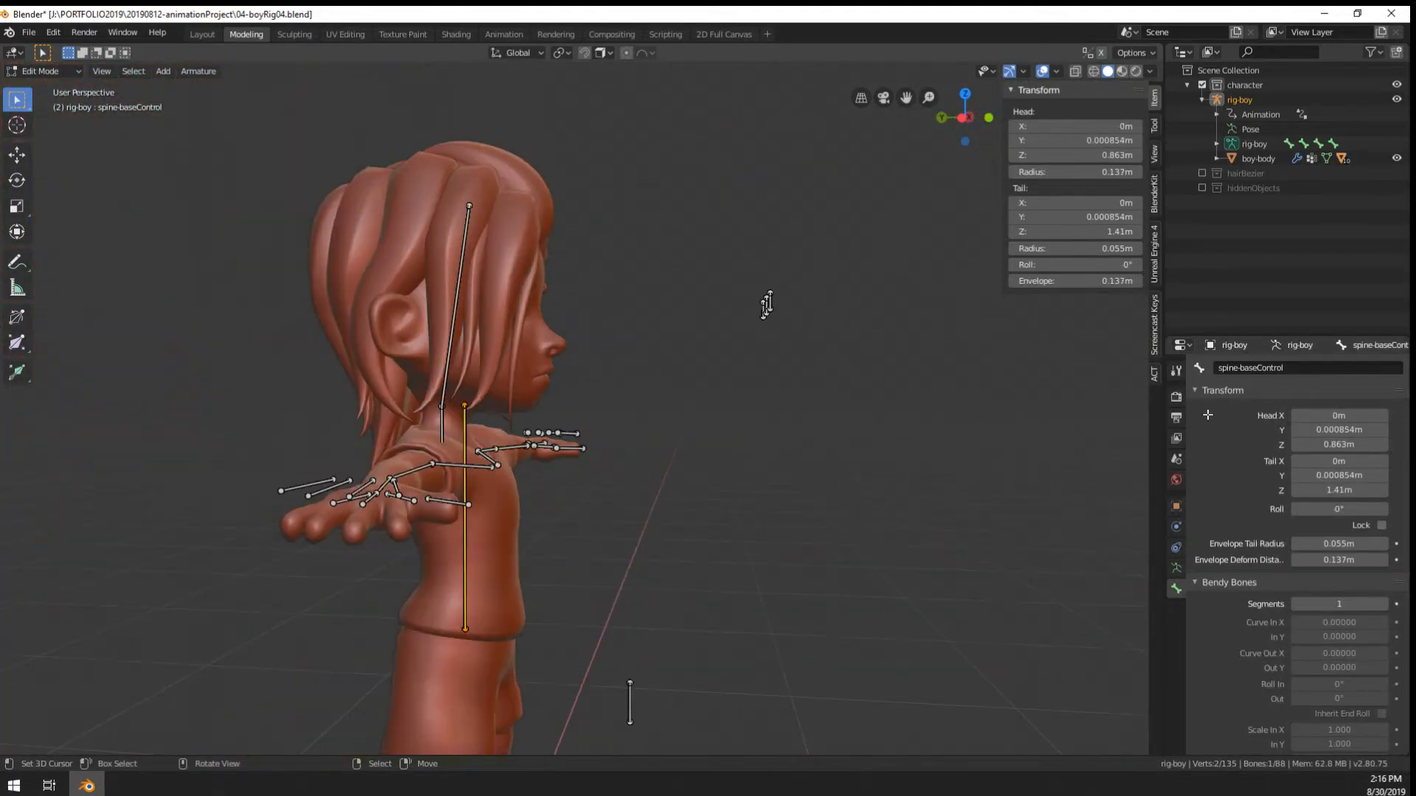
pyautogui.click(1322, 368)
pyautogui.click(1323, 368)
pyautogui.press('Home')
pyautogui.write('CTRL-')
pyautogui.press('End')
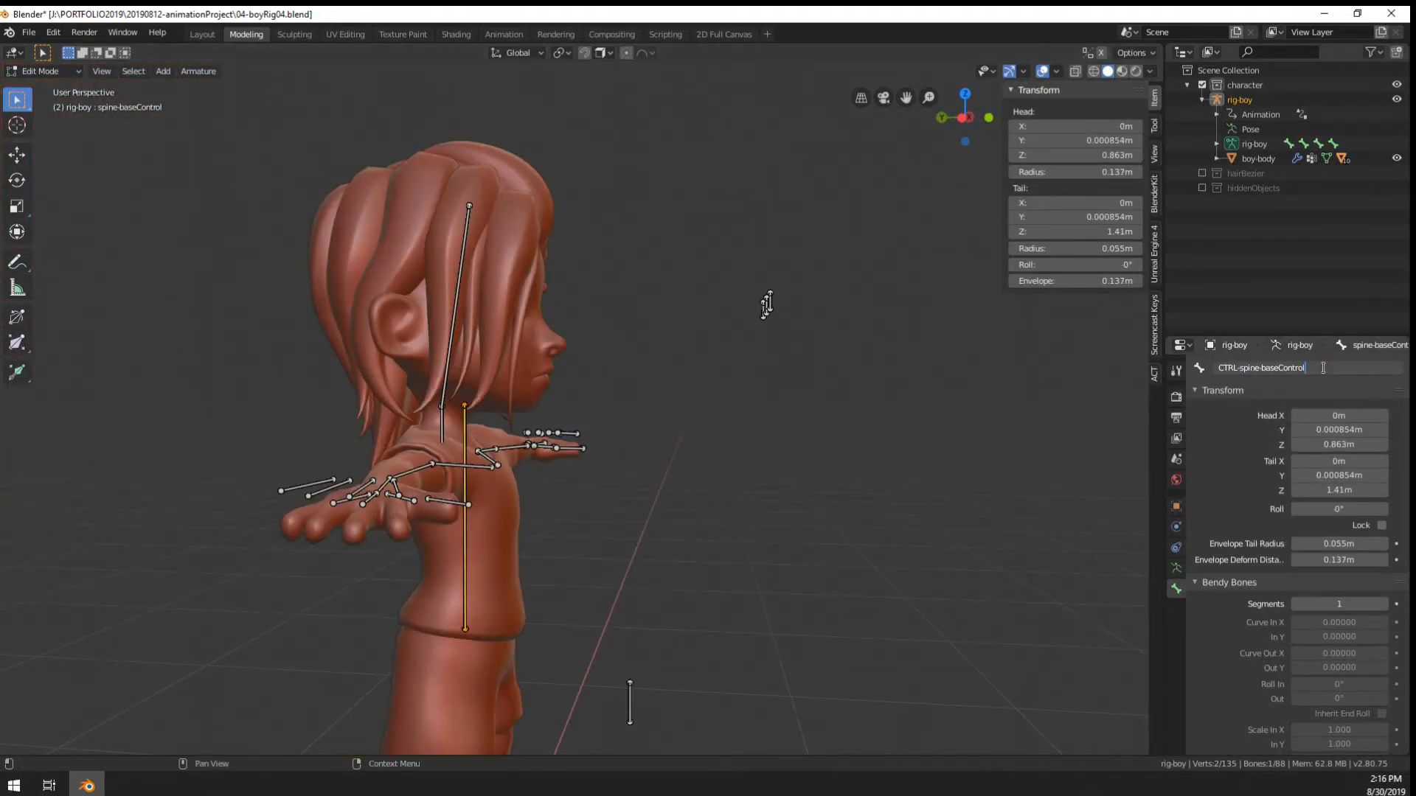
pyautogui.press('BackSpace')
pyautogui.press('Return')
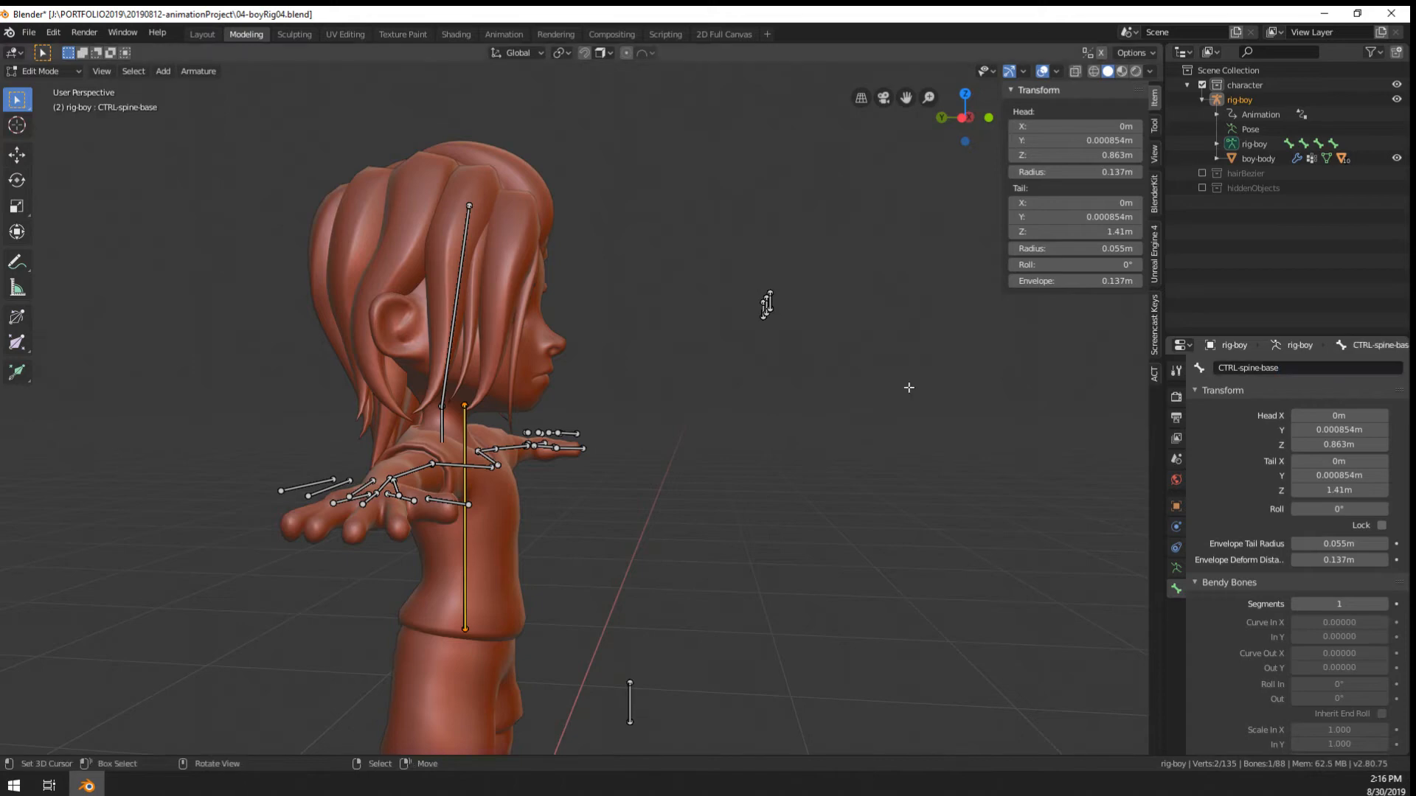
# Rename the left leg's pole bone as CTRL-foot-IK-Pole-L
pyautogui.press('KP_1')
pyautogui.click(715, 260)
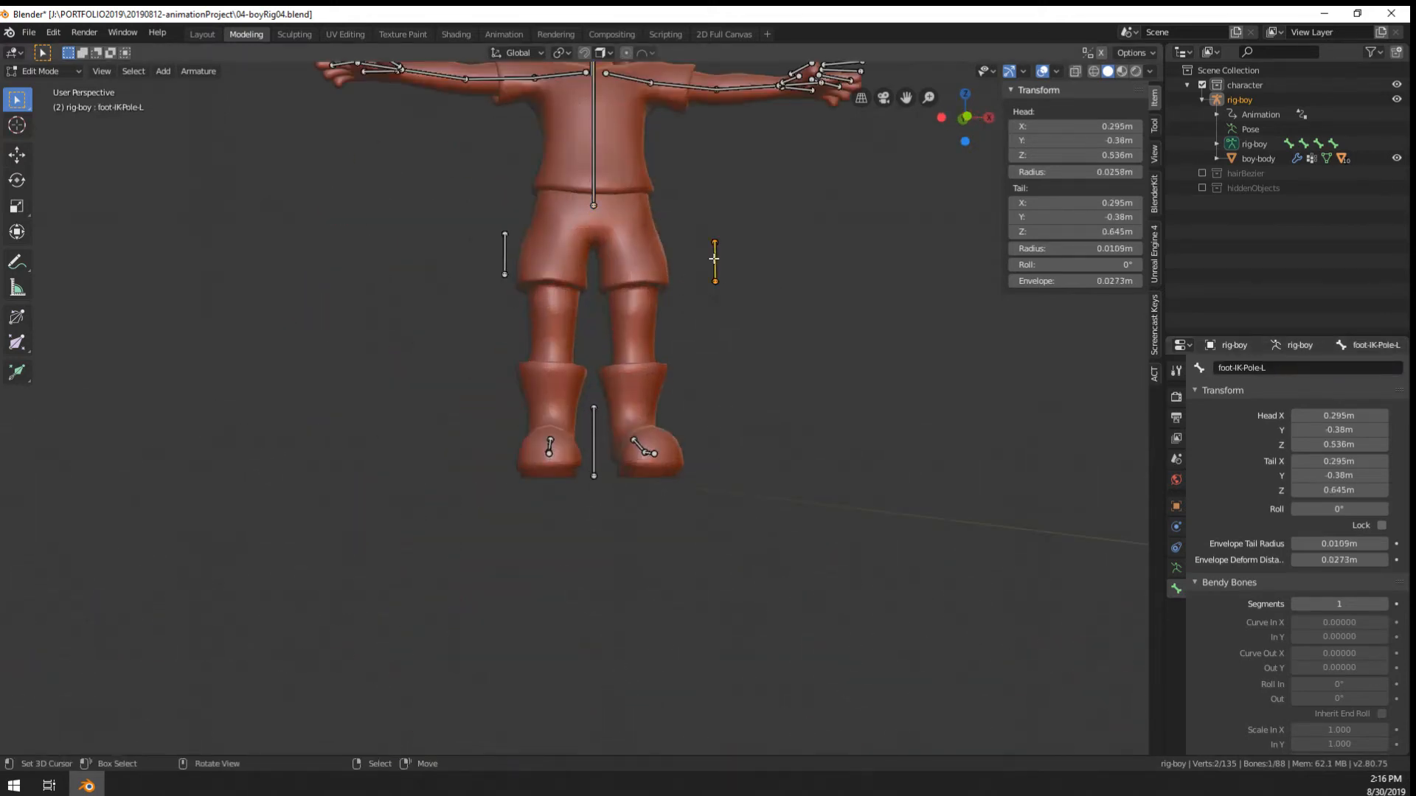
pyautogui.doubleClick(1285, 367)
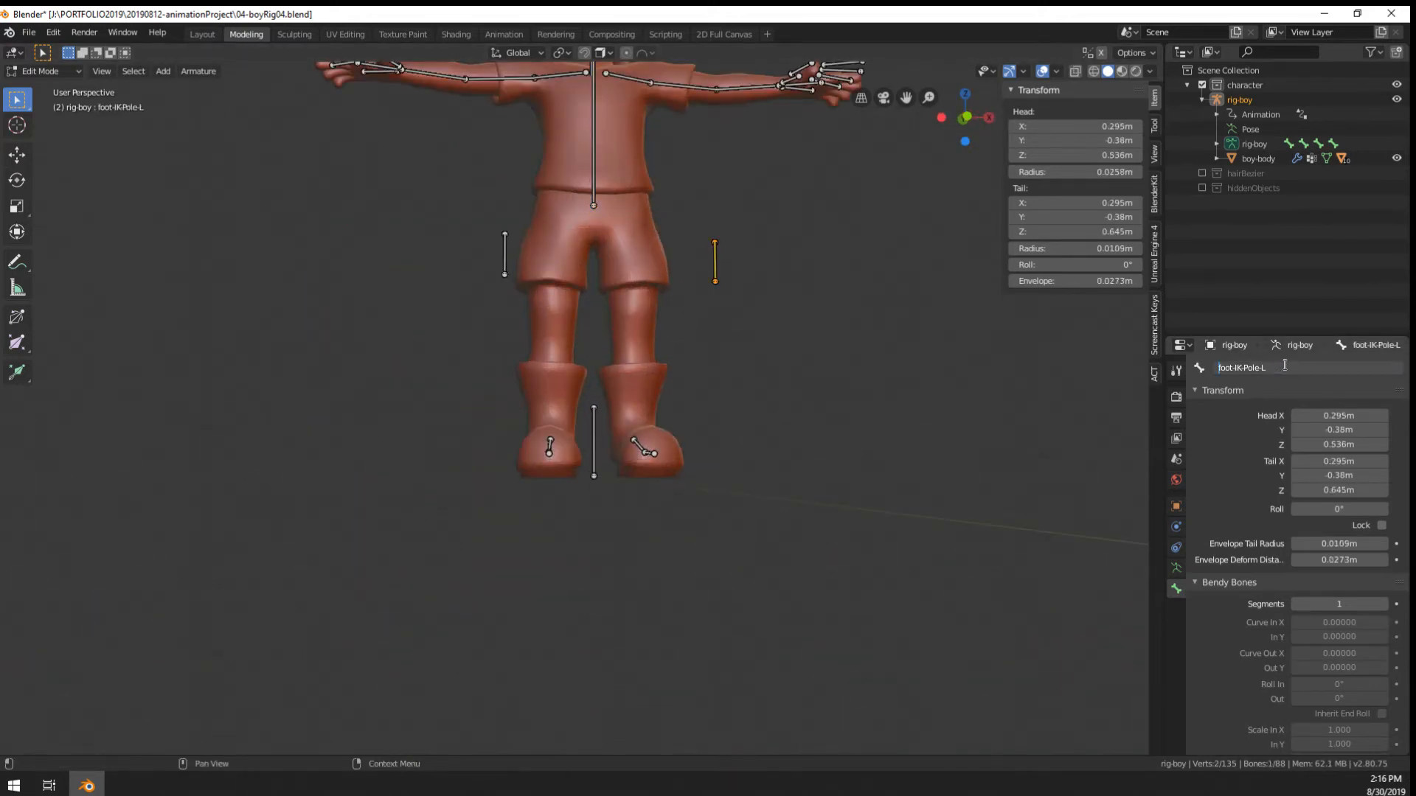
pyautogui.press('Return')
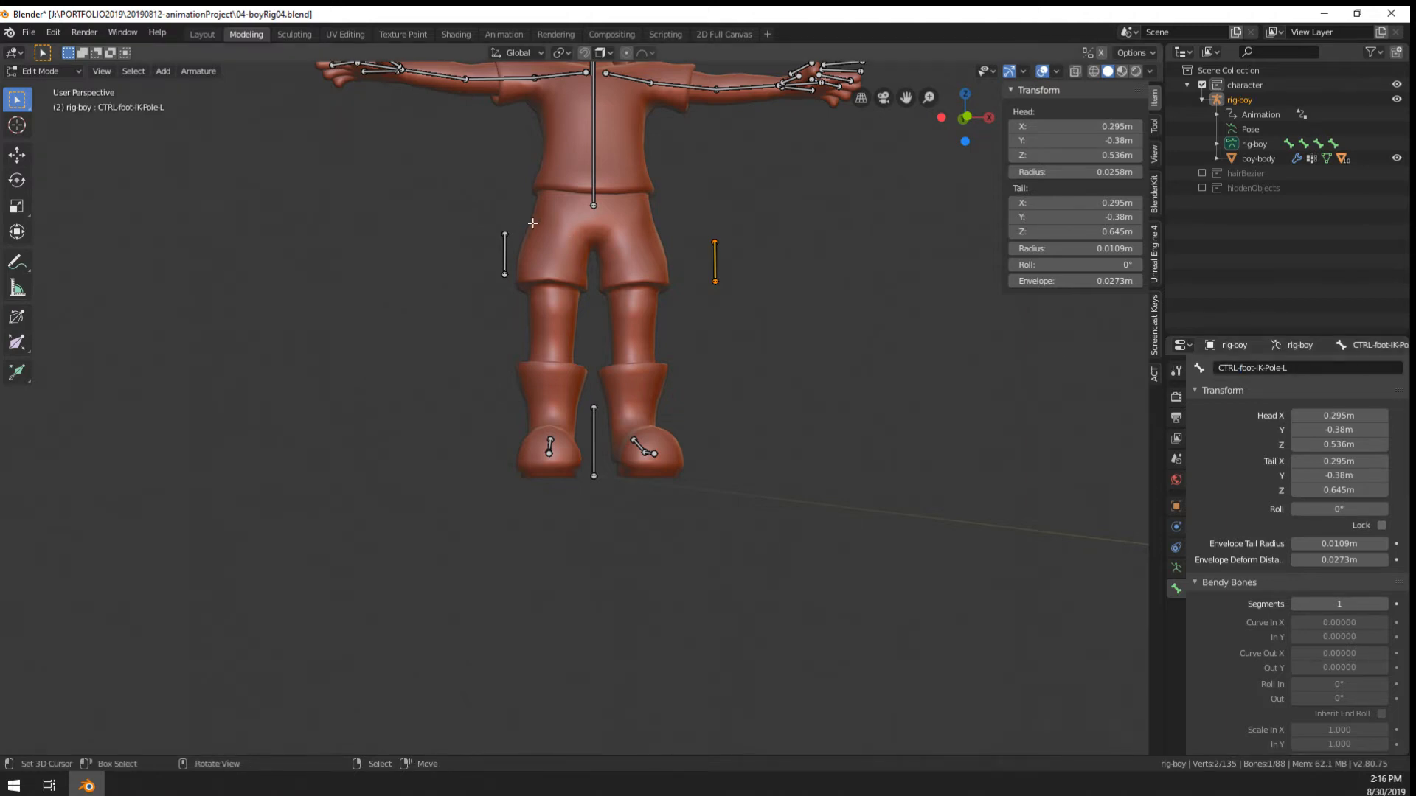
# Rename the right leg's pole bone as CTRL-foot-IK-Pole-R
pyautogui.click(506, 249)
pyautogui.doubleClick(1285, 369)
pyautogui.press('Home')
pyautogui.write('CTRL-')
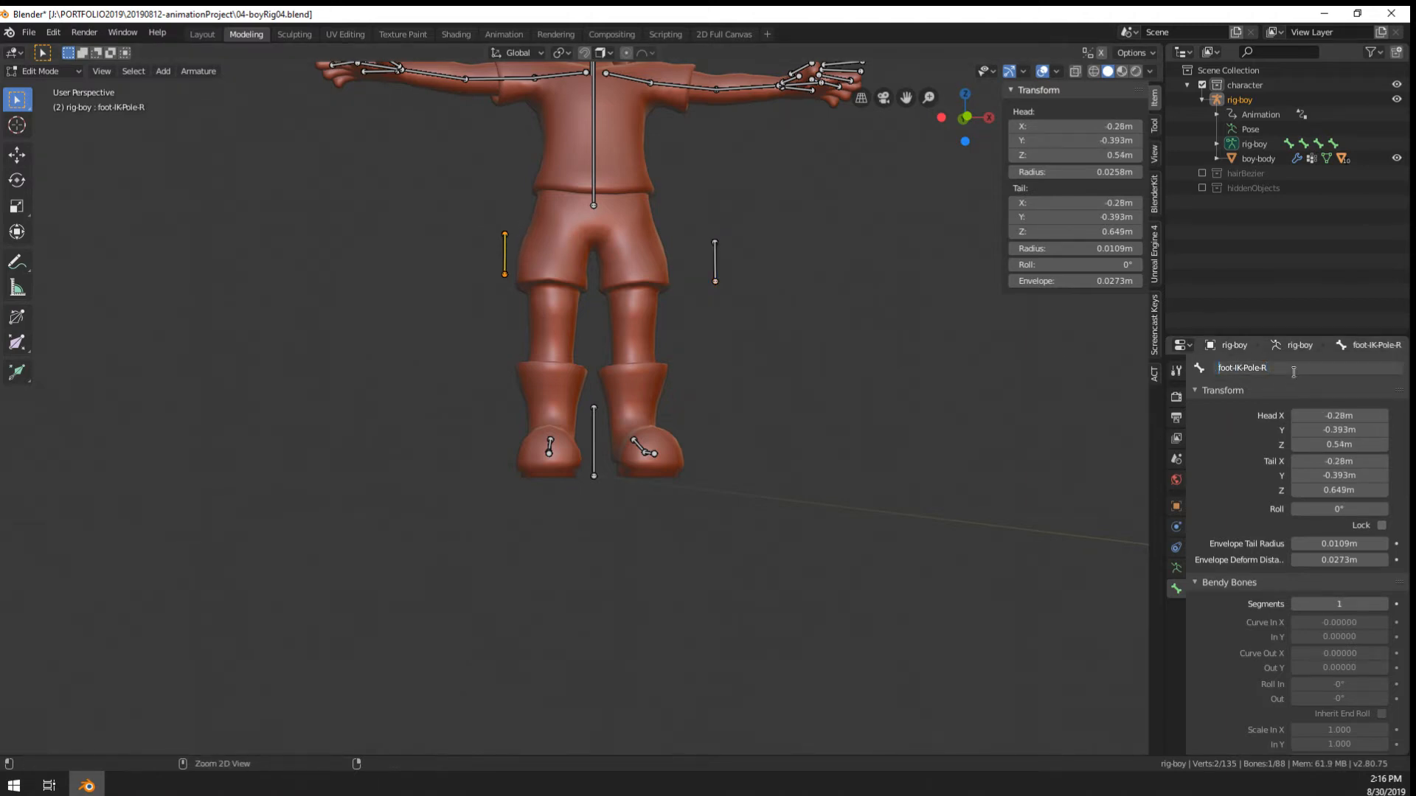
pyautogui.press('Return')
# Rename the root bone between the feet as CTRL-root
pyautogui.scroll(3, 624, 432)
pyautogui.click(606, 448)
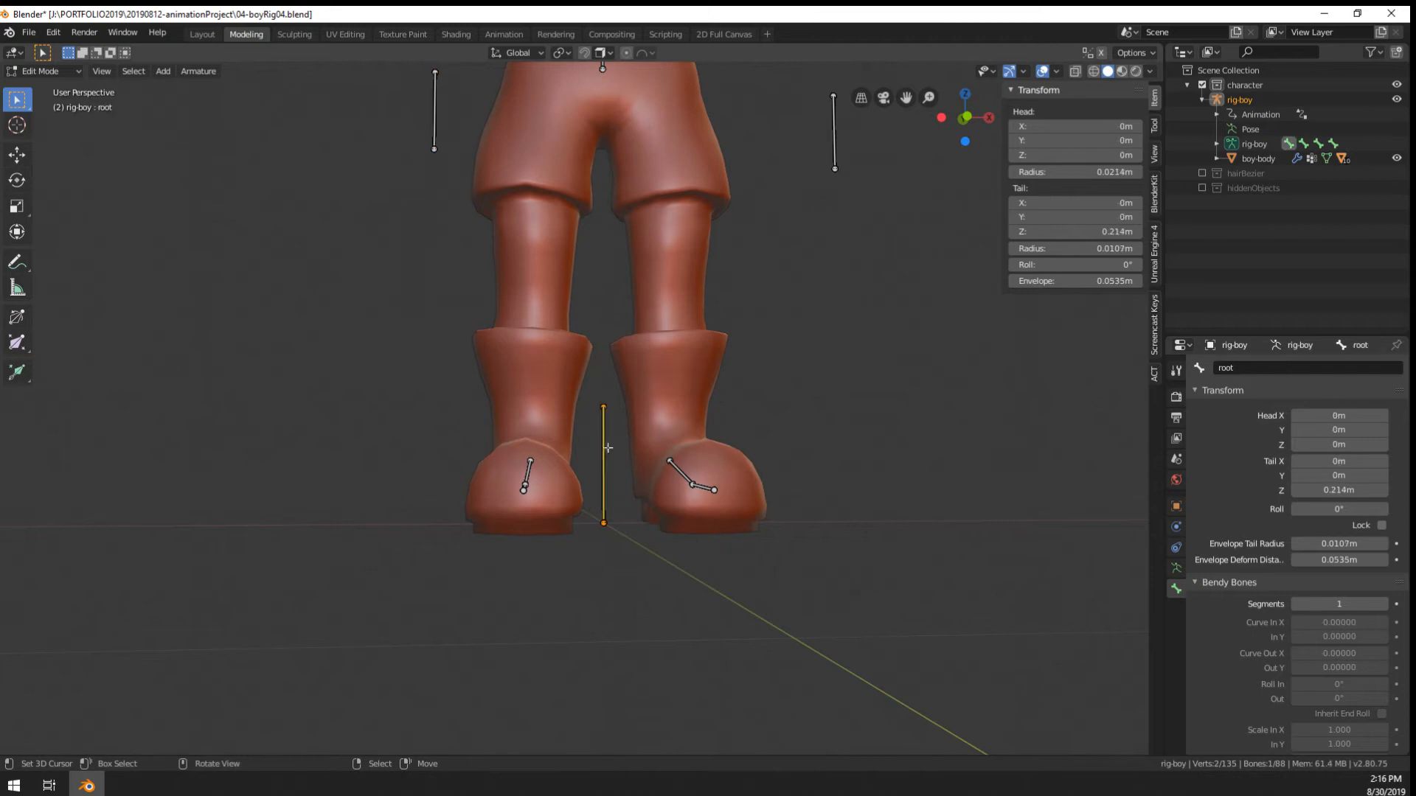
pyautogui.doubleClick(1313, 369)
pyautogui.press('Home')
pyautogui.write('CTRL-')
pyautogui.press('Return')
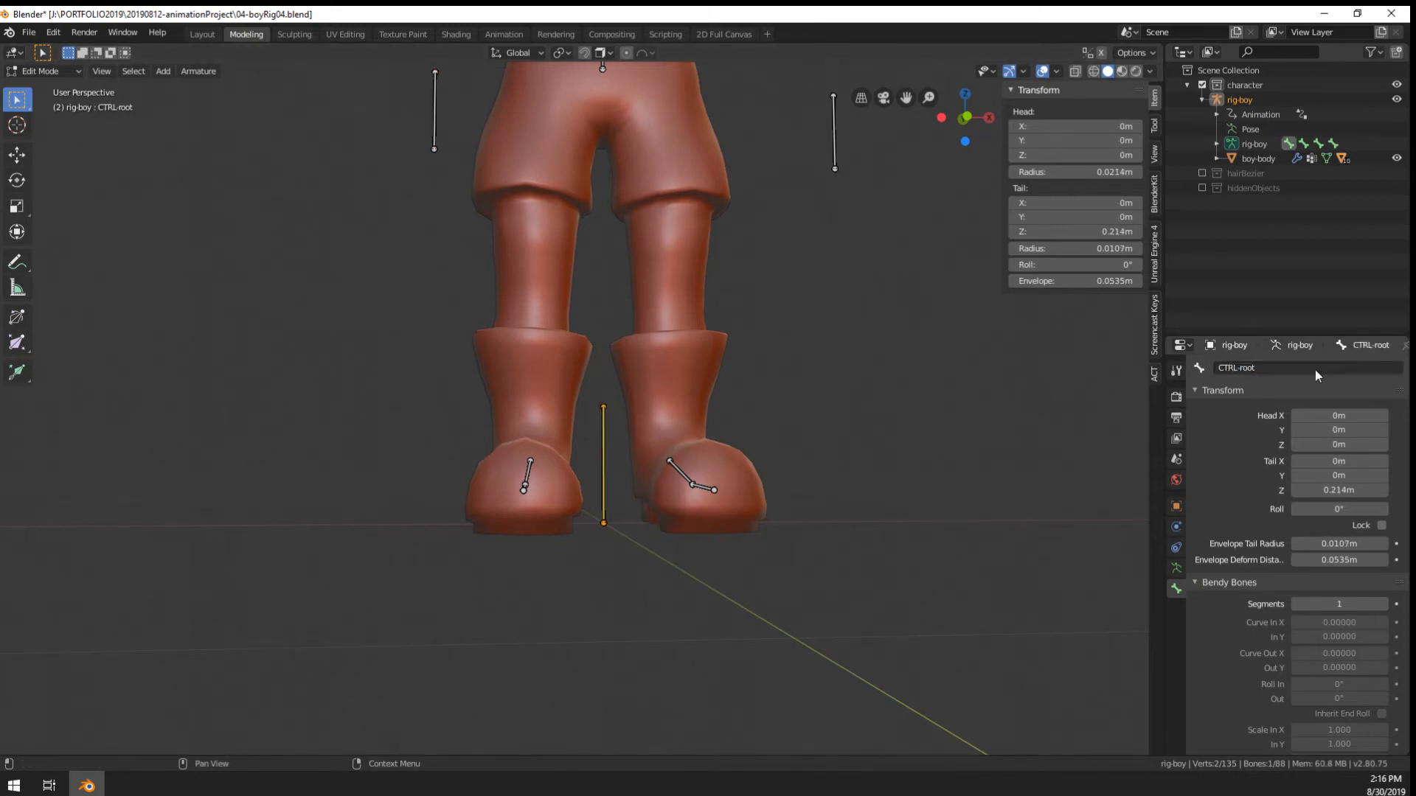
# Edit the name of the index finger control bone on the character's right hand
pyautogui.scroll(-4, 670, 474)
pyautogui.moveTo(669, 474); pyautogui.dragTo(652, 516, button='middle')
pyautogui.scroll(3, 599, 322)
pyautogui.moveTo(516, 464); pyautogui.dragTo(627, 442, button='middle')
pyautogui.scroll(2, 458, 402)
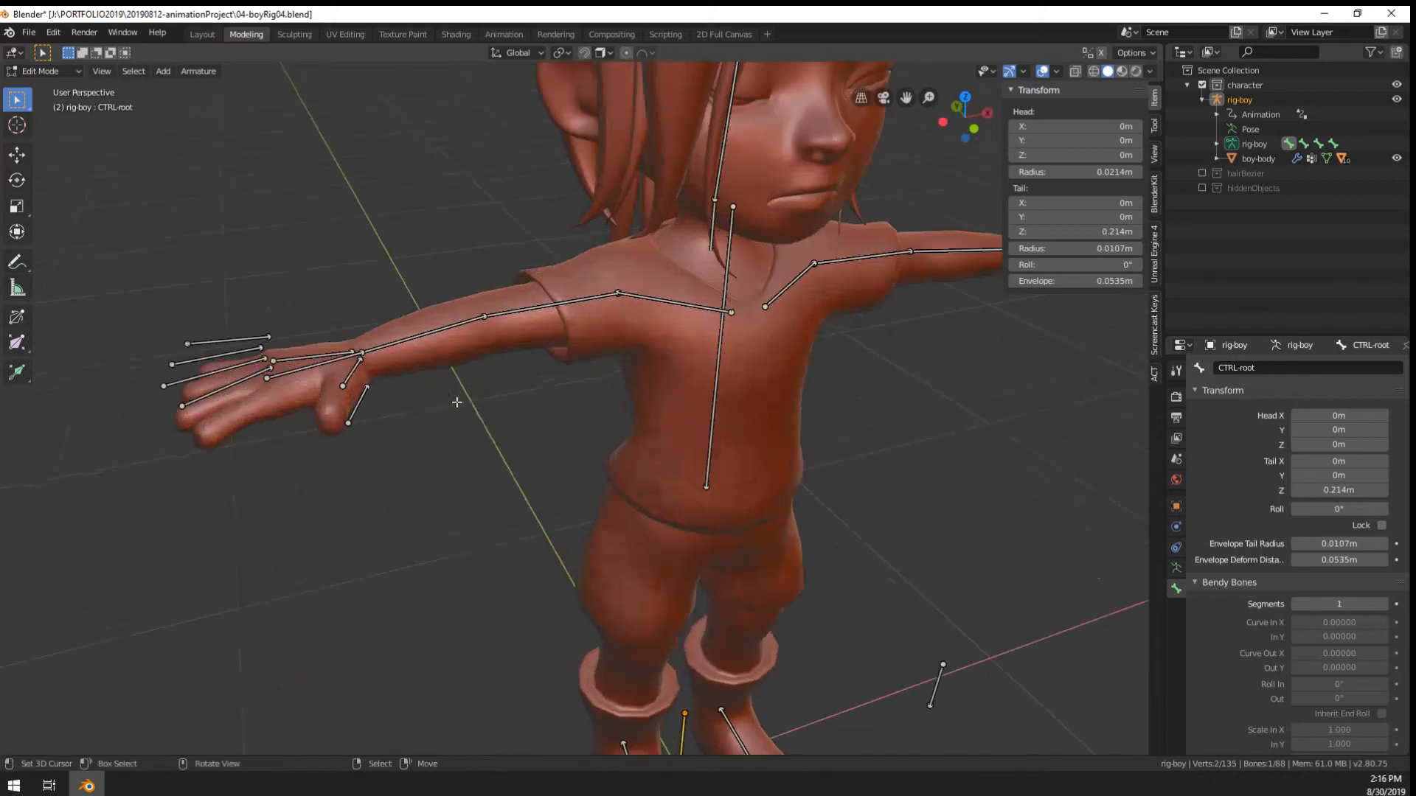
pyautogui.click(255, 396)
pyautogui.doubleClick(1308, 369)
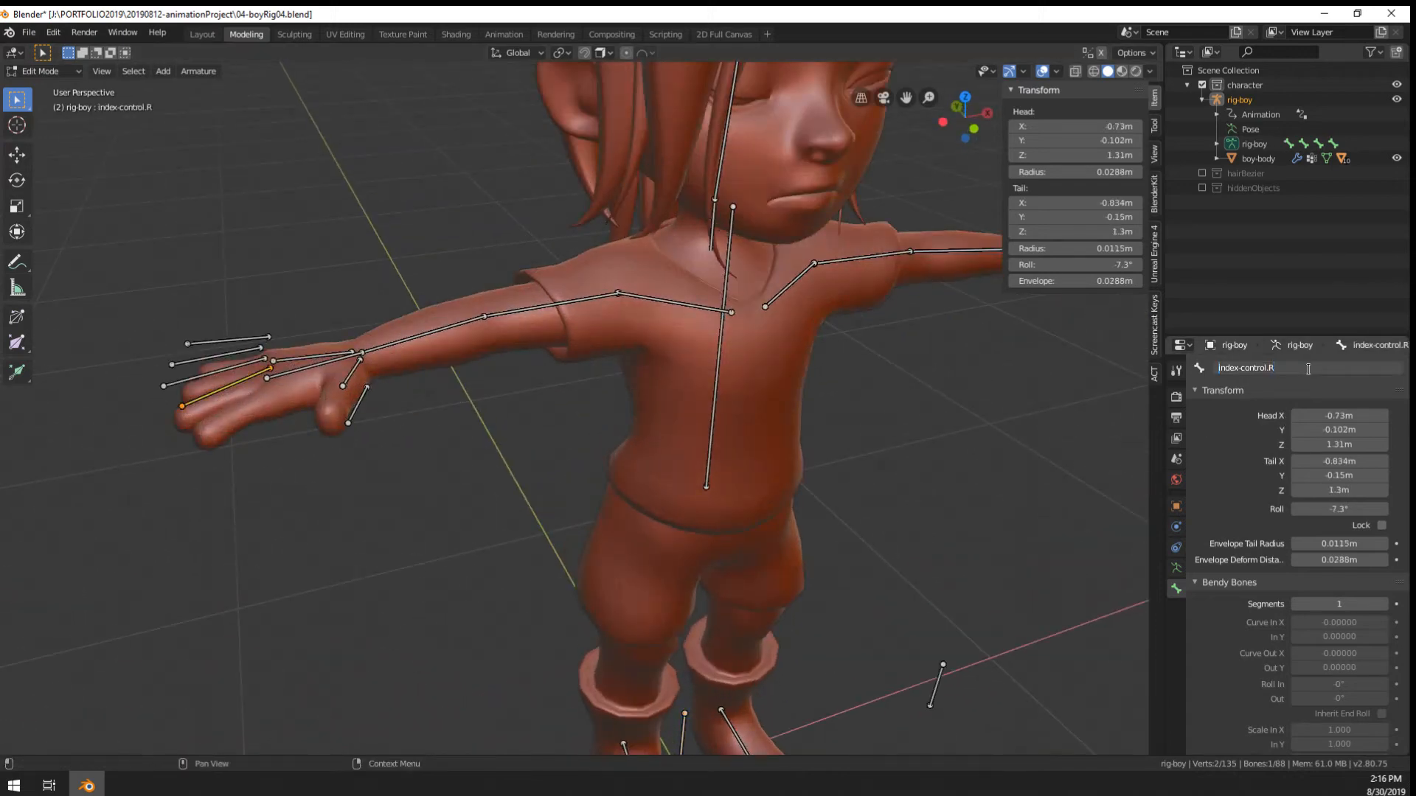
pyautogui.press('Return')
# Rename the middle finger control bone on the character's right hand as CTRL-middle-control.R
pyautogui.click(211, 375)
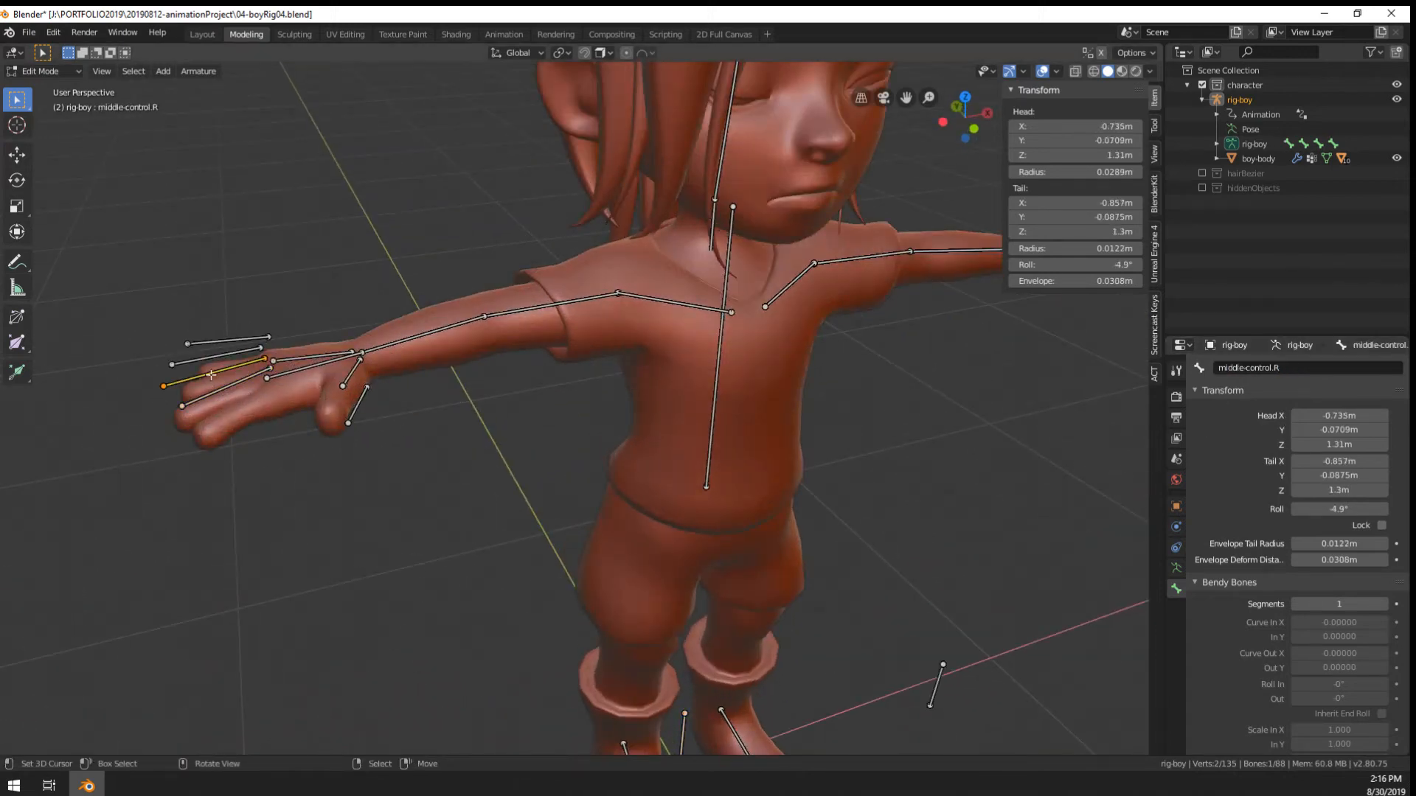
pyautogui.doubleClick(1315, 369)
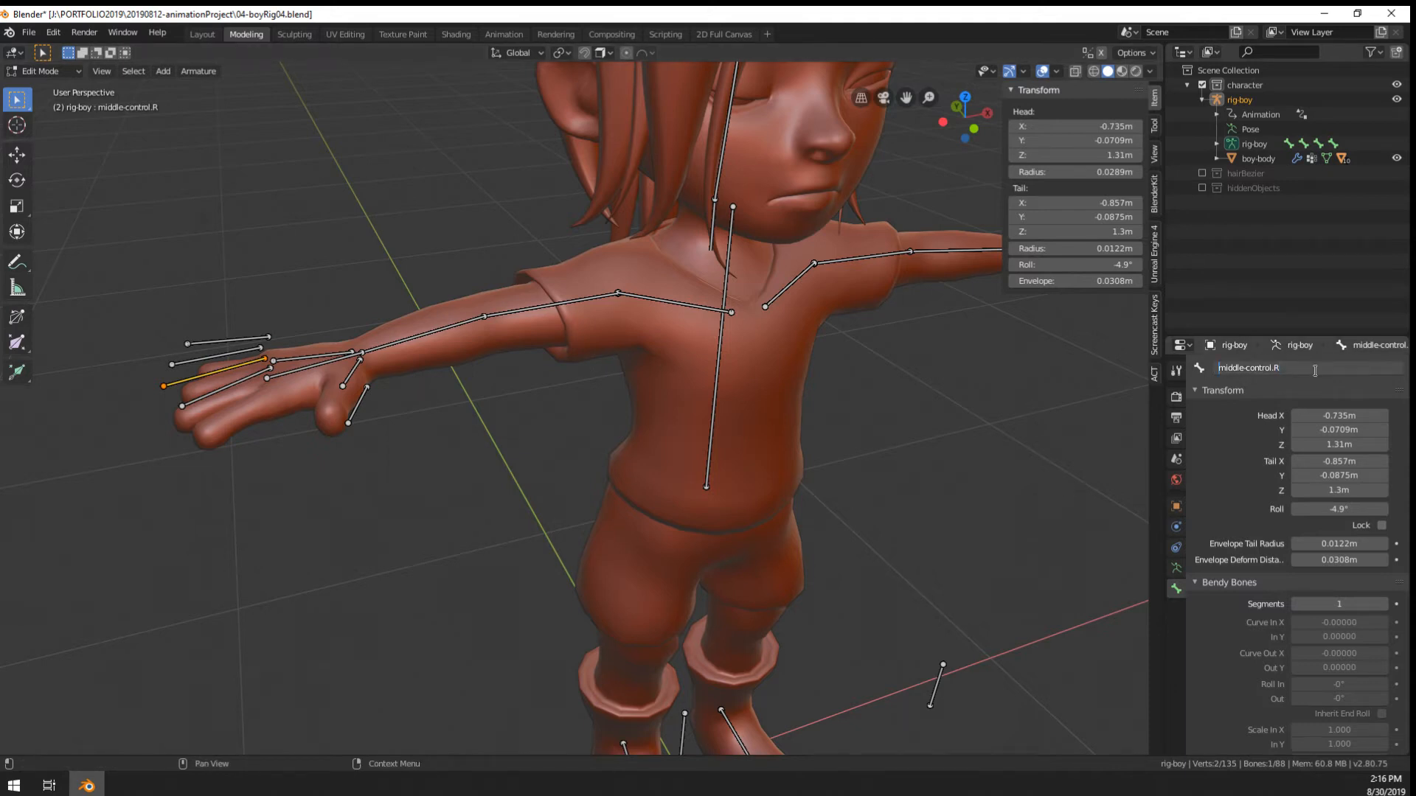
pyautogui.write('CTRL-')
pyautogui.press('Return')
# Rename the ring finger control bone on the character's right hand as CTRL-ring-control.R
pyautogui.click(223, 357)
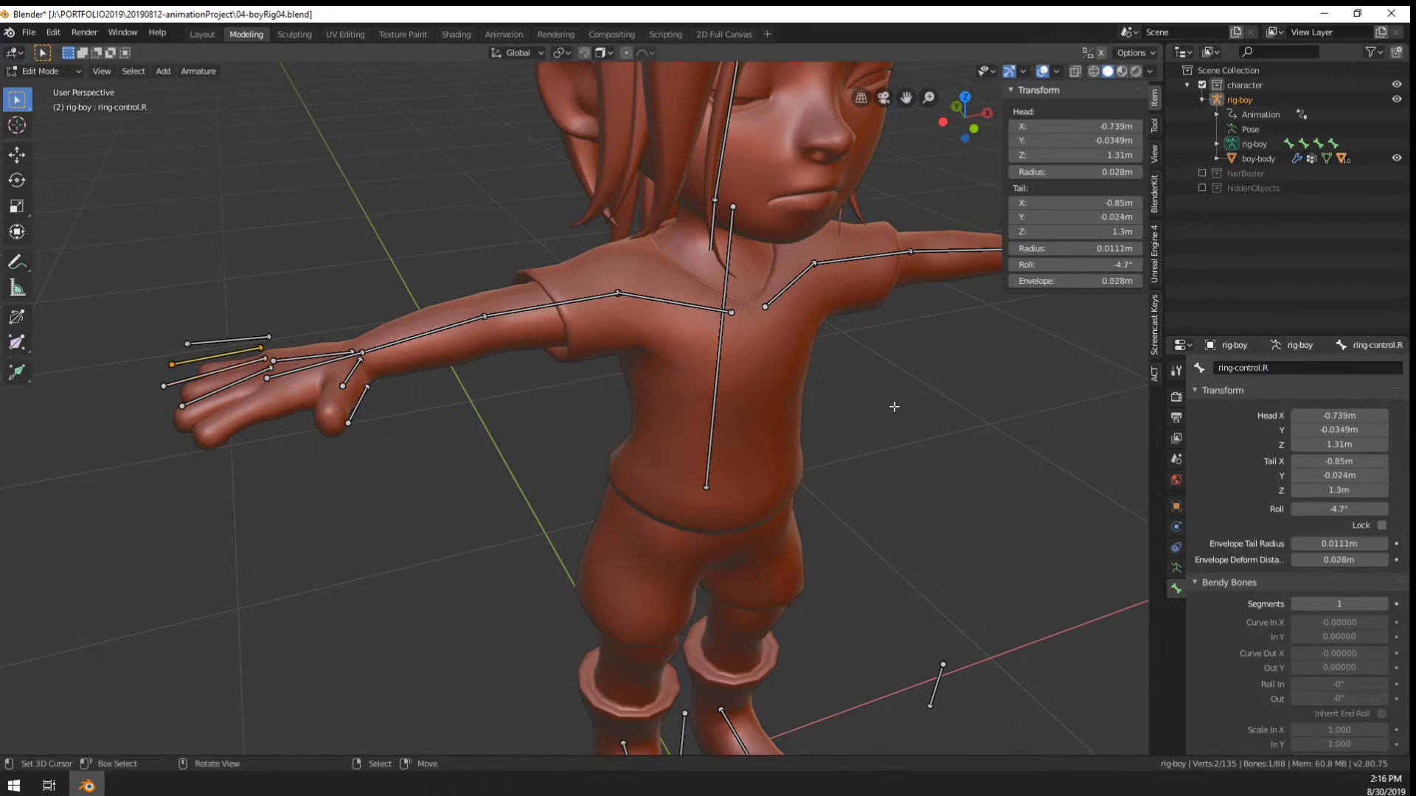
pyautogui.doubleClick(1312, 367)
pyautogui.press('Home')
pyautogui.write('CTRL-')
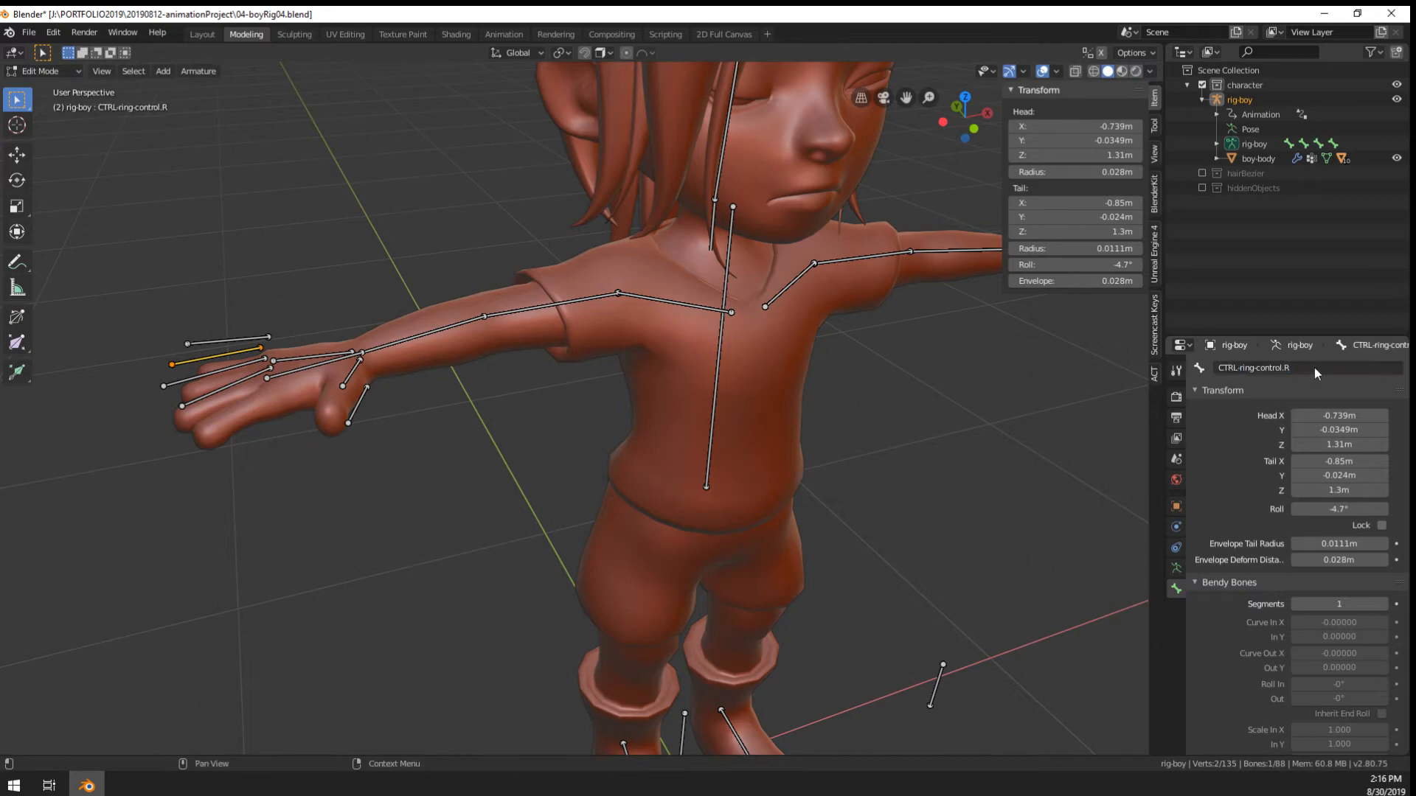
pyautogui.press('Return')
# Rename the little finger control bone on the character's right hand as CTRL-pink-control.R
pyautogui.click(229, 341)
pyautogui.doubleClick(1331, 368)
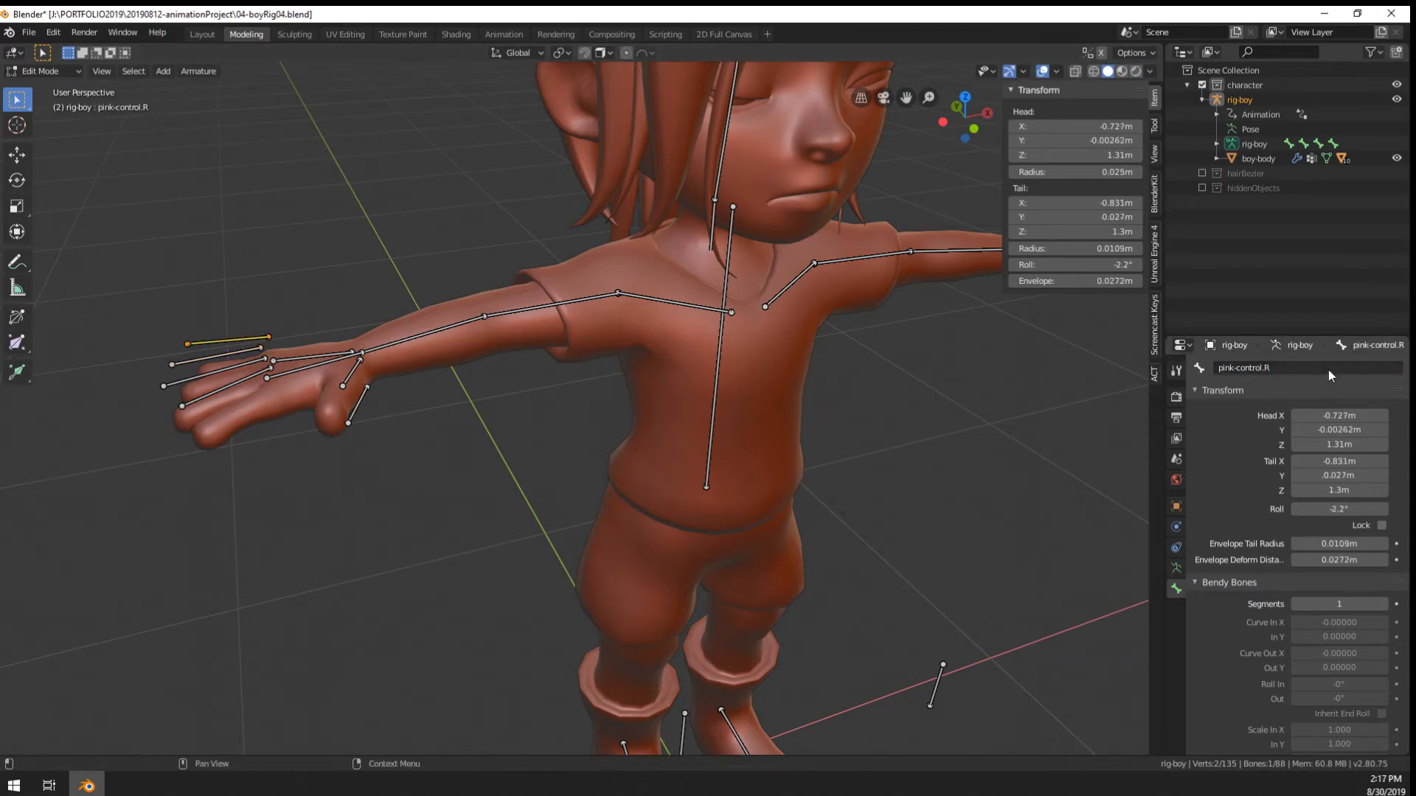
pyautogui.press('Home')
pyautogui.write('CTRL-')
pyautogui.press('Return')
# Edit the name of the little finger control bone on the character's left hand
pyautogui.moveTo(664, 384); pyautogui.dragTo(650, 394, button='middle')
pyautogui.scroll(-3, 649, 391)
pyautogui.scroll(4, 651, 394)
pyautogui.click(973, 422)
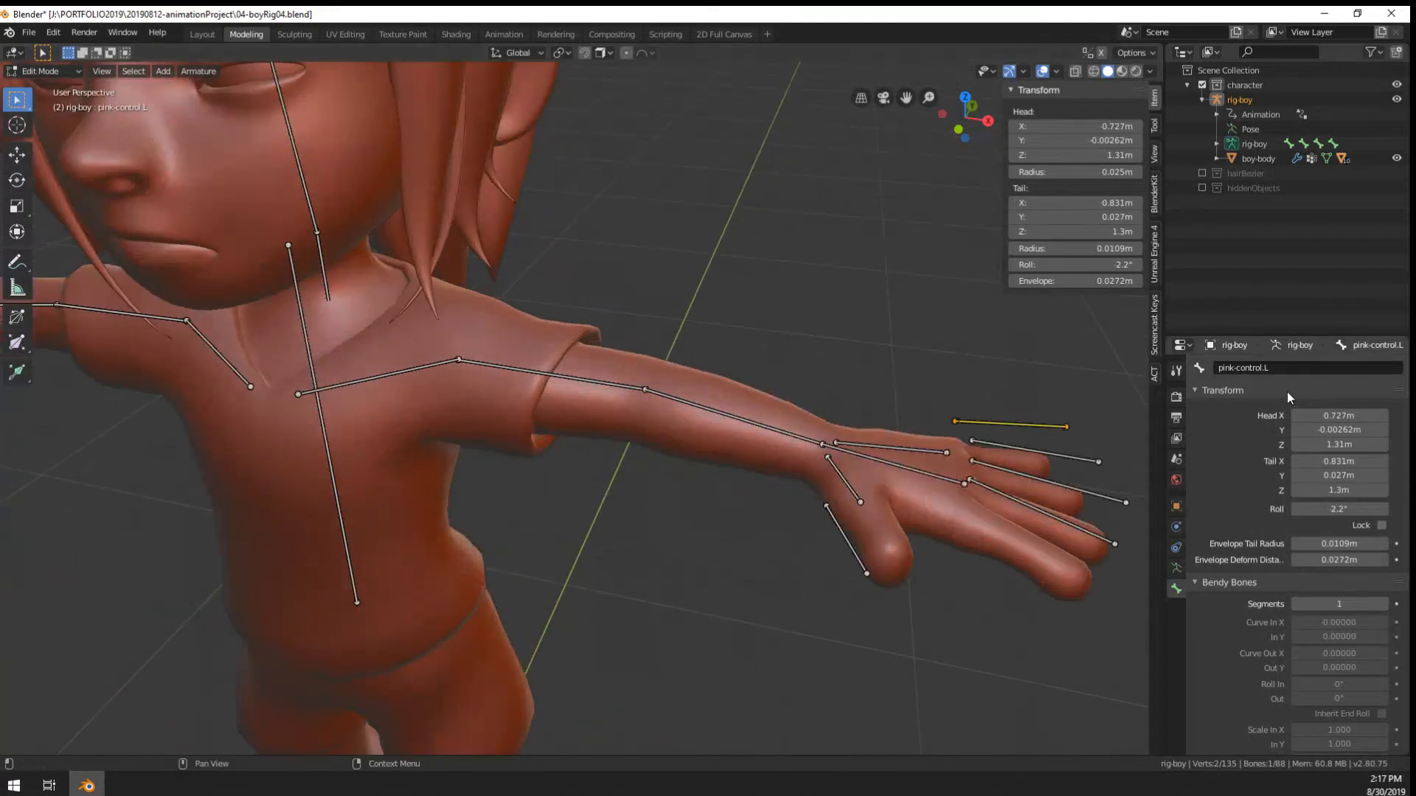
pyautogui.doubleClick(1297, 367)
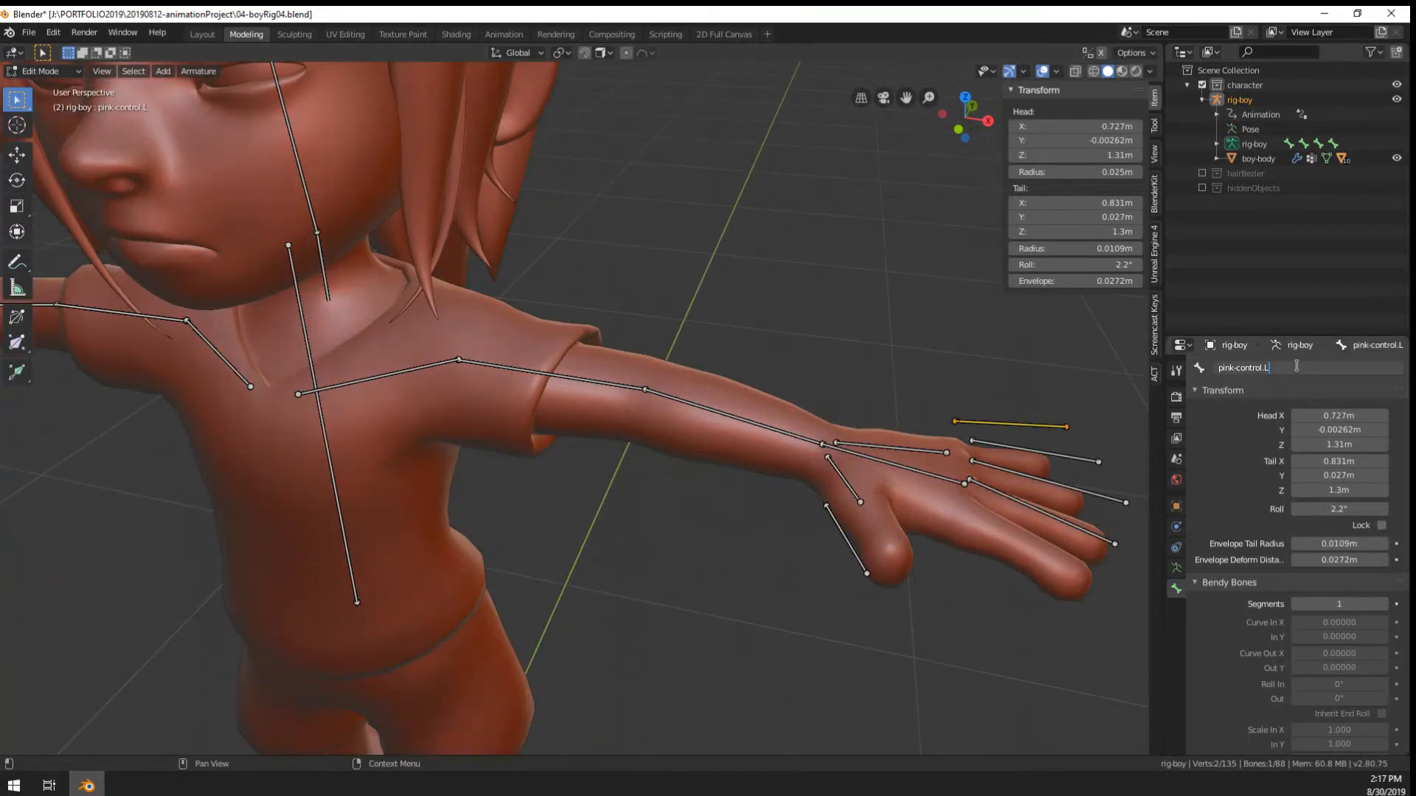
# Rename the ring finger control bone on the character's left hand as CTRL-ring-control.L
pyautogui.click(1032, 451)
pyautogui.click(1283, 368)
pyautogui.press('Home')
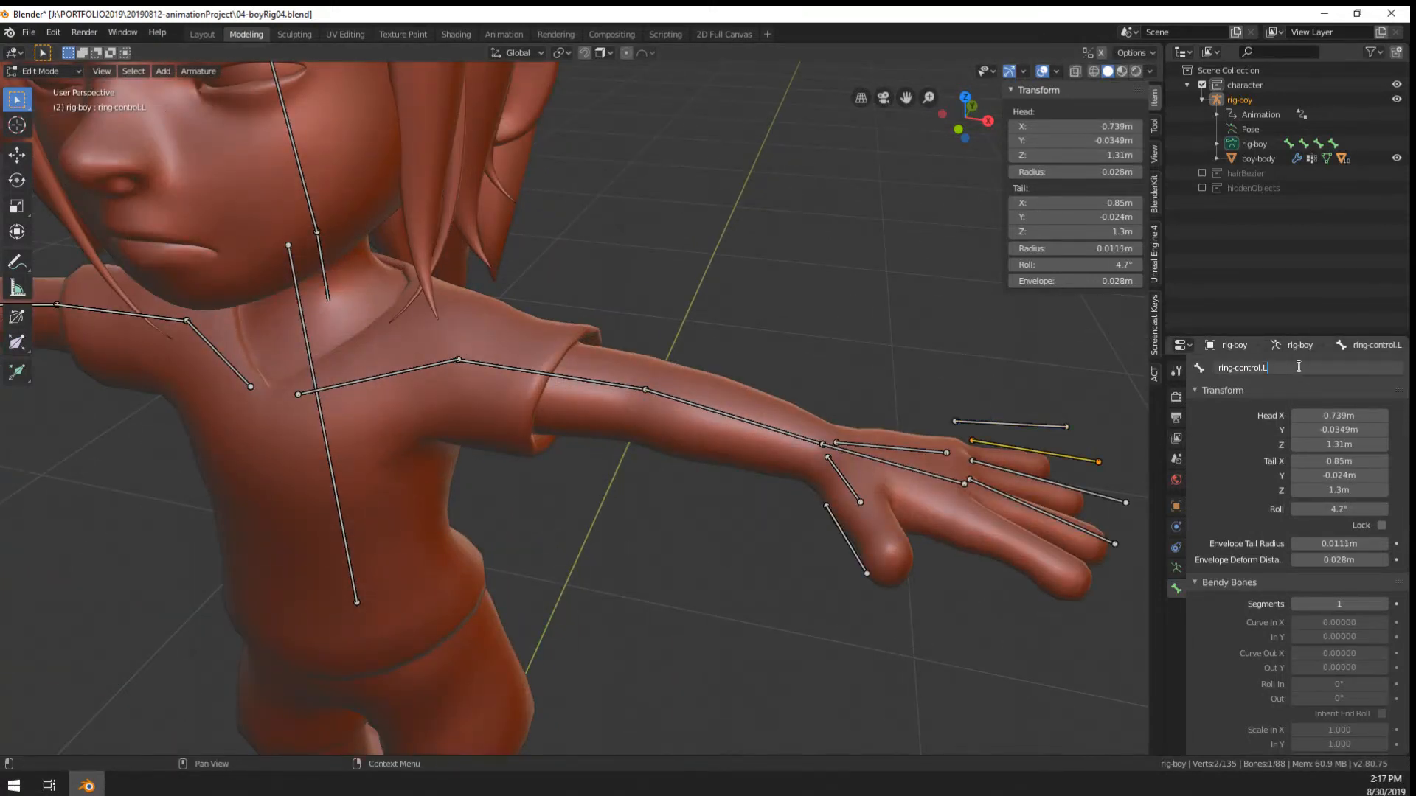
pyautogui.write('CTRL-')
pyautogui.press('Return')
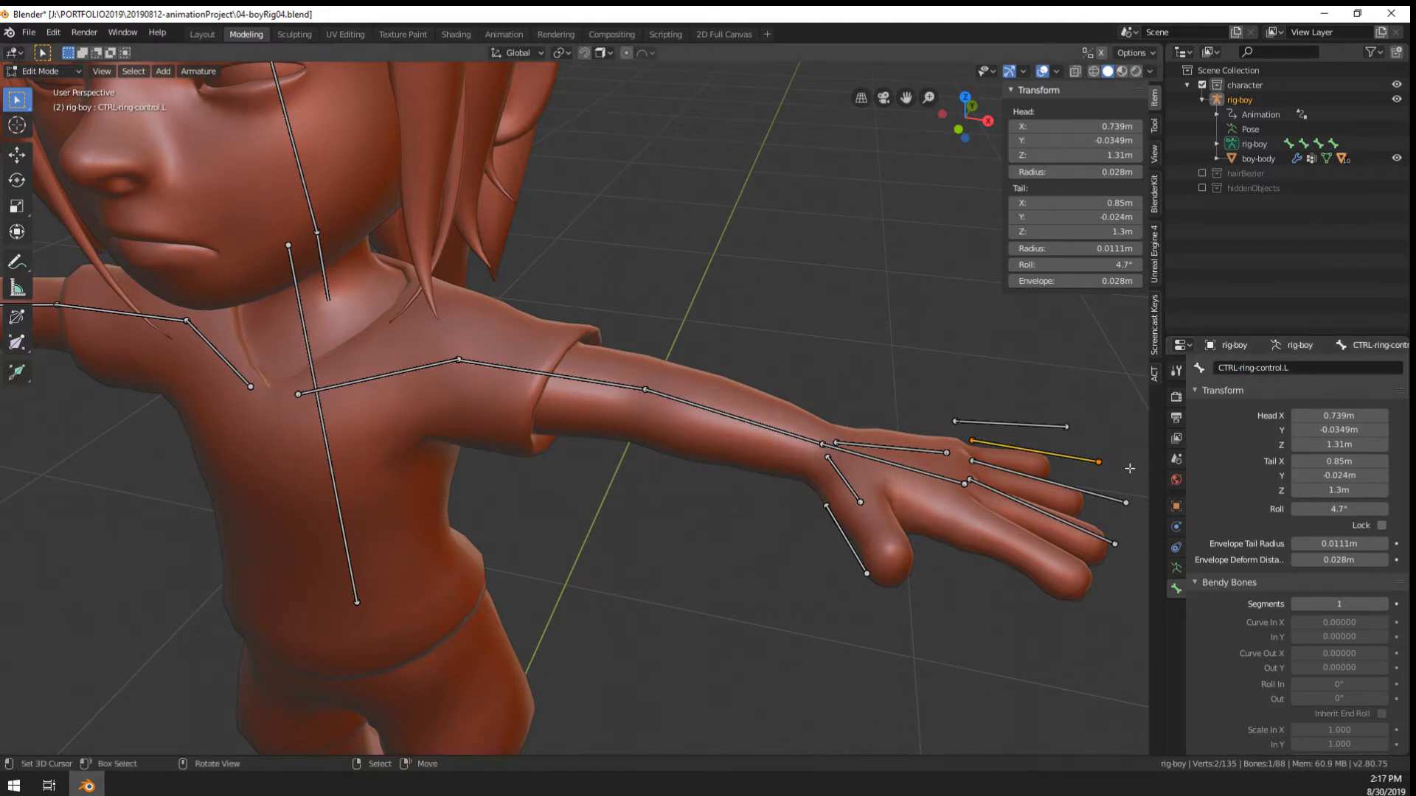
# Rename the middle finger control bone on the character's left hand as CTRL-middle-control.L
pyautogui.click(1088, 492)
pyautogui.click(1336, 367)
pyautogui.click(1336, 365)
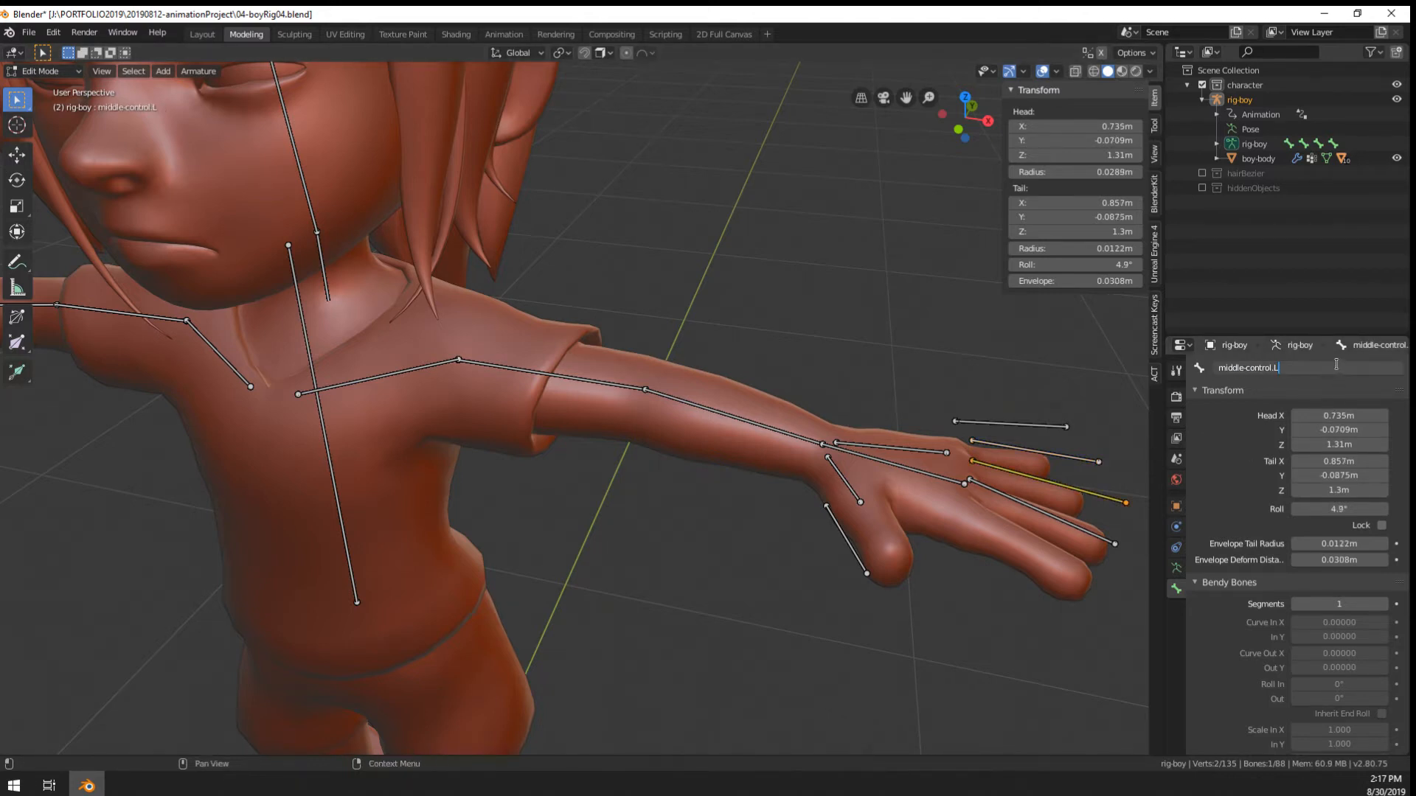
pyautogui.press('Home')
pyautogui.write('CTRL-')
pyautogui.press('Return')
# Rename the index finger control bone on the character's left hand as CTRL-index-control.L
pyautogui.click(1032, 501)
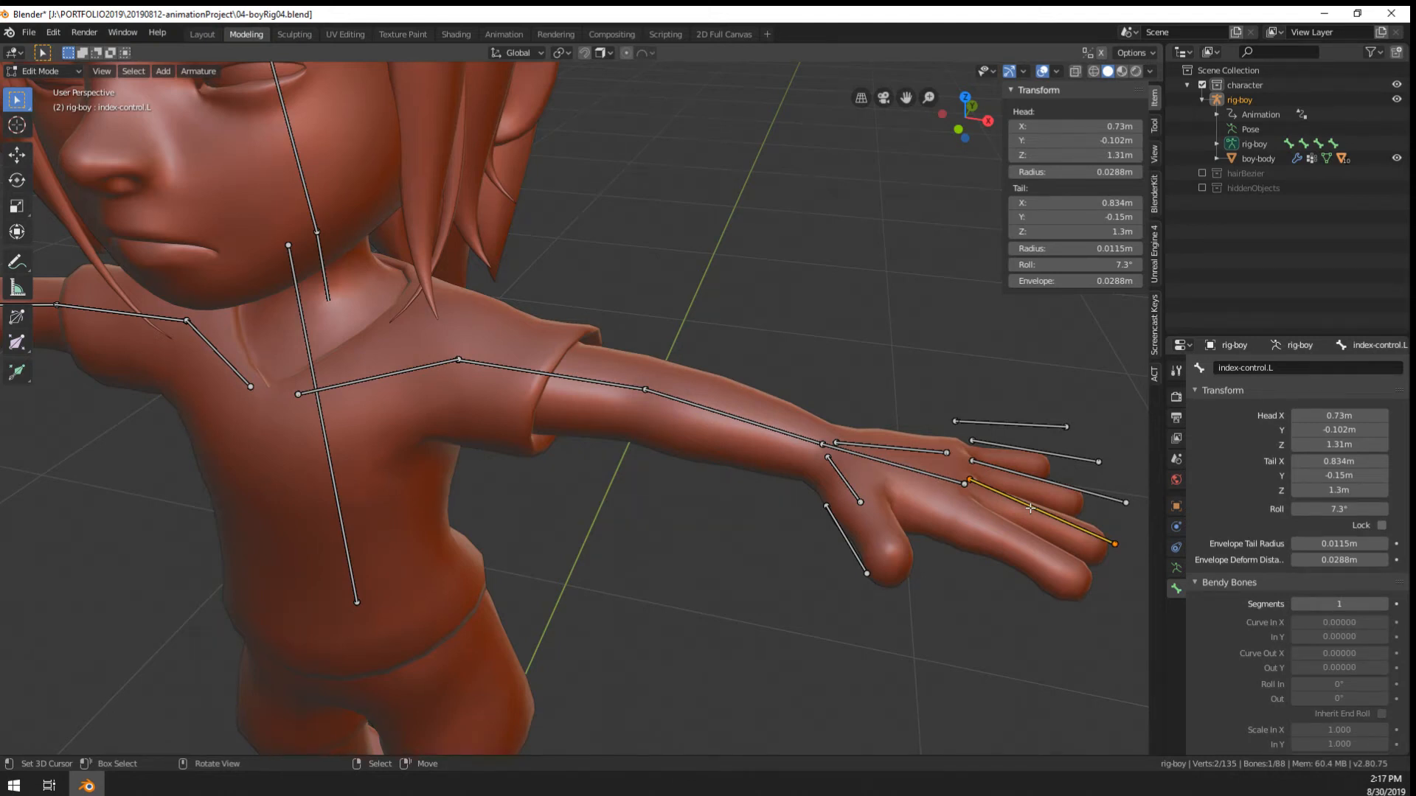
pyautogui.click(1350, 373)
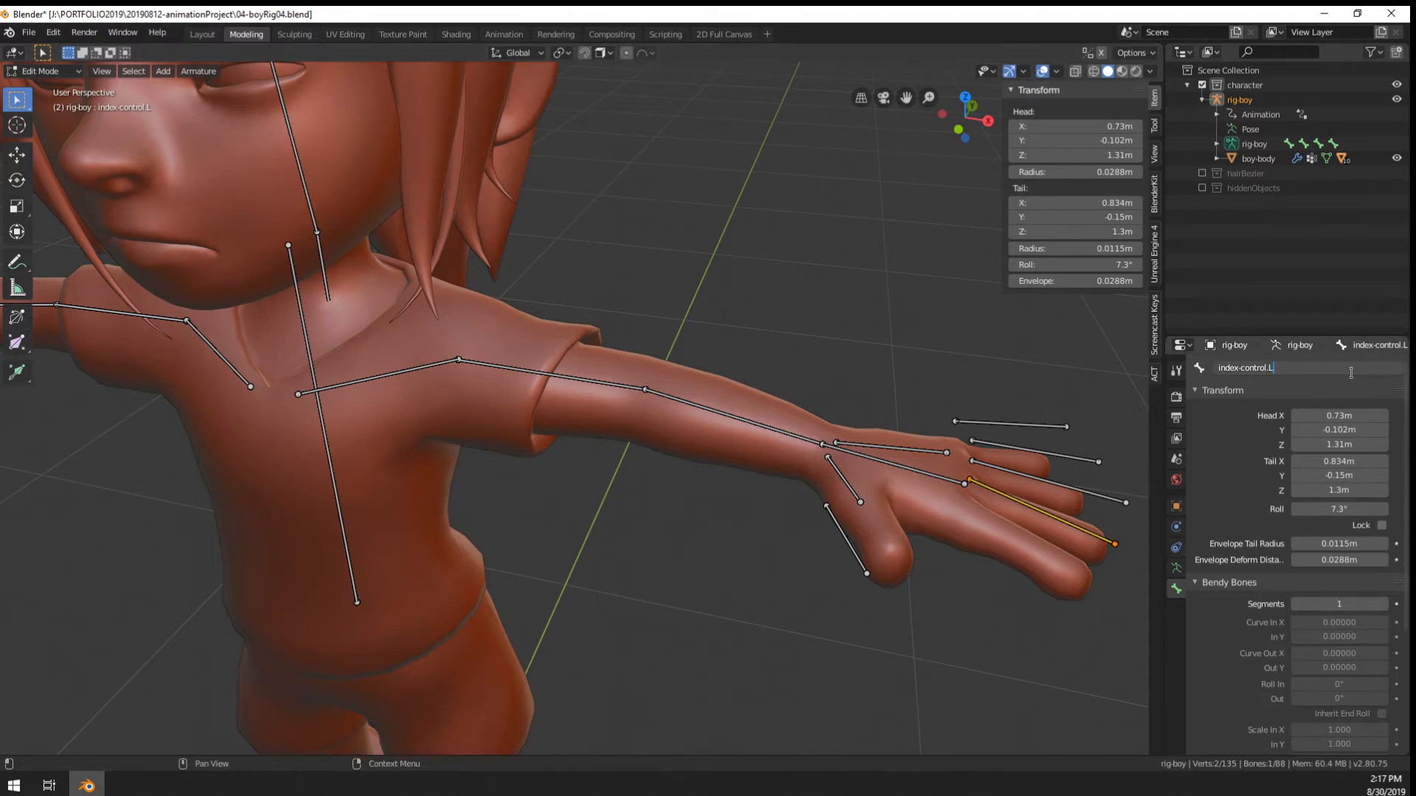
pyautogui.press('Home')
pyautogui.write('CTRL-')
pyautogui.press('Return')
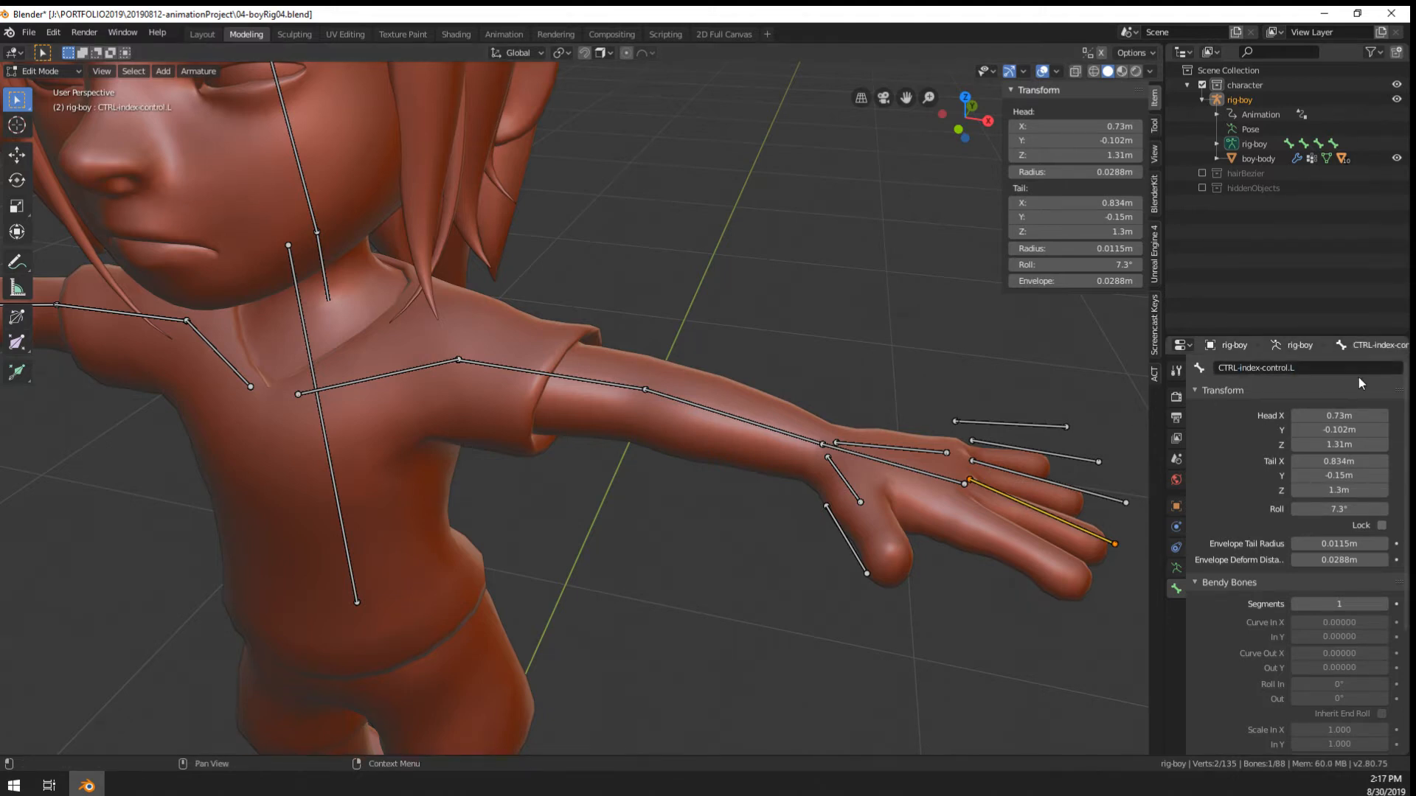
# Rename the thumb control bone on the character's left hand as CTRL-thumb-control-L
pyautogui.click(850, 544)
pyautogui.moveTo(851, 544); pyautogui.dragTo(815, 534, button='middle')
pyautogui.click(1324, 370)
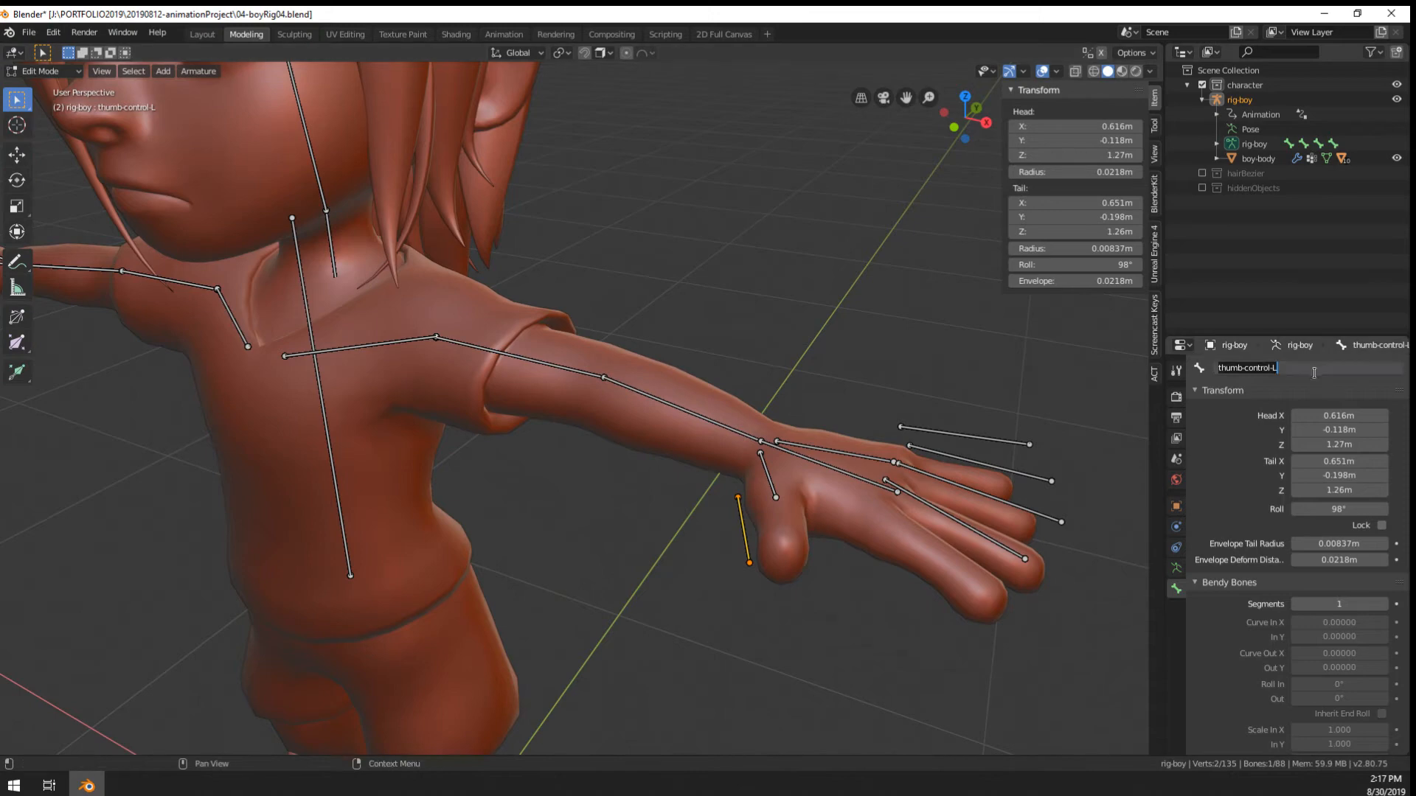
pyautogui.press('Home')
pyautogui.write('CTRL-')
pyautogui.press('Return')
# Rename the thumb control bone on the character's right hand as CTRL-thumb-control-R
pyautogui.scroll(-4, 1326, 371)
pyautogui.moveTo(664, 442); pyautogui.dragTo(531, 272, button='middle')
pyautogui.scroll(3, 530, 271)
pyautogui.click(692, 514)
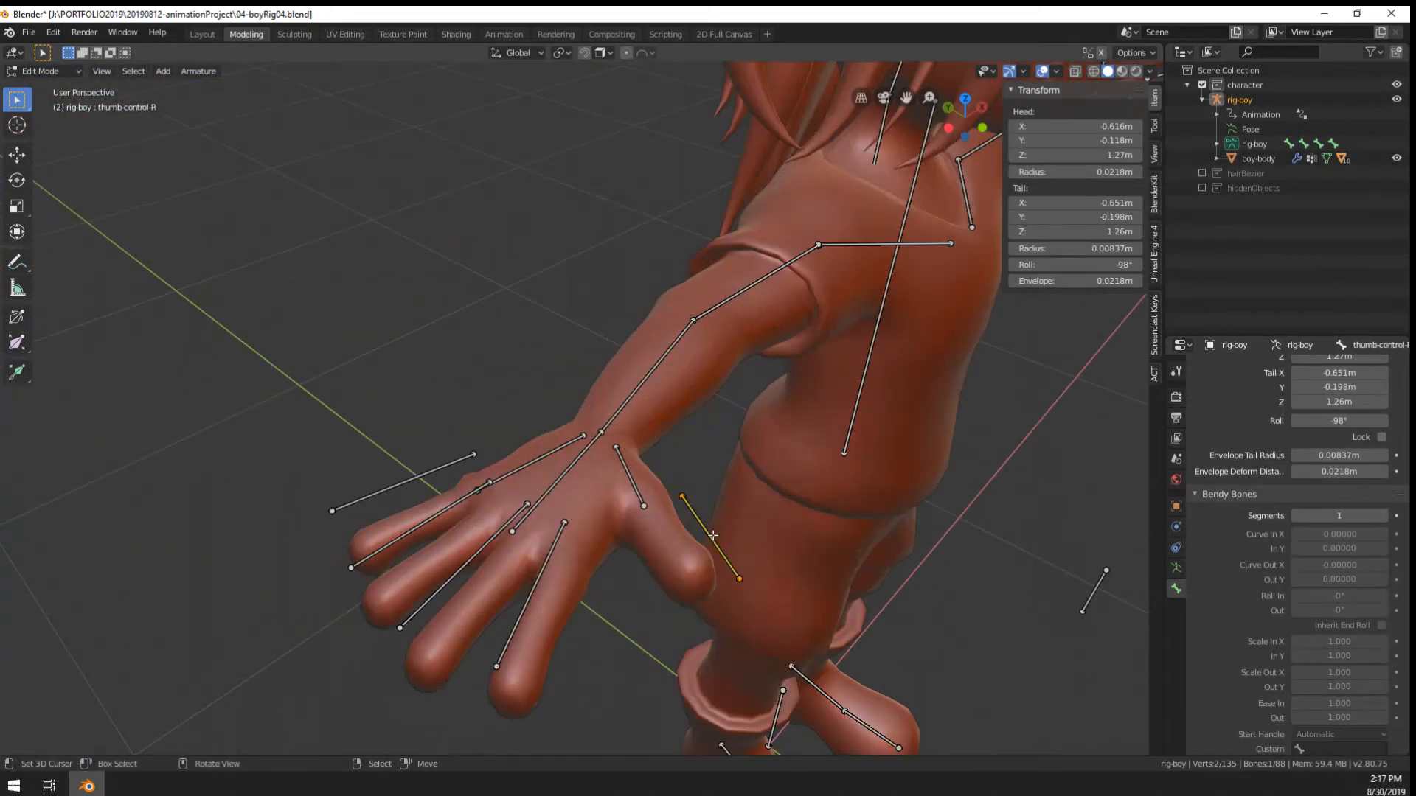
pyautogui.scroll(4, 1340, 516)
pyautogui.click(1328, 371)
pyautogui.press('Home')
pyautogui.write('CTRL-')
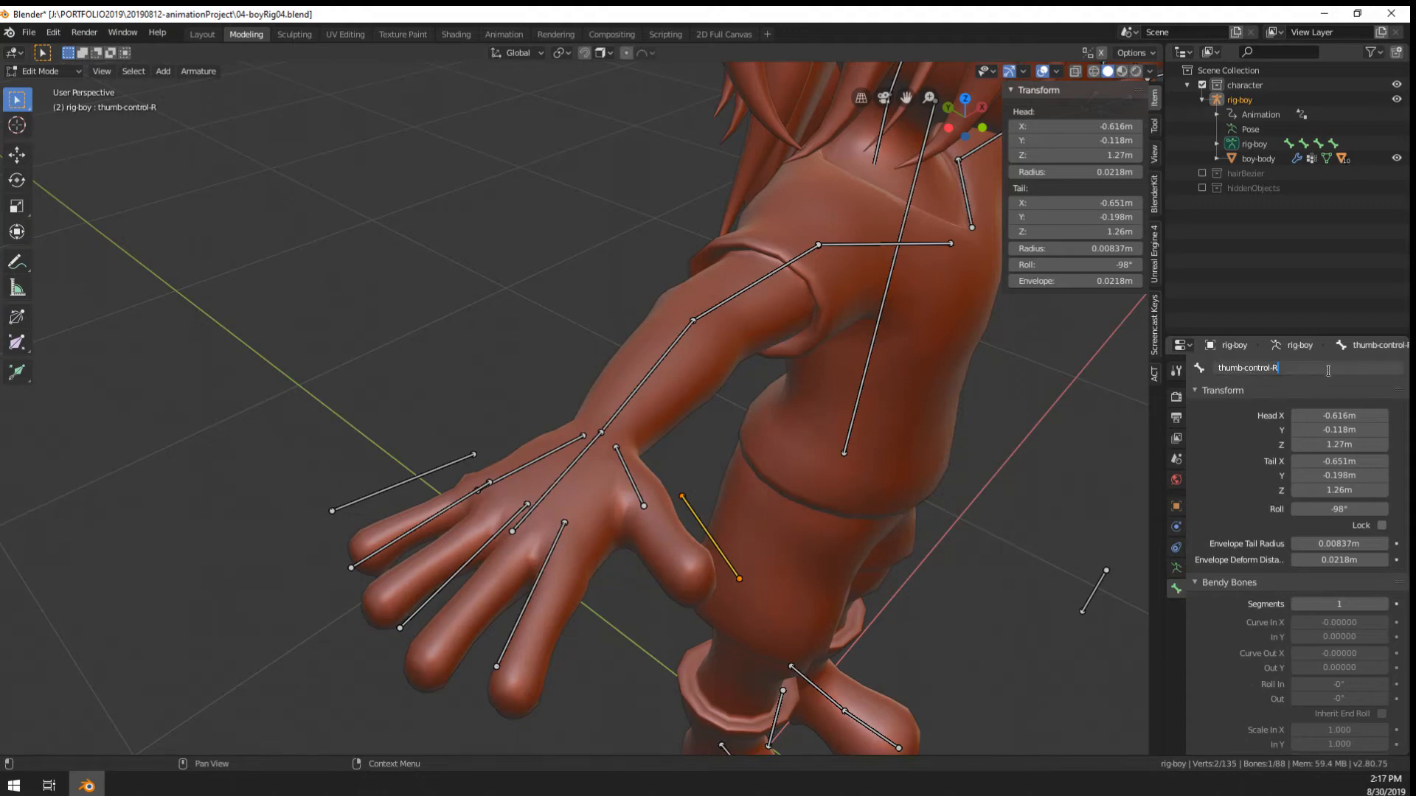
pyautogui.press('Return')
pyautogui.click(649, 373)
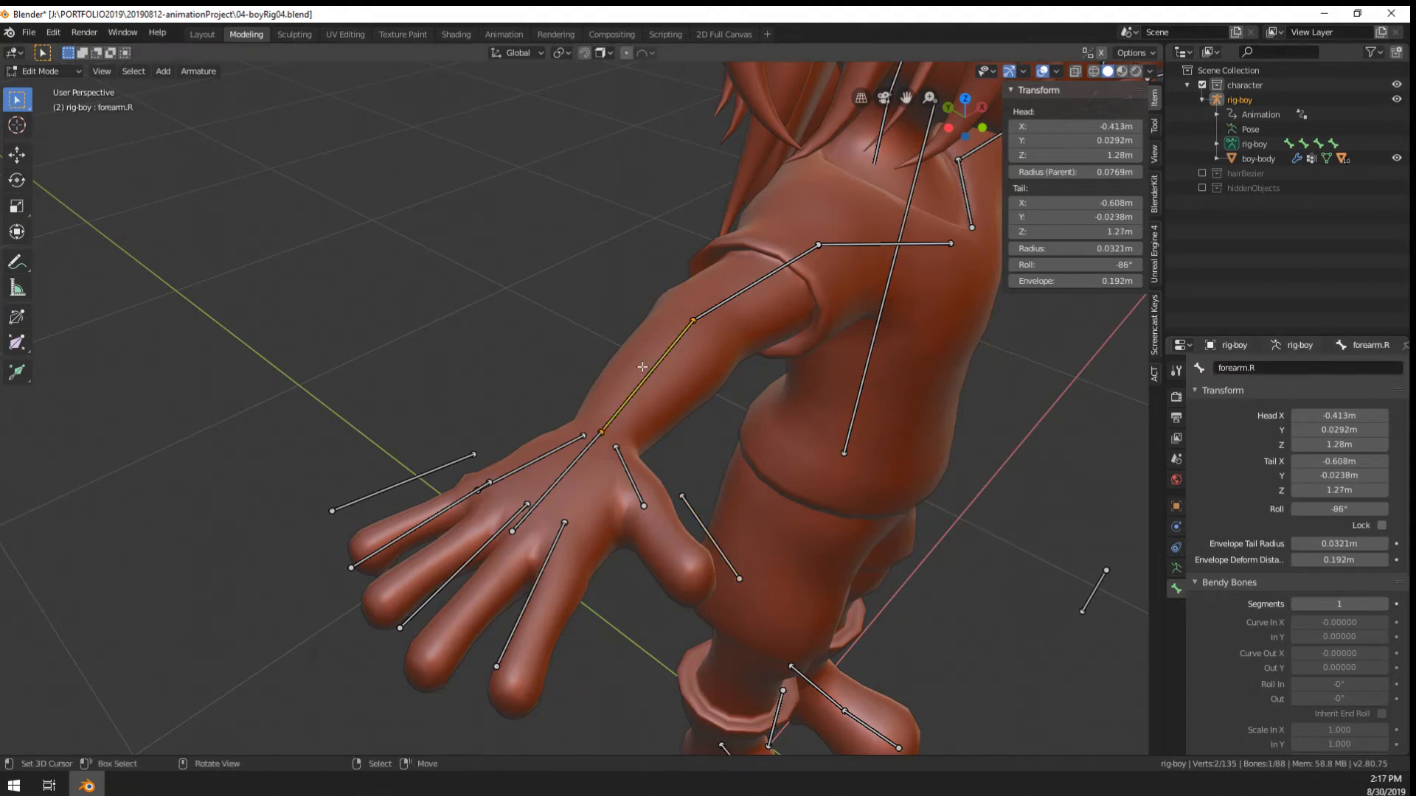
pyautogui.scroll(5, 779, 452)
pyautogui.press('r')
pyautogui.rightClick(904, 455)
# Examine which bones each of the armature's used layers holds, one layer at a time, and return to the first layer
pyautogui.scroll(-5, 821, 392)
pyautogui.moveTo(821, 392); pyautogui.dragTo(693, 377, button='middle')
pyautogui.click(1176, 568)
pyautogui.scroll(-4, 794, 426)
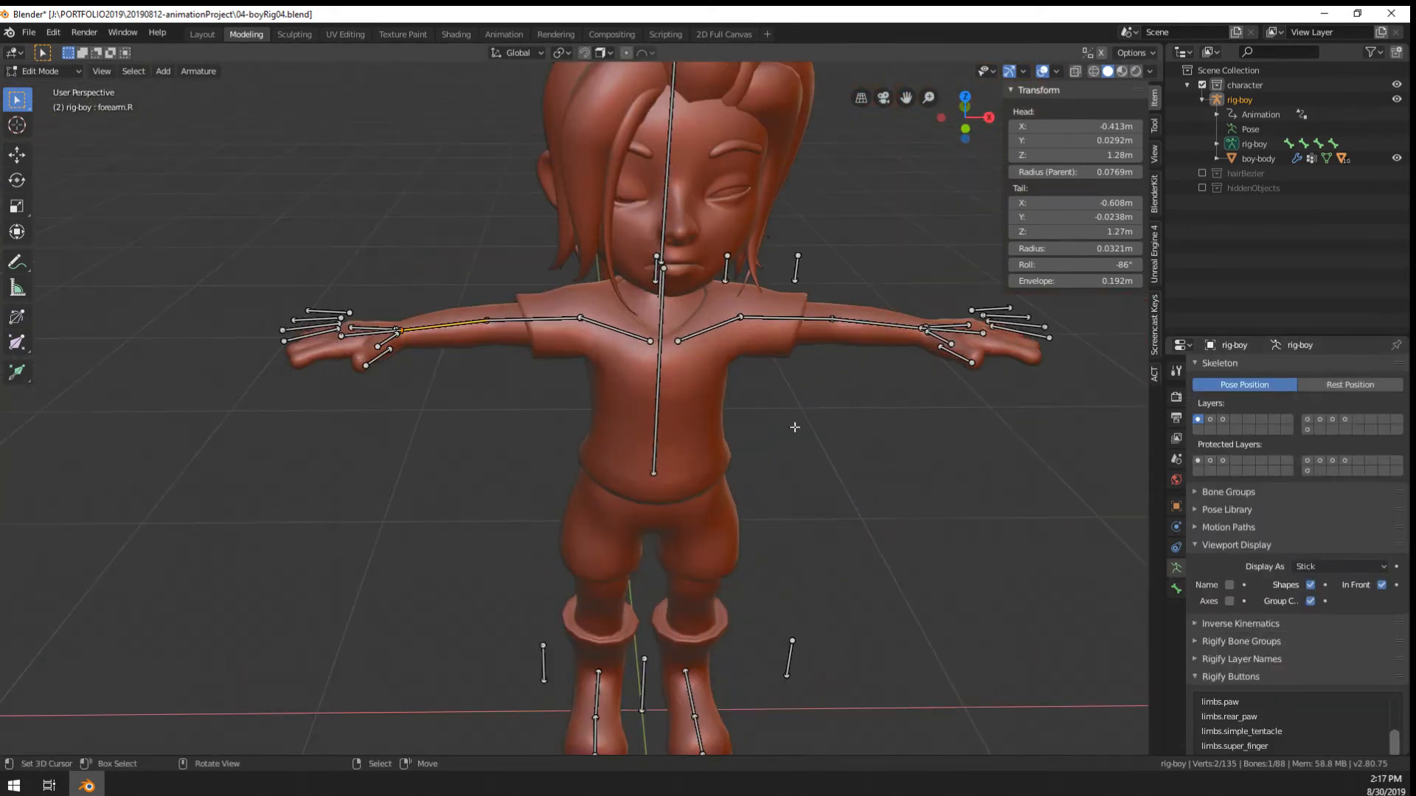
pyautogui.click(1210, 420)
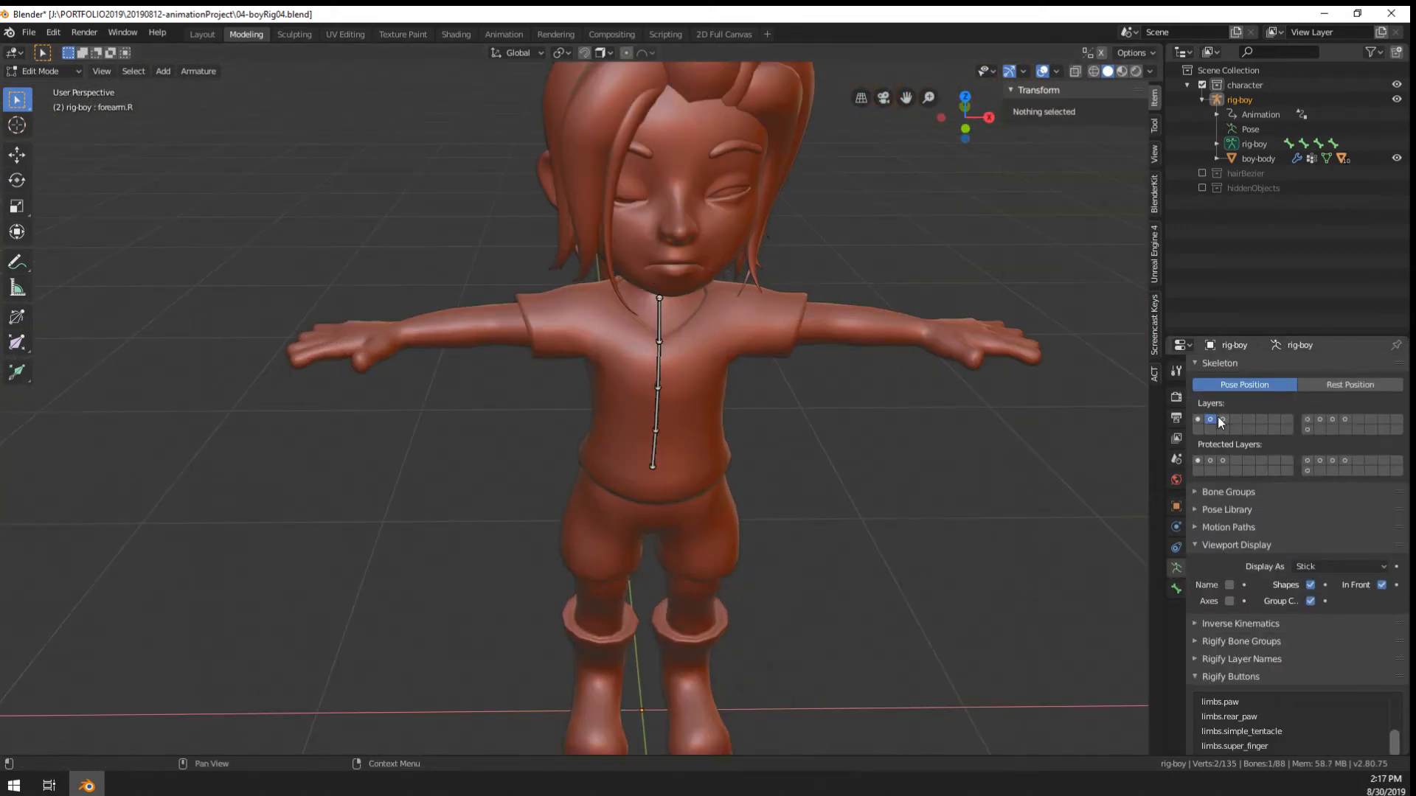
pyautogui.click(1223, 420)
pyautogui.click(1306, 419)
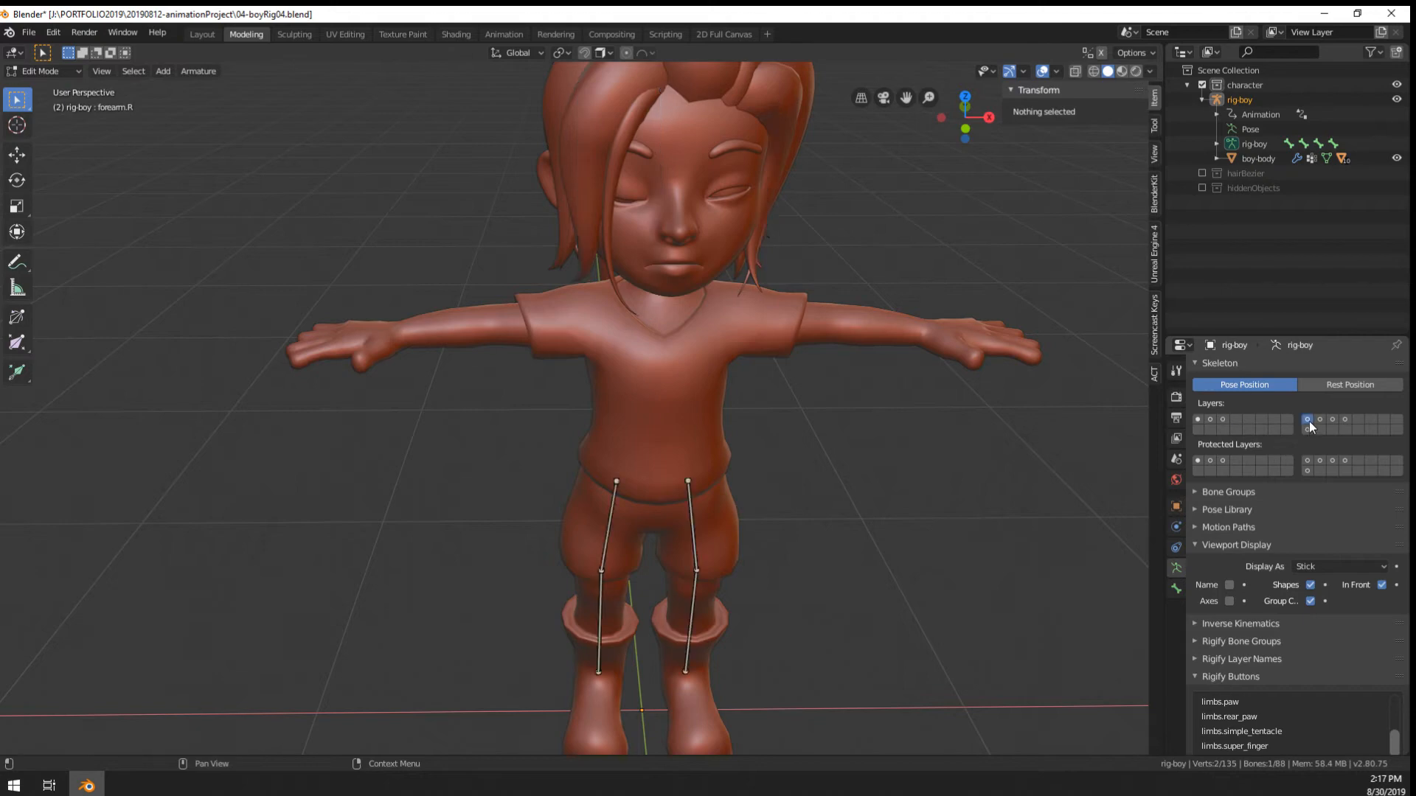
pyautogui.click(1319, 420)
pyautogui.click(1332, 419)
pyautogui.click(1345, 420)
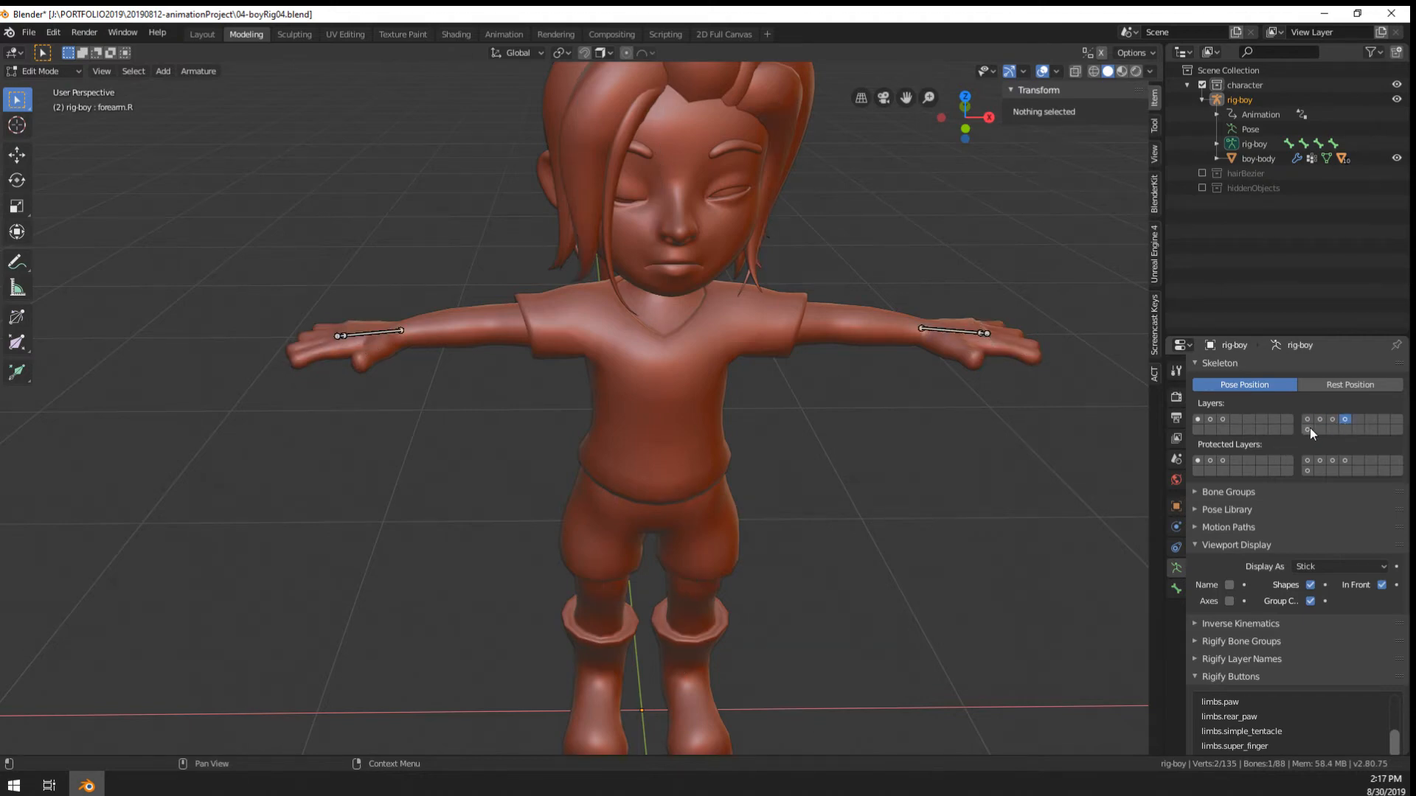
pyautogui.click(1307, 430)
pyautogui.click(1222, 419)
pyautogui.click(1197, 420)
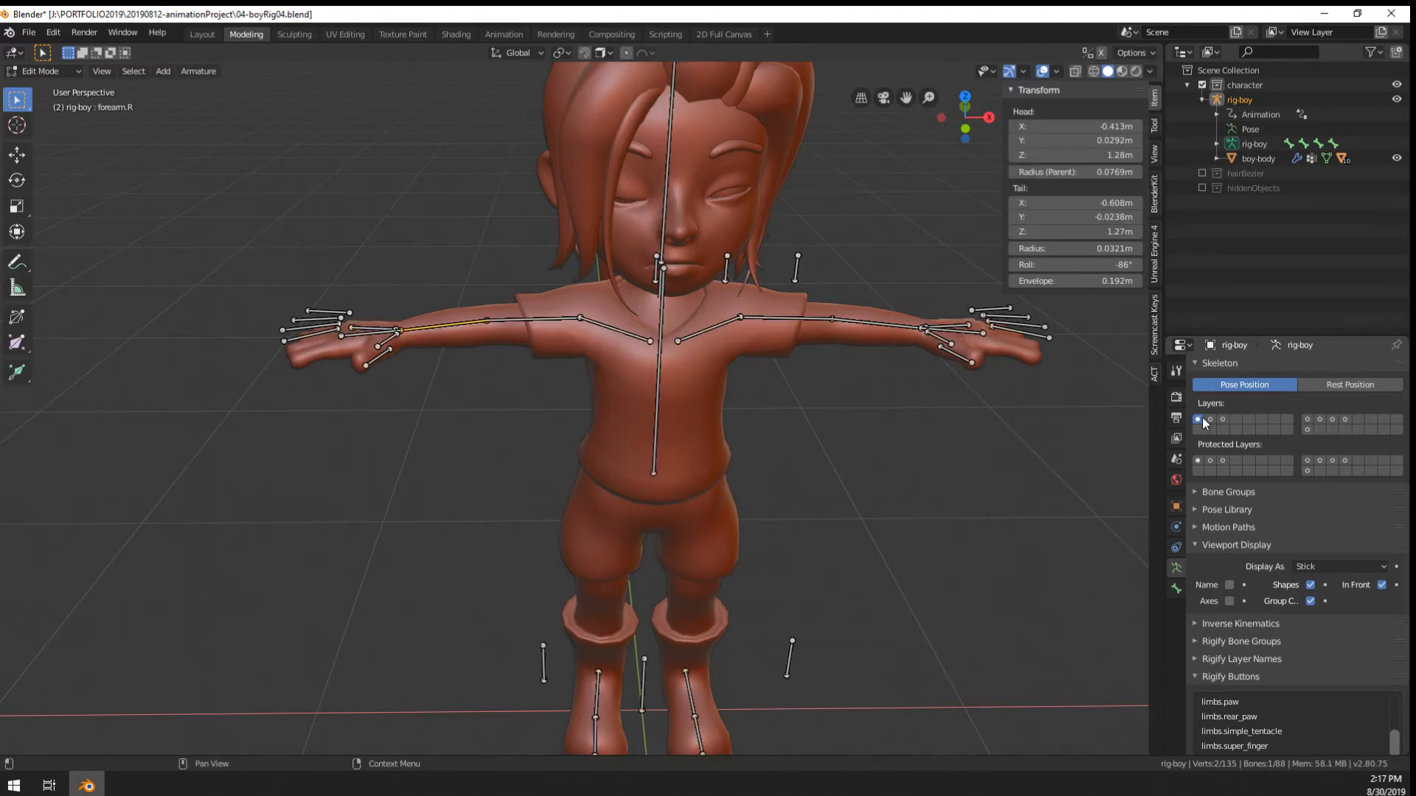
pyautogui.moveTo(1017, 413); pyautogui.dragTo(1128, 463, button='middle')
pyautogui.press('KP_Decimal')
pyautogui.scroll(-5, 534, 420)
pyautogui.press('g')
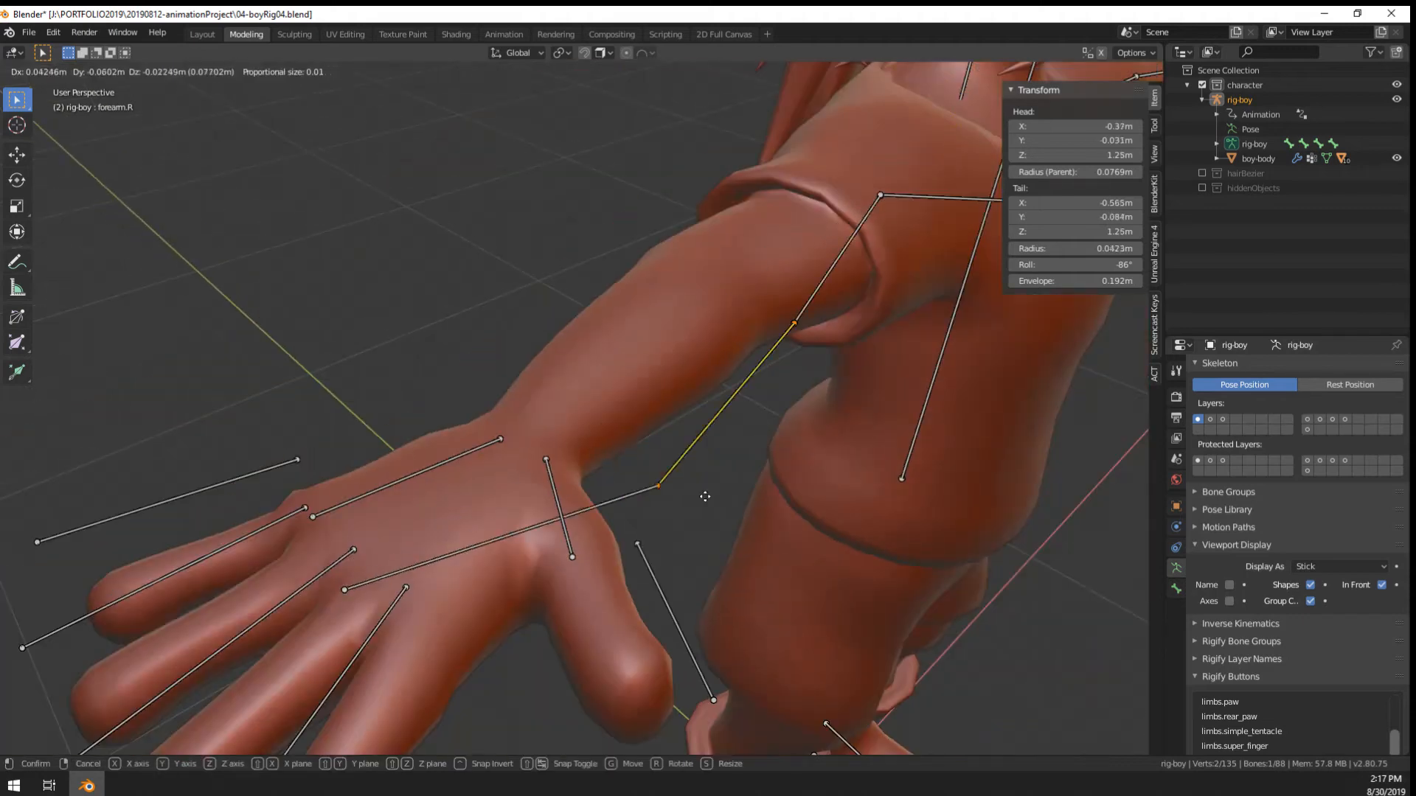
pyautogui.rightClick(627, 466)
# Show the second and third armature layers and the first four layers of the second block together with the first layer
pyautogui.keyDown('shift'); pyautogui.click(1212, 420); pyautogui.keyUp('shift')
pyautogui.keyDown('shift'); pyautogui.click(1222, 421); pyautogui.keyUp('shift')
pyautogui.scroll(-2, 1228, 427)
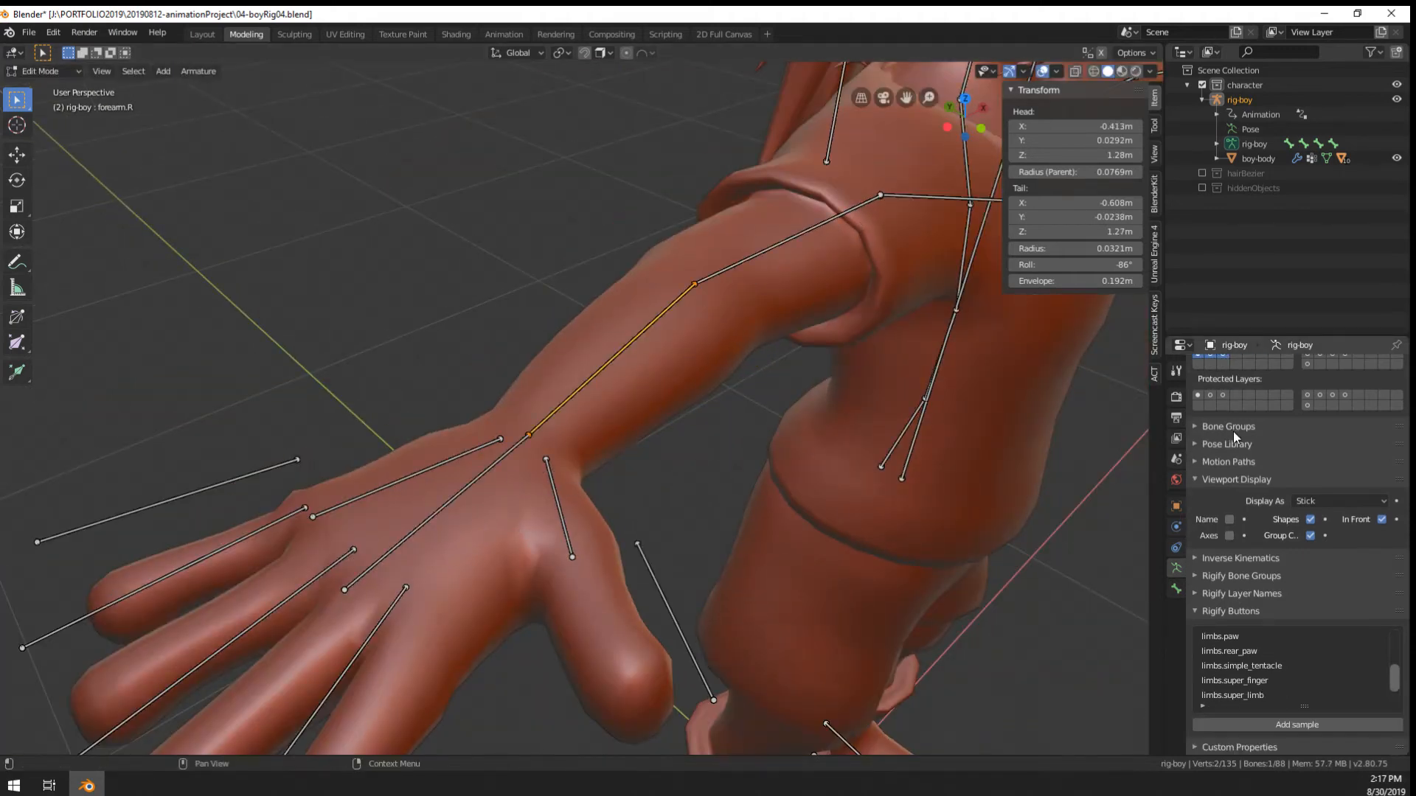
pyautogui.scroll(3, 1233, 431)
pyautogui.keyDown('shift'); pyautogui.click(1344, 442); pyautogui.keyUp('shift')
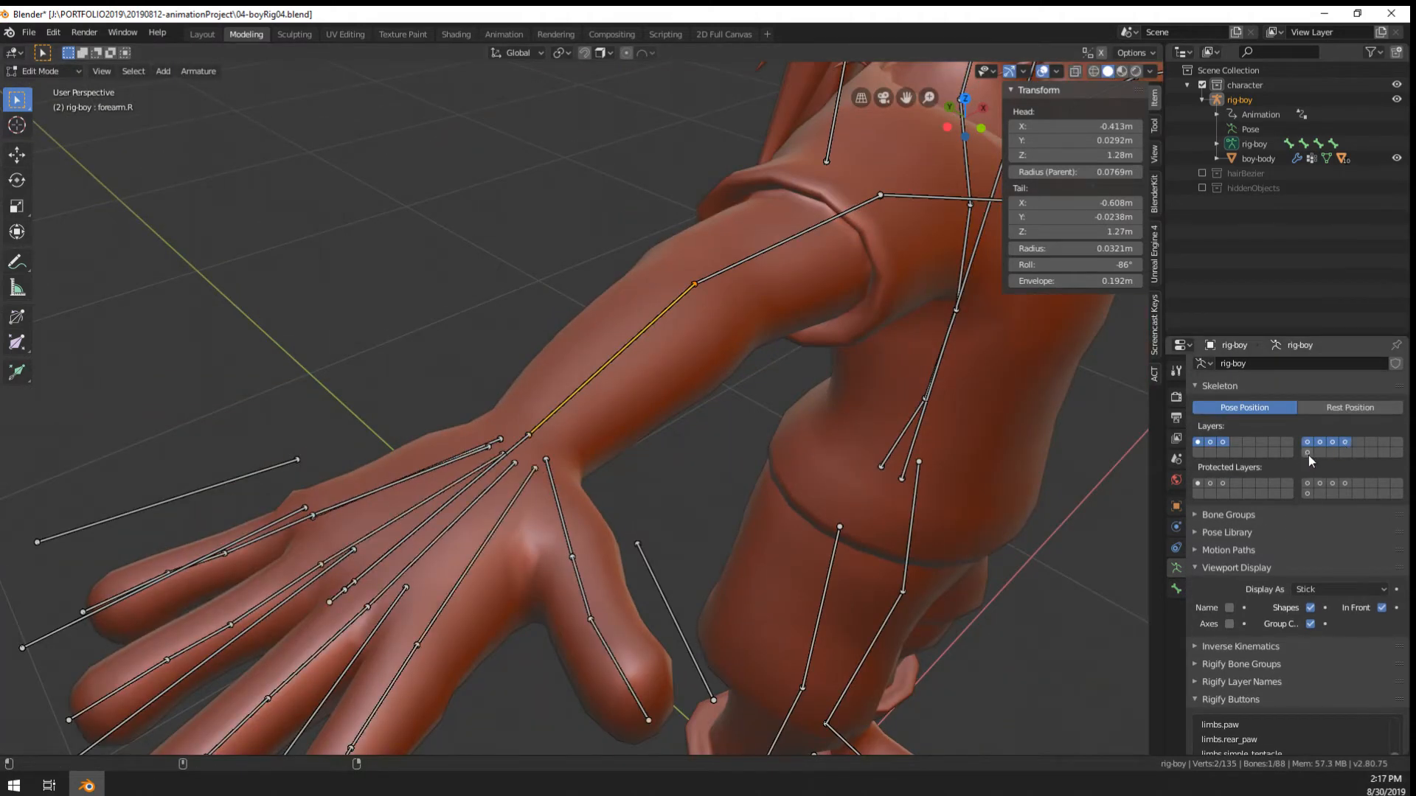
pyautogui.scroll(-5, 806, 405)
pyautogui.moveTo(806, 405); pyautogui.dragTo(706, 448, button='middle')
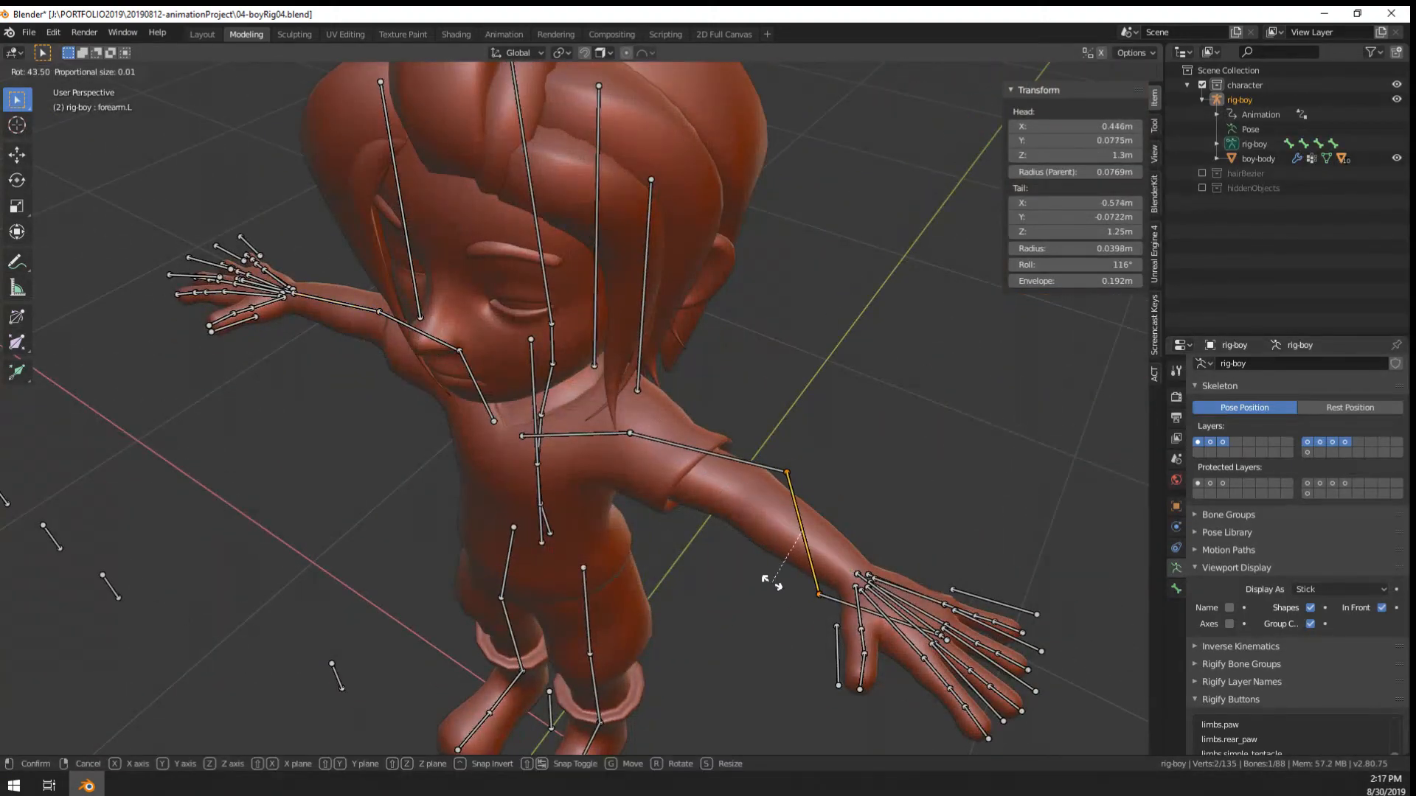
pyautogui.moveTo(765, 592); pyautogui.dragTo(859, 515, button='middle')
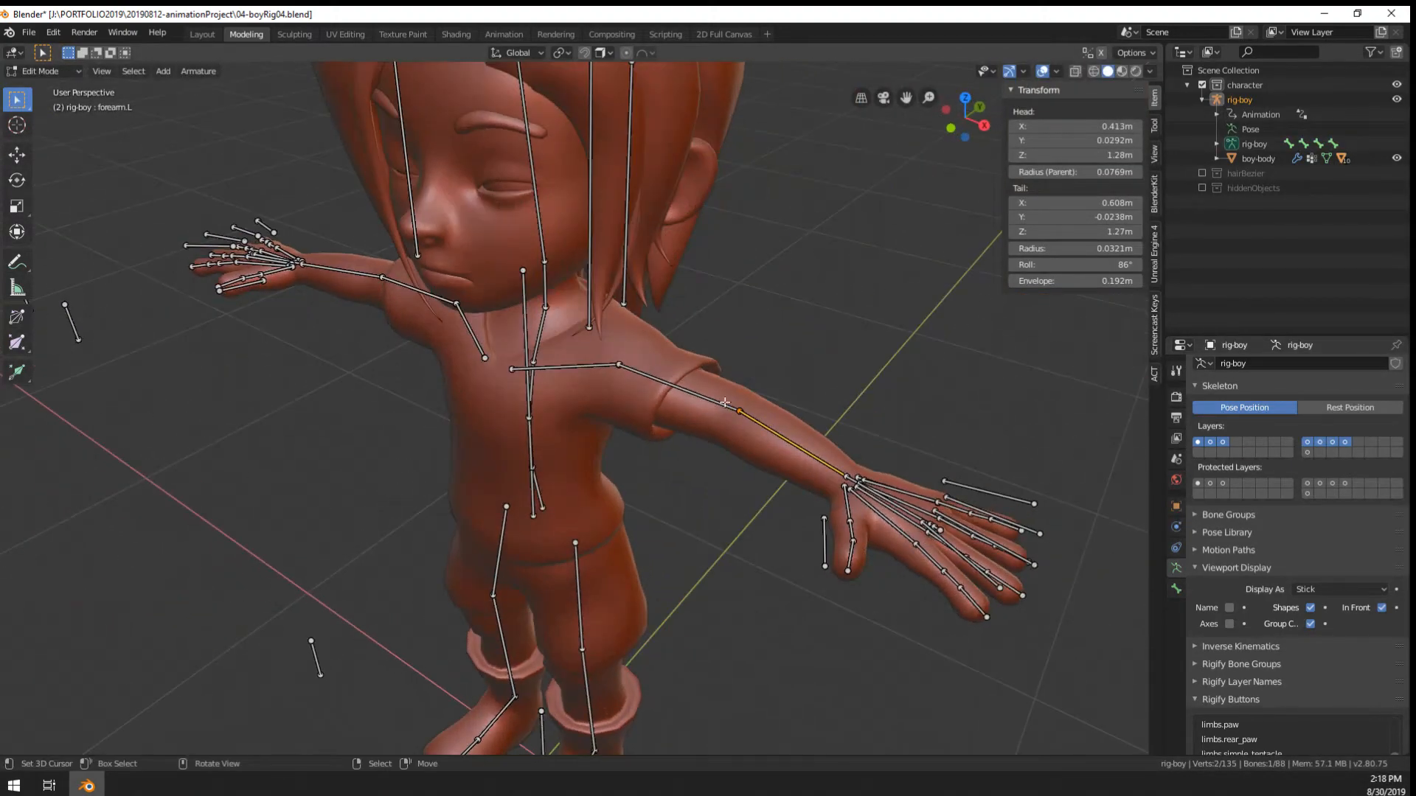
# Rename the control bone overlapping the character's left hand bone as CTRL-handControl.L
pyautogui.scroll(-1, 676, 465)
pyautogui.moveTo(676, 465); pyautogui.dragTo(794, 447, button='middle')
pyautogui.scroll(2, 794, 447)
pyautogui.keyDown('shift'); pyautogui.moveTo(995, 447); pyautogui.dragTo(690, 469, button='middle'); pyautogui.keyUp('shift')
pyautogui.scroll(3, 690, 469)
pyautogui.rightClick(844, 404)
pyautogui.rightClick(868, 426)
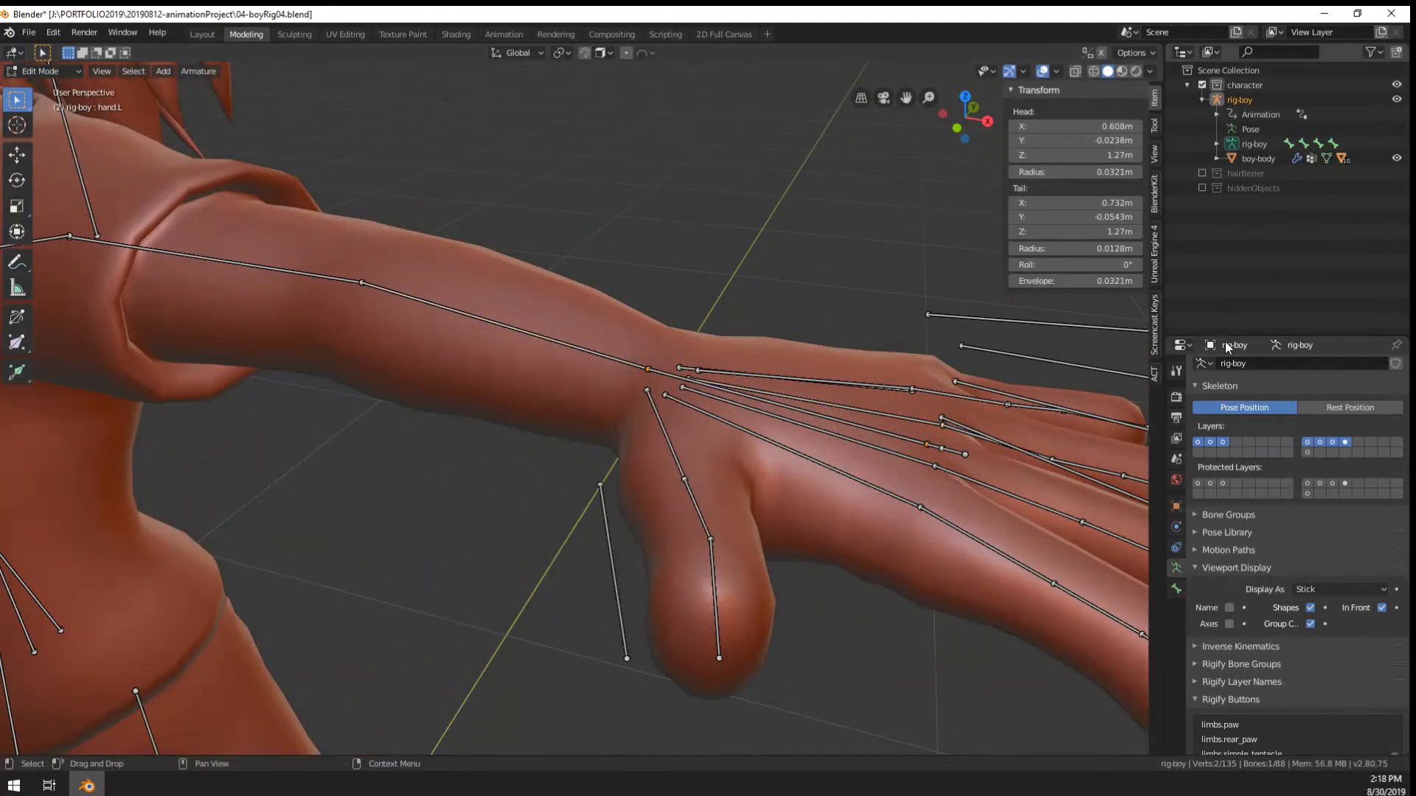
pyautogui.click(1176, 588)
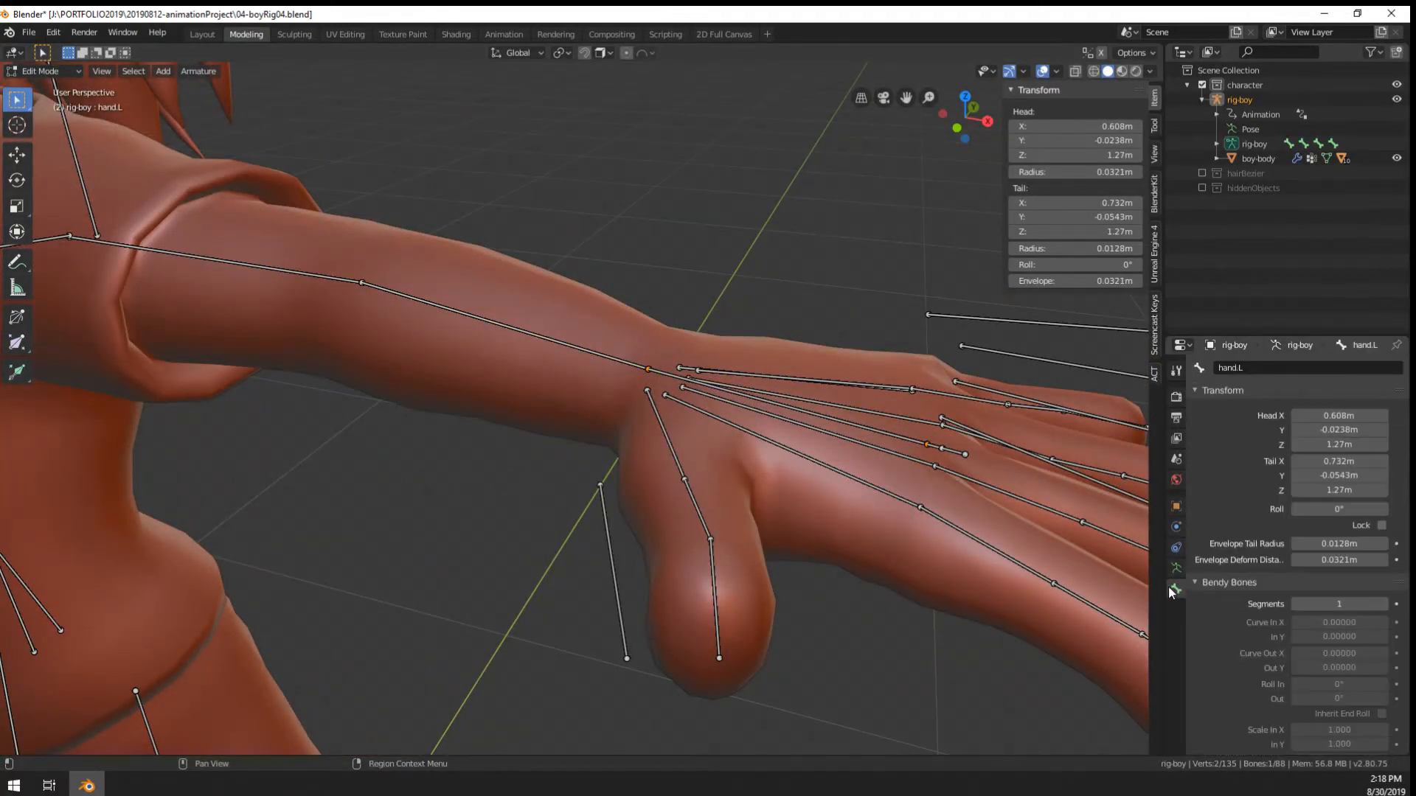
pyautogui.rightClick(939, 446)
pyautogui.click(1306, 371)
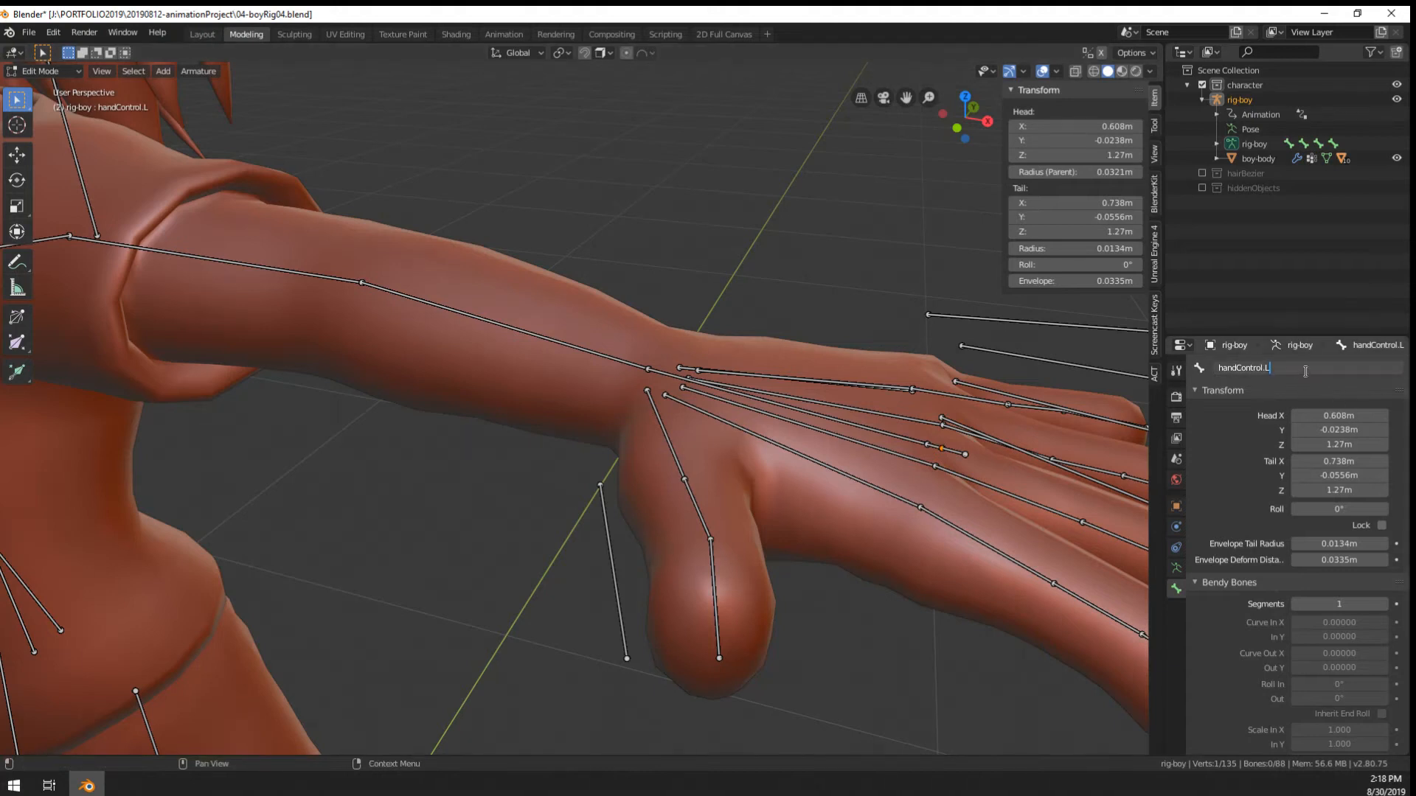
pyautogui.press('Home')
pyautogui.write('CTRL-')
pyautogui.press('Return')
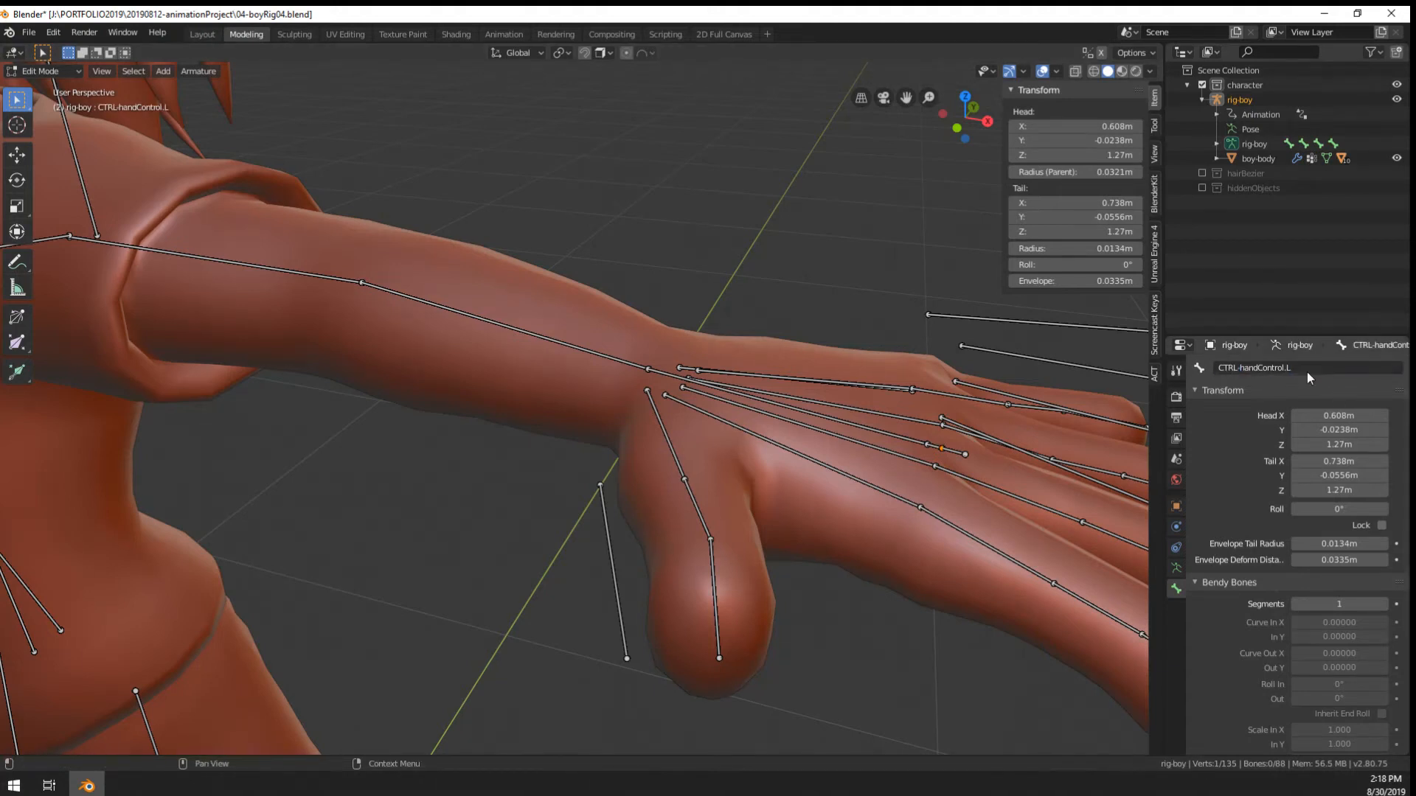
# Rename the longest of the overlapping bones in the character's left hand as CTRL-handYrotDeform-L
pyautogui.rightClick(953, 451)
pyautogui.click(1341, 366)
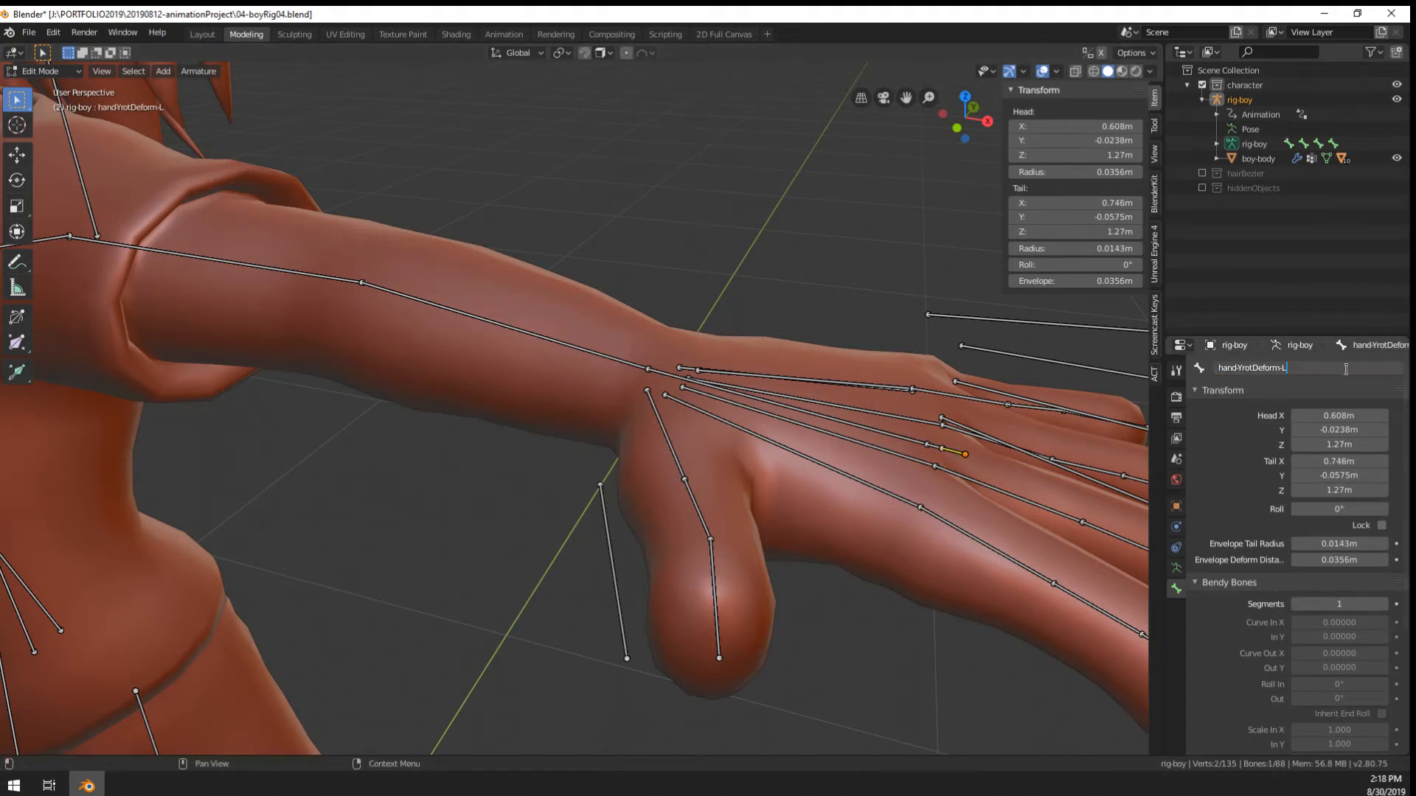
pyautogui.write('CTRL-')
pyautogui.press('Return')
# Rename the control bone overlapping the character's right hand bone as CTRL-handControl.R
pyautogui.scroll(-6, 1347, 369)
pyautogui.press('Home')
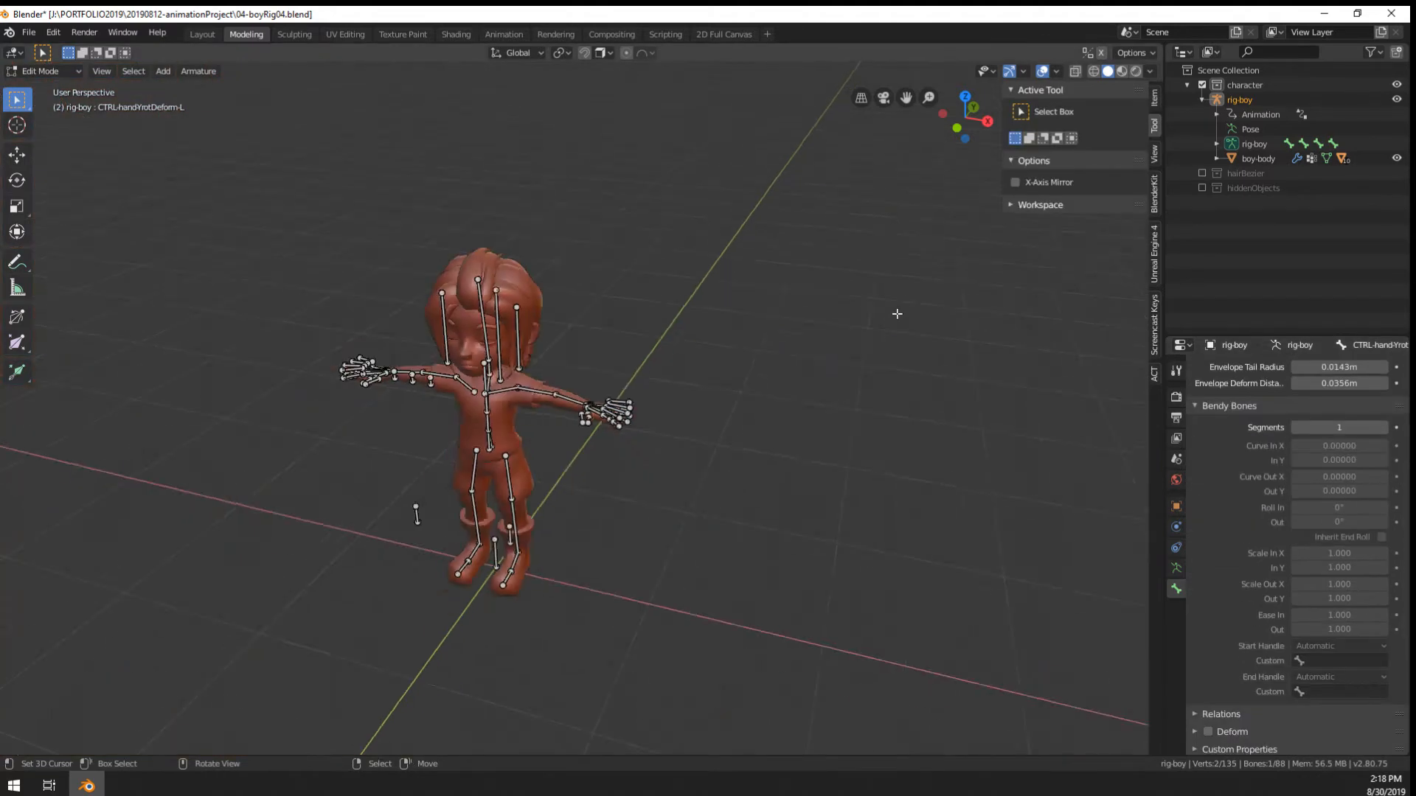
pyautogui.press('KP_Decimal')
pyautogui.scroll(6, 1315, 499)
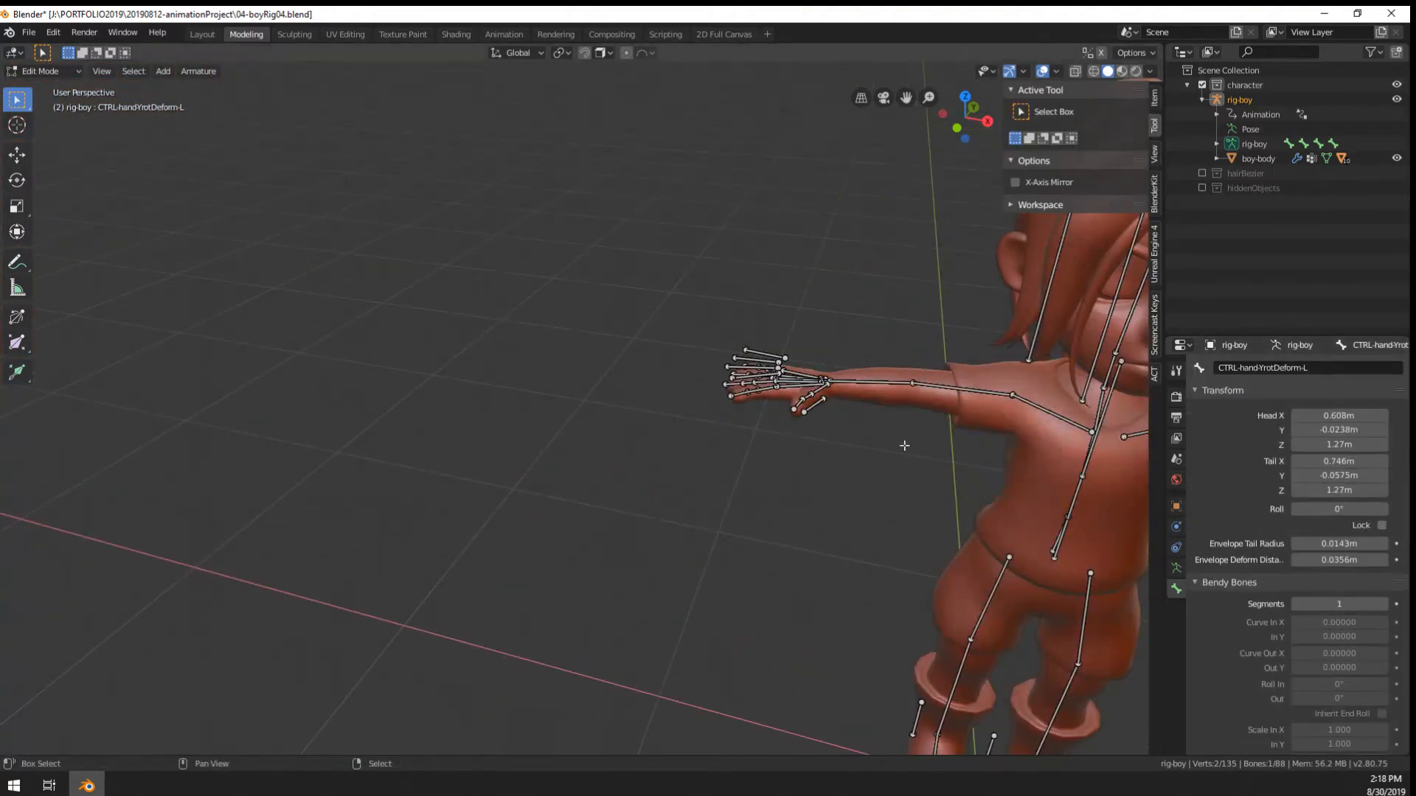
pyautogui.scroll(2, 719, 437)
pyautogui.scroll(4, 719, 437)
pyautogui.rightClick(743, 469)
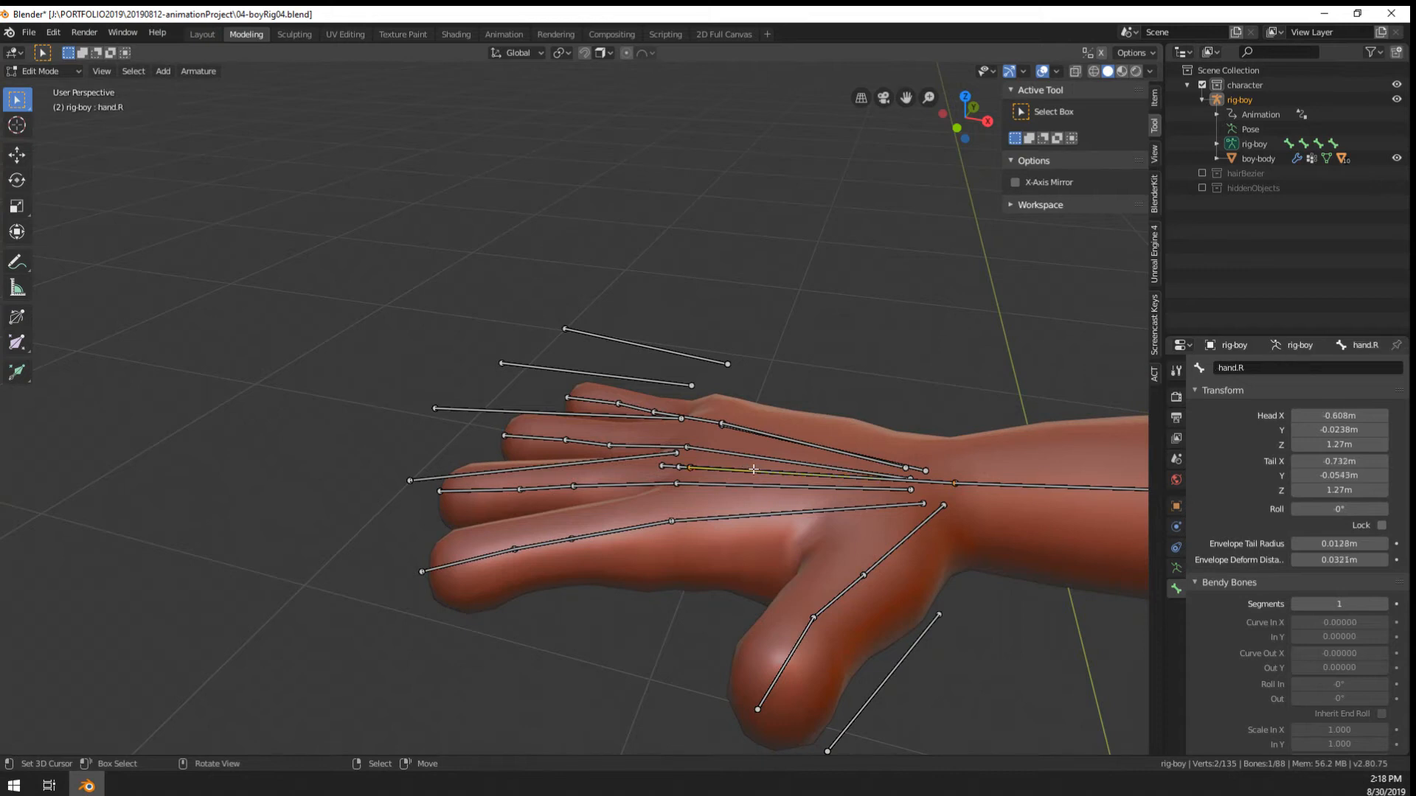
pyautogui.click(1297, 367)
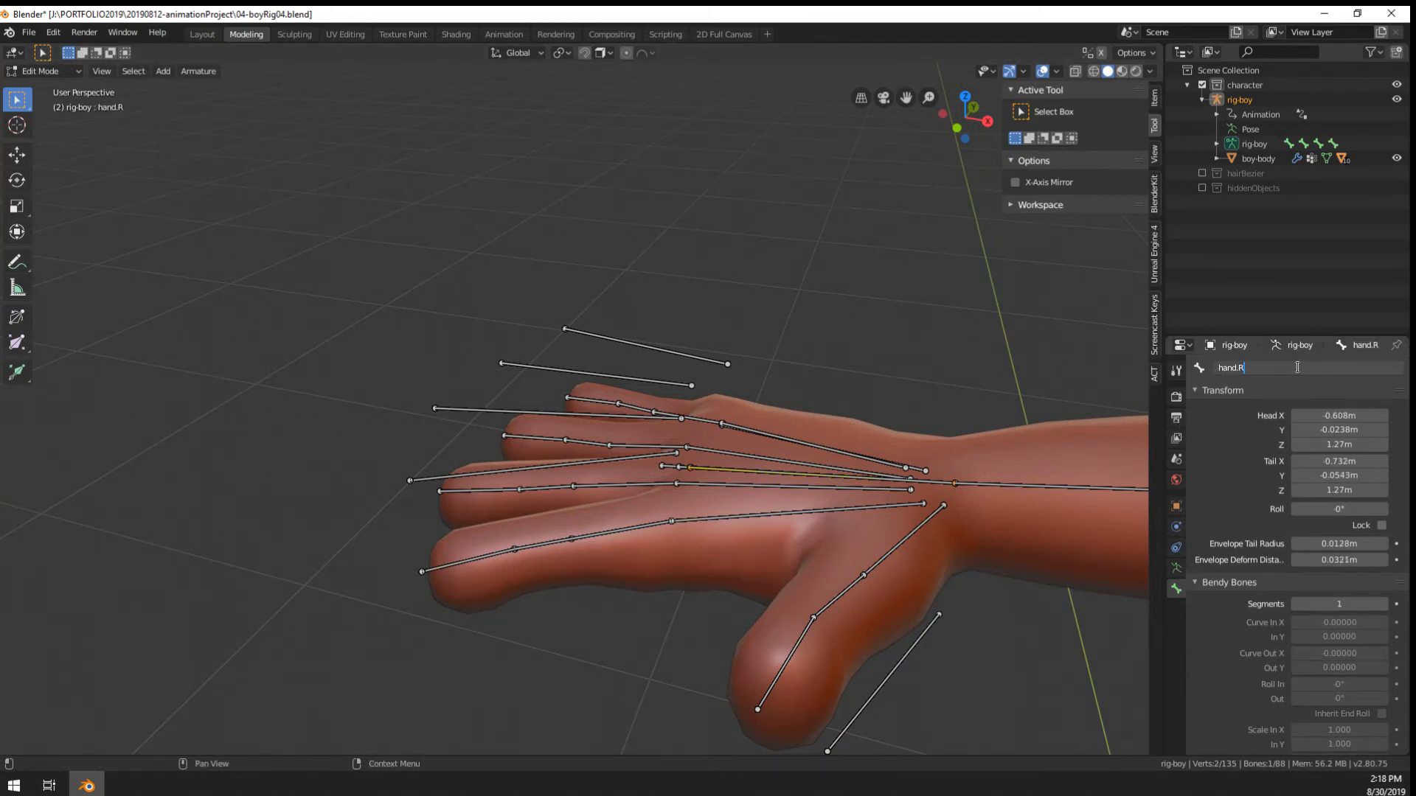
pyautogui.rightClick(678, 467)
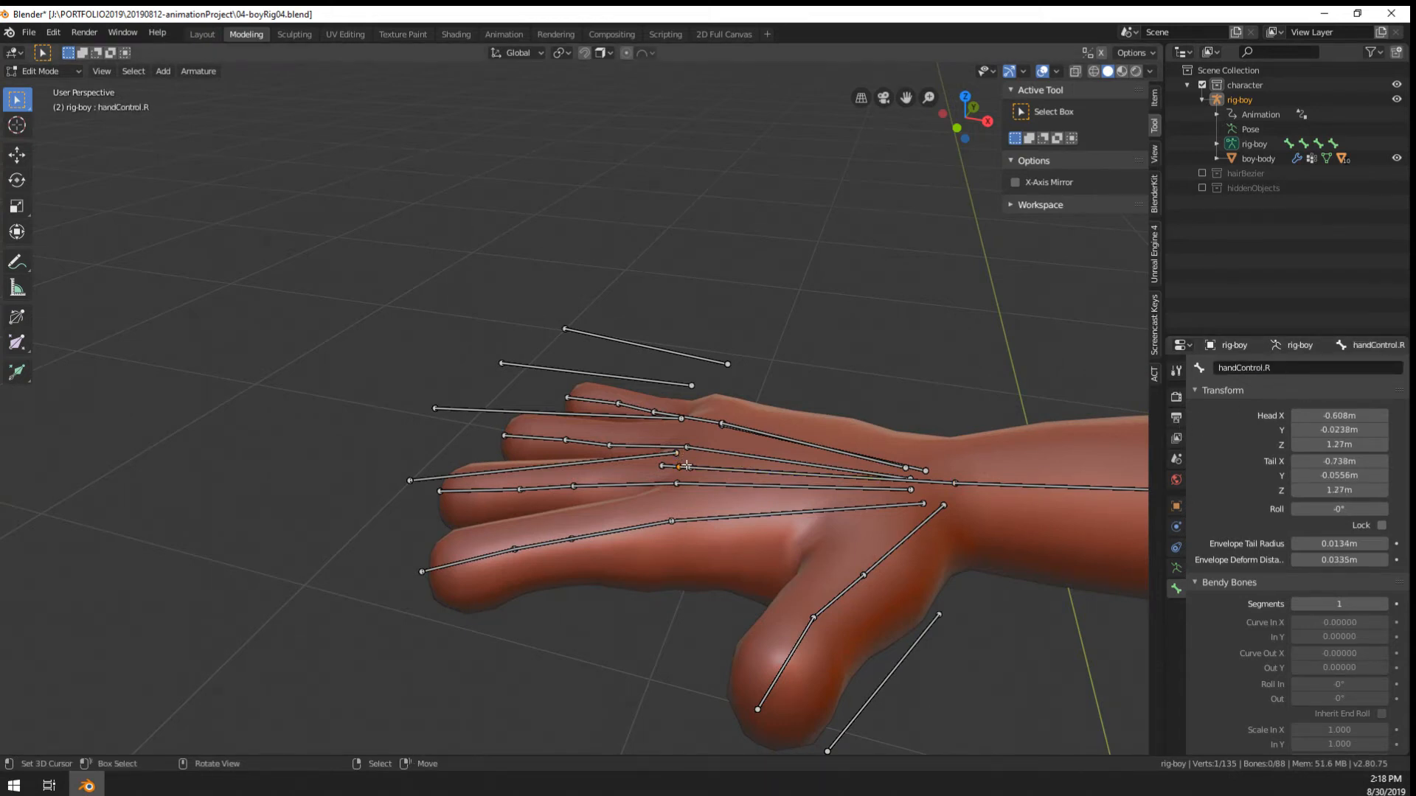
pyautogui.click(1340, 367)
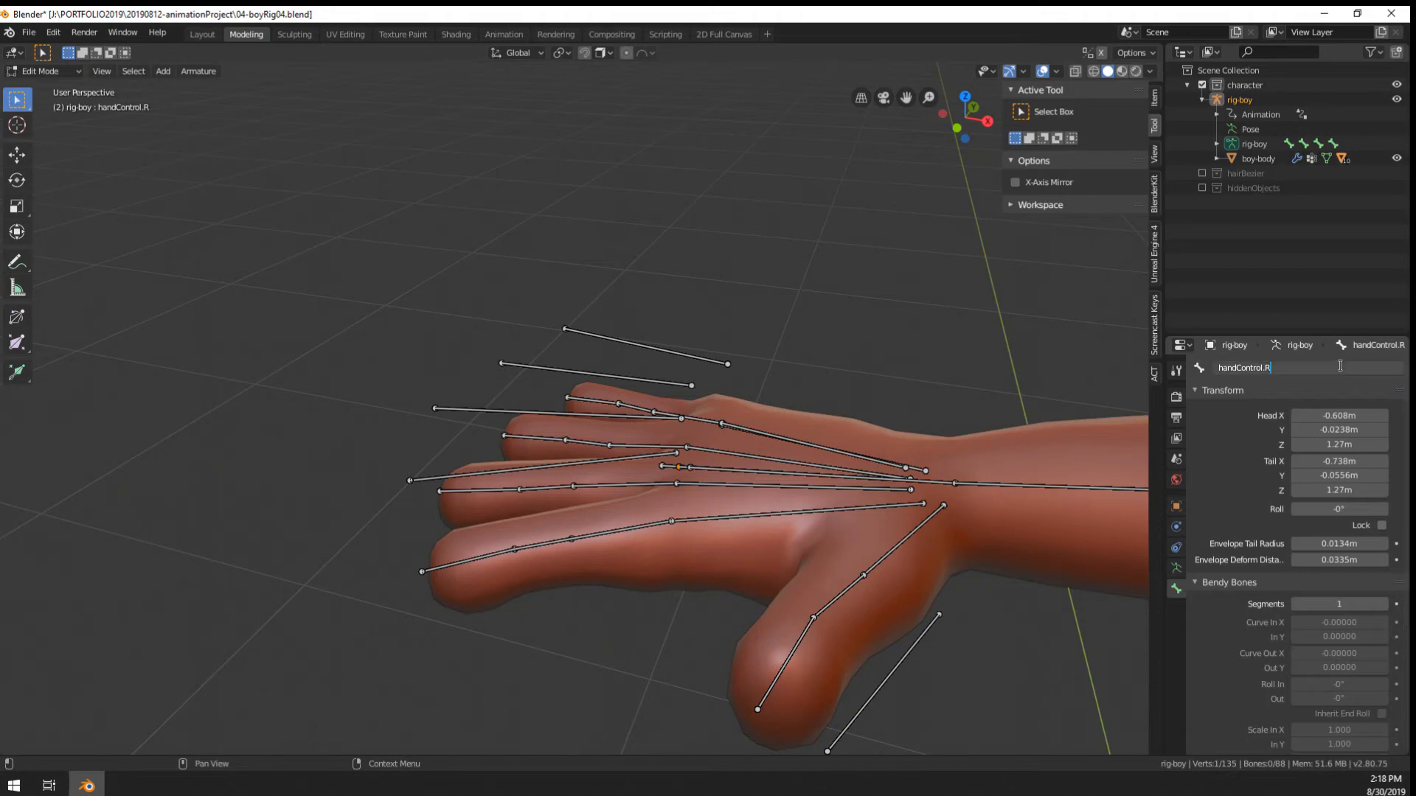
pyautogui.press('Home')
pyautogui.write('CTRL-')
pyautogui.press('Return')
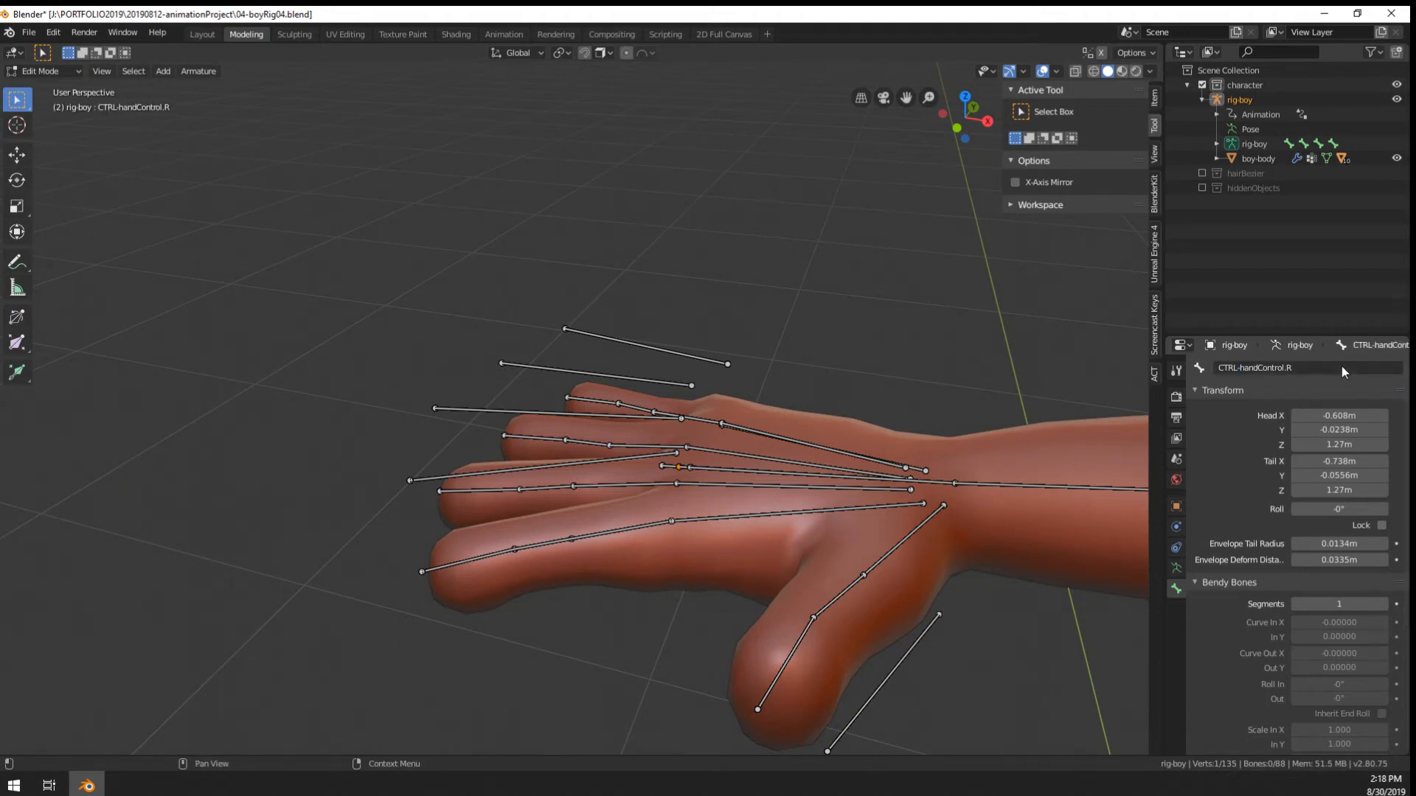
pyautogui.click(1241, 368)
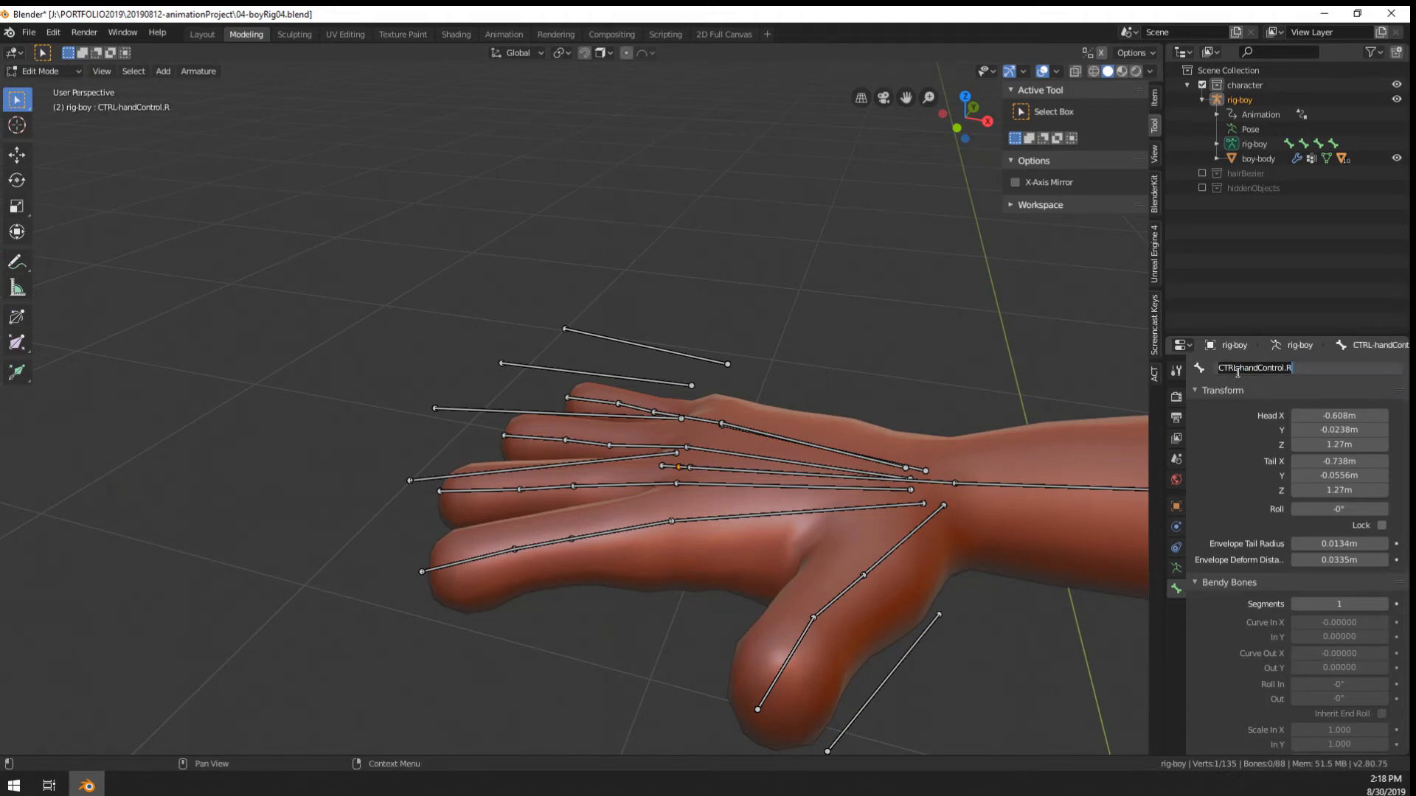
pyautogui.moveTo(1239, 368); pyautogui.dragTo(1194, 381)
pyautogui.press('Return')
pyautogui.click(1237, 366)
pyautogui.press('Return')
pyautogui.scroll(-8, 923, 479)
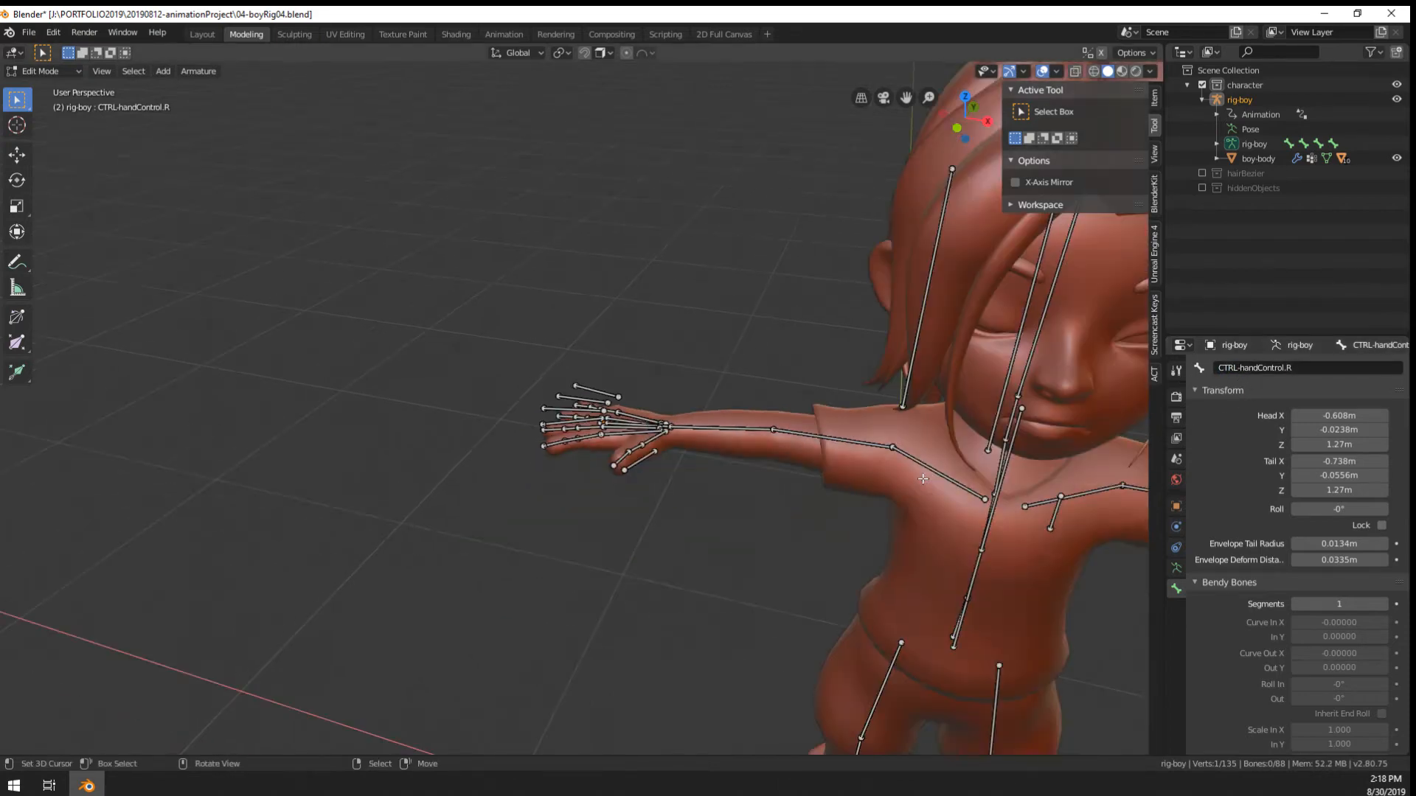
# Undo the recent CTRL- renames of the overlapping control bones in both of the character's hands
pyautogui.hotkey('ctrl', 'z')
pyautogui.scroll(-4, 923, 479)
pyautogui.hotkey('ctrl', 'z')
pyautogui.hotkey('ctrl', 'z')
pyautogui.hotkey('ctrl', 'z')
pyautogui.hotkey('ctrl', 'z')
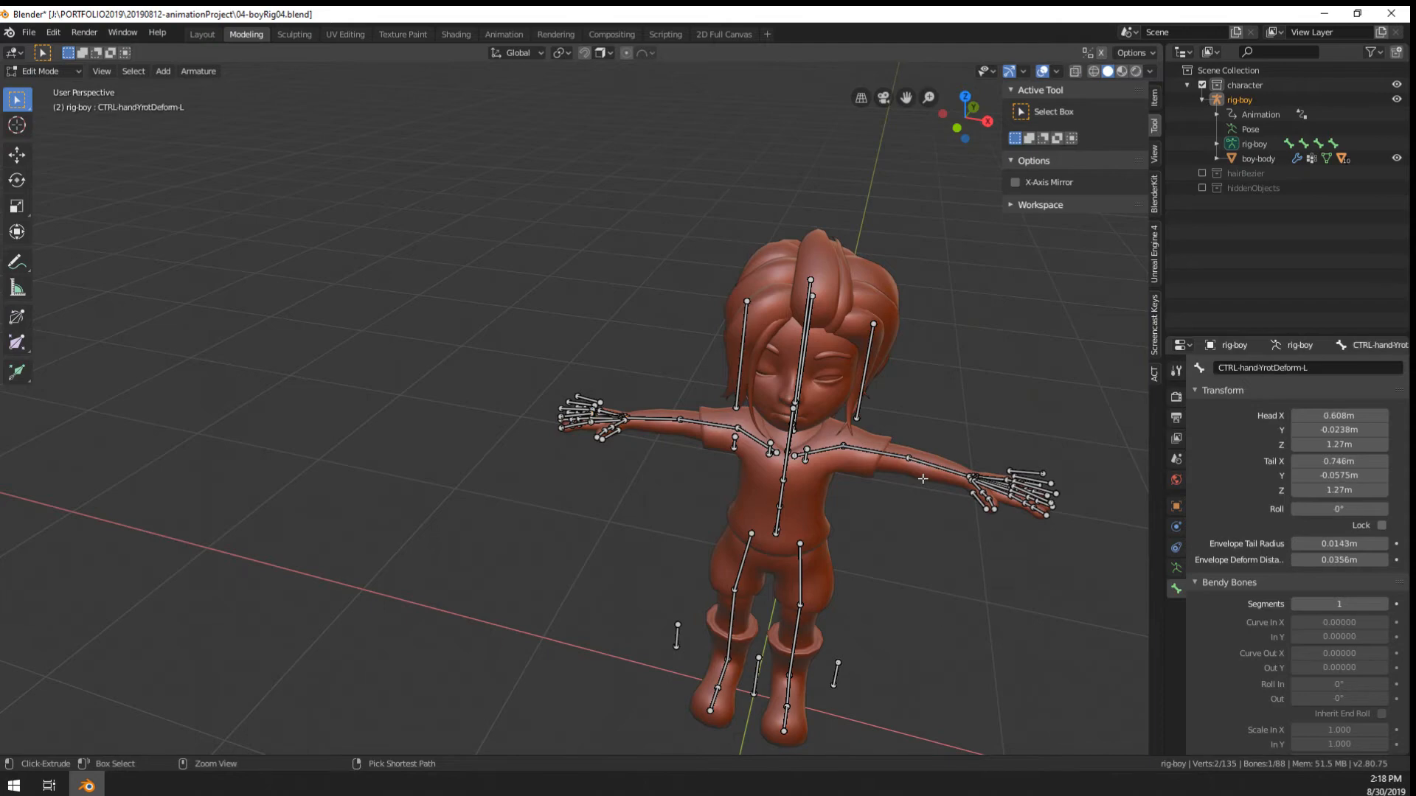
pyautogui.hotkey('ctrl', 'z')
pyautogui.hotkey('ctrl', 'z')
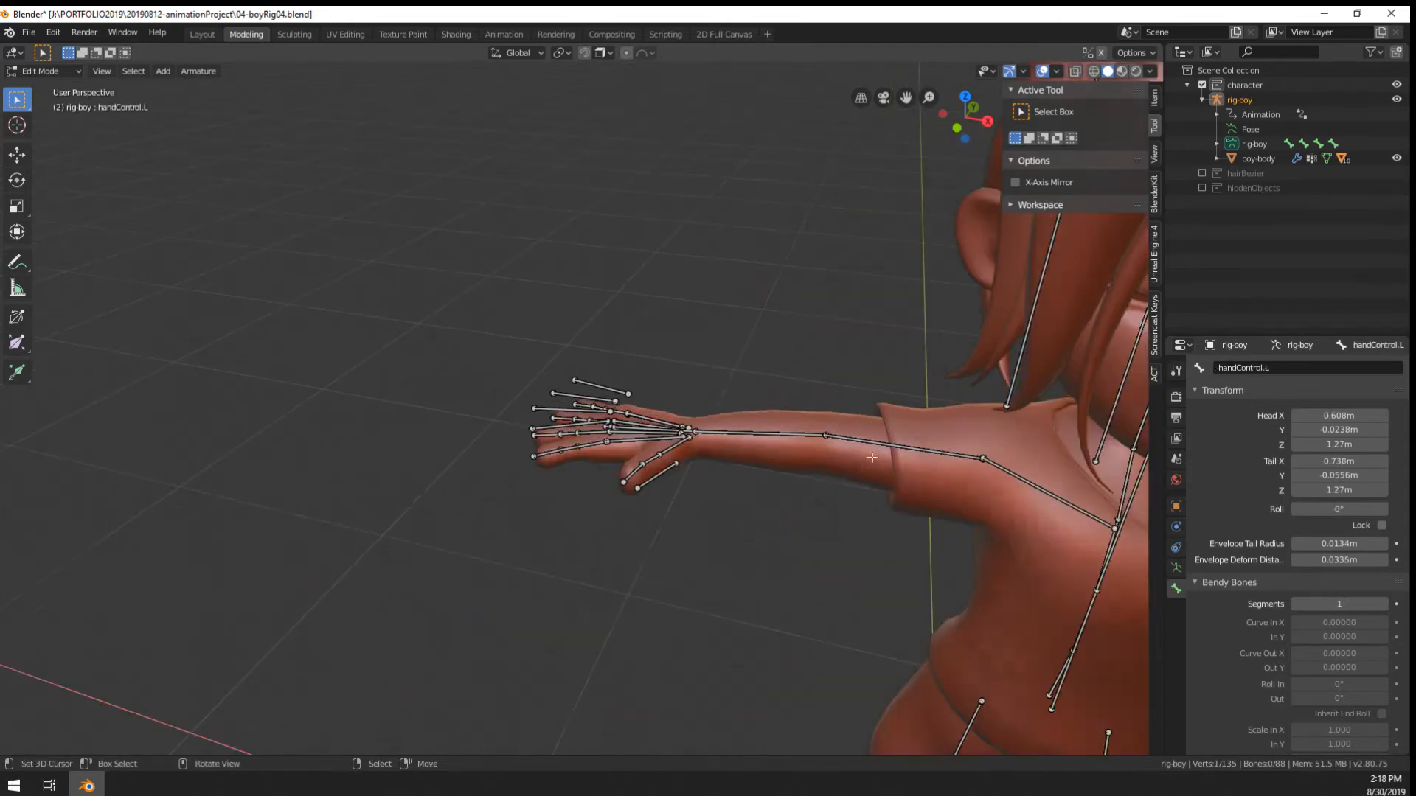
# Rename the hand.R bone in the character's right hand as CTRL-hand.R
pyautogui.scroll(10, 736, 475)
pyautogui.click(736, 475)
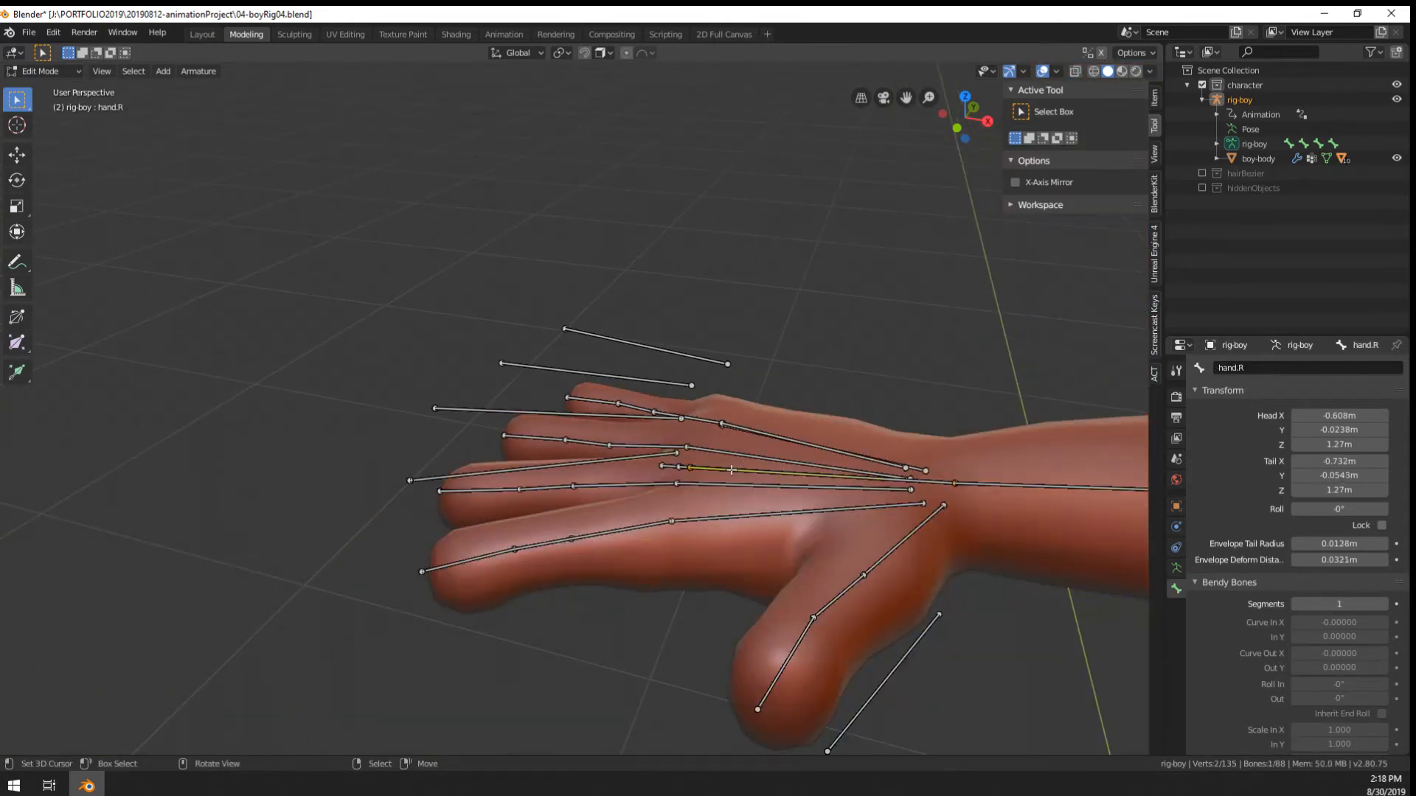
pyautogui.click(1289, 367)
pyautogui.press('Home')
pyautogui.write('CTRL-')
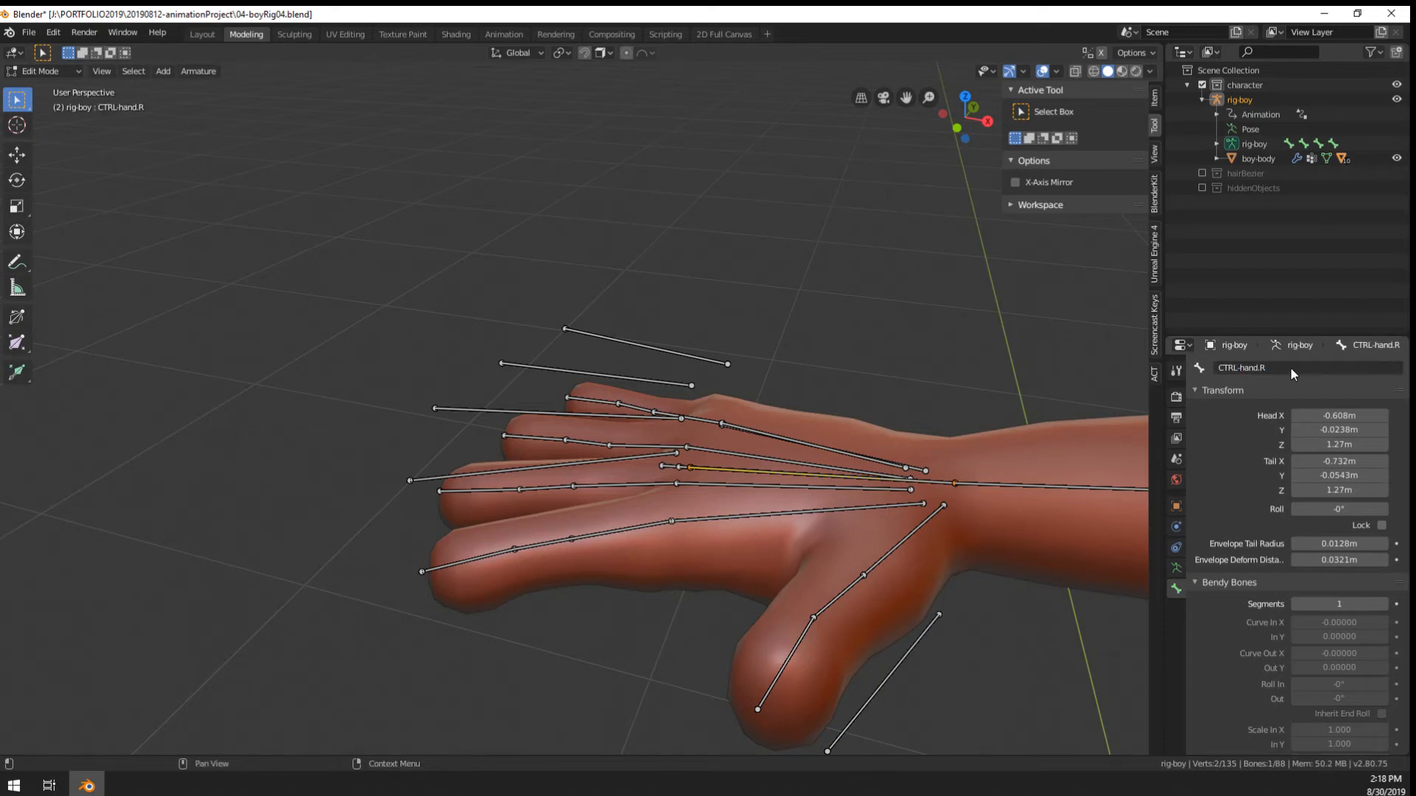
pyautogui.press('Return')
# Rename the hand.L bone in the character's left hand as CTRL-hand.L
pyautogui.scroll(-10, 834, 496)
pyautogui.scroll(10, 833, 496)
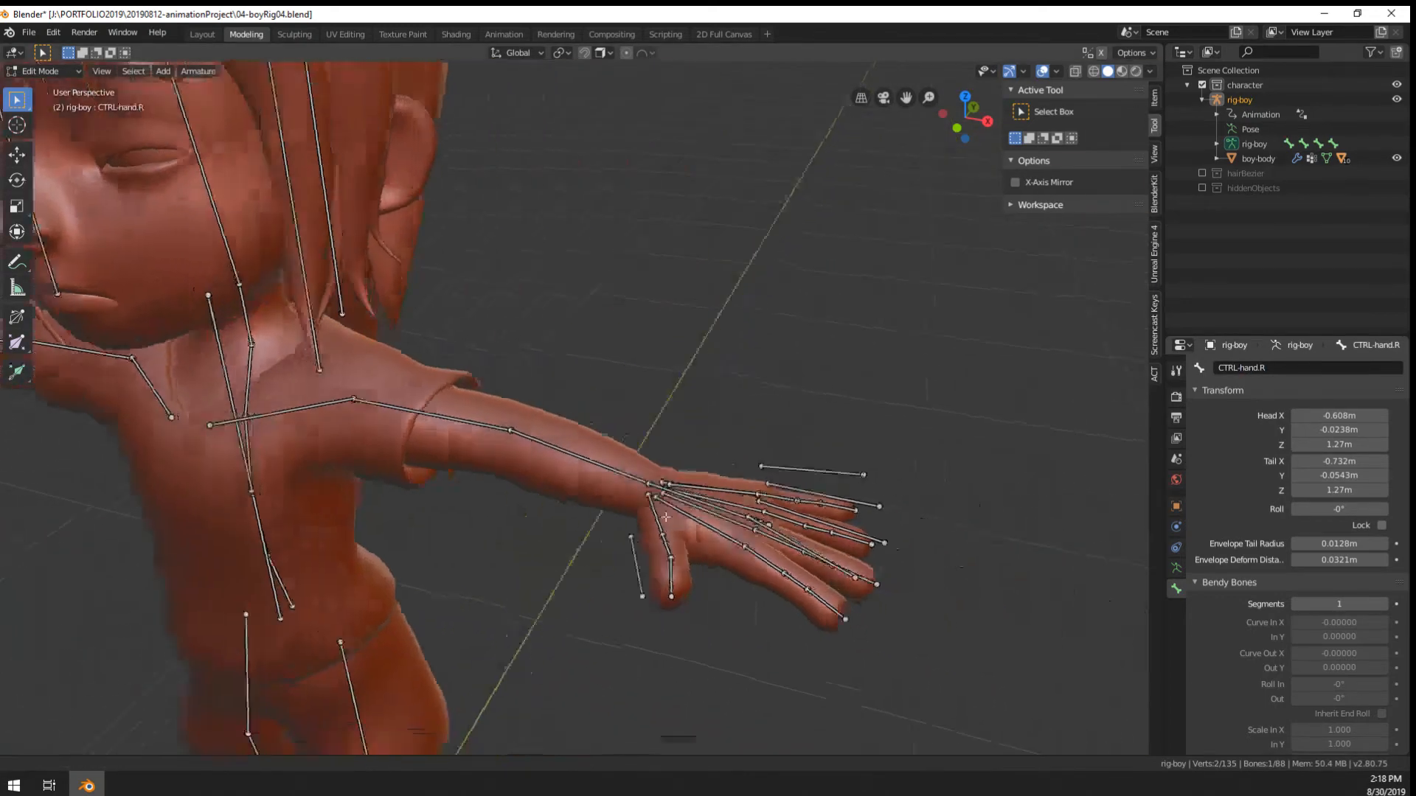
pyautogui.click(779, 566)
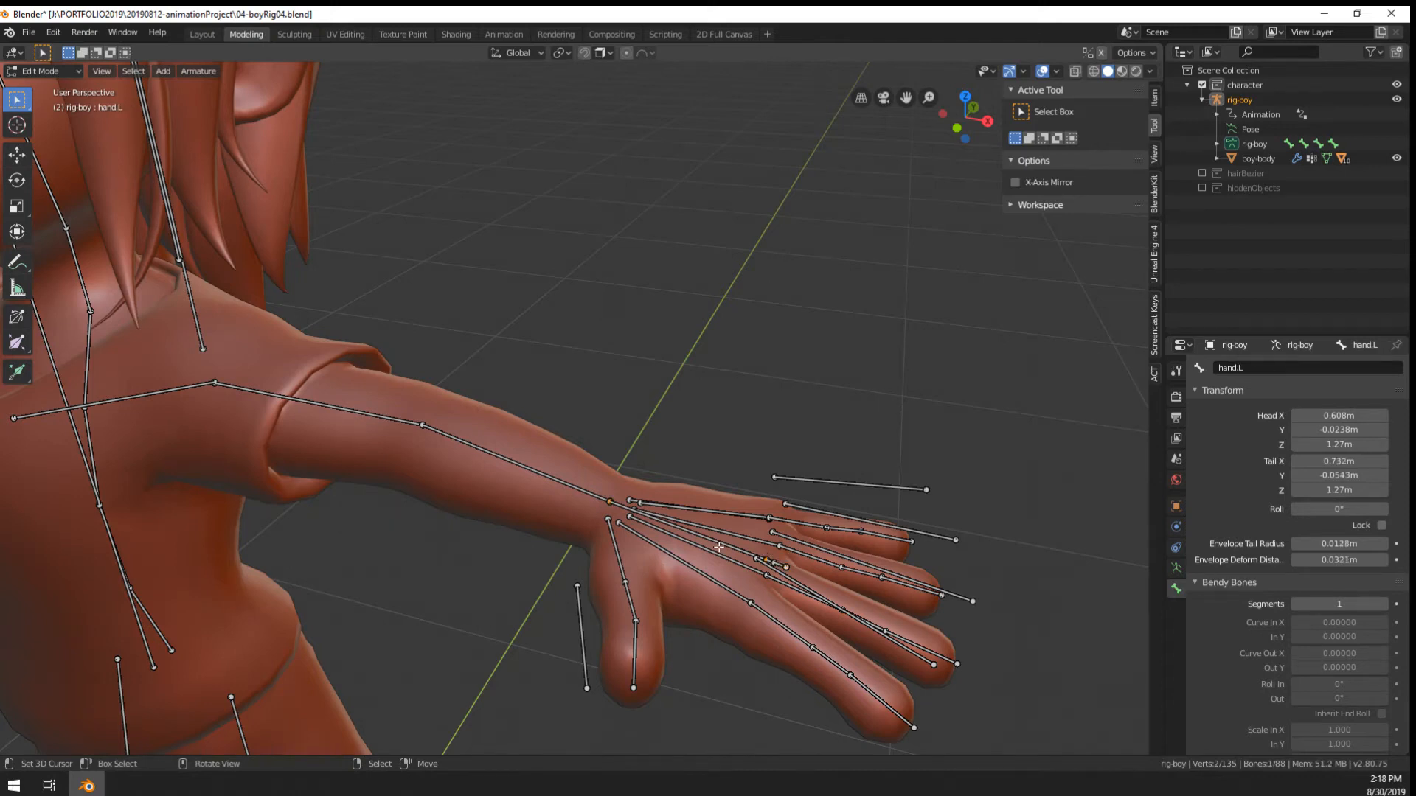
pyautogui.click(1283, 367)
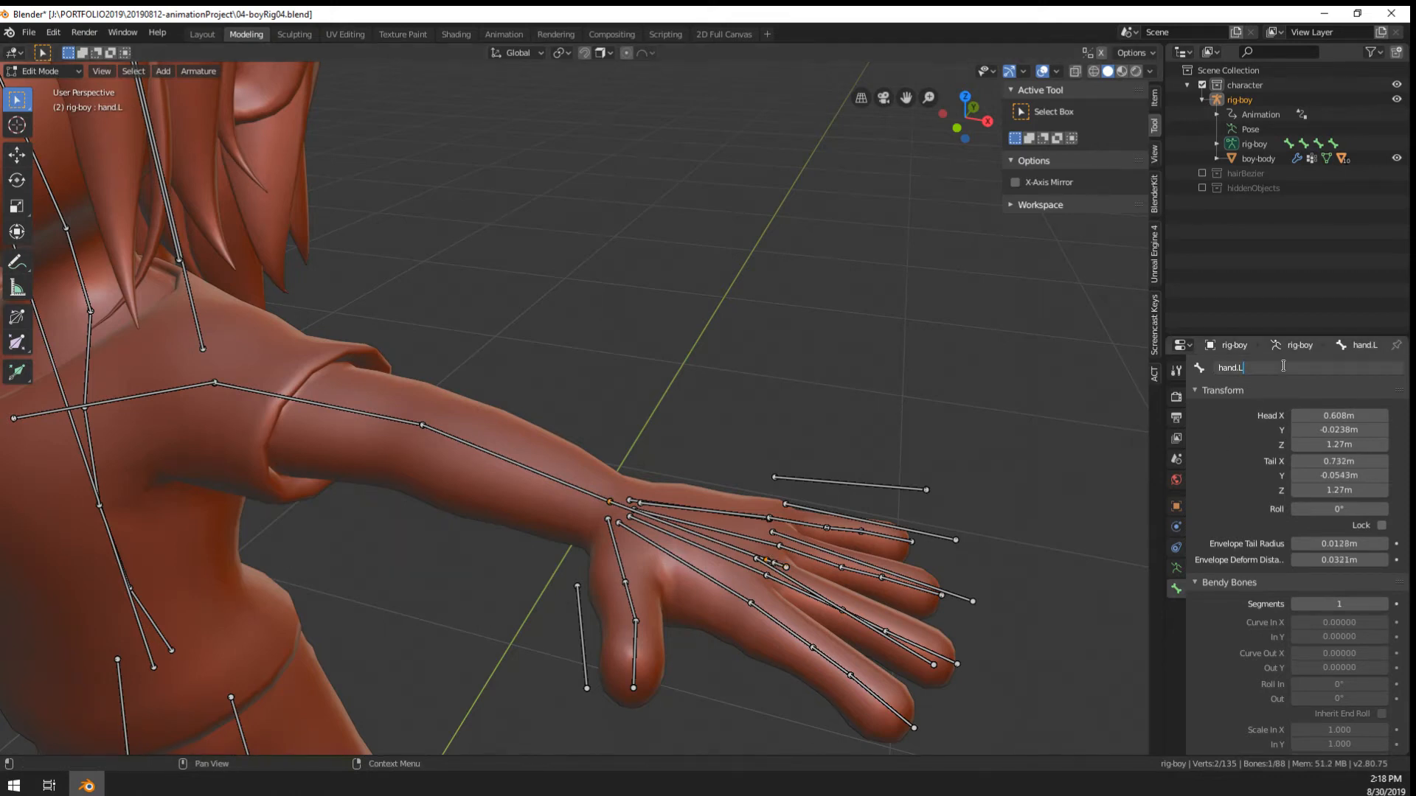
pyautogui.press('Home')
pyautogui.write('CTRL-')
pyautogui.press('Return')
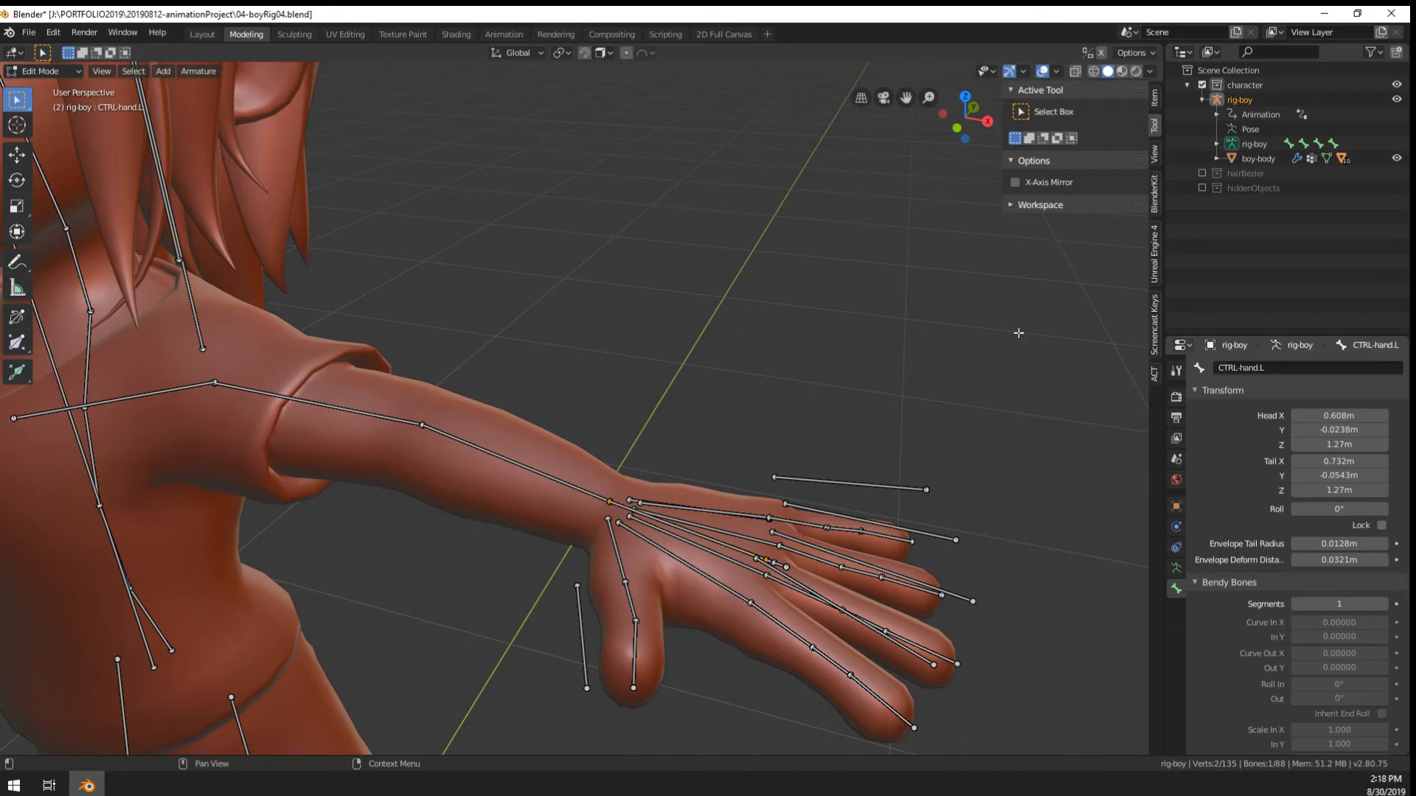
# Examine the rig from several sides, checking the bones of the right shoulder, right hand and right thigh
pyautogui.scroll(-10, 513, 454)
pyautogui.moveTo(513, 454); pyautogui.dragTo(619, 397, button='middle')
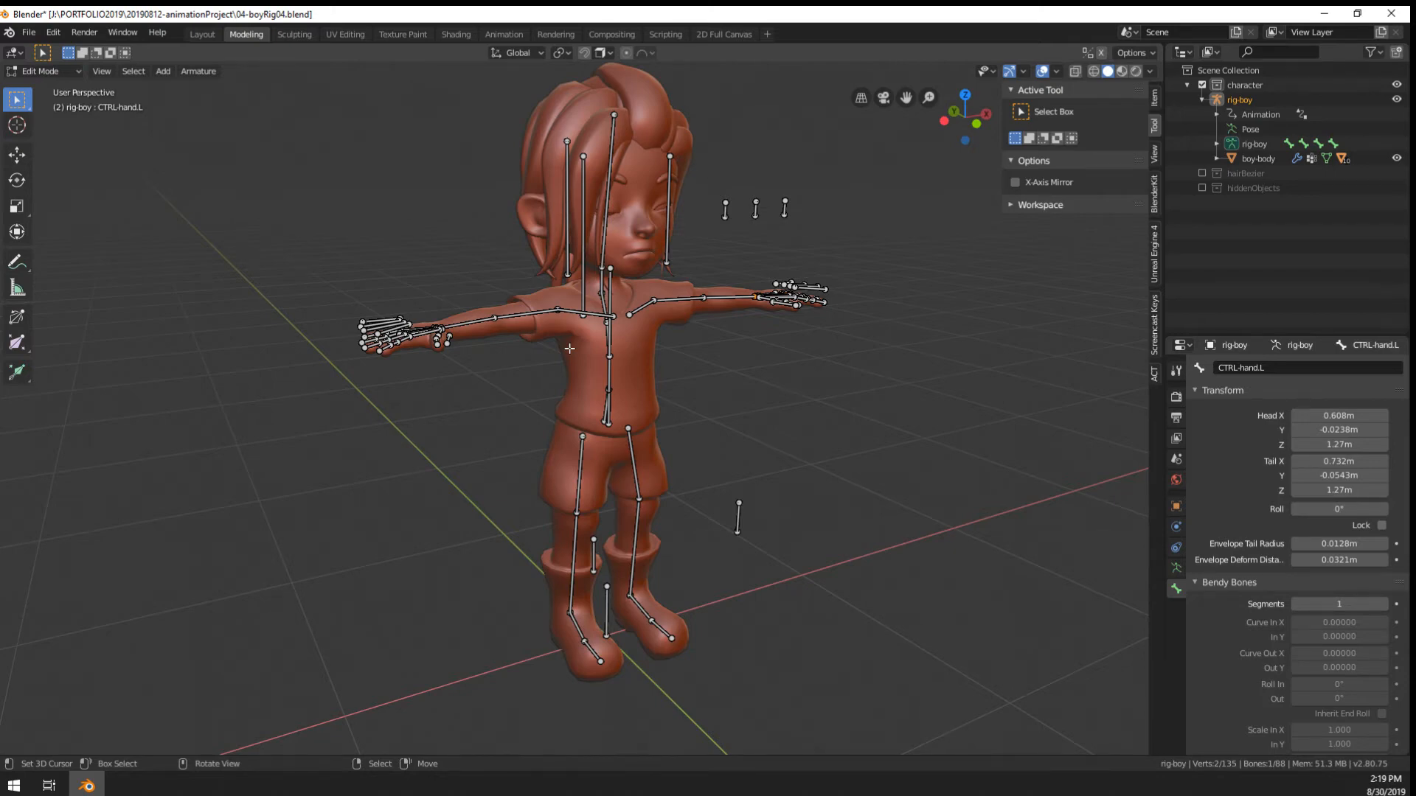
pyautogui.moveTo(530, 518); pyautogui.dragTo(442, 509, button='middle')
pyautogui.scroll(3, 521, 275)
pyautogui.keyDown('shift'); pyautogui.moveTo(521, 274); pyautogui.dragTo(654, 447, button='middle'); pyautogui.keyUp('shift')
pyautogui.click(592, 341)
pyautogui.moveTo(591, 341); pyautogui.dragTo(550, 389, button='middle')
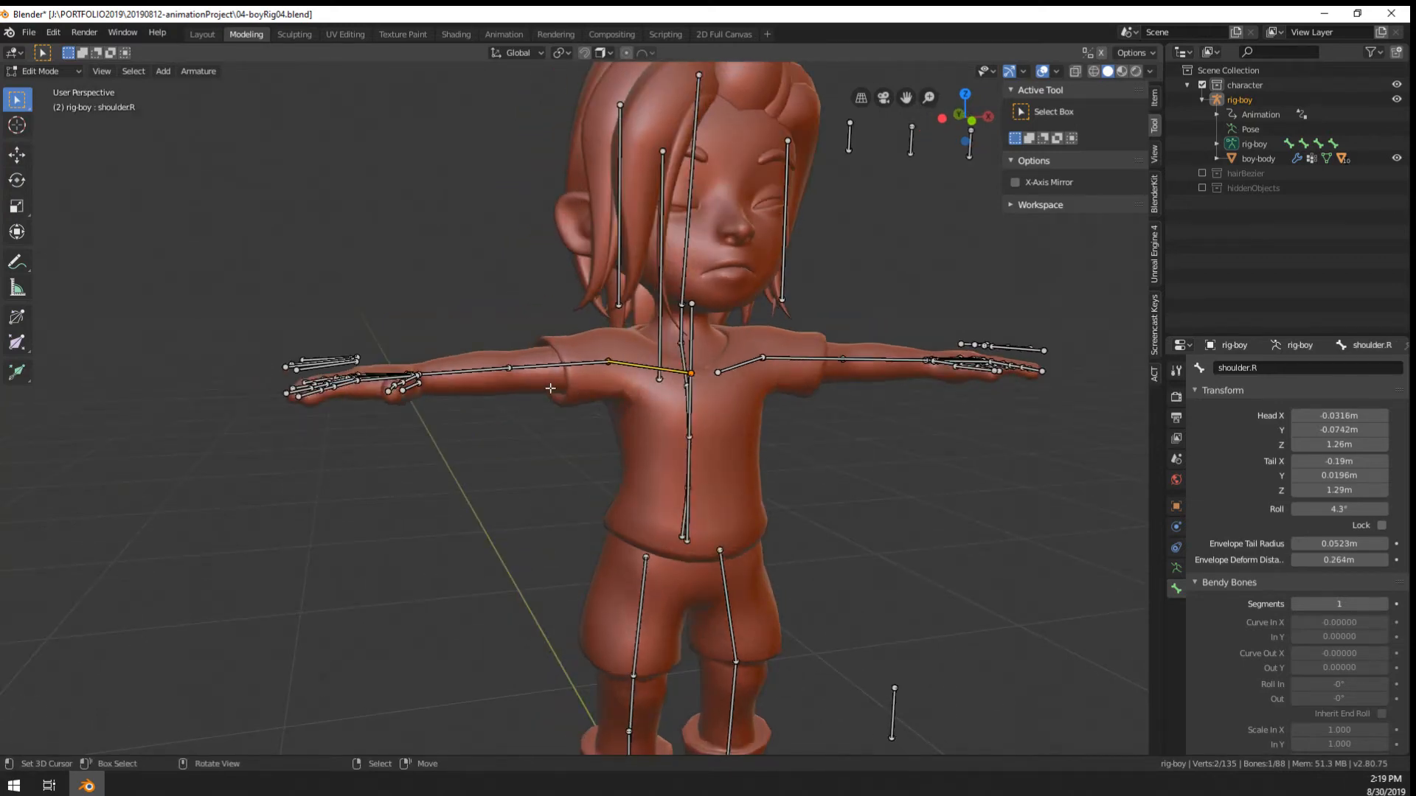
pyautogui.moveTo(550, 389); pyautogui.dragTo(522, 368, button='middle')
pyautogui.moveTo(221, 409); pyautogui.dragTo(313, 442, button='middle')
pyautogui.scroll(4, 313, 443)
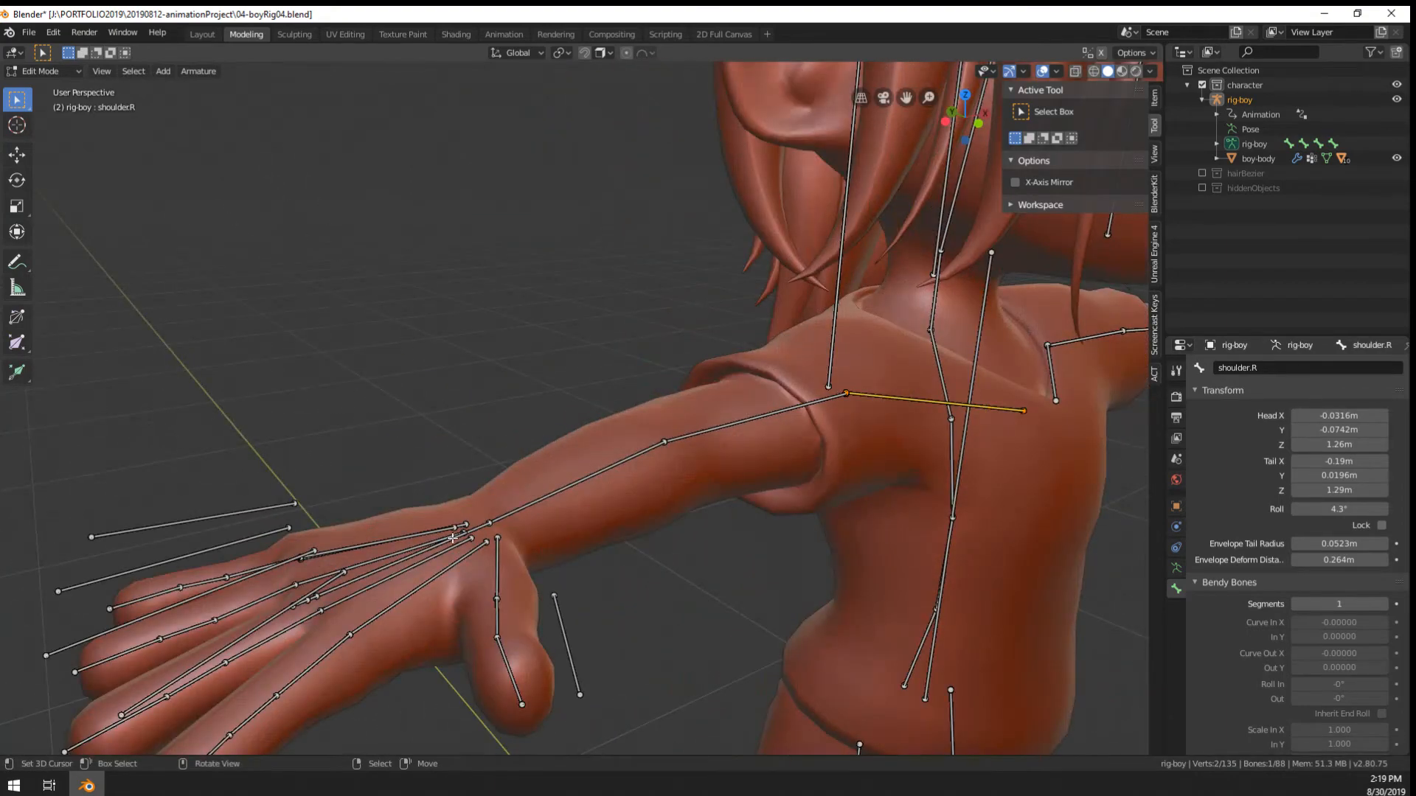
pyautogui.click(452, 538)
pyautogui.moveTo(452, 538); pyautogui.dragTo(529, 536, button='middle')
pyautogui.scroll(-4, 543, 538)
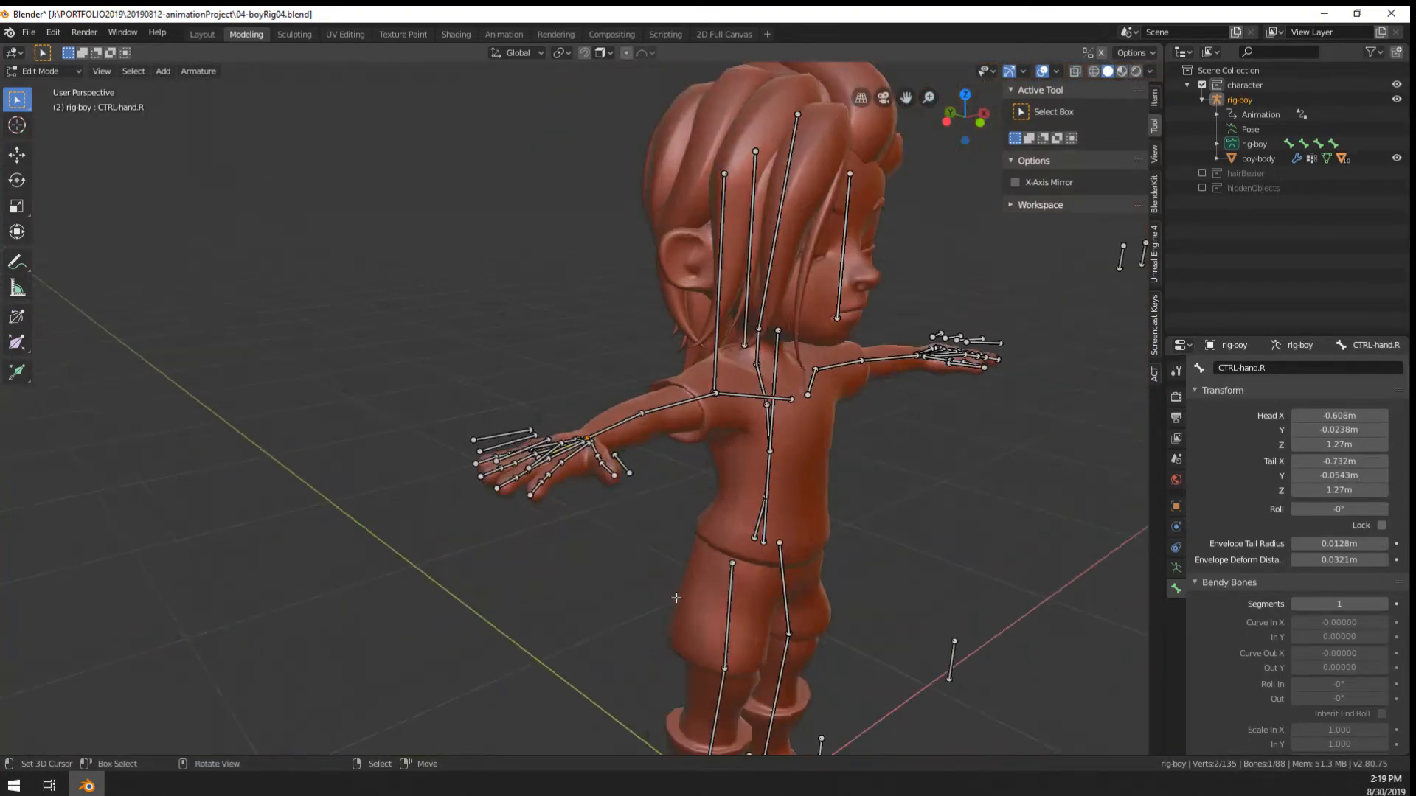
pyautogui.moveTo(676, 597); pyautogui.dragTo(626, 566, button='middle')
pyautogui.rightClick(583, 561)
pyautogui.keyDown('shift'); pyautogui.moveTo(619, 617); pyautogui.dragTo(597, 478, button='middle'); pyautogui.keyUp('shift')
pyautogui.scroll(-3, 621, 574)
pyautogui.moveTo(621, 574); pyautogui.dragTo(632, 669, button='middle')
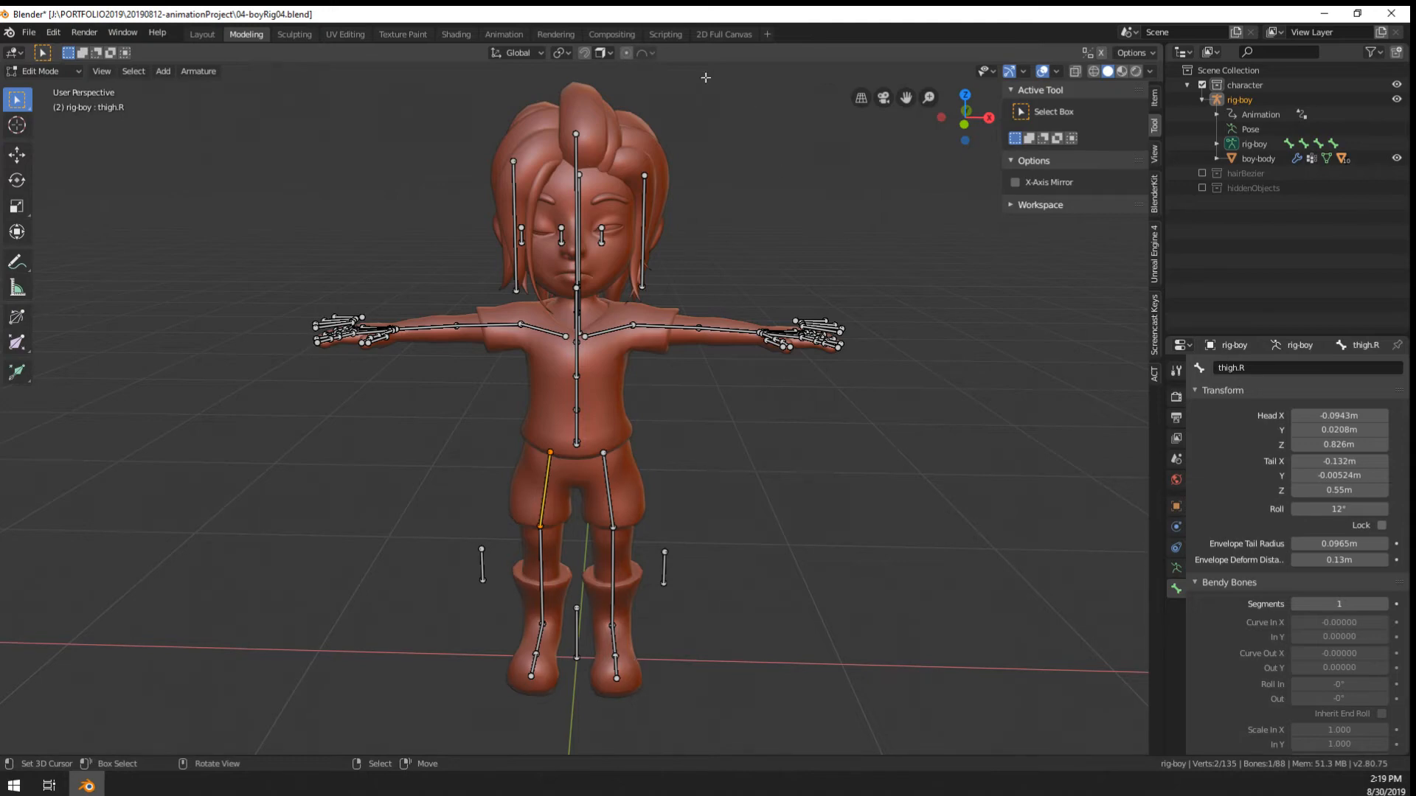
# Leave armature editing for Object Mode and select the boy-body mesh
pyautogui.click(36, 74)
pyautogui.click(40, 87)
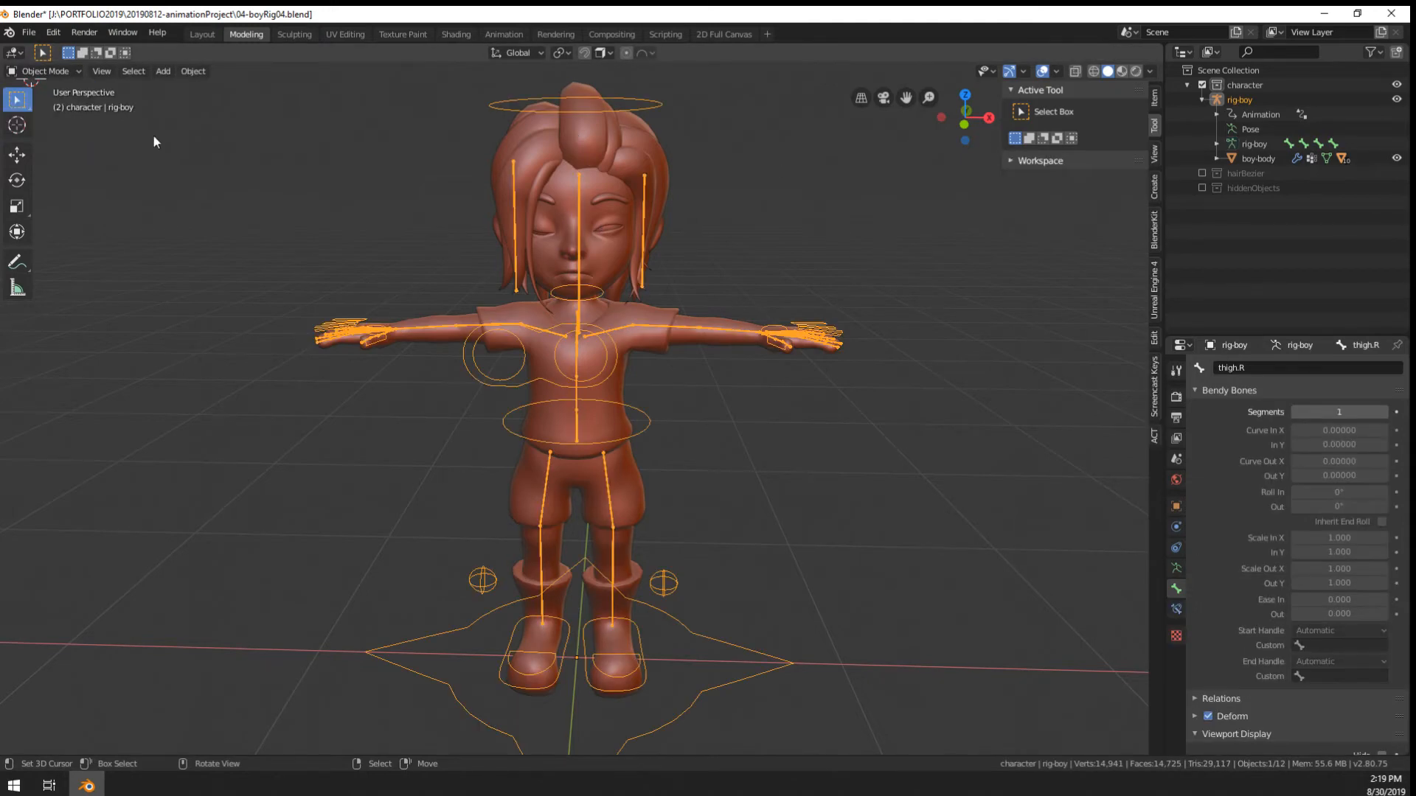
pyautogui.hotkey('ctrl', 'Tab')
pyautogui.scroll(3, 568, 290)
pyautogui.click(572, 312)
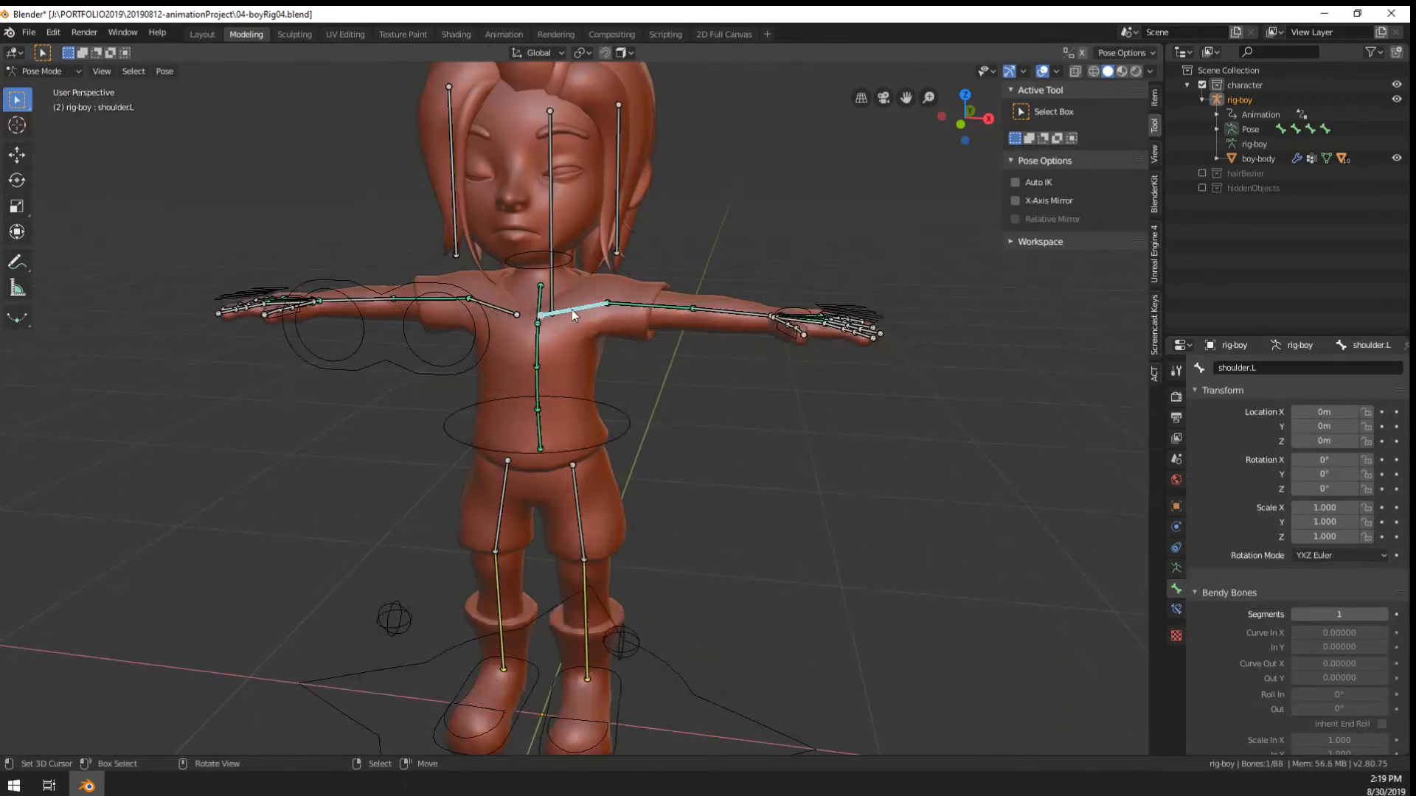
pyautogui.press('Tab')
pyautogui.scroll(2, 680, 320)
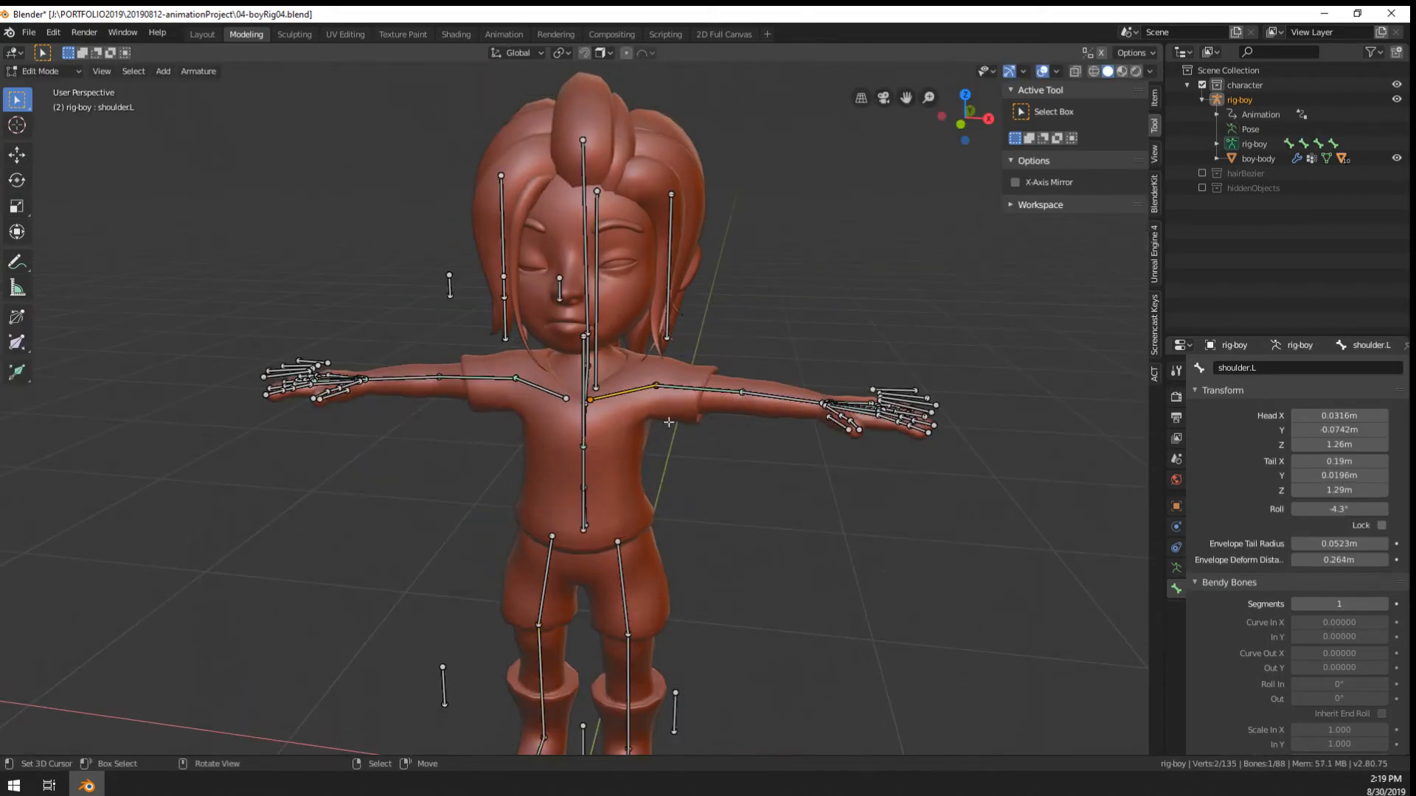
pyautogui.hotkey('ctrl', 'Tab')
pyautogui.click(568, 423)
pyautogui.click(627, 445)
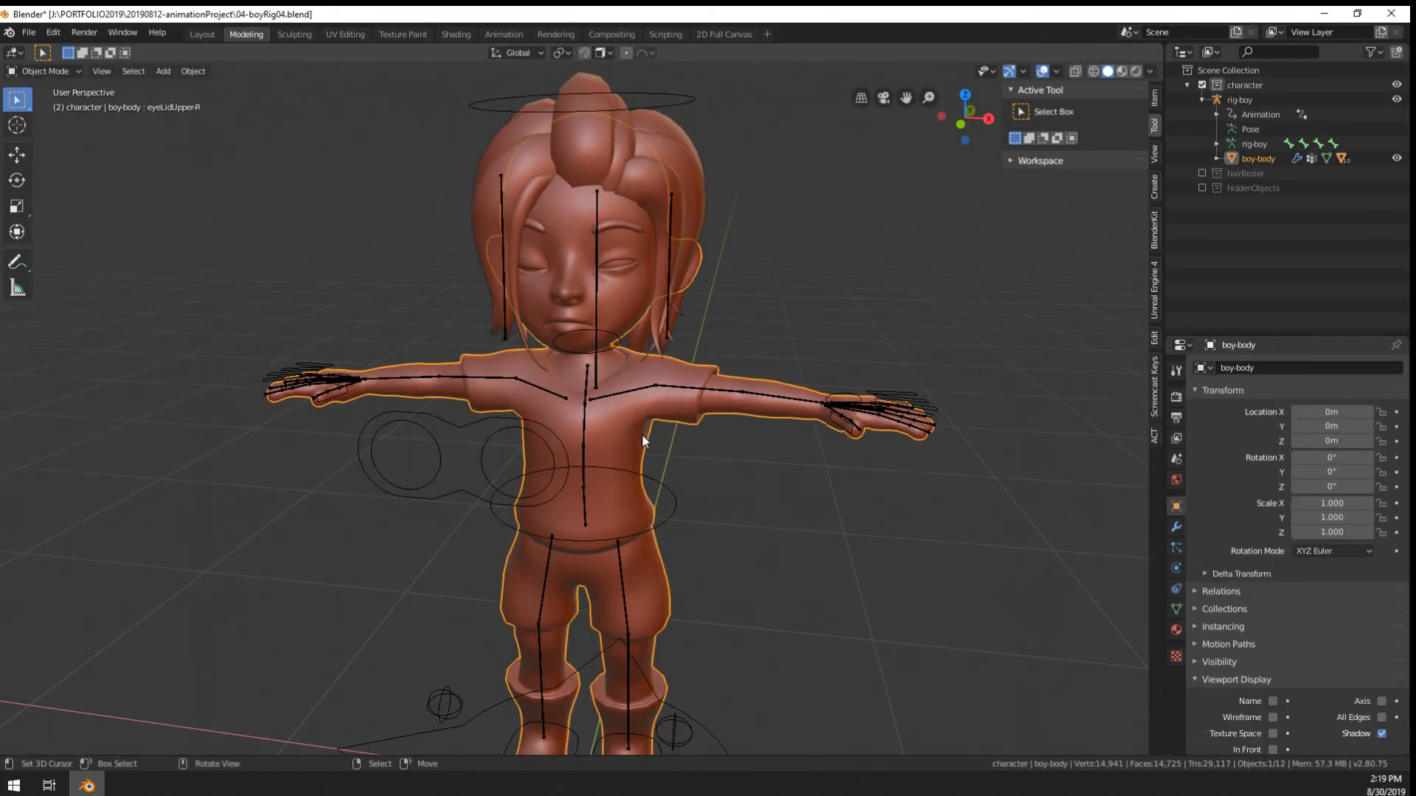
# Try to parent the boy-body mesh to the rig-boy armature using the Object option
pyautogui.keyDown('shift'); pyautogui.rightClick(641, 391); pyautogui.keyUp('shift')
pyautogui.moveTo(654, 416)
pyautogui.mouseDown(button='middle')
pyautogui.moveTo(603, 414)
pyautogui.moveTo(633, 424)
pyautogui.mouseUp(button='middle')
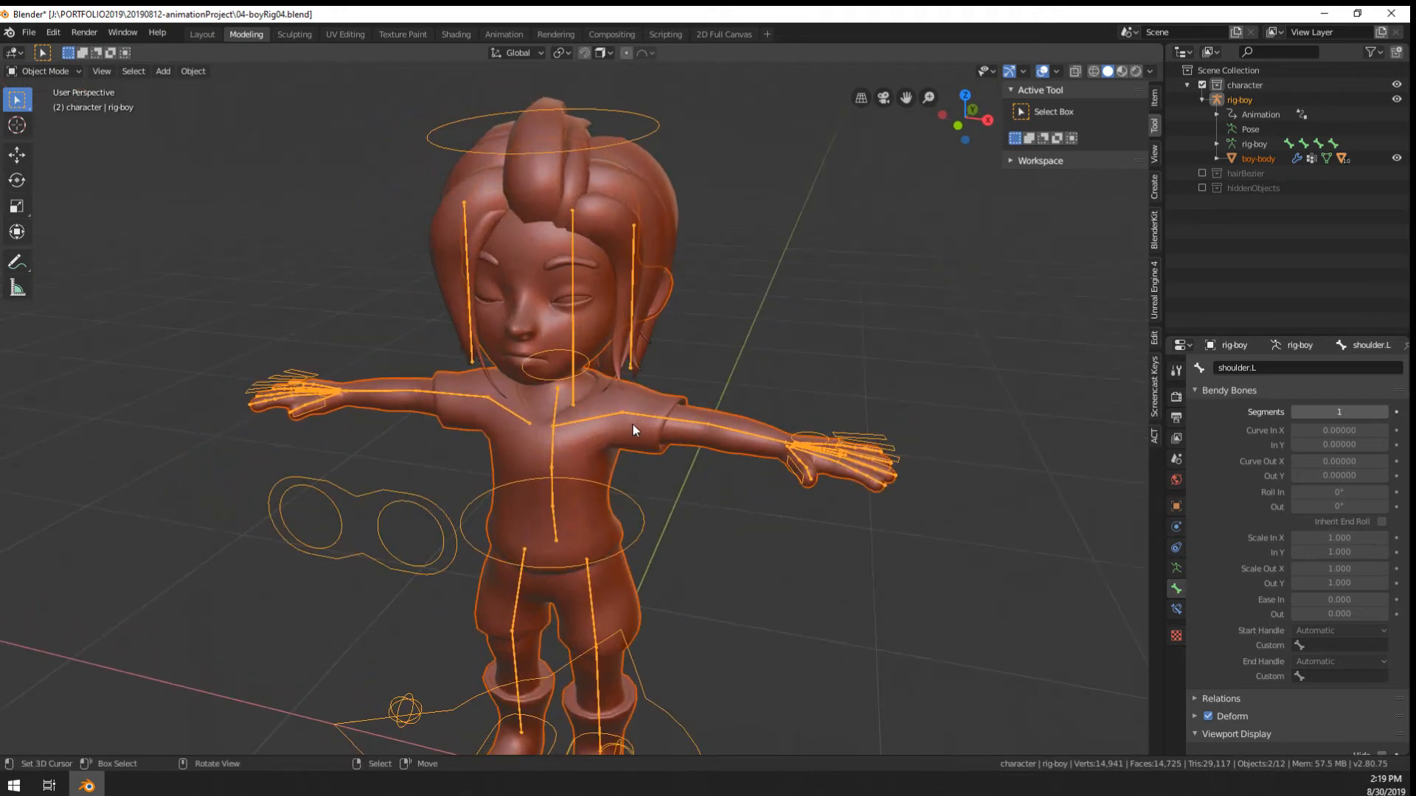
pyautogui.hotkey('ctrl', 'p')
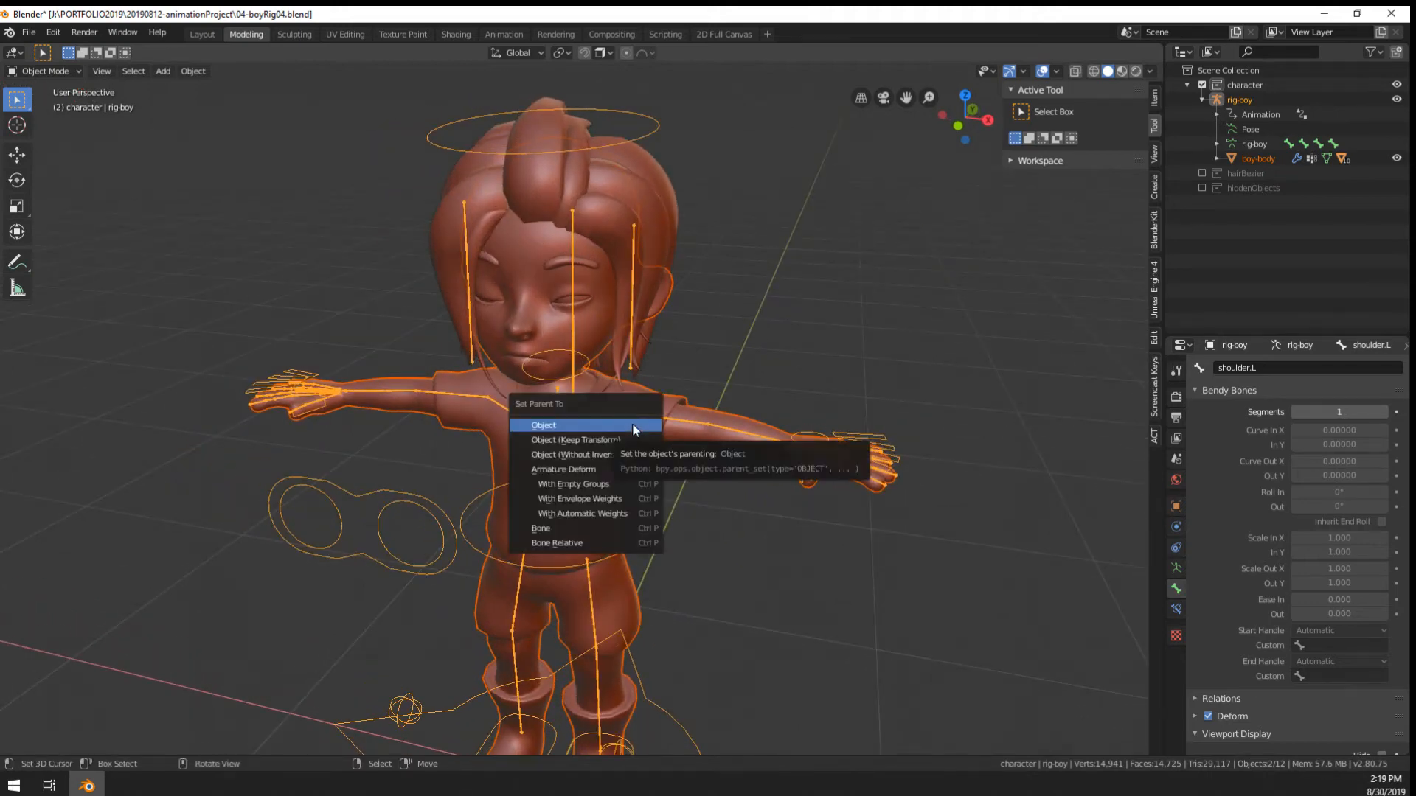
pyautogui.click(631, 424)
# Delete all vertex groups of the boy-body mesh
pyautogui.click(1176, 609)
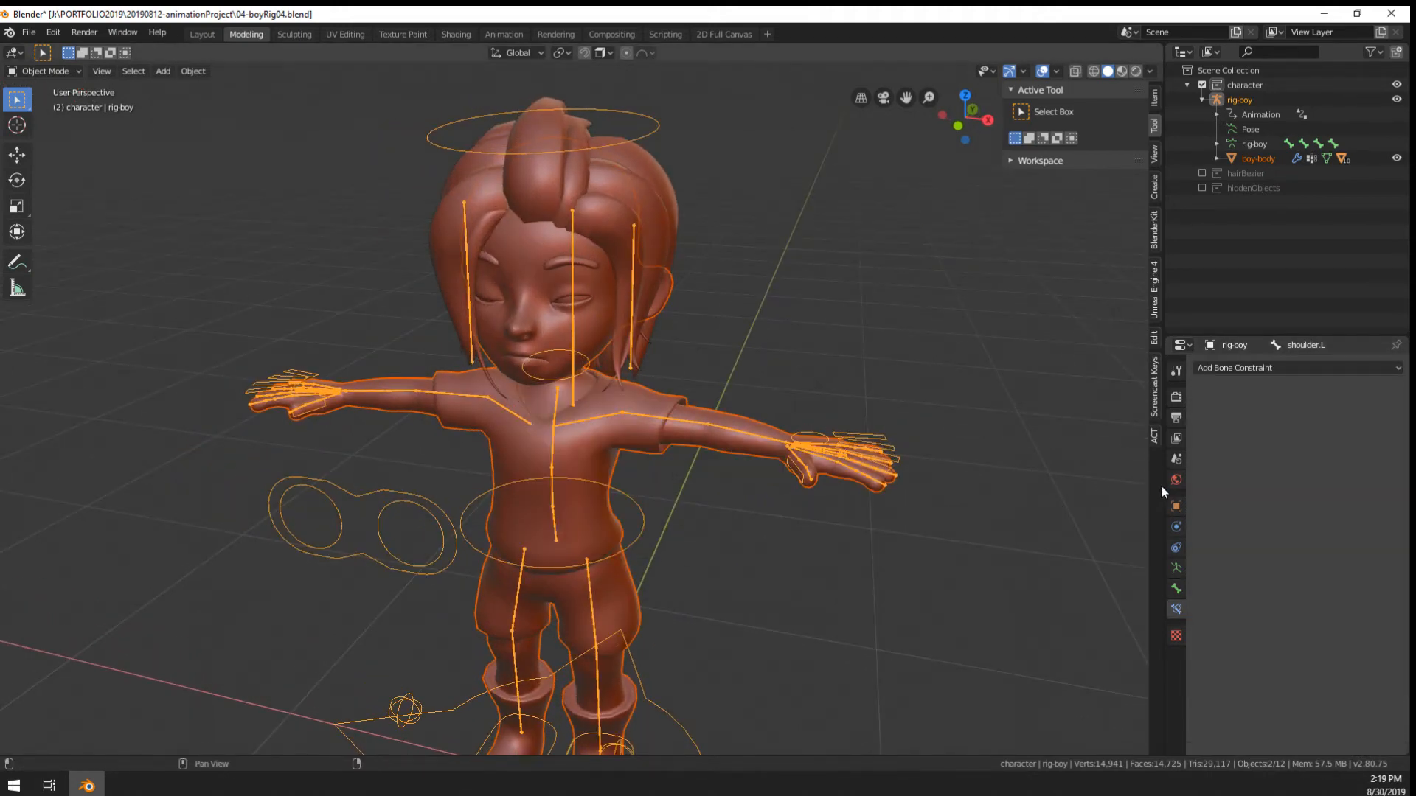
pyautogui.rightClick(603, 436)
pyautogui.click(1176, 610)
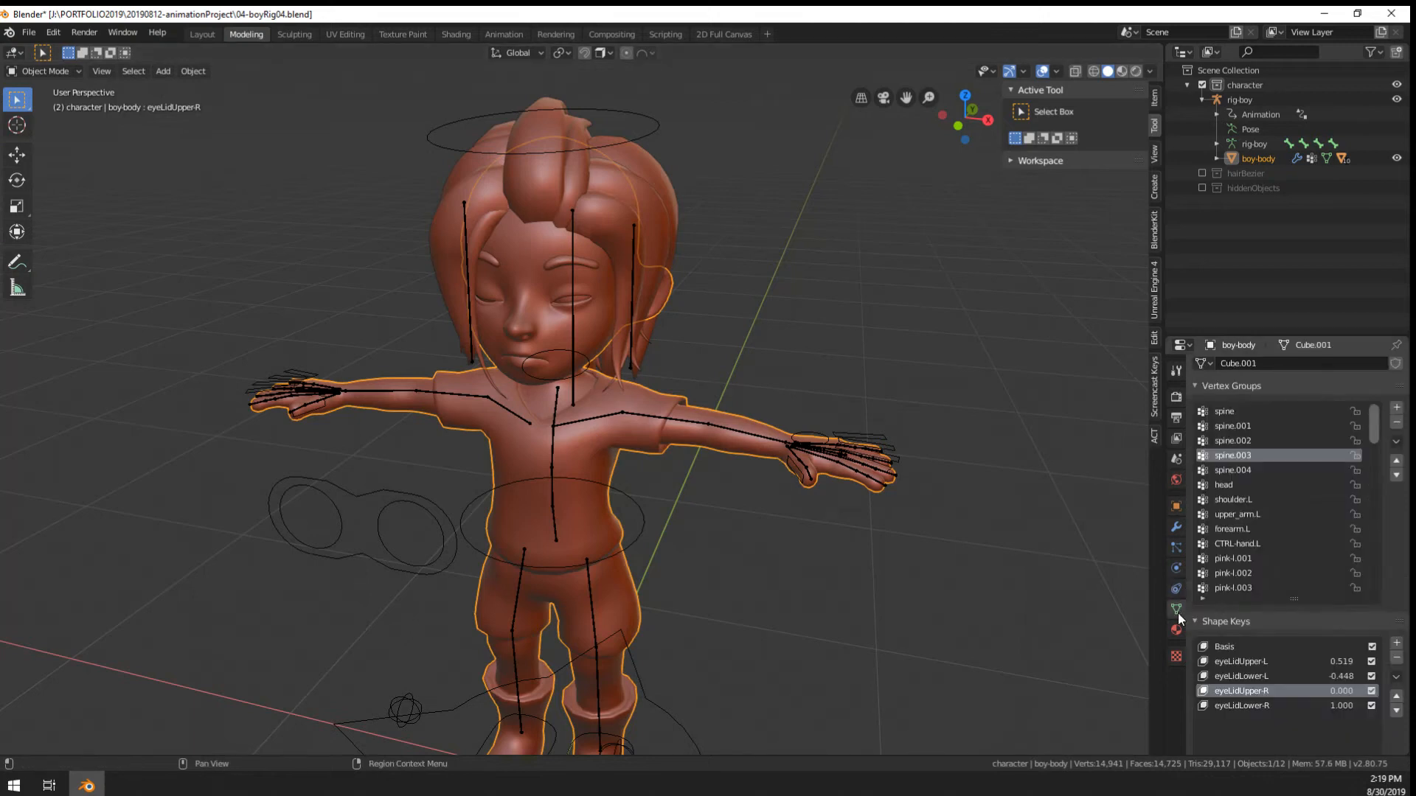
pyautogui.click(1396, 442)
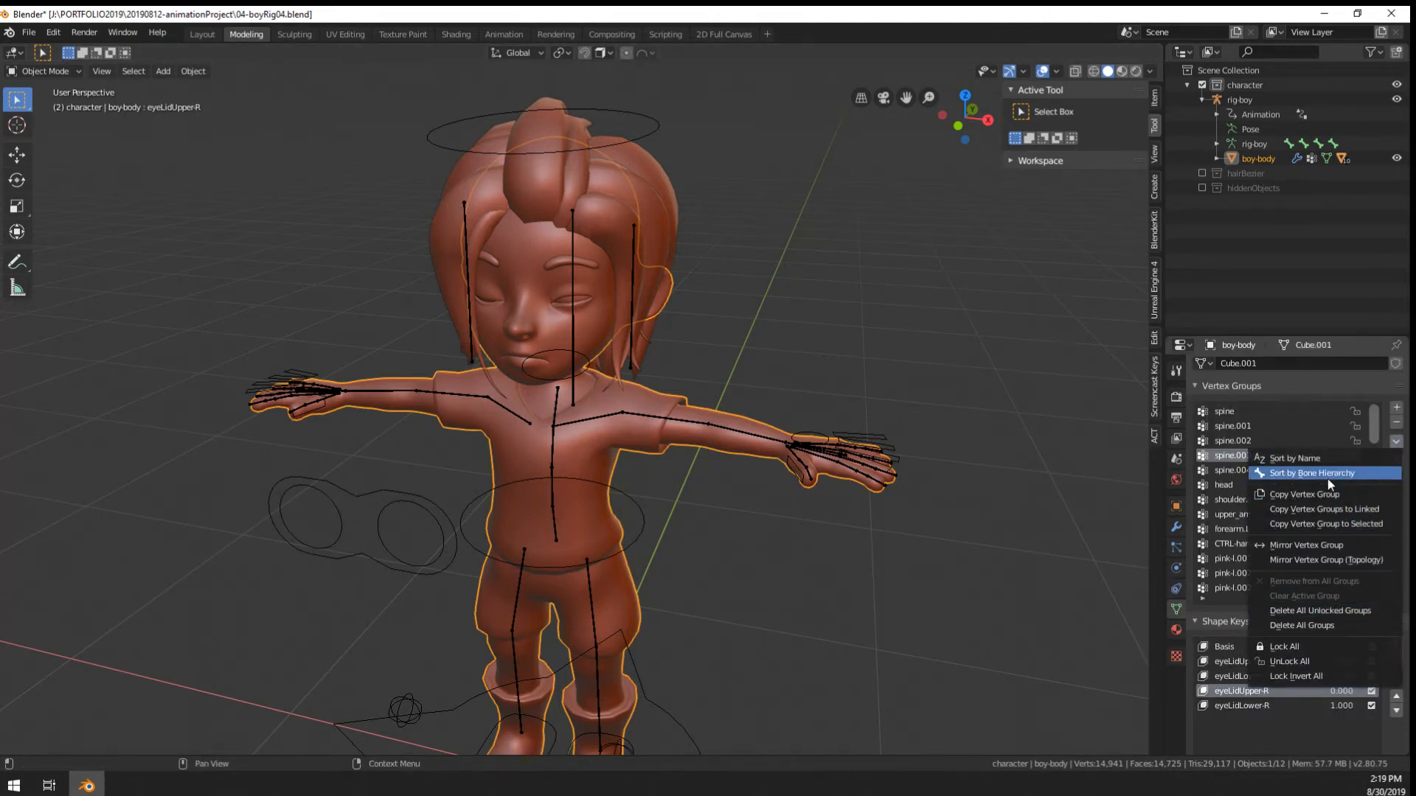
pyautogui.click(1346, 625)
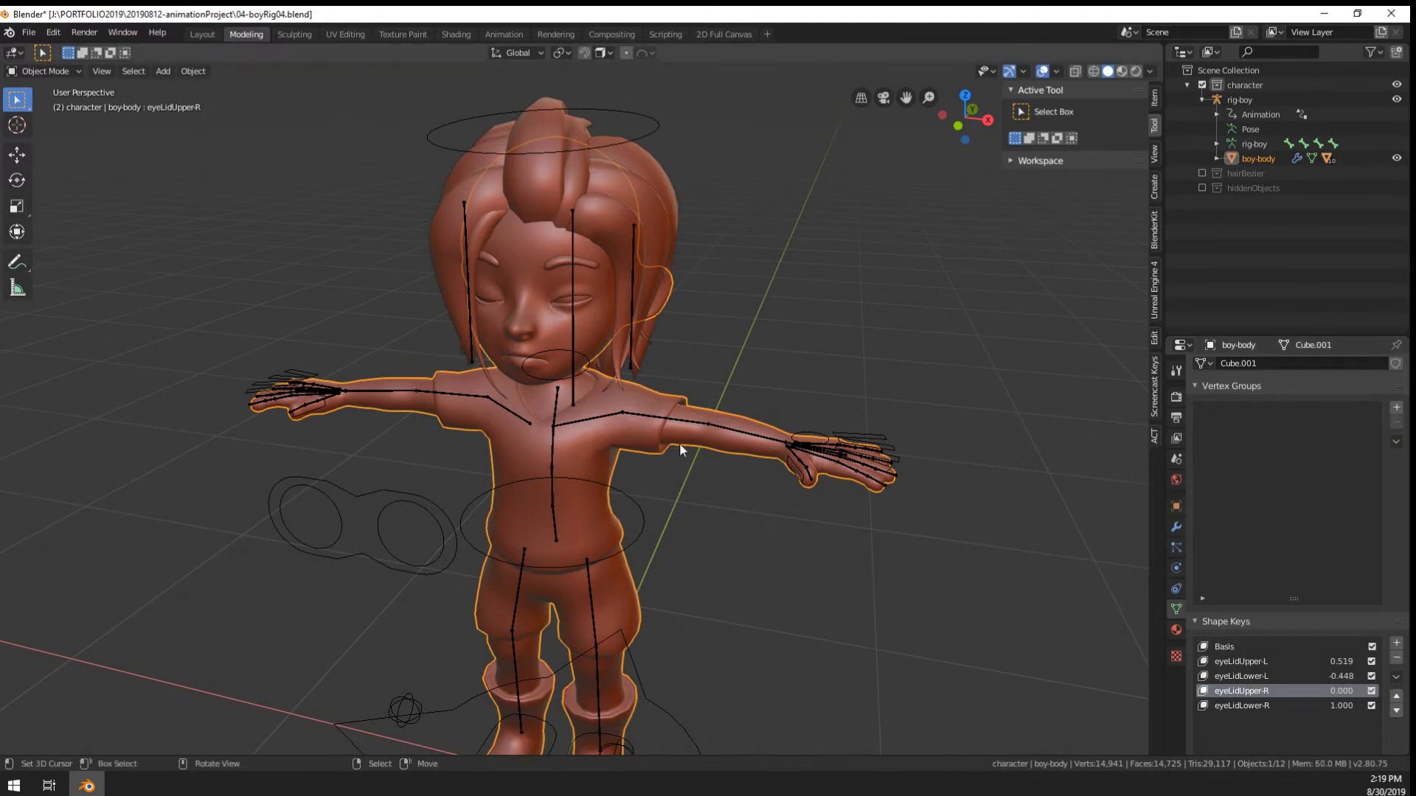
# Parent the boy-body mesh to the rig-boy armature with automatic weights and review the mesh's new vertex groups
pyautogui.keyDown('shift'); pyautogui.click(684, 419); pyautogui.keyUp('shift')
pyautogui.hotkey('ctrl', 'p')
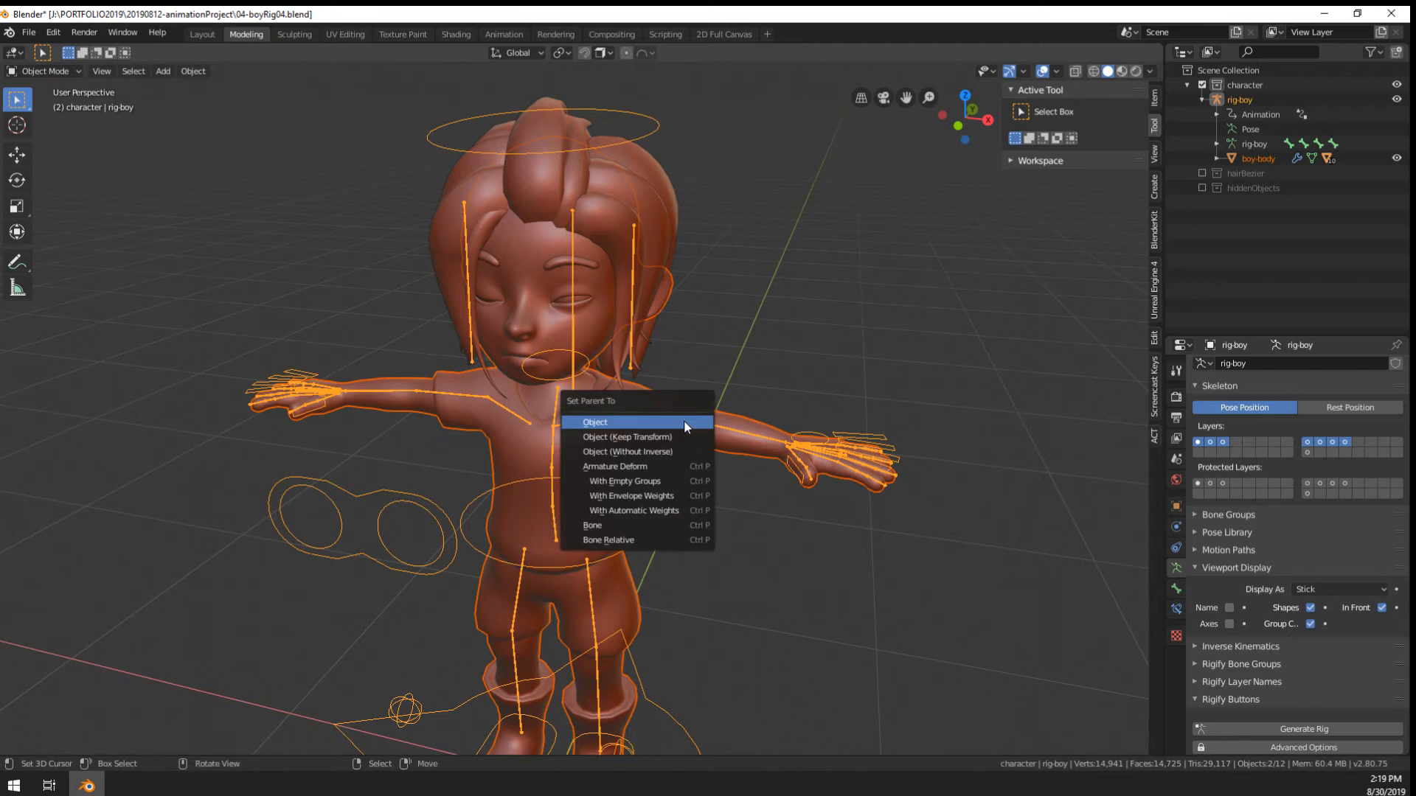
pyautogui.click(671, 508)
pyautogui.click(626, 449)
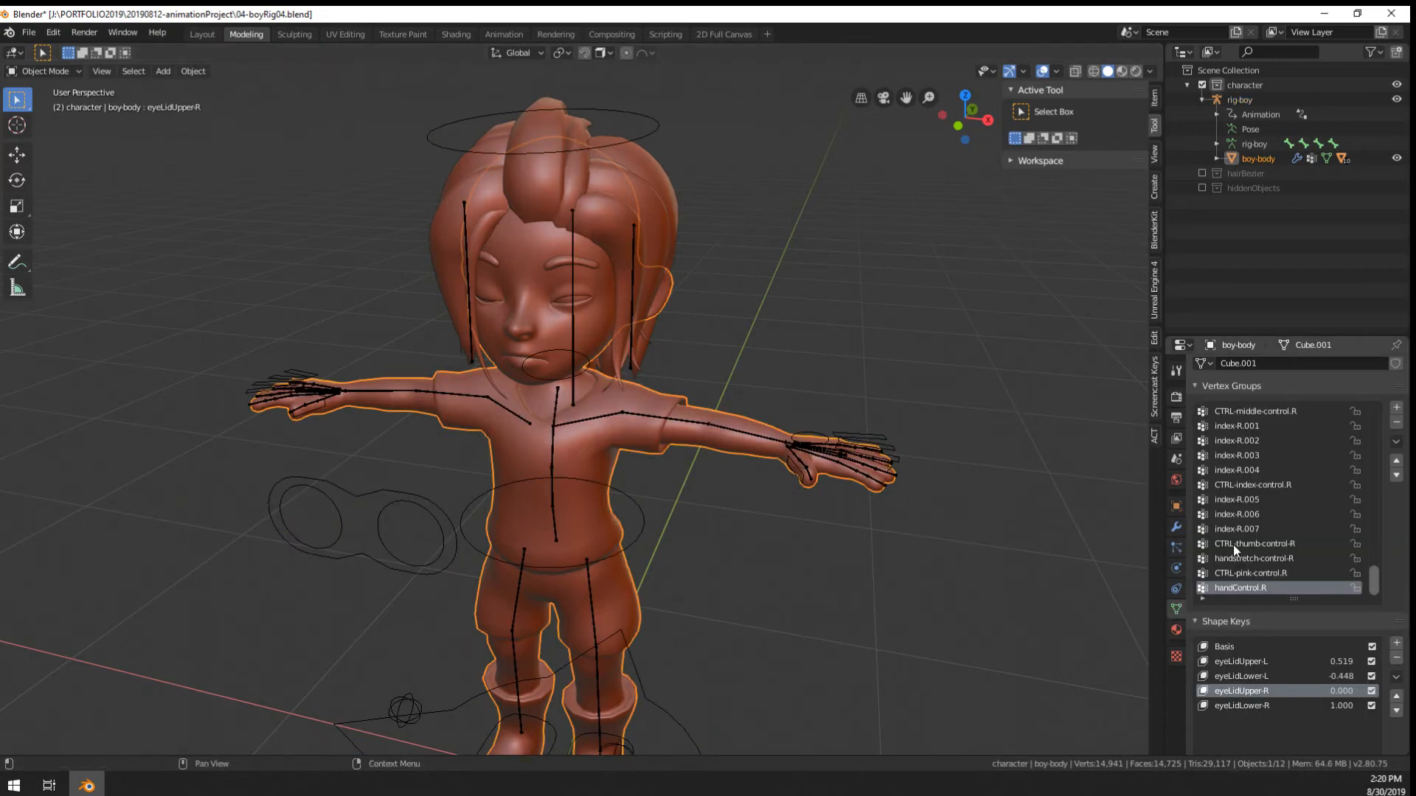
pyautogui.moveTo(1374, 582); pyautogui.dragTo(1369, 417)
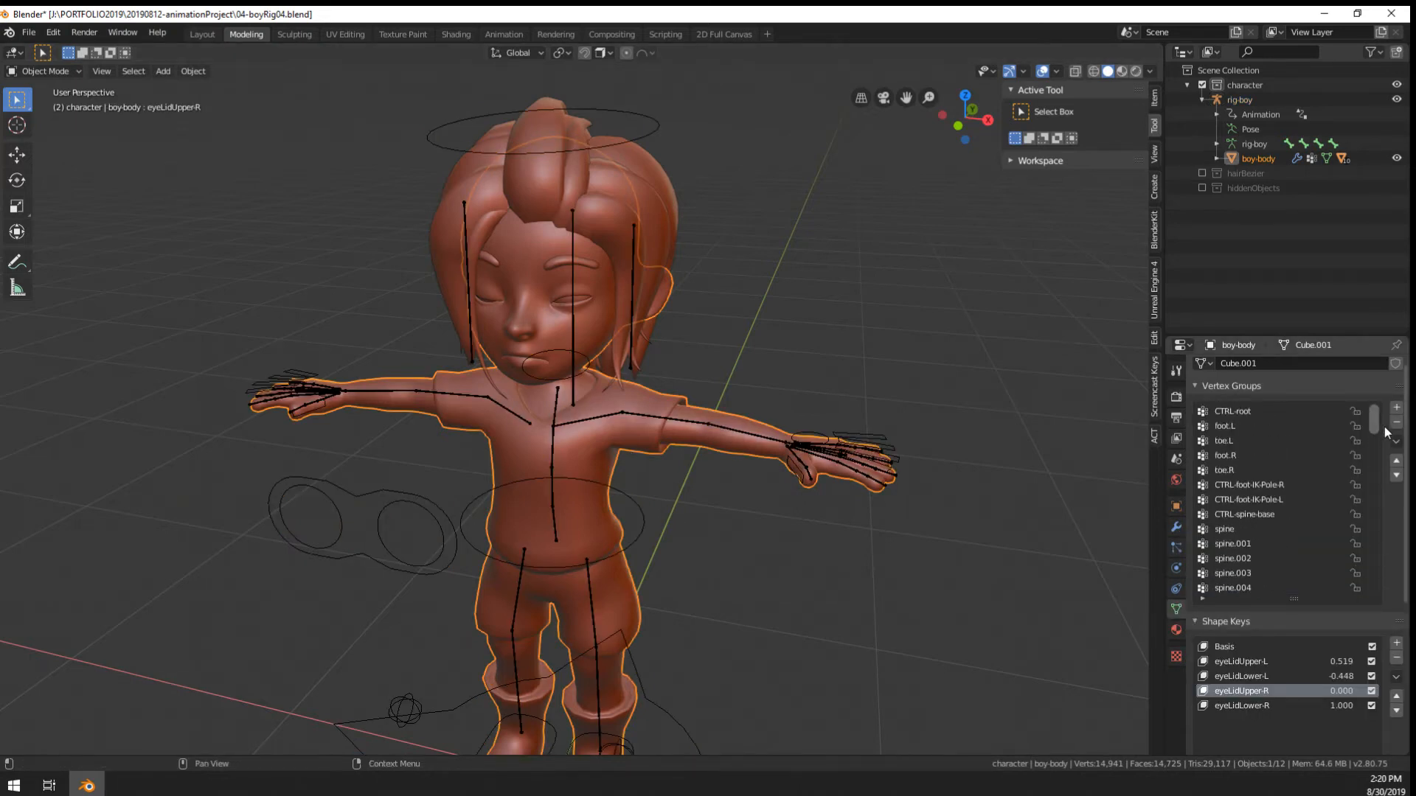
# Sort the boy-body mesh's vertex groups by name and delete every group whose name starts with CTRL-
pyautogui.click(1396, 441)
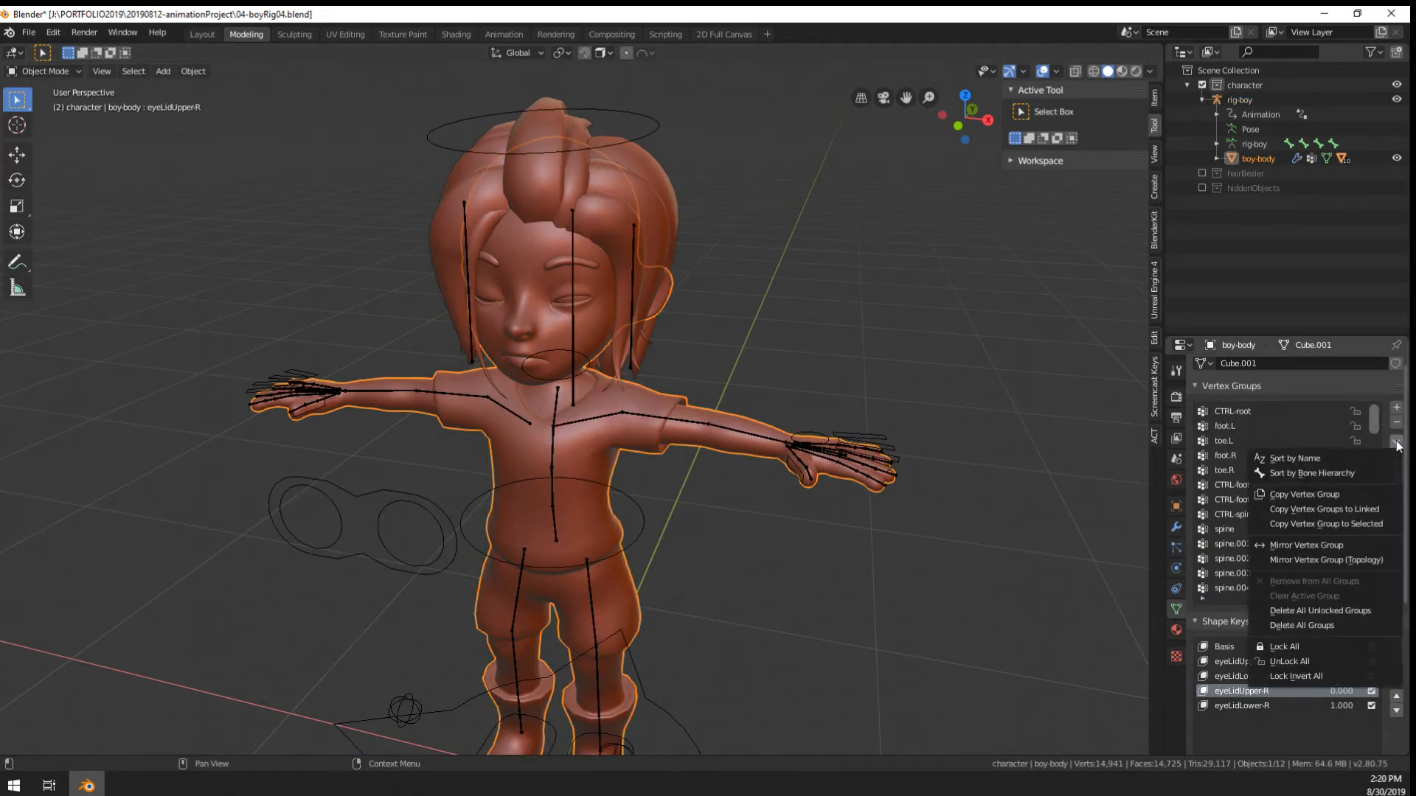
pyautogui.click(1321, 458)
pyautogui.click(1254, 410)
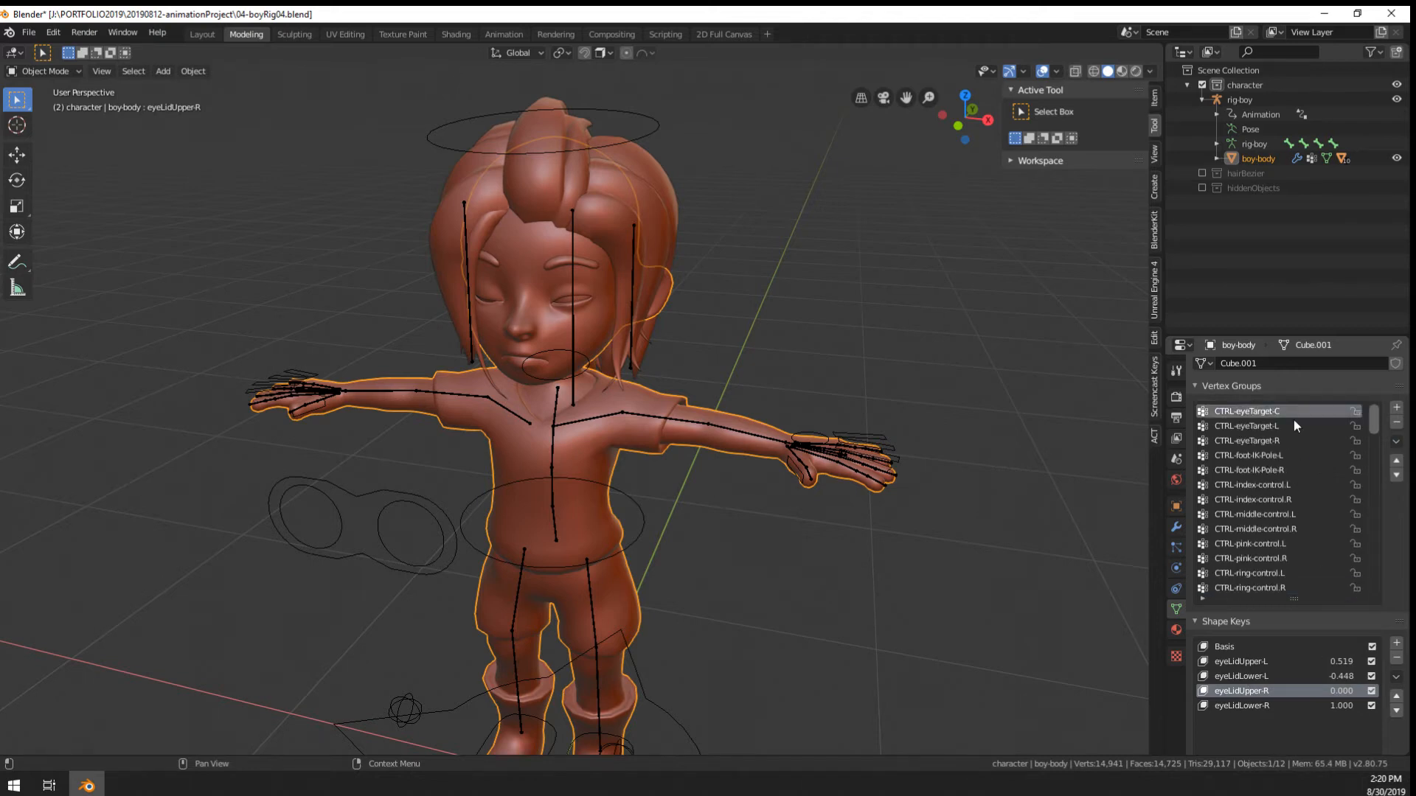
pyautogui.click(1396, 427)
pyautogui.click(1396, 427)
pyautogui.click(1396, 427)
pyautogui.click(1396, 428)
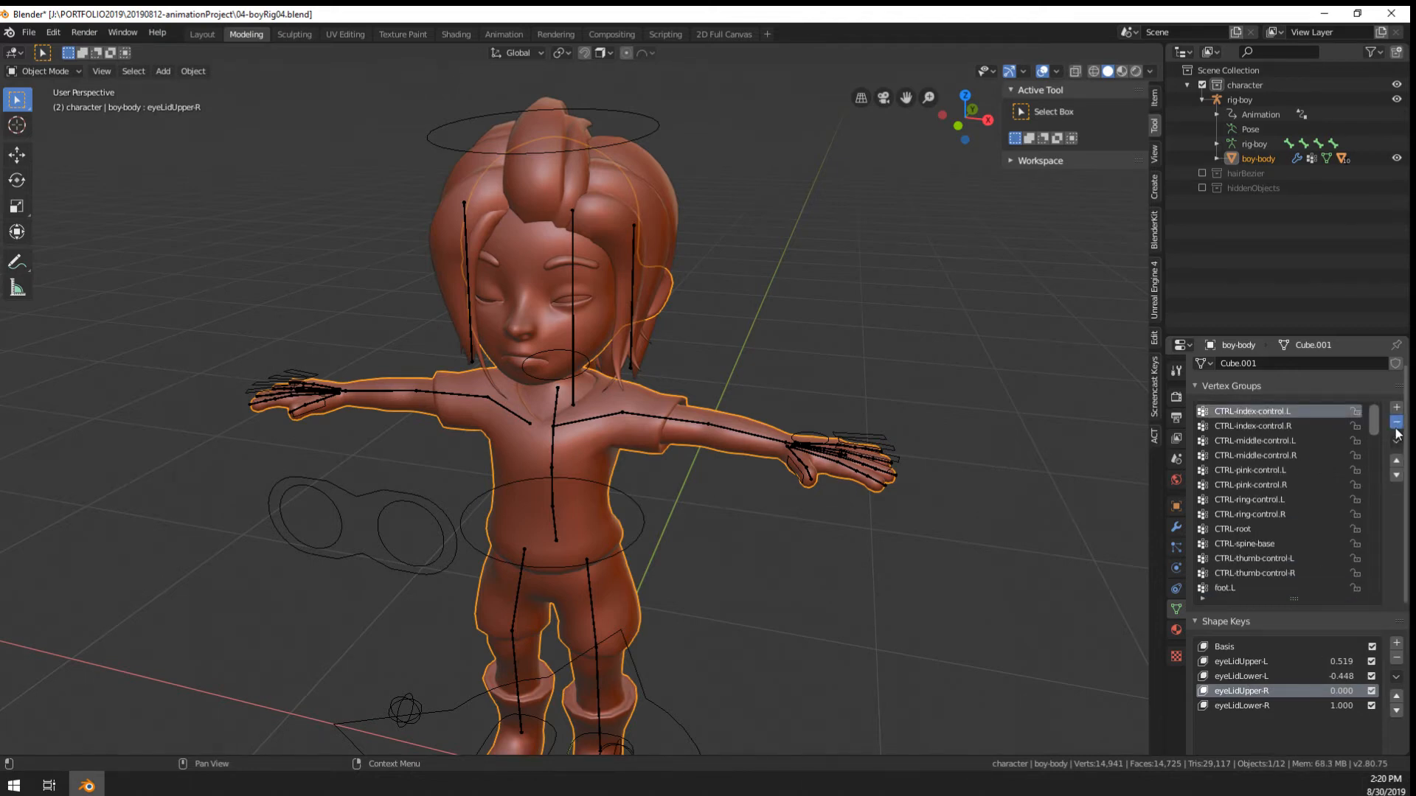
pyautogui.click(1396, 427)
pyautogui.click(1396, 428)
pyautogui.click(1396, 428)
pyautogui.click(1396, 428)
pyautogui.click(1395, 428)
pyautogui.click(1395, 427)
pyautogui.click(1395, 428)
pyautogui.click(1395, 428)
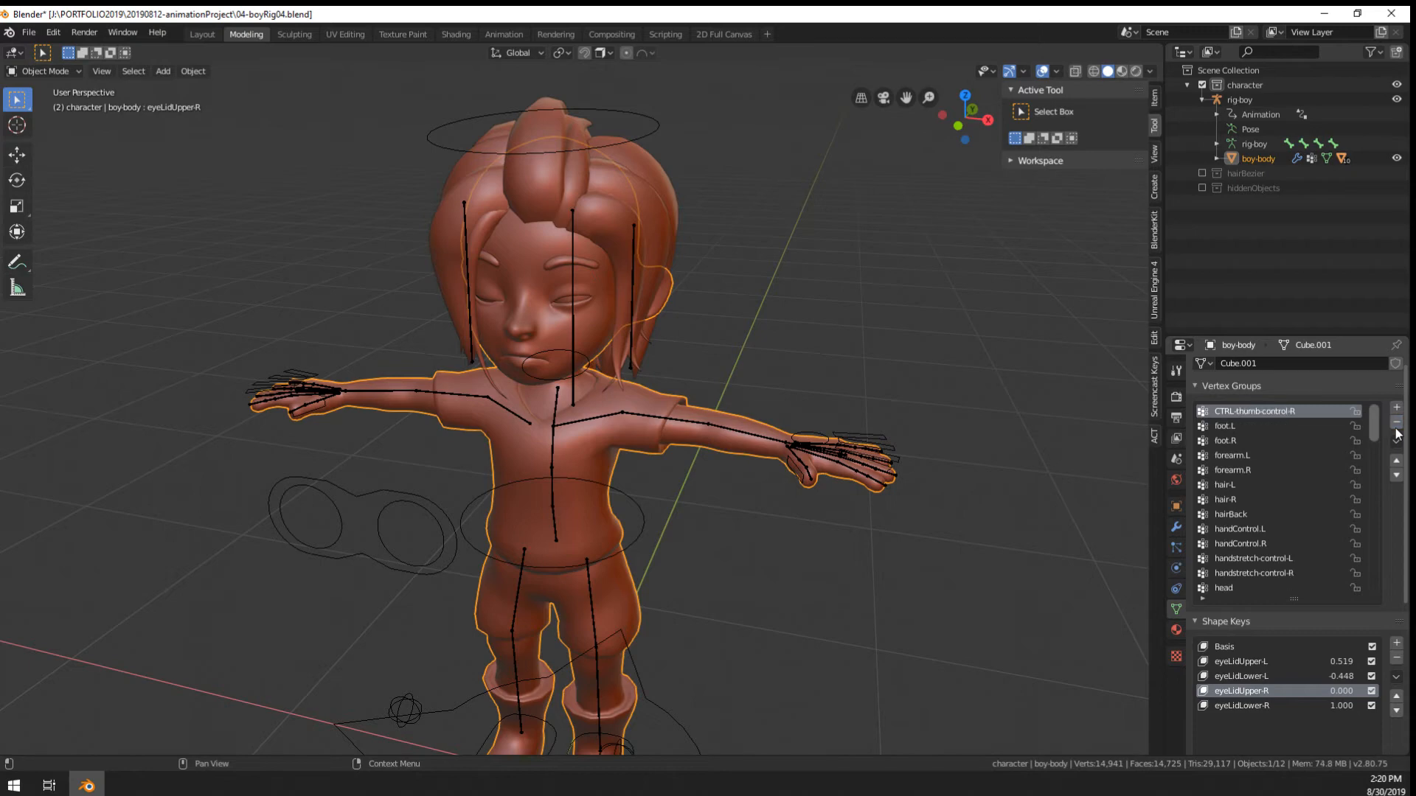
pyautogui.click(1395, 427)
# Test-rotate the left upper arm and left forearm bones in Pose Mode to check the mesh deformation, leaving the pose unchanged
pyautogui.moveTo(683, 474); pyautogui.dragTo(691, 474, button='middle')
pyautogui.scroll(2, 691, 473)
pyautogui.click(686, 413)
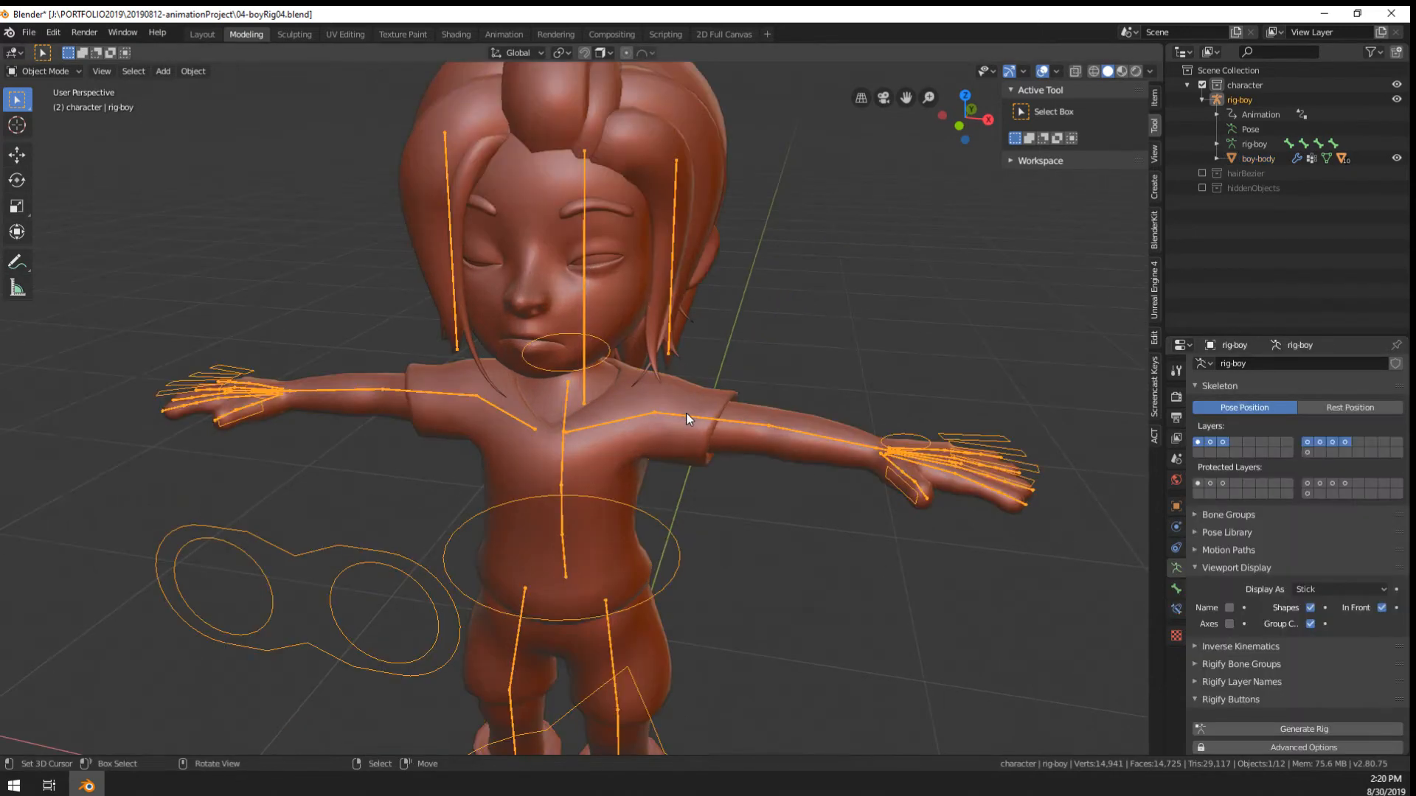
pyautogui.hotkey('ctrl', 'Tab')
pyautogui.scroll(2, 721, 427)
pyautogui.press('r')
pyautogui.rightClick(769, 419)
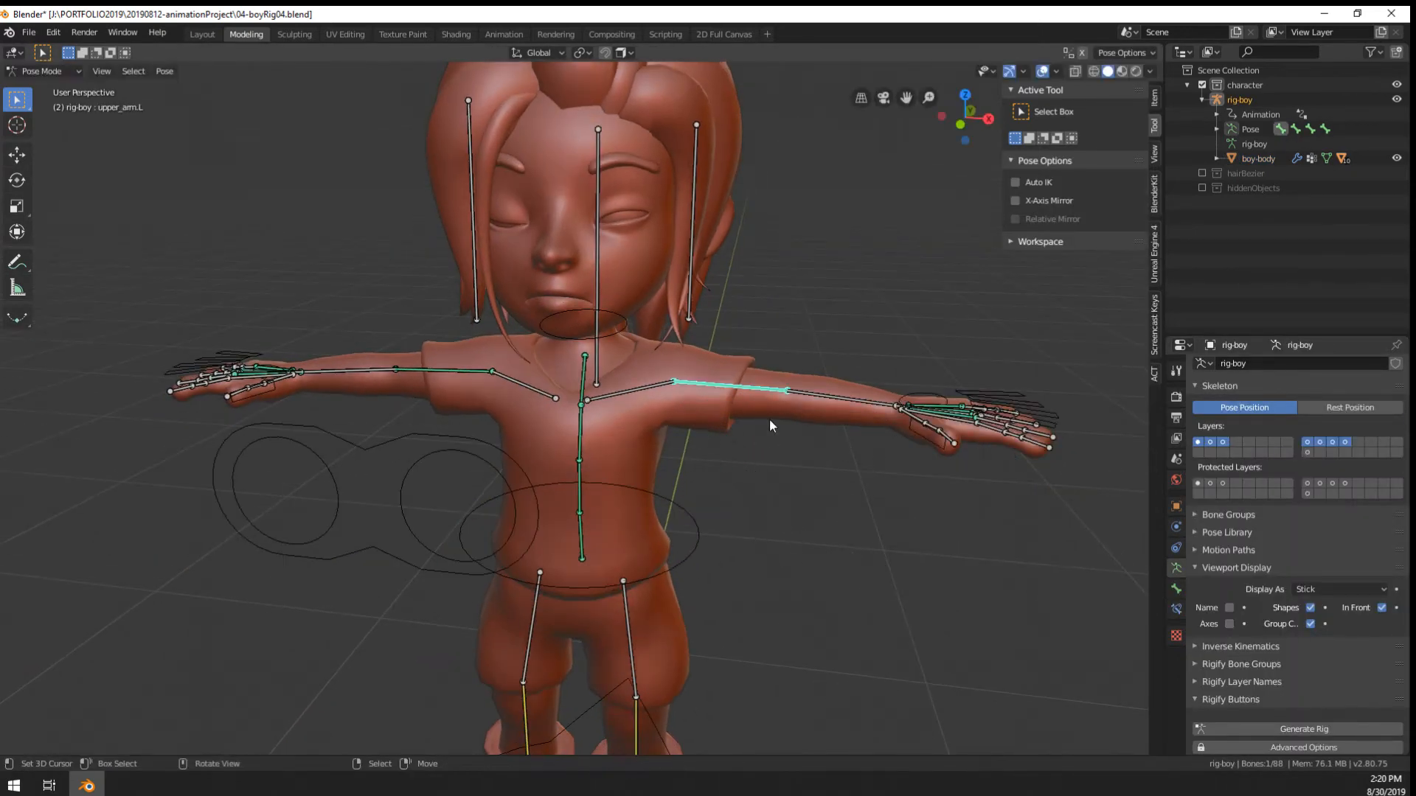
pyautogui.press('r')
pyautogui.rightClick(675, 461)
pyautogui.click(860, 399)
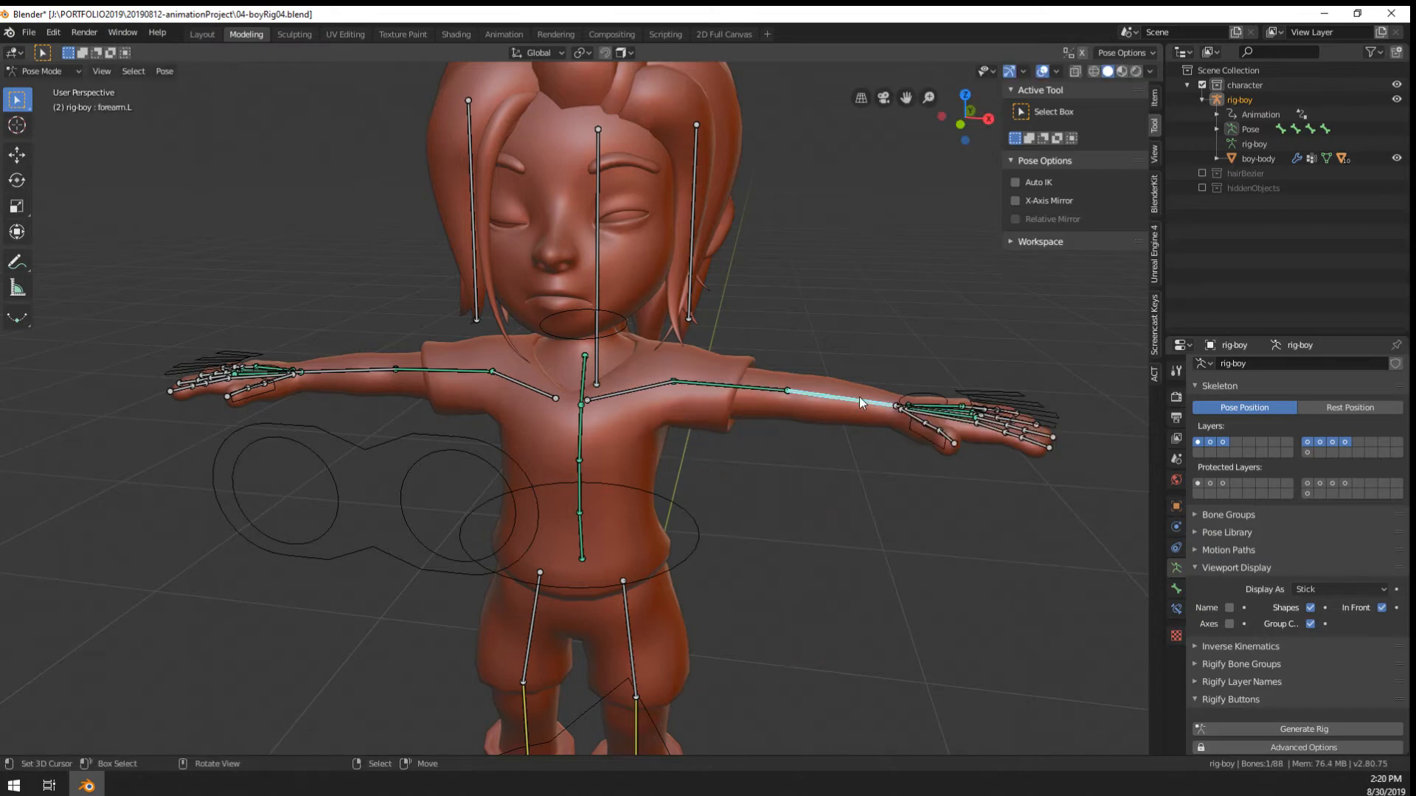
pyautogui.press('r')
pyautogui.rightClick(849, 446)
pyautogui.hotkey('ctrl', 'Tab')
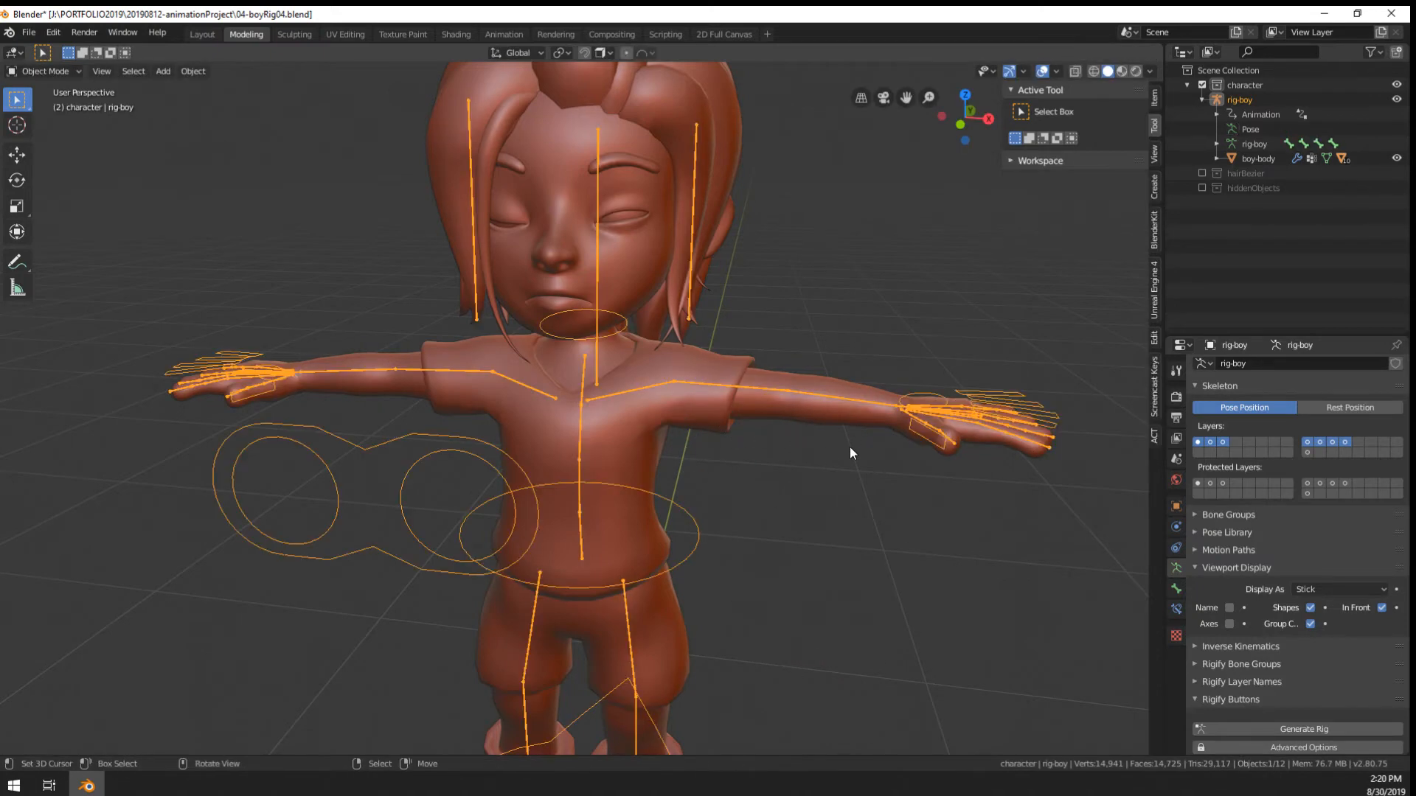
# Try enabling Bone Envelopes in the boy-body mesh's Armature modifier, check it in Pose Mode, and turn the option off
pyautogui.click(825, 413)
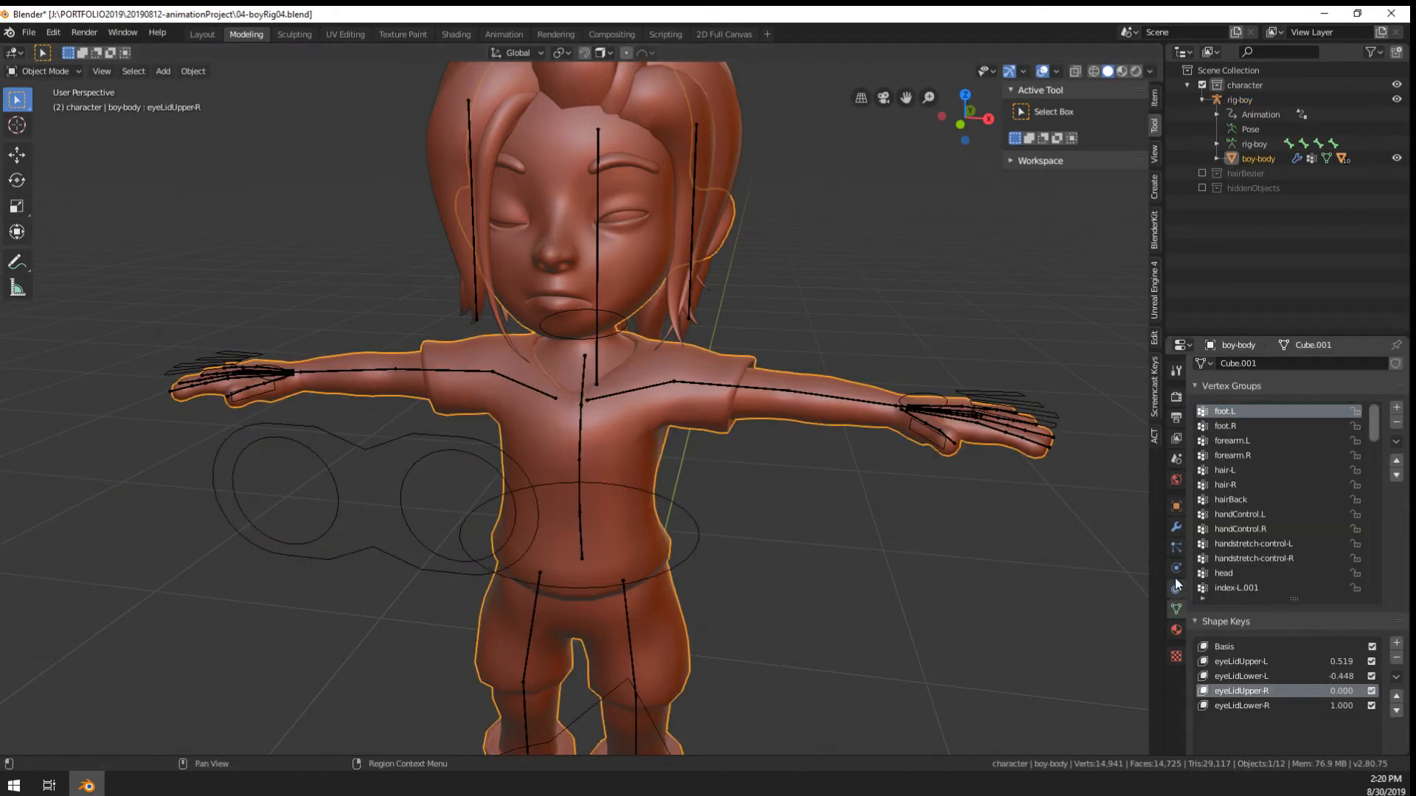
pyautogui.click(1176, 526)
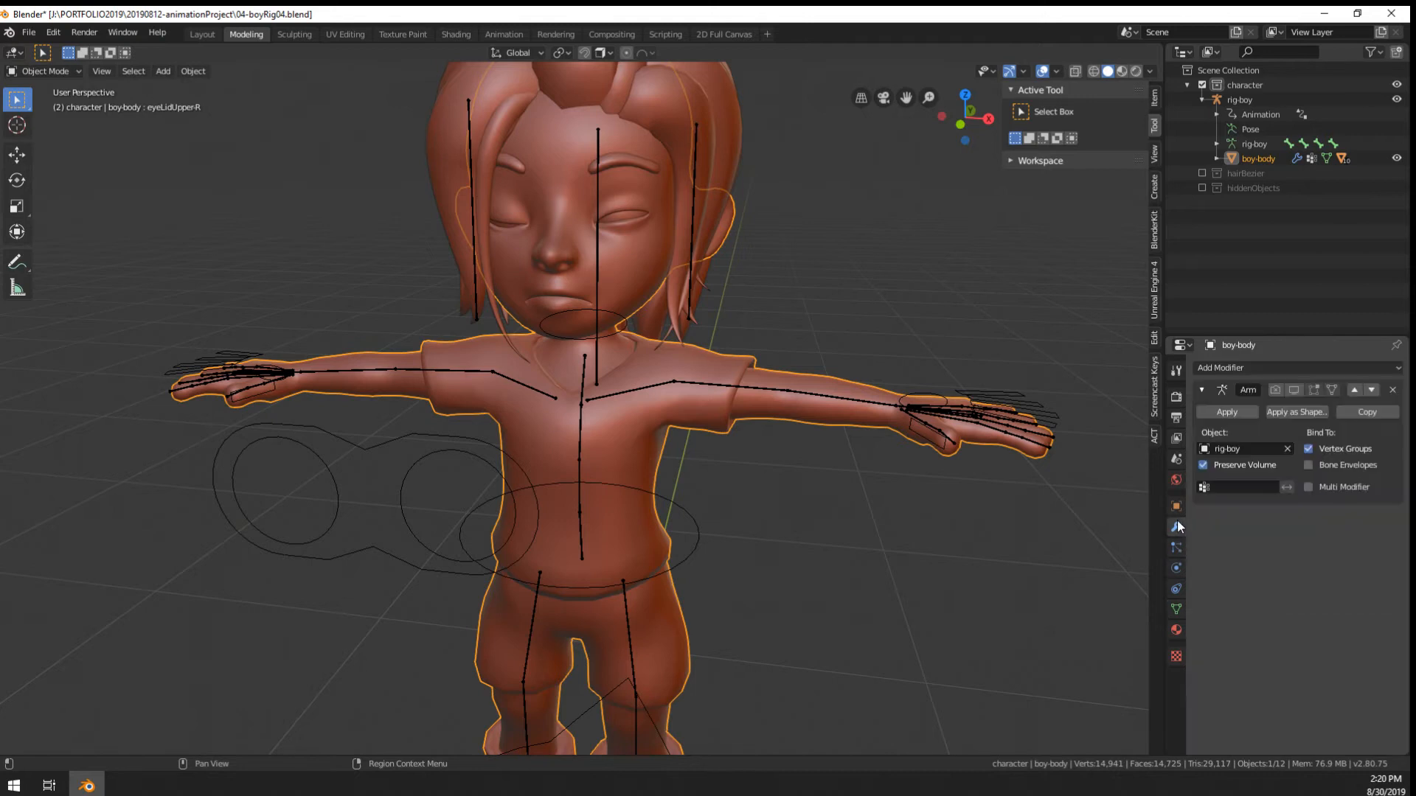
pyautogui.click(1345, 468)
pyautogui.hotkey('ctrl', 'Tab')
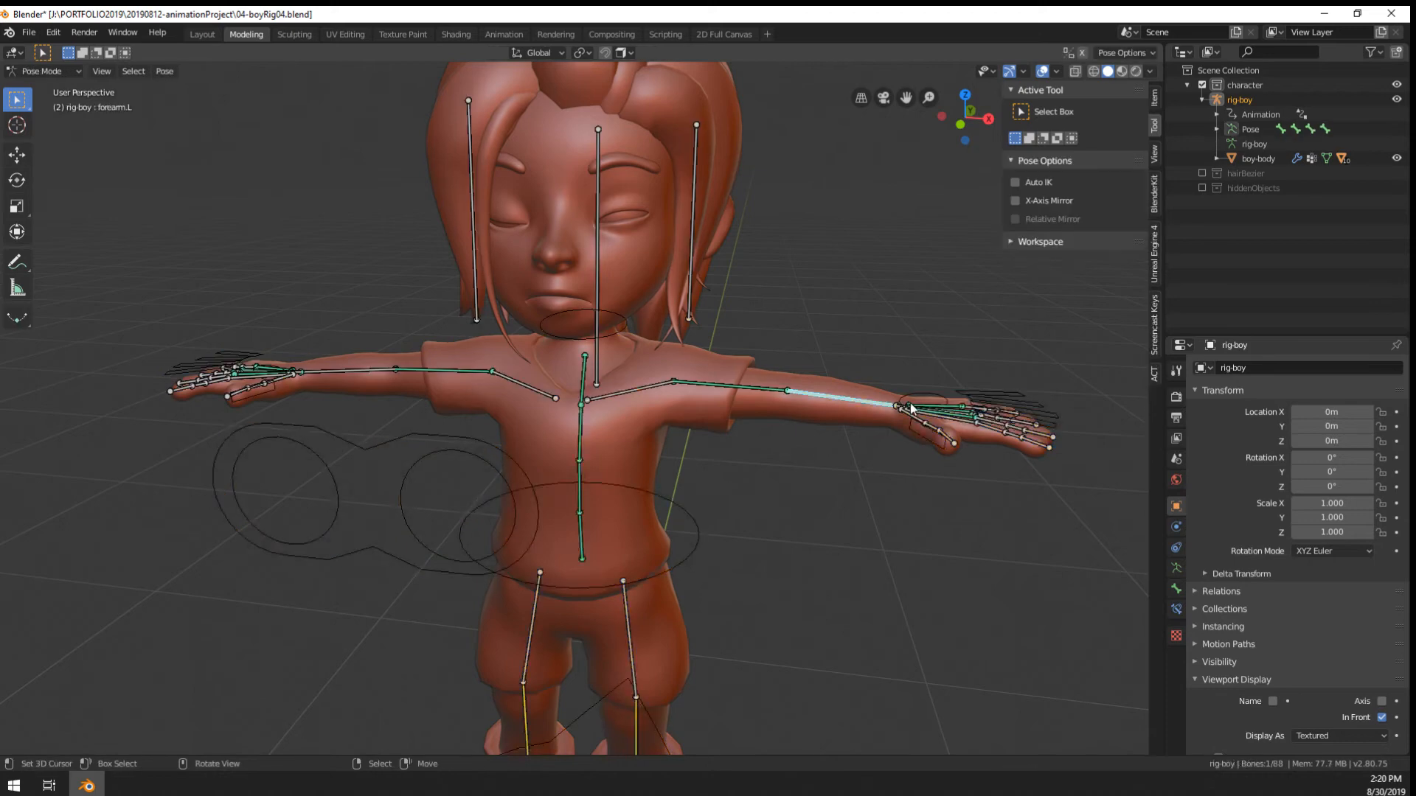
pyautogui.click(824, 419)
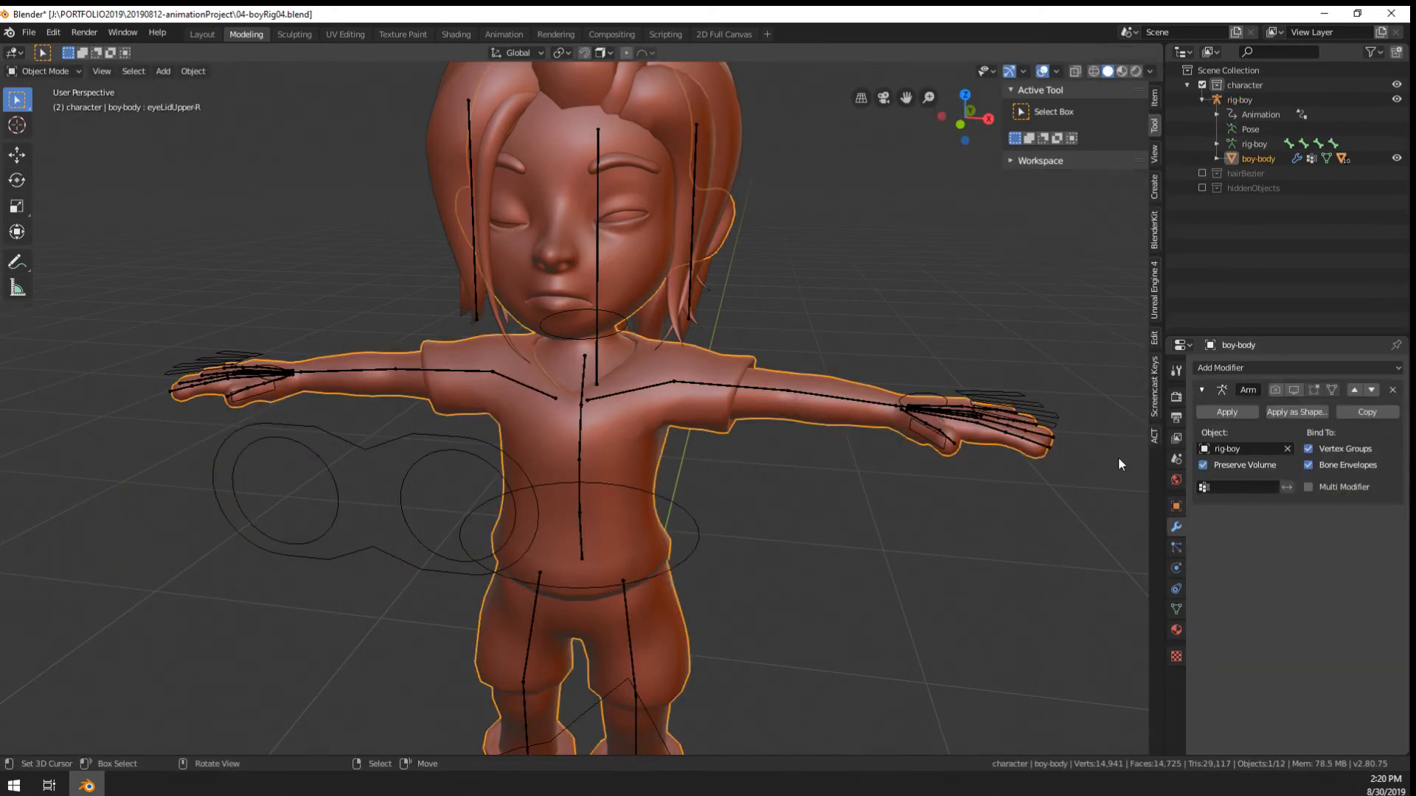
pyautogui.click(1212, 464)
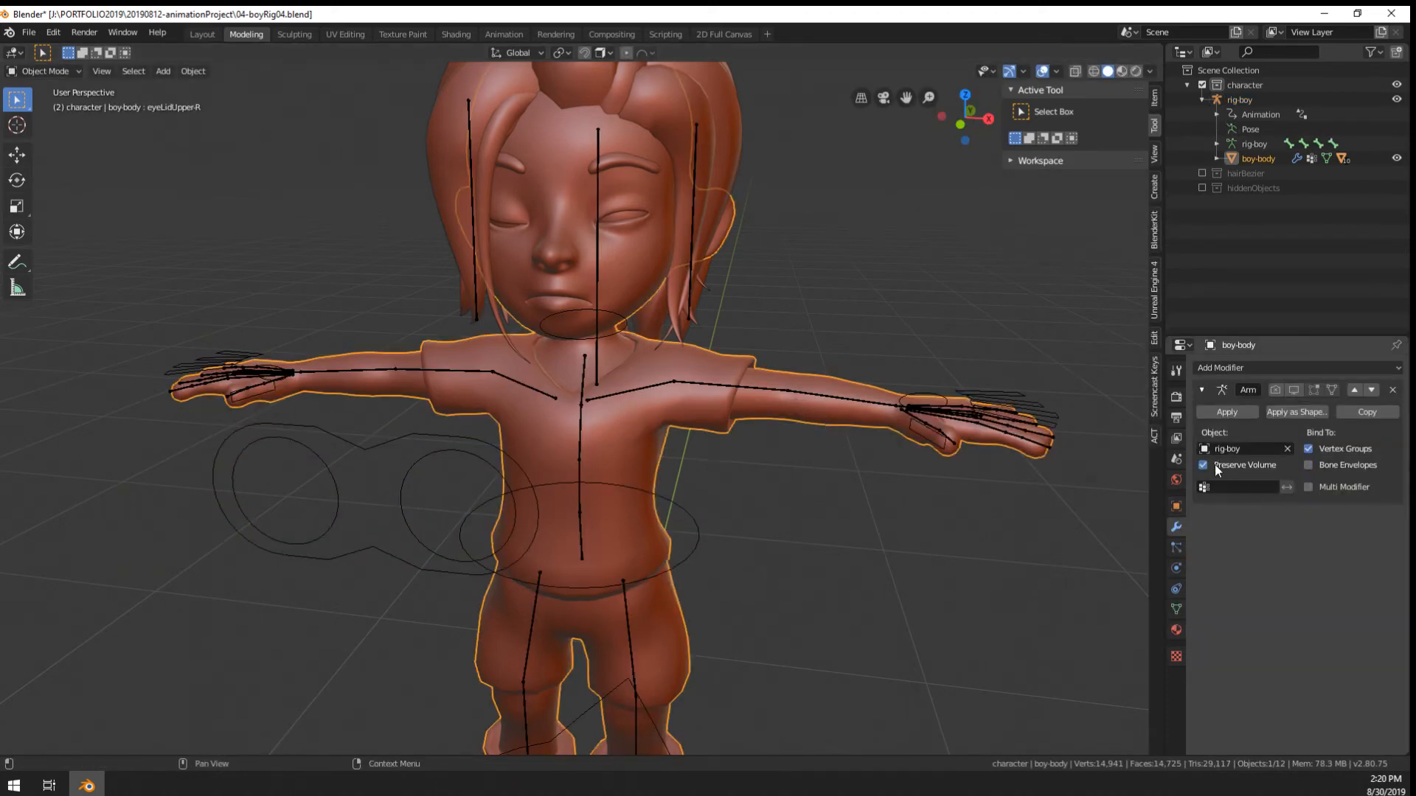
# Select the left forearm bone in Pose Mode and examine its Deform envelope settings
pyautogui.click(848, 396)
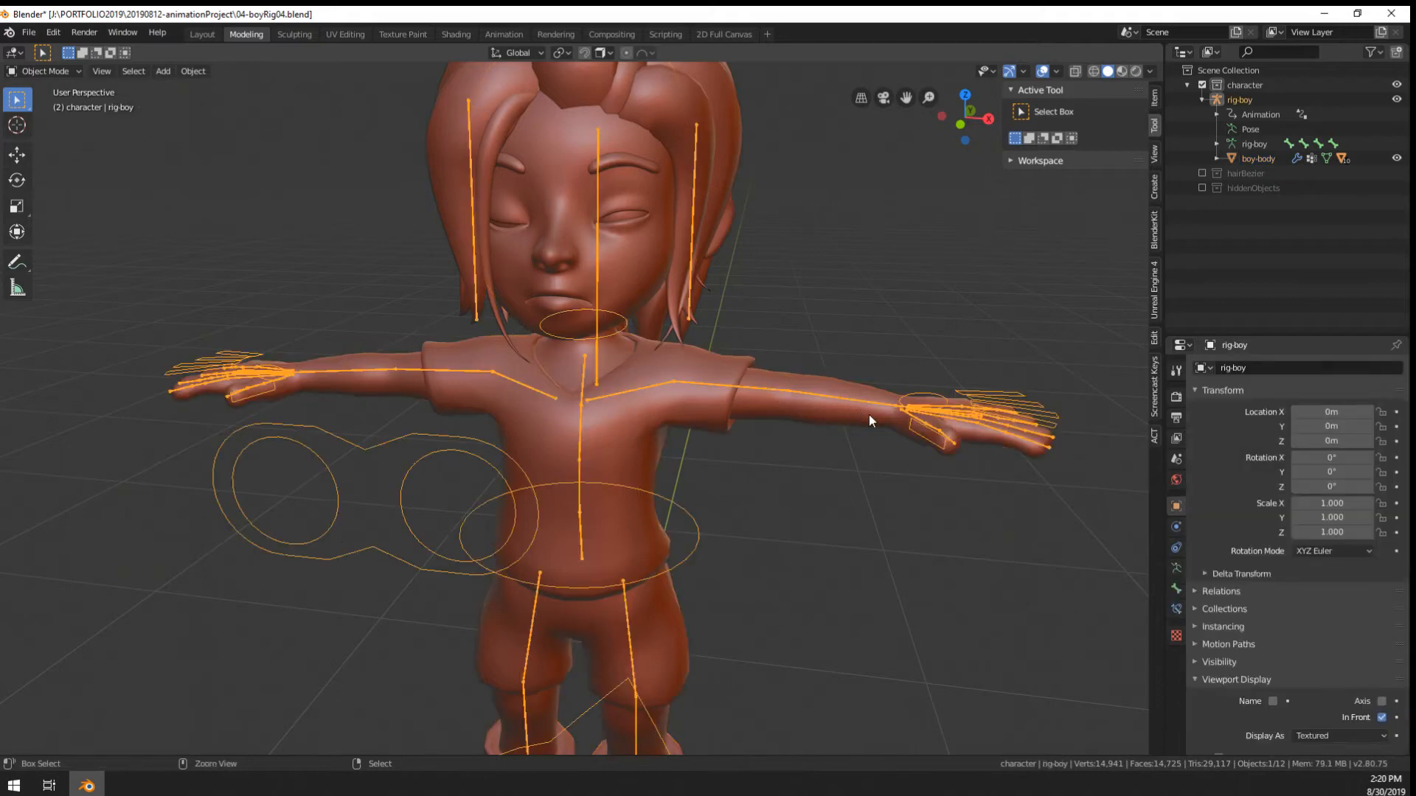
pyautogui.hotkey('ctrl', 'Tab')
pyautogui.click(855, 401)
pyautogui.moveTo(757, 435); pyautogui.dragTo(954, 515, button='middle')
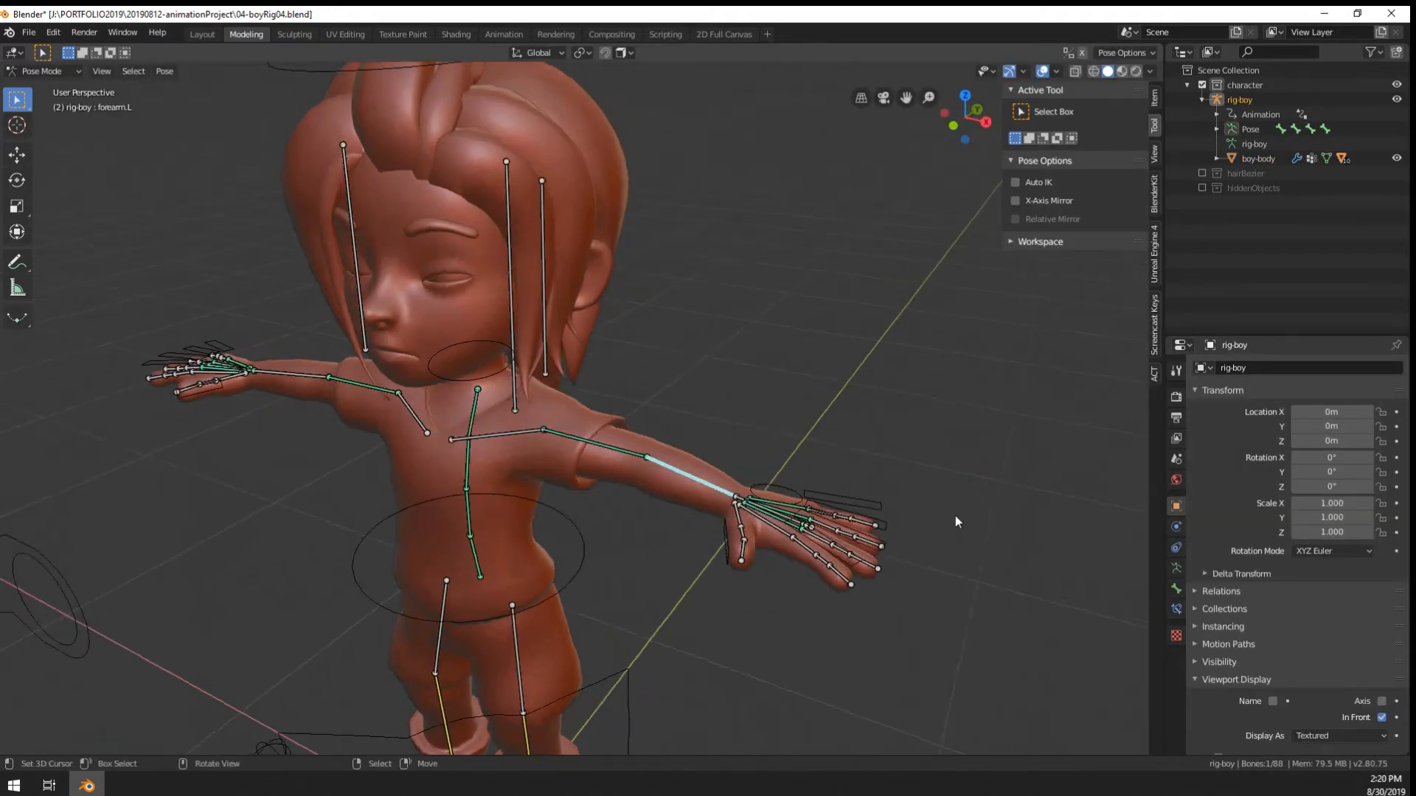
pyautogui.scroll(-3, 966, 553)
pyautogui.scroll(3, 979, 593)
pyautogui.scroll(-1, 1327, 710)
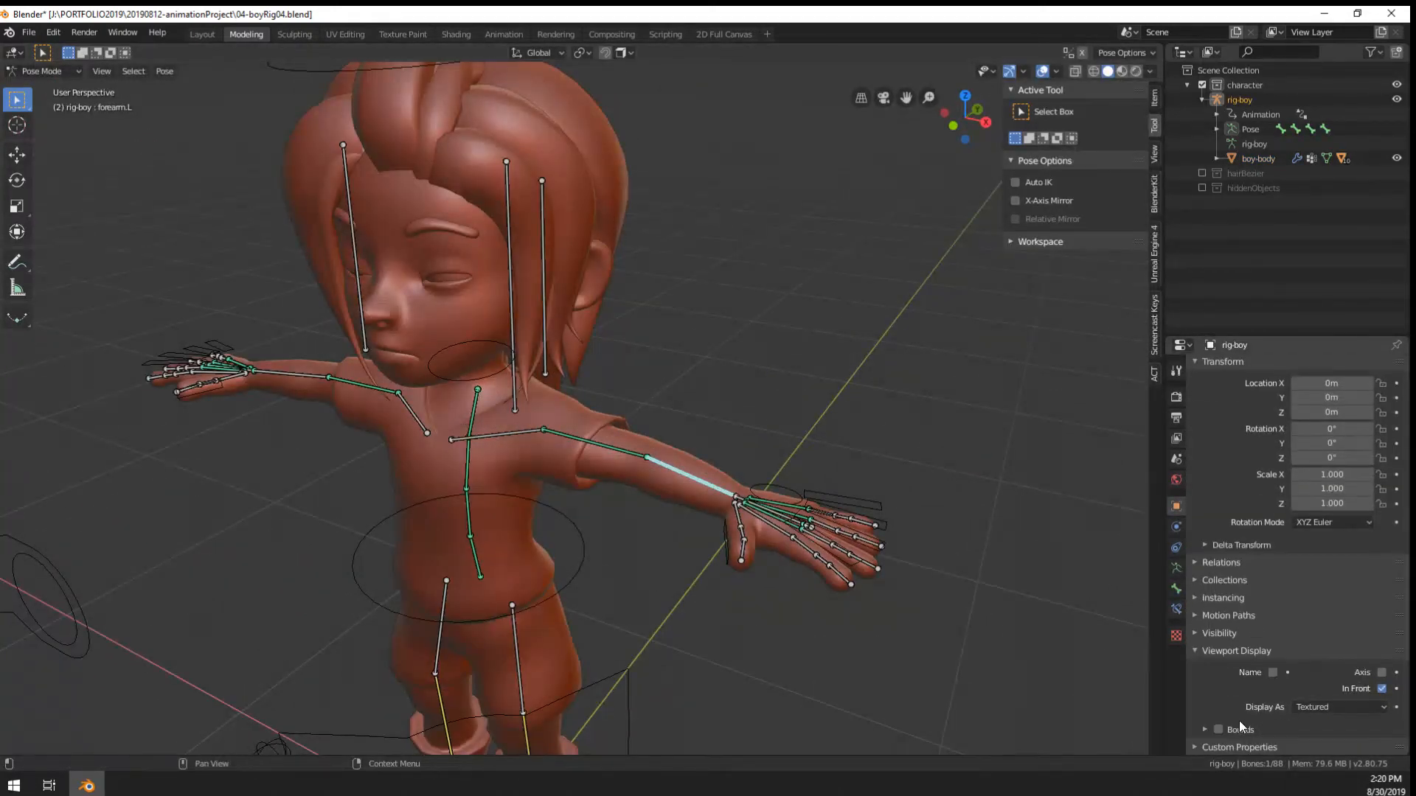
pyautogui.click(1176, 589)
pyautogui.scroll(-6, 1252, 656)
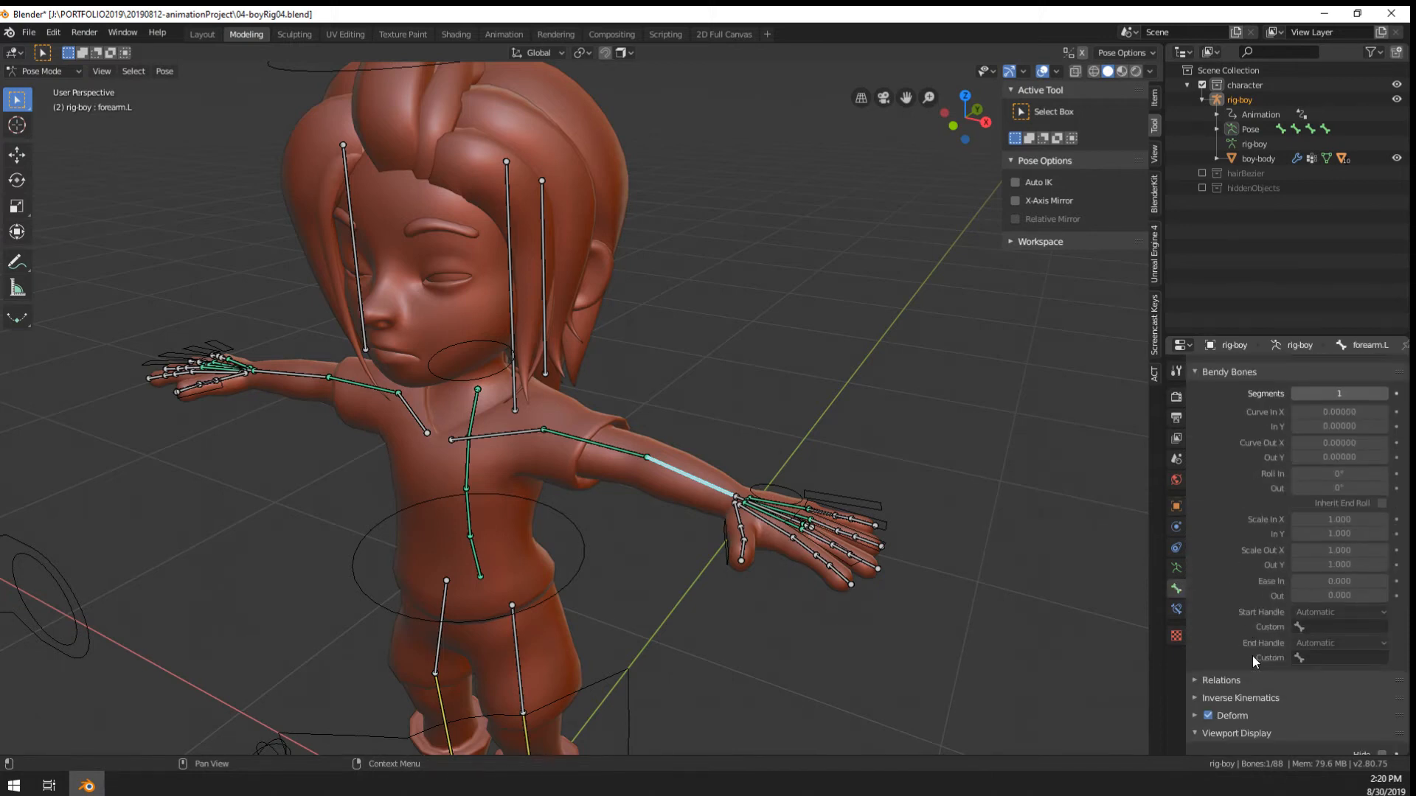
pyautogui.click(1196, 715)
pyautogui.scroll(-5, 1273, 709)
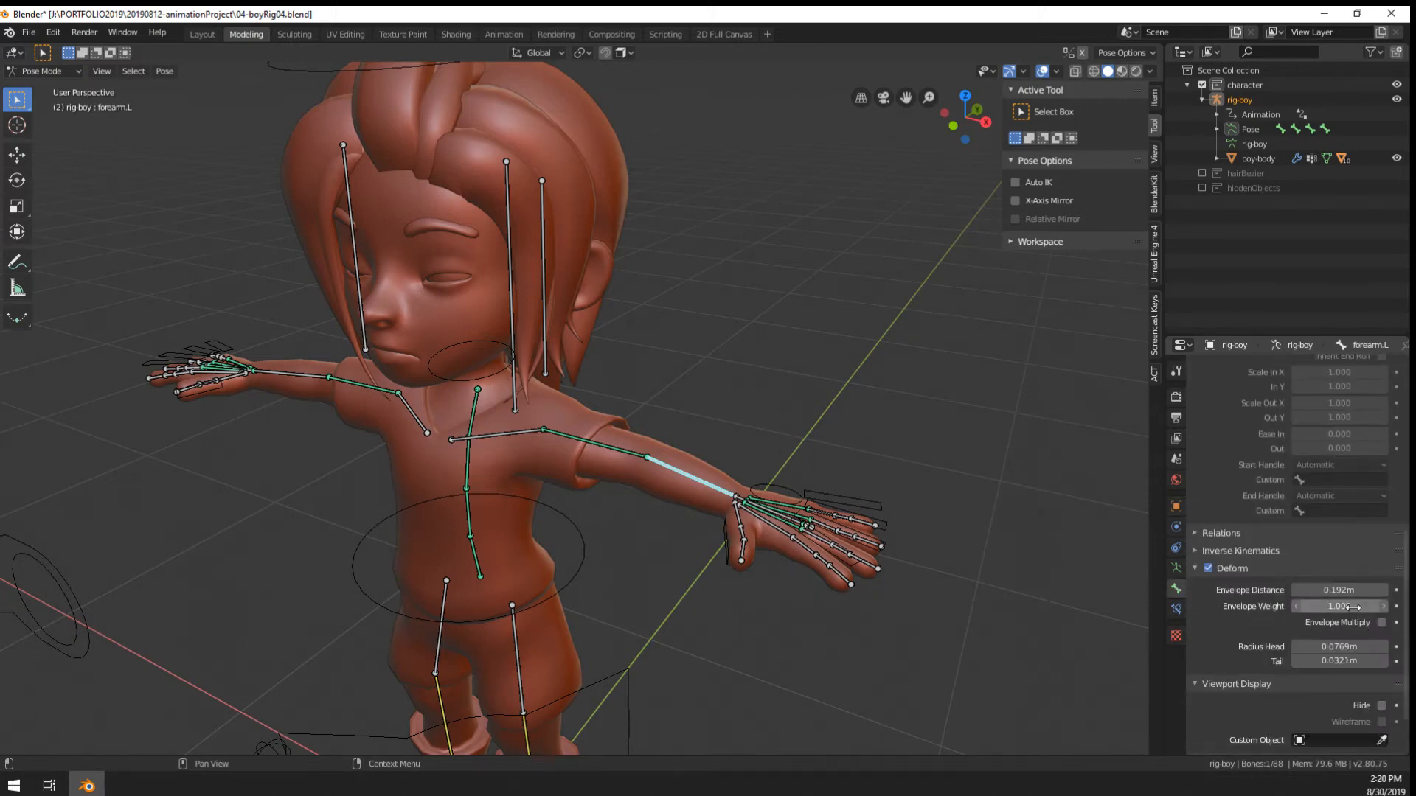
pyautogui.scroll(-2, 1281, 708)
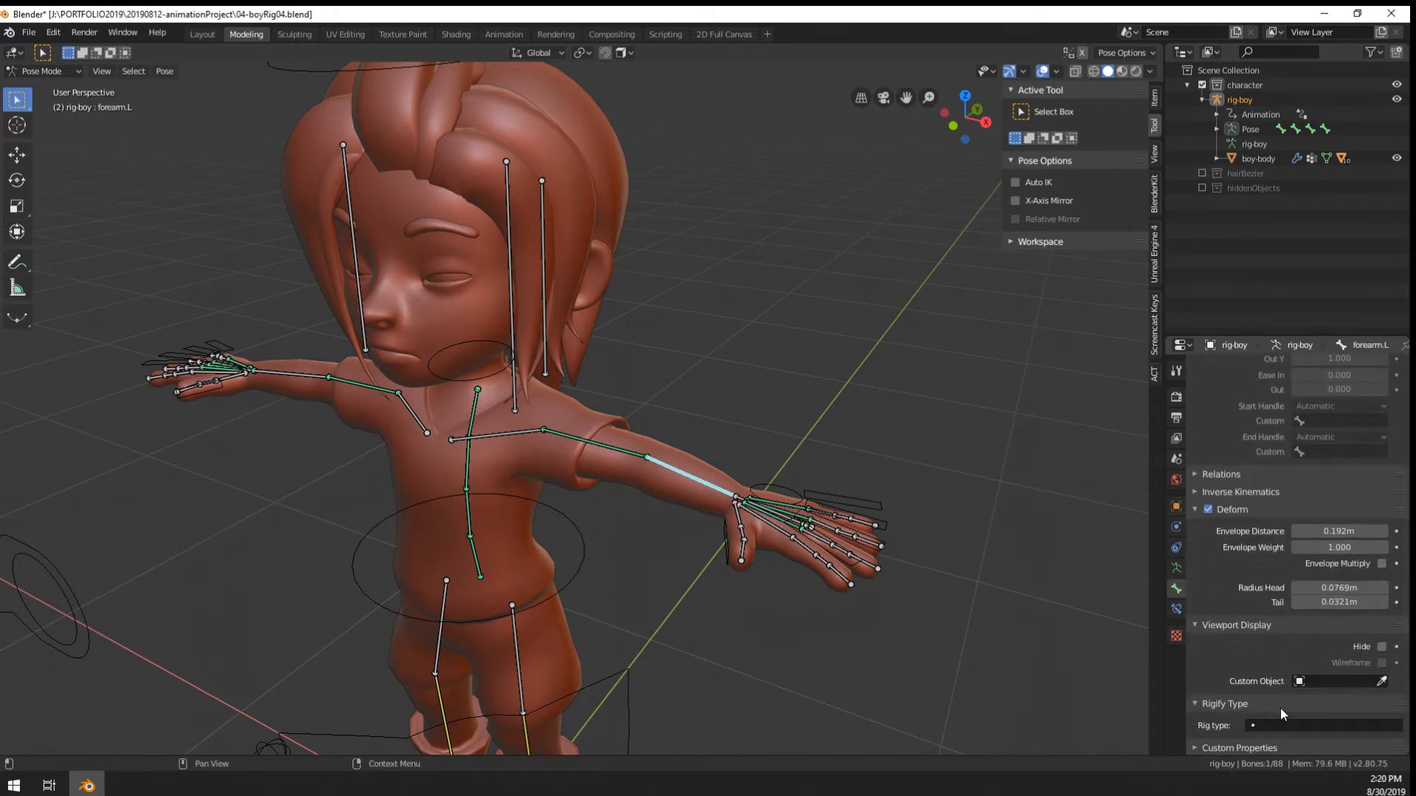
# Test-rotate the hairBack bone and test-move the CTRL-eyeTarget-C control, cancelling both transforms
pyautogui.click(510, 314)
pyautogui.moveTo(519, 317); pyautogui.dragTo(649, 368, button='middle')
pyautogui.press('r')
pyautogui.press('Escape')
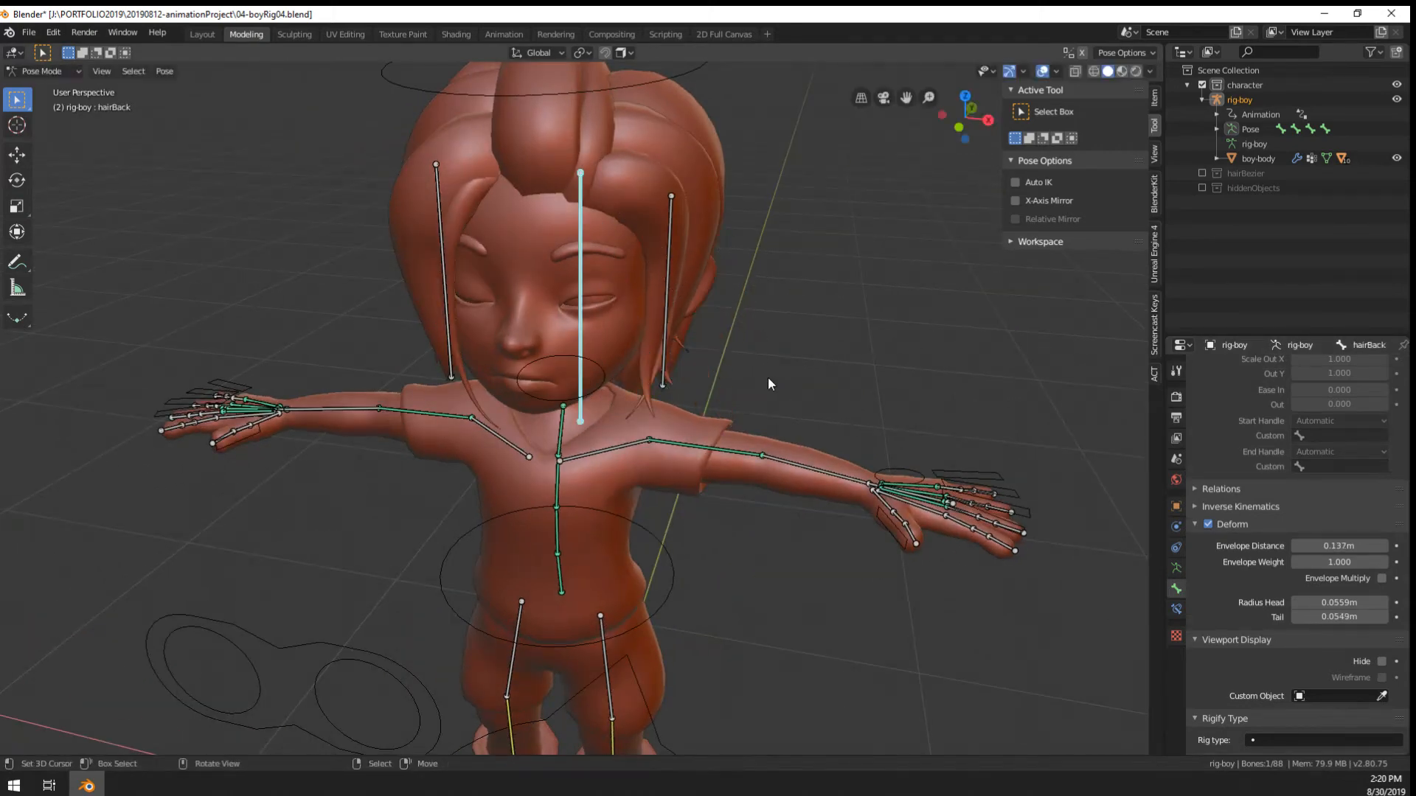
pyautogui.click(652, 382)
pyautogui.scroll(-4, 523, 402)
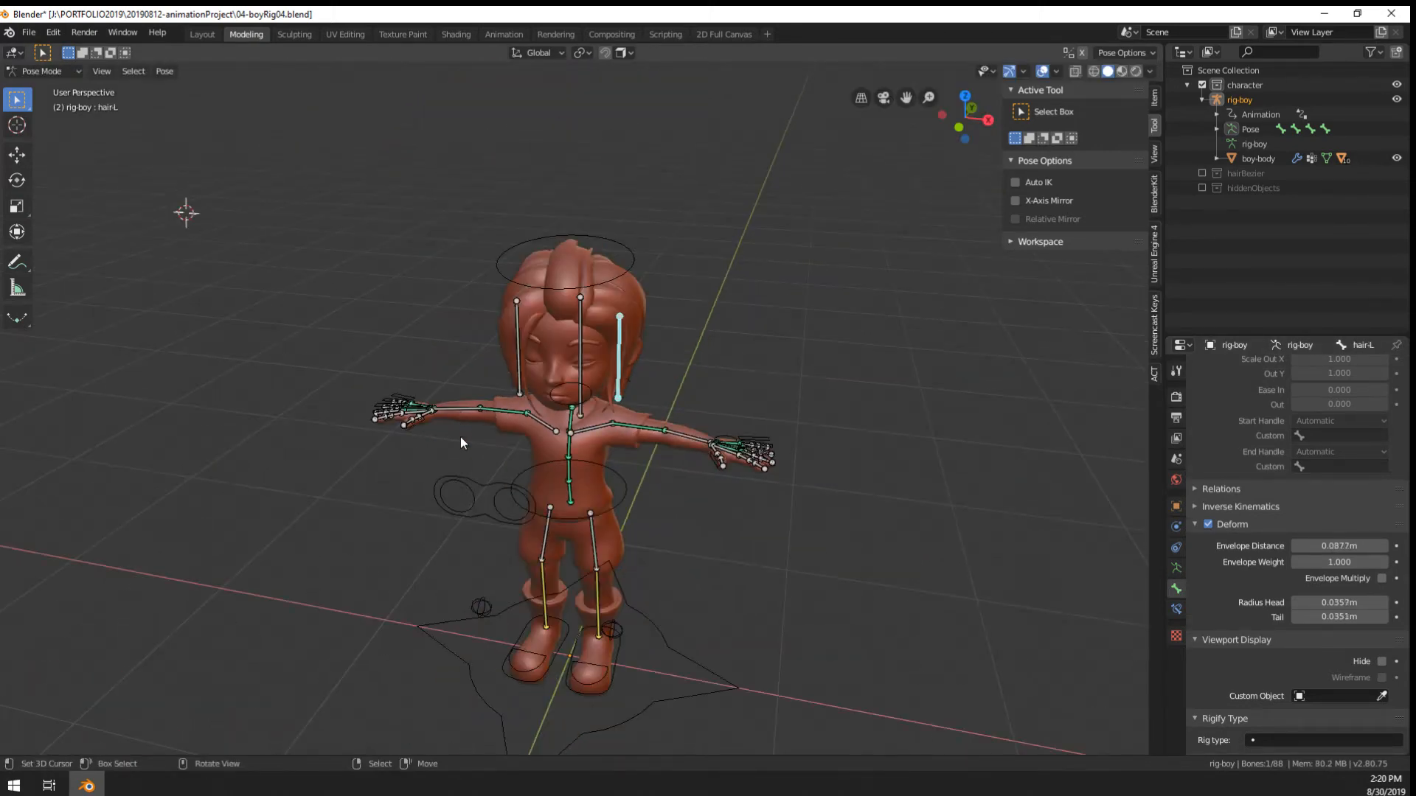
pyautogui.click(471, 483)
pyautogui.press('g')
pyautogui.scroll(5, 572, 404)
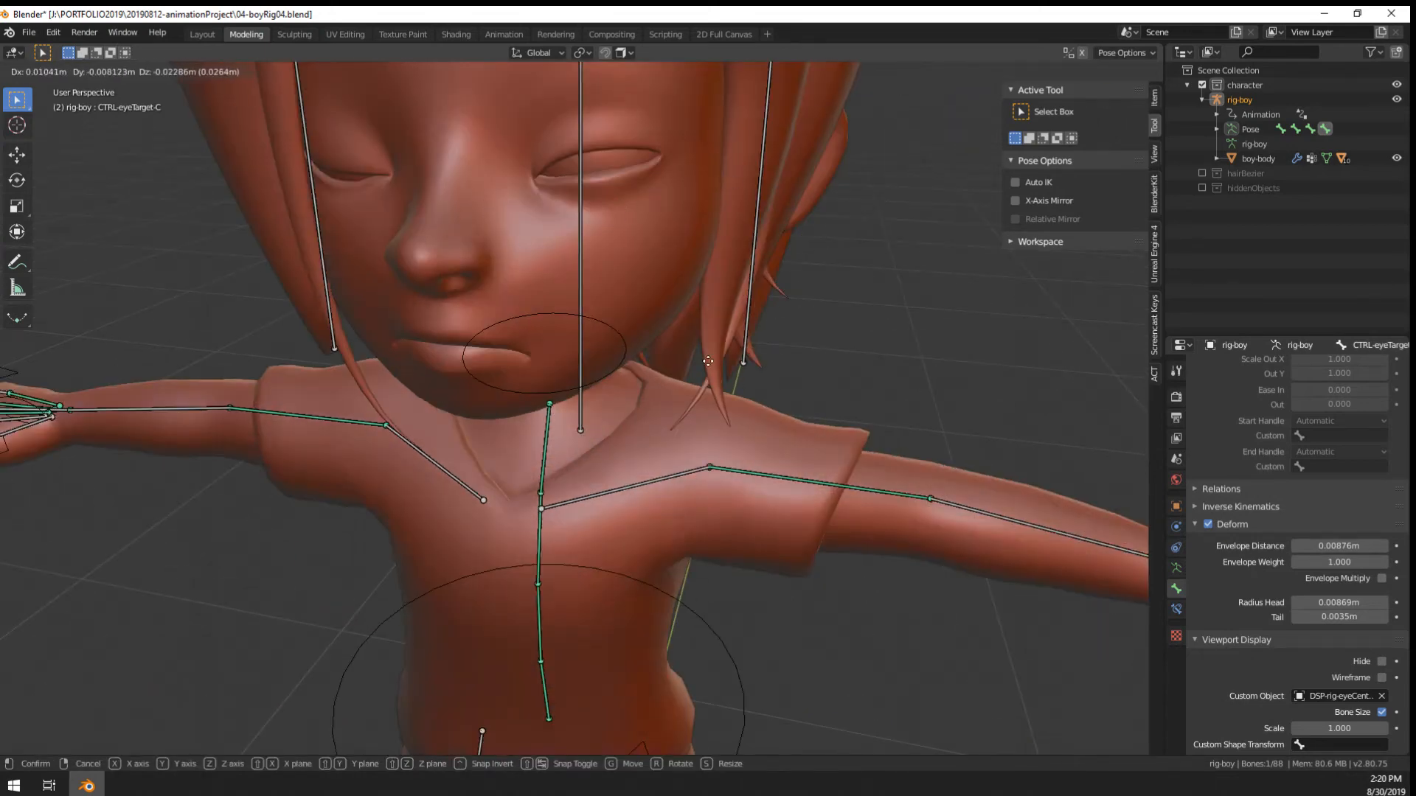
pyautogui.rightClick(708, 362)
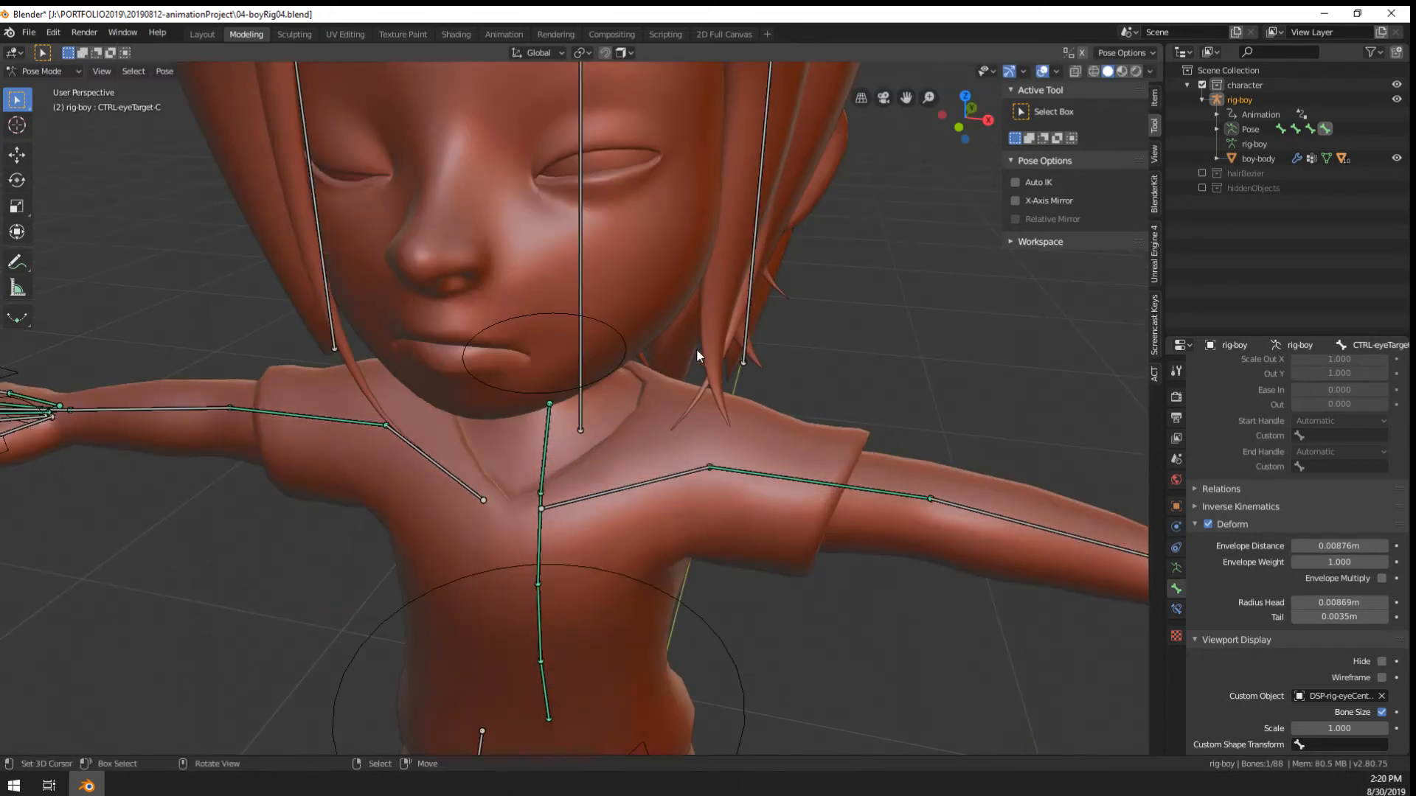
# Test-rotate the circular neck control spine.004 to check how the head follows, cancelling the rotation
pyautogui.rightClick(569, 310)
pyautogui.rightClick(581, 313)
pyautogui.press('r')
pyautogui.rightClick(643, 409)
pyautogui.rightClick(626, 368)
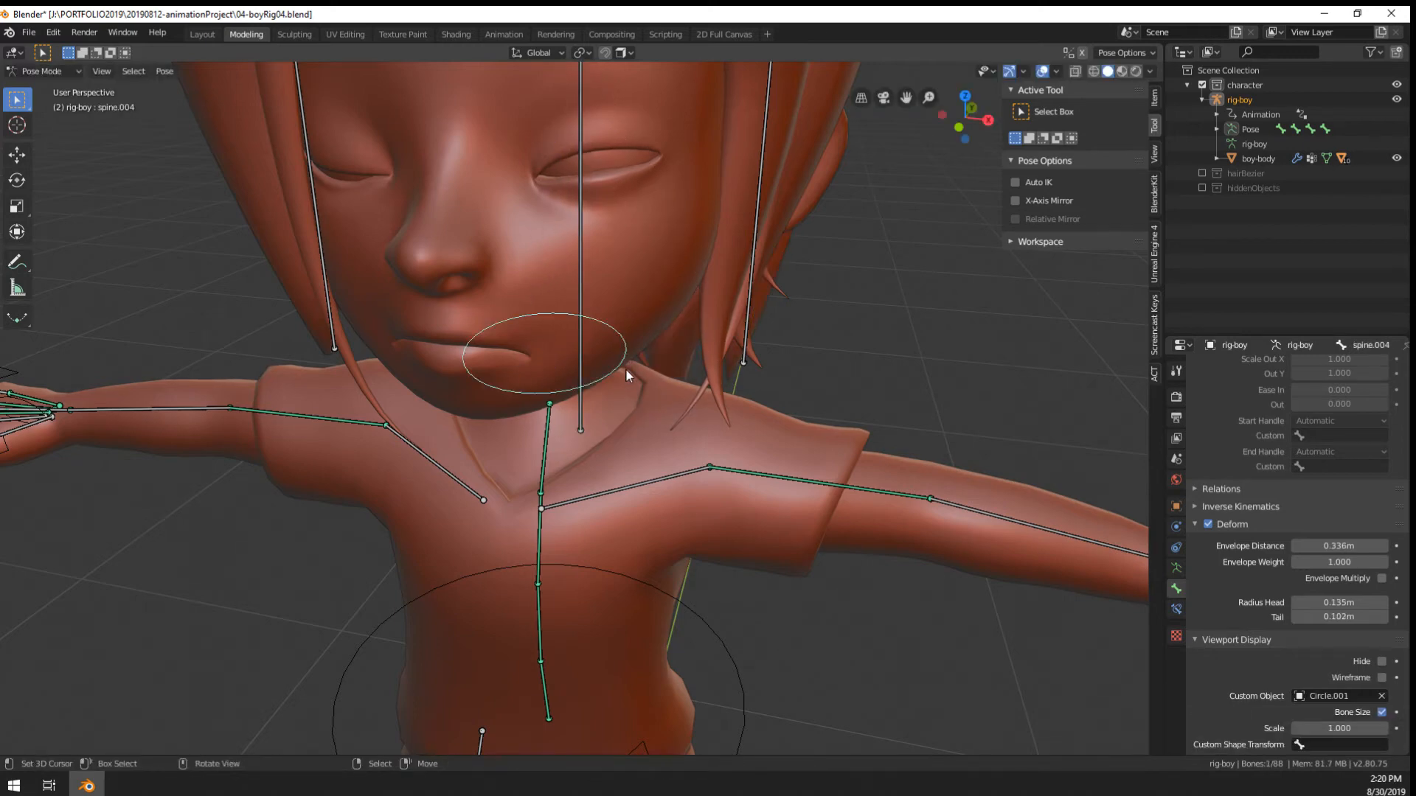
# Return the rig to Object Mode and save the project as a new version named 04-boyRig05.blend
pyautogui.press('Tab')
pyautogui.scroll(-6, 635, 413)
pyautogui.scroll(4, 643, 435)
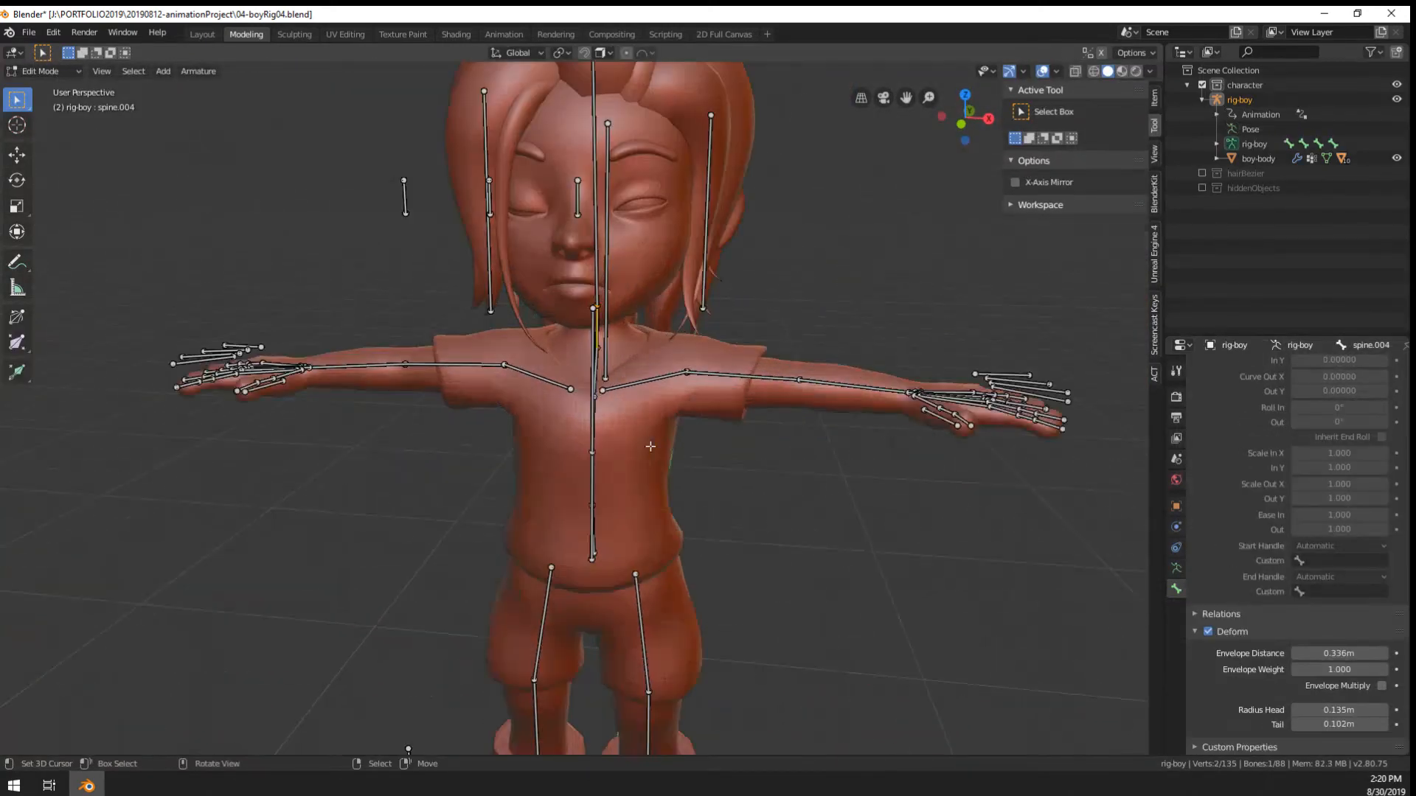
pyautogui.hotkey('ctrl', 'Tab')
pyautogui.click(561, 448)
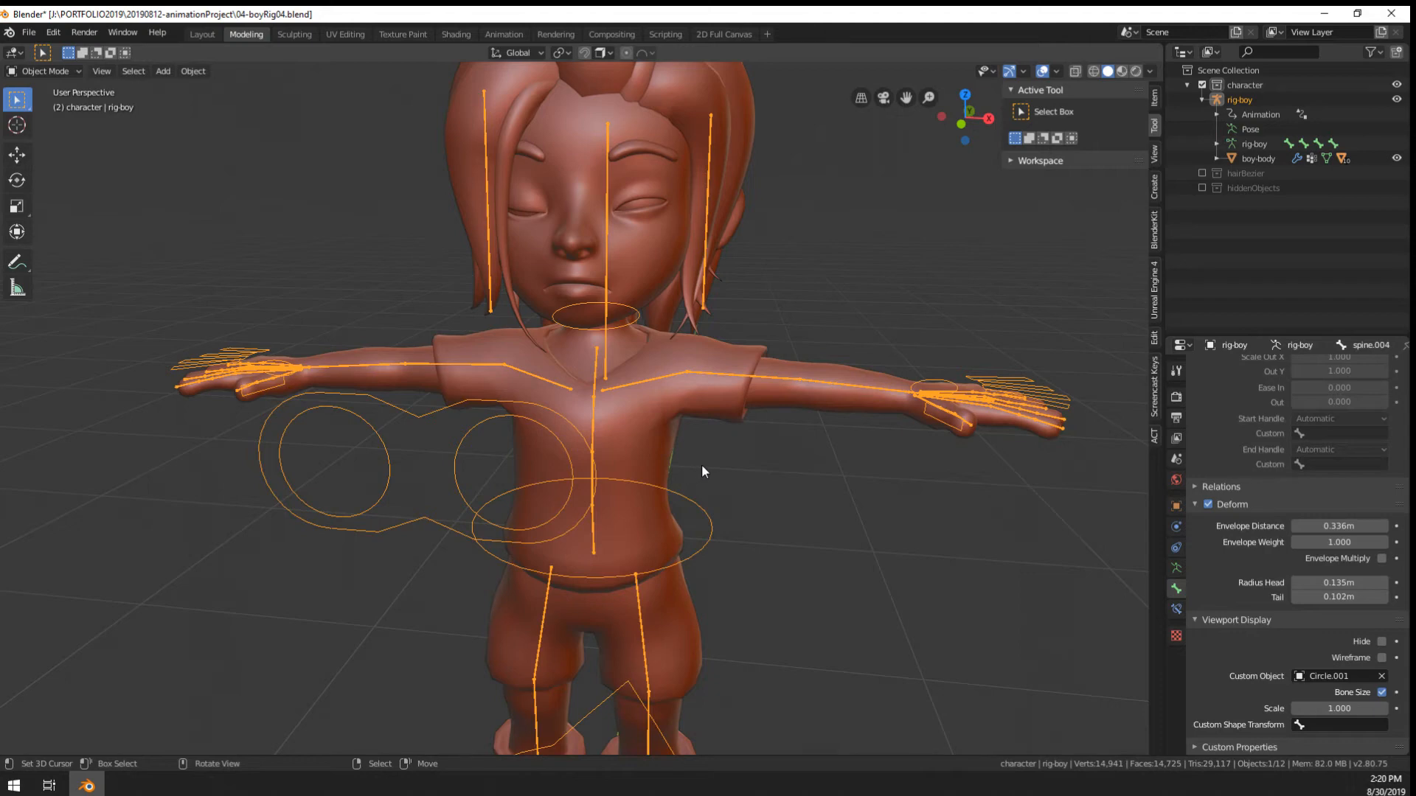
pyautogui.hotkey('ctrl', 'shift', 's')
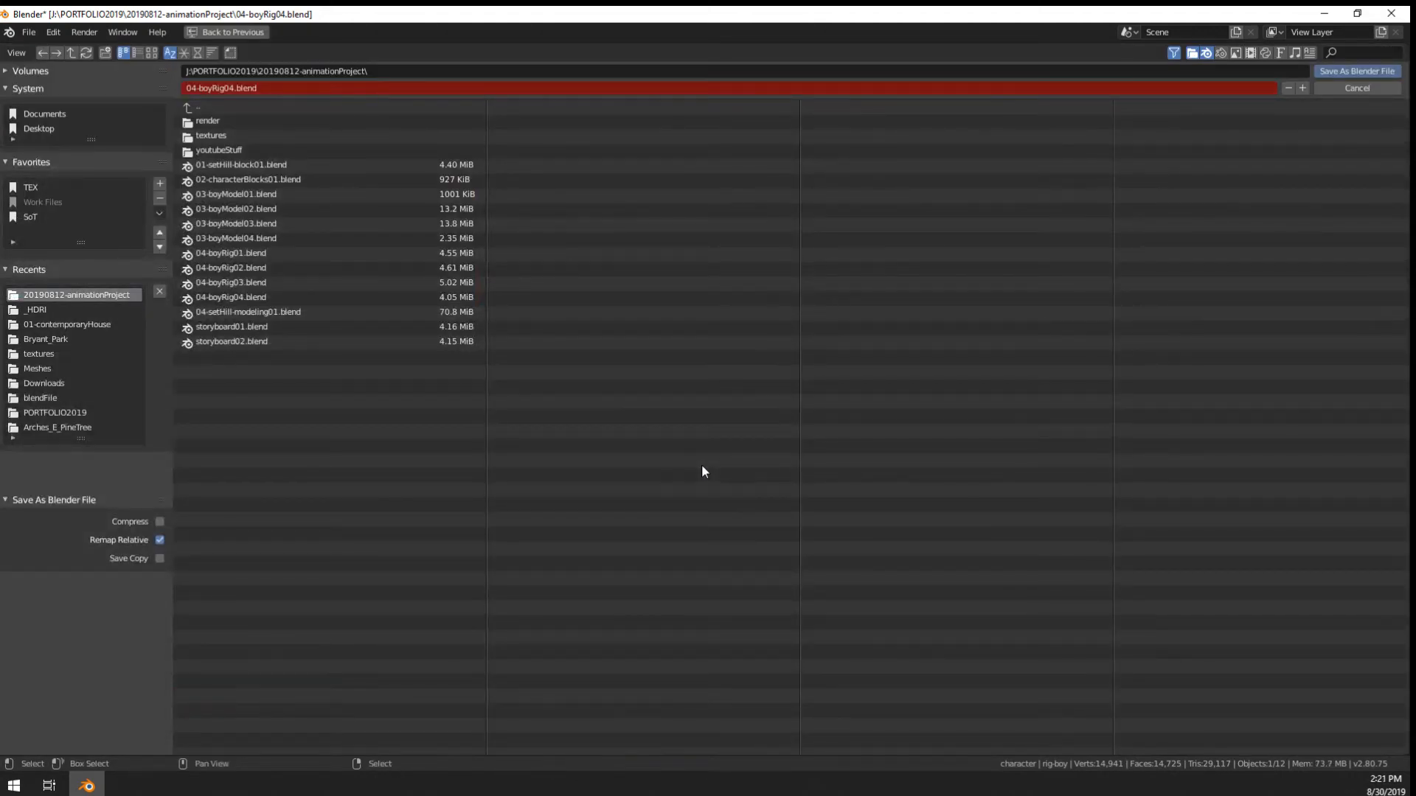
pyautogui.press('KP_Add')
pyautogui.press('Return')
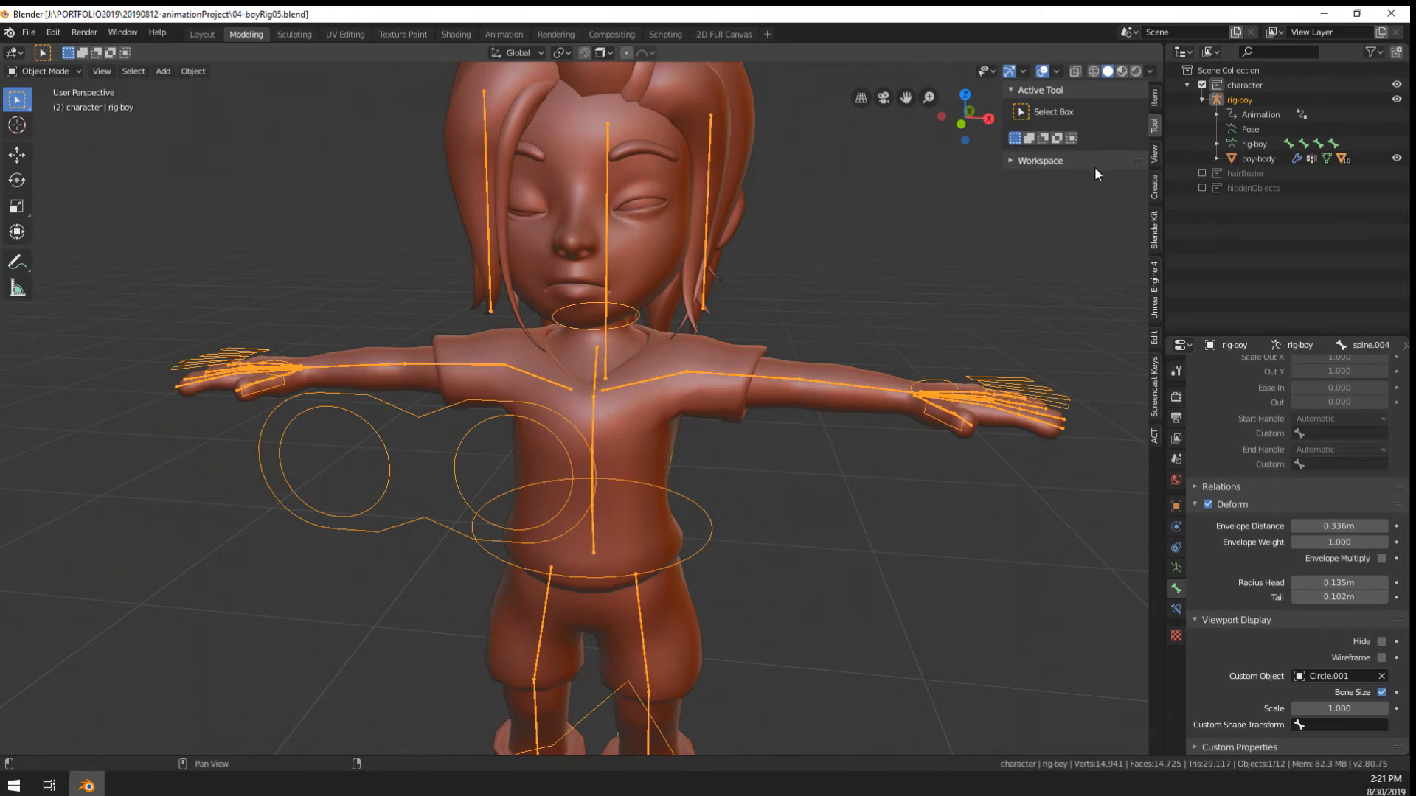
# Restart Blender and reopen 04-boyRig05.blend, allowing execution of its Python scripts
pyautogui.click(1402, 13)
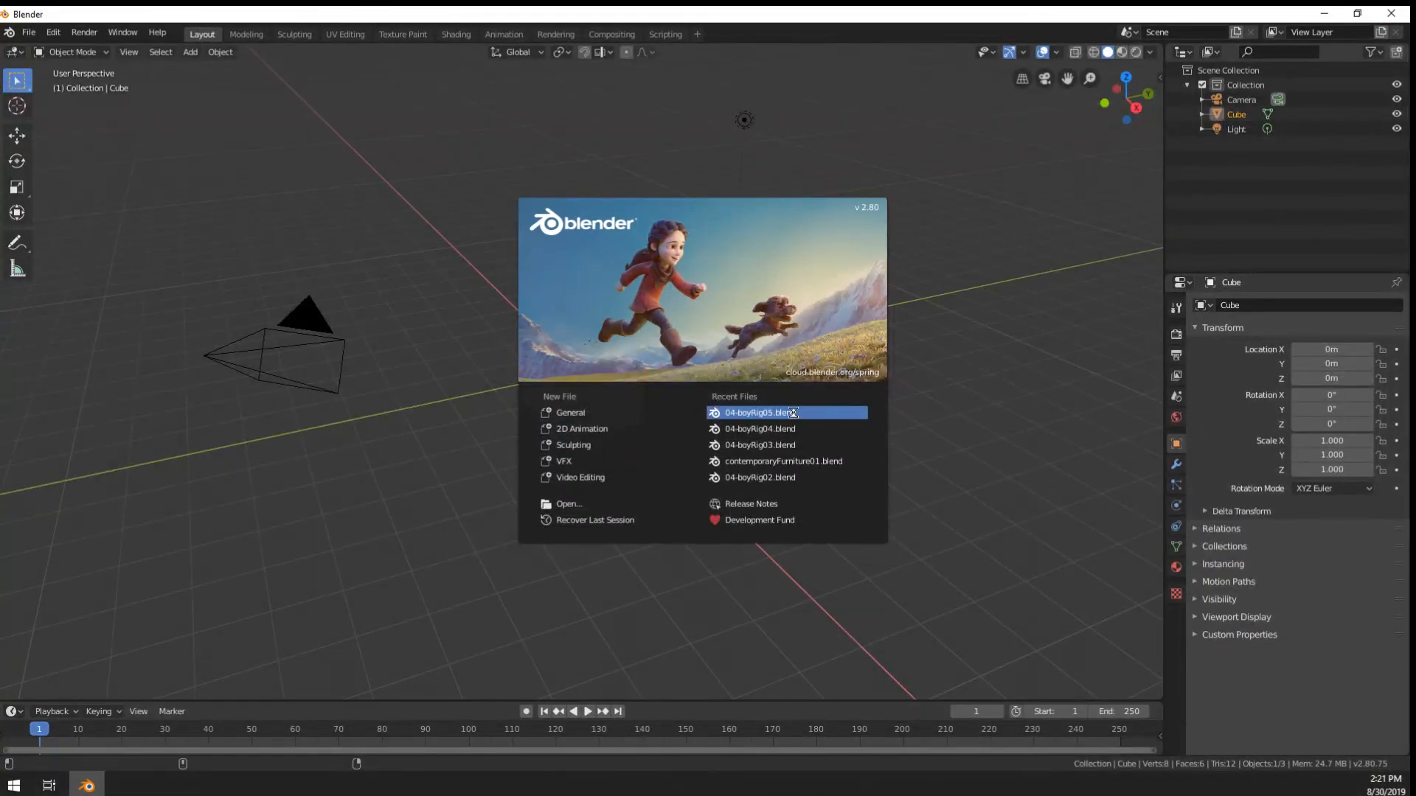
pyautogui.click(793, 413)
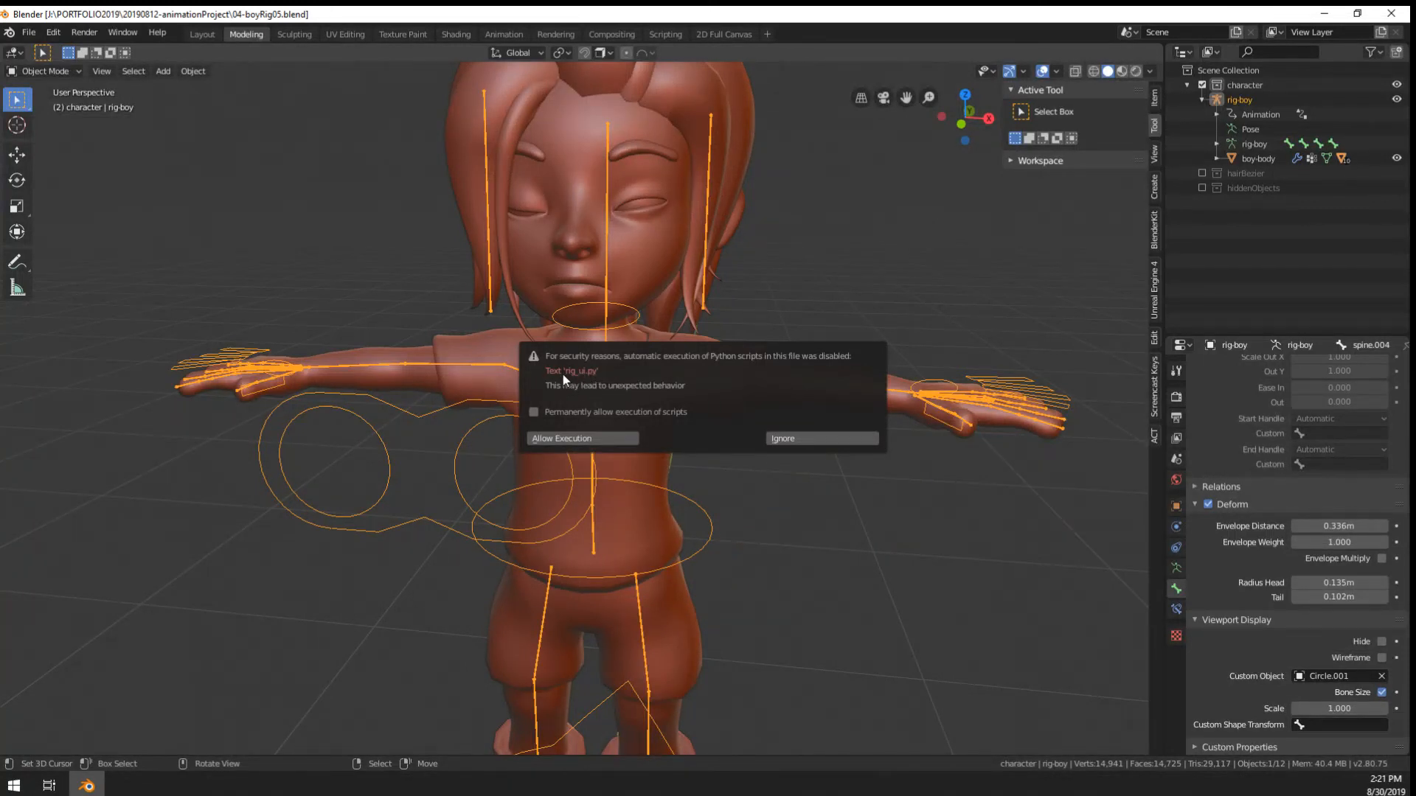
pyautogui.click(593, 438)
# Test-rotate the left upper arm bone in Pose Mode in the reopened file, cancelling the rotation
pyautogui.moveTo(591, 436); pyautogui.dragTo(603, 429, button='middle')
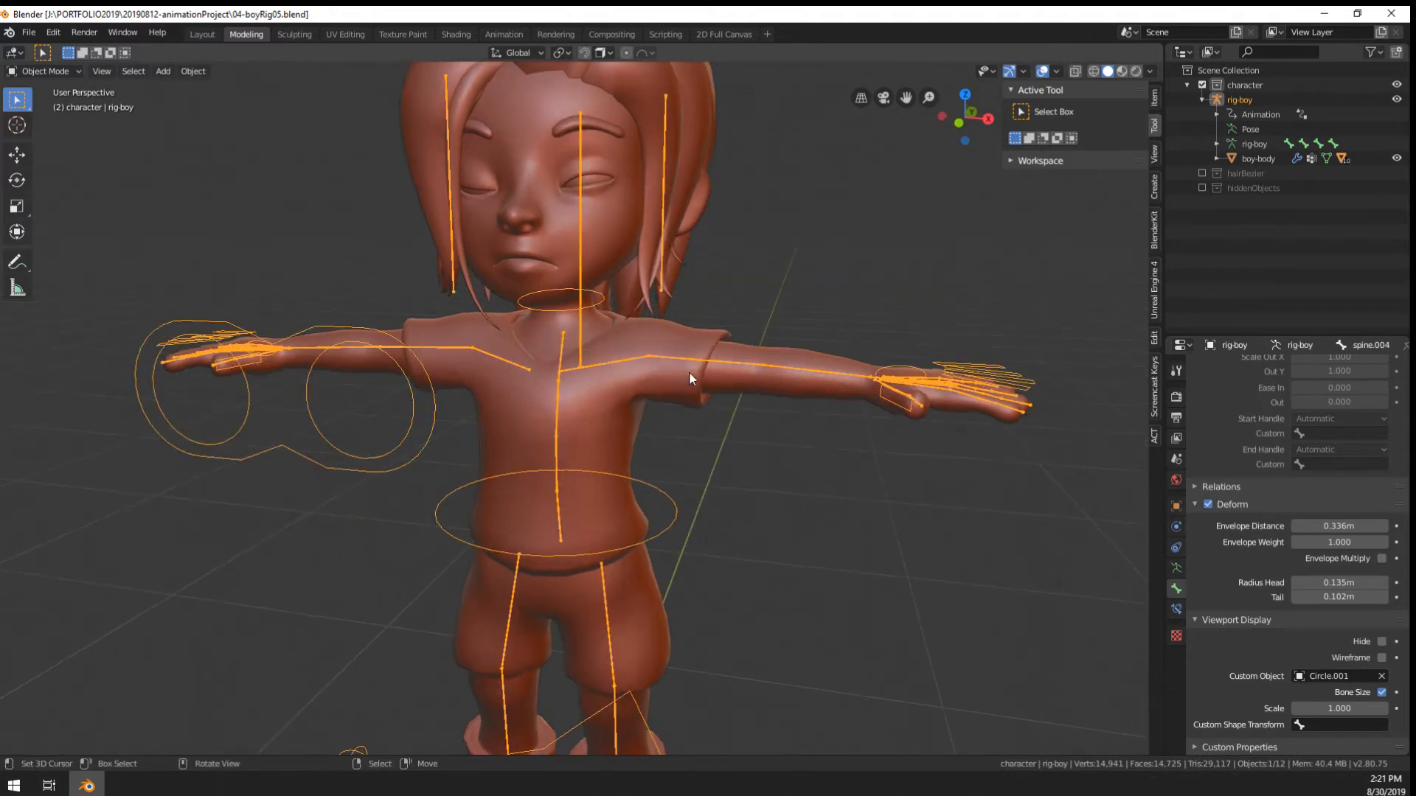
pyautogui.press('Tab')
pyautogui.press('Tab')
pyautogui.hotkey('ctrl', 'Tab')
pyautogui.rightClick(704, 362)
pyautogui.press('r')
pyautogui.rightClick(818, 455)
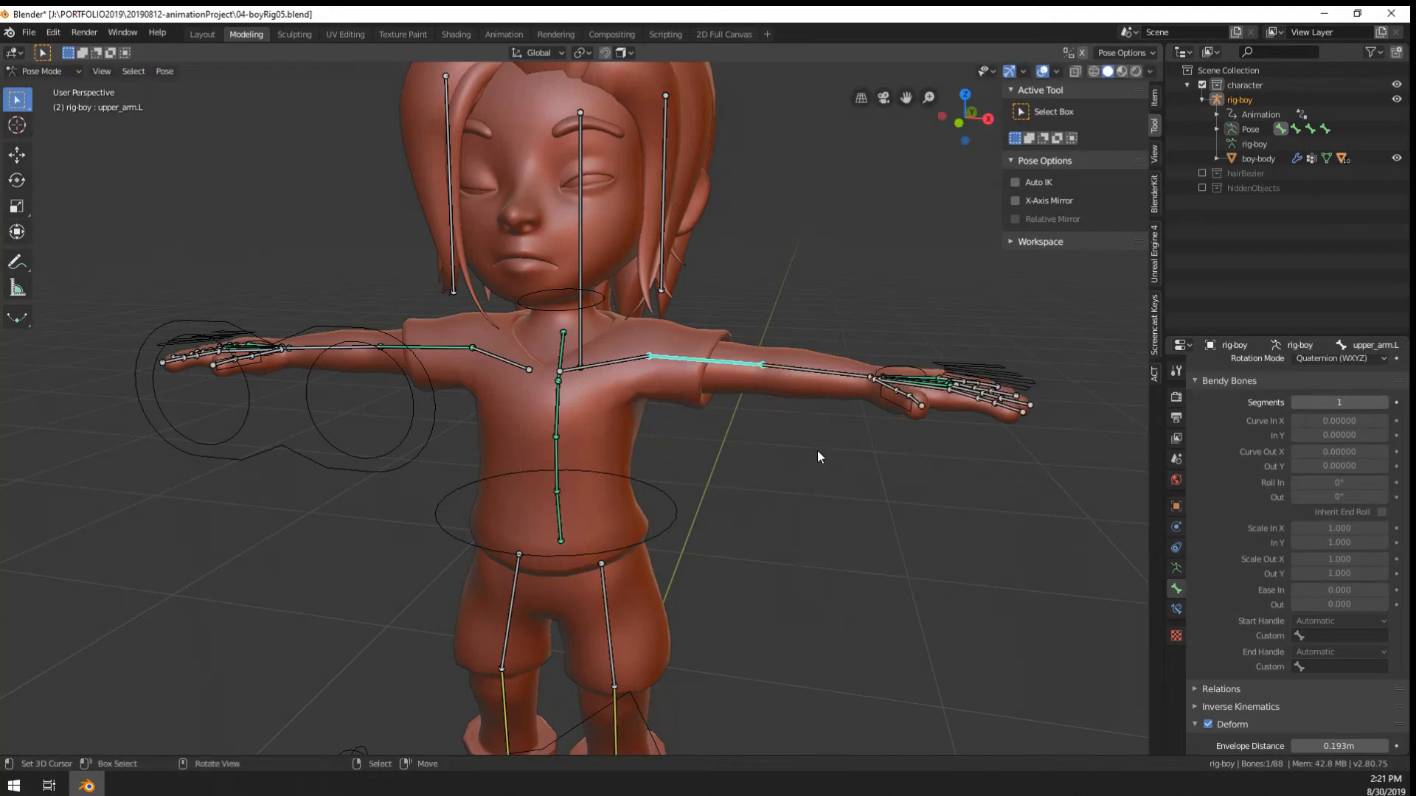
# Deselect the bone, return to Object Mode, and select the boy-body mesh to show its vertex groups
pyautogui.hotkey('alt', 'a')
pyautogui.hotkey('ctrl', 'Tab')
pyautogui.rightClick(633, 418)
pyautogui.scroll(3, 633, 419)
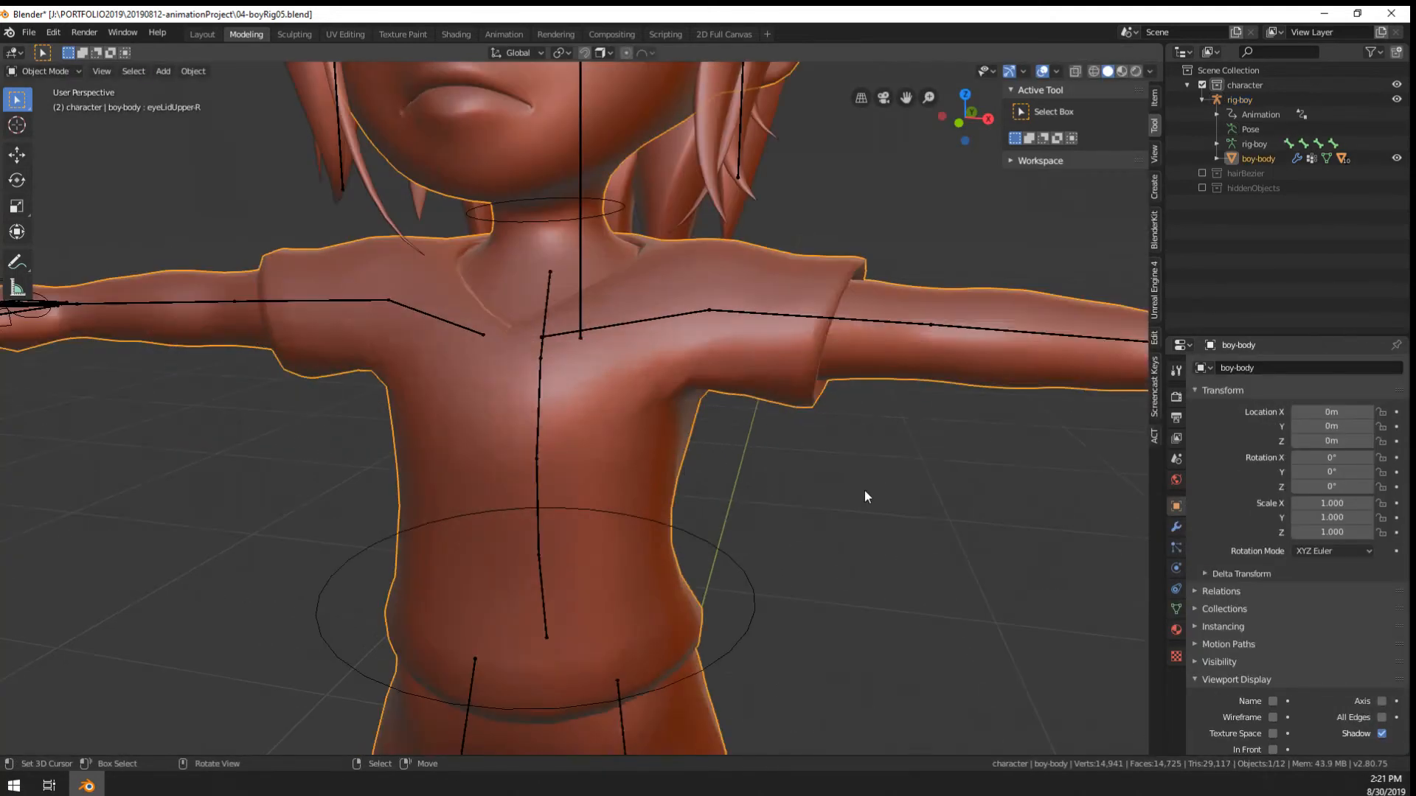
pyautogui.scroll(-3, 864, 490)
pyautogui.click(1176, 610)
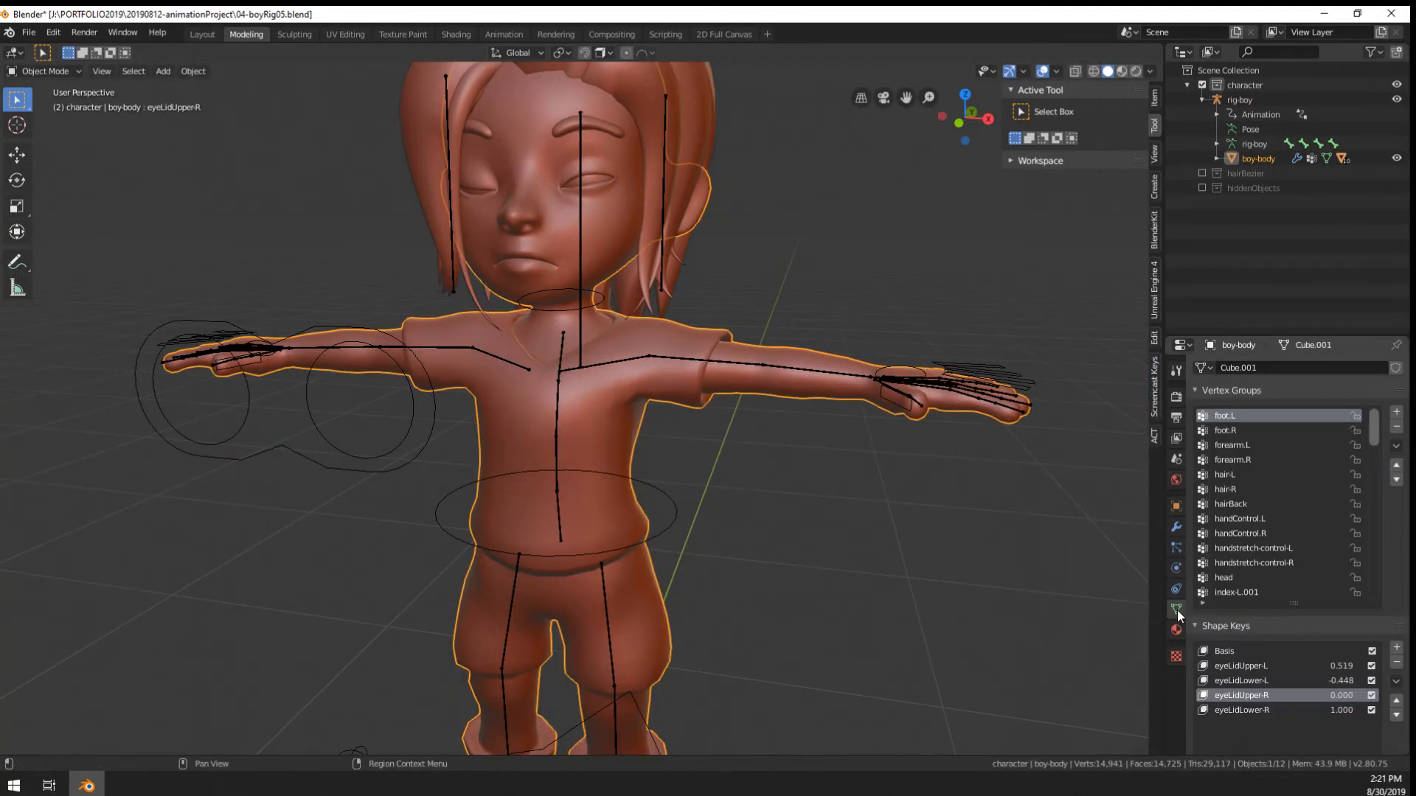
pyautogui.scroll(-5, 810, 662)
pyautogui.keyDown('shift'); pyautogui.moveTo(810, 662); pyautogui.dragTo(736, 463, button='middle'); pyautogui.keyUp('shift')
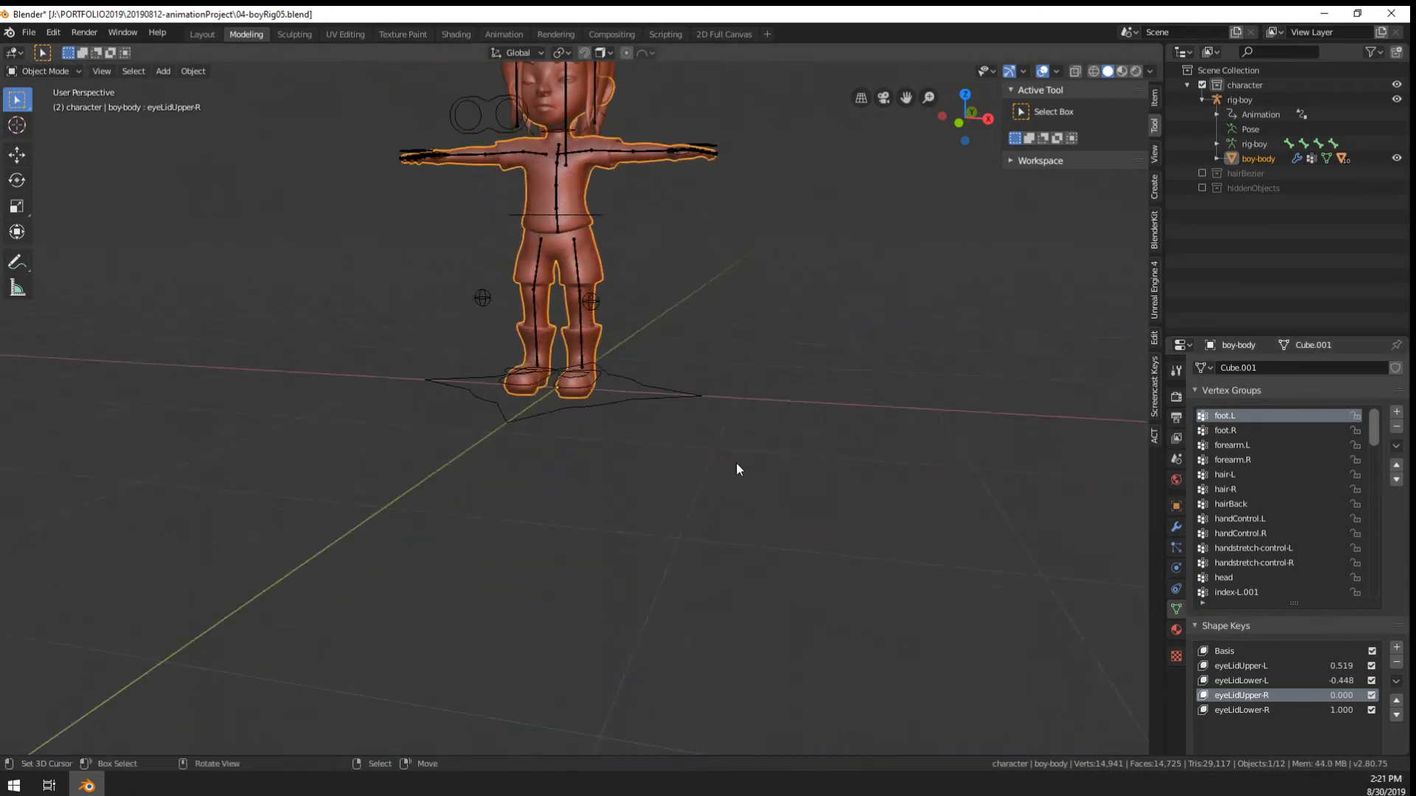
# Inspect the foot.L weights on the body mesh in Weight Paint mode and return to Object Mode
pyautogui.scroll(6, 736, 462)
pyautogui.scroll(-2, 719, 464)
pyautogui.hotkey('ctrl', 'Tab')
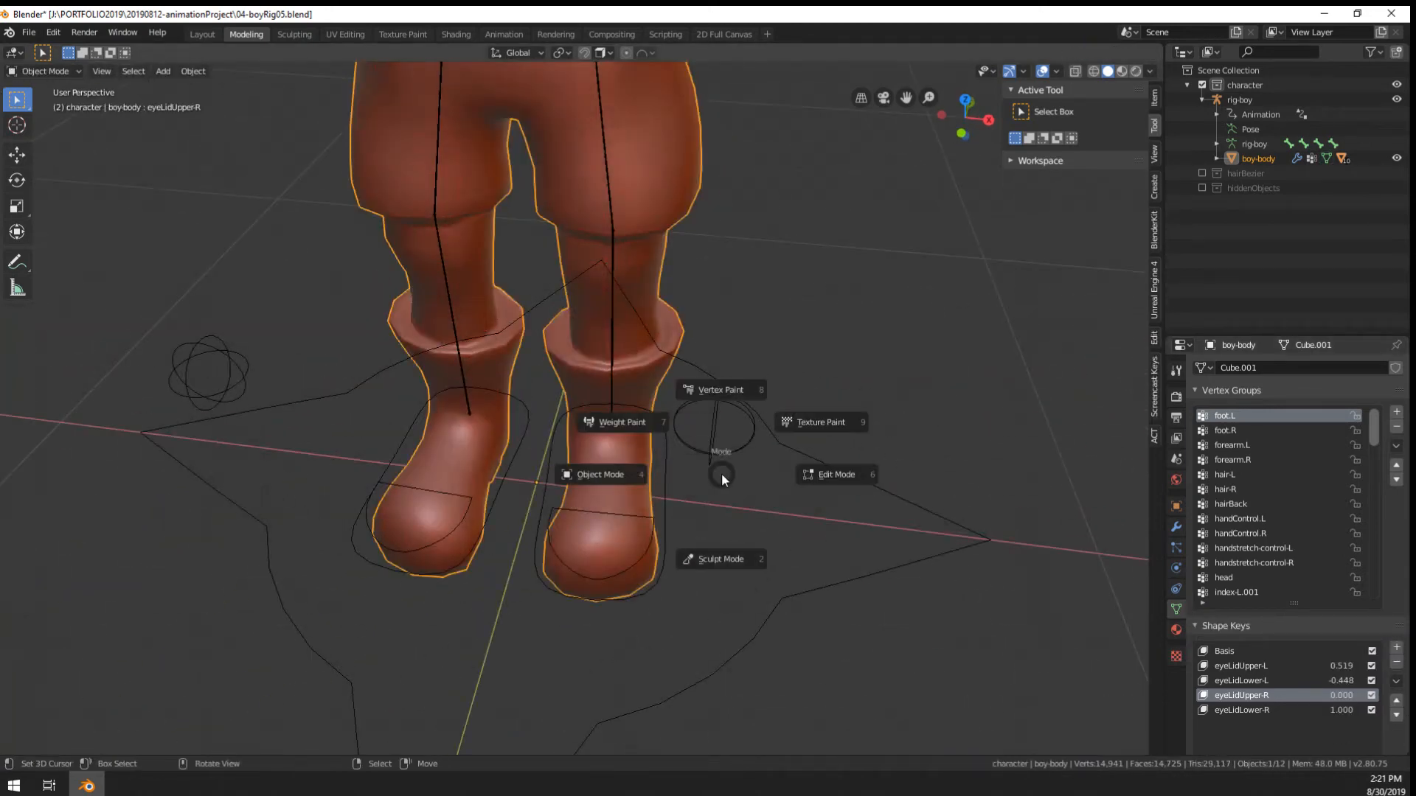
pyautogui.click(632, 417)
pyautogui.moveTo(689, 487); pyautogui.dragTo(683, 487, button='middle')
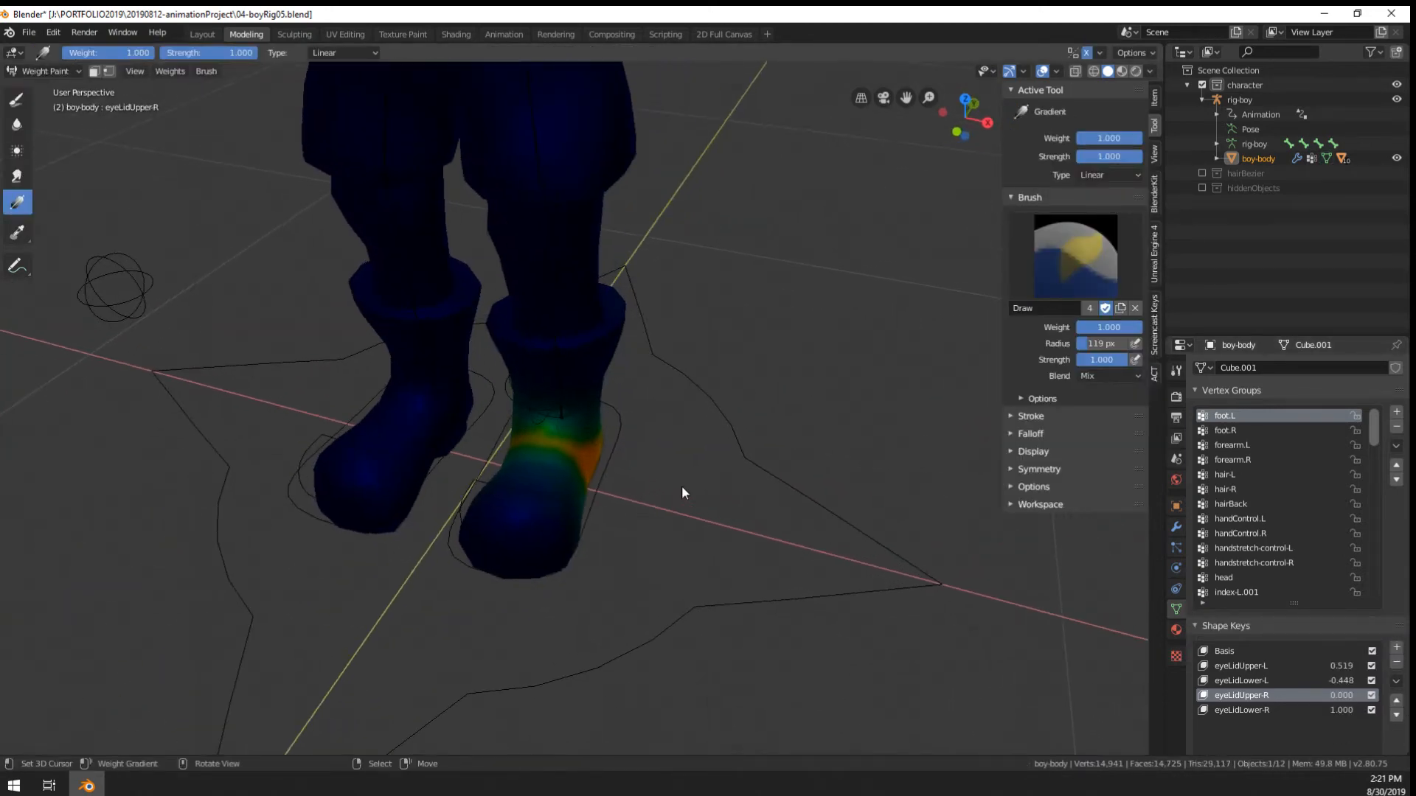
pyautogui.hotkey('ctrl', 'Tab')
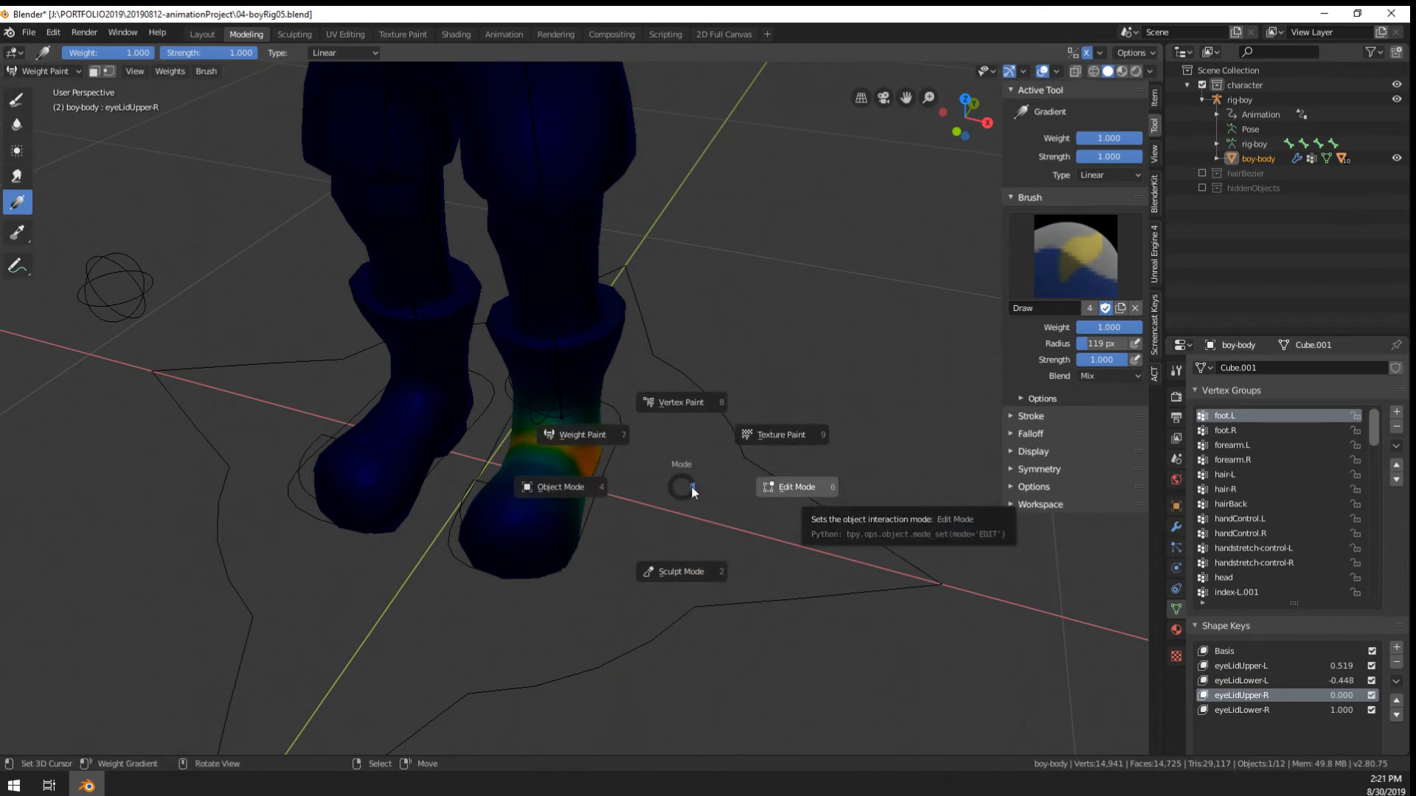
pyautogui.click(544, 489)
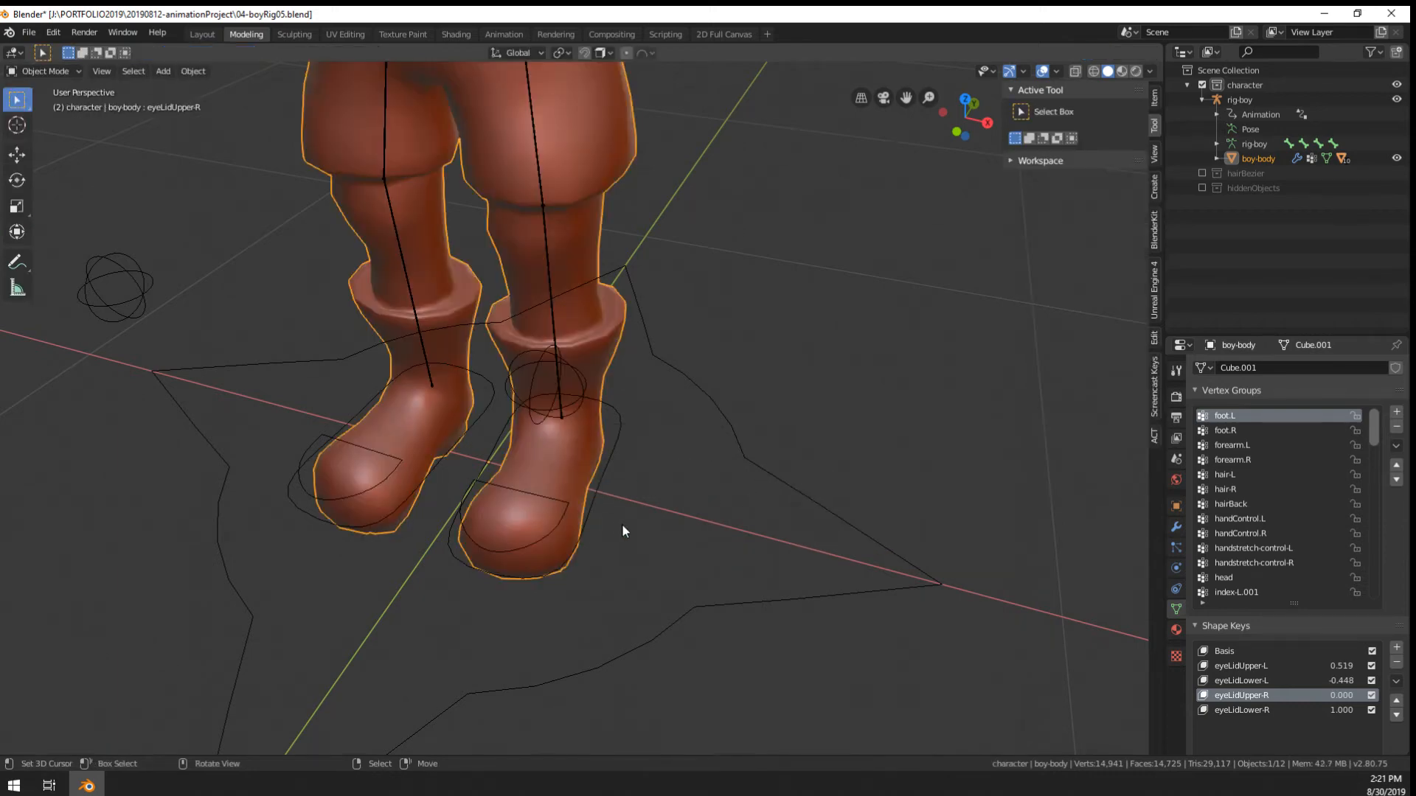
# Move the rig's foot.L control in Pose Mode by about 0.137 m in X, 0.135 m in Y and 0.238 m in Z
pyautogui.click(587, 462)
pyautogui.hotkey('ctrl', 'Tab')
pyautogui.rightClick(586, 457)
pyautogui.moveTo(580, 503); pyautogui.dragTo(612, 481, button='middle')
pyautogui.press('g')
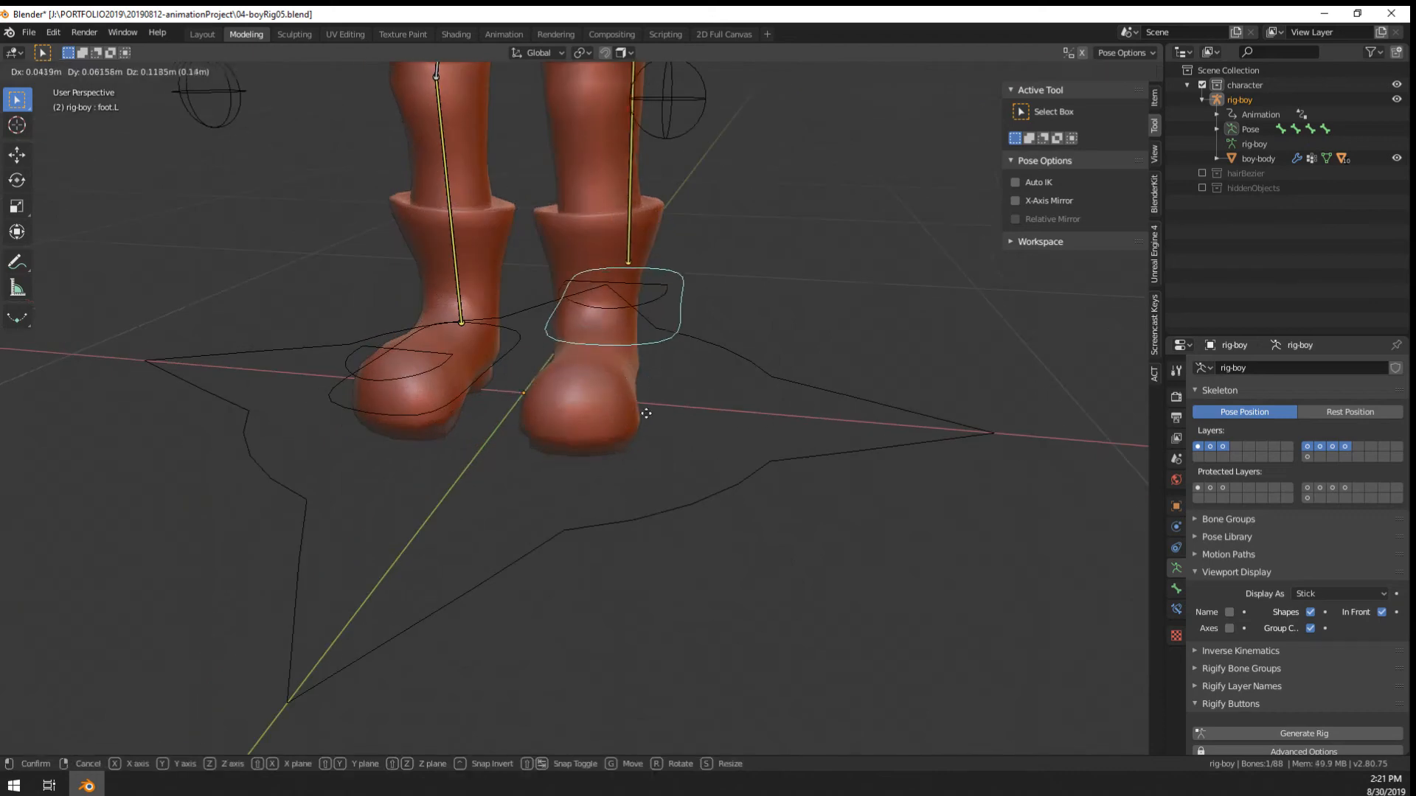
pyautogui.click(704, 346)
pyautogui.scroll(-2, 704, 346)
pyautogui.keyDown('shift'); pyautogui.moveTo(704, 345); pyautogui.dragTo(652, 416, button='middle'); pyautogui.keyUp('shift')
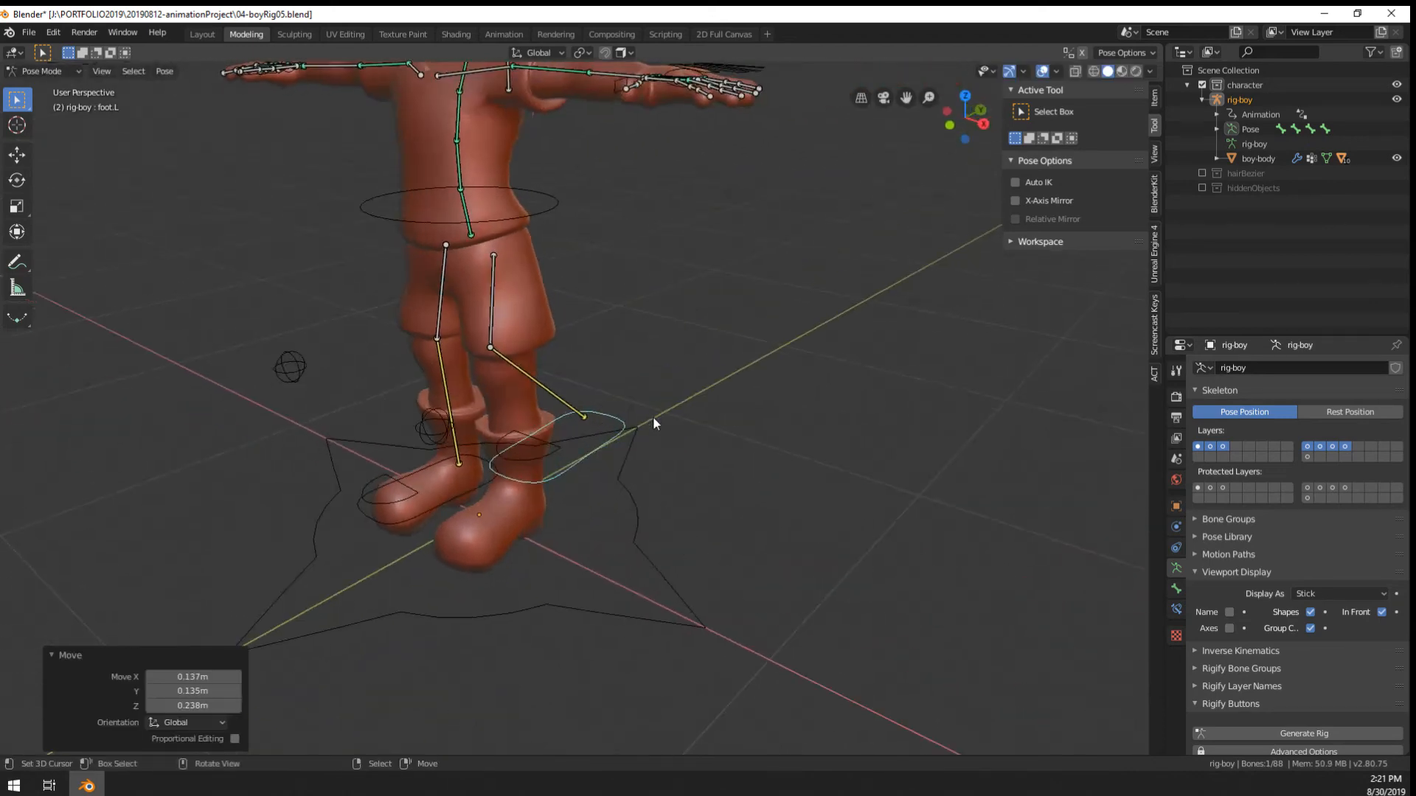
# Return to Object Mode and check the boy-body vertex groups against the rig's armature settings
pyautogui.press('Tab')
pyautogui.press('Tab')
pyautogui.click(534, 525)
pyautogui.moveTo(525, 533); pyautogui.dragTo(684, 517, button='middle')
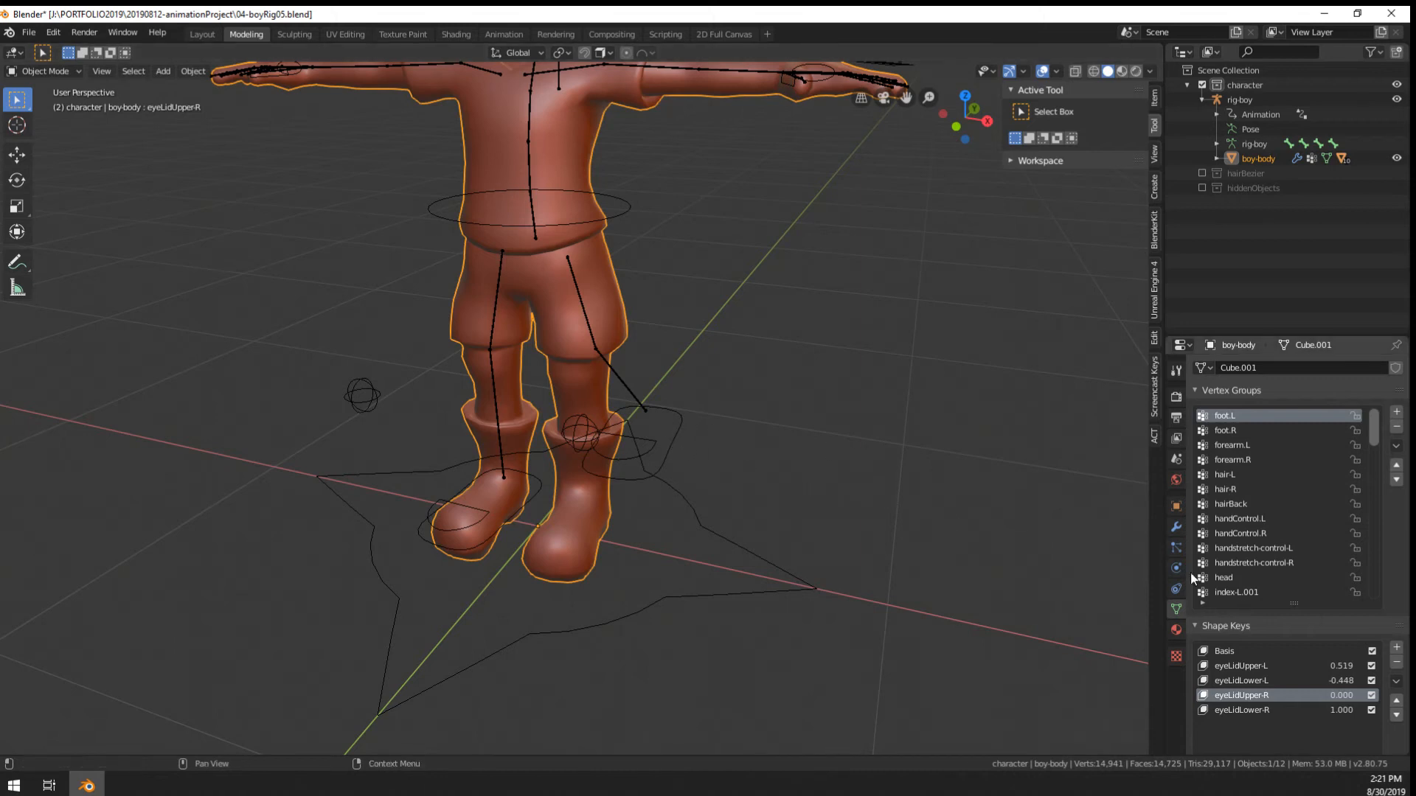
pyautogui.hotkey('alt', 'a')
pyautogui.click(654, 426)
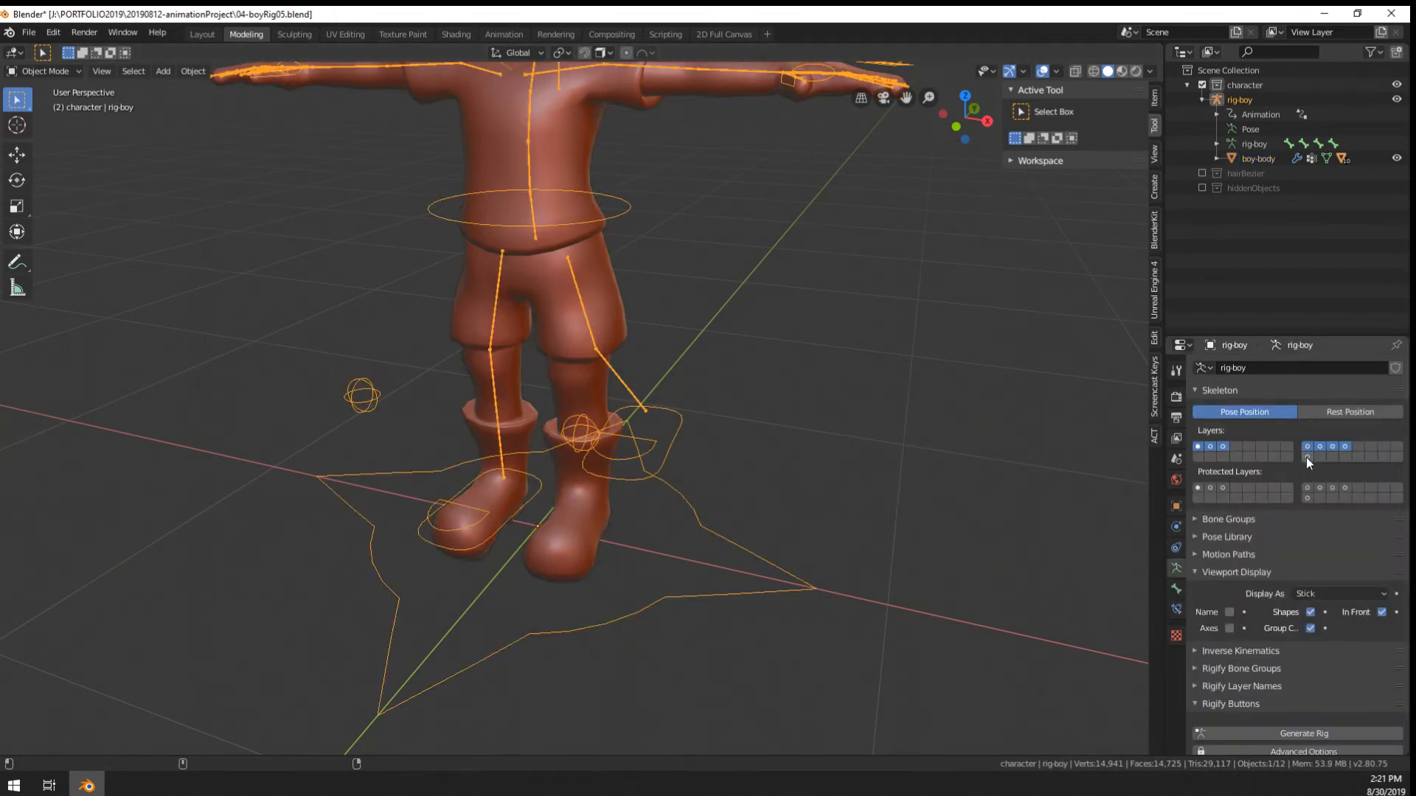
pyautogui.scroll(3, 734, 449)
pyautogui.click(595, 594)
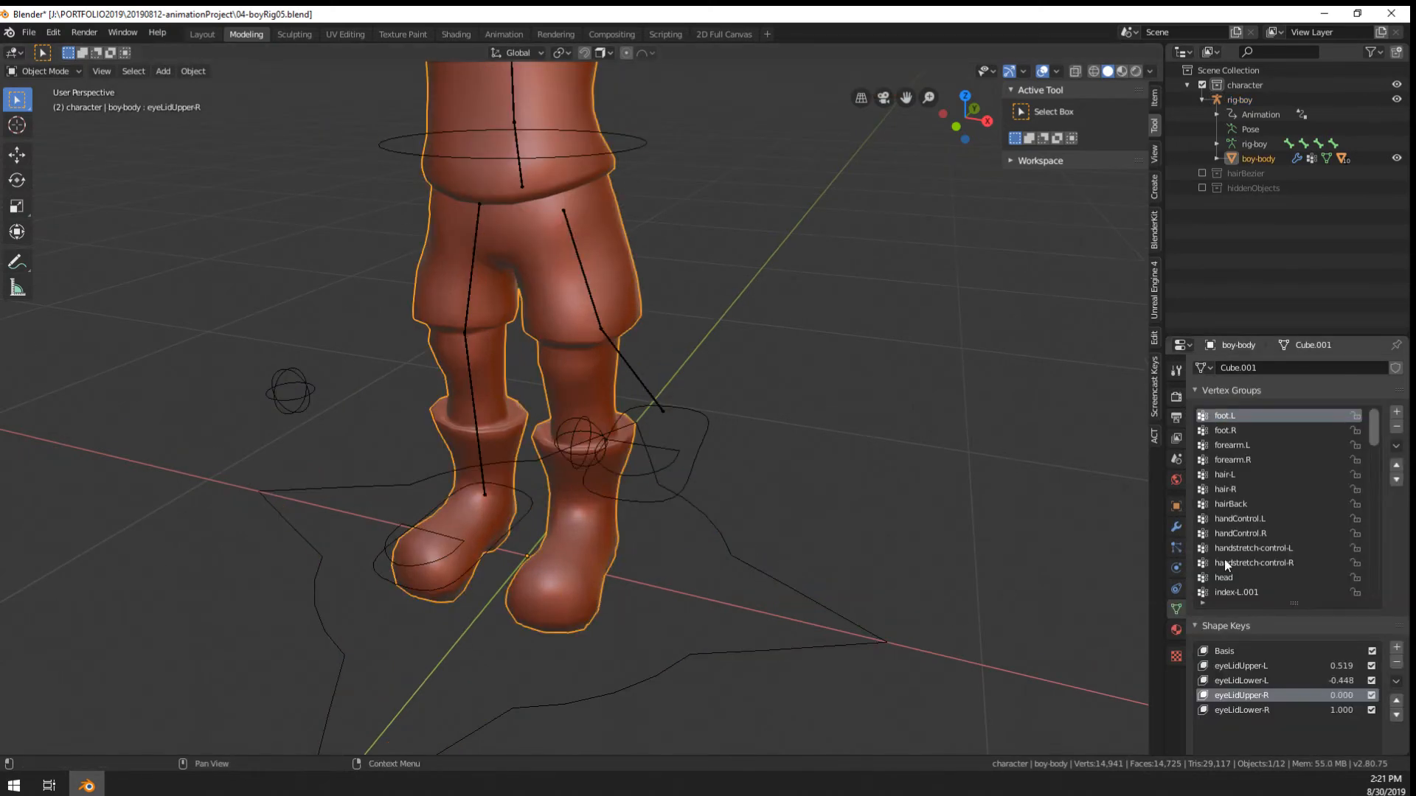
# Examine the foot.L bone's properties in Pose Mode and Edit Mode, then leave the rig's pose editing
pyautogui.click(690, 475)
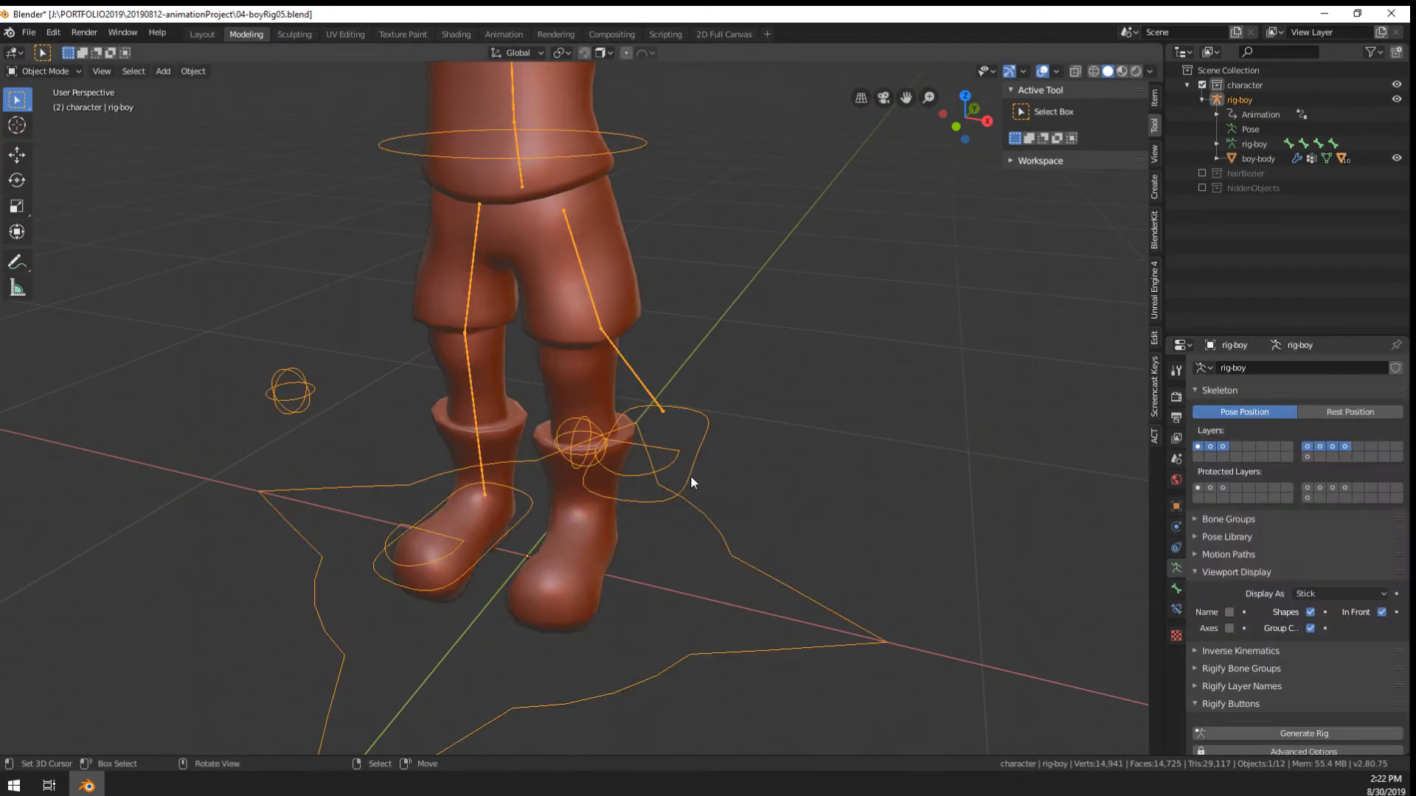
pyautogui.hotkey('ctrl', 'Tab')
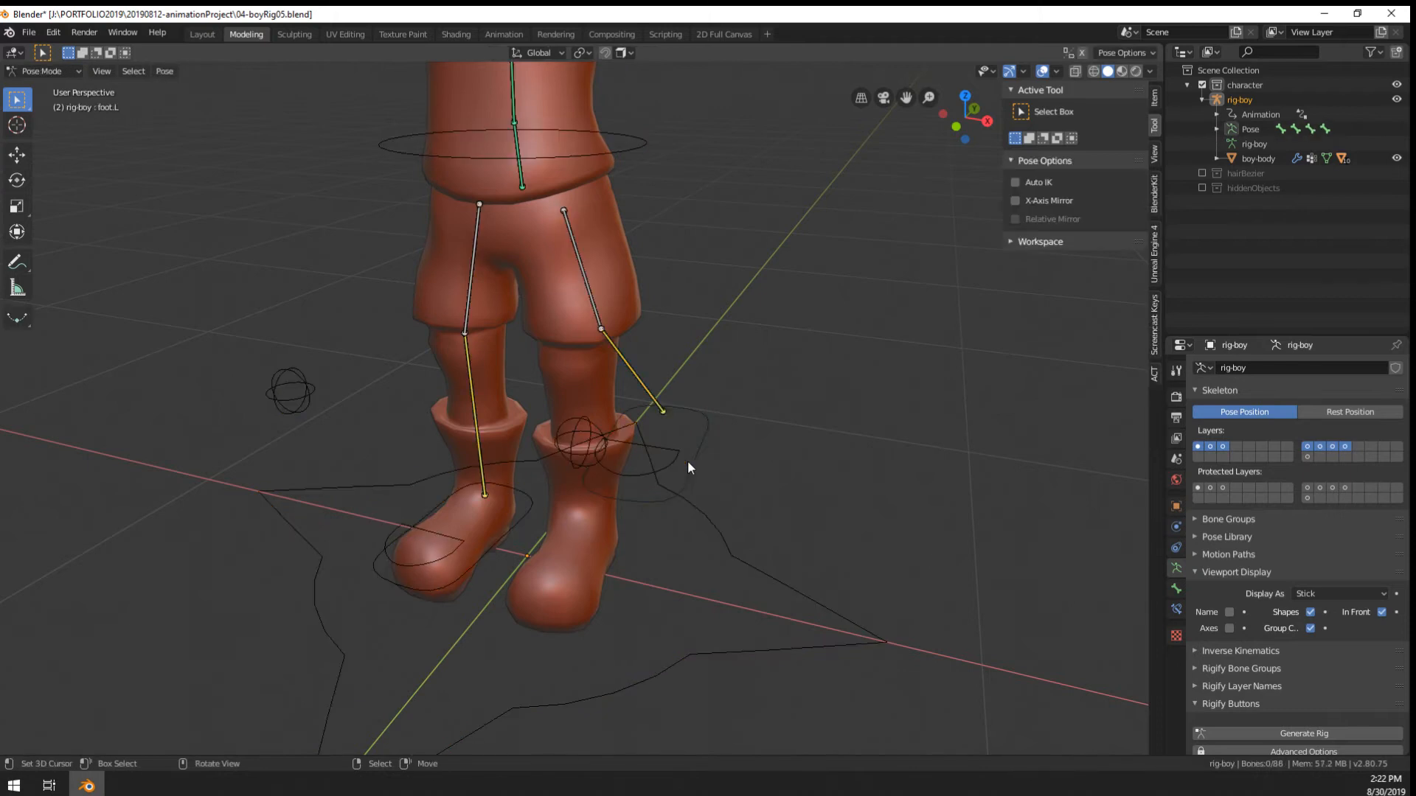
pyautogui.click(687, 460)
pyautogui.click(1175, 588)
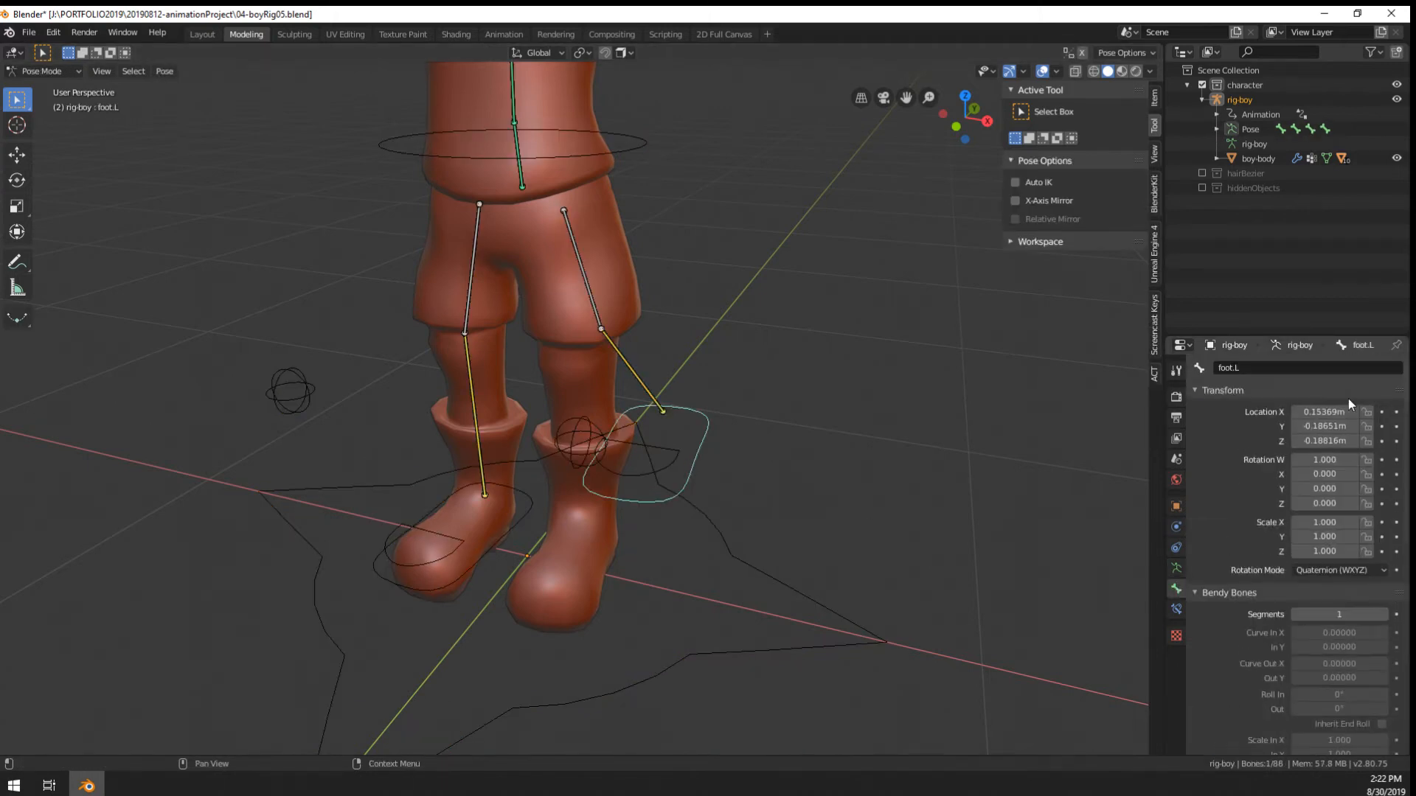
pyautogui.press('Tab')
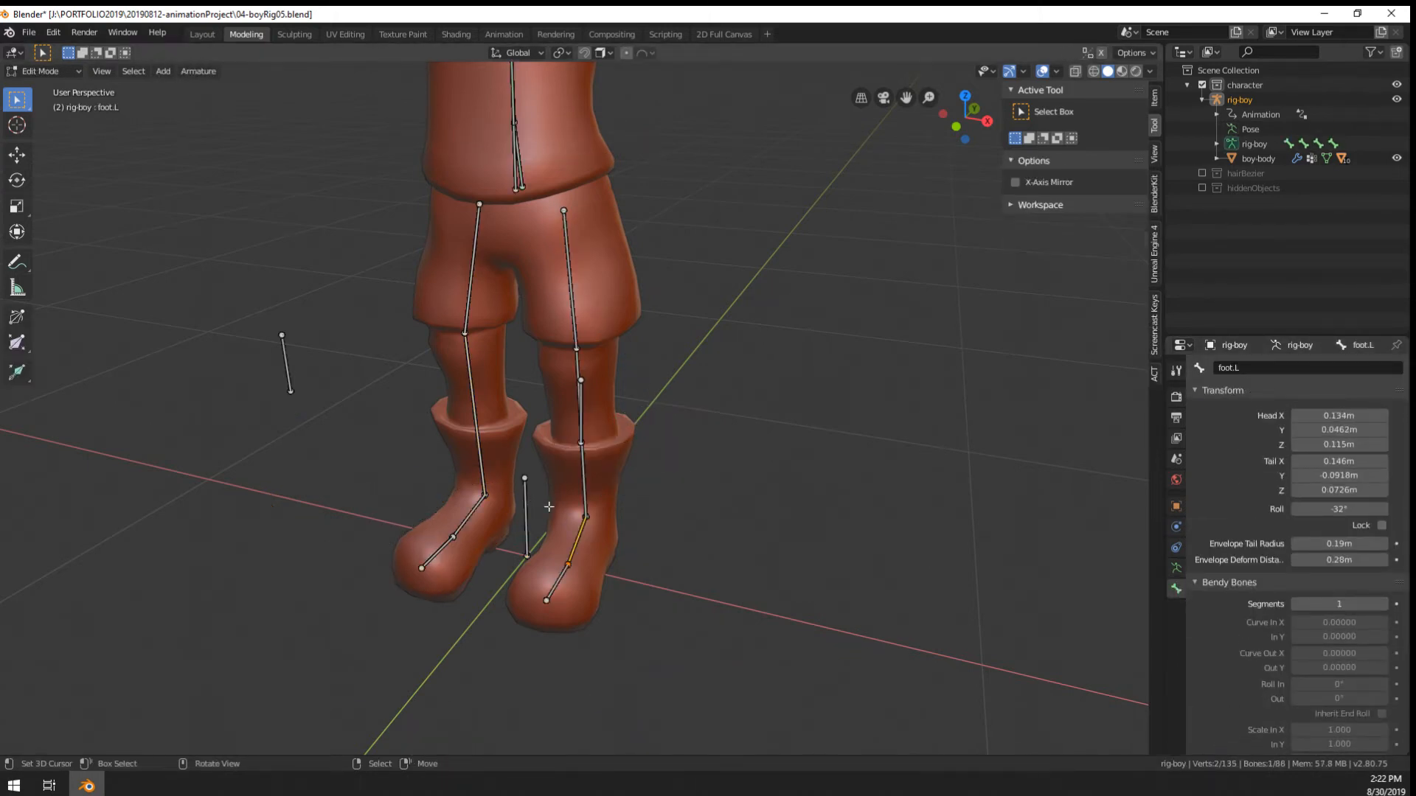
pyautogui.press('Tab')
pyautogui.hotkey('ctrl', 'Tab')
# Select the boy-body mesh and enable its Armature modifier for both viewport and render
pyautogui.click(597, 551)
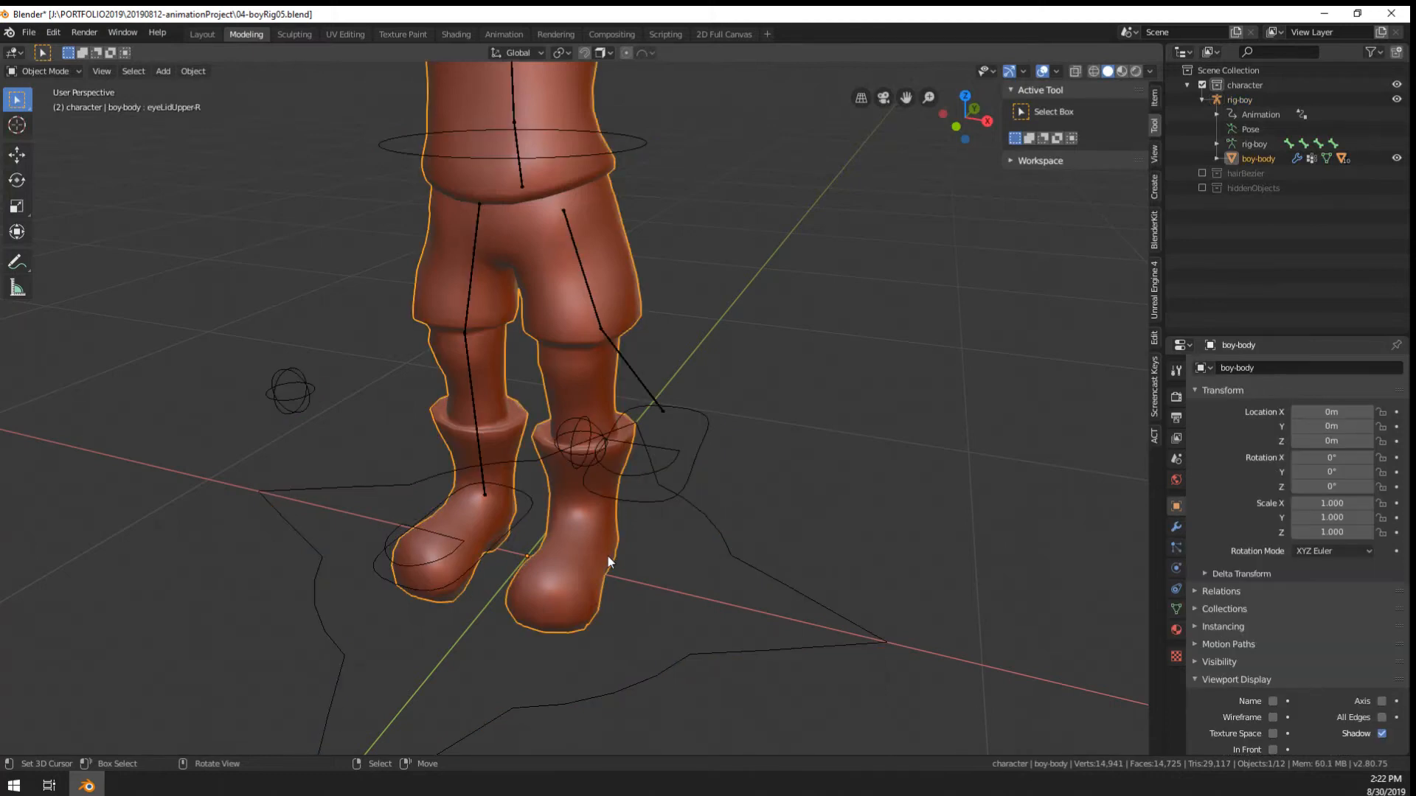
pyautogui.click(1176, 610)
pyautogui.click(1176, 528)
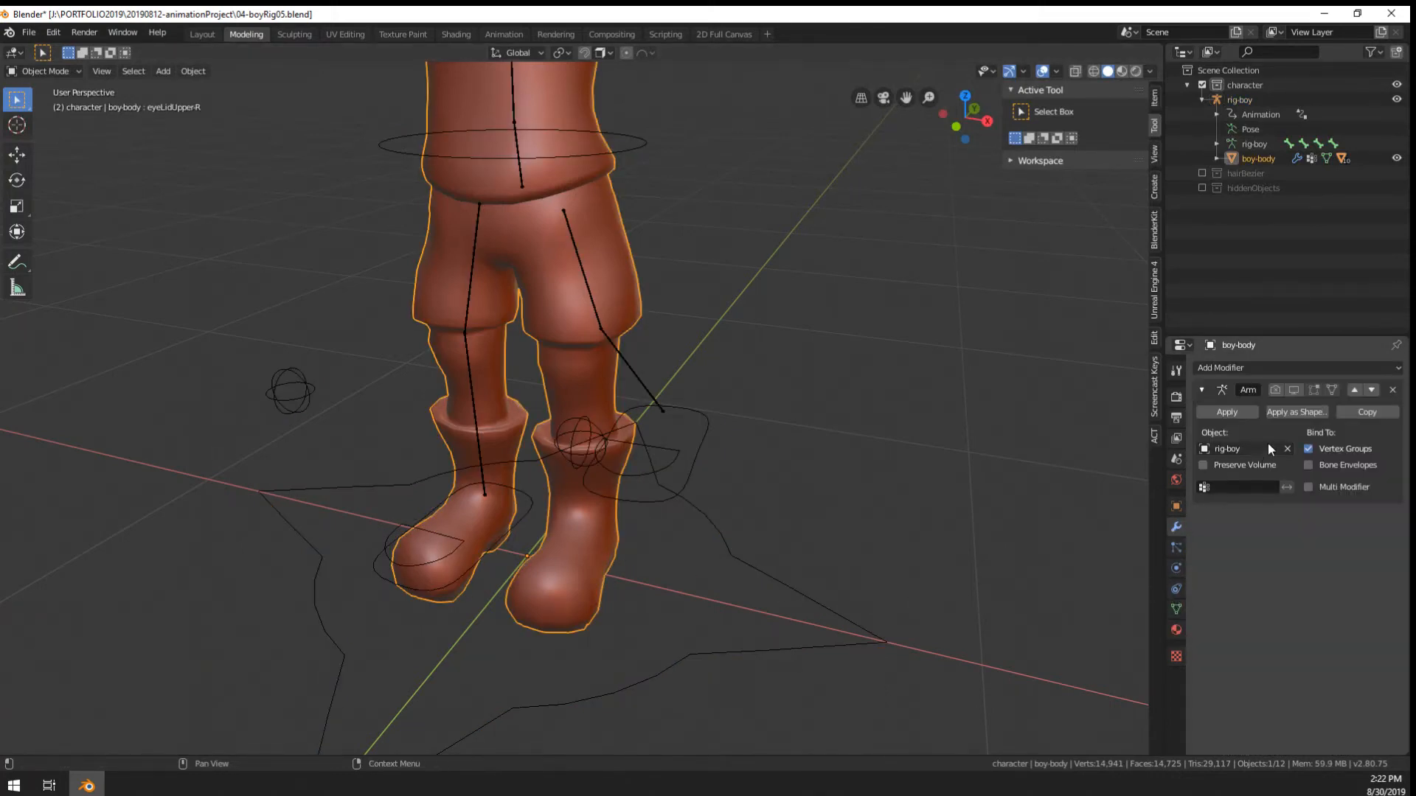
pyautogui.click(1294, 390)
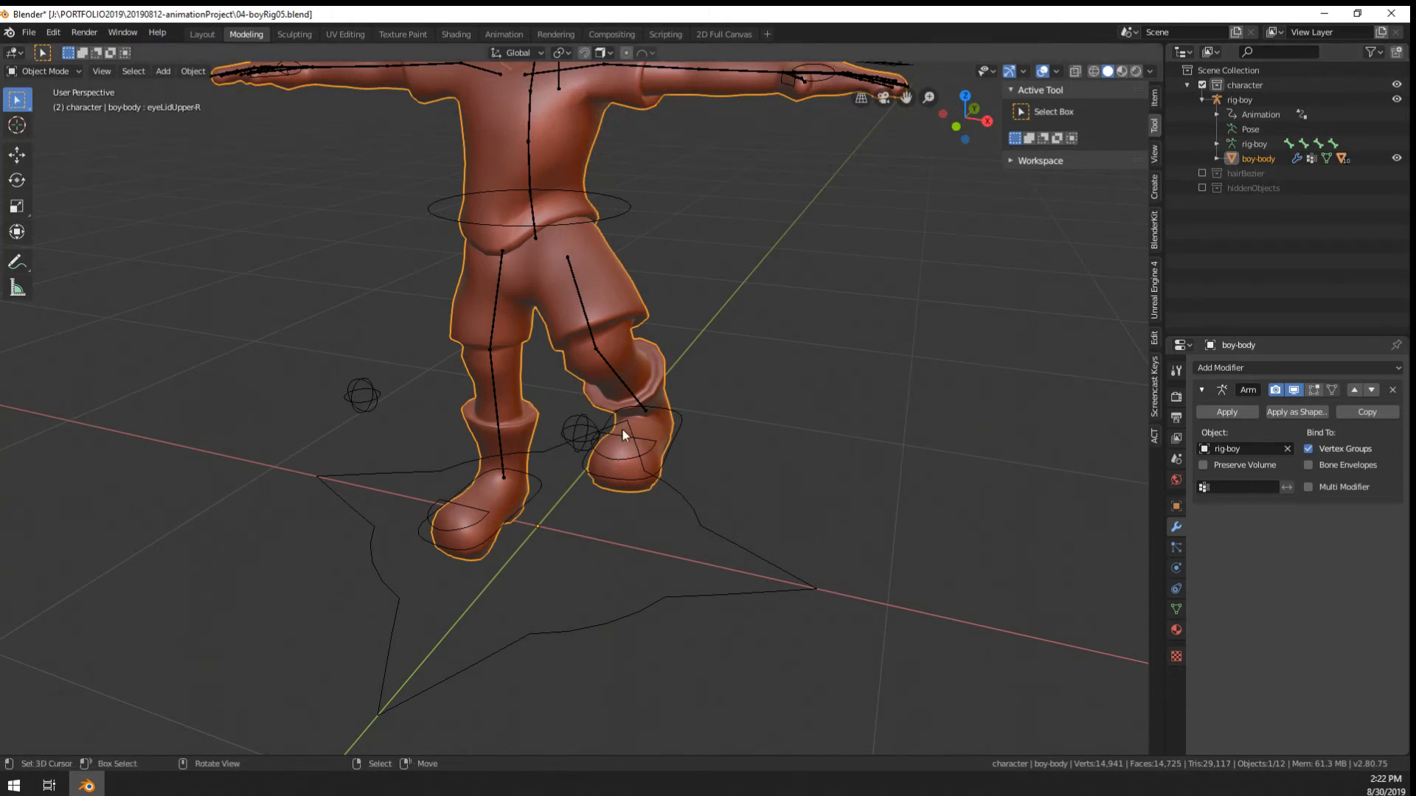
# Put the rig in Pose Mode and move foot.L by about -0.13 m in X, -0.036 m in Y and 0.071 m in Z
pyautogui.moveTo(622, 428); pyautogui.dragTo(653, 441, button='middle')
pyautogui.click(653, 441)
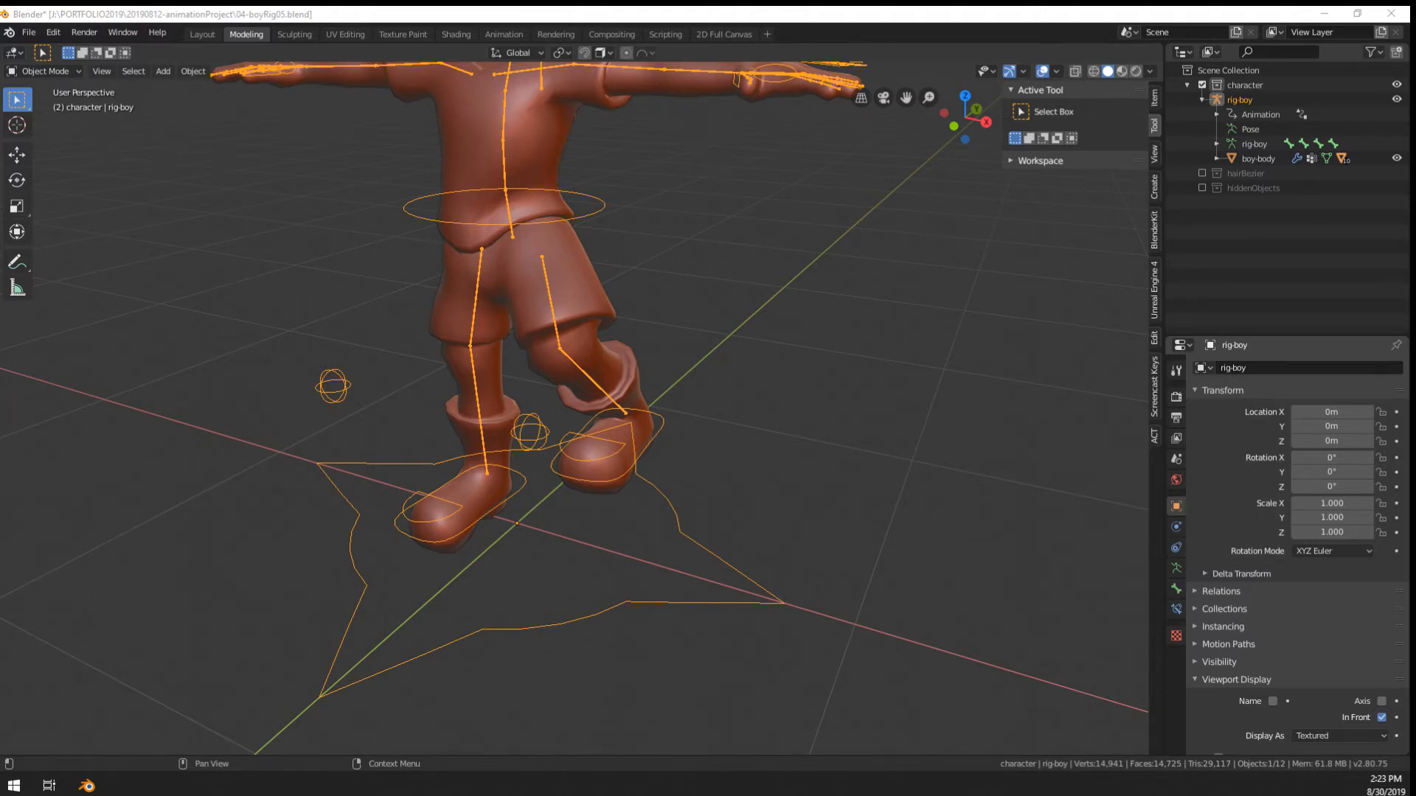
pyautogui.moveTo(834, 378); pyautogui.dragTo(878, 371, button='middle')
pyautogui.scroll(1, 798, 392)
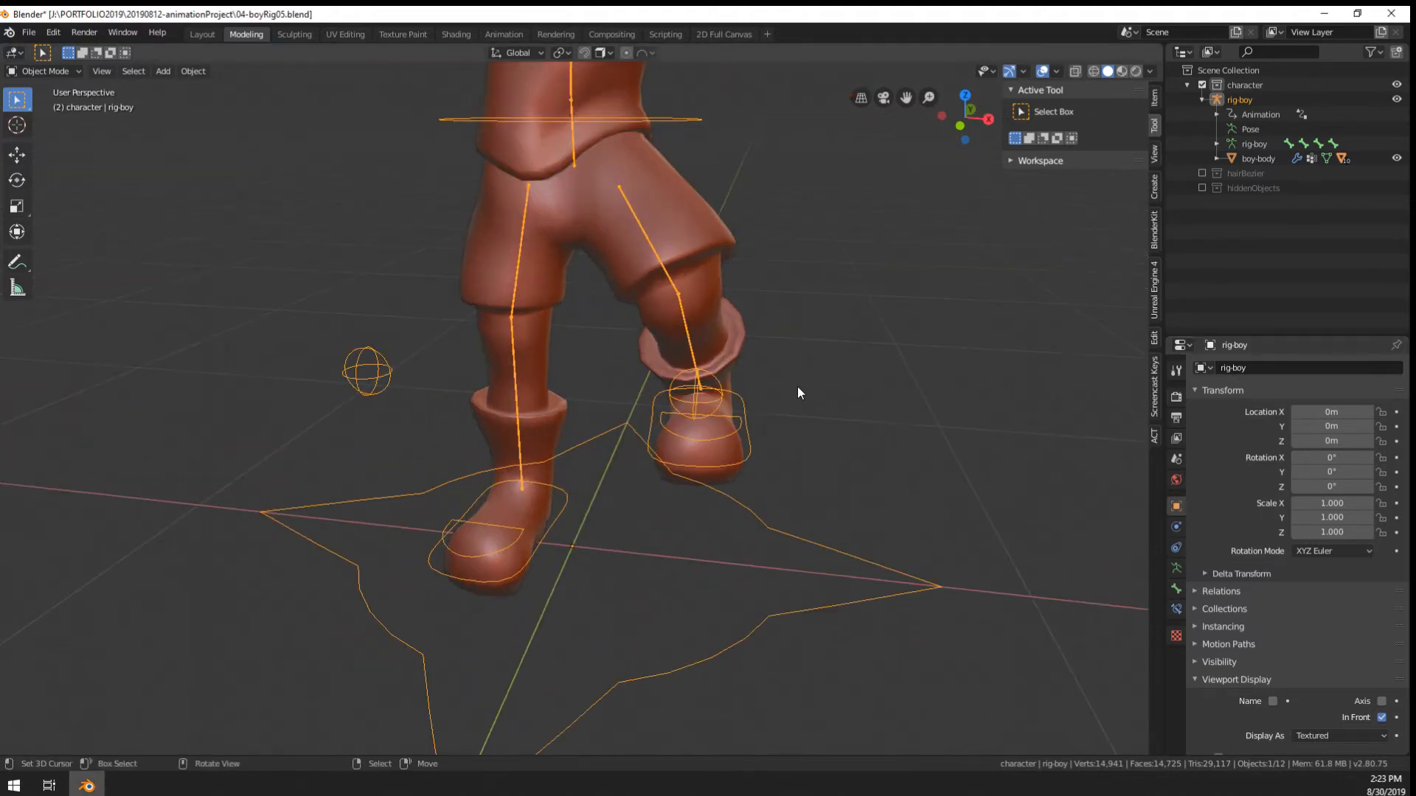
pyautogui.click(745, 444)
pyautogui.hotkey('ctrl', 'Tab')
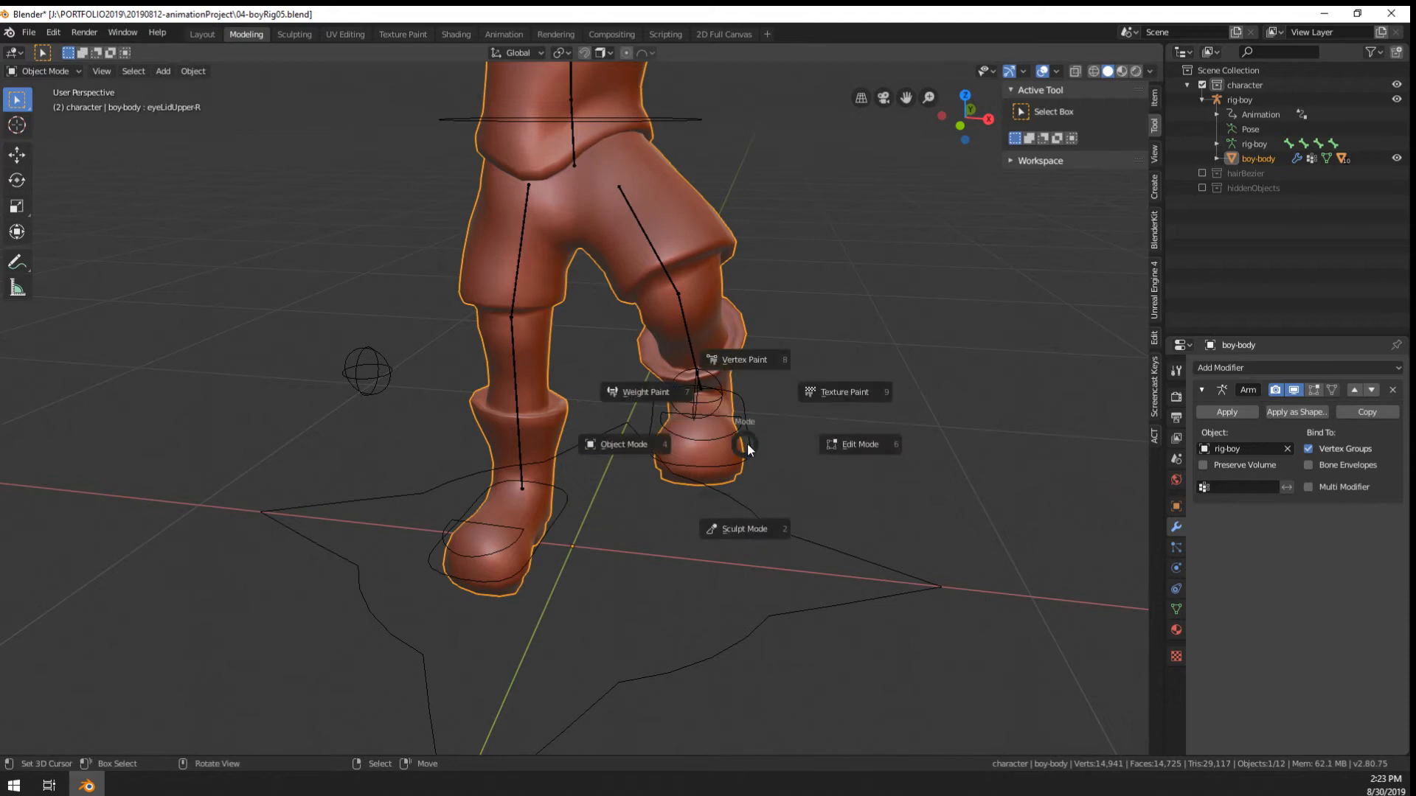
pyautogui.click(749, 444)
pyautogui.scroll(-4, 784, 408)
pyautogui.press('g')
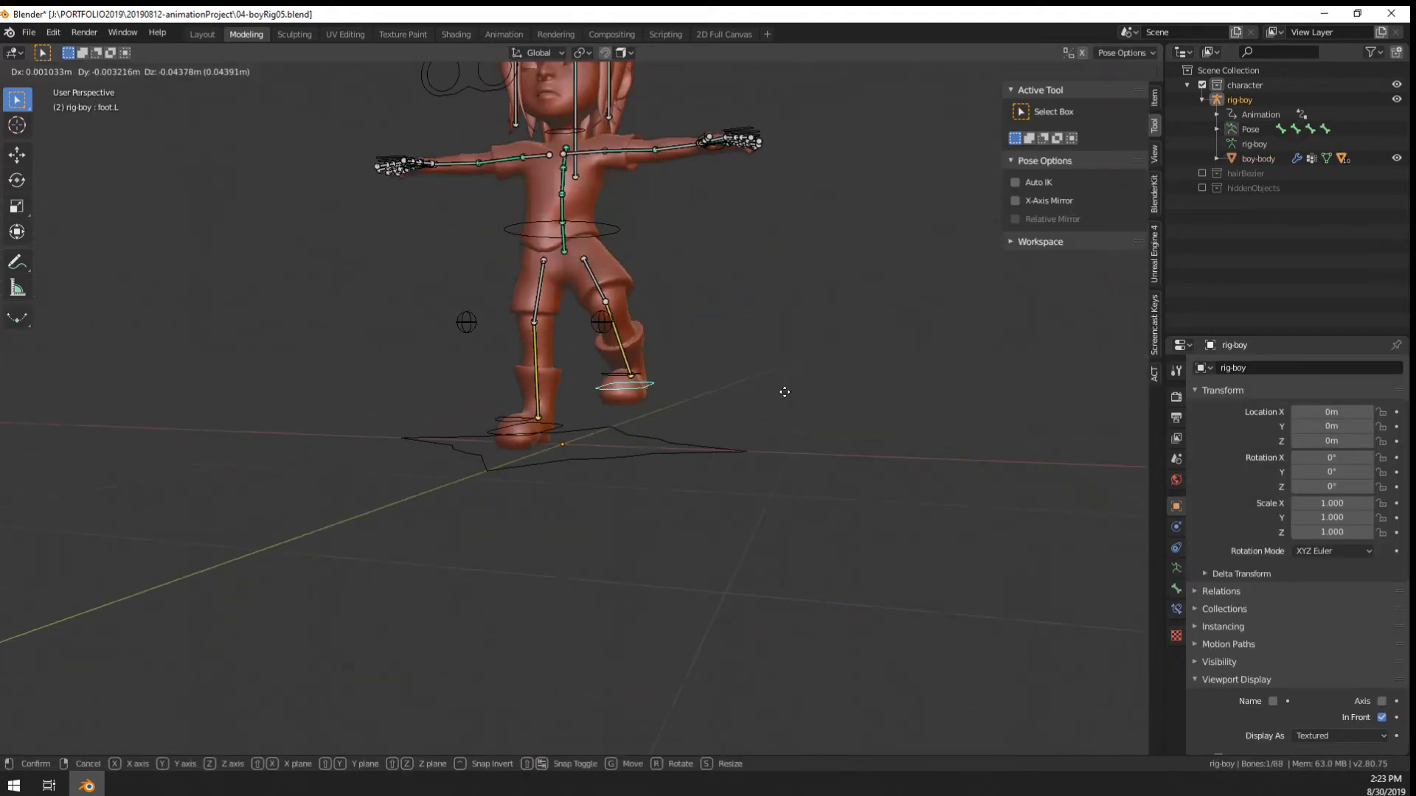
pyautogui.click(752, 366)
# Reposition foot.L again, shifting it about -0.042 m in Y and -0.092 m in Z, and check the leg deformation
pyautogui.moveTo(759, 363); pyautogui.dragTo(679, 357, button='middle')
pyautogui.press('g')
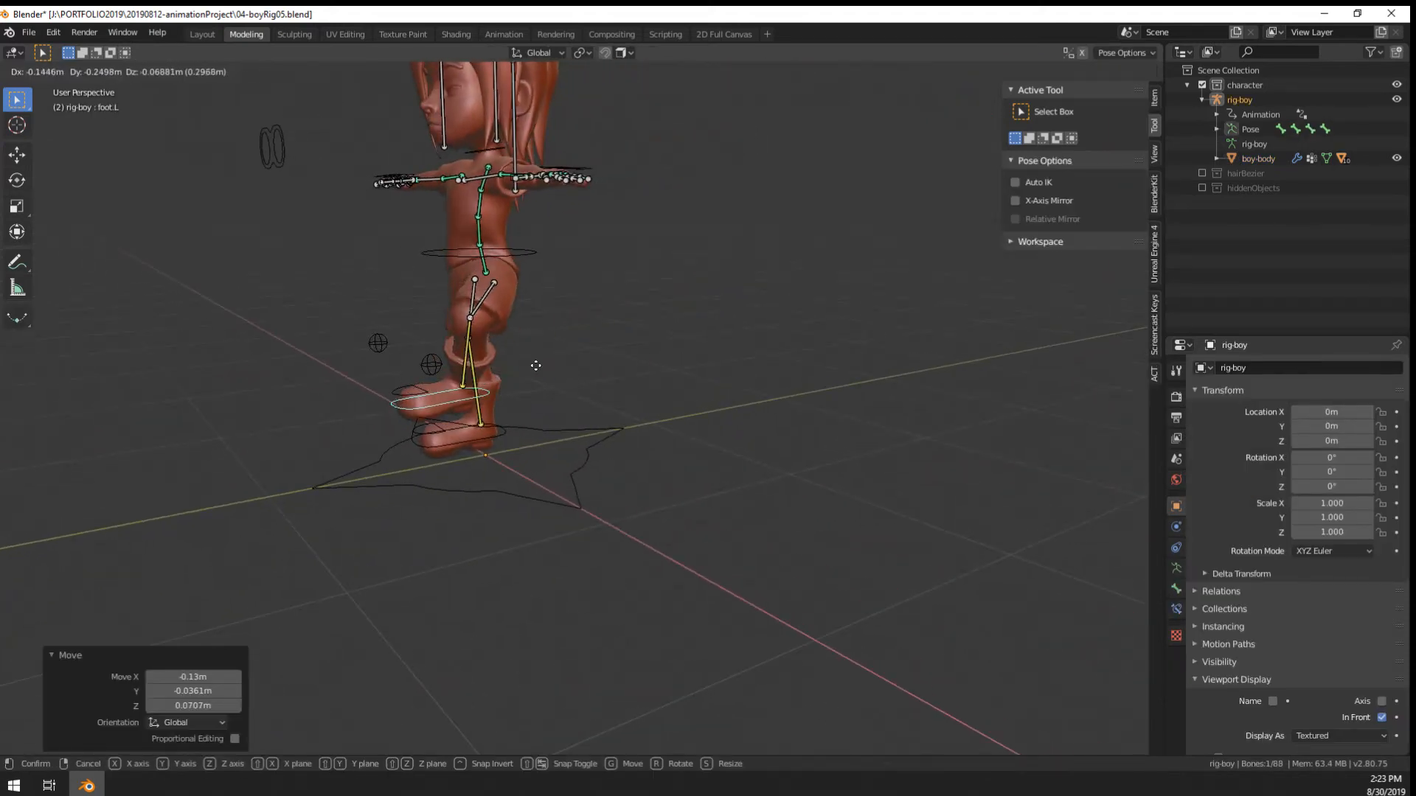
pyautogui.click(582, 370)
pyautogui.moveTo(586, 366); pyautogui.dragTo(705, 326, button='middle')
pyautogui.scroll(4, 705, 326)
pyautogui.moveTo(855, 290); pyautogui.dragTo(758, 342, button='middle')
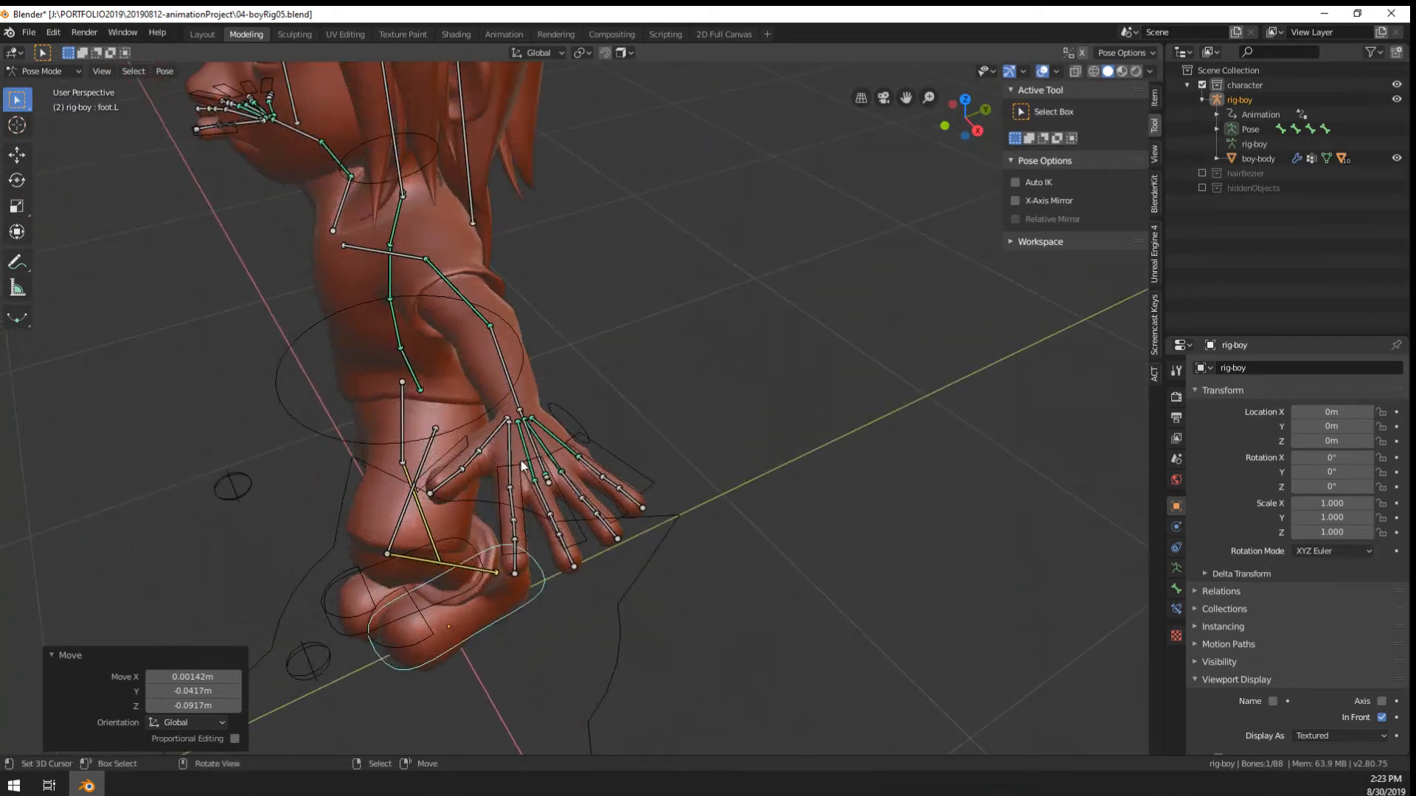
# Select the handNotDeform-L bone and limit the armature display to the first bone layer
pyautogui.rightClick(533, 445)
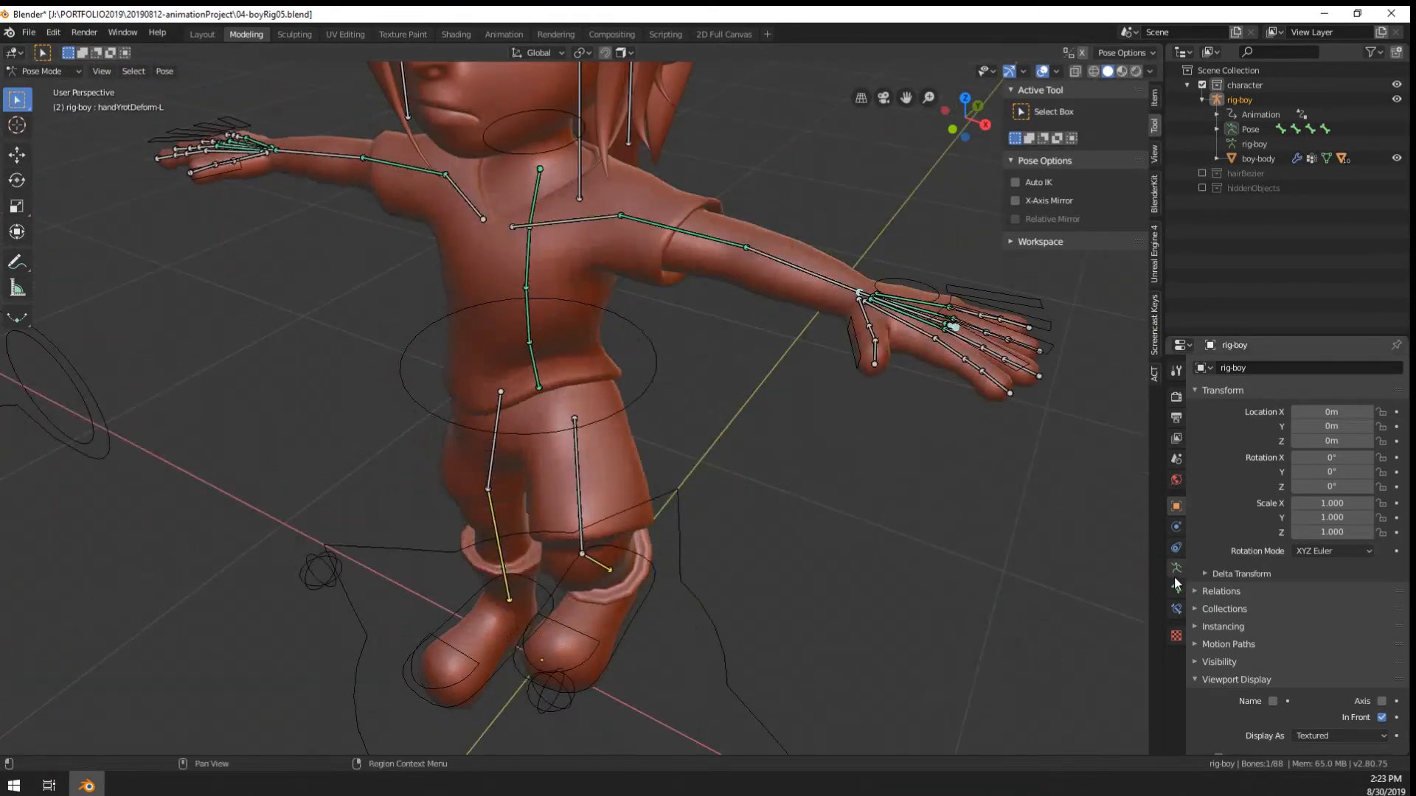
pyautogui.click(1176, 569)
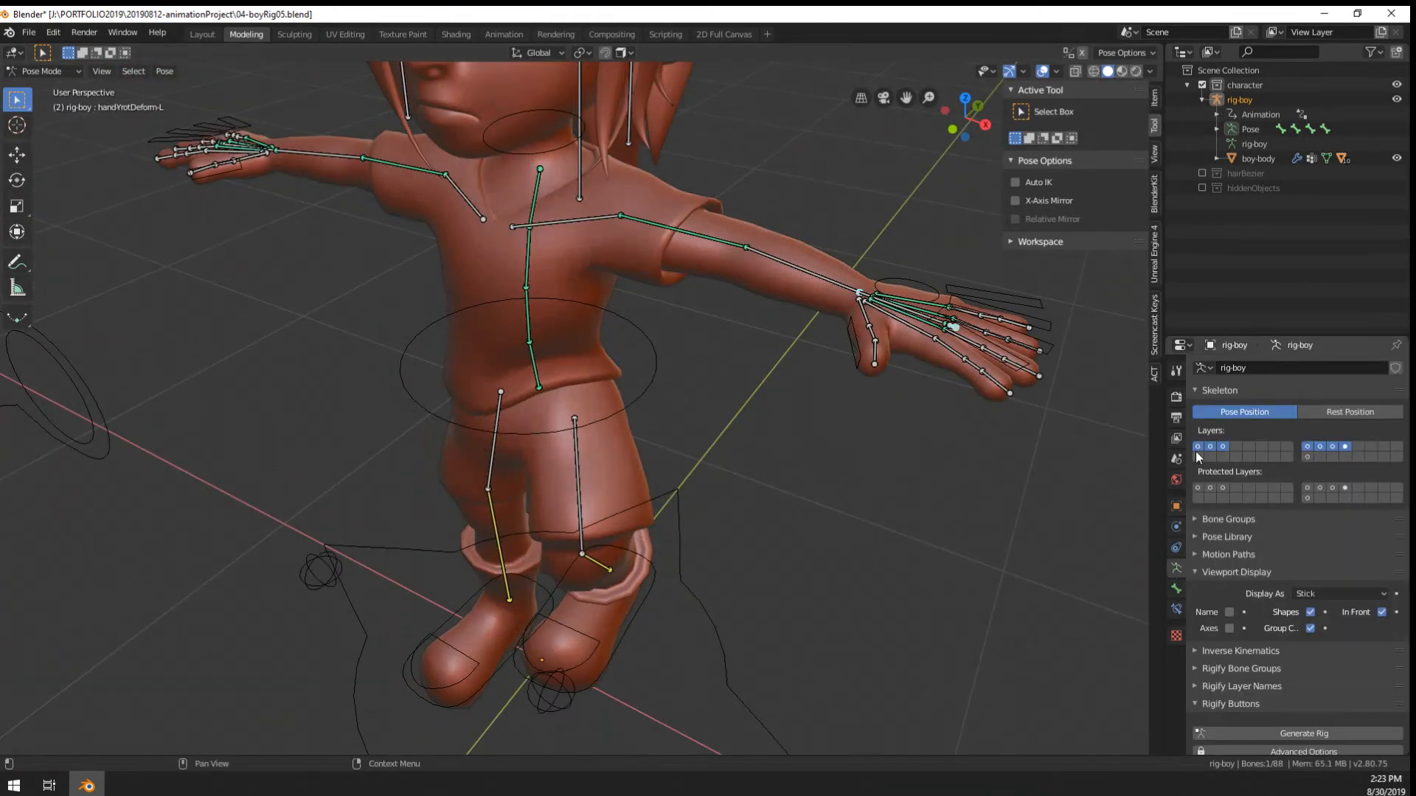
pyautogui.click(1198, 457)
pyautogui.click(1198, 446)
# Test-rotate the handControl.L bone several times to check the hand deformation, cancelling each rotation
pyautogui.click(910, 307)
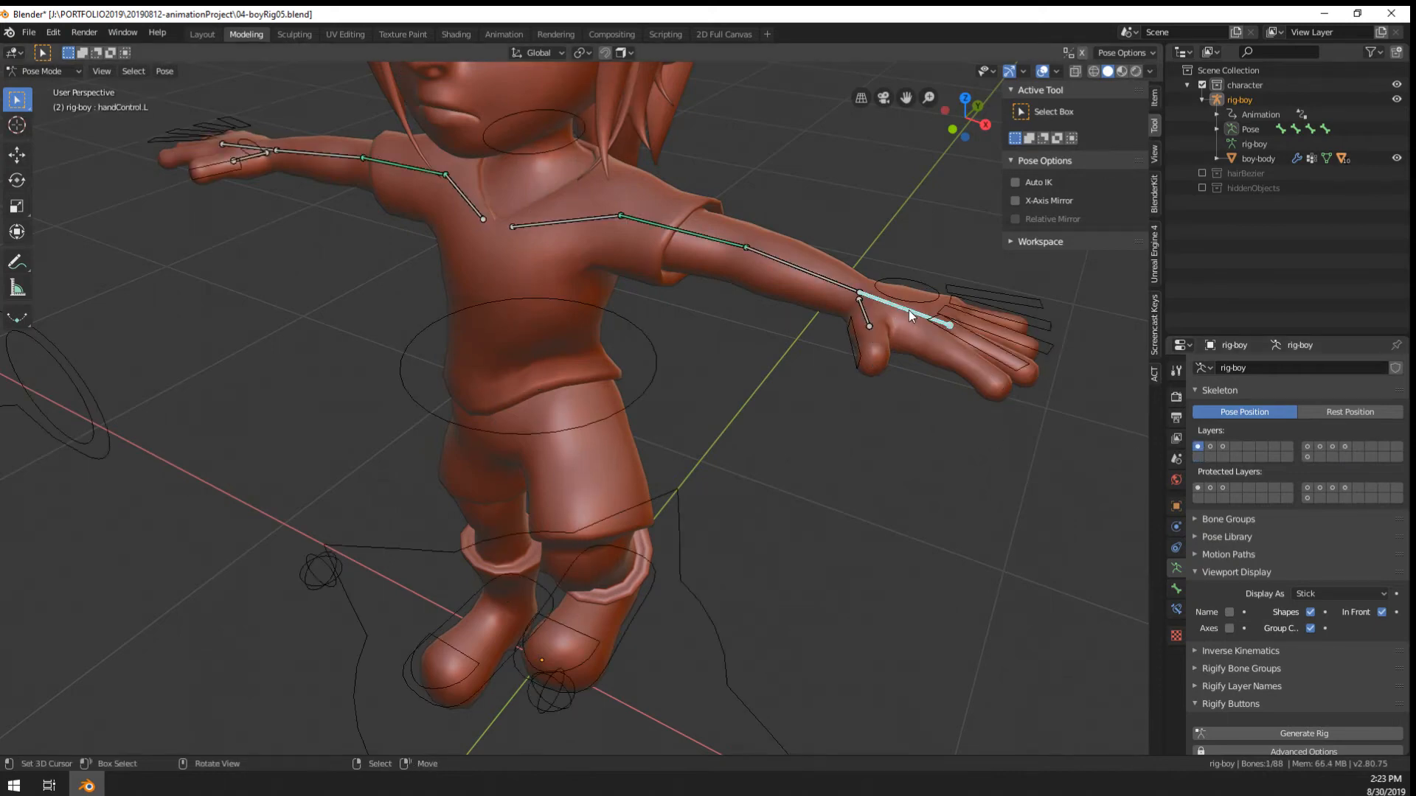
pyautogui.press('r')
pyautogui.rightClick(911, 361)
pyautogui.press('r')
pyautogui.moveTo(1012, 341); pyautogui.dragTo(967, 365, button='middle')
pyautogui.rightClick(992, 368)
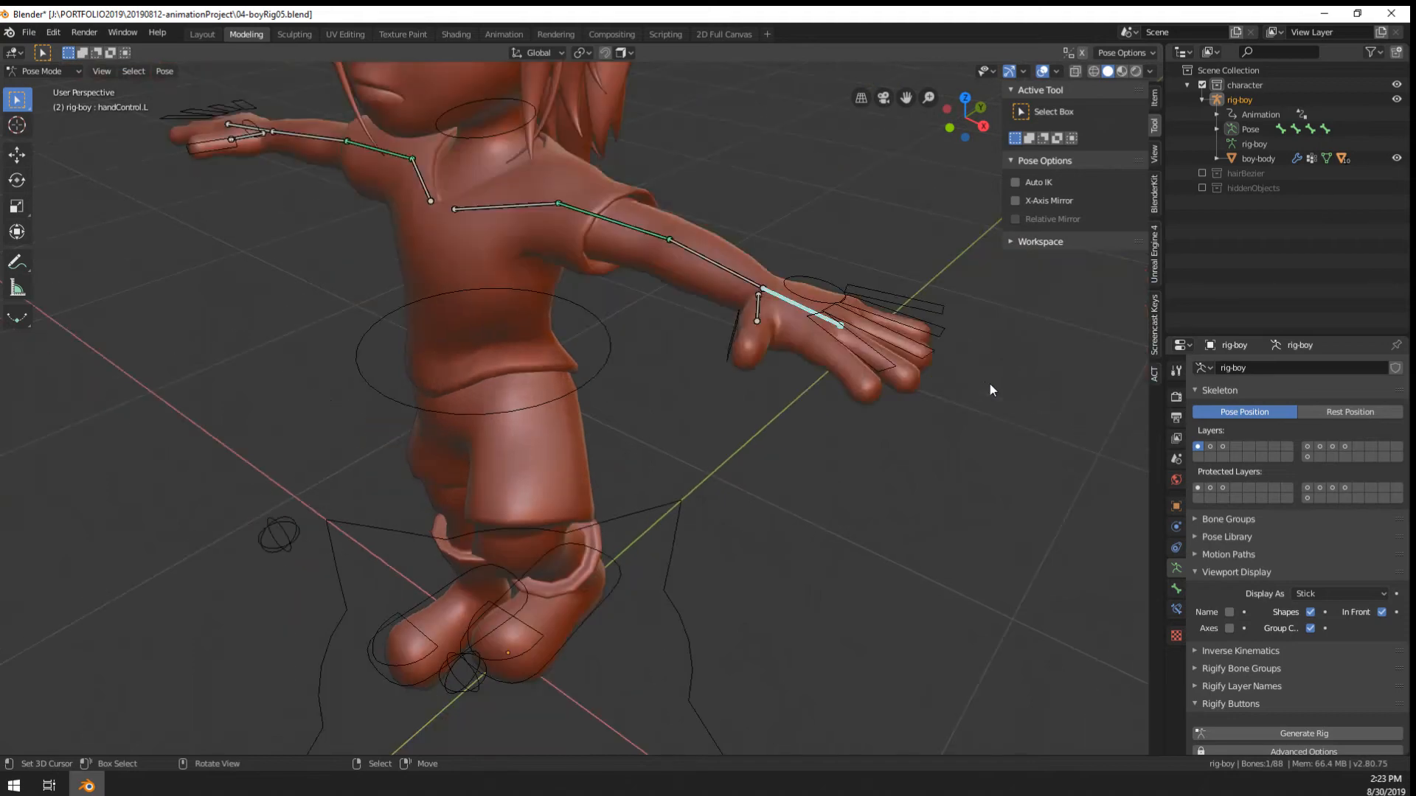
pyautogui.press('r')
pyautogui.rightClick(975, 347)
pyautogui.moveTo(857, 333); pyautogui.dragTo(806, 375, button='middle')
pyautogui.rightClick(812, 312)
pyautogui.rightClick(798, 452)
pyautogui.moveTo(799, 452); pyautogui.dragTo(914, 419, button='middle')
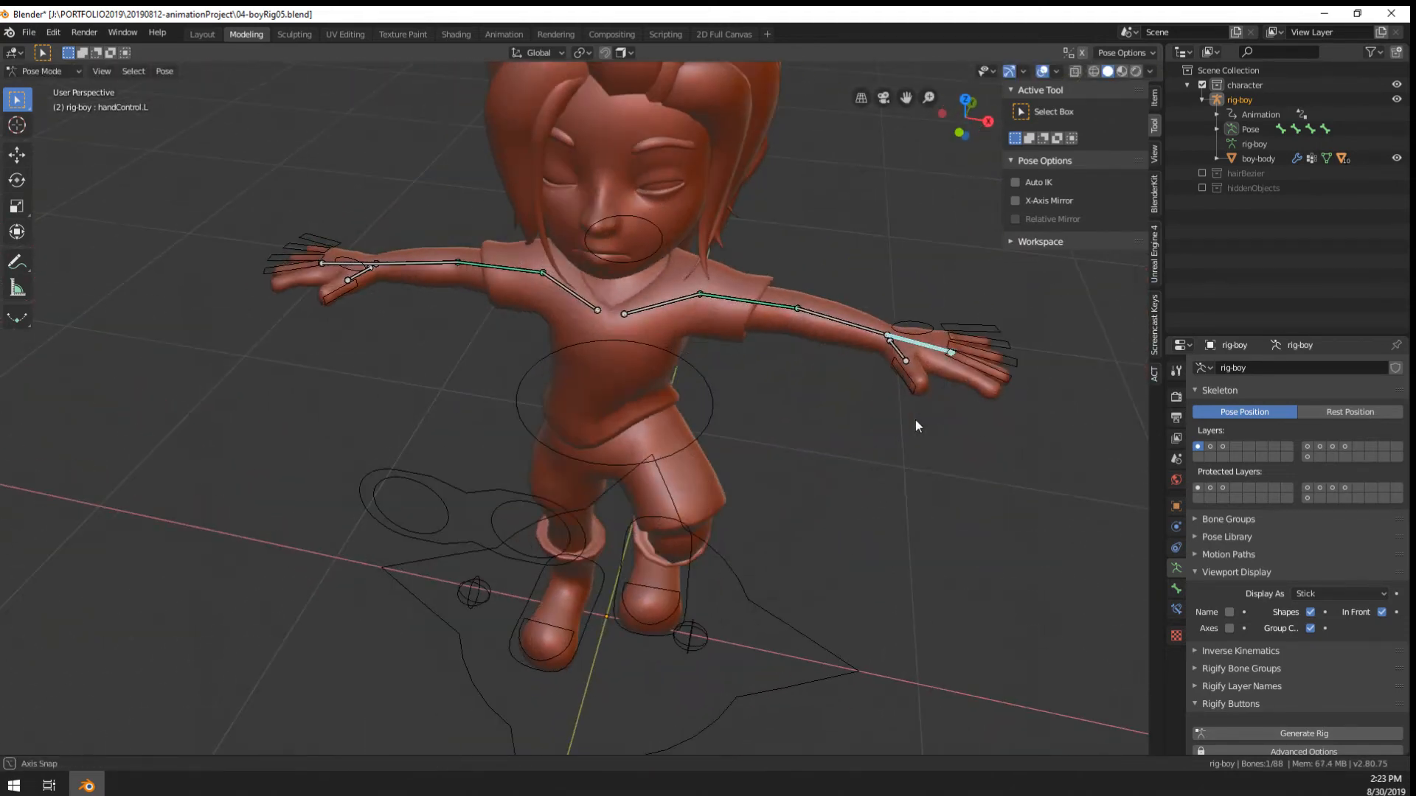
# Toggle the armature's other bone layers one after another to examine which bones each contains
pyautogui.scroll(2, 954, 399)
pyautogui.keyDown('shift'); pyautogui.click(1209, 450); pyautogui.keyUp('shift')
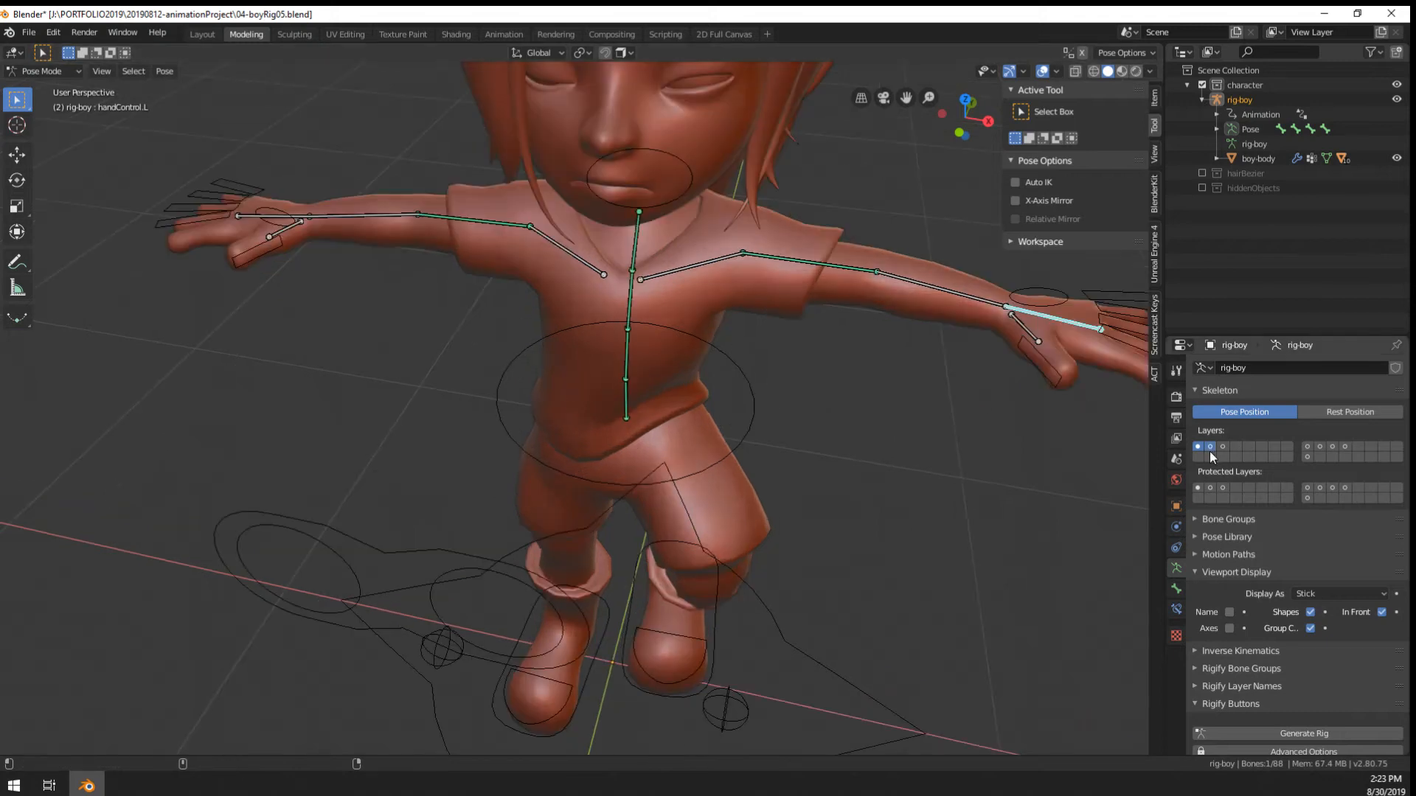
pyautogui.keyDown('shift'); pyautogui.click(1222, 450); pyautogui.keyUp('shift')
pyautogui.keyDown('shift'); pyautogui.click(1212, 447); pyautogui.keyUp('shift')
pyautogui.keyDown('shift'); pyautogui.click(1307, 447); pyautogui.keyUp('shift')
pyautogui.keyDown('shift'); pyautogui.click(1320, 447); pyautogui.keyUp('shift')
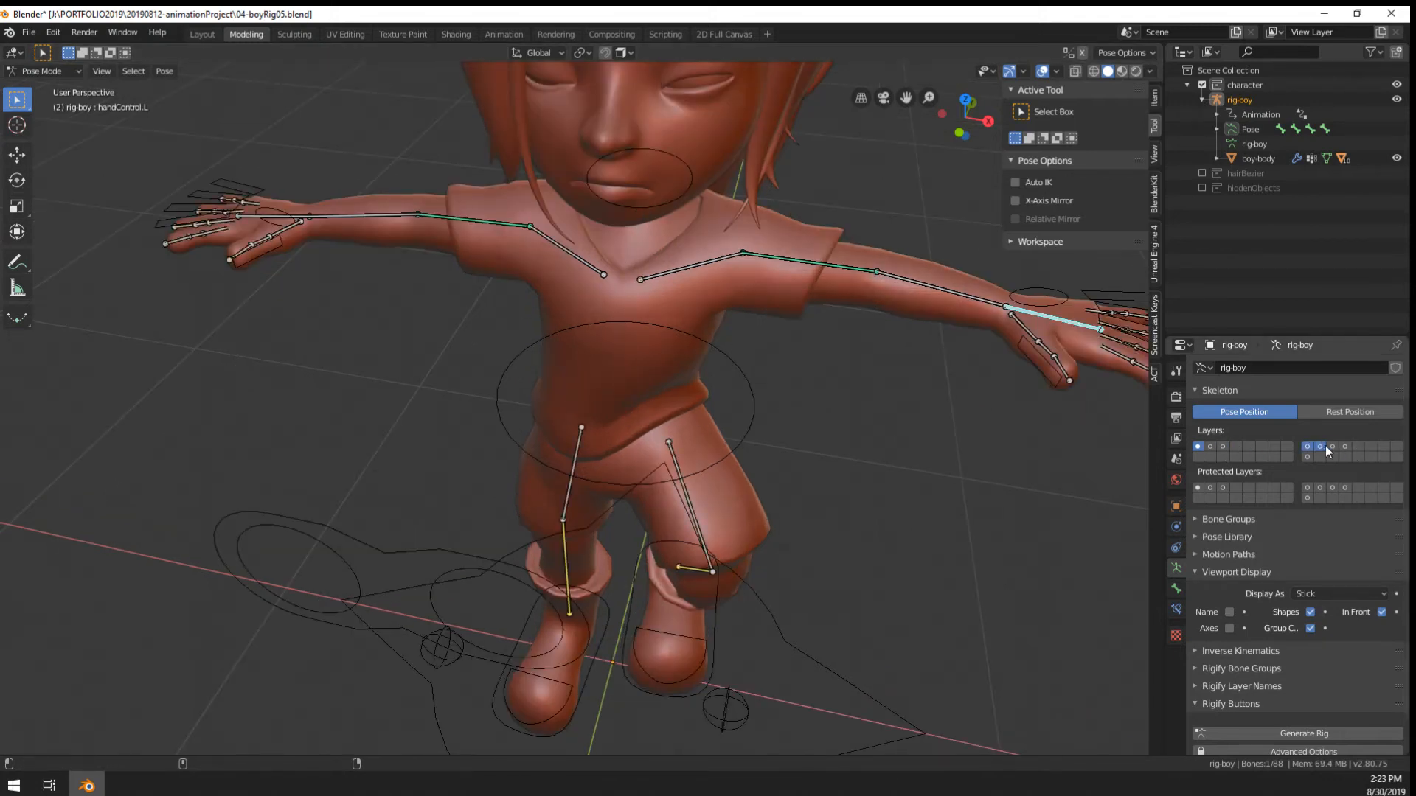
pyautogui.keyDown('shift'); pyautogui.click(1332, 447); pyautogui.keyUp('shift')
pyautogui.keyDown('shift'); pyautogui.click(1308, 458); pyautogui.keyUp('shift')
pyautogui.keyDown('shift'); pyautogui.click(1345, 447); pyautogui.keyUp('shift')
pyautogui.click(1223, 447)
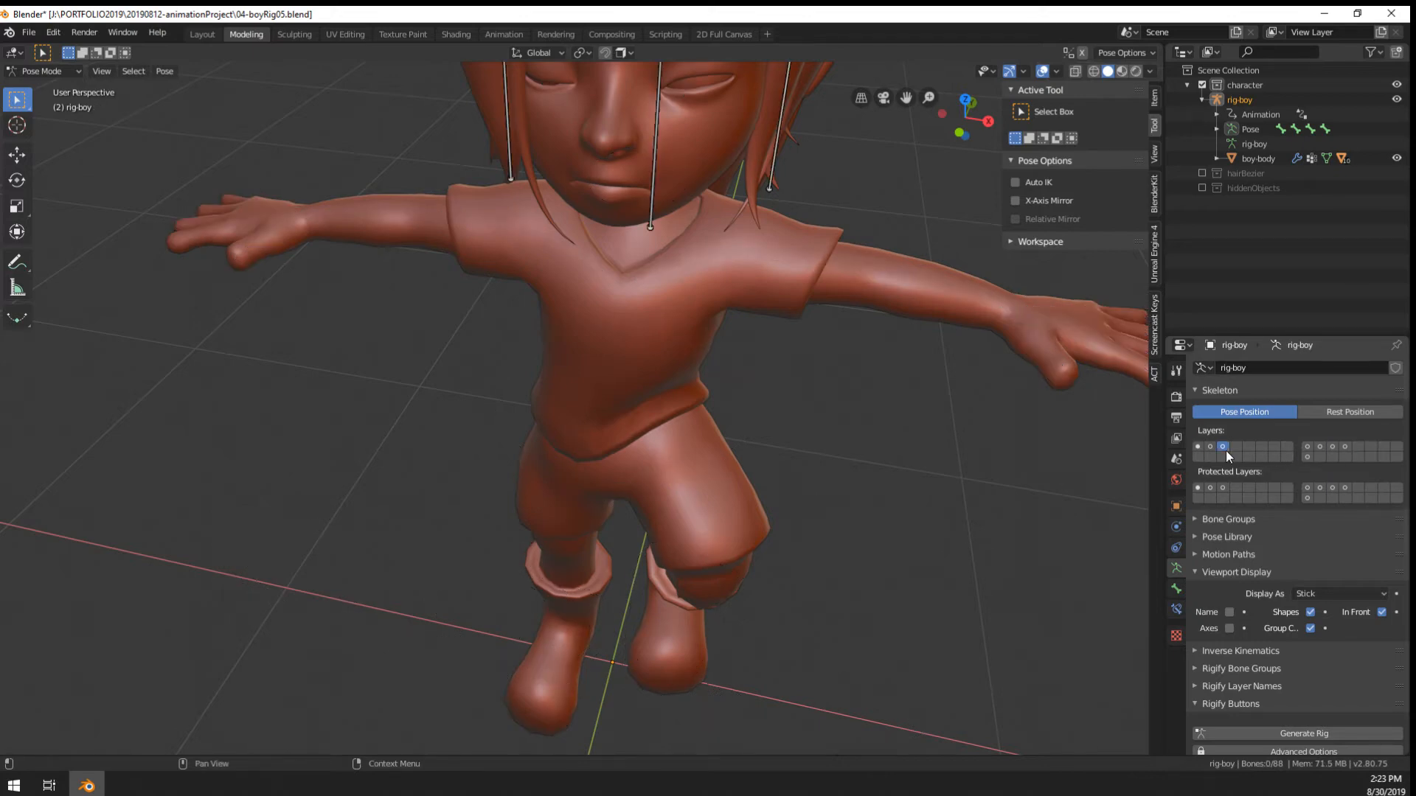
# Display only the first three bone layers of the armature
pyautogui.click(1197, 447)
pyautogui.keyDown('shift'); pyautogui.click(1209, 447); pyautogui.keyUp('shift')
pyautogui.keyDown('shift'); pyautogui.click(1222, 446); pyautogui.keyUp('shift')
pyautogui.moveTo(1062, 413); pyautogui.dragTo(951, 354, button='middle')
# Enable and unhide the hiddenObjects collection in the scene, selecting its Circle.001 and DSP-rig-toe entries
pyautogui.click(1201, 189)
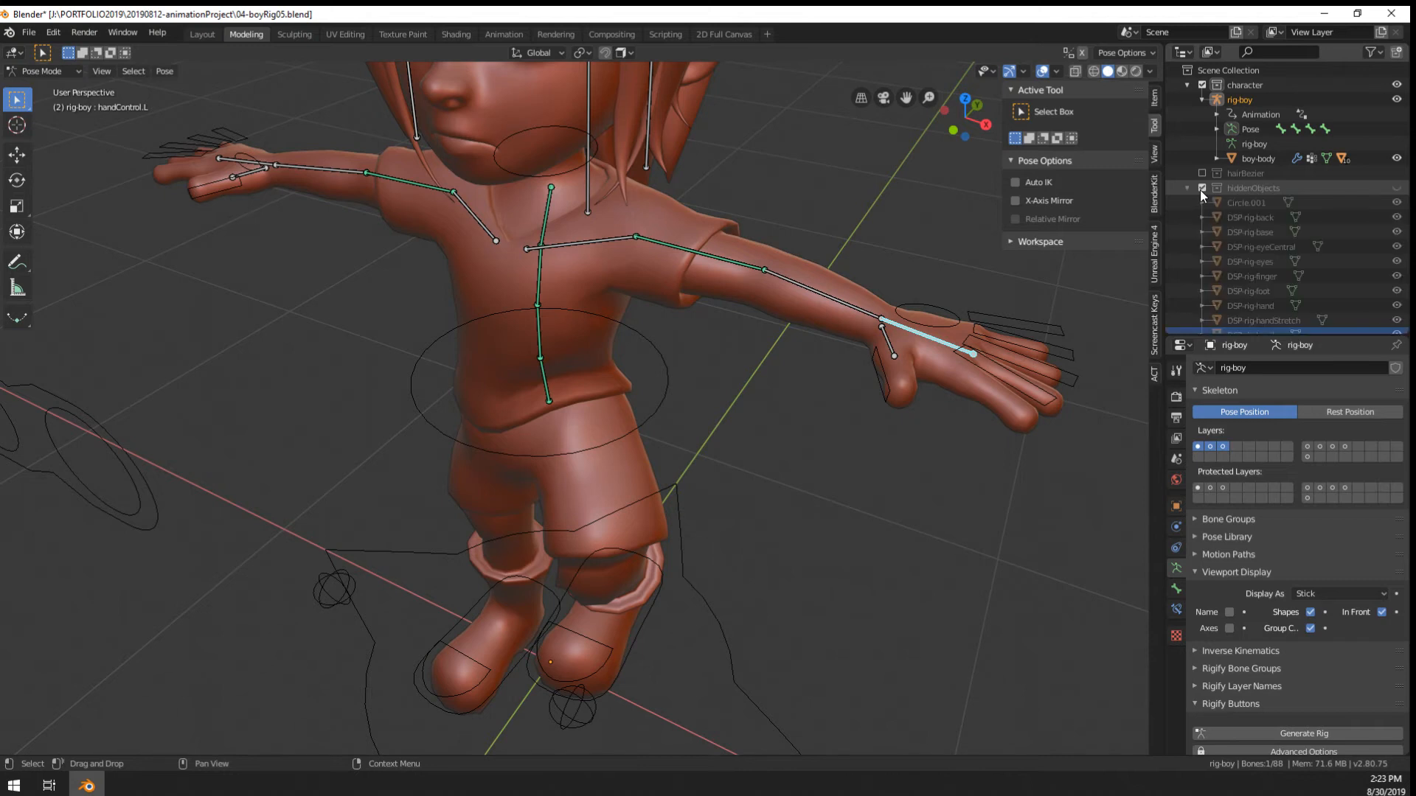
pyautogui.click(1245, 174)
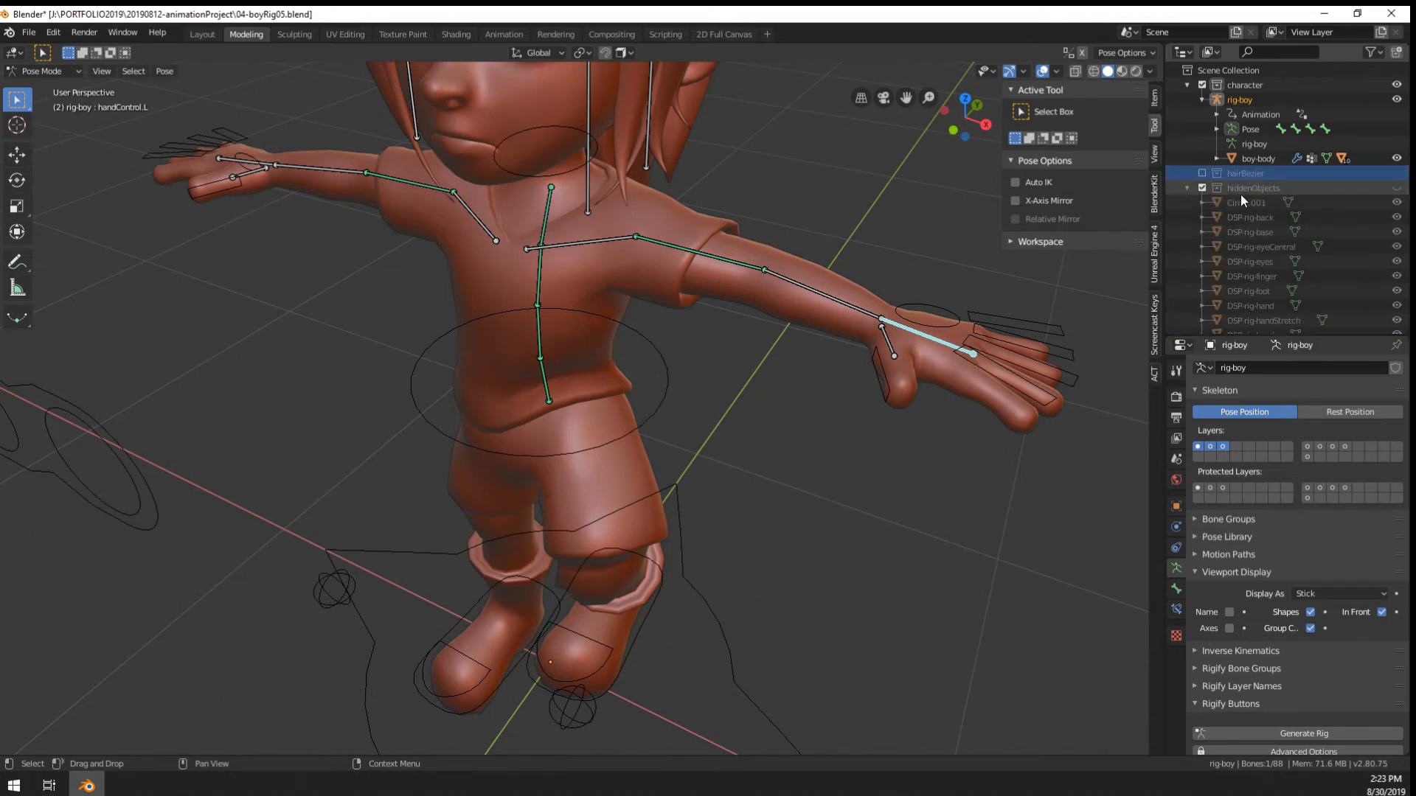
pyautogui.click(1240, 204)
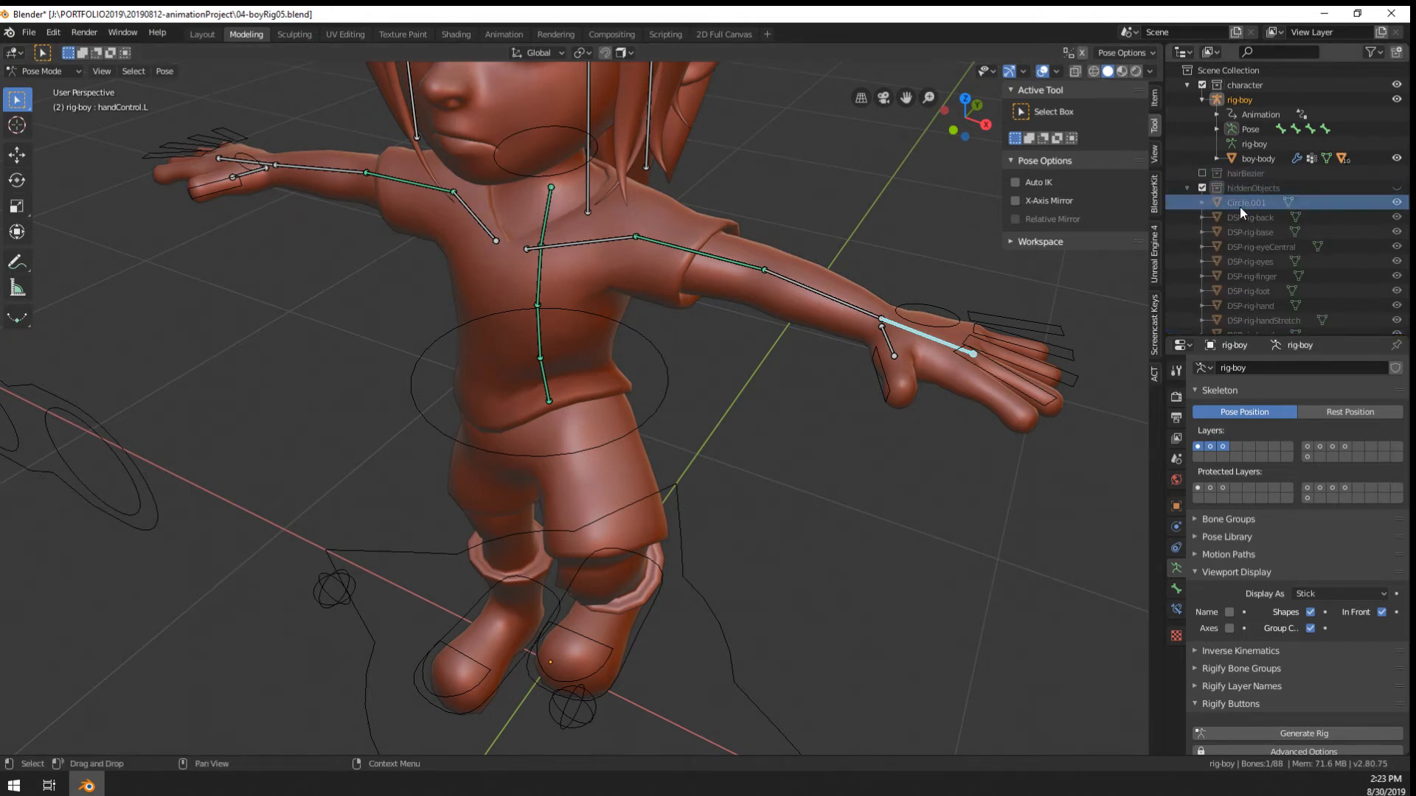
pyautogui.scroll(-3, 1218, 248)
pyautogui.keyDown('shift'); pyautogui.click(1254, 320); pyautogui.keyUp('shift')
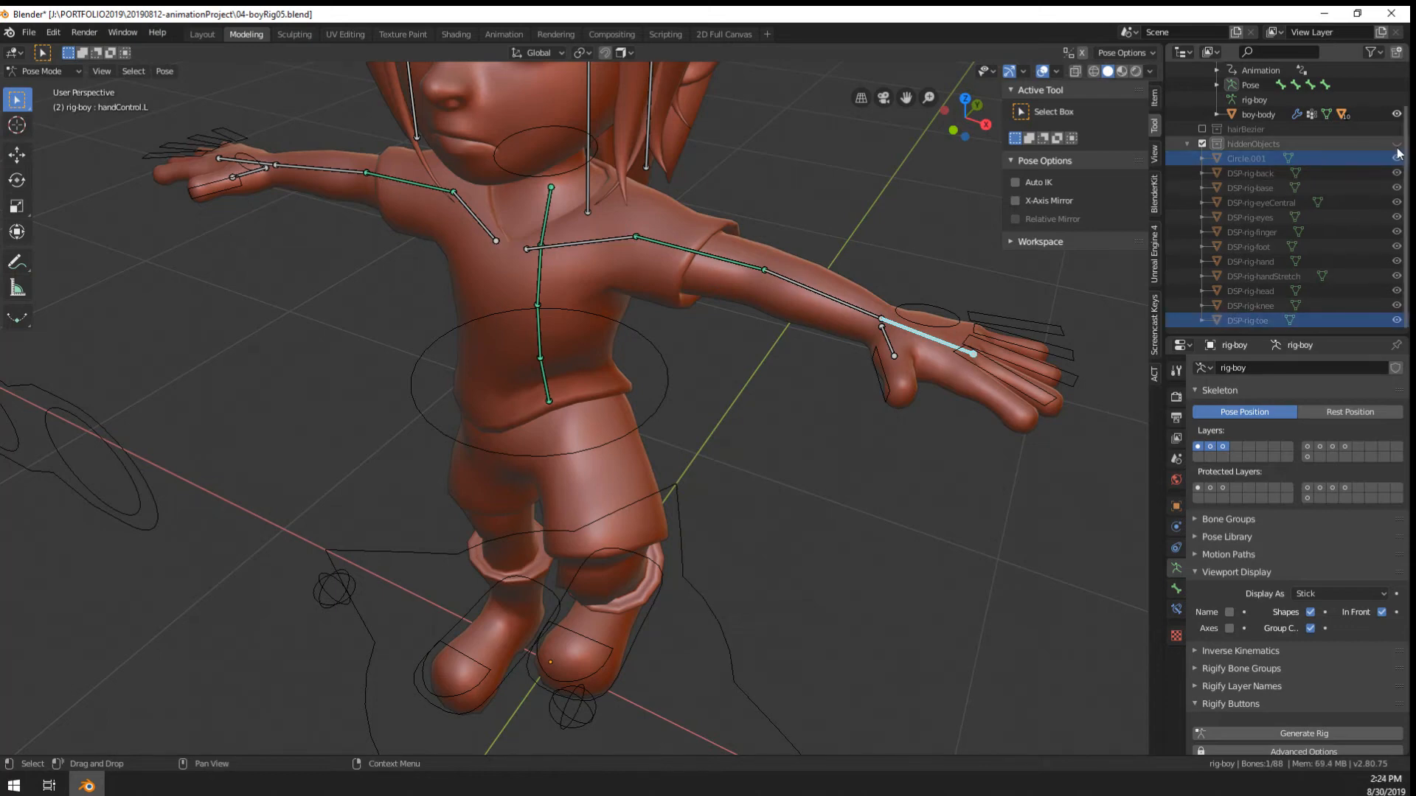
pyautogui.scroll(-4, 920, 429)
pyautogui.scroll(-3, 920, 429)
pyautogui.moveTo(895, 436); pyautogui.dragTo(914, 407, button='middle')
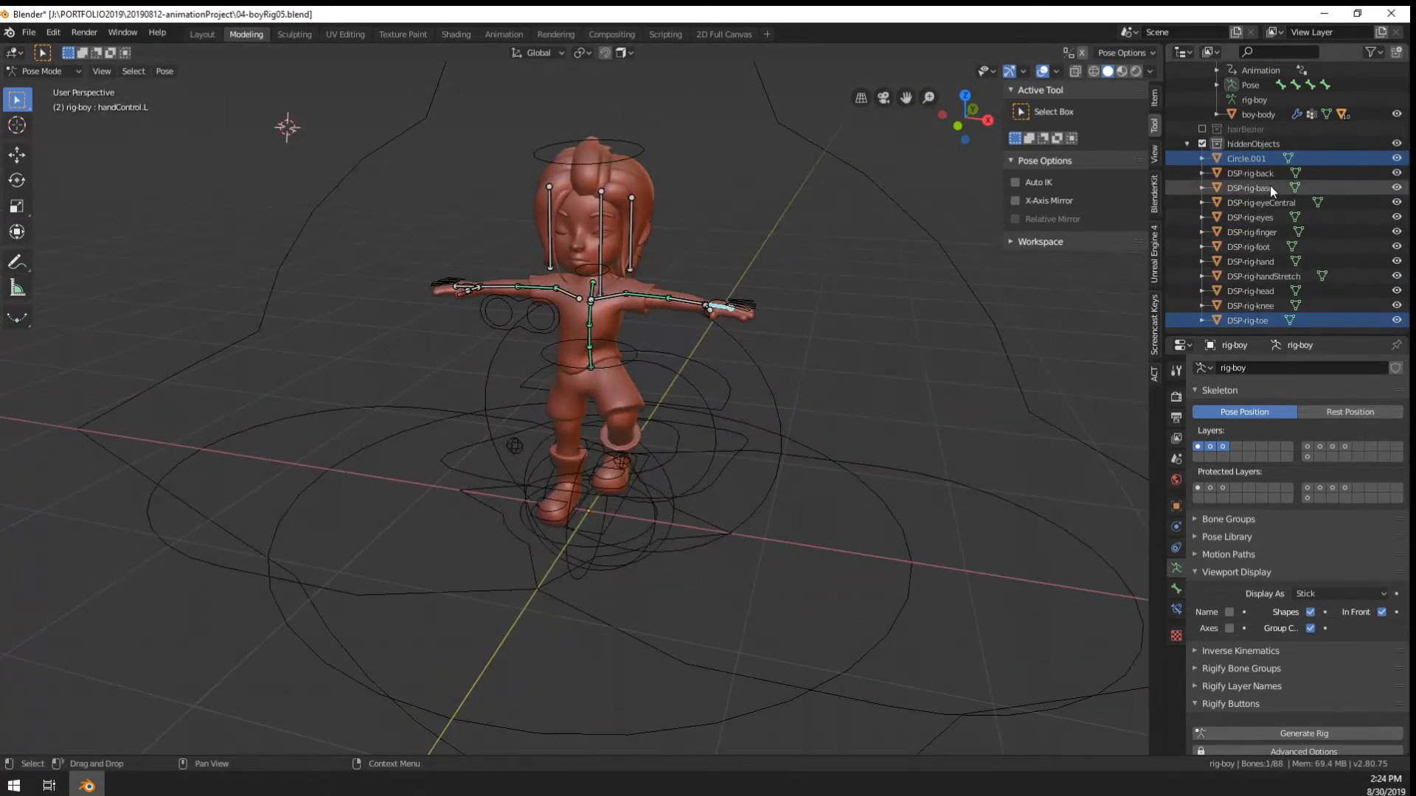
# Switch to Object Mode and select the DSP-rig-hand object to examine its shape in the scene
pyautogui.click(1269, 261)
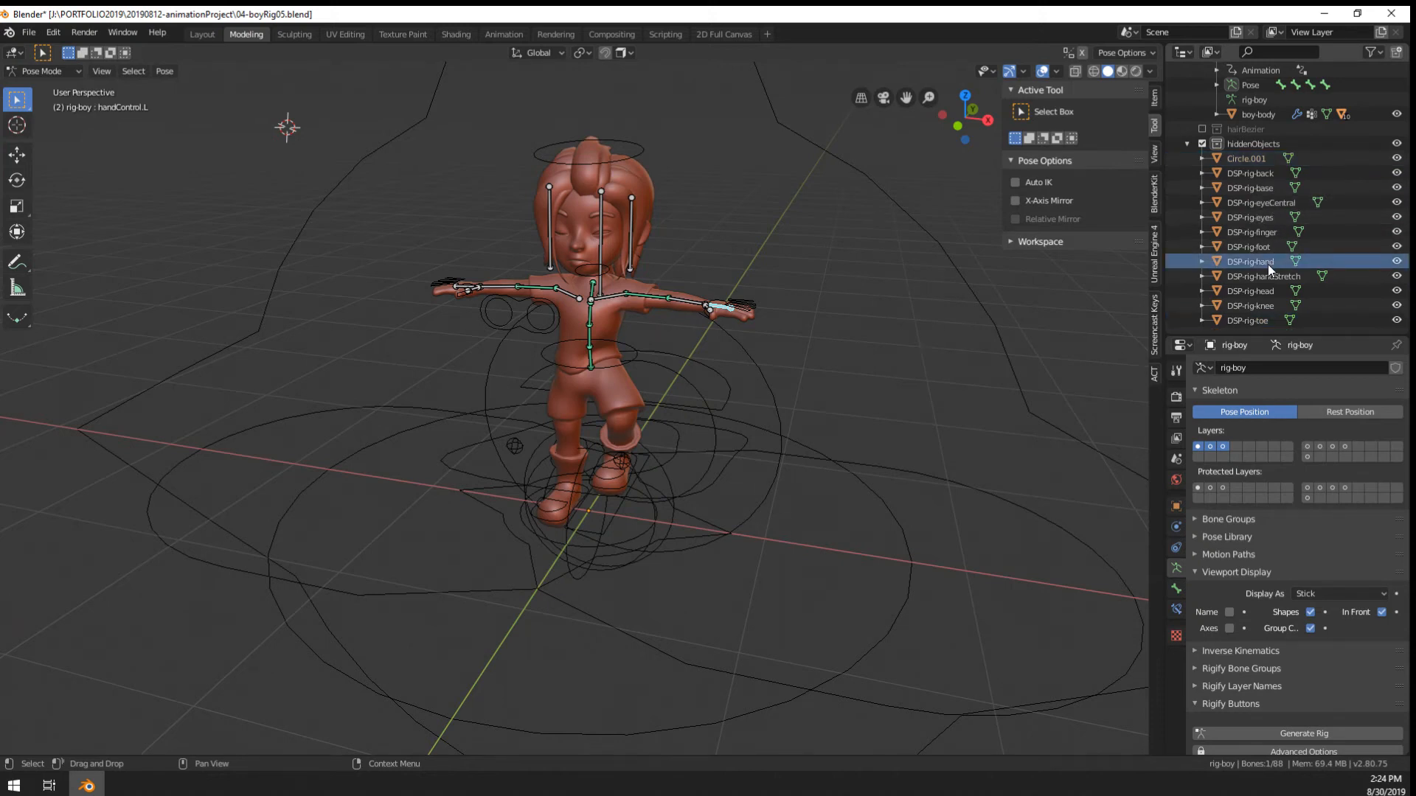
pyautogui.rightClick(1267, 264)
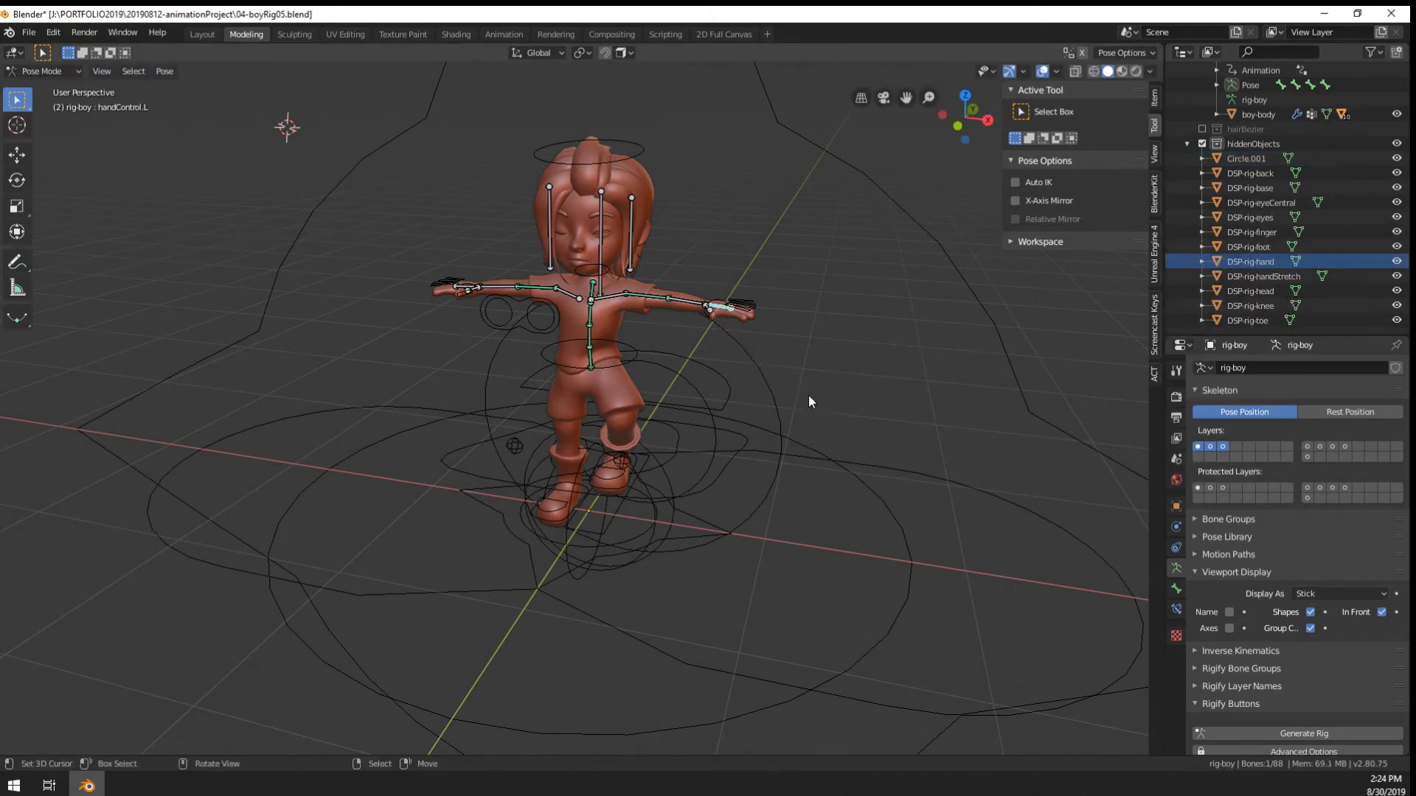
pyautogui.press('Tab')
pyautogui.hotkey('ctrl', 'Tab')
pyautogui.click(842, 340)
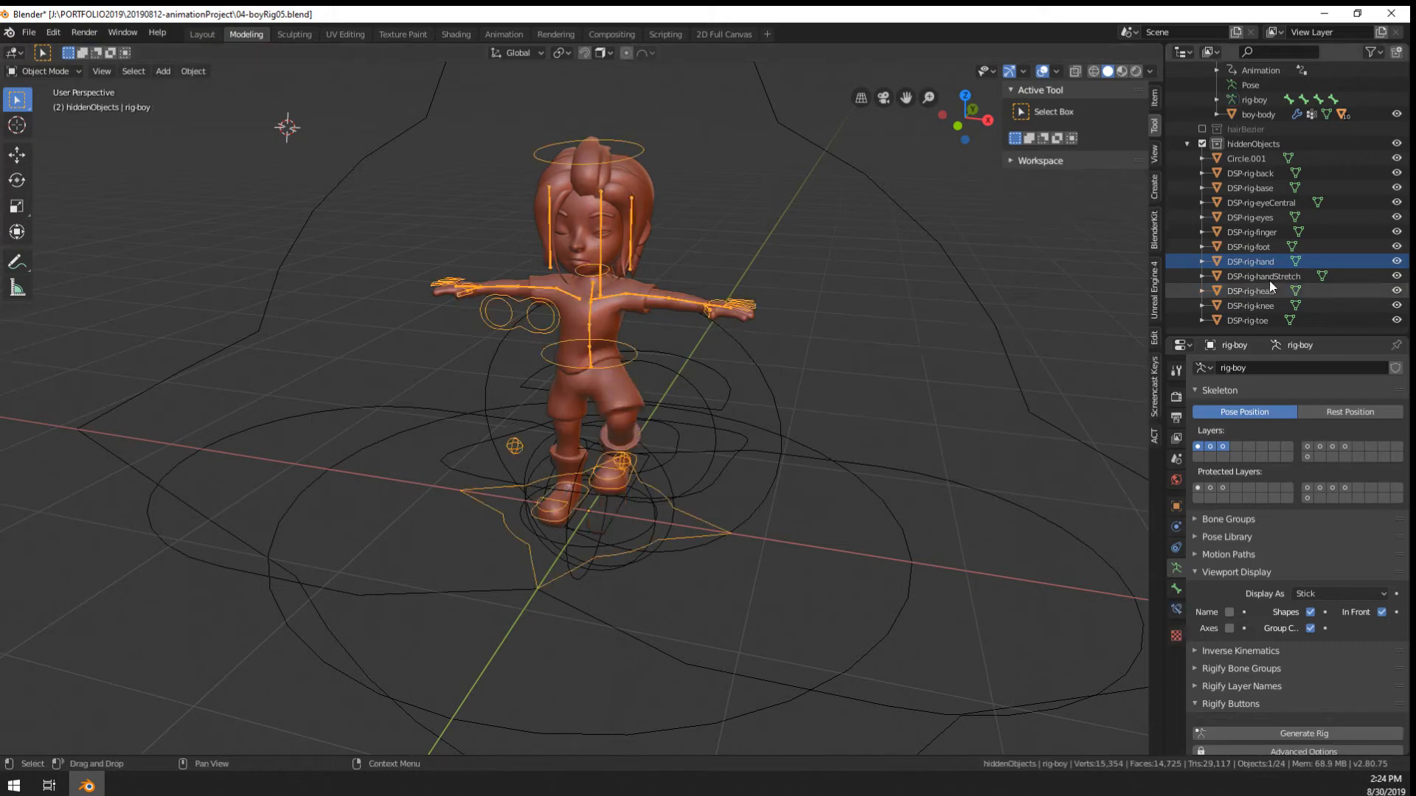
pyautogui.click(1245, 264)
pyautogui.scroll(5, 784, 336)
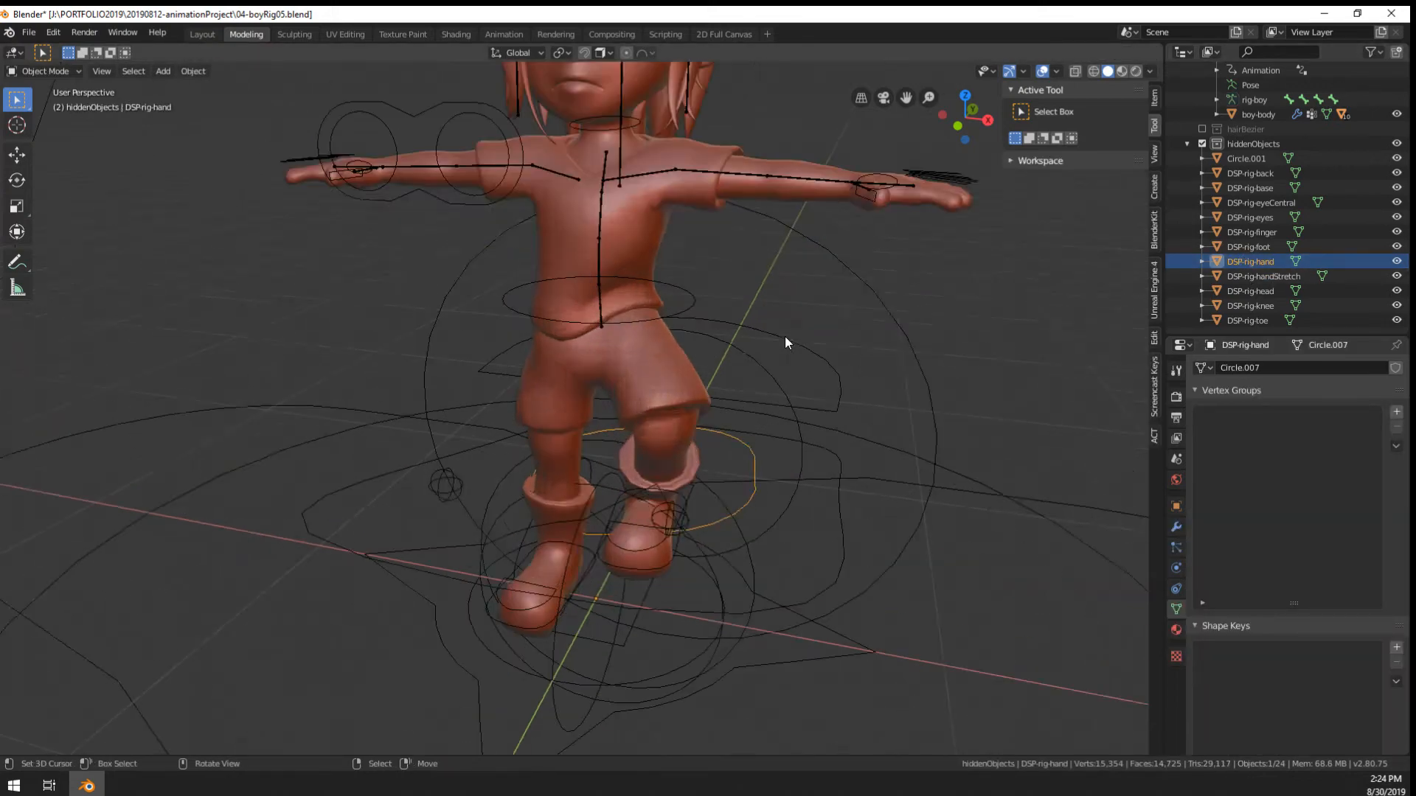
# Return the armature to Pose Mode and assign DSP-rig-hand as the custom display object of the handControl.L bone
pyautogui.click(916, 341)
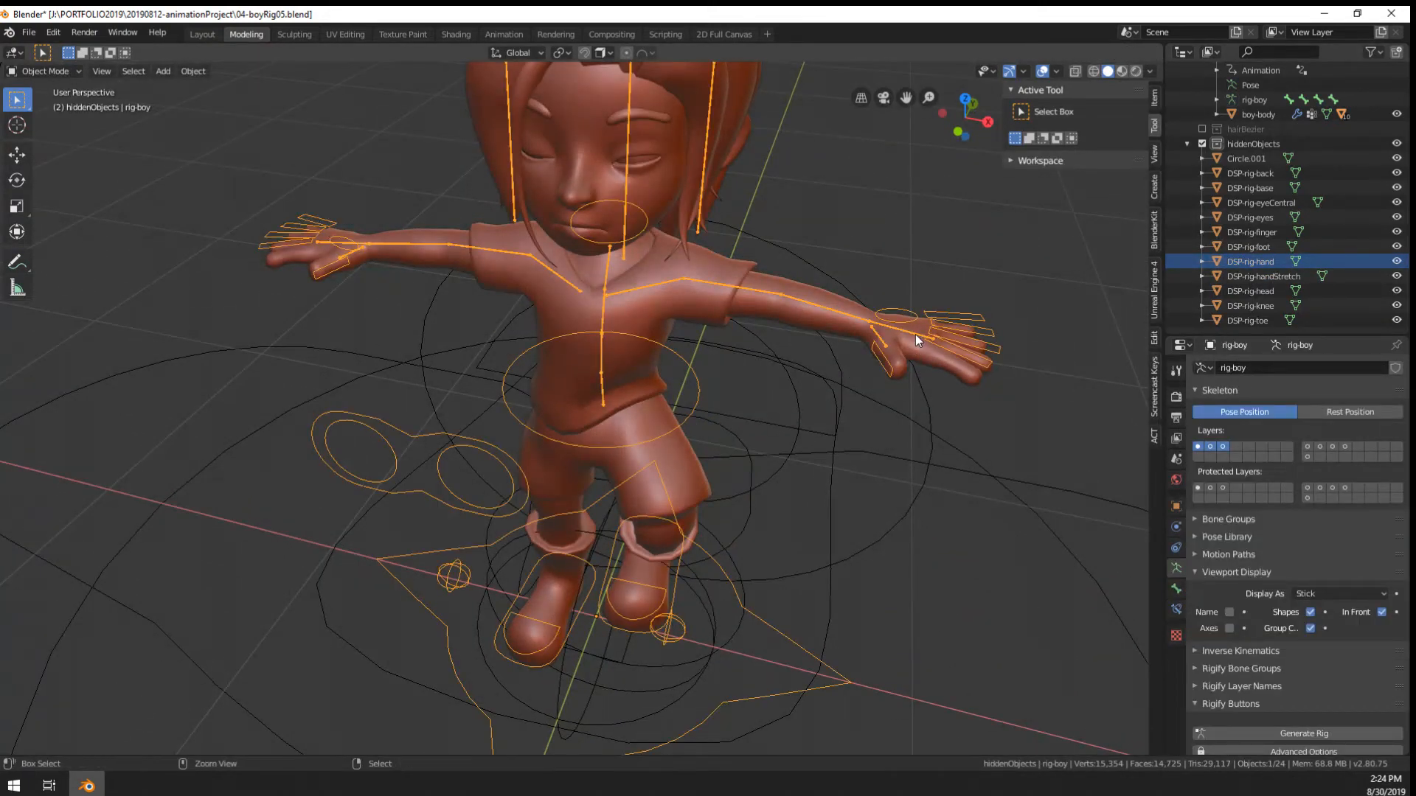
pyautogui.hotkey('ctrl', 'Tab')
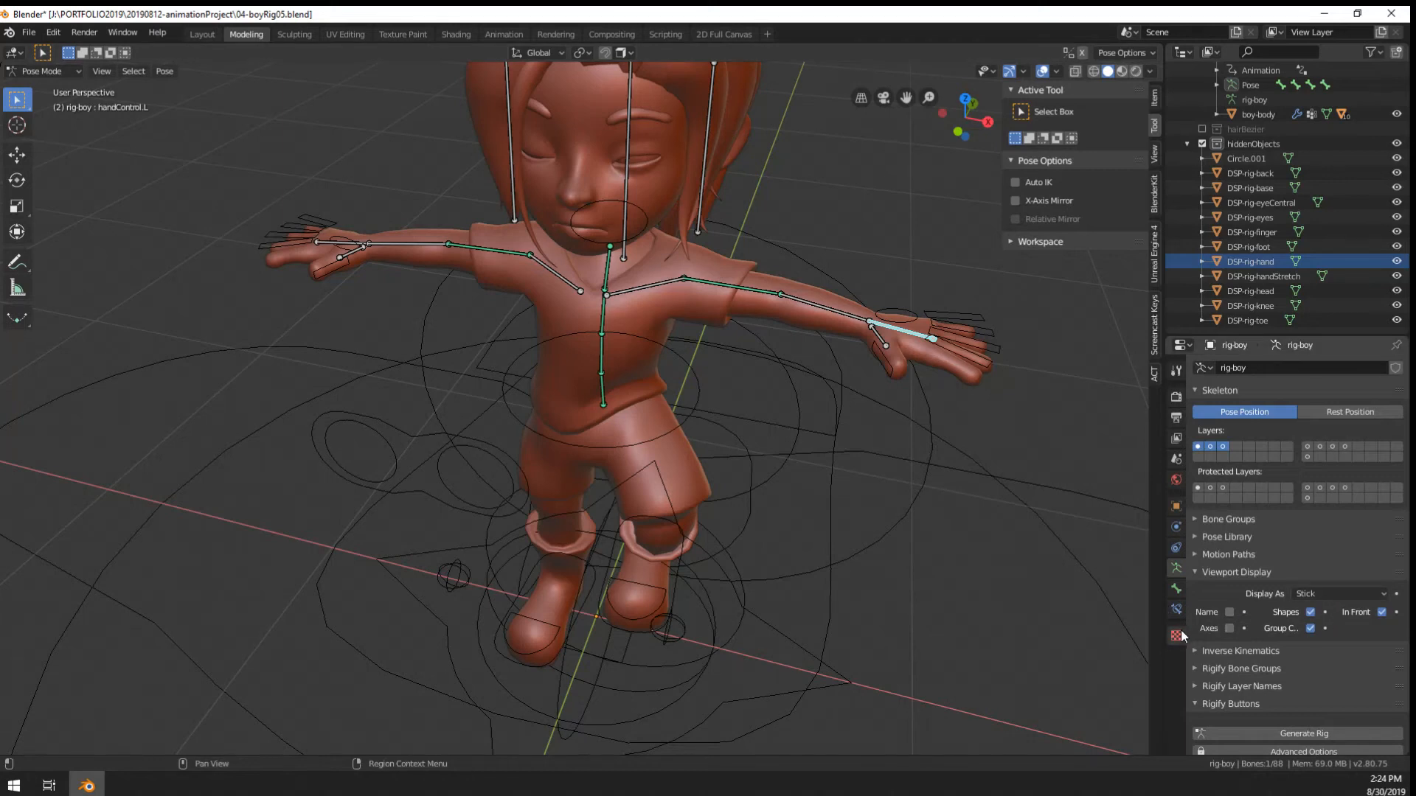
pyautogui.click(1176, 588)
pyautogui.scroll(-6, 1295, 605)
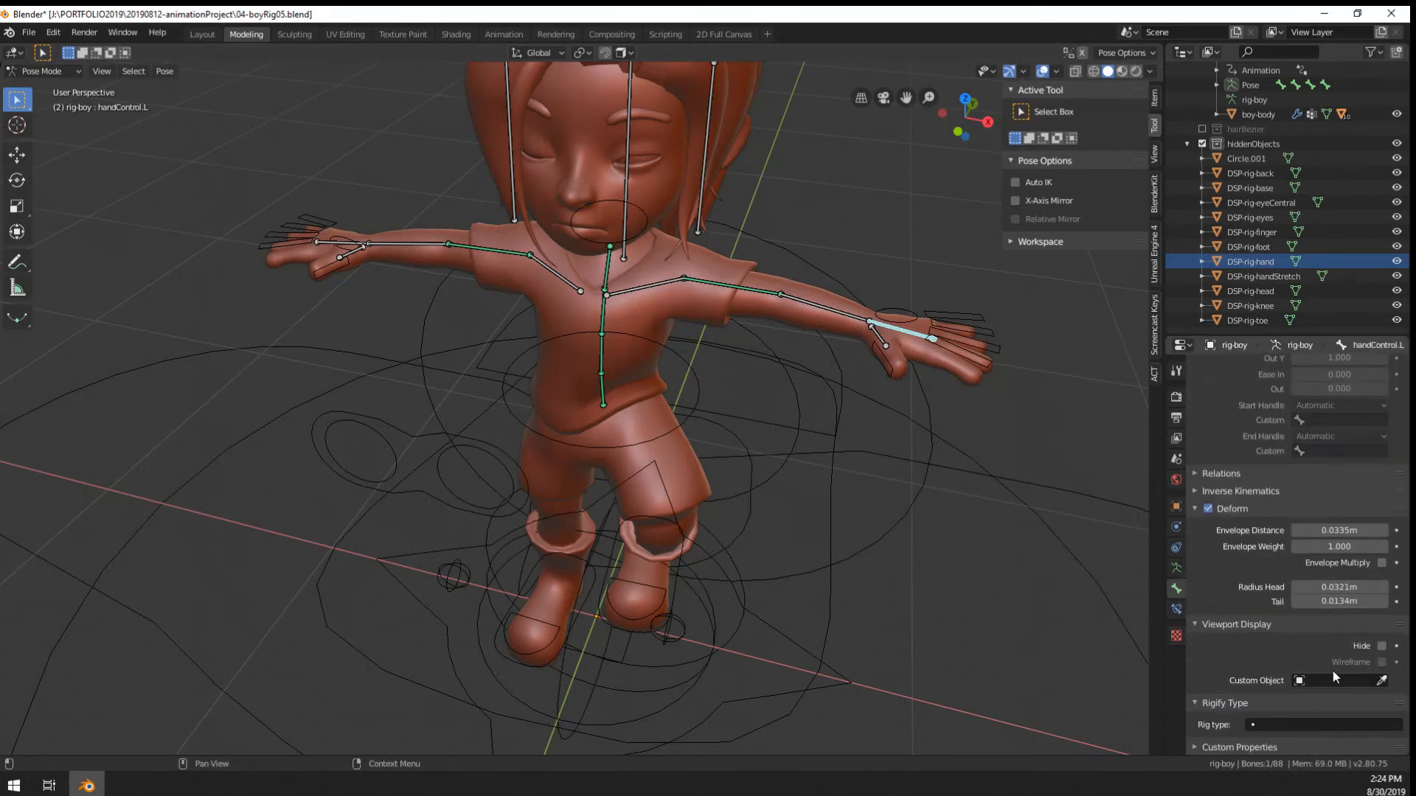
pyautogui.click(1332, 678)
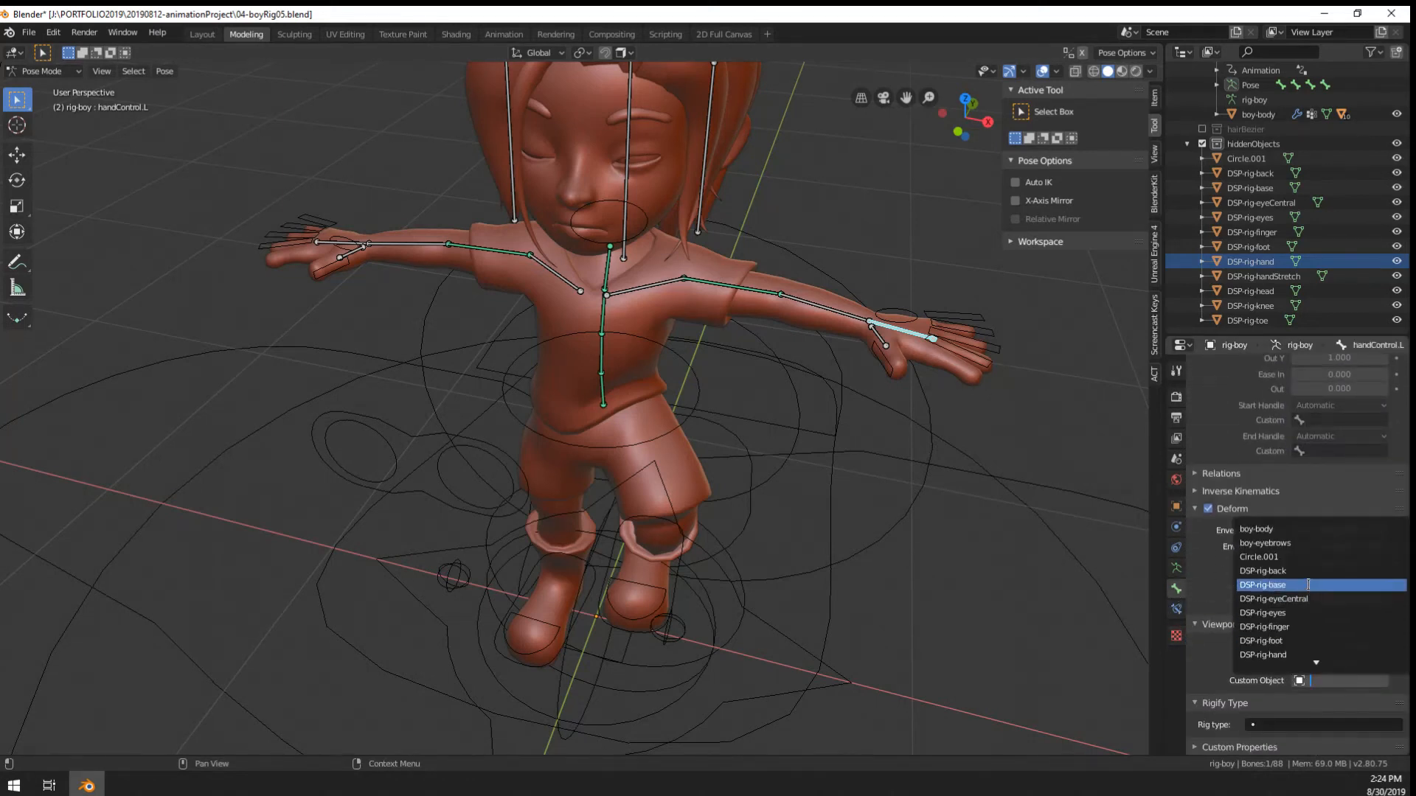
pyautogui.click(1298, 655)
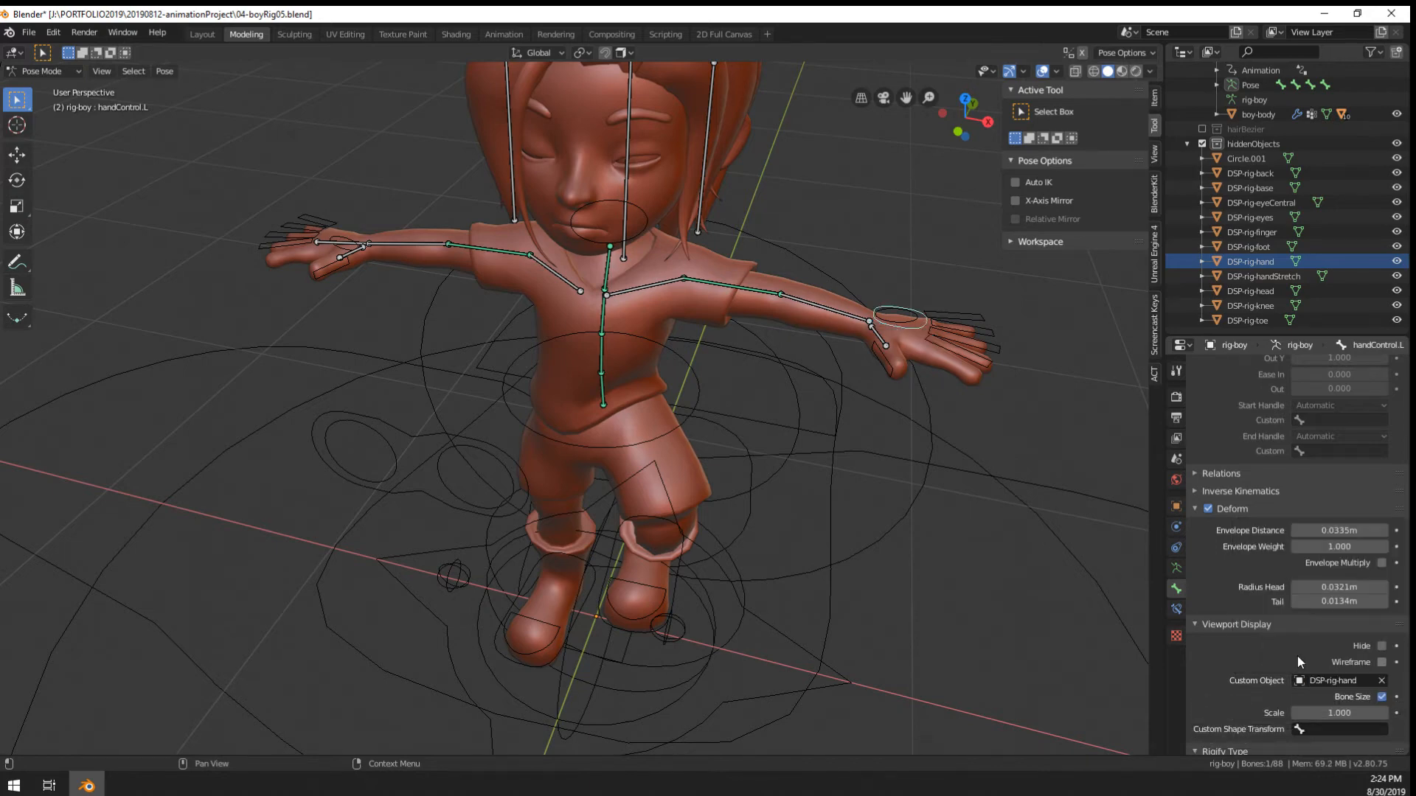
# Assign DSP-rig-hand as the custom display object of the handControl.R bone
pyautogui.moveTo(1091, 590); pyautogui.dragTo(489, 357, button='middle')
pyautogui.click(411, 333)
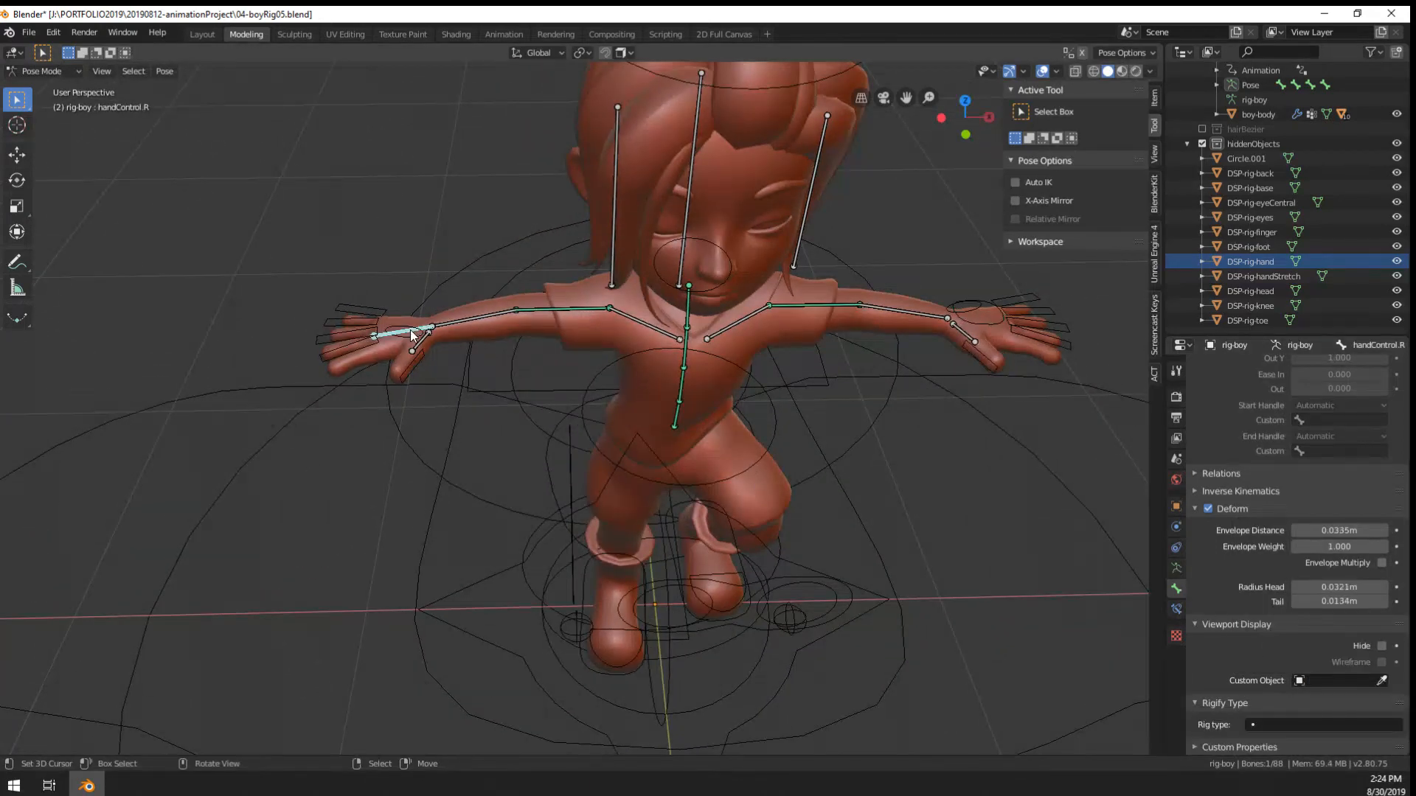
pyautogui.click(1361, 679)
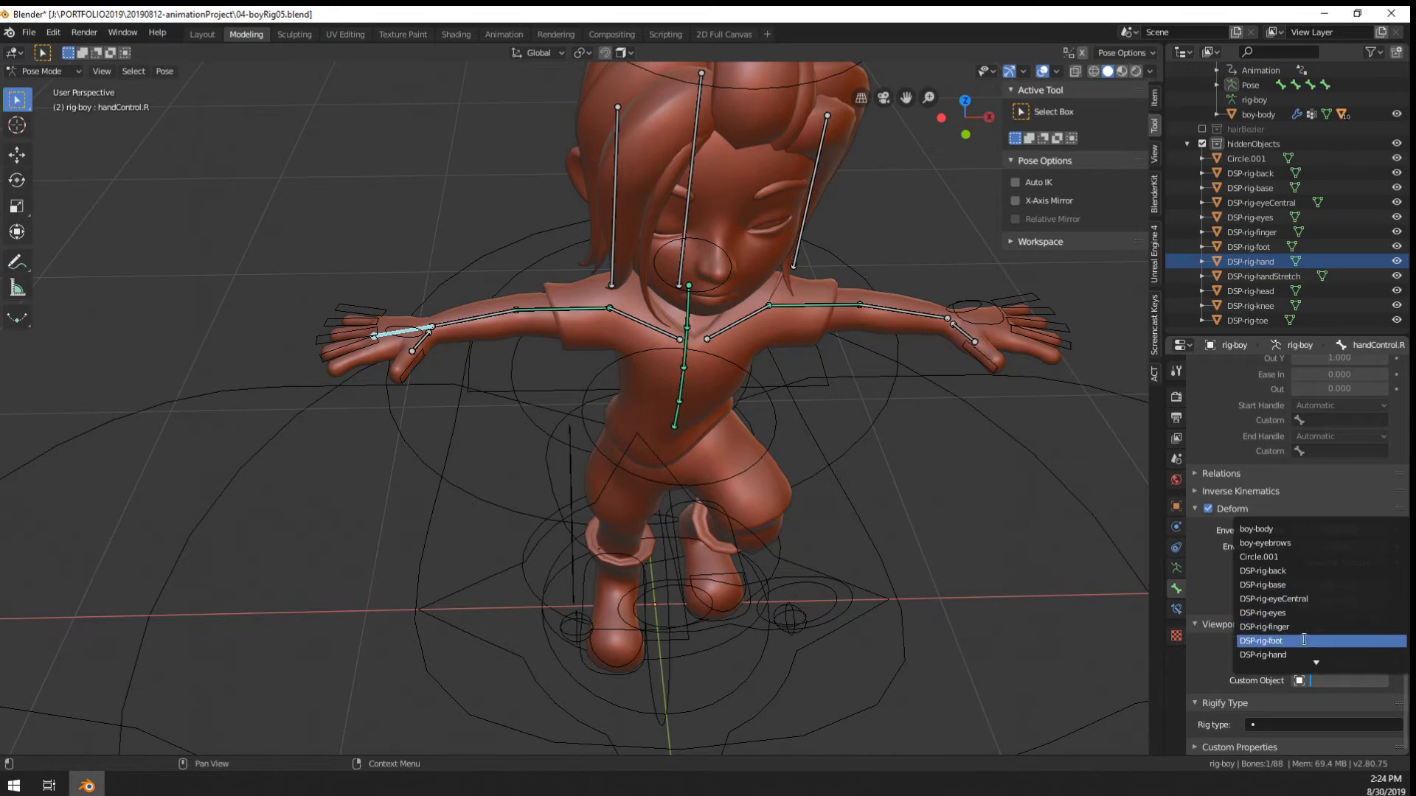
pyautogui.click(1300, 654)
# Hide and exclude the hiddenObjects collection from the view layer, and put the armature back in Pose Mode
pyautogui.press('Tab')
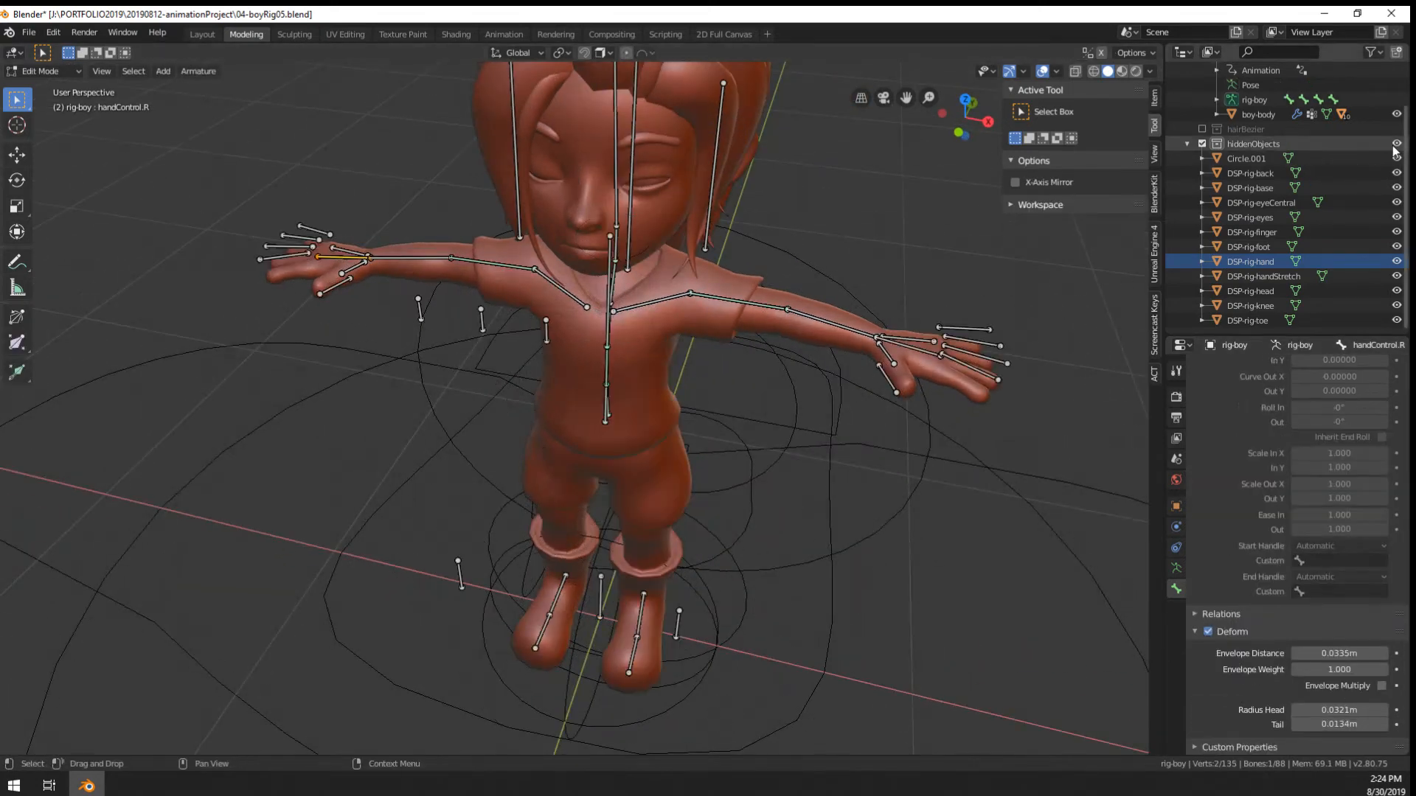
pyautogui.click(1396, 144)
pyautogui.click(1202, 144)
pyautogui.press('Tab')
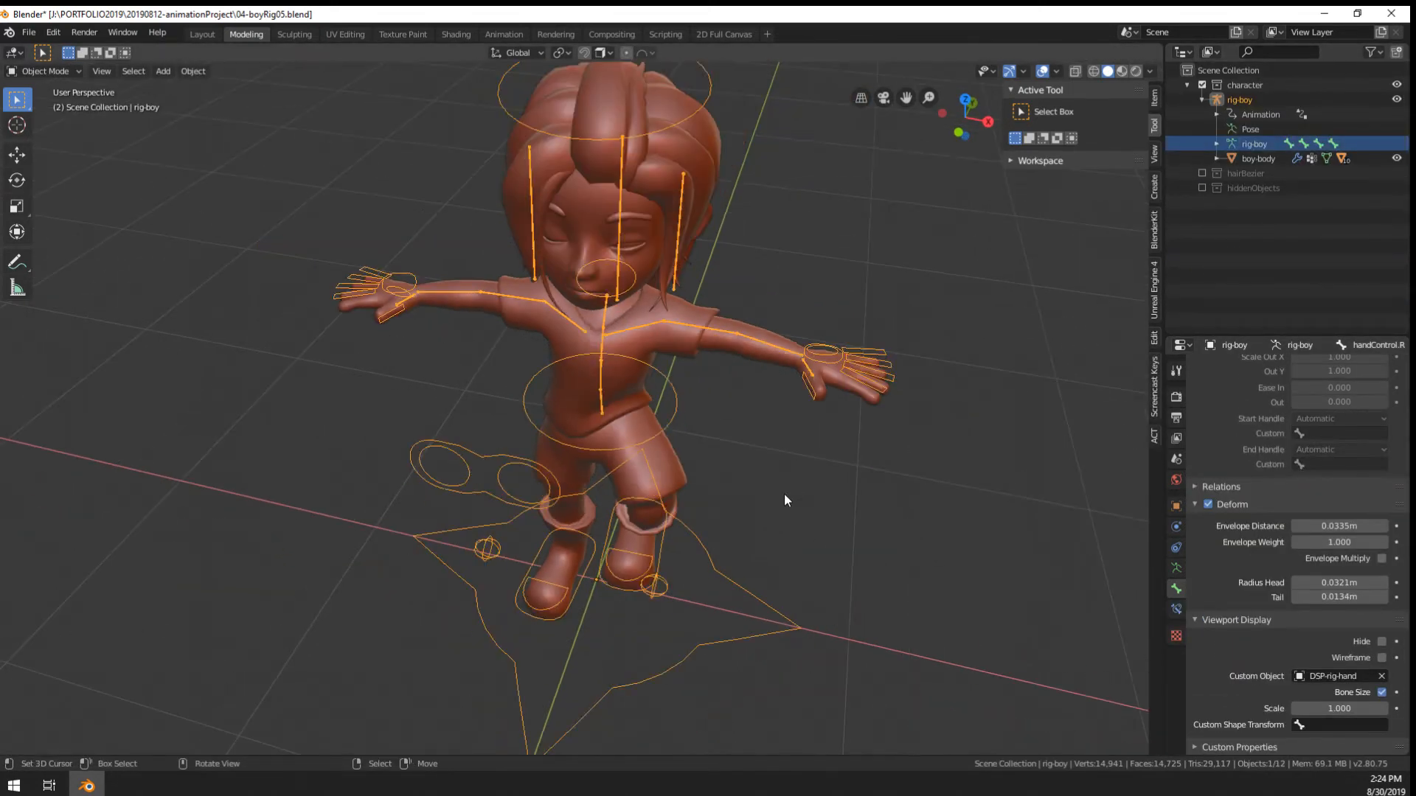
pyautogui.hotkey('alt', 'a')
pyautogui.rightClick(830, 366)
pyautogui.hotkey('ctrl', 'Tab')
# Test-rotate the handControl.L bone from two viewpoints with its new display shape, cancelling each rotation
pyautogui.rightClick(830, 365)
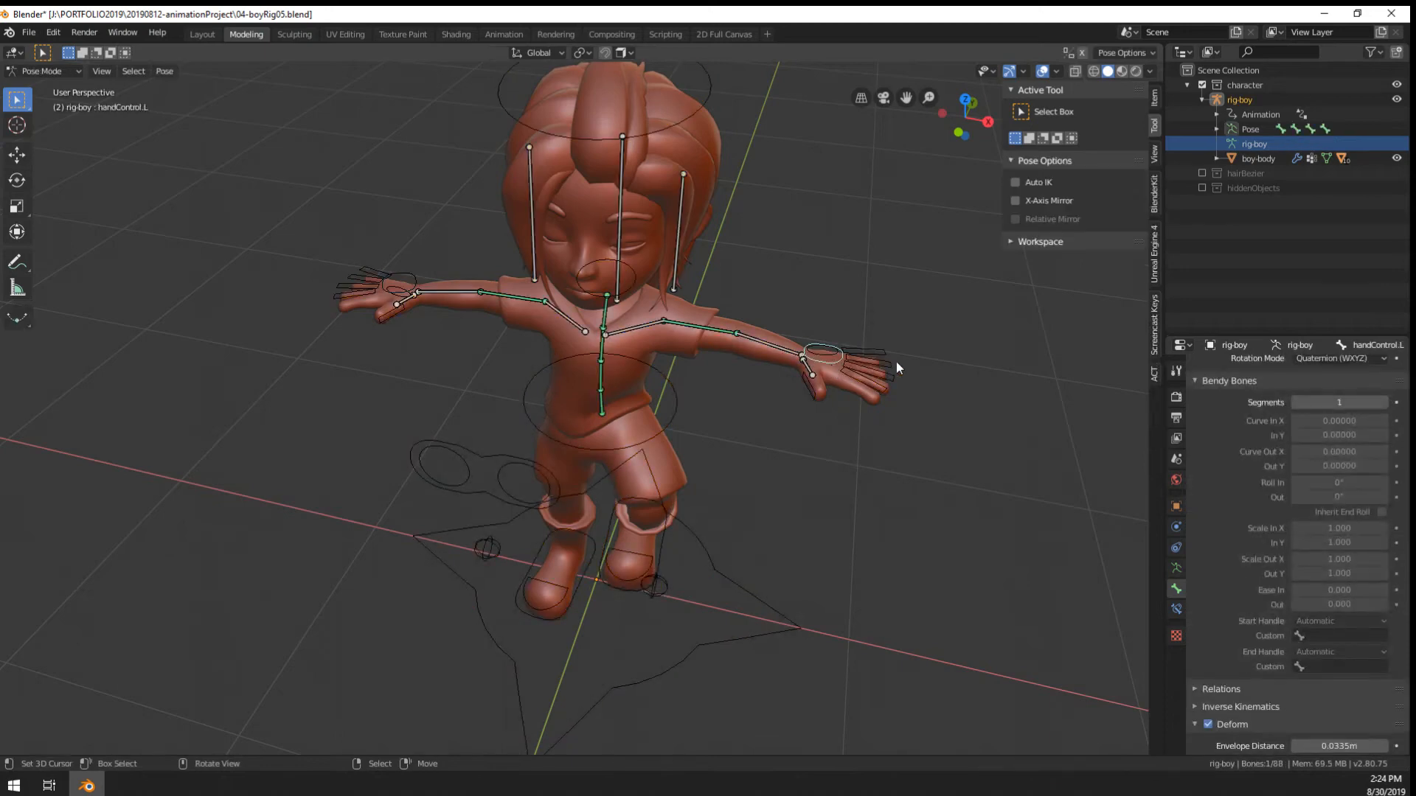
pyautogui.press('r')
pyautogui.rightClick(847, 289)
pyautogui.moveTo(918, 413); pyautogui.dragTo(859, 413, button='middle')
pyautogui.press('r')
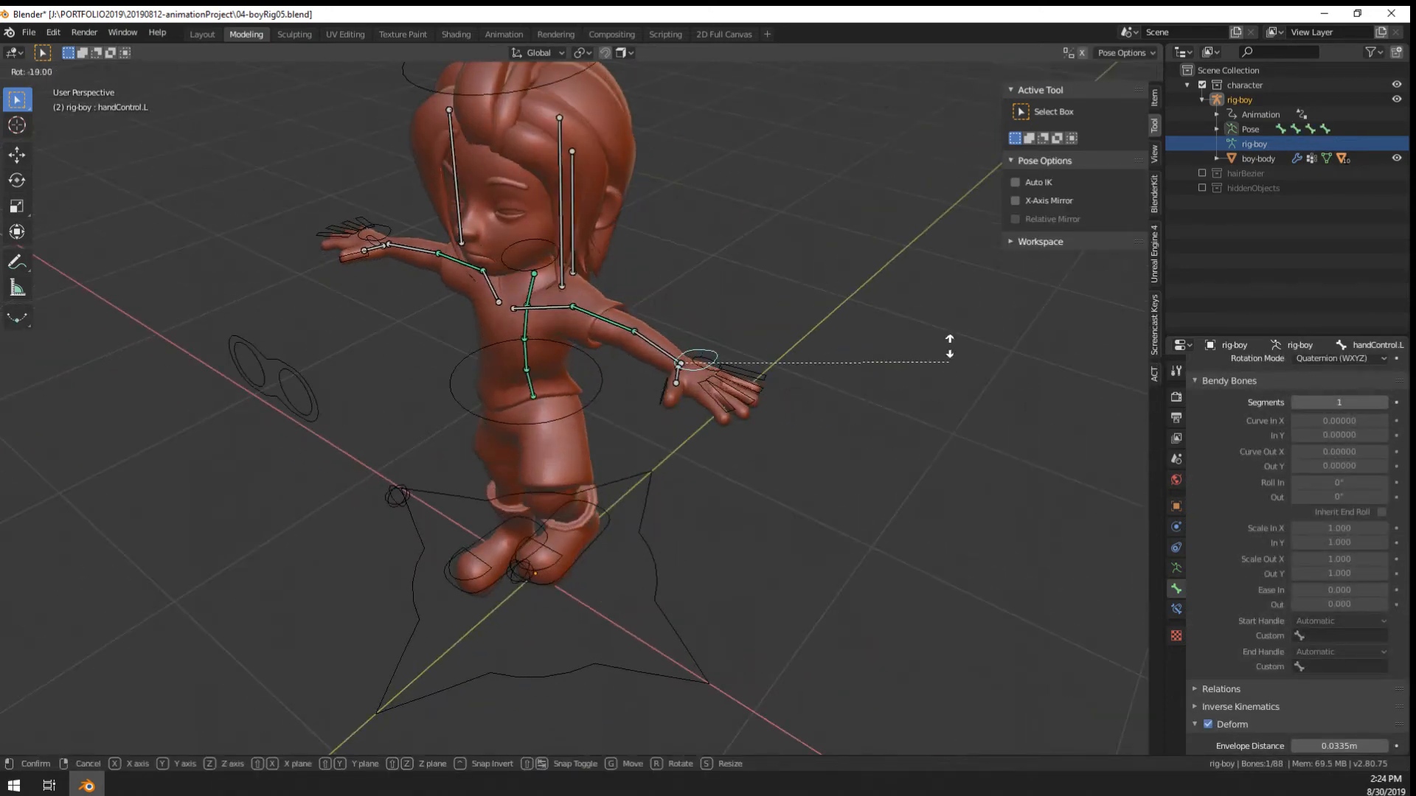
pyautogui.rightClick(949, 347)
# Scale CTRL-pink-control.L several times to test the curling of the left little finger, undoing the last scaling
pyautogui.scroll(4, 729, 373)
pyautogui.rightClick(950, 350)
pyautogui.press('s')
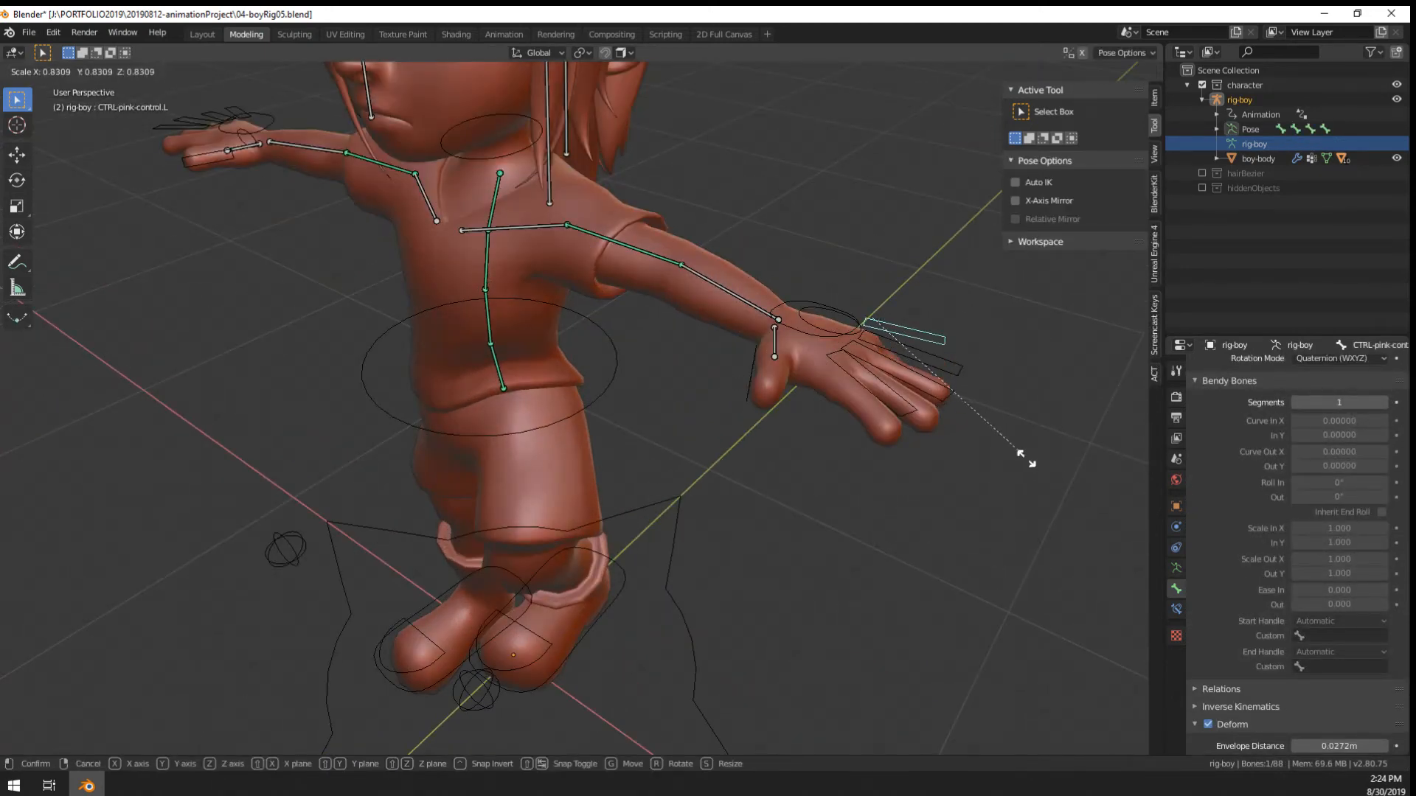
pyautogui.click(910, 440)
pyautogui.moveTo(910, 441); pyautogui.dragTo(679, 406, button='middle')
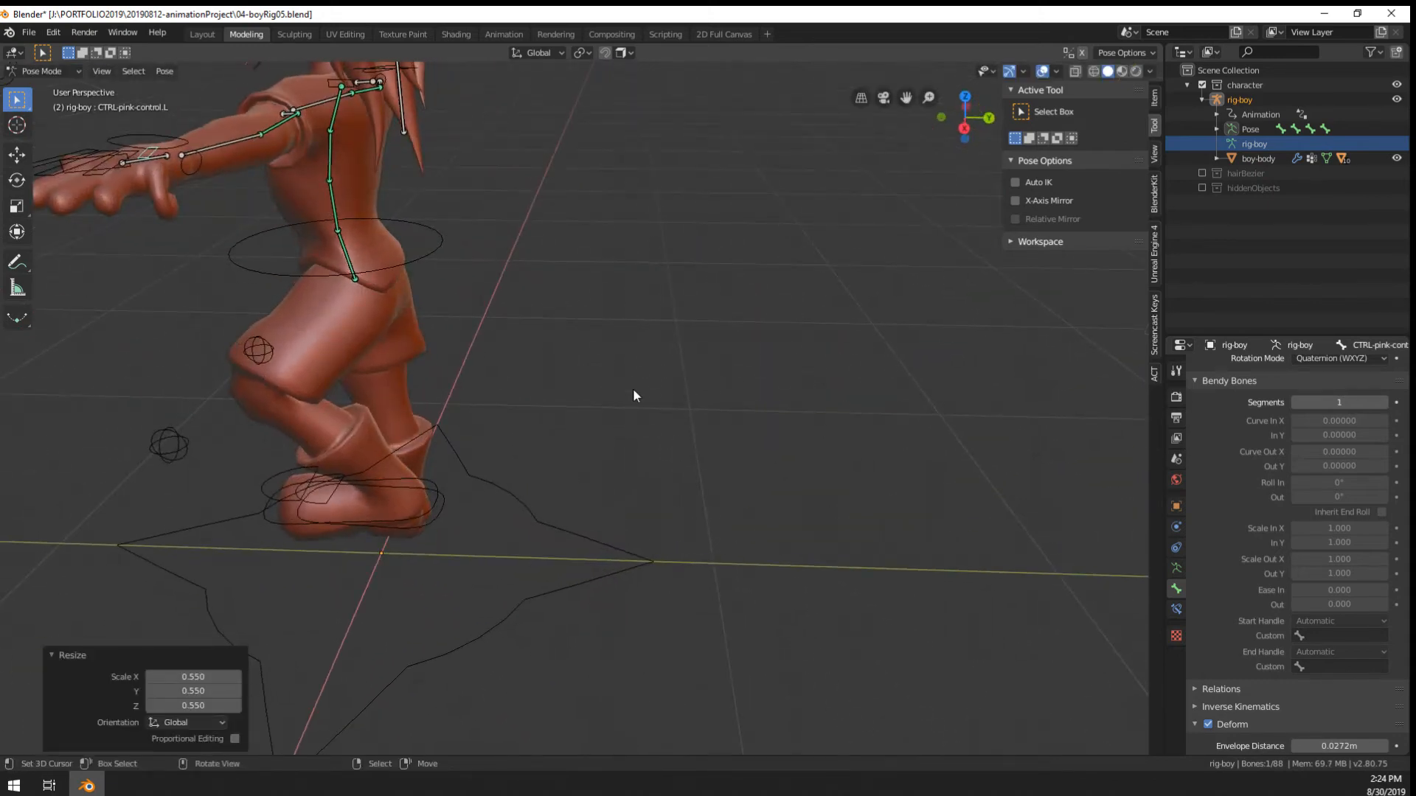
pyautogui.press('KP_Decimal')
pyautogui.moveTo(679, 455); pyautogui.dragTo(622, 560, button='middle')
pyautogui.press('s')
pyautogui.click(625, 506)
pyautogui.press('s')
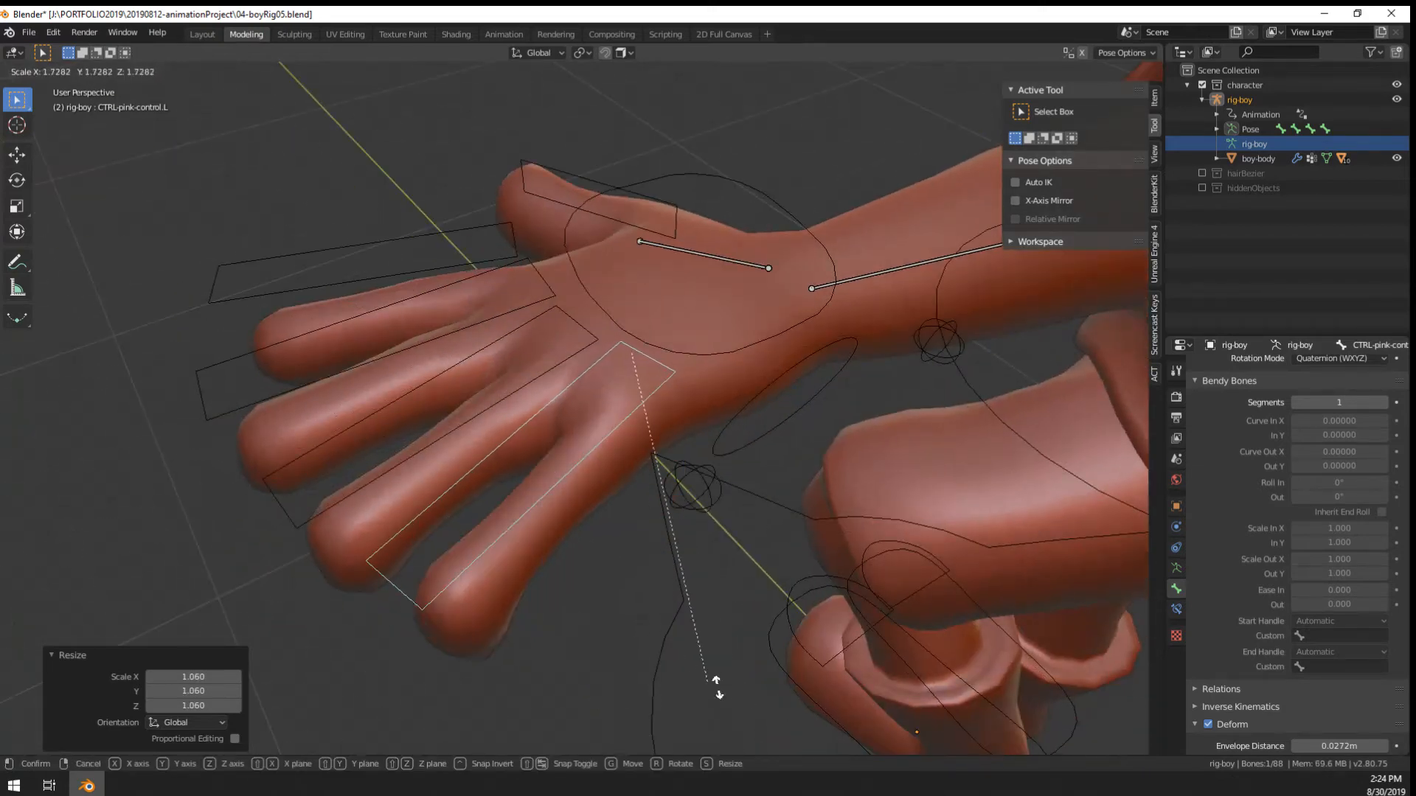
pyautogui.click(582, 509)
pyautogui.scroll(-2, 584, 507)
pyautogui.hotkey('ctrl', 'z')
# Examine the left hand from several angles and try scaling the little finger control once more, cancelling it
pyautogui.moveTo(584, 507); pyautogui.dragTo(722, 514, button='middle')
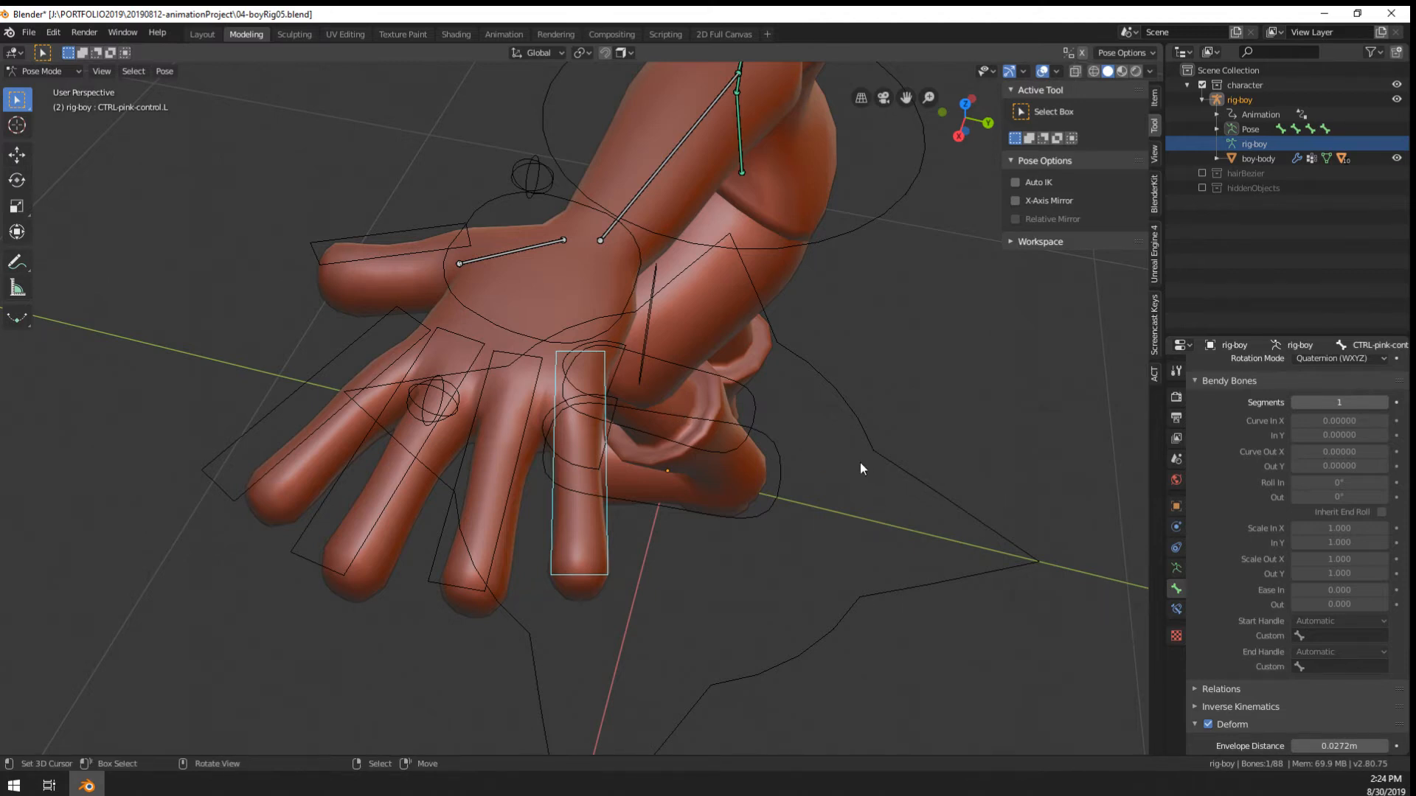
pyautogui.moveTo(860, 468); pyautogui.dragTo(767, 464, button='middle')
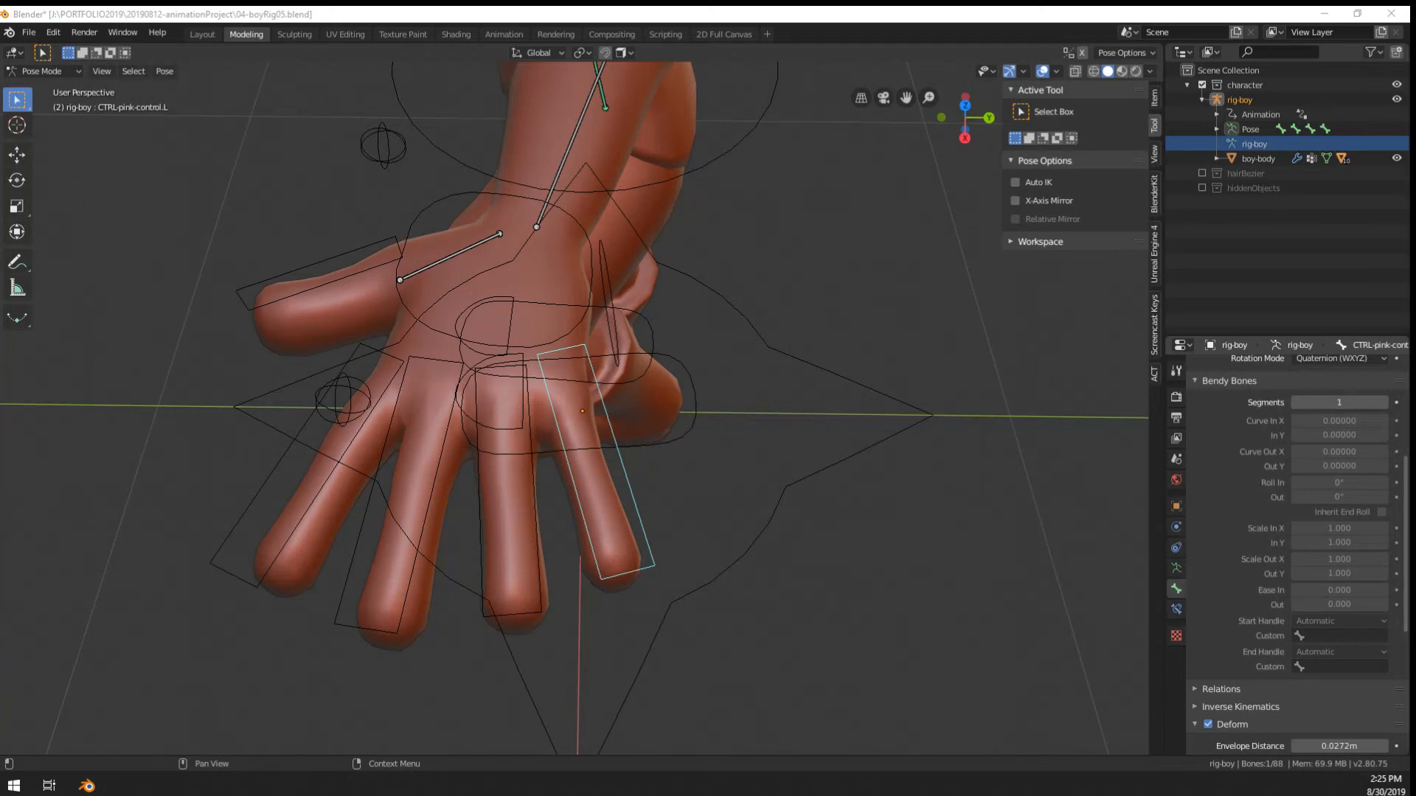
pyautogui.moveTo(329, 407); pyautogui.dragTo(396, 430, button='middle')
pyautogui.press('s')
pyautogui.rightClick(654, 569)
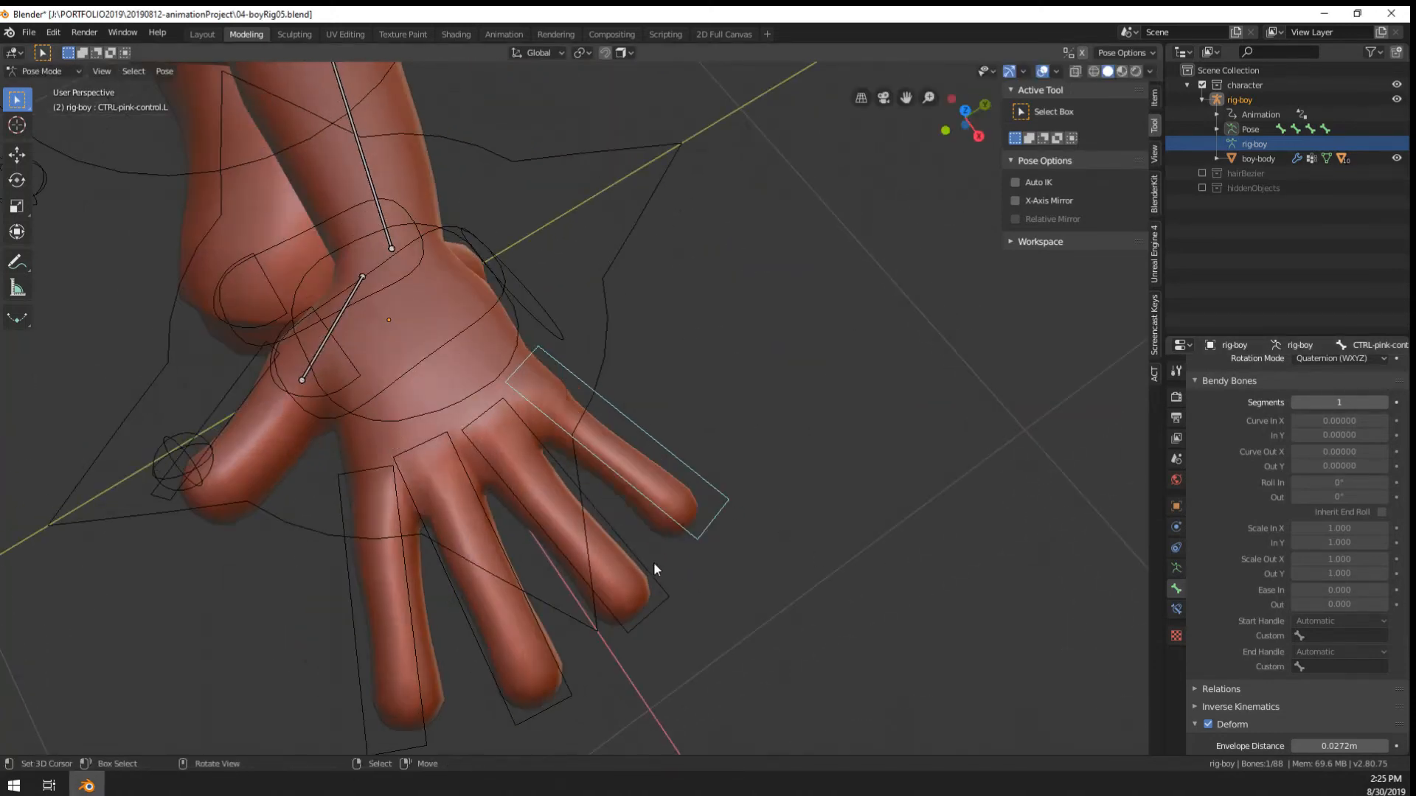
# Add the other three left finger controls to the selection and test-scale all four together, cancelling the scaling
pyautogui.keyDown('shift'); pyautogui.rightClick(649, 594); pyautogui.keyUp('shift')
pyautogui.keyDown('shift'); pyautogui.rightClick(556, 682); pyautogui.keyUp('shift')
pyautogui.keyDown('shift'); pyautogui.rightClick(418, 727); pyautogui.keyUp('shift')
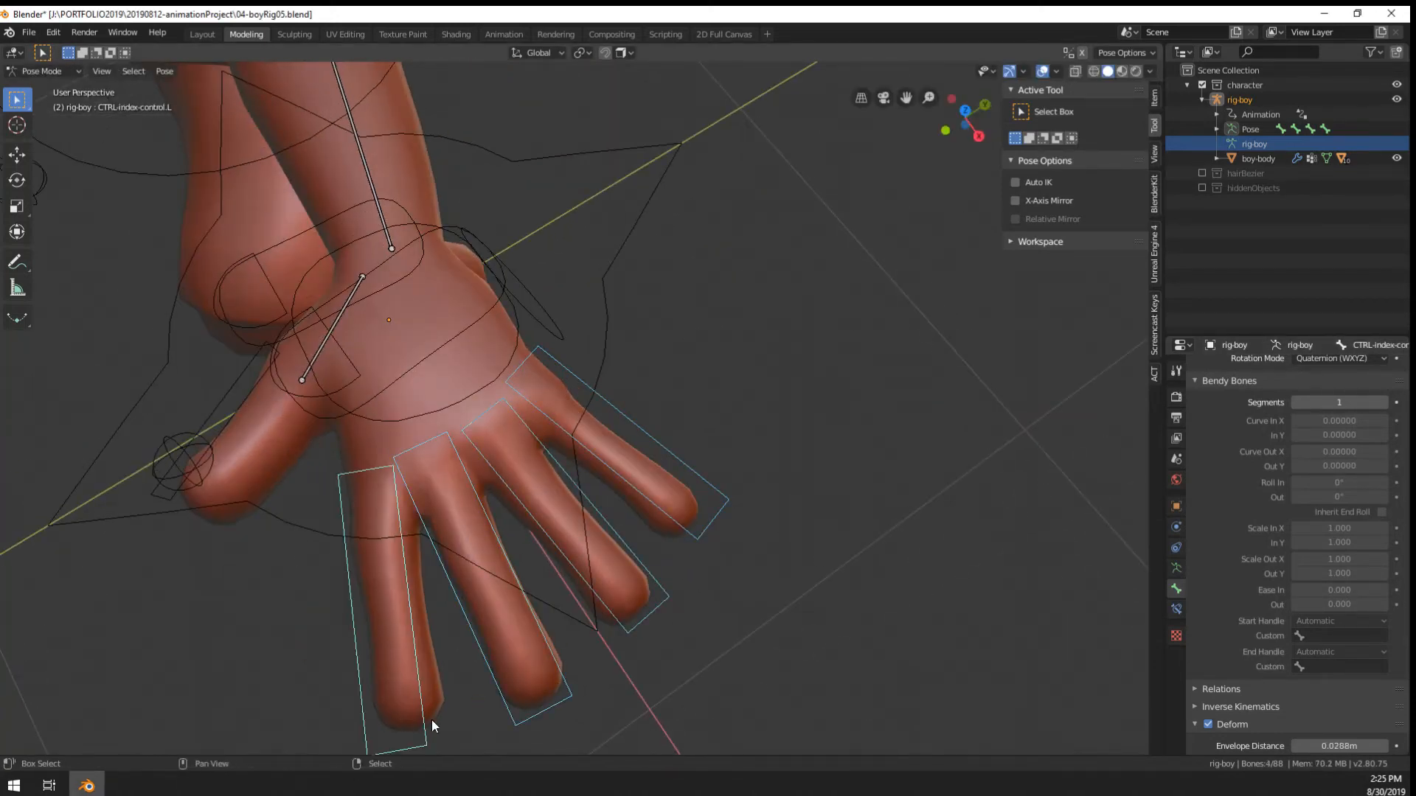
pyautogui.press('s')
pyautogui.rightClick(635, 506)
# Scale the four left finger controls to about 0.41 to test the closed fist, and undo the scaling
pyautogui.moveTo(679, 453); pyautogui.dragTo(759, 310, button='middle')
pyautogui.scroll(-2, 767, 325)
pyautogui.press('s')
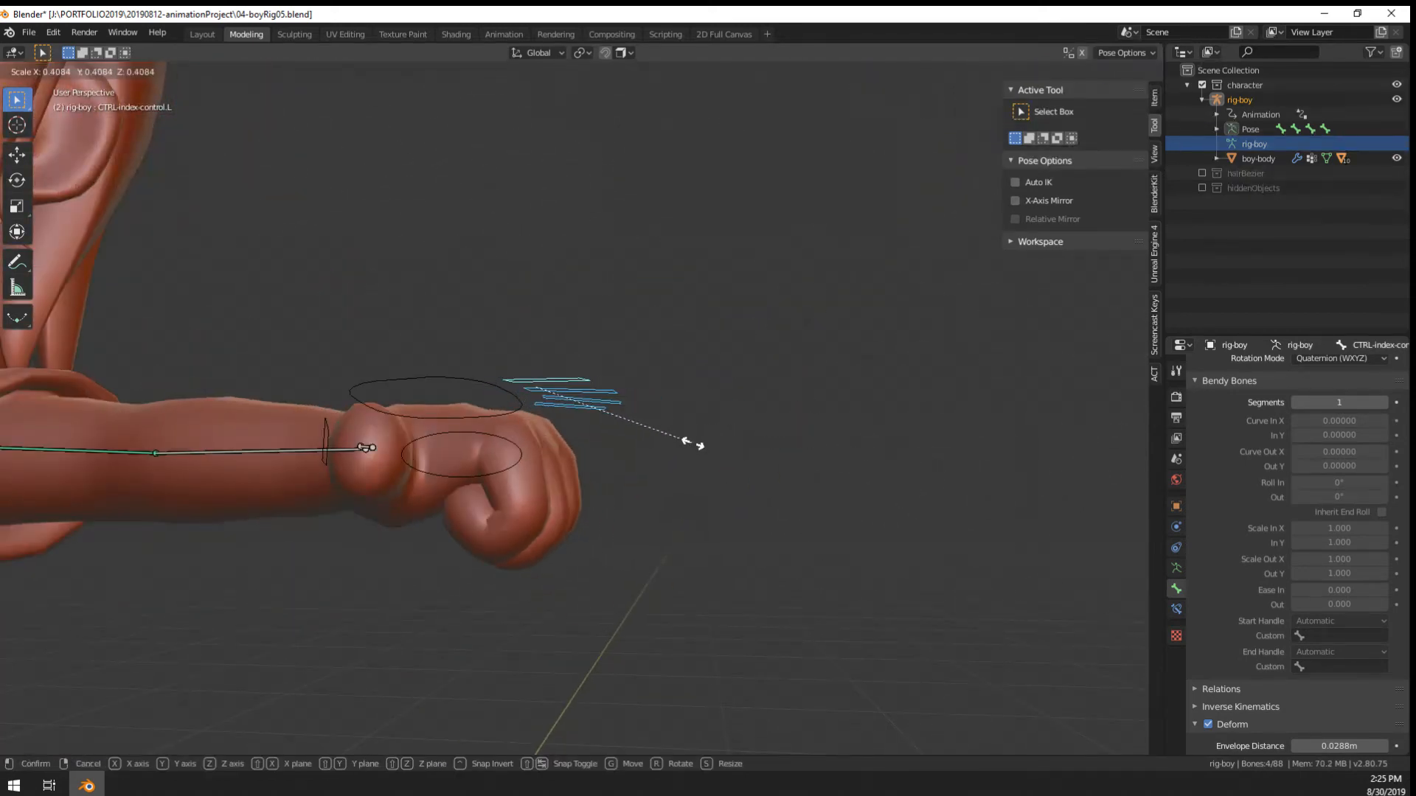
pyautogui.click(696, 442)
pyautogui.moveTo(695, 443); pyautogui.dragTo(605, 352, button='middle')
pyautogui.hotkey('ctrl', 'z')
# Select all bones and reset the whole pose to rest, leaving CTRL-root selected
pyautogui.press('a')
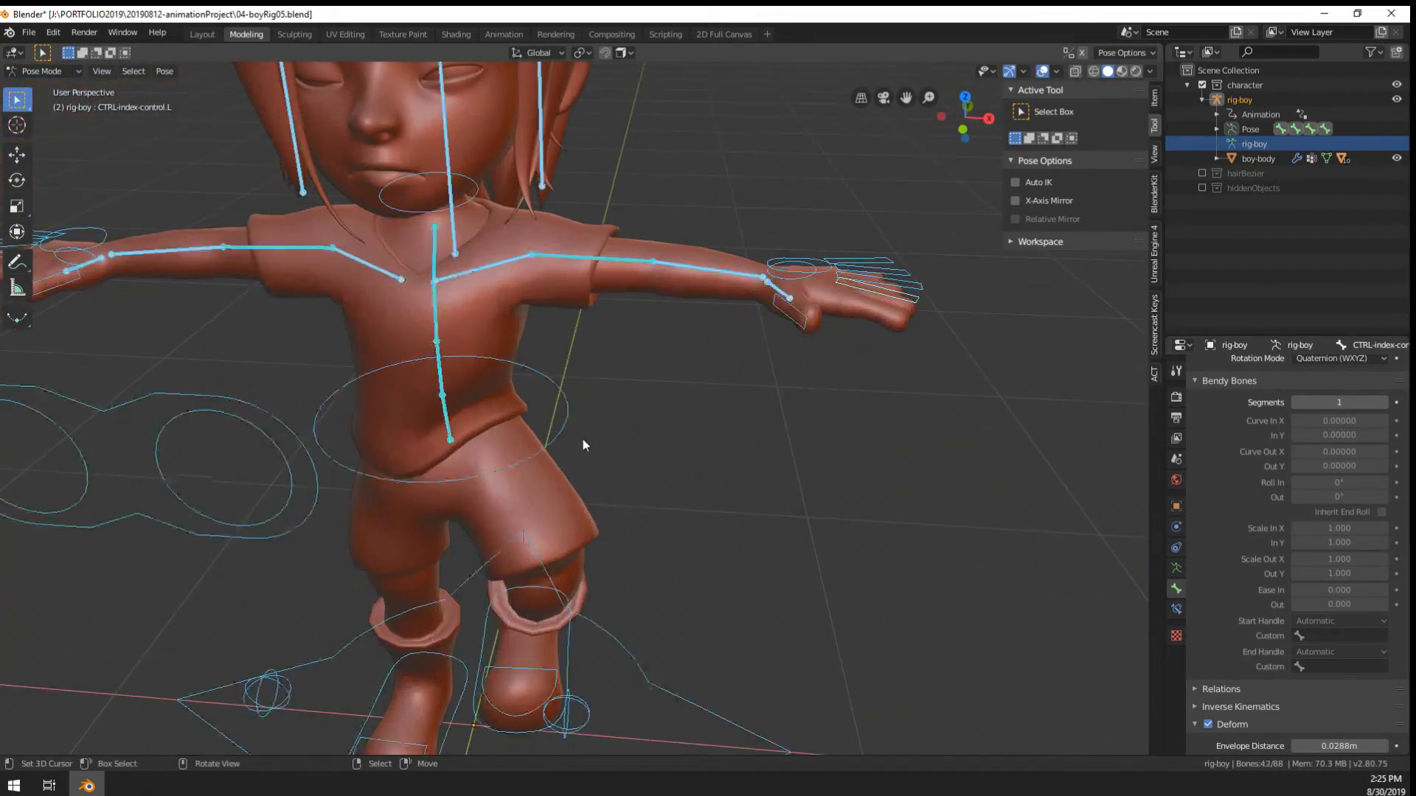
pyautogui.scroll(-4, 585, 441)
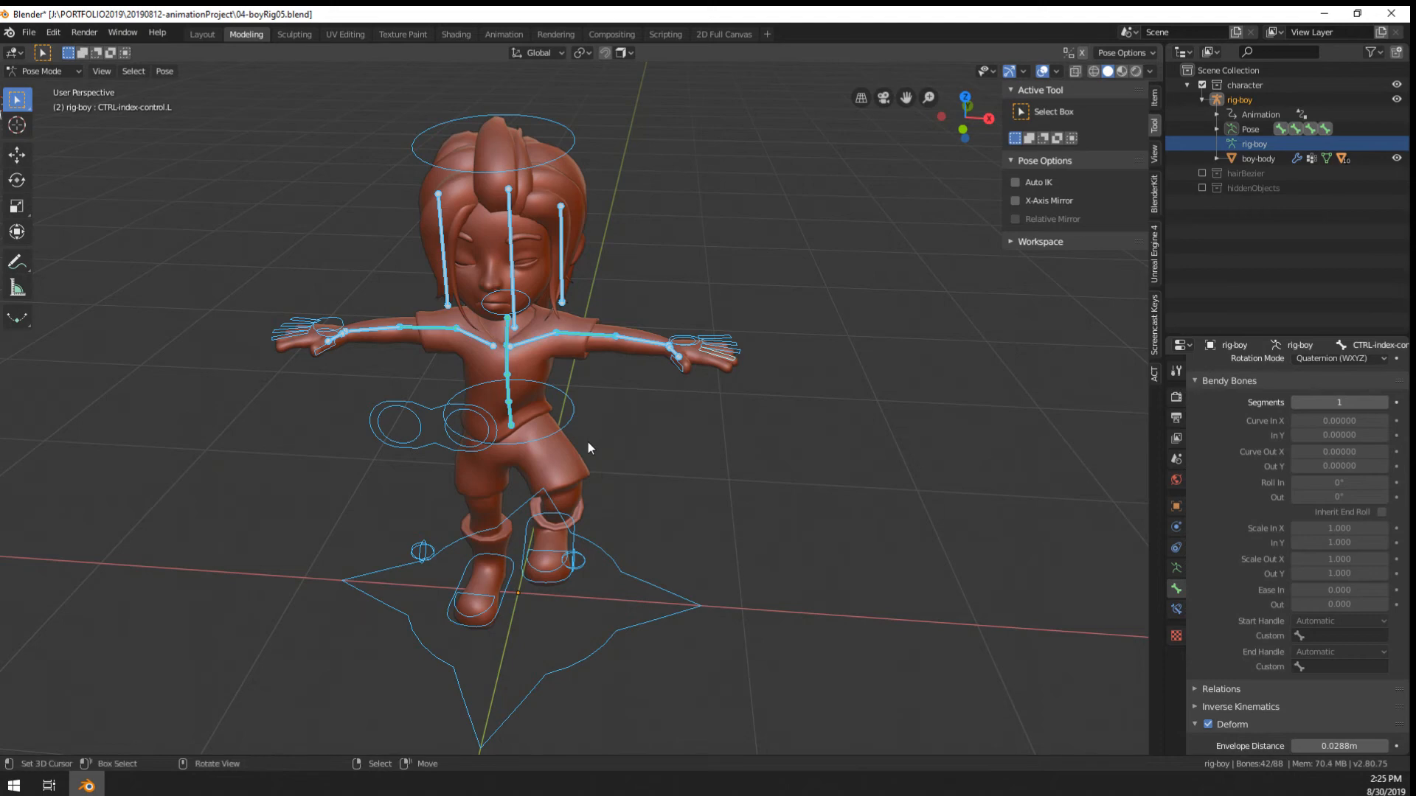
pyautogui.click(545, 486)
pyautogui.scroll(1, 674, 644)
pyautogui.scroll(1, 674, 644)
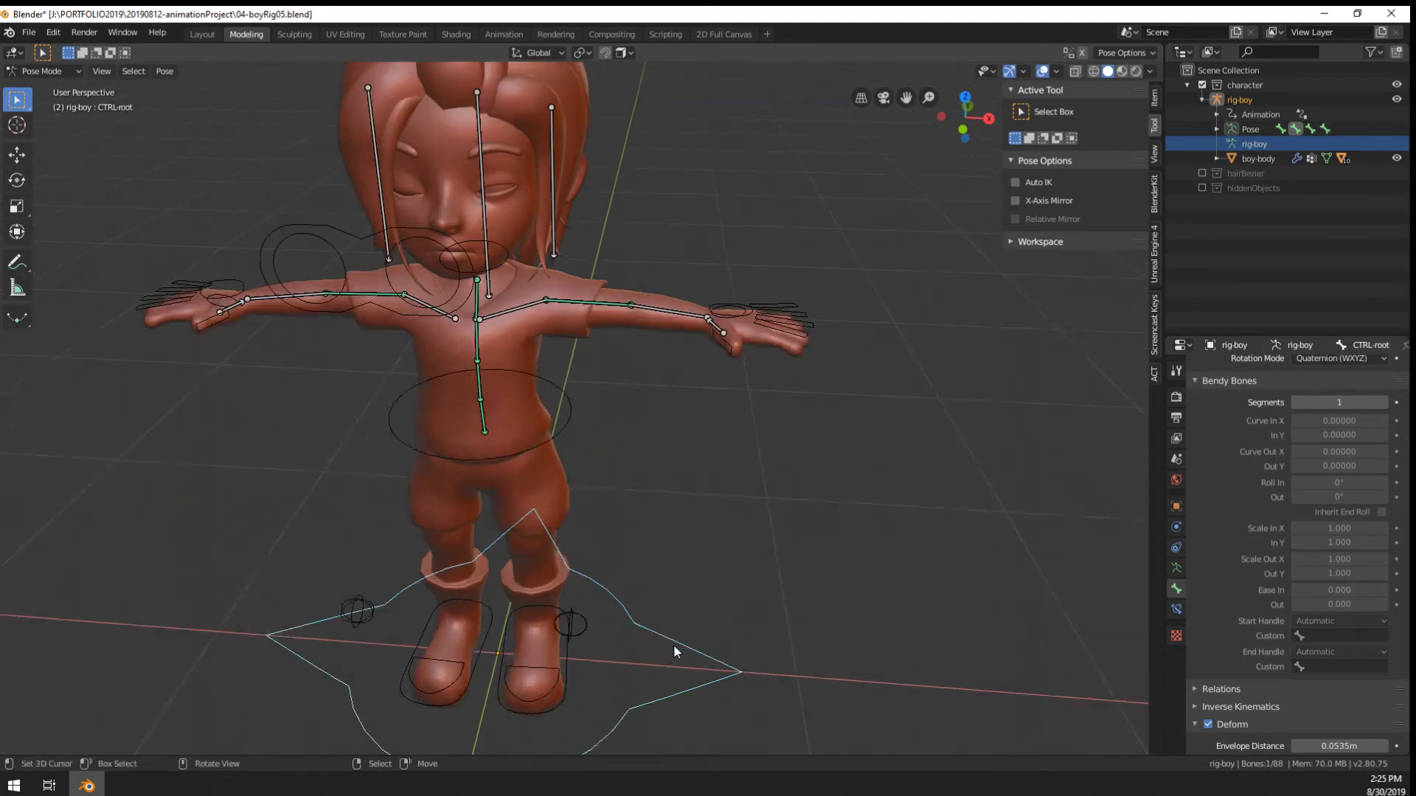
# Test-move and rotate the foot.L control to check the left foot's deformation, cancelling the rotation
pyautogui.keyDown('shift'); pyautogui.moveTo(674, 644); pyautogui.dragTo(698, 427, button='middle'); pyautogui.keyUp('shift')
pyautogui.scroll(1, 698, 427)
pyautogui.rightClick(551, 541)
pyautogui.moveTo(656, 509); pyautogui.dragTo(788, 607, button='middle')
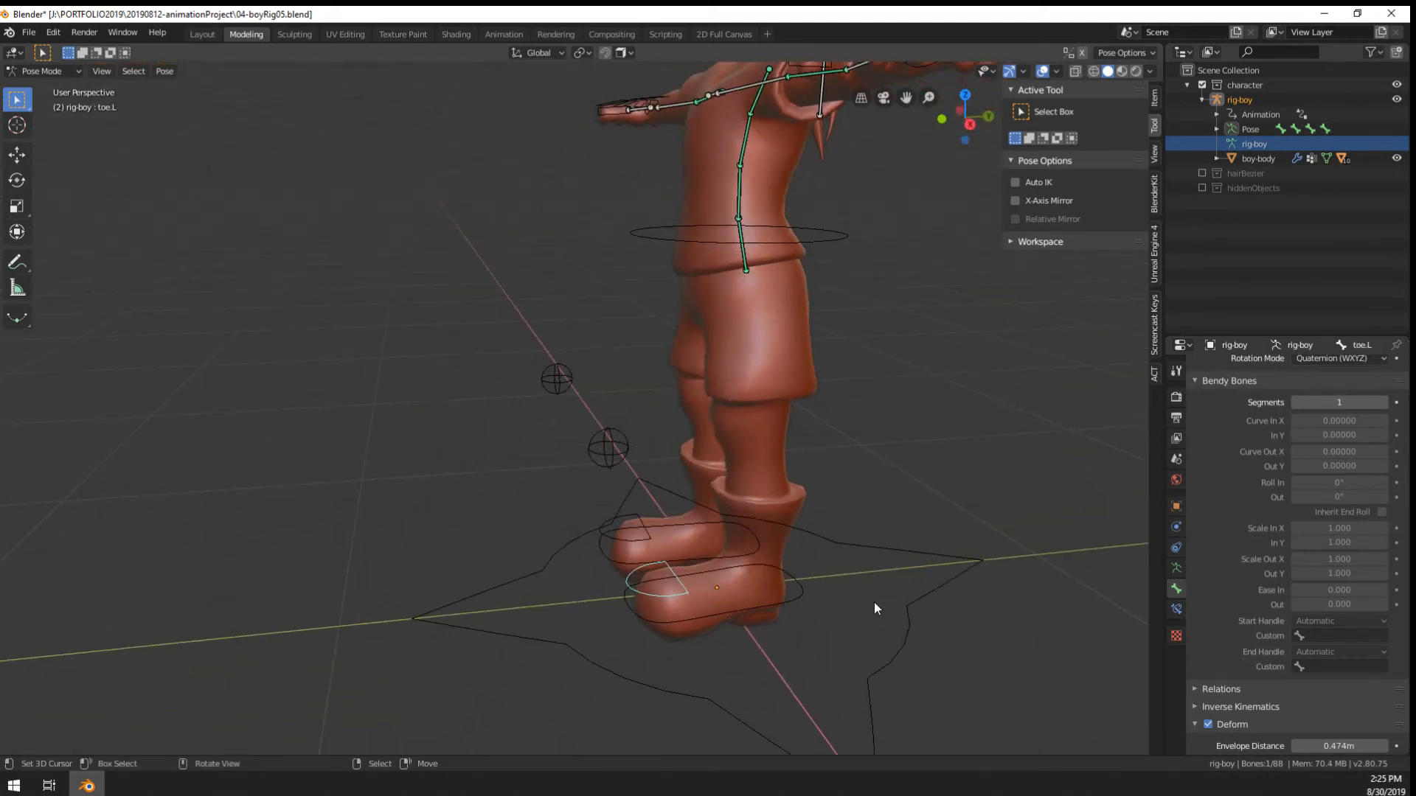
pyautogui.scroll(2, 804, 633)
pyautogui.click(845, 661)
pyautogui.press('g')
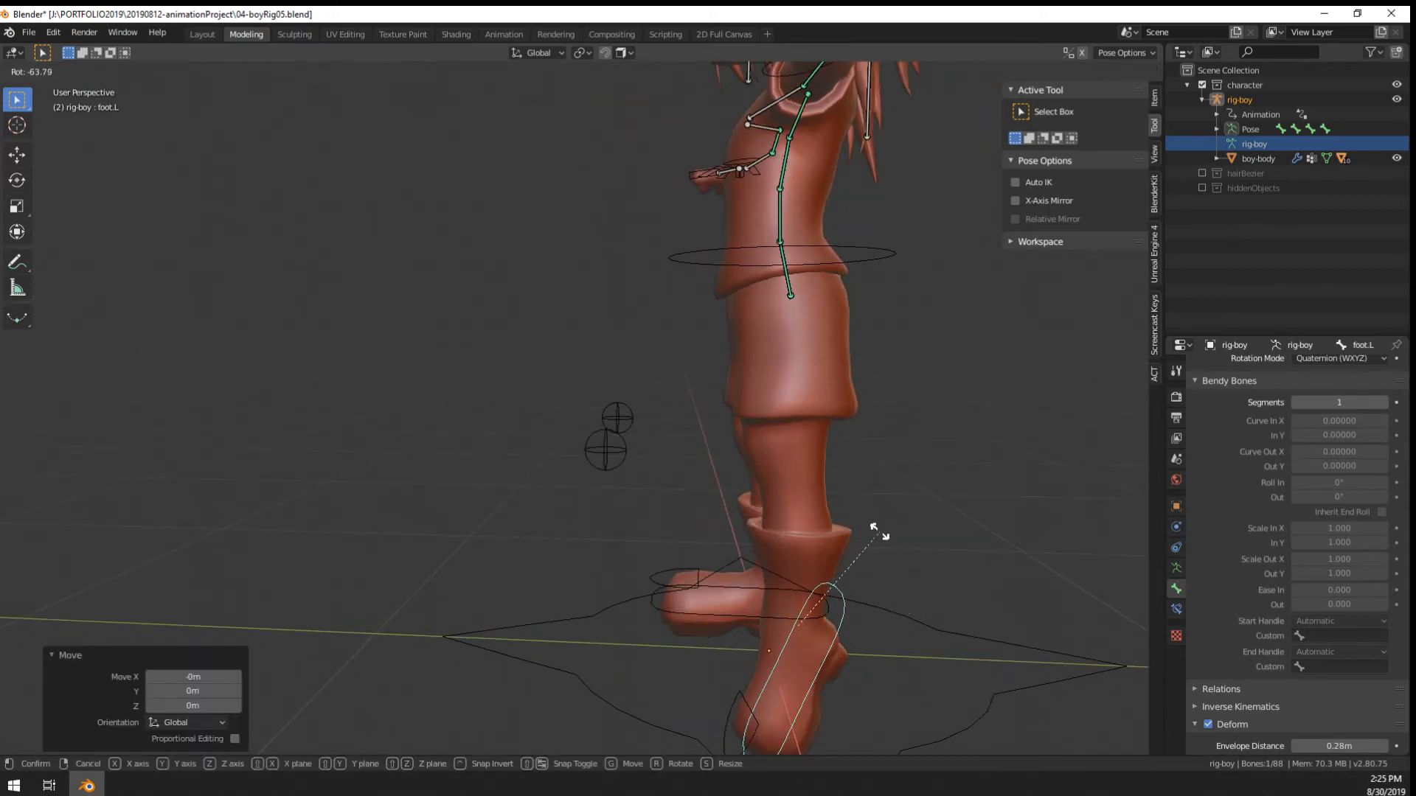
pyautogui.press('Escape')
# Test-rotate the toe.L bone to check the bending of the boot tip, cancelling the rotation
pyautogui.click(701, 638)
pyautogui.press('r')
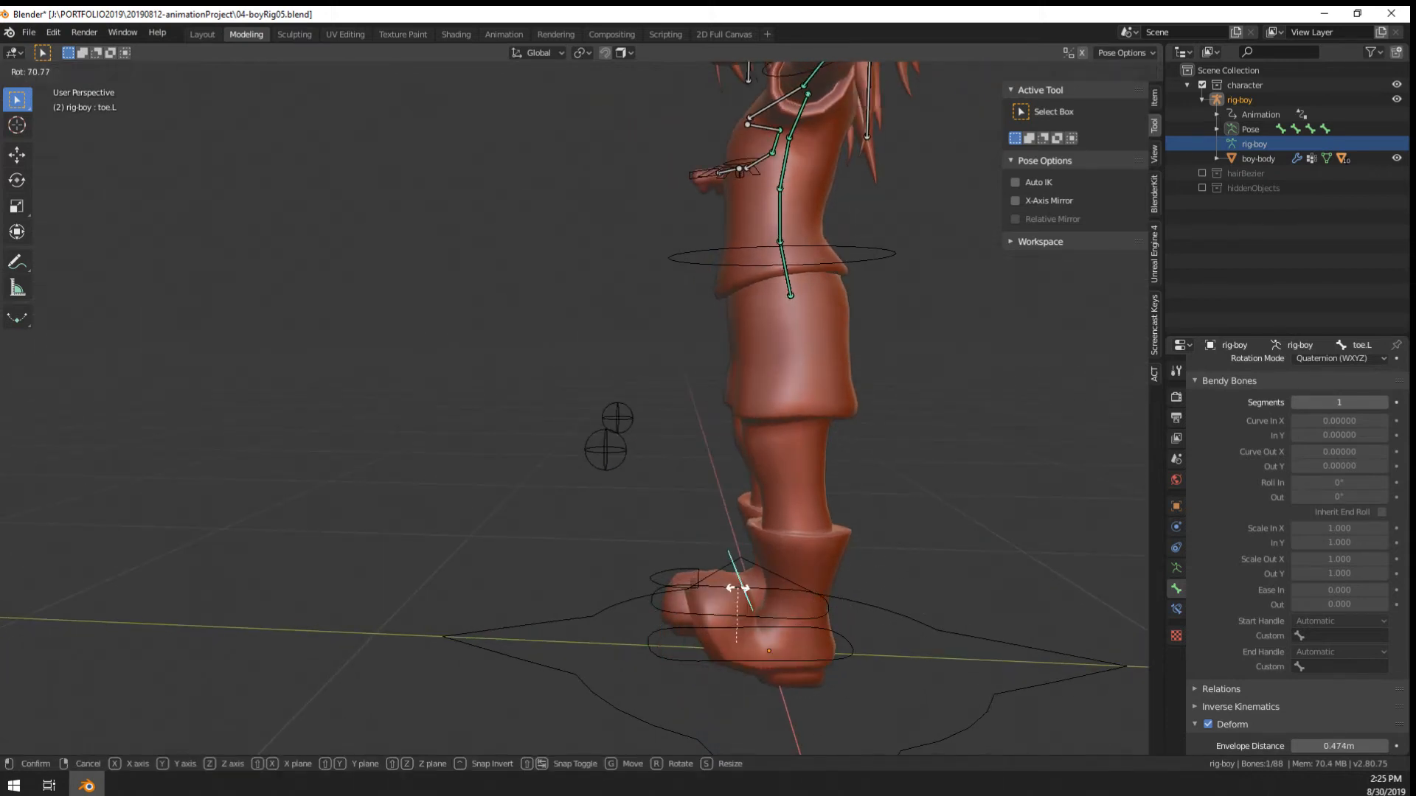
pyautogui.rightClick(691, 597)
pyautogui.scroll(2, 818, 518)
pyautogui.scroll(-3, 818, 519)
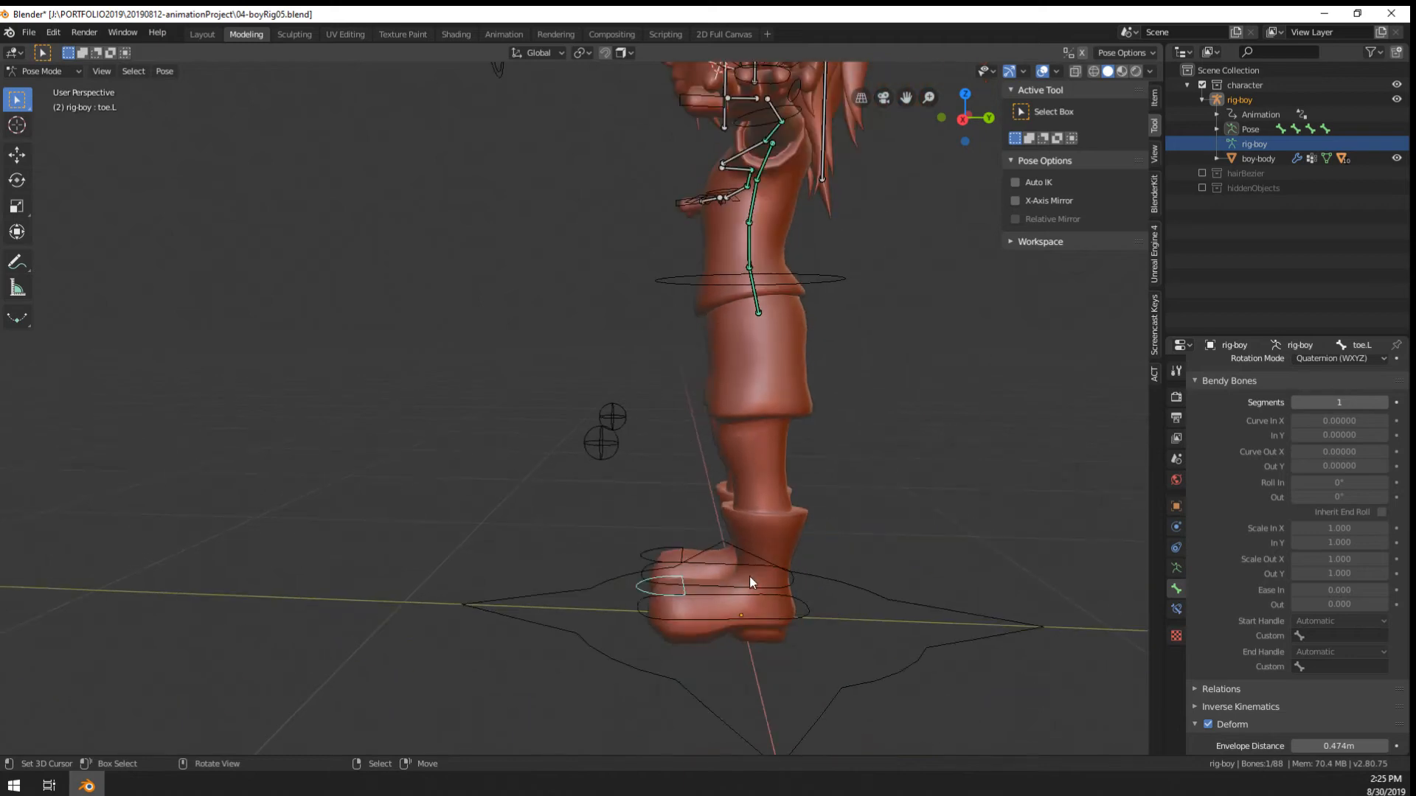
# Raise the foot.L control about 0.21 m to bend the left leg, and deselect all bones
pyautogui.click(775, 626)
pyautogui.press('g')
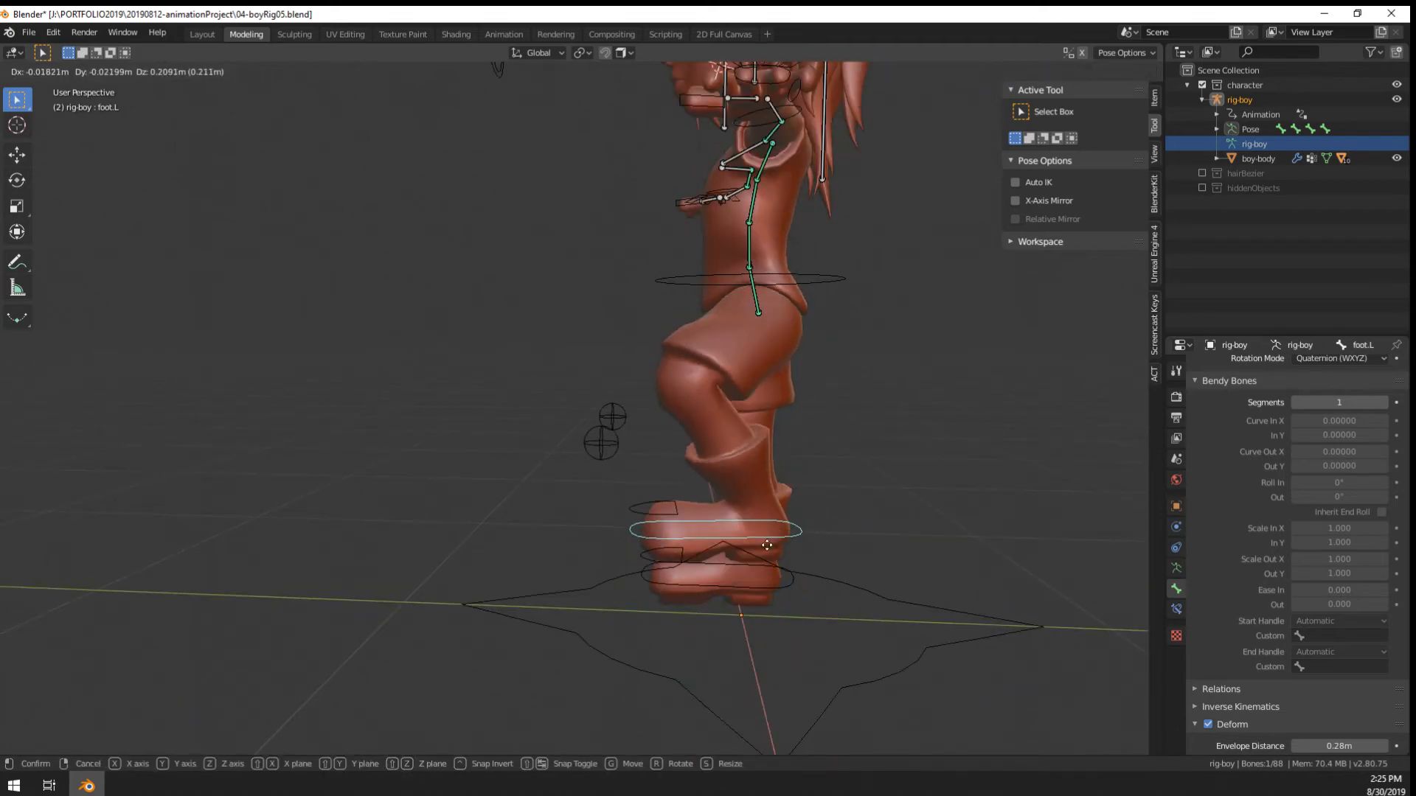
pyautogui.click(767, 538)
pyautogui.moveTo(767, 538); pyautogui.dragTo(866, 348, button='middle')
pyautogui.scroll(2, 689, 295)
pyautogui.keyDown('shift'); pyautogui.moveTo(699, 314); pyautogui.dragTo(680, 455, button='middle'); pyautogui.keyUp('shift')
pyautogui.hotkey('alt', 'a')
pyautogui.moveTo(545, 354); pyautogui.dragTo(507, 531, button='middle')
pyautogui.scroll(-1, 587, 366)
pyautogui.scroll(-3, 507, 530)
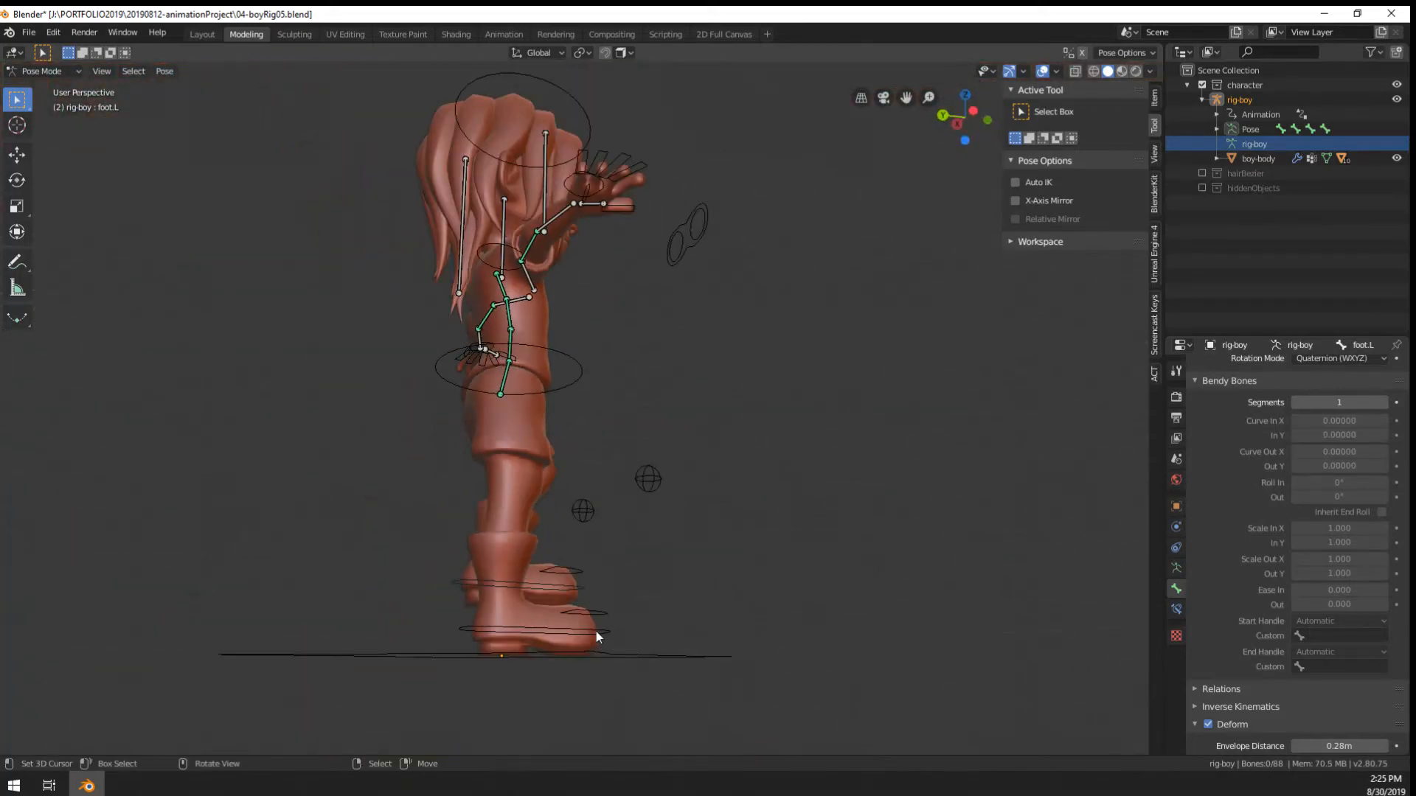
# Move the foot.R control about 0.48 m backward and 0.25 m up to stretch the right leg behind the body
pyautogui.click(595, 632)
pyautogui.moveTo(567, 631); pyautogui.dragTo(541, 636, button='middle')
pyautogui.press('g')
pyautogui.click(377, 561)
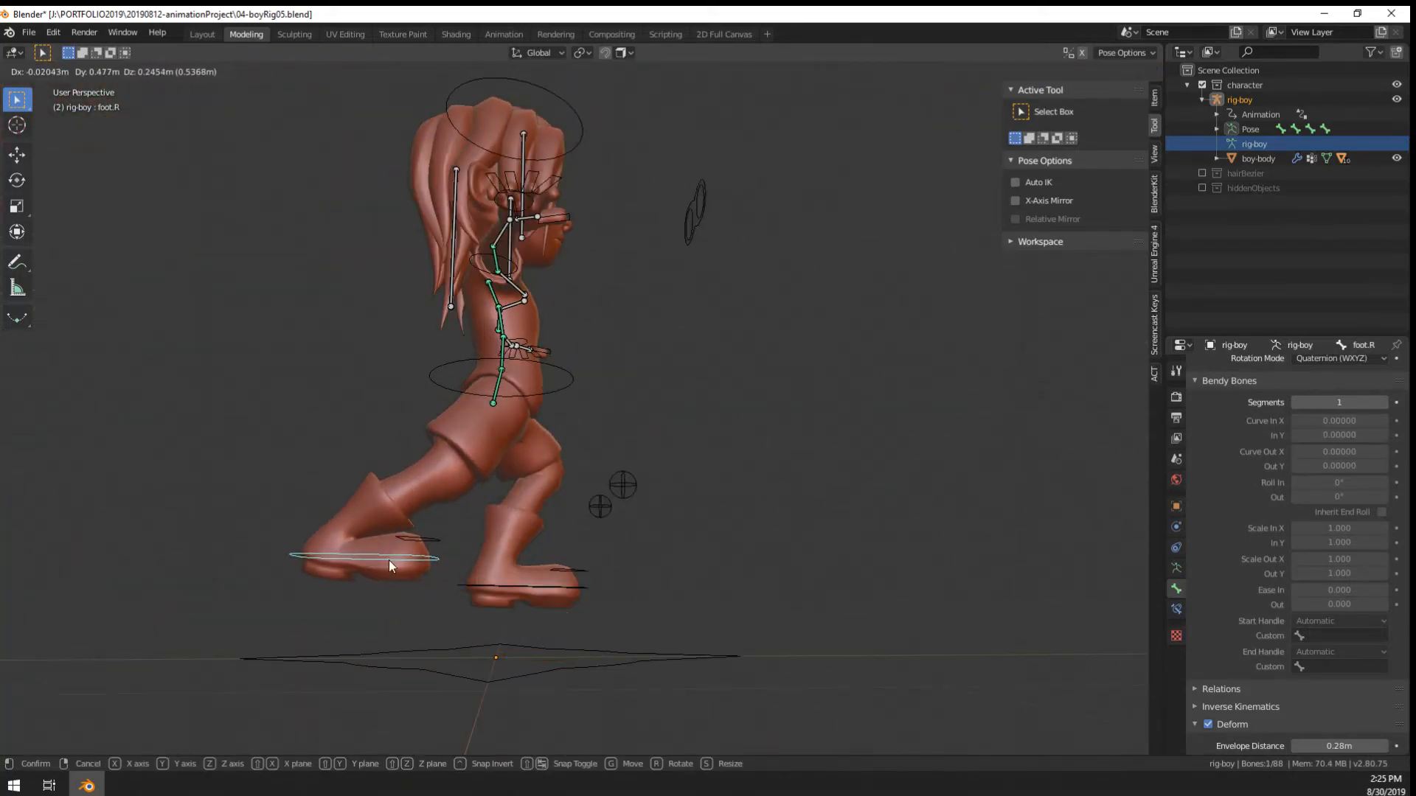
pyautogui.scroll(5, 441, 451)
# Leave posing, select the boy-body mesh and switch it to Weight Paint mode
pyautogui.hotkey('ctrl', 'Tab')
pyautogui.click(455, 438)
pyautogui.keyDown('shift'); pyautogui.moveTo(602, 441); pyautogui.dragTo(710, 440, button='middle'); pyautogui.keyUp('shift')
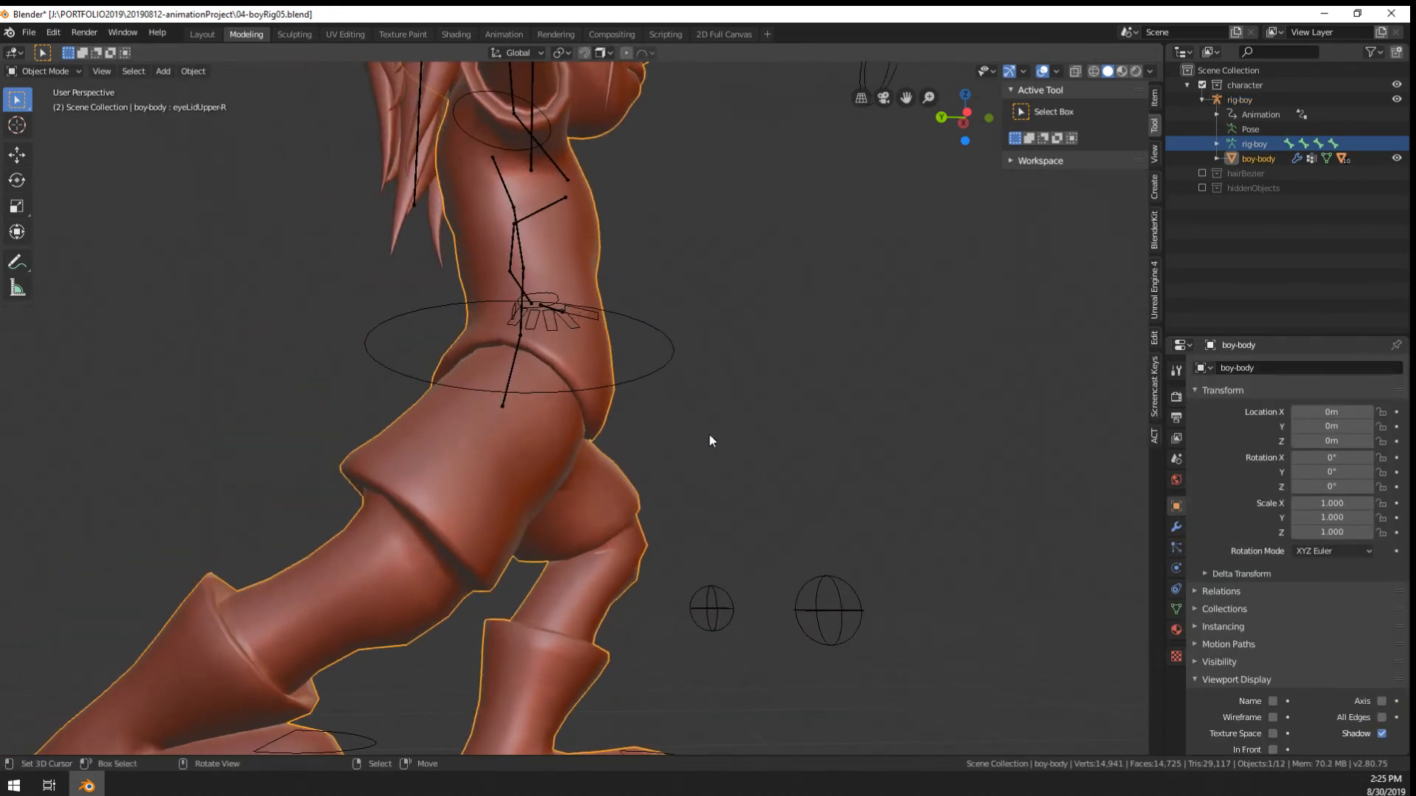
pyautogui.click(65, 71)
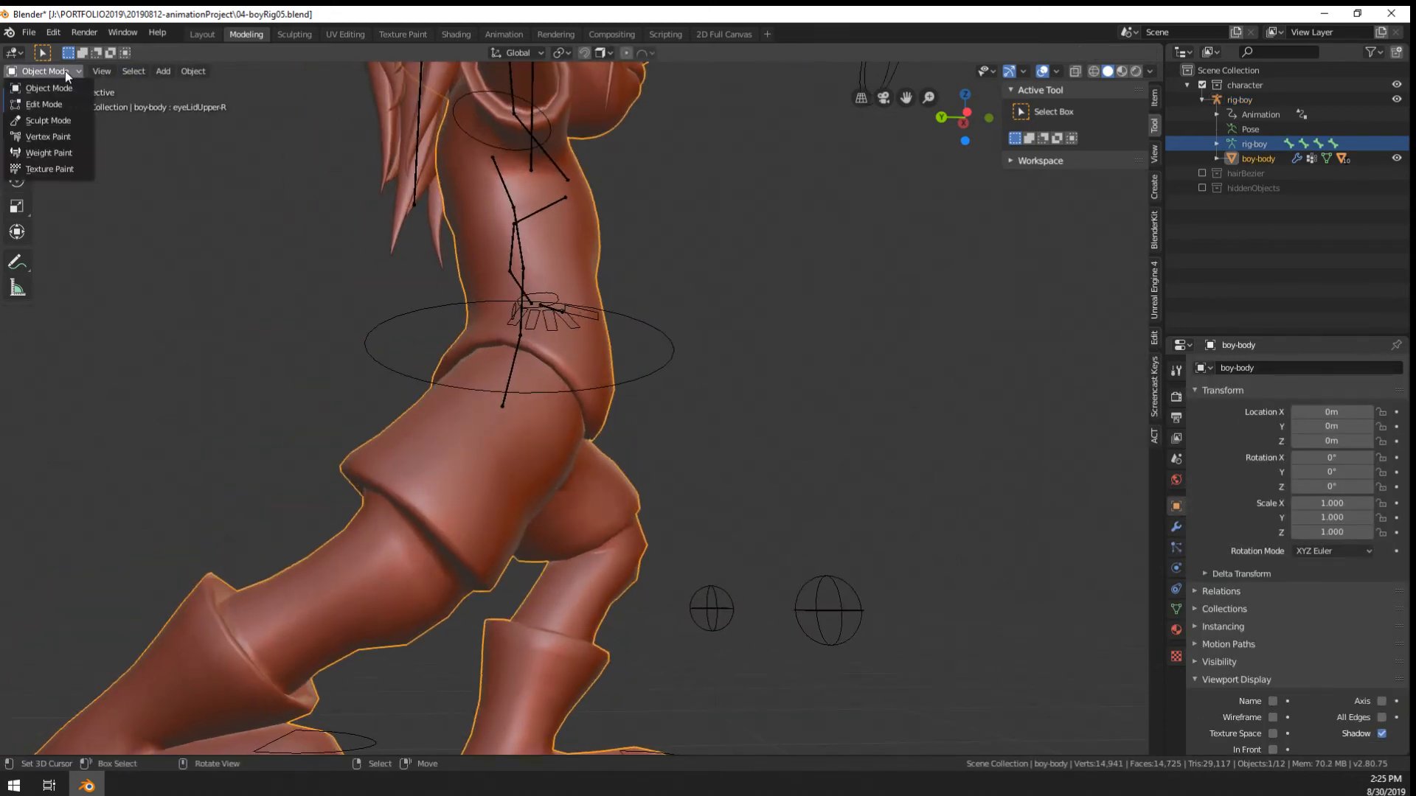
pyautogui.click(70, 150)
pyautogui.moveTo(691, 344); pyautogui.dragTo(589, 354, button='middle')
pyautogui.scroll(3, 594, 415)
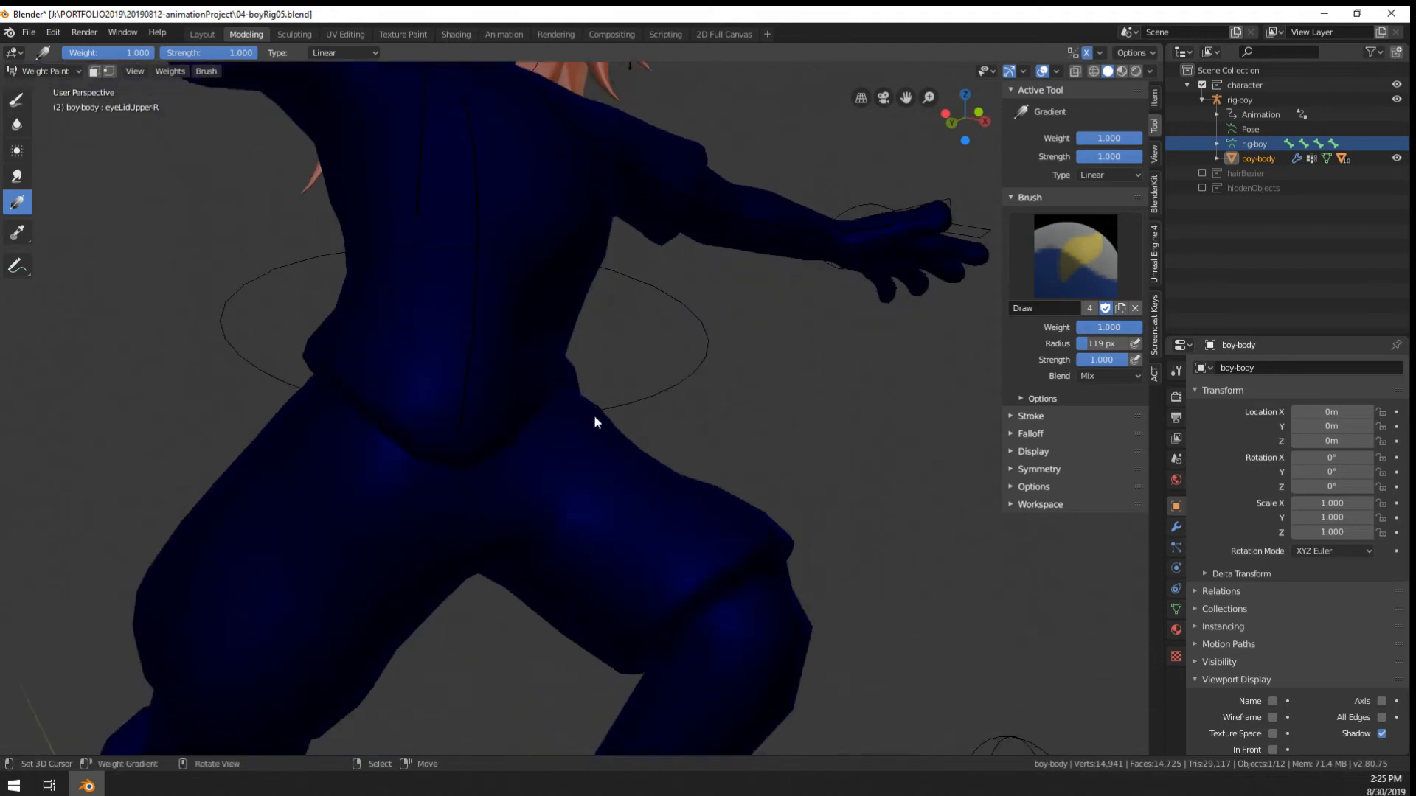
# Make thigh.L the active vertex group of boy-body and check its weights around the left hip and thigh
pyautogui.click(1176, 609)
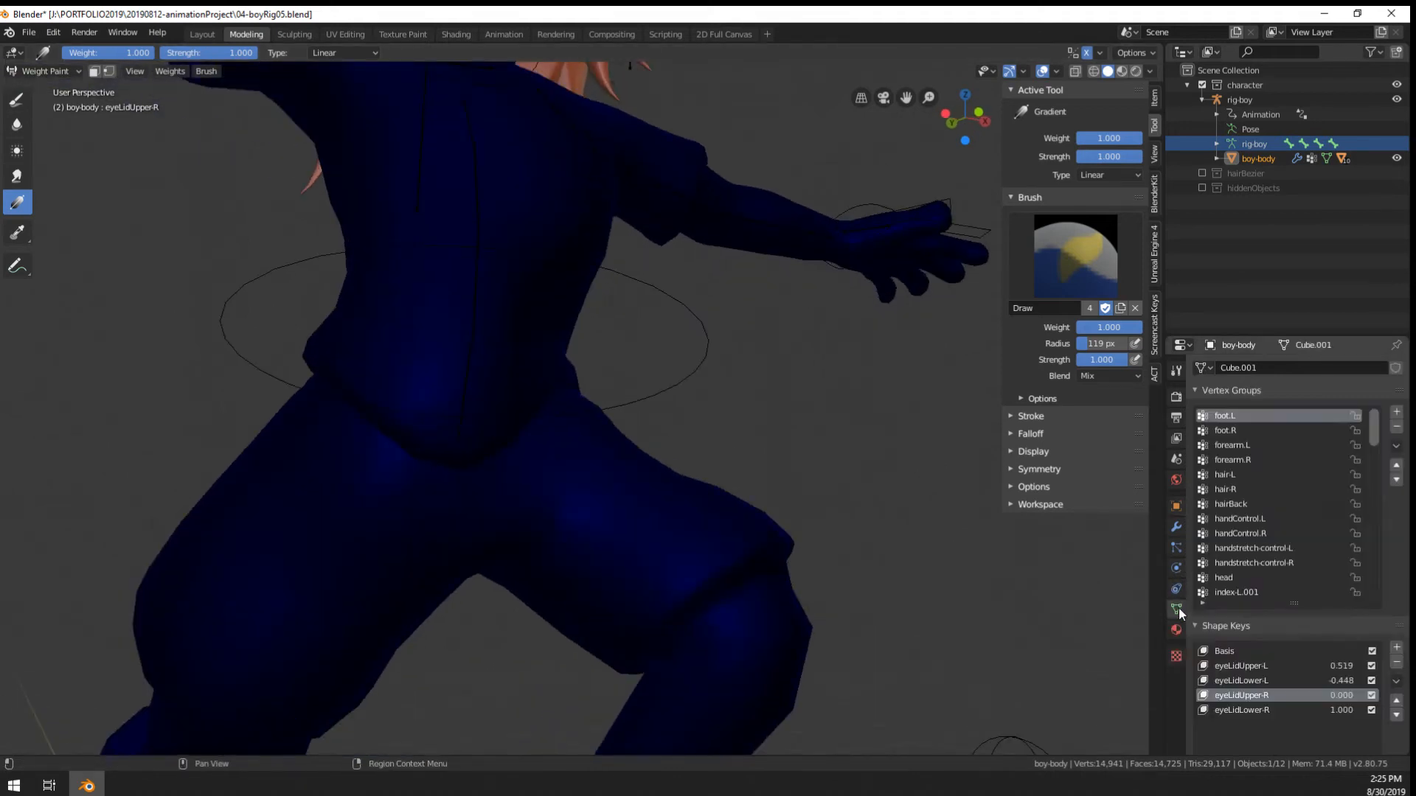
pyautogui.scroll(-10, 1269, 470)
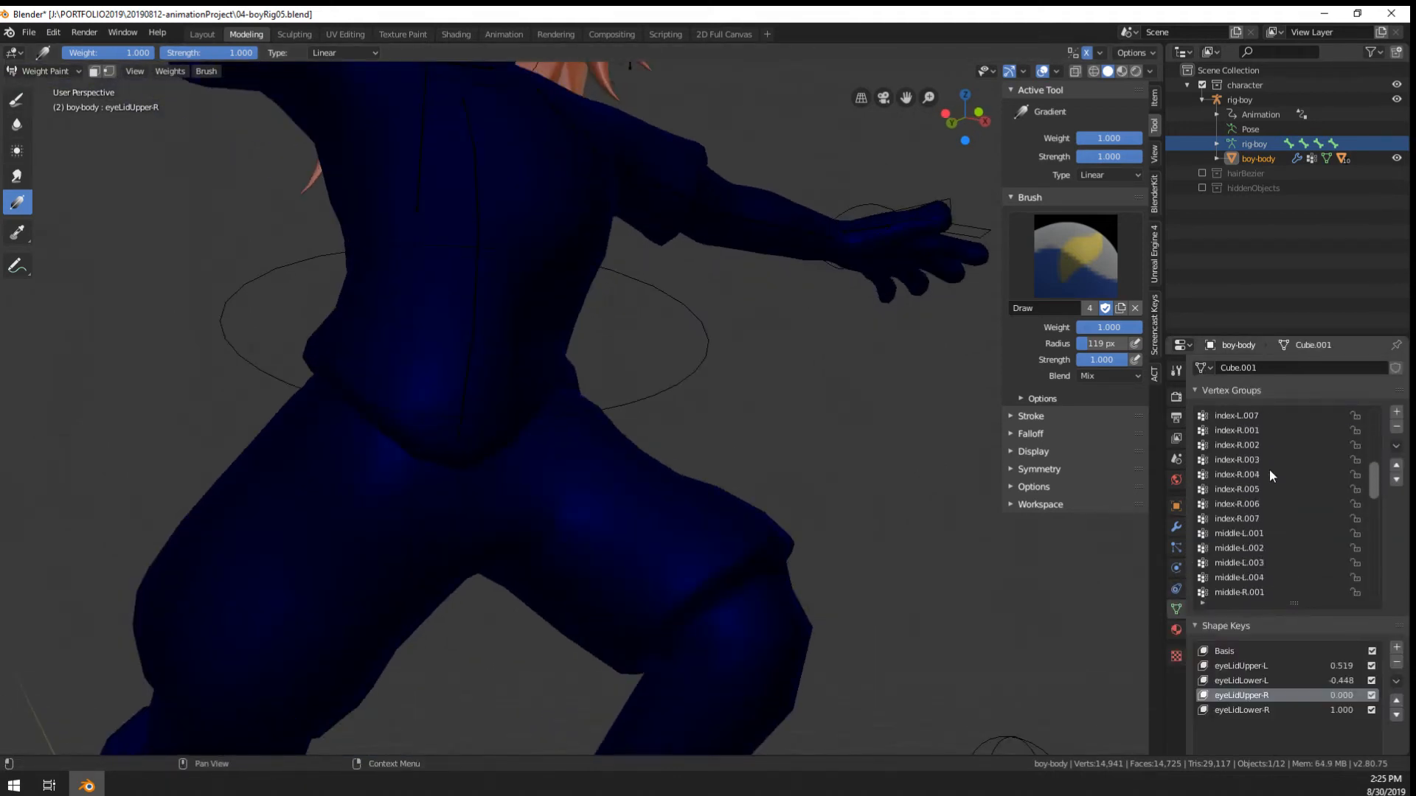
pyautogui.scroll(-6, 1269, 470)
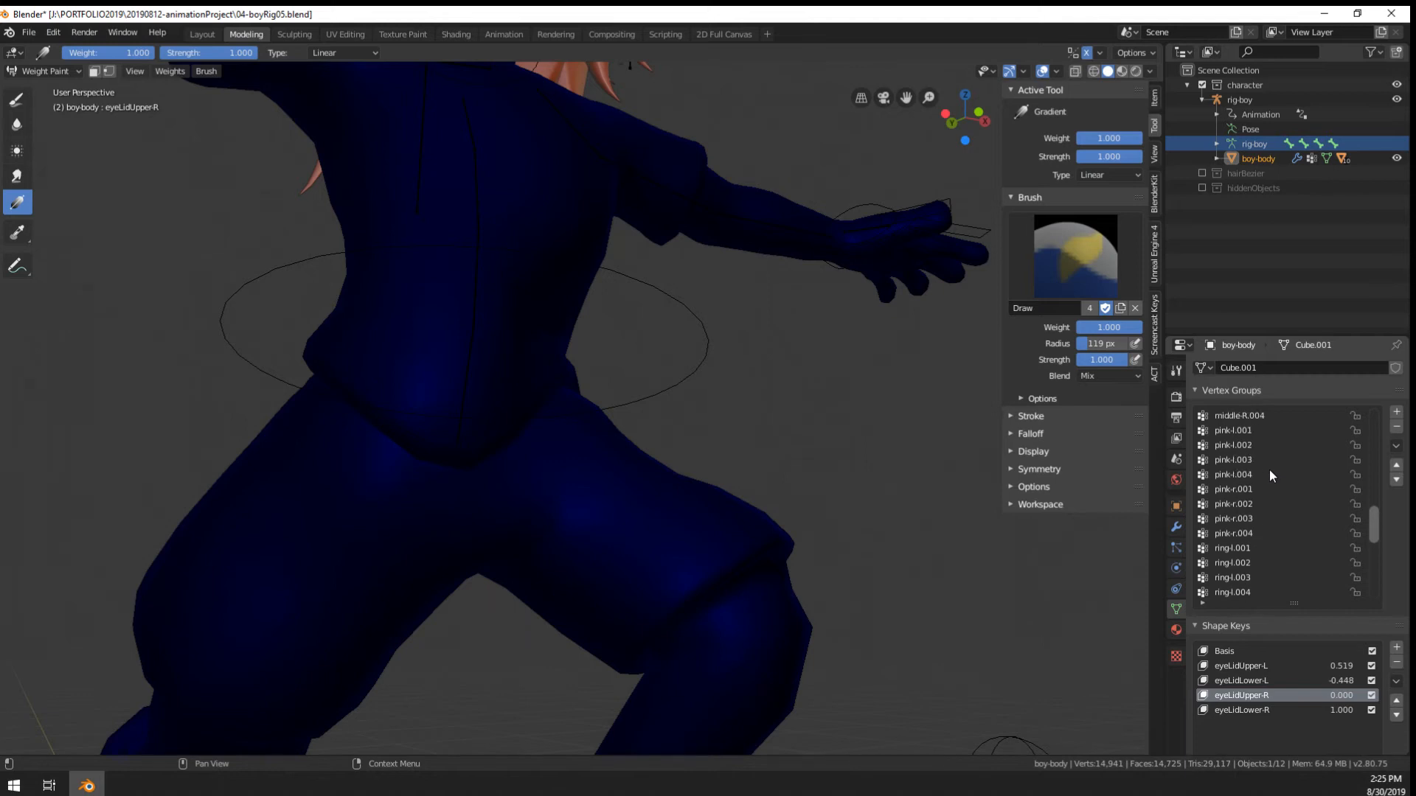
pyautogui.scroll(-6, 1269, 471)
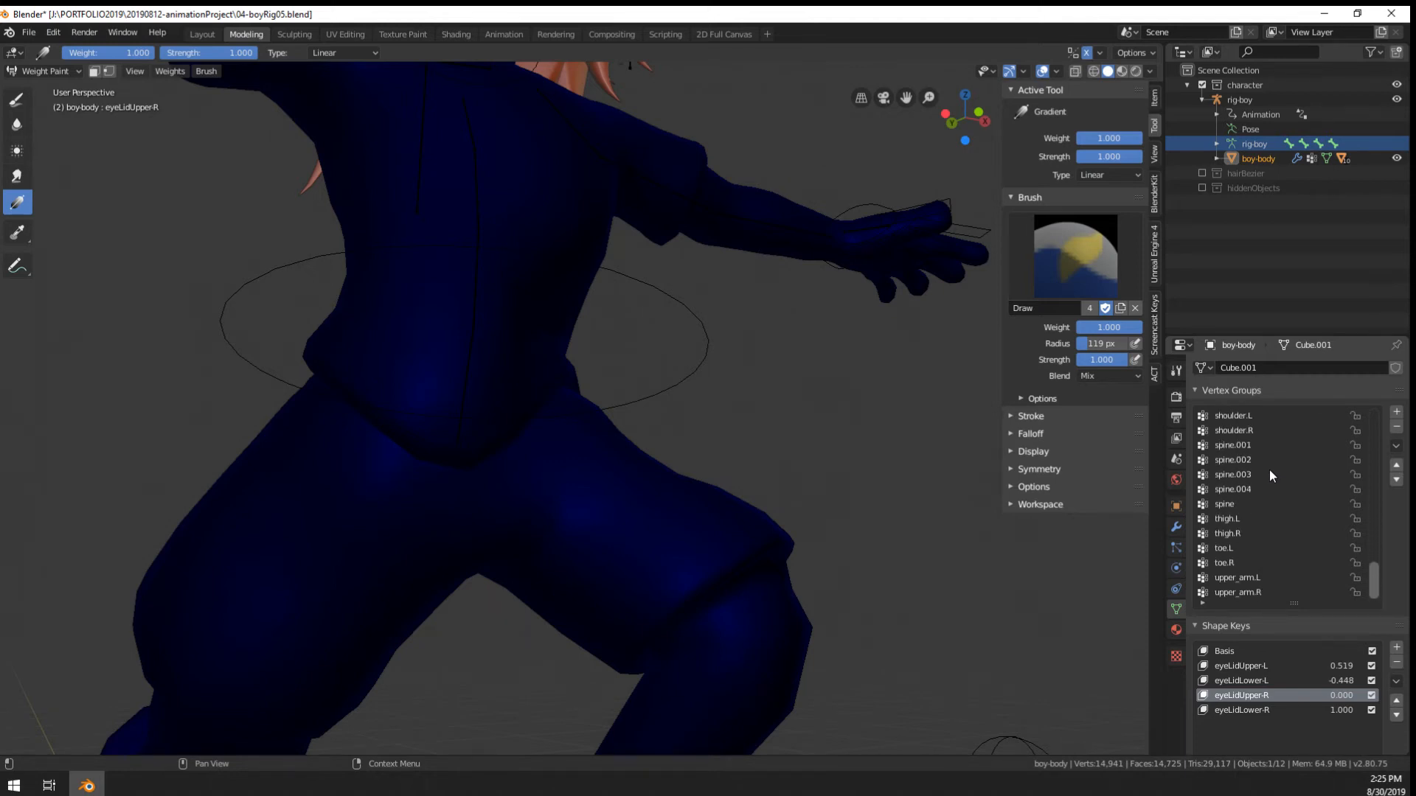
pyautogui.click(1222, 521)
pyautogui.moveTo(682, 385); pyautogui.dragTo(369, 307, button='middle')
pyautogui.scroll(2, 502, 402)
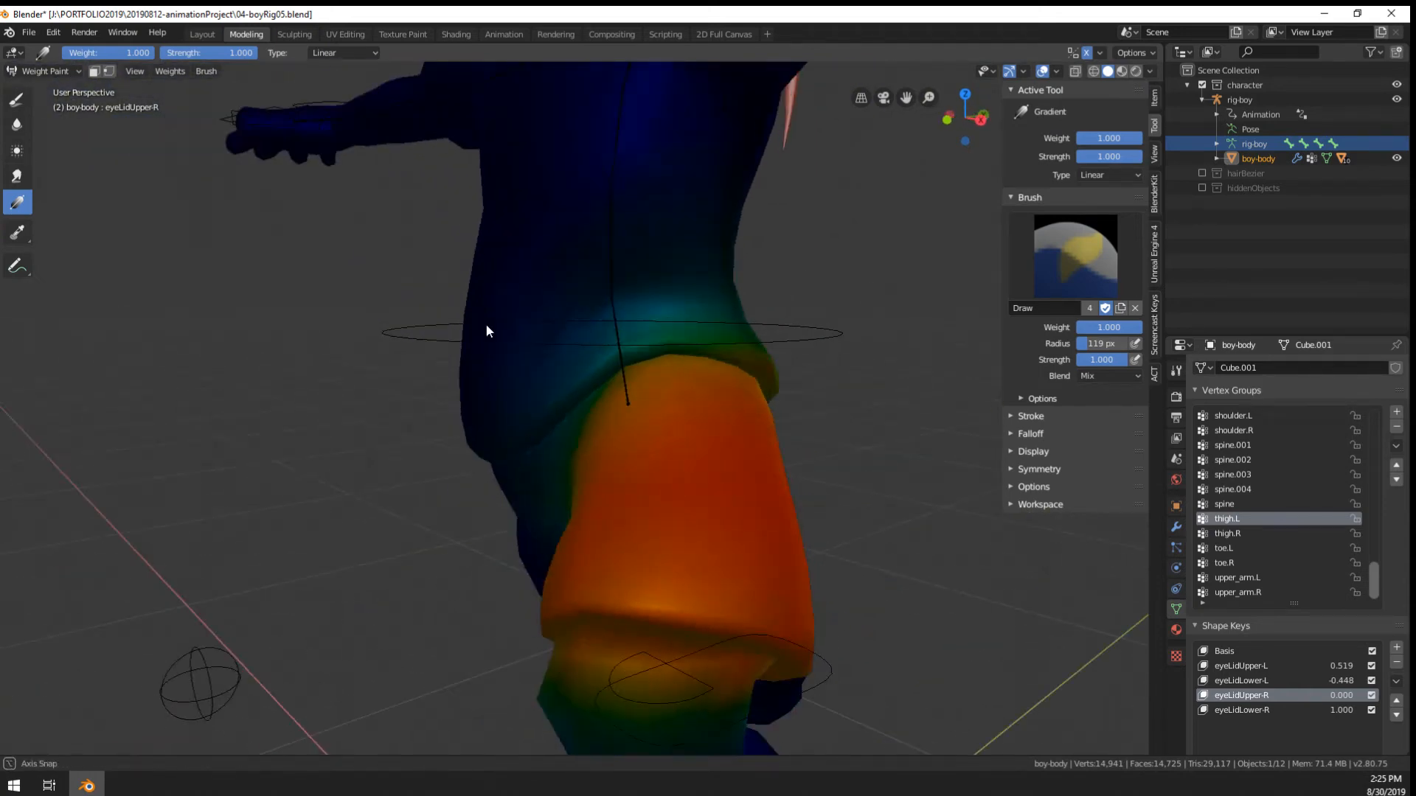
pyautogui.keyDown('ctrl'); pyautogui.moveTo(486, 323); pyautogui.dragTo(608, 421, button='middle'); pyautogui.keyUp('ctrl')
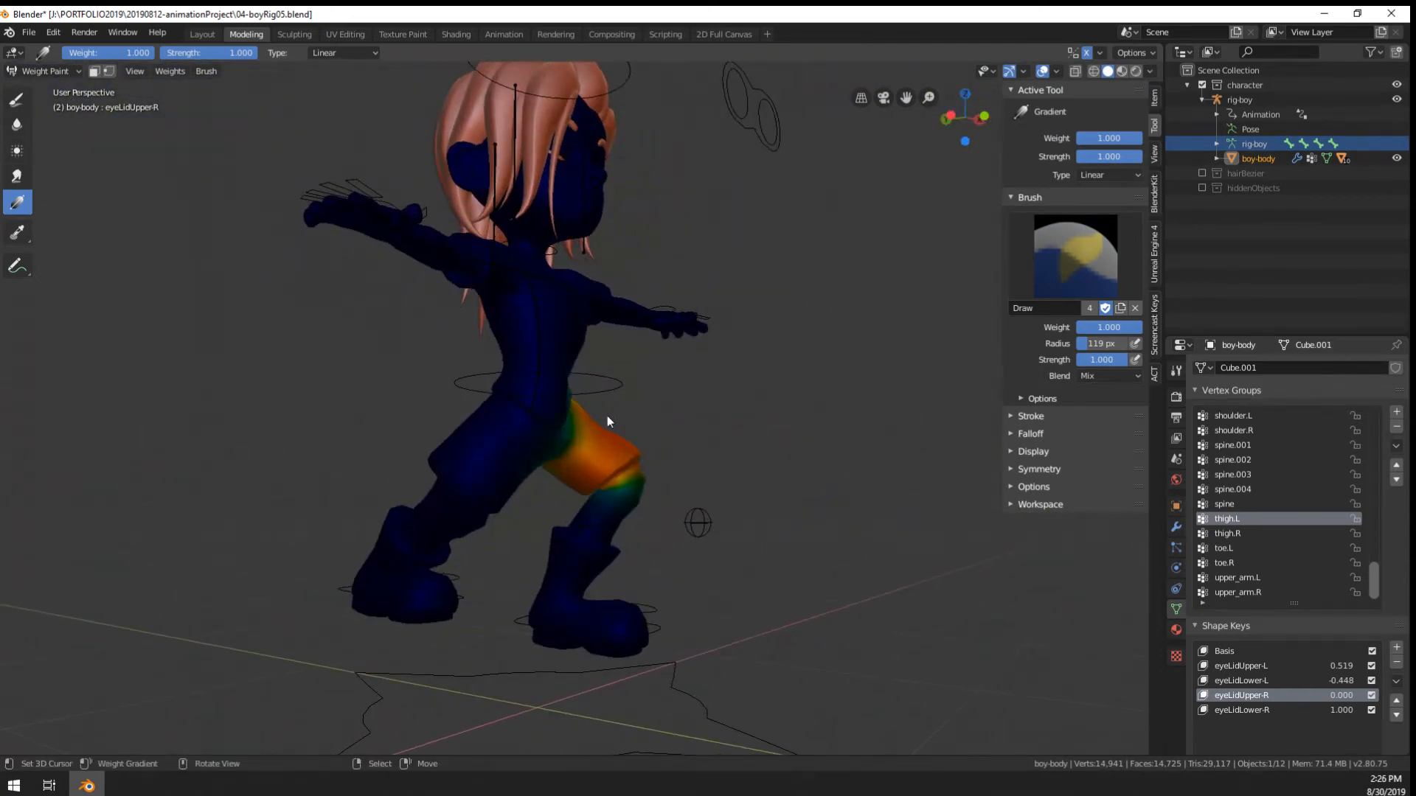
pyautogui.moveTo(609, 480); pyautogui.dragTo(829, 267, button='middle')
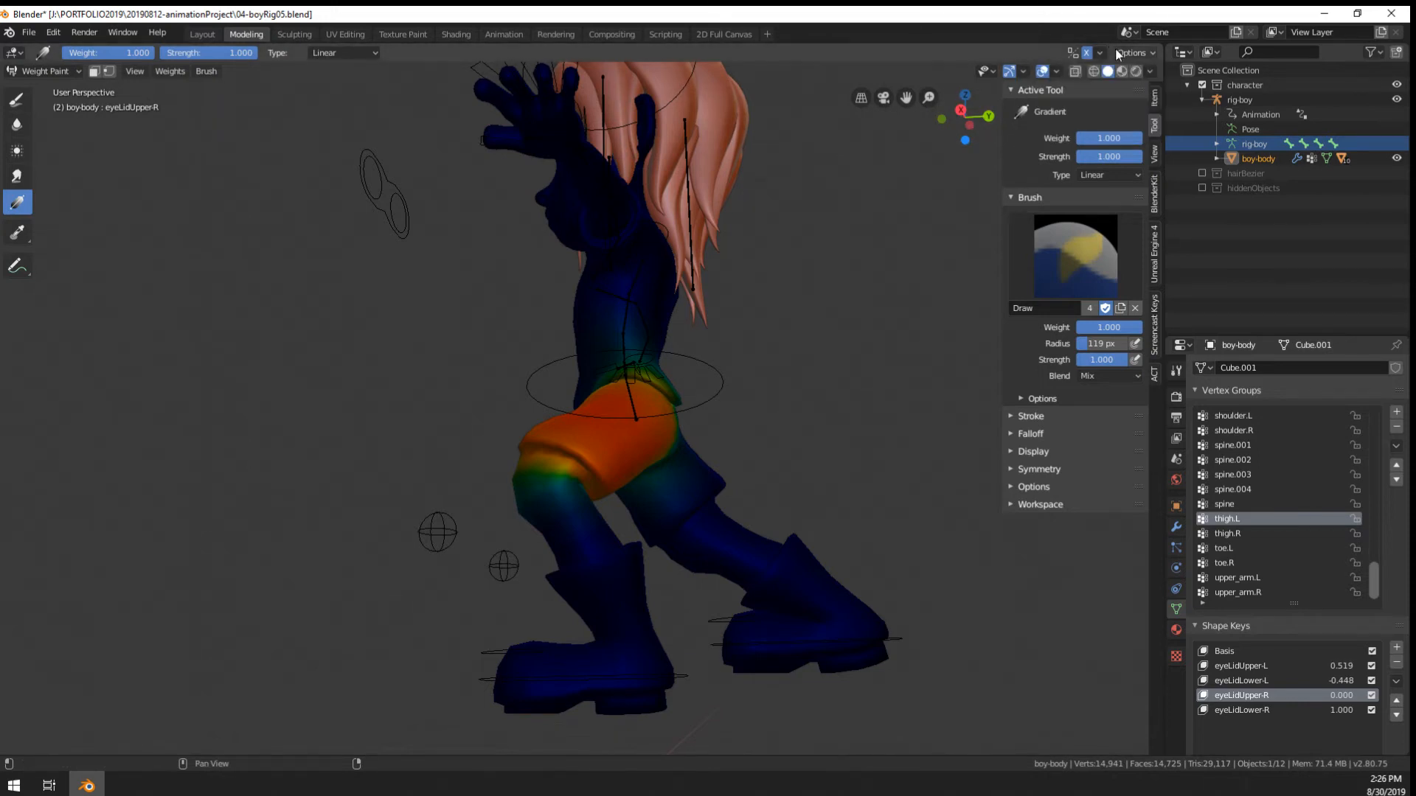
pyautogui.moveTo(692, 675); pyautogui.dragTo(728, 575, button='middle')
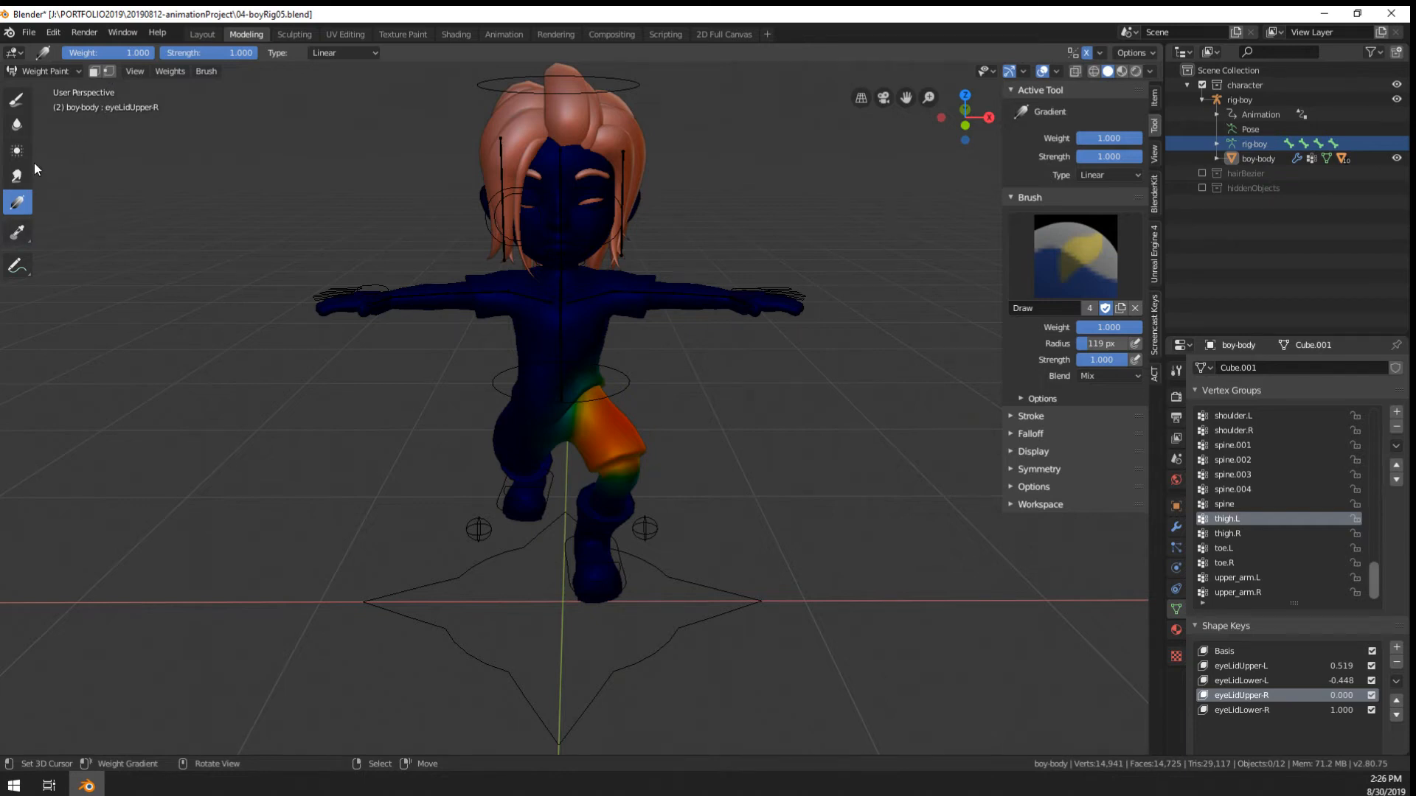
# Assign weights automatically from the bones to boy-body, trying the type options and leaving the type on Automatic
pyautogui.click(127, 74)
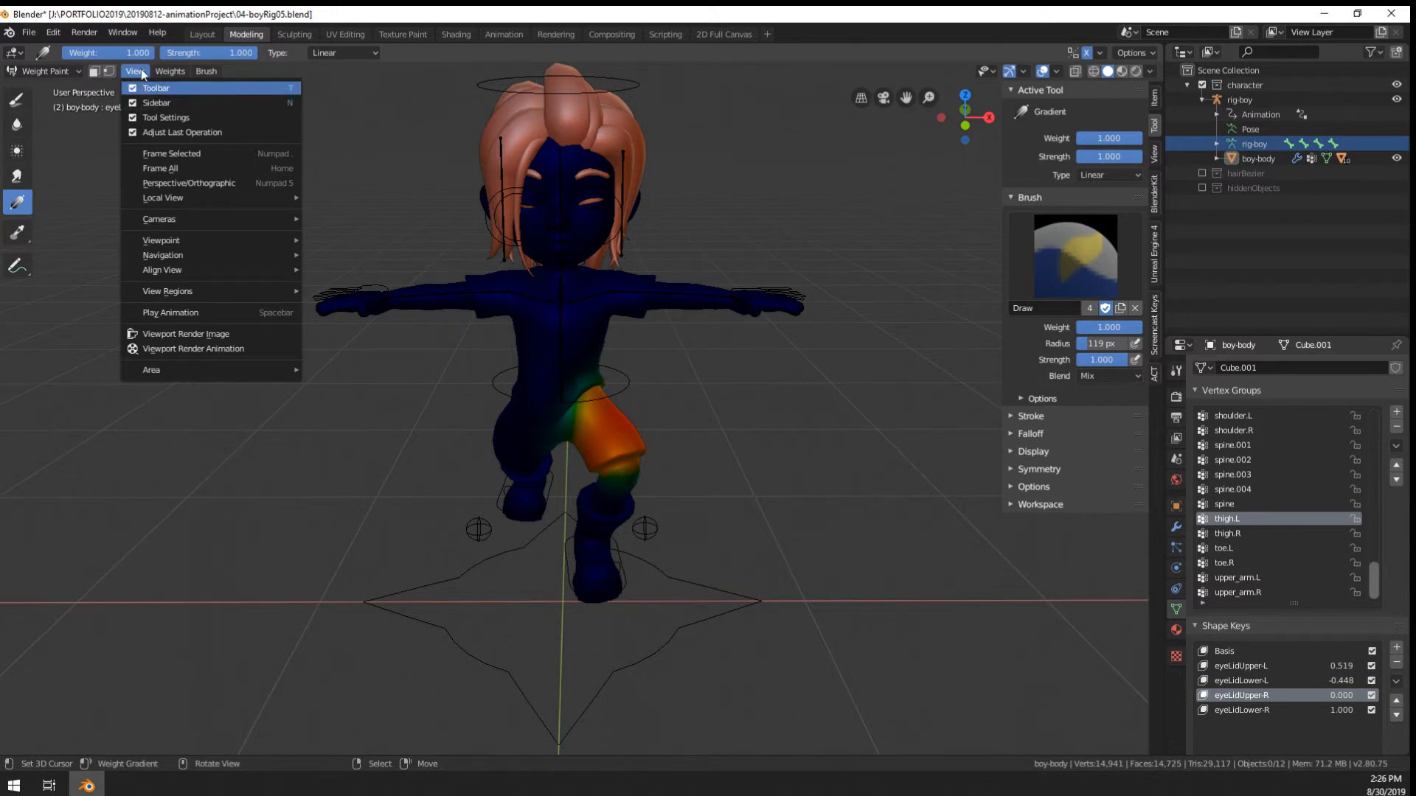
pyautogui.moveTo(161, 71)
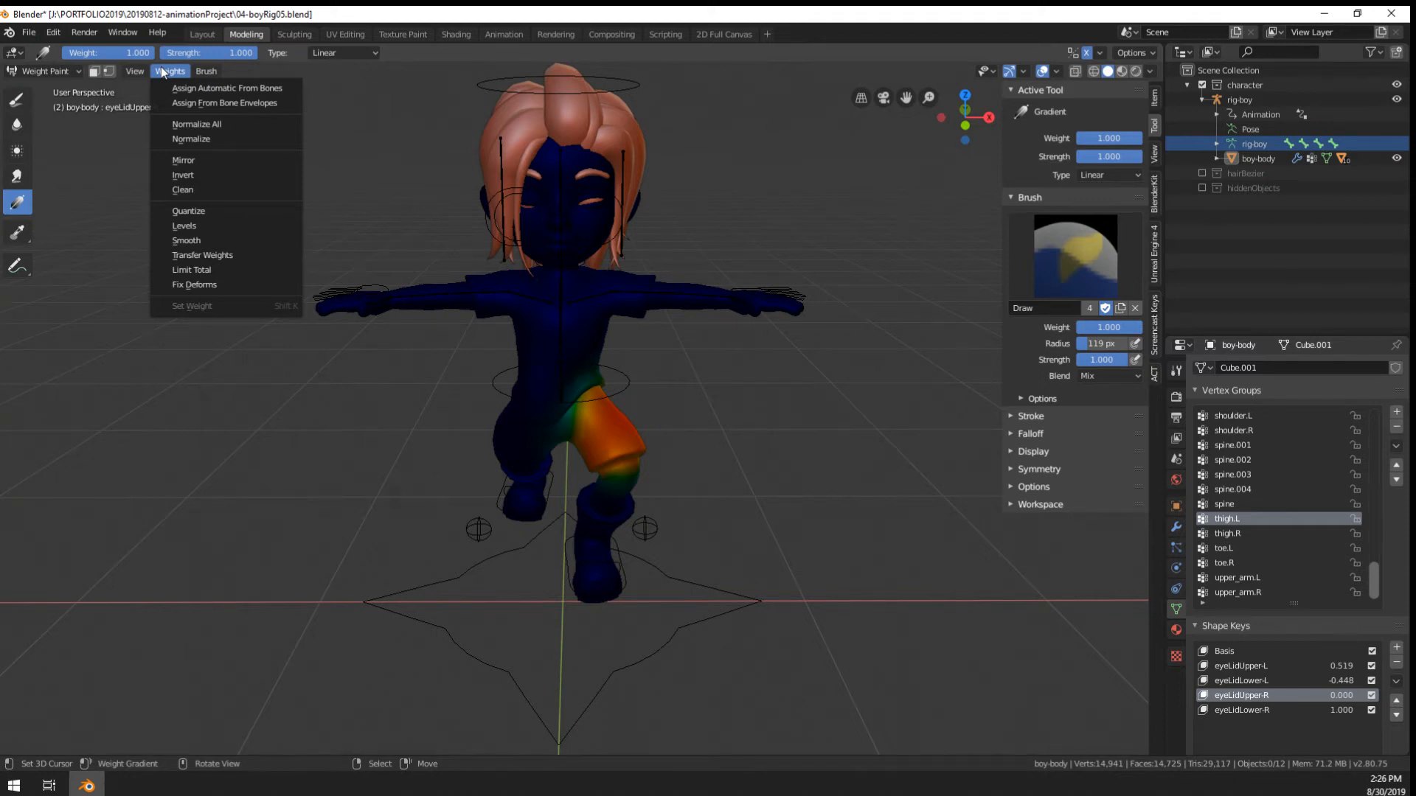
pyautogui.click(205, 90)
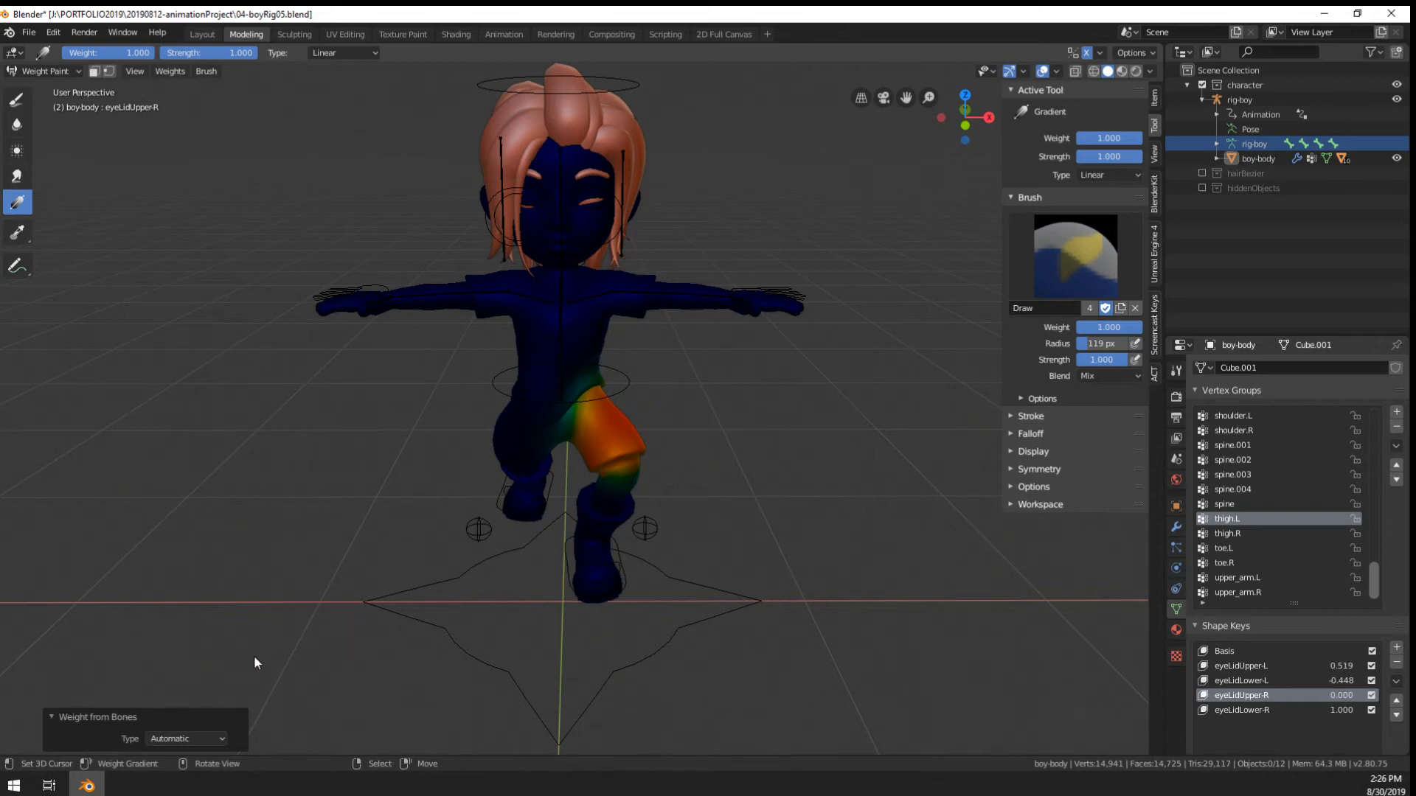
pyautogui.click(194, 740)
pyautogui.click(189, 702)
pyautogui.click(196, 743)
pyautogui.click(197, 719)
# Smooth the vertex weights of the active thigh.L group with the Active Group subset
pyautogui.click(146, 75)
pyautogui.moveTo(188, 70)
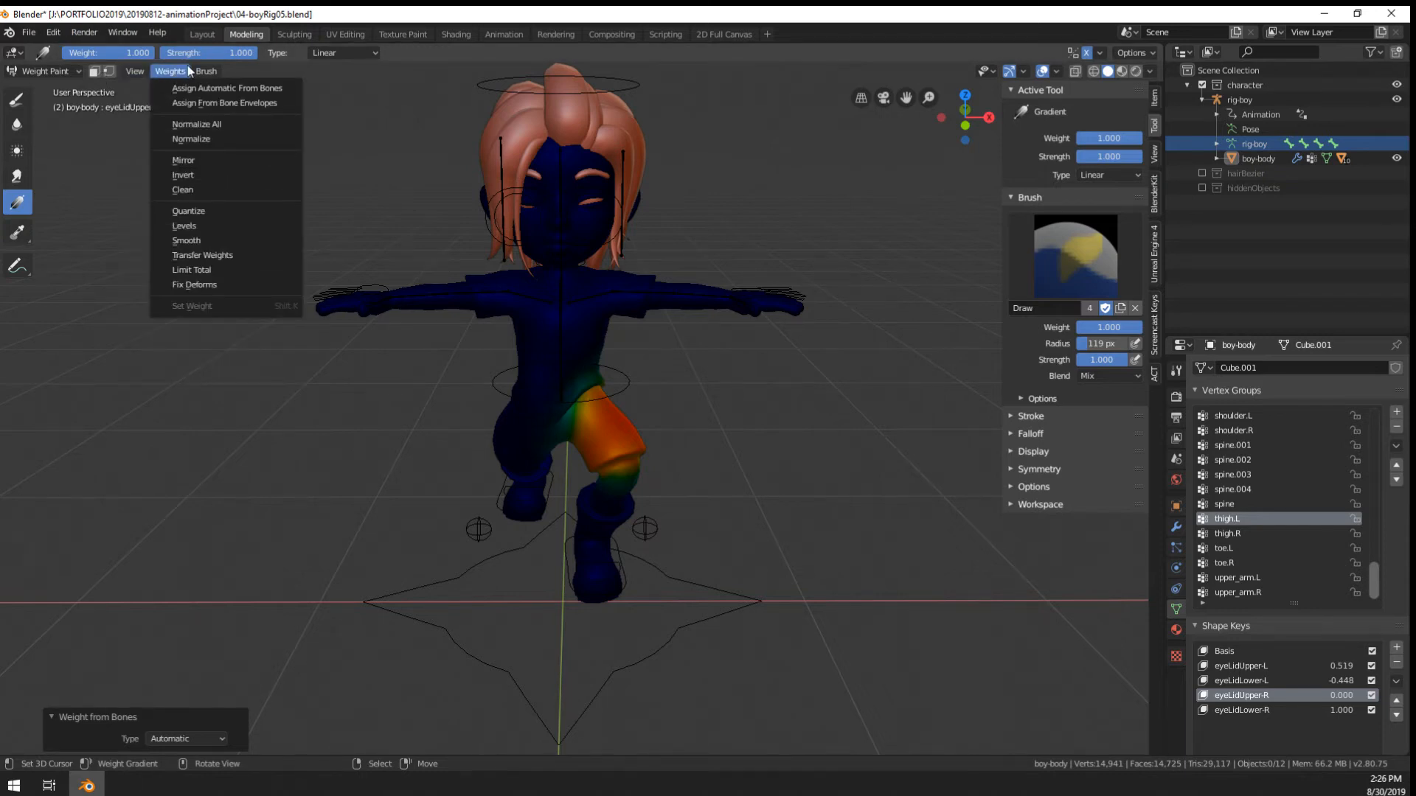
pyautogui.click(187, 65)
pyautogui.click(175, 71)
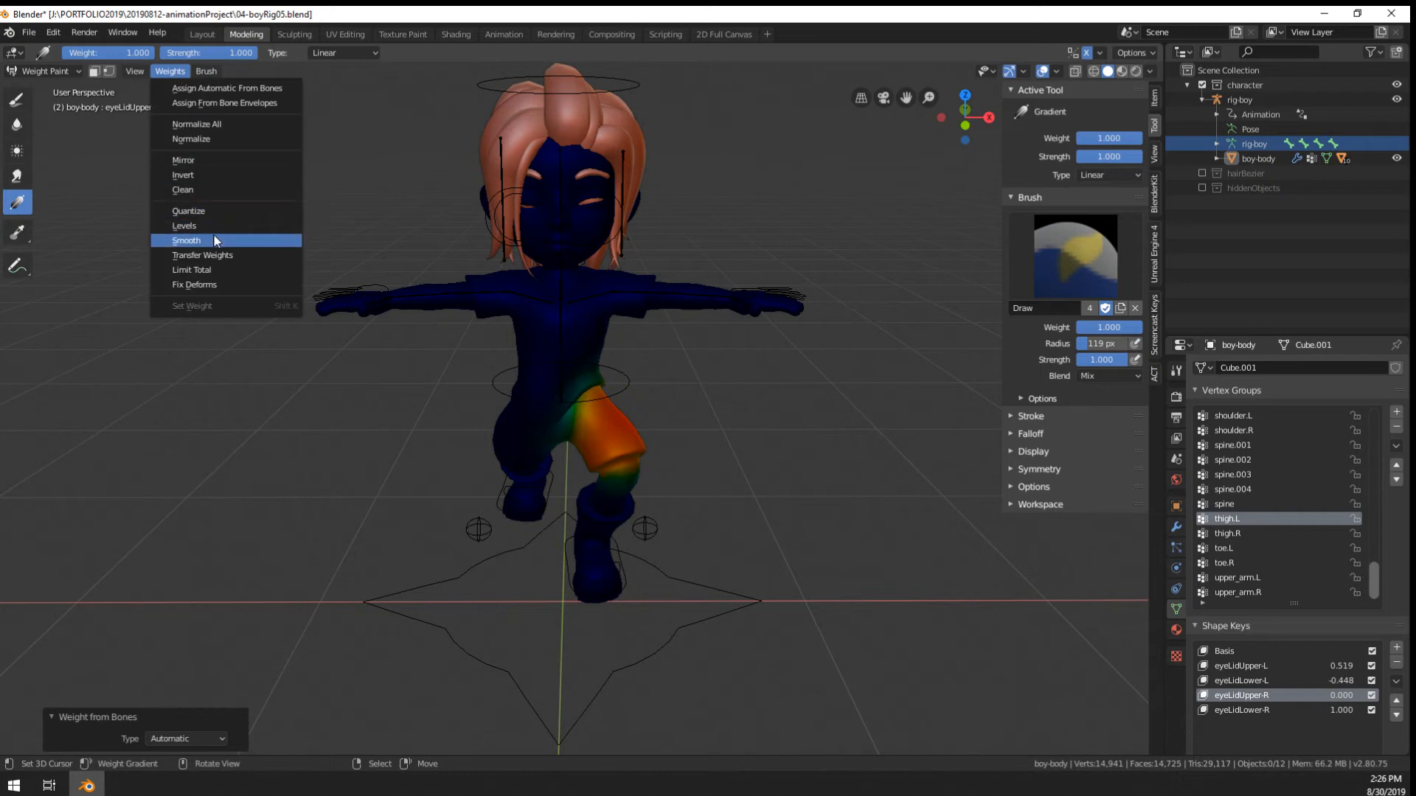
pyautogui.click(214, 236)
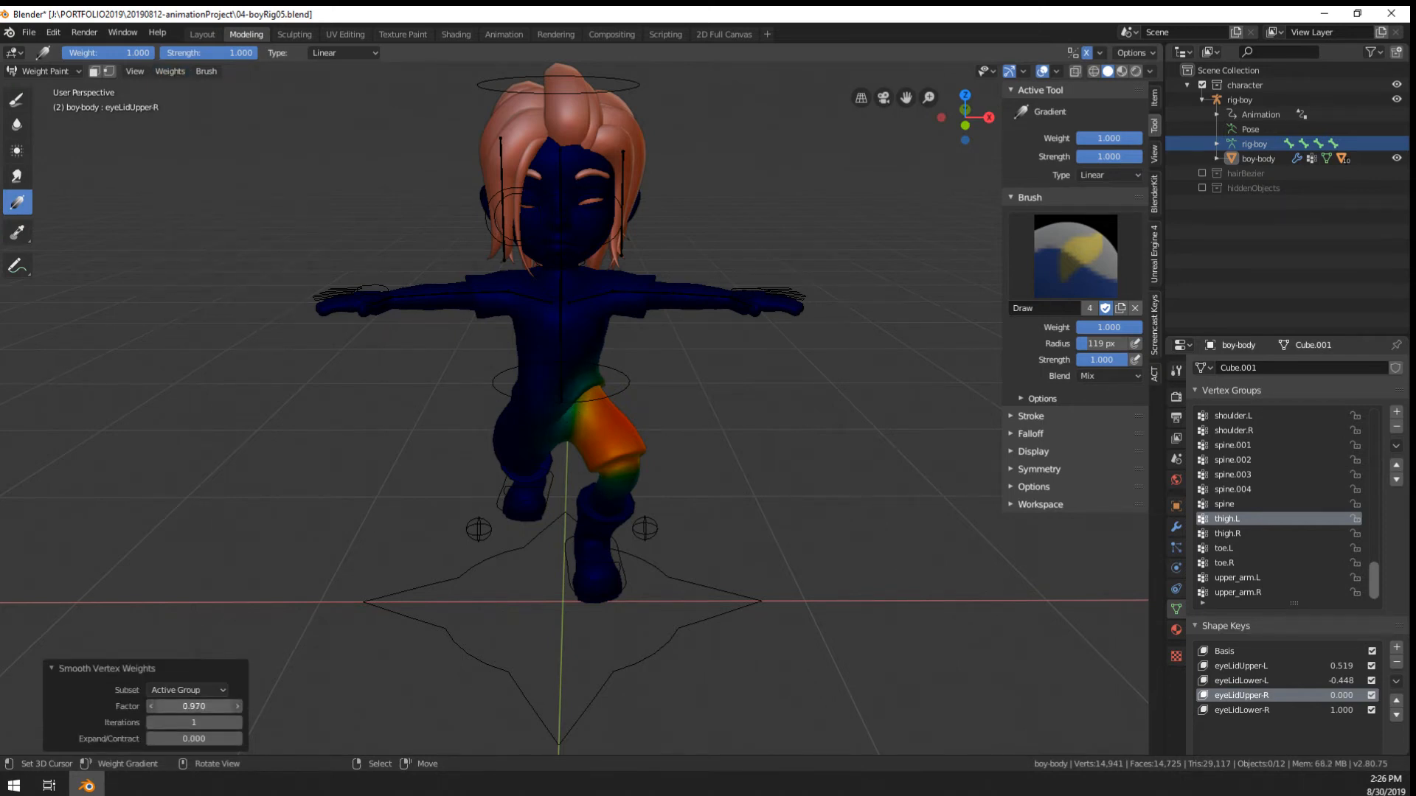
# Adjust the Smooth Vertex Weights settings for thigh.L to factor 0.490, 3 iterations and expand/contract -1.000
pyautogui.scroll(4, 534, 437)
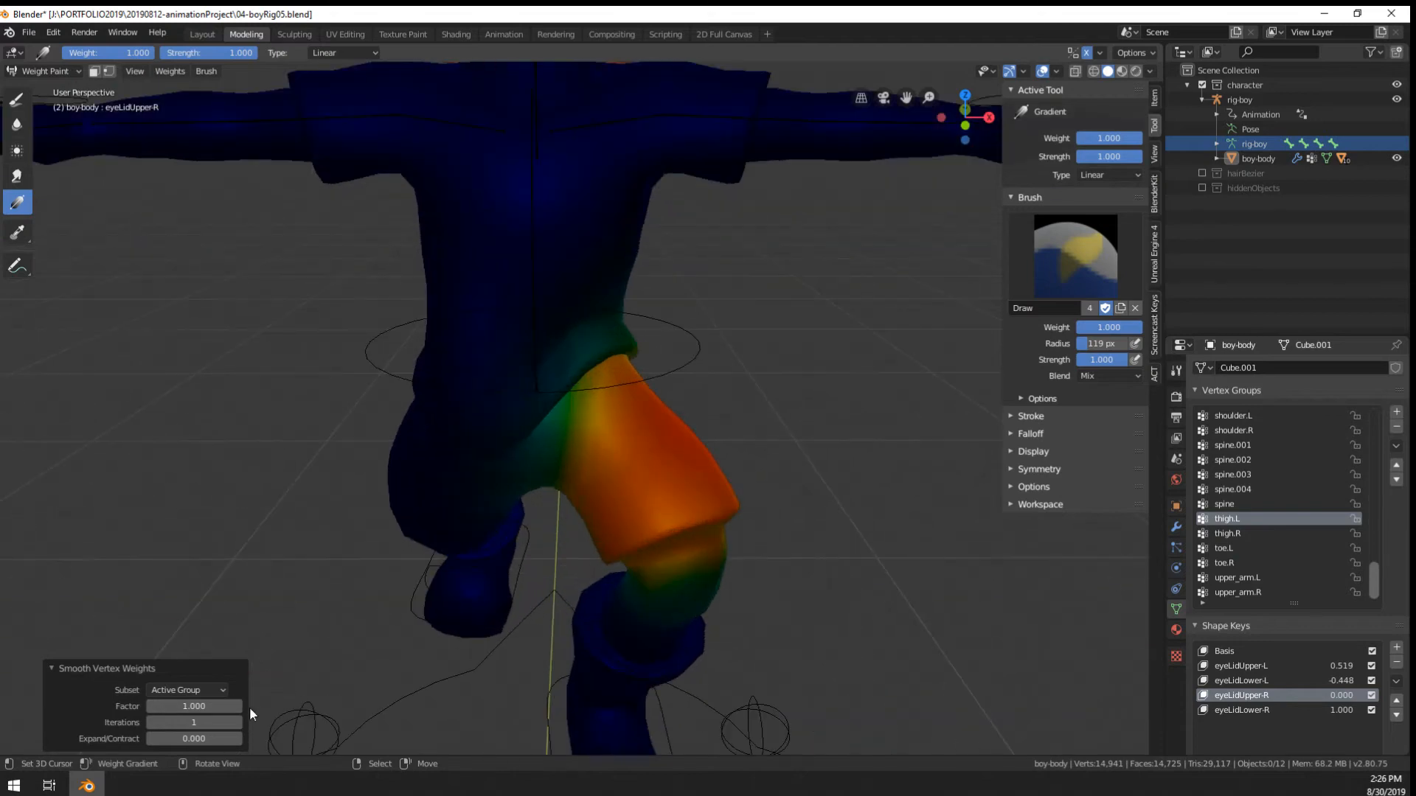
pyautogui.moveTo(237, 723); pyautogui.dragTo(13, 741)
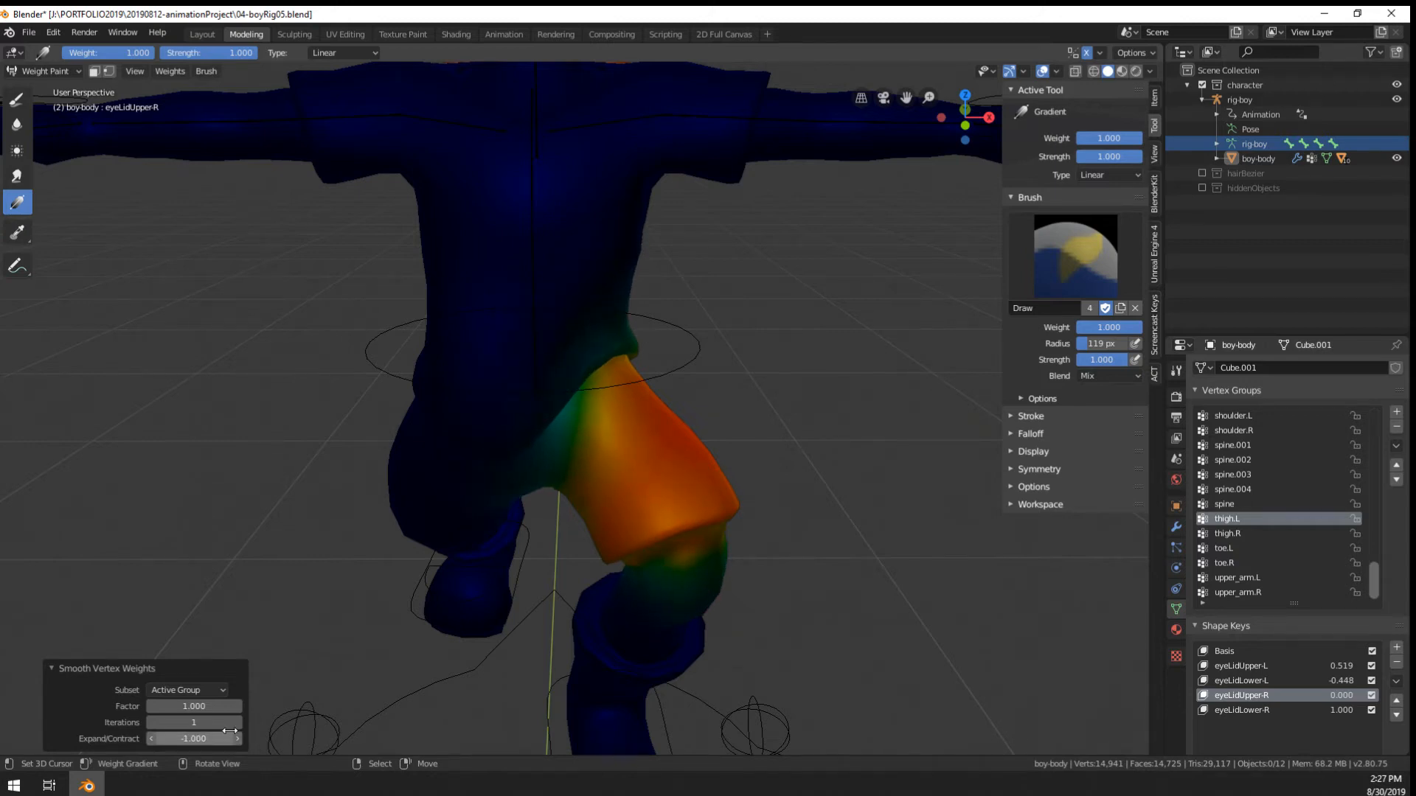
pyautogui.moveTo(225, 722)
pyautogui.mouseDown()
pyautogui.moveTo(246, 723)
pyautogui.moveTo(230, 722)
pyautogui.mouseUp()
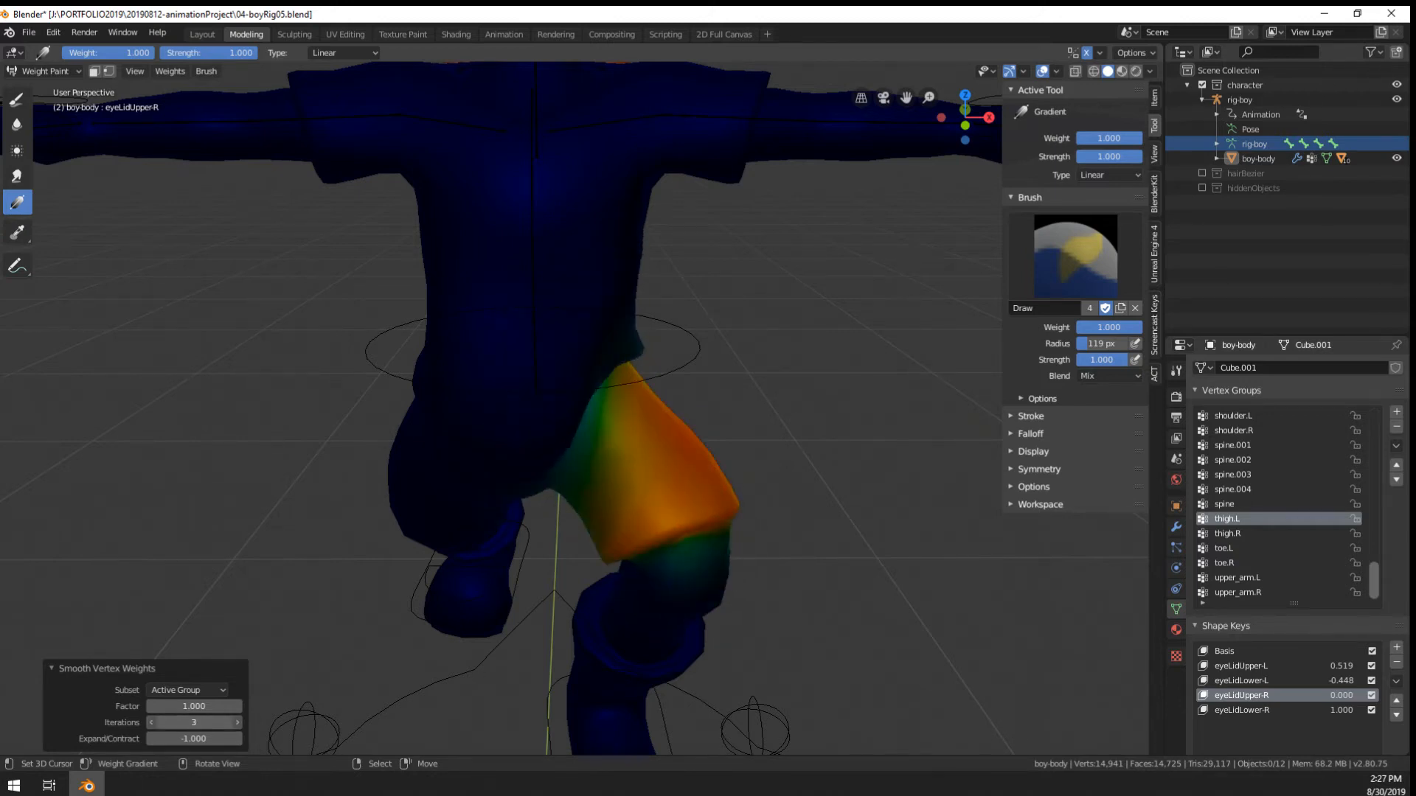
pyautogui.moveTo(230, 706); pyautogui.dragTo(193, 707)
pyautogui.scroll(-1, 495, 393)
pyautogui.moveTo(495, 399); pyautogui.dragTo(659, 512, button='middle')
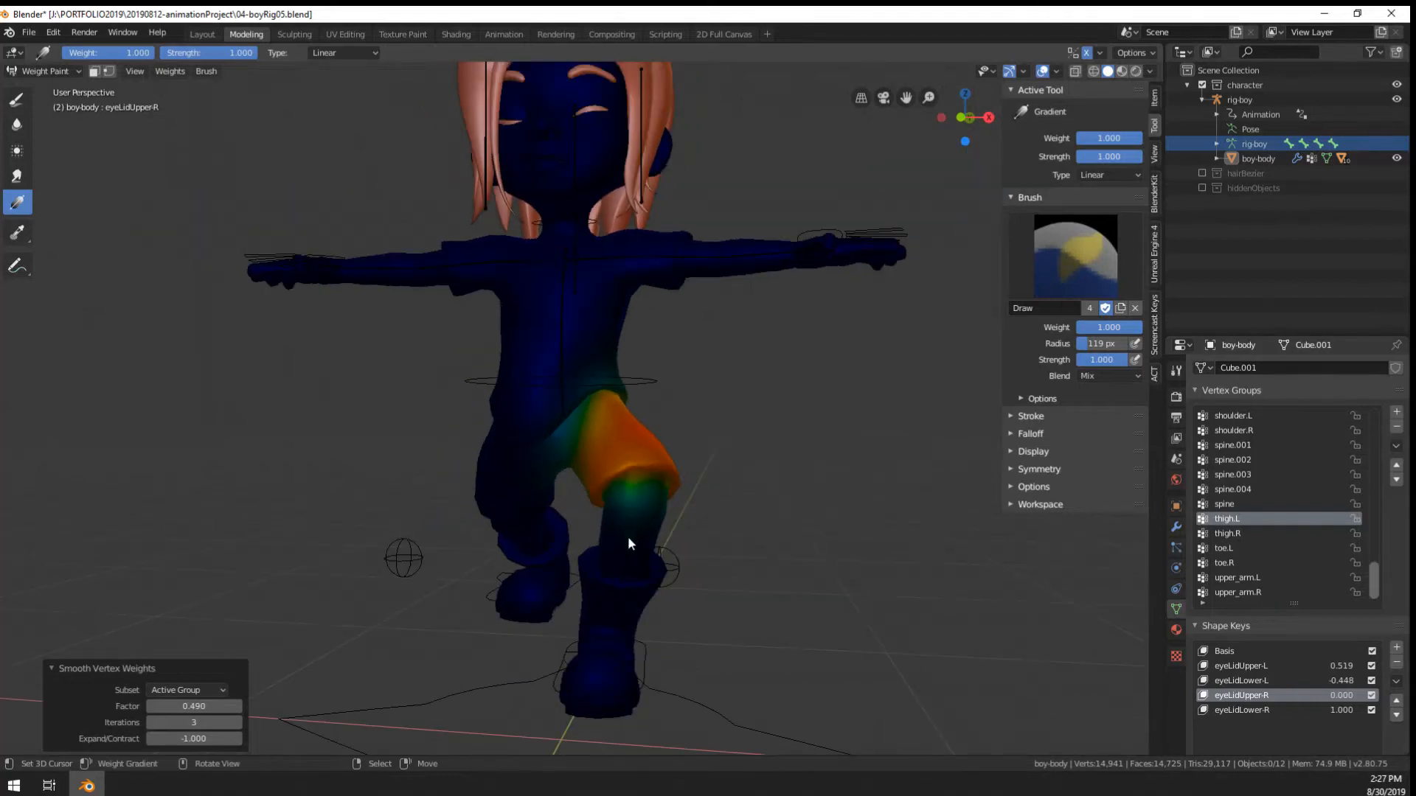
pyautogui.scroll(4, 573, 581)
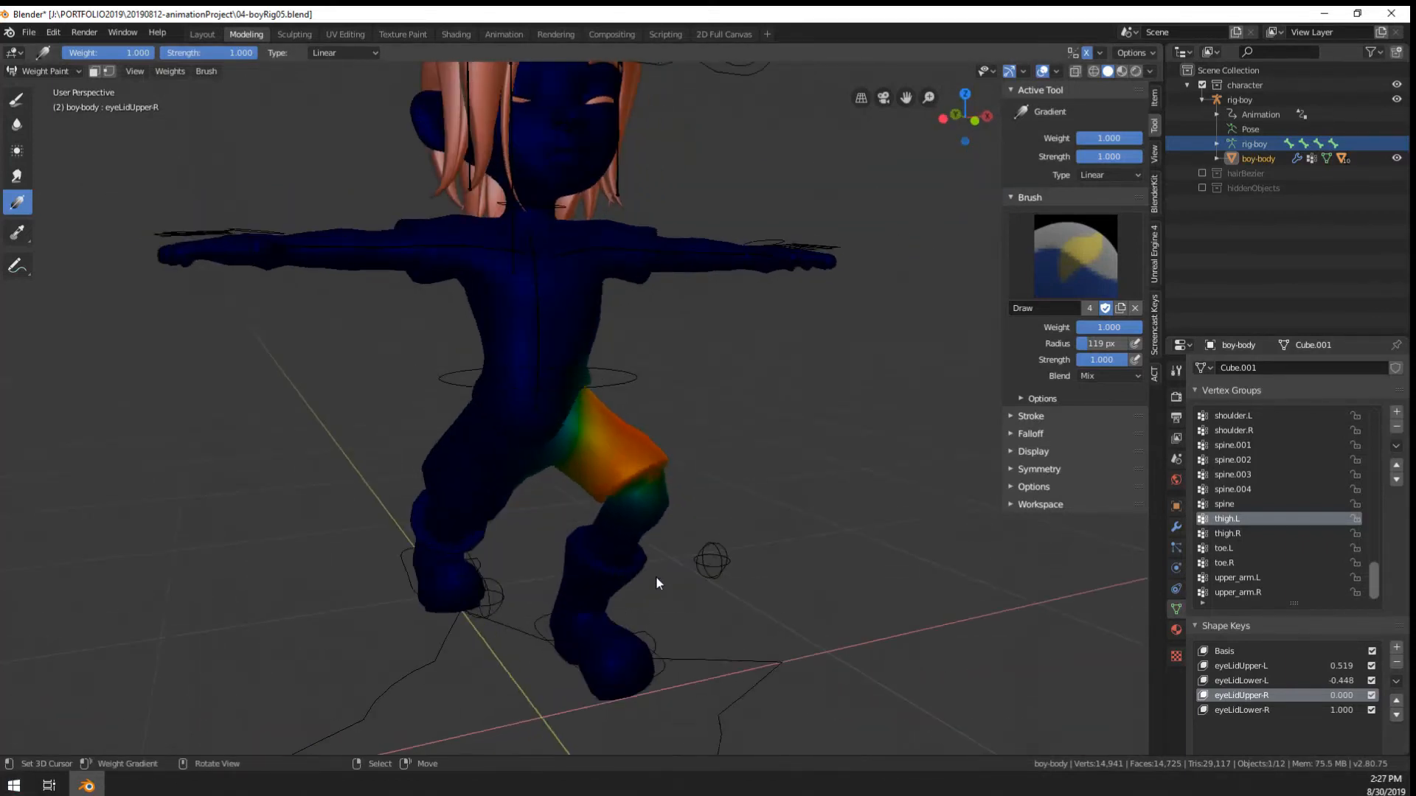
# Compare the weight distribution of the thigh.L and thigh.R vertex groups on the body mesh
pyautogui.click(1237, 534)
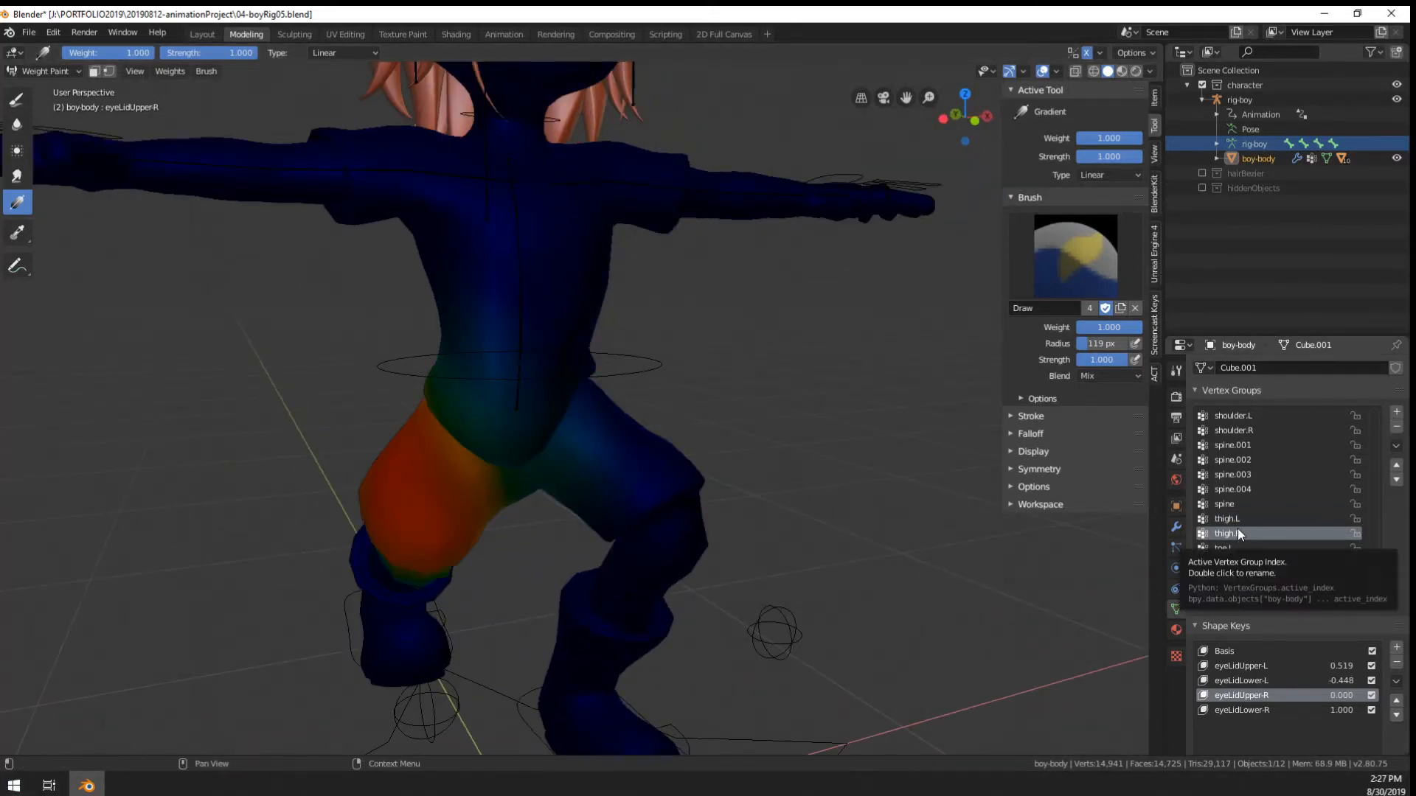
pyautogui.click(1245, 519)
pyautogui.click(1245, 532)
pyautogui.click(1245, 518)
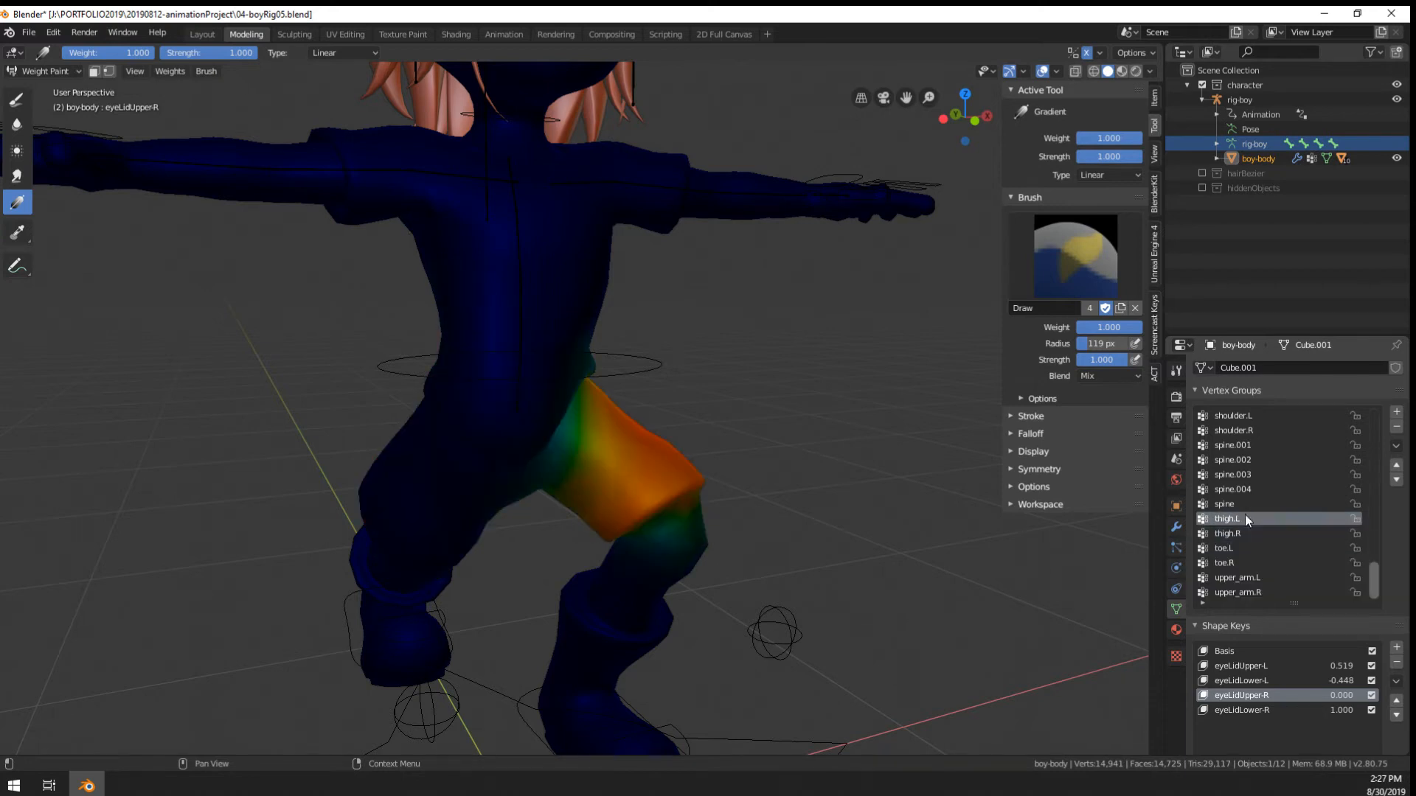
pyautogui.click(1250, 531)
pyautogui.click(1246, 519)
# Smooth the thigh.L weights again with 31 iterations and check them against thigh.R
pyautogui.click(169, 71)
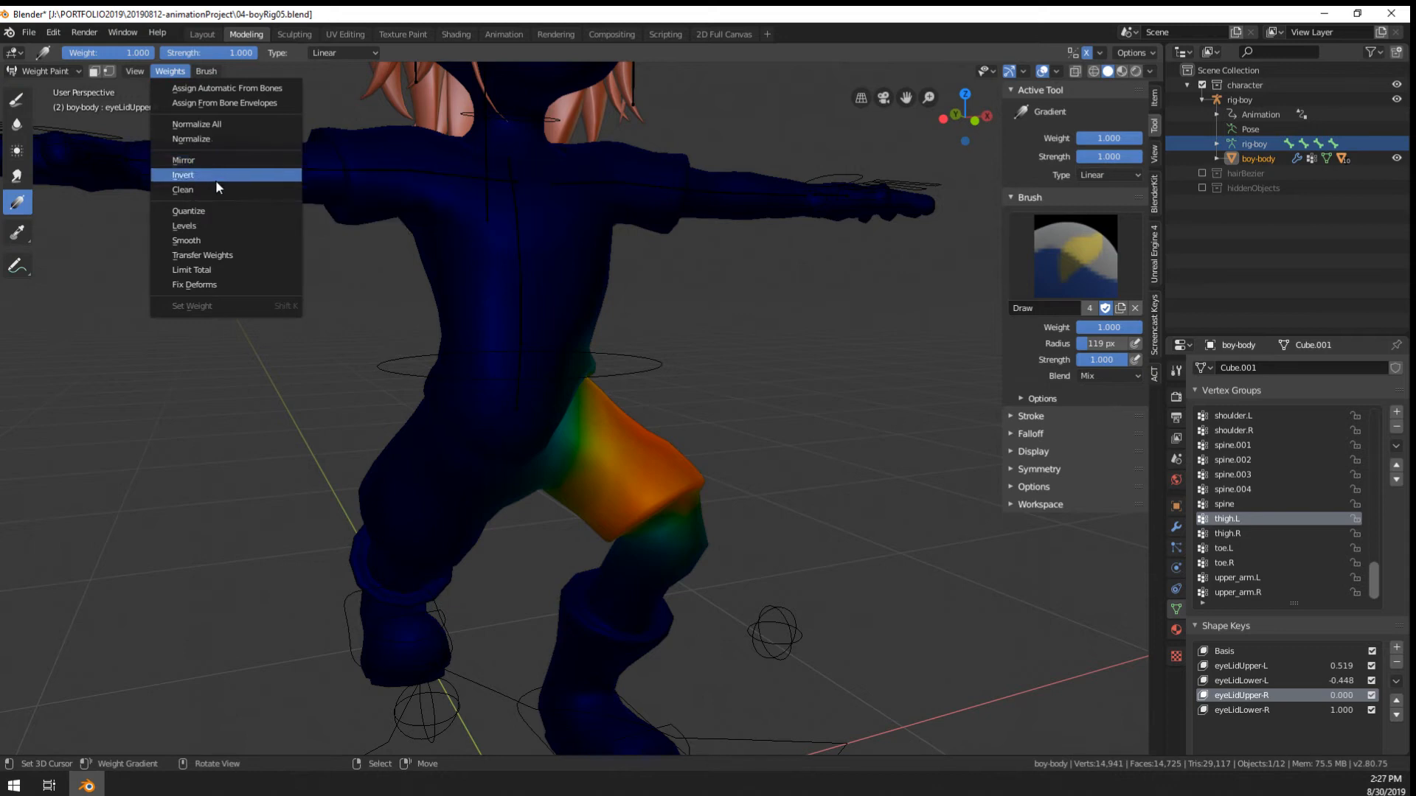
pyautogui.click(210, 241)
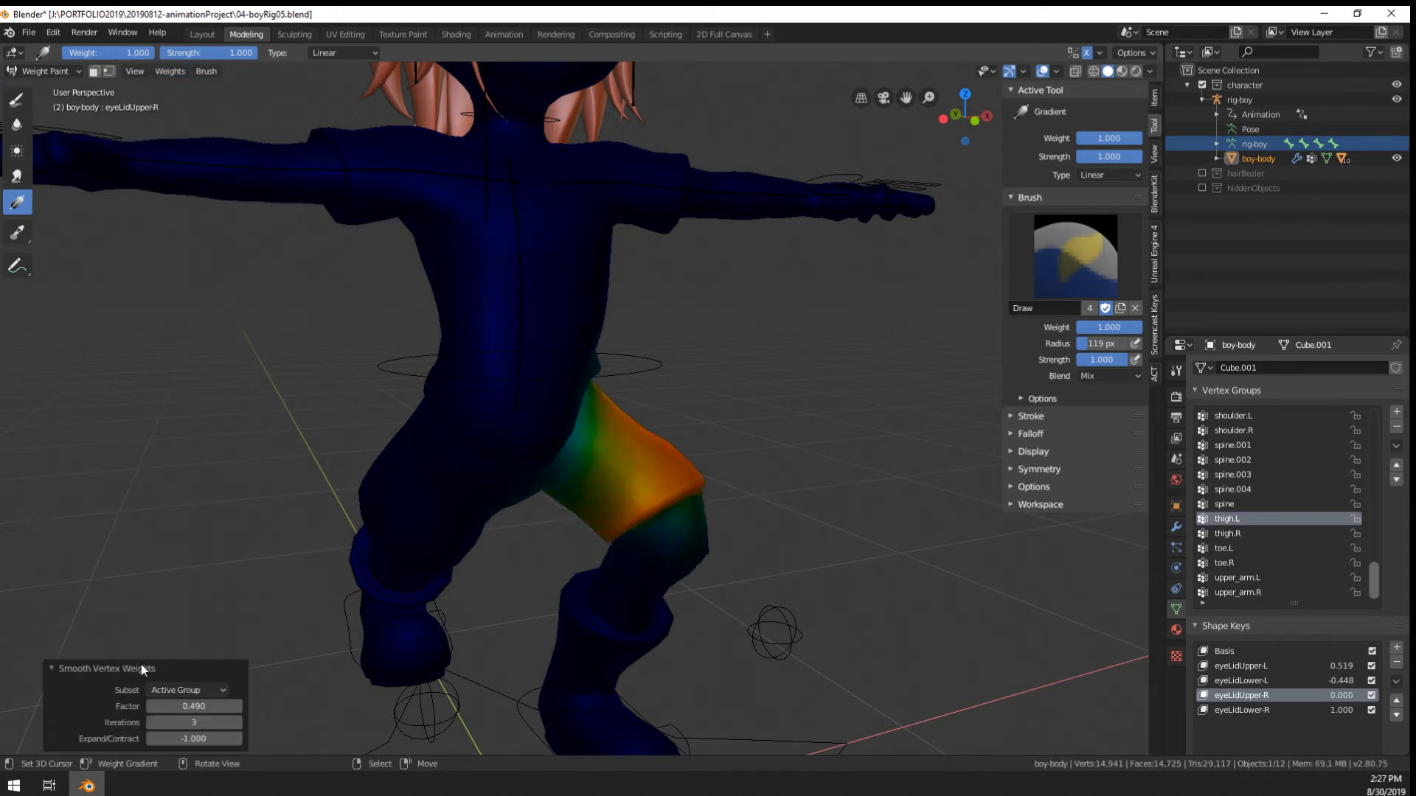
pyautogui.click(237, 722)
pyautogui.moveTo(193, 722); pyautogui.dragTo(228, 722)
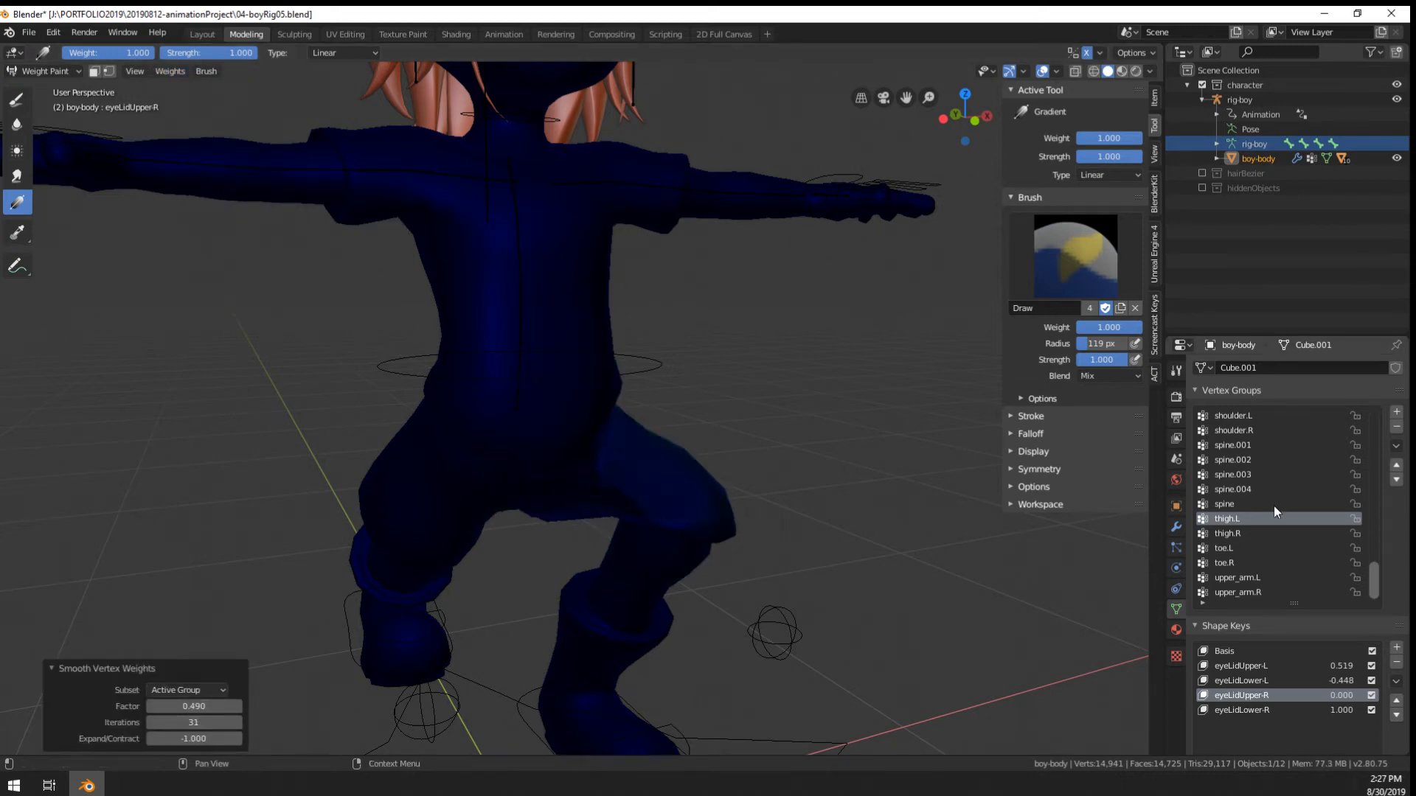
pyautogui.click(1240, 534)
pyautogui.click(1237, 521)
# Undo the weight smoothing on thigh.L
pyautogui.moveTo(885, 483); pyautogui.dragTo(830, 477, button='middle')
pyautogui.hotkey('ctrl', 'z')
pyautogui.hotkey('ctrl', 'z')
pyautogui.moveTo(626, 447); pyautogui.dragTo(687, 331, button='middle')
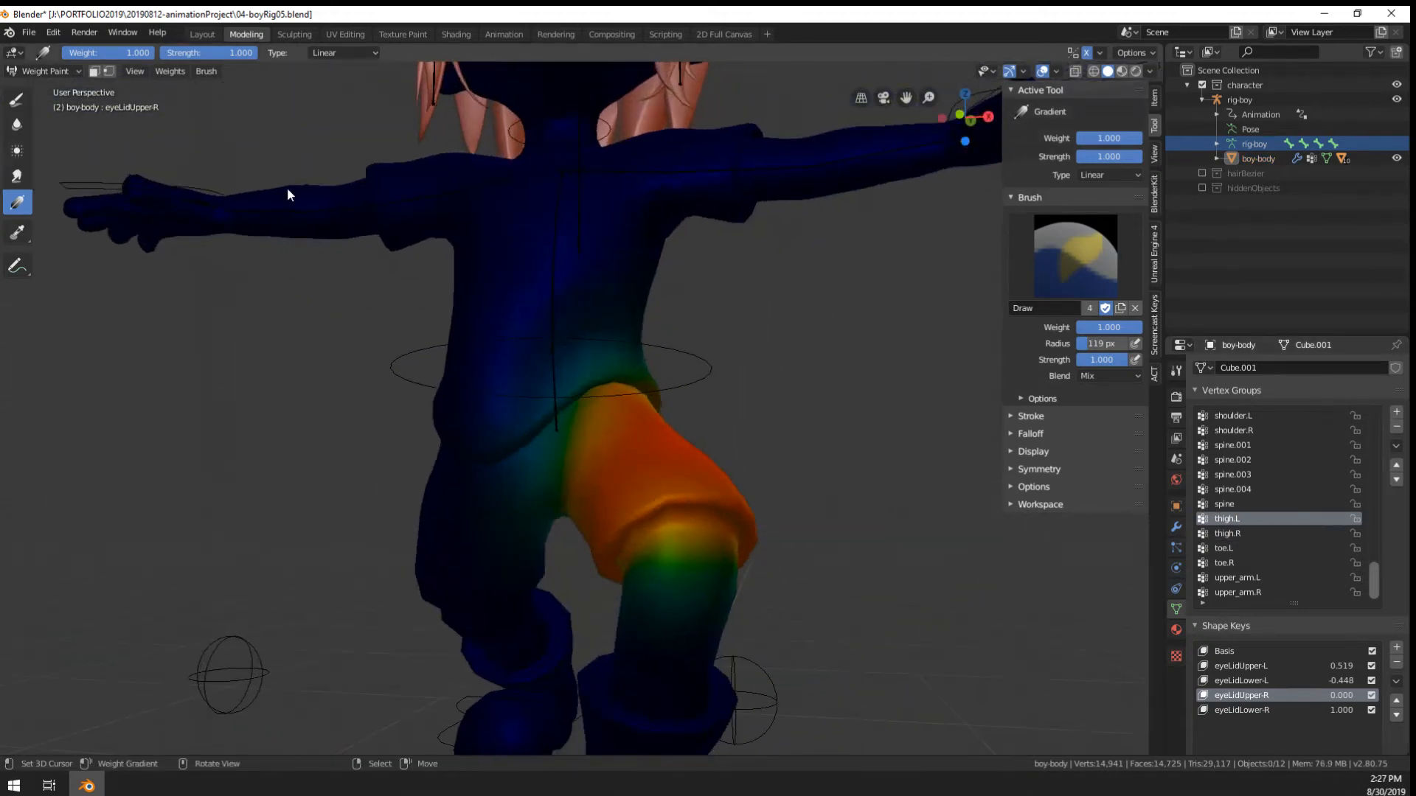
pyautogui.moveTo(132, 72); pyautogui.dragTo(164, 78)
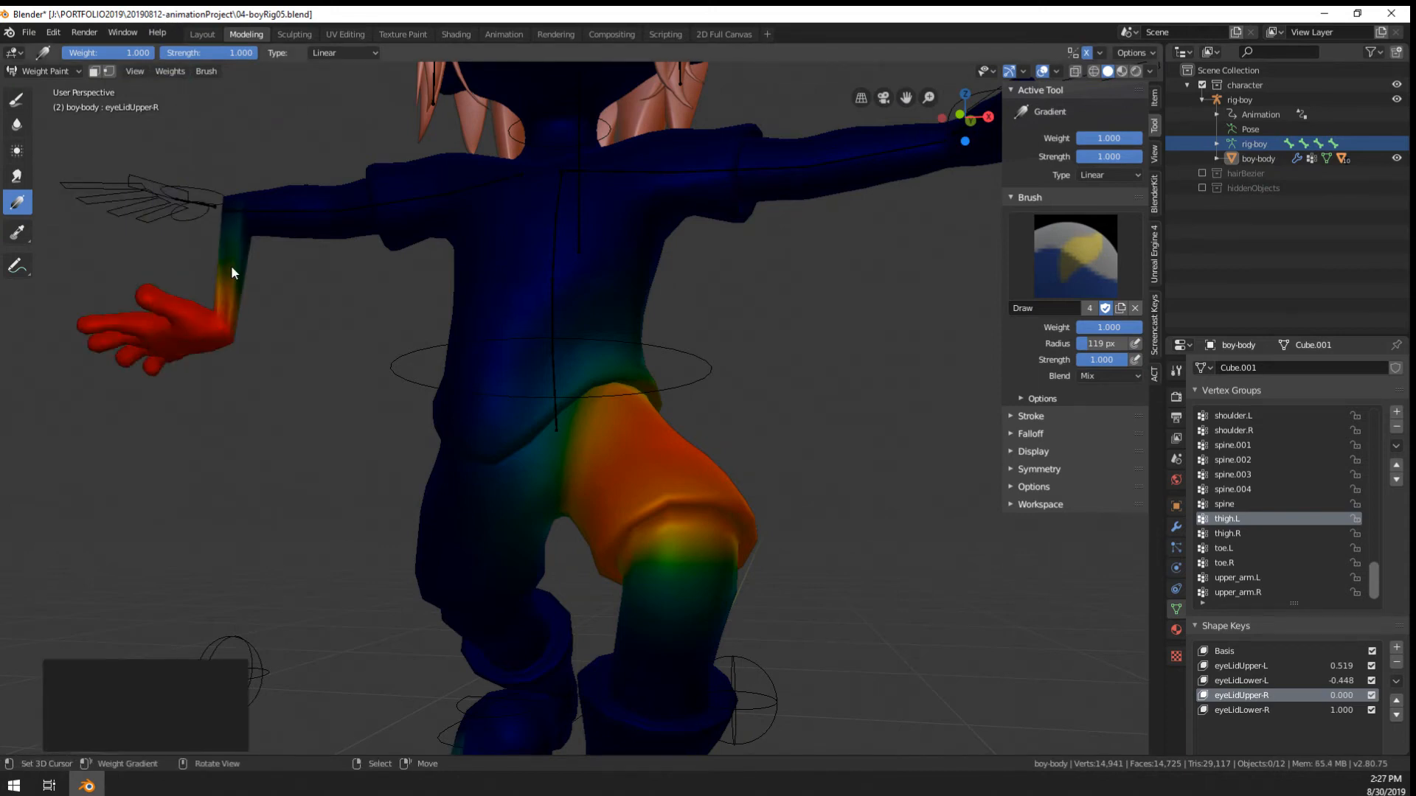
pyautogui.hotkey('ctrl', 'z')
pyautogui.hotkey('ctrl', 'z')
# Try mirroring the thigh.L weights with flipped group names, and undo the mirror
pyautogui.click(168, 71)
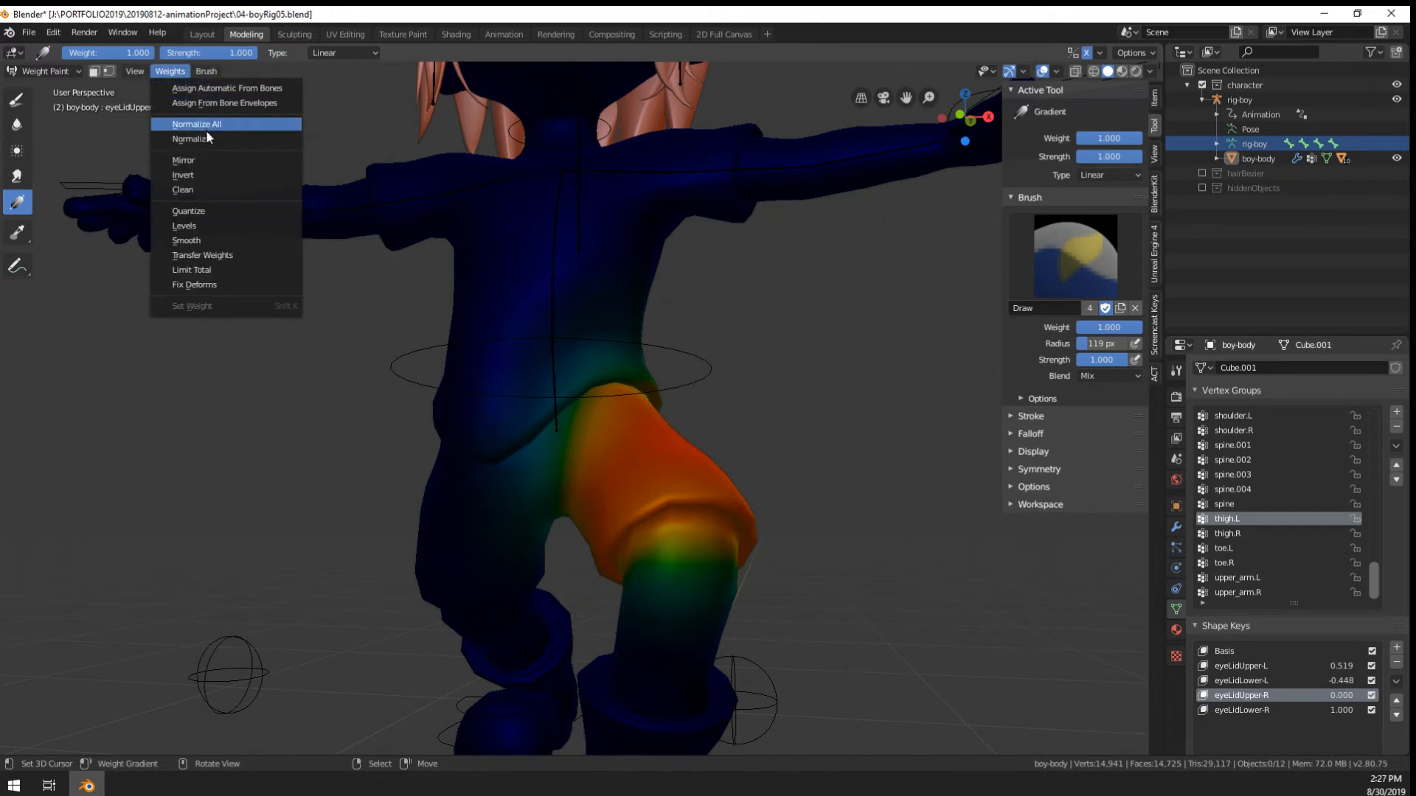
pyautogui.click(202, 157)
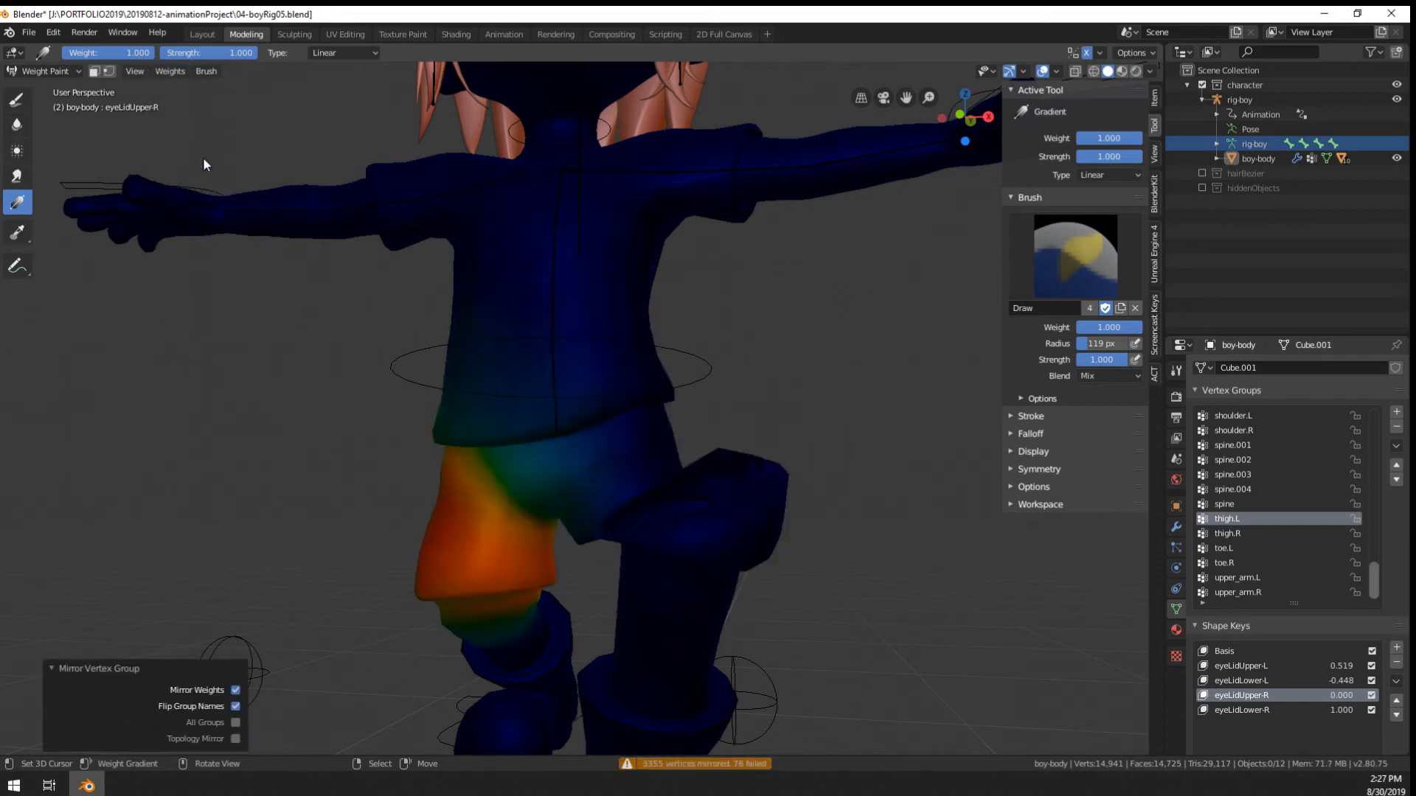
pyautogui.hotkey('ctrl', 'z')
pyautogui.moveTo(366, 298); pyautogui.dragTo(391, 313, button='middle')
# Run Transfer Weights on the thigh.L group with the default nearest vertex mapping
pyautogui.click(172, 72)
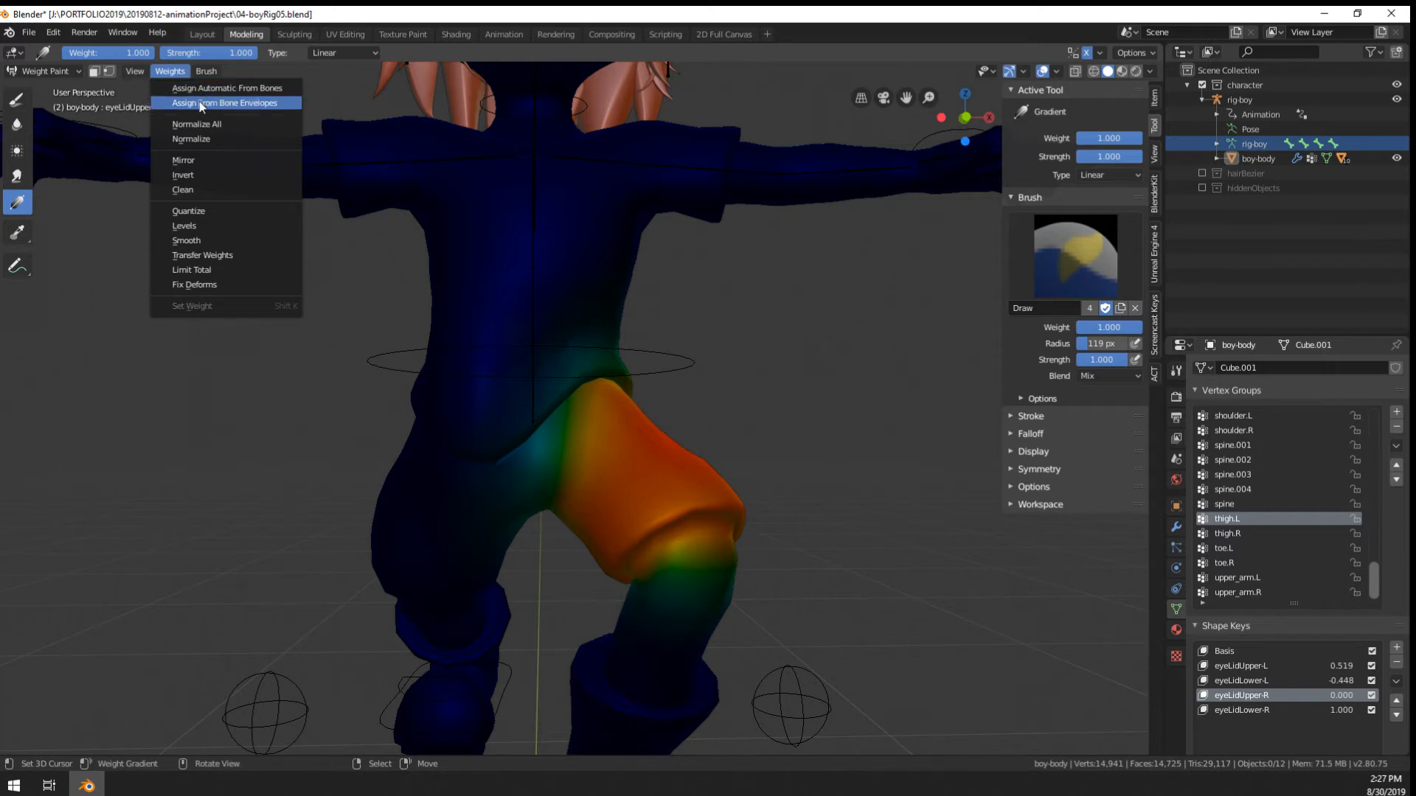
pyautogui.click(205, 257)
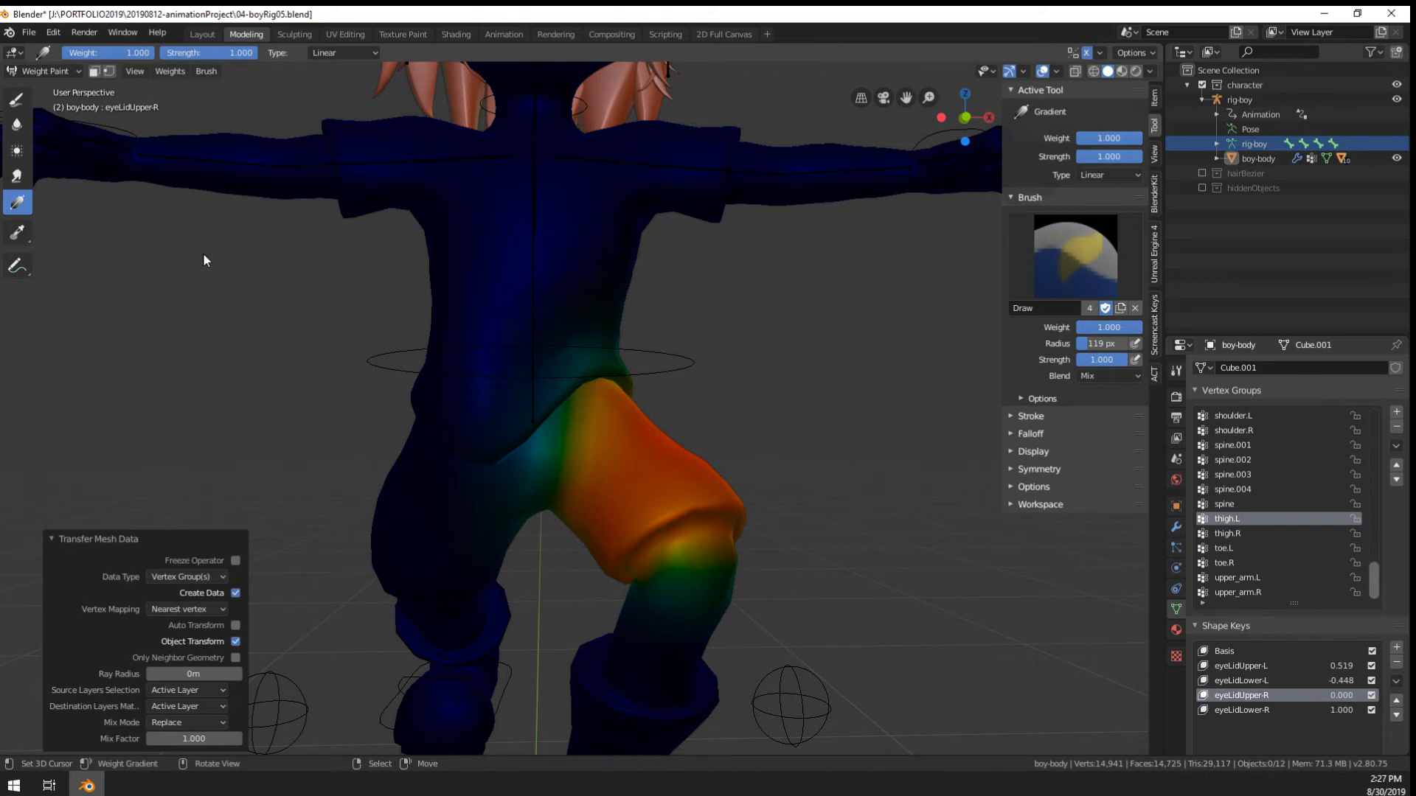
pyautogui.scroll(-3, 439, 385)
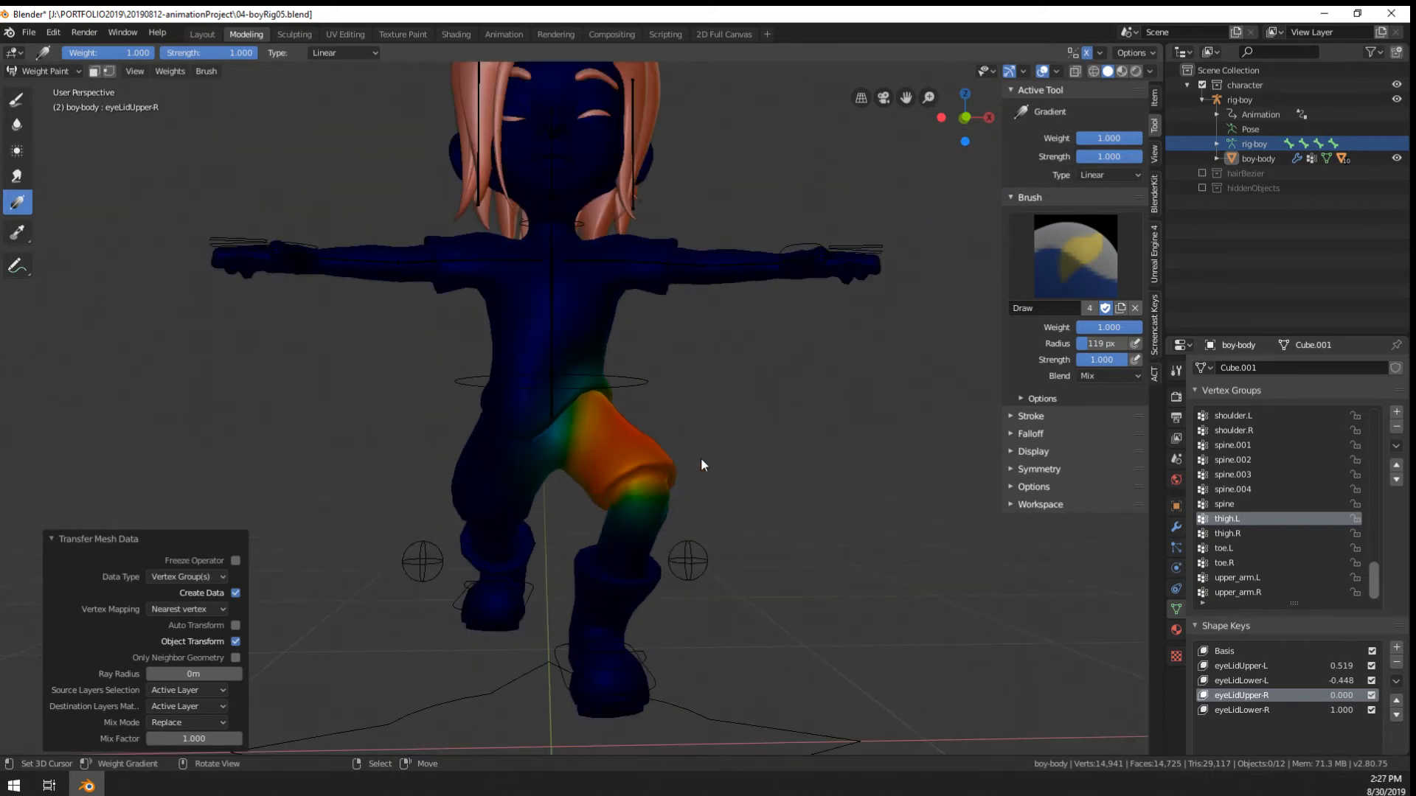
pyautogui.moveTo(742, 476); pyautogui.dragTo(484, 366, button='middle')
# Put rig-boy in Pose Mode and move the left foot control about 0.117 m forward and 0.125 m up
pyautogui.hotkey('ctrl', 'Tab')
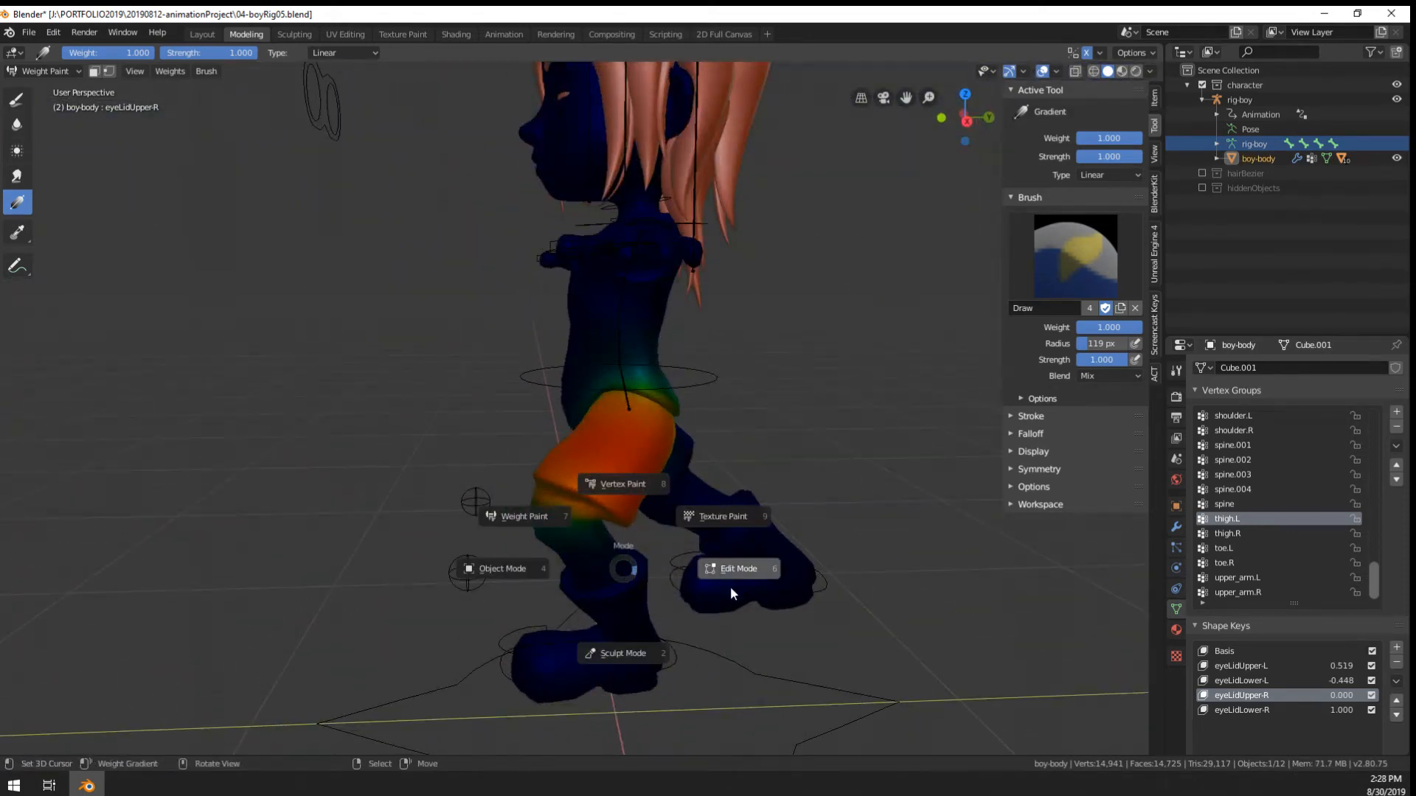
pyautogui.click(530, 569)
pyautogui.click(675, 657)
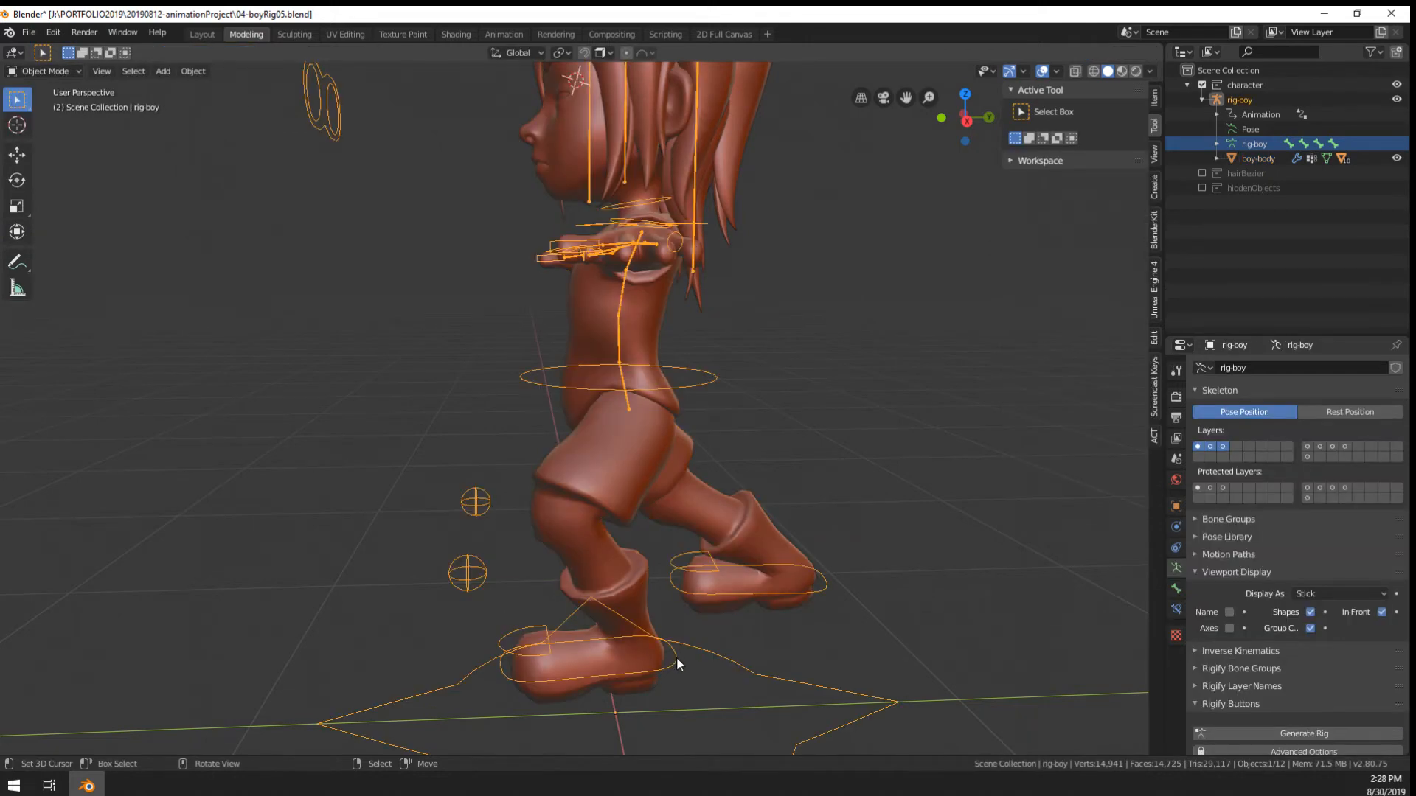
pyautogui.hotkey('ctrl', 'Tab')
pyautogui.click(675, 657)
pyautogui.press('g')
pyautogui.click(644, 607)
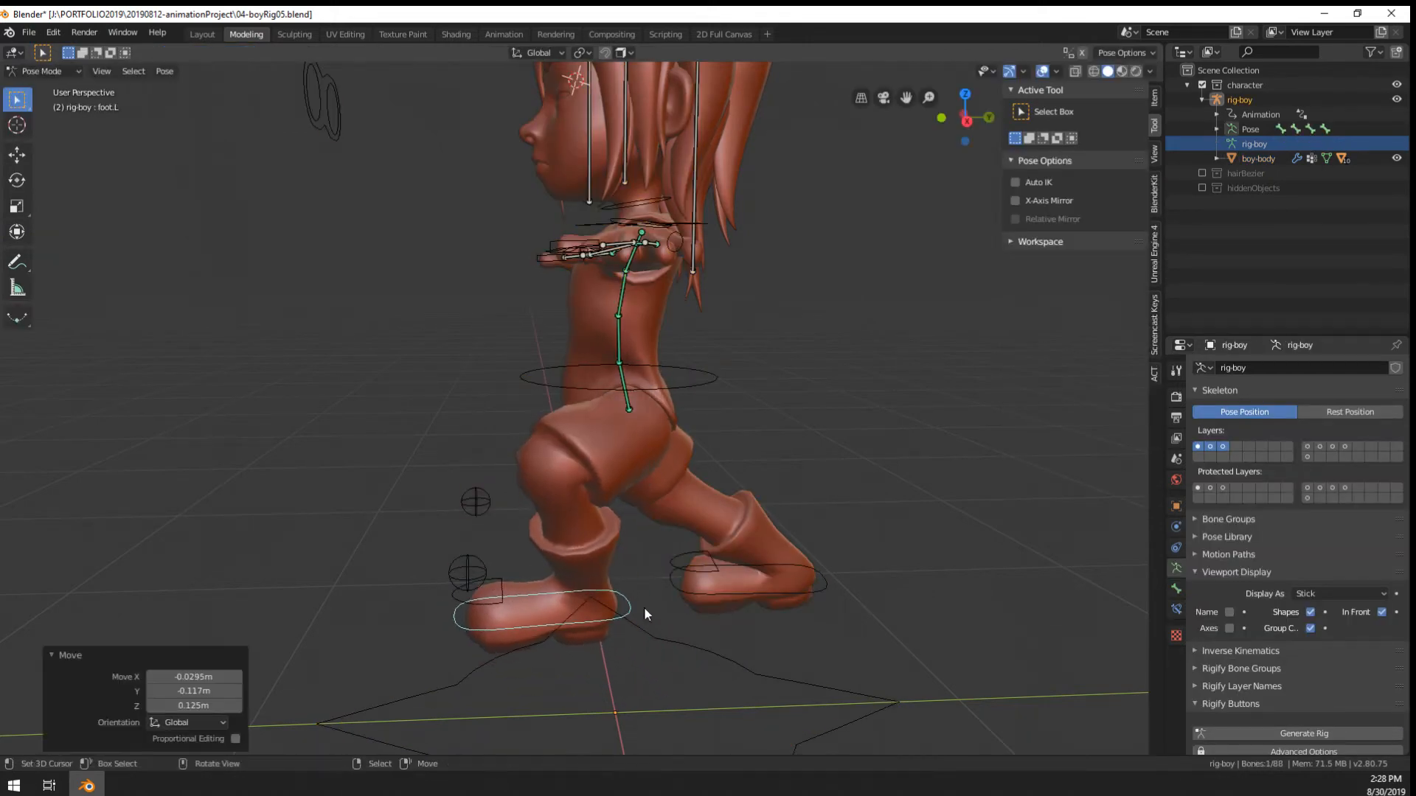
# Reposition the left foot control several times from different angles to pose the left leg with its knee raised
pyautogui.moveTo(644, 608); pyautogui.dragTo(798, 585, button='middle')
pyautogui.press('g')
pyautogui.click(674, 519)
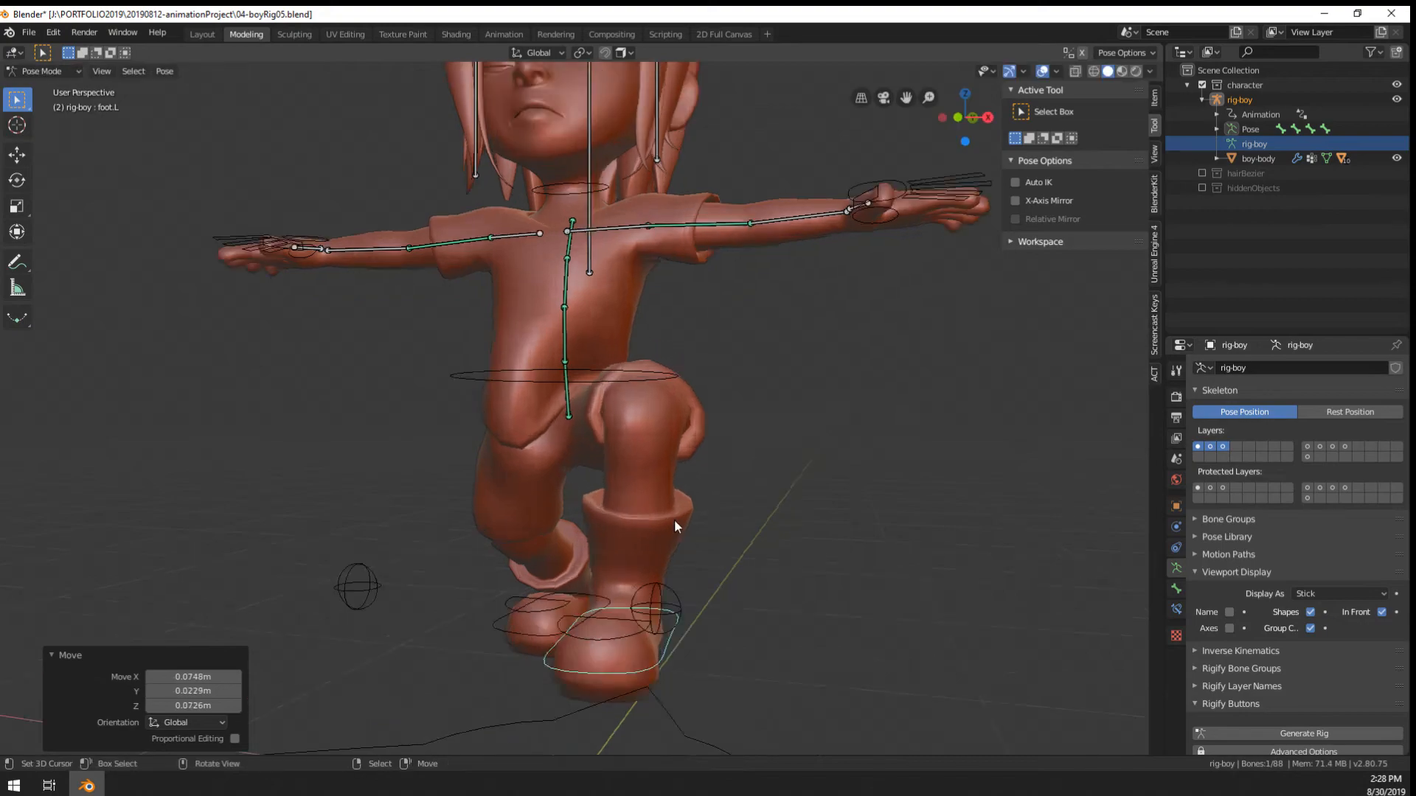
pyautogui.moveTo(674, 519); pyautogui.dragTo(348, 550, button='middle')
pyautogui.press('g')
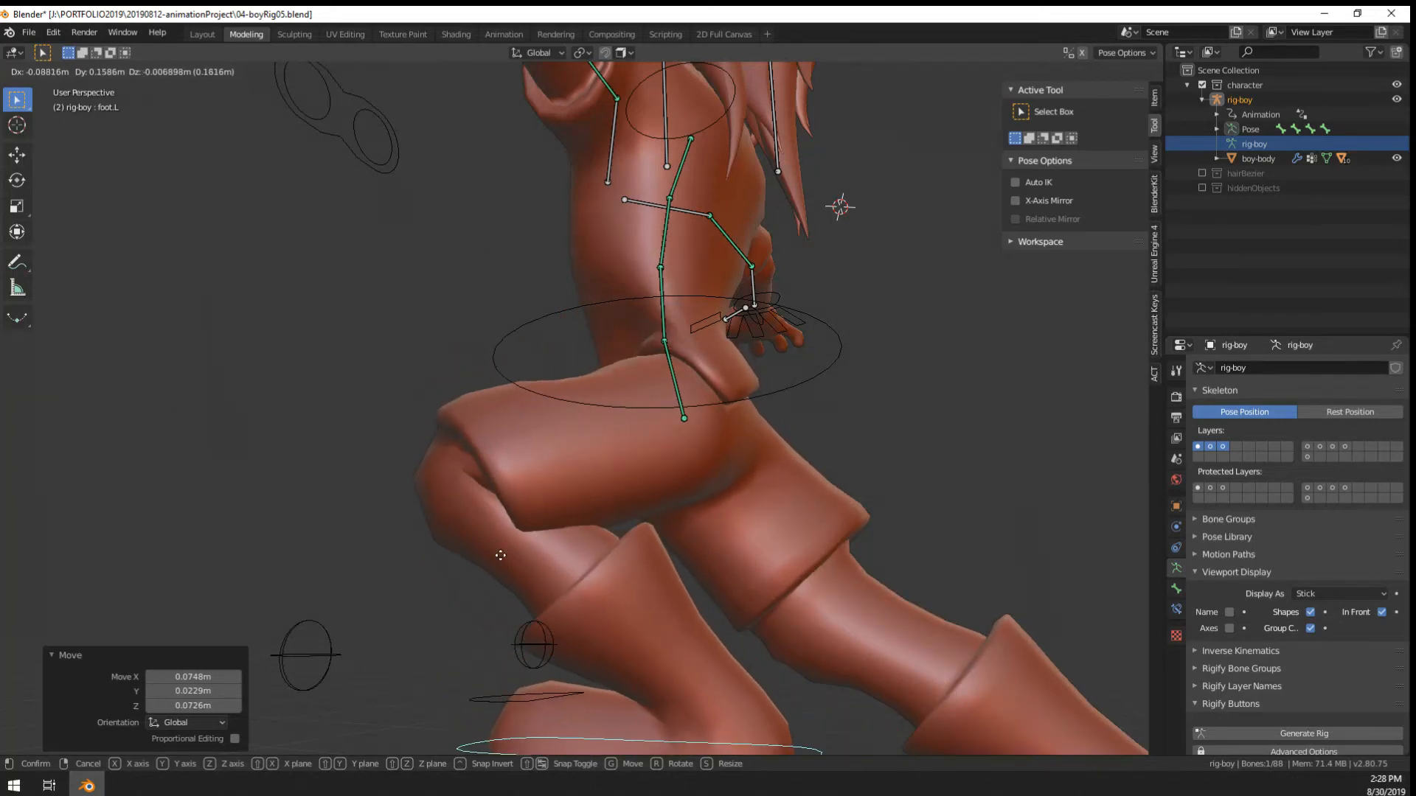
pyautogui.click(500, 556)
pyautogui.moveTo(500, 555); pyautogui.dragTo(734, 668, button='middle')
pyautogui.press('g')
pyautogui.click(603, 655)
pyautogui.press('g')
pyautogui.click(825, 655)
pyautogui.scroll(-3, 825, 655)
pyautogui.moveTo(825, 654); pyautogui.dragTo(796, 528, button='middle')
pyautogui.press('g')
pyautogui.click(786, 530)
pyautogui.scroll(1, 525, 428)
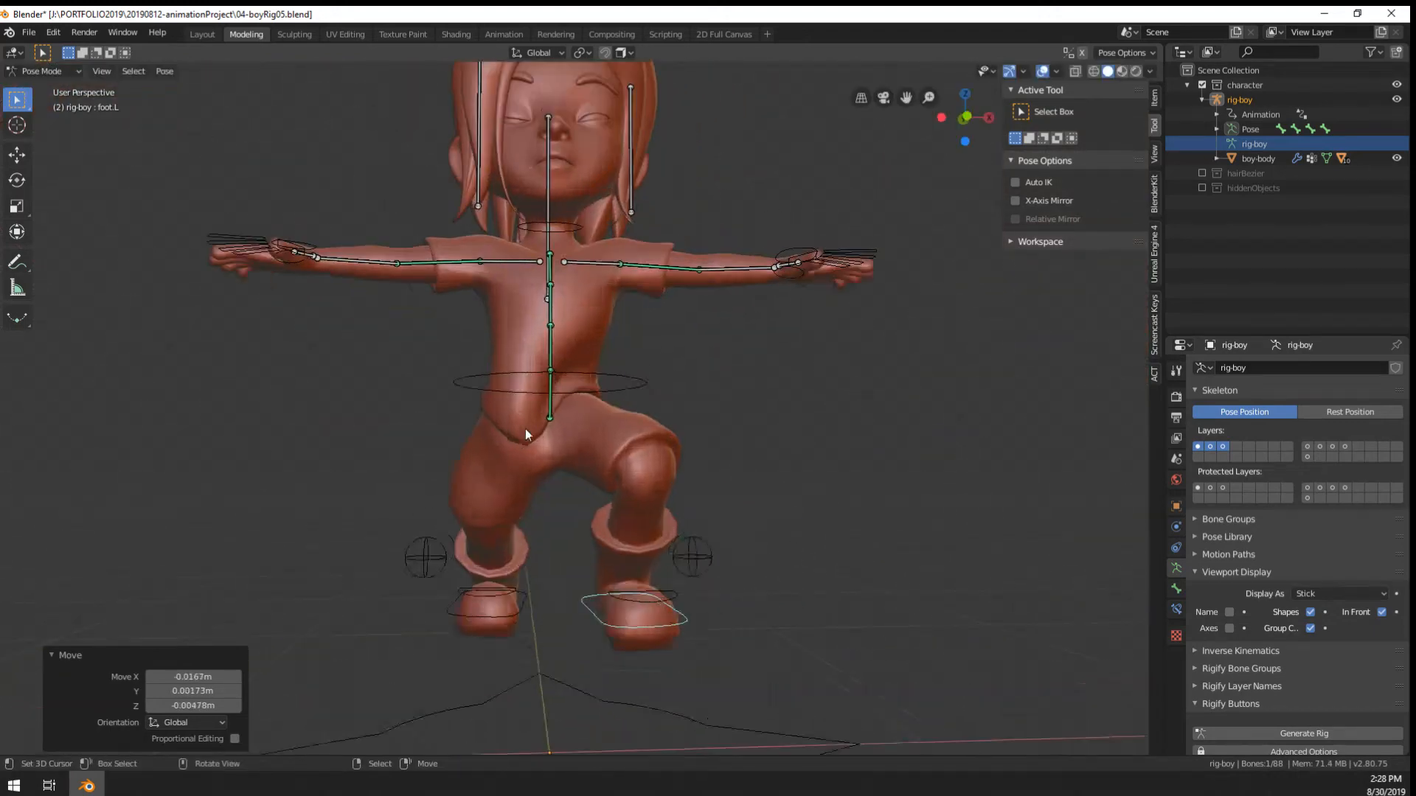
# Leave Pose Mode, select boy-body and return it to Weight Paint mode
pyautogui.scroll(3, 561, 439)
pyautogui.hotkey('ctrl', 'Tab')
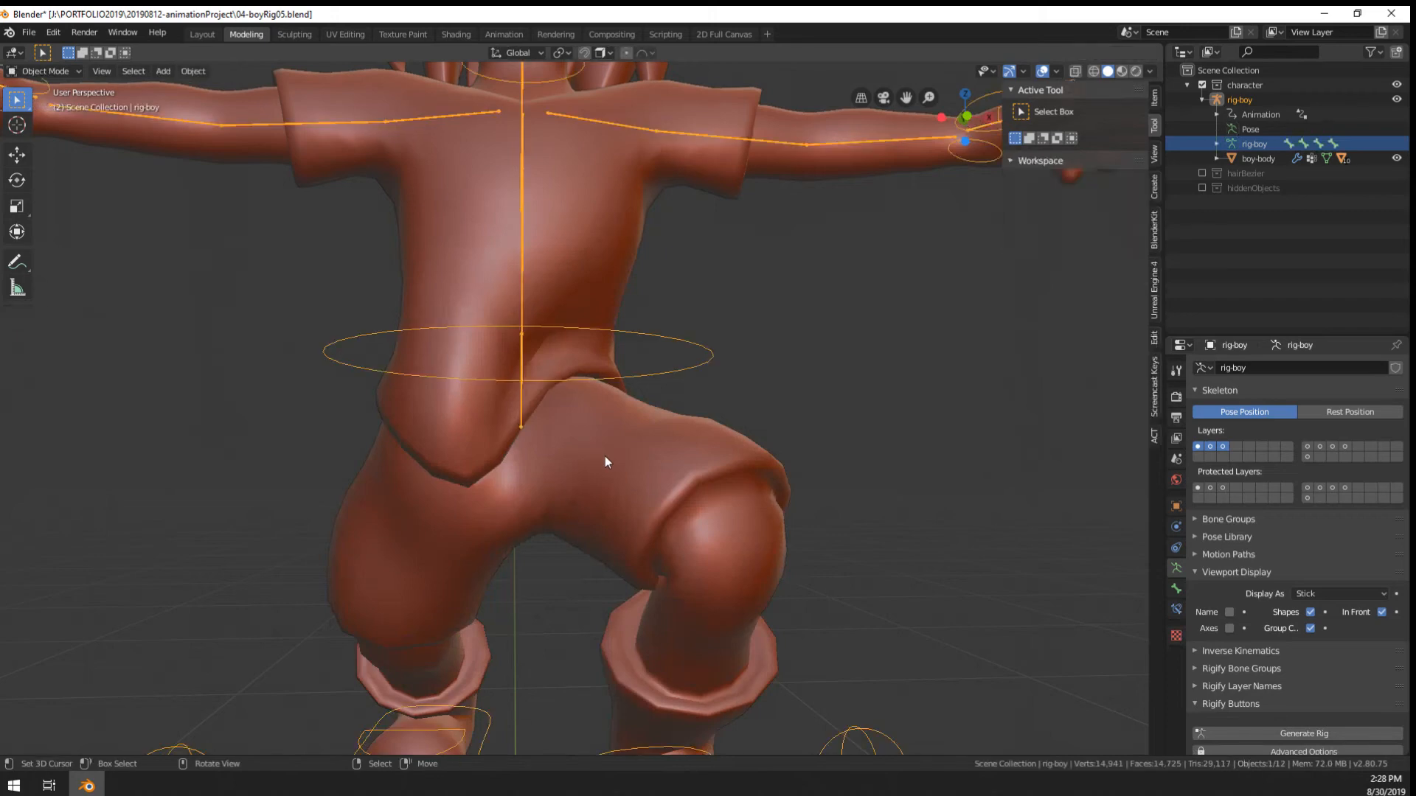
pyautogui.rightClick(605, 456)
pyautogui.moveTo(618, 476); pyautogui.dragTo(585, 457, button='middle')
pyautogui.hotkey('ctrl', 'Tab')
pyautogui.hotkey('ctrl', 'Tab')
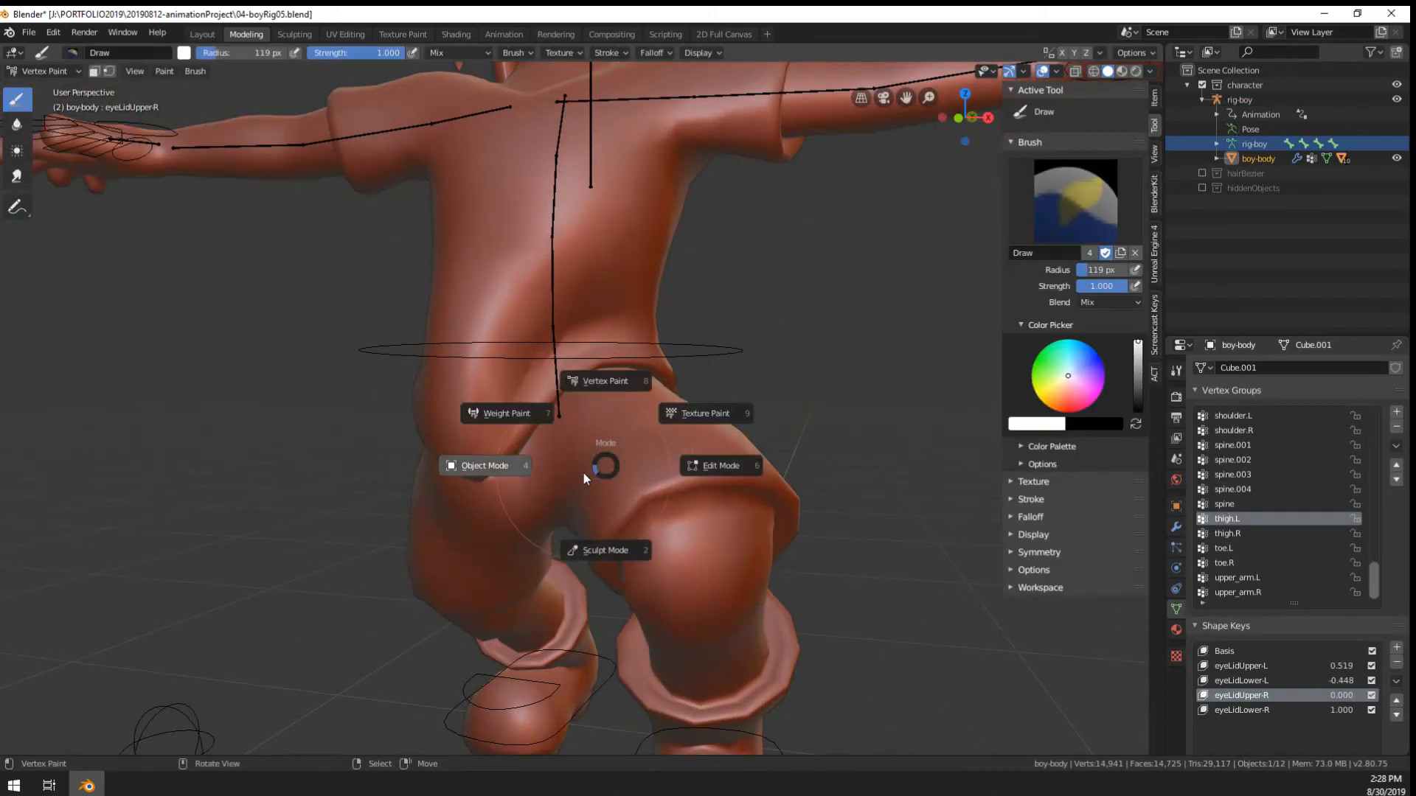
pyautogui.click(538, 435)
# Set the brush weight to 0 and its radius to 135 px
pyautogui.scroll(4, 604, 413)
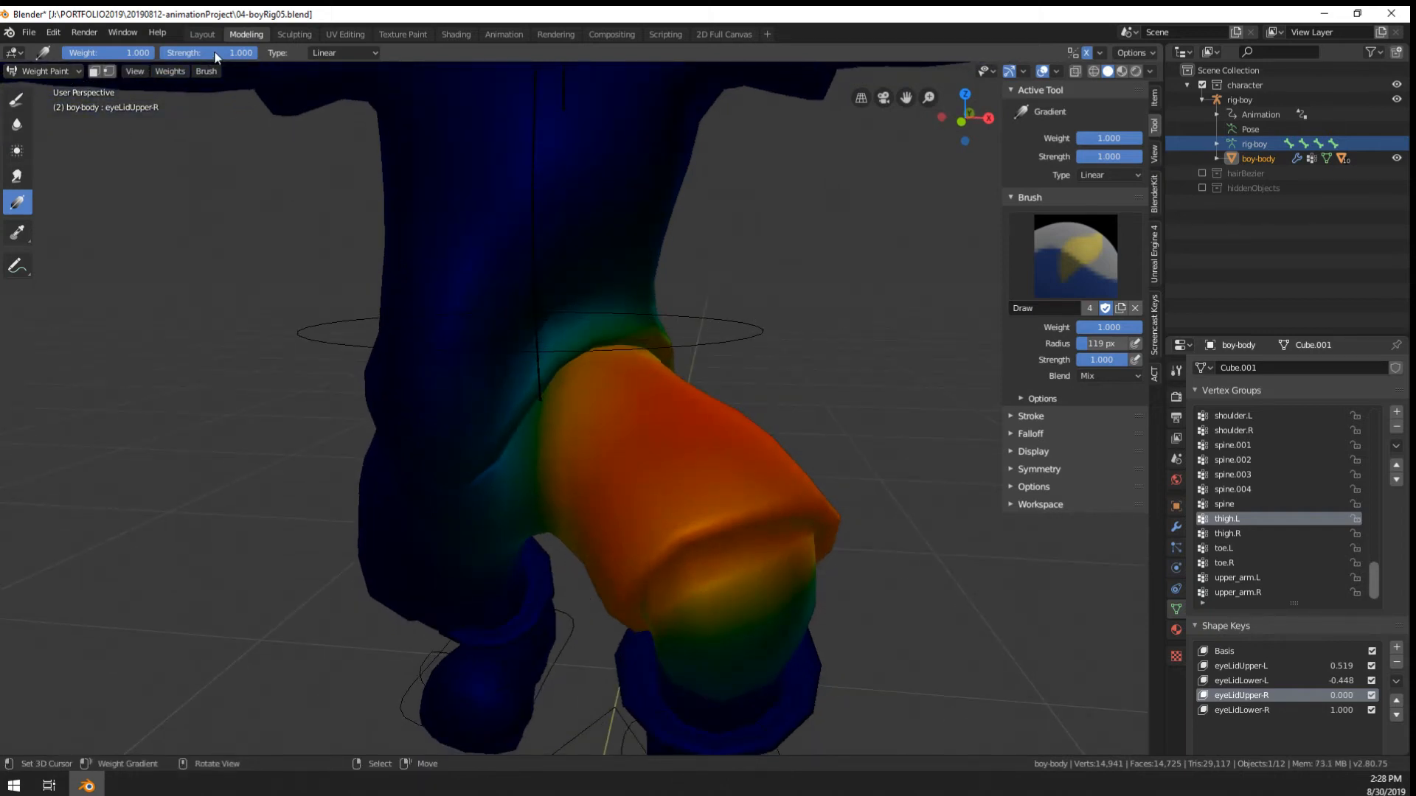
pyautogui.moveTo(111, 53); pyautogui.dragTo(60, 56)
pyautogui.press('f')
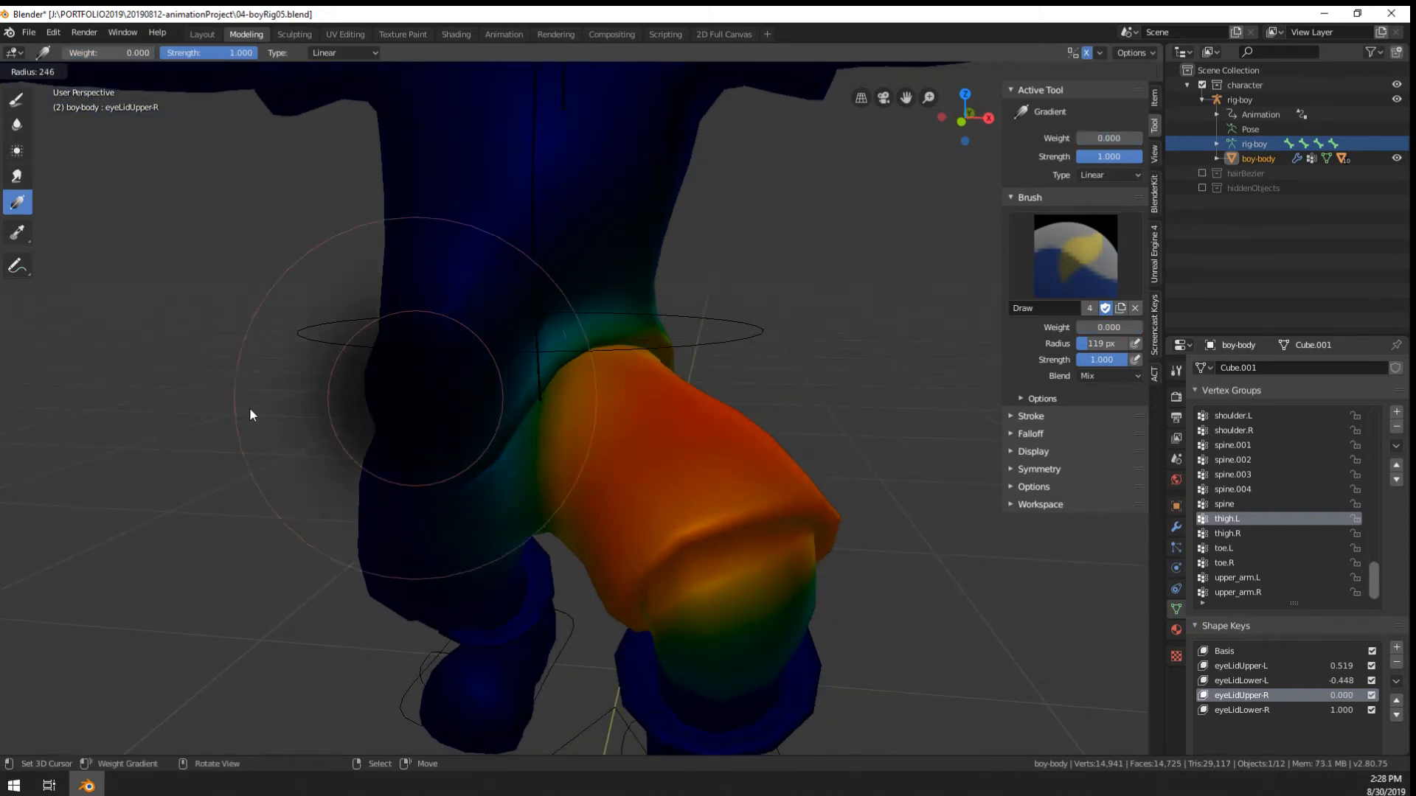
pyautogui.click(501, 449)
# Try removing the thigh.L influence around the left hip with the Gradient tool
pyautogui.moveTo(506, 447)
pyautogui.mouseDown()
pyautogui.moveTo(603, 360)
pyautogui.moveTo(665, 399)
pyautogui.mouseUp()
pyautogui.moveTo(665, 399); pyautogui.dragTo(606, 379, button='middle')
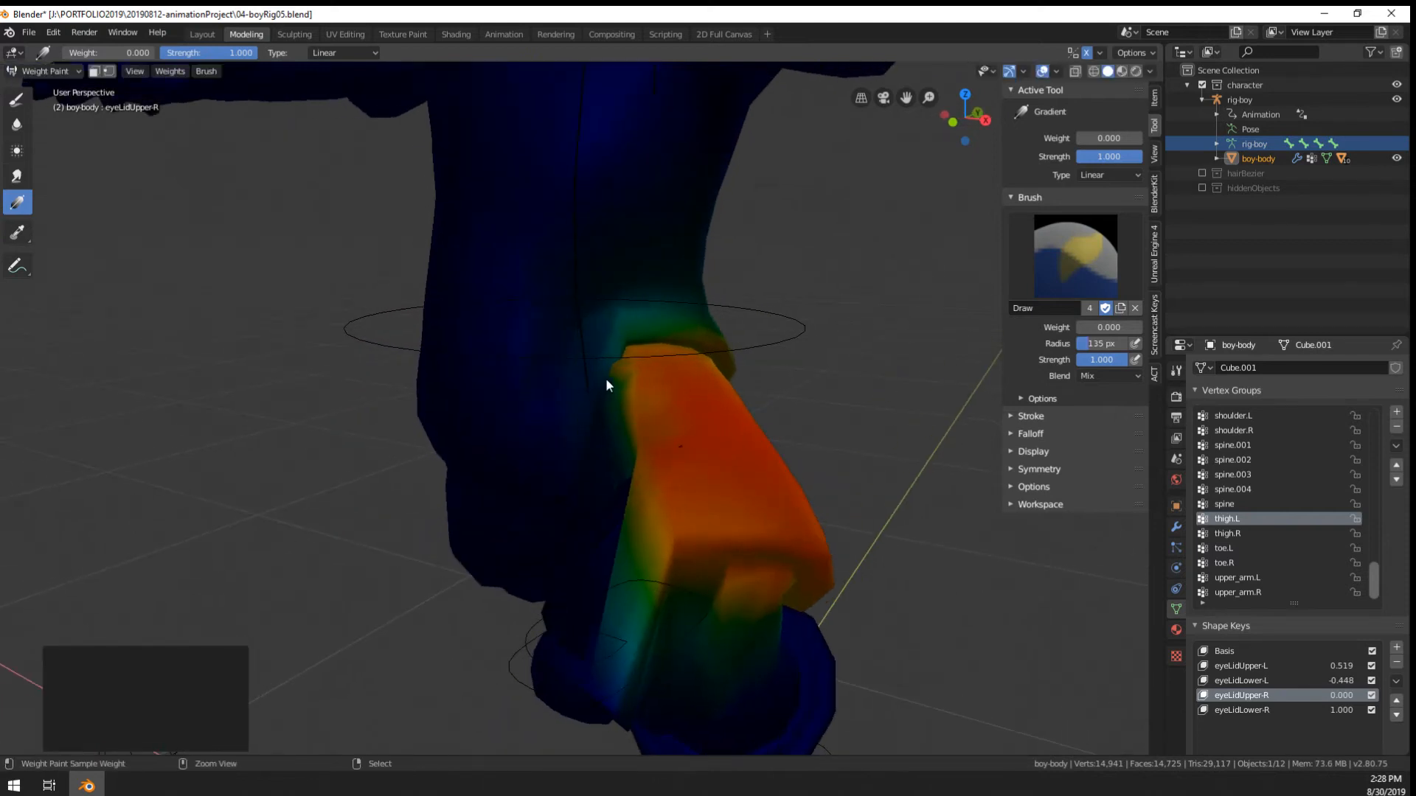
pyautogui.moveTo(562, 371); pyautogui.dragTo(666, 354)
pyautogui.moveTo(738, 387); pyautogui.dragTo(642, 383, button='middle')
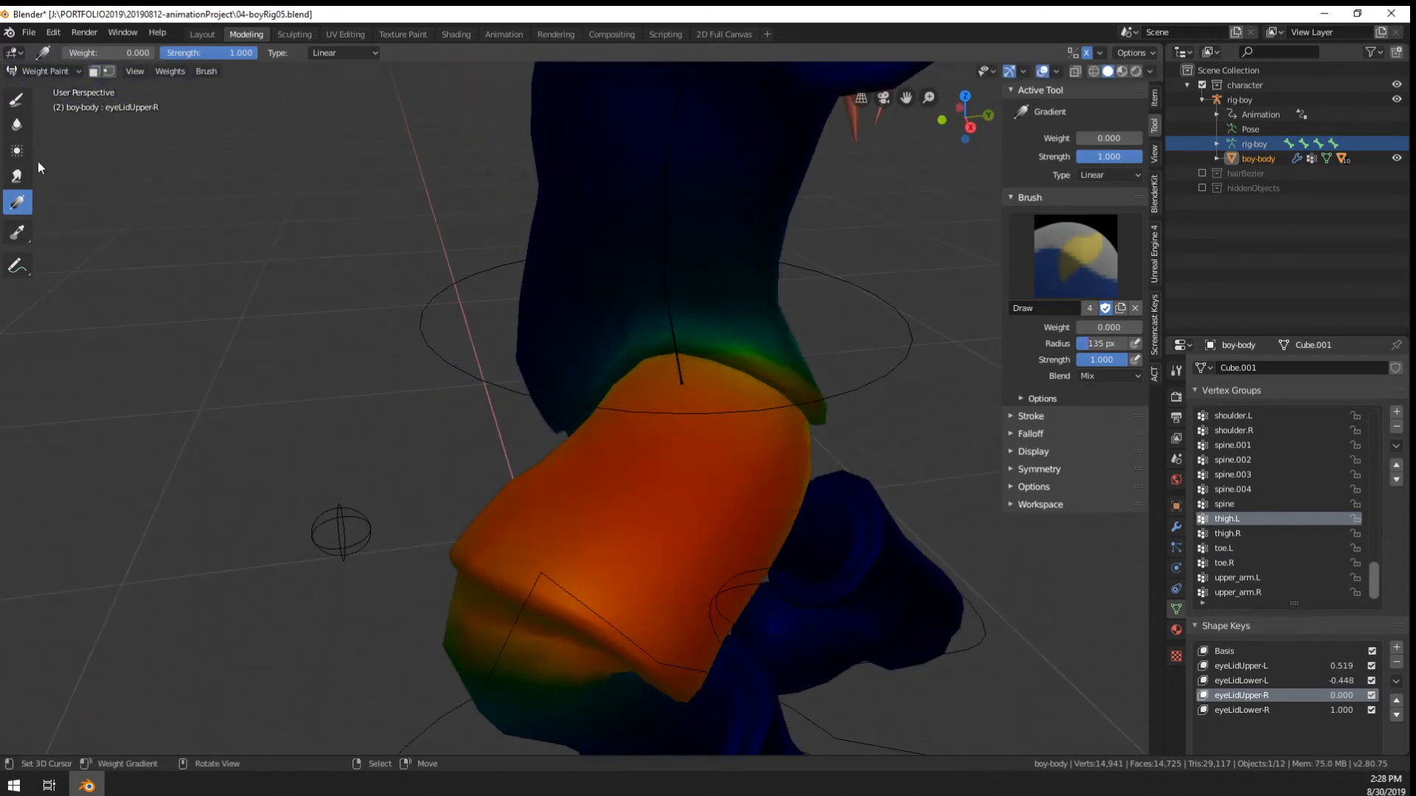
# Use the Draw brush to paint zero thigh.L weight over the shirt hem at the left hip and across the front
pyautogui.click(17, 98)
pyautogui.moveTo(666, 355)
pyautogui.mouseDown()
pyautogui.moveTo(714, 351)
pyautogui.moveTo(736, 386)
pyautogui.mouseUp()
pyautogui.moveTo(736, 386); pyautogui.dragTo(855, 348, button='middle')
pyautogui.moveTo(525, 369); pyautogui.dragTo(581, 354, button='middle')
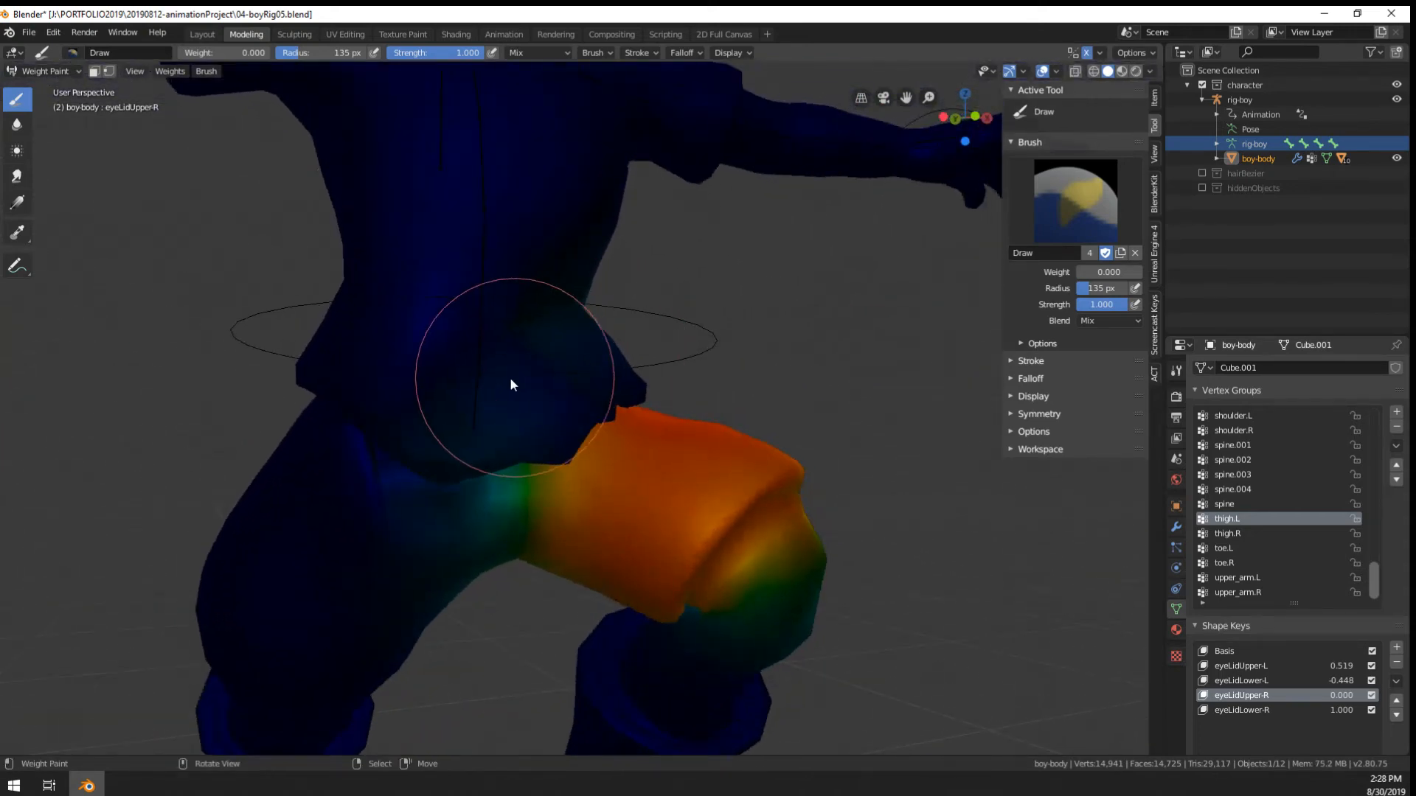
pyautogui.moveTo(511, 385)
pyautogui.mouseDown()
pyautogui.moveTo(362, 455)
pyautogui.moveTo(450, 450)
pyautogui.moveTo(438, 507)
pyautogui.moveTo(399, 494)
pyautogui.mouseUp()
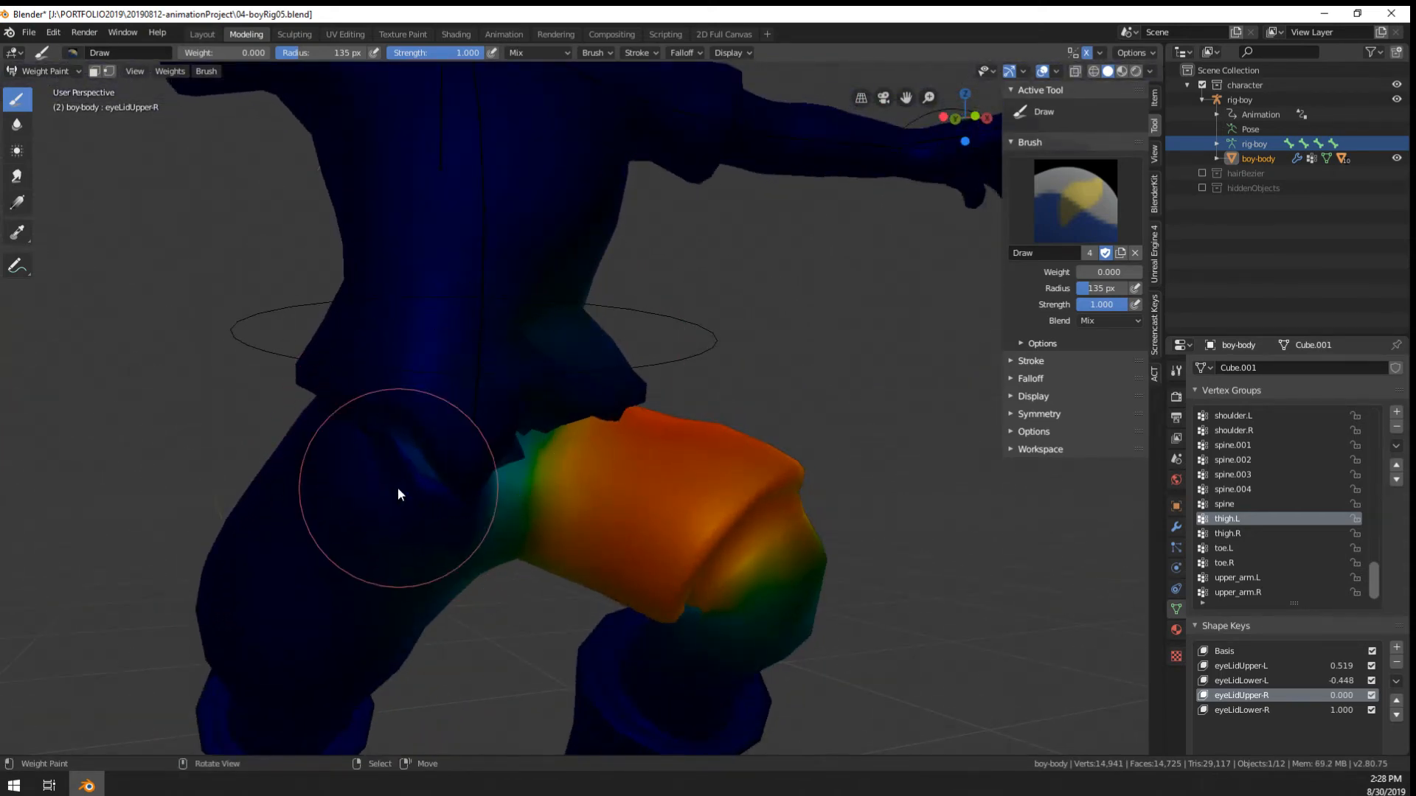
# Paint zero thigh.L weight over the remaining influence on the left side of the shirt's waist
pyautogui.scroll(-3, 435, 438)
pyautogui.moveTo(435, 438)
pyautogui.mouseDown(button='middle')
pyautogui.moveTo(547, 453)
pyautogui.moveTo(391, 479)
pyautogui.mouseUp(button='middle')
pyautogui.scroll(1, 622, 301)
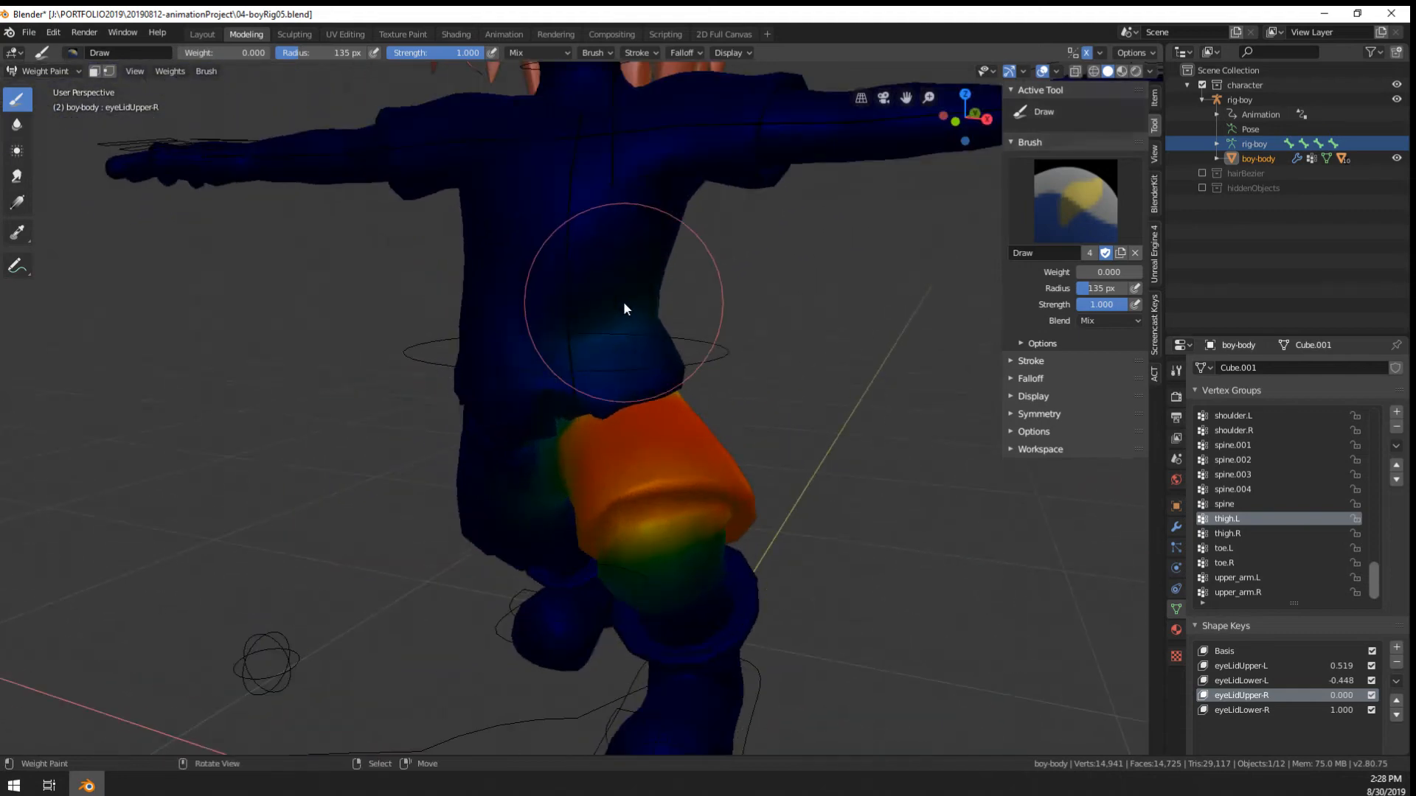
pyautogui.moveTo(624, 303)
pyautogui.mouseDown()
pyautogui.moveTo(588, 322)
pyautogui.moveTo(679, 313)
pyautogui.mouseUp()
pyautogui.moveTo(680, 313)
pyautogui.mouseDown(button='middle')
pyautogui.moveTo(695, 323)
pyautogui.moveTo(611, 358)
pyautogui.mouseUp(button='middle')
# Reduce the brush radius to 88 px and paint zero thigh.L weight on the back of the shirt hem
pyautogui.press('f')
pyautogui.click(576, 369)
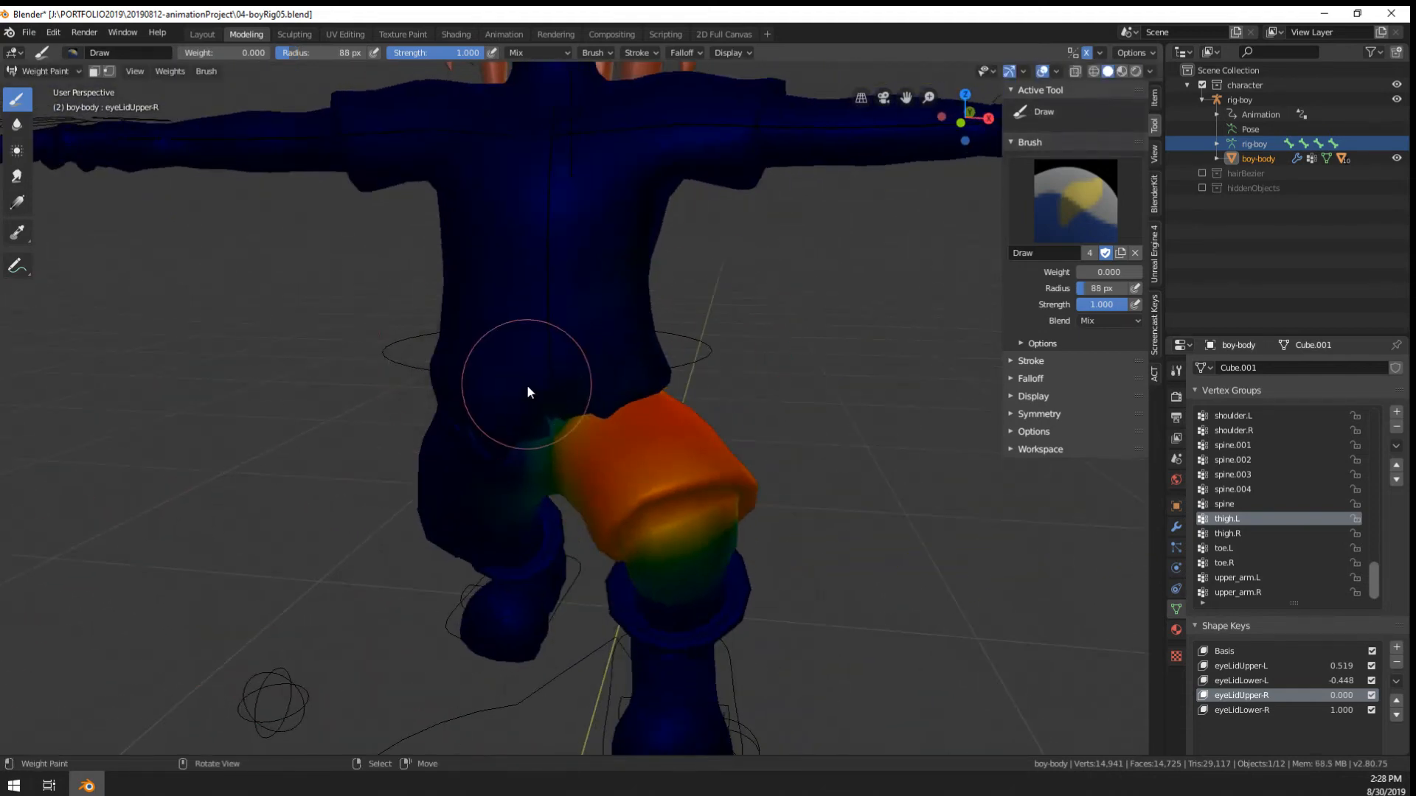
pyautogui.moveTo(519, 396)
pyautogui.mouseDown(button='middle')
pyautogui.moveTo(529, 348)
pyautogui.moveTo(689, 388)
pyautogui.mouseUp(button='middle')
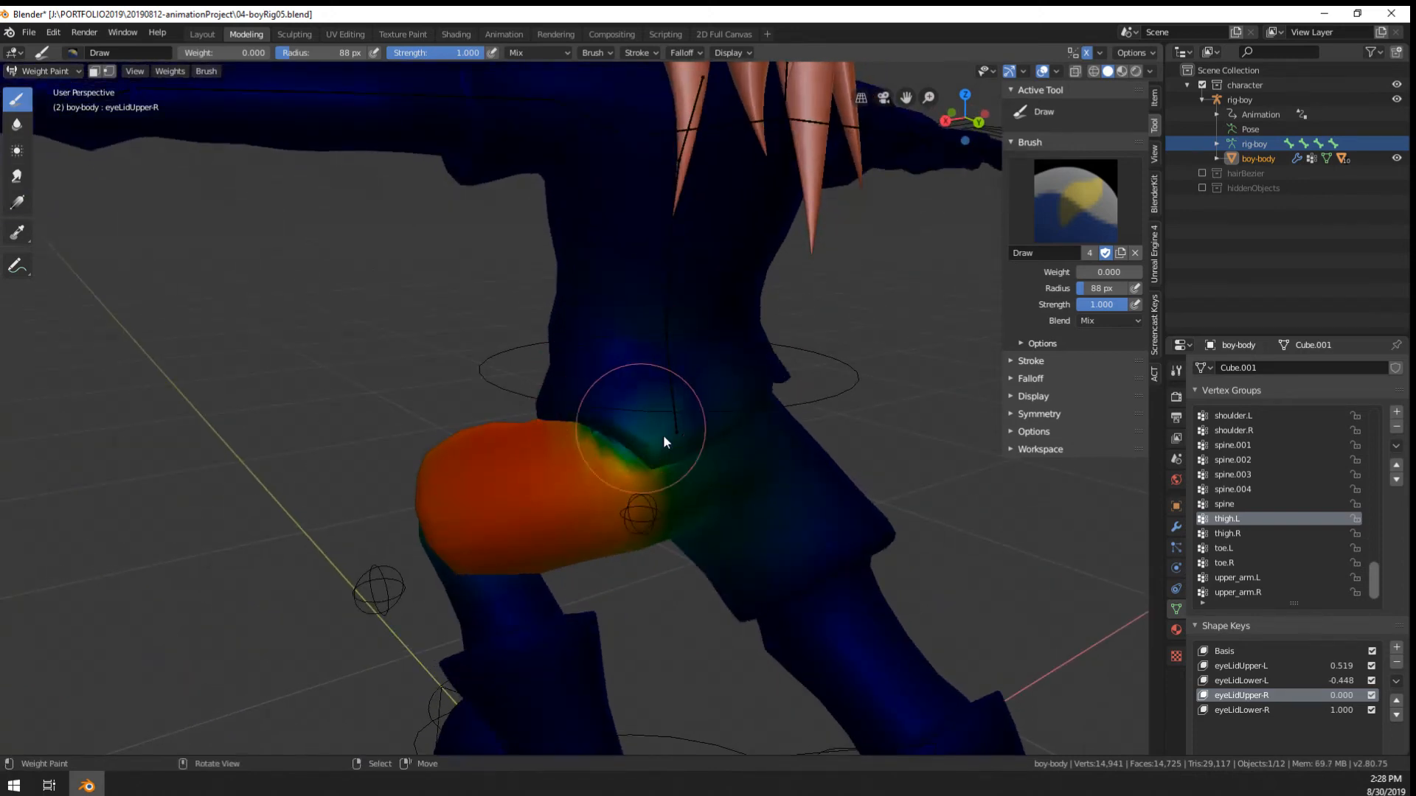
pyautogui.moveTo(664, 437)
pyautogui.mouseDown()
pyautogui.moveTo(640, 444)
pyautogui.moveTo(674, 438)
pyautogui.mouseUp()
# Display the body in wireframe shading to examine the mesh beneath the shirt hem
pyautogui.moveTo(674, 438)
pyautogui.mouseDown(button='middle')
pyautogui.moveTo(720, 391)
pyautogui.moveTo(592, 383)
pyautogui.moveTo(729, 416)
pyautogui.moveTo(691, 400)
pyautogui.mouseUp(button='middle')
pyautogui.press('z')
pyautogui.click(683, 405)
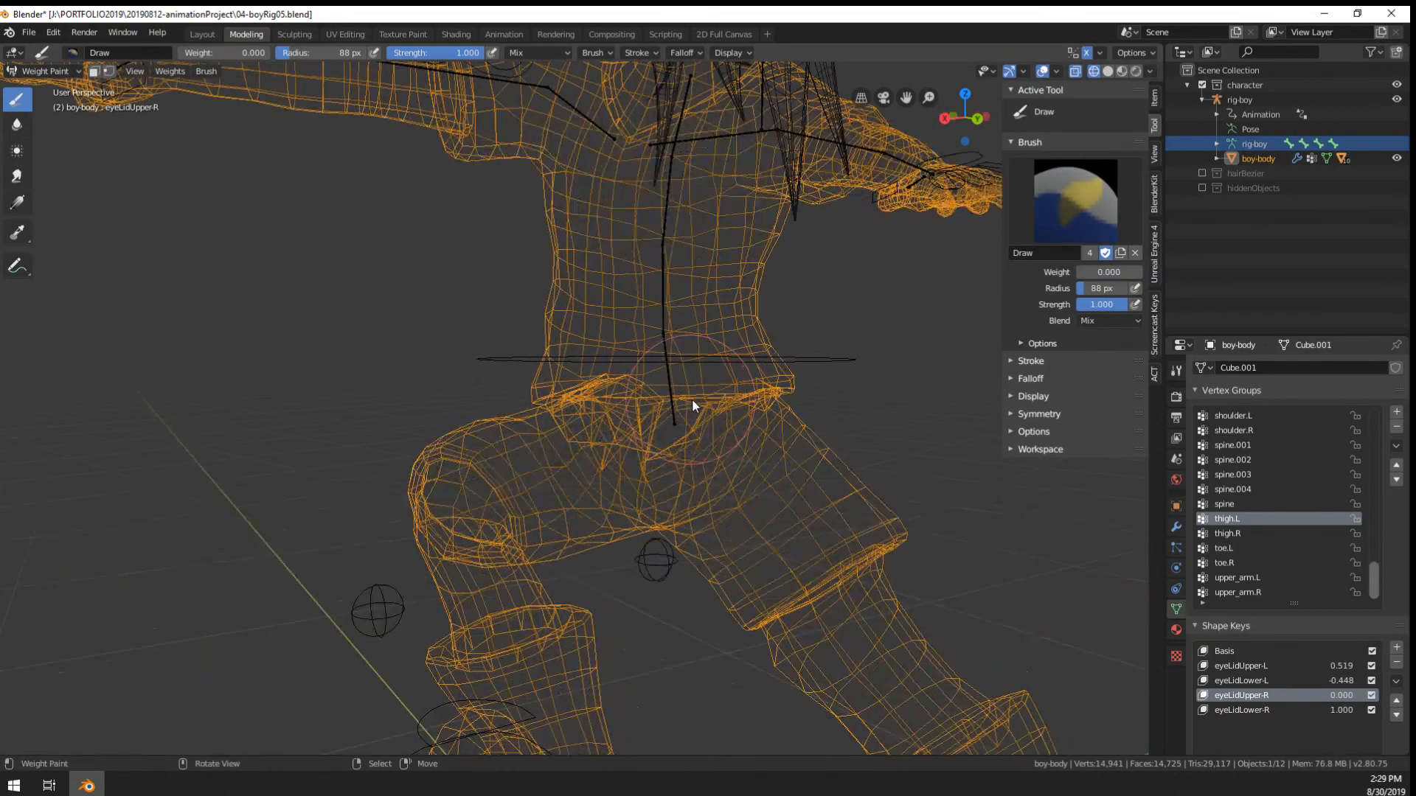
# Examine the wireframe mesh around the hips, reduce the brush radius to 76 px, and return the viewport to Solid shading
pyautogui.moveTo(781, 369)
pyautogui.mouseDown(button='middle')
pyautogui.moveTo(755, 419)
pyautogui.moveTo(711, 417)
pyautogui.moveTo(884, 380)
pyautogui.mouseUp(button='middle')
pyautogui.press('f')
pyautogui.click(742, 426)
pyautogui.scroll(3, 693, 368)
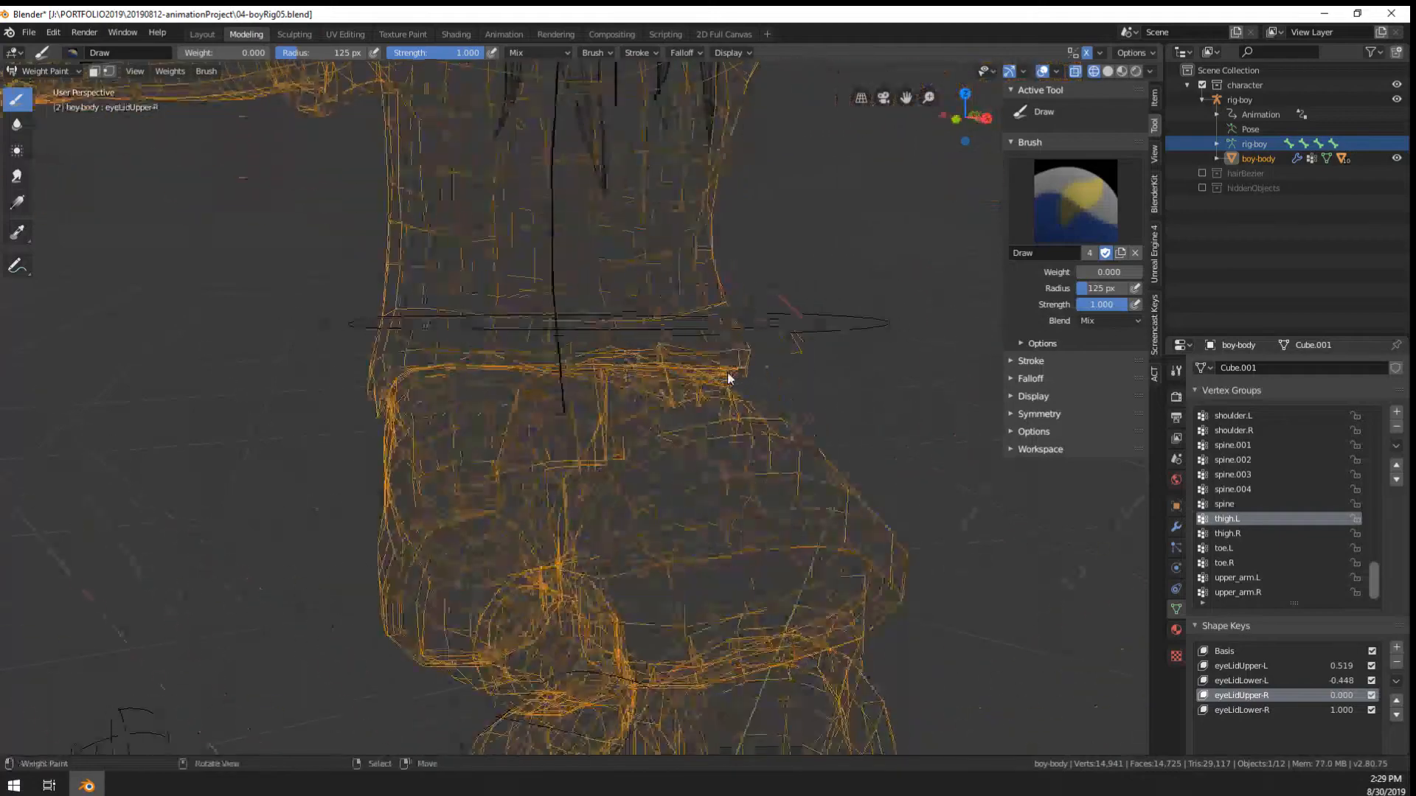
pyautogui.press('f')
pyautogui.click(536, 370)
pyautogui.moveTo(469, 394); pyautogui.dragTo(572, 414, button='middle')
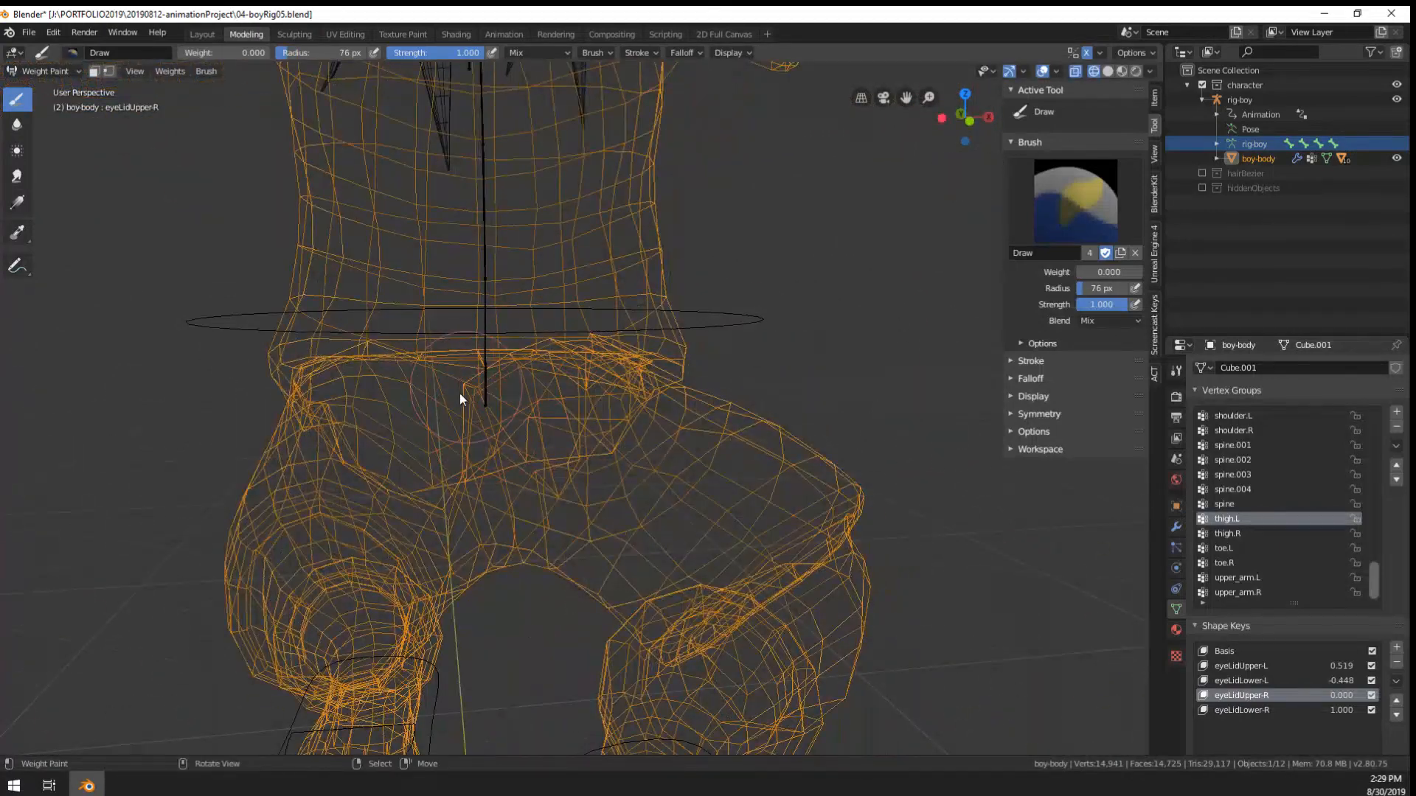
pyautogui.press('z')
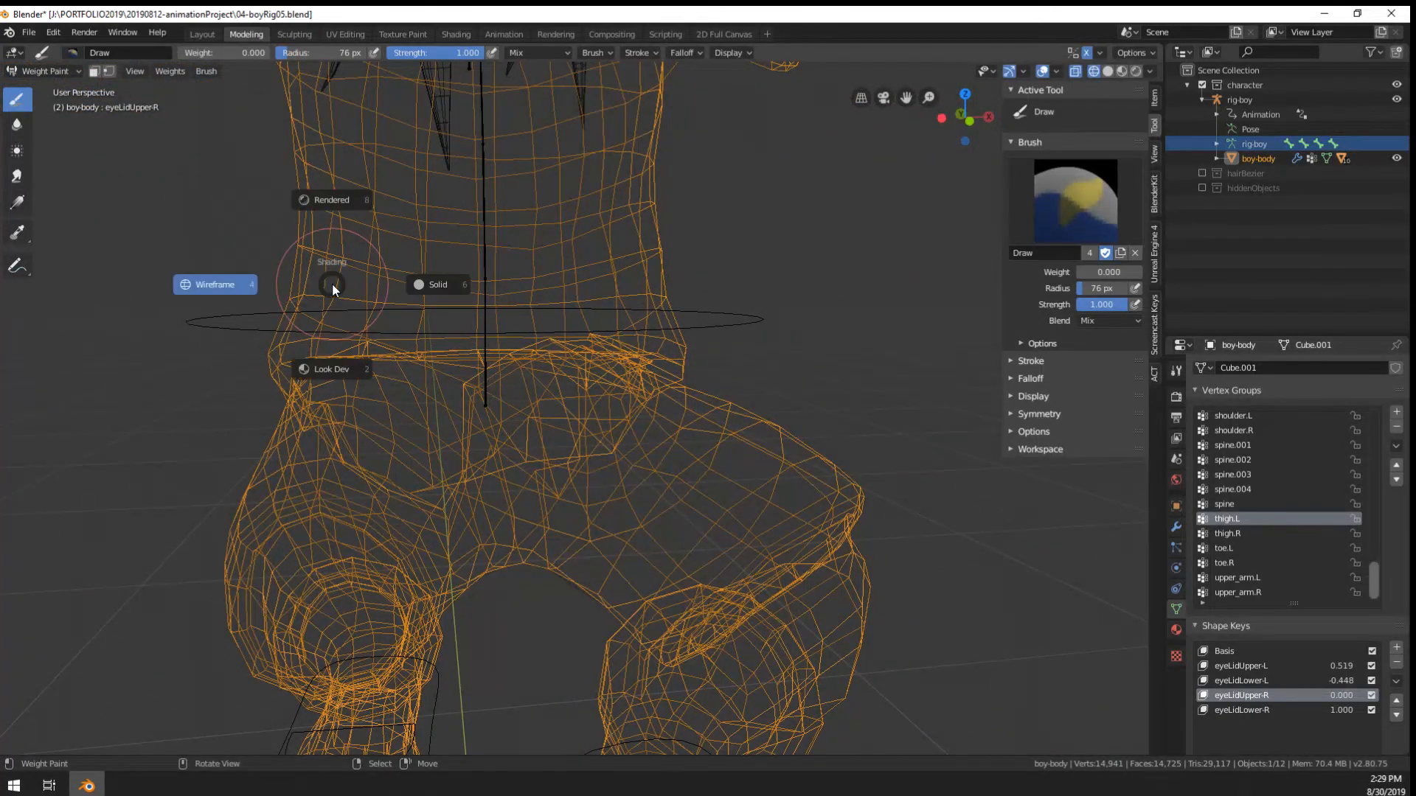
pyautogui.click(435, 285)
pyautogui.scroll(-2, 531, 391)
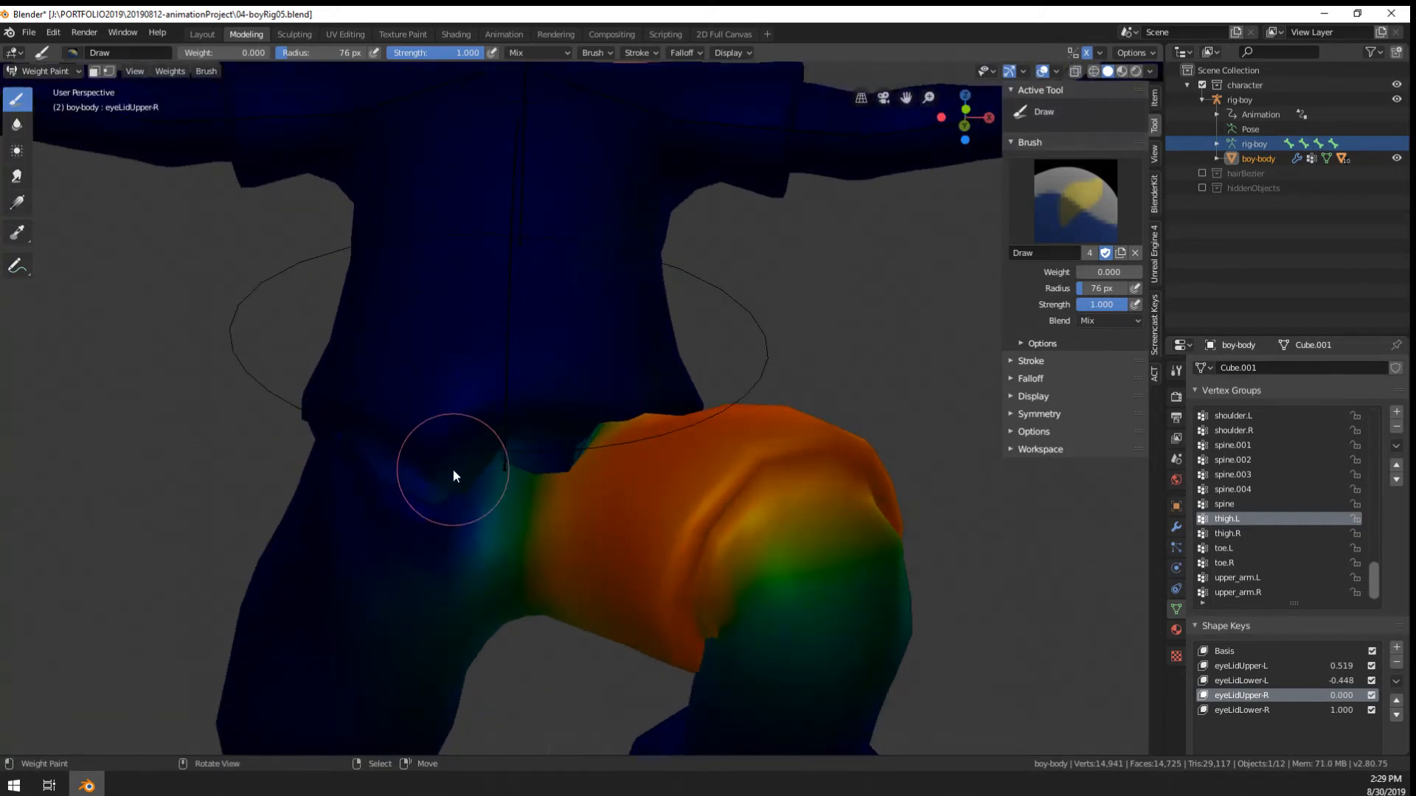
# Set the Draw brush radius to 124 px and paint zero thigh.L weight over the crotch and the right side of the trousers
pyautogui.press('f')
pyautogui.click(494, 472)
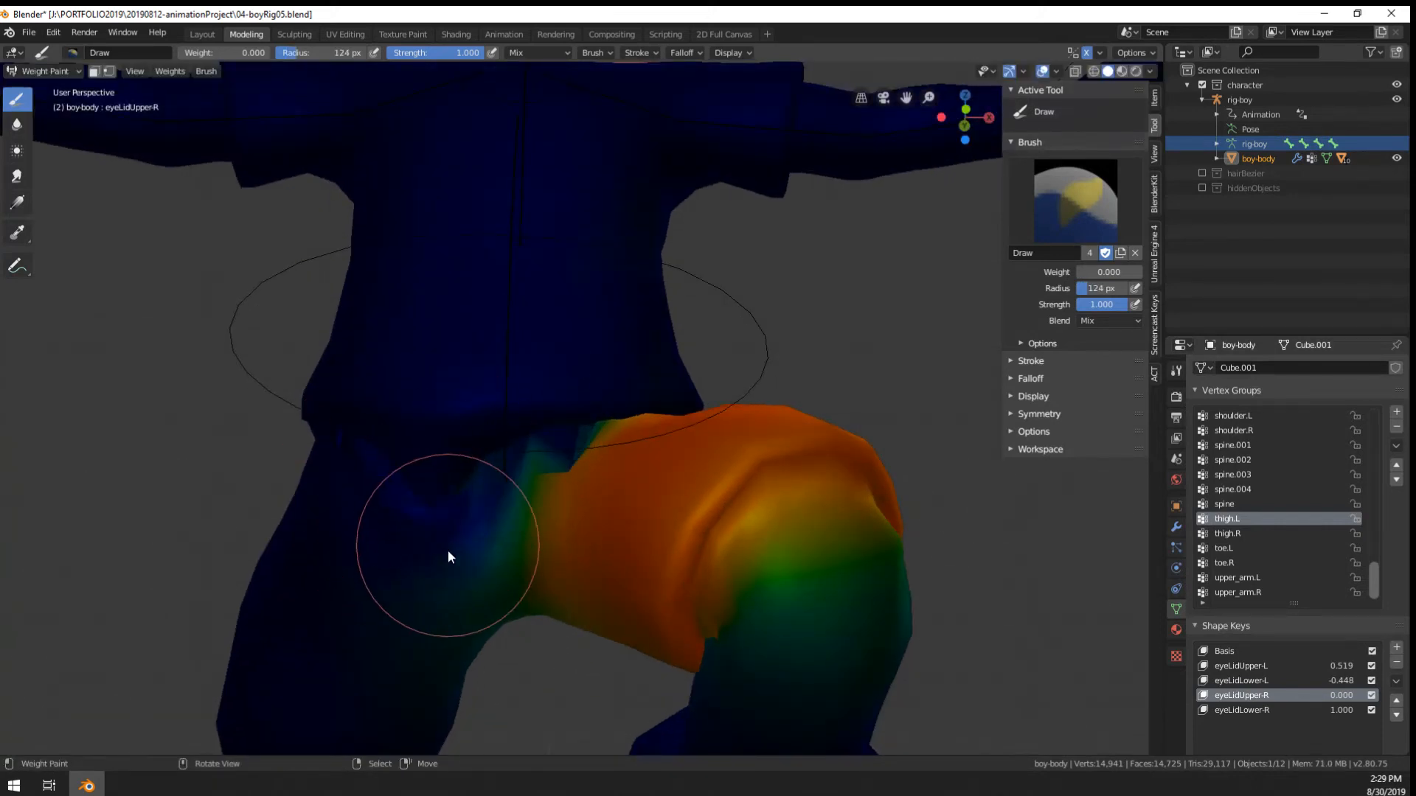
pyautogui.scroll(-1, 458, 583)
pyautogui.moveTo(460, 584); pyautogui.dragTo(445, 534, button='middle')
pyautogui.moveTo(445, 534)
pyautogui.mouseDown()
pyautogui.moveTo(433, 537)
pyautogui.moveTo(455, 569)
pyautogui.mouseUp()
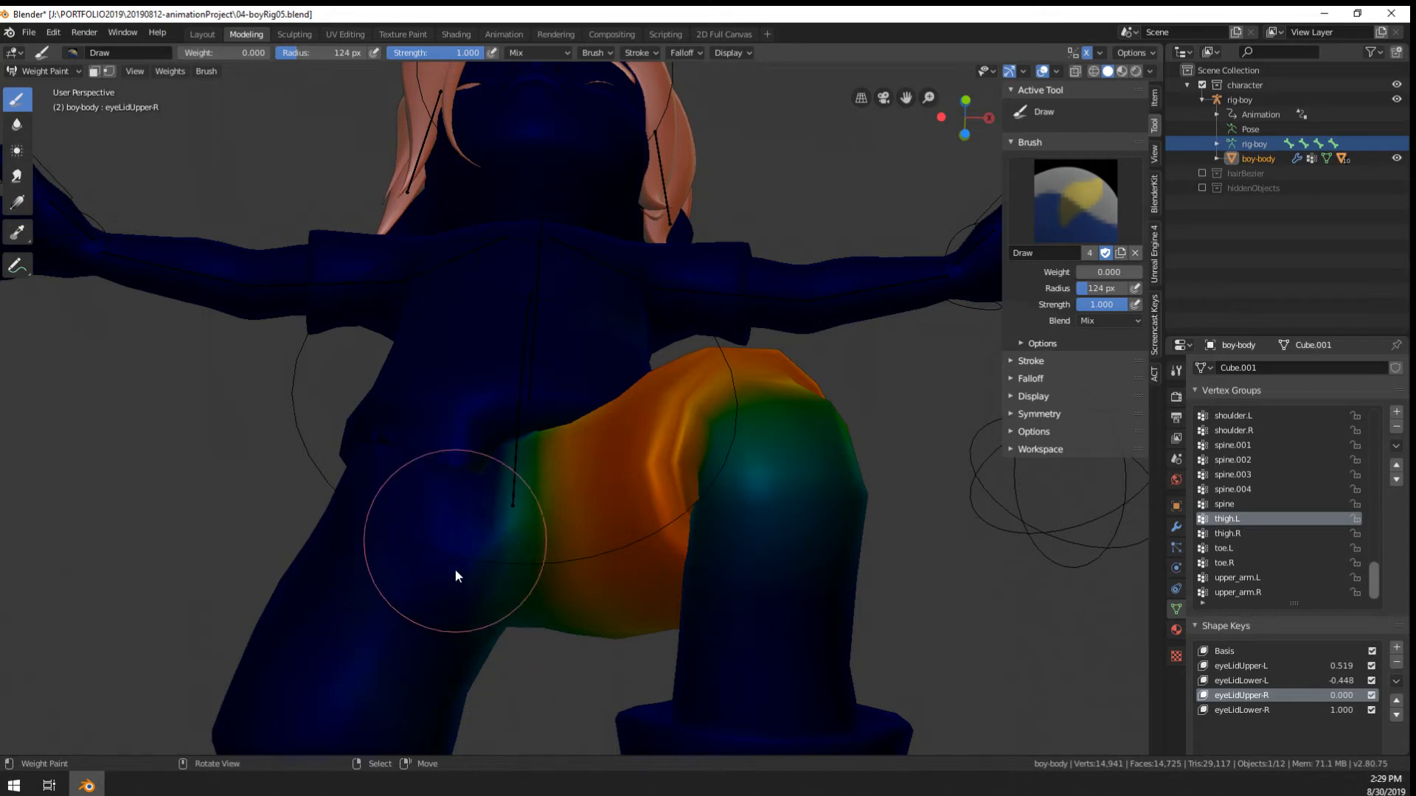
pyautogui.moveTo(454, 570); pyautogui.dragTo(538, 542, button='middle')
pyautogui.scroll(2, 538, 543)
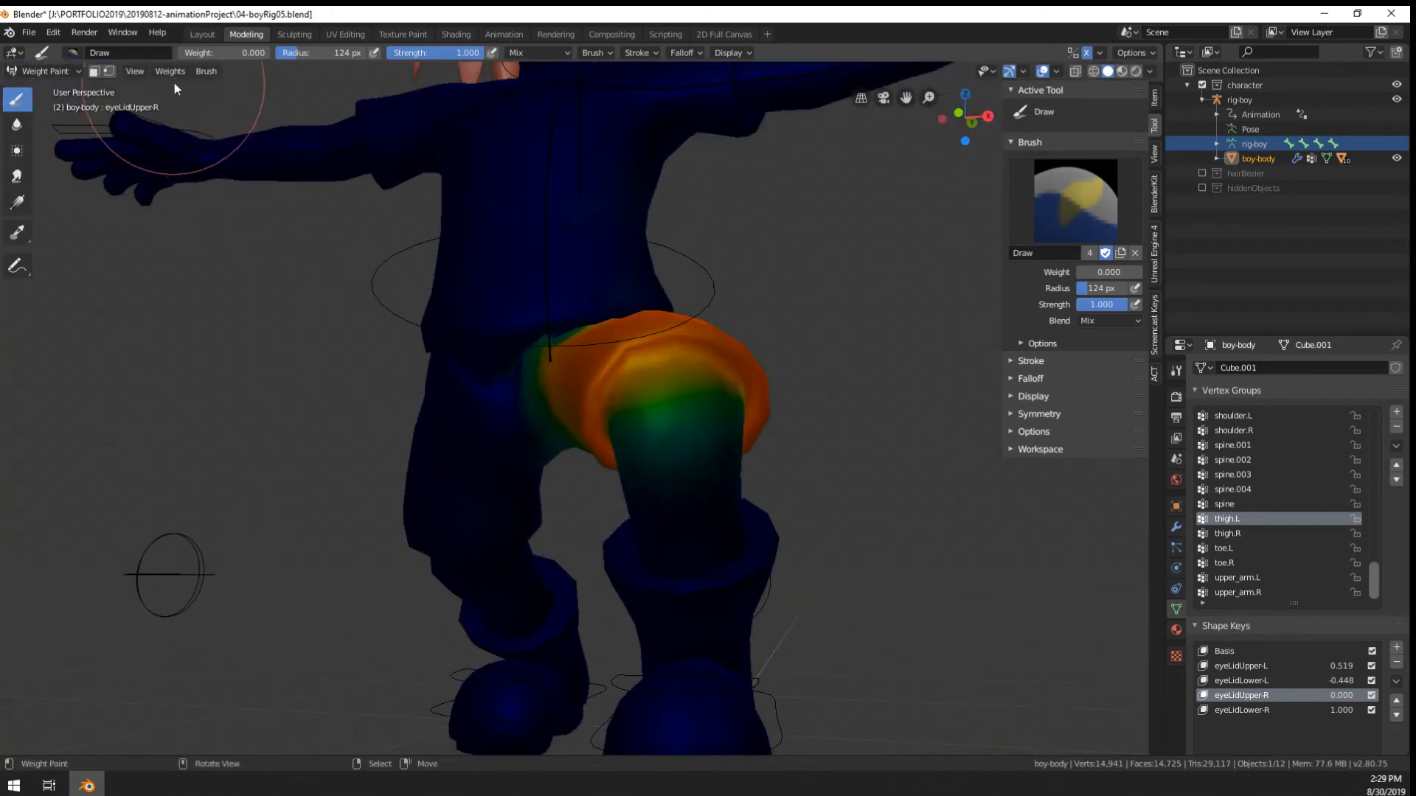
# Activate the Blur brush and examine its brush options and stroke settings
pyautogui.moveTo(174, 83); pyautogui.dragTo(121, 258, button='middle')
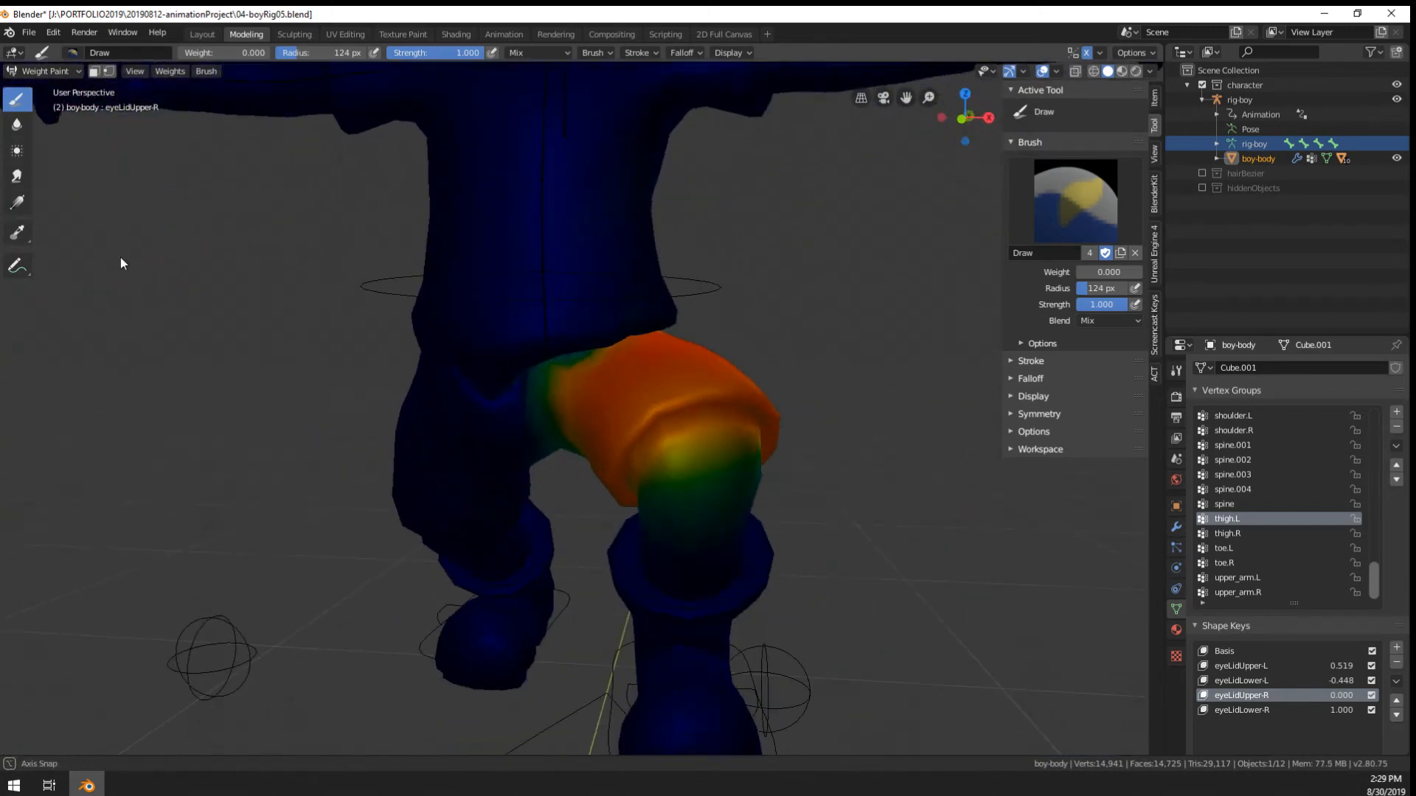
pyautogui.click(18, 124)
pyautogui.moveTo(547, 368); pyautogui.dragTo(587, 329, button='middle')
pyautogui.press('z')
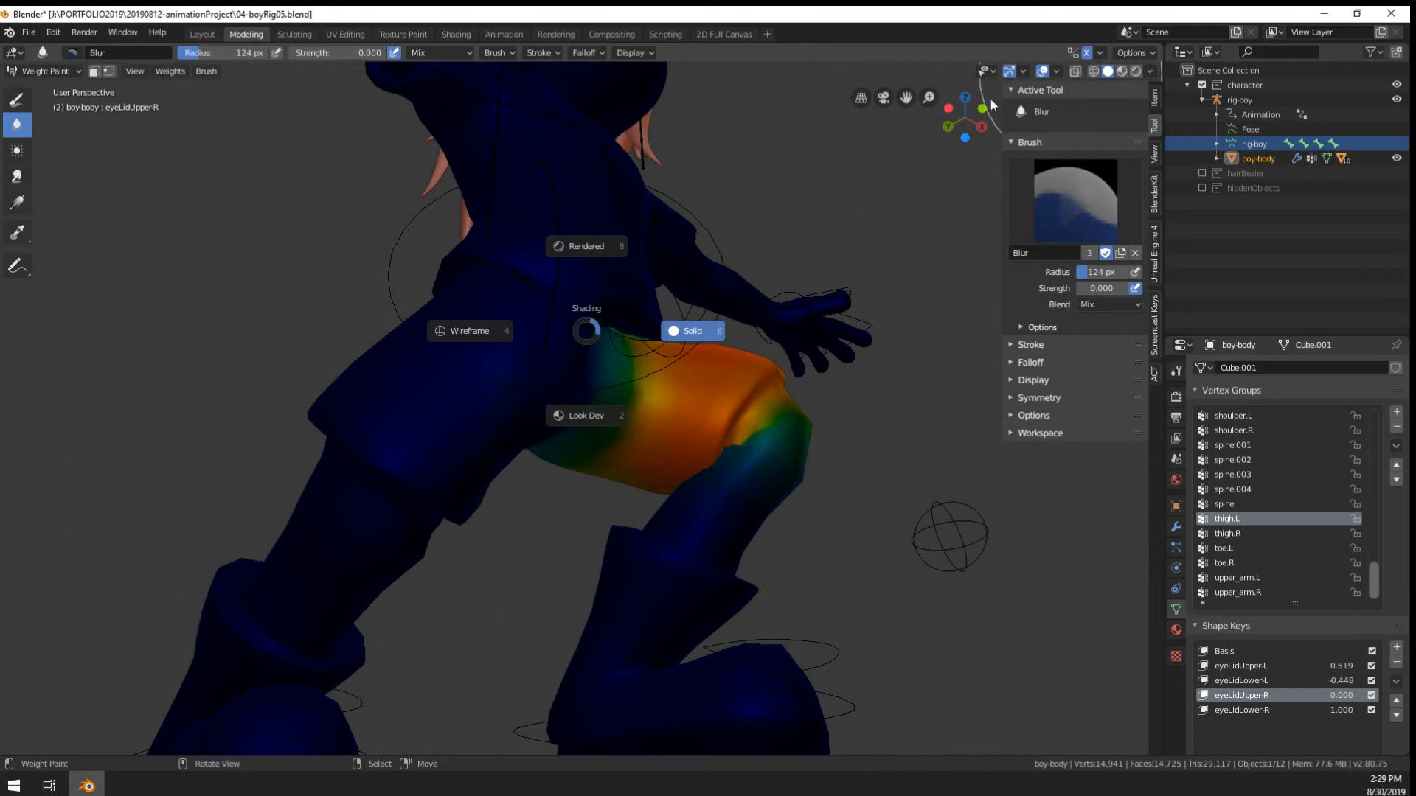
pyautogui.click(502, 52)
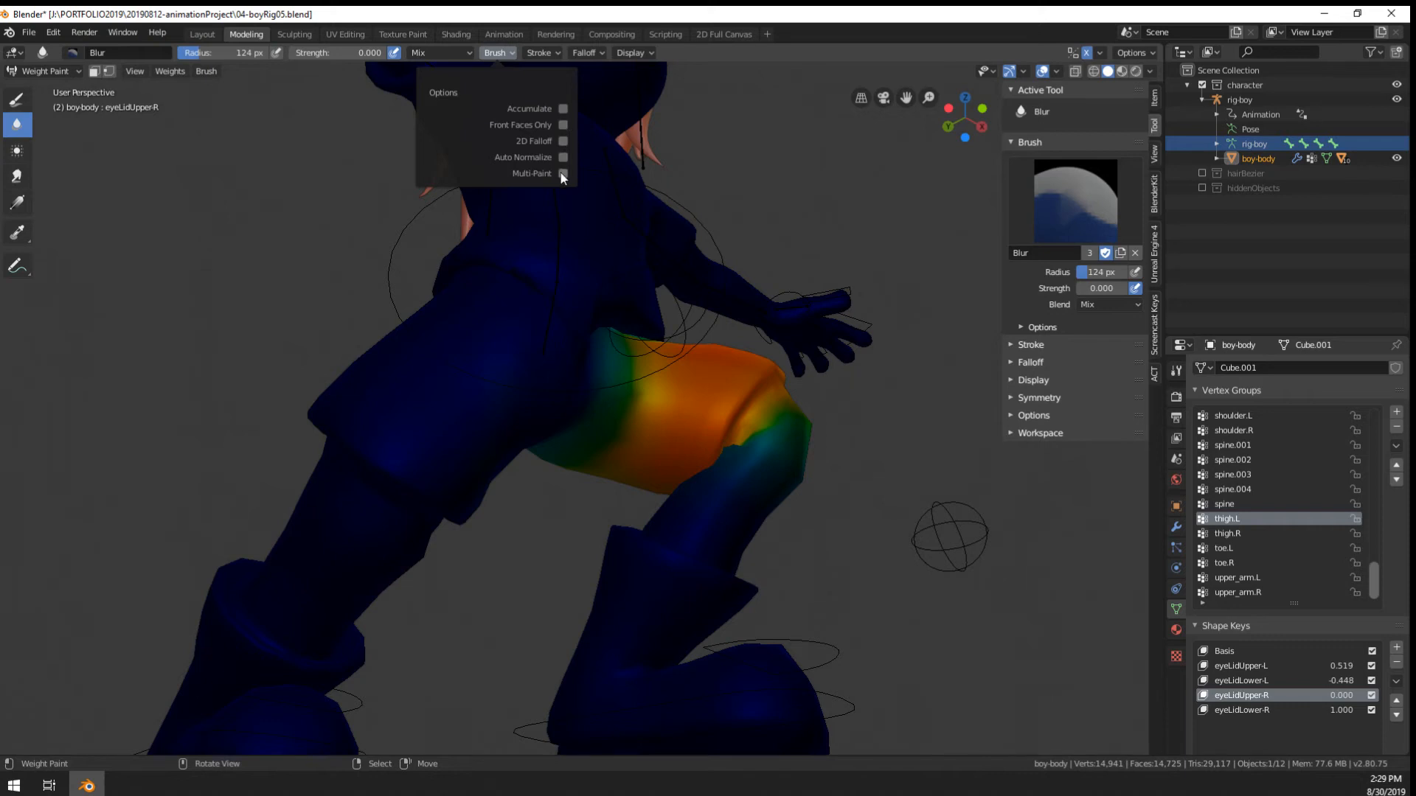
pyautogui.moveTo(536, 52)
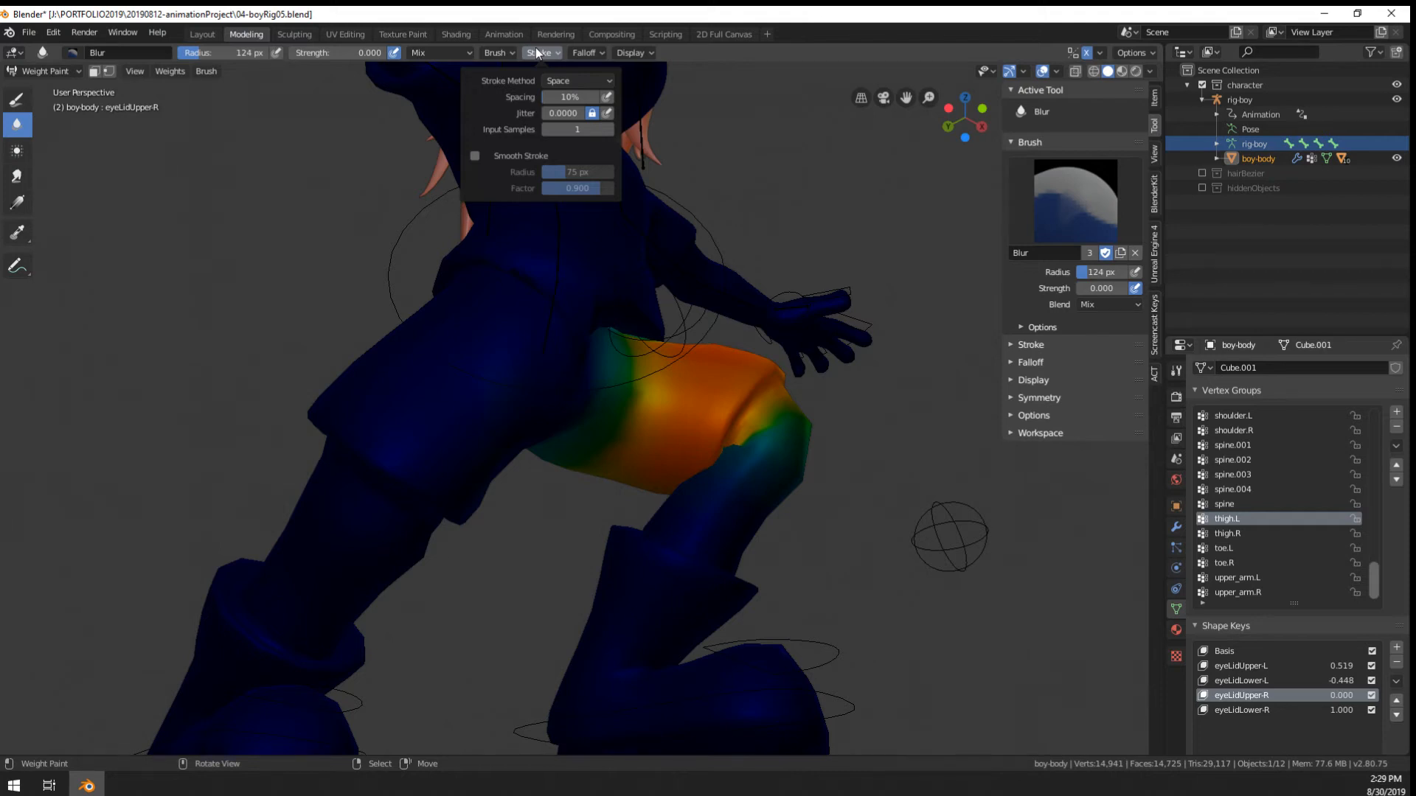
pyautogui.moveTo(355, 280); pyautogui.dragTo(536, 399, button='middle')
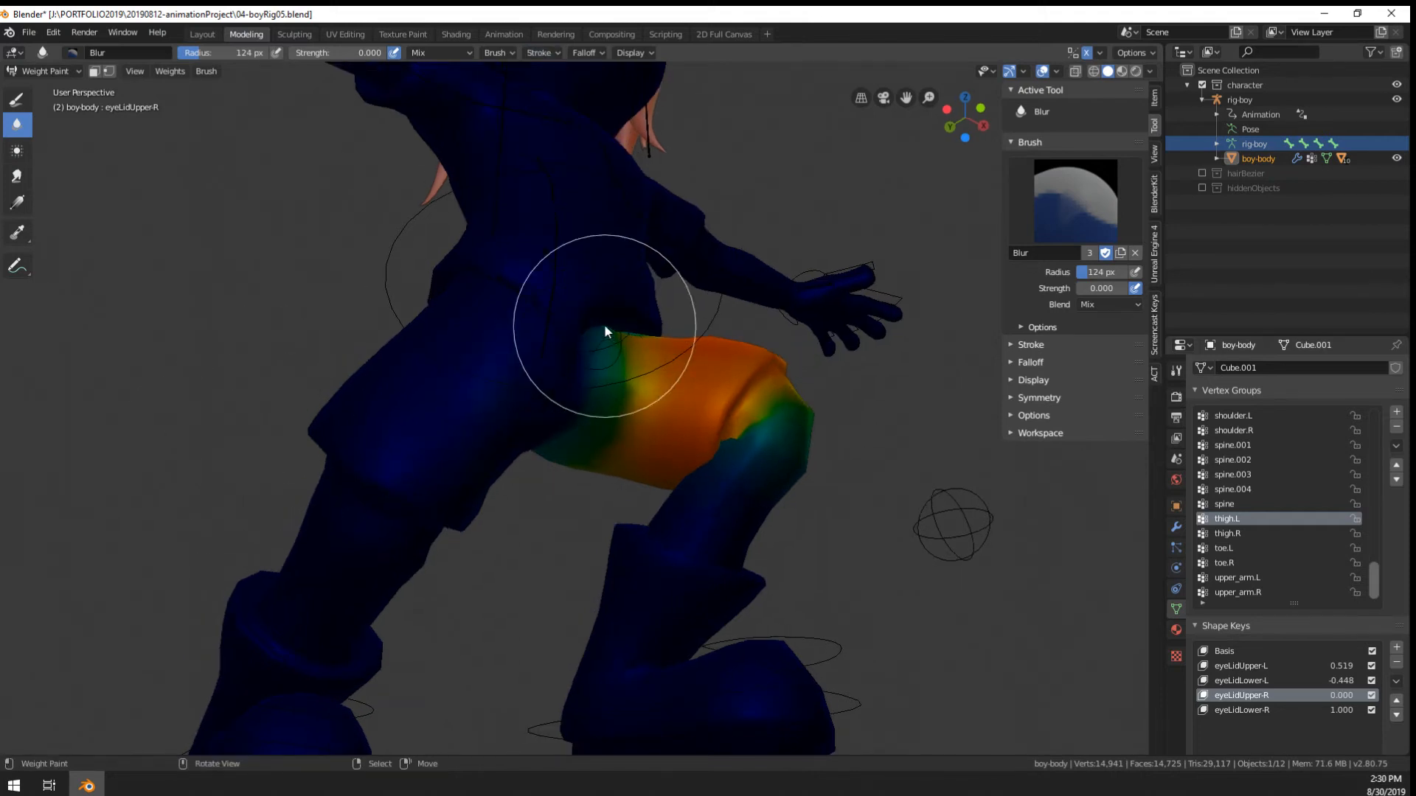
pyautogui.moveTo(605, 330)
pyautogui.mouseDown(button='middle')
pyautogui.moveTo(559, 351)
pyautogui.moveTo(605, 391)
pyautogui.moveTo(602, 347)
pyautogui.mouseUp(button='middle')
# Return to the Draw brush and paint zero thigh.L weight over the remaining influence around the crotch and right hip
pyautogui.click(16, 101)
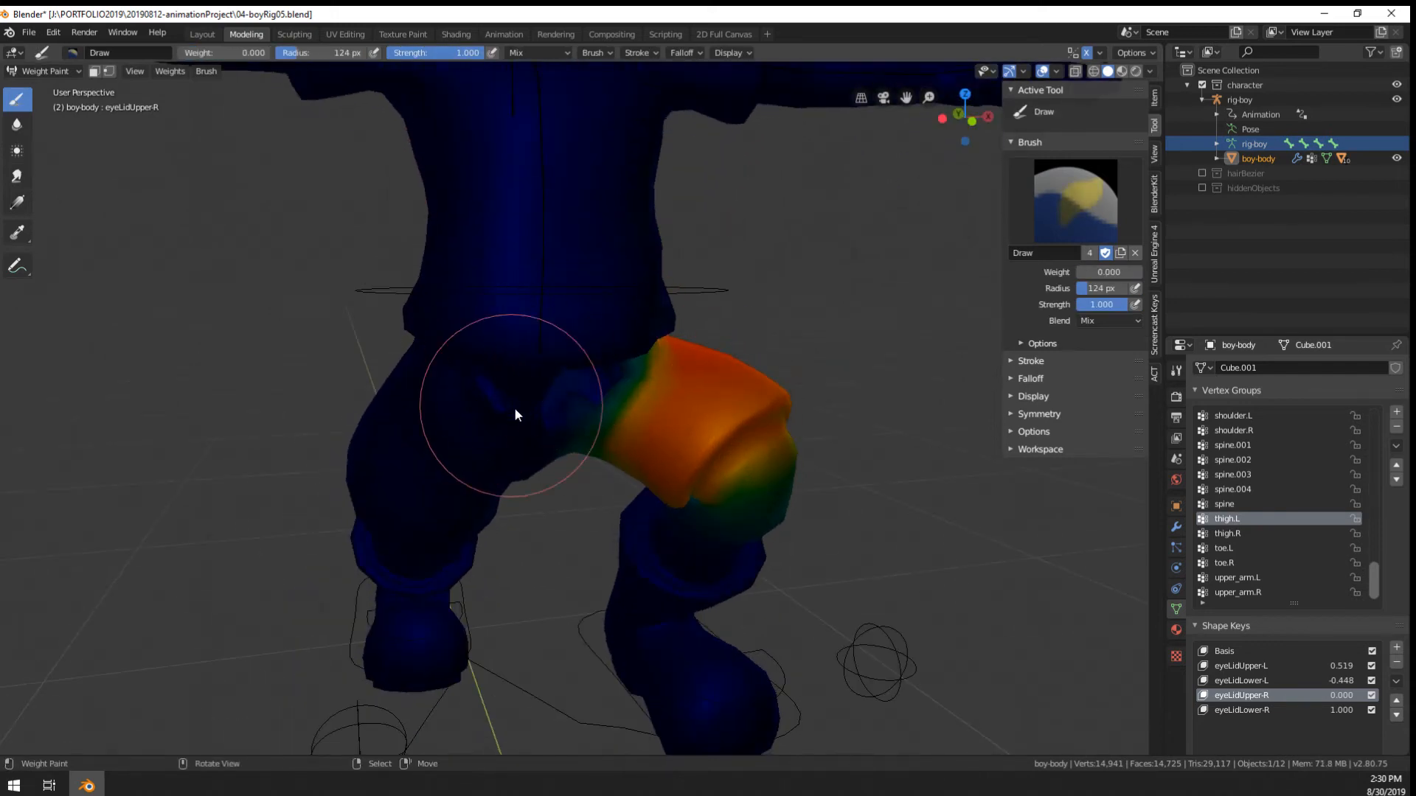
pyautogui.moveTo(515, 409)
pyautogui.mouseDown(button='middle')
pyautogui.moveTo(534, 331)
pyautogui.moveTo(493, 322)
pyautogui.moveTo(531, 379)
pyautogui.moveTo(594, 401)
pyautogui.moveTo(433, 373)
pyautogui.moveTo(683, 339)
pyautogui.moveTo(892, 386)
pyautogui.moveTo(601, 500)
pyautogui.moveTo(876, 499)
pyautogui.moveTo(670, 417)
pyautogui.moveTo(832, 421)
pyautogui.moveTo(698, 414)
pyautogui.moveTo(507, 516)
pyautogui.mouseUp(button='middle')
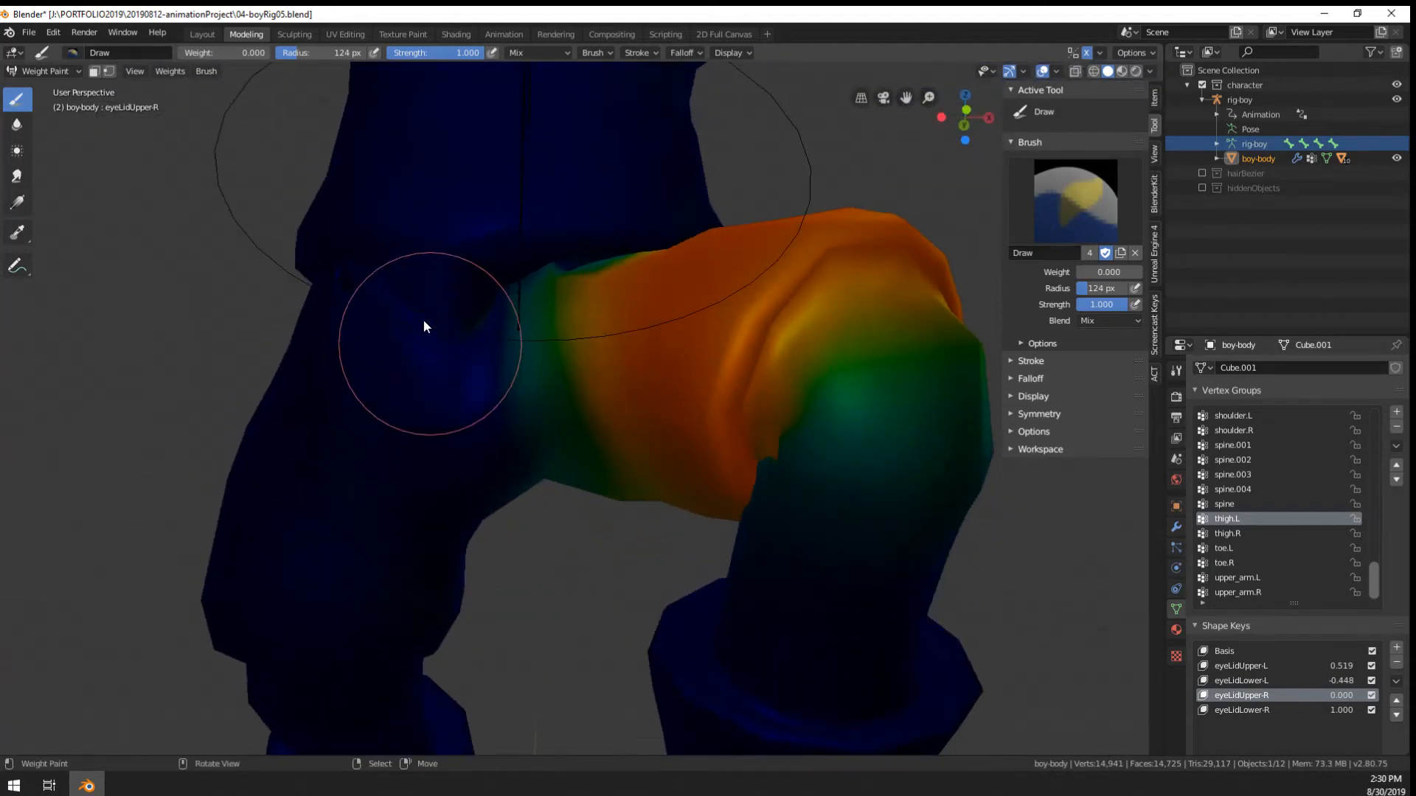
pyautogui.scroll(-4, 443, 343)
pyautogui.moveTo(498, 401)
pyautogui.mouseDown(button='middle')
pyautogui.moveTo(616, 446)
pyautogui.moveTo(519, 407)
pyautogui.mouseUp(button='middle')
pyautogui.scroll(3, 520, 407)
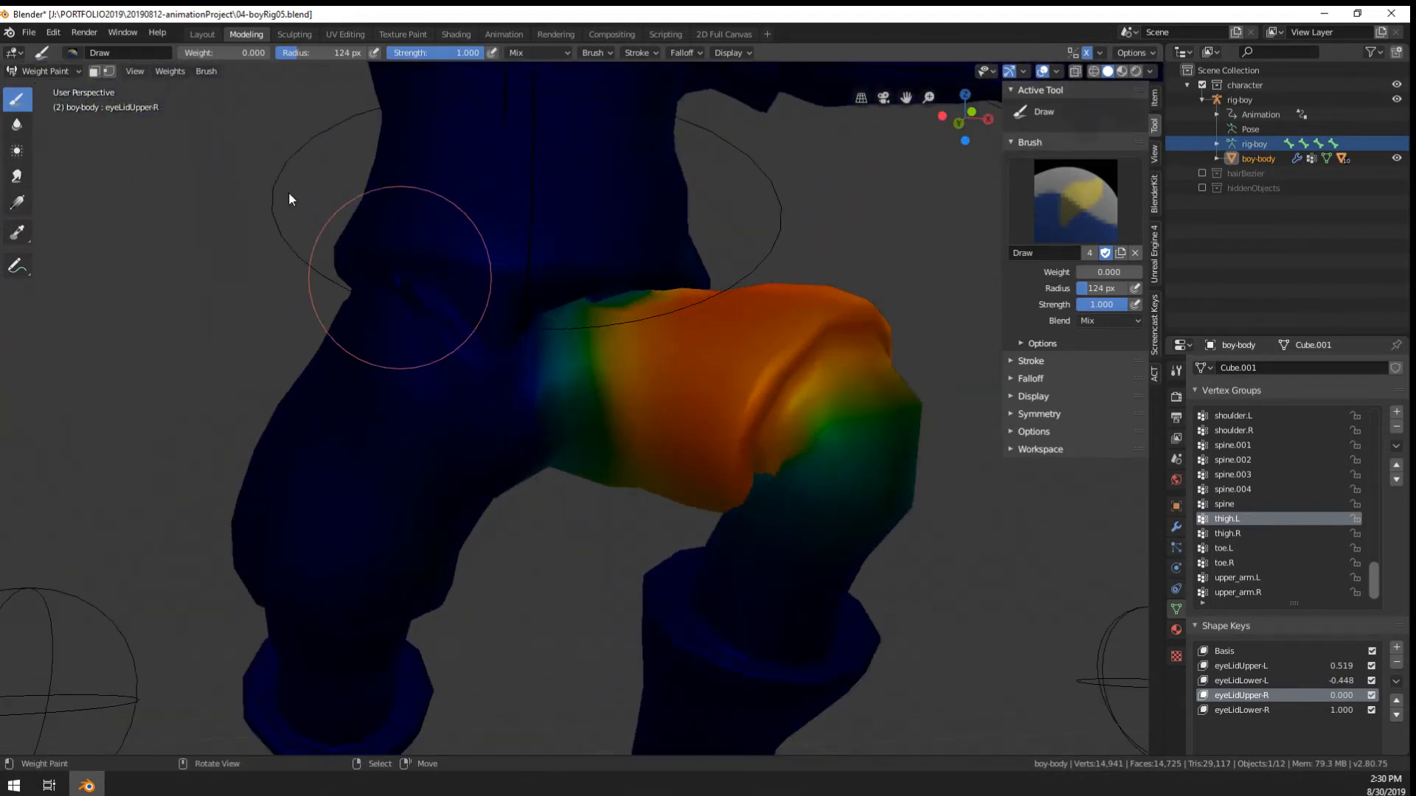
# Leave weight painting, select the foot.L control in the rig, and reposition the left foot, raising it about 0.235 m to bend the leg
pyautogui.click(47, 72)
pyautogui.click(49, 86)
pyautogui.scroll(-3, 647, 536)
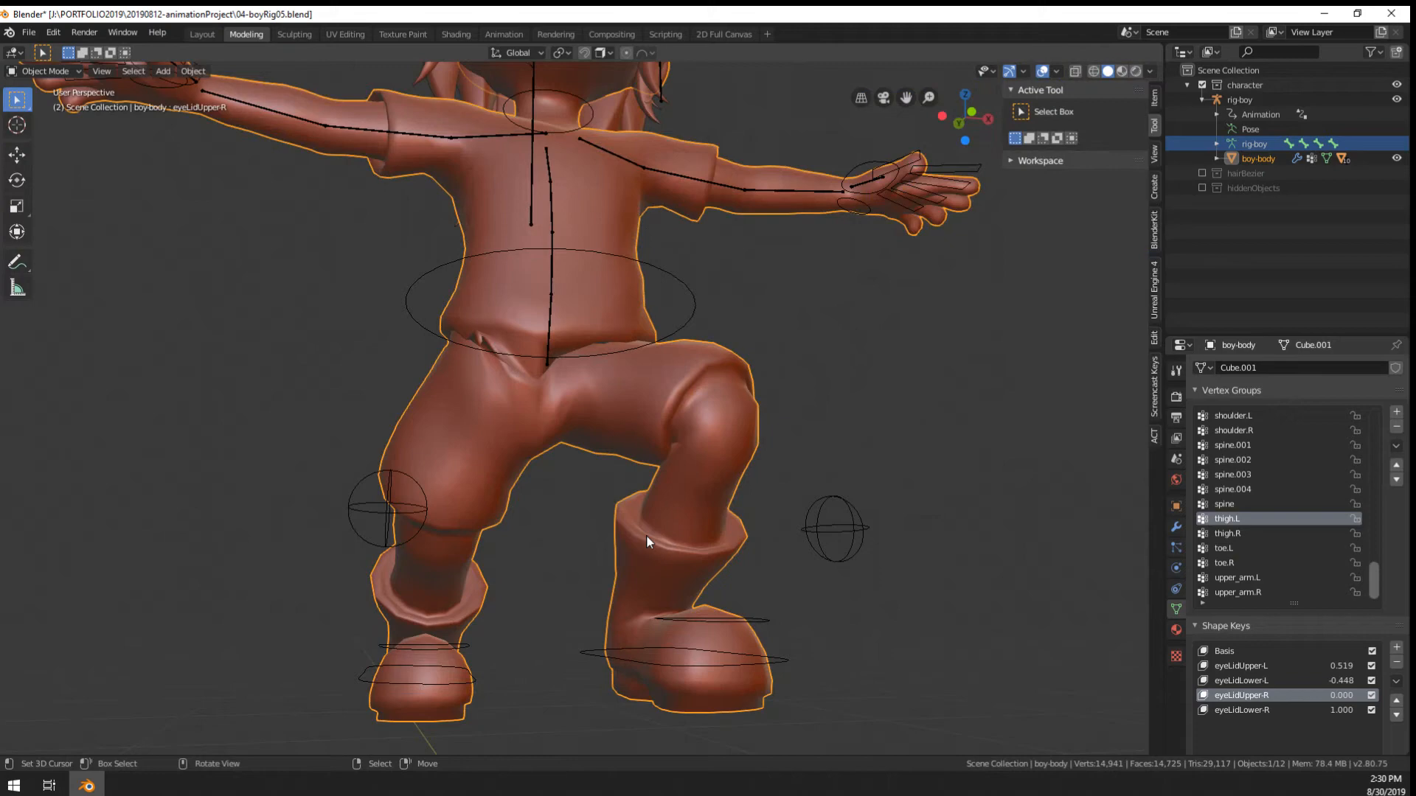
pyautogui.rightClick(741, 665)
pyautogui.rightClick(740, 665)
pyautogui.press('g')
pyautogui.click(773, 687)
pyautogui.moveTo(772, 687); pyautogui.dragTo(797, 478, button='middle')
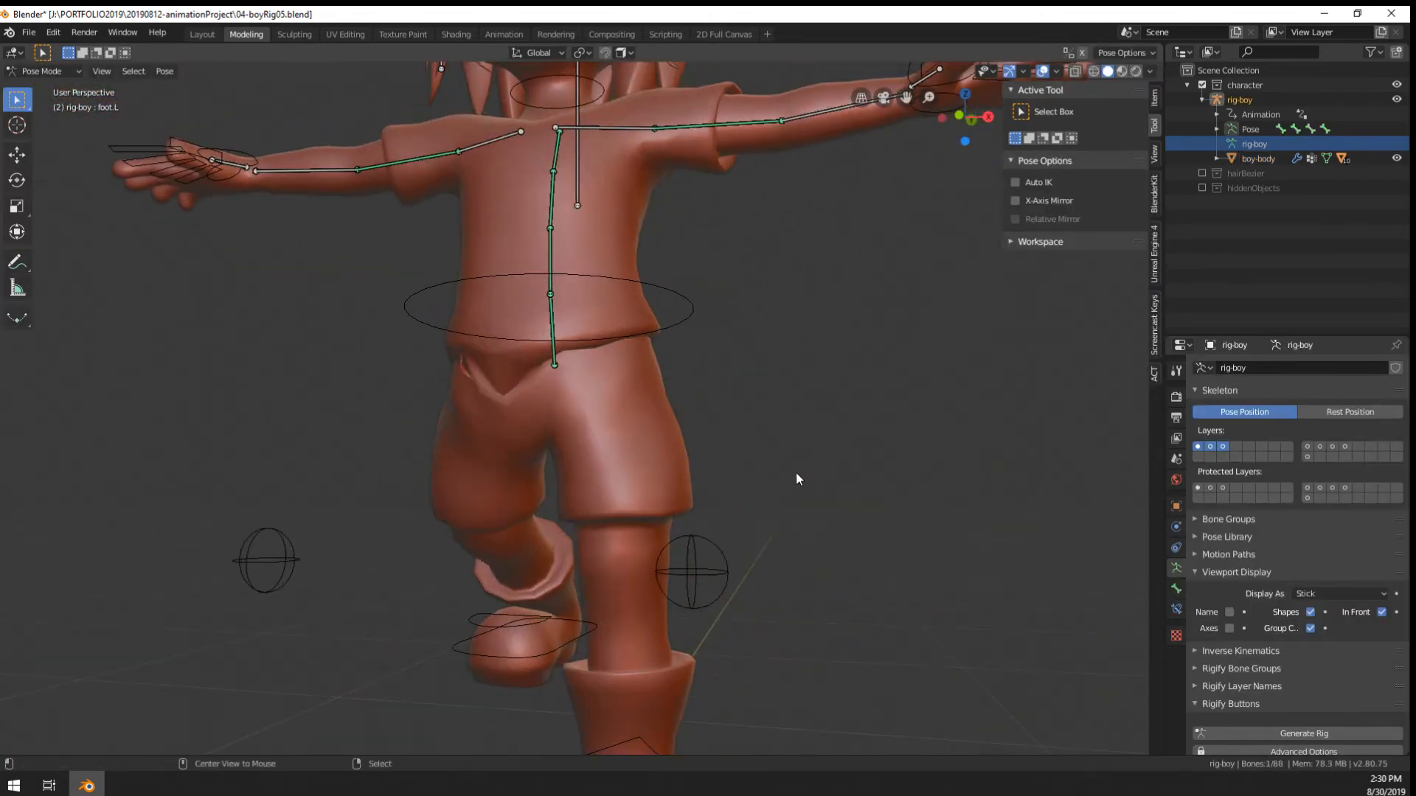
pyautogui.press('g')
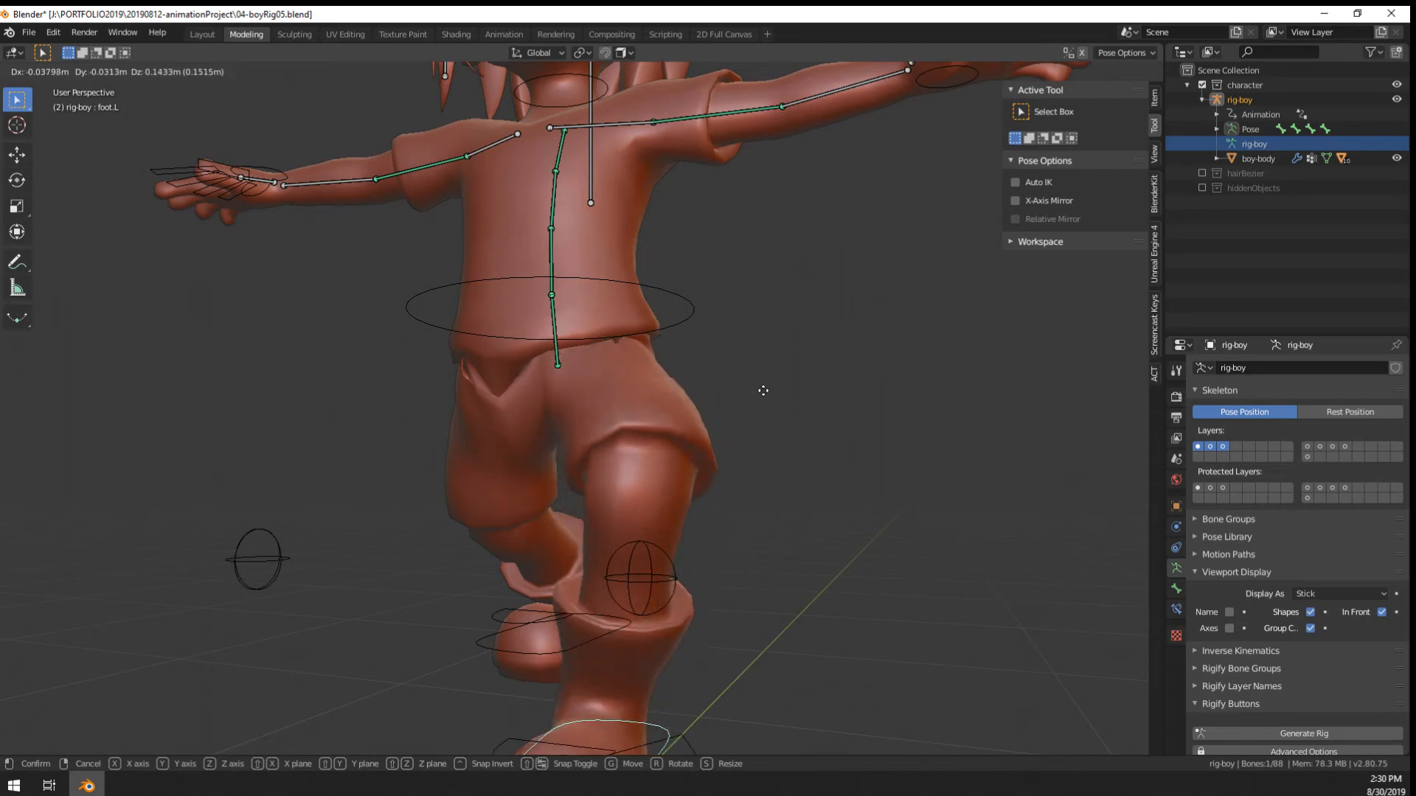
pyautogui.click(758, 346)
# Reposition the foot.L control further so the left thigh lifts high toward the shirt hem with the knee bent
pyautogui.moveTo(759, 347); pyautogui.dragTo(908, 382, button='middle')
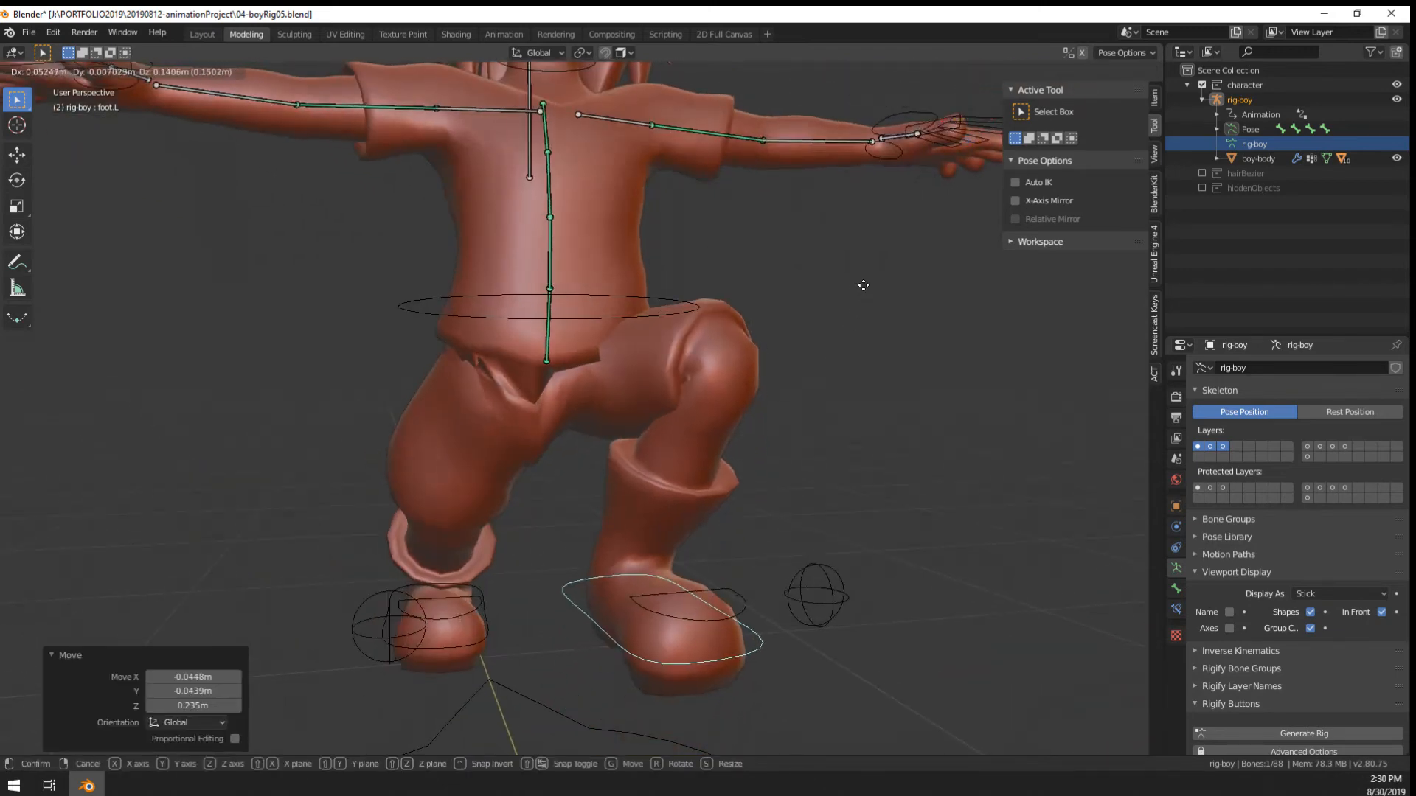
pyautogui.click(819, 361)
pyautogui.moveTo(819, 361); pyautogui.dragTo(544, 367, button='middle')
pyautogui.press('g')
pyautogui.click(590, 375)
pyautogui.press('g')
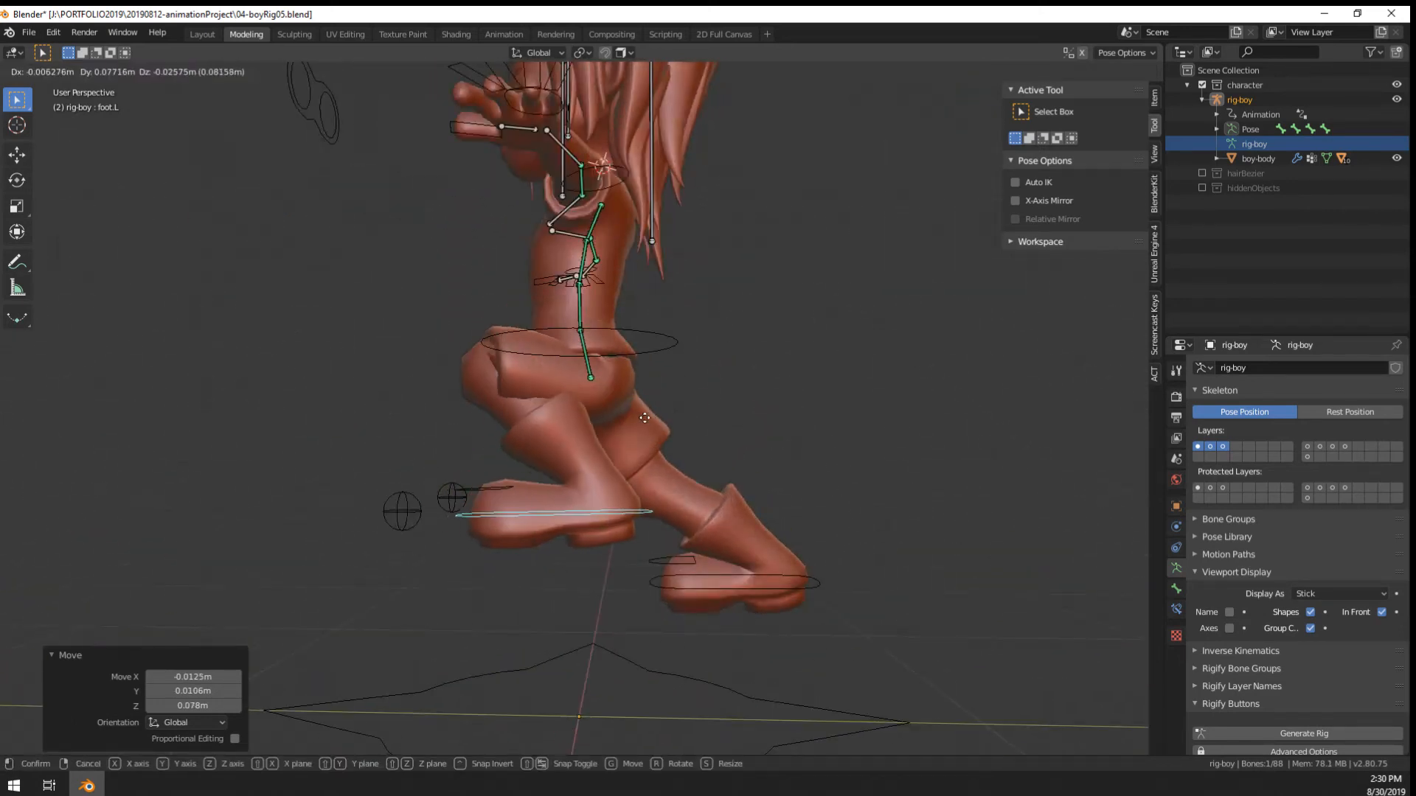
pyautogui.click(608, 359)
# Select the CTRL-spine-base control and rotate it from side and front views to tilt the torso against the bent leg
pyautogui.click(628, 341)
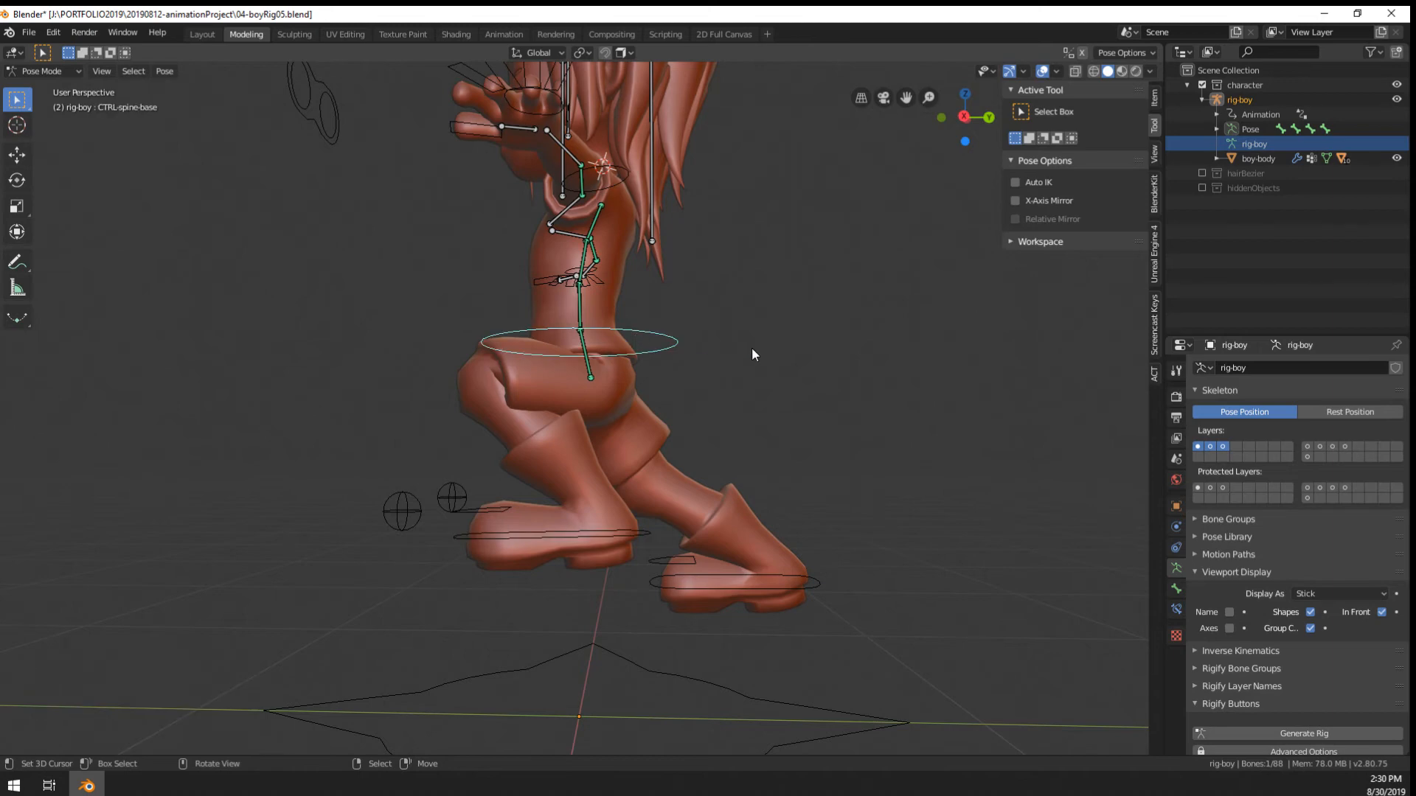
pyautogui.press('r')
pyautogui.click(653, 343)
pyautogui.moveTo(653, 344); pyautogui.dragTo(879, 388, button='middle')
pyautogui.press('r')
pyautogui.click(760, 306)
pyautogui.moveTo(759, 305); pyautogui.dragTo(522, 356, button='middle')
pyautogui.press('r')
pyautogui.click(734, 294)
# Exit Pose Mode, select the boy's body mesh, and put it back into Weight Paint mode
pyautogui.click(715, 434)
pyautogui.hotkey('ctrl', 'Tab')
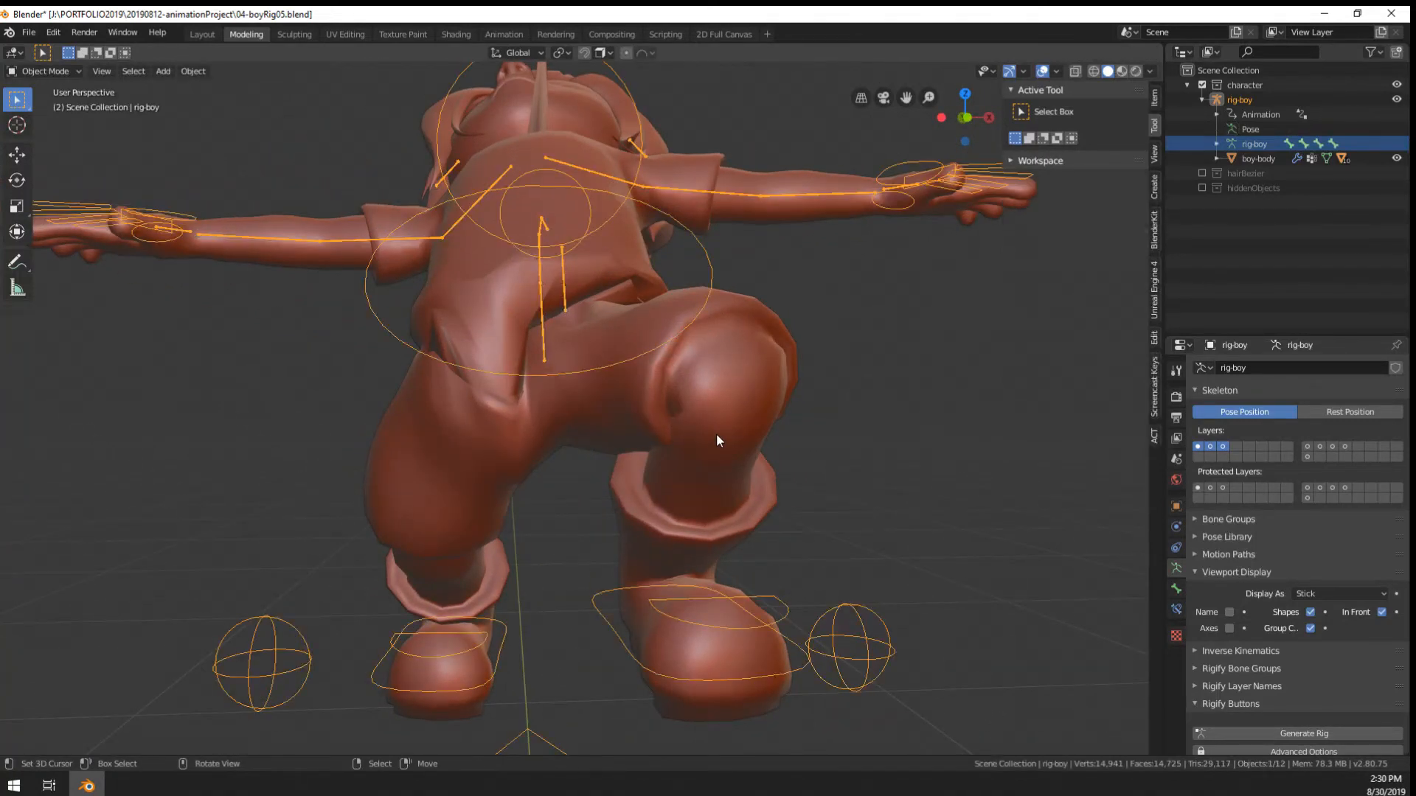
pyautogui.rightClick(716, 435)
pyautogui.hotkey('ctrl', 'Tab')
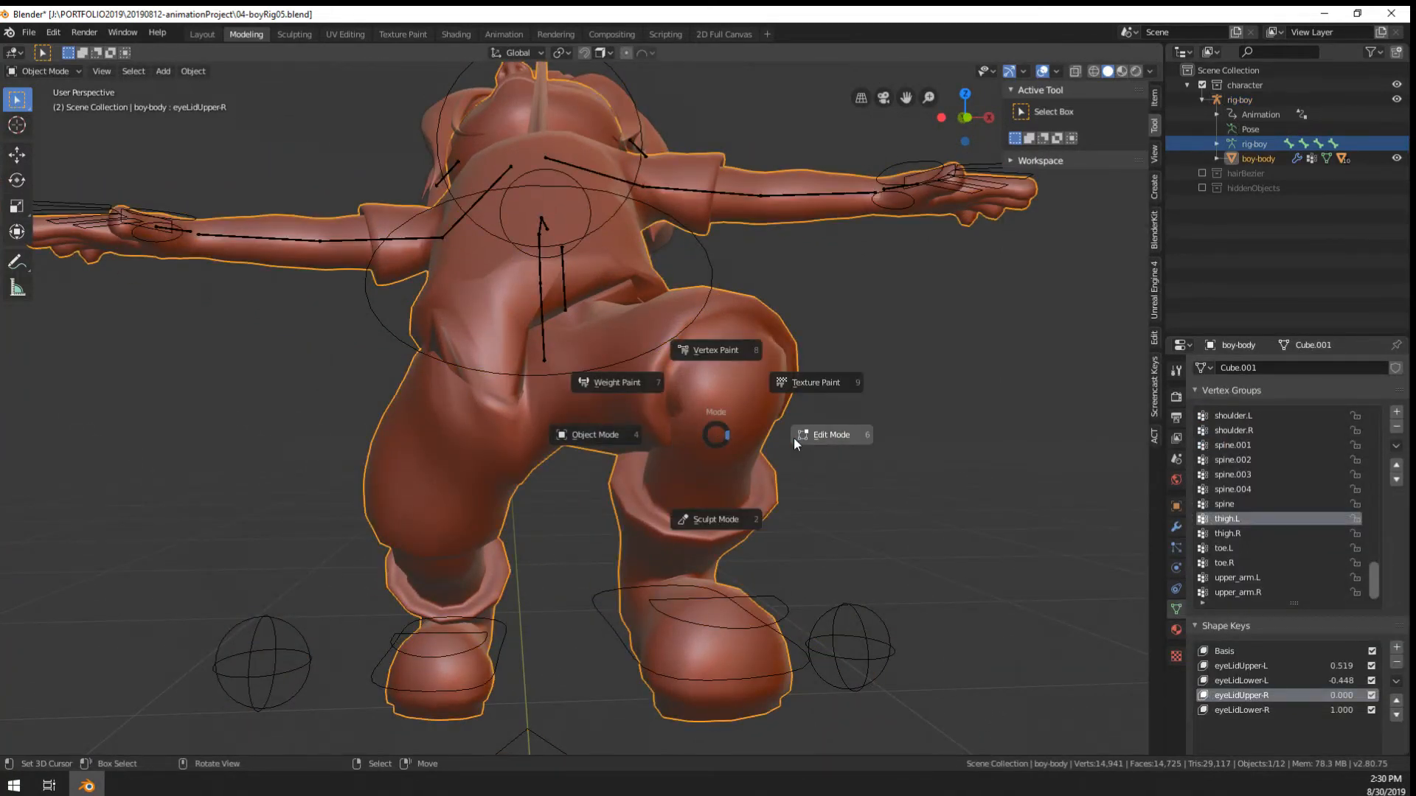
pyautogui.click(711, 354)
pyautogui.scroll(2, 848, 457)
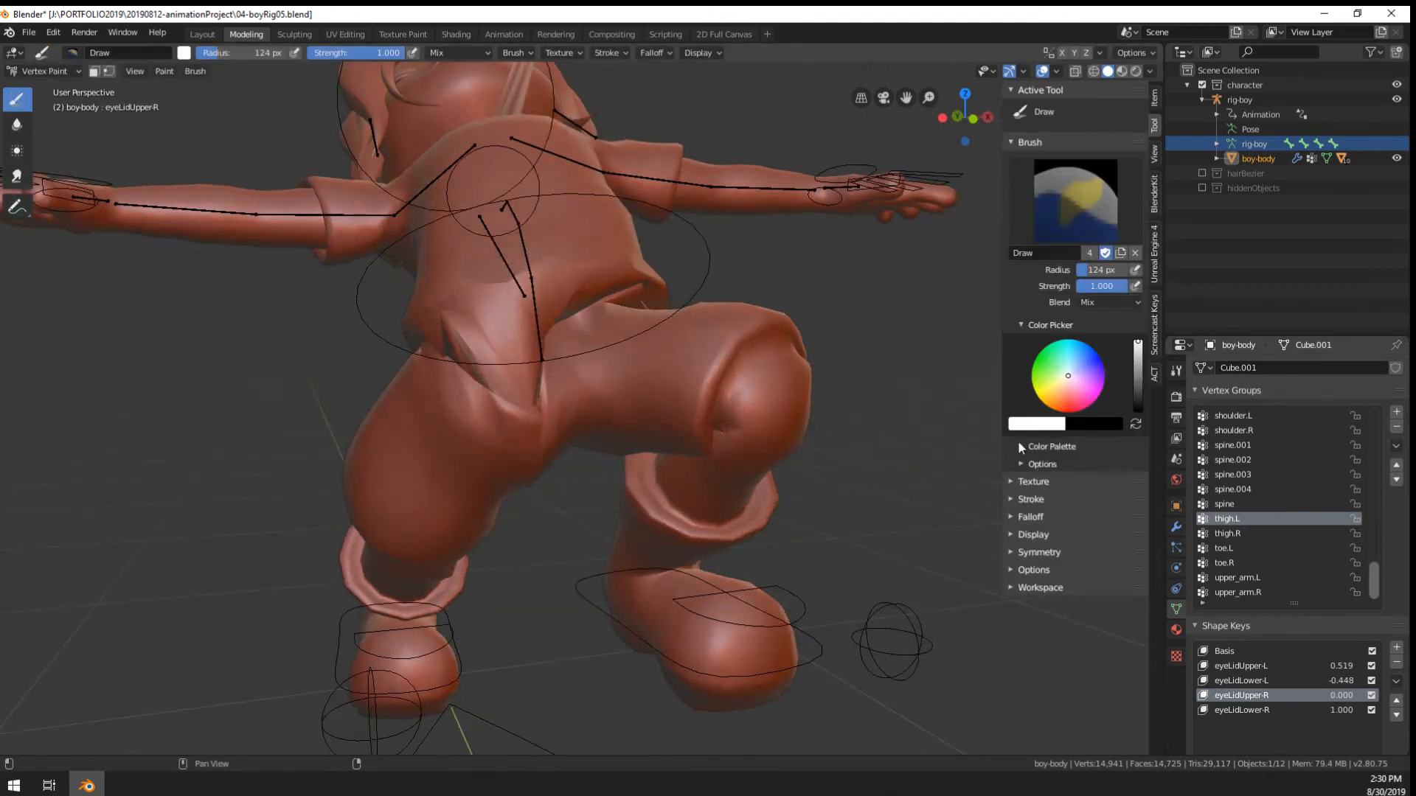
pyautogui.hotkey('ctrl', 'Tab')
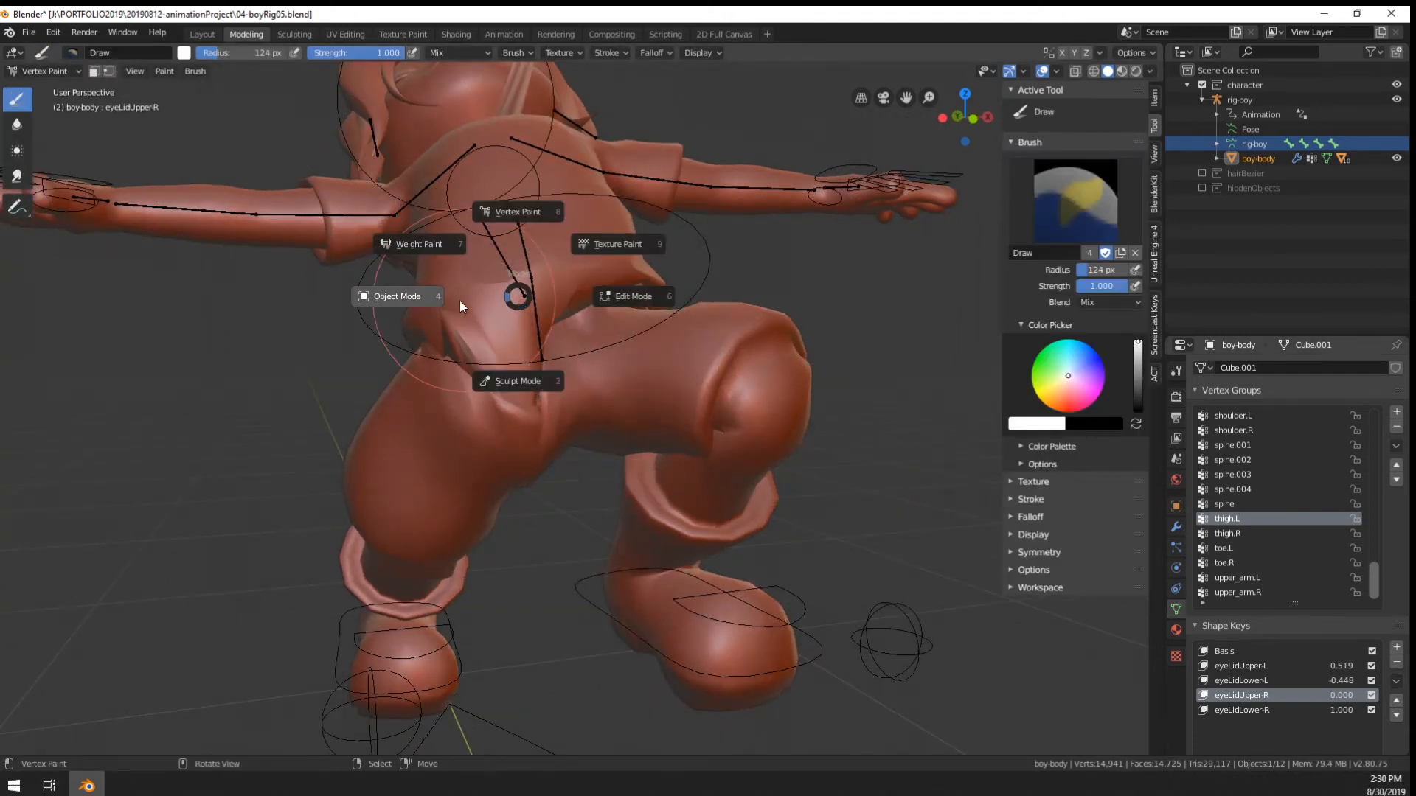
pyautogui.click(436, 245)
pyautogui.scroll(2, 625, 408)
pyautogui.moveTo(626, 408)
pyautogui.mouseDown(button='middle')
pyautogui.moveTo(578, 415)
pyautogui.moveTo(600, 352)
pyautogui.moveTo(583, 324)
pyautogui.mouseUp(button='middle')
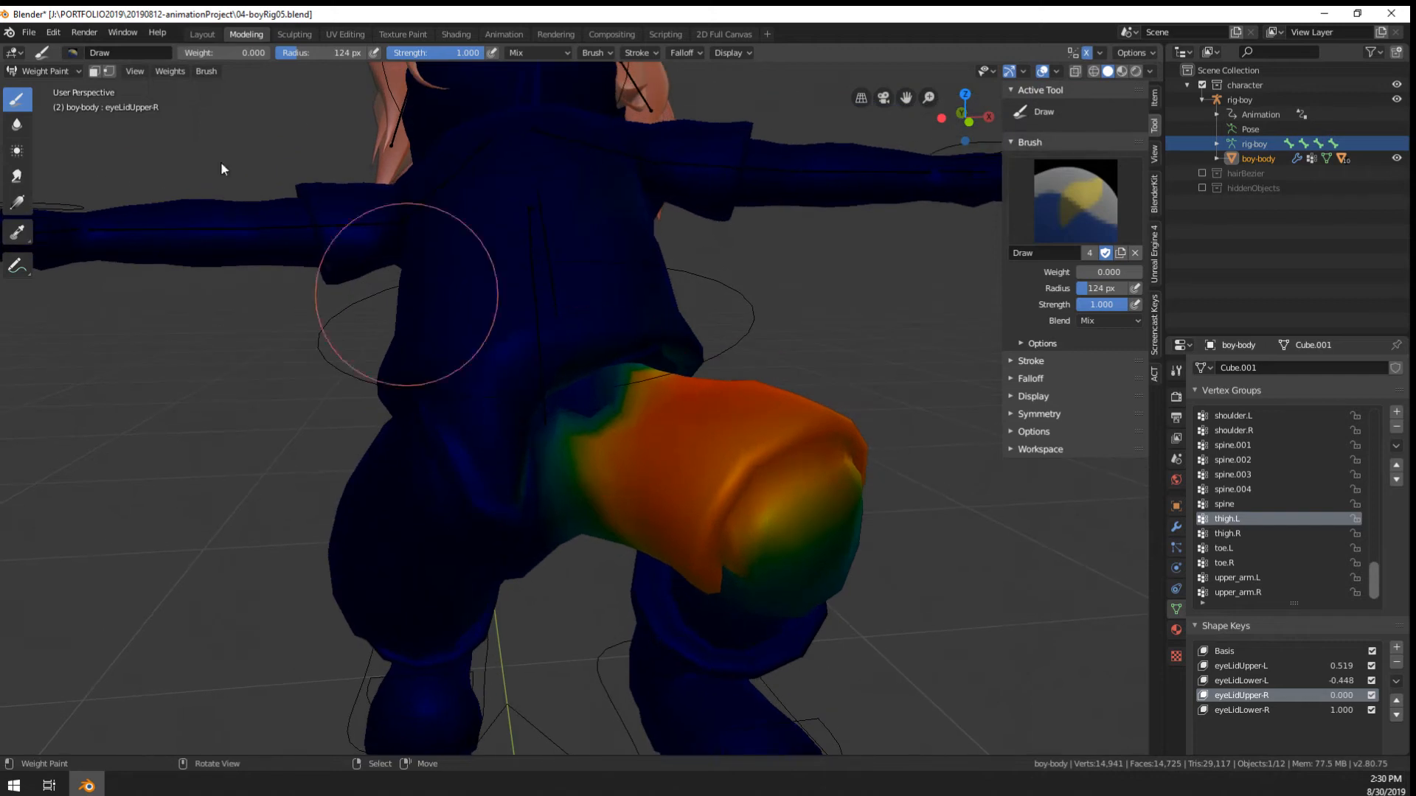
# Set the Blur brush to a 165 px radius and 1.000 strength, and smooth the thigh.L weight where the left thigh meets the shirt
pyautogui.click(17, 124)
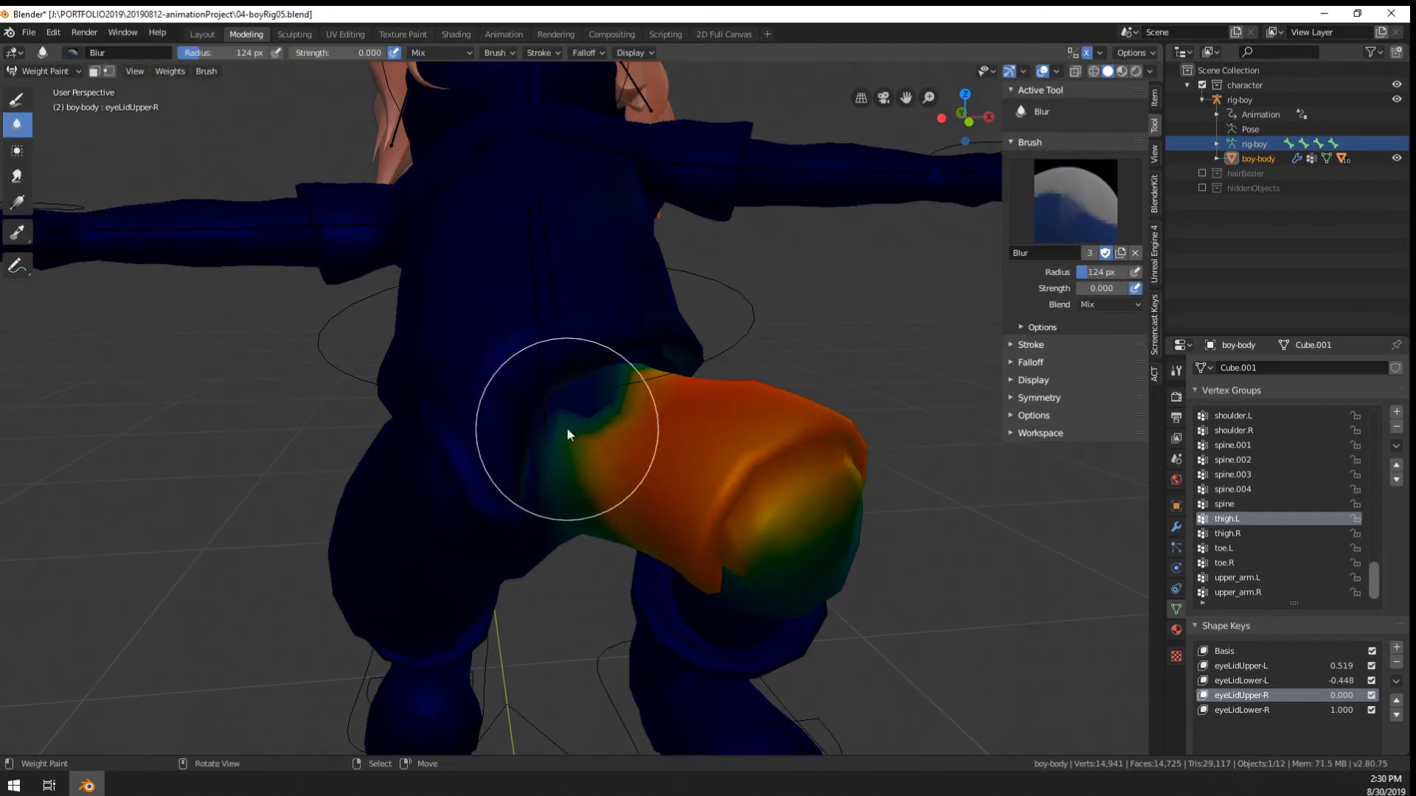
pyautogui.press('f')
pyautogui.click(622, 362)
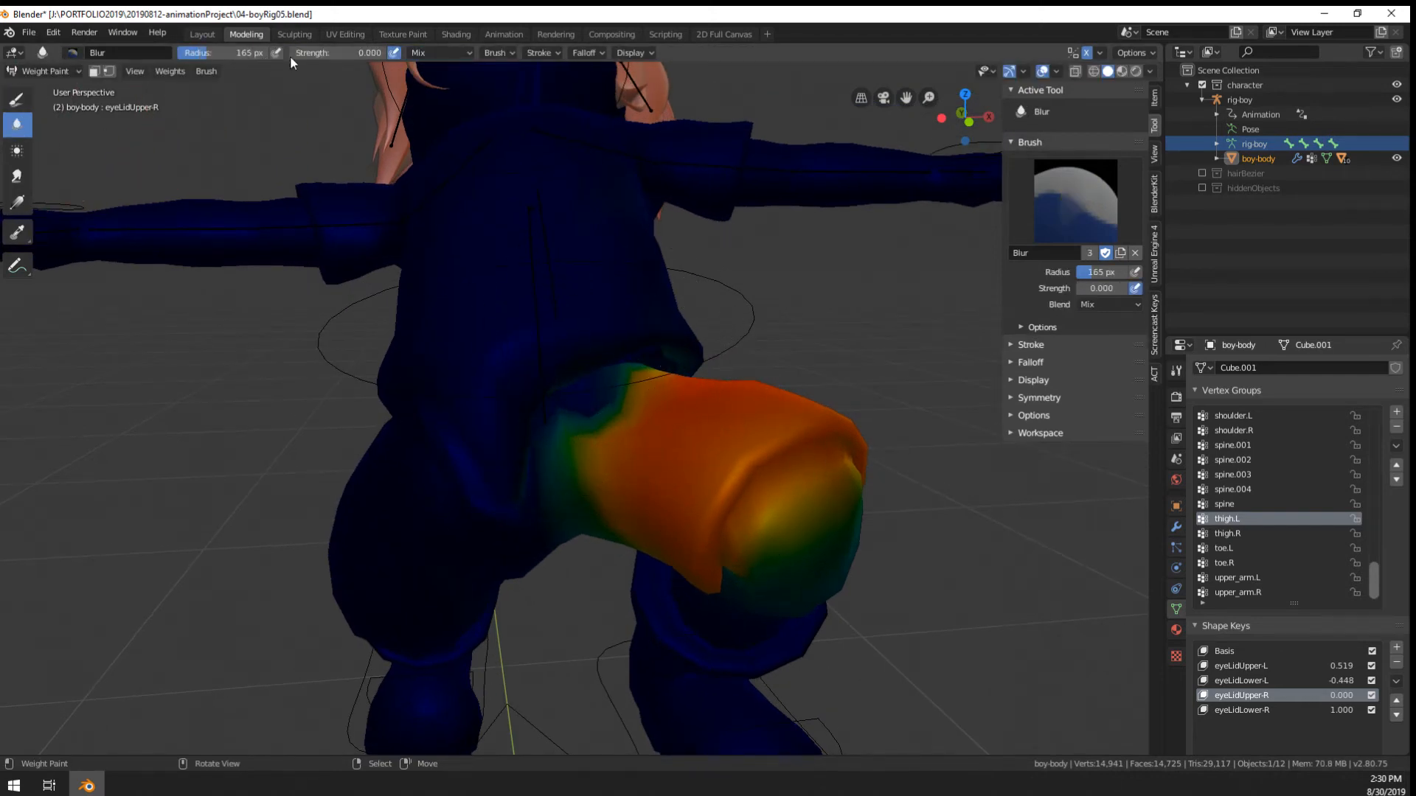
pyautogui.moveTo(302, 54); pyautogui.dragTo(398, 54)
pyautogui.moveTo(594, 373)
pyautogui.mouseDown()
pyautogui.moveTo(554, 418)
pyautogui.moveTo(408, 515)
pyautogui.moveTo(613, 373)
pyautogui.moveTo(588, 367)
pyautogui.mouseUp()
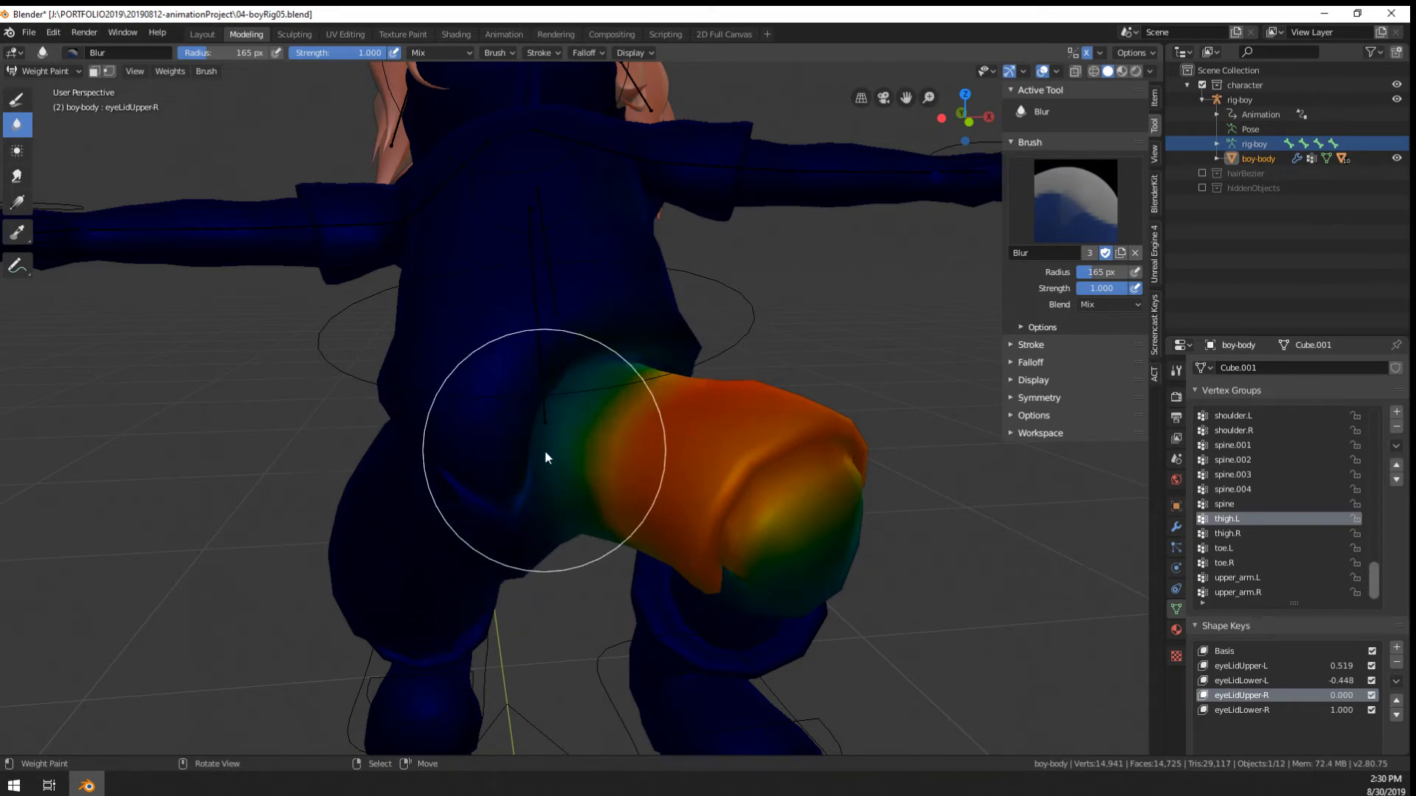
# Examine the thigh.L weight transition around the left hip from the front, side and back
pyautogui.moveTo(547, 458)
pyautogui.mouseDown(button='middle')
pyautogui.moveTo(468, 467)
pyautogui.moveTo(569, 364)
pyautogui.moveTo(728, 348)
pyautogui.mouseUp(button='middle')
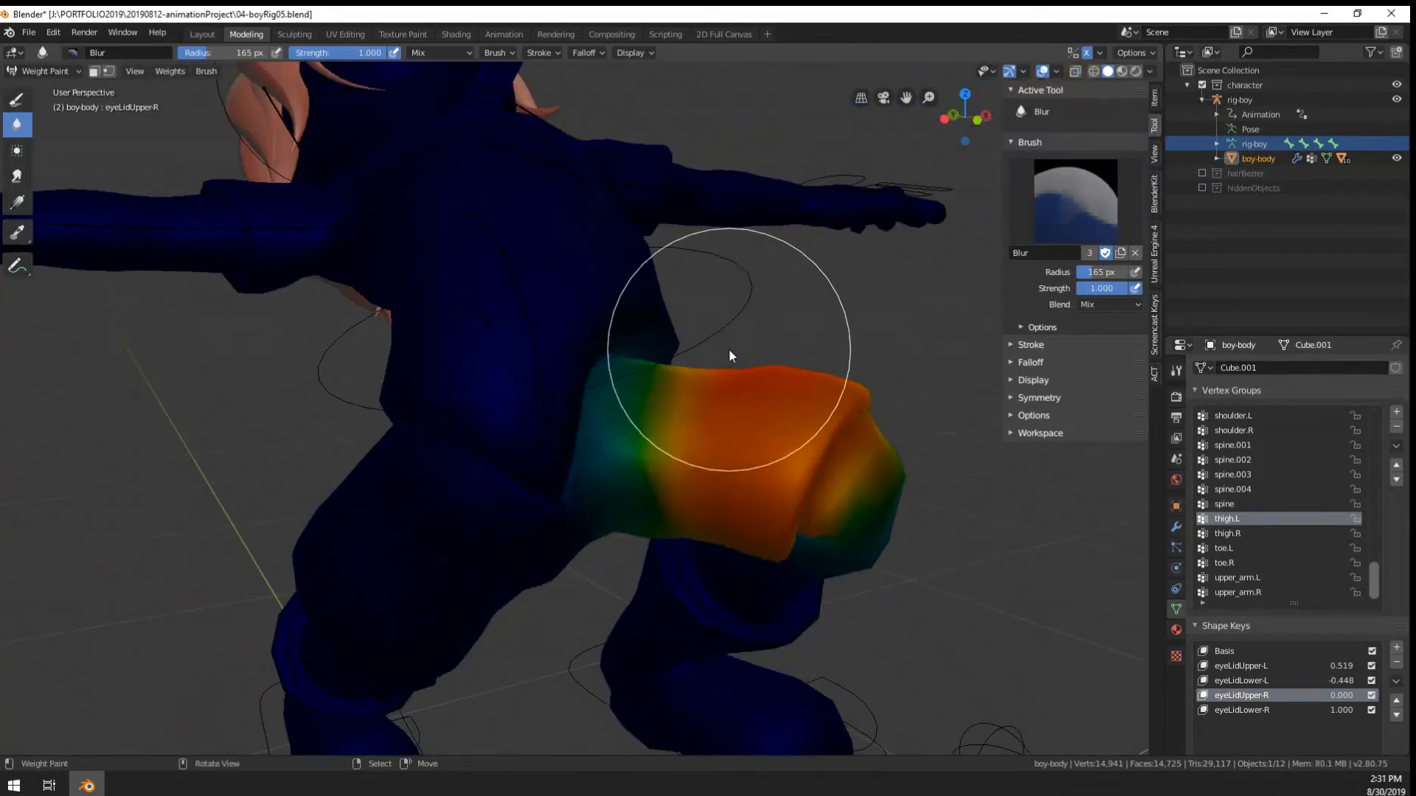
pyautogui.moveTo(530, 529)
pyautogui.mouseDown(button='middle')
pyautogui.moveTo(550, 493)
pyautogui.moveTo(463, 529)
pyautogui.moveTo(456, 593)
pyautogui.moveTo(629, 512)
pyautogui.mouseUp(button='middle')
pyautogui.moveTo(437, 507)
pyautogui.mouseDown(button='middle')
pyautogui.moveTo(563, 416)
pyautogui.moveTo(289, 423)
pyautogui.moveTo(314, 401)
pyautogui.moveTo(494, 390)
pyautogui.moveTo(445, 432)
pyautogui.moveTo(337, 445)
pyautogui.moveTo(275, 444)
pyautogui.moveTo(268, 416)
pyautogui.moveTo(232, 415)
pyautogui.mouseUp(button='middle')
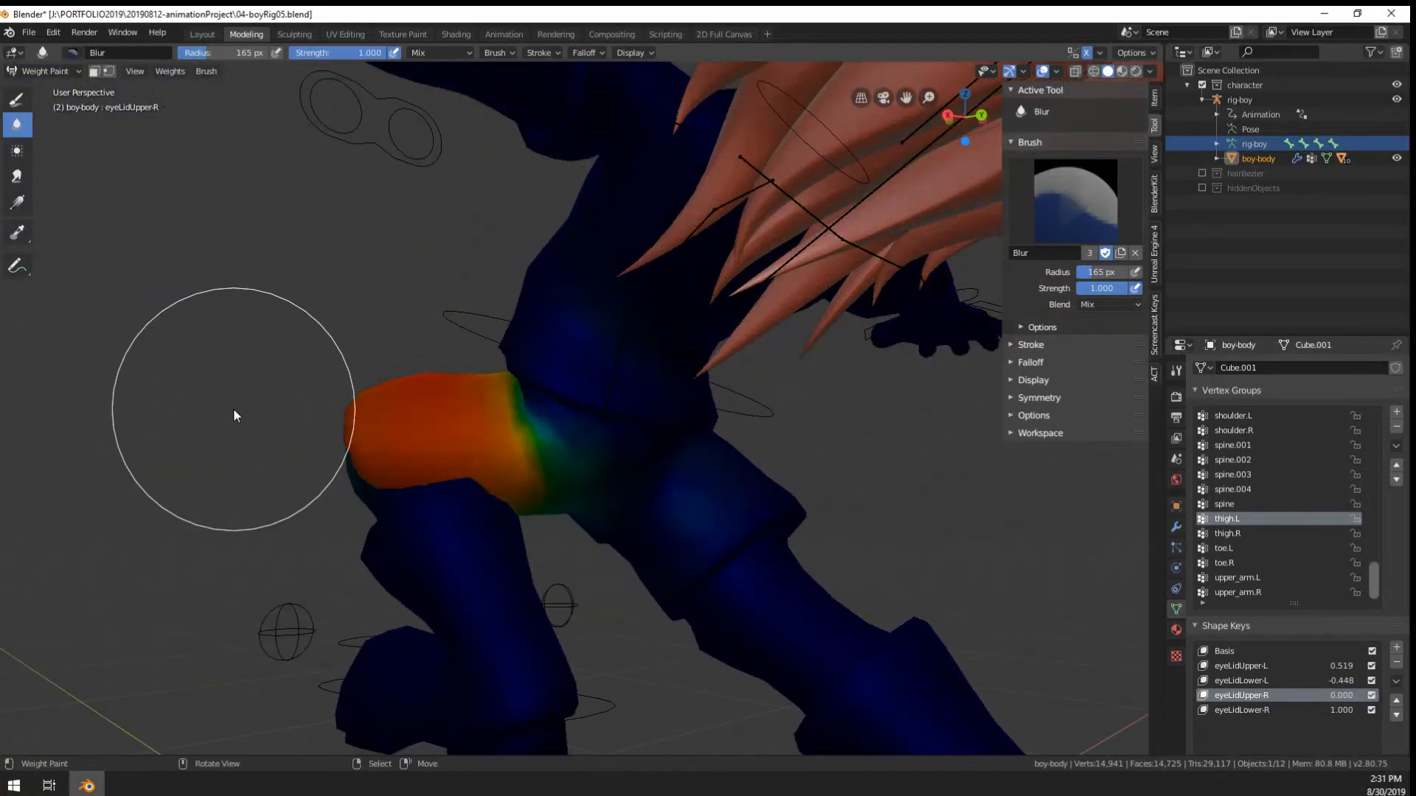
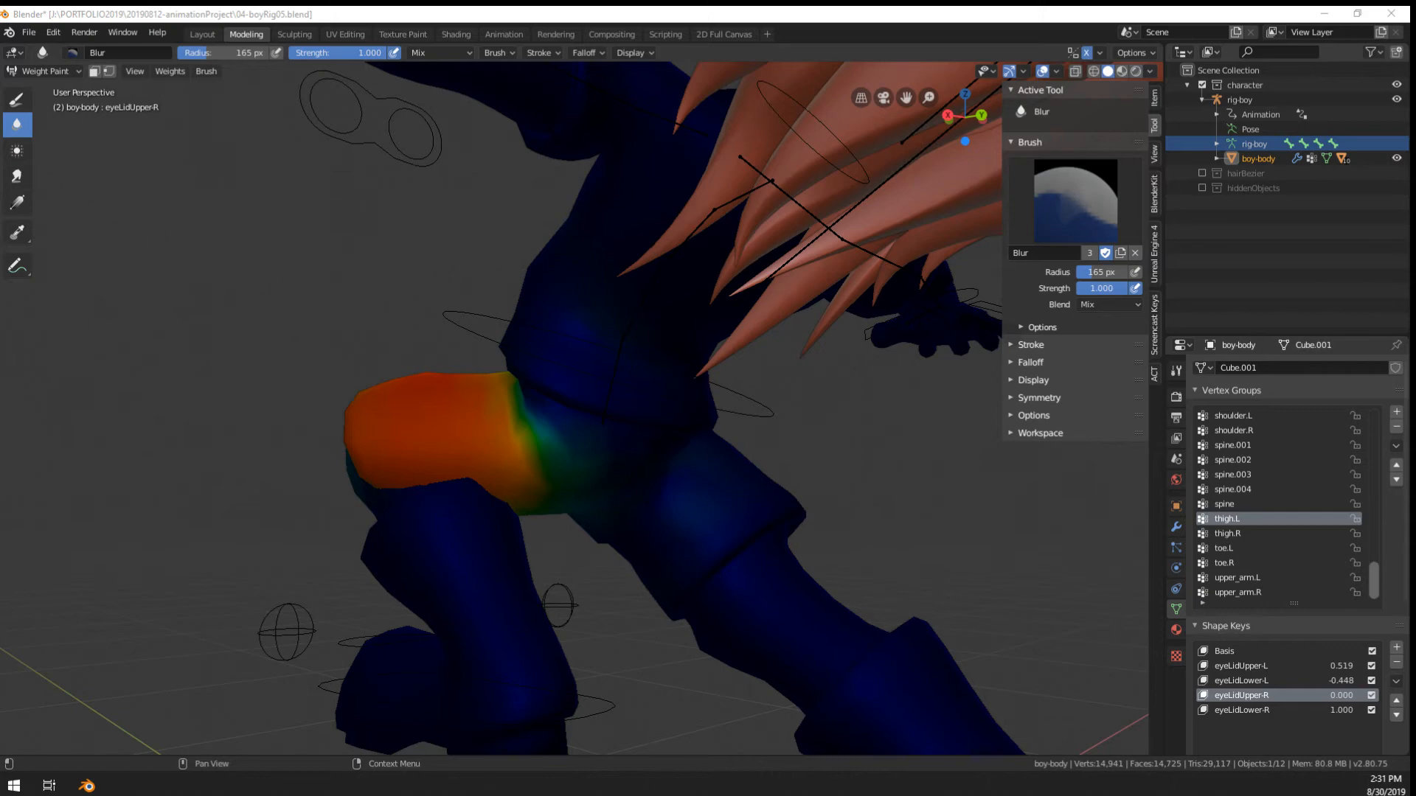
pyautogui.moveTo(655, 518)
pyautogui.mouseDown(button='middle')
pyautogui.moveTo(698, 527)
pyautogui.moveTo(719, 498)
pyautogui.moveTo(822, 520)
pyautogui.moveTo(639, 478)
pyautogui.mouseUp(button='middle')
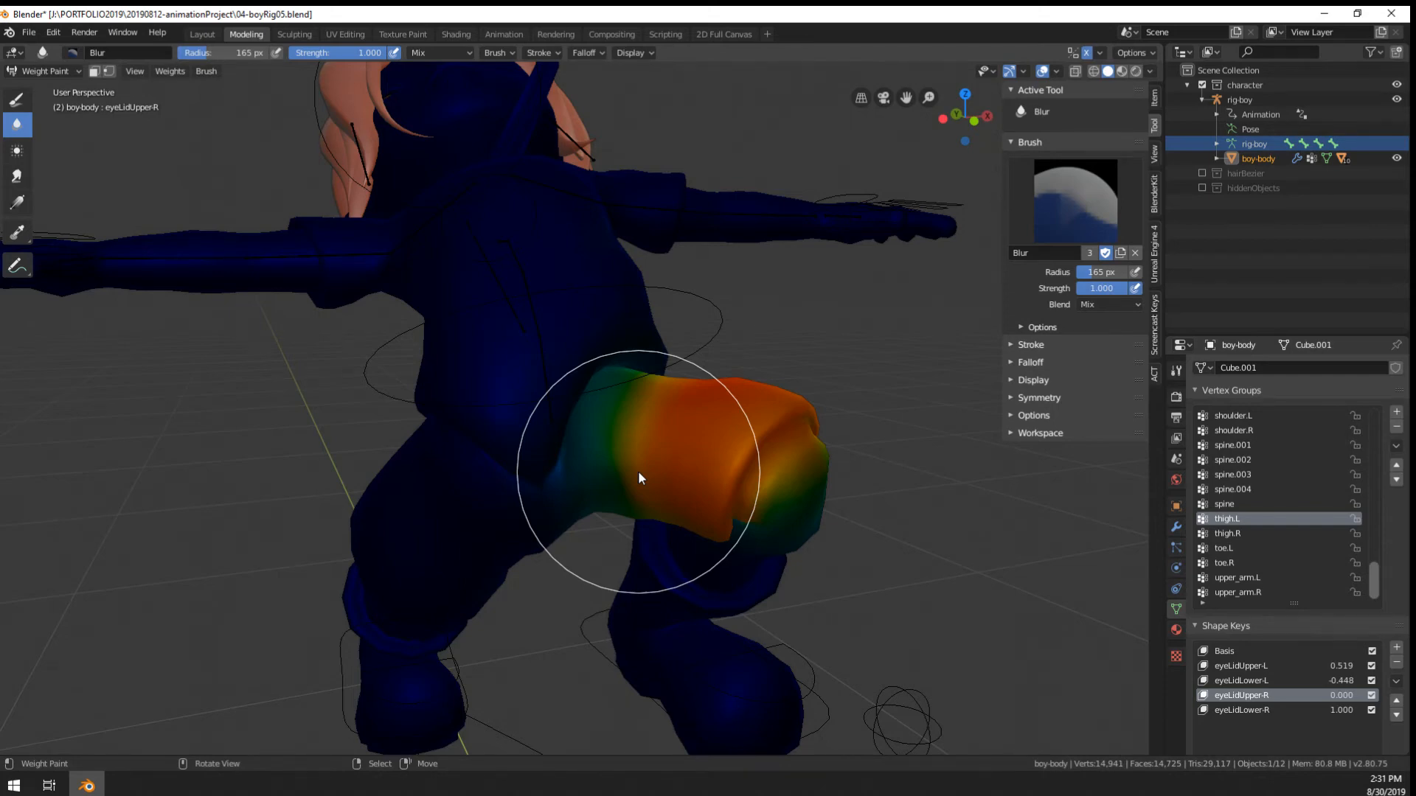
pyautogui.moveTo(639, 478)
pyautogui.mouseDown(button='middle')
pyautogui.moveTo(669, 457)
pyautogui.moveTo(626, 483)
pyautogui.moveTo(759, 465)
pyautogui.moveTo(601, 484)
pyautogui.mouseUp(button='middle')
pyautogui.scroll(-4, 404, 414)
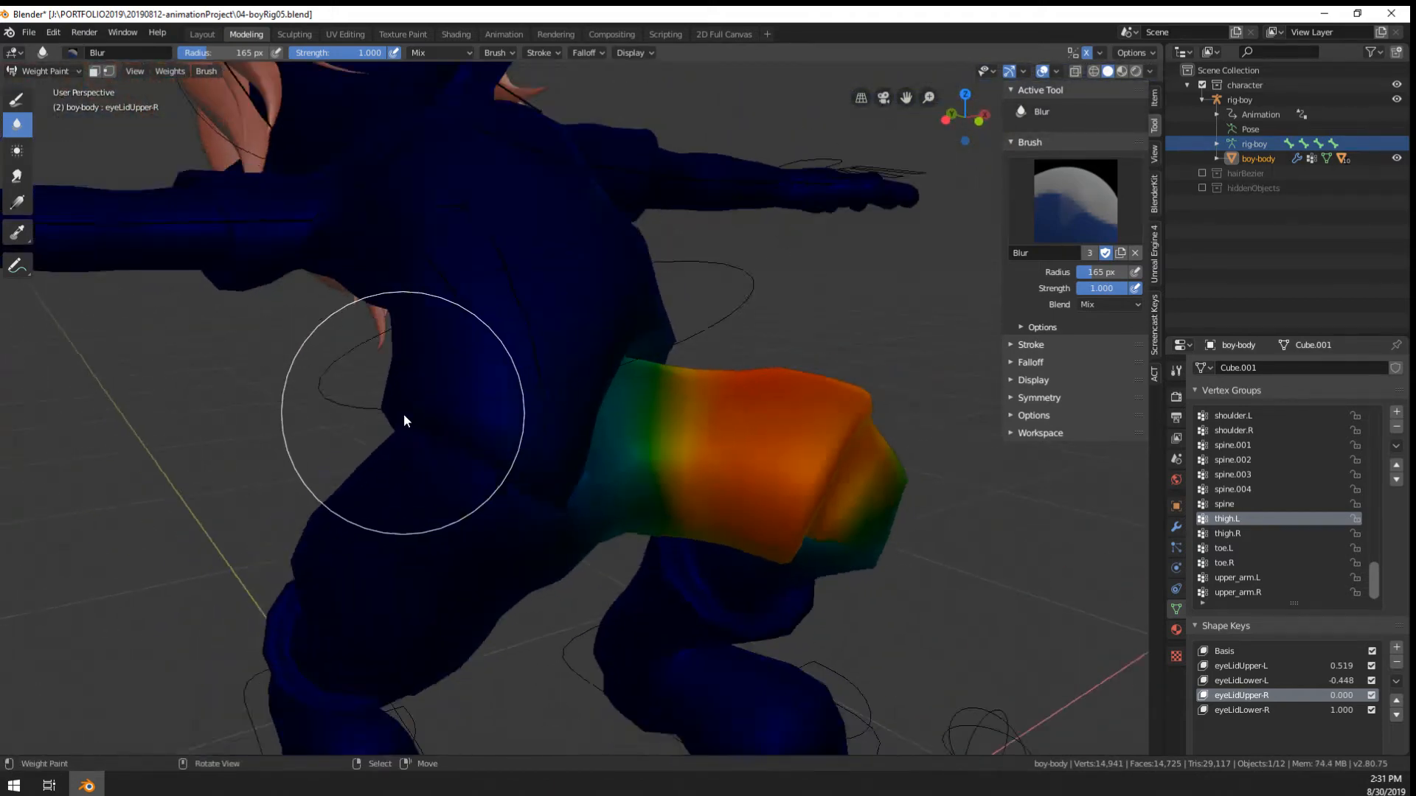
pyautogui.moveTo(404, 413)
pyautogui.mouseDown(button='middle')
pyautogui.moveTo(483, 476)
pyautogui.moveTo(625, 428)
pyautogui.moveTo(439, 476)
pyautogui.moveTo(506, 511)
pyautogui.moveTo(696, 374)
pyautogui.moveTo(454, 399)
pyautogui.moveTo(405, 347)
pyautogui.moveTo(721, 420)
pyautogui.moveTo(460, 361)
pyautogui.moveTo(384, 314)
pyautogui.mouseUp(button='middle')
pyautogui.scroll(5, 514, 402)
# Try to erase thigh.L weight from the lower shirt with the Draw brush at weight 0.000 and 86 px radius, and undo the stroke
pyautogui.click(16, 100)
pyautogui.moveTo(77, 100)
pyautogui.mouseDown(button='middle')
pyautogui.moveTo(164, 124)
pyautogui.moveTo(206, 104)
pyautogui.mouseUp(button='middle')
pyautogui.press('f')
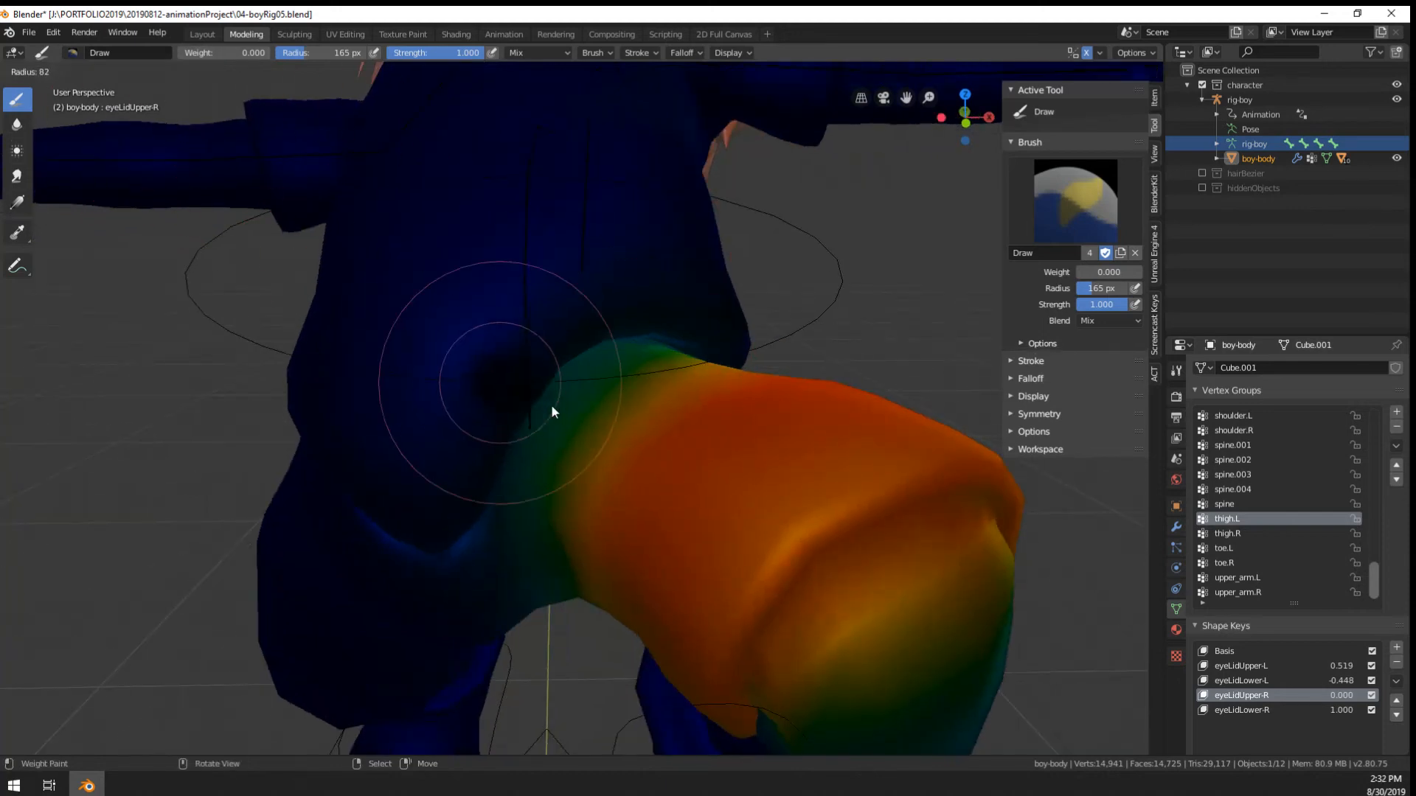
pyautogui.click(550, 410)
pyautogui.moveTo(550, 410); pyautogui.dragTo(526, 413, button='middle')
pyautogui.moveTo(581, 360)
pyautogui.mouseDown()
pyautogui.moveTo(642, 357)
pyautogui.moveTo(607, 370)
pyautogui.moveTo(496, 489)
pyautogui.moveTo(480, 427)
pyautogui.mouseUp()
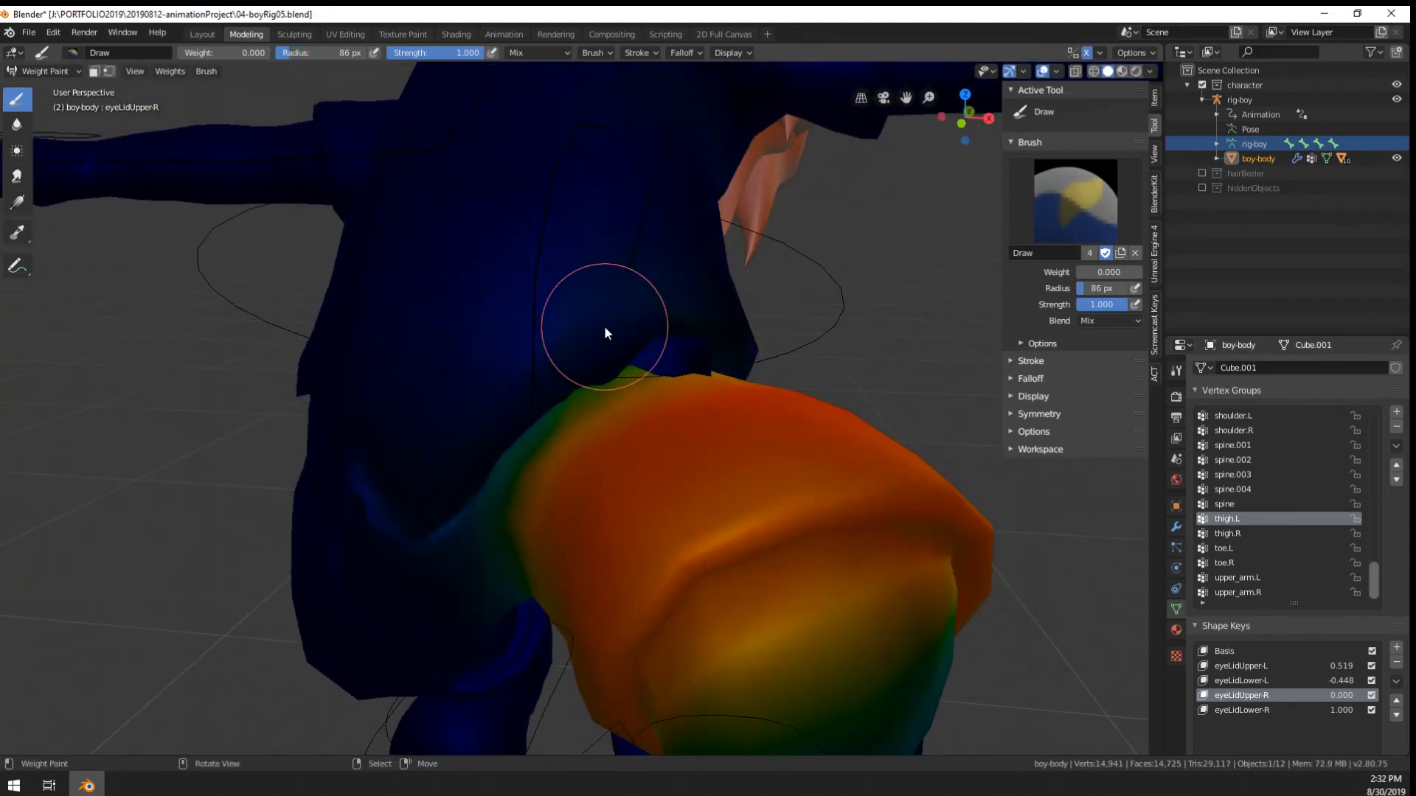
pyautogui.moveTo(691, 325)
pyautogui.mouseDown(button='middle')
pyautogui.moveTo(721, 351)
pyautogui.moveTo(749, 312)
pyautogui.moveTo(692, 320)
pyautogui.moveTo(600, 378)
pyautogui.moveTo(662, 334)
pyautogui.moveTo(101, 179)
pyautogui.mouseUp(button='middle')
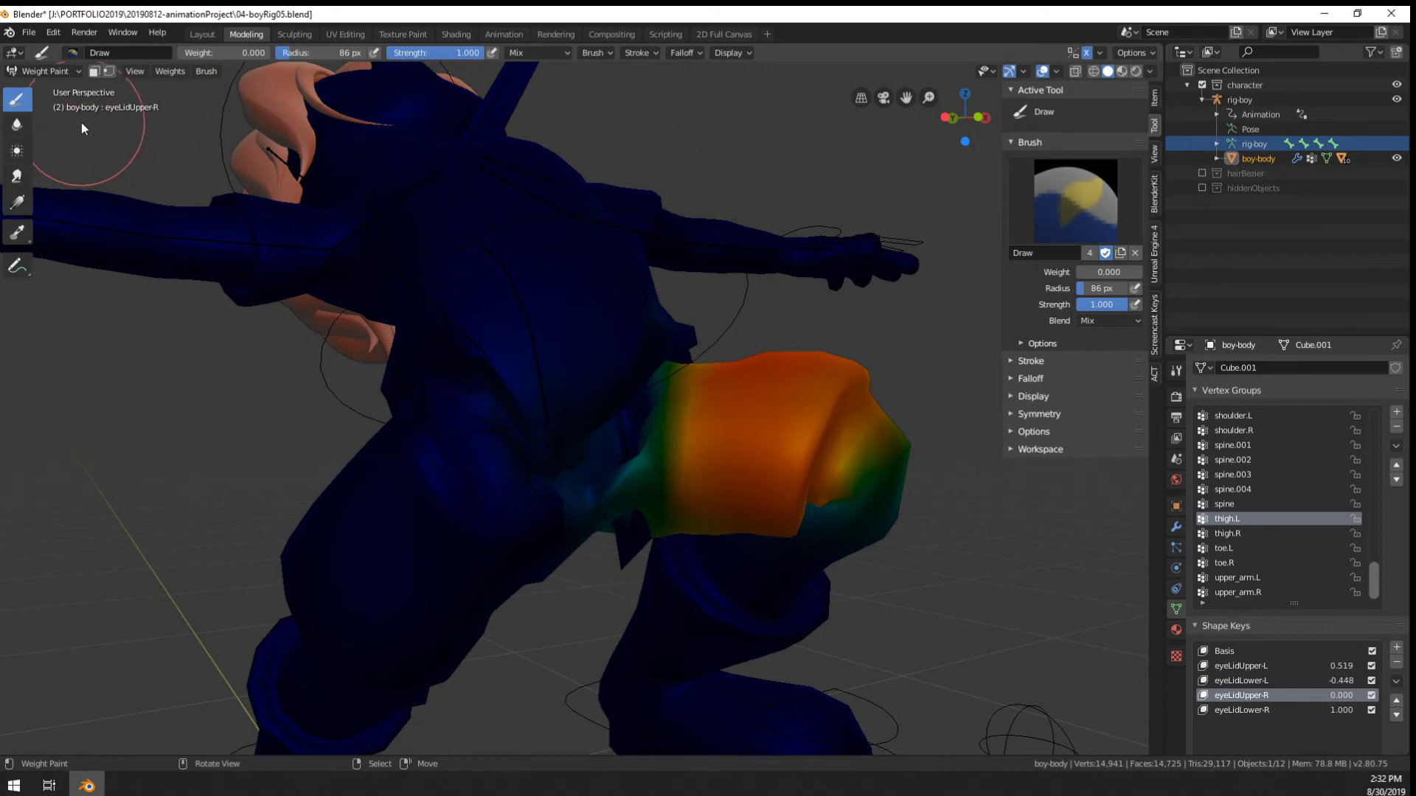
pyautogui.hotkey('ctrl', 'z')
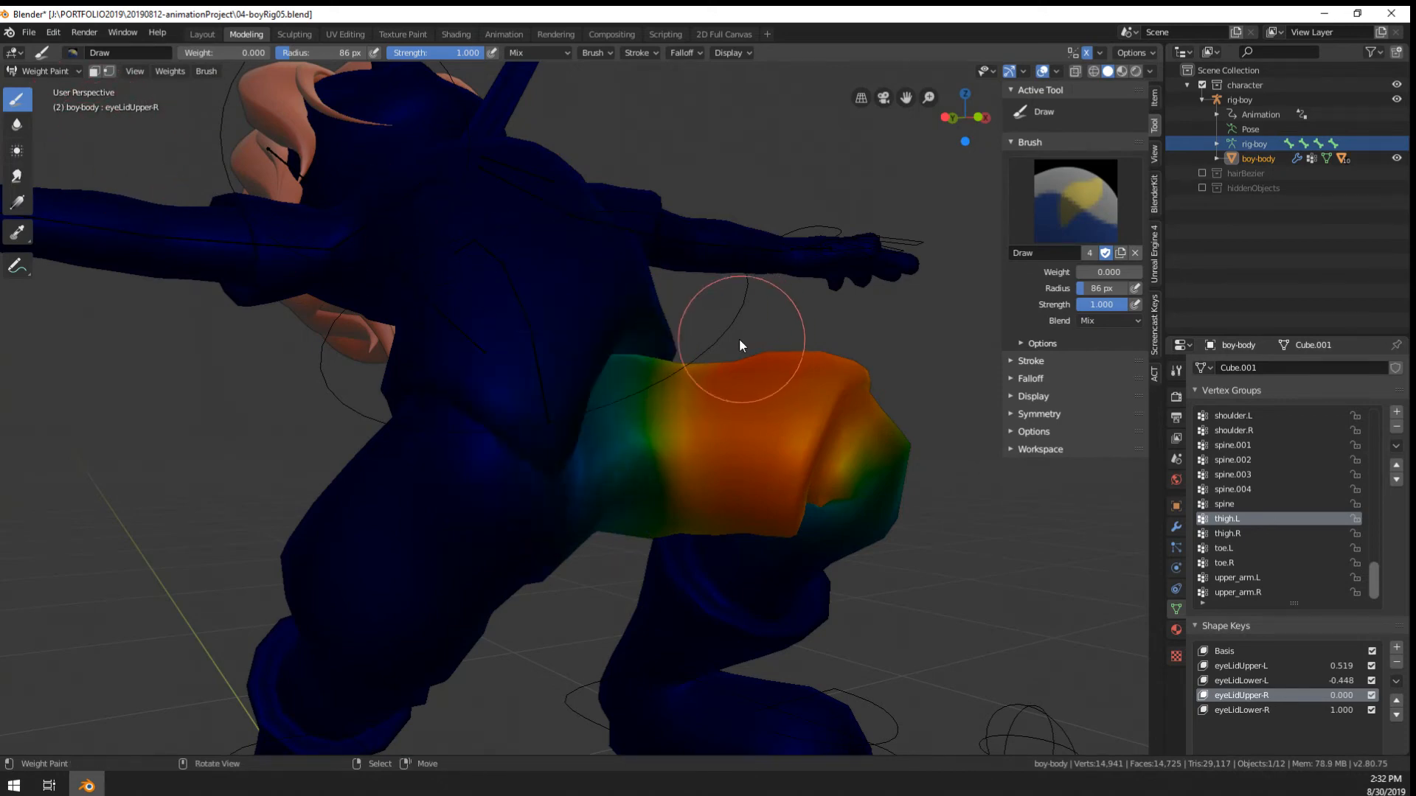
# Set the Draw brush's strength to 0.504 and radius to 251 px while checking the thigh.L weight around the hip and torso
pyautogui.moveTo(740, 341)
pyautogui.mouseDown(button='middle')
pyautogui.moveTo(648, 373)
pyautogui.moveTo(469, 371)
pyautogui.moveTo(610, 372)
pyautogui.moveTo(503, 374)
pyautogui.moveTo(197, 95)
pyautogui.mouseUp(button='middle')
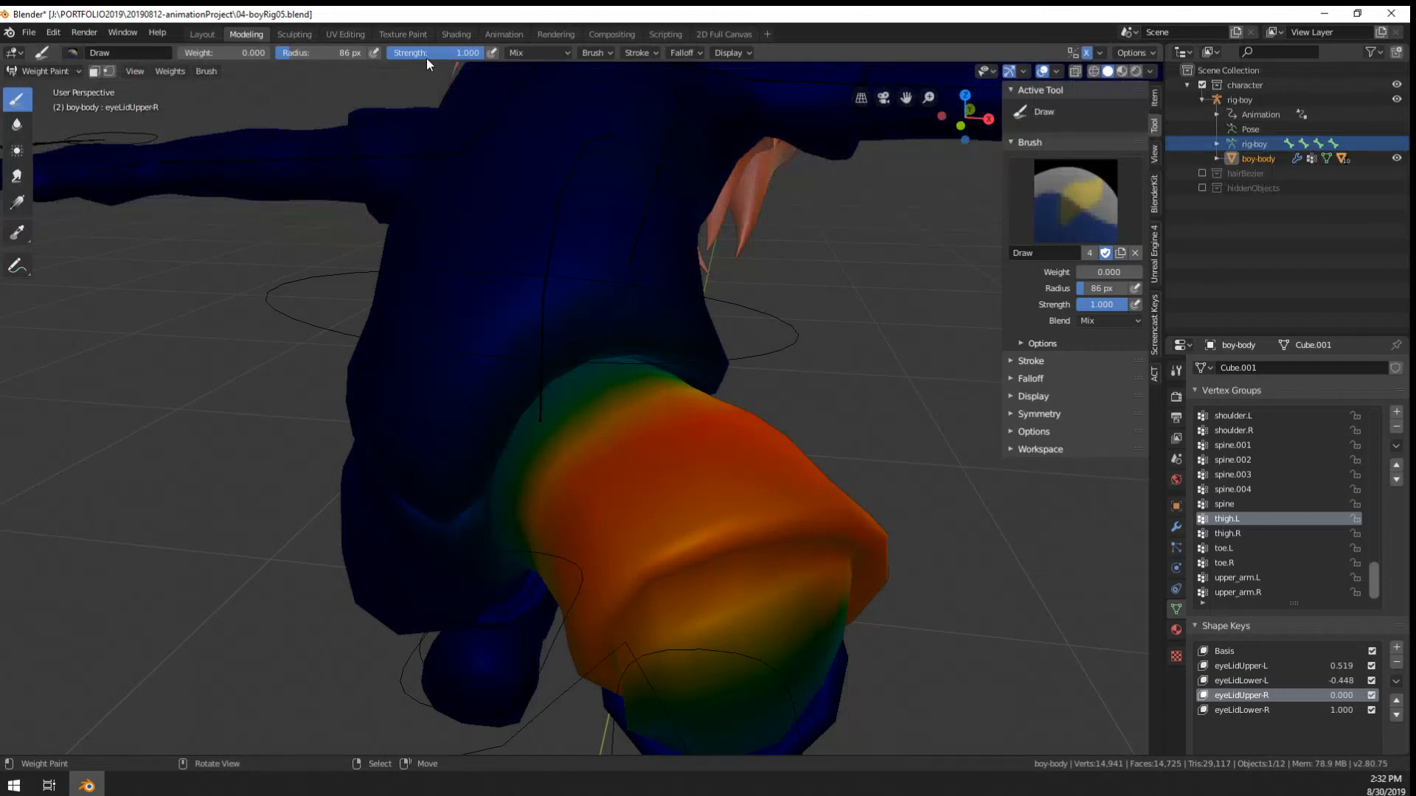
pyautogui.moveTo(426, 59); pyautogui.dragTo(376, 59)
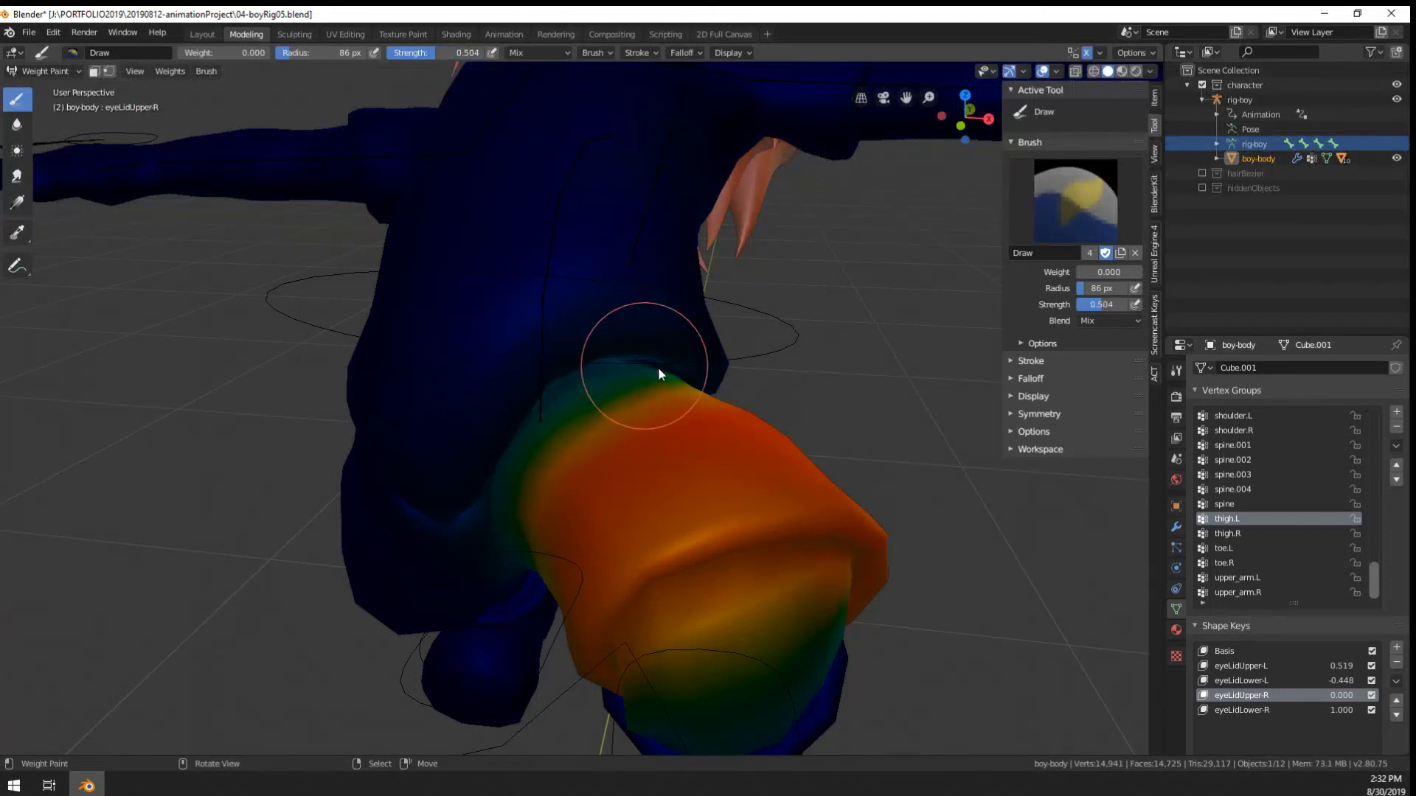
pyautogui.moveTo(550, 402)
pyautogui.mouseDown(button='middle')
pyautogui.moveTo(727, 354)
pyautogui.moveTo(689, 316)
pyautogui.mouseUp(button='middle')
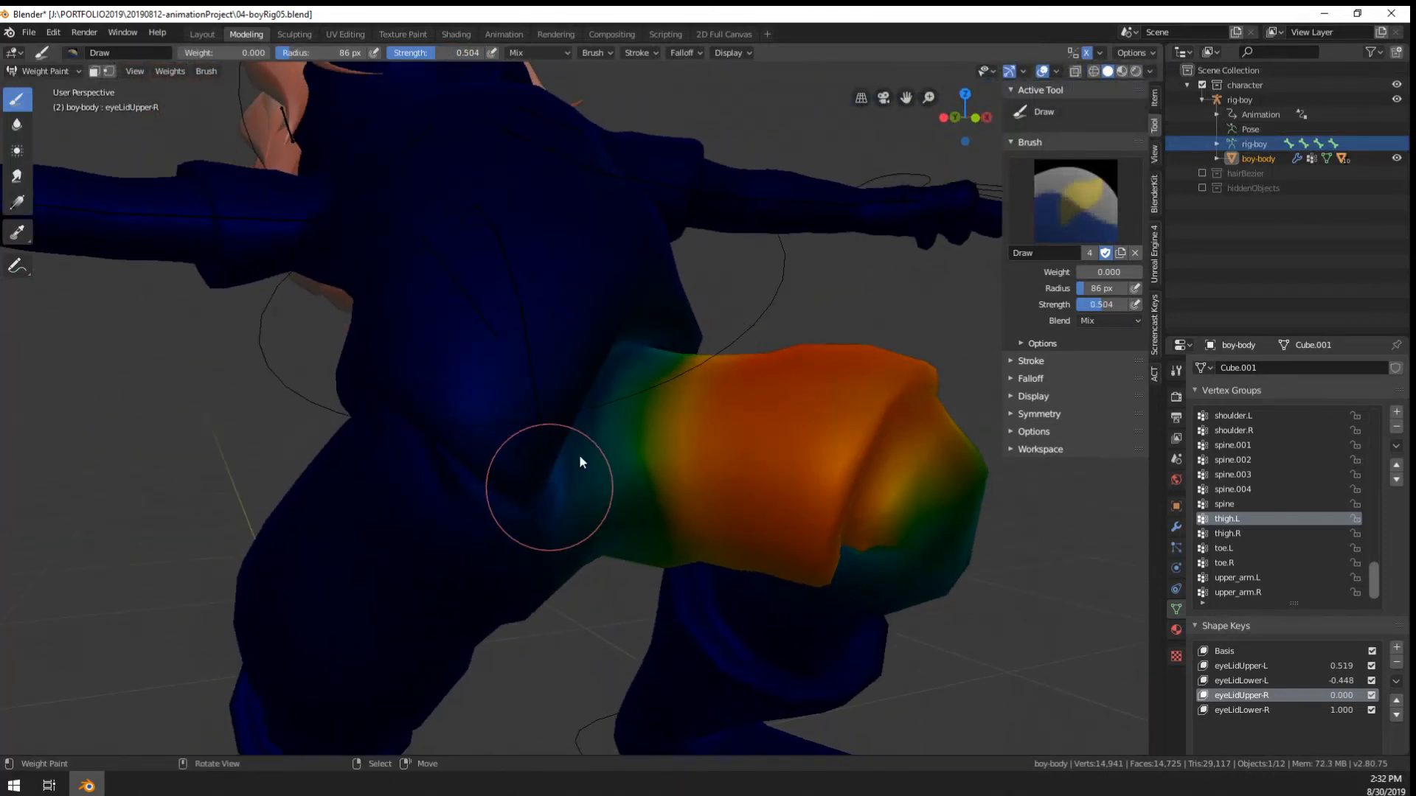
pyautogui.moveTo(587, 502); pyautogui.dragTo(577, 413, button='middle')
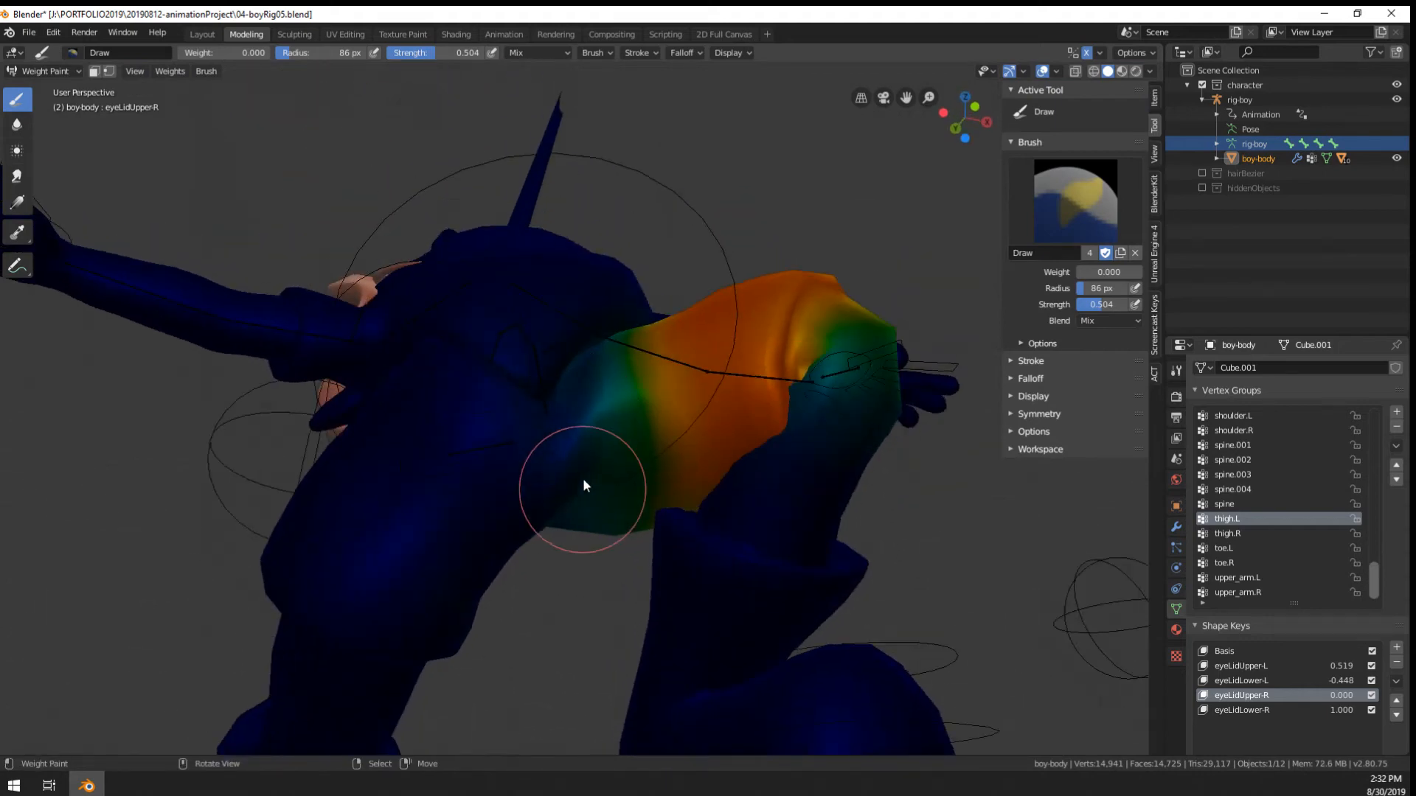
pyautogui.moveTo(586, 363); pyautogui.dragTo(588, 463, button='middle')
pyautogui.moveTo(720, 338); pyautogui.dragTo(587, 355, button='middle')
pyautogui.moveTo(688, 362)
pyautogui.mouseDown(button='middle')
pyautogui.moveTo(714, 418)
pyautogui.moveTo(886, 414)
pyautogui.moveTo(587, 367)
pyautogui.moveTo(554, 409)
pyautogui.moveTo(754, 450)
pyautogui.moveTo(737, 352)
pyautogui.moveTo(880, 342)
pyautogui.moveTo(603, 299)
pyautogui.moveTo(610, 370)
pyautogui.moveTo(662, 366)
pyautogui.mouseUp(button='middle')
pyautogui.scroll(2, 611, 369)
pyautogui.moveTo(311, 56)
pyautogui.mouseDown()
pyautogui.moveTo(276, 56)
pyautogui.moveTo(413, 53)
pyautogui.mouseUp()
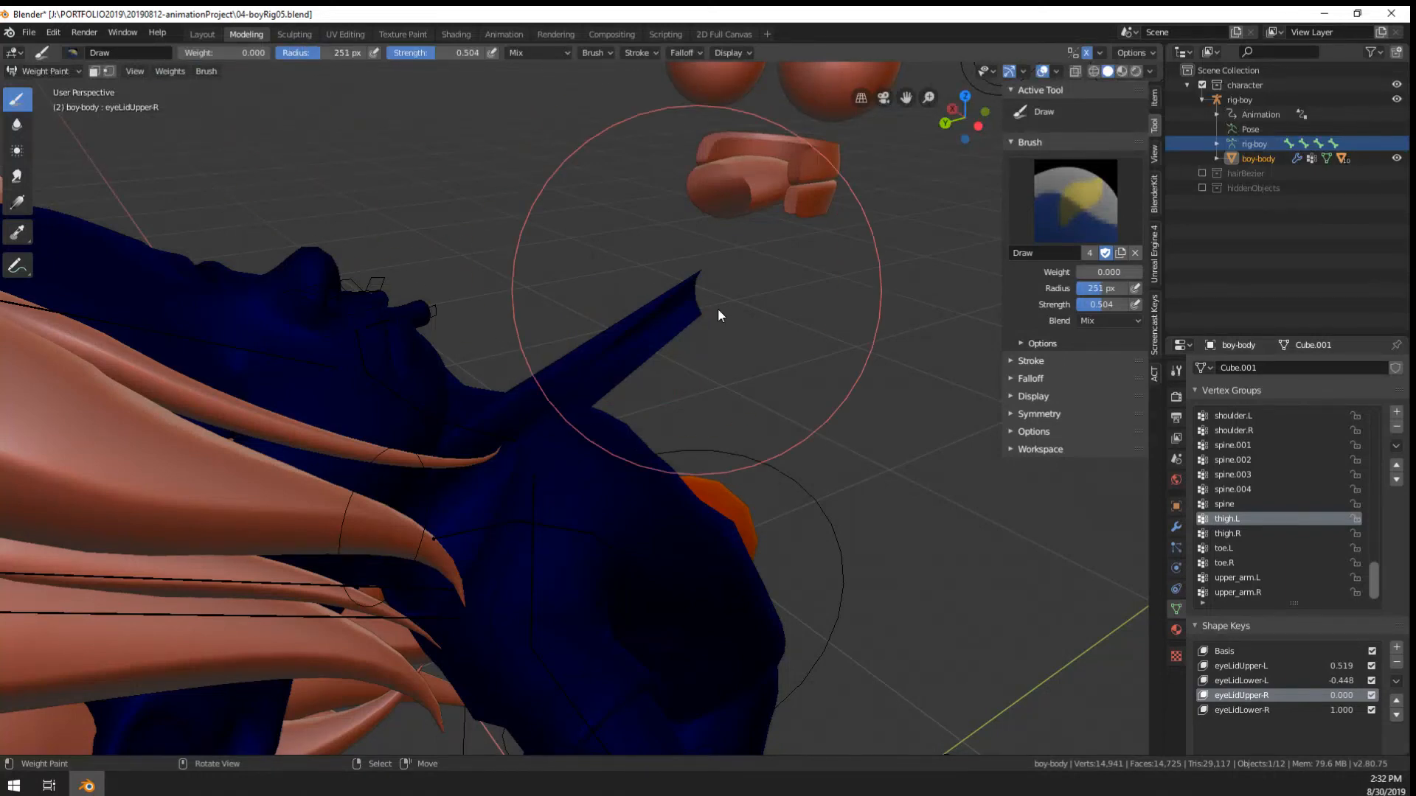
pyautogui.moveTo(714, 269)
pyautogui.mouseDown(button='middle')
pyautogui.moveTo(585, 268)
pyautogui.moveTo(263, 214)
pyautogui.mouseUp(button='middle')
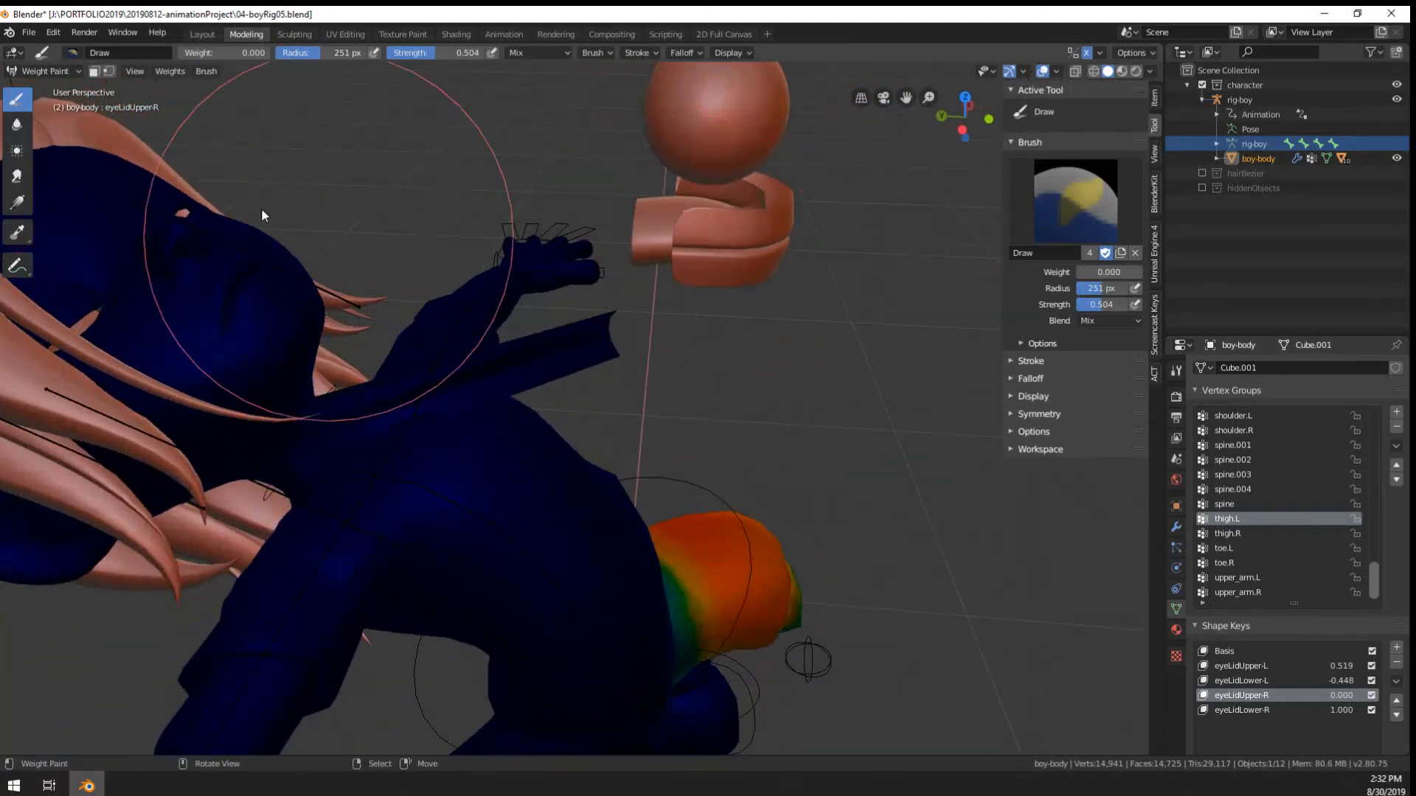
# Put the boy's body mesh into Edit Mode and show its Armature modifier deformation in Edit Mode and on the cage
pyautogui.click(44, 70)
pyautogui.click(73, 93)
pyautogui.moveTo(466, 321); pyautogui.dragTo(533, 325, button='middle')
pyautogui.press('Tab')
pyautogui.press('Tab')
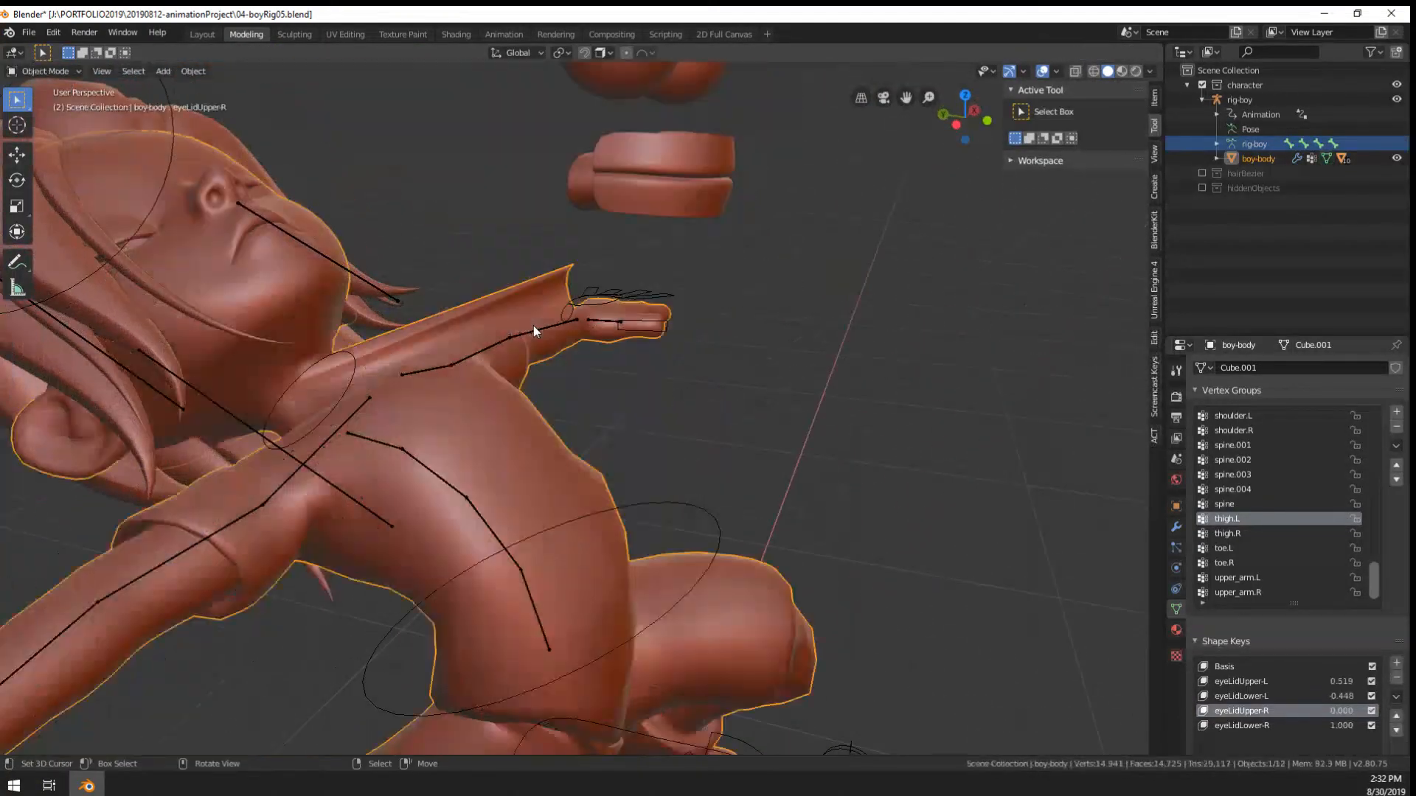
pyautogui.press('Tab')
pyautogui.click(1177, 527)
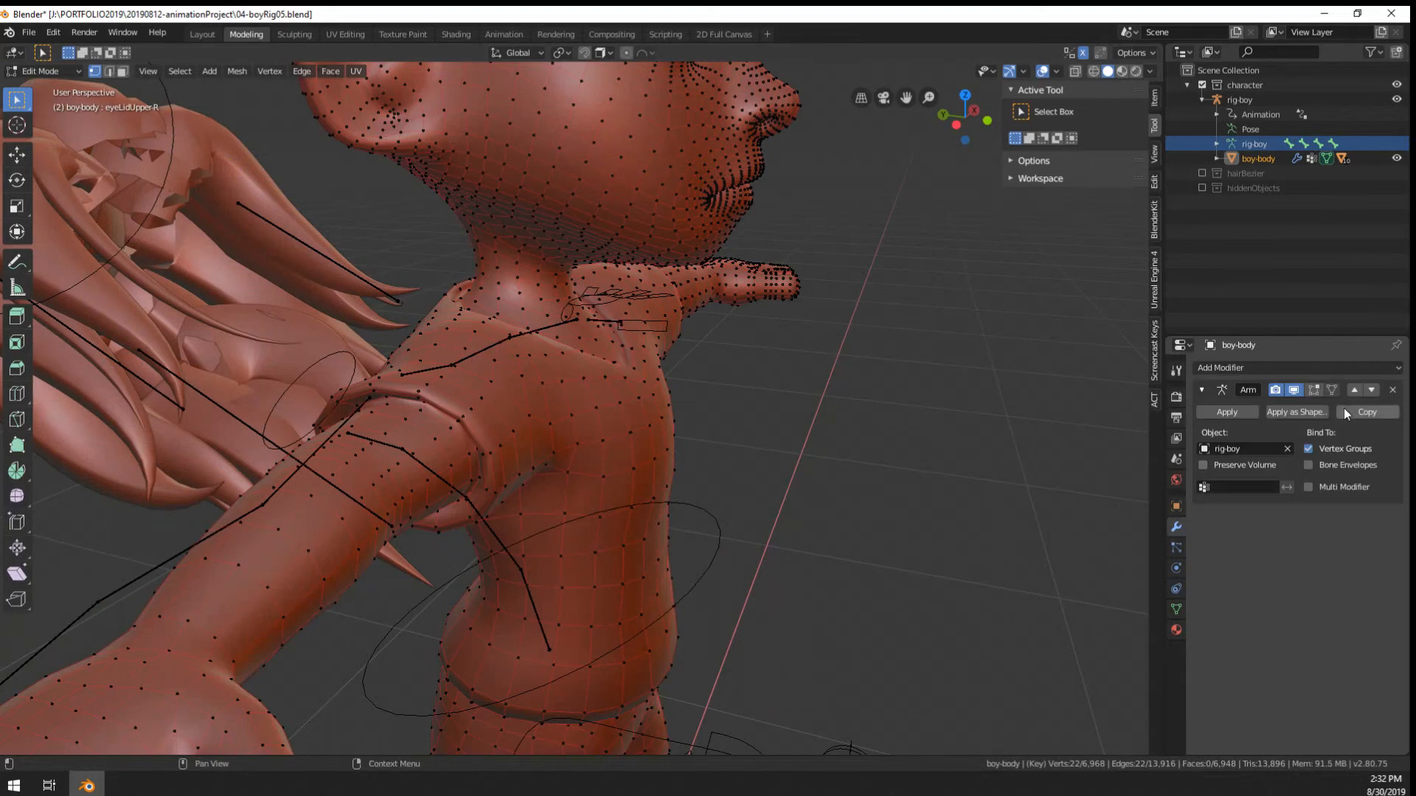
pyautogui.click(1320, 388)
pyautogui.moveTo(879, 389); pyautogui.dragTo(737, 310, button='middle')
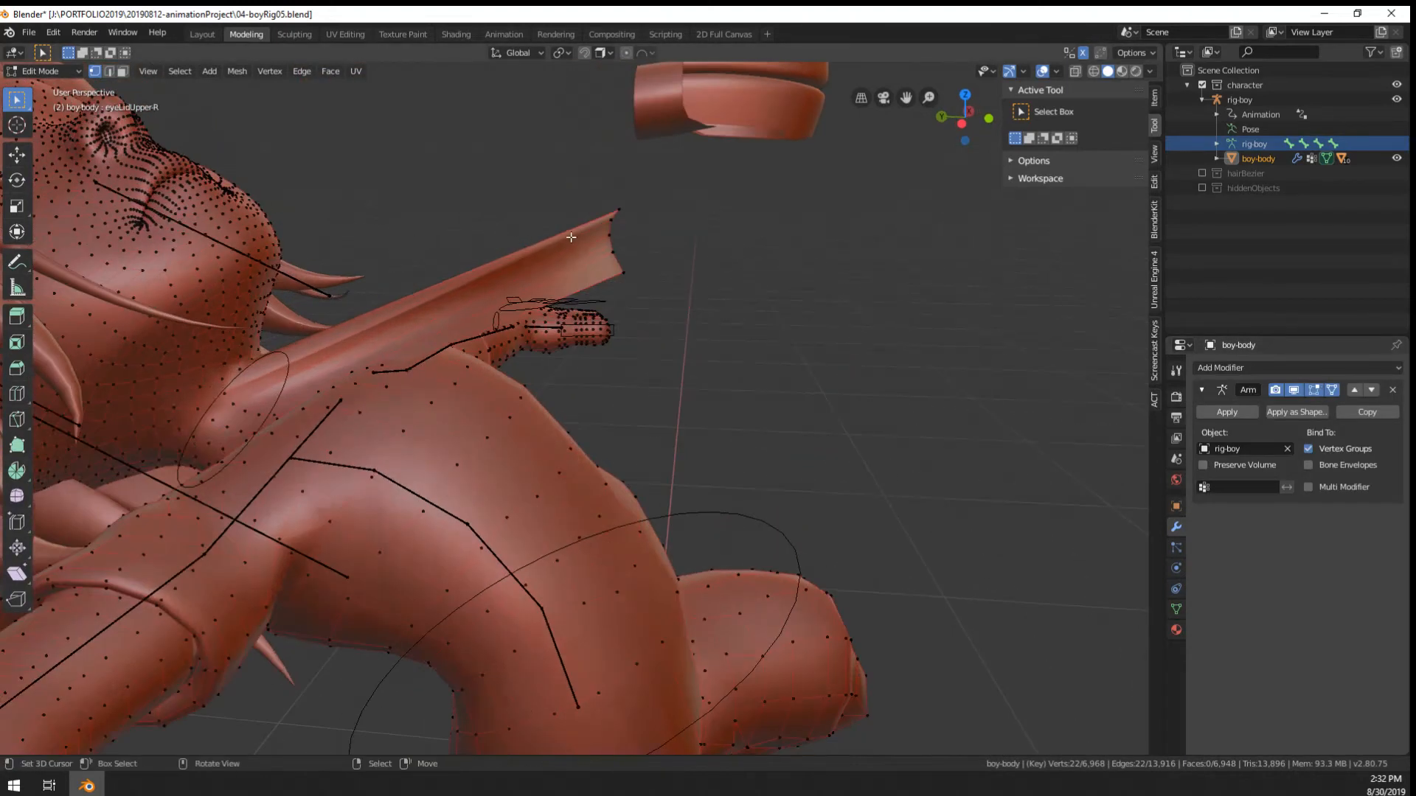
# Select the upper vertex at the tip of the stretched neck geometry and look through its transform, view and editing properties
pyautogui.click(619, 210)
pyautogui.click(1155, 98)
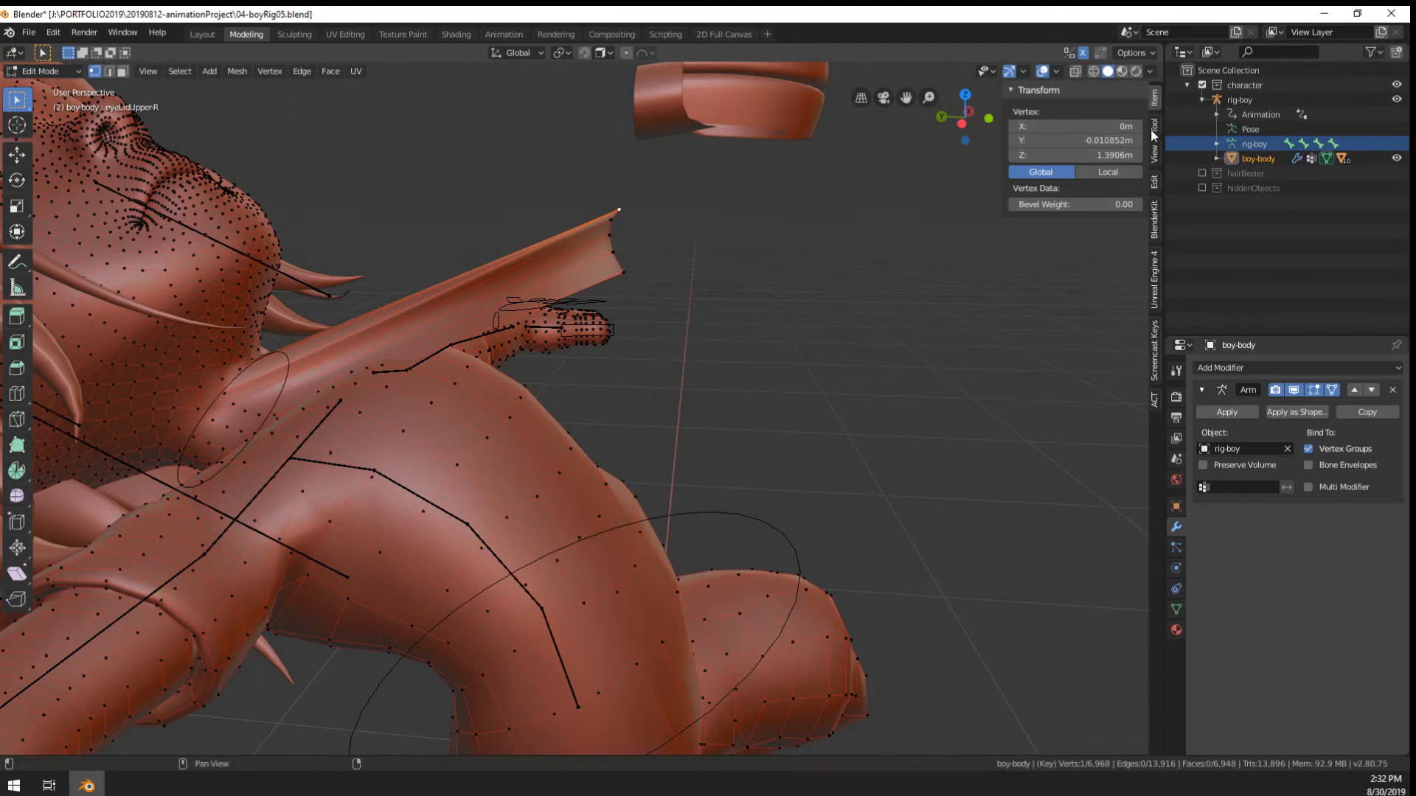
pyautogui.click(1154, 153)
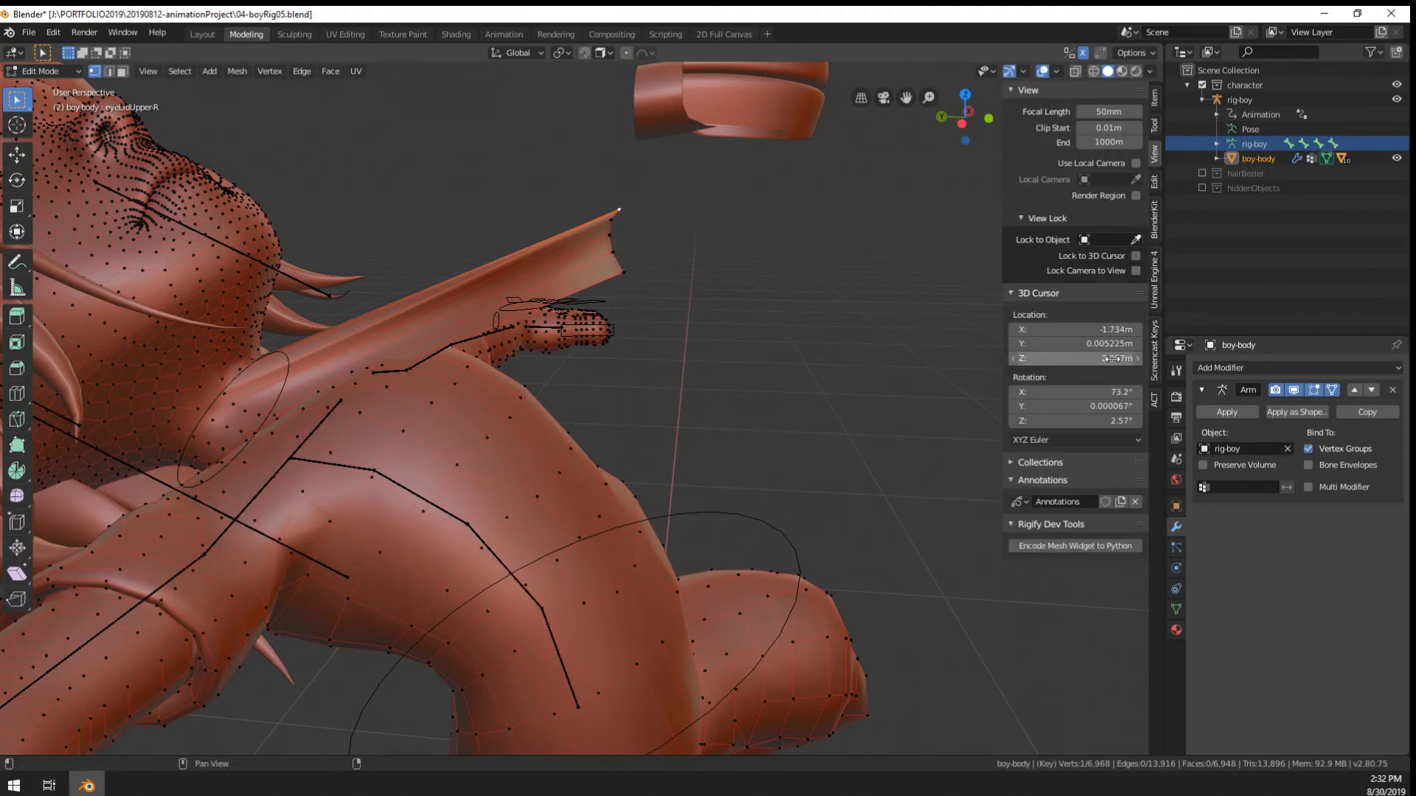
pyautogui.click(1054, 467)
pyautogui.click(1054, 467)
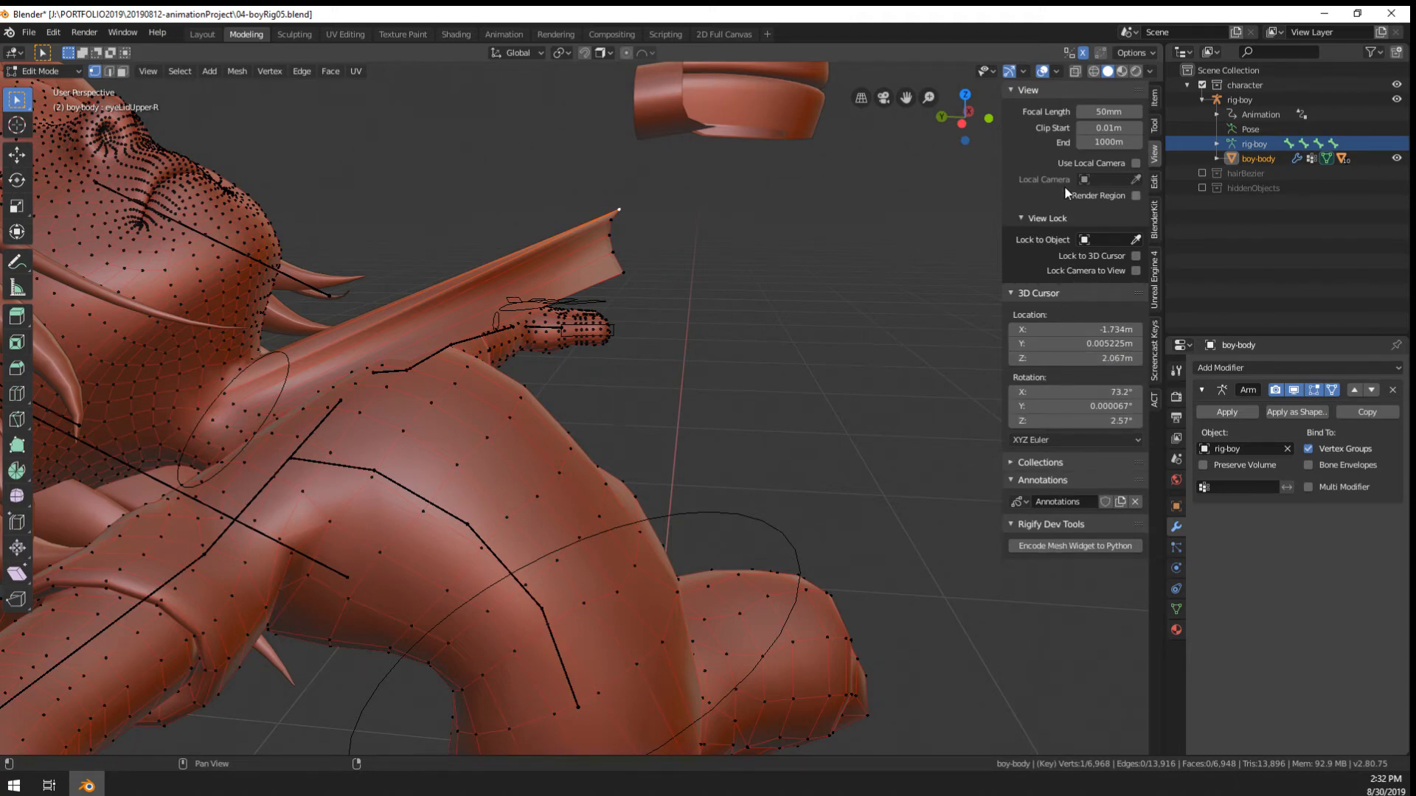
pyautogui.click(1155, 182)
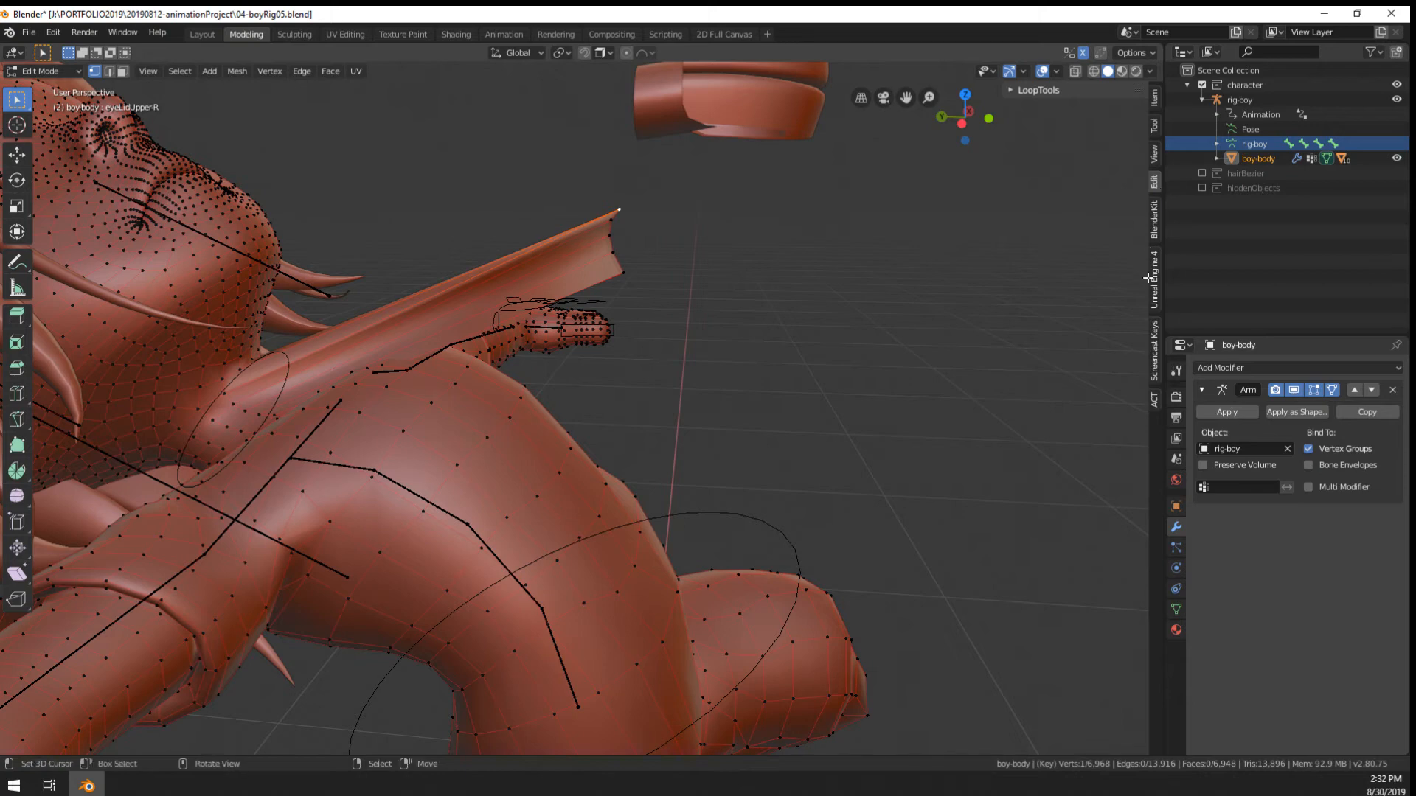
pyautogui.click(1154, 162)
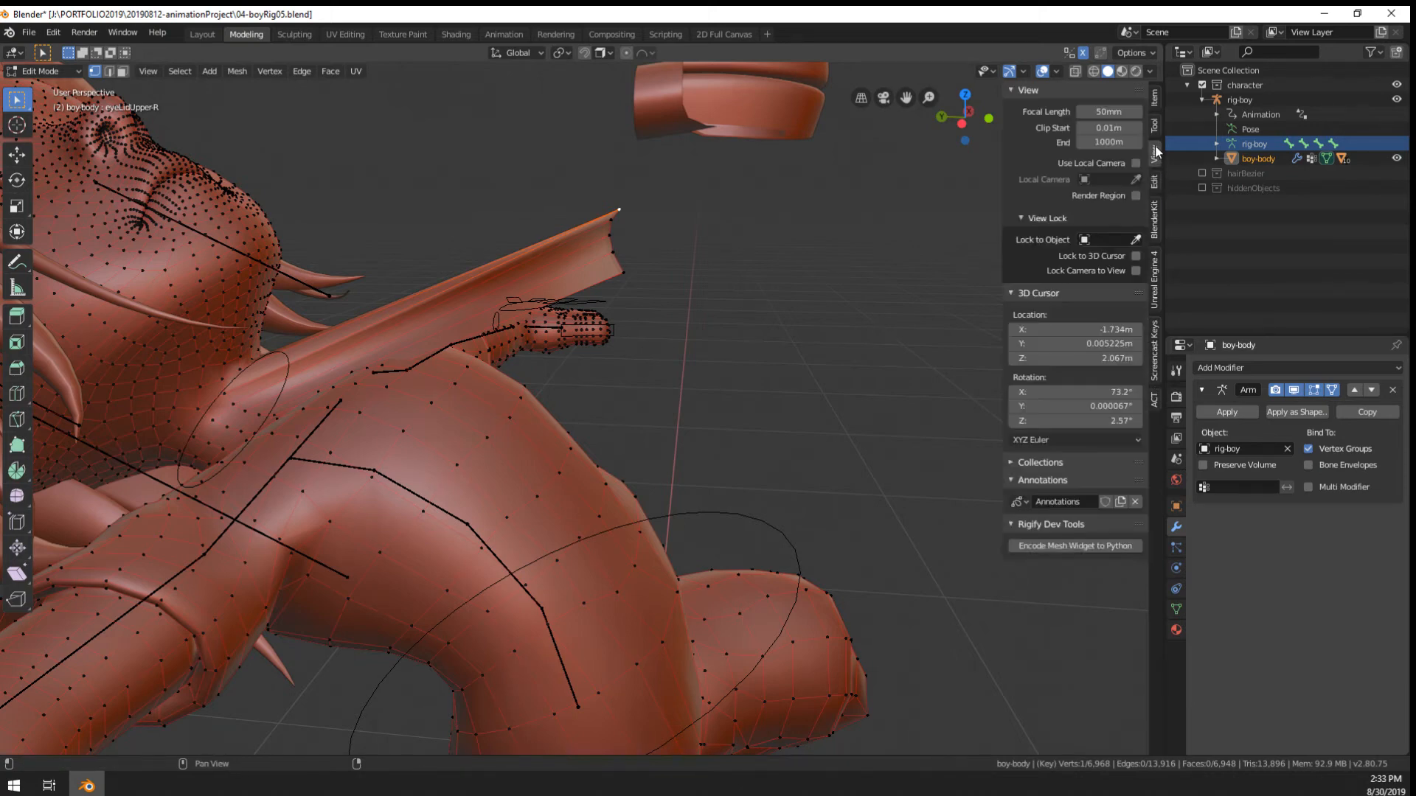
pyautogui.click(1155, 102)
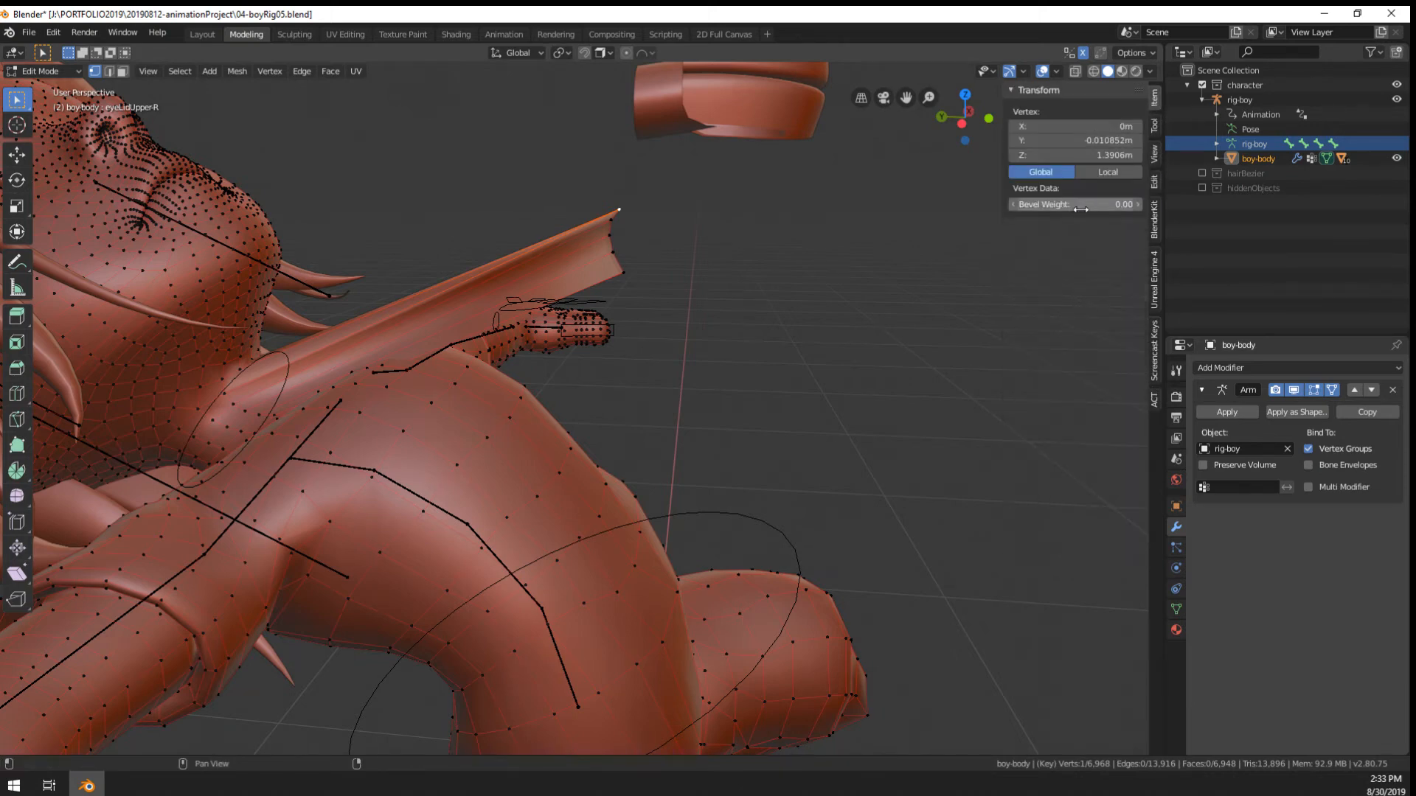
# Select other vertices at the stretched neck geometry's tip and inspect their transform data, mesh tool options and collections
pyautogui.click(614, 251)
pyautogui.click(624, 272)
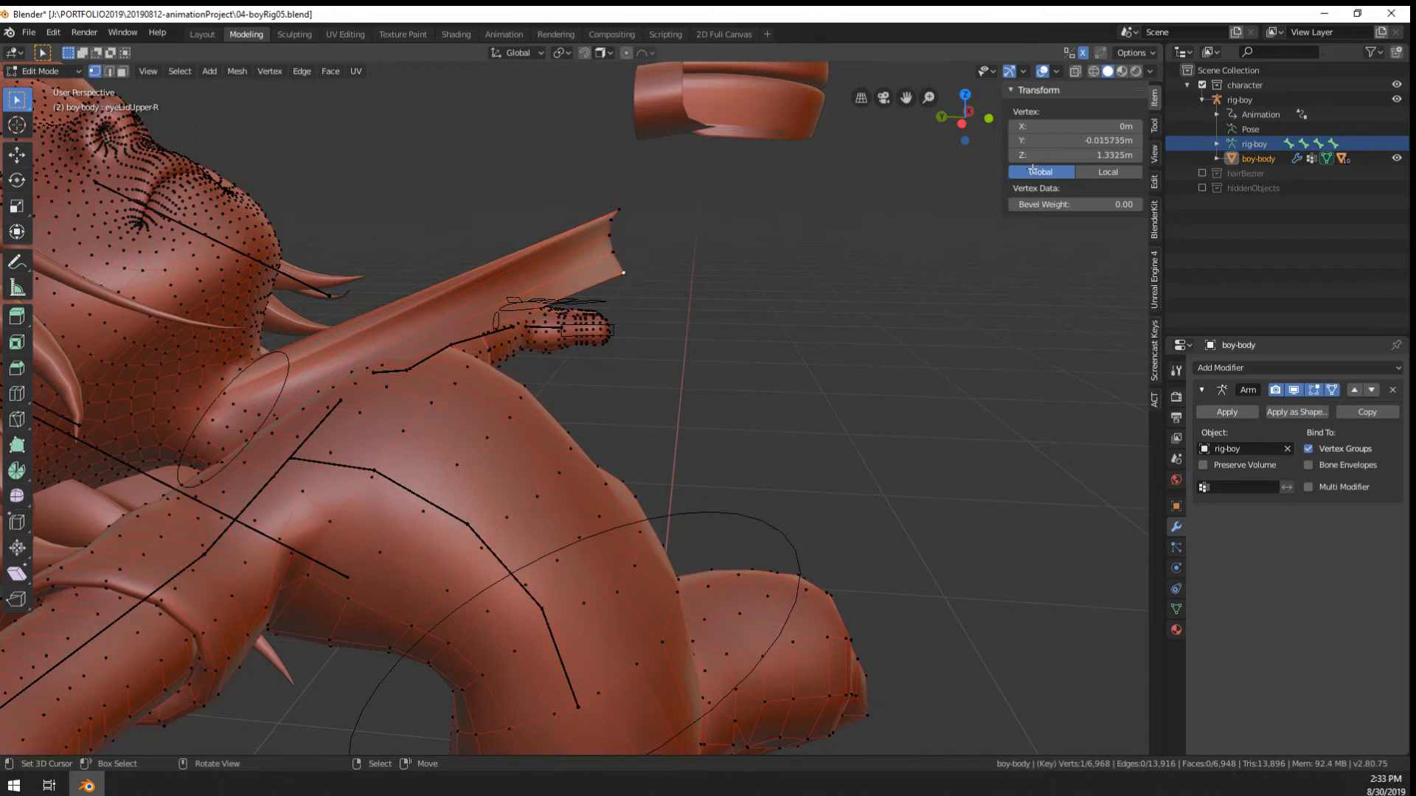
pyautogui.click(1155, 126)
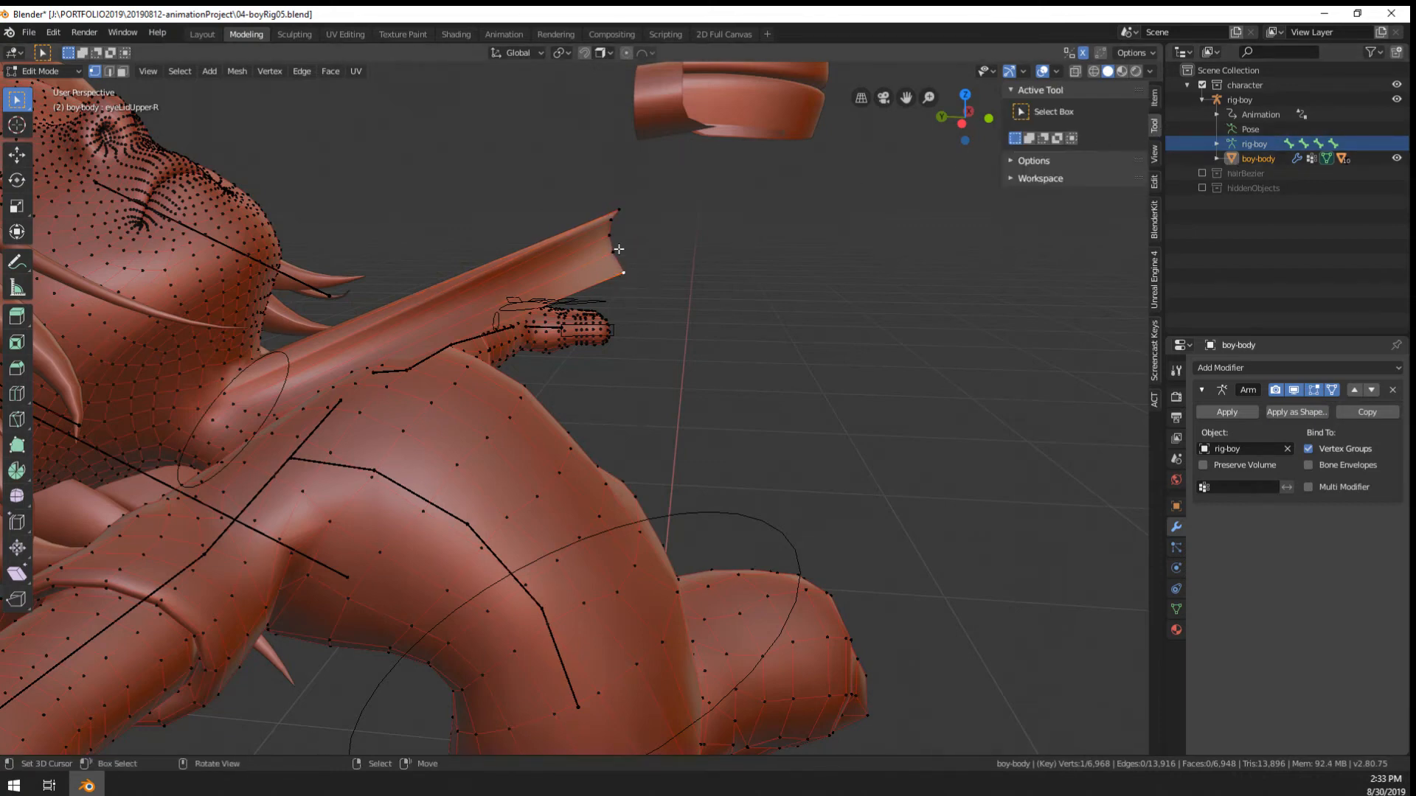
pyautogui.click(1050, 160)
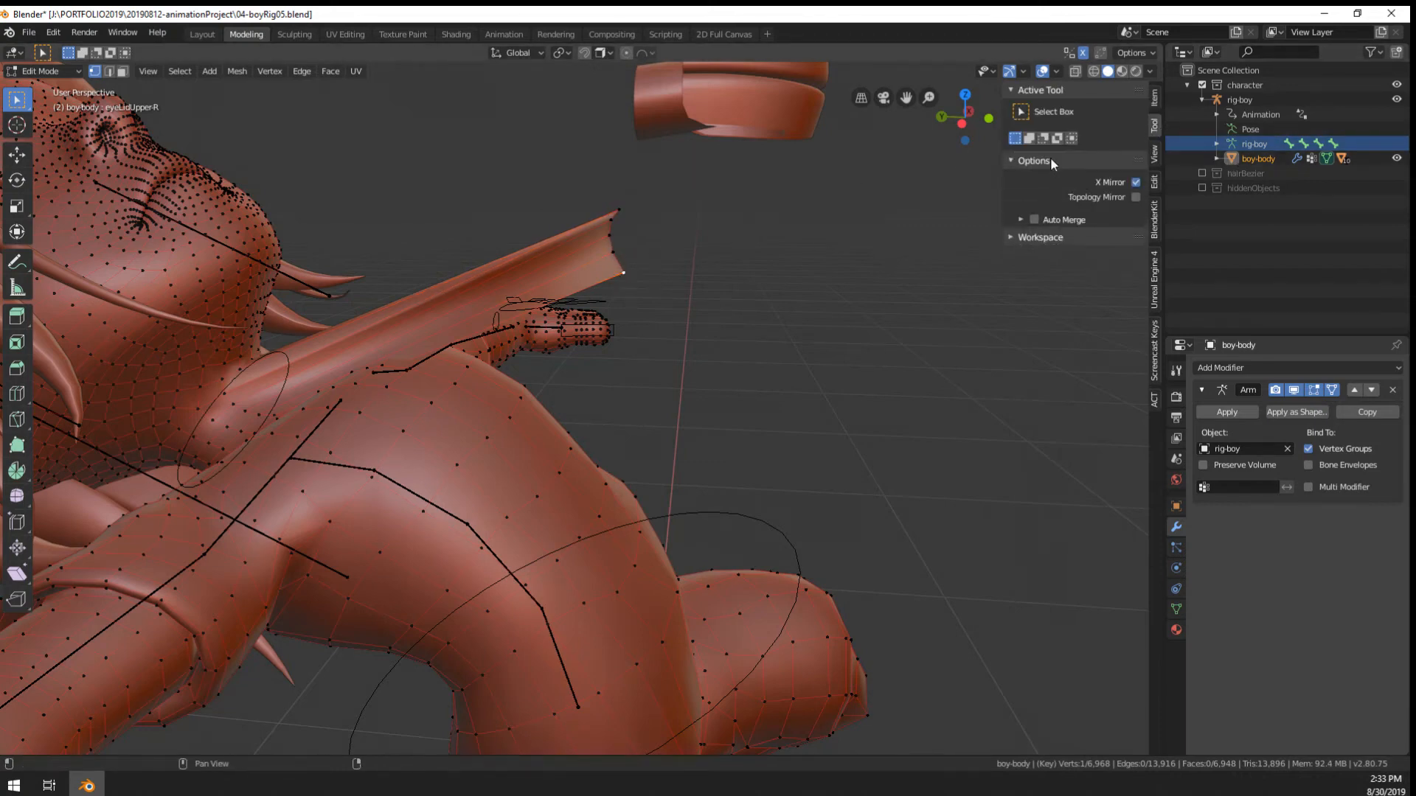
pyautogui.click(609, 235)
pyautogui.click(1155, 153)
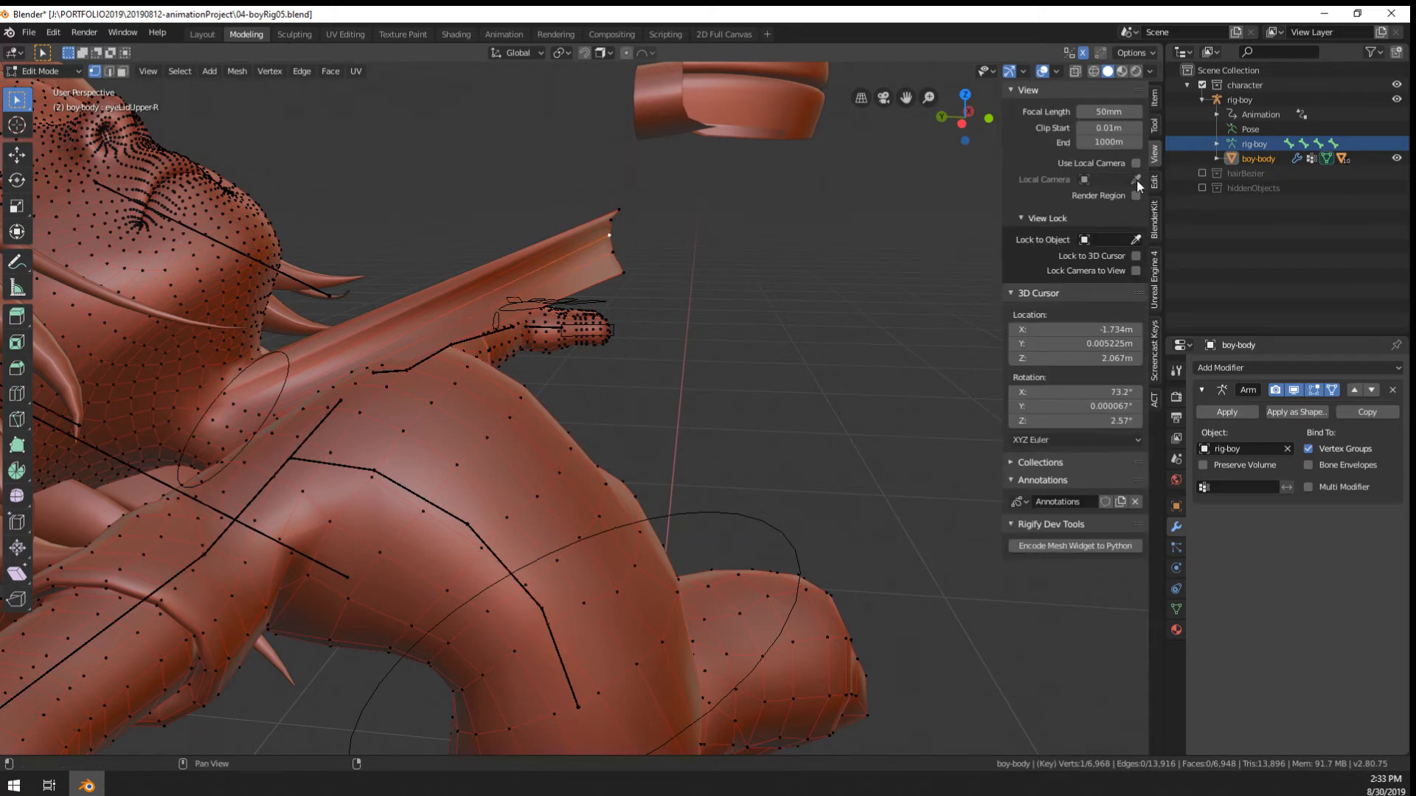
pyautogui.click(1047, 464)
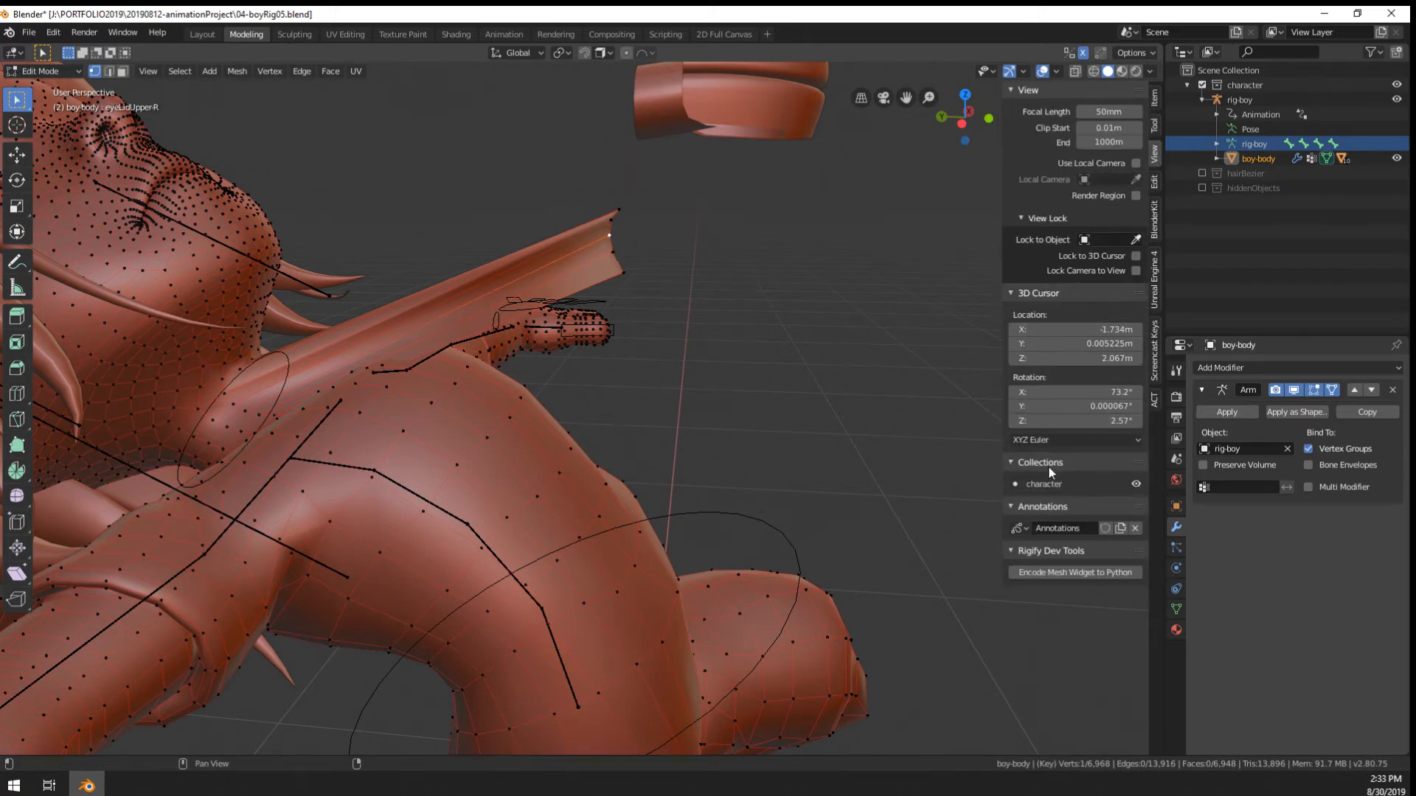
pyautogui.click(622, 268)
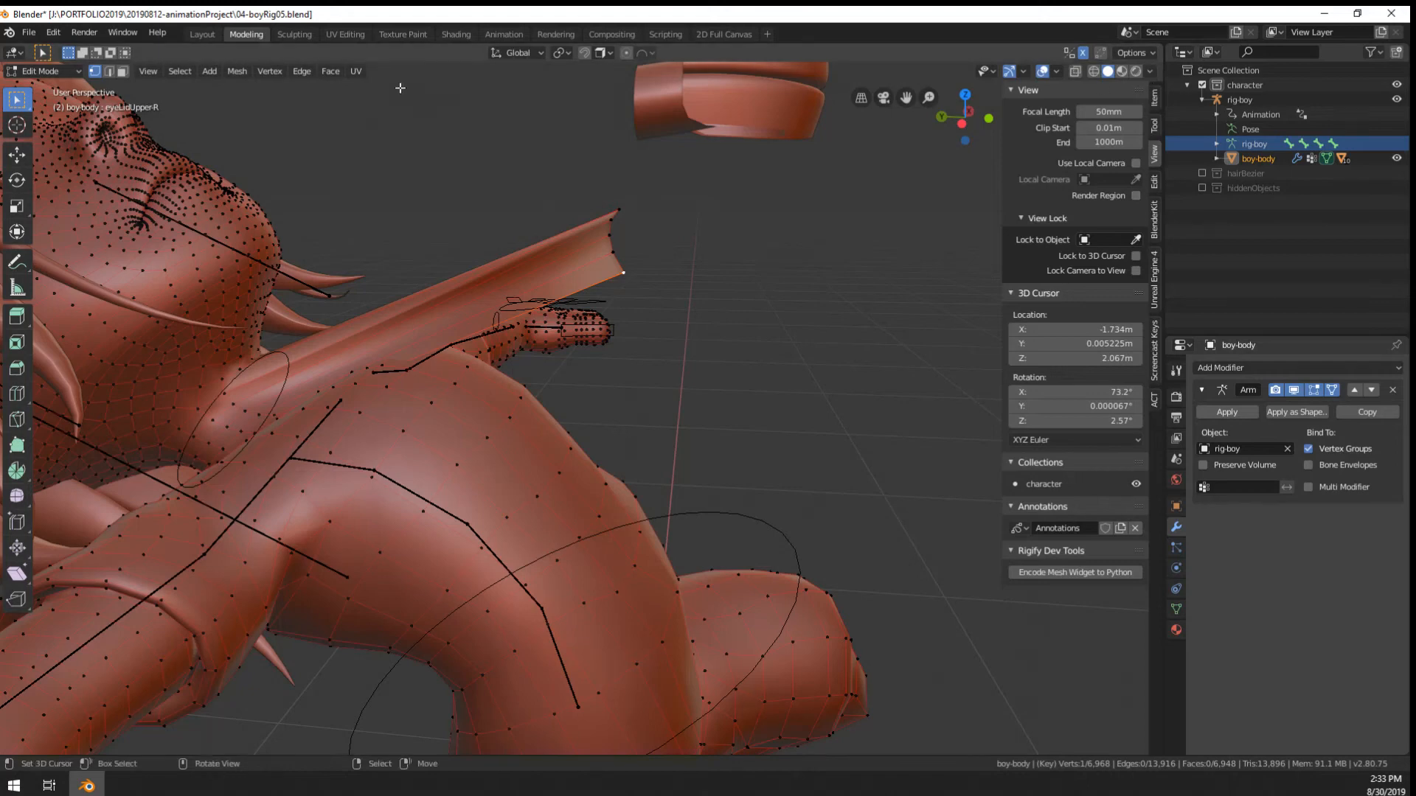
# Check the UV Editing workspace, return to Modeling, and inspect the tip vertex's transform data and the mesh's vertex groups
pyautogui.click(351, 34)
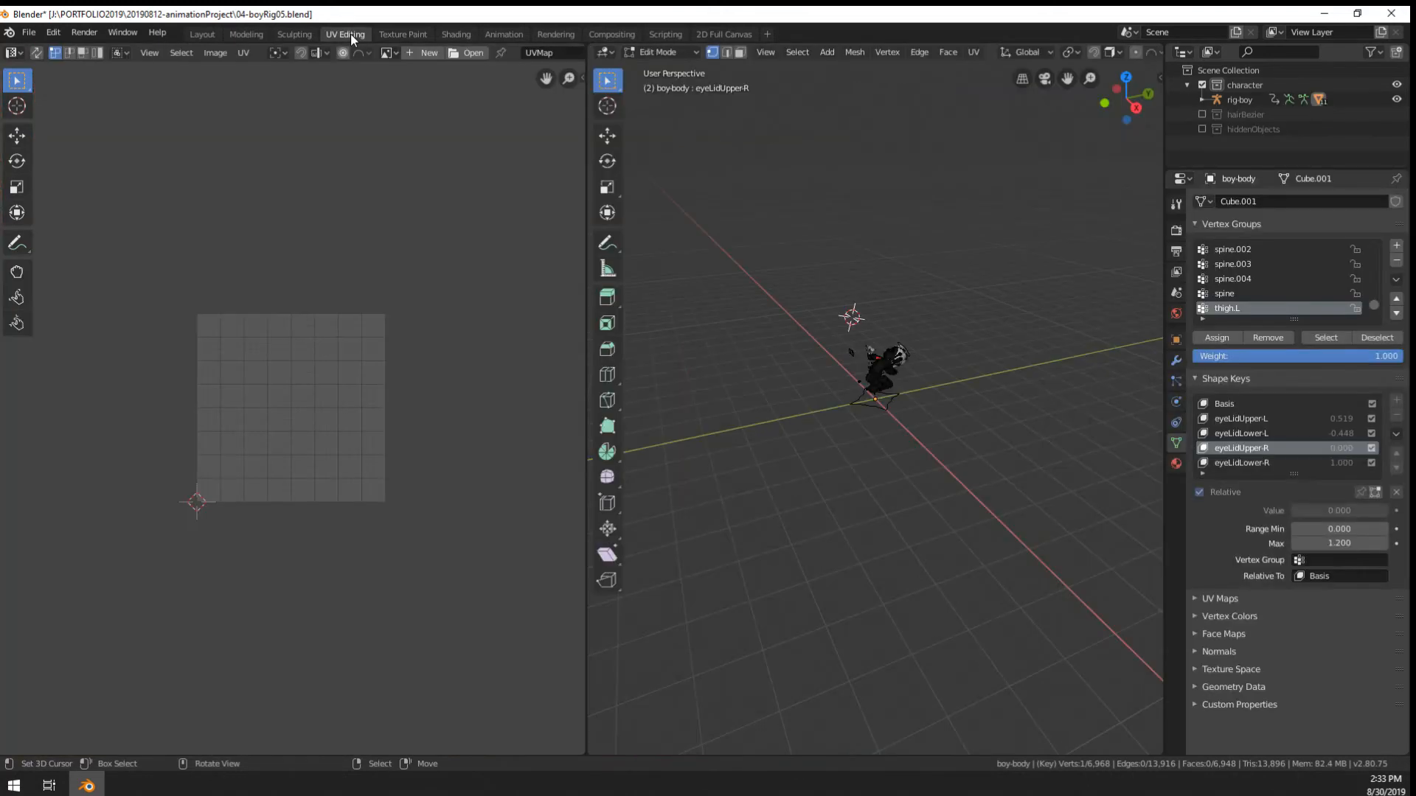
pyautogui.click(251, 38)
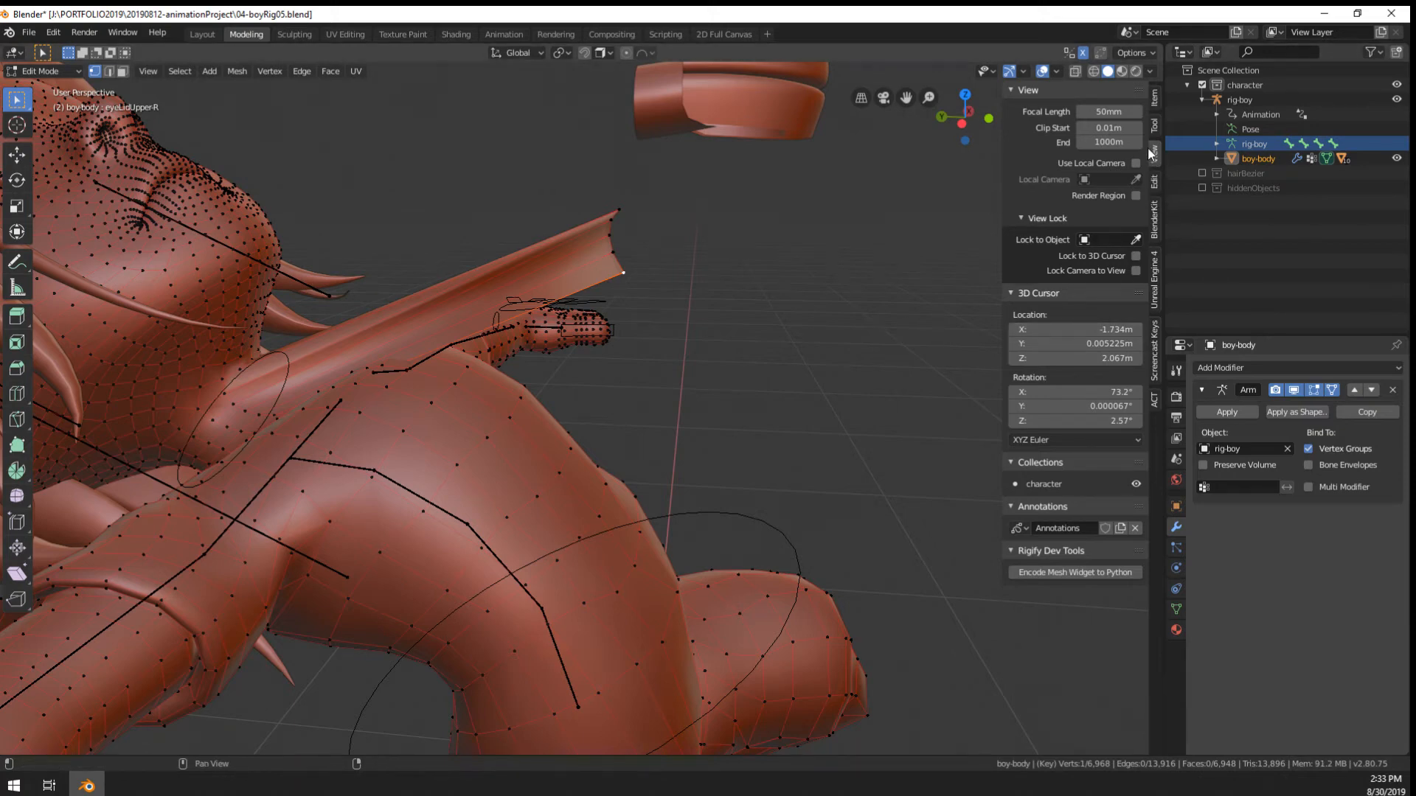
pyautogui.click(1155, 106)
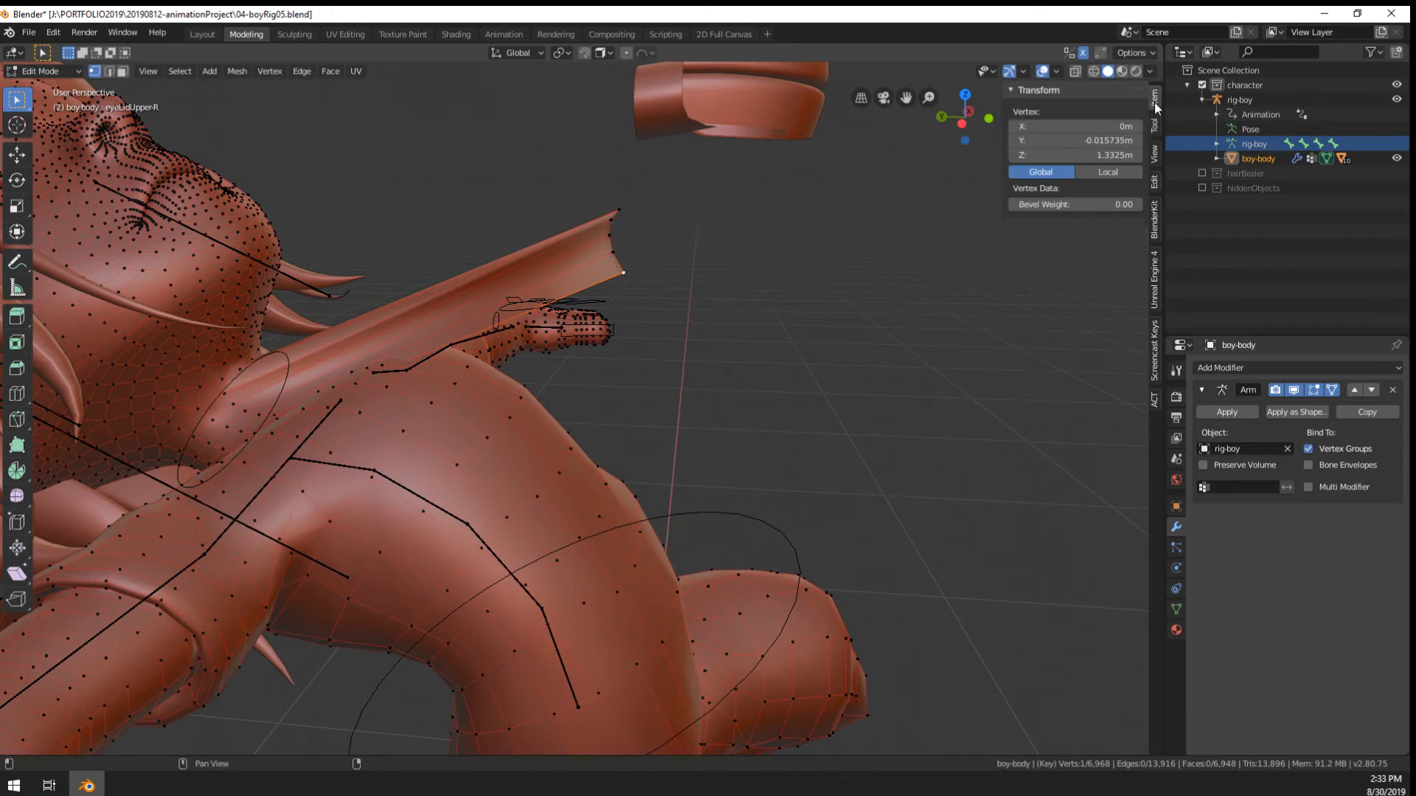
pyautogui.click(1102, 53)
pyautogui.click(1149, 49)
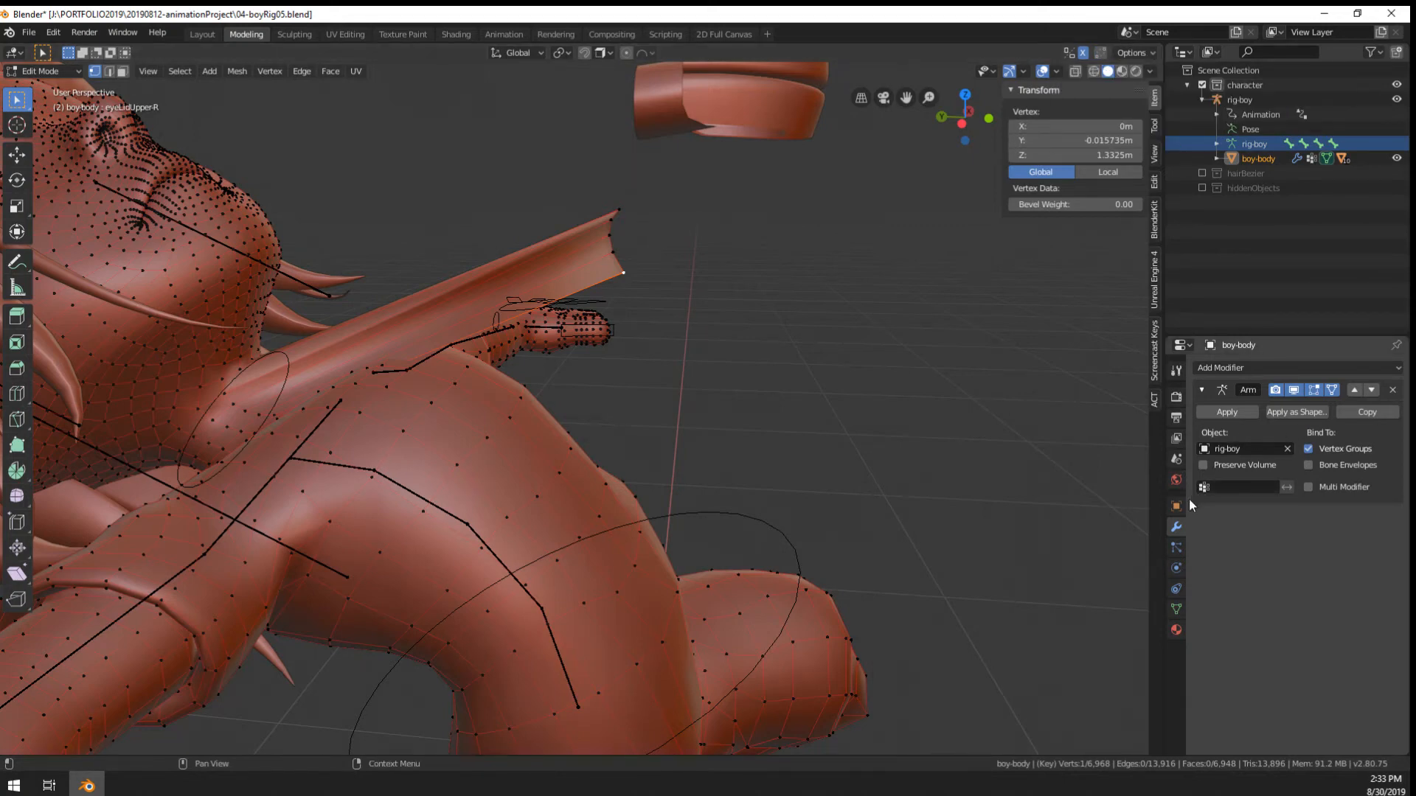
pyautogui.click(1176, 609)
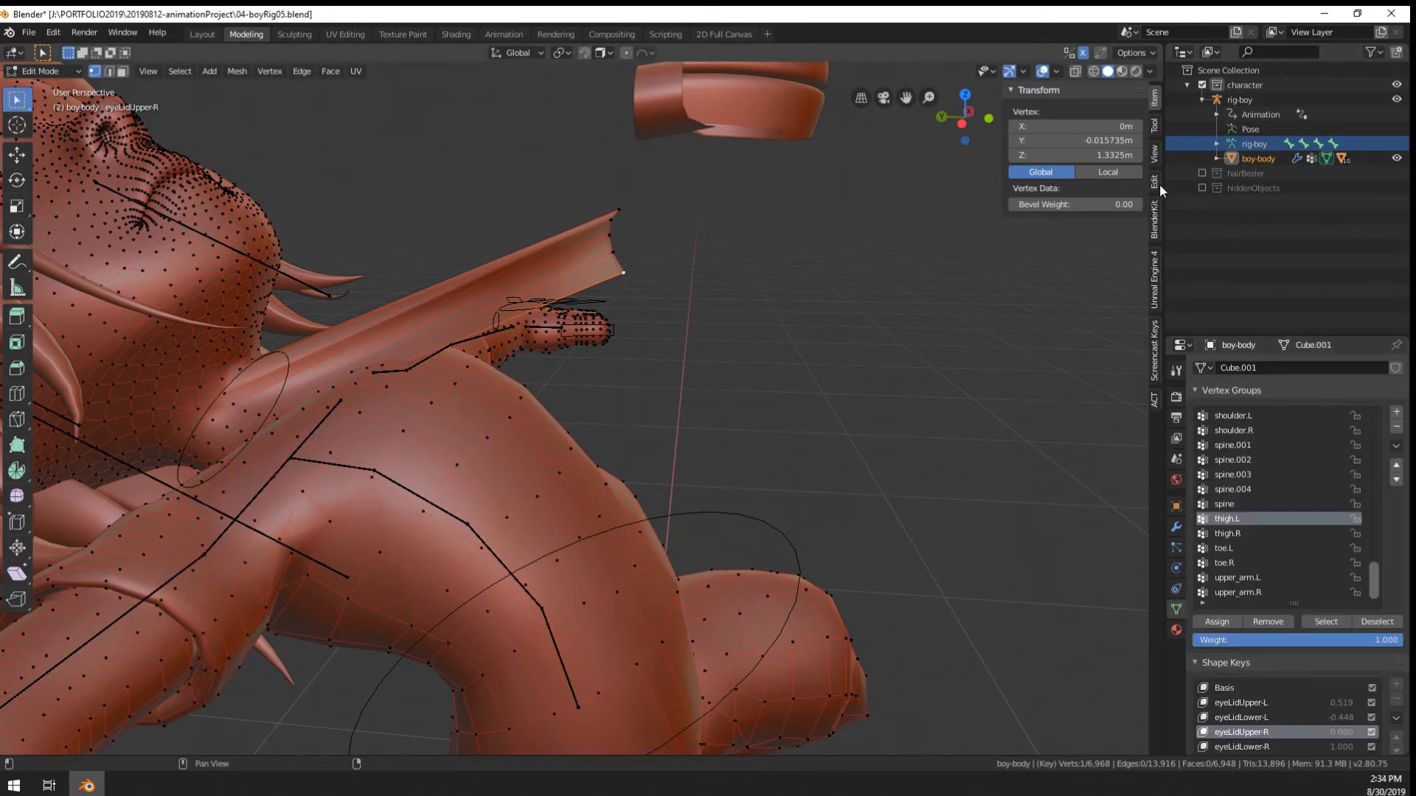
pyautogui.click(1154, 154)
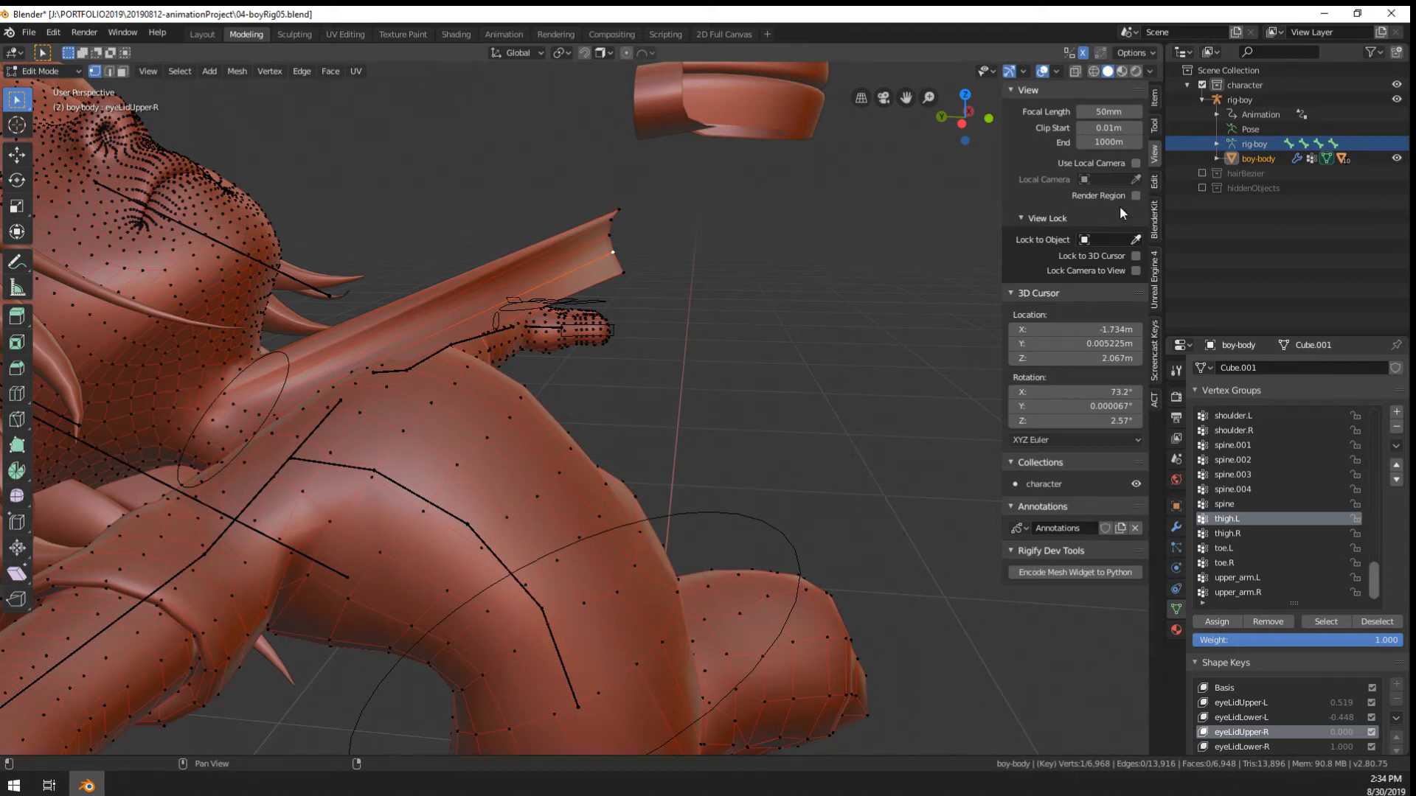
# Leave Edit Mode, select the eyeOuter eyeballs, and try moving them, cancelling each move
pyautogui.scroll(-2, 739, 259)
pyautogui.moveTo(742, 254); pyautogui.dragTo(701, 244, button='middle')
pyautogui.press('Tab')
pyautogui.click(608, 193)
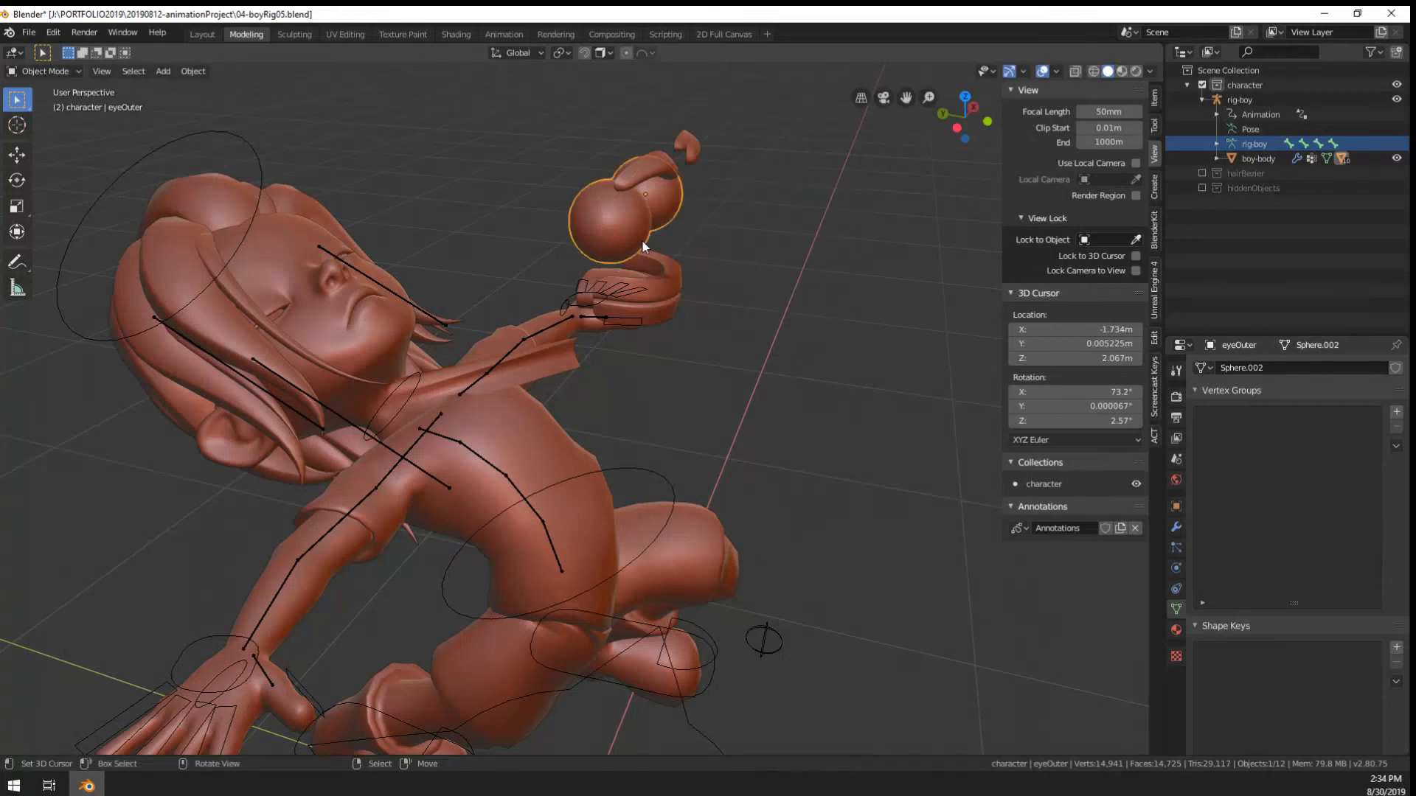
pyautogui.press('g')
pyautogui.rightClick(692, 375)
pyautogui.press('g')
pyautogui.rightClick(805, 571)
# Select all the character's objects, make the rig-boy armature active, and enter Pose Mode
pyautogui.moveTo(659, 295); pyautogui.dragTo(502, 330, button='middle')
pyautogui.press('a')
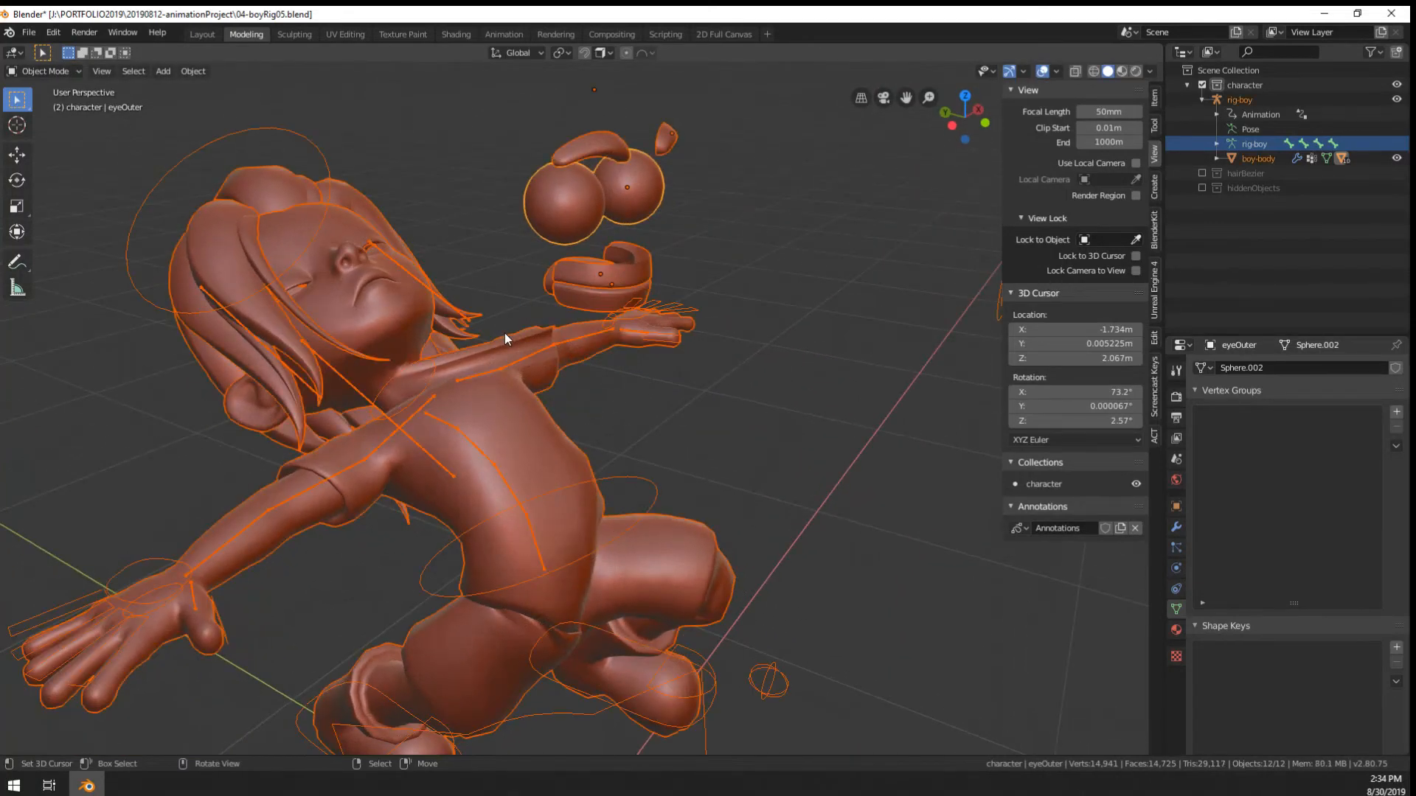
pyautogui.press('Tab')
pyautogui.press('Tab')
pyautogui.hotkey('ctrl', 'Tab')
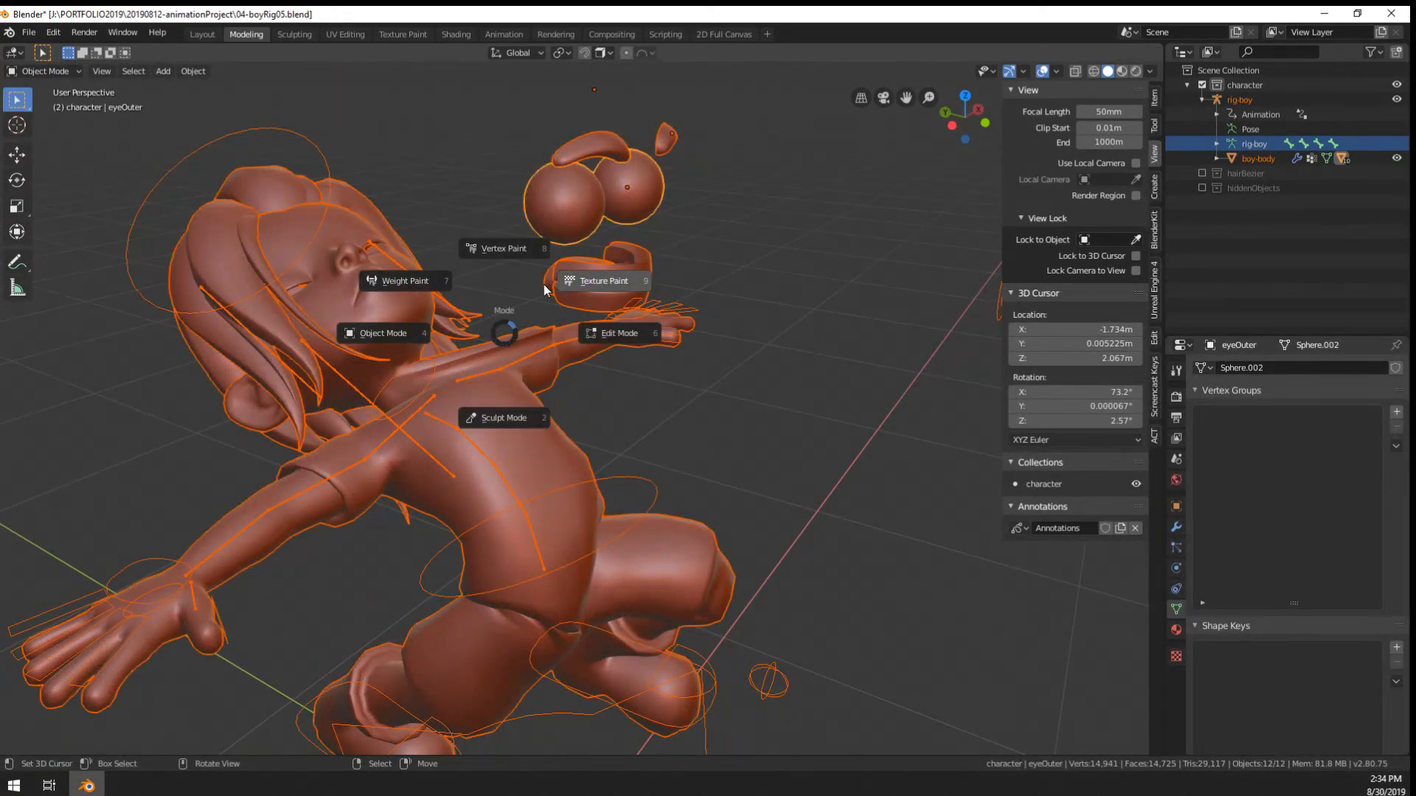
pyautogui.rightClick(490, 369)
pyautogui.keyDown('shift'); pyautogui.click(489, 369); pyautogui.keyUp('shift')
pyautogui.hotkey('ctrl', 'Tab')
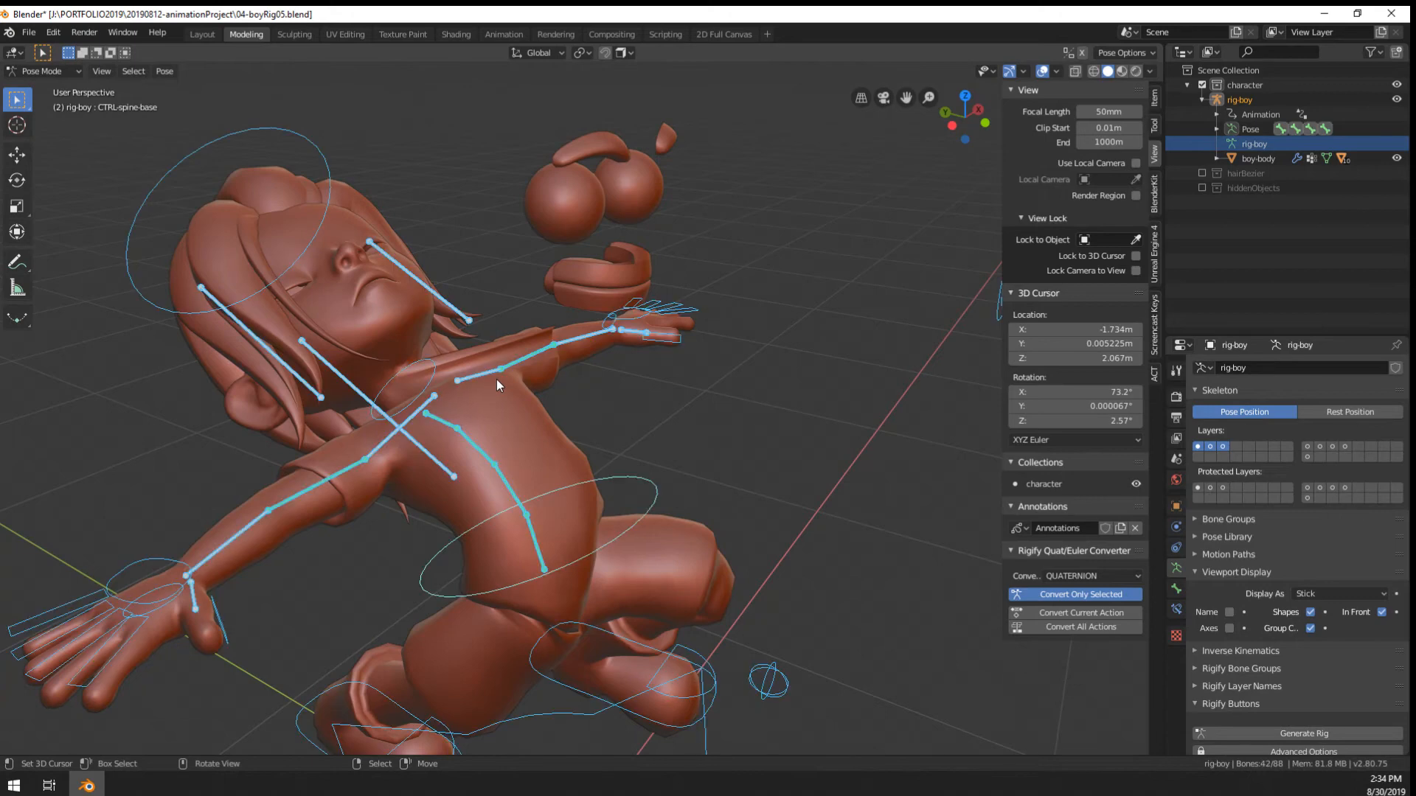
# Clear the rotation of all selected pose bones, select the spine.004 neck bone, and cancel a trial rotation
pyautogui.hotkey('alt', 'r')
pyautogui.moveTo(497, 379); pyautogui.dragTo(470, 339, button='middle')
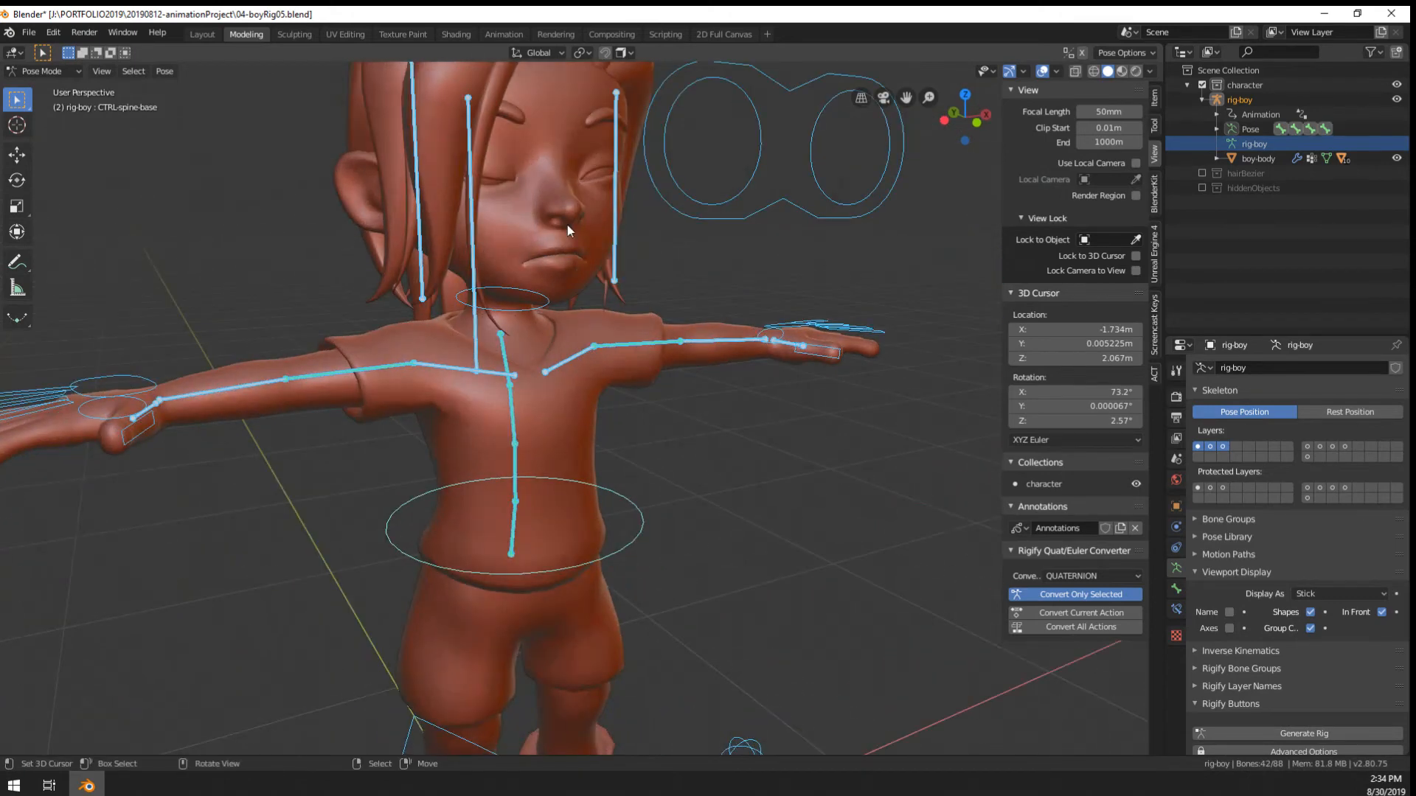
pyautogui.click(607, 217)
pyautogui.moveTo(603, 216); pyautogui.dragTo(565, 217, button='middle')
pyautogui.rightClick(529, 292)
pyautogui.press('r')
pyautogui.rightClick(574, 361)
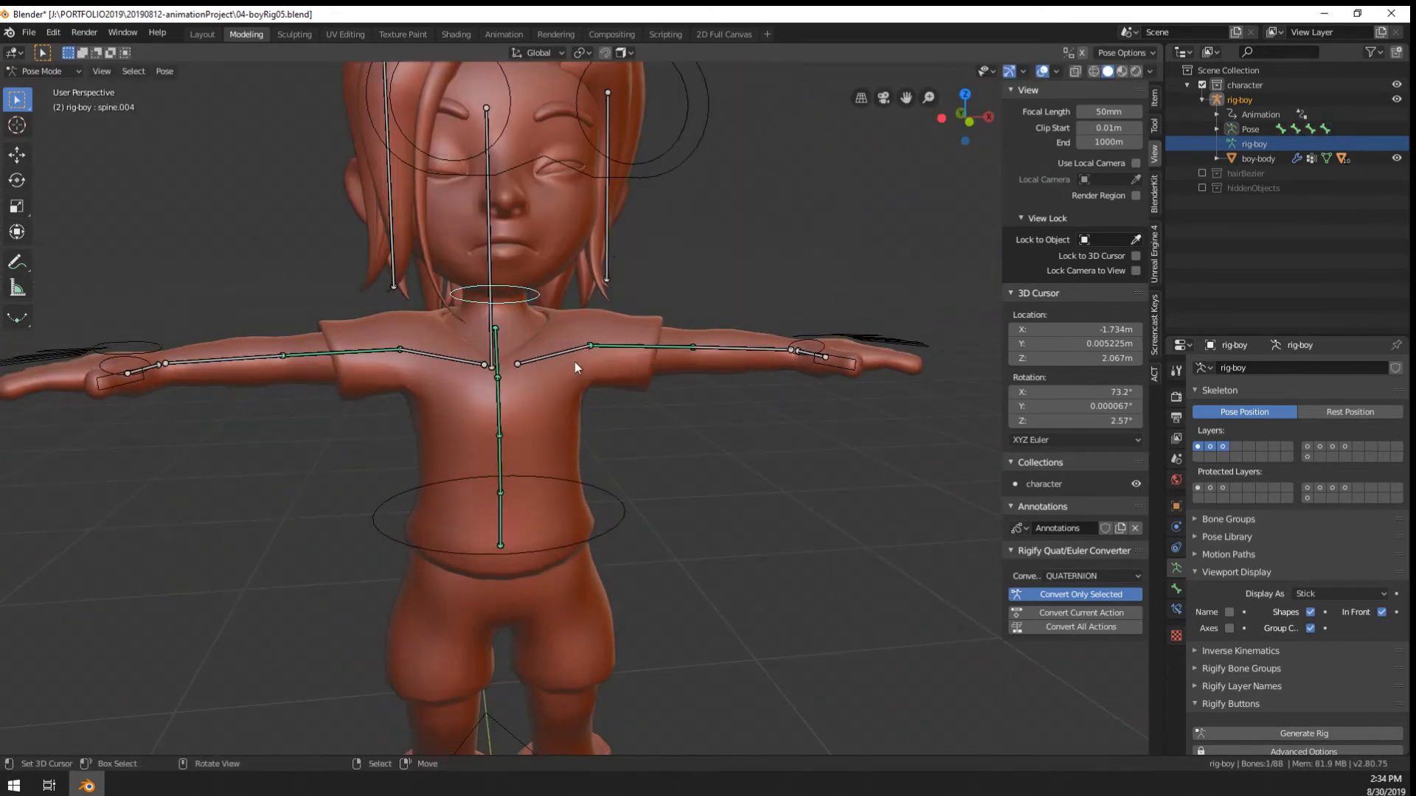
# Return to Object Mode, select the boy-body mesh, and switch the viewport to wireframe shading
pyautogui.scroll(2, 422, 150)
pyautogui.hotkey('ctrl', 'Tab')
pyautogui.keyDown('shift'); pyautogui.moveTo(529, 153); pyautogui.dragTo(622, 374, button='middle'); pyautogui.keyUp('shift')
pyautogui.scroll(1, 622, 375)
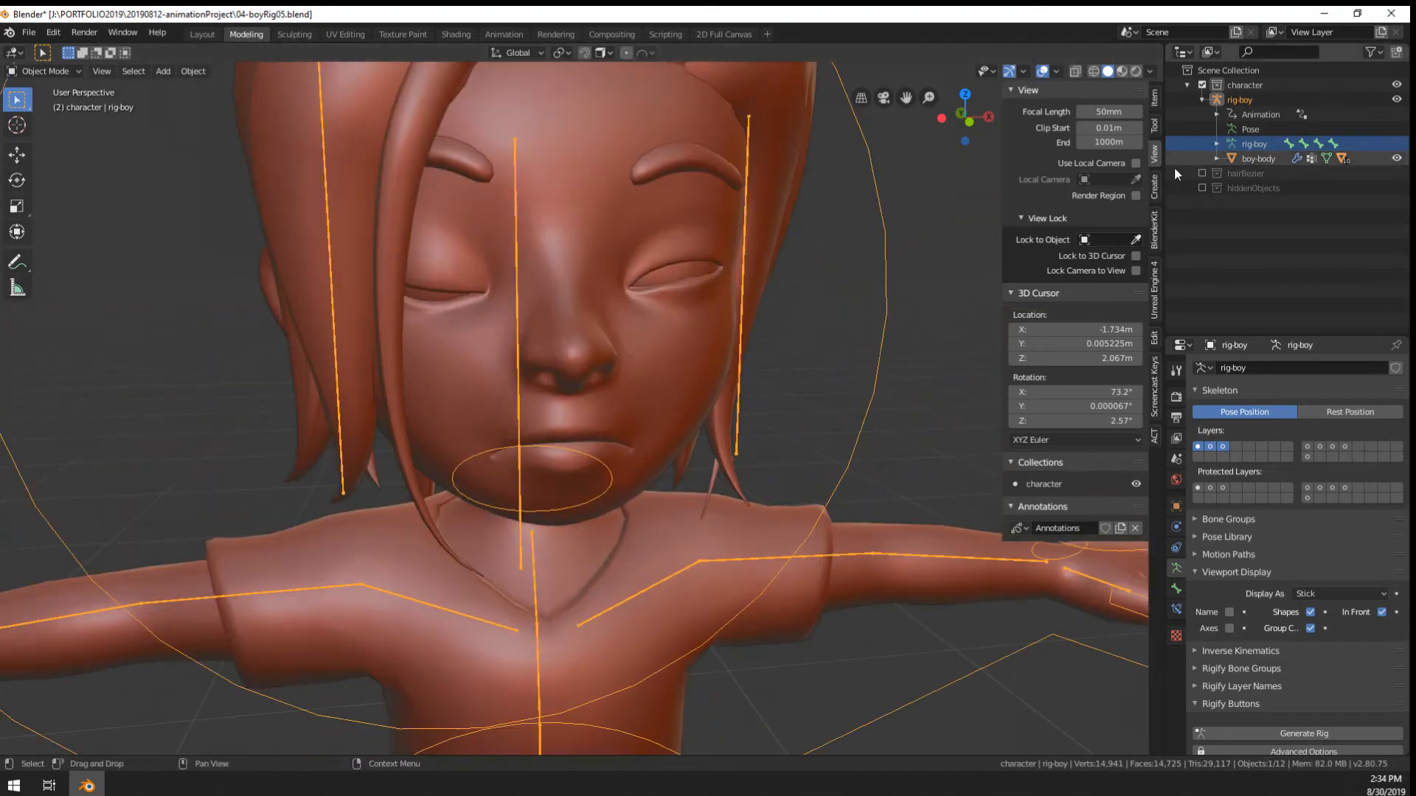
pyautogui.rightClick(723, 275)
pyautogui.press('z')
pyautogui.click(587, 278)
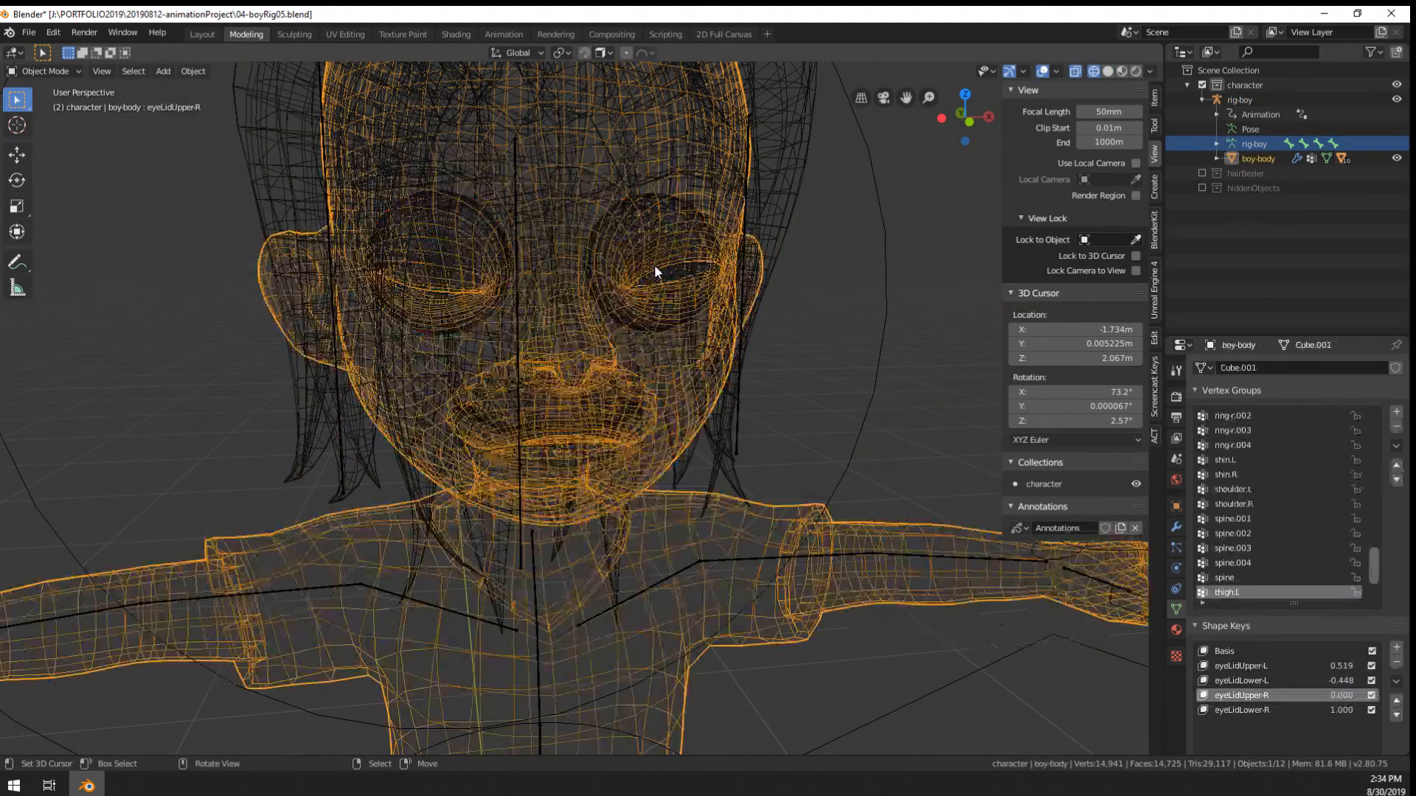
# Select the eyeInner eyeballs, enter Edit Mode, and select only the vertices assigned to the eye-R group
pyautogui.rightClick(653, 264)
pyautogui.rightClick(653, 264)
pyautogui.rightClick(653, 264)
pyautogui.rightClick(654, 264)
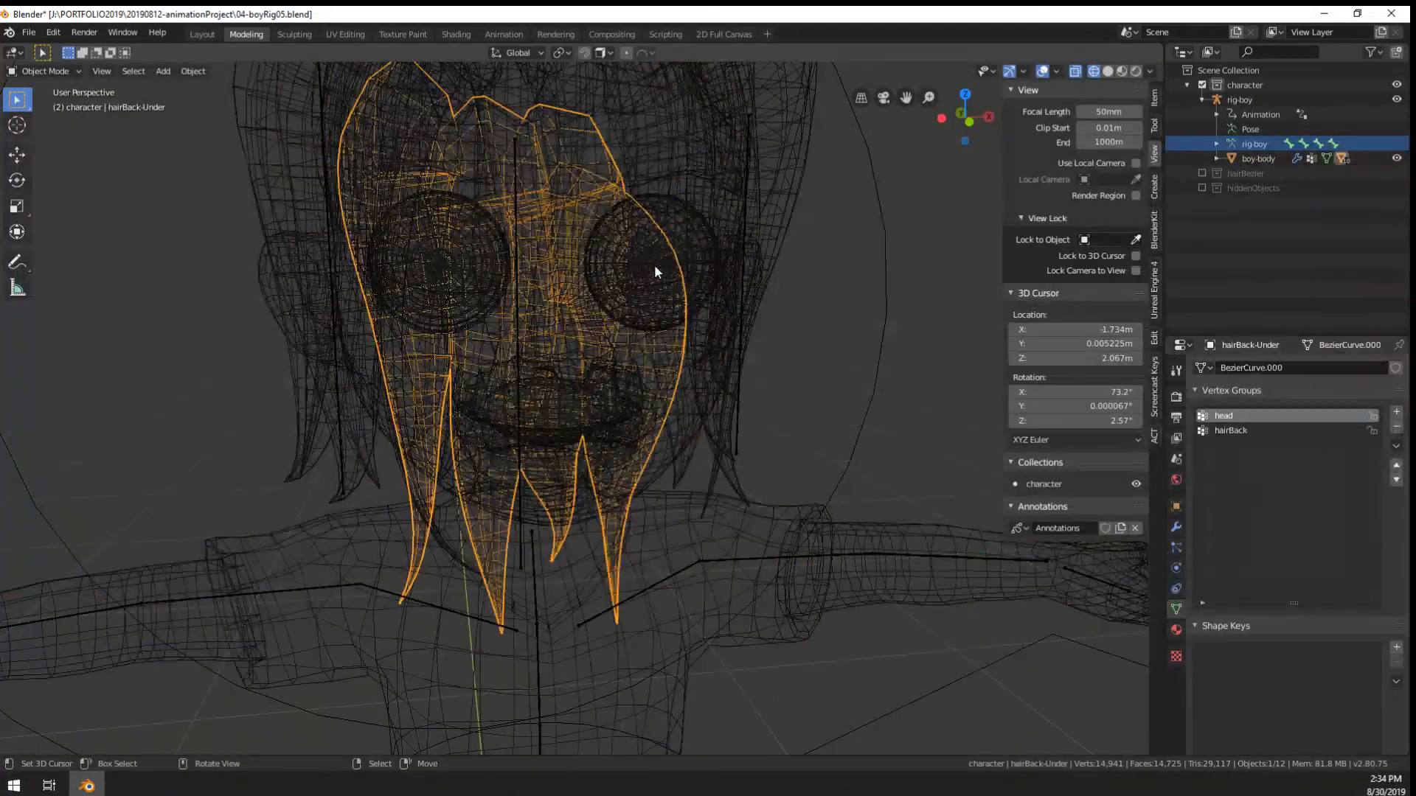
pyautogui.rightClick(653, 264)
pyautogui.press('Tab')
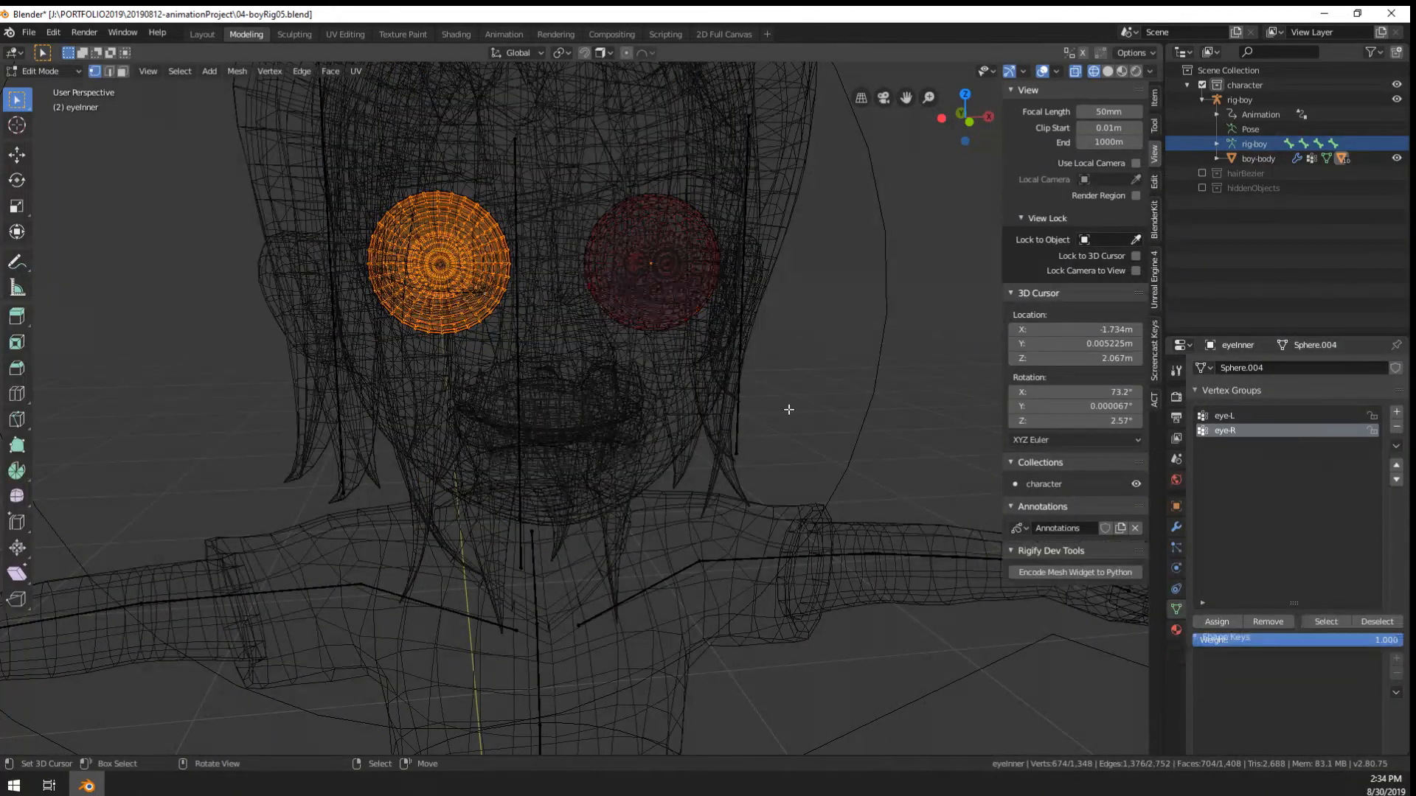
pyautogui.press('a')
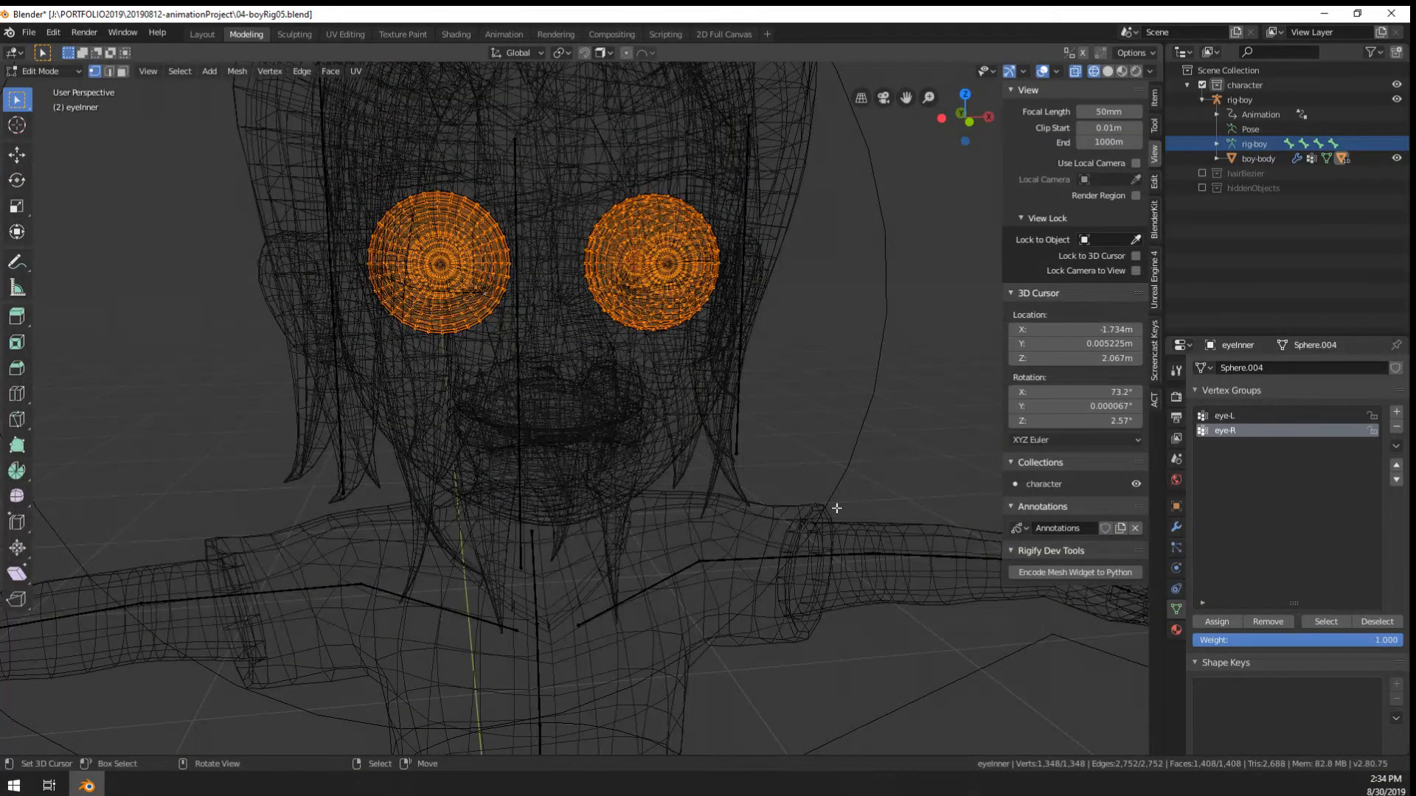
pyautogui.hotkey('alt', 'a')
pyautogui.click(1314, 623)
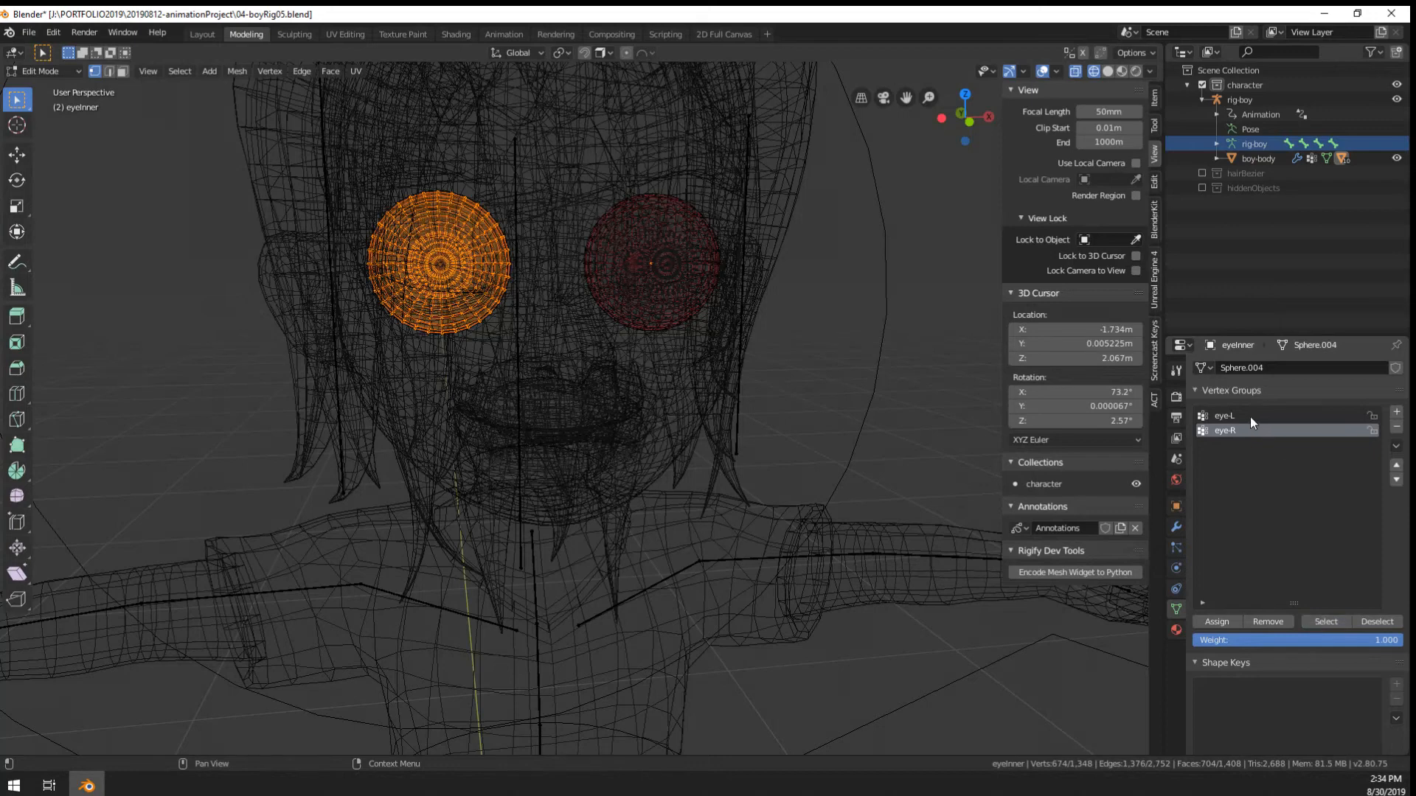
# Inspect the Armature modifier settings of the eyeInner object
pyautogui.press('Tab')
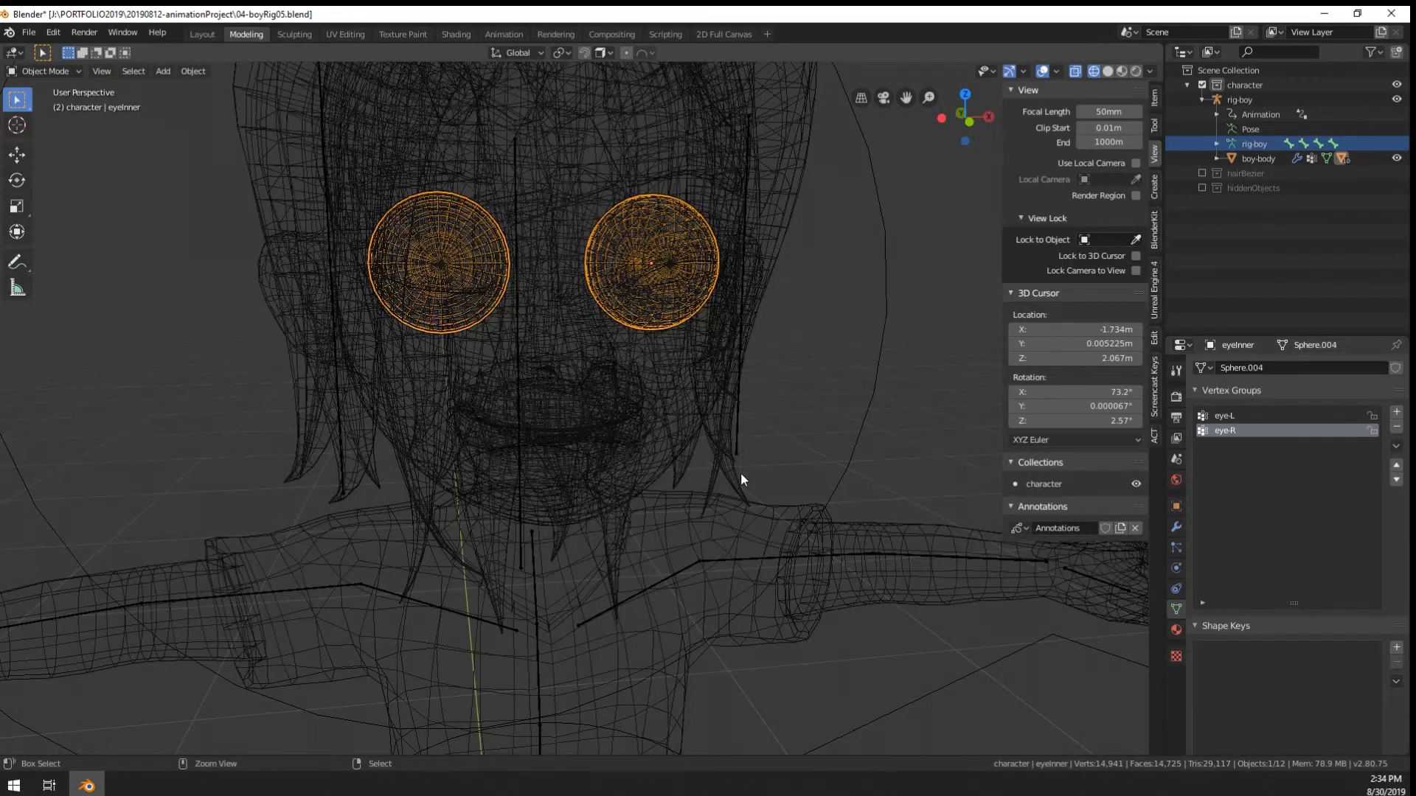
pyautogui.hotkey('ctrl', 'Tab')
pyautogui.click(1177, 525)
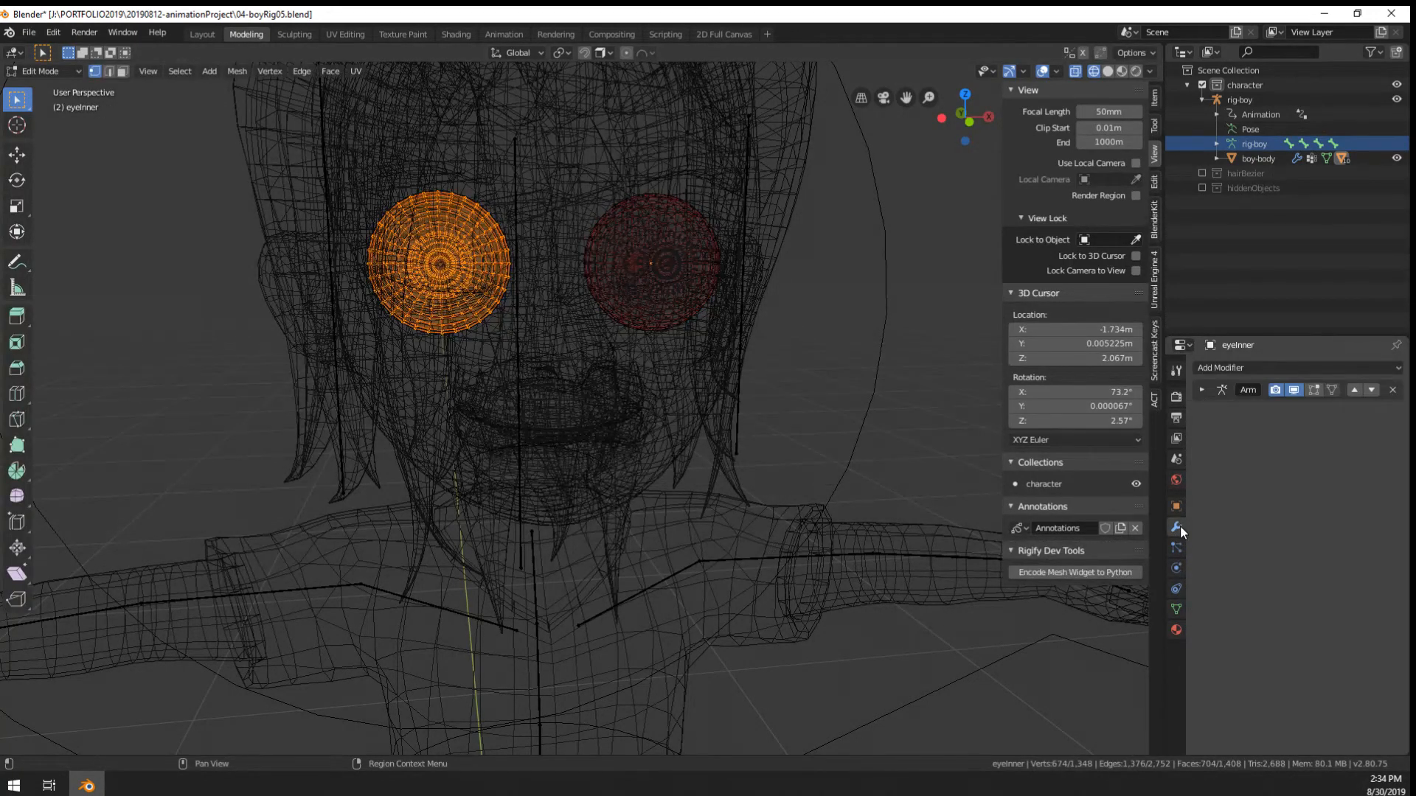
pyautogui.click(1203, 390)
pyautogui.hotkey('ctrl', 'Tab')
pyautogui.press('Escape')
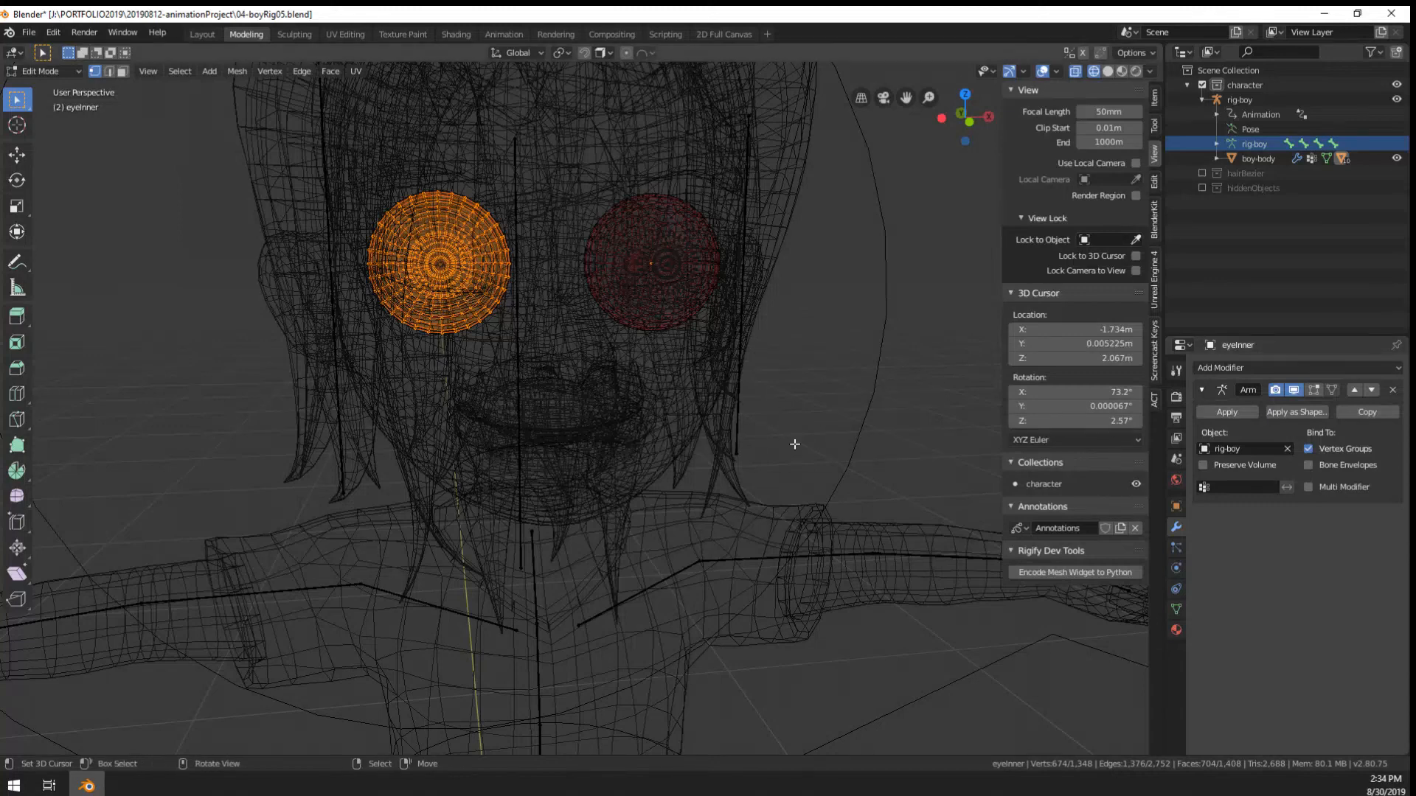
# Return the eyeInner object to Object Mode and switch the viewport to solid shading
pyautogui.press('Tab')
pyautogui.hotkey('ctrl', 'Tab')
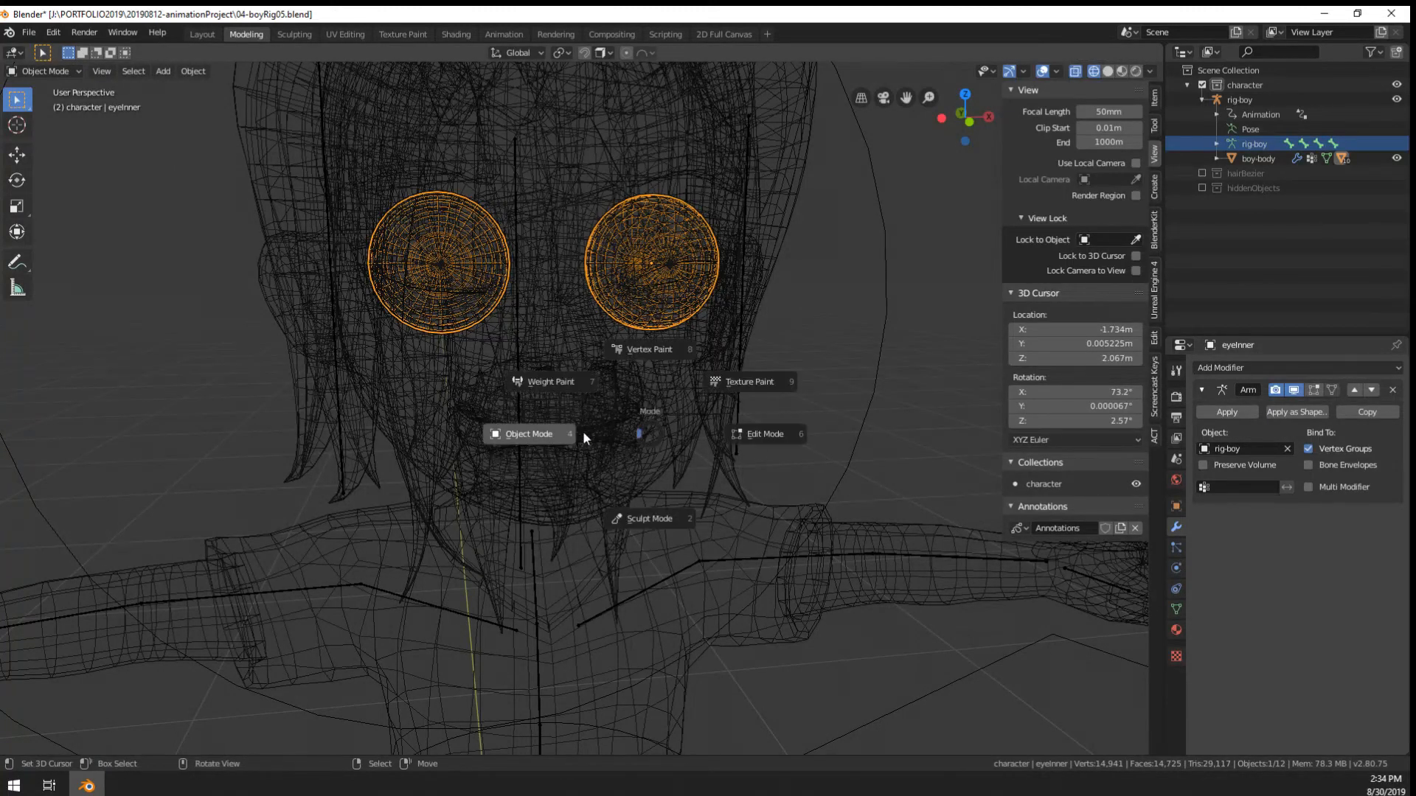
pyautogui.click(535, 440)
pyautogui.press('z')
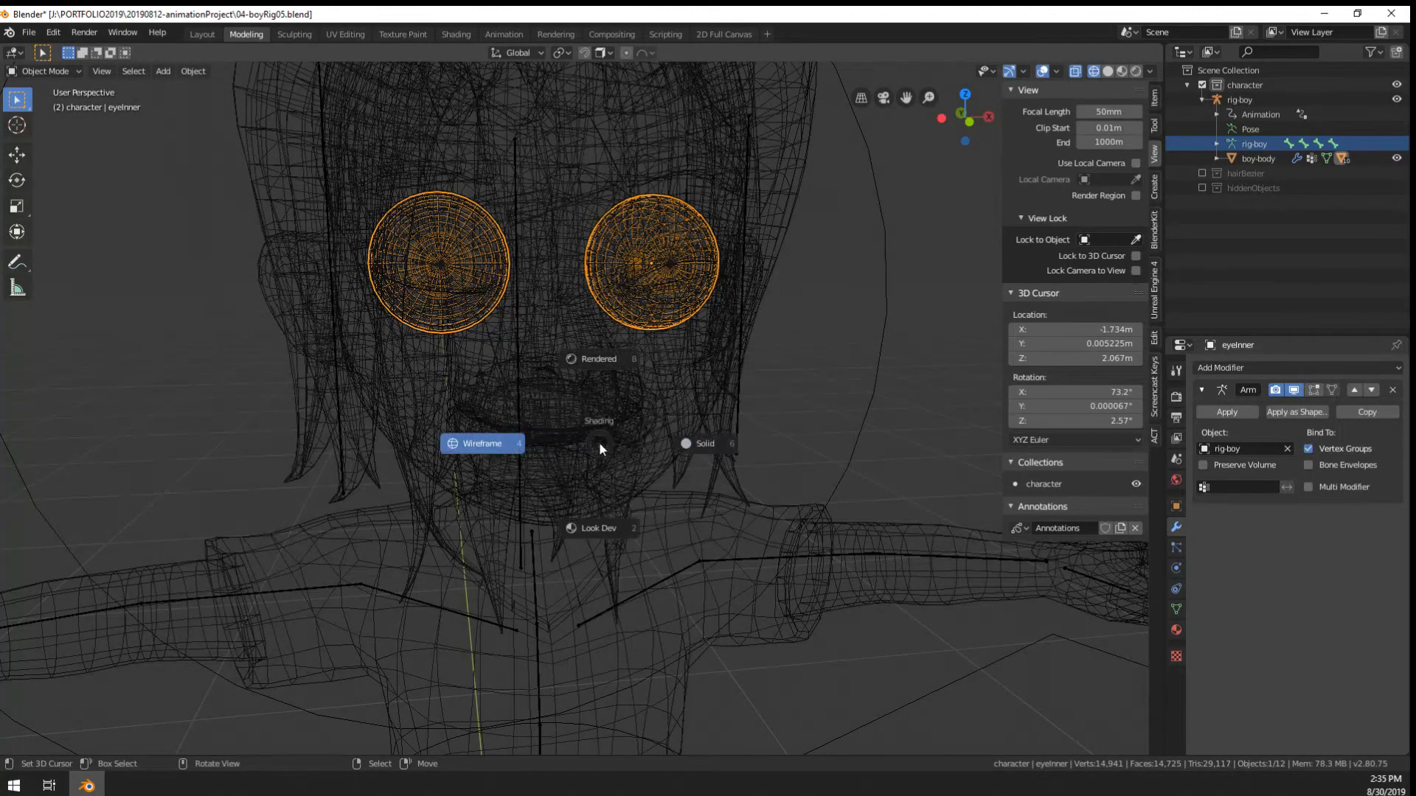
pyautogui.click(706, 441)
# Select the rig-boy armature, enter Pose Mode, and select the CTRL-eyeTarget-C control
pyautogui.scroll(-7, 708, 441)
pyautogui.click(658, 428)
pyautogui.scroll(4, 692, 435)
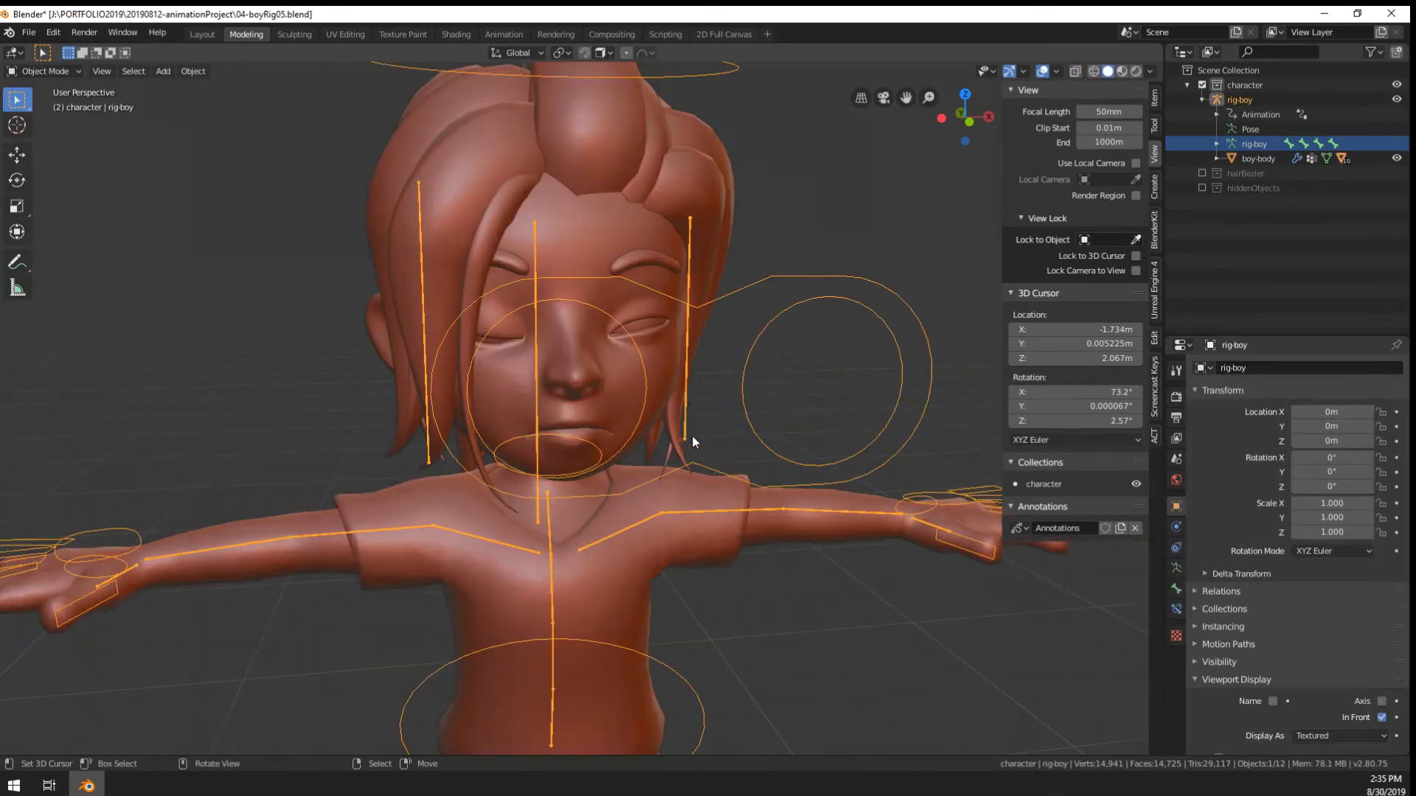
pyautogui.hotkey('ctrl', 'Tab')
pyautogui.rightClick(724, 465)
# Try moving the CTRL-eyeTarget-C control around the face and undo the move
pyautogui.press('g')
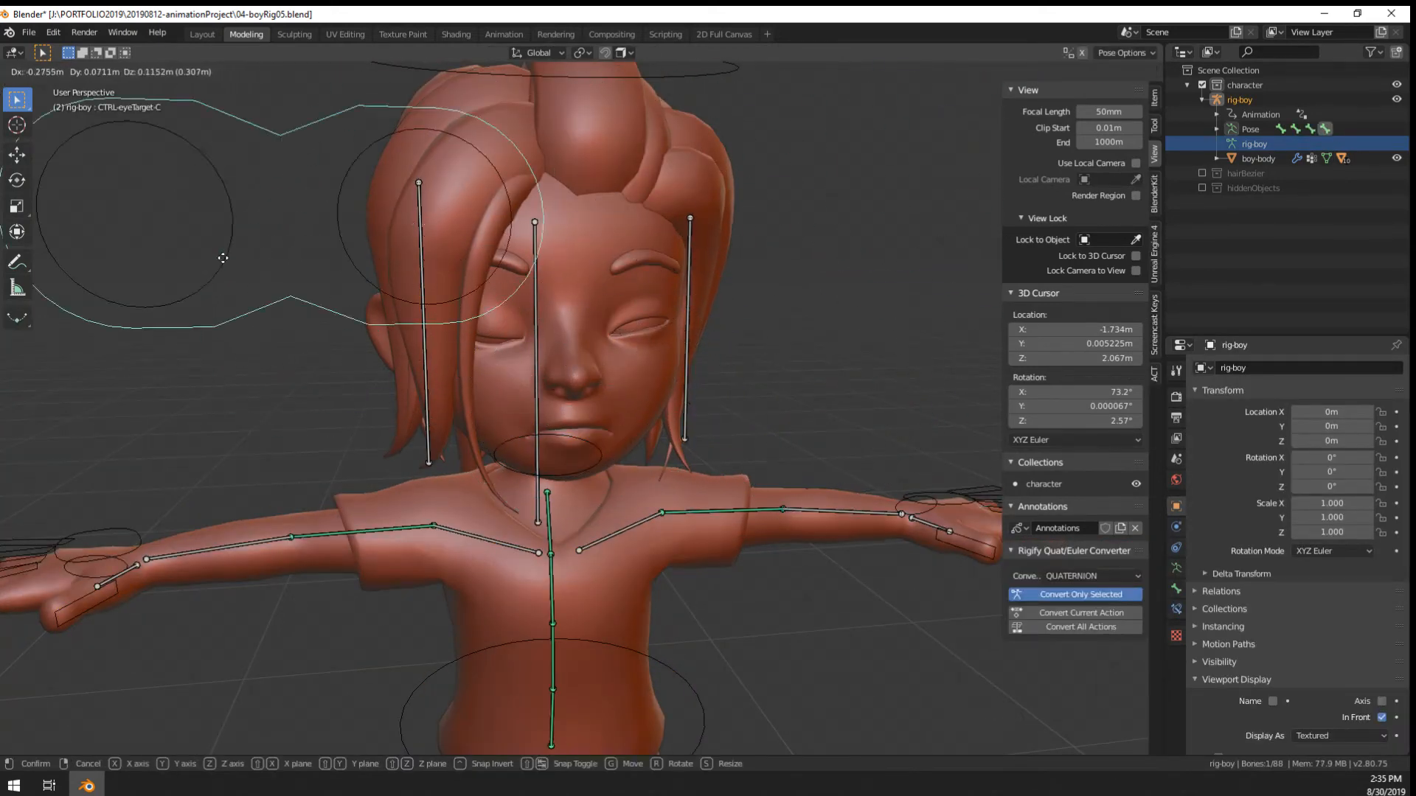
pyautogui.rightClick(195, 246)
pyautogui.press('g')
pyautogui.click(804, 681)
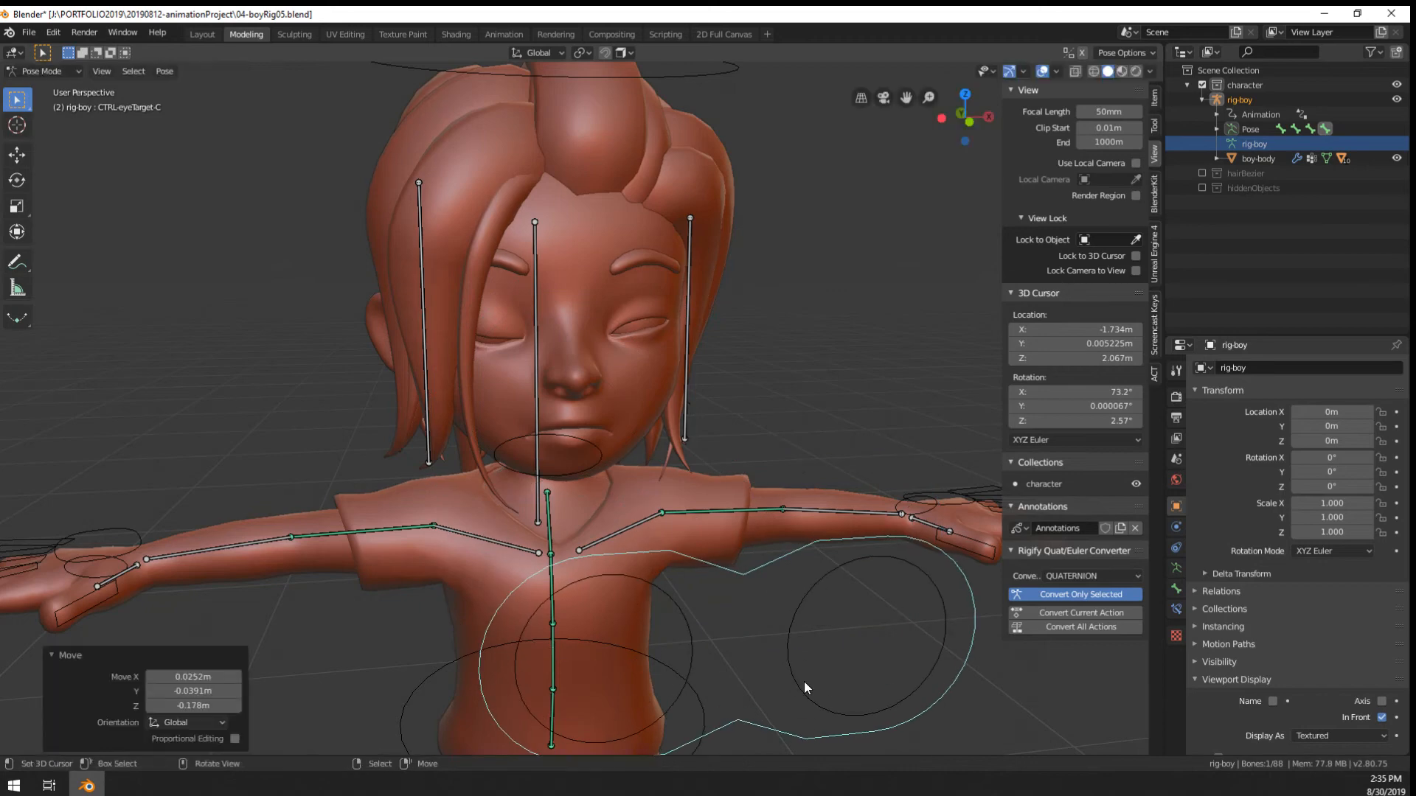
pyautogui.hotkey('ctrl', 'z')
# Expand the boy-body and eyeInner hierarchies and hide the eyeOuter object
pyautogui.scroll(5, 677, 396)
pyautogui.scroll(-6, 677, 401)
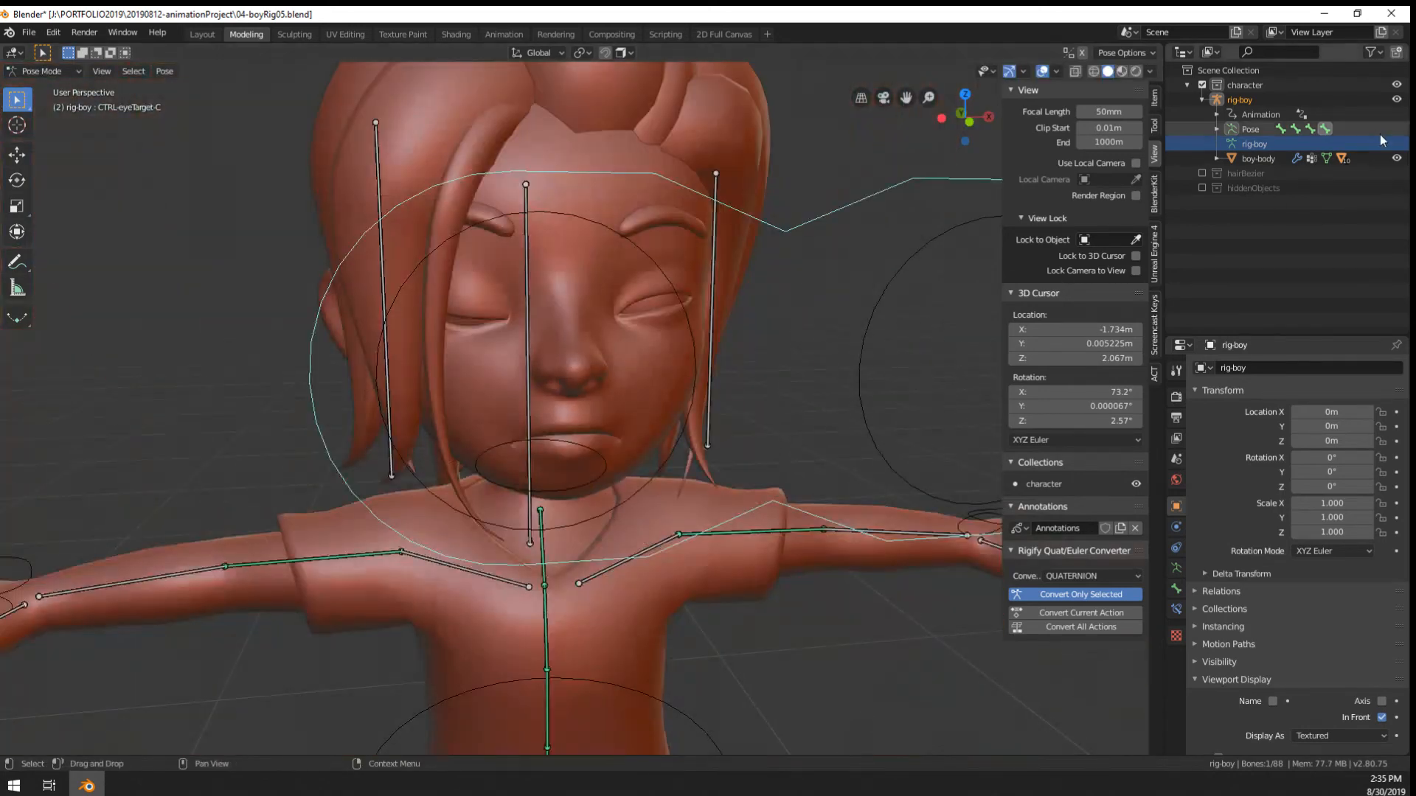
pyautogui.click(1217, 158)
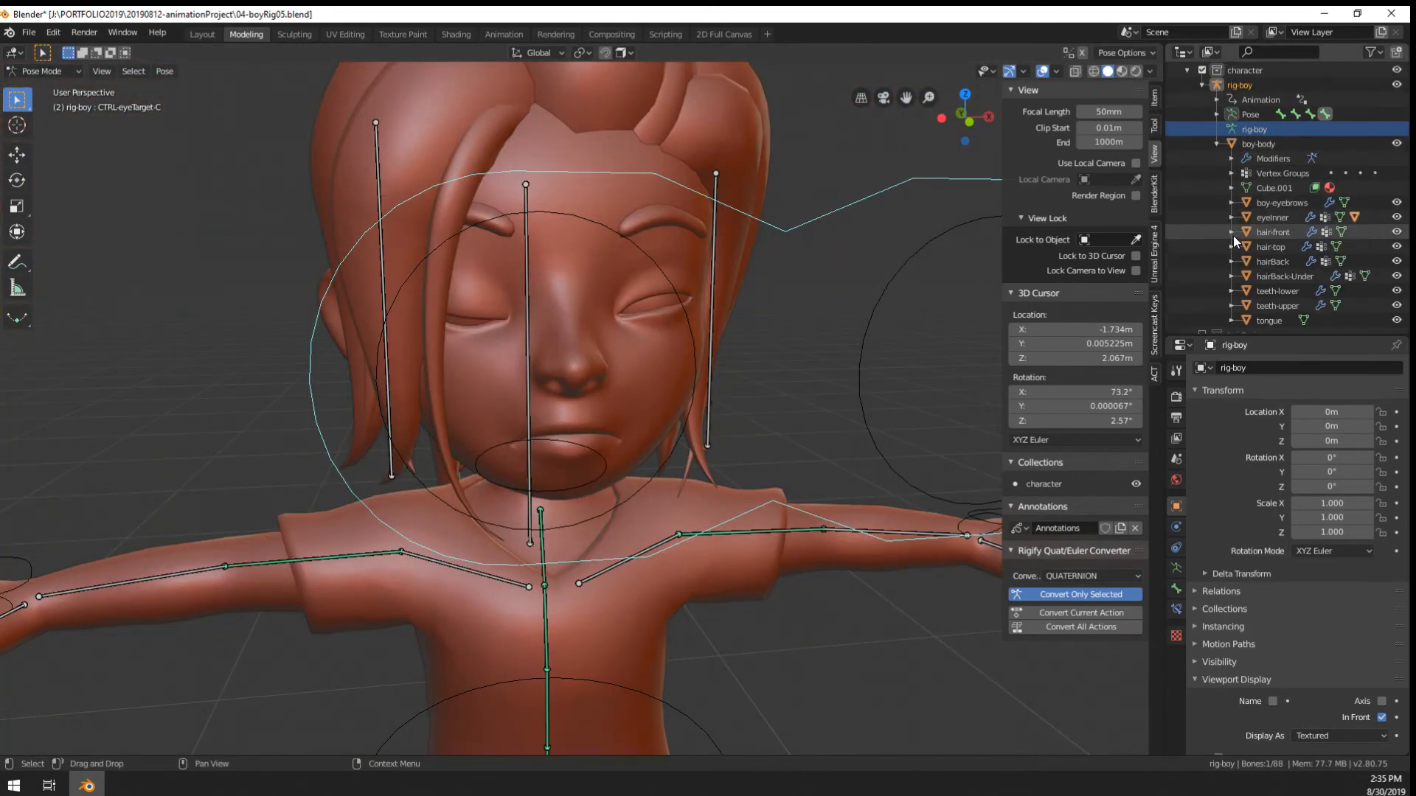
pyautogui.click(1233, 232)
pyautogui.click(1397, 291)
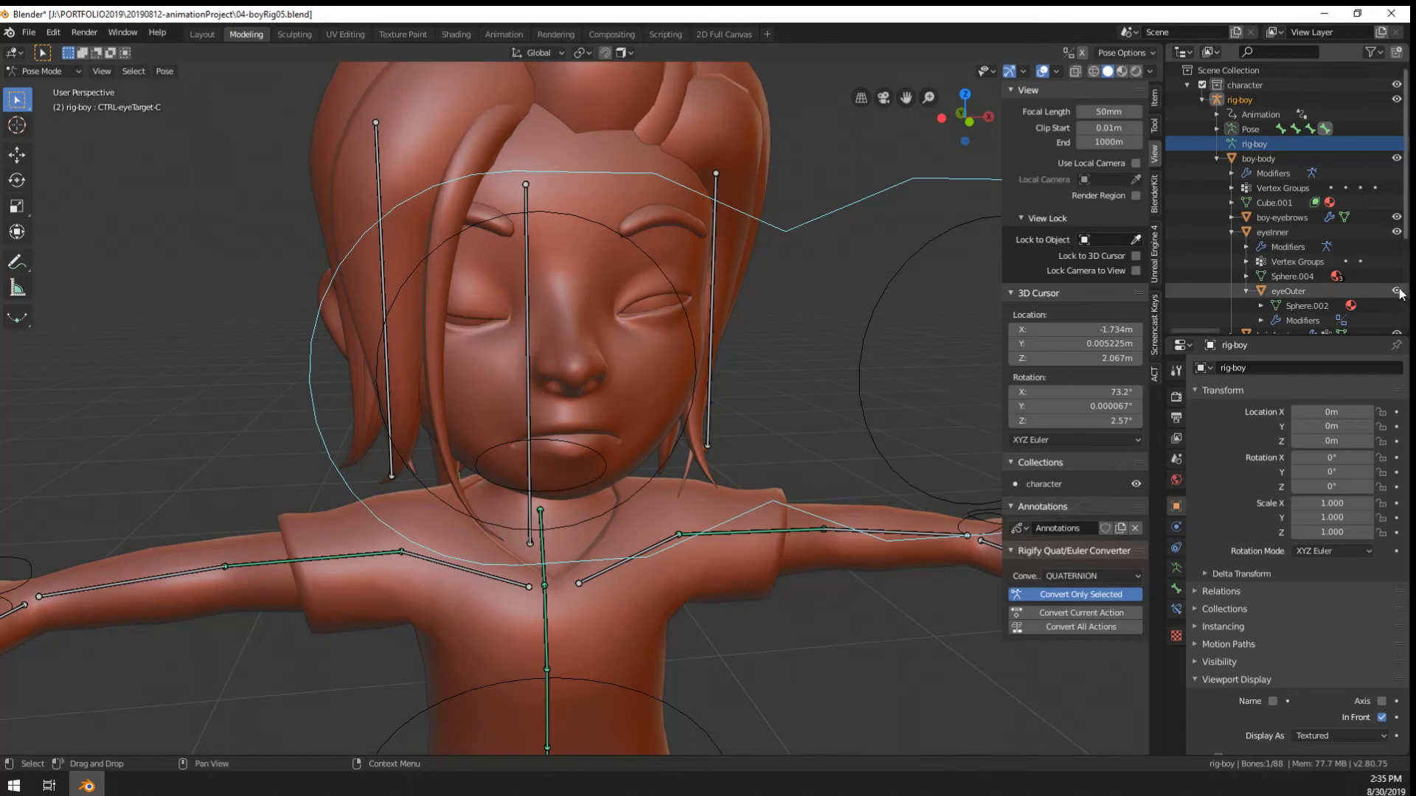
# Test the inner eyeballs by moving CTRL-eyeTarget-C several times, with a final move of about 0.08, 0.02, 0.20 m in X, Y, Z
pyautogui.press('g')
pyautogui.click(692, 443)
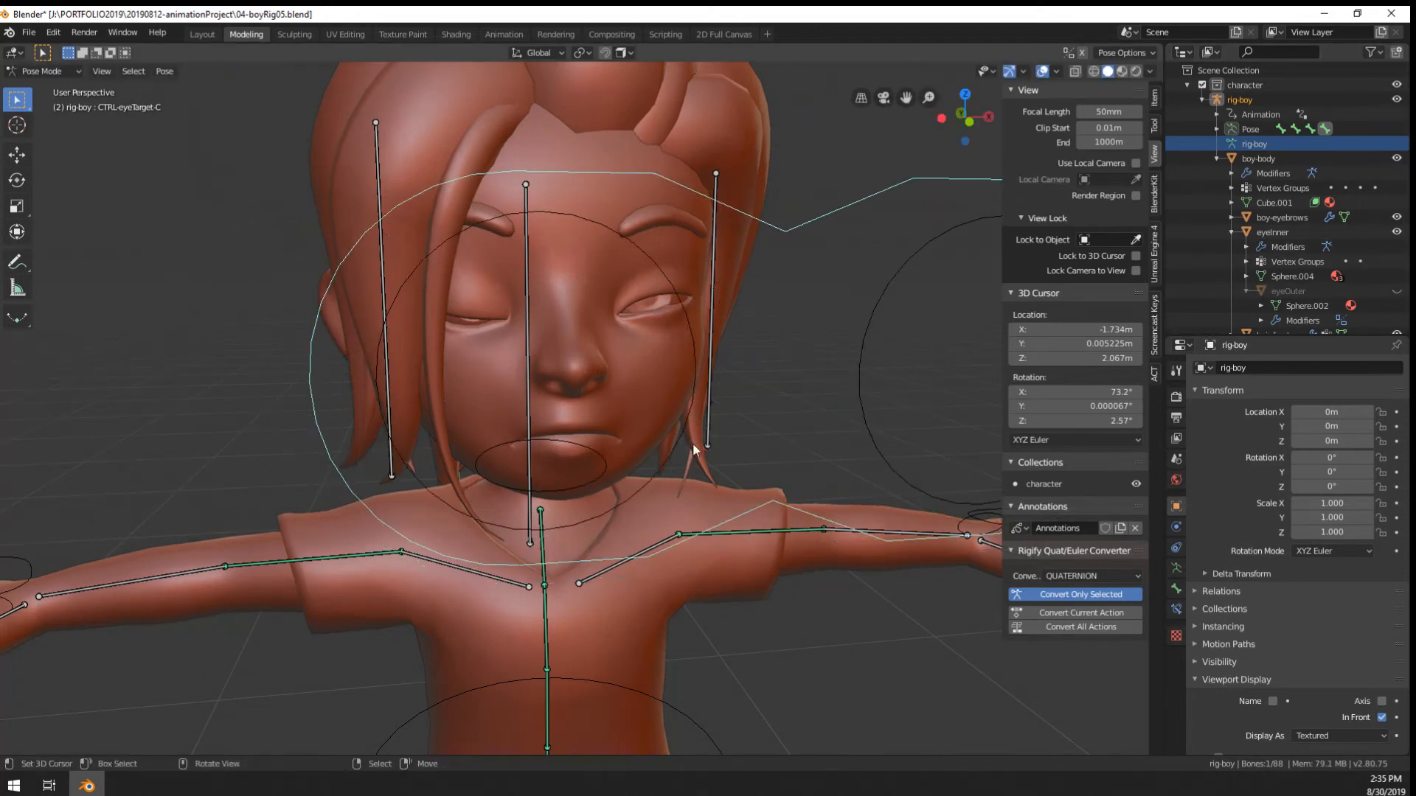
pyautogui.scroll(-4, 670, 388)
pyautogui.scroll(4, 646, 356)
pyautogui.press('g')
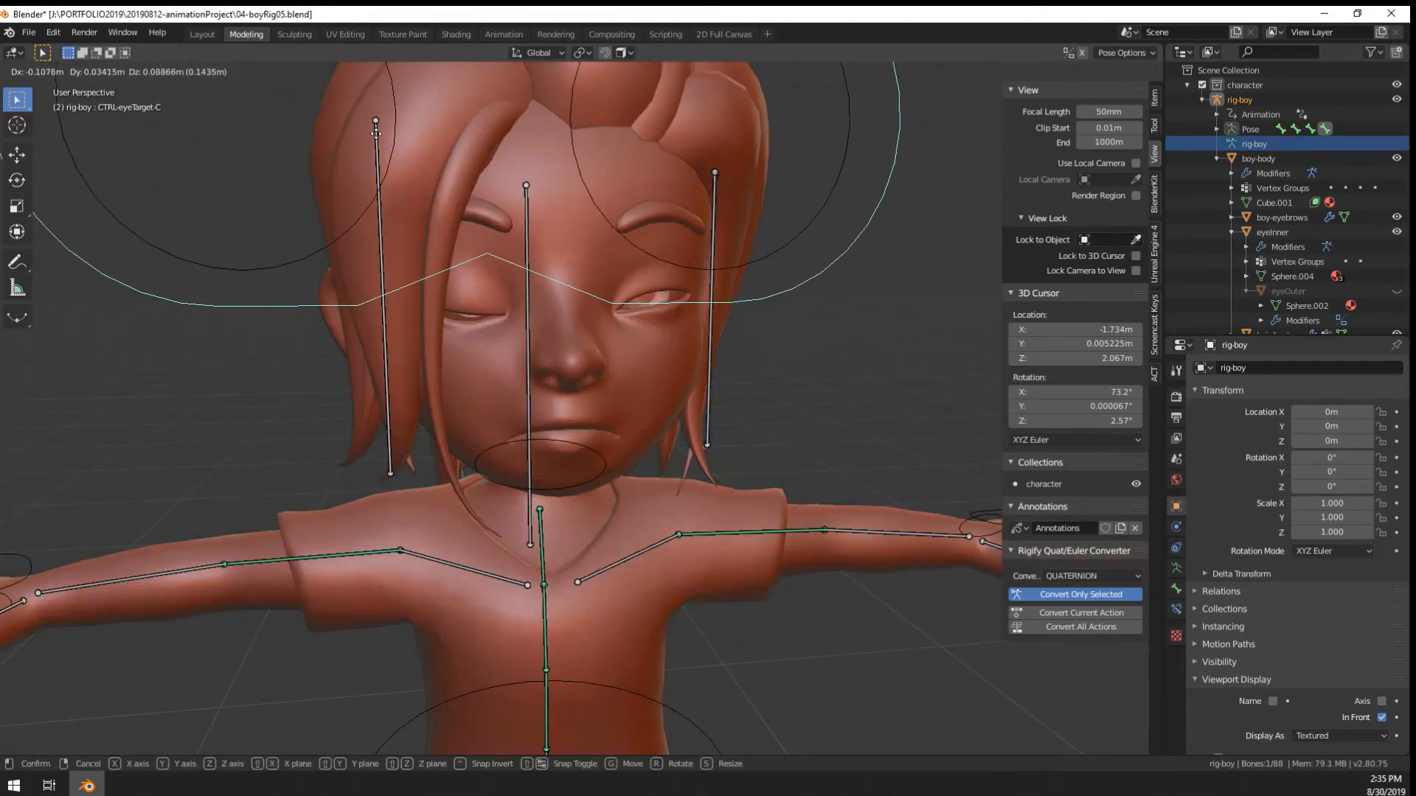
pyautogui.click(586, 264)
pyautogui.scroll(1, 586, 264)
pyautogui.scroll(-4, 524, 494)
pyautogui.press('g')
pyautogui.click(581, 367)
pyautogui.scroll(3, 659, 312)
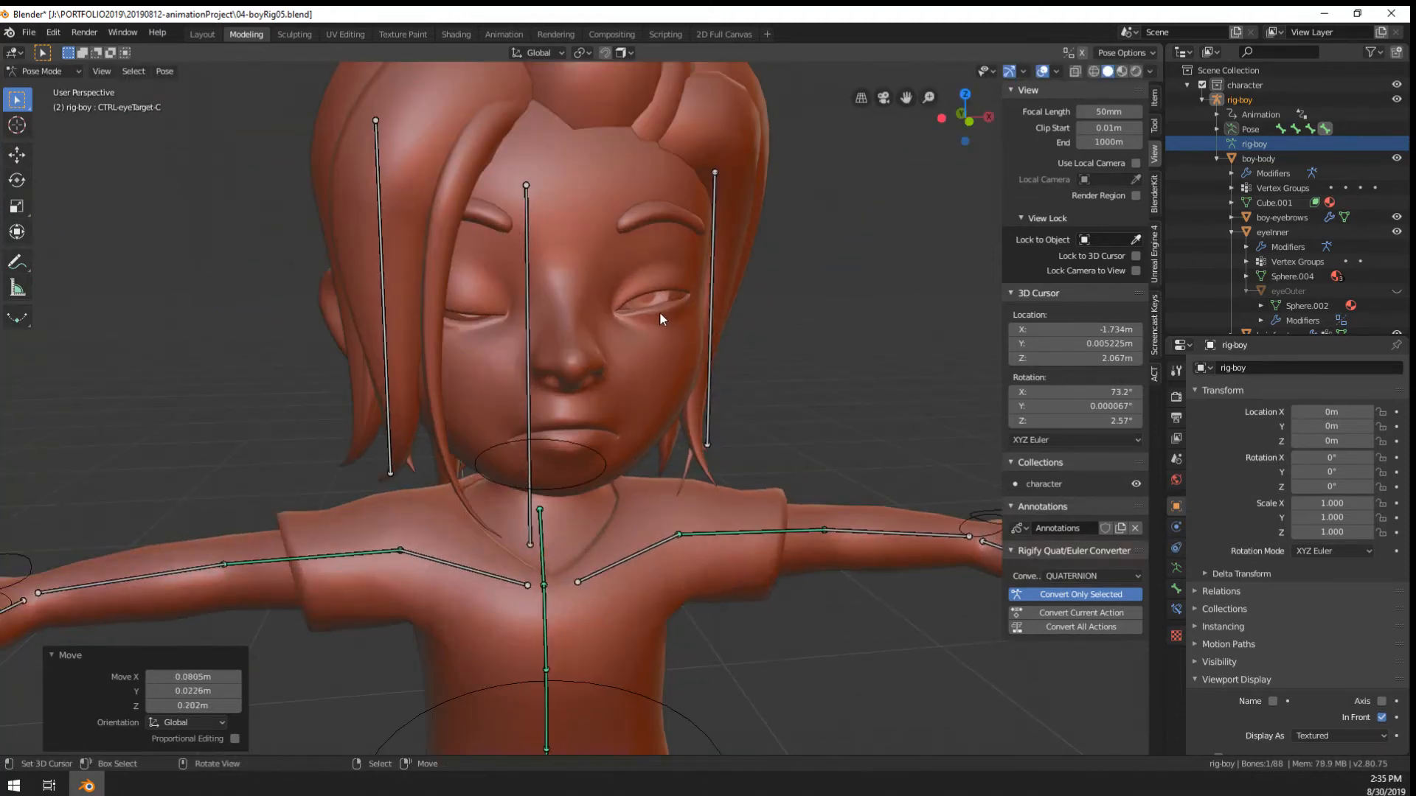
# Return to Object Mode, check the boy-body mesh in Edit Mode, and select the eyeInner eyeballs
pyautogui.hotkey('ctrl', 'Tab')
pyautogui.click(656, 299)
pyautogui.press('Tab')
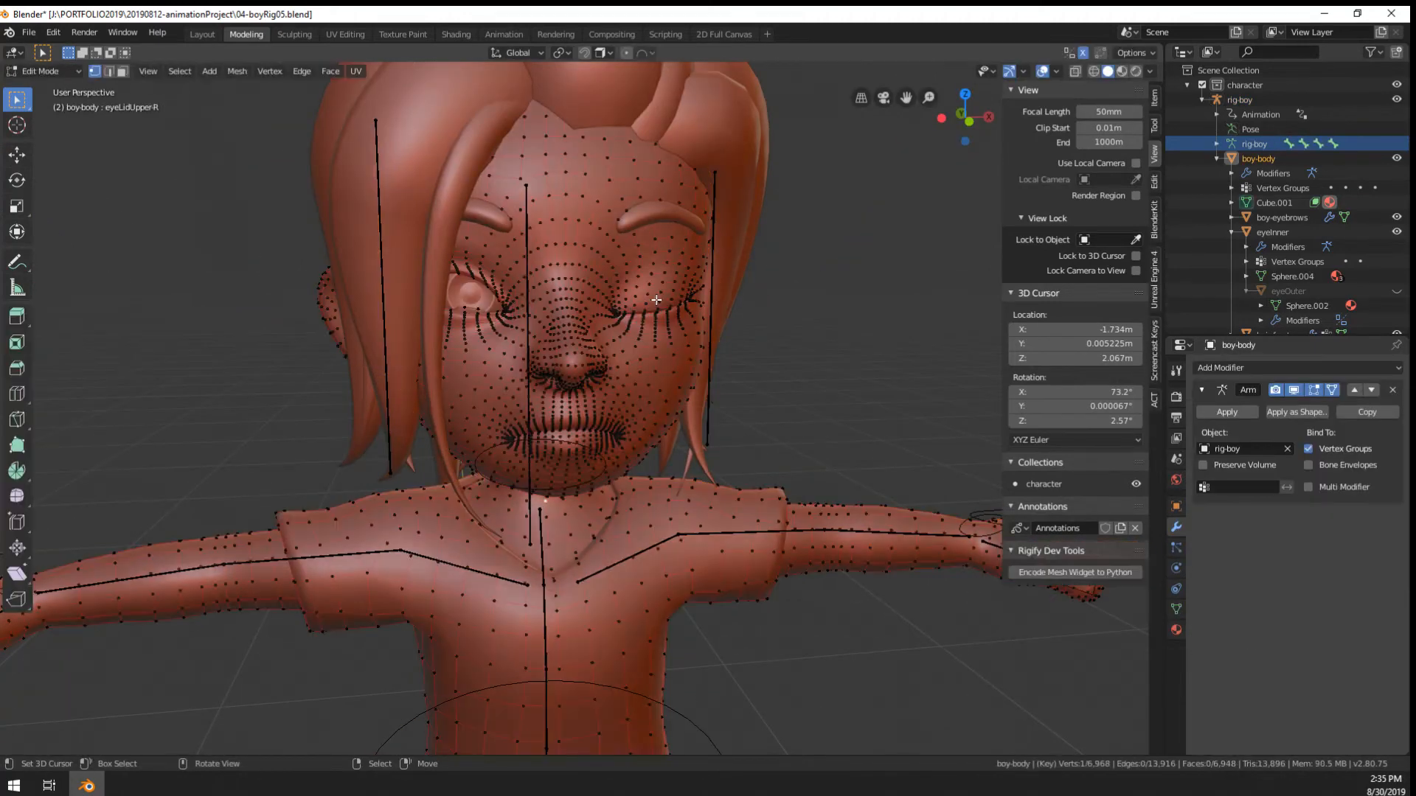
pyautogui.press('Tab')
pyautogui.click(656, 301)
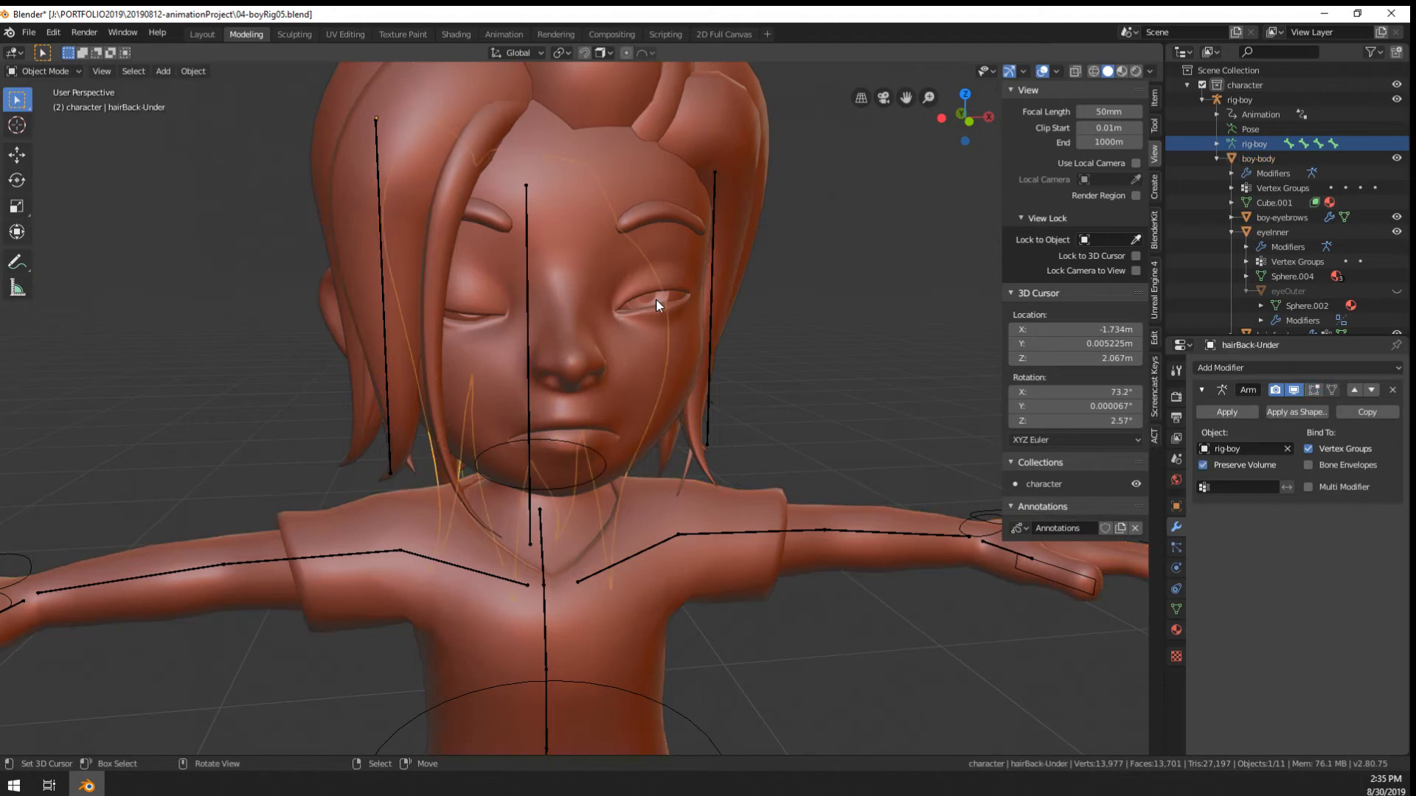
pyautogui.moveTo(845, 390); pyautogui.dragTo(834, 391, button='middle')
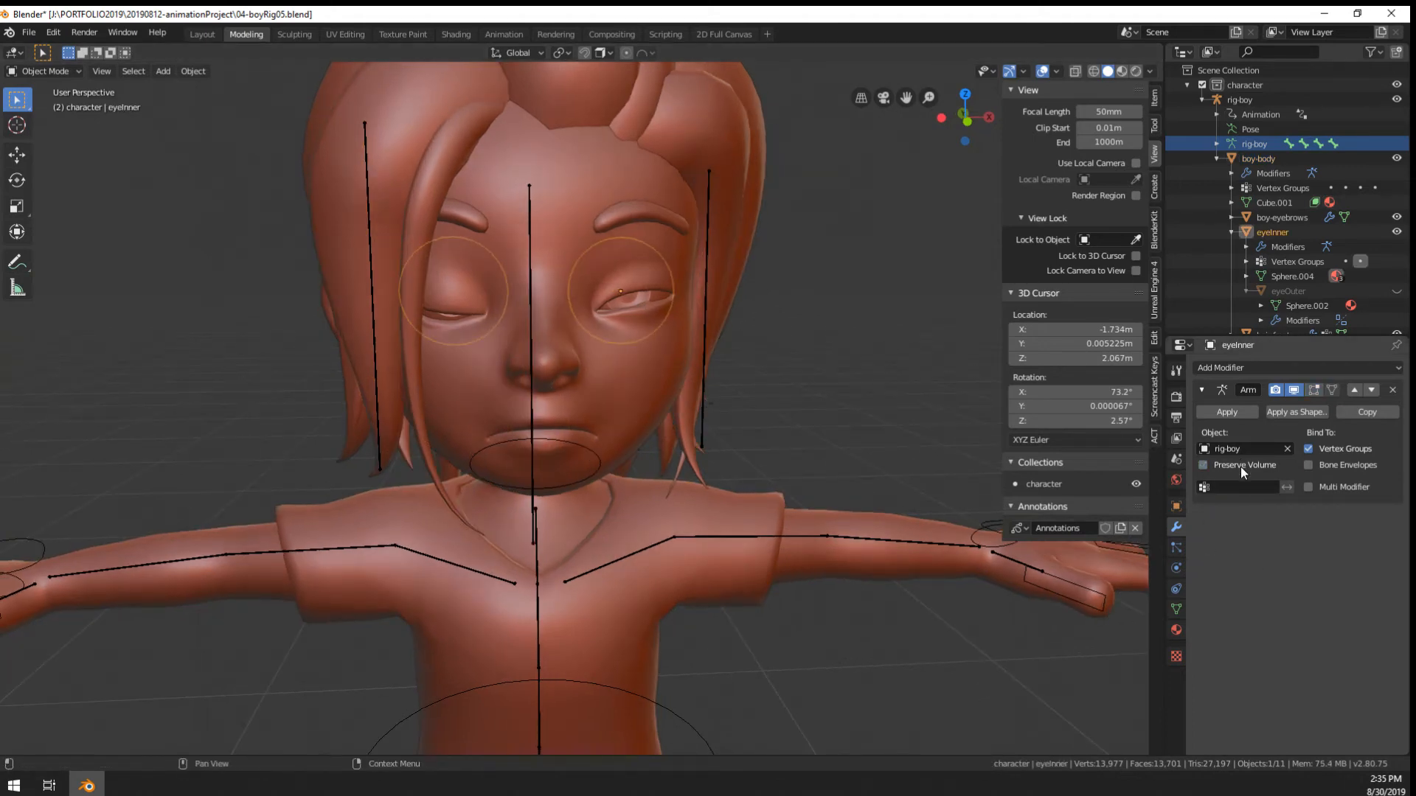
# Select the boy-body mesh and show its vertex groups and shape keys
pyautogui.click(578, 378)
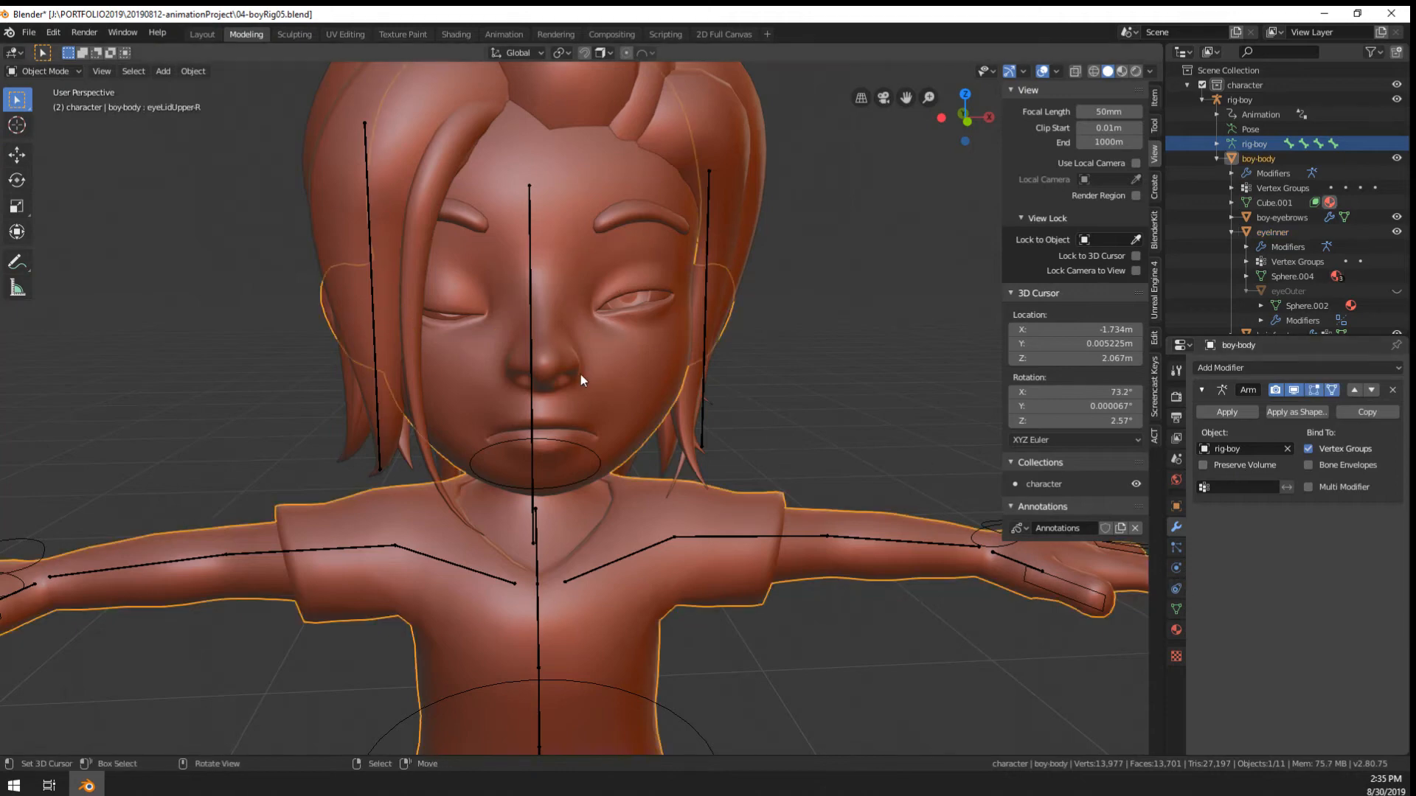
pyautogui.click(1176, 610)
pyautogui.scroll(-6, 812, 505)
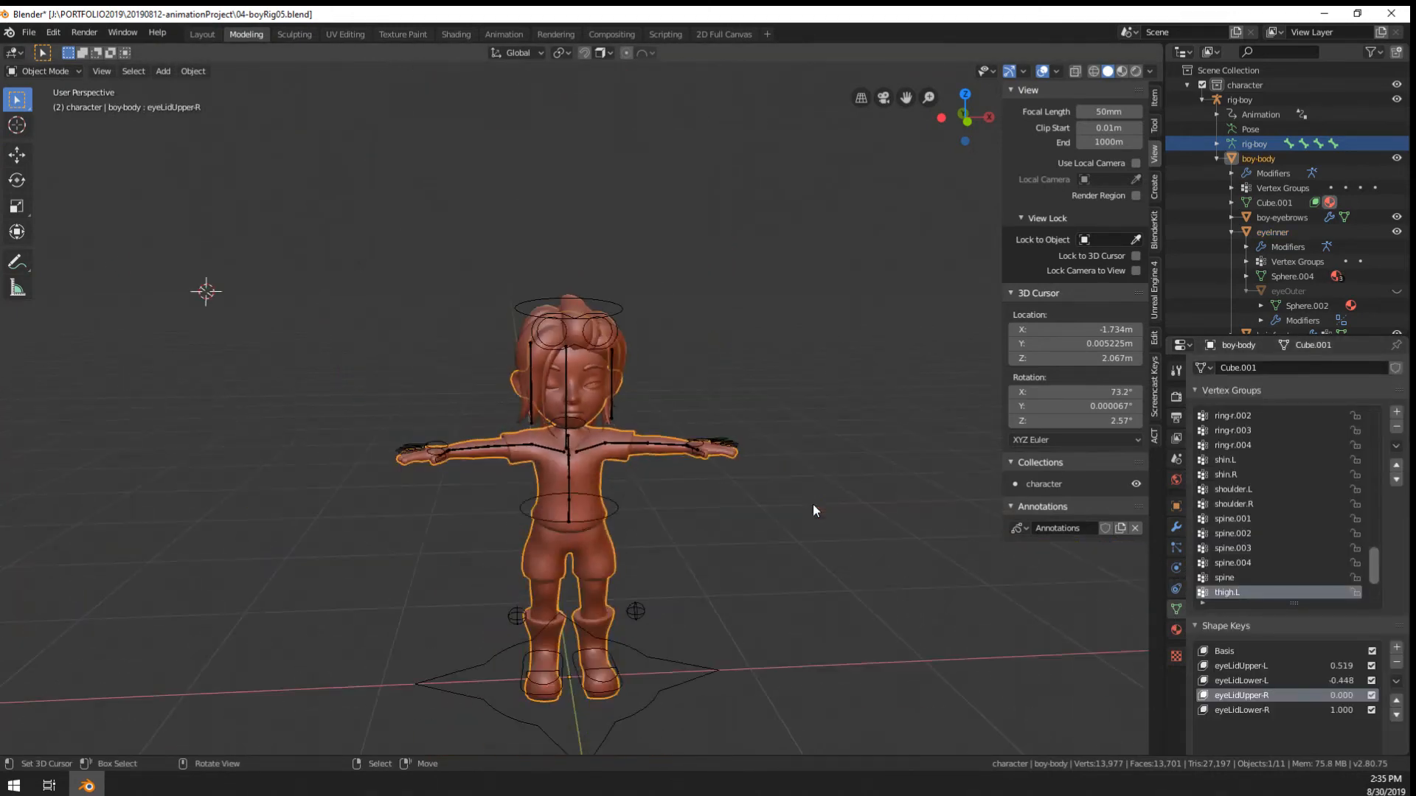
pyautogui.scroll(3, 637, 559)
pyautogui.scroll(-2, 1315, 696)
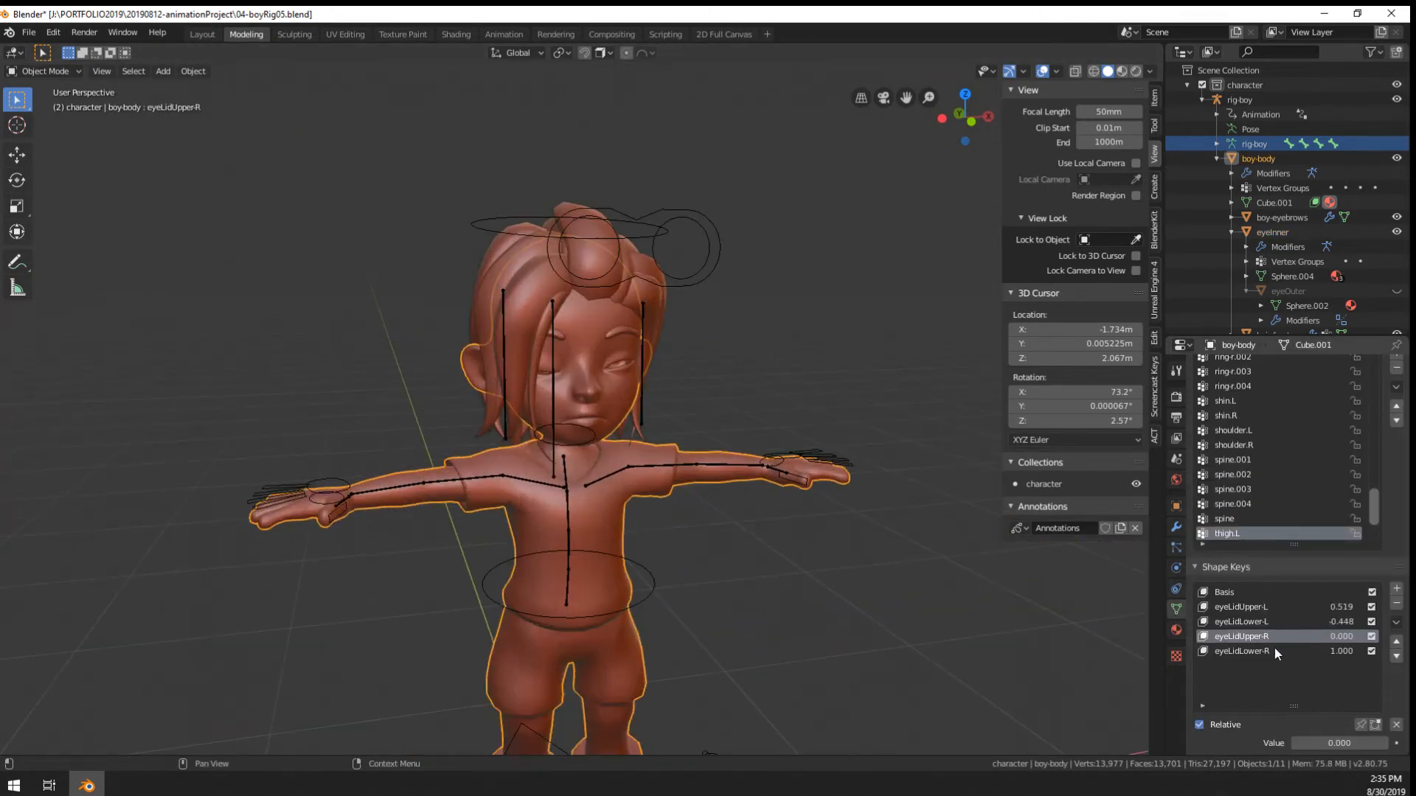
# Open the eyelids by setting shape keys eyeLidUpper-R and eyeLidUpper-L to 1.200 and eyeLidLower-L to 1.000
pyautogui.click(1274, 649)
pyautogui.scroll(-3, 1283, 657)
pyautogui.click(1317, 548)
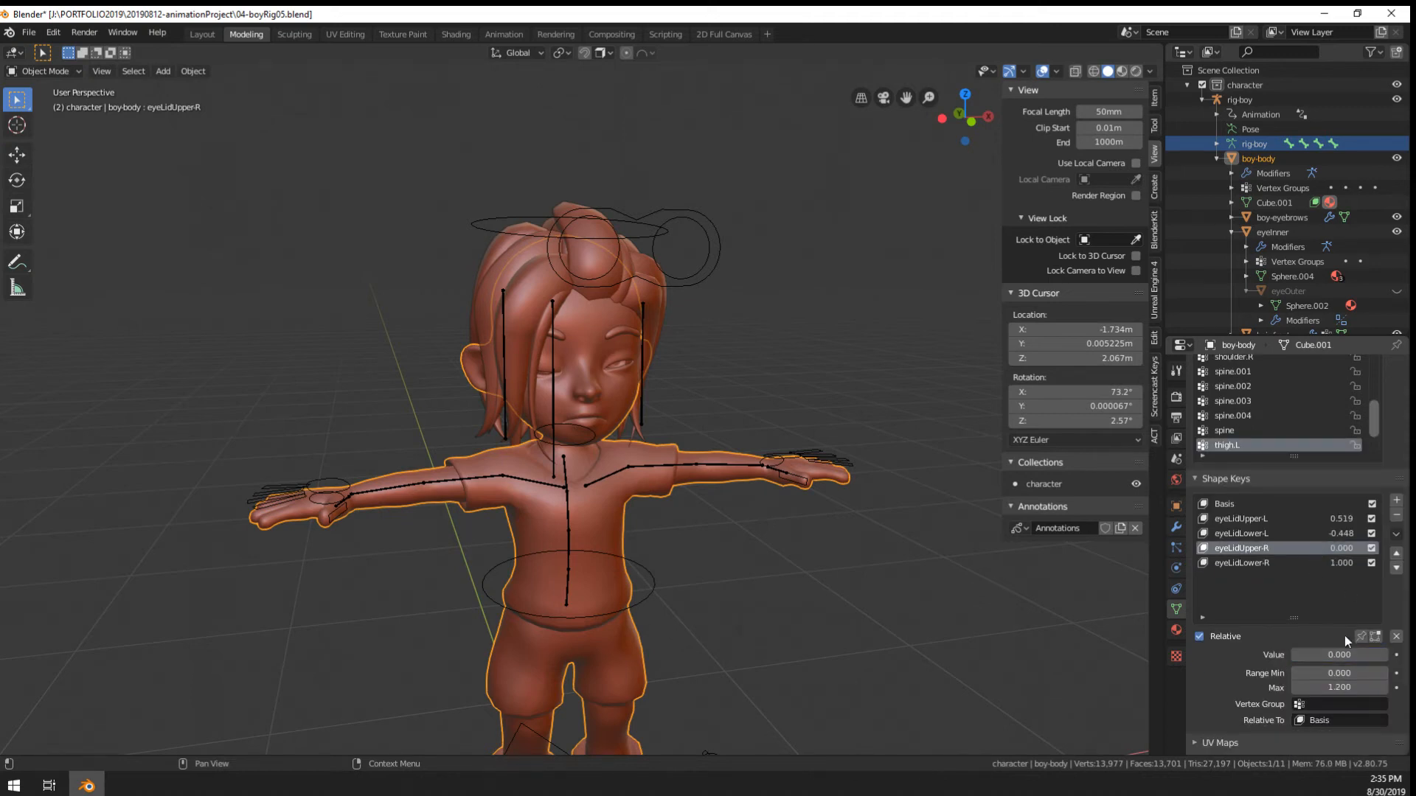
pyautogui.moveTo(1342, 655); pyautogui.dragTo(1388, 655)
pyautogui.click(1307, 534)
pyautogui.click(1277, 521)
pyautogui.scroll(4, 624, 351)
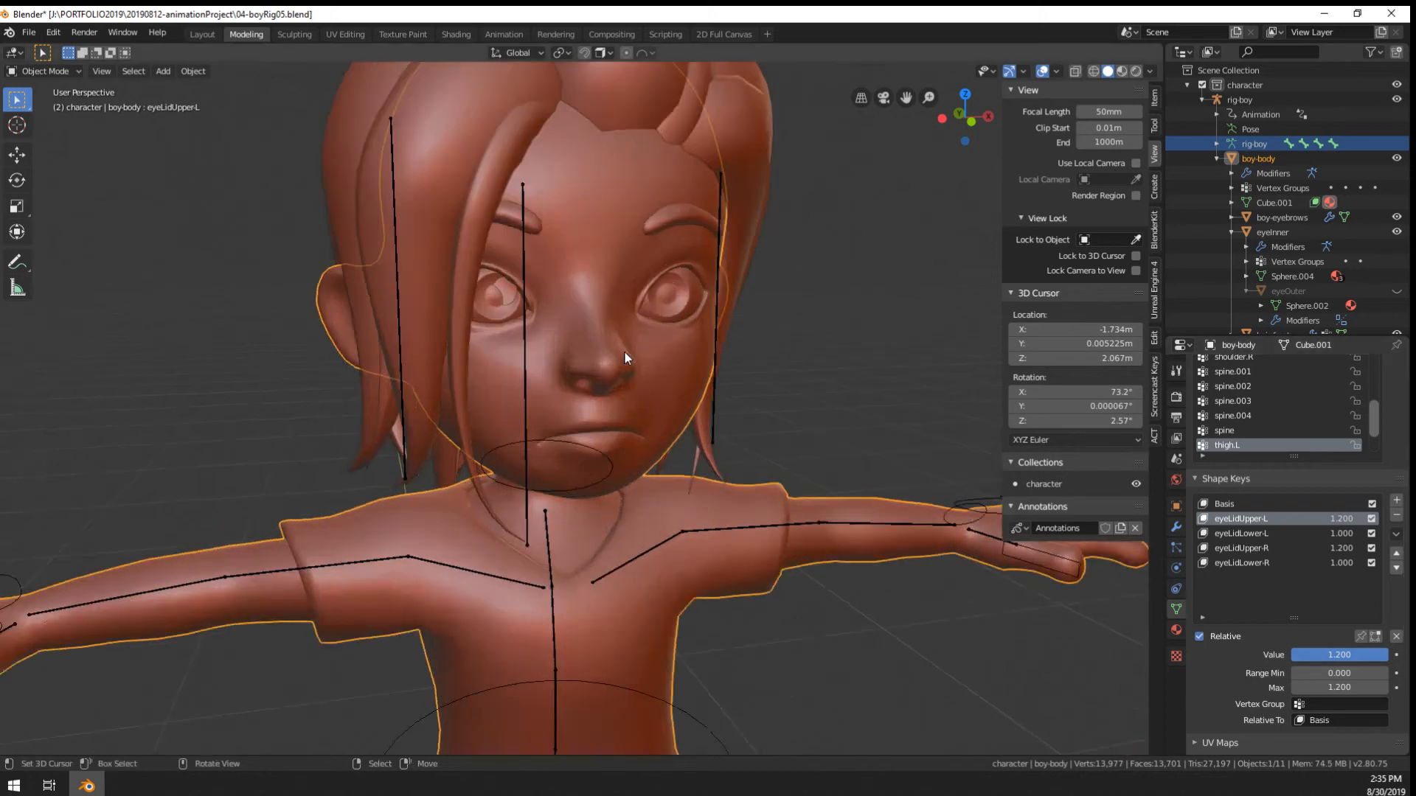
# Examine the opened eyes up close and check the eyeLidLower-L shape key in Edit Mode
pyautogui.moveTo(623, 351); pyautogui.dragTo(574, 346, button='middle')
pyautogui.scroll(-1, 574, 346)
pyautogui.scroll(1, 574, 344)
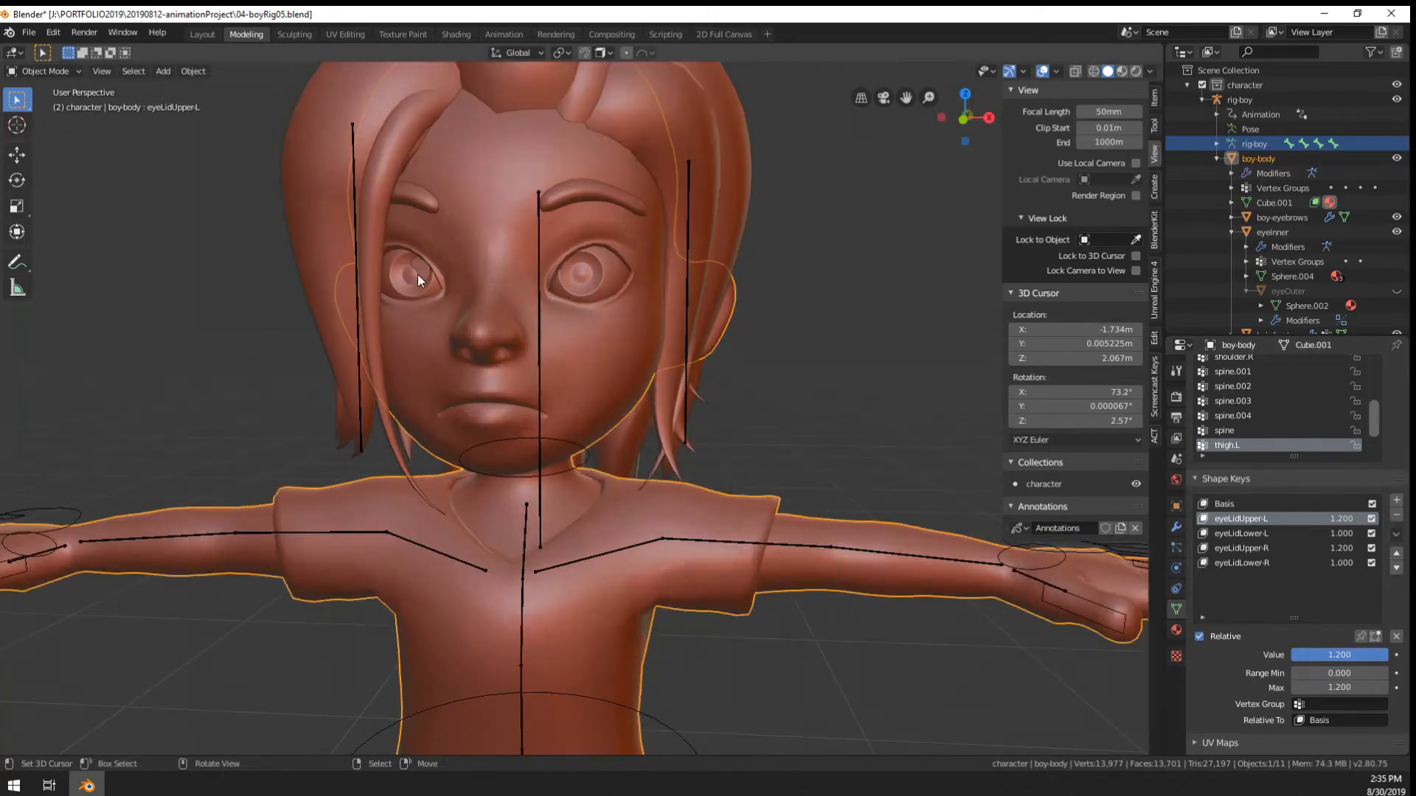
pyautogui.scroll(2, 417, 274)
pyautogui.scroll(3, 518, 291)
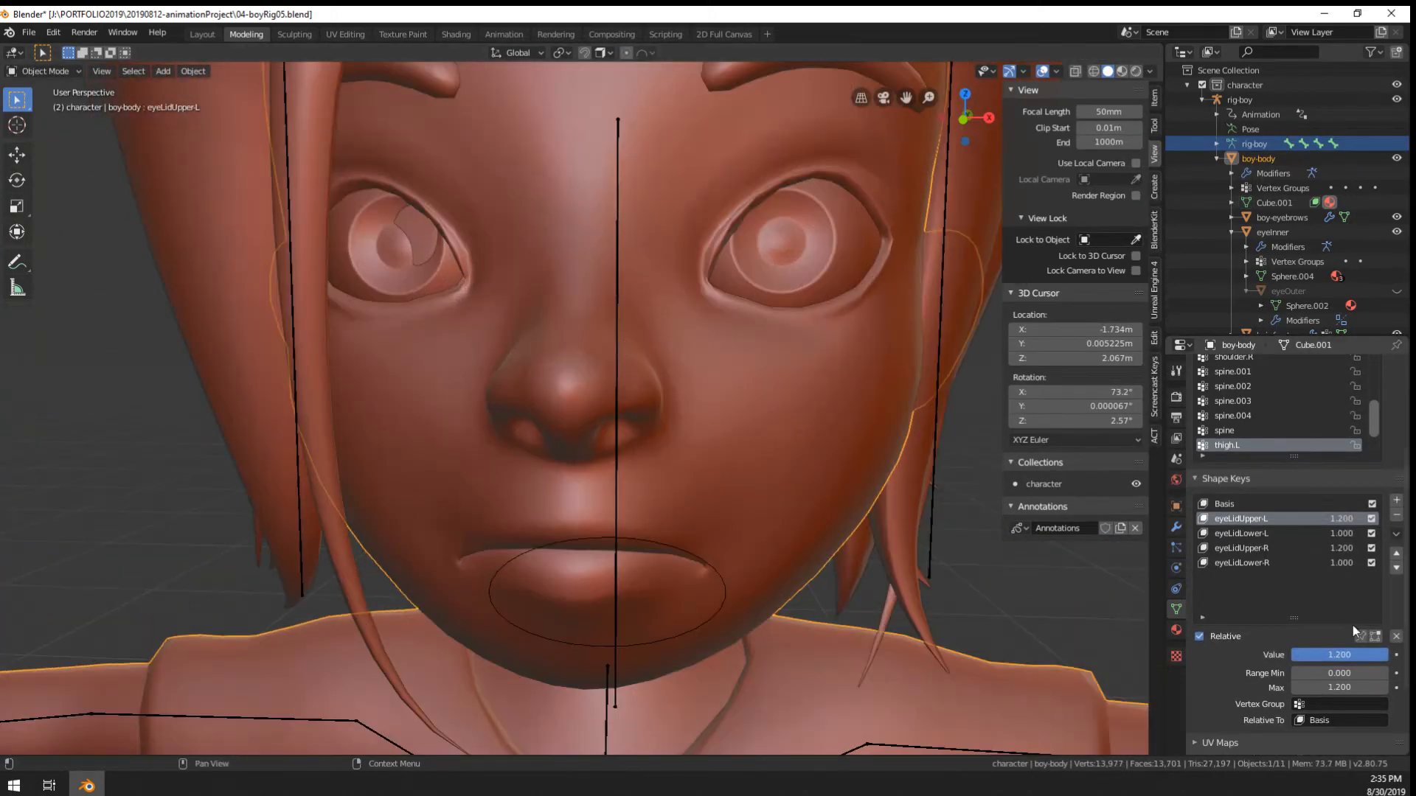
pyautogui.click(1243, 533)
pyautogui.press('Tab')
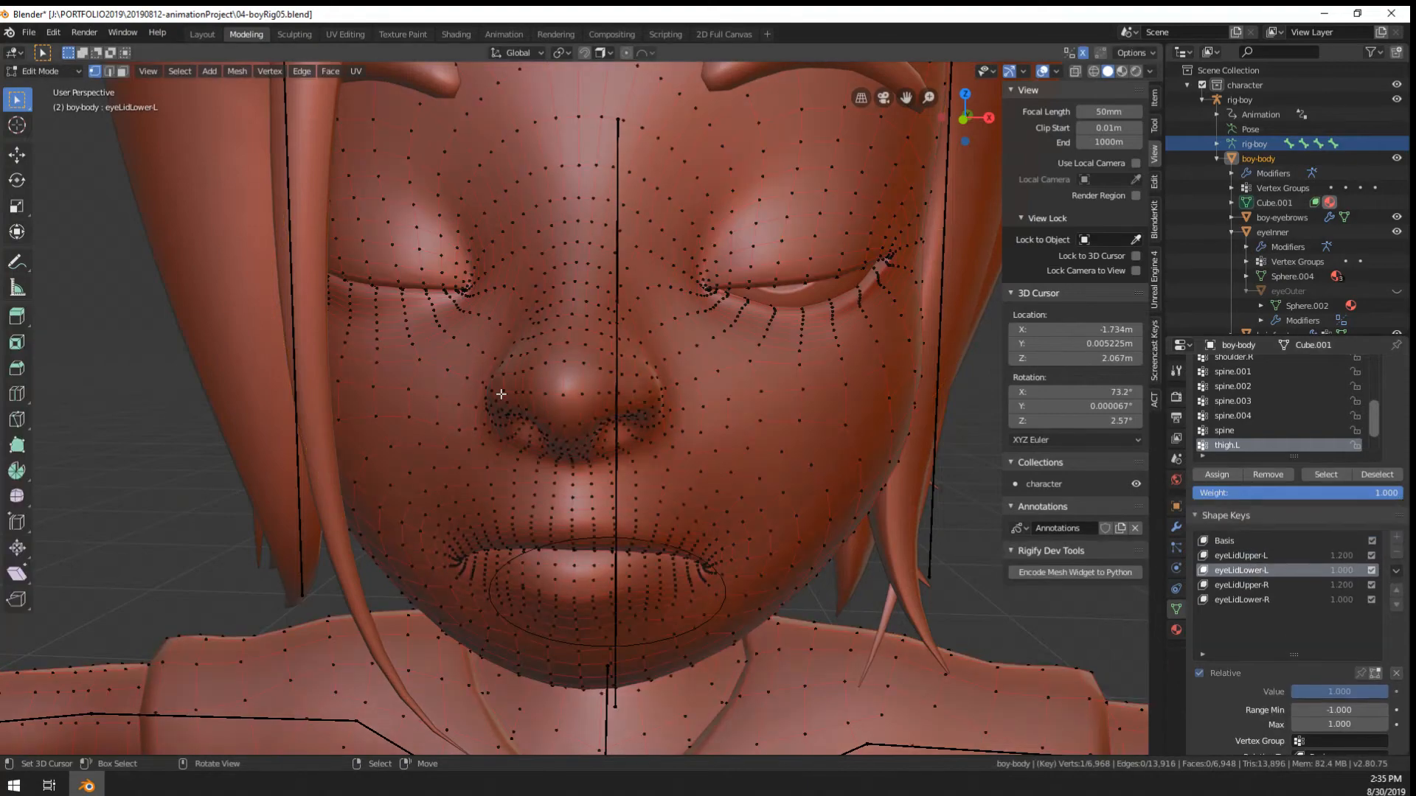
pyautogui.press('Tab')
pyautogui.scroll(-3, 540, 404)
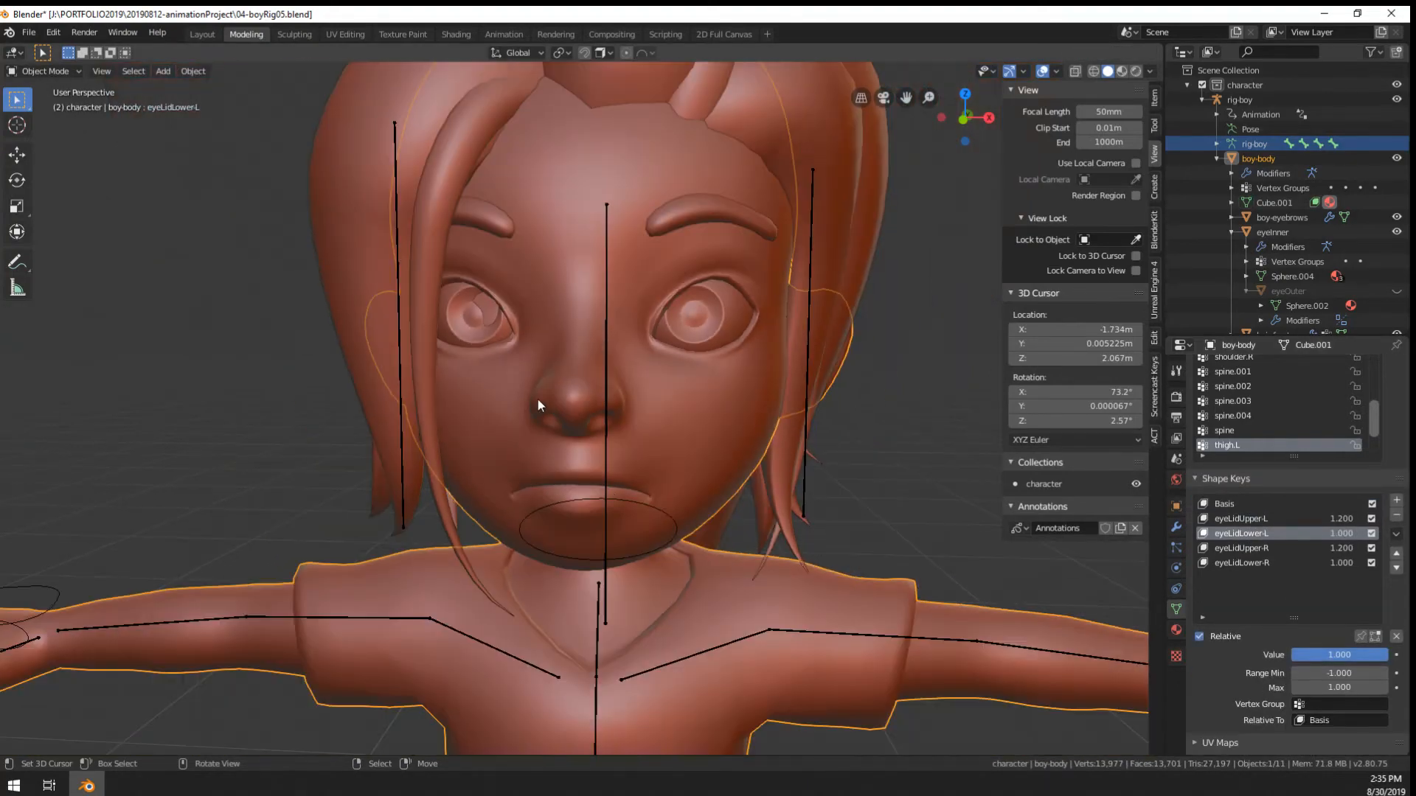
pyautogui.moveTo(538, 400); pyautogui.dragTo(619, 519, button='middle')
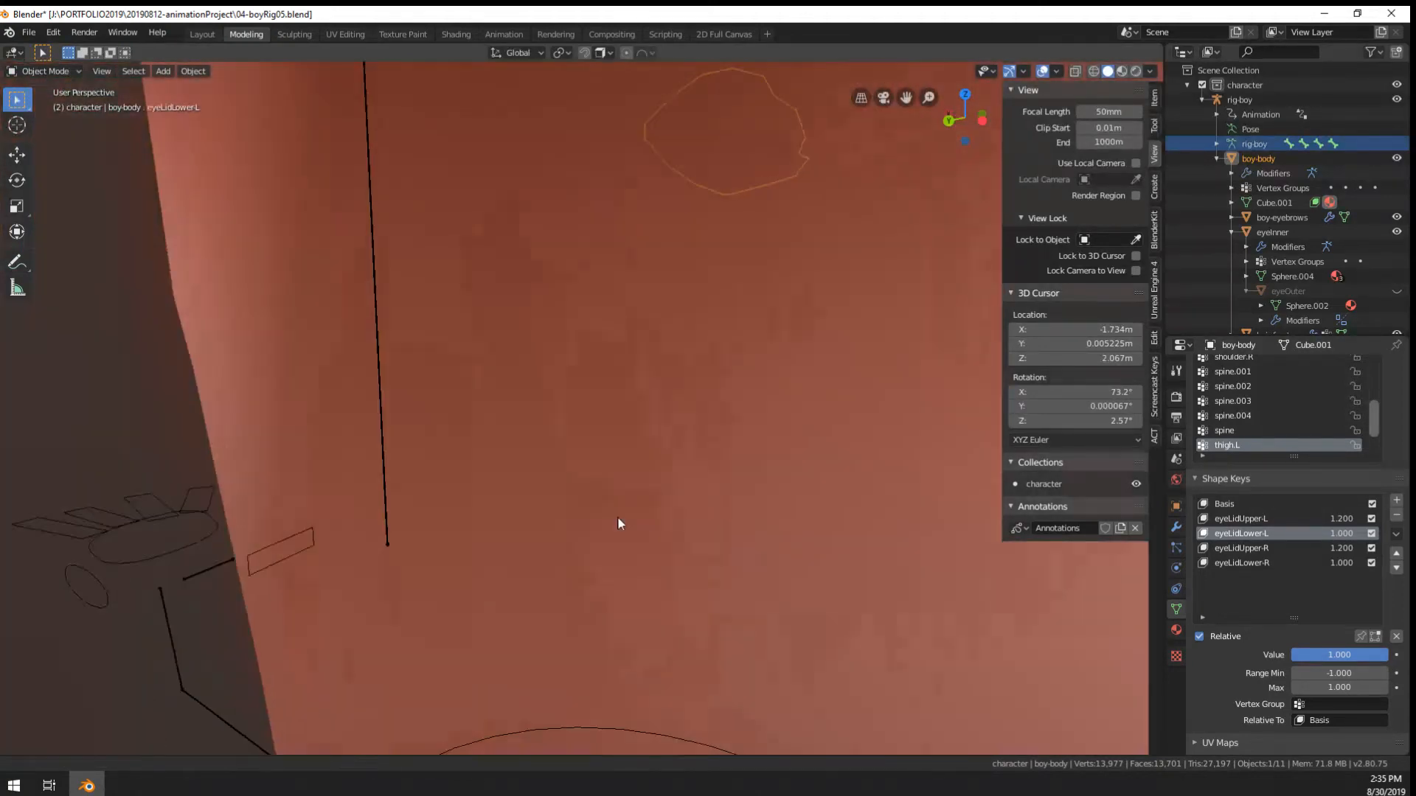
# Make the Basis shape key of the boy-body mesh active and enter Edit Mode
pyautogui.click(1224, 504)
pyautogui.moveTo(669, 429); pyautogui.dragTo(295, 479, button='middle')
pyautogui.press('Tab')
pyautogui.press('Tab')
pyautogui.press('Tab')
pyautogui.scroll(-4, 295, 479)
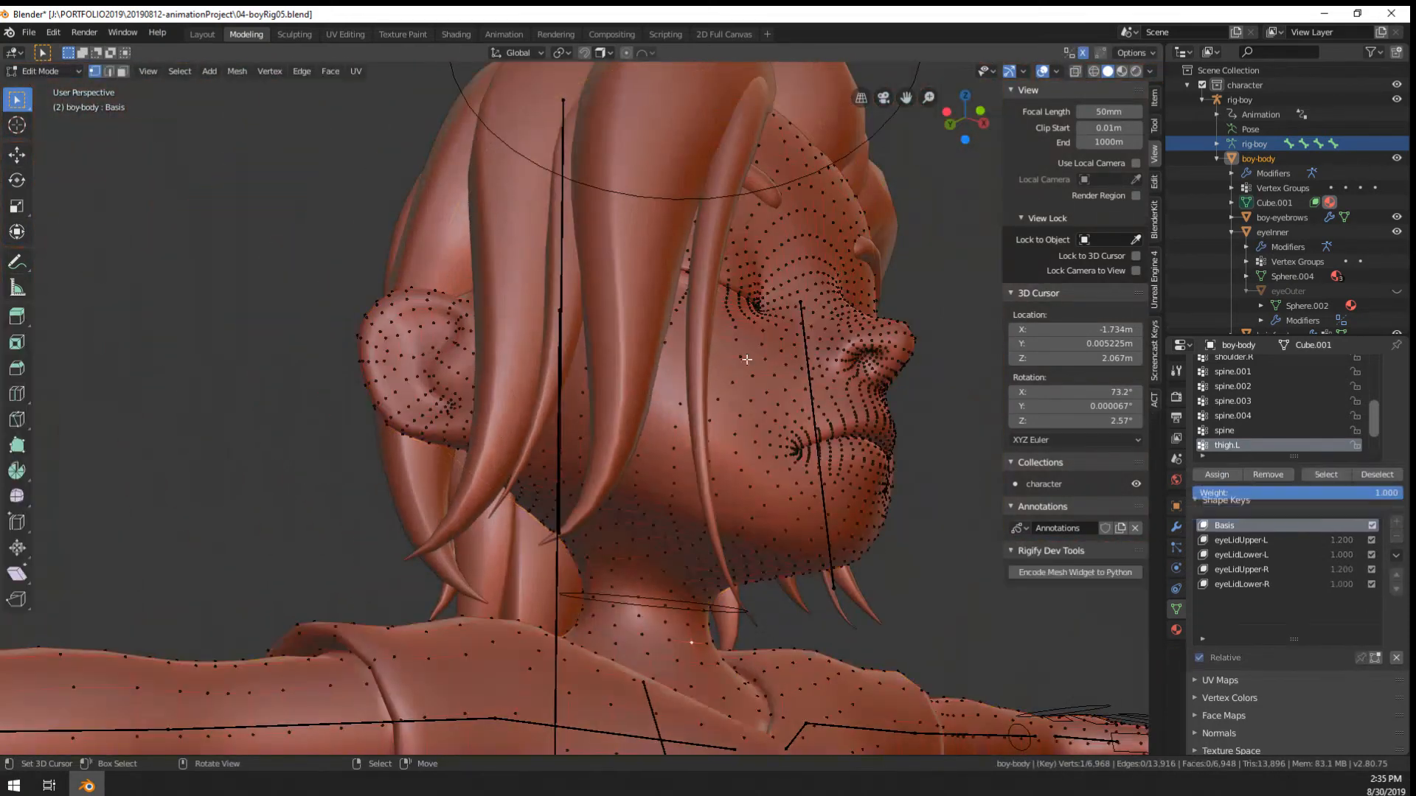
# Isolate the boy-body mesh in local view and frame its eye sockets in Edit Mode
pyautogui.press('KP_Decimal')
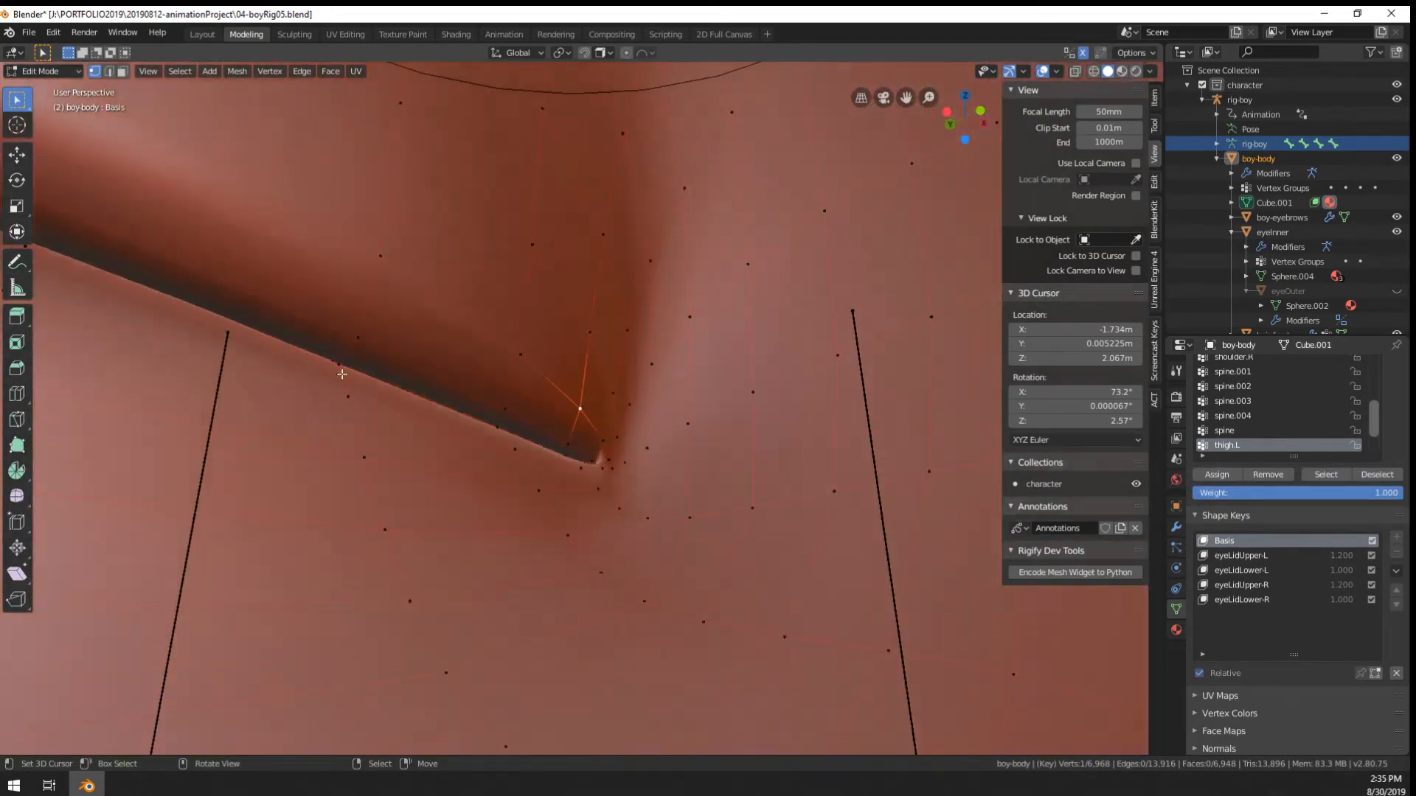
pyautogui.moveTo(295, 528); pyautogui.dragTo(384, 478, button='middle')
pyautogui.press('KP_Divide')
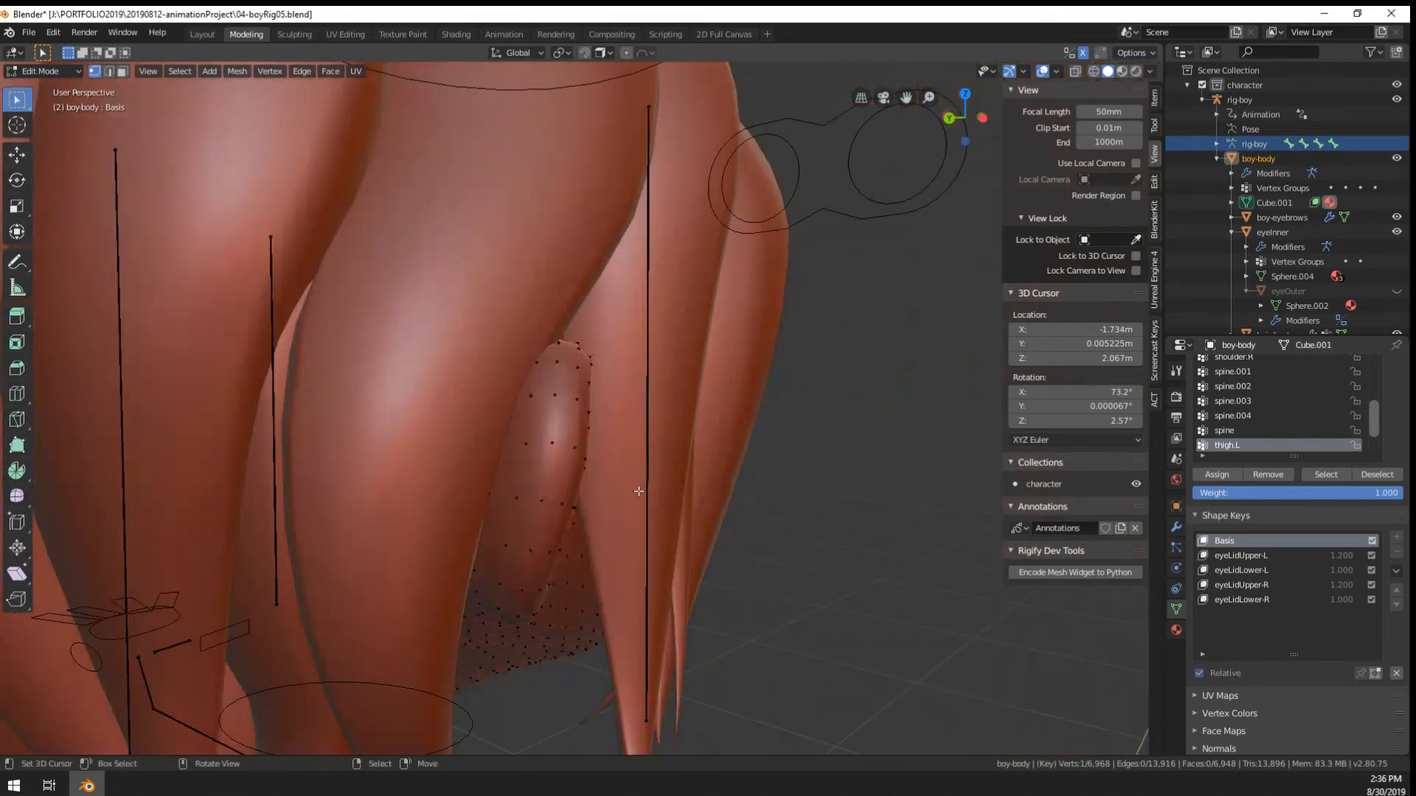
pyautogui.press('Tab')
pyautogui.press('Tab')
pyautogui.press('KP_Decimal')
pyautogui.moveTo(638, 490); pyautogui.dragTo(539, 481, button='middle')
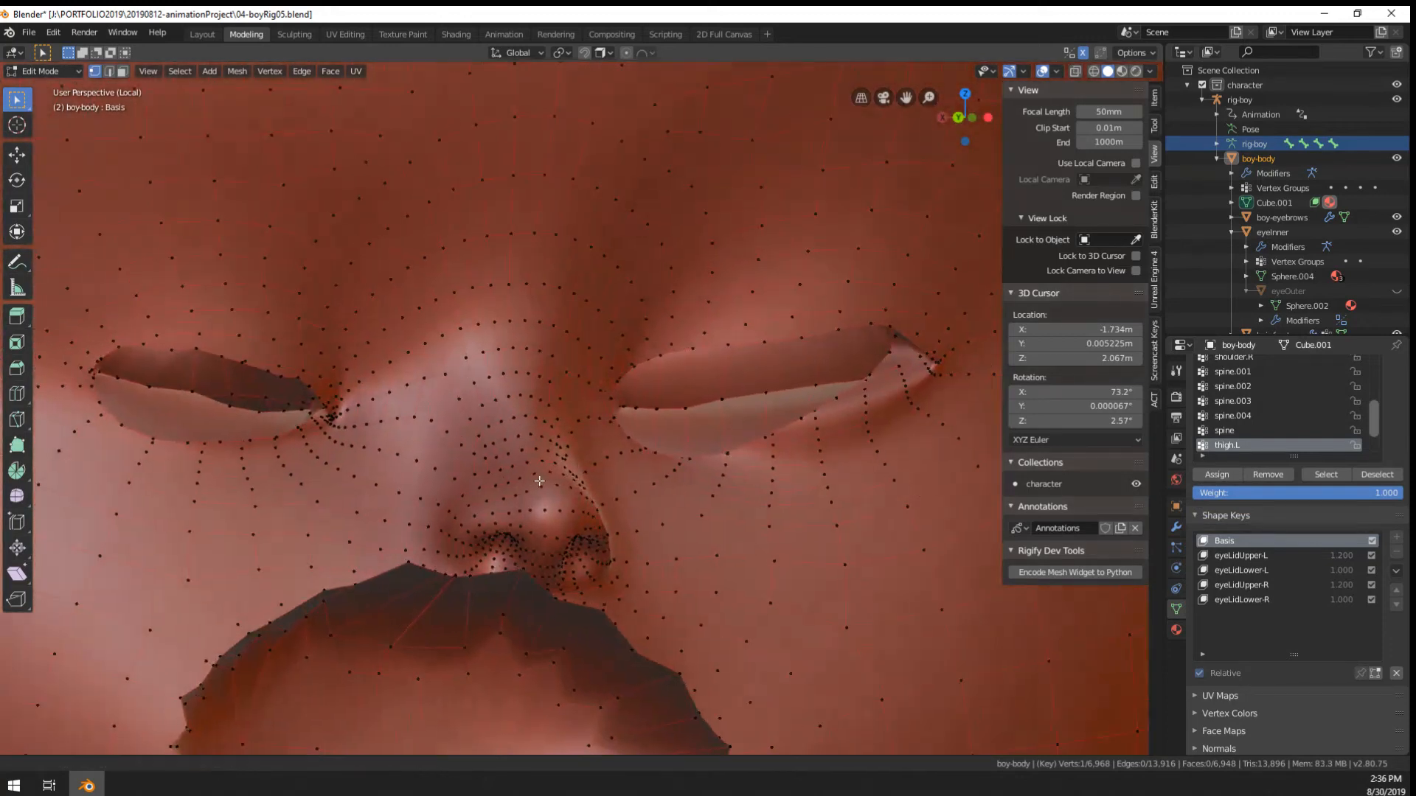
# Delete the vertices of the inner edge loop in both eye sockets and inspect the face in Object Mode
pyautogui.keyDown('alt'); pyautogui.click(184, 354); pyautogui.keyUp('alt')
pyautogui.press('x')
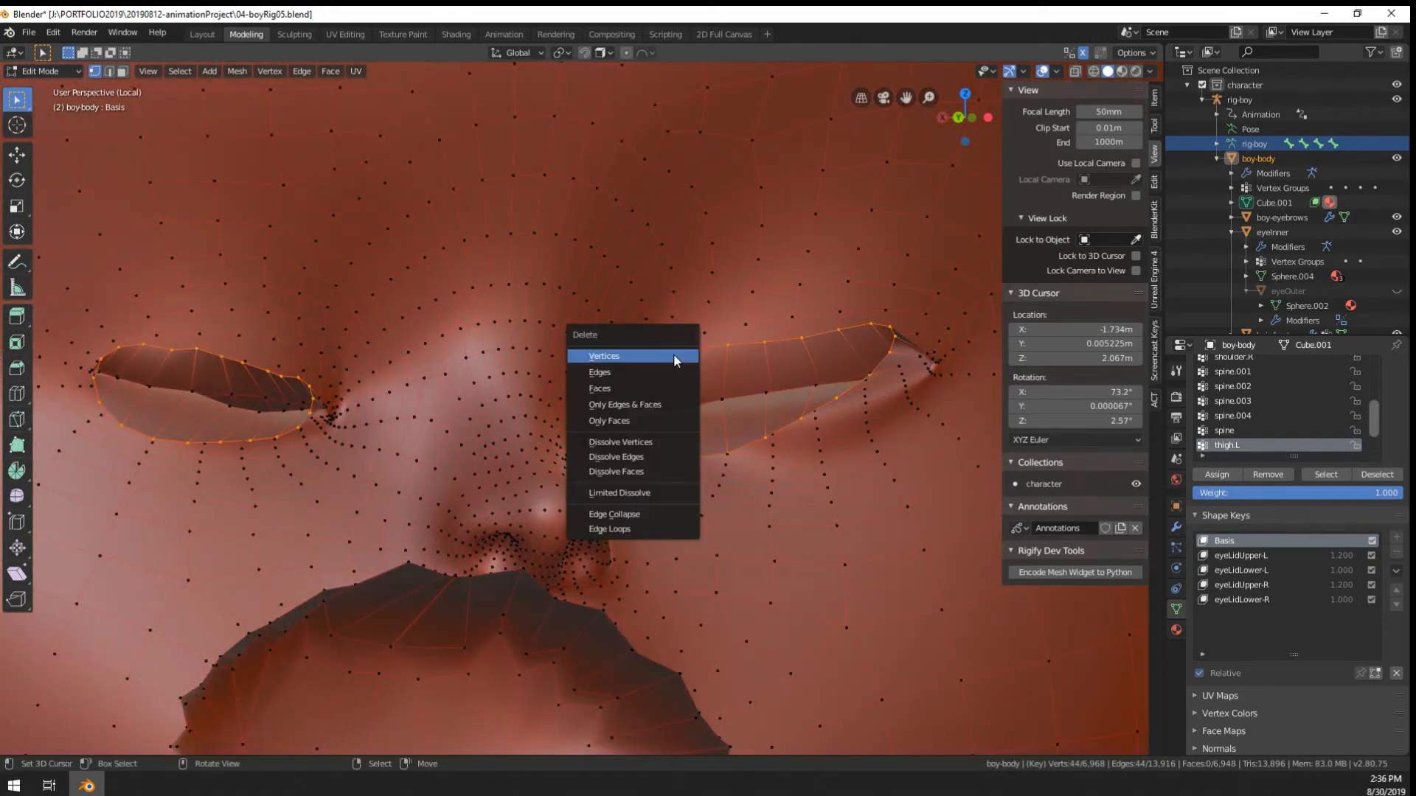
pyautogui.click(674, 353)
pyautogui.moveTo(674, 353); pyautogui.dragTo(395, 461, button='middle')
pyautogui.press('Tab')
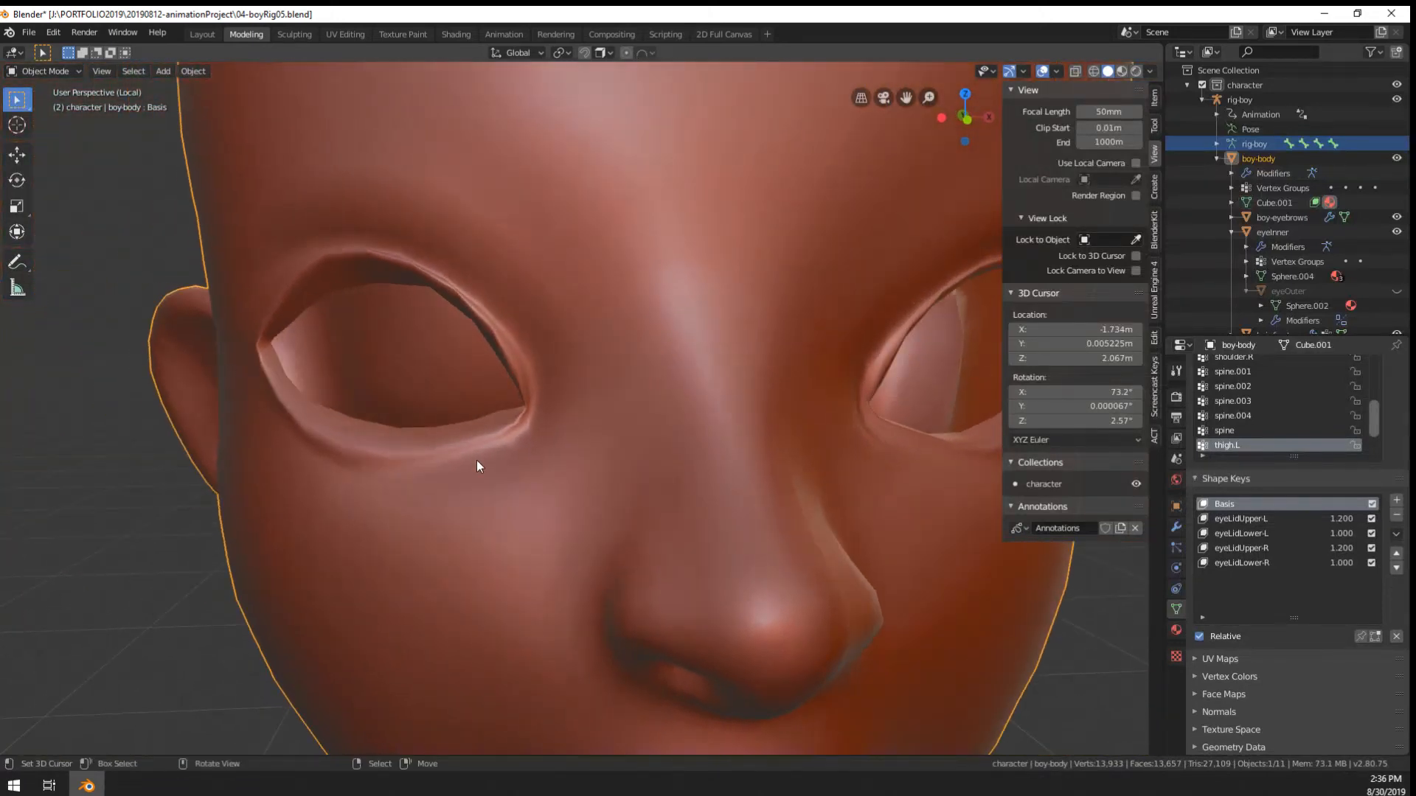
pyautogui.scroll(-5, 689, 480)
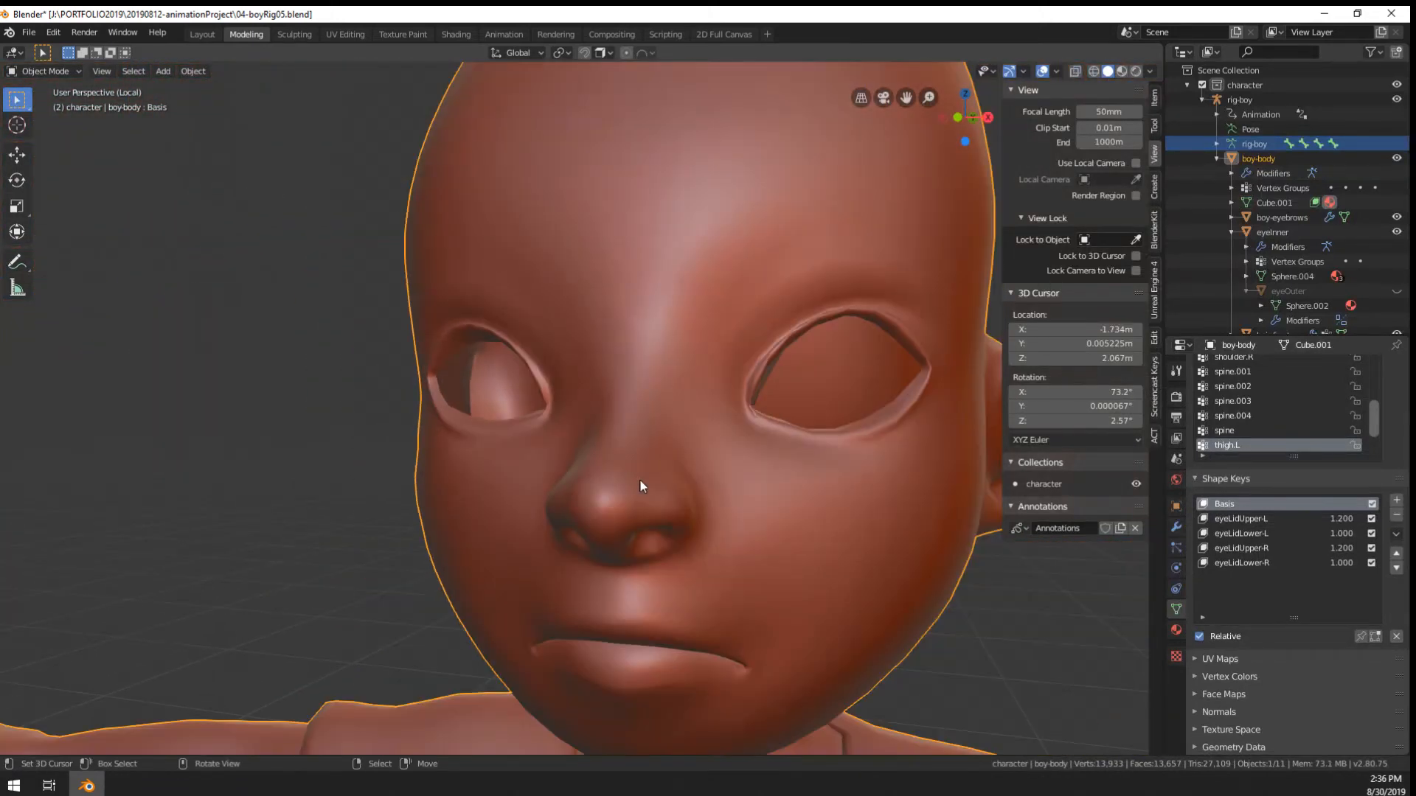
pyautogui.moveTo(738, 512); pyautogui.dragTo(572, 491, button='middle')
pyautogui.scroll(-2, 572, 491)
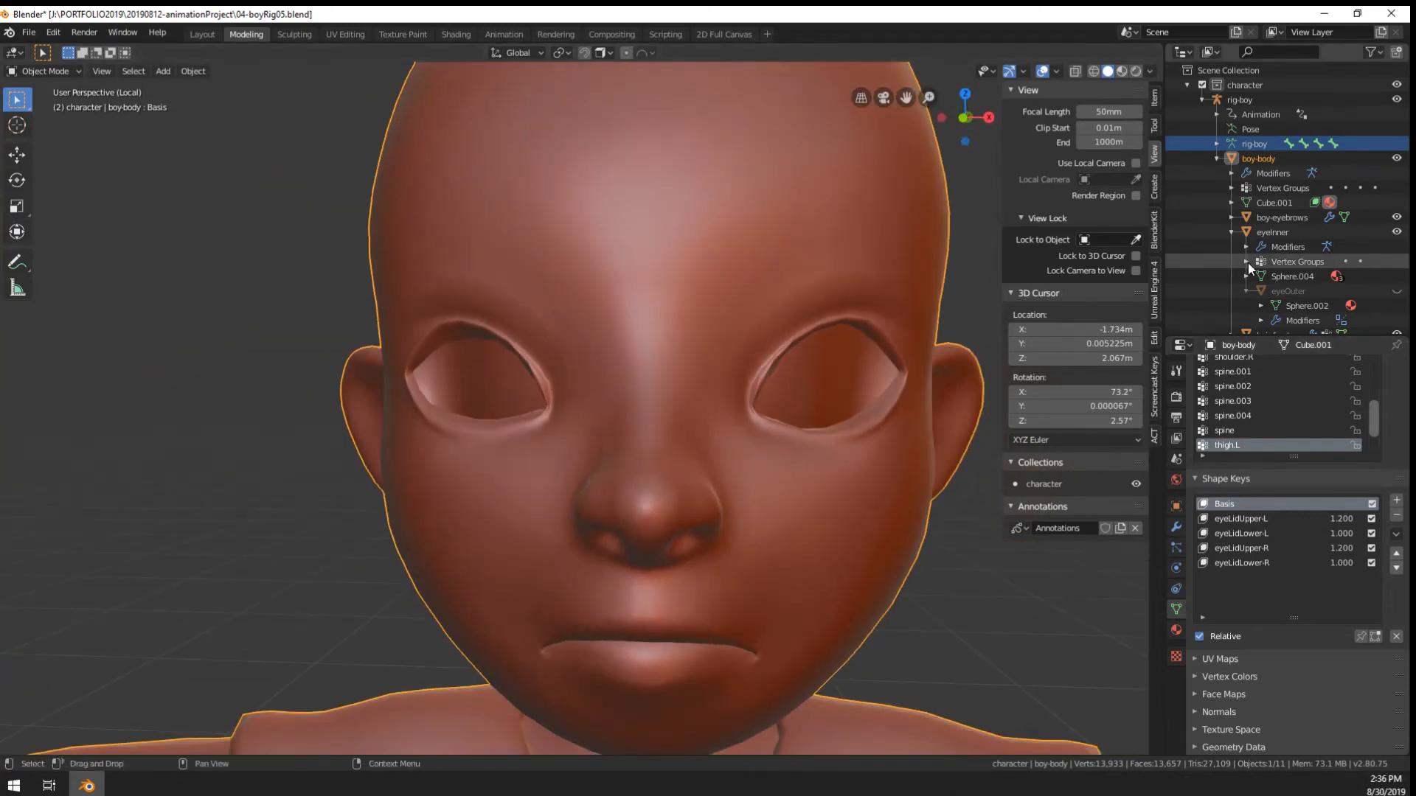
# Leave local view, switch the rig-boy armature to Pose Mode and clear the bone selection
pyautogui.press('KP_Divide')
pyautogui.moveTo(630, 418); pyautogui.dragTo(342, 421, button='middle')
pyautogui.scroll(-3, 343, 421)
pyautogui.scroll(-2, 475, 416)
pyautogui.click(529, 243)
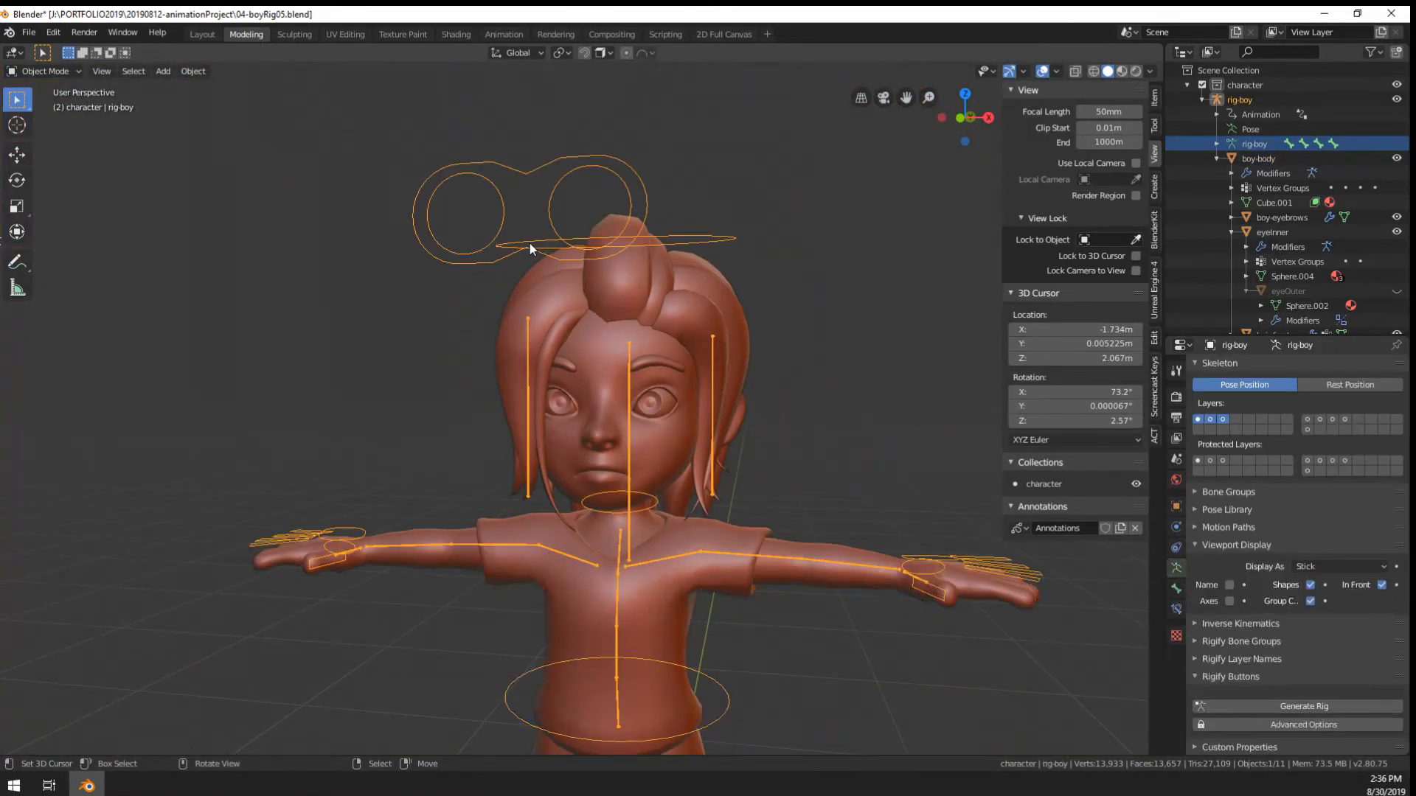
pyautogui.hotkey('ctrl', 'Tab')
pyautogui.scroll(3, 468, 303)
pyautogui.hotkey('alt', 'a')
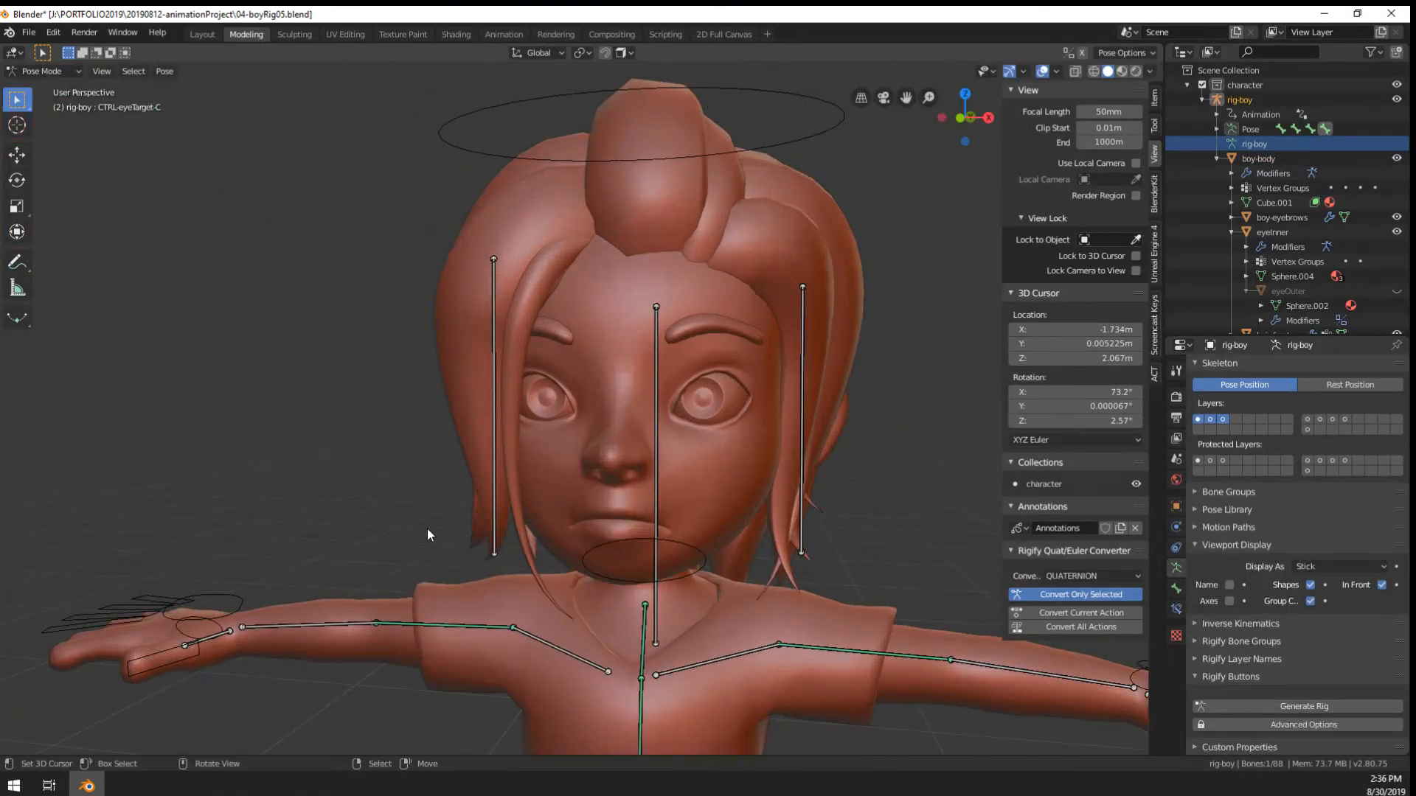
# Return to Object Mode, select the eyeInner eyeballs and check their Armature modifier
pyautogui.scroll(5, 503, 364)
pyautogui.hotkey('ctrl', 'Tab')
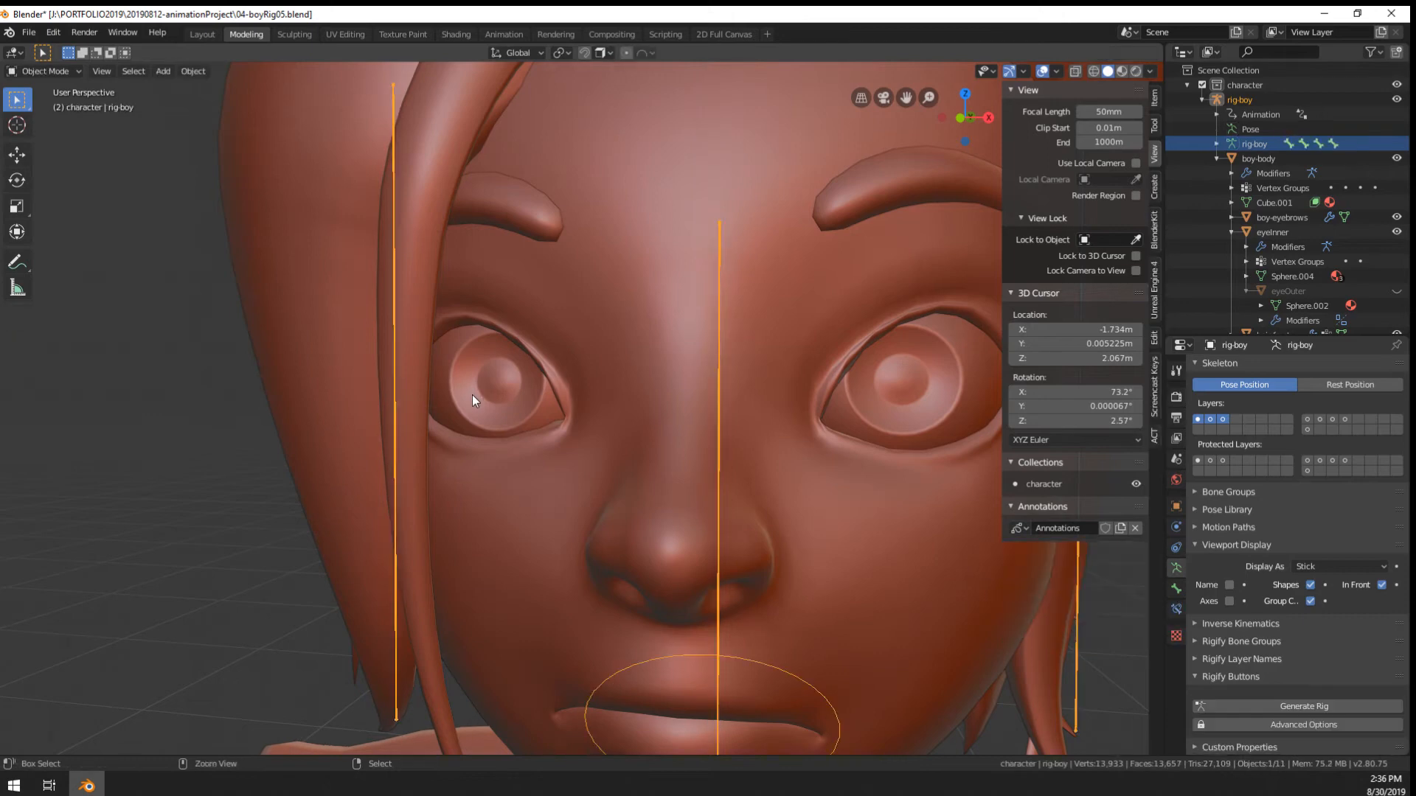
pyautogui.click(472, 395)
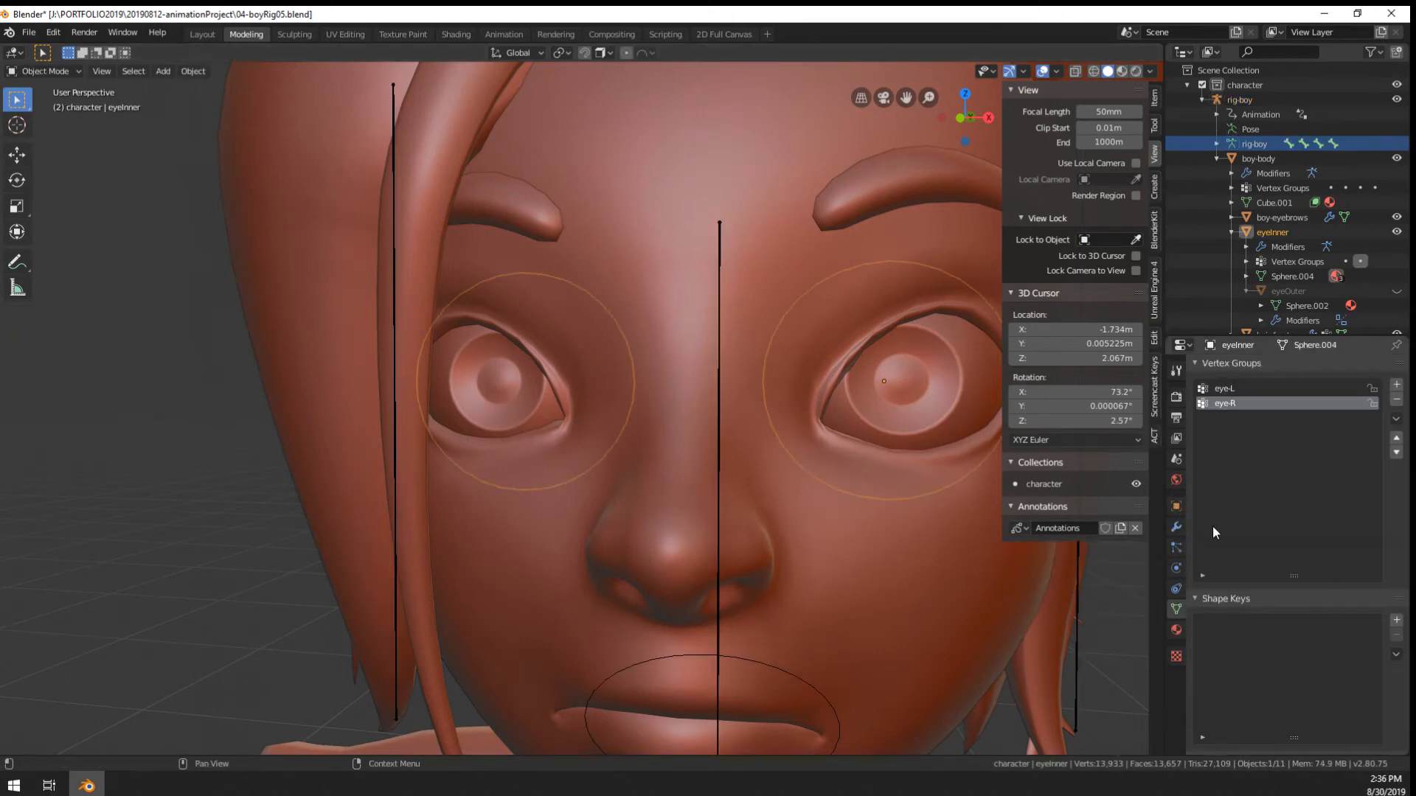
pyautogui.click(1172, 527)
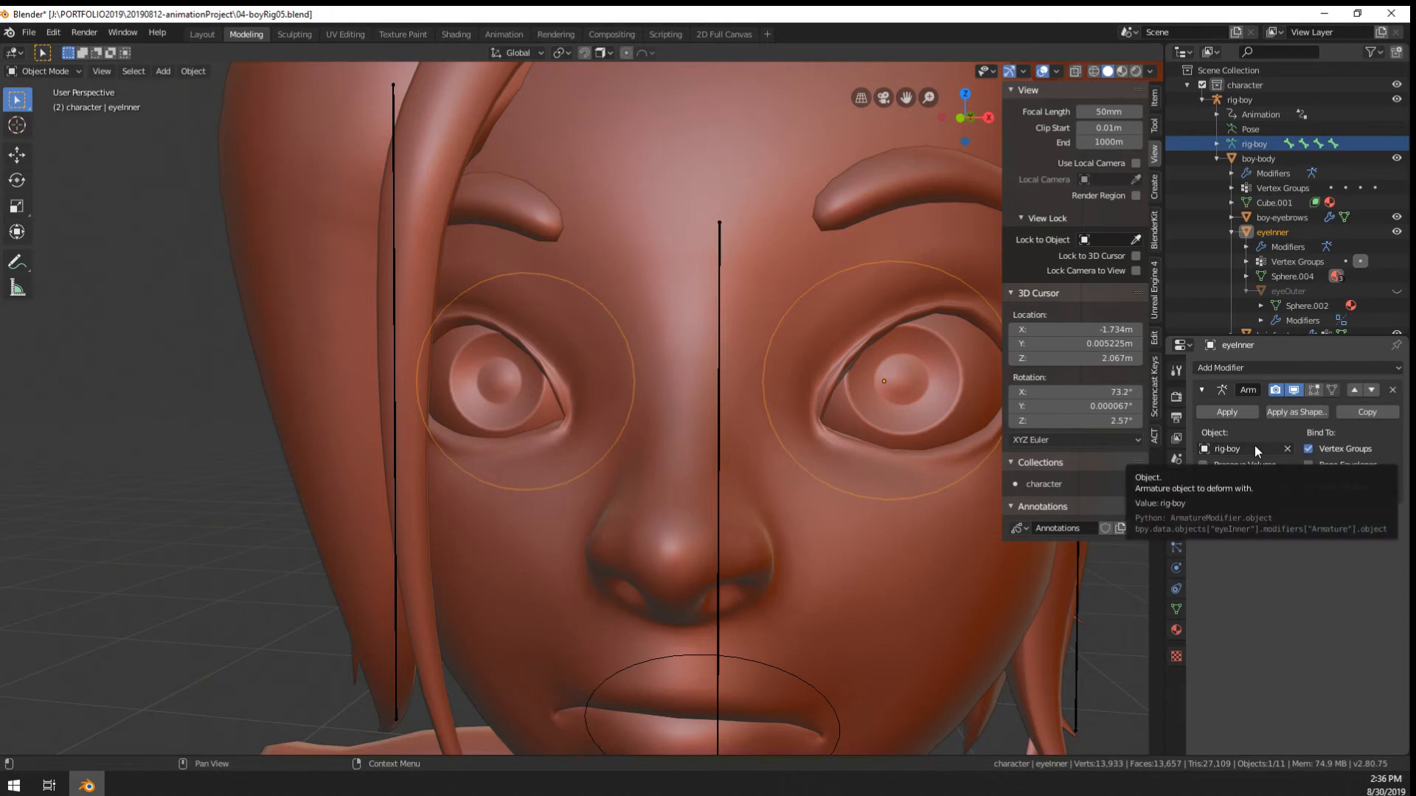
pyautogui.scroll(-8, 543, 413)
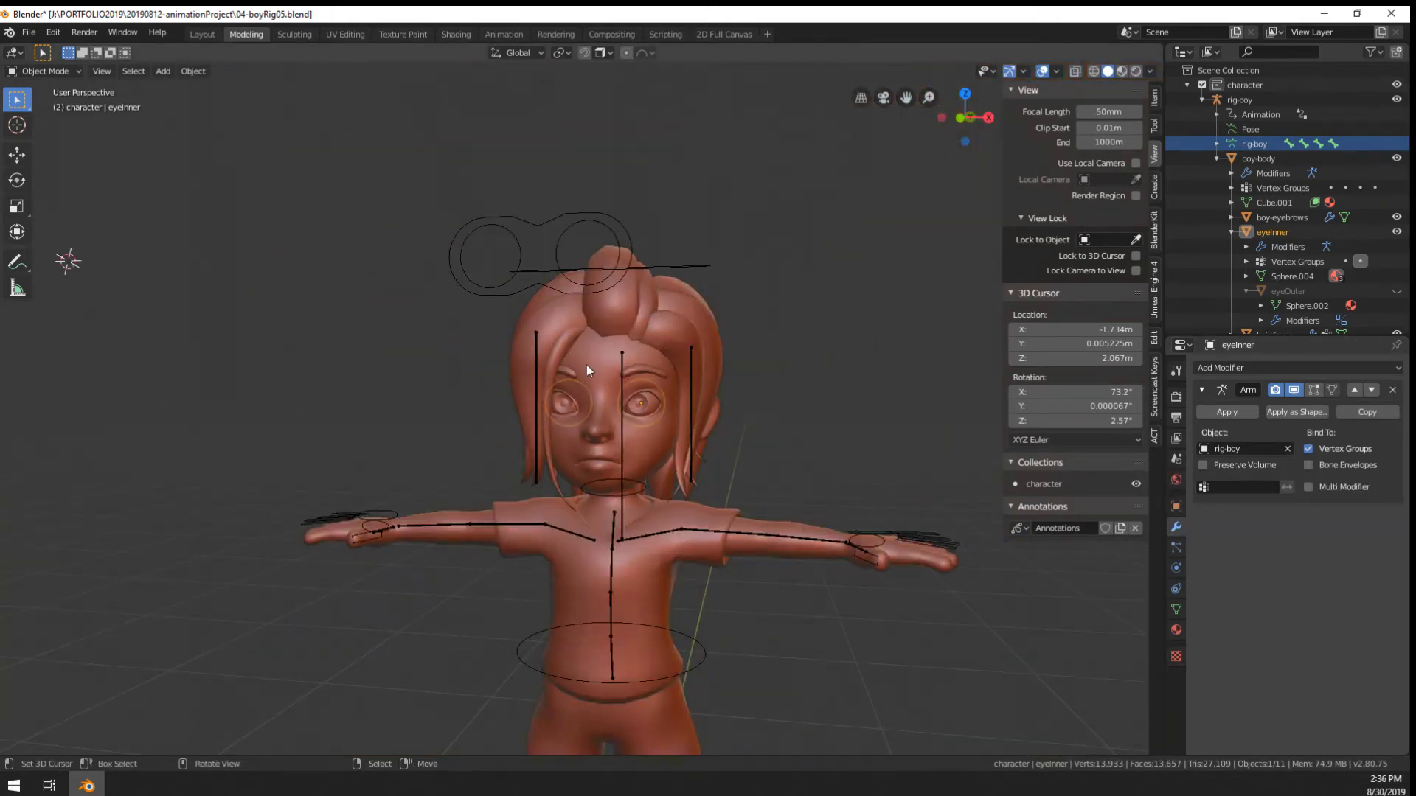
# Select the character's right eye target control in Pose Mode and check its bone name
pyautogui.click(502, 285)
pyautogui.hotkey('ctrl', 'Tab')
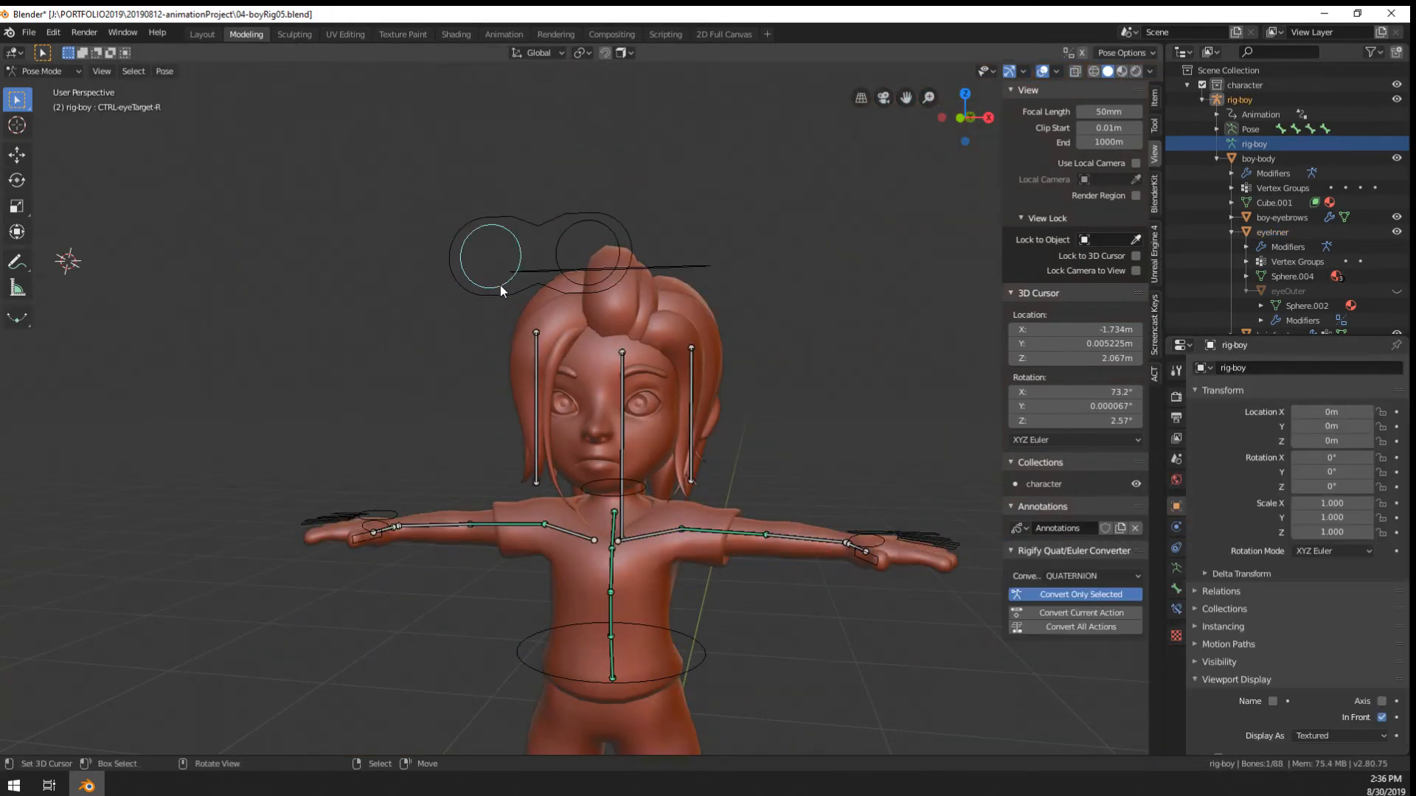
pyautogui.click(1177, 589)
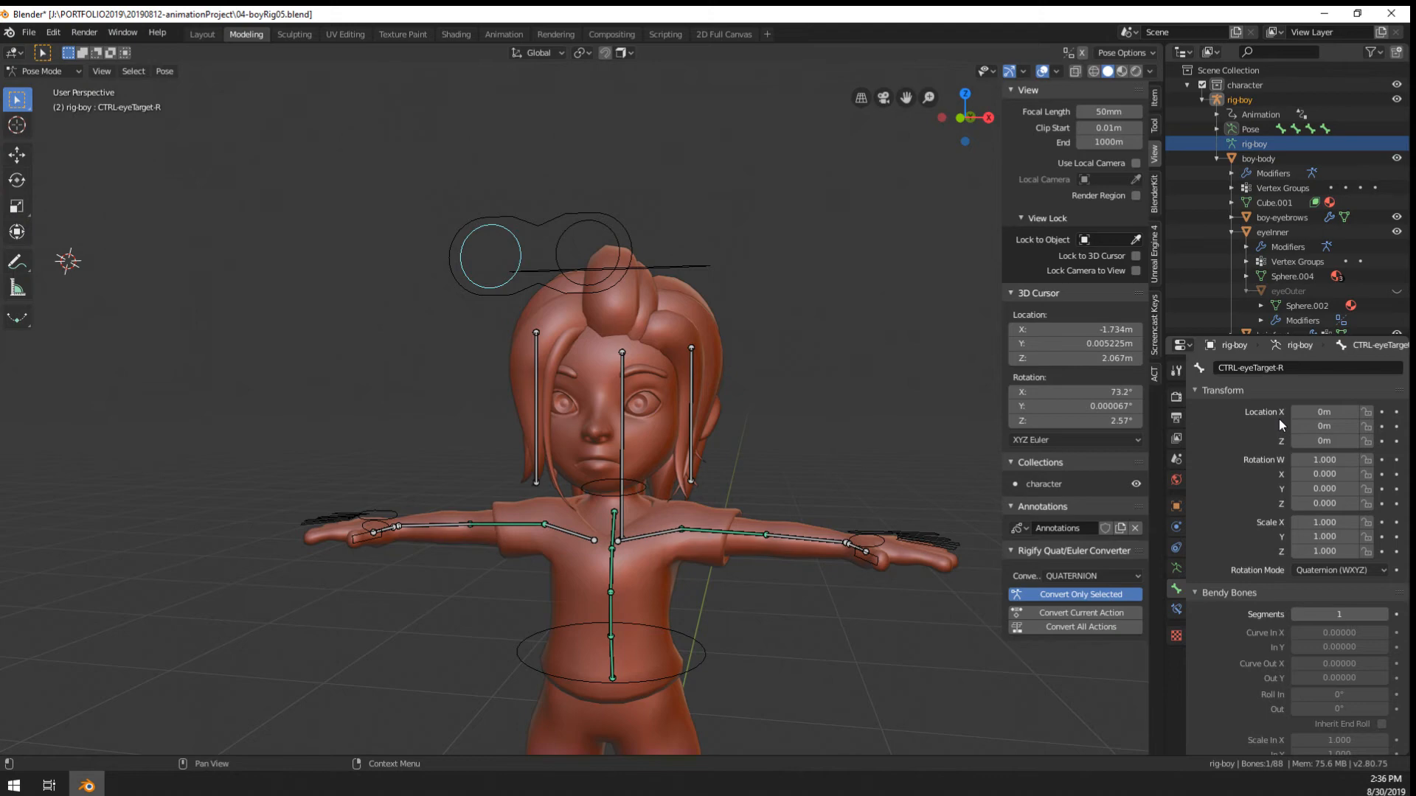
pyautogui.click(1283, 368)
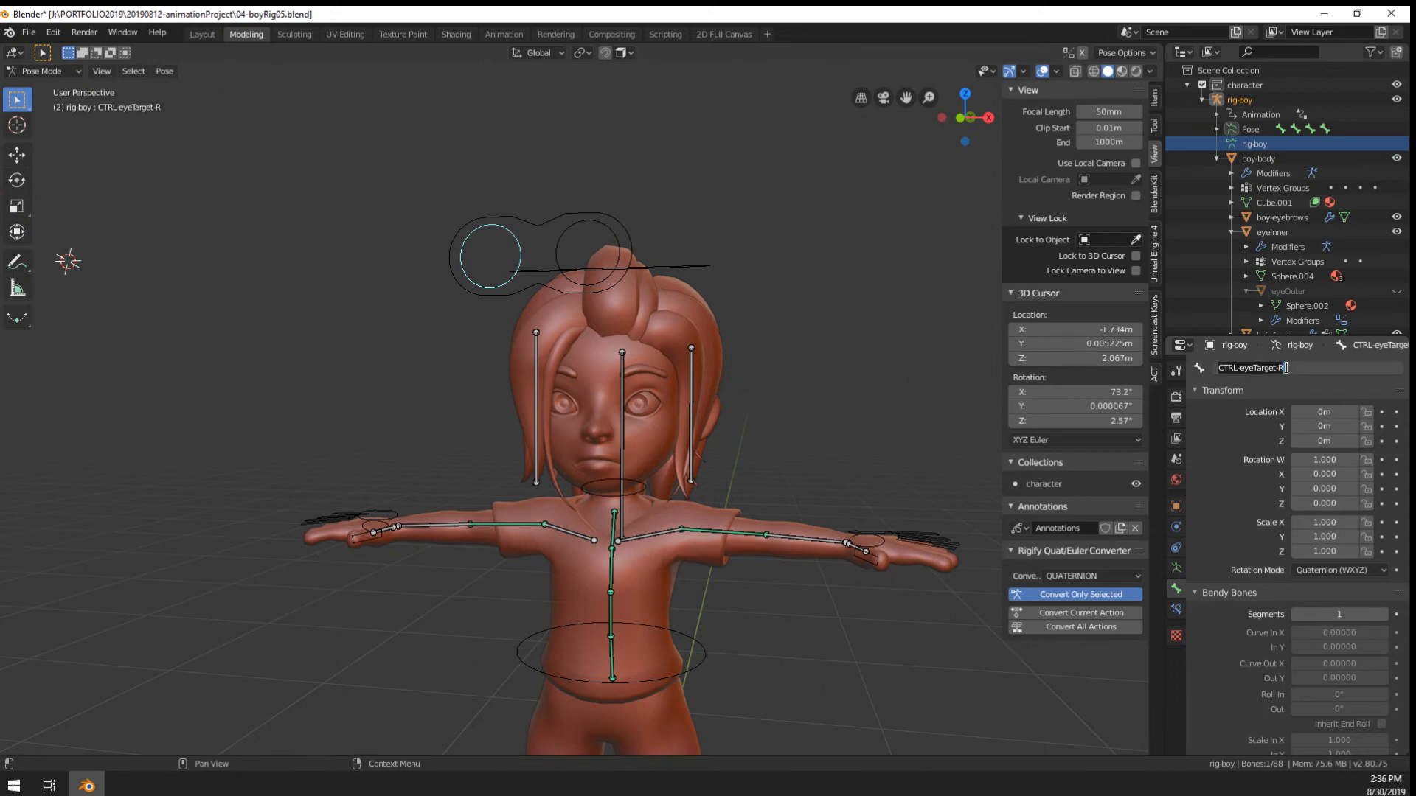
pyautogui.click(639, 357)
# Go back to Object Mode, select the eyeInner eyeballs and show their vertex groups
pyautogui.scroll(5, 608, 389)
pyautogui.press('Tab')
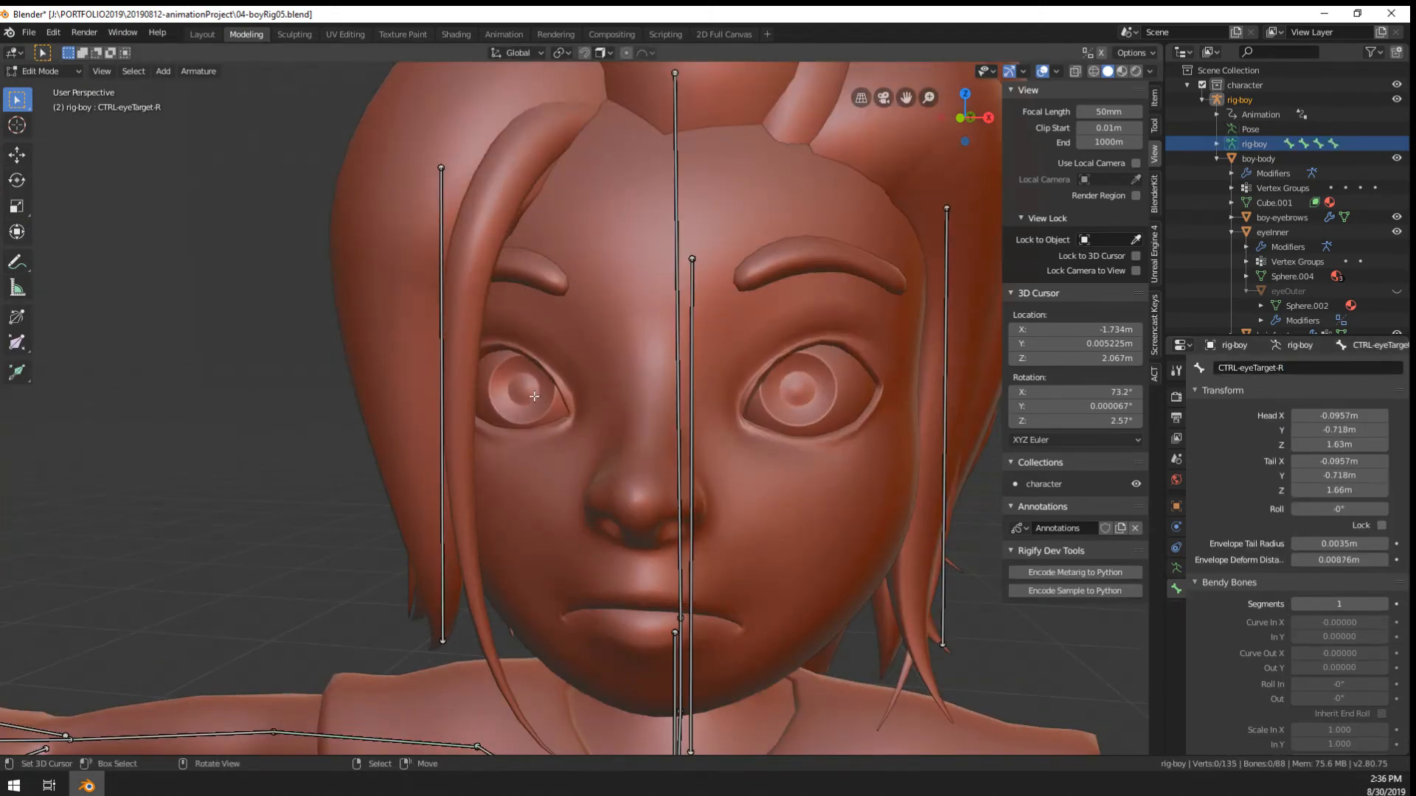
pyautogui.press('Tab')
pyautogui.hotkey('ctrl', 'Tab')
pyautogui.click(536, 396)
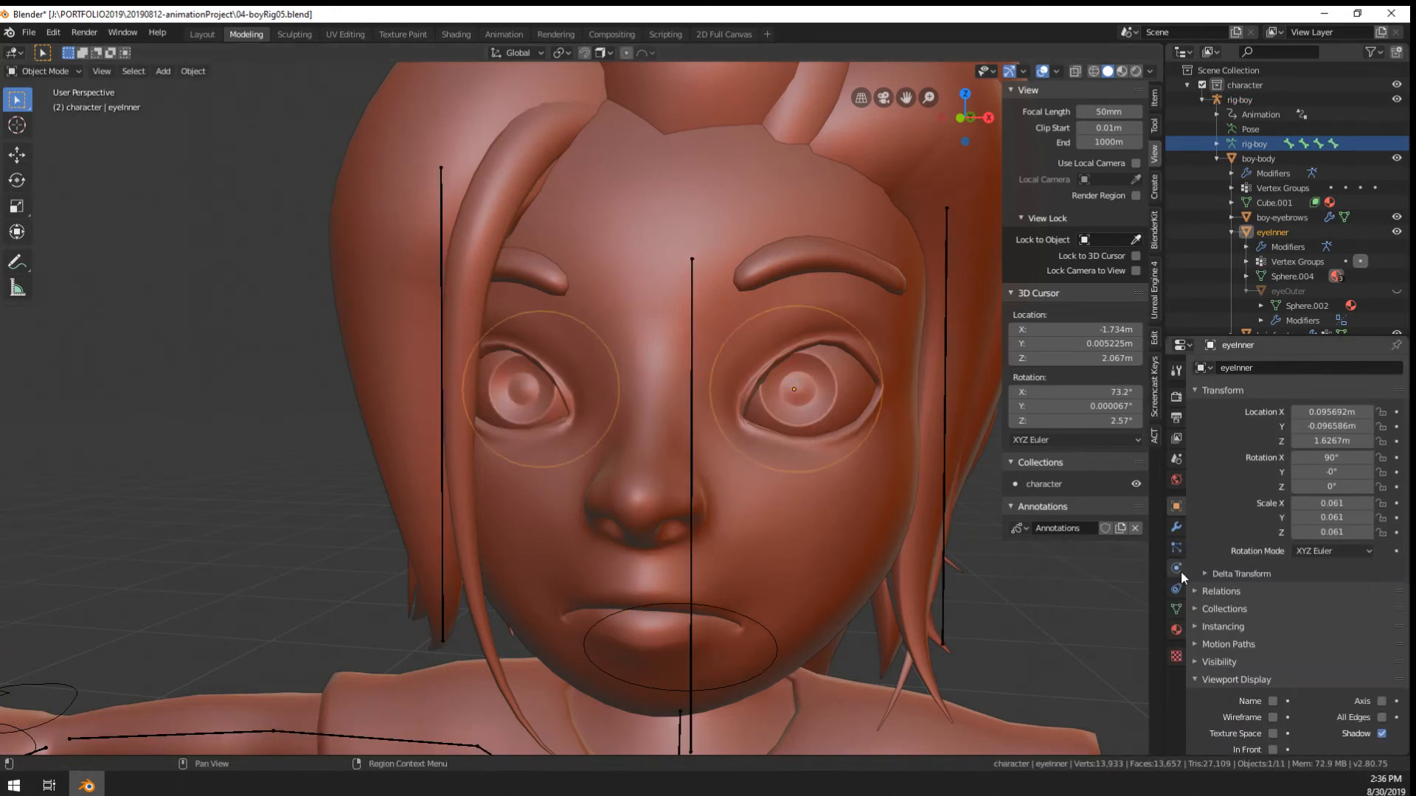
pyautogui.click(1178, 609)
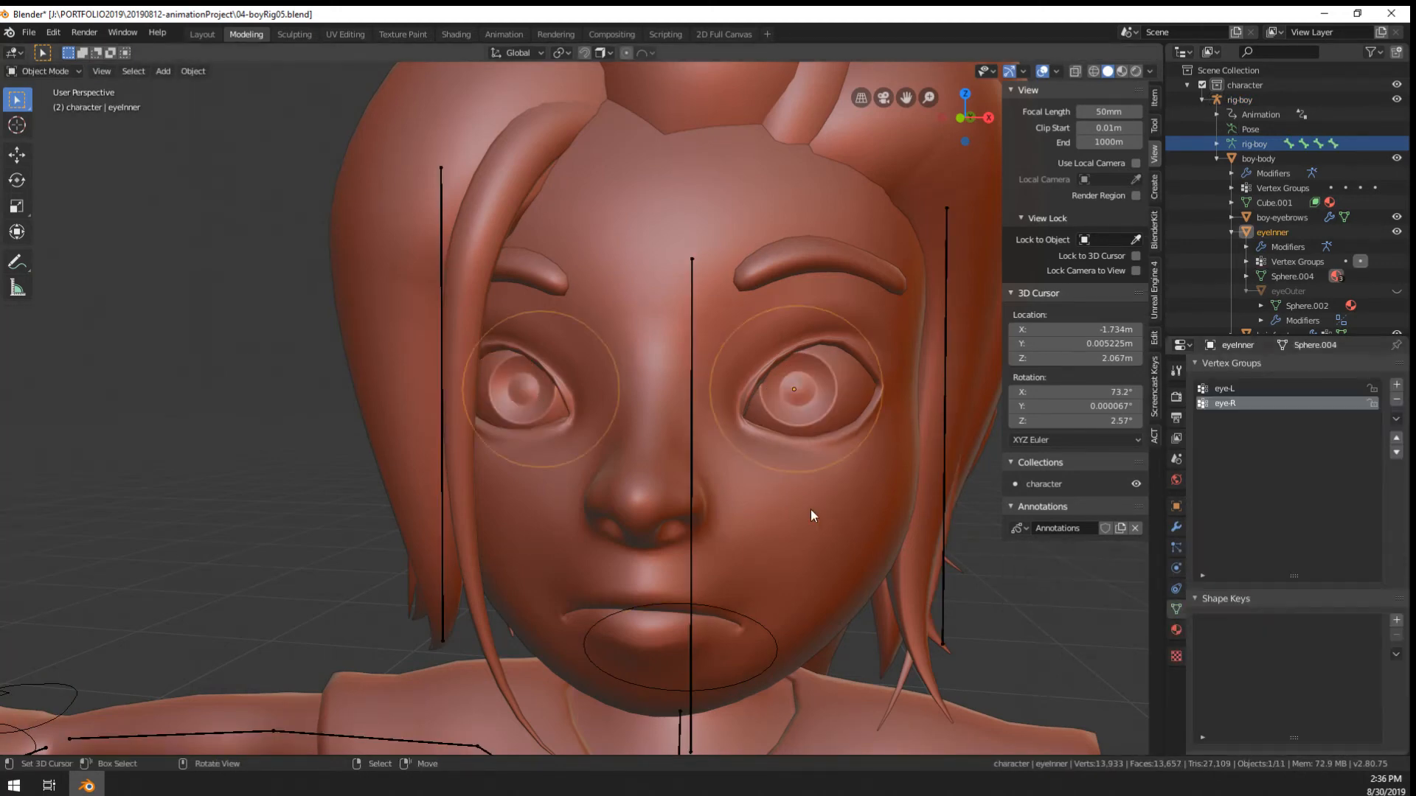
# Show only the rig-boy armature layer that holds the two eye bones
pyautogui.click(951, 639)
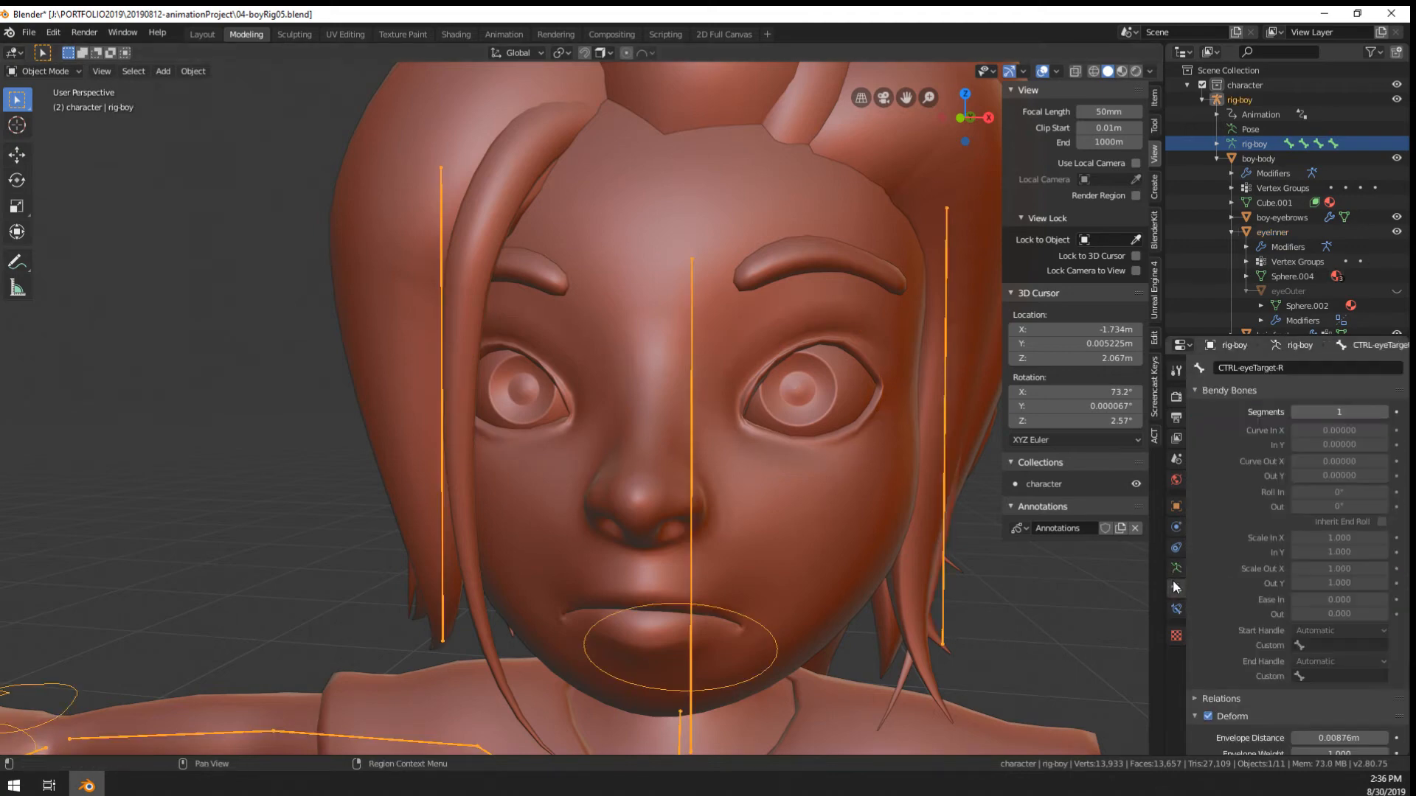
pyautogui.click(1209, 559)
pyautogui.keyDown('shift'); pyautogui.click(1307, 430); pyautogui.keyUp('shift')
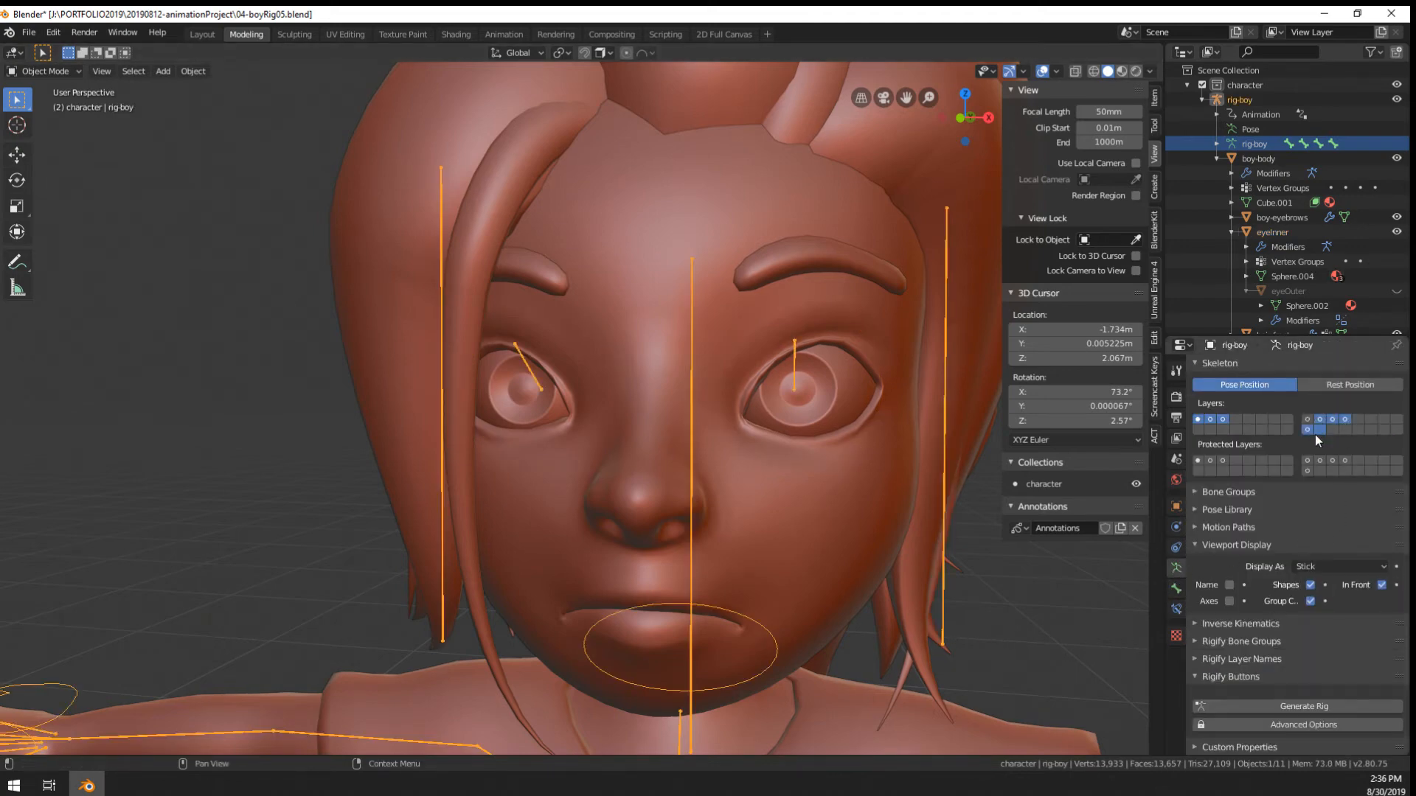
pyautogui.click(1308, 430)
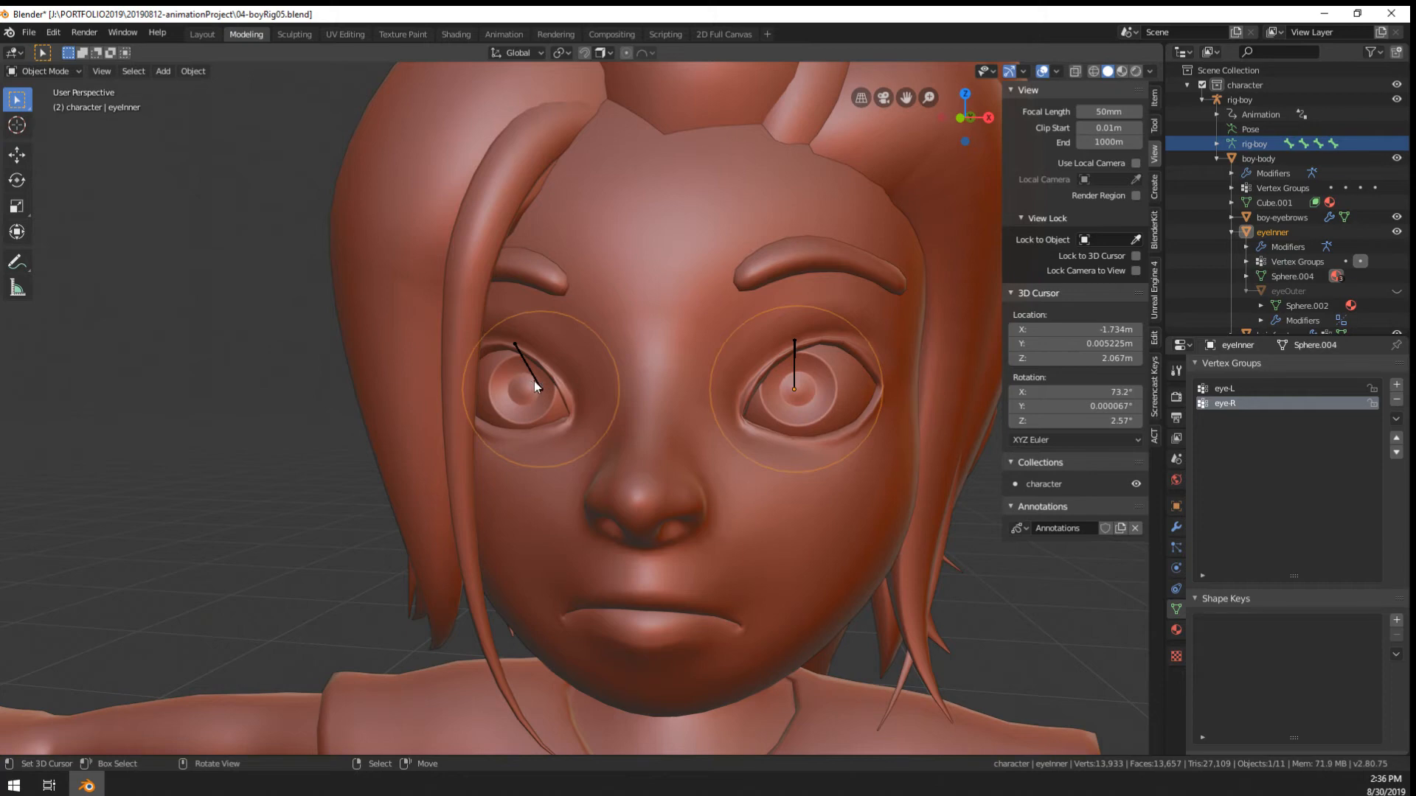
# Check the names of both eye bones in Edit Mode, then return to Object Mode
pyautogui.press('Tab')
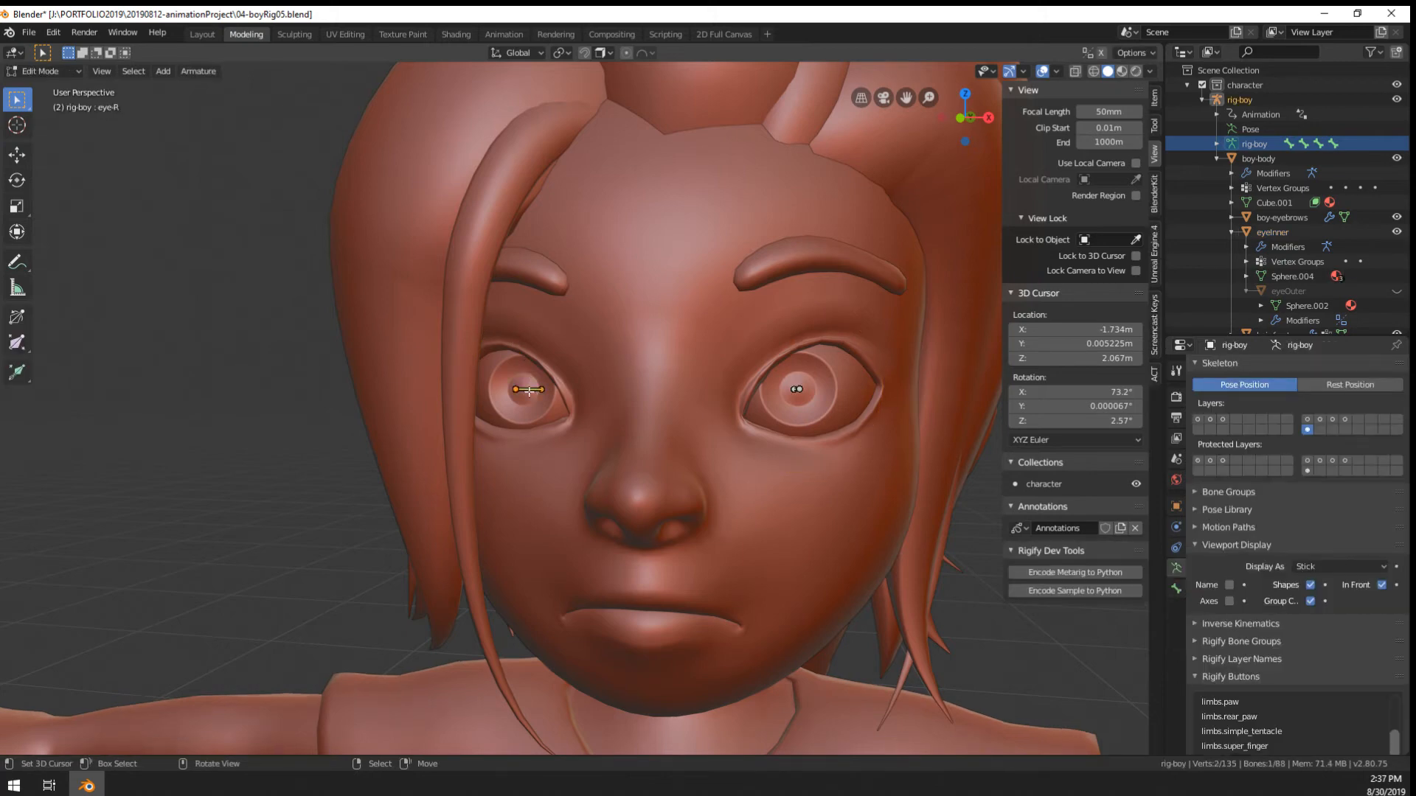
pyautogui.click(1176, 588)
pyautogui.moveTo(790, 410); pyautogui.dragTo(756, 417, button='middle')
pyautogui.rightClick(801, 394)
pyautogui.press('Tab')
pyautogui.rightClick(837, 484)
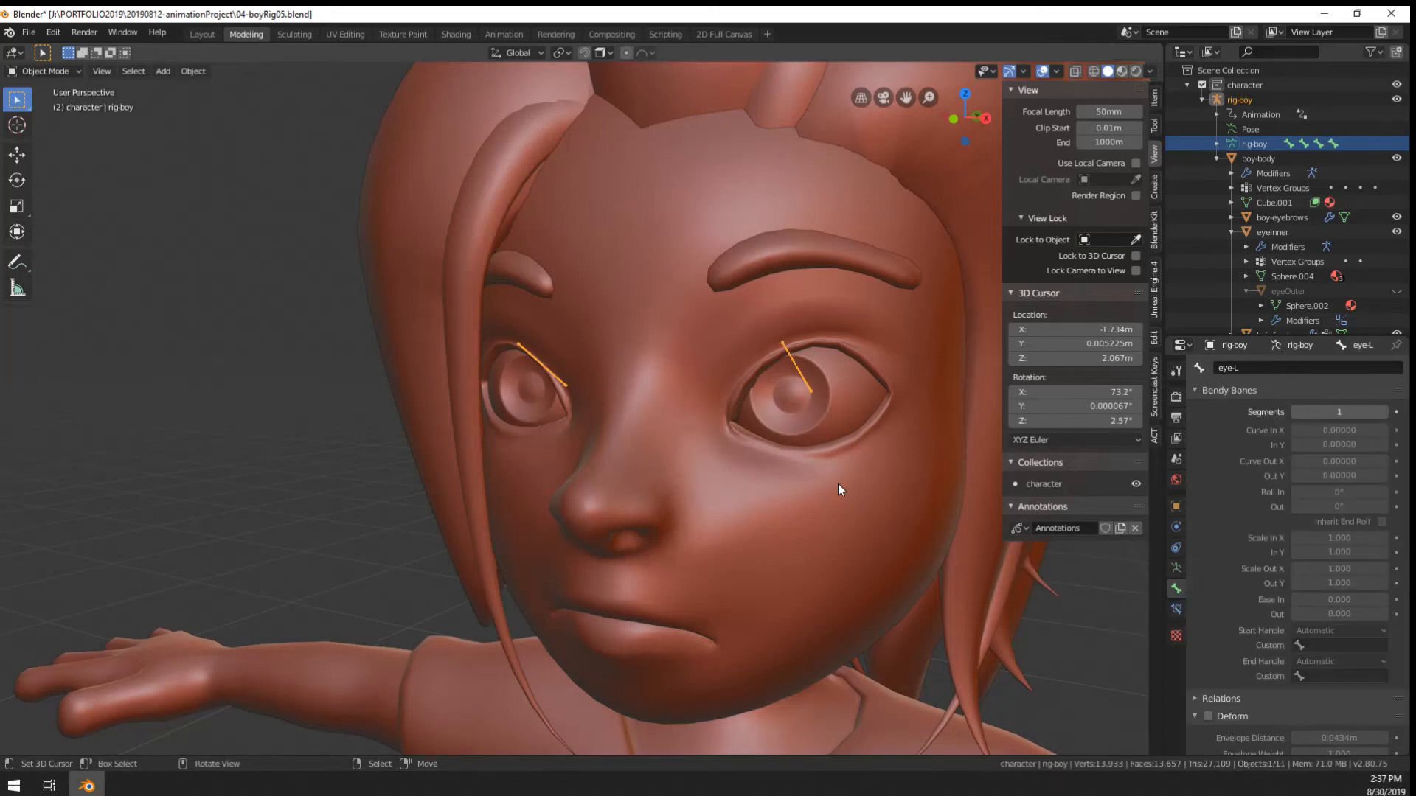
# Compare the vertex group names of eyeInner with the name of the left eye bone
pyautogui.moveTo(839, 428); pyautogui.dragTo(798, 523, button='middle')
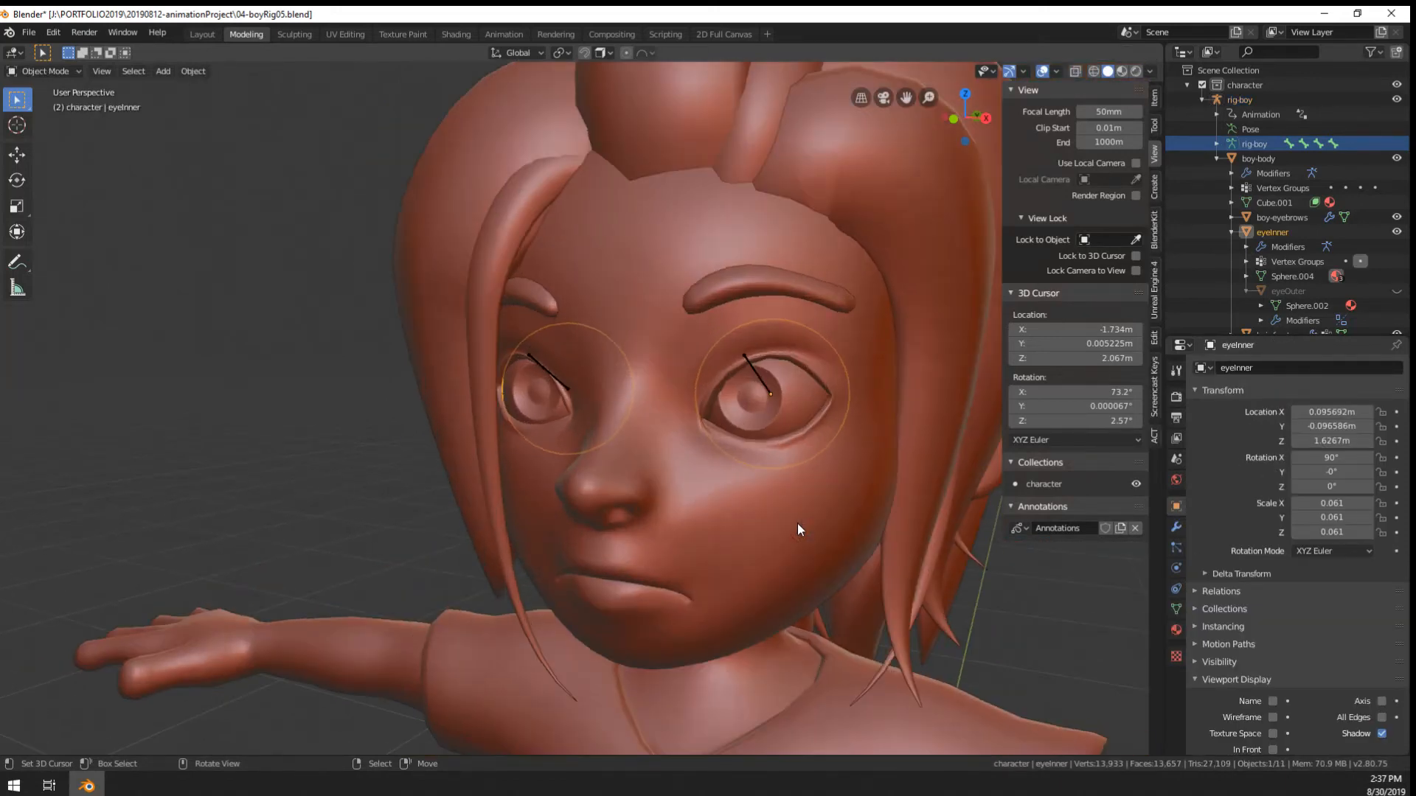
pyautogui.click(1177, 548)
pyautogui.click(1177, 609)
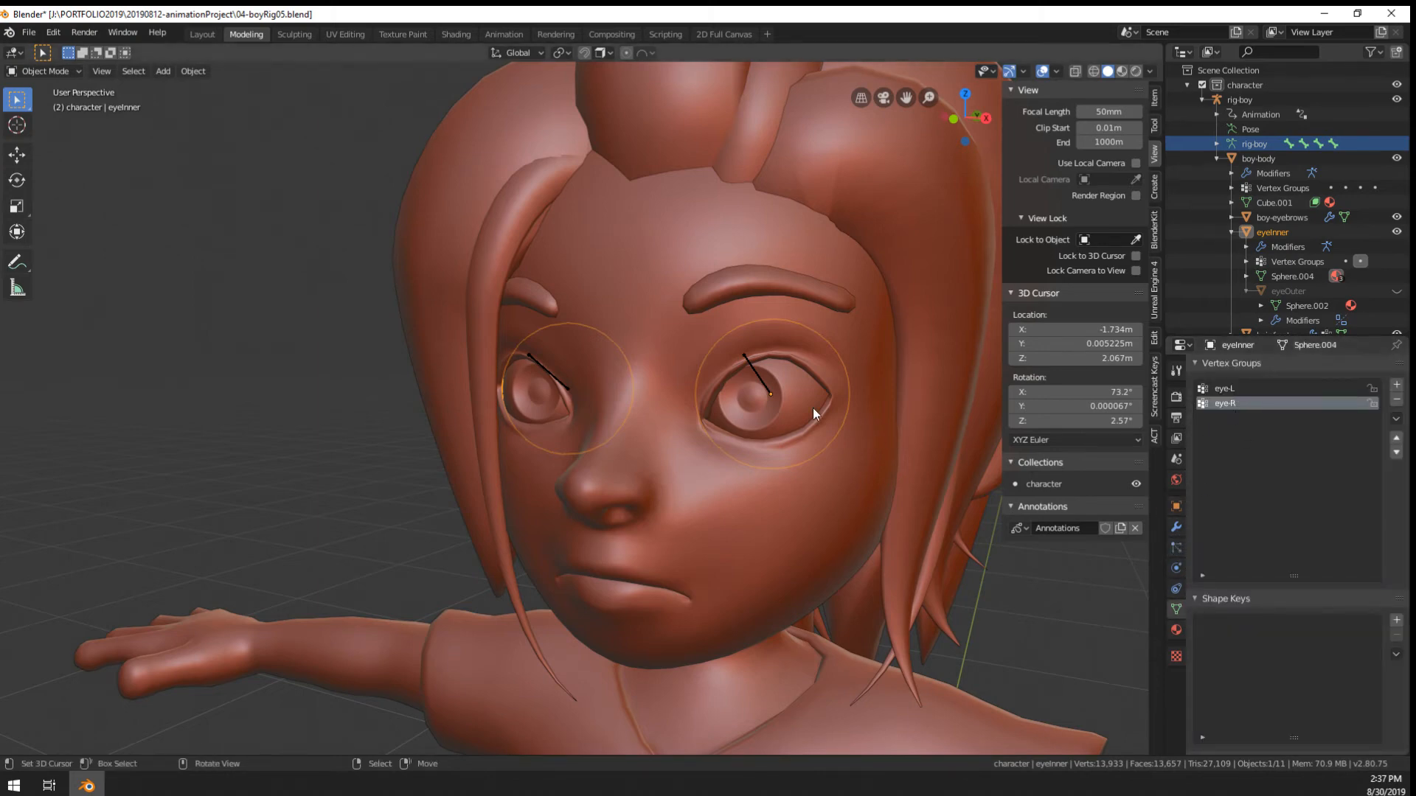
pyautogui.click(761, 377)
pyautogui.press('Tab')
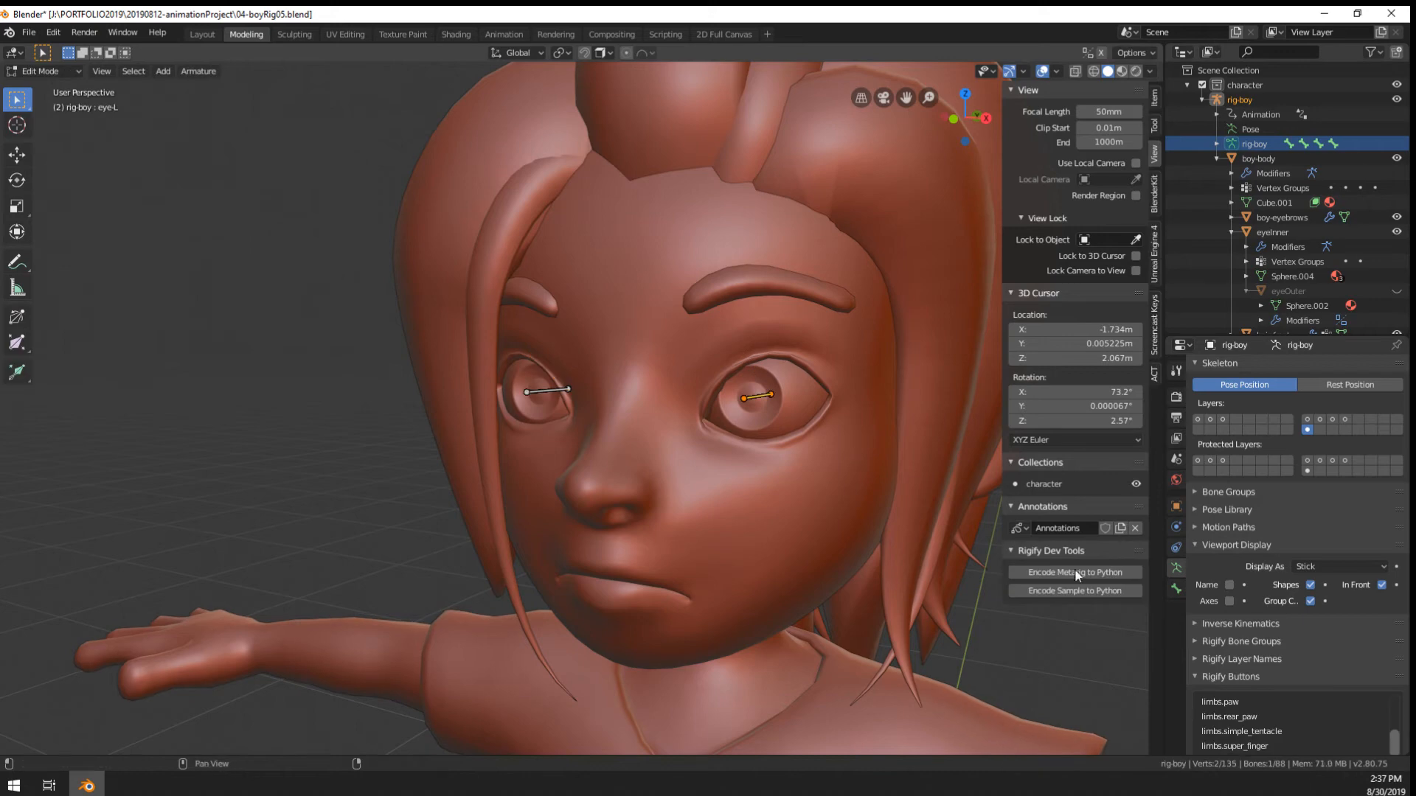
pyautogui.click(1177, 588)
pyautogui.press('Tab')
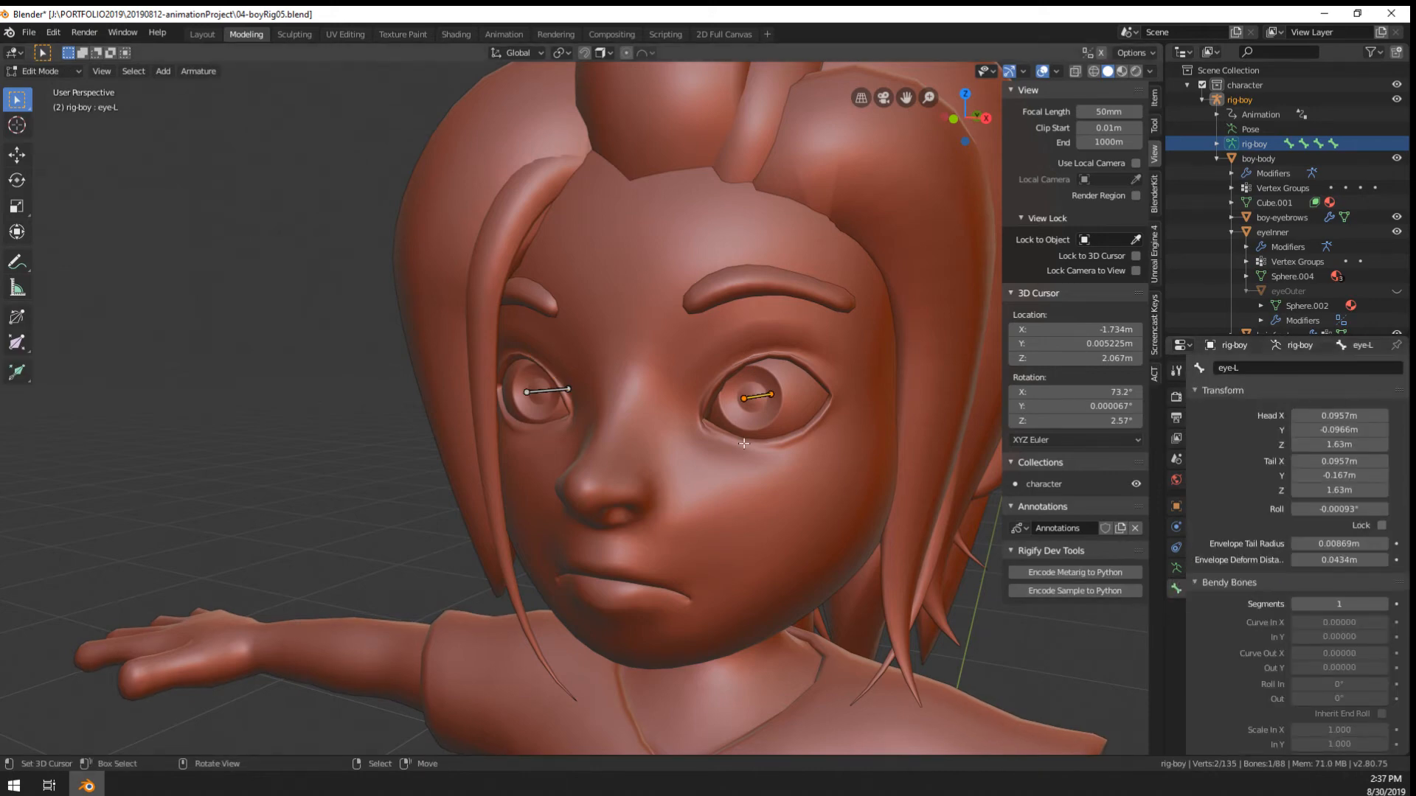
# Reselect eyeInner, examine the eyeballs from the front and side, and recheck their vertex groups
pyautogui.click(774, 414)
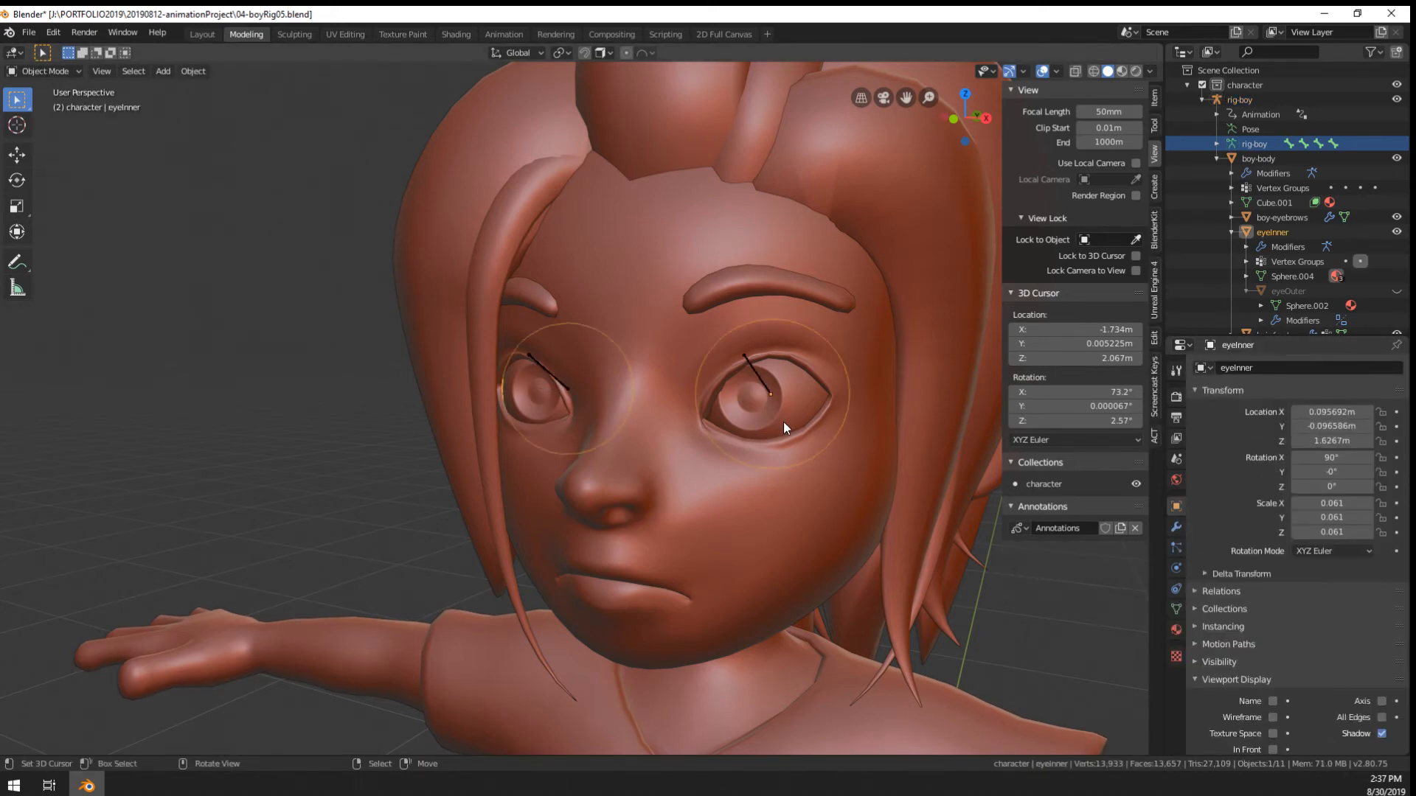
pyautogui.scroll(-7, 783, 422)
pyautogui.scroll(9, 733, 490)
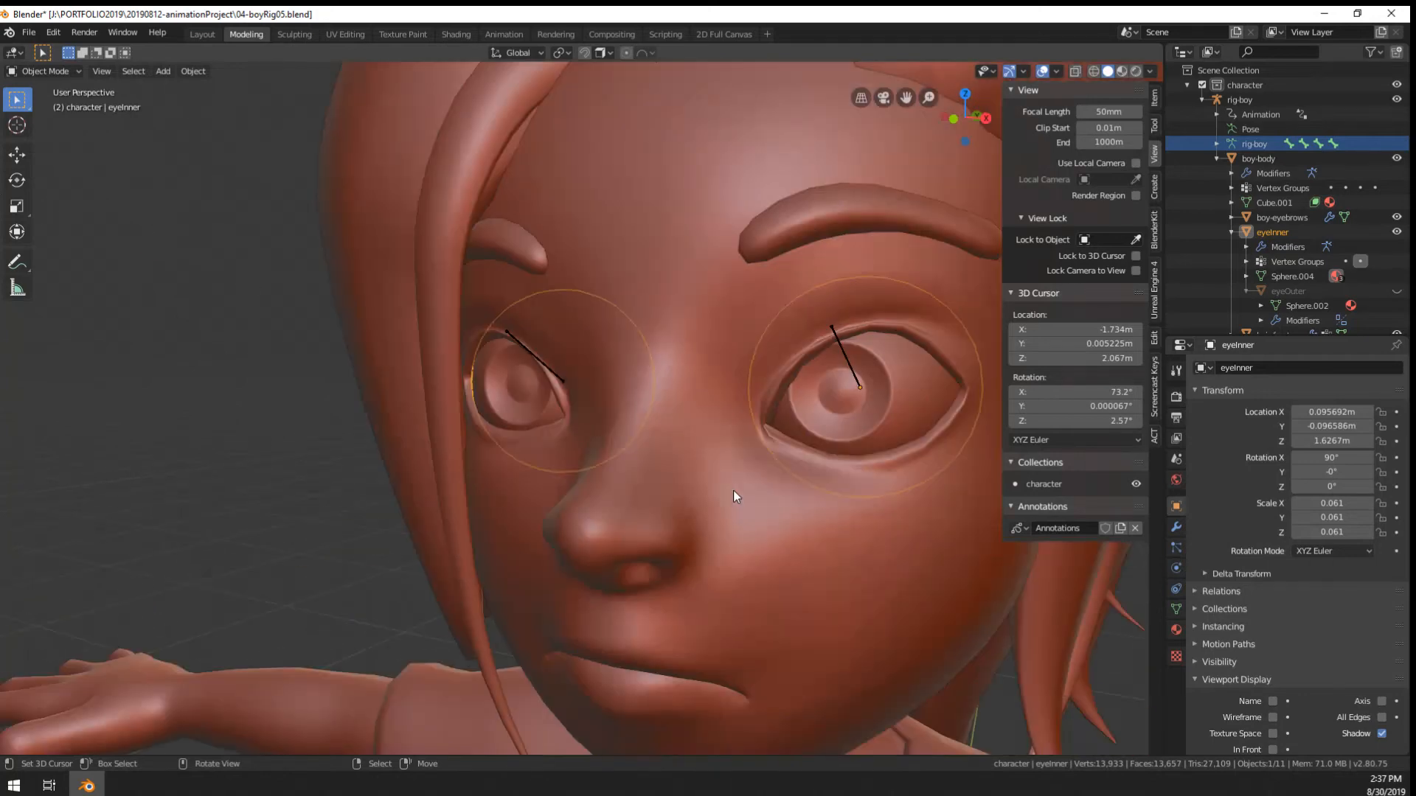
pyautogui.moveTo(733, 490)
pyautogui.mouseDown(button='middle')
pyautogui.moveTo(789, 475)
pyautogui.moveTo(836, 417)
pyautogui.moveTo(736, 481)
pyautogui.mouseUp(button='middle')
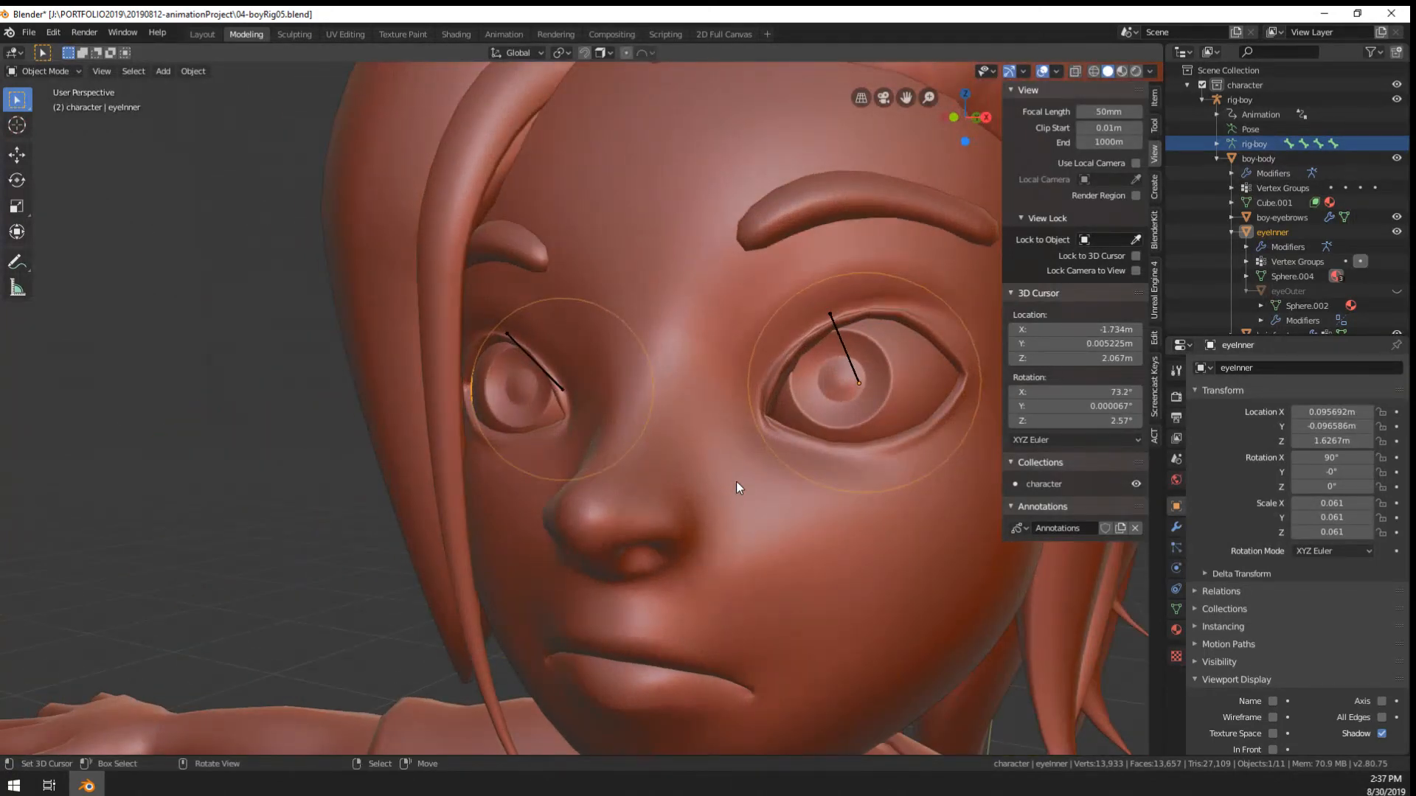
pyautogui.moveTo(622, 519); pyautogui.dragTo(478, 530, button='middle')
pyautogui.click(1177, 609)
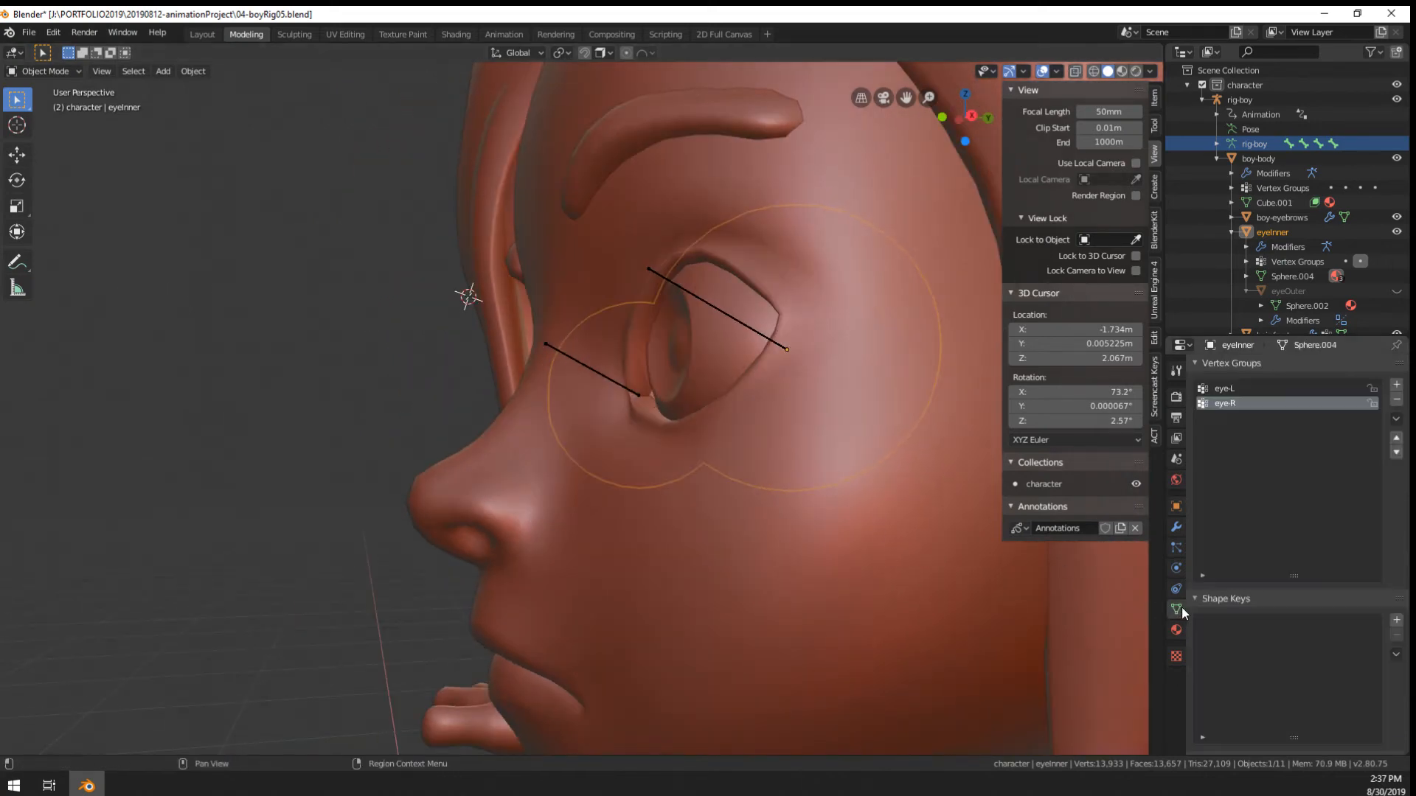
pyautogui.scroll(-8, 577, 401)
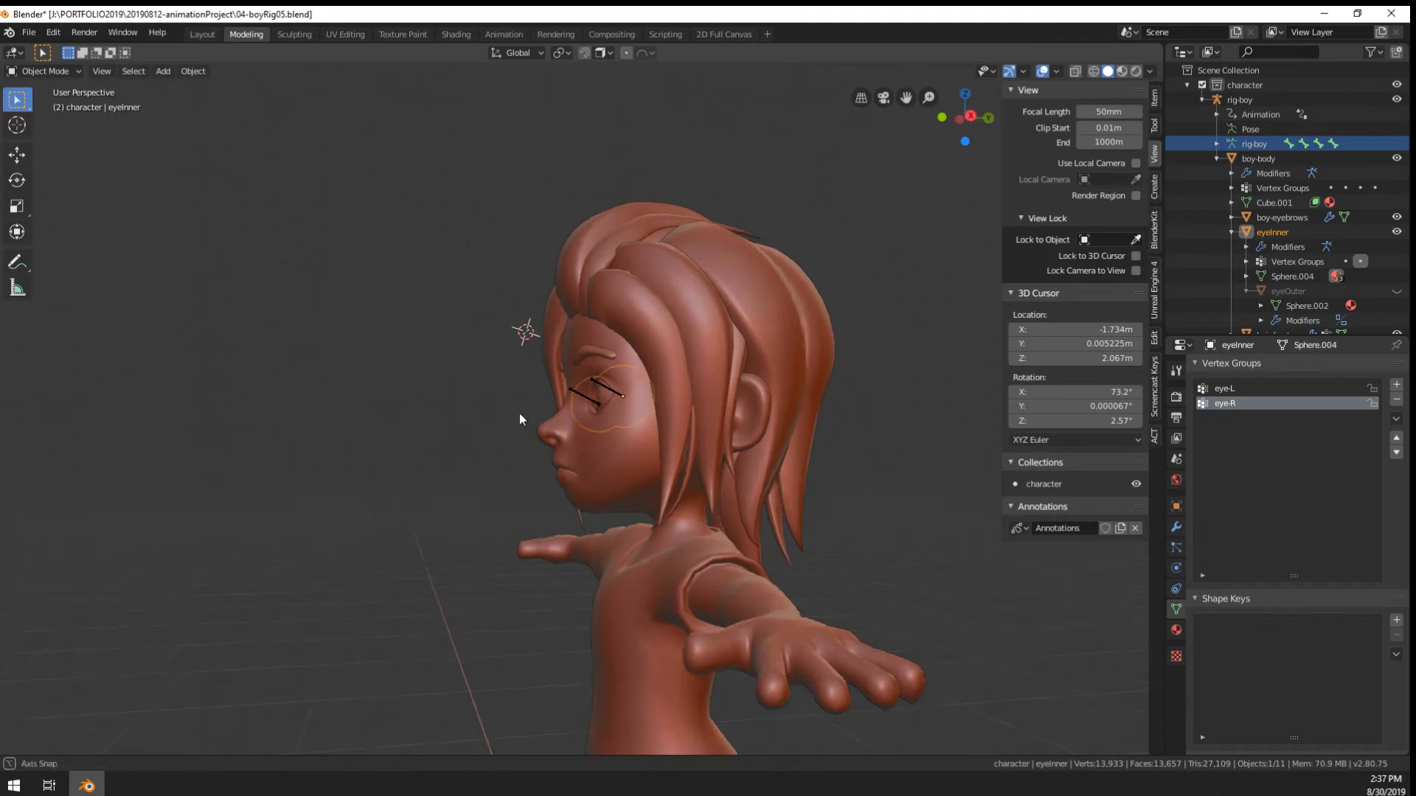
# Select the rig-boy armature and show only its first bone layer with the main controls
pyautogui.moveTo(521, 413); pyautogui.dragTo(589, 422, button='middle')
pyautogui.click(590, 403)
pyautogui.scroll(5, 590, 402)
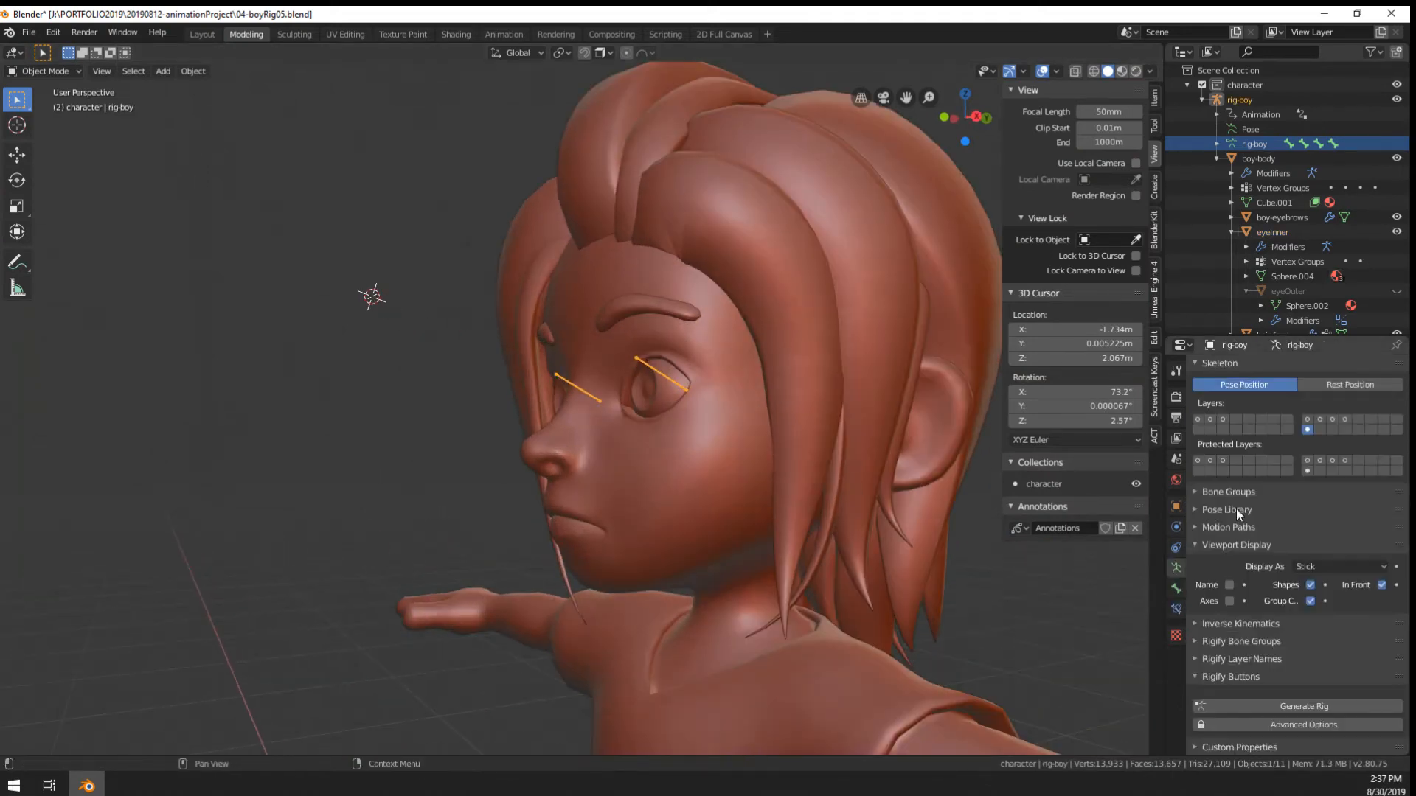
pyautogui.click(1205, 417)
pyautogui.scroll(-3, 370, 286)
pyautogui.scroll(3, 338, 251)
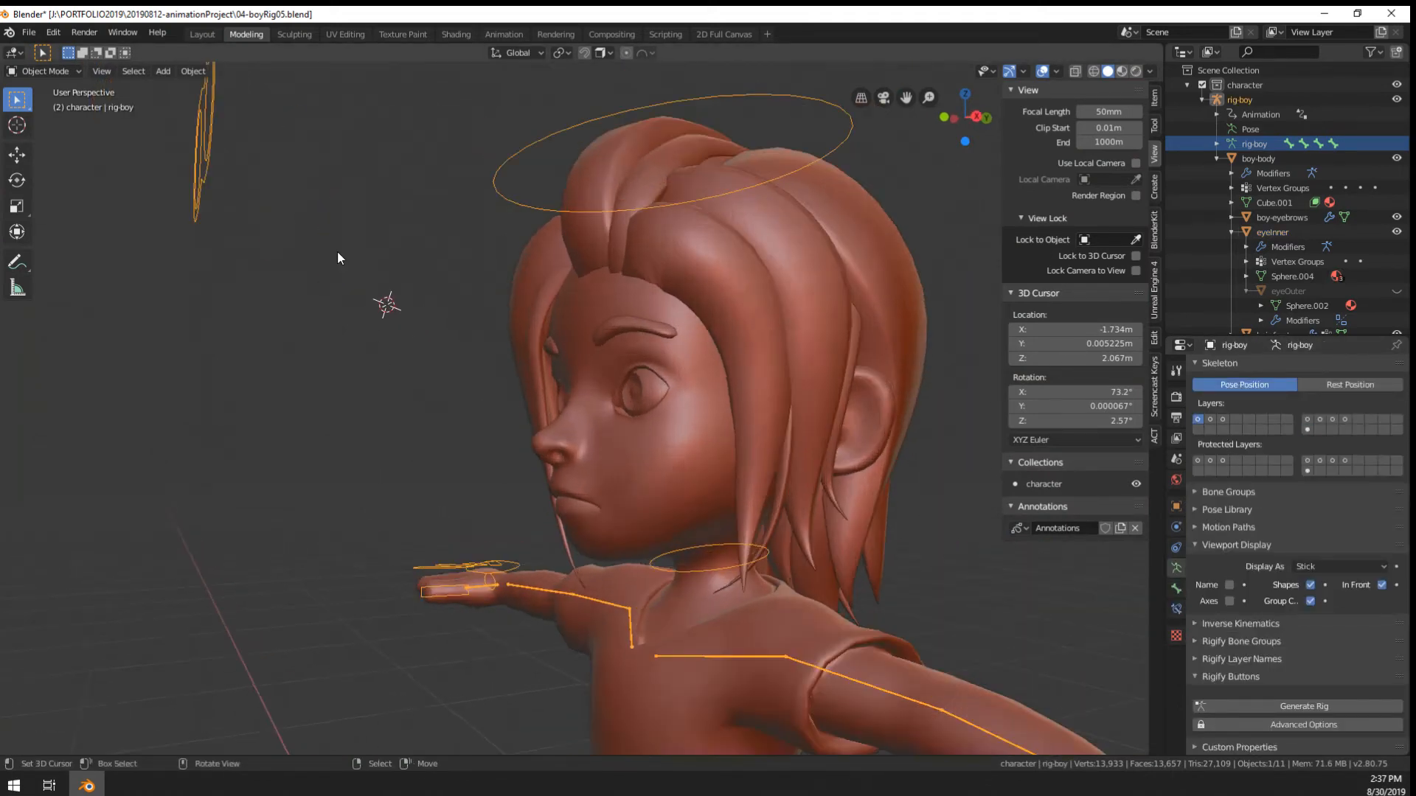
# Select eyeInner and try rotating it to test whether both eyeballs turn as one object
pyautogui.moveTo(411, 357); pyautogui.dragTo(621, 434, button='middle')
pyautogui.scroll(4, 838, 401)
pyautogui.click(837, 401)
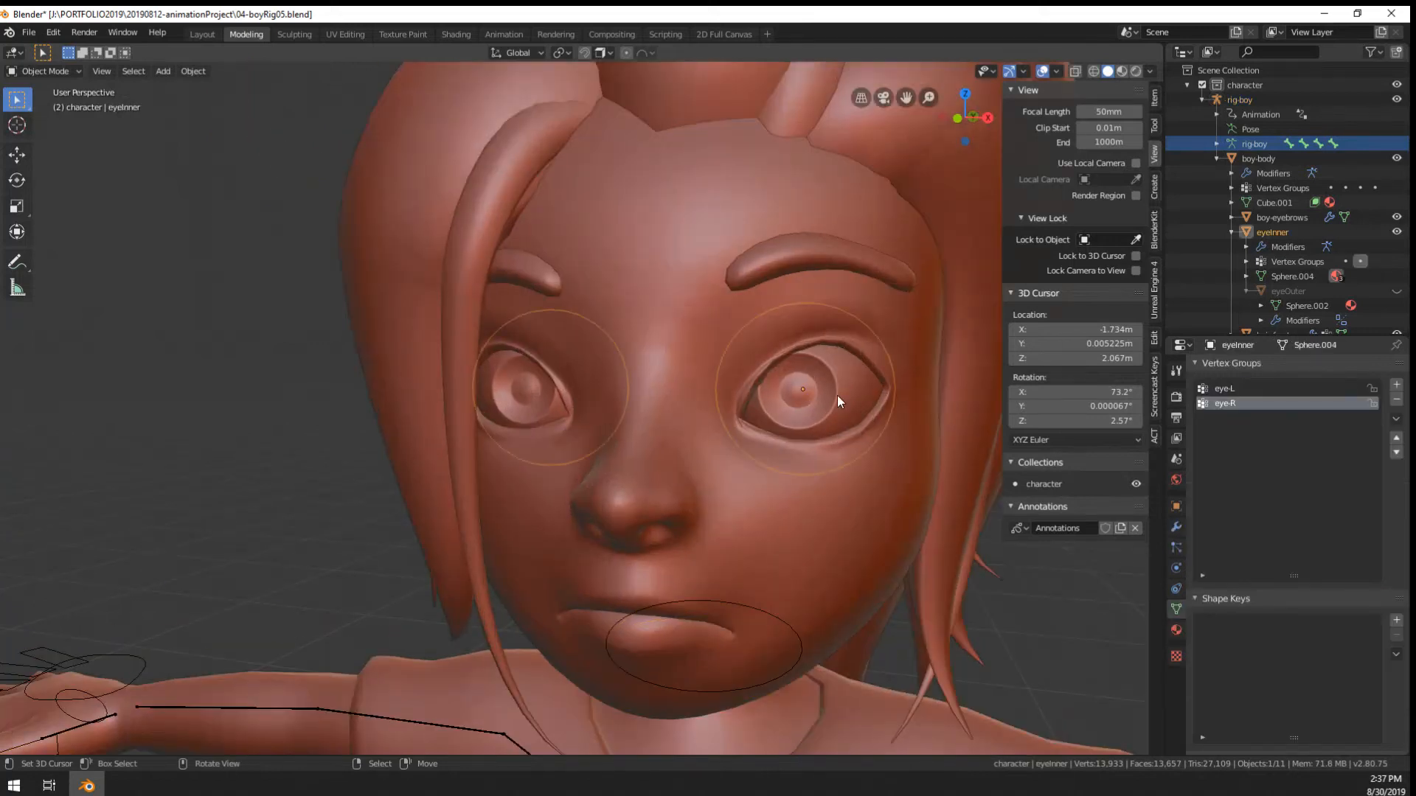
pyautogui.press('r')
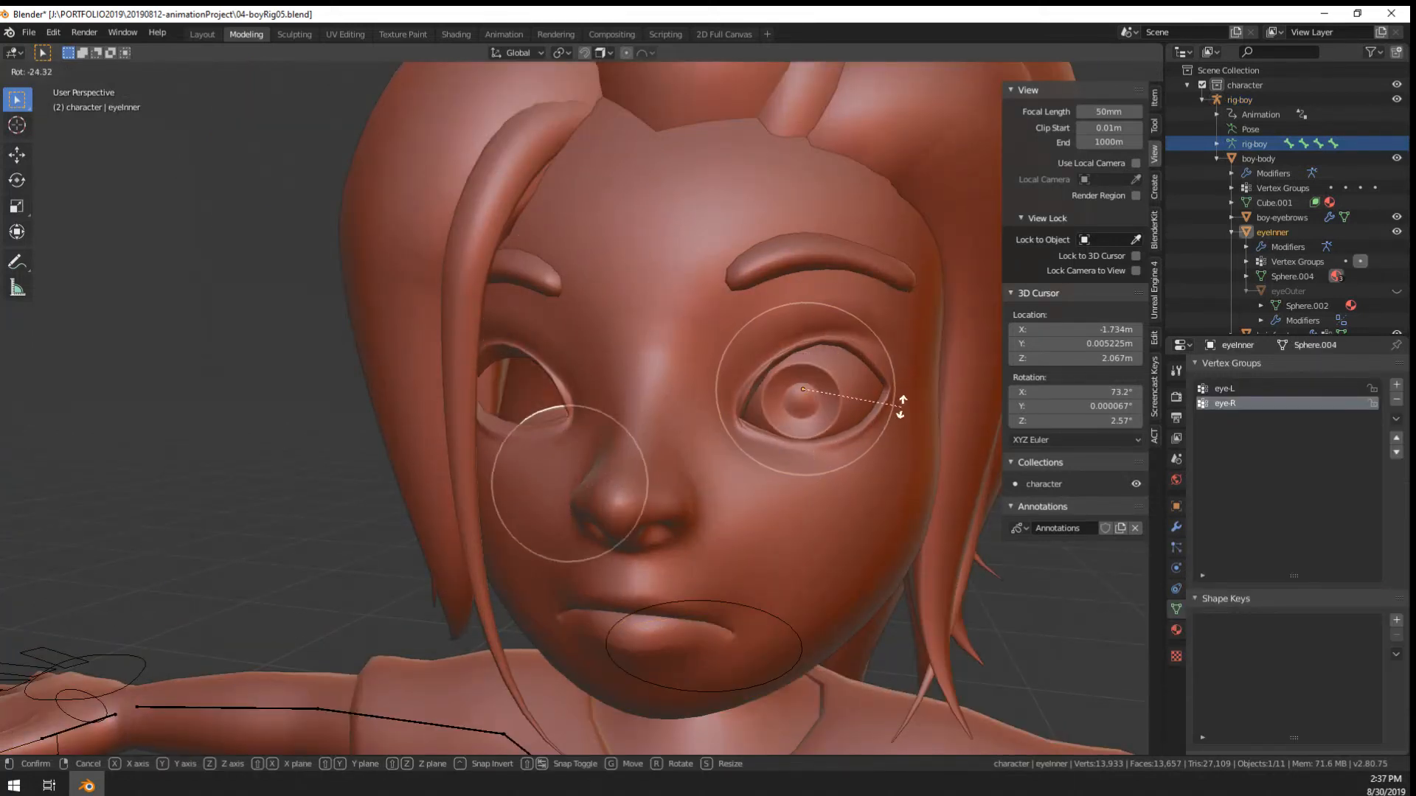
pyautogui.rightClick(901, 406)
# Show eyeInner's Armature modifier and select only the left eyeball's linked mesh in Edit Mode, then return to Object Mode
pyautogui.click(1176, 526)
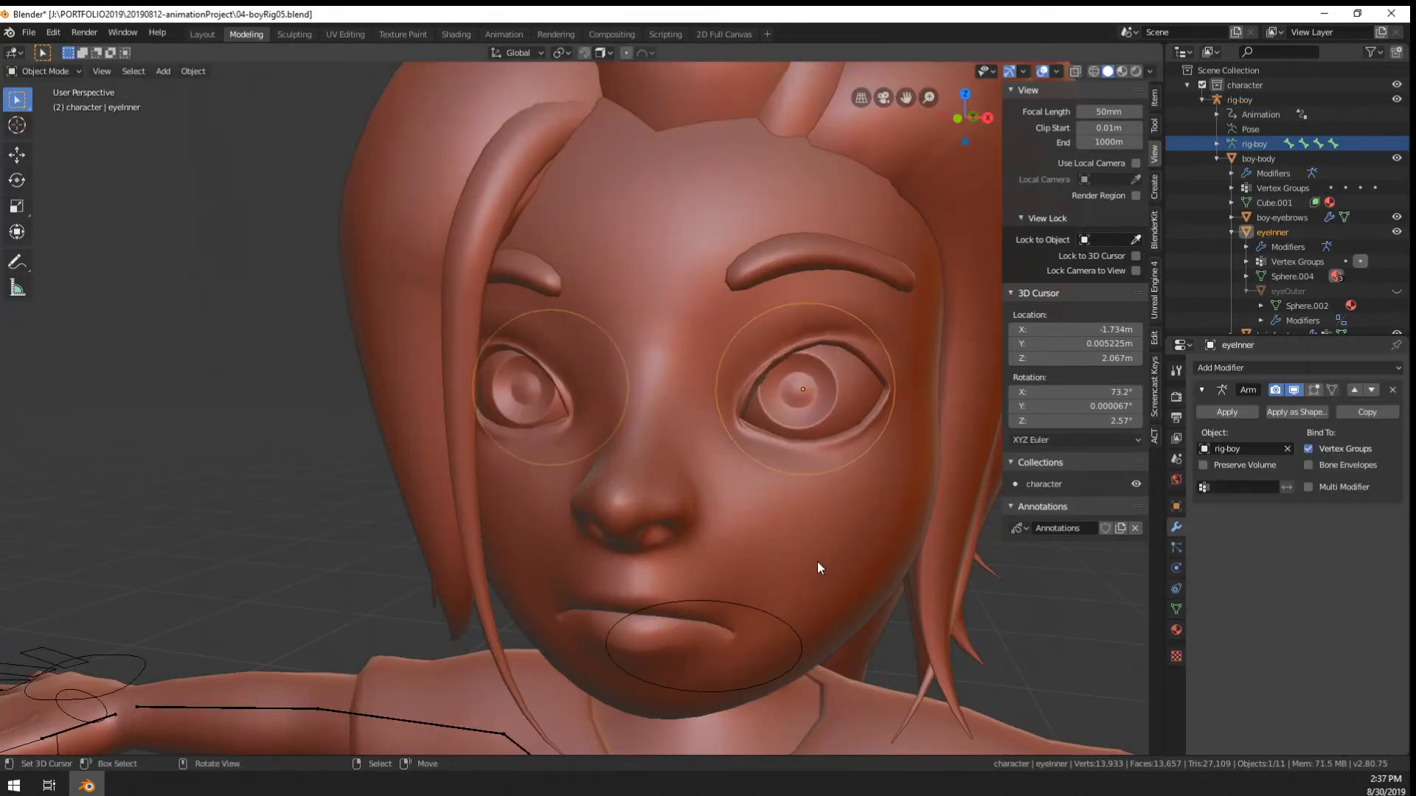
pyautogui.scroll(-5, 807, 519)
pyautogui.scroll(5, 807, 520)
pyautogui.press('Tab')
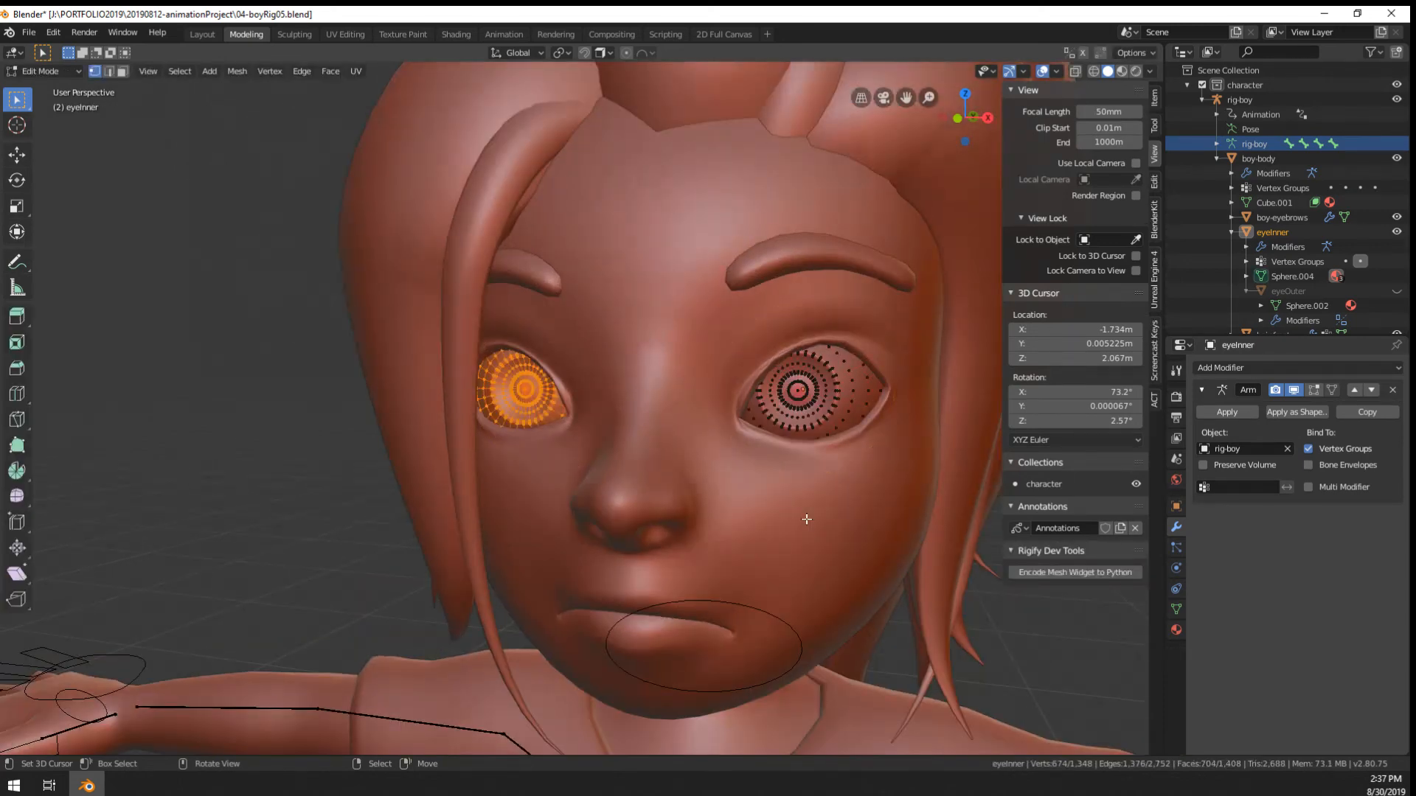
pyautogui.hotkey('alt', 'a')
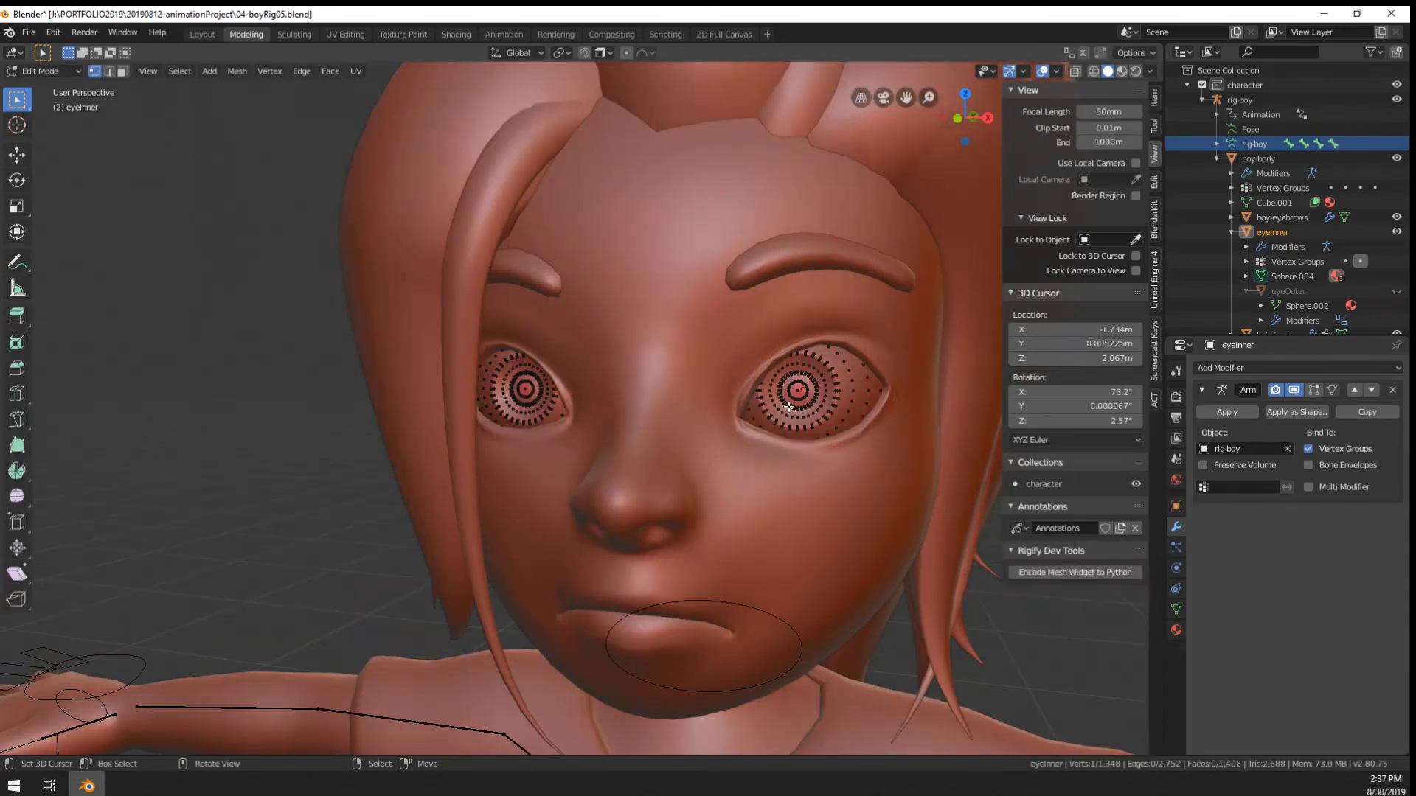
pyautogui.press('l')
pyautogui.press('Tab')
# Select rig-boy, switch to Pose Mode and try moving the left foot control
pyautogui.scroll(-5, 789, 410)
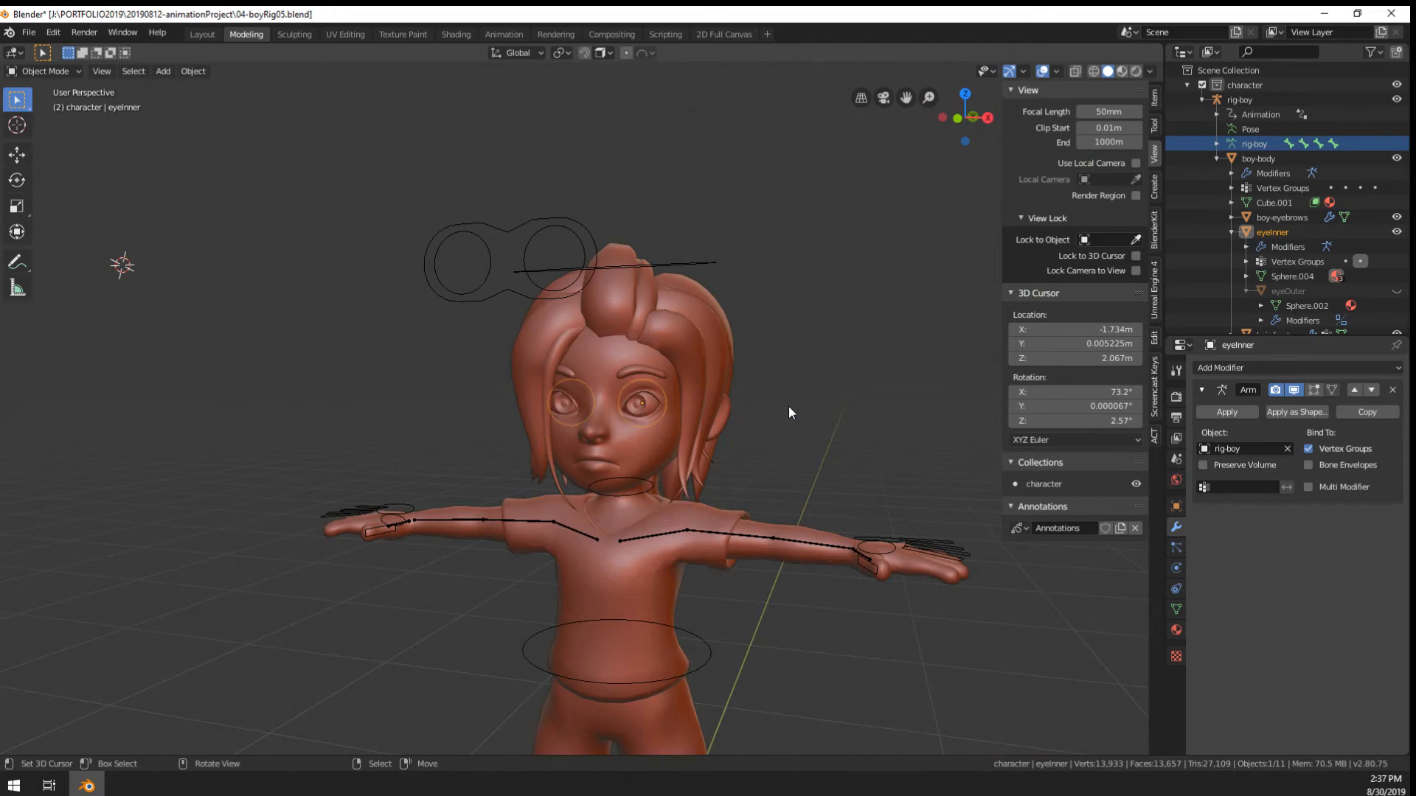
pyautogui.scroll(3, 789, 412)
pyautogui.moveTo(798, 581); pyautogui.dragTo(767, 647, button='middle')
pyautogui.scroll(-4, 767, 647)
pyautogui.click(644, 670)
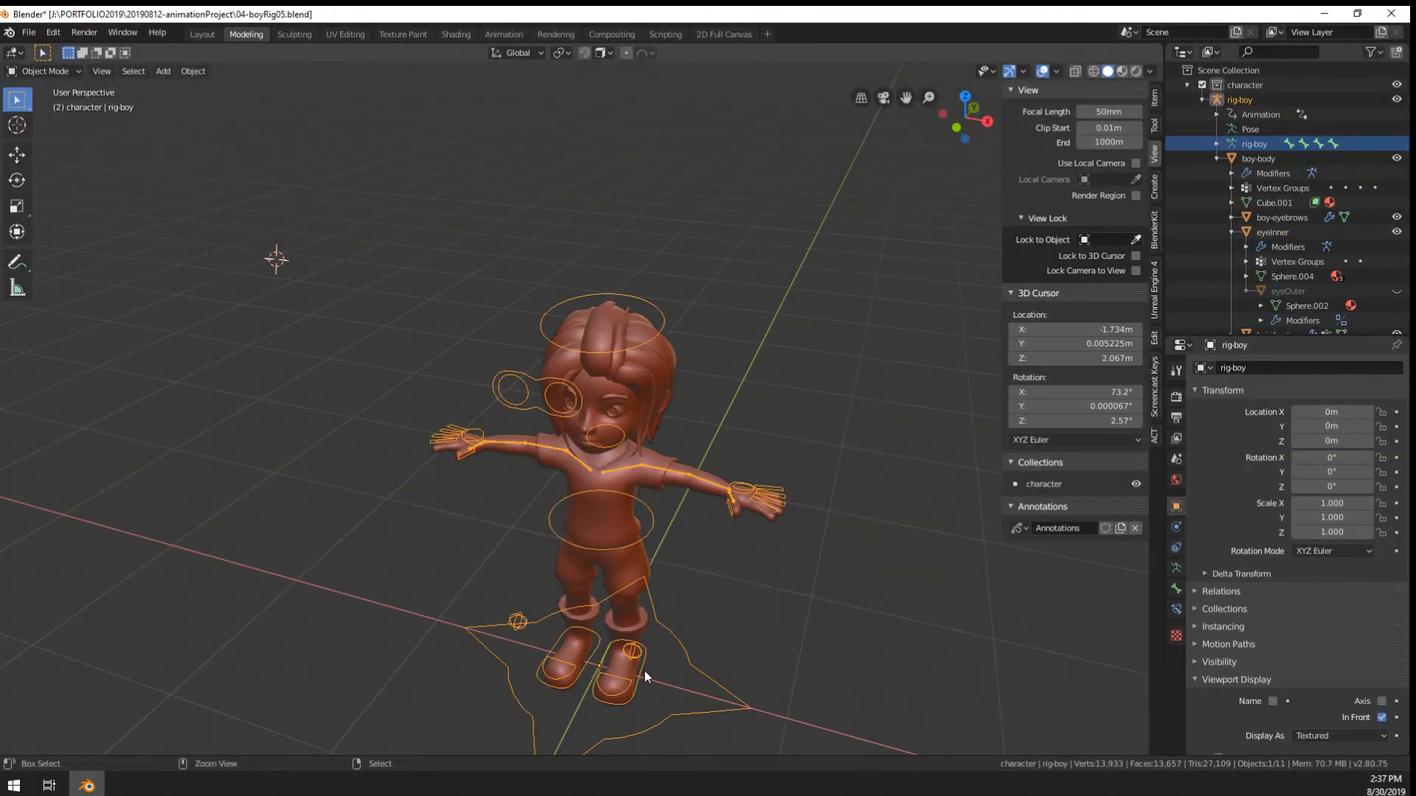
pyautogui.hotkey('ctrl', 'Tab')
pyautogui.click(640, 668)
pyautogui.press('g')
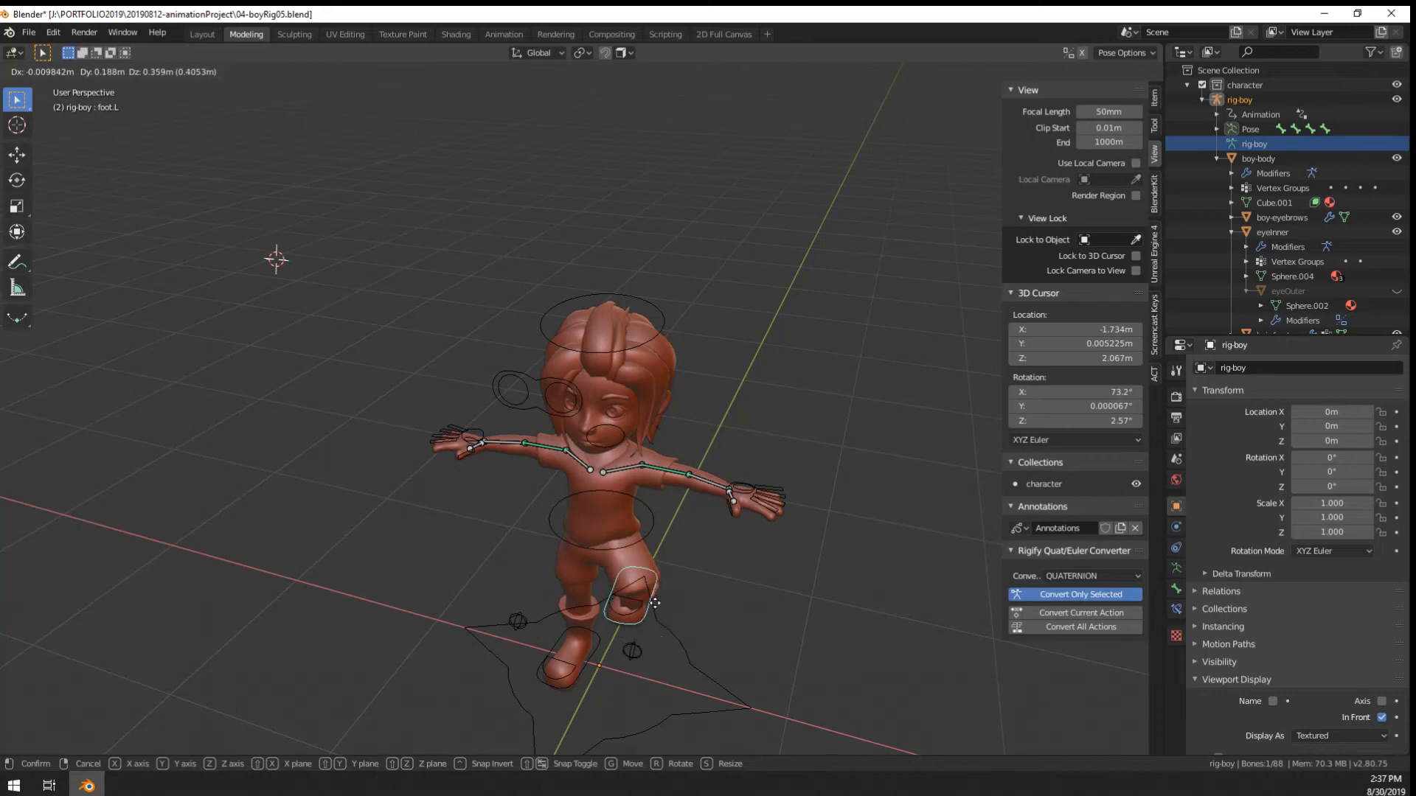
pyautogui.rightClick(599, 681)
# Test the right foot control, then raise it out to the side so the right leg bends
pyautogui.click(594, 662)
pyautogui.press('g')
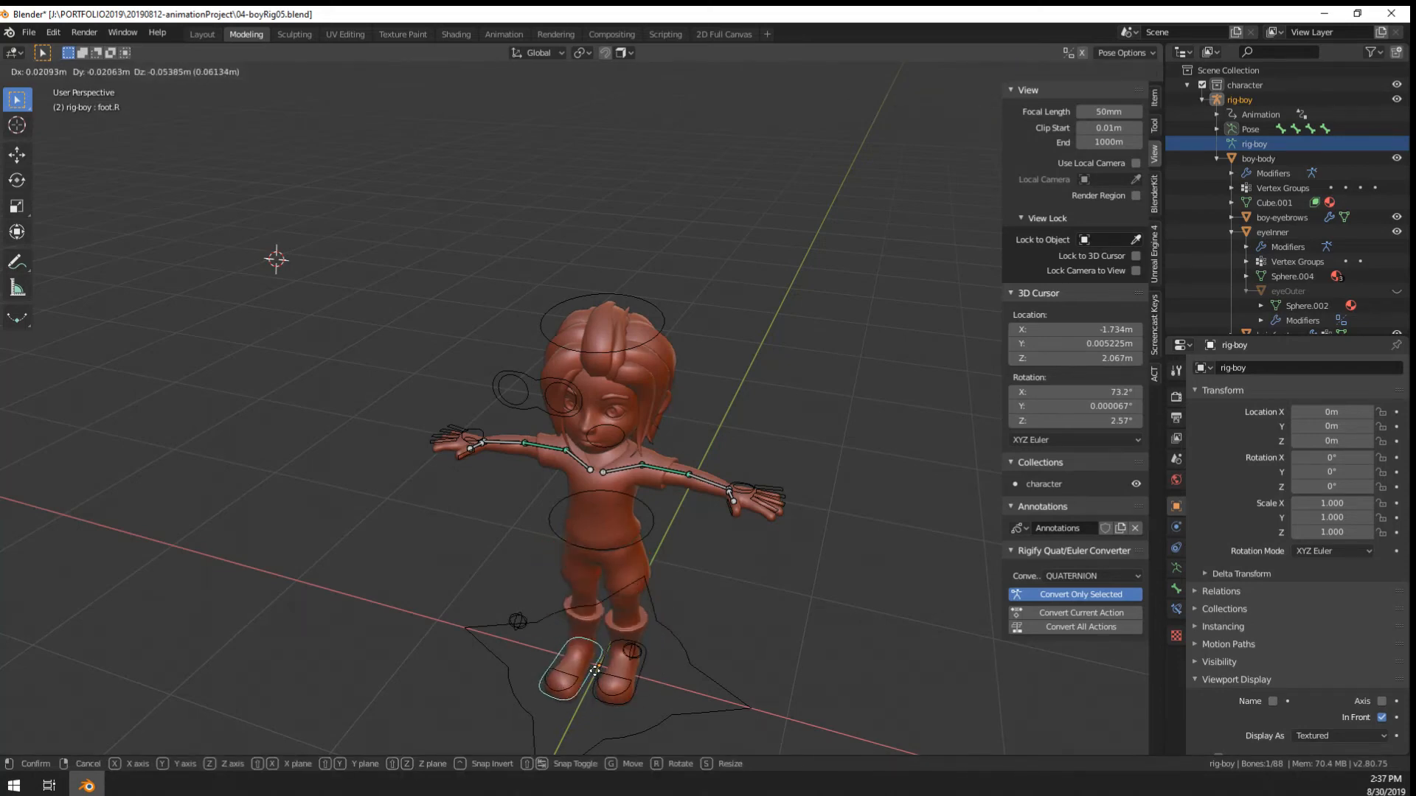
pyautogui.rightClick(596, 657)
pyautogui.moveTo(597, 659); pyautogui.dragTo(685, 590, button='middle')
pyautogui.press('g')
pyautogui.rightClick(472, 582)
pyautogui.press('g')
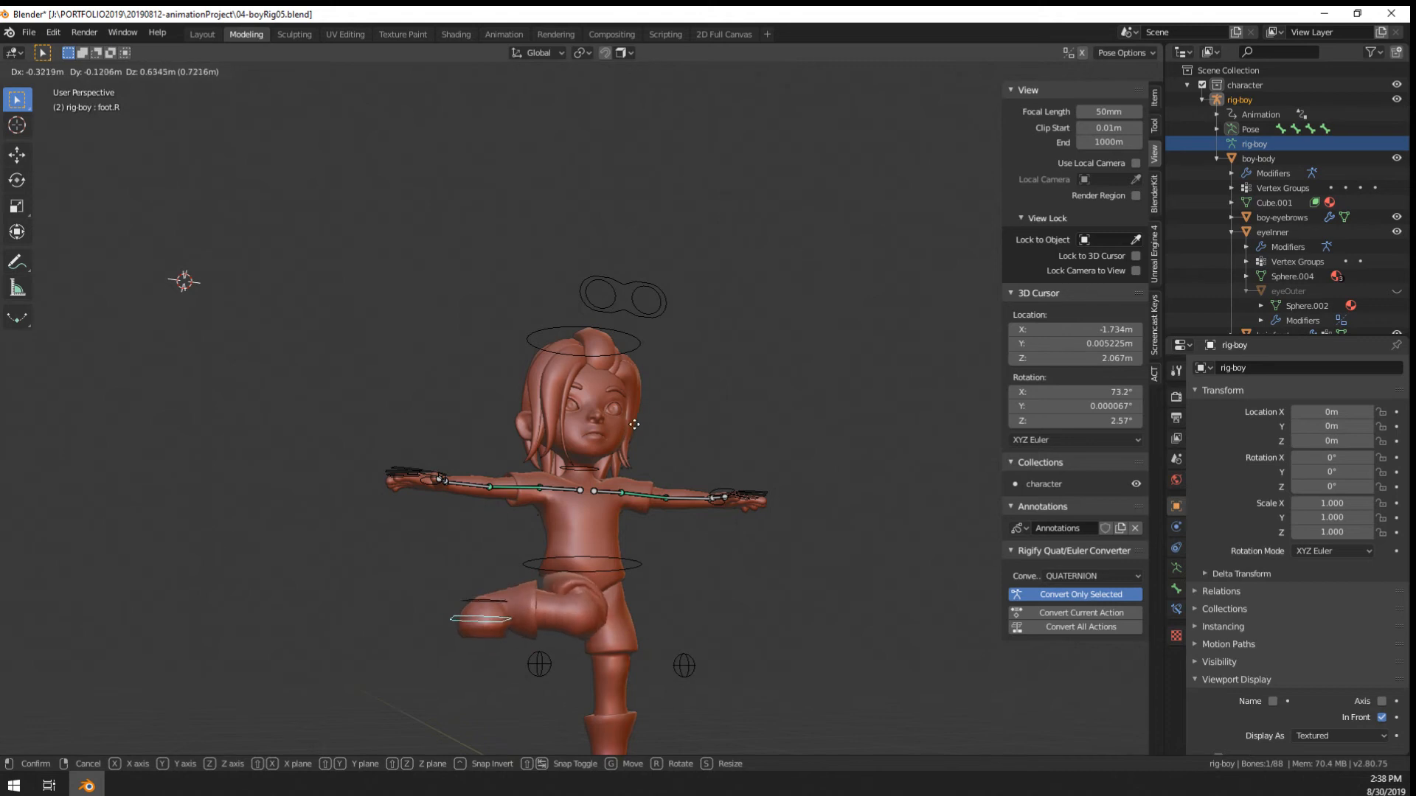
pyautogui.click(643, 562)
pyautogui.moveTo(643, 562); pyautogui.dragTo(587, 643, button='middle')
# Move the left foot control by about 0.339 m in X, -0.279 m in Y and 0.56 m in Z
pyautogui.click(627, 665)
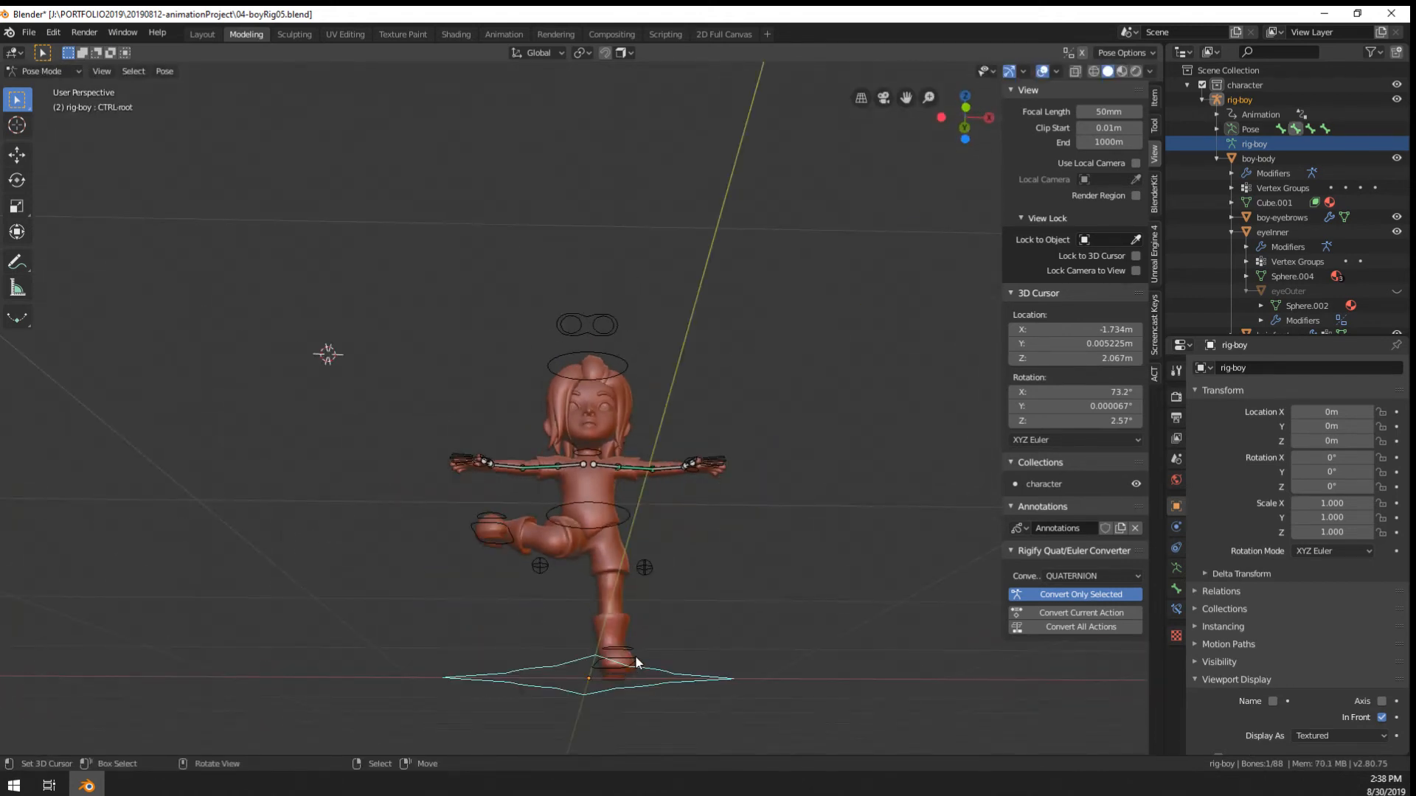
pyautogui.click(635, 656)
pyautogui.press('g')
pyautogui.click(696, 547)
pyautogui.moveTo(696, 548); pyautogui.dragTo(640, 657, button='middle')
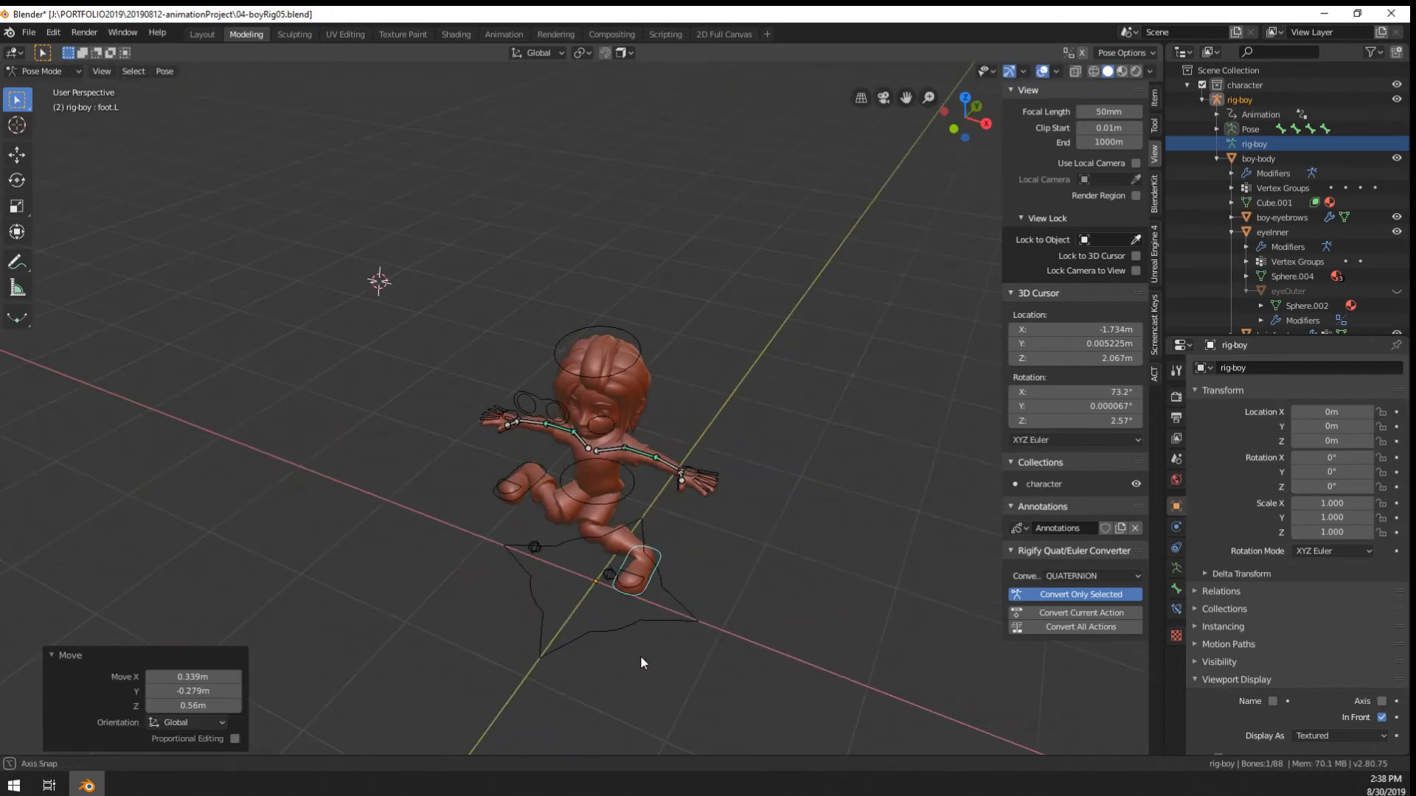
pyautogui.scroll(5, 614, 576)
pyautogui.moveTo(613, 577)
pyautogui.mouseDown(button='middle')
pyautogui.moveTo(692, 543)
pyautogui.moveTo(666, 635)
pyautogui.moveTo(674, 506)
pyautogui.moveTo(627, 590)
pyautogui.mouseUp(button='middle')
# Reposition the left foot control farther outward and examine the bent legs and hips from behind
pyautogui.press('g')
pyautogui.click(867, 516)
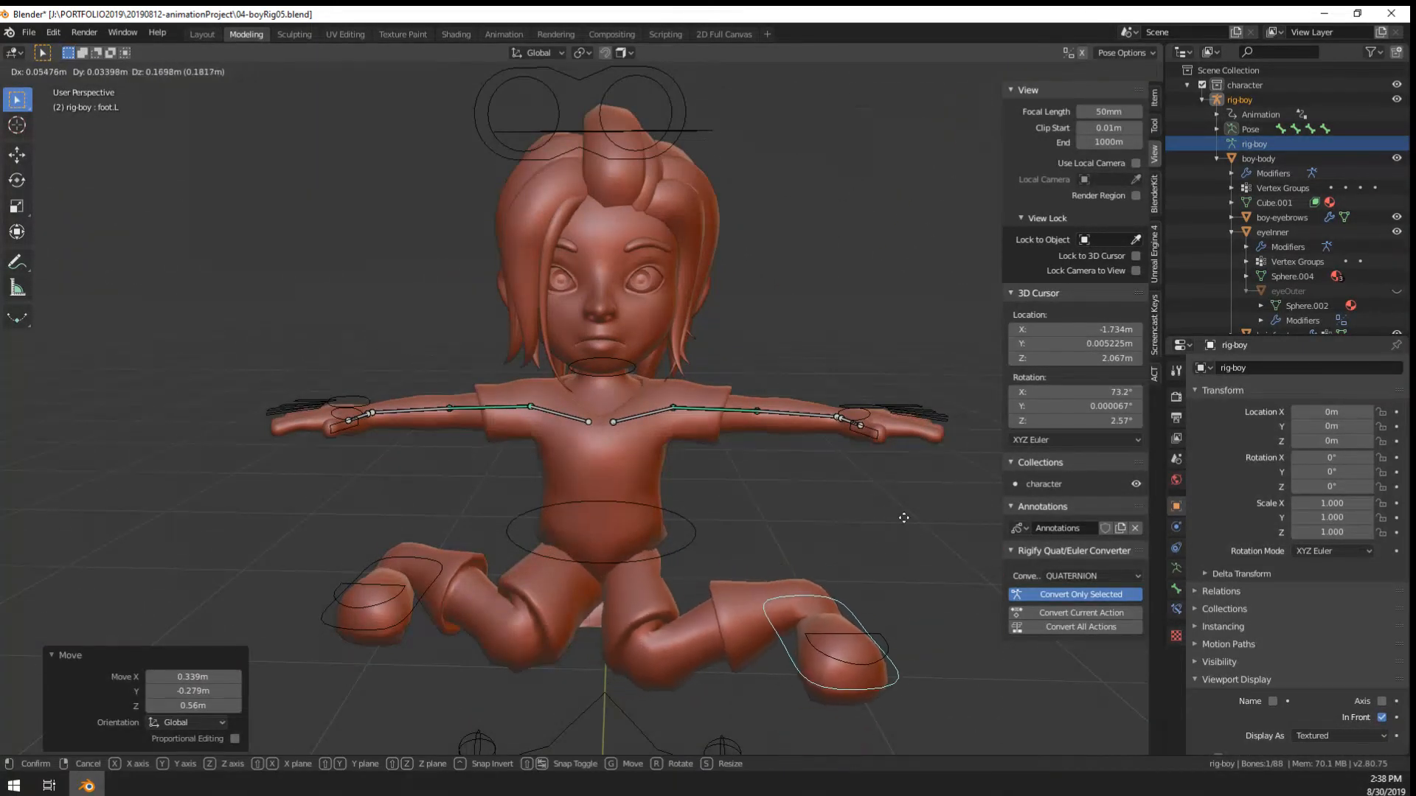
pyautogui.moveTo(867, 516); pyautogui.dragTo(582, 540, button='middle')
pyautogui.press('g')
pyautogui.click(525, 578)
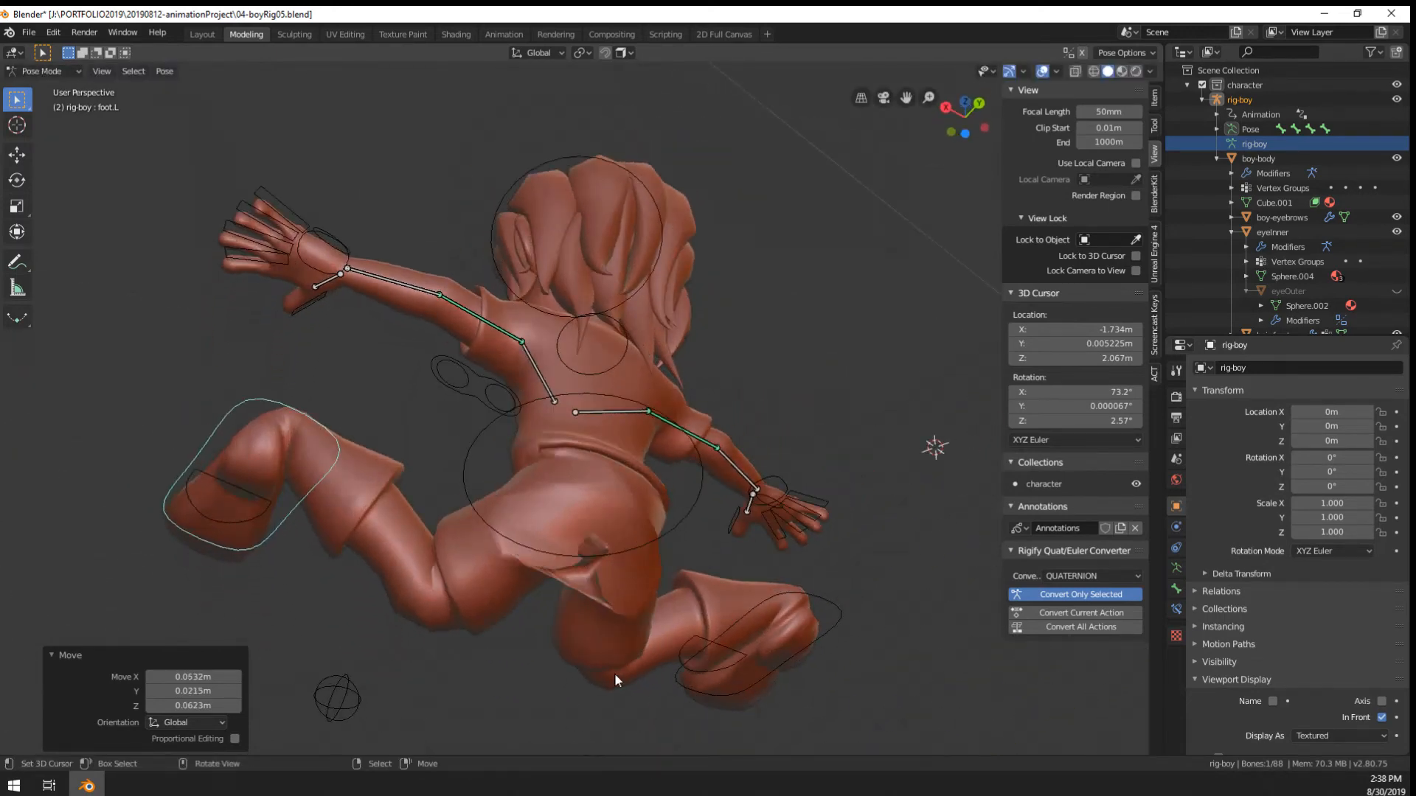
pyautogui.rightClick(614, 673)
pyautogui.scroll(1, 601, 657)
pyautogui.scroll(-3, 516, 579)
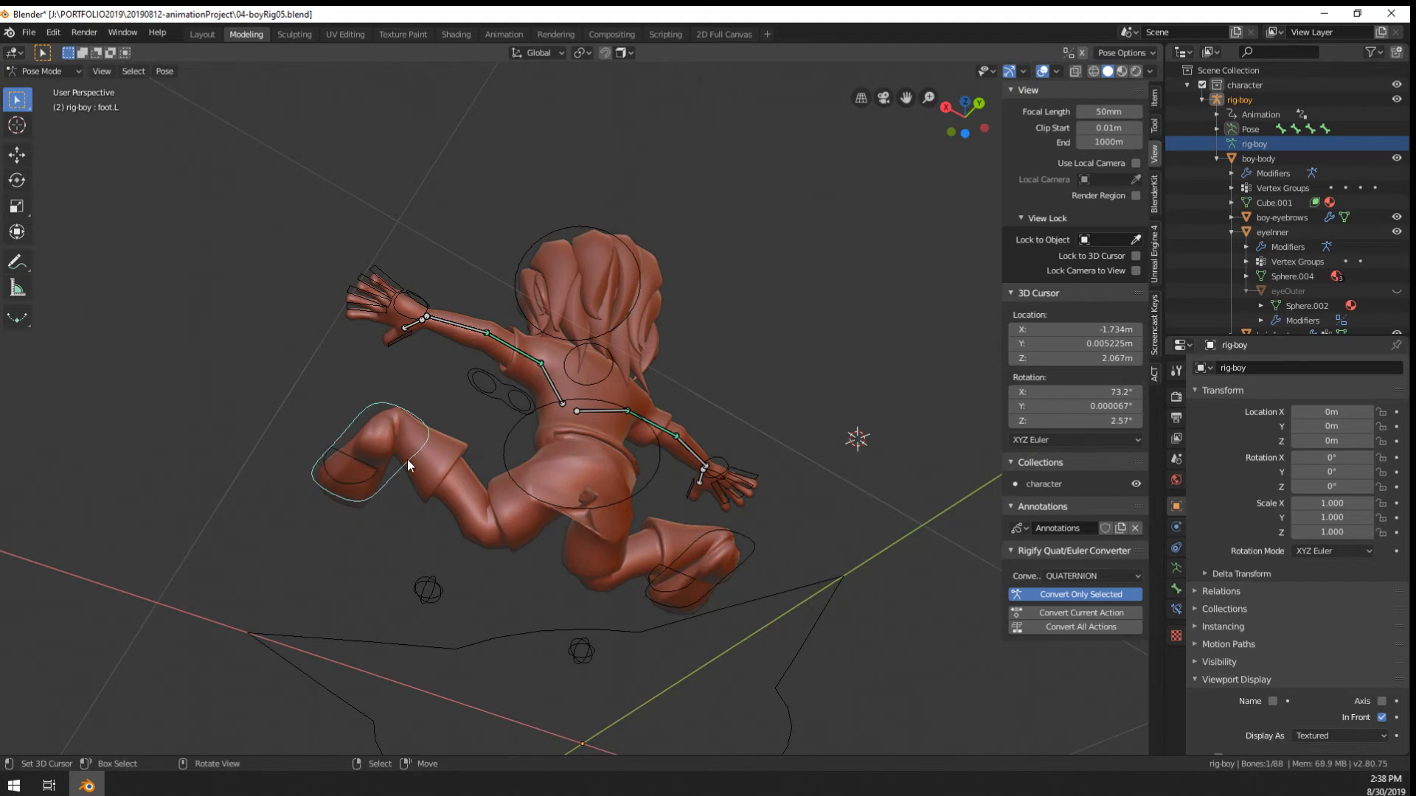
# Rotate the left foot control about 84.5° in the view and reposition it to stretch the left leg sideways
pyautogui.moveTo(407, 464); pyautogui.dragTo(391, 612, button='middle')
pyautogui.press('r')
pyautogui.click(387, 630)
pyautogui.press('g')
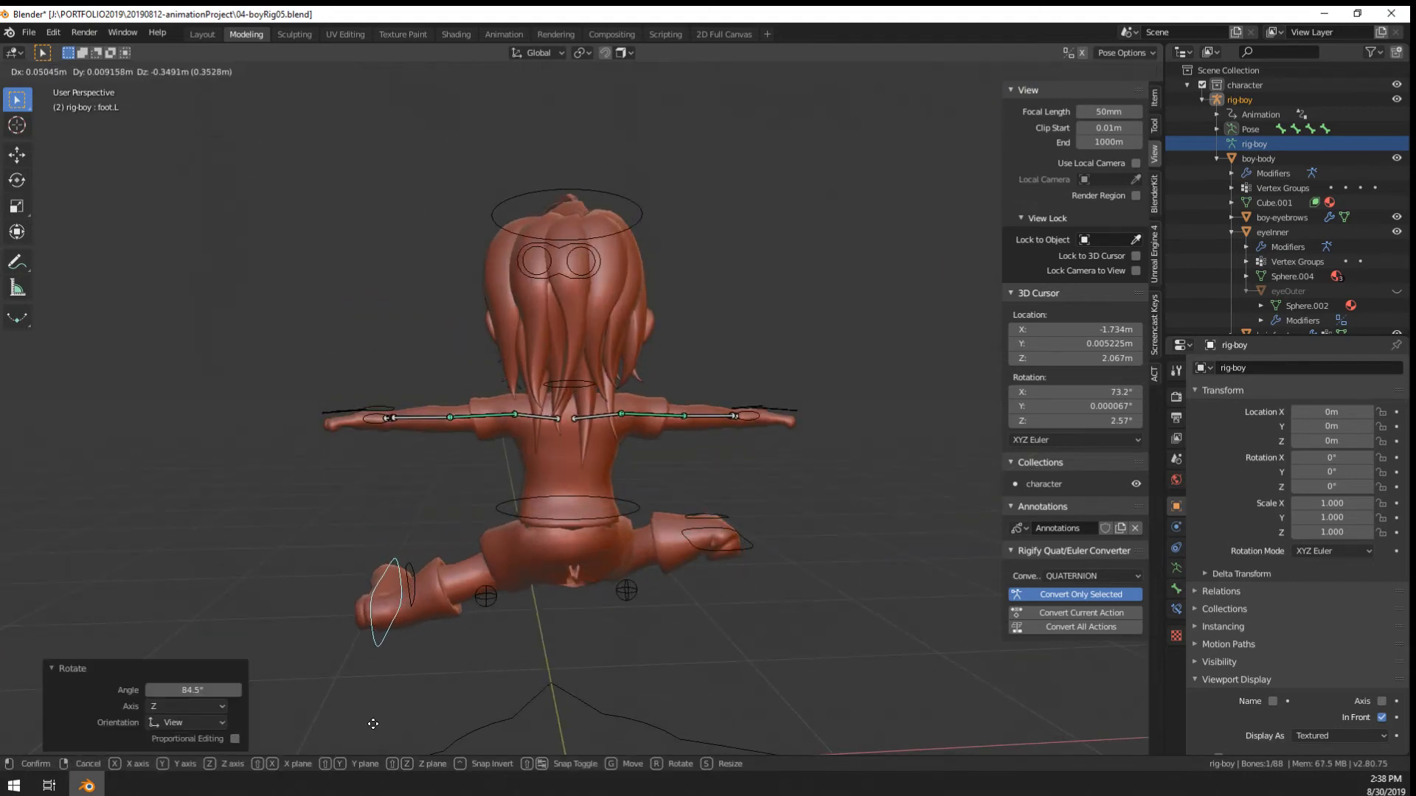
pyautogui.click(401, 648)
pyautogui.moveTo(401, 648); pyautogui.dragTo(727, 634, button='middle')
pyautogui.press('g')
pyautogui.click(488, 607)
# Return to Object Mode and examine the legs' deformation from the front
pyautogui.scroll(4, 533, 589)
pyautogui.click(529, 652)
pyautogui.hotkey('ctrl', 'Tab')
pyautogui.scroll(-3, 705, 631)
pyautogui.scroll(3, 705, 631)
pyautogui.scroll(-3, 744, 586)
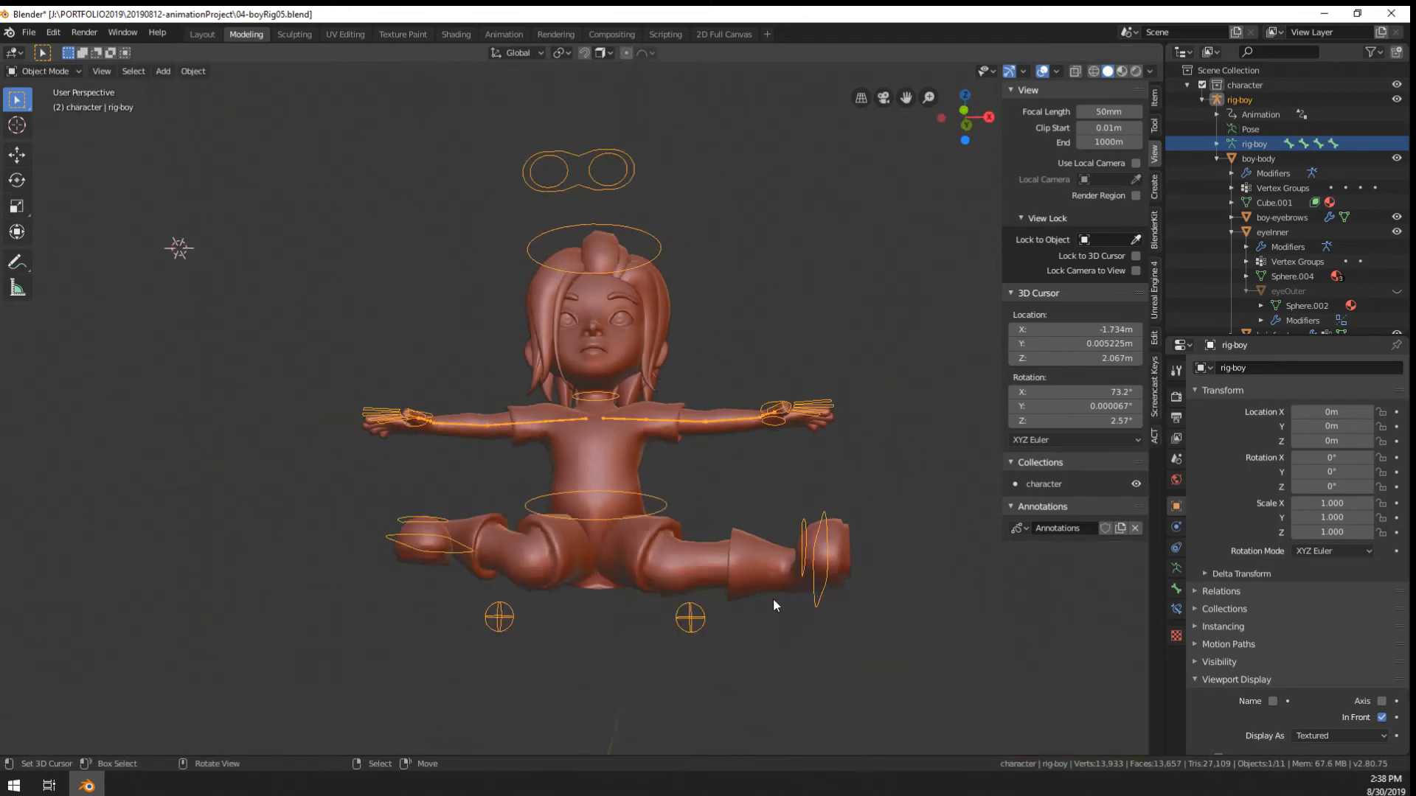
# Switch rig-boy back to Pose Mode and try moving the left foot control inward
pyautogui.rightClick(830, 587)
pyautogui.hotkey('ctrl', 'Tab')
pyautogui.press('Escape')
pyautogui.rightClick(820, 597)
pyautogui.hotkey('ctrl', 'Tab')
pyautogui.rightClick(822, 597)
pyautogui.press('g')
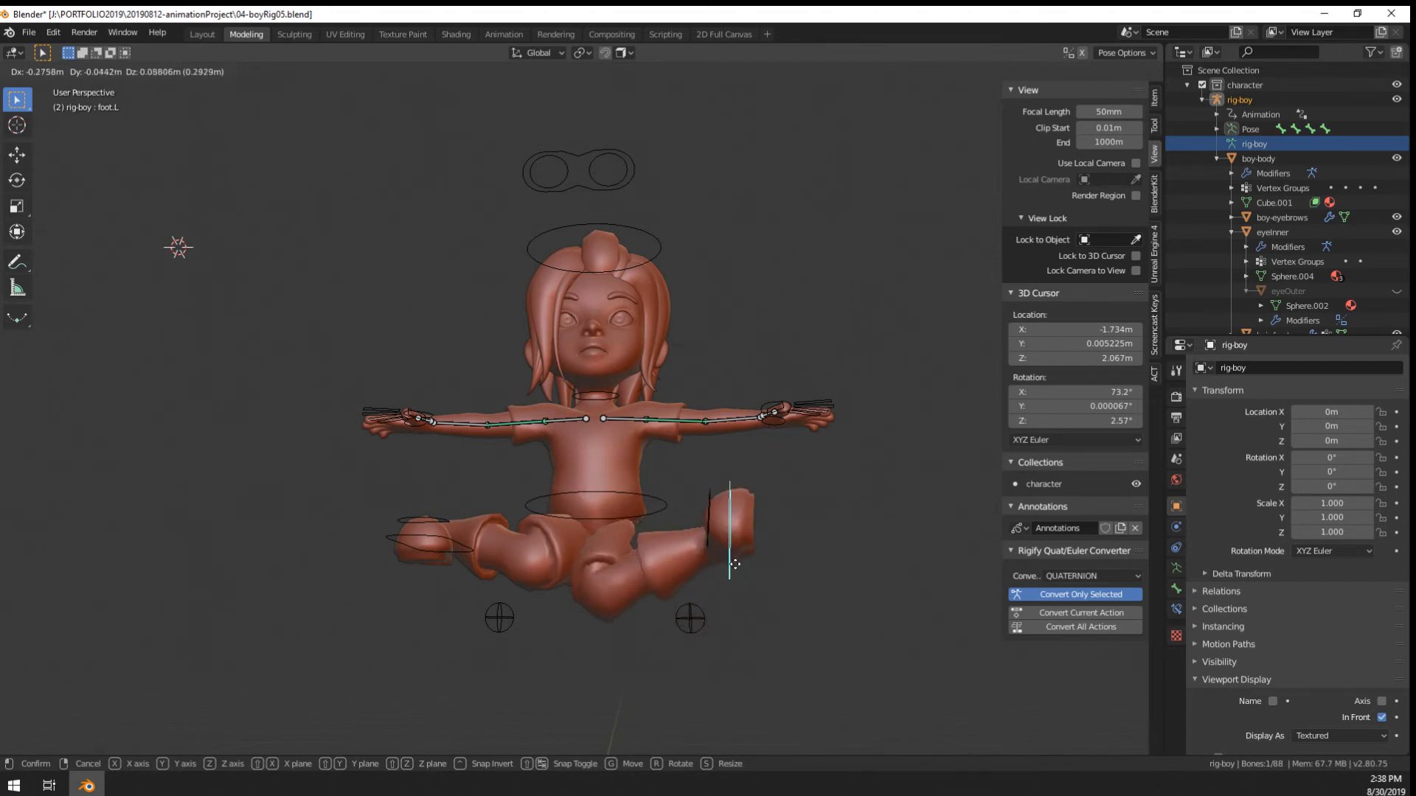
pyautogui.rightClick(741, 604)
# Check the armature in Edit Mode from the front, then return to Pose Mode
pyautogui.scroll(3, 630, 337)
pyautogui.press('Tab')
pyautogui.moveTo(630, 338); pyautogui.dragTo(593, 367, button='middle')
pyautogui.press('Tab')
pyautogui.scroll(-1, 590, 369)
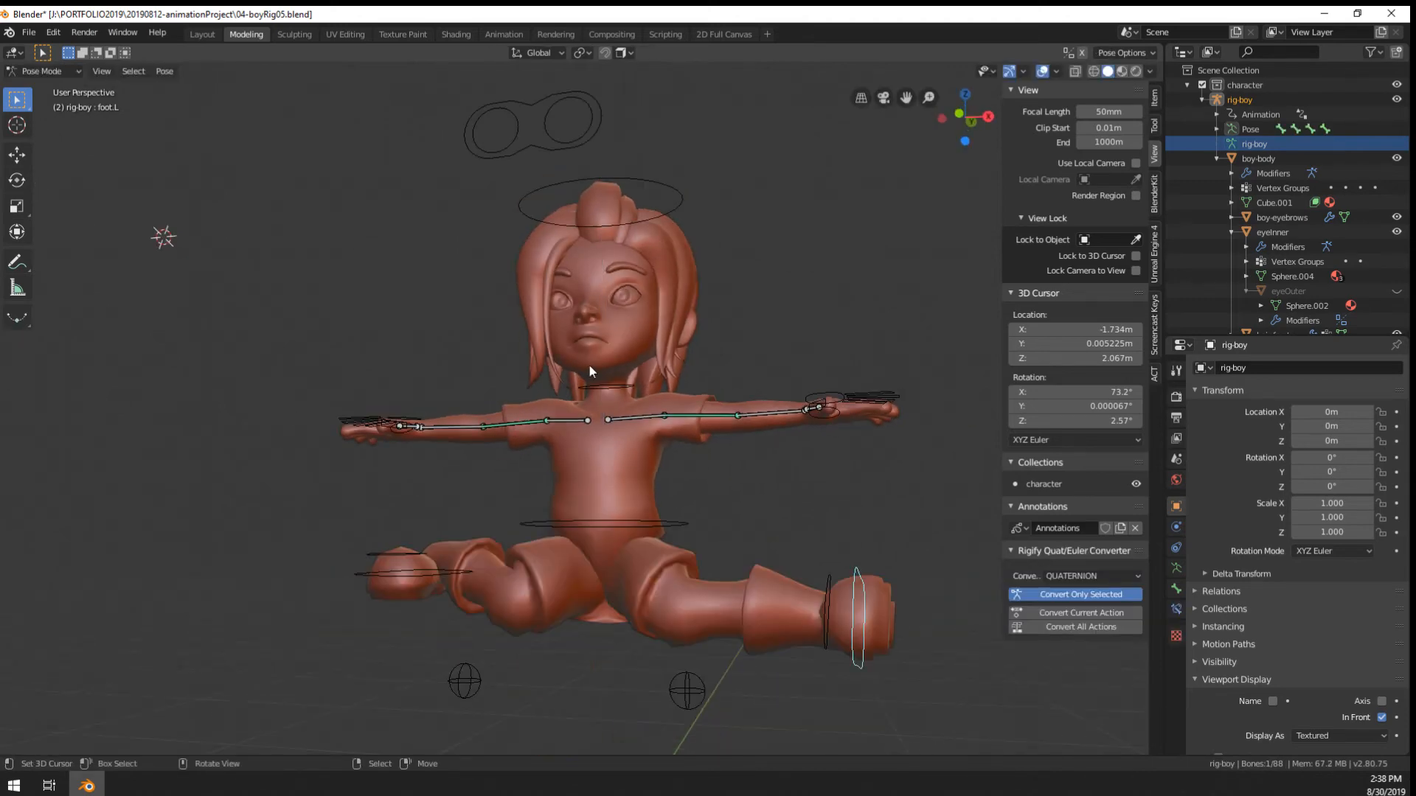
# Try moving the CTRL-eyeTarget-C control to test how the eyes follow it
pyautogui.click(538, 136)
pyautogui.scroll(3, 535, 137)
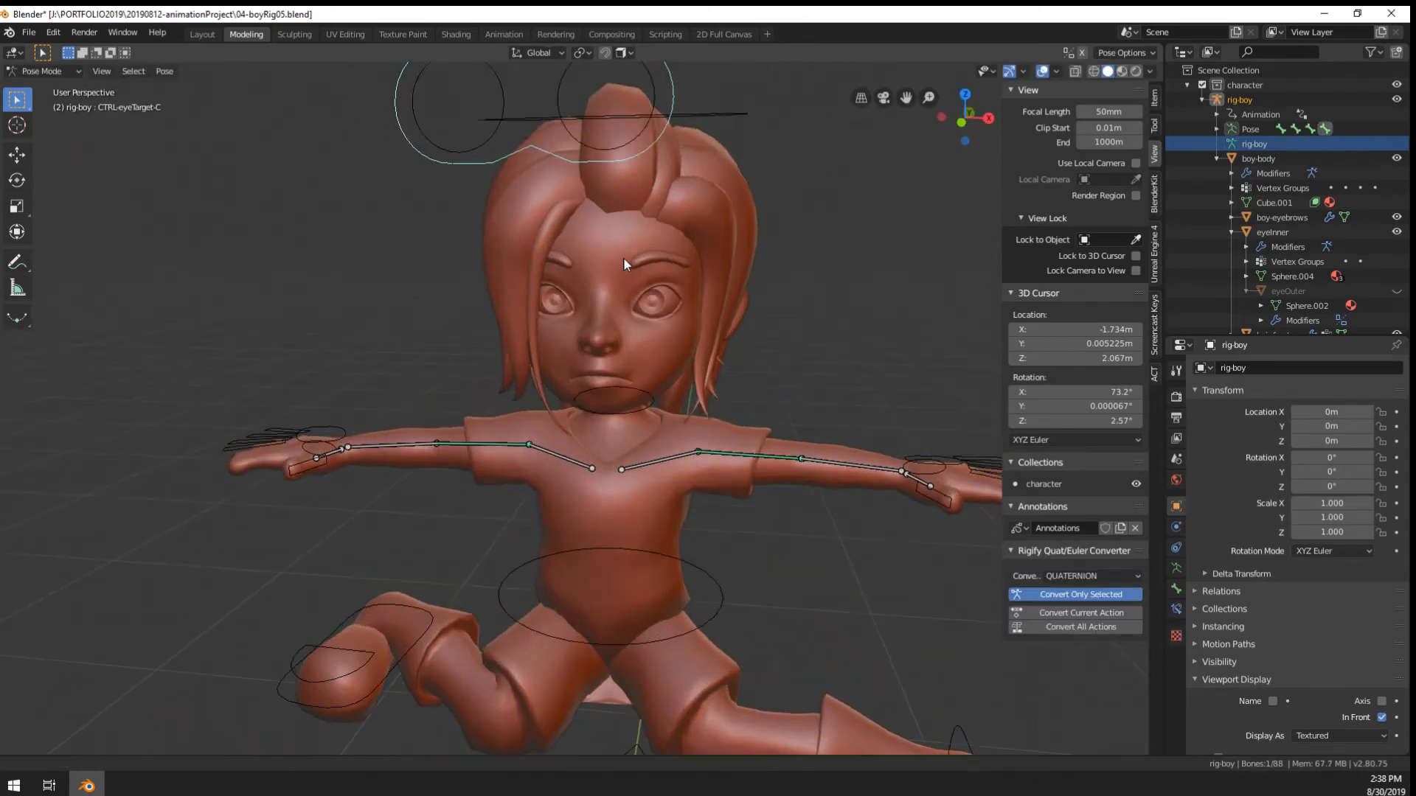
pyautogui.press('g')
pyautogui.rightClick(700, 377)
pyautogui.scroll(2, 701, 377)
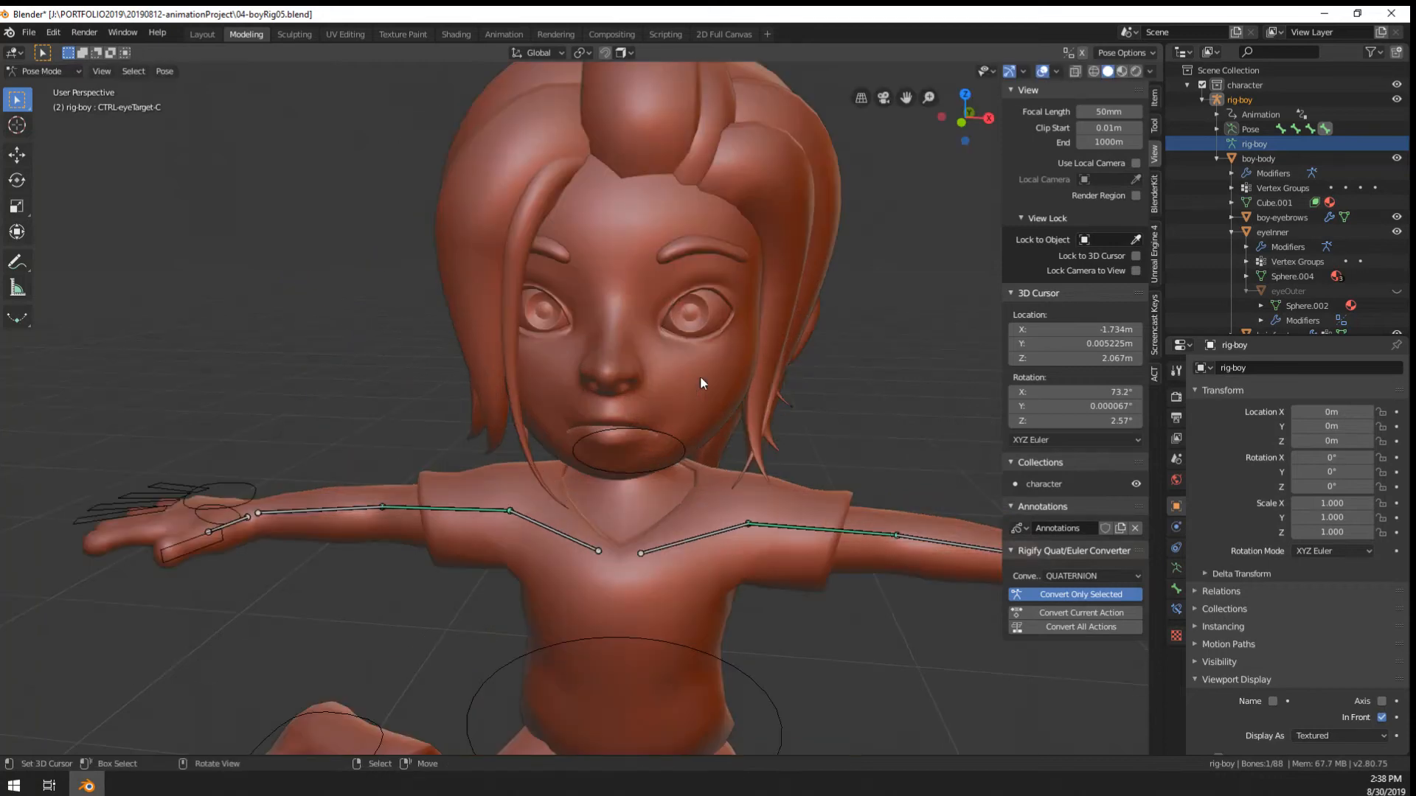
# Select eyeInner in Object Mode, toggle its Armature modifier's display, and unhide eyeOuter
pyautogui.hotkey('ctrl', 'Tab')
pyautogui.click(705, 304)
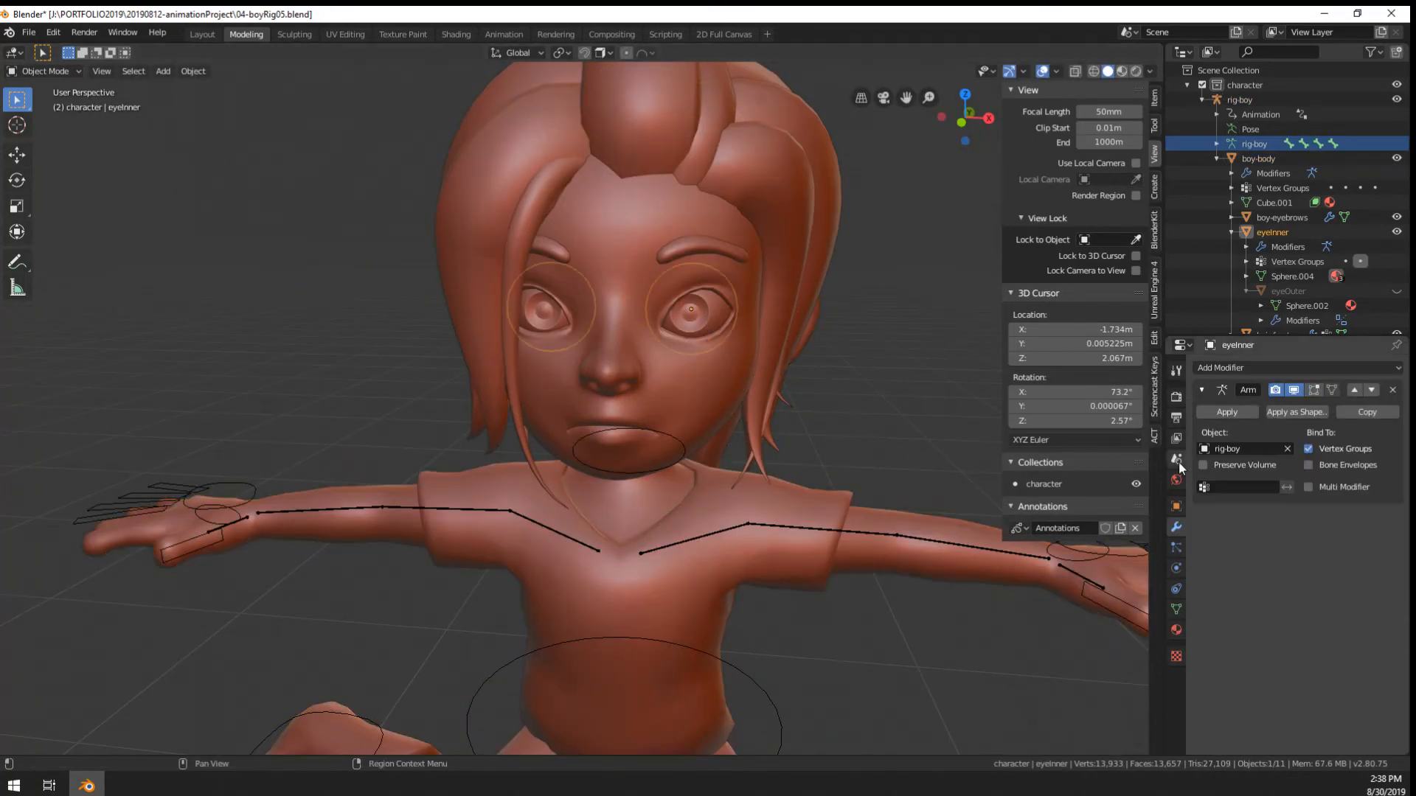
pyautogui.click(1281, 388)
pyautogui.click(1294, 393)
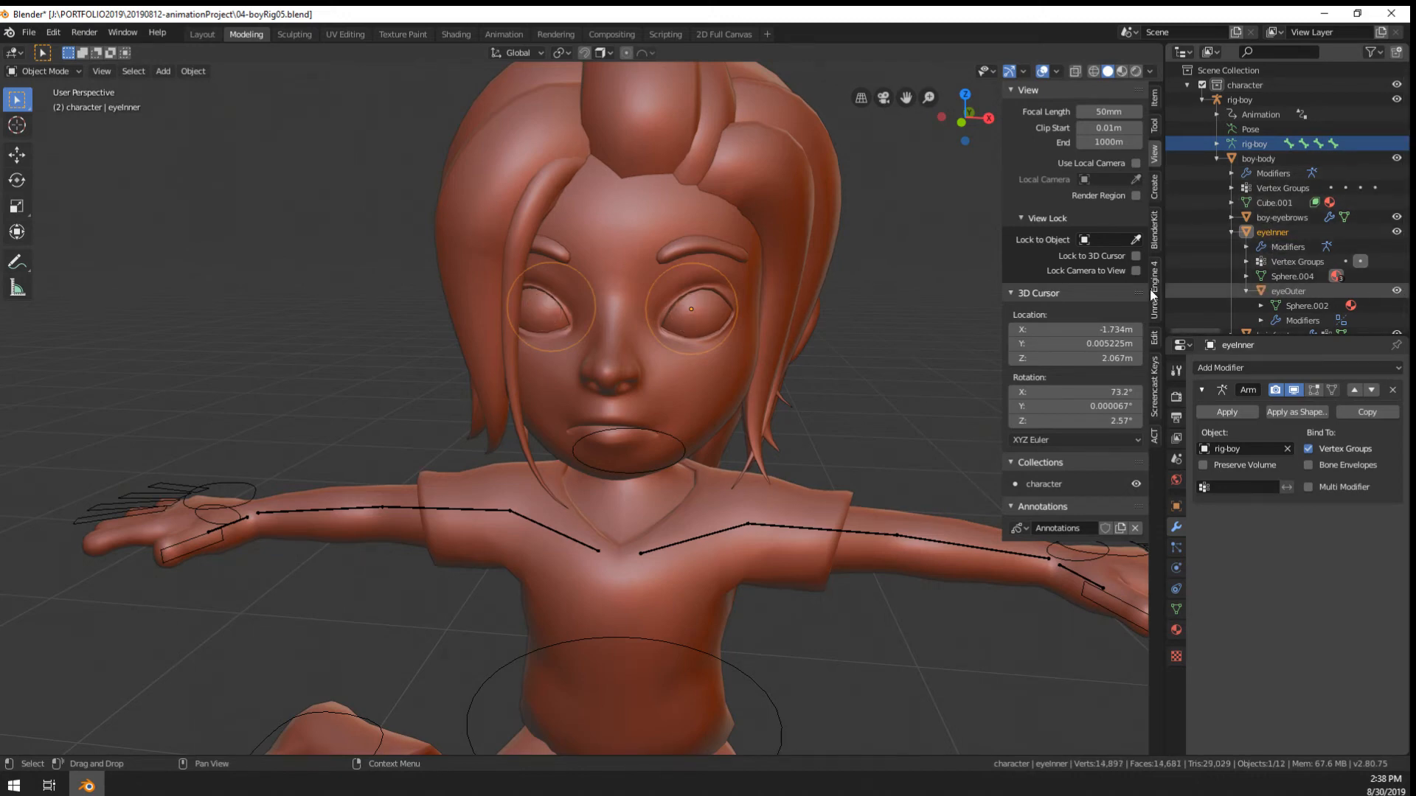
pyautogui.scroll(3, 775, 272)
# Examine the eyeInner mesh in Edit Mode beneath the outer eye, then return to Object Mode
pyautogui.press('Tab')
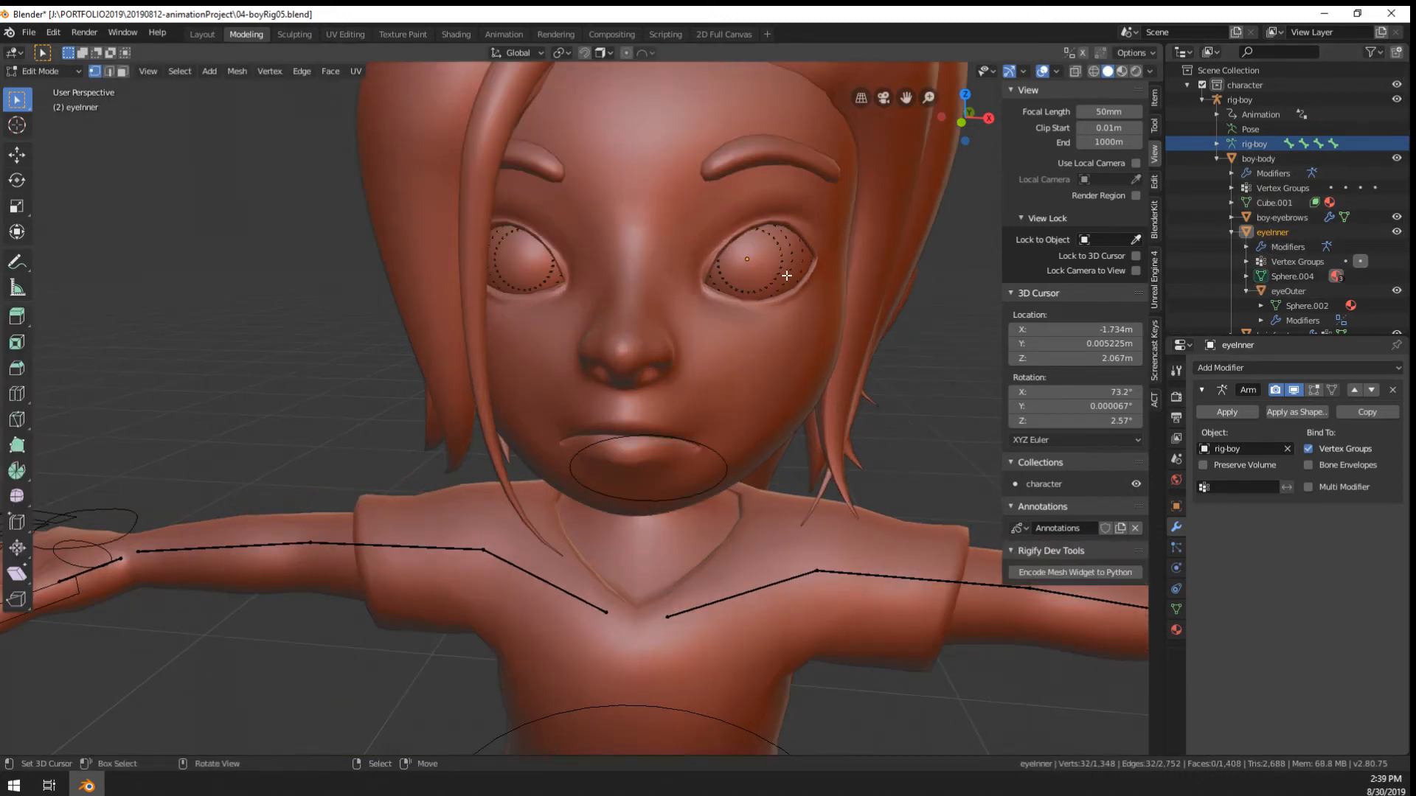
pyautogui.click(1268, 293)
pyautogui.press('Tab')
pyautogui.press('Tab')
pyautogui.press('Tab')
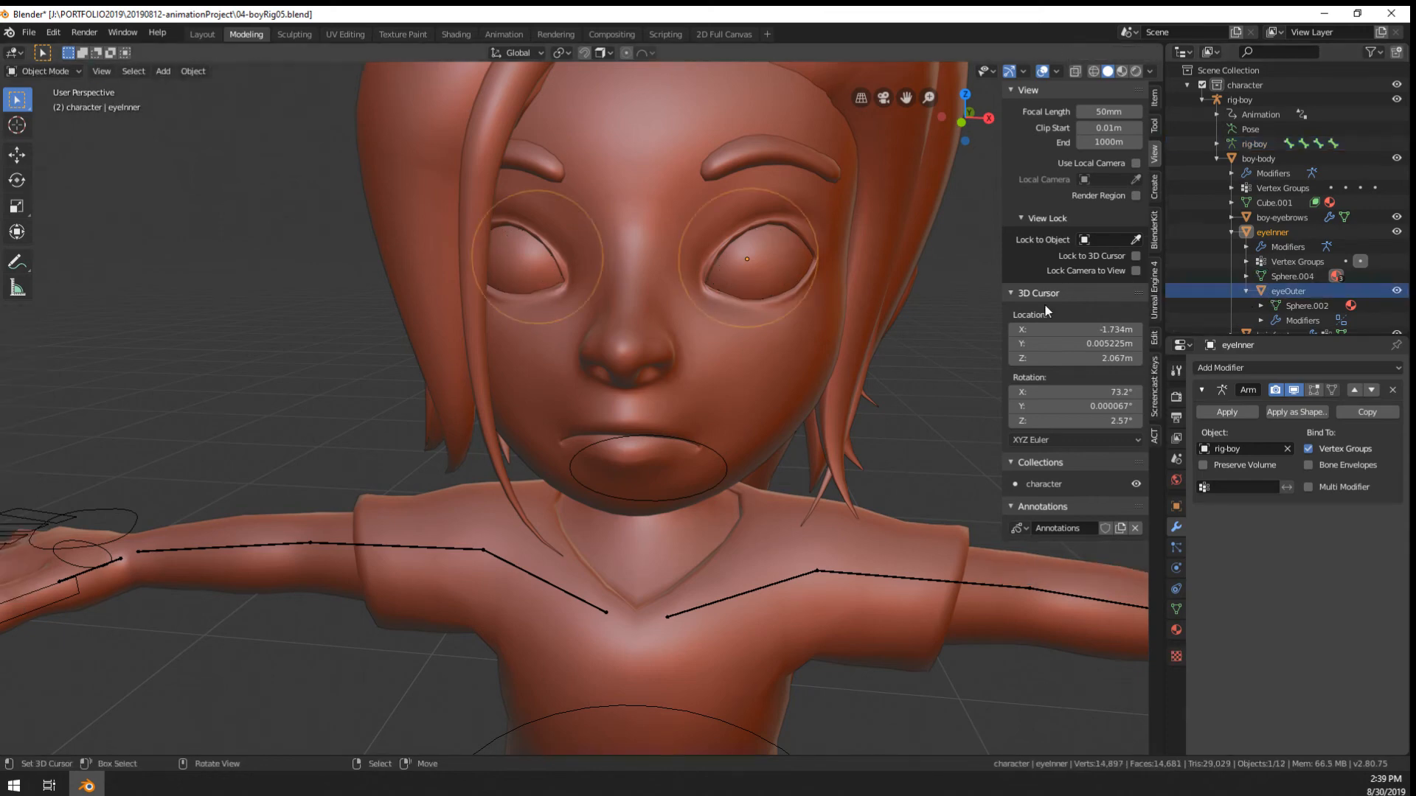
# Try Shrink/Fatten on a single vertex near the lower edge of the left eyeOuter mesh in Edit Mode
pyautogui.click(1276, 294)
pyautogui.press('Tab')
pyautogui.click(793, 298)
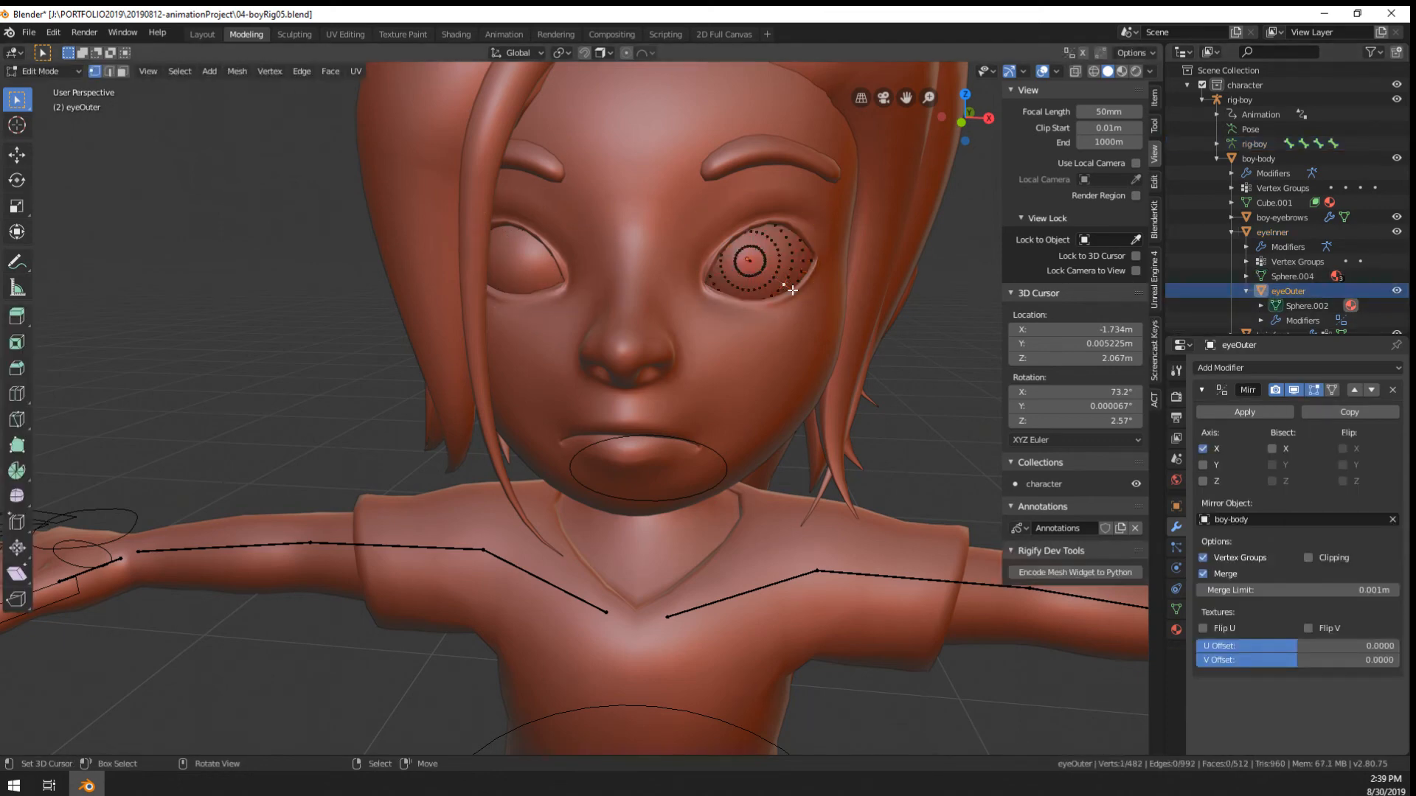
pyautogui.hotkey('alt', 's')
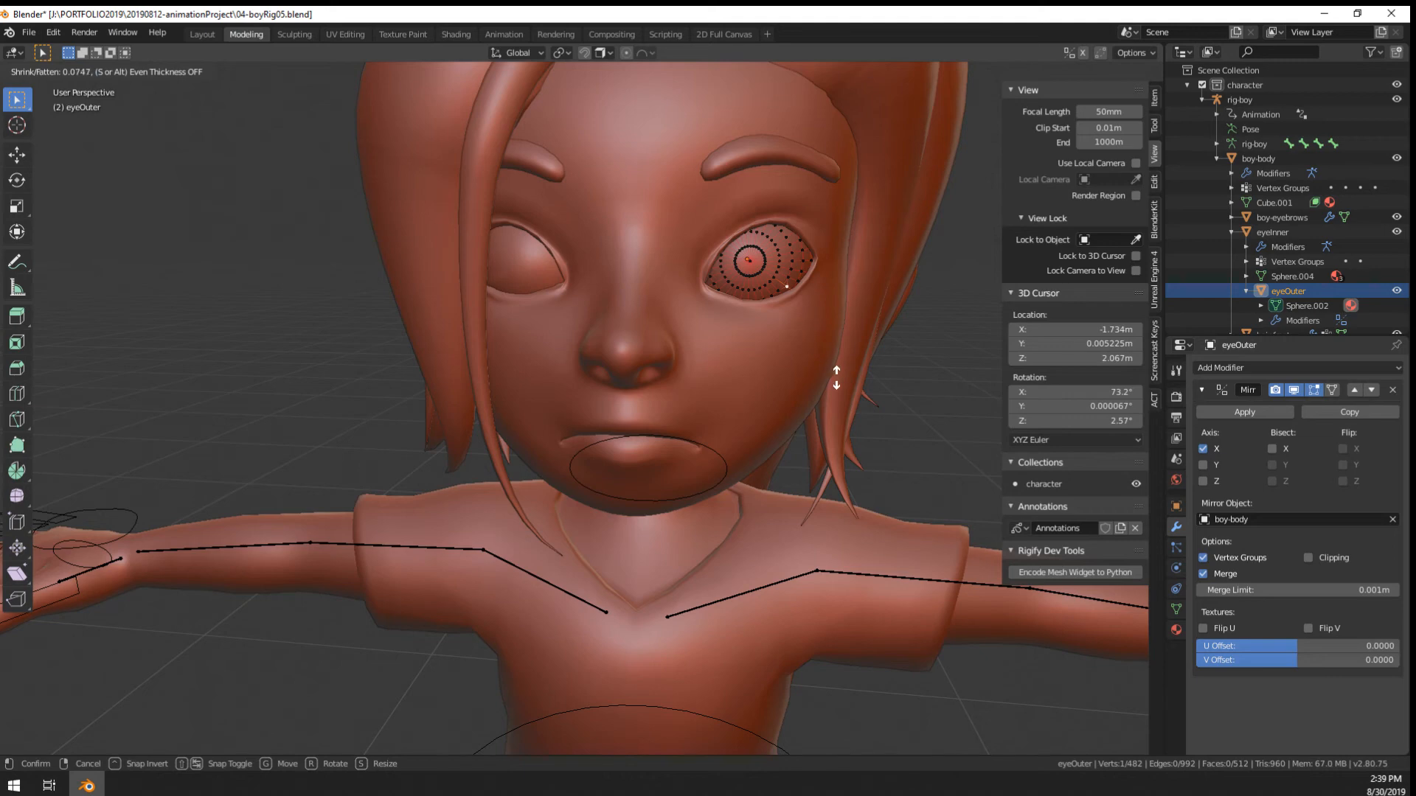
pyautogui.press('Escape')
pyautogui.press('Tab')
pyautogui.scroll(-5, 865, 467)
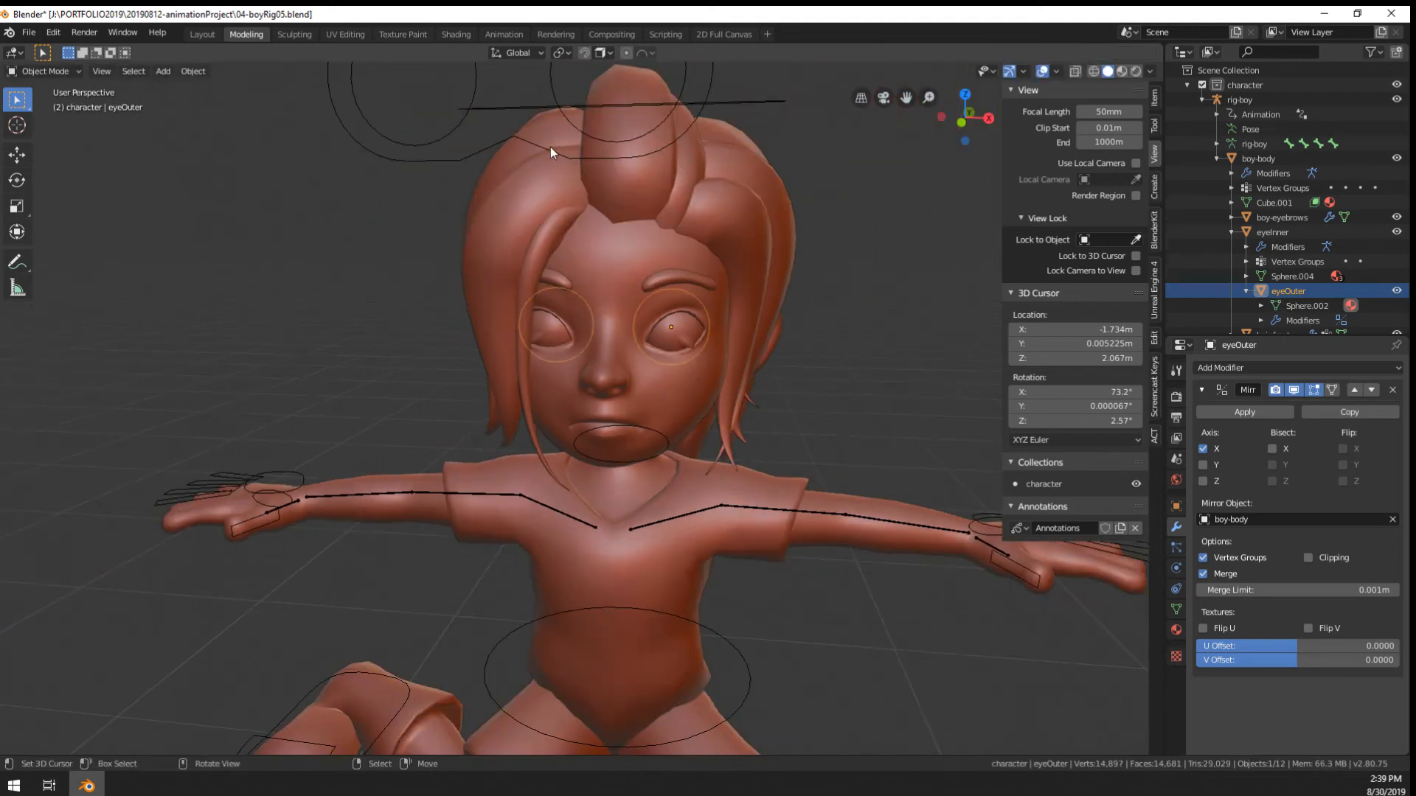
# Try moving the CTRL-eyeTarget-C control in Pose Mode with the outer eyes shown
pyautogui.click(550, 149)
pyautogui.hotkey('ctrl', 'Tab')
pyautogui.click(555, 153)
pyautogui.press('g')
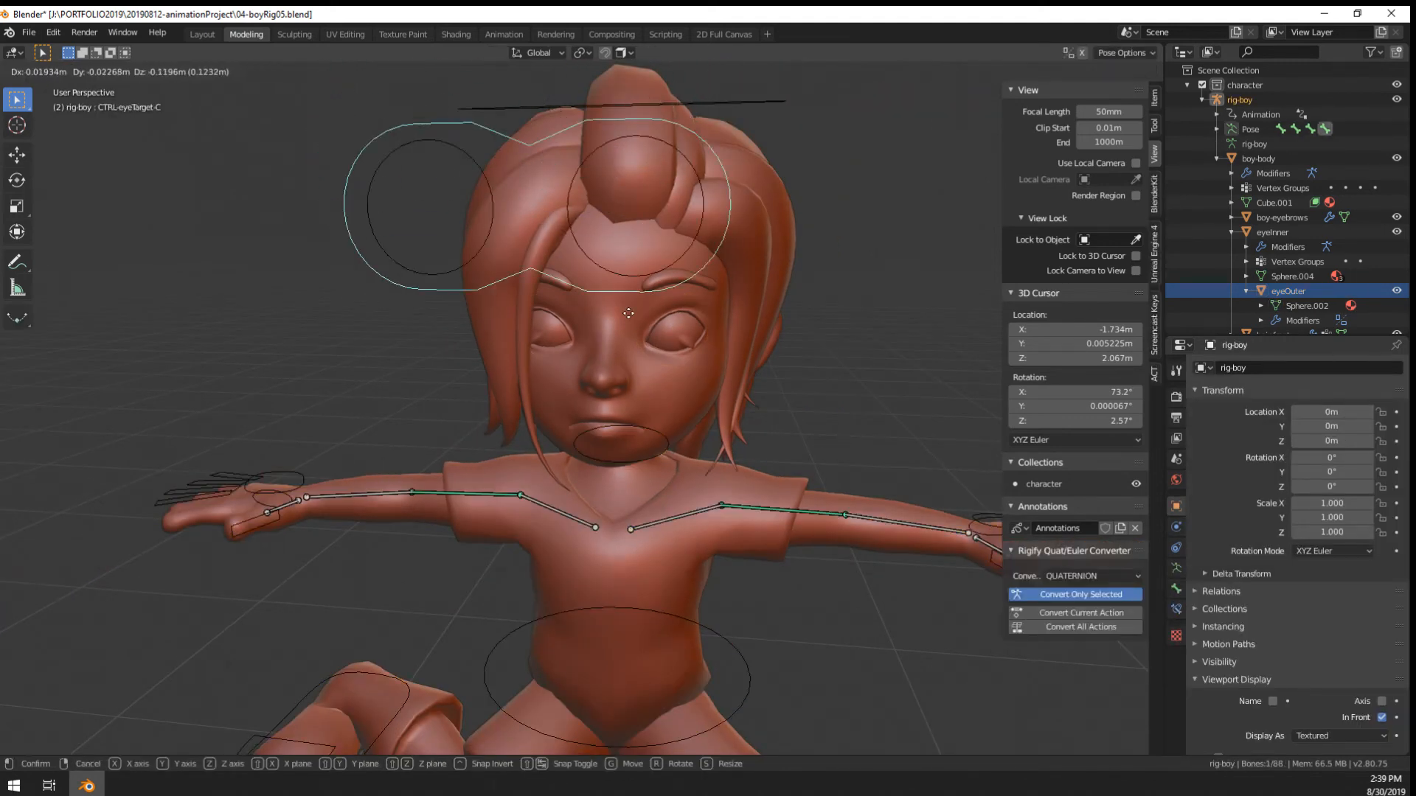
pyautogui.press('Escape')
pyautogui.scroll(4, 654, 299)
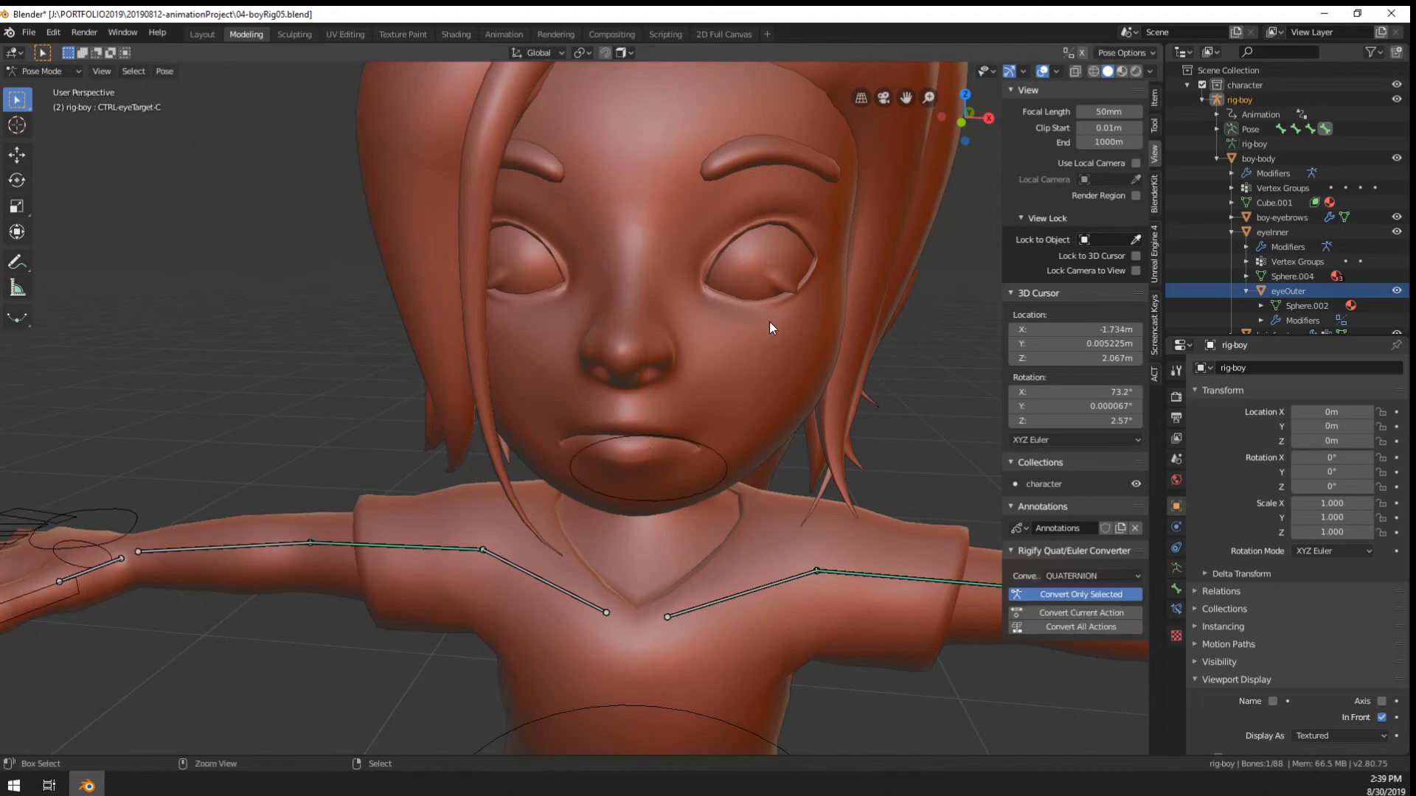
# Undo back through the eyeOuter vertex edit and return to Object Mode
pyautogui.hotkey('ctrl', 'z')
pyautogui.hotkey('ctrl', 'z')
pyautogui.hotkey('ctrl', 'z')
pyautogui.hotkey('ctrl', 'z')
pyautogui.hotkey('ctrl', 'z')
pyautogui.hotkey('ctrl', 'z')
pyautogui.hotkey('ctrl', 'z')
pyautogui.hotkey('ctrl', 'z')
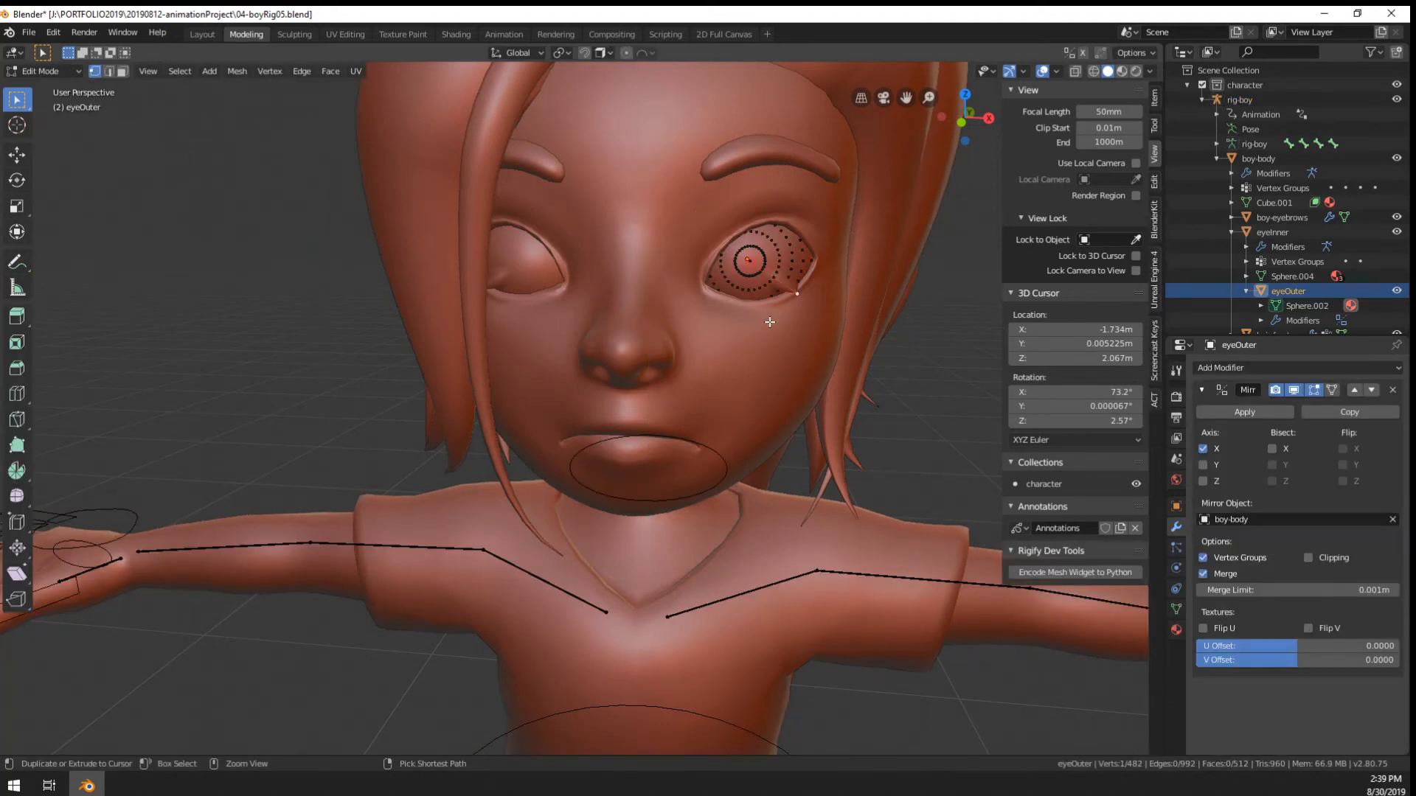
pyautogui.hotkey('ctrl', 'z')
pyautogui.press('Tab')
# Hide eyeOuter and select eyeInner
pyautogui.scroll(-5, 769, 321)
pyautogui.scroll(4, 711, 374)
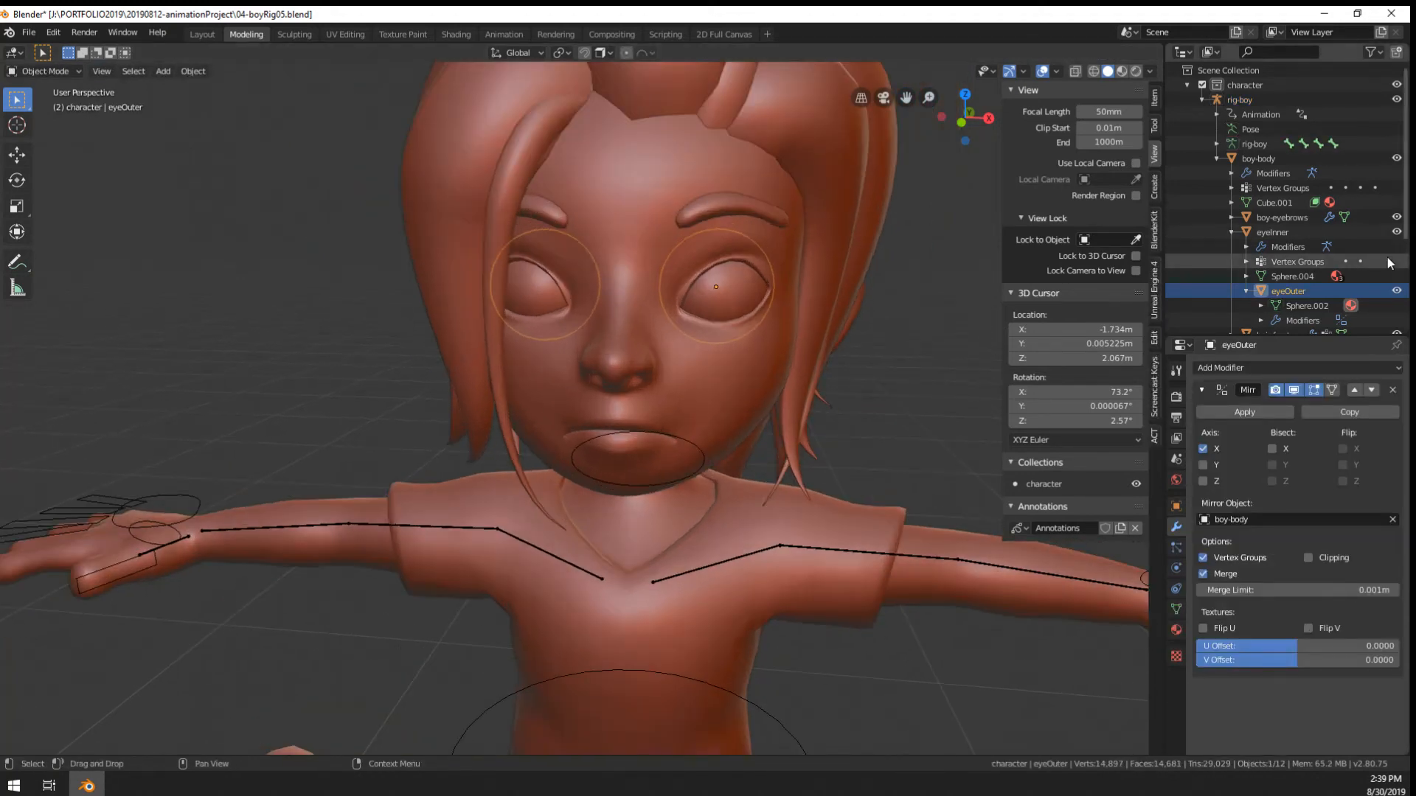
pyautogui.click(1396, 291)
pyautogui.click(737, 304)
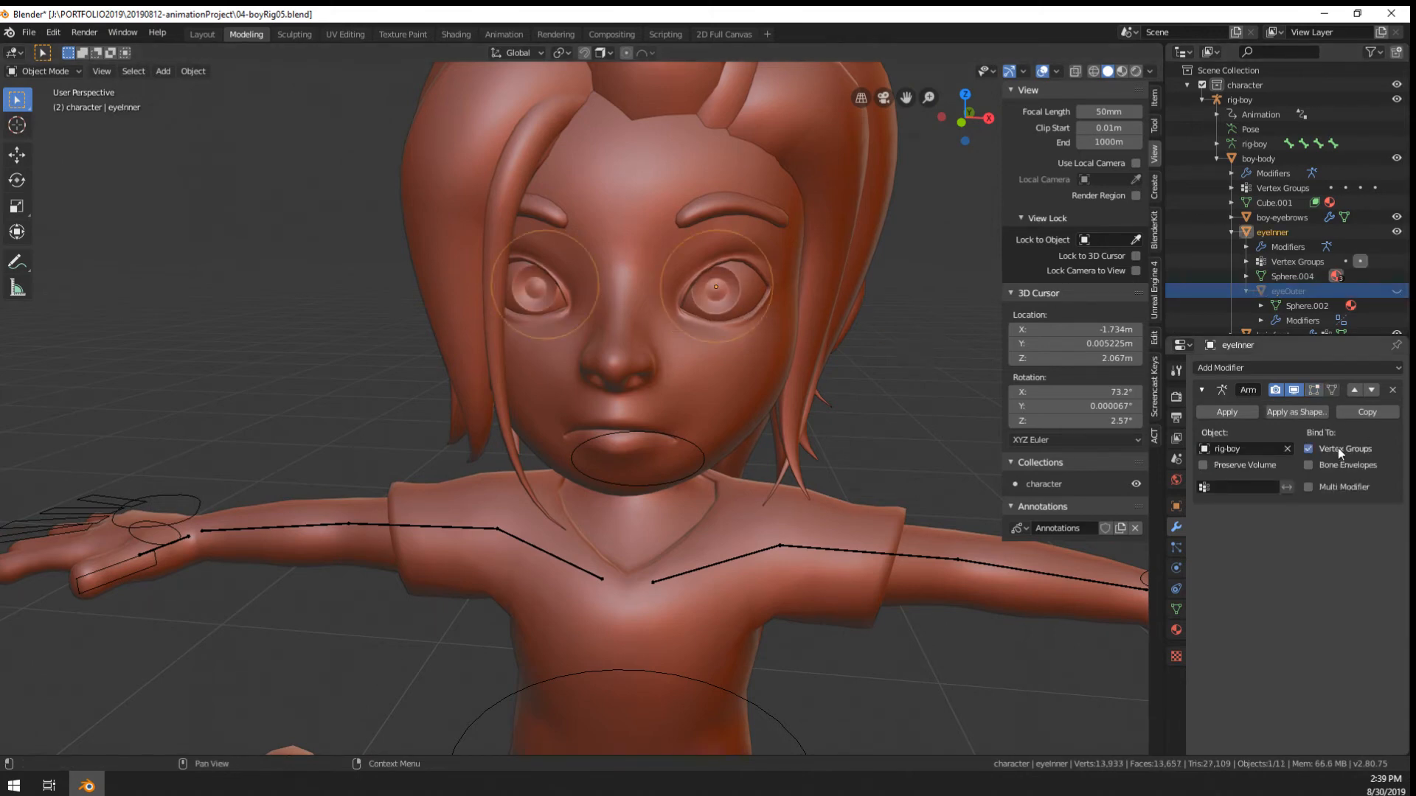
# Examine which eyeInner vertices belong to the eye-L and eye-R vertex groups by selecting each group in Edit Mode
pyautogui.click(1176, 610)
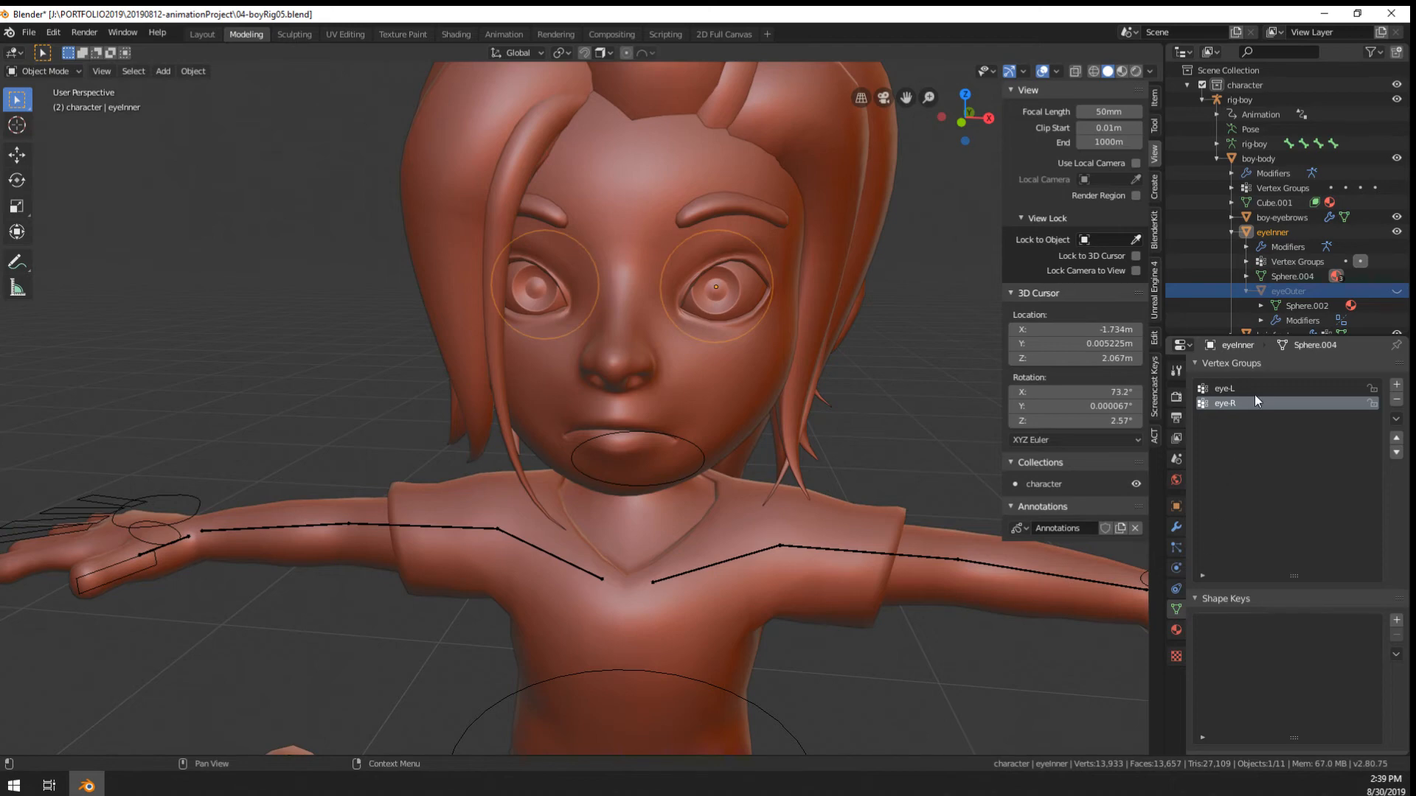
pyautogui.press('Tab')
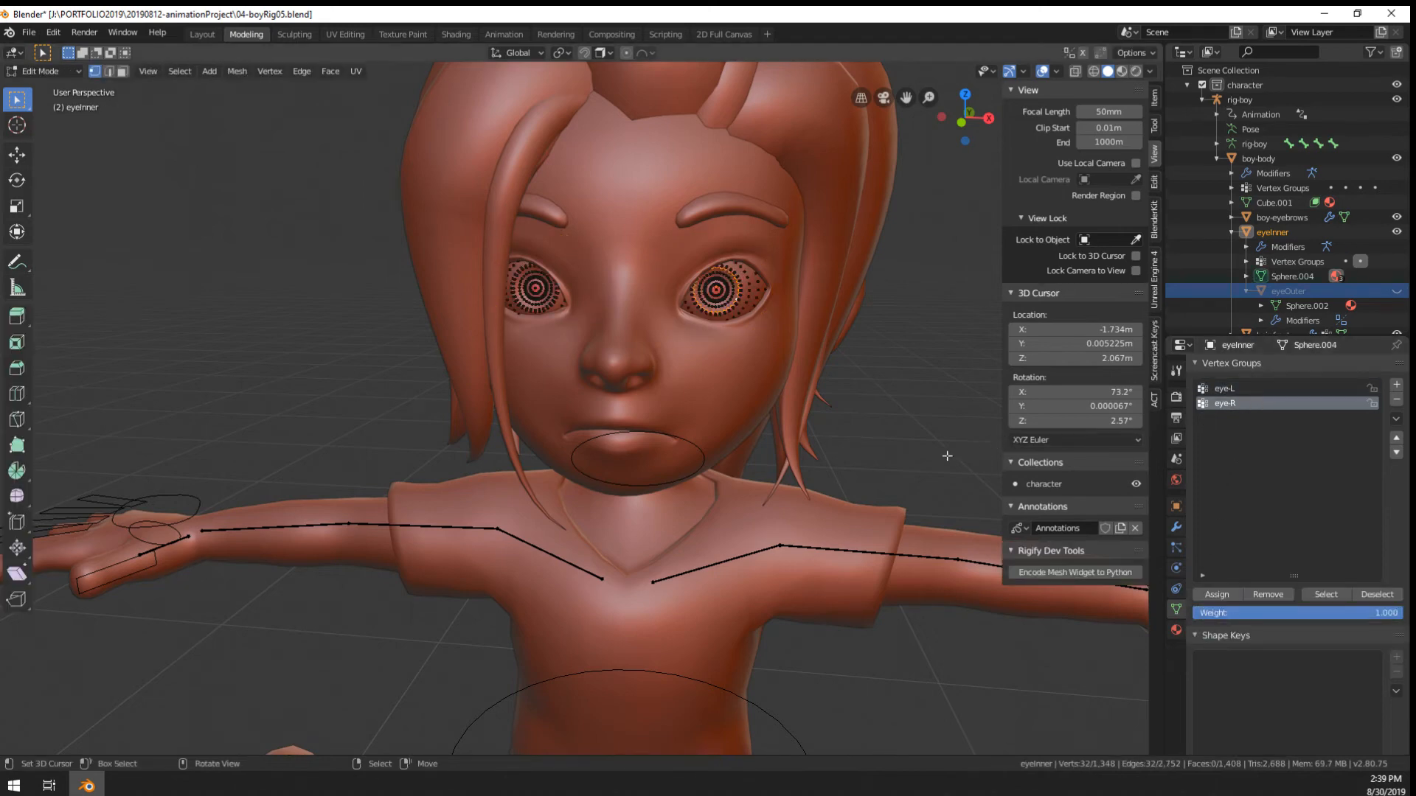
pyautogui.click(1320, 595)
pyautogui.click(1224, 389)
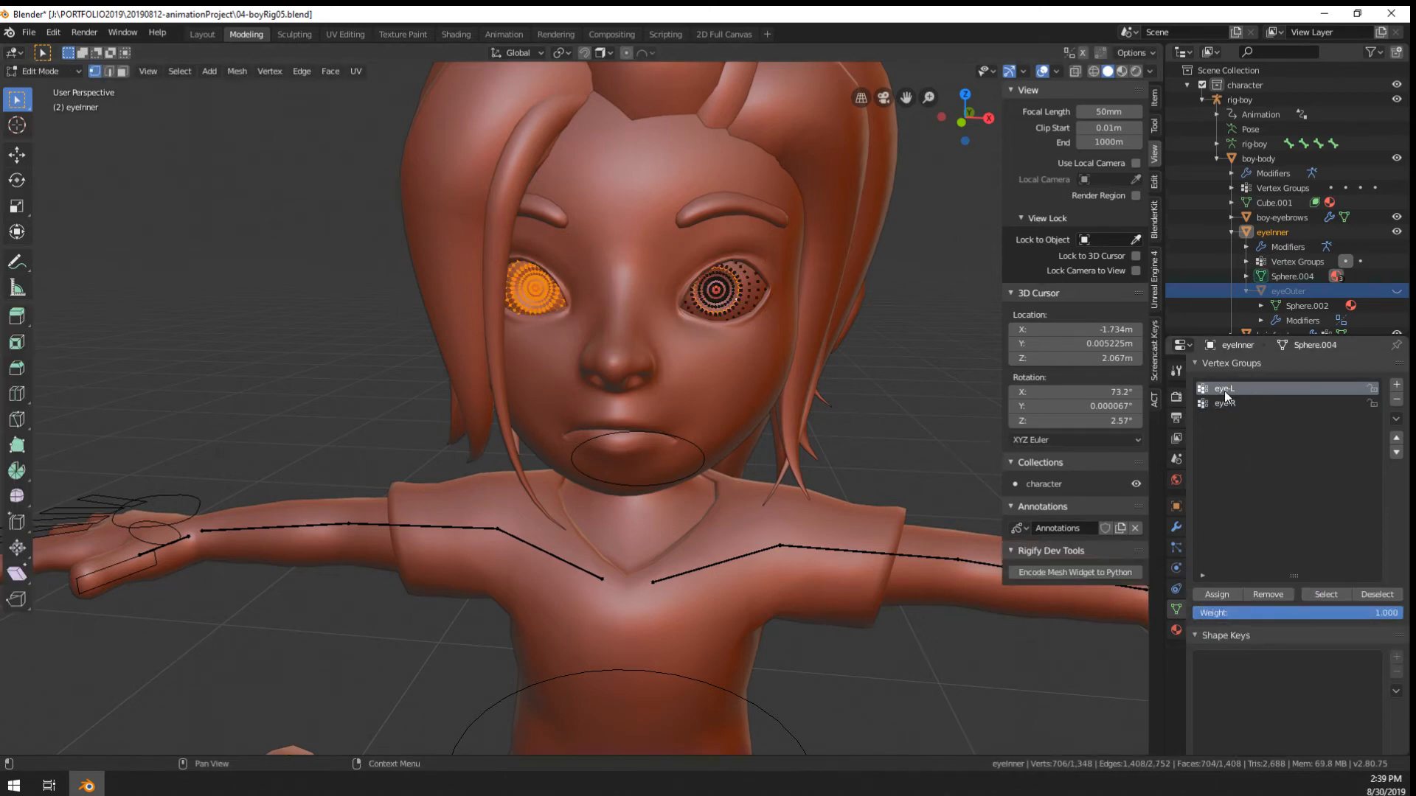
pyautogui.click(1338, 595)
pyautogui.hotkey('alt', 'a')
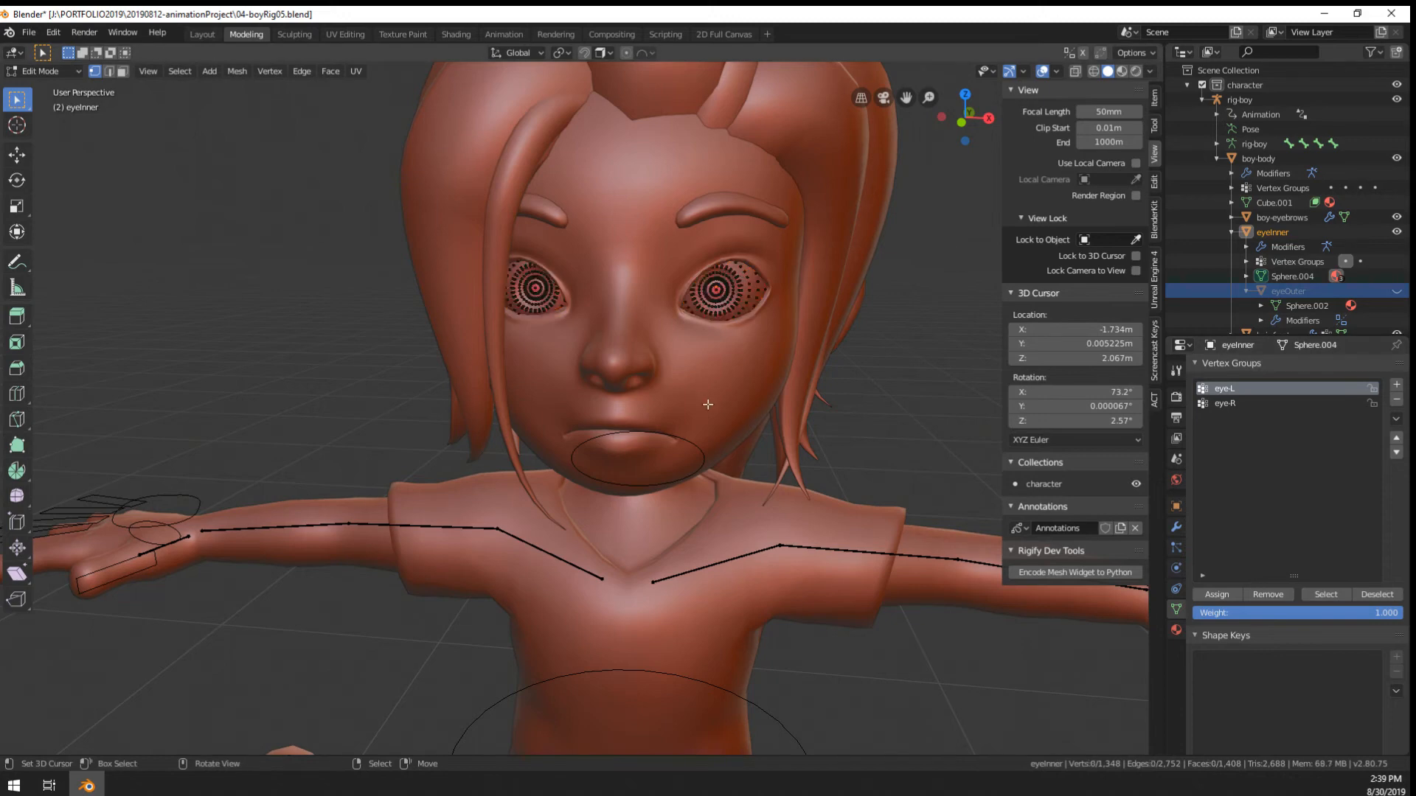
pyautogui.press('a')
pyautogui.press('Tab')
pyautogui.press('Tab')
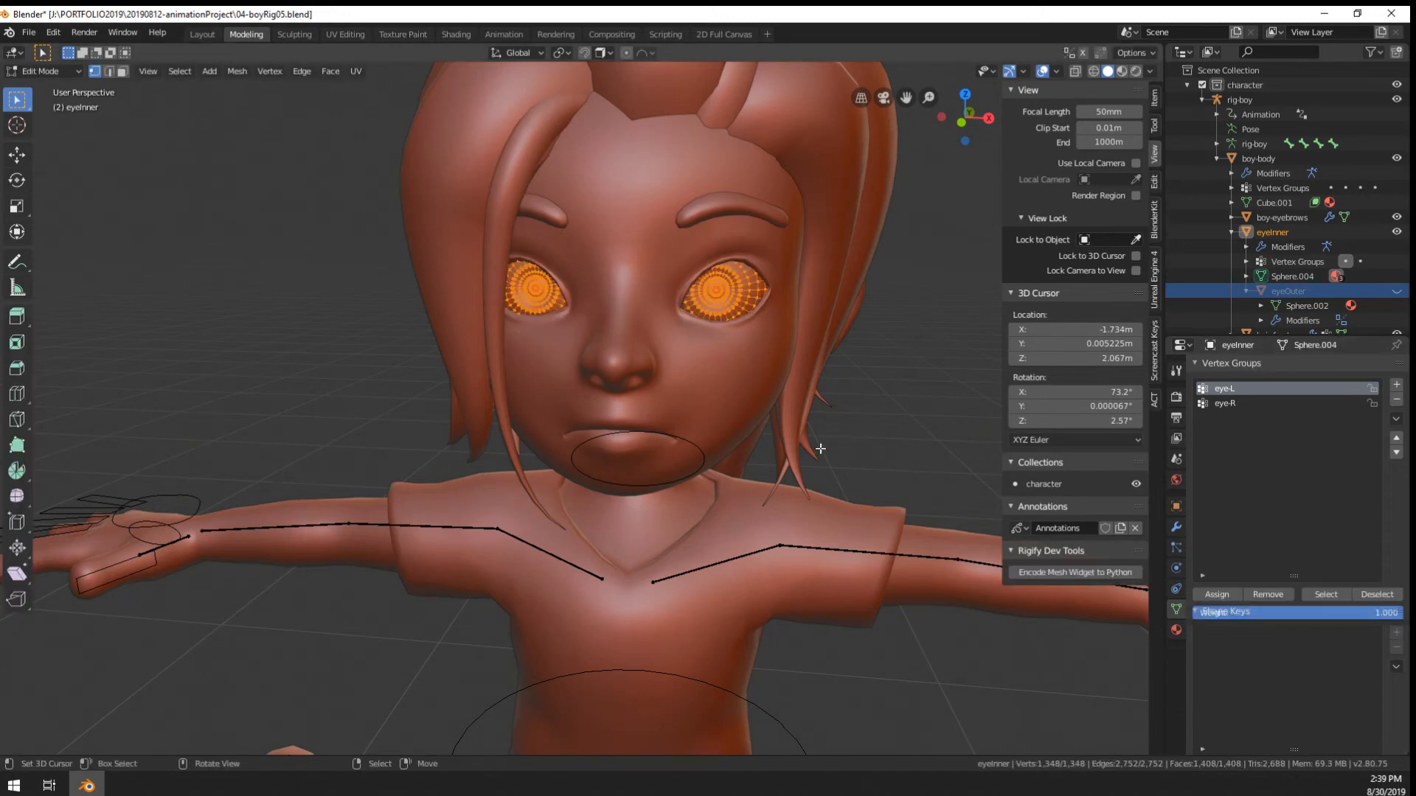
pyautogui.hotkey('alt', 'a')
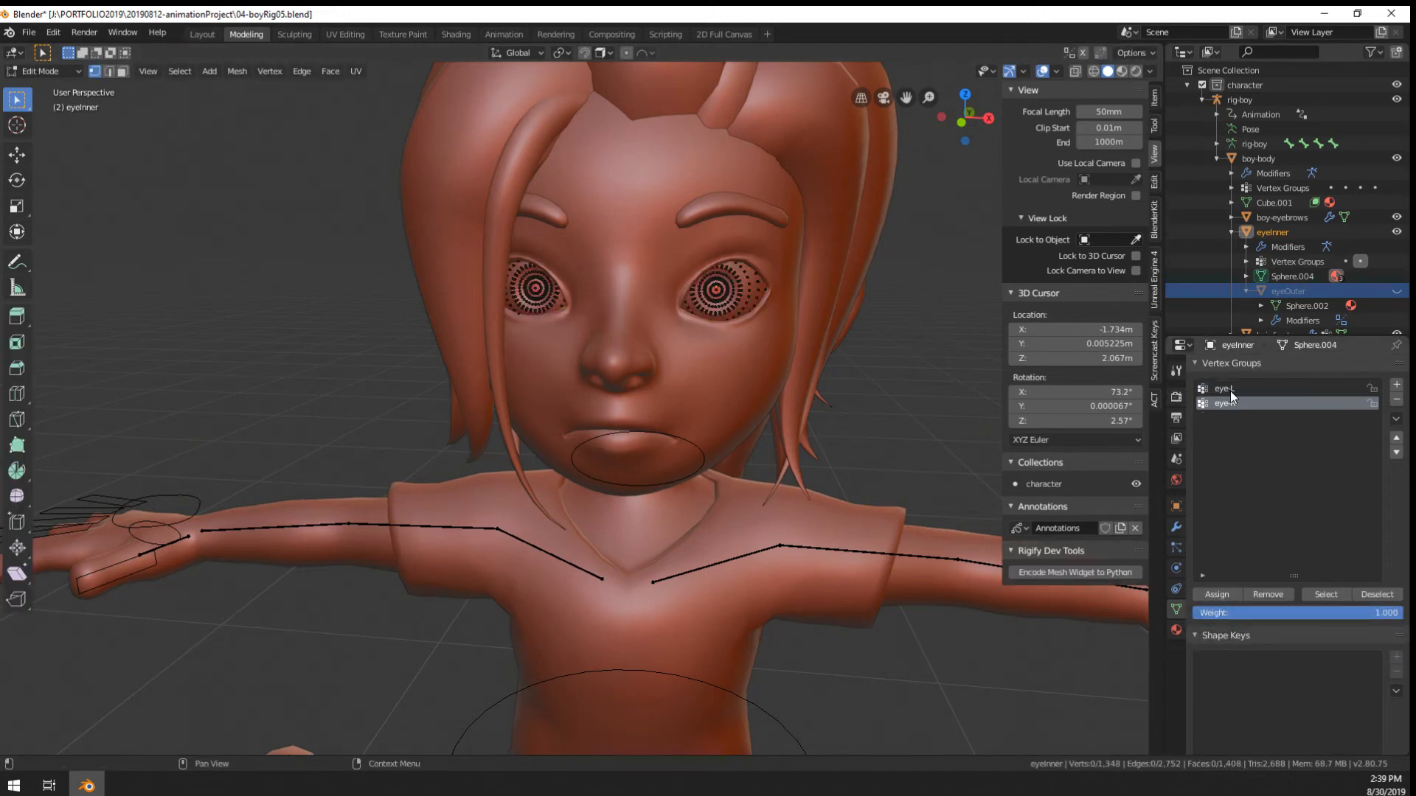
pyautogui.click(1334, 595)
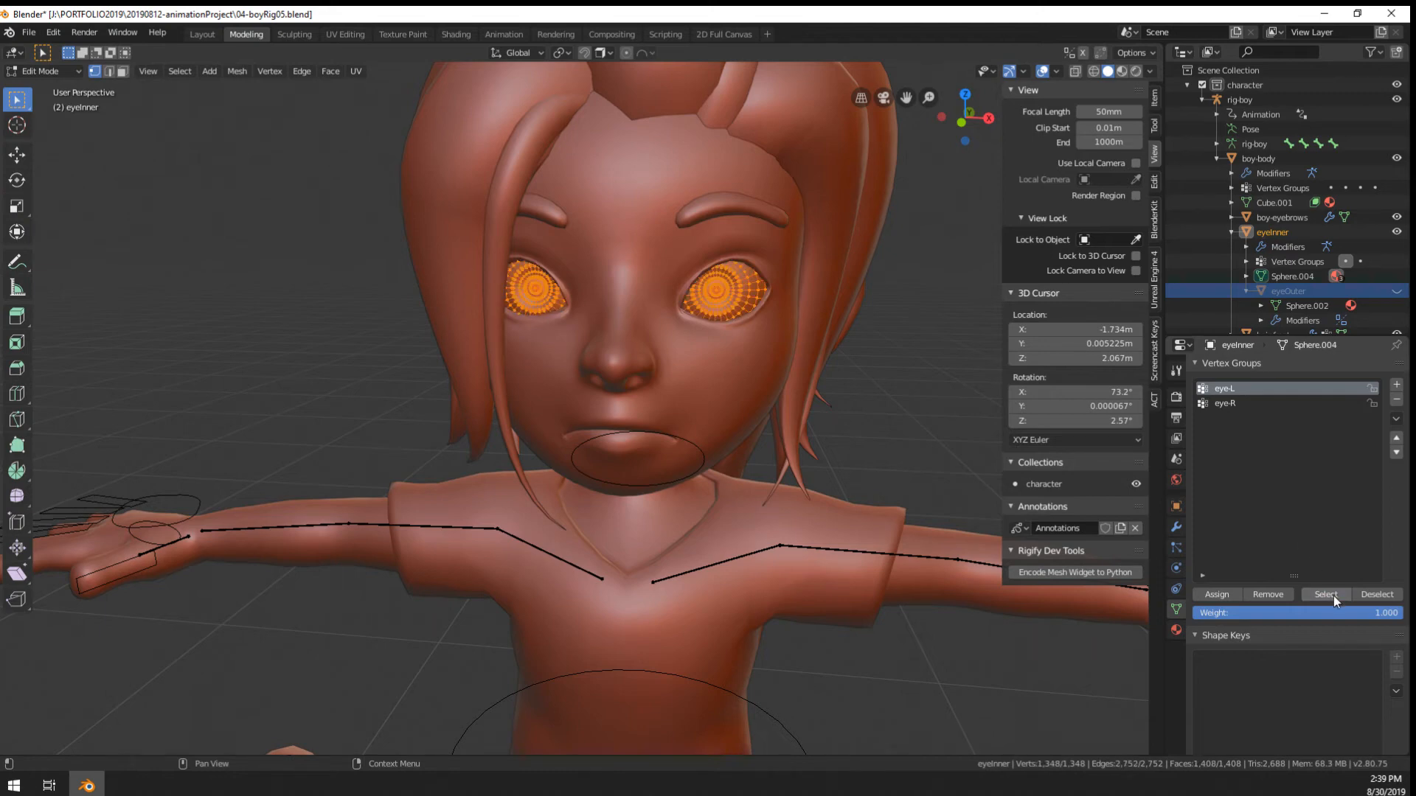
# Select all linked vertices of the character's right inner eyeball and remove them from the eye-L vertex group
pyautogui.hotkey('alt', 'a')
pyautogui.click(545, 305)
pyautogui.hotkey('ctrl', 'l')
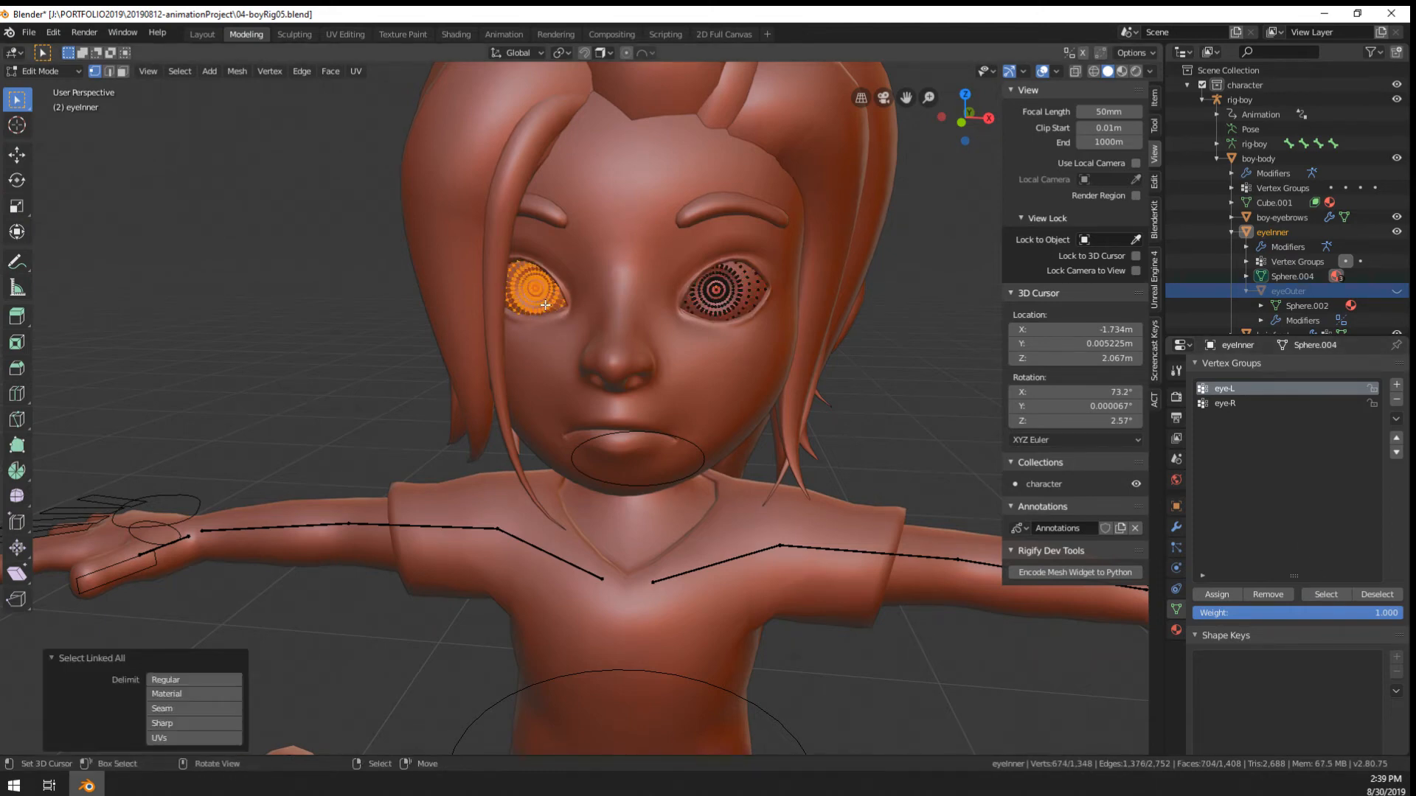
pyautogui.click(1269, 595)
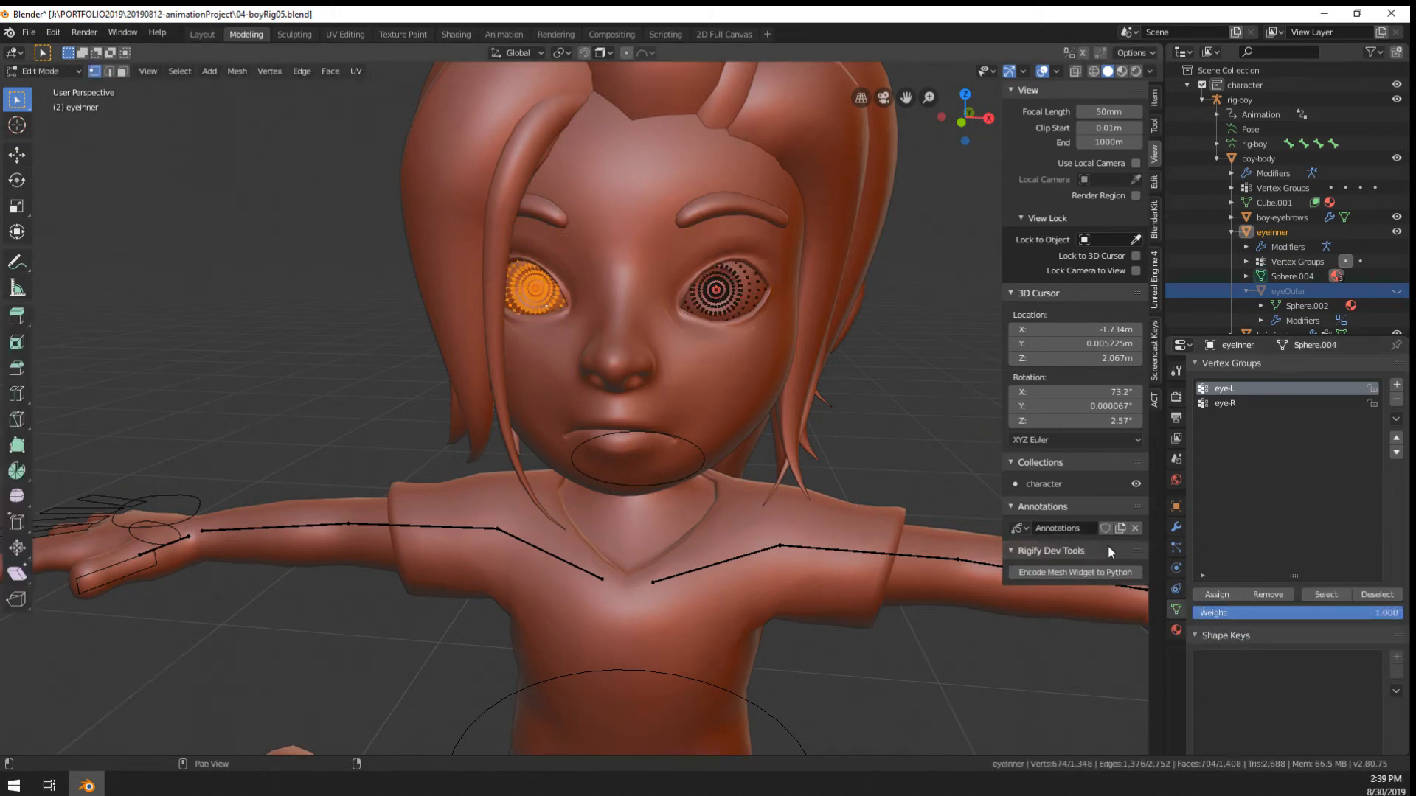
# Check the vertices assigned to eye-L and eye-R on eyeInner again and return to Object Mode
pyautogui.hotkey('alt', 'a')
pyautogui.click(1326, 594)
pyautogui.press('a')
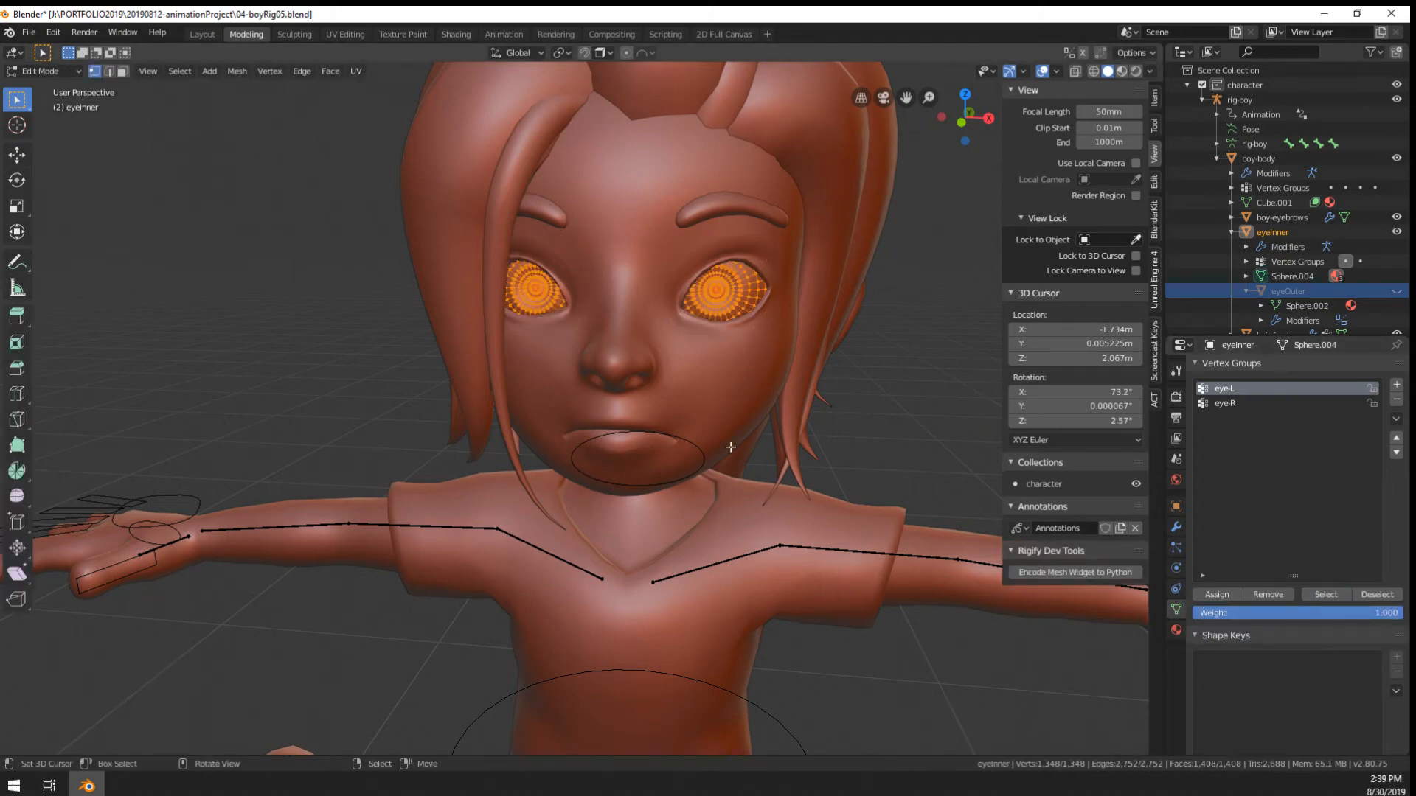
pyautogui.hotkey('alt', 'a')
pyautogui.click(1225, 403)
pyautogui.click(1326, 594)
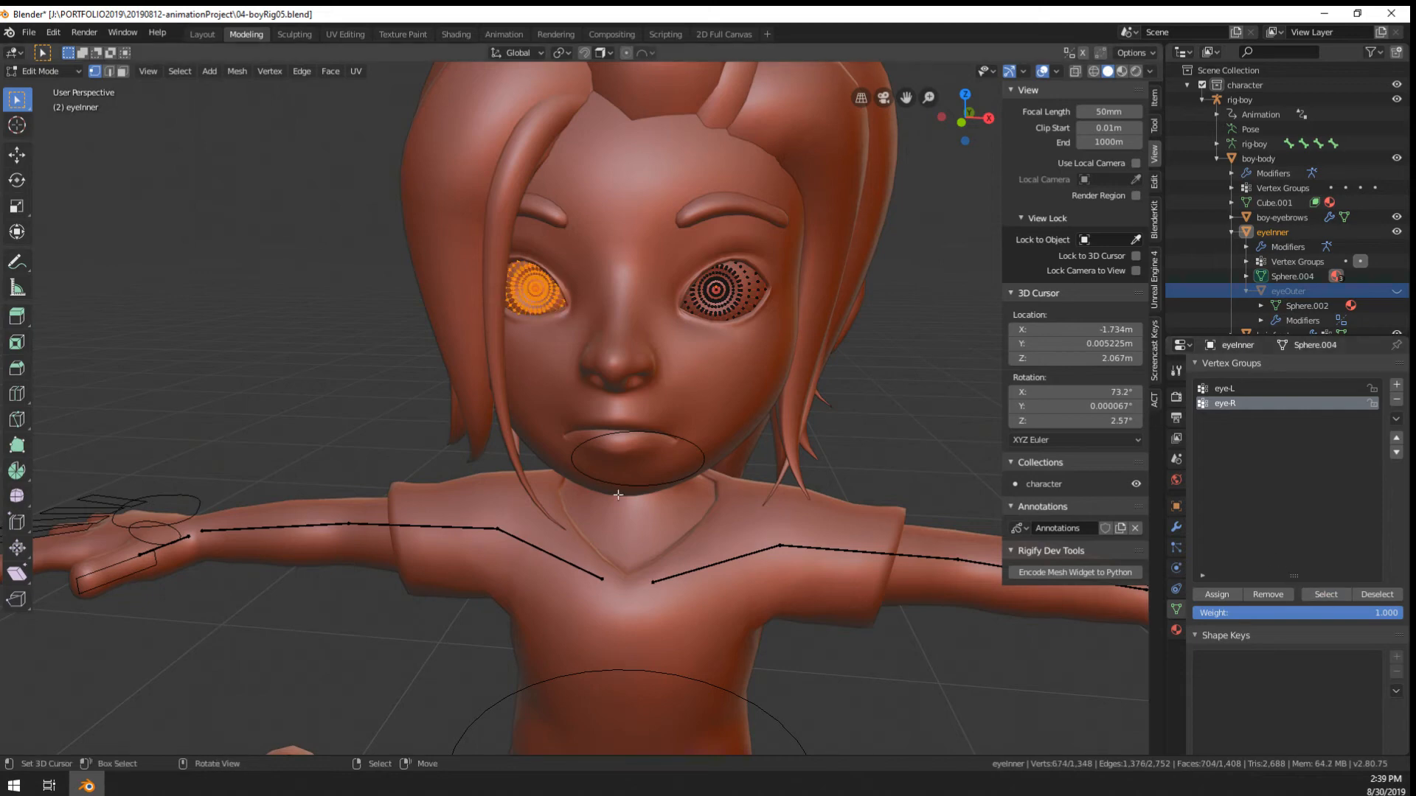
pyautogui.press('Tab')
# Test the inner eyes by moving the CTRL-eyeTarget-C control in Pose Mode, then cancel the move
pyautogui.scroll(-5, 627, 488)
pyautogui.click(534, 269)
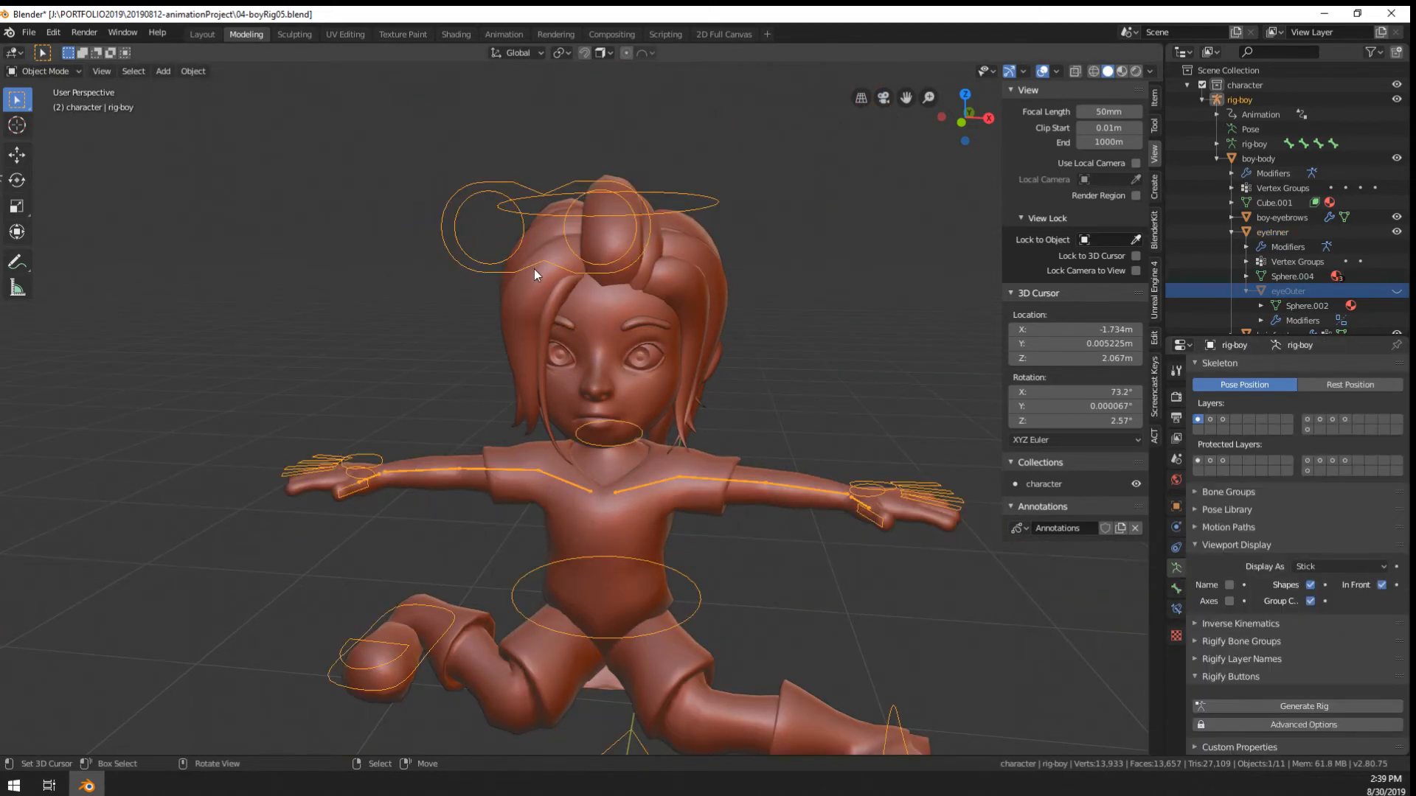
pyautogui.hotkey('ctrl', 'Tab')
pyautogui.rightClick(535, 264)
pyautogui.press('g')
pyautogui.rightClick(652, 365)
pyautogui.scroll(3, 656, 362)
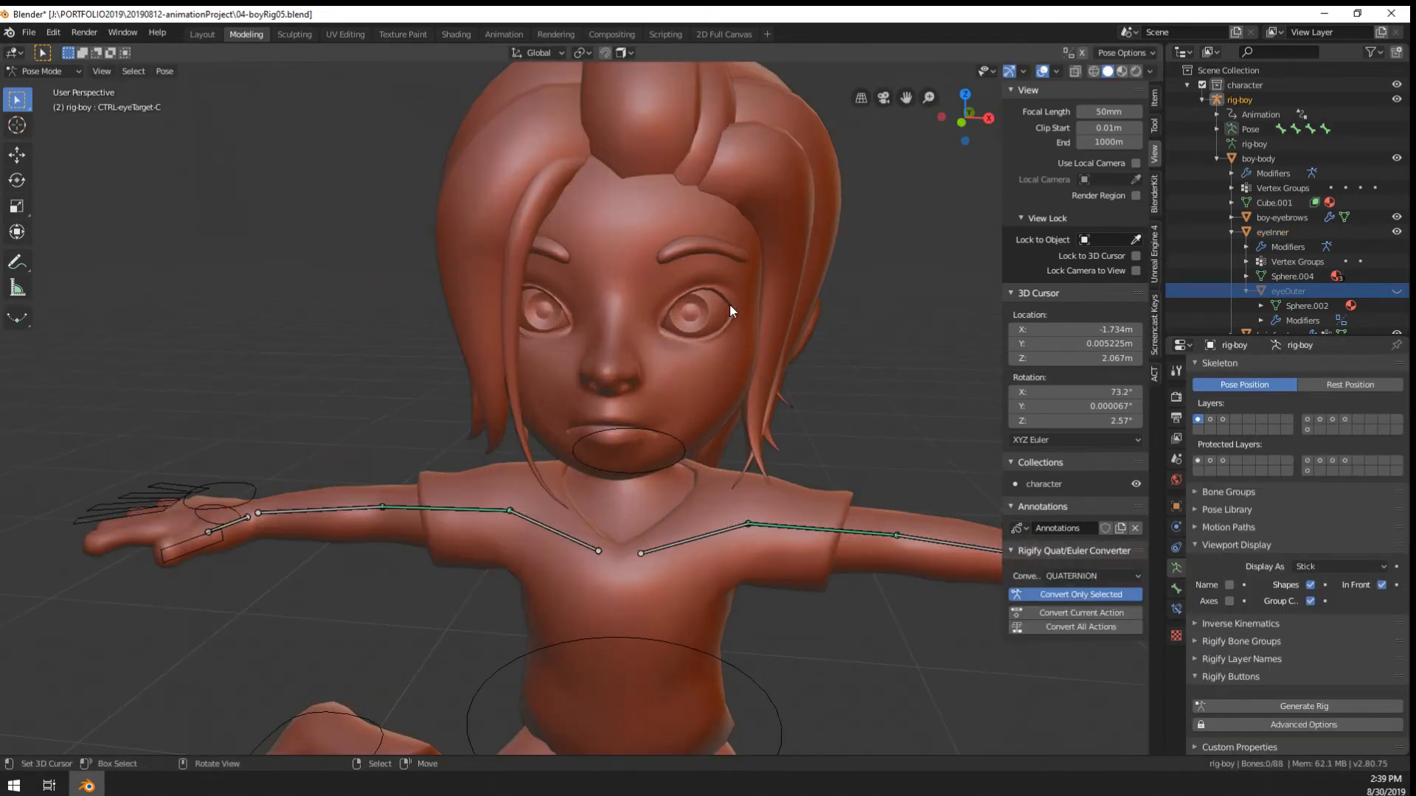
# Inspect the vertex groups and object properties of boy-body and hairBack in Object Mode
pyautogui.hotkey('ctrl', 'Tab')
pyautogui.rightClick(706, 317)
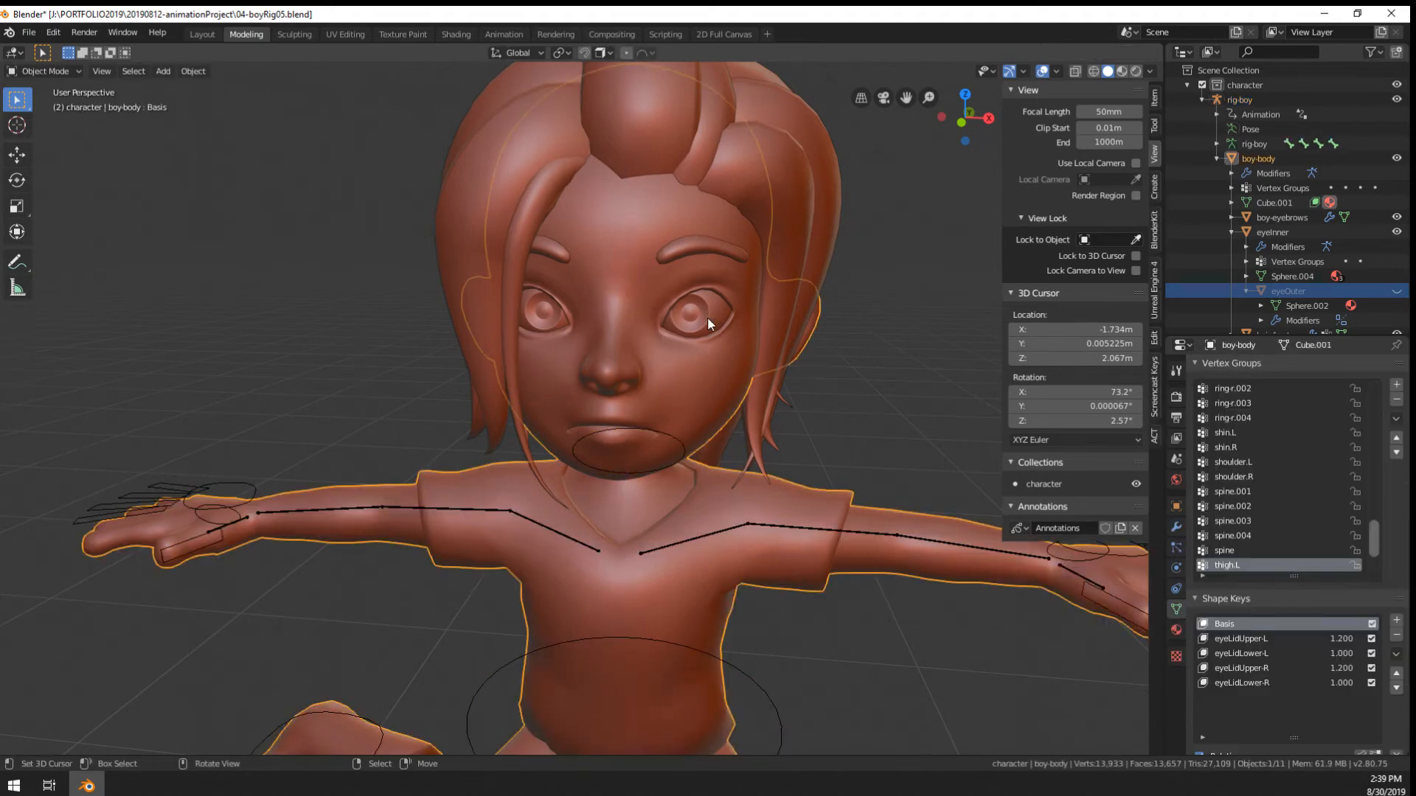
pyautogui.rightClick(707, 317)
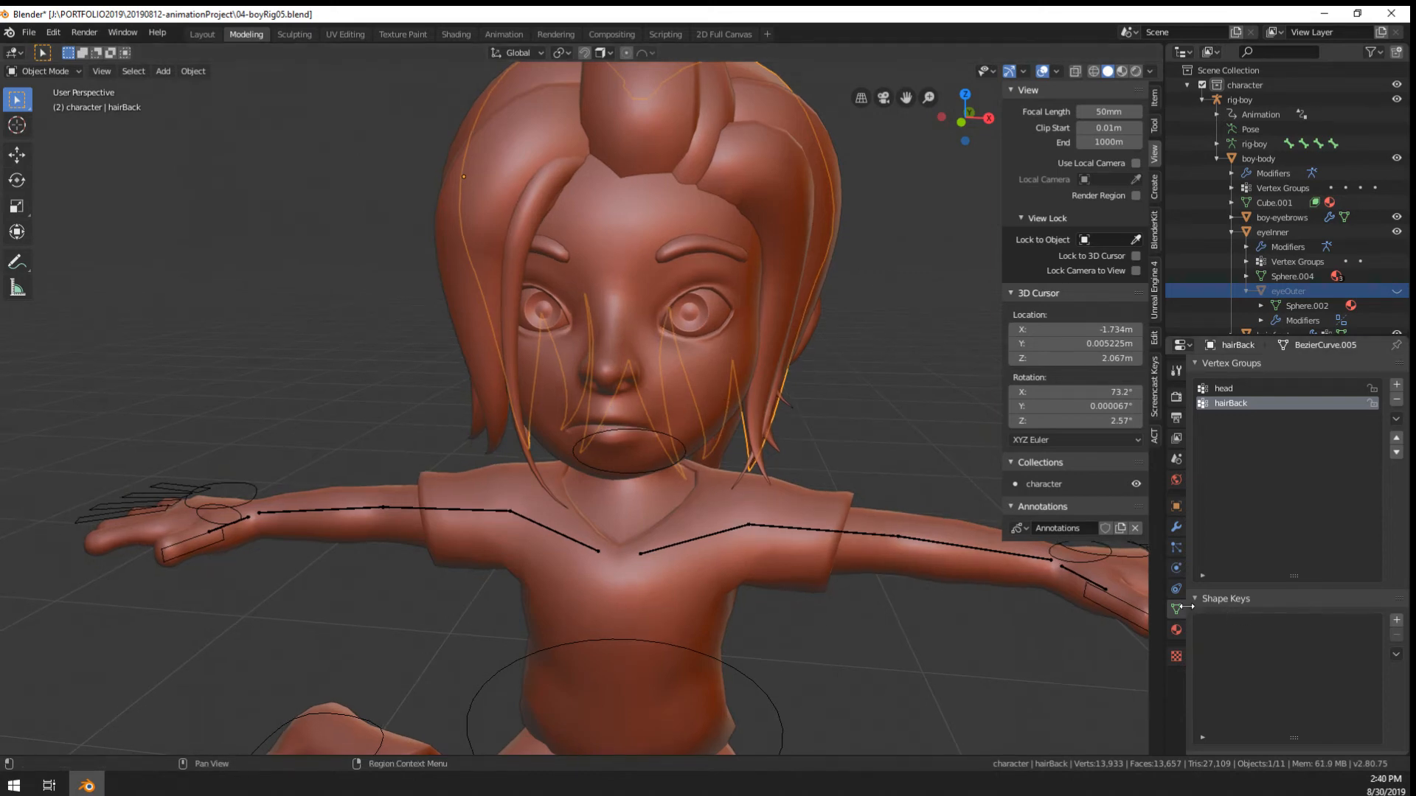
pyautogui.click(1175, 528)
pyautogui.click(1176, 547)
pyautogui.click(1176, 566)
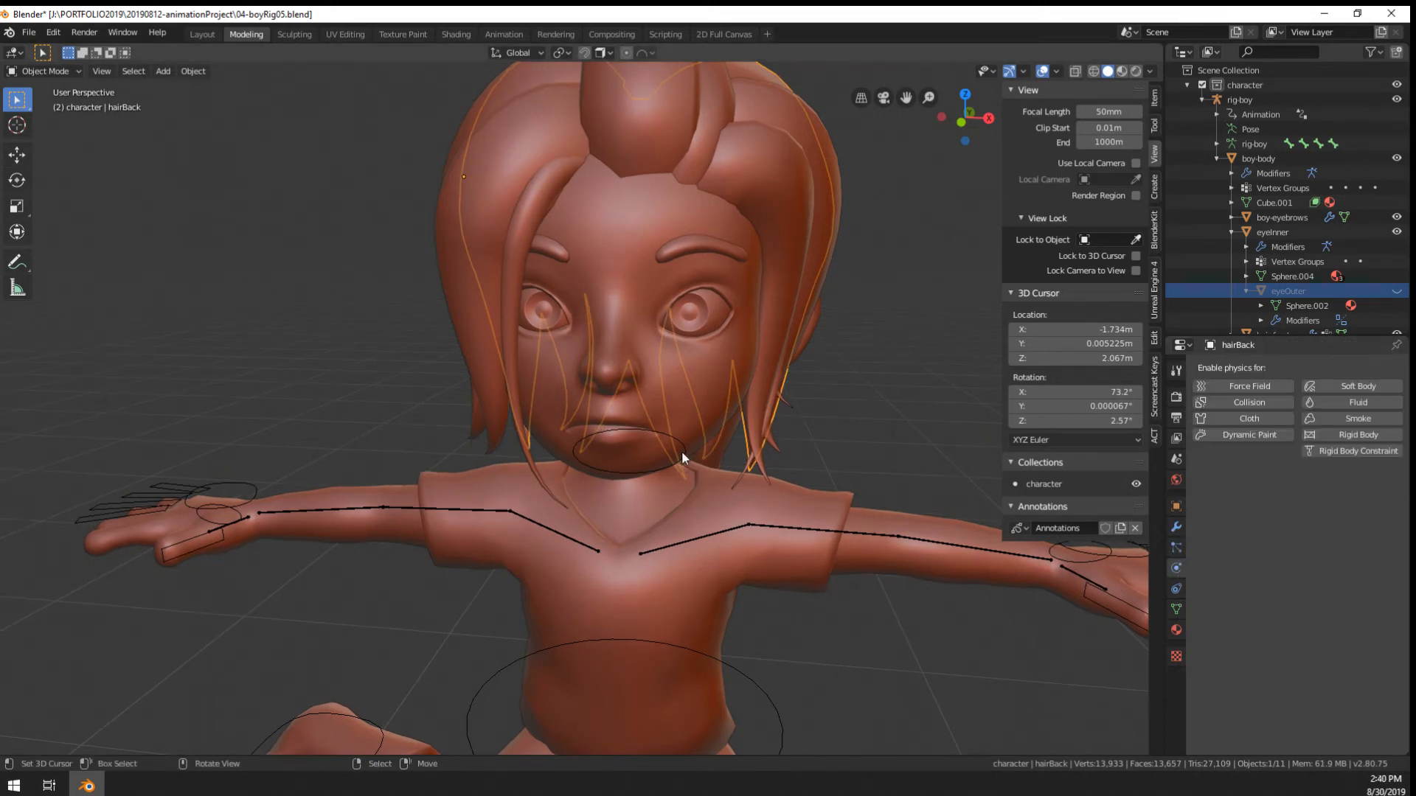
pyautogui.scroll(-1, 681, 450)
pyautogui.moveTo(682, 416); pyautogui.dragTo(678, 416, button='middle')
# Select rig-boy and also show its second and third armature layers
pyautogui.click(737, 513)
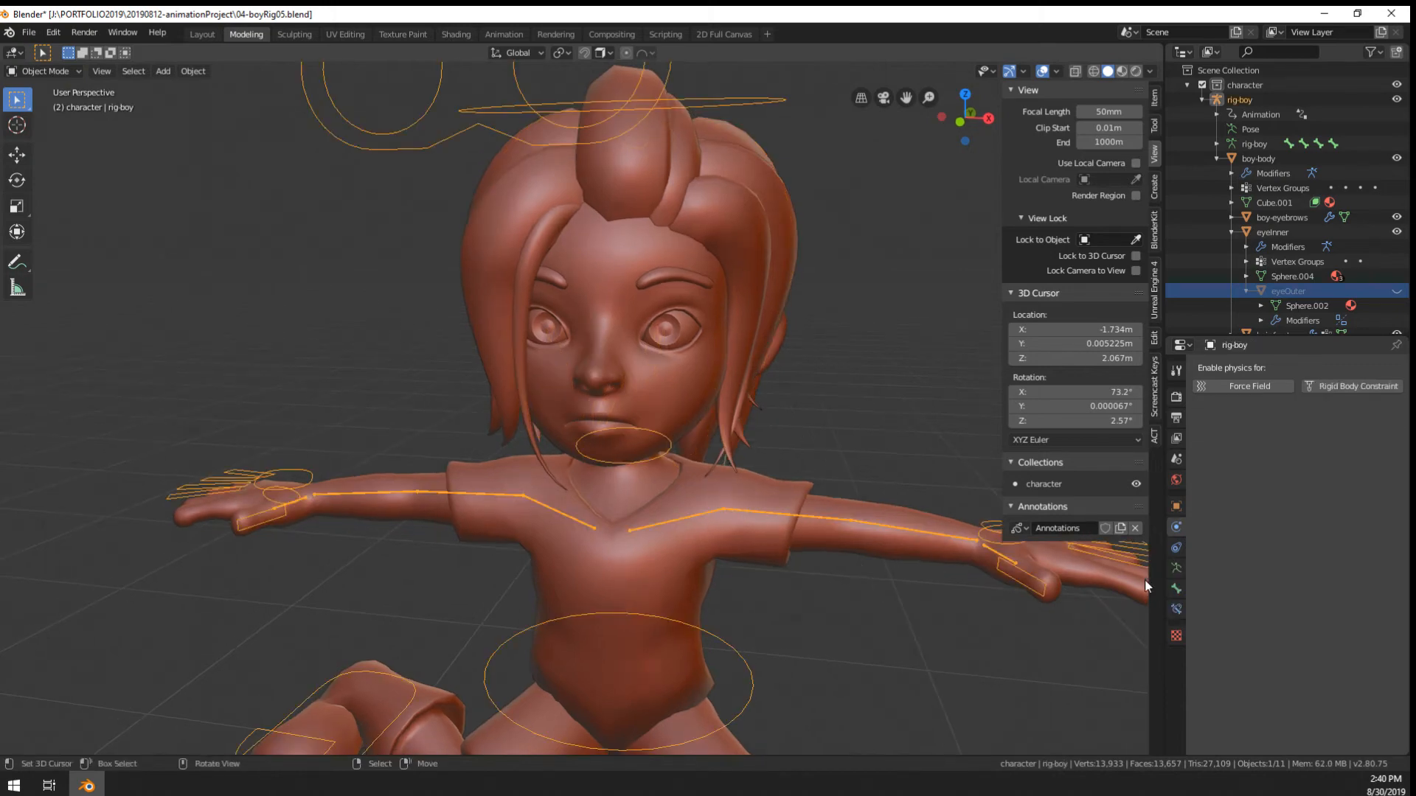
pyautogui.click(1177, 568)
pyautogui.keyDown('shift'); pyautogui.click(1223, 419); pyautogui.keyUp('shift')
pyautogui.keyDown('shift'); pyautogui.click(1210, 419); pyautogui.keyUp('shift')
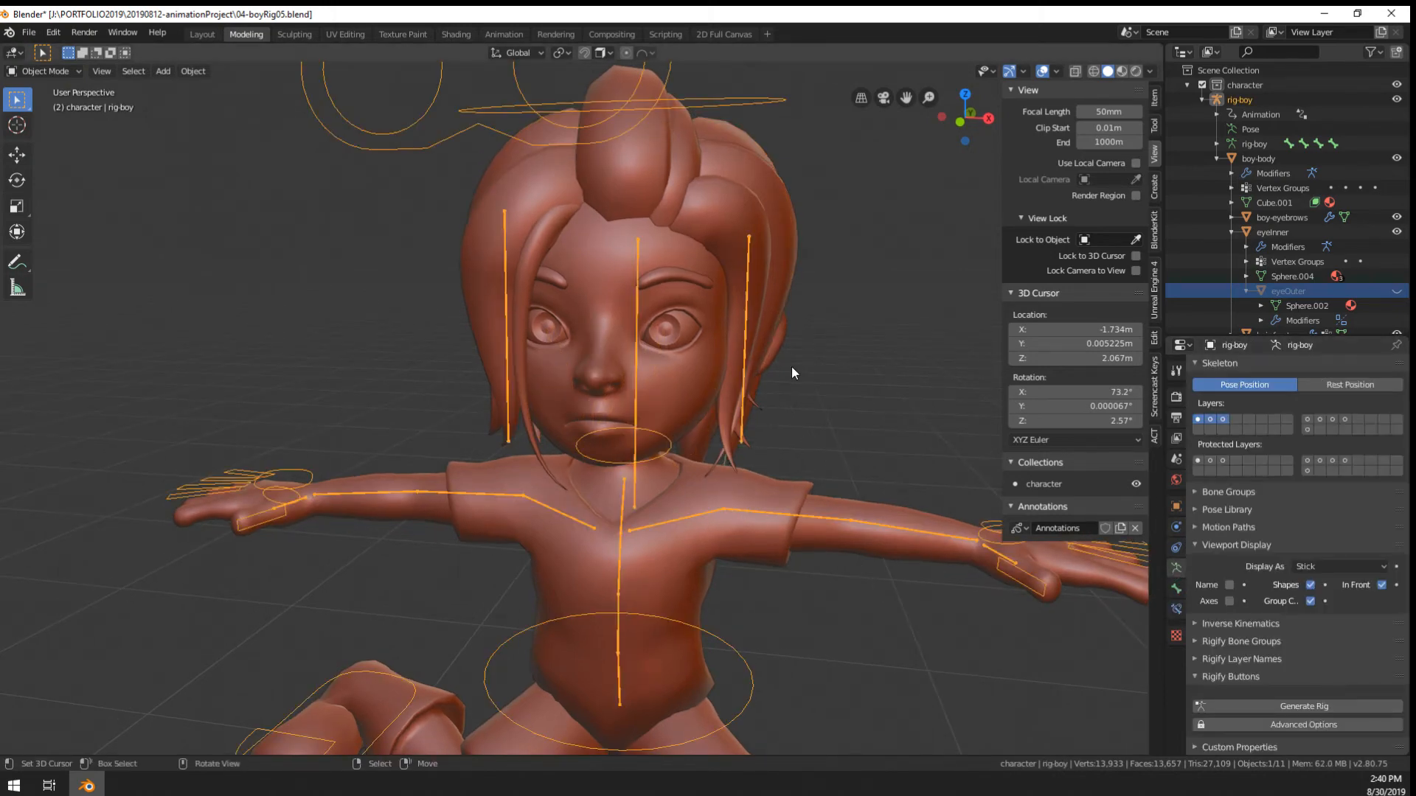
# Try rotating the hair-L bone in Pose Mode and cancel the rotation
pyautogui.hotkey('ctrl', 'Tab')
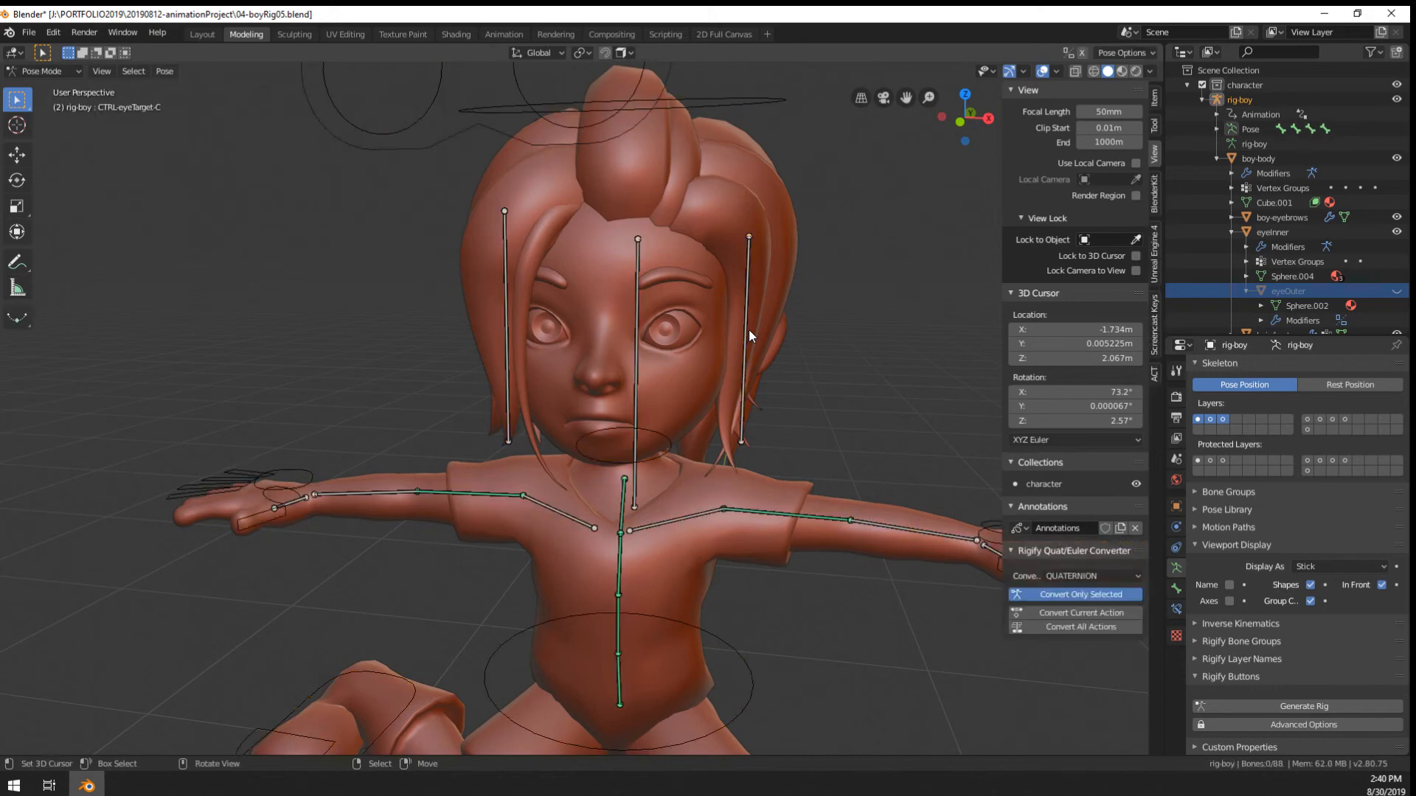
pyautogui.click(749, 330)
pyautogui.press('r')
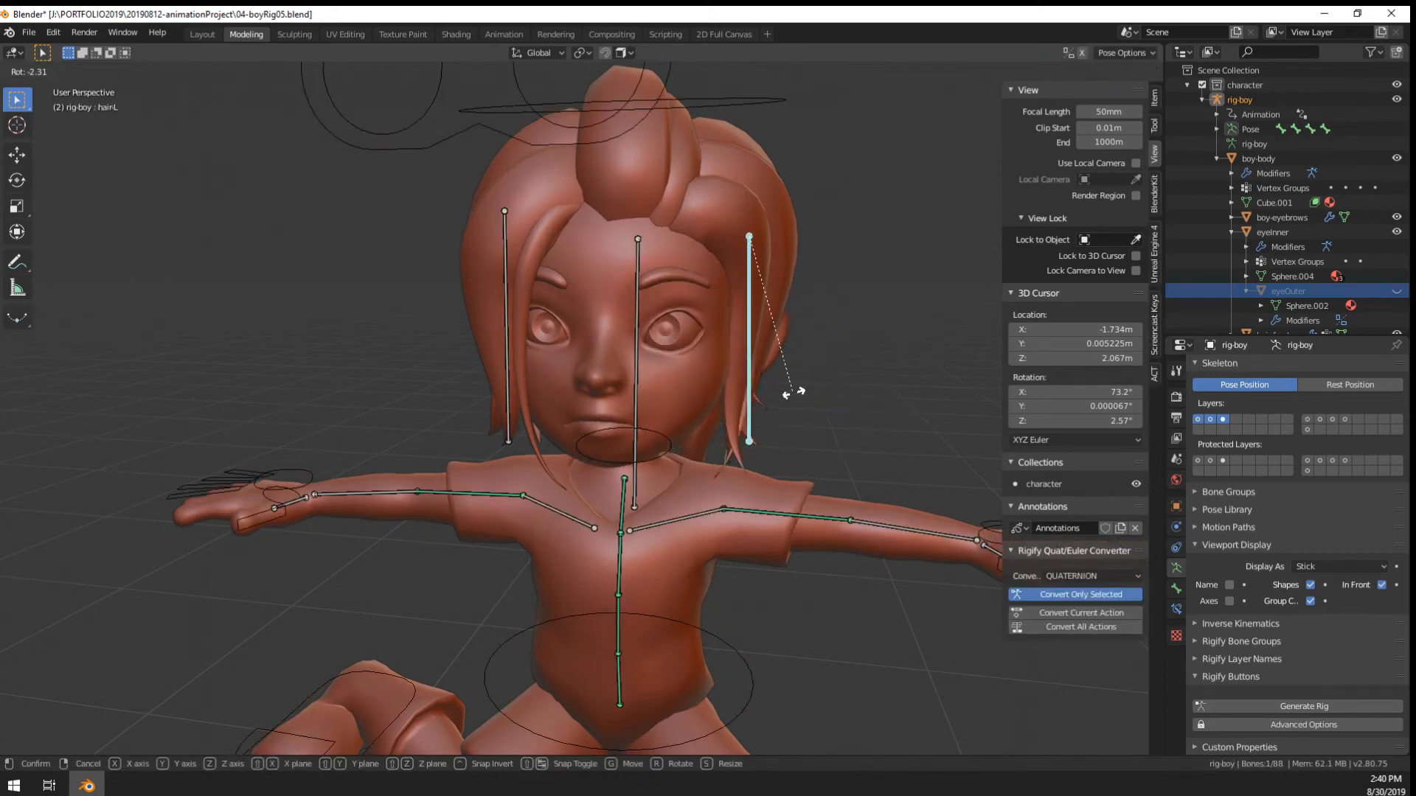
pyautogui.rightClick(876, 321)
pyautogui.moveTo(812, 370); pyautogui.dragTo(660, 404, button='middle')
# Delete the hair-L, hairBack and hair-R vertex groups from boy-body
pyautogui.hotkey('ctrl', 'Tab')
pyautogui.rightClick(698, 391)
pyautogui.scroll(6, 1302, 520)
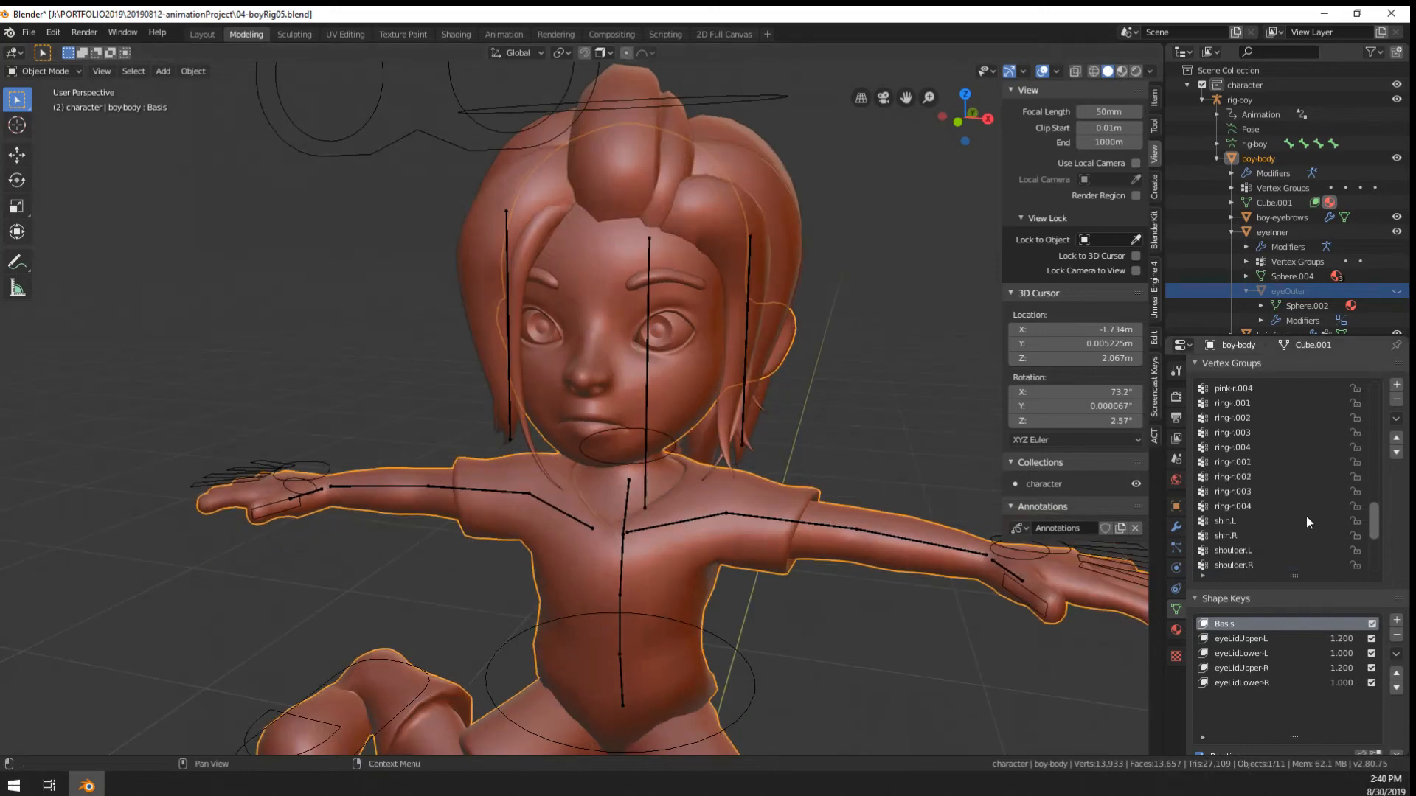
pyautogui.scroll(15, 1307, 520)
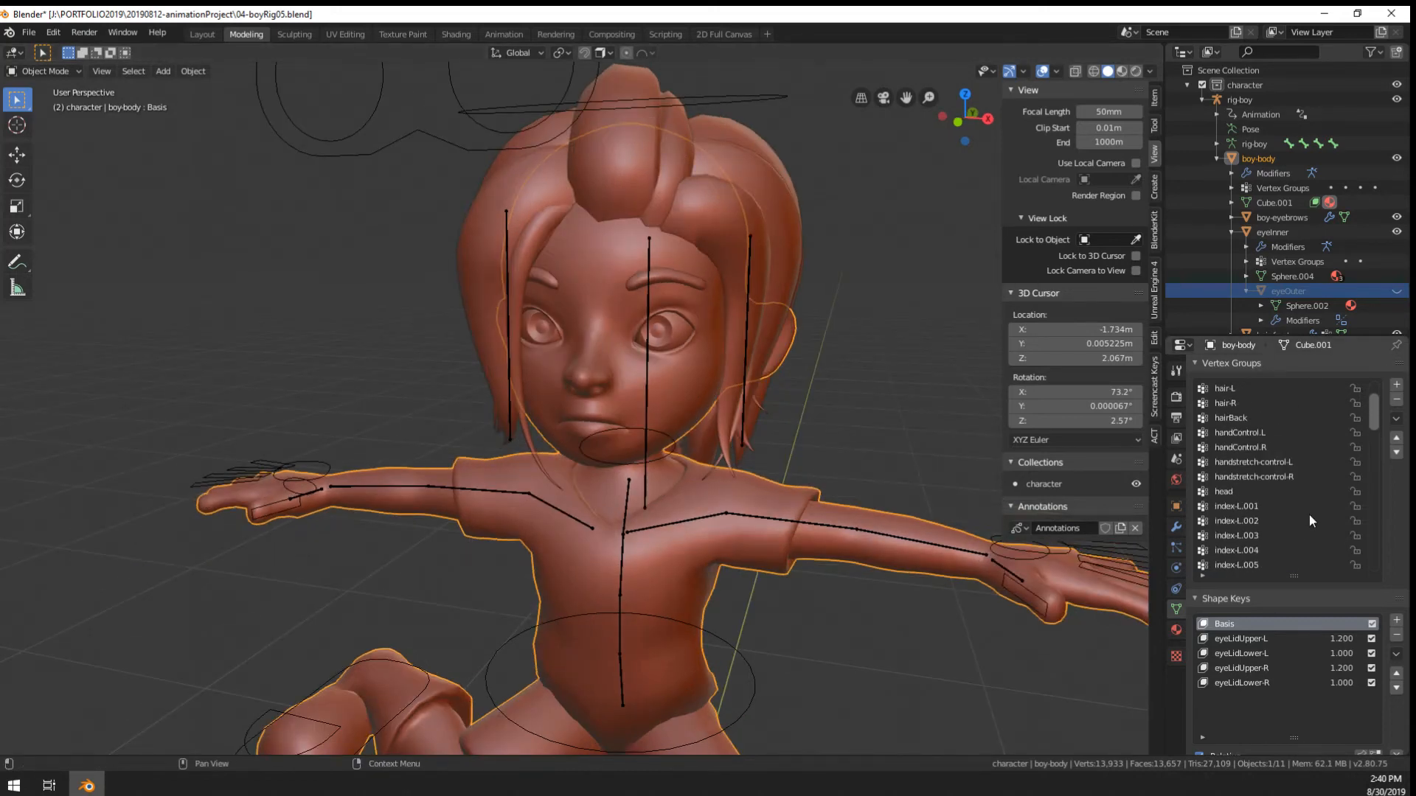
pyautogui.scroll(2, 1308, 515)
pyautogui.click(1264, 418)
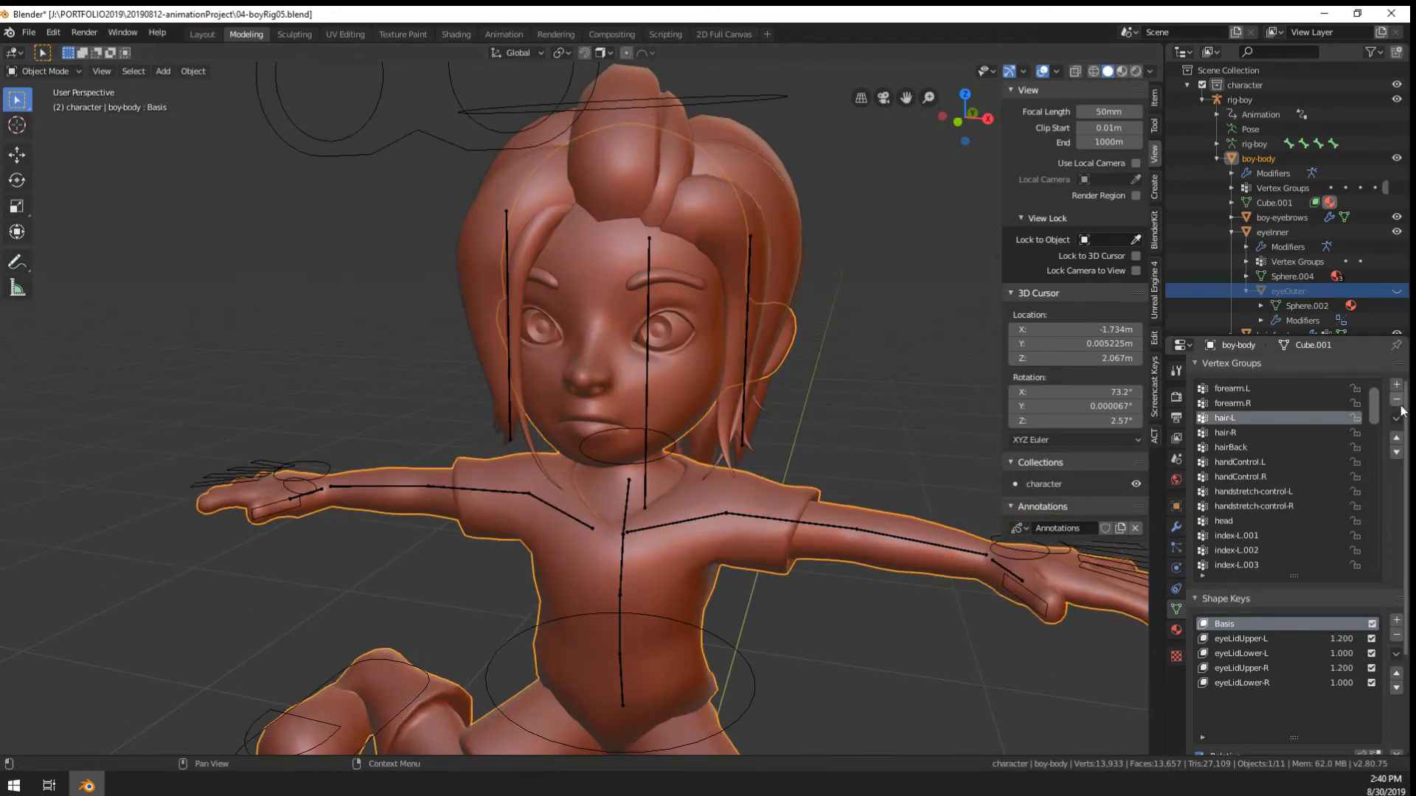
pyautogui.click(1396, 399)
pyautogui.click(1257, 433)
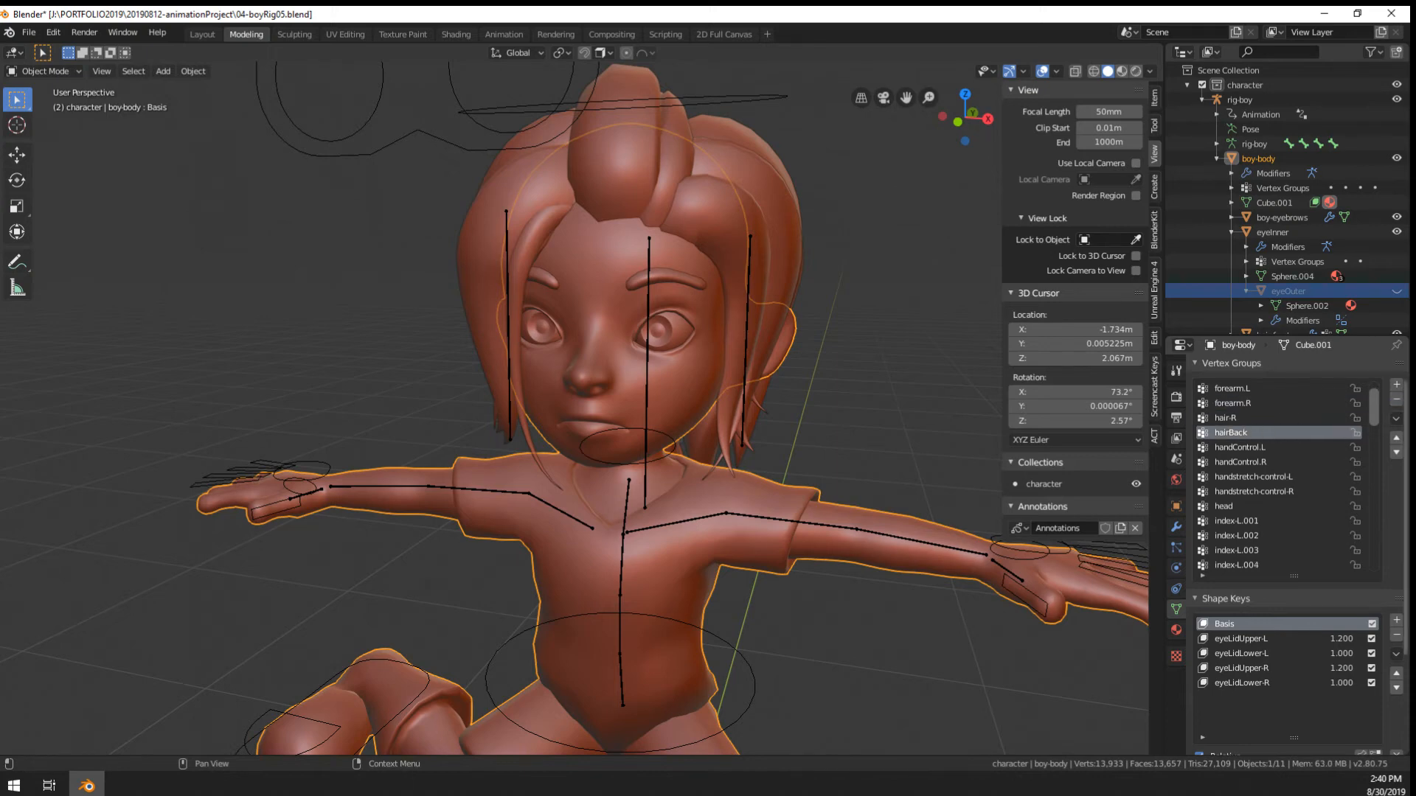
pyautogui.click(1396, 399)
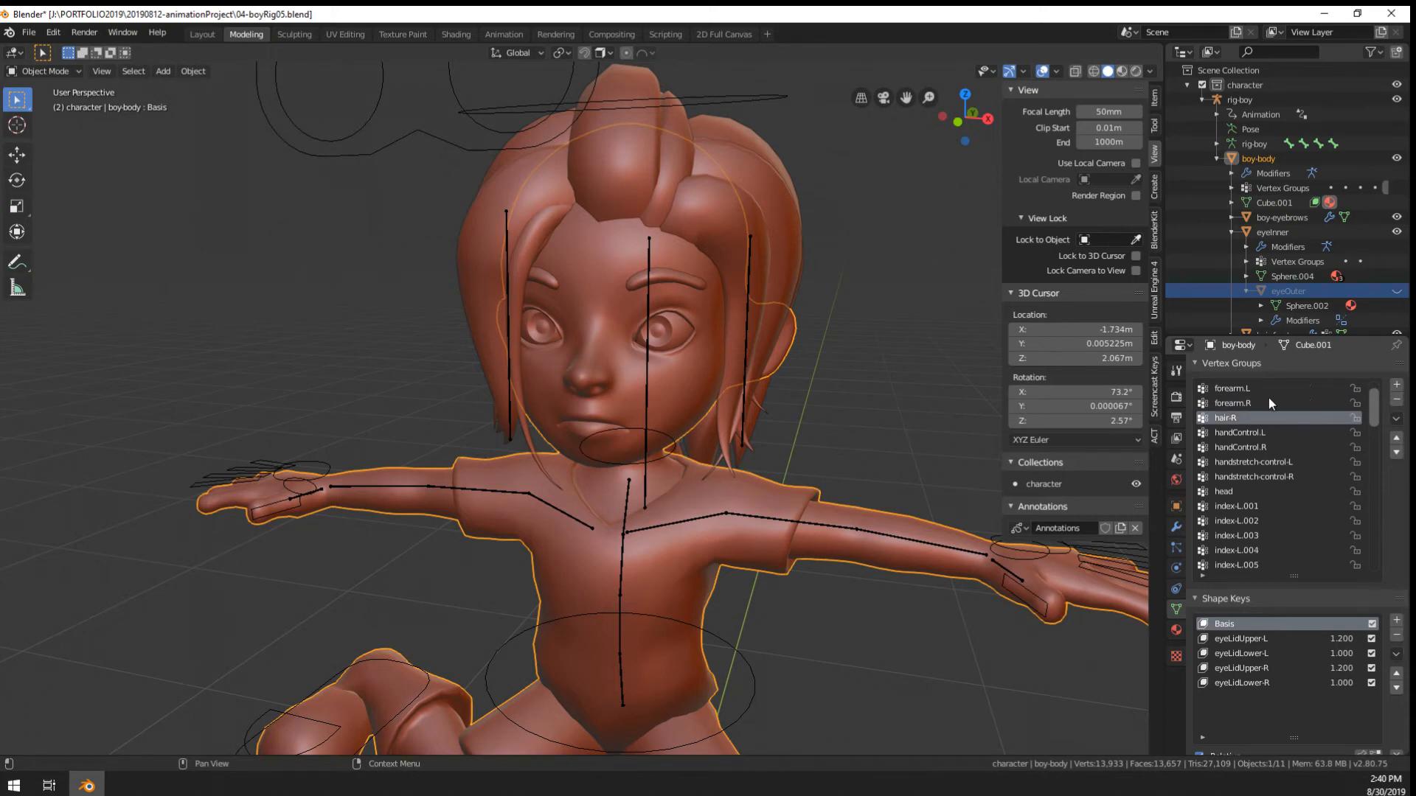
pyautogui.click(1396, 399)
pyautogui.scroll(2, 848, 344)
pyautogui.press('Escape')
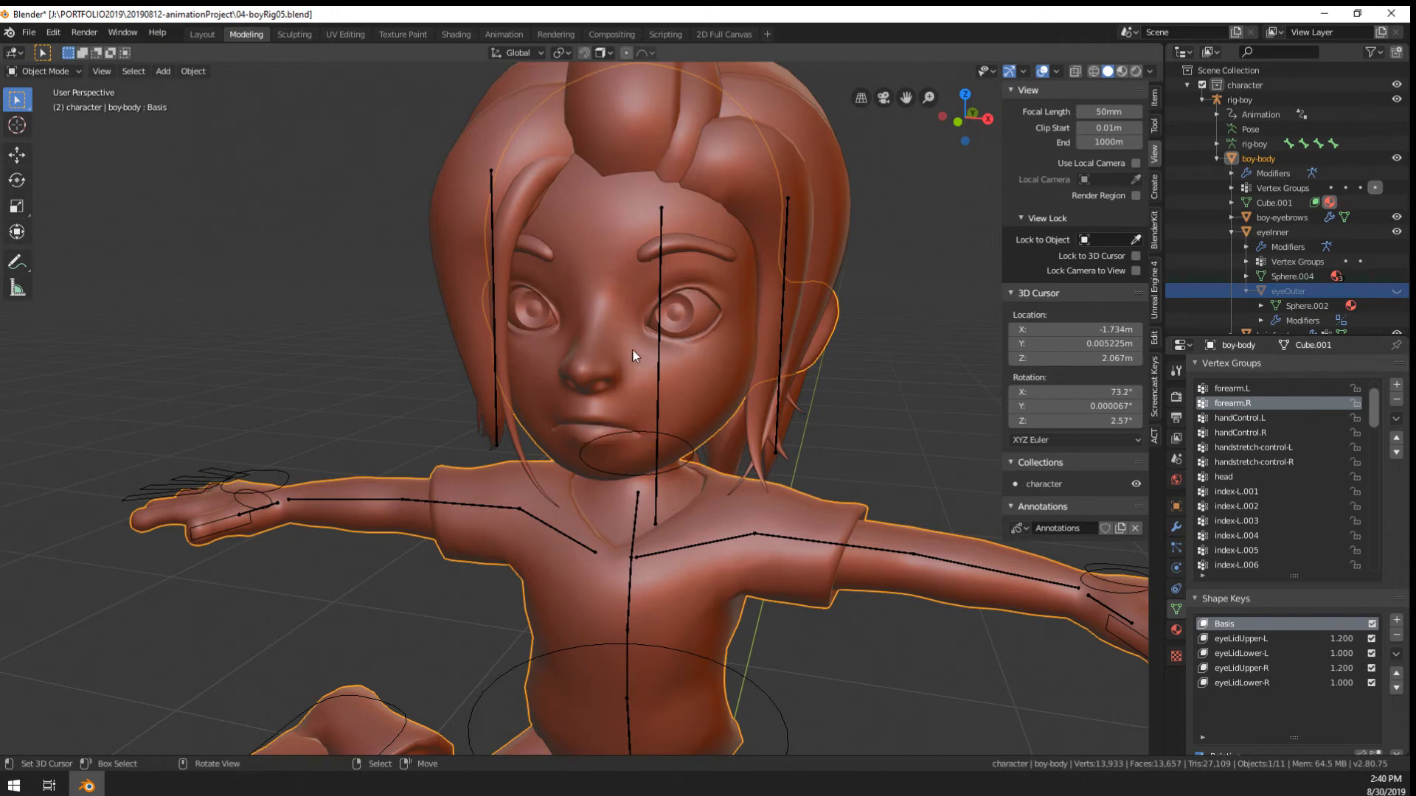
# Show the rig-boy armature layer that holds the eye bones and enter Pose Mode
pyautogui.click(661, 363)
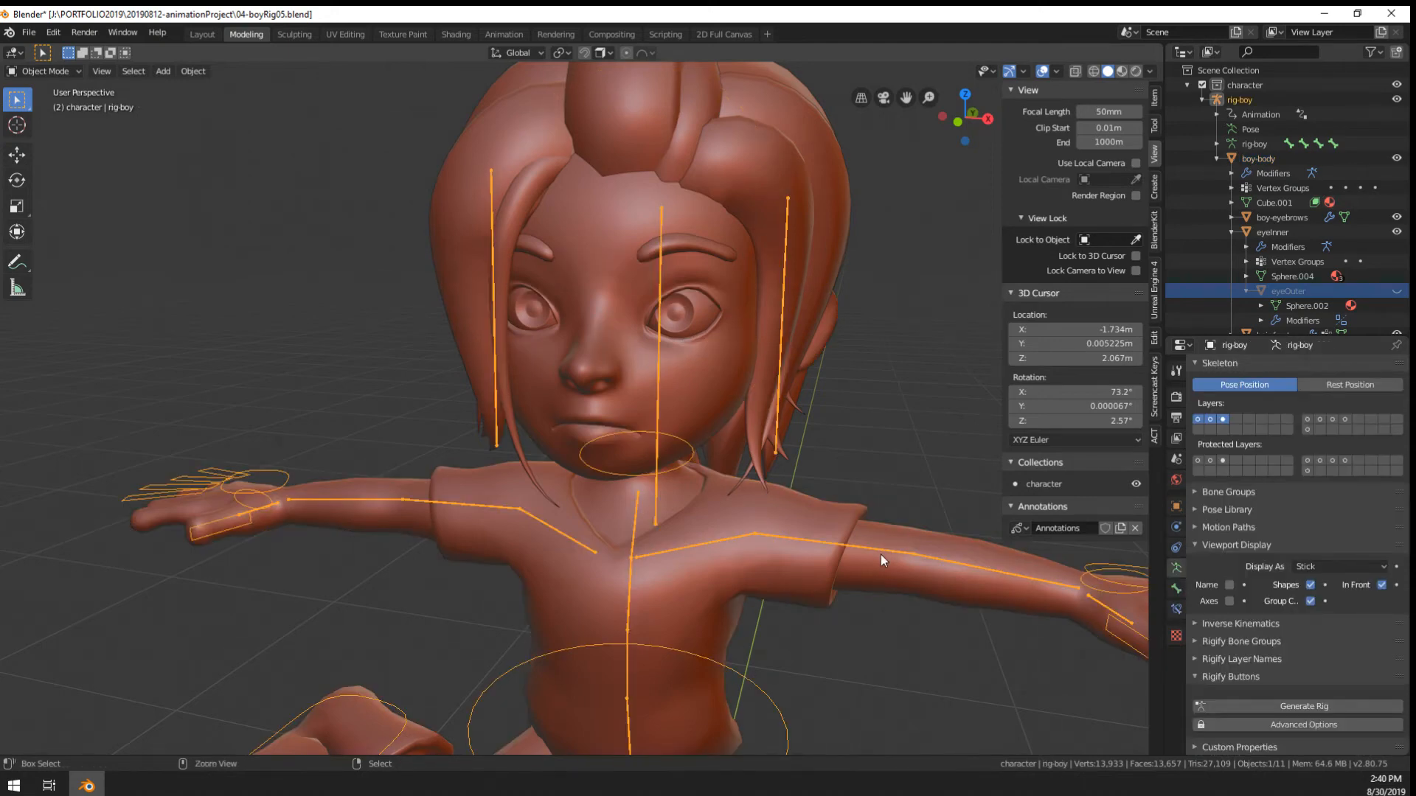
pyautogui.click(1309, 430)
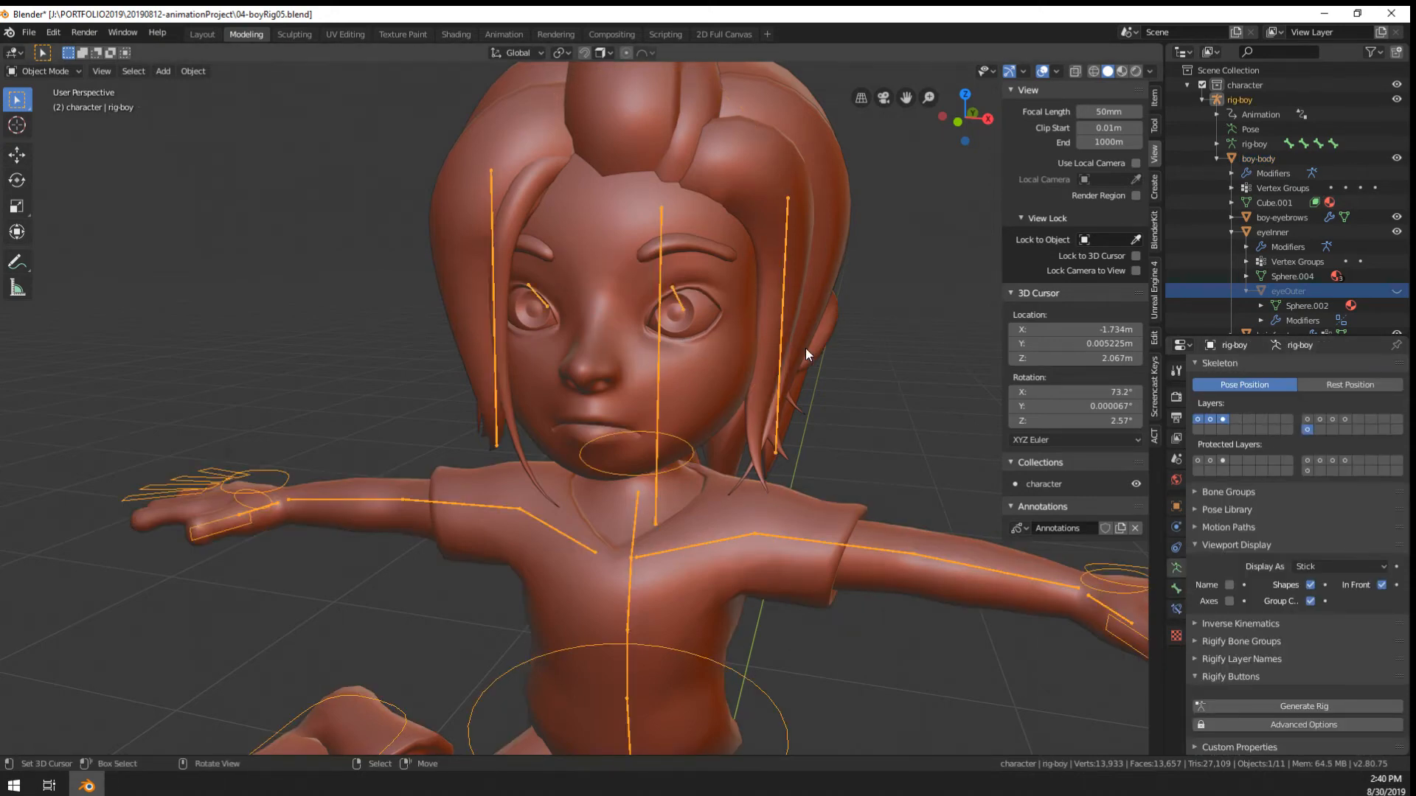
pyautogui.rightClick(683, 305)
pyautogui.rightClick(683, 302)
pyautogui.hotkey('ctrl', 'Tab')
# Enable Deform for the eye-L and eye-R bones and return to Object Mode
pyautogui.rightClick(683, 303)
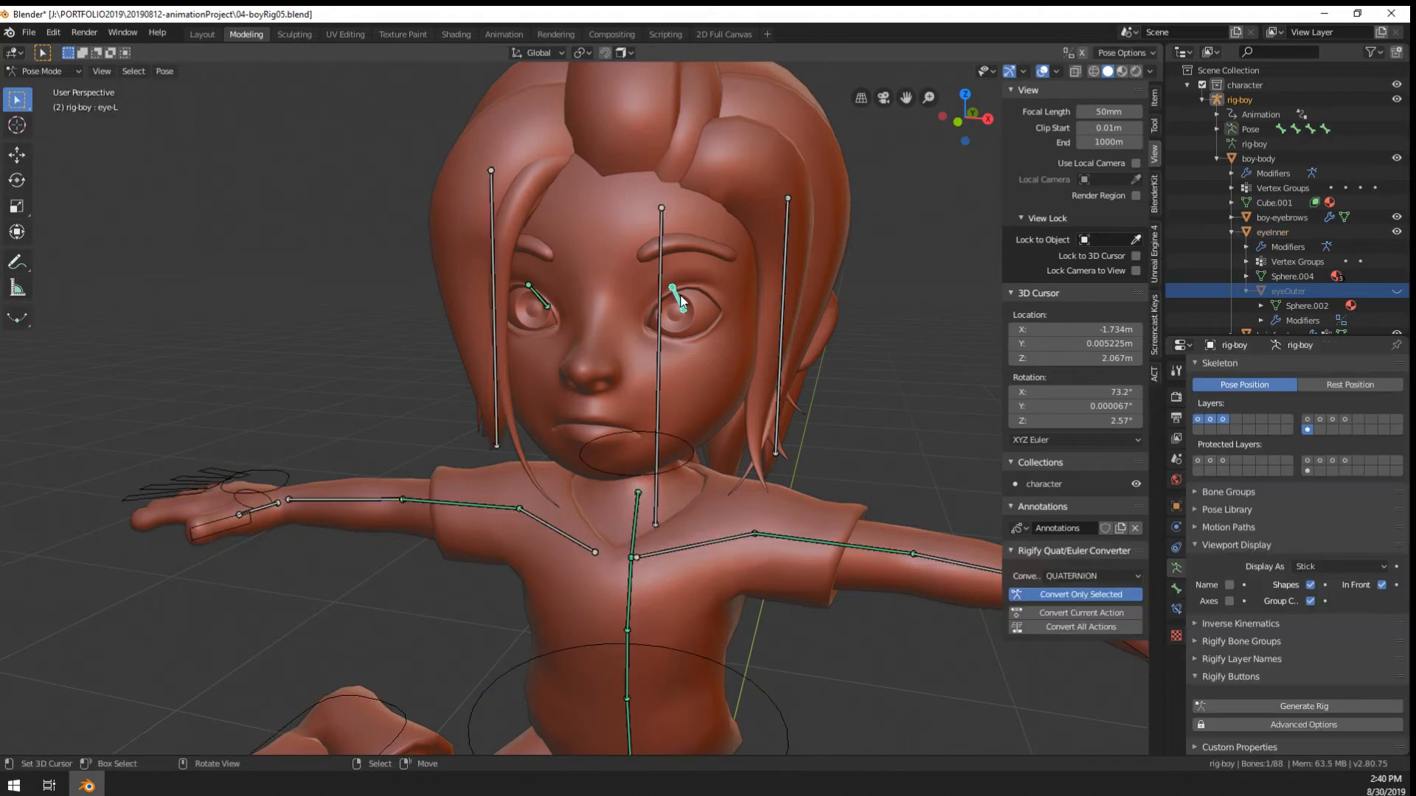
pyautogui.click(1177, 588)
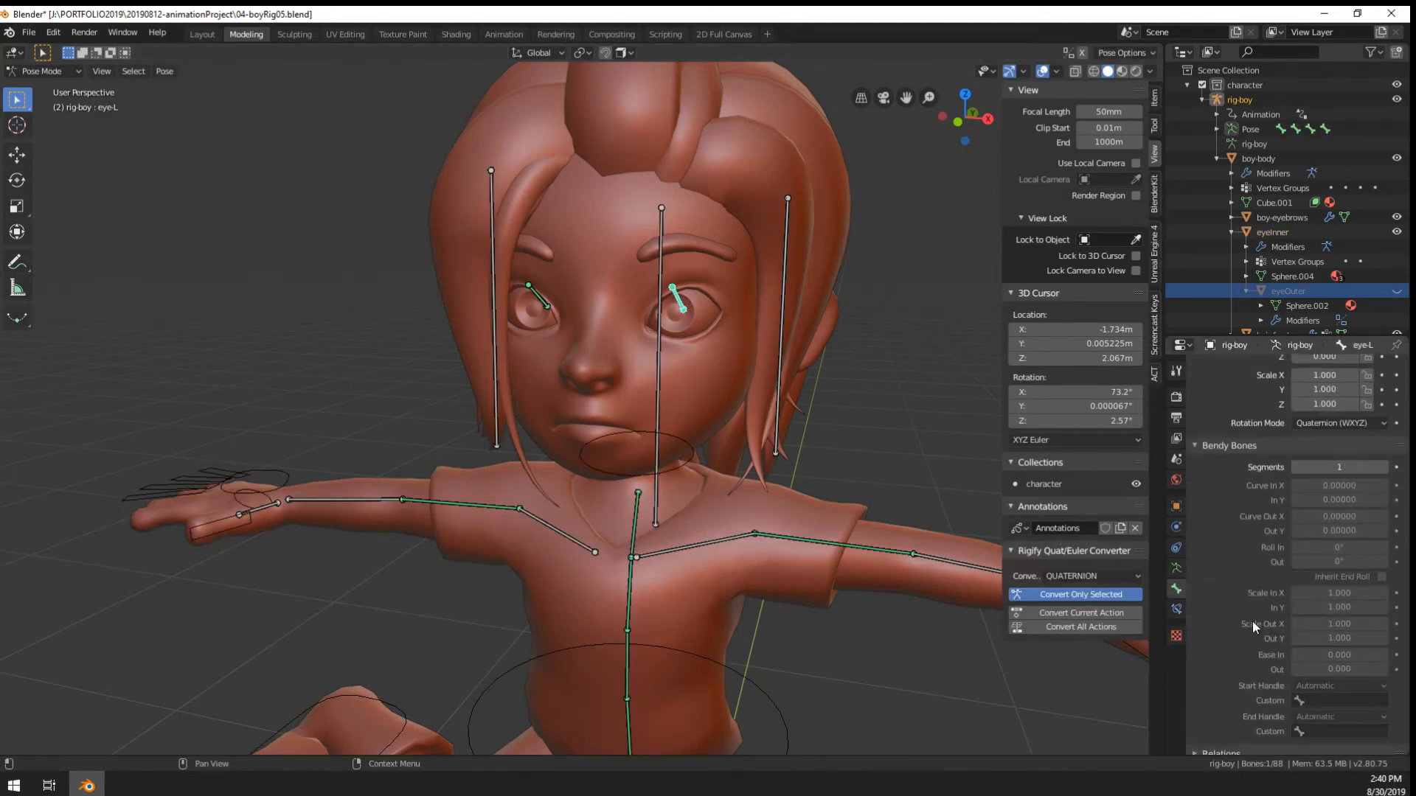
pyautogui.scroll(-3, 1255, 631)
pyautogui.click(1209, 507)
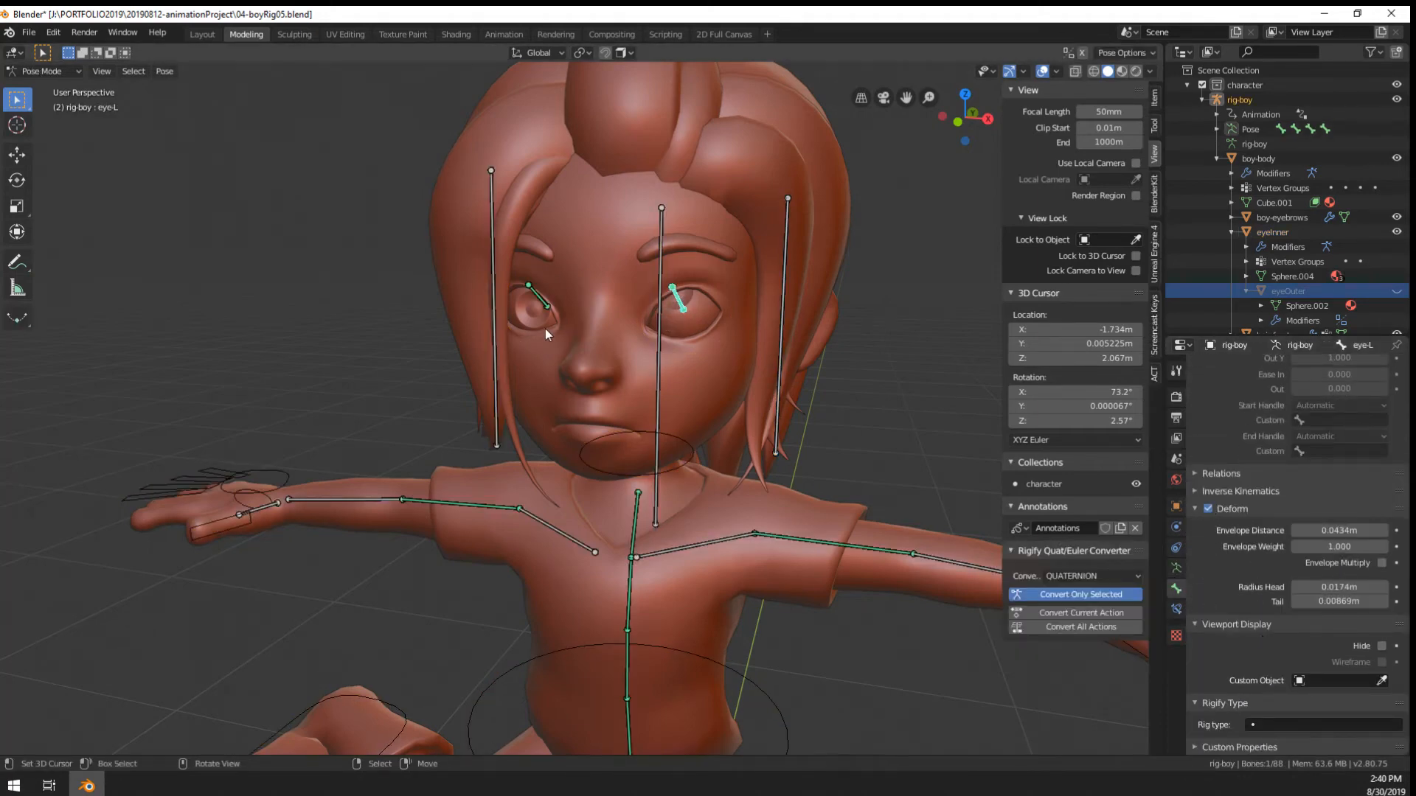
pyautogui.rightClick(545, 305)
pyautogui.click(1236, 511)
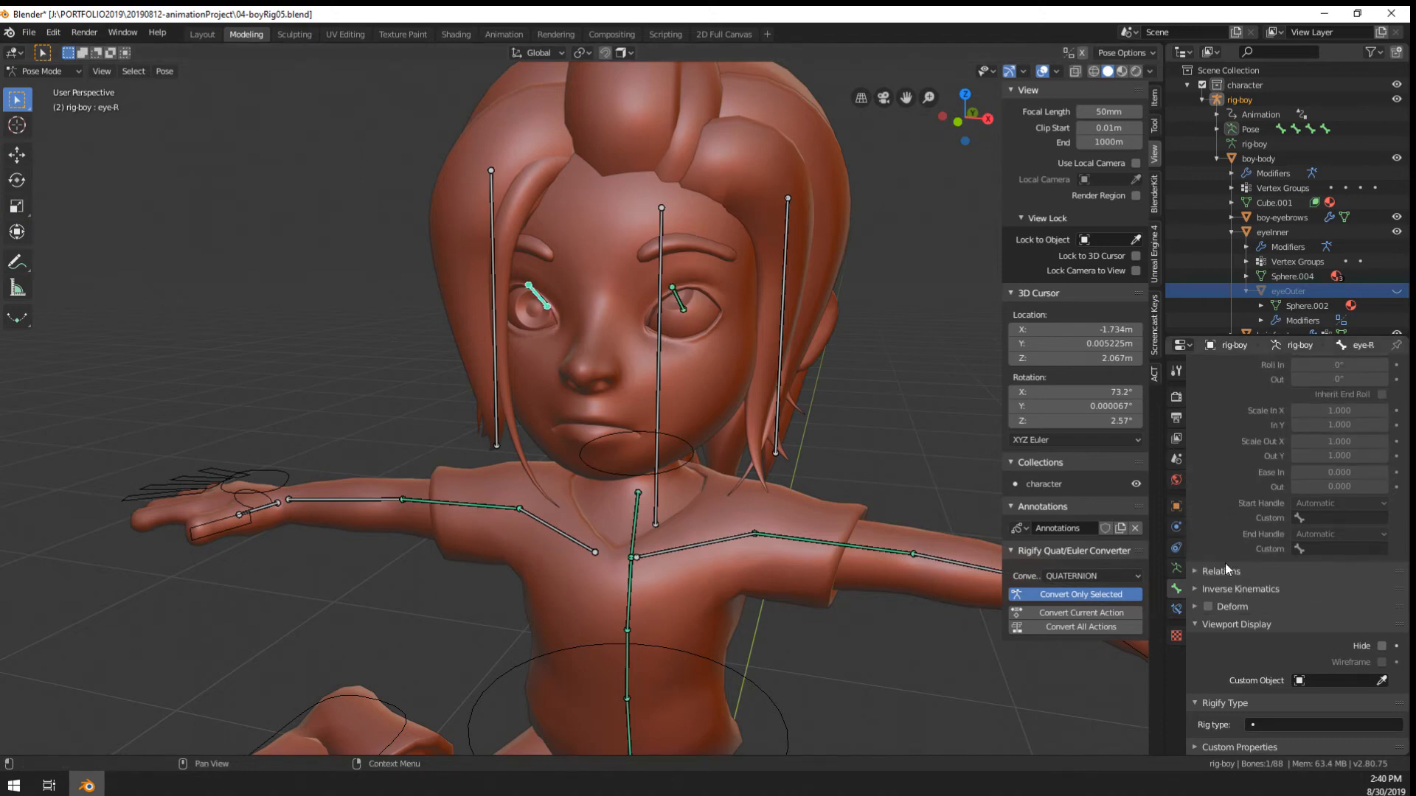
pyautogui.click(1210, 606)
pyautogui.hotkey('ctrl', 'Tab')
# Test the inner eyes' tracking by moving CTRL-eyeTarget-C in Pose Mode, then cancel the move
pyautogui.scroll(-5, 621, 484)
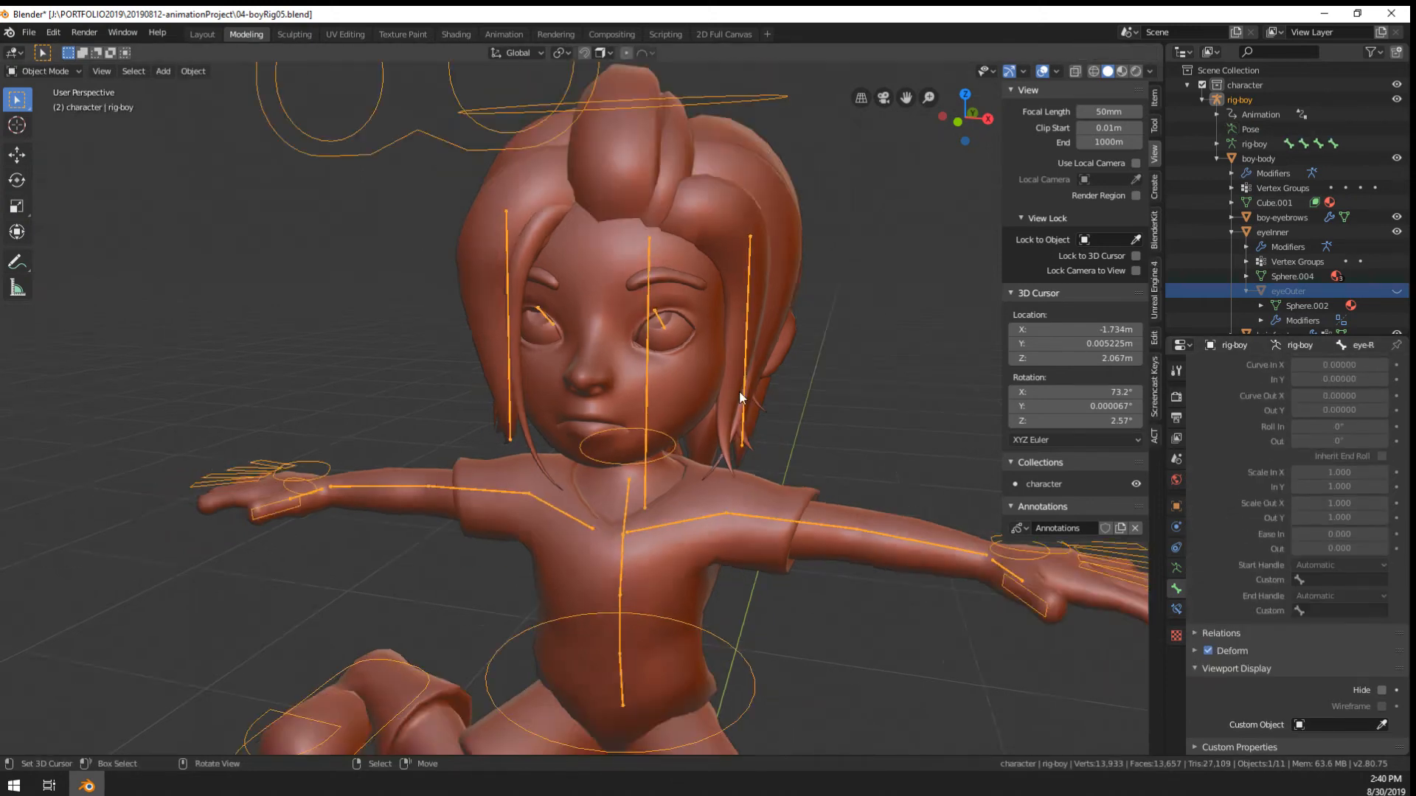
pyautogui.hotkey('ctrl', 'Tab')
pyautogui.rightClick(485, 257)
pyautogui.press('g')
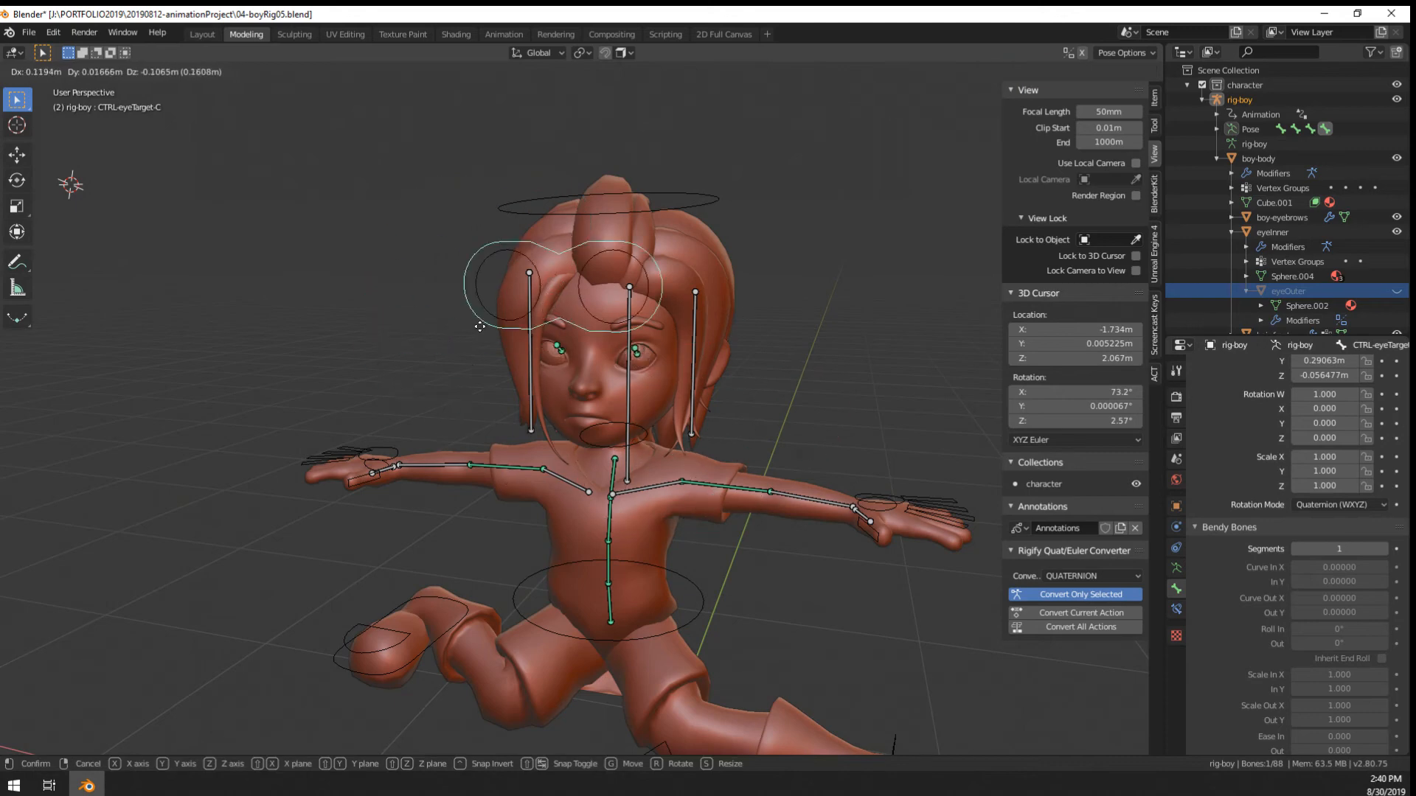
pyautogui.rightClick(472, 410)
# Reposition CTRL-eyeTarget-C in front of the face to test the inner eyes' tracking, and deselect all bones
pyautogui.hotkey('alt', 'g')
pyautogui.scroll(2, 436, 459)
pyautogui.press('g')
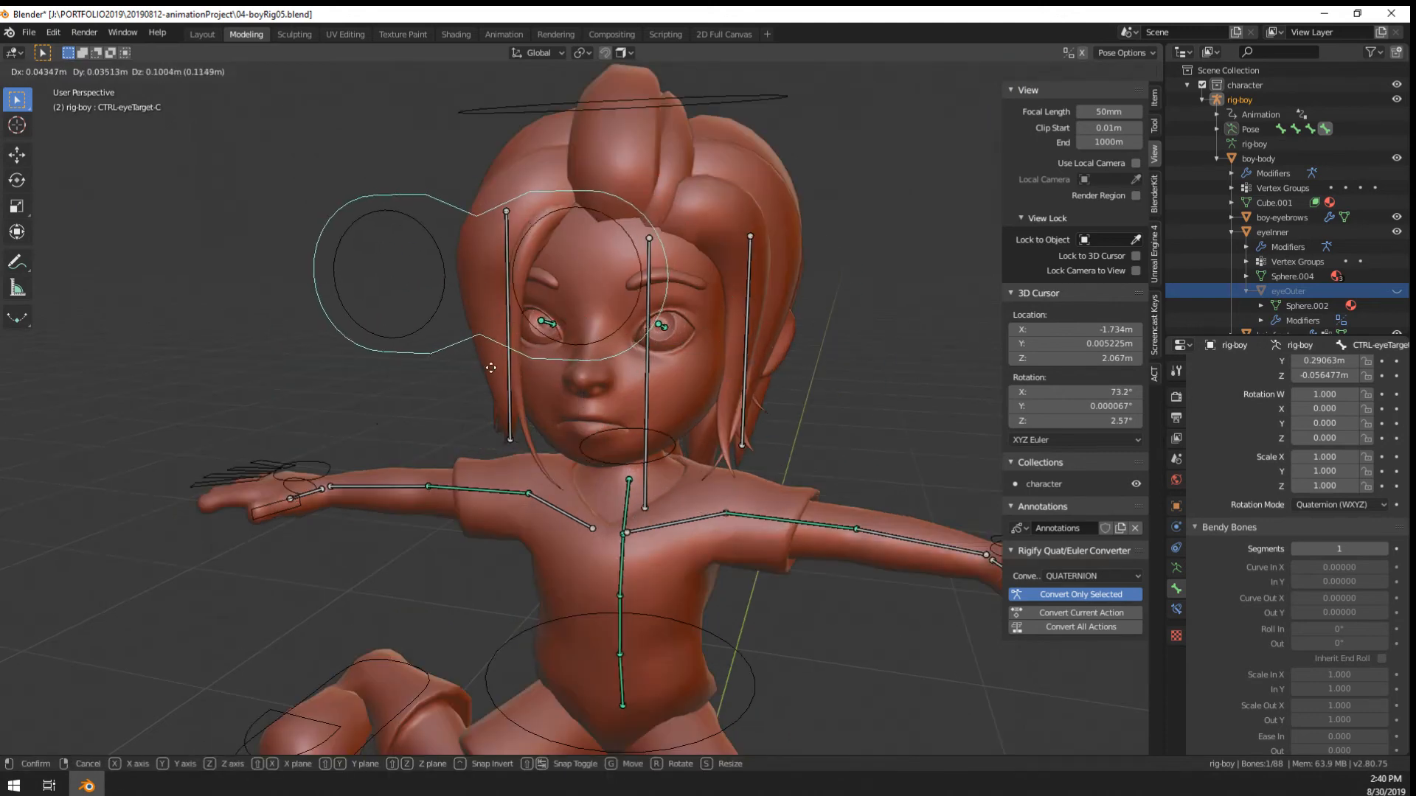
pyautogui.click(533, 348)
pyautogui.hotkey('alt', 'a')
pyautogui.moveTo(665, 496); pyautogui.dragTo(787, 466, button='middle')
pyautogui.scroll(-4, 786, 466)
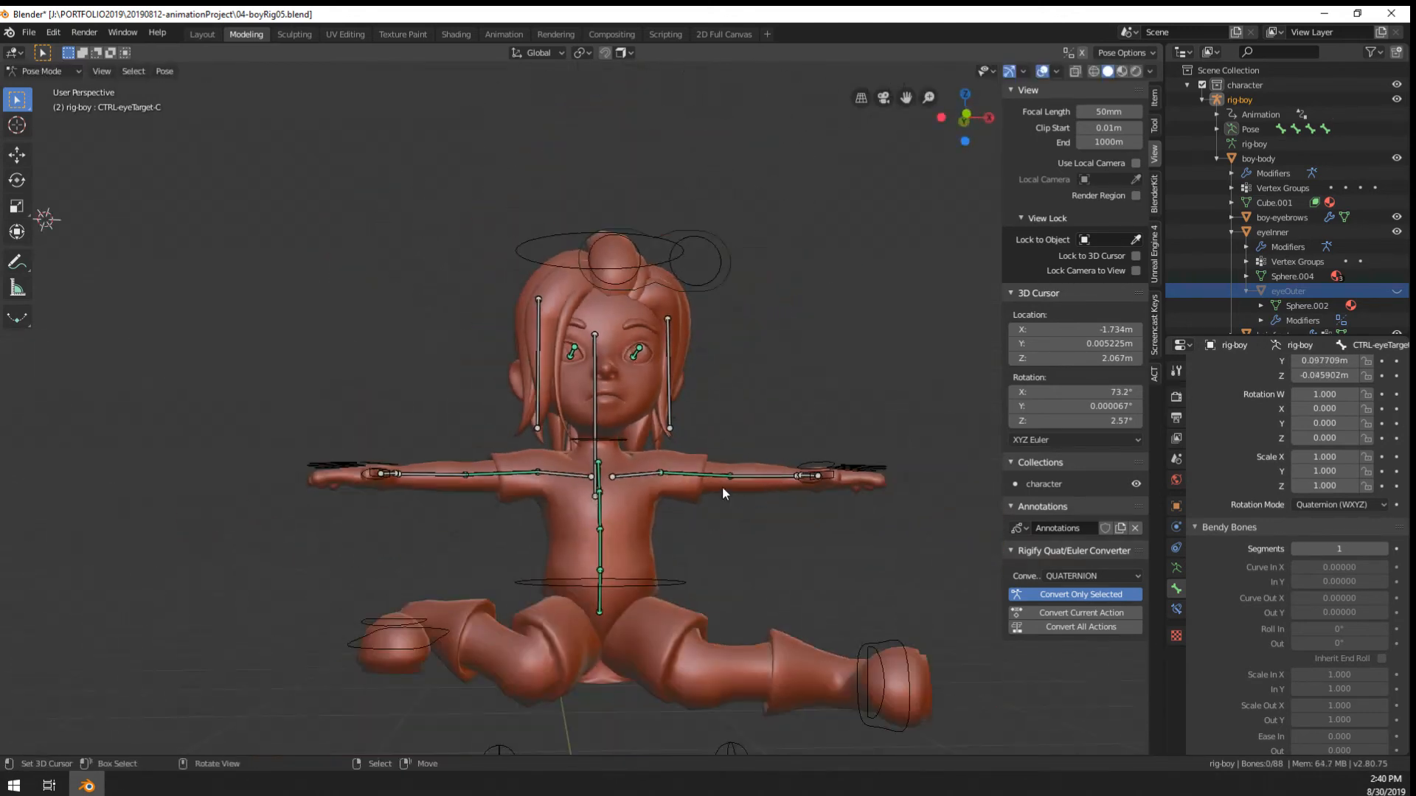
# Lower both arms to the boy's sides by rotating upper_arm.L and upper_arm.R, turning upper_arm.R about -92°
pyautogui.rightClick(639, 474)
pyautogui.rightClick(693, 475)
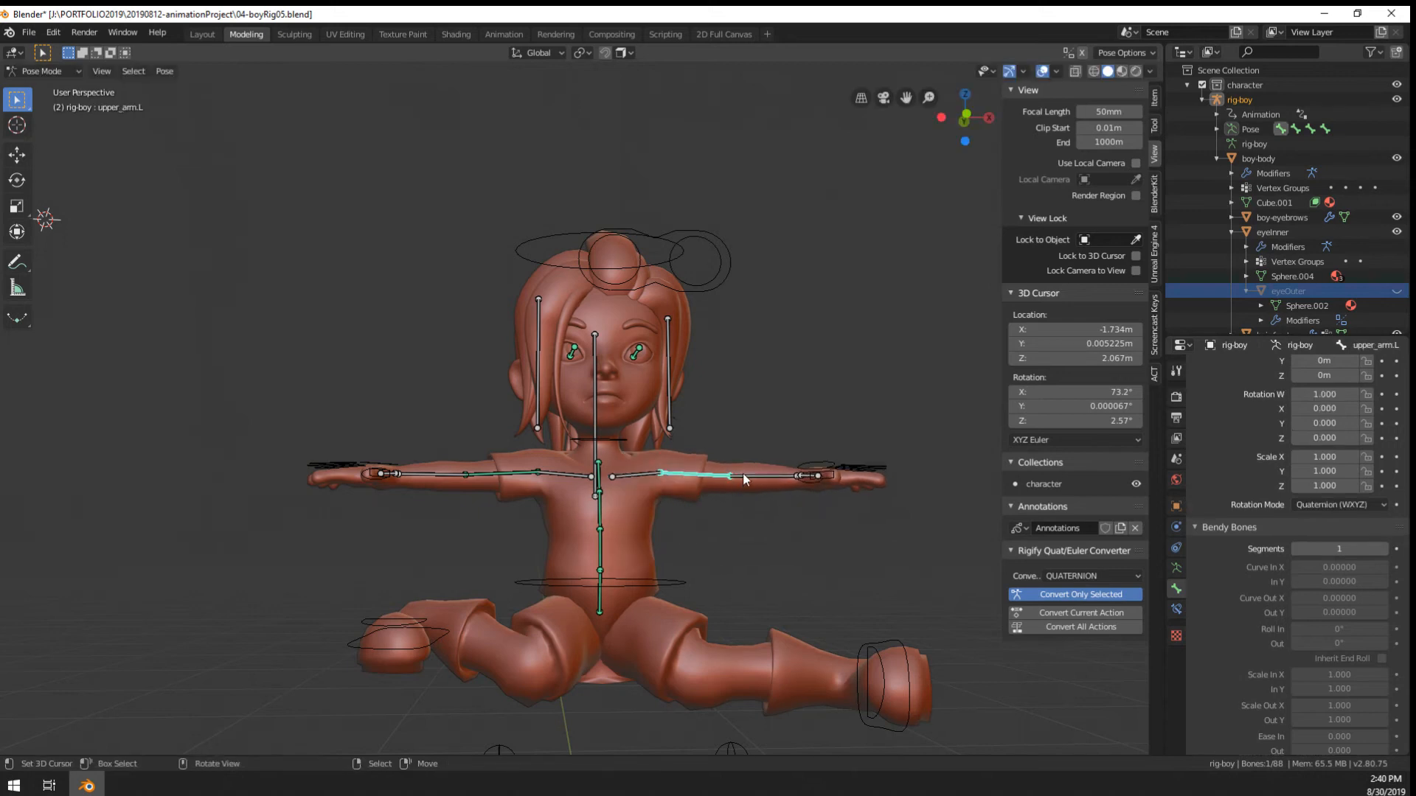
pyautogui.press('r')
pyautogui.click(666, 514)
pyautogui.rightClick(509, 474)
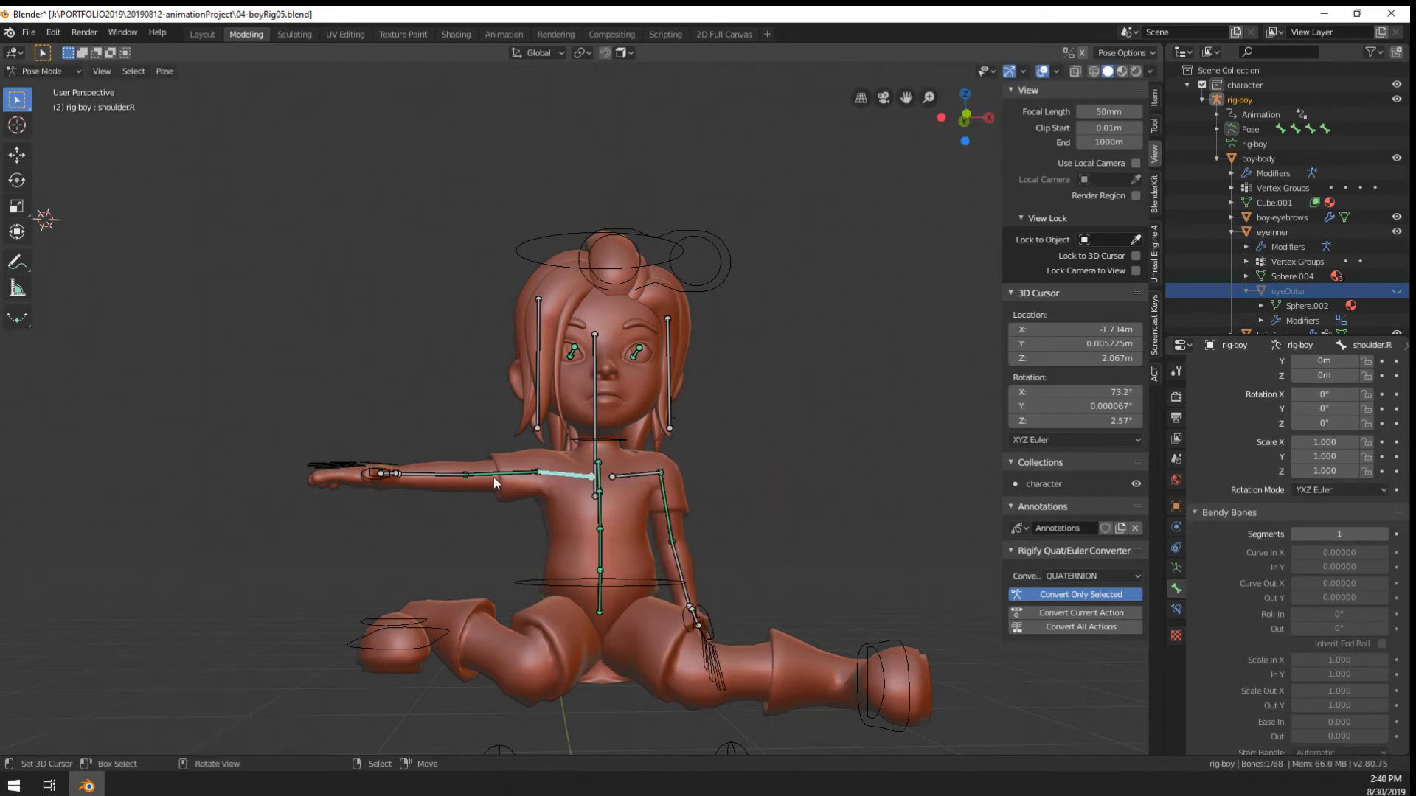
pyautogui.press('r')
pyautogui.click(707, 494)
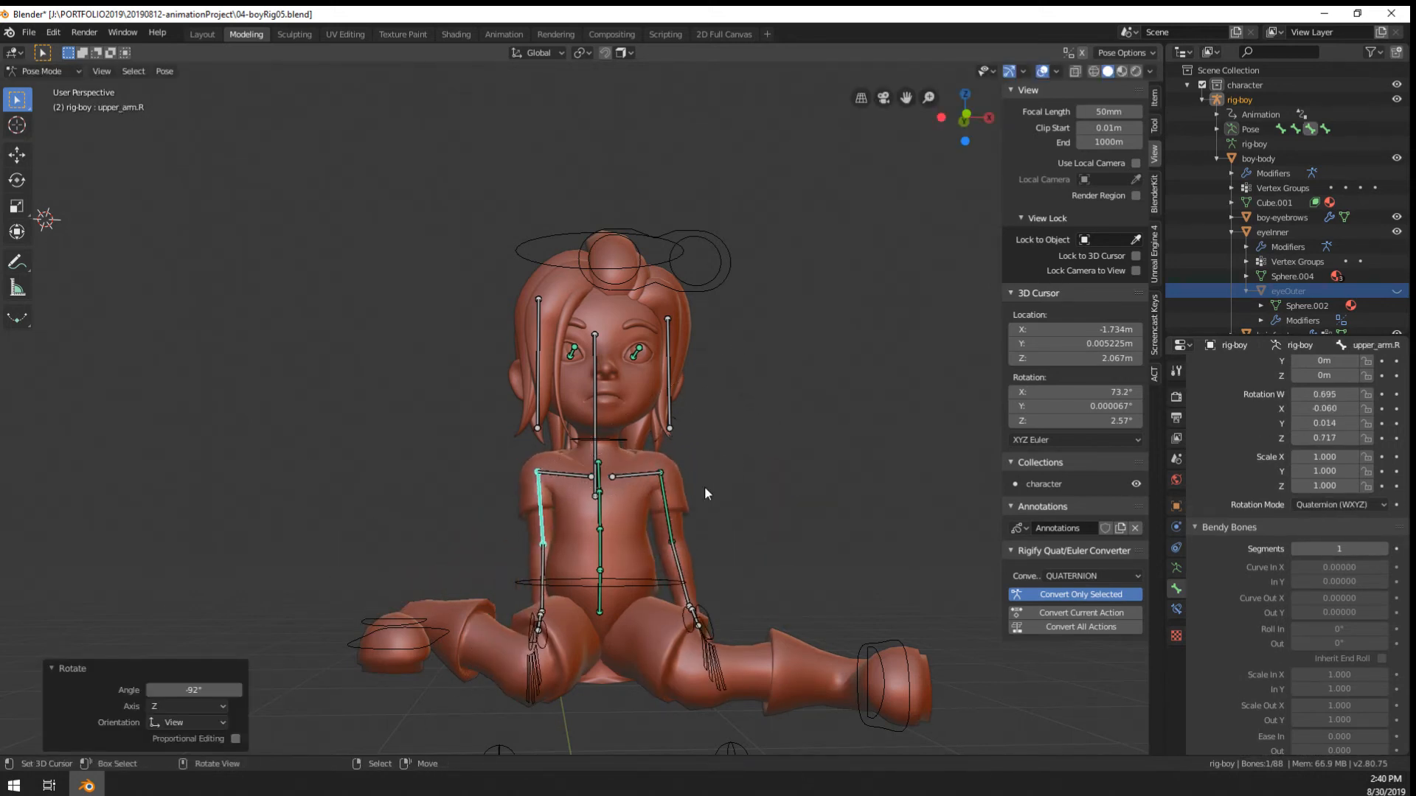
# Rotate CTRL-spine-base to lean the boy's torso and head backward and test the mesh weights
pyautogui.rightClick(709, 623)
pyautogui.moveTo(711, 621); pyautogui.dragTo(626, 633, button='middle')
pyautogui.rightClick(706, 631)
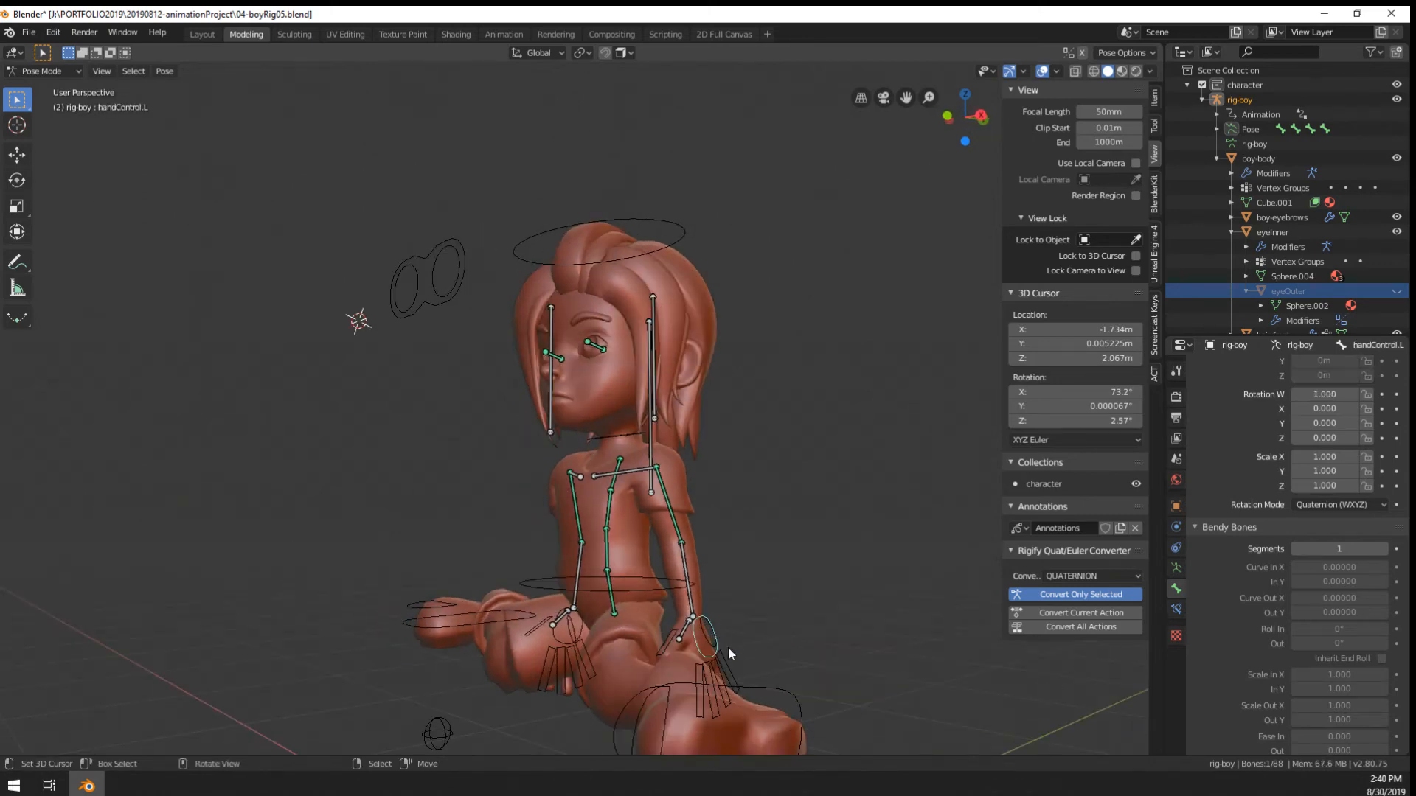
pyautogui.moveTo(775, 597); pyautogui.dragTo(1076, 590, button='middle')
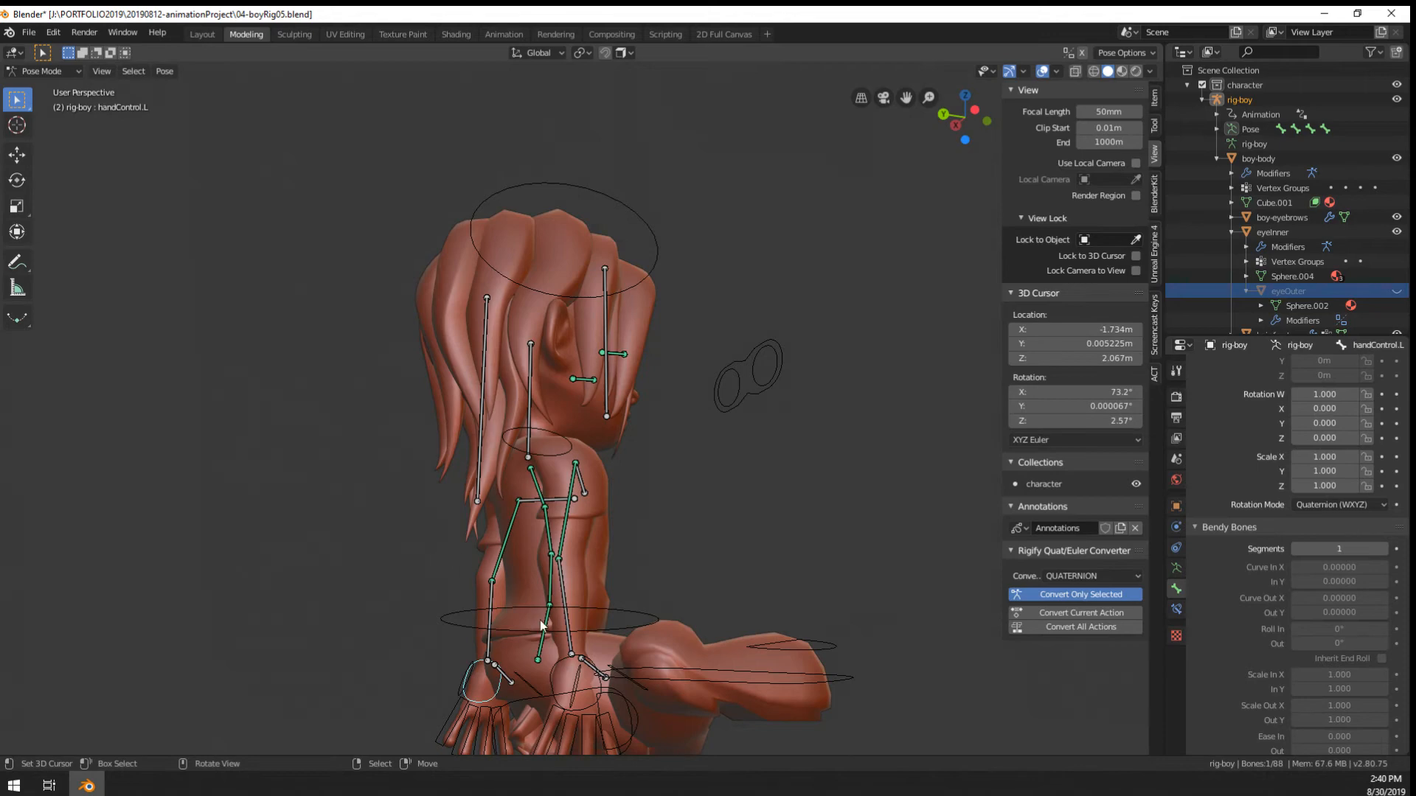
pyautogui.rightClick(502, 606)
pyautogui.press('r')
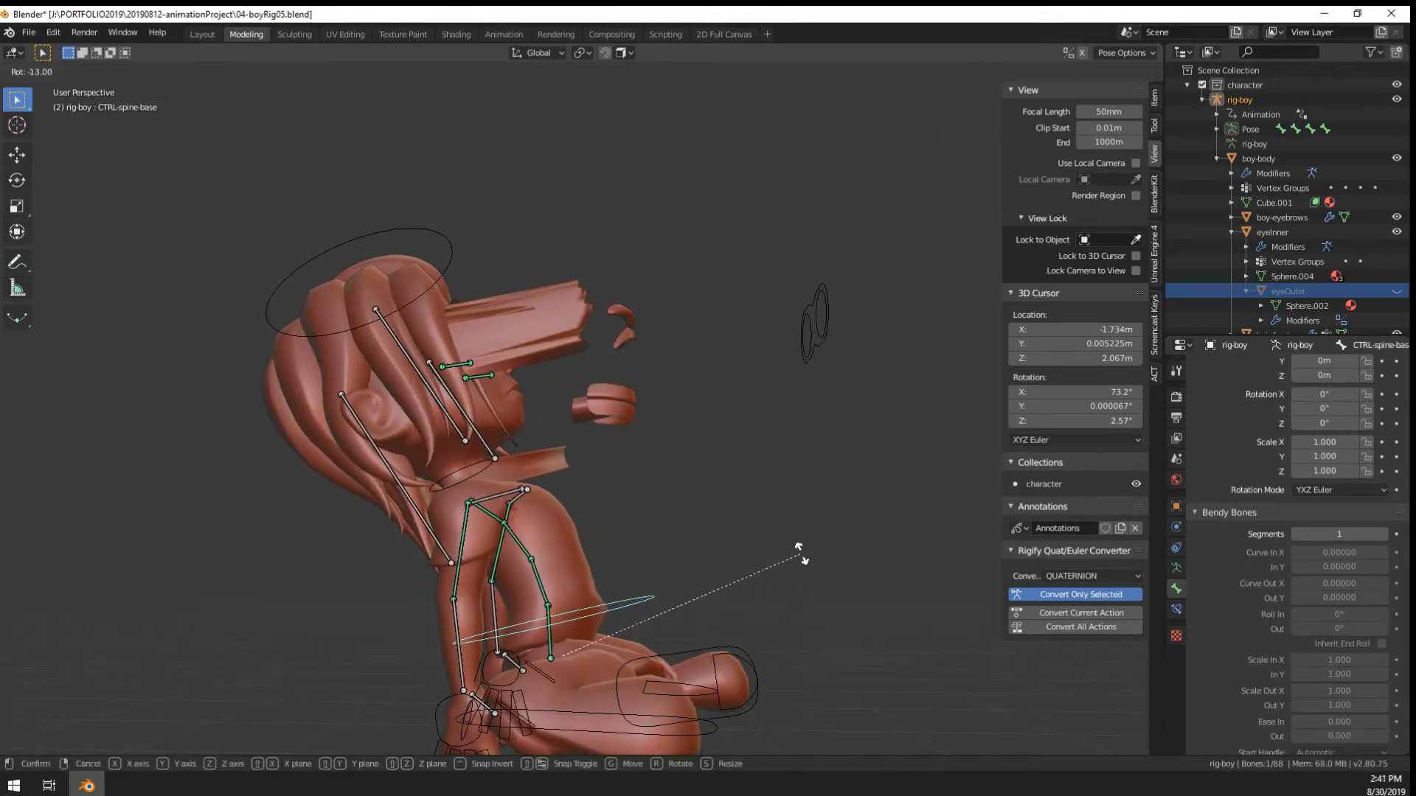
pyautogui.click(741, 534)
pyautogui.moveTo(742, 533); pyautogui.dragTo(596, 382, button='middle')
# Try moving CTRL-eyeTarget-C on the leaned-back pose to check the eyes, and cancel the move
pyautogui.press('Tab')
pyautogui.press('Tab')
pyautogui.scroll(-3, 568, 348)
pyautogui.hotkey('ctrl', 'Tab')
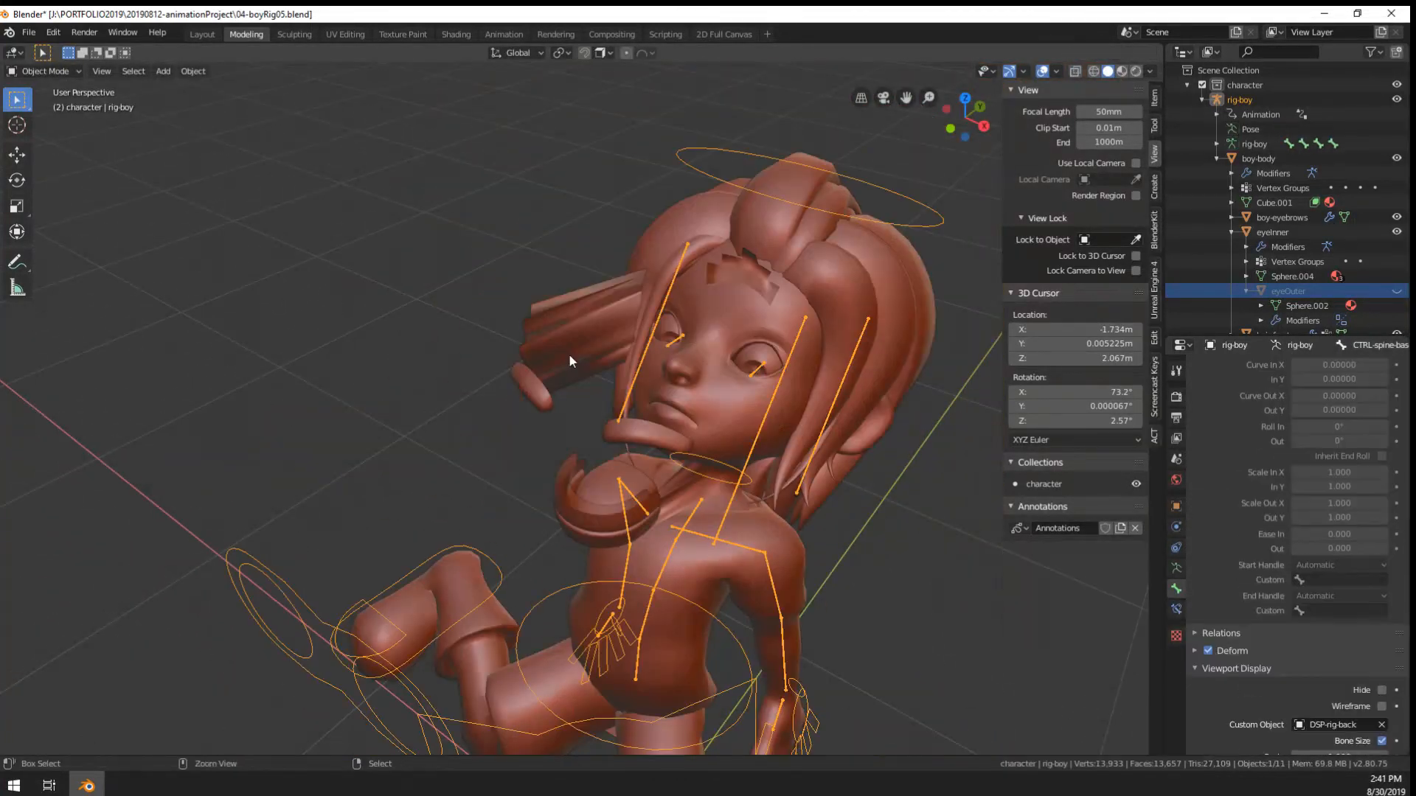
pyautogui.scroll(-2, 534, 403)
pyautogui.hotkey('ctrl', 'Tab')
pyautogui.rightClick(438, 528)
pyautogui.press('g')
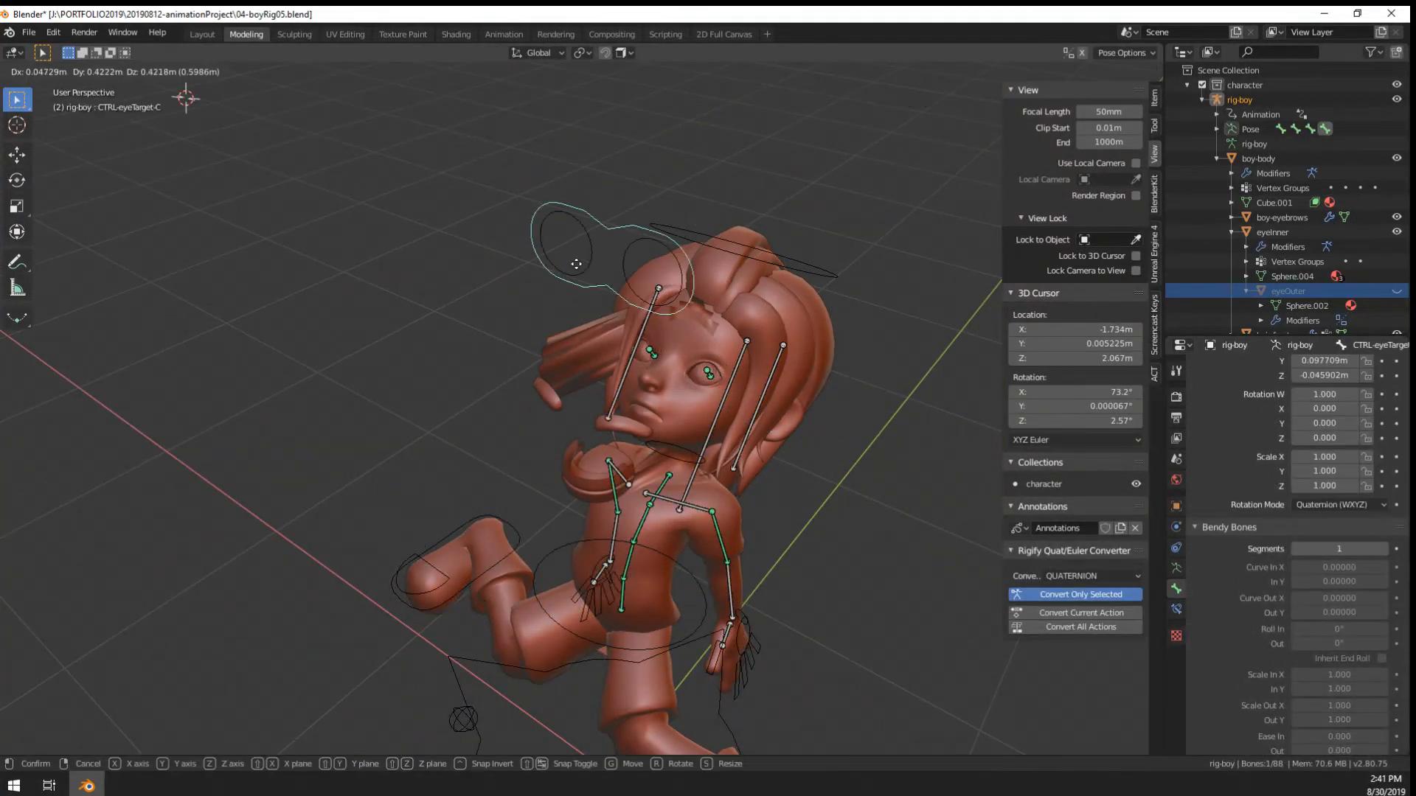
pyautogui.rightClick(461, 325)
# Assign the stray boy-body forehead vertices stretched out in front of the face to the head vertex group at weight 1.000
pyautogui.scroll(2, 461, 325)
pyautogui.hotkey('ctrl', 'Tab')
pyautogui.rightClick(556, 309)
pyautogui.moveTo(556, 309)
pyautogui.mouseDown(button='middle')
pyautogui.moveTo(733, 293)
pyautogui.moveTo(543, 344)
pyautogui.moveTo(572, 337)
pyautogui.moveTo(544, 335)
pyautogui.moveTo(568, 306)
pyautogui.mouseUp(button='middle')
pyautogui.press('Tab')
pyautogui.press('c')
pyautogui.moveTo(614, 281); pyautogui.dragTo(624, 417)
pyautogui.rightClick(639, 301)
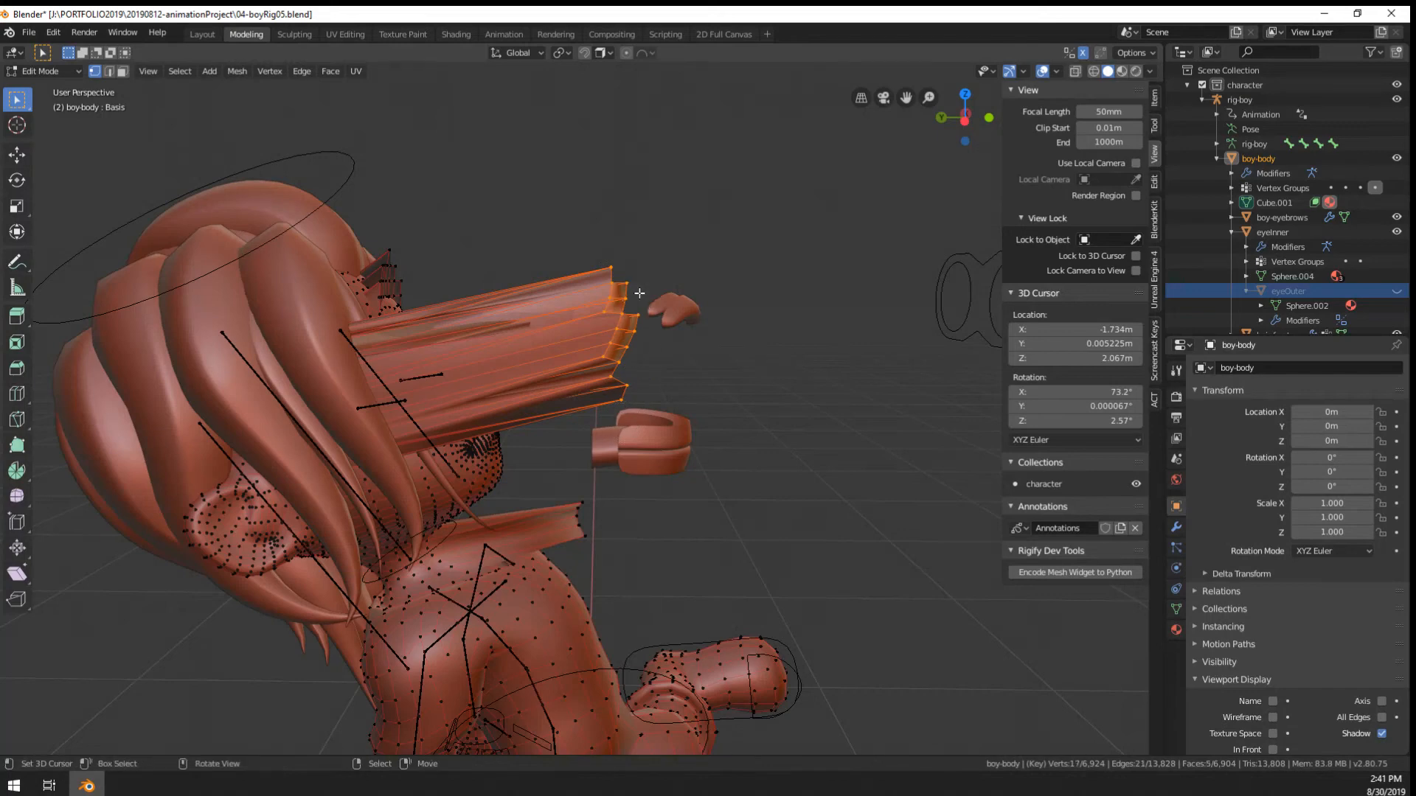
pyautogui.scroll(-2, 640, 301)
pyautogui.moveTo(664, 427)
pyautogui.mouseDown(button='middle')
pyautogui.moveTo(601, 448)
pyautogui.moveTo(642, 454)
pyautogui.mouseUp(button='middle')
pyautogui.click(1177, 609)
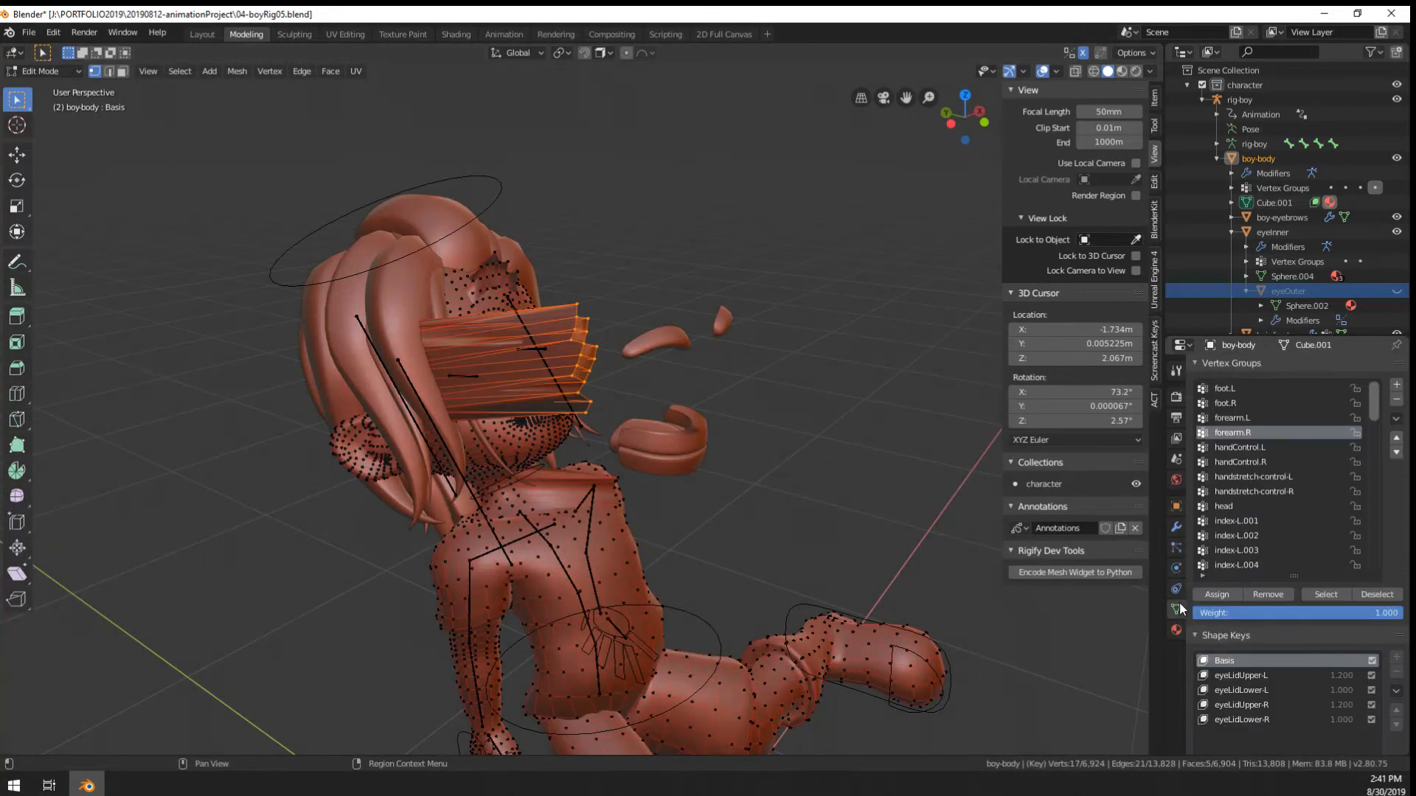
pyautogui.click(1258, 506)
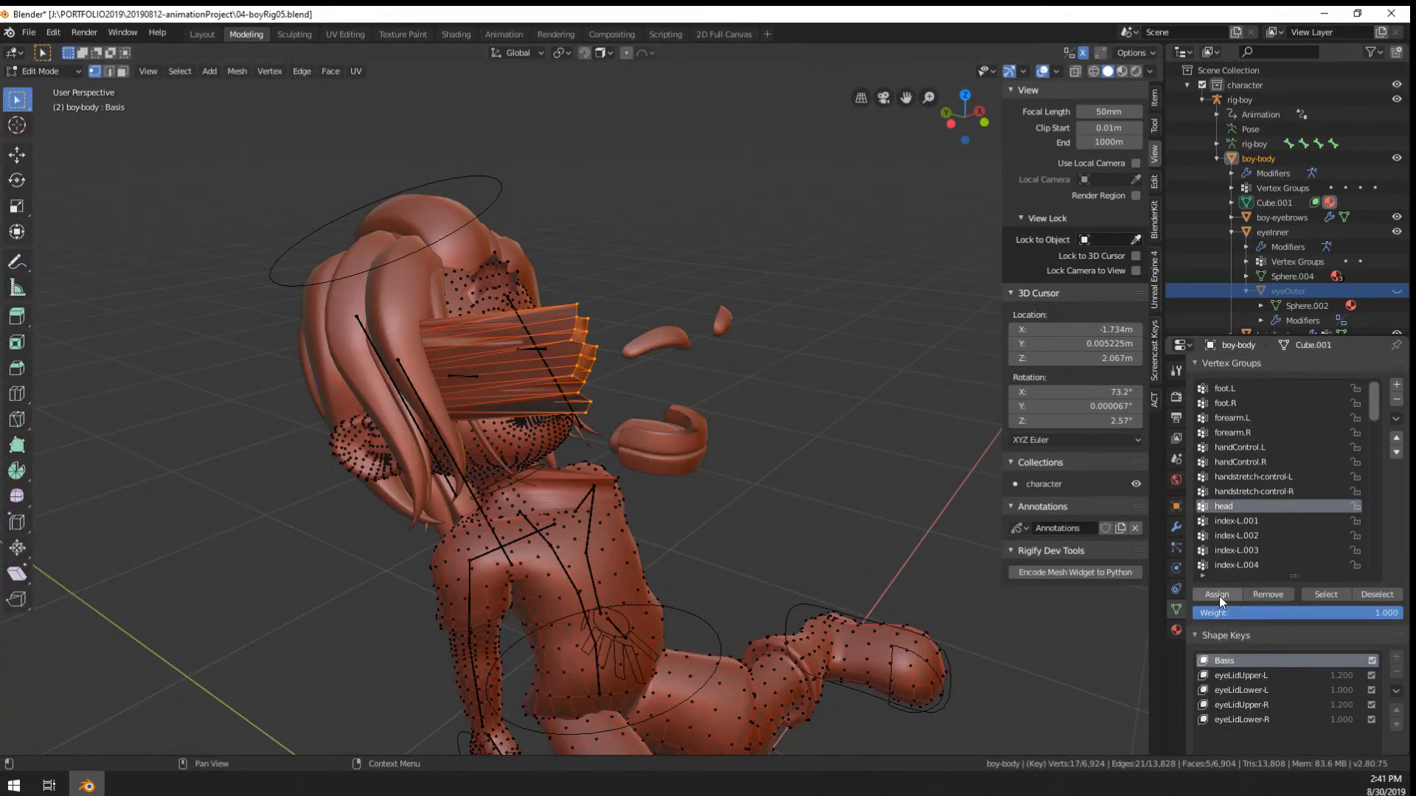
pyautogui.click(1219, 596)
pyautogui.moveTo(715, 481); pyautogui.dragTo(659, 385, button='middle')
pyautogui.press('Tab')
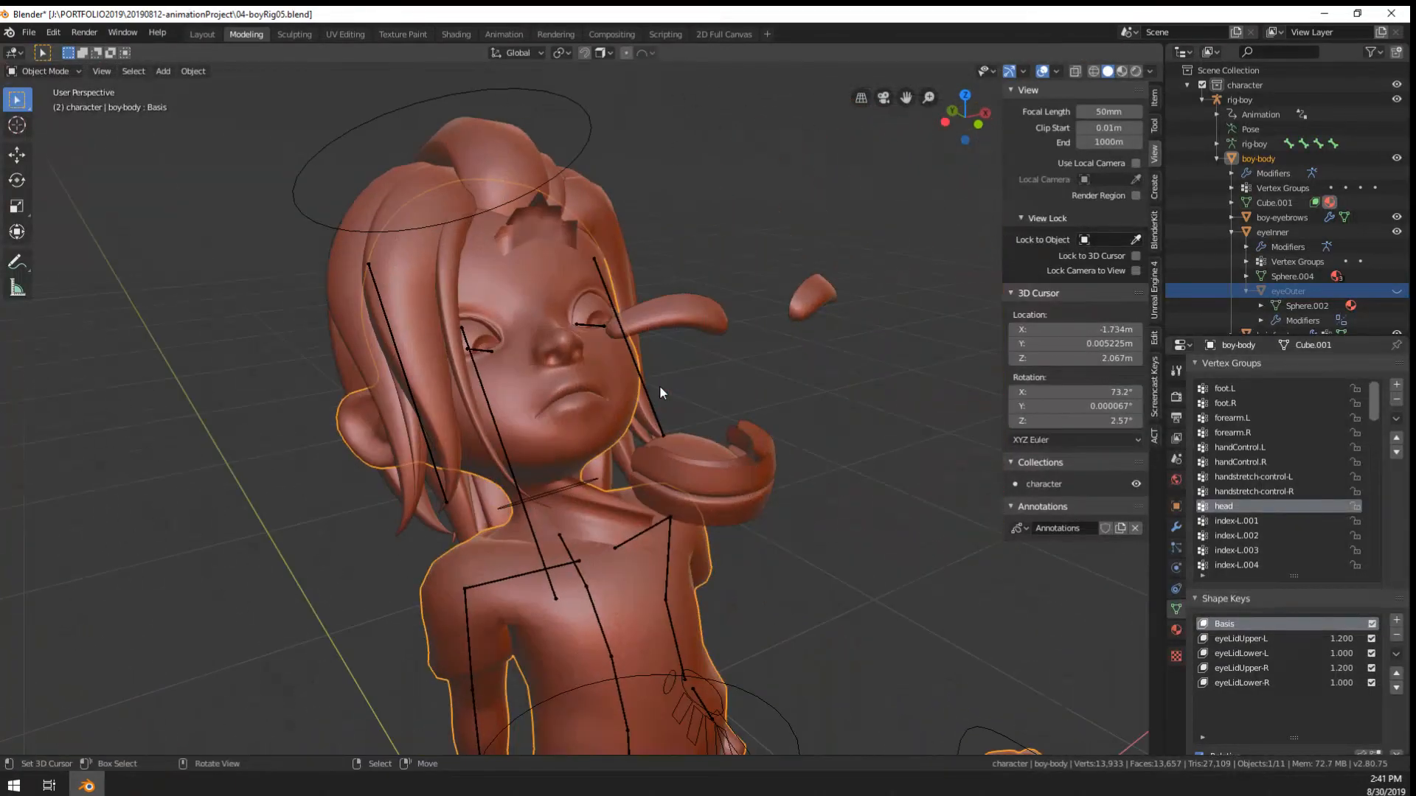
# Circle-select the stray boy-body vertices stretched forward from the neck and assign them to the spine.004 vertex group
pyautogui.press('Tab')
pyautogui.moveTo(570, 427); pyautogui.dragTo(675, 516, button='middle')
pyautogui.press('x')
pyautogui.click(601, 556)
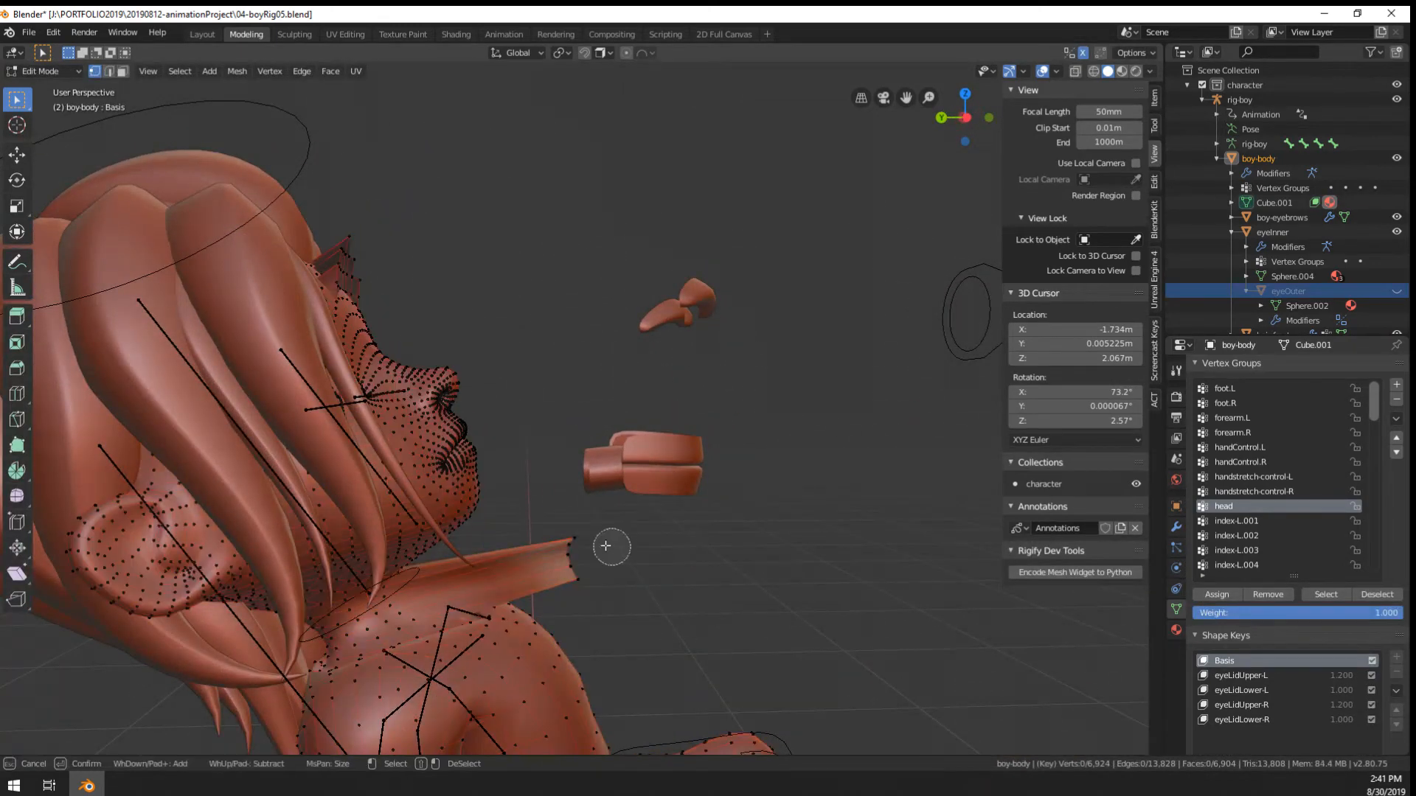
pyautogui.scroll(-13, 1235, 461)
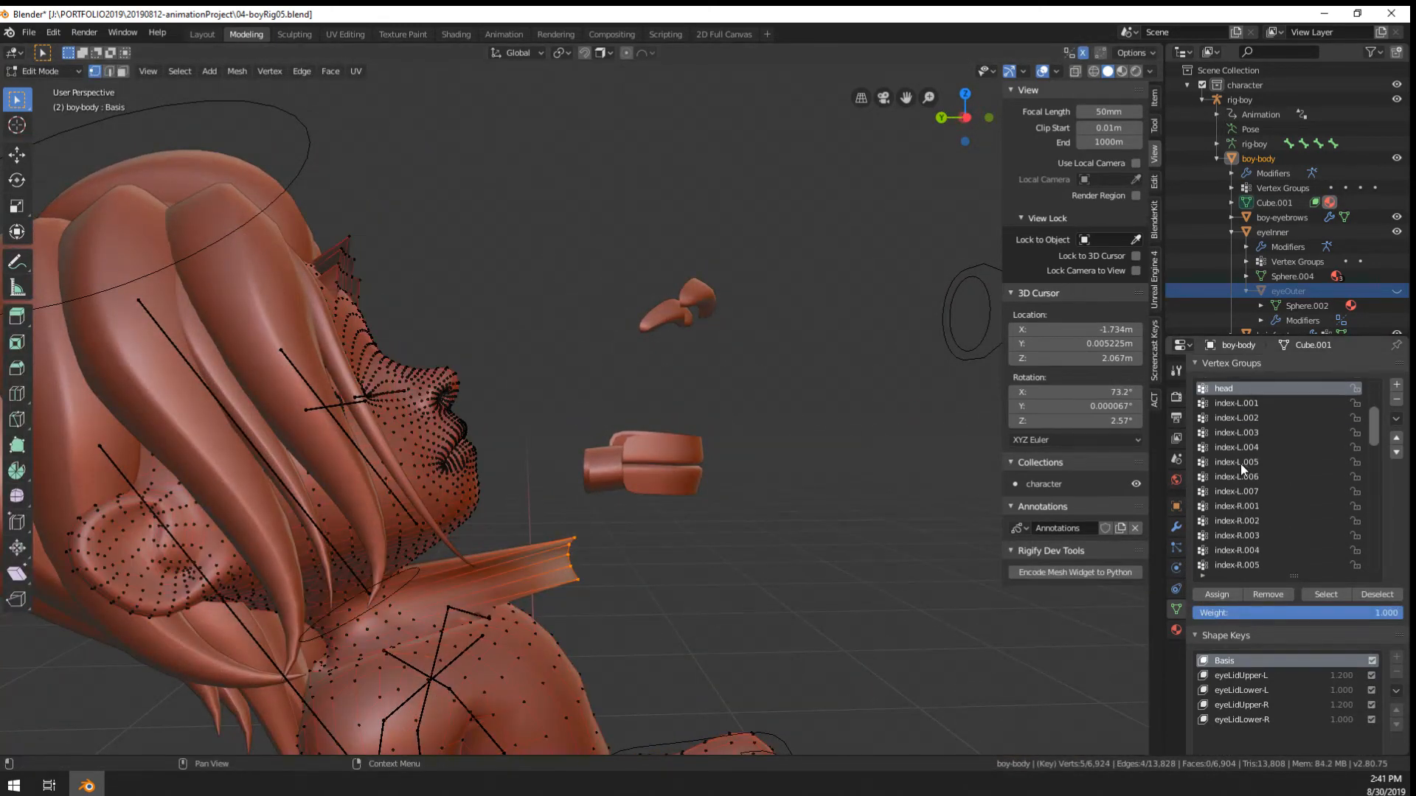
pyautogui.scroll(-10, 1255, 484)
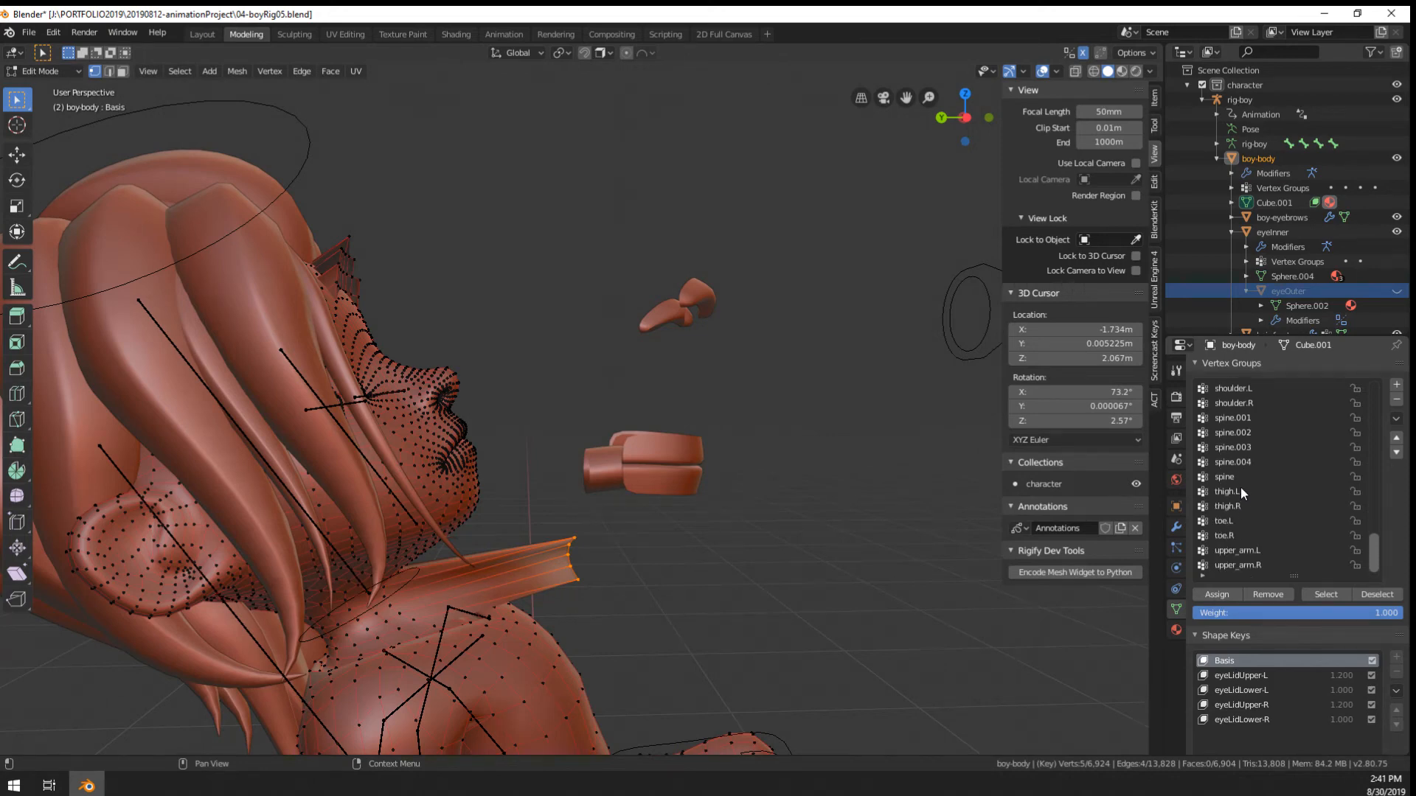
pyautogui.scroll(1, 1244, 552)
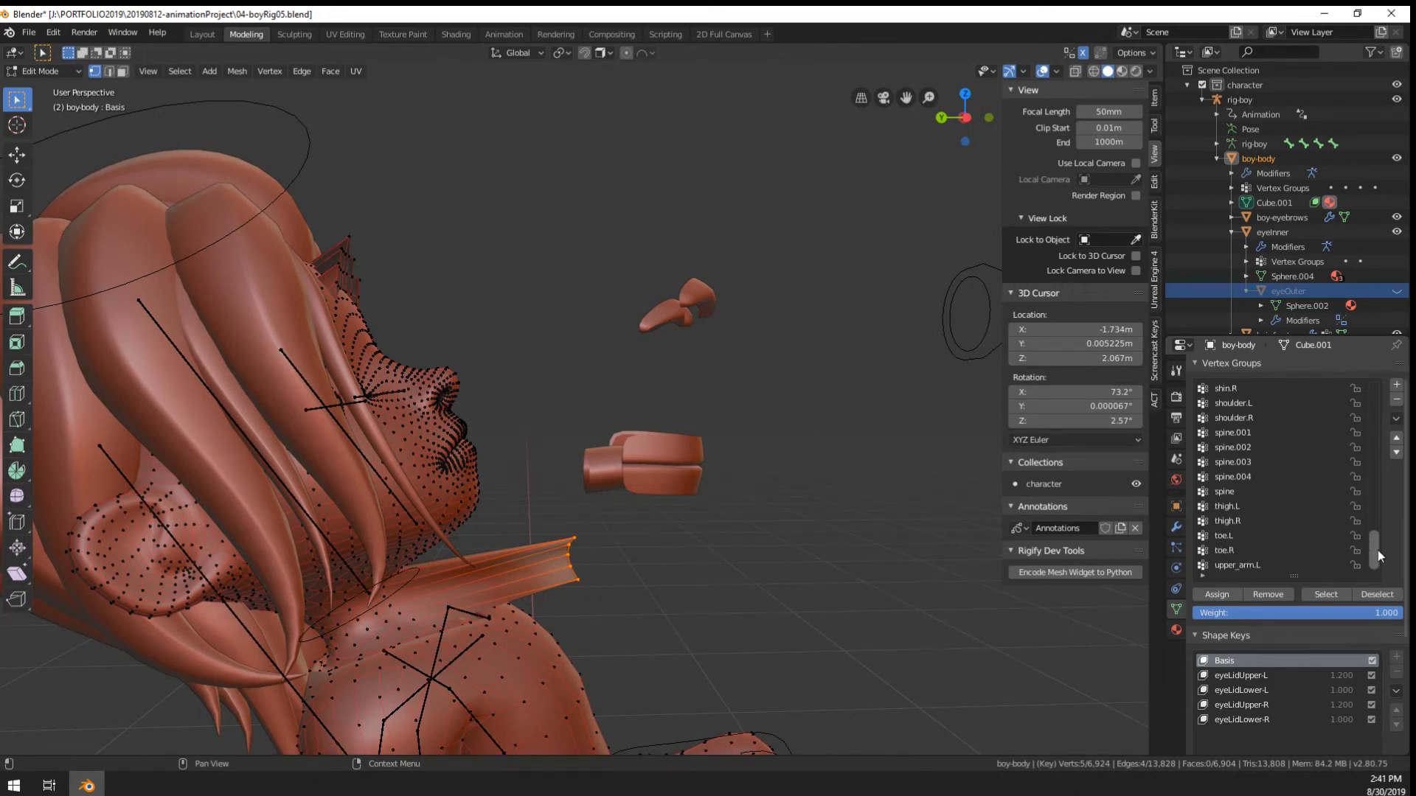
pyautogui.moveTo(1377, 550); pyautogui.dragTo(1374, 521)
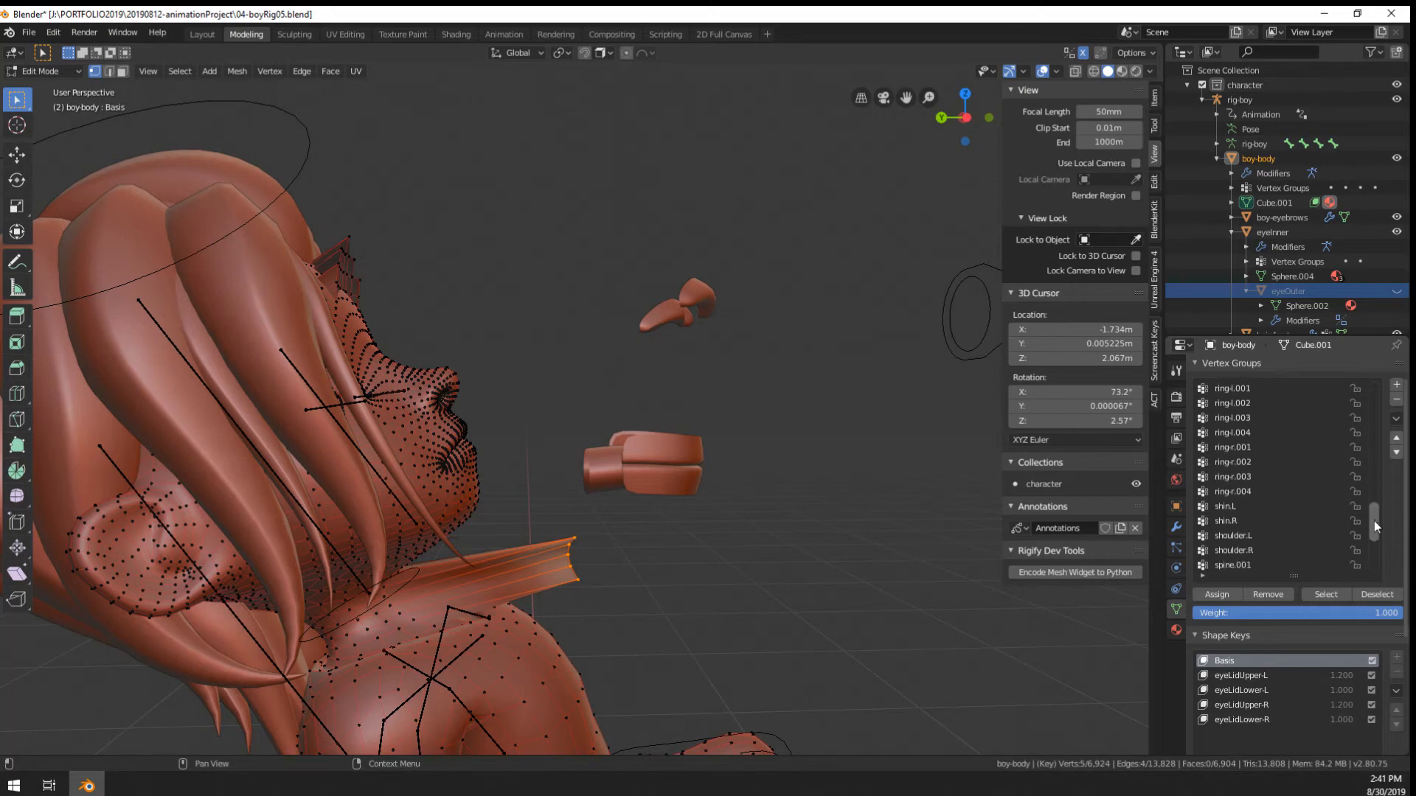
pyautogui.scroll(-6, 1254, 512)
pyautogui.click(1241, 522)
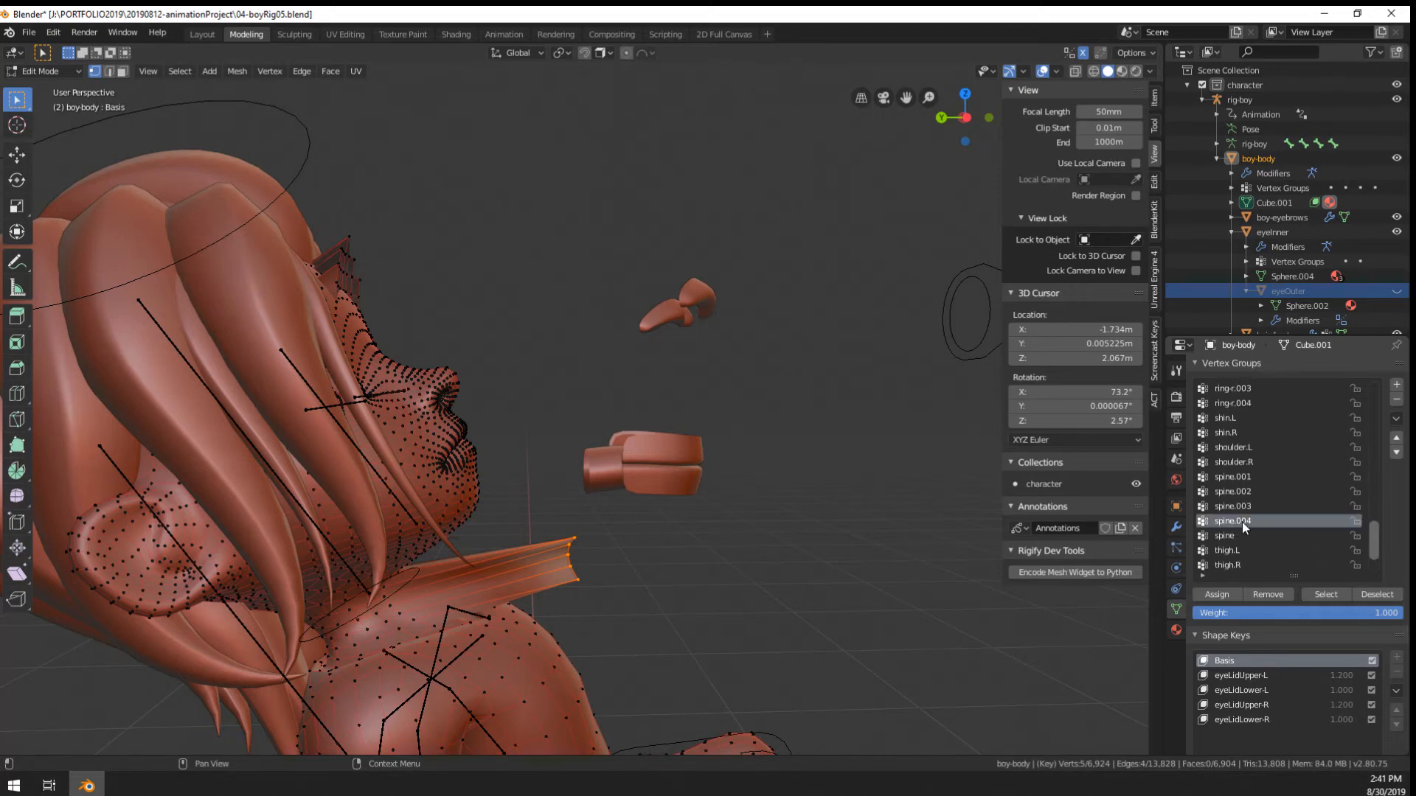
pyautogui.click(1217, 595)
pyautogui.press('Tab')
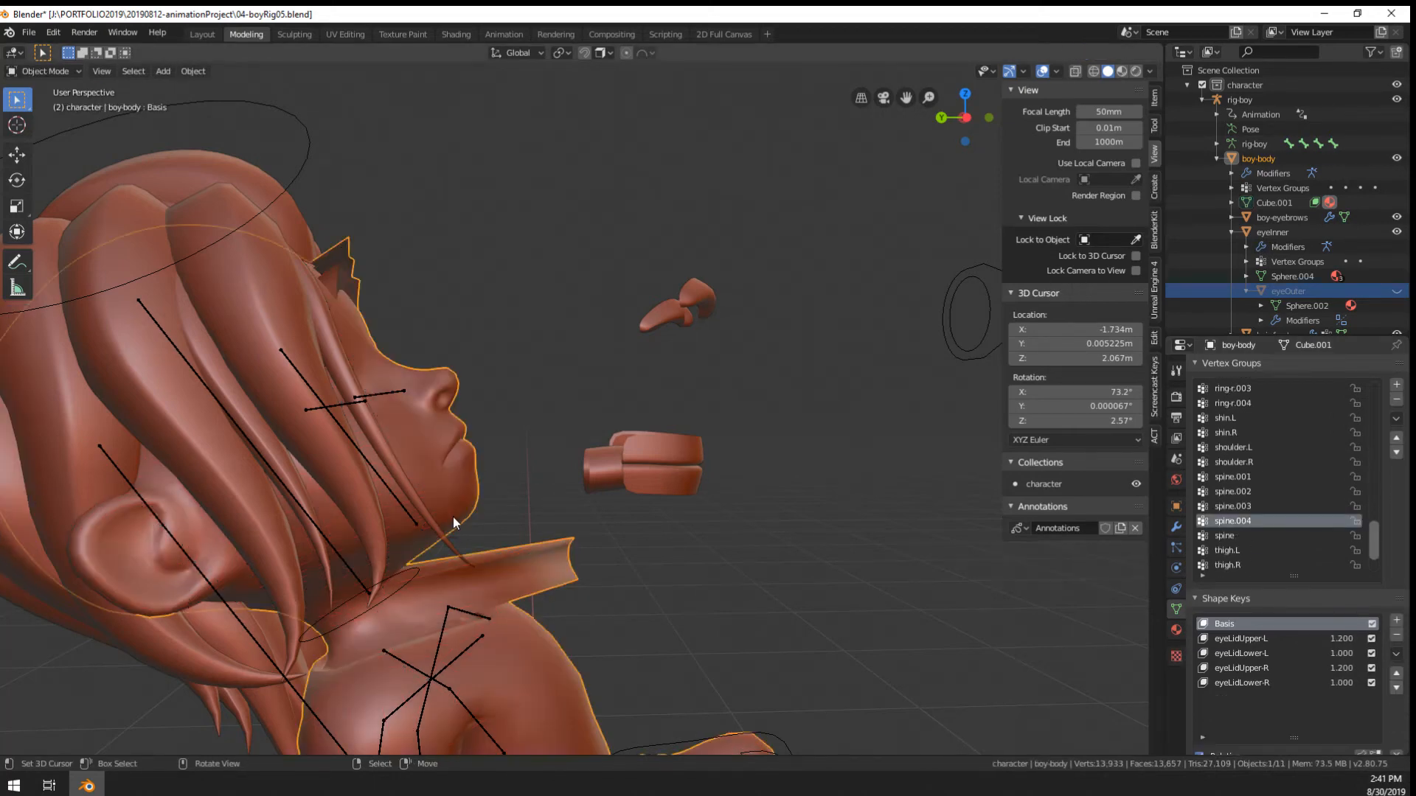
# Check the names and bone properties of the upper spine and neck bones in Pose Mode
pyautogui.scroll(-6, 489, 590)
pyautogui.scroll(2, 490, 575)
pyautogui.click(487, 536)
pyautogui.hotkey('ctrl', 'Tab')
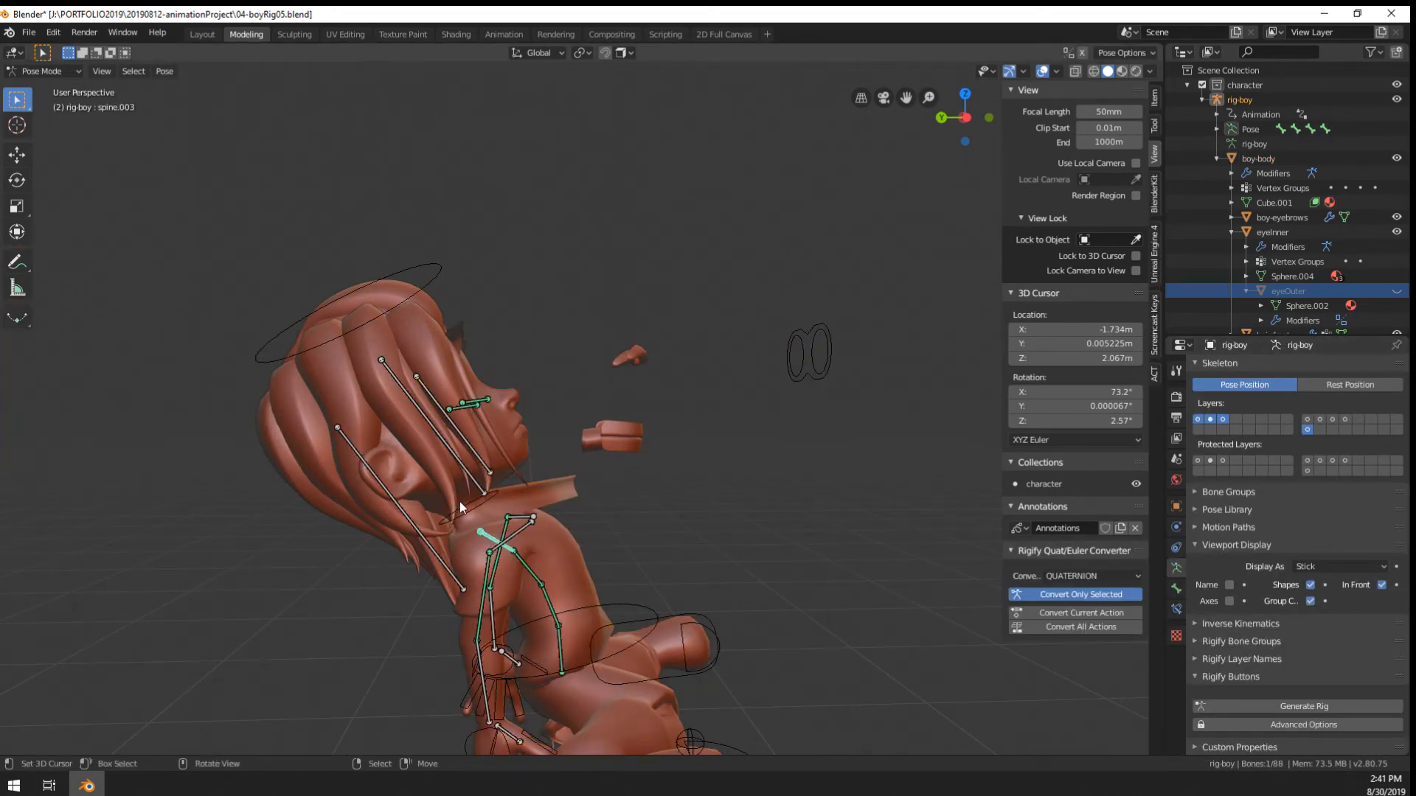
pyautogui.click(1177, 590)
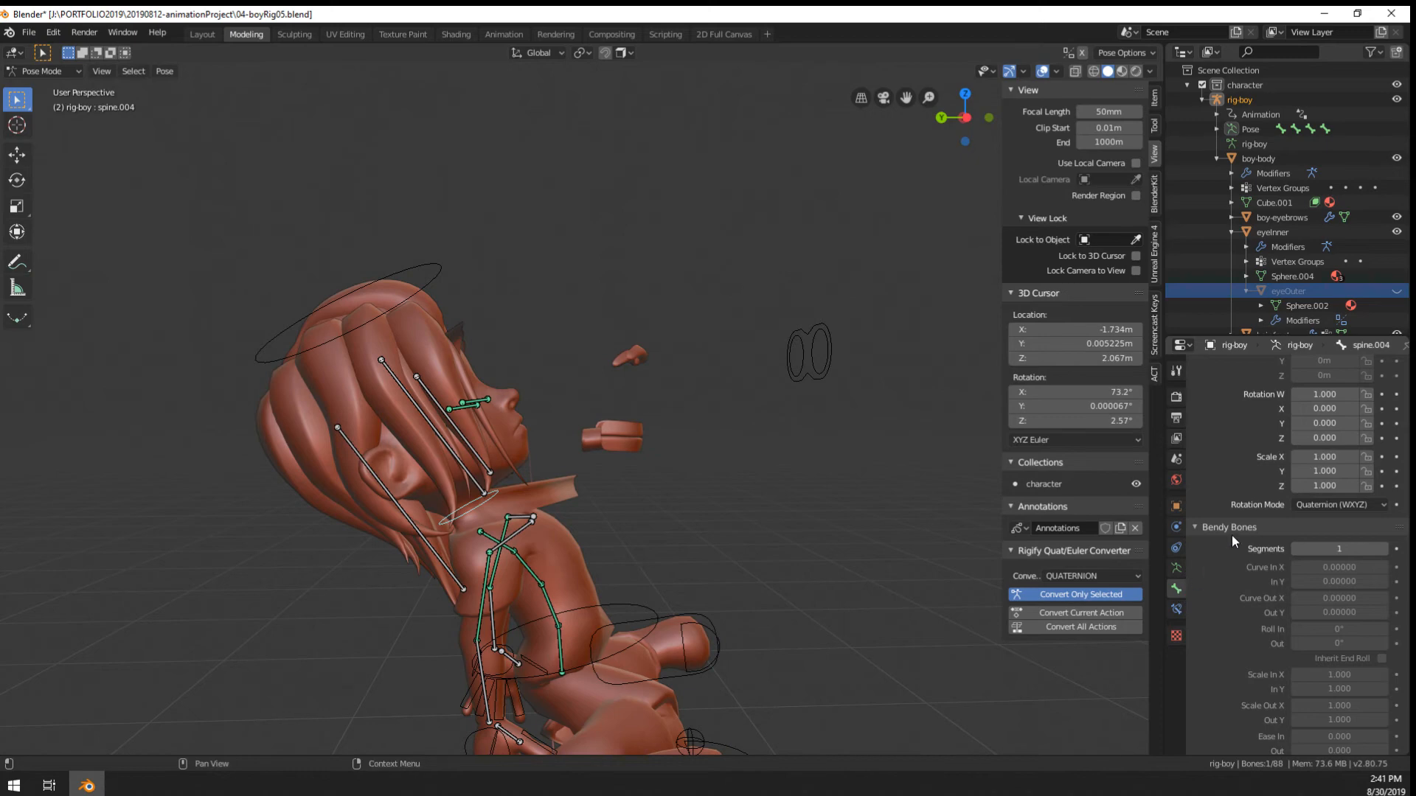
pyautogui.scroll(2, 1231, 534)
pyautogui.hotkey('ctrl', 'Tab')
pyautogui.scroll(3, 623, 468)
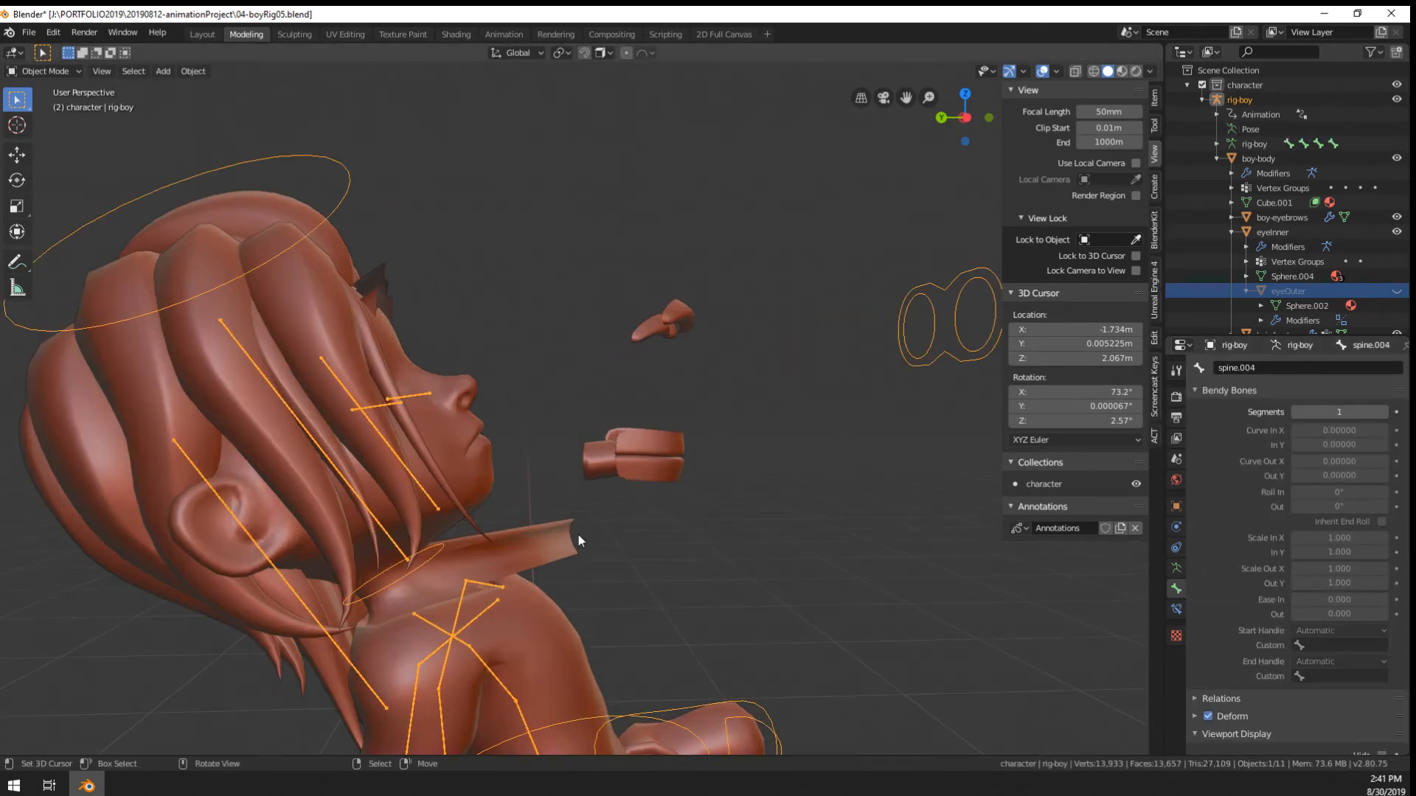
# Assign the still-selected stray neck vertices of boy-body to spine.004 again at weight 1.000 and leave Edit Mode
pyautogui.rightClick(577, 535)
pyautogui.press('Tab')
pyautogui.click(1177, 609)
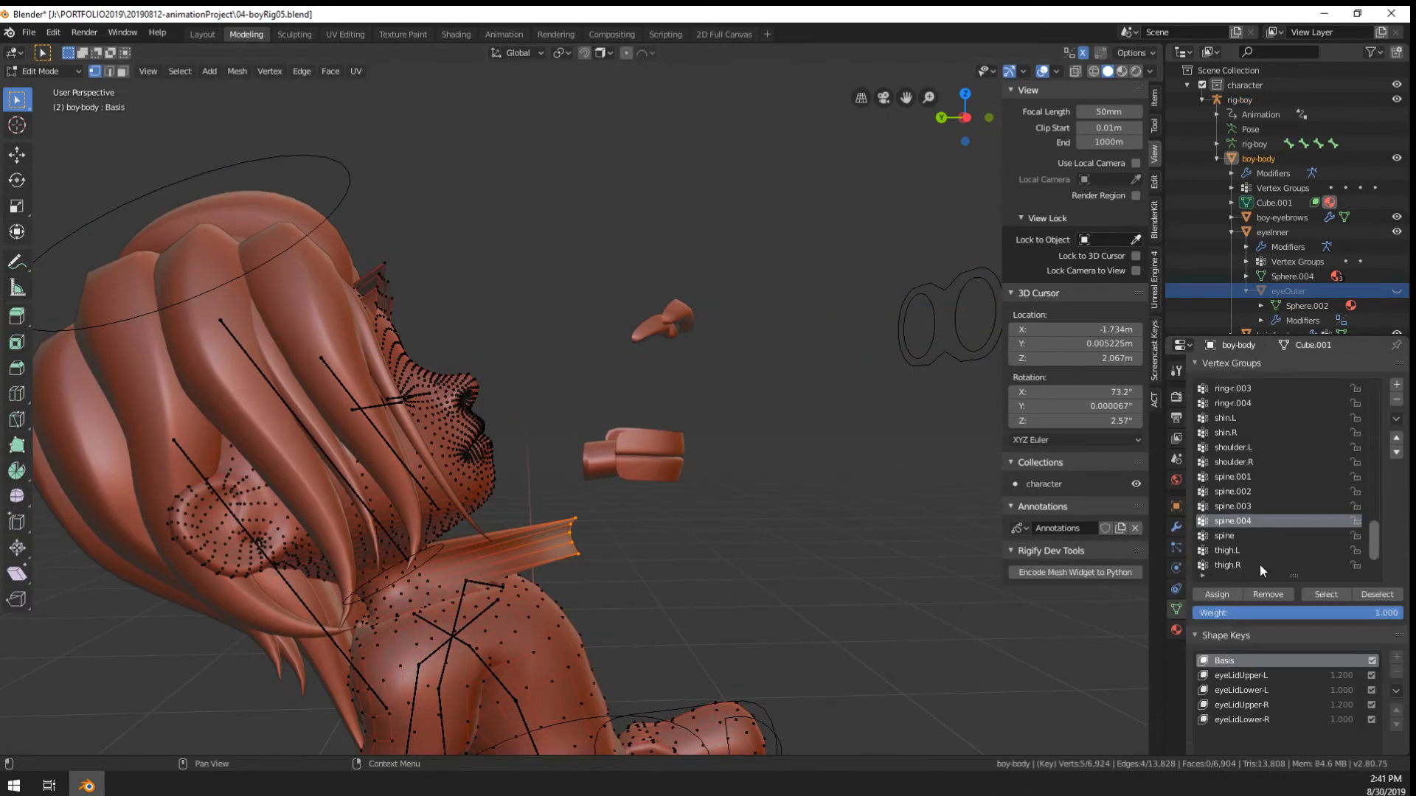
pyautogui.click(1200, 594)
pyautogui.press('Tab')
pyautogui.moveTo(745, 596); pyautogui.dragTo(556, 626, button='middle')
pyautogui.scroll(-3, 565, 622)
pyautogui.scroll(2, 565, 623)
pyautogui.moveTo(480, 551); pyautogui.dragTo(537, 555, button='middle')
pyautogui.click(594, 622)
pyautogui.press('g')
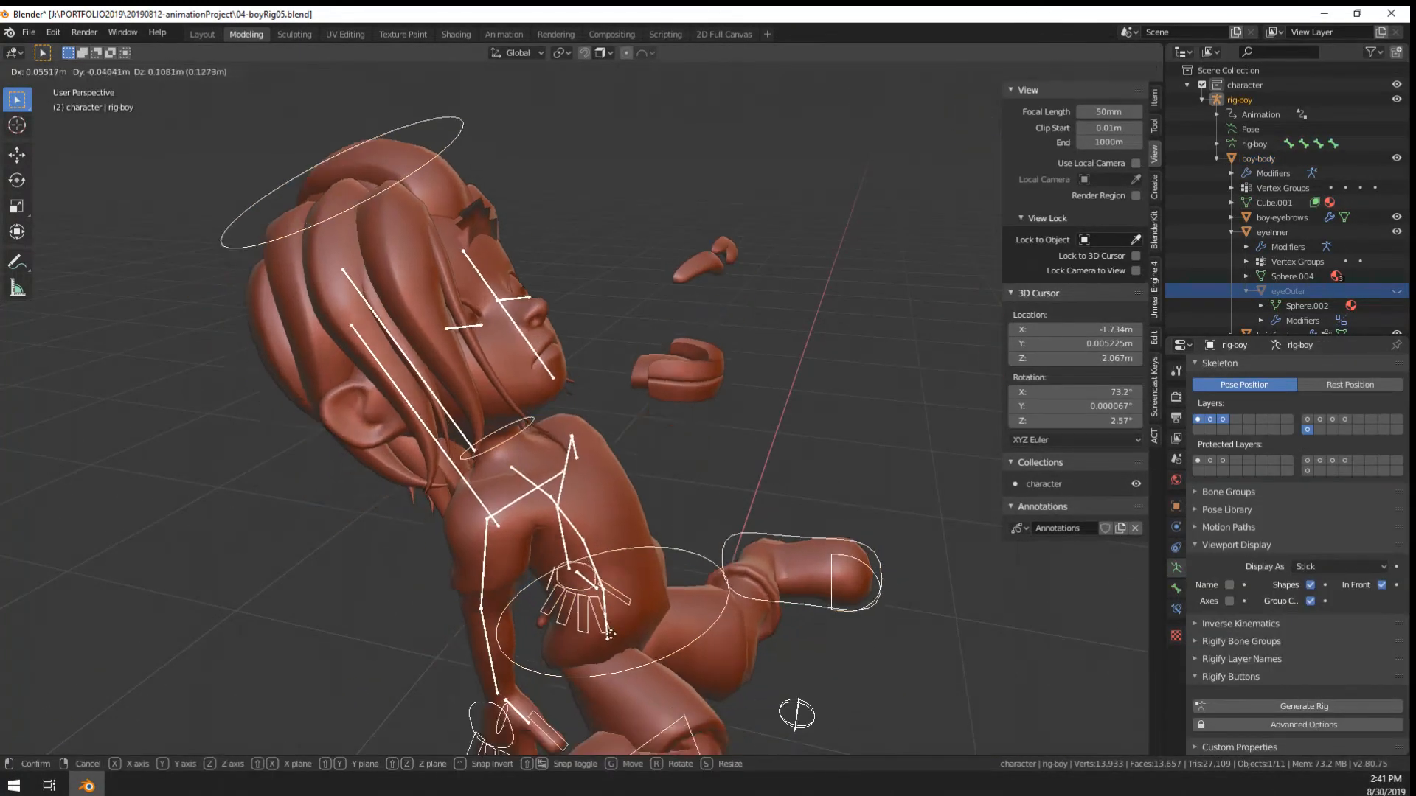
pyautogui.rightClick(606, 663)
# Move the control that carries the whole boy rig in Pose Mode to test which mesh parts follow it
pyautogui.hotkey('ctrl', 'Tab')
pyautogui.rightClick(662, 683)
pyautogui.scroll(-2, 702, 669)
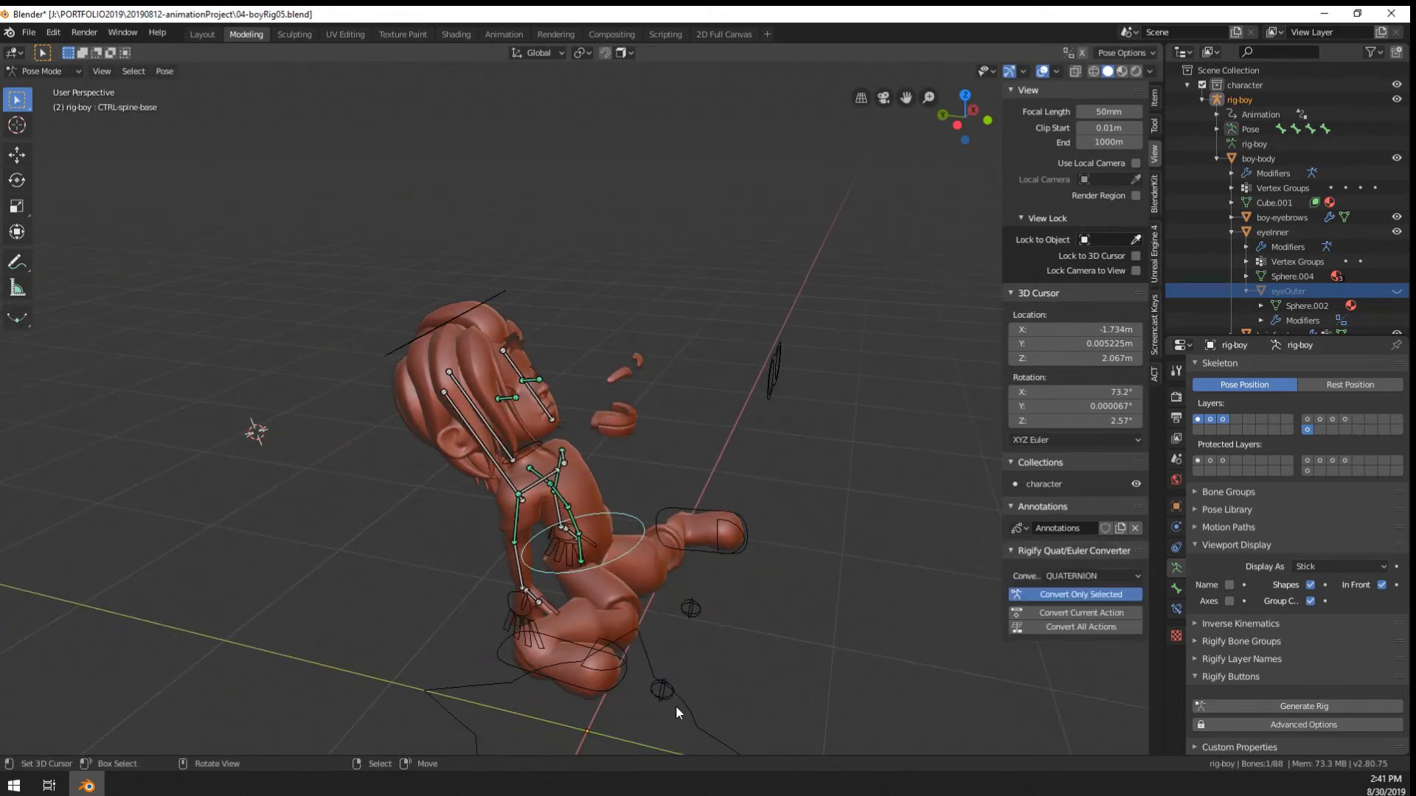
pyautogui.rightClick(673, 705)
pyautogui.press('g')
pyautogui.click(457, 541)
pyautogui.scroll(3, 442, 376)
pyautogui.moveTo(443, 369); pyautogui.dragTo(466, 346, button='middle')
pyautogui.scroll(-4, 466, 348)
pyautogui.press('g')
pyautogui.click(908, 413)
pyautogui.moveTo(649, 412); pyautogui.dragTo(829, 387, button='middle')
pyautogui.scroll(3, 672, 402)
# Select the stretched patch of boy-body vertices at the back of the head and assign it to the head vertex group
pyautogui.press('Tab')
pyautogui.moveTo(672, 405)
pyautogui.mouseDown(button='middle')
pyautogui.moveTo(722, 352)
pyautogui.moveTo(657, 367)
pyautogui.moveTo(677, 342)
pyautogui.mouseUp(button='middle')
pyautogui.press('Tab')
pyautogui.rightClick(730, 353)
pyautogui.press('Tab')
pyautogui.press('c')
pyautogui.scroll(-6, 677, 341)
pyautogui.moveTo(677, 341); pyautogui.dragTo(689, 214)
pyautogui.rightClick(690, 214)
pyautogui.moveTo(690, 214); pyautogui.dragTo(586, 288, button='middle')
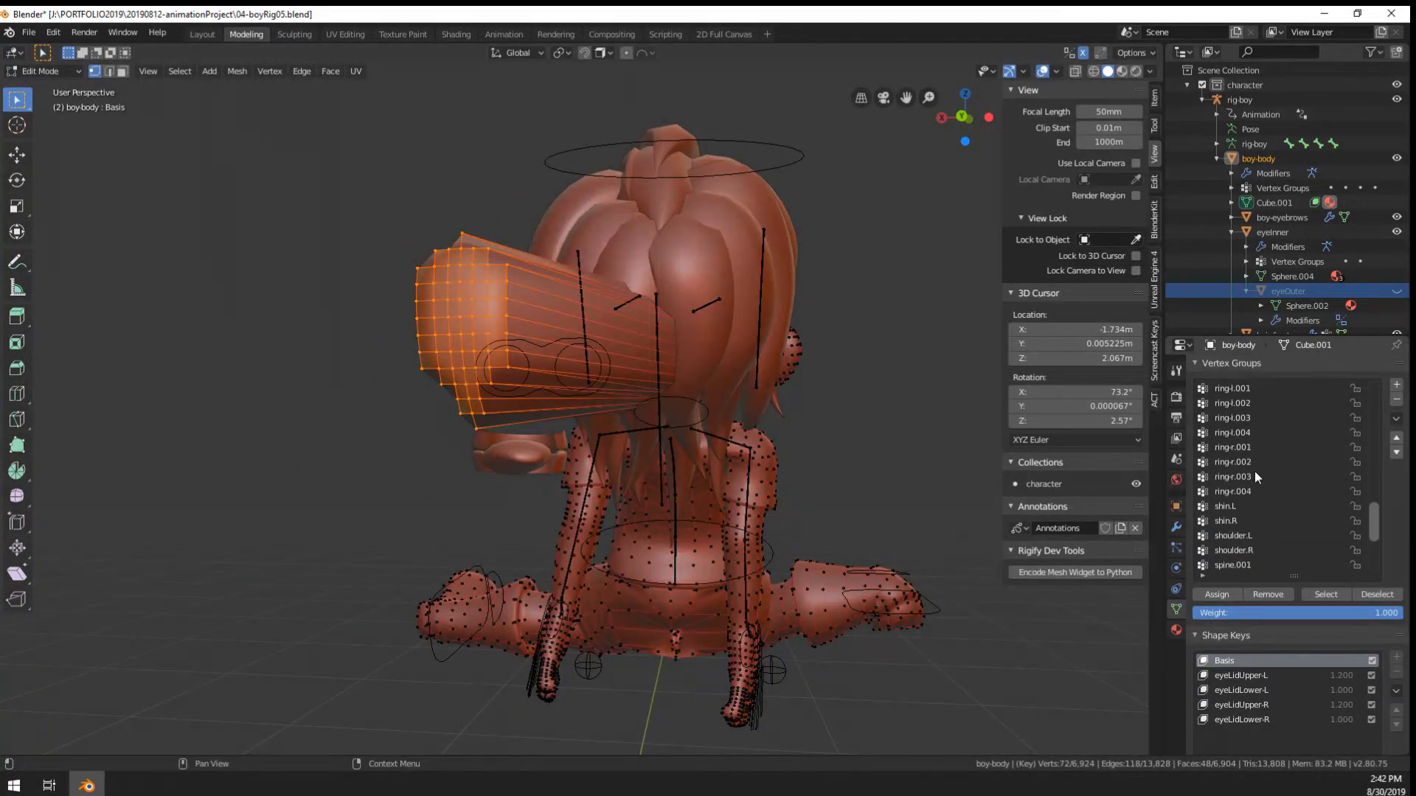
pyautogui.scroll(15, 1254, 471)
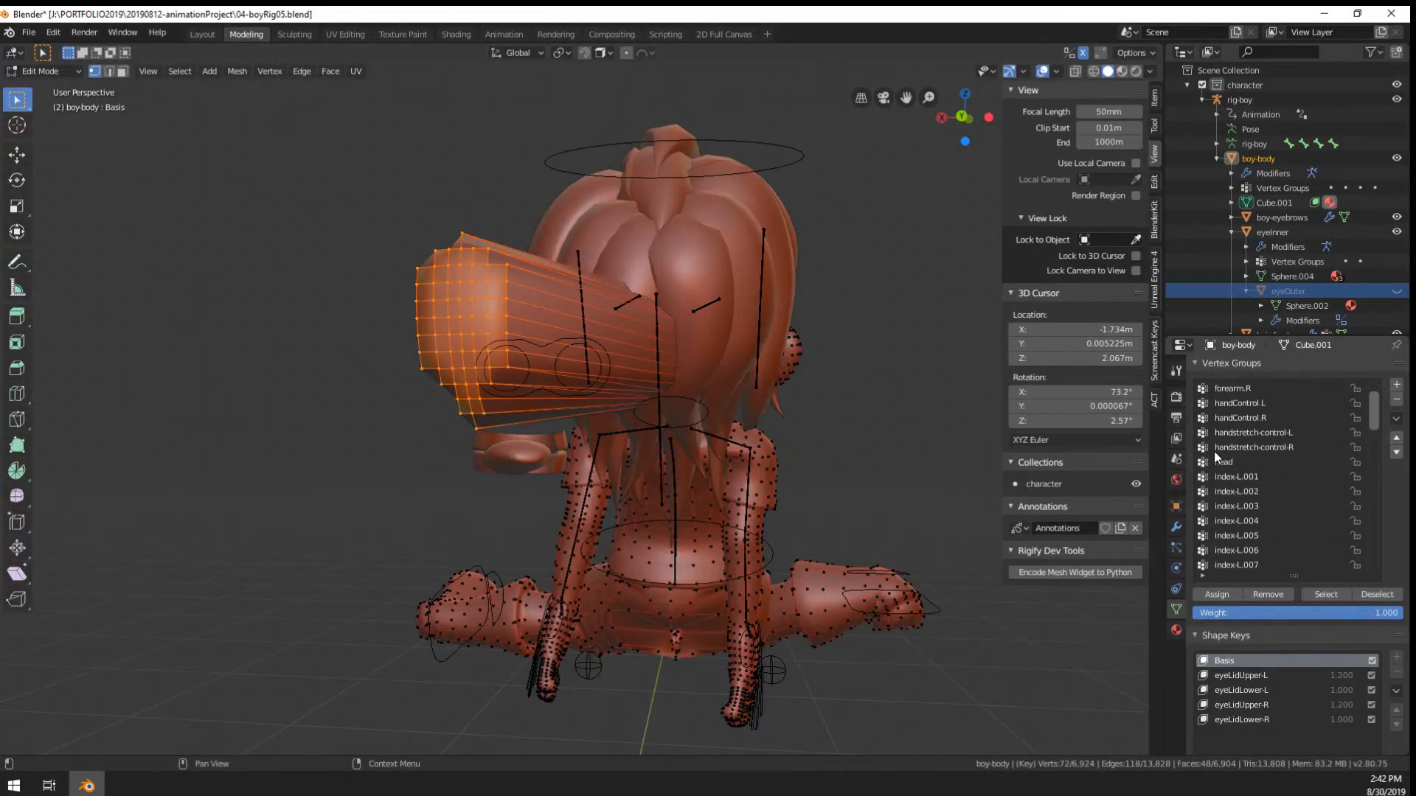
pyautogui.click(1216, 447)
pyautogui.click(1227, 463)
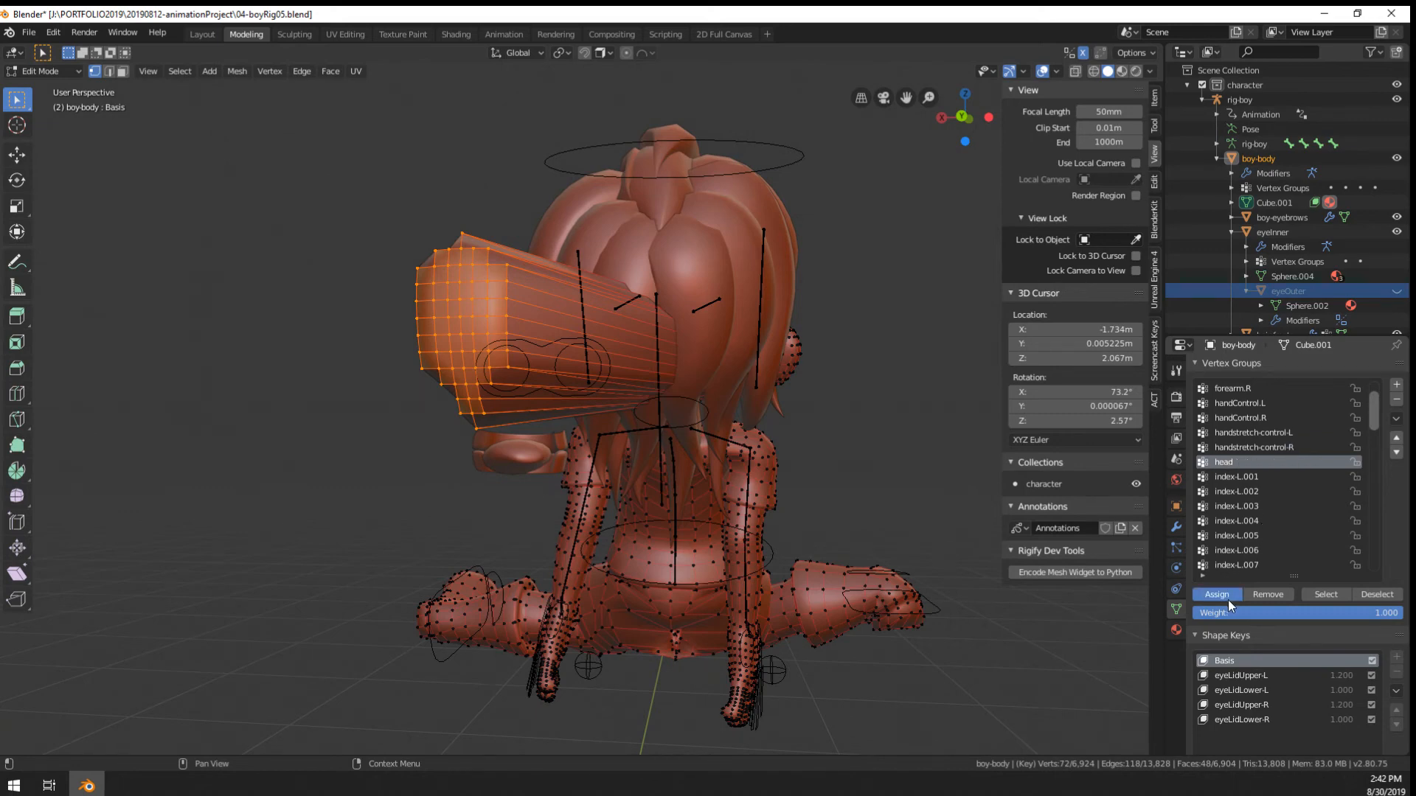
pyautogui.moveTo(498, 481); pyautogui.dragTo(578, 471, button='middle')
pyautogui.press('Tab')
# Check the detached teeth-lower and boy-eyebrows objects for vertex groups in Object Mode
pyautogui.click(606, 461)
pyautogui.click(579, 470)
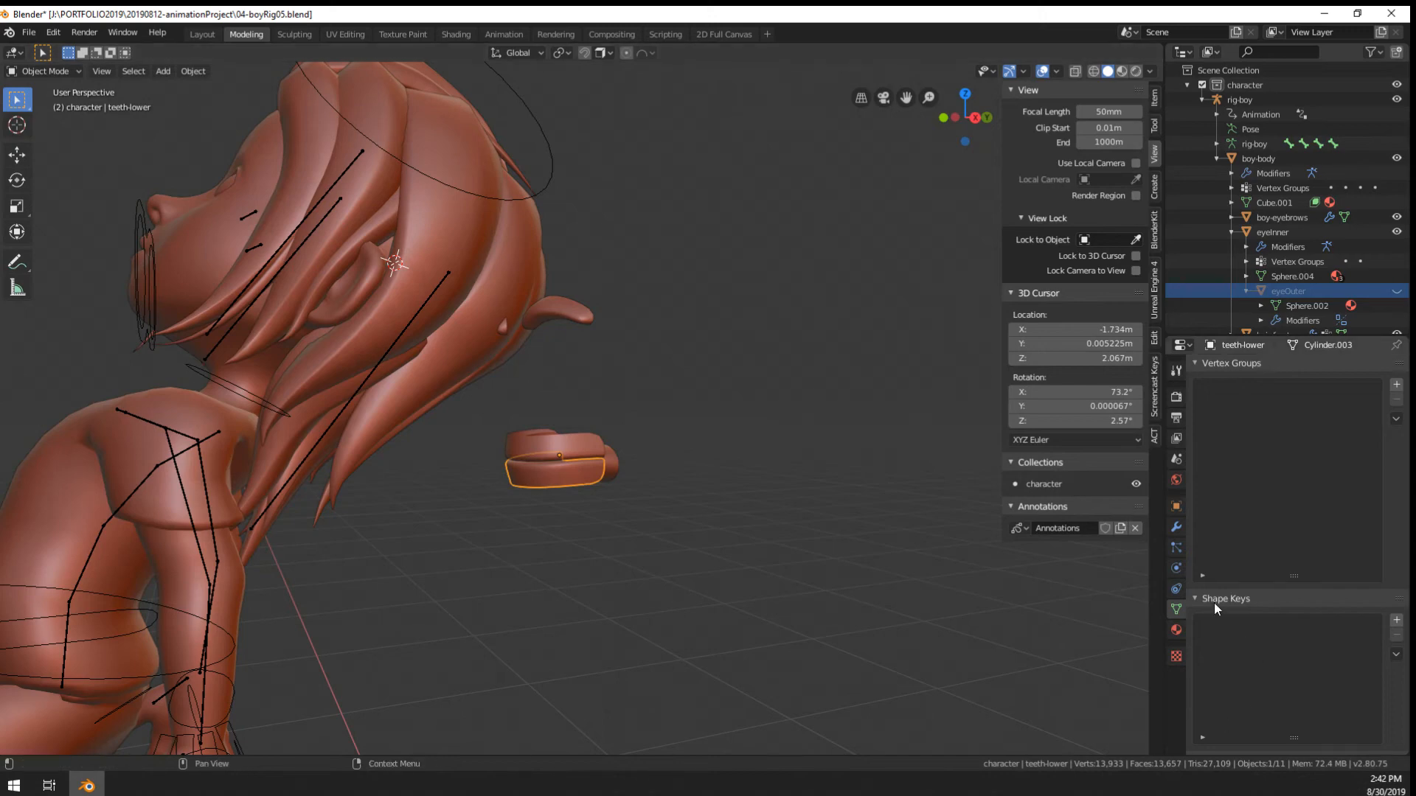
pyautogui.scroll(3, 644, 401)
pyautogui.moveTo(574, 422); pyautogui.dragTo(479, 298, button='middle')
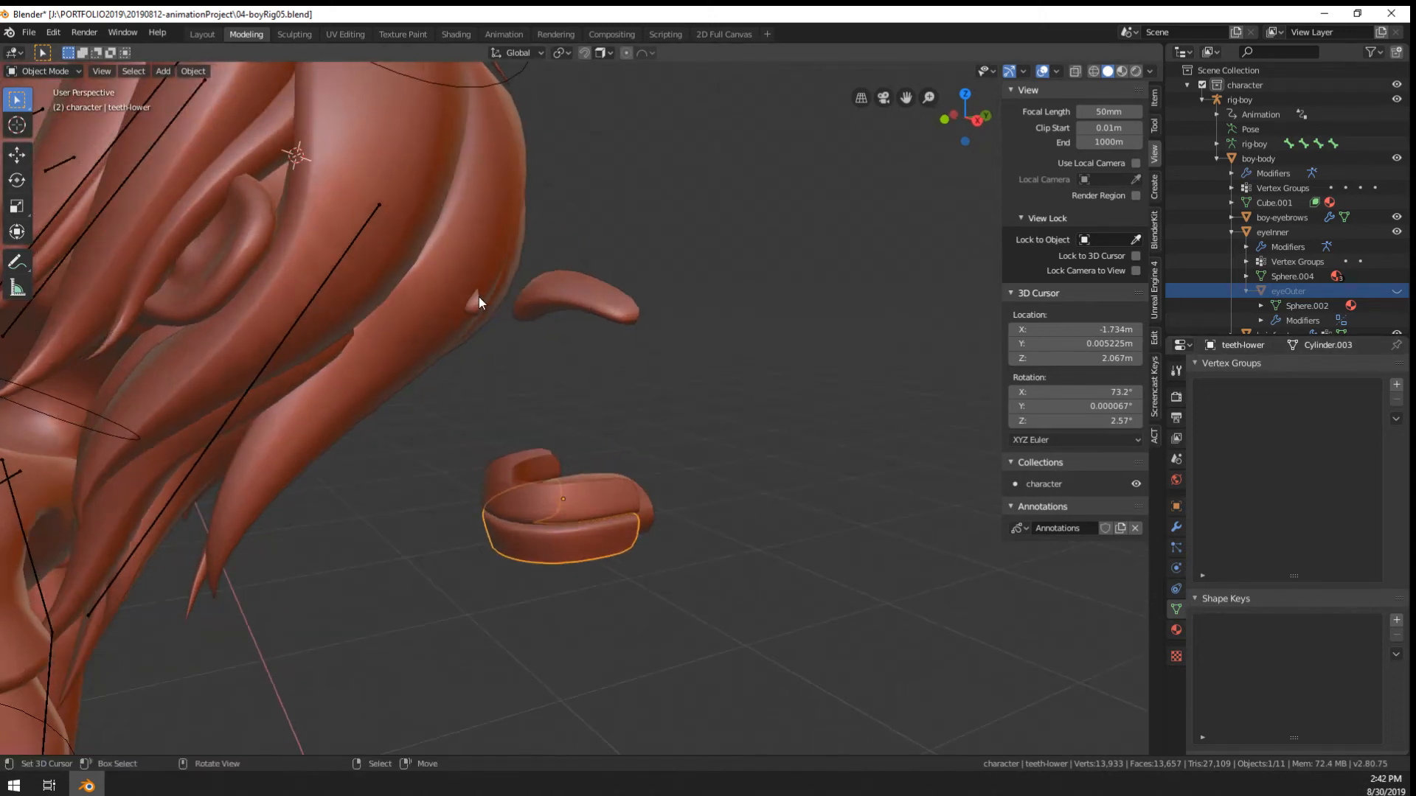
pyautogui.click(476, 307)
pyautogui.scroll(-4, 522, 325)
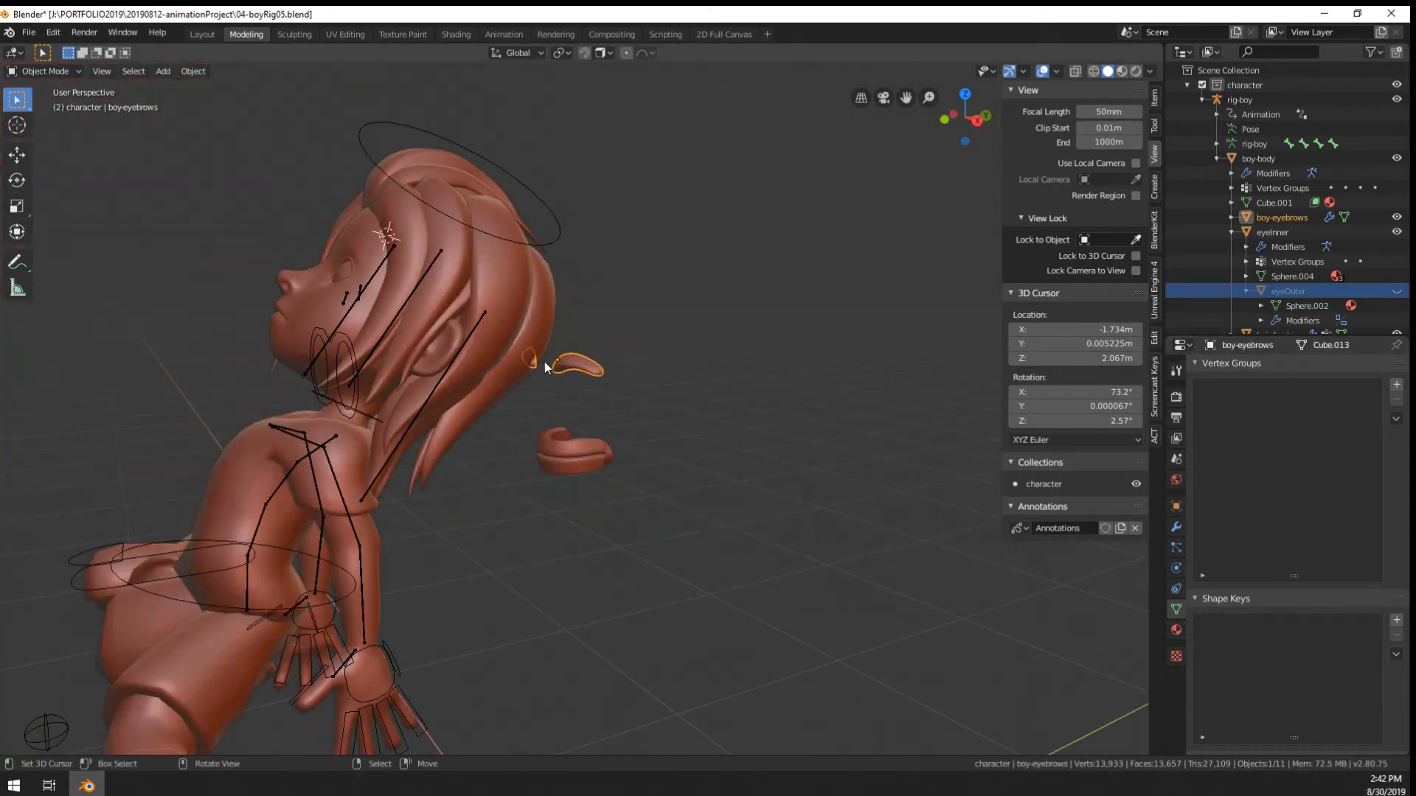
pyautogui.scroll(5, 548, 365)
pyautogui.moveTo(556, 370); pyautogui.dragTo(598, 371, button='middle')
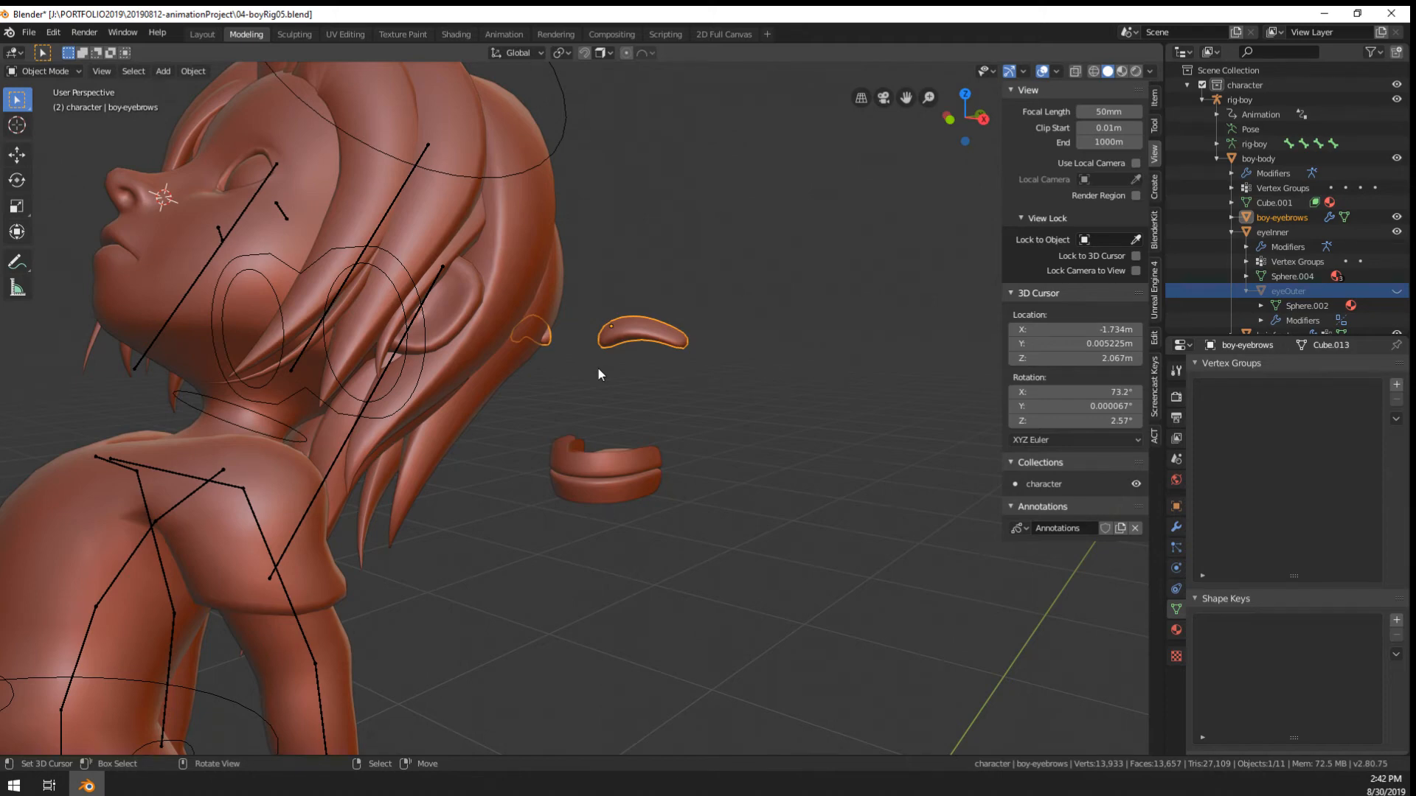
pyautogui.click(636, 445)
pyautogui.moveTo(635, 445); pyautogui.dragTo(551, 391, button='middle')
pyautogui.keyDown('shift'); pyautogui.click(569, 376); pyautogui.keyUp('shift')
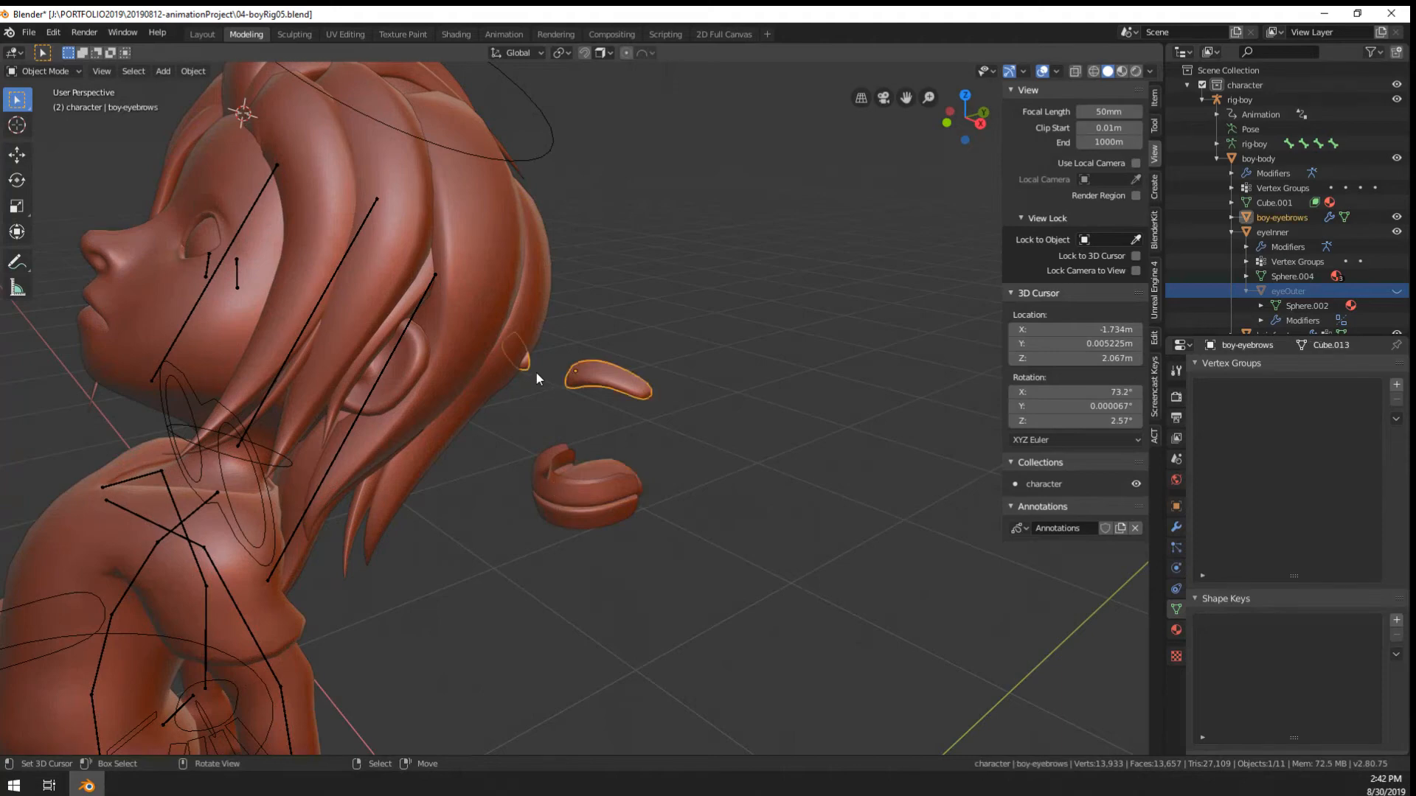
# Add the detached teeth parts and rig-boy to the boy-eyebrows selection, then activate the head control in Pose Mode
pyautogui.keyDown('shift'); pyautogui.click(565, 486); pyautogui.keyUp('shift')
pyautogui.keyDown('shift'); pyautogui.click(595, 461); pyautogui.keyUp('shift')
pyautogui.moveTo(595, 461); pyautogui.dragTo(685, 301, button='middle')
pyautogui.keyDown('shift'); pyautogui.click(614, 245); pyautogui.keyUp('shift')
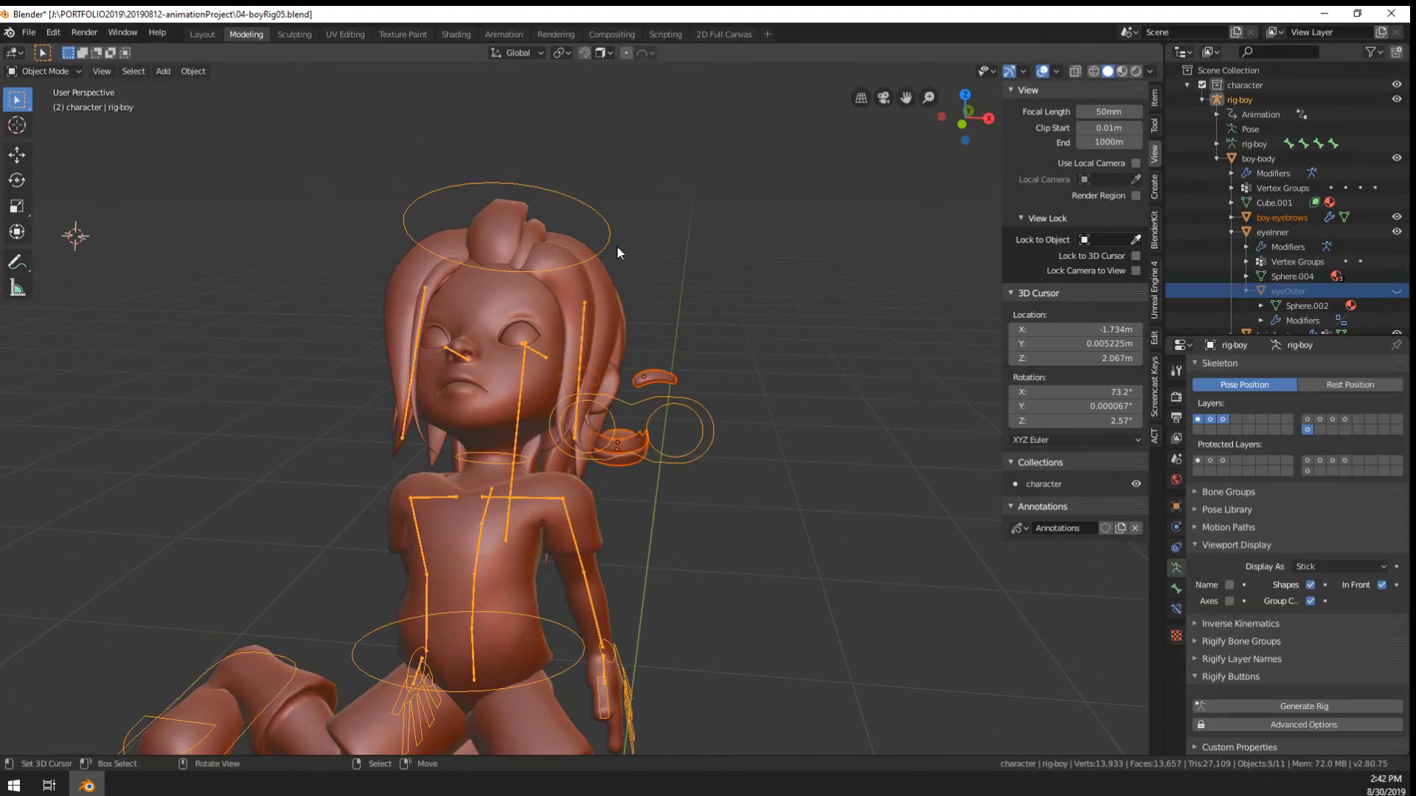
pyautogui.hotkey('ctrl', 'Tab')
pyautogui.click(604, 244)
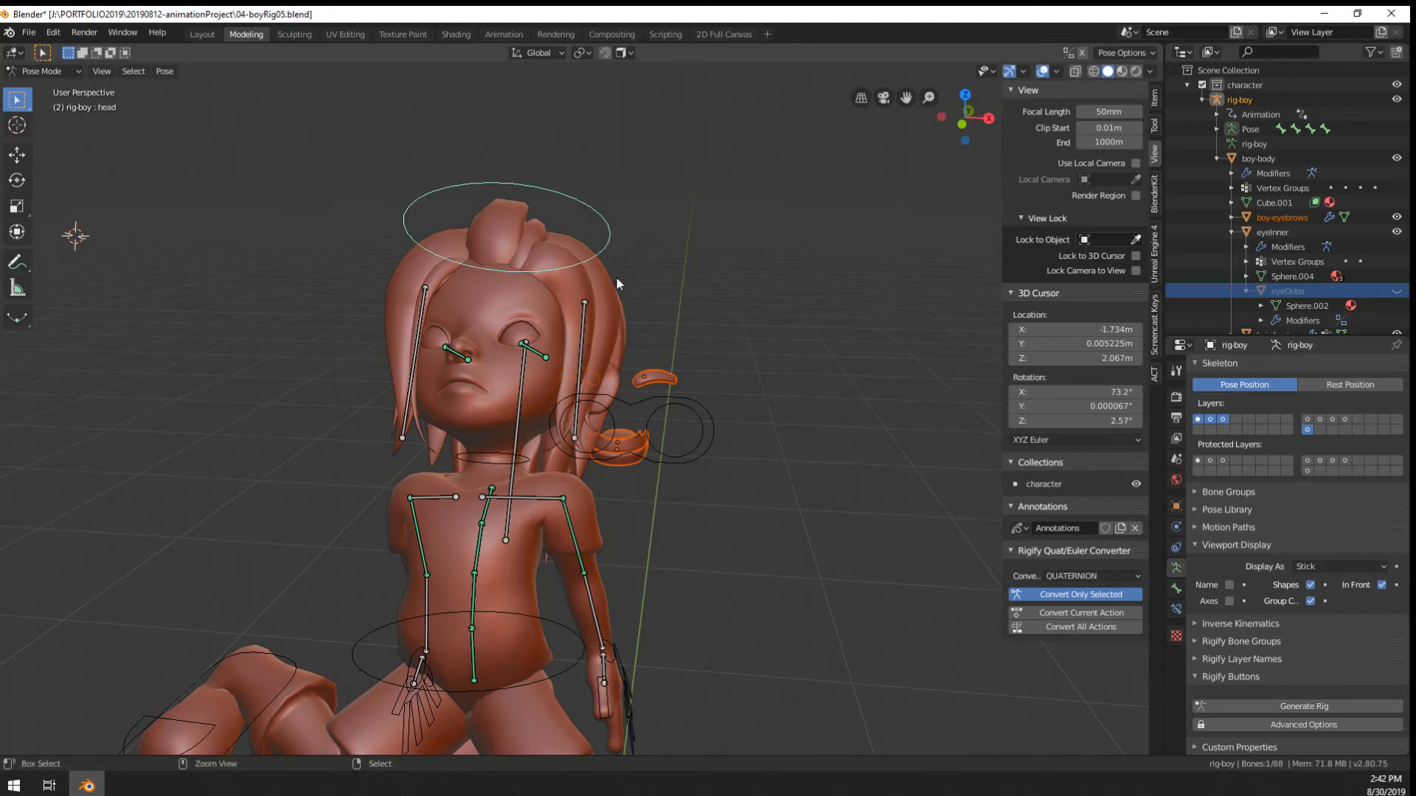
# Try parenting the selected eyebrows and teeth to the head bone in the current pose, then undo it
pyautogui.hotkey('ctrl', 'p')
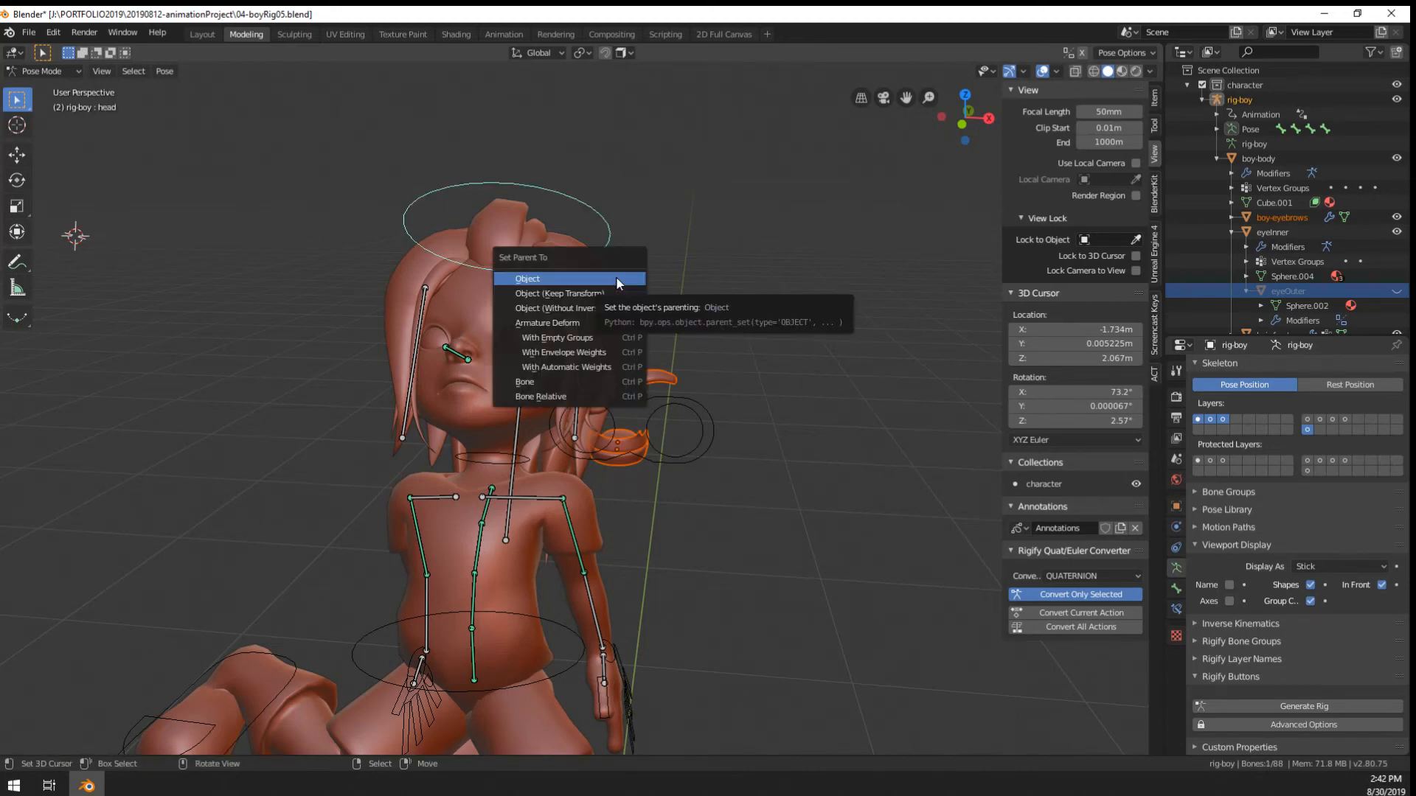
pyautogui.click(557, 381)
pyautogui.moveTo(555, 379); pyautogui.dragTo(556, 246, button='middle')
pyautogui.press('r')
pyautogui.rightClick(595, 321)
pyautogui.hotkey('ctrl', 'z')
pyautogui.hotkey('ctrl', 'z')
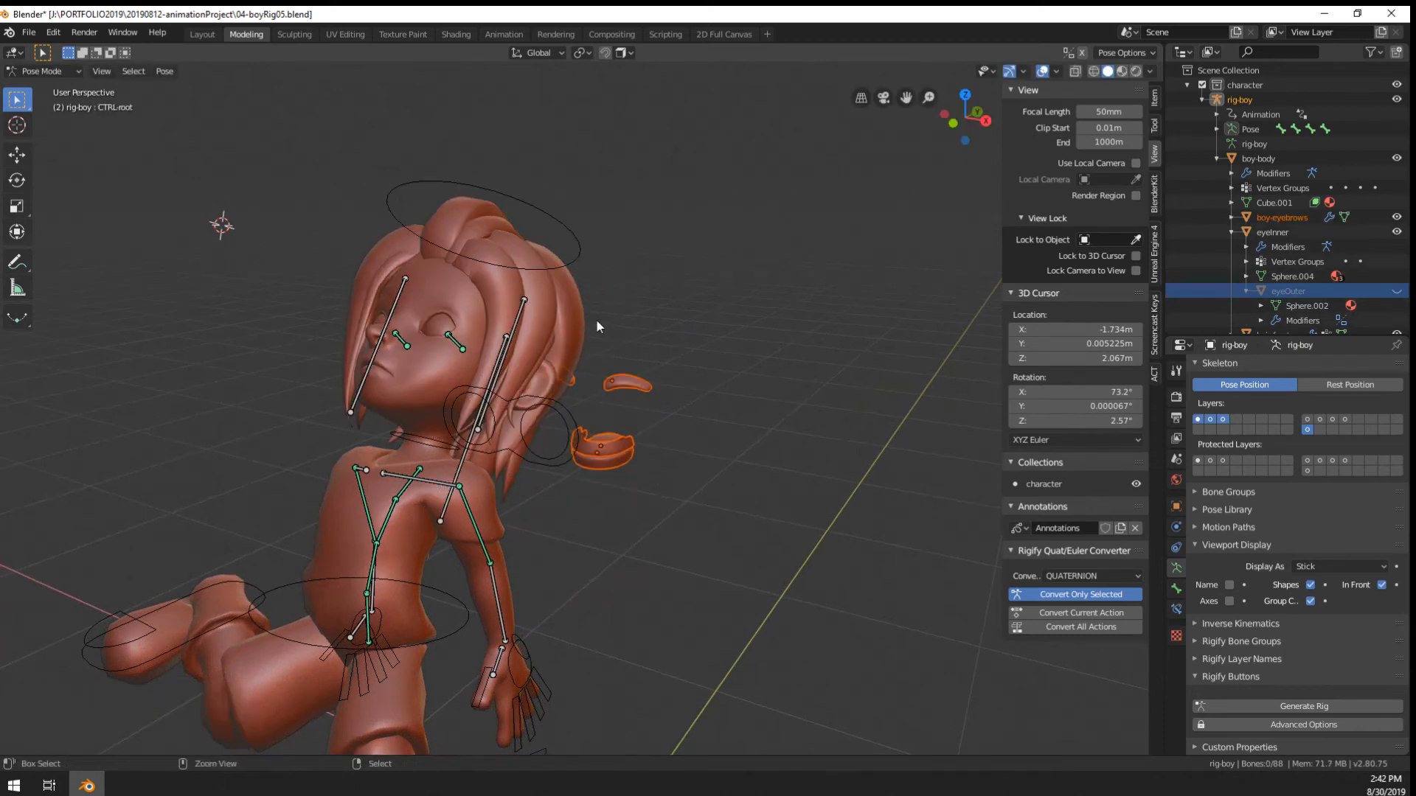
# Clear the location and rotation of all rig-boy bones to return to the T-pose
pyautogui.press('a')
pyautogui.hotkey('alt', 'g')
pyautogui.hotkey('alt', 'r')
pyautogui.scroll(3, 601, 400)
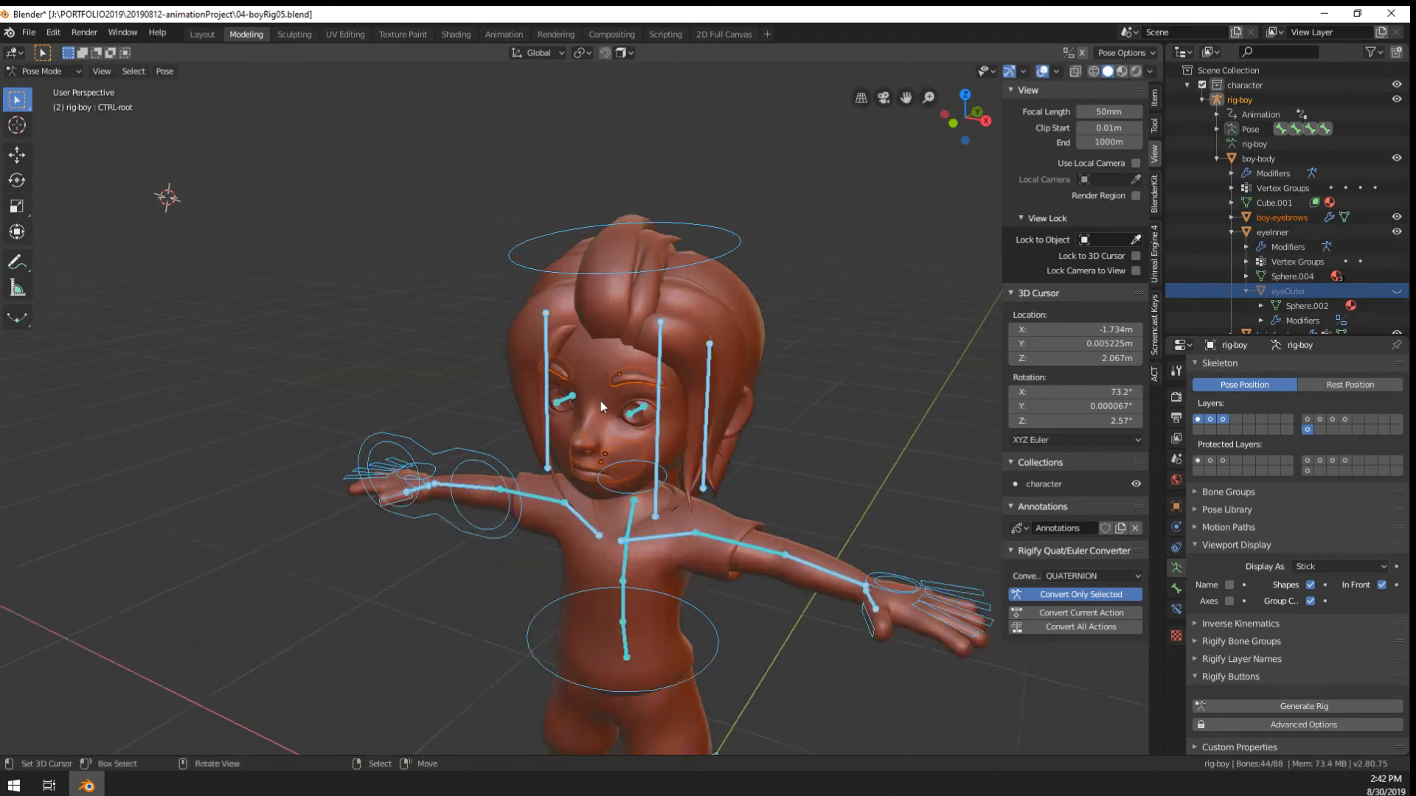
# Parent the selected eyebrows and teeth to the head bone with the Bone option and test-rotate the head
pyautogui.click(816, 162)
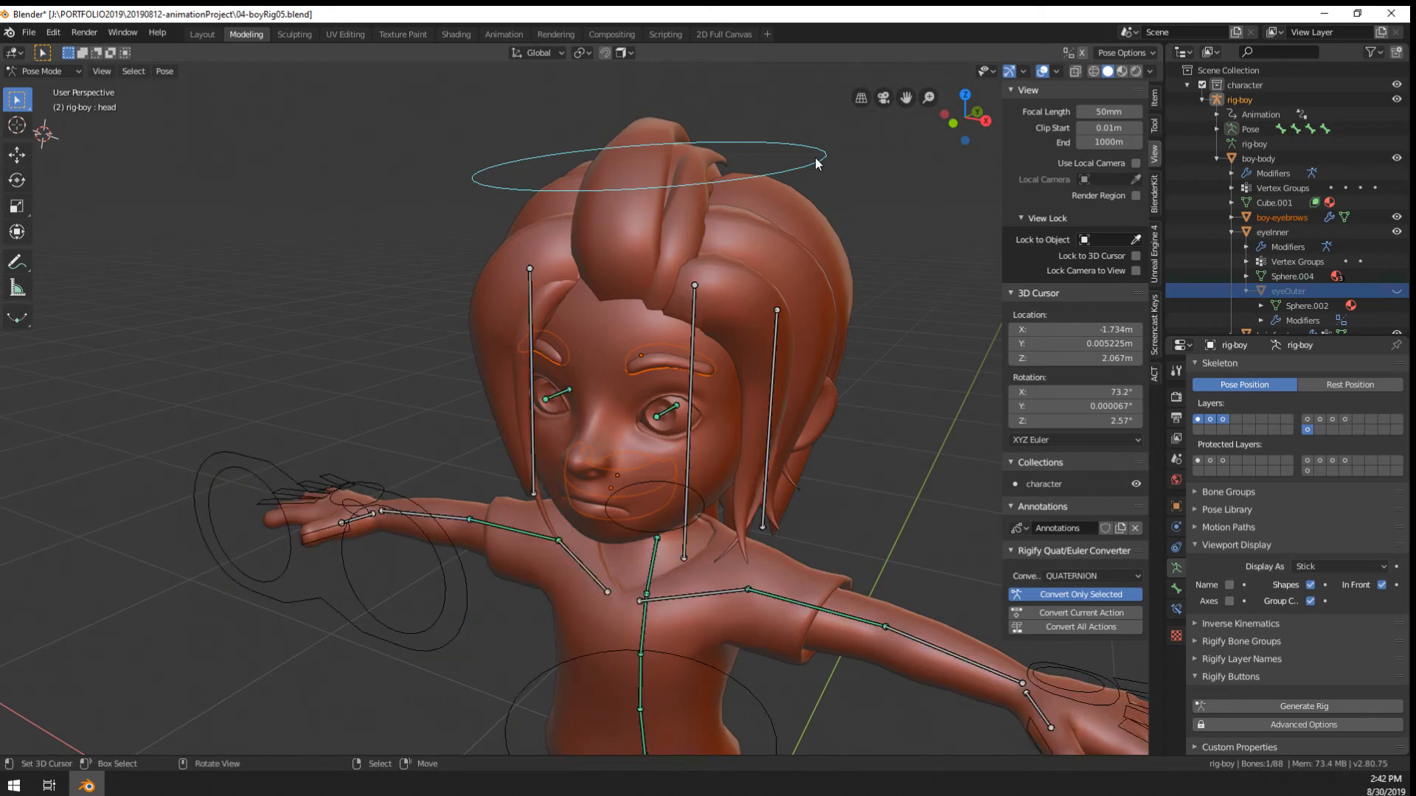
pyautogui.hotkey('ctrl', 'p')
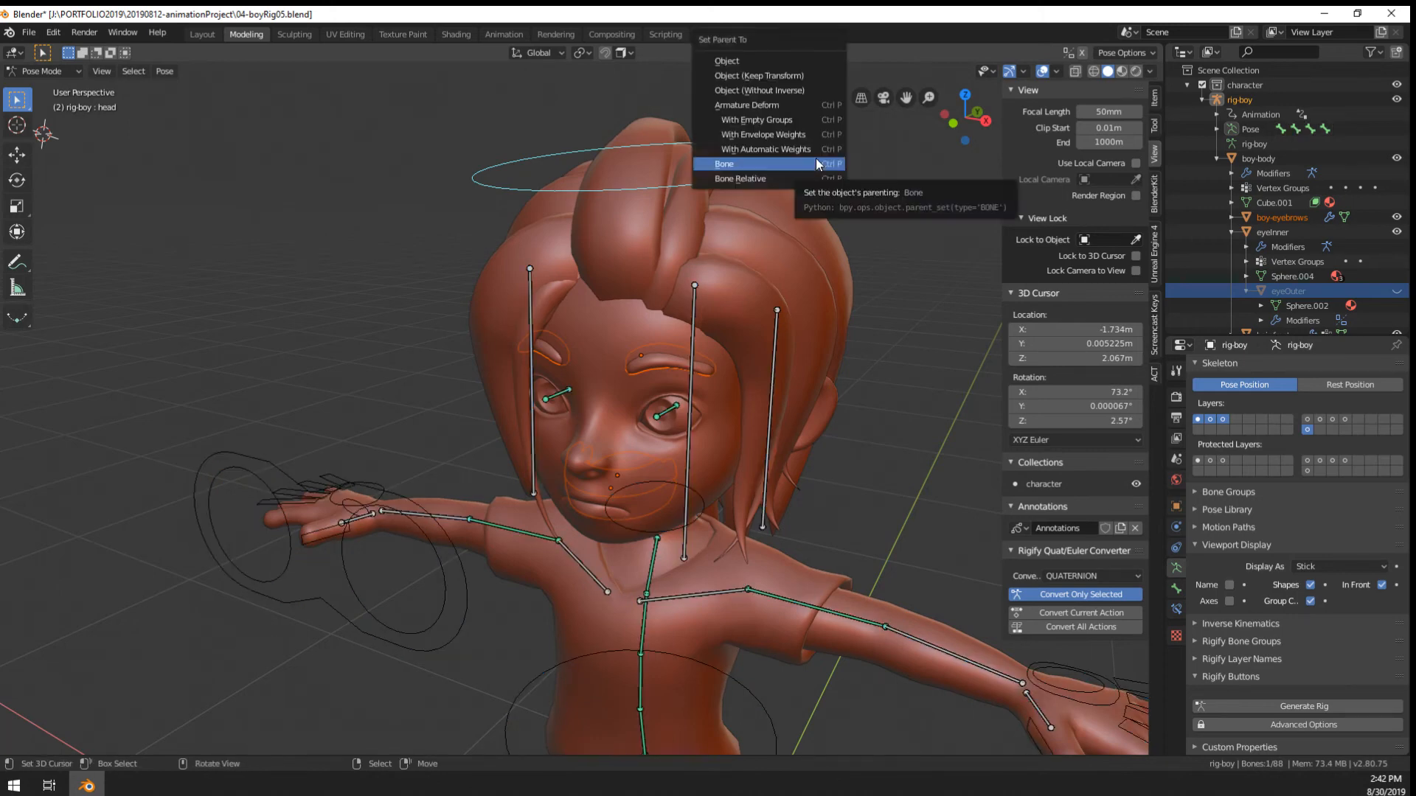
pyautogui.click(815, 158)
pyautogui.press('r')
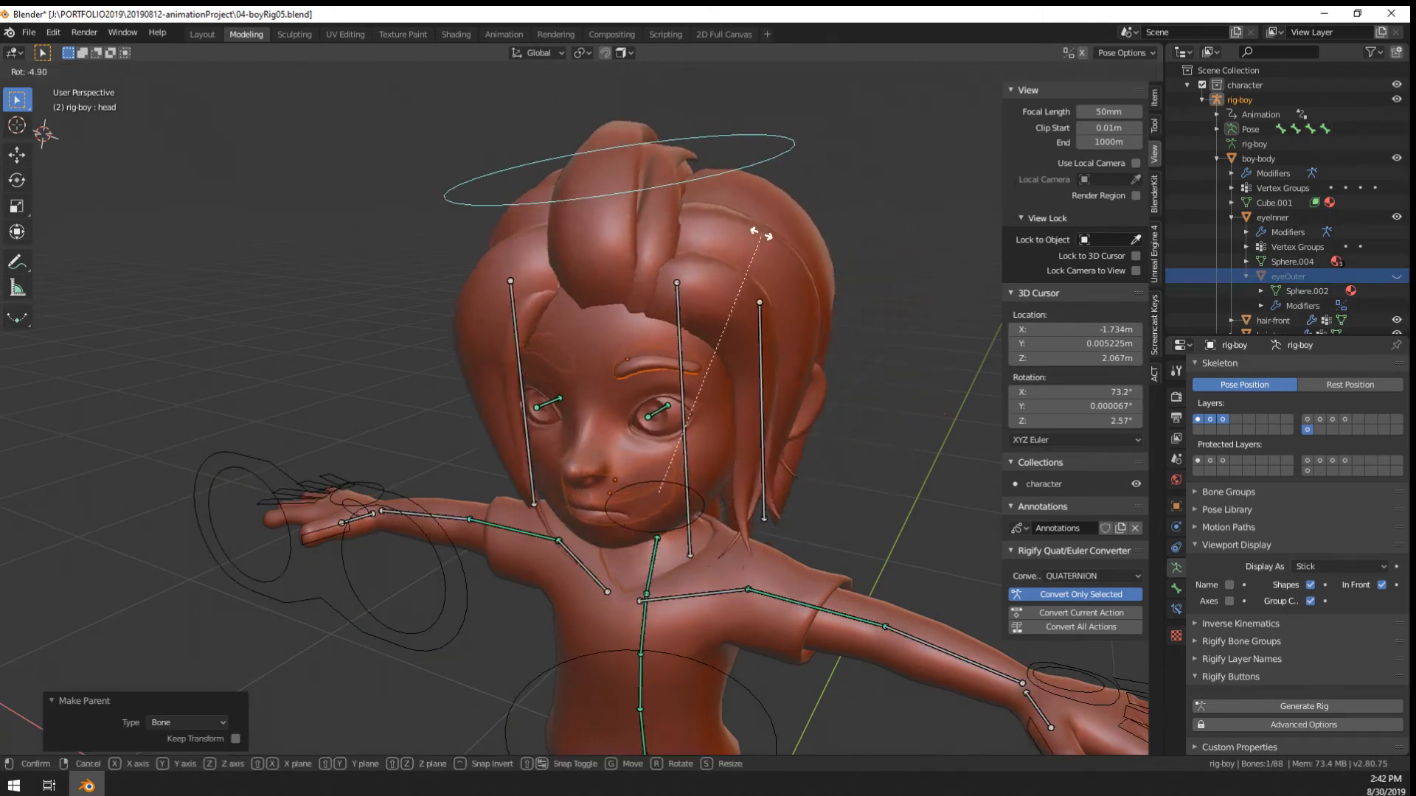
pyautogui.rightClick(855, 351)
# Apply the Mirror modifier of the boy-eyebrows object in Object Mode
pyautogui.hotkey('ctrl', 'Tab')
pyautogui.click(660, 361)
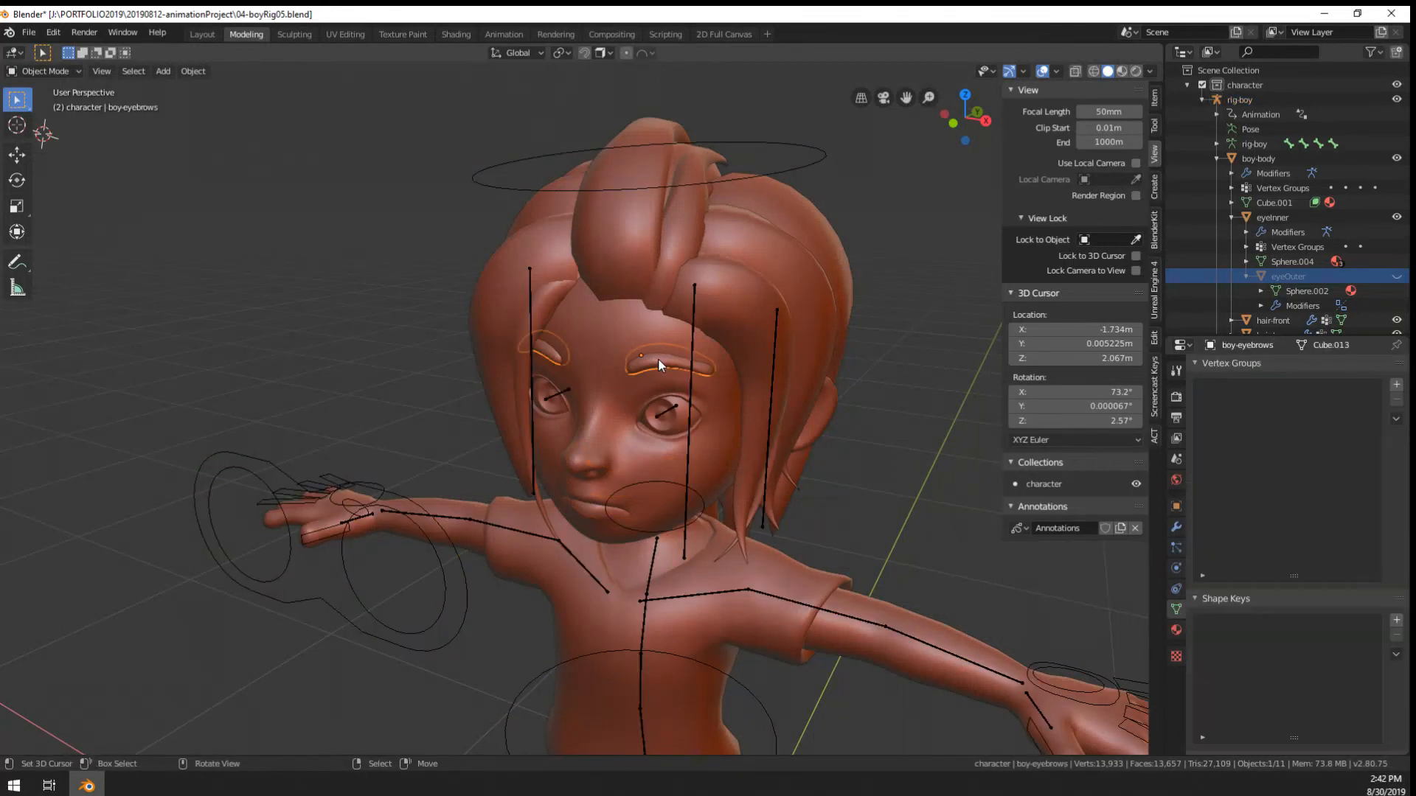
pyautogui.click(1176, 527)
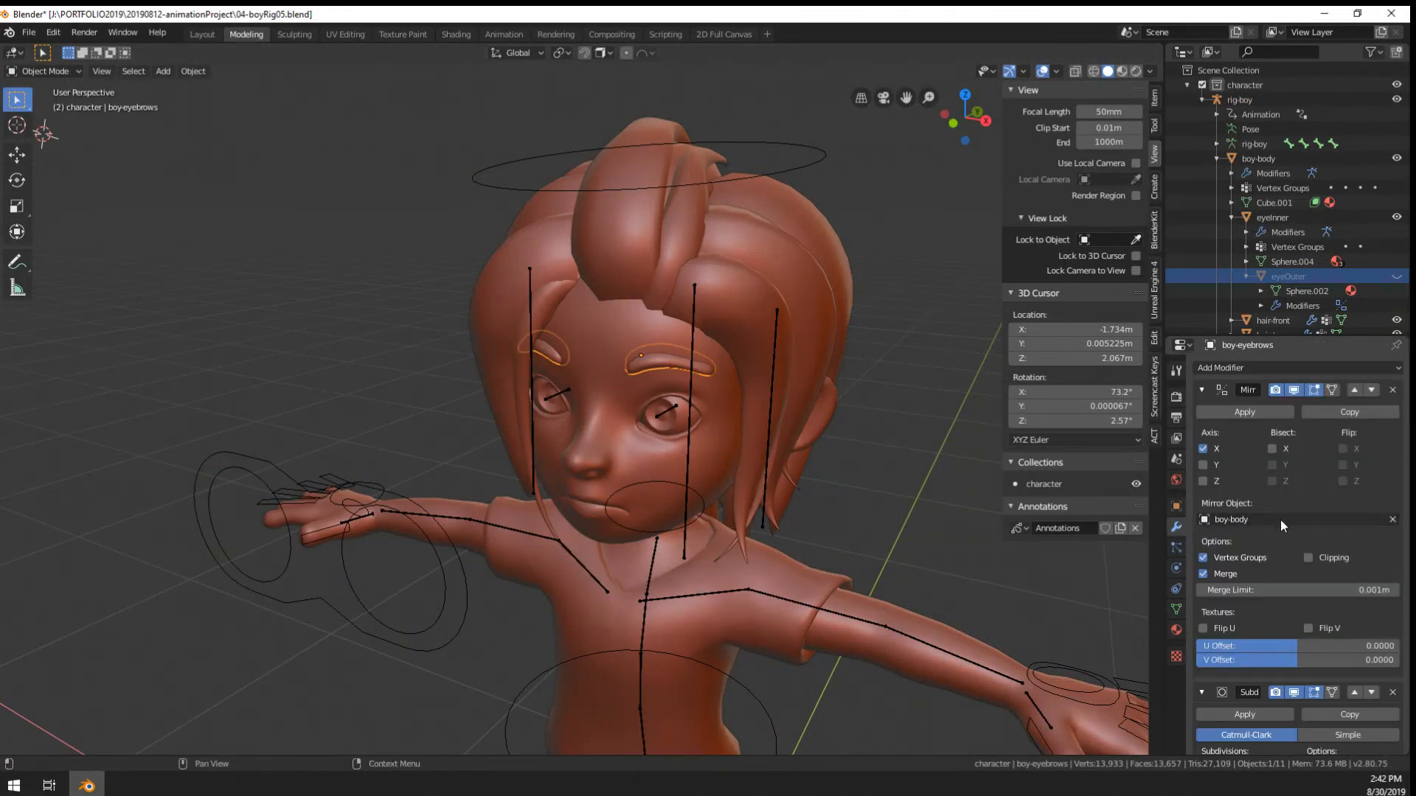
pyautogui.scroll(-3, 1282, 521)
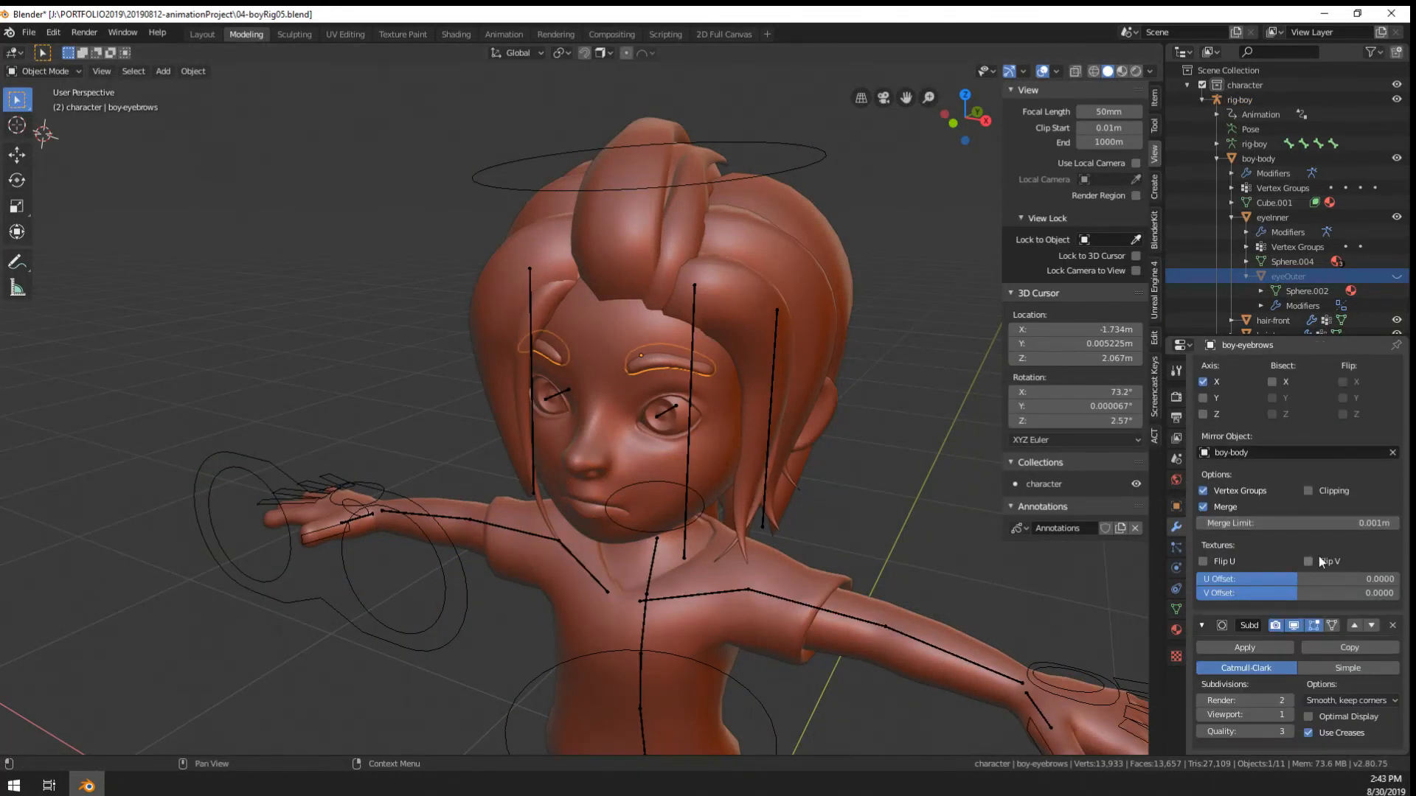
pyautogui.scroll(2, 1269, 506)
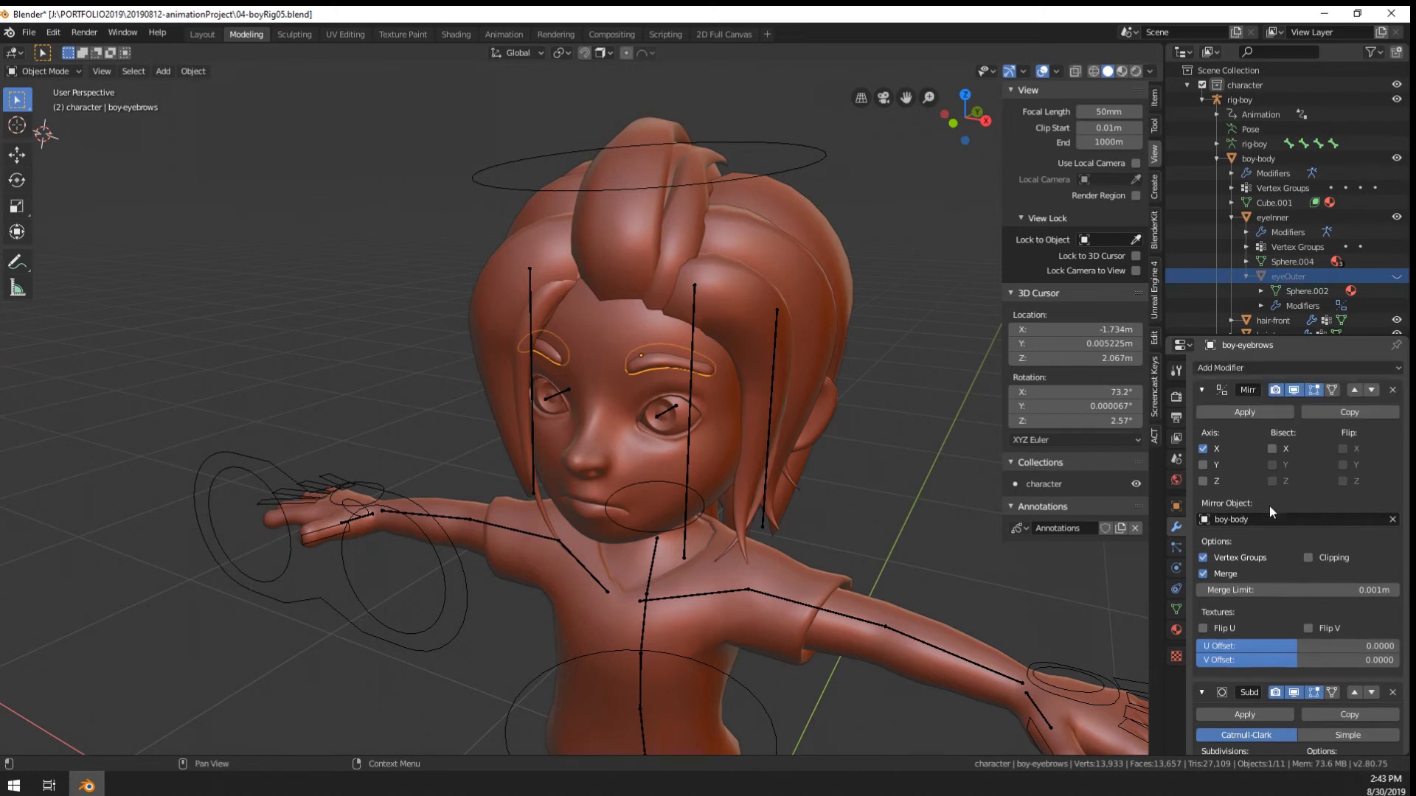
pyautogui.click(1237, 407)
# Rotate the rig's head control in Pose Mode to test whether the eyebrows and teeth follow it, cancelling each rotation
pyautogui.click(789, 175)
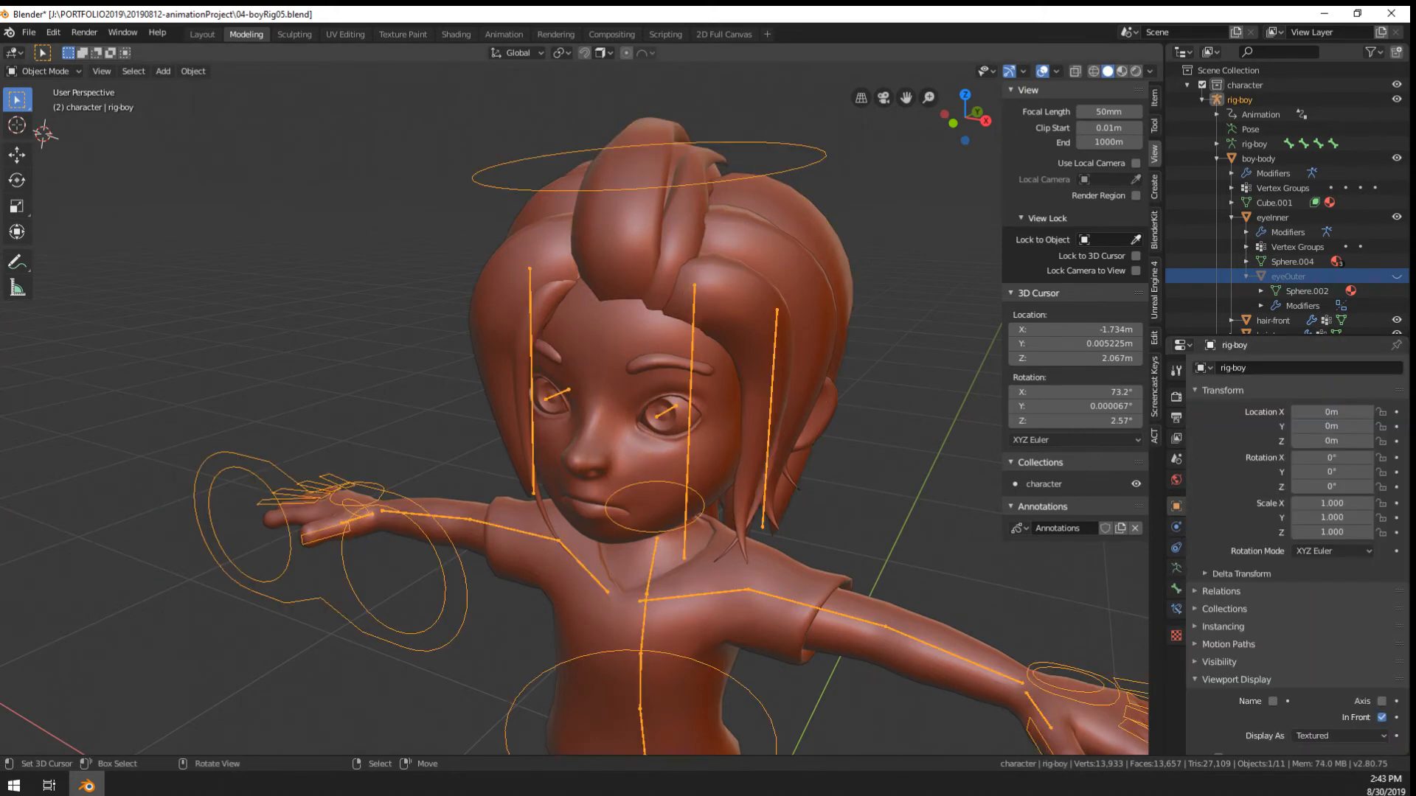
pyautogui.hotkey('ctrl', 'Tab')
pyautogui.rightClick(790, 173)
pyautogui.press('r')
pyautogui.rightClick(898, 272)
pyautogui.scroll(-2, 635, 552)
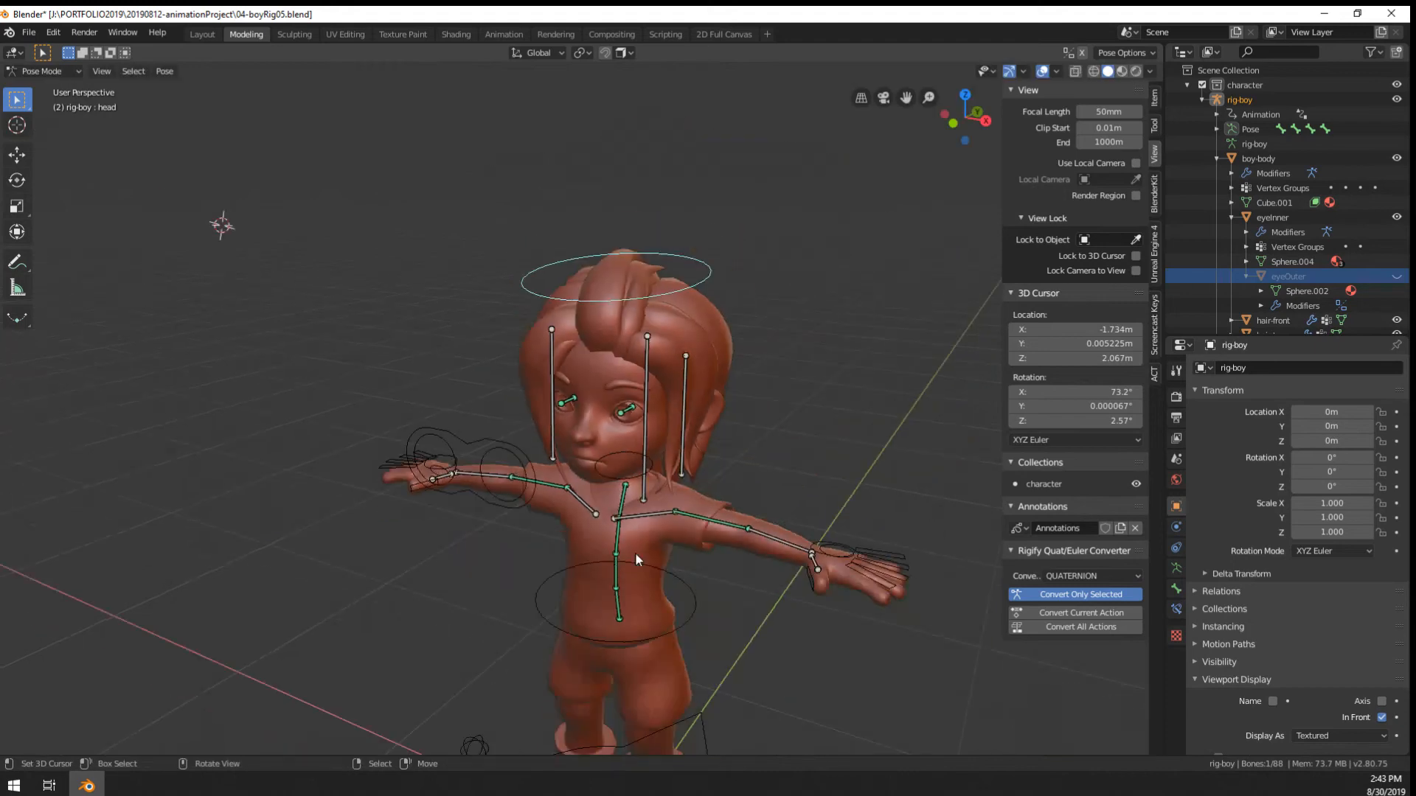
pyautogui.moveTo(635, 551); pyautogui.dragTo(730, 528, button='middle')
pyautogui.press('r')
pyautogui.rightClick(687, 612)
# Test-move the lowest spine bone, cancel the move and deselect all bones
pyautogui.scroll(-2, 644, 608)
pyautogui.rightClick(608, 572)
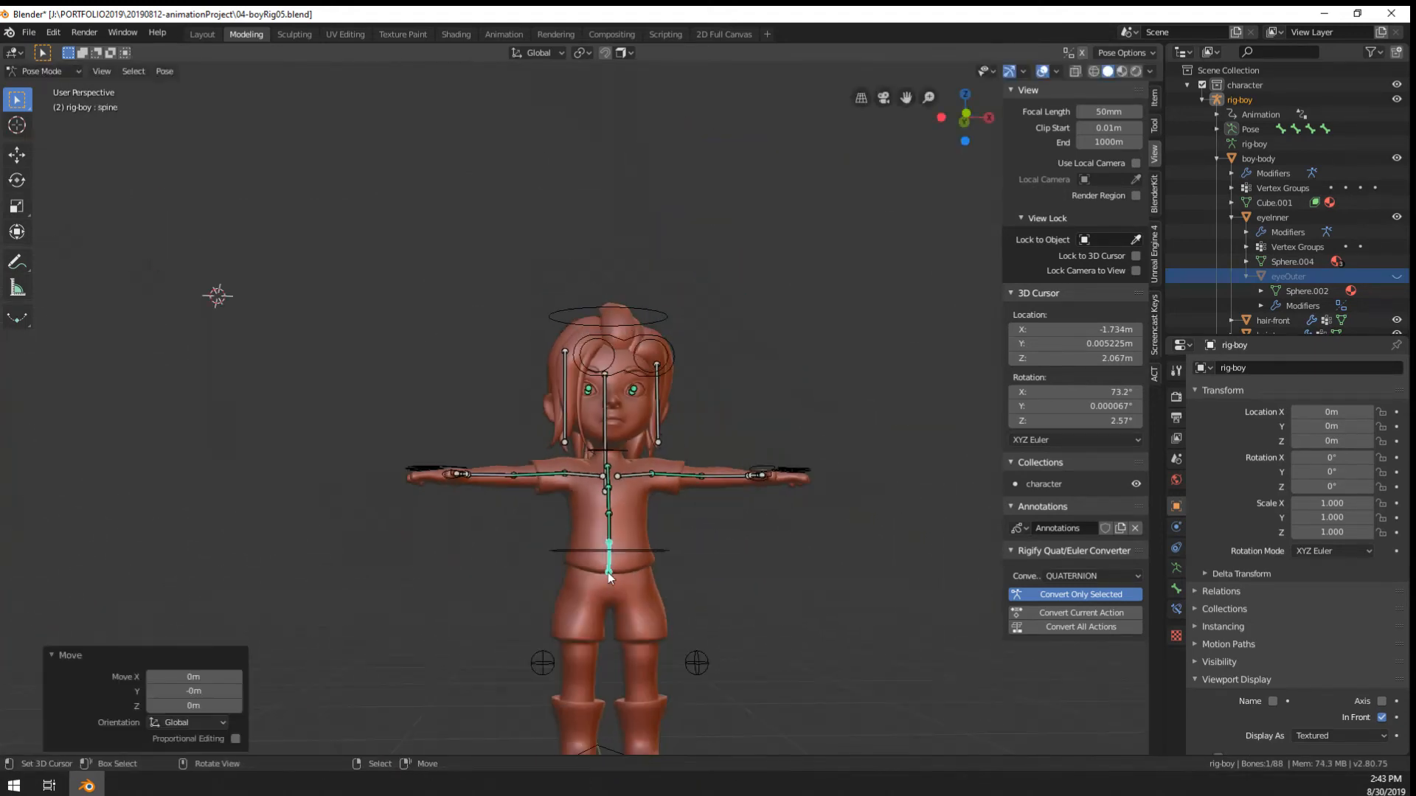
pyautogui.press('g')
pyautogui.rightClick(533, 636)
pyautogui.hotkey('alt', 'a')
# Test-move the CTRL-root control at the feet and cancel the move
pyautogui.scroll(-1, 596, 640)
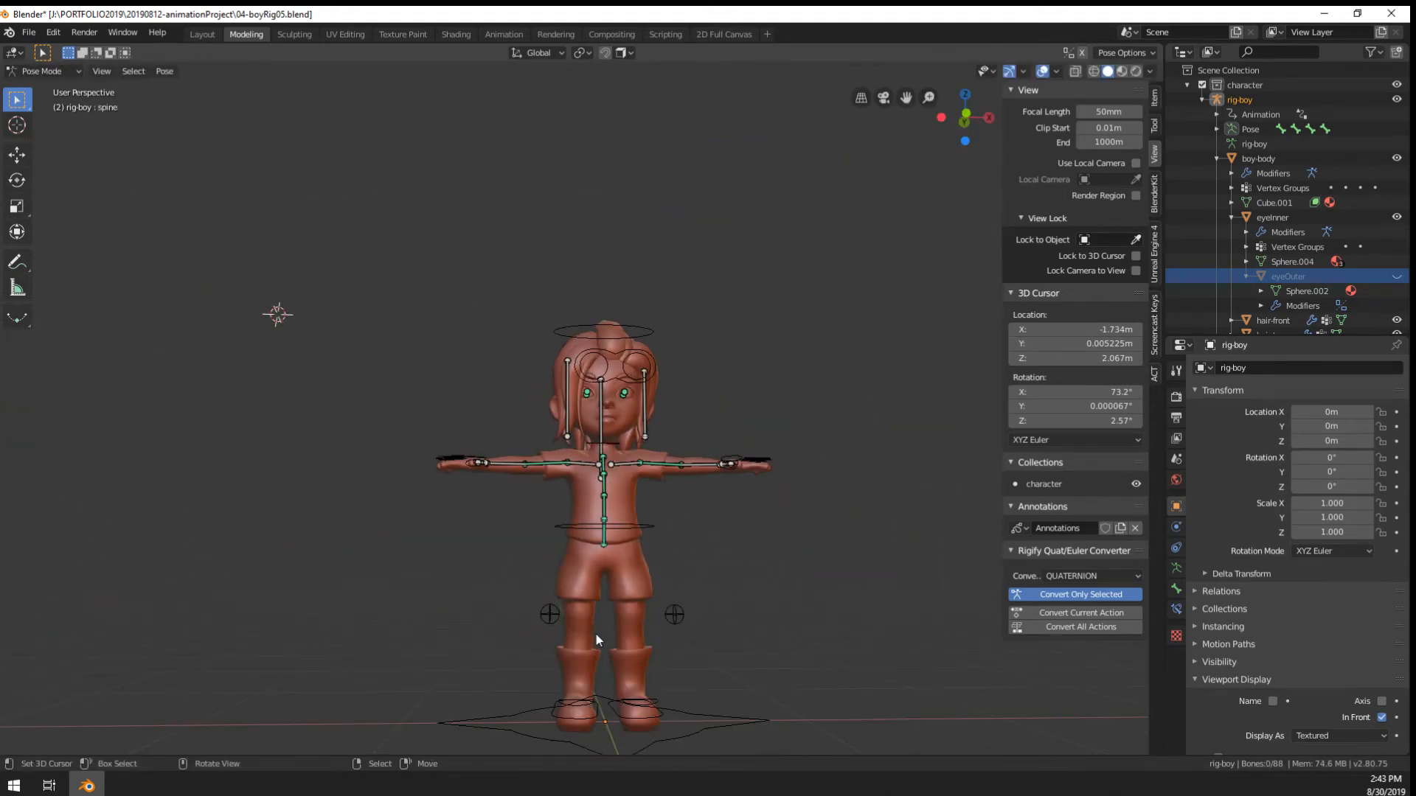
pyautogui.press('g')
pyautogui.rightClick(275, 505)
pyautogui.click(739, 724)
pyautogui.press('g')
pyautogui.rightClick(461, 684)
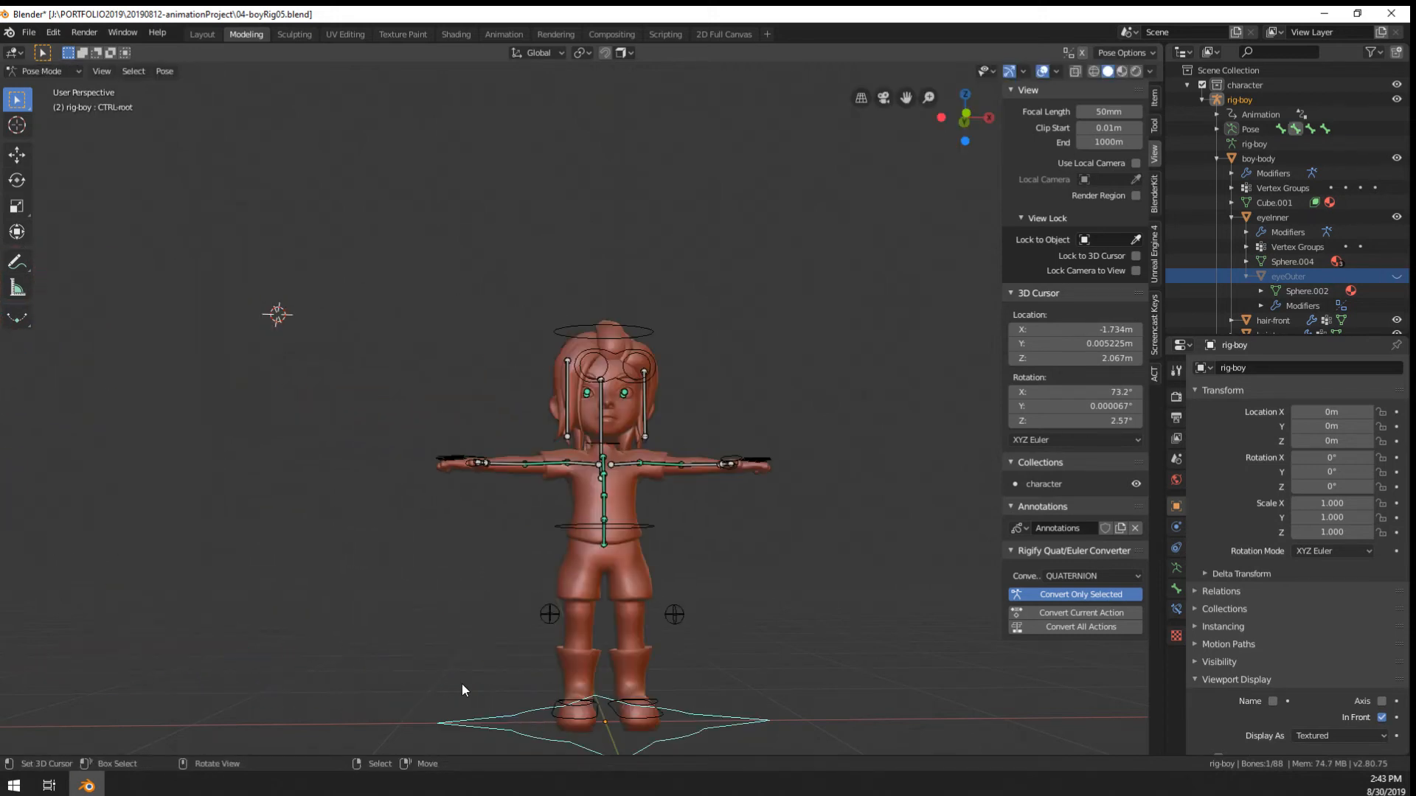
# Test-move both foot controls together with CTRL-spine-base and cancel the move
pyautogui.click(620, 719)
pyautogui.keyDown('shift'); pyautogui.click(600, 715); pyautogui.keyUp('shift')
pyautogui.keyDown('shift'); pyautogui.click(639, 528); pyautogui.keyUp('shift')
pyautogui.press('g')
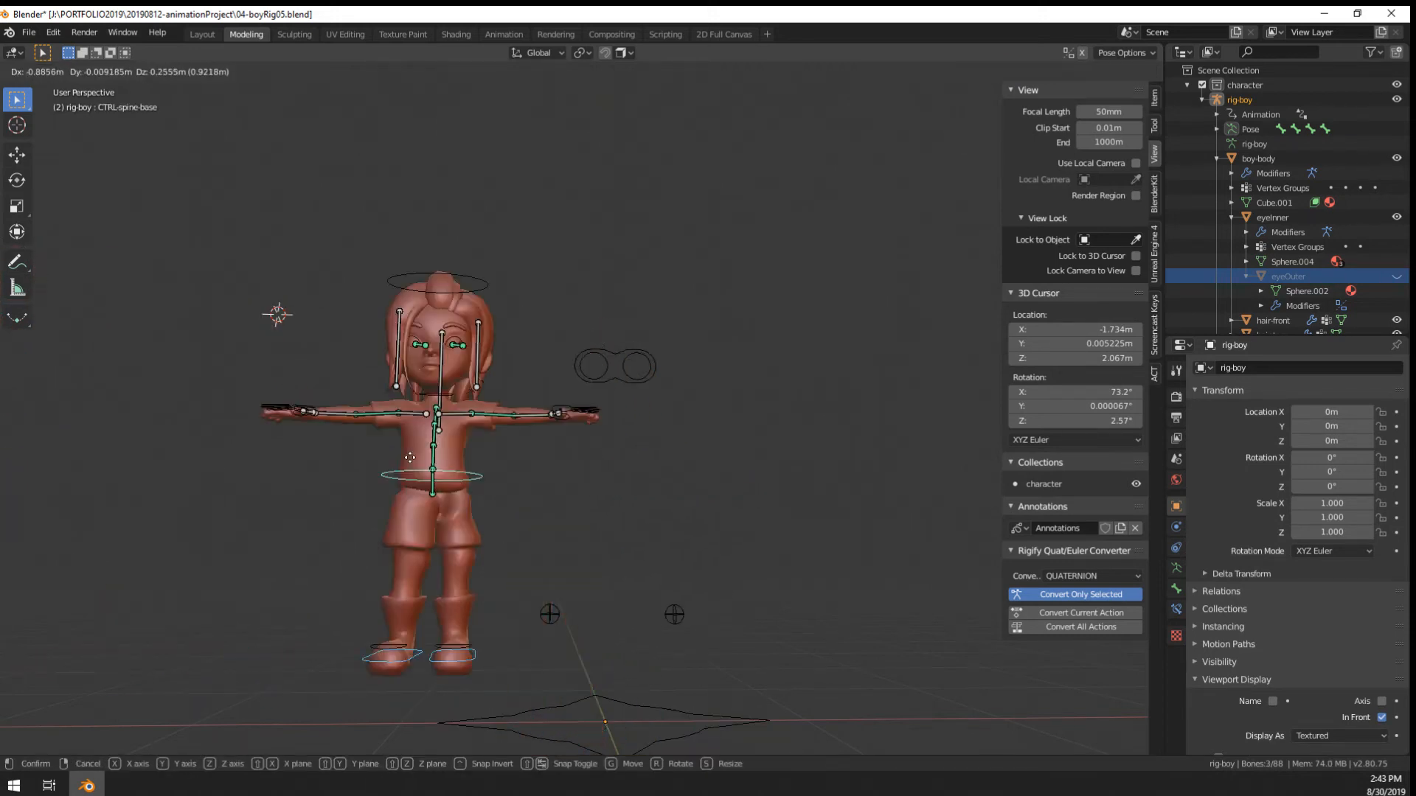
pyautogui.rightClick(280, 531)
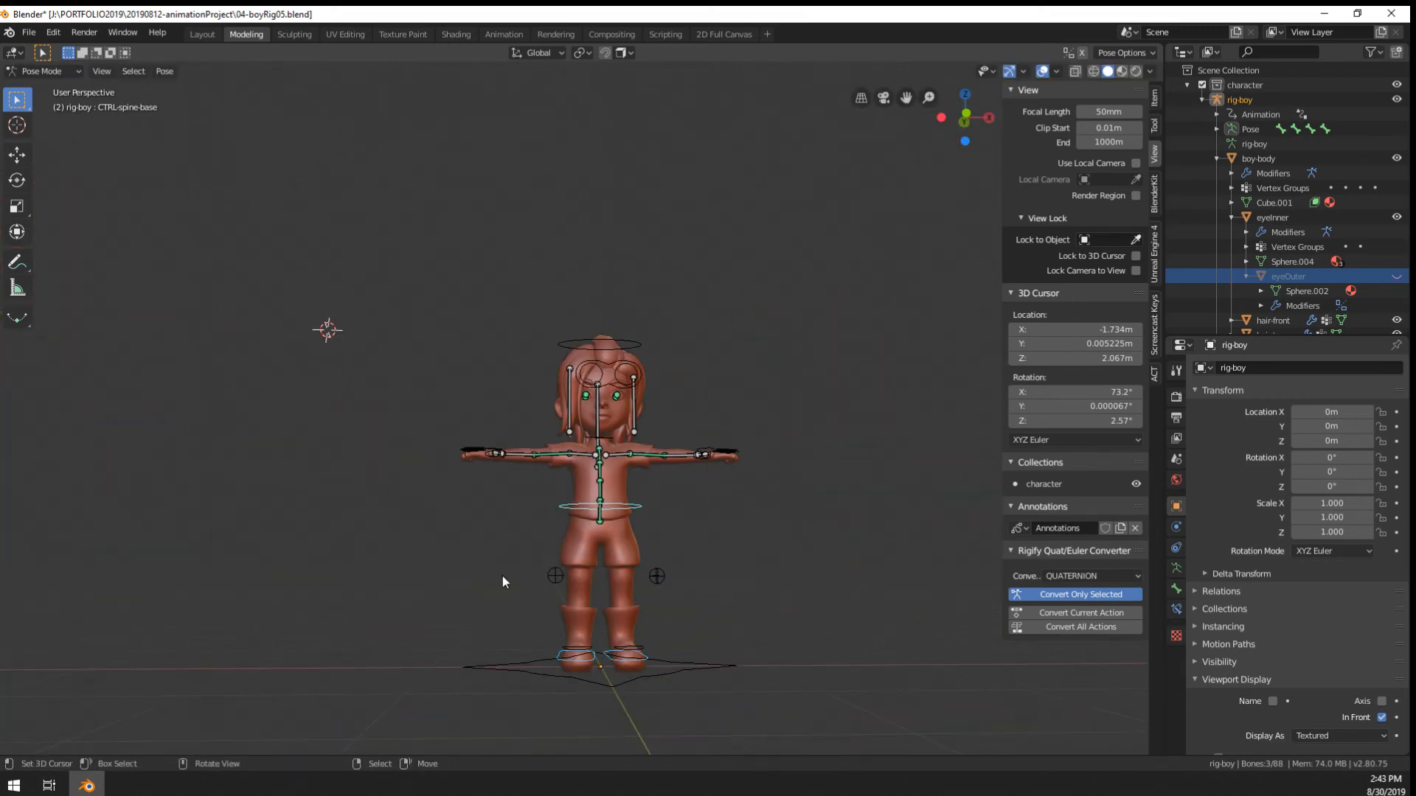
# Select the CTRL-foot-IKPole-R and CTRL-foot-IKPole-L bones in Edit Mode and examine their placement in front of the legs
pyautogui.moveTo(502, 576); pyautogui.dragTo(594, 568, button='middle')
pyautogui.scroll(3, 594, 568)
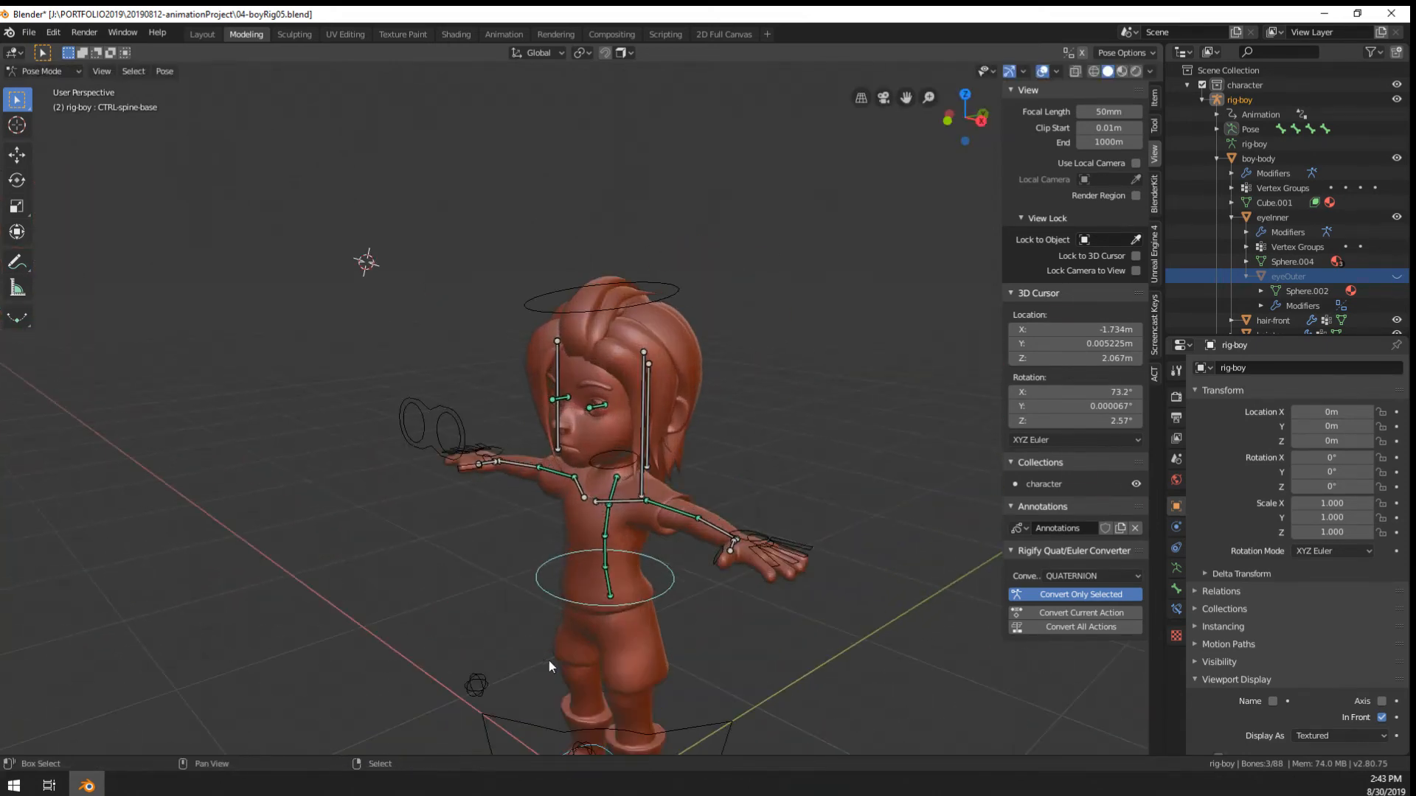
pyautogui.moveTo(549, 661); pyautogui.dragTo(577, 509, button='middle')
pyautogui.scroll(-2, 577, 509)
pyautogui.scroll(3, 467, 461)
pyautogui.keyDown('shift'); pyautogui.moveTo(467, 604); pyautogui.dragTo(560, 399, button='middle'); pyautogui.keyUp('shift')
pyautogui.scroll(2, 488, 493)
pyautogui.click(418, 427)
pyautogui.press('Tab')
pyautogui.scroll(2, 206, 496)
pyautogui.moveTo(398, 516); pyautogui.dragTo(489, 528, button='middle')
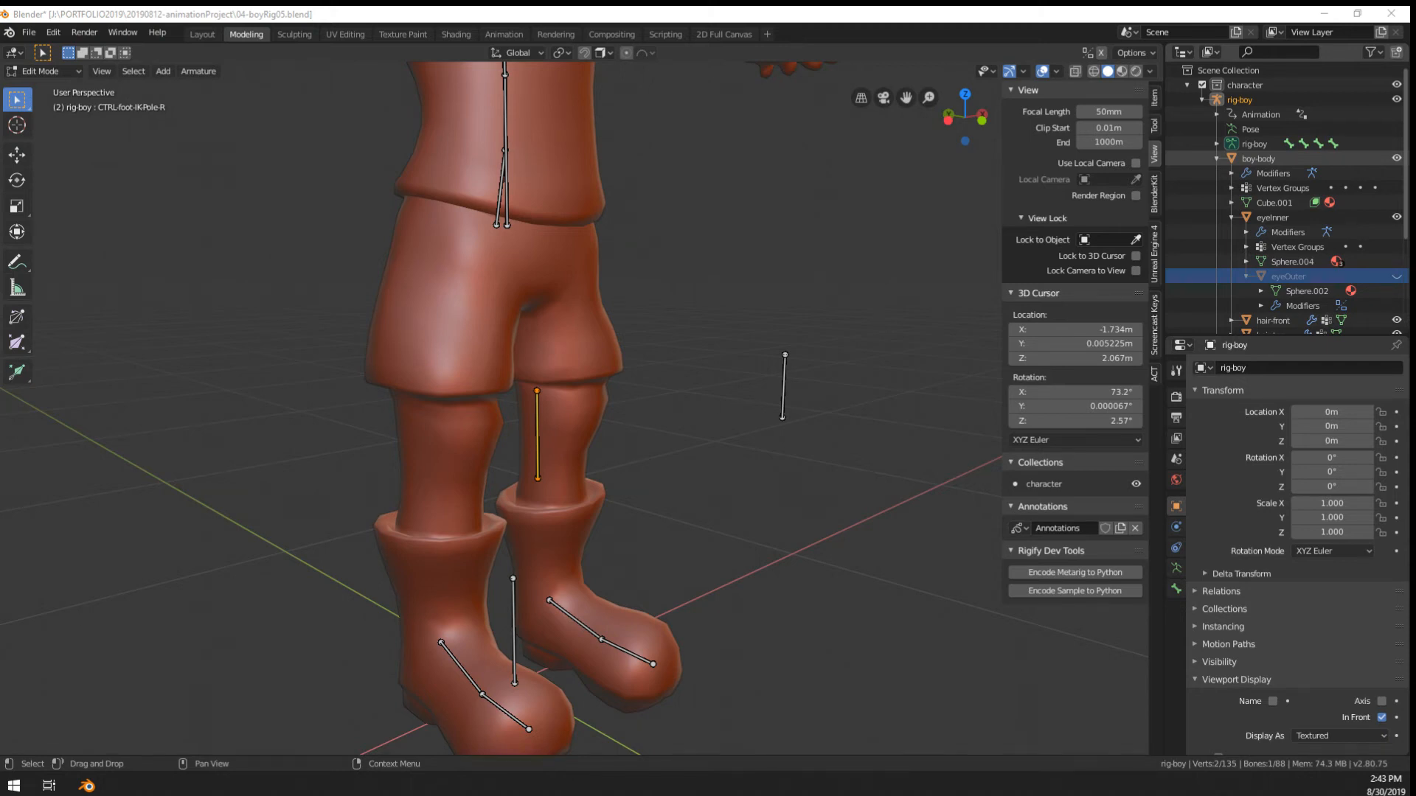
pyautogui.moveTo(722, 413); pyautogui.dragTo(781, 414, button='middle')
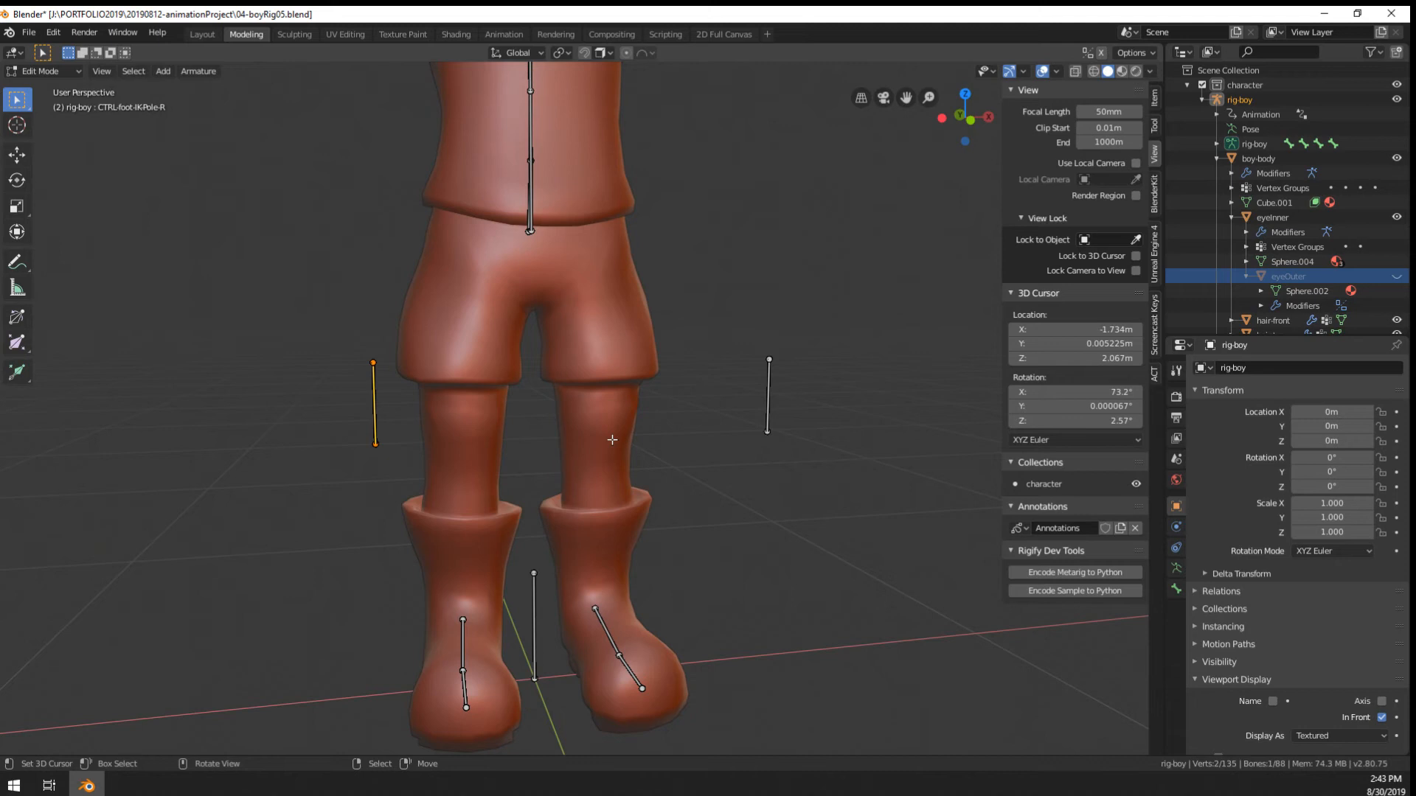
pyautogui.keyDown('shift'); pyautogui.click(776, 410); pyautogui.keyUp('shift')
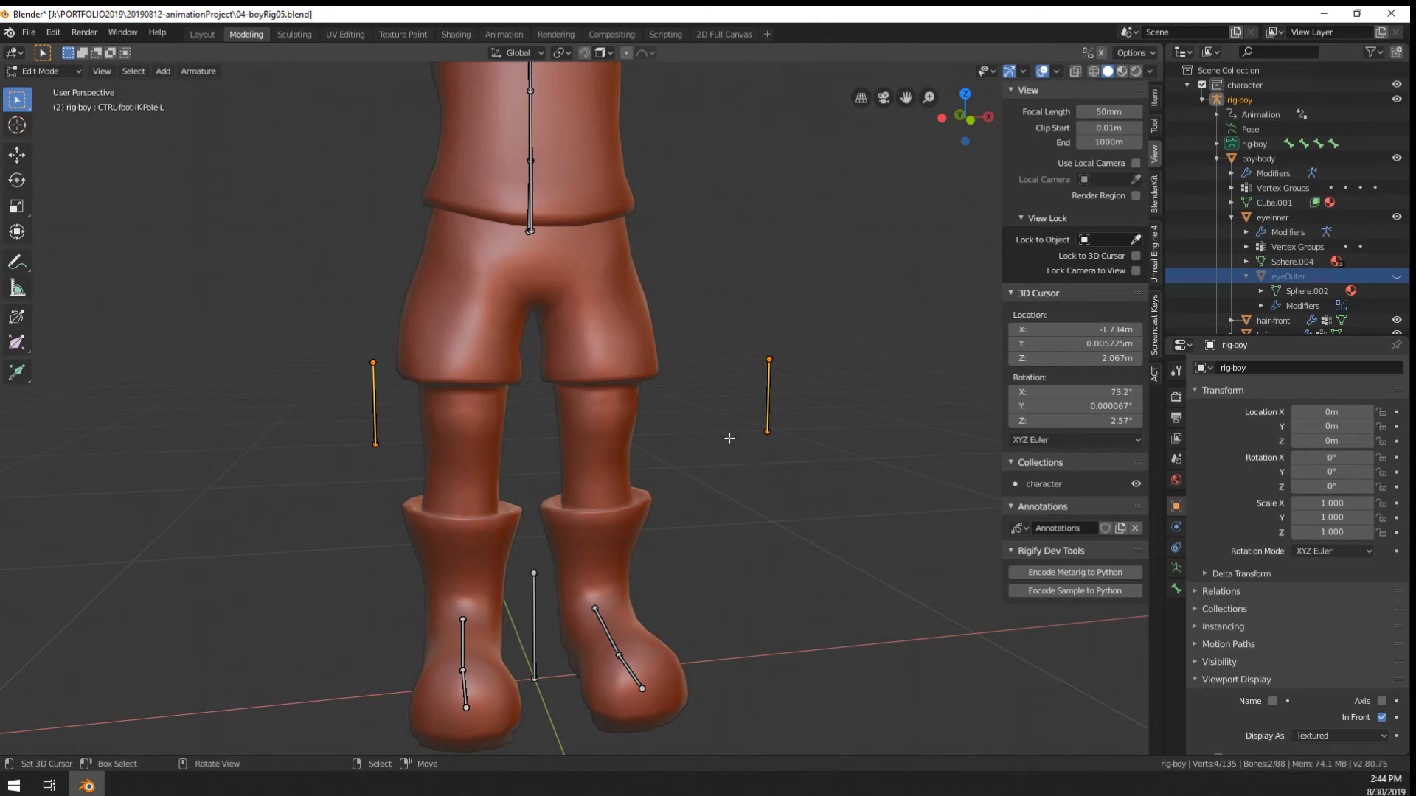
pyautogui.moveTo(719, 534); pyautogui.dragTo(774, 427, button='middle')
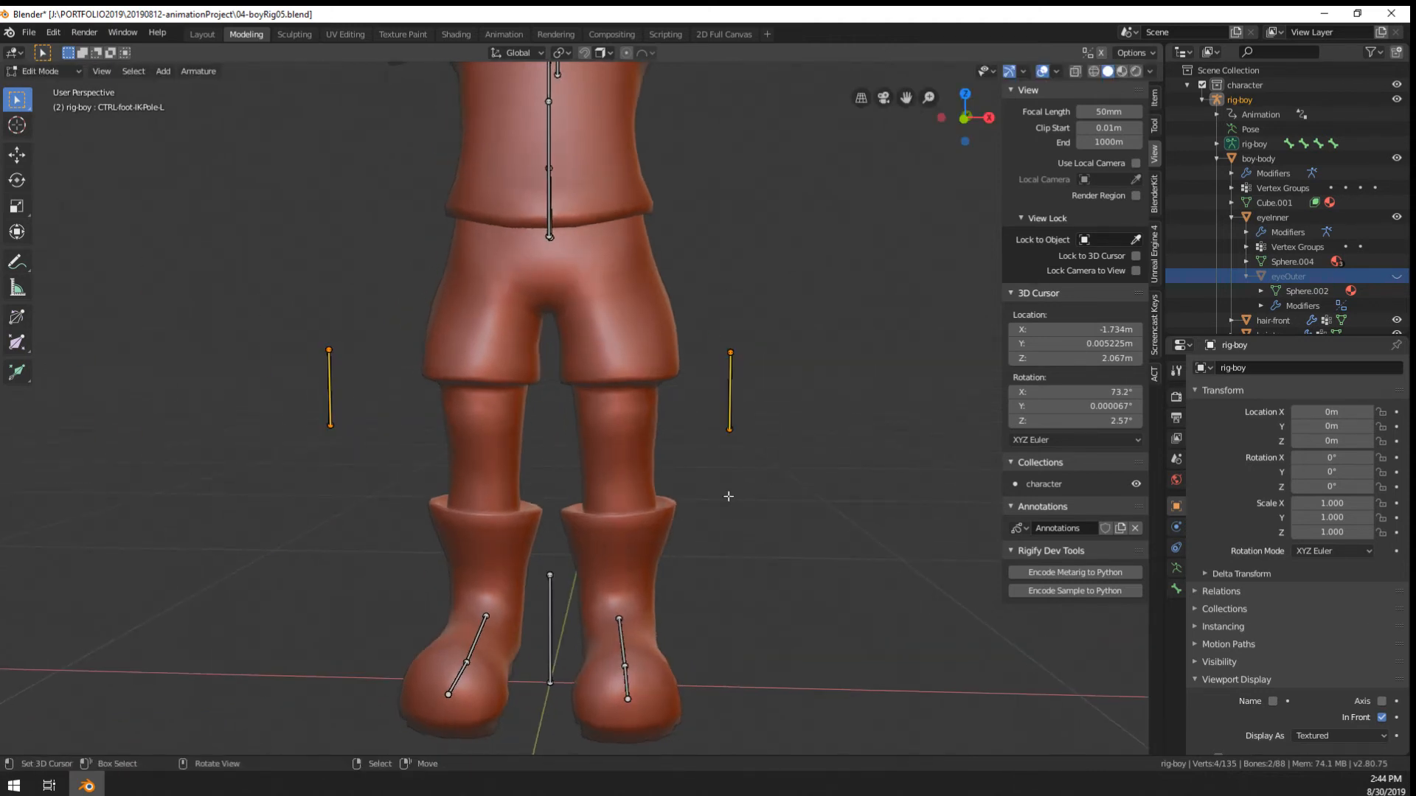
# Show the hidden leg bones by also enabling the first two armature layers of the second layer block
pyautogui.click(1177, 568)
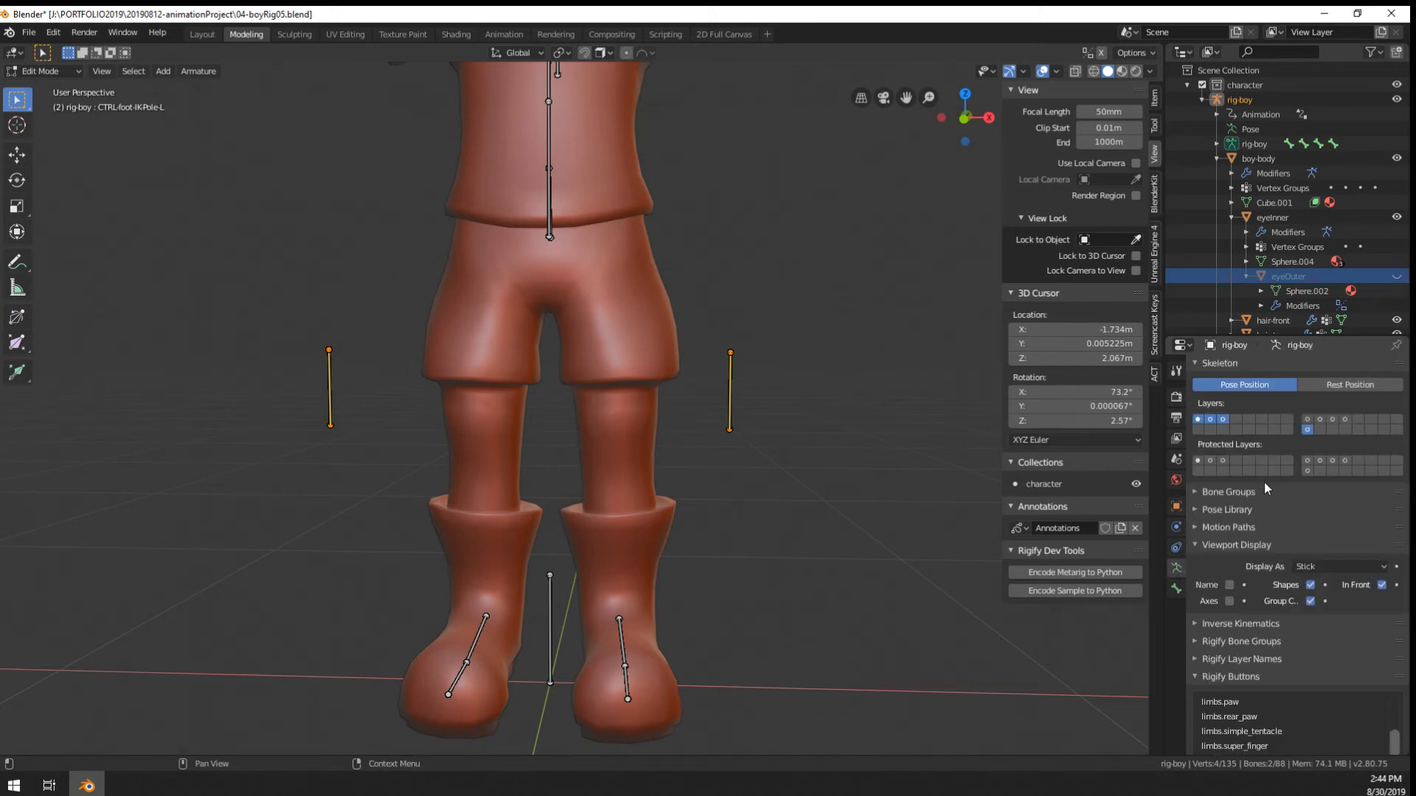
pyautogui.keyDown('shift'); pyautogui.click(1308, 421); pyautogui.keyUp('shift')
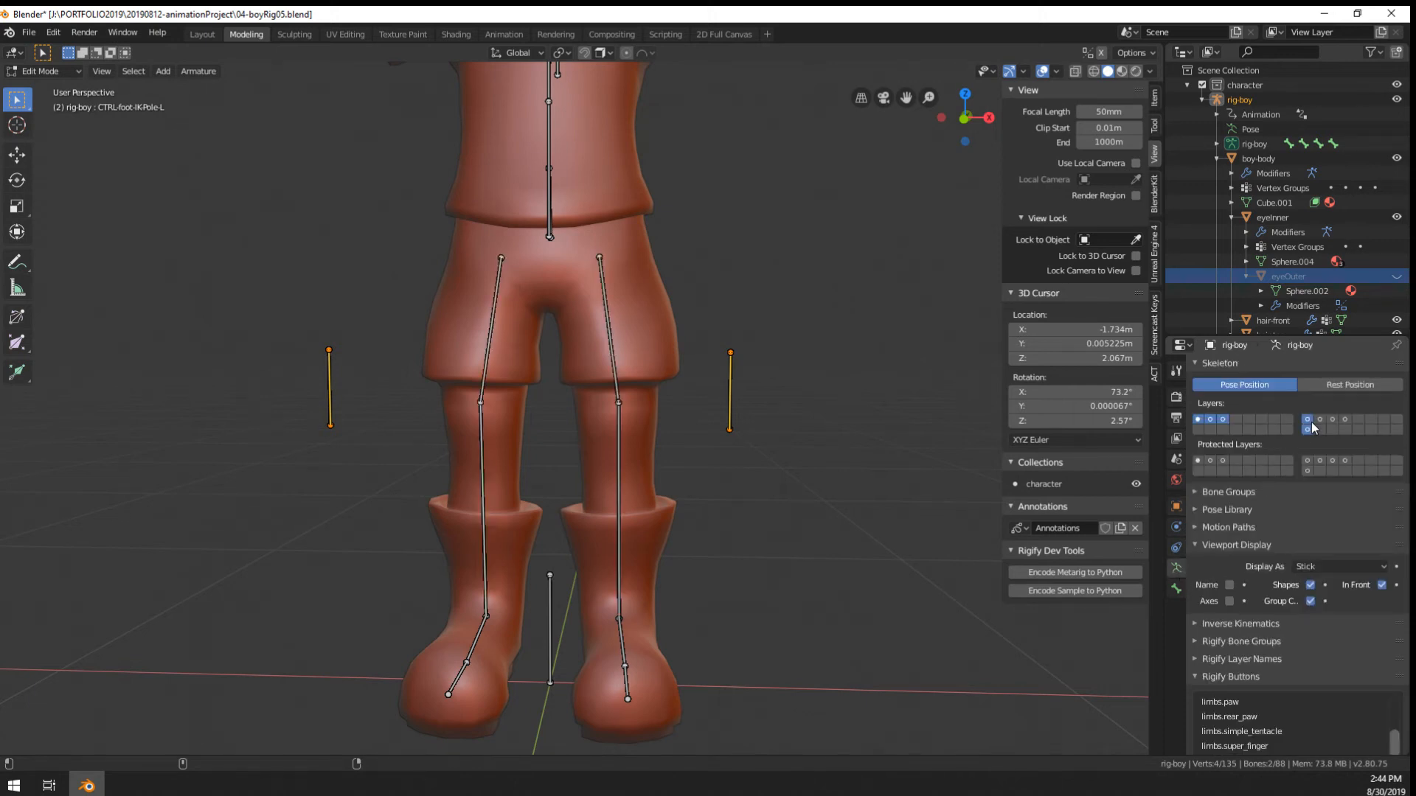
pyautogui.scroll(-3, 627, 465)
pyautogui.moveTo(620, 472); pyautogui.dragTo(502, 502, button='middle')
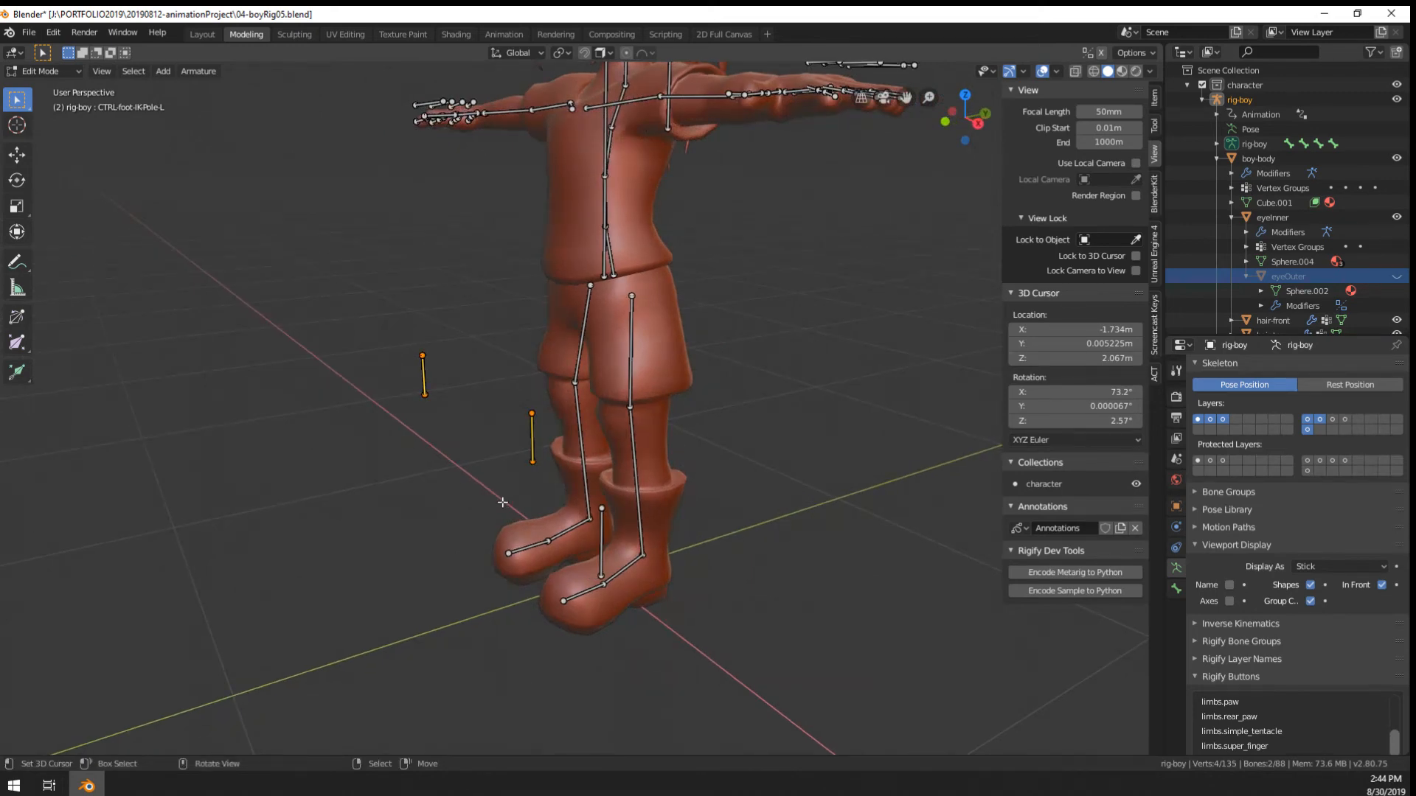
pyautogui.moveTo(502, 502); pyautogui.dragTo(549, 469, button='middle')
# Move foot.L by 0.0519 m in X, 0.0208 m in Y and 0.154 m in Z in Pose Mode to bend the knee
pyautogui.rightClick(591, 554)
pyautogui.press('g')
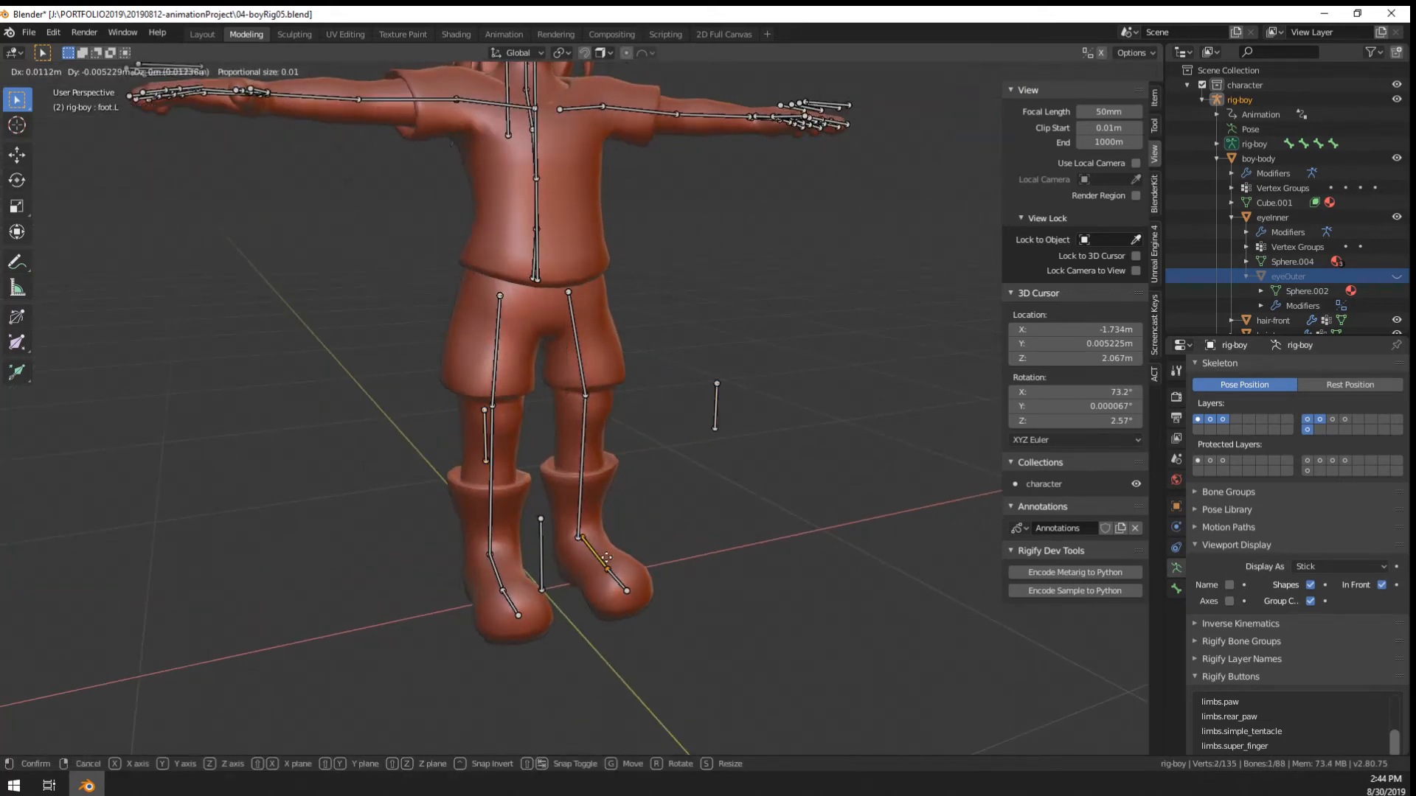
pyautogui.rightClick(621, 511)
pyautogui.press('Tab')
pyautogui.press('g')
pyautogui.click(637, 537)
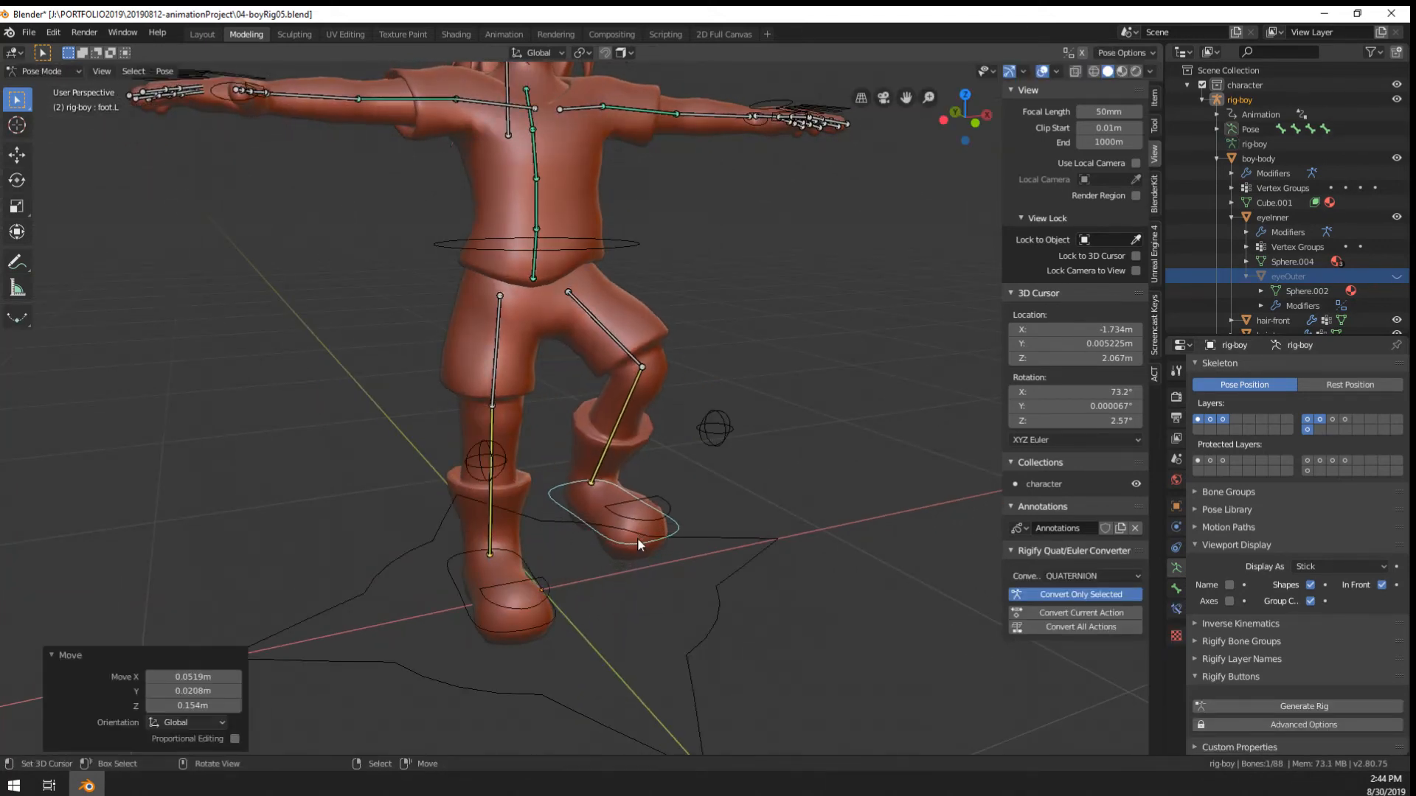
# Move the CTRL-foot-IKPole-L control inward, in front of the raised left leg
pyautogui.rightClick(710, 439)
pyautogui.moveTo(706, 450); pyautogui.dragTo(626, 456, button='middle')
pyautogui.press('g')
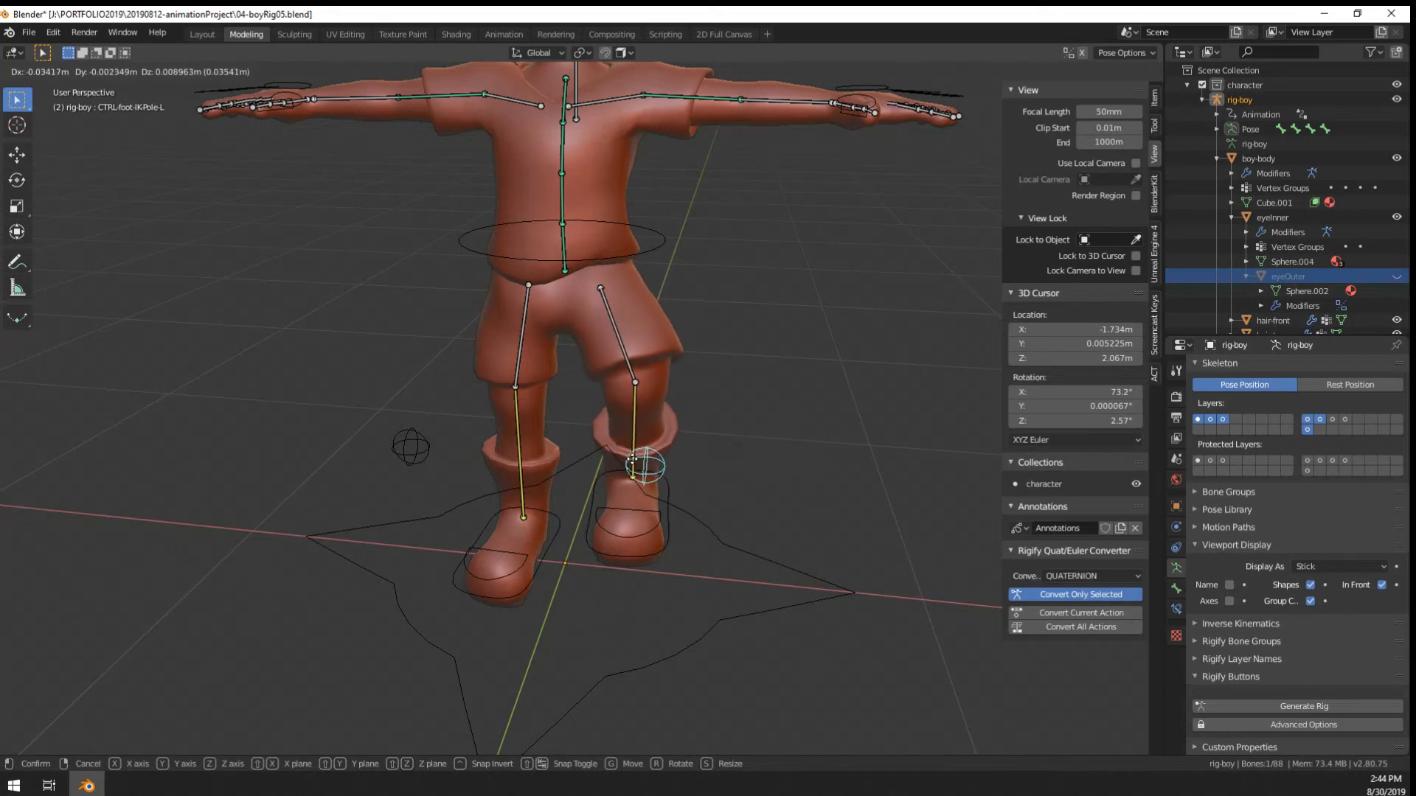
pyautogui.click(682, 483)
# Move foot.L again to test the knee direction, then clear its location
pyautogui.rightClick(628, 520)
pyautogui.press('g')
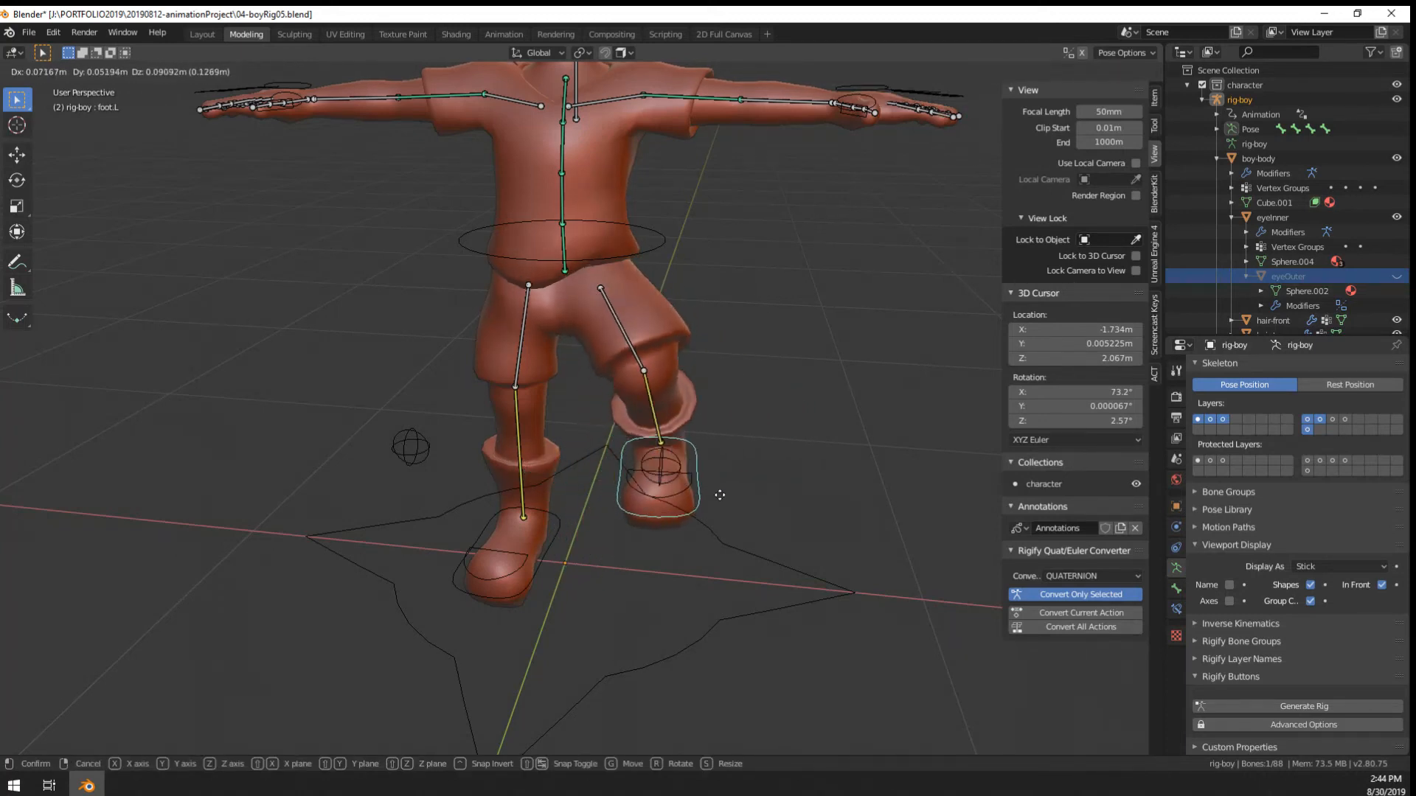
pyautogui.click(672, 550)
pyautogui.moveTo(674, 552); pyautogui.dragTo(649, 547, button='middle')
pyautogui.hotkey('alt', 'g')
# Test-move the CTRL-root control and examine how the legs and IK poles follow
pyautogui.rightClick(662, 648)
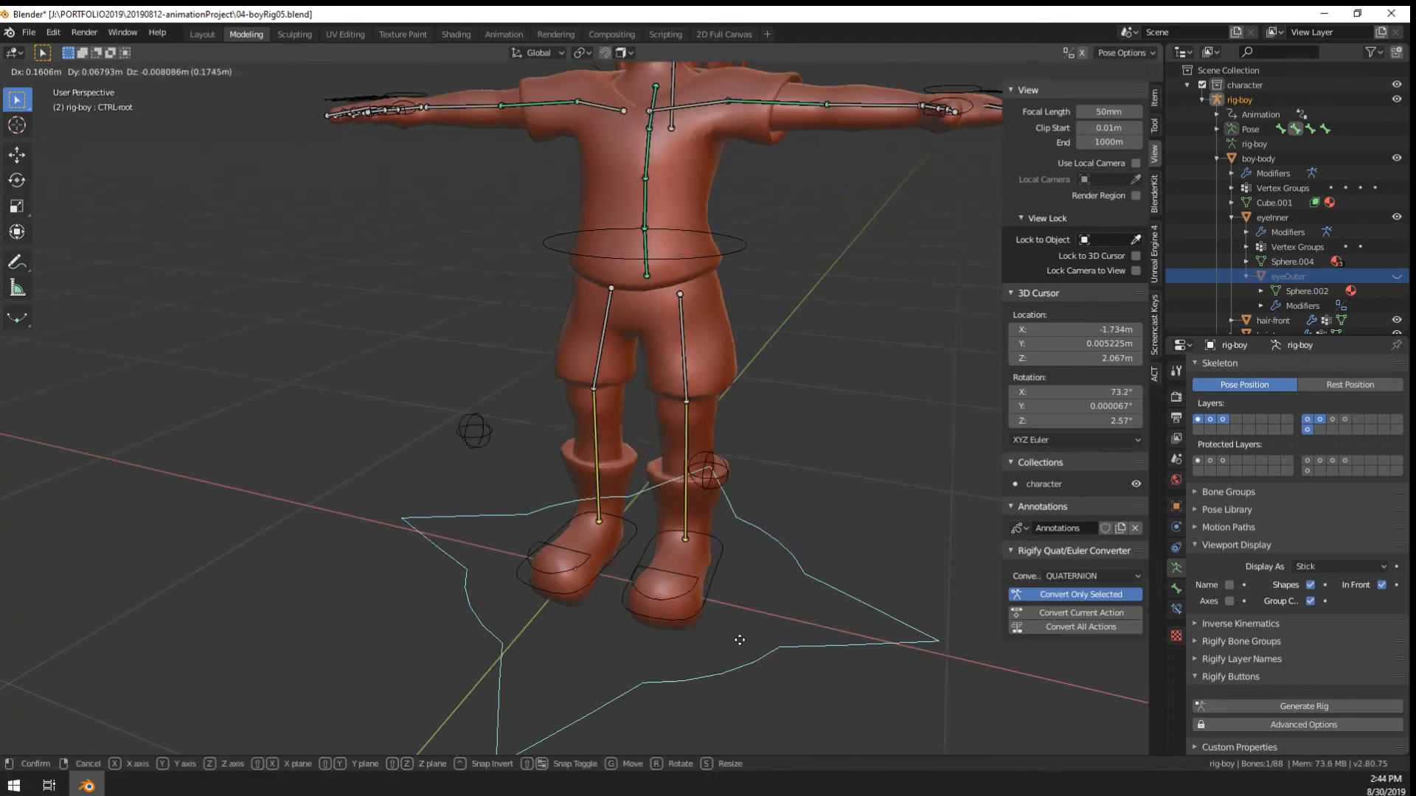
pyautogui.scroll(-5, 864, 506)
pyautogui.moveTo(572, 497); pyautogui.dragTo(649, 493, button='middle')
pyautogui.scroll(4, 637, 343)
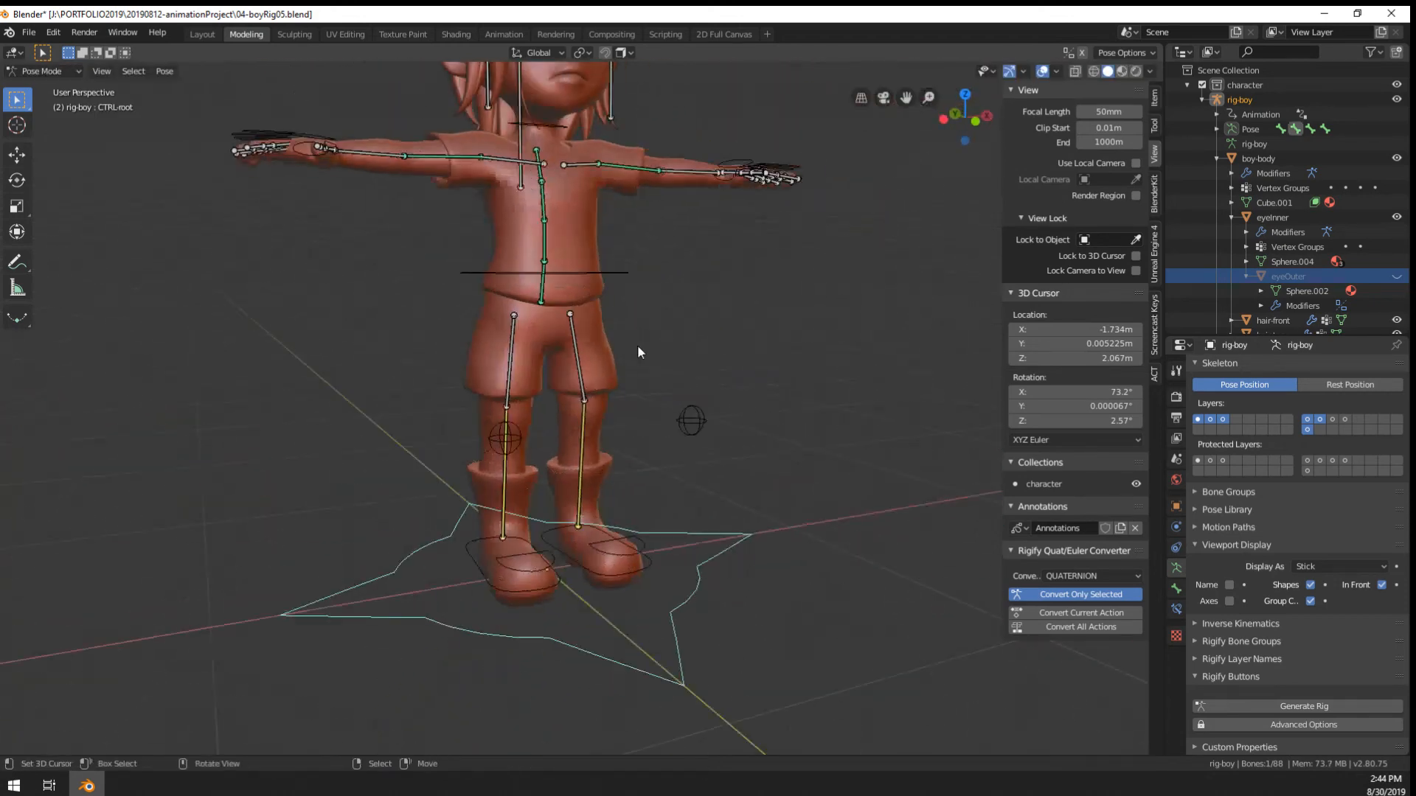
pyautogui.keyDown('shift'); pyautogui.moveTo(637, 343); pyautogui.dragTo(553, 481, button='middle'); pyautogui.keyUp('shift')
# Show only the first armature layer and rotate the CTRL-spine-base control -32.2° around global Z
pyautogui.click(1194, 417)
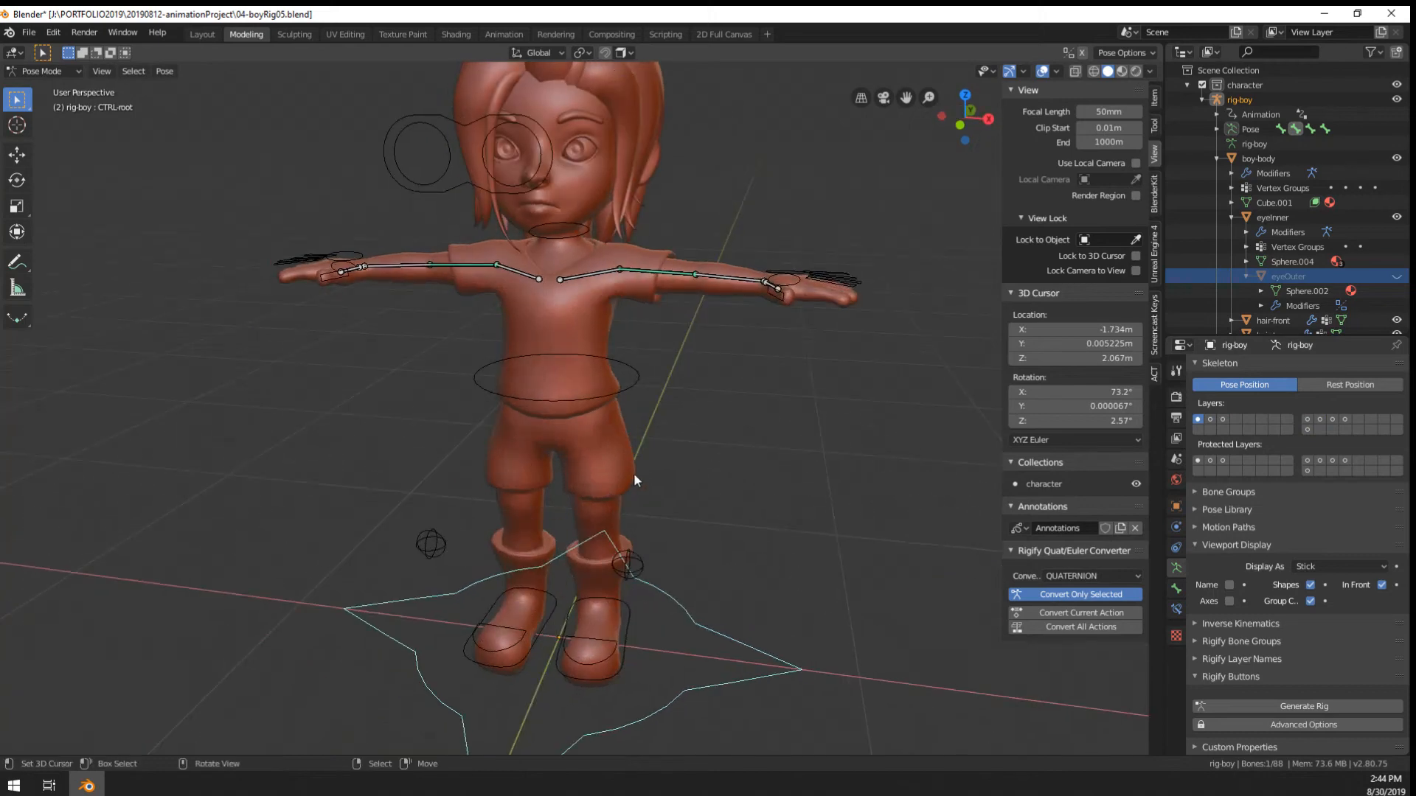
pyautogui.hotkey('alt', 'a')
pyautogui.moveTo(649, 382); pyautogui.dragTo(632, 387, button='middle')
pyautogui.rightClick(632, 391)
pyautogui.press('r')
pyautogui.press('z')
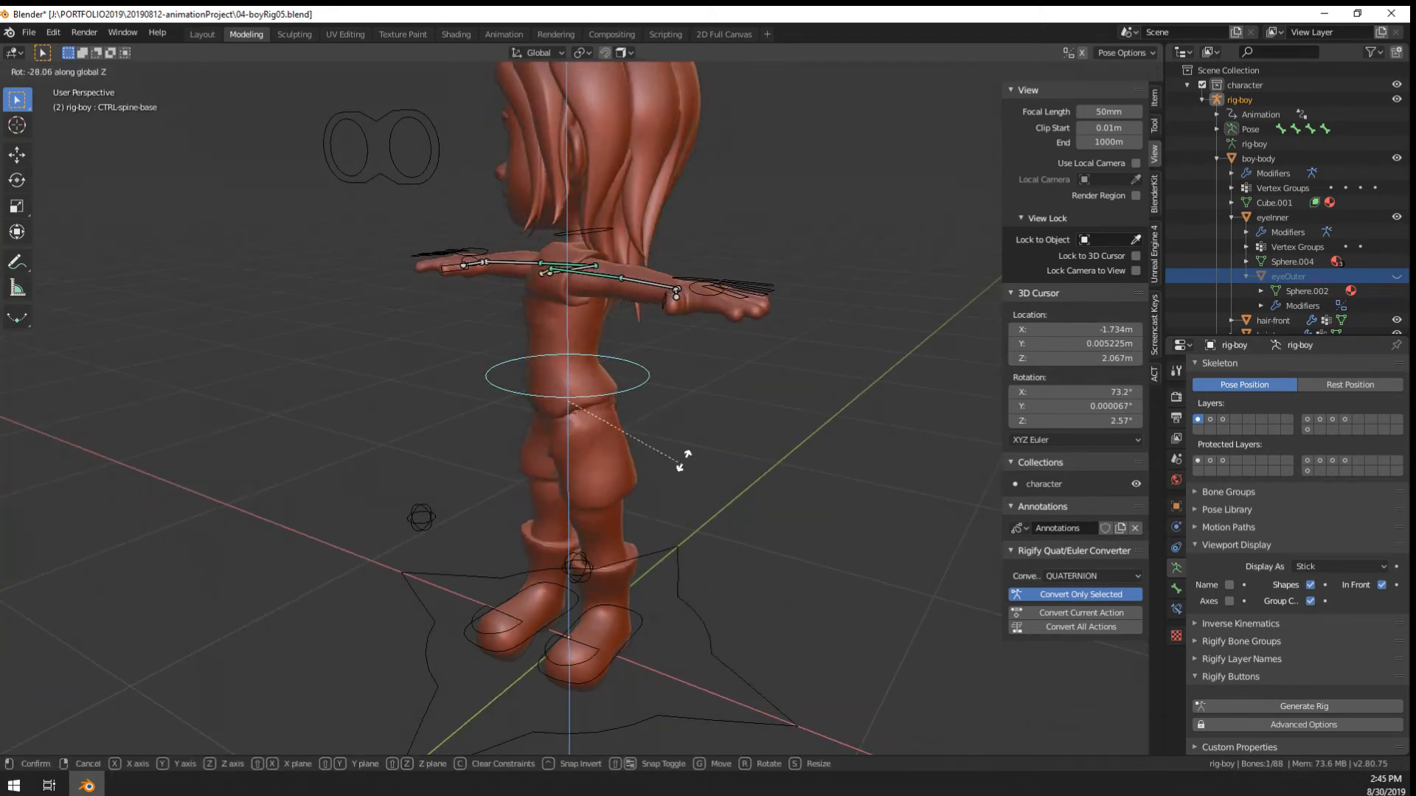
pyautogui.click(632, 488)
pyautogui.moveTo(632, 489); pyautogui.dragTo(670, 471, button='middle')
pyautogui.scroll(4, 669, 470)
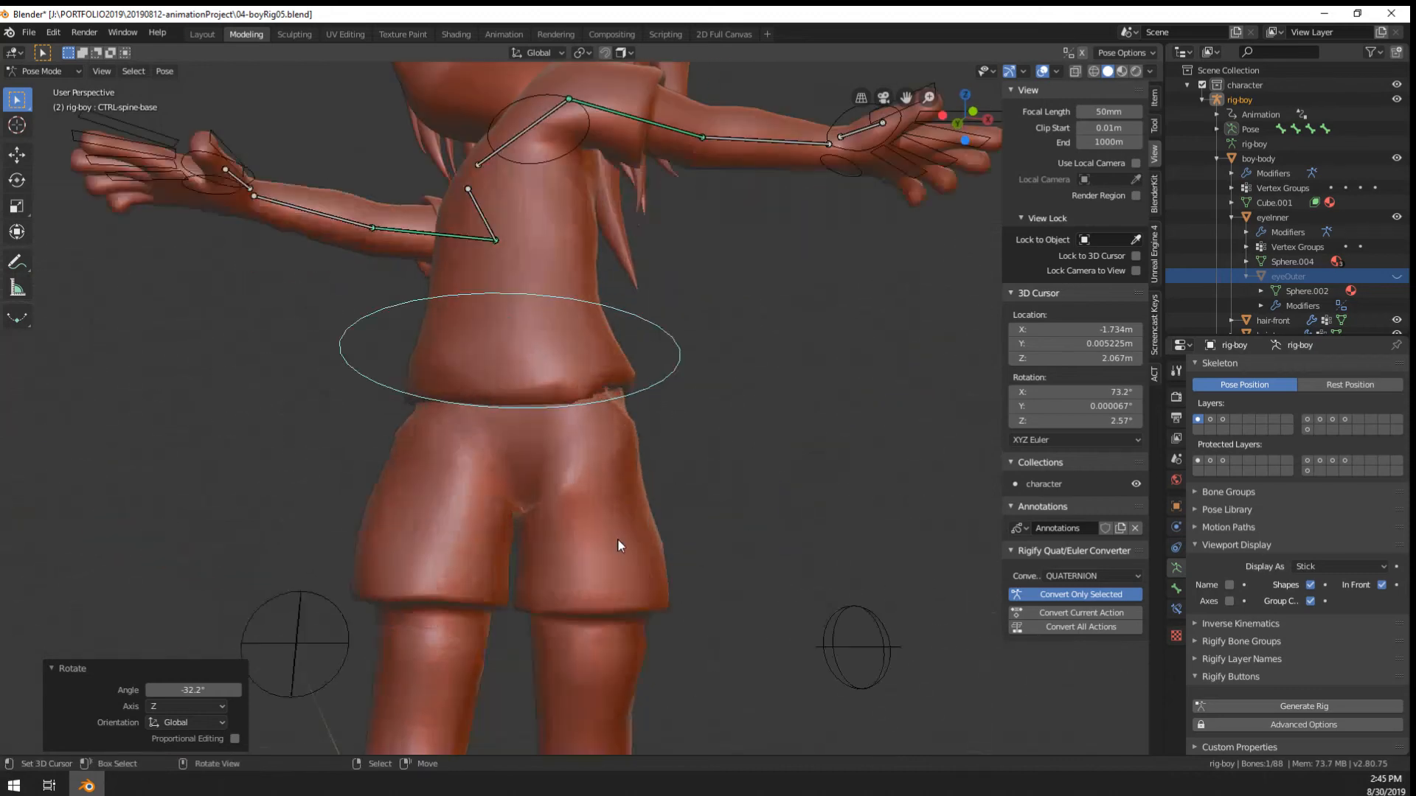
# Leave the rig's Pose Mode and switch the boy-body mesh to Weight Paint mode
pyautogui.hotkey('alt', 'a')
pyautogui.hotkey('ctrl', 'Tab')
pyautogui.rightClick(630, 563)
pyautogui.hotkey('ctrl', 'Tab')
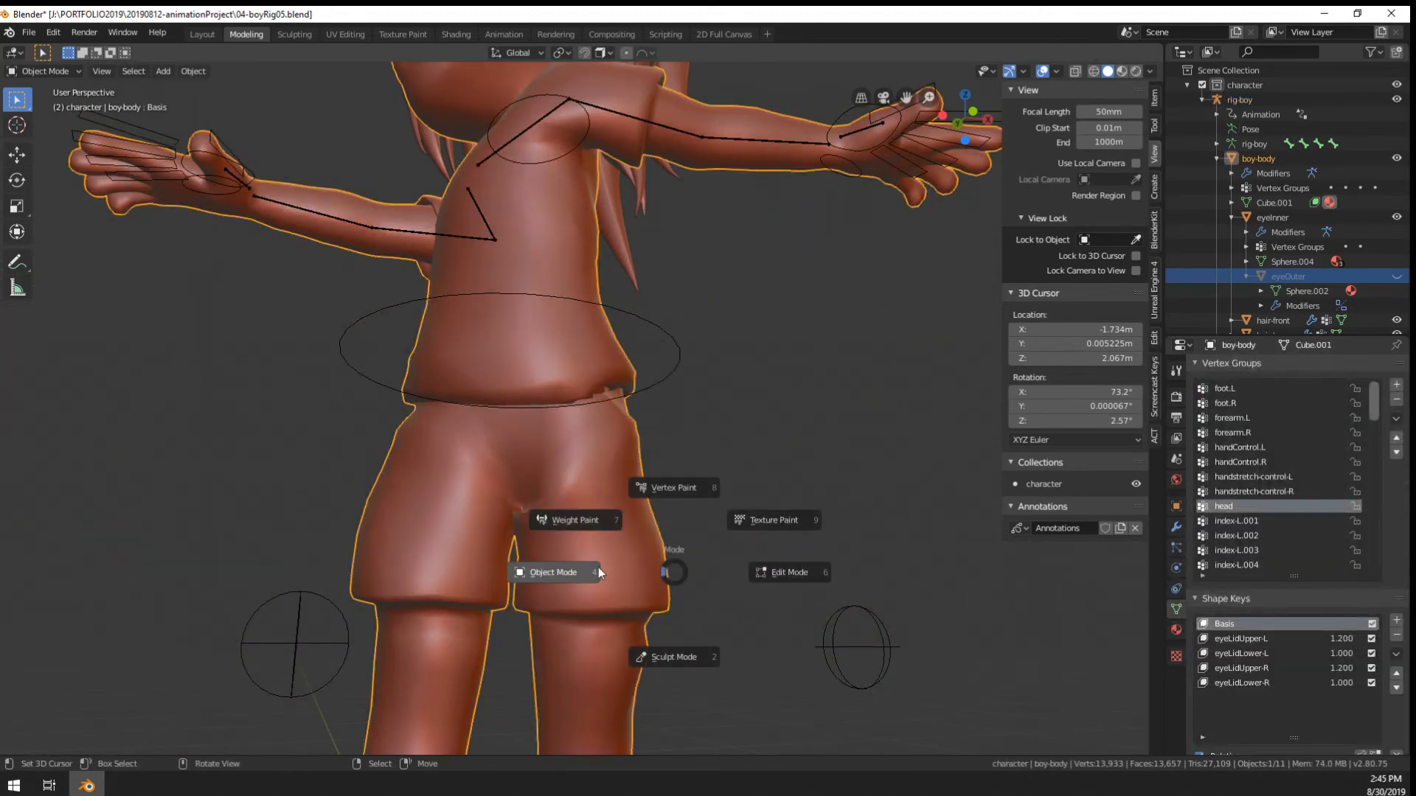
pyautogui.click(590, 528)
pyautogui.moveTo(636, 528); pyautogui.dragTo(686, 526, button='middle')
pyautogui.scroll(2, 591, 524)
pyautogui.scroll(-2, 591, 525)
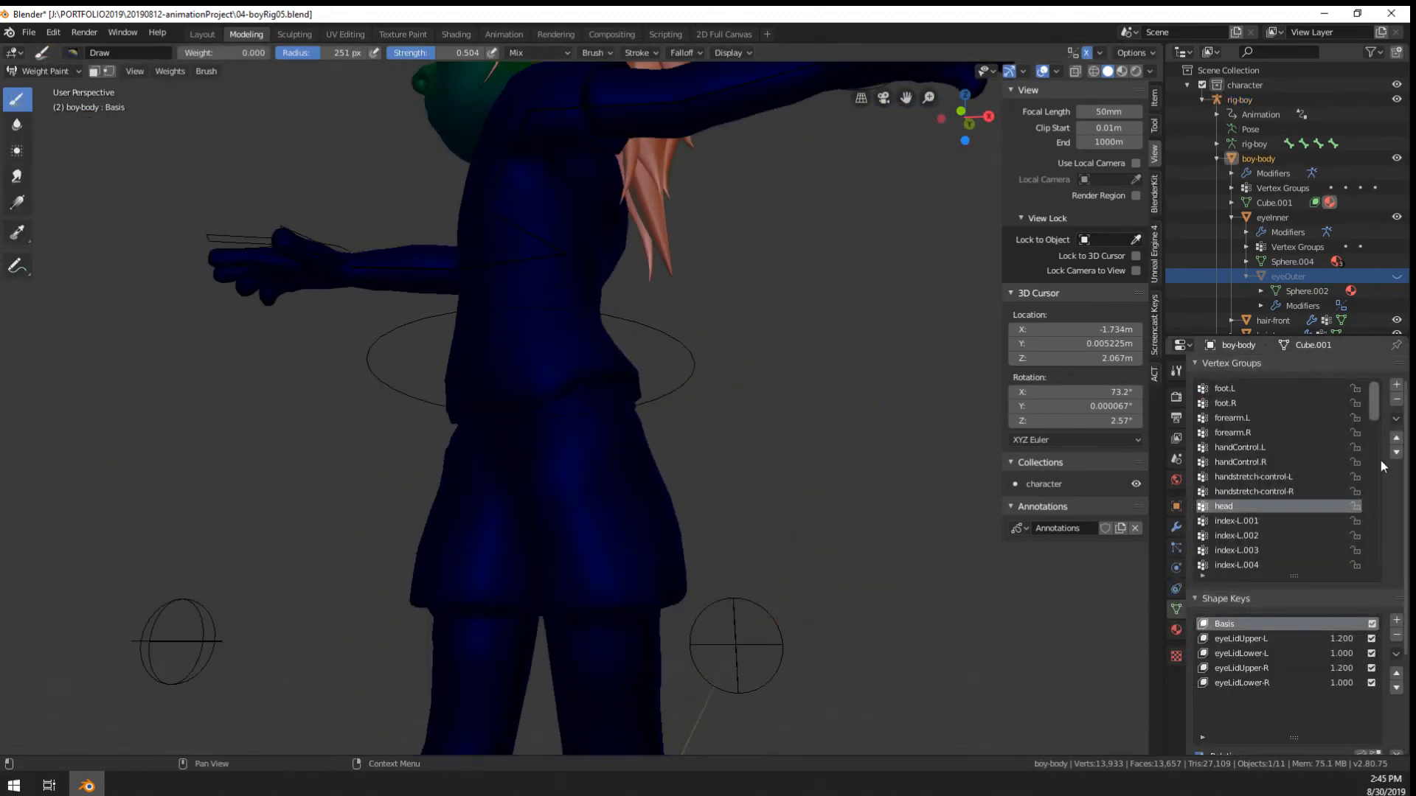
# Select the thigh.L vertex group for painting and set the Draw brush radius to 164 px
pyautogui.scroll(-1, 1296, 467)
pyautogui.scroll(1, 1285, 466)
pyautogui.scroll(-15, 1285, 465)
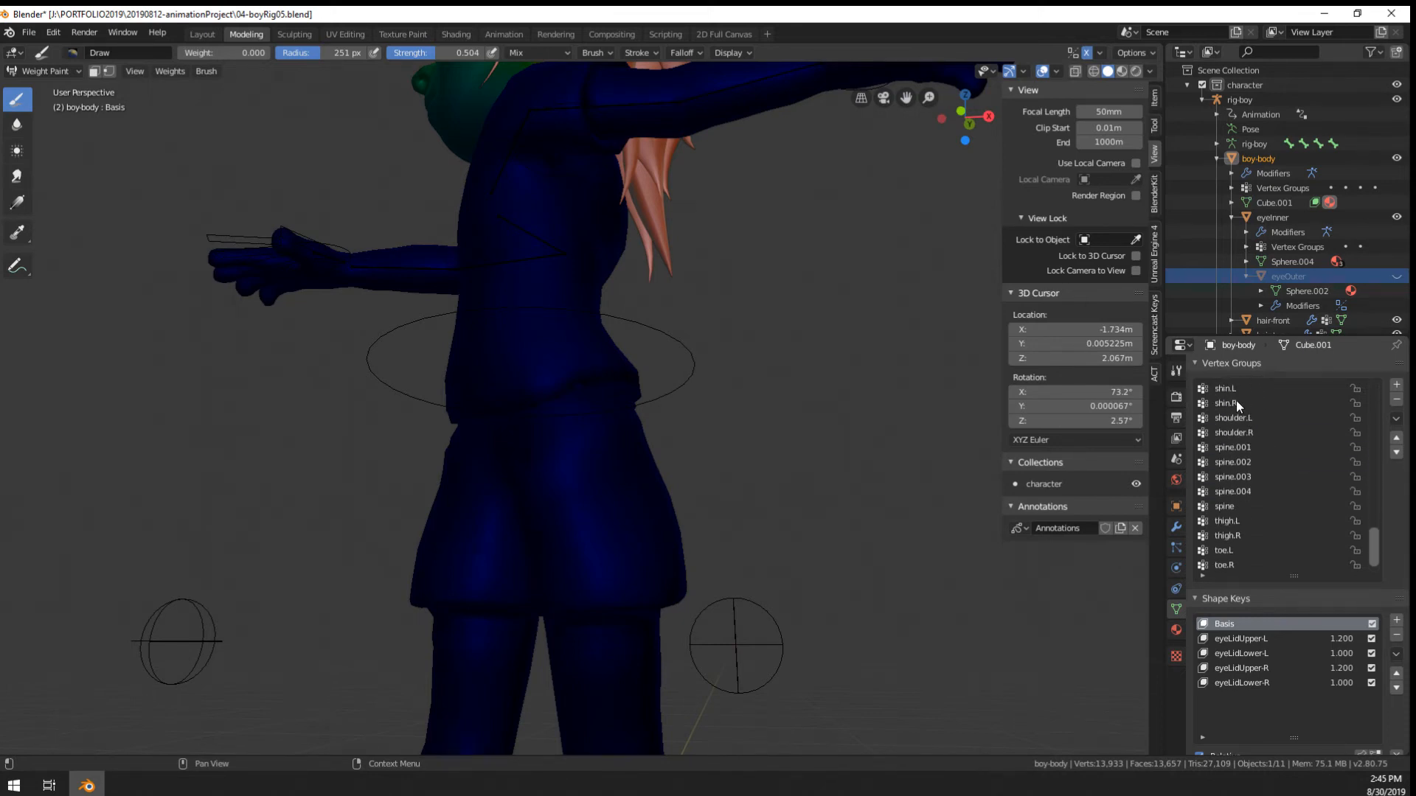
pyautogui.click(1235, 522)
pyautogui.moveTo(574, 503)
pyautogui.mouseDown(button='middle')
pyautogui.moveTo(609, 505)
pyautogui.moveTo(595, 498)
pyautogui.mouseUp(button='middle')
pyautogui.press('f')
pyautogui.click(574, 481)
pyautogui.scroll(2, 594, 497)
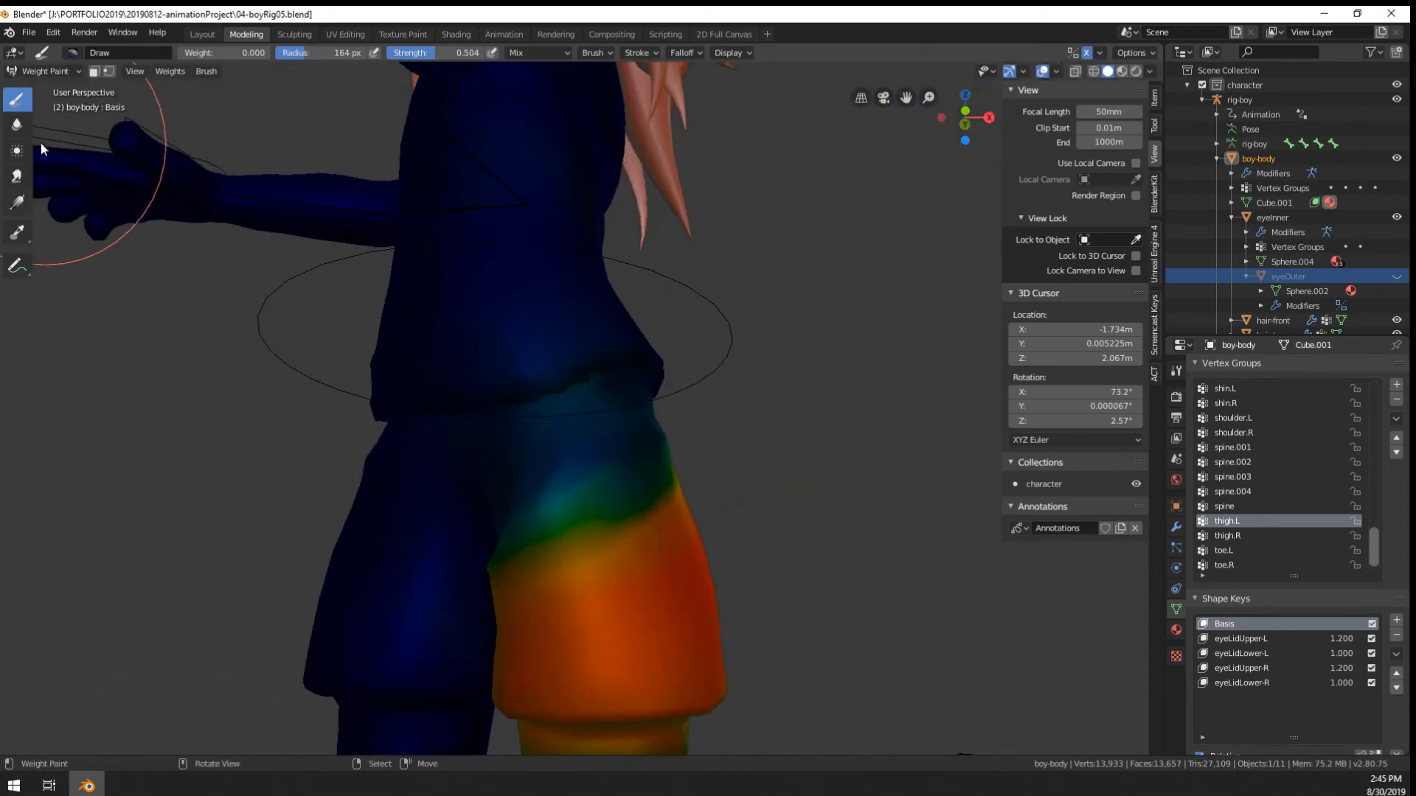
# Smooth the thigh.L weights on the upper part of the shorts with the Blur brush
pyautogui.click(17, 125)
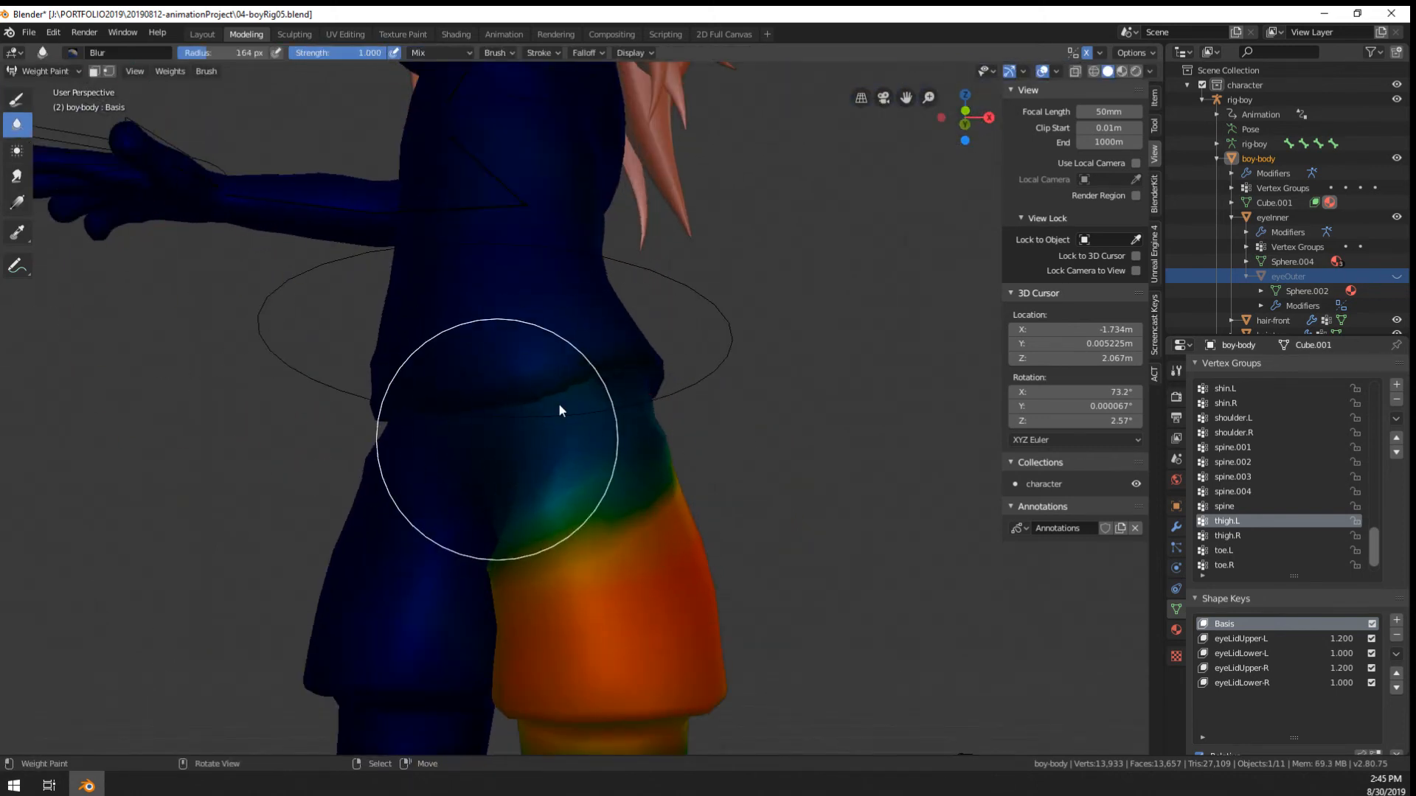
pyautogui.moveTo(499, 421)
pyautogui.mouseDown(button='middle')
pyautogui.moveTo(528, 441)
pyautogui.moveTo(616, 430)
pyautogui.mouseUp(button='middle')
pyautogui.moveTo(630, 477)
pyautogui.mouseDown()
pyautogui.moveTo(581, 536)
pyautogui.moveTo(677, 531)
pyautogui.mouseUp()
pyautogui.moveTo(677, 530); pyautogui.dragTo(454, 467, button='middle')
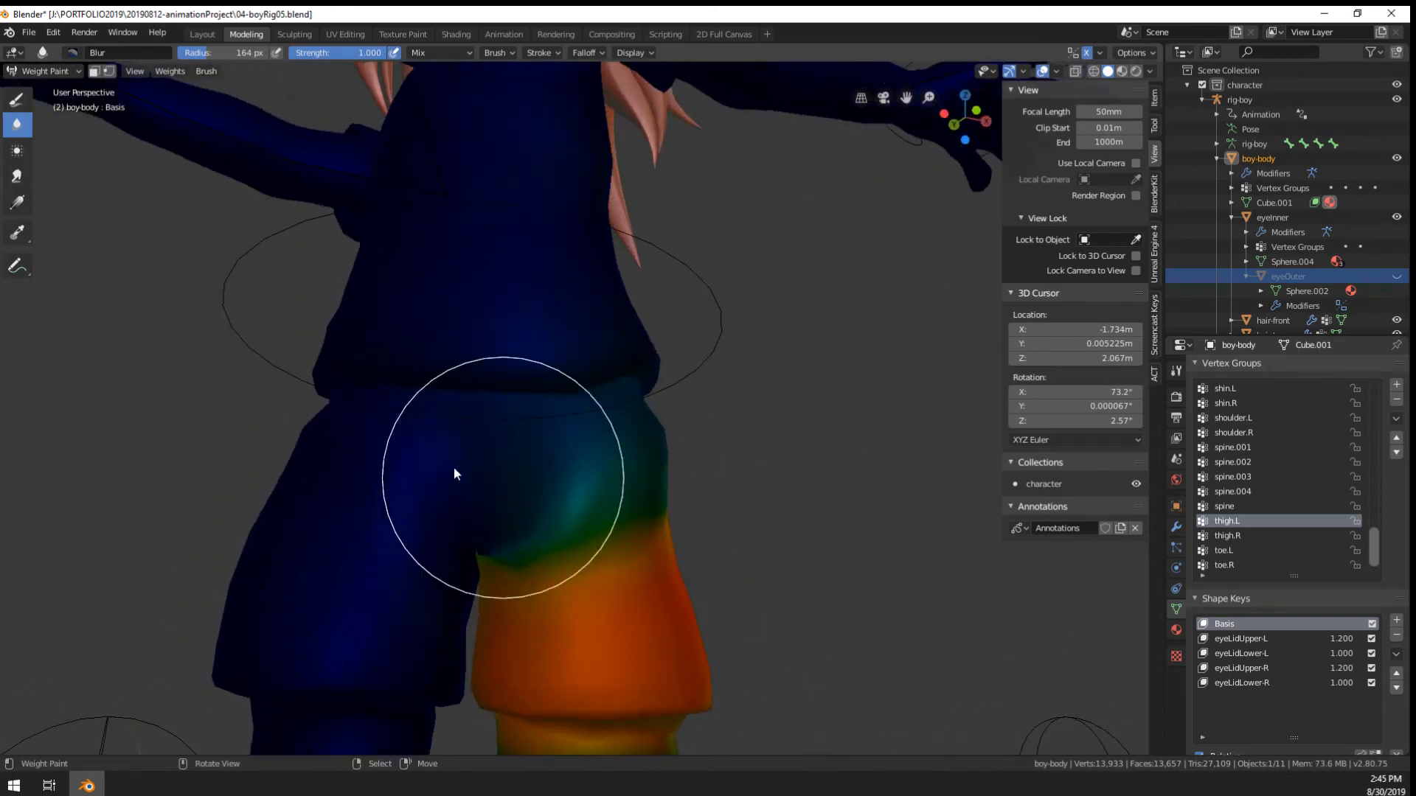
pyautogui.scroll(-5, 644, 419)
pyautogui.press('Tab')
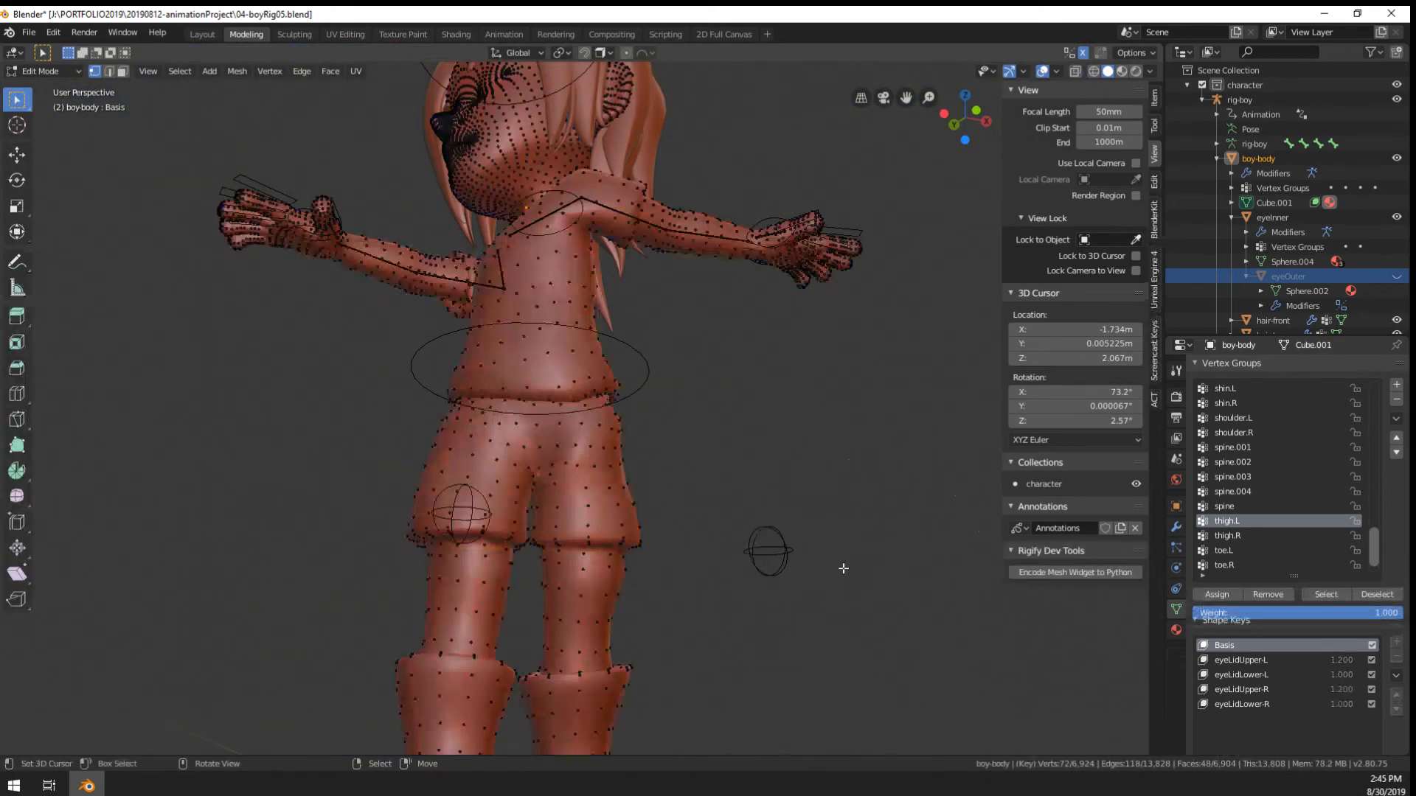
pyautogui.moveTo(842, 570); pyautogui.dragTo(741, 575, button='middle')
pyautogui.press('Tab')
# Return the rig to Pose Mode and rotate the CTRL-spine-base control -1.65° around global Z
pyautogui.hotkey('ctrl', 'Tab')
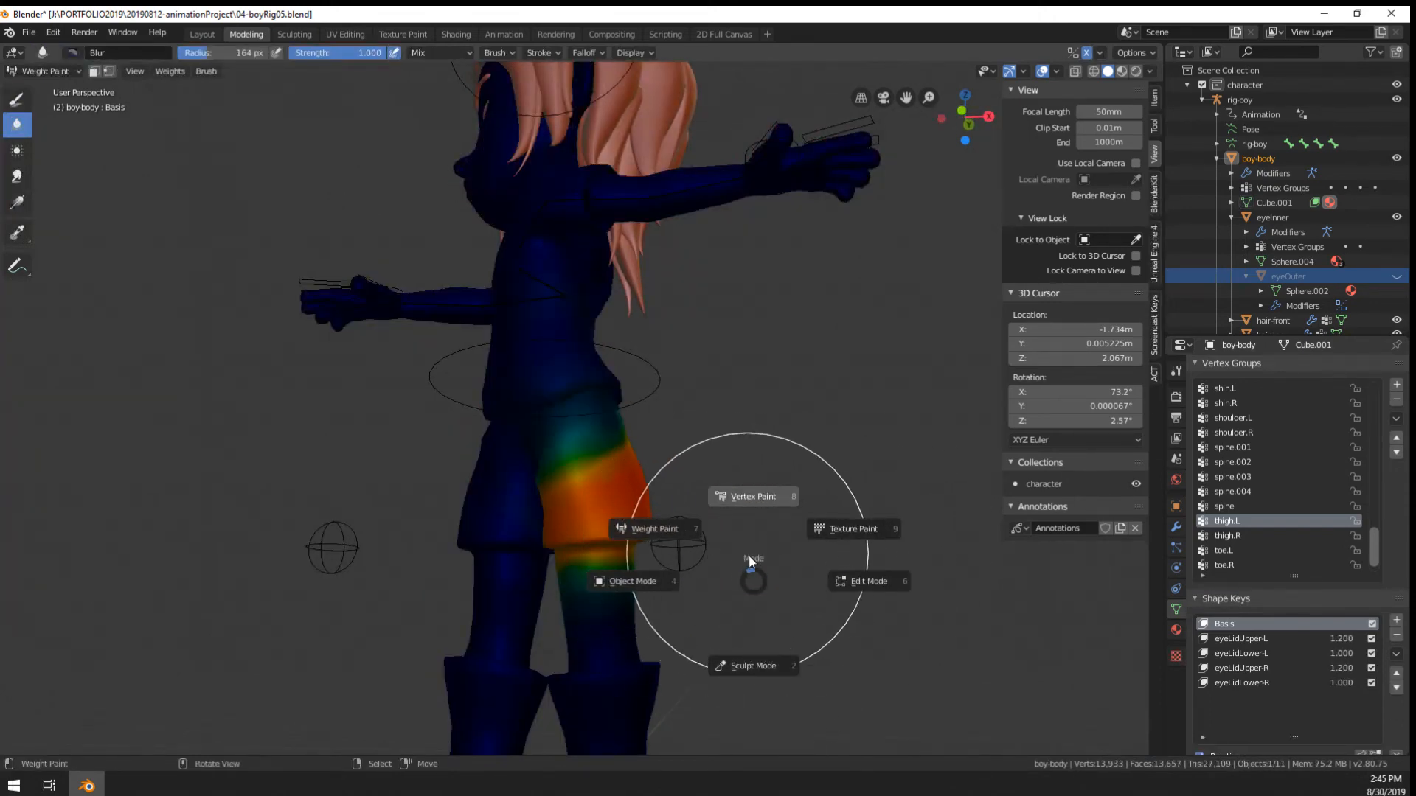
pyautogui.click(715, 588)
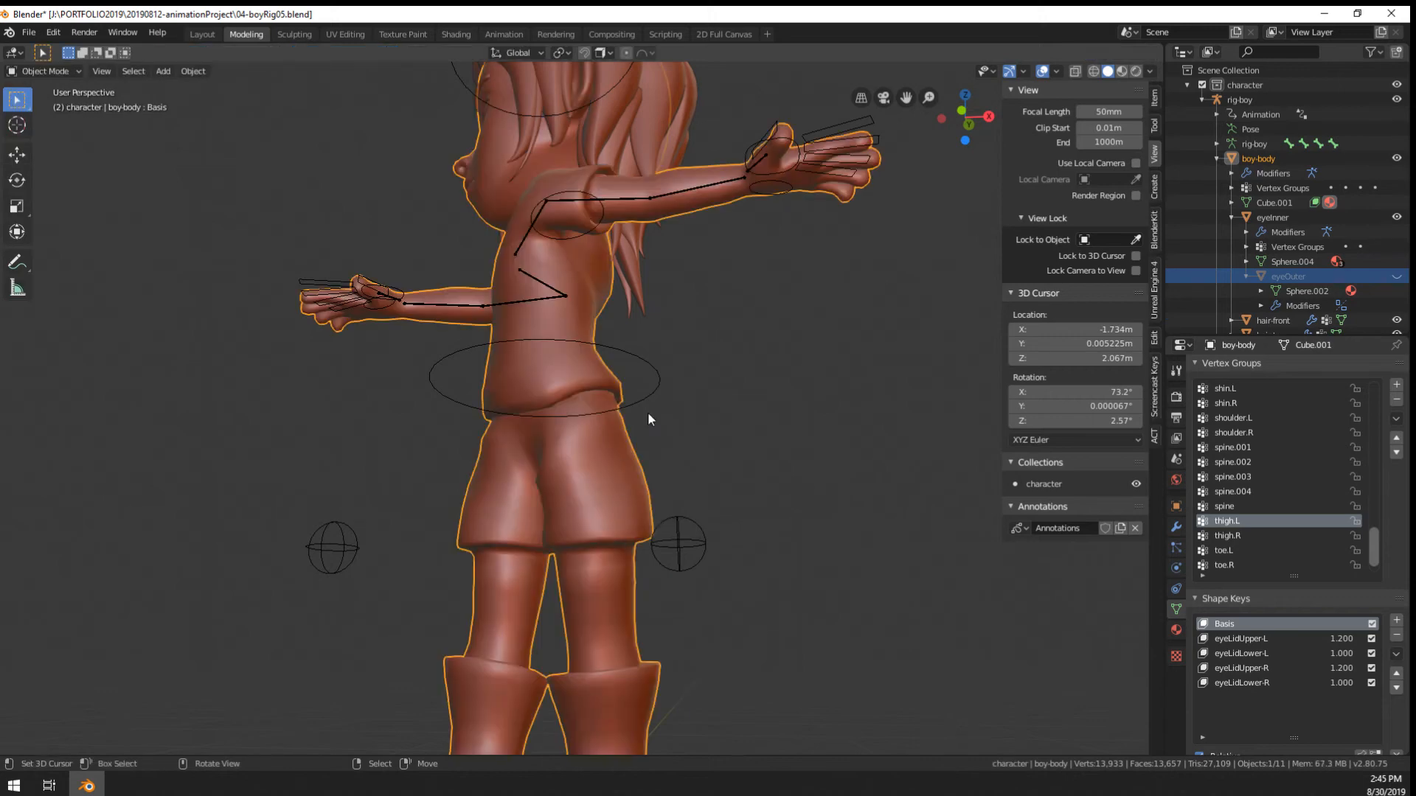
pyautogui.click(654, 397)
pyautogui.hotkey('ctrl', 'Tab')
pyautogui.click(638, 407)
pyautogui.press('r')
pyautogui.press('z')
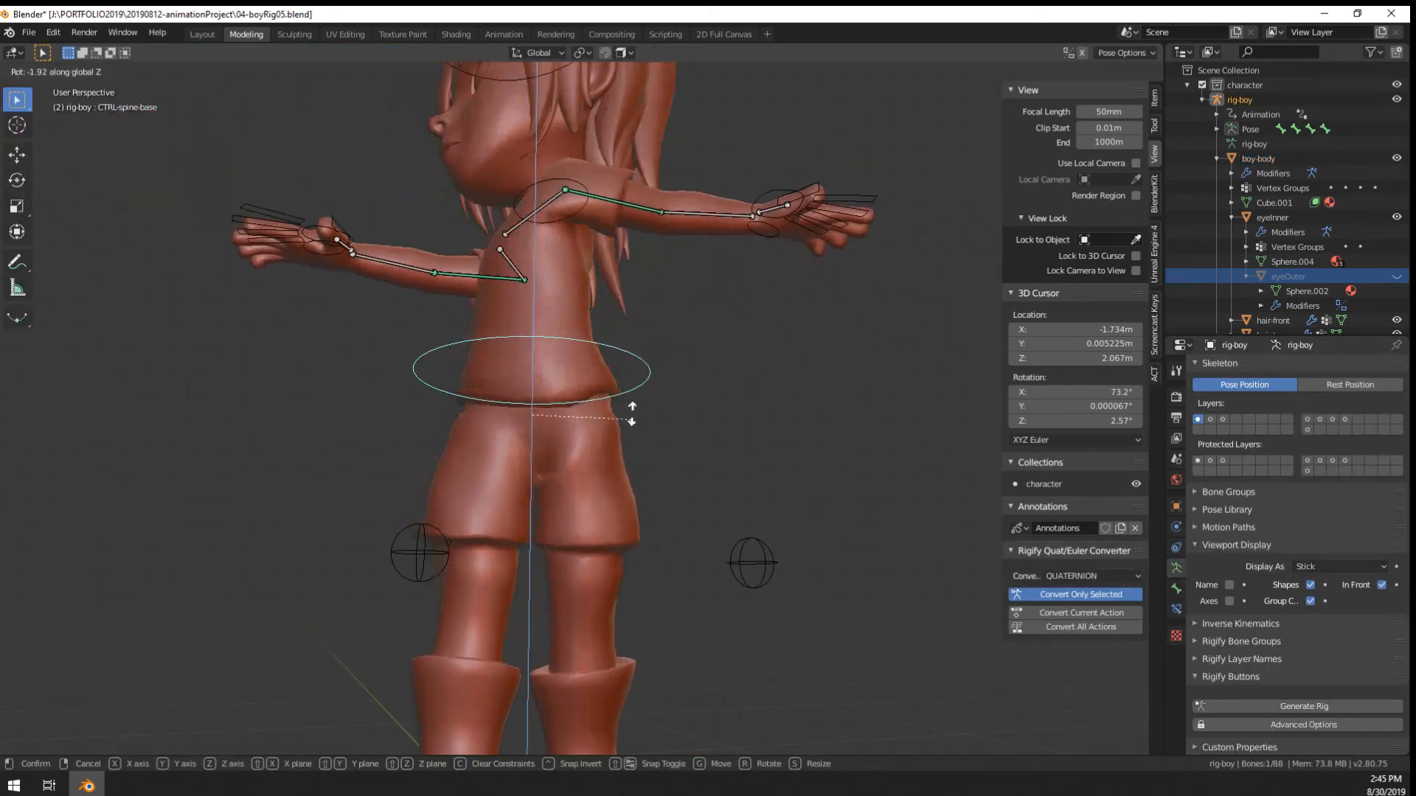
pyautogui.click(624, 431)
# Twist the CTRL-spine-base control a further 81.7° around global Z to test the waist deformation
pyautogui.moveTo(588, 543); pyautogui.dragTo(324, 559, button='middle')
pyautogui.press('r')
pyautogui.press('z')
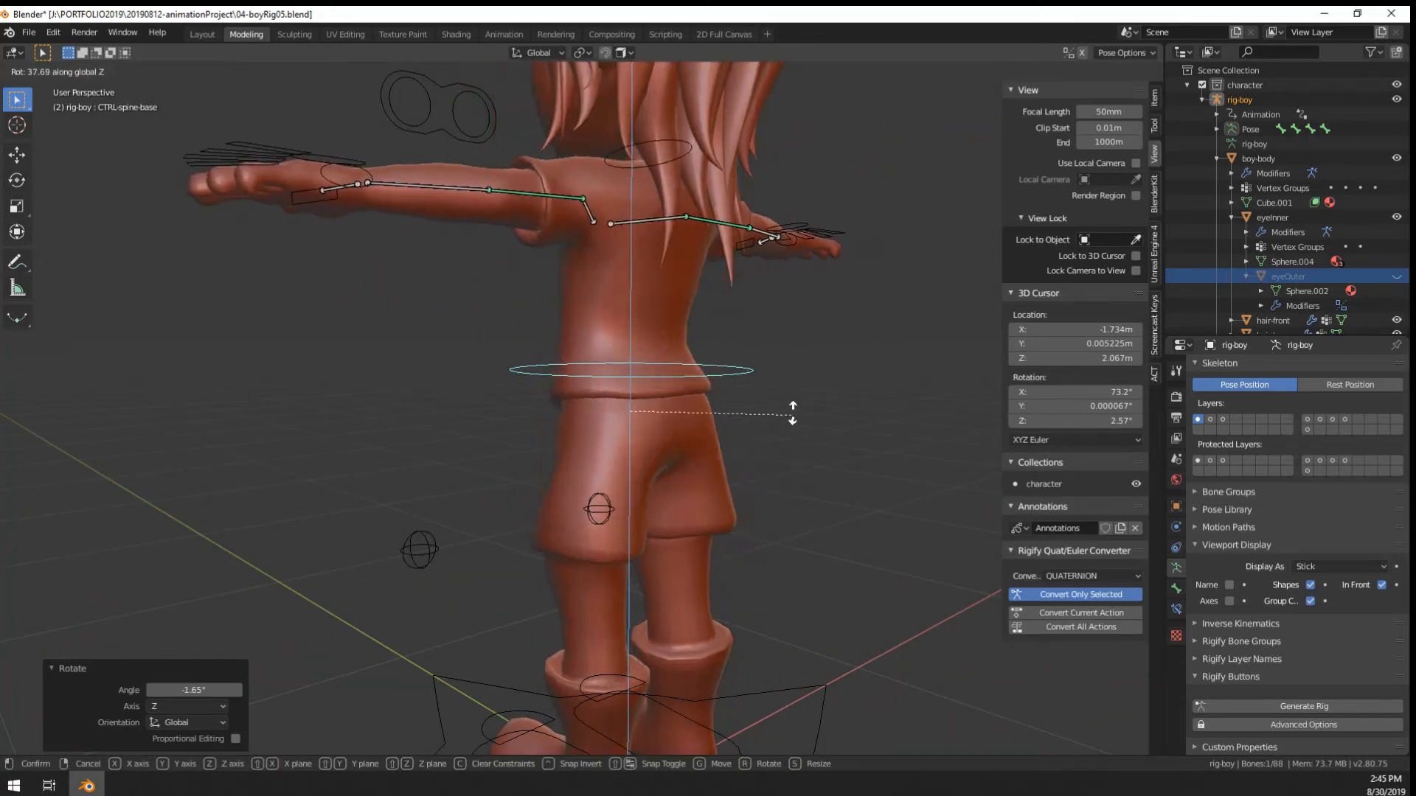
pyautogui.click(747, 492)
pyautogui.moveTo(747, 492); pyautogui.dragTo(568, 502, button='middle')
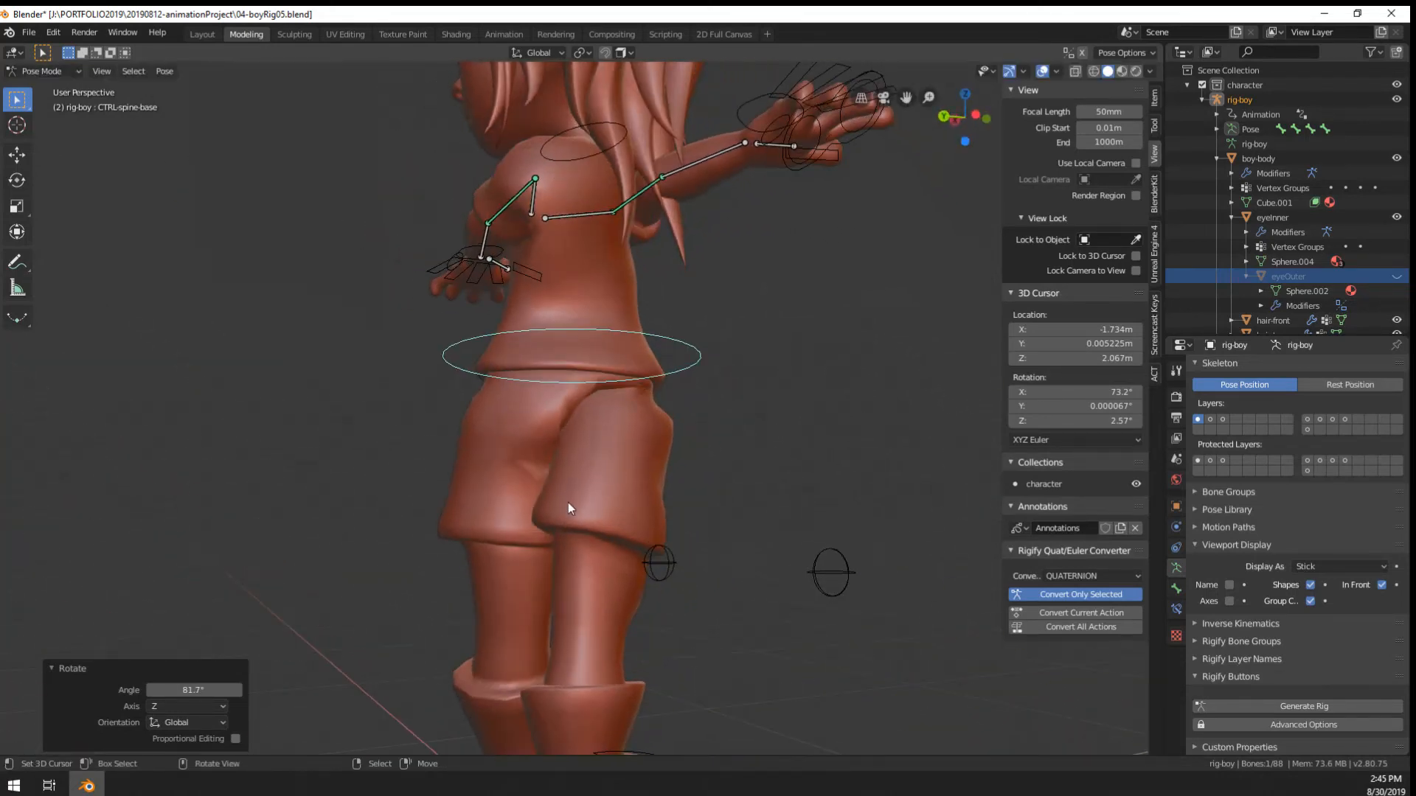
# Put boy-body back in Weight Paint mode and blur the thigh.L weights across the back of the hips with a 149 px brush
pyautogui.scroll(4, 568, 503)
pyautogui.moveTo(658, 563); pyautogui.dragTo(631, 497, button='middle')
pyautogui.hotkey('ctrl', 'Tab')
pyautogui.click(601, 504)
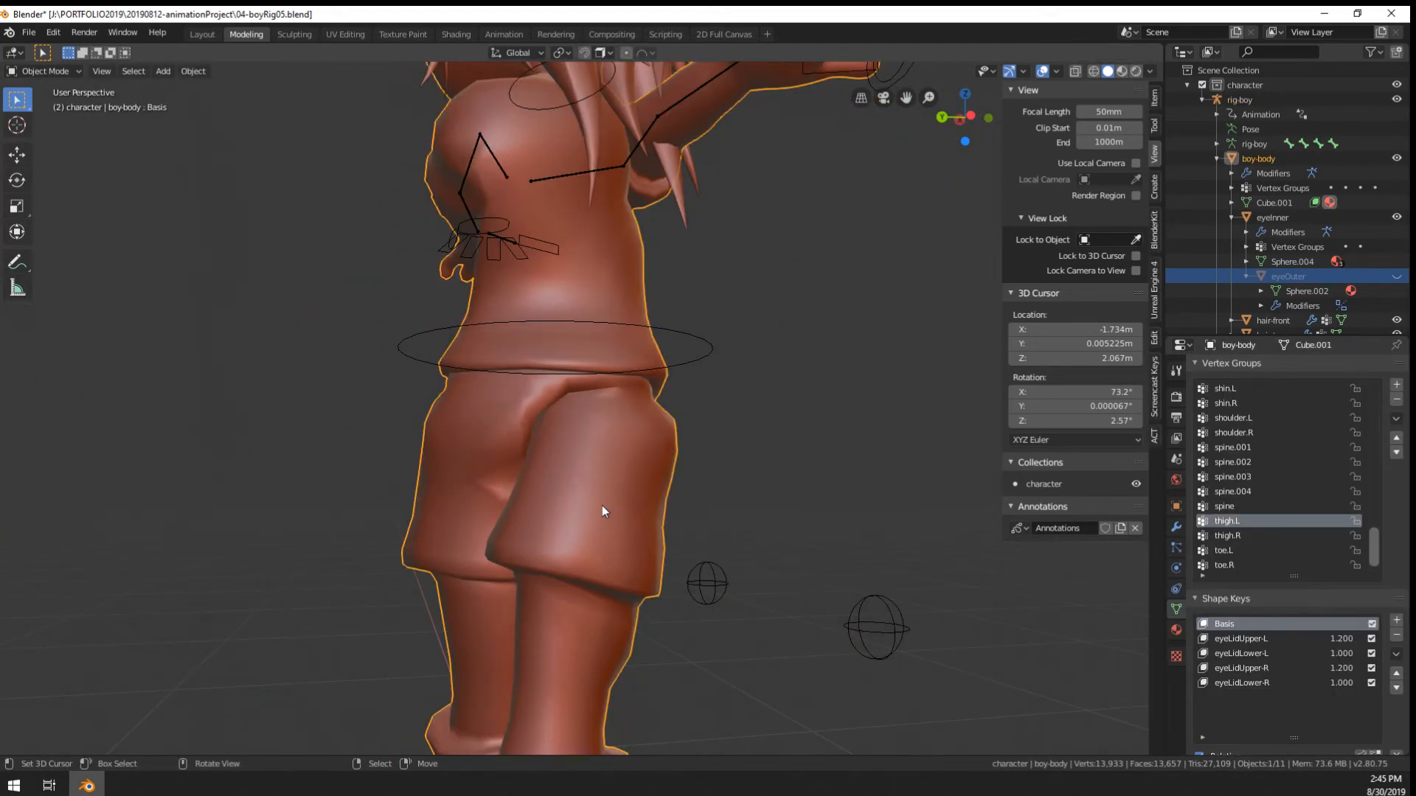
pyautogui.hotkey('ctrl', 'Tab')
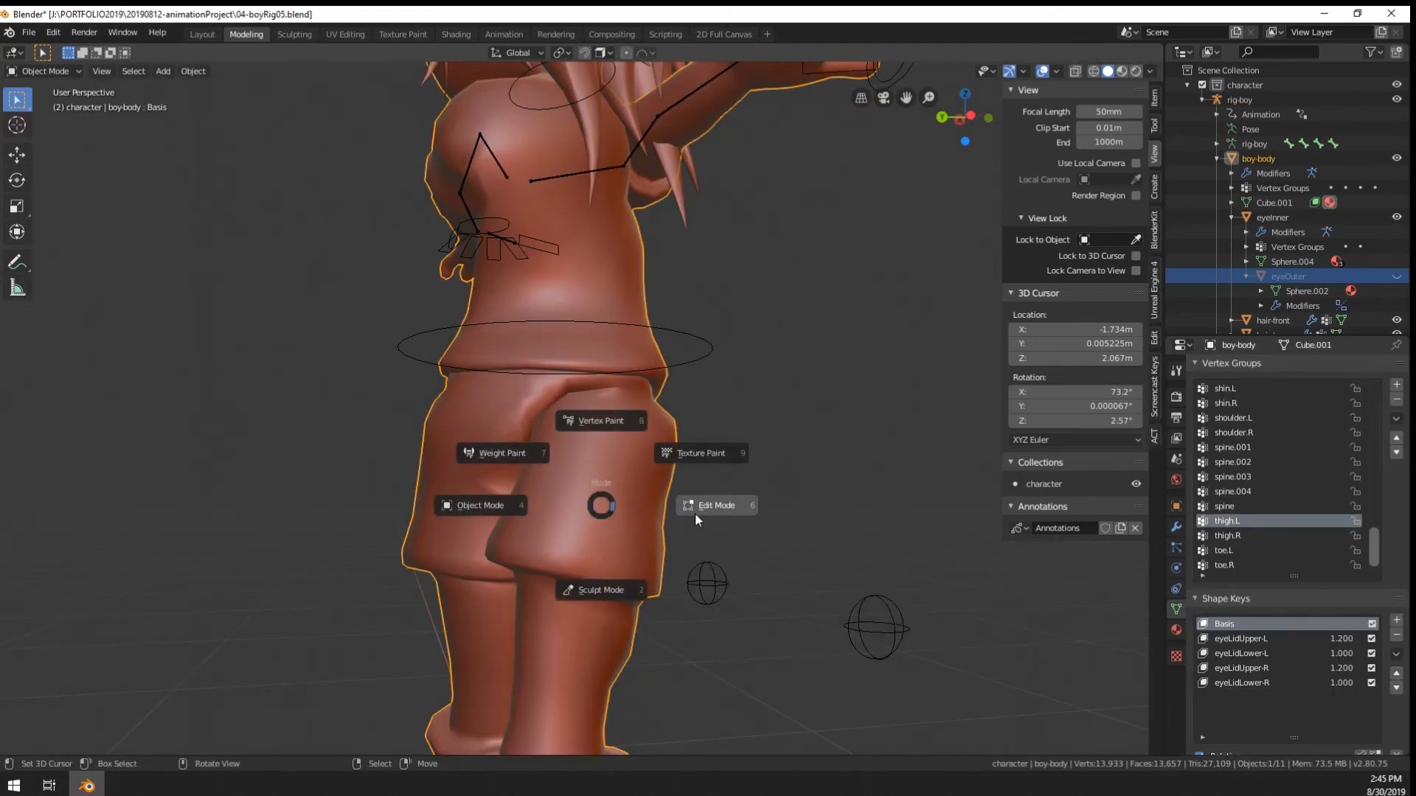
pyautogui.click(546, 453)
pyautogui.scroll(2, 550, 480)
pyautogui.moveTo(544, 485); pyautogui.dragTo(556, 480, button='middle')
pyautogui.press('f')
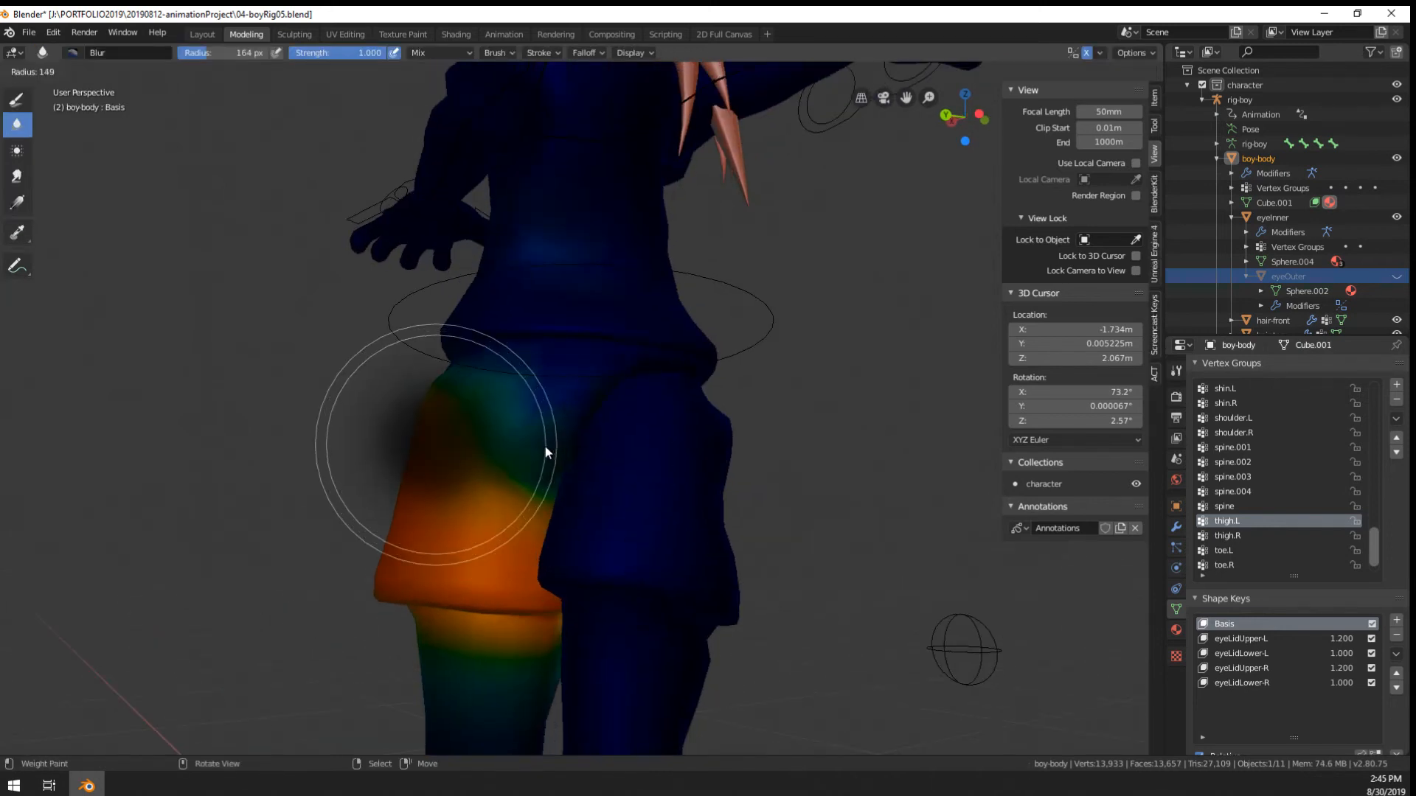
pyautogui.click(546, 445)
pyautogui.moveTo(564, 423)
pyautogui.mouseDown()
pyautogui.moveTo(582, 385)
pyautogui.moveTo(504, 412)
pyautogui.moveTo(641, 370)
pyautogui.mouseUp()
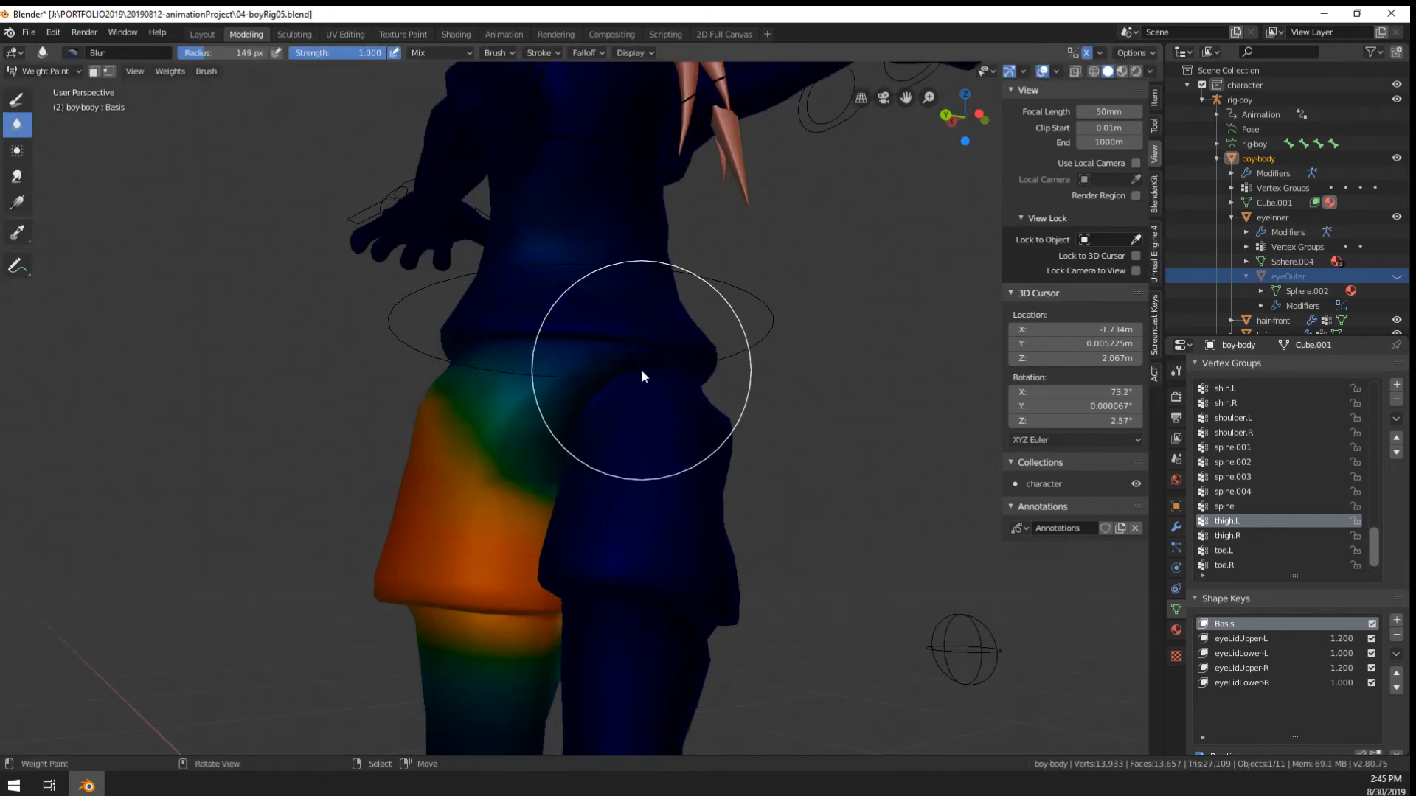
# Switch to the Draw brush with a 106 px radius and select the spine vertex group
pyautogui.click(21, 96)
pyautogui.press('f')
pyautogui.click(552, 350)
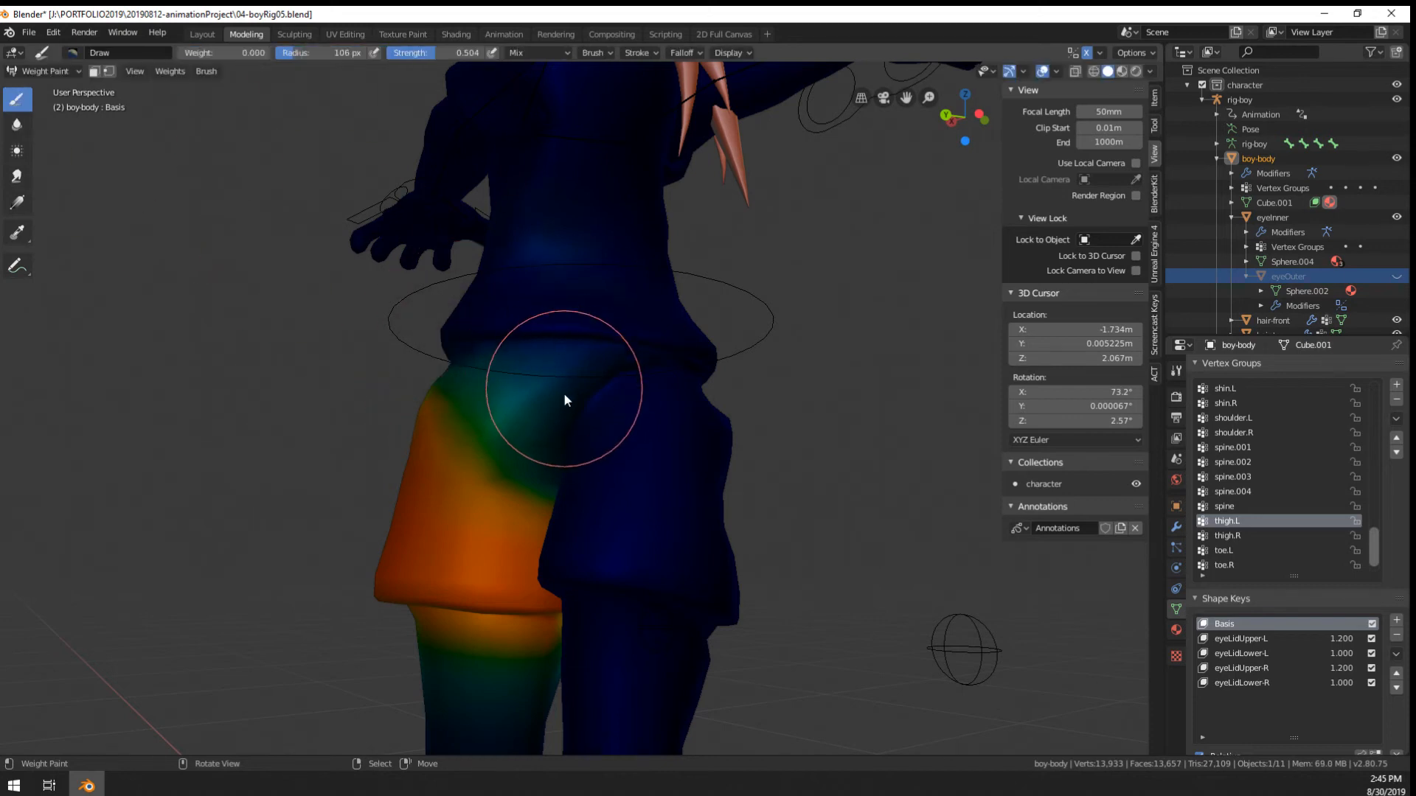
pyautogui.moveTo(648, 482)
pyautogui.mouseDown(button='middle')
pyautogui.moveTo(609, 495)
pyautogui.moveTo(679, 514)
pyautogui.moveTo(676, 526)
pyautogui.moveTo(646, 491)
pyautogui.mouseUp(button='middle')
pyautogui.click(43, 70)
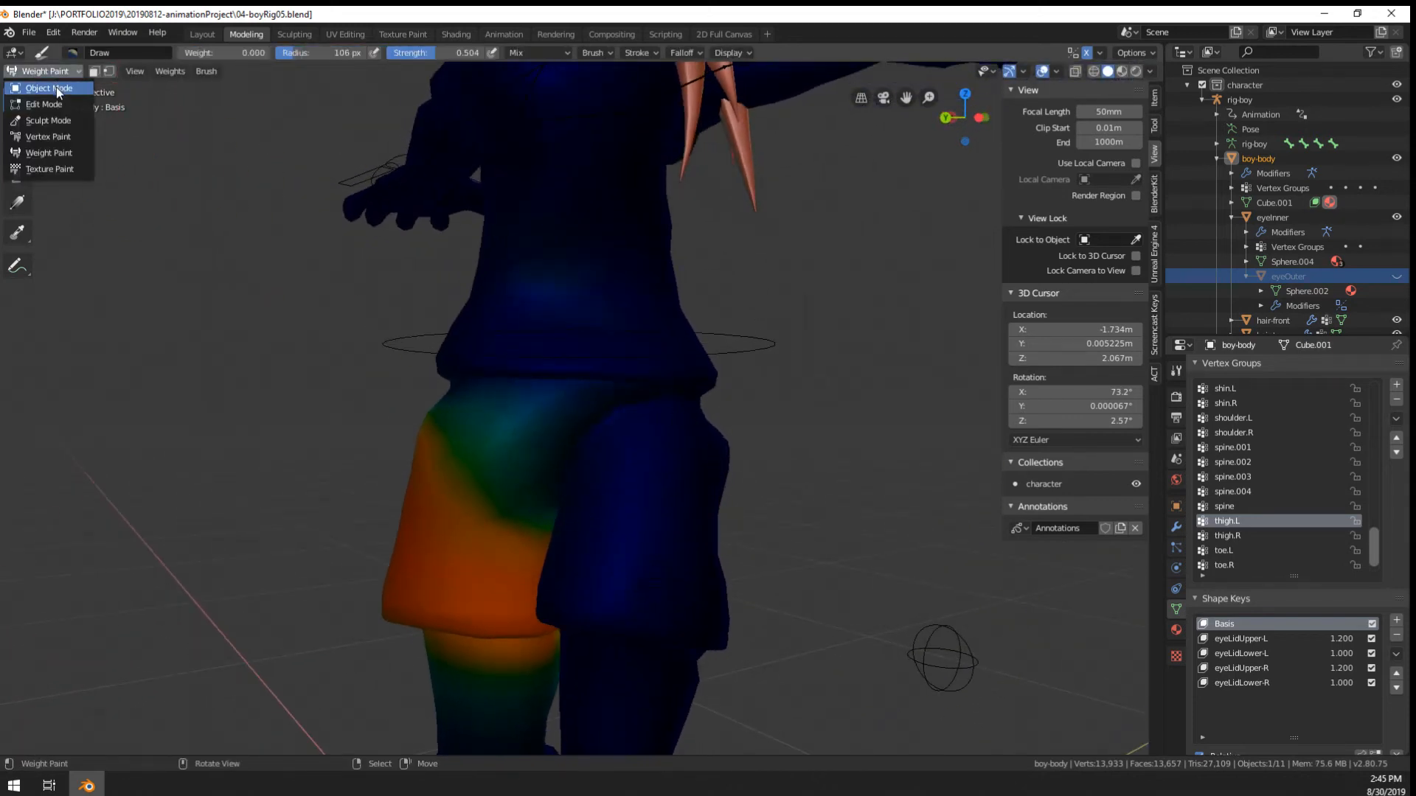
pyautogui.click(1231, 506)
pyautogui.moveTo(701, 475); pyautogui.dragTo(613, 441, button='middle')
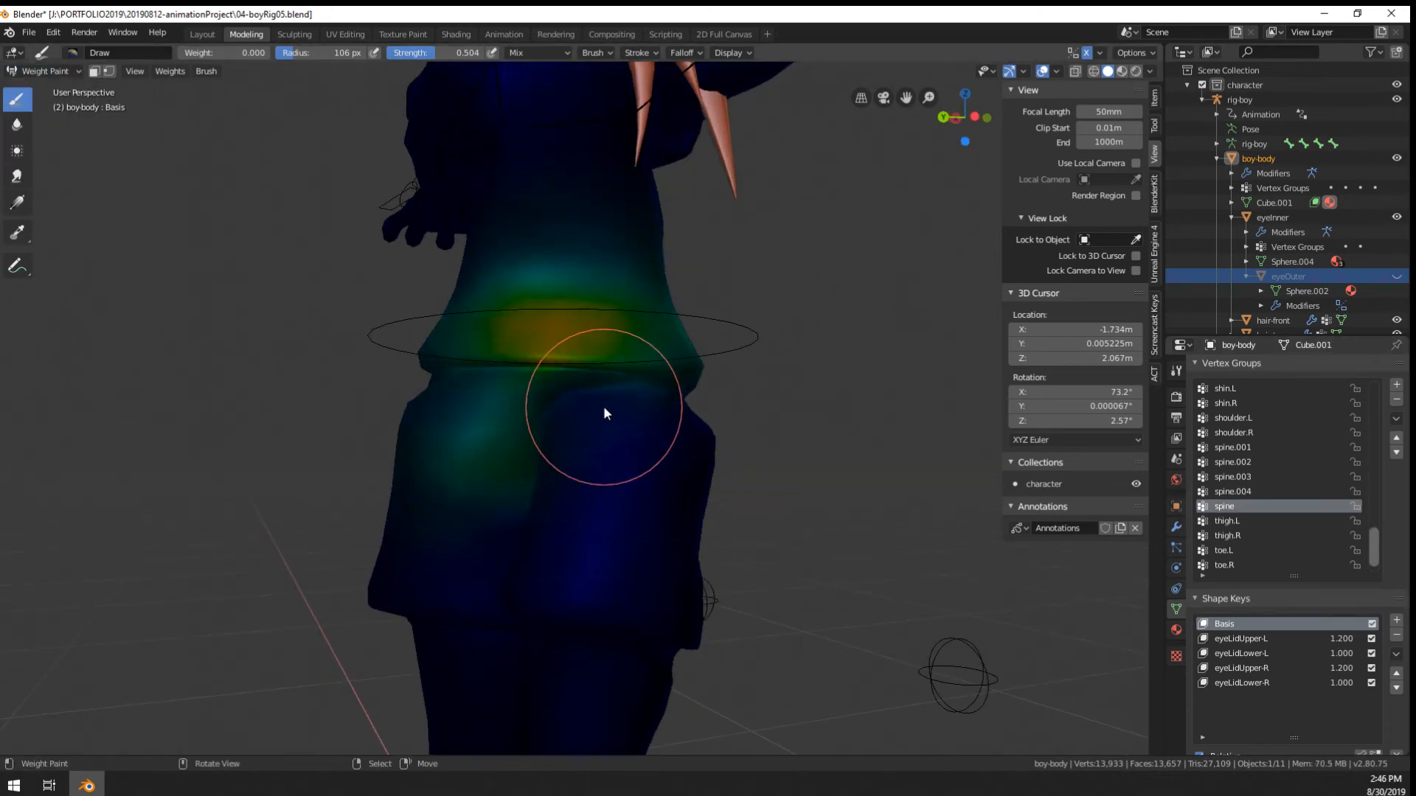
pyautogui.click(56, 74)
pyautogui.click(57, 74)
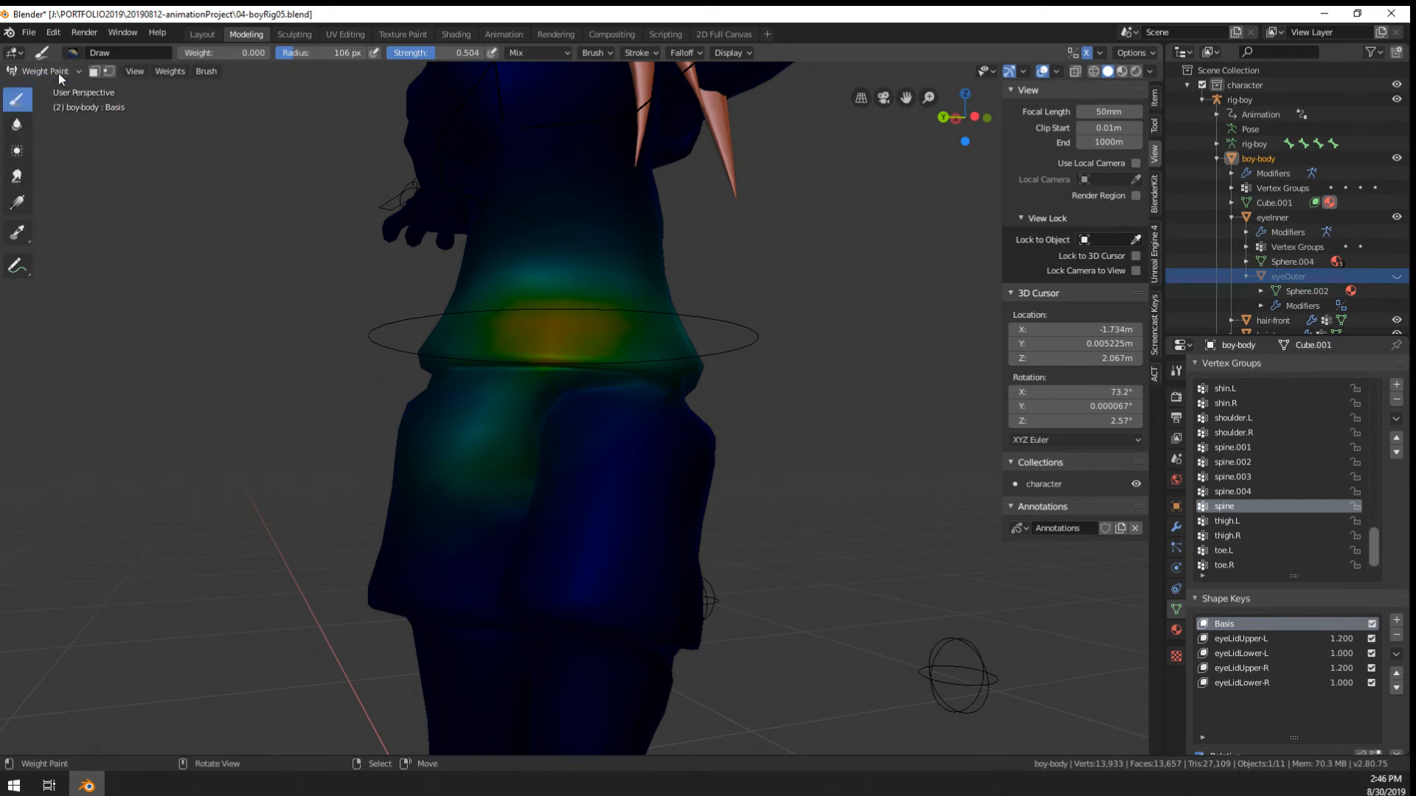
# Set the Draw brush weight to 0.828 and paint spine weights along the top of the shorts and the shirt's hem
pyautogui.moveTo(215, 48); pyautogui.dragTo(288, 49)
pyautogui.moveTo(609, 355)
pyautogui.mouseDown()
pyautogui.moveTo(531, 398)
pyautogui.moveTo(531, 423)
pyautogui.moveTo(640, 415)
pyautogui.moveTo(569, 409)
pyautogui.mouseUp()
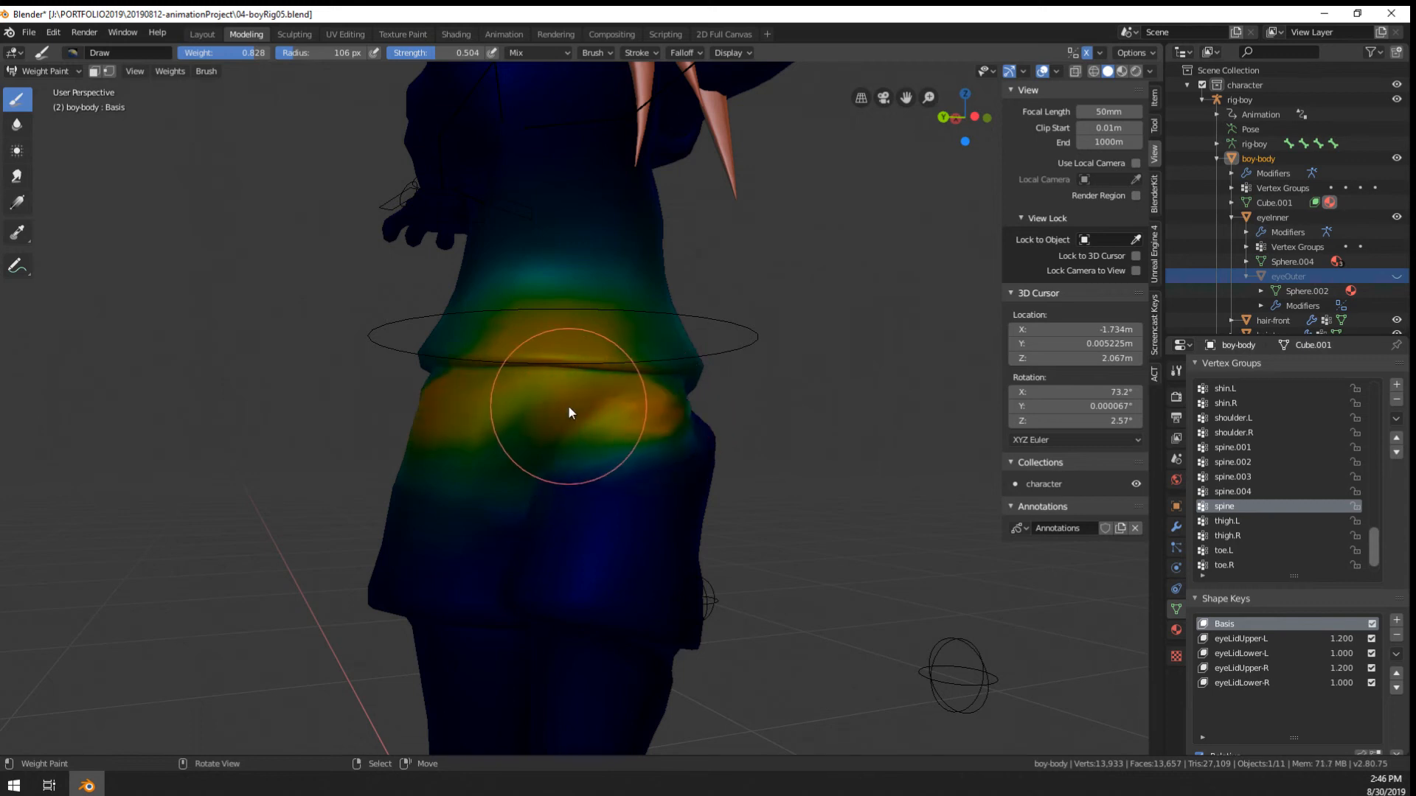
pyautogui.moveTo(540, 409)
pyautogui.mouseDown(button='middle')
pyautogui.moveTo(572, 415)
pyautogui.moveTo(541, 410)
pyautogui.moveTo(607, 354)
pyautogui.moveTo(325, 357)
pyautogui.moveTo(342, 373)
pyautogui.mouseUp(button='middle')
pyautogui.scroll(3, 411, 411)
pyautogui.moveTo(445, 367); pyautogui.dragTo(461, 373, button='middle')
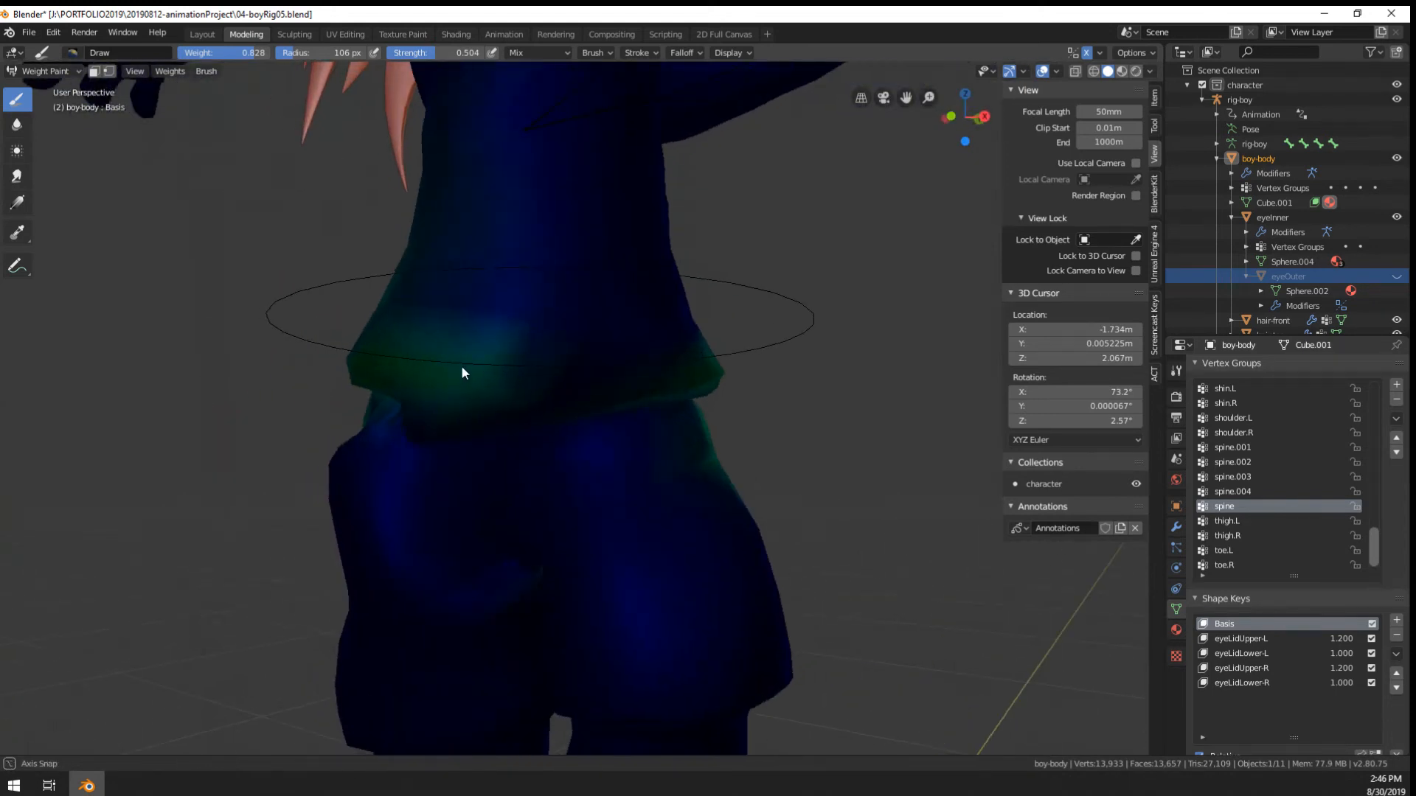
pyautogui.moveTo(462, 373)
pyautogui.mouseDown()
pyautogui.moveTo(573, 395)
pyautogui.moveTo(653, 374)
pyautogui.mouseUp()
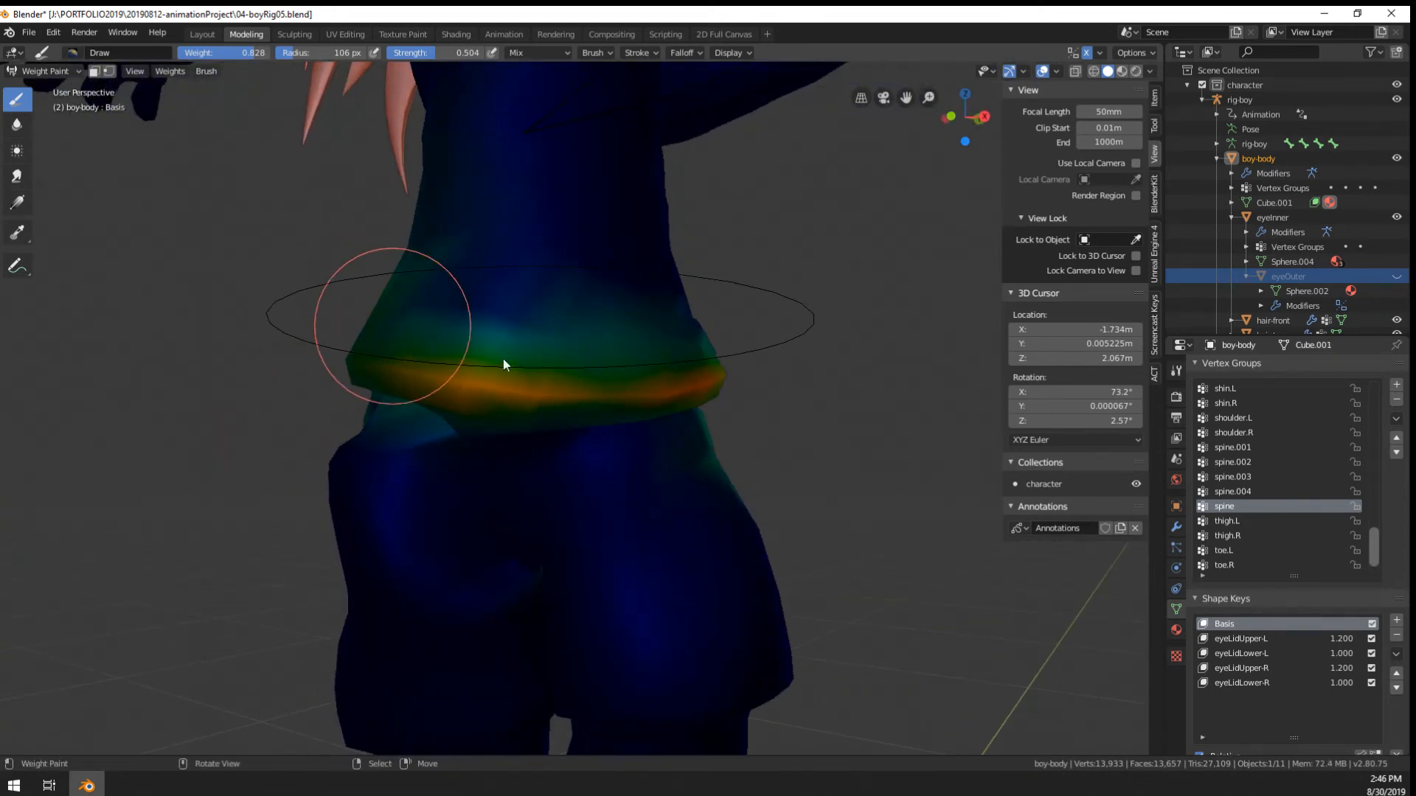
pyautogui.moveTo(502, 359); pyautogui.dragTo(706, 364, button='middle')
pyautogui.moveTo(494, 361)
pyautogui.mouseDown(button='middle')
pyautogui.moveTo(411, 402)
pyautogui.moveTo(514, 431)
pyautogui.moveTo(568, 397)
pyautogui.moveTo(109, 130)
pyautogui.mouseUp(button='middle')
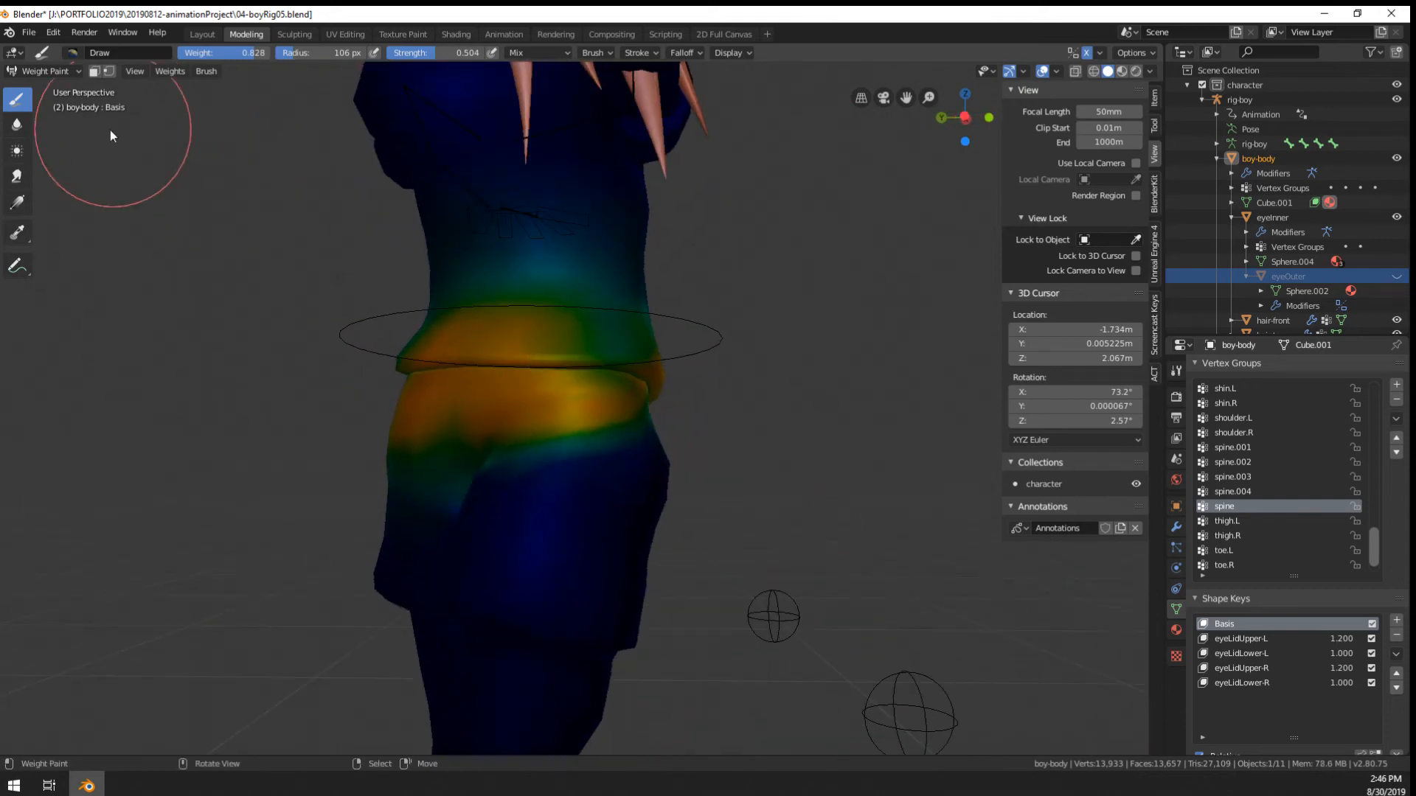
# Blur the painted spine weights around the waist with a 106 px brush
pyautogui.click(17, 123)
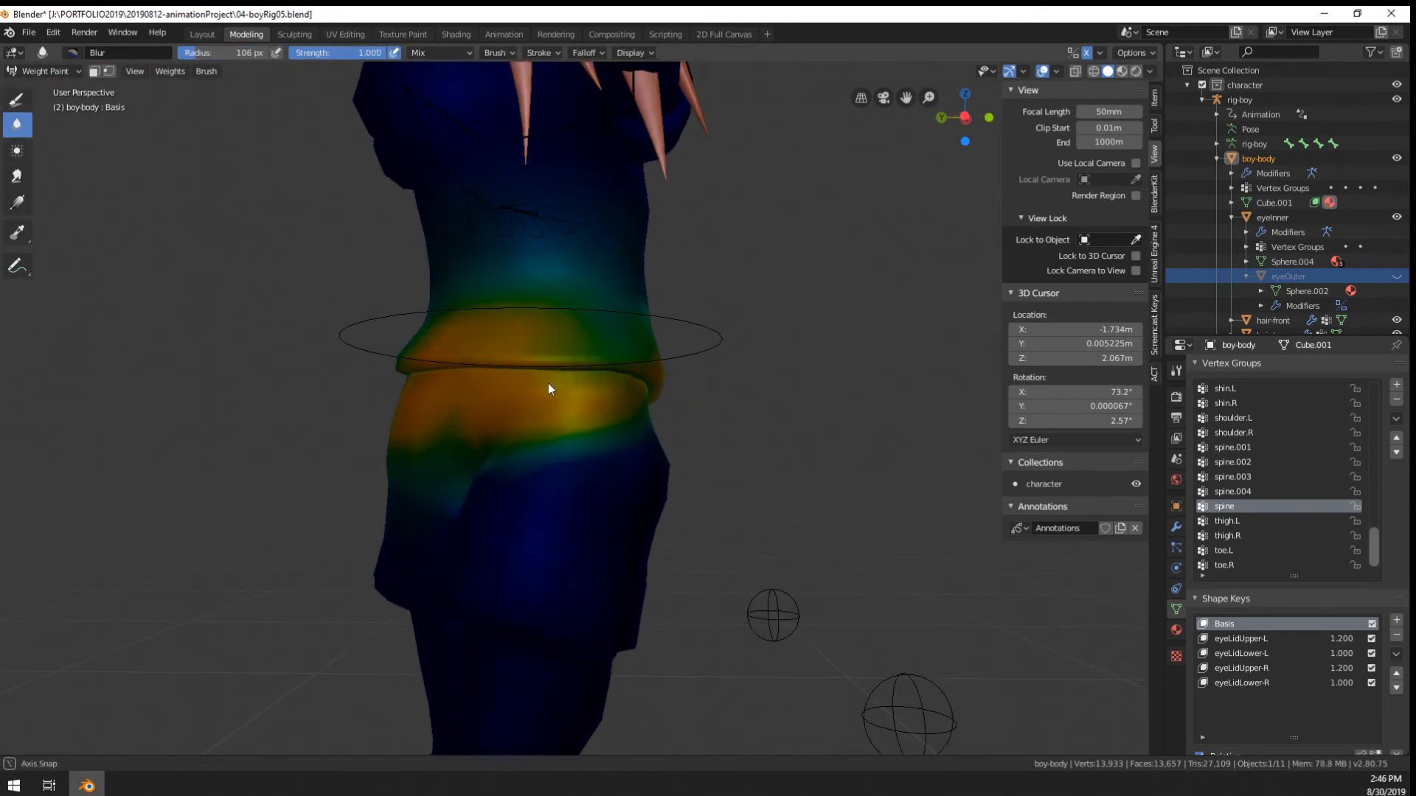
pyautogui.moveTo(547, 383); pyautogui.dragTo(515, 388, button='middle')
pyautogui.moveTo(446, 359)
pyautogui.mouseDown(button='middle')
pyautogui.moveTo(573, 407)
pyautogui.moveTo(741, 370)
pyautogui.mouseUp(button='middle')
pyautogui.moveTo(741, 371)
pyautogui.mouseDown()
pyautogui.moveTo(474, 400)
pyautogui.moveTo(577, 409)
pyautogui.mouseUp()
pyautogui.moveTo(576, 408)
pyautogui.mouseDown(button='middle')
pyautogui.moveTo(484, 446)
pyautogui.moveTo(500, 446)
pyautogui.mouseUp(button='middle')
# Enlarge the Blur brush to 148 px and smooth the spine weights around the hips and upper shorts
pyautogui.press('f')
pyautogui.click(537, 487)
pyautogui.moveTo(543, 496)
pyautogui.mouseDown()
pyautogui.moveTo(608, 465)
pyautogui.moveTo(510, 506)
pyautogui.moveTo(543, 455)
pyautogui.moveTo(631, 469)
pyautogui.mouseUp()
pyautogui.moveTo(565, 493)
pyautogui.mouseDown(button='middle')
pyautogui.moveTo(491, 513)
pyautogui.moveTo(543, 531)
pyautogui.mouseUp(button='middle')
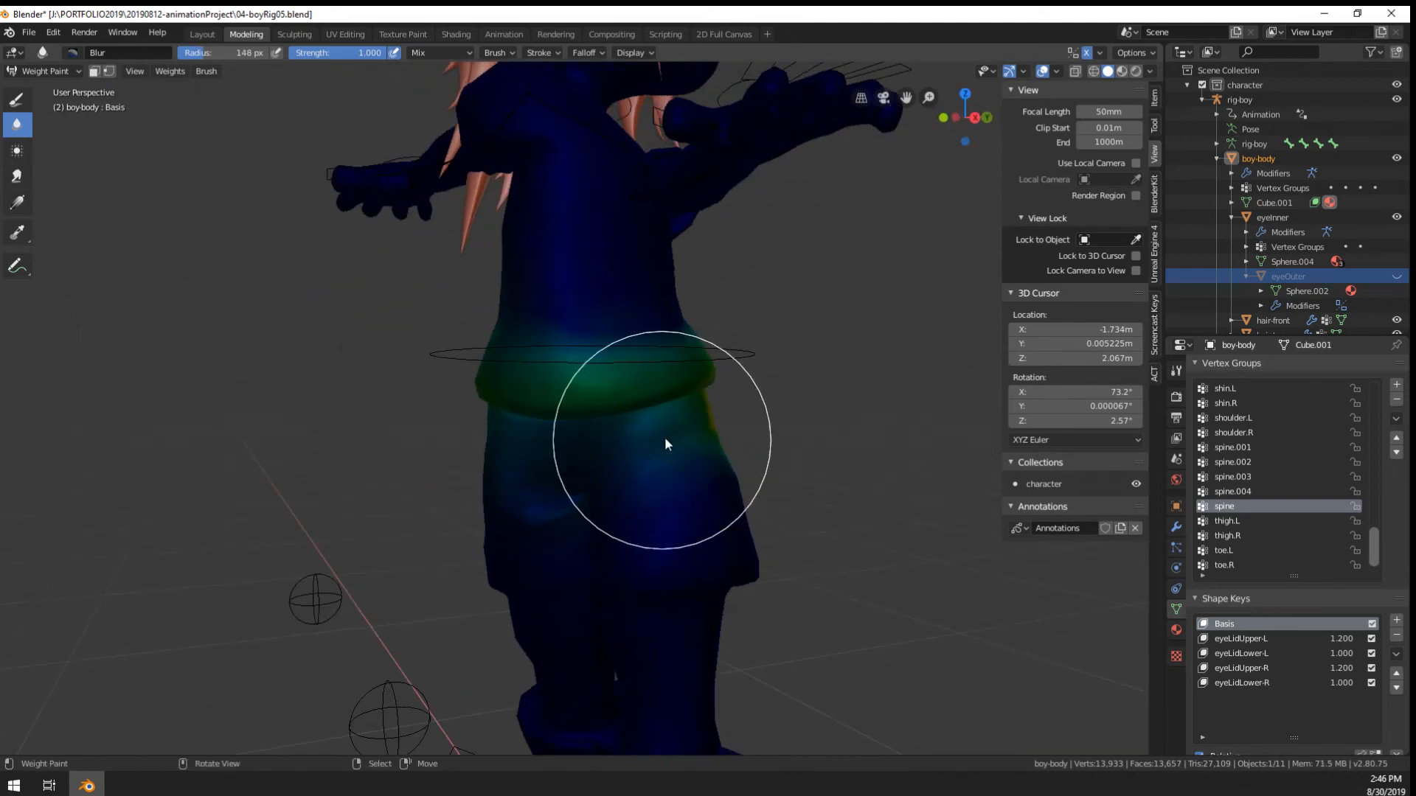
pyautogui.moveTo(665, 437); pyautogui.dragTo(550, 511)
pyautogui.moveTo(550, 511); pyautogui.dragTo(633, 465, button='middle')
pyautogui.moveTo(506, 478); pyautogui.dragTo(419, 459, button='middle')
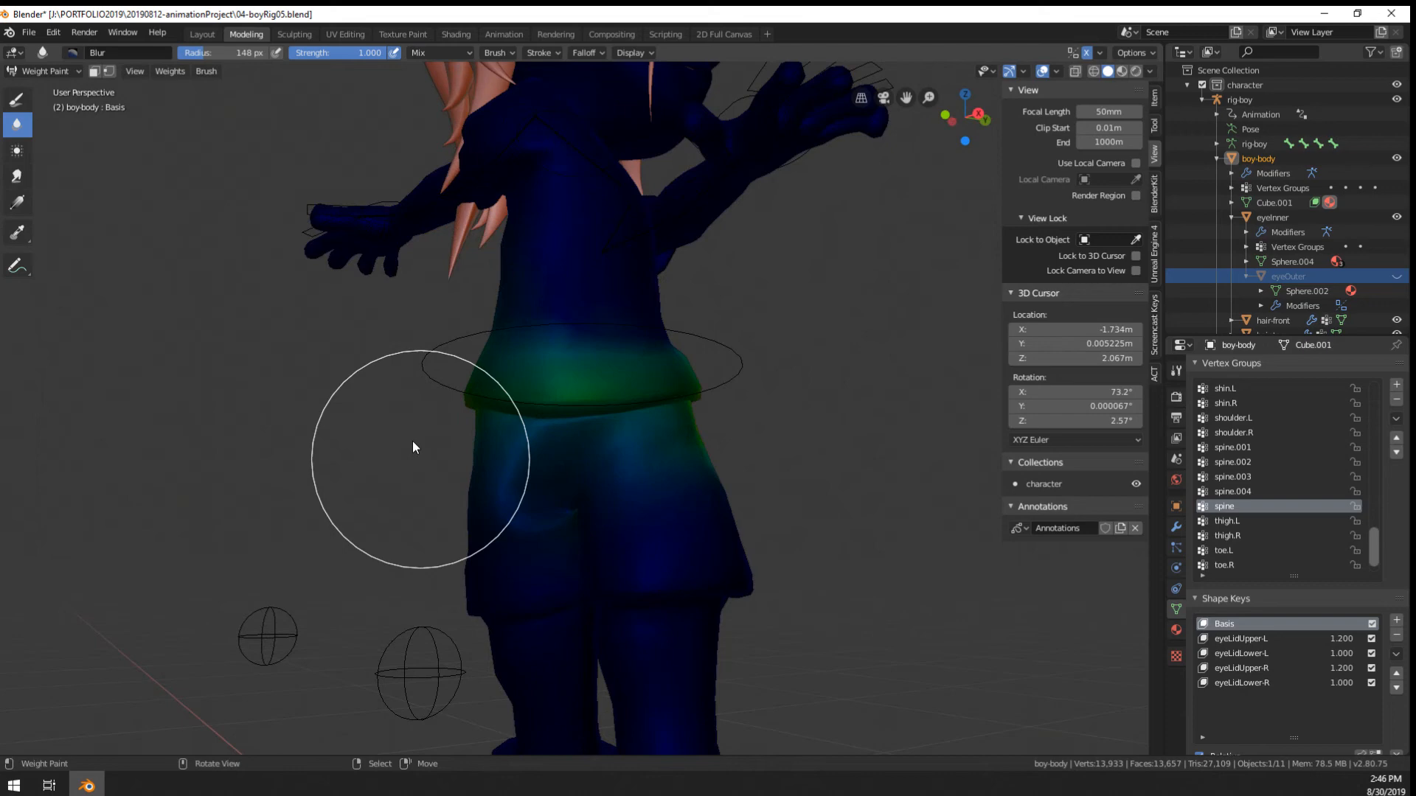
# Leave Weight Paint mode, select the rig-boy armature and put it in Pose Mode
pyautogui.click(45, 71)
pyautogui.click(47, 85)
pyautogui.click(737, 373)
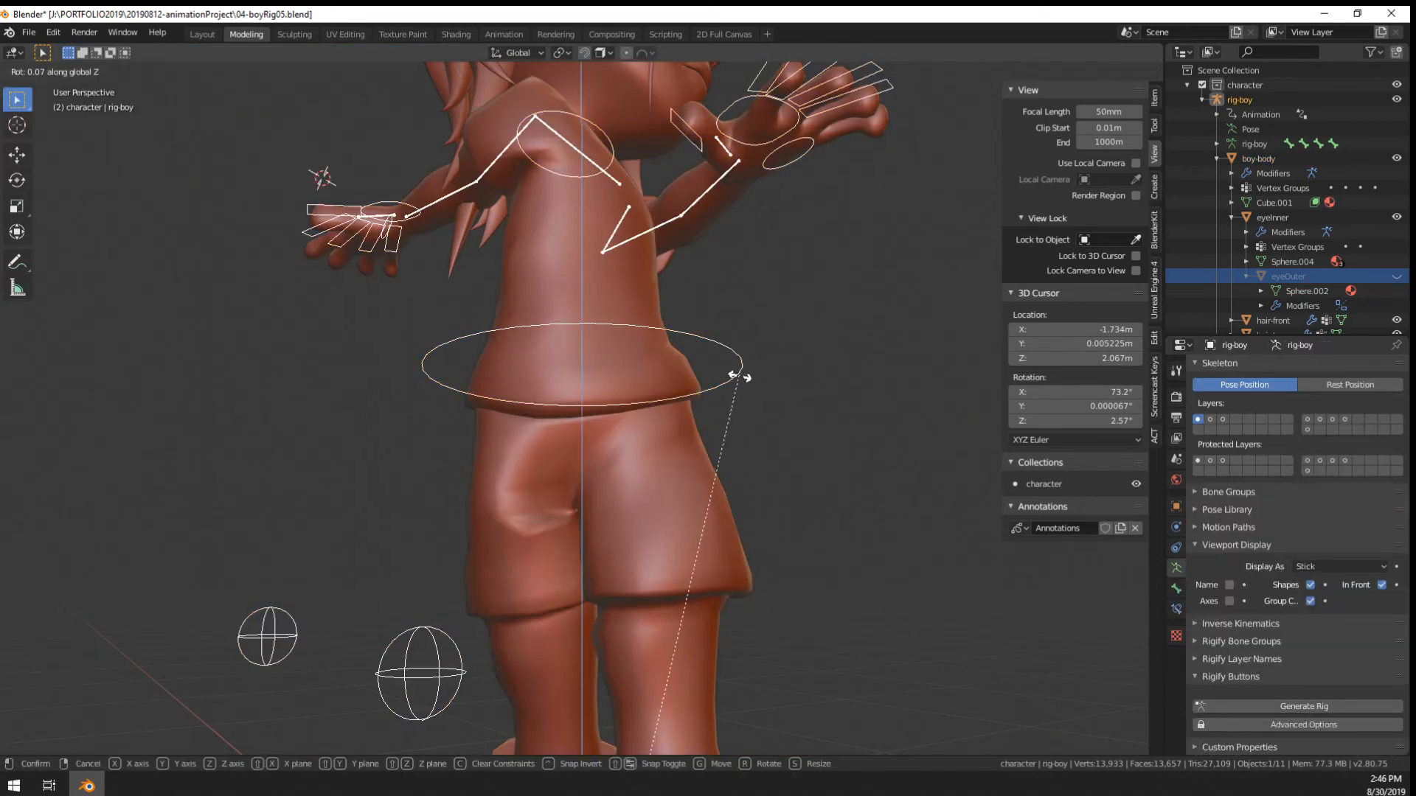
pyautogui.moveTo(737, 373); pyautogui.dragTo(556, 415, button='middle')
pyautogui.hotkey('ctrl', 'Tab')
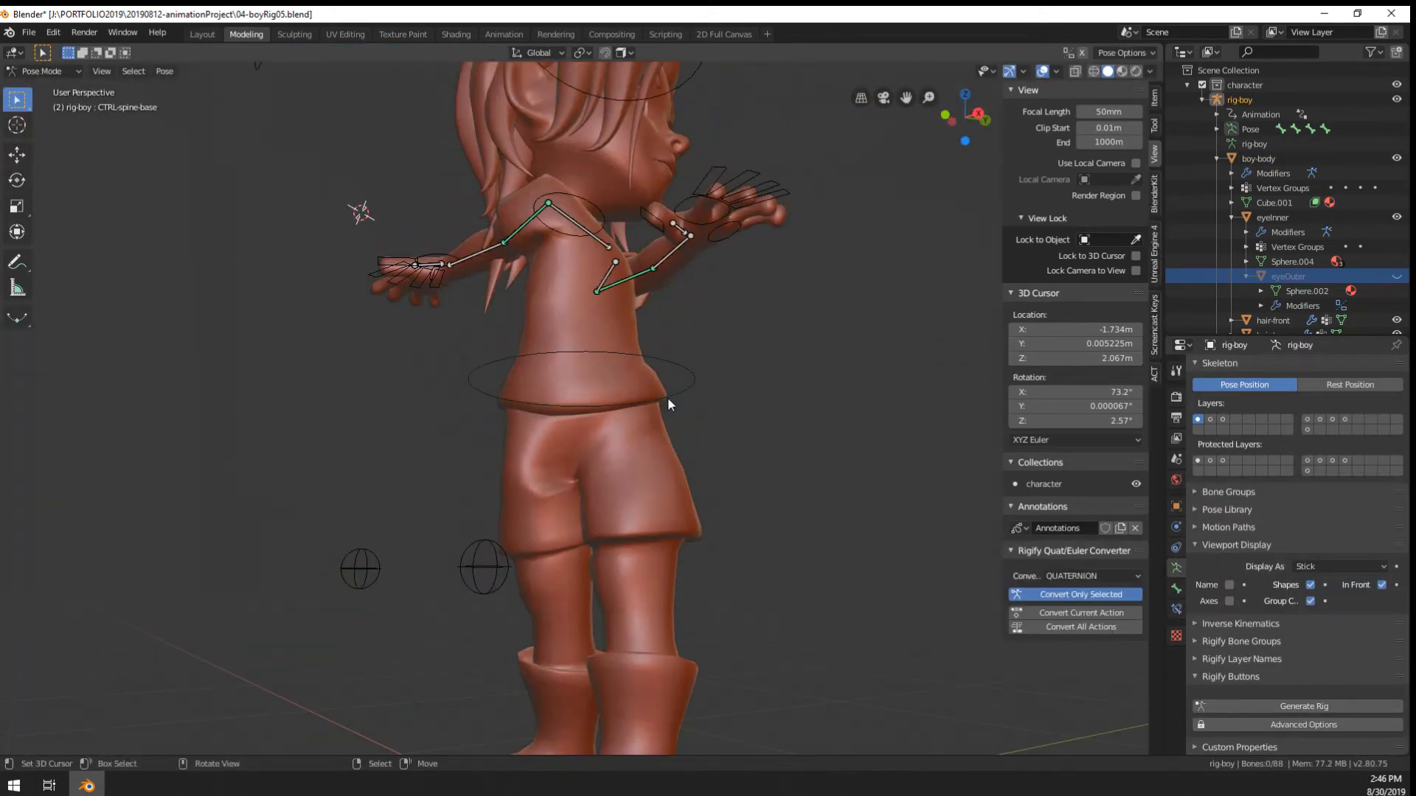
# Select the spine-base control and test the waist deformation by rotating it 2.76° and then -107° about the global Z axis
pyautogui.click(690, 387)
pyautogui.press('r')
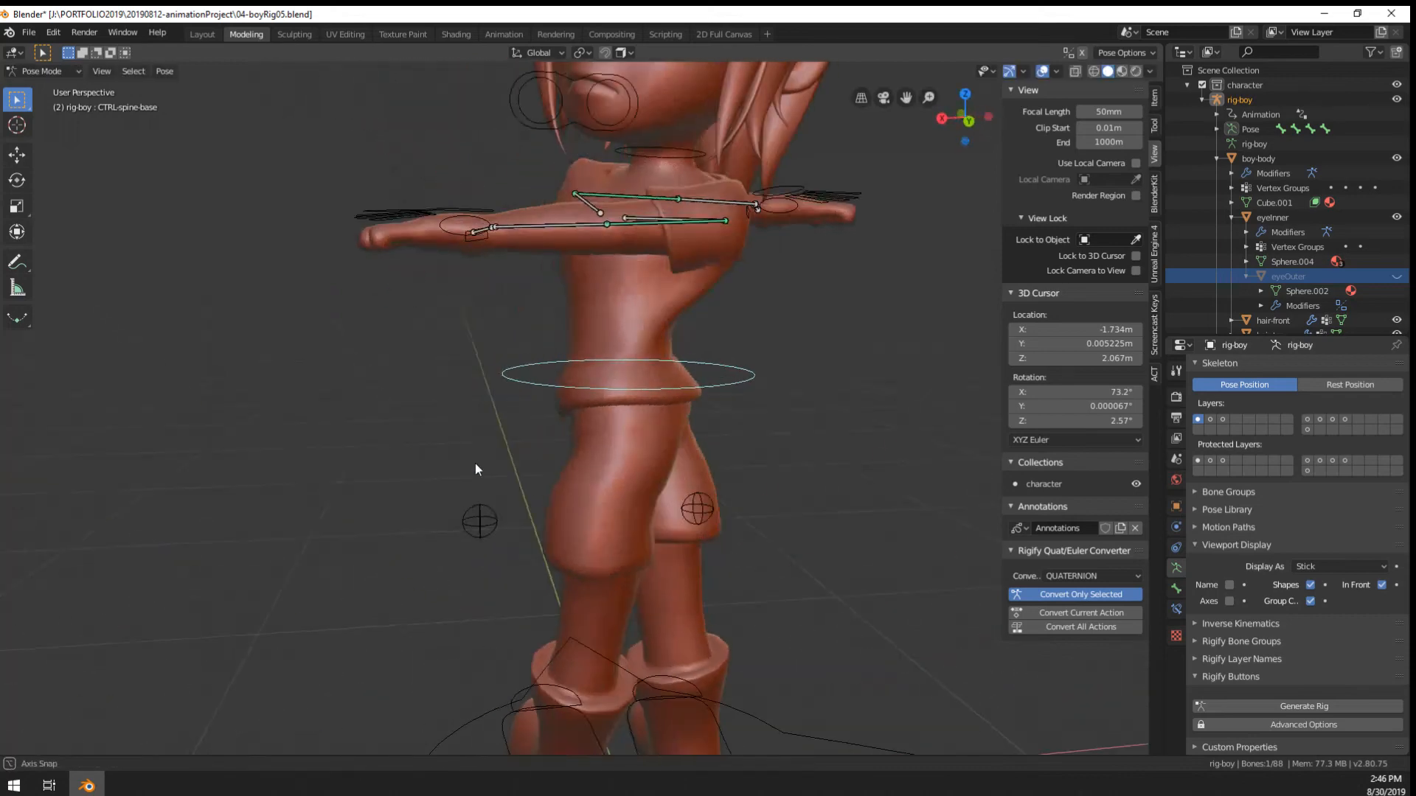
pyautogui.press('z')
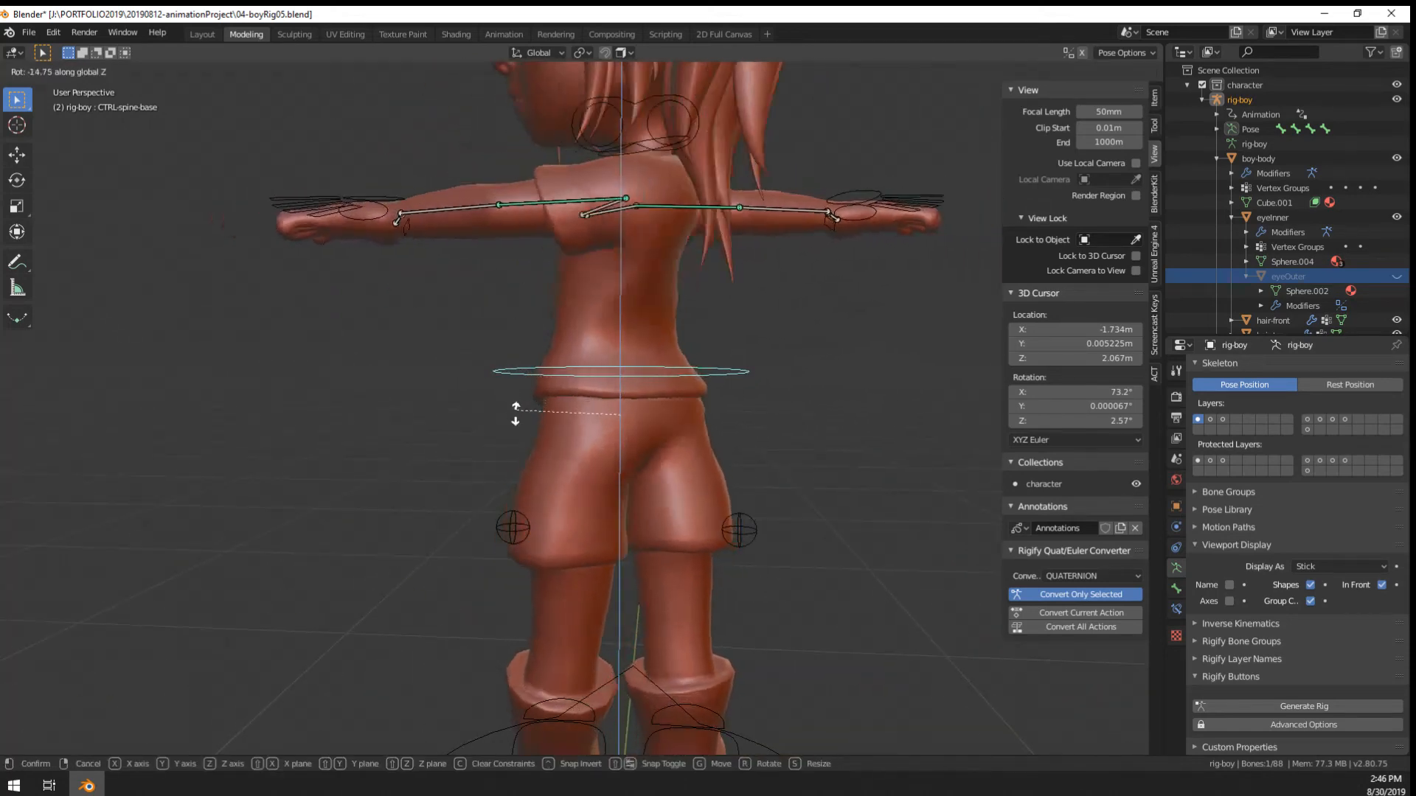
pyautogui.click(515, 410)
pyautogui.moveTo(515, 410); pyautogui.dragTo(448, 422, button='middle')
pyautogui.press('r')
pyautogui.press('z')
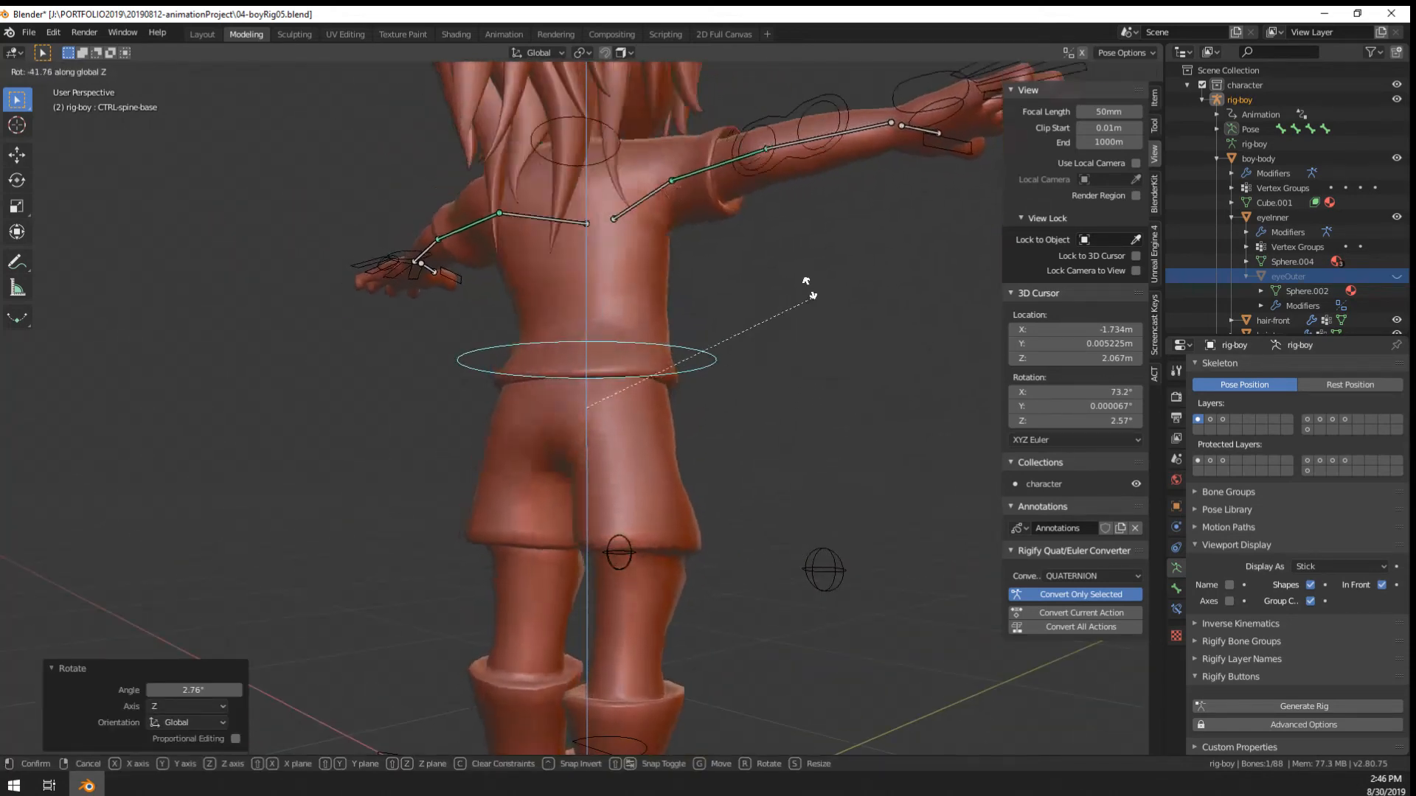
pyautogui.click(582, 194)
# Twist the spine-base control 145° about the global Z axis, then rotate it about Z once more to test the shorts
pyautogui.moveTo(516, 480); pyautogui.dragTo(758, 502, button='middle')
pyautogui.press('r')
pyautogui.press('z')
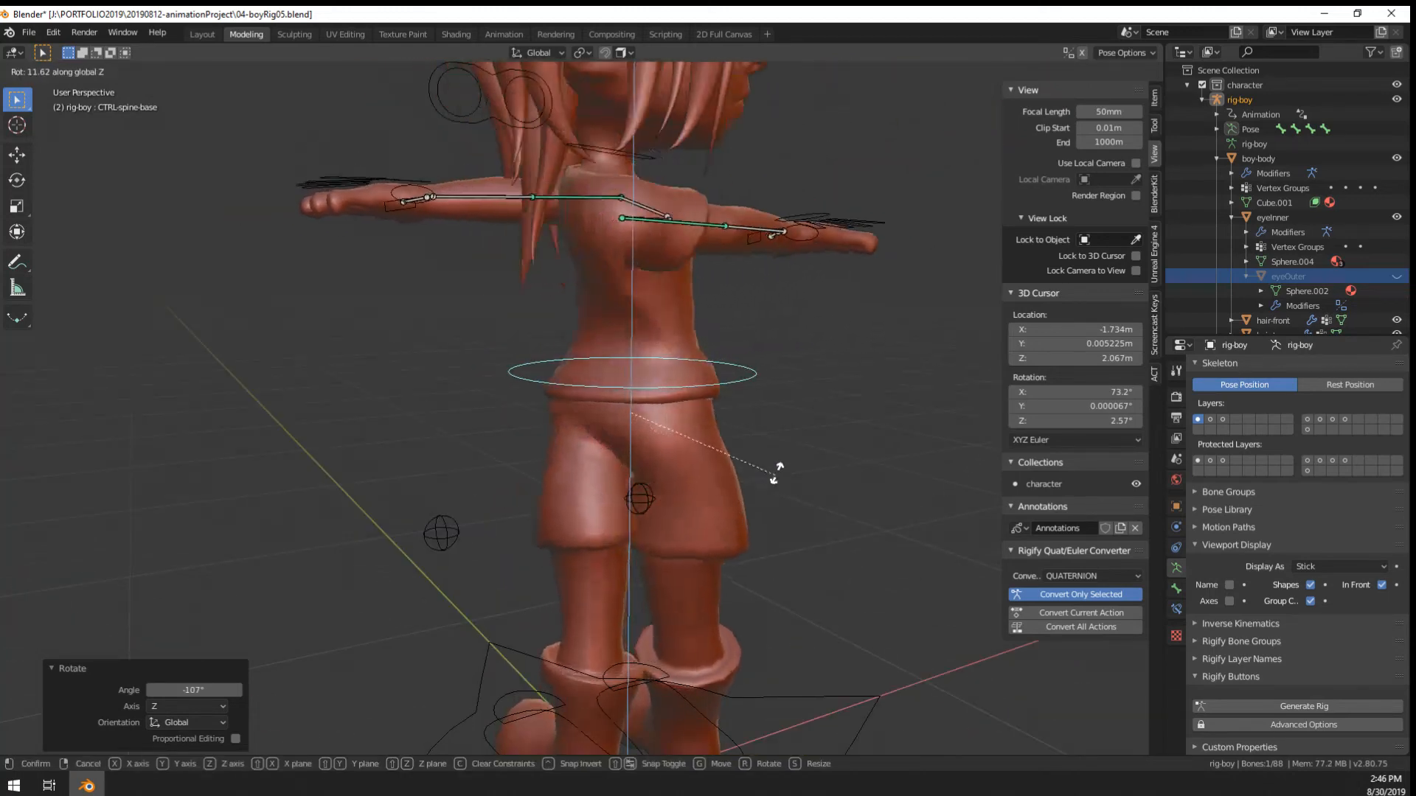
pyautogui.click(602, 335)
pyautogui.moveTo(668, 391); pyautogui.dragTo(553, 408, button='middle')
pyautogui.moveTo(785, 468); pyautogui.dragTo(654, 477, button='middle')
pyautogui.press('r')
pyautogui.press('z')
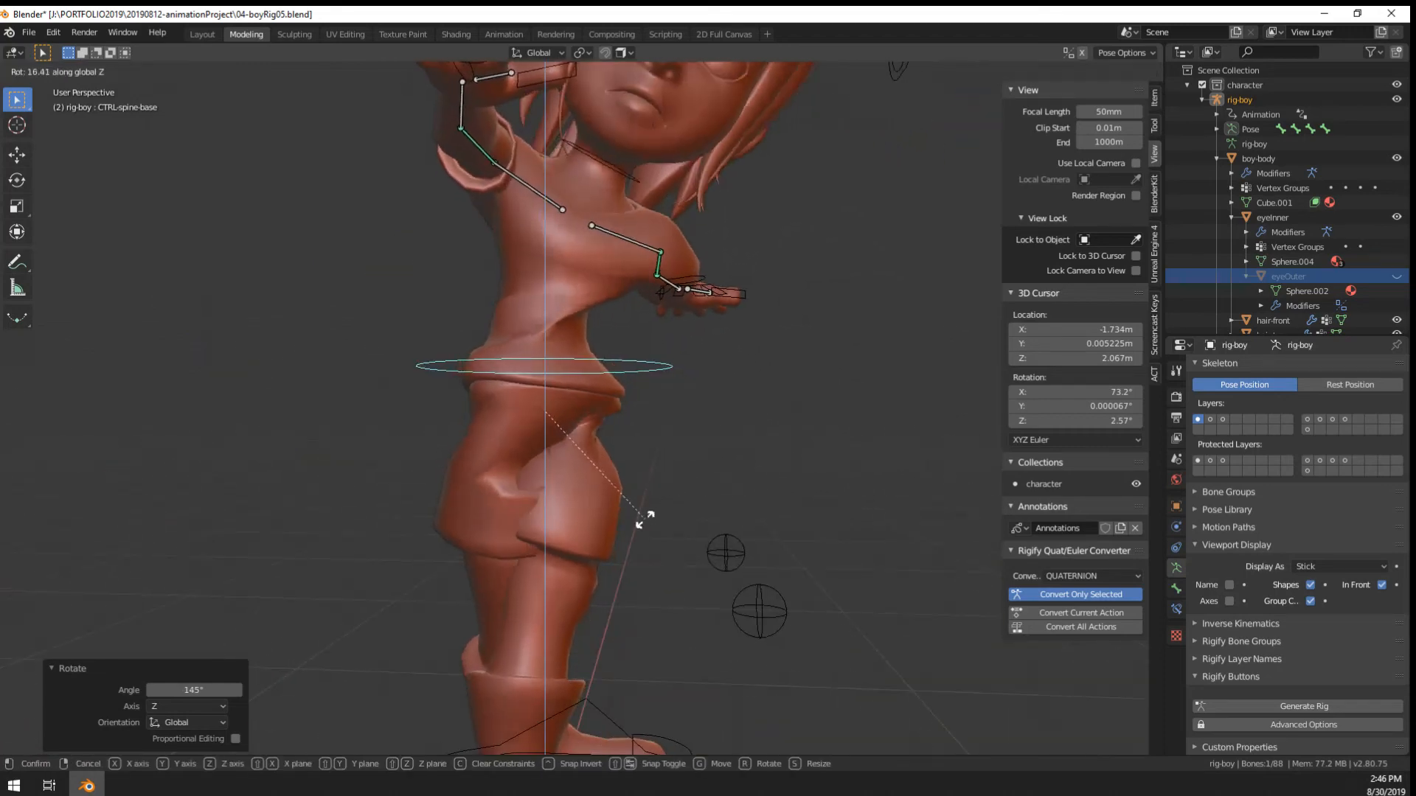
pyautogui.click(652, 436)
# Deselect the rig controls, leave Pose Mode, select the boy-body mesh and enter Weight Paint mode
pyautogui.moveTo(525, 531); pyautogui.dragTo(605, 362, button='middle')
pyautogui.scroll(2, 592, 538)
pyautogui.rightClick(747, 420)
pyautogui.hotkey('alt', 'a')
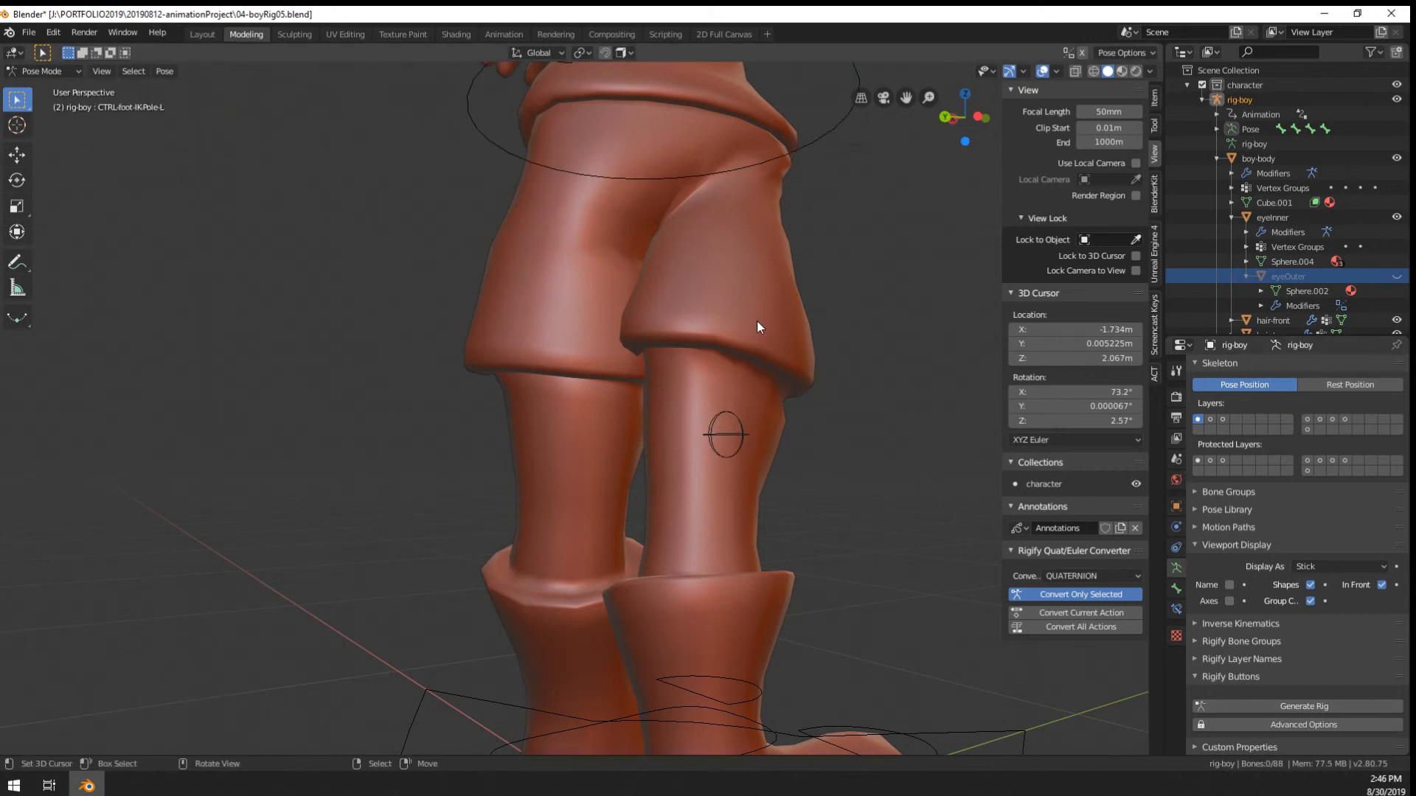
pyautogui.hotkey('ctrl', 'Tab')
pyautogui.rightClick(705, 340)
pyautogui.hotkey('ctrl', 'Tab')
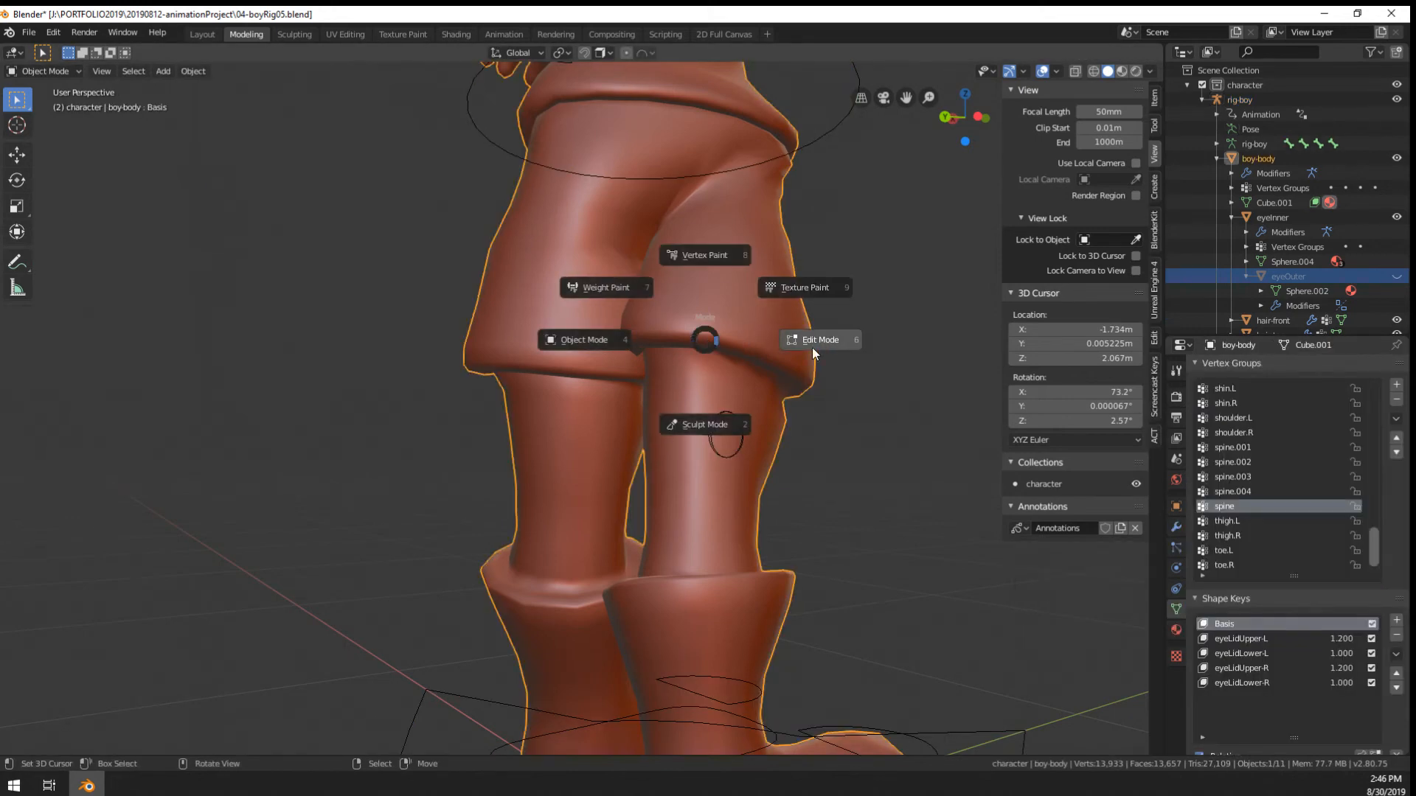
pyautogui.click(606, 288)
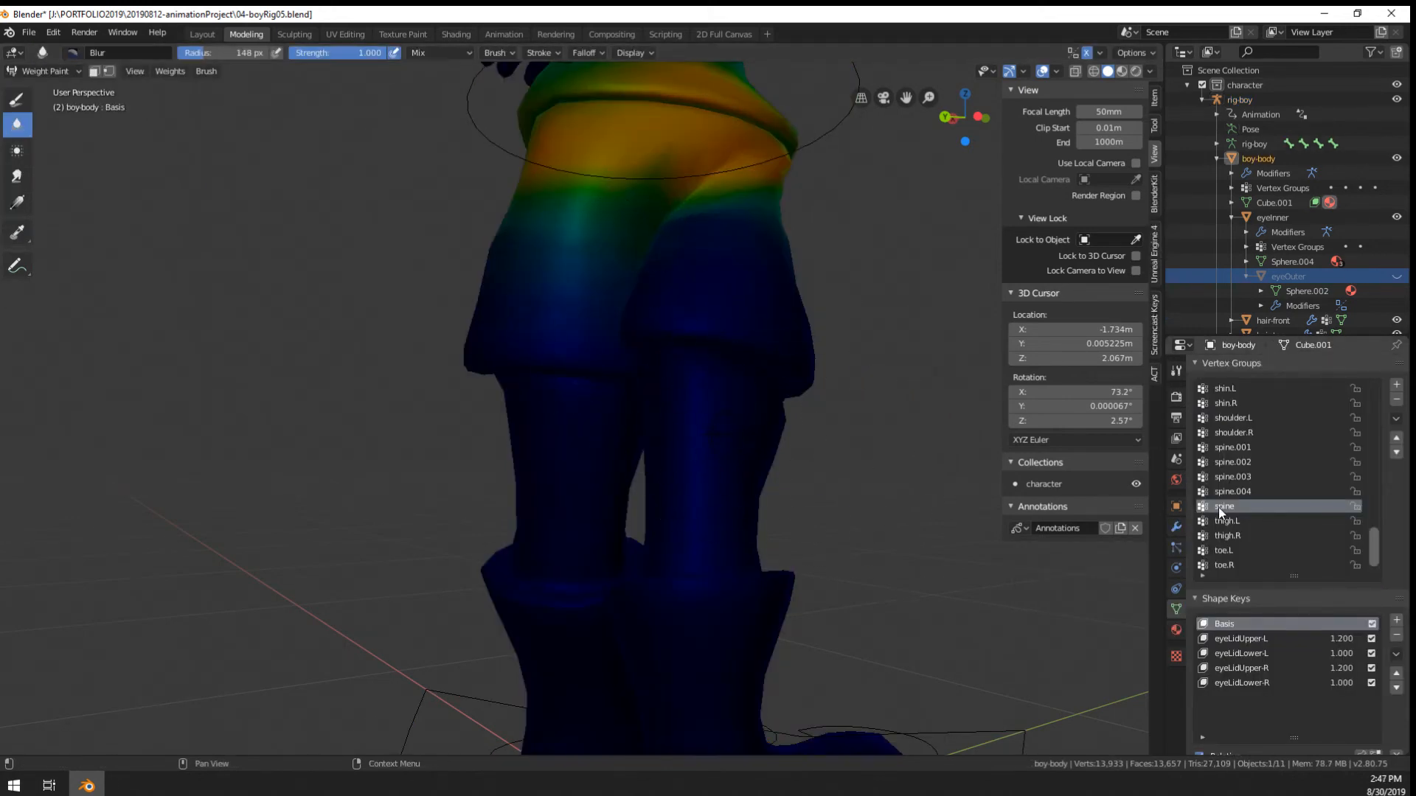
# Remove shin.L weights from the left shorts leg with linear weight-0 gradients running from the thigh down past the knee
pyautogui.scroll(3, 1249, 514)
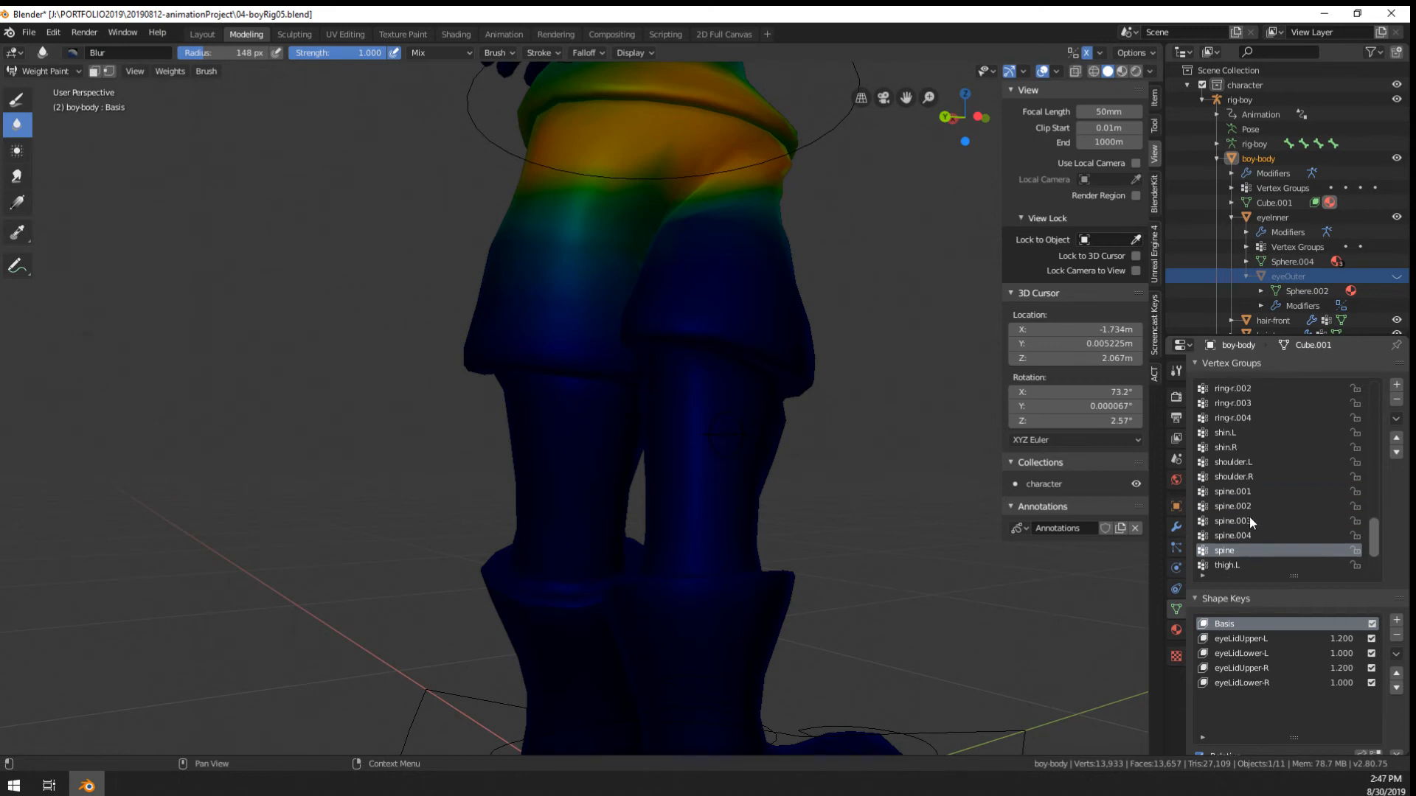
pyautogui.click(1233, 434)
pyautogui.moveTo(617, 569); pyautogui.dragTo(366, 245, button='middle')
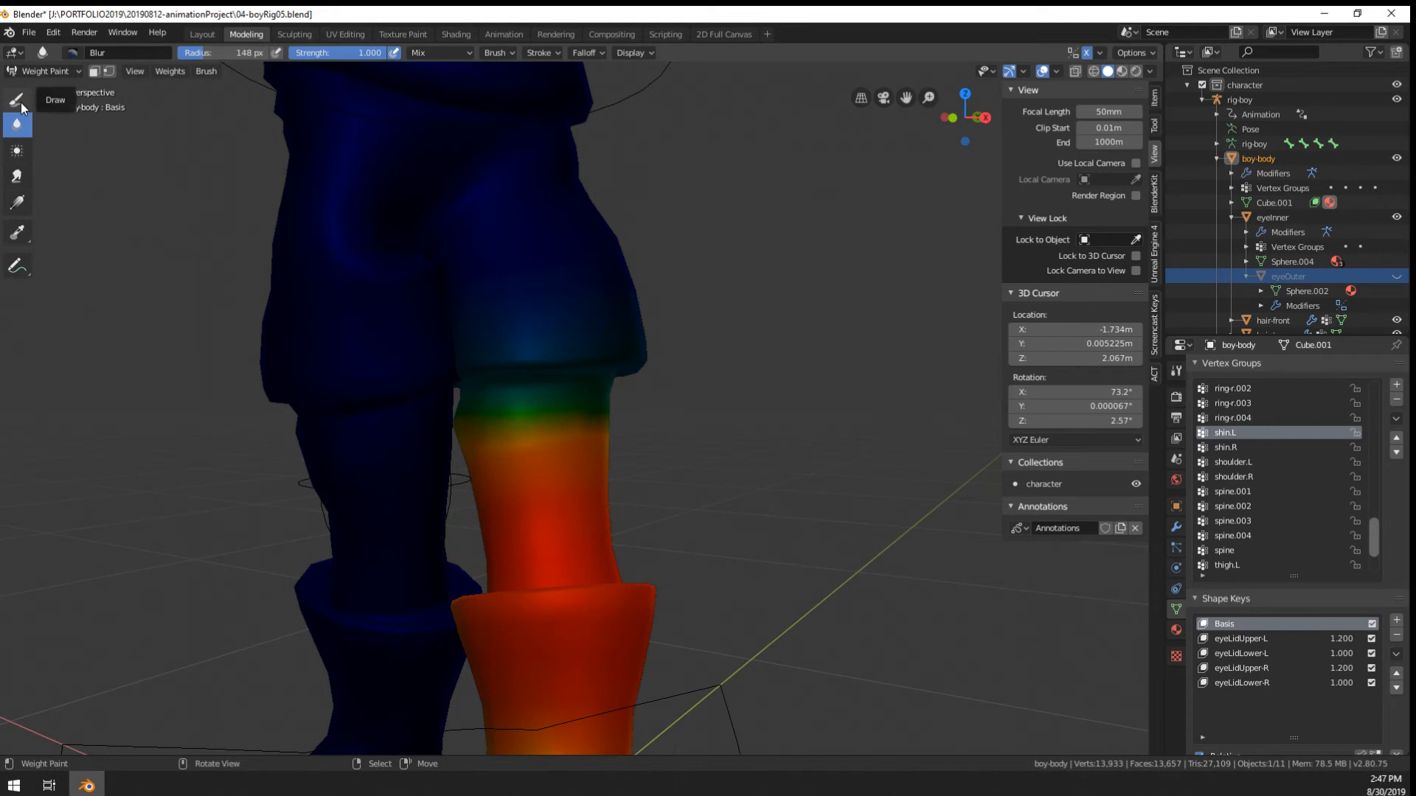
pyautogui.click(16, 204)
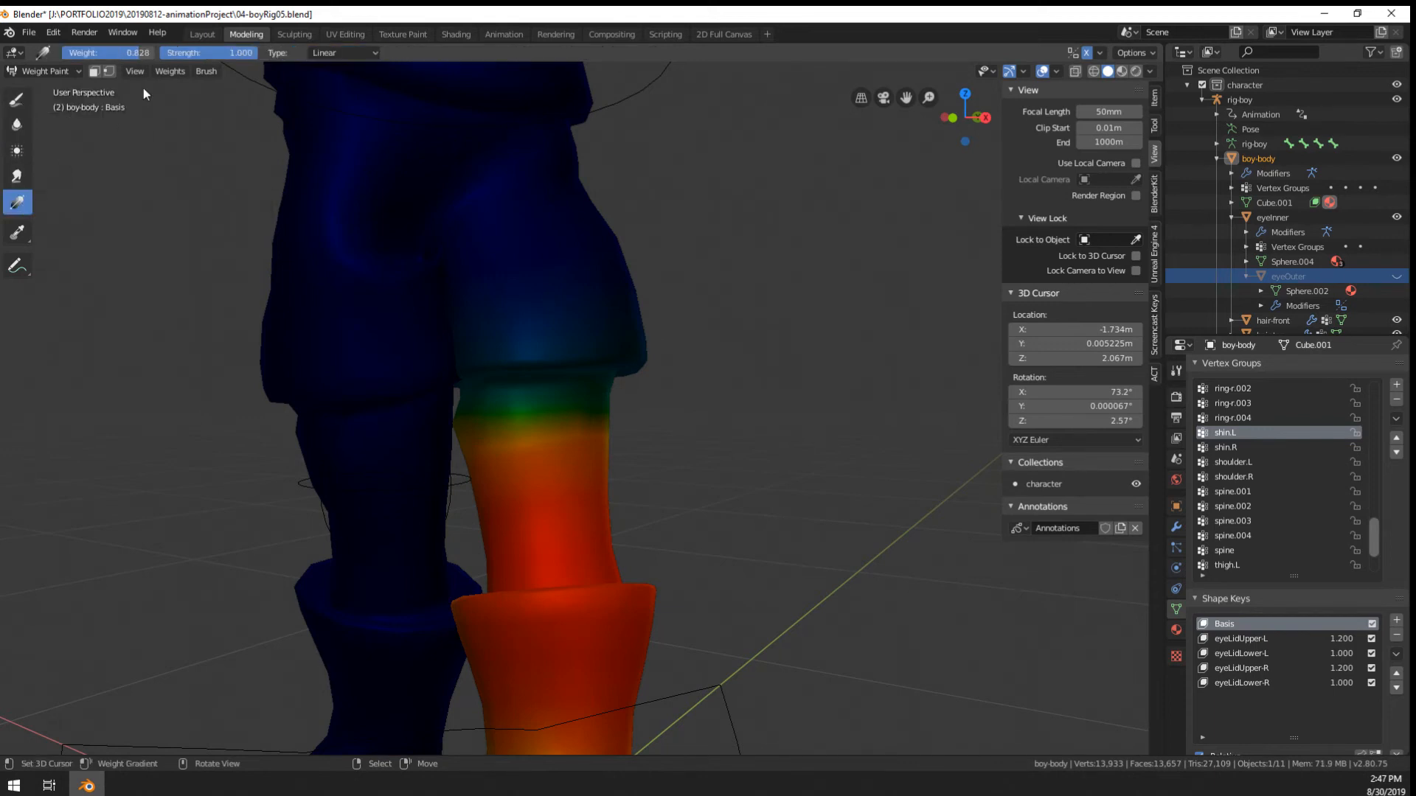
pyautogui.moveTo(105, 56); pyautogui.dragTo(60, 56)
pyautogui.scroll(-3, 561, 332)
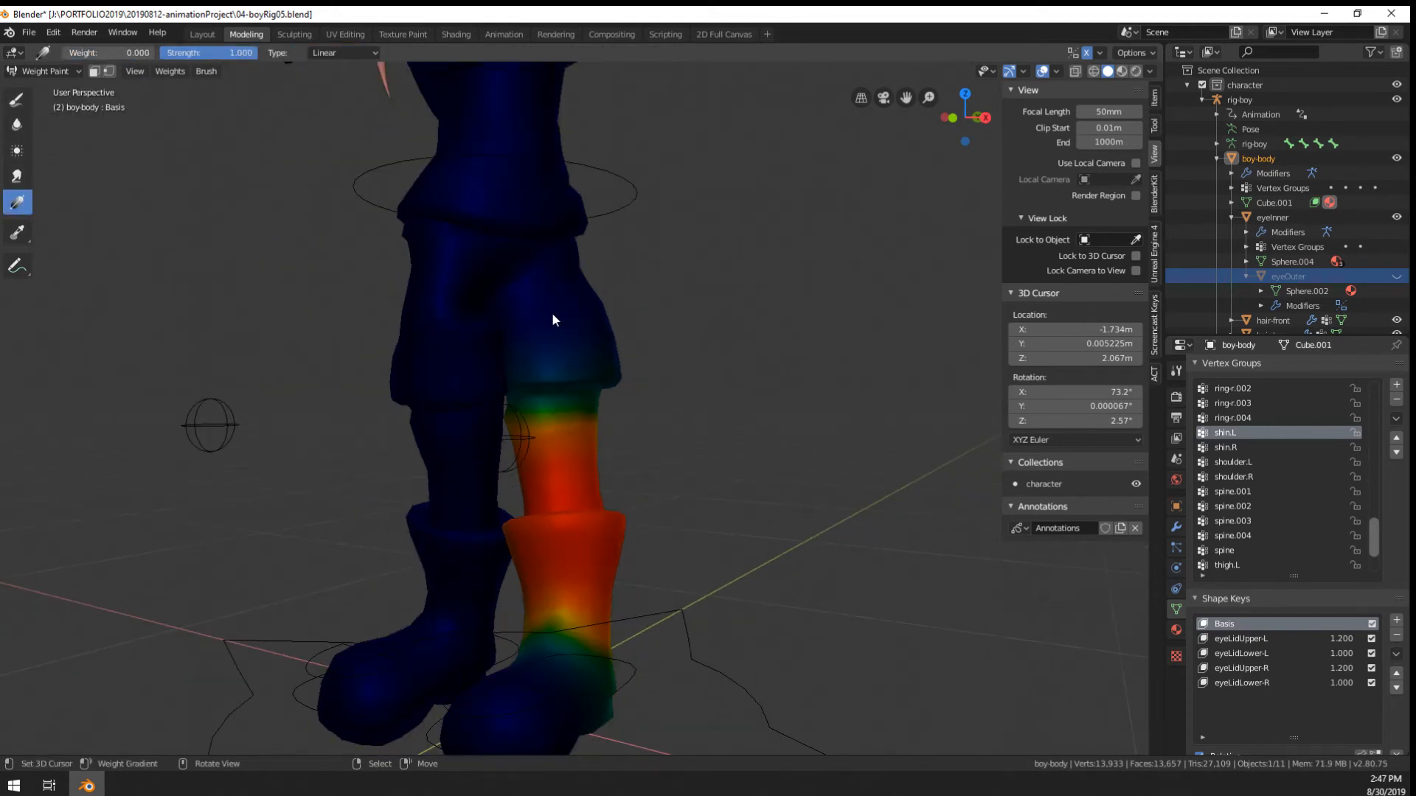
pyautogui.moveTo(553, 315); pyautogui.dragTo(585, 522)
pyautogui.moveTo(587, 457)
pyautogui.mouseDown(button='middle')
pyautogui.moveTo(654, 454)
pyautogui.moveTo(609, 450)
pyautogui.mouseUp(button='middle')
pyautogui.moveTo(508, 320); pyautogui.dragTo(524, 480)
# Activate the shin.R vertex group and clear its weights from the right shorts leg with downward weight-0 gradients
pyautogui.moveTo(655, 444); pyautogui.dragTo(312, 444, button='middle')
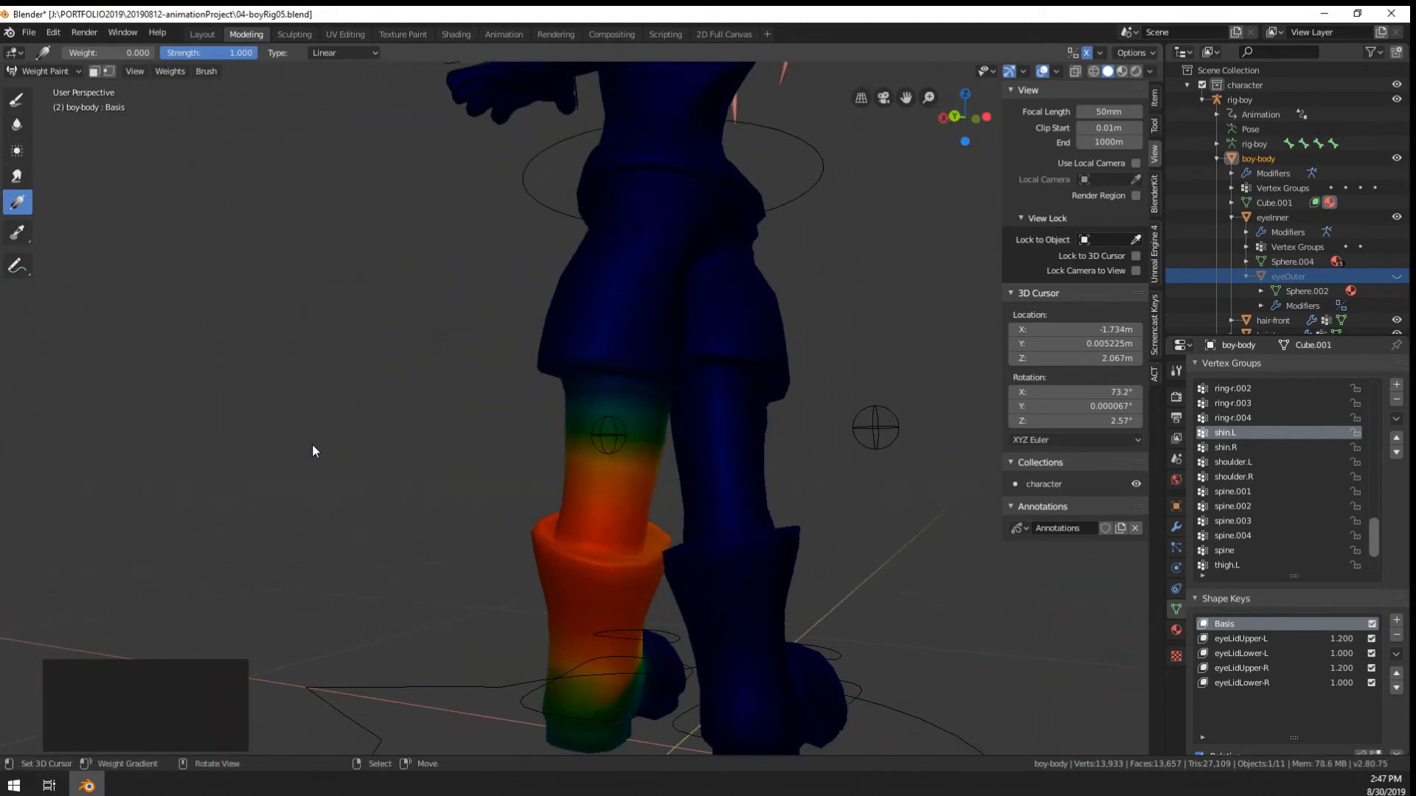
pyautogui.click(1251, 447)
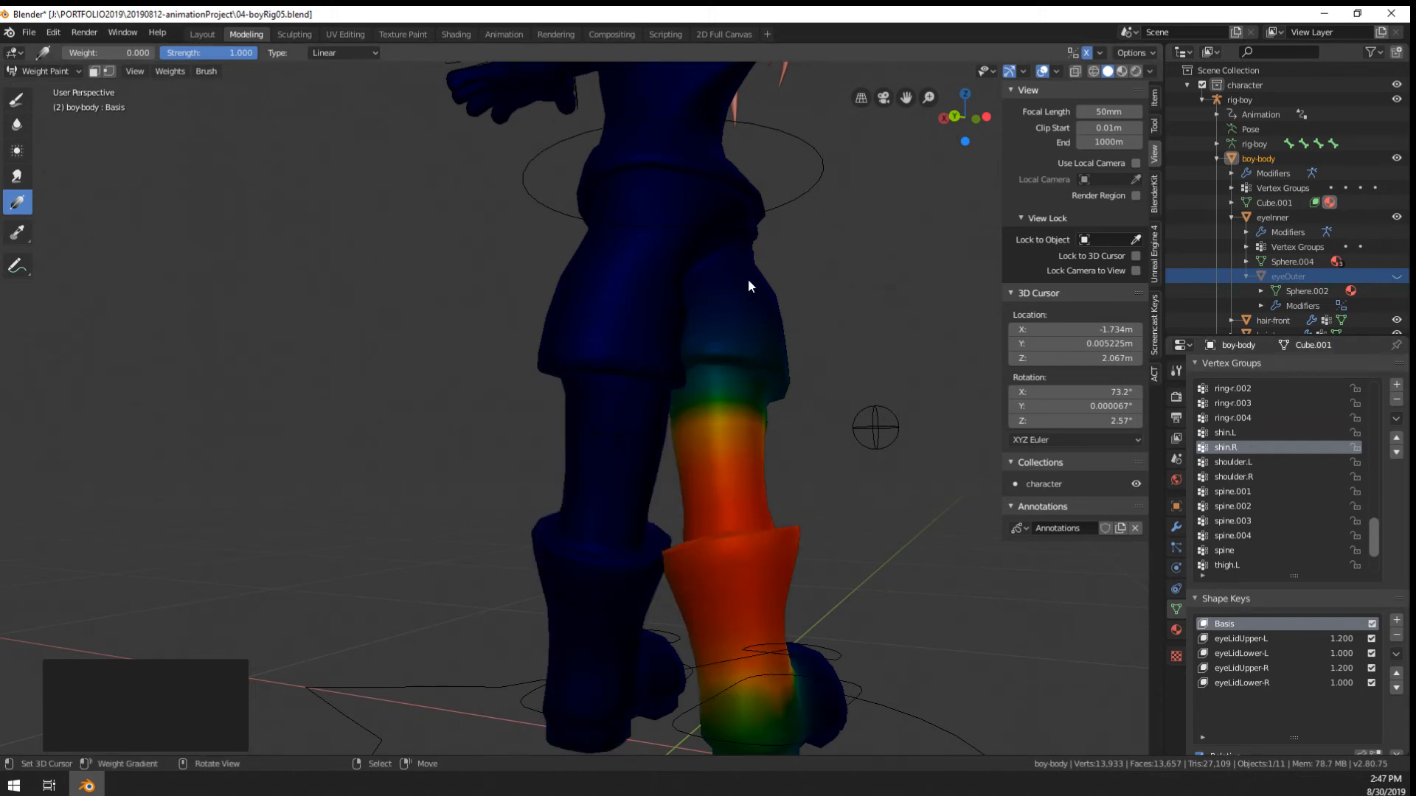
pyautogui.moveTo(748, 279); pyautogui.dragTo(745, 312, button='middle')
pyautogui.moveTo(734, 303); pyautogui.dragTo(674, 645)
pyautogui.moveTo(673, 645); pyautogui.dragTo(641, 480, button='middle')
pyautogui.moveTo(579, 295); pyautogui.dragTo(514, 503)
pyautogui.scroll(-3, 635, 443)
# Return to Object Mode, select the rig-boy armature and put it in Pose Mode
pyautogui.click(24, 70)
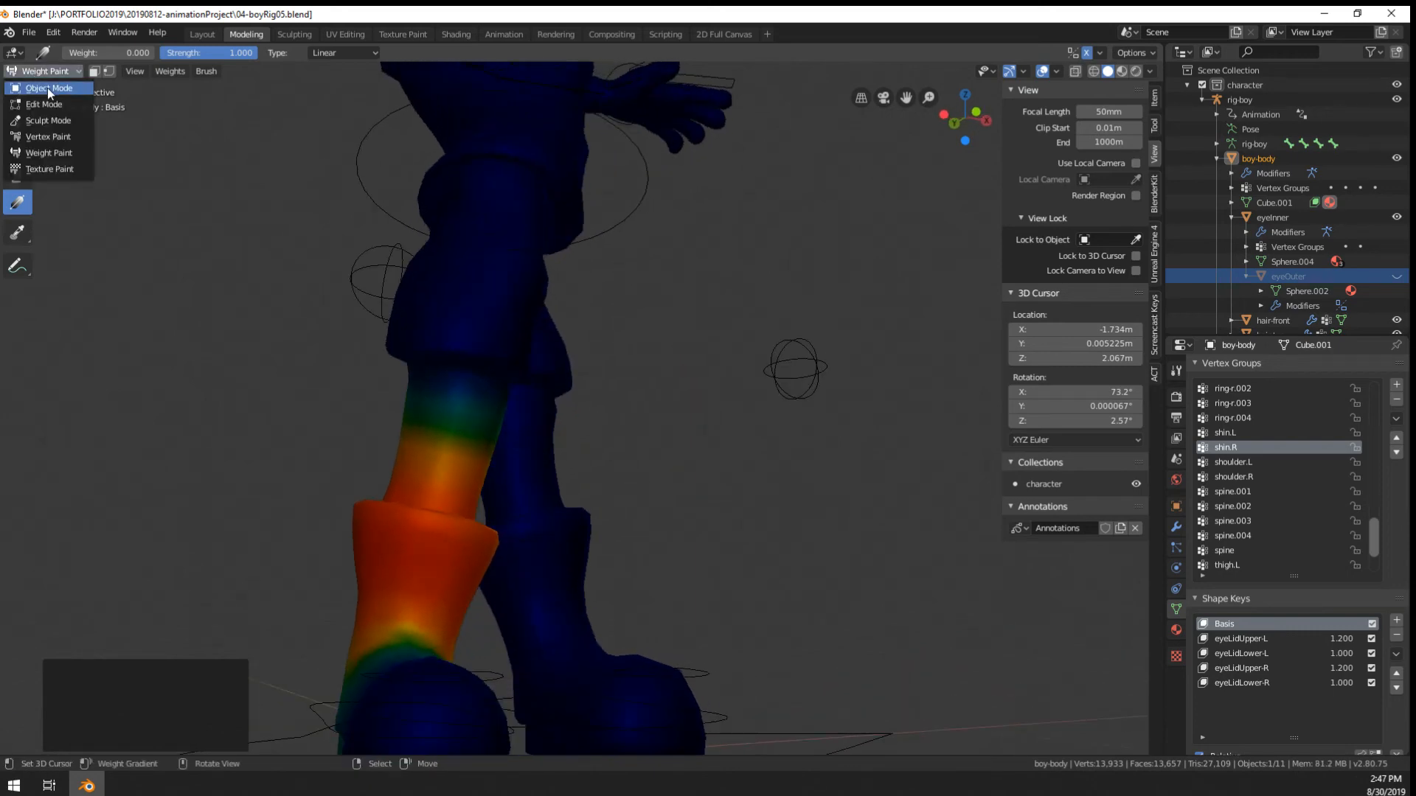
pyautogui.click(47, 87)
pyautogui.click(621, 214)
pyautogui.scroll(-2, 664, 258)
pyautogui.hotkey('ctrl', 'Tab')
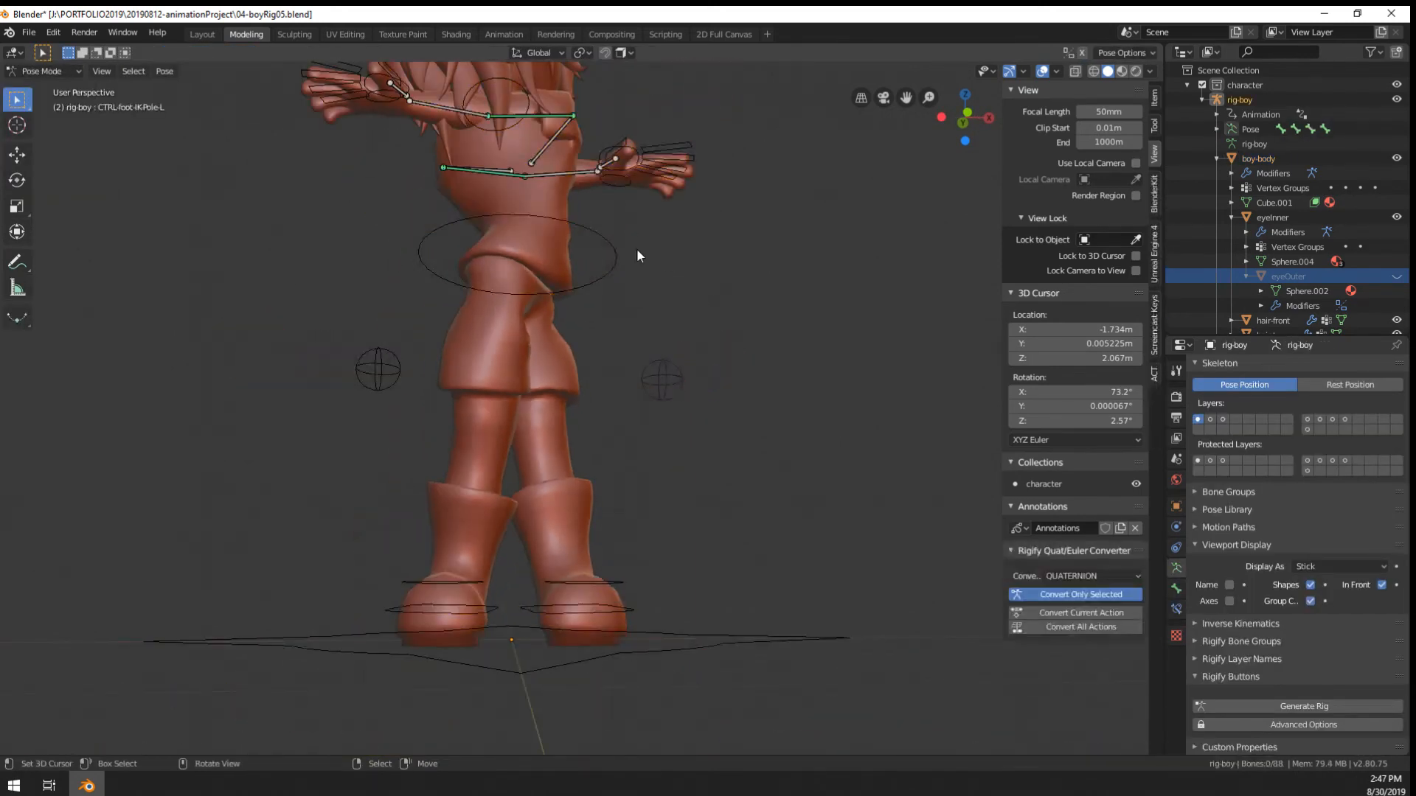
# Rotate the spine-base control -123° about the global Z axis and examine how the shorts deform at the crotch
pyautogui.click(623, 253)
pyautogui.press('s')
pyautogui.press('z')
pyautogui.click(443, 168)
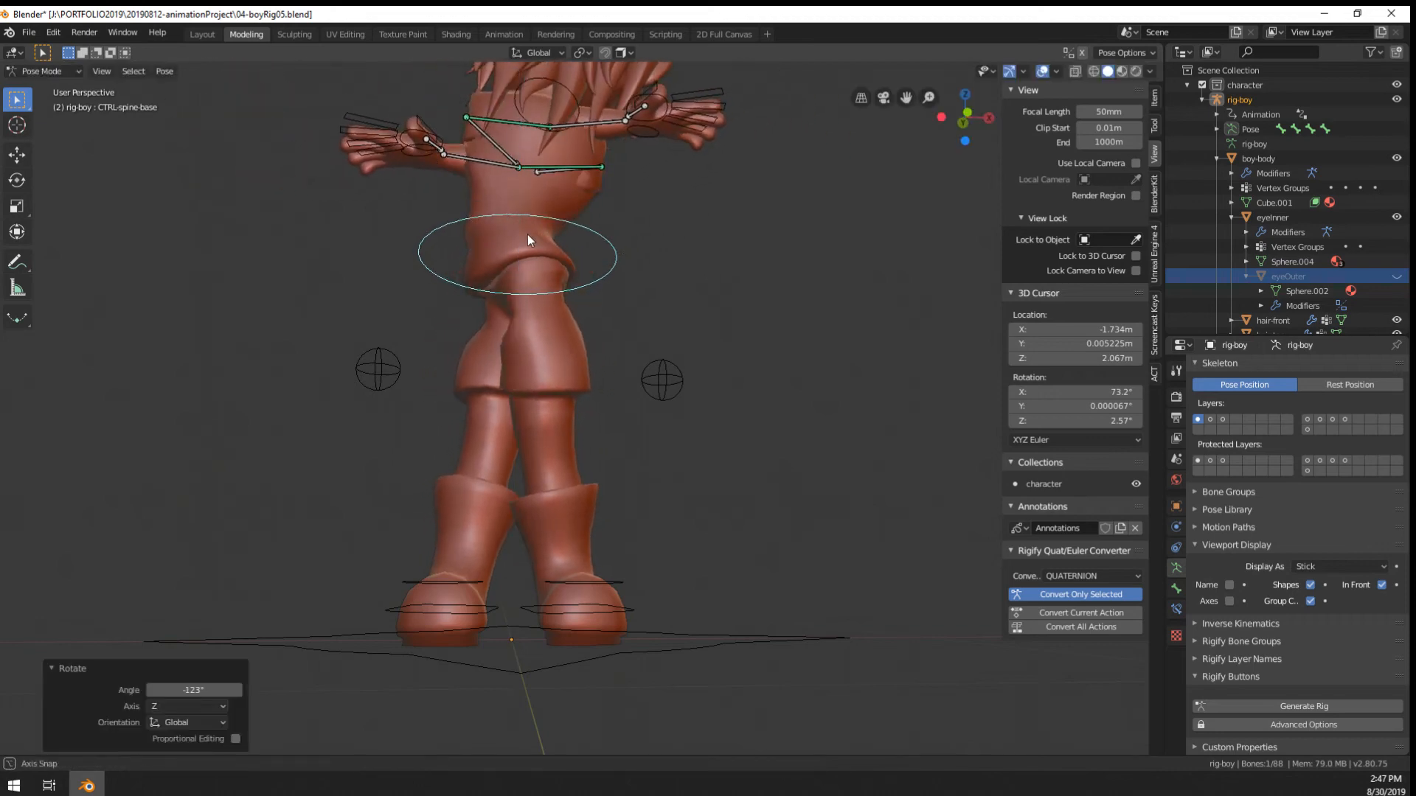
pyautogui.moveTo(528, 234); pyautogui.dragTo(609, 280, button='middle')
pyautogui.scroll(3, 609, 280)
# Clear the control selection and switch from posing the armature to weight painting the boy-body mesh
pyautogui.click(654, 388)
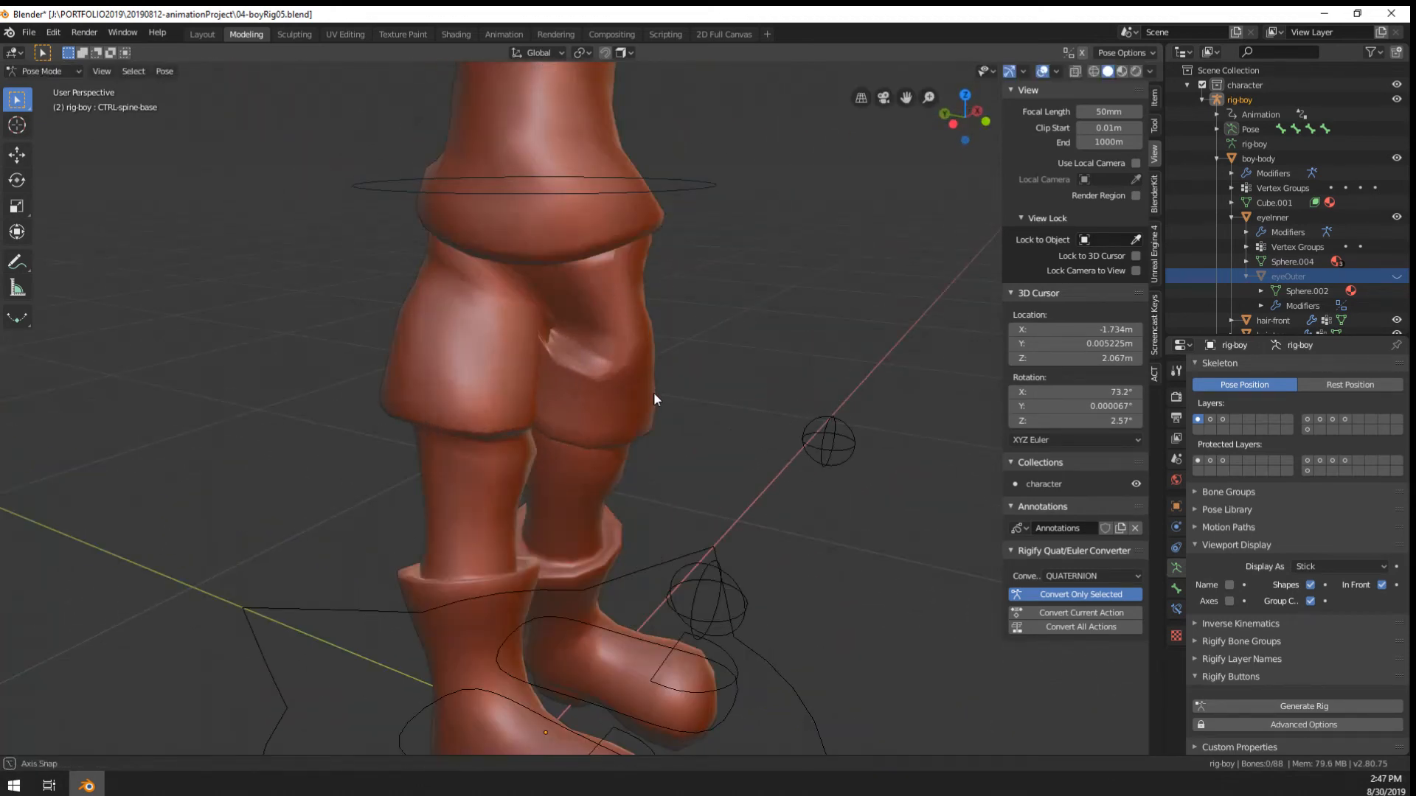
pyautogui.scroll(3, 654, 392)
pyautogui.hotkey('ctrl', 'Tab')
pyautogui.click(635, 394)
pyautogui.hotkey('ctrl', 'Tab')
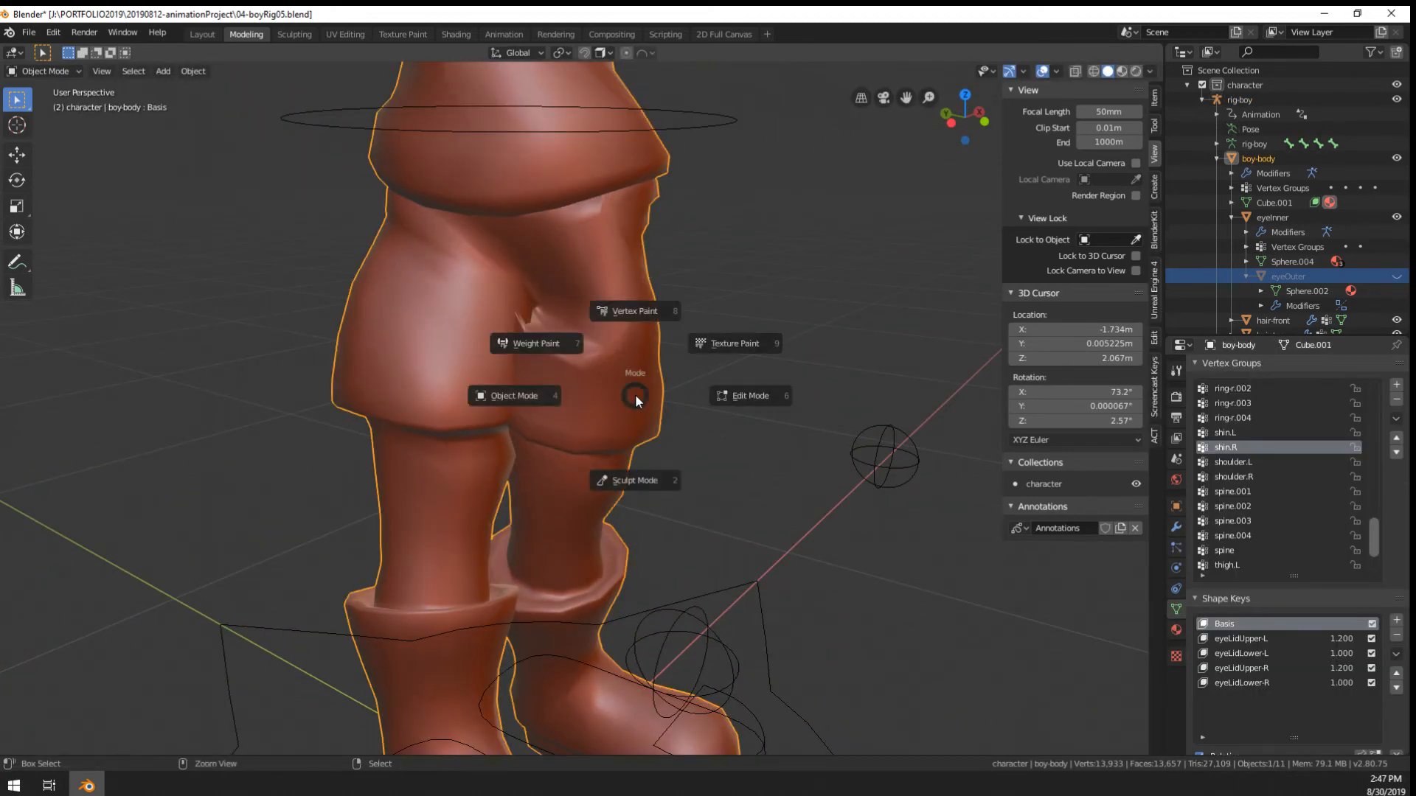
pyautogui.click(550, 341)
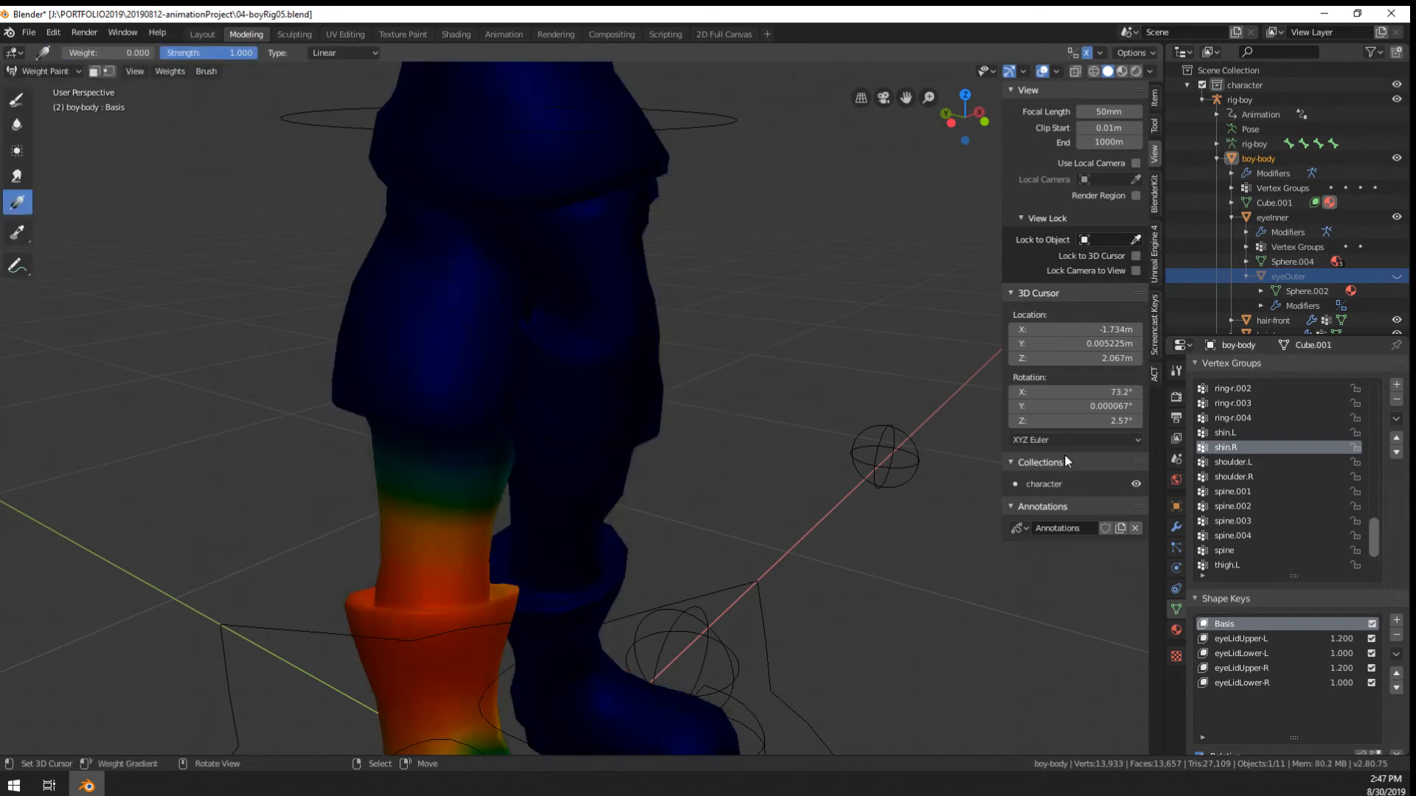
# Make thigh.L the active vertex group and choose the Smear tool for the left thigh
pyautogui.scroll(-3, 1241, 479)
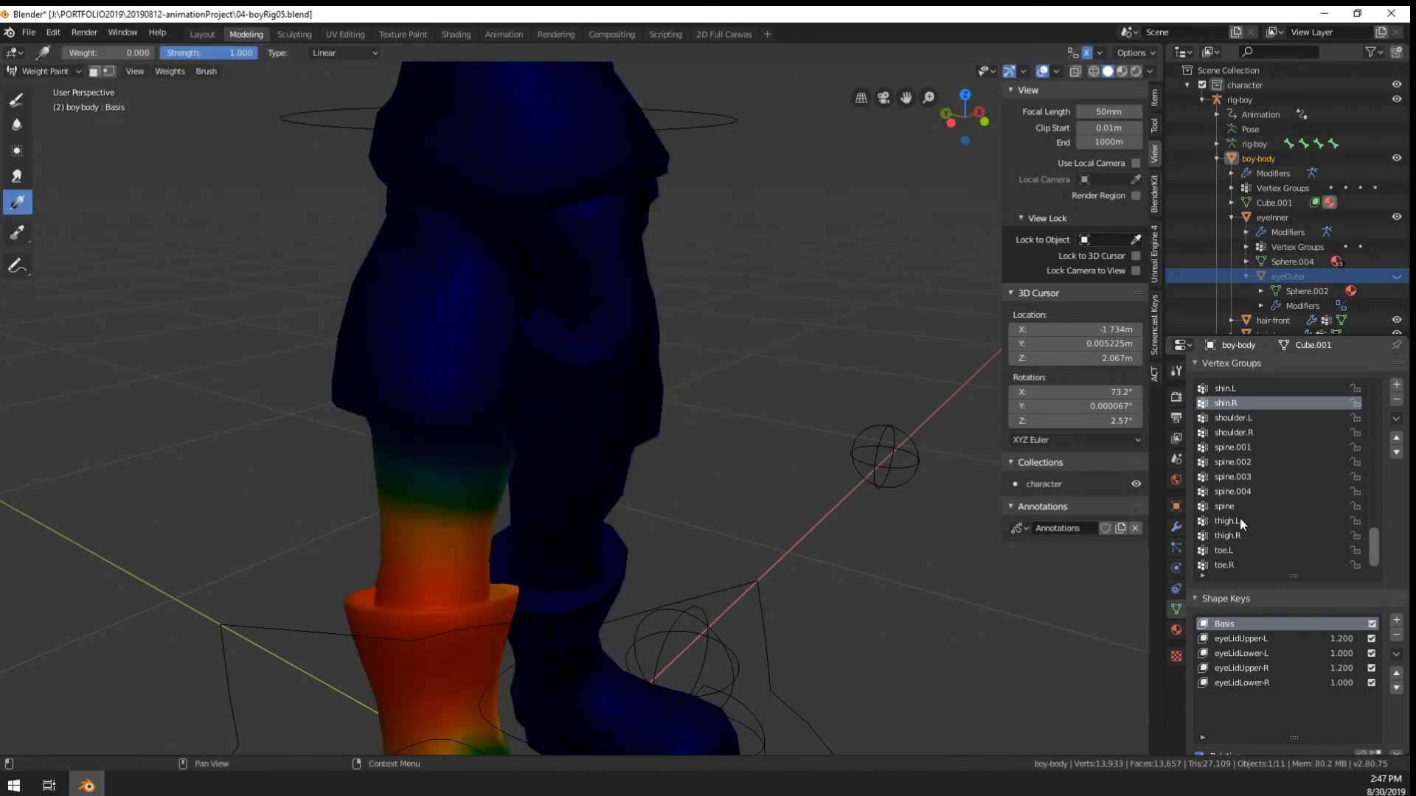
pyautogui.click(1240, 521)
pyautogui.moveTo(734, 416); pyautogui.dragTo(750, 434, button='middle')
pyautogui.keyDown('shift'); pyautogui.moveTo(550, 346); pyautogui.dragTo(612, 415, button='middle'); pyautogui.keyUp('shift')
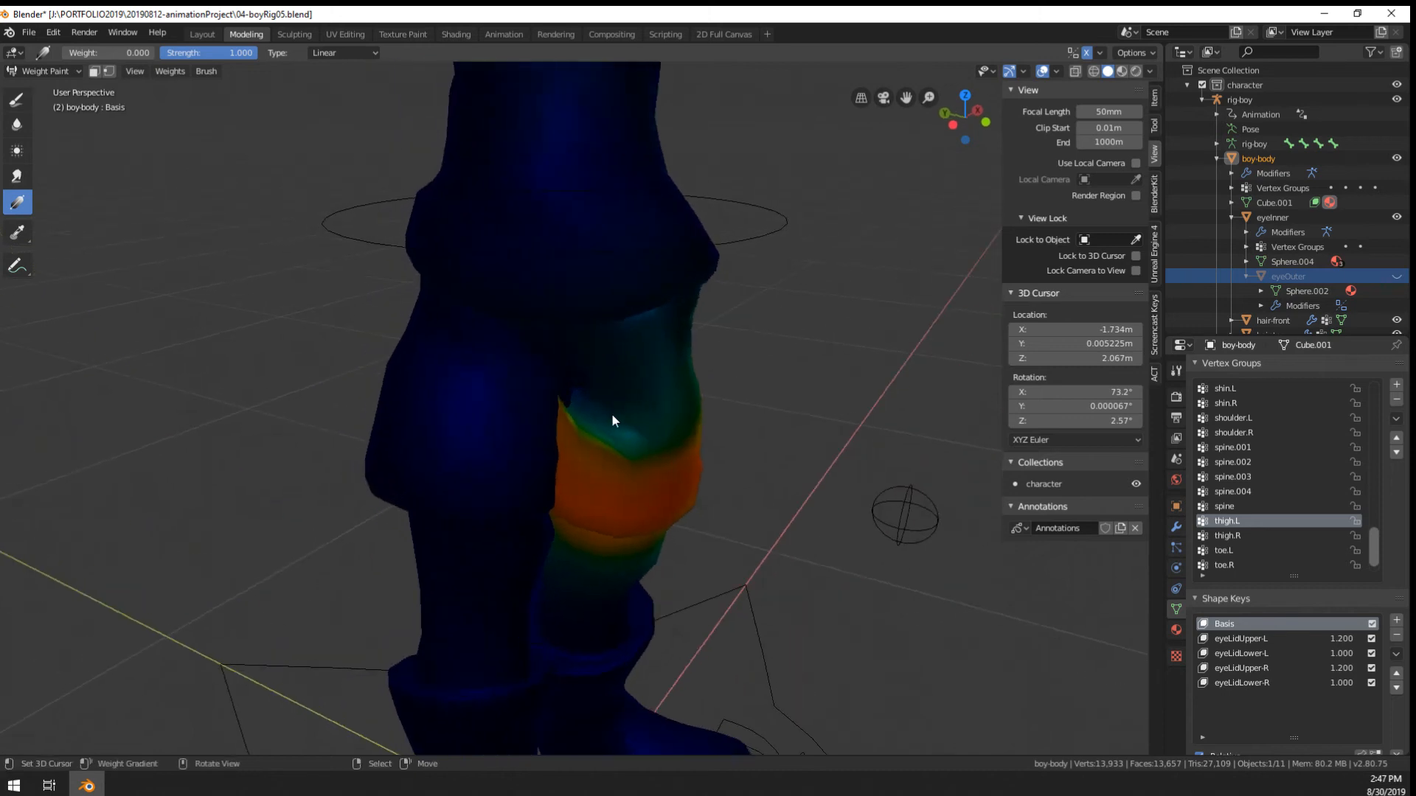
pyautogui.click(73, 72)
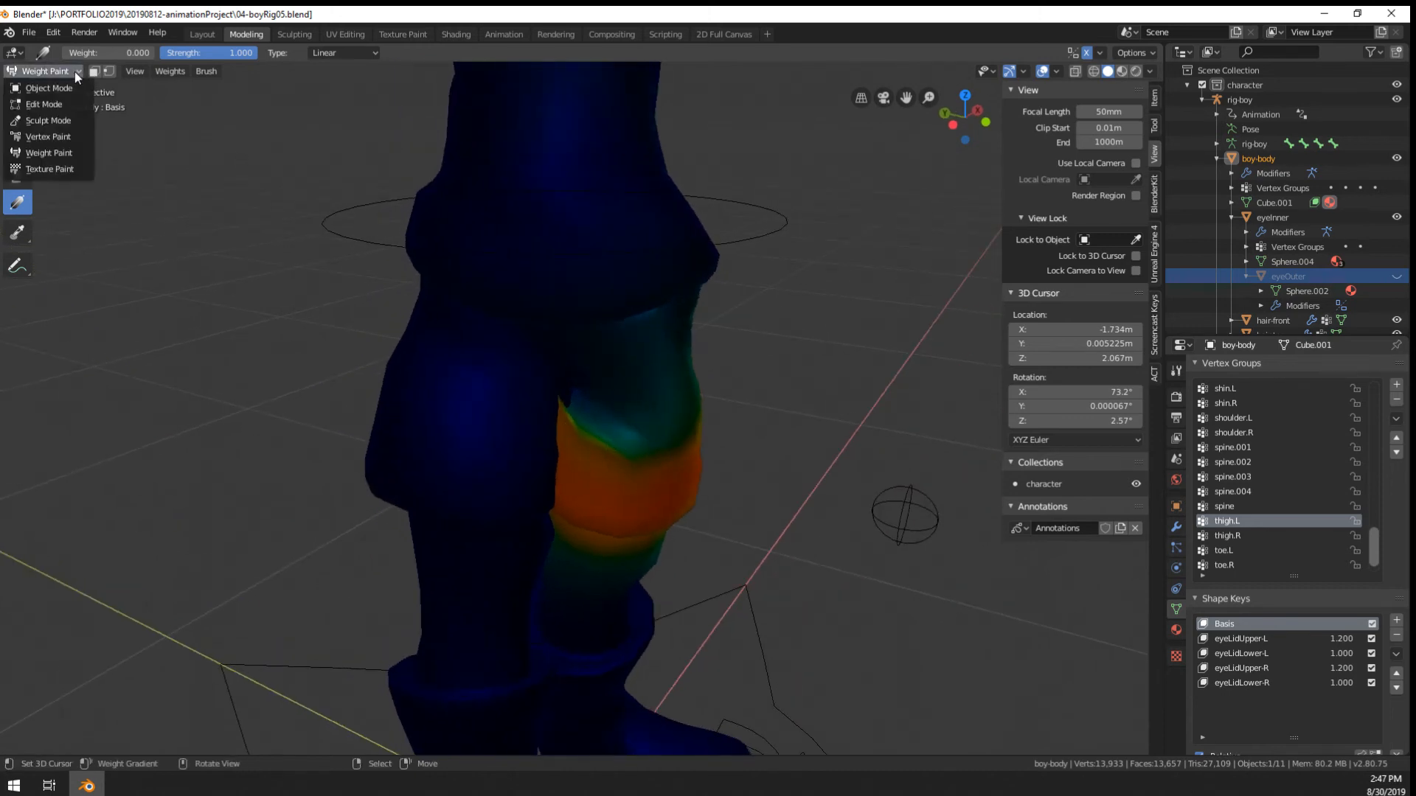
pyautogui.click(74, 74)
pyautogui.click(39, 76)
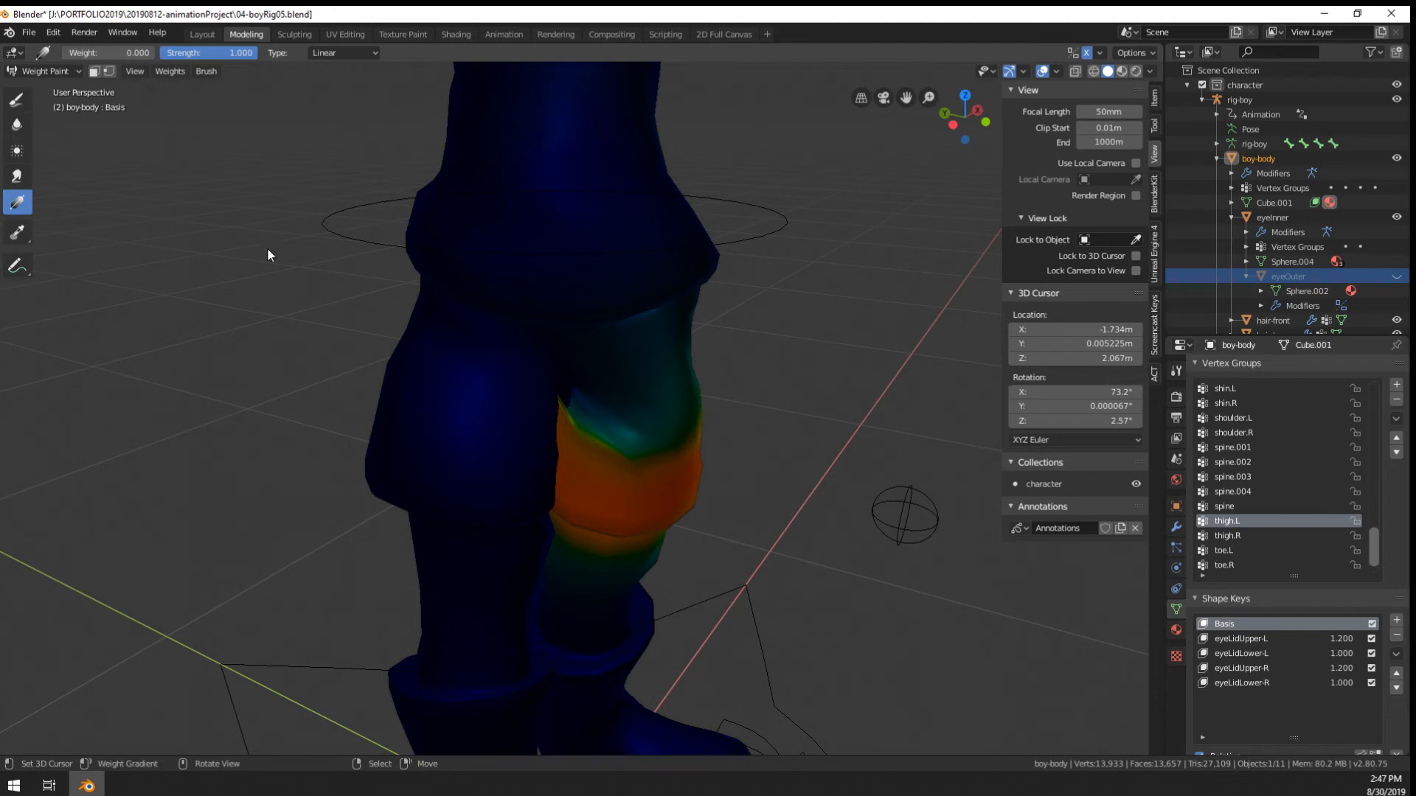
pyautogui.moveTo(267, 249); pyautogui.dragTo(218, 236, button='middle')
pyautogui.click(17, 176)
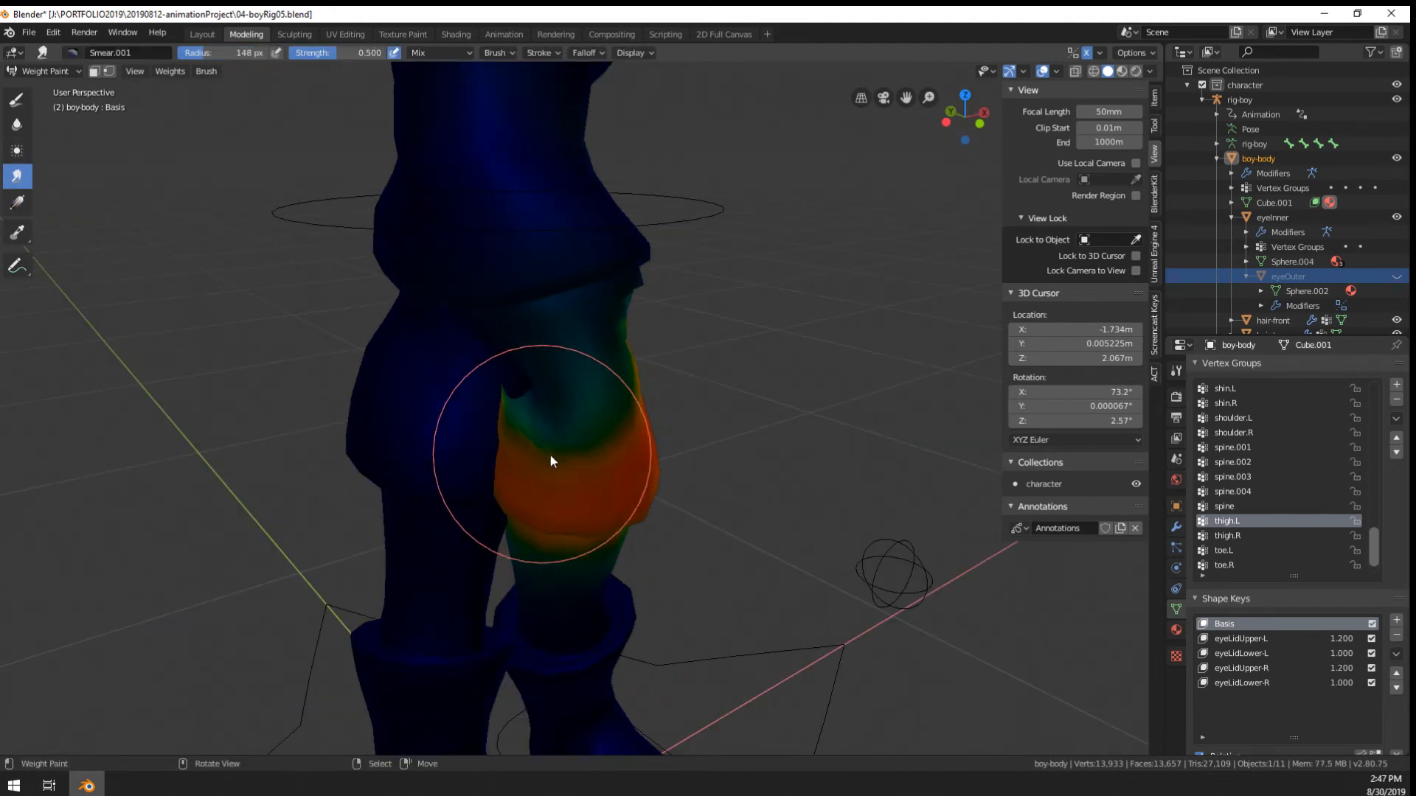
pyautogui.moveTo(542, 429); pyautogui.dragTo(542, 382, button='middle')
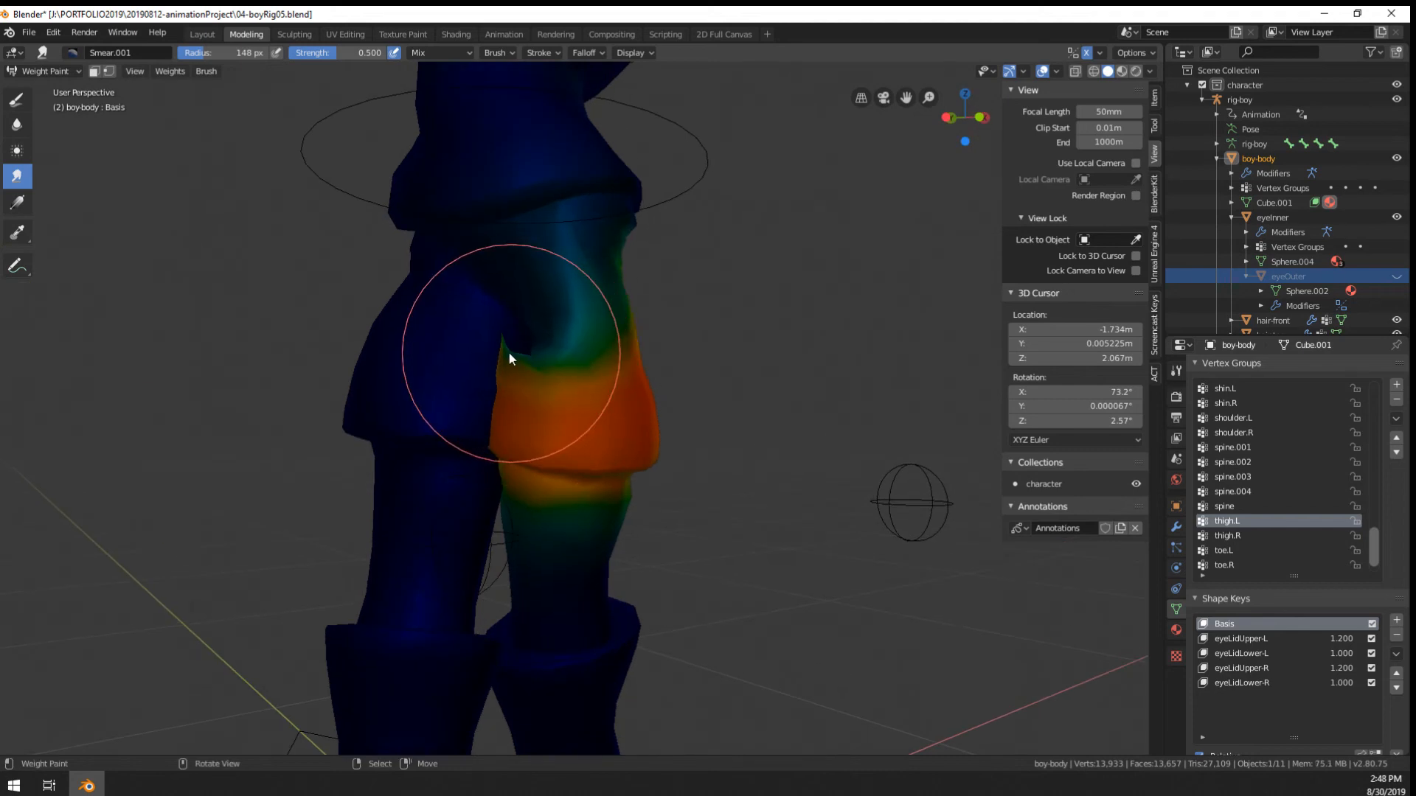
# Set the Draw brush to weight 0.164 and radius 78 px, try strokes on the left inner thigh, and undo them
pyautogui.click(17, 100)
pyautogui.moveTo(180, 52); pyautogui.dragTo(193, 52)
pyautogui.press('f')
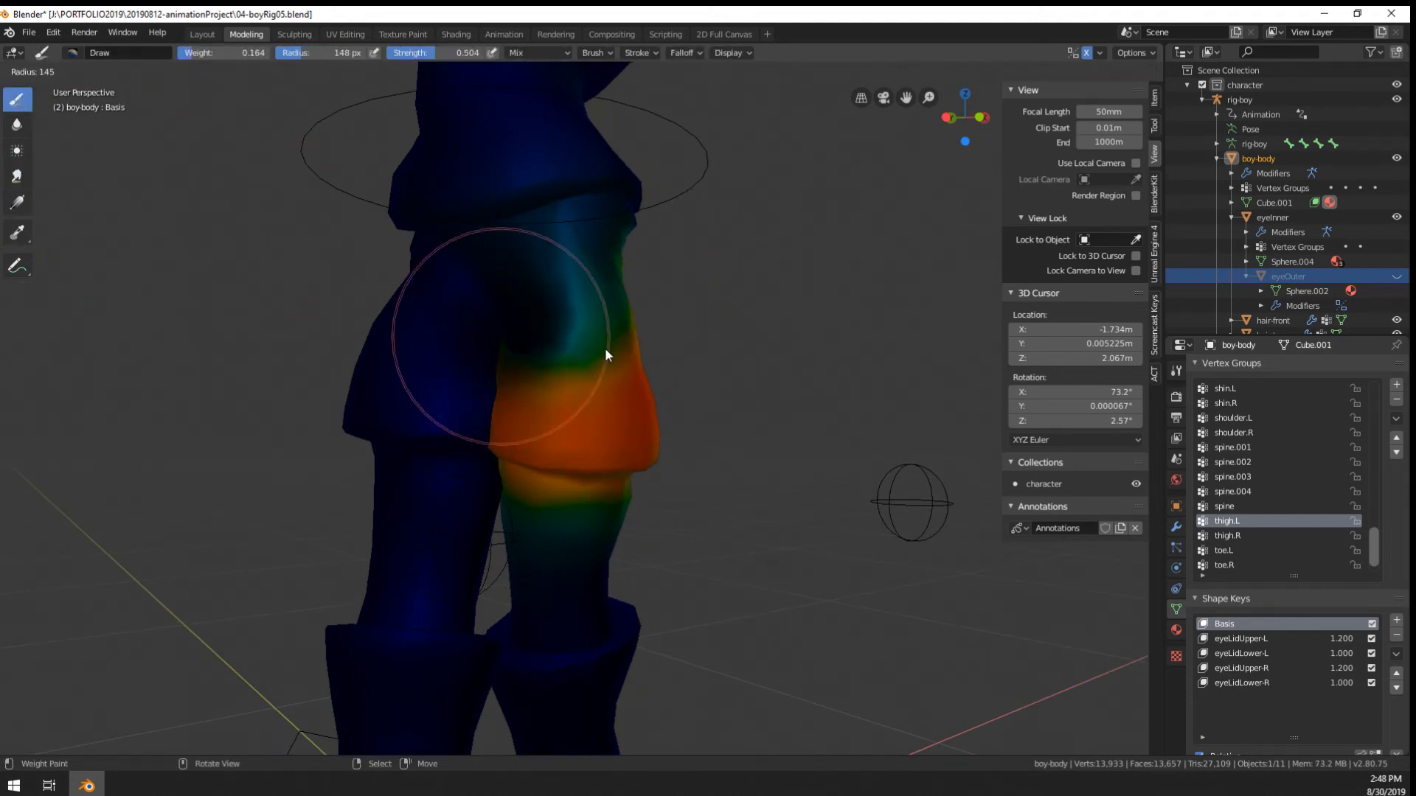
pyautogui.click(556, 344)
pyautogui.moveTo(576, 324); pyautogui.dragTo(533, 367)
pyautogui.hotkey('ctrl', 'z')
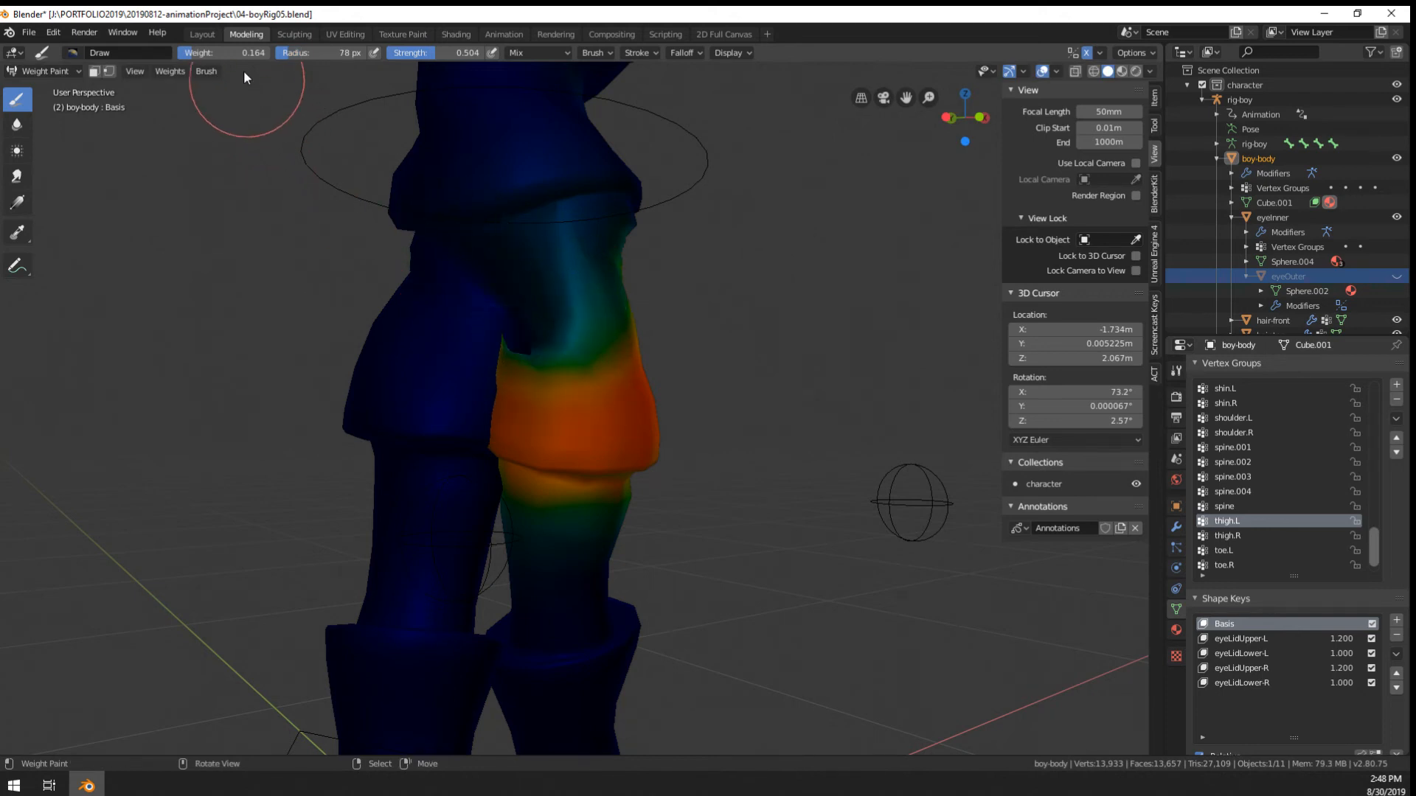
pyautogui.moveTo(198, 53); pyautogui.dragTo(260, 58)
pyautogui.moveTo(523, 369)
pyautogui.mouseDown()
pyautogui.moveTo(565, 274)
pyautogui.moveTo(562, 326)
pyautogui.mouseUp()
pyautogui.moveTo(562, 326); pyautogui.dragTo(593, 346, button='middle')
pyautogui.hotkey('ctrl', 'z')
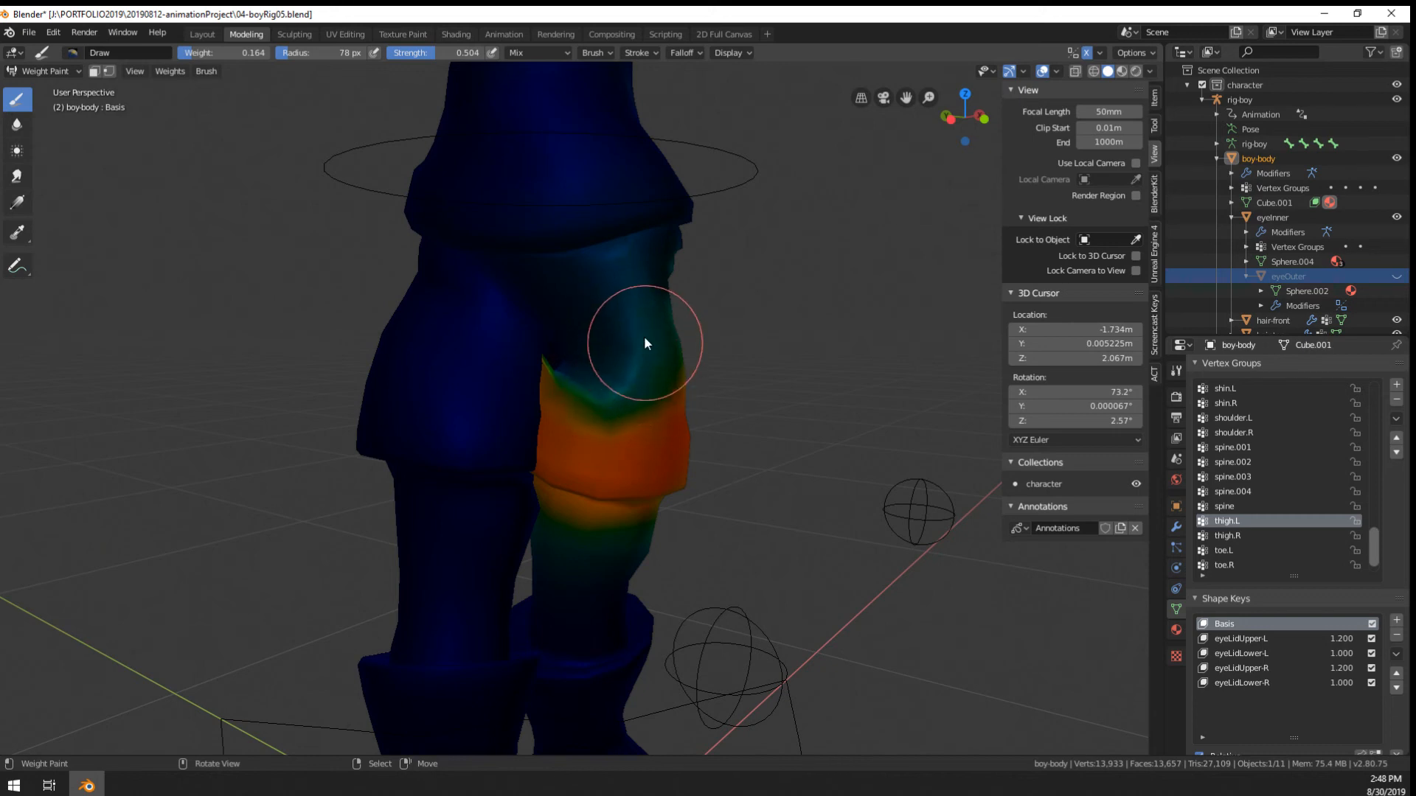
# Set the Draw brush weight to 0.656 and paint thigh.L weights over the upper front of the left shorts leg
pyautogui.click(648, 356)
pyautogui.moveTo(237, 50); pyautogui.dragTo(261, 52)
pyautogui.moveTo(596, 393)
pyautogui.mouseDown()
pyautogui.moveTo(645, 373)
pyautogui.moveTo(618, 404)
pyautogui.moveTo(633, 357)
pyautogui.mouseUp()
pyautogui.moveTo(633, 356)
pyautogui.mouseDown(button='middle')
pyautogui.moveTo(563, 356)
pyautogui.moveTo(545, 287)
pyautogui.mouseUp(button='middle')
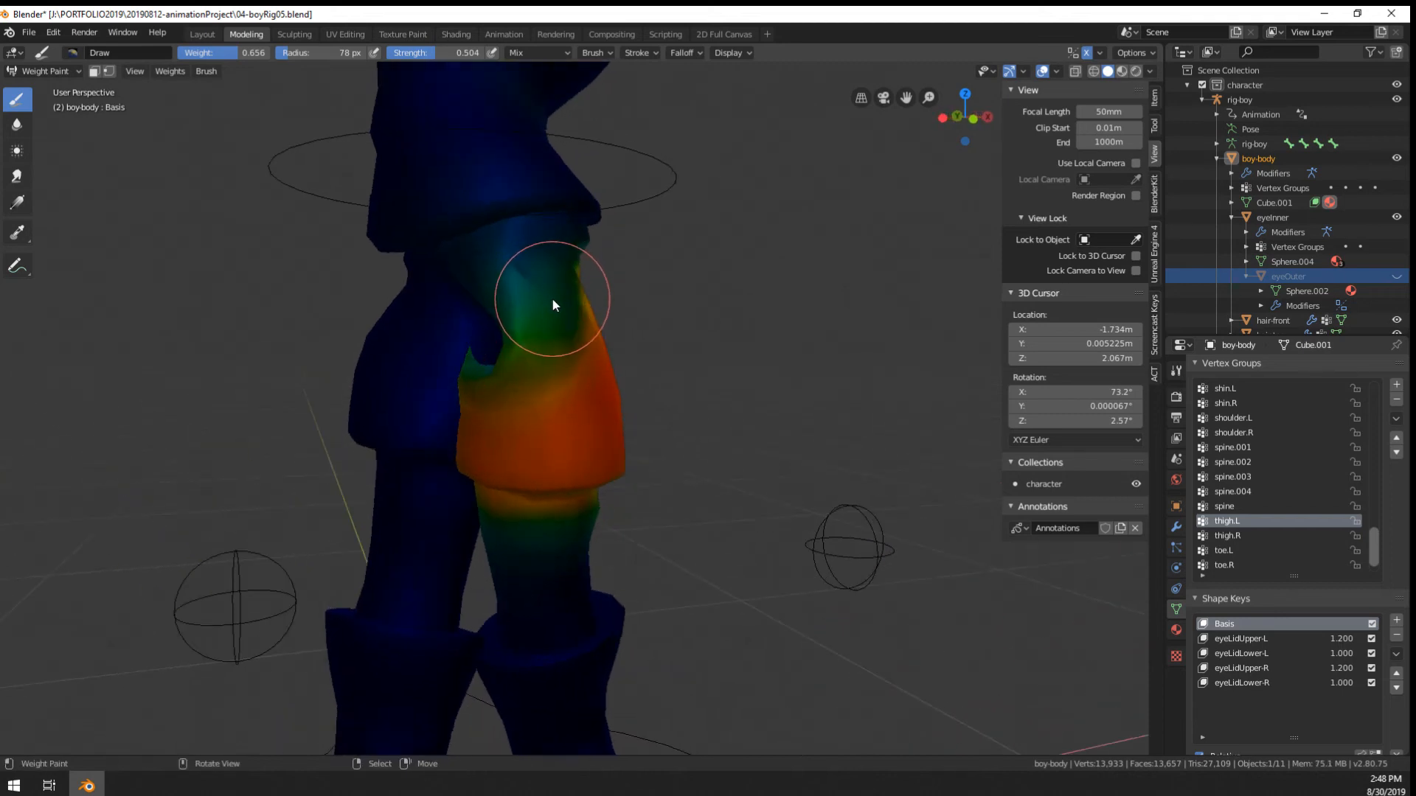
pyautogui.moveTo(569, 357)
pyautogui.mouseDown(button='middle')
pyautogui.moveTo(480, 329)
pyautogui.moveTo(582, 382)
pyautogui.mouseUp(button='middle')
pyautogui.moveTo(629, 320)
pyautogui.mouseDown()
pyautogui.moveTo(568, 392)
pyautogui.moveTo(584, 413)
pyautogui.mouseUp()
pyautogui.moveTo(584, 407); pyautogui.dragTo(612, 387, button='middle')
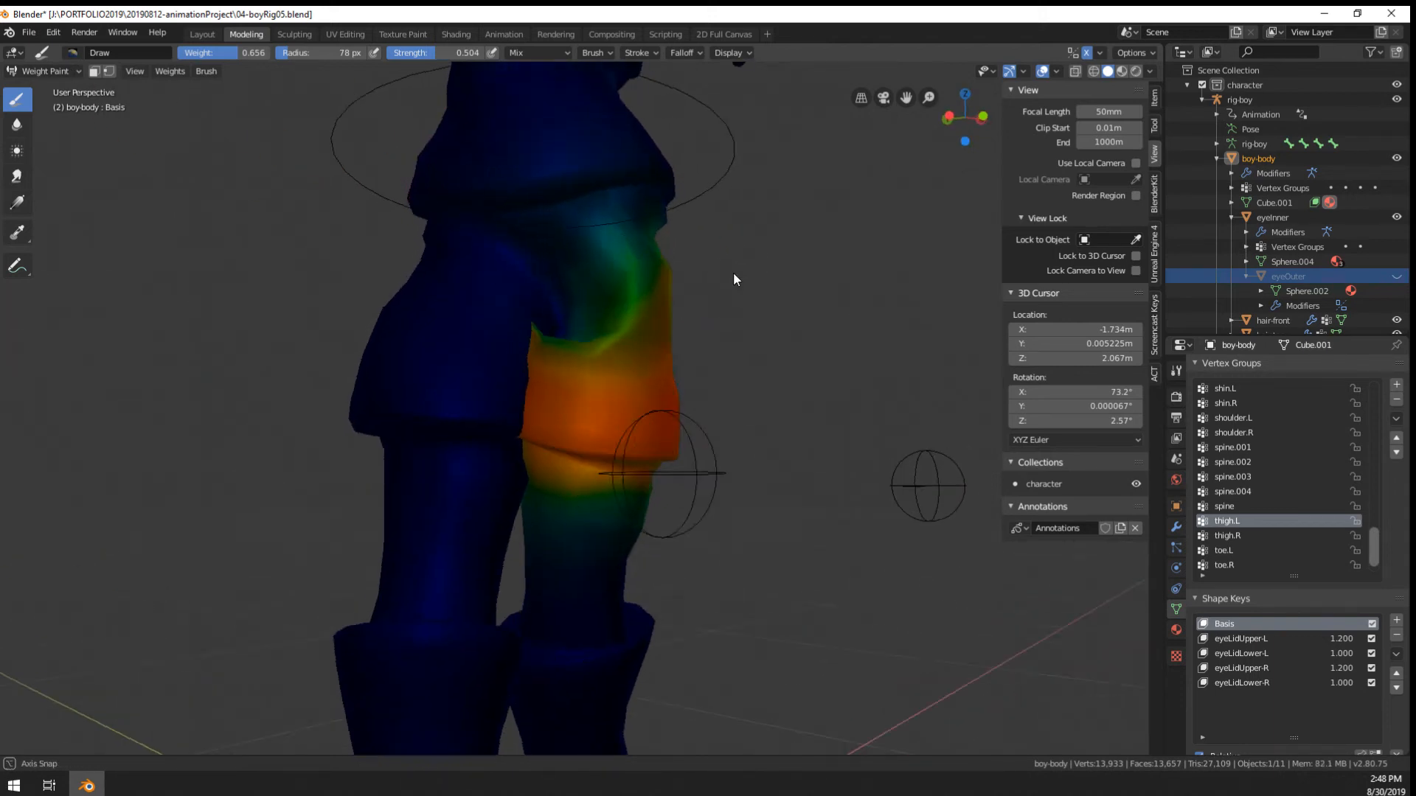
# Enlarge the Draw brush to 103 px and paint thigh.L weights across the crotch side of the left shorts leg
pyautogui.moveTo(733, 278); pyautogui.dragTo(752, 302, button='middle')
pyautogui.press('f')
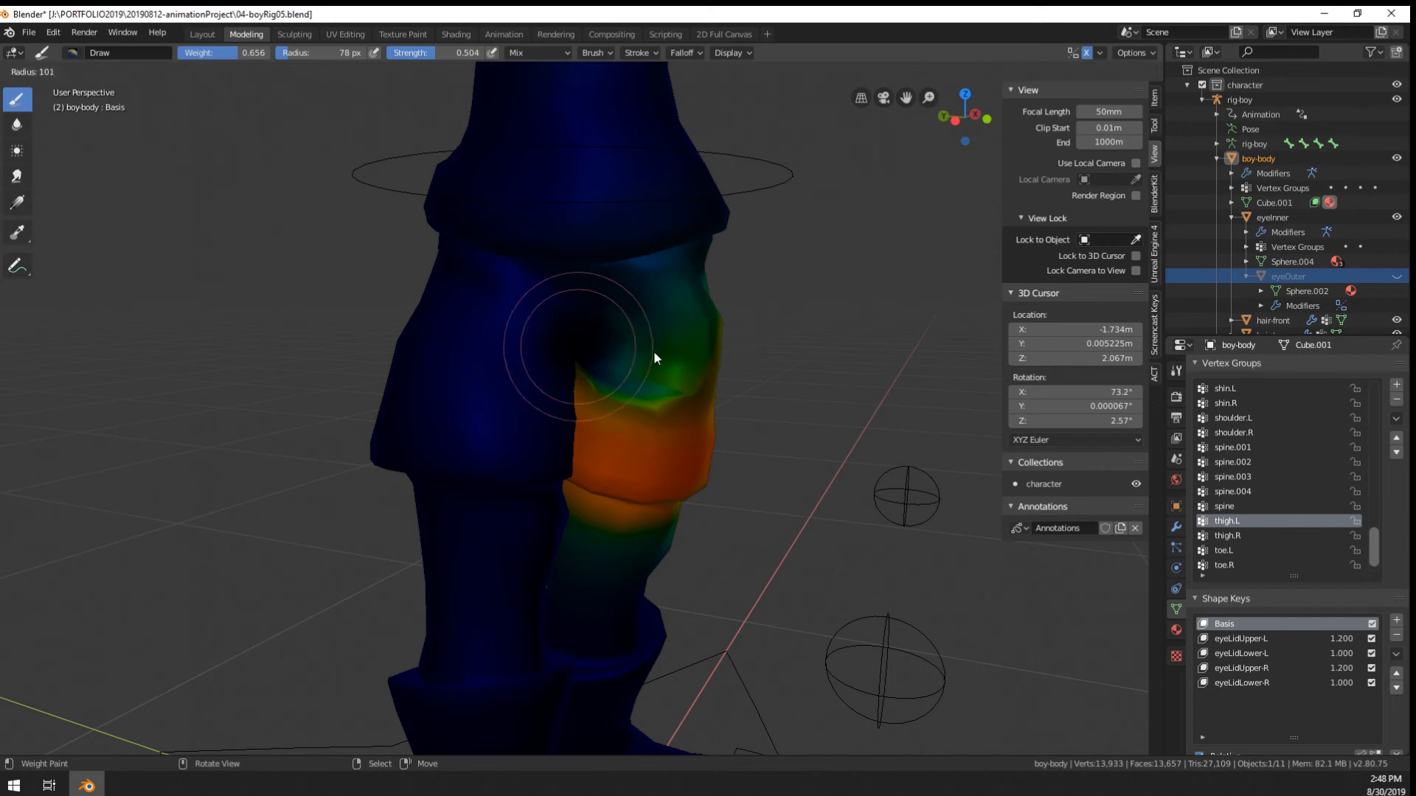
pyautogui.click(653, 351)
pyautogui.moveTo(655, 345)
pyautogui.mouseDown()
pyautogui.moveTo(634, 338)
pyautogui.moveTo(621, 362)
pyautogui.mouseUp()
pyautogui.moveTo(664, 342)
pyautogui.mouseDown(button='middle')
pyautogui.moveTo(562, 322)
pyautogui.moveTo(613, 334)
pyautogui.mouseUp(button='middle')
pyautogui.moveTo(607, 352); pyautogui.dragTo(559, 352)
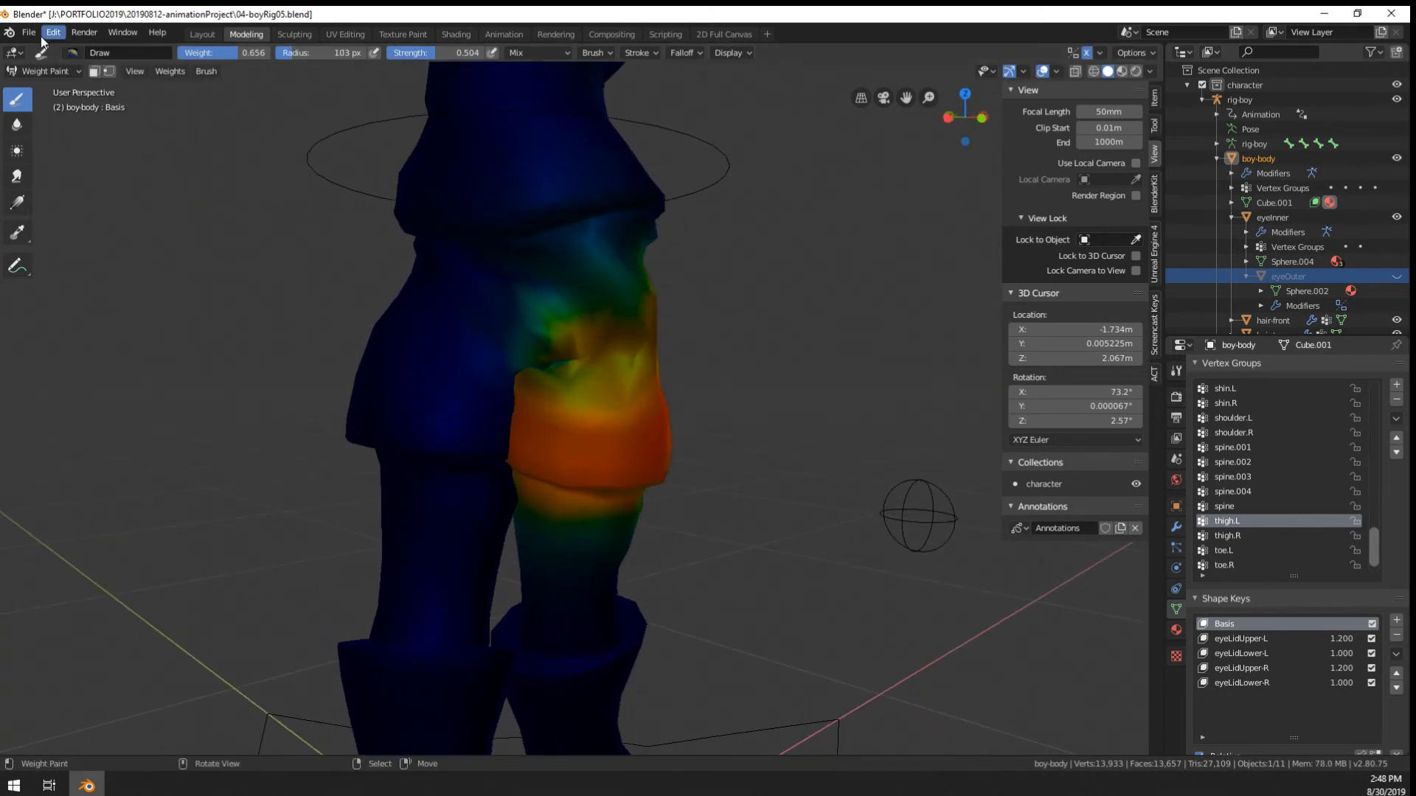
# Blur the painted thigh.L weights between the crotch and left hip with a 156 px brush
pyautogui.click(44, 71)
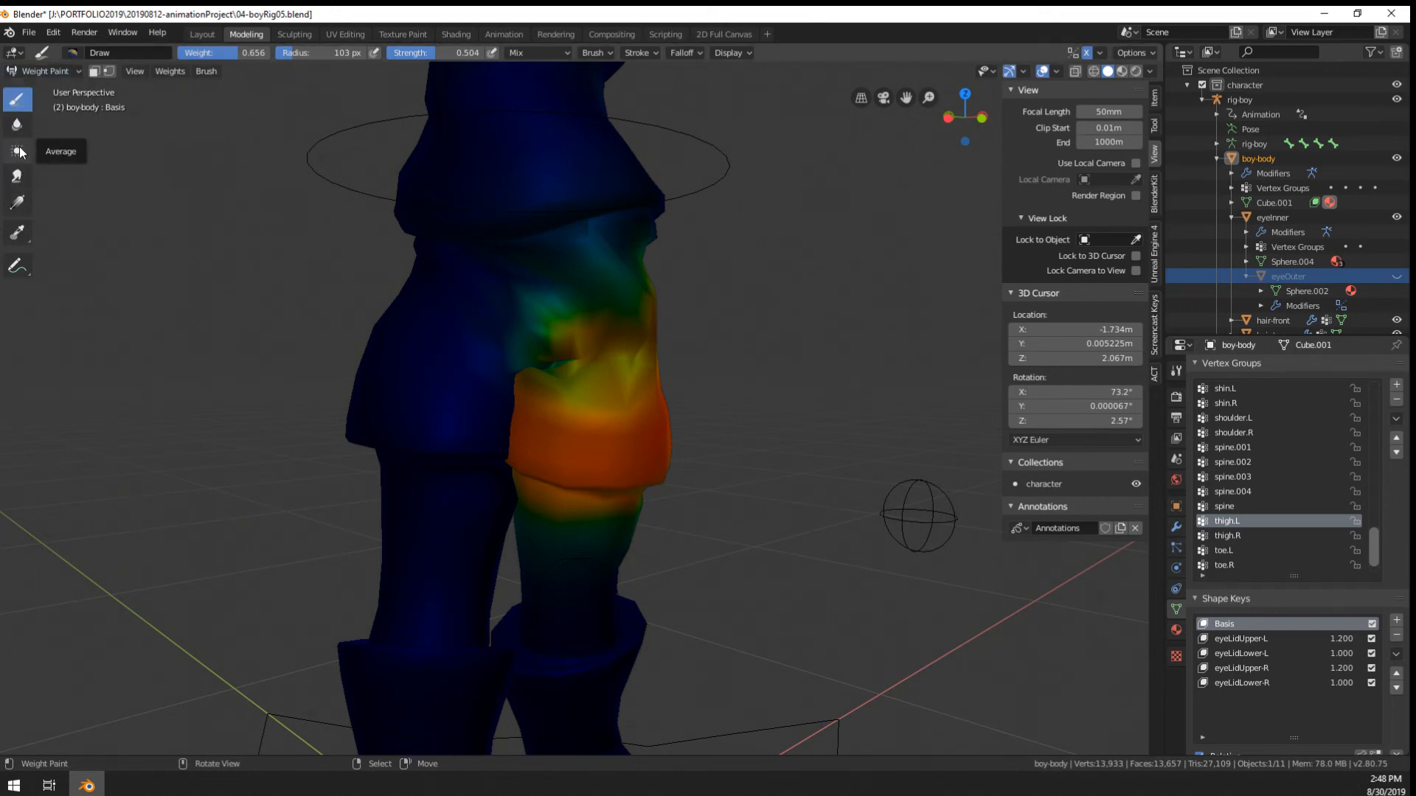
pyautogui.click(17, 123)
pyautogui.press('f')
pyautogui.click(570, 339)
pyautogui.moveTo(579, 343)
pyautogui.mouseDown()
pyautogui.moveTo(564, 338)
pyautogui.moveTo(577, 317)
pyautogui.mouseUp()
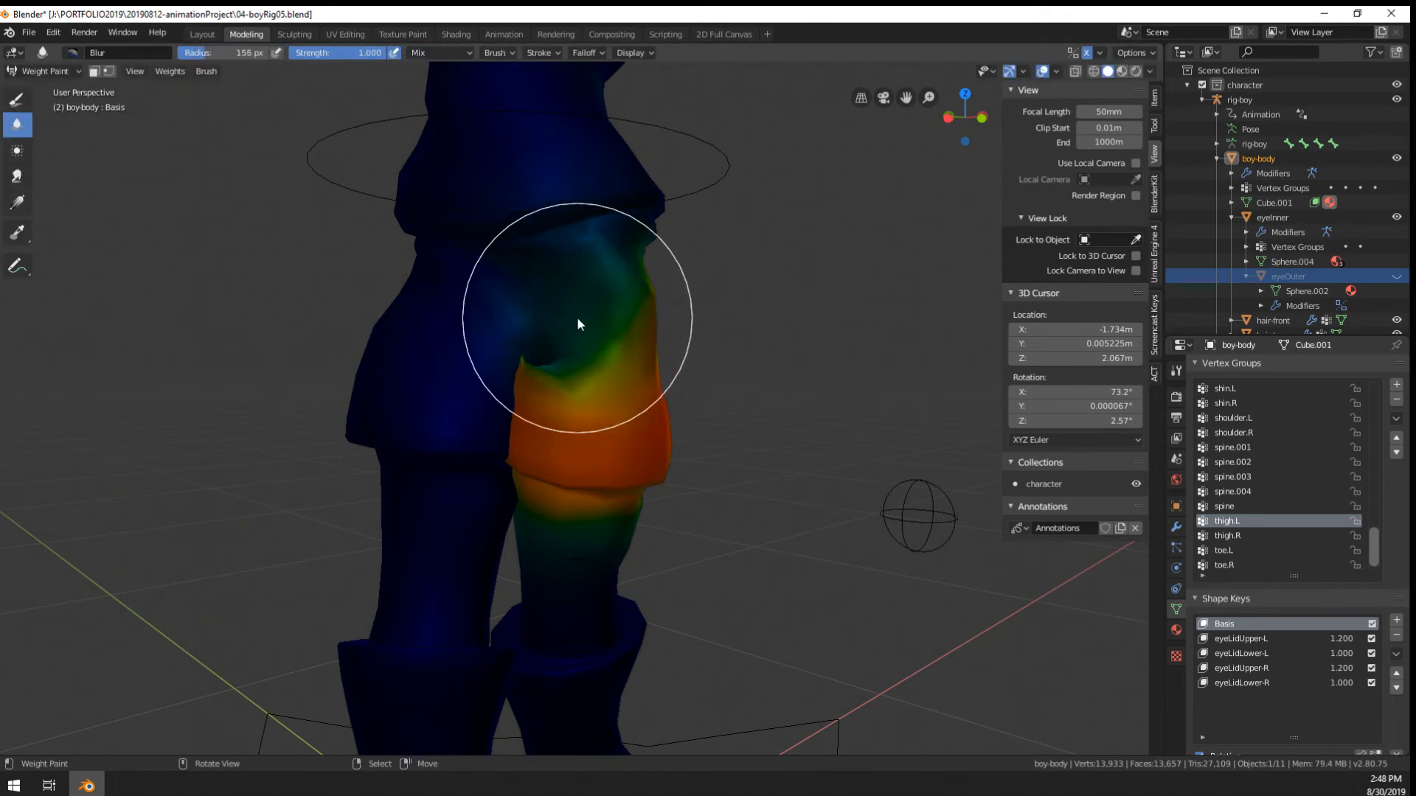
# Compare the spine, thigh.L and thigh.R vertex group weights around the hips and shorts from several angles
pyautogui.scroll(-3, 664, 402)
pyautogui.moveTo(692, 440)
pyautogui.mouseDown(button='middle')
pyautogui.moveTo(592, 445)
pyautogui.moveTo(632, 444)
pyautogui.moveTo(307, 231)
pyautogui.mouseUp(button='middle')
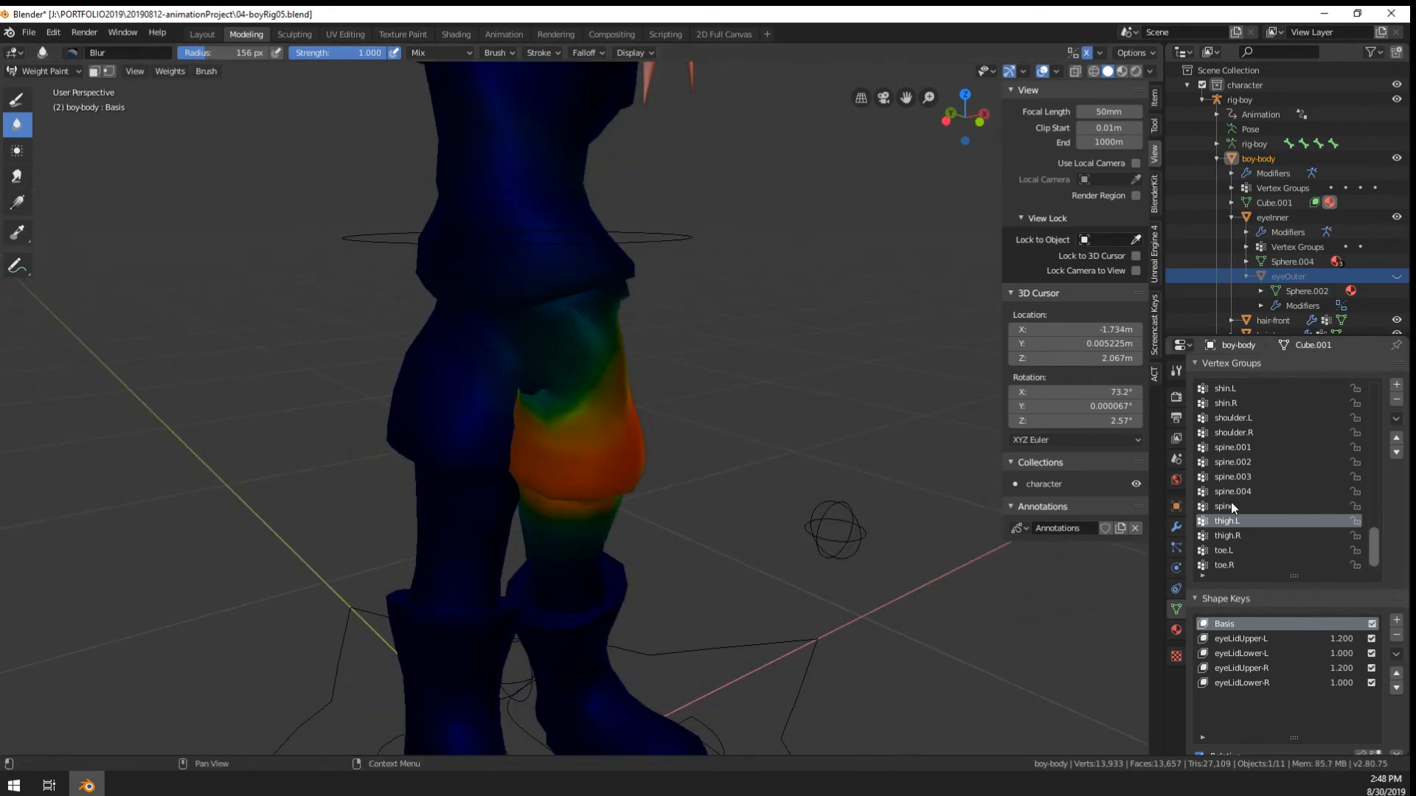
pyautogui.scroll(-2, 1239, 520)
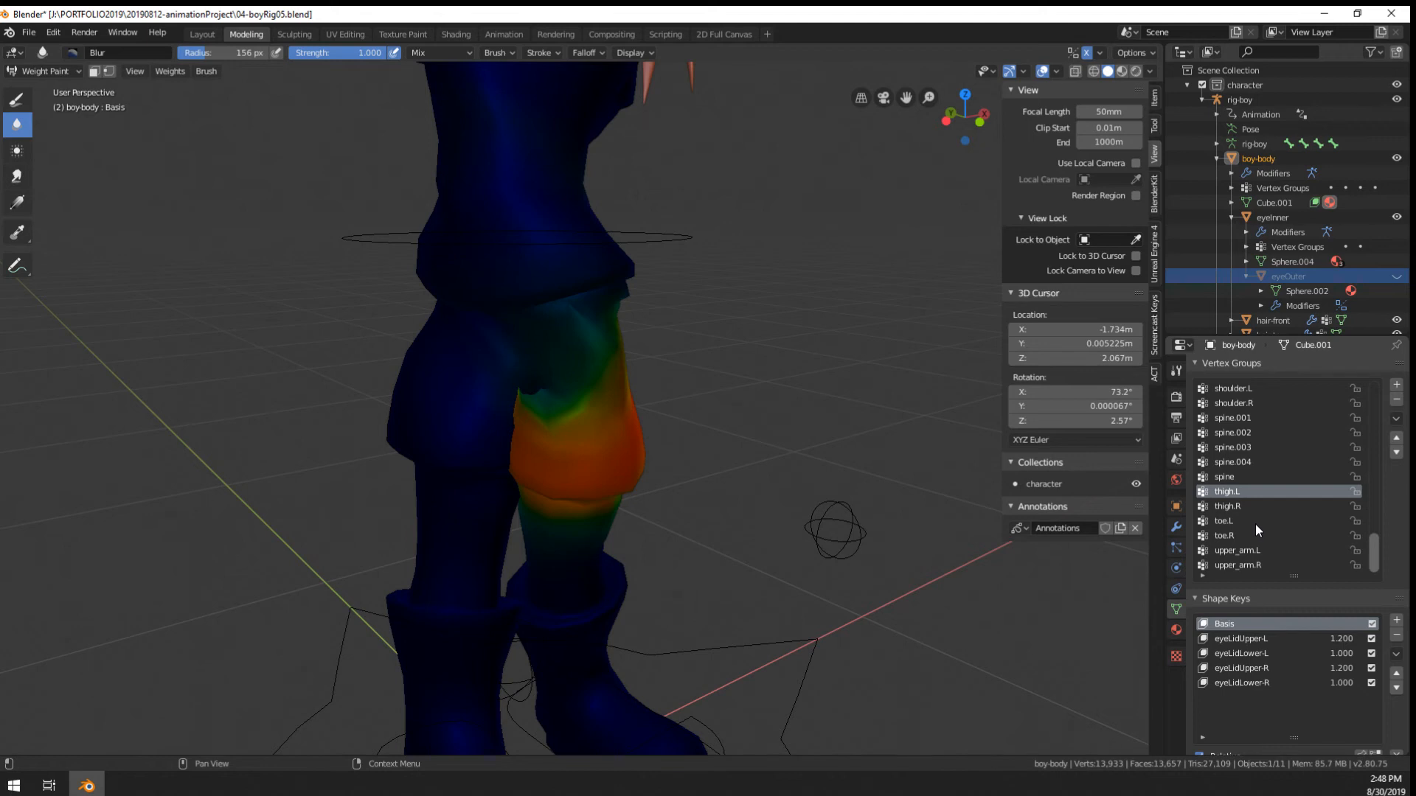
pyautogui.scroll(4, 1256, 524)
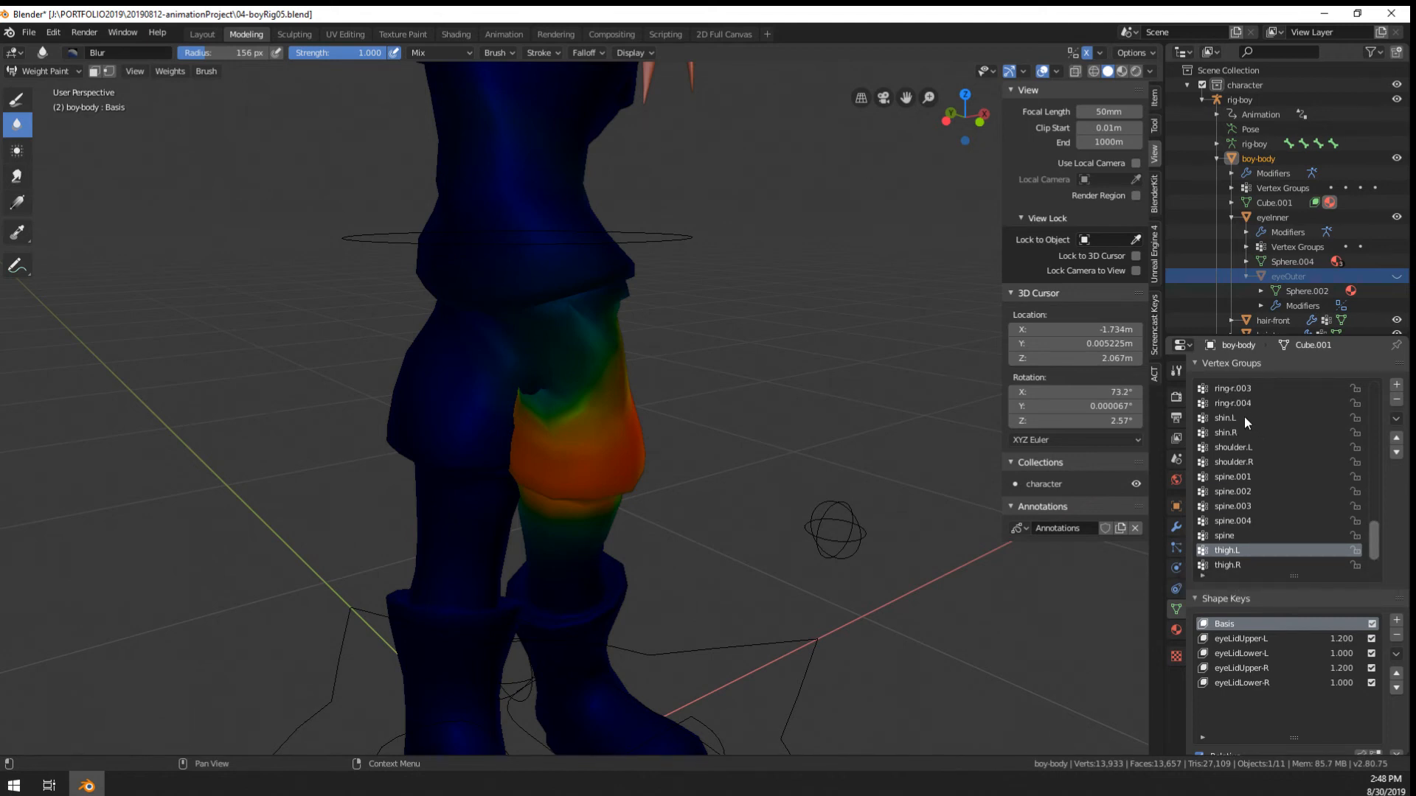
pyautogui.scroll(-4, 1272, 486)
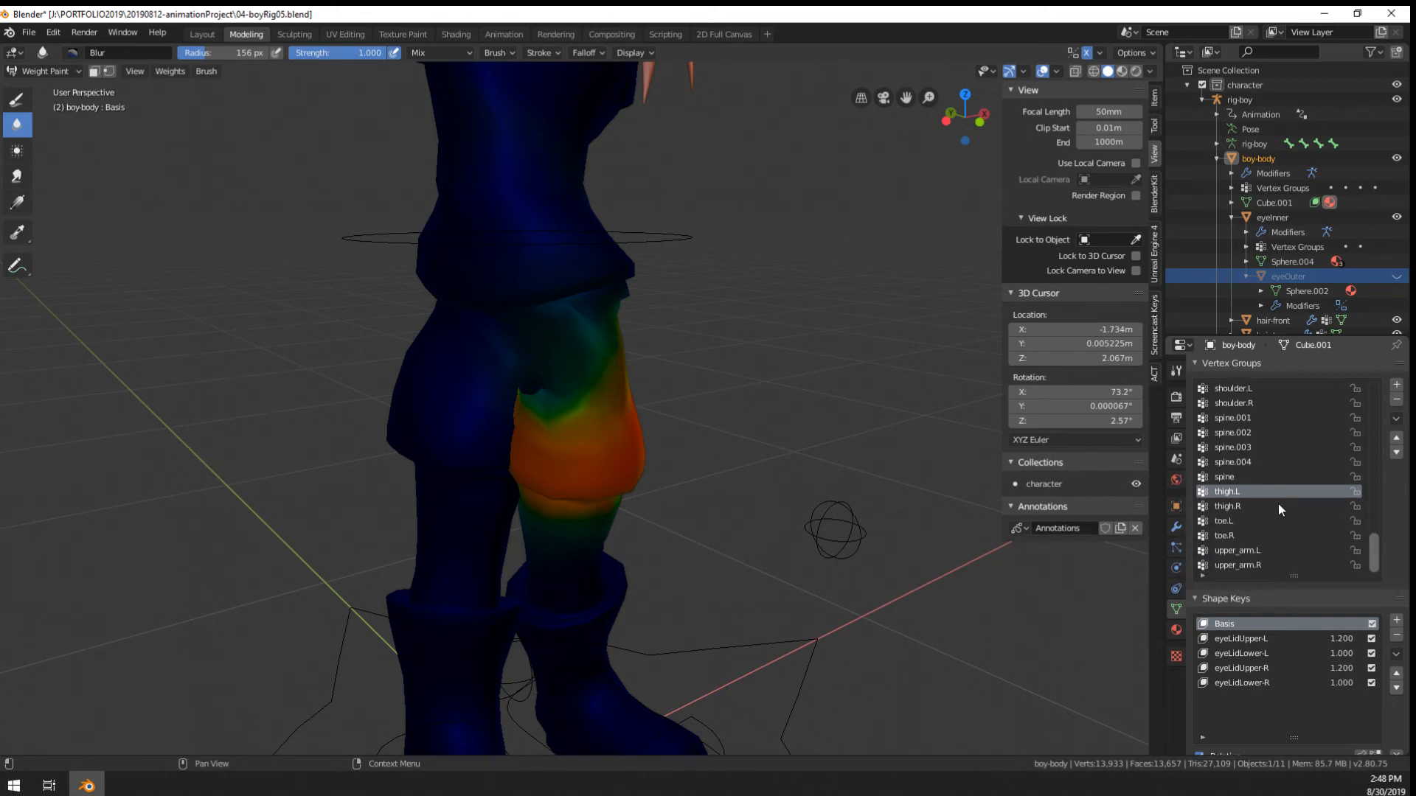
pyautogui.click(1246, 477)
pyautogui.moveTo(838, 500)
pyautogui.mouseDown(button='middle')
pyautogui.moveTo(881, 497)
pyautogui.moveTo(864, 501)
pyautogui.mouseUp(button='middle')
pyautogui.click(1259, 492)
pyautogui.click(1253, 508)
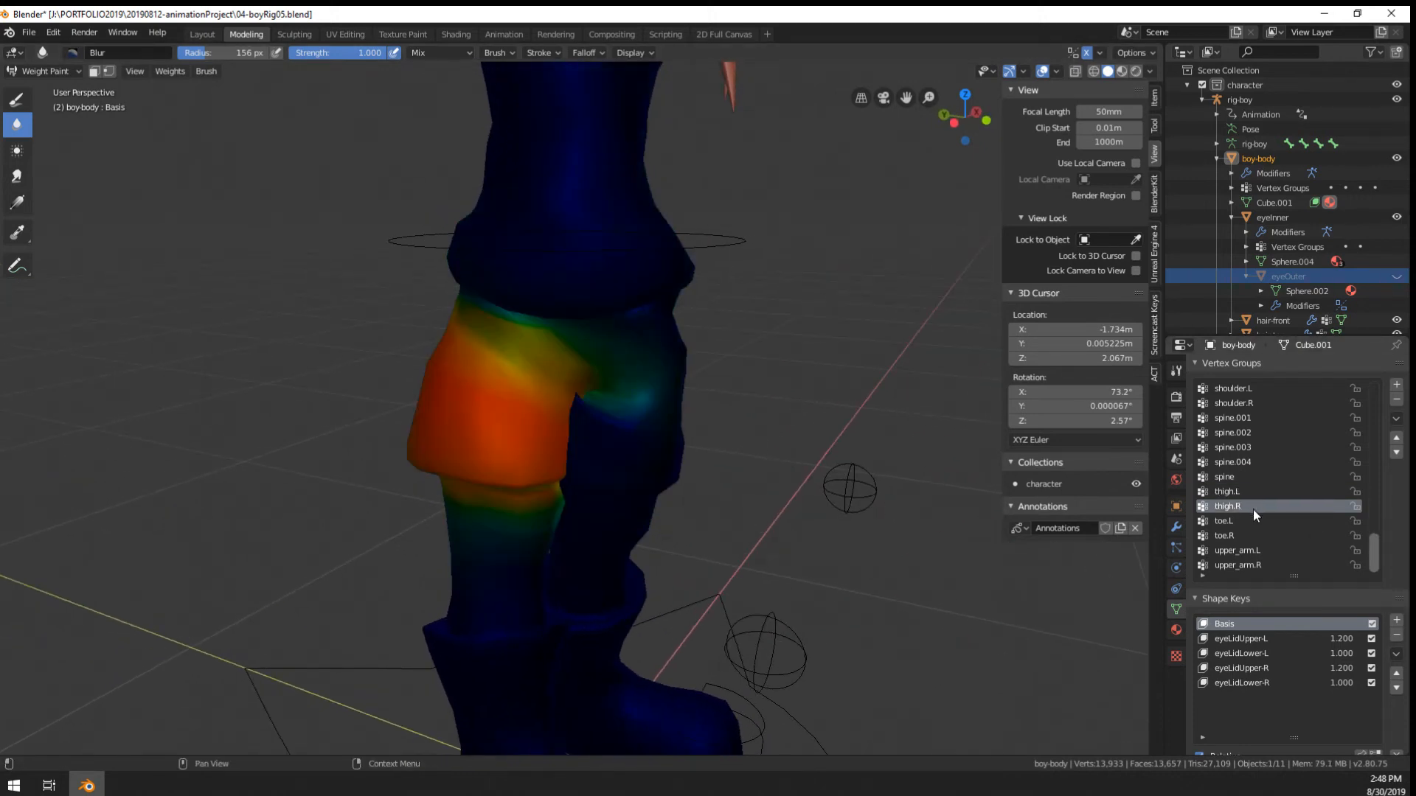
pyautogui.press('Down')
pyautogui.press('Up')
pyautogui.press('Up')
pyautogui.moveTo(339, 573); pyautogui.dragTo(198, 506, button='middle')
pyautogui.scroll(-2, 211, 497)
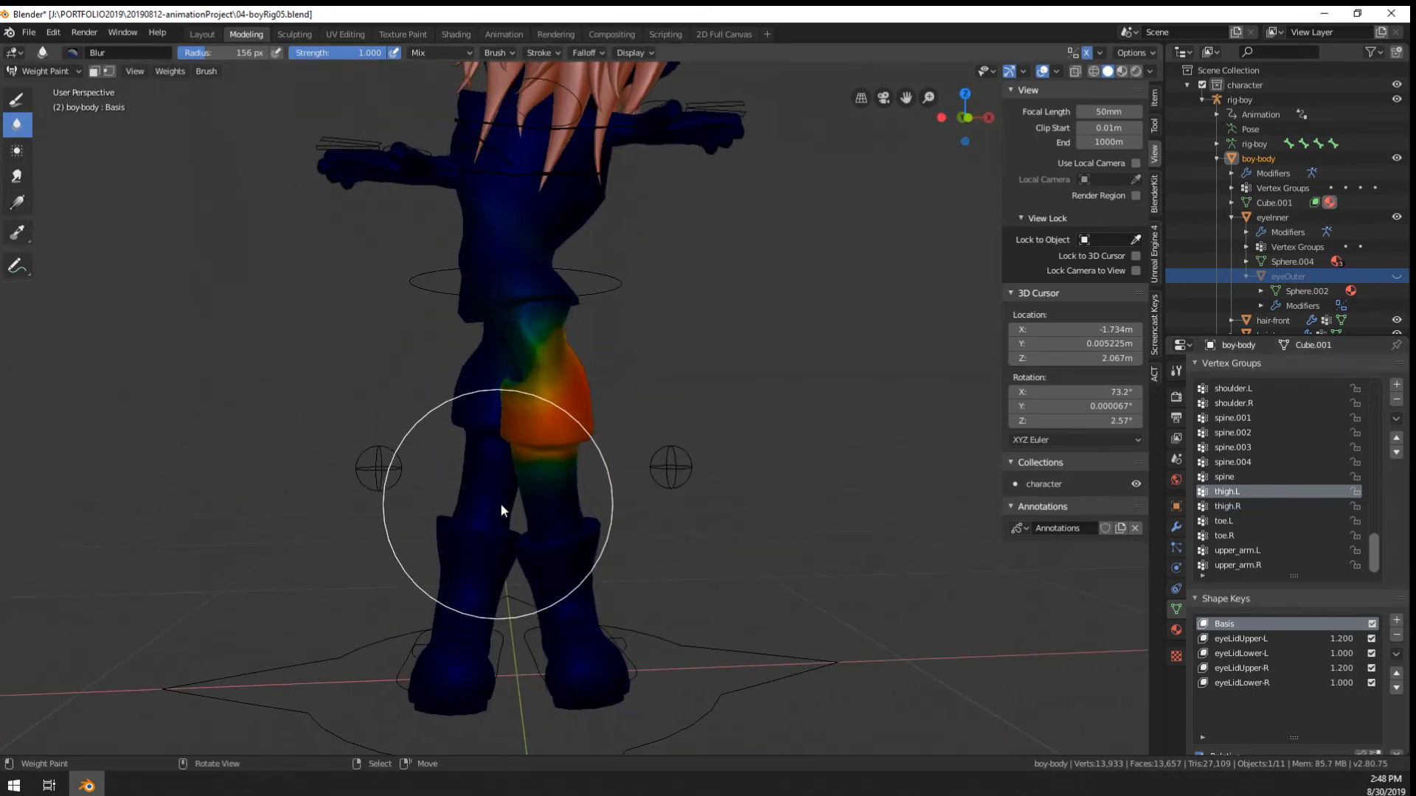
pyautogui.moveTo(500, 504); pyautogui.dragTo(533, 519, button='middle')
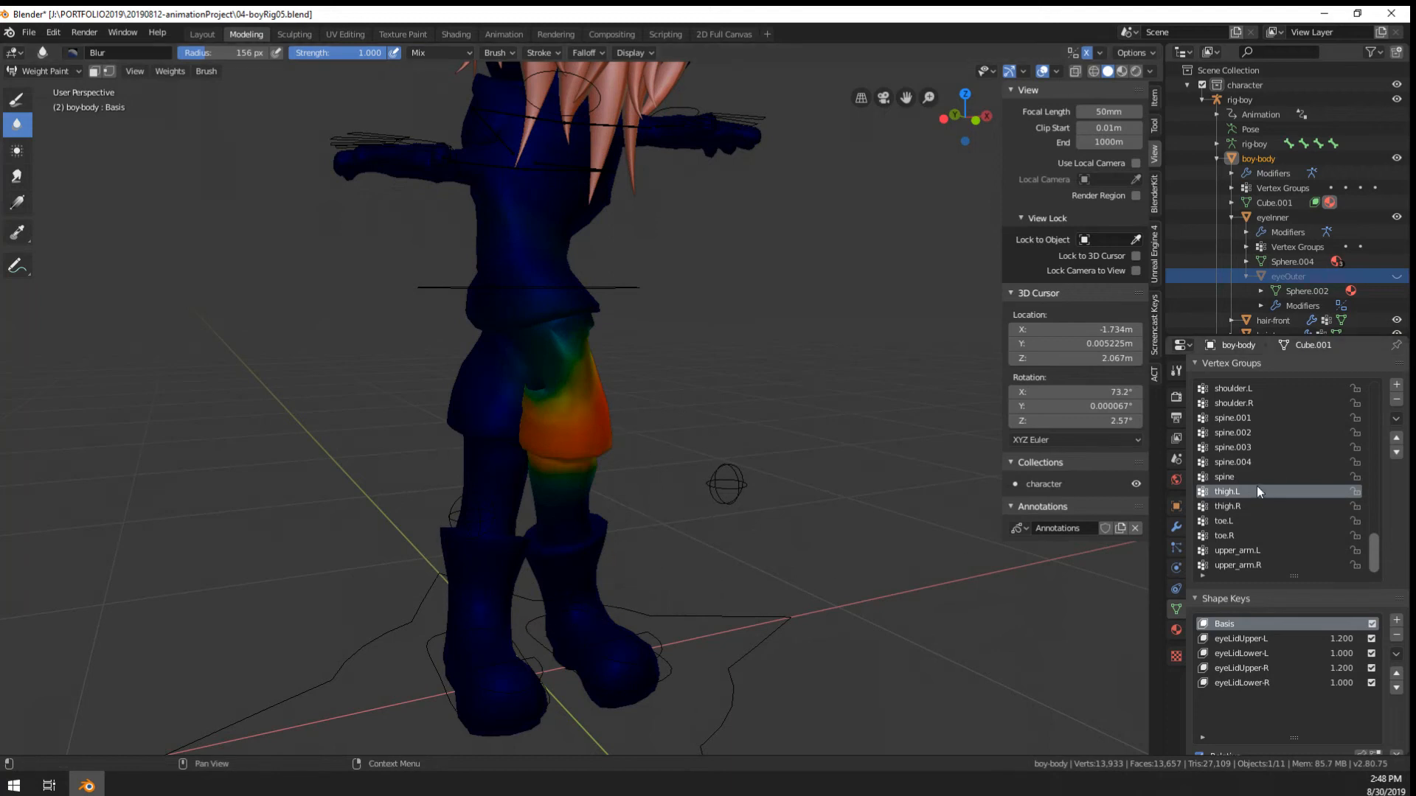
# Select the thigh.R group and paint out its weights beside the crotch using the Draw brush at weight 0 and radius 61 px
pyautogui.click(1228, 507)
pyautogui.scroll(5, 618, 408)
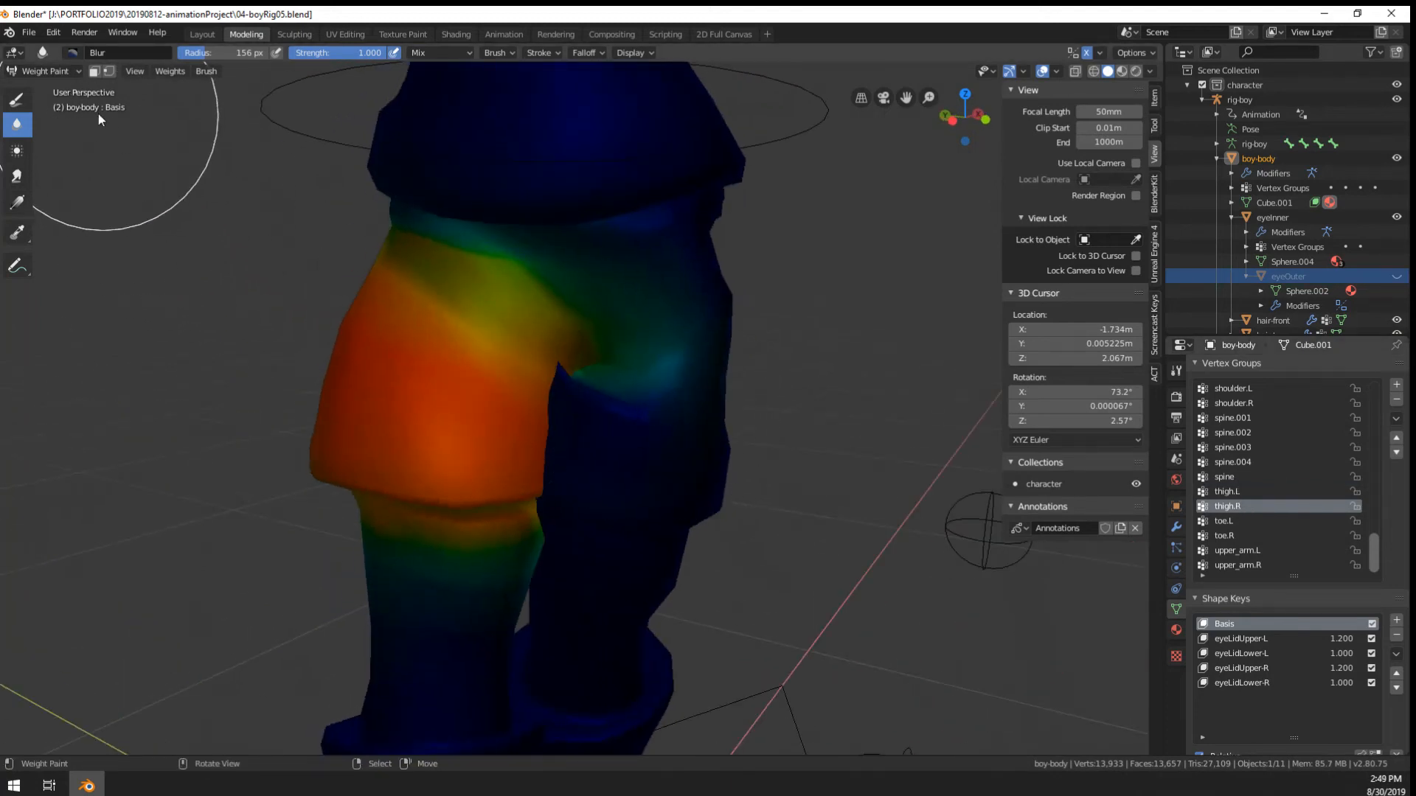
pyautogui.click(17, 98)
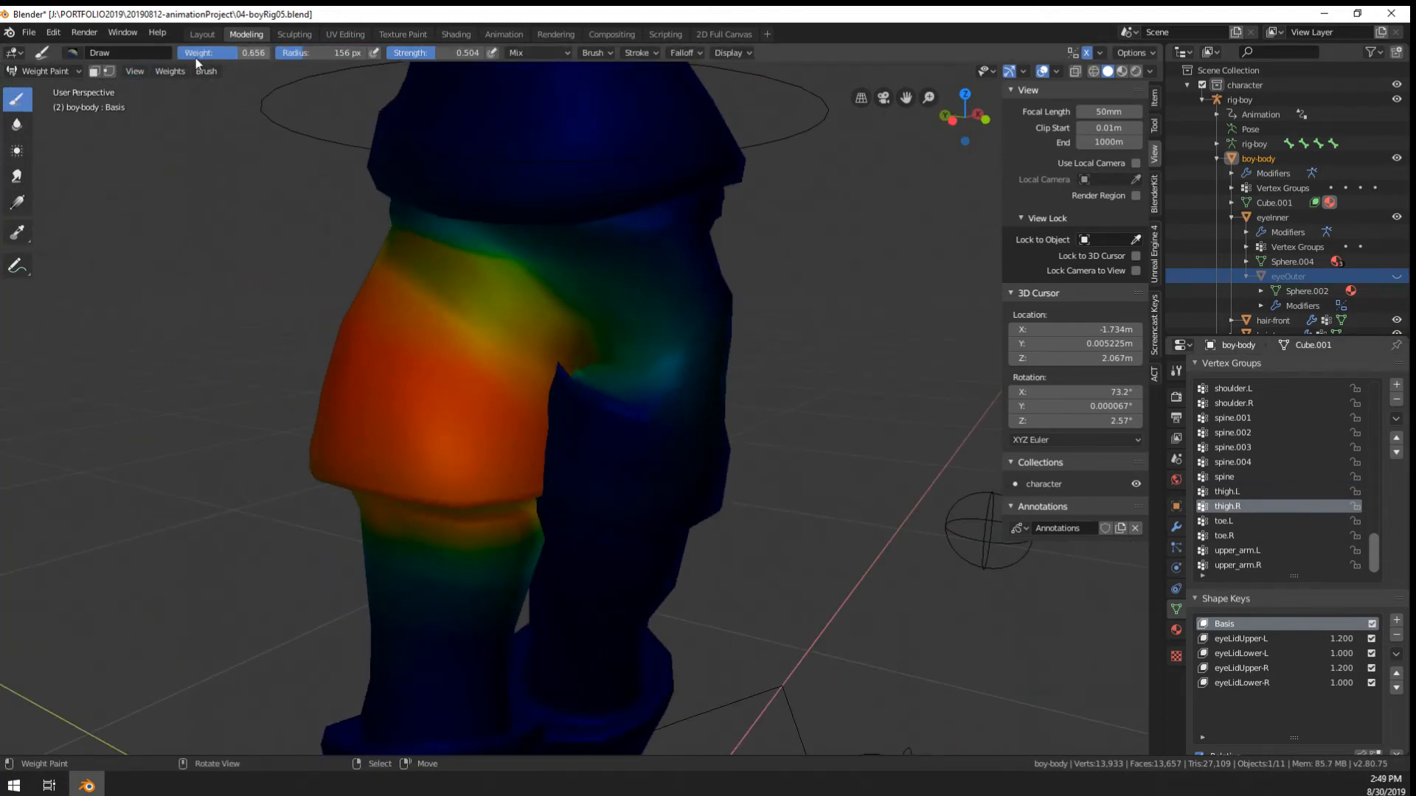
pyautogui.press('f')
pyautogui.click(697, 399)
pyautogui.press('f')
pyautogui.click(728, 406)
pyautogui.moveTo(643, 369); pyautogui.dragTo(599, 348)
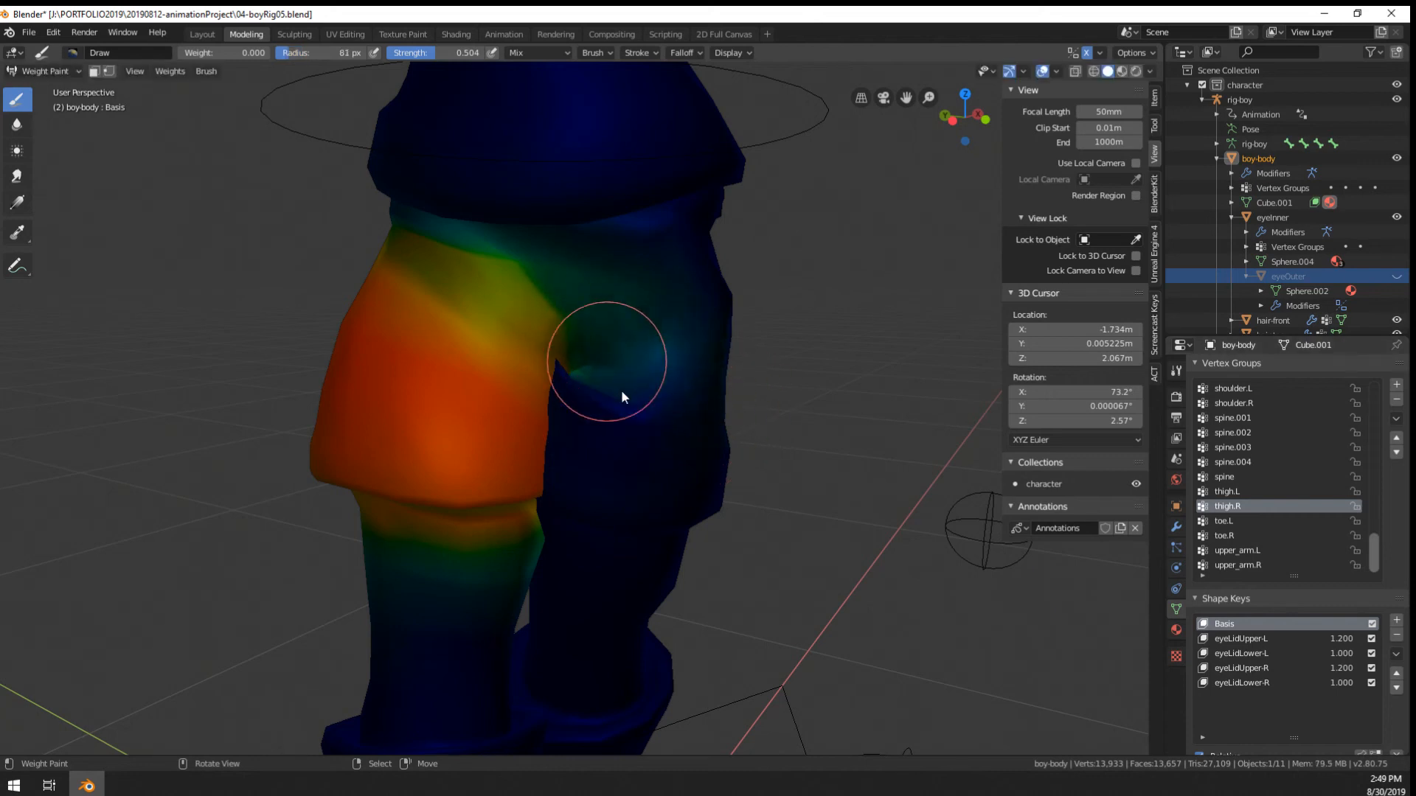
# Try removing thigh.R weights across the left shorts leg with a 159 px Draw brush, and undo the strokes
pyautogui.press('f')
pyautogui.click(676, 424)
pyautogui.moveTo(670, 436); pyautogui.dragTo(601, 309)
pyautogui.moveTo(660, 390); pyautogui.dragTo(588, 301)
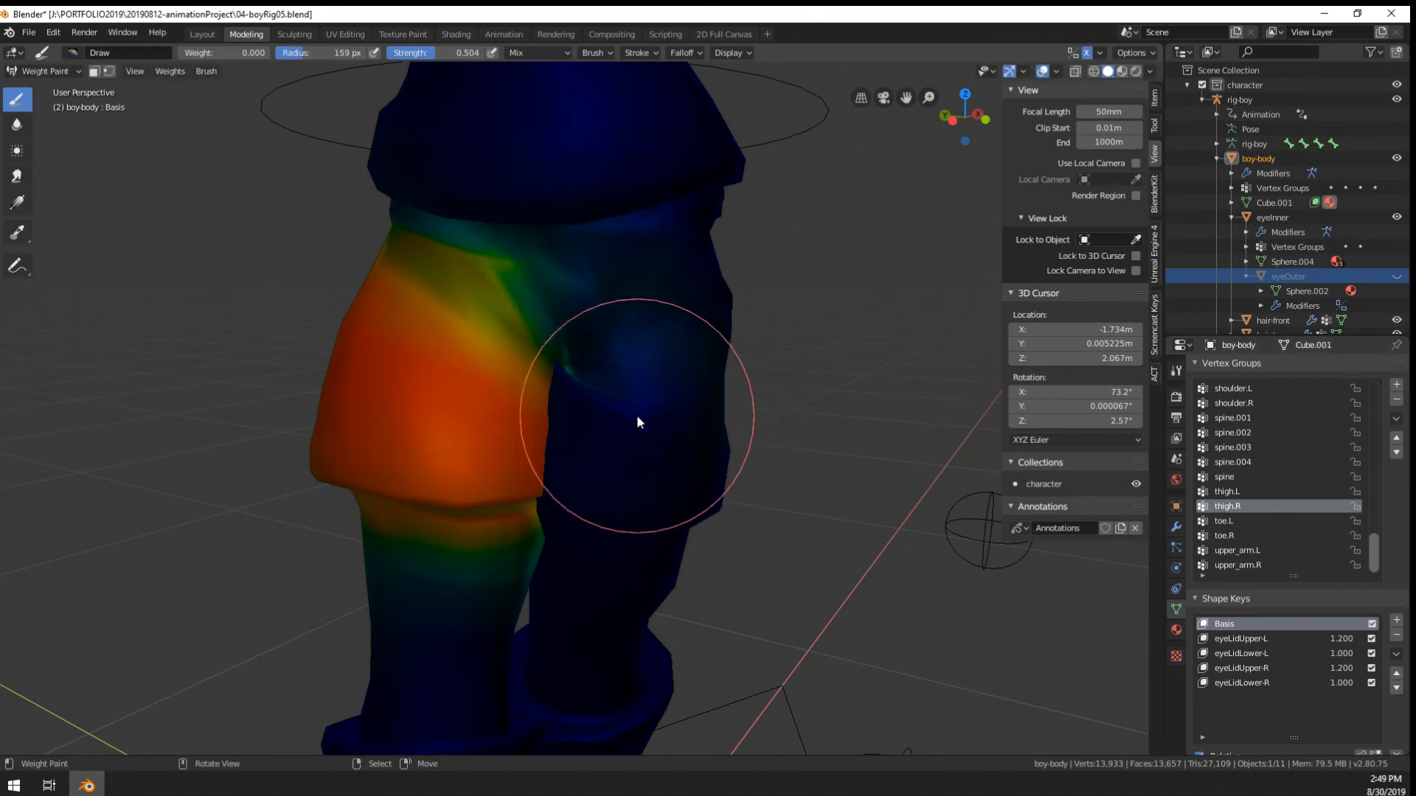
pyautogui.moveTo(636, 414)
pyautogui.mouseDown()
pyautogui.moveTo(586, 323)
pyautogui.moveTo(584, 410)
pyautogui.mouseUp()
pyautogui.moveTo(626, 412)
pyautogui.mouseDown(button='middle')
pyautogui.moveTo(592, 385)
pyautogui.moveTo(641, 403)
pyautogui.mouseUp(button='middle')
pyautogui.hotkey('ctrl', 'z')
pyautogui.hotkey('ctrl', 'z')
pyautogui.hotkey('ctrl', 'z')
pyautogui.hotkey('ctrl', 'z')
# Enlarge the Draw brush to 224 px and paint zero thigh.R weight over the upper left shorts leg
pyautogui.press('f')
pyautogui.click(625, 395)
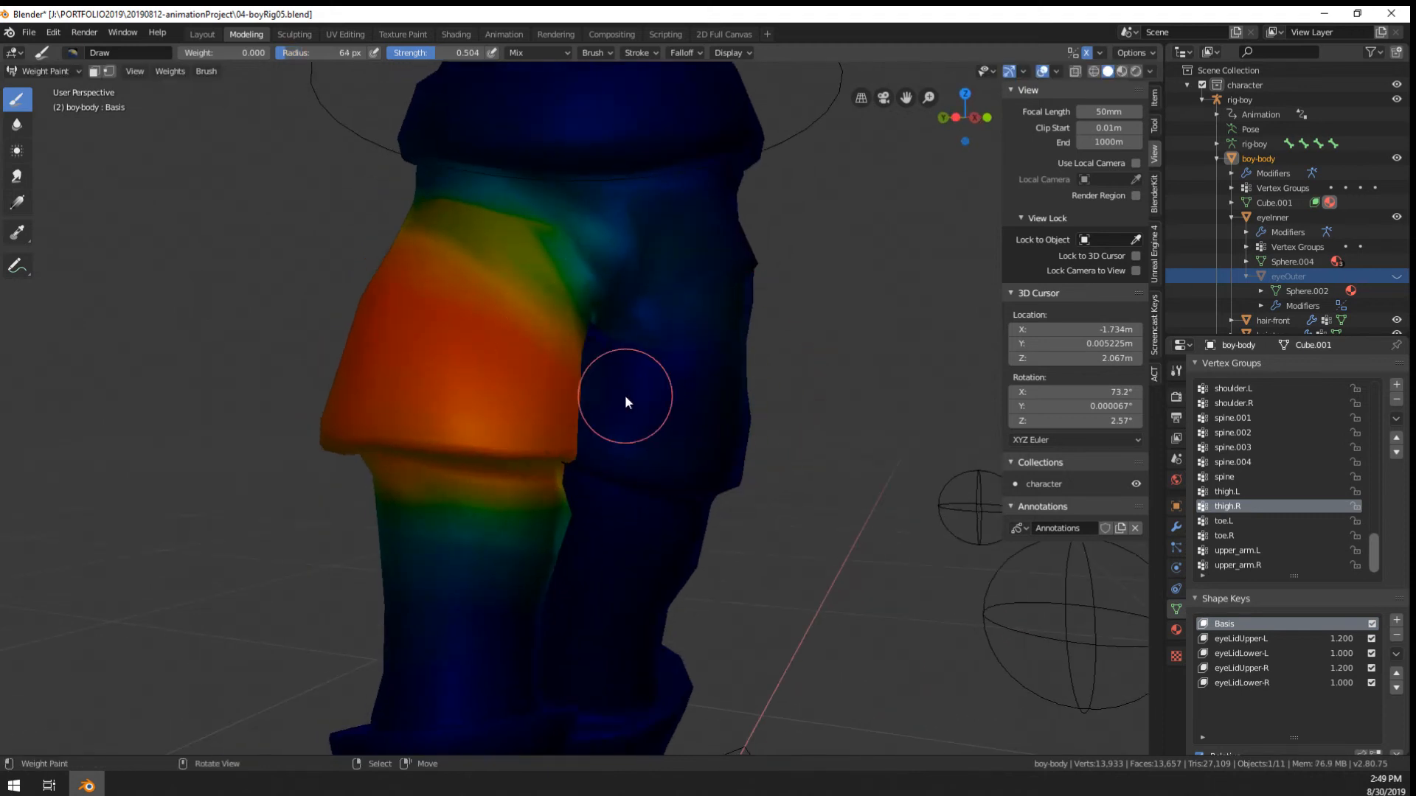
pyautogui.moveTo(627, 329)
pyautogui.mouseDown(button='middle')
pyautogui.moveTo(660, 366)
pyautogui.moveTo(641, 401)
pyautogui.moveTo(304, 390)
pyautogui.moveTo(556, 308)
pyautogui.moveTo(543, 331)
pyautogui.moveTo(853, 296)
pyautogui.mouseUp(button='middle')
pyautogui.press('f')
pyautogui.click(728, 227)
pyautogui.moveTo(676, 224); pyautogui.dragTo(736, 305)
pyautogui.scroll(-3, 736, 305)
pyautogui.moveTo(736, 306); pyautogui.dragTo(649, 423, button='middle')
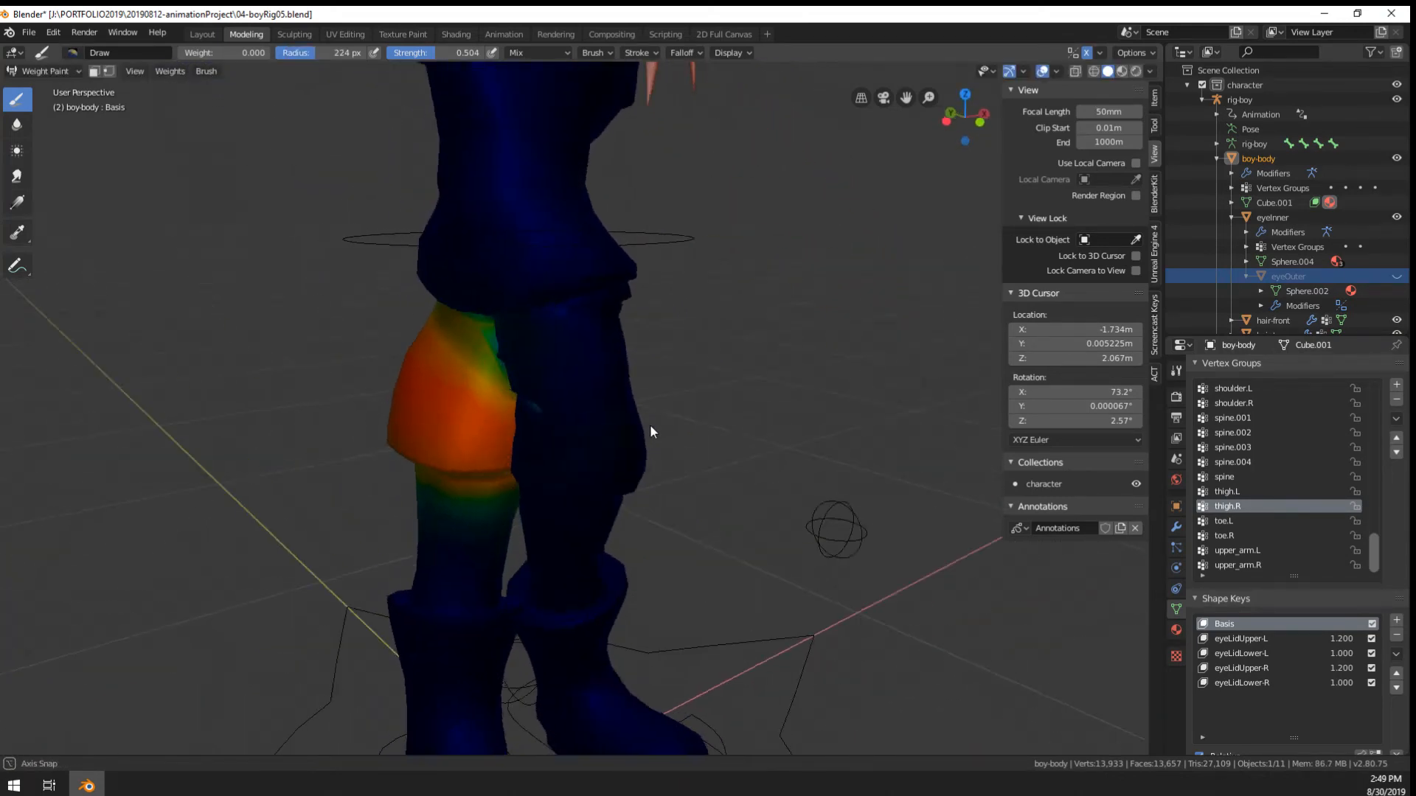
# Reduce the Draw brush radius to 120 px, check the left shorts leg, and switch the body to Object Mode
pyautogui.press('f')
pyautogui.click(609, 395)
pyautogui.scroll(4, 627, 374)
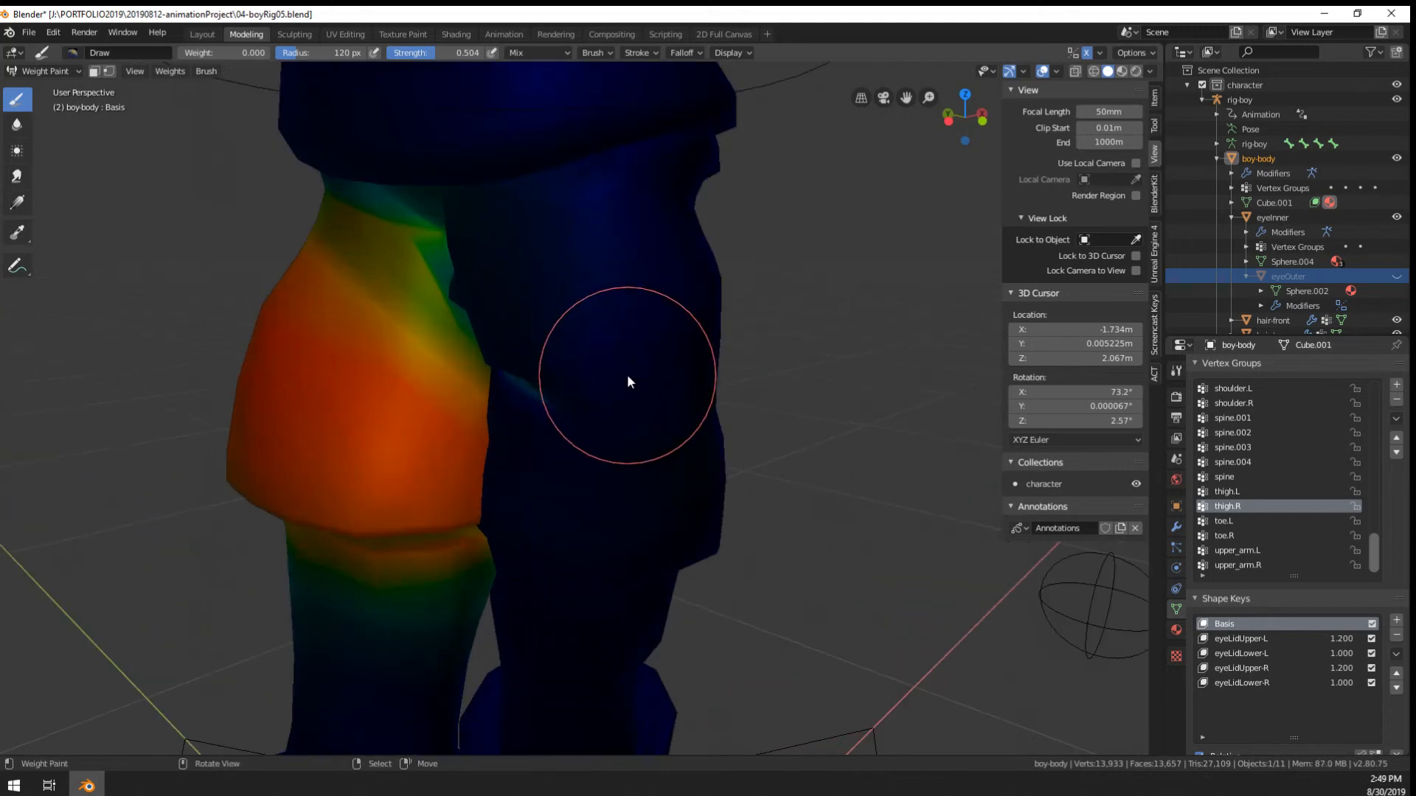
pyautogui.scroll(-5, 564, 394)
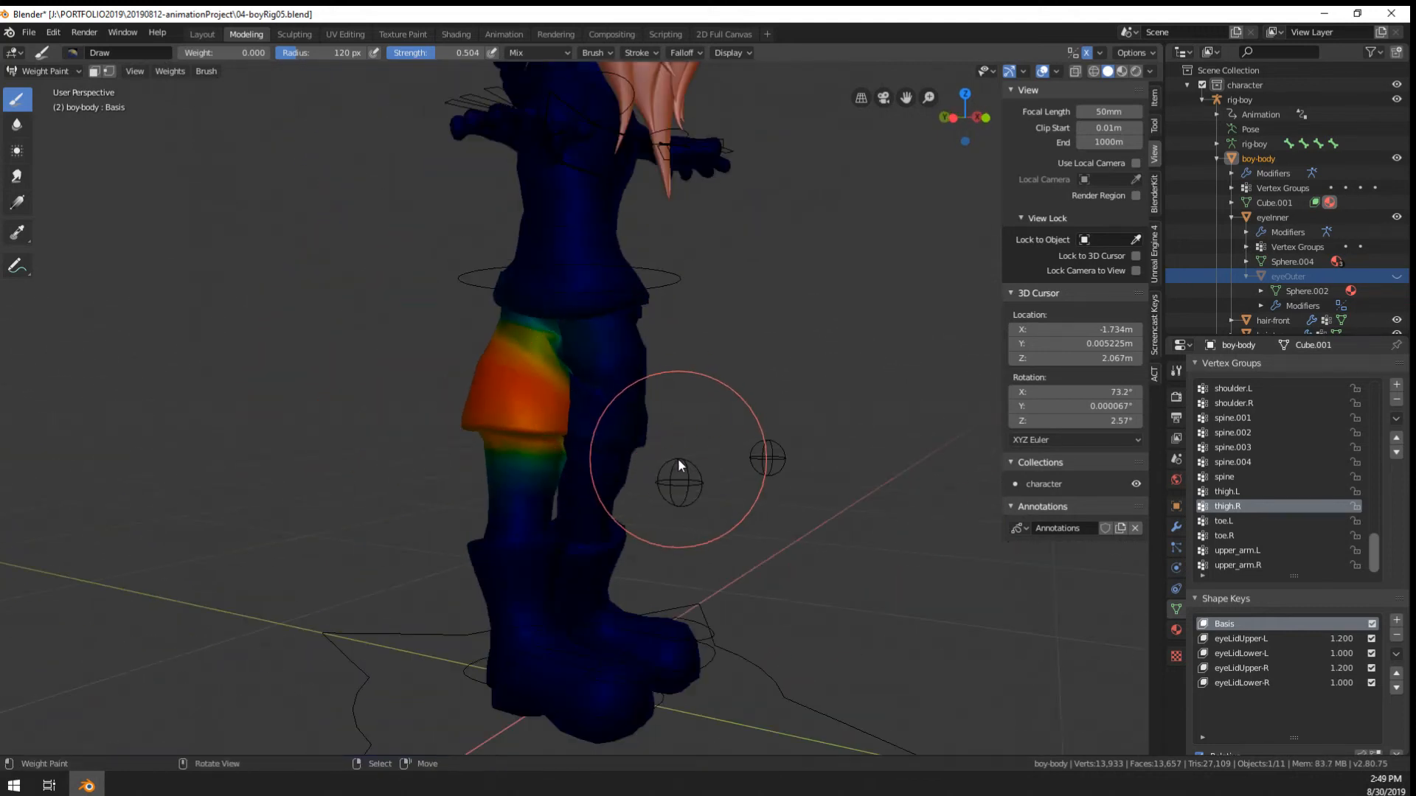
pyautogui.hotkey('ctrl', 'Tab')
pyautogui.click(573, 464)
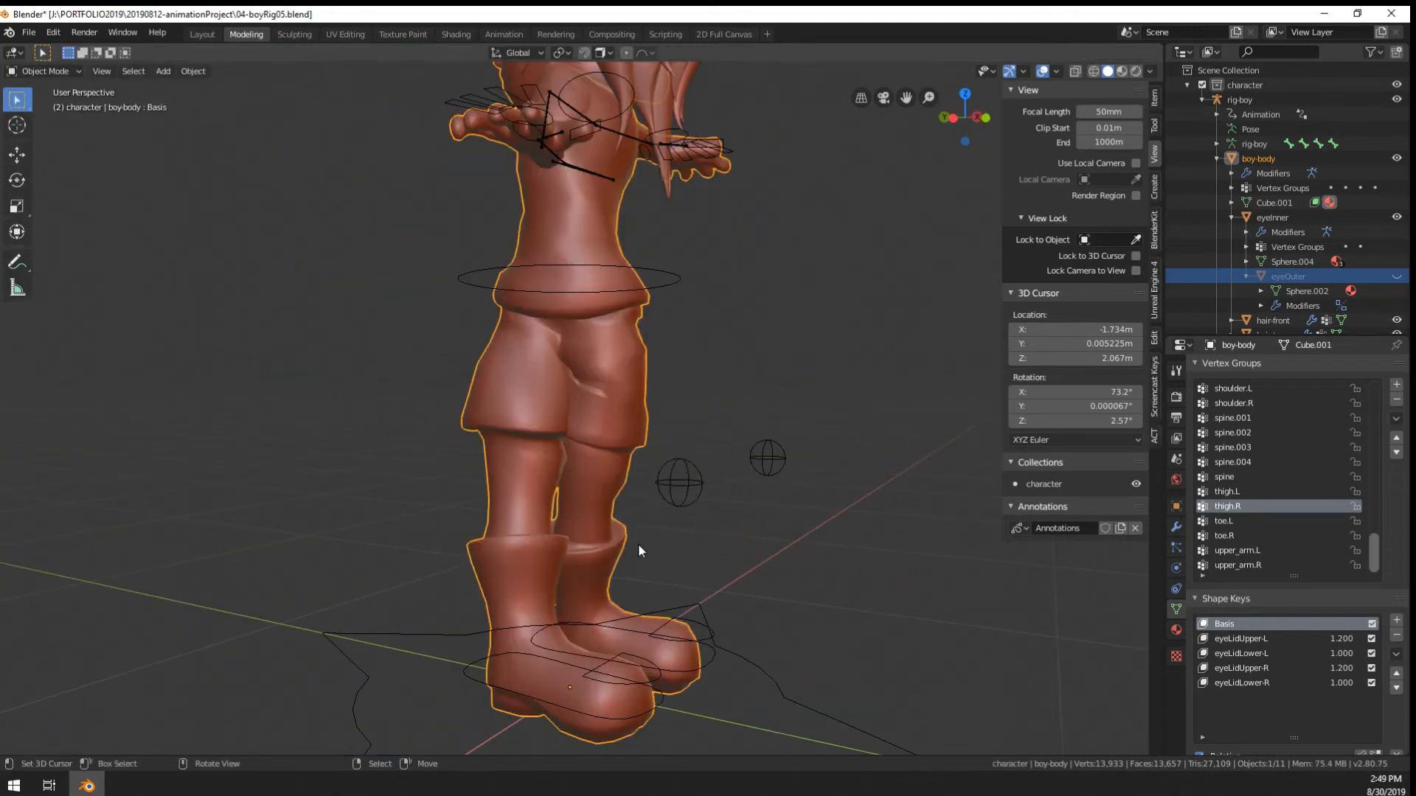
# Put the rig-boy armature in Pose Mode and rotate the hip control ring 130° about the global Z axis
pyautogui.rightClick(705, 617)
pyautogui.hotkey('ctrl', 'Tab')
pyautogui.rightClick(680, 273)
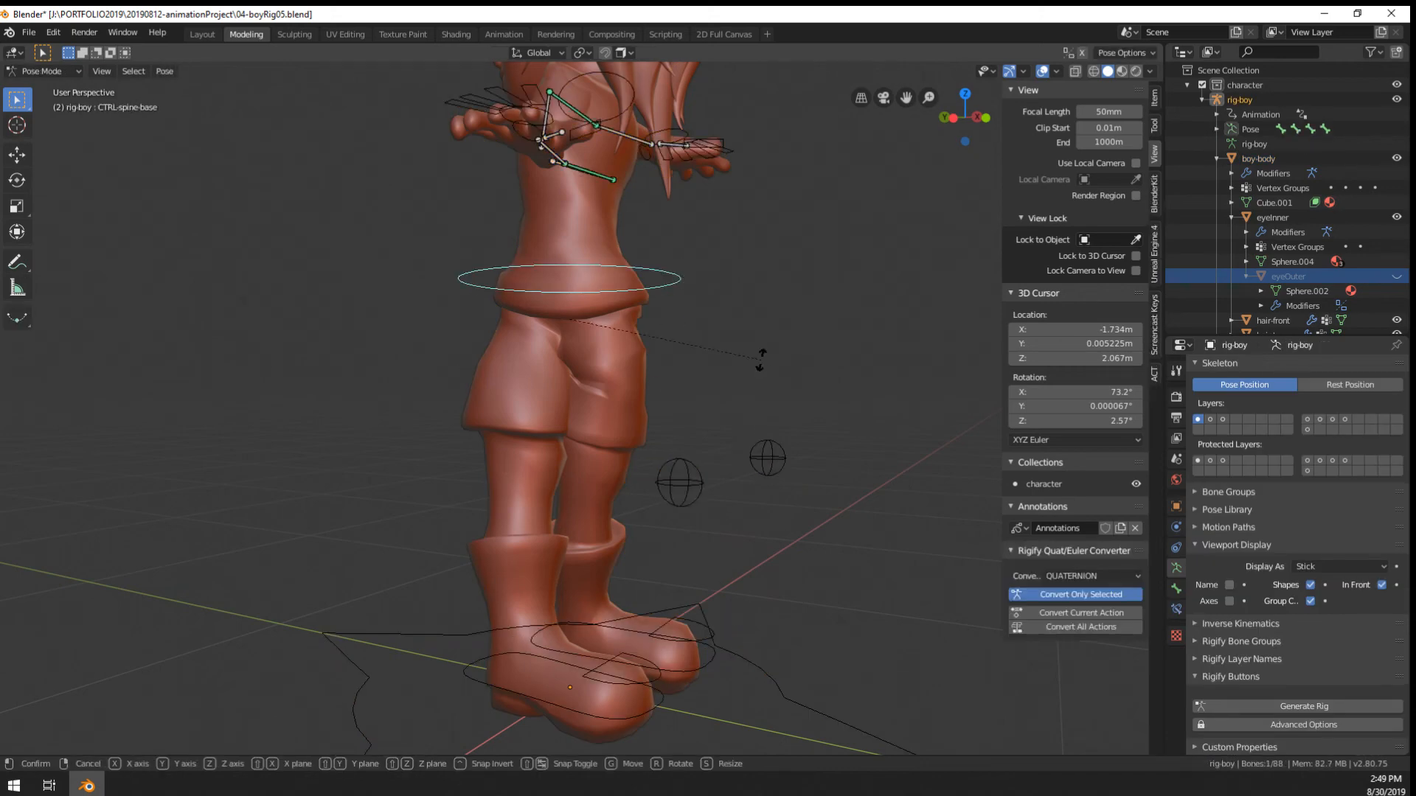
pyautogui.press('r')
pyautogui.click(499, 194)
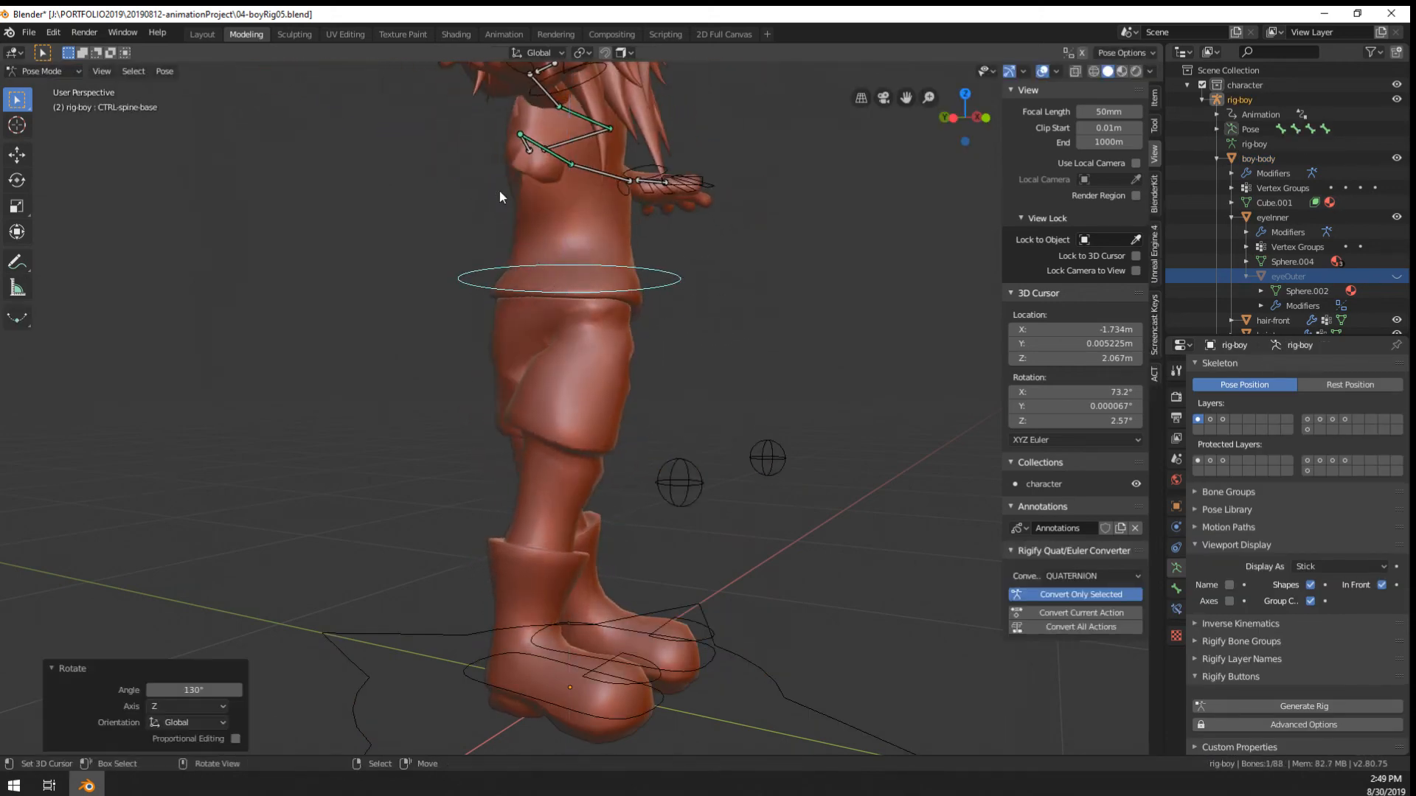
# View the hips from the other side and rotate the hip control again about the global Z axis
pyautogui.moveTo(506, 332); pyautogui.dragTo(339, 353, button='middle')
pyautogui.scroll(3, 507, 363)
pyautogui.press('r')
pyautogui.press('z')
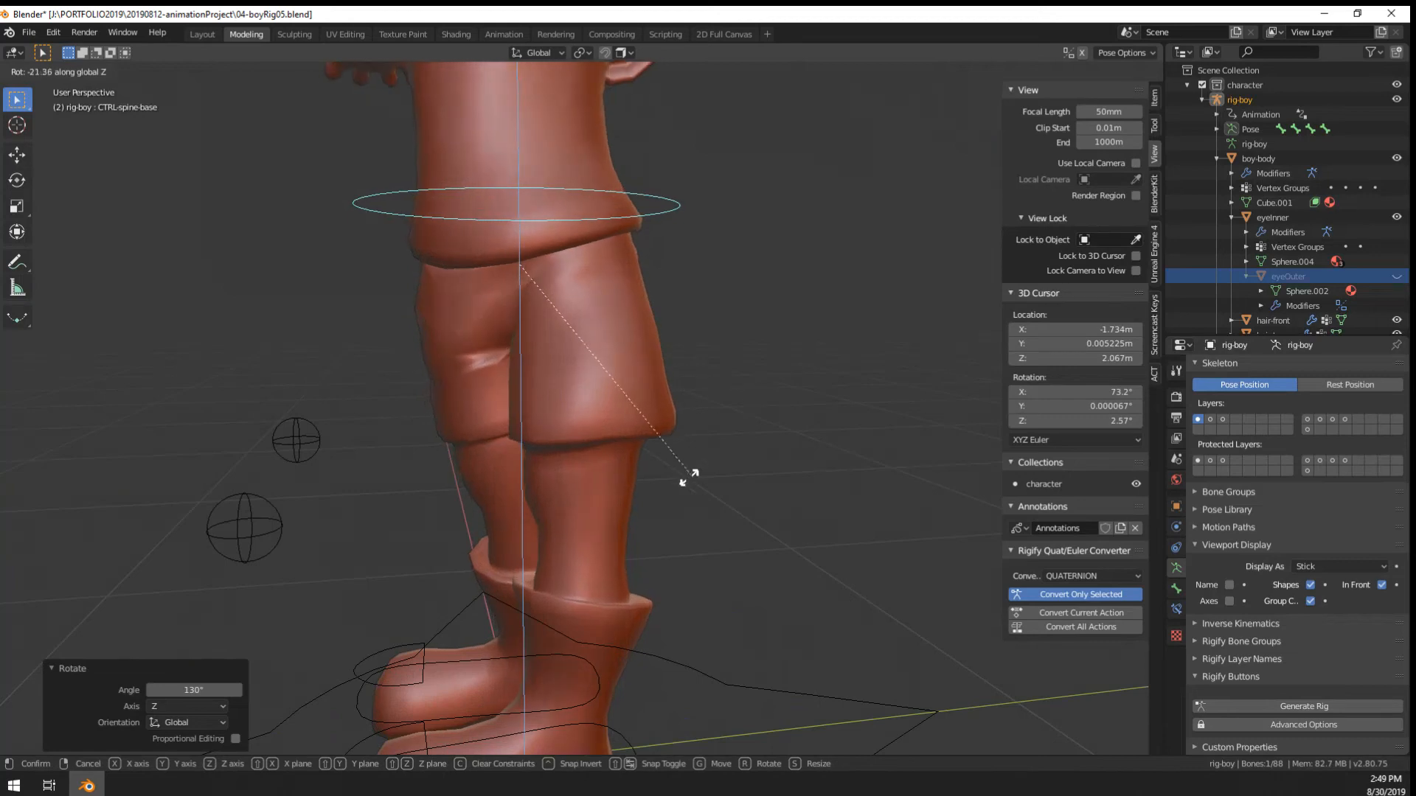
pyautogui.click(668, 492)
# Switch the boy-body mesh to Weight Paint mode and save the file
pyautogui.moveTo(668, 494)
pyautogui.mouseDown(button='middle')
pyautogui.moveTo(715, 499)
pyautogui.moveTo(546, 411)
pyautogui.mouseUp(button='middle')
pyautogui.hotkey('ctrl', 'Tab')
pyautogui.rightClick(547, 410)
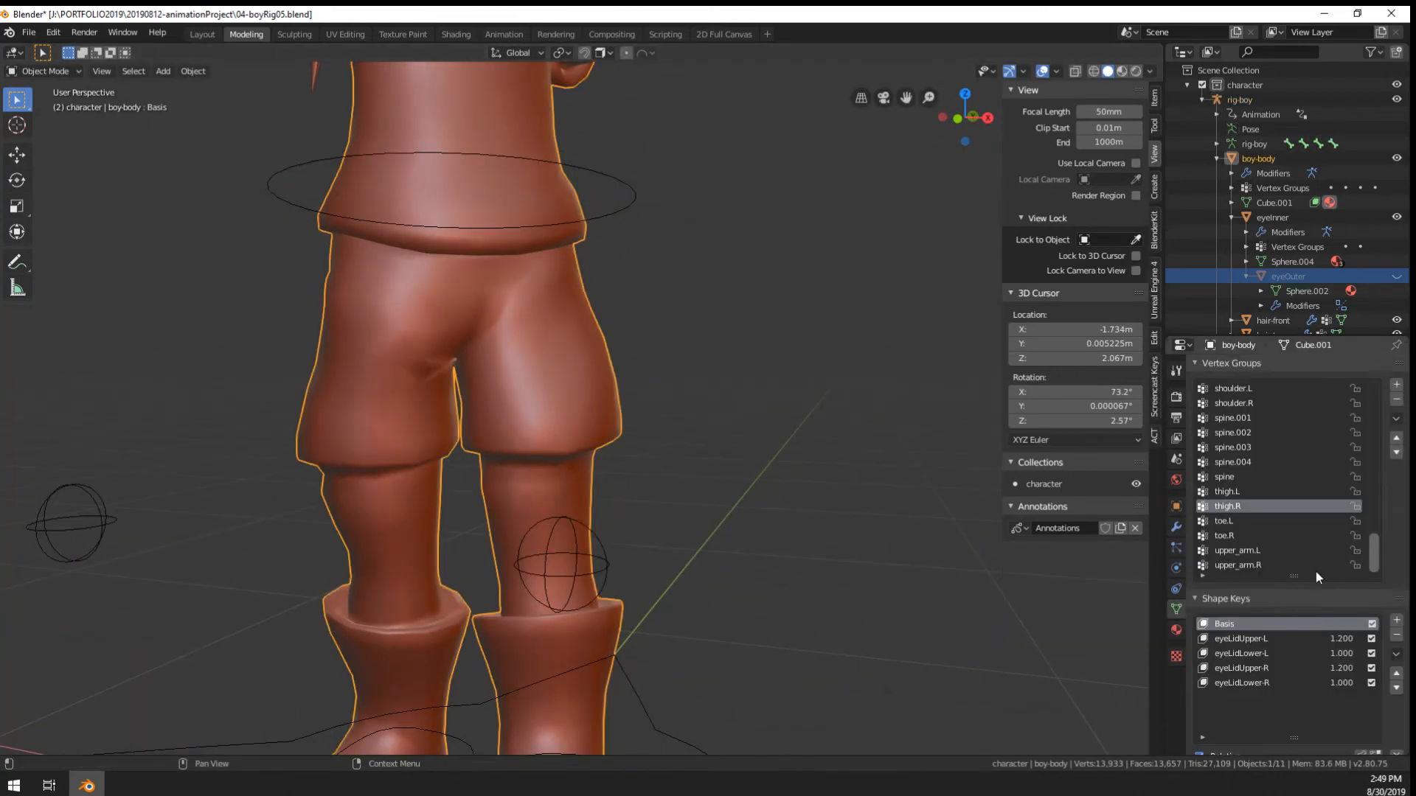
pyautogui.hotkey('ctrl', 'Tab')
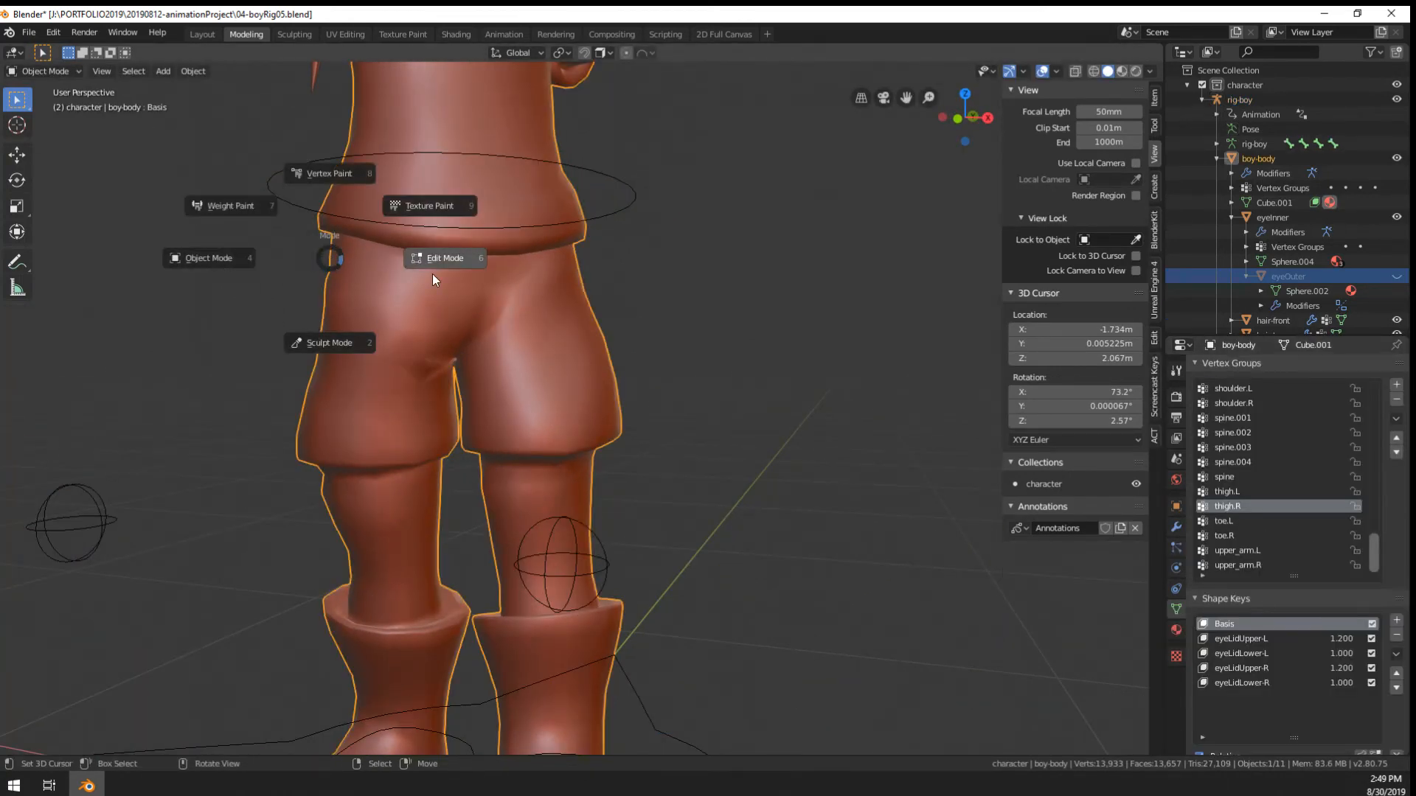
pyautogui.click(211, 208)
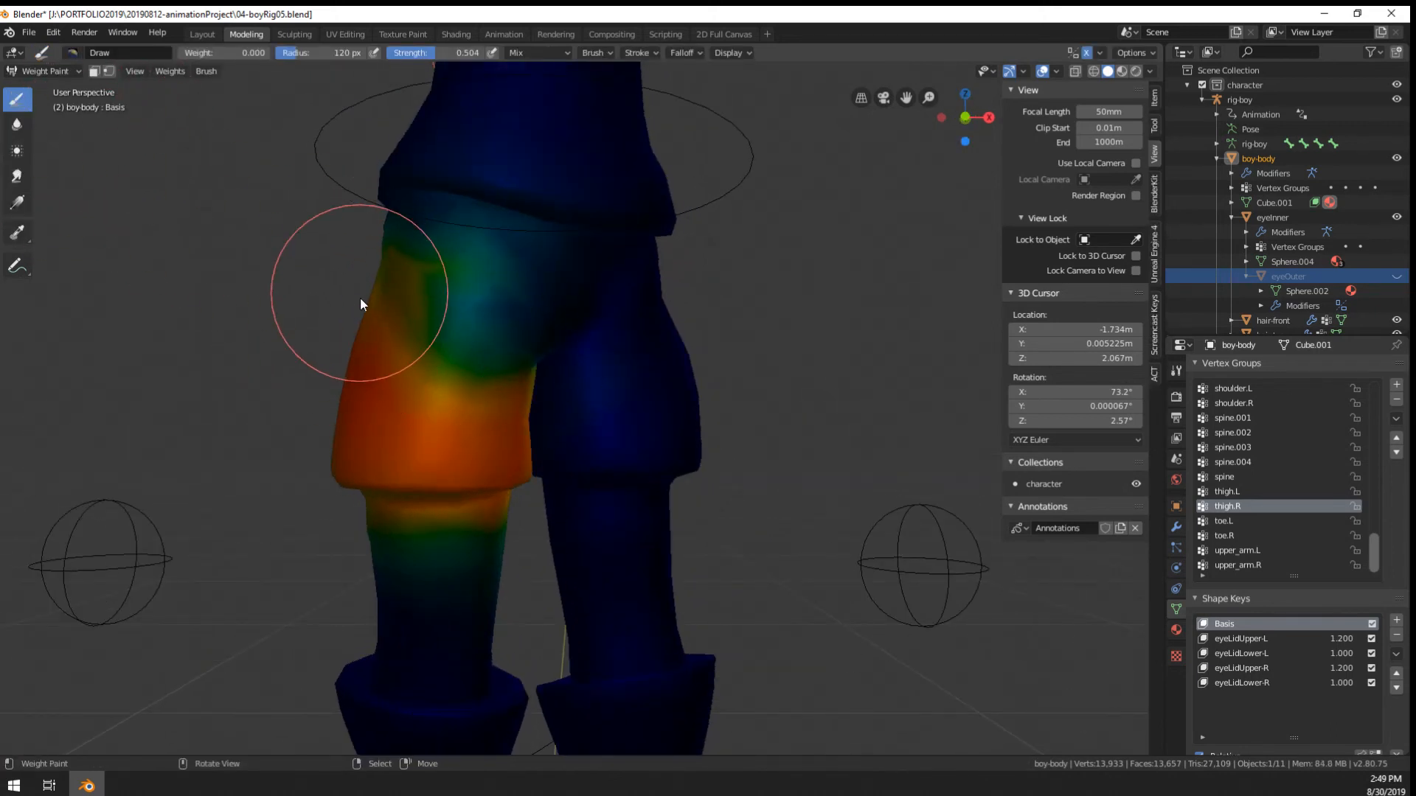
pyautogui.hotkey('ctrl', 's')
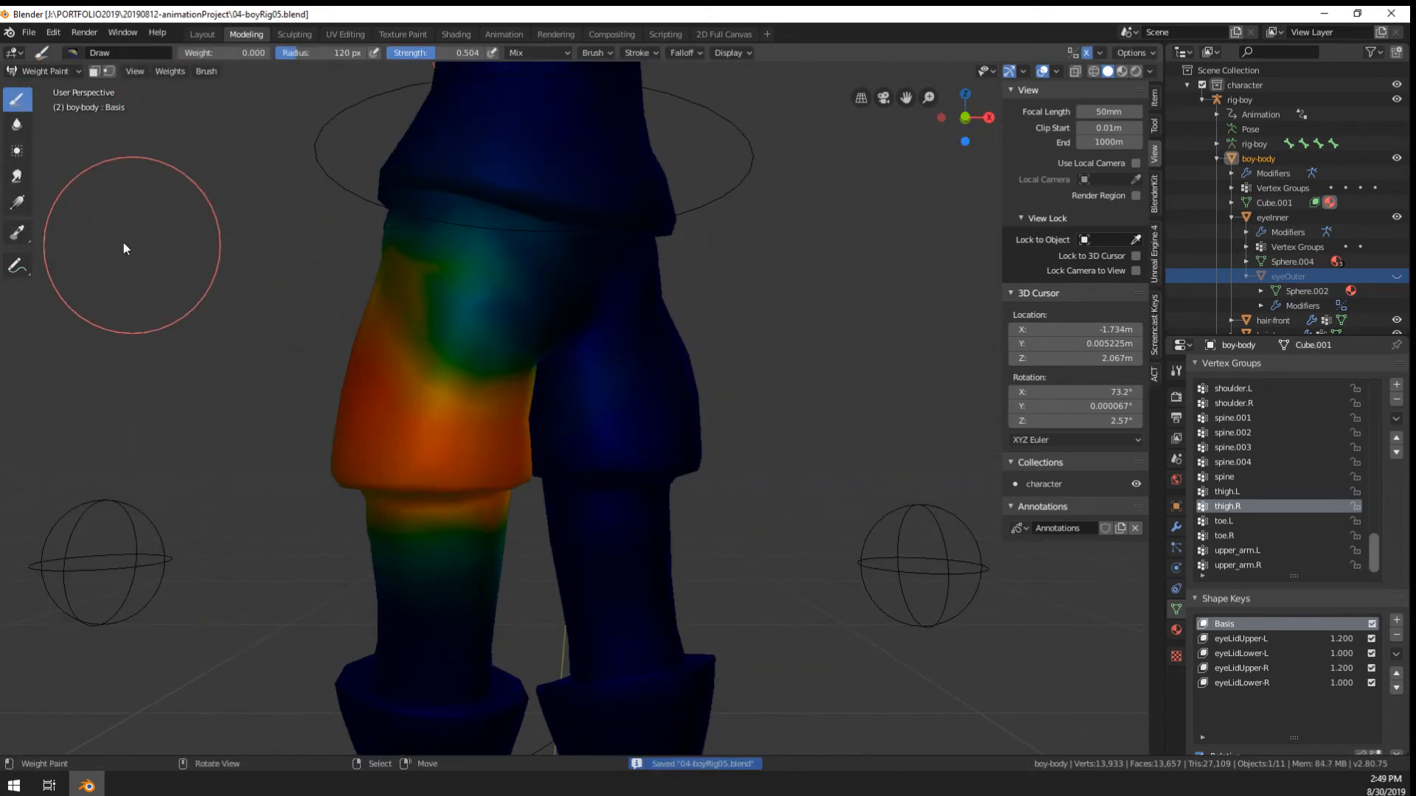
# Sample the strong weight on the character's right thigh and paint it up the front of the shorts in the thigh.R group
pyautogui.click(16, 233)
pyautogui.click(407, 405)
pyautogui.click(16, 98)
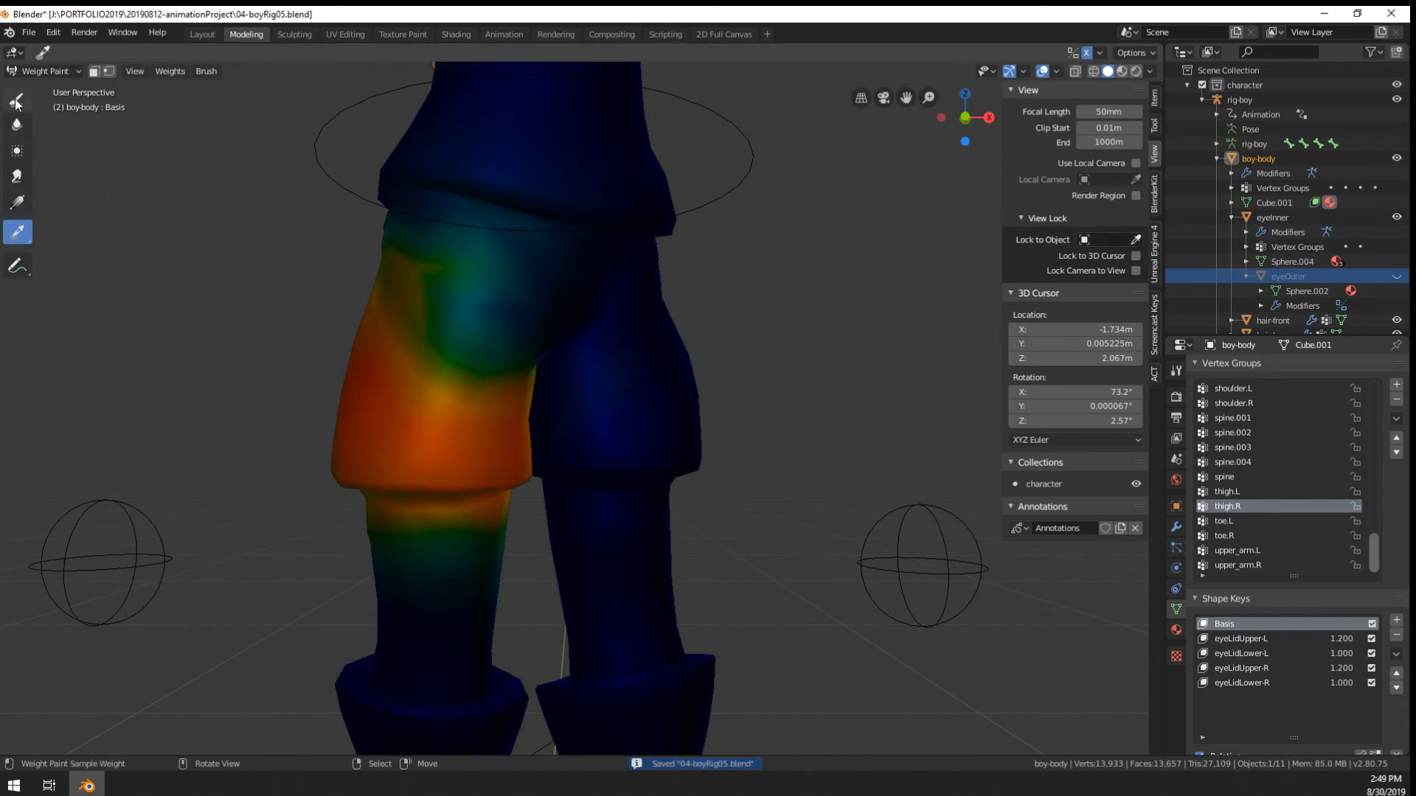
pyautogui.moveTo(489, 339)
pyautogui.mouseDown()
pyautogui.moveTo(458, 345)
pyautogui.moveTo(463, 327)
pyautogui.mouseUp()
pyautogui.moveTo(463, 327)
pyautogui.mouseDown(button='middle')
pyautogui.moveTo(453, 365)
pyautogui.moveTo(436, 357)
pyautogui.moveTo(519, 398)
pyautogui.moveTo(484, 407)
pyautogui.mouseUp(button='middle')
pyautogui.scroll(1, 490, 401)
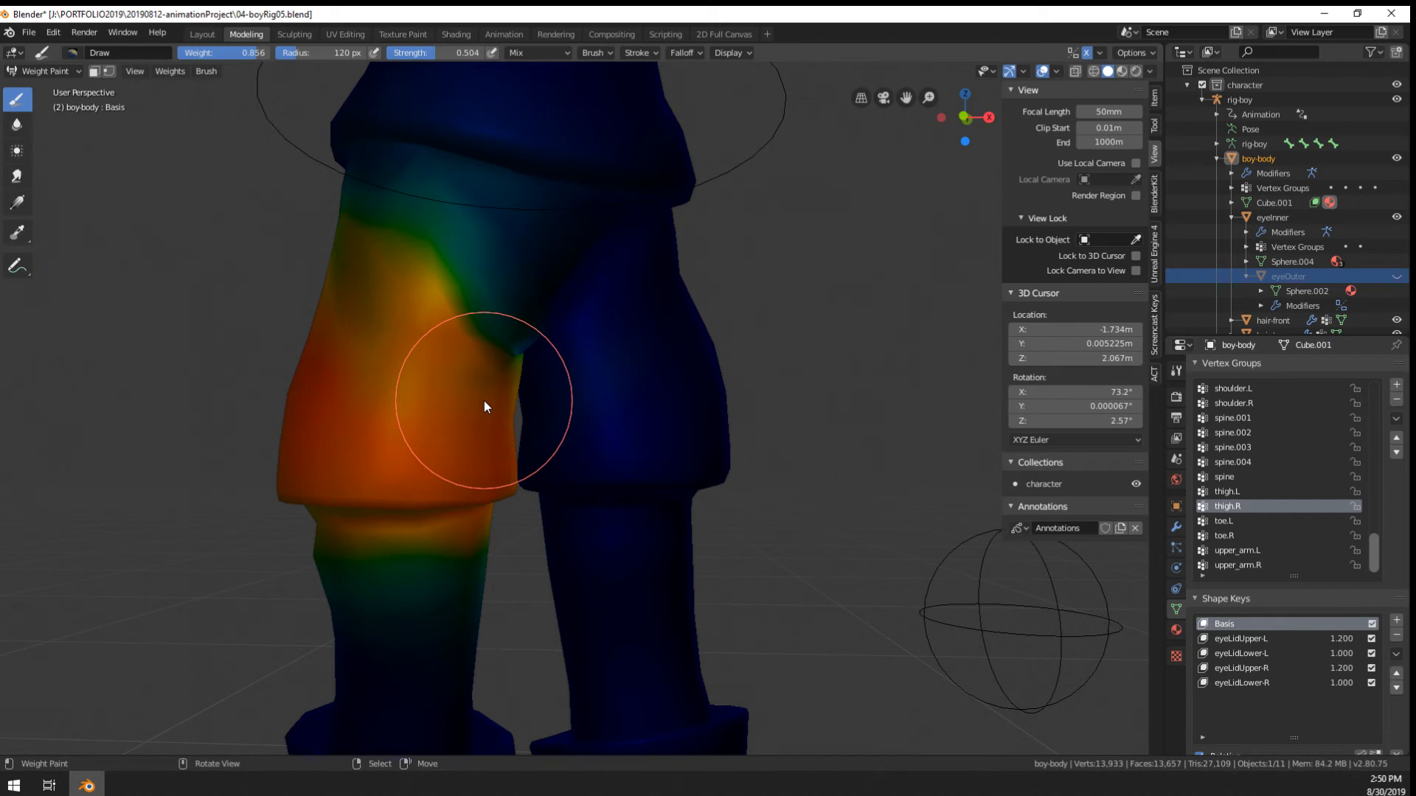
pyautogui.scroll(-4, 484, 400)
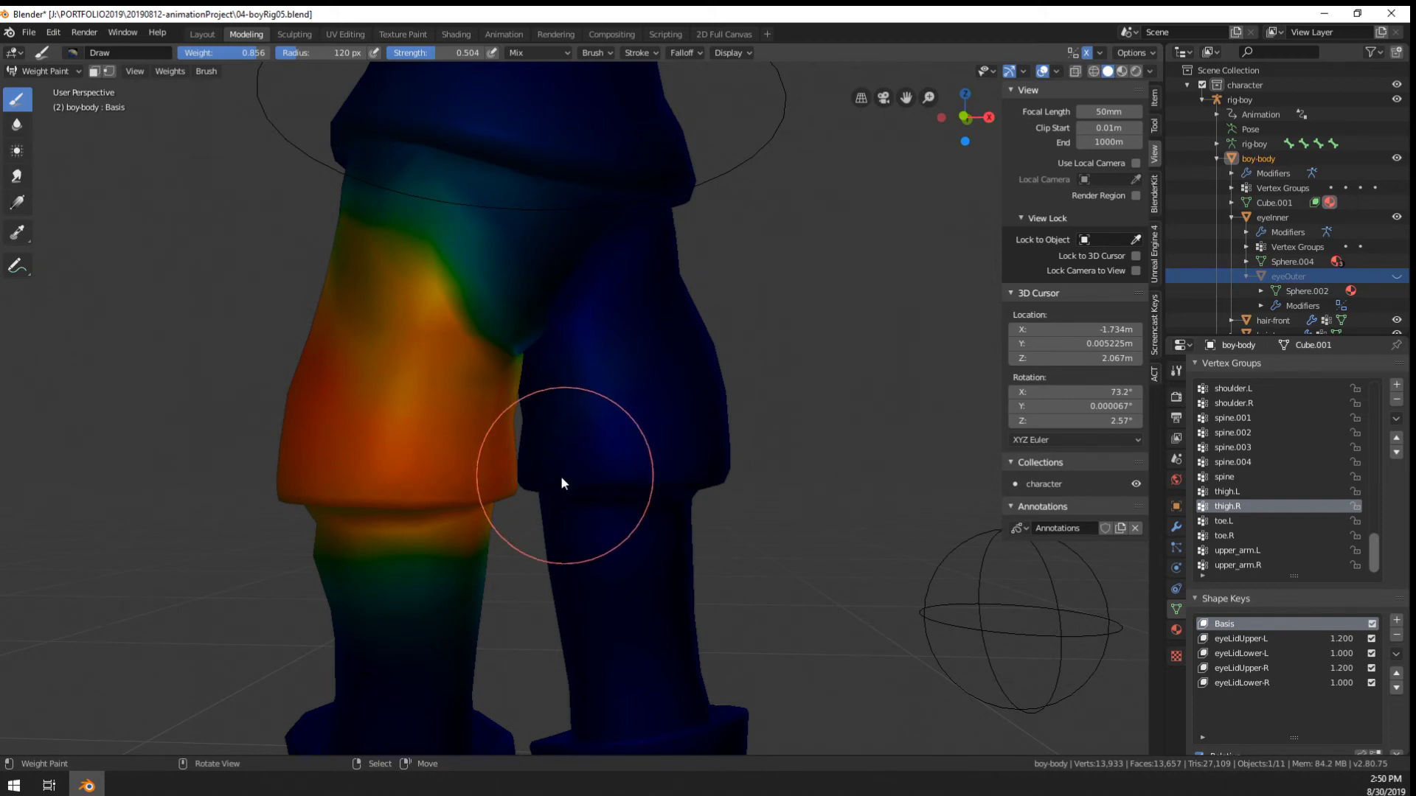
pyautogui.moveTo(523, 489)
pyautogui.mouseDown(button='middle')
pyautogui.moveTo(547, 485)
pyautogui.moveTo(523, 462)
pyautogui.moveTo(617, 362)
pyautogui.moveTo(545, 290)
pyautogui.mouseUp(button='middle')
pyautogui.scroll(2, 616, 361)
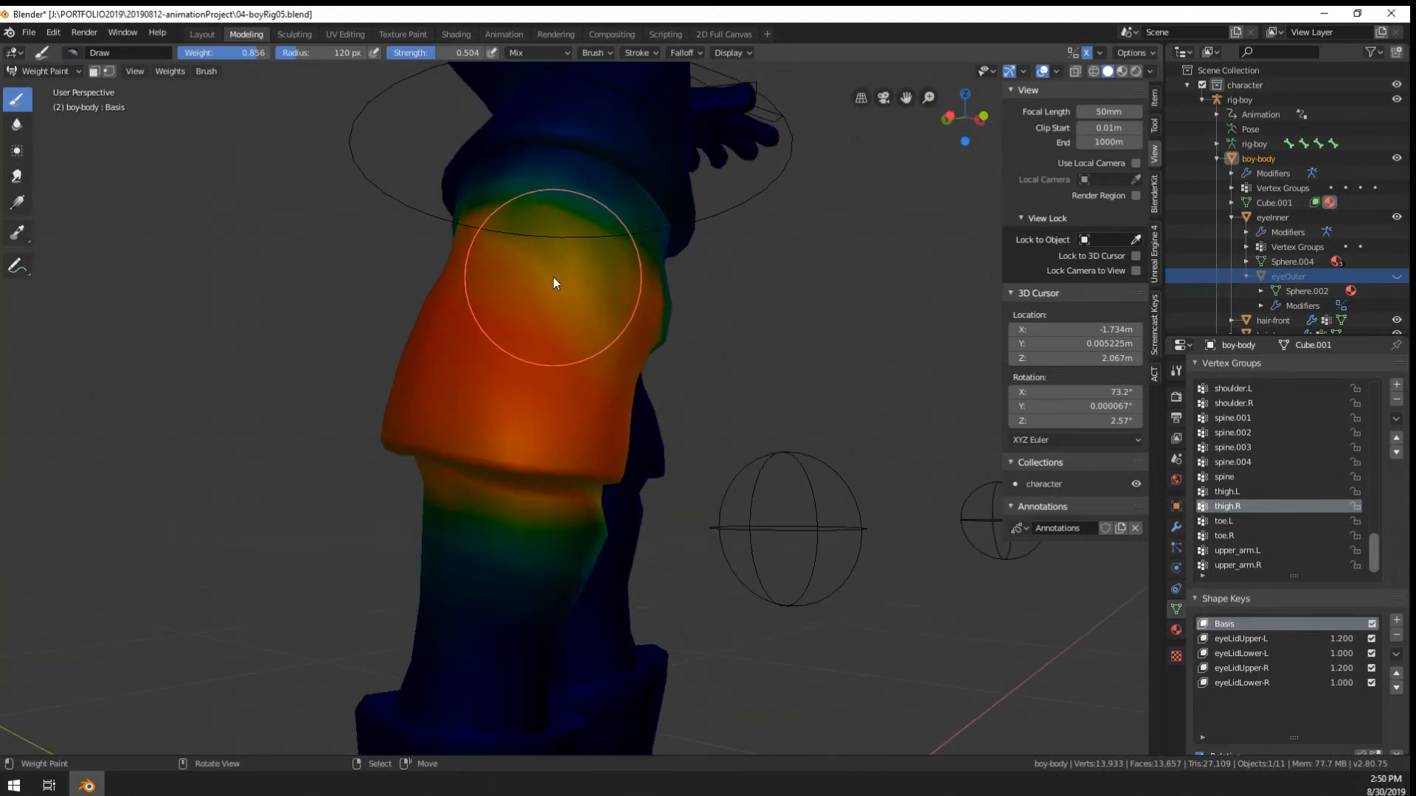
pyautogui.moveTo(650, 329); pyautogui.dragTo(486, 331, button='middle')
# Return to Object Mode, put the rig in Pose Mode and rotate the hip control 65.2° about the global Z axis
pyautogui.click(68, 73)
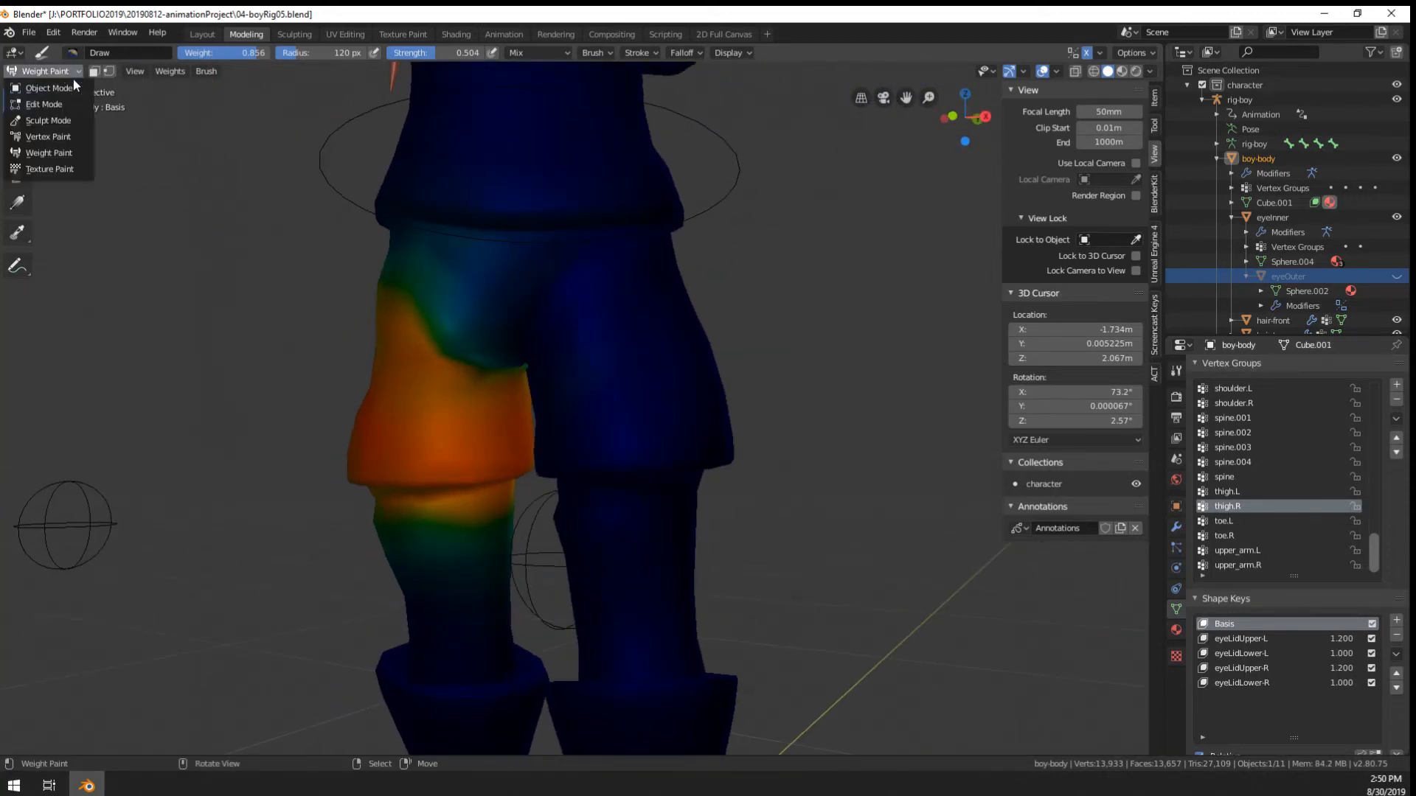
pyautogui.click(59, 87)
pyautogui.moveTo(553, 385); pyautogui.dragTo(596, 380, button='middle')
pyautogui.scroll(-3, 638, 300)
pyautogui.click(639, 299)
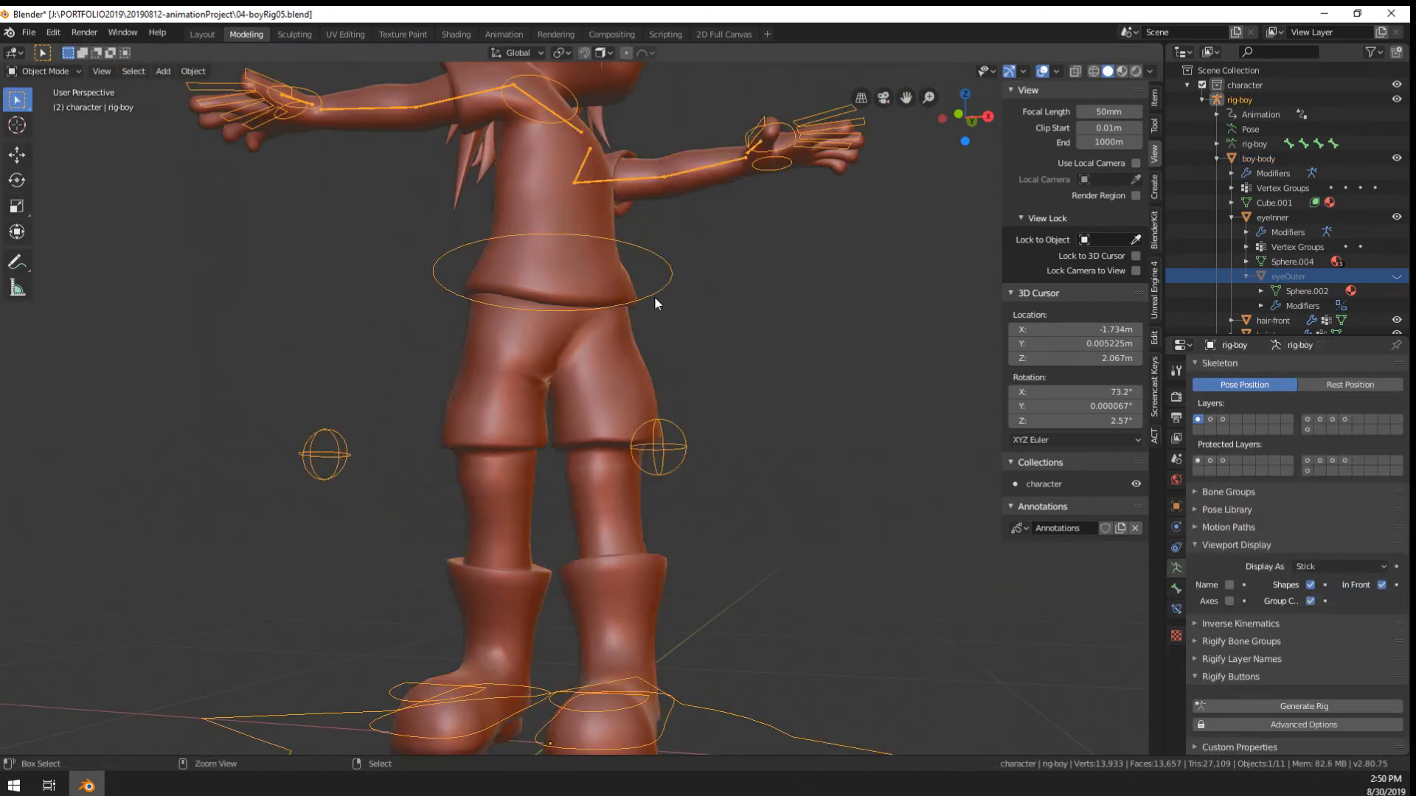
pyautogui.hotkey('ctrl', 'Tab')
pyautogui.press('r')
pyautogui.press('z')
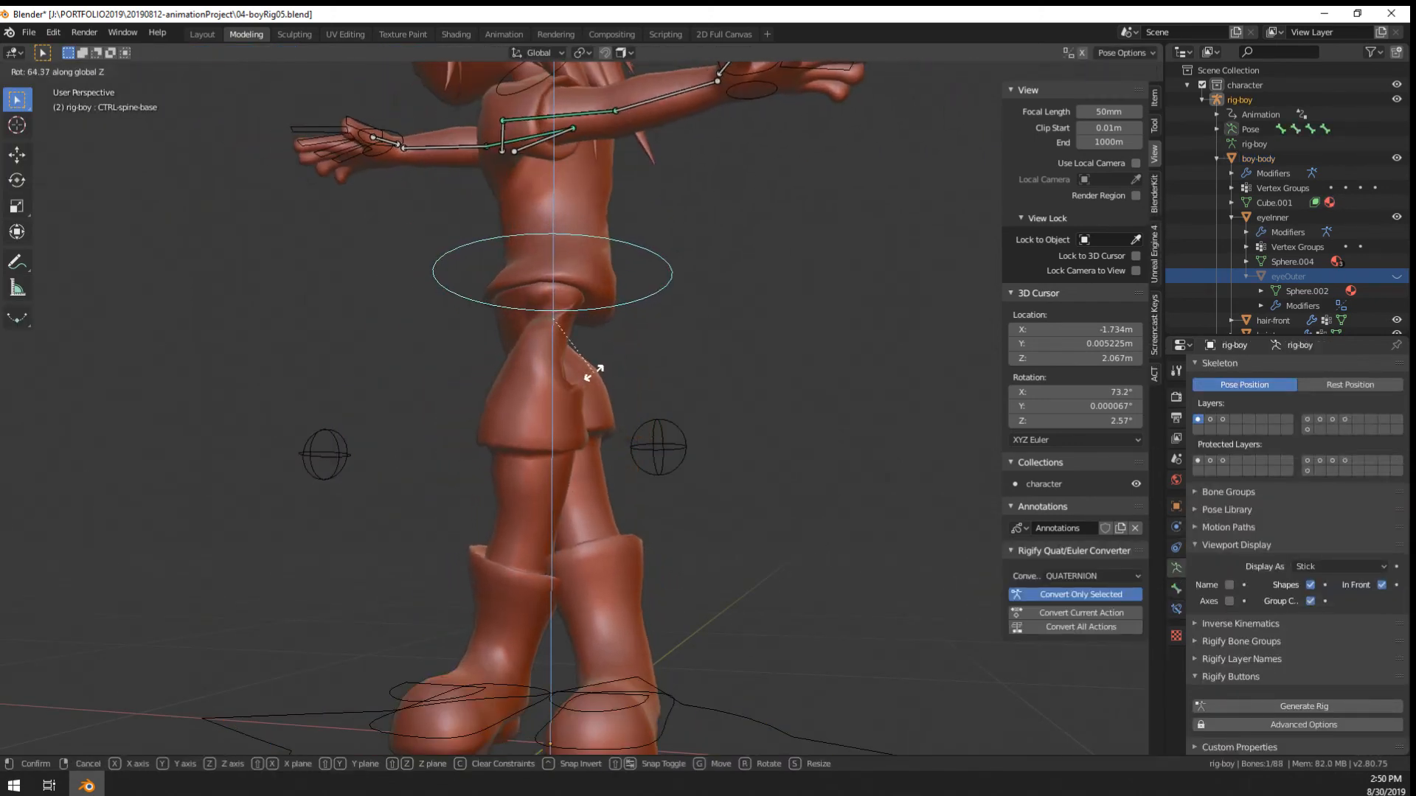
pyautogui.click(585, 364)
pyautogui.moveTo(585, 363); pyautogui.dragTo(674, 405, button='middle')
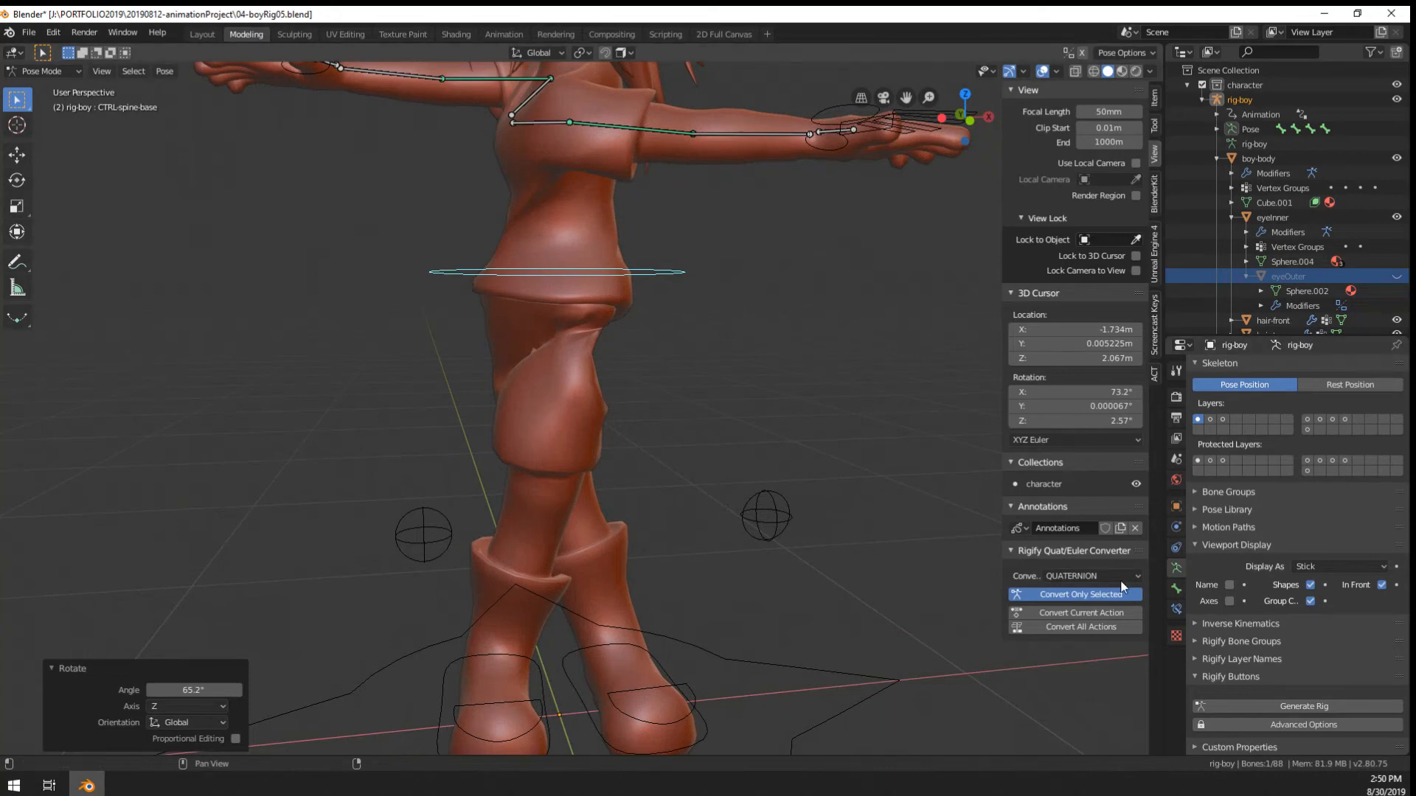
# Enable Preserve Volume on the boy-body mesh's Armature modifier
pyautogui.hotkey('ctrl', 'Tab')
pyautogui.click(547, 416)
pyautogui.click(1176, 528)
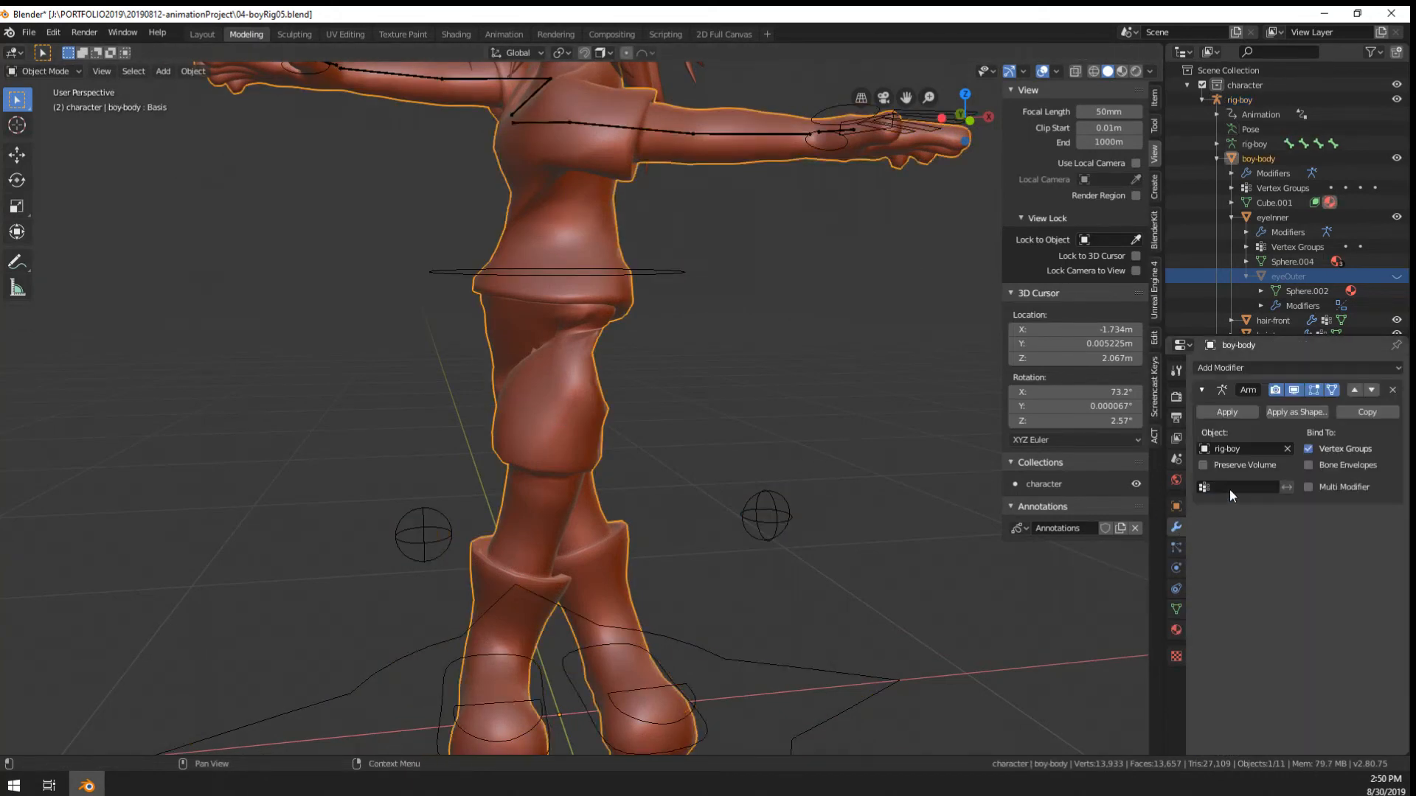
pyautogui.click(1232, 467)
pyautogui.click(1231, 467)
pyautogui.click(1232, 468)
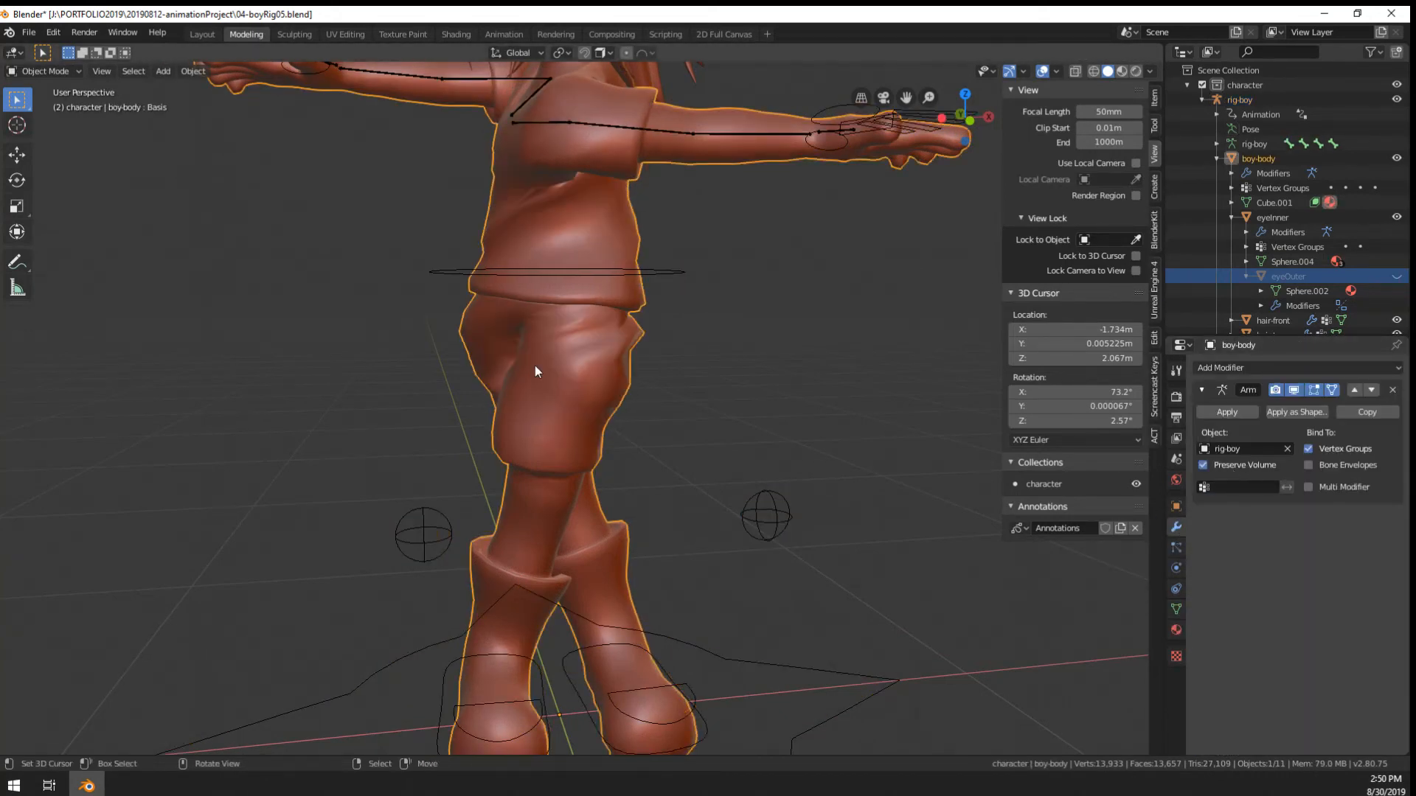
# Put the rig back in Pose Mode and rotate the hip control about the global Z axis to check the shorts' deformation
pyautogui.moveTo(535, 369); pyautogui.dragTo(387, 346, button='middle')
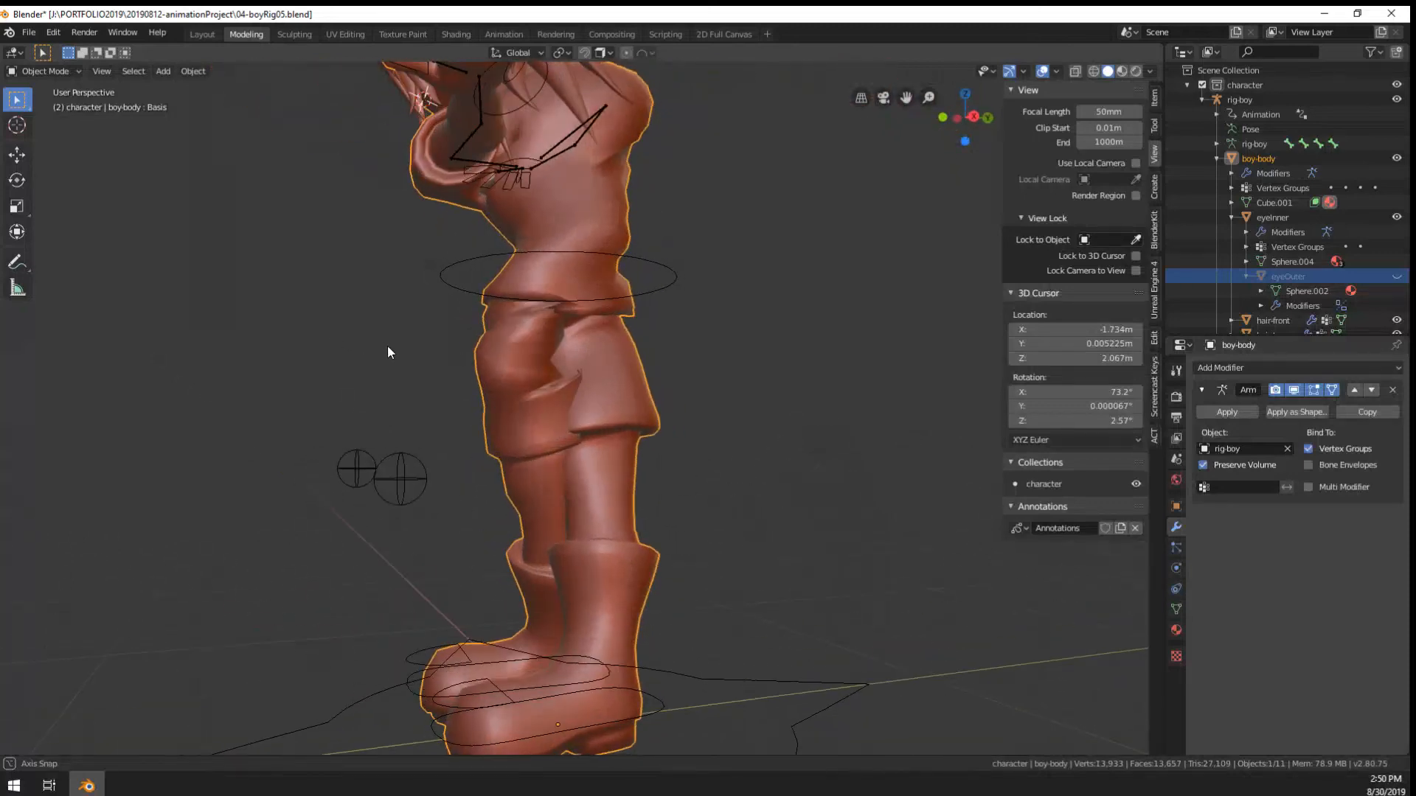
pyautogui.click(612, 255)
pyautogui.moveTo(612, 255); pyautogui.dragTo(600, 295, button='middle')
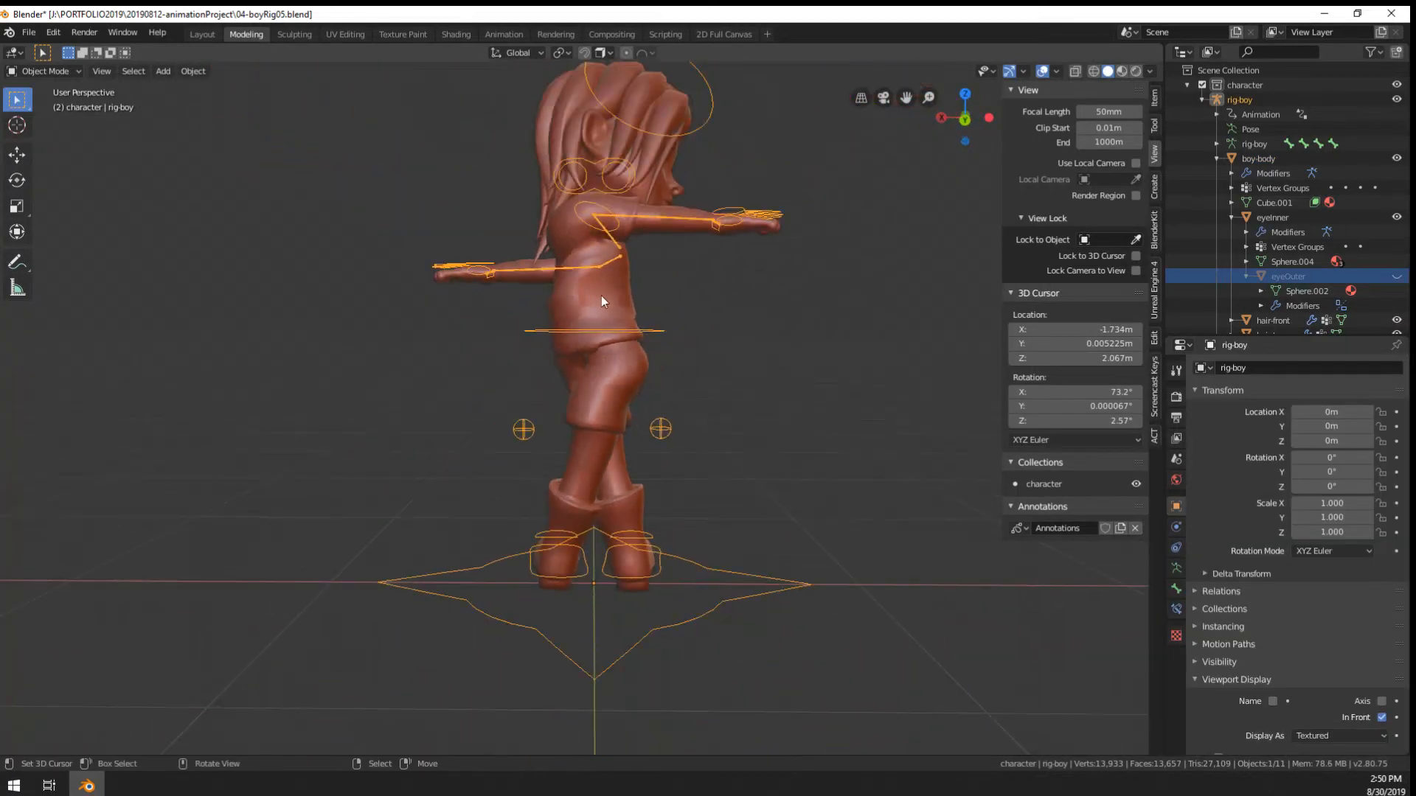
pyautogui.hotkey('ctrl', 'Tab')
pyautogui.moveTo(663, 329); pyautogui.dragTo(775, 367, button='middle')
pyautogui.press('r')
pyautogui.press('z')
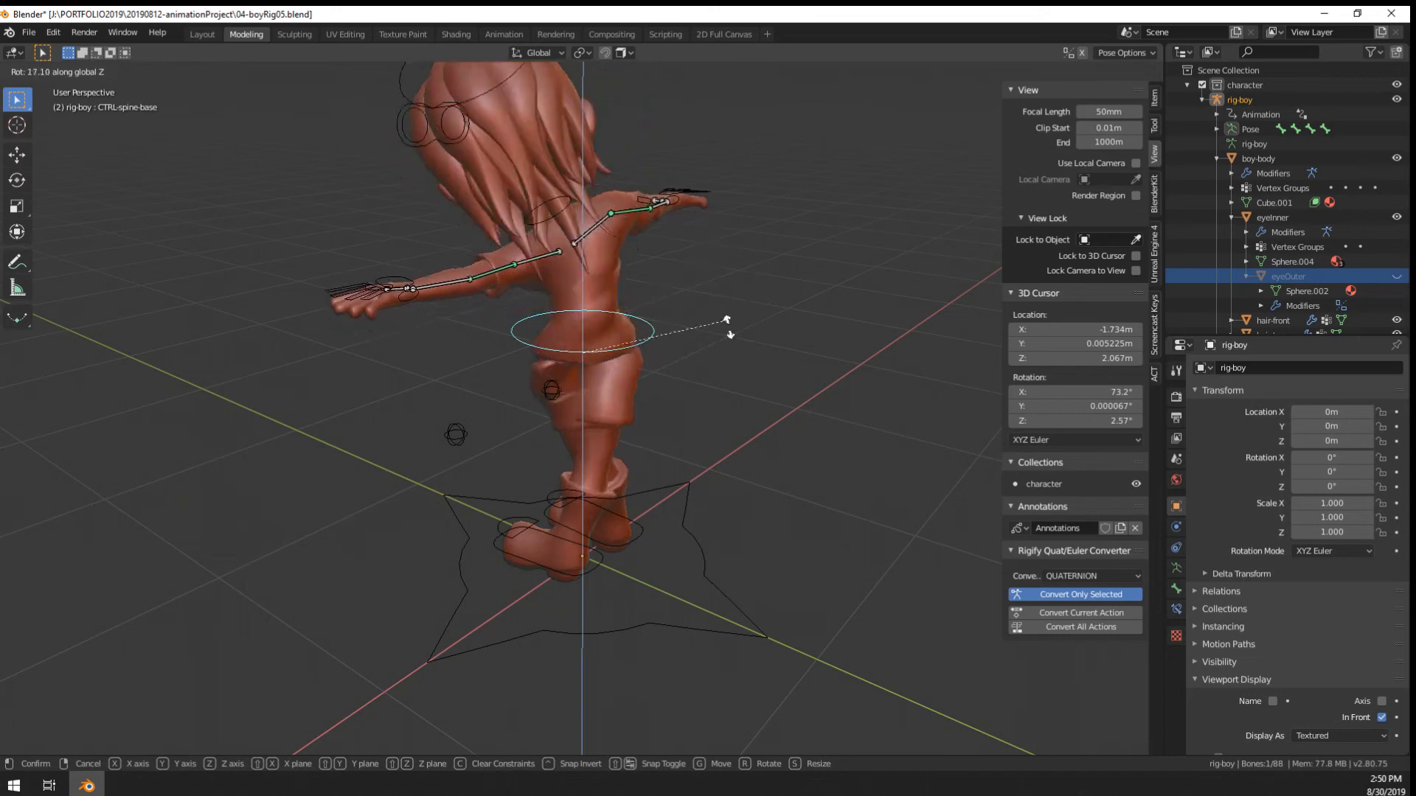
pyautogui.click(645, 398)
# Rotate the hip control -49.6° about global Z, adjust its twist once more about Z, and deselect all bones
pyautogui.moveTo(358, 435); pyautogui.dragTo(580, 389, button='middle')
pyautogui.scroll(2, 590, 404)
pyautogui.scroll(-1, 582, 392)
pyautogui.press('r')
pyautogui.press('z')
pyautogui.click(560, 481)
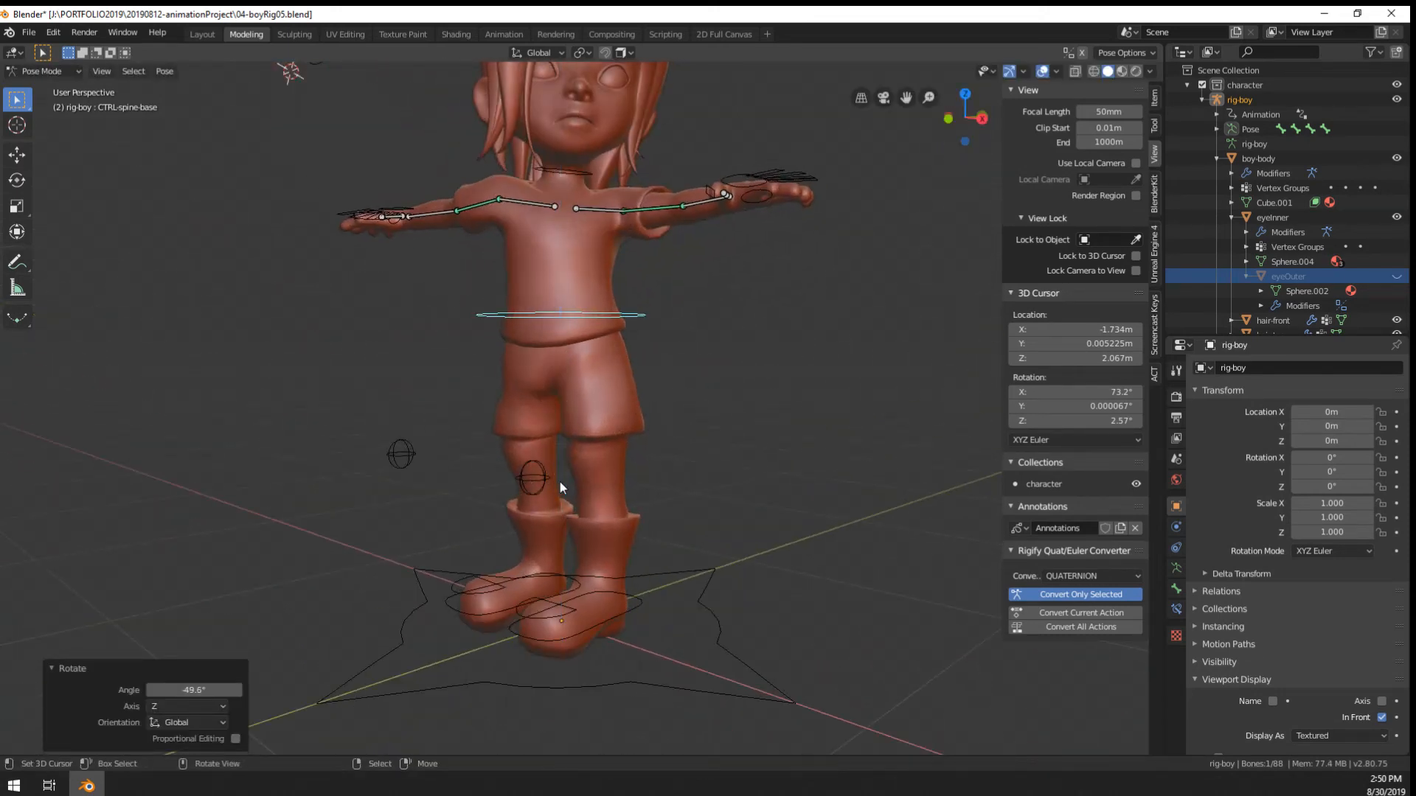
pyautogui.press('r')
pyautogui.press('z')
pyautogui.click(595, 453)
pyautogui.scroll(5, 596, 428)
pyautogui.hotkey('alt', 'a')
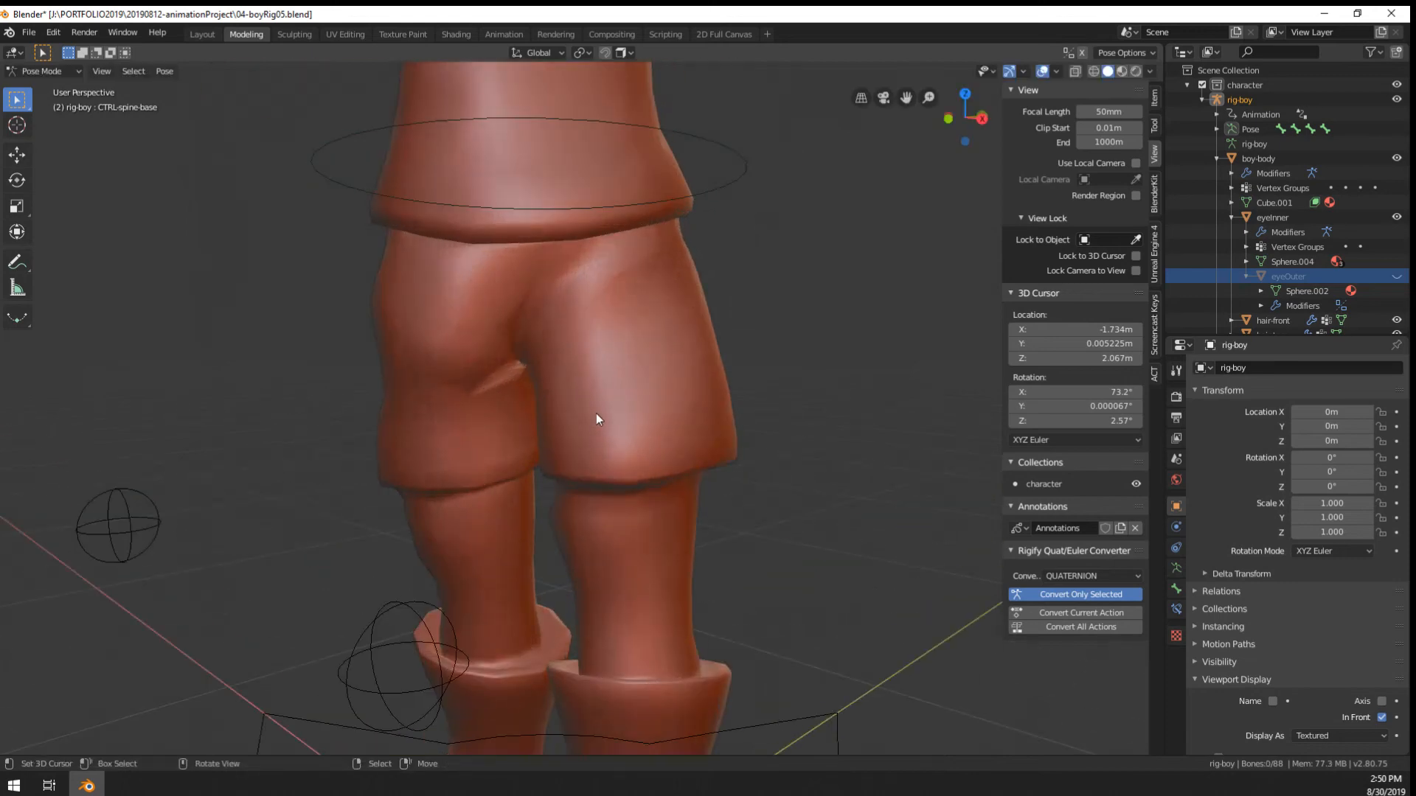
# Switch the boy-body mesh to Weight Paint mode and set the Draw brush weight to 0
pyautogui.hotkey('ctrl', 'Tab')
pyautogui.click(596, 413)
pyautogui.hotkey('ctrl', 'Tab')
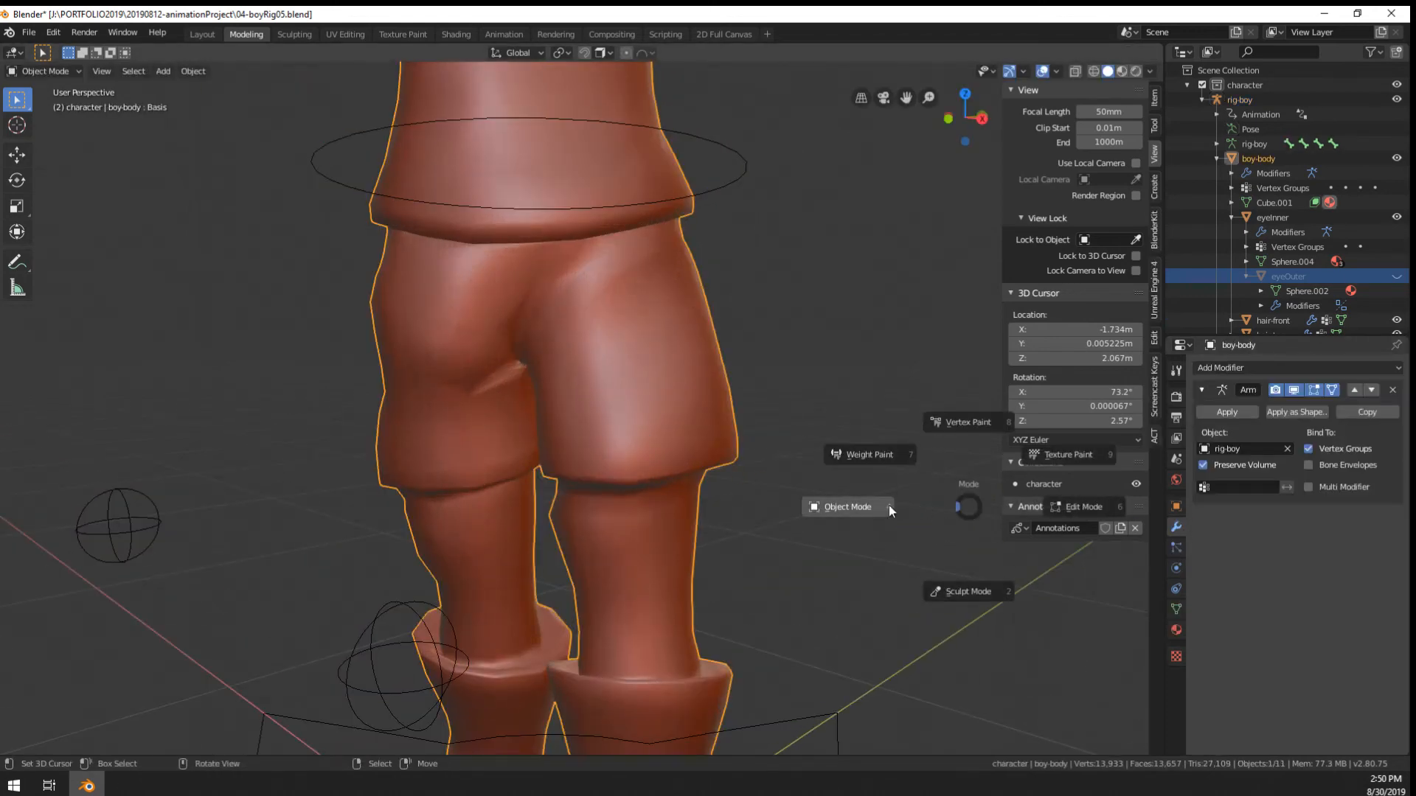
pyautogui.click(892, 455)
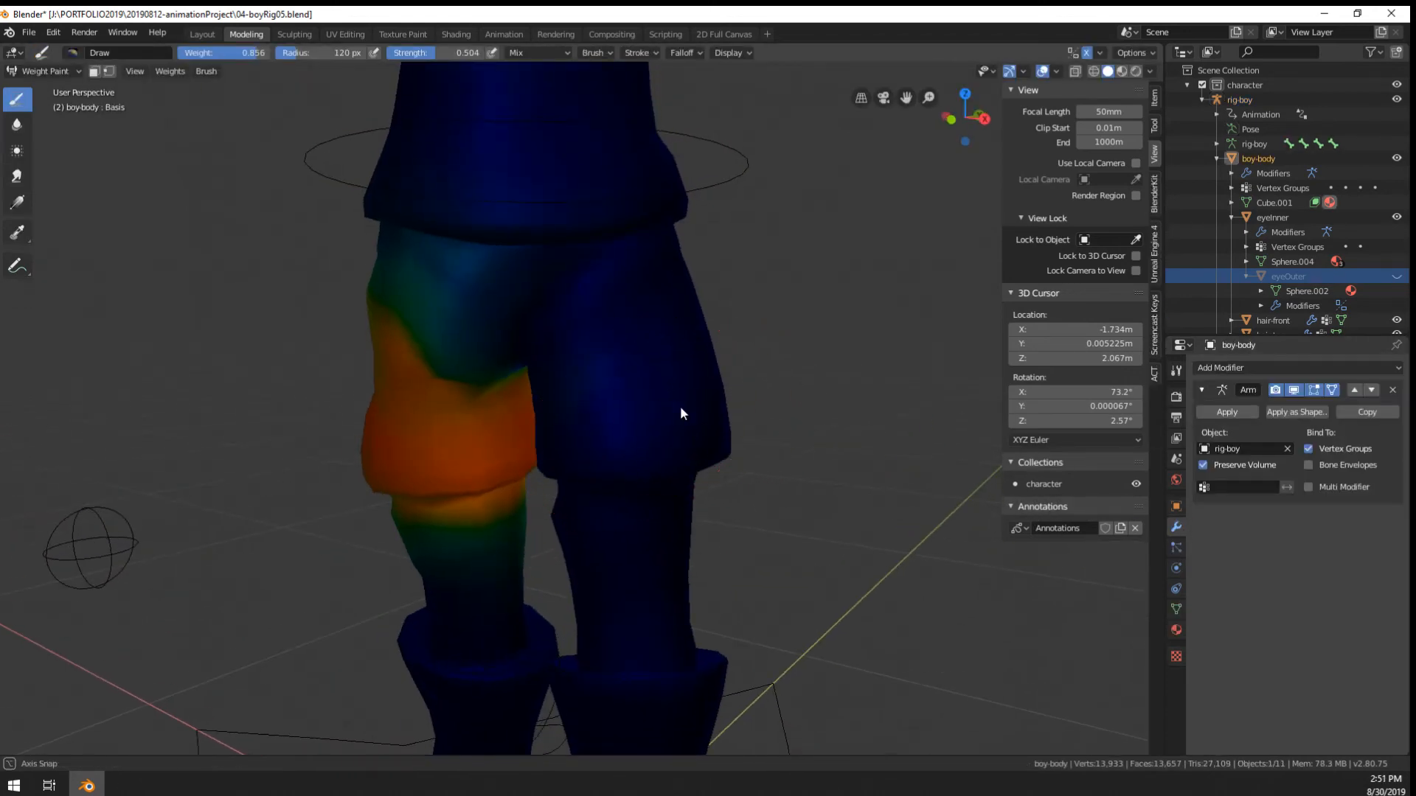
pyautogui.moveTo(228, 52); pyautogui.dragTo(191, 53)
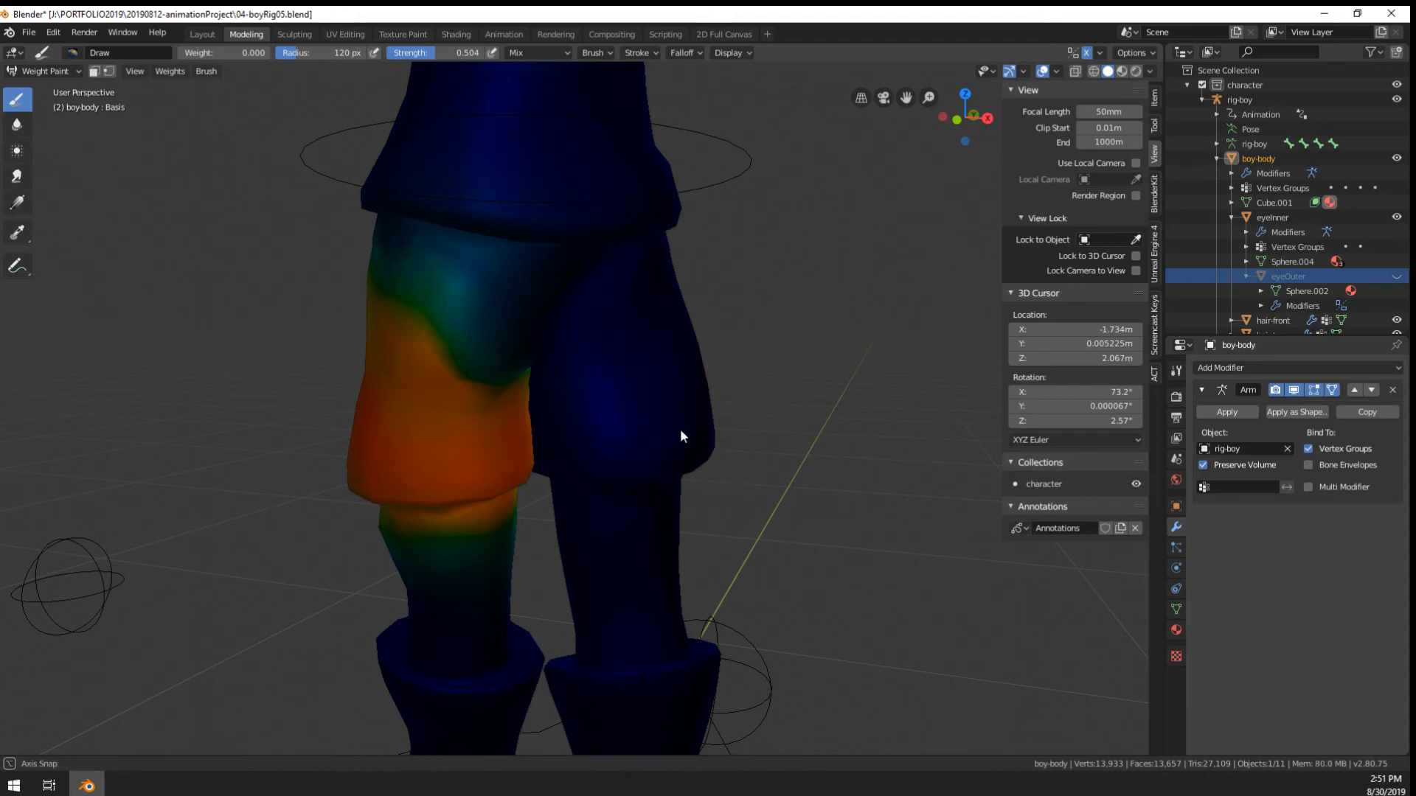
# Try painting zero weight over the character's right hip in the thigh.R group, and undo the stroke
pyautogui.moveTo(679, 433)
pyautogui.mouseDown(button='middle')
pyautogui.moveTo(669, 408)
pyautogui.moveTo(602, 389)
pyautogui.mouseUp(button='middle')
pyautogui.moveTo(516, 338); pyautogui.dragTo(442, 321)
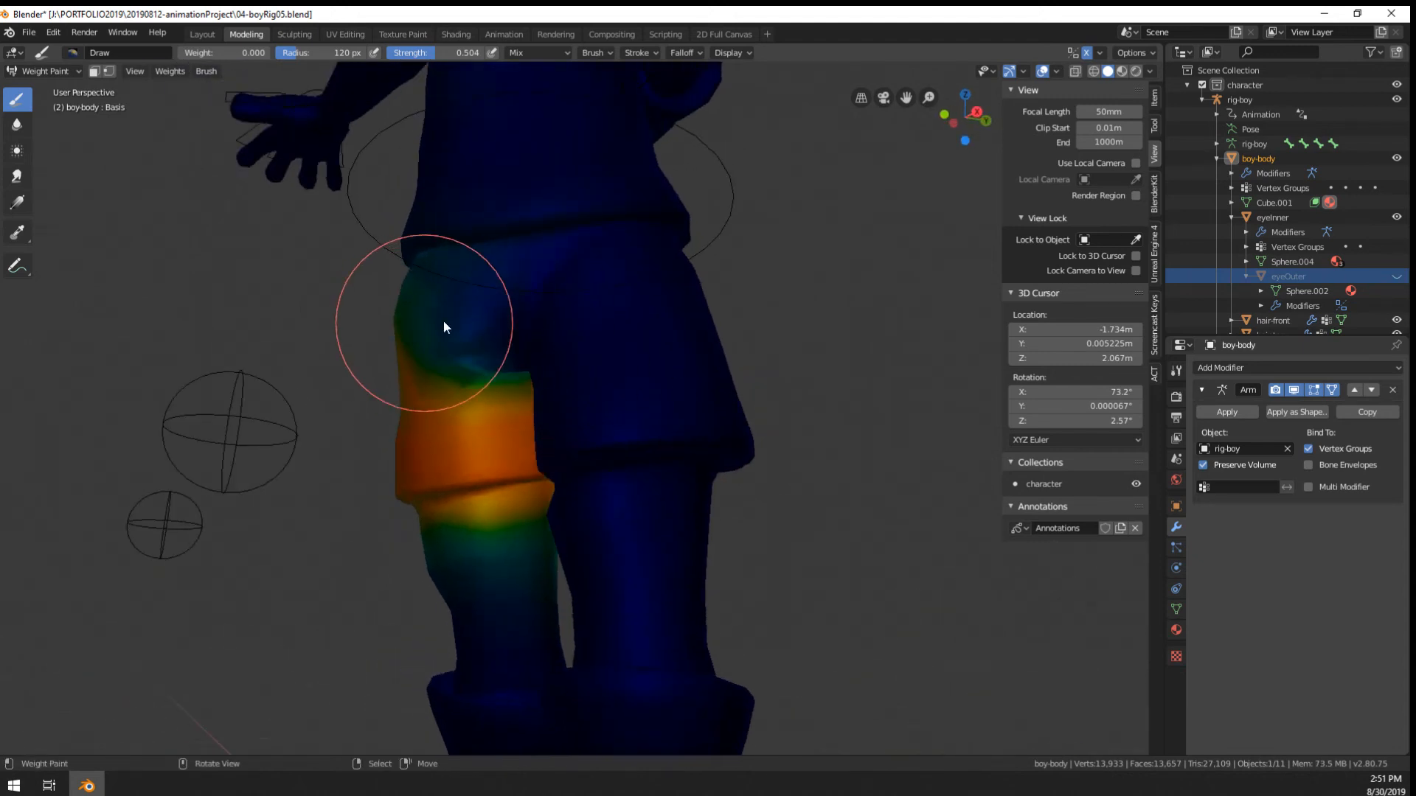
pyautogui.hotkey('ctrl', 'z')
pyautogui.moveTo(573, 334); pyautogui.dragTo(645, 343, button='middle')
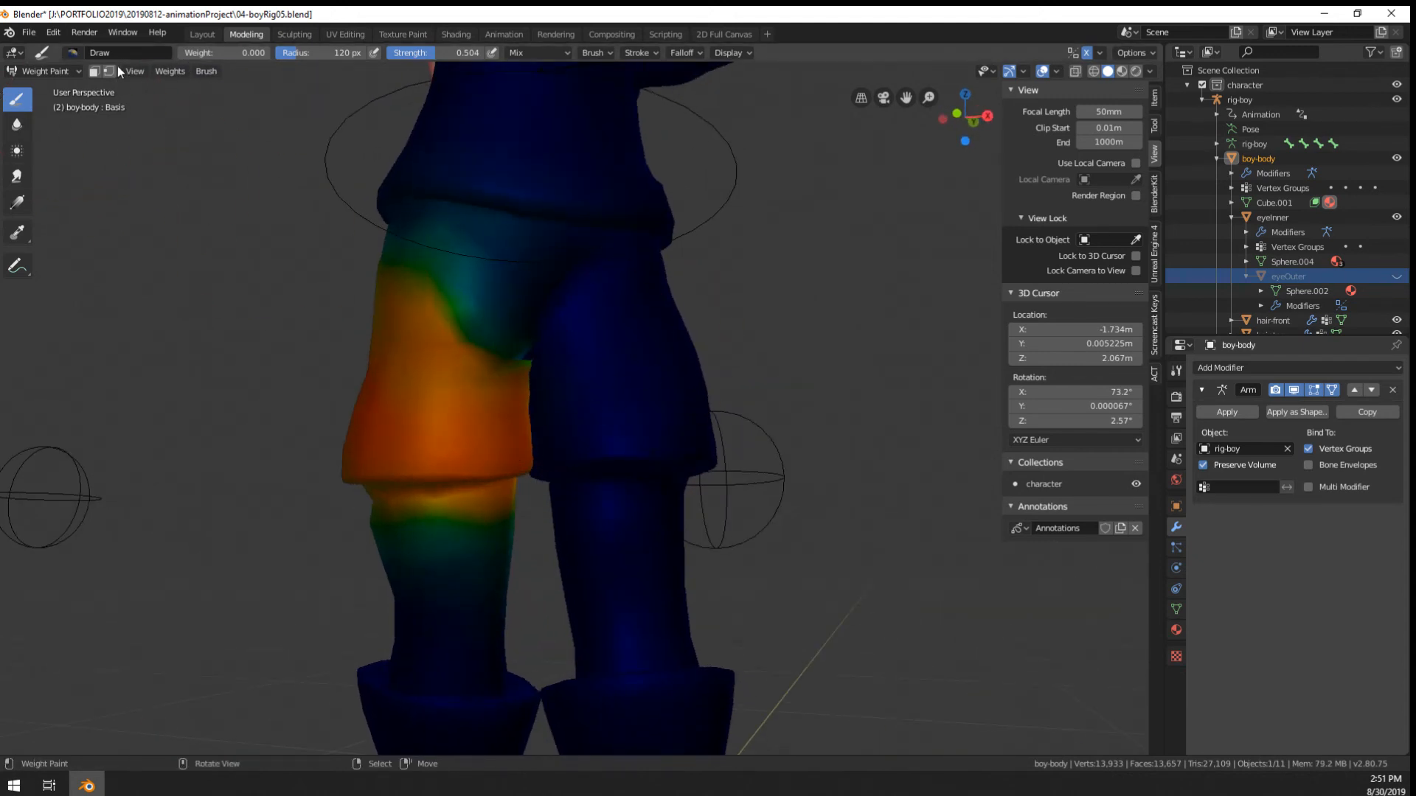
# Turn the Outliner area into a second Properties editor showing the boy-body mesh's vertex groups and shape keys
pyautogui.click(1177, 609)
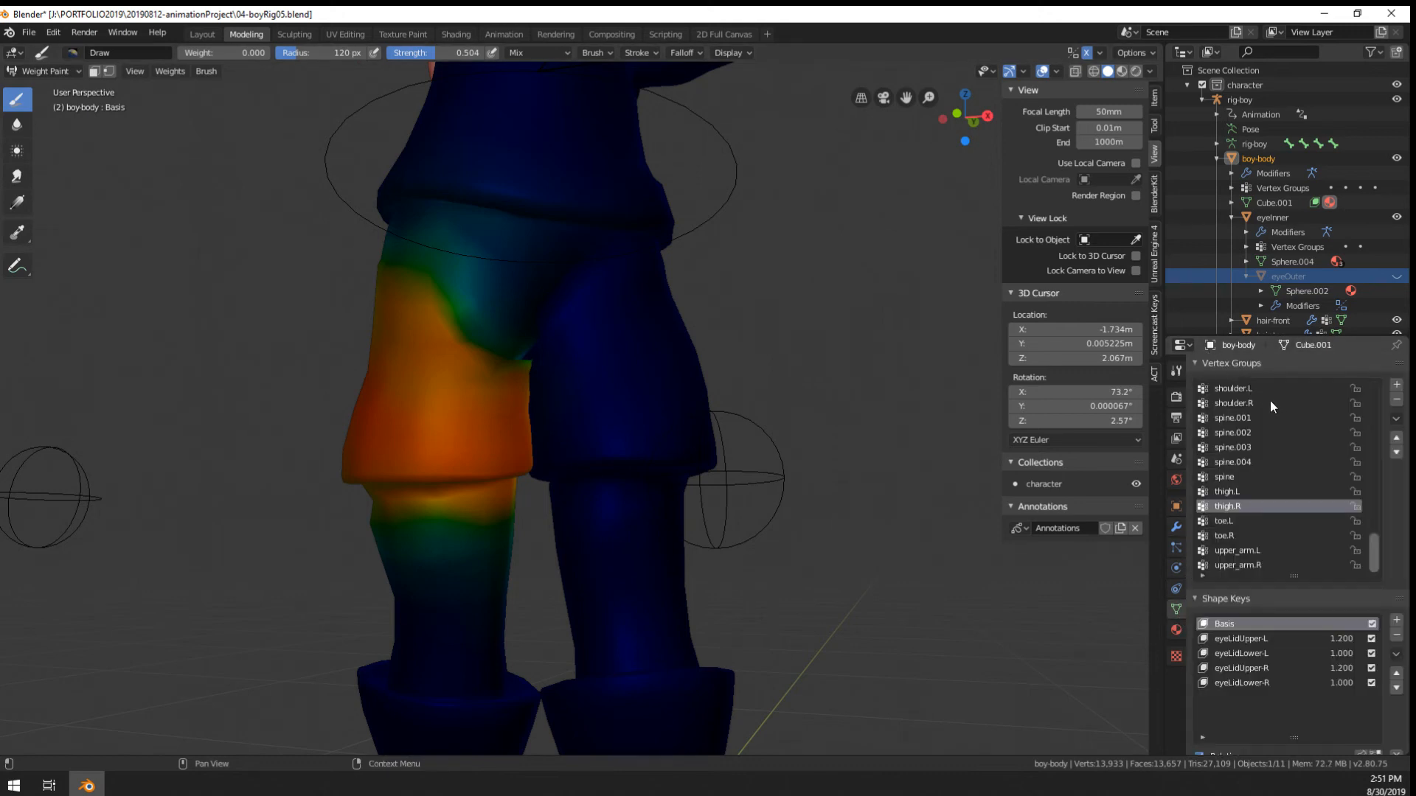
pyautogui.click(1188, 51)
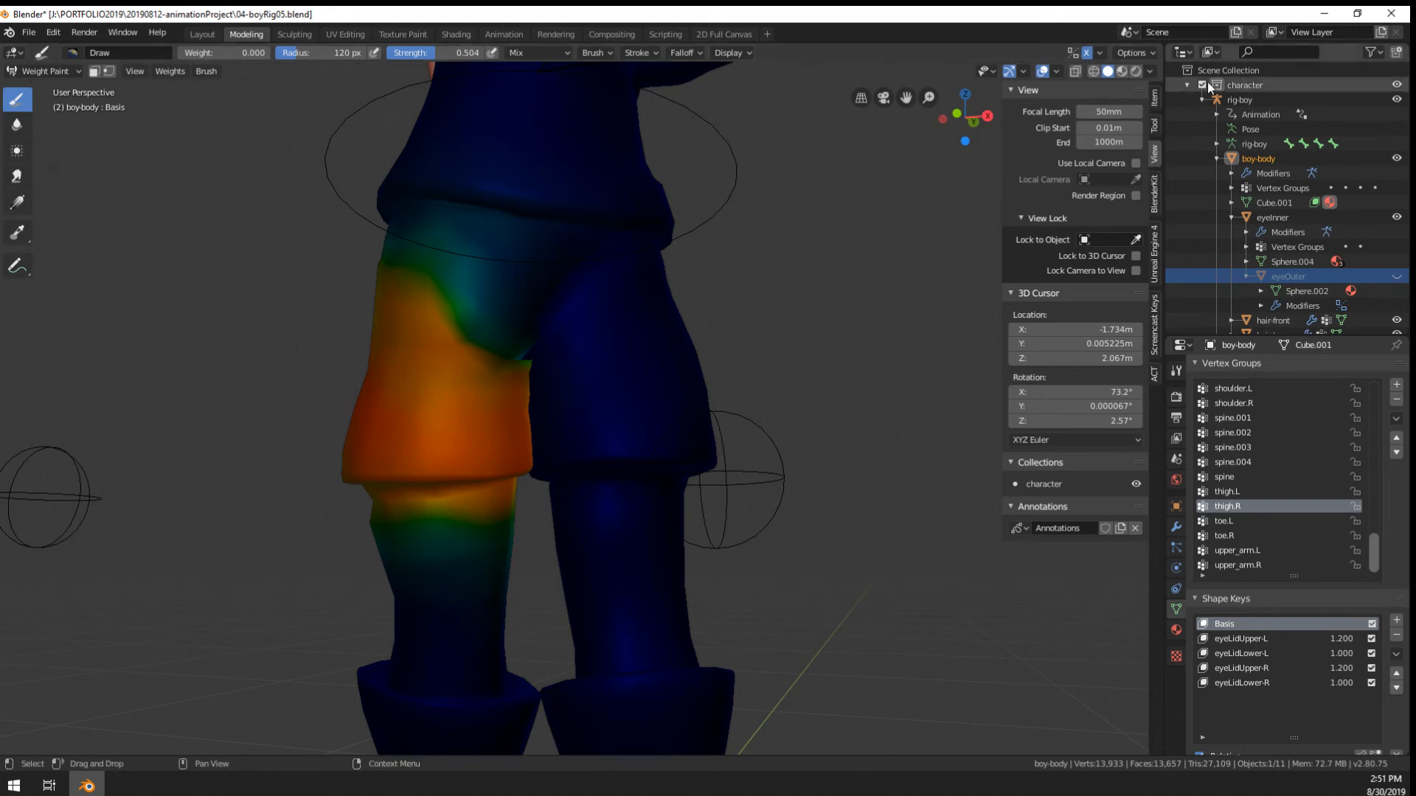
pyautogui.click(1183, 52)
pyautogui.click(1141, 122)
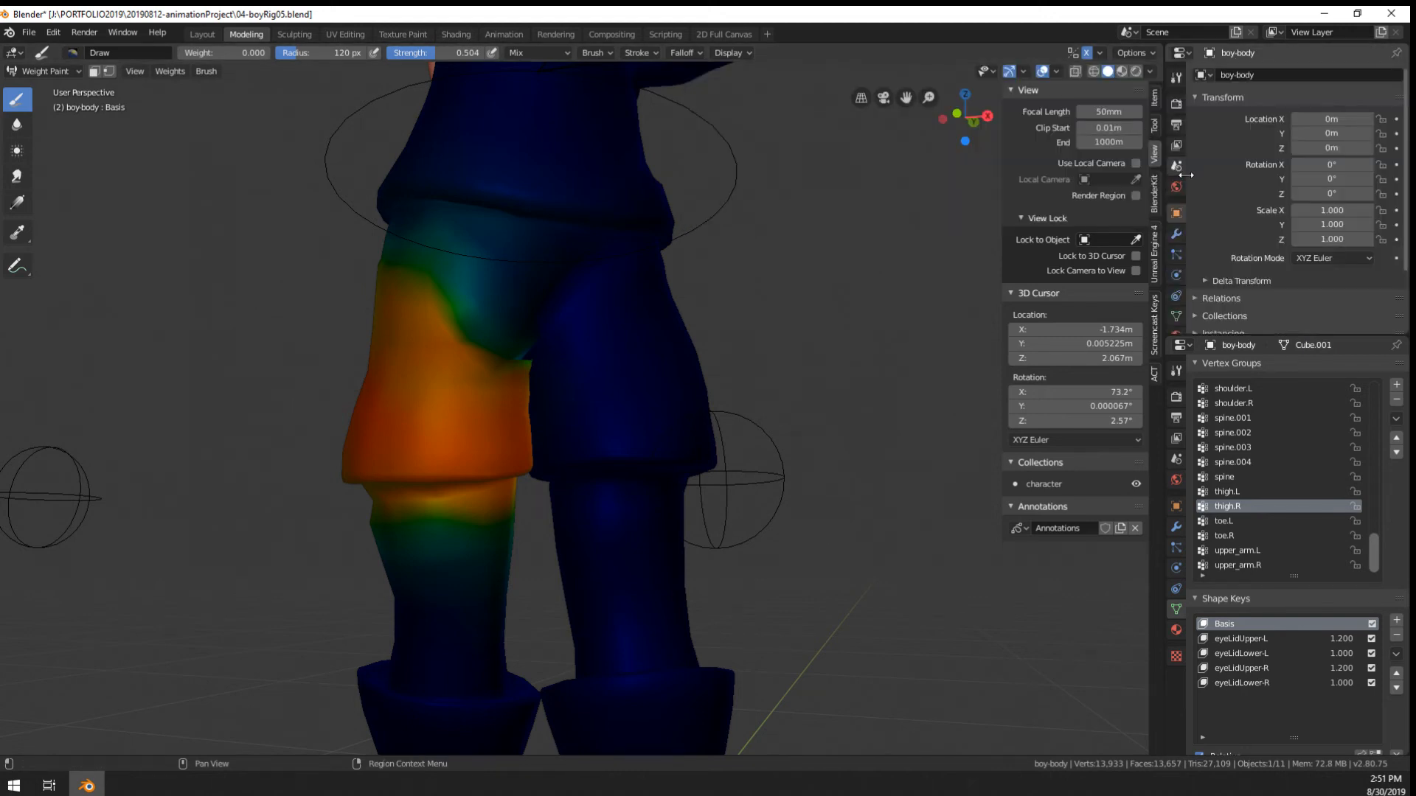
pyautogui.click(1178, 315)
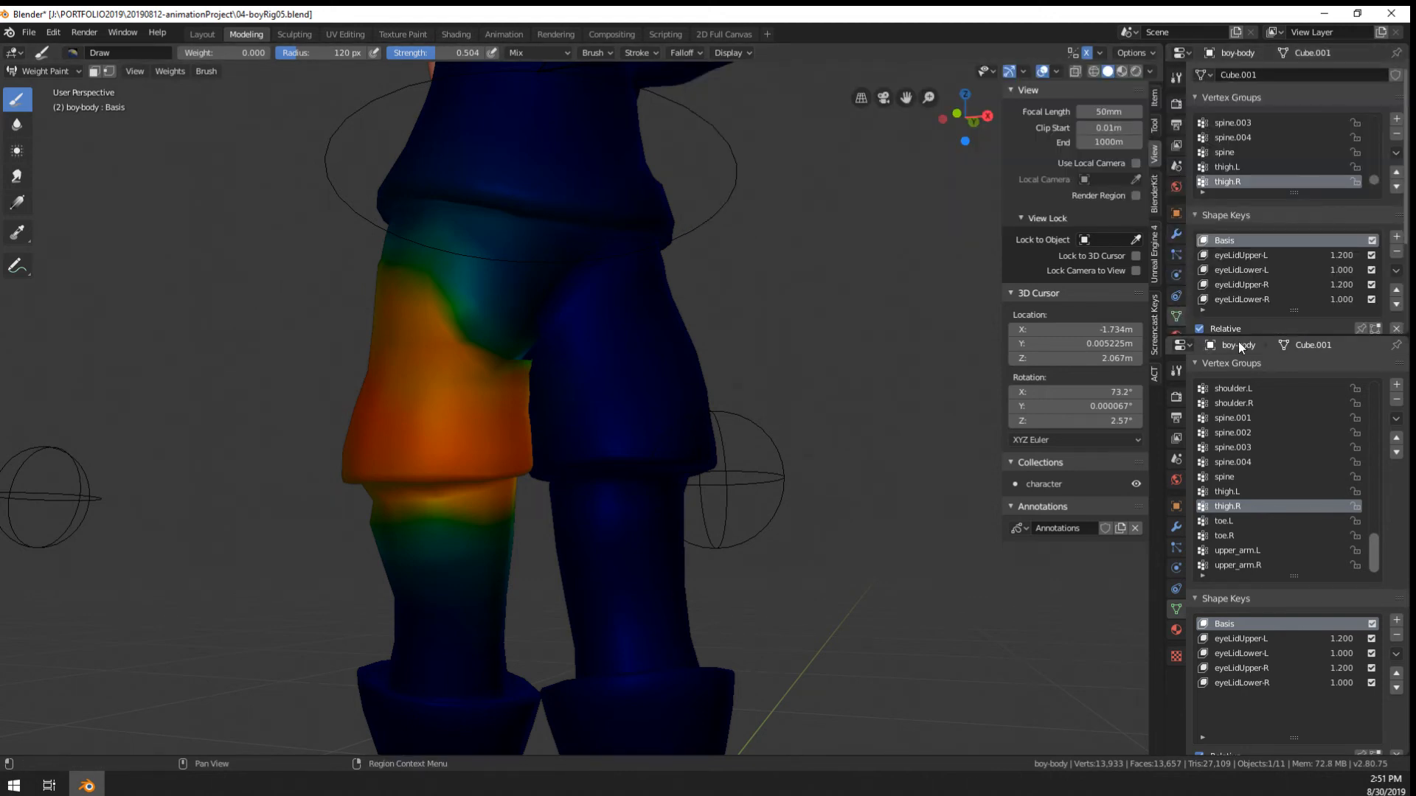
# Enlarge the new Properties editor and show the active Draw brush settings in the other one
pyautogui.moveTo(1248, 339); pyautogui.dragTo(1255, 382)
pyautogui.click(1177, 415)
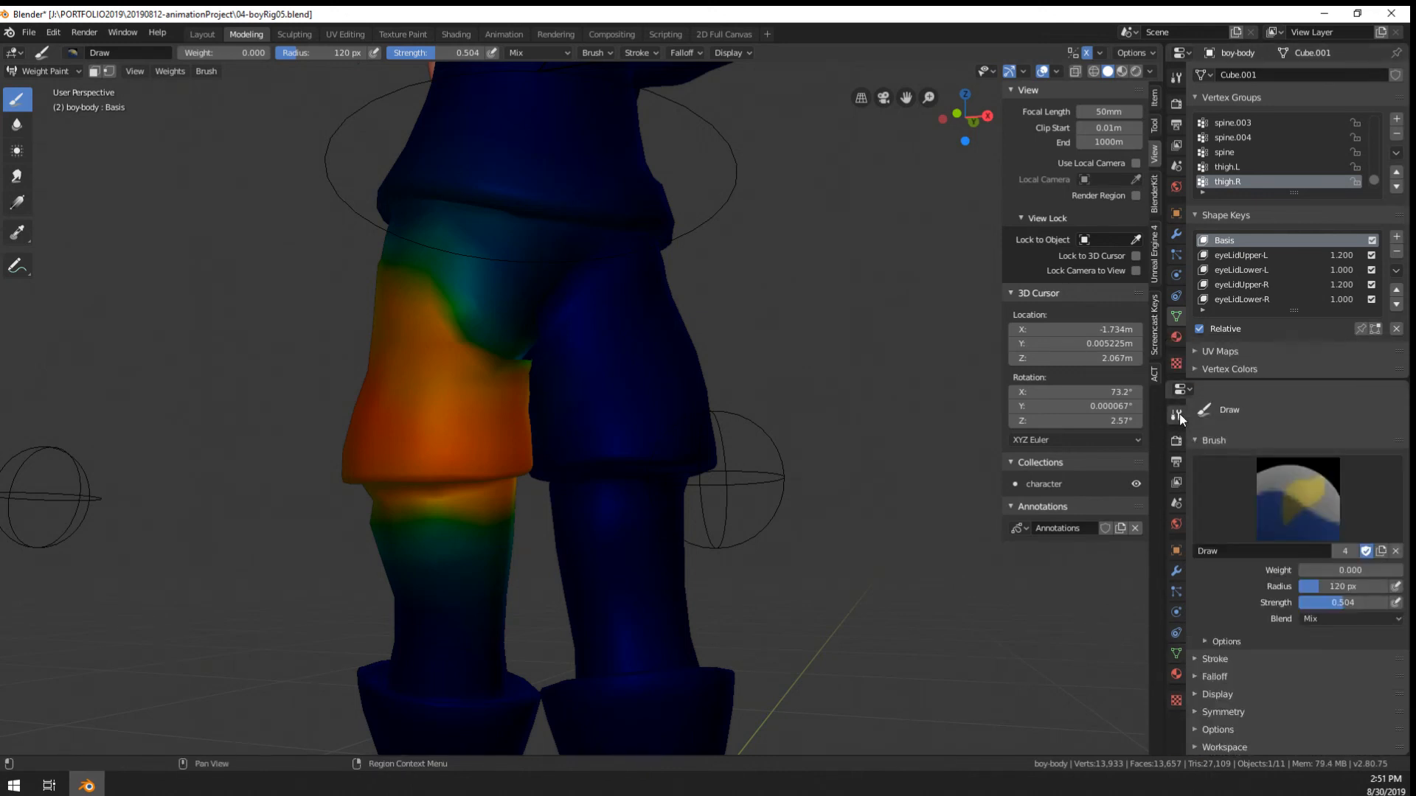
pyautogui.moveTo(701, 429)
pyautogui.mouseDown(button='middle')
pyautogui.moveTo(721, 441)
pyautogui.moveTo(689, 462)
pyautogui.moveTo(600, 440)
pyautogui.moveTo(676, 466)
pyautogui.moveTo(877, 472)
pyautogui.moveTo(816, 476)
pyautogui.moveTo(831, 442)
pyautogui.mouseUp(button='middle')
pyautogui.hotkey('ctrl', 'Tab')
pyautogui.press('Escape')
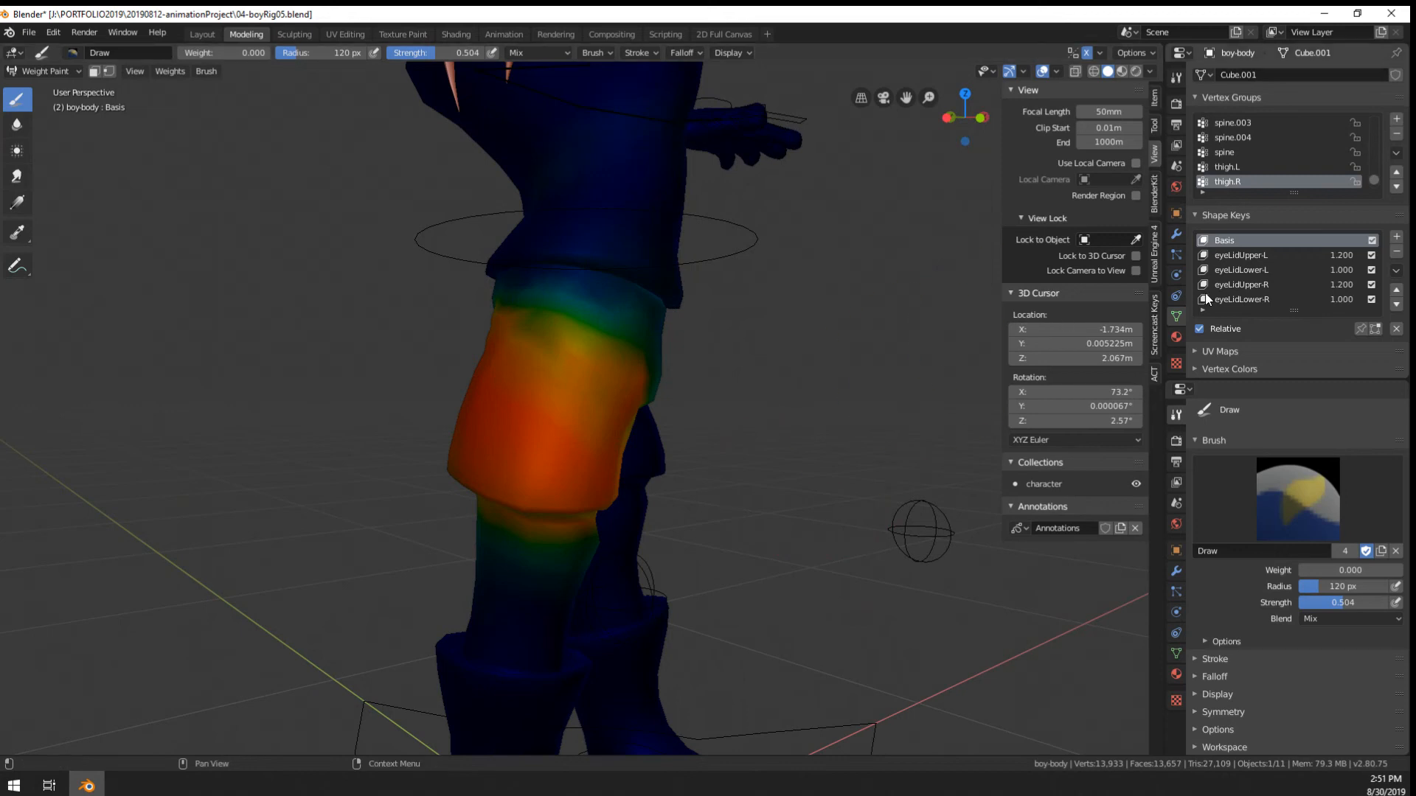
# Enlarge the vertex group list to show more groups and browse toward the earlier entries
pyautogui.moveTo(1293, 194); pyautogui.dragTo(1301, 456)
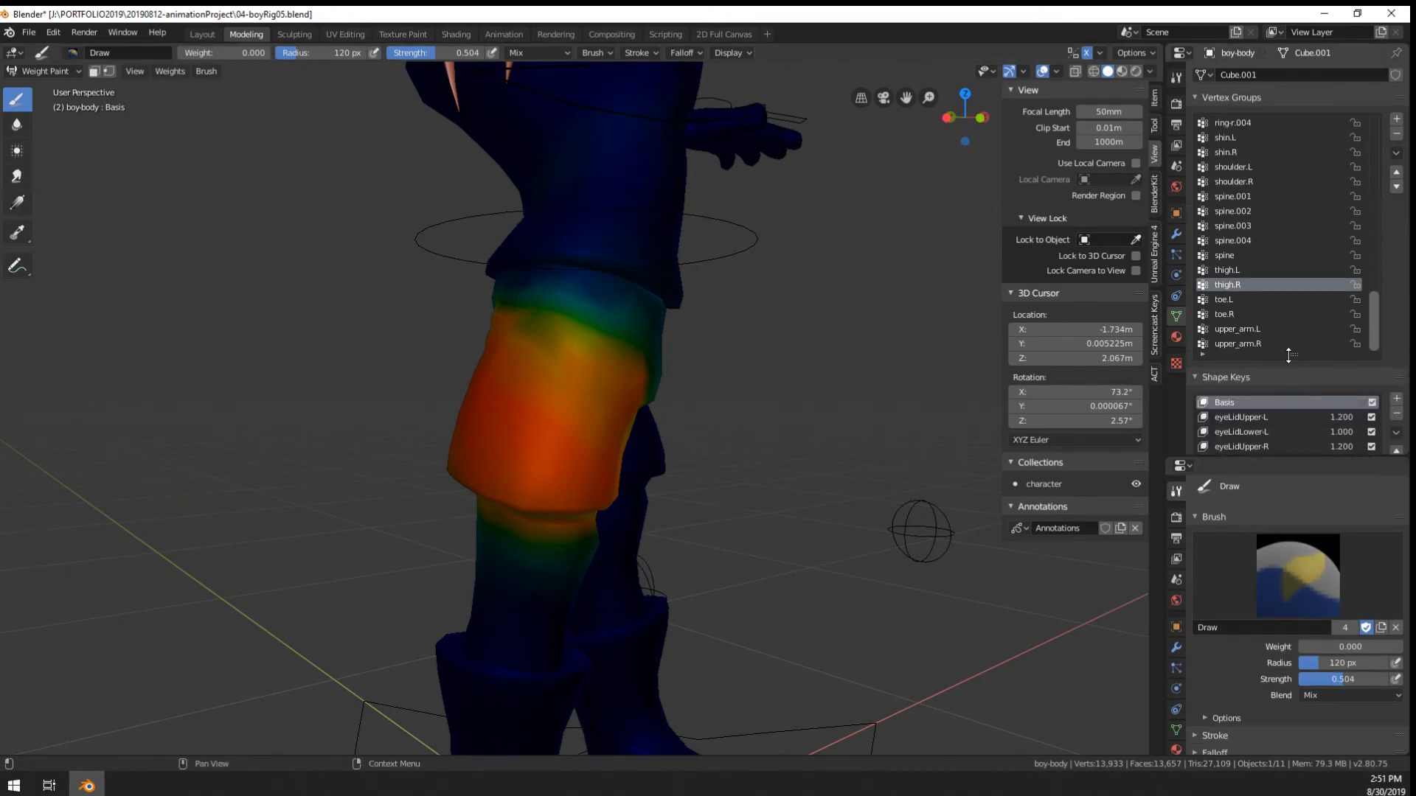
pyautogui.moveTo(1283, 358); pyautogui.dragTo(1292, 442)
pyautogui.scroll(10, 1293, 392)
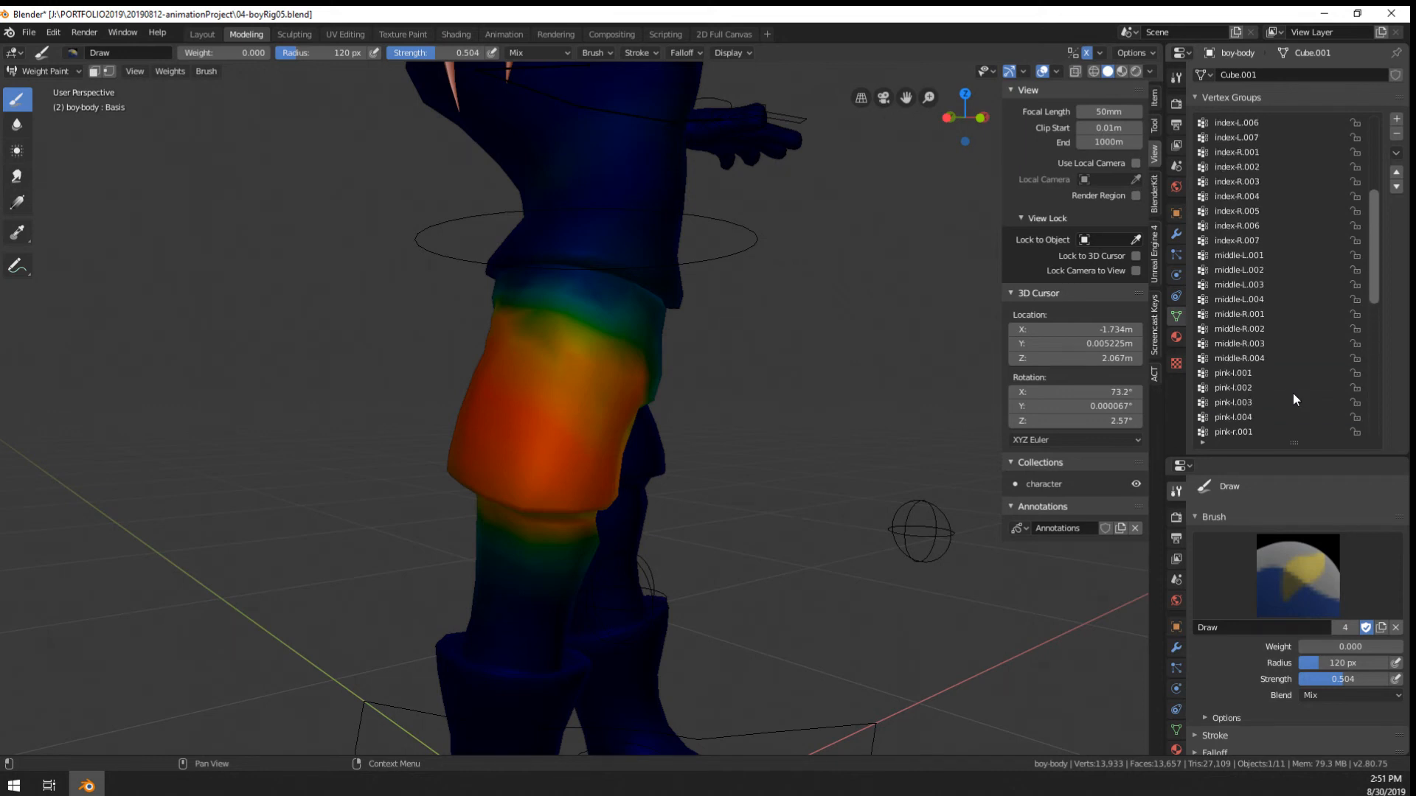
# Open the vertex group list in a separate window, enlarge it to show more groups, and close that window
pyautogui.scroll(-10, 1293, 392)
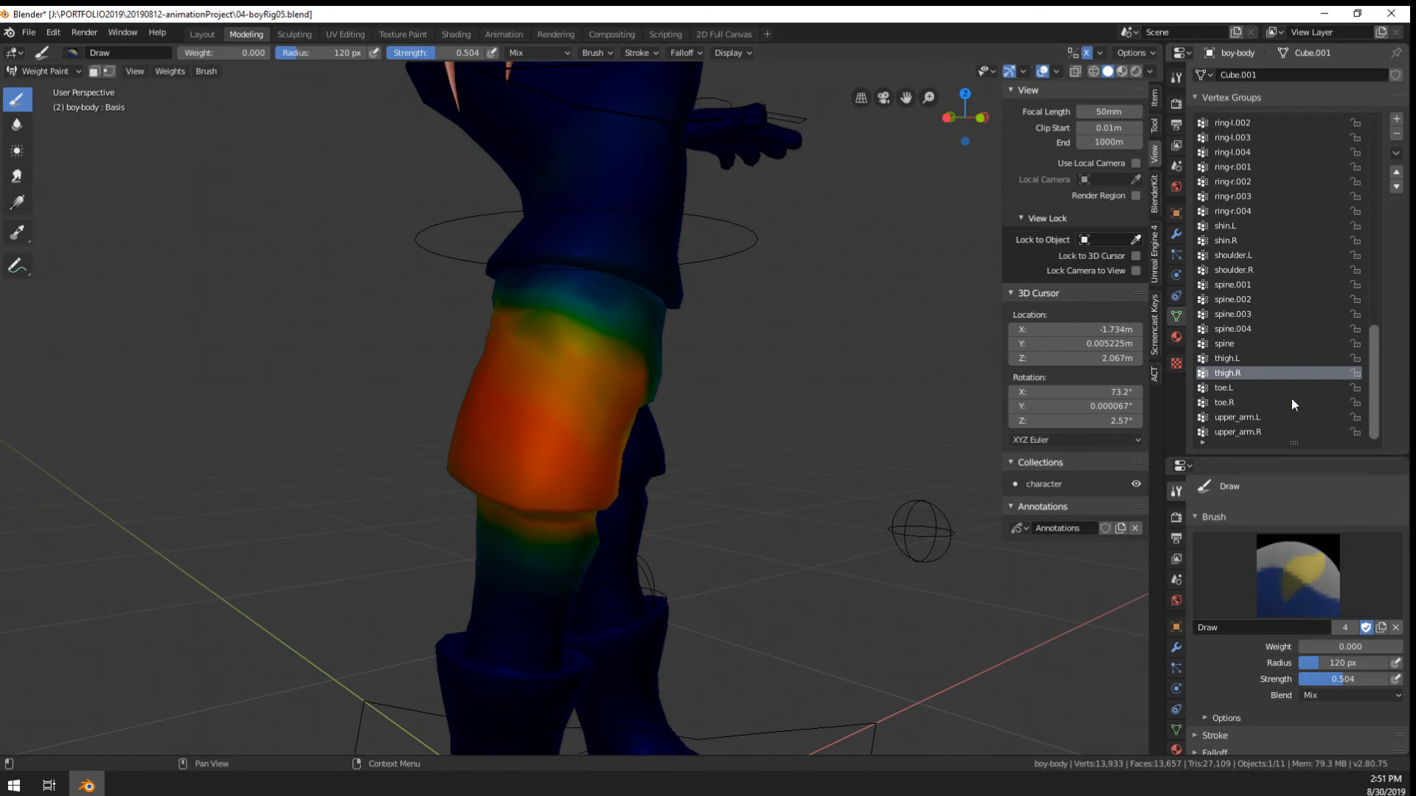
pyautogui.keyDown('shift'); pyautogui.moveTo(1403, 50); pyautogui.dragTo(1312, 111); pyautogui.keyUp('shift')
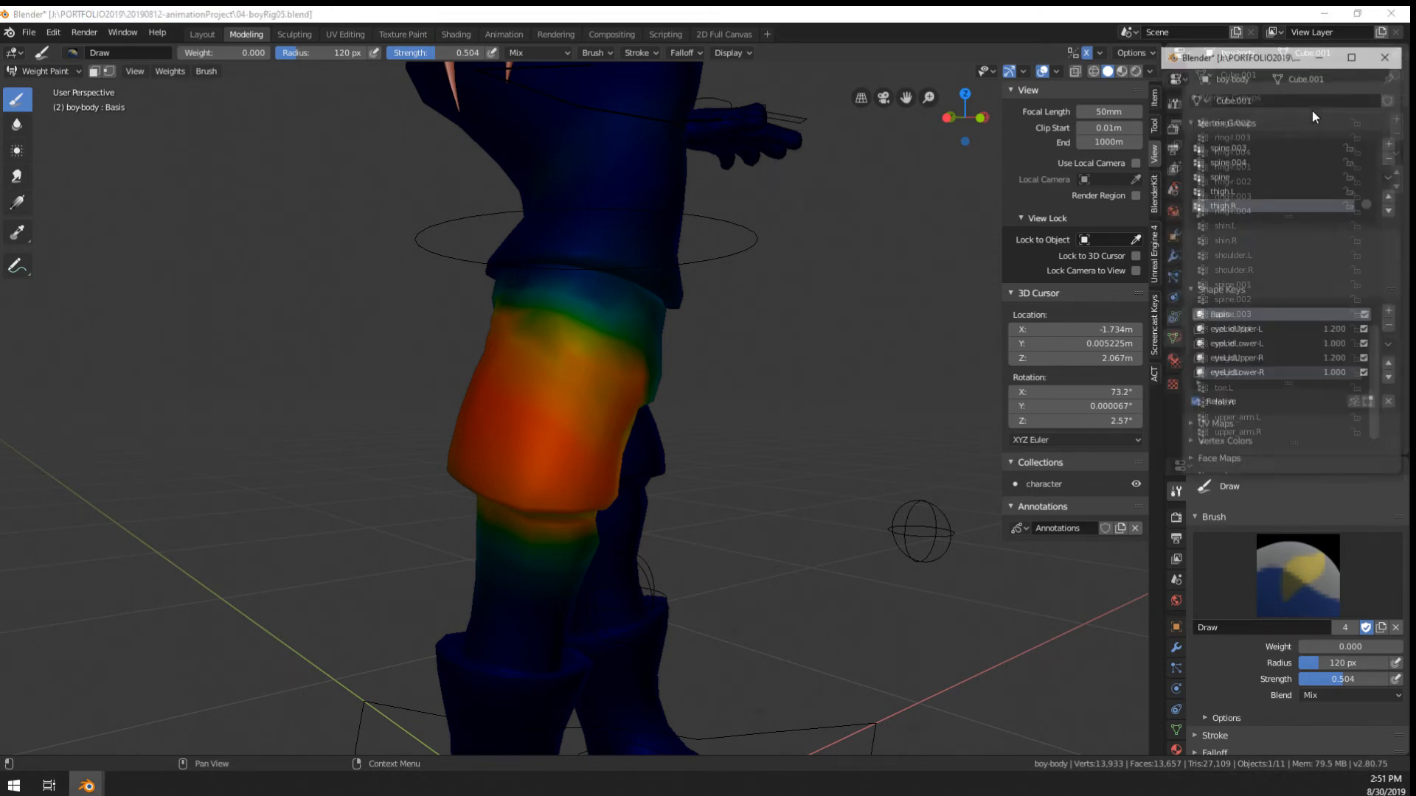
pyautogui.moveTo(1258, 62); pyautogui.dragTo(176, 109)
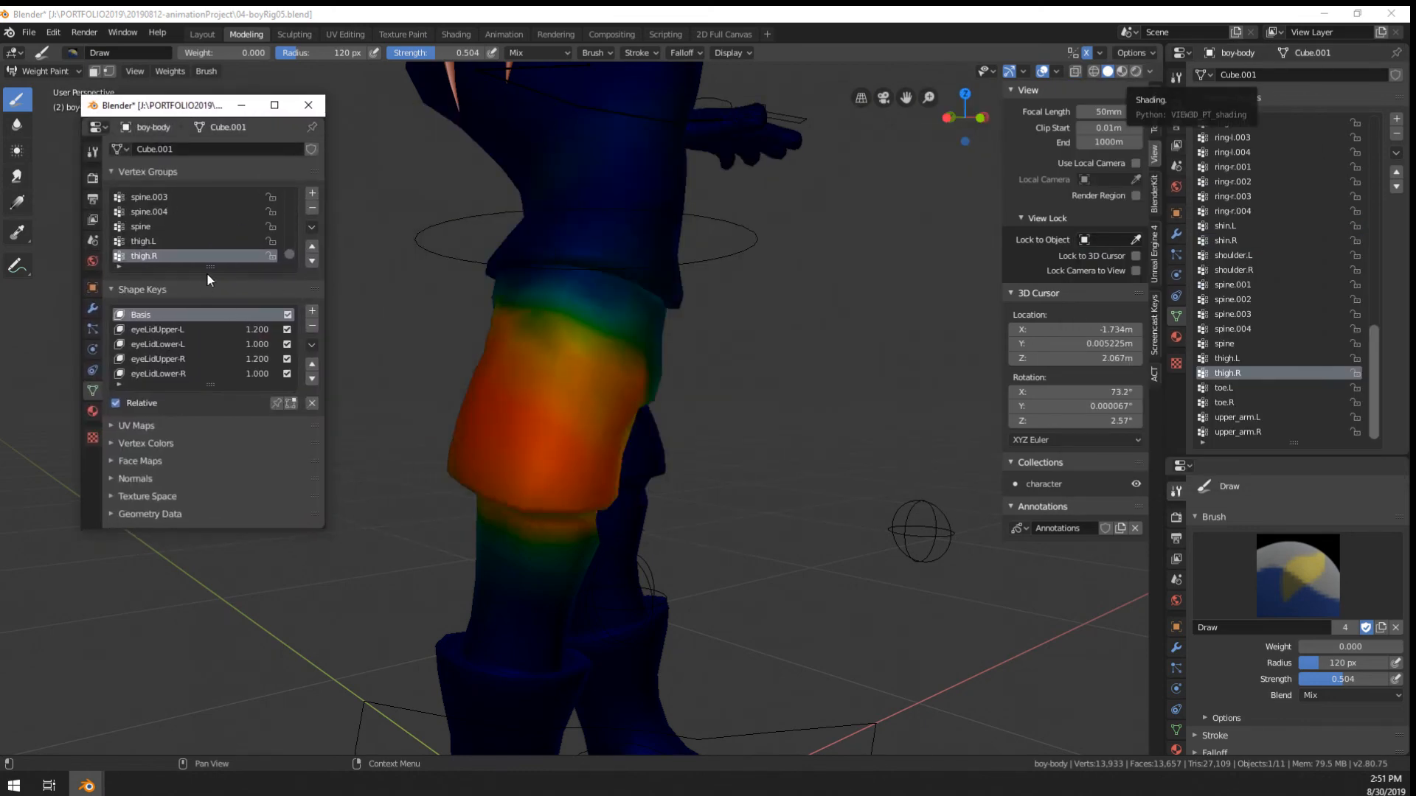
pyautogui.moveTo(209, 268); pyautogui.dragTo(190, 521)
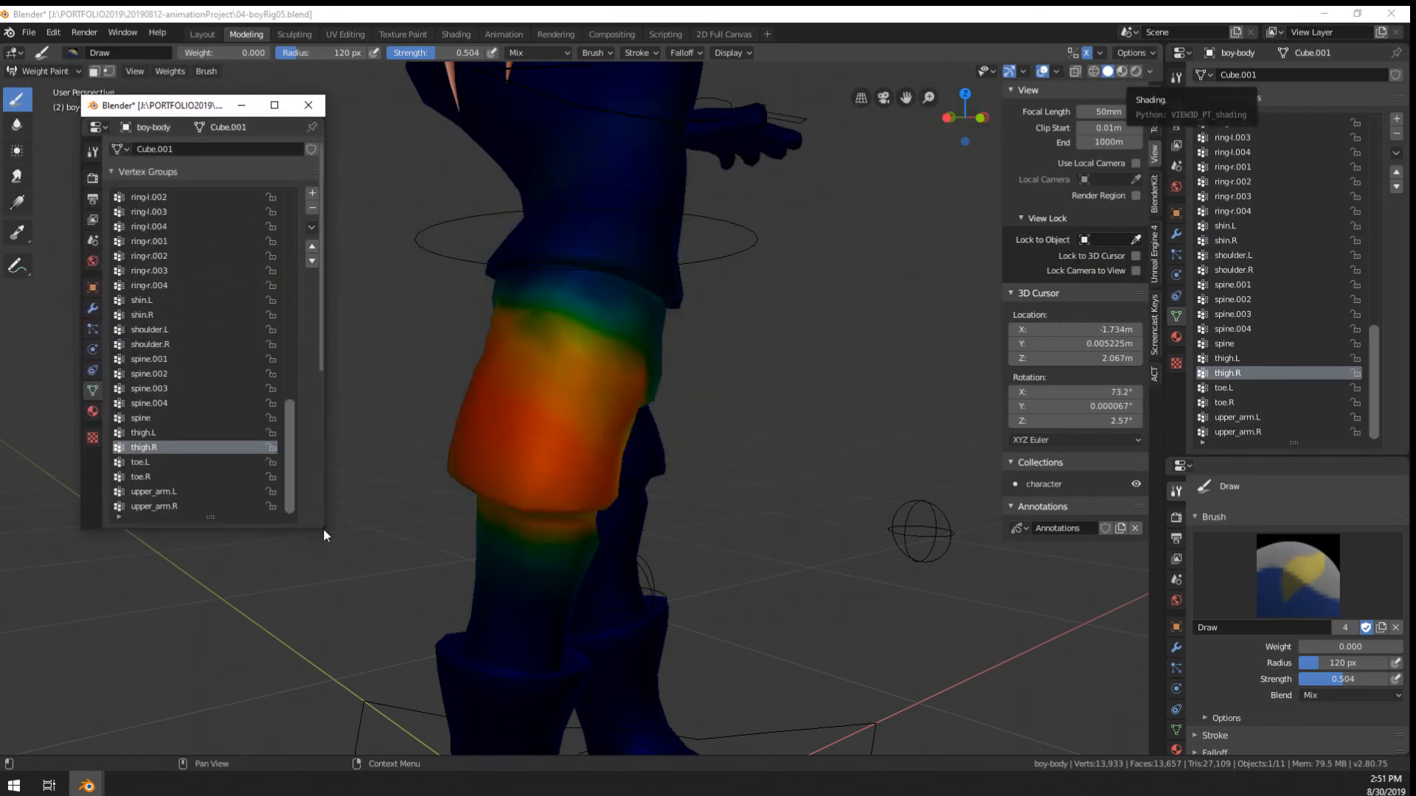
pyautogui.moveTo(323, 531)
pyautogui.mouseDown()
pyautogui.moveTo(304, 555)
pyautogui.moveTo(303, 538)
pyautogui.mouseUp()
pyautogui.moveTo(549, 441); pyautogui.dragTo(630, 461, button='middle')
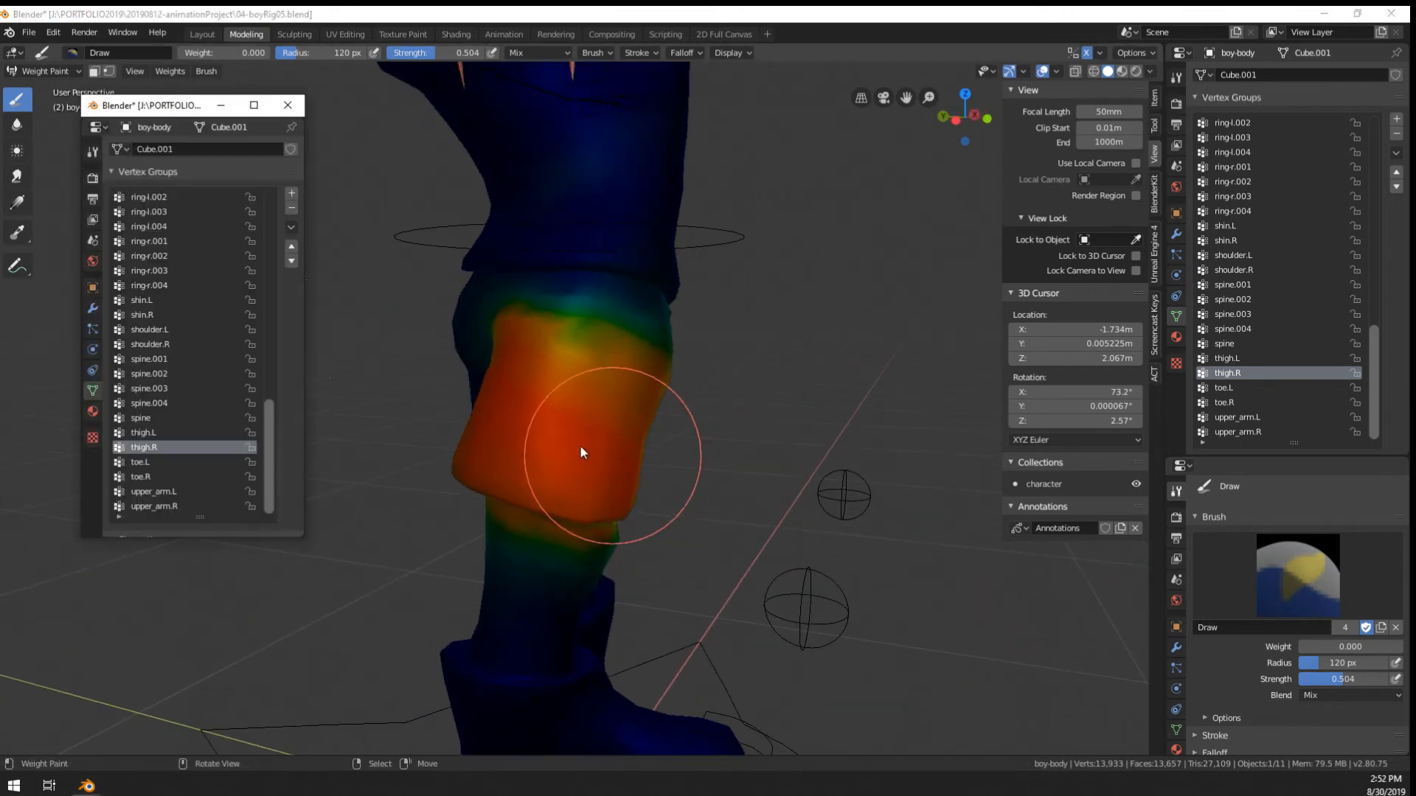
pyautogui.click(287, 107)
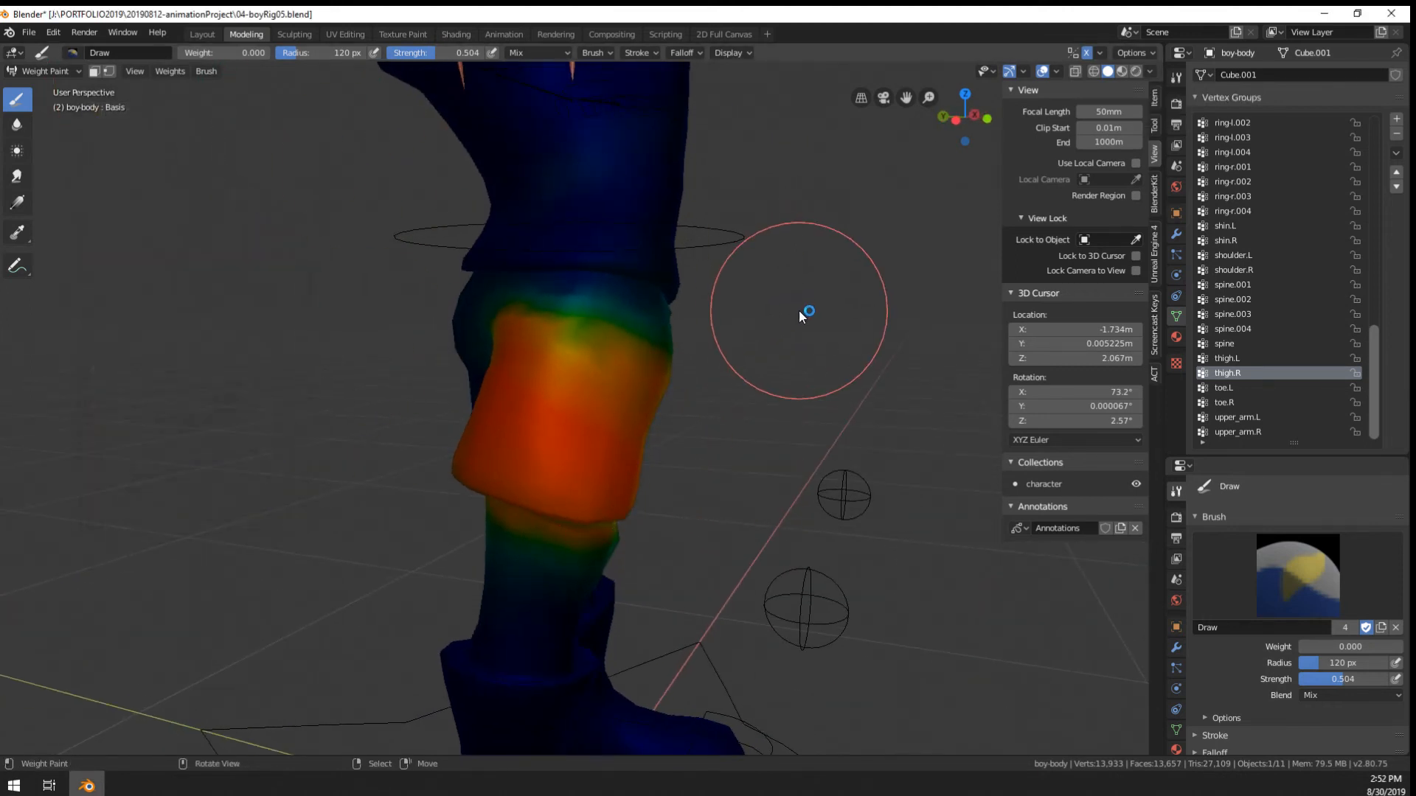
# Try painting 0.758 weight over the upper inner part of the right shorts leg in thigh.R, and undo the stroke
pyautogui.moveTo(798, 311); pyautogui.dragTo(705, 317, button='middle')
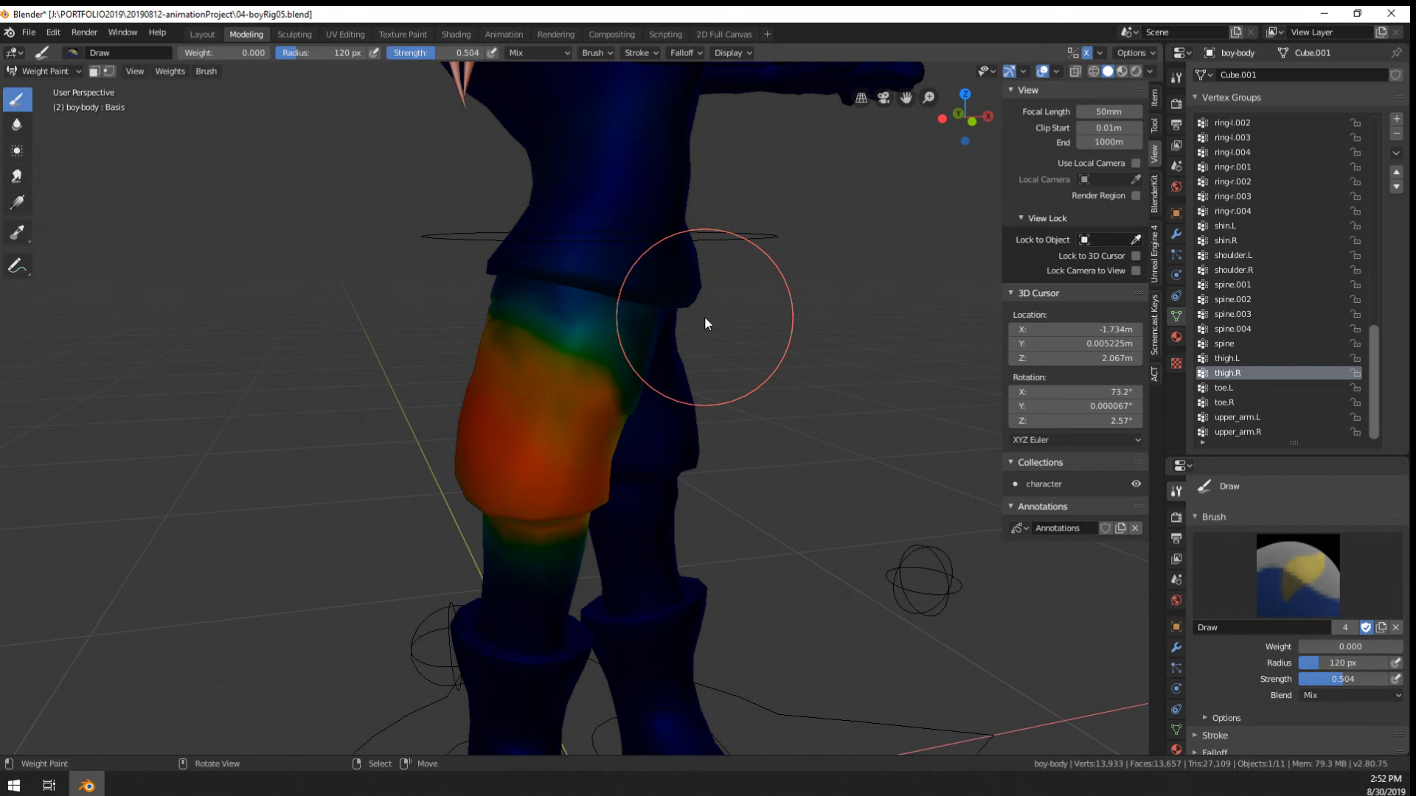
pyautogui.moveTo(705, 317)
pyautogui.mouseDown(button='middle')
pyautogui.moveTo(706, 396)
pyautogui.moveTo(547, 386)
pyautogui.moveTo(733, 396)
pyautogui.mouseUp(button='middle')
pyautogui.scroll(4, 664, 411)
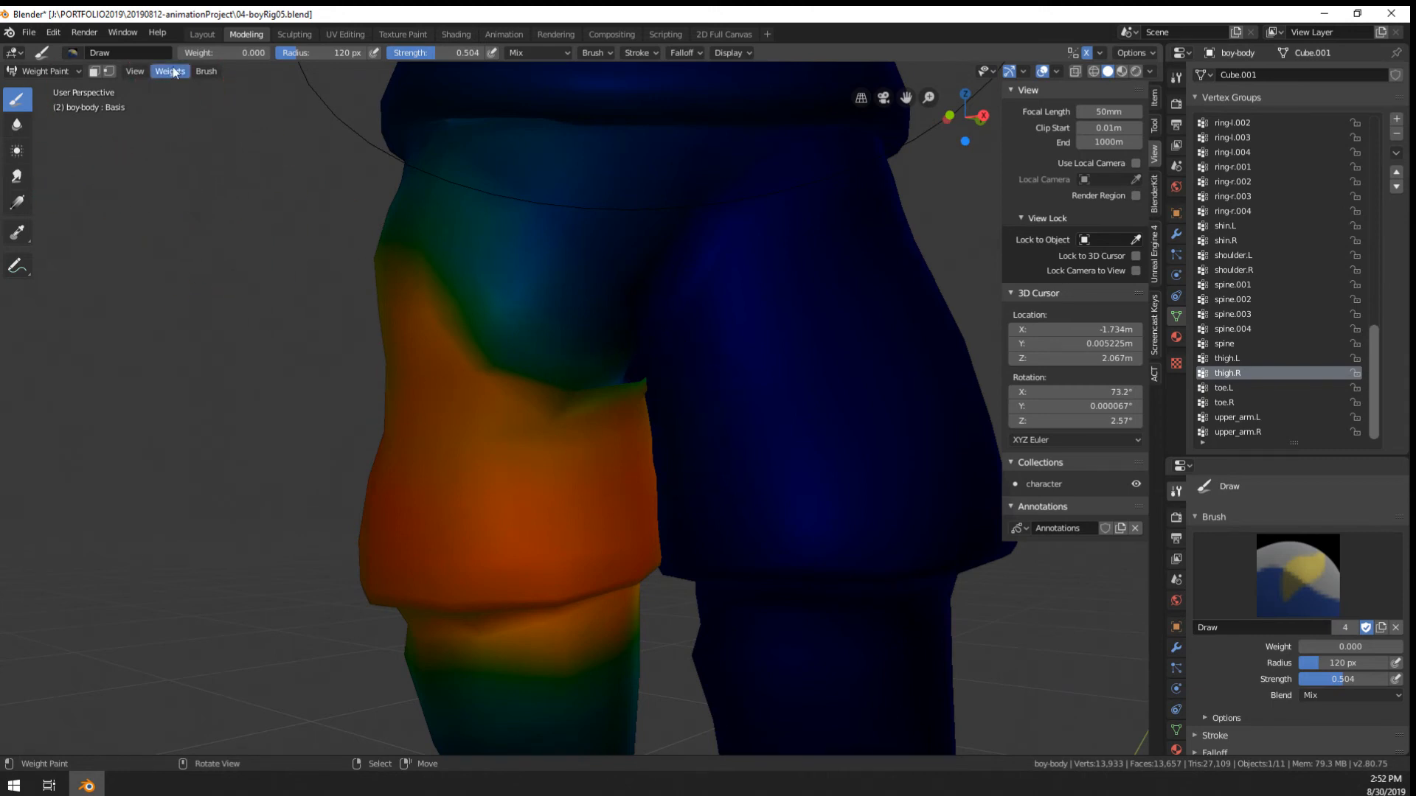
pyautogui.moveTo(222, 53); pyautogui.dragTo(300, 52)
pyautogui.moveTo(555, 385)
pyautogui.mouseDown()
pyautogui.moveTo(478, 276)
pyautogui.moveTo(604, 404)
pyautogui.moveTo(458, 283)
pyautogui.moveTo(585, 379)
pyautogui.moveTo(583, 356)
pyautogui.moveTo(532, 305)
pyautogui.moveTo(550, 413)
pyautogui.mouseUp()
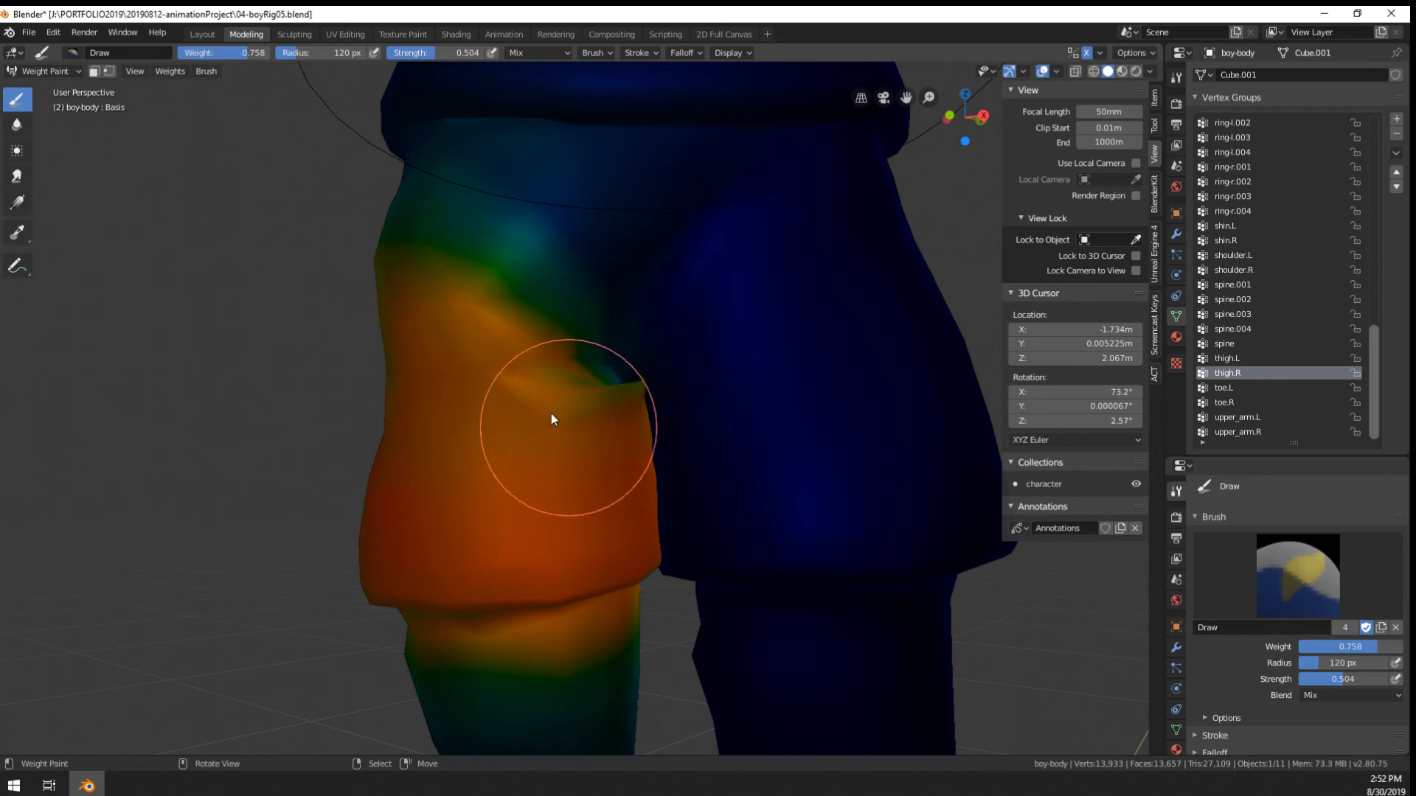
pyautogui.hotkey('ctrl', 'z')
pyautogui.hotkey('ctrl', 'z')
# Sample the vertex groups under the right shorts leg and display the shin.L weights
pyautogui.keyDown('shift'); pyautogui.click(560, 427); pyautogui.keyUp('shift')
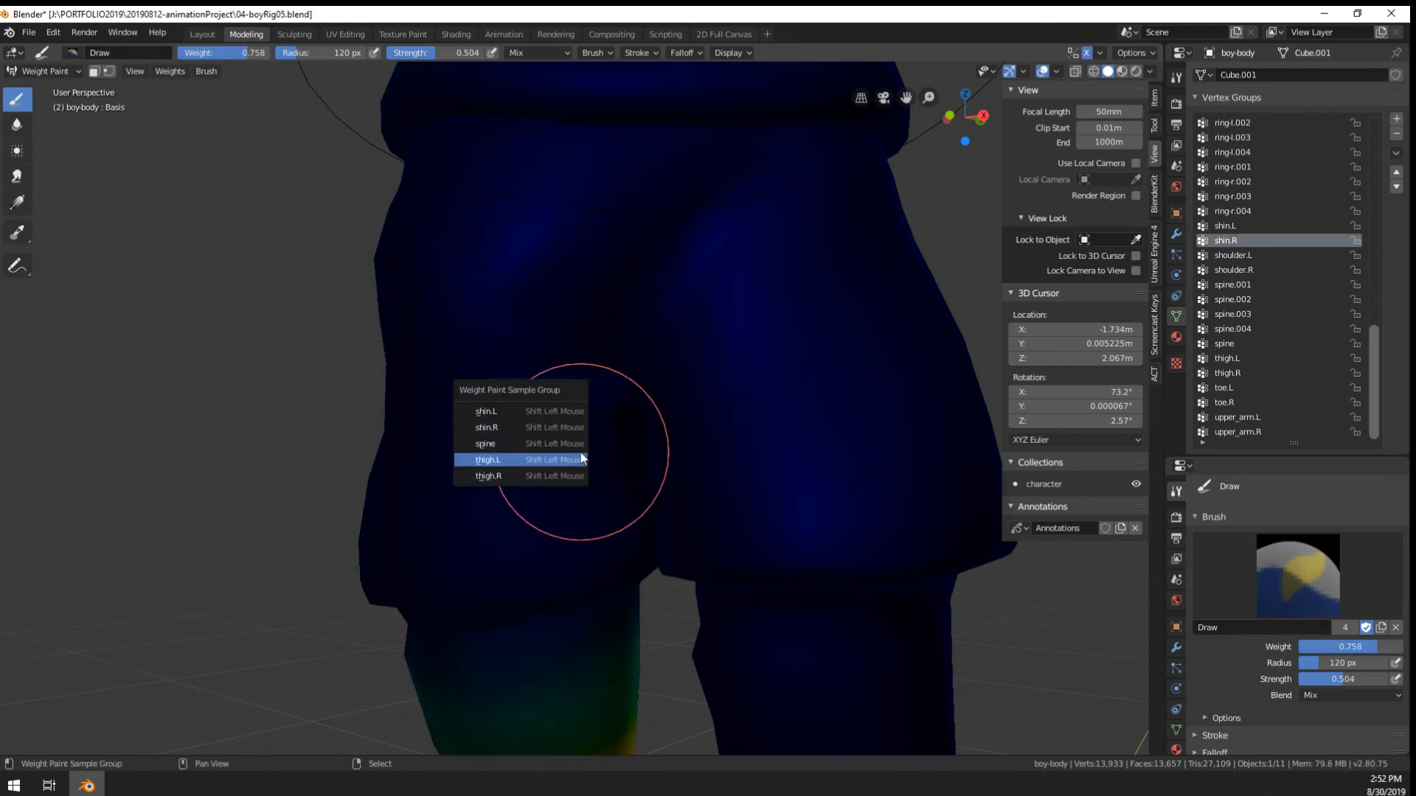
pyautogui.click(568, 411)
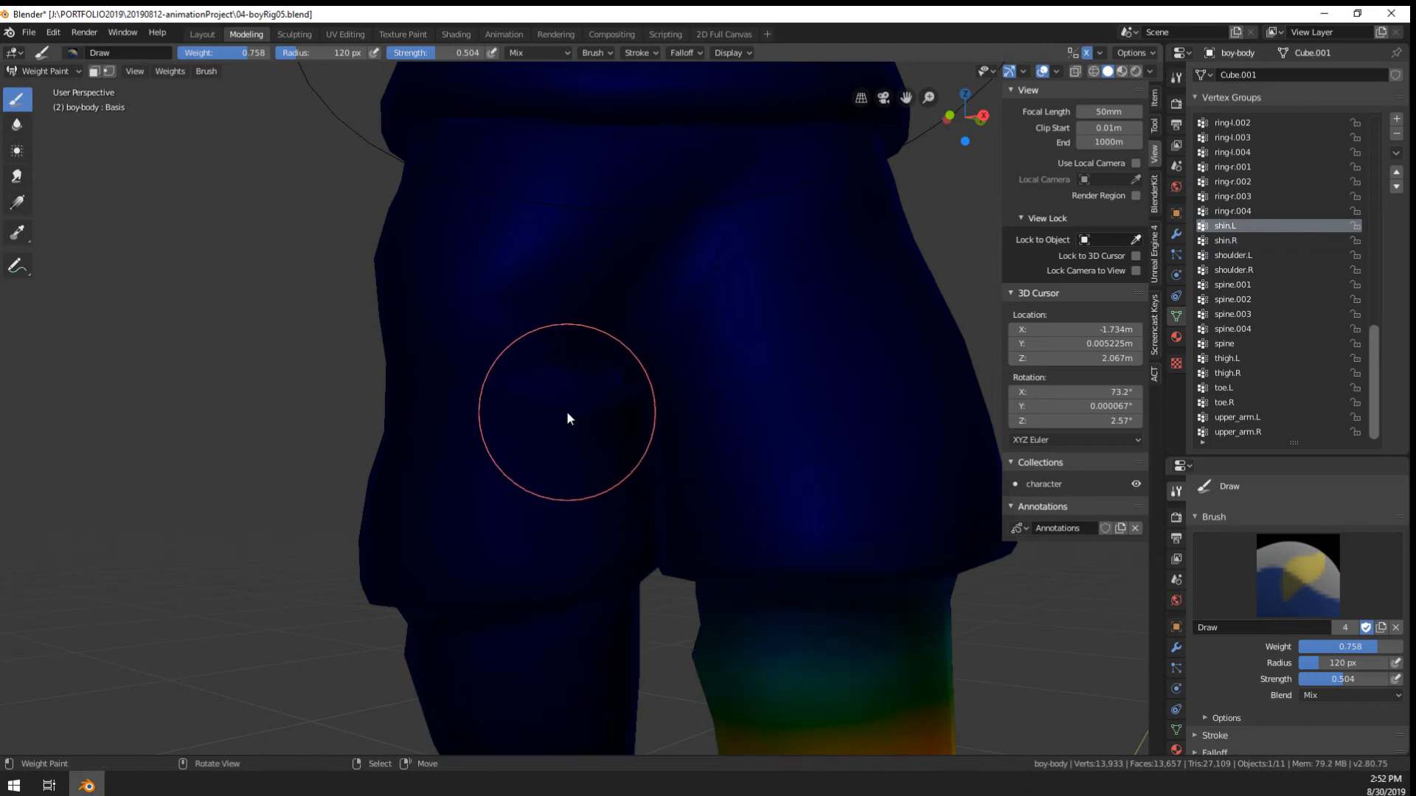
pyautogui.scroll(-3, 572, 413)
pyautogui.keyDown('shift'); pyautogui.click(578, 423); pyautogui.keyUp('shift')
pyautogui.click(577, 423)
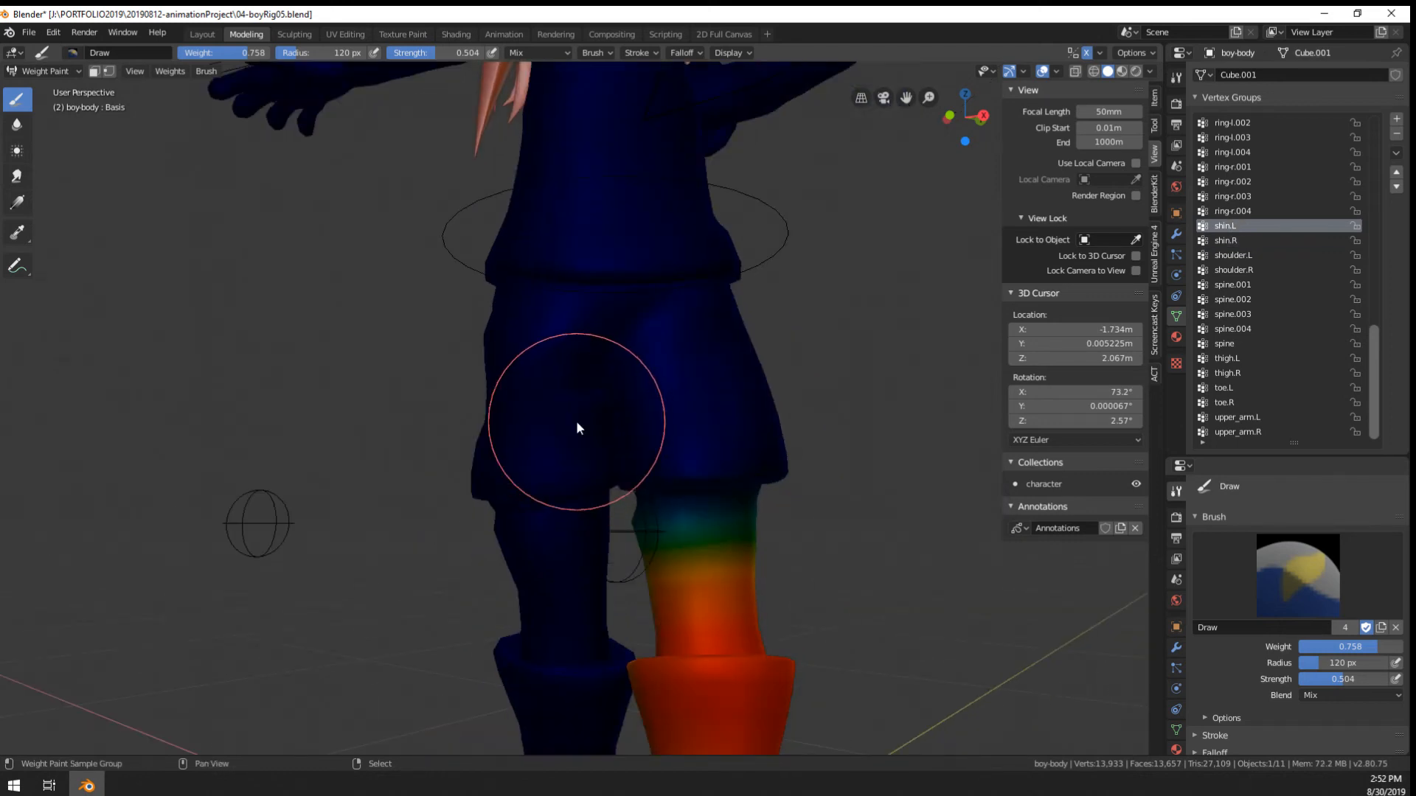
# Sample further groups on the right shorts leg to inspect the spine, thigh.L and thigh.R weights
pyautogui.keyDown('shift'); pyautogui.click(576, 420); pyautogui.keyUp('shift')
pyautogui.click(565, 445)
pyautogui.keyDown('shift'); pyautogui.click(558, 446); pyautogui.keyUp('shift')
pyautogui.click(554, 466)
pyautogui.keyDown('shift'); pyautogui.click(555, 469); pyautogui.keyUp('shift')
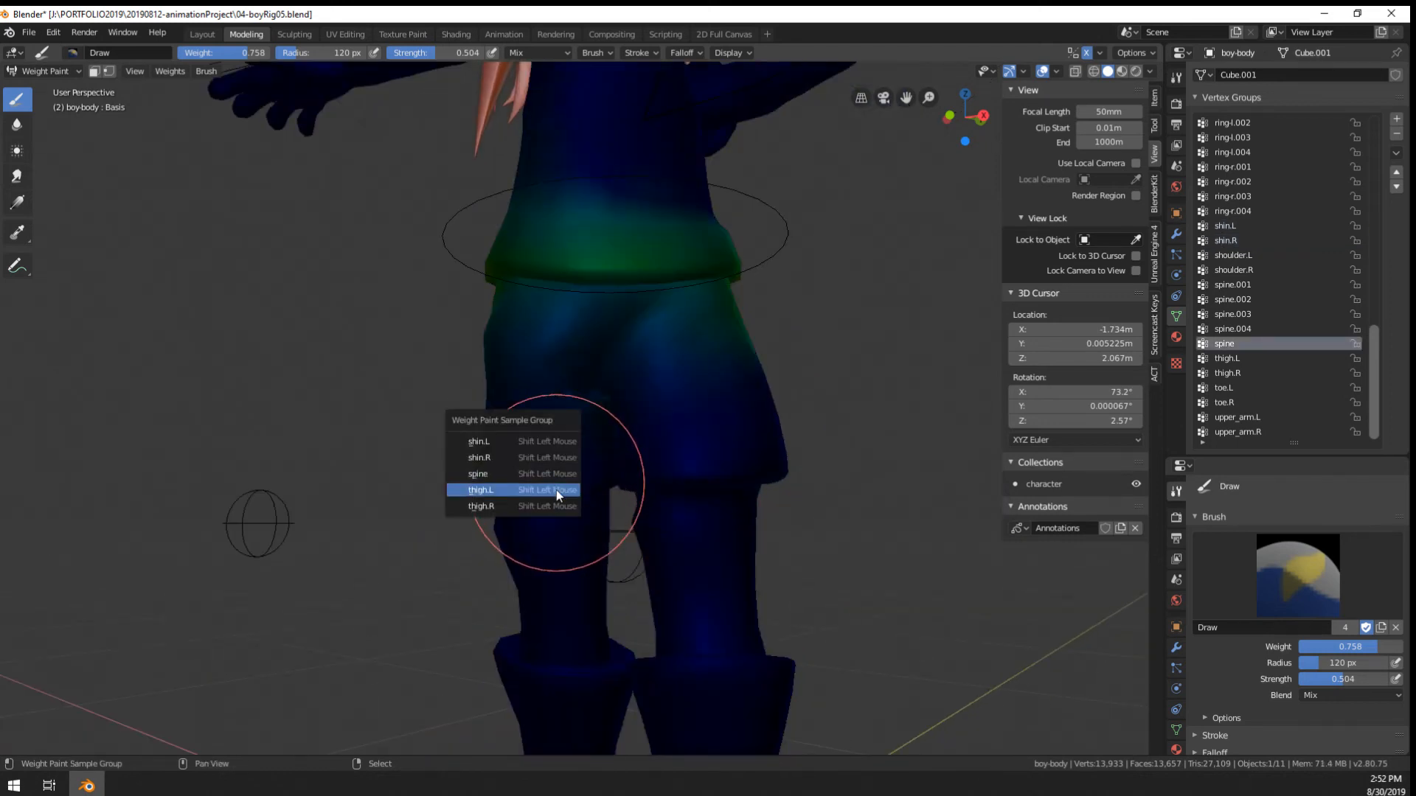
pyautogui.click(556, 490)
pyautogui.keyDown('shift'); pyautogui.click(555, 502); pyautogui.keyUp('shift')
pyautogui.click(556, 515)
# Sample the shin.R group at the right knee and the spine.001 group at the waist
pyautogui.keyDown('shift'); pyautogui.click(590, 524); pyautogui.keyUp('shift')
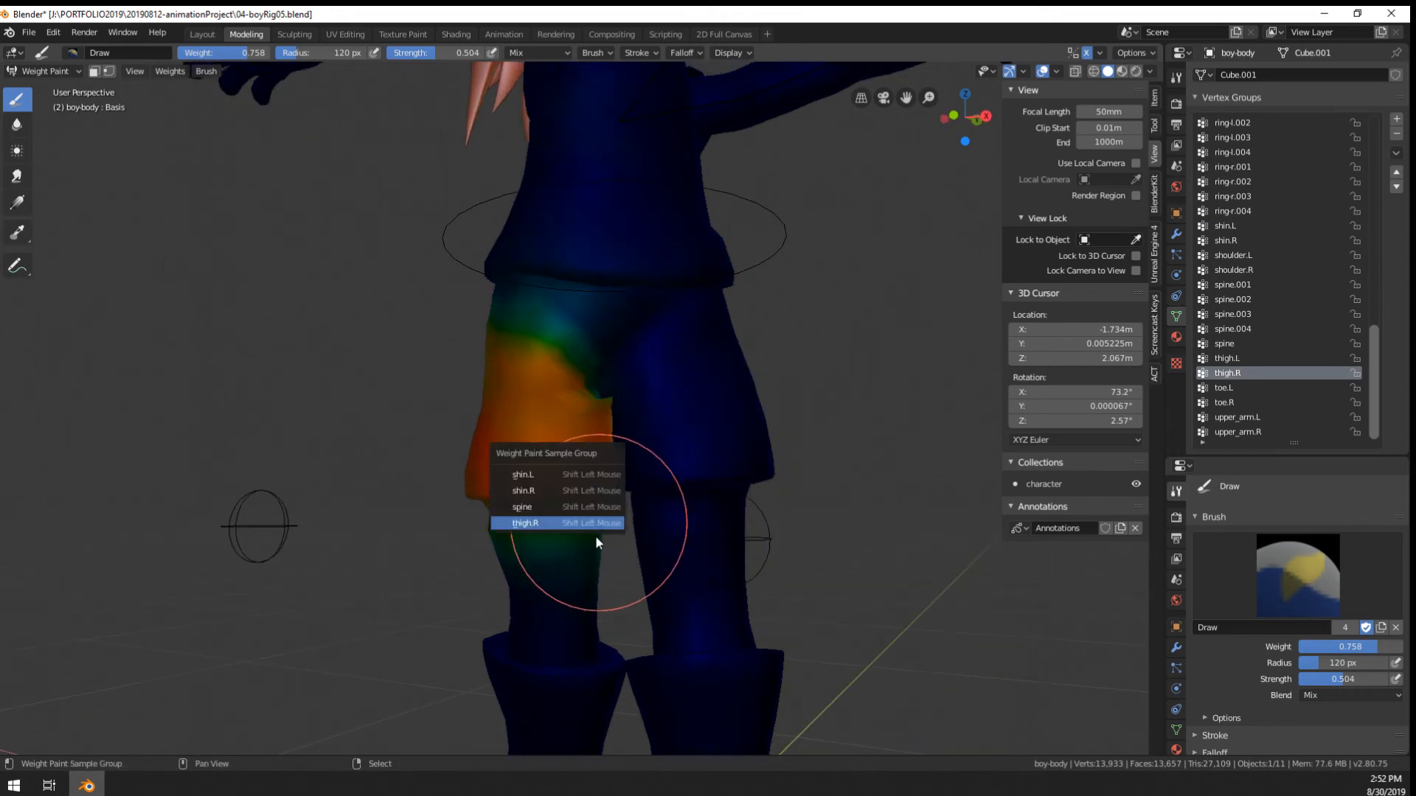
pyautogui.click(599, 478)
pyautogui.keyDown('shift'); pyautogui.click(571, 481); pyautogui.keyUp('shift')
pyautogui.click(567, 479)
pyautogui.keyDown('shift'); pyautogui.click(622, 255); pyautogui.keyUp('shift')
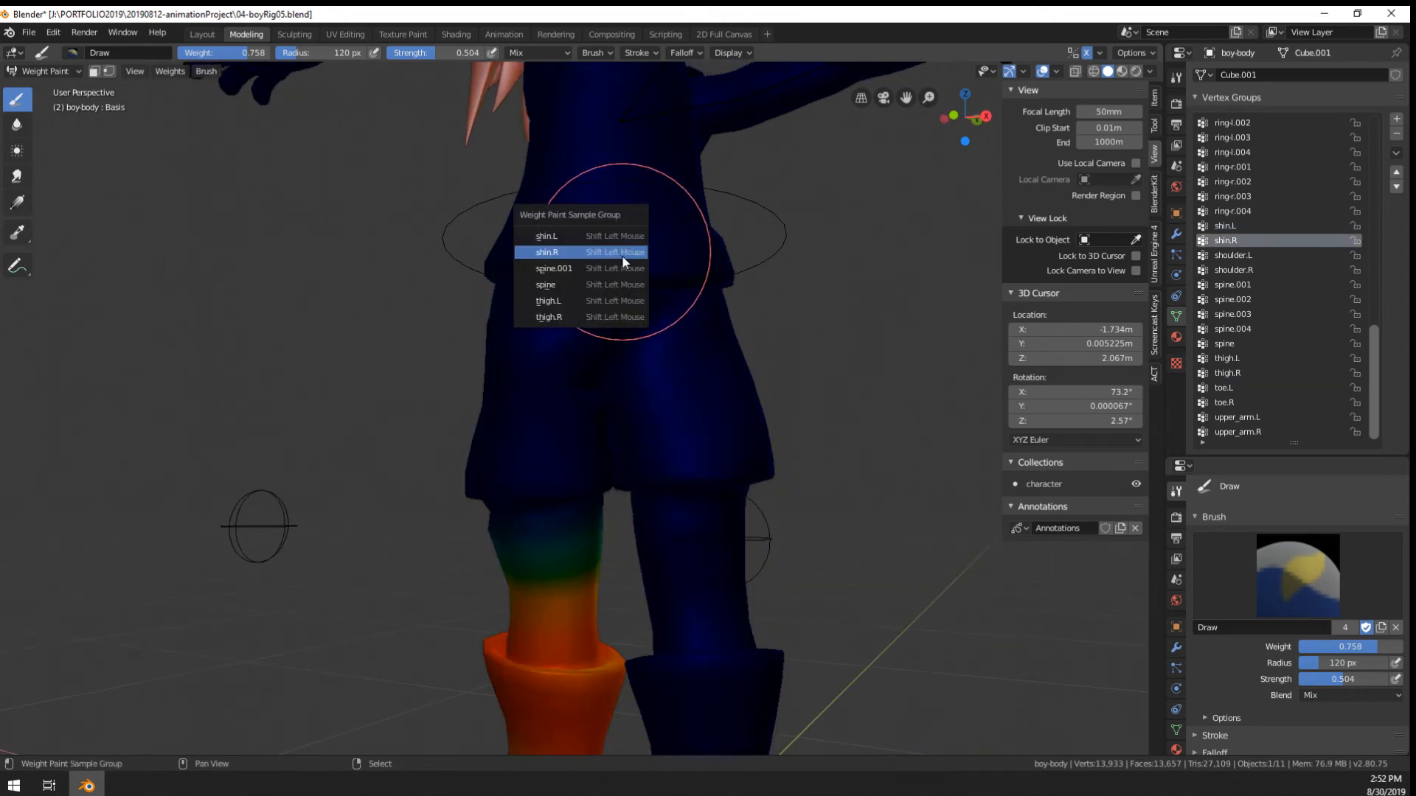
pyautogui.click(621, 270)
# Examine the spine.001 weights on the torso and sample a vertex group near the shoulder
pyautogui.scroll(-2, 616, 294)
pyautogui.moveTo(616, 294); pyautogui.dragTo(664, 289, button='middle')
pyautogui.keyDown('shift'); pyautogui.moveTo(664, 289); pyautogui.dragTo(688, 392, button='middle'); pyautogui.keyUp('shift')
pyautogui.keyDown('shift'); pyautogui.moveTo(590, 365); pyautogui.dragTo(600, 440, button='middle'); pyautogui.keyUp('shift')
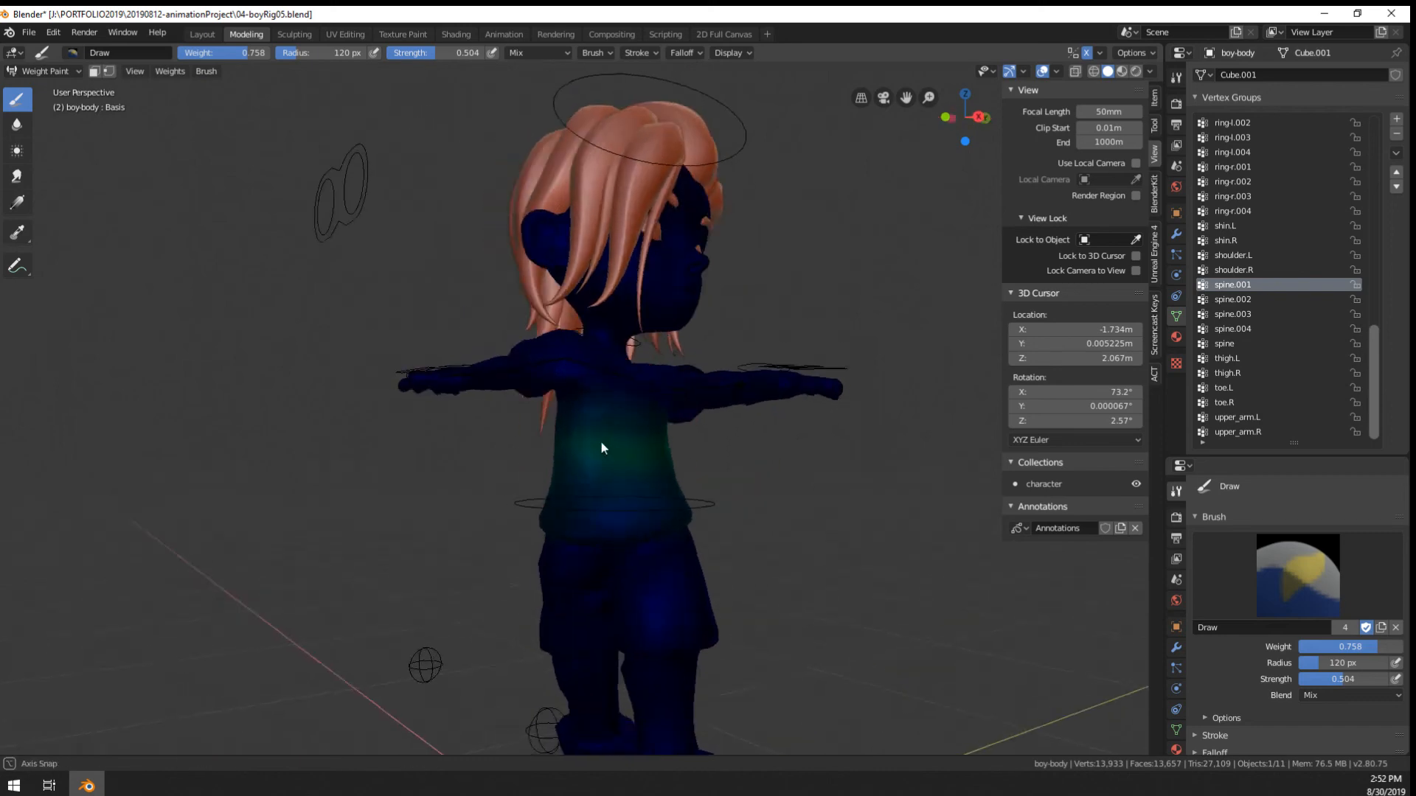
pyautogui.scroll(2, 547, 311)
pyautogui.keyDown('shift'); pyautogui.click(548, 318); pyautogui.keyUp('shift')
pyautogui.click(552, 326)
# Examine the shin.R weights on the right leg and request the group sampling list away from the mesh
pyautogui.scroll(-3, 529, 529)
pyautogui.moveTo(528, 529); pyautogui.dragTo(724, 398, button='middle')
pyautogui.scroll(4, 617, 392)
pyautogui.moveTo(724, 348); pyautogui.dragTo(641, 352, button='middle')
pyautogui.keyDown('shift'); pyautogui.moveTo(642, 352); pyautogui.dragTo(656, 435, button='middle'); pyautogui.keyUp('shift')
pyautogui.scroll(2, 664, 435)
pyautogui.moveTo(550, 438)
pyautogui.keyDown('shift'); pyautogui.mouseDown(button='middle')
pyautogui.moveTo(489, 506)
pyautogui.moveTo(610, 228)
pyautogui.mouseUp(button='middle'); pyautogui.keyUp('shift')
pyautogui.keyDown('shift'); pyautogui.click(355, 319); pyautogui.keyUp('shift')
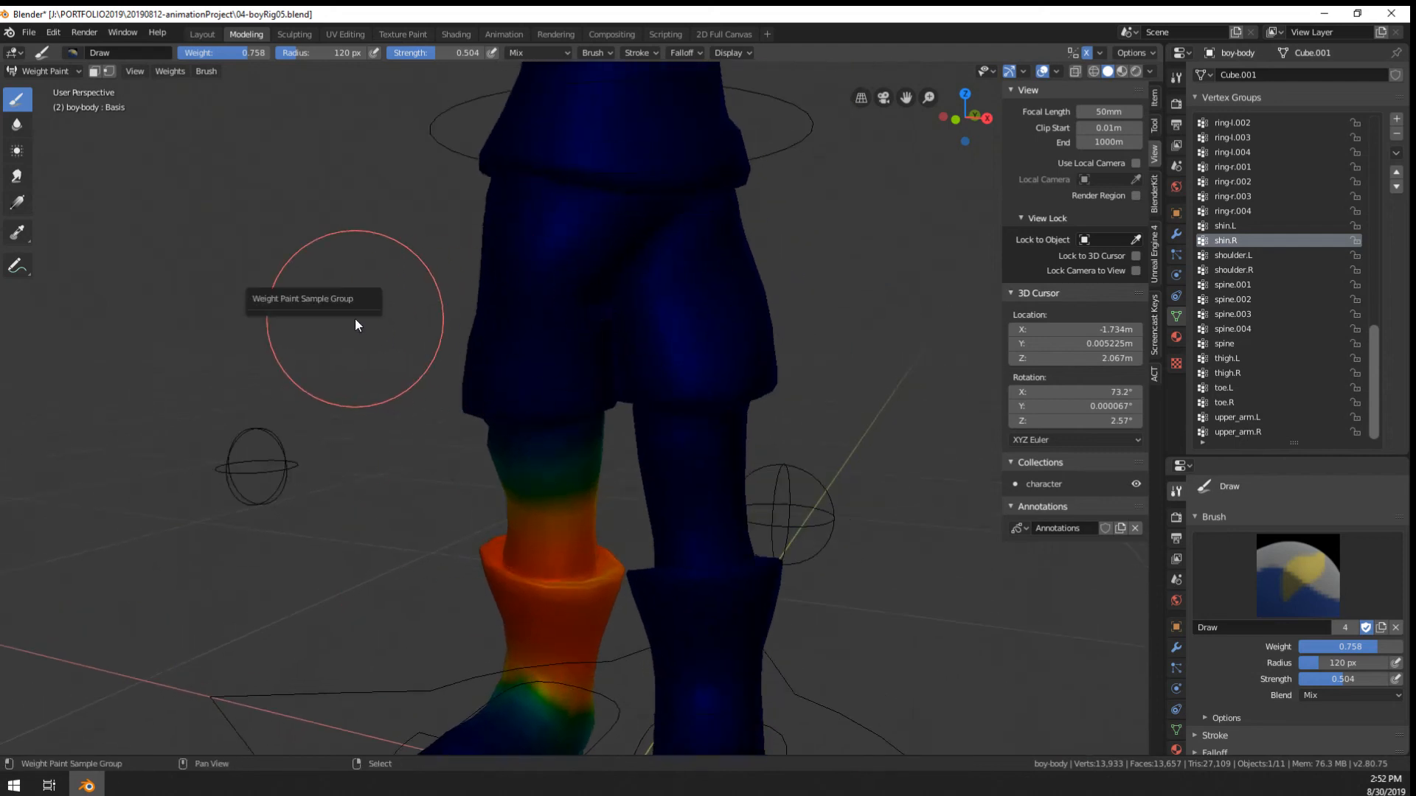
# Sample the groups at the right knee repeatedly to compare the shin.L and shin.R weights
pyautogui.scroll(1, 551, 391)
pyautogui.moveTo(559, 427); pyautogui.dragTo(599, 407, button='middle')
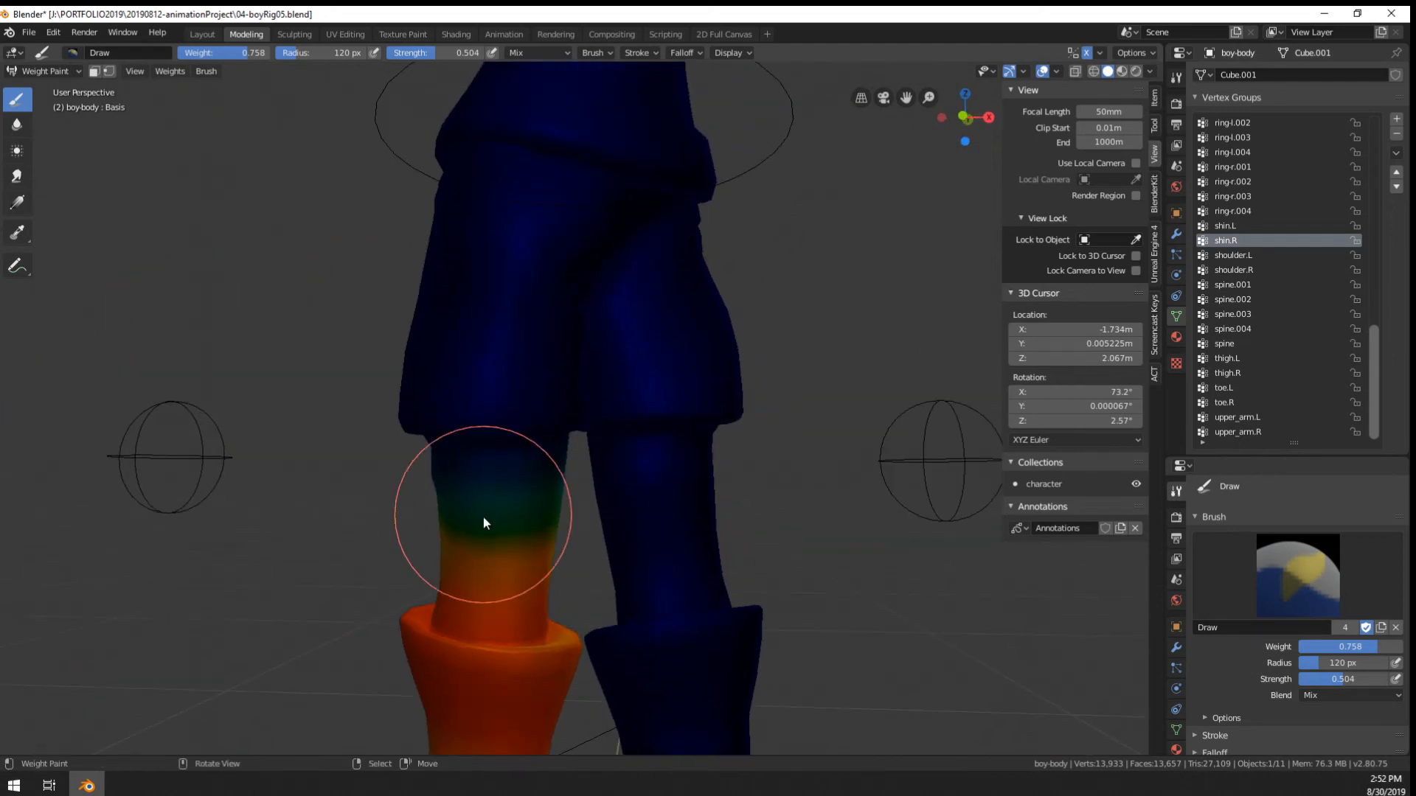
pyautogui.scroll(1, 609, 391)
pyautogui.keyDown('shift'); pyautogui.click(488, 515); pyautogui.keyUp('shift')
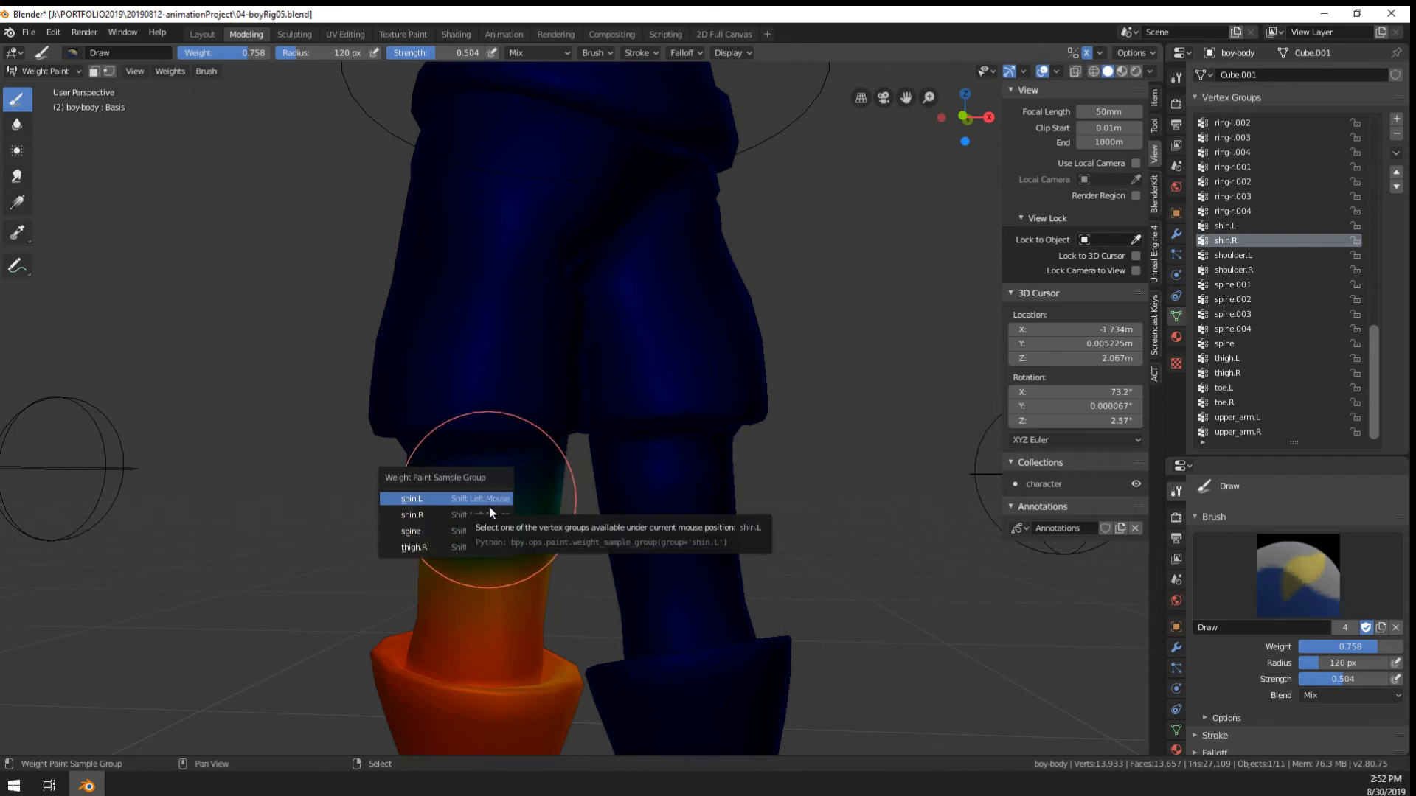
pyautogui.click(489, 507)
pyautogui.keyDown('shift'); pyautogui.click(488, 506); pyautogui.keyUp('shift')
pyautogui.click(488, 515)
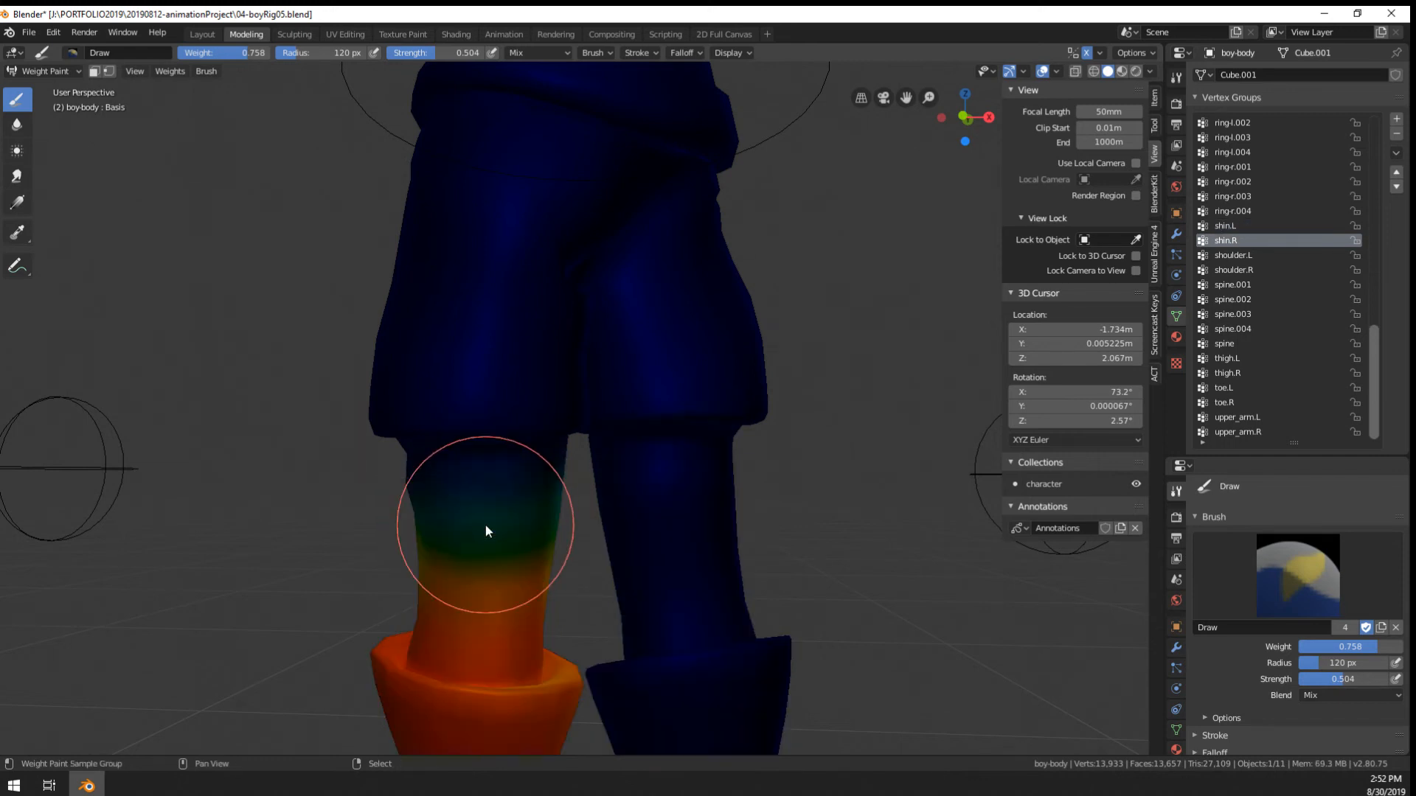
pyautogui.keyDown('shift'); pyautogui.click(485, 525); pyautogui.keyUp('shift')
pyautogui.click(487, 507)
pyautogui.keyDown('shift'); pyautogui.click(485, 503); pyautogui.keyUp('shift')
pyautogui.click(490, 528)
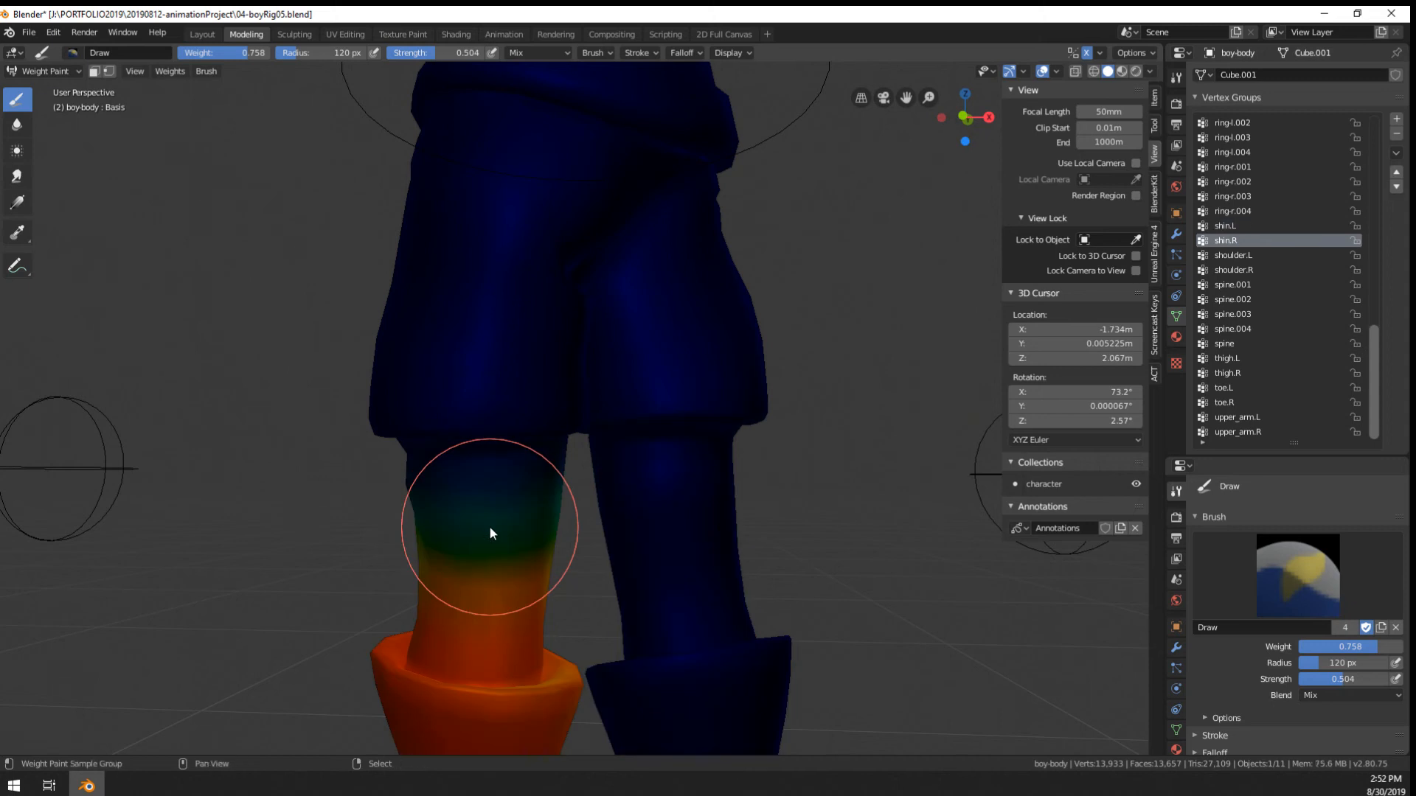
pyautogui.keyDown('shift'); pyautogui.click(490, 528); pyautogui.keyUp('shift')
pyautogui.click(493, 519)
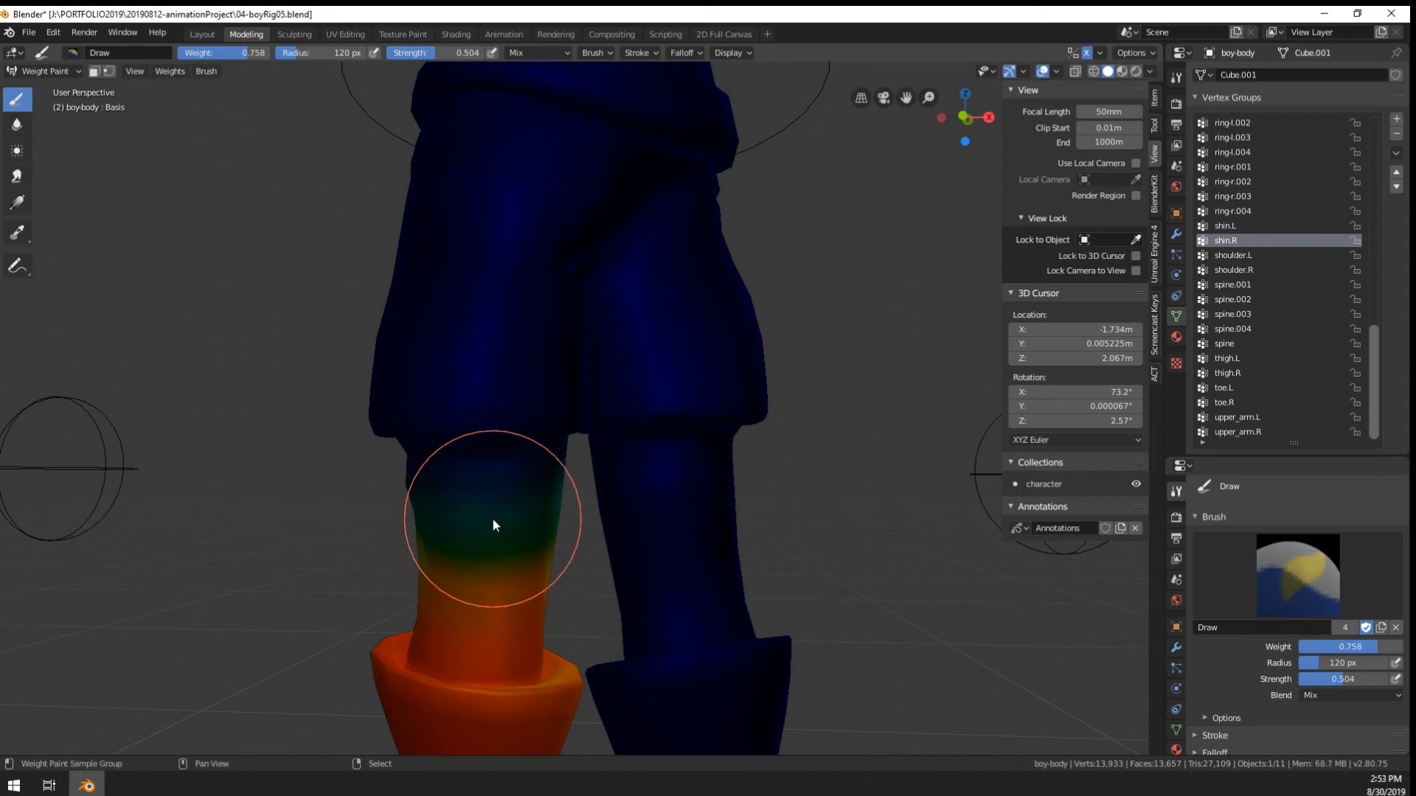
# Enable Screencast Keys and sample between the shin.R and shin.L groups at the right knee
pyautogui.click(1155, 325)
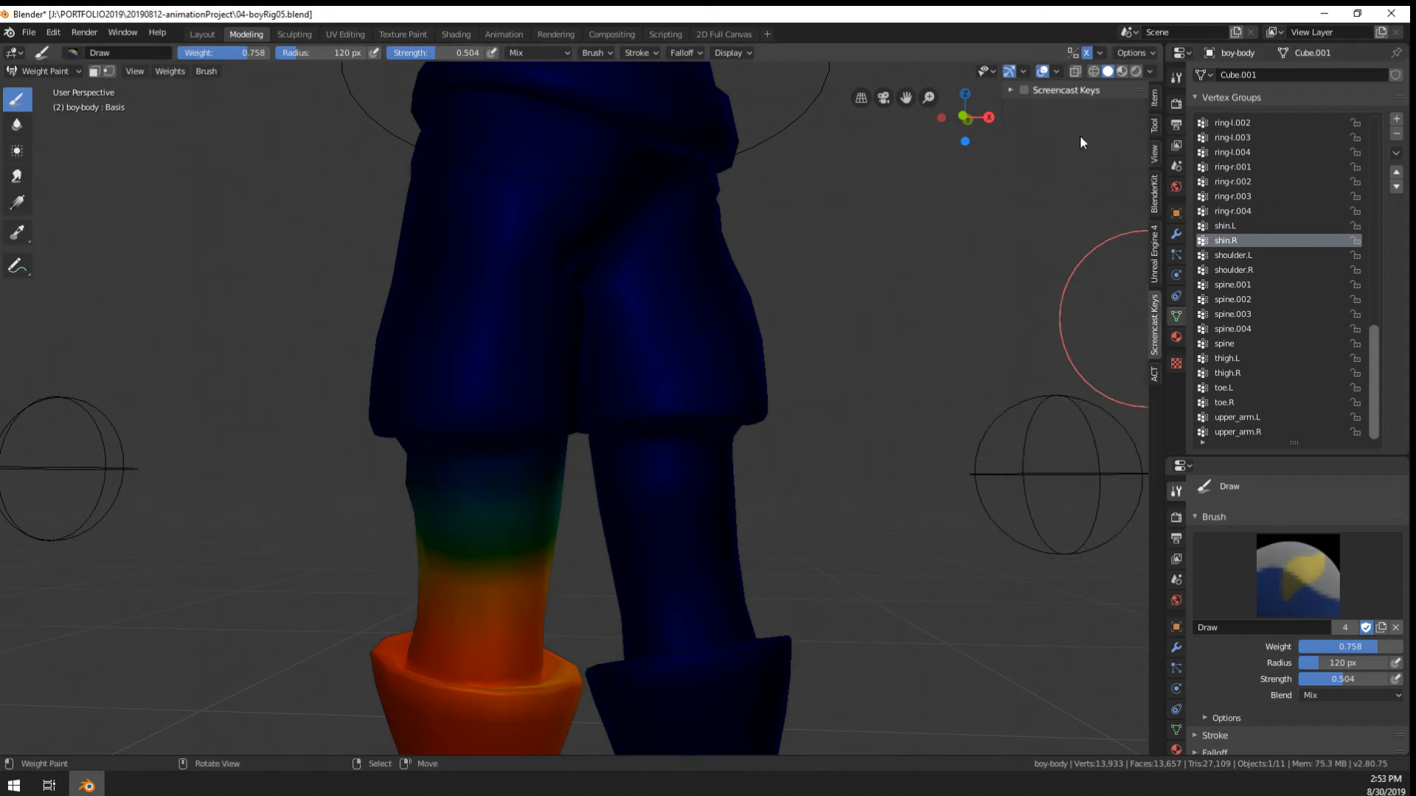
pyautogui.click(1040, 93)
pyautogui.keyDown('shift'); pyautogui.click(478, 525); pyautogui.keyUp('shift')
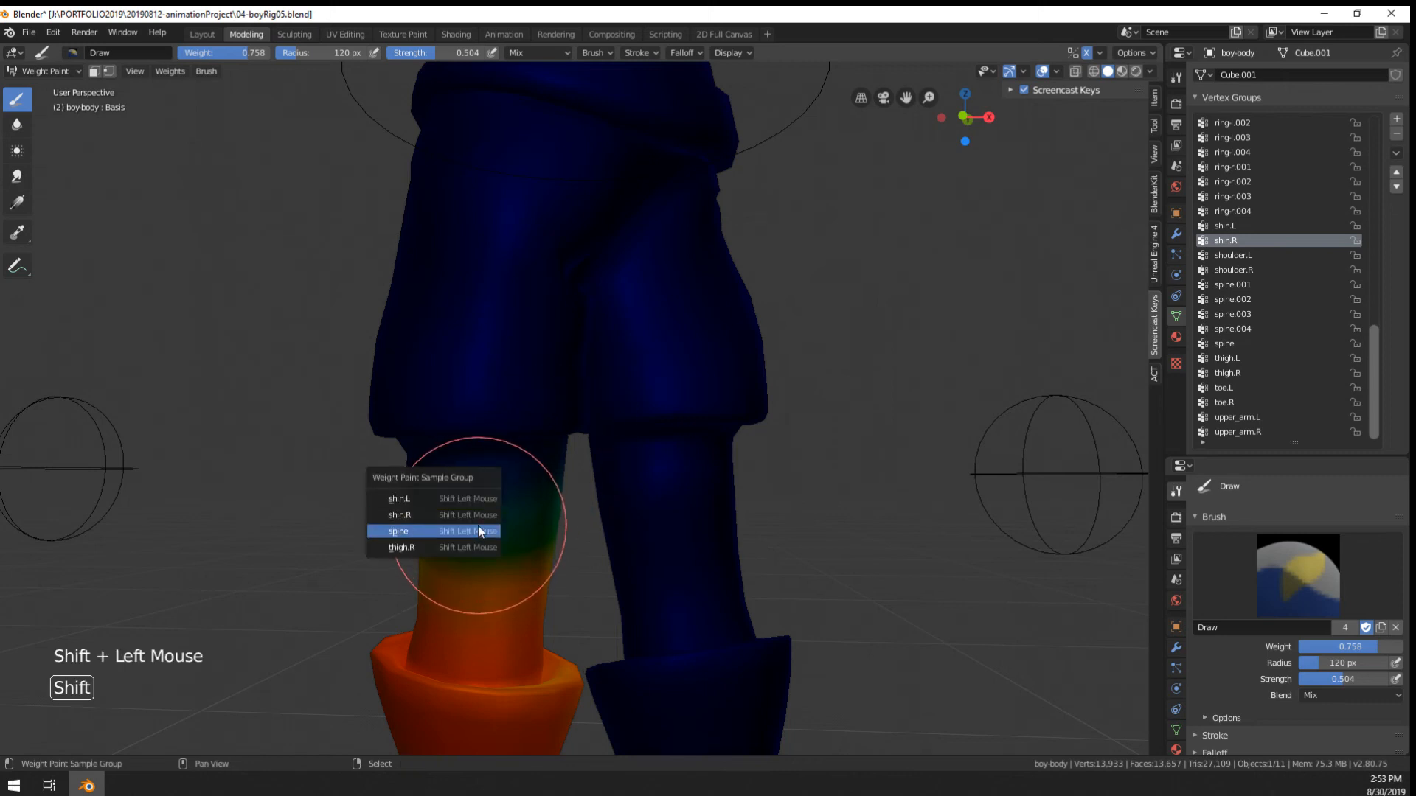
pyautogui.click(476, 498)
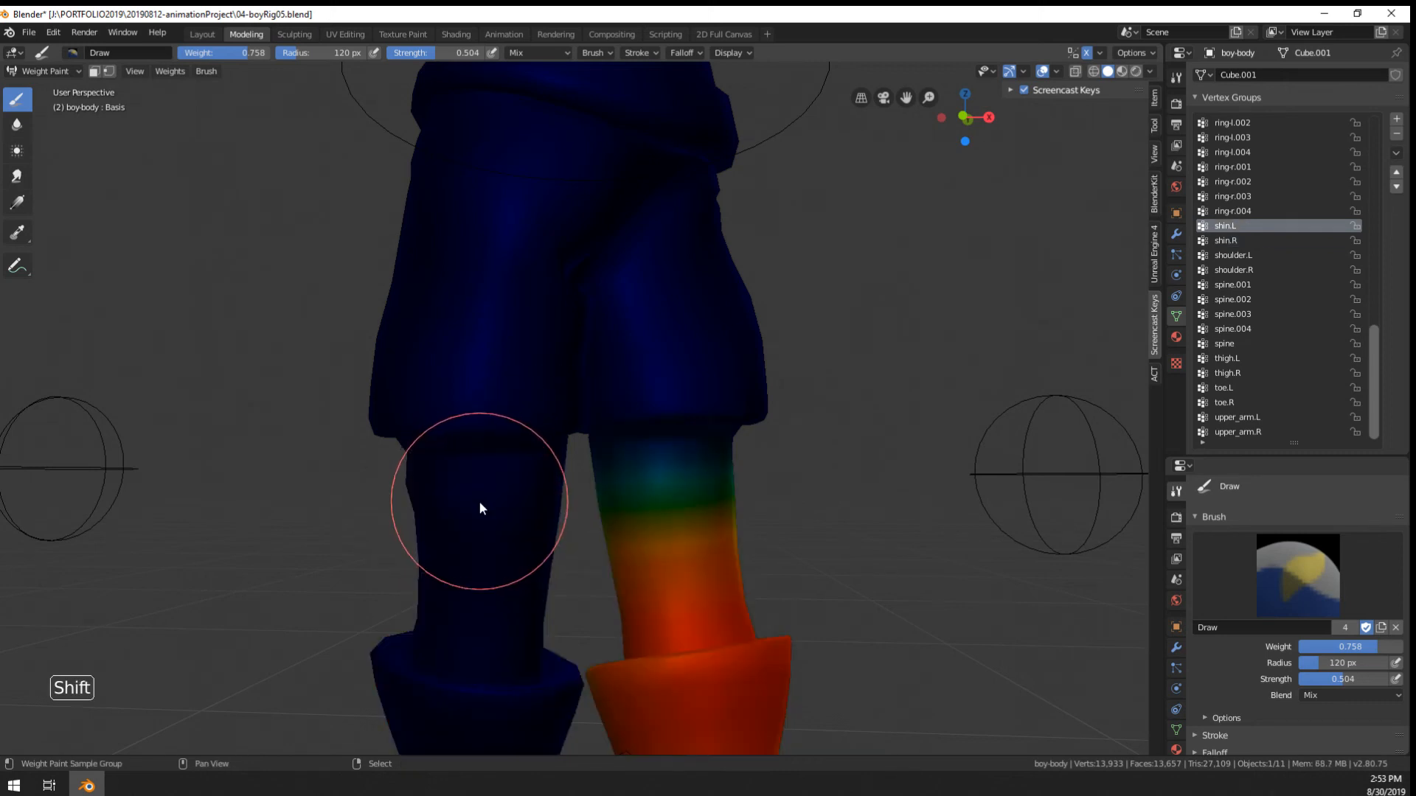
pyautogui.keyDown('shift'); pyautogui.click(480, 509); pyautogui.keyUp('shift')
pyautogui.click(484, 515)
pyautogui.keyDown('shift'); pyautogui.click(485, 518); pyautogui.keyUp('shift')
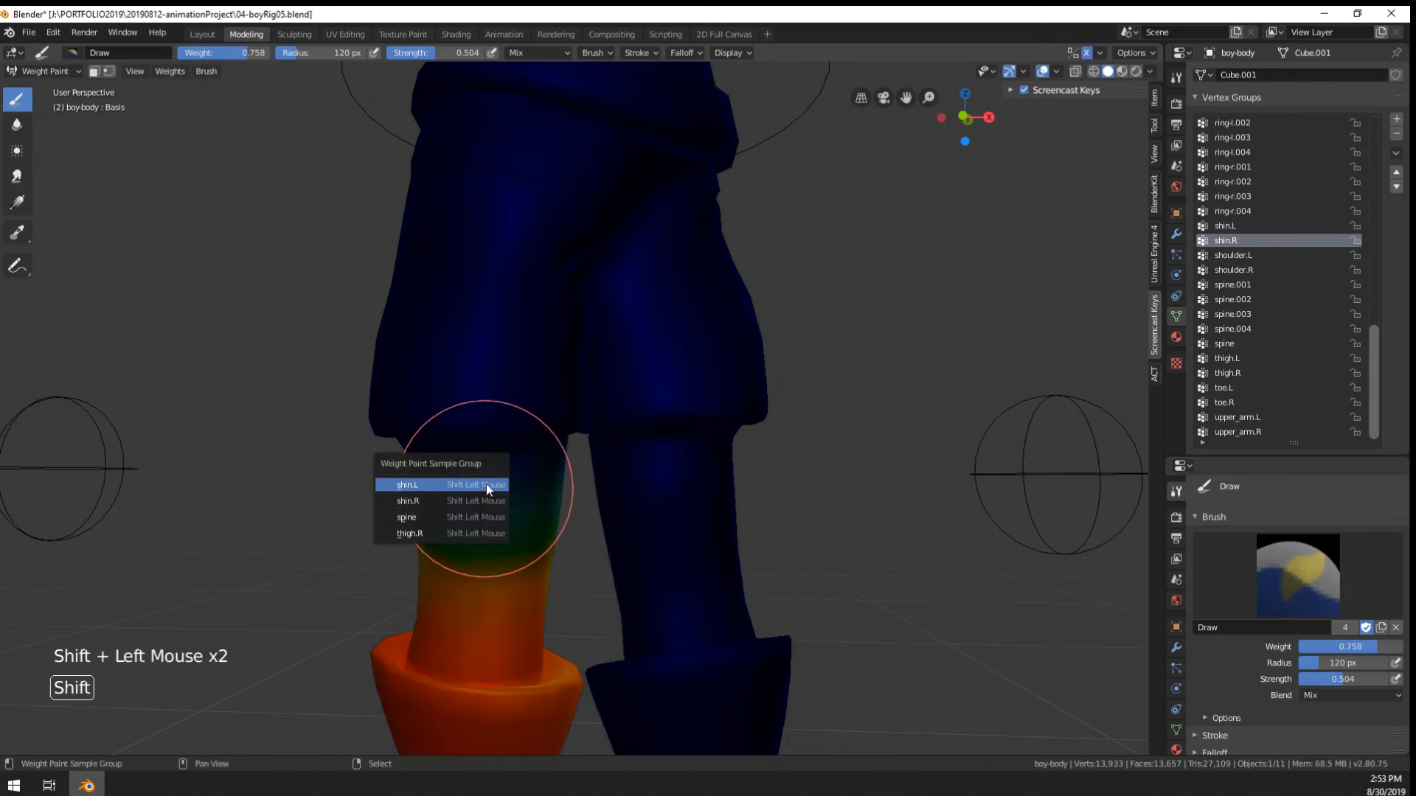
pyautogui.click(485, 484)
# Sample the right lower leg again, keeping shin.L as the active vertex group
pyautogui.scroll(-9, 577, 424)
pyautogui.moveTo(576, 424)
pyautogui.mouseDown(button='middle')
pyautogui.moveTo(671, 444)
pyautogui.moveTo(595, 441)
pyautogui.mouseUp(button='middle')
pyautogui.scroll(7, 546, 472)
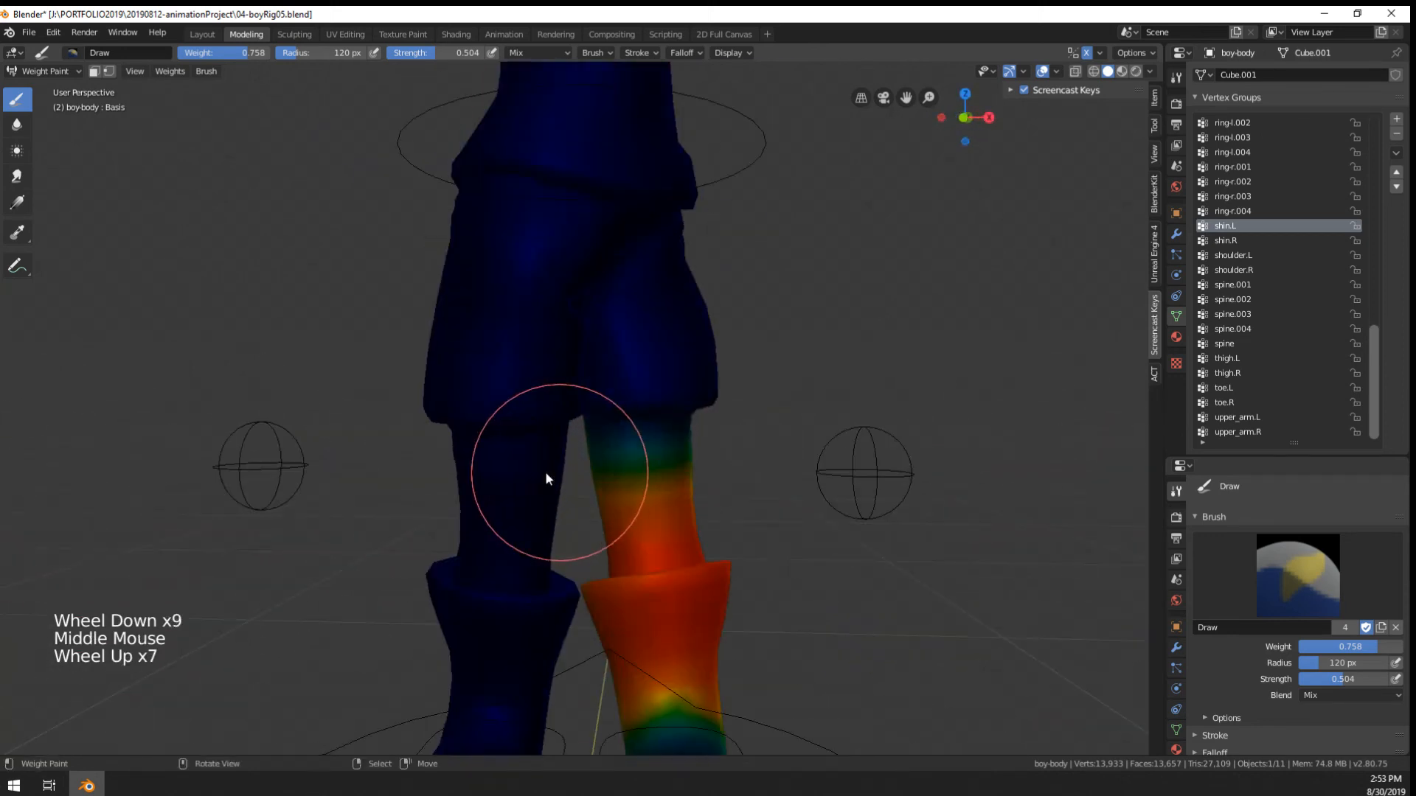
pyautogui.keyDown('shift'); pyautogui.click(510, 494); pyautogui.keyUp('shift')
pyautogui.click(510, 497)
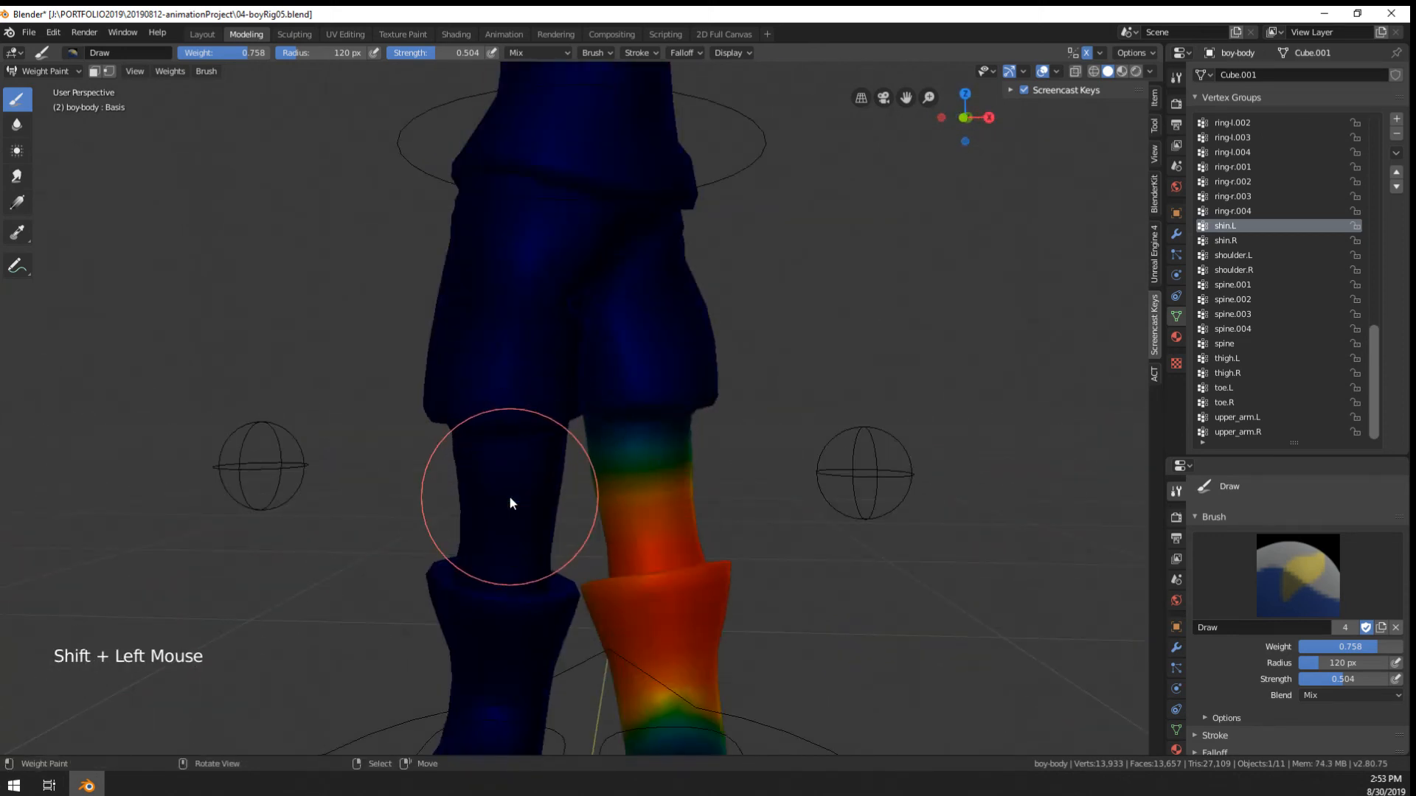
# Set the Draw brush radius to 96 px
pyautogui.moveTo(510, 497); pyautogui.dragTo(463, 479, button='middle')
pyautogui.press('f')
pyautogui.click(491, 542)
# Set the brush weight to 0 and paint it over the right knee in the shin.L group
pyautogui.moveTo(537, 496); pyautogui.dragTo(545, 520)
pyautogui.hotkey('ctrl', 'z')
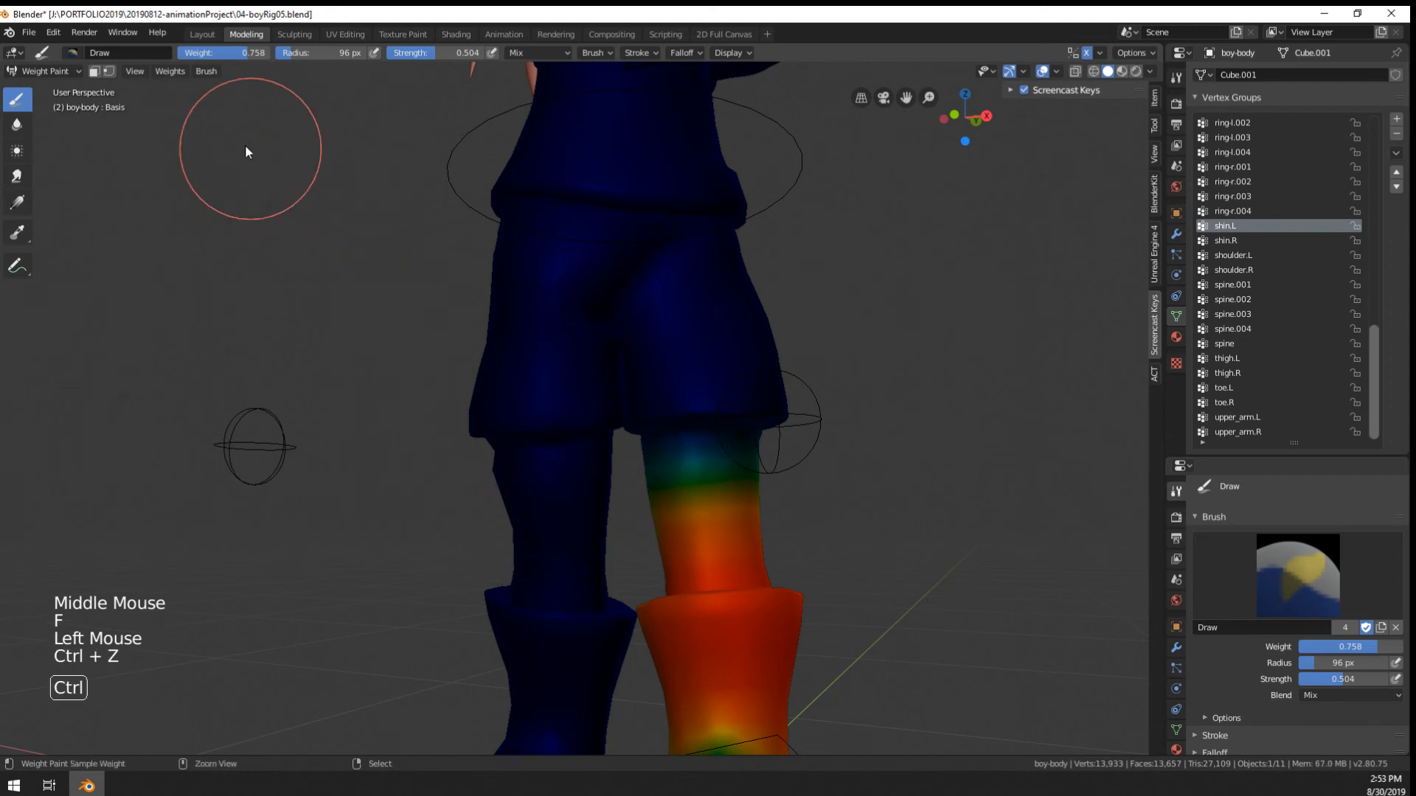
pyautogui.moveTo(236, 52); pyautogui.dragTo(177, 52)
pyautogui.moveTo(544, 483); pyautogui.dragTo(556, 515)
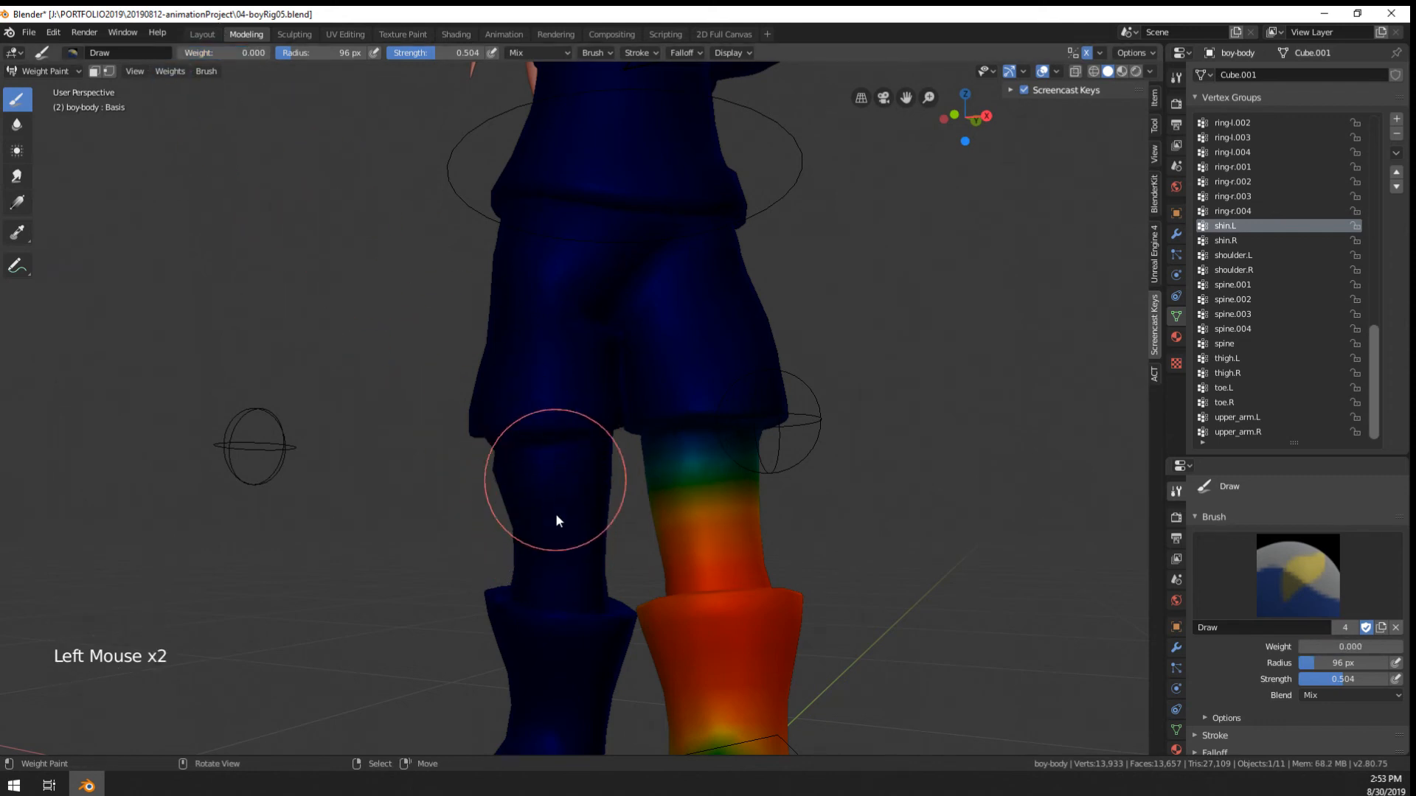
pyautogui.click(563, 447)
# Make spine the active vertex group by sampling the groups at the right knee
pyautogui.moveTo(551, 453)
pyautogui.mouseDown(button='middle')
pyautogui.moveTo(690, 484)
pyautogui.moveTo(502, 479)
pyautogui.moveTo(524, 482)
pyautogui.mouseUp(button='middle')
pyautogui.keyDown('shift'); pyautogui.click(526, 490); pyautogui.keyUp('shift')
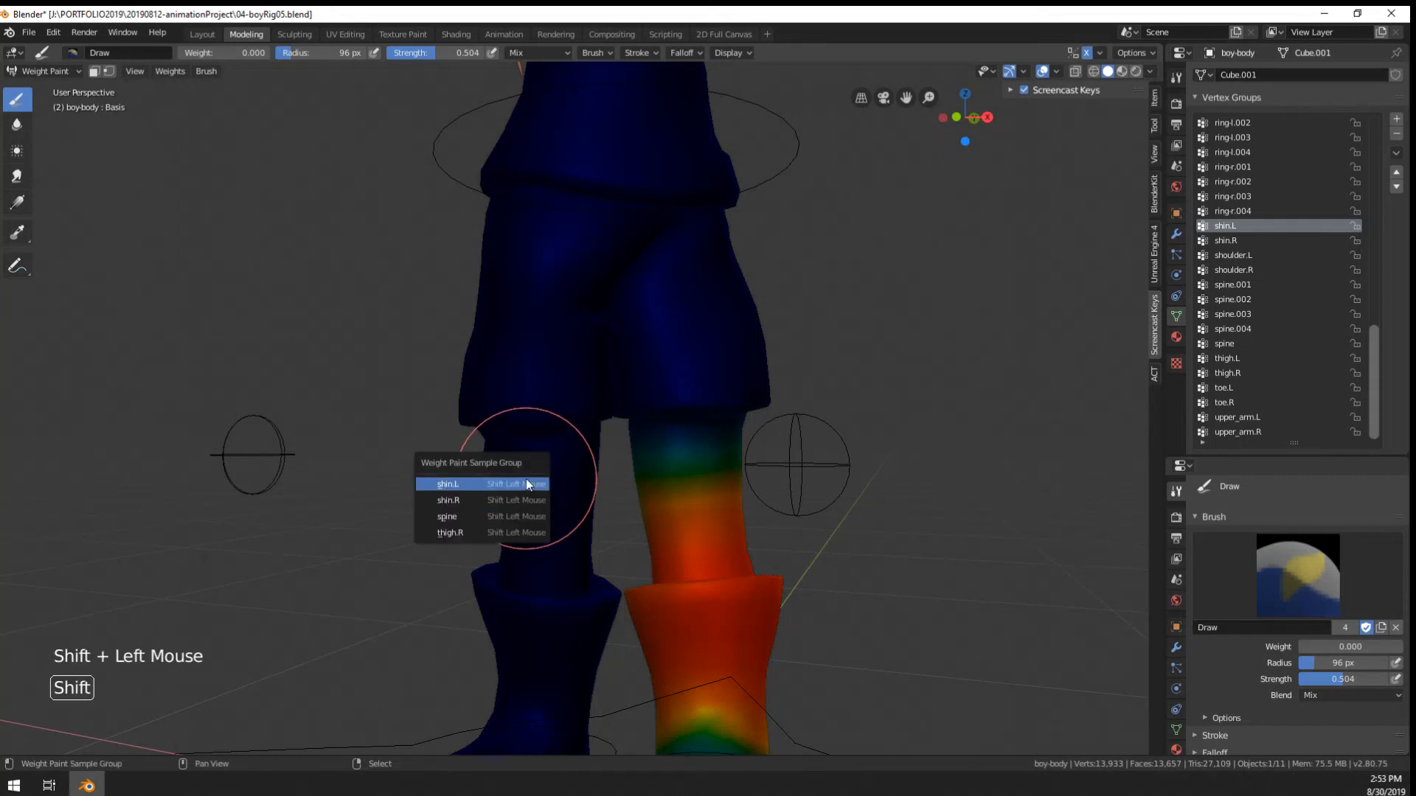
pyautogui.click(521, 516)
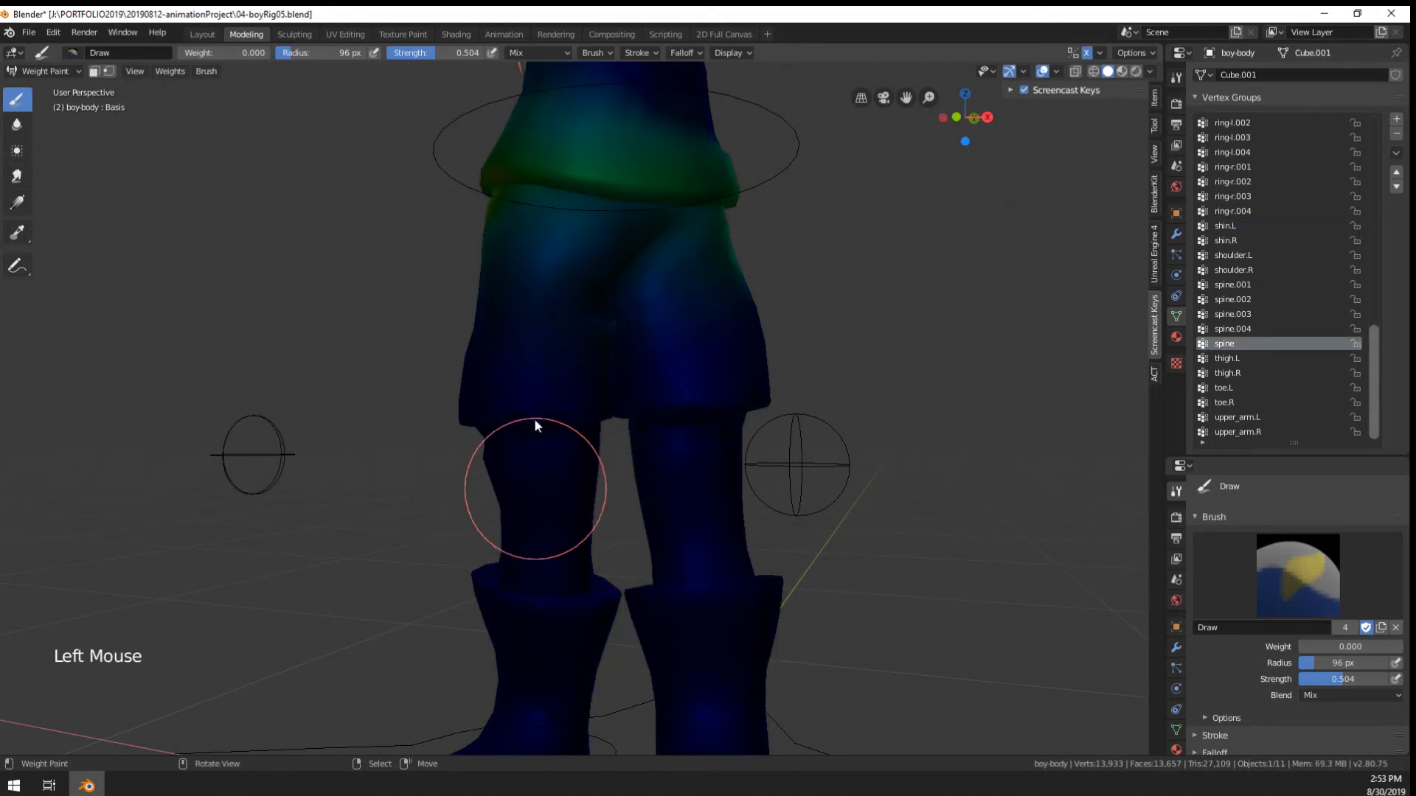
pyautogui.keyDown('shift'); pyautogui.click(514, 483); pyautogui.keyUp('shift')
pyautogui.click(515, 481)
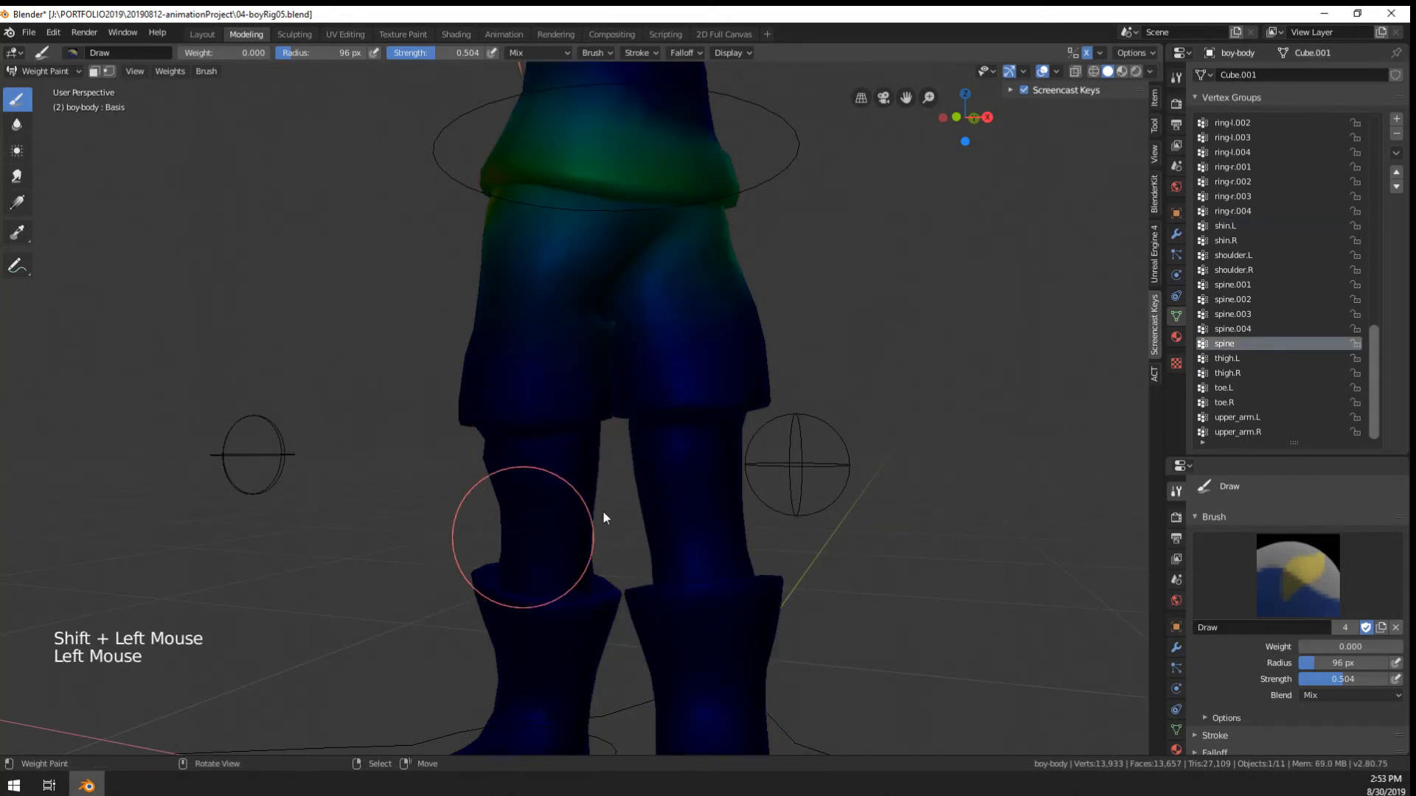
# Sample the vertex groups on the back of the character's left hand and make handControl.L active
pyautogui.moveTo(484, 474); pyautogui.dragTo(590, 479, button='middle')
pyautogui.scroll(-1, 474, 490)
pyautogui.moveTo(590, 479)
pyautogui.mouseDown(button='middle')
pyautogui.moveTo(519, 476)
pyautogui.moveTo(588, 390)
pyautogui.moveTo(699, 337)
pyautogui.moveTo(520, 339)
pyautogui.moveTo(554, 364)
pyautogui.moveTo(809, 290)
pyautogui.mouseUp(button='middle')
pyautogui.scroll(-1, 588, 390)
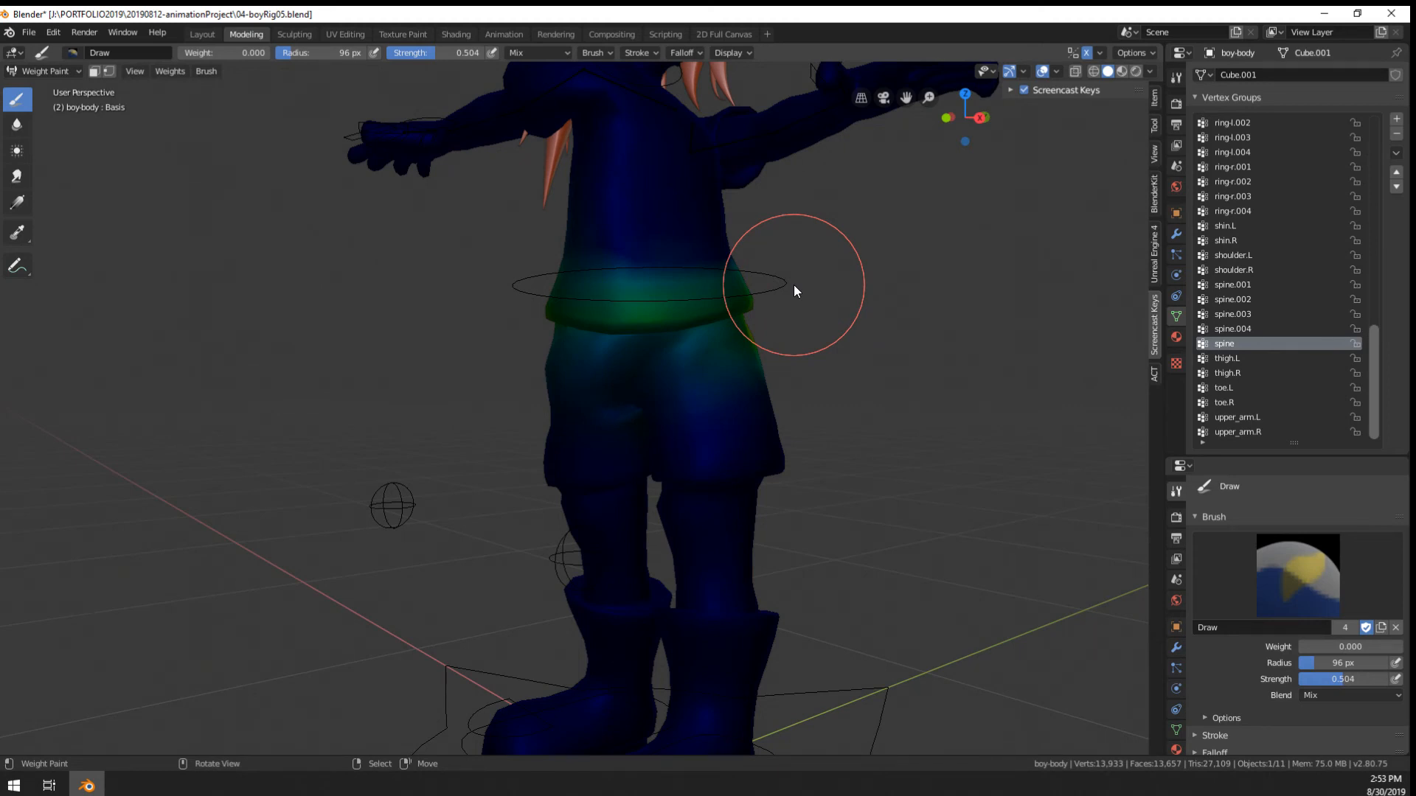
pyautogui.moveTo(793, 285); pyautogui.dragTo(767, 358, button='middle')
pyautogui.keyDown('shift'); pyautogui.moveTo(767, 357); pyautogui.dragTo(789, 471, button='middle'); pyautogui.keyUp('shift')
pyautogui.scroll(2, 789, 472)
pyautogui.keyDown('shift'); pyautogui.click(896, 451); pyautogui.keyUp('shift')
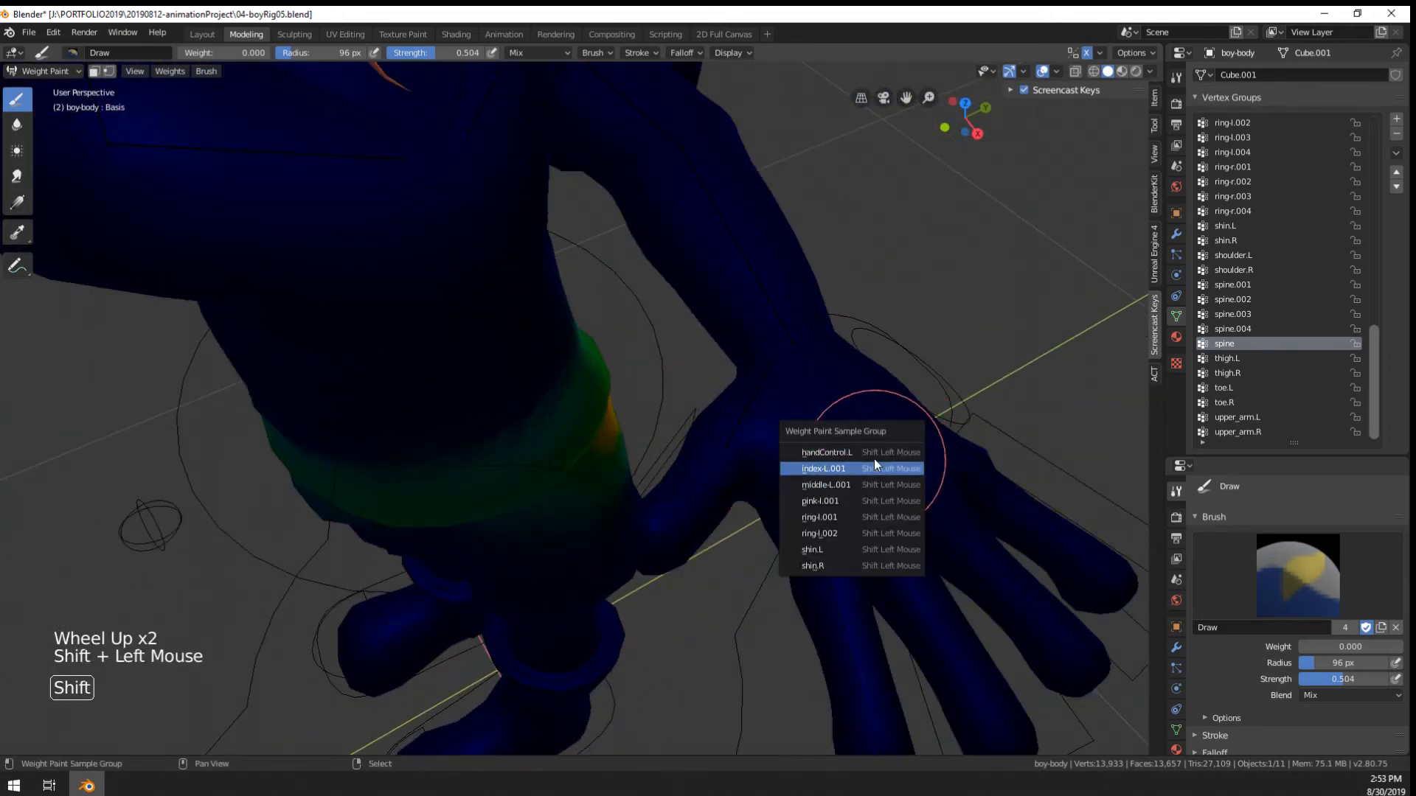
pyautogui.click(870, 453)
pyautogui.scroll(-2, 859, 438)
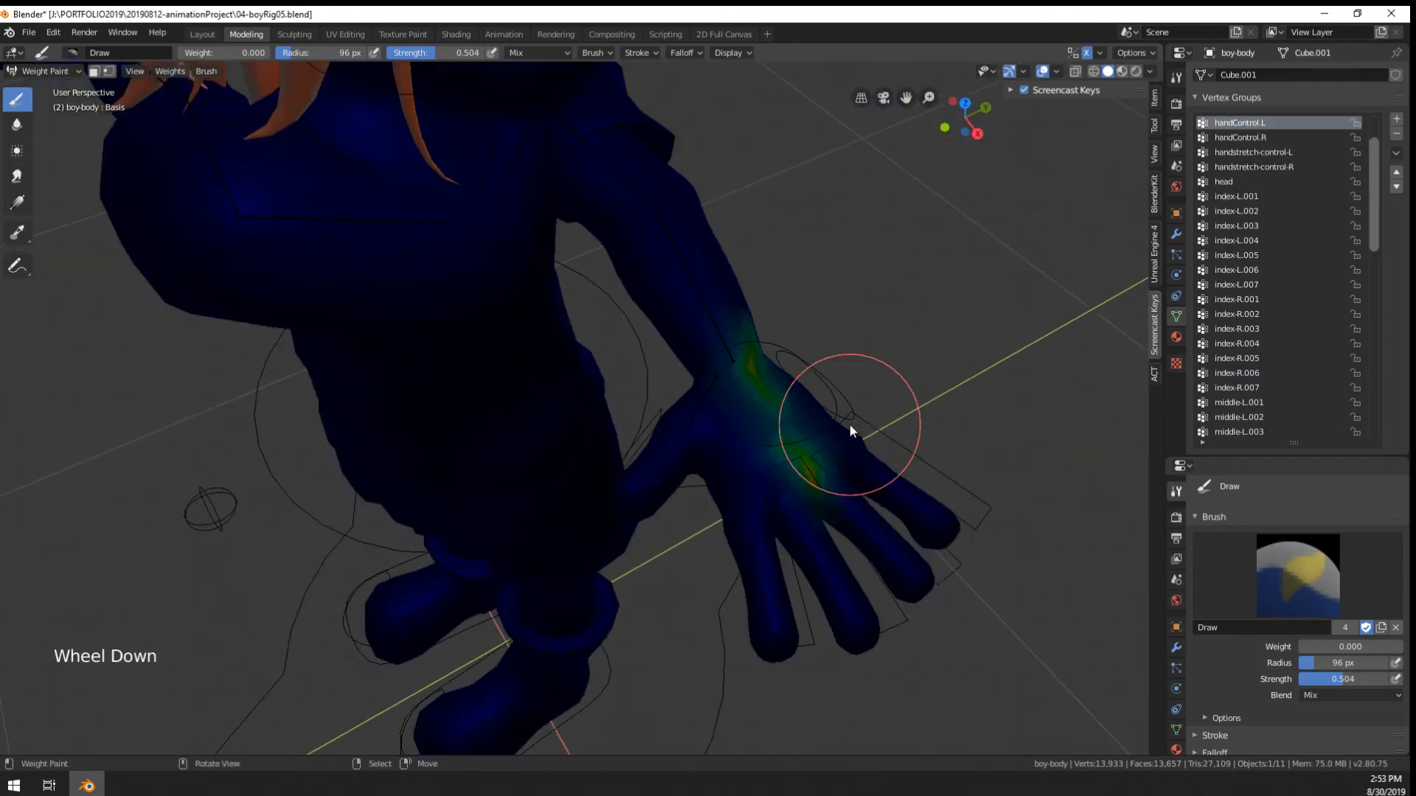
pyautogui.moveTo(849, 425)
pyautogui.mouseDown(button='middle')
pyautogui.moveTo(811, 442)
pyautogui.moveTo(842, 448)
pyautogui.mouseUp(button='middle')
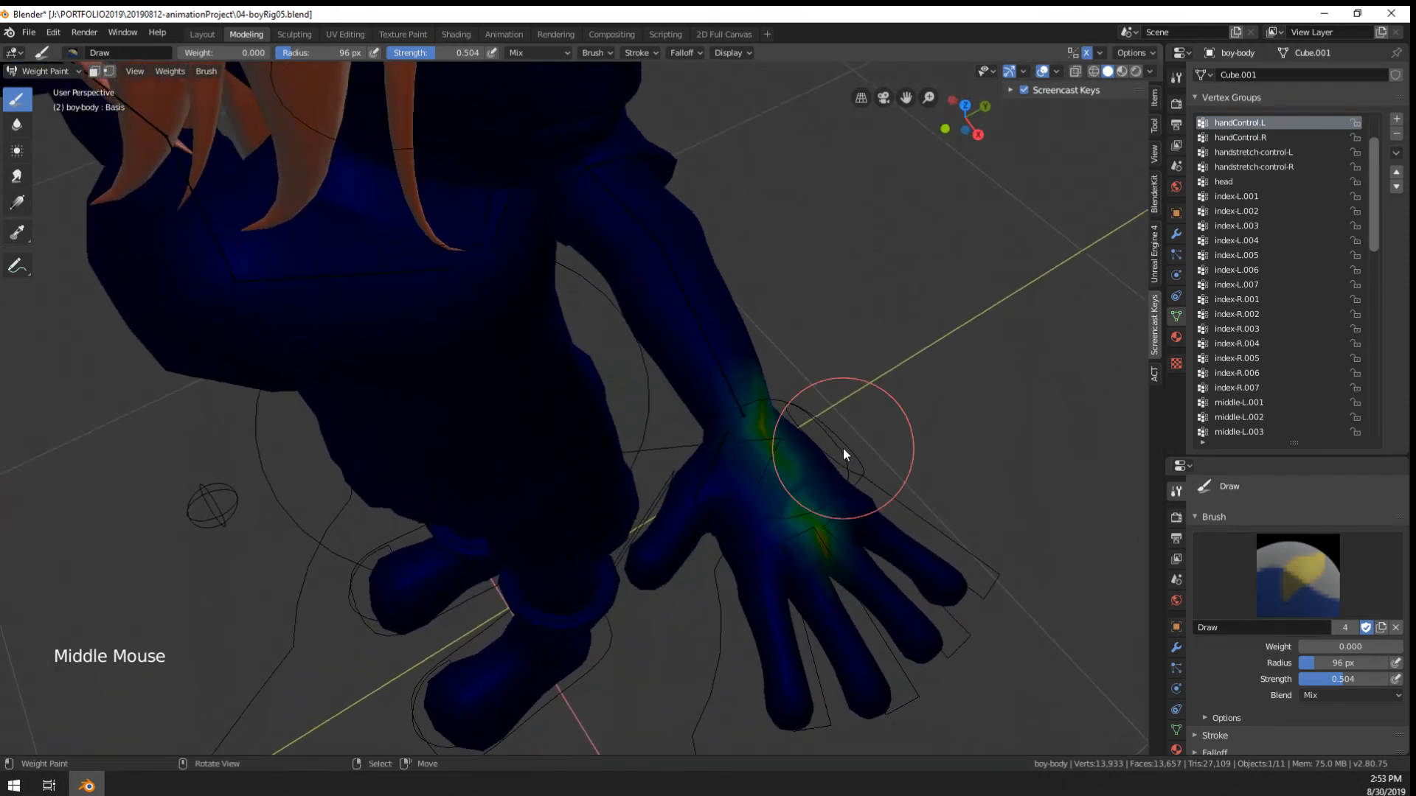
pyautogui.scroll(7, 1300, 295)
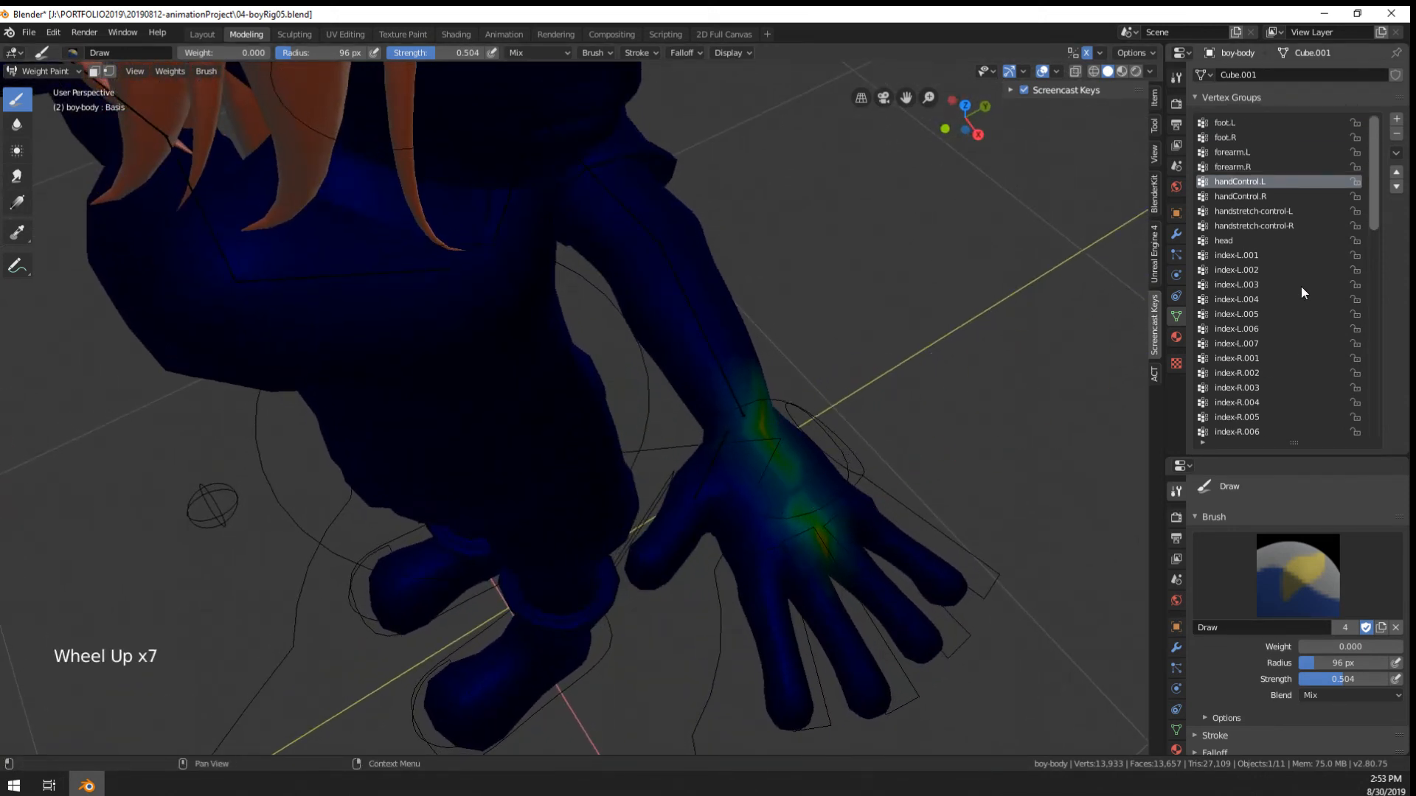
# Sample the left hand again, keeping handControl.L active, and set the Draw brush to weight 1 and radius 113 px
pyautogui.moveTo(801, 510)
pyautogui.mouseDown(button='middle')
pyautogui.moveTo(768, 488)
pyautogui.moveTo(834, 498)
pyautogui.moveTo(774, 489)
pyautogui.moveTo(843, 450)
pyautogui.mouseUp(button='middle')
pyautogui.keyDown('shift'); pyautogui.click(774, 489); pyautogui.keyUp('shift')
pyautogui.click(774, 488)
pyautogui.press('f')
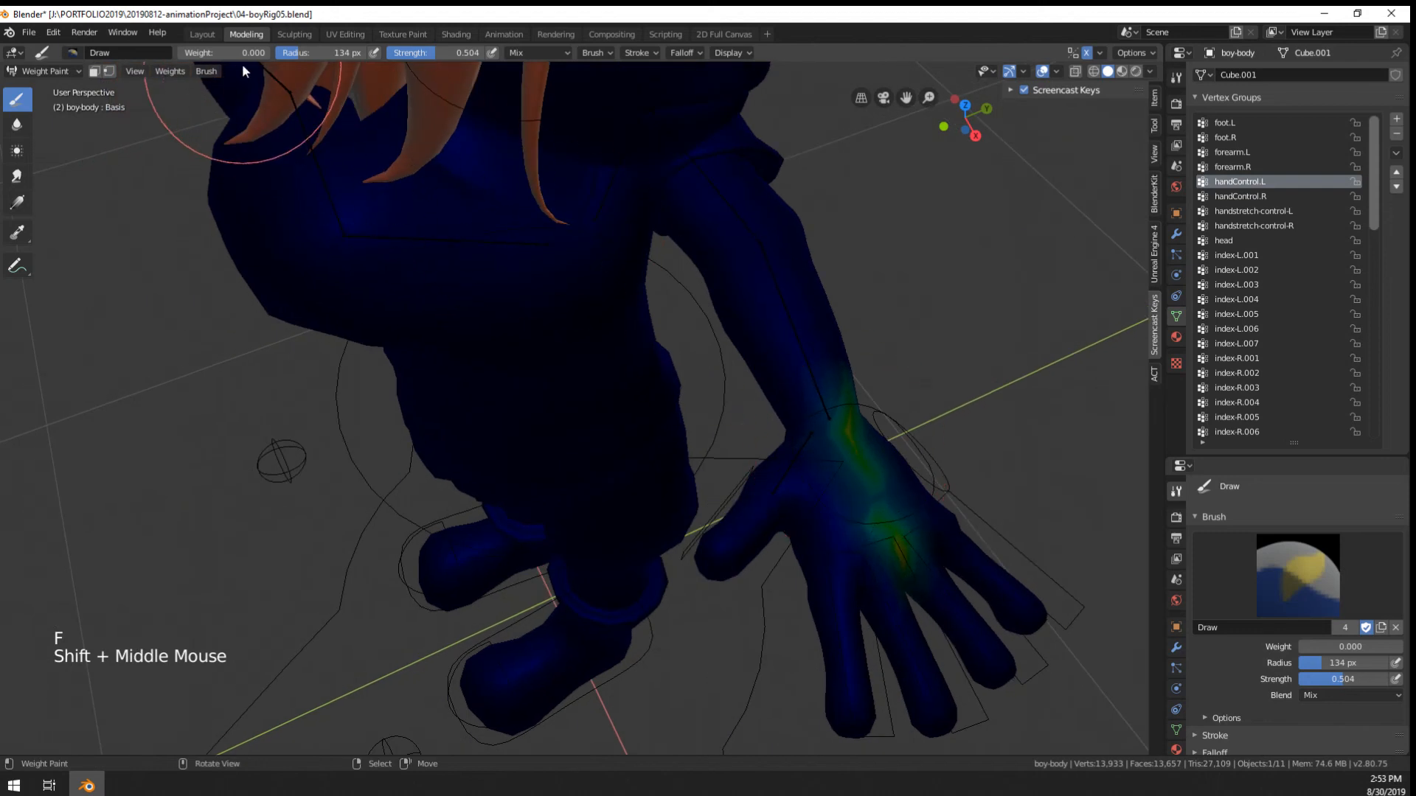
pyautogui.moveTo(236, 55); pyautogui.dragTo(269, 53)
pyautogui.press('f')
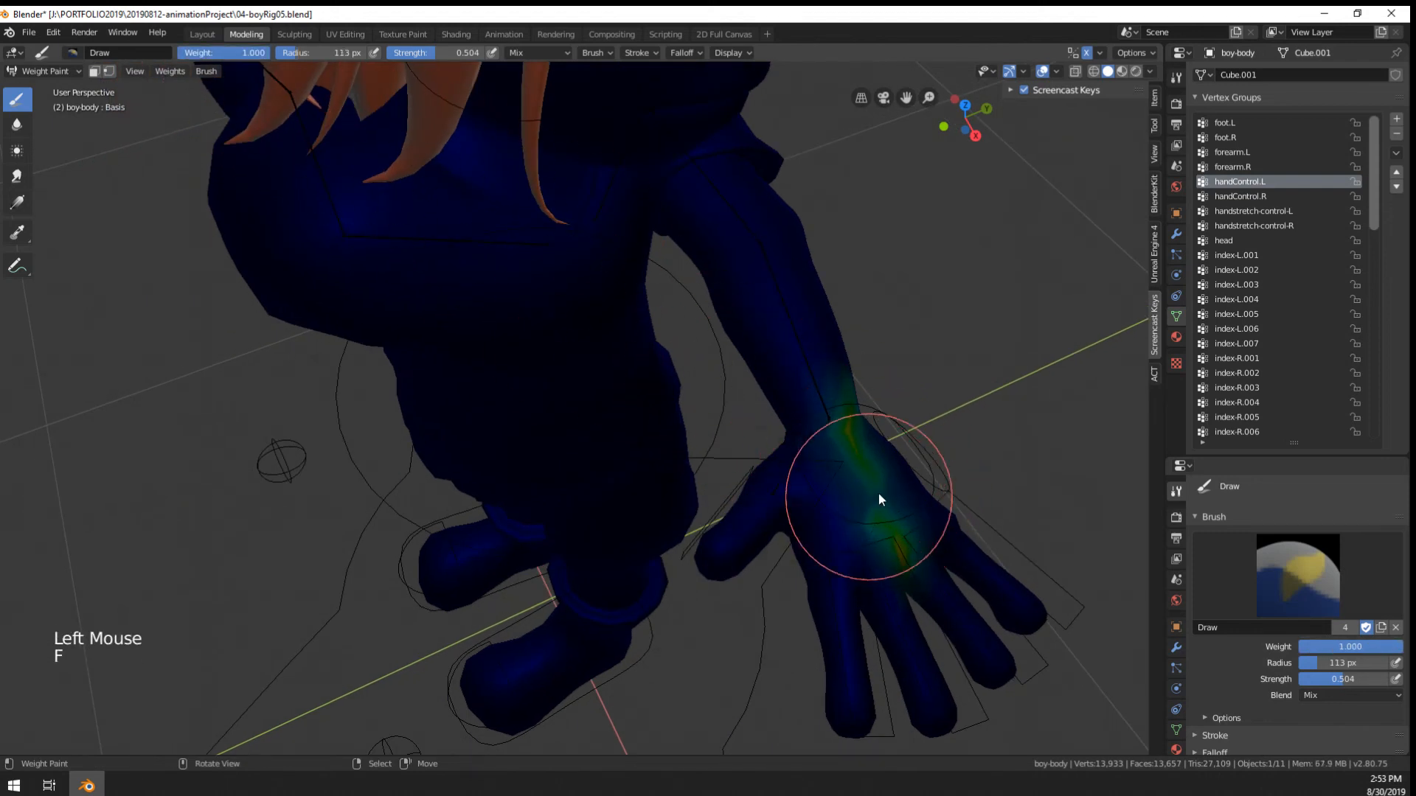
# Paint weight 1 over the back of the left hand in the handControl.L group
pyautogui.click(878, 493)
pyautogui.moveTo(877, 492)
pyautogui.mouseDown()
pyautogui.moveTo(857, 500)
pyautogui.moveTo(875, 479)
pyautogui.moveTo(838, 481)
pyautogui.moveTo(860, 490)
pyautogui.mouseUp()
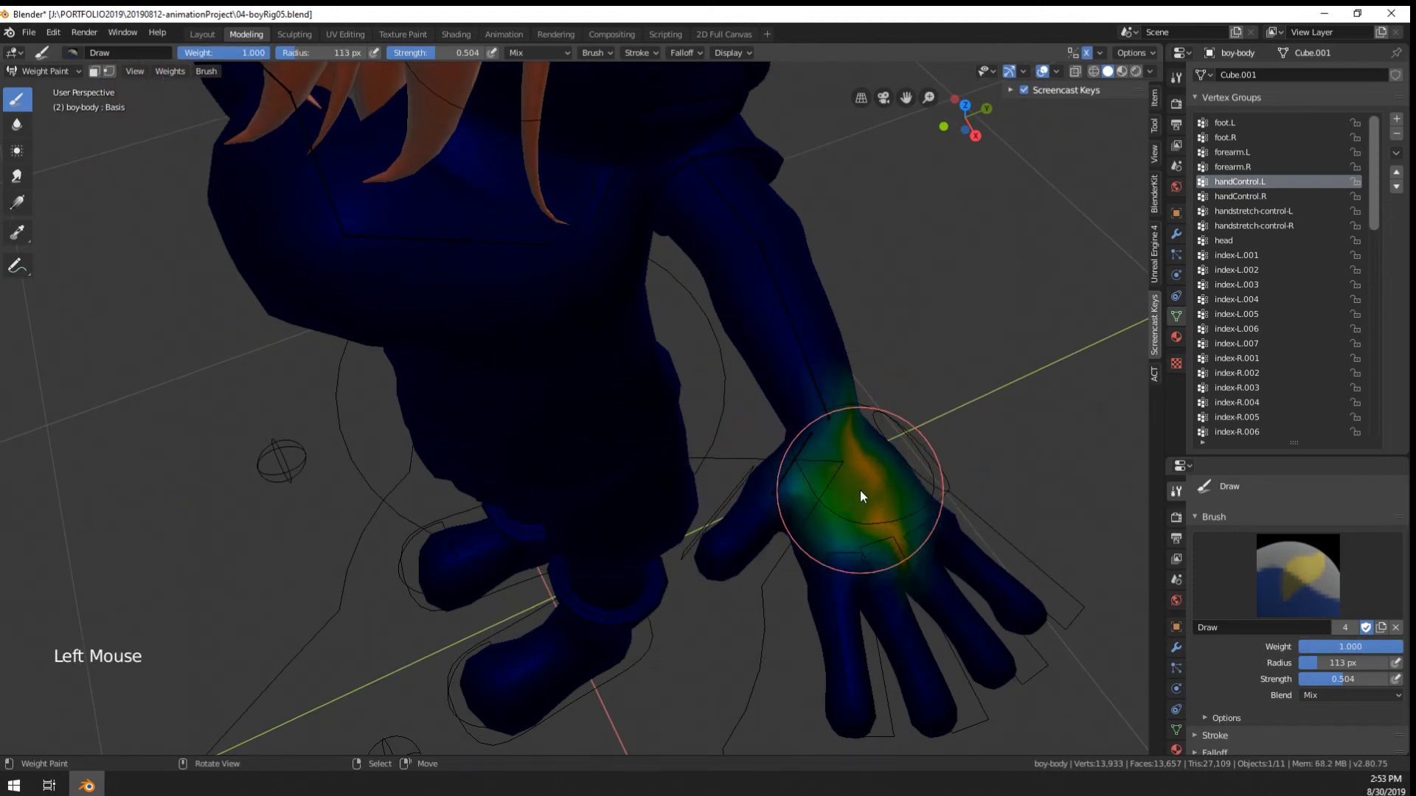
pyautogui.click(856, 485)
pyautogui.click(853, 483)
pyautogui.click(853, 481)
pyautogui.moveTo(853, 481)
pyautogui.mouseDown(button='middle')
pyautogui.moveTo(932, 180)
pyautogui.moveTo(794, 537)
pyautogui.moveTo(809, 364)
pyautogui.mouseUp(button='middle')
pyautogui.scroll(3, 807, 361)
pyautogui.click(900, 460)
pyautogui.click(879, 462)
pyautogui.moveTo(878, 461)
pyautogui.mouseDown()
pyautogui.moveTo(779, 443)
pyautogui.moveTo(847, 503)
pyautogui.moveTo(874, 423)
pyautogui.moveTo(887, 484)
pyautogui.moveTo(850, 378)
pyautogui.moveTo(936, 462)
pyautogui.mouseUp()
pyautogui.moveTo(936, 461)
pyautogui.mouseDown(button='middle')
pyautogui.moveTo(892, 538)
pyautogui.moveTo(826, 569)
pyautogui.mouseUp(button='middle')
# Reduce the Draw brush radius to 46 px and paint full weight on the hand beside the thumb
pyautogui.press('f')
pyautogui.press('f')
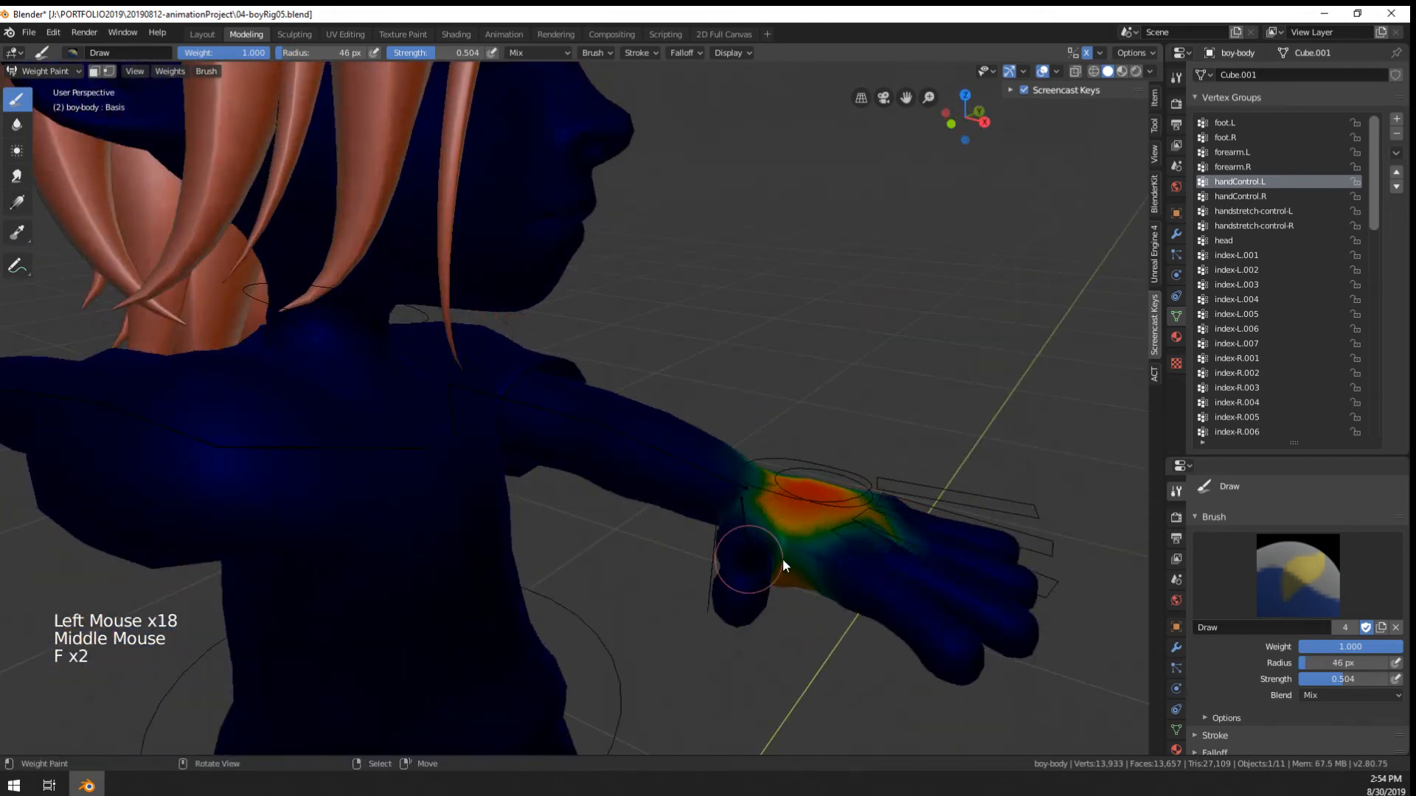
pyautogui.click(789, 556)
pyautogui.click(829, 514)
pyautogui.moveTo(829, 514)
pyautogui.mouseDown(button='middle')
pyautogui.moveTo(817, 587)
pyautogui.moveTo(803, 505)
pyautogui.moveTo(578, 454)
pyautogui.moveTo(435, 519)
pyautogui.moveTo(582, 582)
pyautogui.mouseUp(button='middle')
# Resize the brush and extend the full handControl.L weight over the remaining parts of the left hand and thumb base
pyautogui.press('f')
pyautogui.click(843, 532)
pyautogui.click(808, 543)
pyautogui.click(480, 502)
pyautogui.click(515, 493)
pyautogui.click(507, 509)
pyautogui.click(490, 576)
pyautogui.click(537, 568)
pyautogui.moveTo(582, 583)
pyautogui.mouseDown(button='middle')
pyautogui.moveTo(630, 600)
pyautogui.moveTo(560, 488)
pyautogui.moveTo(577, 444)
pyautogui.moveTo(986, 303)
pyautogui.moveTo(646, 450)
pyautogui.moveTo(701, 545)
pyautogui.moveTo(578, 609)
pyautogui.mouseUp(button='middle')
pyautogui.scroll(2, 561, 488)
pyautogui.click(463, 454)
pyautogui.click(516, 448)
pyautogui.press('f')
pyautogui.click(587, 478)
pyautogui.click(614, 493)
# Leave weight painting, put the rig-boy armature into Pose Mode and select the handControl.L bone
pyautogui.hotkey('ctrl', 'Tab')
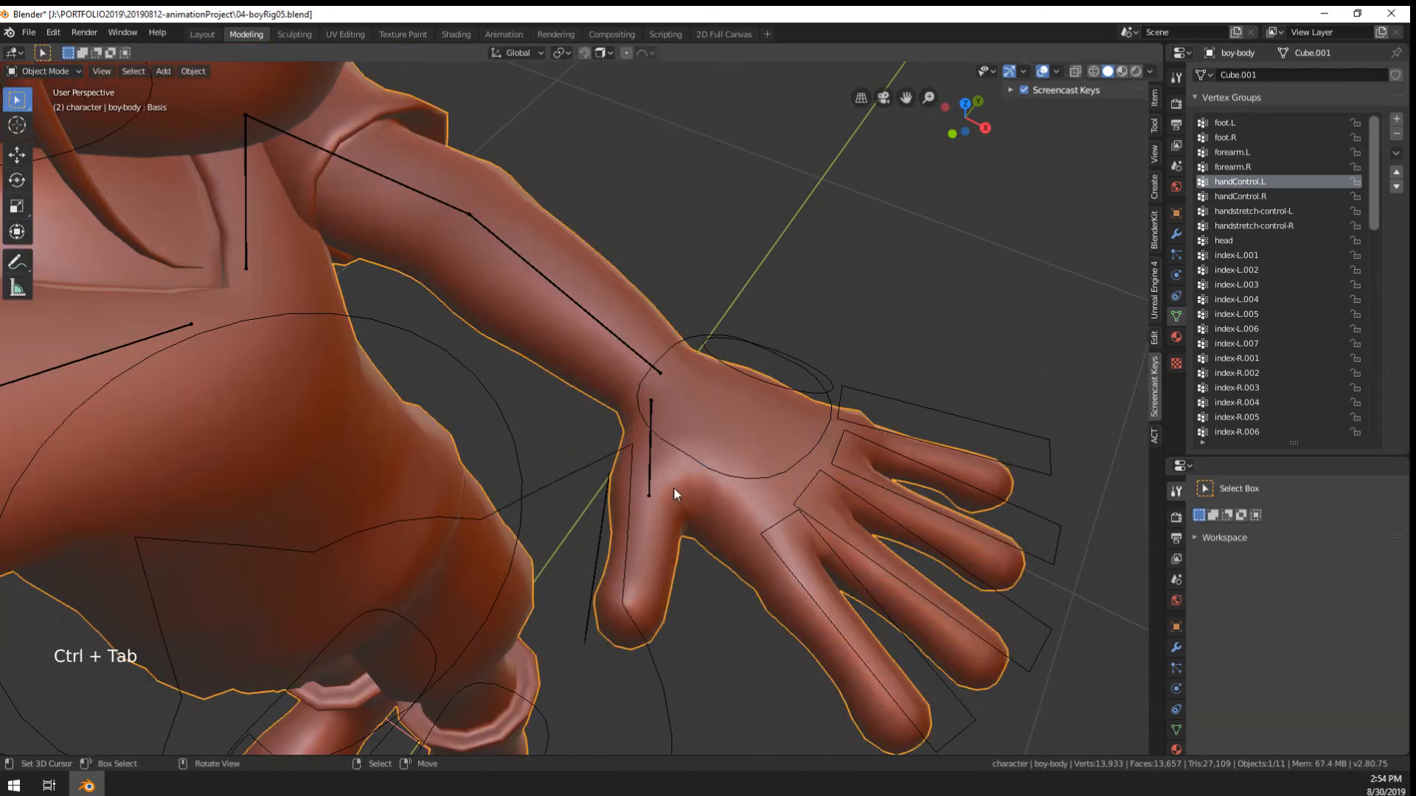
pyautogui.hotkey('ctrl', 'Tab')
pyautogui.rightClick(705, 468)
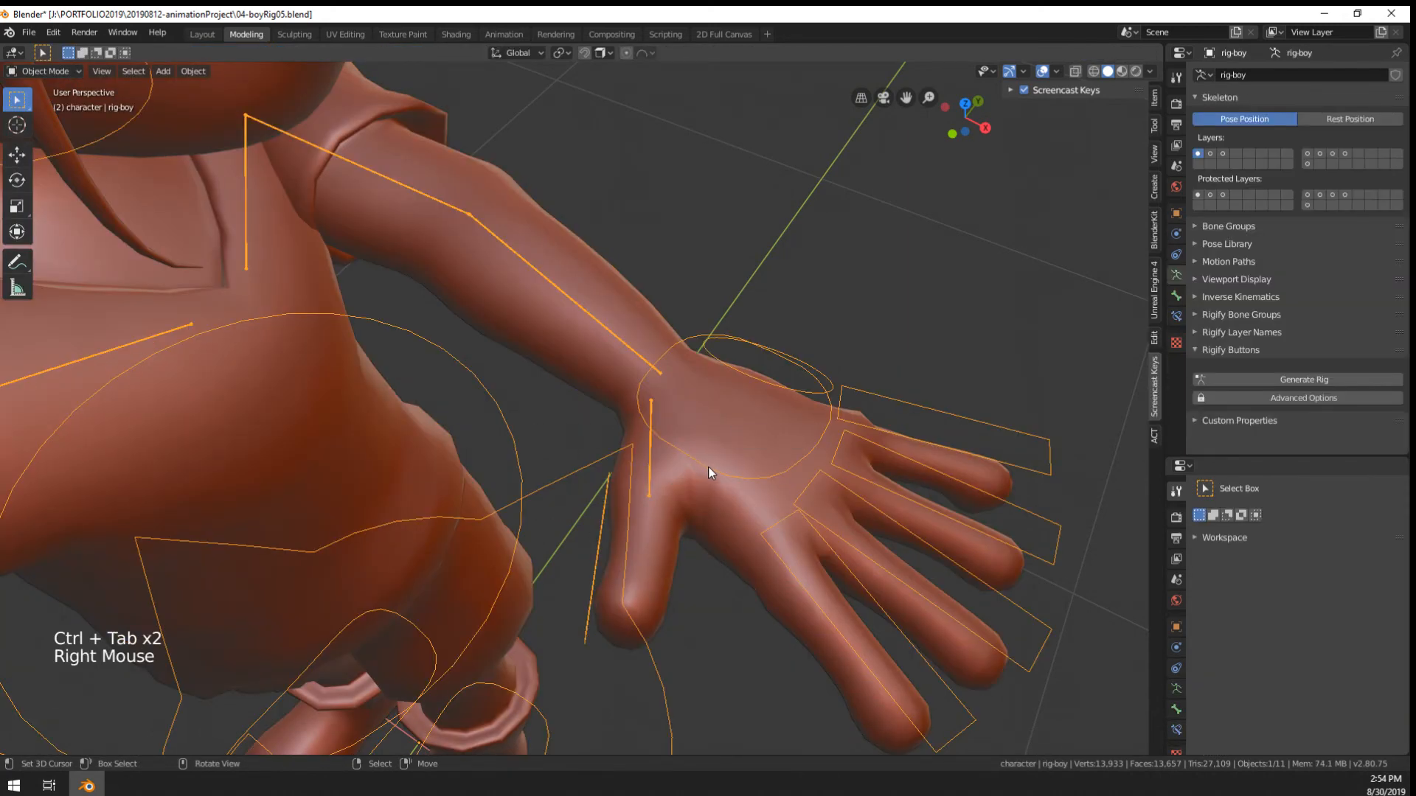
pyautogui.press('Tab')
pyautogui.press('Tab')
pyautogui.hotkey('ctrl', 'Tab')
pyautogui.rightClick(763, 482)
# Try rotating the handControl.L bone from two viewpoints to check the wrist deformation, cancelling each rotation
pyautogui.moveTo(763, 483); pyautogui.dragTo(811, 516, button='middle')
pyautogui.press('r')
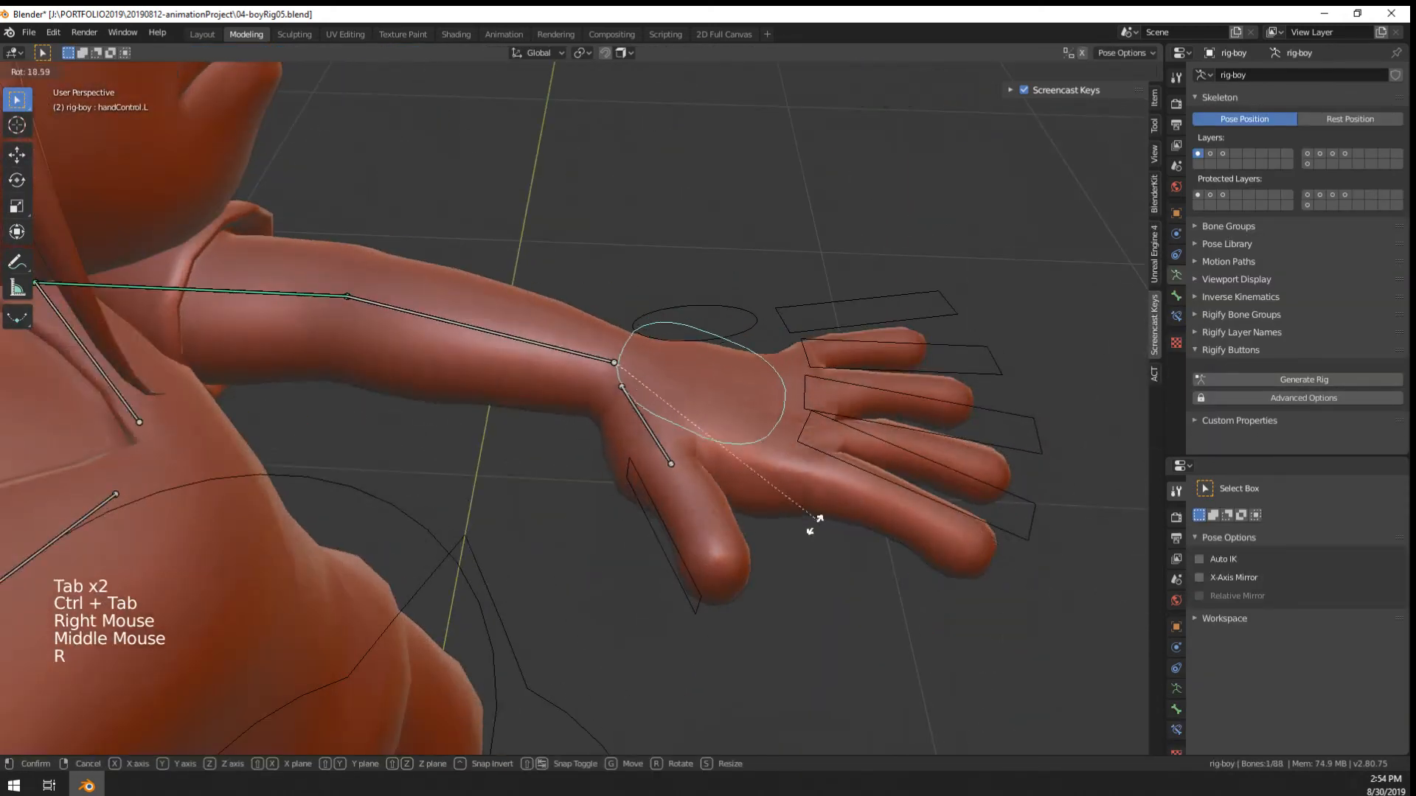
pyautogui.rightClick(829, 374)
pyautogui.moveTo(829, 374); pyautogui.dragTo(806, 343, button='middle')
pyautogui.press('r')
pyautogui.rightClick(783, 453)
# Switch the rig-boy armature from Pose Mode to Edit Mode
pyautogui.hotkey('ctrl', 'Tab')
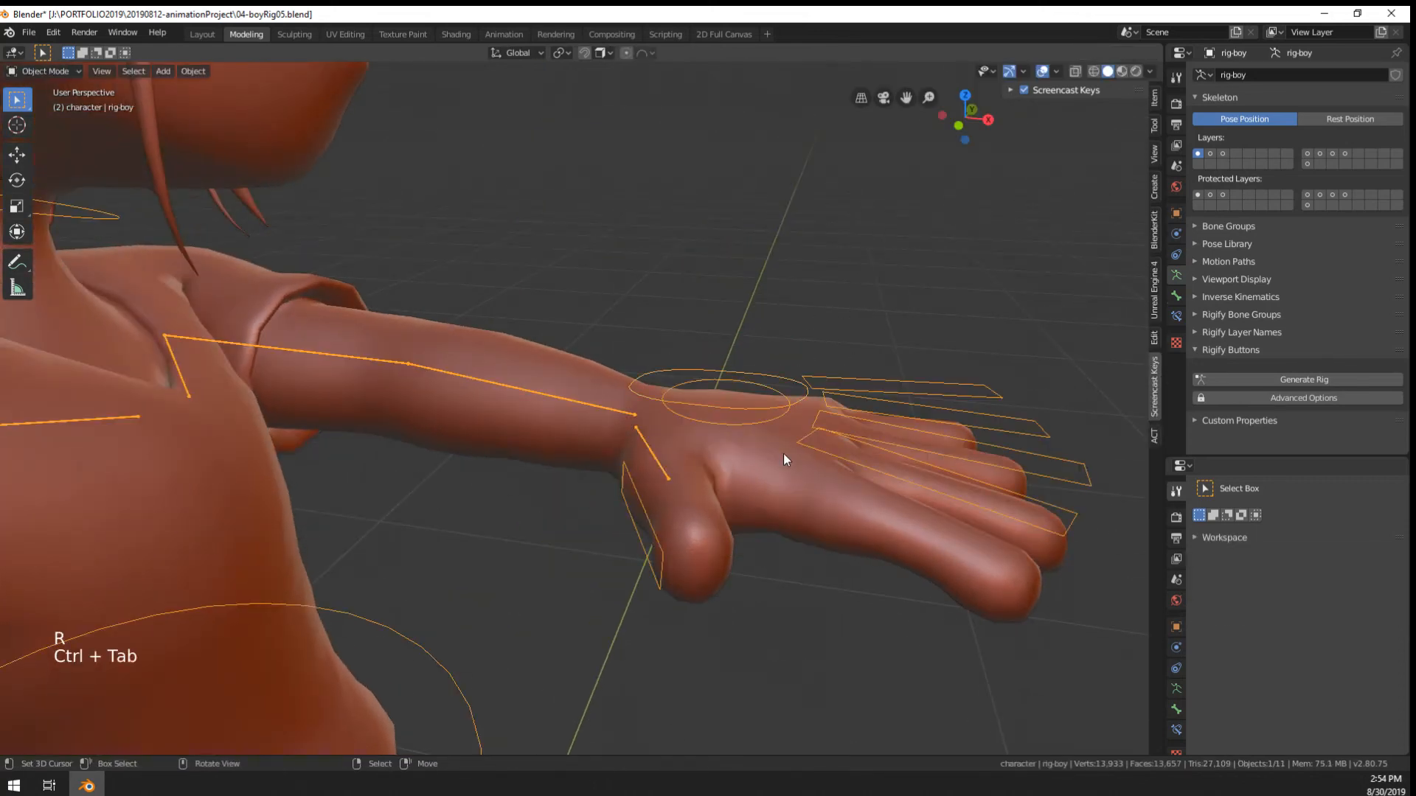
pyautogui.press('Tab')
pyautogui.press('Tab')
pyautogui.press('Tab')
pyautogui.press('Tab')
pyautogui.scroll(-3, 820, 477)
pyautogui.keyDown('shift'); pyautogui.moveTo(820, 478); pyautogui.dragTo(751, 449, button='middle'); pyautogui.keyUp('shift')
pyautogui.press('Tab')
pyautogui.press('Tab')
pyautogui.press('Tab')
pyautogui.press('a')
pyautogui.press('a')
pyautogui.press('a')
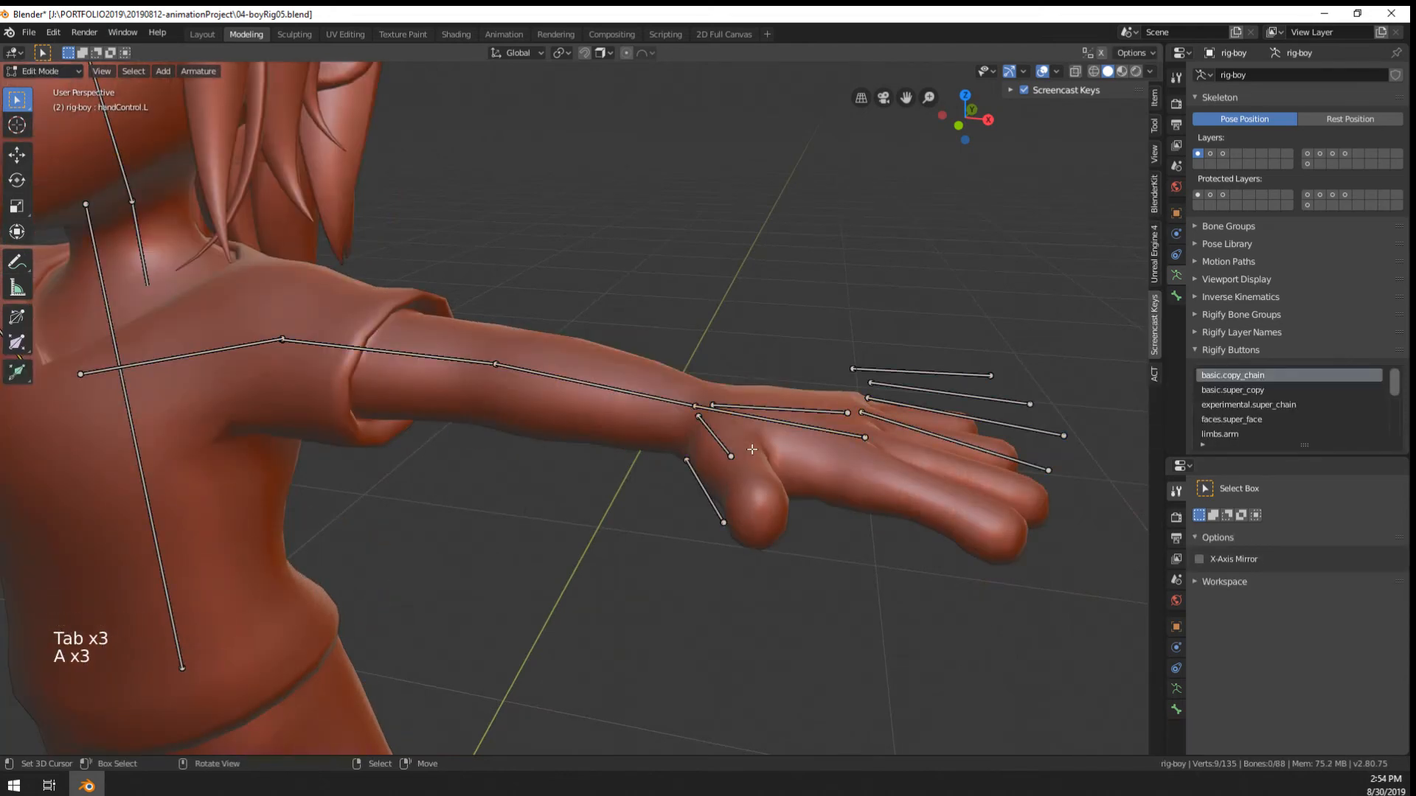
pyautogui.press('Tab')
pyautogui.scroll(2, 694, 415)
pyautogui.press('Tab')
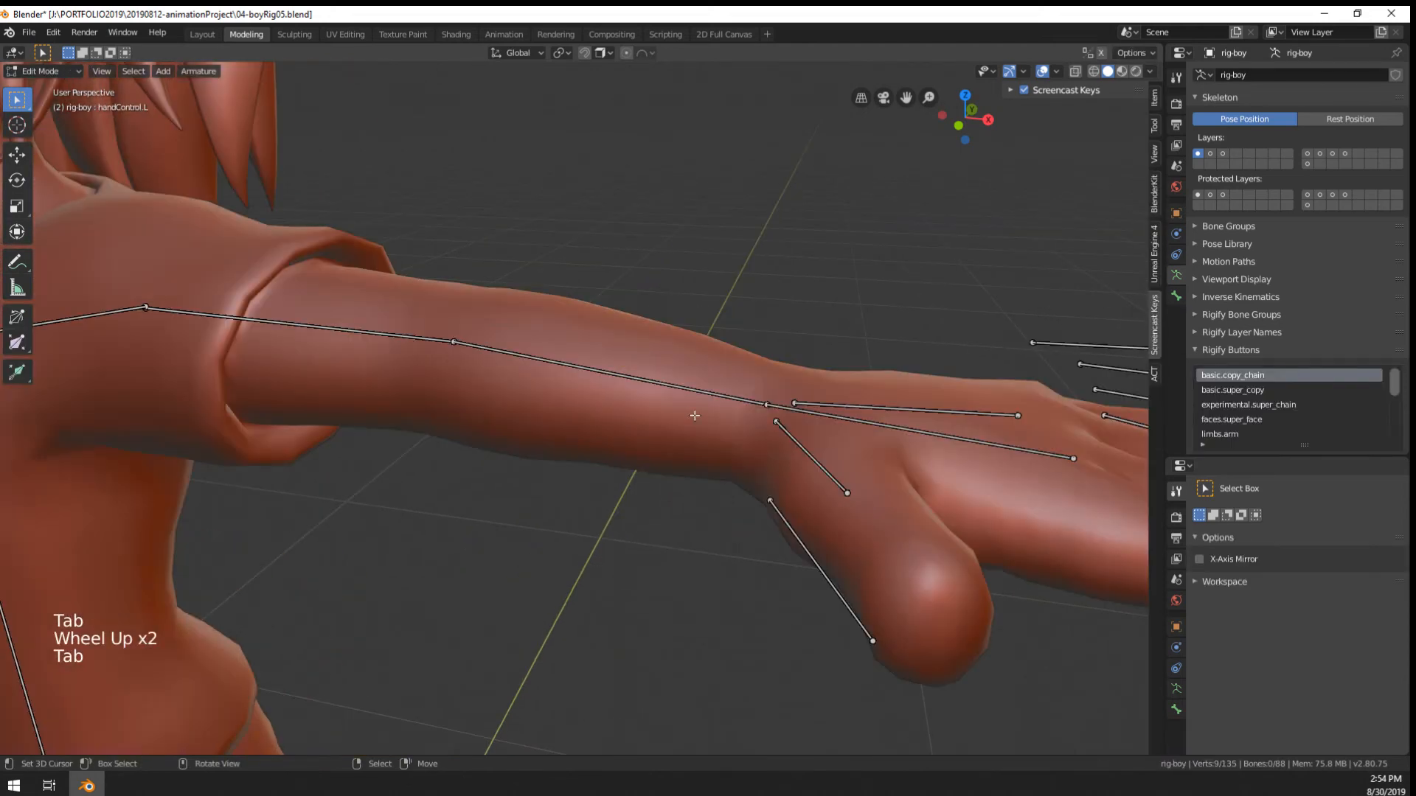
# Open the armature's data properties and also show the first four bone layers of the second layer block
pyautogui.click(1176, 689)
pyautogui.keyDown('shift'); pyautogui.moveTo(842, 579); pyautogui.dragTo(560, 599, button='middle'); pyautogui.keyUp('shift')
pyautogui.keyDown('shift'); pyautogui.moveTo(1307, 568); pyautogui.dragTo(1345, 567); pyautogui.keyUp('shift')
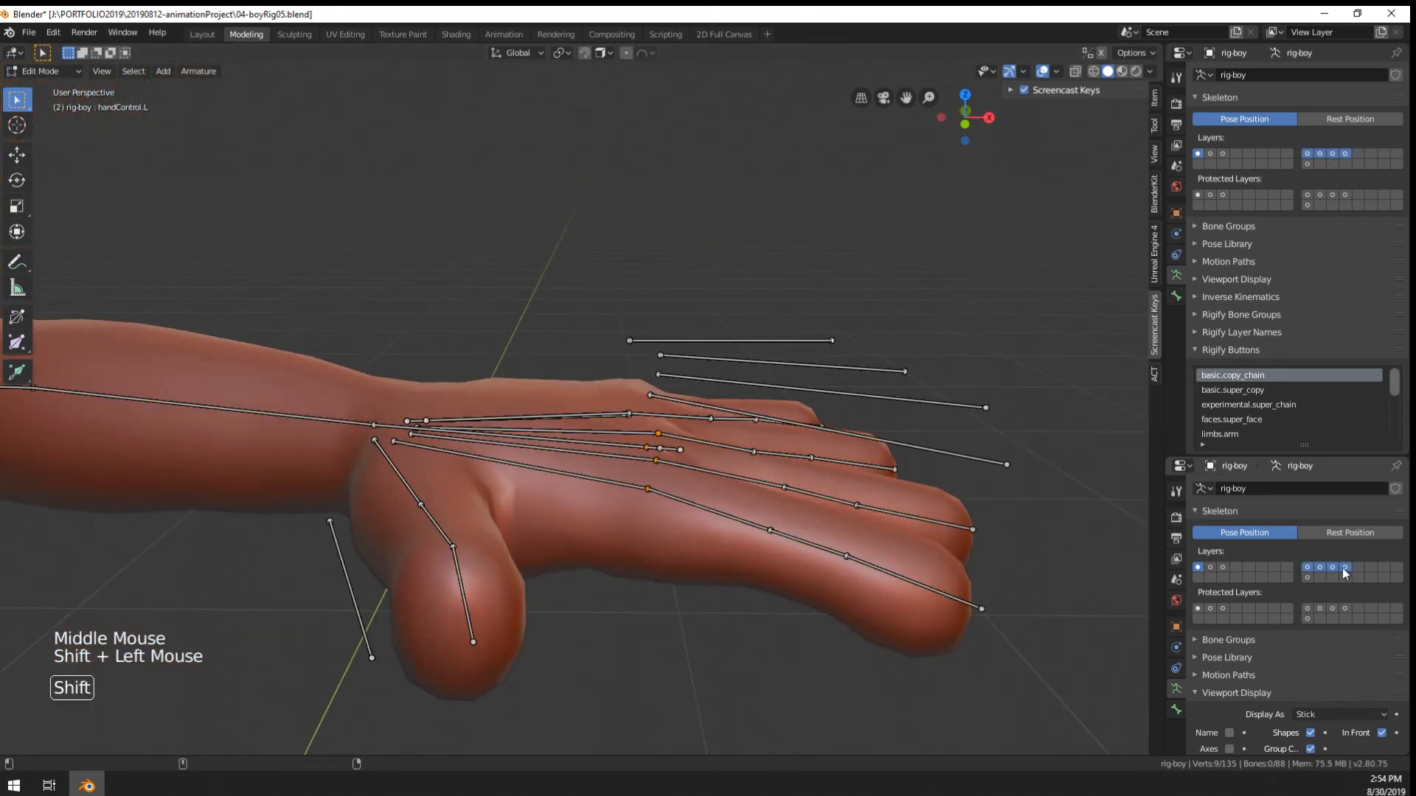
# Select the CTRL-hand.L bone and switch the armature to Pose Mode
pyautogui.moveTo(609, 442); pyautogui.dragTo(640, 485, button='middle')
pyautogui.hotkey('ctrl', 'Tab')
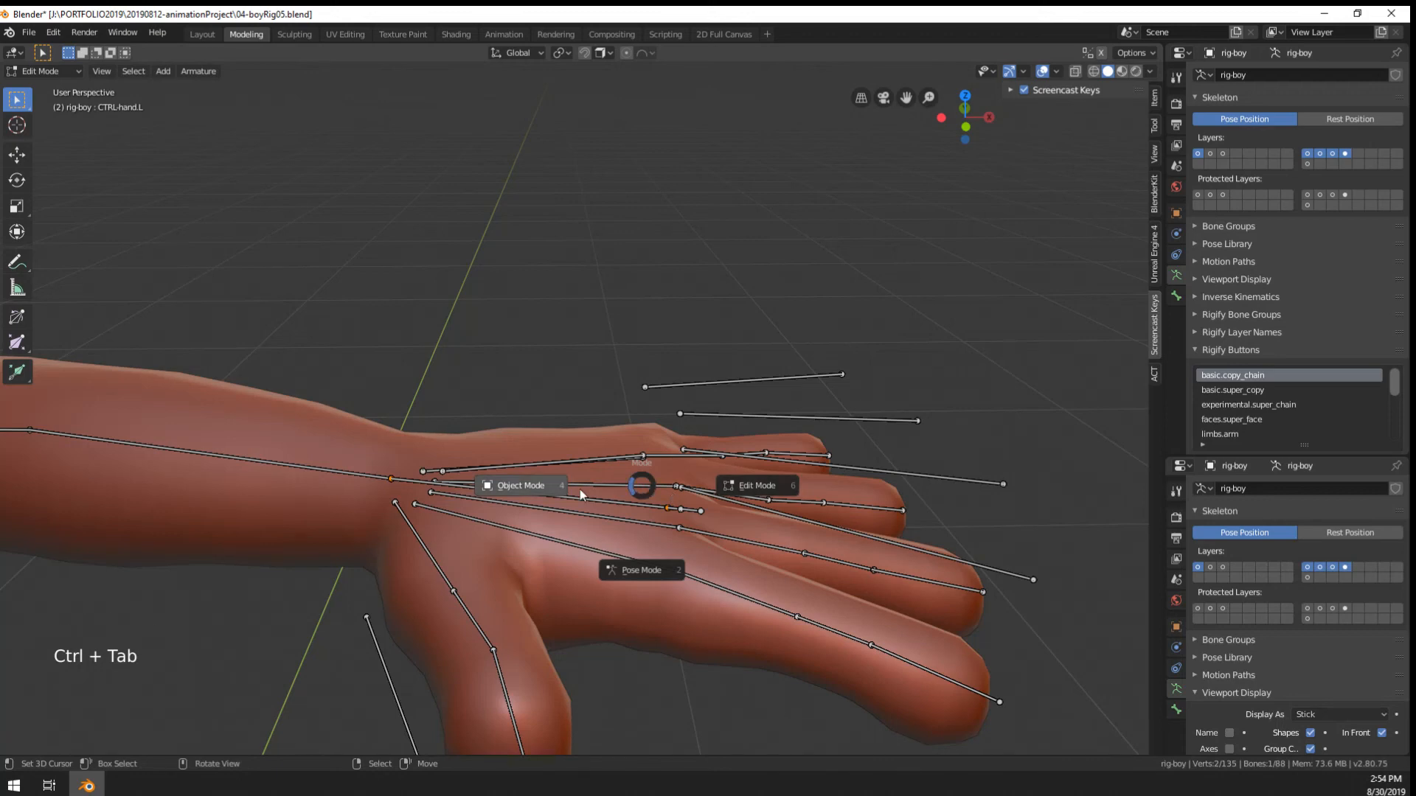
pyautogui.click(665, 578)
pyautogui.keyDown('shift'); pyautogui.moveTo(665, 578); pyautogui.dragTo(409, 520, button='middle'); pyautogui.keyUp('shift')
pyautogui.scroll(2, 409, 521)
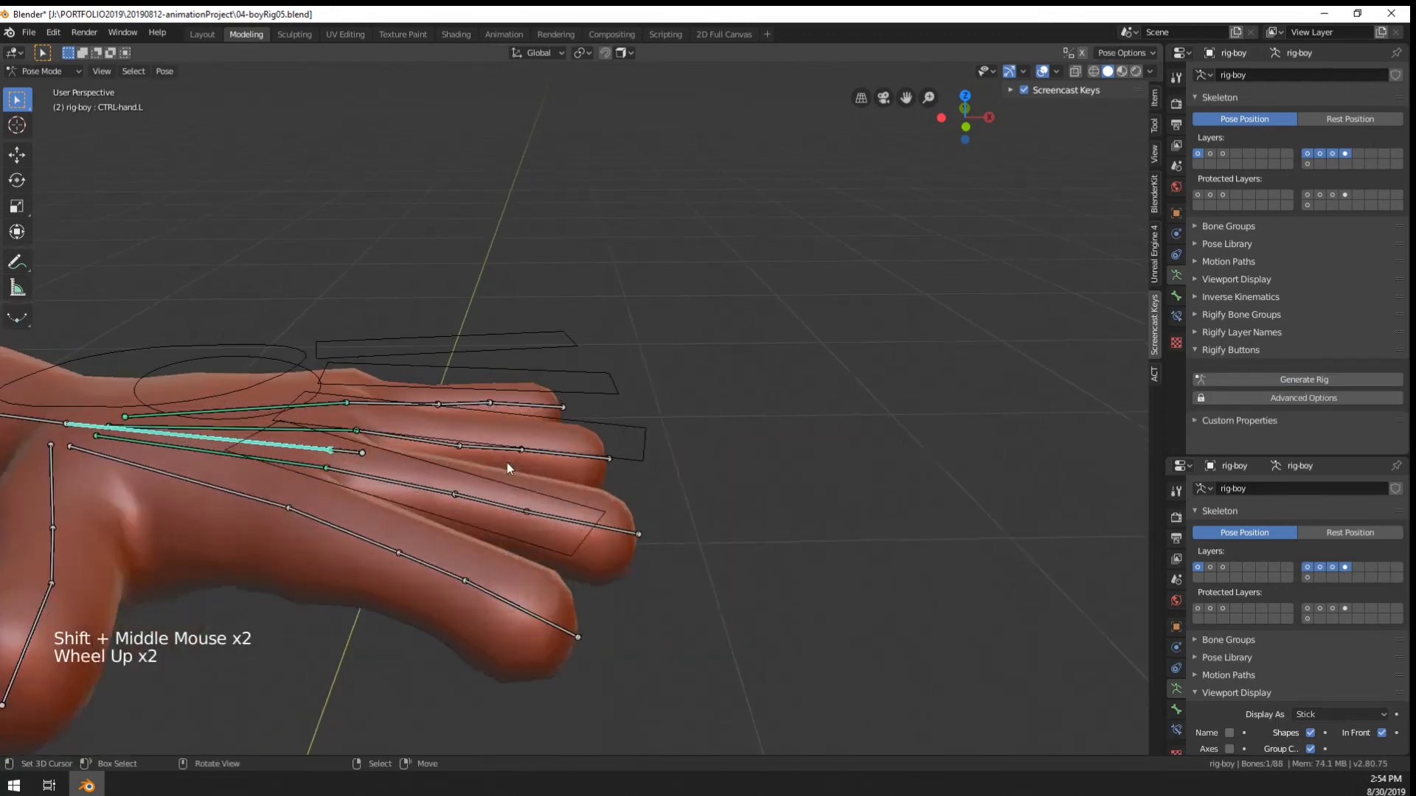
# Try rotating and moving the CTRL-hand.L bone to test how the hand follows, cancelling each transform
pyautogui.press('r')
pyautogui.press('g')
pyautogui.click(423, 453)
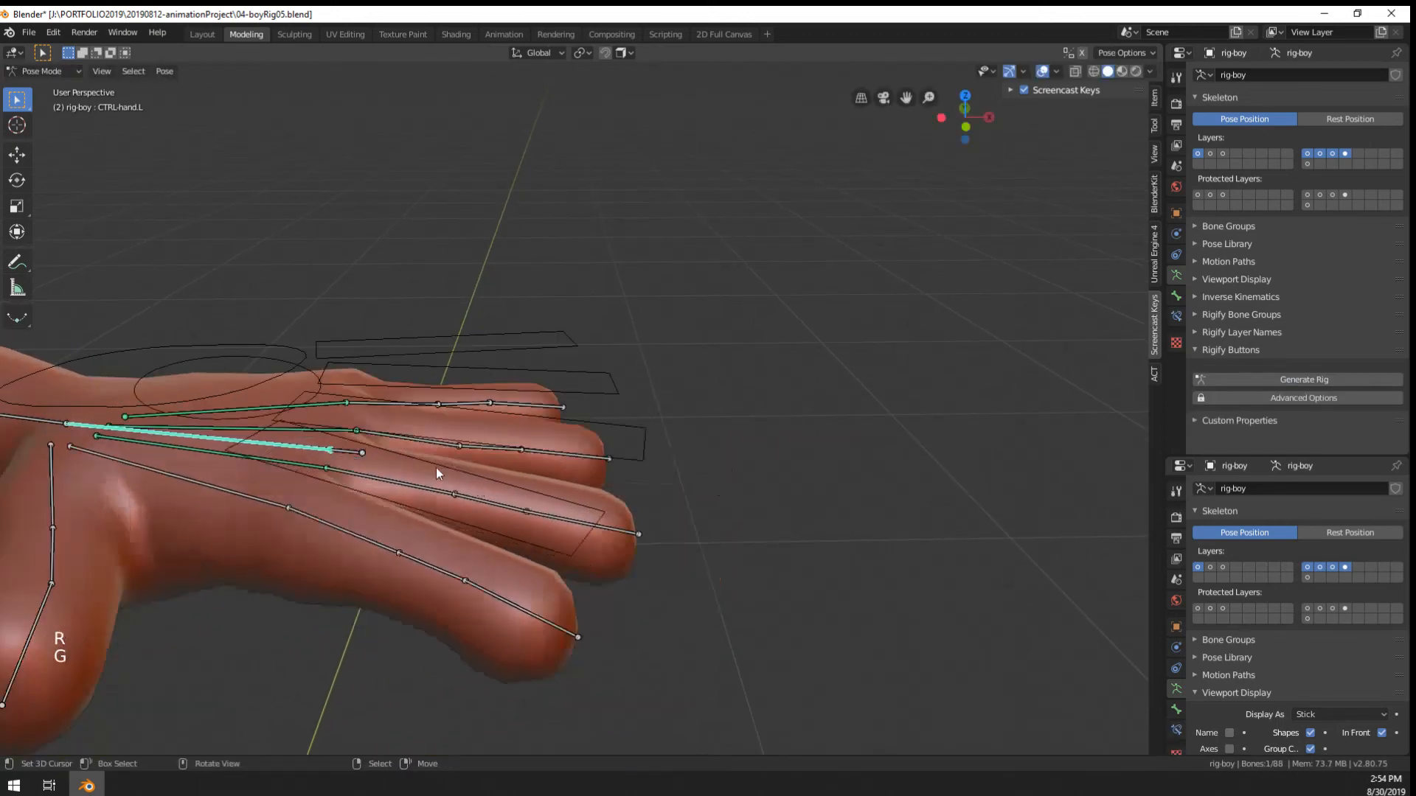
pyautogui.keyDown('shift'); pyautogui.moveTo(436, 471); pyautogui.dragTo(718, 480, button='middle'); pyautogui.keyUp('shift')
pyautogui.press('r')
pyautogui.rightClick(590, 590)
pyautogui.press('r')
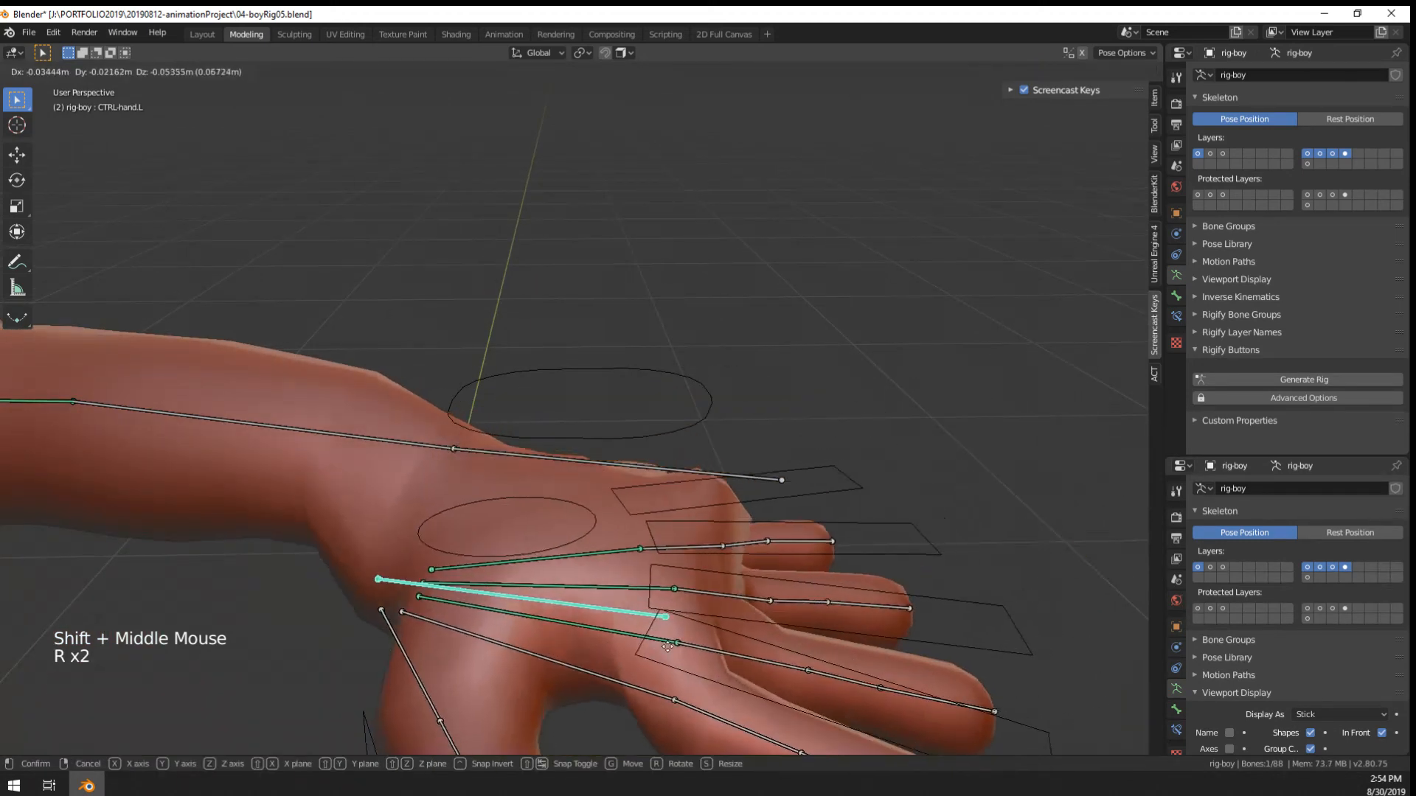
pyautogui.rightClick(767, 472)
# Select the handYrotDeform-L bone and try moving and rotating it, cancelling the transform
pyautogui.rightClick(768, 478)
pyautogui.press('g')
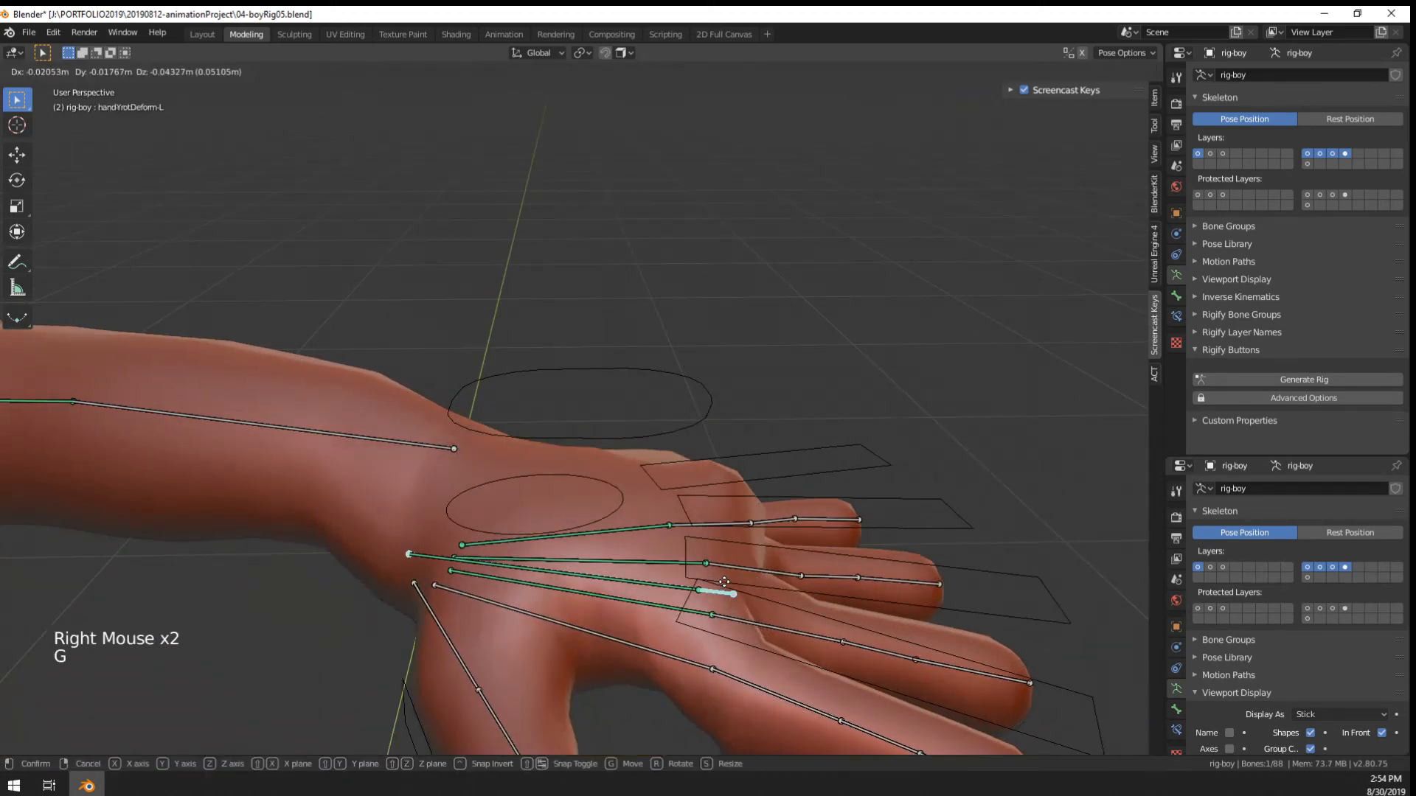
pyautogui.press('r')
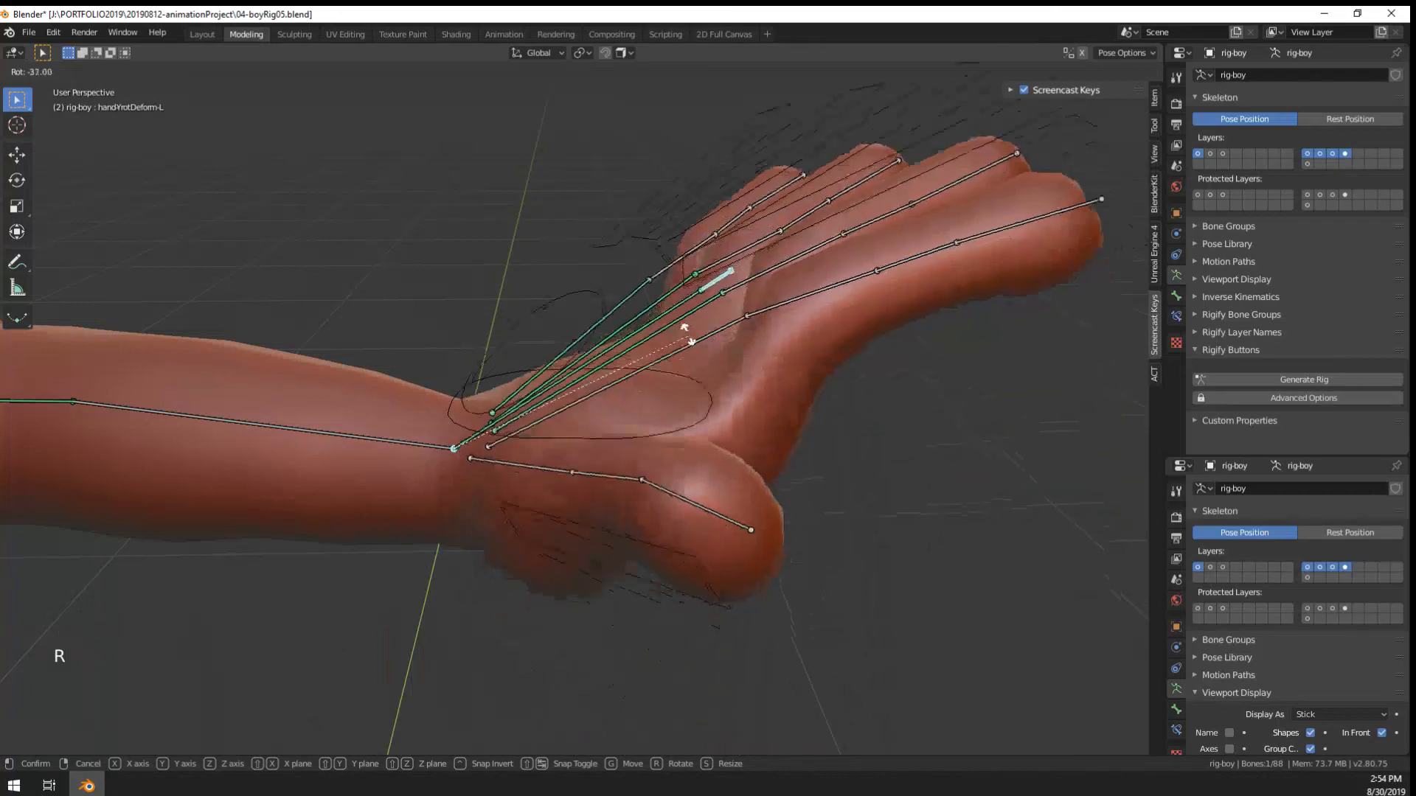
pyautogui.rightClick(755, 520)
# Limit the visible bone layers to the first layer and the fourth layer of the second block
pyautogui.click(1197, 567)
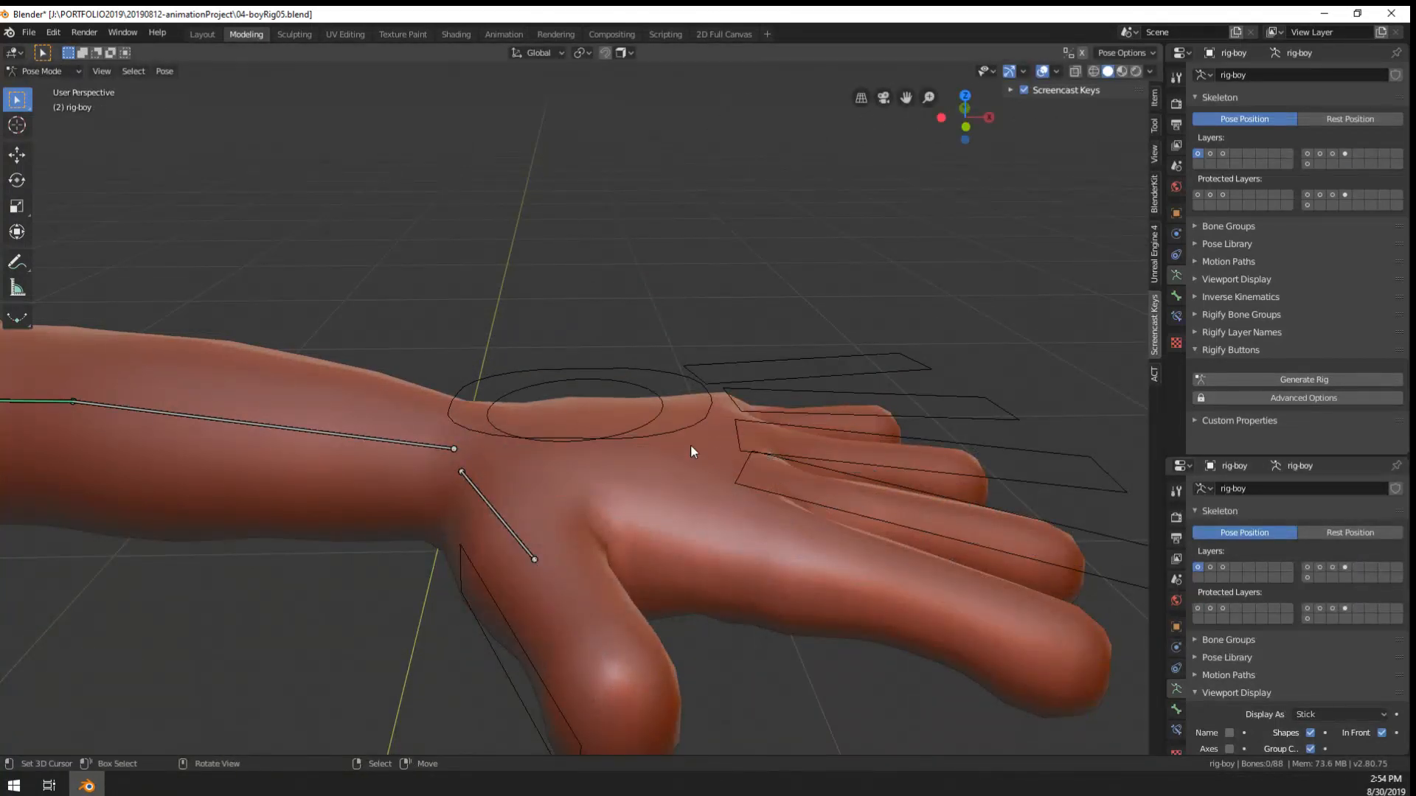
pyautogui.rightClick(1330, 584)
pyautogui.click(1307, 567)
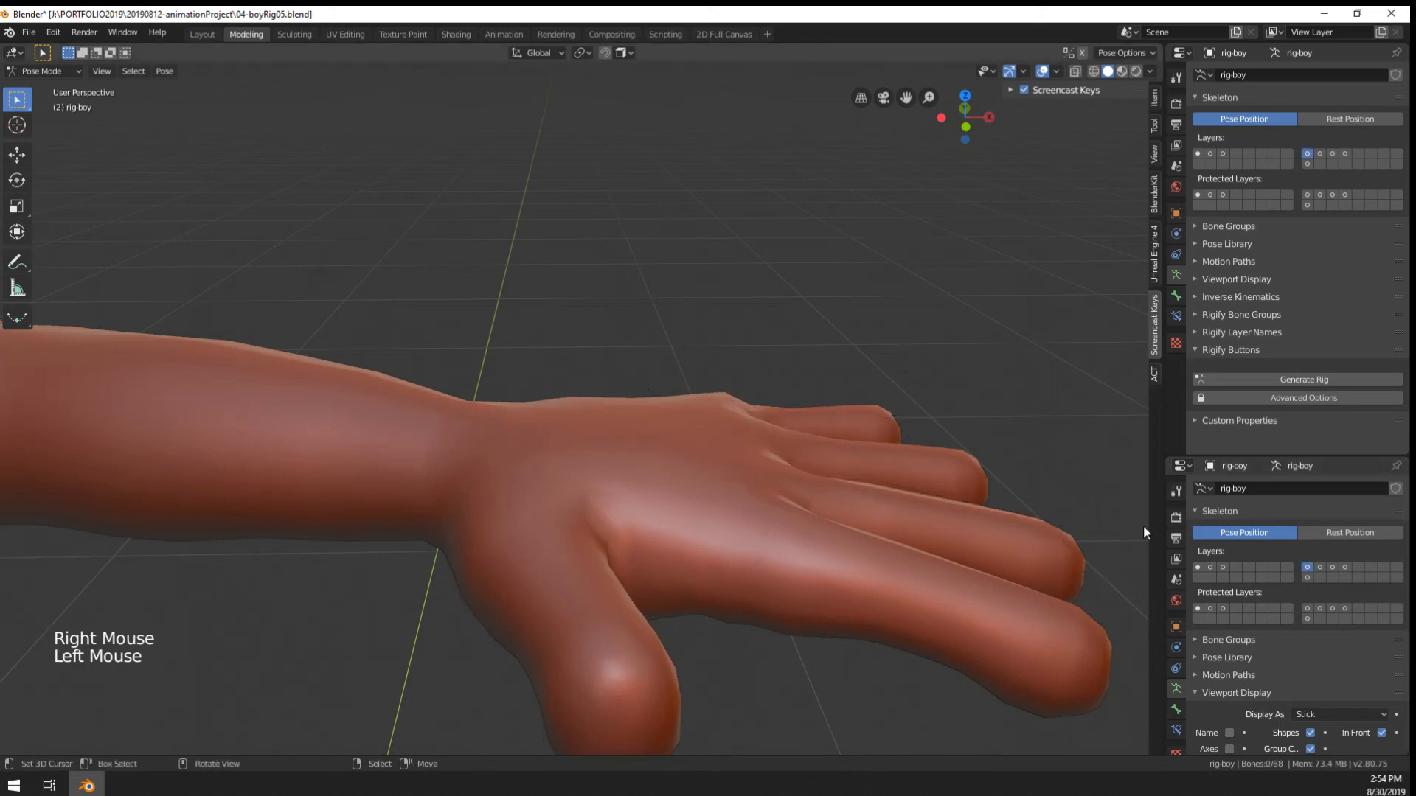
pyautogui.click(1358, 567)
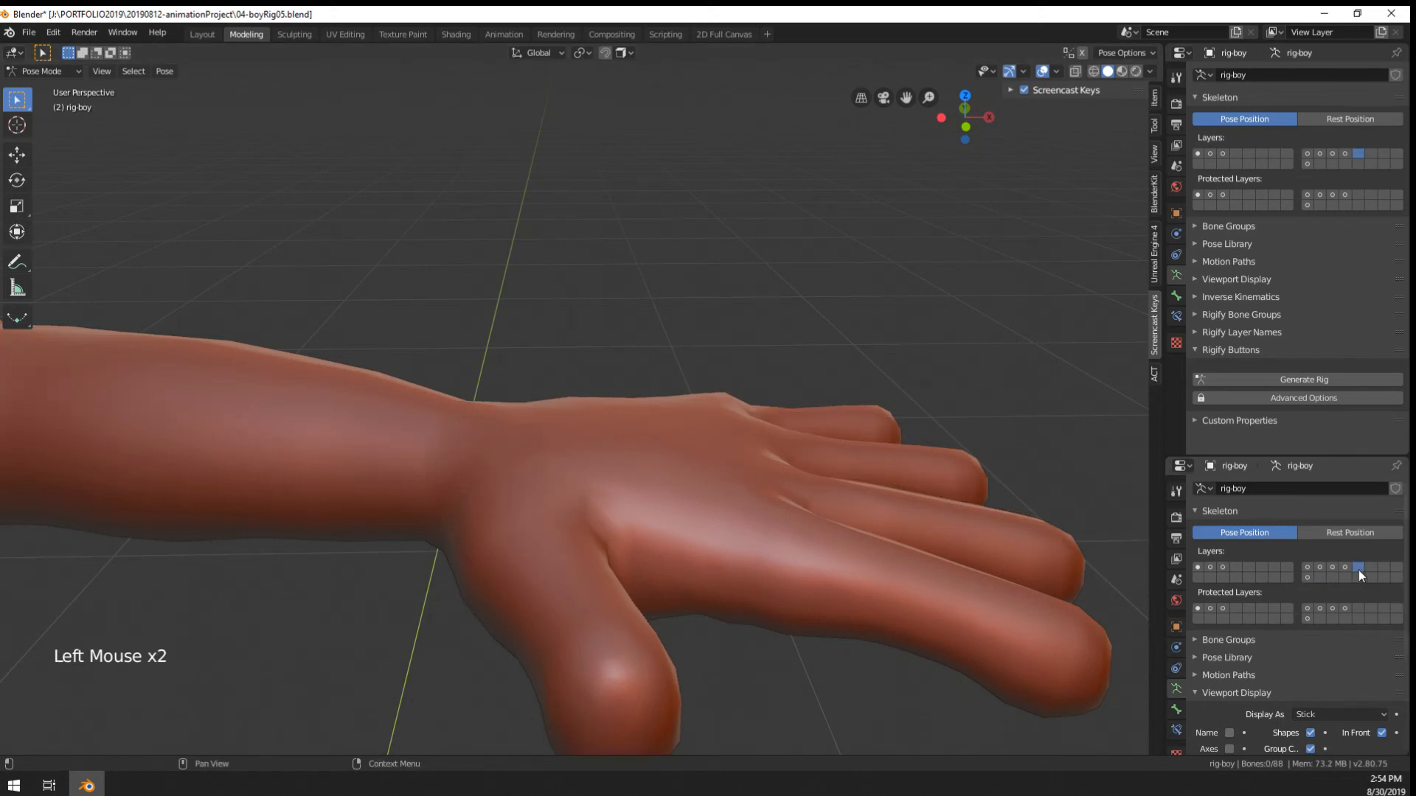
pyautogui.keyDown('shift'); pyautogui.click(1333, 568); pyautogui.keyUp('shift')
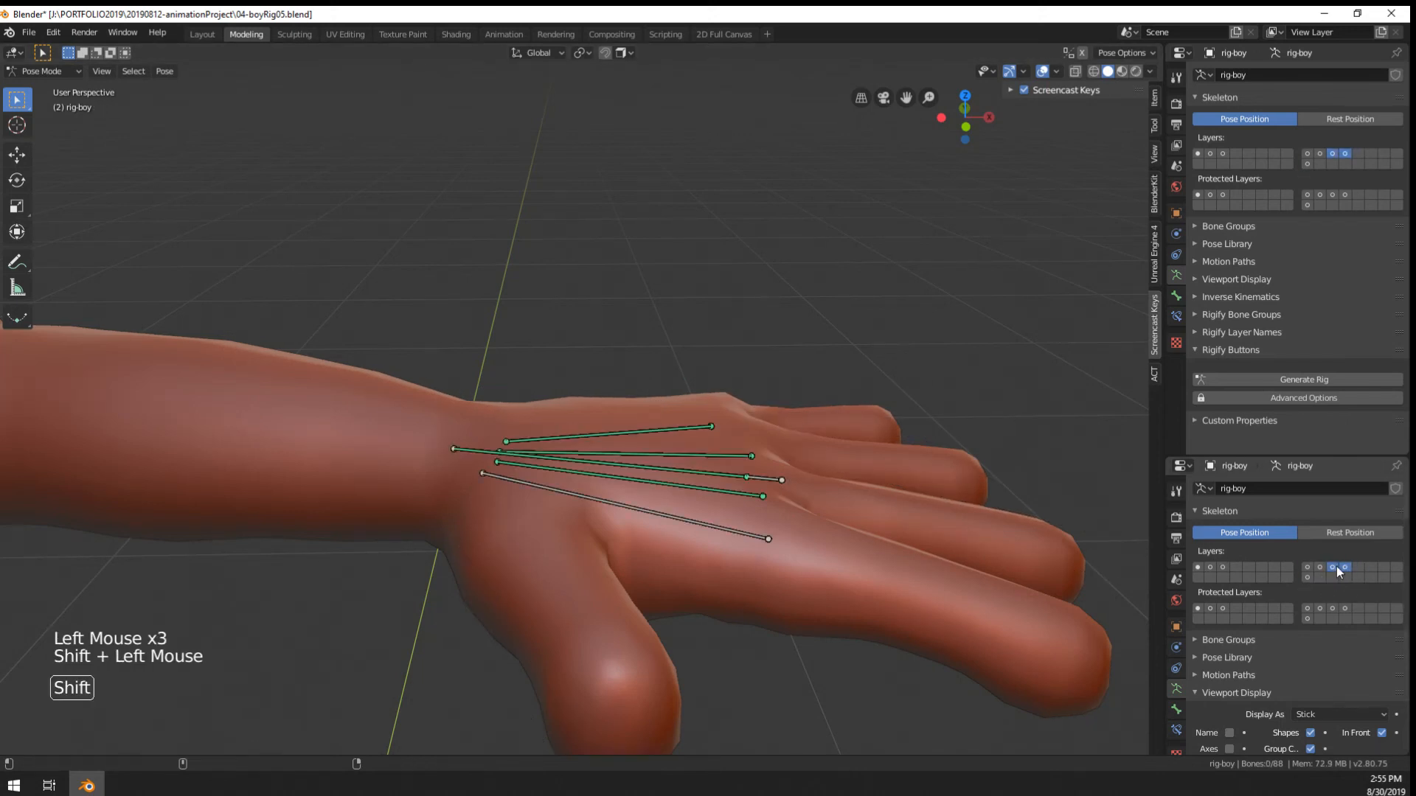
pyautogui.keyDown('shift'); pyautogui.click(1336, 567); pyautogui.keyUp('shift')
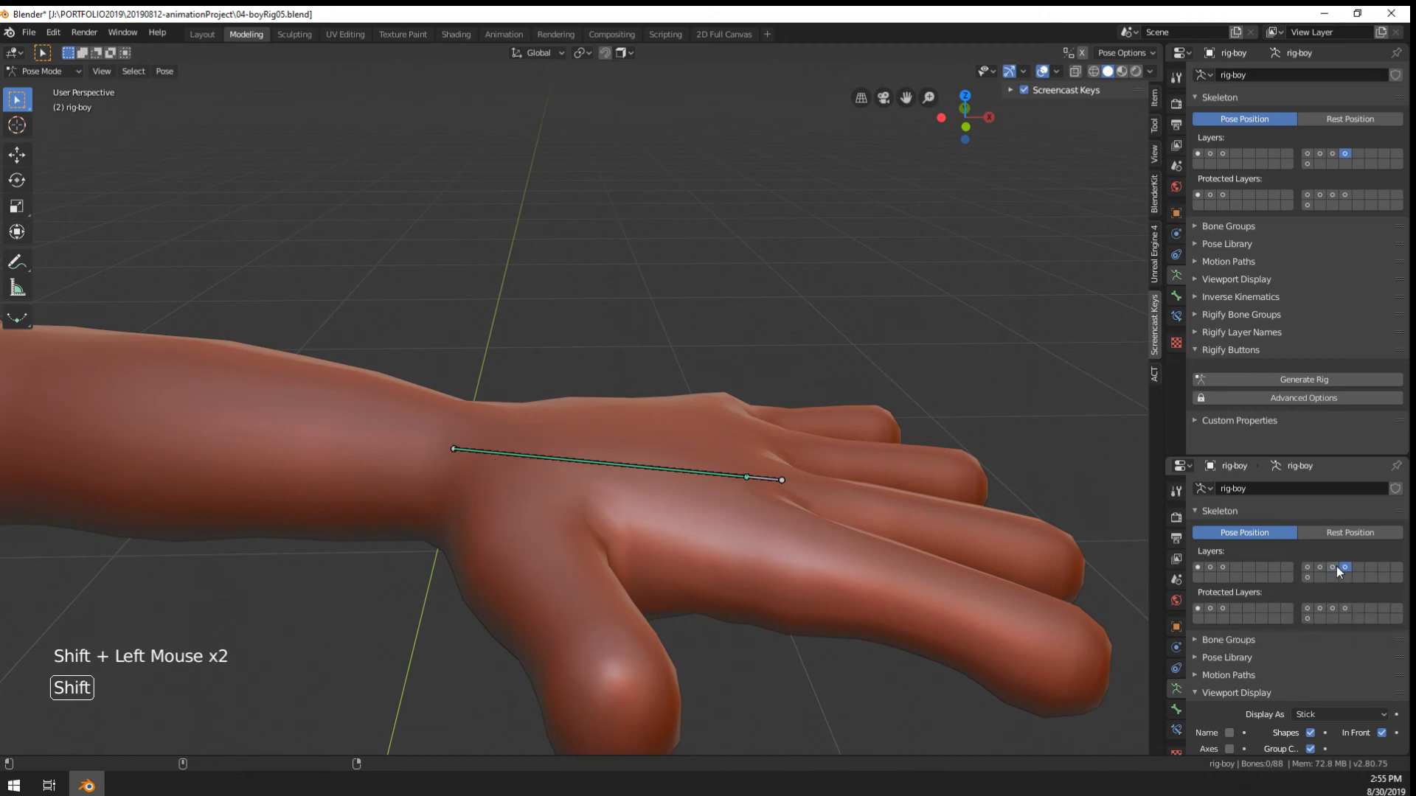
pyautogui.keyDown('shift'); pyautogui.click(1196, 568); pyautogui.keyUp('shift')
# Select the CTRL-hand.L bone and display its transform values and bone constraints
pyautogui.press('r')
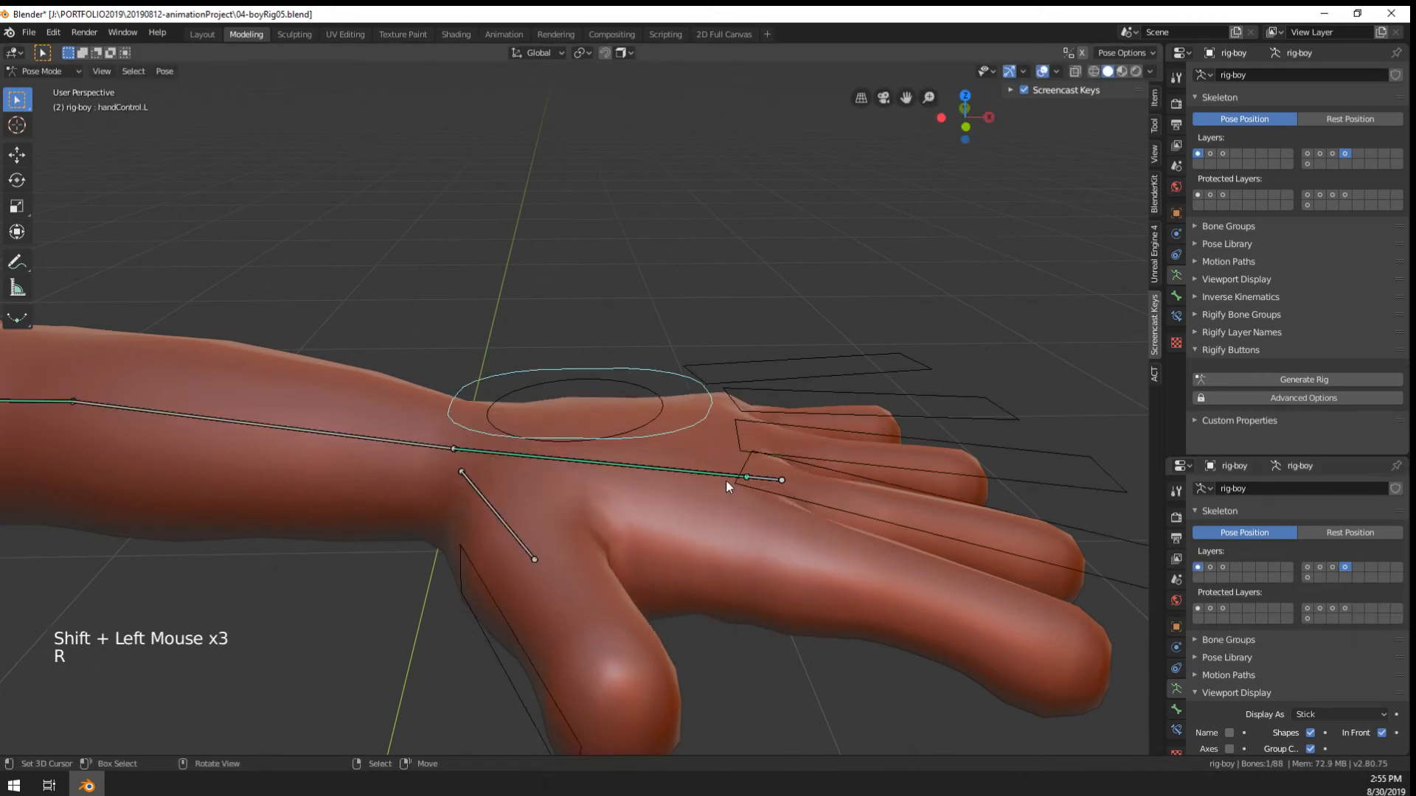
pyautogui.rightClick(725, 479)
pyautogui.click(1176, 668)
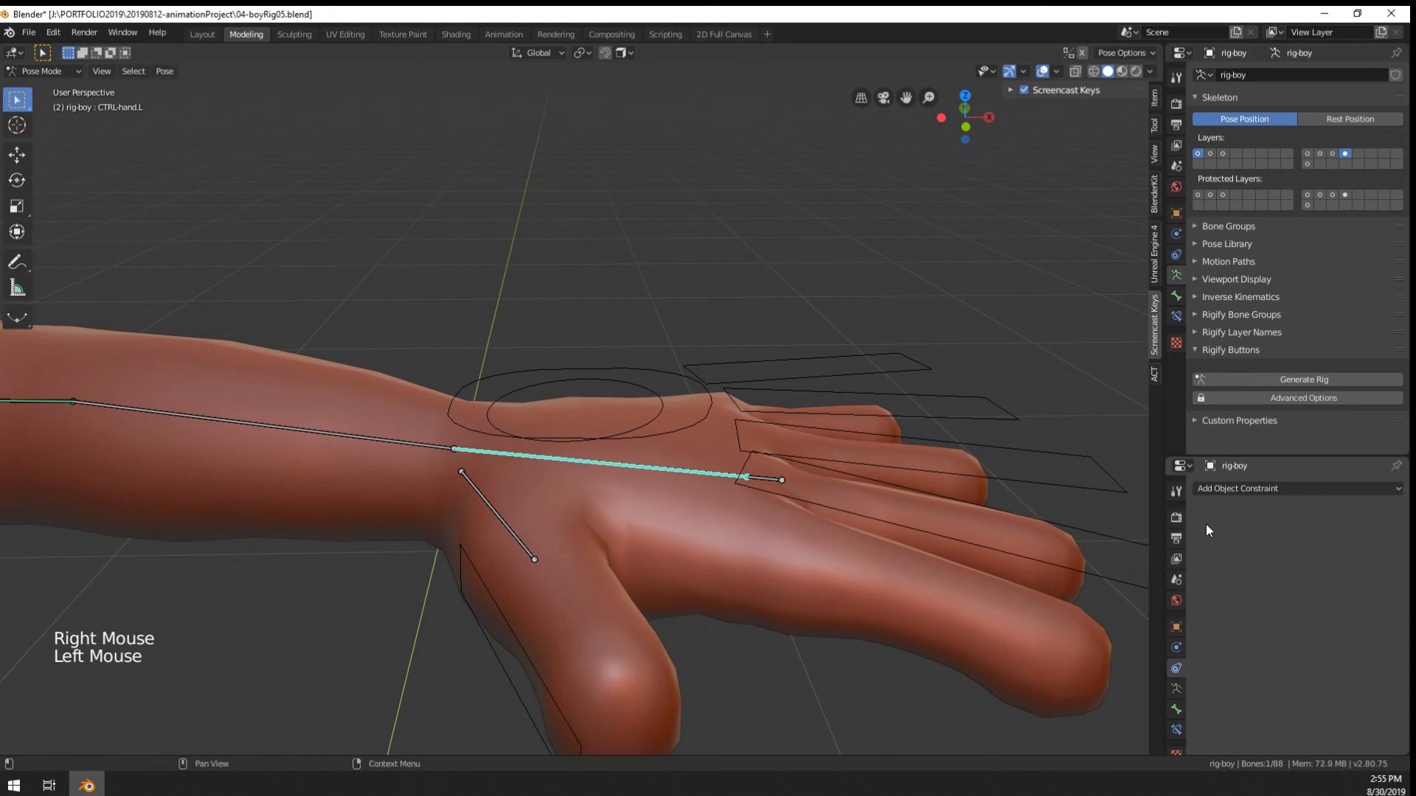
pyautogui.press('n')
pyautogui.press('n')
pyautogui.press('n')
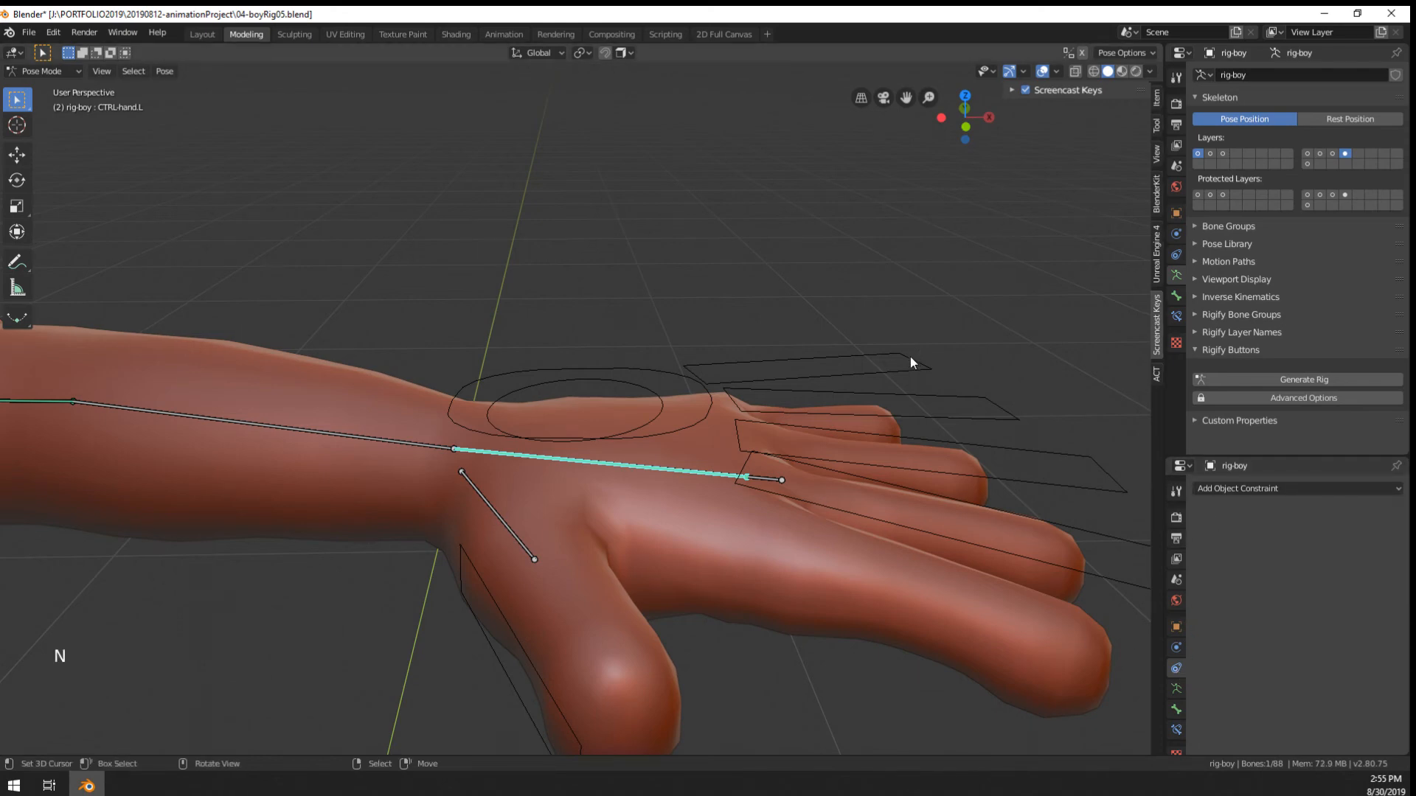
pyautogui.click(1155, 100)
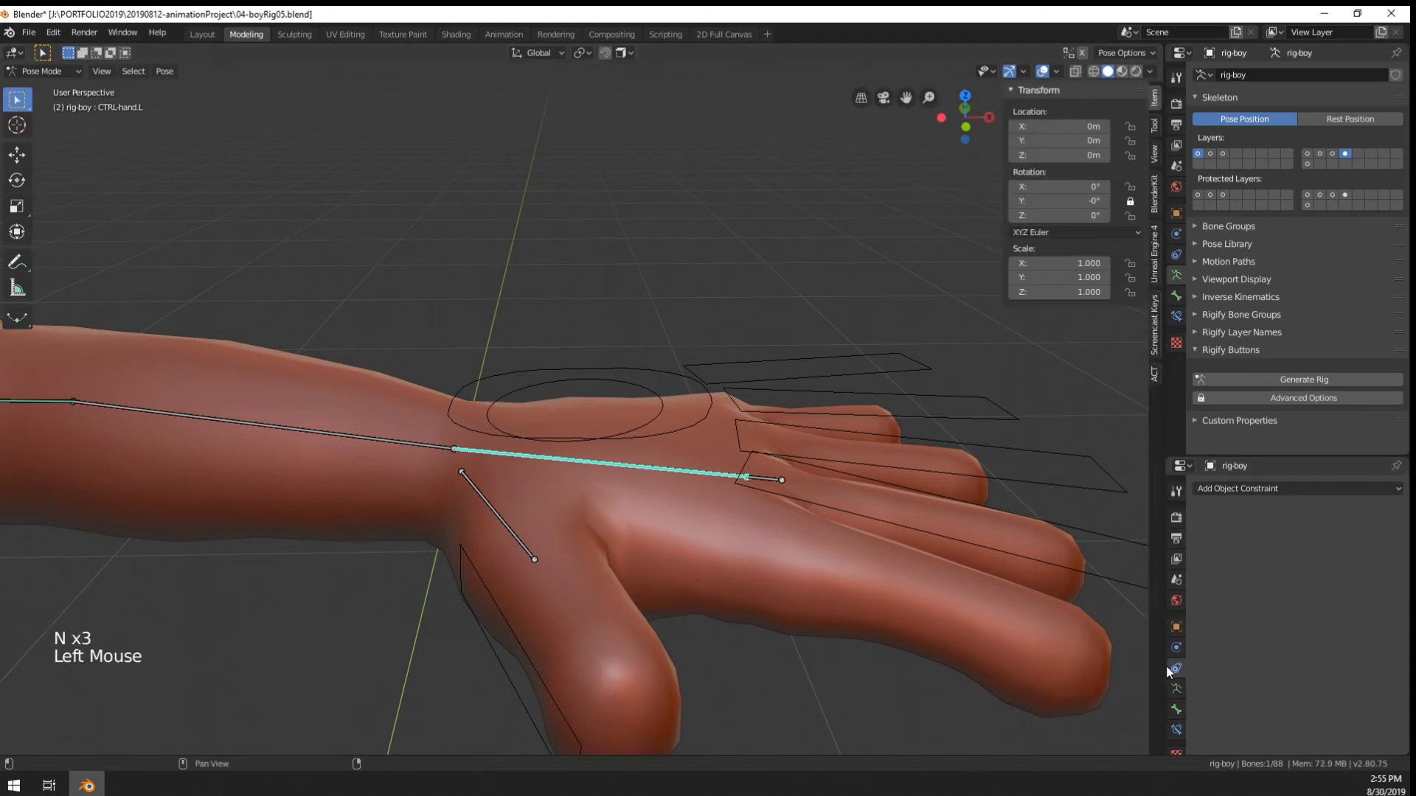
pyautogui.click(1176, 730)
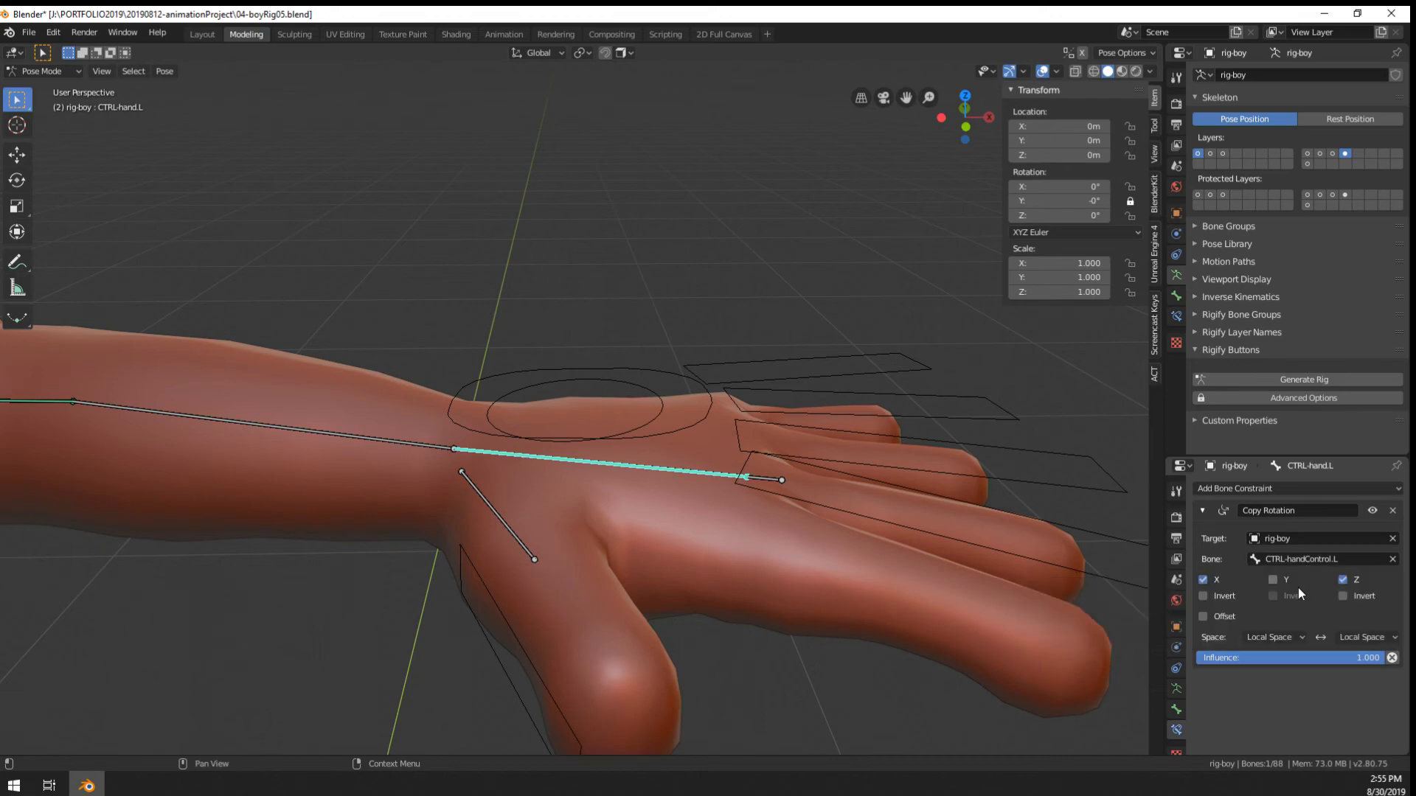
# Select the handYrotDeform-L bone to inspect its transforms and constraints, test-moving it without keeping the move
pyautogui.rightClick(767, 484)
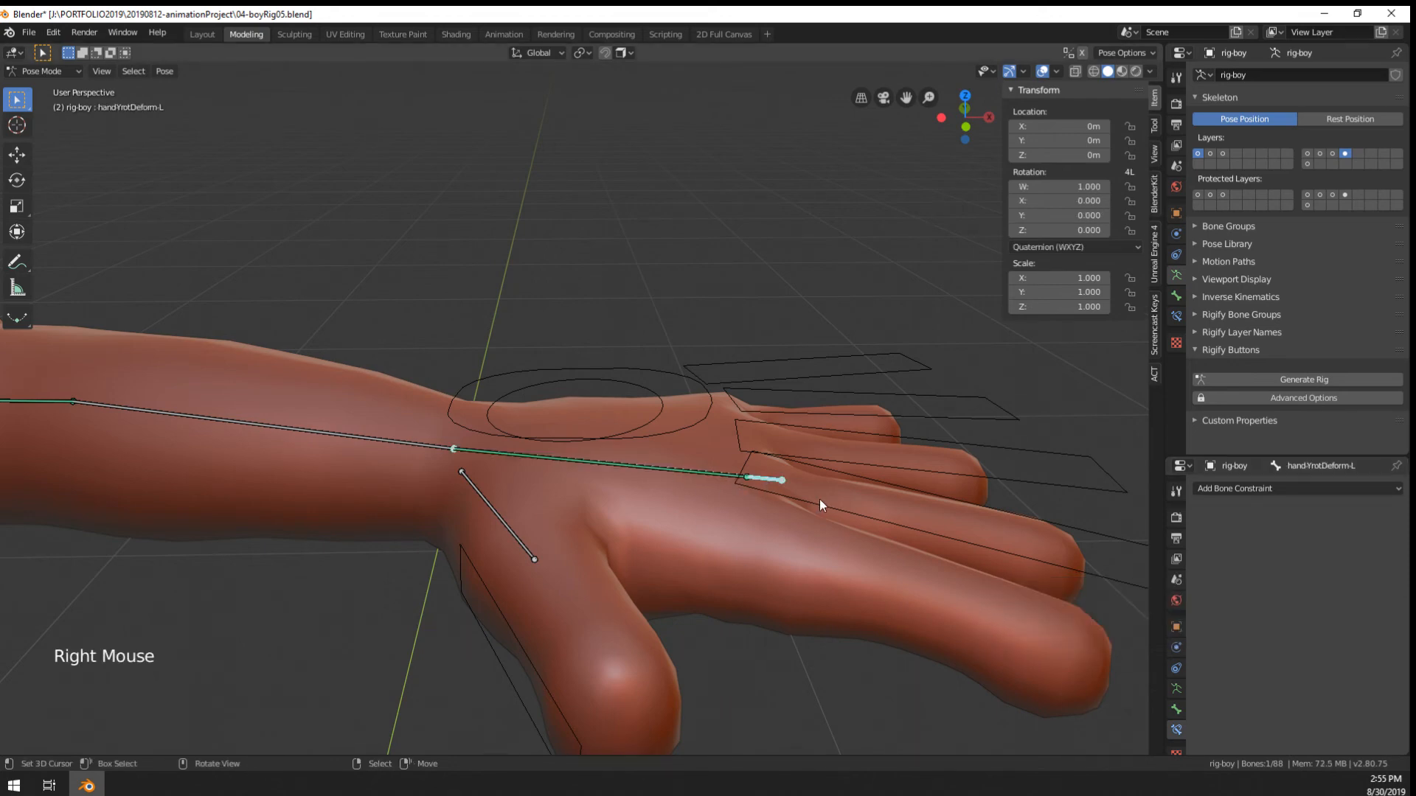
pyautogui.press('g')
pyautogui.rightClick(1142, 303)
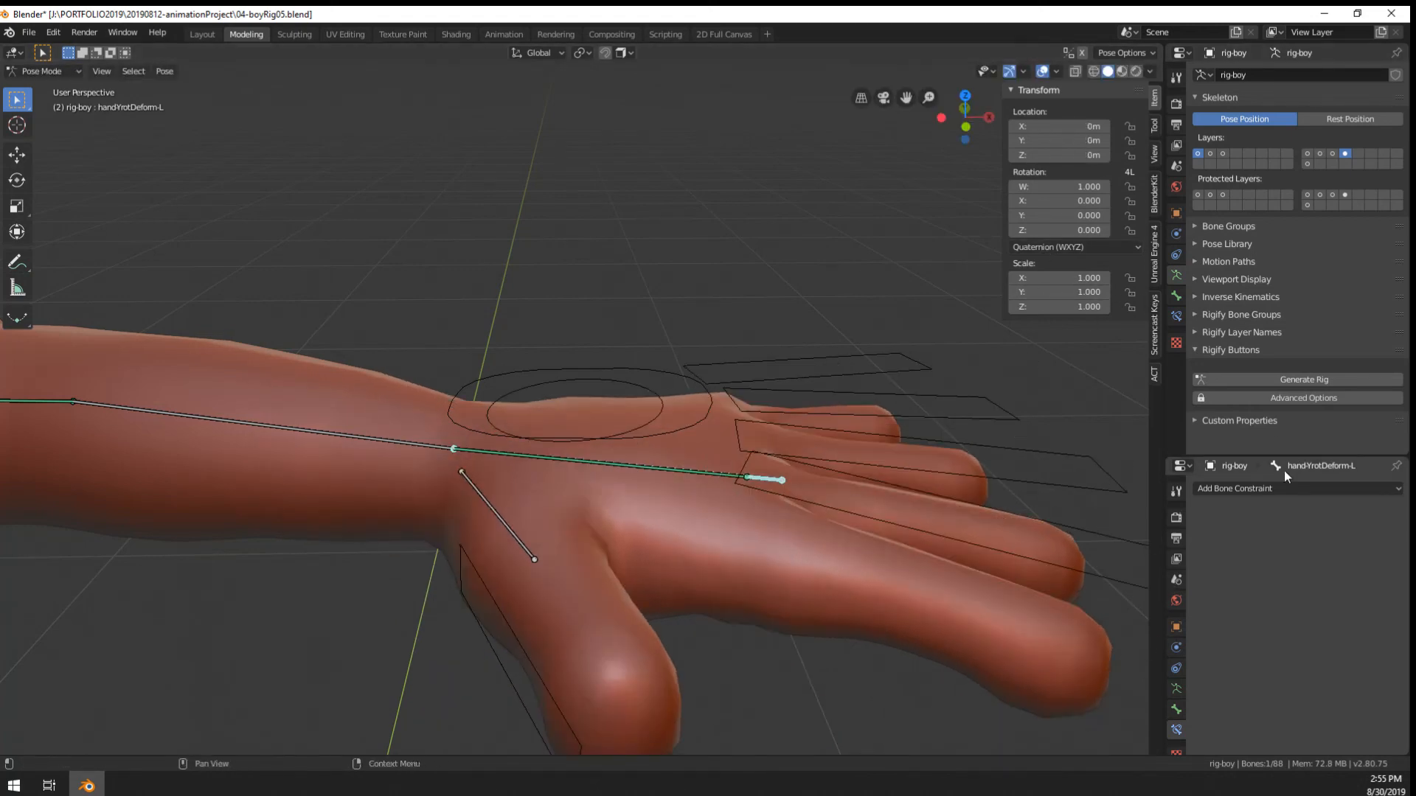
pyautogui.scroll(-2, 801, 441)
pyautogui.moveTo(924, 469); pyautogui.dragTo(639, 471, button='middle')
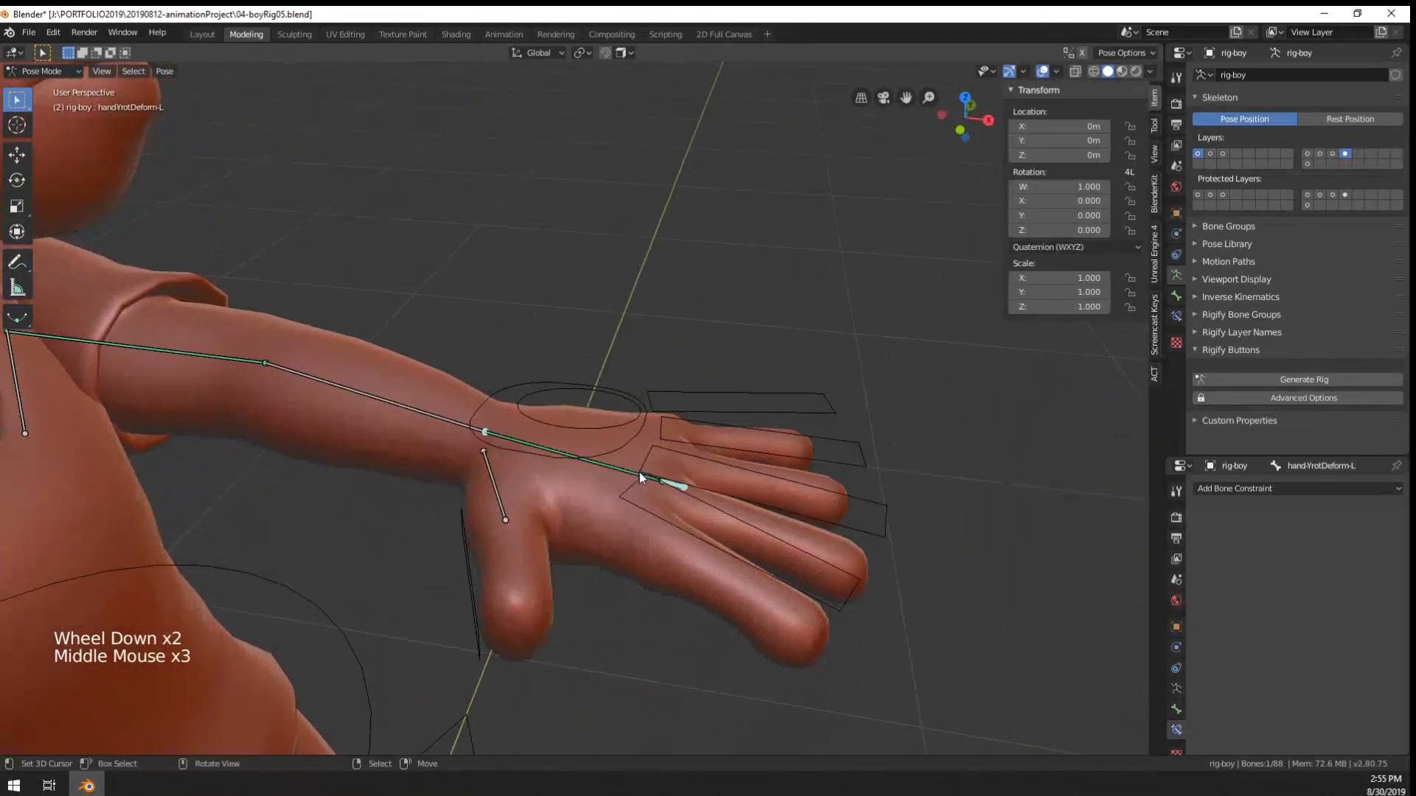
# Set the handYrotDeform-L bone's rotation mode to YZX Euler and test-rotate it without keeping the rotation
pyautogui.scroll(2, 639, 471)
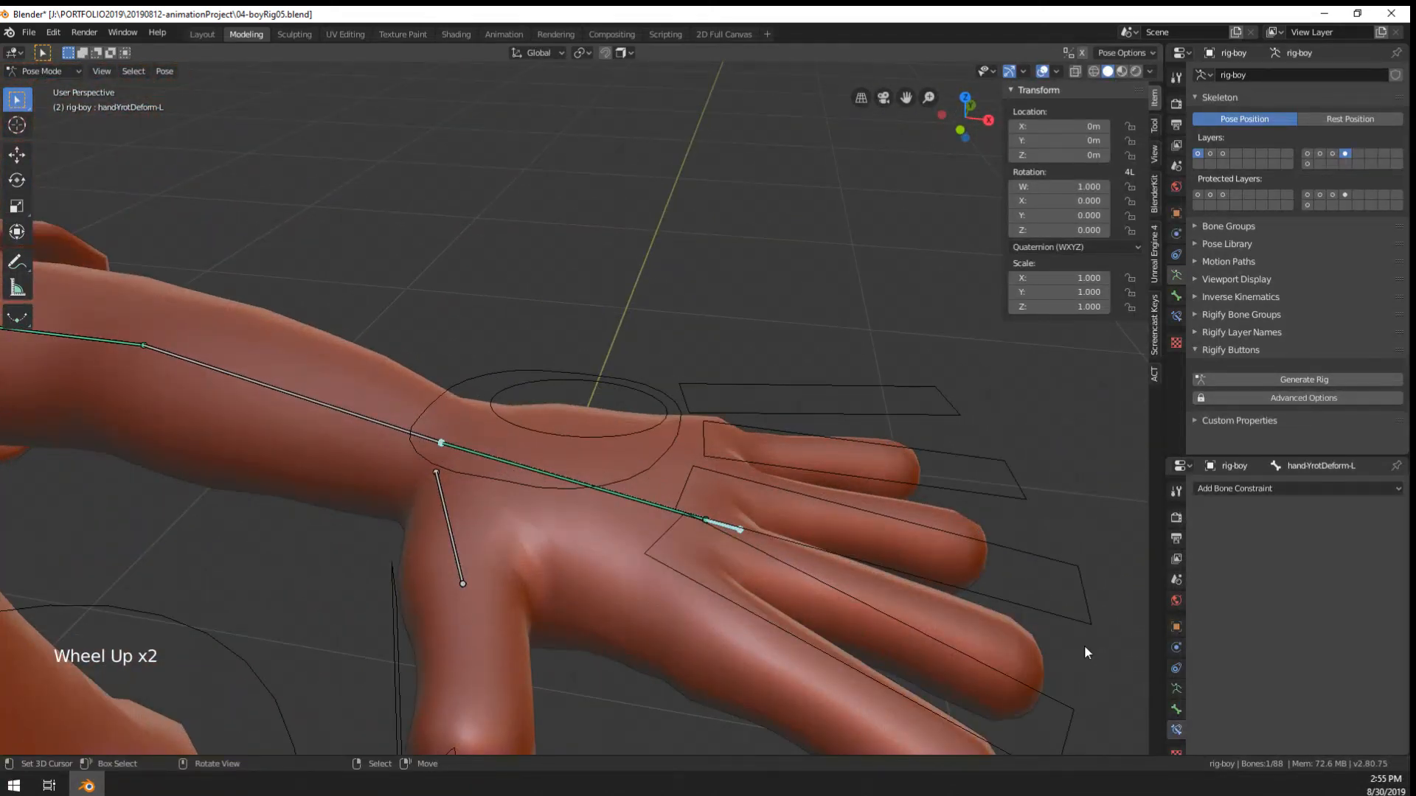
pyautogui.scroll(-3, 873, 556)
pyautogui.scroll(3, 873, 556)
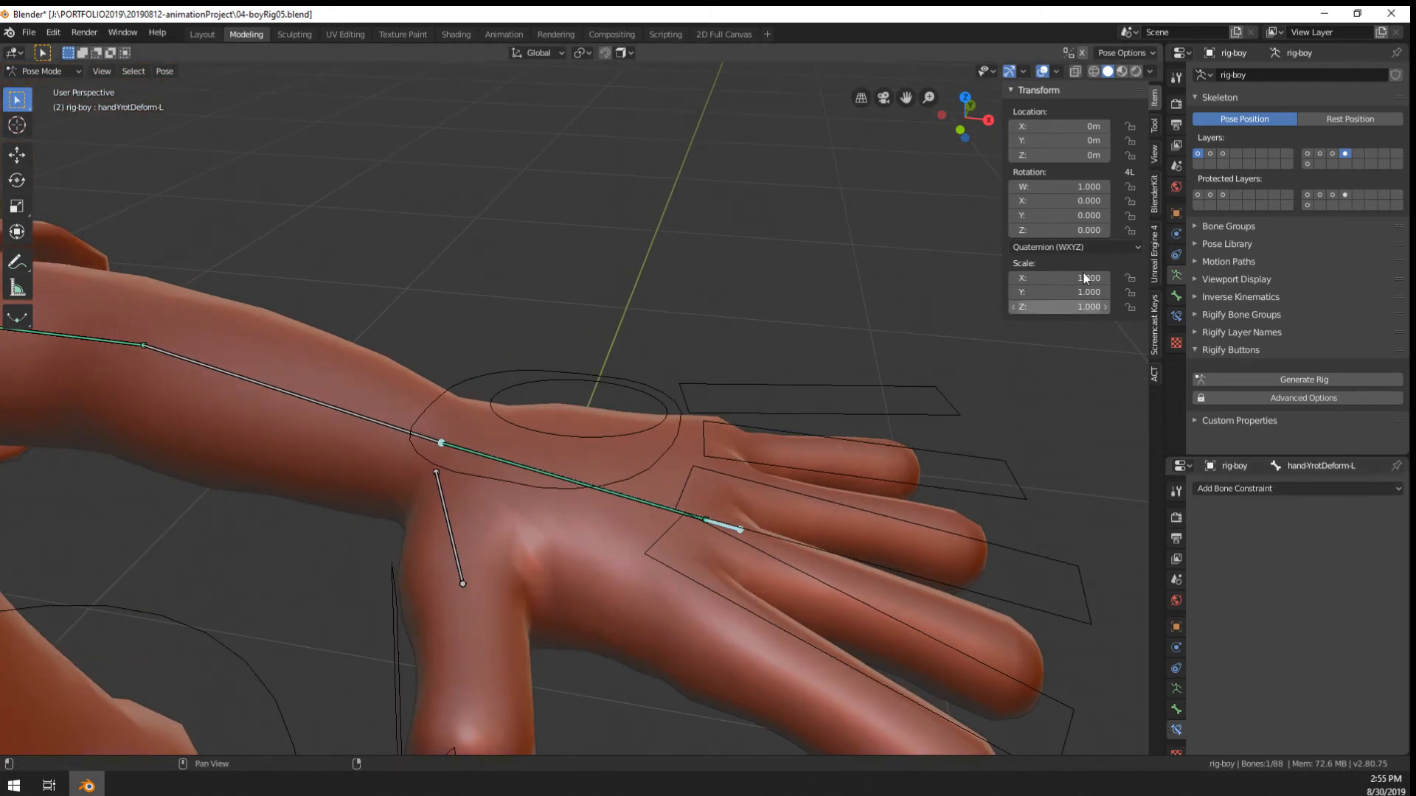
pyautogui.click(1080, 247)
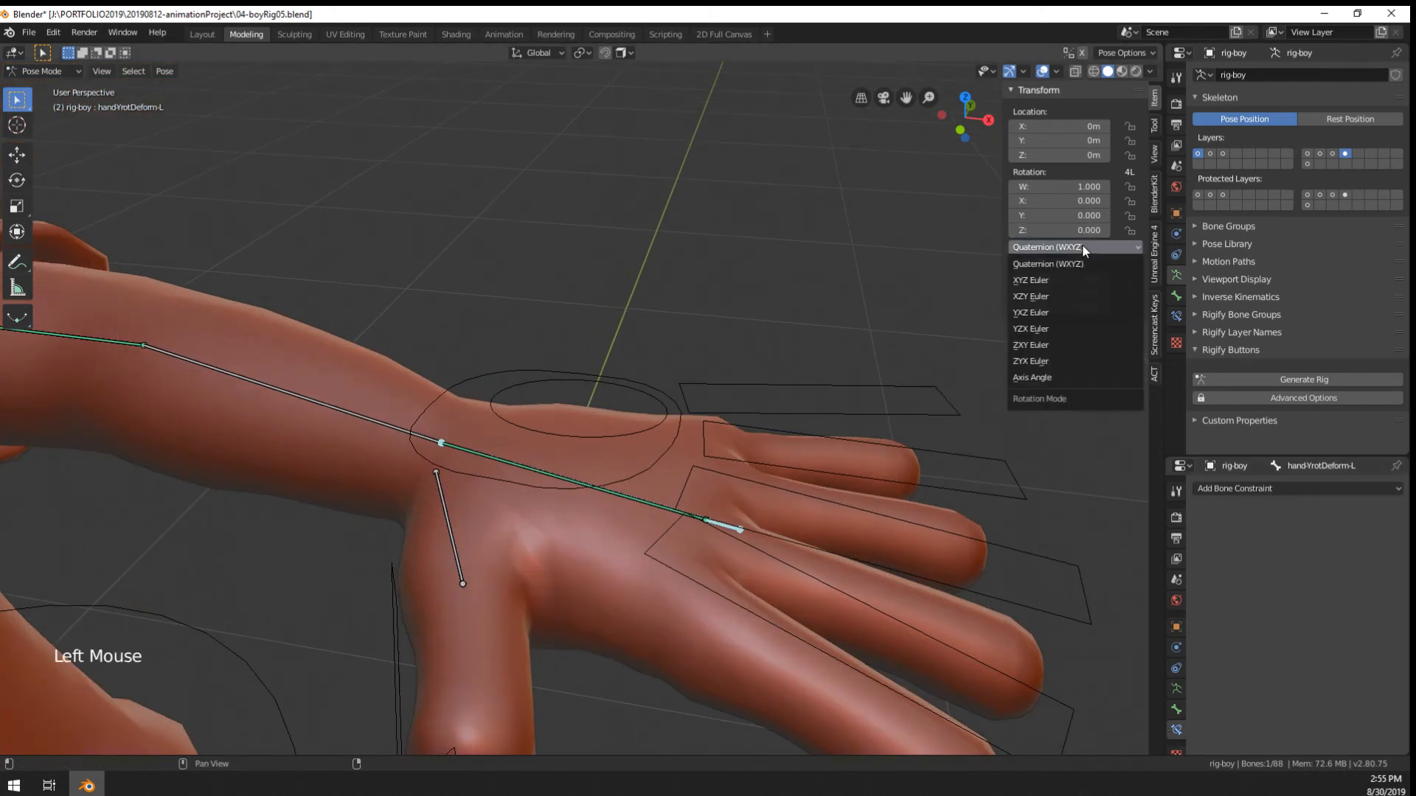
pyautogui.click(1045, 330)
pyautogui.moveTo(727, 617); pyautogui.dragTo(395, 643, button='middle')
pyautogui.press('r')
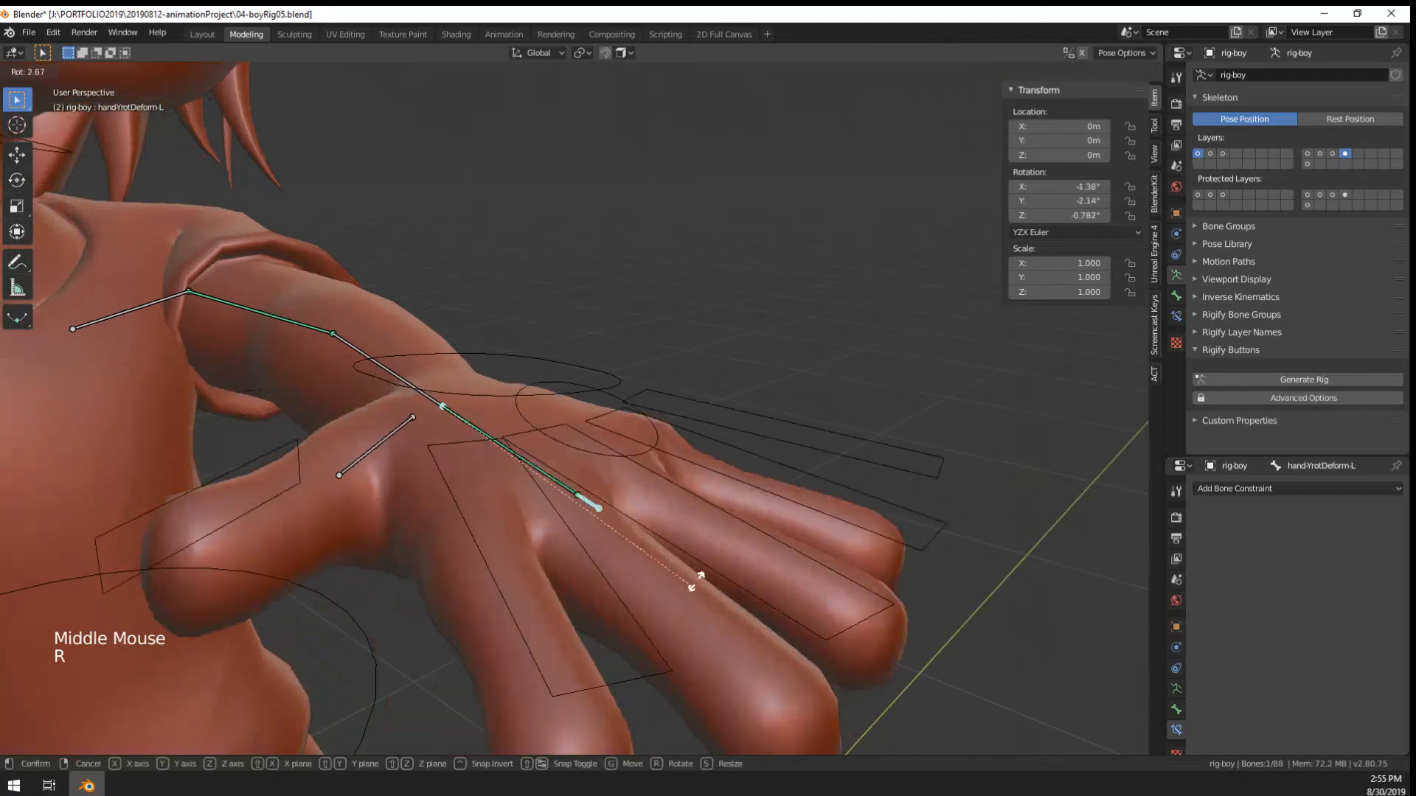
pyautogui.press('Escape')
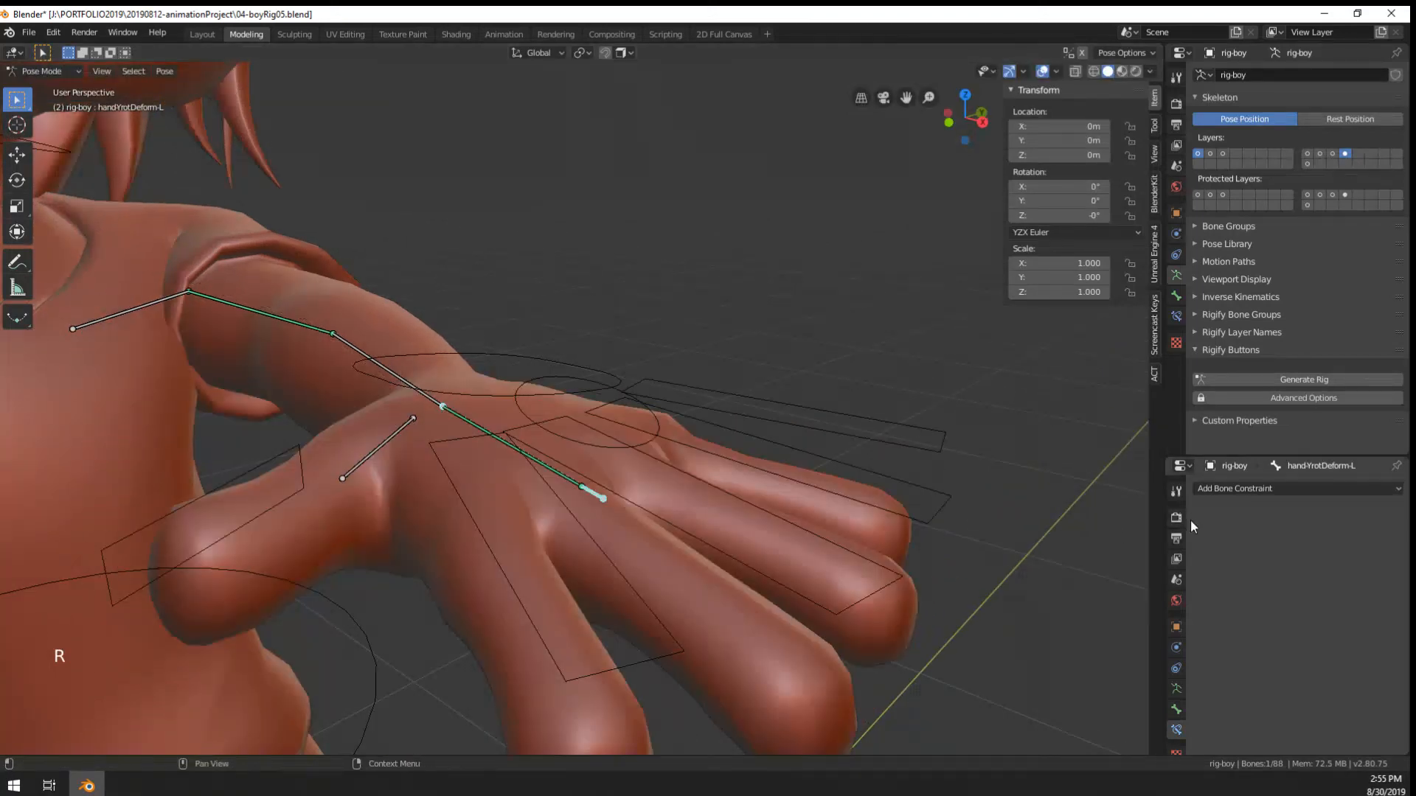
# Compare the bone constraints and rotation settings of handYrotDeform-L and CTRL-hand.L, cancelling any test rotation
pyautogui.click(1263, 489)
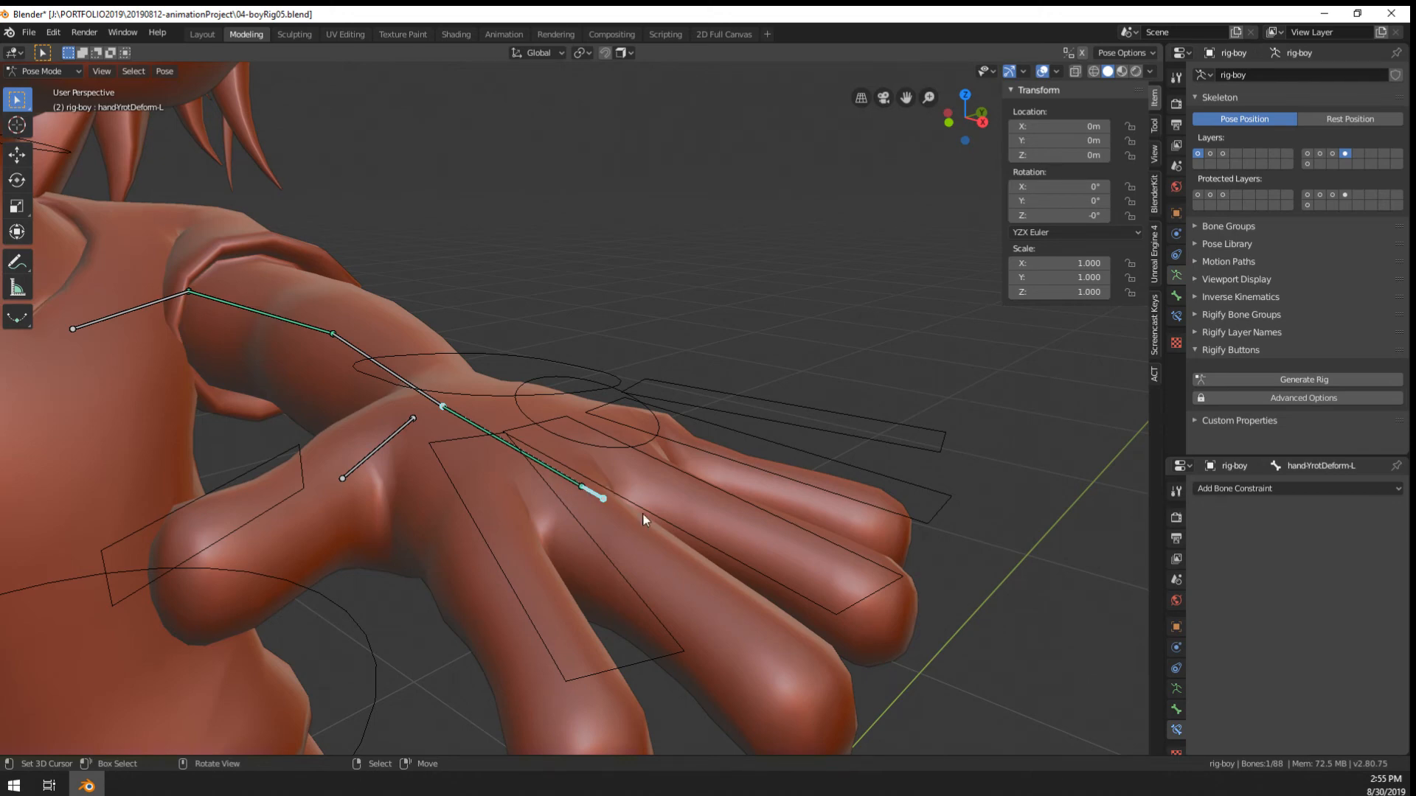
pyautogui.press('r')
pyautogui.rightClick(559, 483)
pyautogui.click(563, 472)
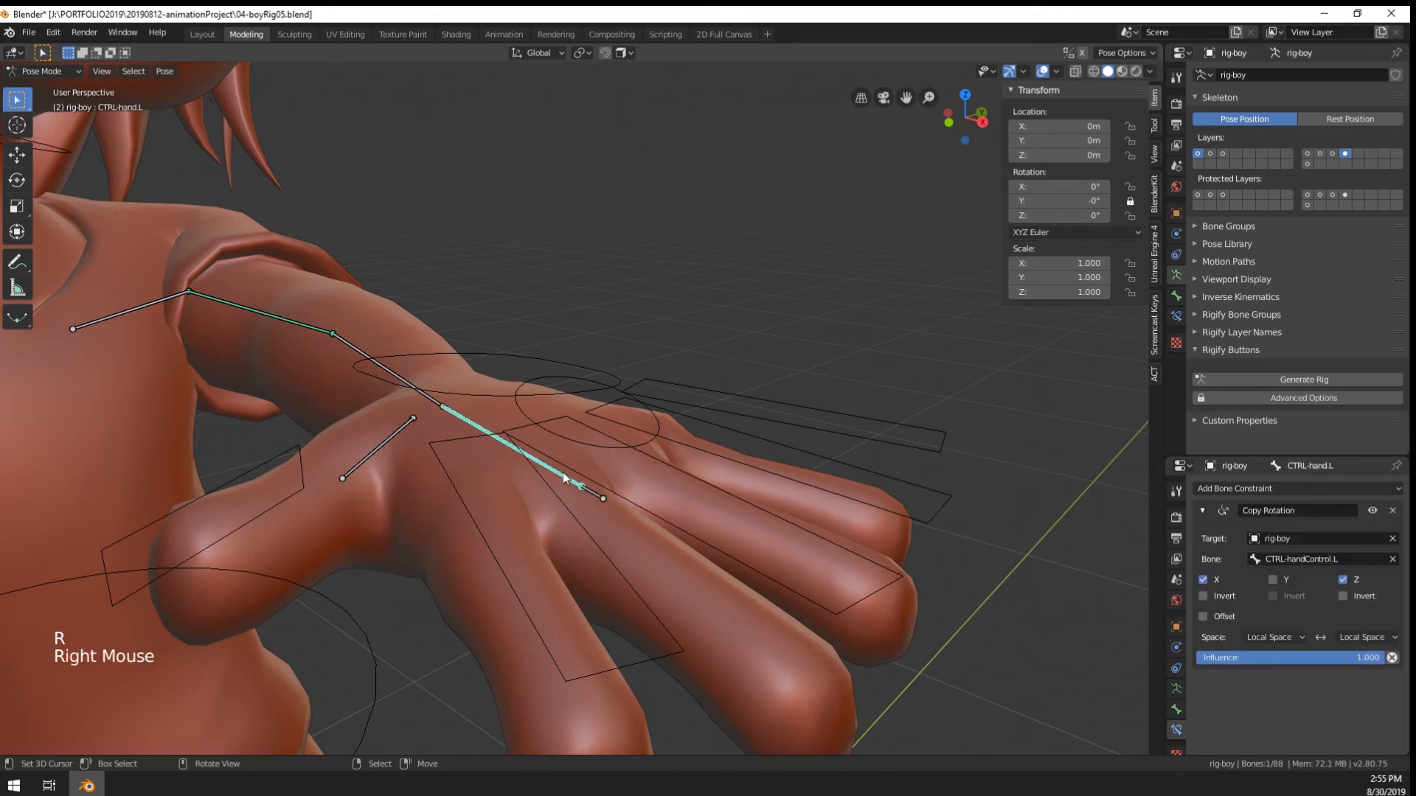
pyautogui.rightClick(563, 472)
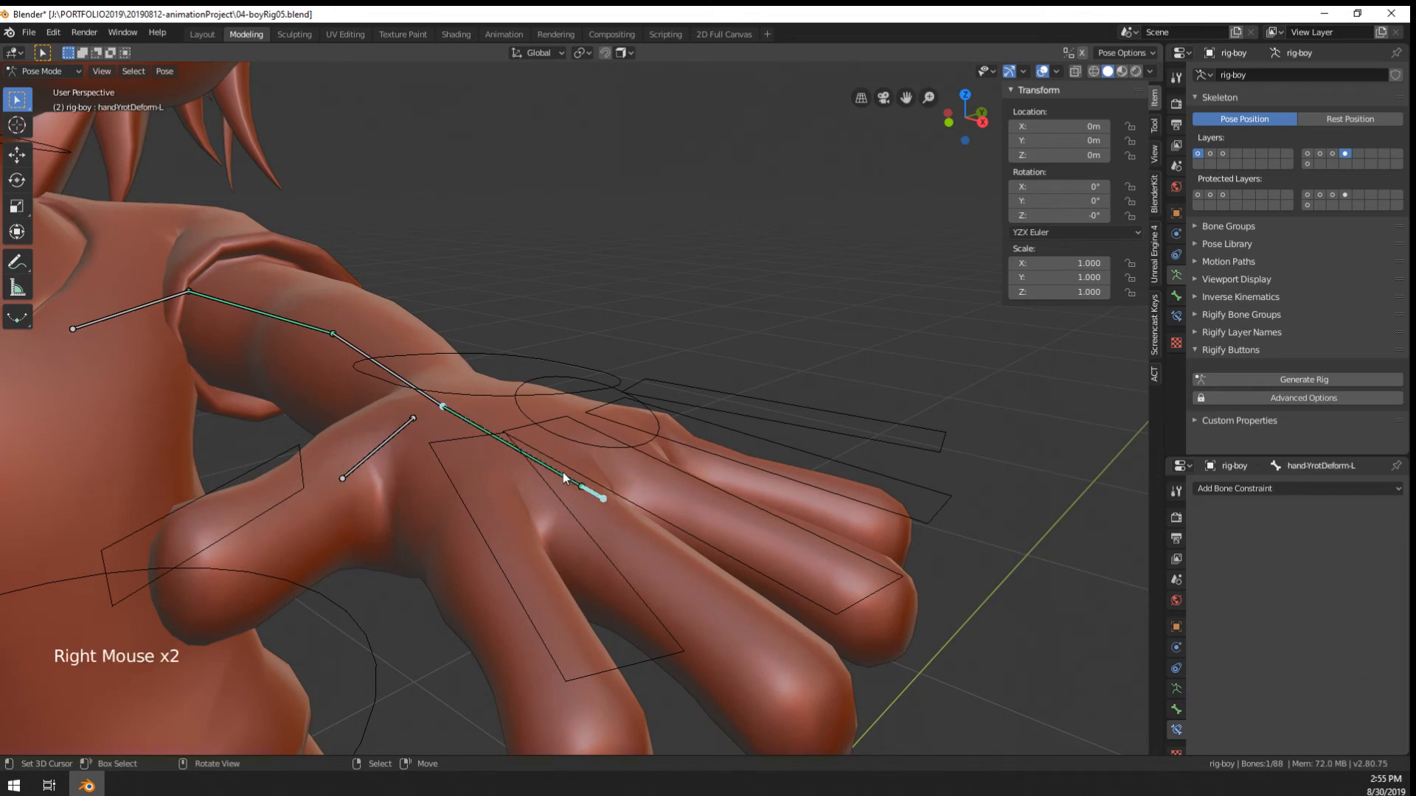
pyautogui.rightClick(563, 472)
pyautogui.rightClick(564, 472)
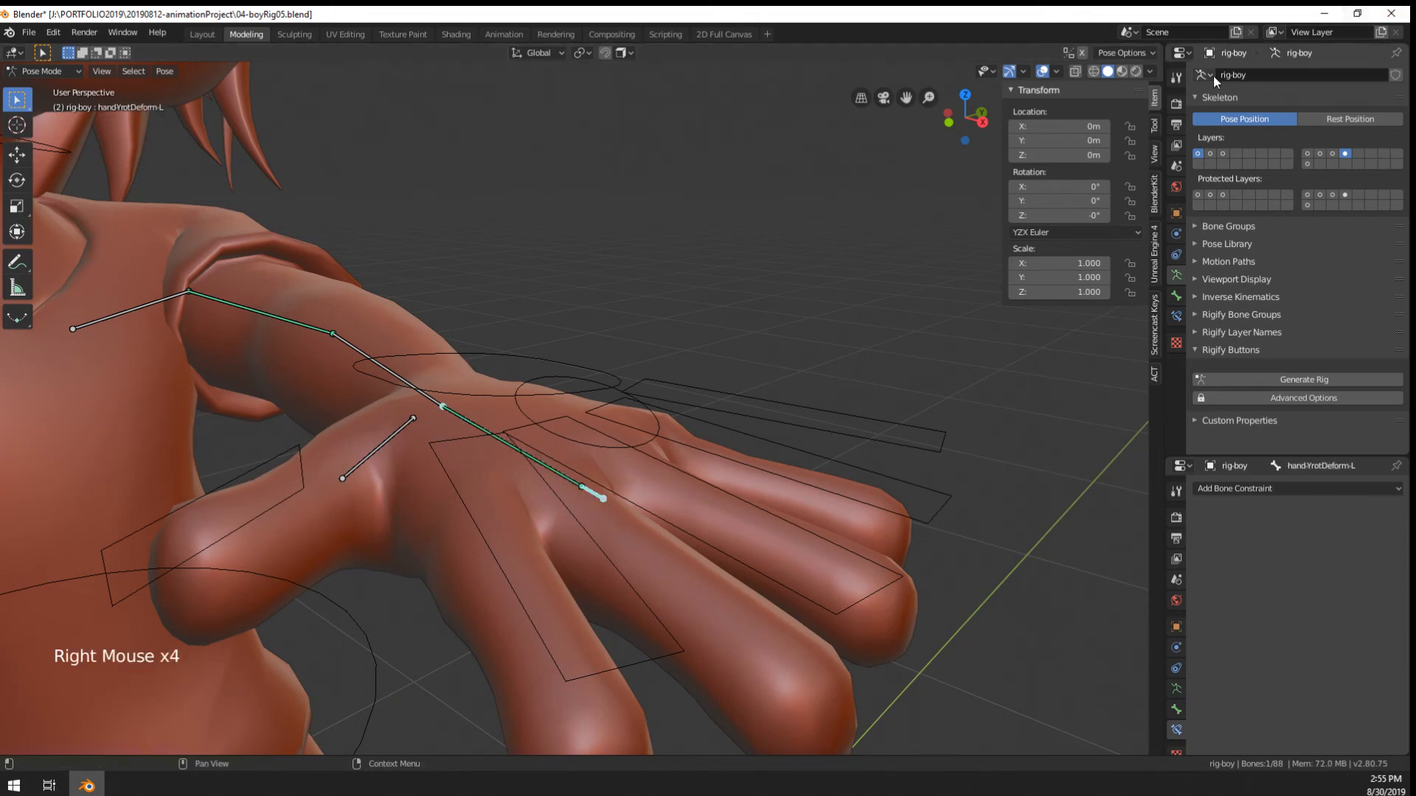
# Switch the upper properties area to the Outliner and collapse the eyeInner and boy-body hierarchies
pyautogui.click(1181, 53)
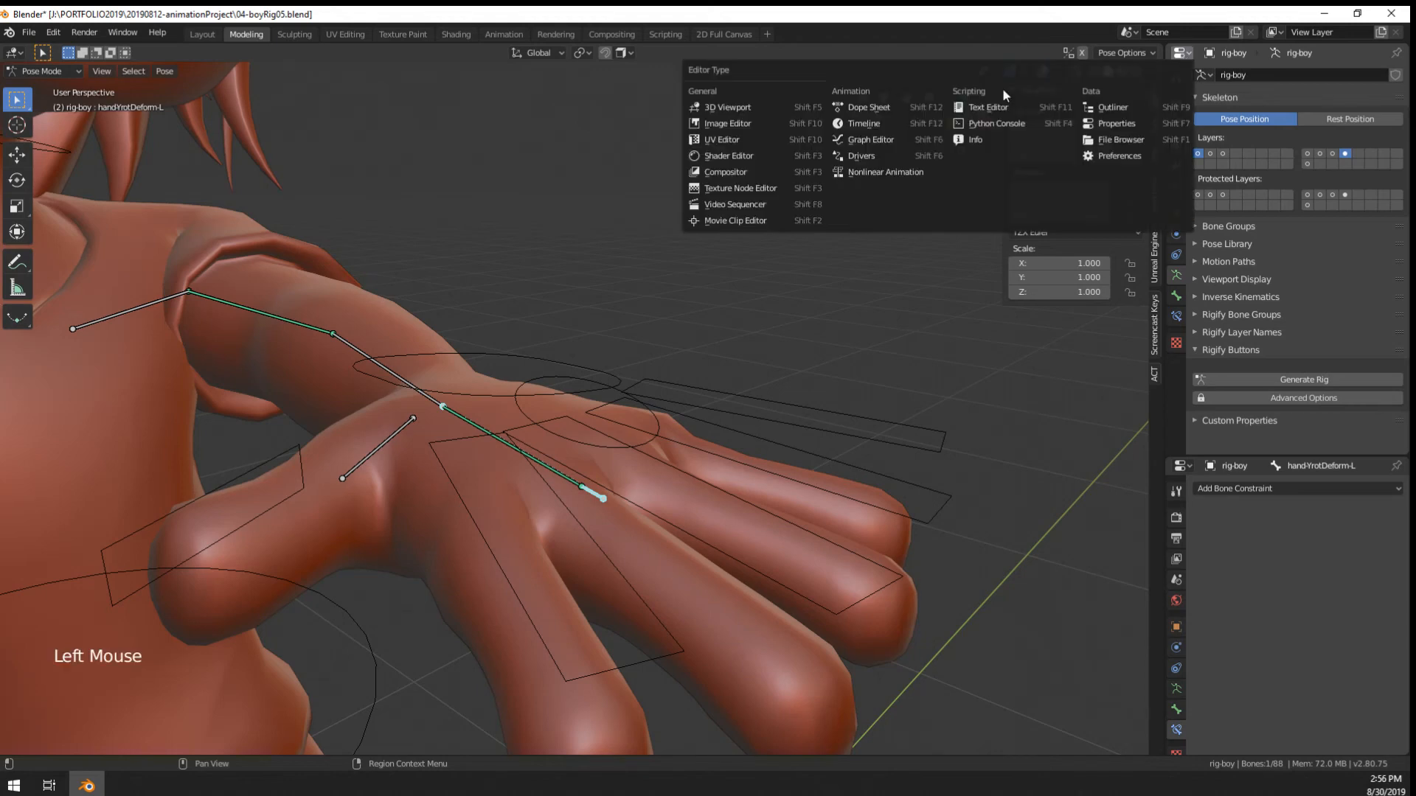
pyautogui.click(1108, 108)
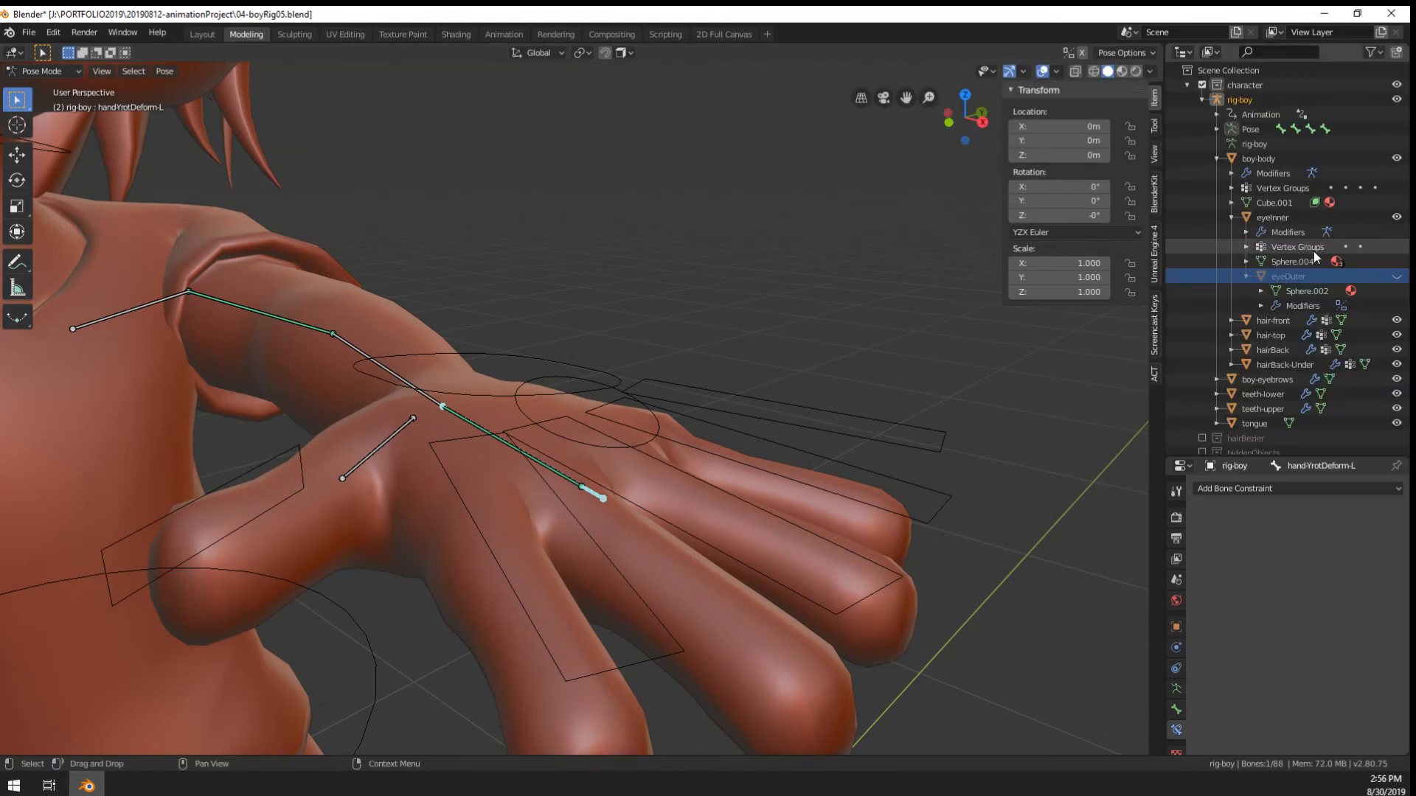
pyautogui.click(1215, 158)
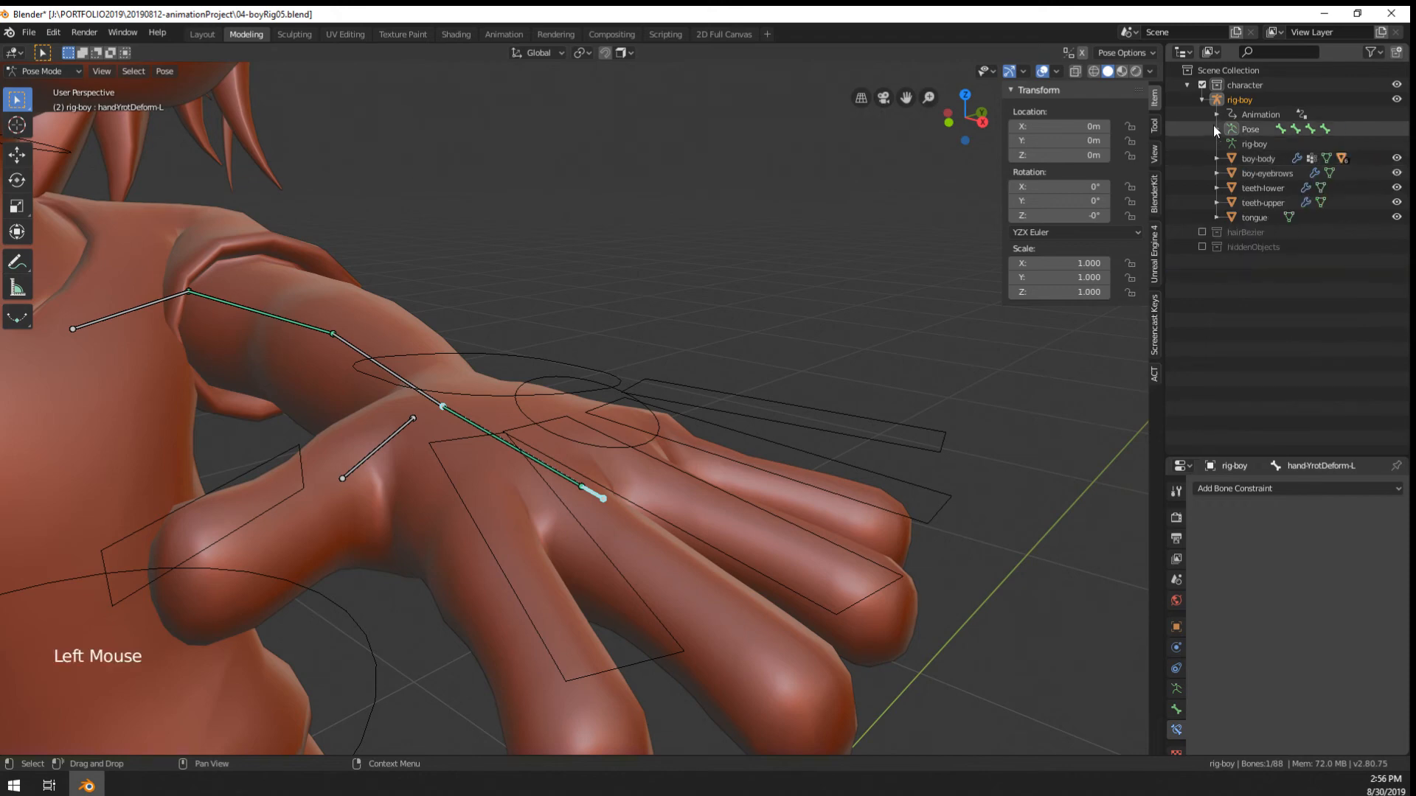
pyautogui.click(1218, 158)
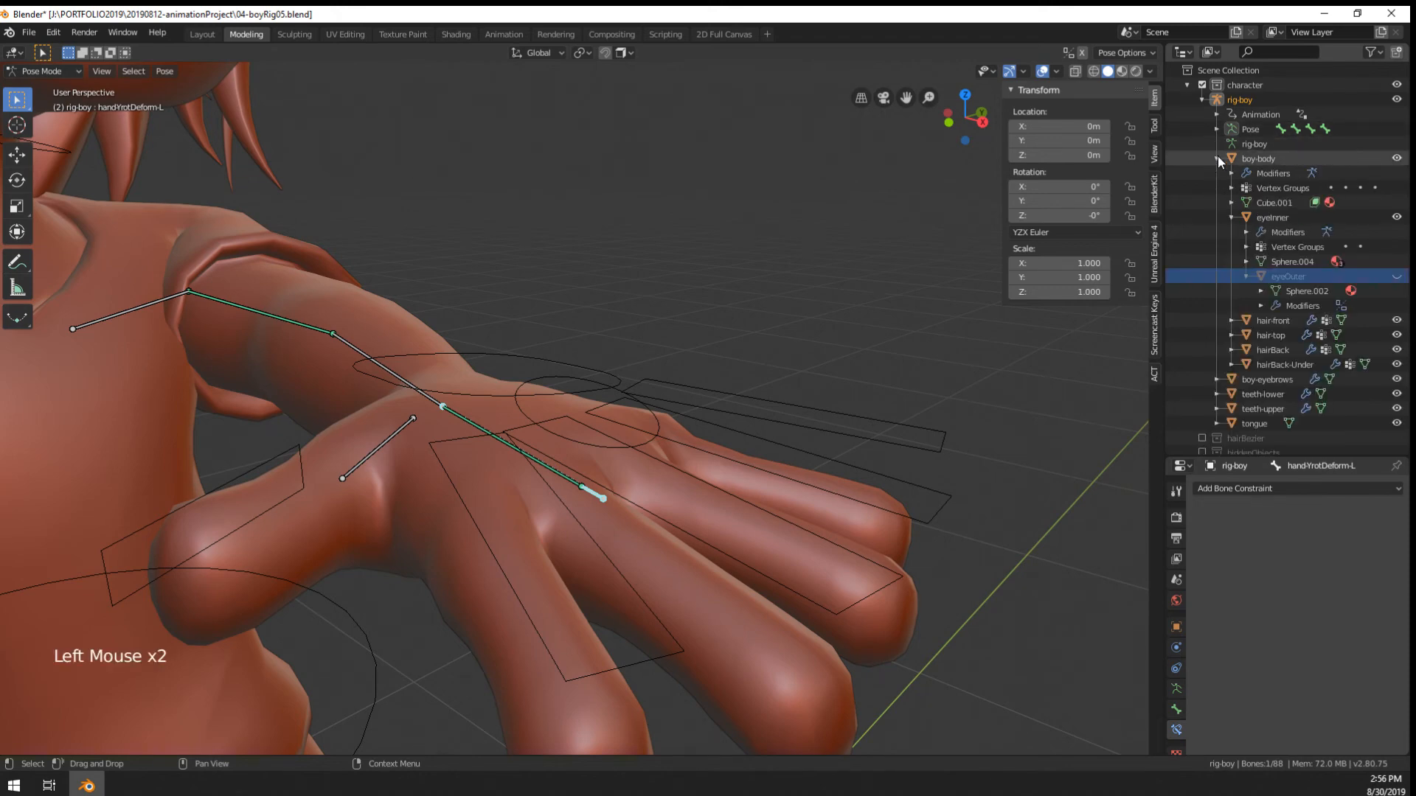
pyautogui.click(1230, 216)
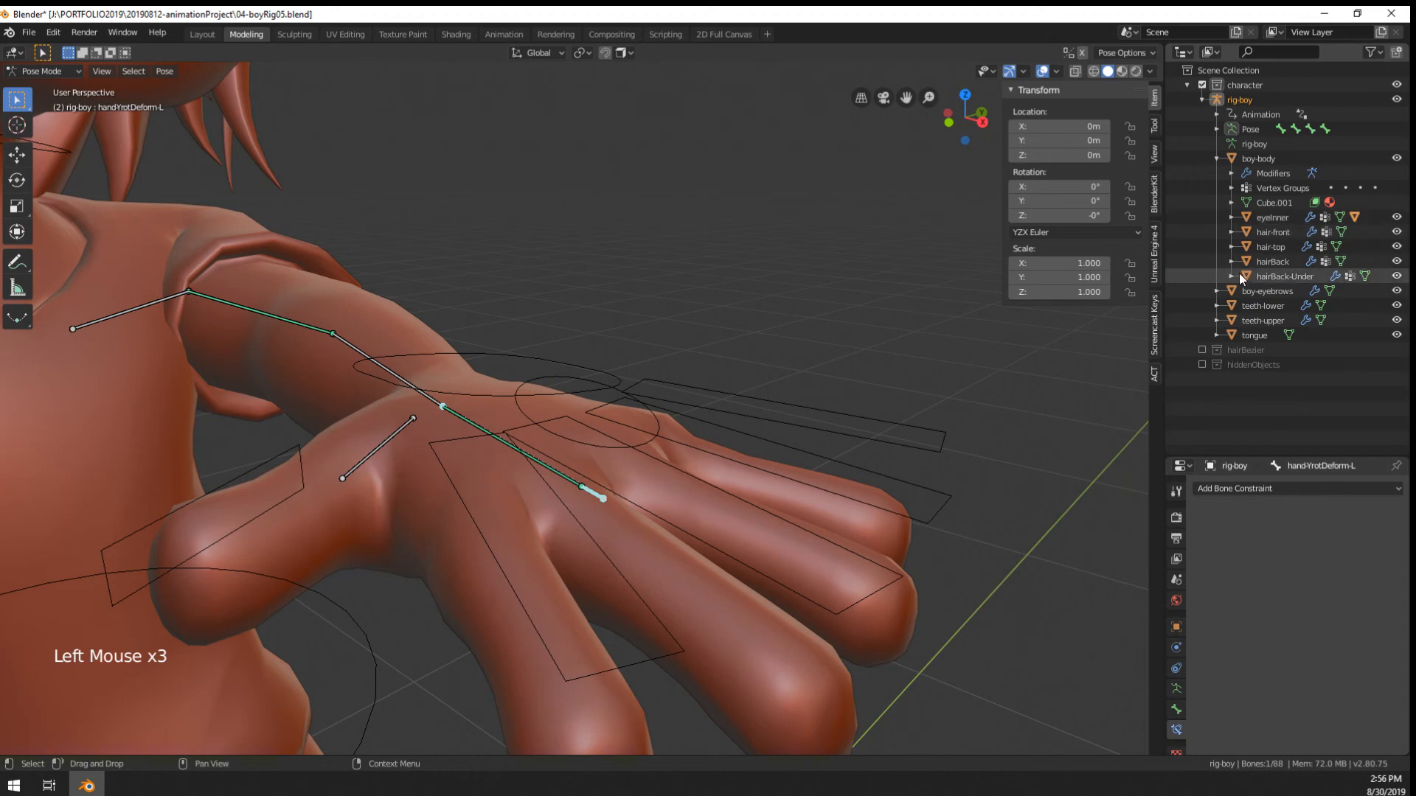
pyautogui.click(1213, 157)
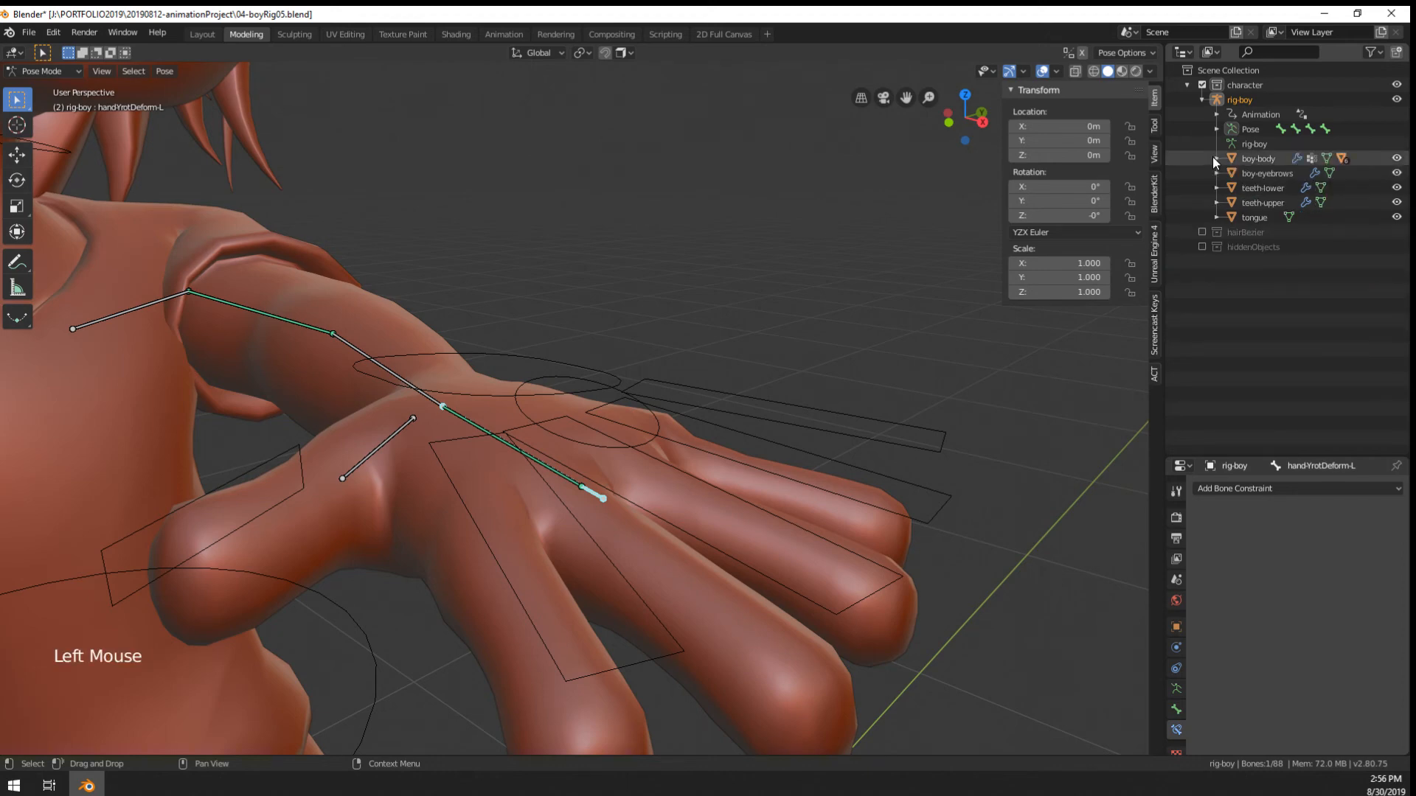
pyautogui.click(1217, 158)
pyautogui.click(1217, 158)
# Expand the rig's Pose hierarchy from upper_arm.L down to the children of CTRL-hand.L, and widen the Outliner area
pyautogui.click(1218, 130)
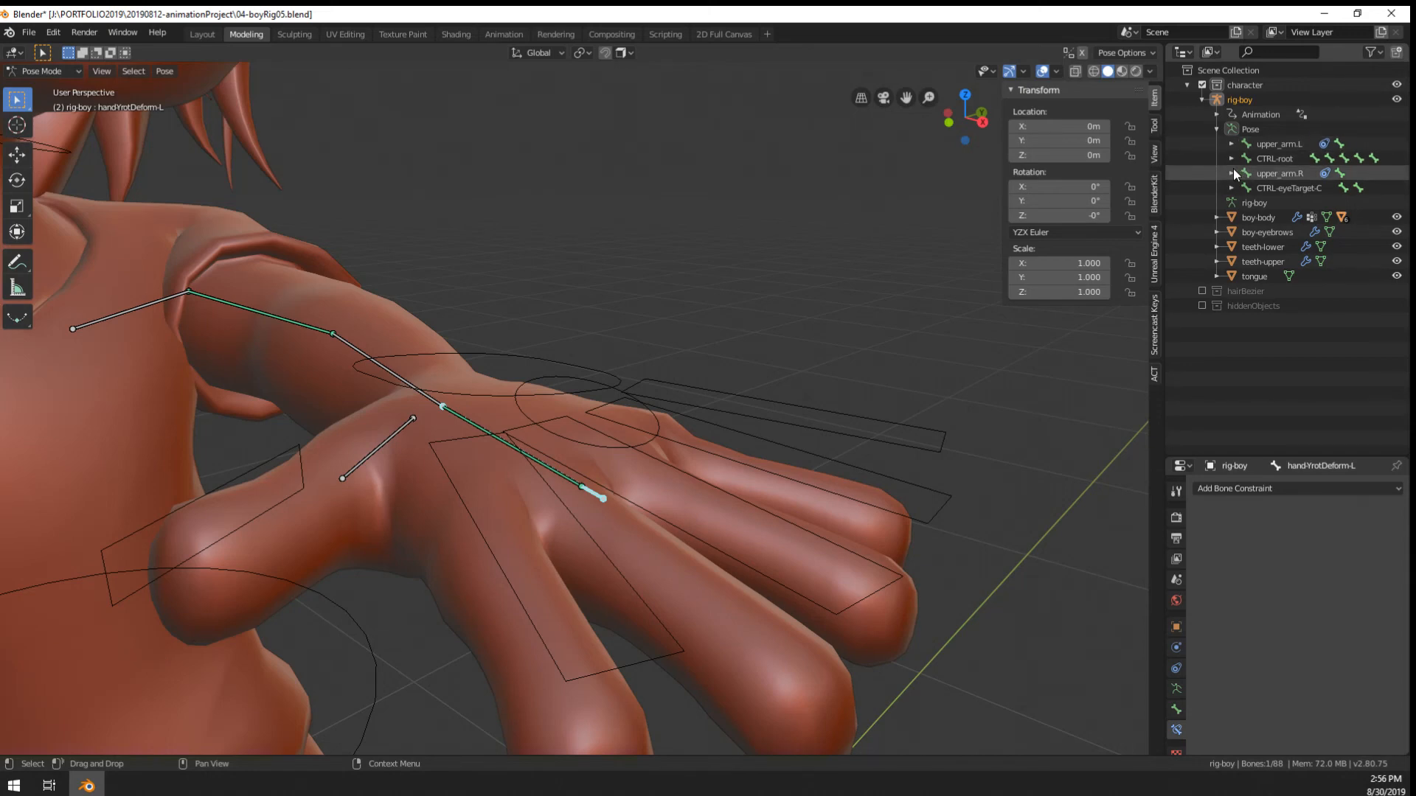
pyautogui.click(1232, 143)
pyautogui.click(1247, 173)
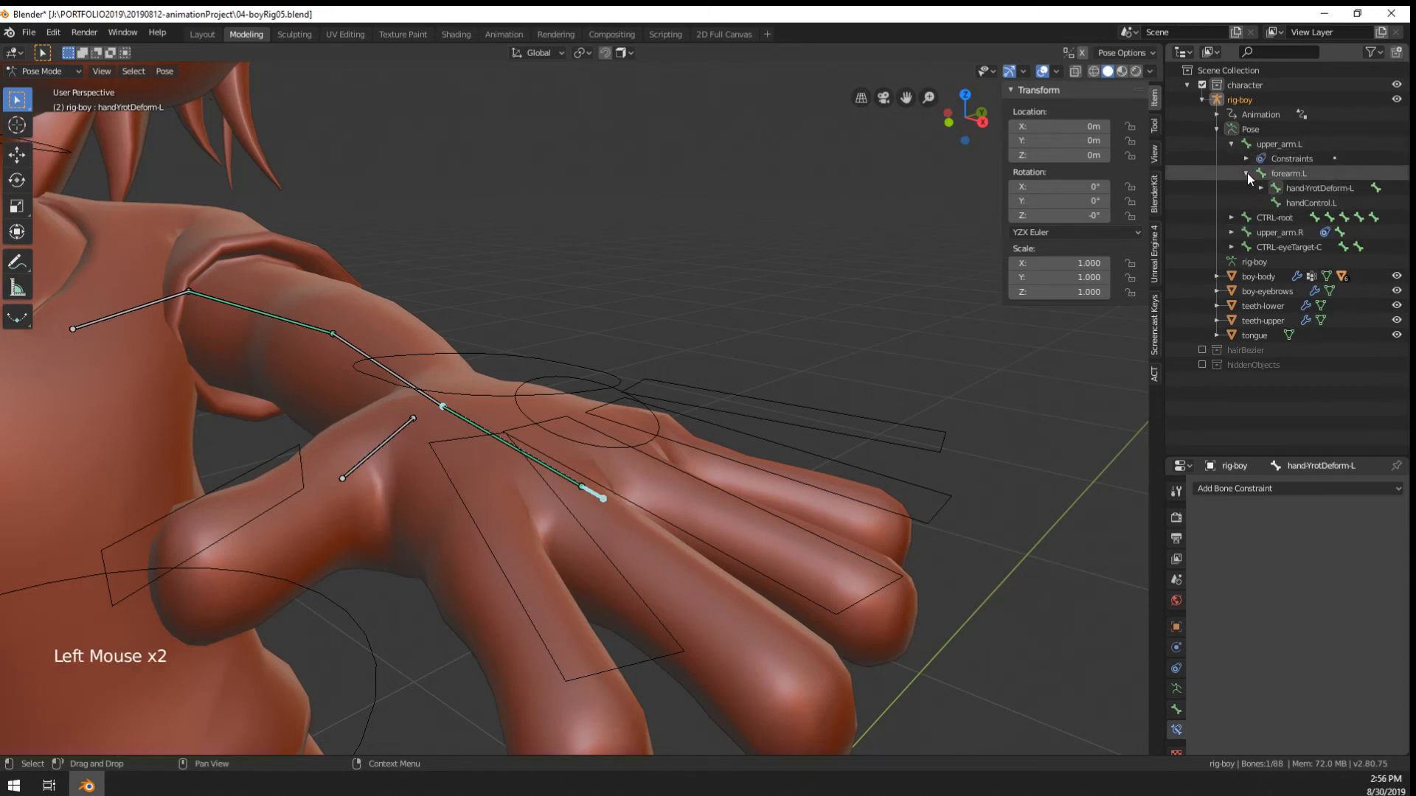
pyautogui.click(1259, 189)
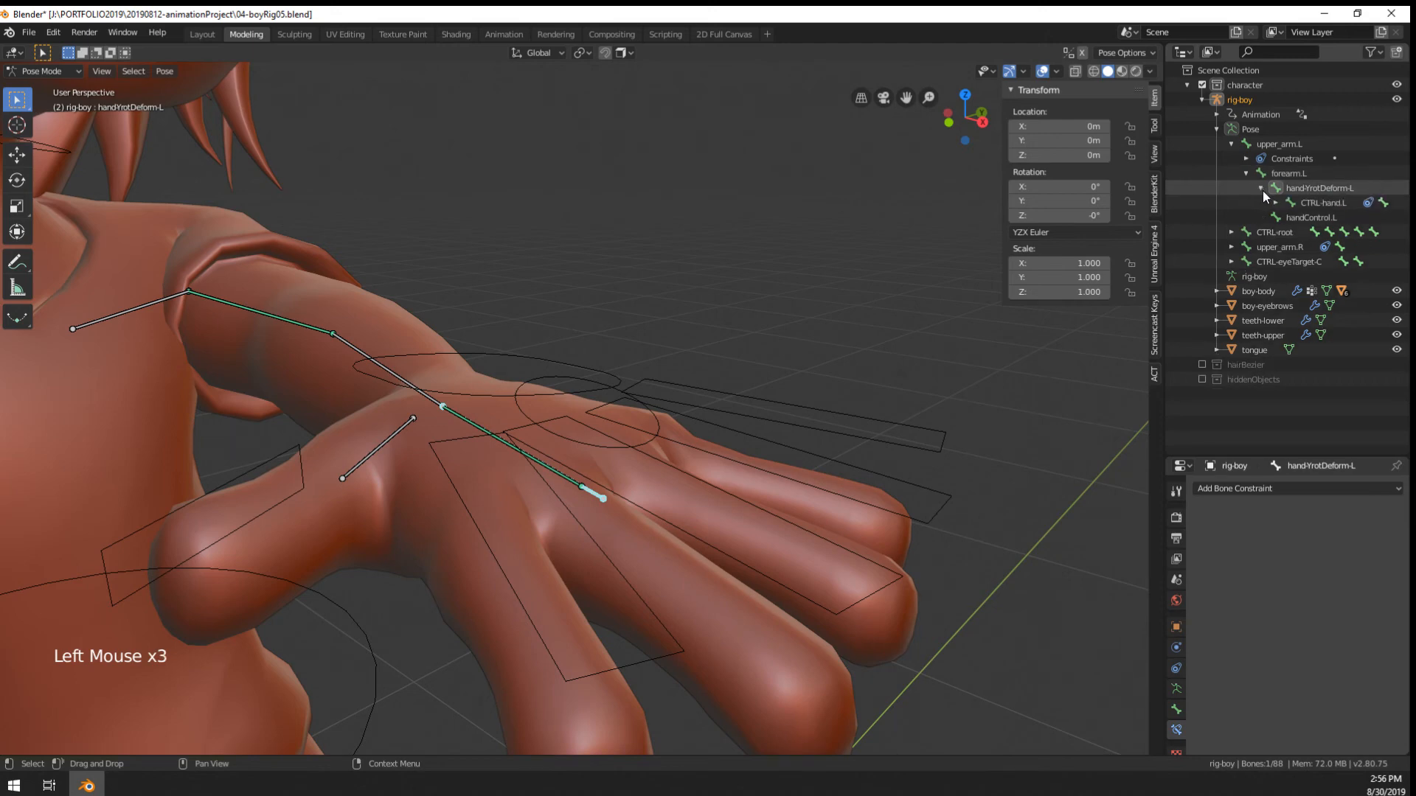
pyautogui.click(1314, 193)
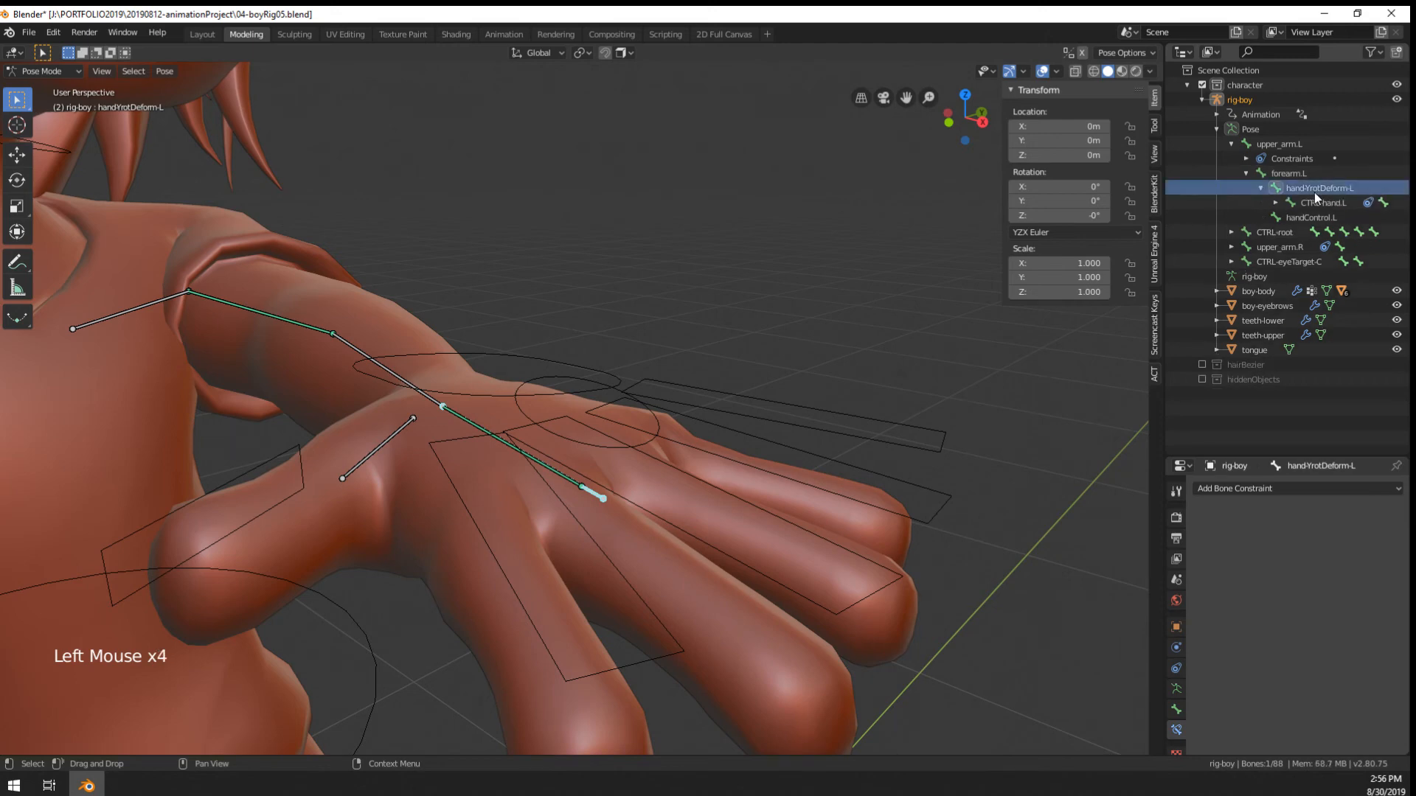
pyautogui.click(1276, 202)
pyautogui.moveTo(1156, 308); pyautogui.dragTo(1046, 308)
# Select the handControl.L bone in the hierarchy and test-rotate it without keeping the rotation
pyautogui.click(1197, 320)
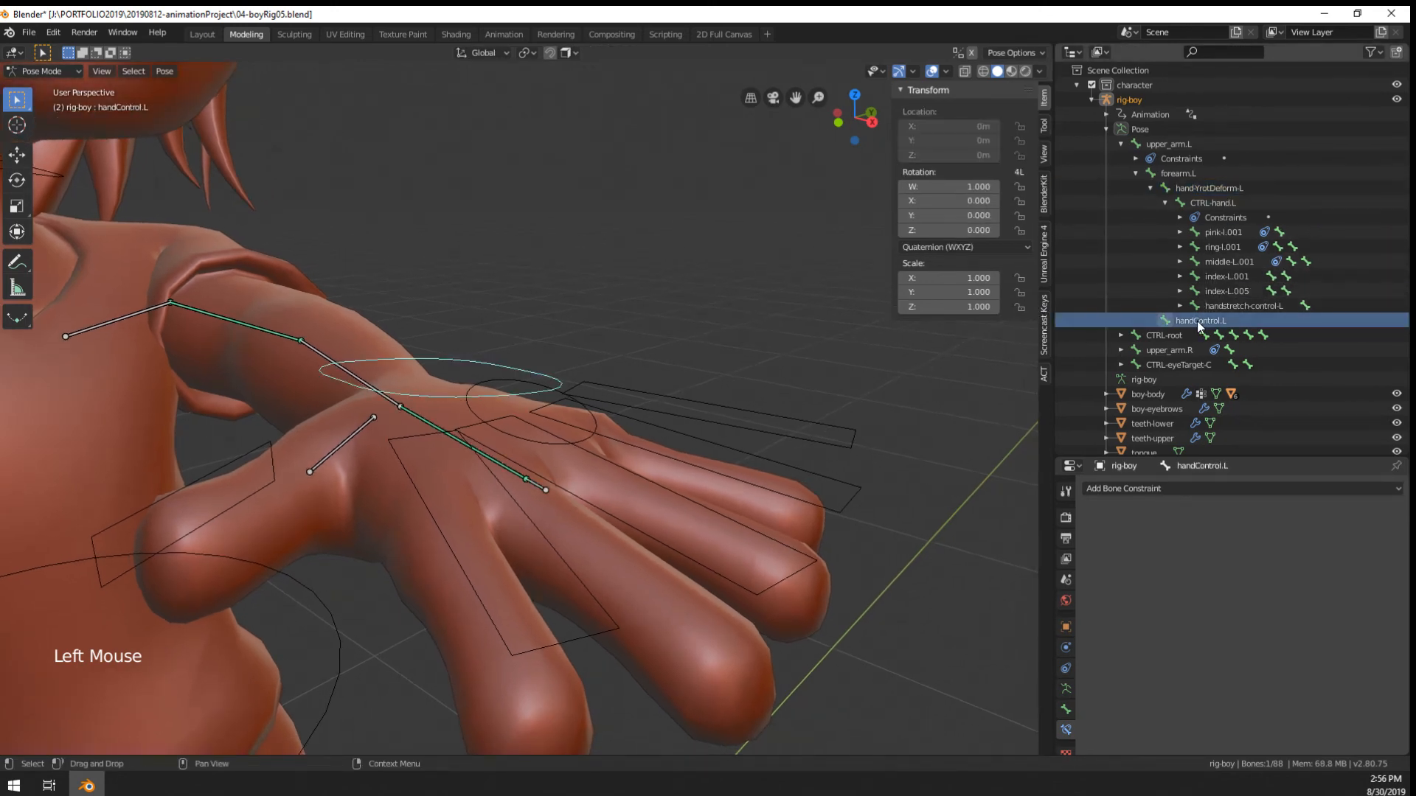
pyautogui.moveTo(472, 290); pyautogui.dragTo(542, 313, button='middle')
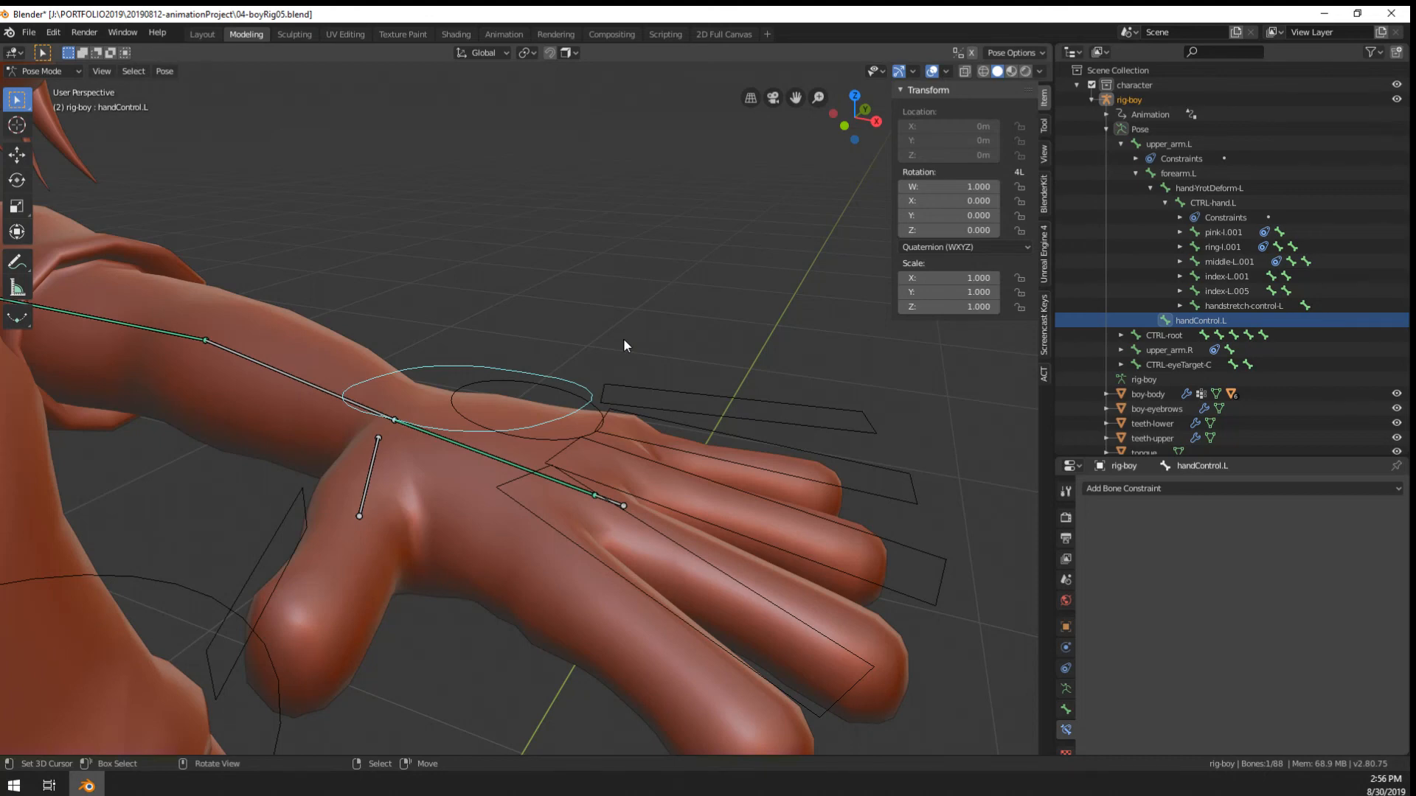
pyautogui.moveTo(649, 339); pyautogui.dragTo(709, 398, button='middle')
pyautogui.press('r')
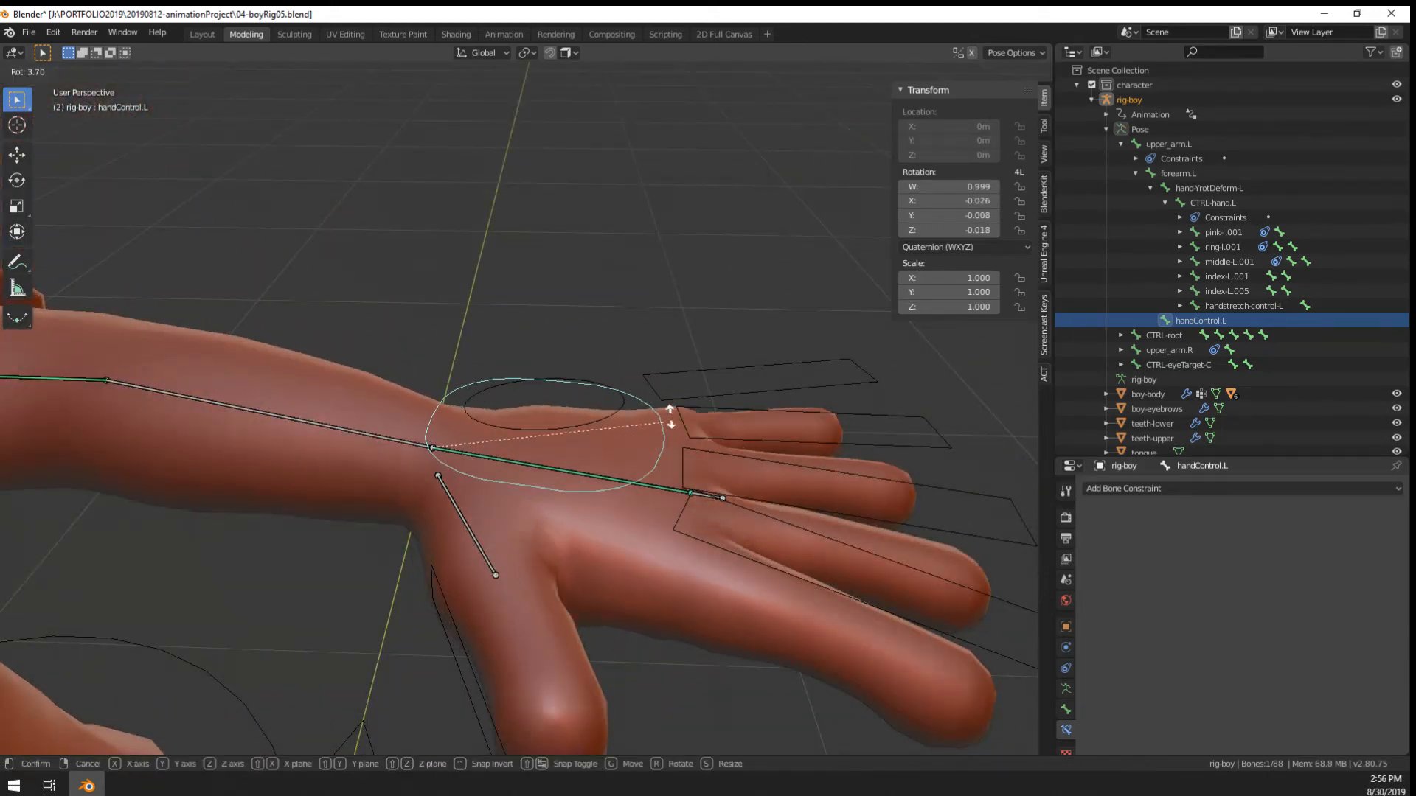
pyautogui.rightClick(690, 382)
pyautogui.moveTo(690, 382); pyautogui.dragTo(669, 384, button='middle')
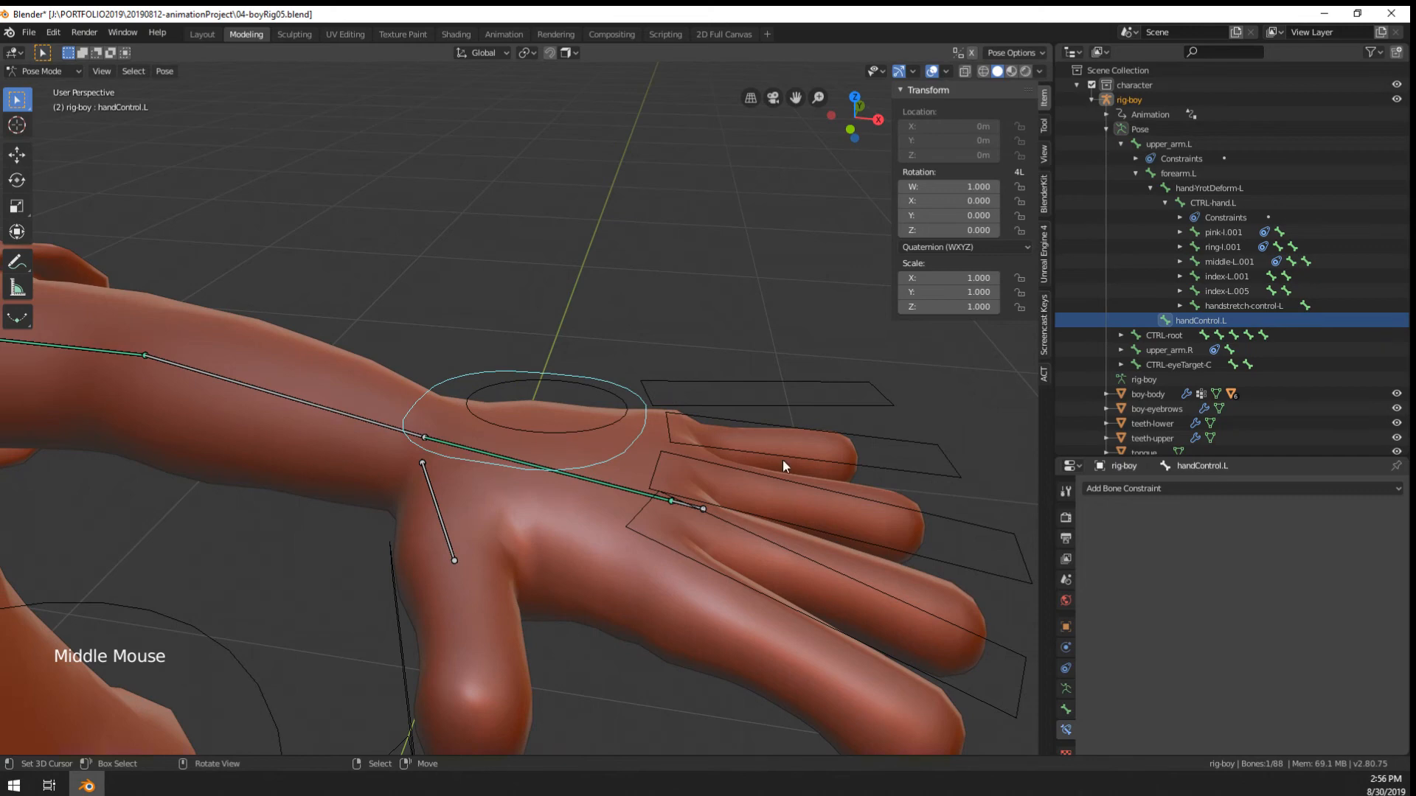
# Rename the handControl.L bone as CTRL-handControl.L
pyautogui.click(1068, 709)
pyautogui.doubleClick(1140, 488)
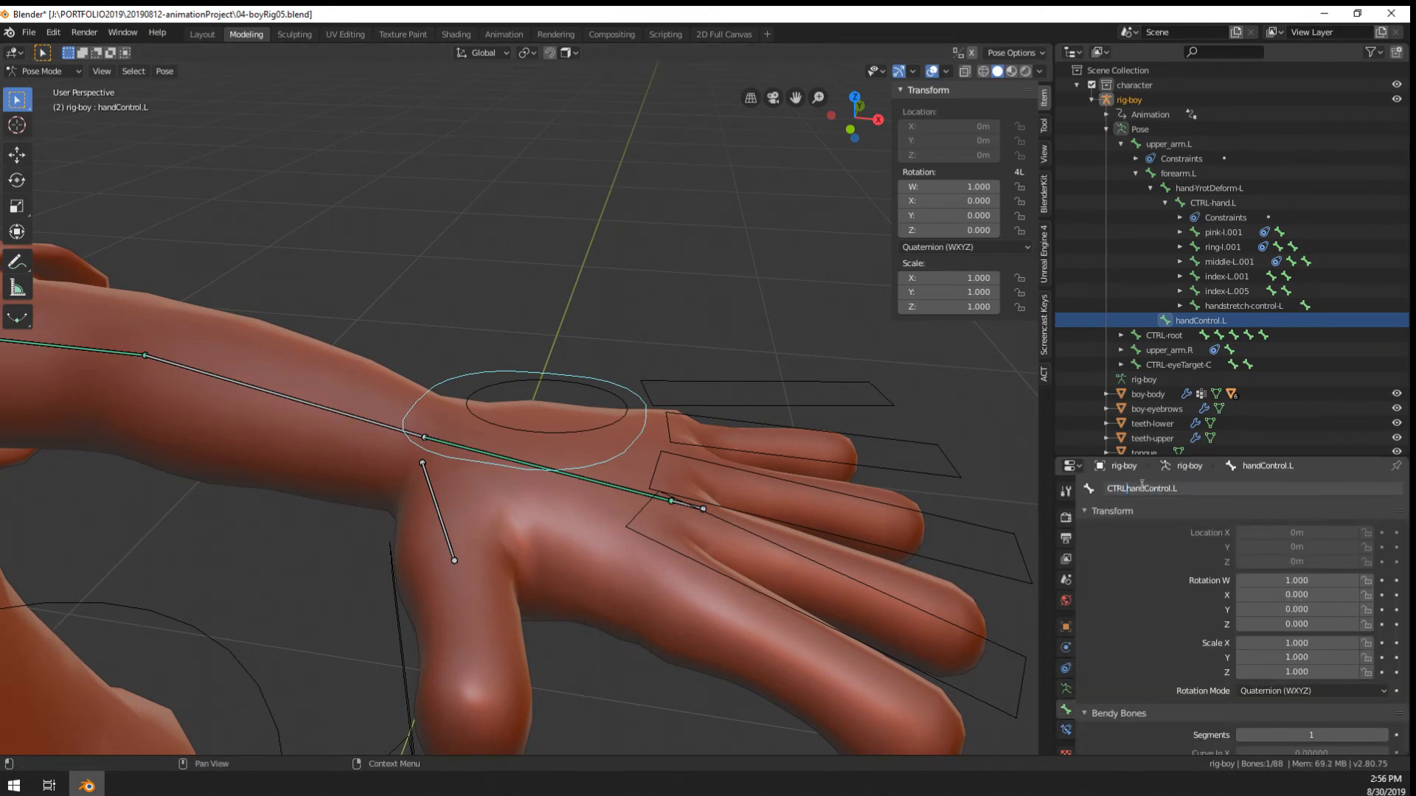
pyautogui.write('CTRL-')
pyautogui.press('Return')
# Select the CTRL-hand.L bone and rename it as hand.L
pyautogui.scroll(-2, 849, 447)
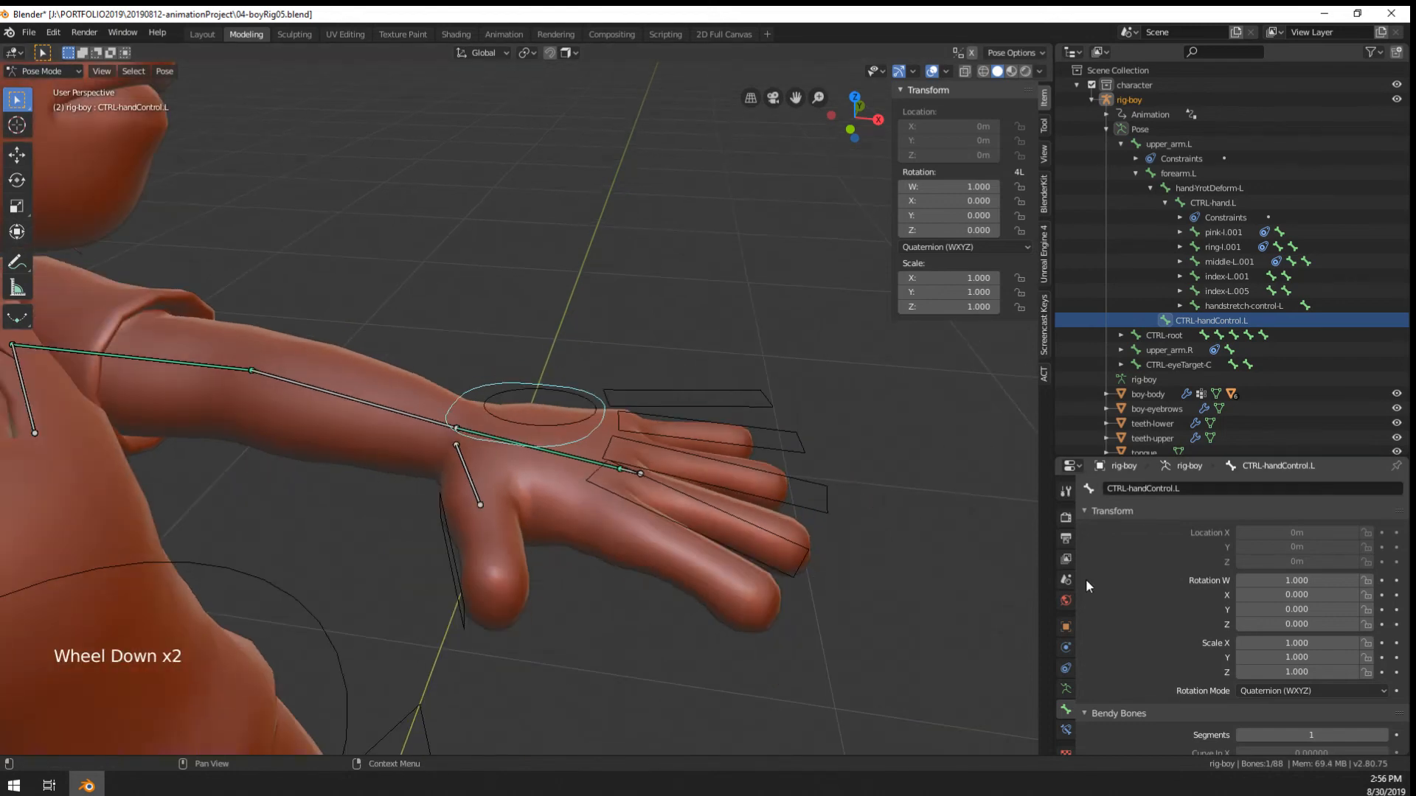
pyautogui.scroll(3, 619, 442)
pyautogui.rightClick(622, 512)
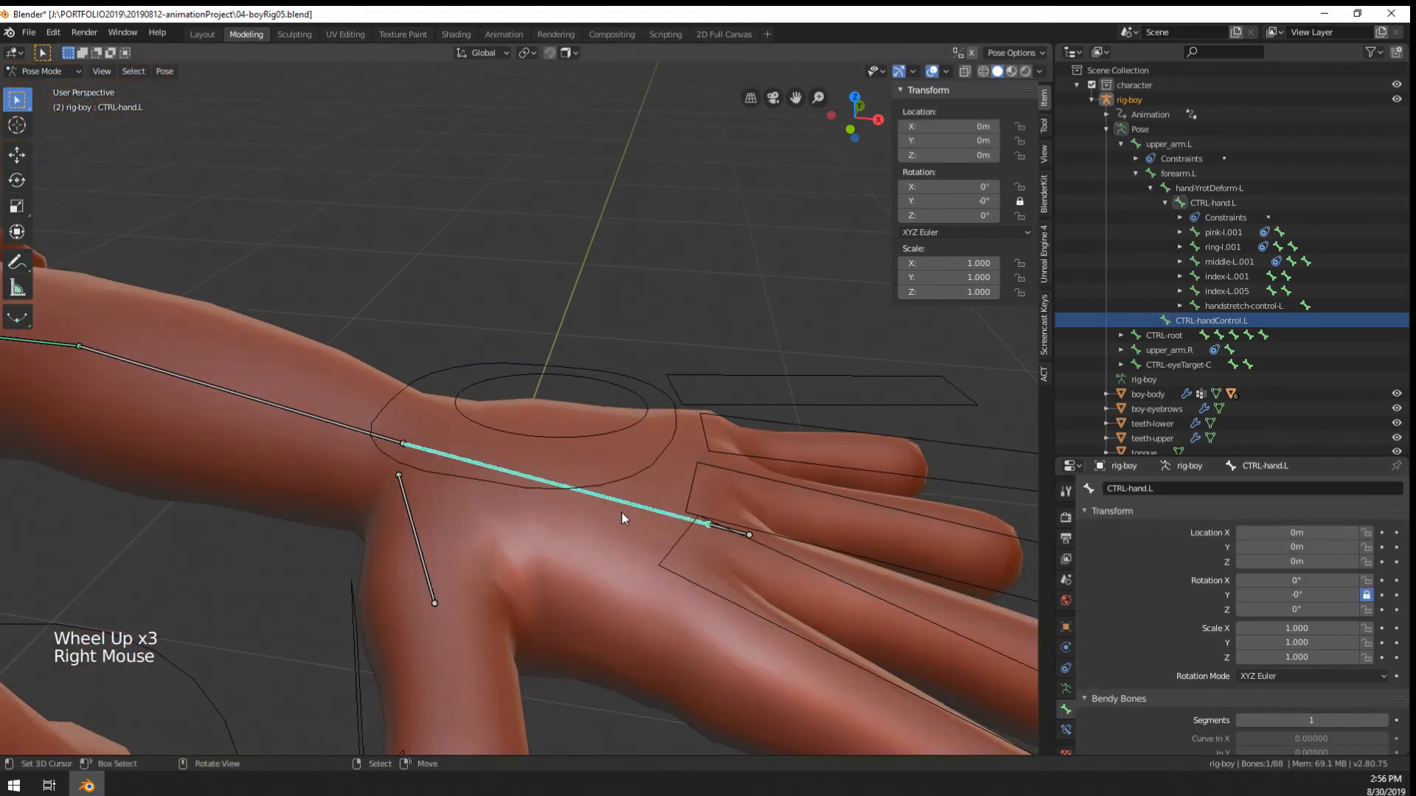
pyautogui.click(1137, 489)
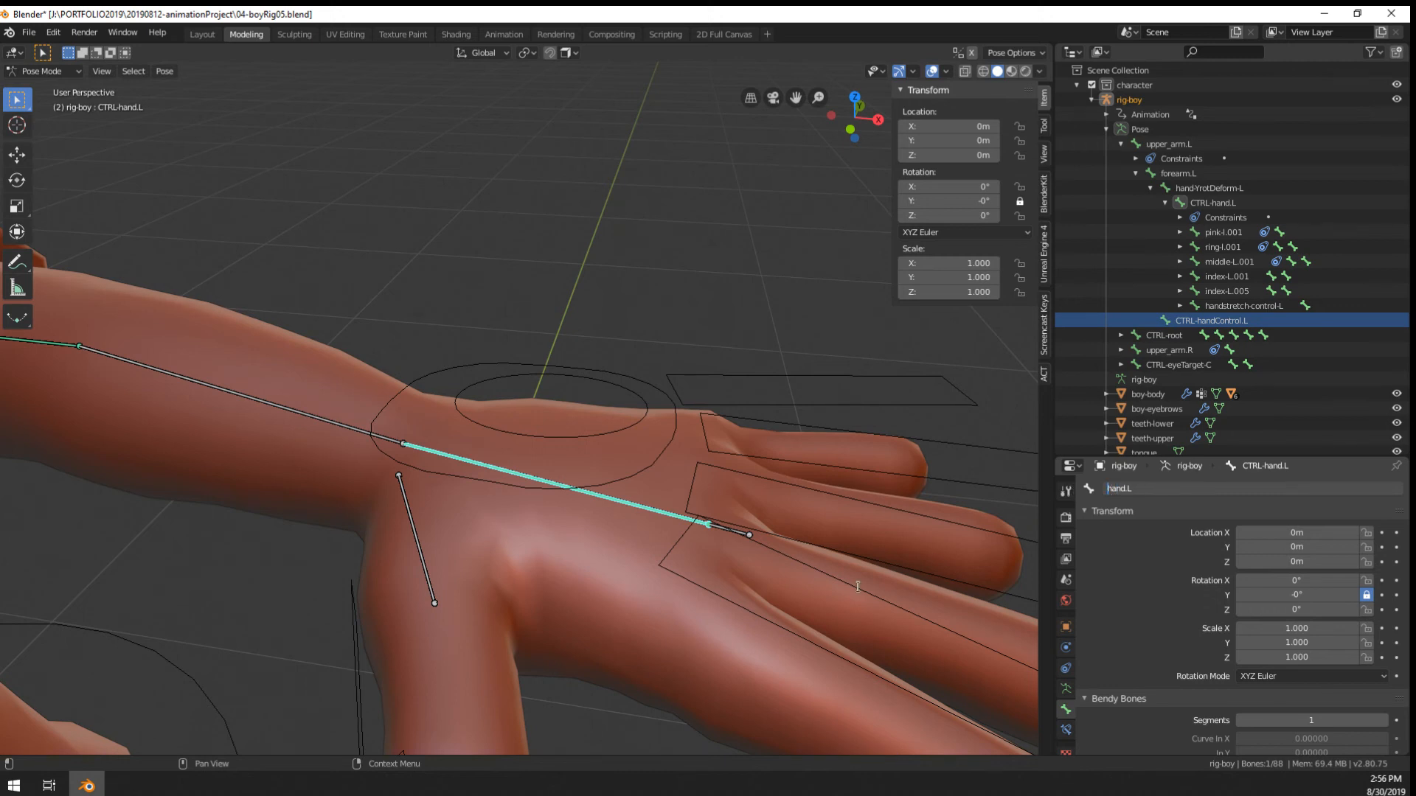
pyautogui.press('Escape')
pyautogui.click(1129, 488)
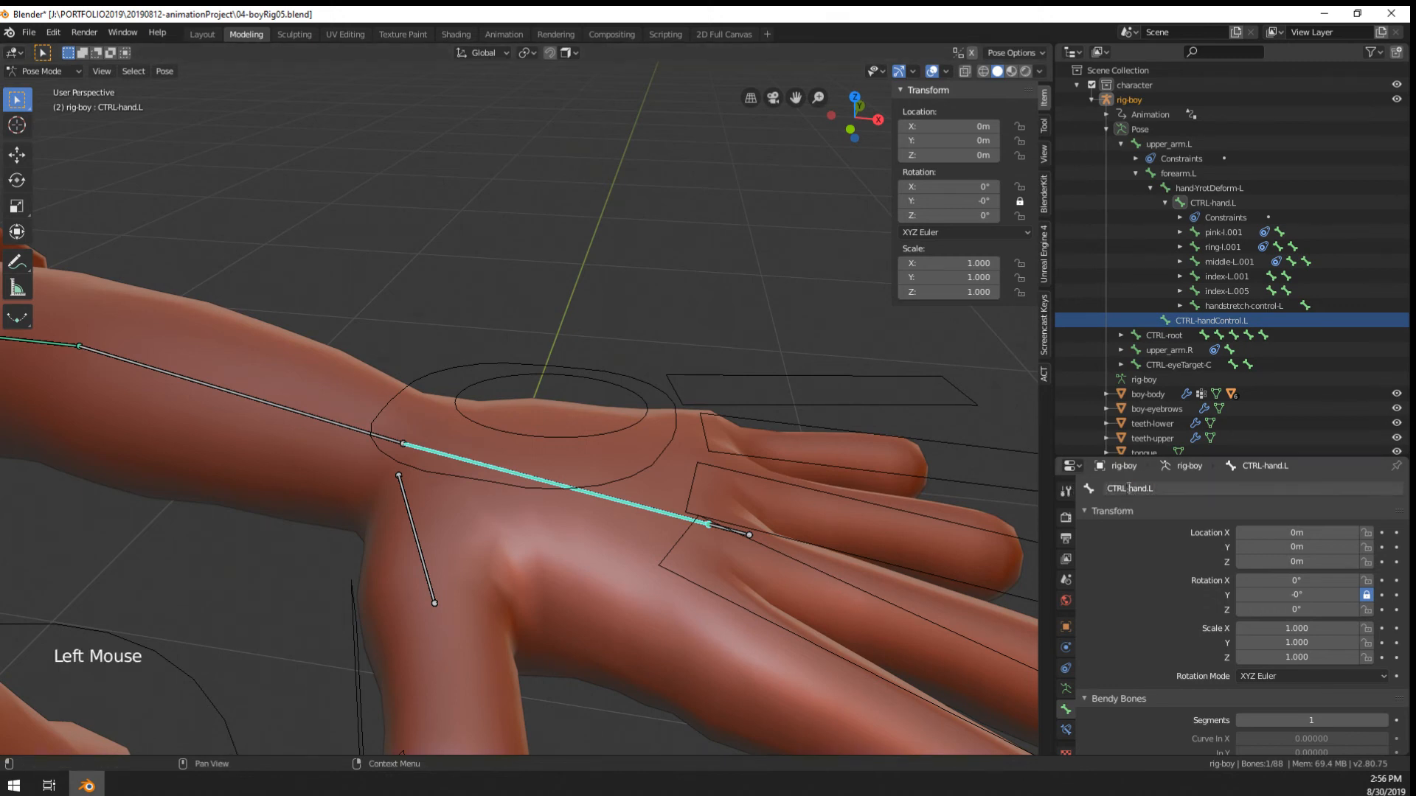
pyautogui.press('Return')
# Select the handYrotDeform-L bone at the left palm to check its name and transform settings
pyautogui.rightClick(744, 528)
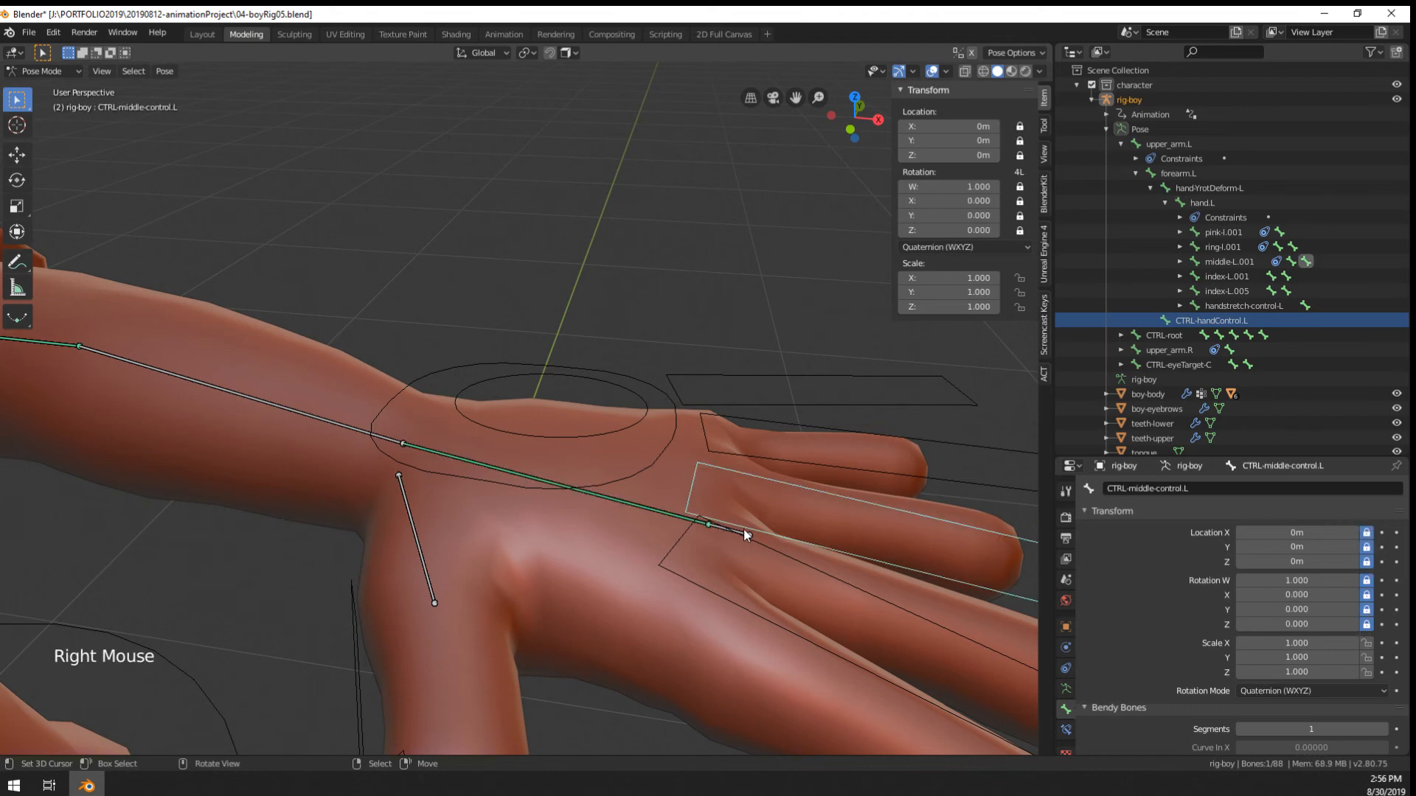
pyautogui.rightClick(743, 533)
pyautogui.rightClick(743, 532)
# Examine the names and transform locks of the right hand's palm bone, hand control and index control
pyautogui.scroll(-11, 745, 533)
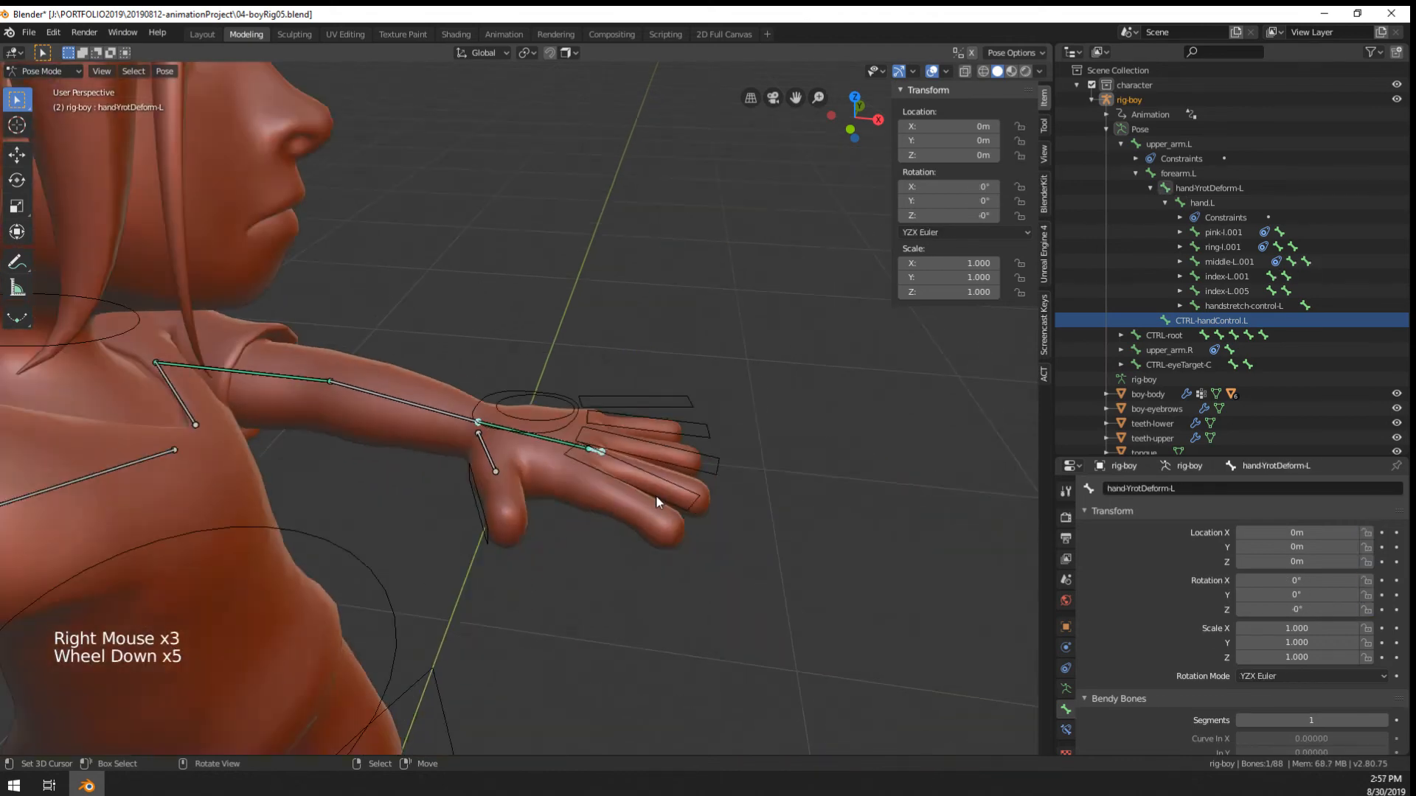
pyautogui.keyDown('shift'); pyautogui.moveTo(356, 475); pyautogui.dragTo(568, 454, button='middle'); pyautogui.keyUp('shift')
pyautogui.scroll(7, 568, 454)
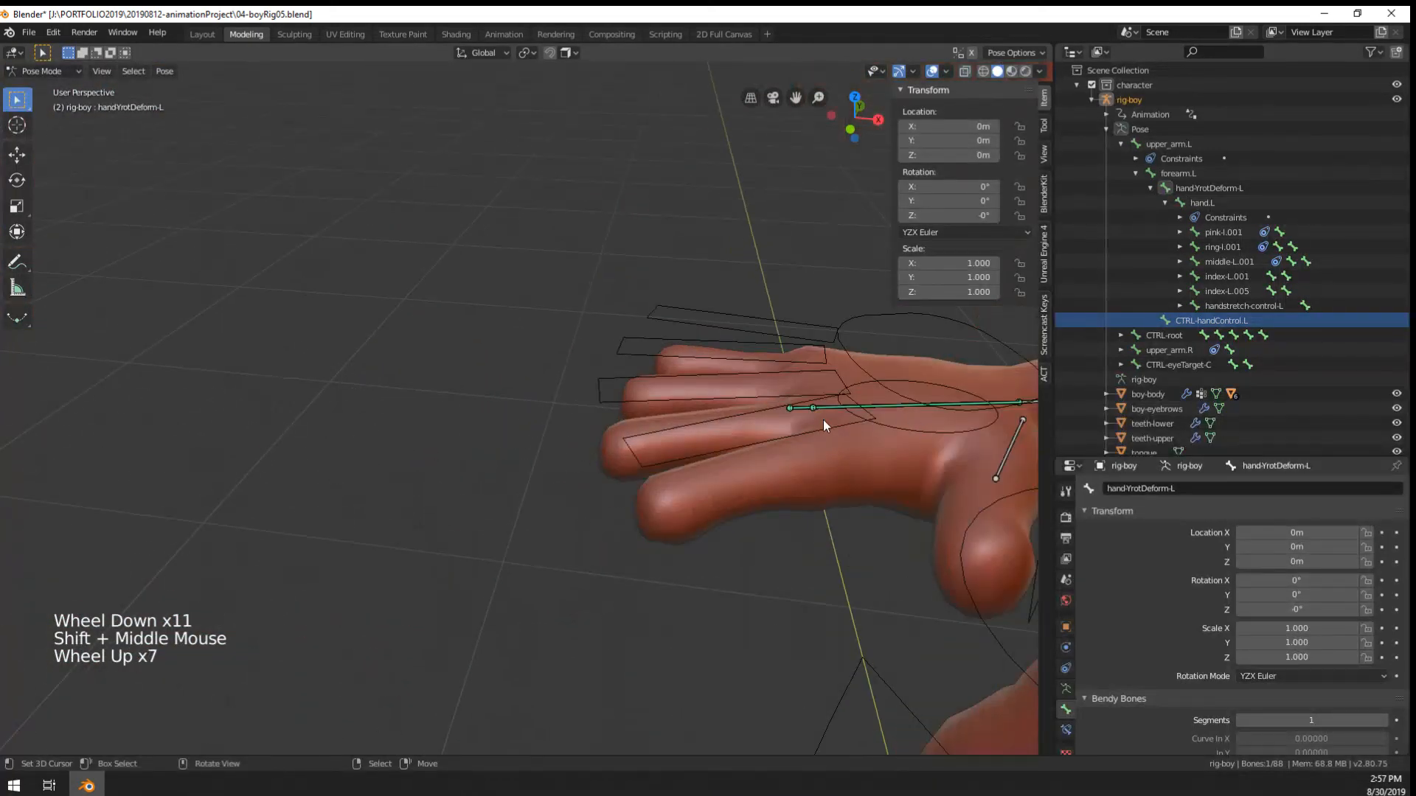
pyautogui.rightClick(803, 409)
pyautogui.keyDown('shift'); pyautogui.moveTo(802, 409); pyautogui.dragTo(700, 462, button='middle'); pyautogui.keyUp('shift')
pyautogui.rightClick(700, 461)
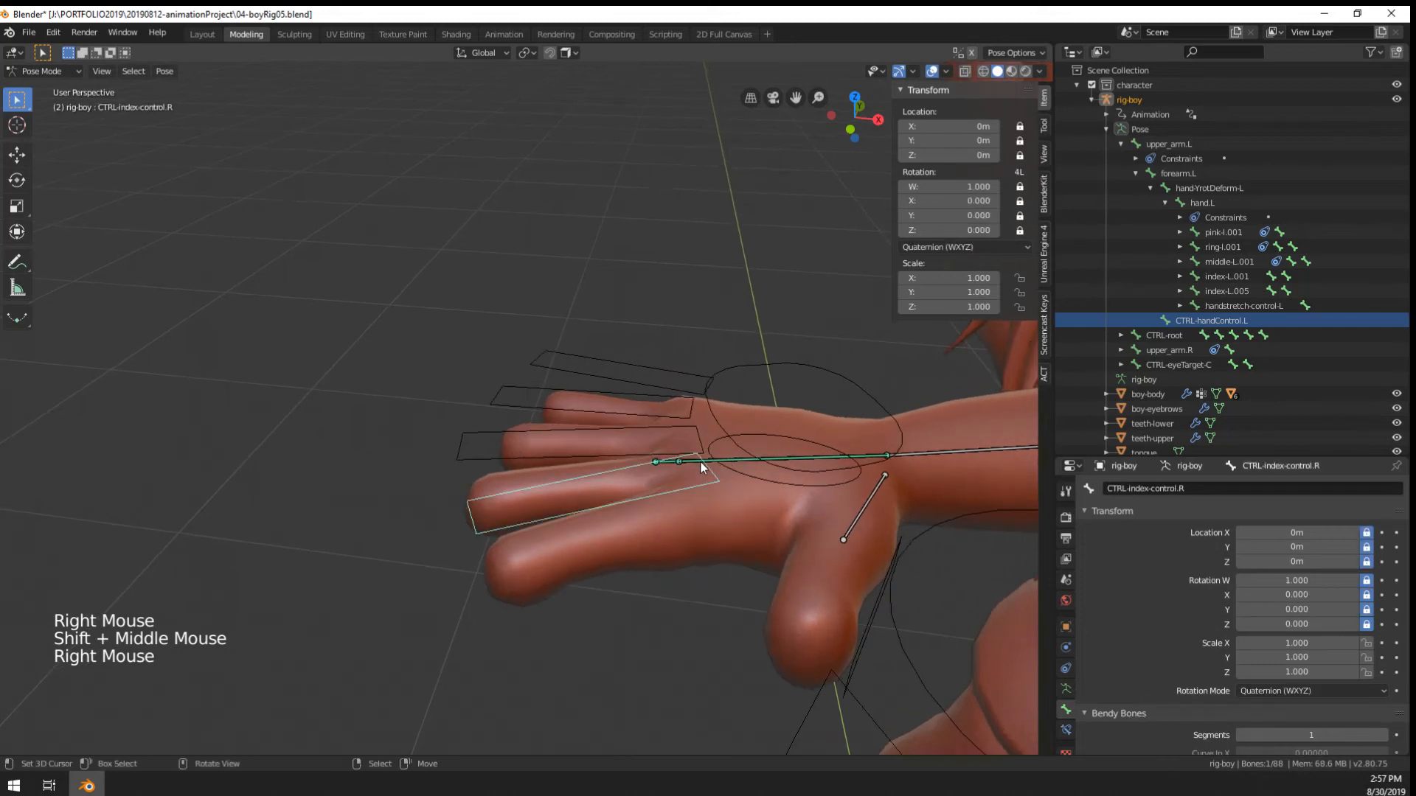
pyautogui.rightClick(701, 462)
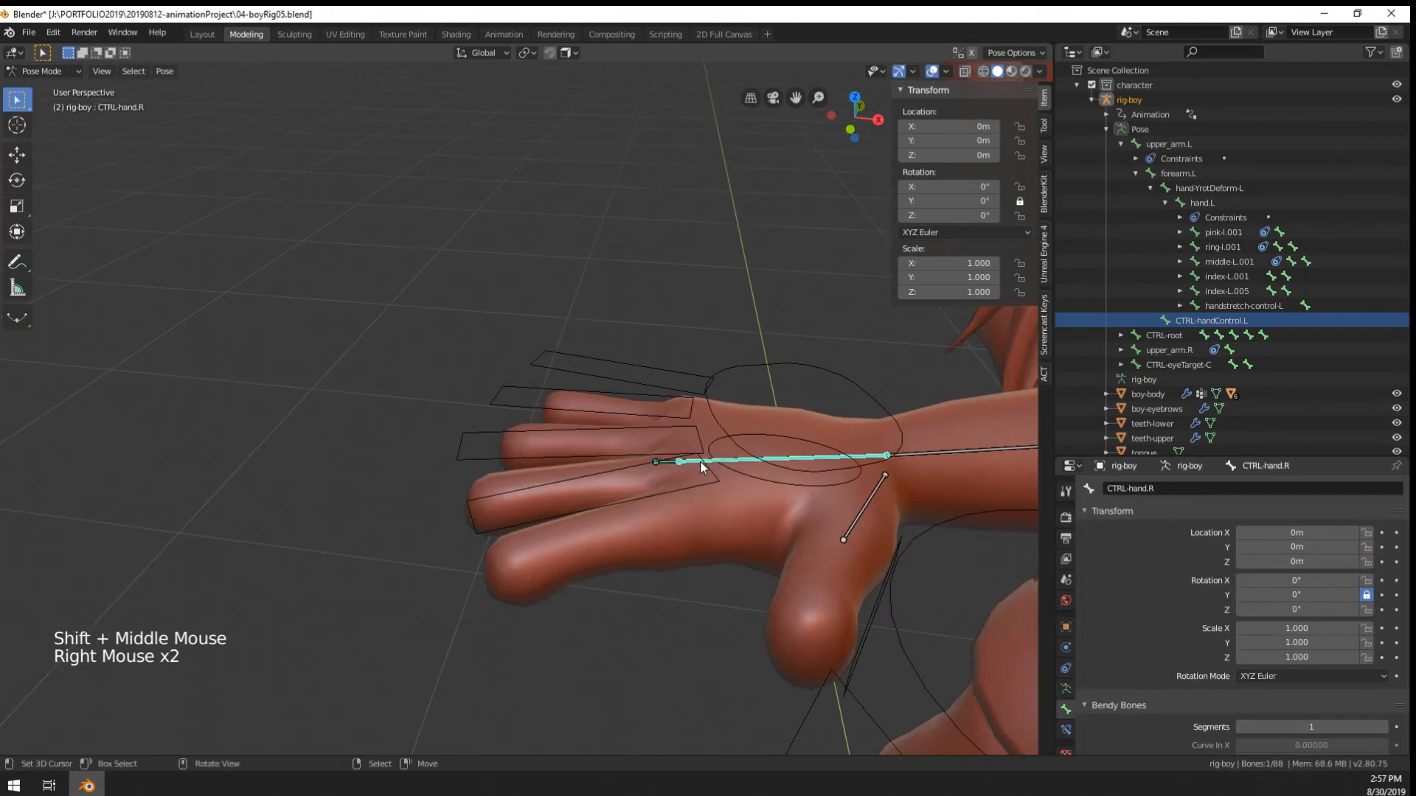
pyautogui.rightClick(761, 373)
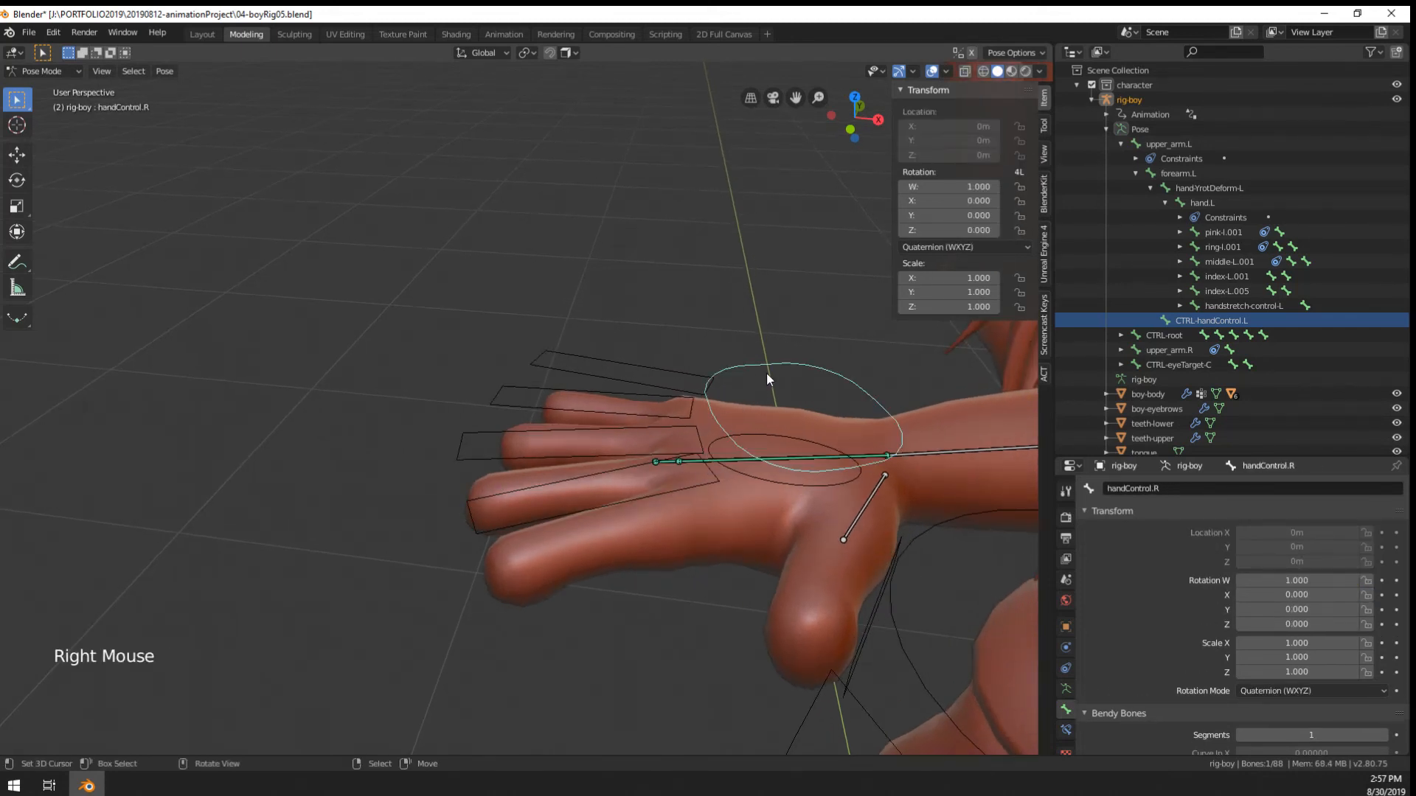
pyautogui.rightClick(697, 461)
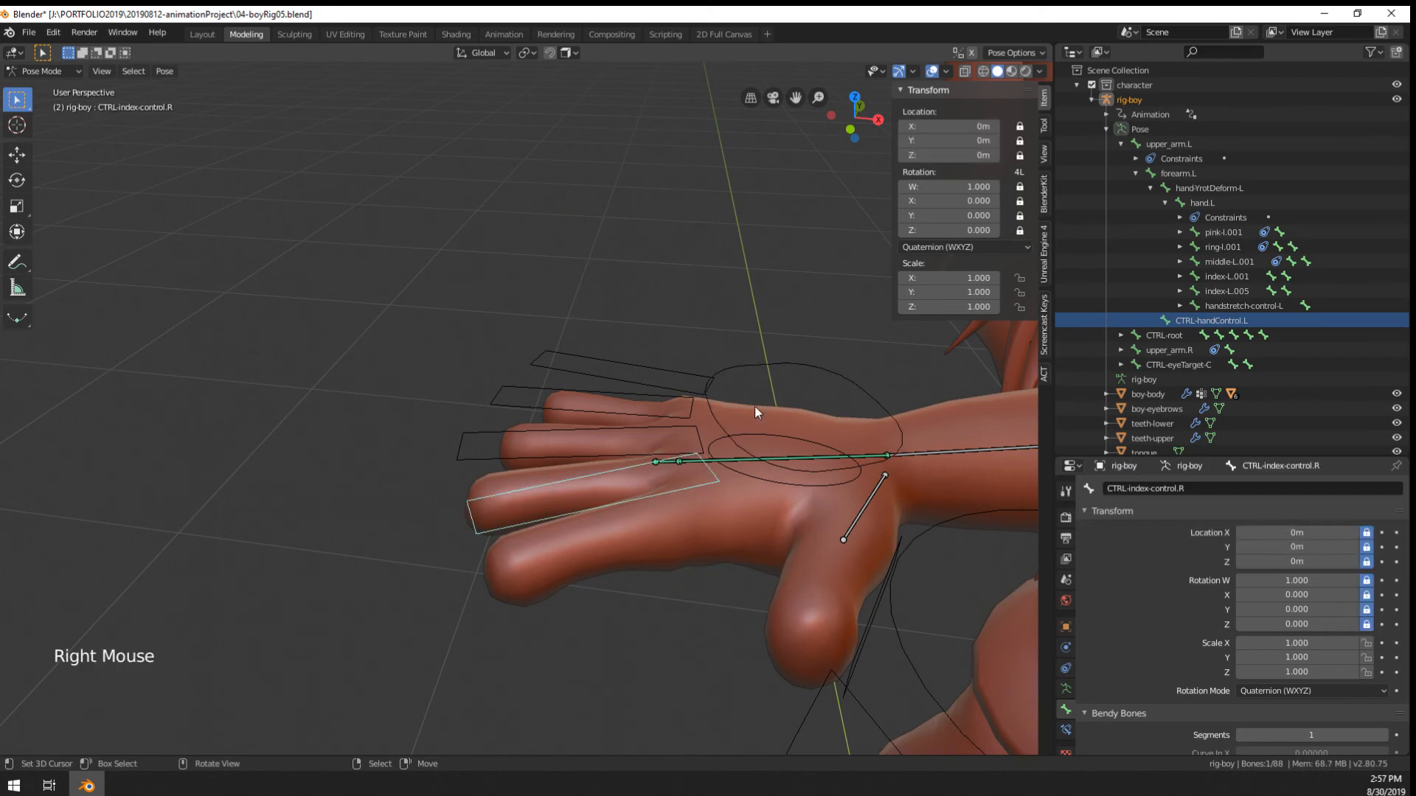
# Copy the name of the left hand's CTRL-handControl.L bone
pyautogui.rightClick(755, 406)
pyautogui.scroll(-7, 808, 466)
pyautogui.keyDown('shift'); pyautogui.moveTo(807, 466); pyautogui.dragTo(606, 479, button='middle'); pyautogui.keyUp('shift')
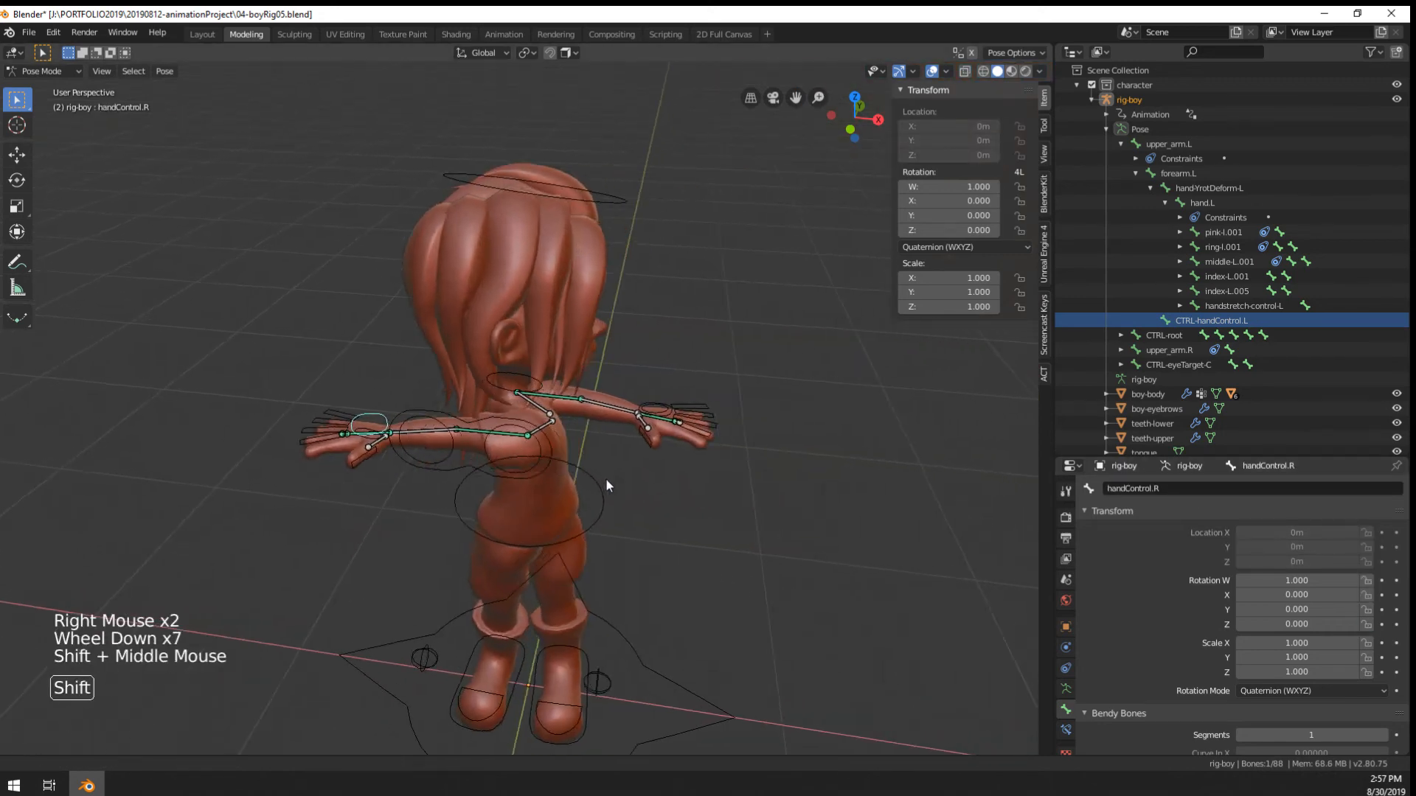
pyautogui.scroll(3, 607, 479)
pyautogui.rightClick(756, 397)
pyautogui.click(1166, 488)
pyautogui.hotkey('ctrl', 'c')
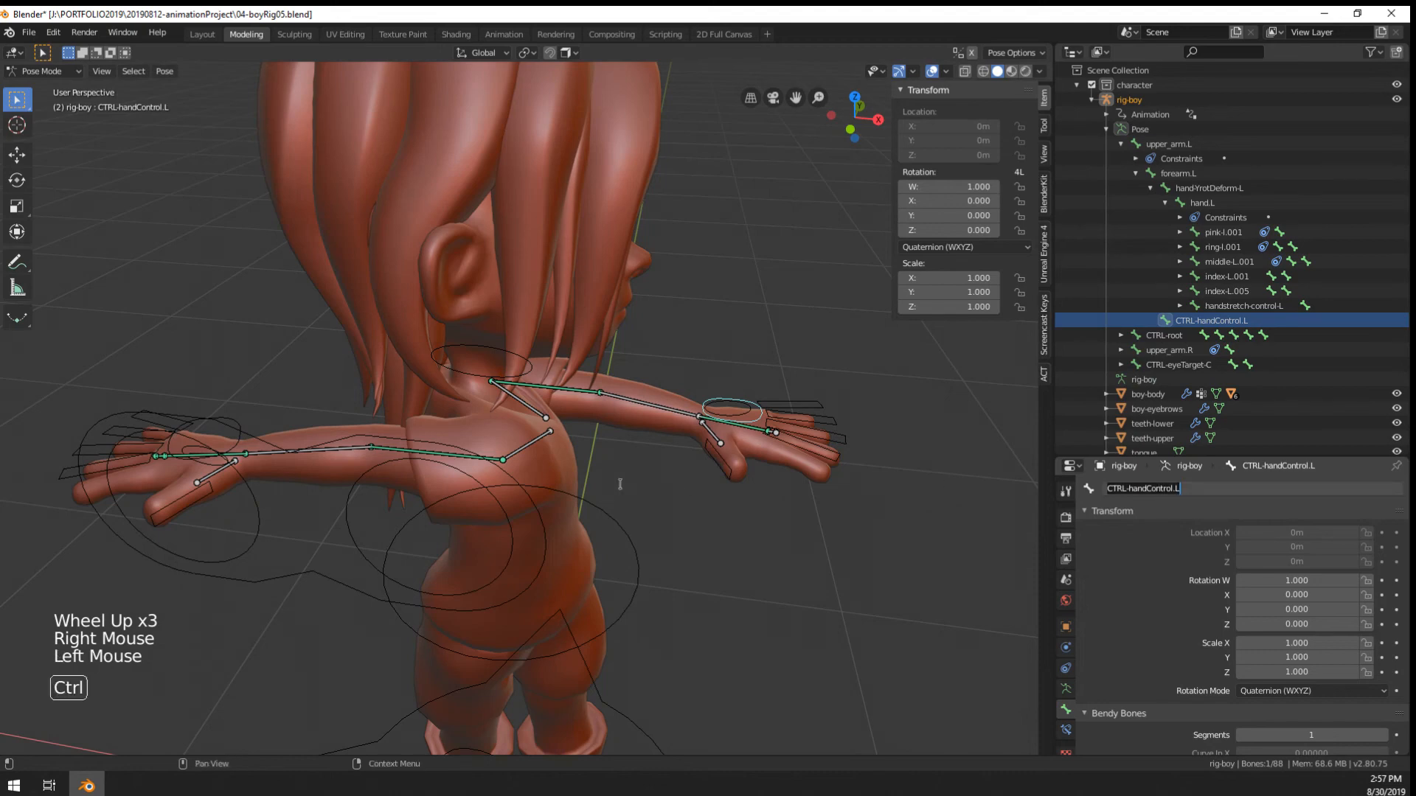
# Rename the right hand's handControl.R bone by pasting the copied name CTRL-handControl.L
pyautogui.click(619, 484)
pyautogui.keyDown('shift'); pyautogui.moveTo(218, 409); pyautogui.dragTo(587, 438, button='middle'); pyautogui.keyUp('shift')
pyautogui.rightClick(272, 421)
pyautogui.rightClick(281, 423)
pyautogui.scroll(2, 587, 438)
pyautogui.doubleClick(1149, 489)
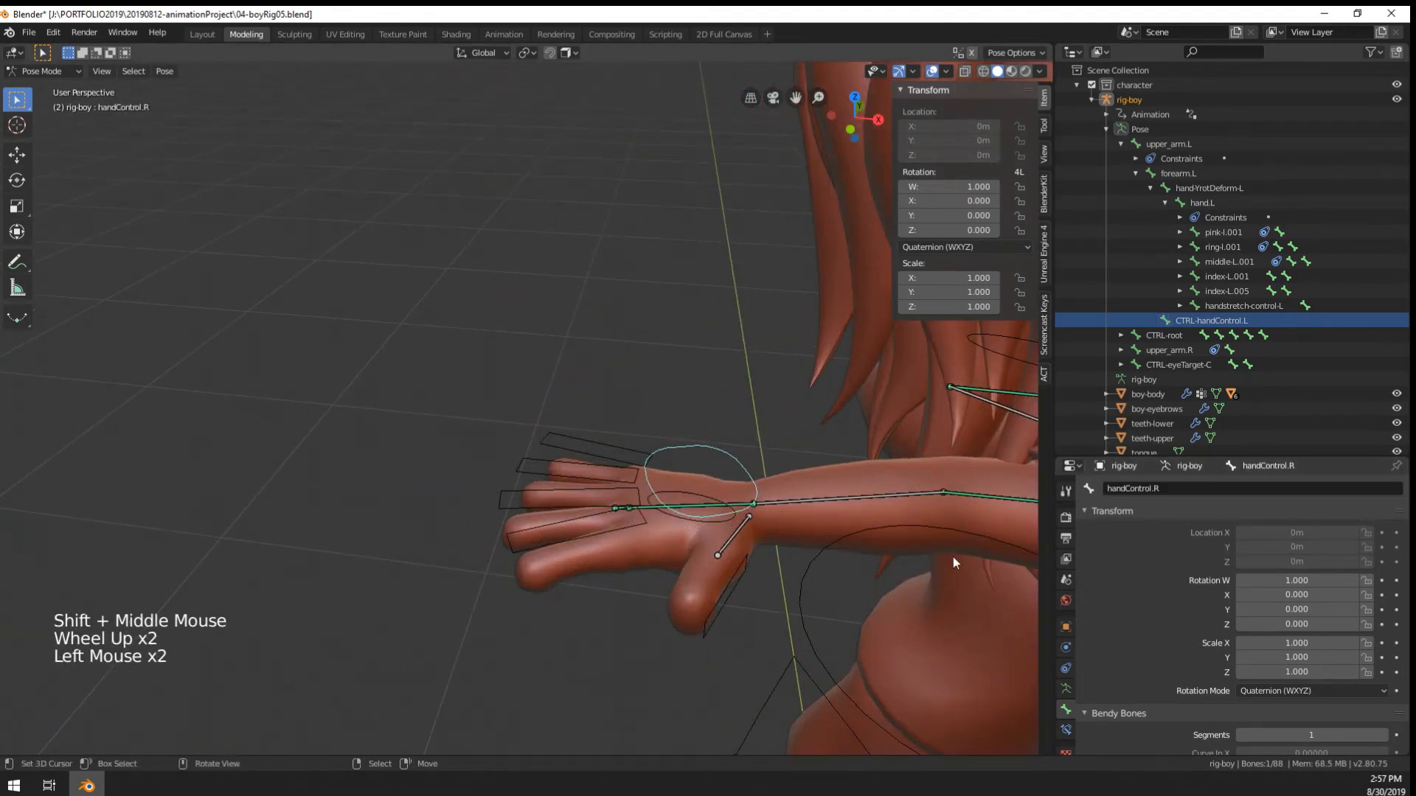
pyautogui.click(1145, 487)
pyautogui.hotkey('ctrl', 'v')
pyautogui.press('Return')
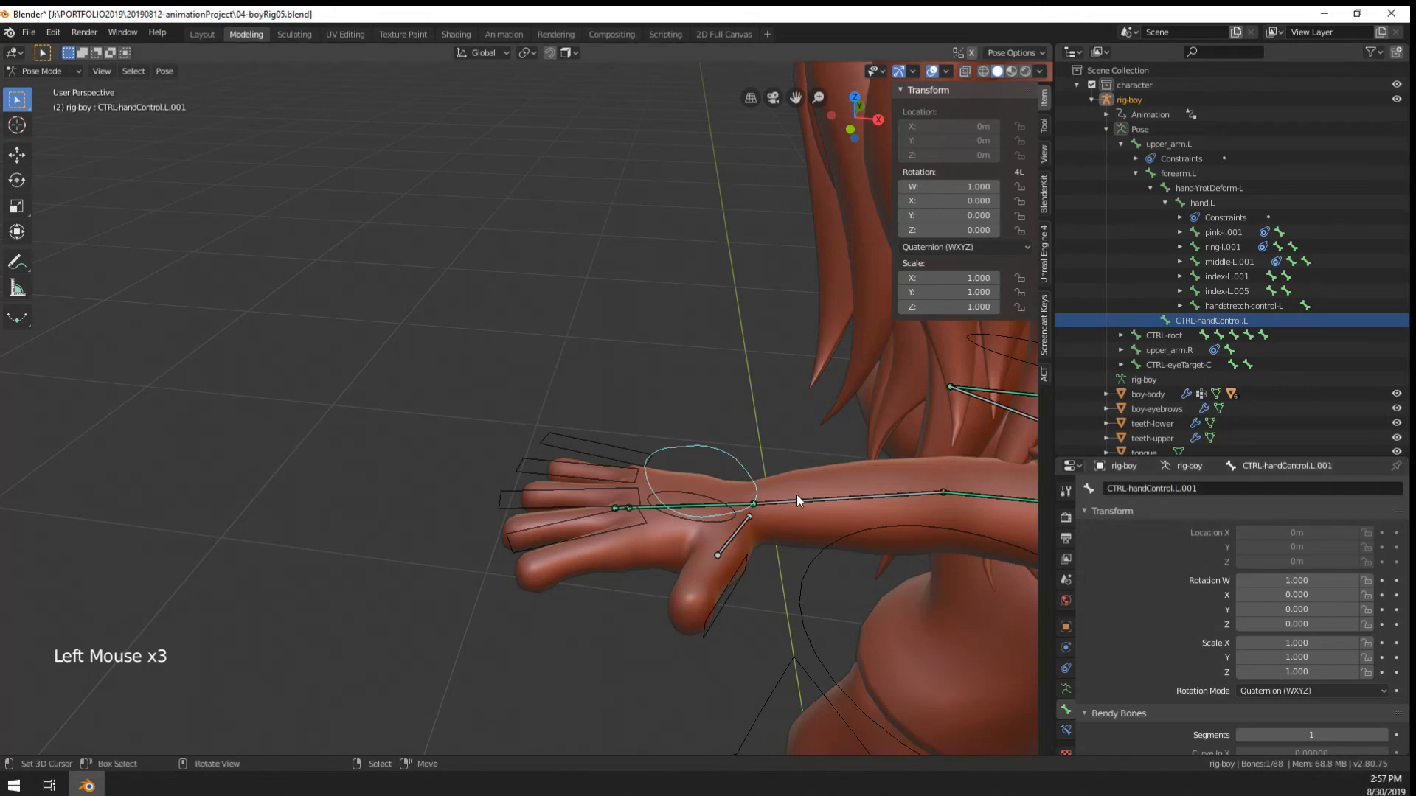
# Compare the names, rotation modes and transform locks of the stretch controls on the right and left hands
pyautogui.rightClick(702, 520)
pyautogui.scroll(-9, 714, 525)
pyautogui.scroll(9, 714, 525)
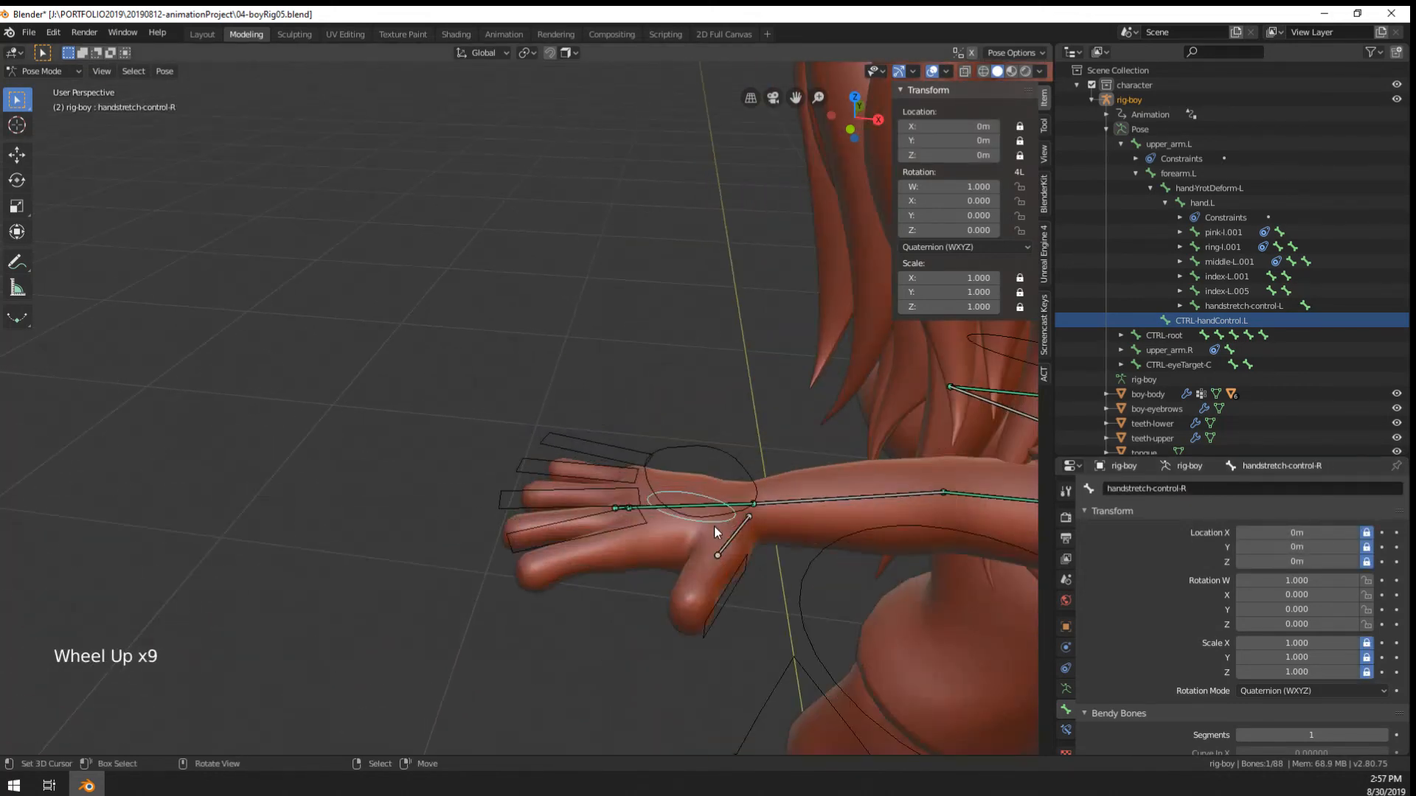
pyautogui.scroll(-3, 714, 525)
pyautogui.keyDown('shift'); pyautogui.moveTo(714, 525); pyautogui.dragTo(823, 418, button='middle'); pyautogui.keyUp('shift')
pyautogui.rightClick(857, 428)
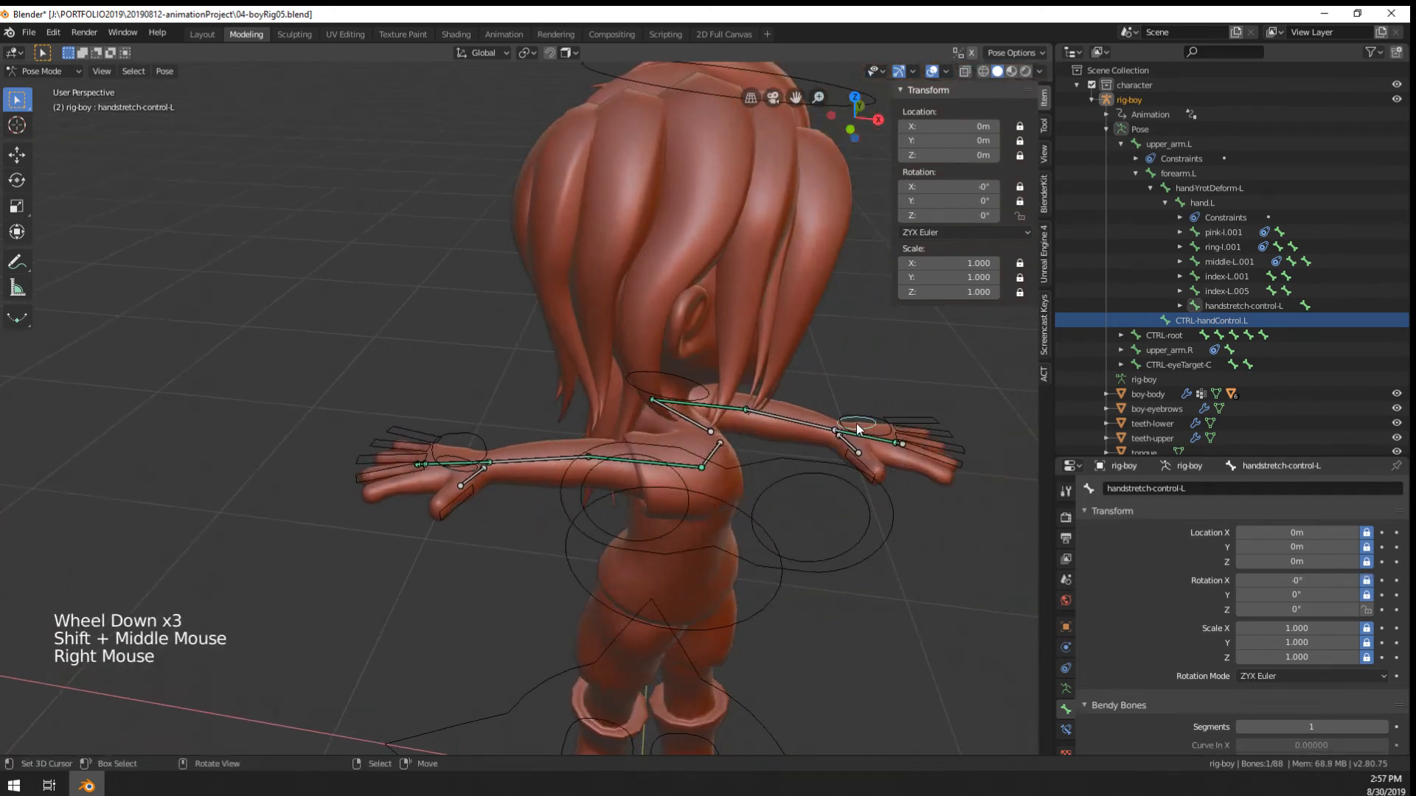
# Select all visible pose bones and clear their rotation, location and scale
pyautogui.rightClick(458, 466)
pyautogui.press('a')
pyautogui.press('a')
pyautogui.press('a')
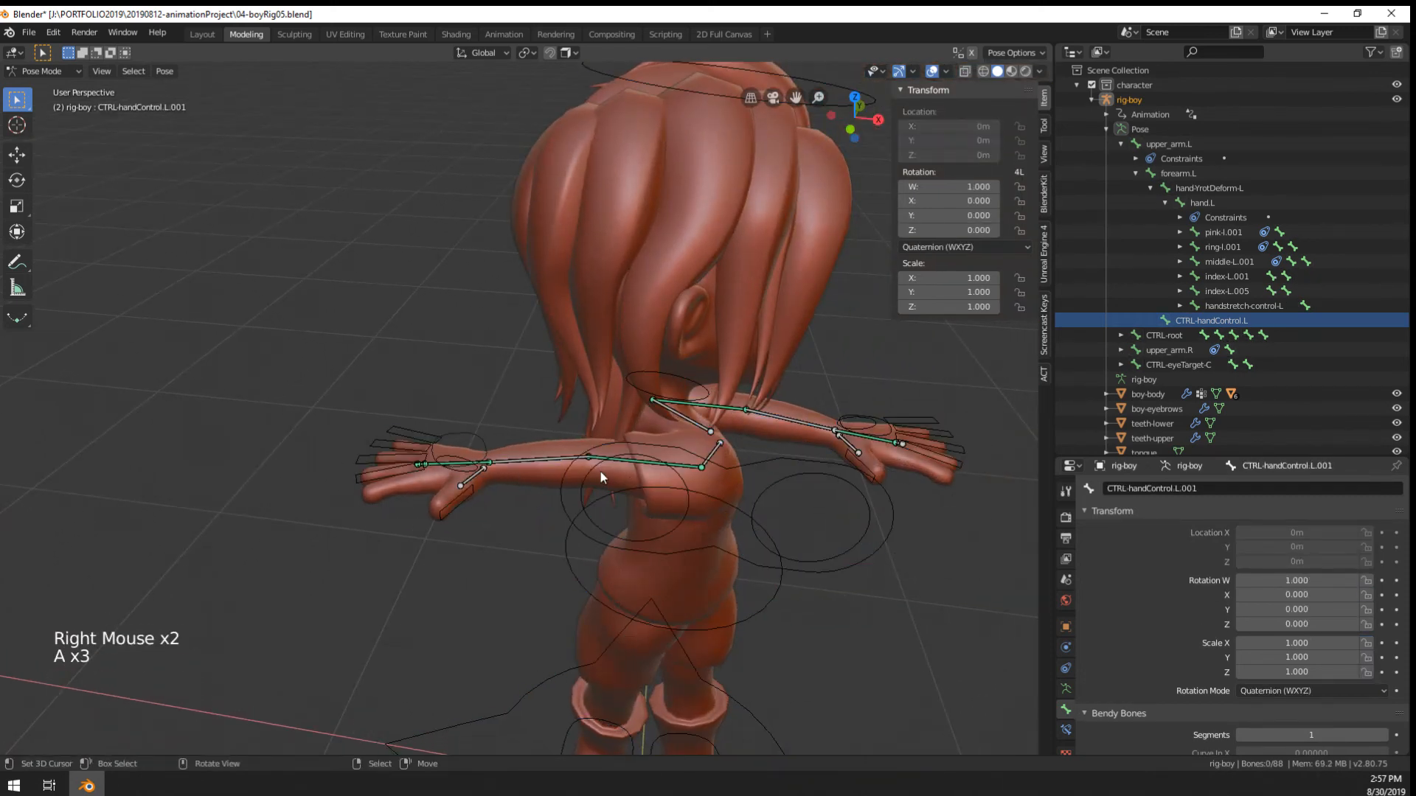
pyautogui.press('a')
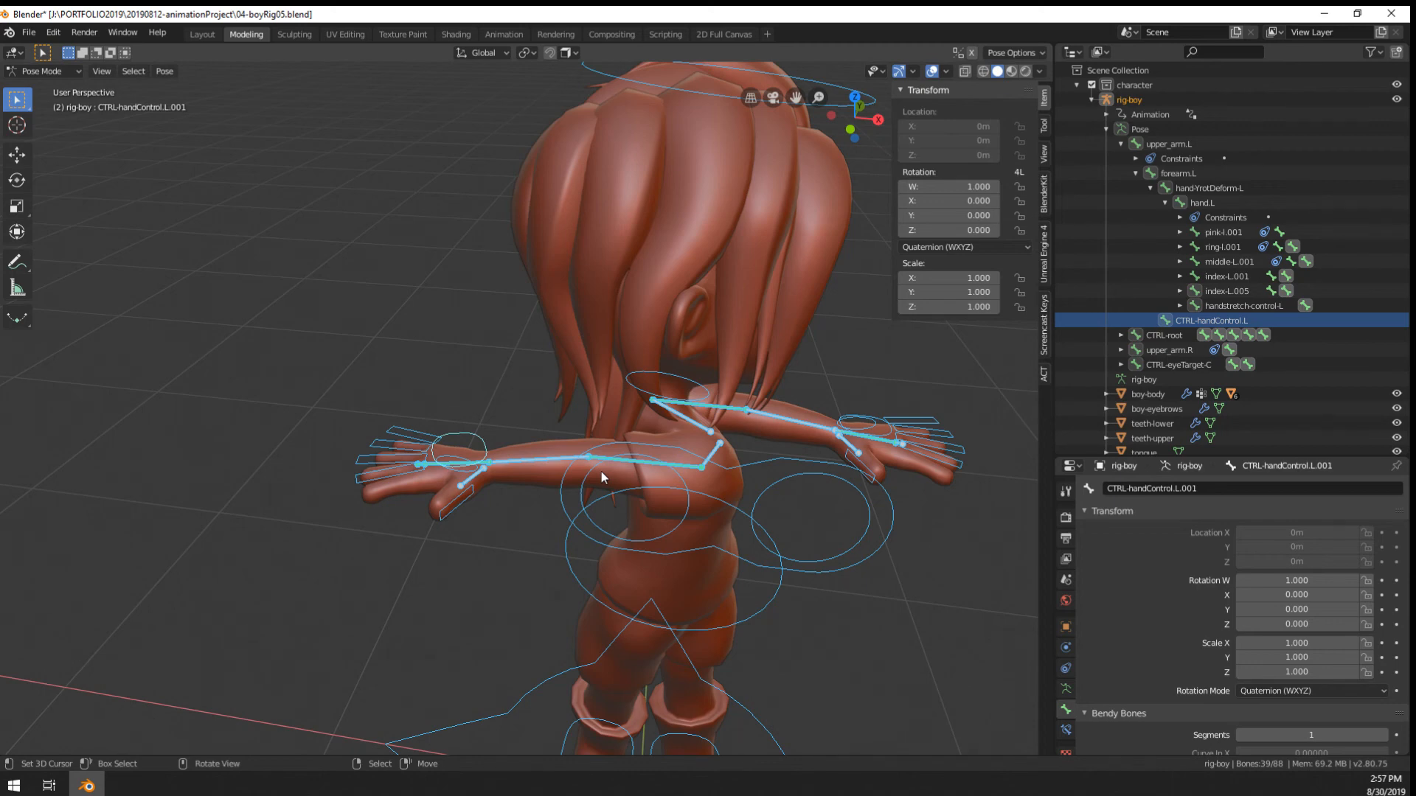
pyautogui.hotkey('ctrl', 'Tab')
pyautogui.hotkey('ctrl', 'Tab')
pyautogui.hotkey('alt', 'r')
pyautogui.hotkey('alt', 'g')
pyautogui.hotkey('alt', 's')
# Examine the left hand's index and middle finger controls and the hand.L bone
pyautogui.scroll(-3, 643, 486)
pyautogui.moveTo(643, 485); pyautogui.dragTo(654, 441, button='middle')
pyautogui.rightClick(709, 503)
pyautogui.rightClick(697, 511)
pyautogui.press('KP_Decimal')
pyautogui.scroll(-3, 649, 489)
pyautogui.keyDown('shift'); pyautogui.rightClick(671, 447); pyautogui.keyUp('shift')
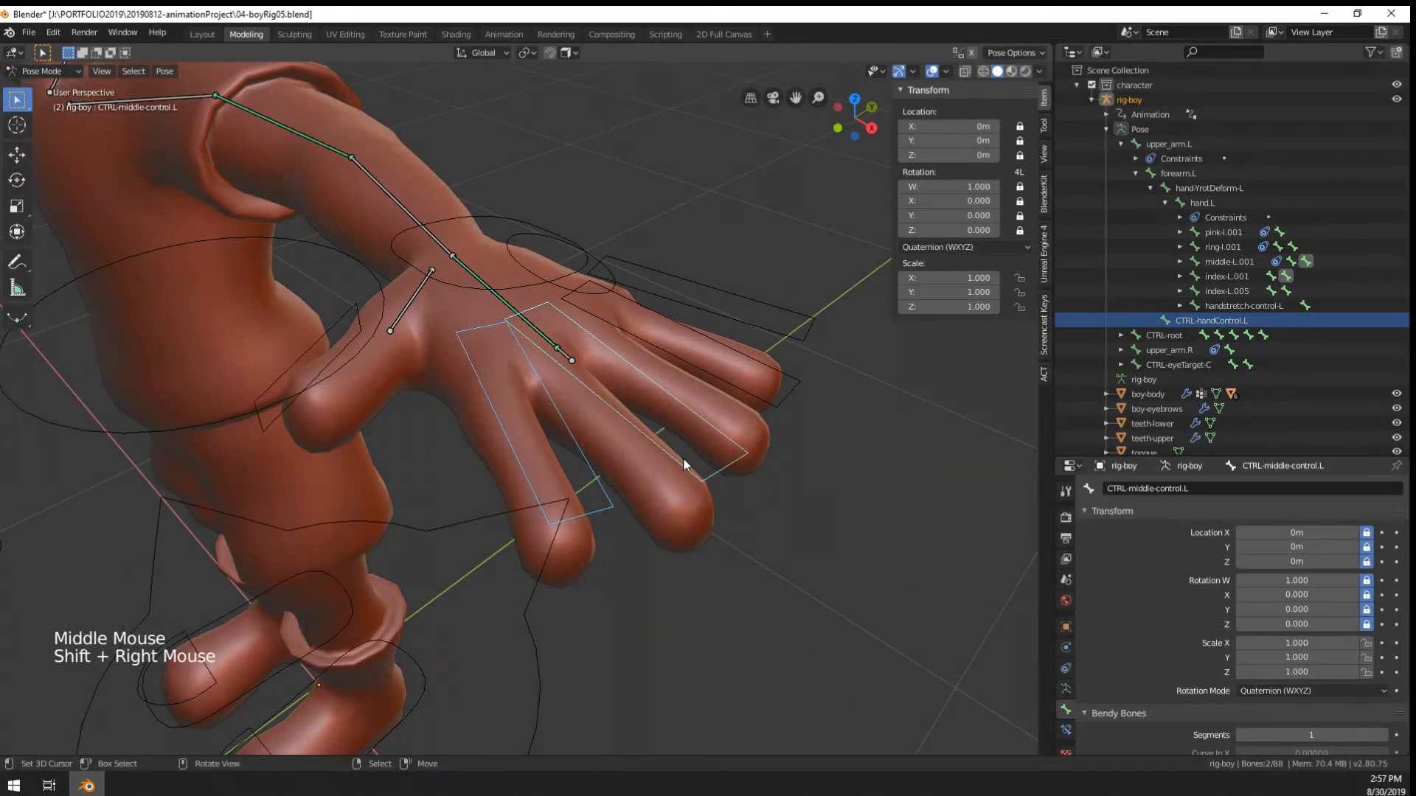
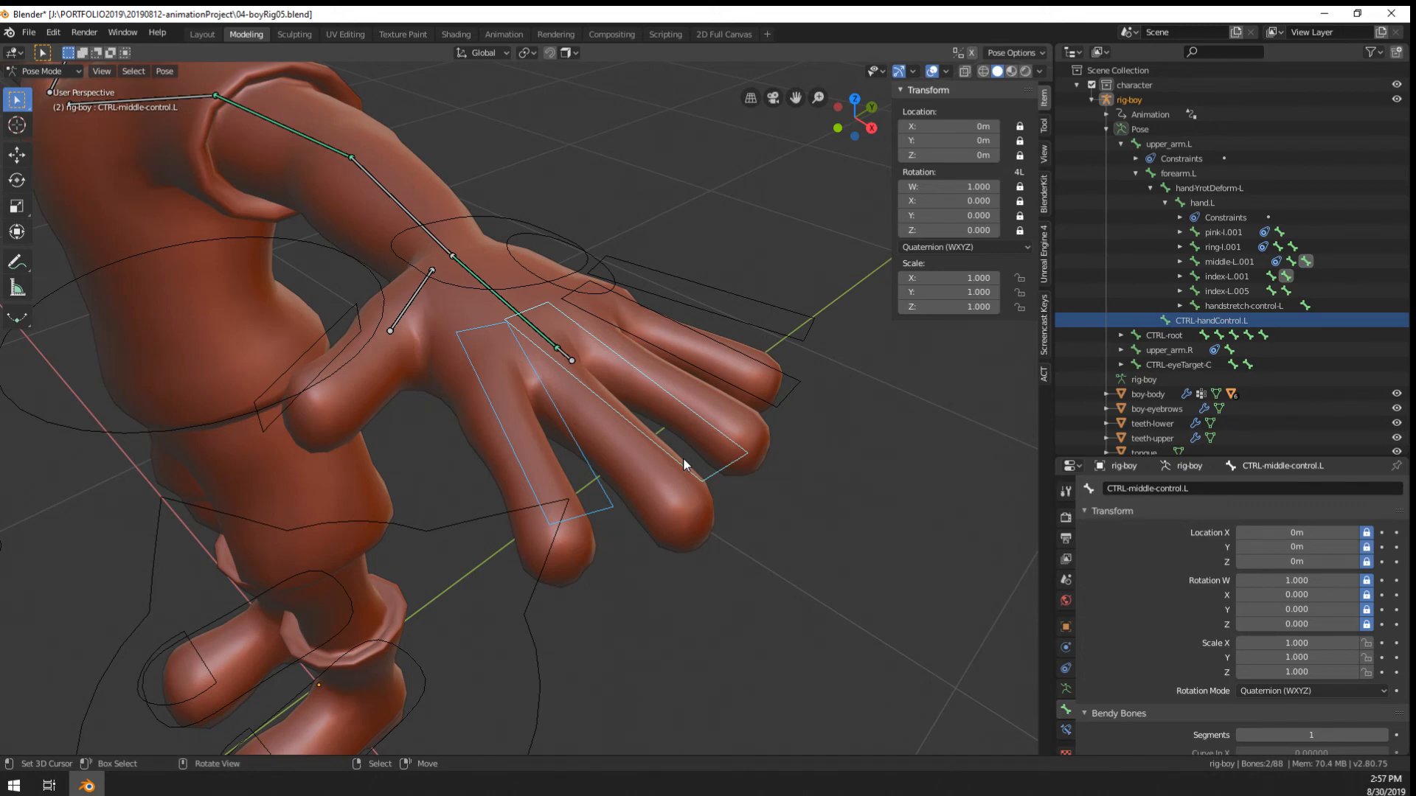
pyautogui.moveTo(683, 458); pyautogui.dragTo(556, 477, button='middle')
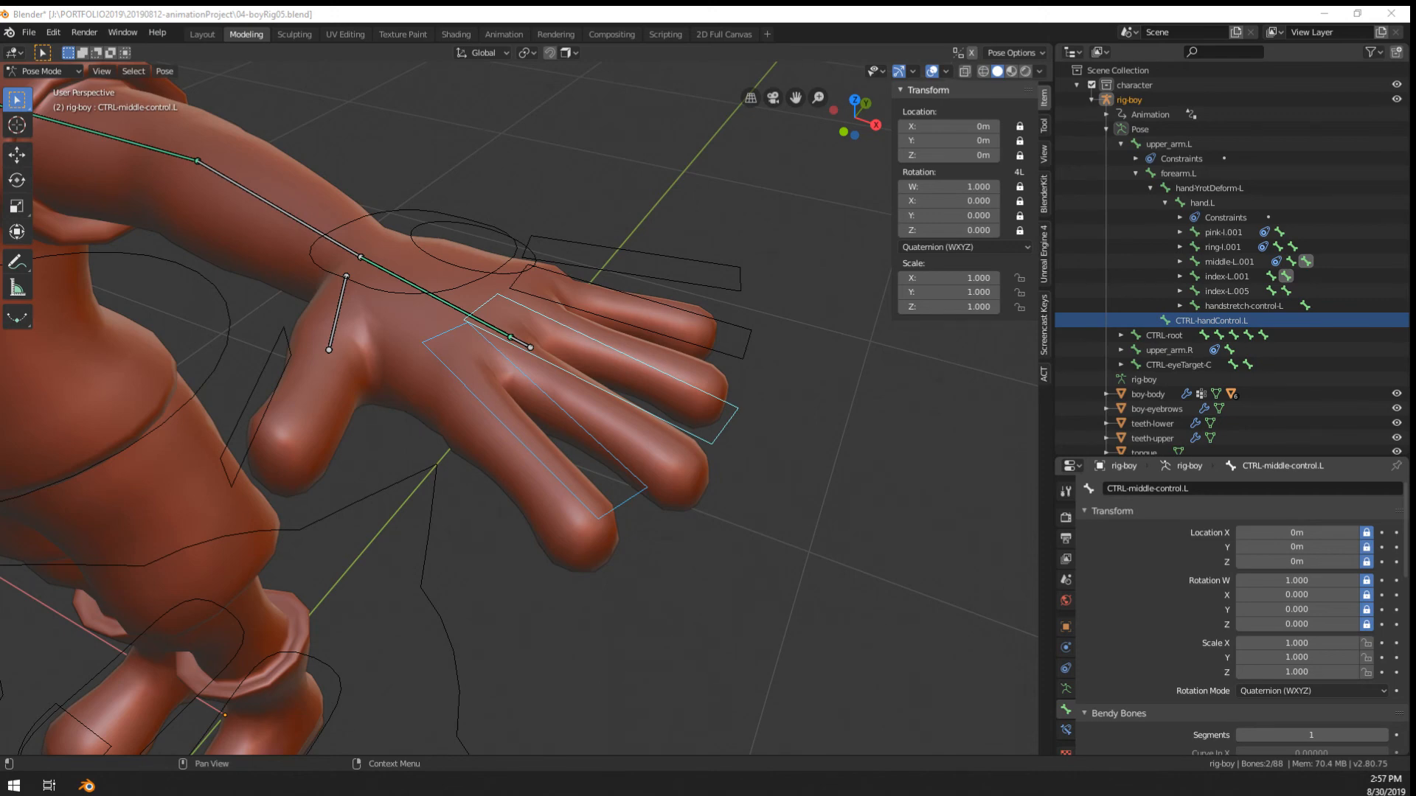
pyautogui.moveTo(610, 335); pyautogui.dragTo(608, 317, button='middle')
pyautogui.scroll(-7, 607, 312)
pyautogui.rightClick(605, 376)
pyautogui.moveTo(604, 376); pyautogui.dragTo(612, 372, button='middle')
pyautogui.moveTo(612, 372); pyautogui.dragTo(616, 368, button='middle')
pyautogui.scroll(2, 517, 362)
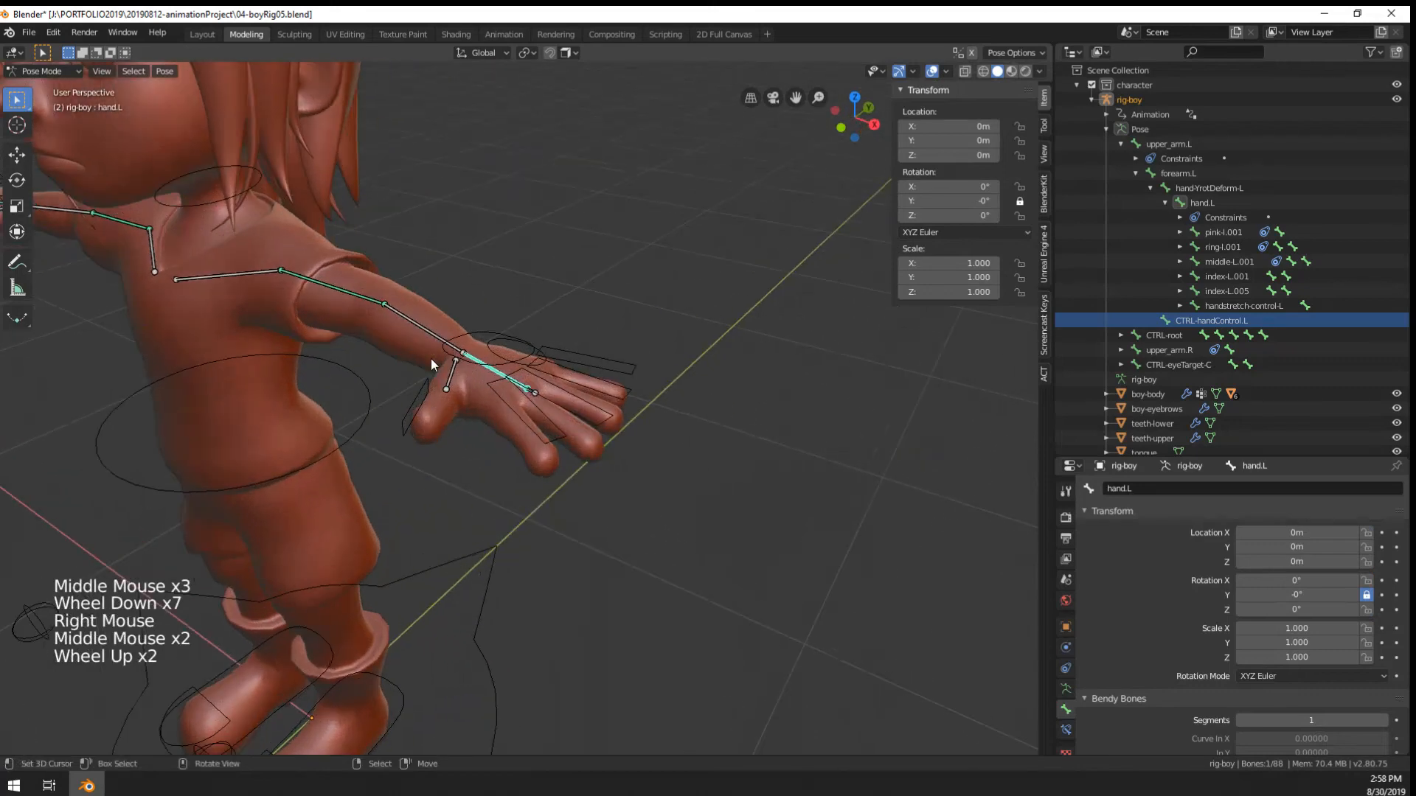
# Look over the whole rig in Edit Mode and in Object Mode
pyautogui.keyDown('shift'); pyautogui.moveTo(430, 358); pyautogui.dragTo(531, 363, button='middle'); pyautogui.keyUp('shift')
pyautogui.press('Tab')
pyautogui.scroll(-4, 568, 308)
pyautogui.hotkey('ctrl', 'Tab')
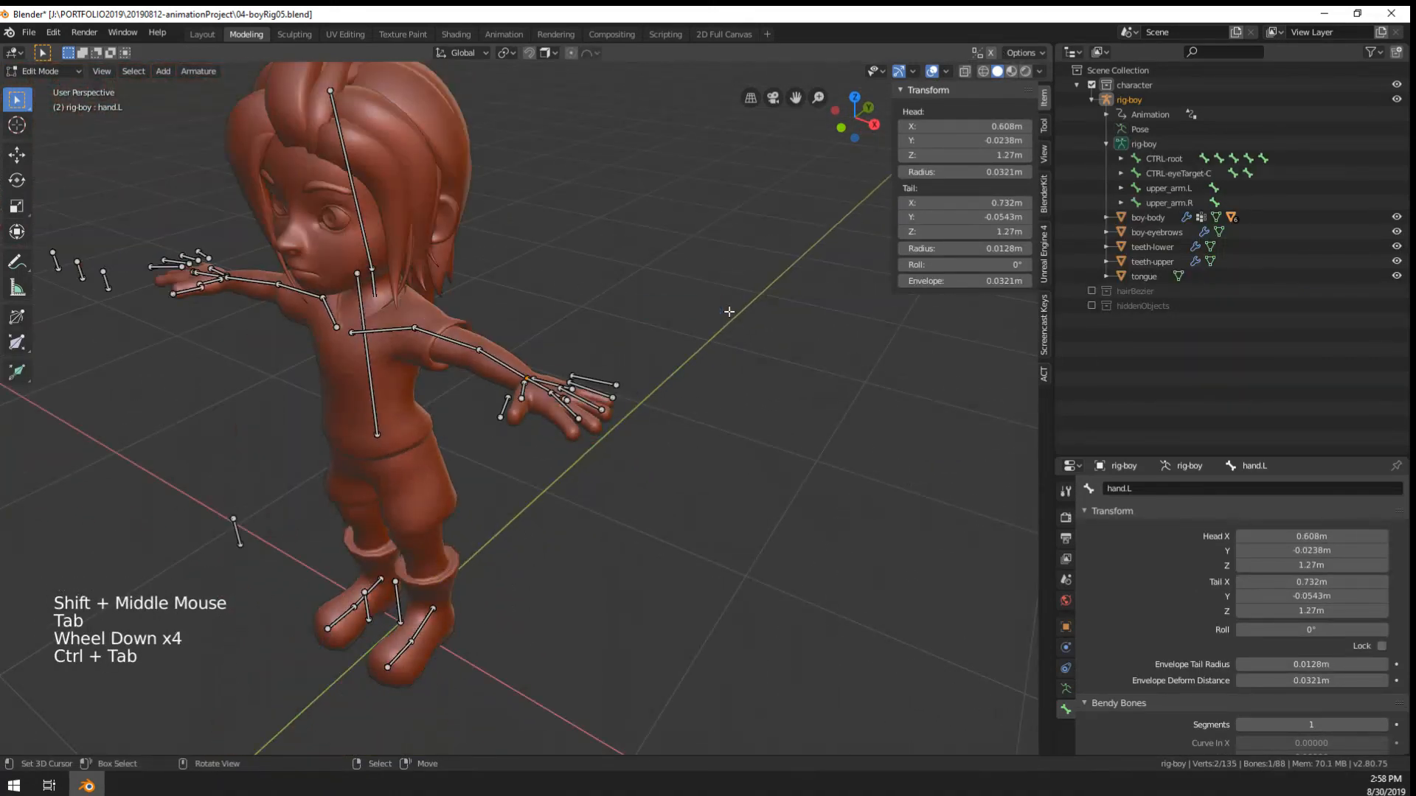
pyautogui.hotkey('ctrl', 'Tab')
pyautogui.moveTo(466, 318); pyautogui.dragTo(657, 379, button='middle')
pyautogui.scroll(1, 594, 377)
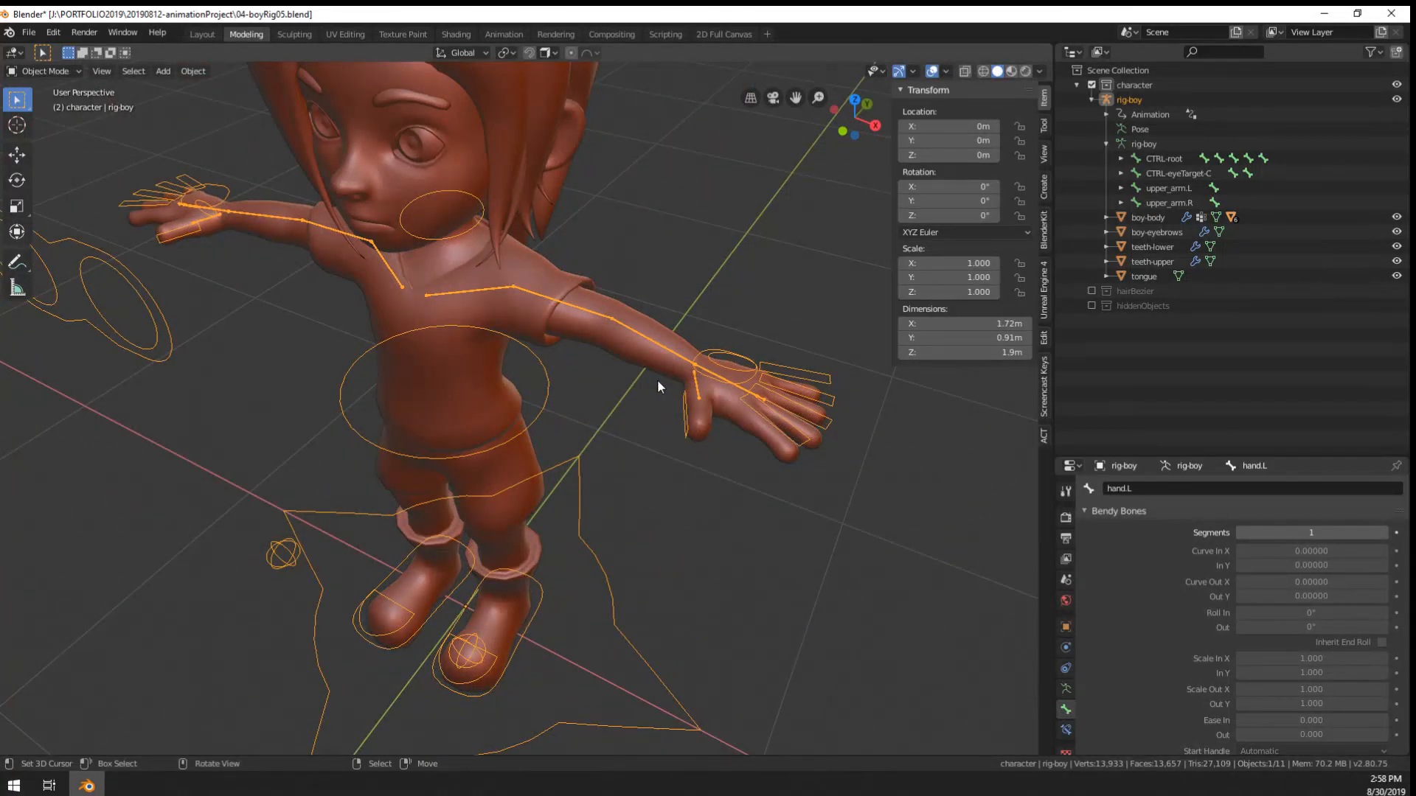
pyautogui.moveTo(527, 353); pyautogui.dragTo(508, 427, button='middle')
pyautogui.scroll(-3, 273, 448)
pyautogui.keyDown('shift'); pyautogui.moveTo(509, 427); pyautogui.dragTo(591, 424, button='middle'); pyautogui.keyUp('shift')
pyautogui.scroll(1, 592, 425)
pyautogui.scroll(-1, 592, 425)
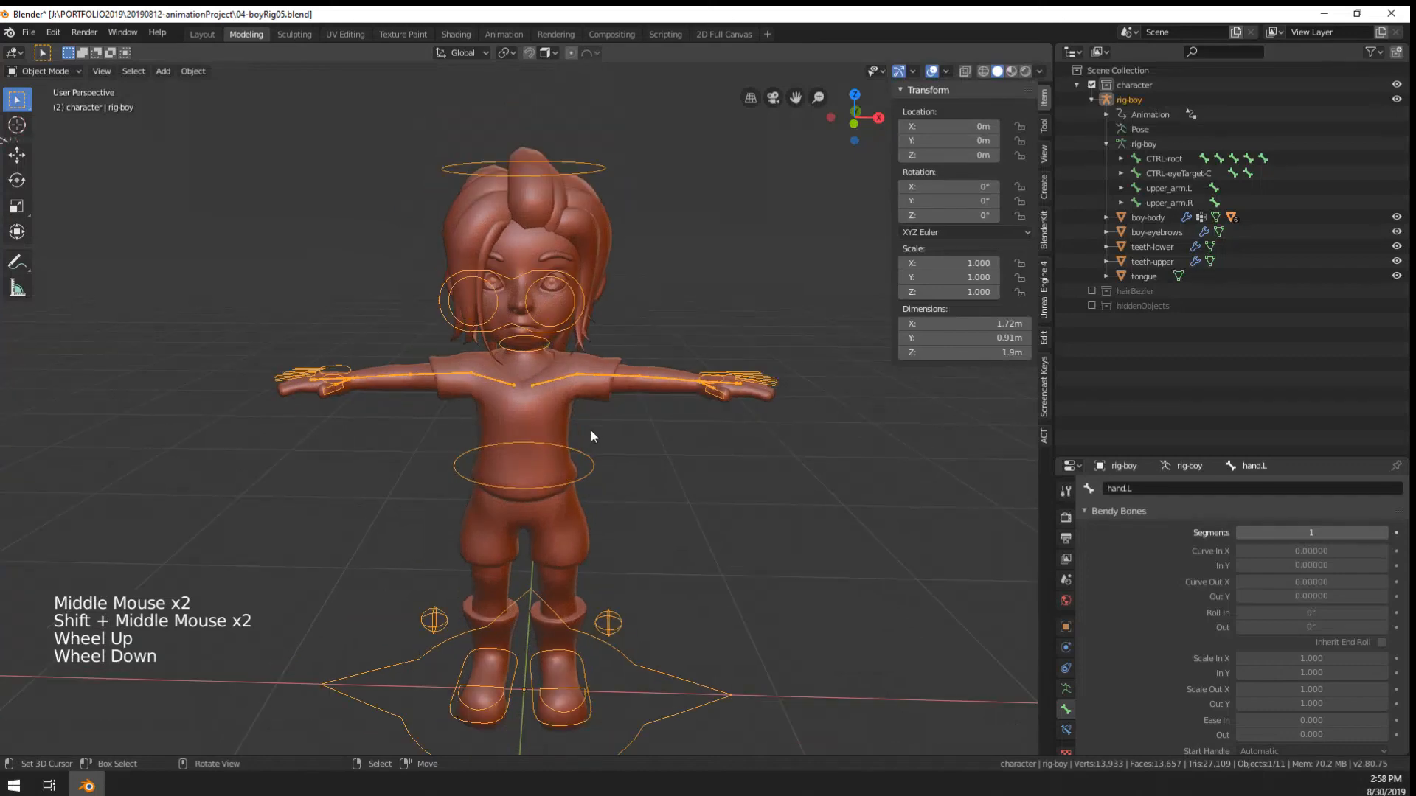
pyautogui.rightClick(568, 471)
pyautogui.rightClick(612, 467)
pyautogui.press('r')
pyautogui.rightClick(639, 524)
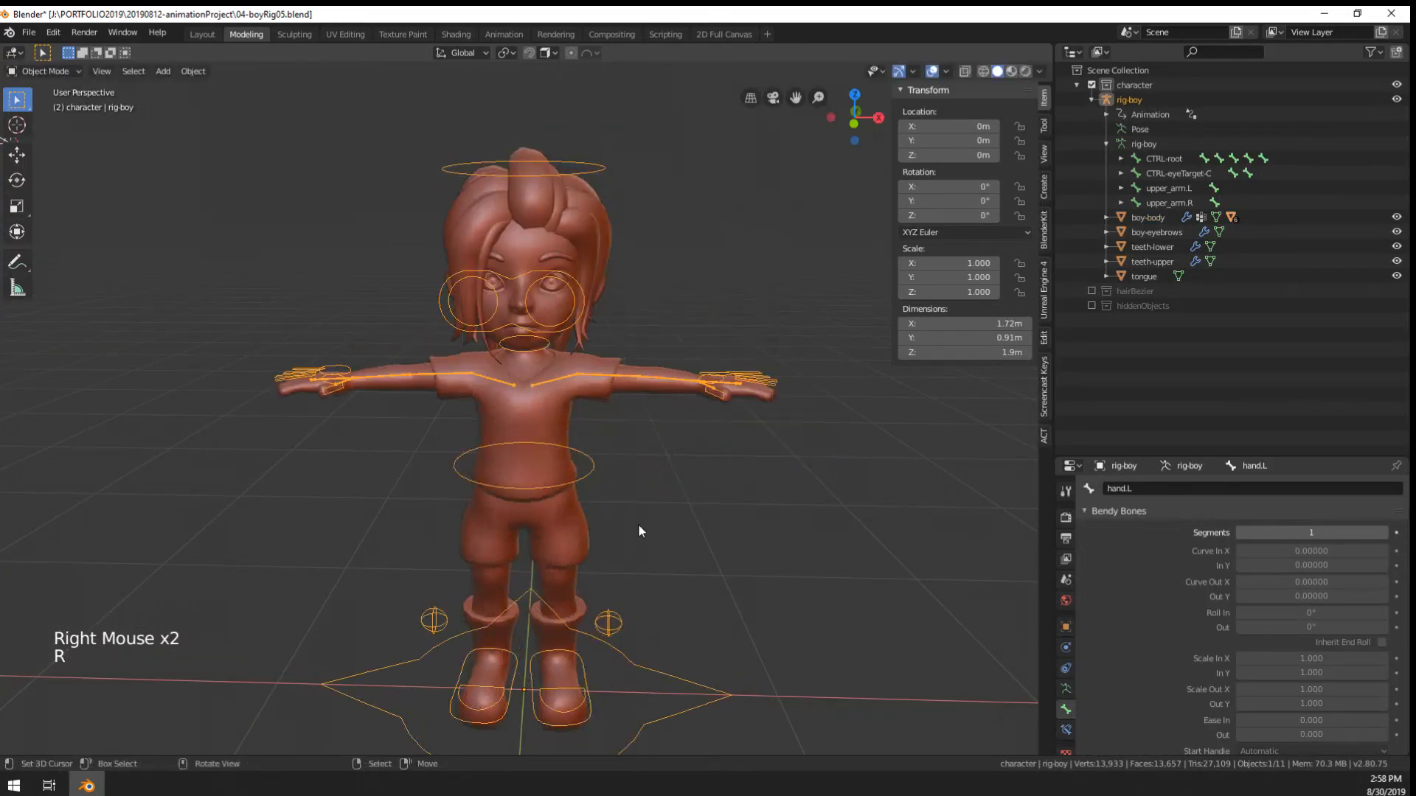
pyautogui.moveTo(610, 525); pyautogui.dragTo(566, 522, button='middle')
pyautogui.scroll(2, 687, 442)
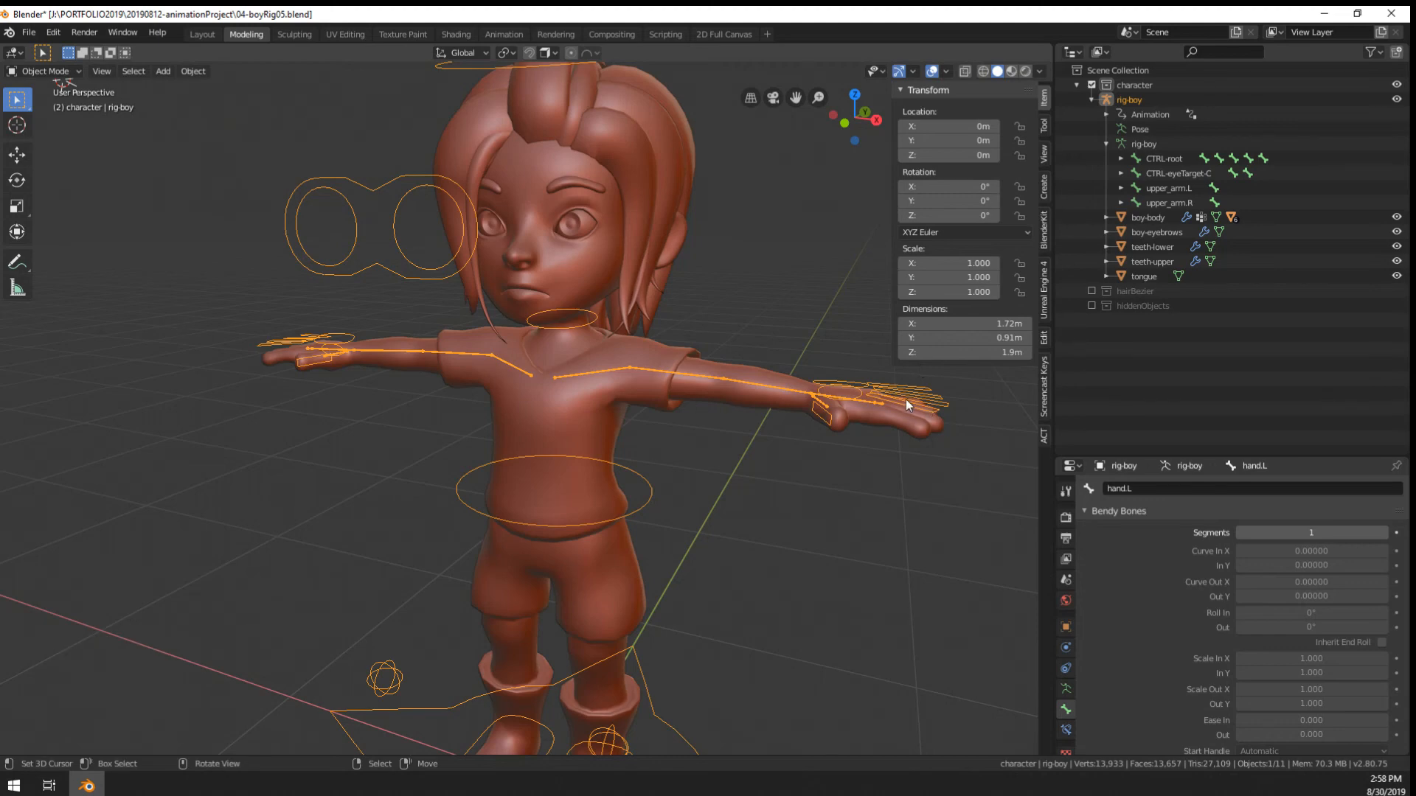
# Switch the rig to Pose Mode and try rotating the hand.L bone
pyautogui.rightClick(857, 387)
pyautogui.rightClick(857, 387)
pyautogui.moveTo(856, 387); pyautogui.dragTo(391, 435, button='middle')
pyautogui.scroll(4, 467, 433)
pyautogui.hotkey('ctrl', 'Tab')
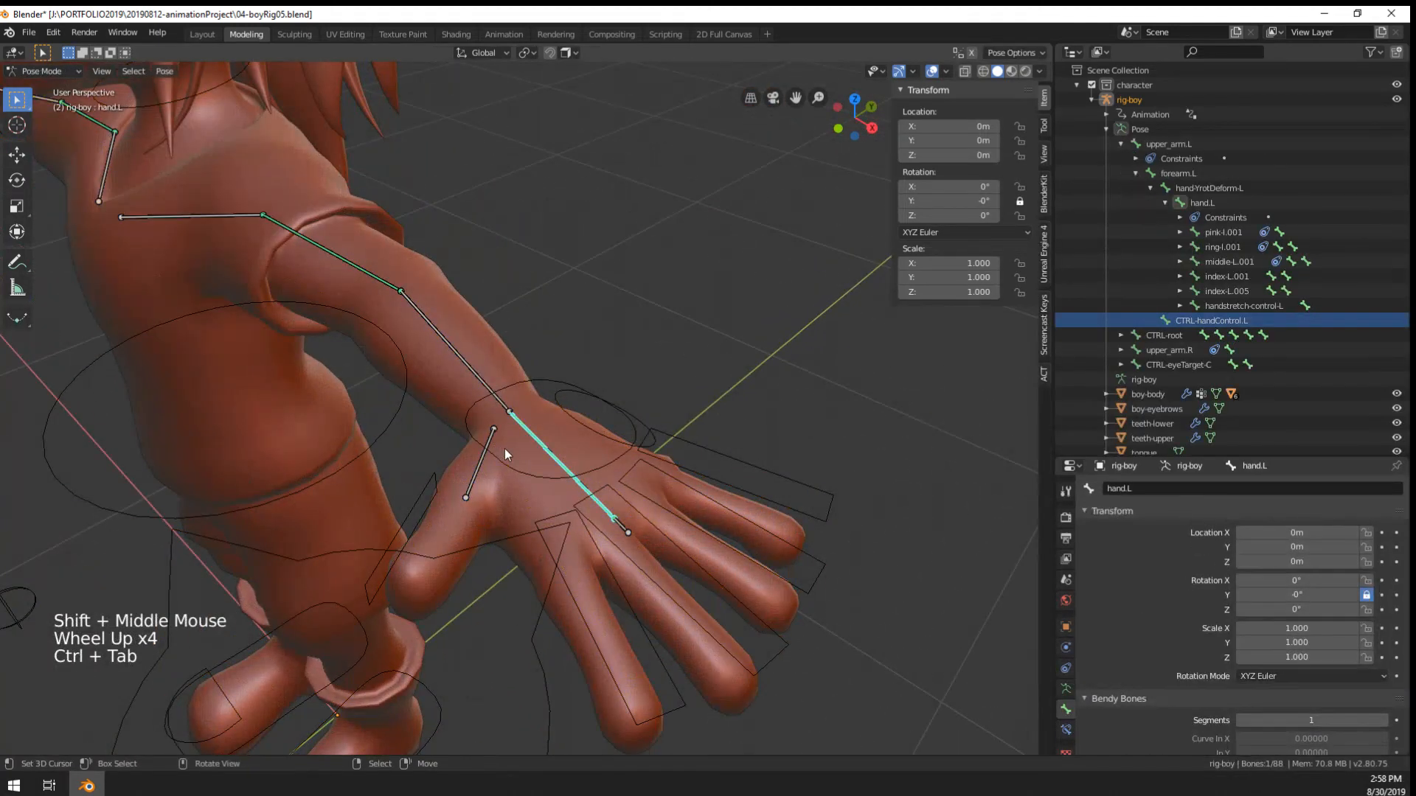
pyautogui.rightClick(505, 448)
pyautogui.moveTo(504, 449); pyautogui.dragTo(725, 478, button='middle')
pyautogui.scroll(1, 595, 463)
pyautogui.press('r')
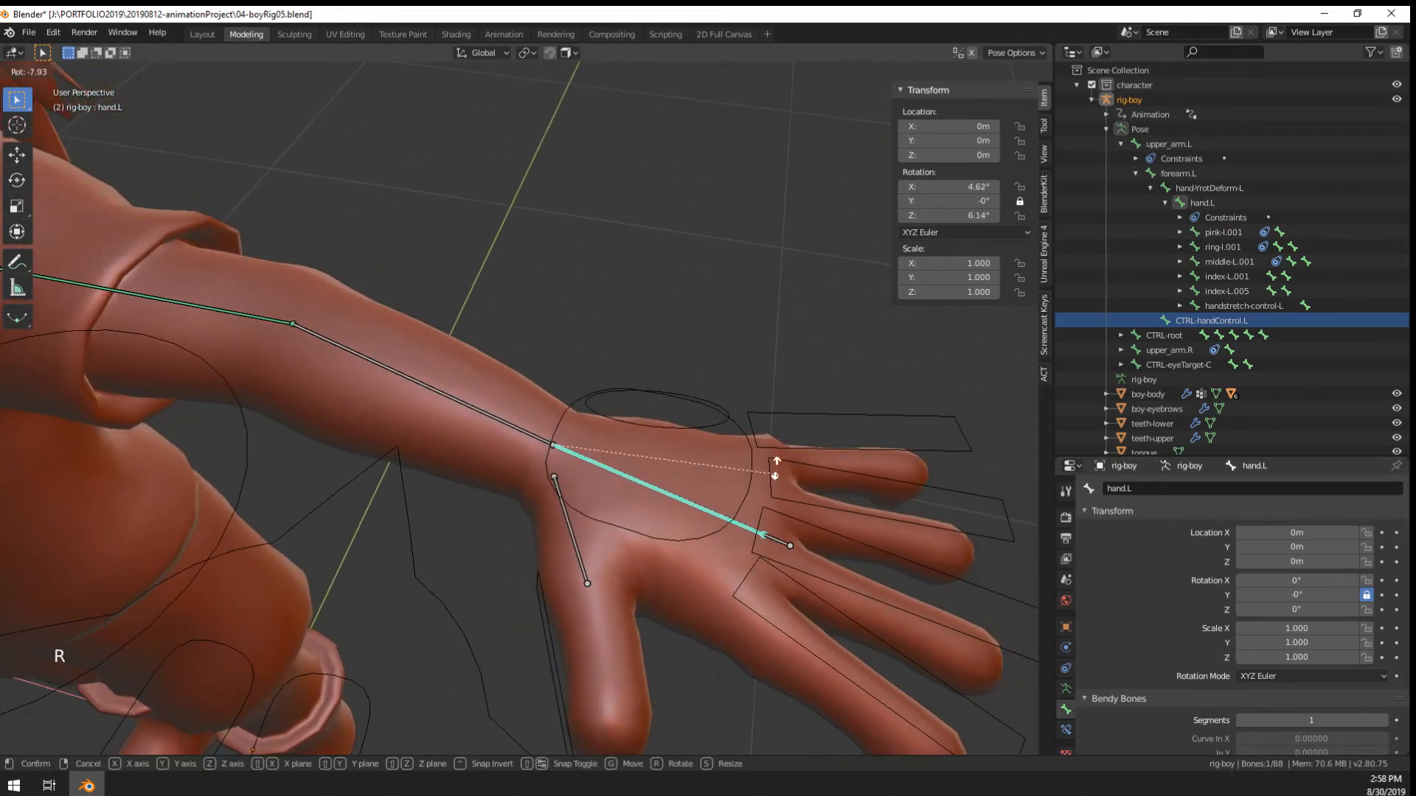
pyautogui.rightClick(760, 492)
pyautogui.press('r')
pyautogui.rightClick(763, 531)
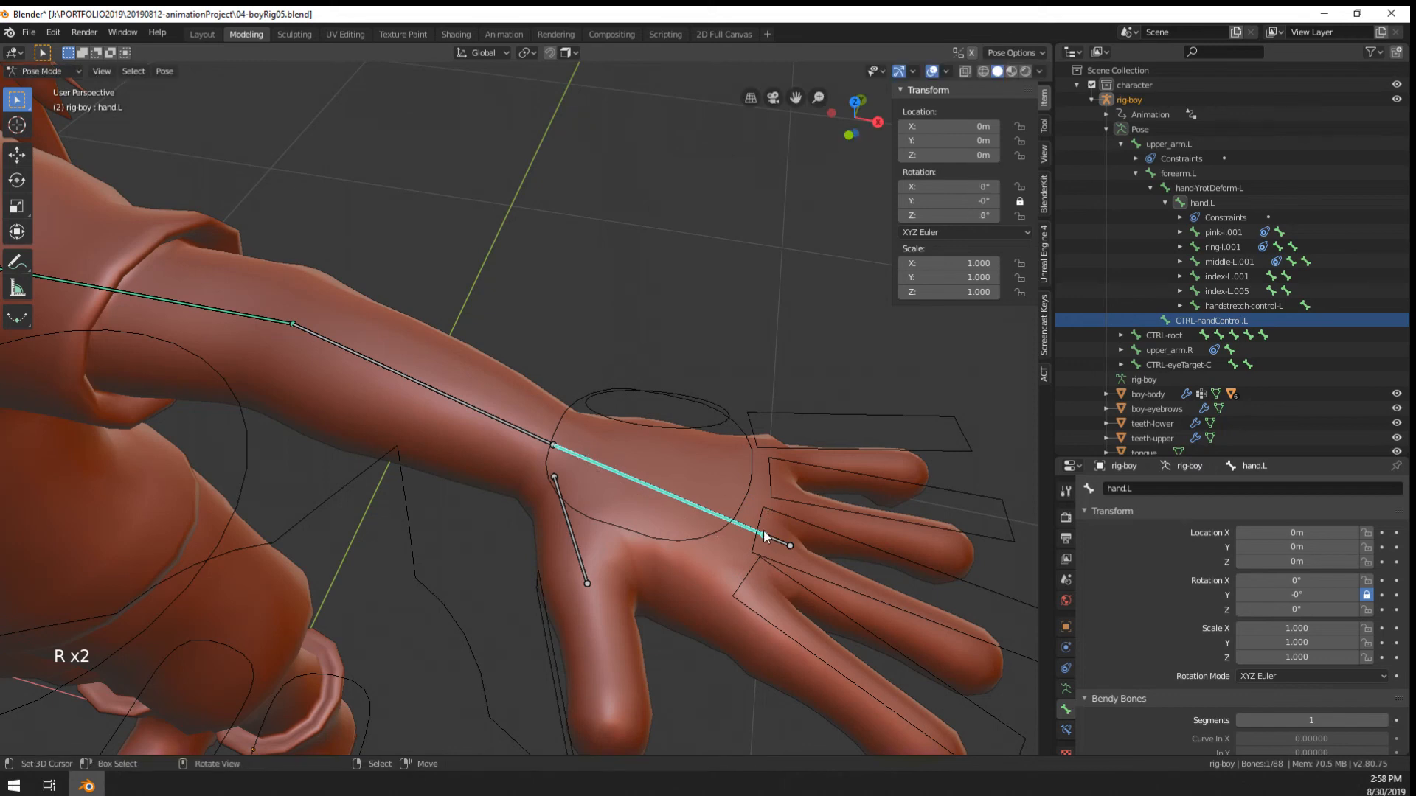
# Display the bone constraints of the handYrotDeform-L bone at the left palm
pyautogui.rightClick(777, 542)
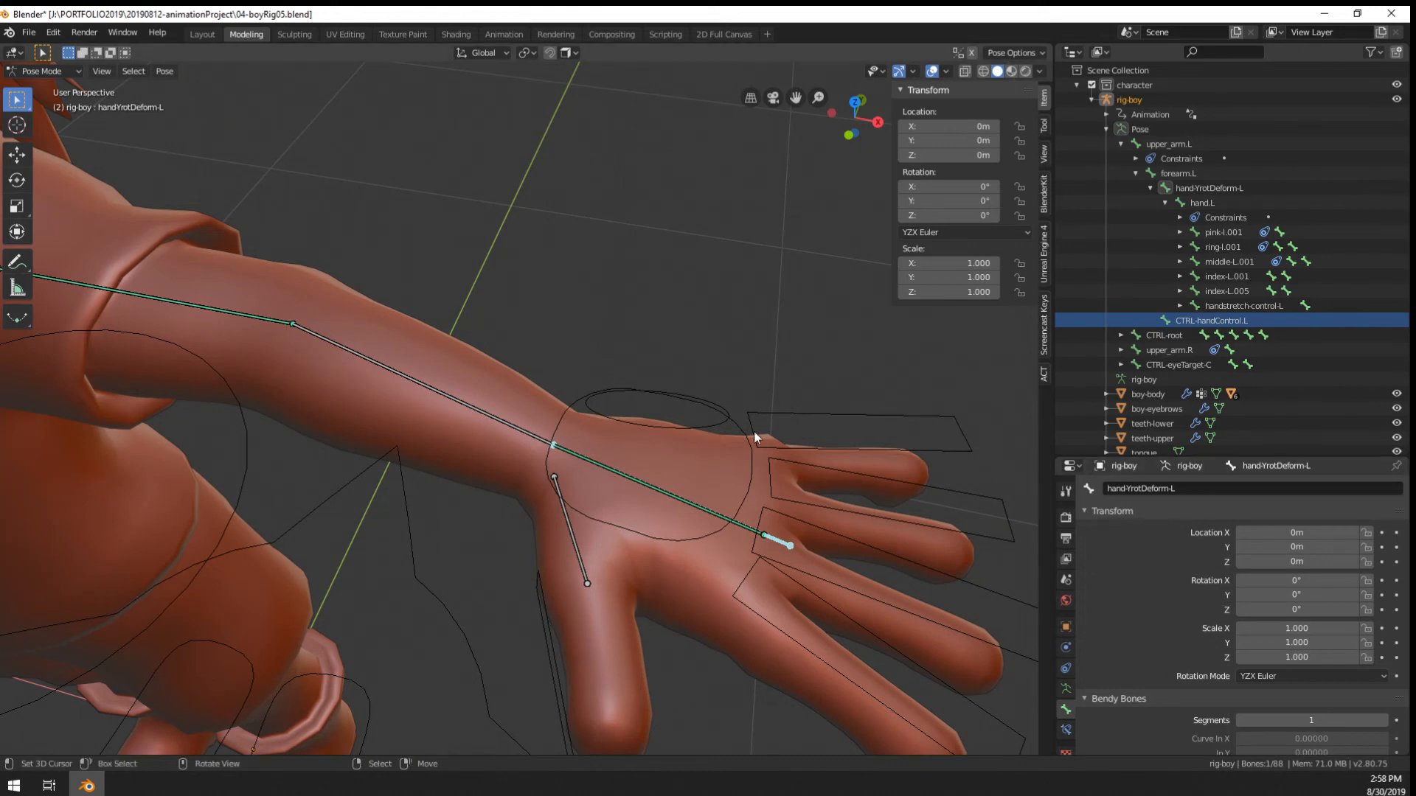
pyautogui.rightClick(752, 478)
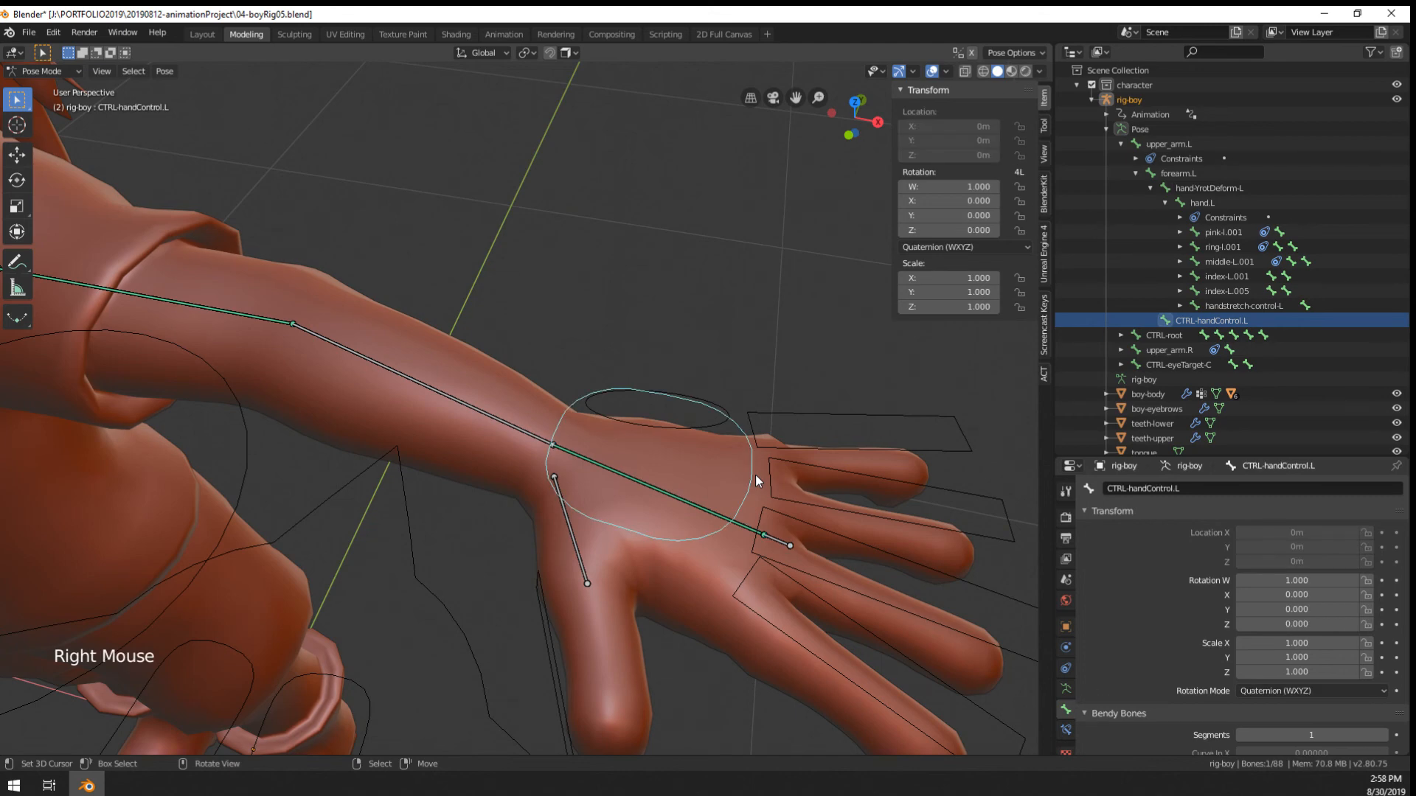
pyautogui.rightClick(781, 542)
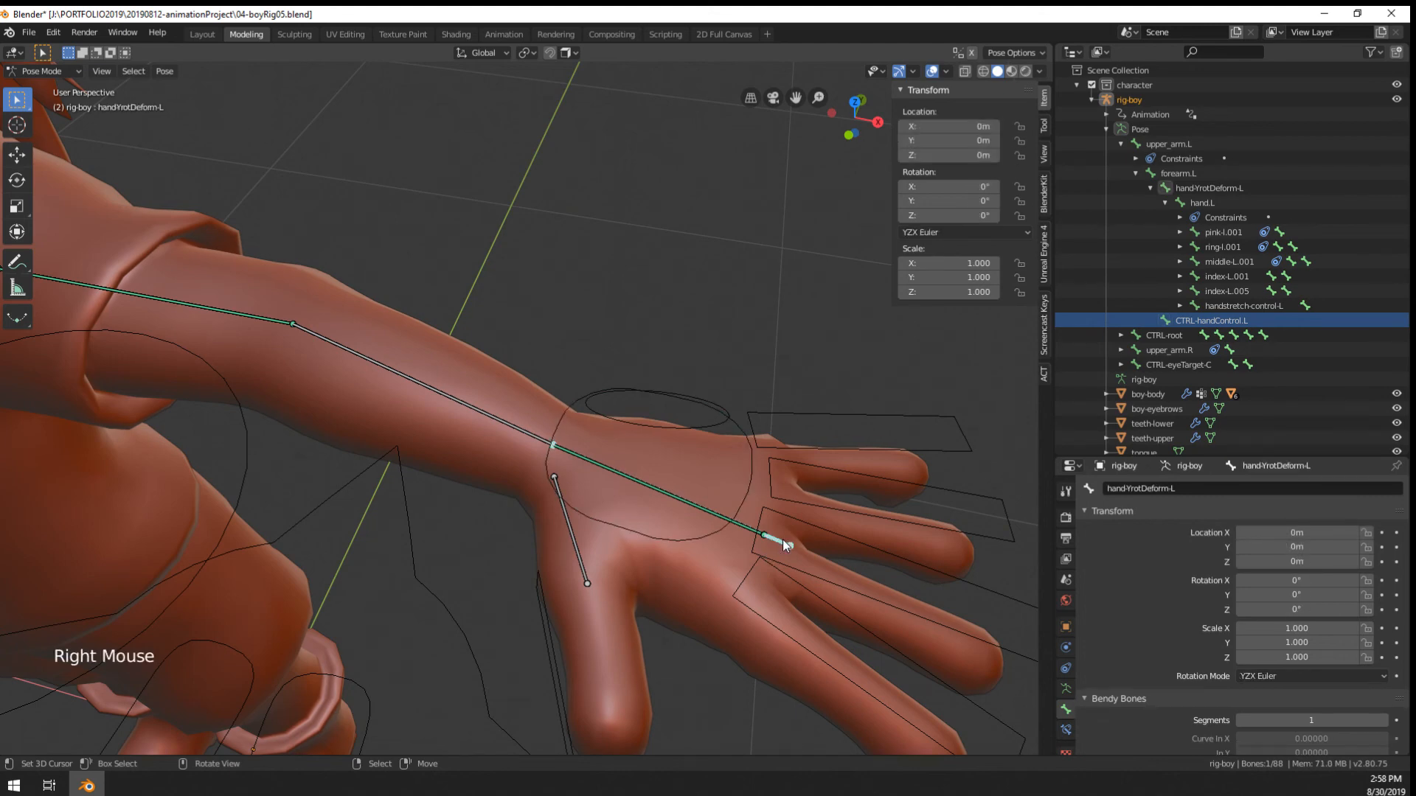
pyautogui.click(1065, 730)
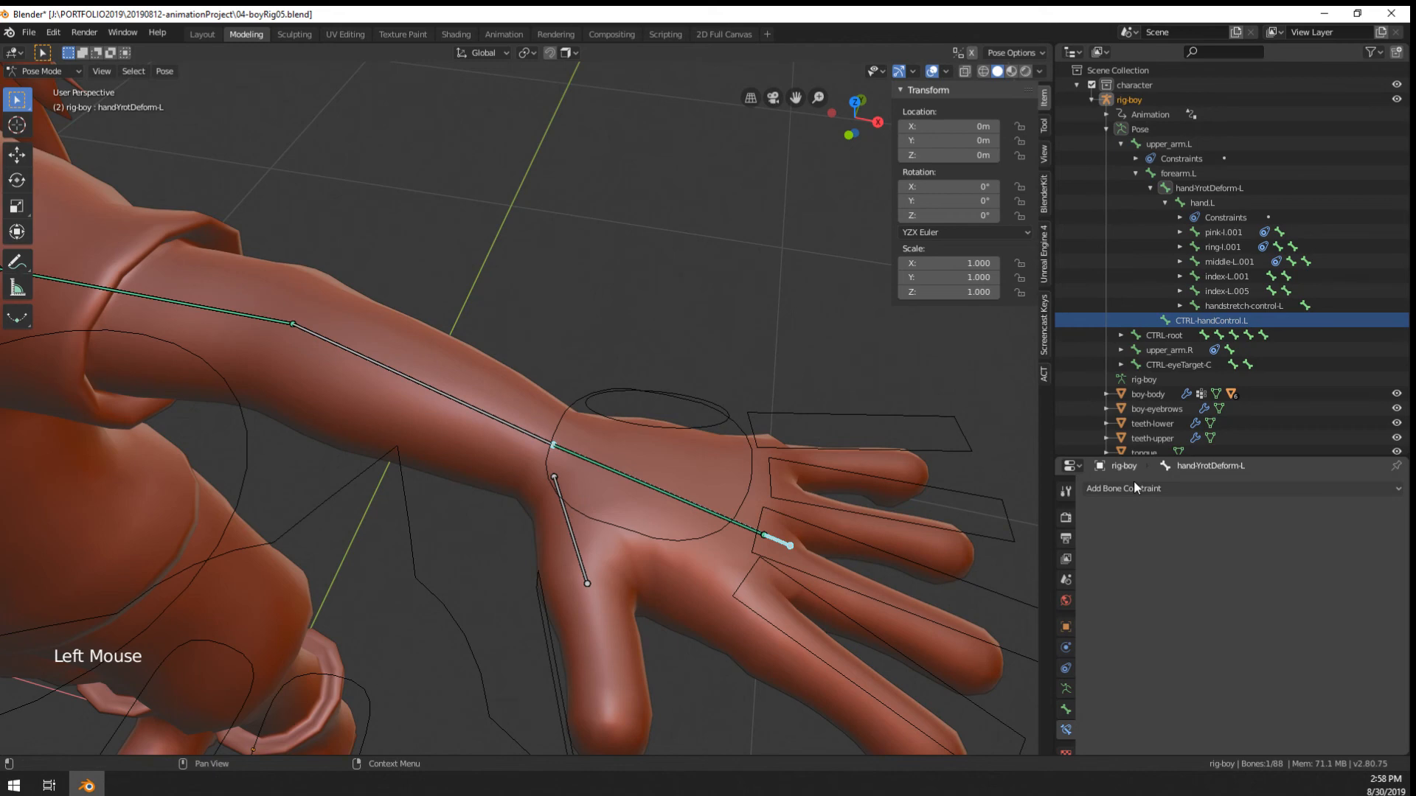
# Check the bone constraints and rotation locks of the handYrotDeform-R bone on the right hand
pyautogui.scroll(-7, 786, 405)
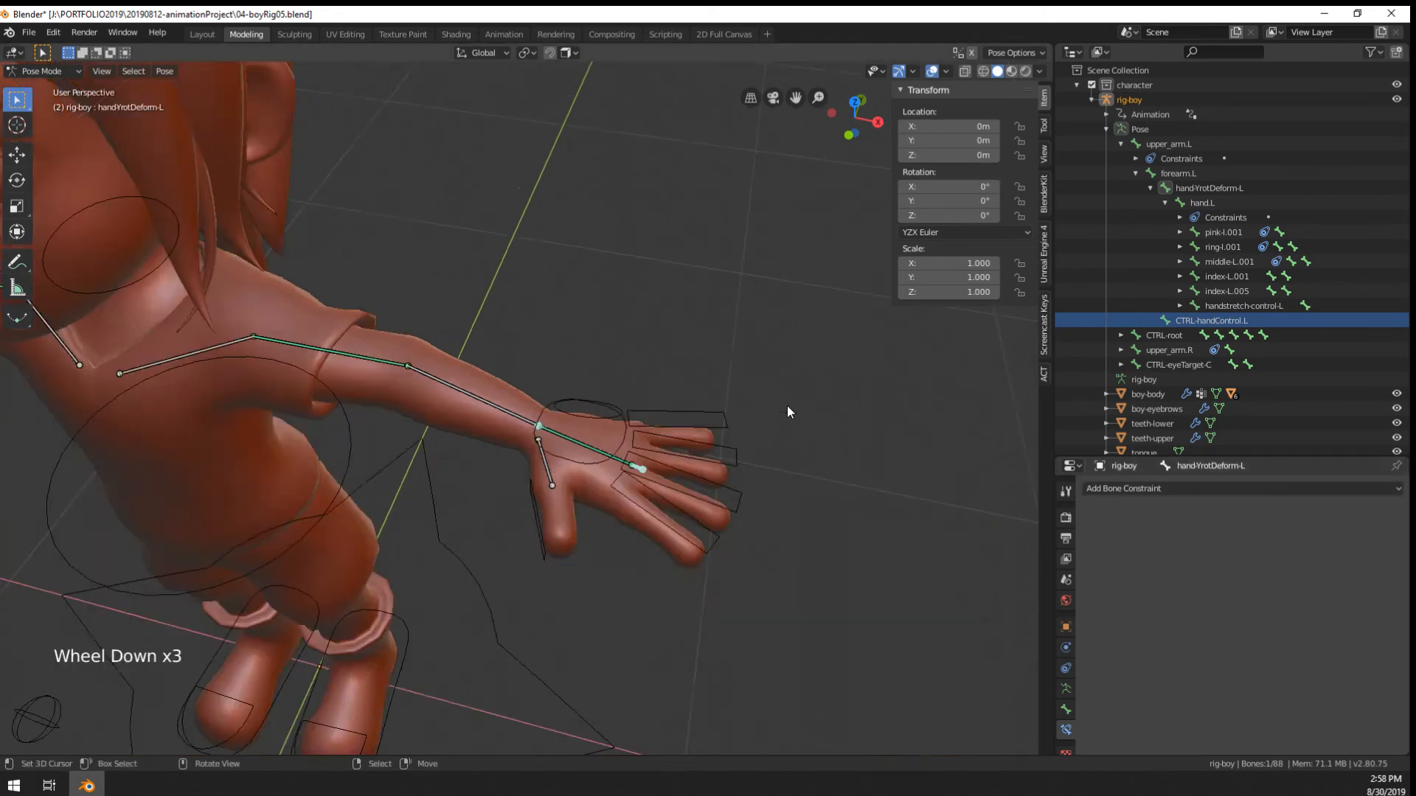
pyautogui.keyDown('shift'); pyautogui.moveTo(786, 406); pyautogui.dragTo(468, 418, button='middle'); pyautogui.keyUp('shift')
pyautogui.scroll(8, 467, 413)
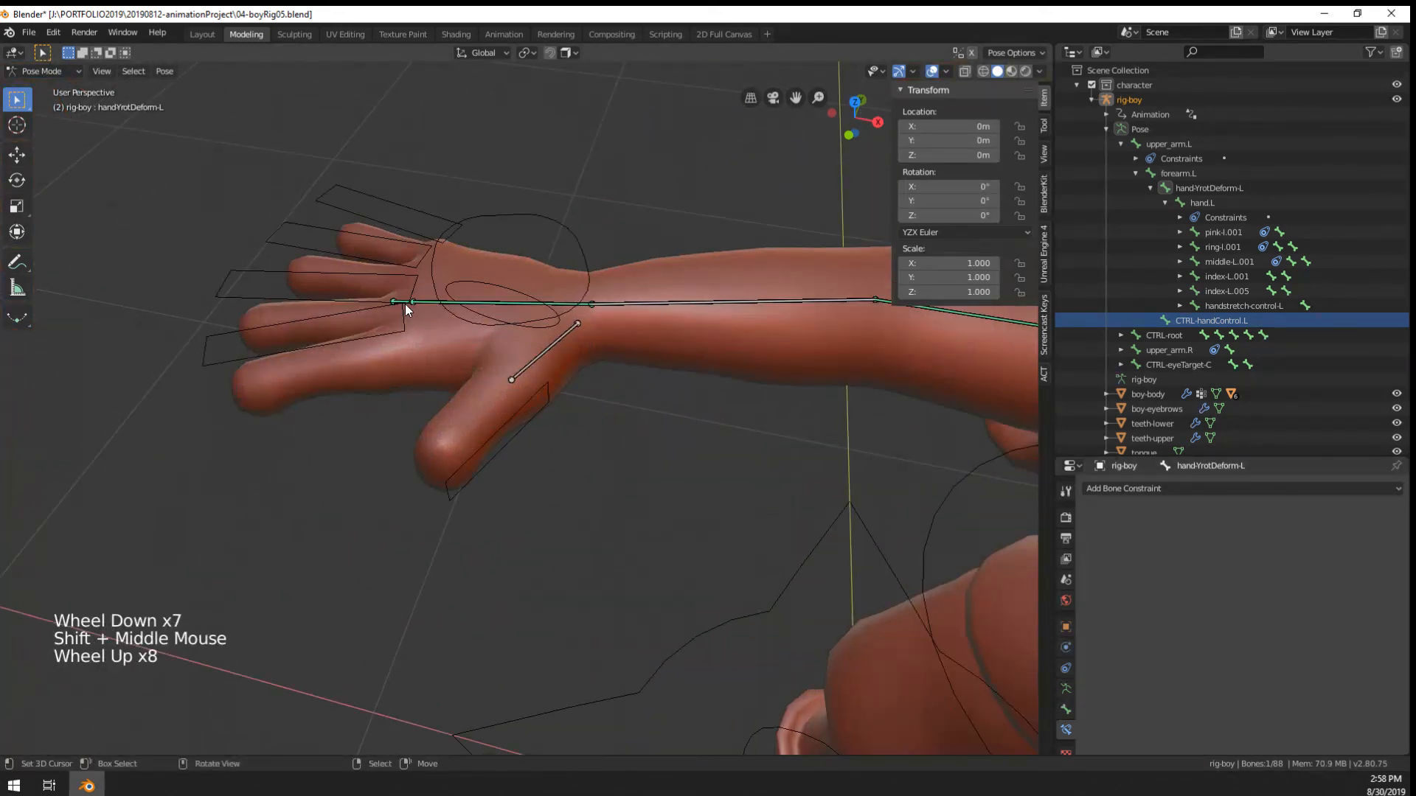
pyautogui.rightClick(406, 308)
pyautogui.rightClick(406, 308)
pyautogui.rightClick(406, 309)
pyautogui.rightClick(406, 308)
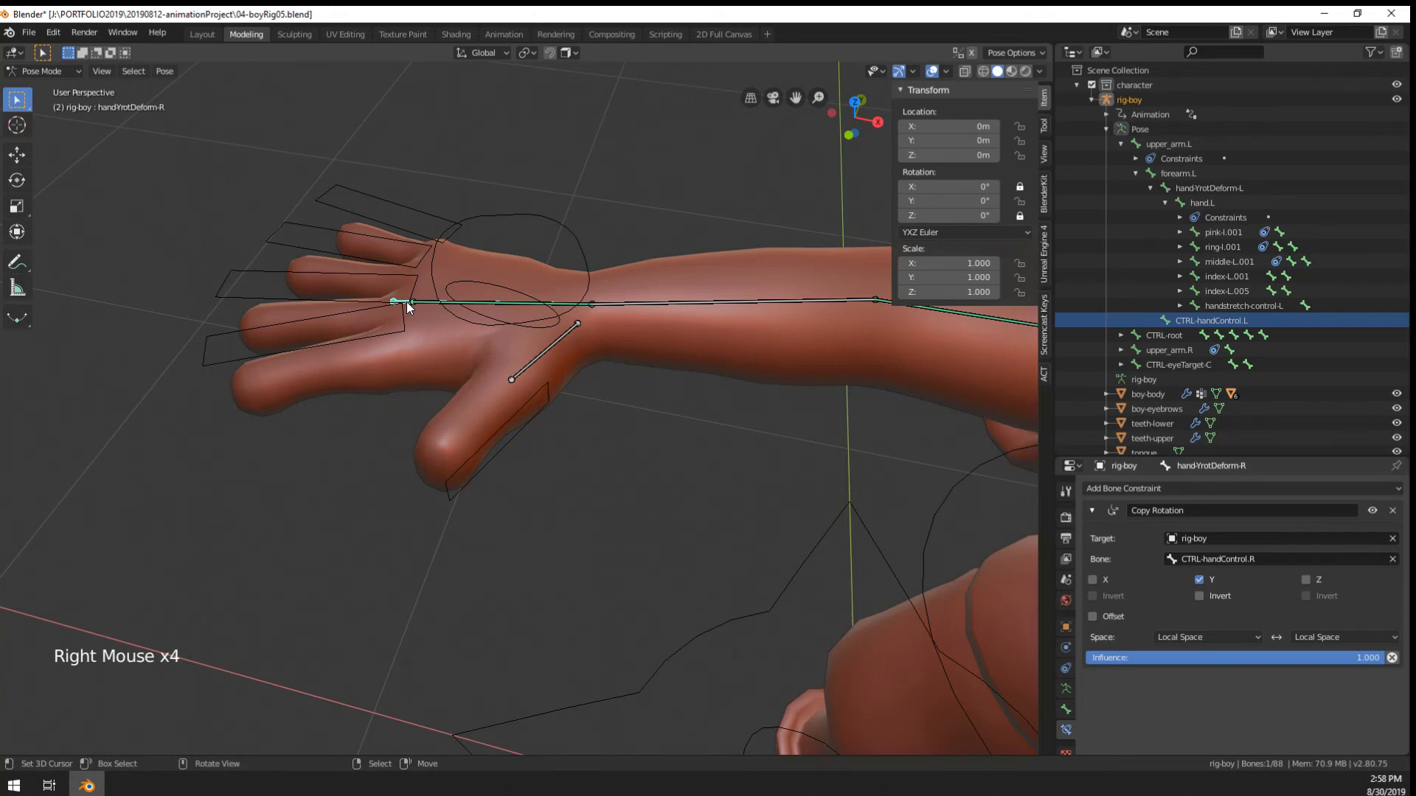
pyautogui.scroll(-2, 951, 214)
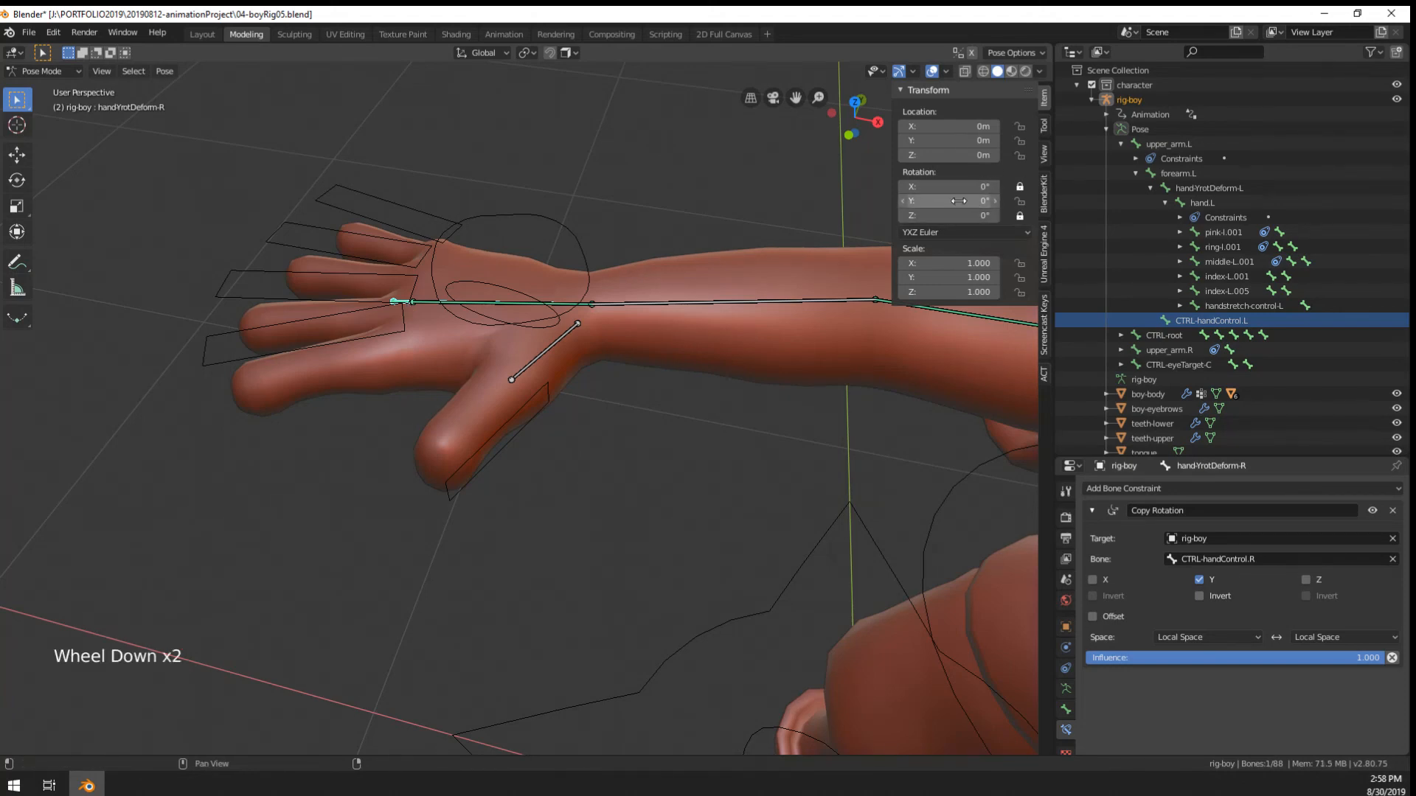
# Select handYrotDeform-L again to compare its constraints and locks with those of the right-hand bone
pyautogui.scroll(-6, 776, 560)
pyautogui.keyDown('shift'); pyautogui.moveTo(776, 561); pyautogui.dragTo(336, 508, button='middle'); pyautogui.keyUp('shift')
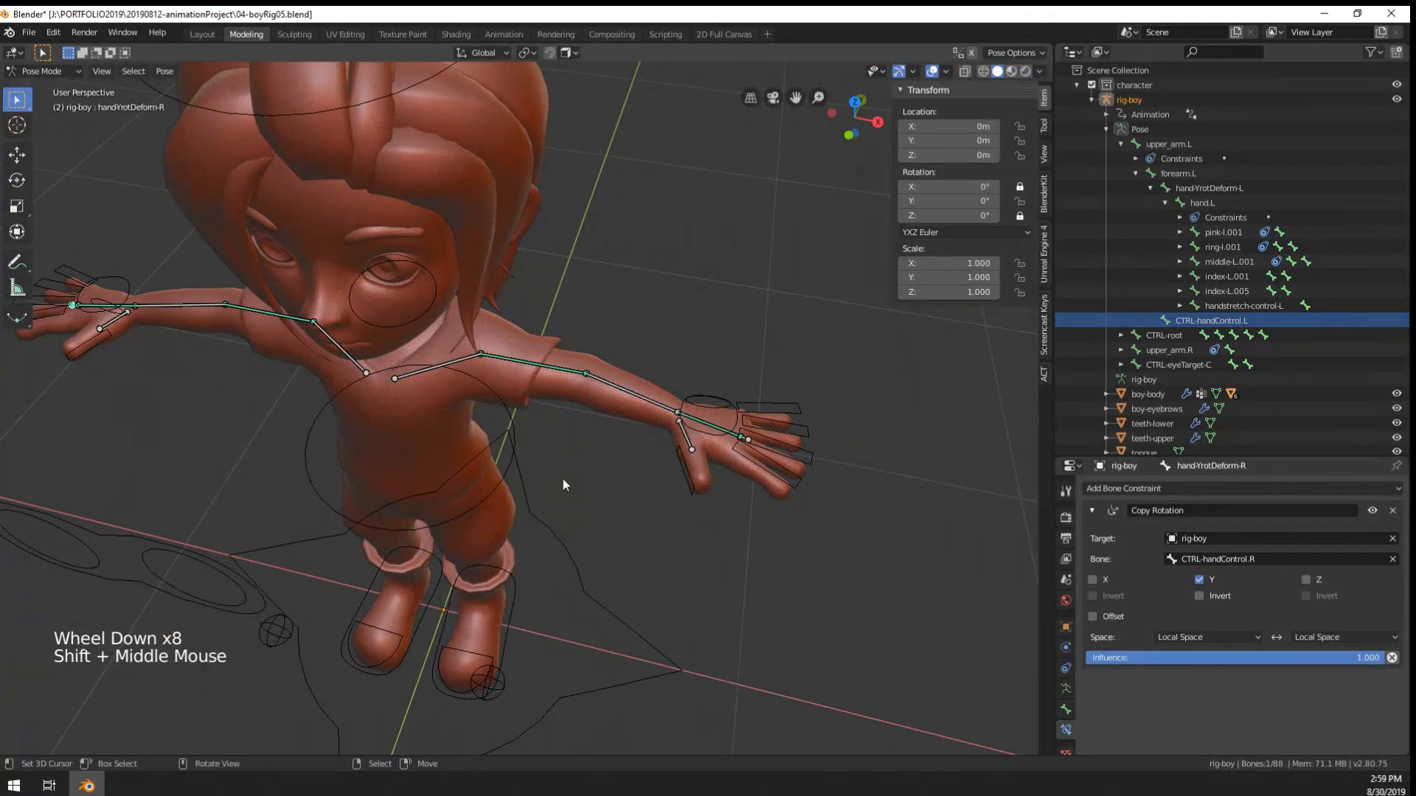
pyautogui.scroll(5, 621, 500)
pyautogui.scroll(-3, 621, 500)
pyautogui.keyDown('shift'); pyautogui.moveTo(621, 500); pyautogui.dragTo(665, 522, button='middle'); pyautogui.keyUp('shift')
pyautogui.scroll(2, 665, 522)
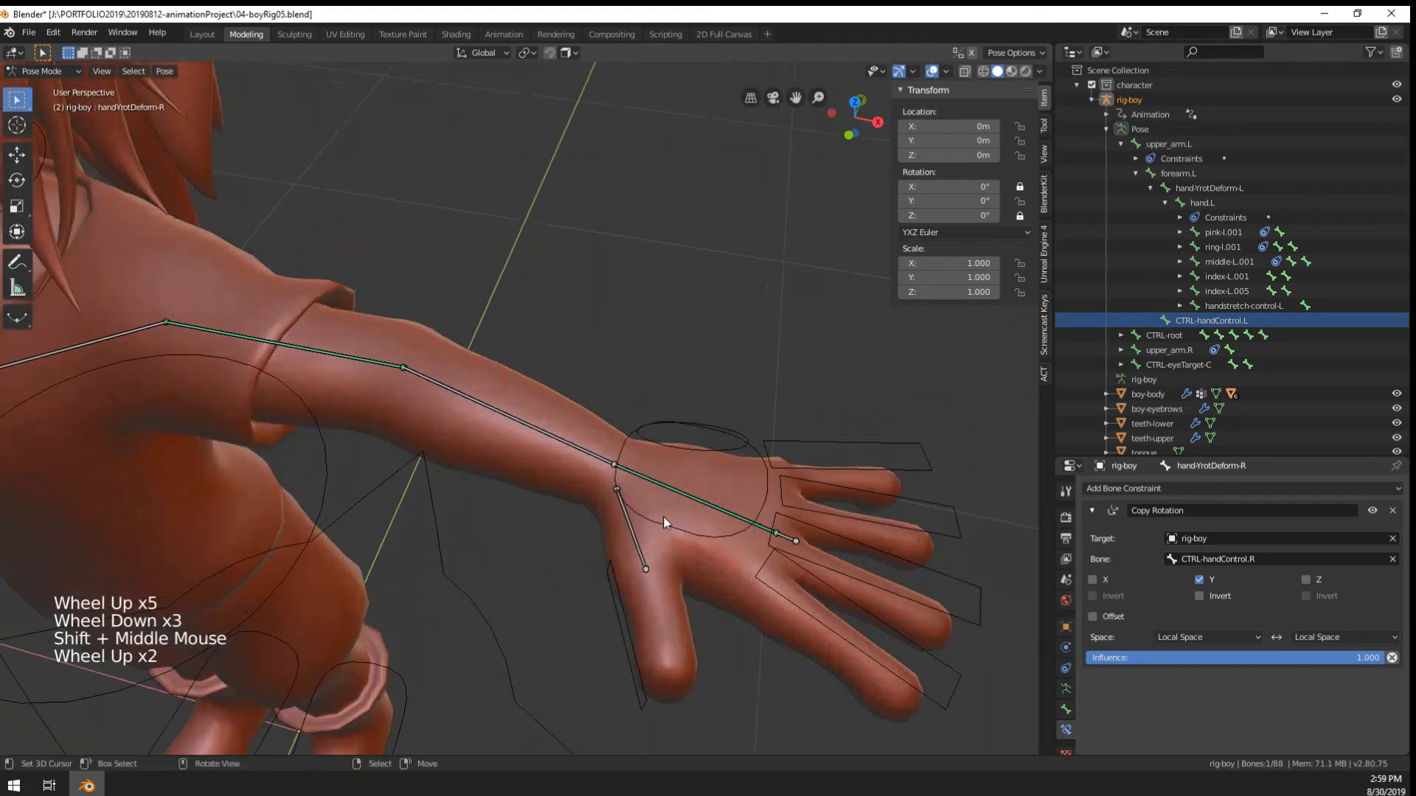
pyautogui.rightClick(788, 537)
pyautogui.scroll(-6, 787, 538)
pyautogui.keyDown('shift'); pyautogui.moveTo(788, 538); pyautogui.dragTo(465, 506, button='middle'); pyautogui.keyUp('shift')
pyautogui.scroll(3, 457, 494)
pyautogui.scroll(-2, 430, 511)
pyautogui.moveTo(465, 506); pyautogui.dragTo(581, 469, button='middle')
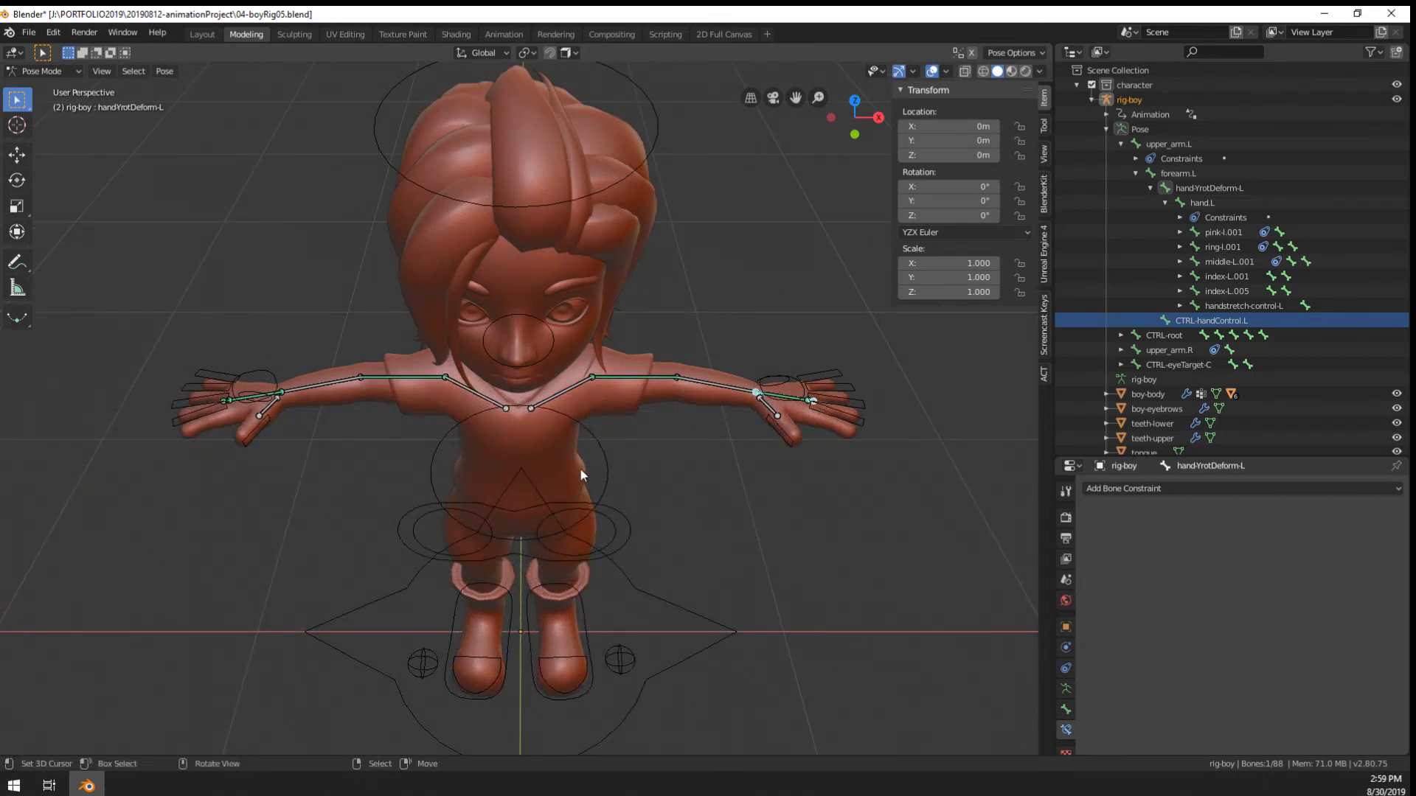
pyautogui.moveTo(581, 468); pyautogui.dragTo(568, 431, button='middle')
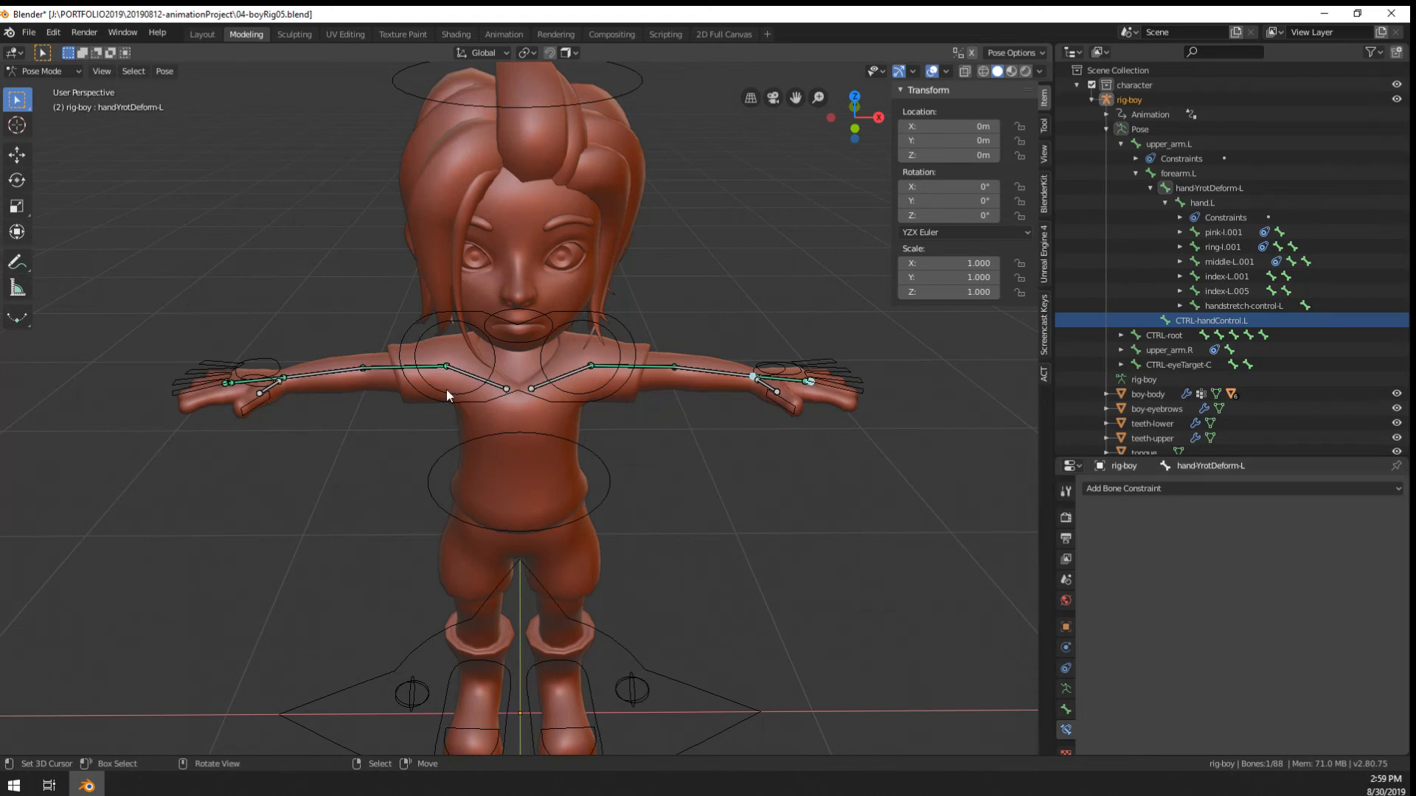
pyautogui.scroll(1, 729, 388)
pyautogui.scroll(-2, 729, 388)
pyautogui.moveTo(729, 388); pyautogui.dragTo(591, 404, button='middle')
pyautogui.scroll(2, 531, 383)
pyautogui.press('a')
pyautogui.press('a')
pyautogui.press('a')
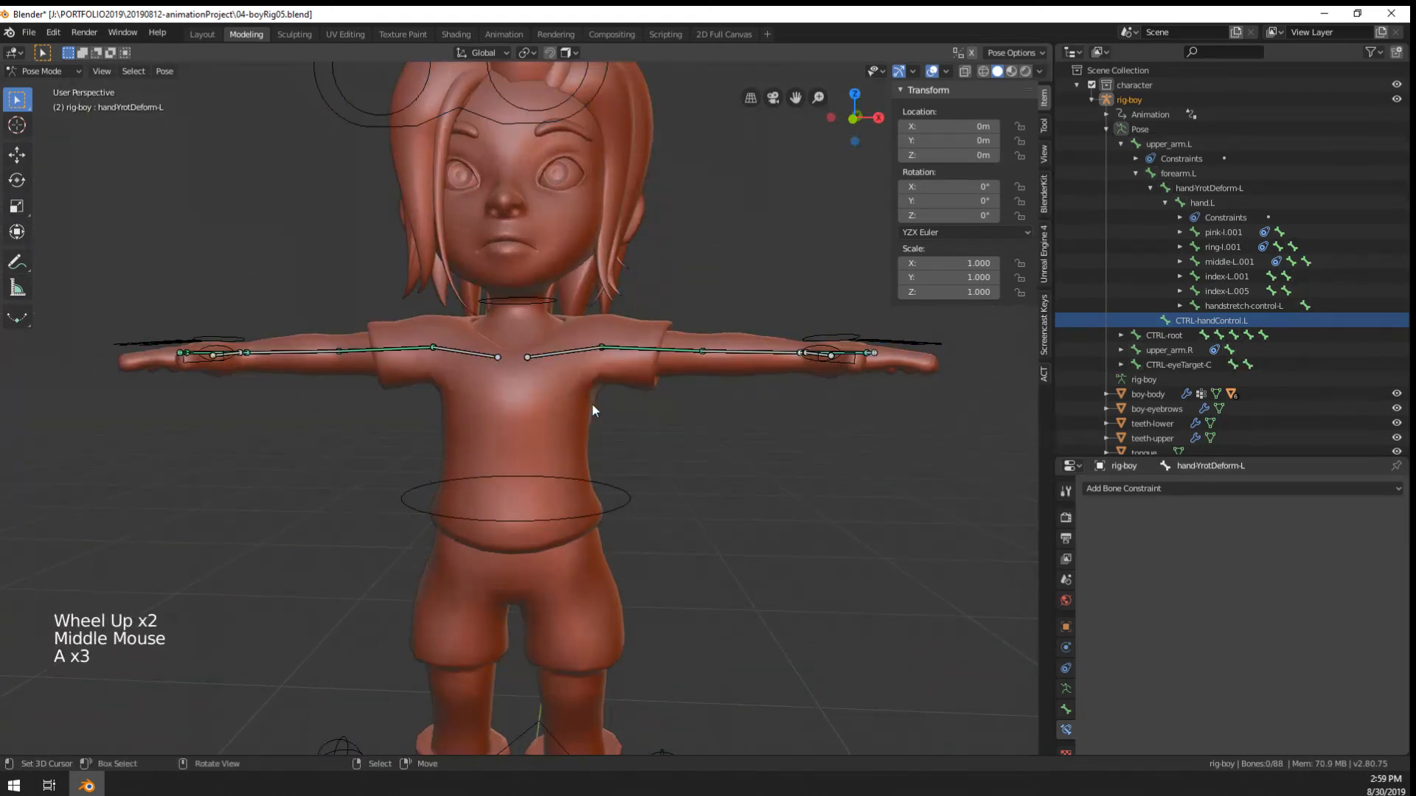
pyautogui.press('a')
pyautogui.press('a')
pyautogui.press('a')
pyautogui.press('a')
# Switch the armature to Edit Mode and turn on its hidden bone layers in the Skeleton settings
pyautogui.press('Tab')
pyautogui.moveTo(547, 361); pyautogui.dragTo(562, 390, button='middle')
pyautogui.press('a')
pyautogui.press('a')
pyautogui.press('a')
pyautogui.click(1066, 702)
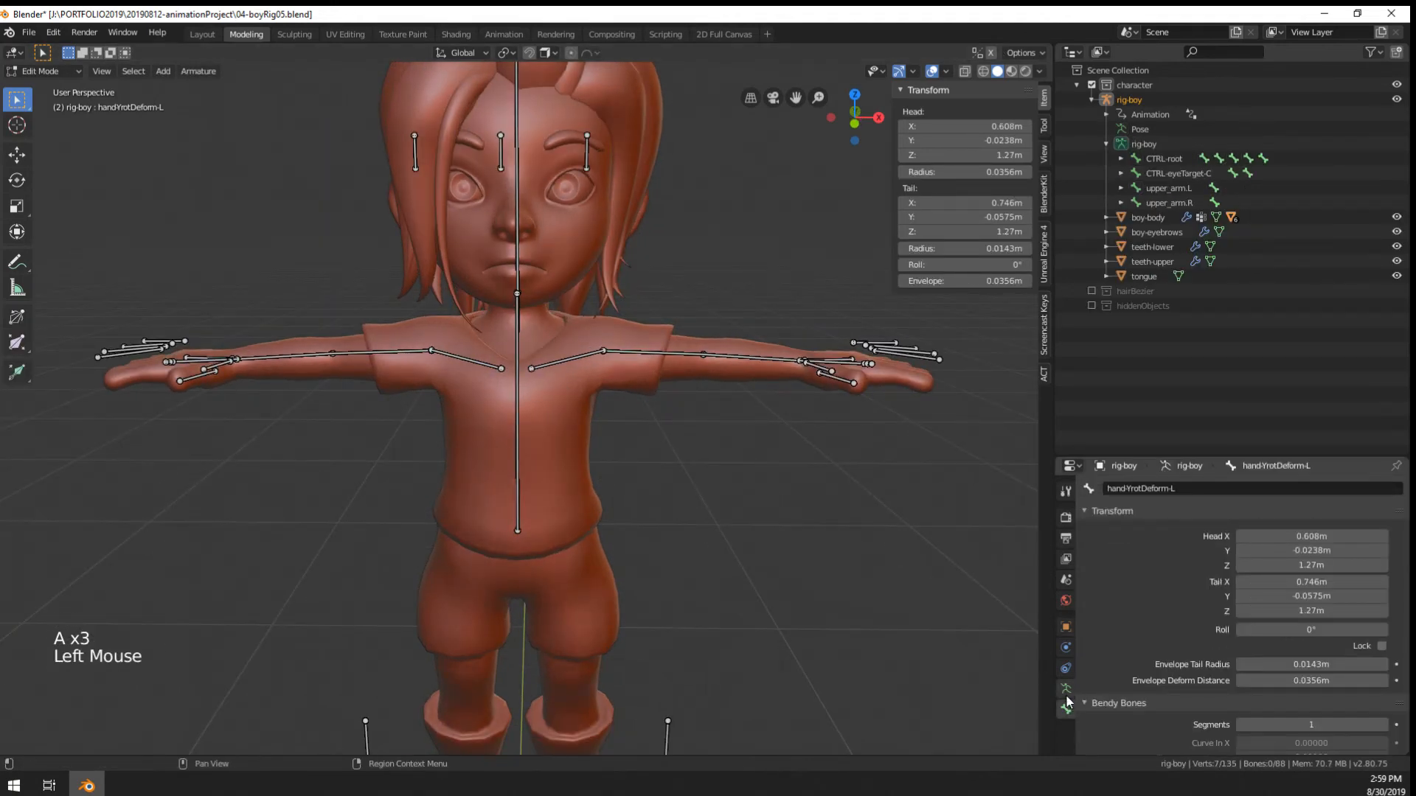
pyautogui.click(1066, 691)
pyautogui.keyDown('shift'); pyautogui.moveTo(1300, 568); pyautogui.dragTo(1216, 569); pyautogui.keyUp('shift')
pyautogui.scroll(-1, 590, 391)
pyautogui.moveTo(590, 390); pyautogui.dragTo(600, 411, button='middle')
pyautogui.press('a')
pyautogui.press('a')
pyautogui.press('a')
pyautogui.press('c')
pyautogui.moveTo(600, 398); pyautogui.dragTo(806, 379)
pyautogui.rightClick(806, 379)
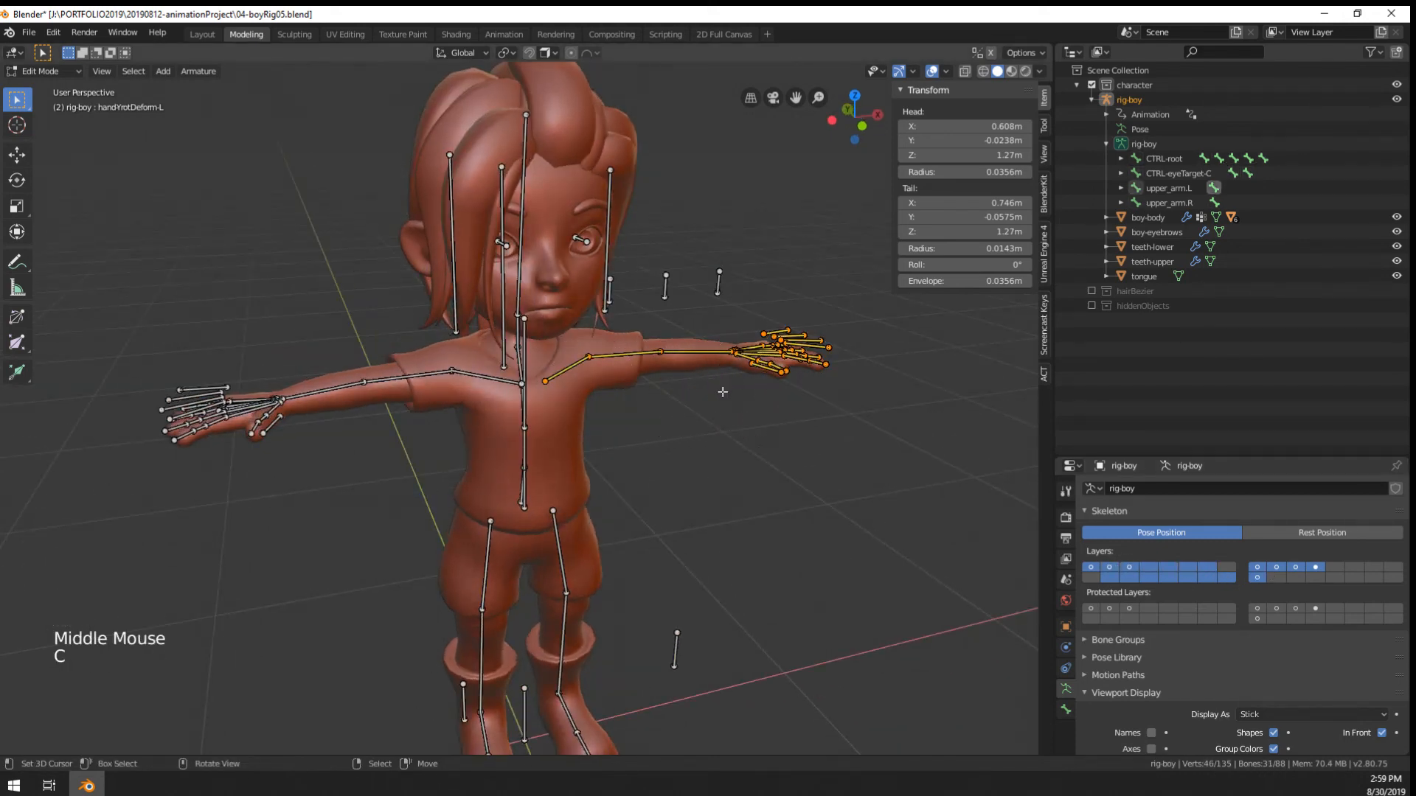
pyautogui.moveTo(722, 391); pyautogui.dragTo(692, 404, button='middle')
pyautogui.press('x')
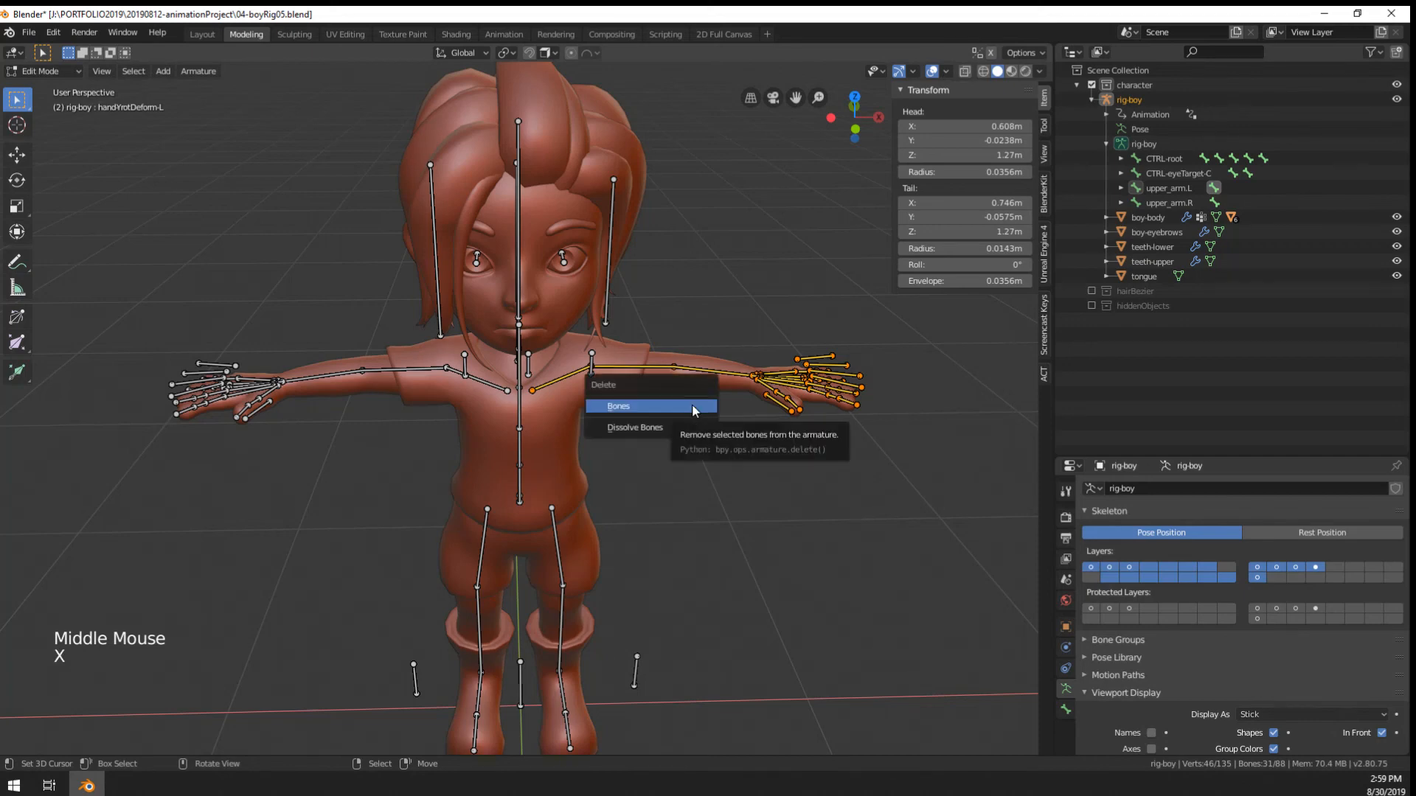
pyautogui.rightClick(691, 404)
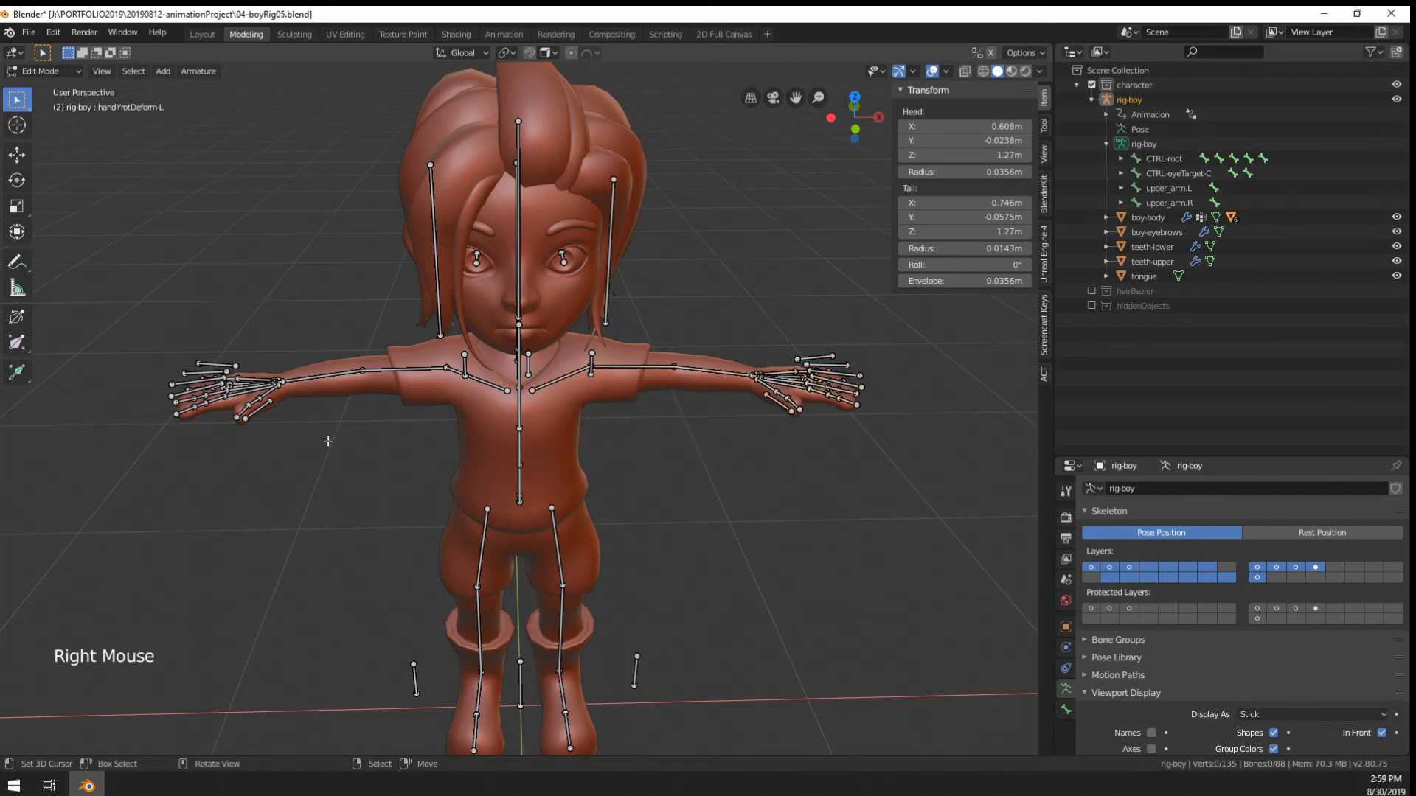
# Inspect the right-hand bones in Edit Mode, and display the bone properties of the wrist's circular control in Pose Mode
pyautogui.moveTo(692, 404); pyautogui.dragTo(664, 413, button='middle')
pyautogui.keyDown('shift'); pyautogui.scroll(3, 663, 413); pyautogui.keyUp('shift')
pyautogui.scroll(2, 663, 413)
pyautogui.keyDown('shift'); pyautogui.moveTo(405, 486); pyautogui.dragTo(745, 339, button='middle'); pyautogui.keyUp('shift')
pyautogui.scroll(3, 737, 332)
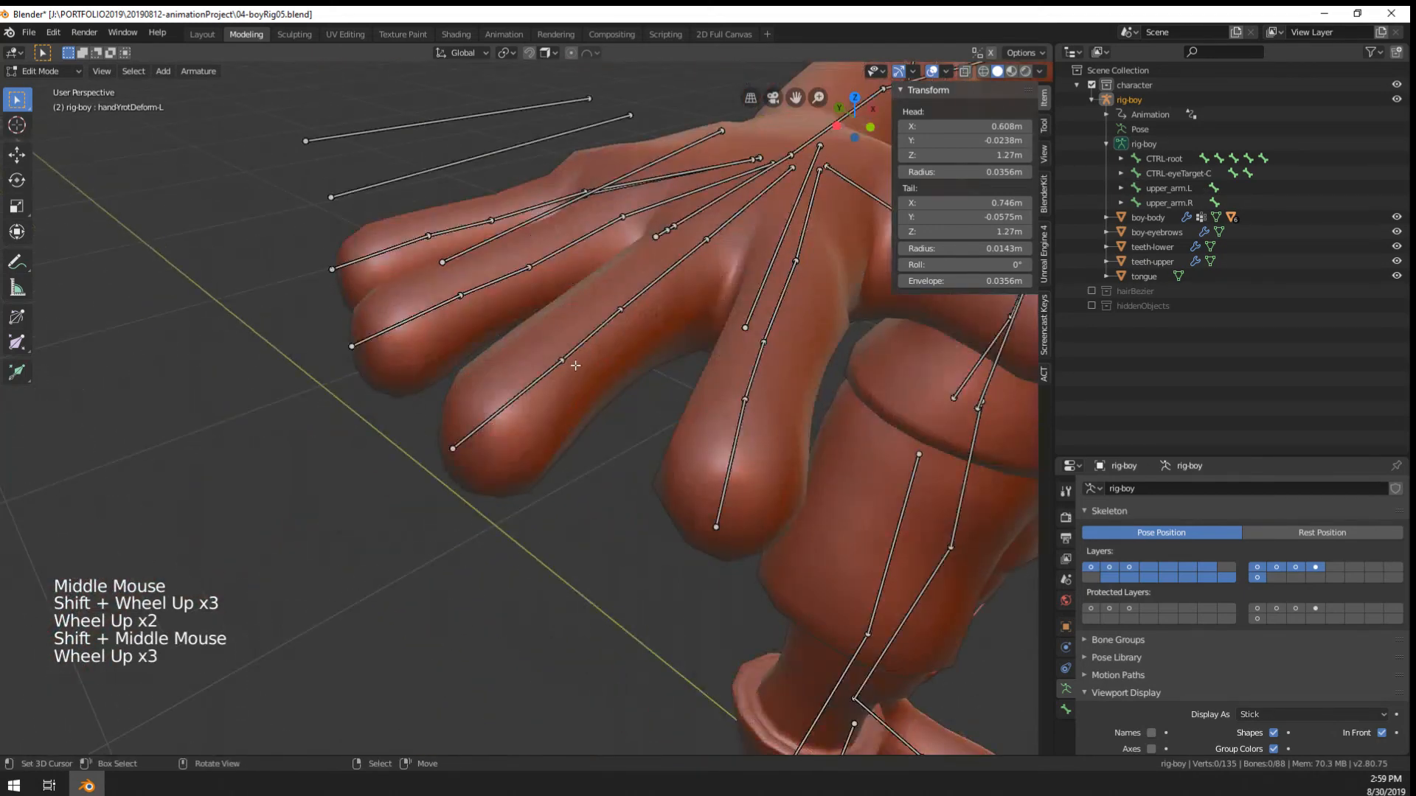
pyautogui.scroll(-1, 664, 265)
pyautogui.rightClick(652, 246)
pyautogui.keyDown('shift'); pyautogui.moveTo(675, 287); pyautogui.dragTo(636, 451, button='middle'); pyautogui.keyUp('shift')
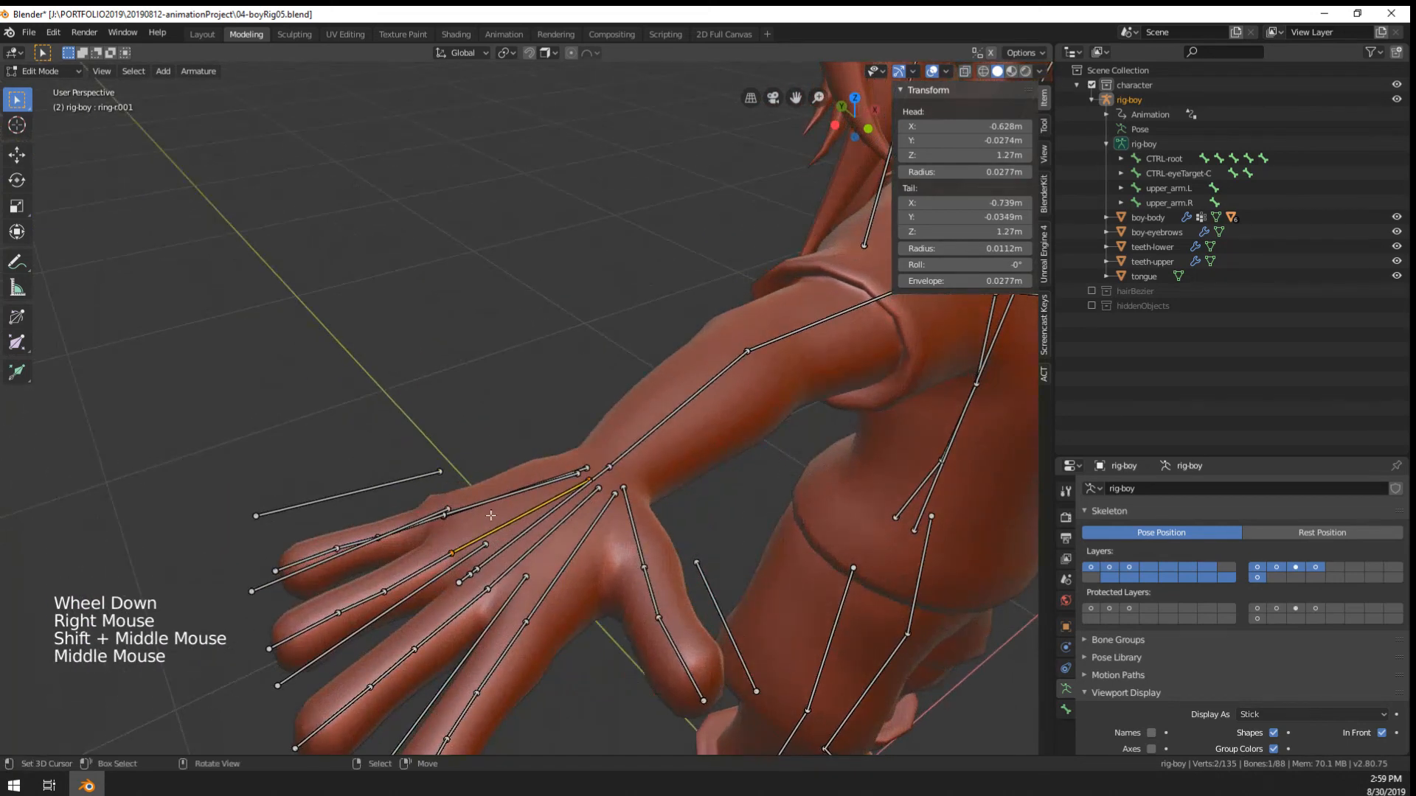
pyautogui.press('Tab')
pyautogui.rightClick(521, 419)
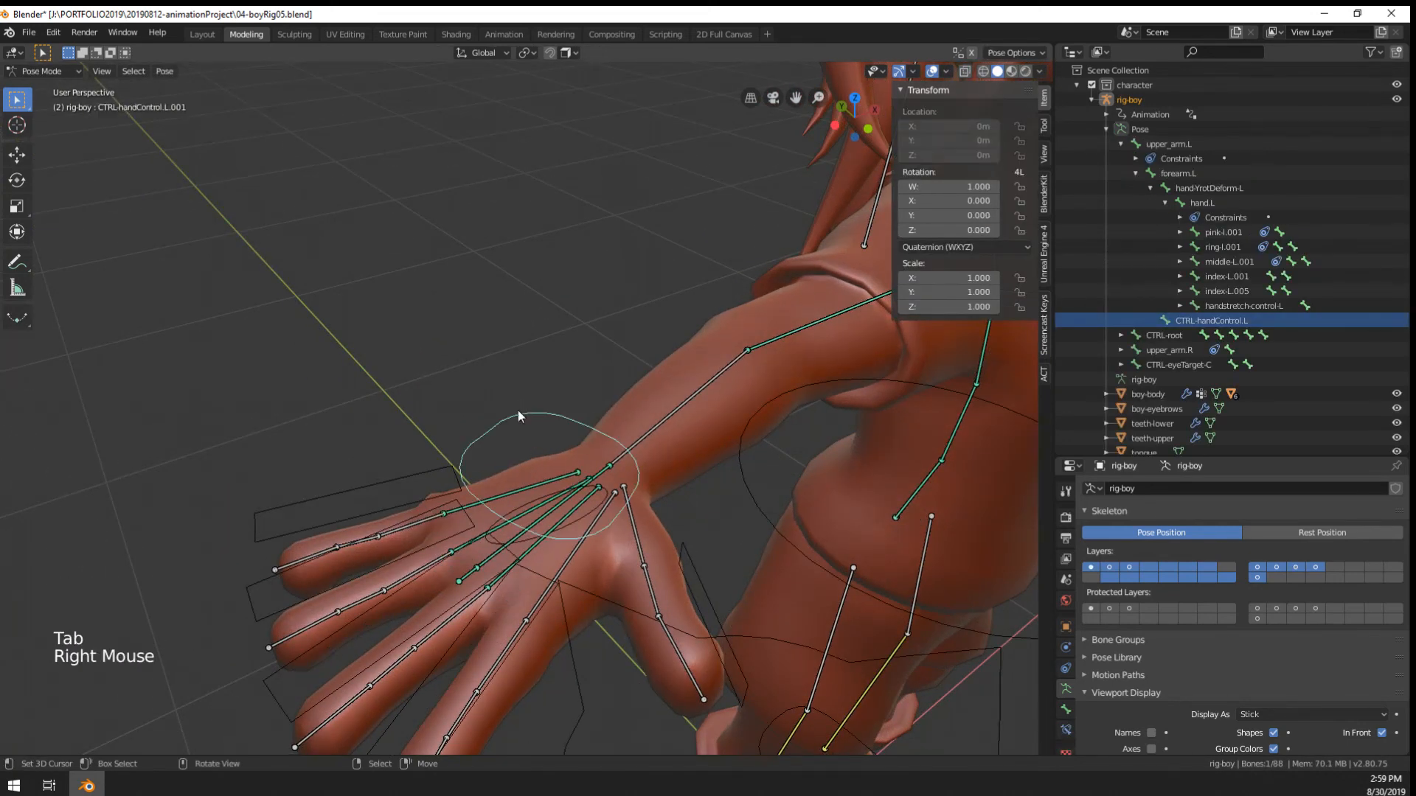
pyautogui.click(1066, 709)
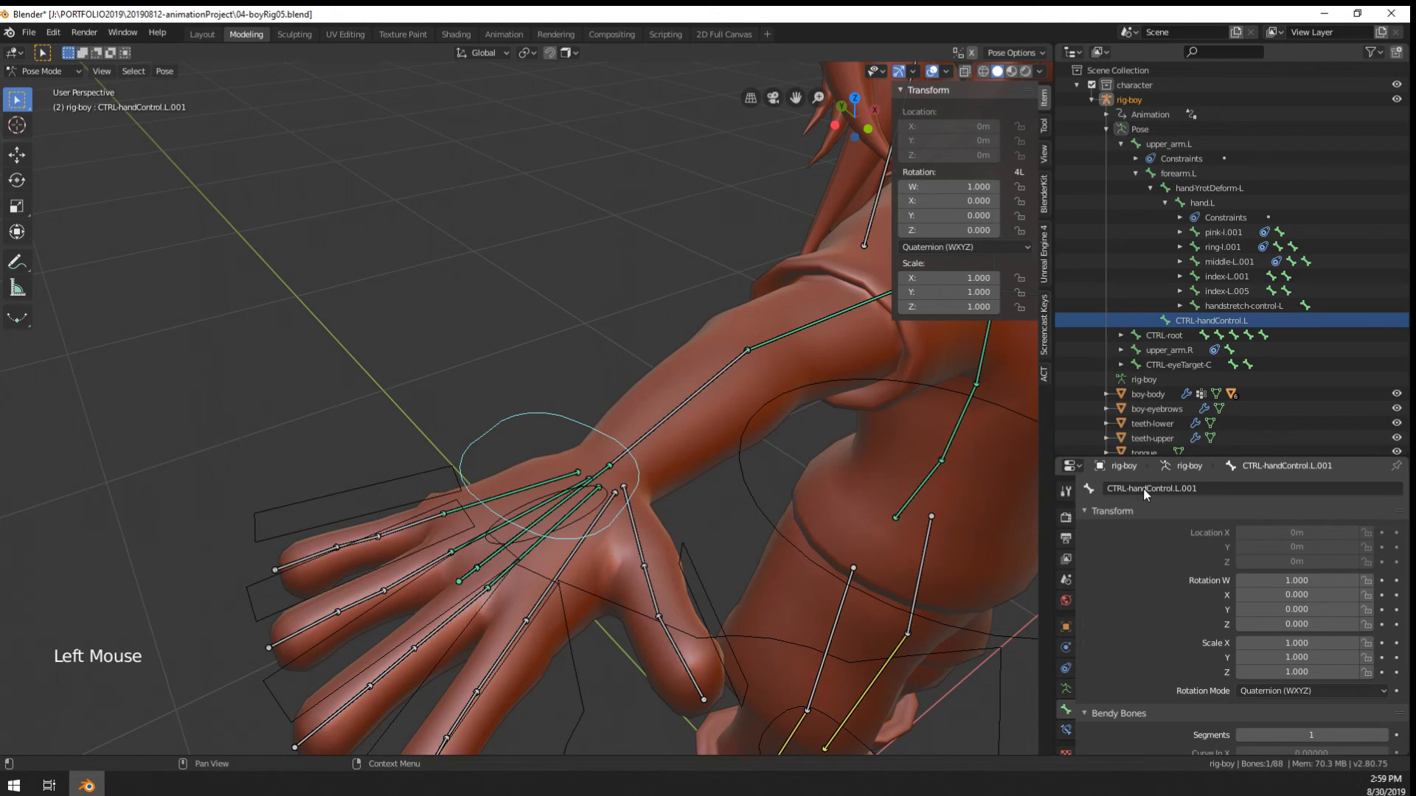
# Rename the right palm bone CTRL-hand.R as hand.R
pyautogui.rightClick(467, 587)
pyautogui.rightClick(498, 566)
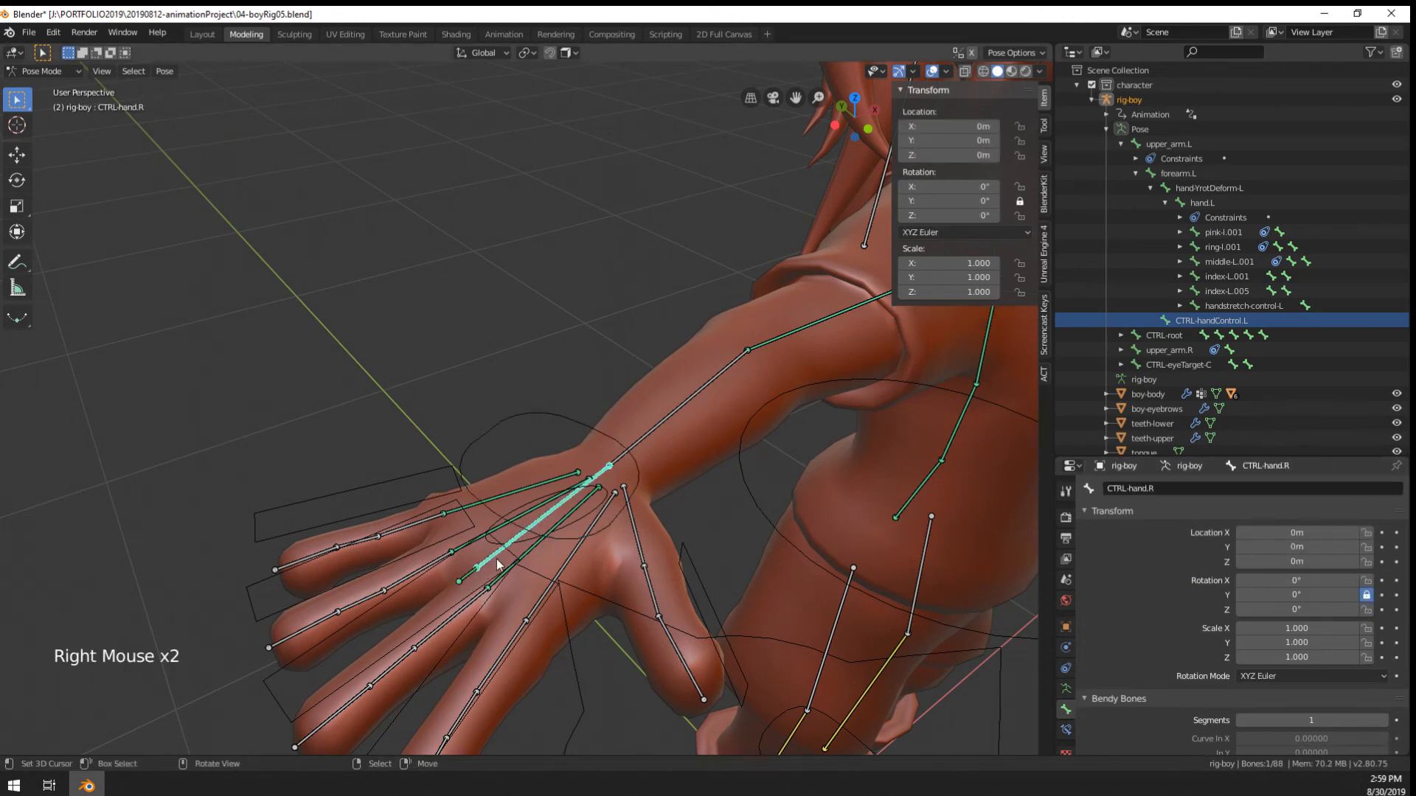
pyautogui.click(1128, 489)
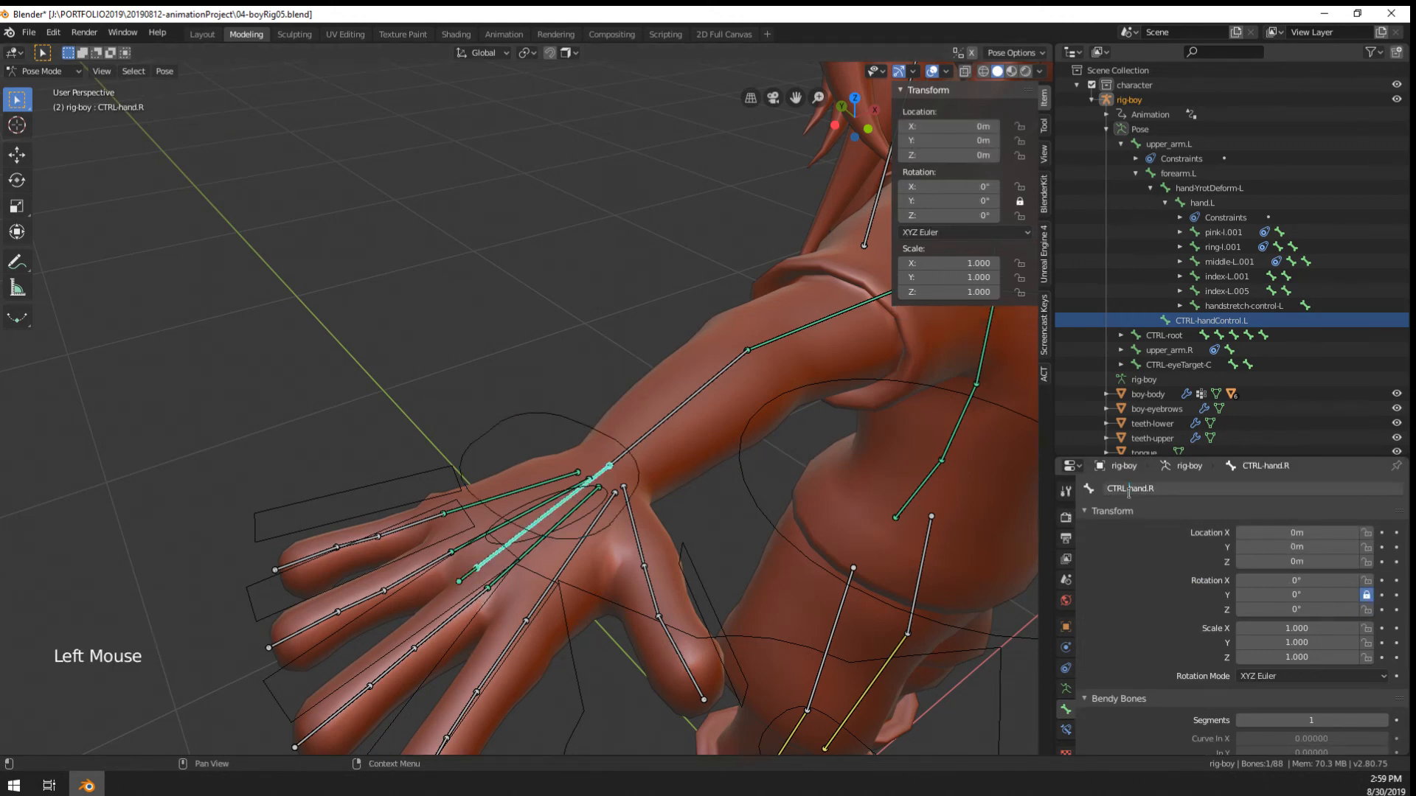
pyautogui.press('BackSpace')
pyautogui.press('Return')
pyautogui.scroll(-3, 639, 544)
pyautogui.moveTo(640, 544); pyautogui.dragTo(606, 538, button='middle')
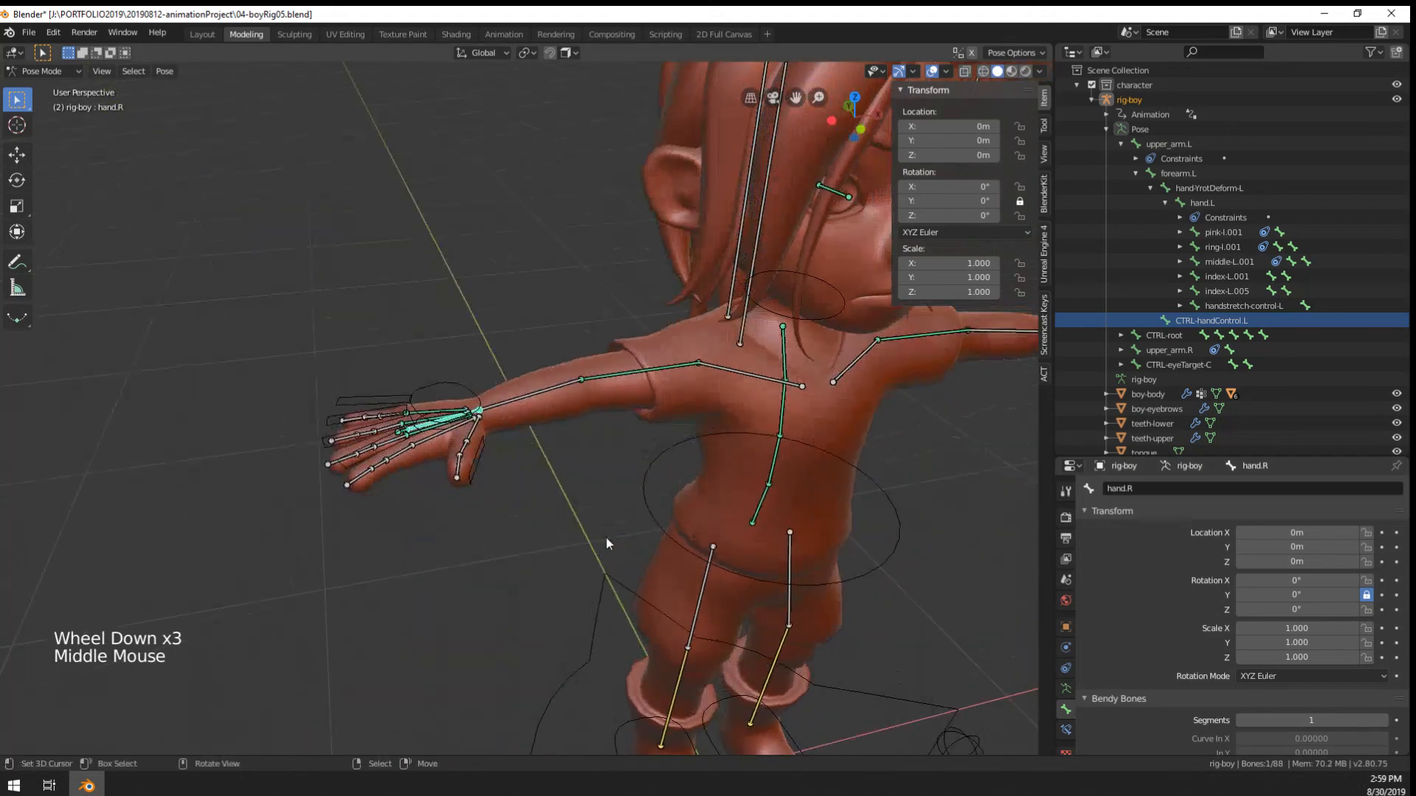
# Leave armature editing for Object Mode and select the boy-body mesh to look over the whole character
pyautogui.moveTo(756, 540); pyautogui.dragTo(732, 528, button='middle')
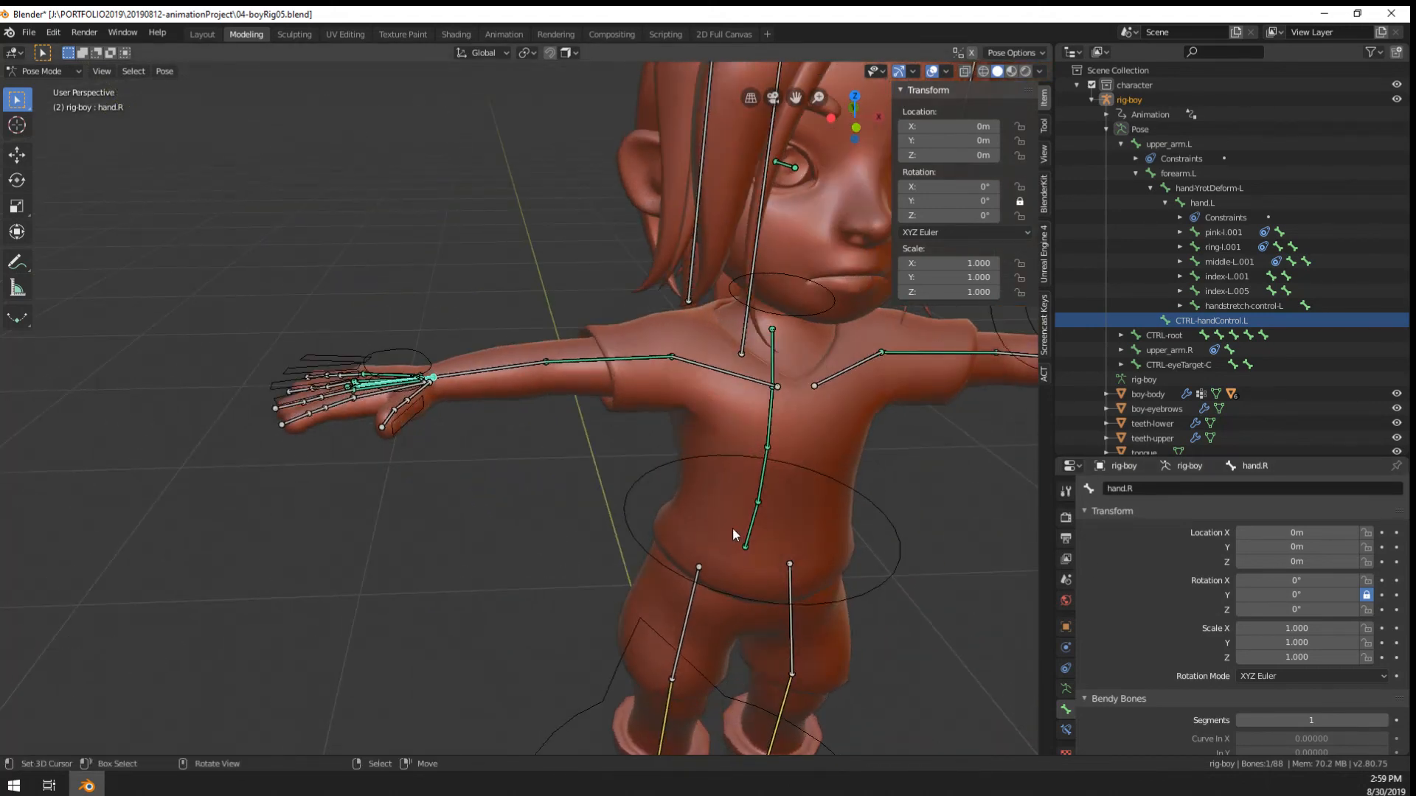
pyautogui.scroll(-2, 732, 528)
pyautogui.scroll(2, 631, 541)
pyautogui.press('Tab')
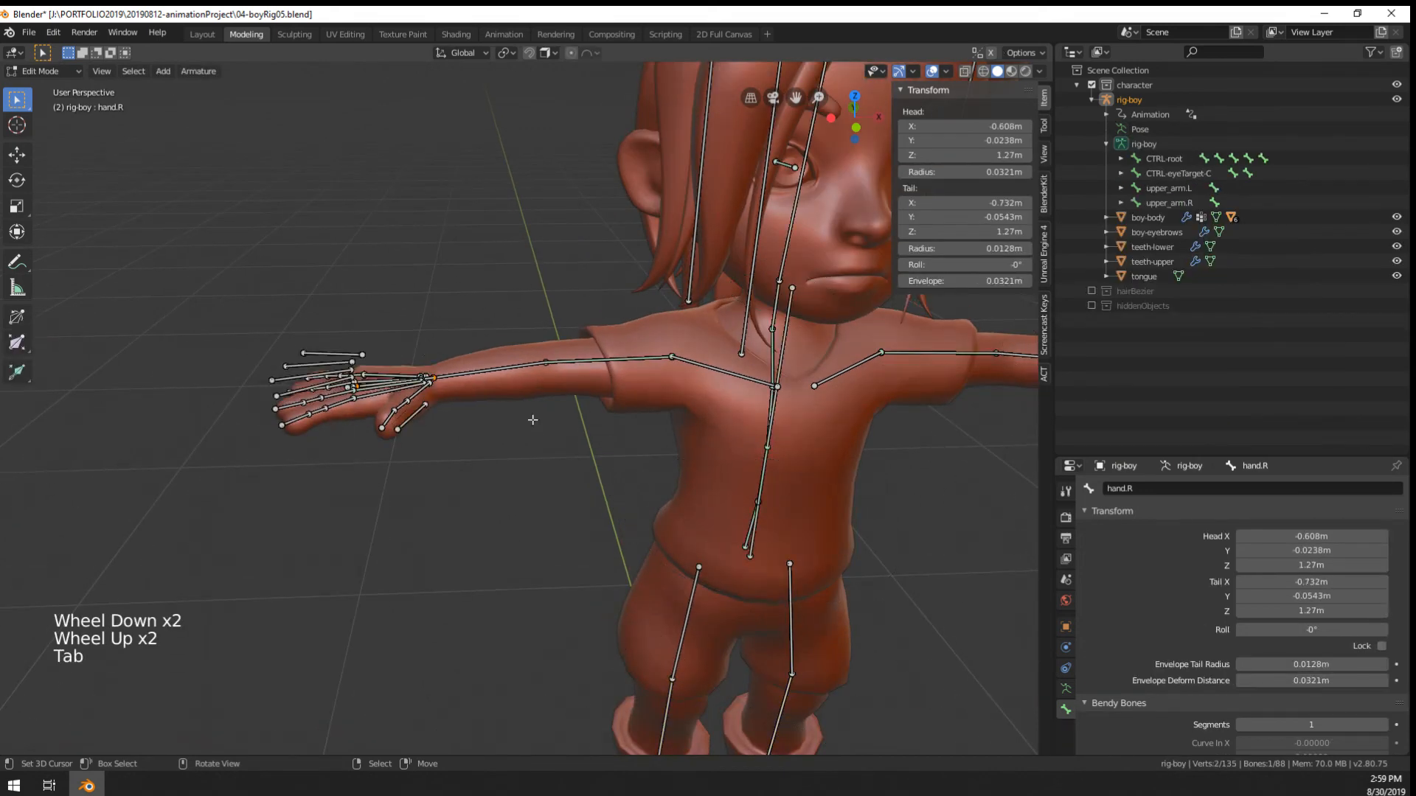
pyautogui.scroll(-2, 532, 419)
pyautogui.hotkey('ctrl', 'Tab')
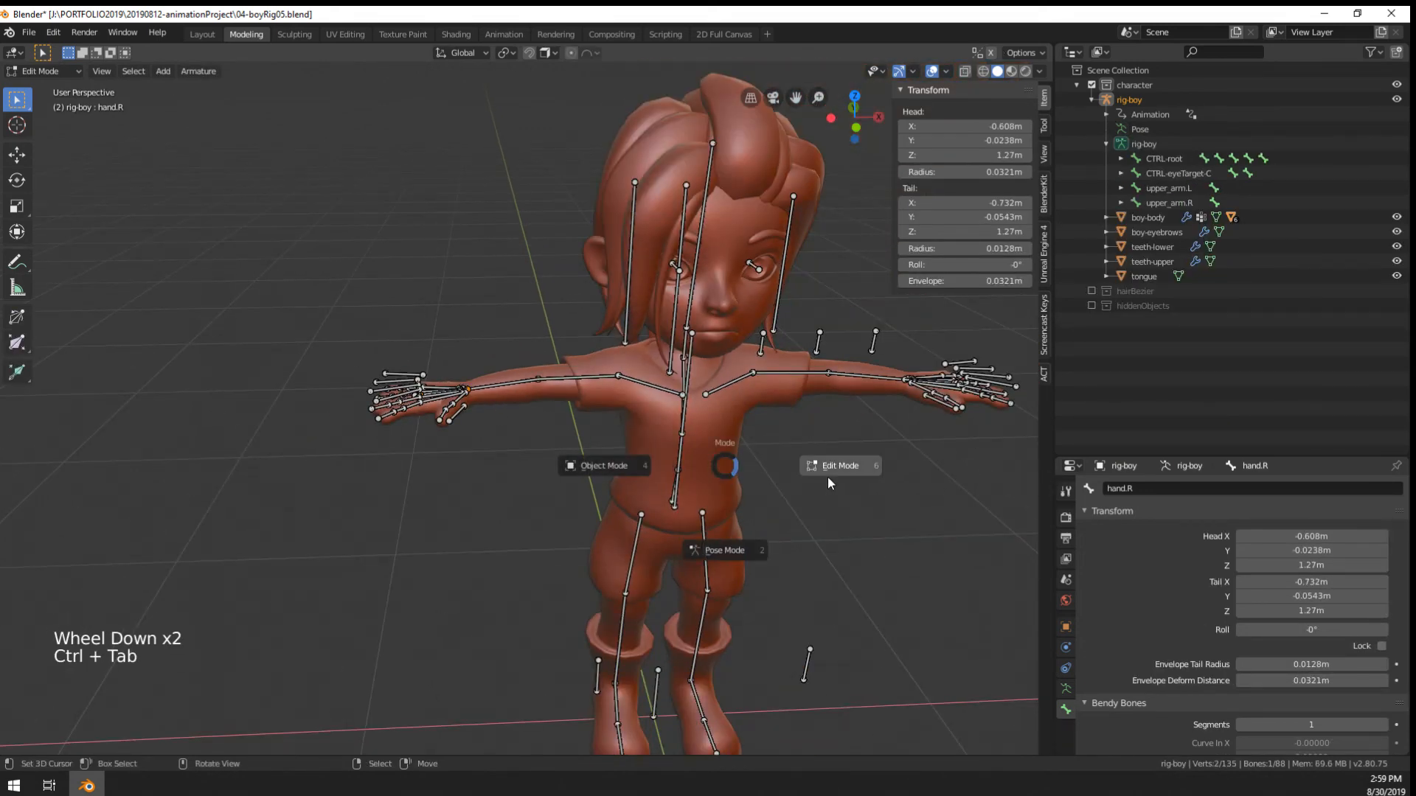
pyautogui.click(595, 480)
pyautogui.moveTo(725, 594)
pyautogui.mouseDown(button='middle')
pyautogui.moveTo(667, 560)
pyautogui.moveTo(660, 598)
pyautogui.moveTo(718, 609)
pyautogui.mouseUp(button='middle')
pyautogui.rightClick(668, 560)
pyautogui.scroll(-2, 687, 604)
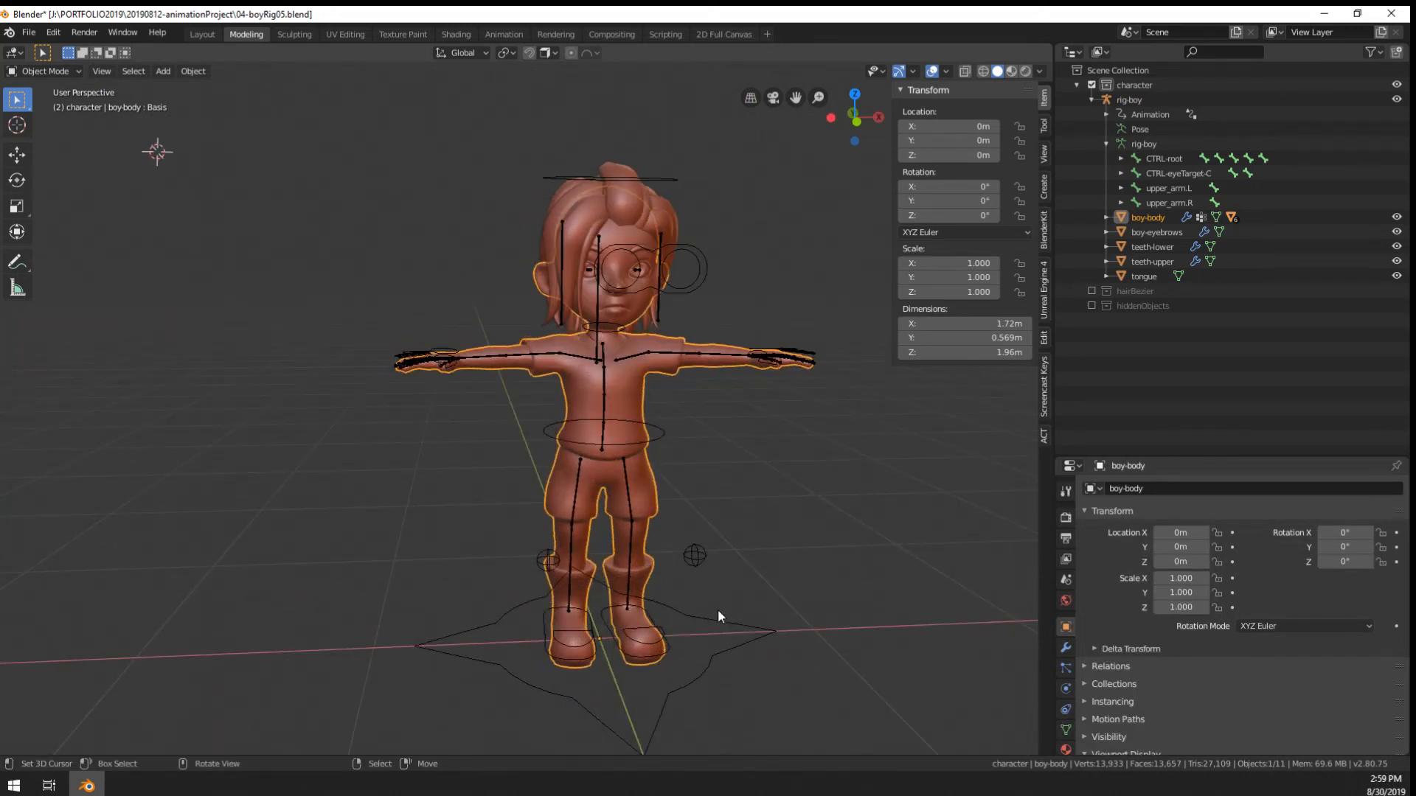
pyautogui.scroll(3, 718, 609)
pyautogui.scroll(1, 718, 610)
pyautogui.scroll(-1, 718, 609)
pyautogui.scroll(-1, 723, 537)
pyautogui.moveTo(719, 609); pyautogui.dragTo(689, 521, button='middle')
pyautogui.scroll(1, 723, 536)
pyautogui.scroll(-1, 704, 487)
pyautogui.scroll(-2, 704, 487)
# Put the rig-boy armature in Pose Mode and lower the CTRL-spine-base hip control by about 0.29 m into a squat
pyautogui.rightClick(615, 423)
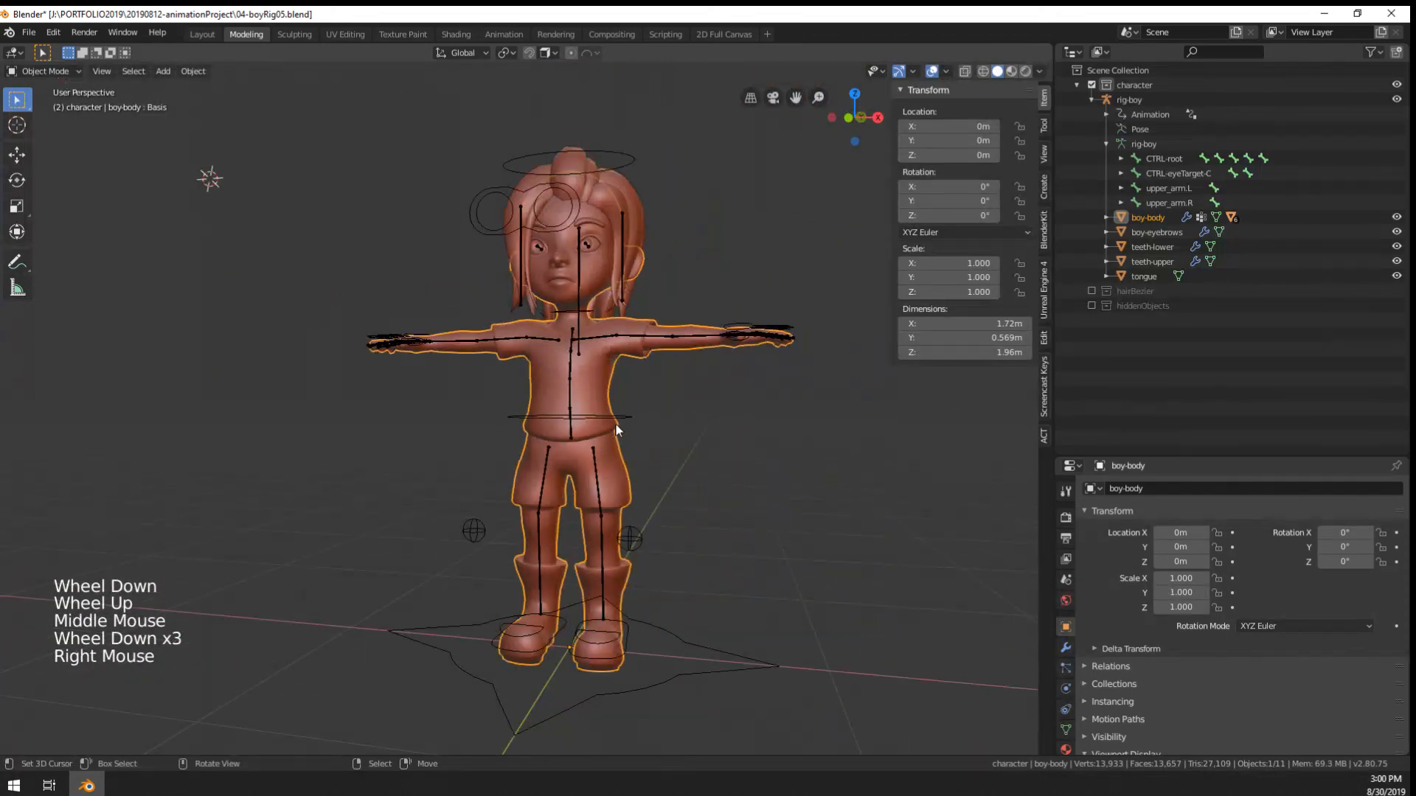
pyautogui.moveTo(615, 423); pyautogui.dragTo(645, 439, button='middle')
pyautogui.moveTo(646, 439); pyautogui.dragTo(655, 451, button='middle')
pyautogui.rightClick(656, 442)
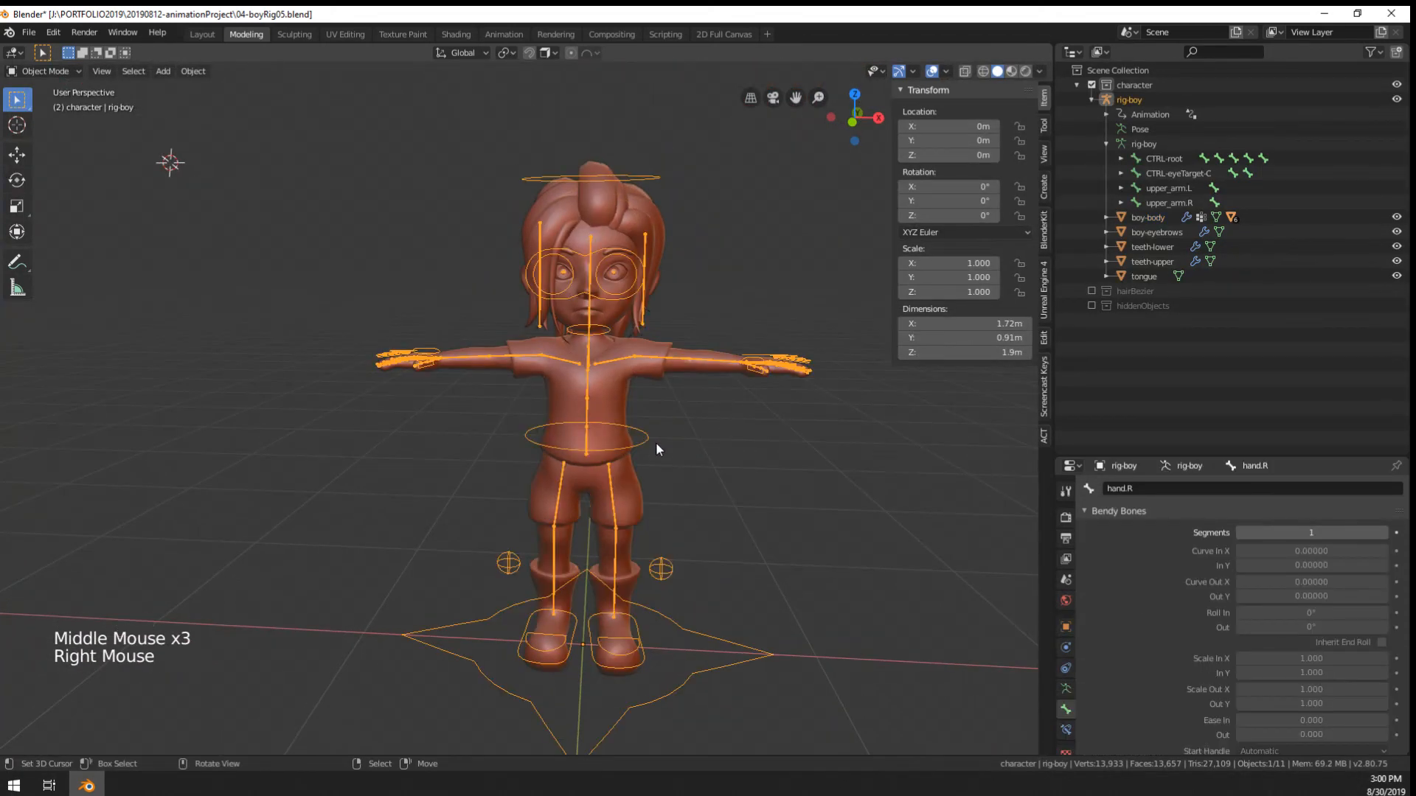
pyautogui.hotkey('ctrl', 'Tab')
pyautogui.rightClick(649, 439)
pyautogui.press('g')
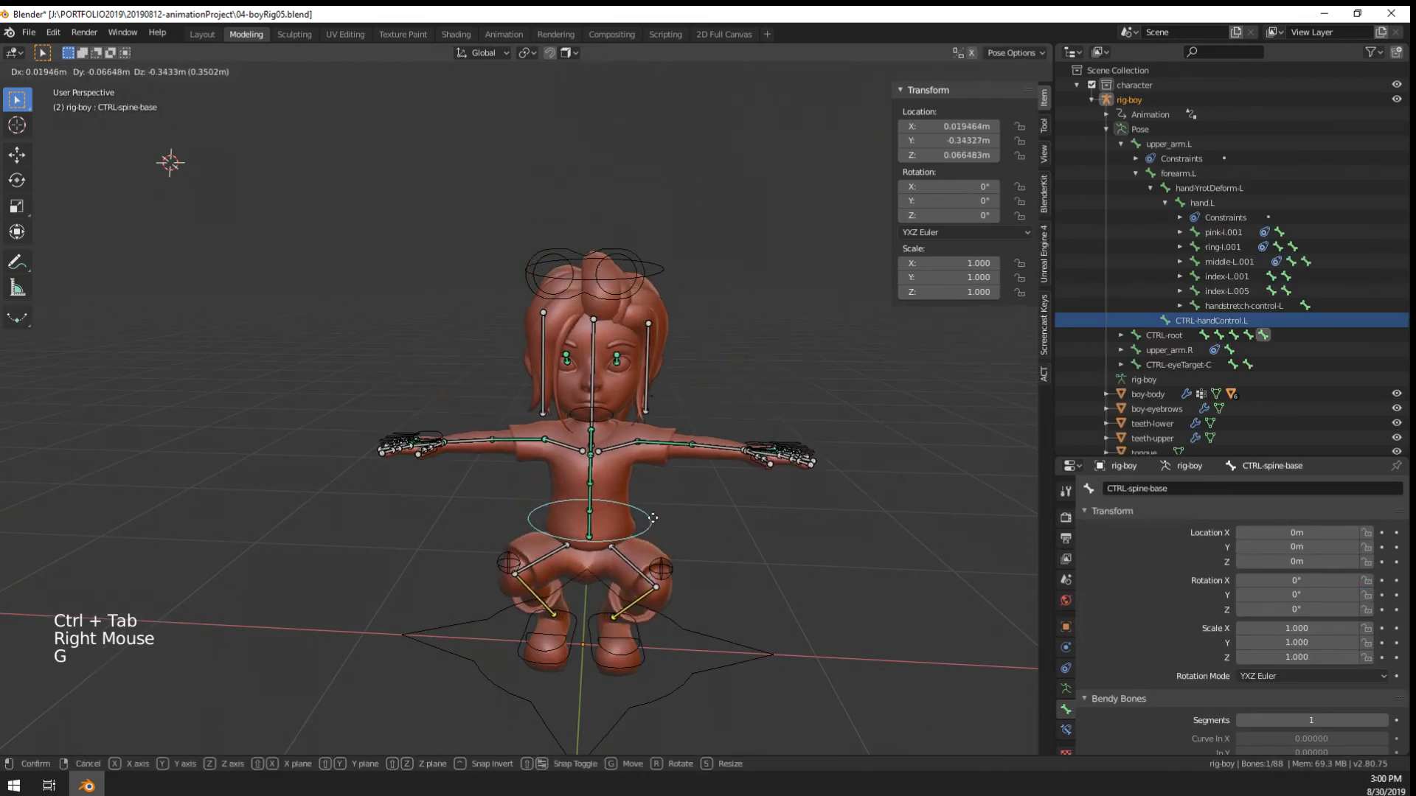
pyautogui.rightClick(654, 522)
# Shift the hip control sideways by about 0.05 m, tilt it forward, and move it back over the feet
pyautogui.moveTo(653, 523); pyautogui.dragTo(740, 568, button='middle')
pyautogui.scroll(3, 568, 455)
pyautogui.press('g')
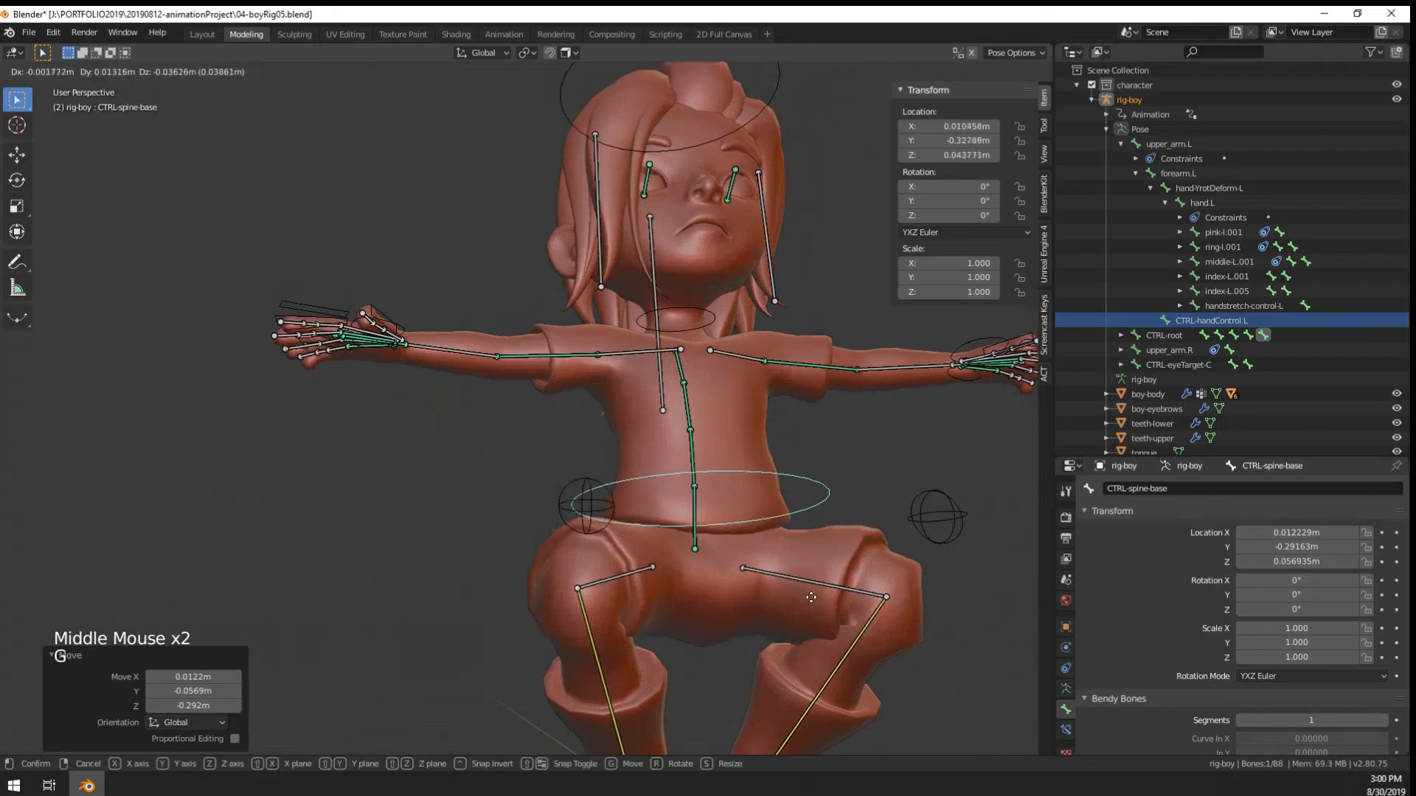
pyautogui.click(789, 584)
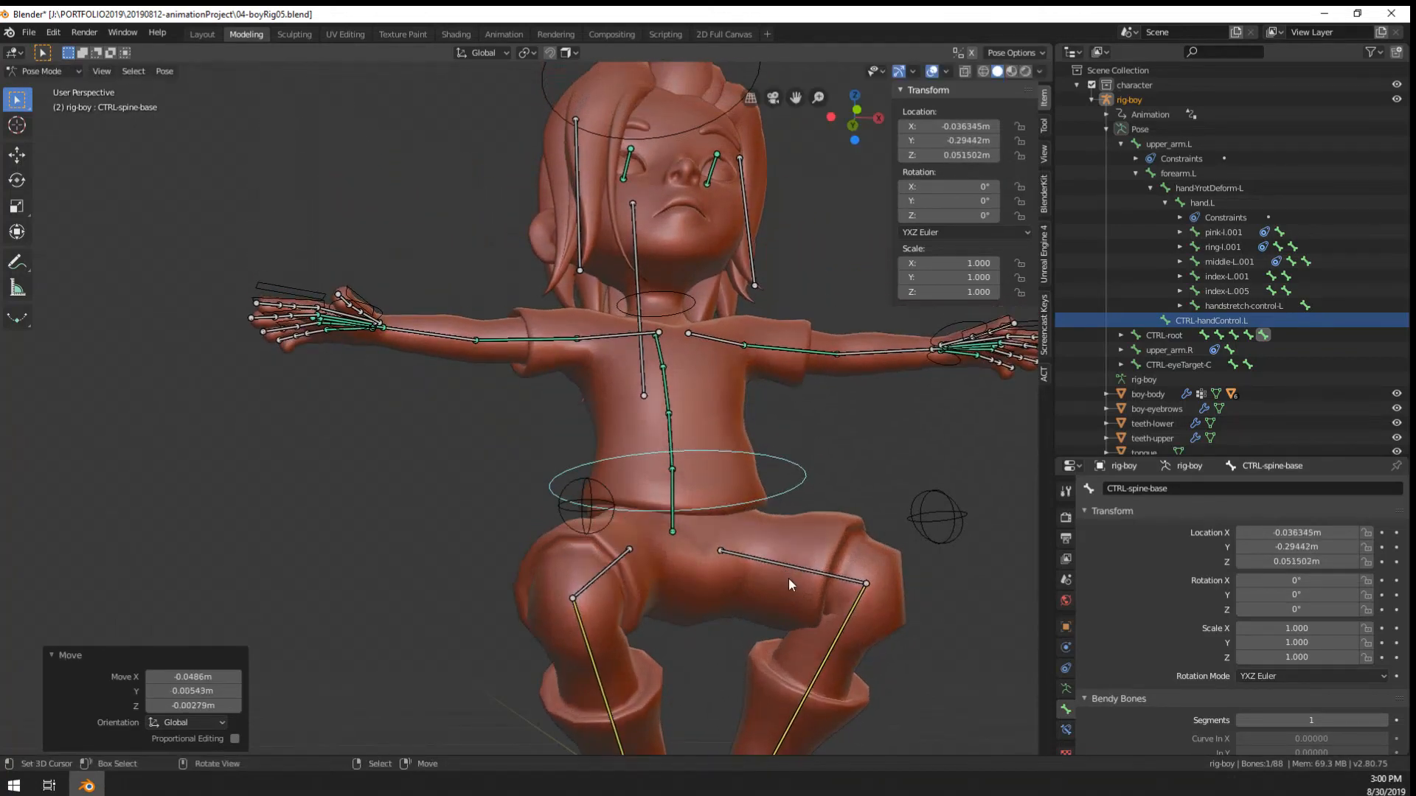
pyautogui.moveTo(789, 585); pyautogui.dragTo(873, 559, button='middle')
pyautogui.press('r')
pyautogui.press('g')
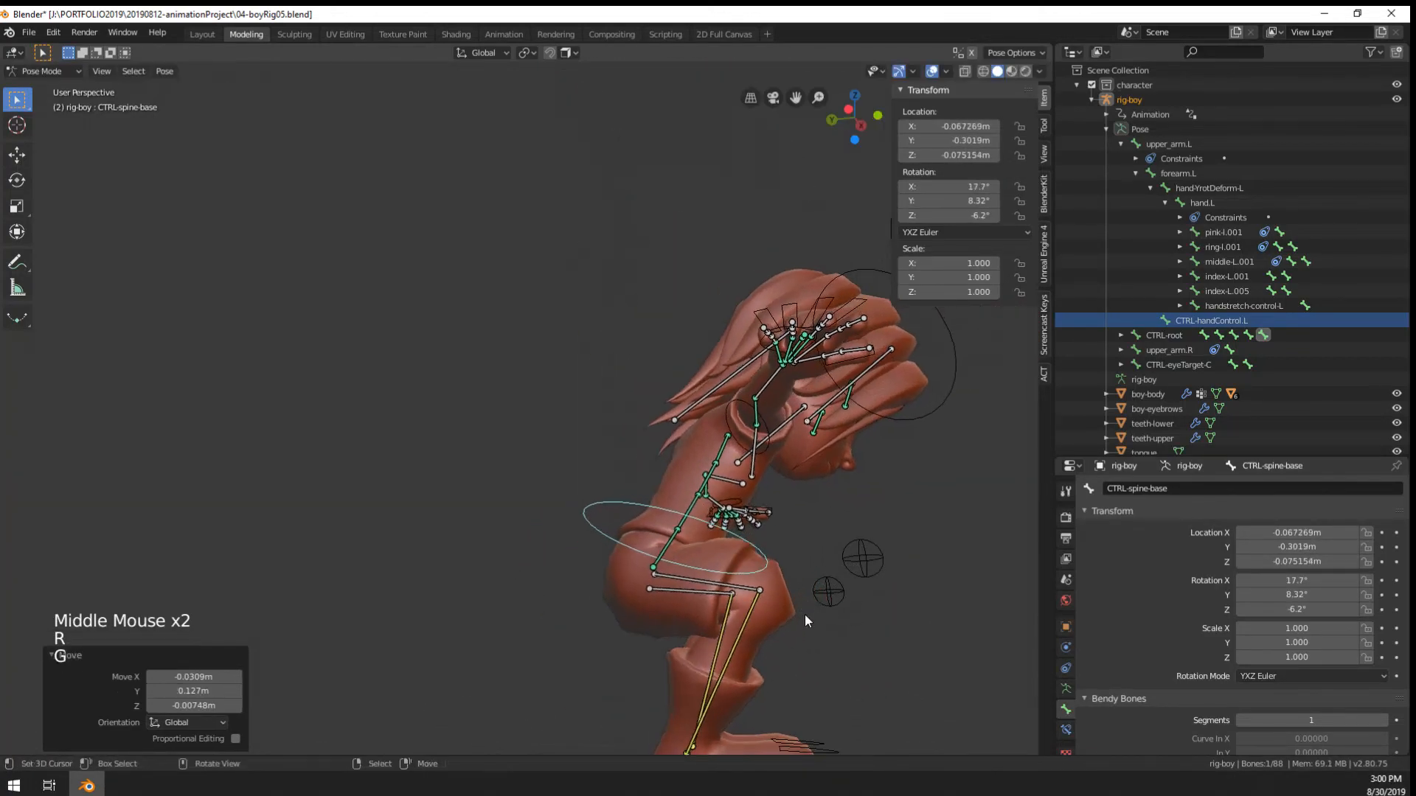
# Alternately move and rotate the hip control to lower the pelvis behind the feet in a seated position
pyautogui.moveTo(804, 613); pyautogui.dragTo(560, 594, button='middle')
pyautogui.press('g')
pyautogui.click(709, 609)
pyautogui.press('g')
pyautogui.click(717, 627)
pyautogui.press('r')
pyautogui.click(606, 611)
pyautogui.press('g')
pyautogui.click(667, 662)
pyautogui.press('r')
pyautogui.click(620, 634)
pyautogui.keyDown('shift'); pyautogui.moveTo(560, 595); pyautogui.dragTo(431, 621, button='middle'); pyautogui.keyUp('shift')
pyautogui.scroll(-1, 543, 587)
pyautogui.rightClick(431, 621)
pyautogui.press('g')
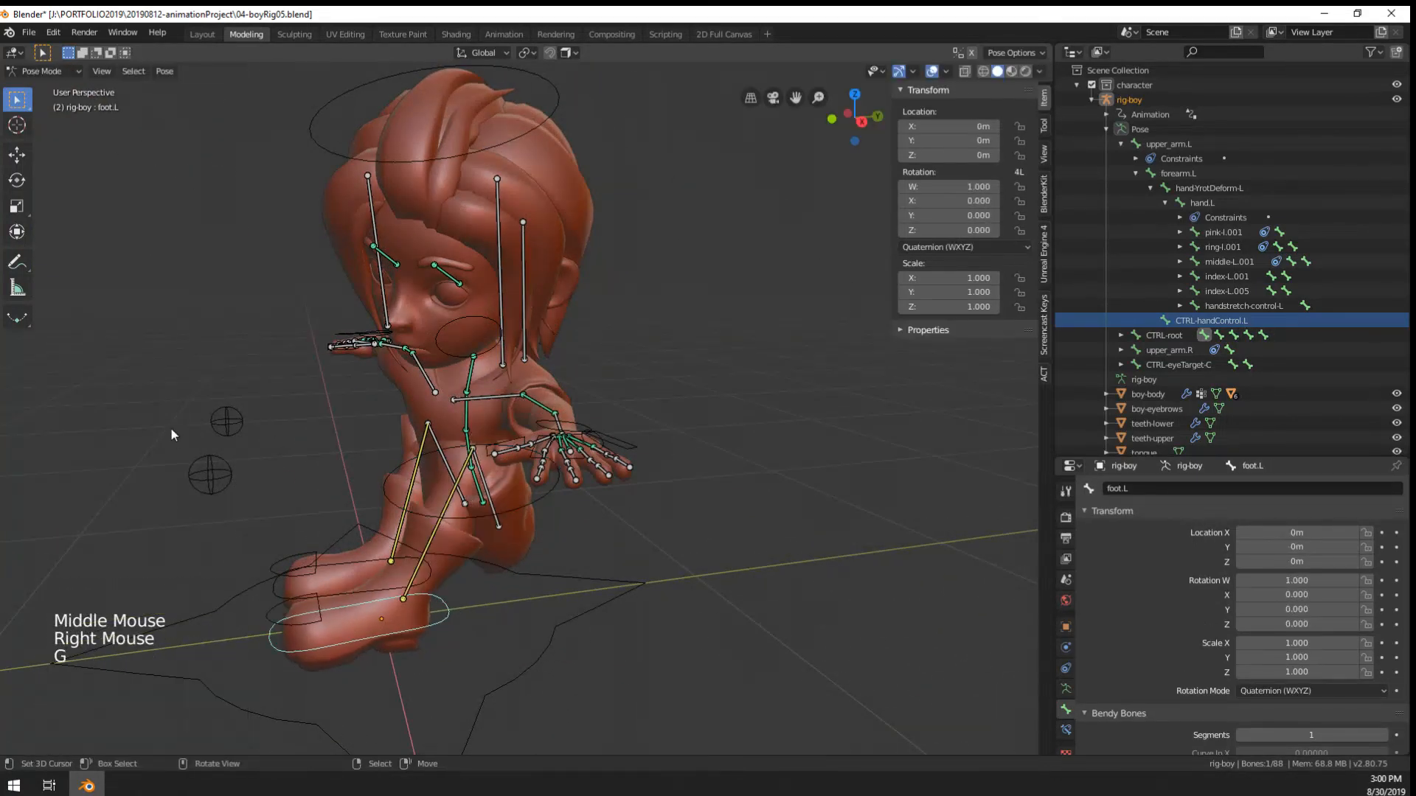
pyautogui.rightClick(210, 474)
pyautogui.keyDown('shift'); pyautogui.rightClick(227, 421); pyautogui.keyUp('shift')
pyautogui.press('g')
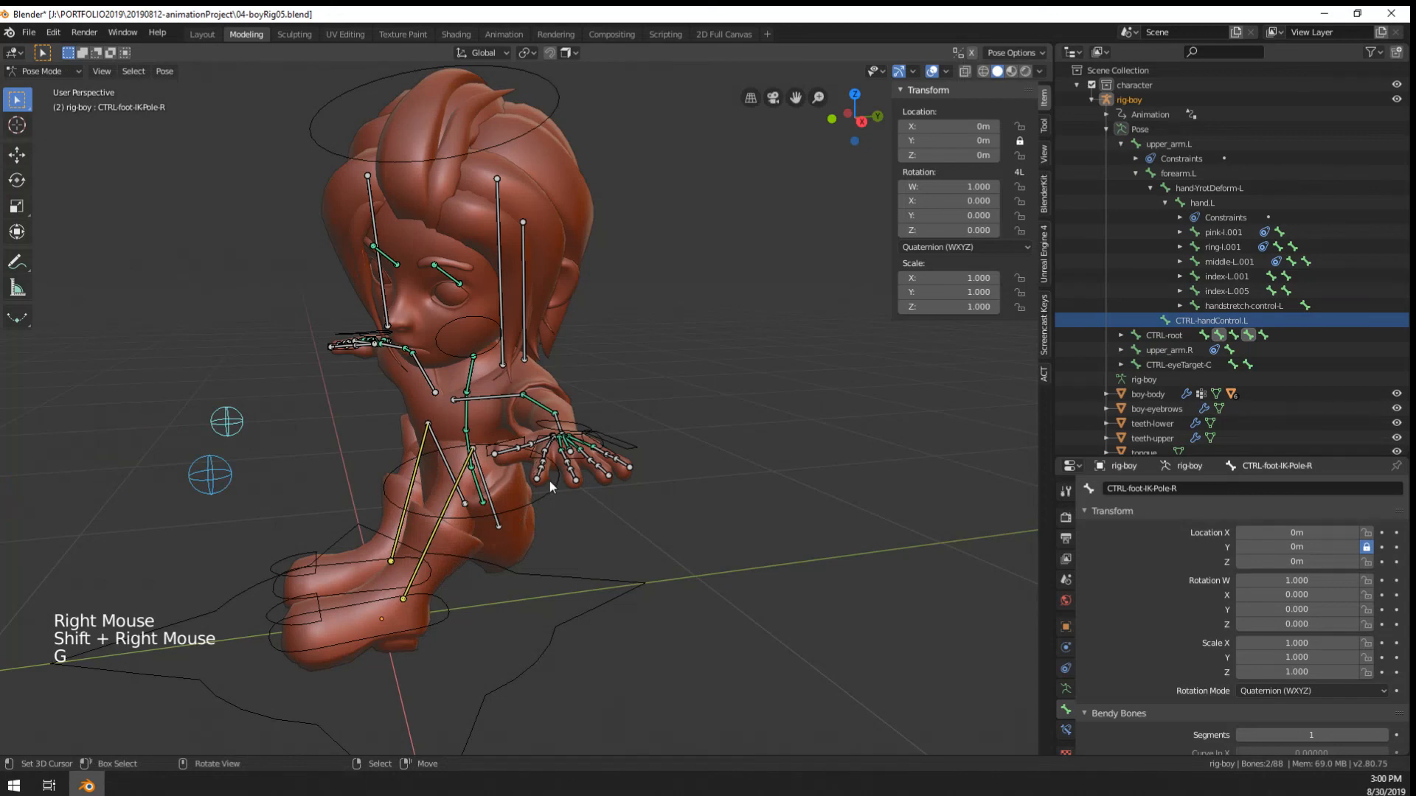
# Rotate CTRL-spine-base by about 26° and move it back and down so the pelvis rests near the ground
pyautogui.rightClick(550, 480)
pyautogui.moveTo(550, 481); pyautogui.dragTo(520, 459, button='middle')
pyautogui.press('r')
pyautogui.press('g')
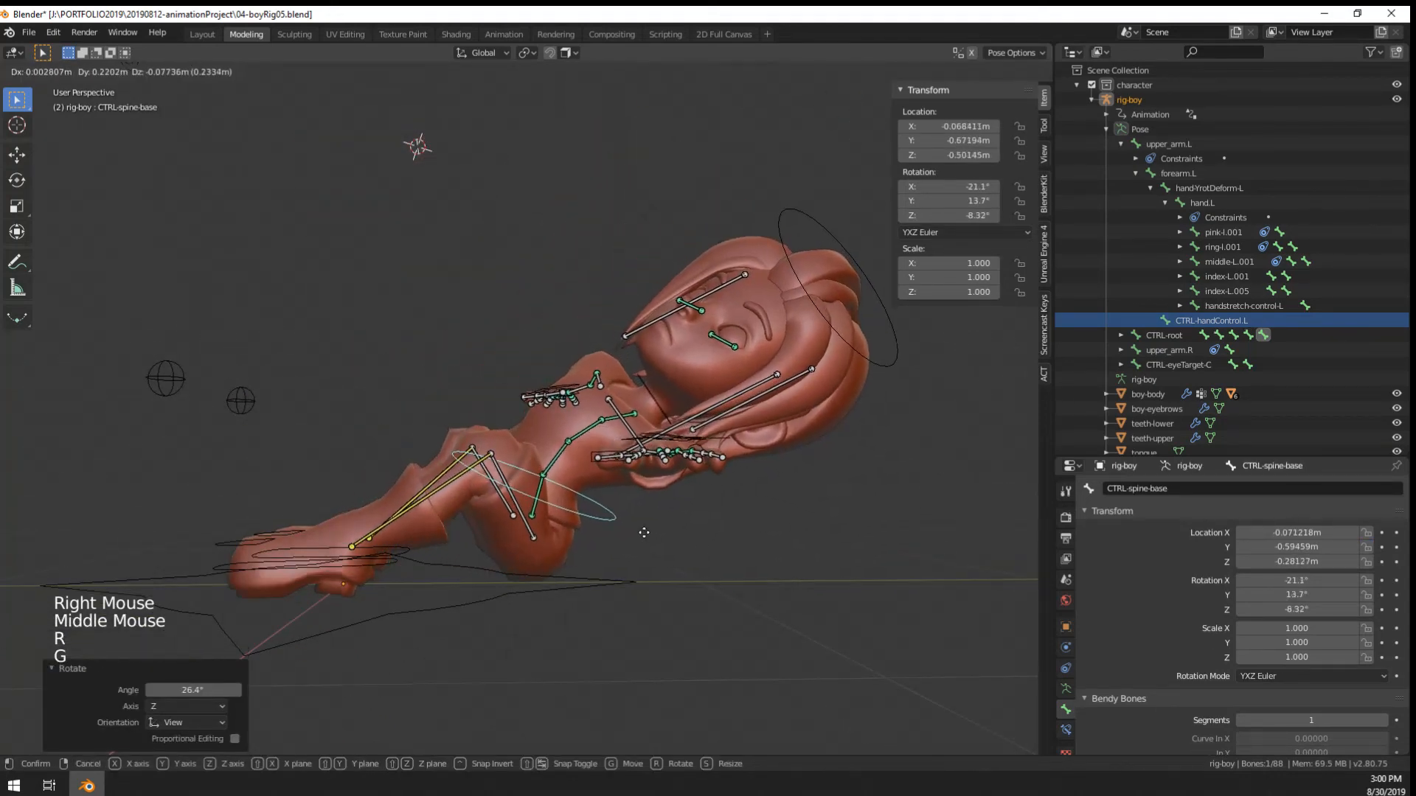
# Rotate the spine.001 bone forward to raise the reclined torso
pyautogui.rightClick(572, 476)
pyautogui.press('r')
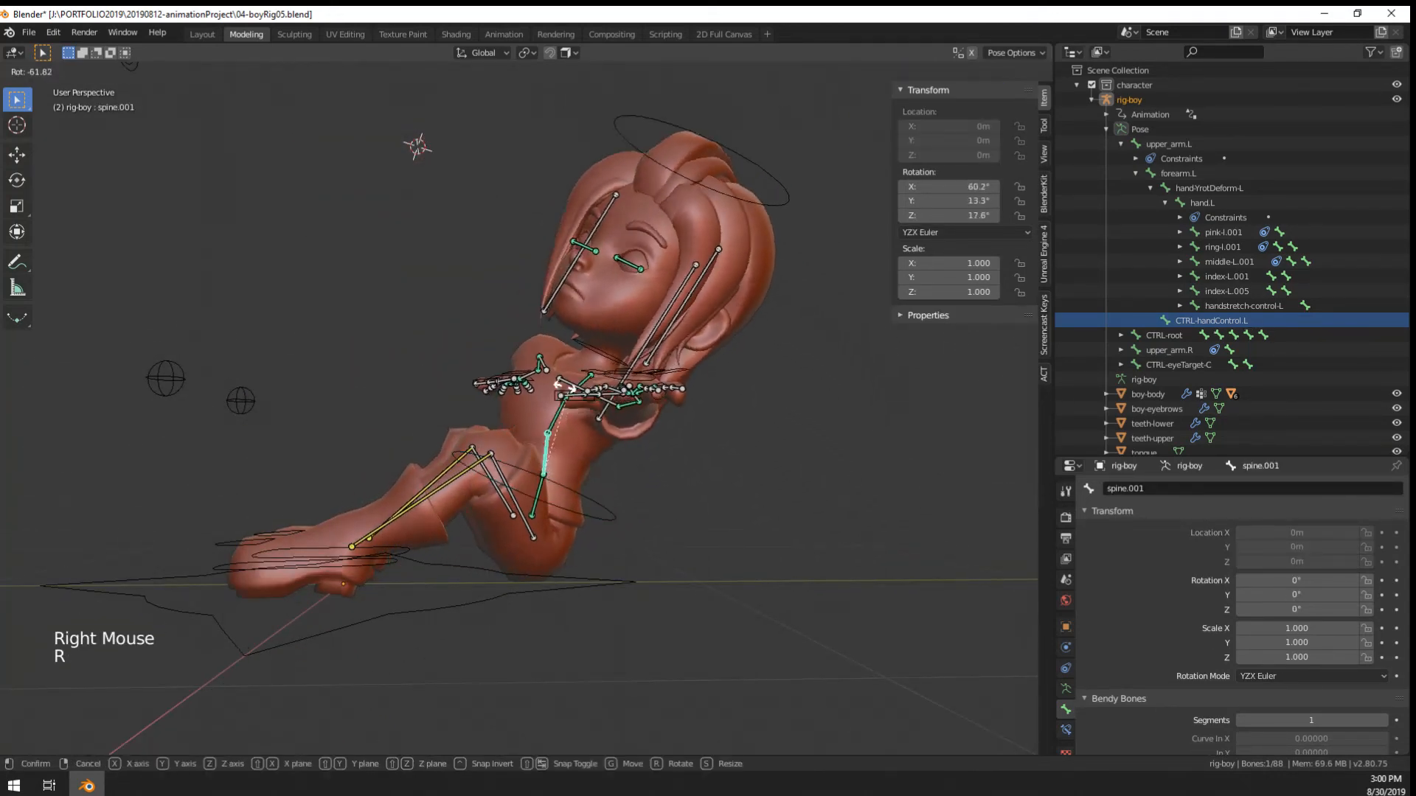
pyautogui.moveTo(583, 465); pyautogui.dragTo(595, 454, button='middle')
# Rotate the spine.002 bone from several view angles to straighten the upper torso and turn it toward the front
pyautogui.rightClick(600, 434)
pyautogui.press('r')
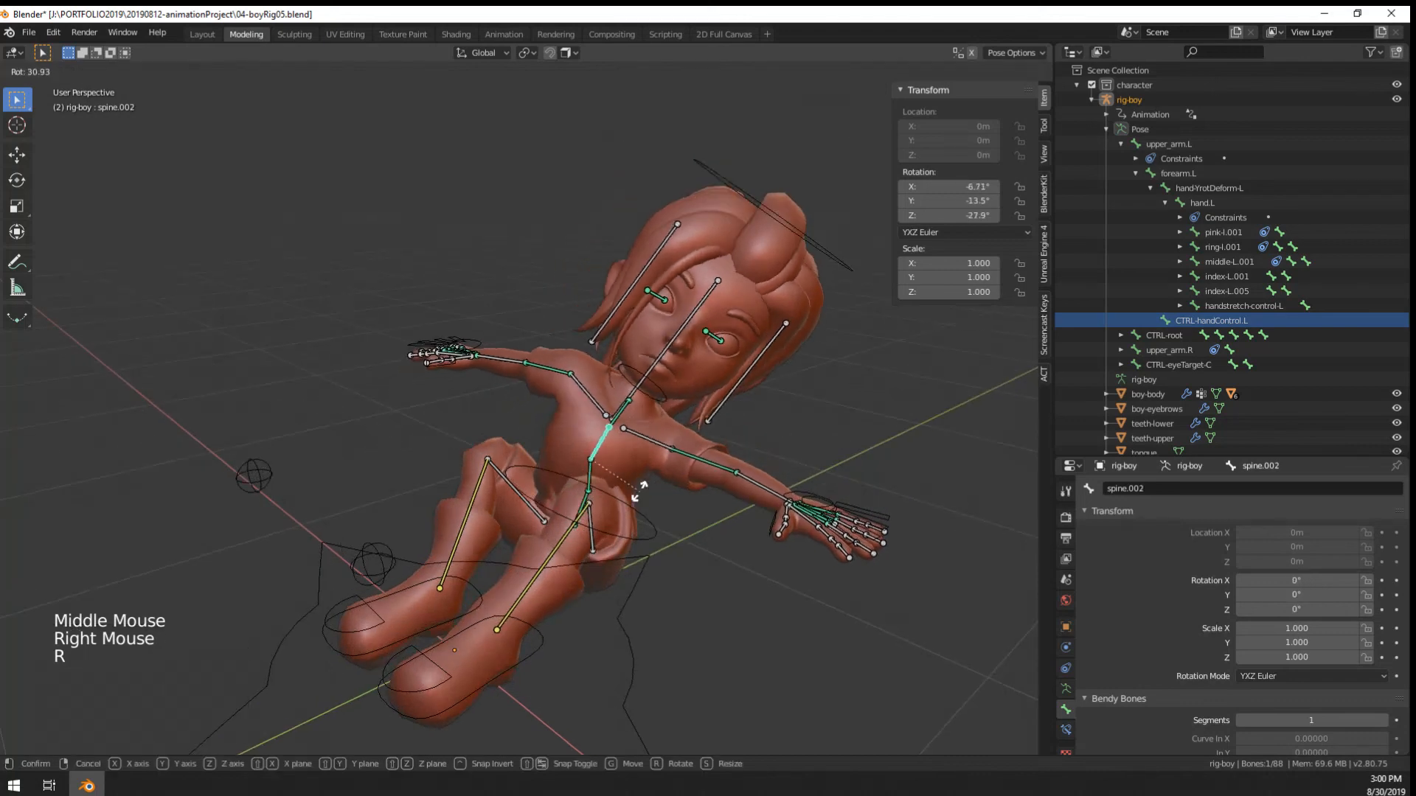
pyautogui.click(613, 513)
pyautogui.moveTo(613, 513); pyautogui.dragTo(748, 440, button='middle')
pyautogui.press('r')
pyautogui.click(573, 439)
pyautogui.press('r')
pyautogui.click(694, 385)
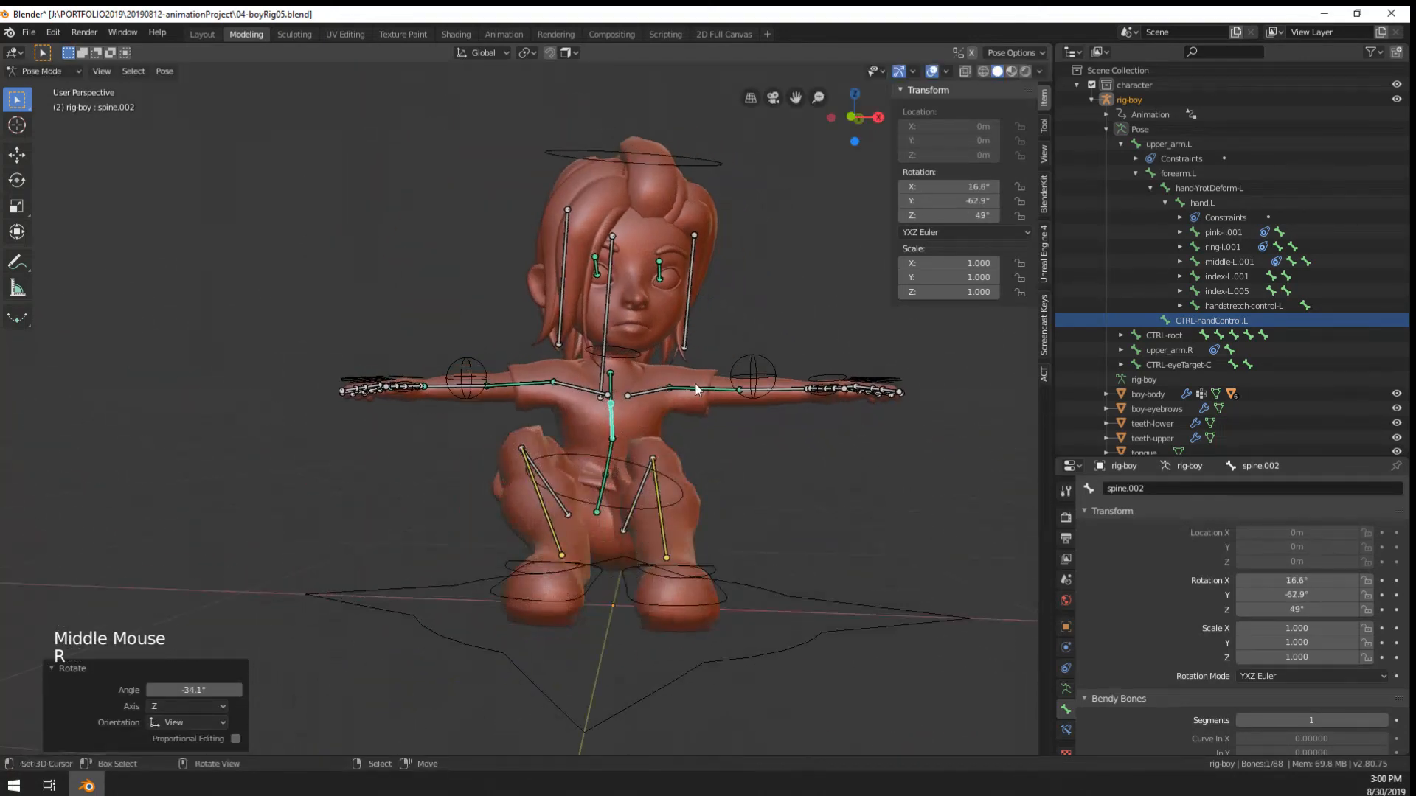
pyautogui.moveTo(695, 385)
pyautogui.mouseDown(button='middle')
pyautogui.moveTo(609, 407)
pyautogui.moveTo(546, 391)
pyautogui.moveTo(674, 402)
pyautogui.mouseUp(button='middle')
pyautogui.press('r')
pyautogui.click(559, 380)
# Move the left and right foot IK pole controls inward, shifting the right one about 0.27 m, to bring the knees together
pyautogui.moveTo(630, 496); pyautogui.dragTo(639, 505, button='middle')
pyautogui.rightClick(704, 535)
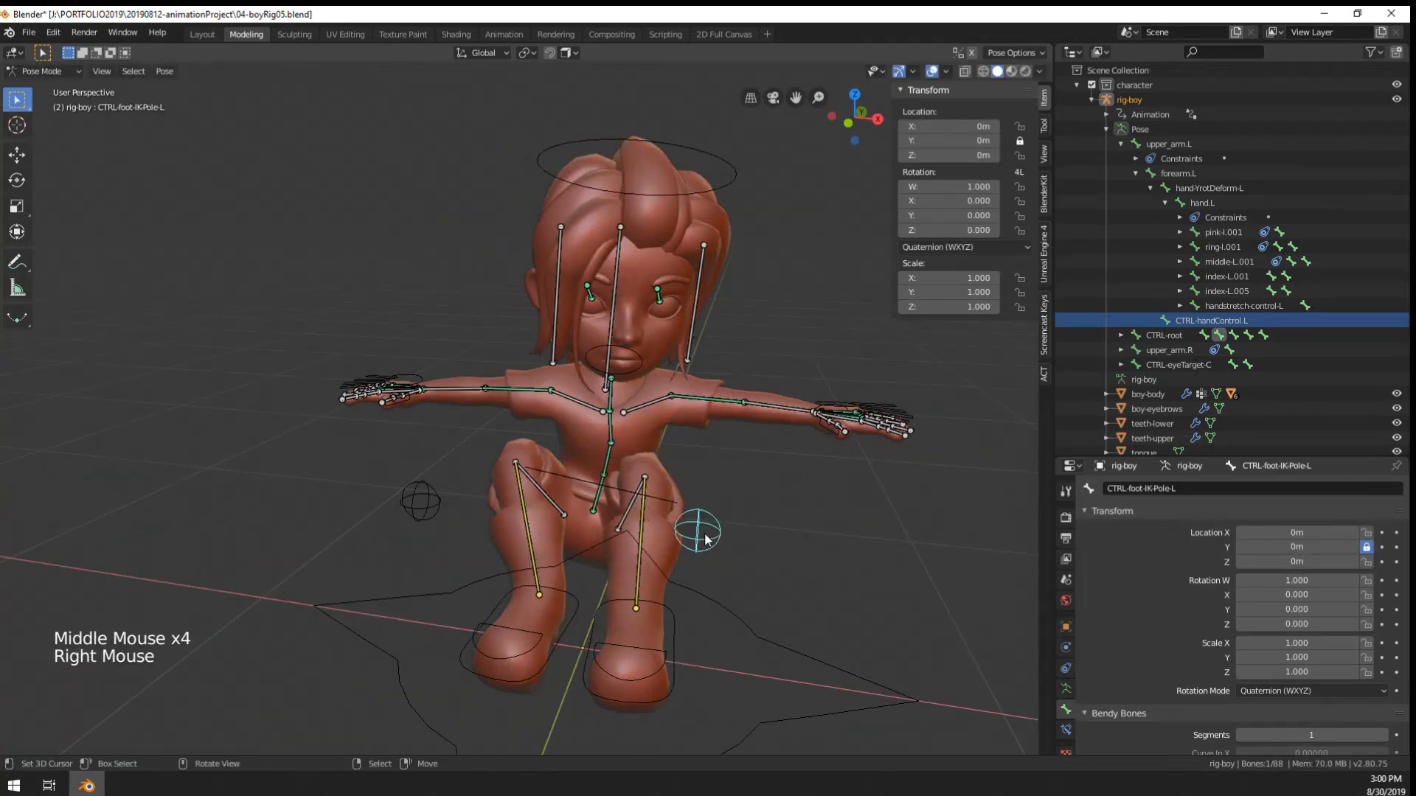
pyautogui.press('g')
pyautogui.click(666, 531)
pyautogui.rightClick(424, 497)
pyautogui.press('g')
pyautogui.click(564, 511)
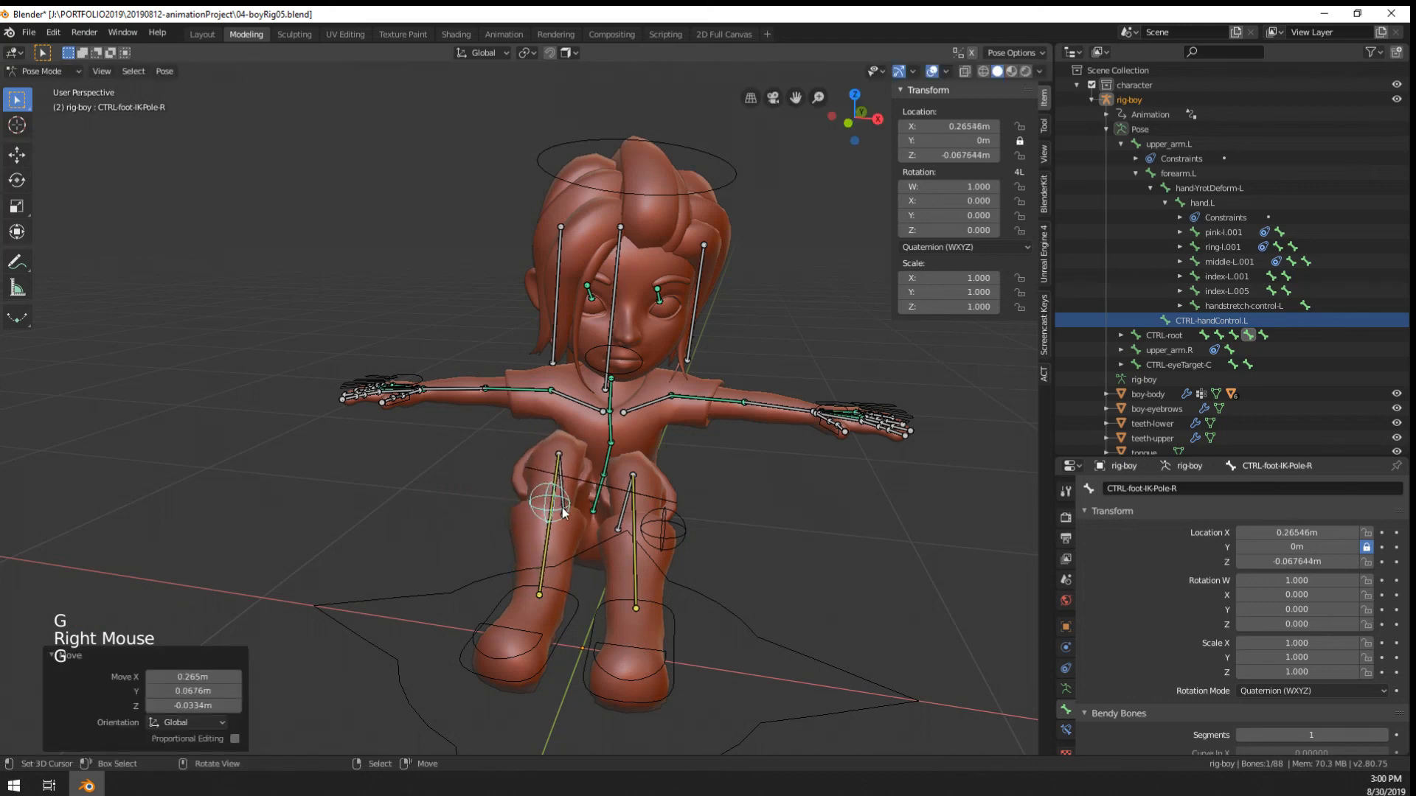
# Move the foot.R and foot.L controls back toward the body and downward to bend the knees more
pyautogui.rightClick(579, 605)
pyautogui.moveTo(579, 605); pyautogui.dragTo(454, 549, button='middle')
pyautogui.press('g')
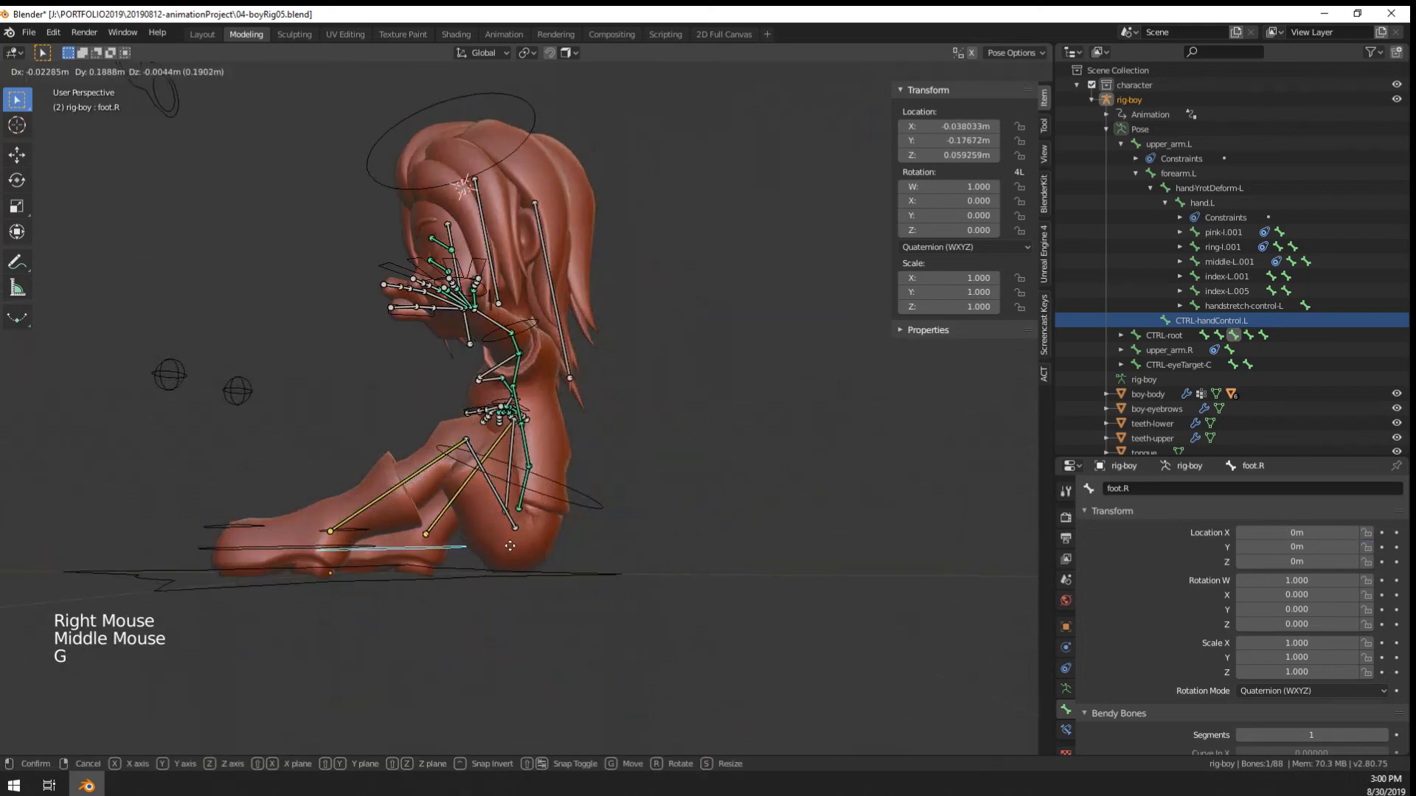
pyautogui.click(509, 546)
pyautogui.press('g')
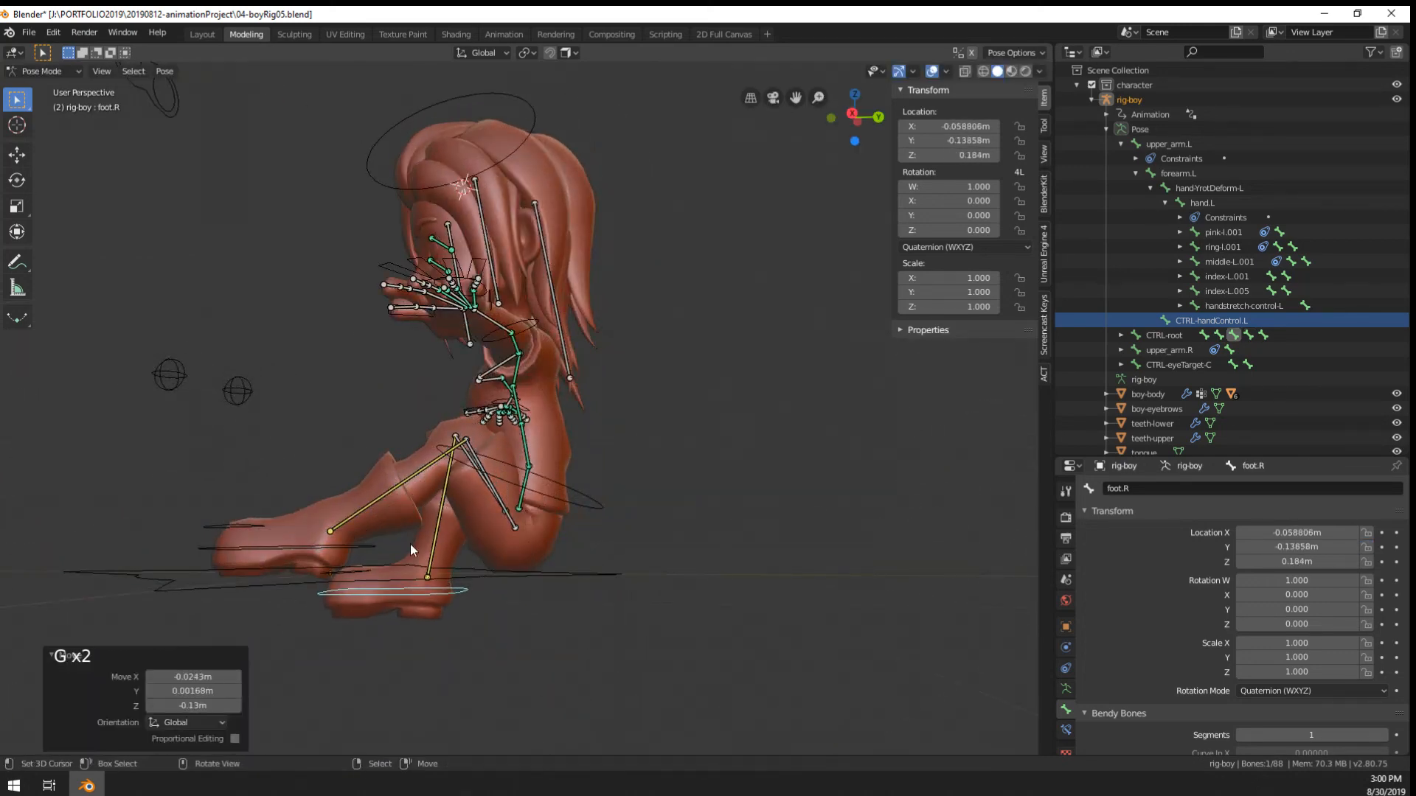
pyautogui.rightClick(341, 548)
pyautogui.press('g')
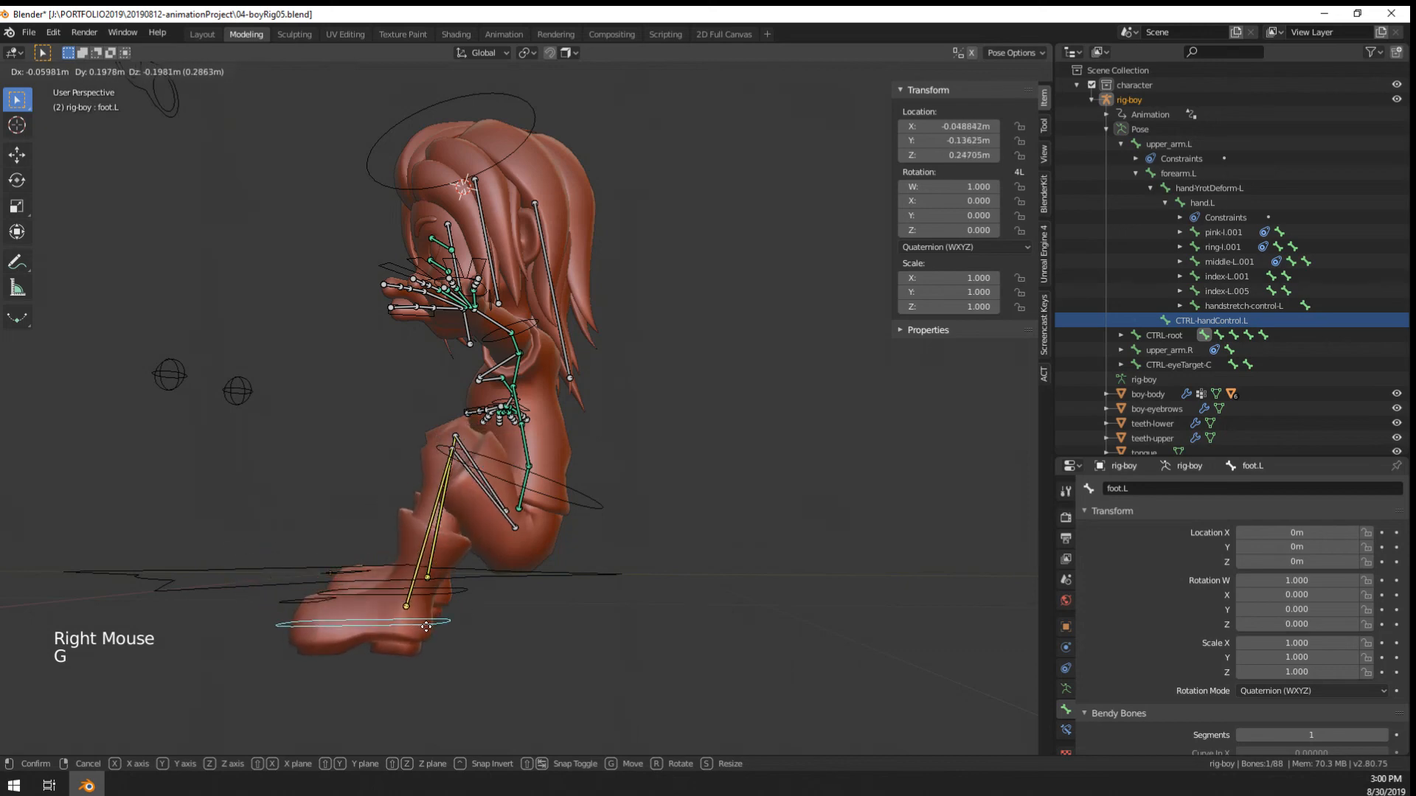
pyautogui.click(426, 627)
pyautogui.moveTo(338, 630); pyautogui.dragTo(551, 620, button='middle')
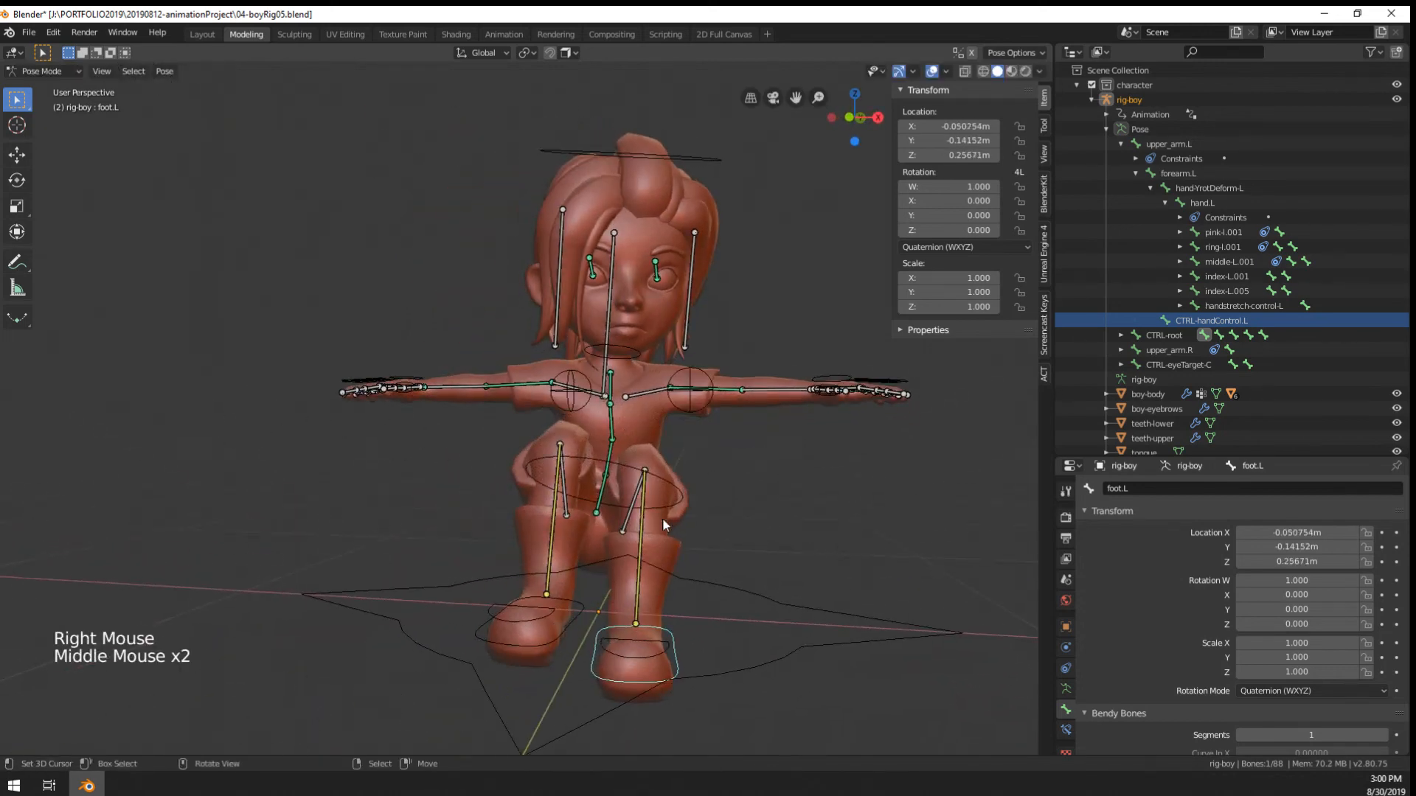
# Rotate upper_arm.L down by about 81° beside the body, and swing it by a further 23° from a side angle
pyautogui.rightClick(714, 393)
pyautogui.press('r')
pyautogui.click(667, 472)
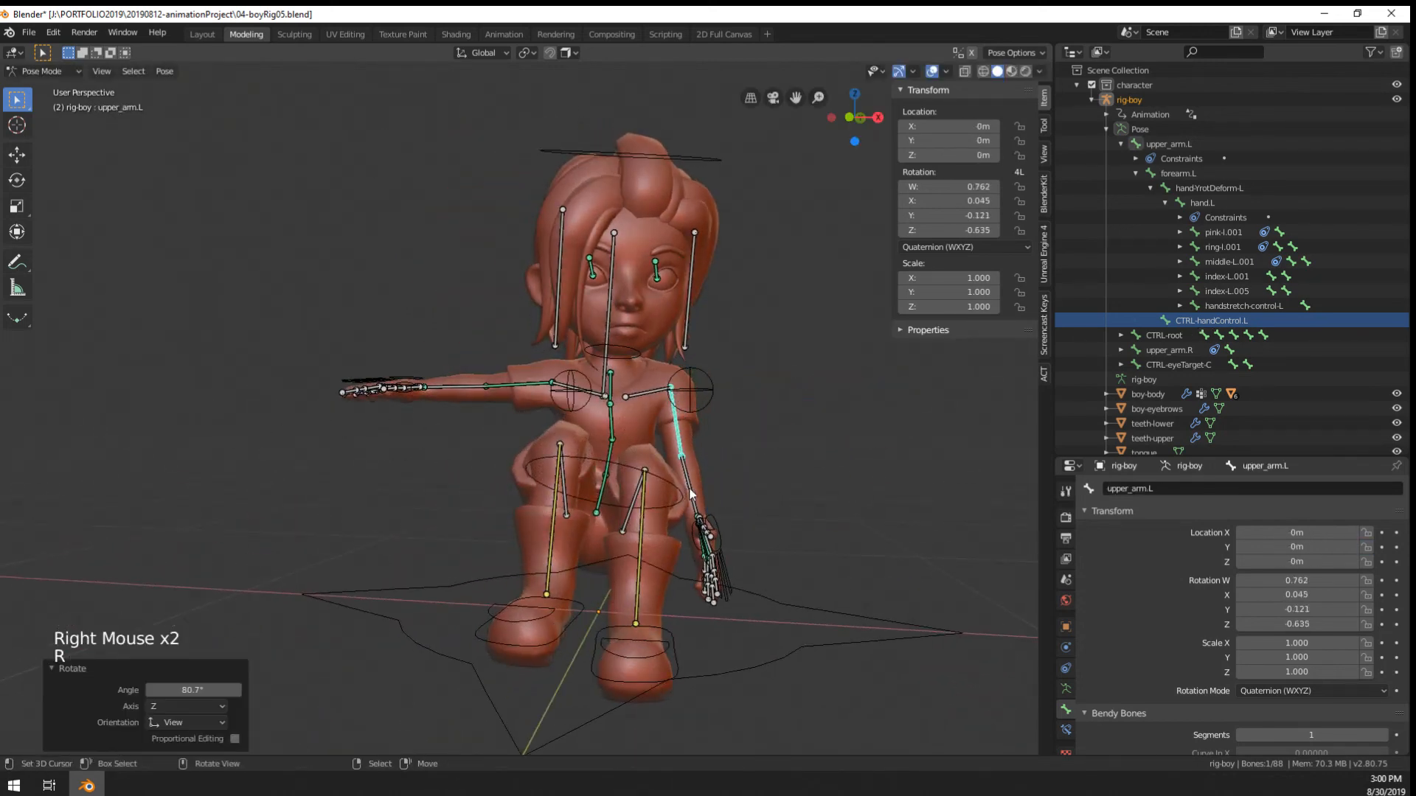
pyautogui.moveTo(667, 472); pyautogui.dragTo(605, 488, button='middle')
pyautogui.press('r')
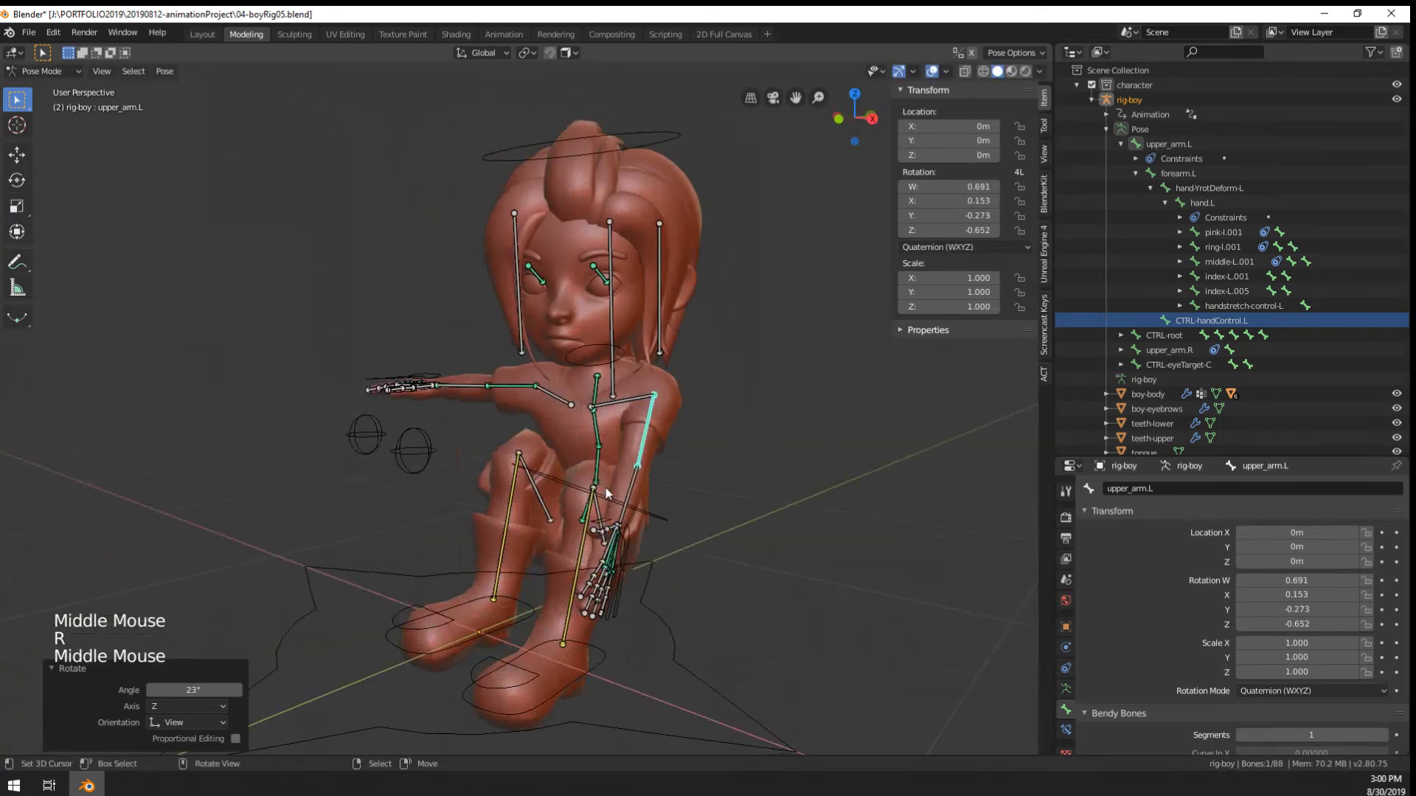
# Bend forearm.L inward at the elbow, and rotate upper_arm.L by 68° about its local Y axis
pyautogui.rightClick(630, 505)
pyautogui.press('r')
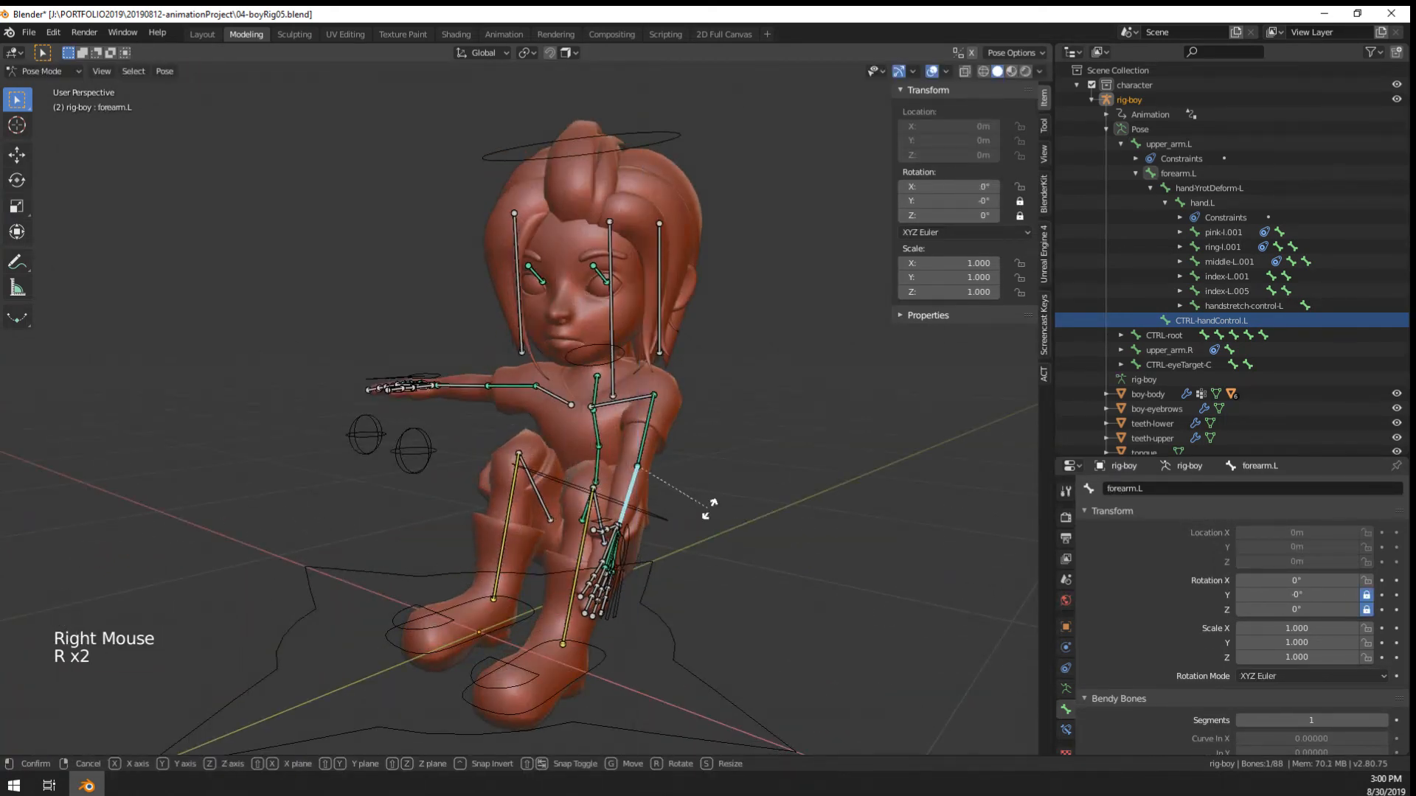
pyautogui.click(567, 606)
pyautogui.rightClick(688, 455)
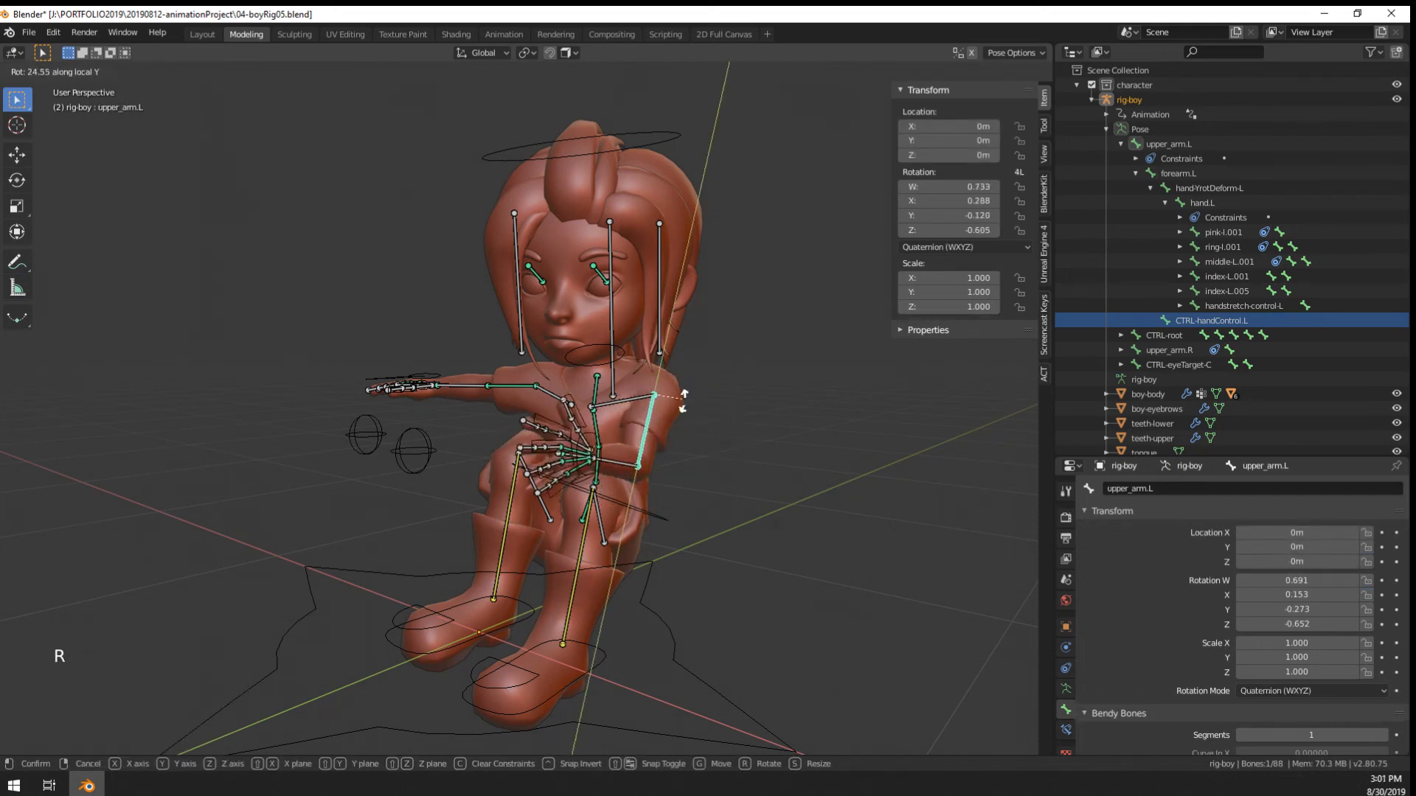
pyautogui.click(733, 330)
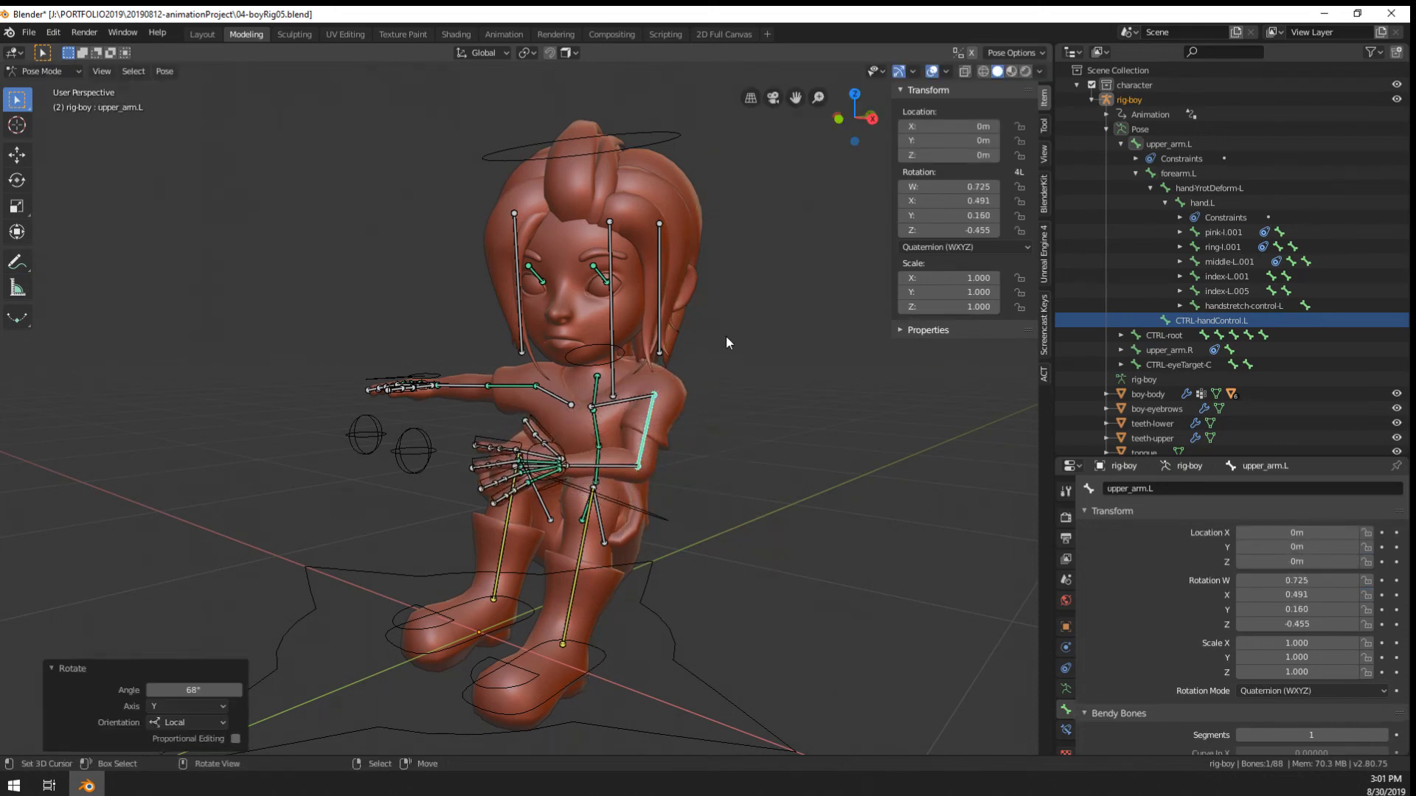
# Raise the foot.L control by about 0.08 m and the foot.R control by about 0.03 m
pyautogui.moveTo(726, 335); pyautogui.dragTo(750, 400, button='middle')
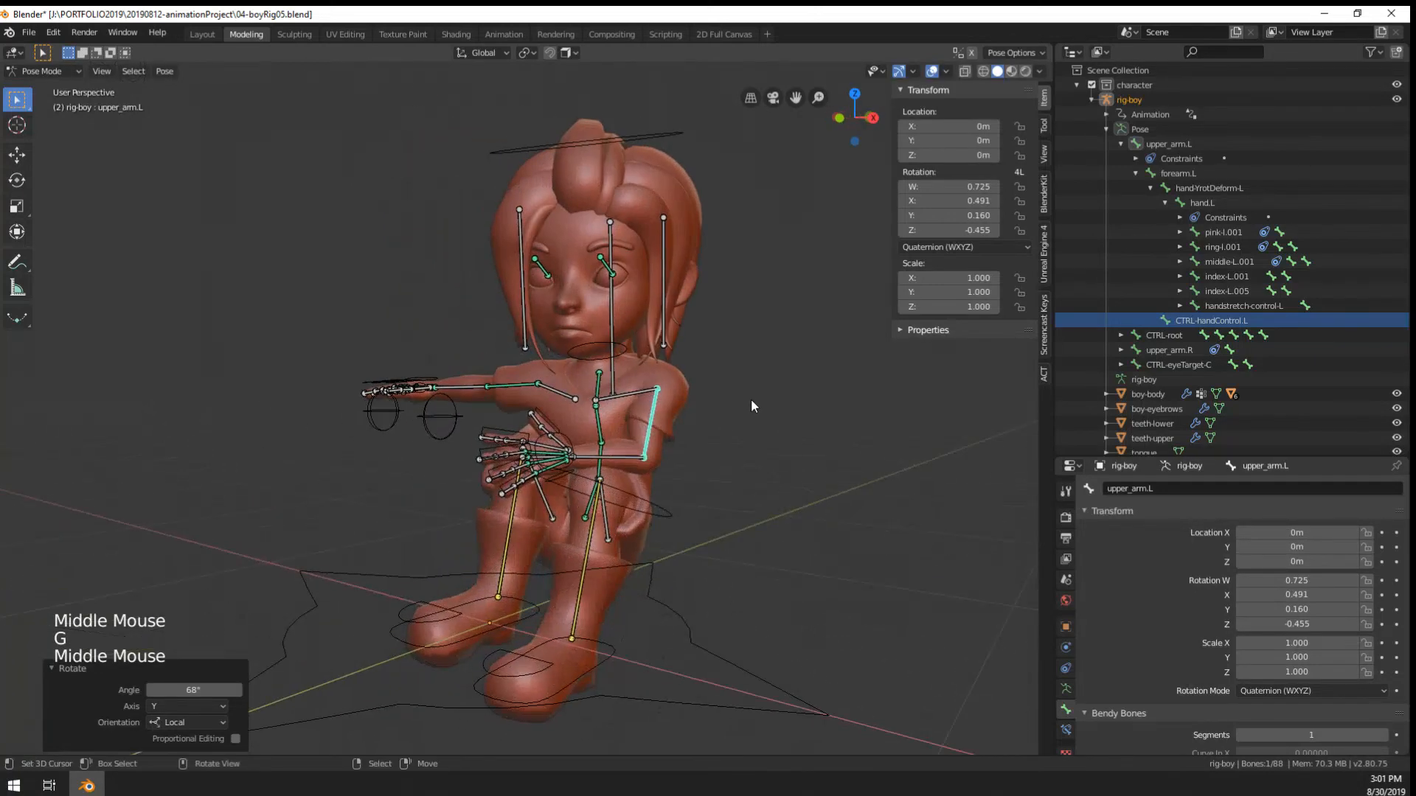
pyautogui.rightClick(571, 639)
pyautogui.rightClick(607, 643)
pyautogui.moveTo(608, 643); pyautogui.dragTo(686, 605, button='middle')
pyautogui.press('g')
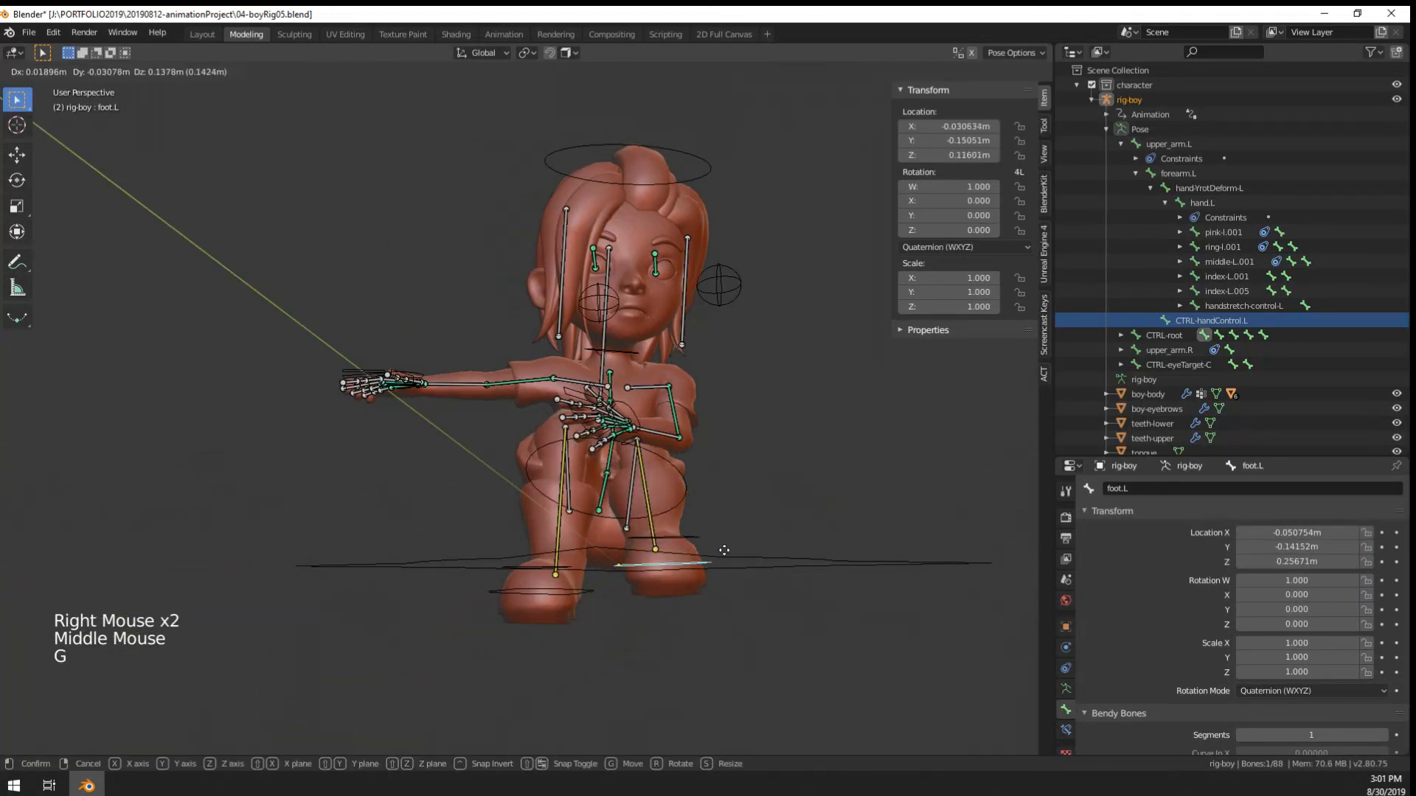
pyautogui.click(719, 580)
pyautogui.rightClick(577, 593)
pyautogui.press('g')
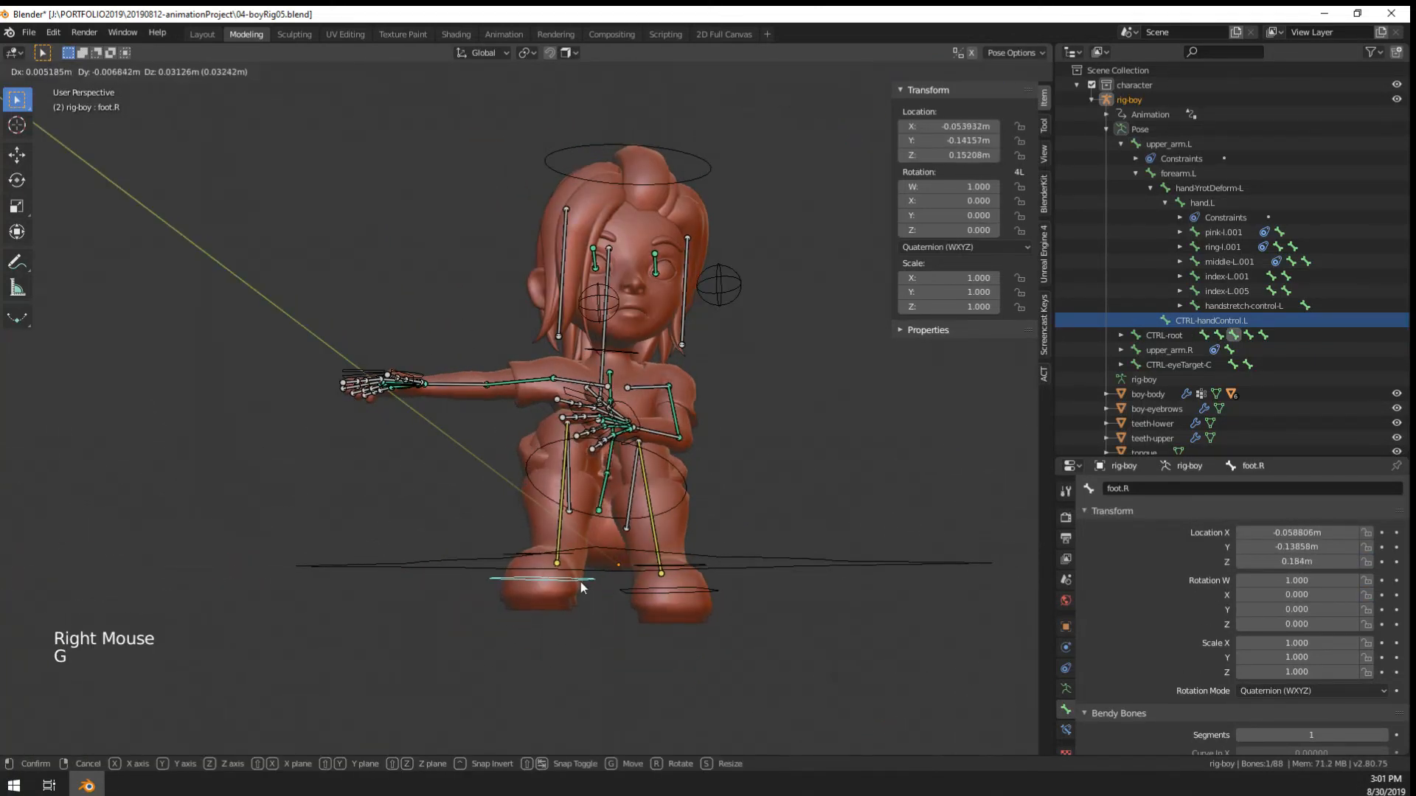
pyautogui.click(581, 579)
# Rotate the control ring above the head to tilt the head forward, and move it slightly
pyautogui.moveTo(581, 579); pyautogui.dragTo(532, 574, button='middle')
pyautogui.moveTo(626, 327); pyautogui.dragTo(523, 302, button='middle')
pyautogui.rightClick(522, 118)
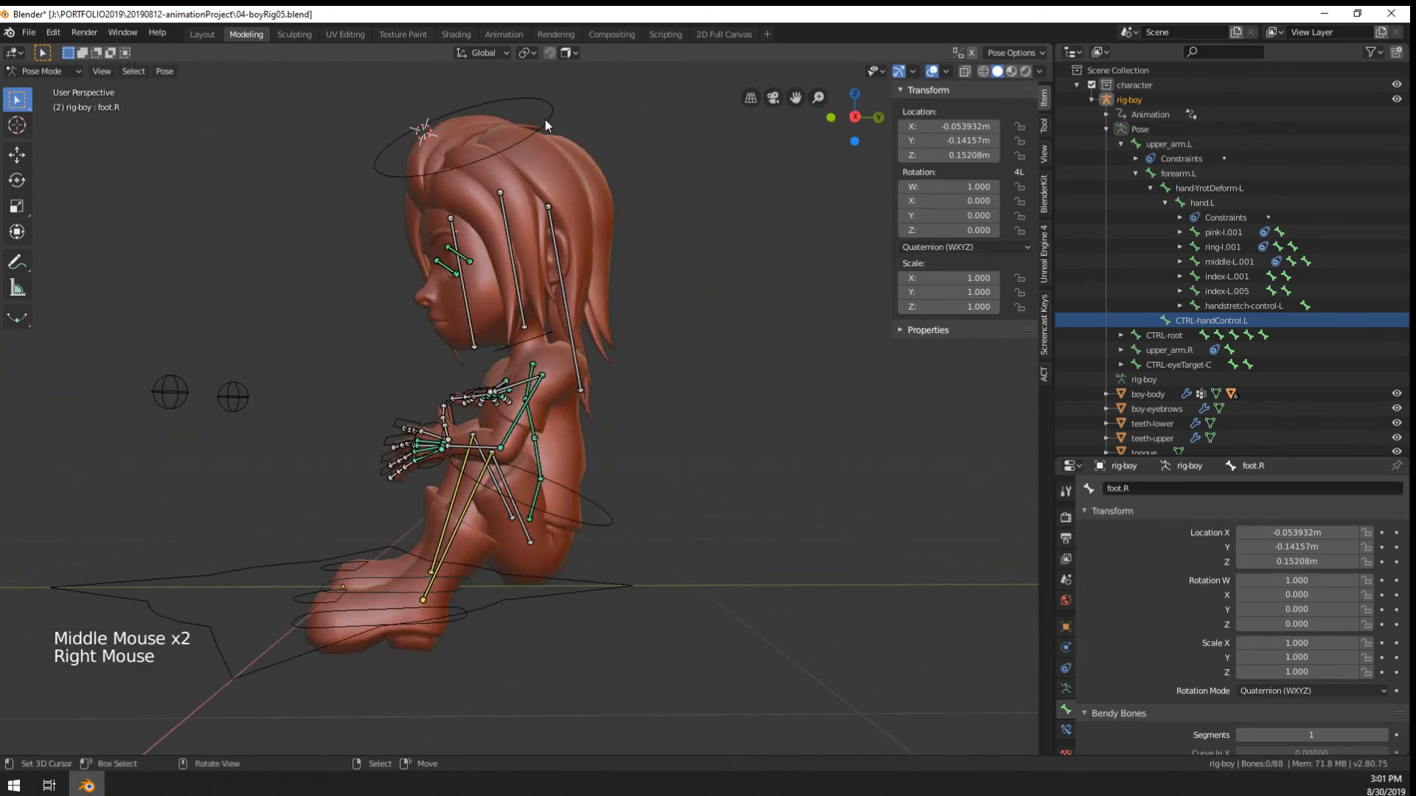
pyautogui.rightClick(547, 117)
pyautogui.press('r')
pyautogui.click(655, 205)
pyautogui.press('g')
pyautogui.click(659, 186)
# Move CTRL-eyeTarget-C down about 1.29 m, with about 0.24 m in X and 0.17 m in Y
pyautogui.moveTo(659, 187); pyautogui.dragTo(689, 291, button='middle')
pyautogui.scroll(-5, 631, 197)
pyautogui.rightClick(514, 236)
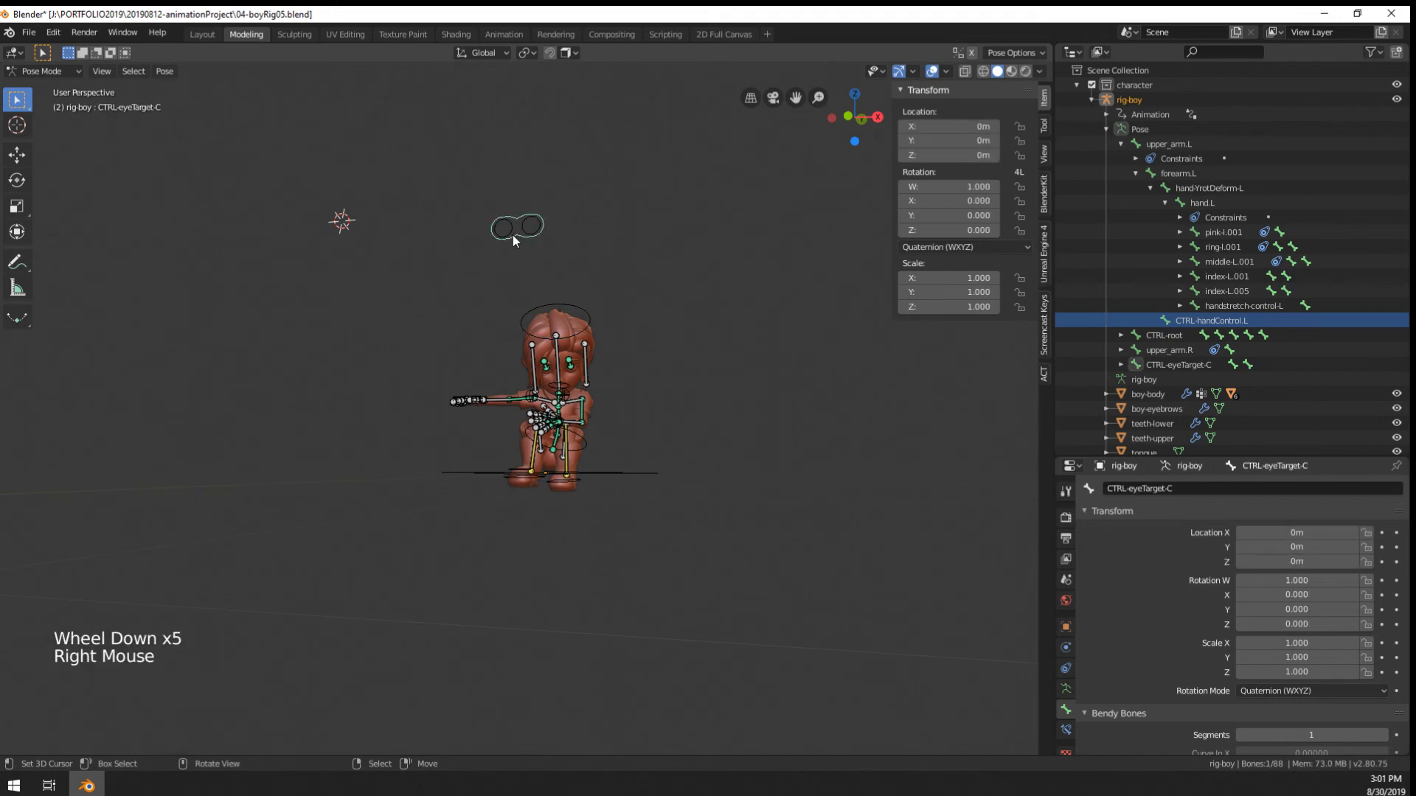
pyautogui.click(619, 293)
pyautogui.scroll(6, 619, 294)
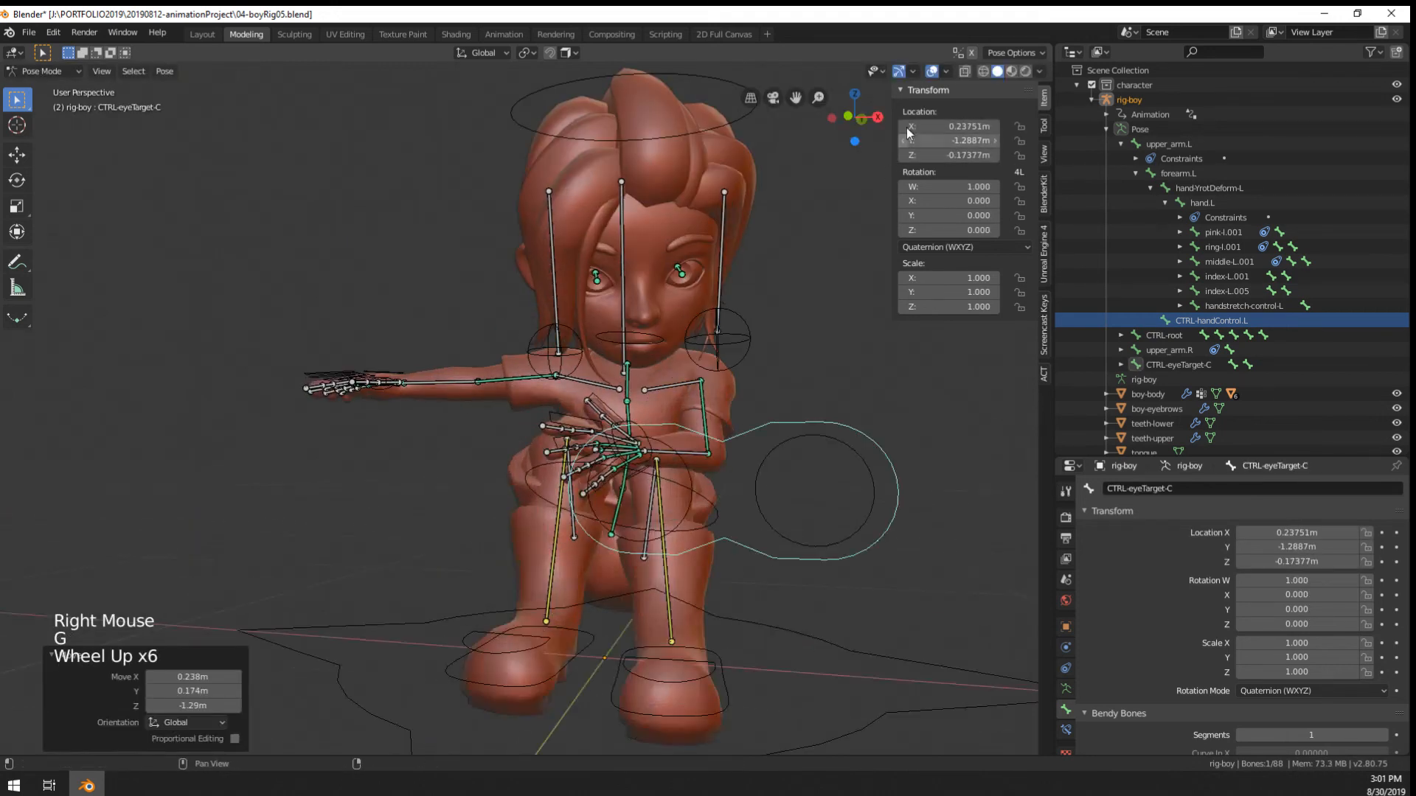
# Hide the viewport overlays to examine the posed character from another angle, and show them again
pyautogui.click(938, 71)
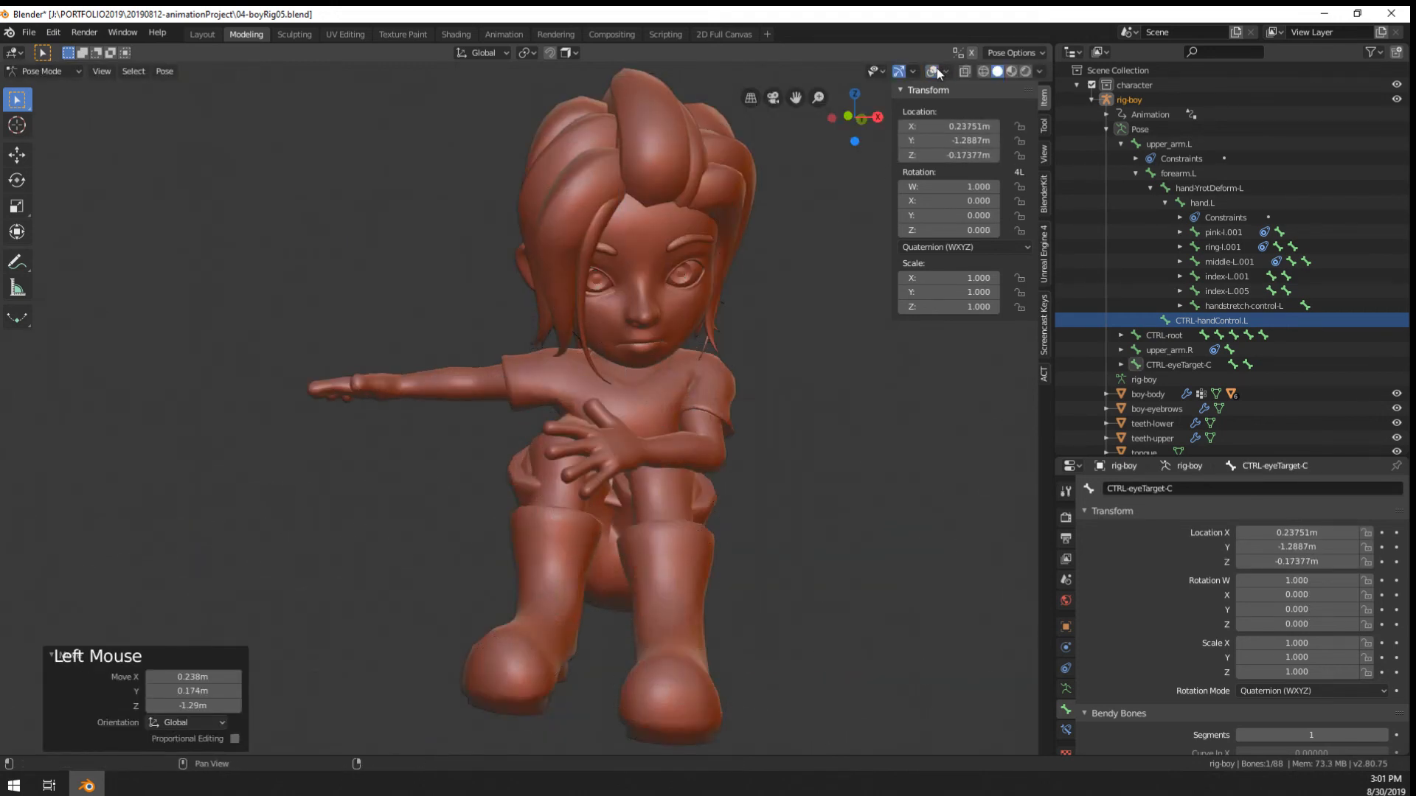
pyautogui.moveTo(467, 366); pyautogui.dragTo(586, 410, button='middle')
pyautogui.click(933, 72)
# Move the foot.L and foot.R controls together back under the body, about 0.30 m in Y and 0.06 m down
pyautogui.scroll(1, 567, 407)
pyautogui.middleClick(705, 672)
pyautogui.rightClick(706, 671)
pyautogui.keyDown('shift'); pyautogui.rightClick(733, 635); pyautogui.keyUp('shift')
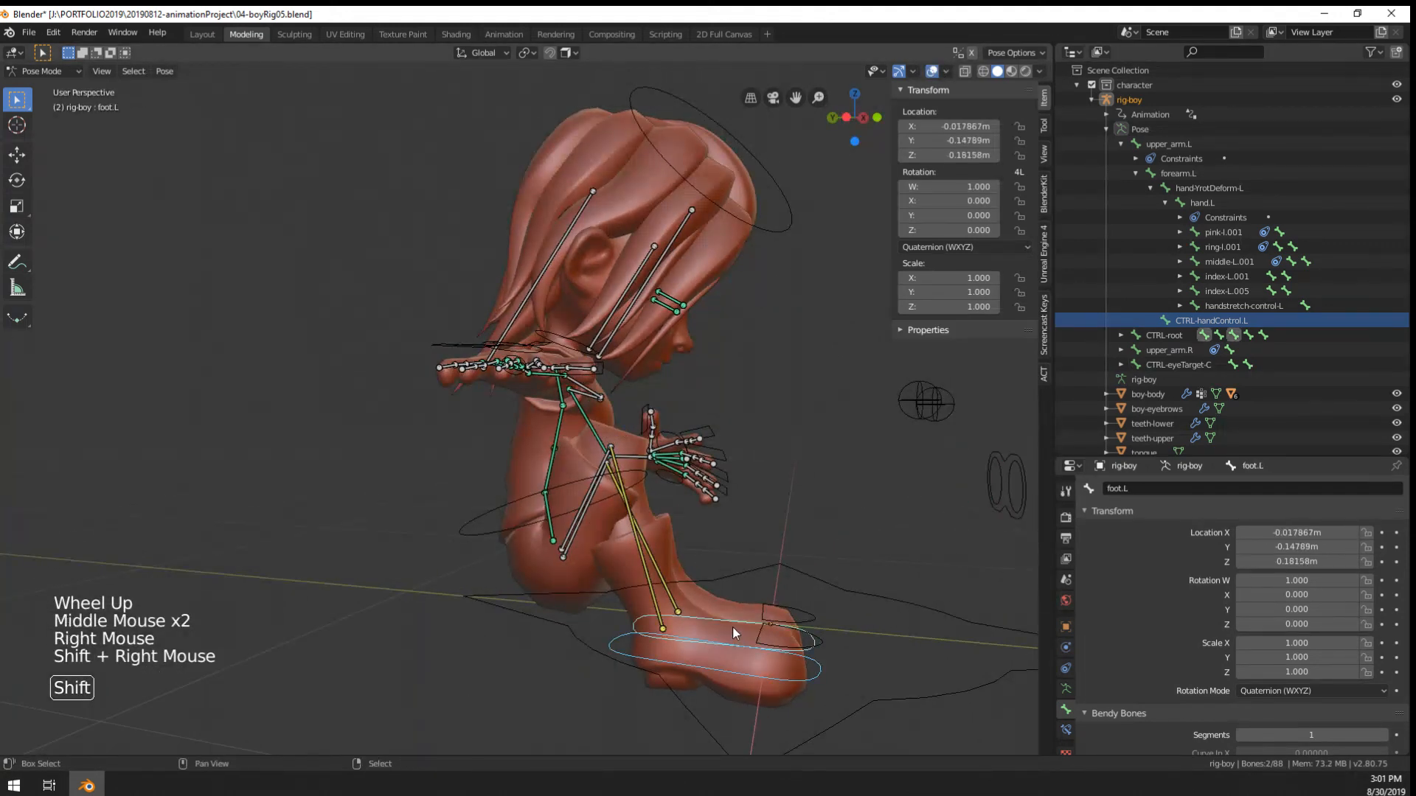
pyautogui.press('g')
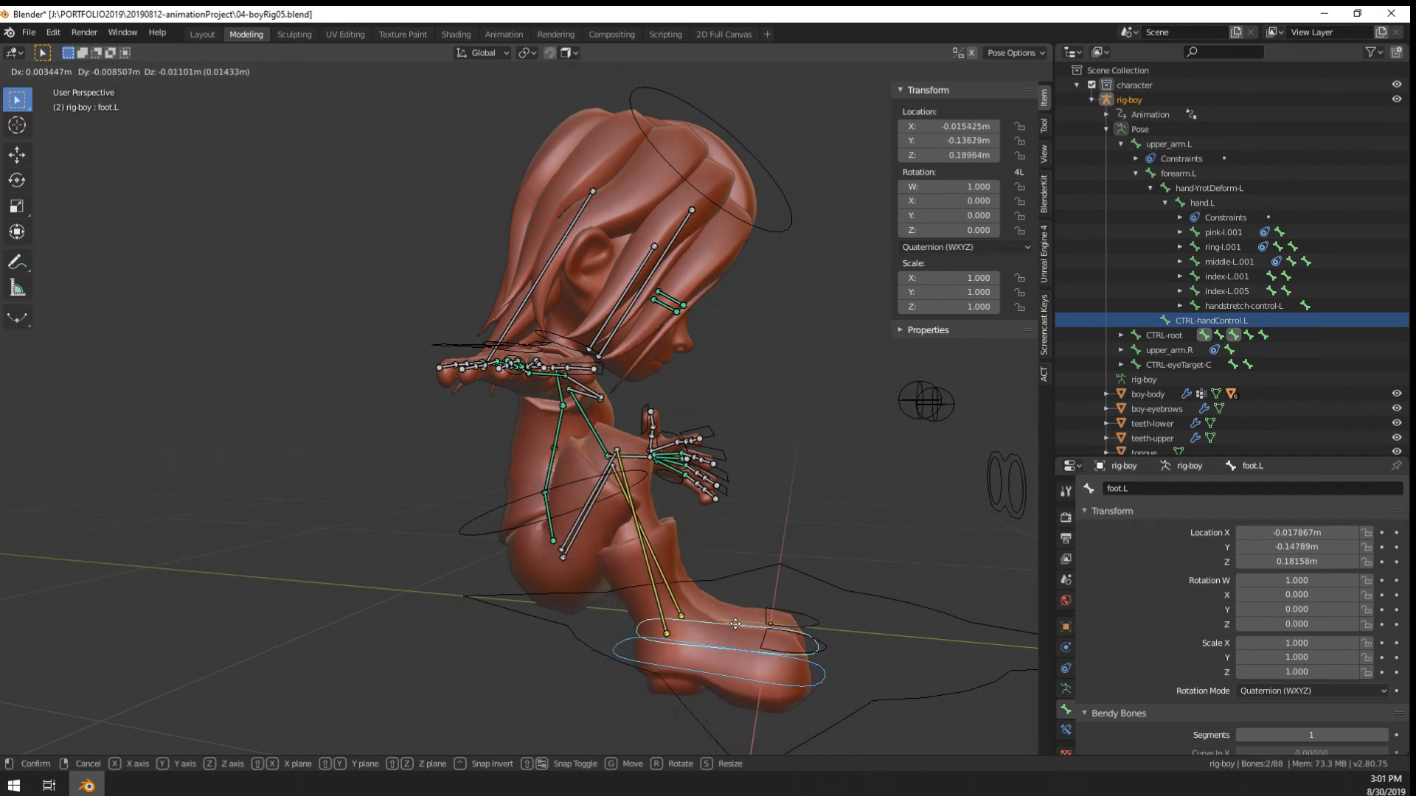
pyautogui.rightClick(687, 589)
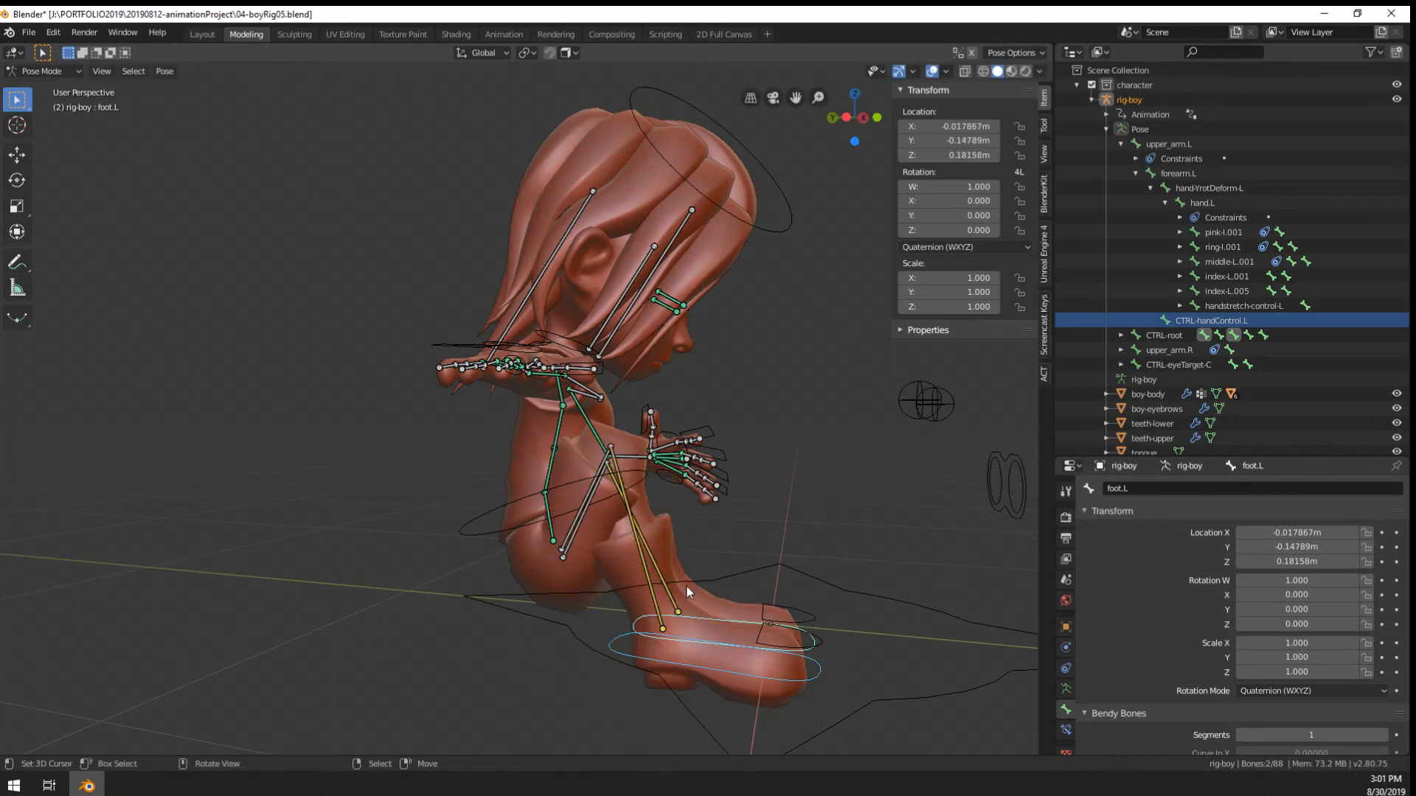
pyautogui.scroll(-1, 687, 589)
pyautogui.moveTo(688, 589); pyautogui.dragTo(724, 546, button='middle')
pyautogui.press('g')
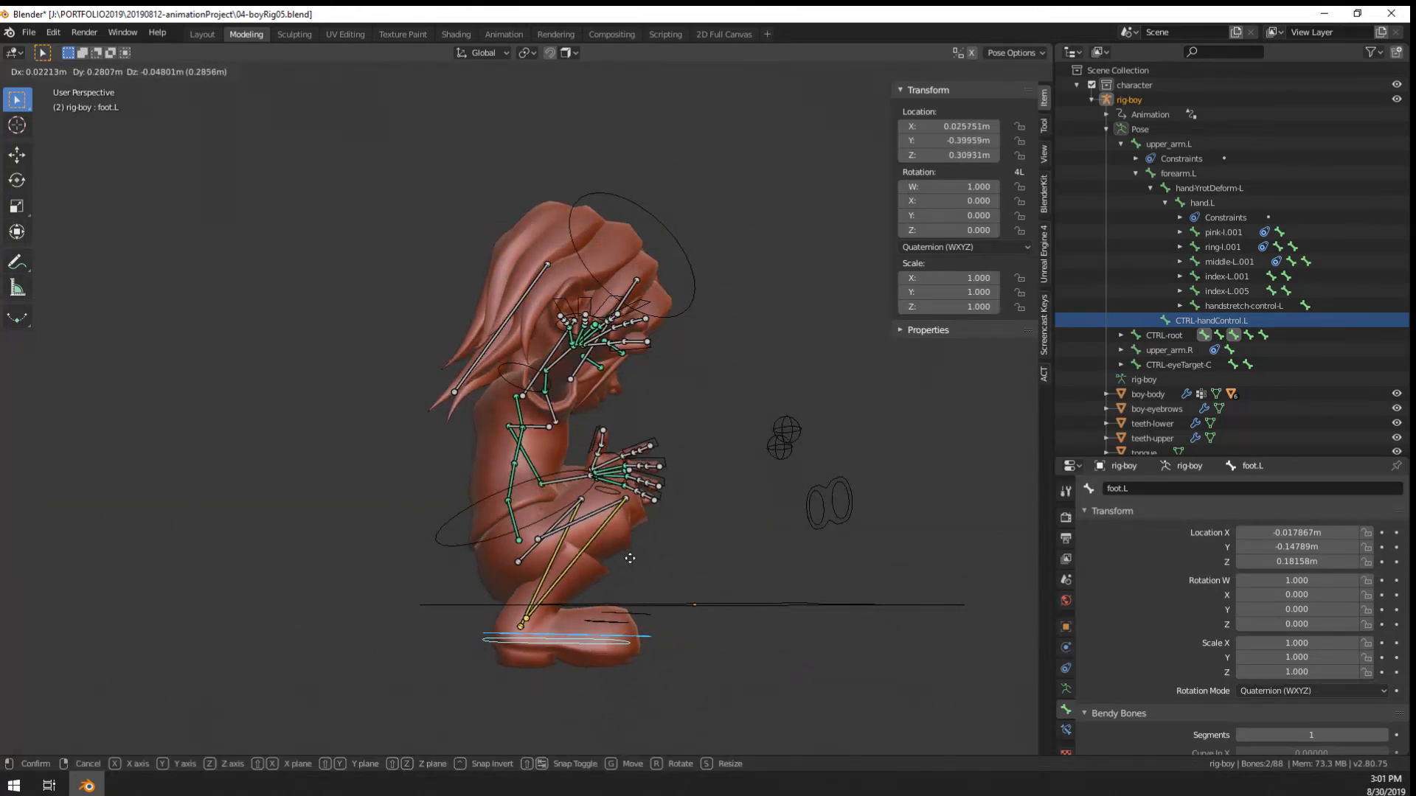
pyautogui.click(603, 556)
# Move foot.L inward about 0.11 m, and shift CTRL-foot-IK-Pole-L outward about 0.14 m and down about 0.23 m
pyautogui.moveTo(603, 555); pyautogui.dragTo(450, 562, button='middle')
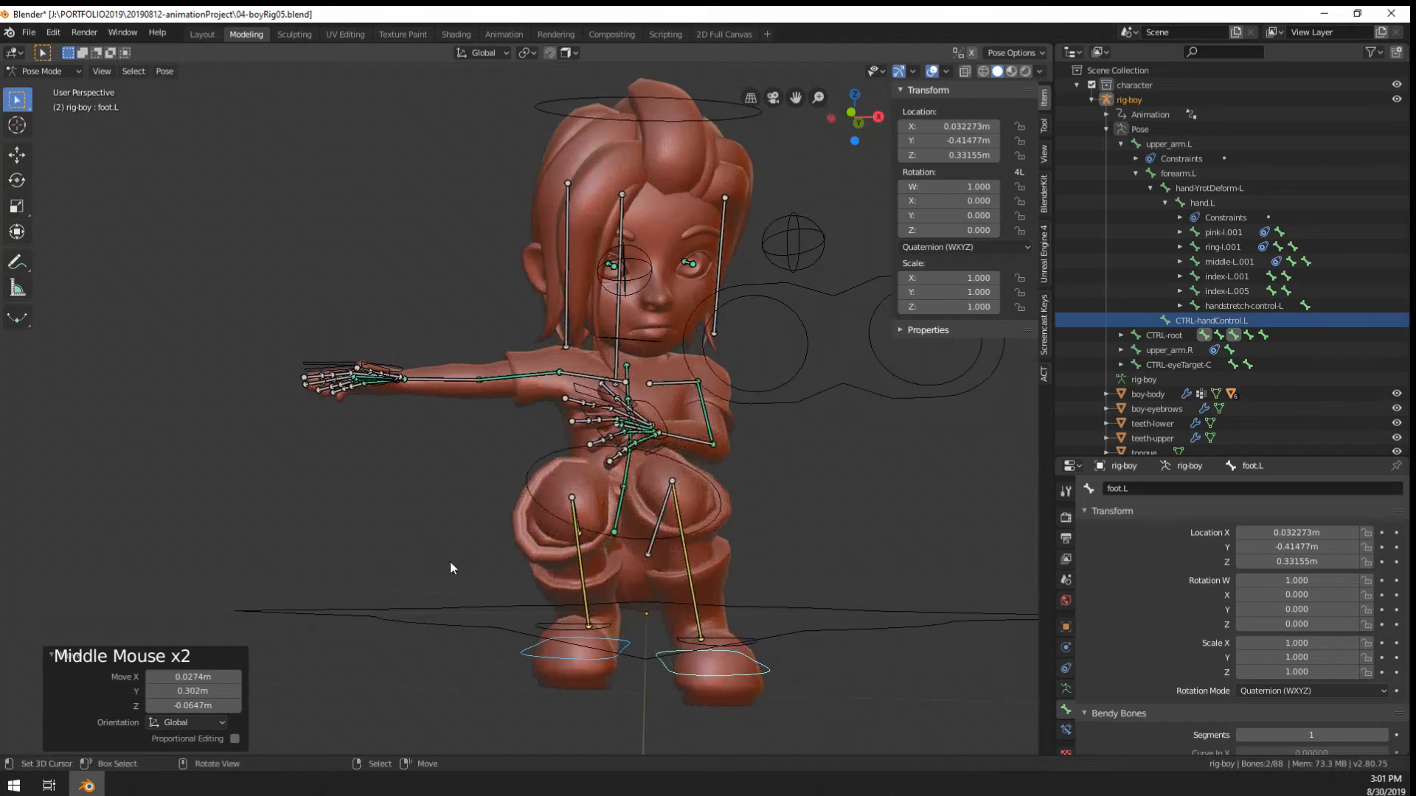
pyautogui.rightClick(747, 673)
pyautogui.press('g')
pyautogui.click(703, 677)
pyautogui.scroll(-1, 856, 370)
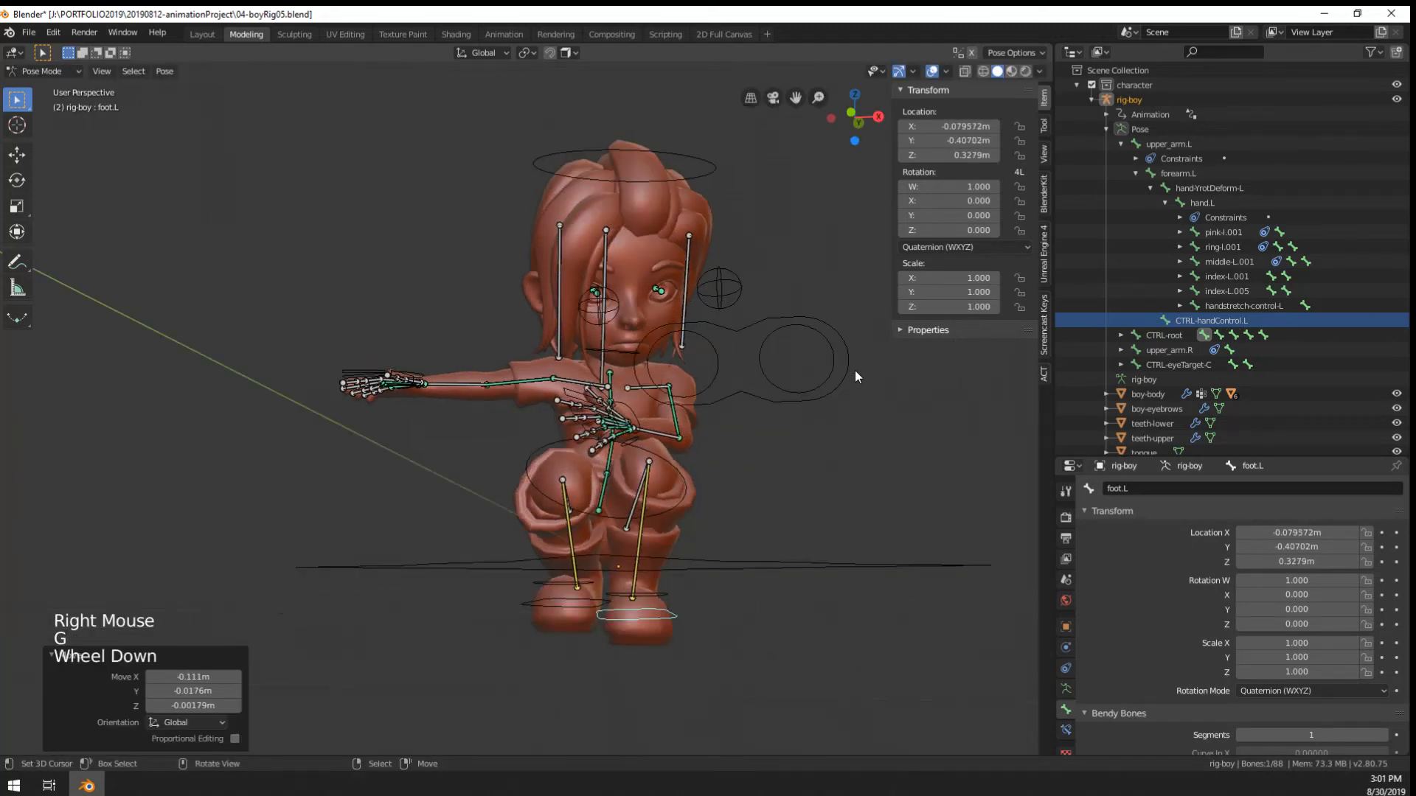
pyautogui.rightClick(713, 293)
pyautogui.press('g')
pyautogui.click(803, 416)
# Select both foot controls and lower them together about 0.07 m
pyautogui.moveTo(803, 415); pyautogui.dragTo(590, 531, button='middle')
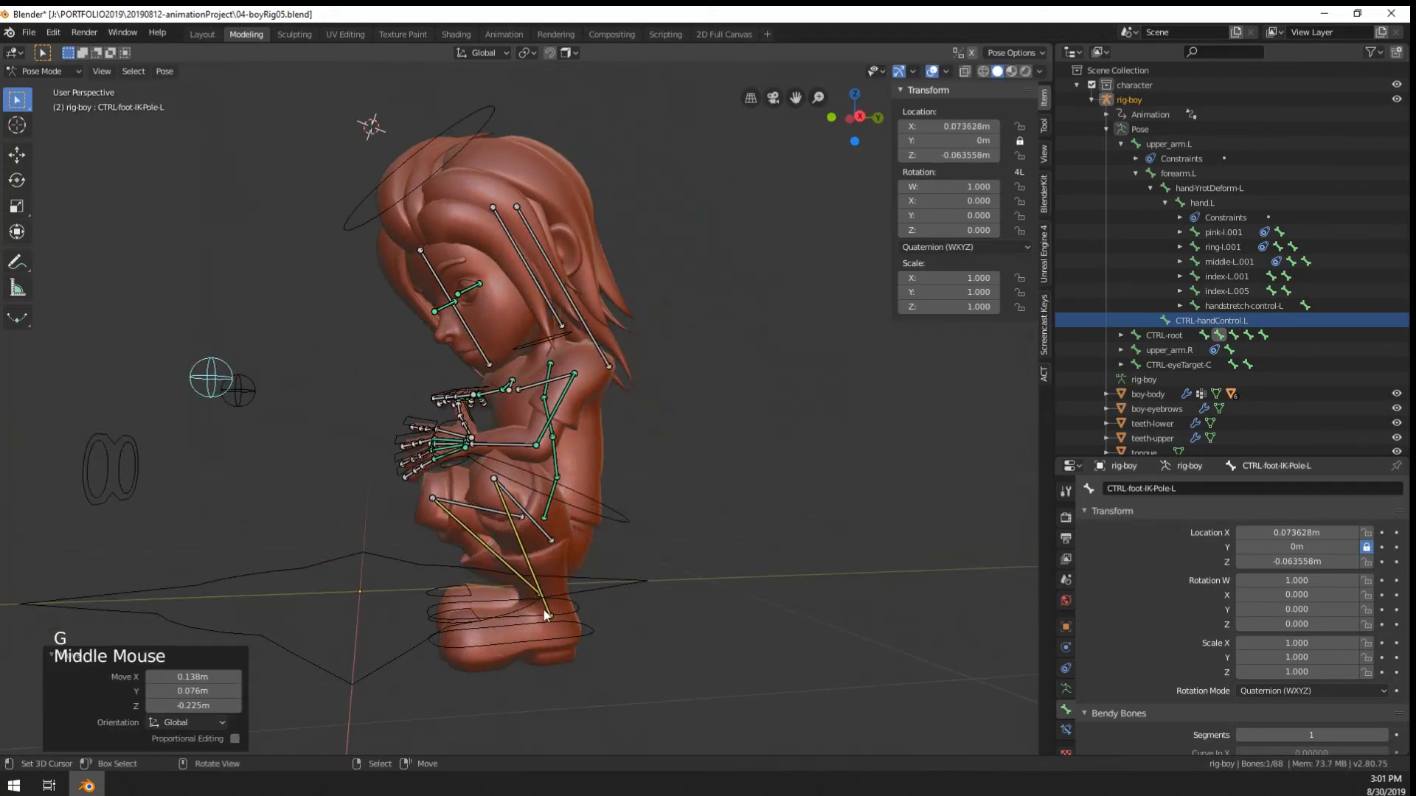
pyautogui.rightClick(518, 616)
pyautogui.keyDown('shift'); pyautogui.rightClick(498, 609); pyautogui.keyUp('shift')
pyautogui.rightClick(498, 609)
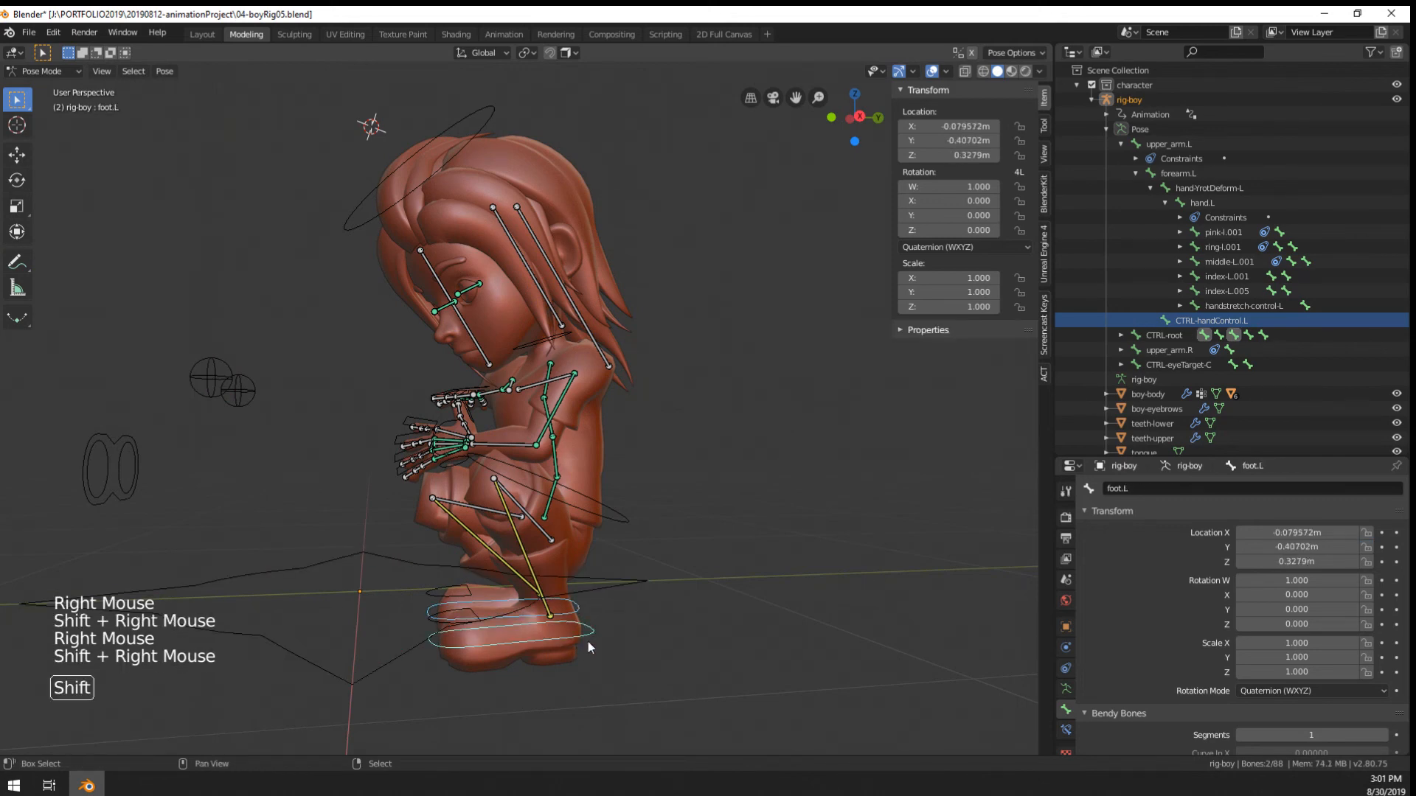
pyautogui.moveTo(589, 646); pyautogui.dragTo(590, 660, button='middle')
pyautogui.press('g')
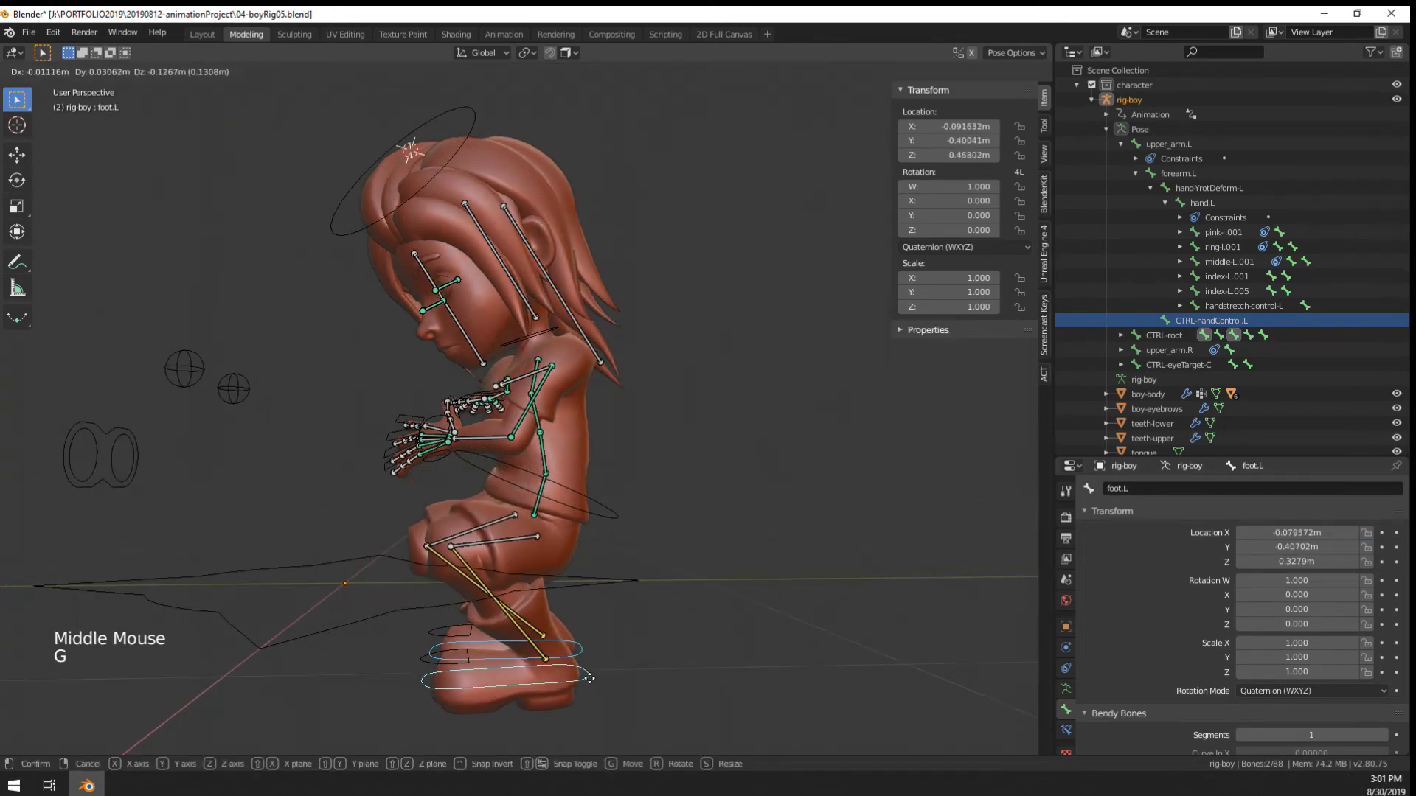
pyautogui.click(564, 652)
pyautogui.moveTo(564, 653); pyautogui.dragTo(717, 650, button='middle')
pyautogui.press('s')
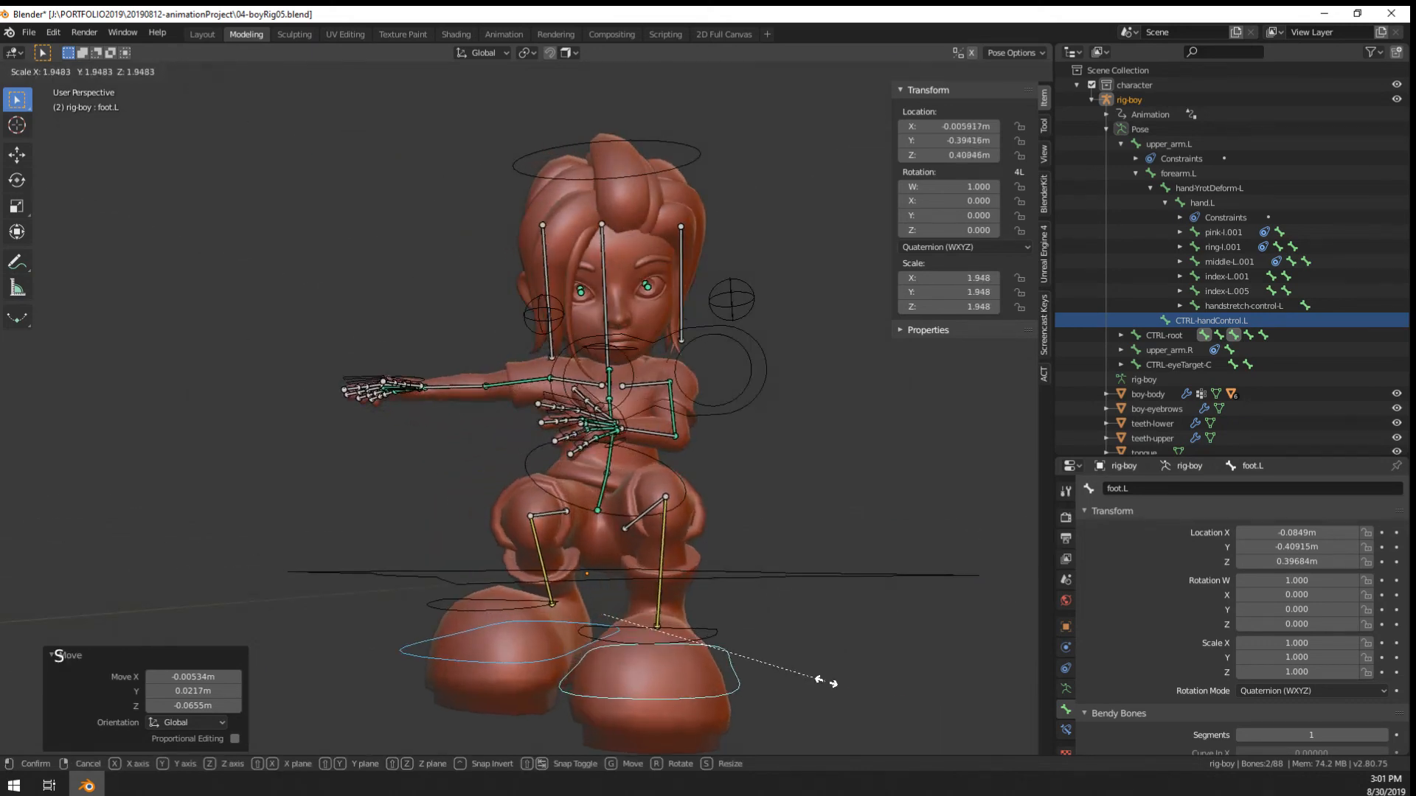
pyautogui.press('Escape')
# Lower the foot.R control about 0.05 m and shift it about 0.02 m outward
pyautogui.rightClick(569, 634)
pyautogui.press('g')
pyautogui.click(575, 640)
# Rotate the spine bone forward by 28.5° in the side view, and move it back about 0.125 m and slightly down
pyautogui.moveTo(575, 640); pyautogui.dragTo(671, 623, button='middle')
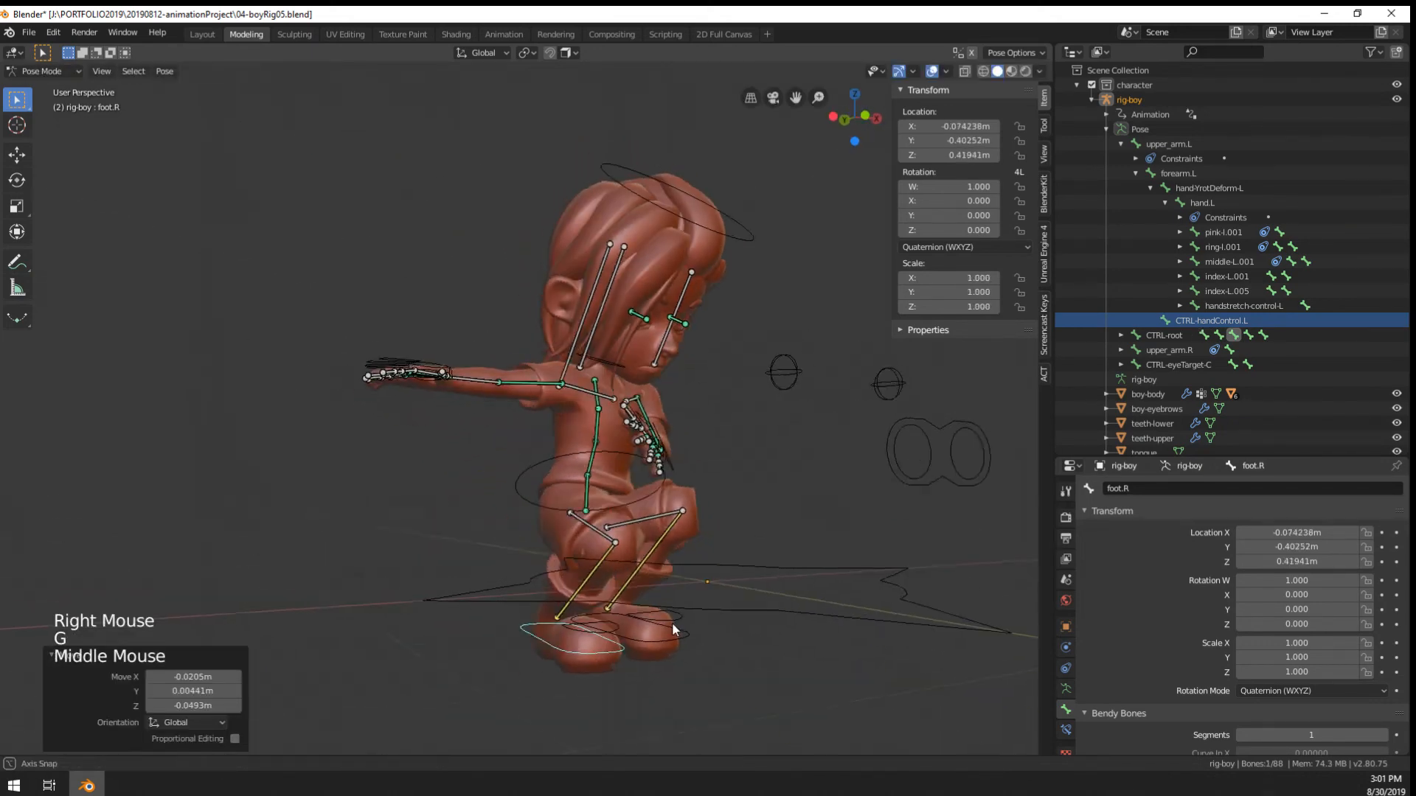
pyautogui.scroll(2, 677, 622)
pyautogui.moveTo(712, 562); pyautogui.dragTo(739, 539, button='middle')
pyautogui.scroll(1, 750, 541)
pyautogui.scroll(-1, 723, 542)
pyautogui.rightClick(577, 520)
pyautogui.moveTo(577, 521); pyautogui.dragTo(607, 525, button='middle')
pyautogui.press('r')
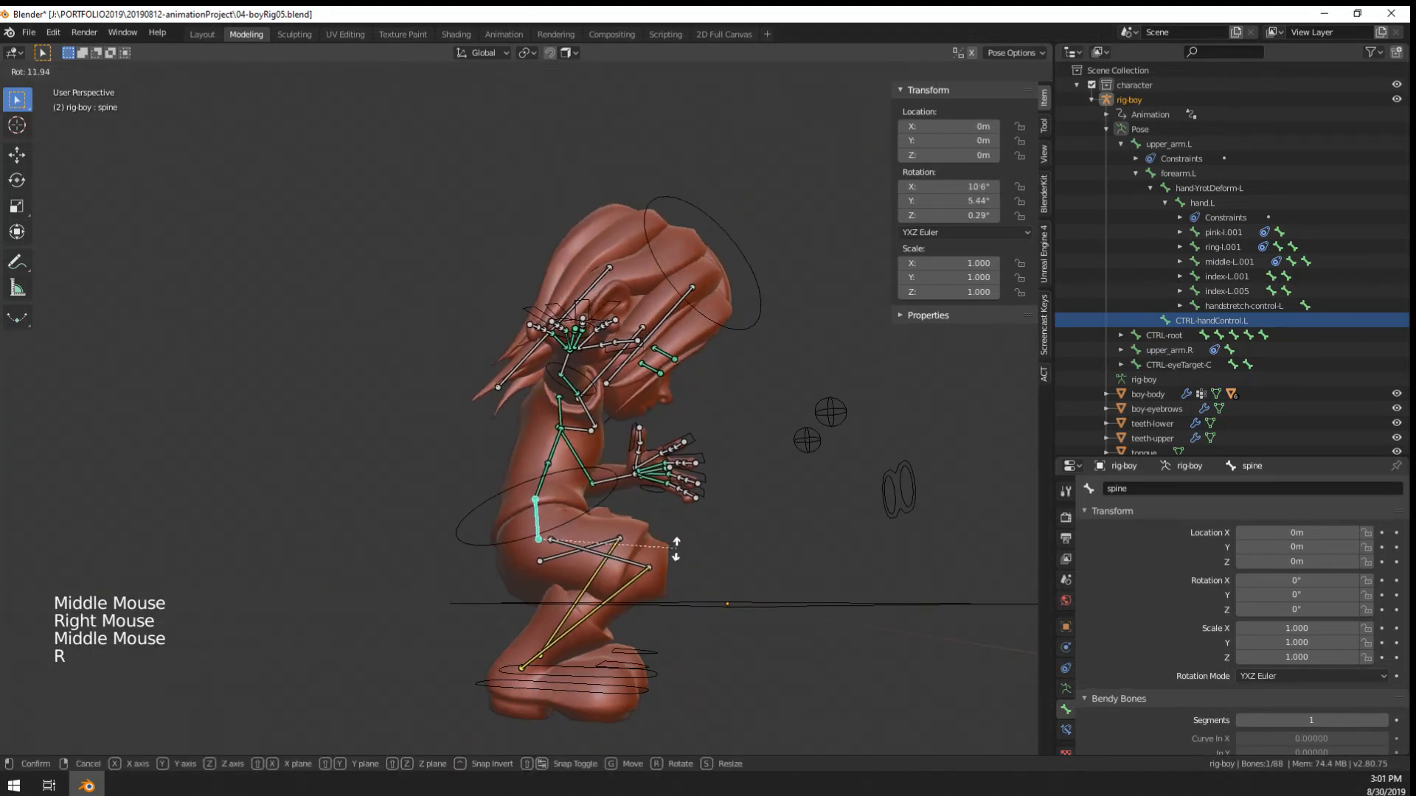
pyautogui.click(641, 595)
pyautogui.press('g')
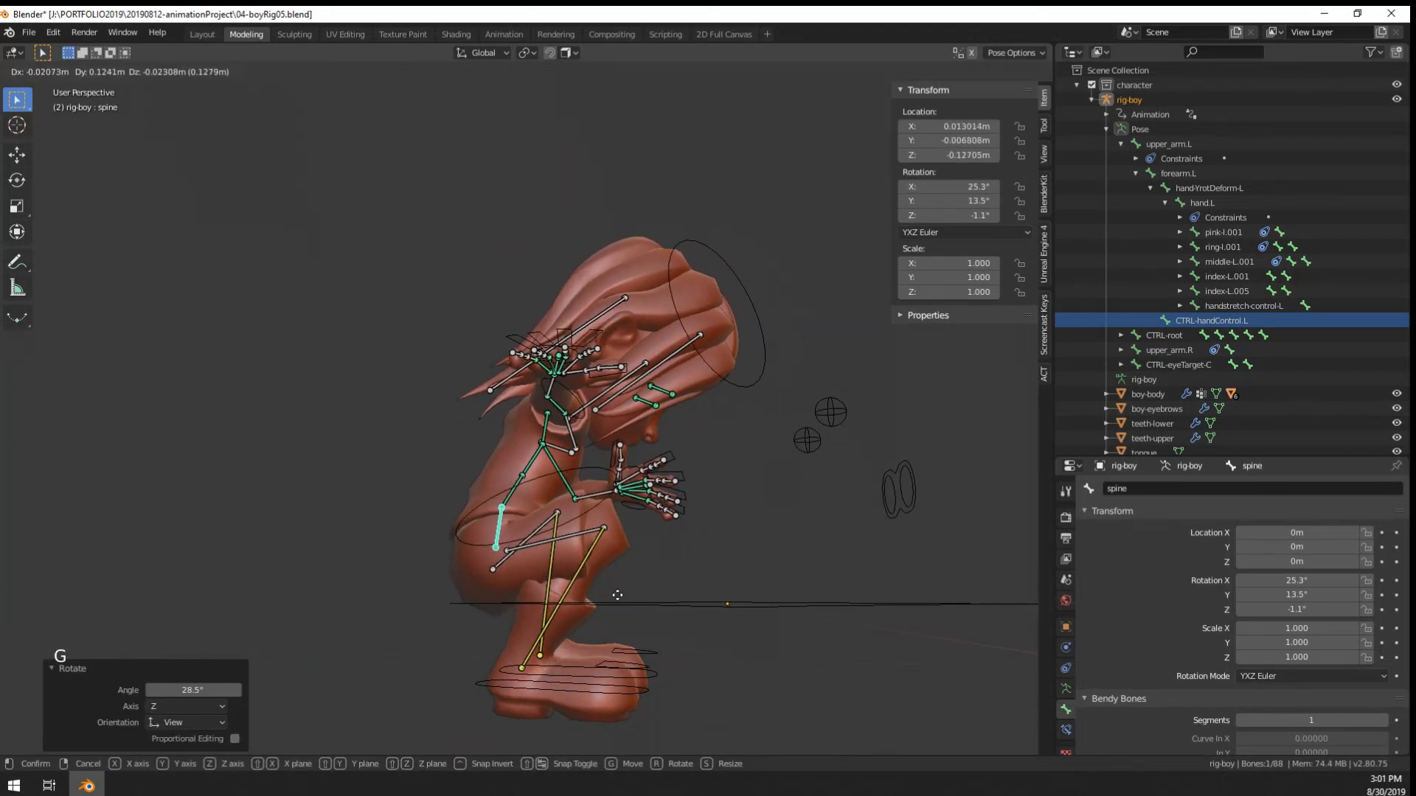
pyautogui.click(623, 568)
pyautogui.moveTo(622, 568); pyautogui.dragTo(471, 565, button='middle')
pyautogui.press('r')
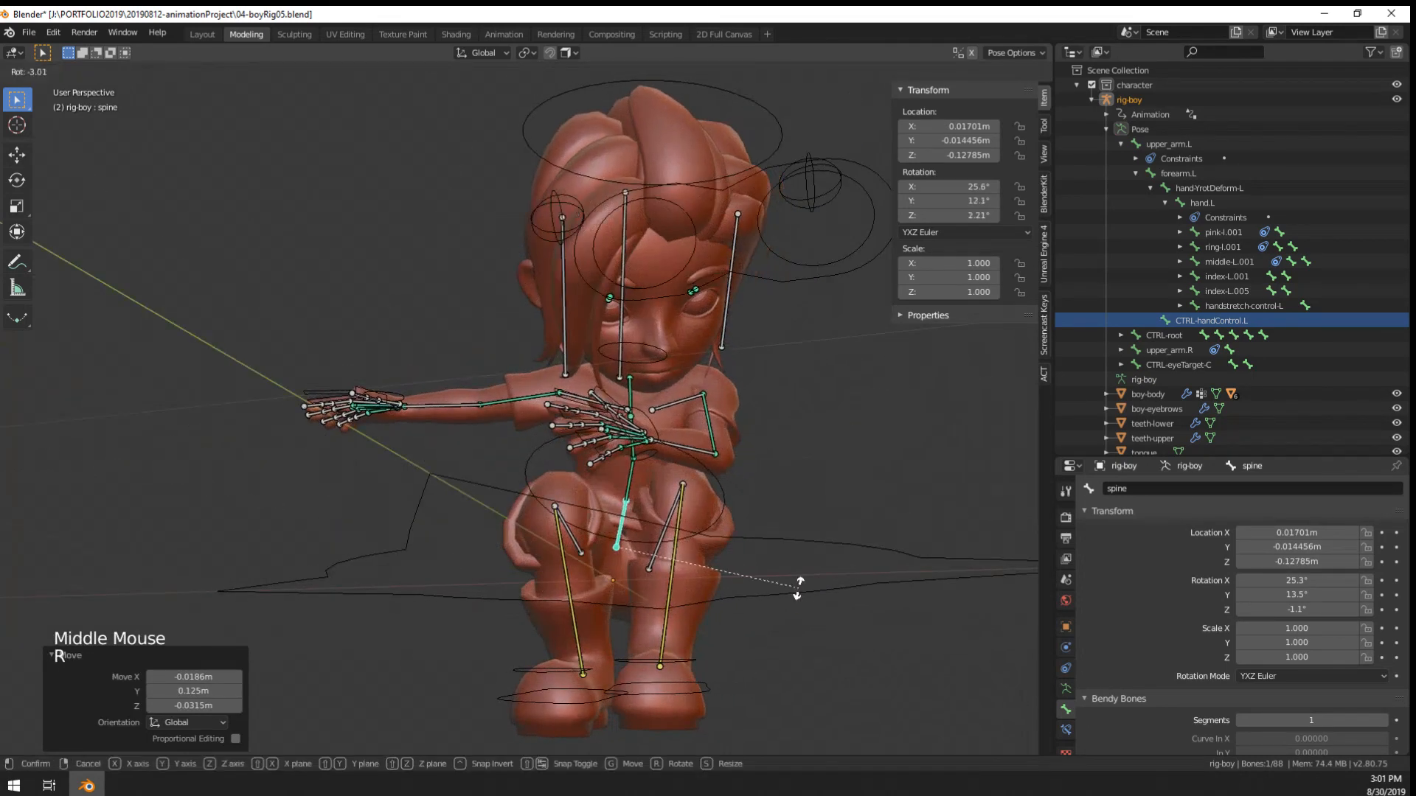
pyautogui.rightClick(641, 518)
# Reset the rotation, location and scale of all bones to return the rig to its rest pose
pyautogui.hotkey('alt', 'r')
pyautogui.press('a')
pyautogui.hotkey('alt', 'r')
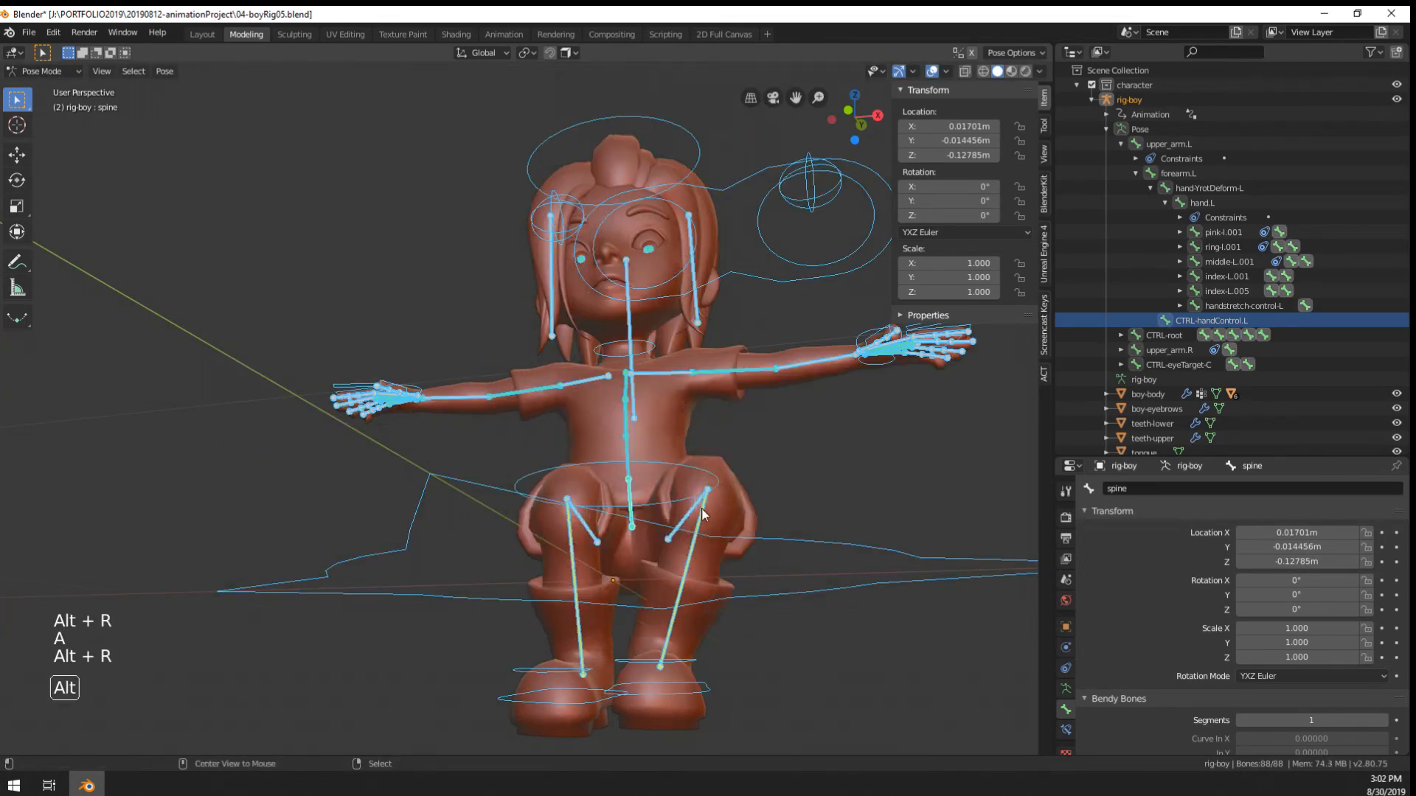
pyautogui.hotkey('alt', 'g')
pyautogui.hotkey('alt', 's')
# Lower the spine bone about 0.48 m along global Z, and shift it back about 0.06 m in the side view
pyautogui.scroll(-2, 556, 311)
pyautogui.rightClick(574, 251)
pyautogui.press('g')
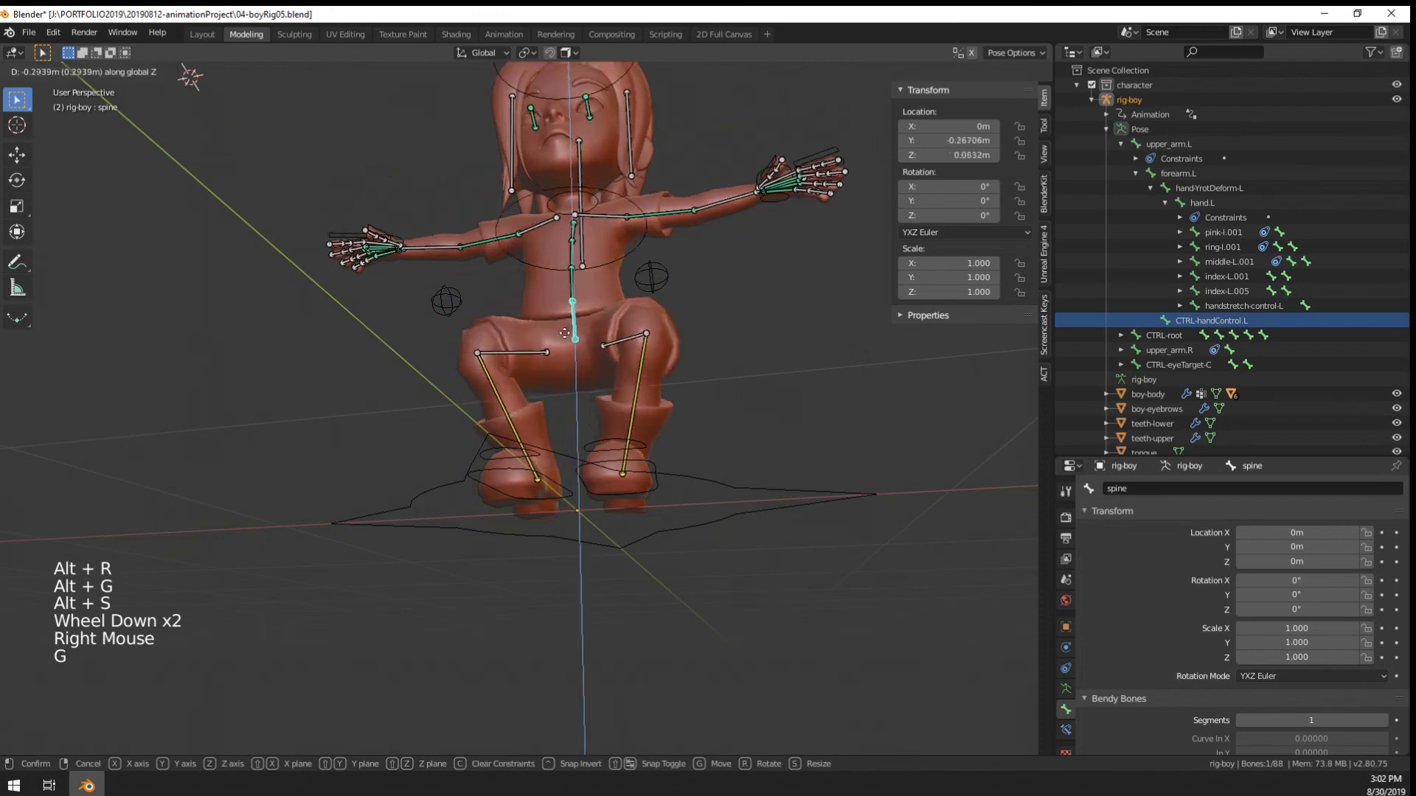
pyautogui.click(572, 373)
pyautogui.moveTo(572, 373); pyautogui.dragTo(432, 399, button='middle')
pyautogui.press('g')
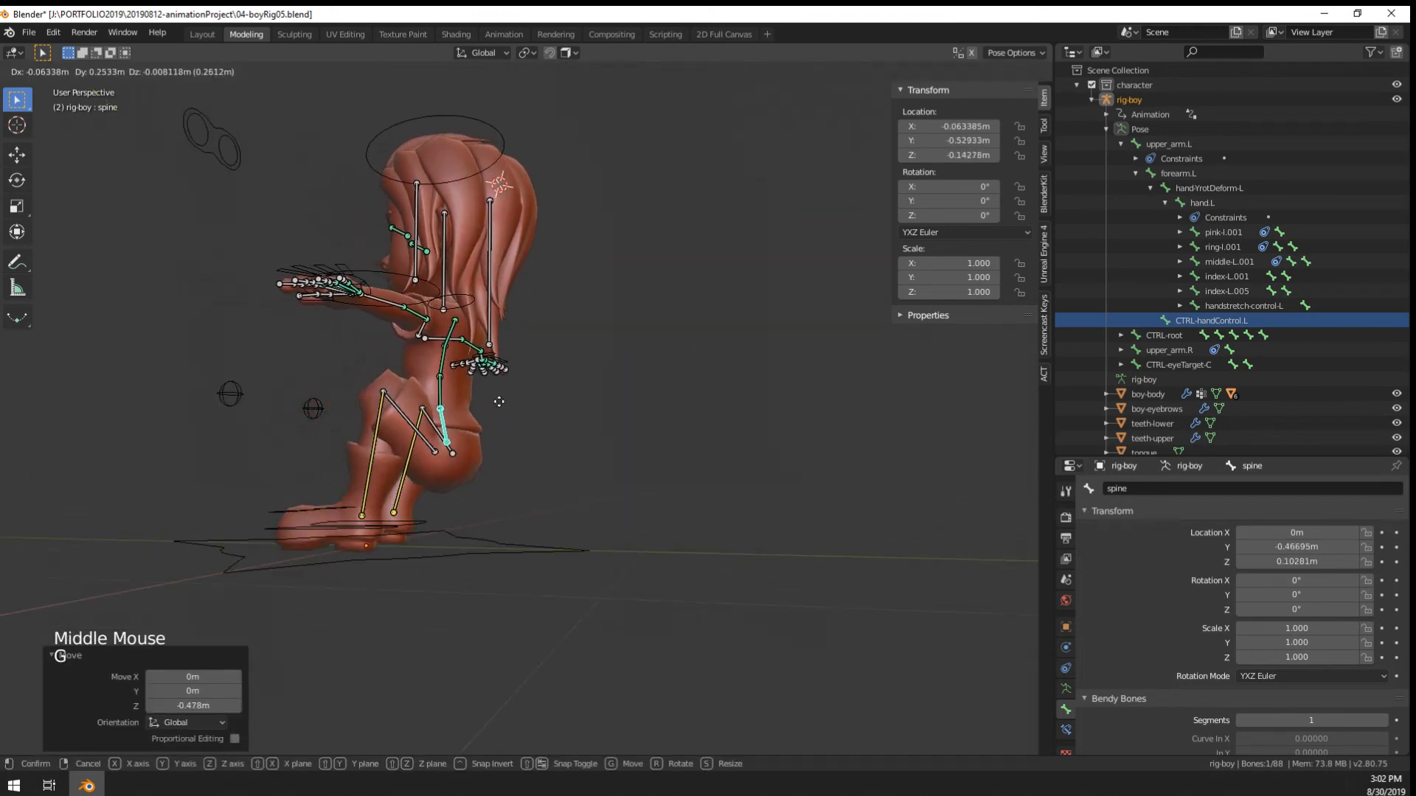
pyautogui.click(445, 404)
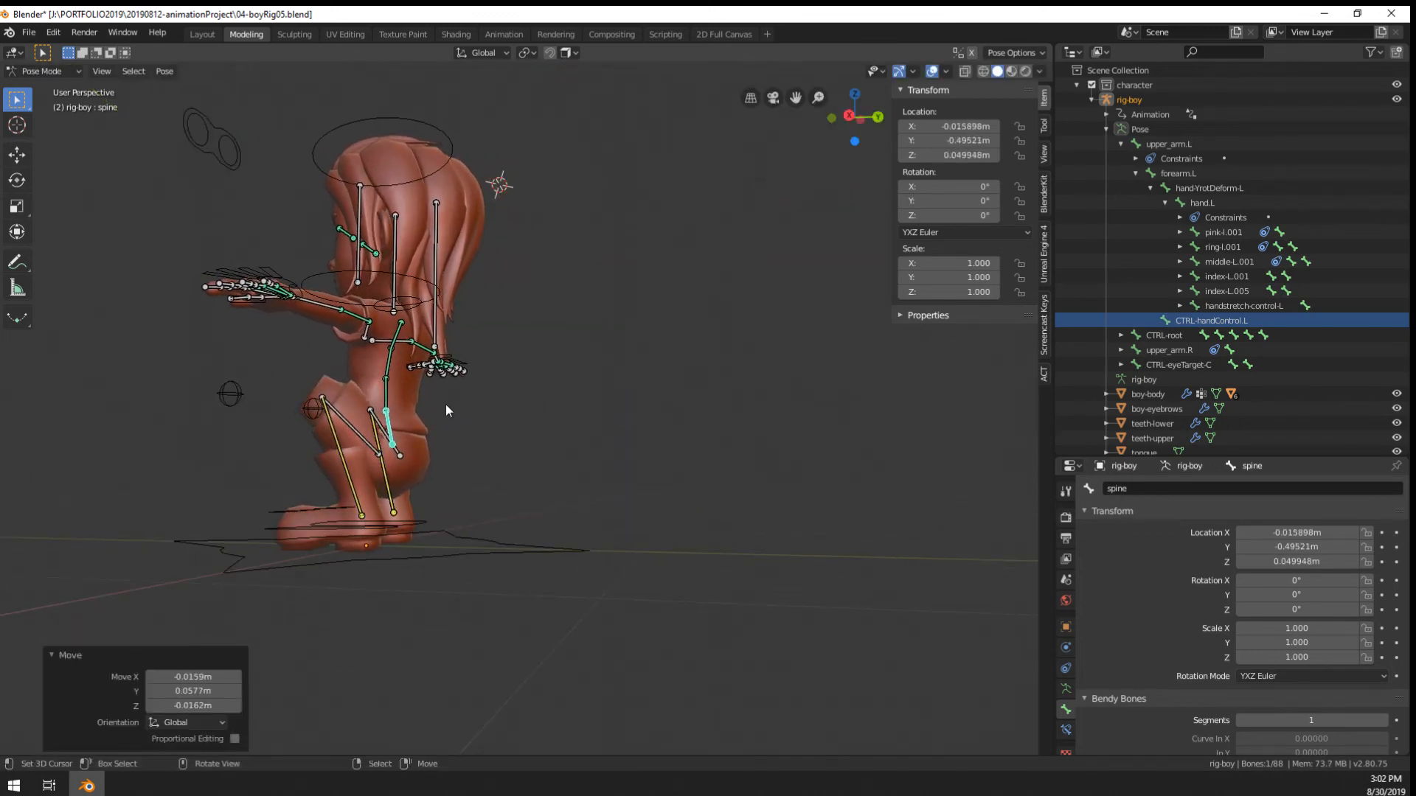
# Tilt the spine bone forward to about 22.5° in X, and adjust its position by about −0.14 m in Y
pyautogui.moveTo(445, 404); pyautogui.dragTo(491, 401, button='middle')
pyautogui.press('r')
pyautogui.click(481, 351)
pyautogui.press('g')
pyautogui.click(487, 347)
pyautogui.moveTo(404, 385); pyautogui.dragTo(559, 459, button='middle')
pyautogui.rightClick(558, 427)
pyautogui.rightClick(552, 459)
pyautogui.press('g')
pyautogui.click(396, 448)
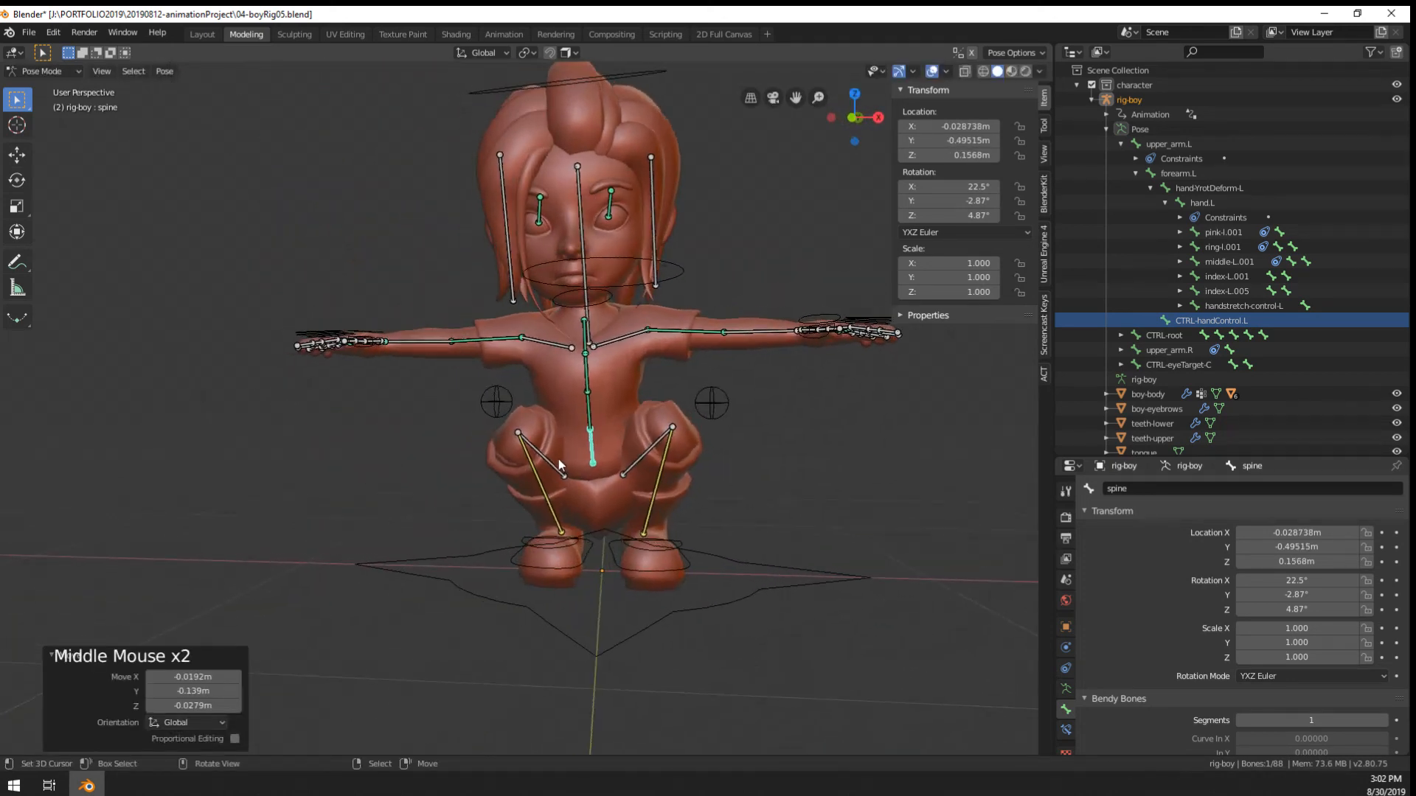
# Spread the feet by moving foot.L about 0.15 m and foot.R about 0.20 m outward
pyautogui.rightClick(686, 557)
pyautogui.press('g')
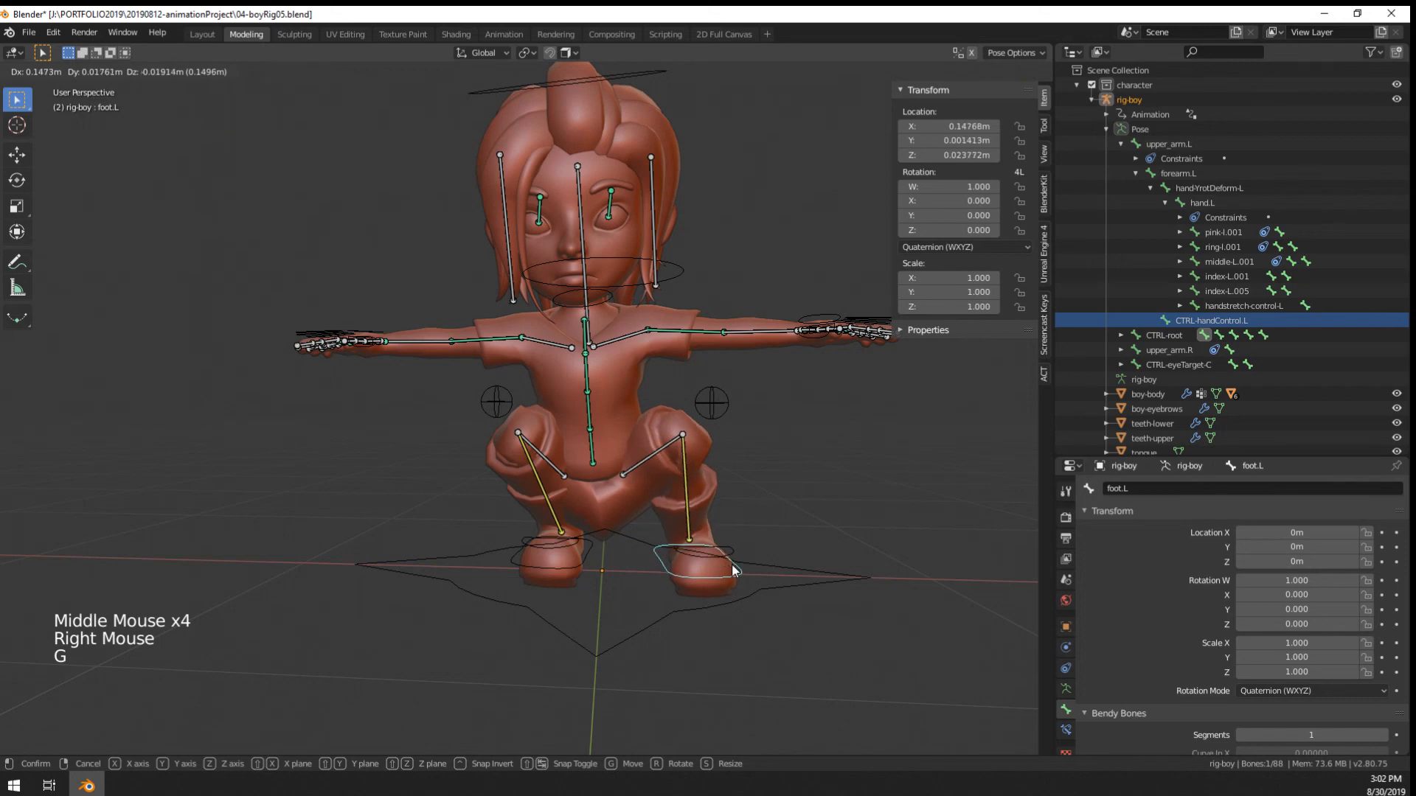
pyautogui.click(733, 570)
pyautogui.rightClick(578, 554)
pyautogui.press('g')
pyautogui.click(506, 557)
pyautogui.moveTo(560, 495); pyautogui.dragTo(549, 523, button='middle')
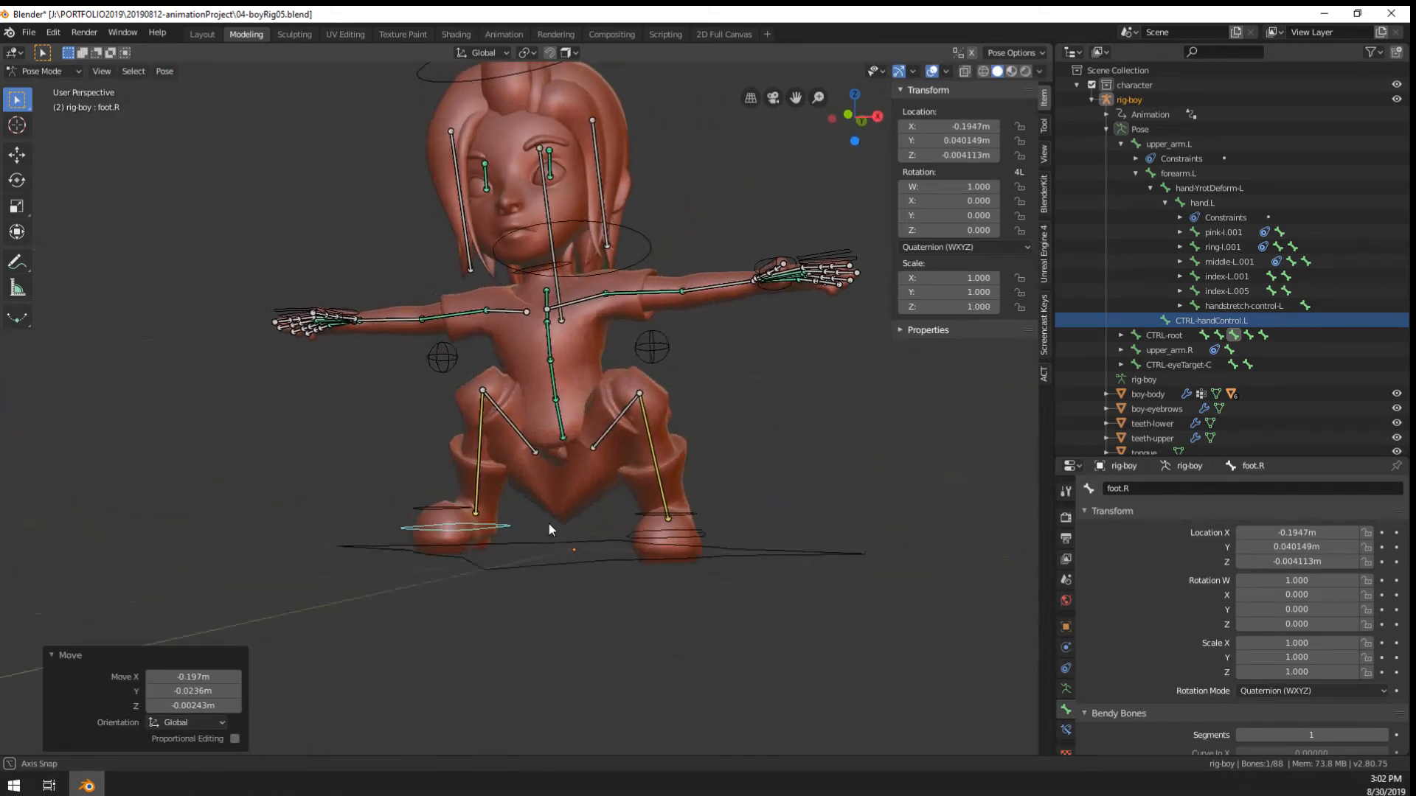
pyautogui.scroll(2, 580, 490)
pyautogui.keyDown('shift'); pyautogui.rightClick(723, 578); pyautogui.keyUp('shift')
pyautogui.moveTo(722, 577); pyautogui.dragTo(603, 591, button='middle')
pyautogui.press('g')
pyautogui.rightClick(506, 595)
pyautogui.middleClick(506, 595)
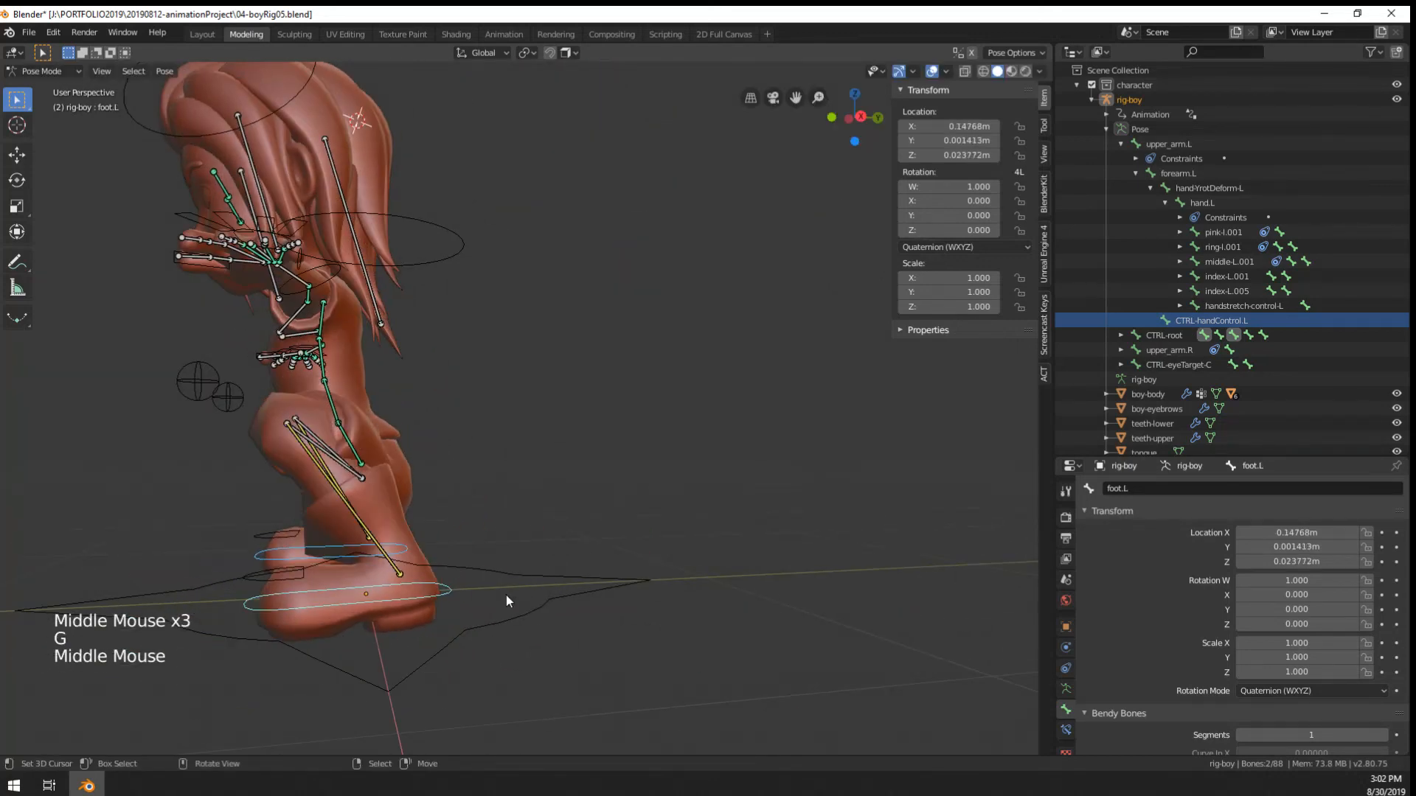
# Move both foot IK pole controls forward about 0.70 m, and scale them together to about 0.514
pyautogui.keyDown('shift'); pyautogui.moveTo(463, 567); pyautogui.dragTo(497, 566, button='middle'); pyautogui.keyUp('shift')
pyautogui.keyDown('shift'); pyautogui.moveTo(348, 439); pyautogui.dragTo(382, 440, button='middle'); pyautogui.keyUp('shift')
pyautogui.moveTo(354, 494); pyautogui.dragTo(339, 497, button='middle')
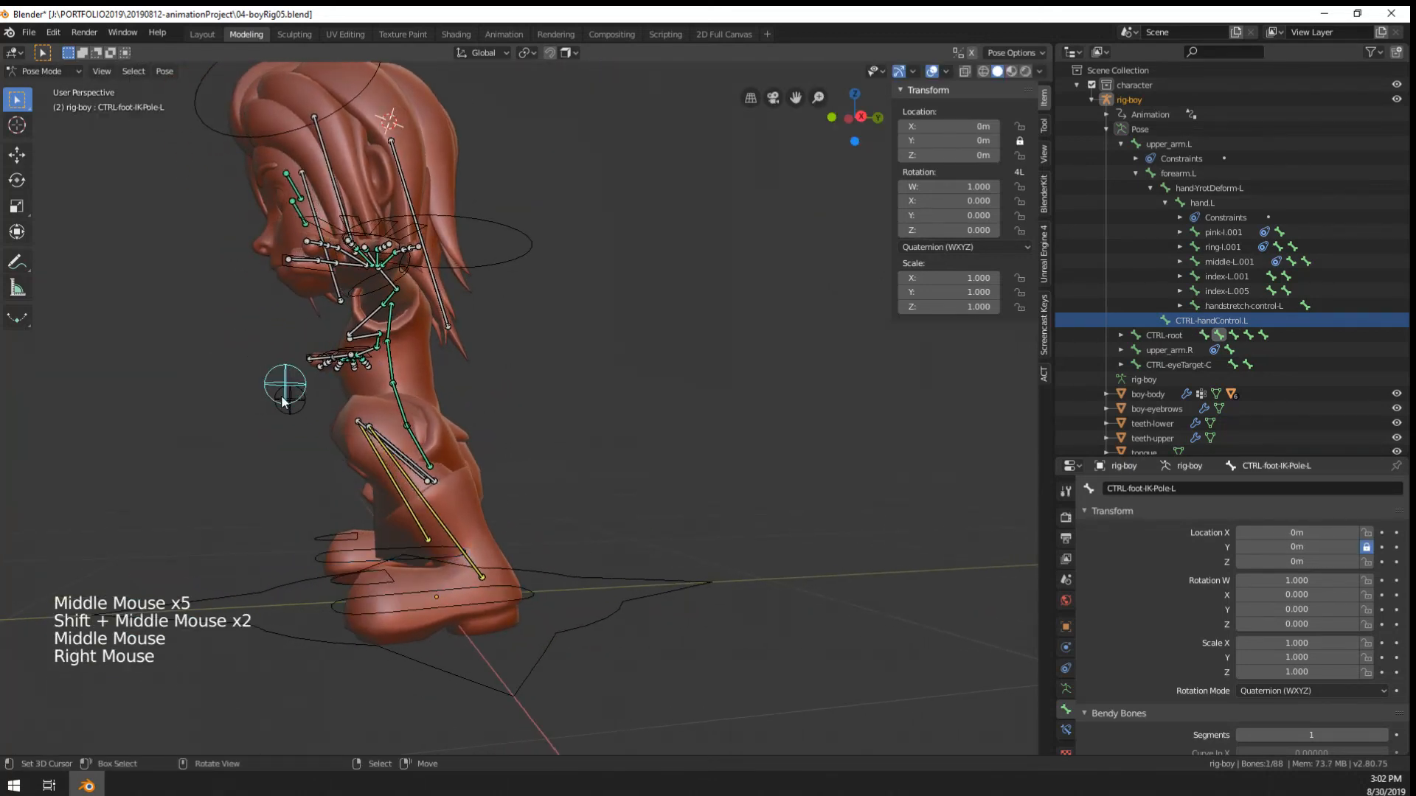
pyautogui.press('g')
pyautogui.click(59, 548)
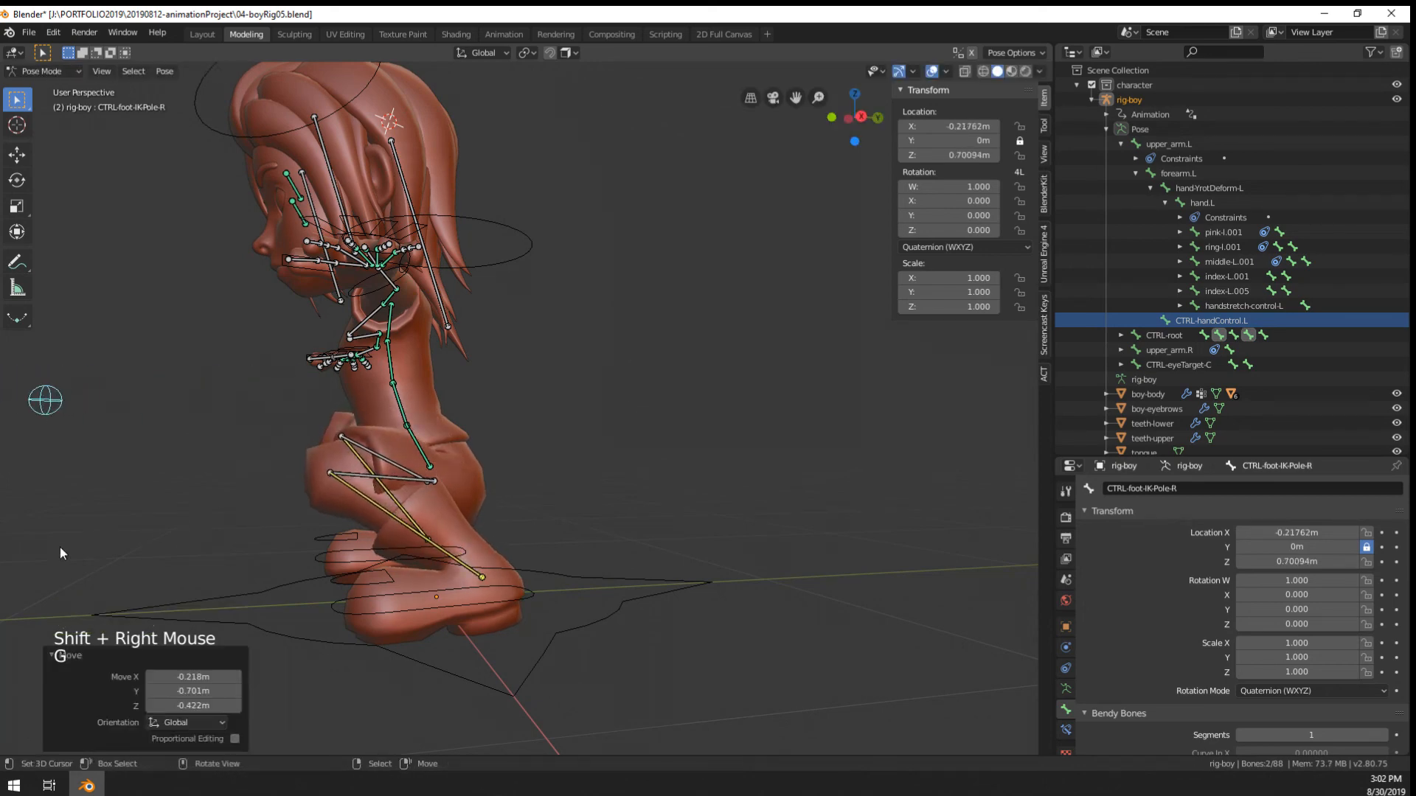
pyautogui.moveTo(59, 547); pyautogui.dragTo(332, 549, button='middle')
pyautogui.click(480, 461)
# Shift CTRL-foot-IK-Pole-R sideways toward the left foot's pole control to bring the right knee inward
pyautogui.moveTo(582, 479); pyautogui.dragTo(529, 519, button='middle')
pyautogui.press('g')
pyautogui.moveTo(529, 519); pyautogui.dragTo(518, 510, button='middle')
pyautogui.rightClick(363, 408)
pyautogui.press('g')
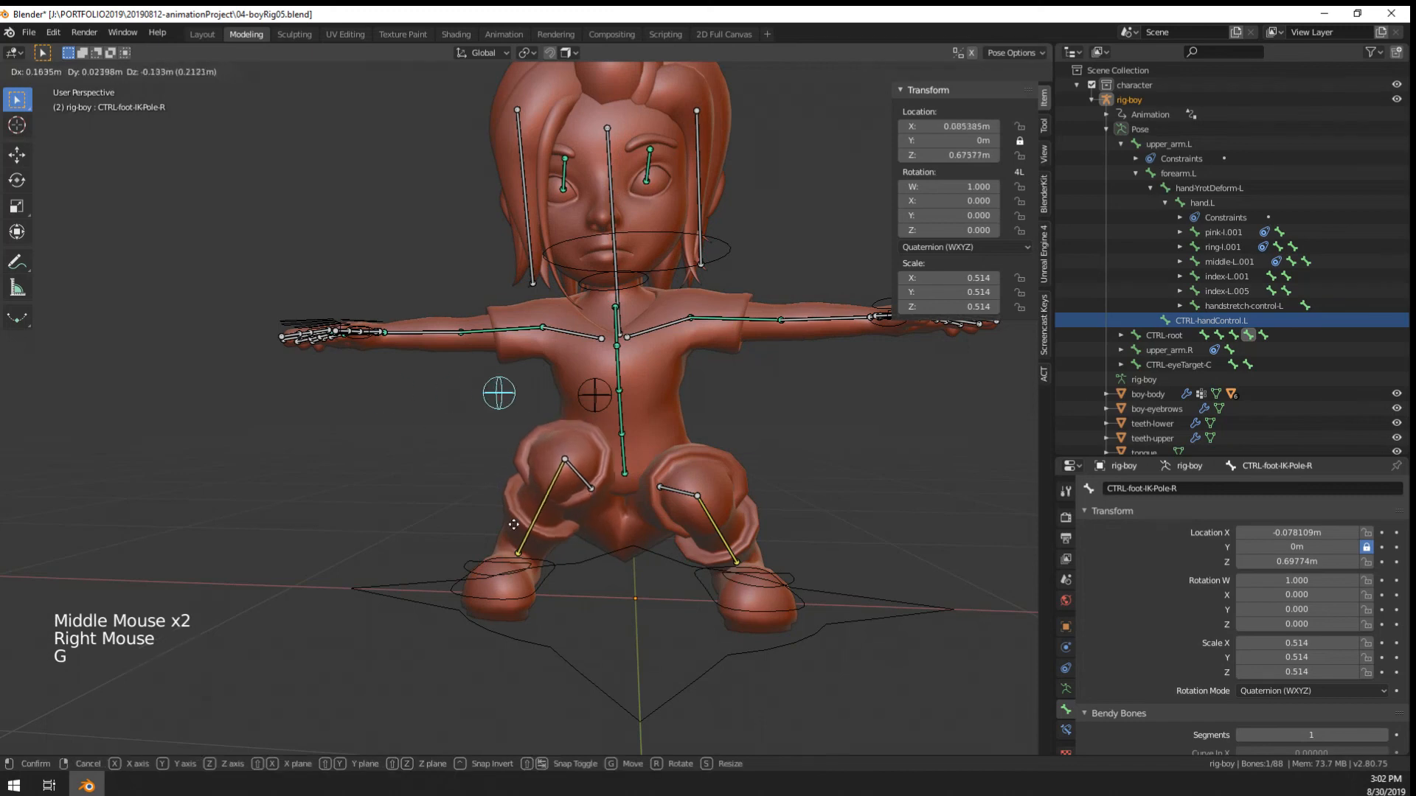
pyautogui.click(545, 578)
# Unlock the Y location of both foot IK pole controls, and lower each about 0.3 m in front of the feet
pyautogui.rightClick(603, 402)
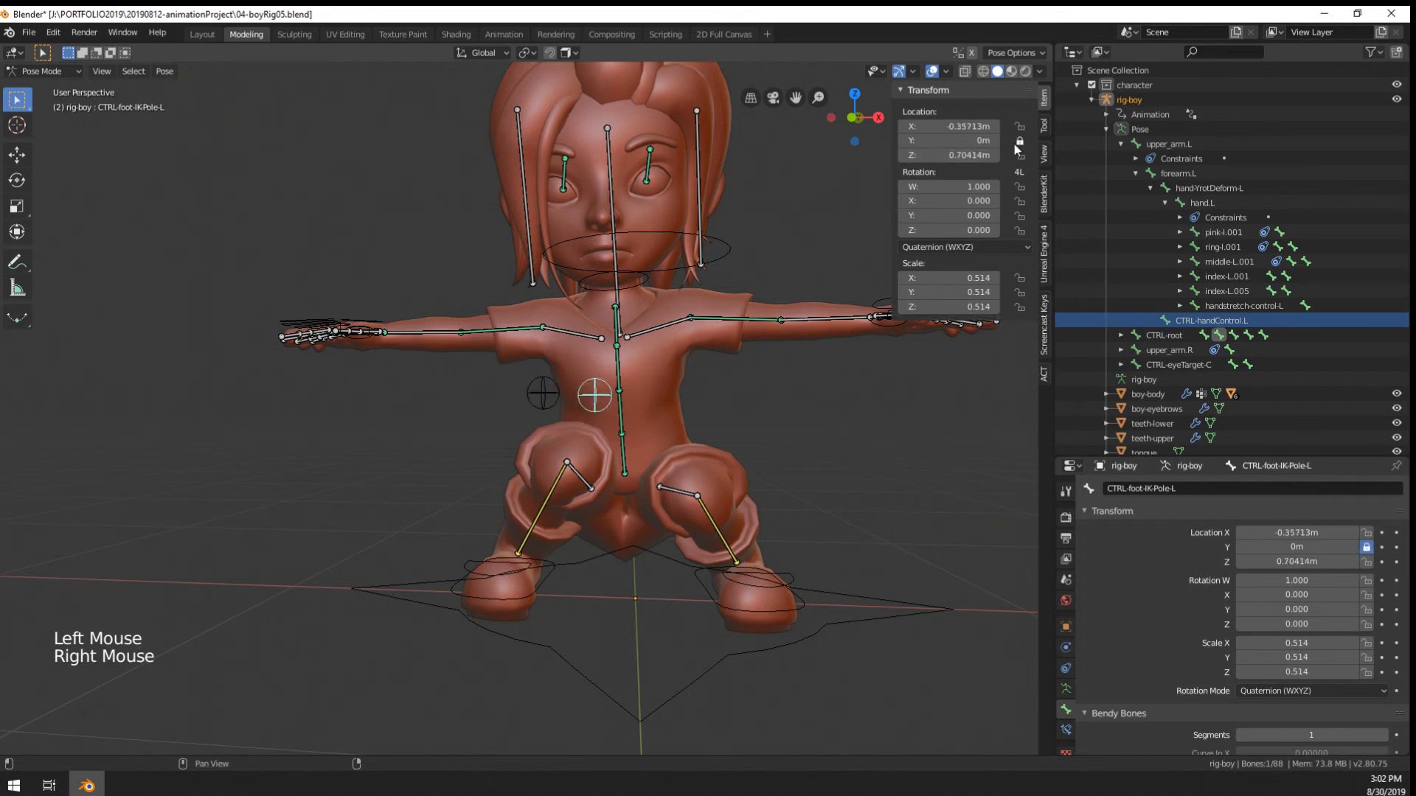
pyautogui.rightClick(544, 390)
pyautogui.rightClick(596, 398)
pyautogui.press('g')
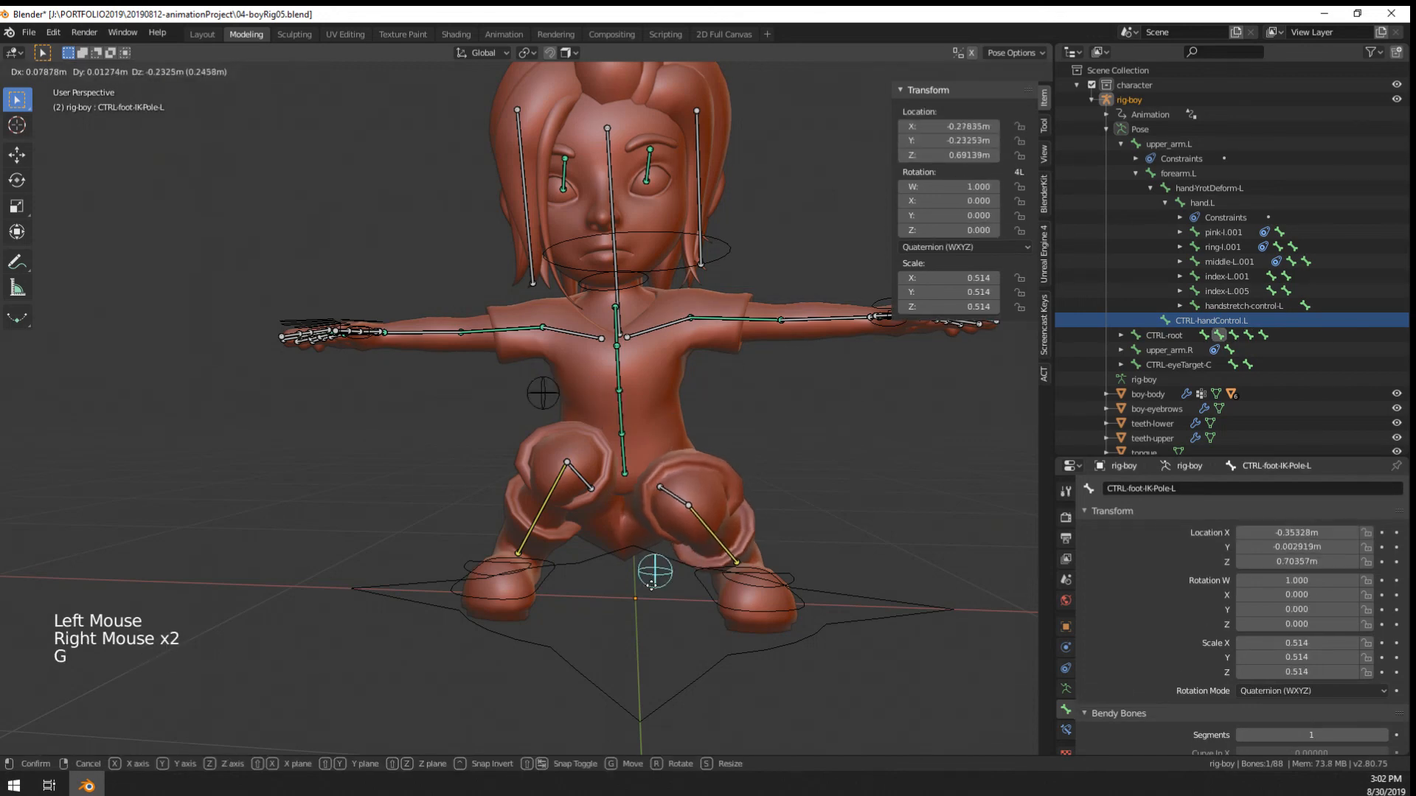
pyautogui.click(669, 594)
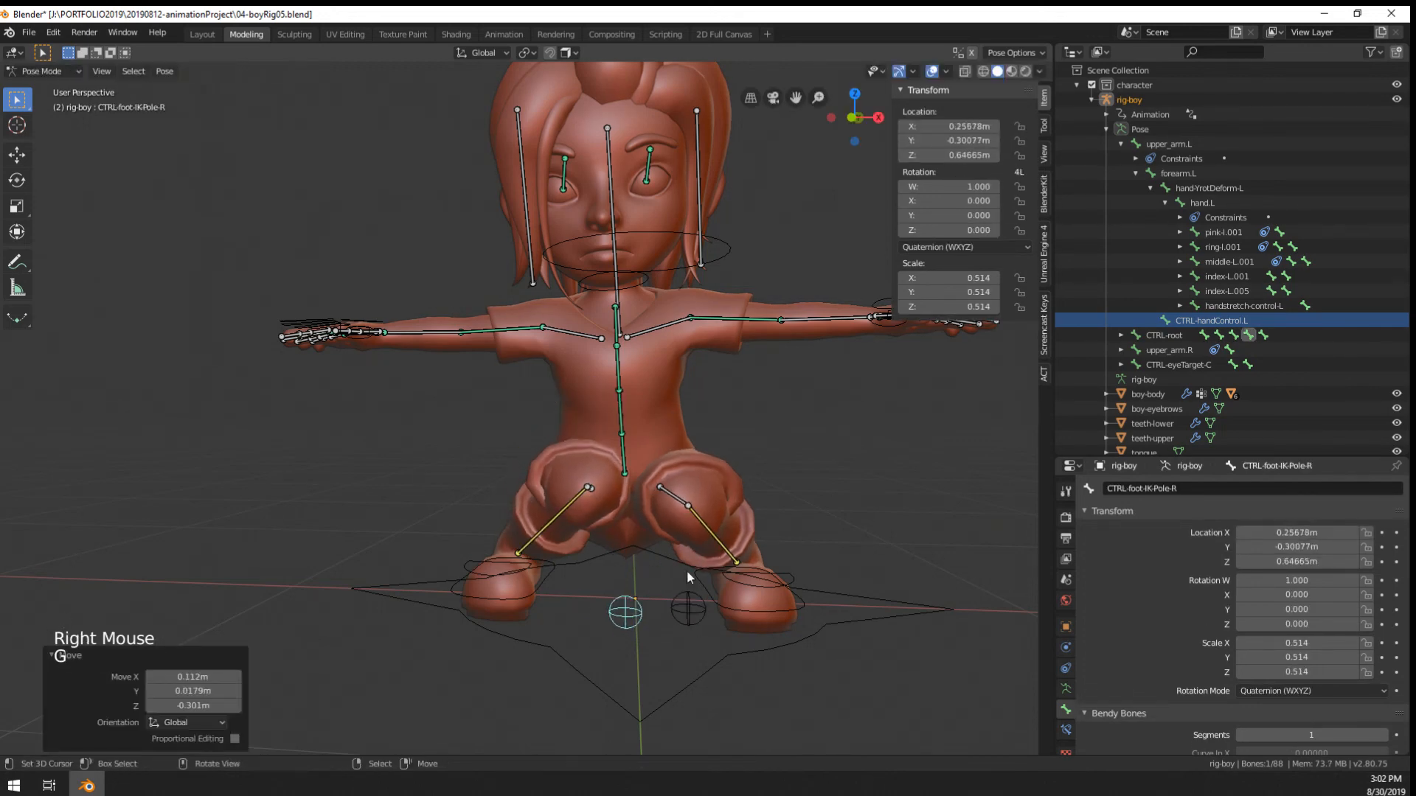
# Bend the torso forward by rotating spine.001 and the spine bone above it in the side view
pyautogui.moveTo(687, 570); pyautogui.dragTo(588, 569, button='middle')
pyautogui.moveTo(507, 378); pyautogui.dragTo(465, 368, button='middle')
pyautogui.rightClick(450, 418)
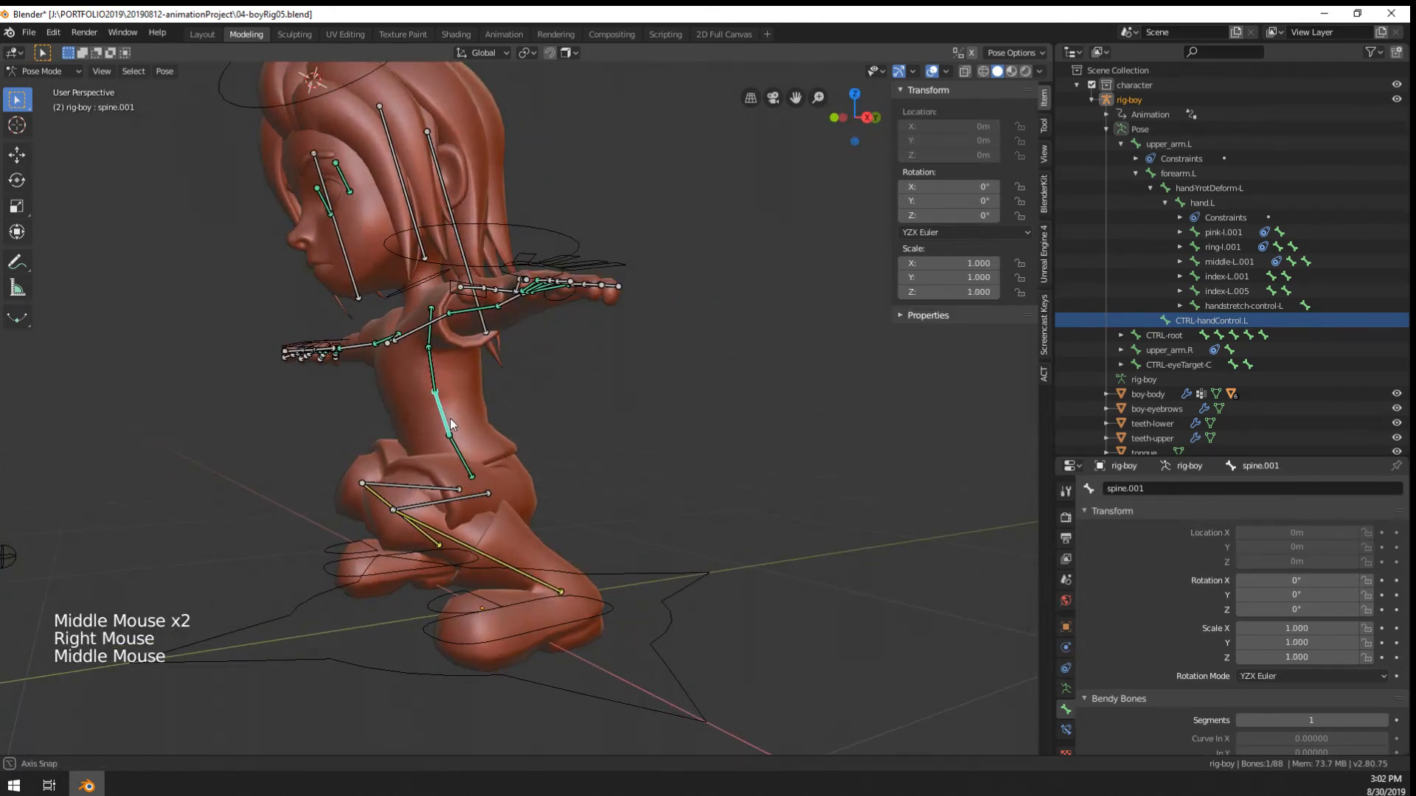
pyautogui.moveTo(450, 418); pyautogui.dragTo(443, 413, button='middle')
pyautogui.rightClick(442, 413)
pyautogui.press('g')
pyautogui.rightClick(432, 407)
pyautogui.press('r')
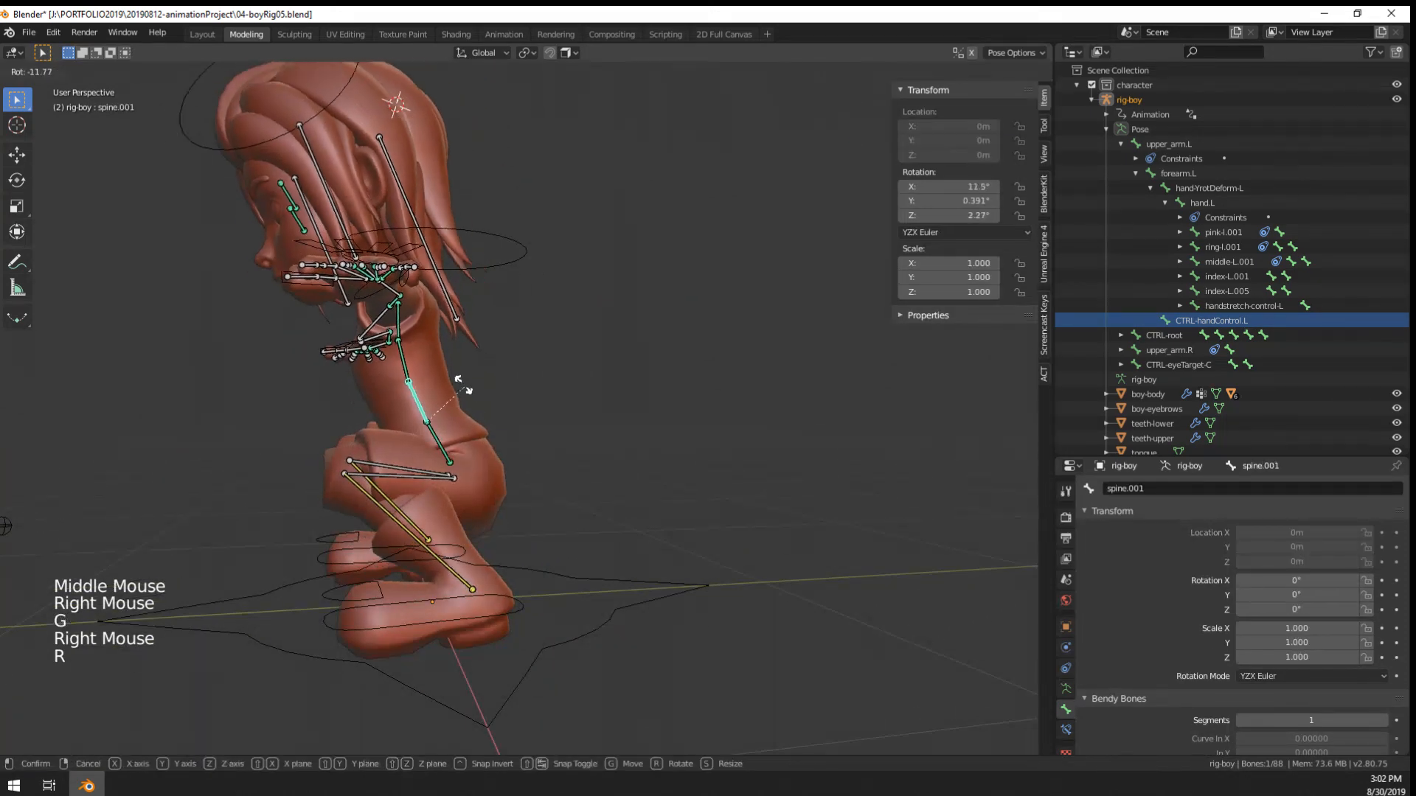
pyautogui.click(455, 378)
pyautogui.rightClick(425, 363)
pyautogui.press('r')
pyautogui.click(432, 345)
# Move the spine bone back about 0.20 m and down about 0.12 m
pyautogui.moveTo(372, 347); pyautogui.dragTo(457, 391, button='middle')
pyautogui.rightClick(405, 424)
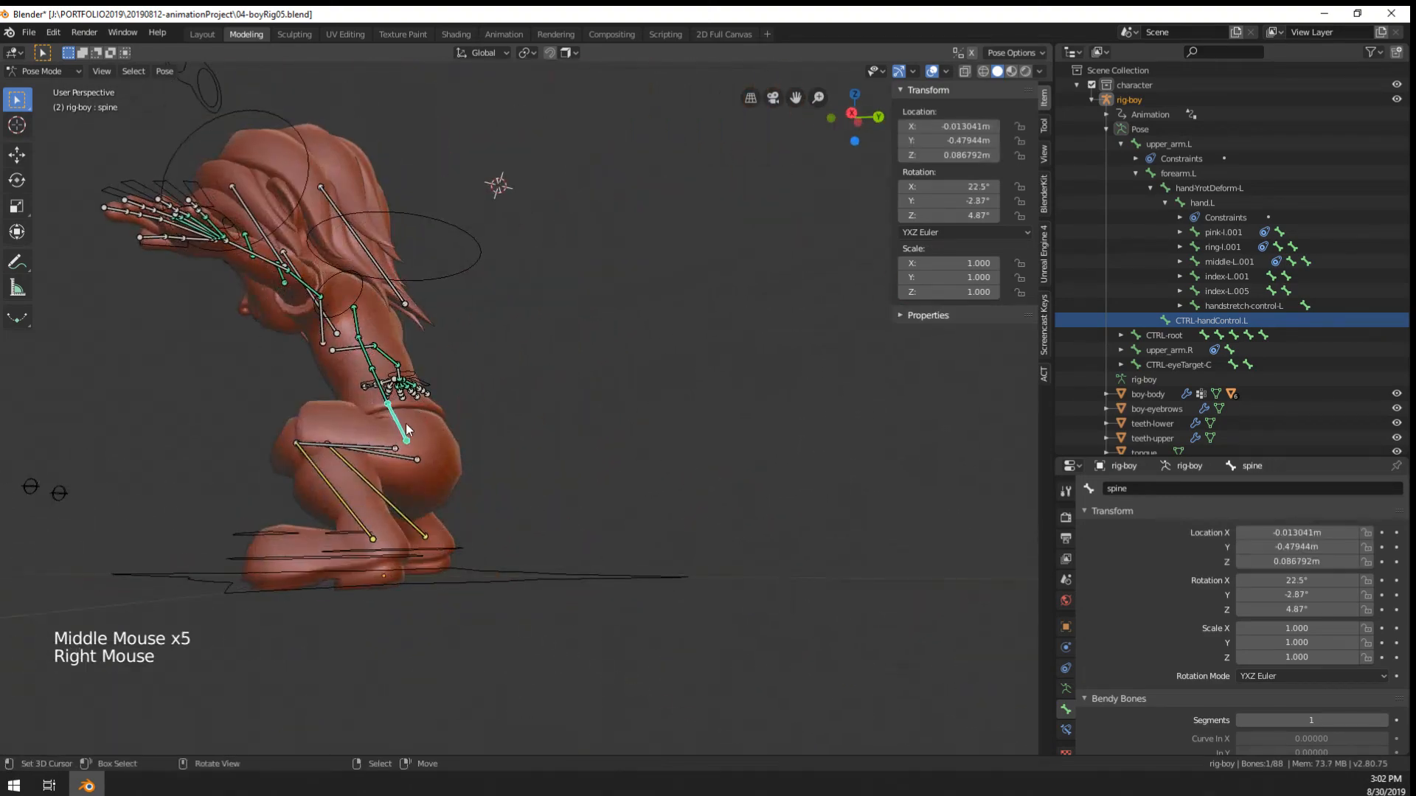
pyautogui.press('g')
pyautogui.click(480, 469)
# Move foot.R about 0.27 m inward along X, toward the other foot
pyautogui.moveTo(481, 469); pyautogui.dragTo(639, 472, button='middle')
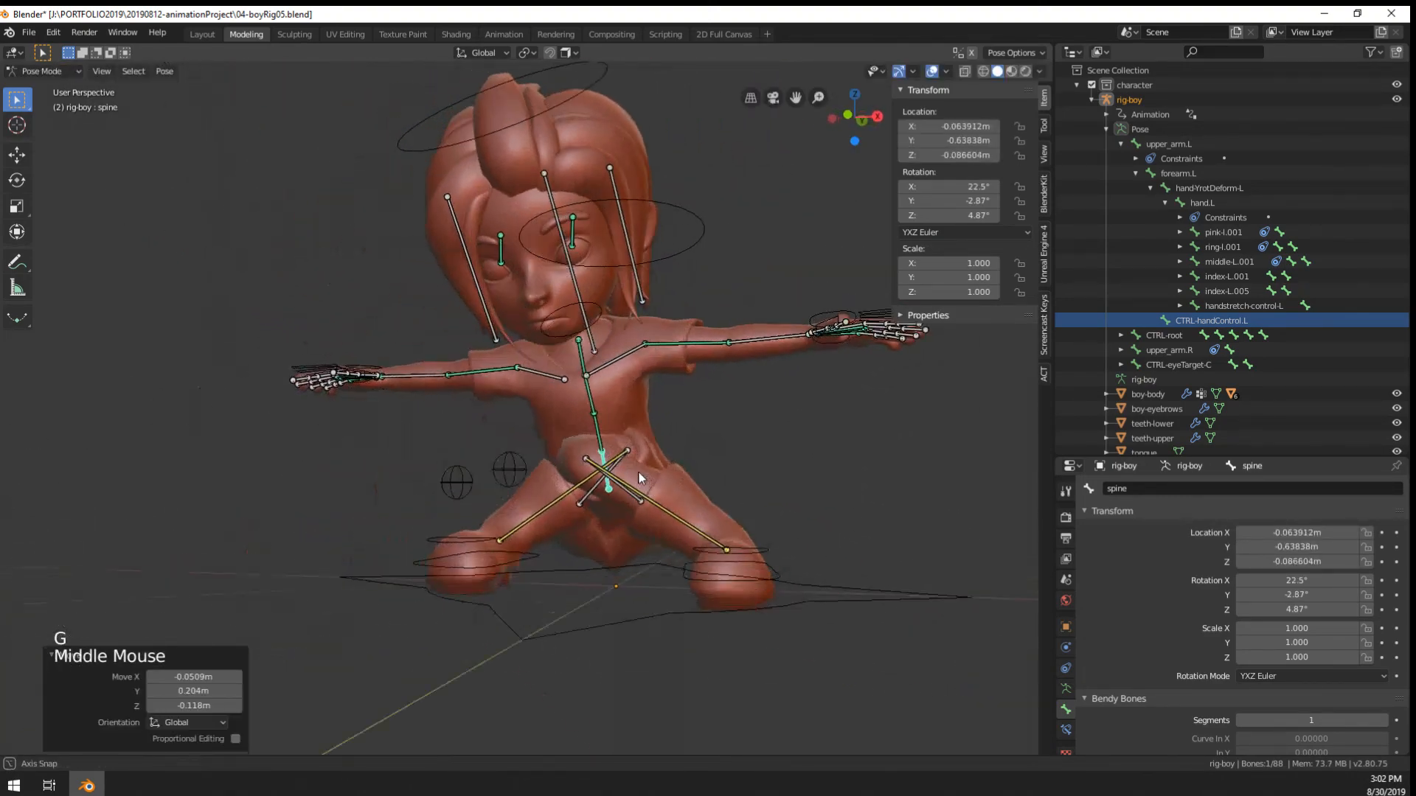
pyautogui.rightClick(520, 563)
pyautogui.press('g')
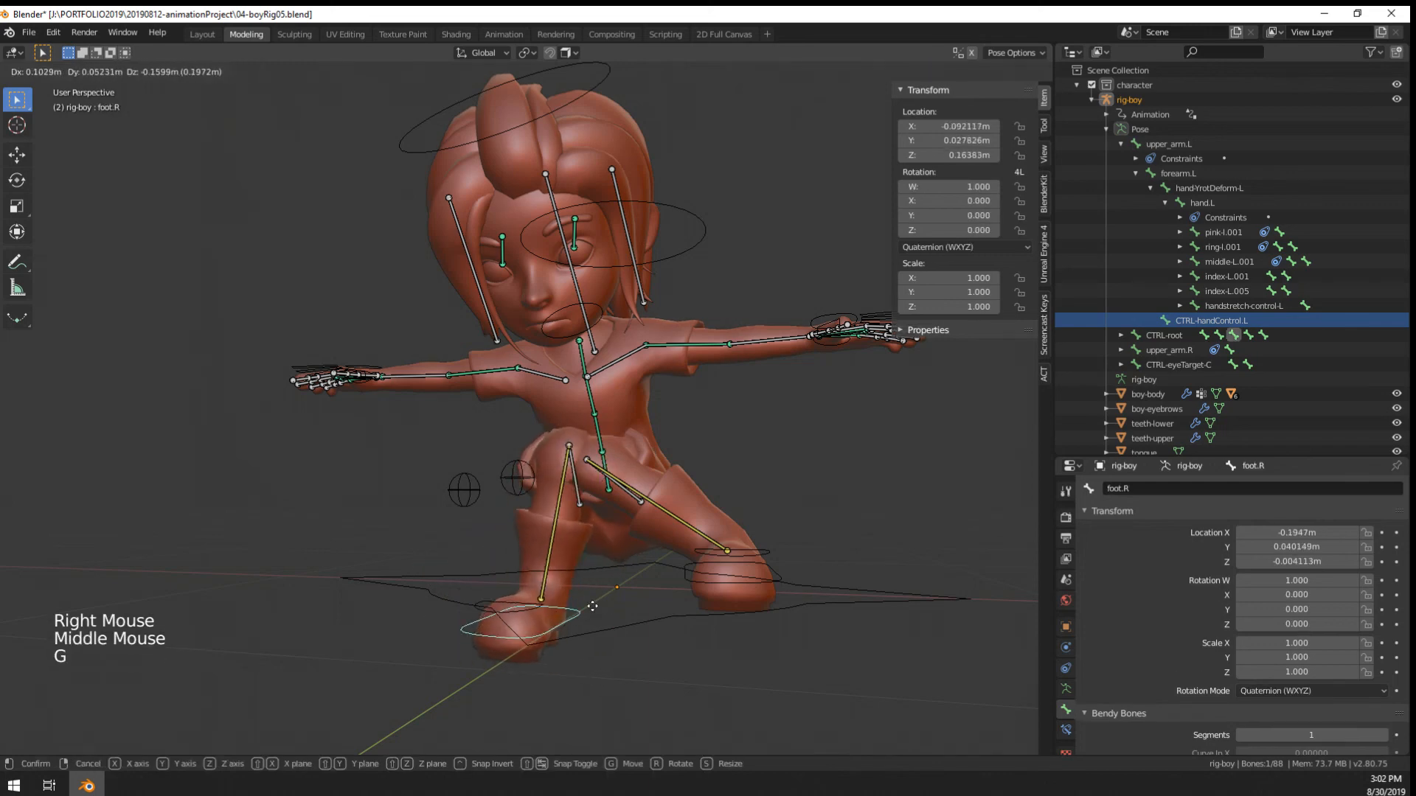
pyautogui.moveTo(630, 604); pyautogui.dragTo(687, 568, button='middle')
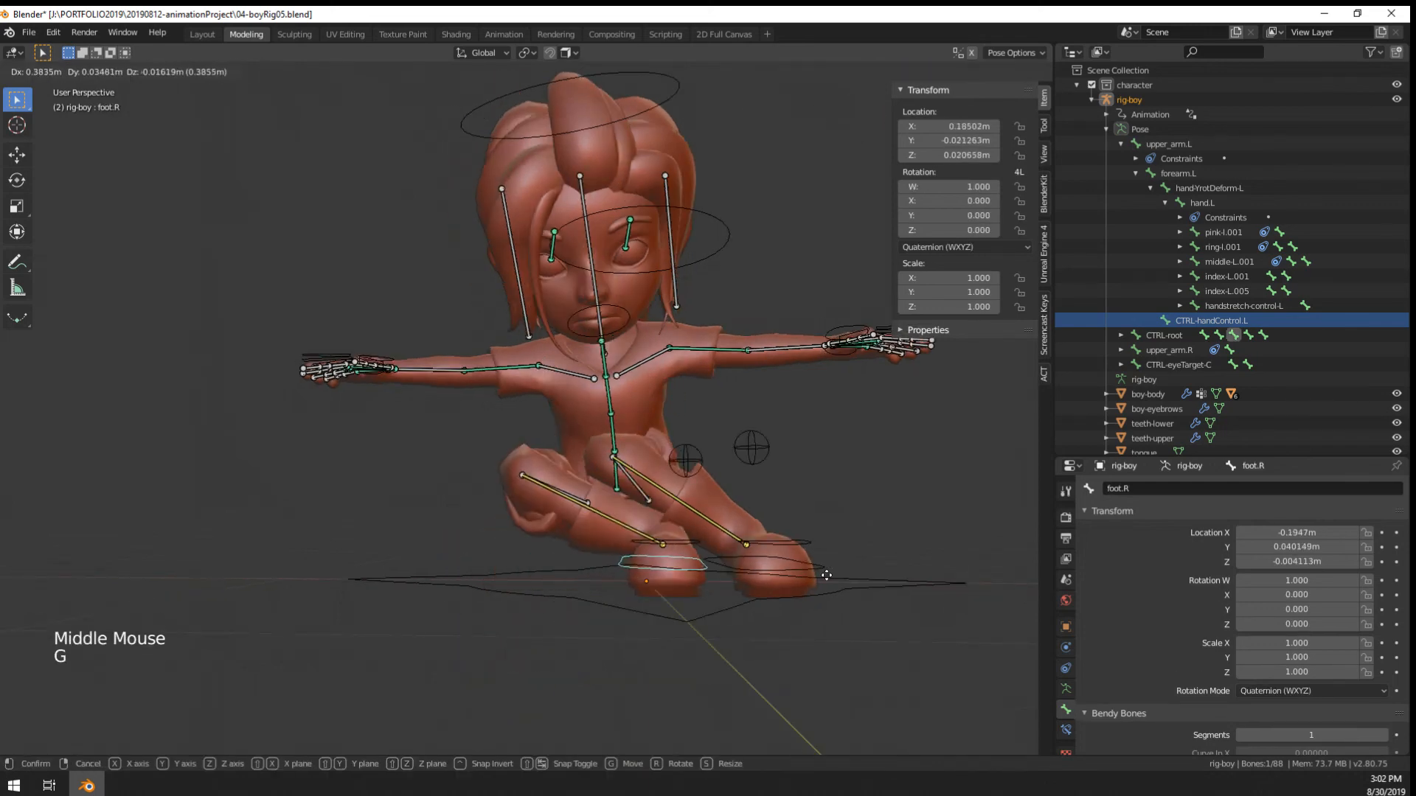
pyautogui.click(786, 589)
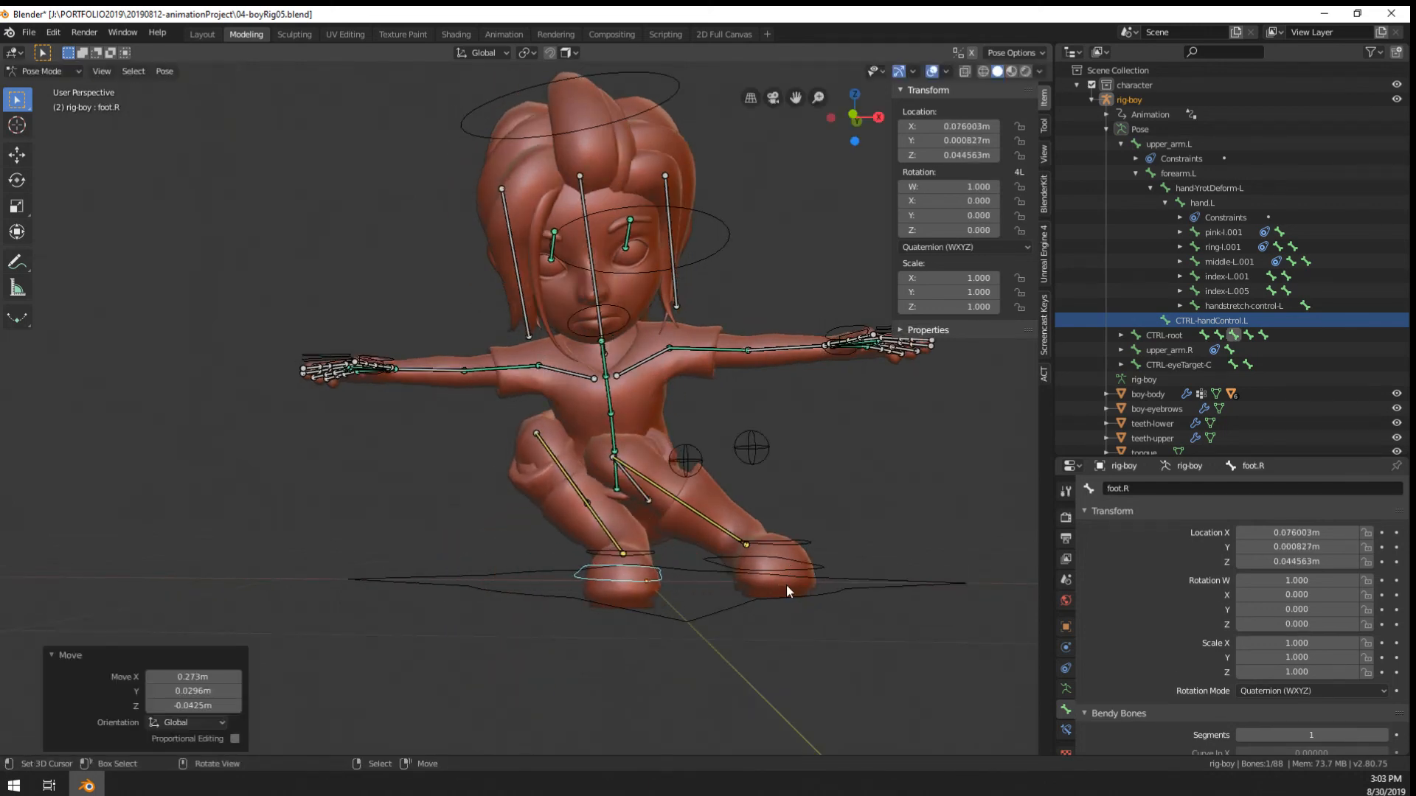
# Move CTRL-foot-IK-Pole-R about 0.43 m outward so that the right knee turns out
pyautogui.rightClick(755, 574)
pyautogui.rightClick(754, 568)
pyautogui.rightClick(668, 455)
pyautogui.press('g')
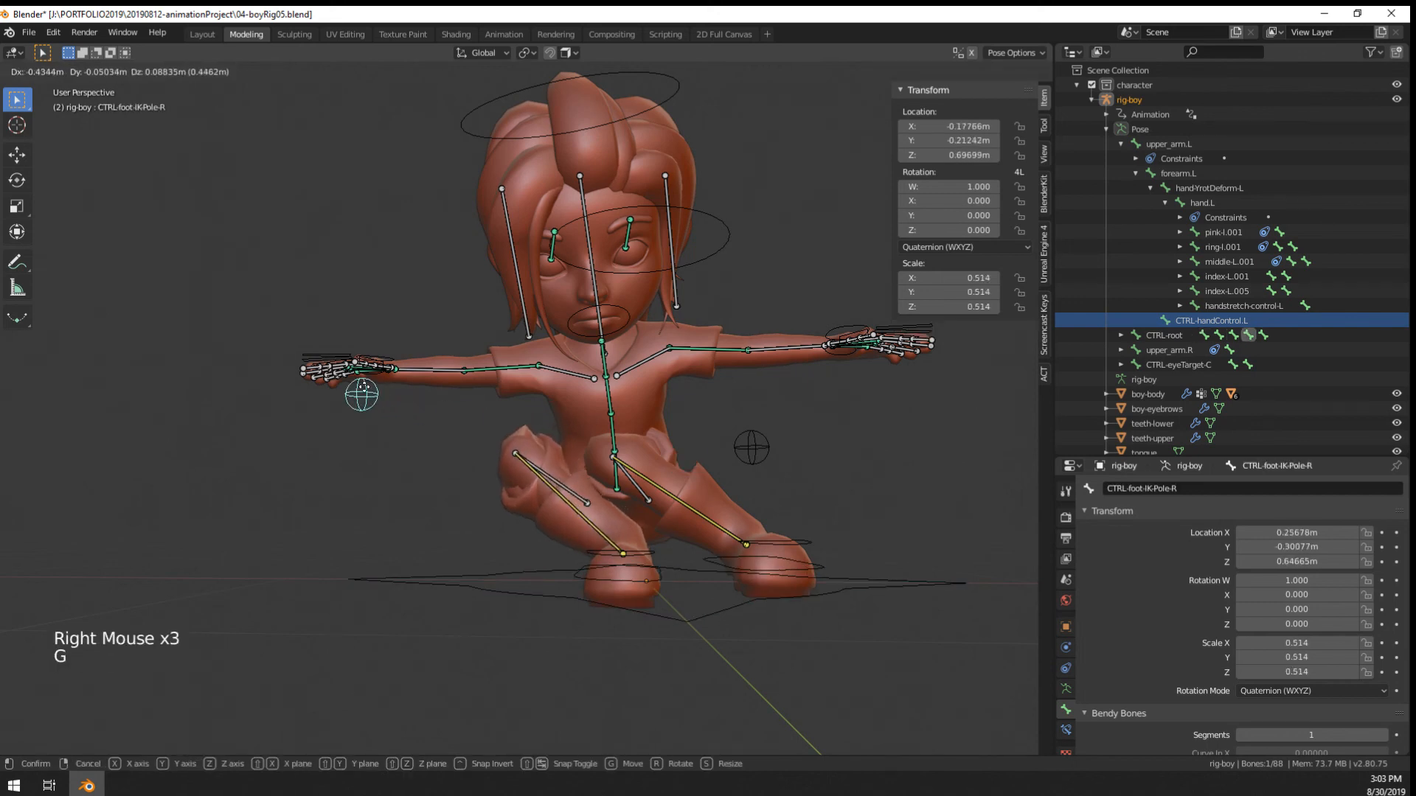
# Bring the feet side by side by moving foot.R about −0.09 m and foot.L about −0.30 m in X
pyautogui.rightClick(624, 572)
pyautogui.press('g')
pyautogui.click(576, 587)
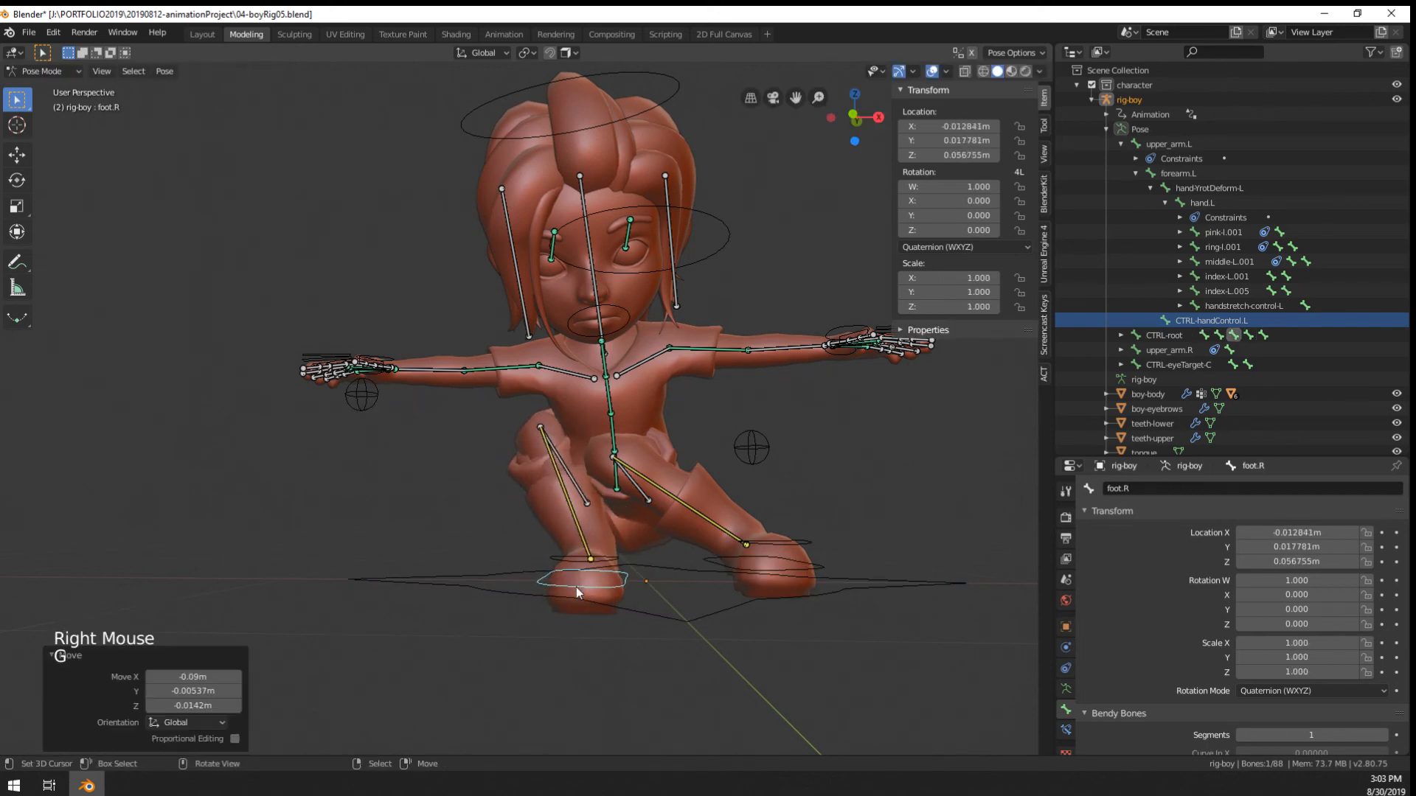
pyautogui.rightClick(753, 573)
pyautogui.press('g')
pyautogui.click(689, 542)
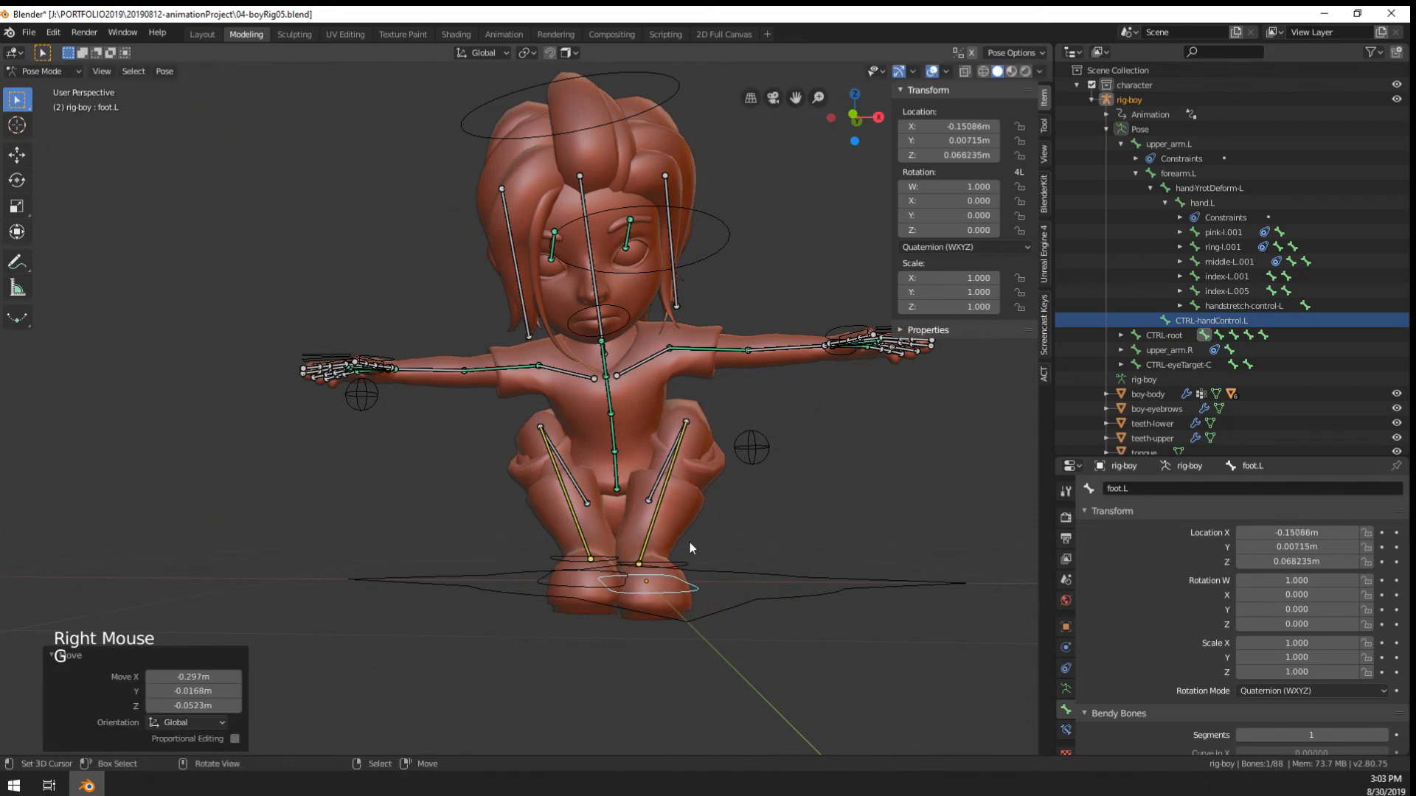
# Raise CTRL-foot-IK-Pole-L about 0.23 m, and shift it about −0.19 m in X
pyautogui.moveTo(689, 541); pyautogui.dragTo(543, 543, button='middle')
pyautogui.scroll(-2, 346, 493)
pyautogui.scroll(1, 366, 477)
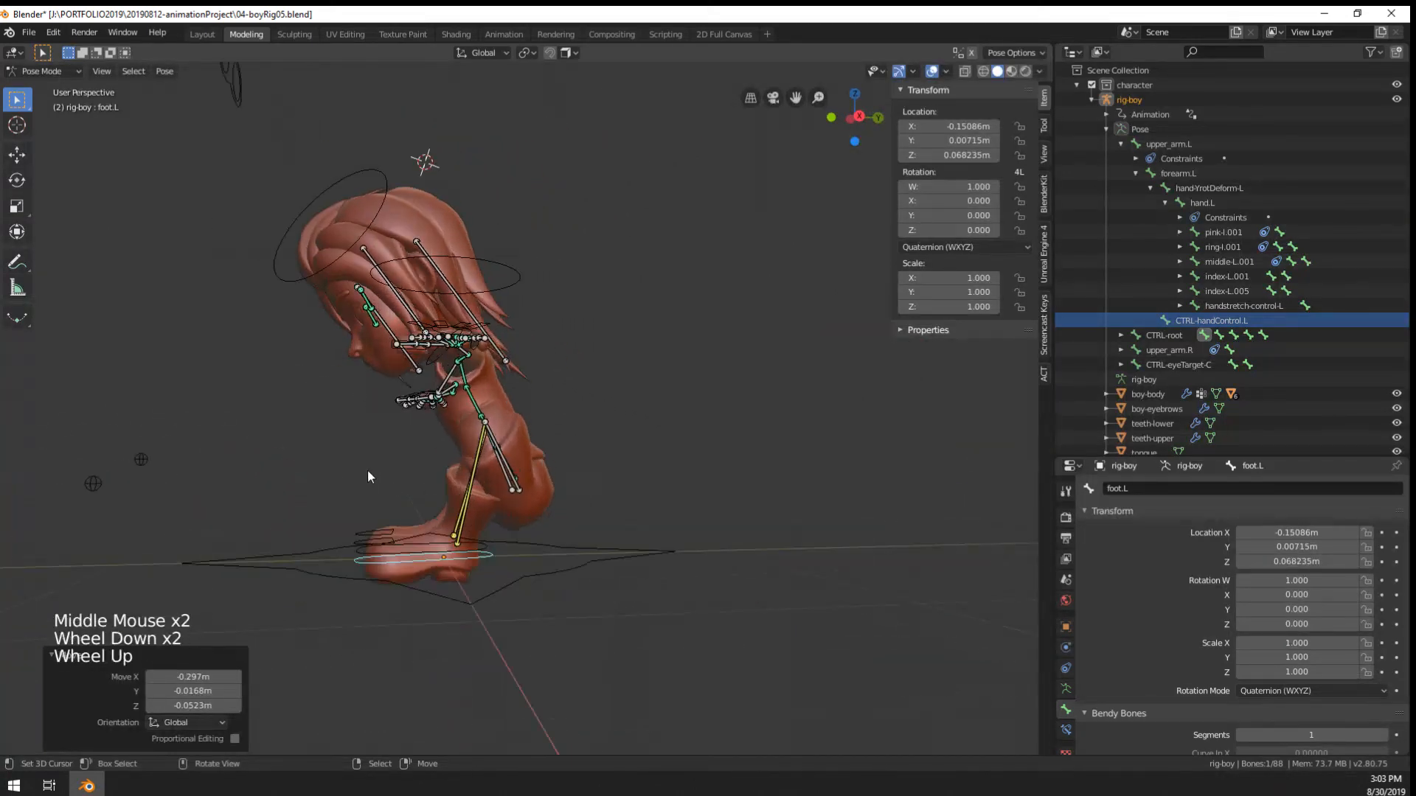
pyautogui.moveTo(366, 477); pyautogui.dragTo(531, 539, button='middle')
pyautogui.rightClick(774, 669)
pyautogui.press('g')
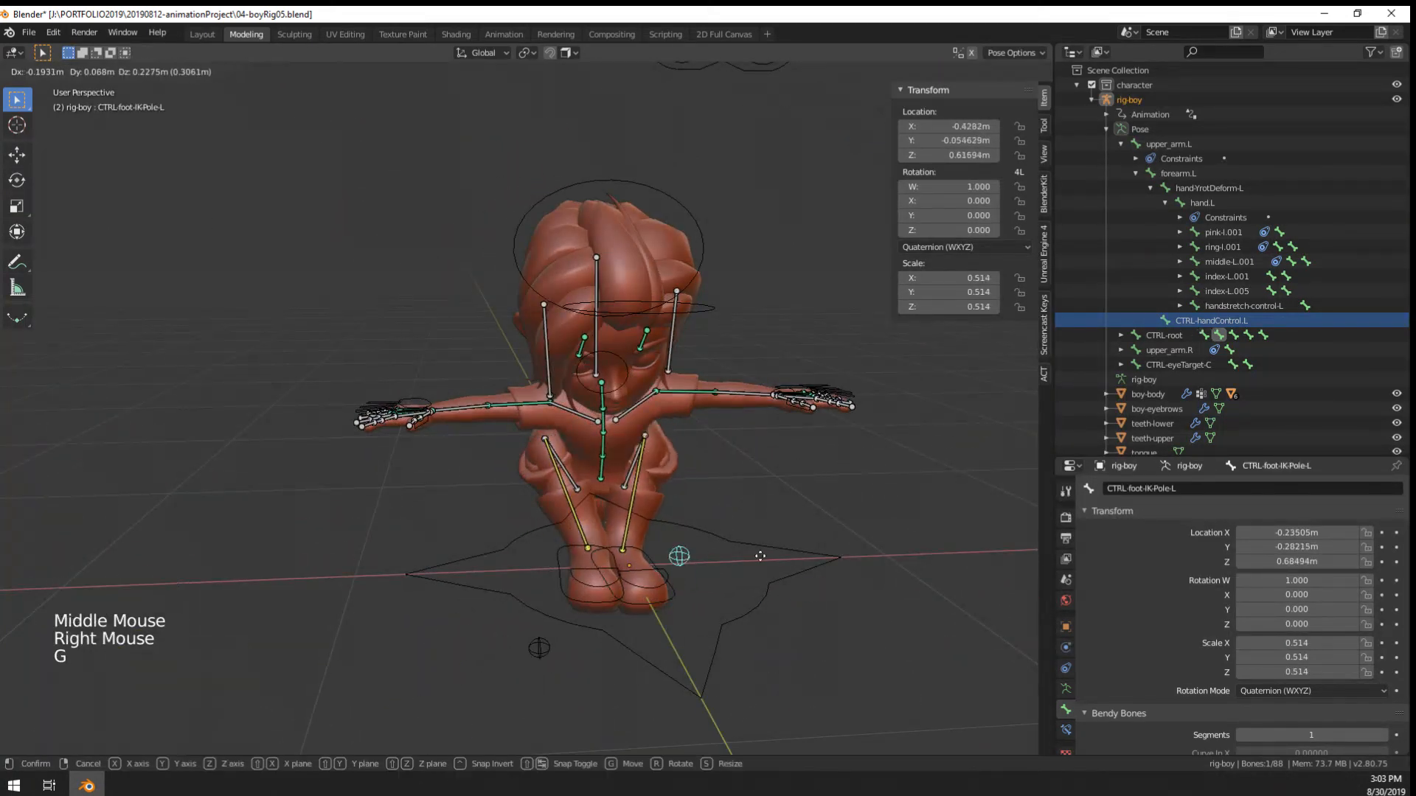
pyautogui.click(760, 556)
# Lower the character's hips toward the ground in the side view
pyautogui.moveTo(761, 556); pyautogui.dragTo(646, 572, button='middle')
pyautogui.rightClick(494, 467)
pyautogui.press('g')
pyautogui.click(516, 501)
# Turn foot.R onto its side about 0.17 m farther out, and swing CTRL-foot-IK-Pole-R about 0.92 m outward
pyautogui.rightClick(582, 568)
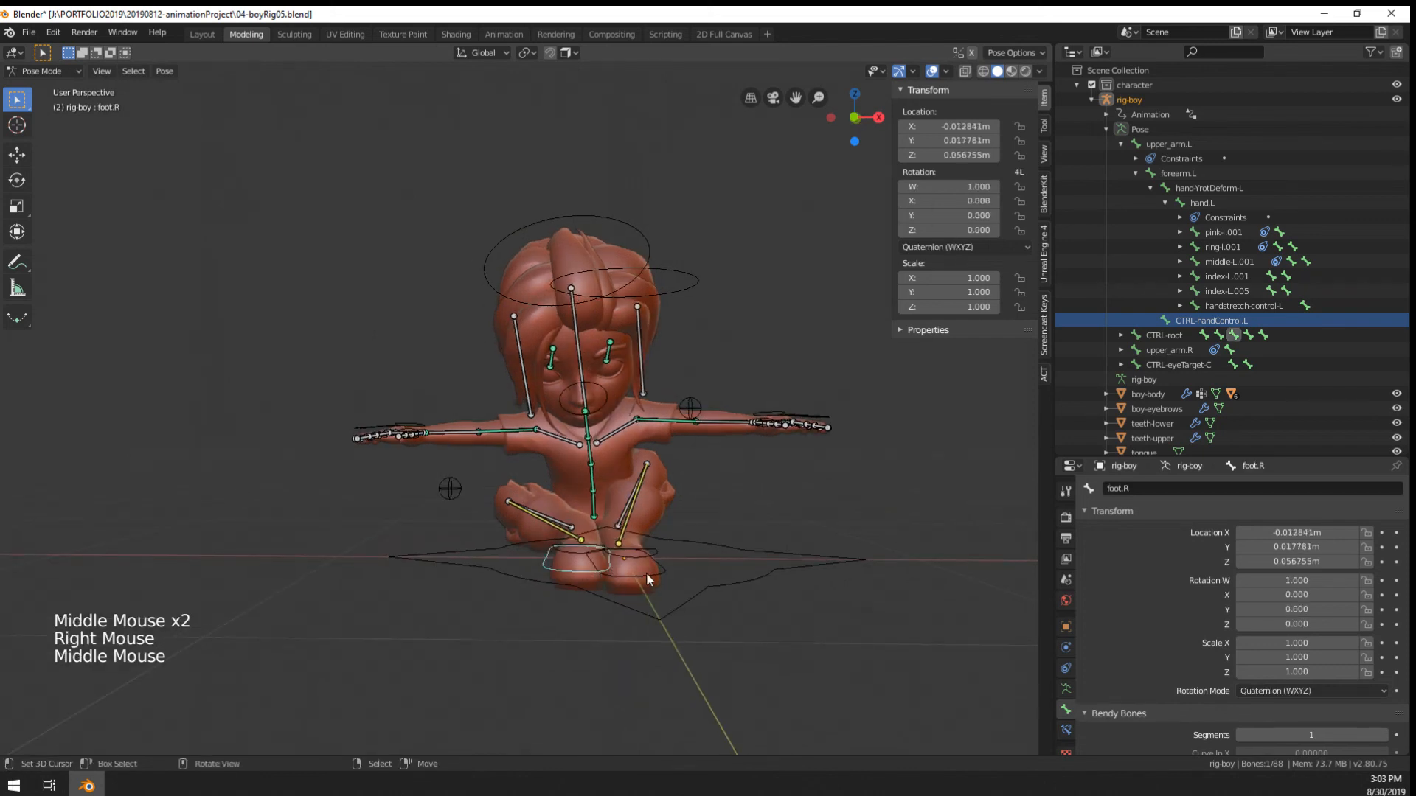
pyautogui.press('r')
pyautogui.press('g')
pyautogui.rightClick(579, 483)
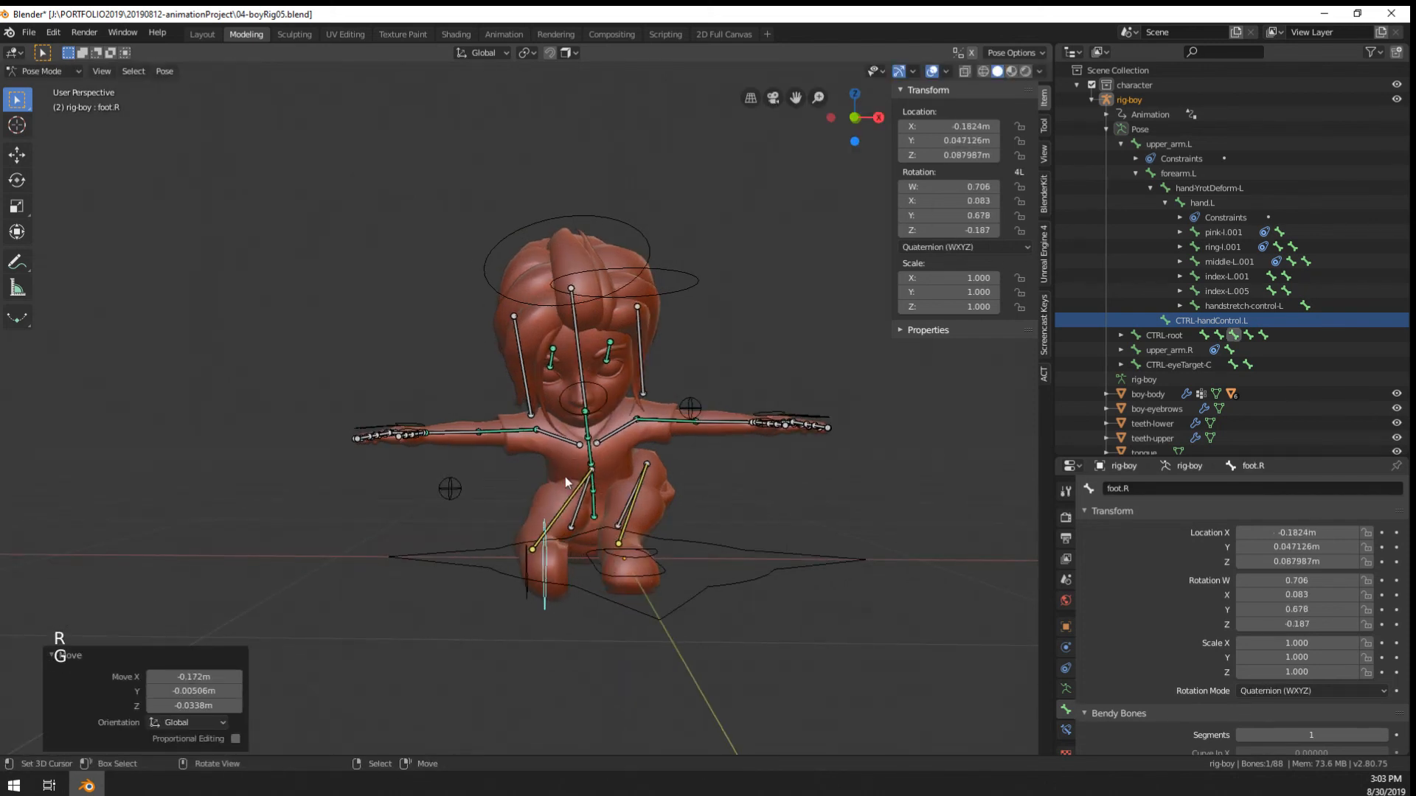
pyautogui.rightClick(451, 489)
pyautogui.click(485, 493)
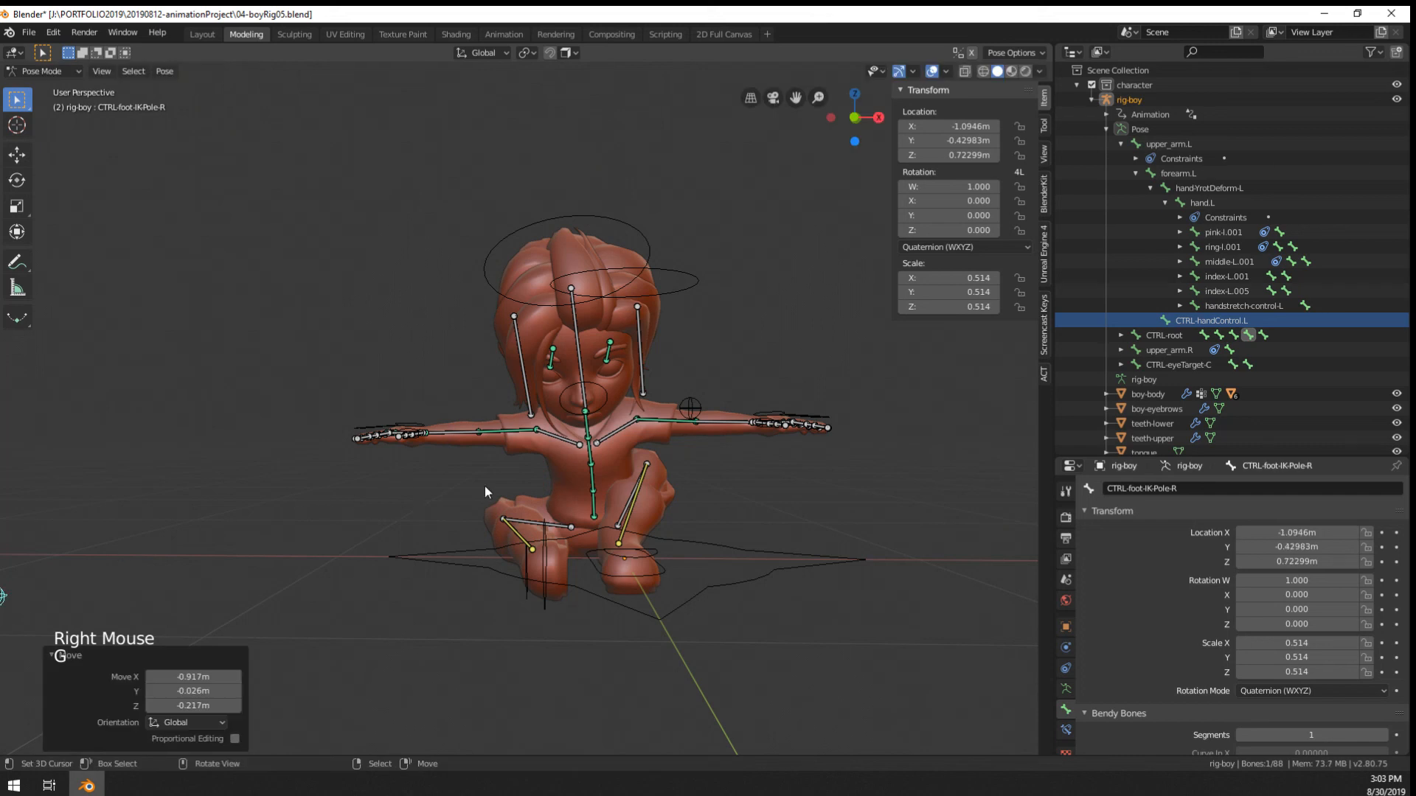
# Turn foot.L onto its side, and place it at about −0.14 m in X and 0.12 m in Z
pyautogui.rightClick(655, 589)
pyautogui.press('g')
pyautogui.click(684, 566)
pyautogui.moveTo(684, 567); pyautogui.dragTo(623, 542, button='middle')
pyautogui.press('r')
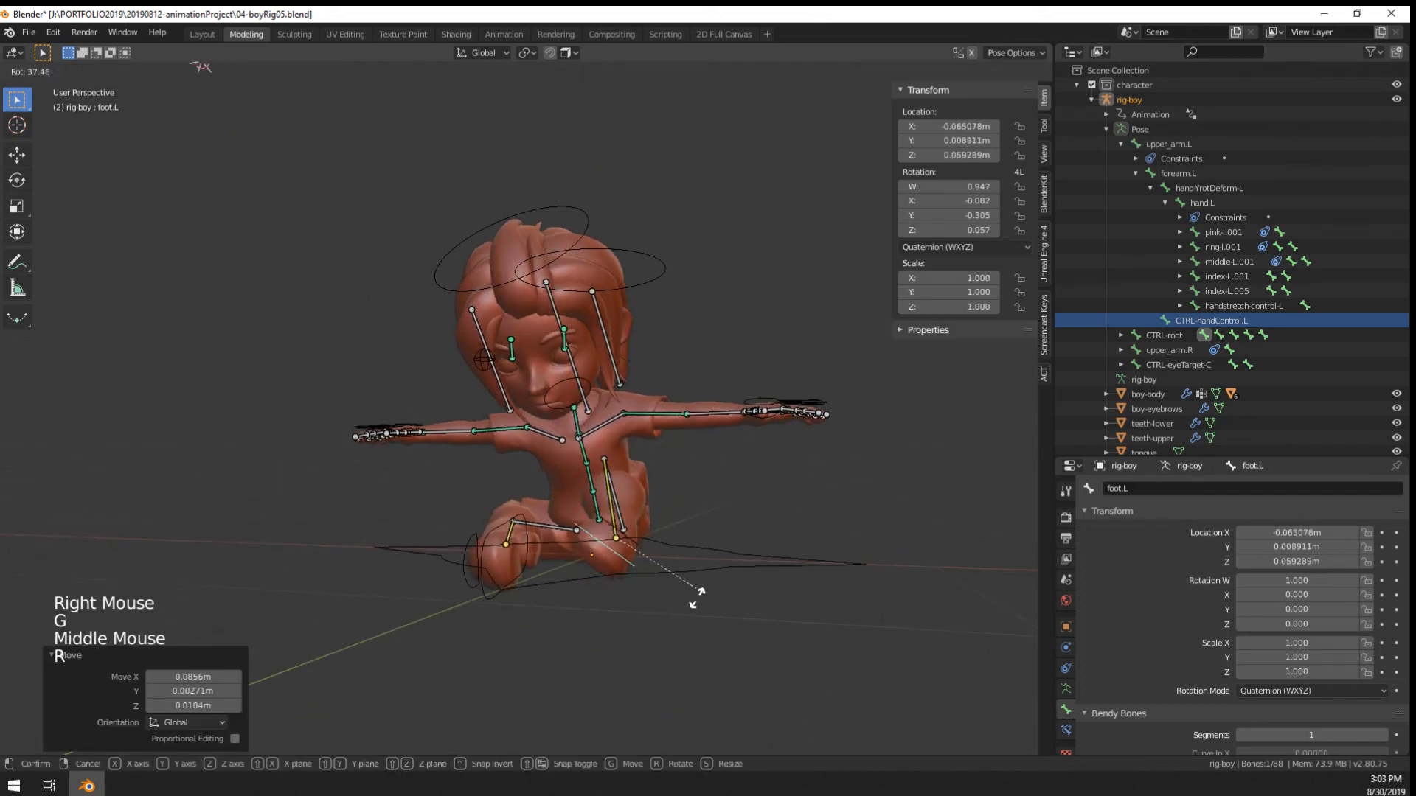
pyautogui.scroll(-2, 684, 485)
pyautogui.moveTo(686, 485); pyautogui.dragTo(727, 497, button='middle')
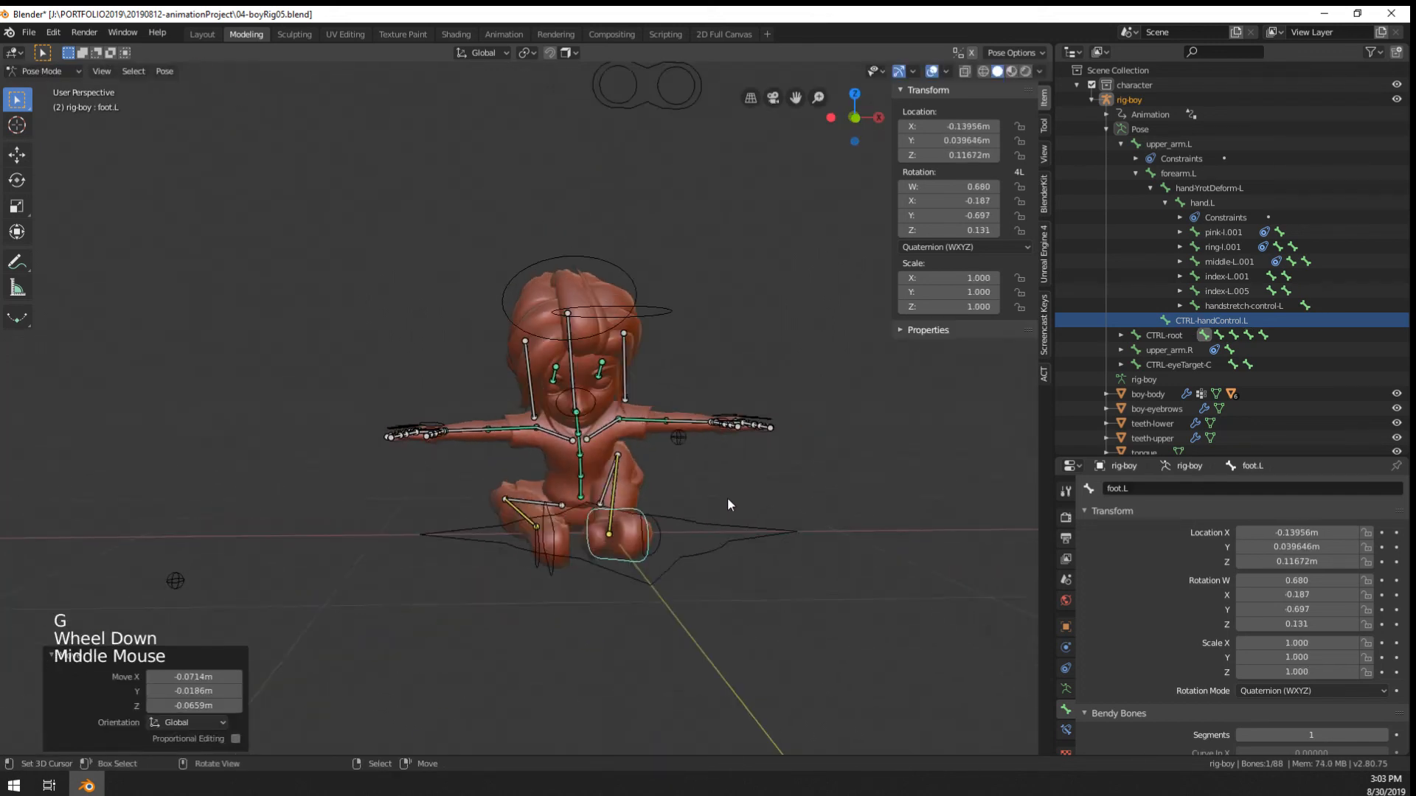
# Move CTRL-foot-IK-Pole-L about 0.68 m outward and 0.55 m down to open the left knee
pyautogui.scroll(-2, 693, 472)
pyautogui.rightClick(640, 432)
pyautogui.click(796, 562)
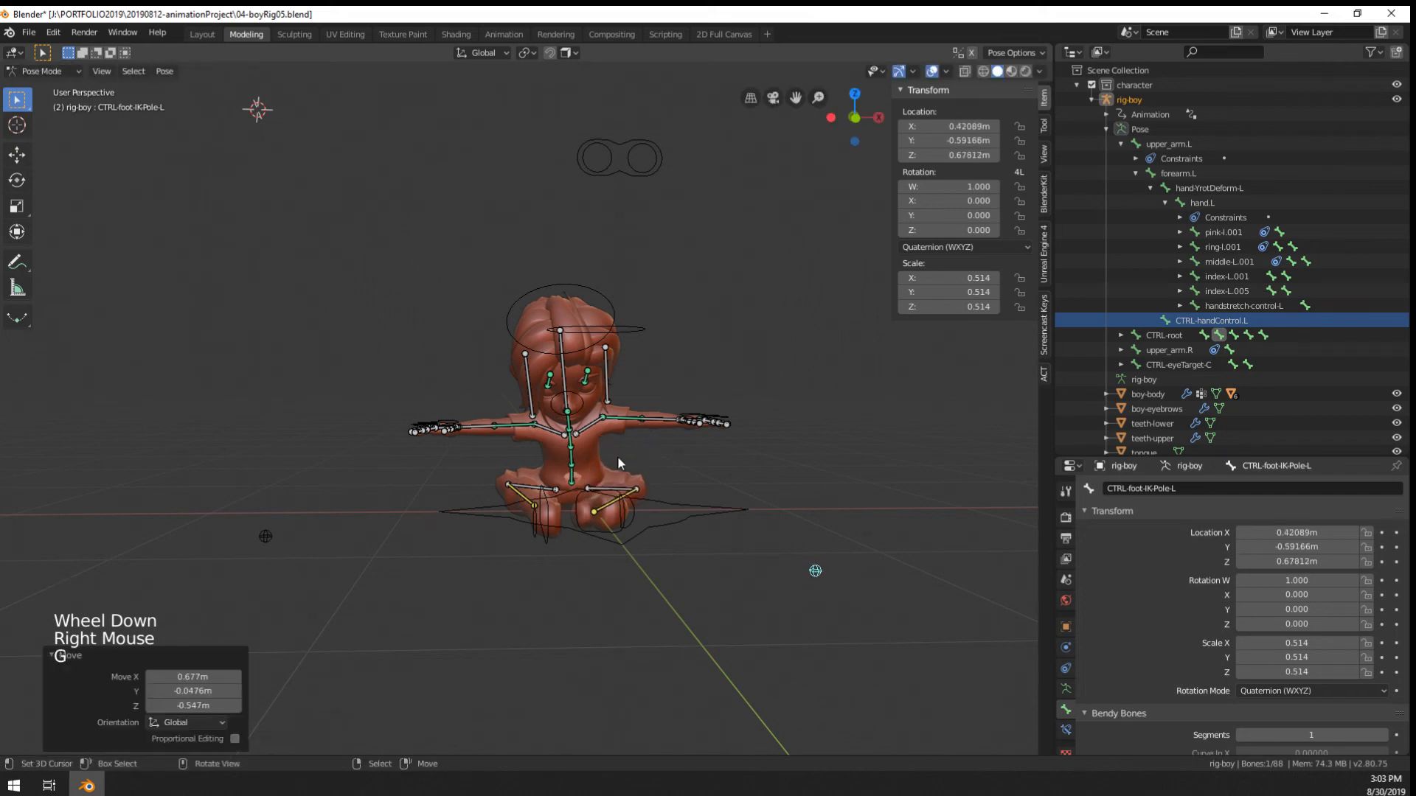
# Try to move the thigh bones together, and undo the move
pyautogui.moveTo(618, 455); pyautogui.dragTo(649, 457, button='middle')
pyautogui.scroll(2, 649, 457)
pyautogui.moveTo(649, 458); pyautogui.dragTo(556, 498, button='middle')
pyautogui.rightClick(524, 524)
pyautogui.rightClick(516, 546)
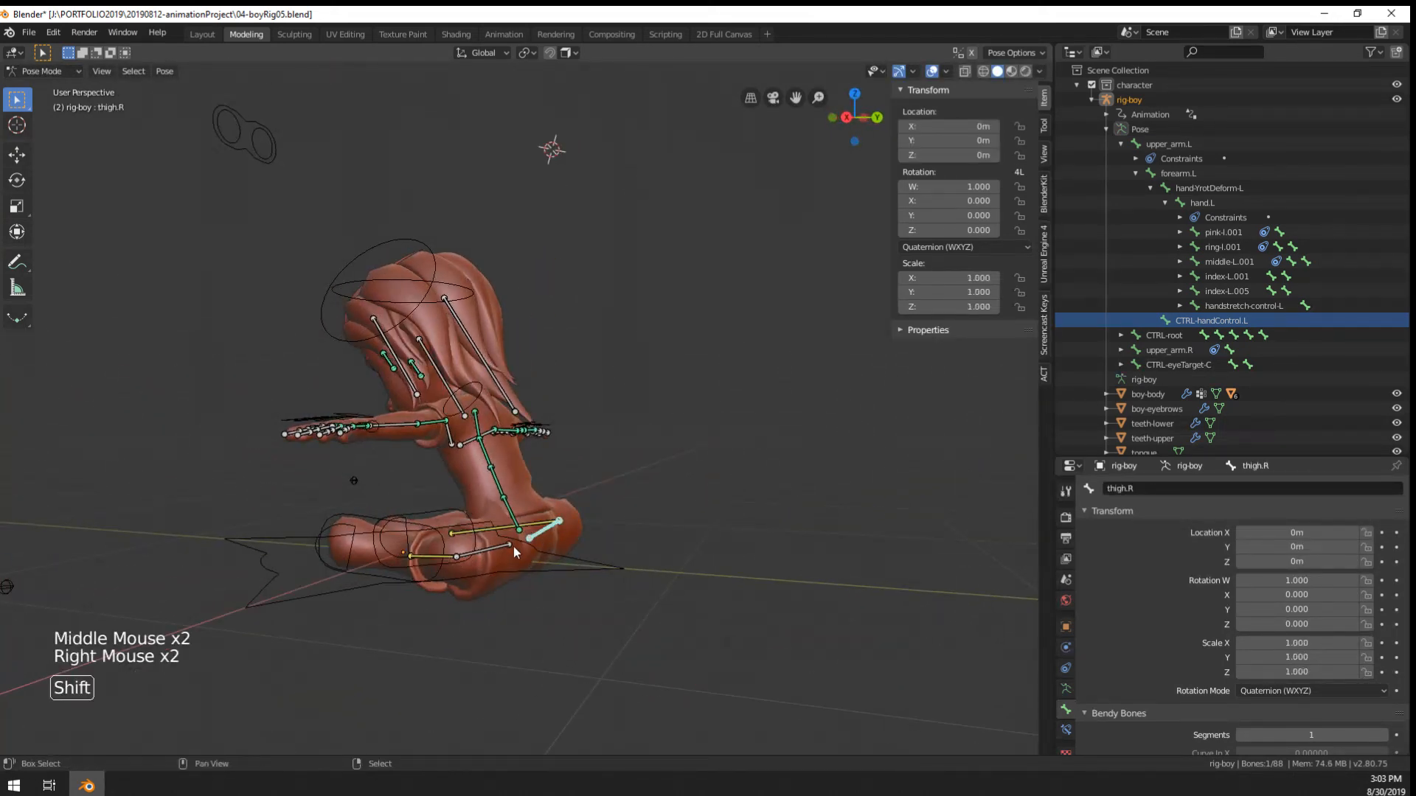
pyautogui.keyDown('shift'); pyautogui.rightClick(516, 547); pyautogui.keyUp('shift')
pyautogui.moveTo(517, 547); pyautogui.dragTo(596, 560, button='middle')
pyautogui.press('g')
pyautogui.click(564, 588)
pyautogui.hotkey('ctrl', 'z')
# Reposition the spine bone so that the hips sit farther behind the feet
pyautogui.rightClick(581, 523)
pyautogui.press('g')
pyautogui.rightClick(538, 532)
pyautogui.click(571, 599)
# Rotate foot.L about −24.3° in the view plane, and shift it slightly outward by about 0.04 m
pyautogui.rightClick(590, 590)
pyautogui.press('r')
pyautogui.click(664, 503)
pyautogui.press('g')
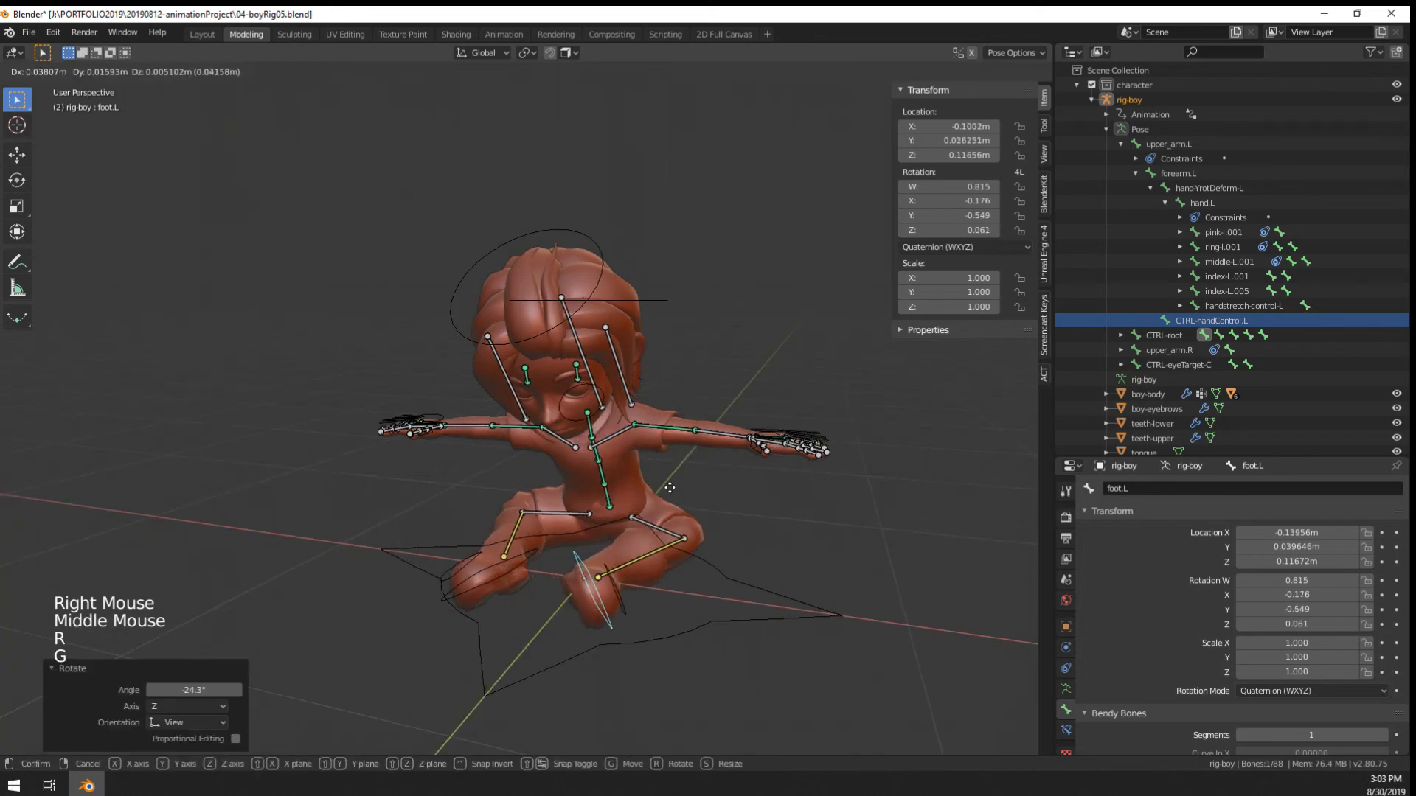
# Lower upper_arm.L by rotating it about 68.7° from the front, and adjust its swing from the side
pyautogui.rightClick(639, 439)
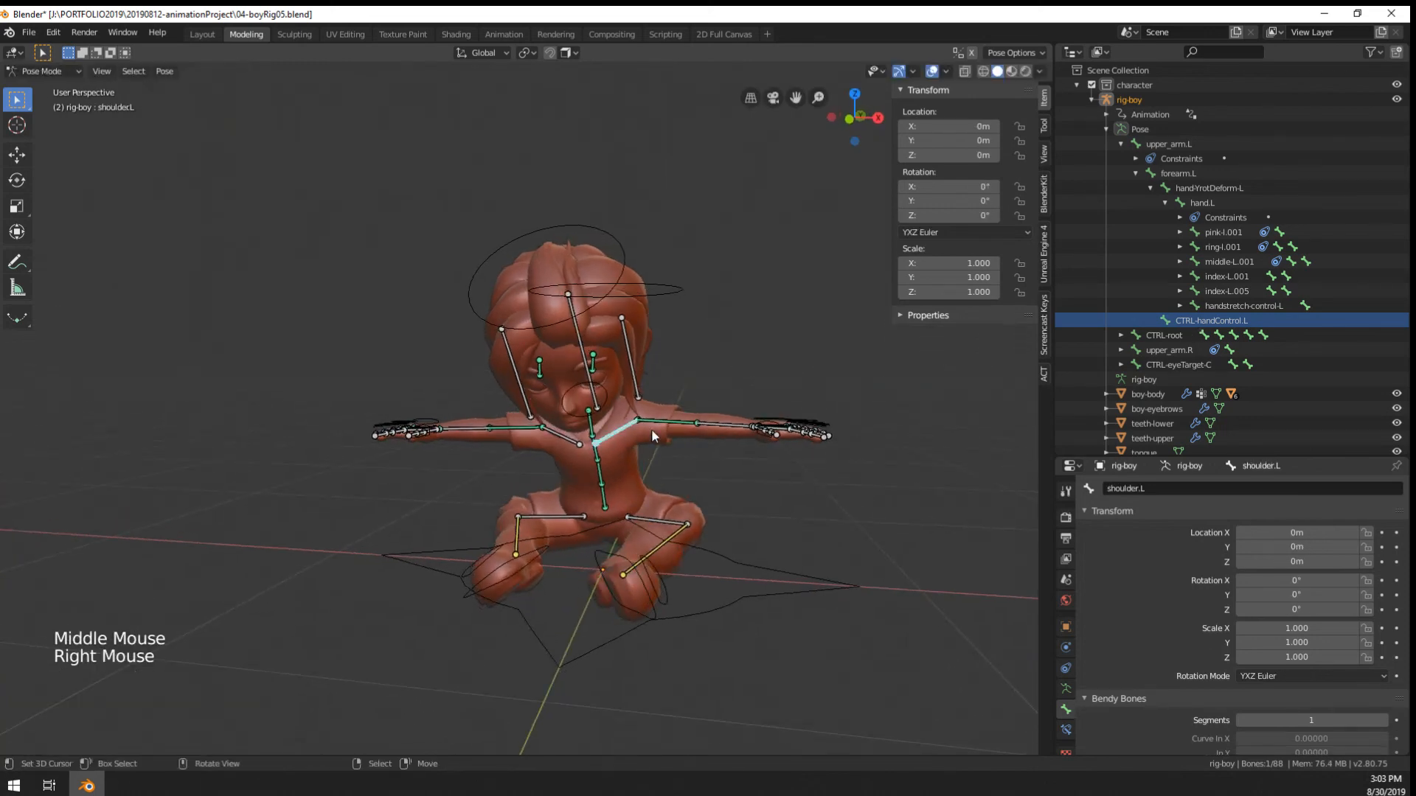
pyautogui.rightClick(656, 432)
pyautogui.press('r')
pyautogui.click(642, 529)
pyautogui.moveTo(641, 529); pyautogui.dragTo(542, 546, button='middle')
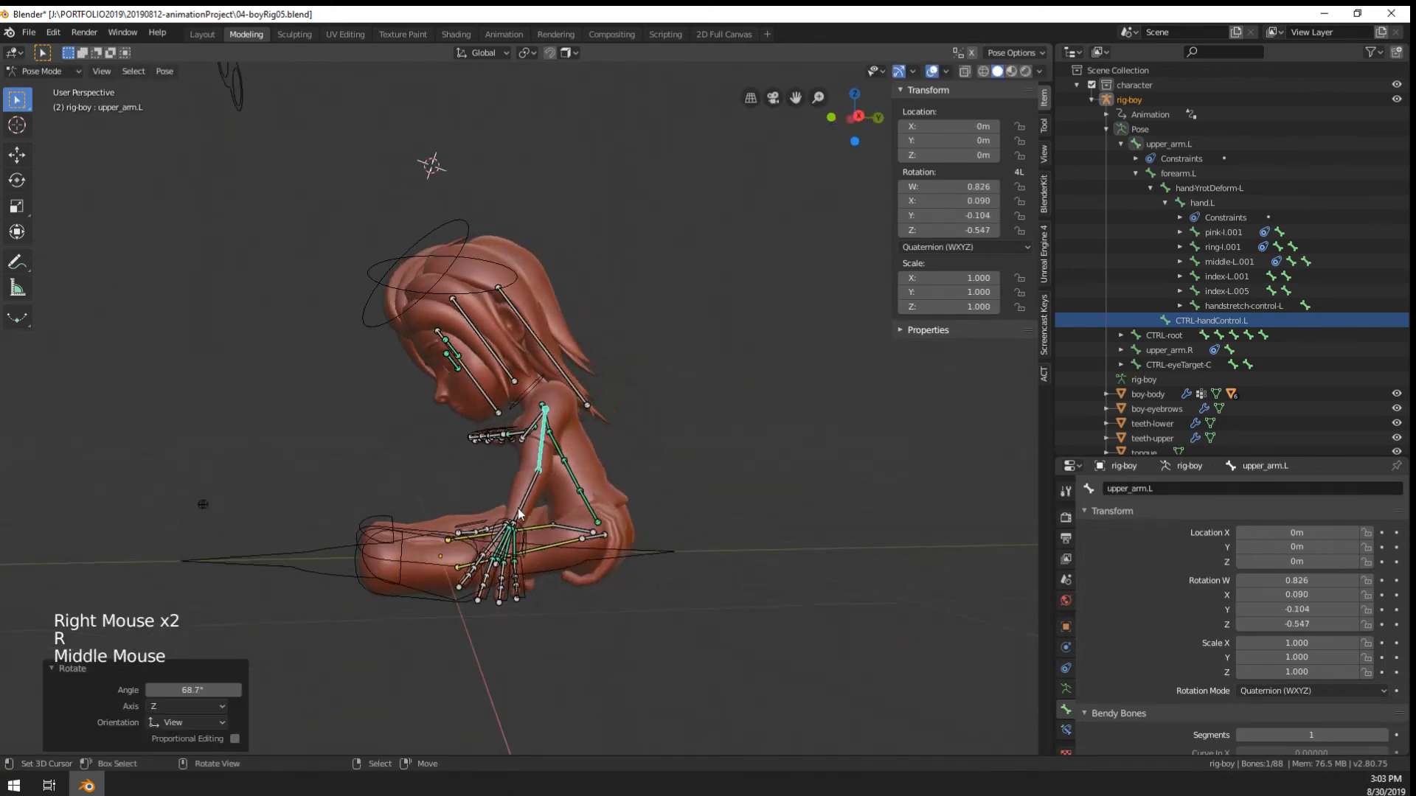
pyautogui.press('r')
pyautogui.click(541, 551)
# Bend forearm.L forward about 12.4° in the side view
pyautogui.rightClick(518, 506)
pyautogui.press('r')
pyautogui.click(503, 498)
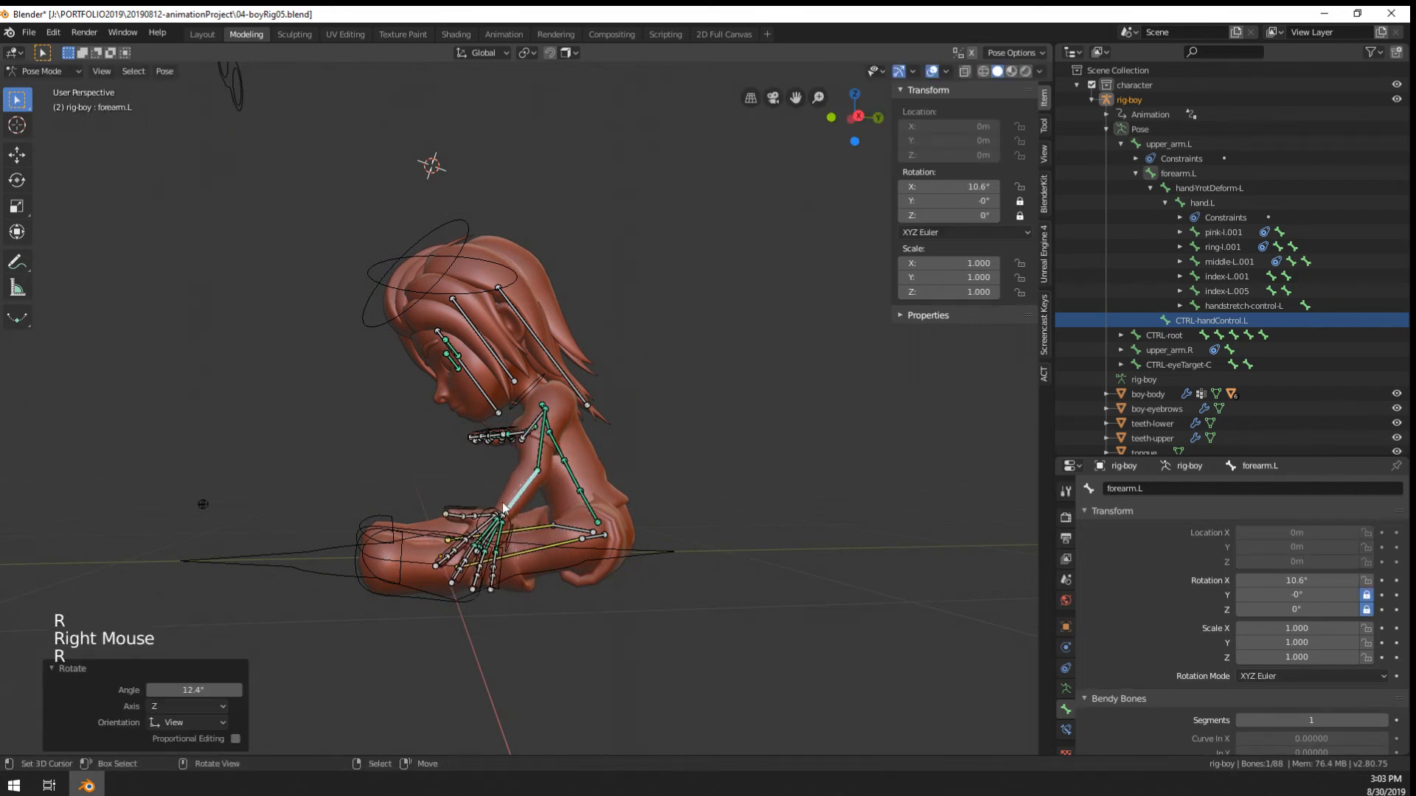
# Show only the armature's first bone layer so that just the animation controls remain
pyautogui.moveTo(503, 498); pyautogui.dragTo(622, 507, button='middle')
pyautogui.moveTo(687, 587); pyautogui.dragTo(696, 575, button='middle')
pyautogui.click(1065, 688)
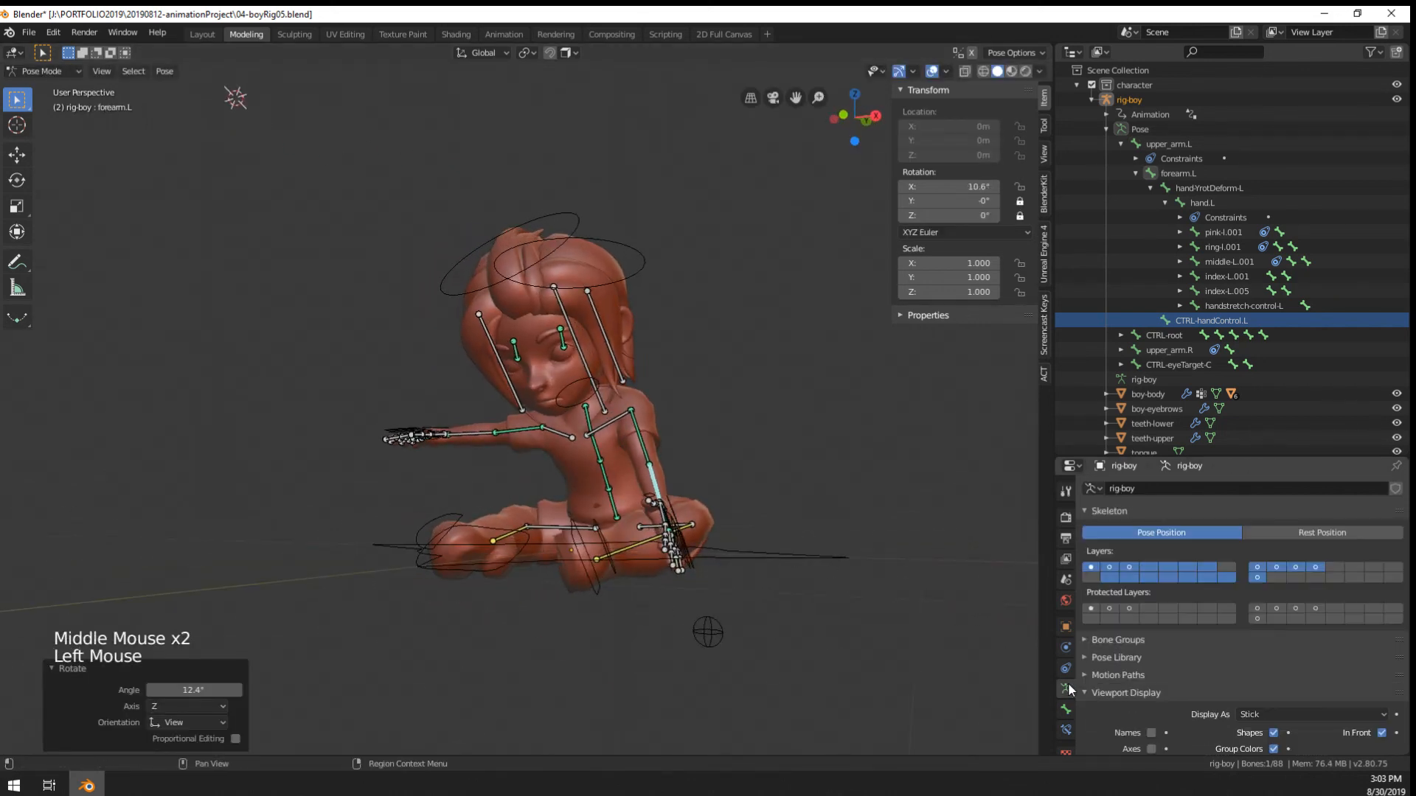
pyautogui.click(1091, 567)
# Select the left hand's four finger controls without CTRL-handControl.L, and scale them to about 0.728 to curl the fingers
pyautogui.scroll(1, 730, 581)
pyautogui.moveTo(730, 584); pyautogui.dragTo(649, 612, button='middle')
pyautogui.press('a')
pyautogui.press('a')
pyautogui.press('a')
pyautogui.press('c')
pyautogui.click(599, 621)
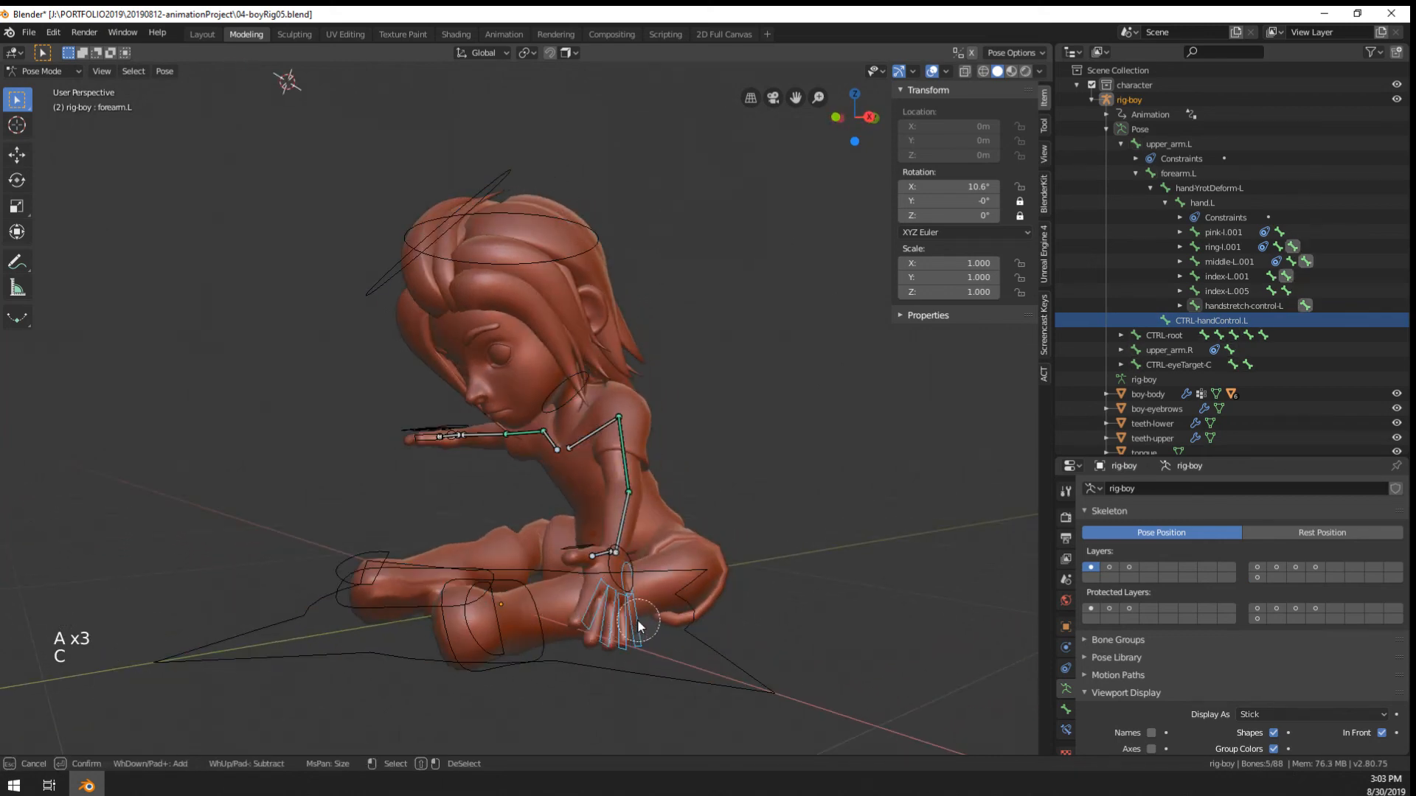
pyautogui.rightClick(637, 620)
pyautogui.keyDown('shift'); pyautogui.rightClick(631, 567); pyautogui.keyUp('shift')
pyautogui.keyDown('shift'); pyautogui.rightClick(631, 567); pyautogui.keyUp('shift')
pyautogui.keyDown('shift'); pyautogui.rightClick(630, 568); pyautogui.keyUp('shift')
pyautogui.press('c')
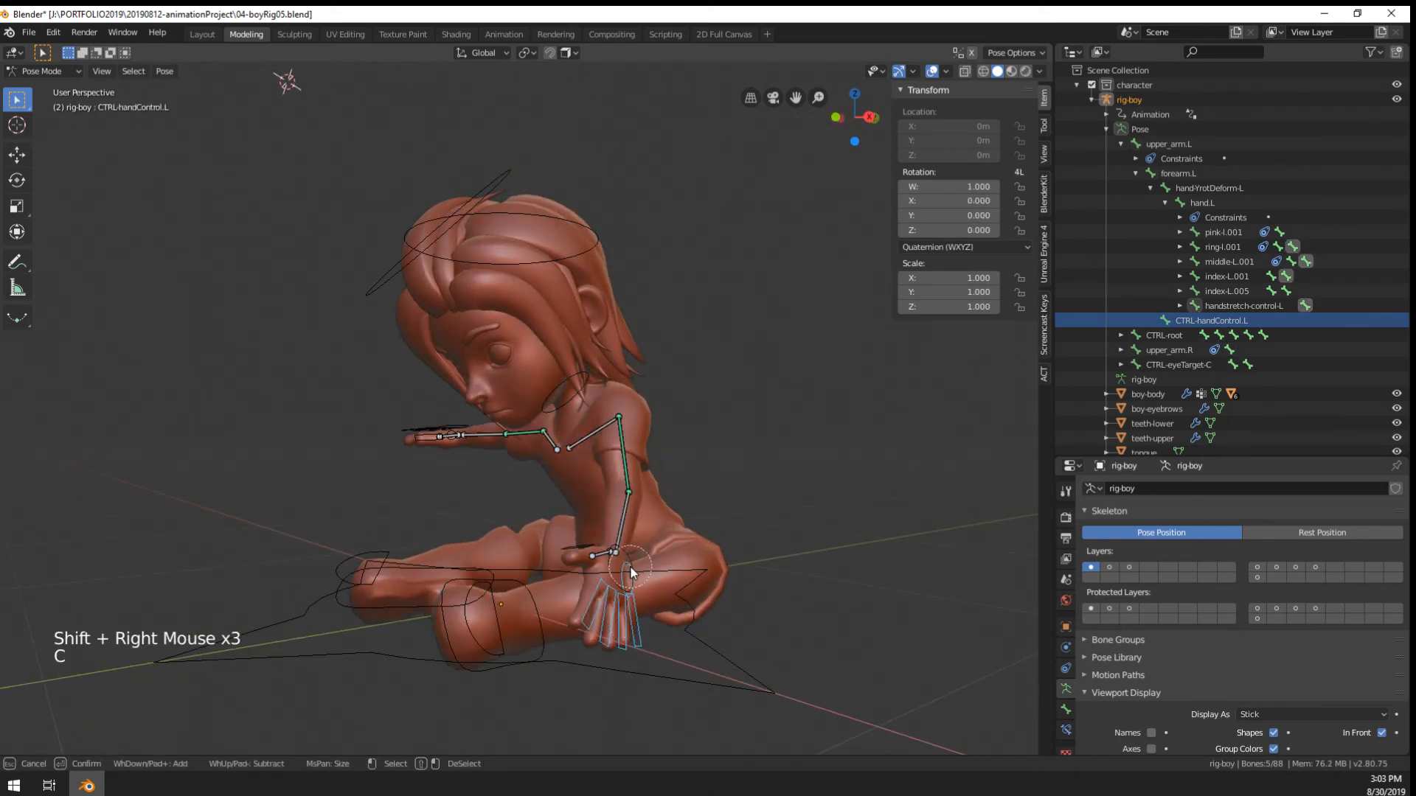
pyautogui.press('s')
pyautogui.click(590, 548)
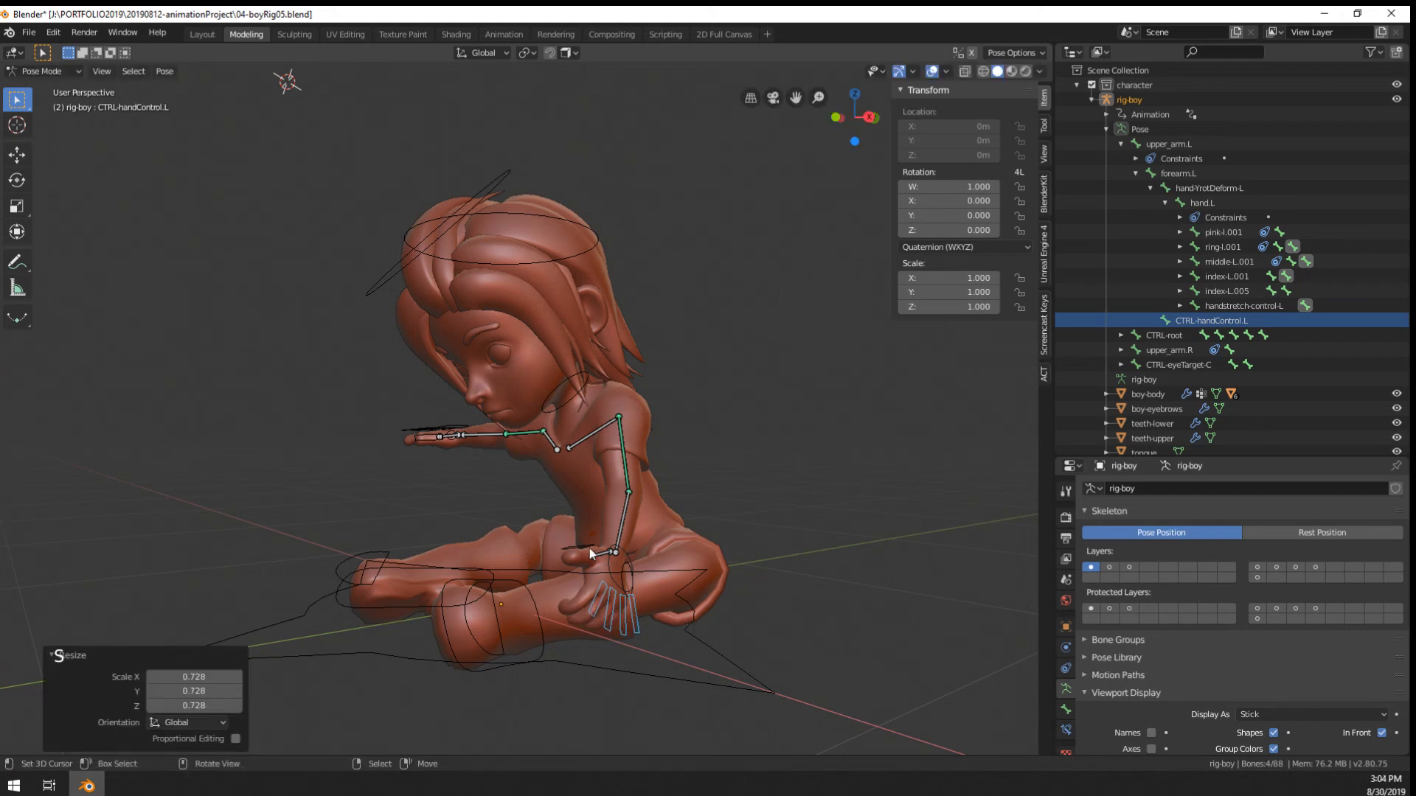
# Scale the left thumb's control to adjust the thumb's curl
pyautogui.rightClick(590, 550)
pyautogui.press('s')
pyautogui.click(606, 594)
# Lower upper_arm.R by rotating it about −44.6° in the front view
pyautogui.moveTo(606, 594); pyautogui.dragTo(609, 526, button='middle')
pyautogui.rightClick(517, 435)
pyautogui.press('r')
pyautogui.click(569, 528)
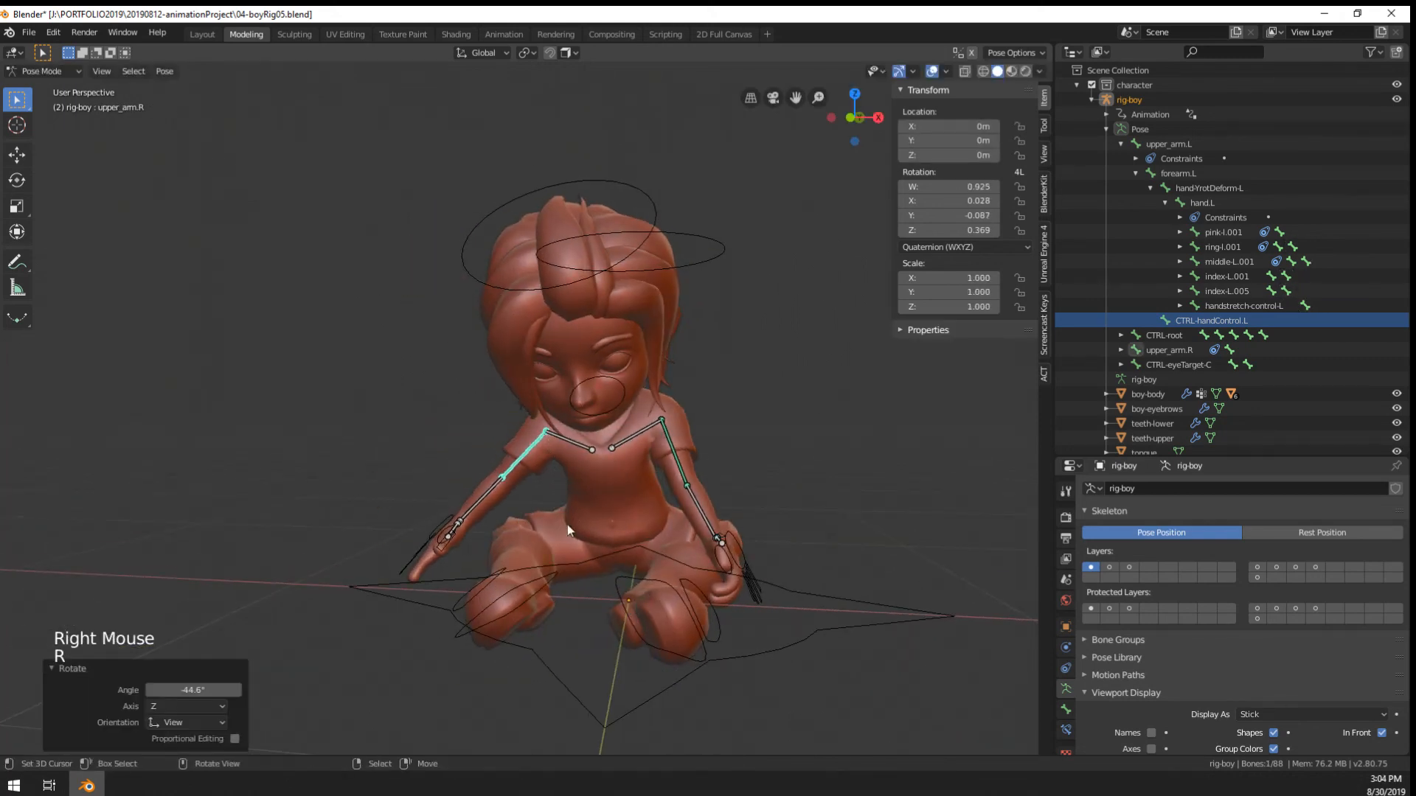
# Bend forearm.R at the elbow from a side view of the right arm
pyautogui.rightClick(480, 503)
pyautogui.press('r')
pyautogui.rightClick(516, 505)
pyautogui.moveTo(516, 506); pyautogui.dragTo(770, 523, button='middle')
pyautogui.press('r')
pyautogui.click(821, 336)
# Swing upper_arm.R to bring the bent right arm closer to the lap
pyautogui.rightClick(511, 463)
pyautogui.moveTo(511, 463); pyautogui.dragTo(641, 498, button='middle')
pyautogui.press('r')
pyautogui.click(578, 480)
# Rotate forearm.R a further −27.7° or so, to an X rotation of about 57.4°
pyautogui.rightClick(507, 517)
pyautogui.press('r')
pyautogui.click(542, 514)
pyautogui.press('r')
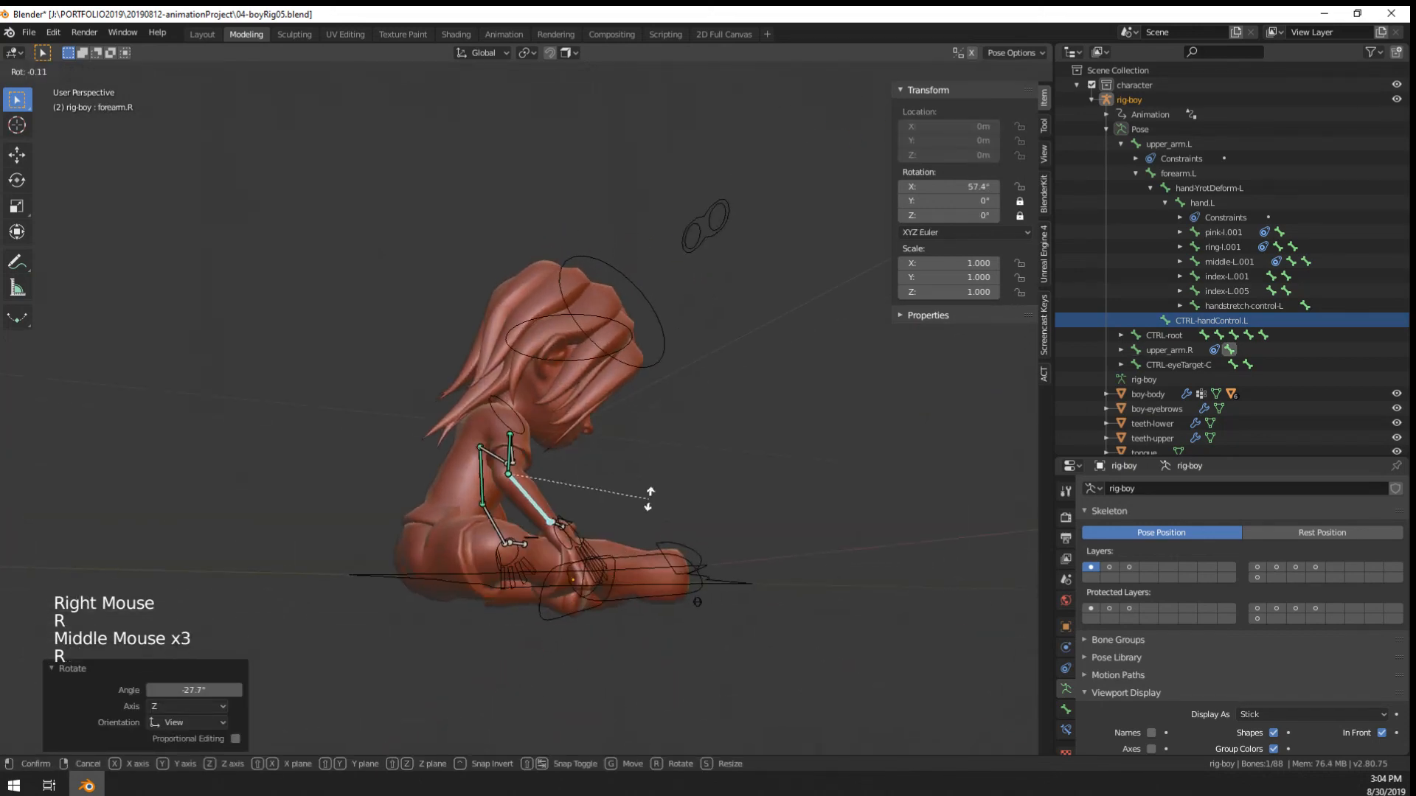
# Rotate upper_arm.R again to settle the right hand beside the crossed leg
pyautogui.rightClick(508, 448)
pyautogui.moveTo(507, 448); pyautogui.dragTo(531, 436, button='middle')
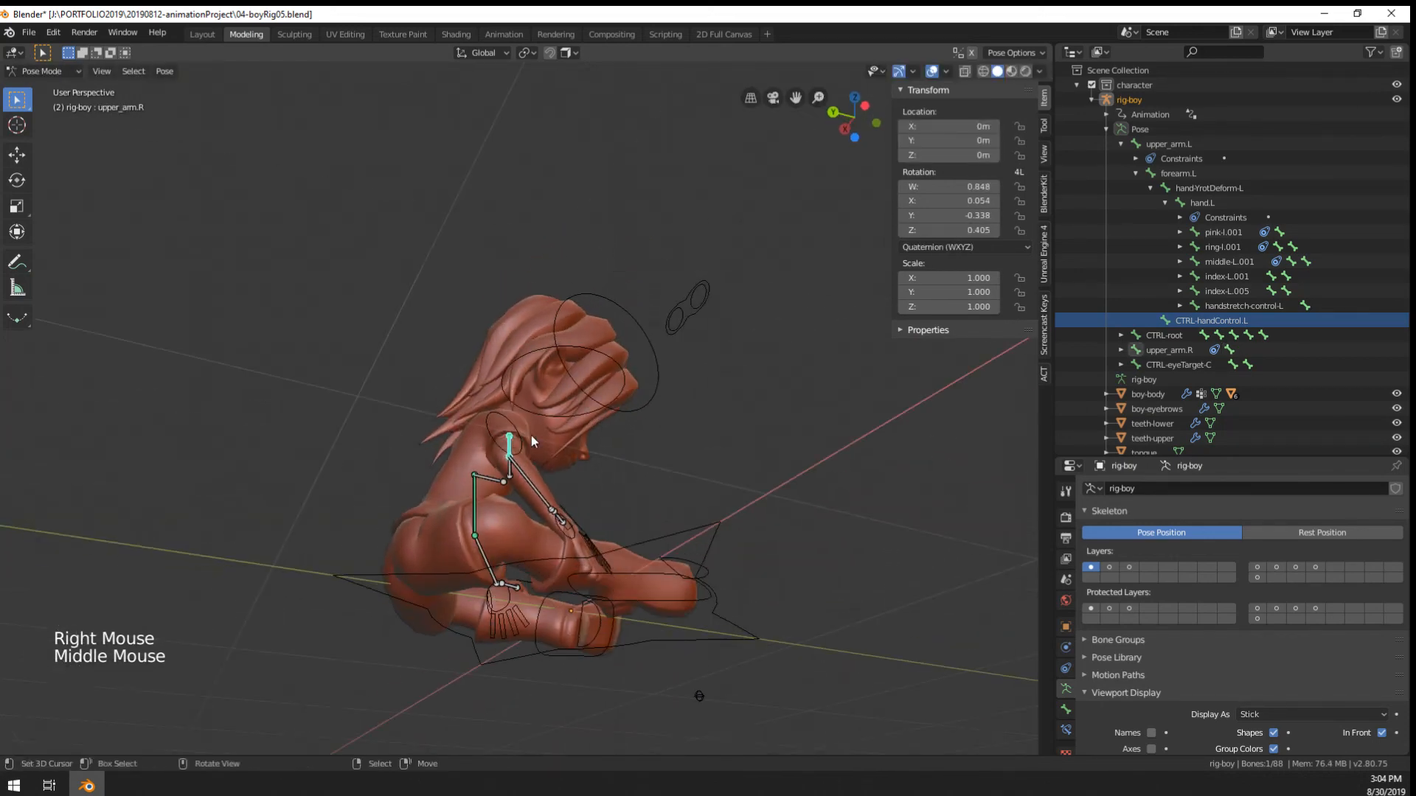
pyautogui.press('r')
pyautogui.click(608, 464)
# Scale CTRL-ring-control.R to about 0.933 to curl the right ring finger slightly
pyautogui.moveTo(607, 465); pyautogui.dragTo(529, 569, button='middle')
pyautogui.scroll(4, 542, 528)
pyautogui.scroll(1, 533, 491)
pyautogui.rightClick(599, 663)
pyautogui.press('s')
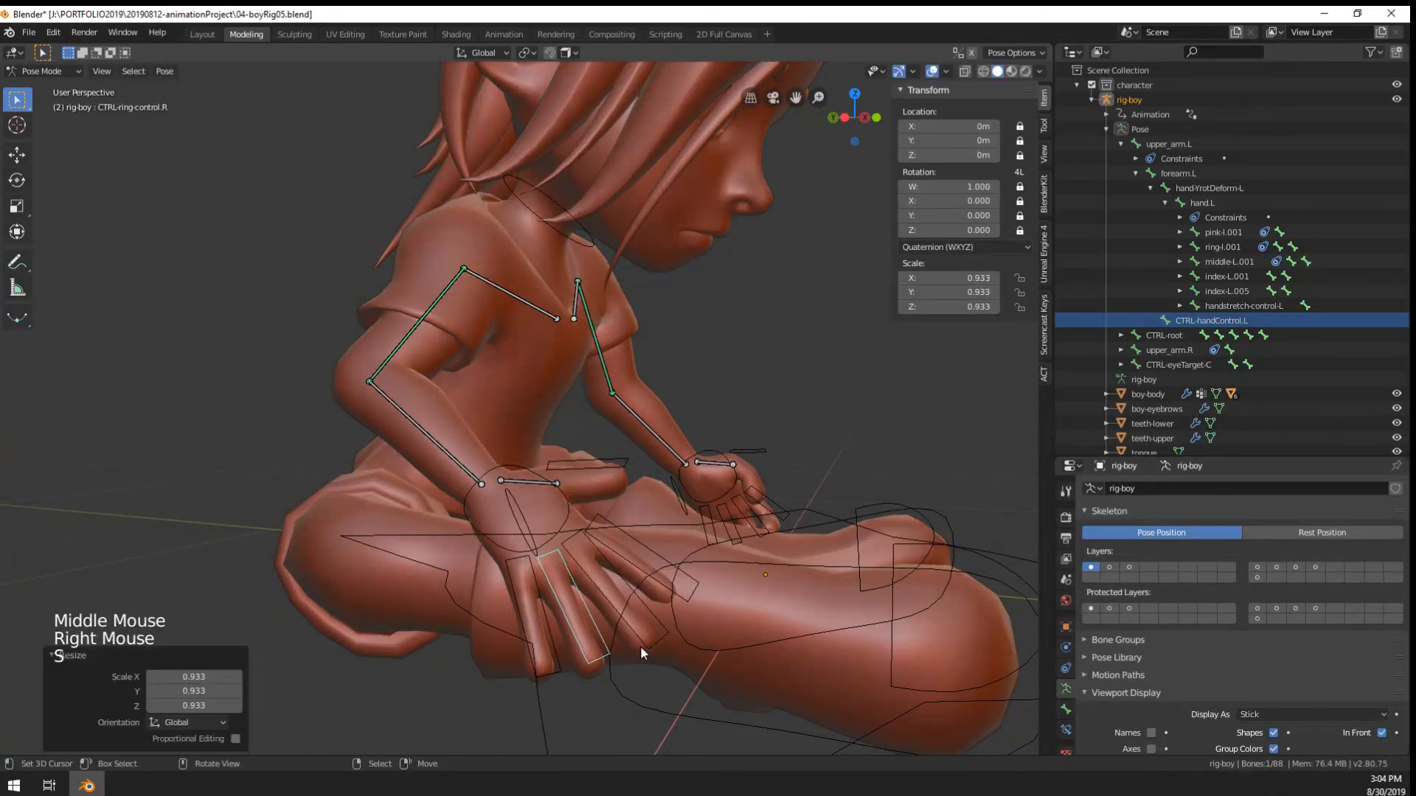
# Scale the right-hand finger controls next to the ring finger, including CTRL-index-control.R, to adjust the finger curl
pyautogui.rightClick(652, 651)
pyautogui.press('s')
pyautogui.click(652, 639)
pyautogui.moveTo(649, 636); pyautogui.dragTo(514, 569, button='middle')
pyautogui.press('s')
pyautogui.click(512, 564)
pyautogui.rightClick(483, 574)
pyautogui.press('s')
pyautogui.click(469, 546)
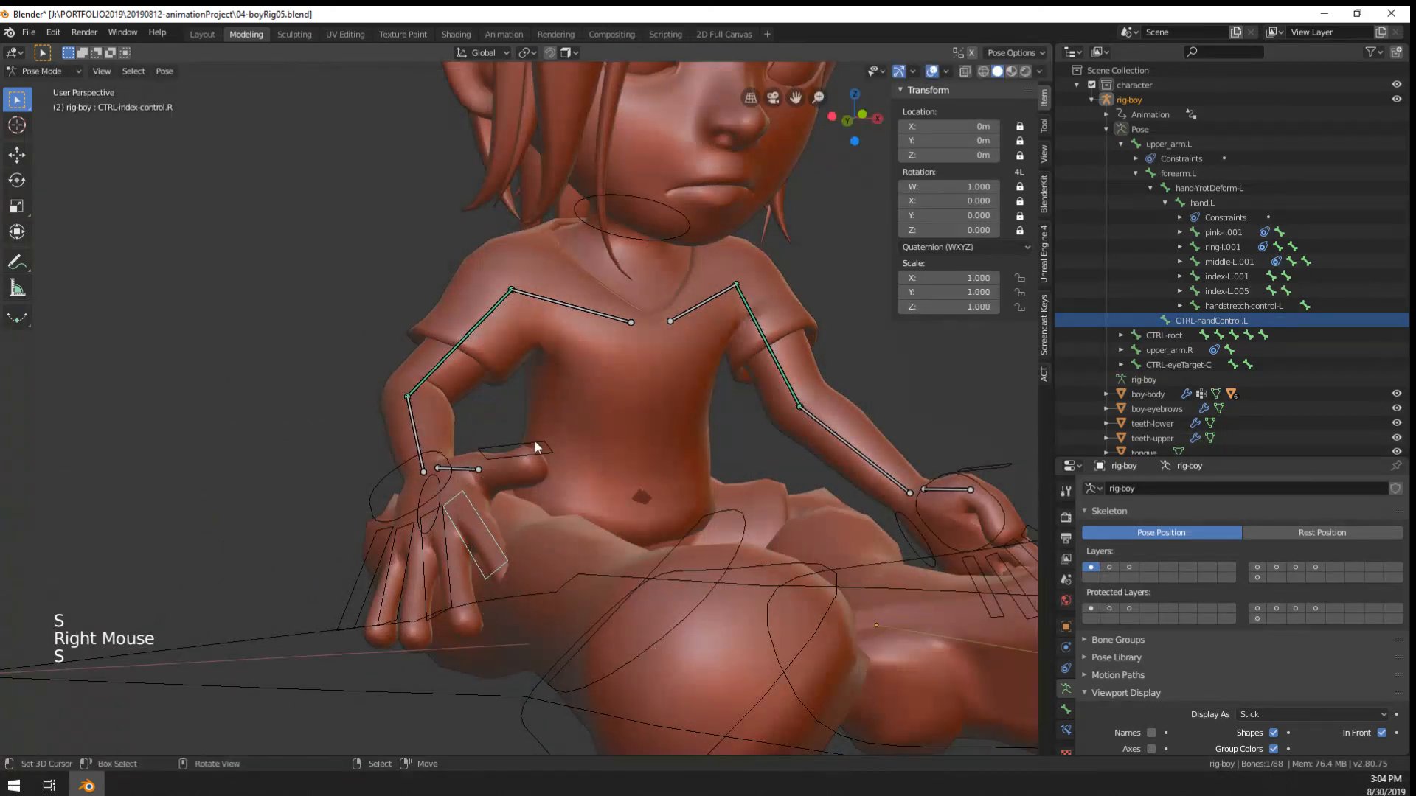
pyautogui.rightClick(536, 446)
pyautogui.press('s')
pyautogui.rightClick(464, 474)
# Rotate the neck control spine.004 by about 17.8° in a side view to bend the head down
pyautogui.scroll(-2, 692, 512)
pyautogui.moveTo(692, 512); pyautogui.dragTo(604, 532, button='middle')
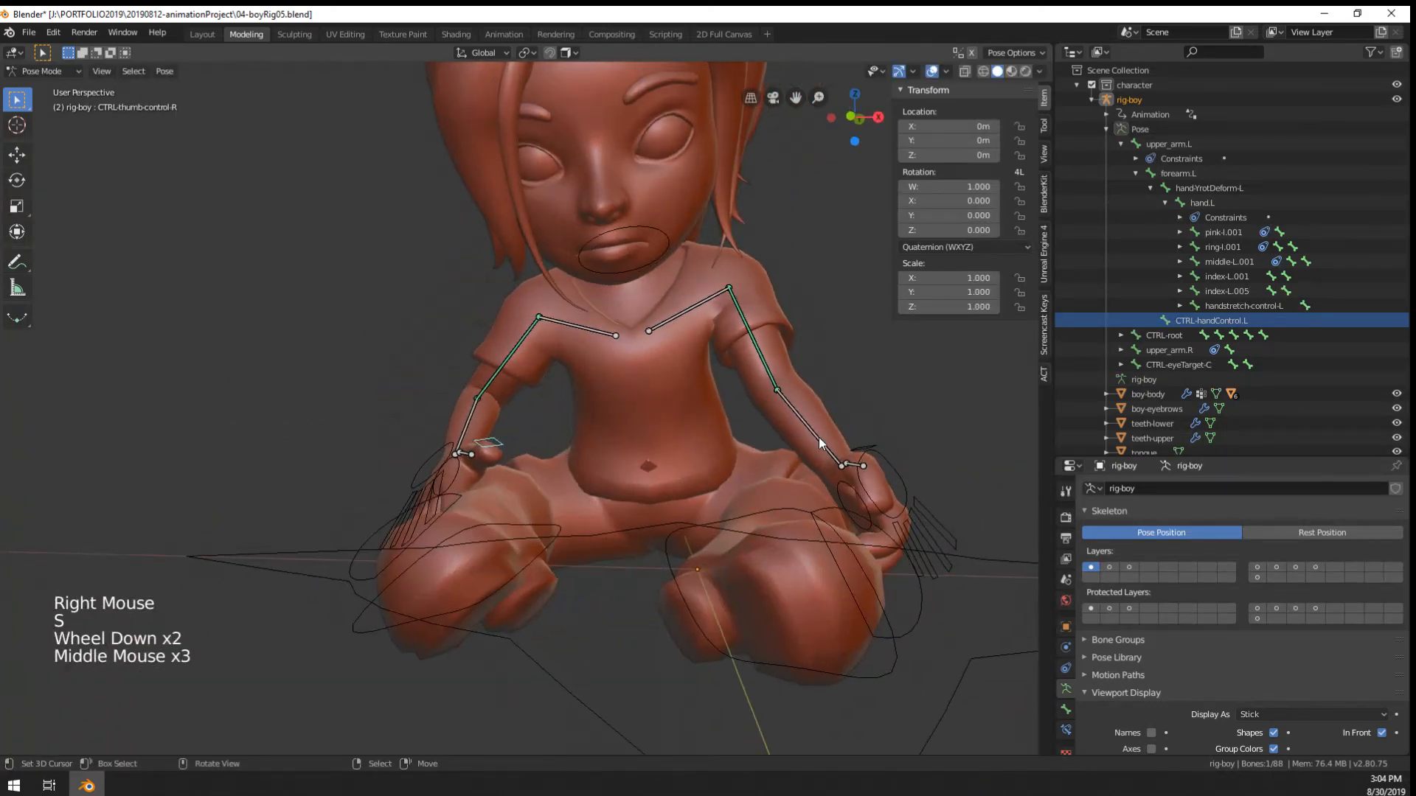
pyautogui.rightClick(822, 442)
pyautogui.scroll(-1, 649, 393)
pyautogui.moveTo(649, 392); pyautogui.dragTo(846, 263, button='middle')
pyautogui.rightClick(625, 255)
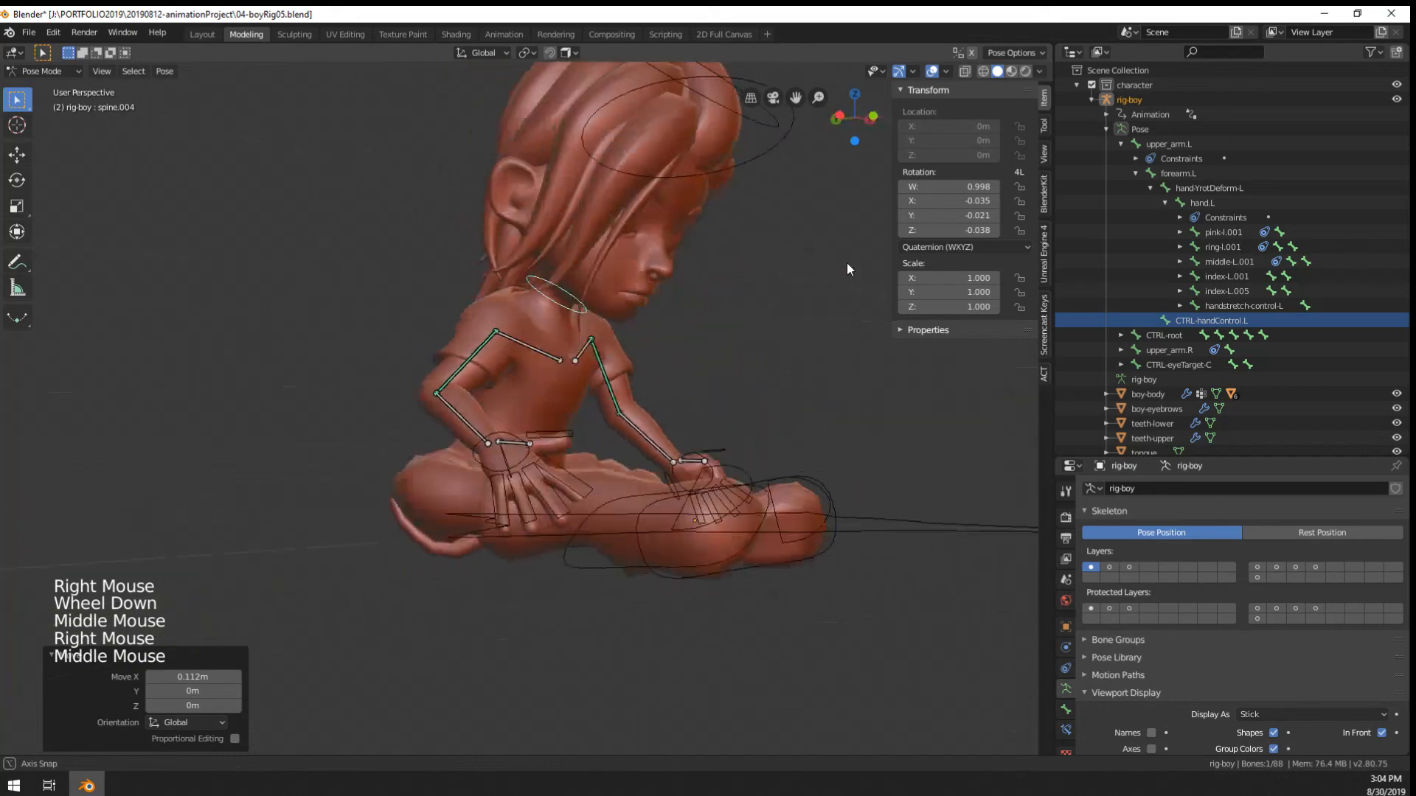
pyautogui.press('r')
pyautogui.click(772, 437)
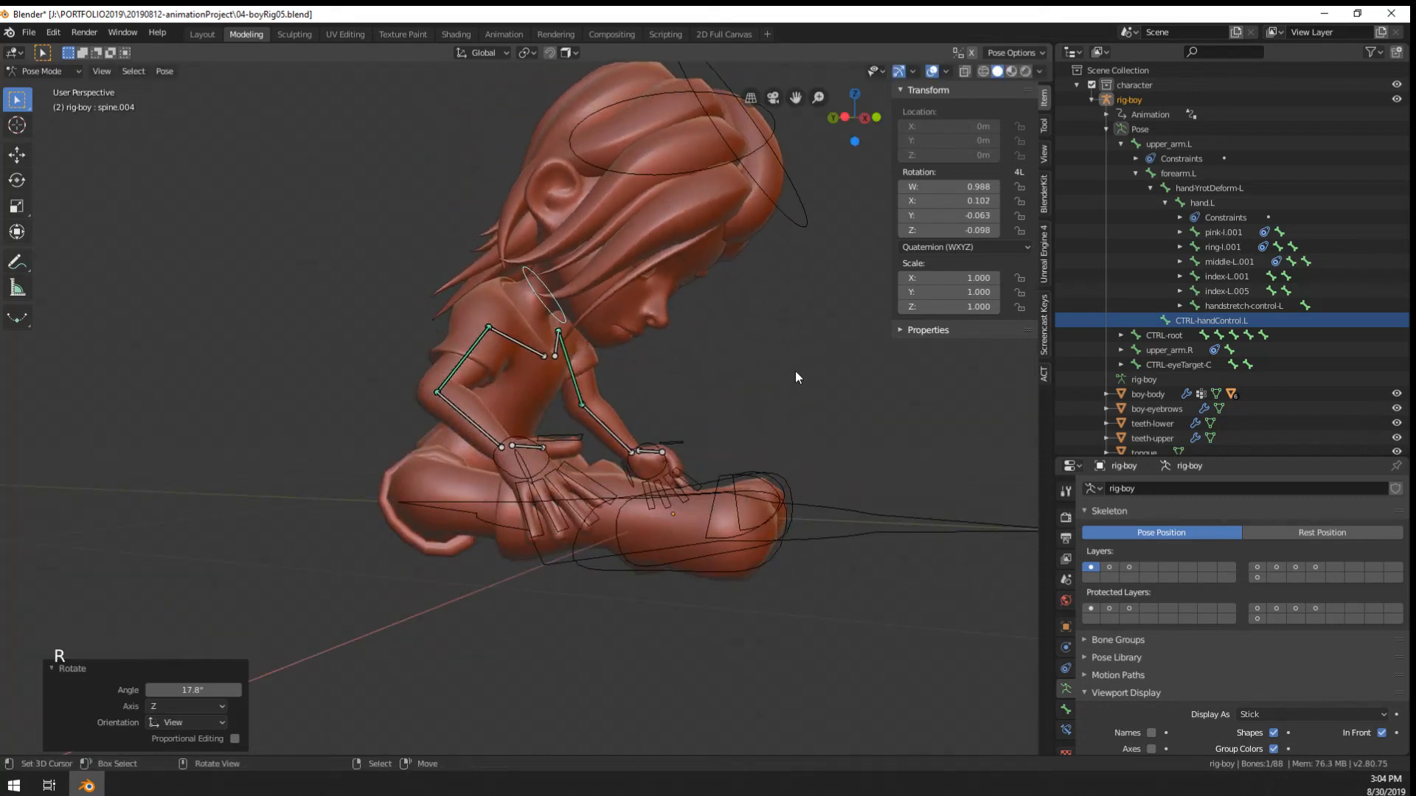
# Rotate the head bone about 8.24° in side view, plus about −11° in front view to tilt the face
pyautogui.rightClick(799, 246)
pyautogui.press('r')
pyautogui.click(739, 373)
pyautogui.moveTo(739, 374); pyautogui.dragTo(511, 348, button='middle')
pyautogui.scroll(-1, 510, 346)
pyautogui.press('r')
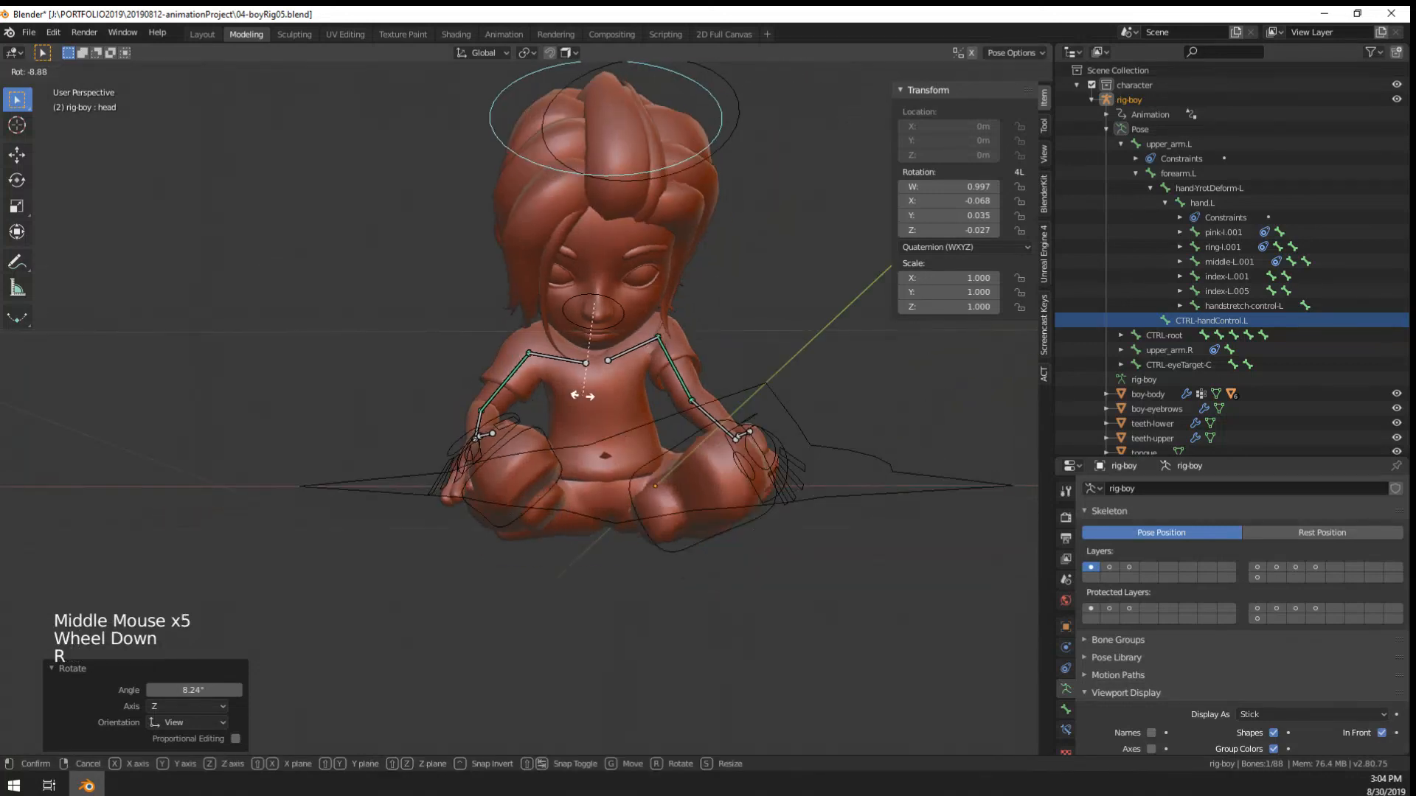
pyautogui.click(563, 406)
pyautogui.moveTo(563, 405); pyautogui.dragTo(490, 414, button='middle')
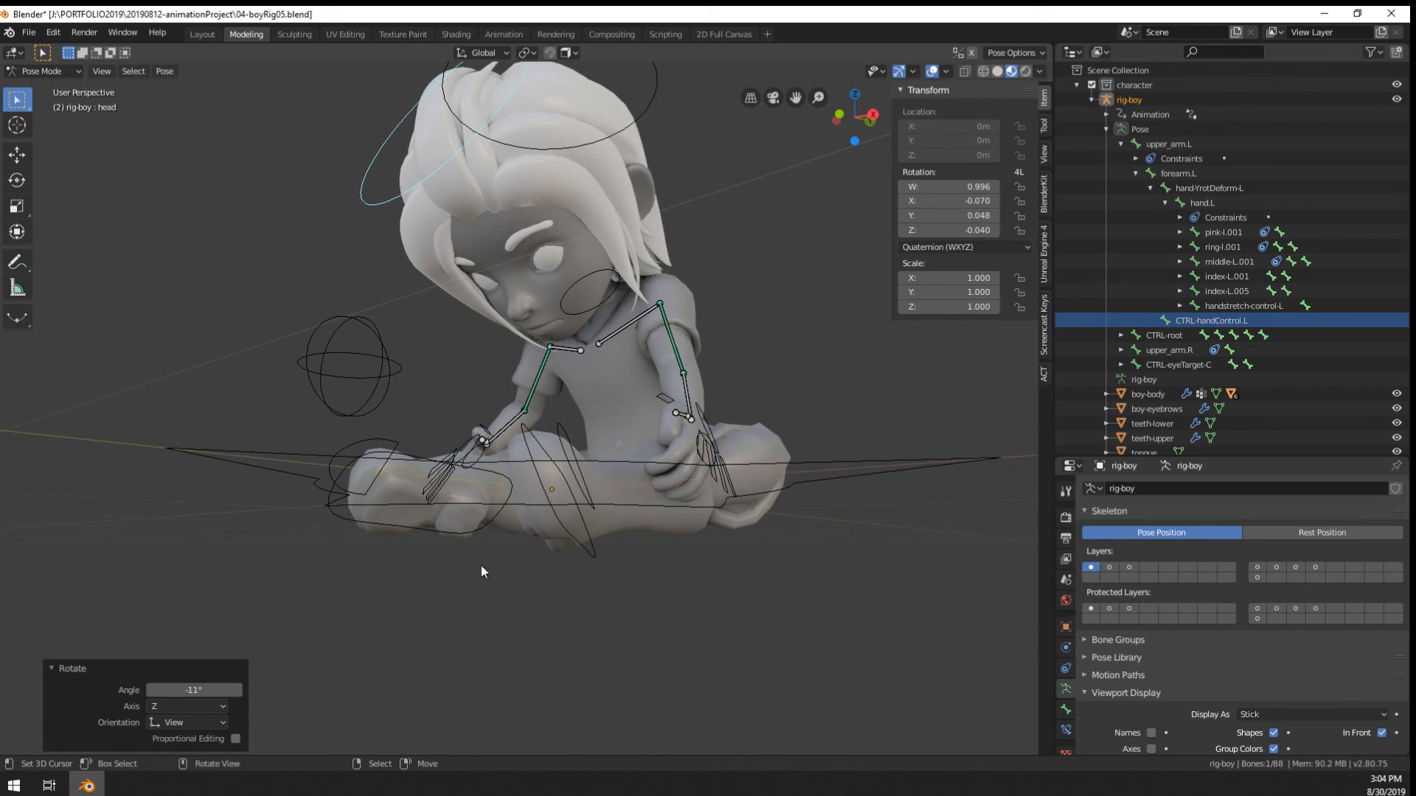
# Examine the posed character's face and eyes up close in LookDev shading, briefly comparing with rendered shading
pyautogui.scroll(-1, 521, 171)
pyautogui.scroll(1, 529, 171)
pyautogui.moveTo(529, 172); pyautogui.dragTo(595, 208, button='middle')
pyautogui.scroll(2, 596, 208)
pyautogui.rightClick(672, 185)
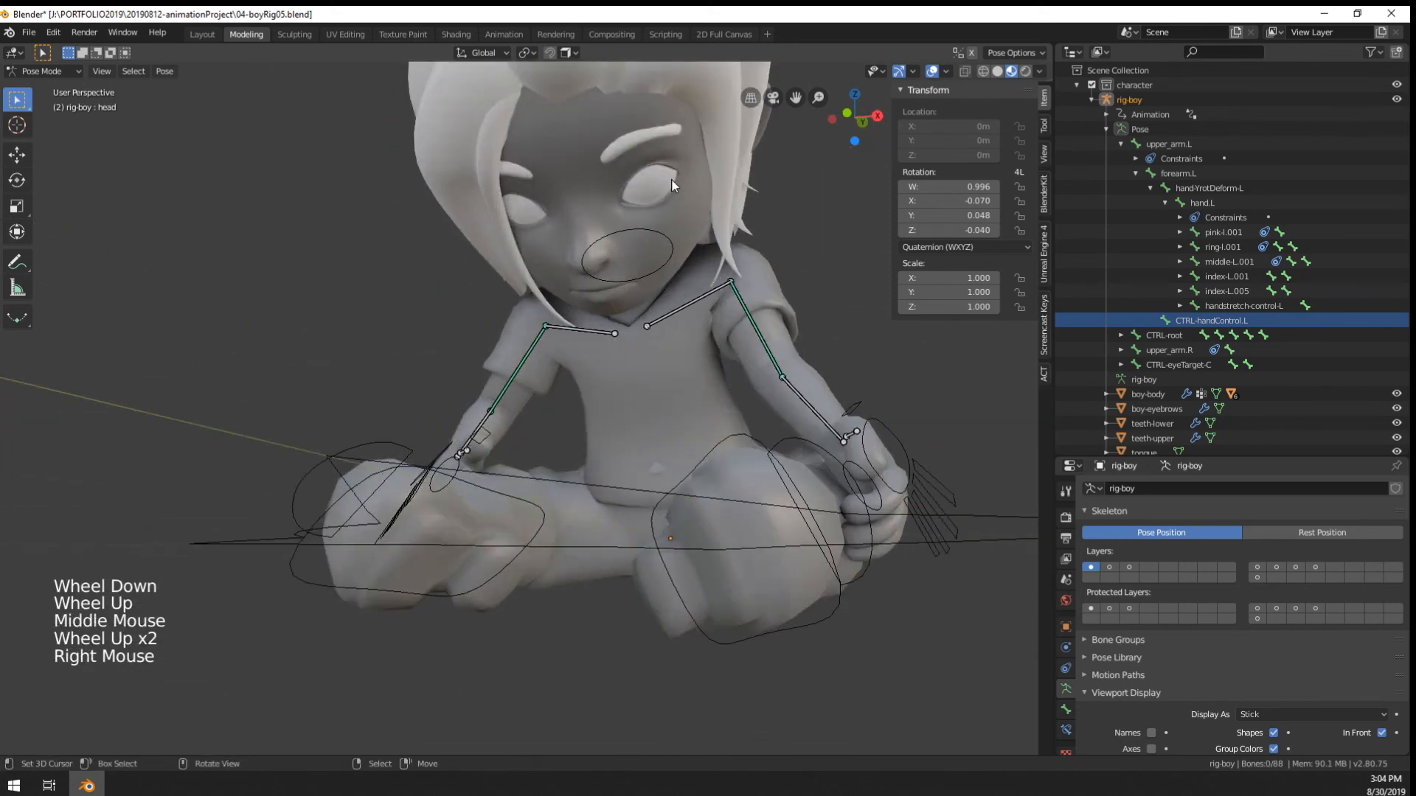
pyautogui.keyDown('shift'); pyautogui.moveTo(673, 184); pyautogui.dragTo(1033, 146, button='middle'); pyautogui.keyUp('shift')
pyautogui.click(1025, 71)
pyautogui.click(1011, 71)
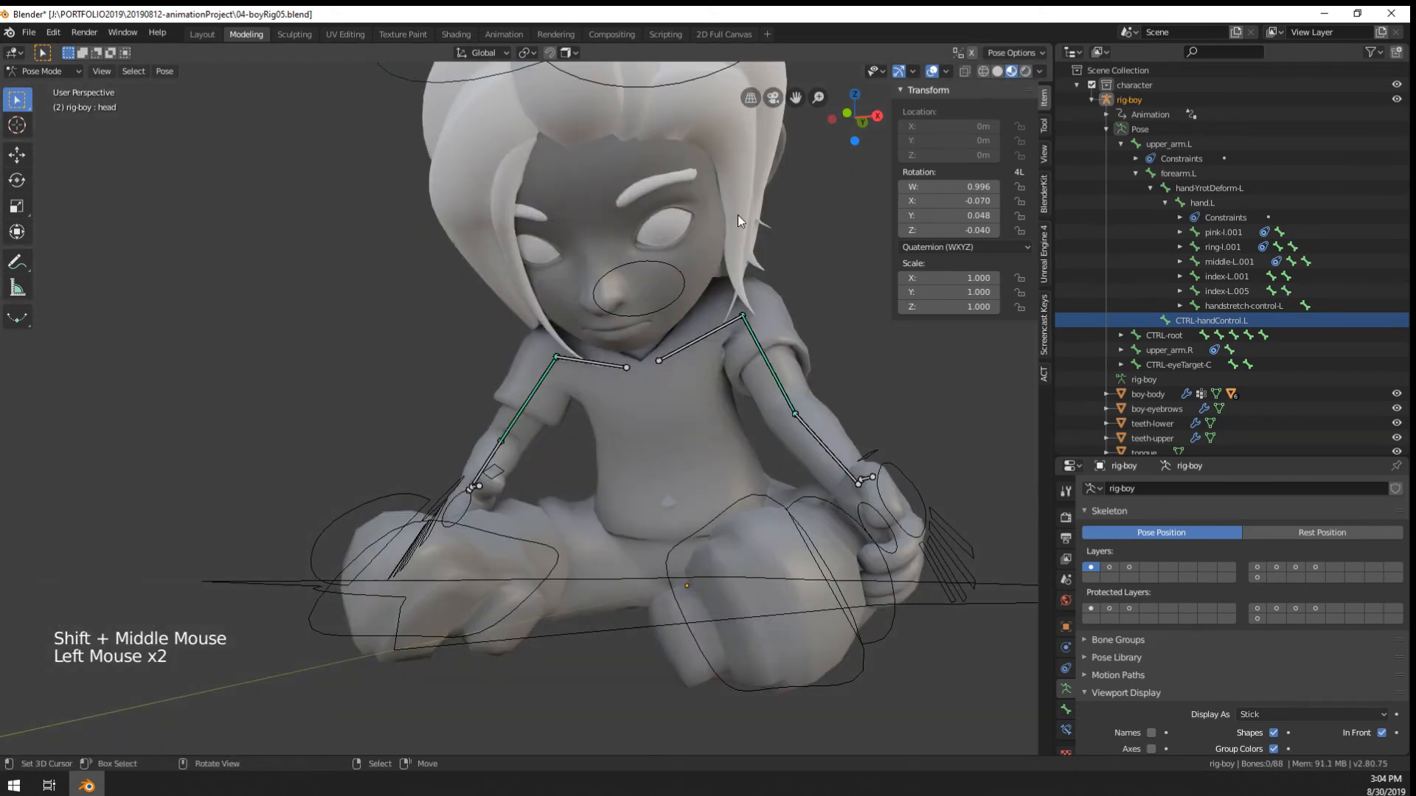
pyautogui.rightClick(742, 221)
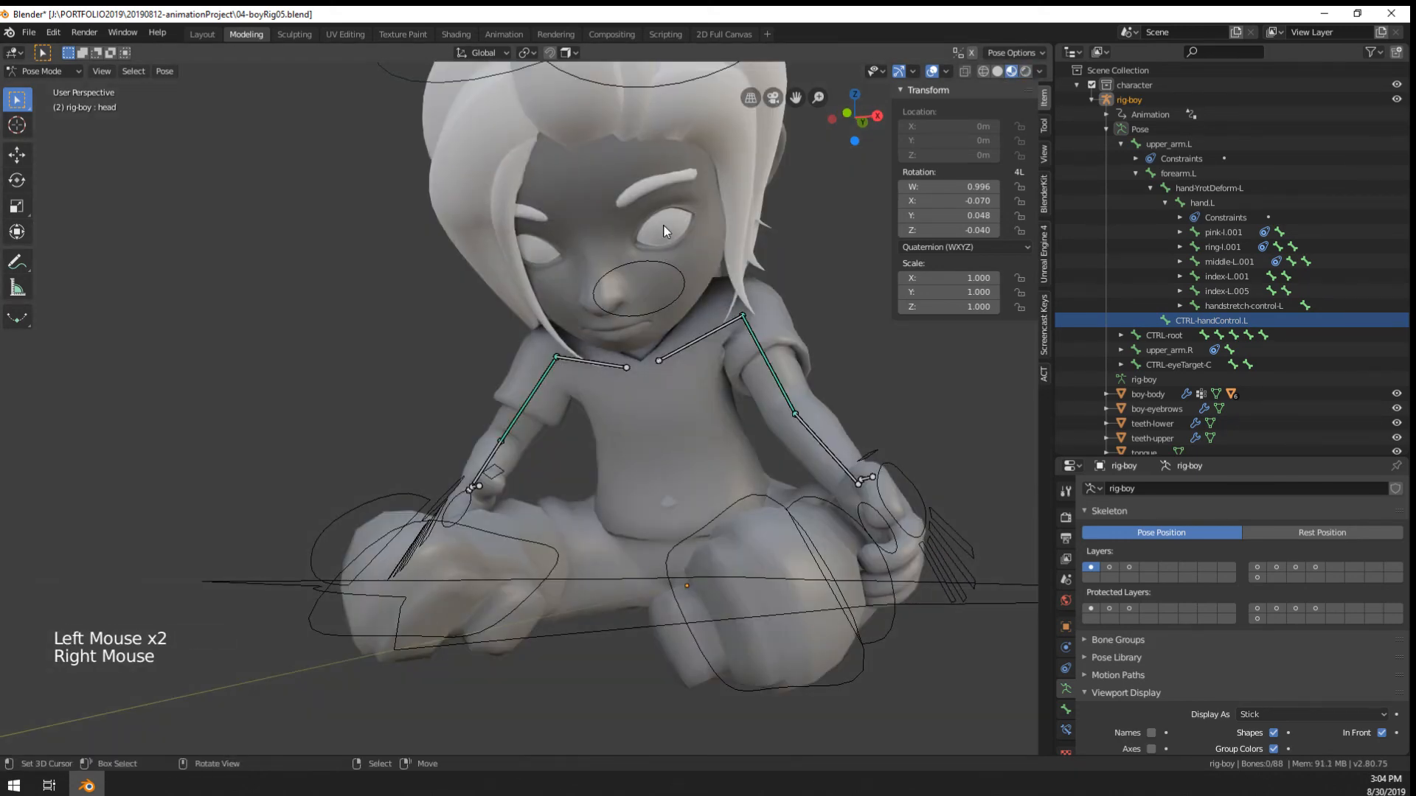
# Unhide the eyeOuter object nested under boy-body and eyeInner
pyautogui.click(1066, 600)
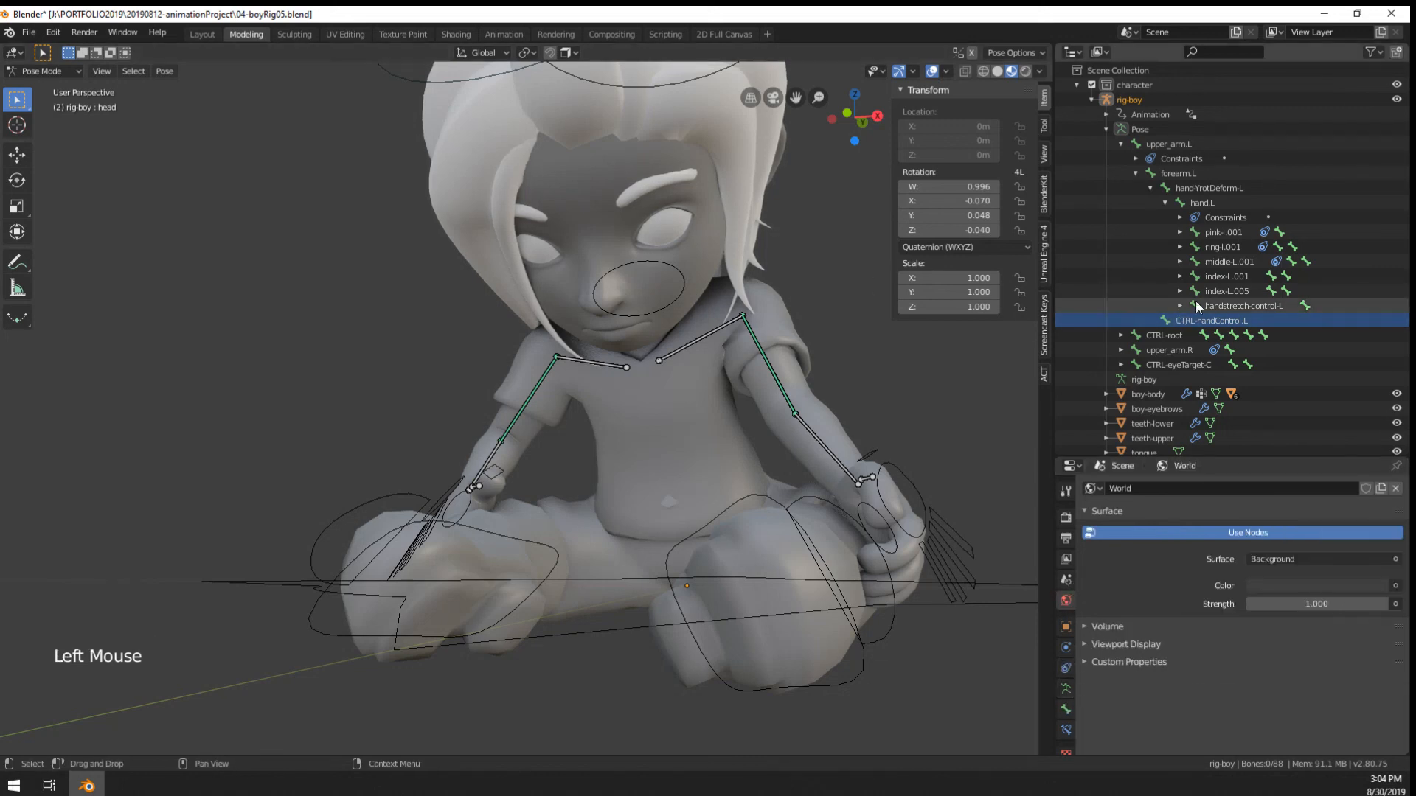
pyautogui.click(1121, 144)
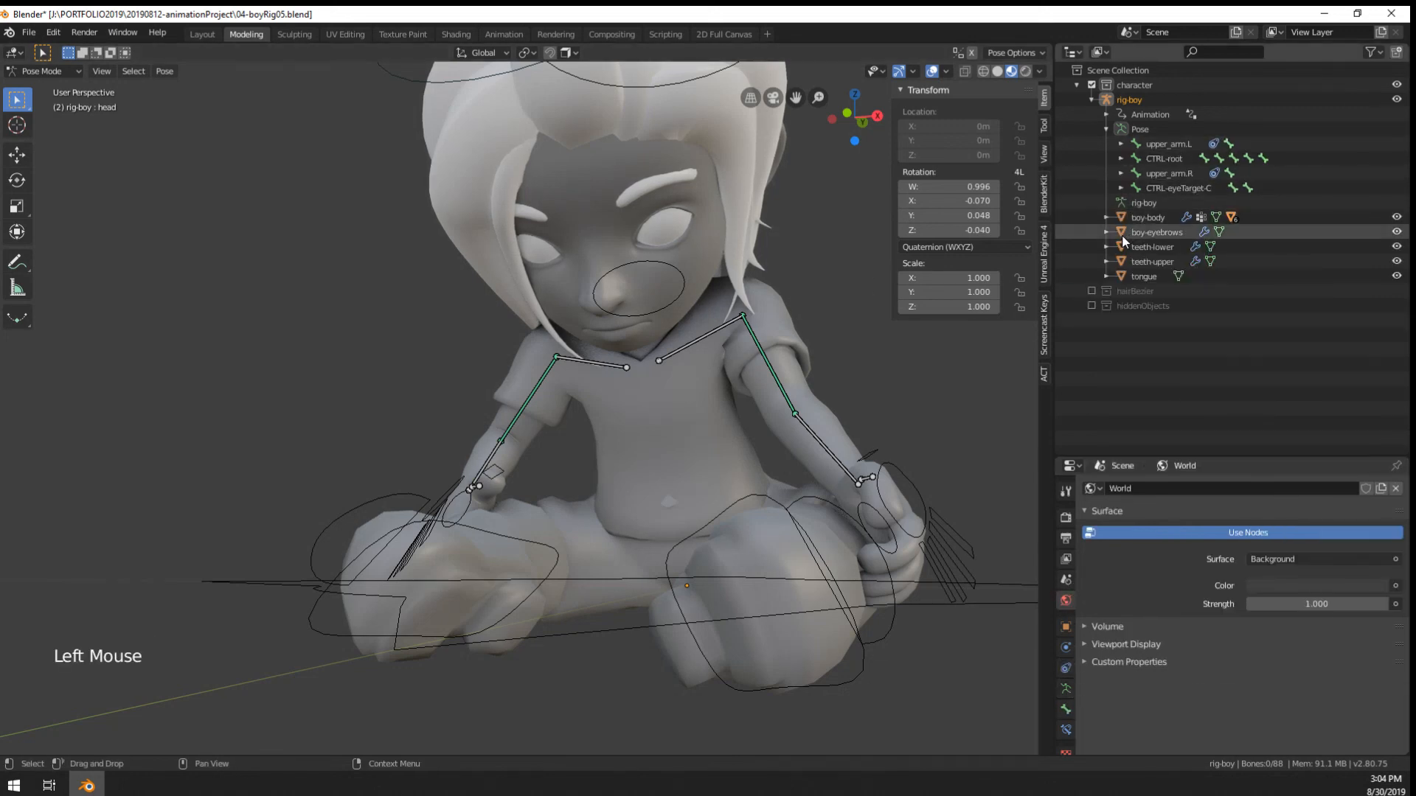
pyautogui.click(1108, 217)
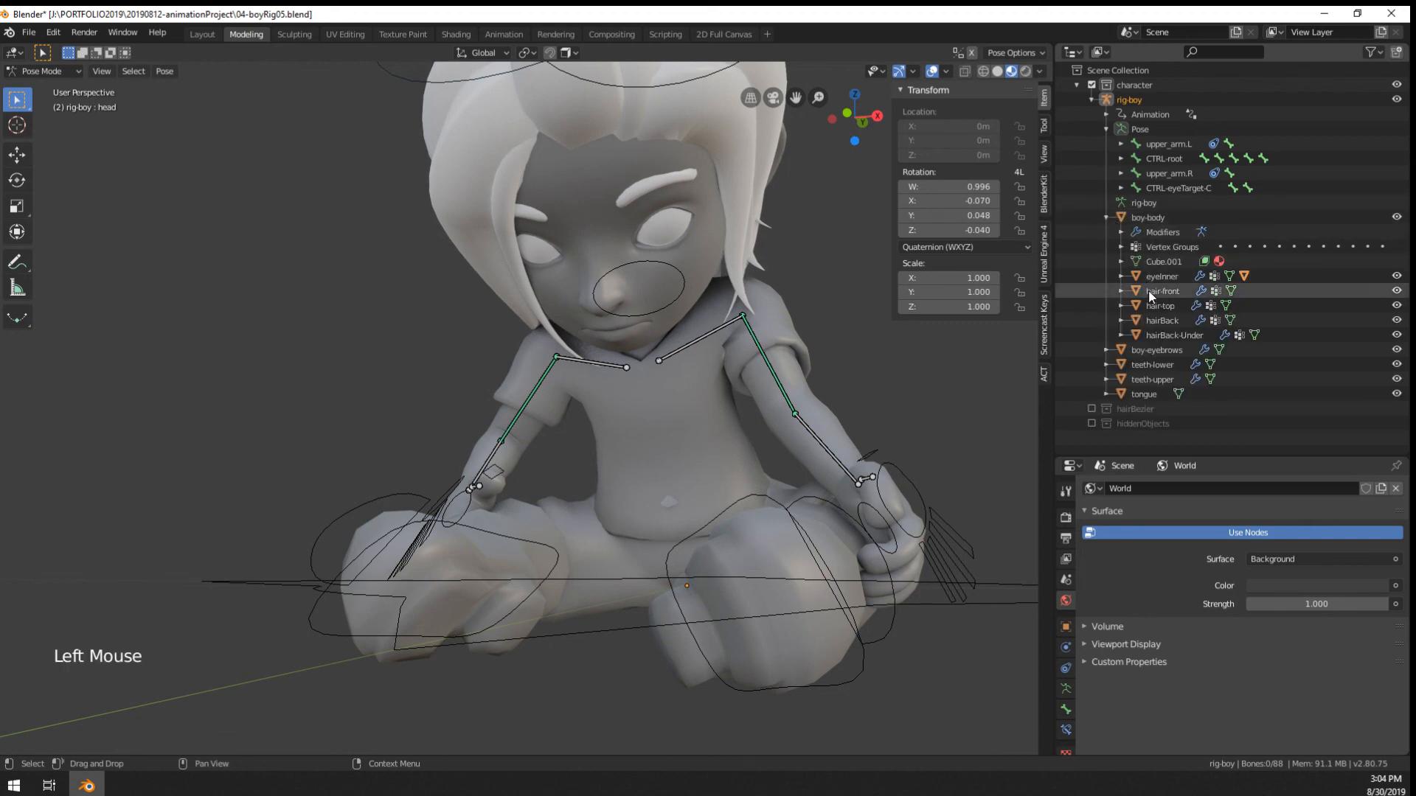
pyautogui.click(1121, 276)
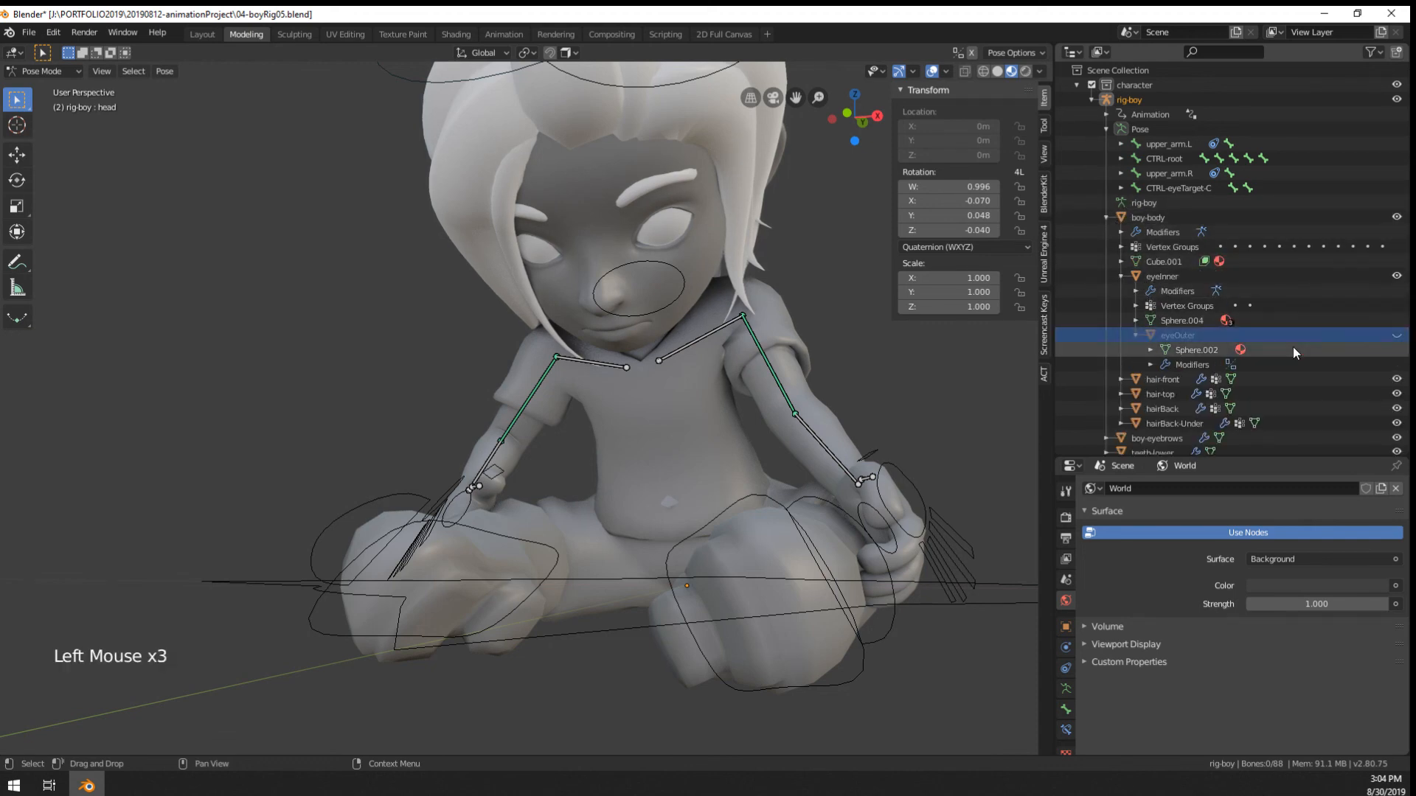
pyautogui.click(1386, 336)
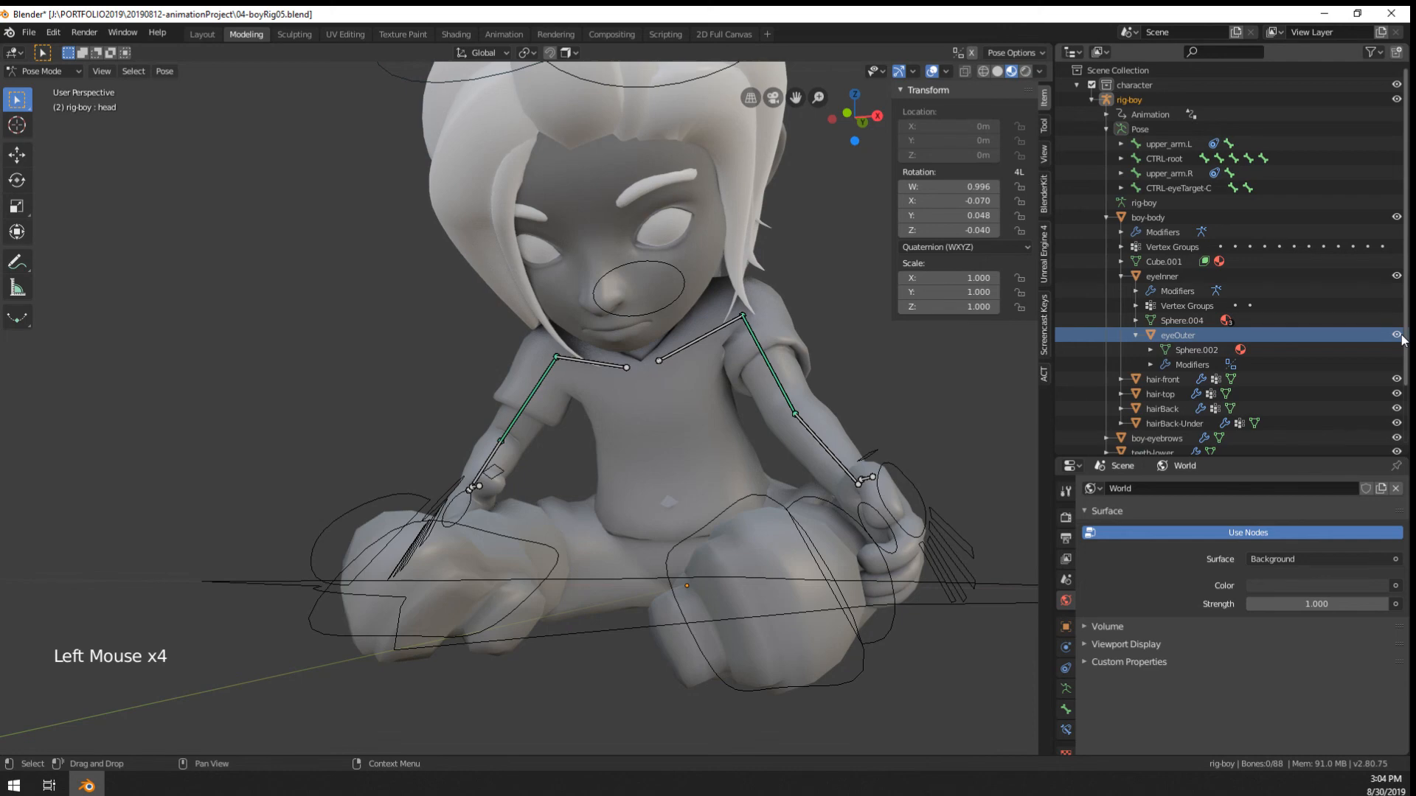
# Switch the rig to Object Mode, select eyeOuter, and show its temp-transparent material settings
pyautogui.moveTo(570, 413); pyautogui.dragTo(551, 417, button='middle')
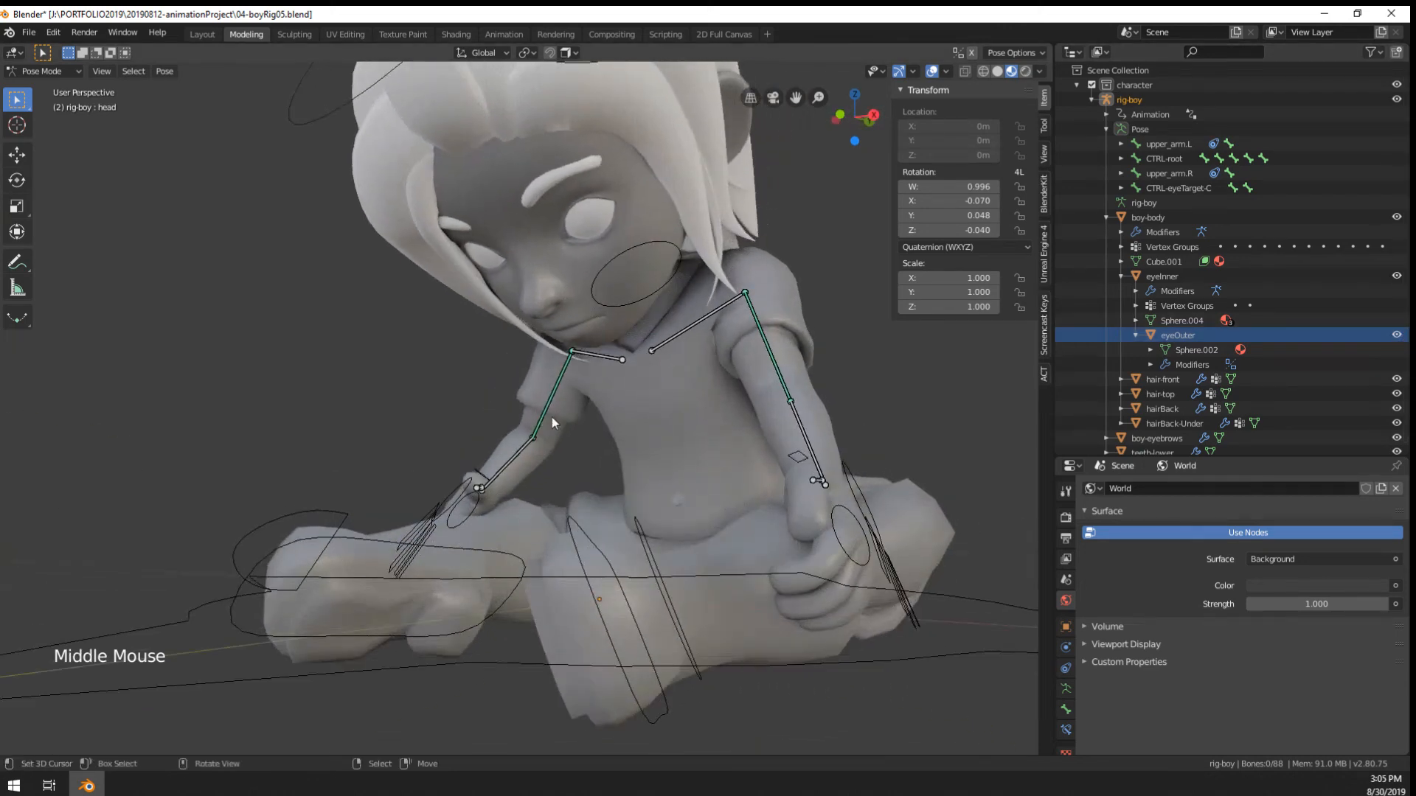
pyautogui.scroll(-5, 1063, 724)
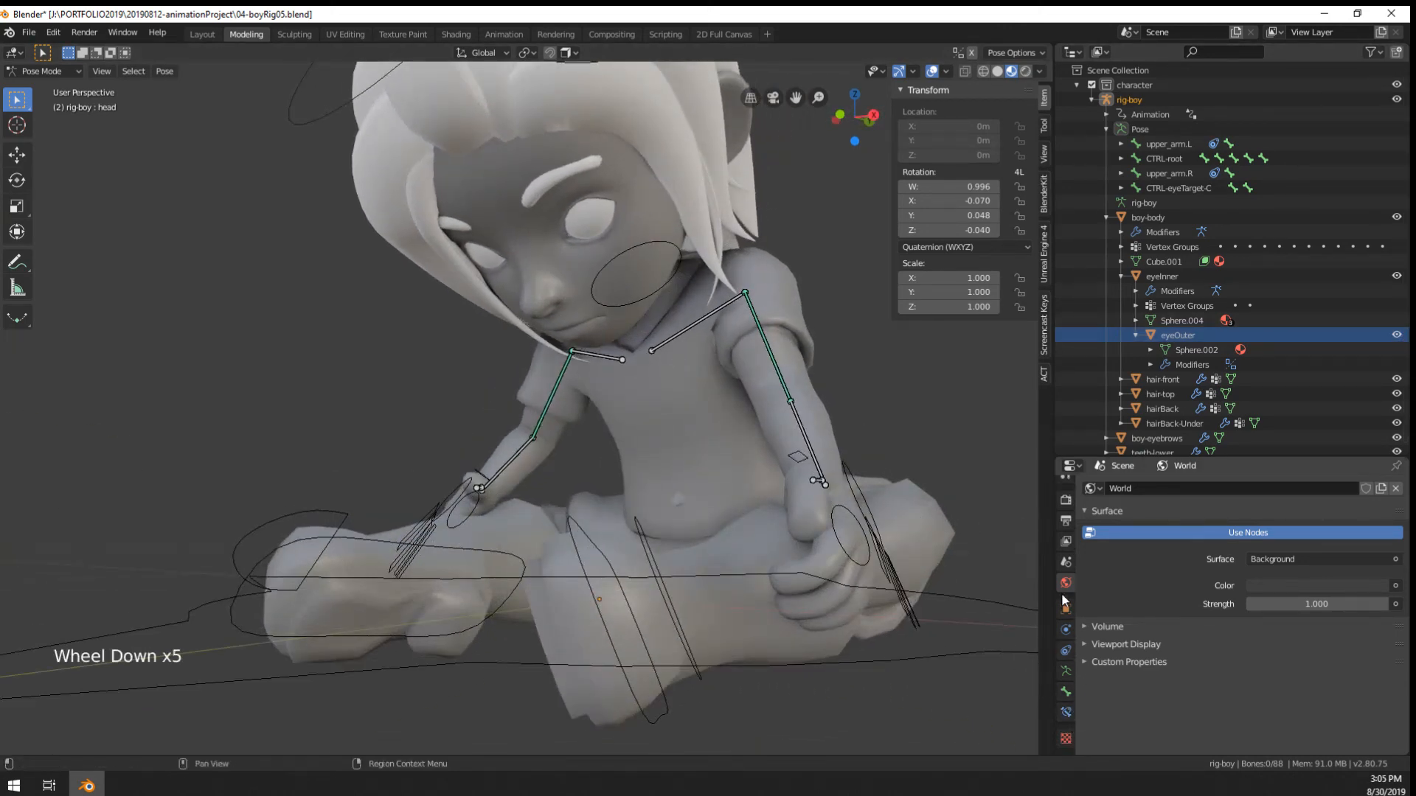
pyautogui.hotkey('ctrl', 'Tab')
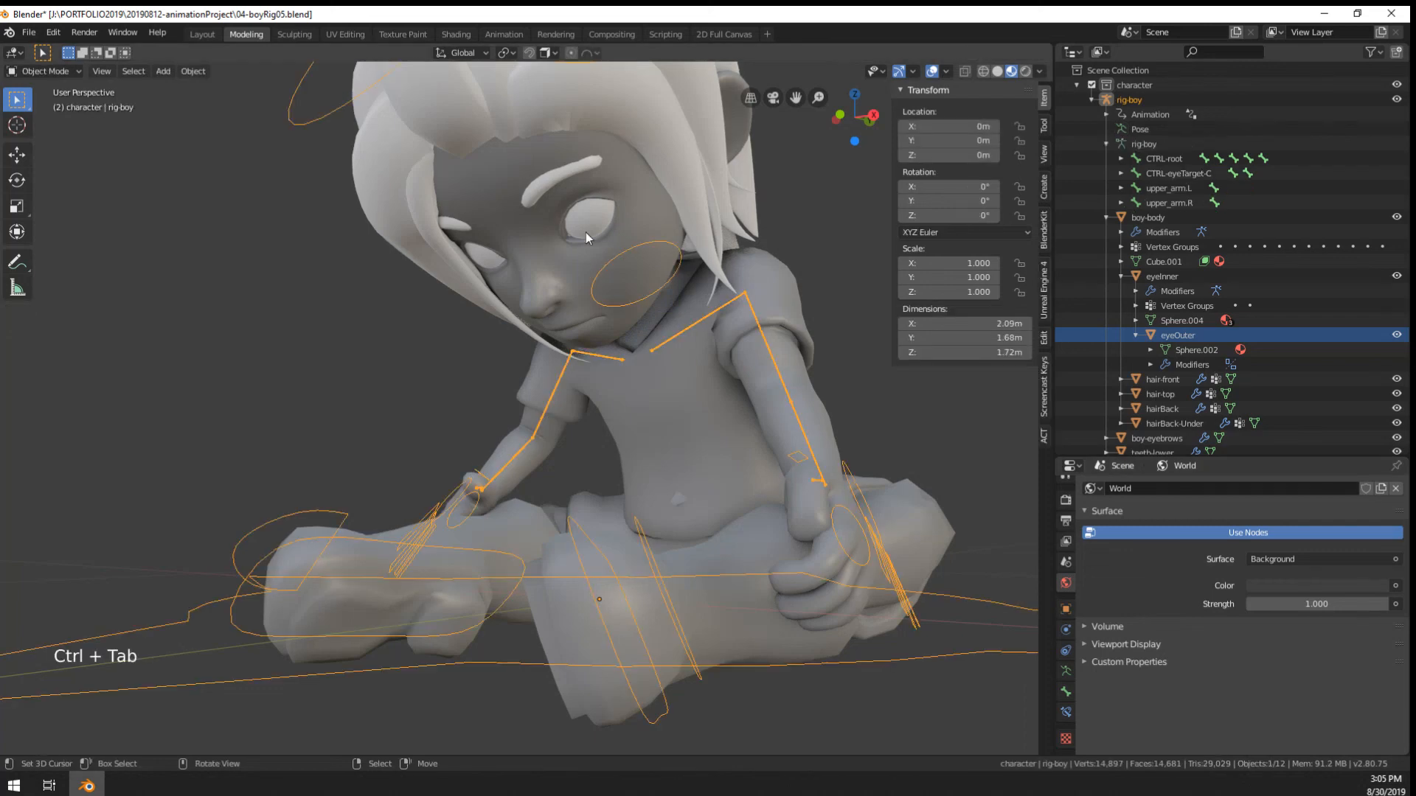
pyautogui.rightClick(585, 233)
pyautogui.click(1178, 334)
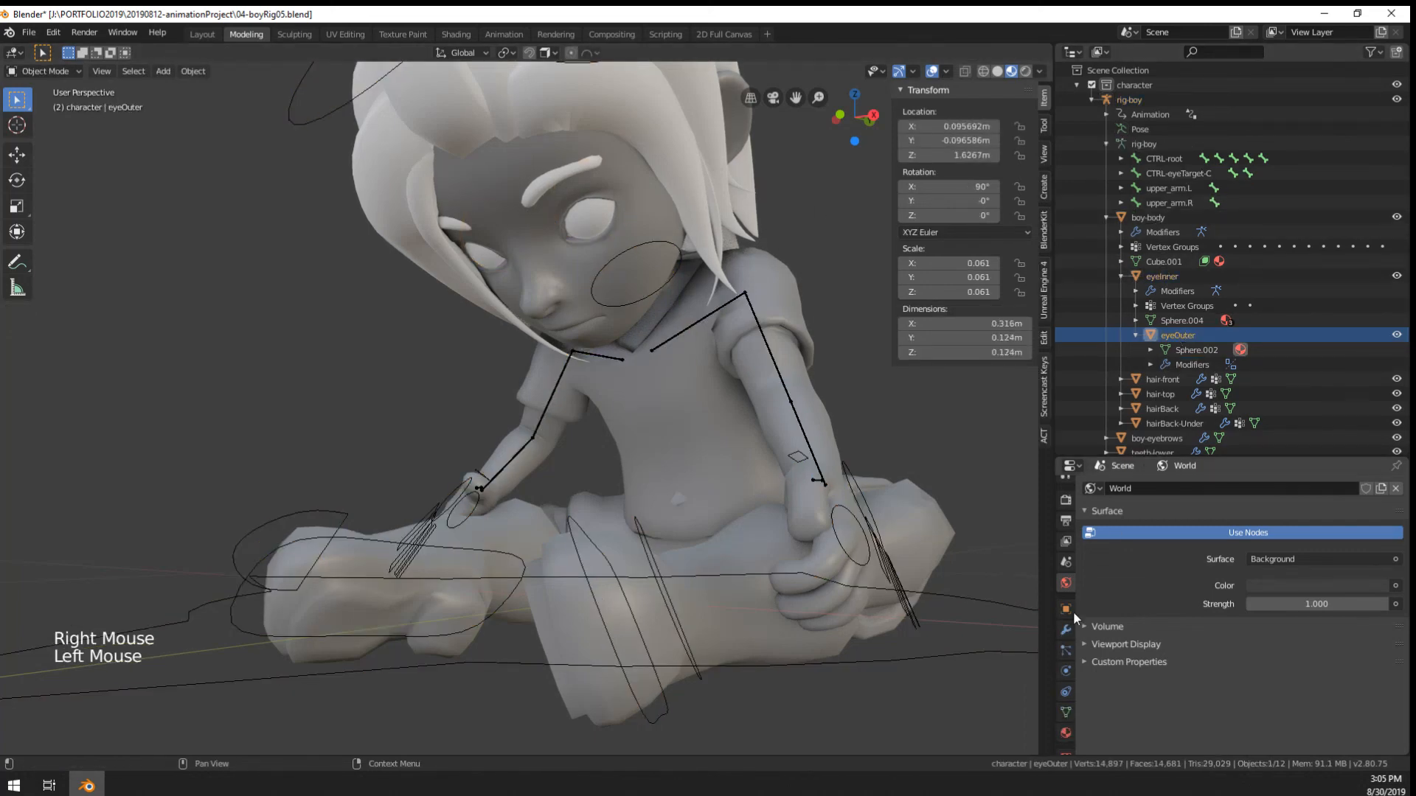
pyautogui.click(1066, 733)
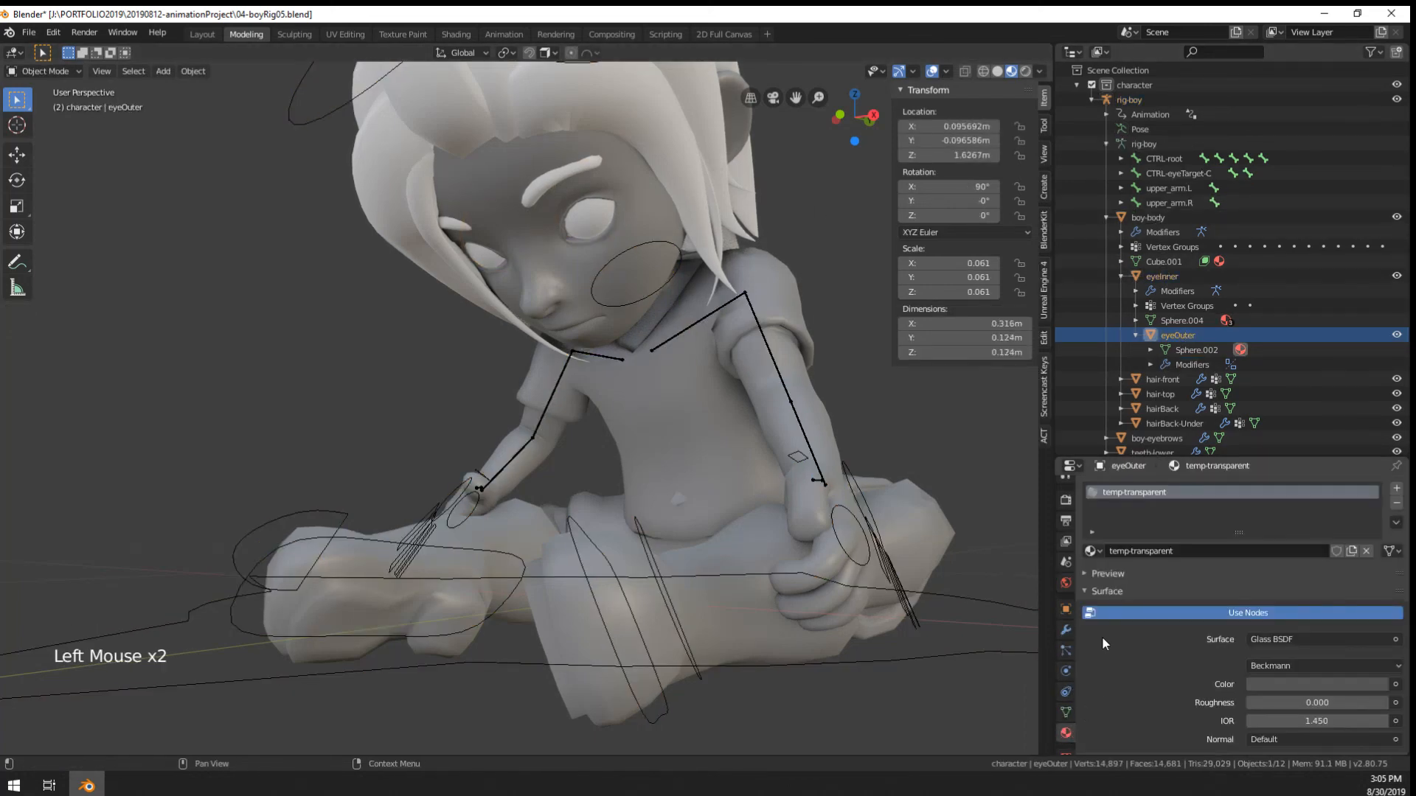
# Locate eyeOuter relative to the posed head by trial-moving it, cancelling each move, and briefly checking its mesh
pyautogui.press('g')
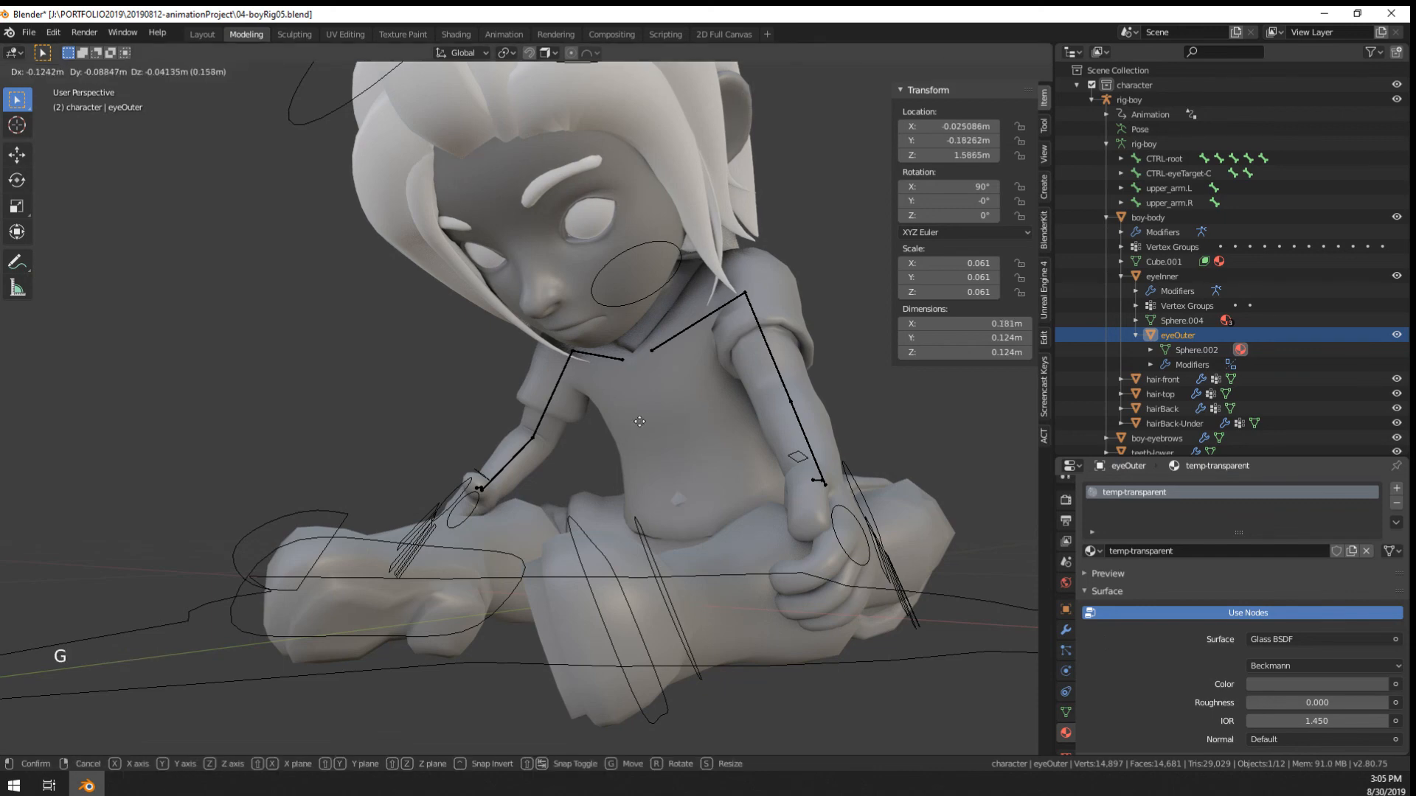
pyautogui.rightClick(624, 582)
pyautogui.press('g')
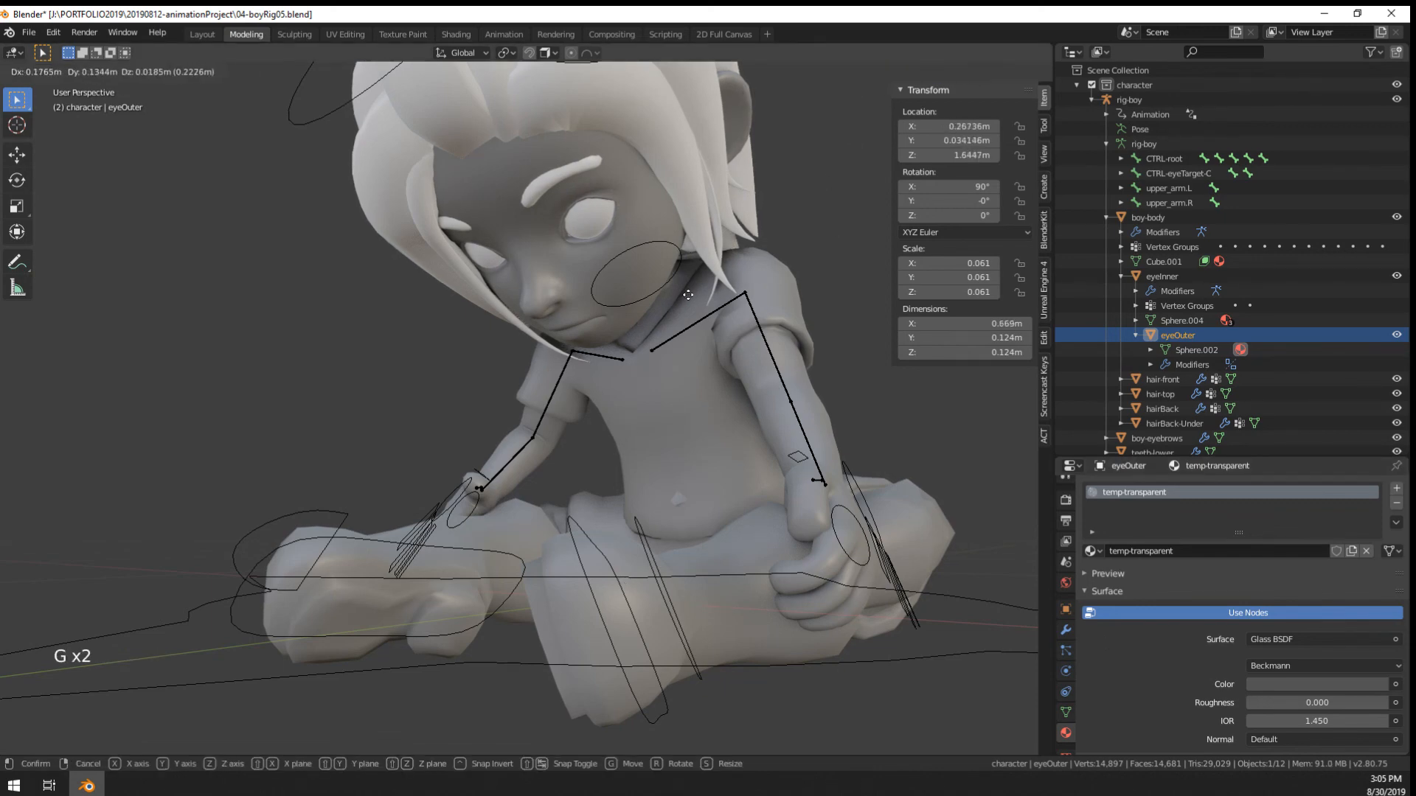
pyautogui.scroll(-3, 837, 227)
pyautogui.scroll(2, 837, 227)
pyautogui.moveTo(836, 227); pyautogui.dragTo(670, 375, button='middle')
pyautogui.press('g')
pyautogui.scroll(-6, 678, 385)
pyautogui.scroll(2, 678, 374)
pyautogui.scroll(2, 644, 326)
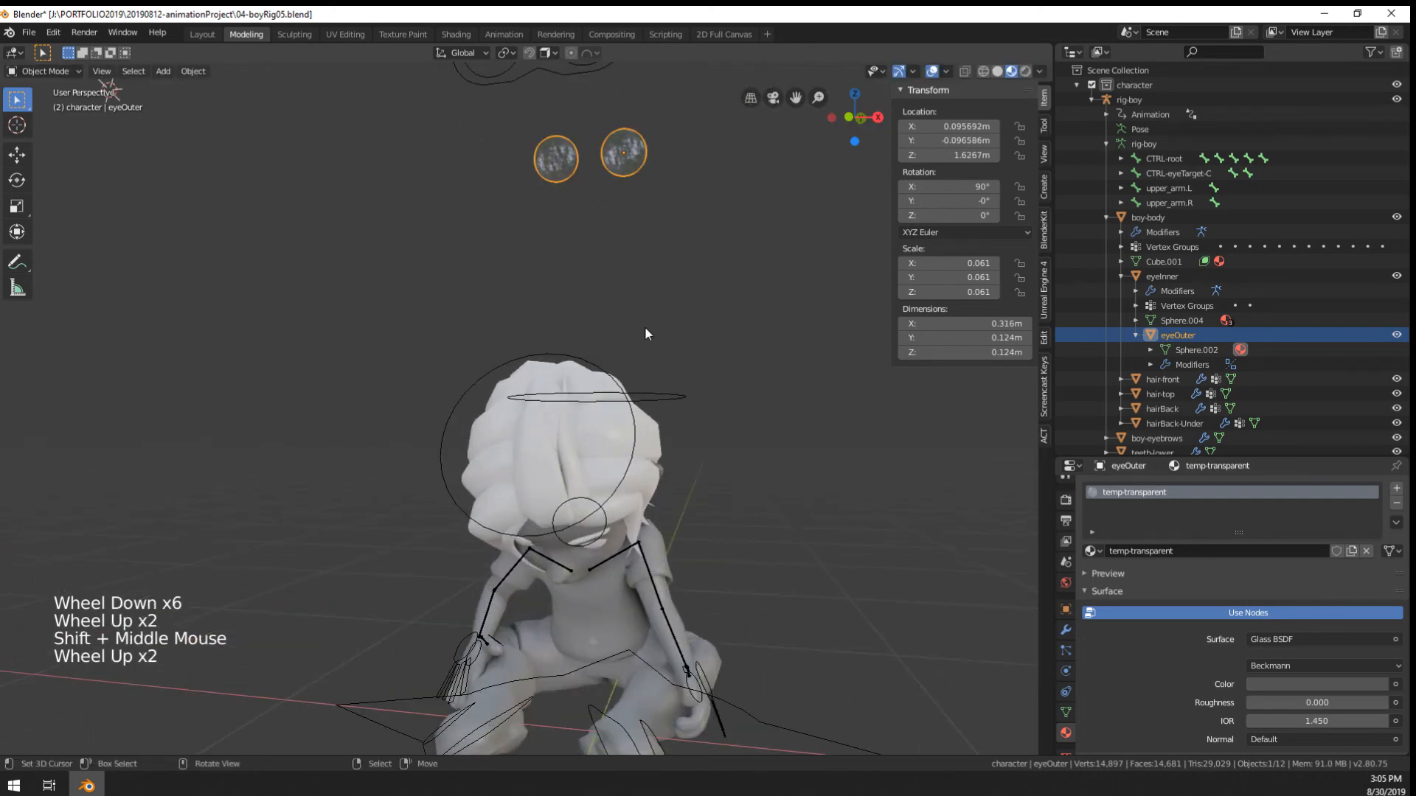
pyautogui.moveTo(642, 326); pyautogui.dragTo(621, 321, button='middle')
pyautogui.press('Tab')
pyautogui.press('Tab')
pyautogui.scroll(-2, 622, 324)
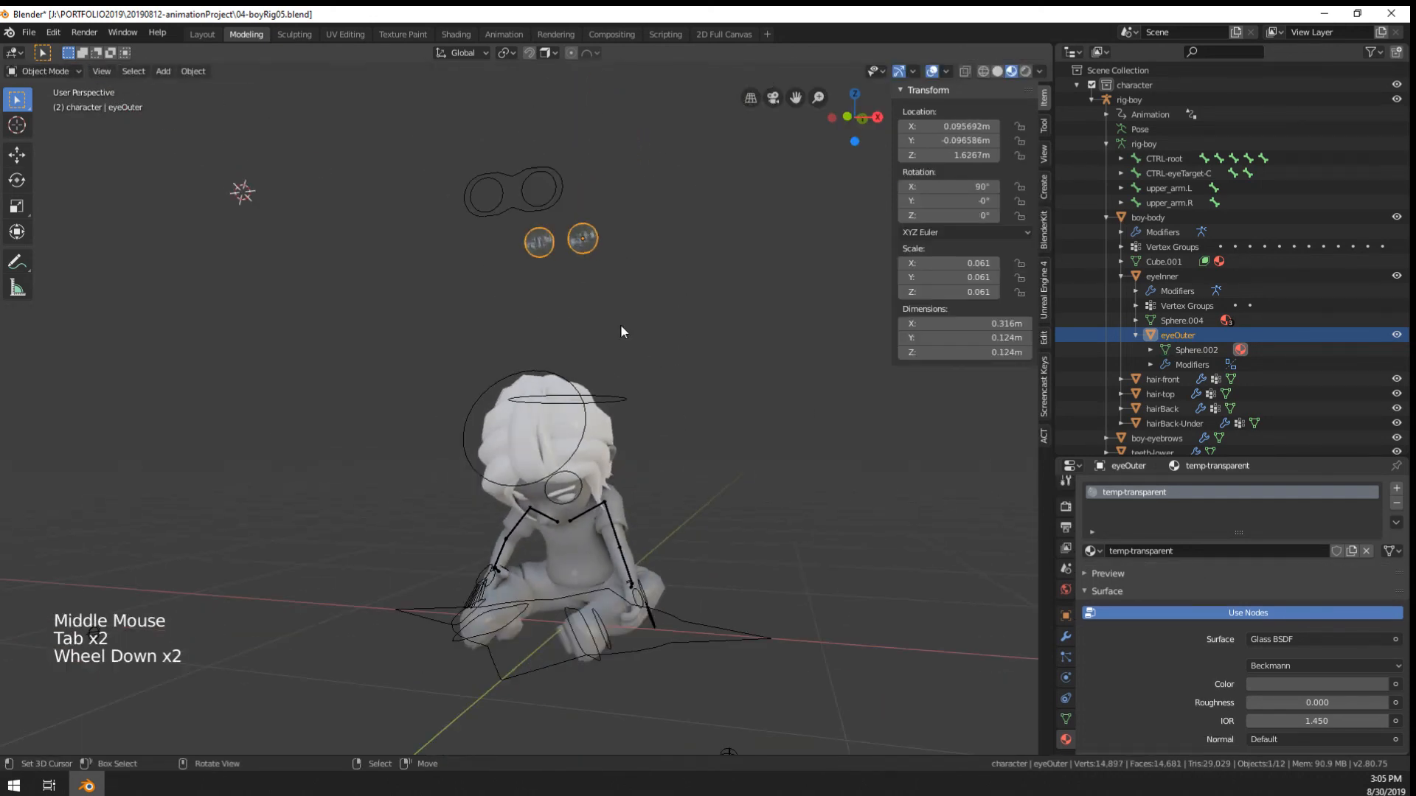
# Select rig-boy and set its armature to Rest Position
pyautogui.rightClick(621, 401)
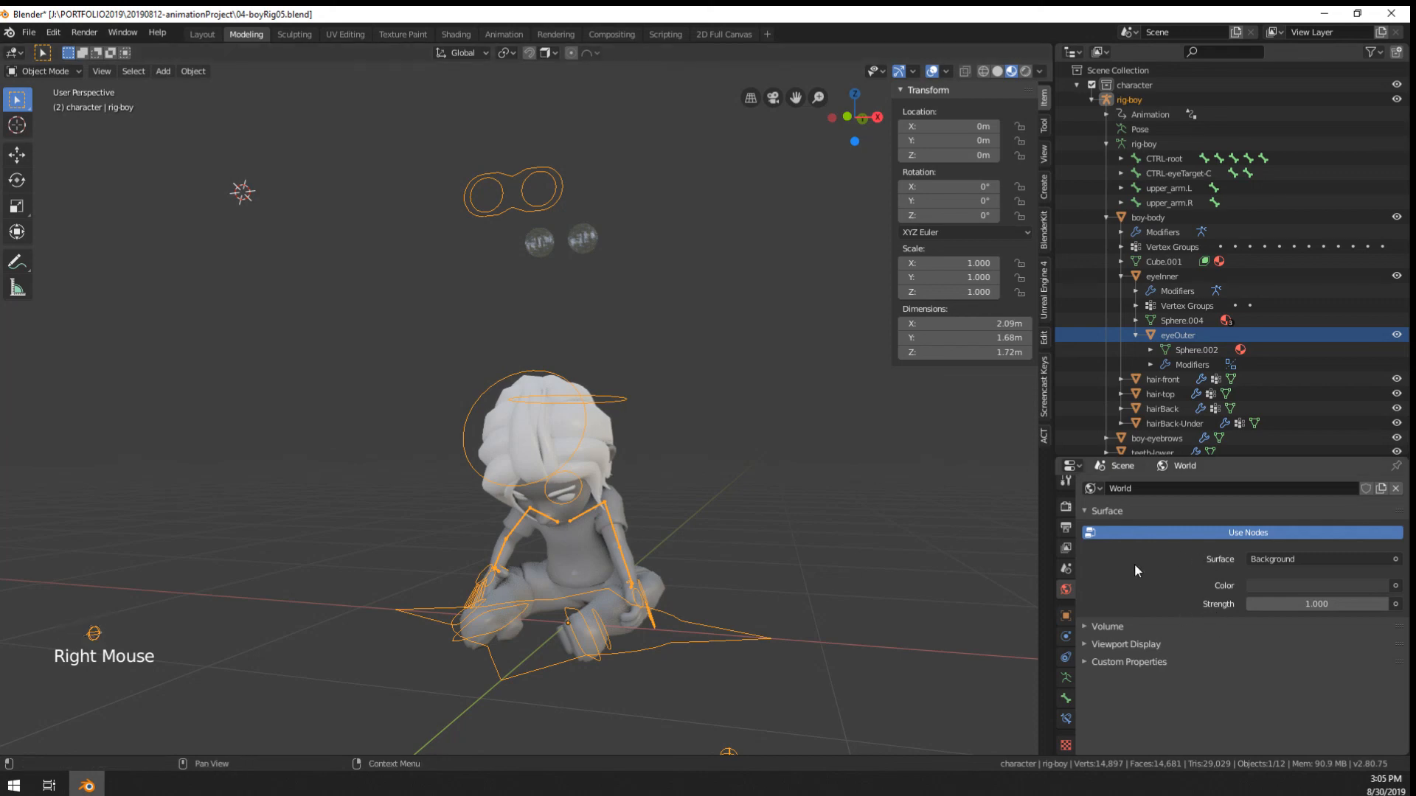
pyautogui.click(1066, 677)
pyautogui.click(1320, 531)
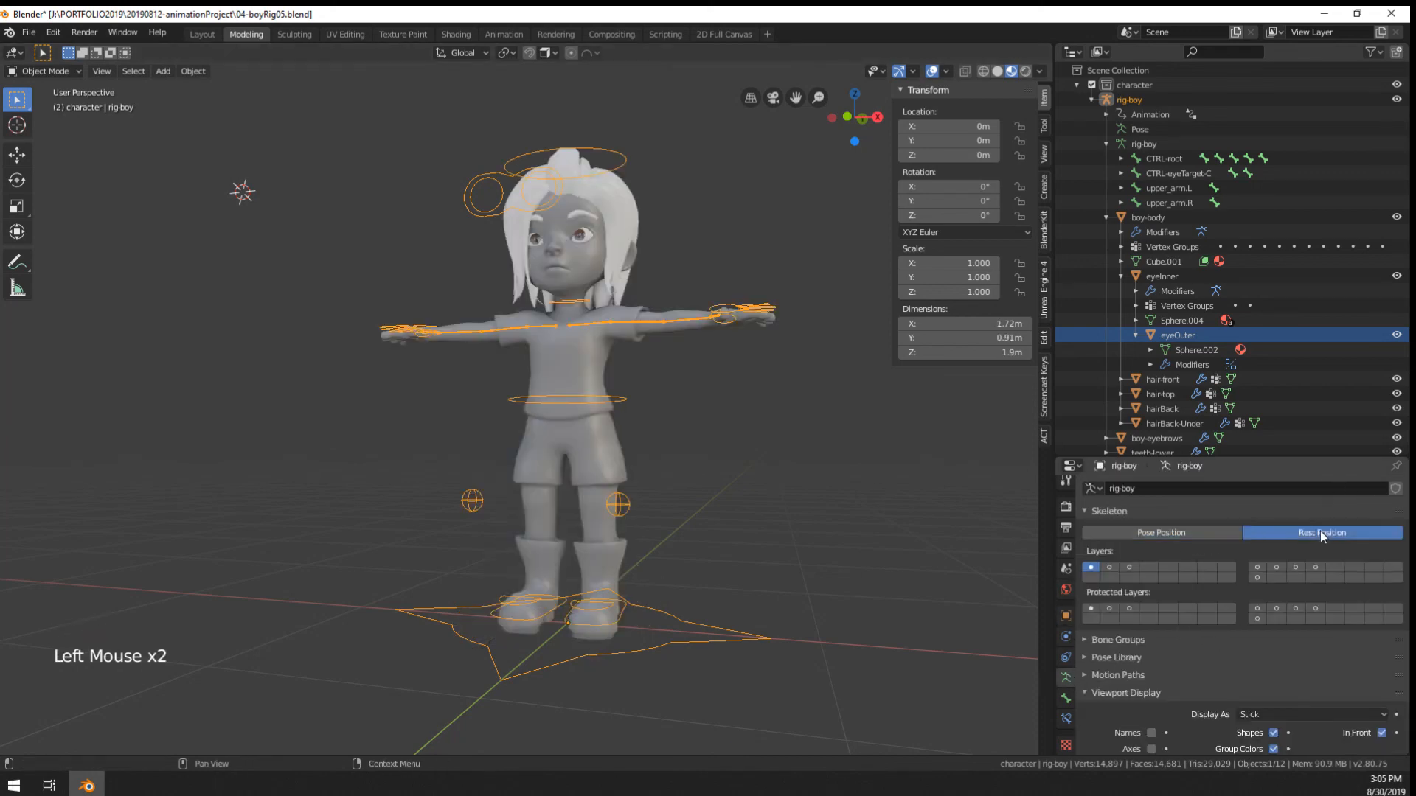
# Select the eyeOuter object over the character's eyes in a close view of the face
pyautogui.scroll(1, 548, 214)
pyautogui.scroll(3, 601, 314)
pyautogui.keyDown('shift'); pyautogui.moveTo(596, 174); pyautogui.dragTo(712, 328, button='middle'); pyautogui.keyUp('shift')
pyautogui.scroll(2, 602, 314)
pyautogui.rightClick(602, 314)
pyautogui.scroll(-2, 599, 313)
pyautogui.rightClick(680, 188)
pyautogui.rightClick(666, 408)
pyautogui.scroll(2, 756, 385)
pyautogui.rightClick(744, 372)
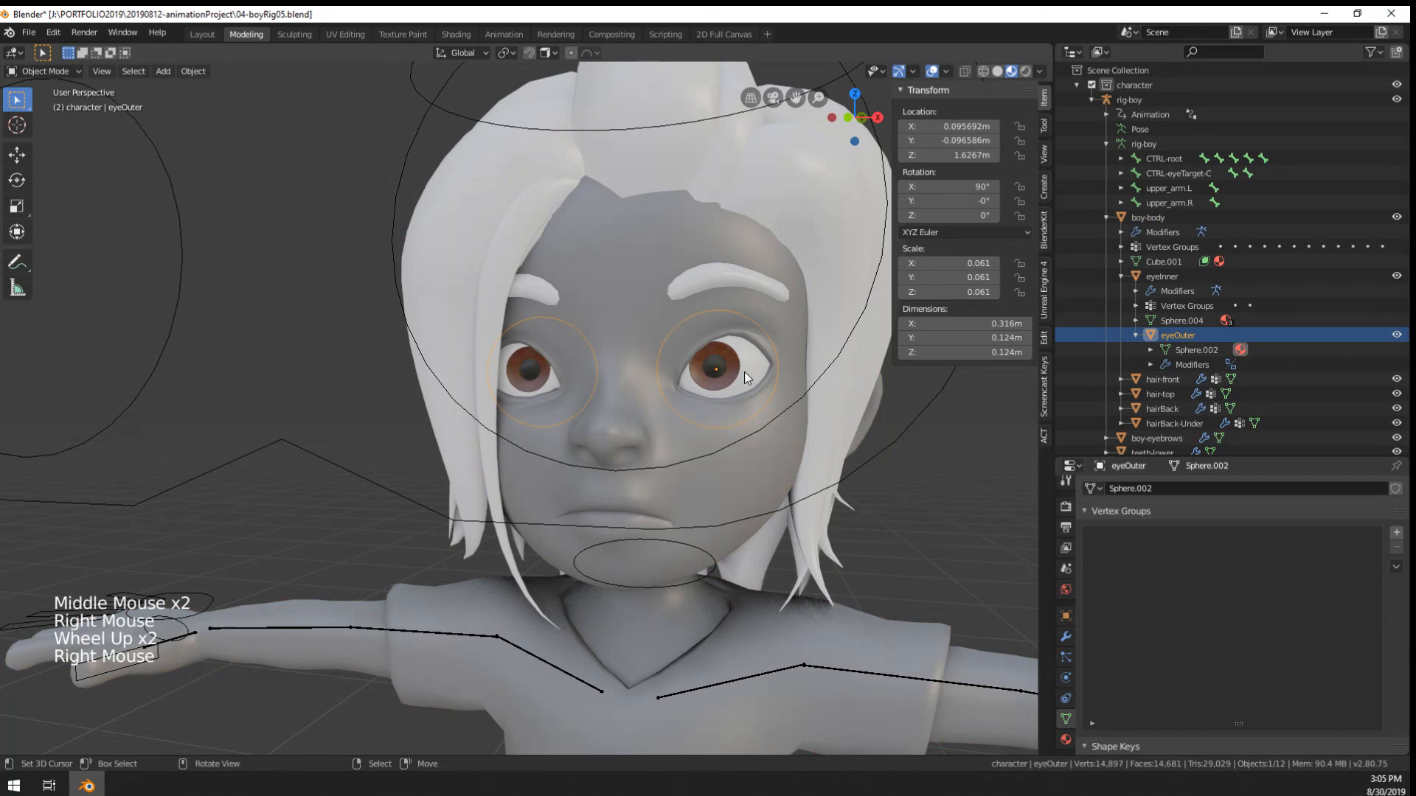
# Check eyeOuter's mesh in Edit Mode and apply its Mirror modifier in Object Mode
pyautogui.press('Tab')
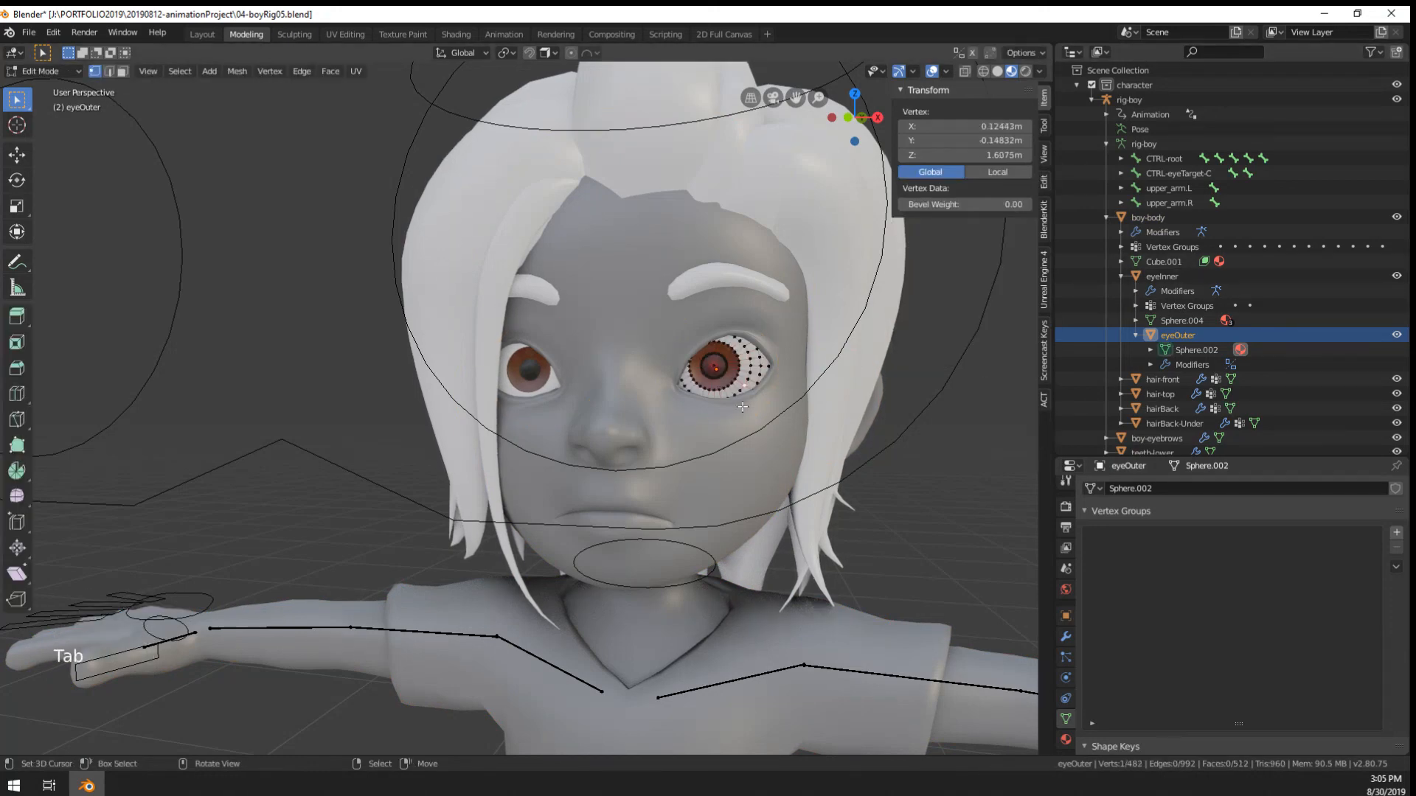
pyautogui.press('Tab')
pyautogui.click(1065, 636)
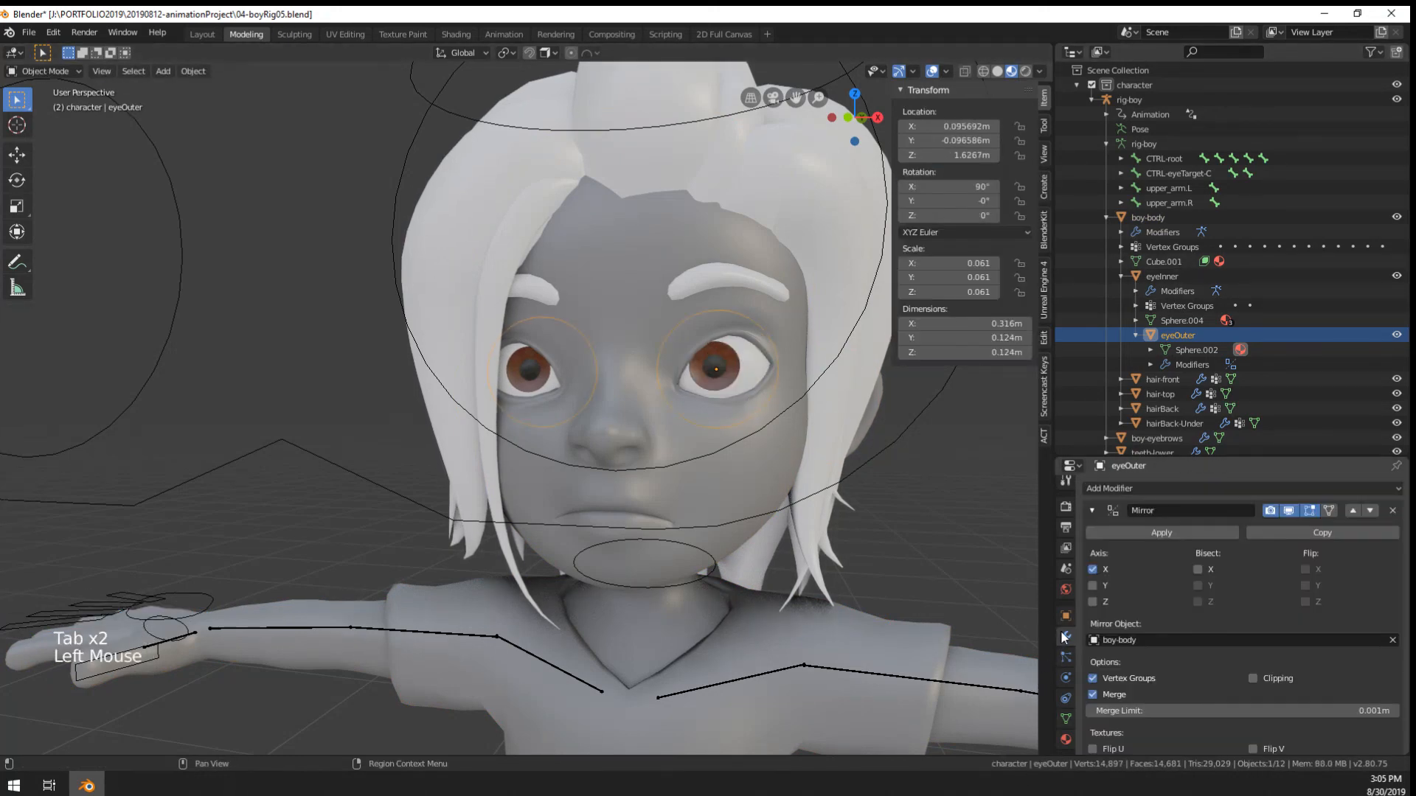
pyautogui.press('Tab')
pyautogui.press('a')
pyautogui.press('Tab')
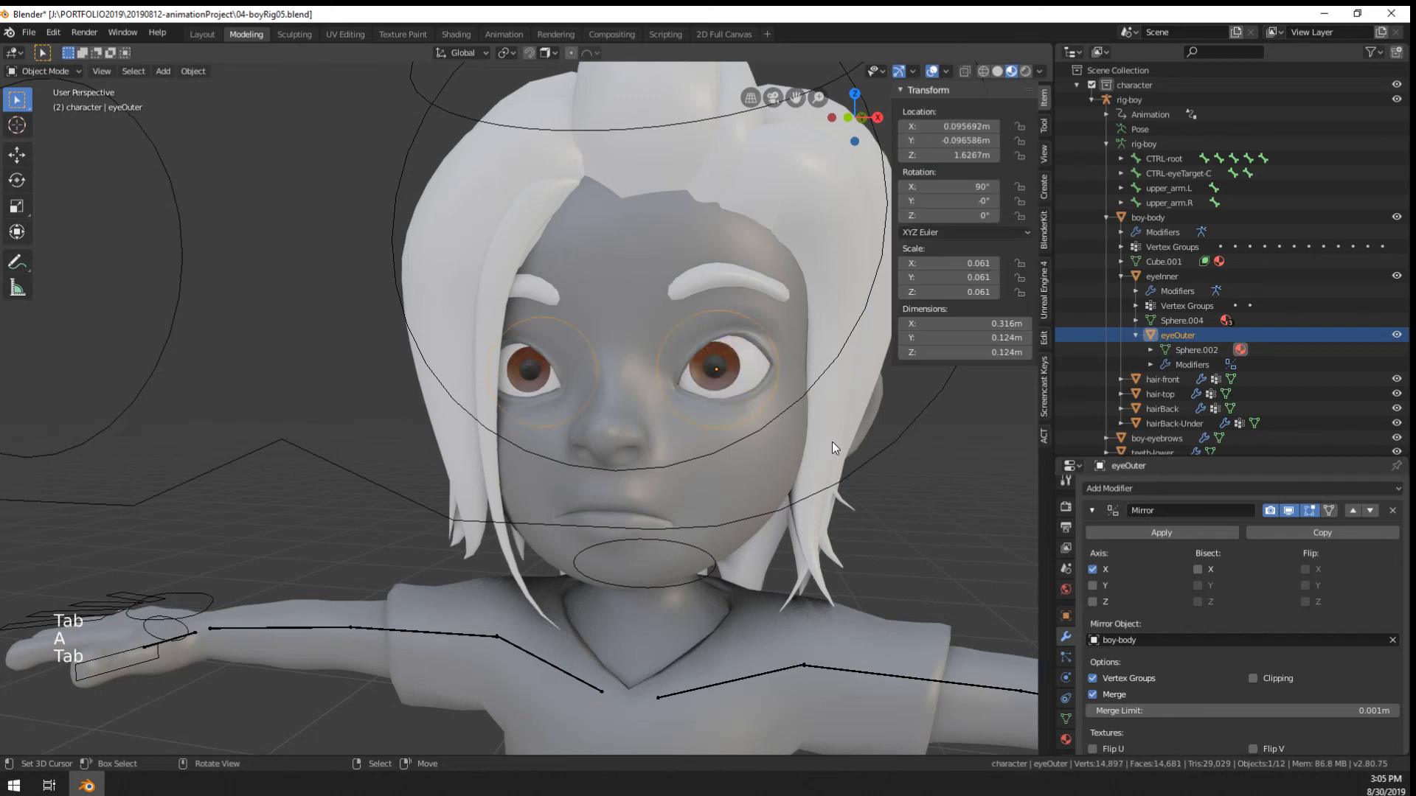
pyautogui.click(1140, 532)
# Select all linked vertices of the outer sphere on the character's left eye in Edit Mode
pyautogui.press('Tab')
pyautogui.rightClick(737, 362)
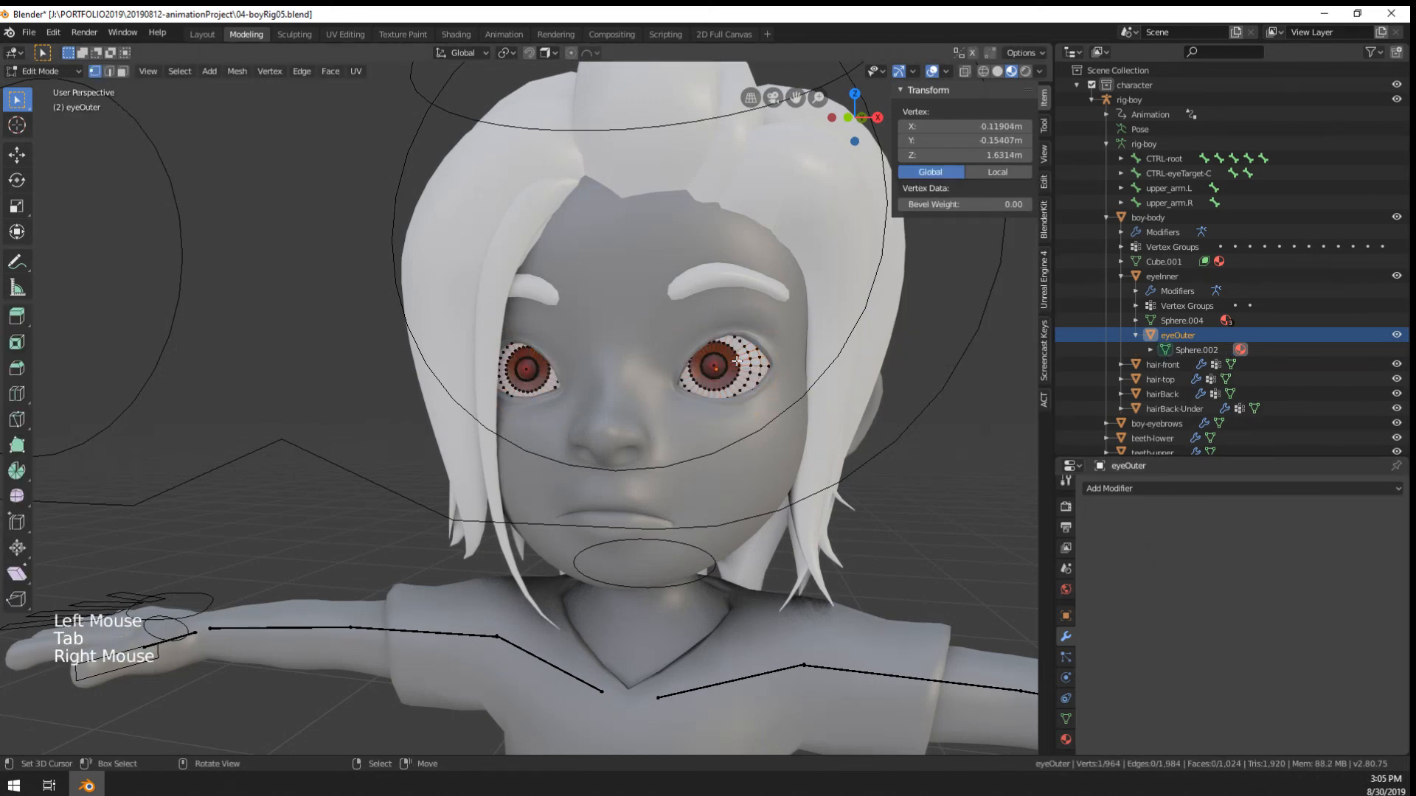
pyautogui.scroll(2, 738, 361)
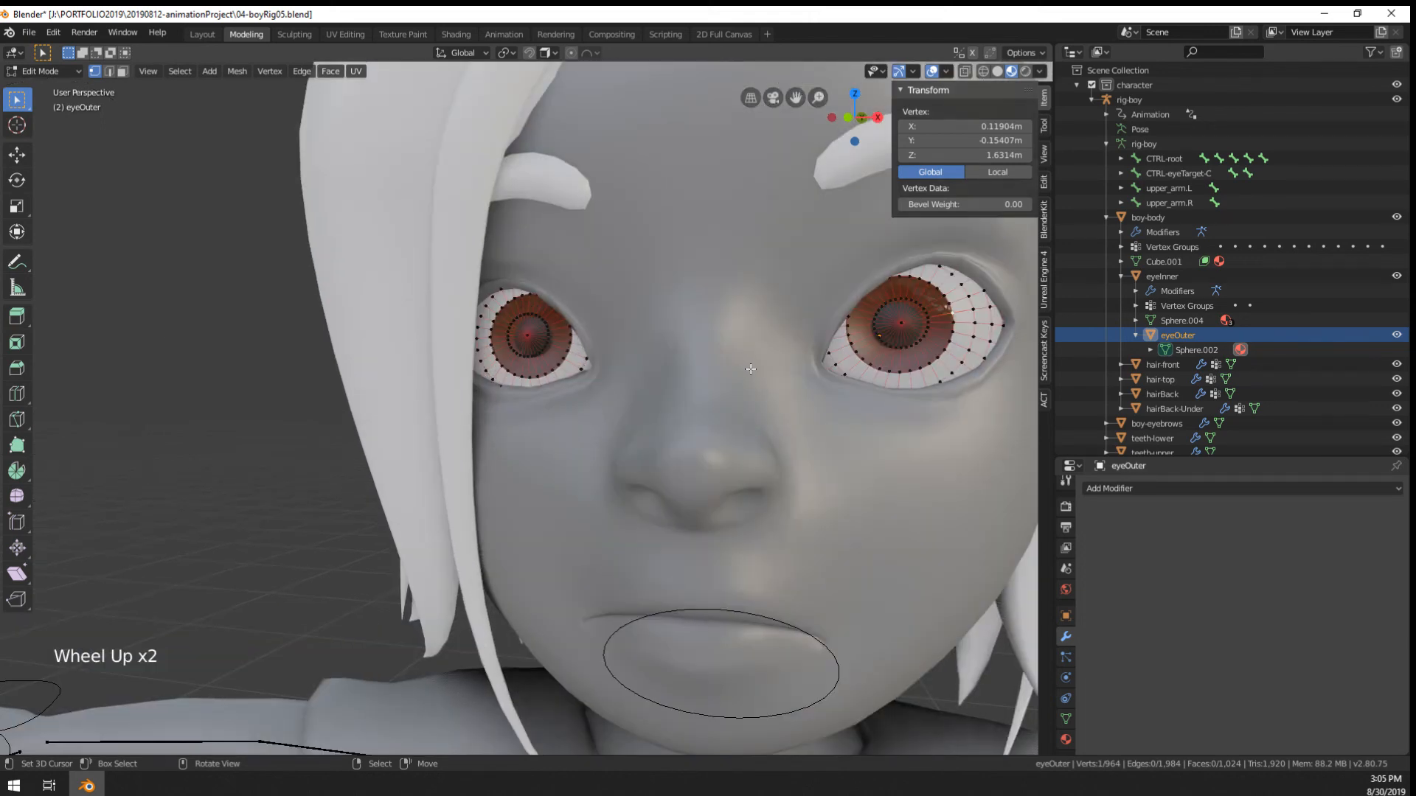
pyautogui.press('Tab')
pyautogui.press('Tab')
pyautogui.hotkey('ctrl', 'l')
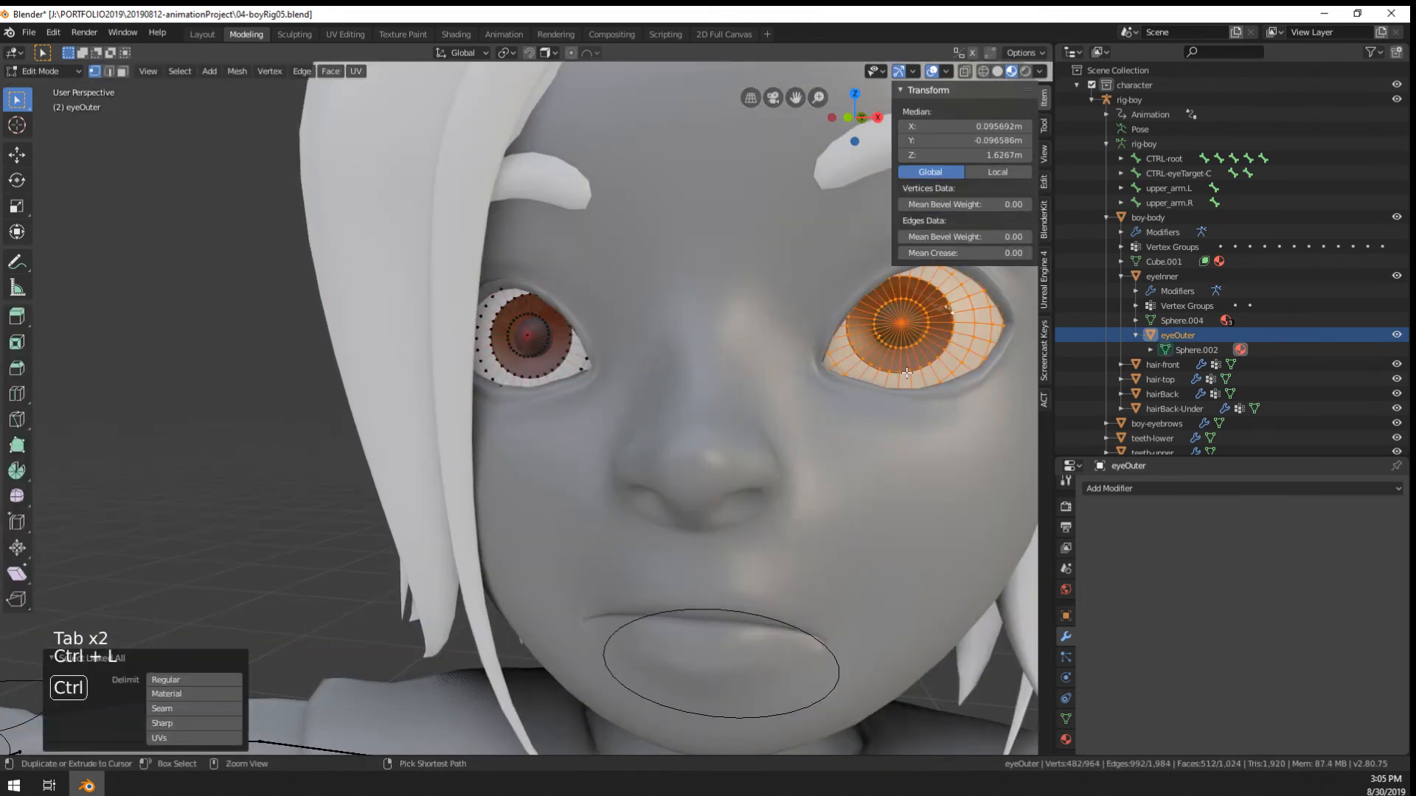
pyautogui.press('g')
pyautogui.scroll(-1, 801, 445)
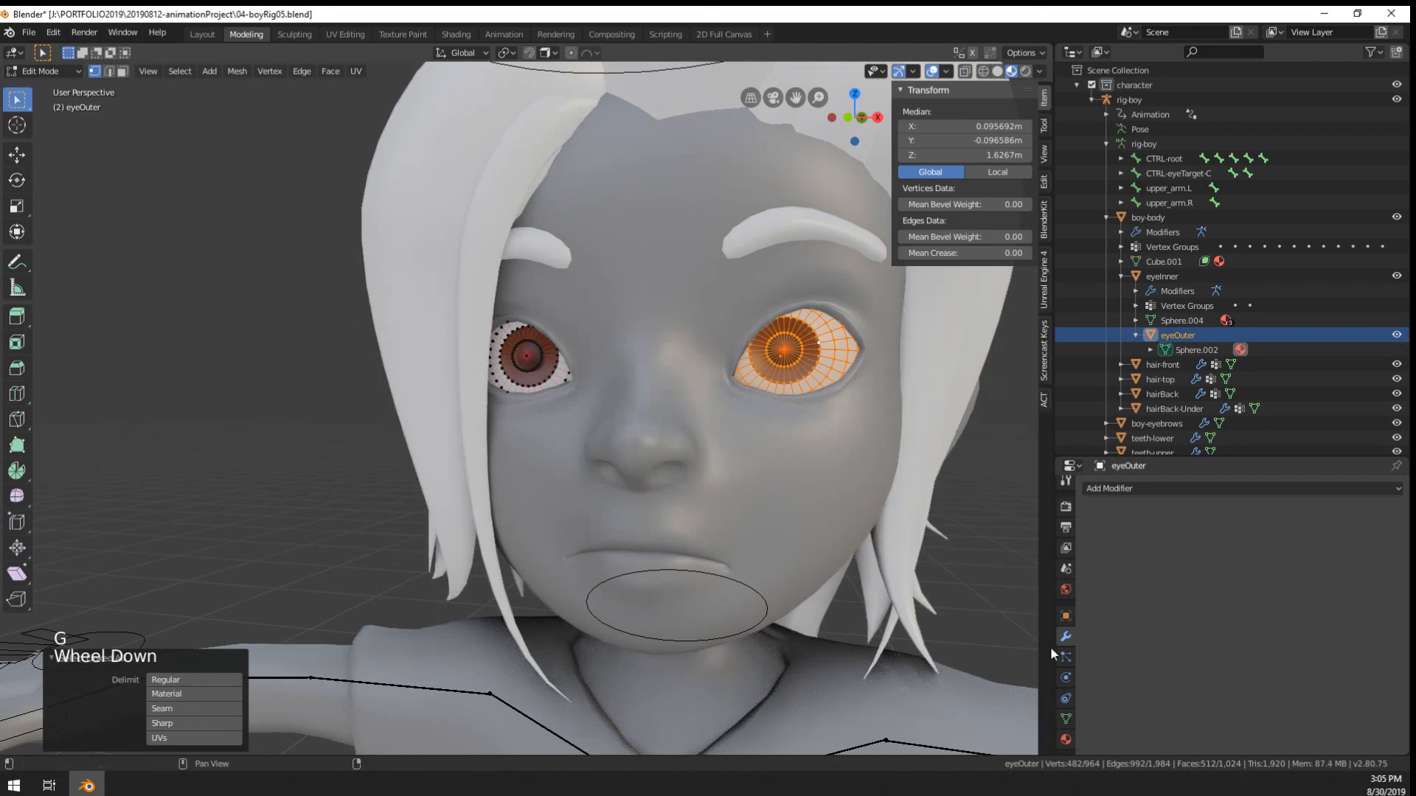
# Add a vertex group named eye.L to eyeOuter and assign the selected outer sphere's vertices to it
pyautogui.click(1065, 719)
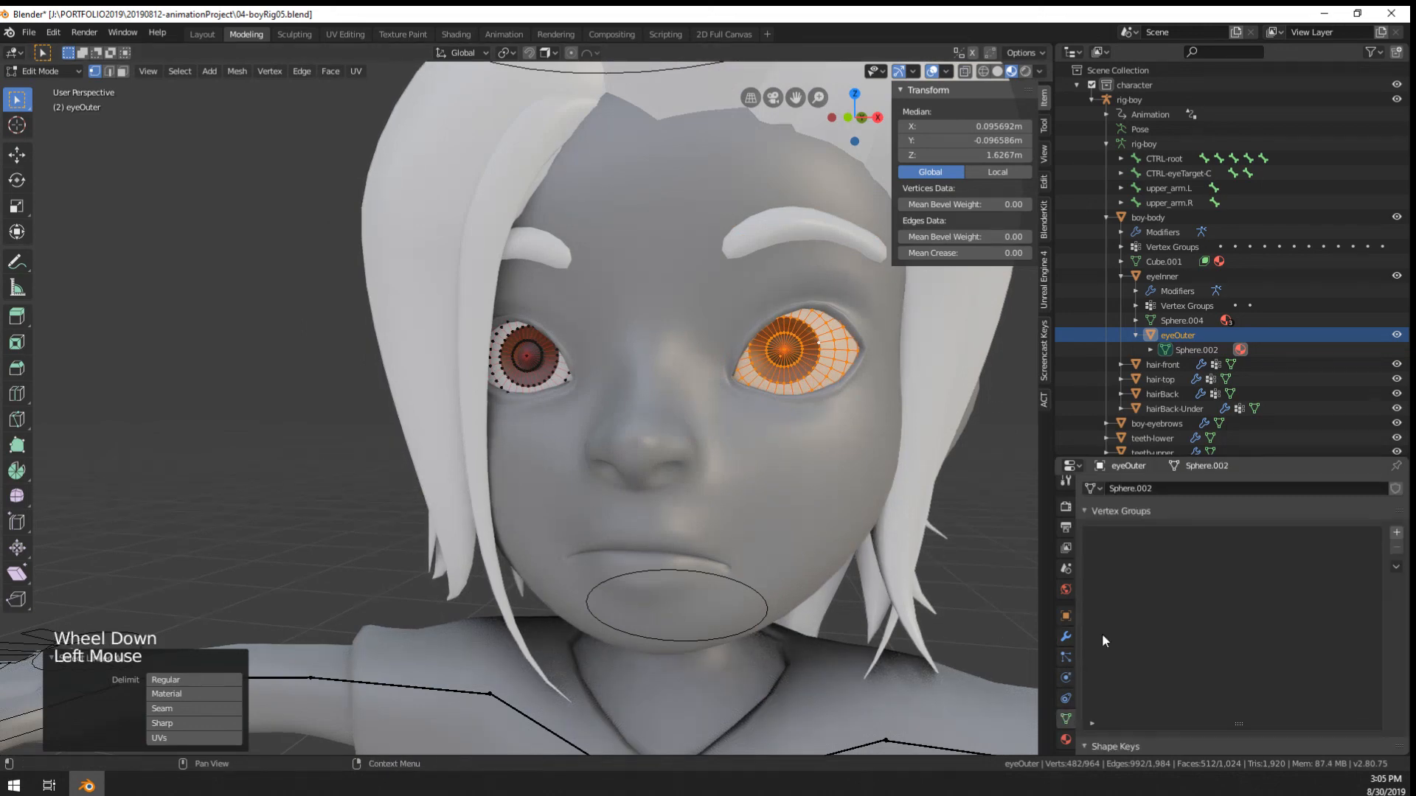
pyautogui.click(1396, 532)
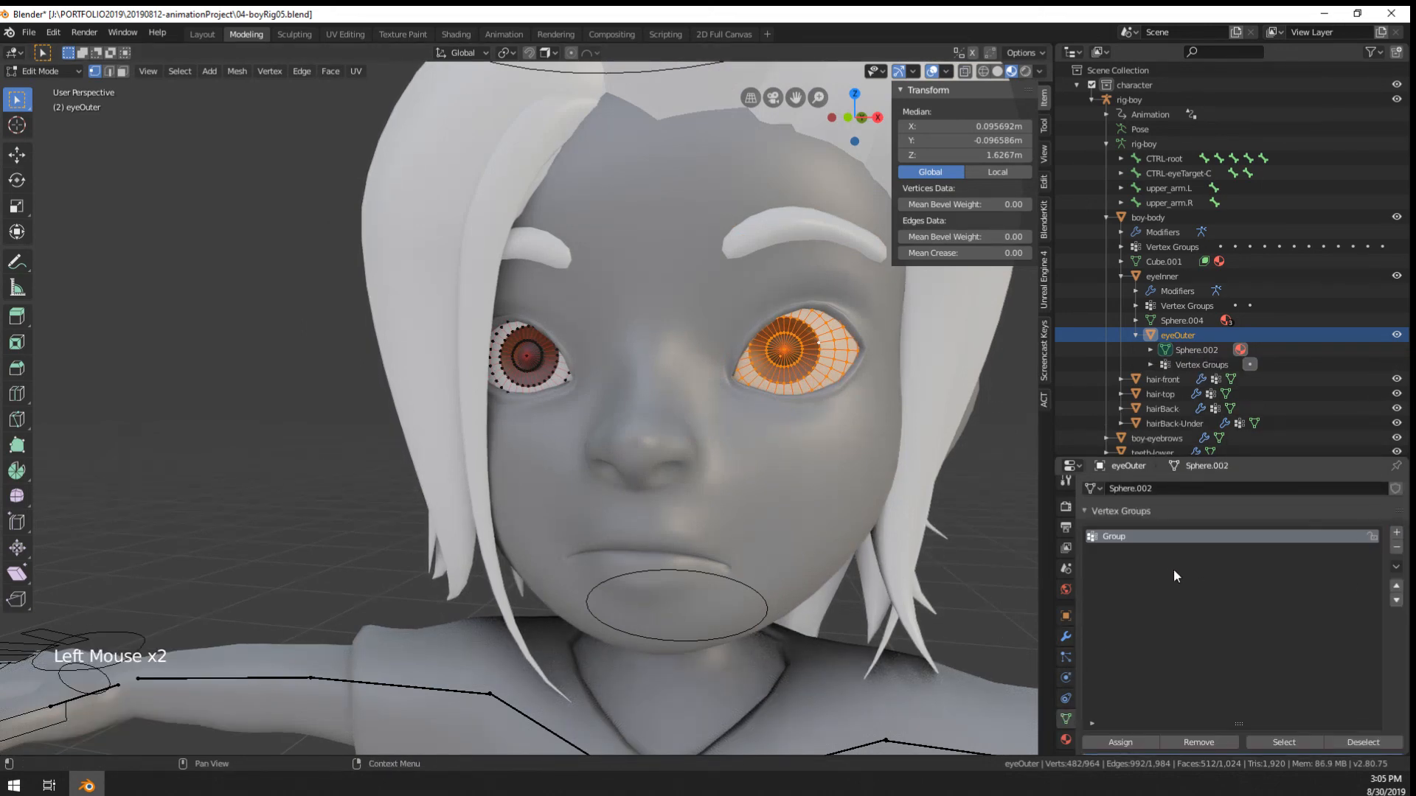
pyautogui.moveTo(1166, 458); pyautogui.dragTo(1149, 360)
pyautogui.doubleClick(1122, 439)
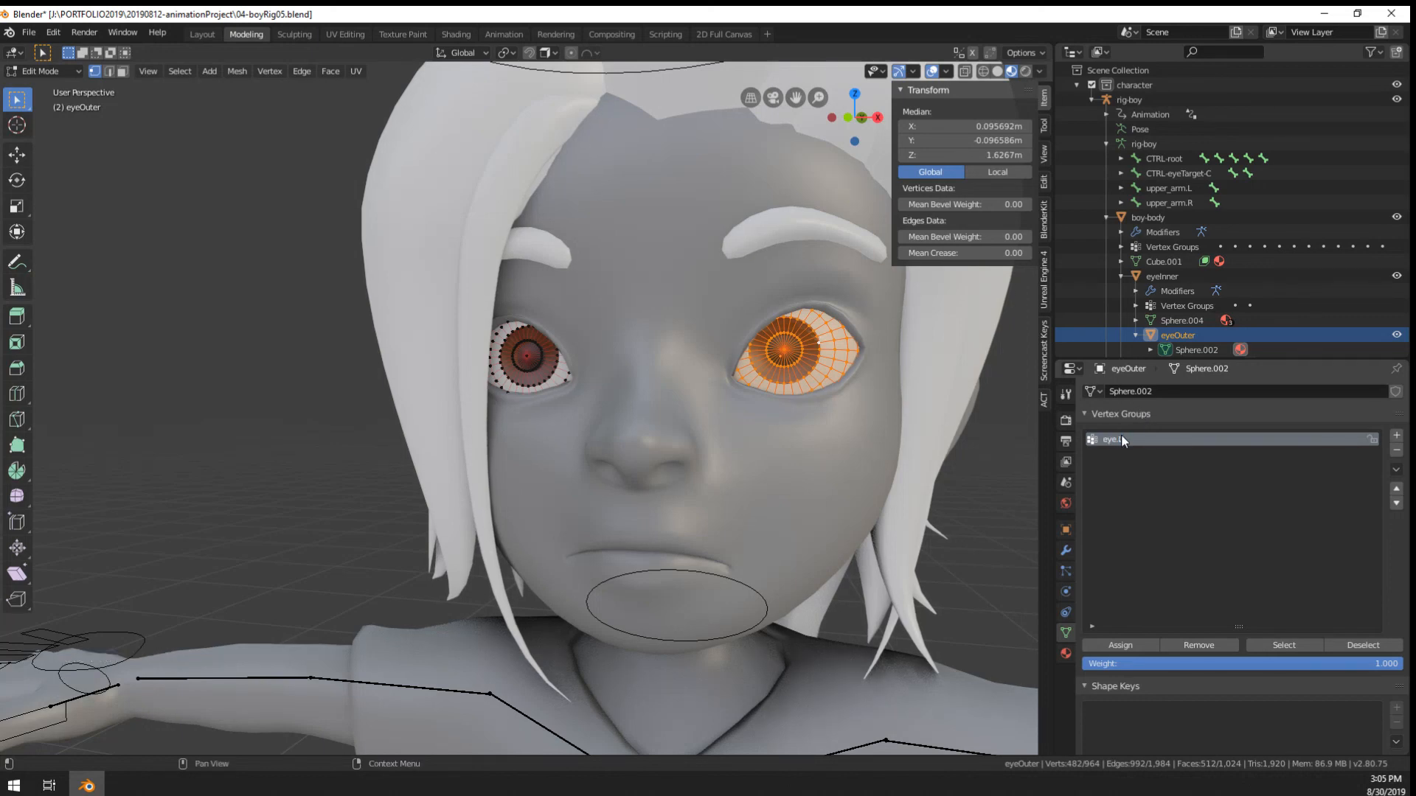
pyautogui.click(1121, 648)
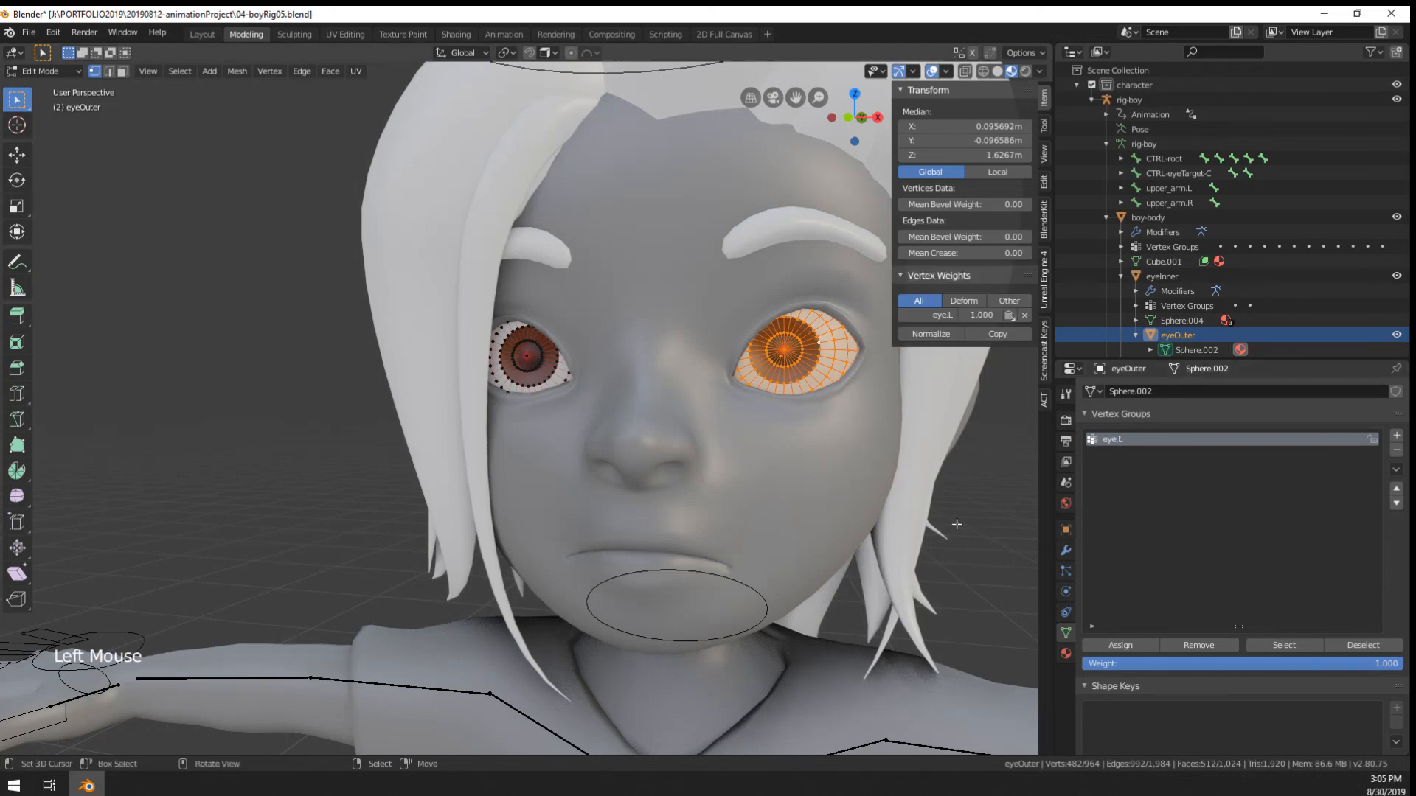
# Name eyeOuter's two vertex groups eye-L and eye-R, and assign the linked vertices of the character's right outer sphere to eye-R
pyautogui.click(1396, 436)
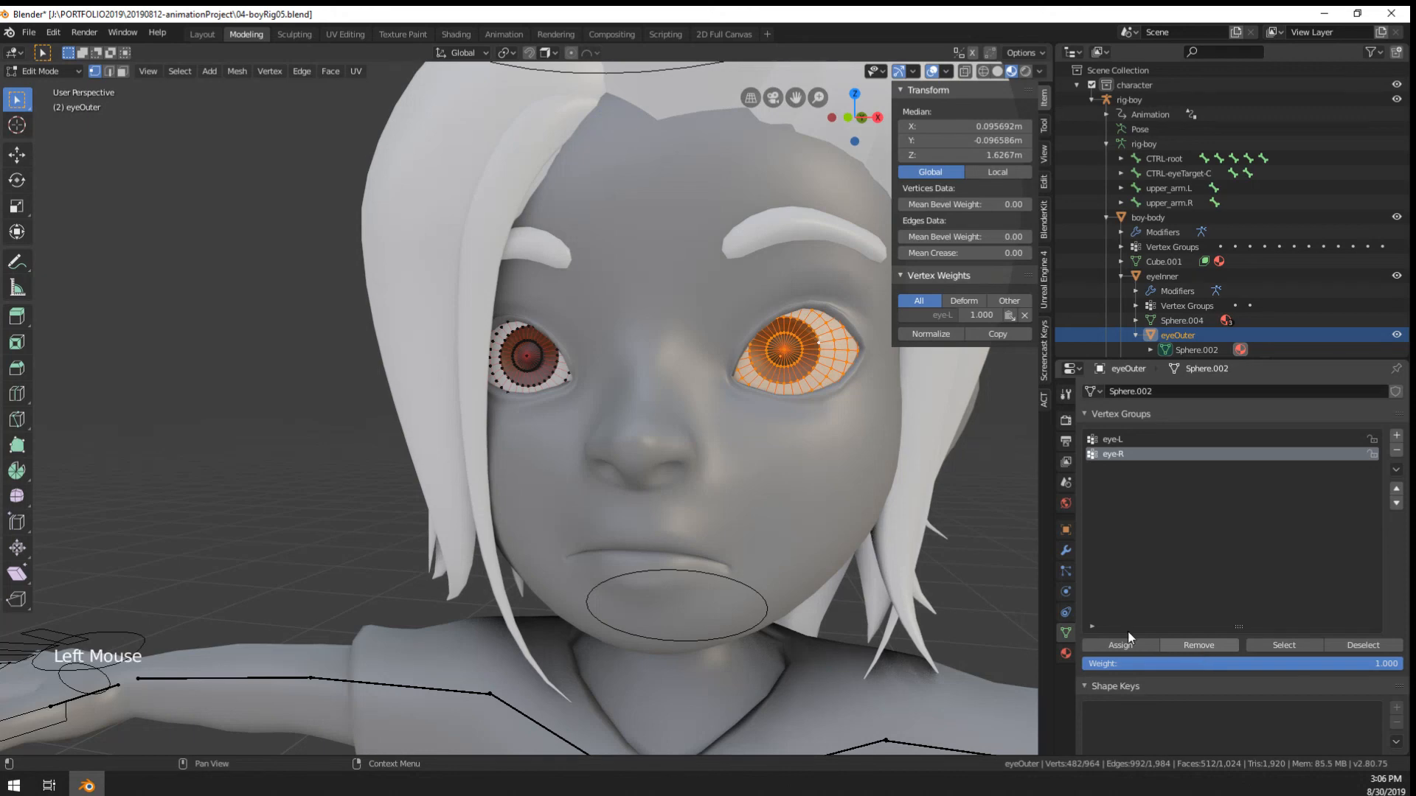
pyautogui.rightClick(539, 378)
pyautogui.hotkey('ctrl', 'l')
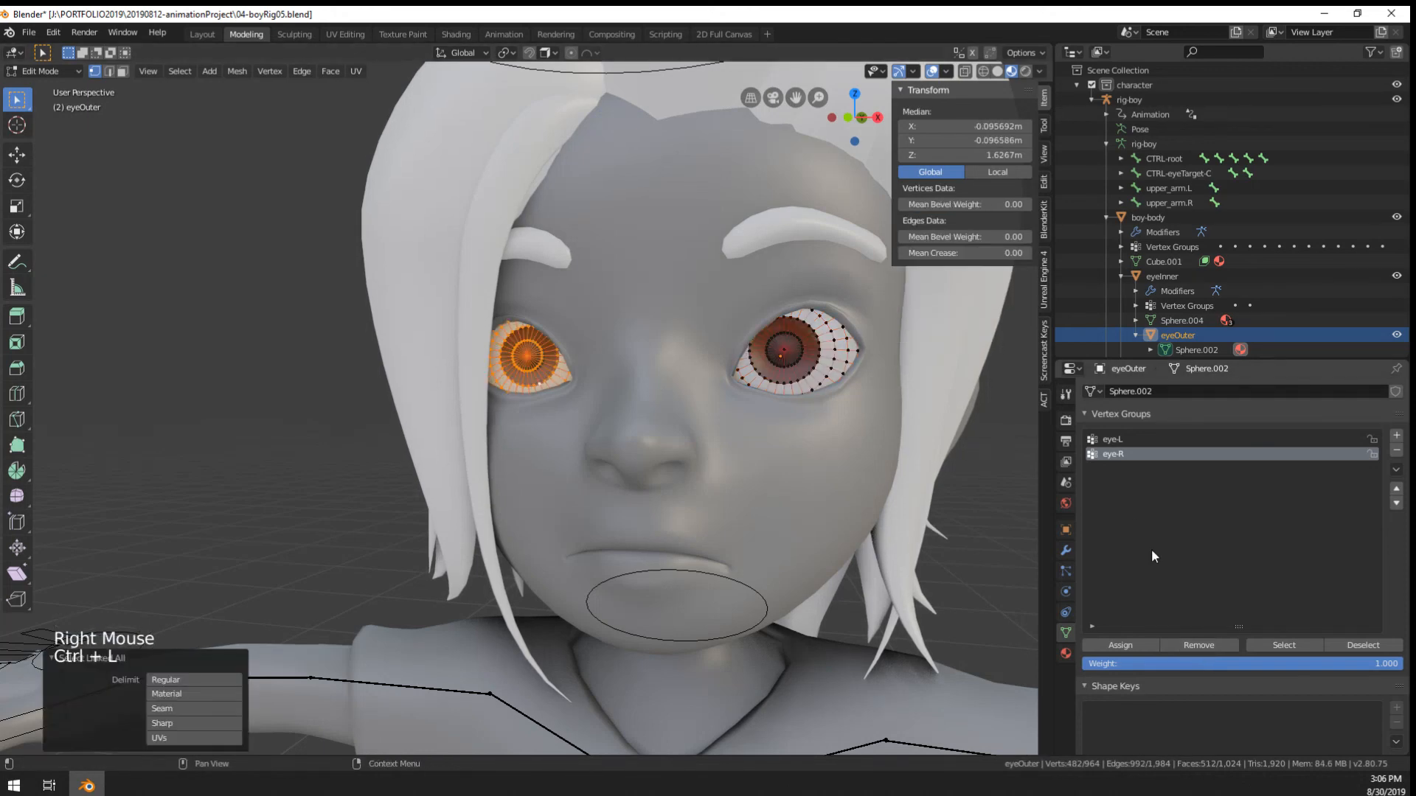
pyautogui.click(1134, 648)
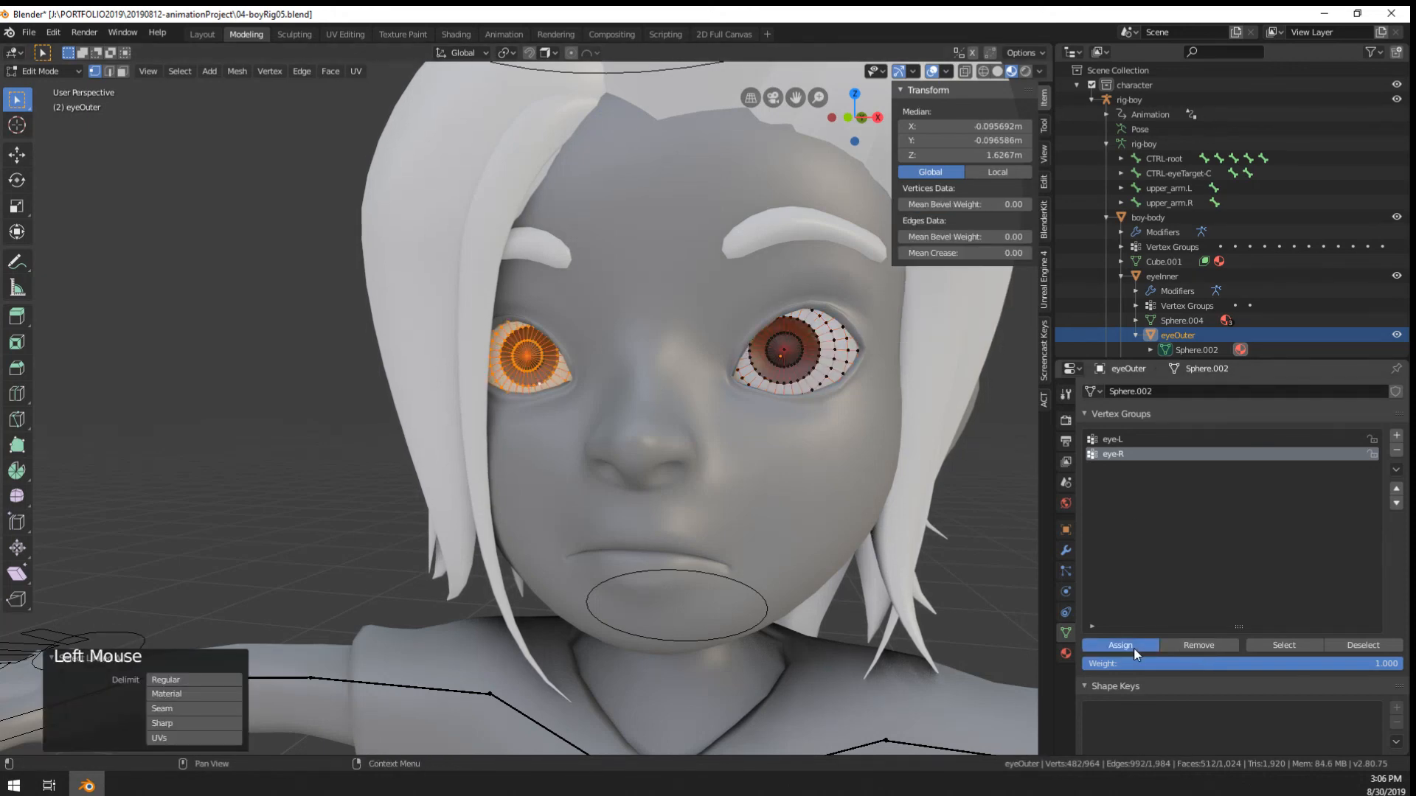
pyautogui.click(1114, 440)
pyautogui.press('Tab')
# Add an Armature modifier to eyeOuter in Object Mode with rig-boy as its object, bound to vertex groups
pyautogui.scroll(-3, 727, 467)
pyautogui.moveTo(727, 467); pyautogui.dragTo(885, 516, button='middle')
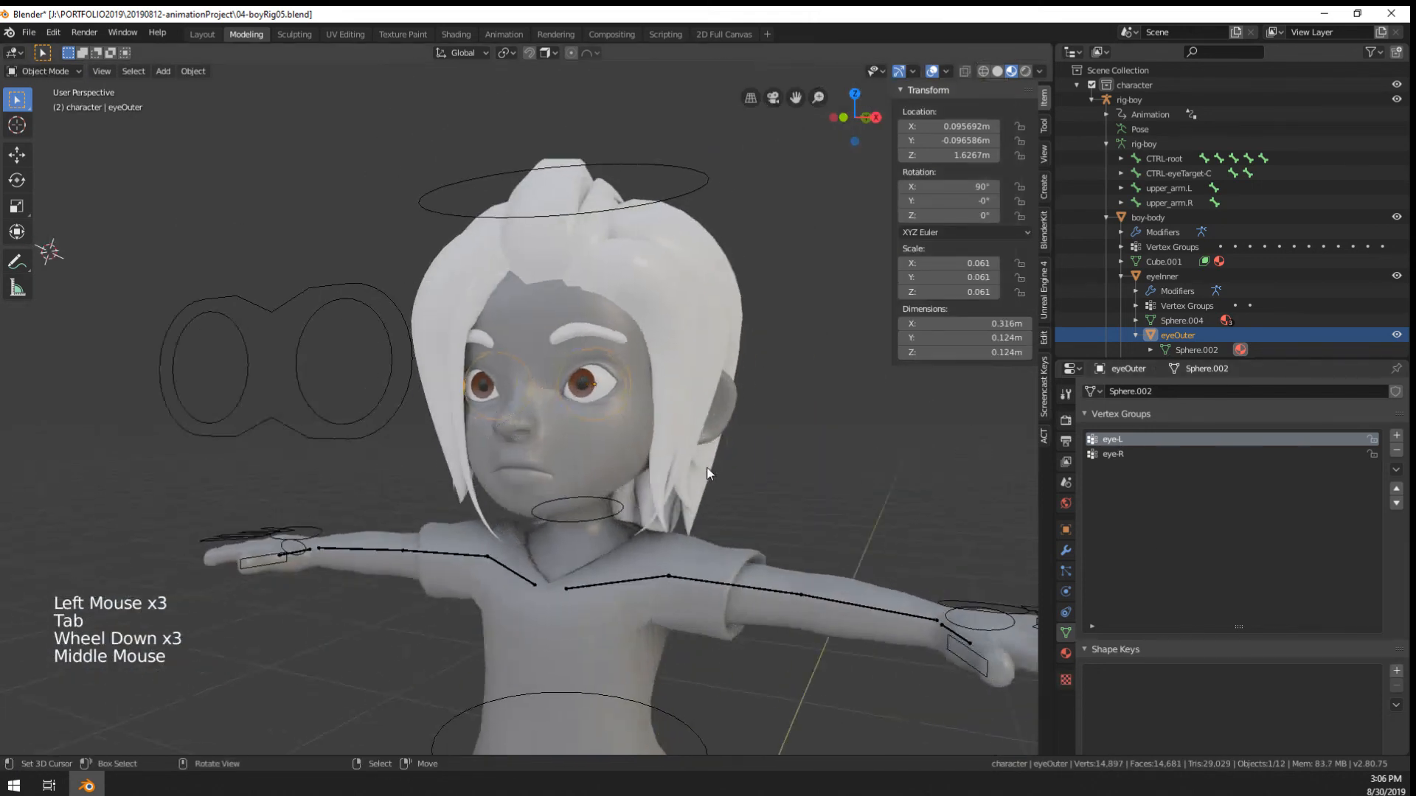
pyautogui.scroll(1, 1003, 544)
pyautogui.click(1064, 550)
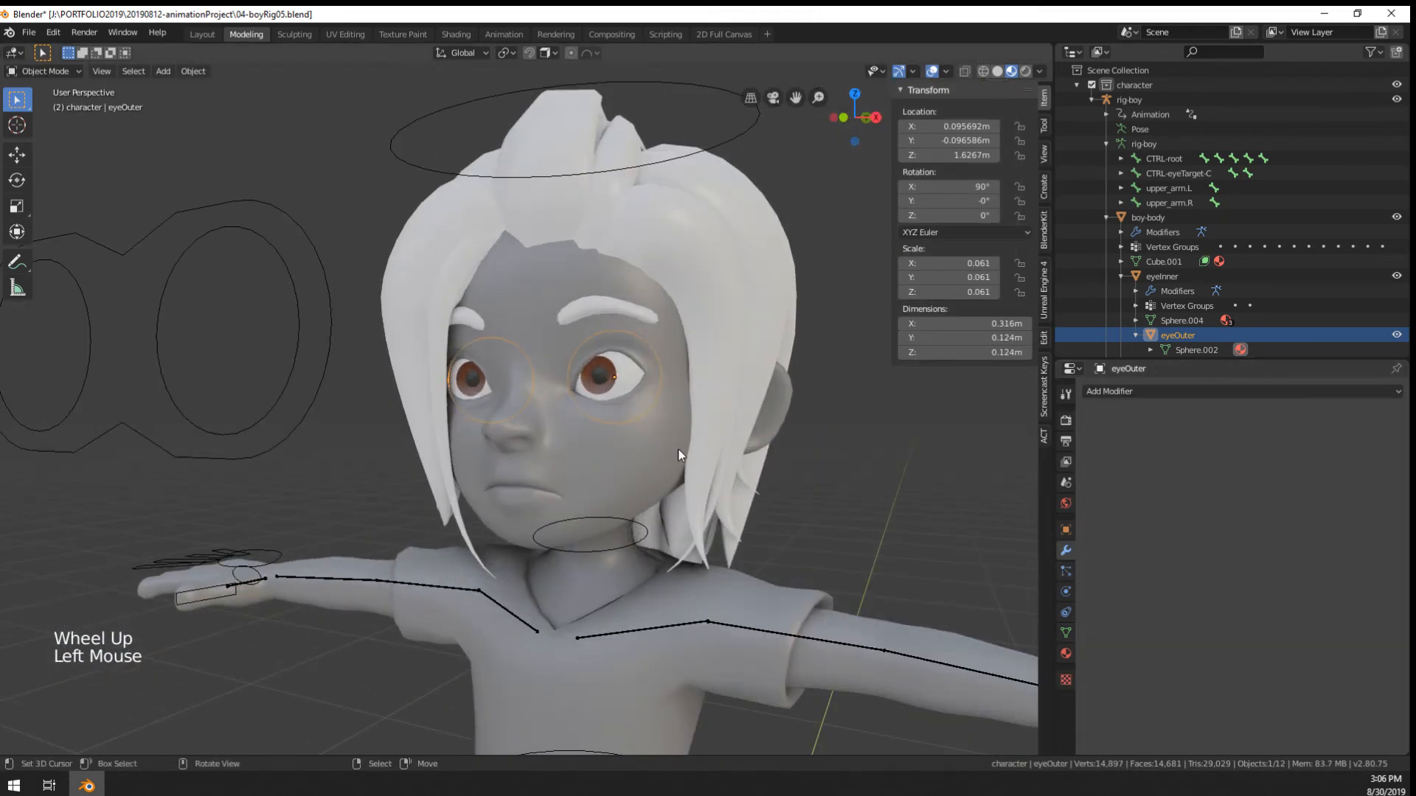
pyautogui.click(1182, 391)
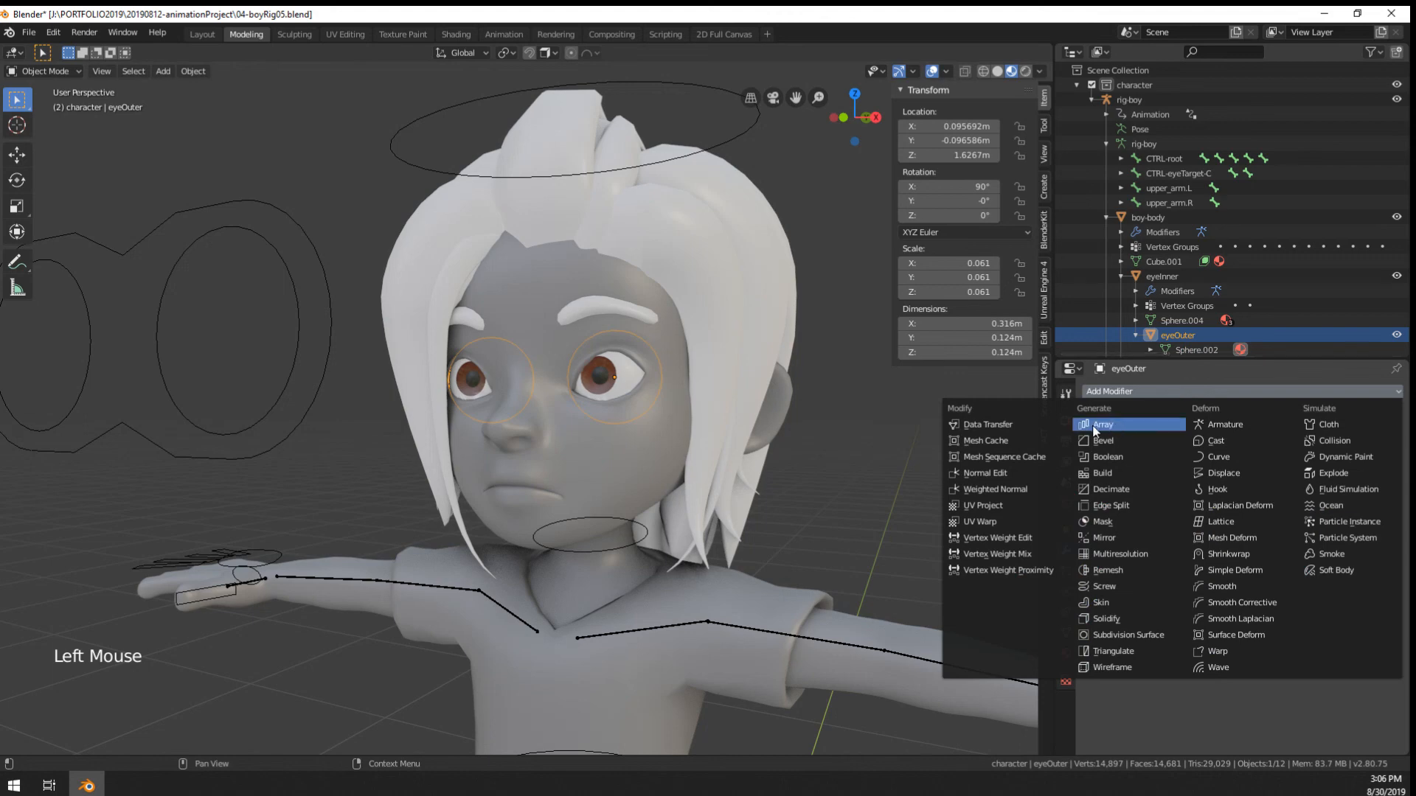
pyautogui.click(1224, 425)
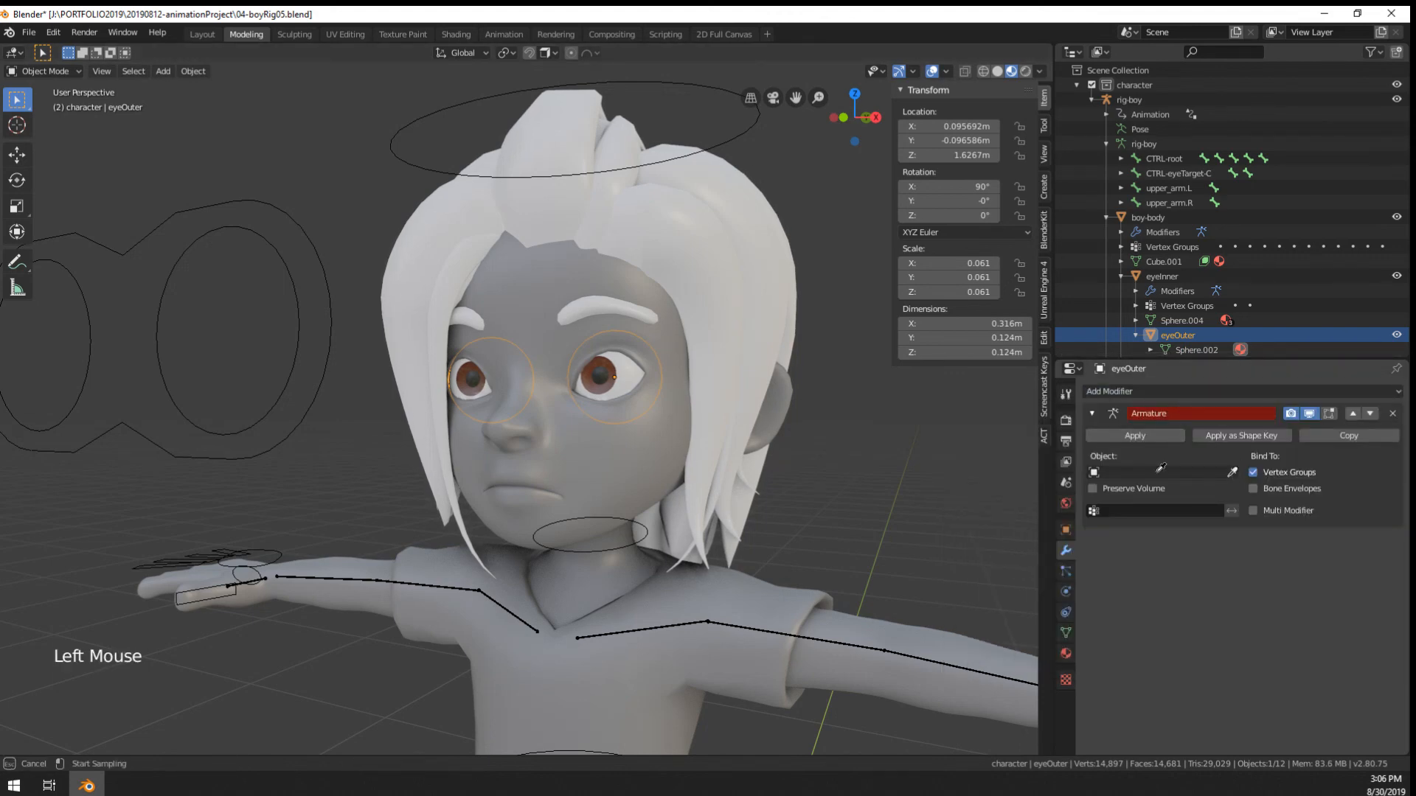
pyautogui.click(611, 540)
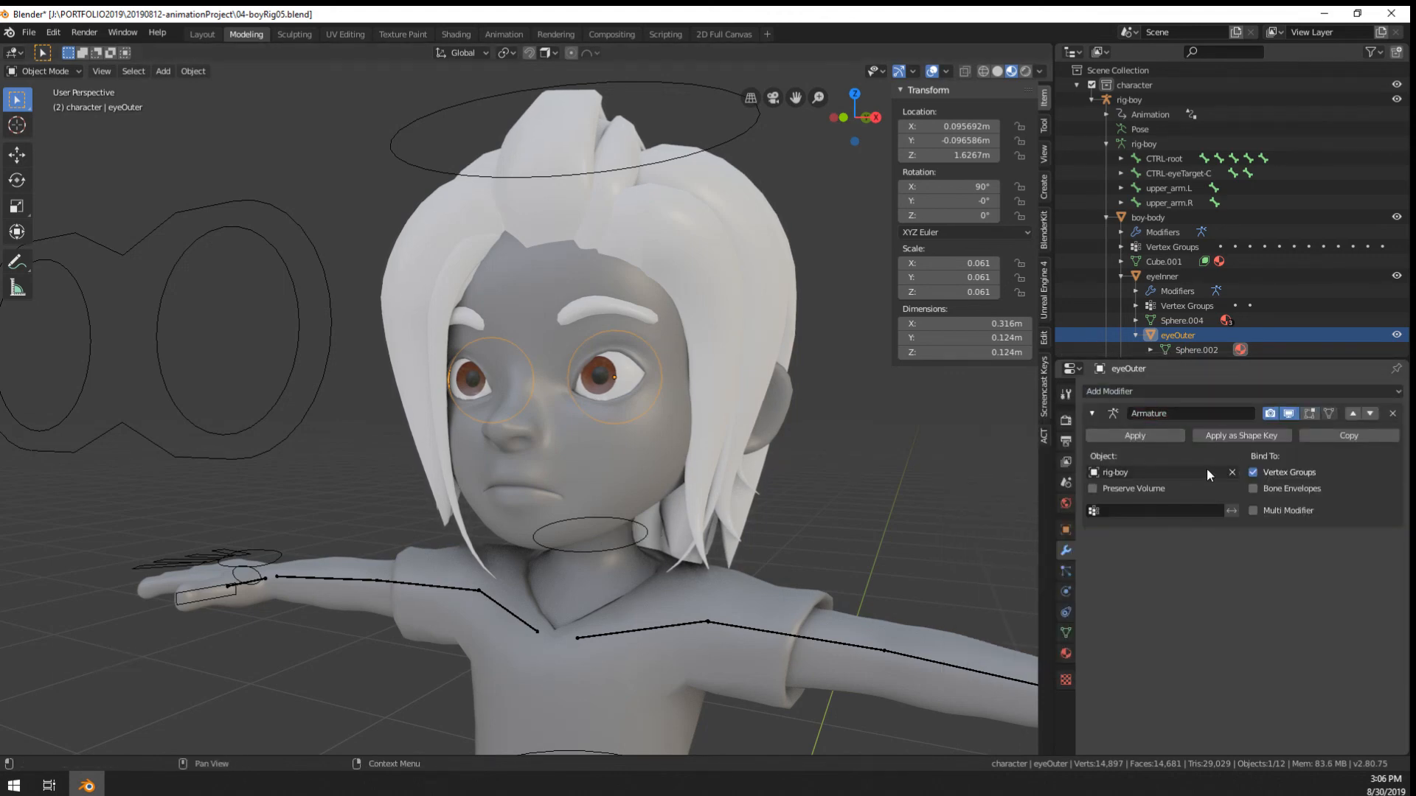
pyautogui.click(1392, 413)
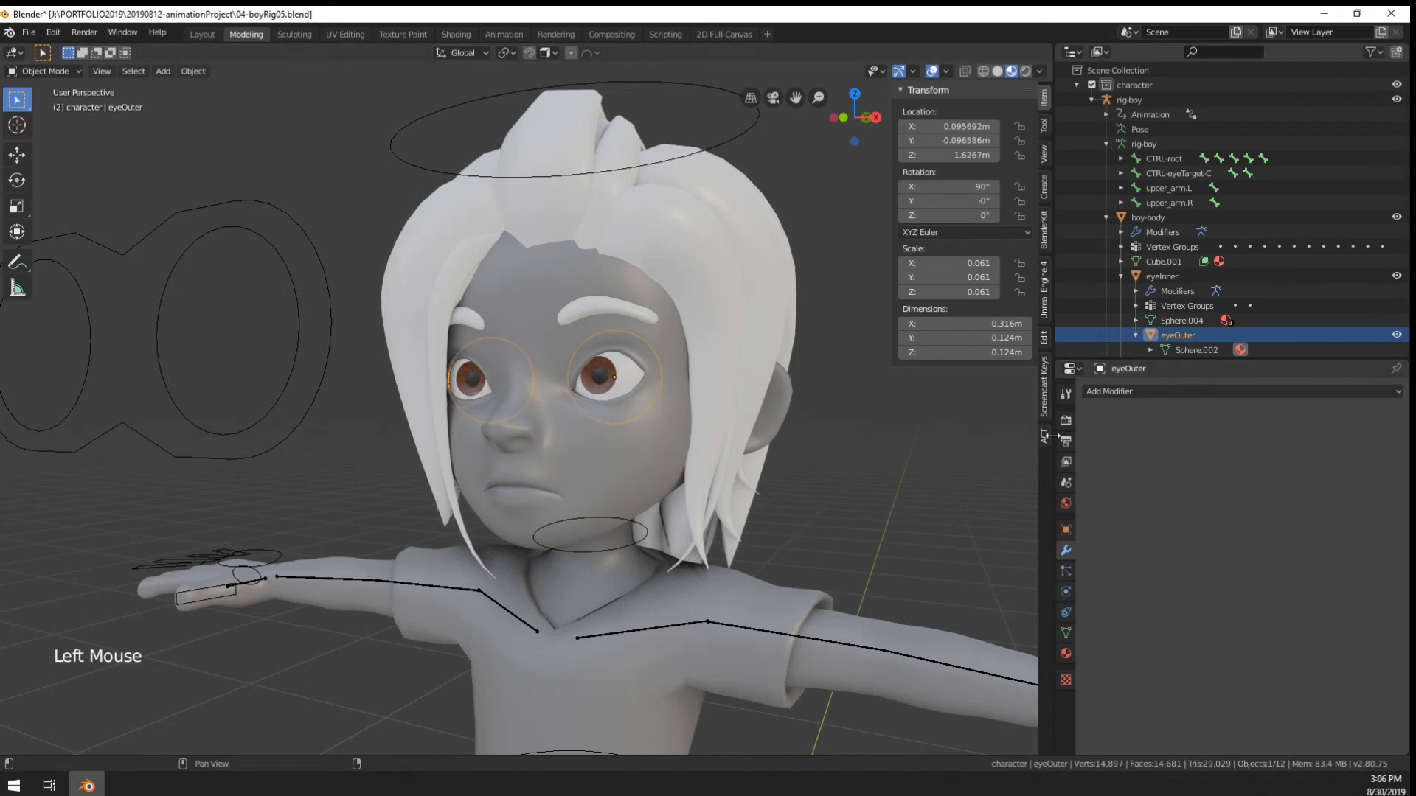
pyautogui.hotkey('ctrl', 'z')
# Select rig-boy and set its armature to Pose Position
pyautogui.scroll(-2, 371, 391)
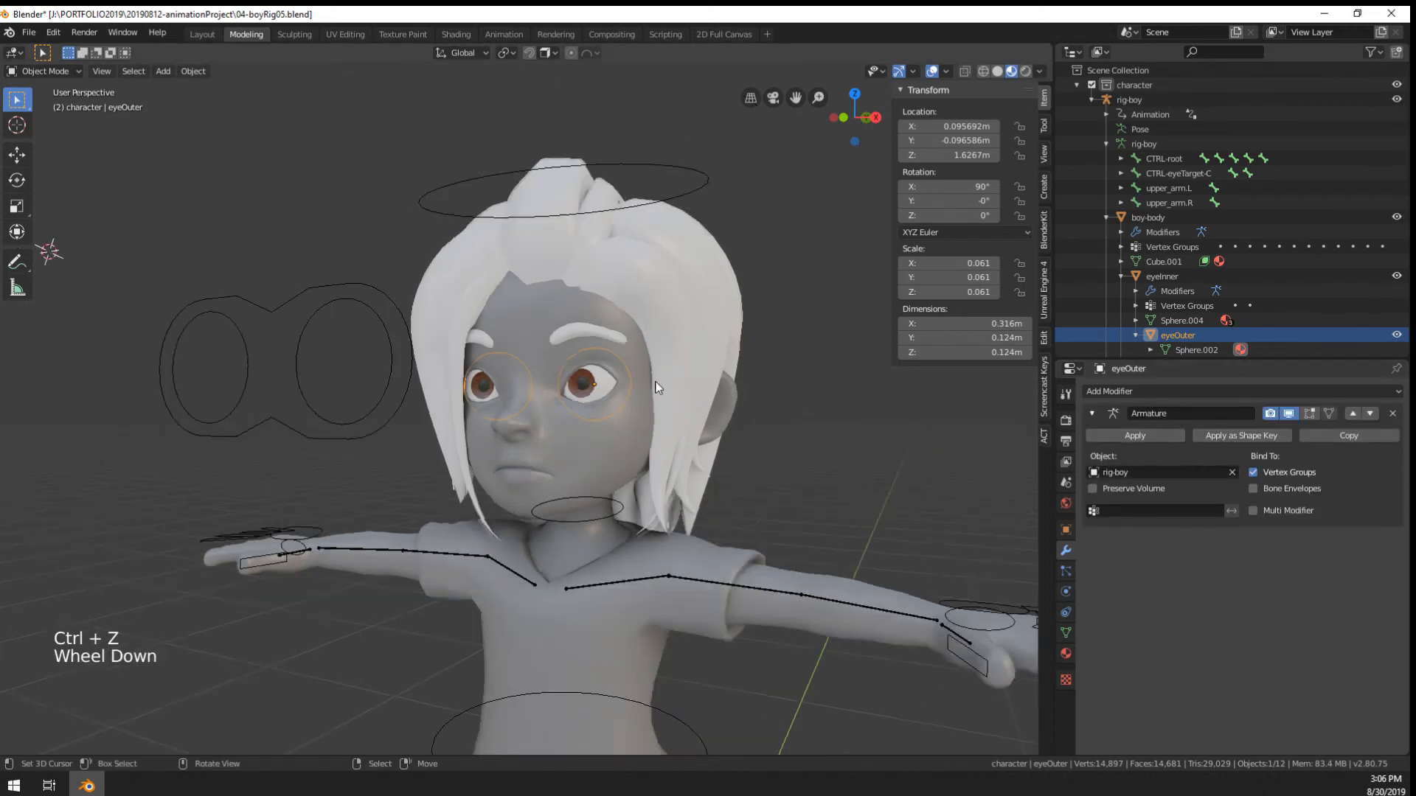
pyautogui.rightClick(371, 391)
pyautogui.click(1068, 590)
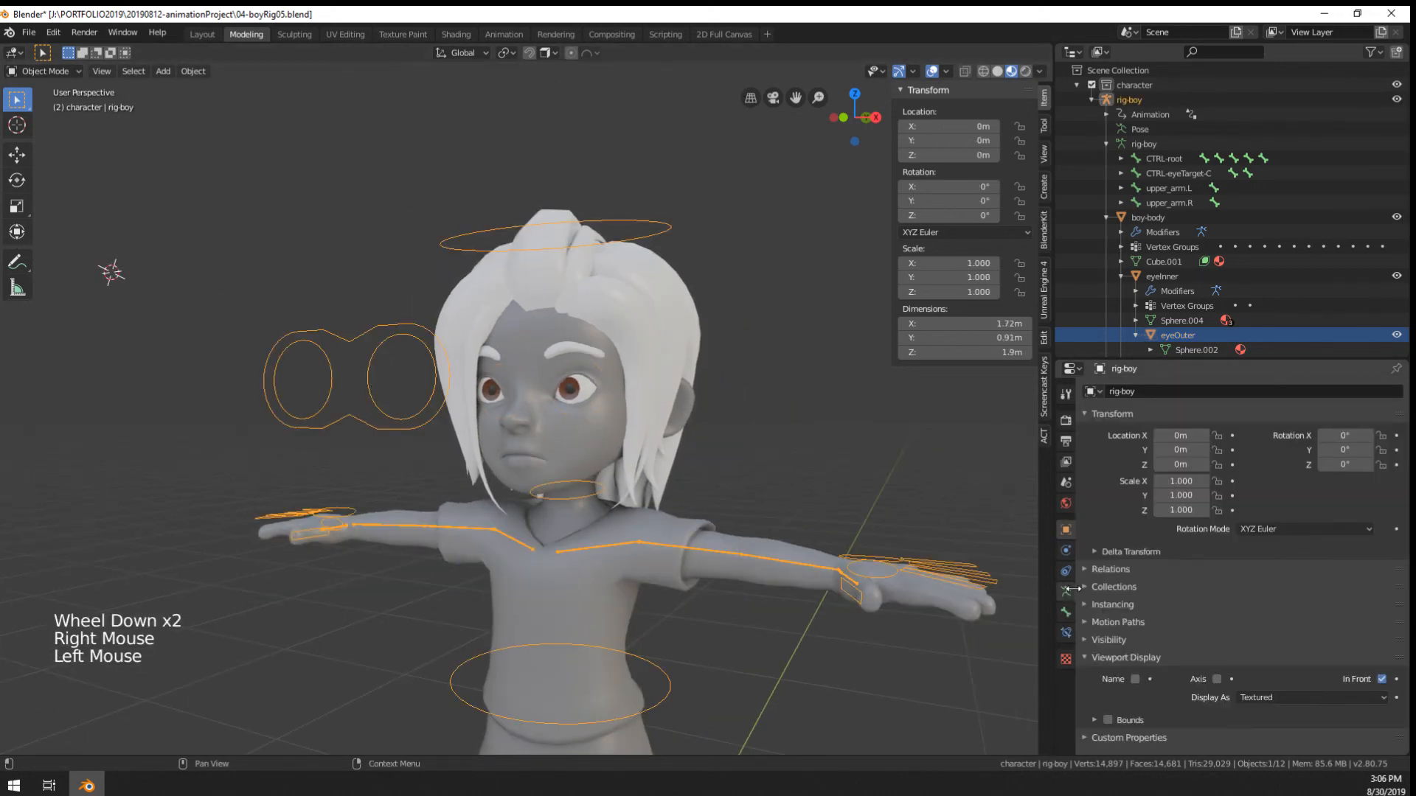
pyautogui.click(1068, 591)
pyautogui.click(1188, 440)
pyautogui.scroll(-2, 844, 533)
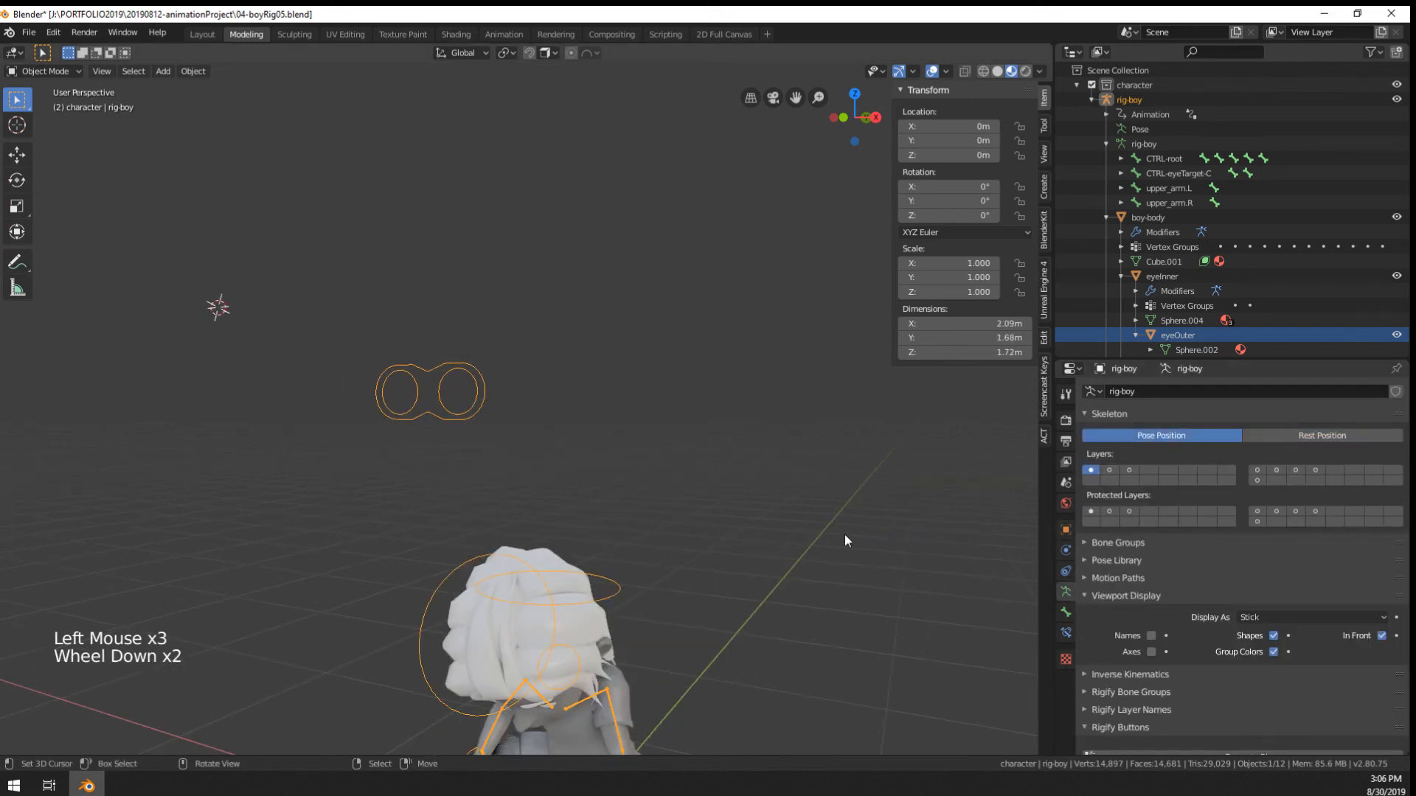
pyautogui.moveTo(844, 534); pyautogui.dragTo(778, 637, button='middle')
pyautogui.rightClick(485, 296)
pyautogui.press('g')
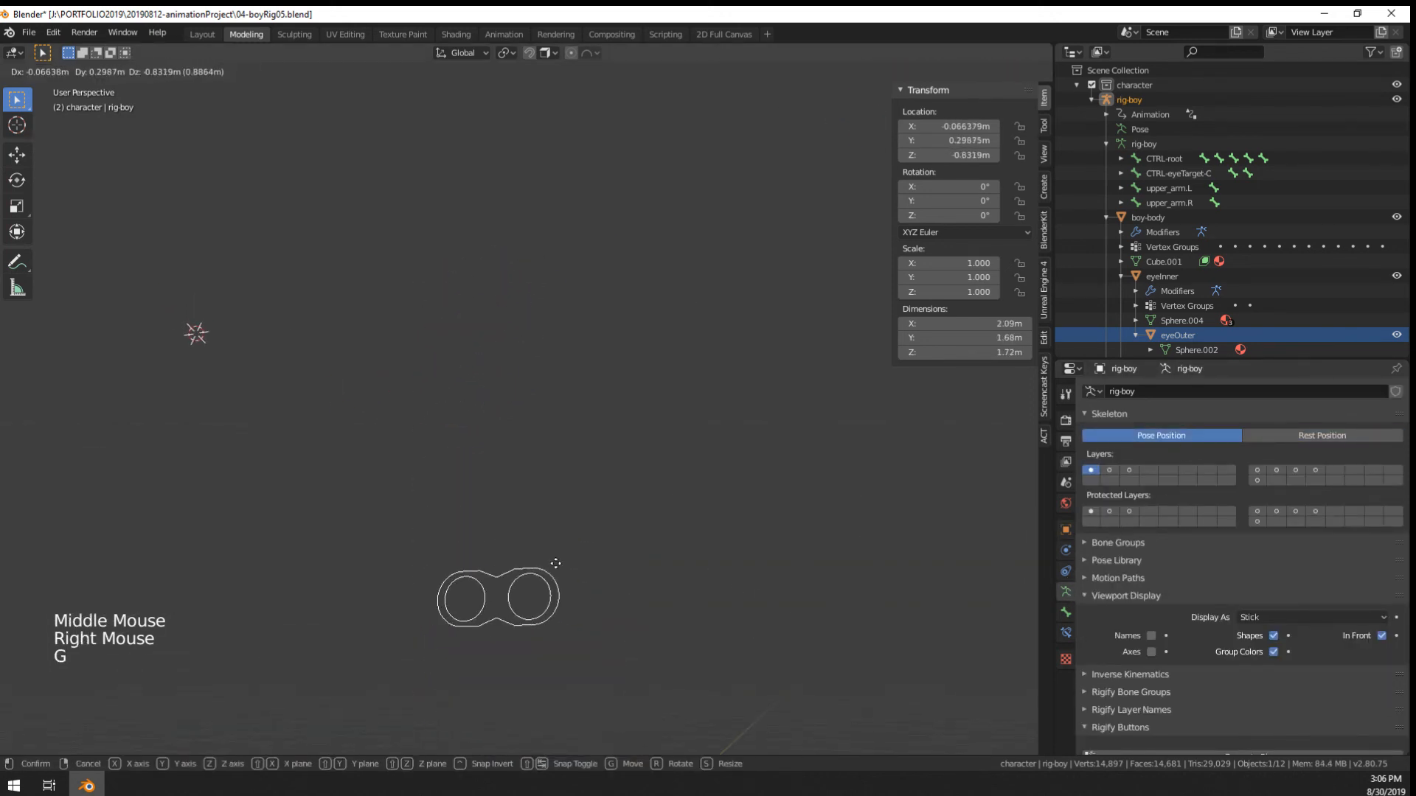
pyautogui.rightClick(511, 388)
# Move the CTRL-eyeTarget-C bone in Pose Mode down in front of the seated character's chest
pyautogui.hotkey('ctrl', 'Tab')
pyautogui.rightClick(489, 291)
pyautogui.press('g')
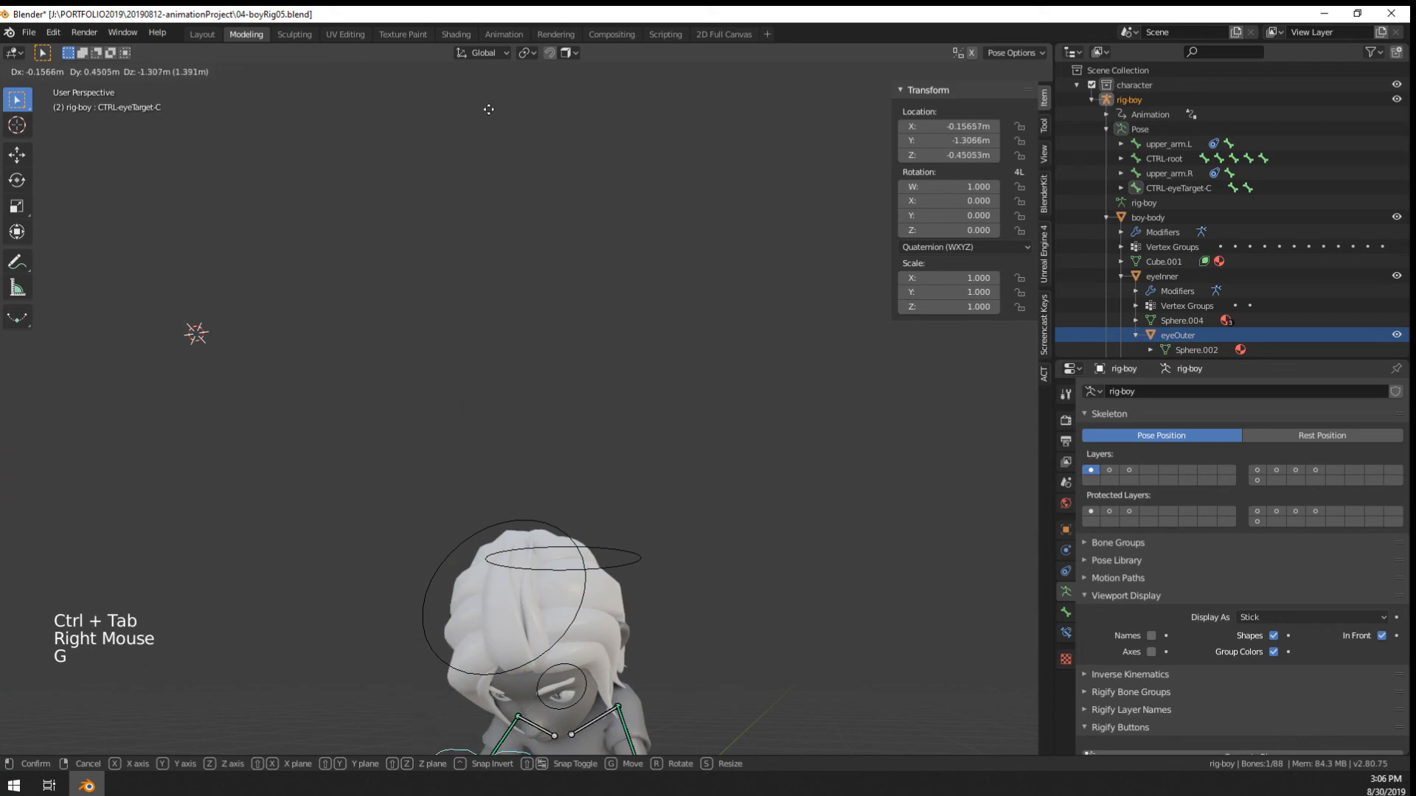
pyautogui.click(487, 108)
pyautogui.keyDown('shift'); pyautogui.moveTo(578, 220); pyautogui.dragTo(457, 540, button='middle'); pyautogui.keyUp('shift')
pyautogui.press('g')
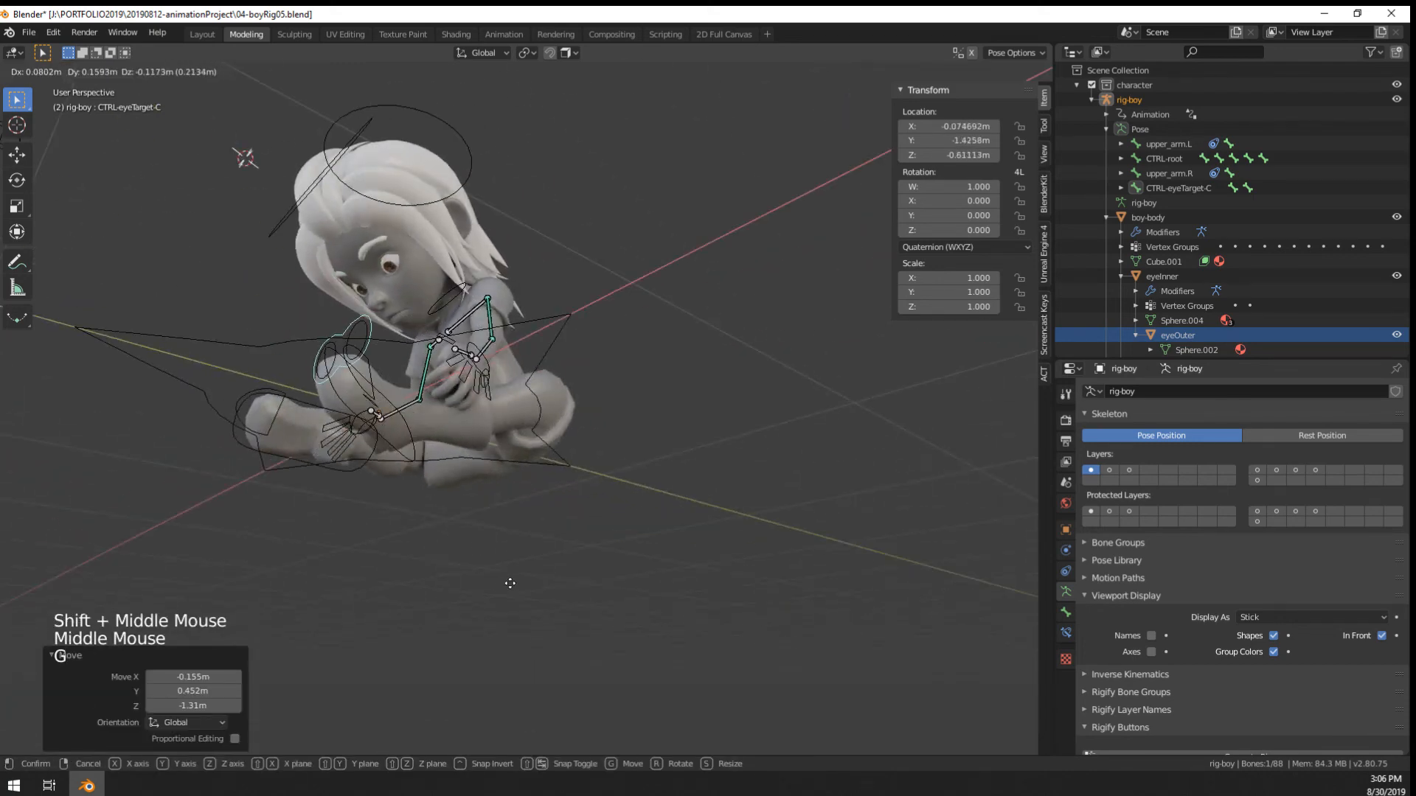
pyautogui.moveTo(502, 599); pyautogui.dragTo(599, 606, button='middle')
pyautogui.scroll(2, 614, 480)
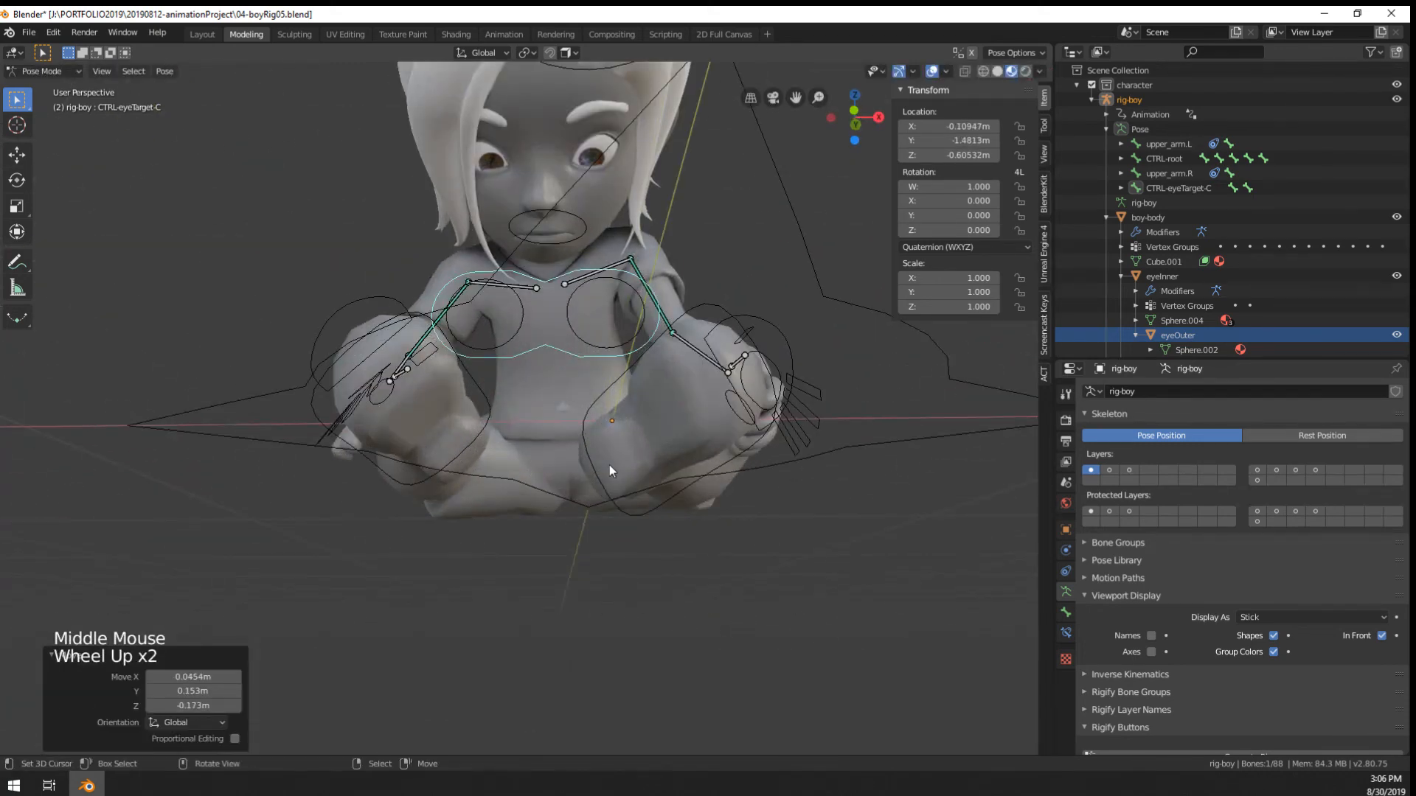
pyautogui.click(618, 441)
# Scale the CTRL-eyeTarget-C bone down to about 0.933 and move it lower in front of the torso
pyautogui.press('s')
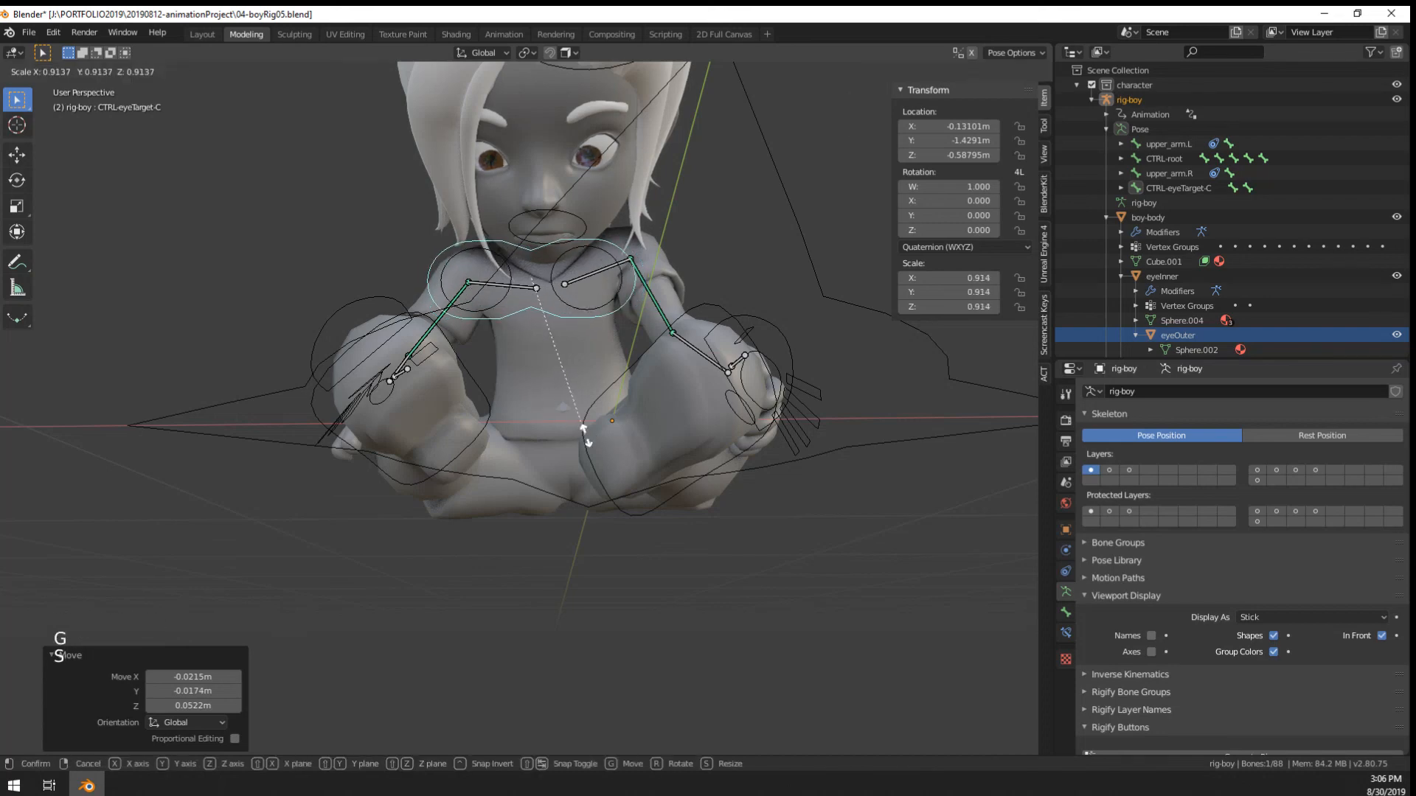
pyautogui.click(578, 441)
pyautogui.moveTo(578, 448); pyautogui.dragTo(490, 494, button='middle')
pyautogui.press('g')
pyautogui.click(506, 556)
pyautogui.moveTo(506, 555); pyautogui.dragTo(560, 545, button='middle')
pyautogui.moveTo(561, 546); pyautogui.dragTo(608, 537, button='middle')
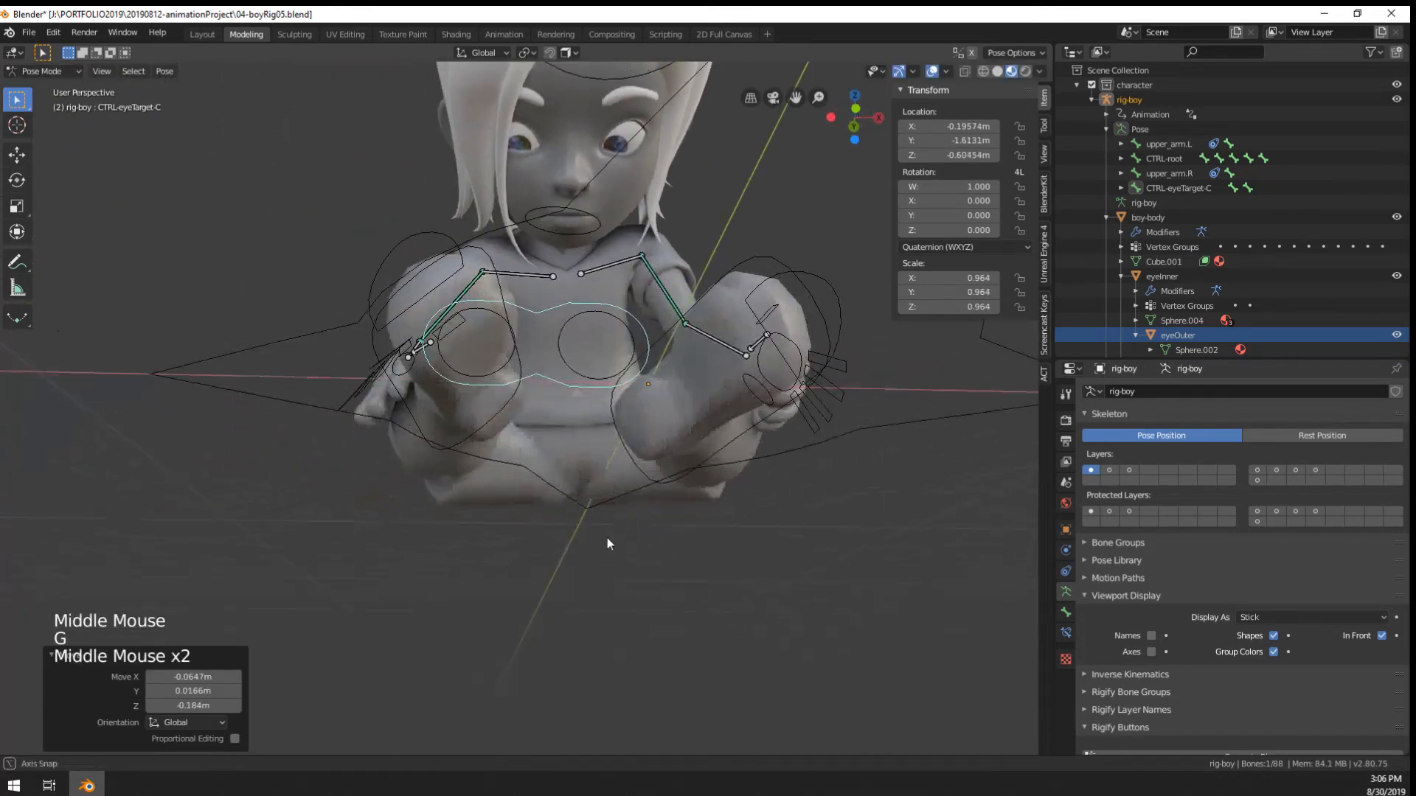
pyautogui.press('s')
pyautogui.click(588, 513)
# Adjust the CTRL-eyeTarget-C bone's position to about X -0.141 m, Y -1.468 m, Z -0.400 m
pyautogui.press('g')
pyautogui.click(734, 454)
pyautogui.moveTo(734, 454)
pyautogui.mouseDown(button='middle')
pyautogui.moveTo(705, 462)
pyautogui.moveTo(731, 459)
pyautogui.mouseUp(button='middle')
pyautogui.press('g')
pyautogui.click(626, 427)
pyautogui.scroll(1, 634, 435)
pyautogui.keyDown('shift'); pyautogui.moveTo(634, 436); pyautogui.dragTo(626, 479, button='middle'); pyautogui.keyUp('shift')
pyautogui.scroll(-2, 648, 445)
pyautogui.moveTo(627, 480); pyautogui.dragTo(590, 517, button='middle')
pyautogui.moveTo(590, 517); pyautogui.dragTo(463, 544, button='middle')
pyautogui.press('g')
pyautogui.click(396, 481)
pyautogui.moveTo(396, 480); pyautogui.dragTo(554, 464, button='middle')
pyautogui.press('g')
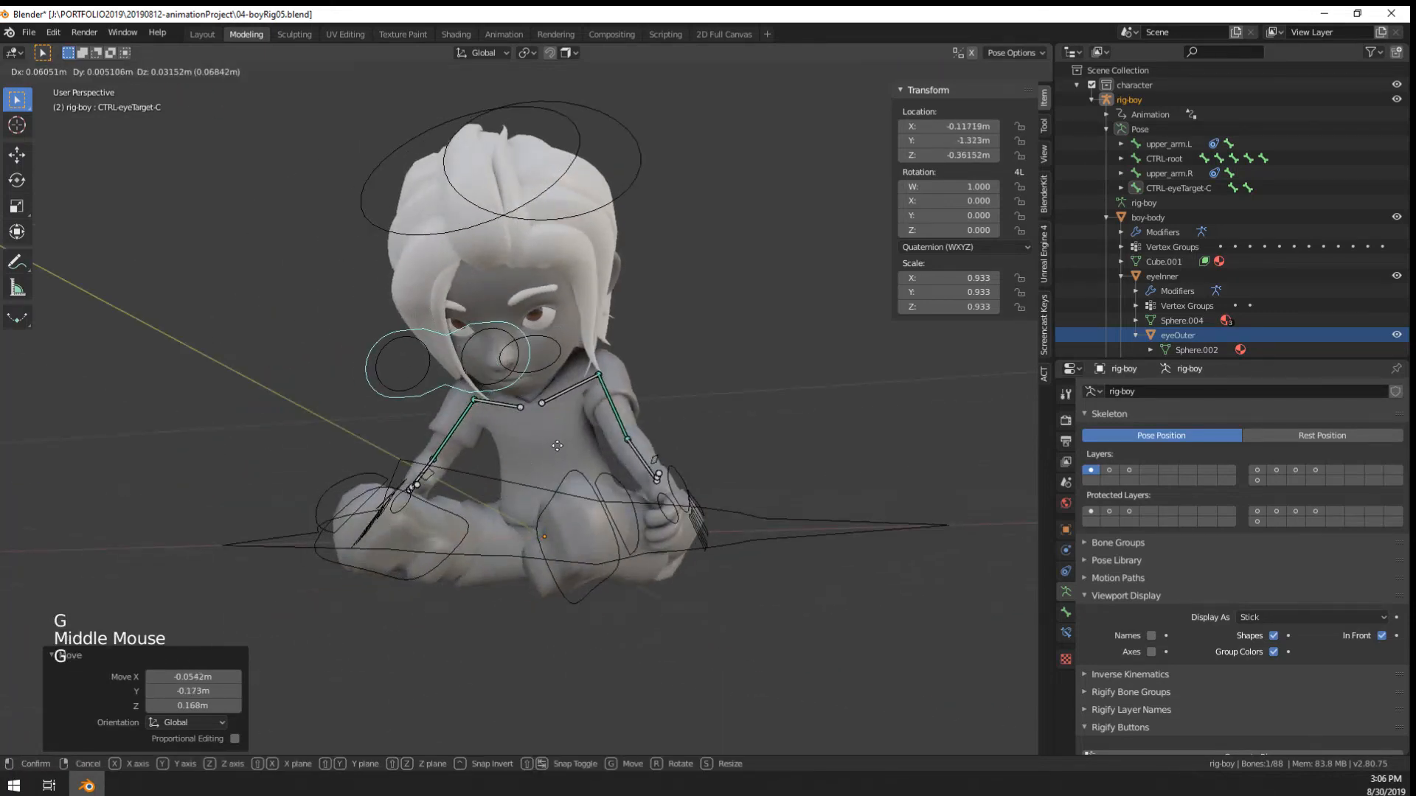
pyautogui.click(550, 523)
# Try to lean the seated torso by rotating the CTRL-spine-base control from a side view
pyautogui.moveTo(550, 524); pyautogui.dragTo(486, 528, button='middle')
pyautogui.moveTo(487, 528); pyautogui.dragTo(399, 516, button='middle')
pyautogui.moveTo(399, 516); pyautogui.dragTo(376, 509, button='middle')
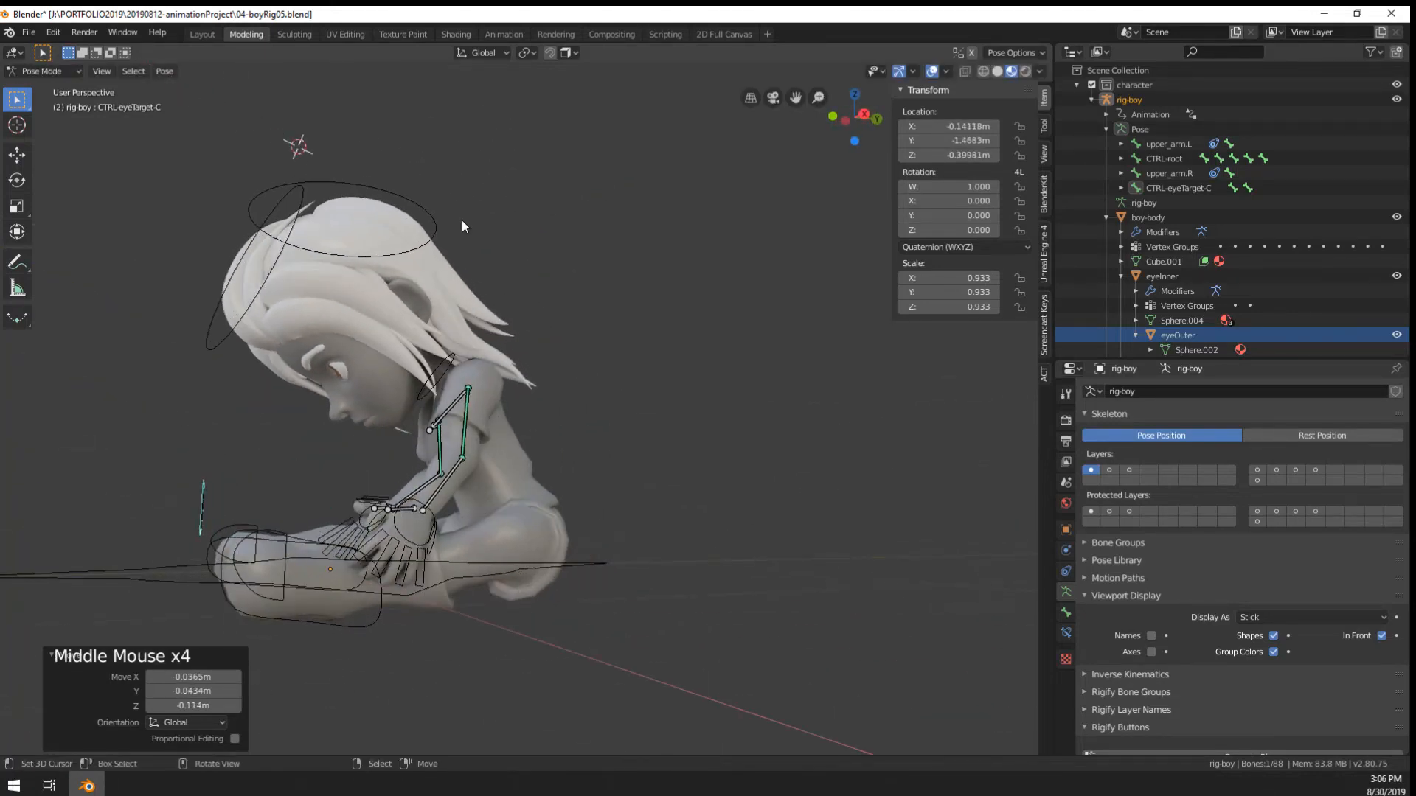
pyautogui.rightClick(461, 219)
pyautogui.moveTo(461, 220); pyautogui.dragTo(416, 236, button='middle')
pyautogui.rightClick(414, 241)
pyautogui.press('r')
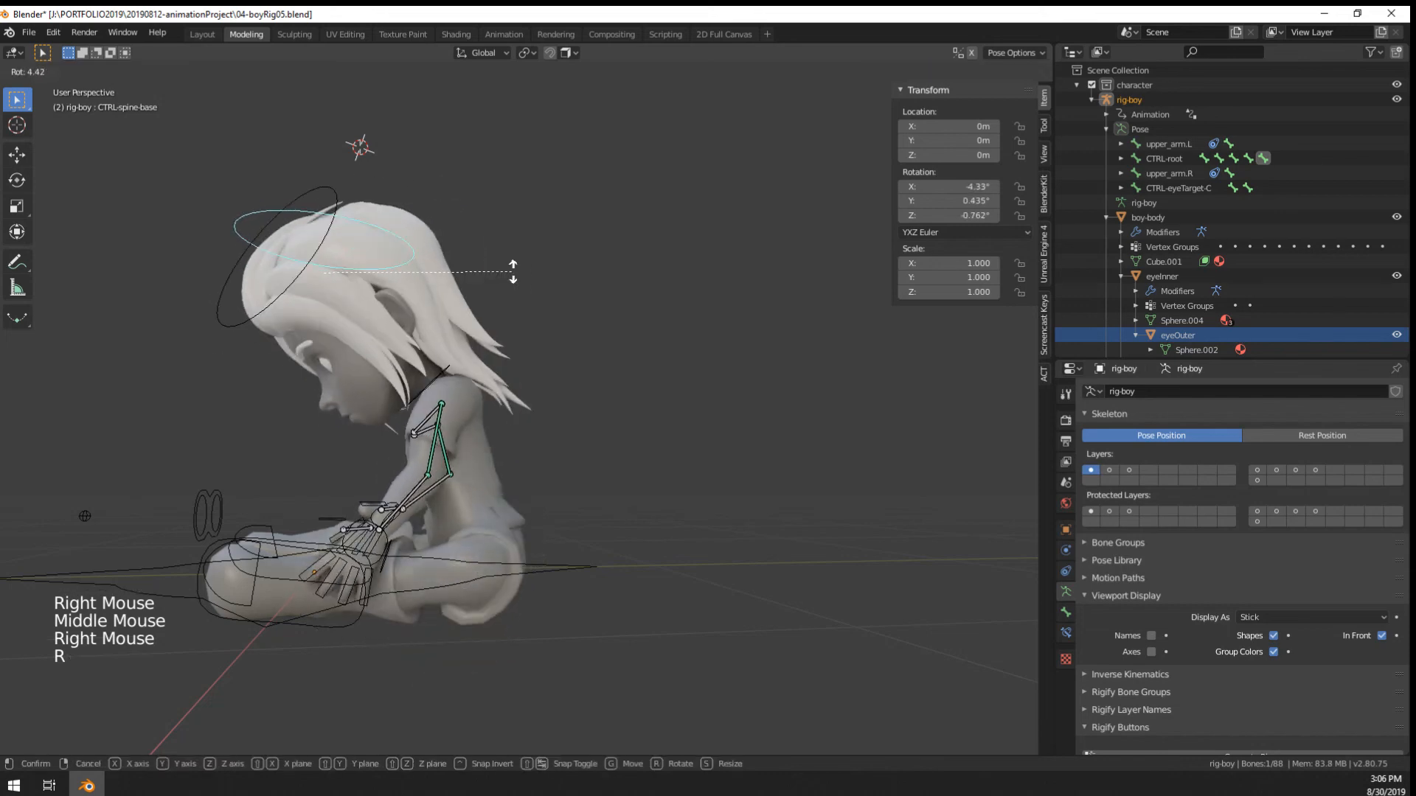
pyautogui.rightClick(448, 262)
pyautogui.press('r')
pyautogui.moveTo(447, 250); pyautogui.dragTo(573, 269, button='middle')
# Rotate the head bone about 34.2° from the side view and about -7.62° from the front view
pyautogui.rightClick(267, 281)
pyautogui.press('r')
pyautogui.click(600, 344)
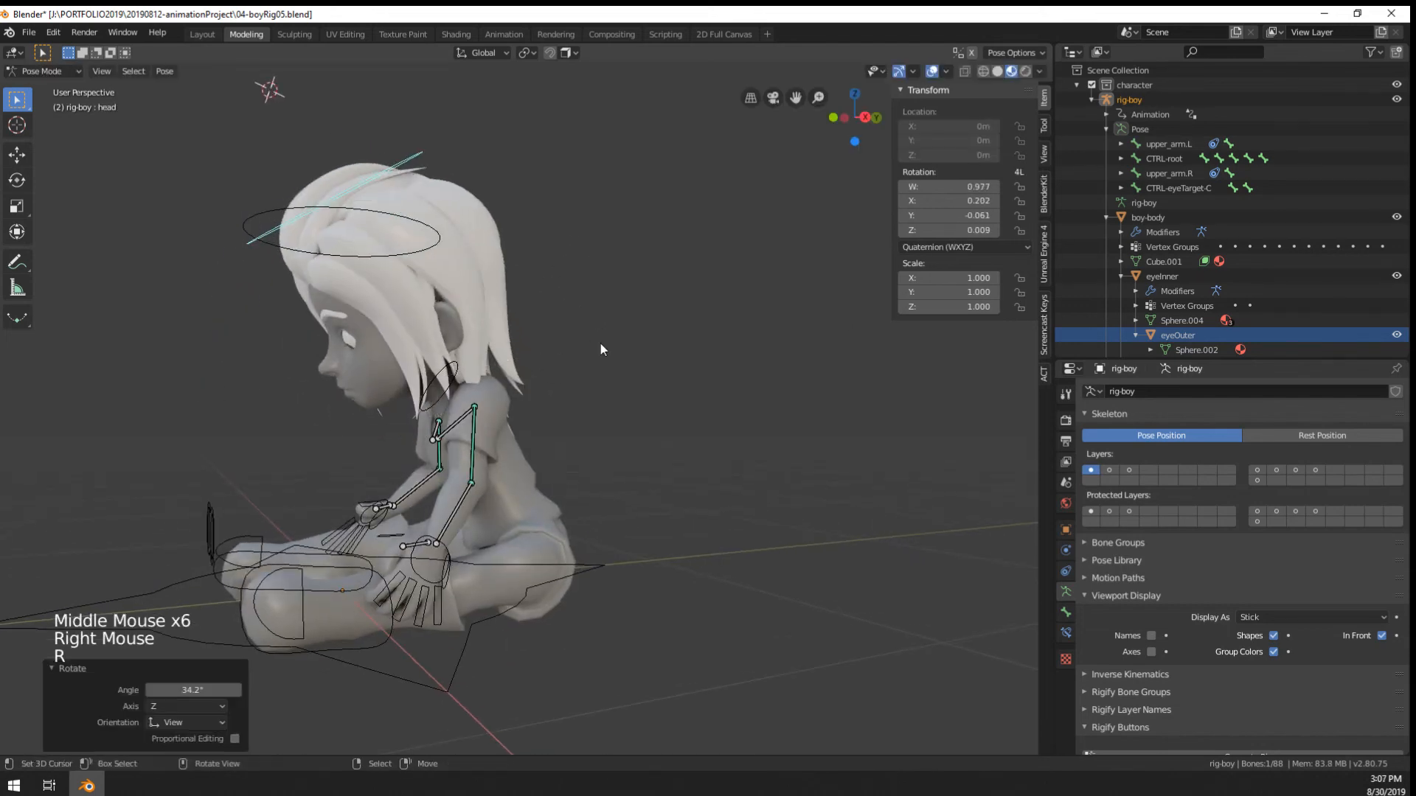
pyautogui.moveTo(601, 343); pyautogui.dragTo(704, 310, button='middle')
pyautogui.press('r')
pyautogui.click(691, 299)
pyautogui.scroll(-1, 690, 298)
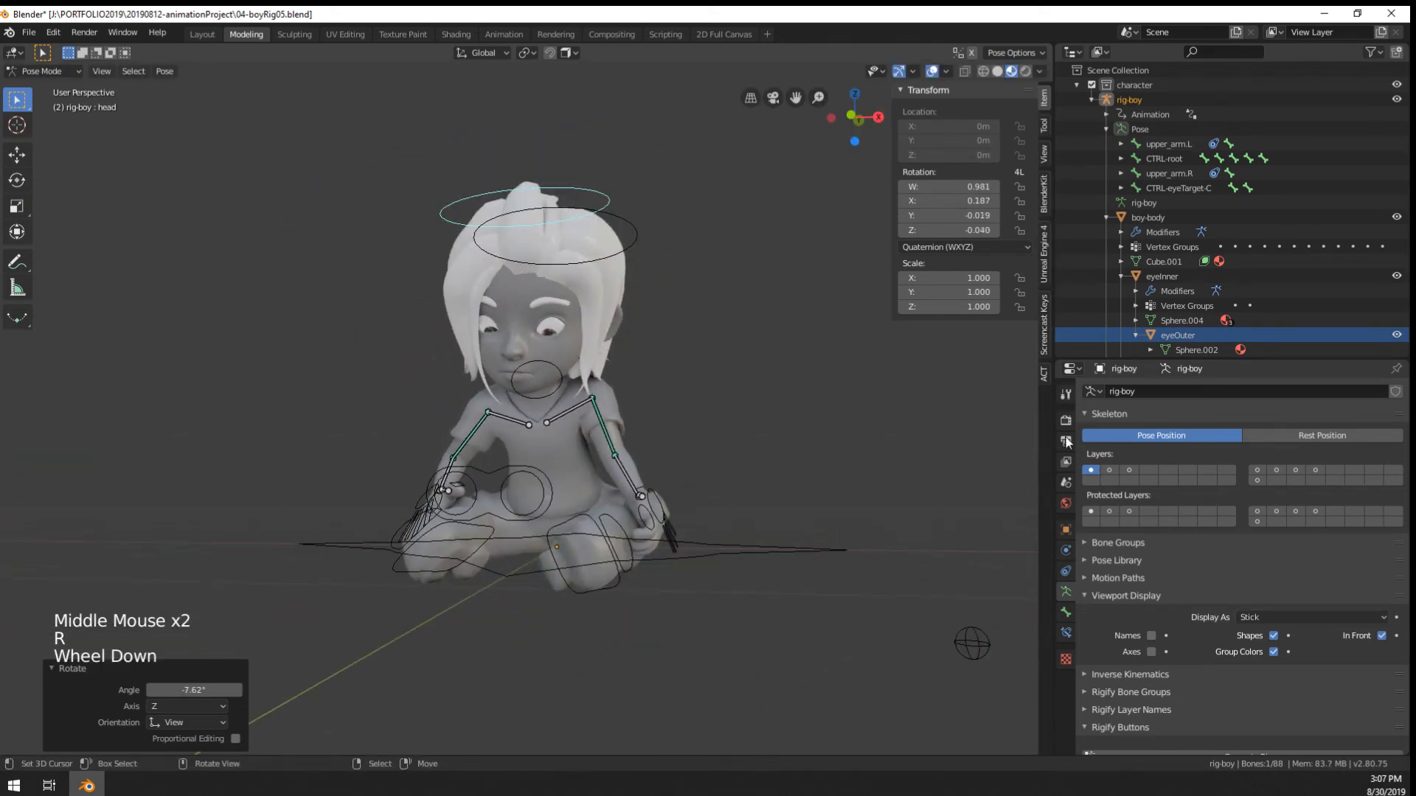
# Set rig-boy's armature to Rest Position and switch it to Object Mode
pyautogui.click(1294, 435)
pyautogui.scroll(2, 656, 243)
pyautogui.rightClick(670, 211)
pyautogui.hotkey('ctrl', 'Tab')
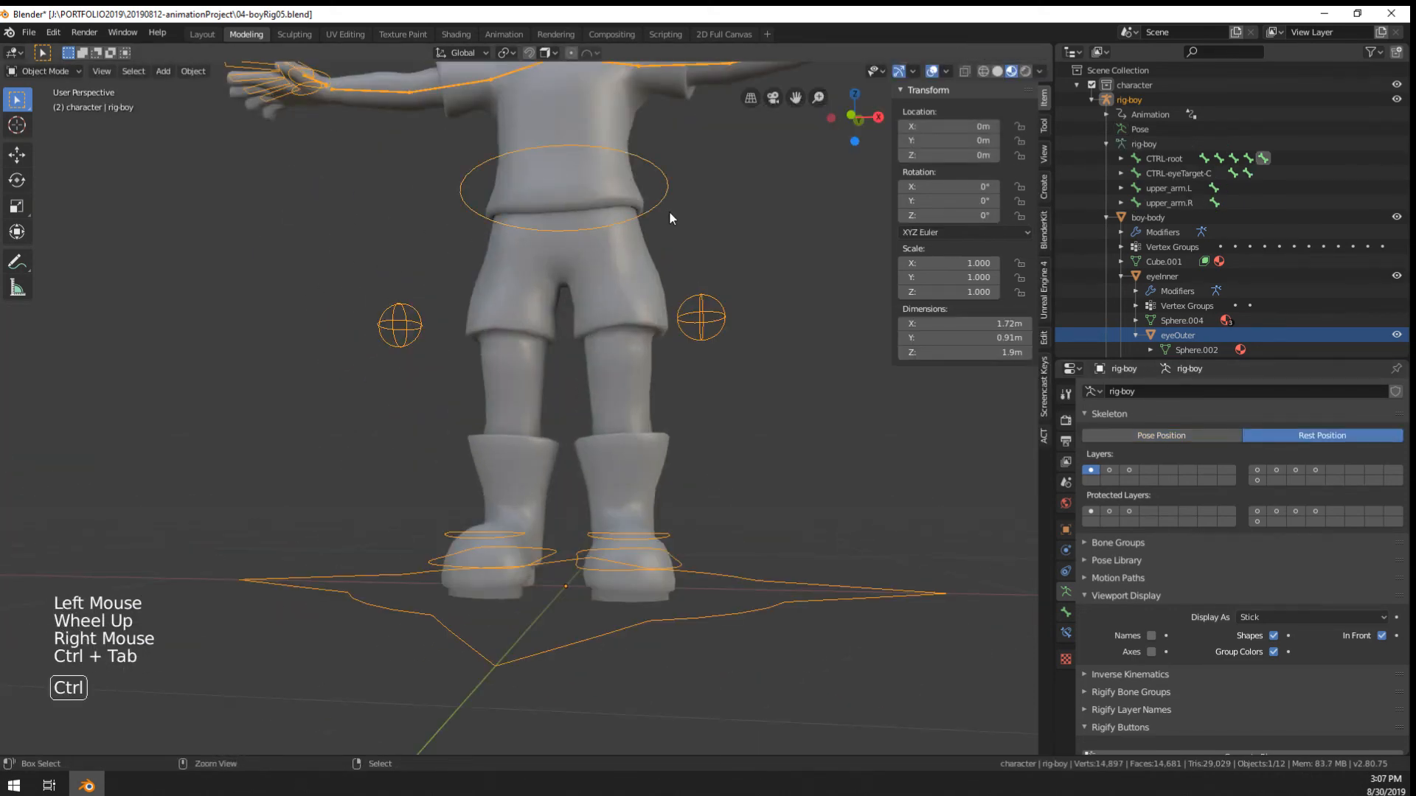
# Show the armature layer holding the spine bones together with the first layer of control bones
pyautogui.press('shift')
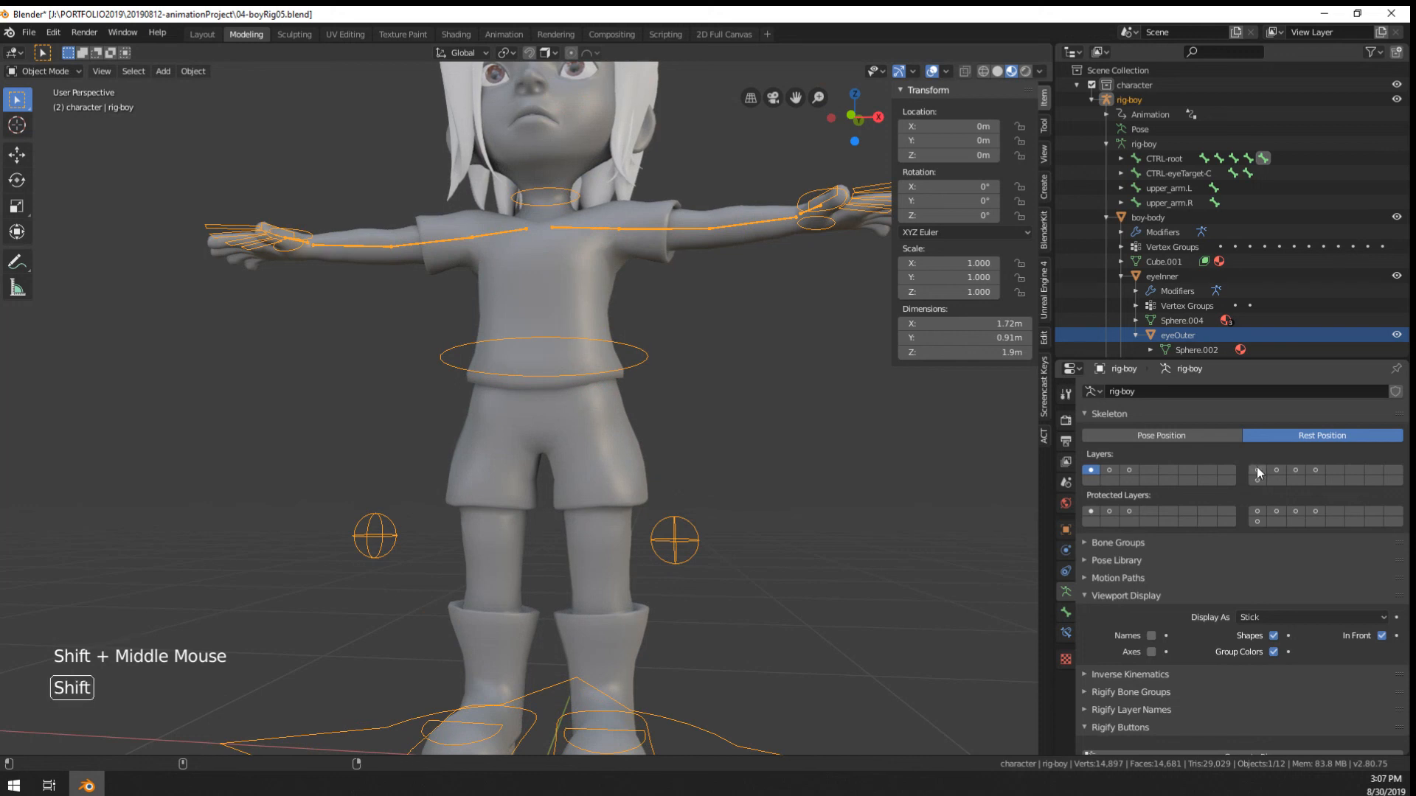
pyautogui.keyDown('shift'); pyautogui.moveTo(1256, 470); pyautogui.dragTo(1317, 469); pyautogui.keyUp('shift')
pyautogui.click(1109, 469)
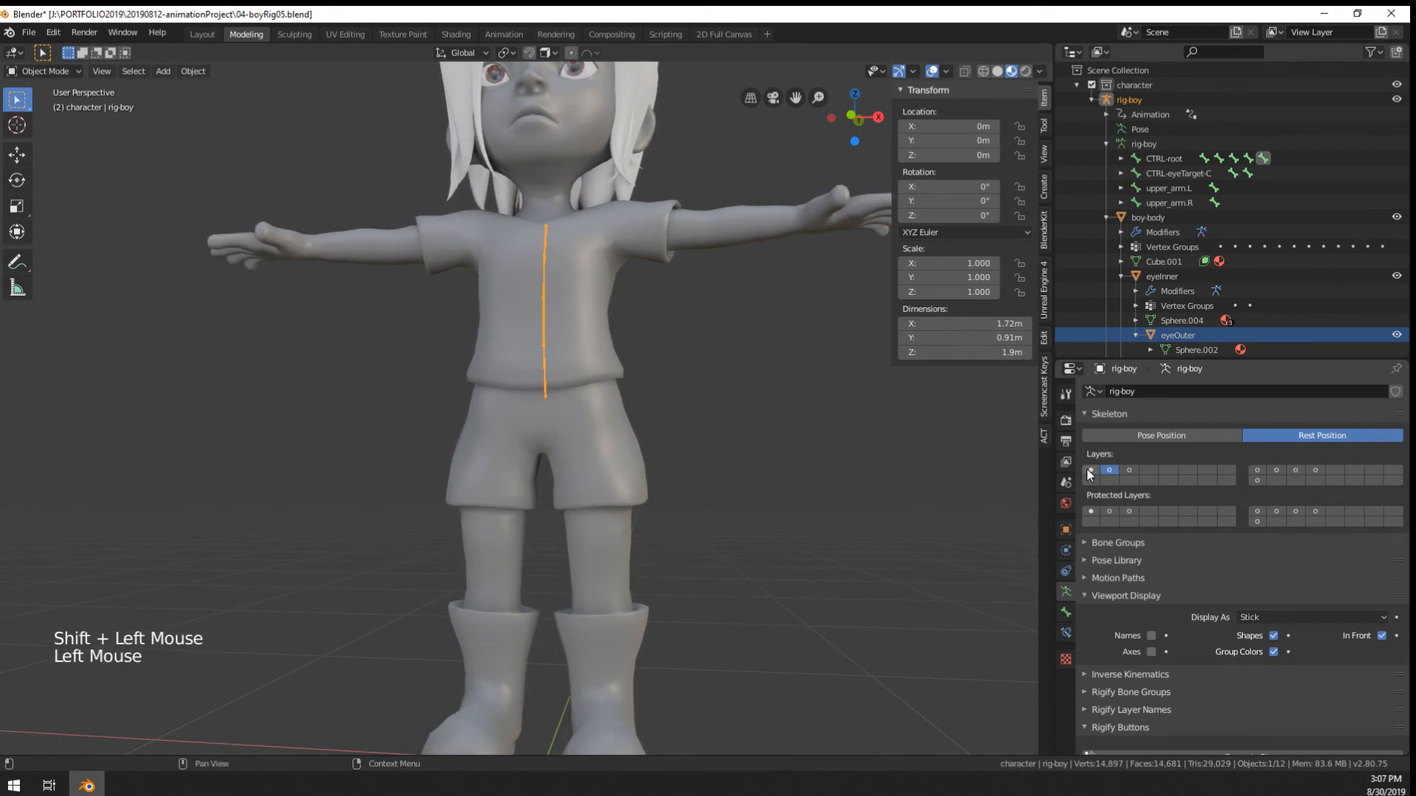
pyautogui.keyDown('shift'); pyautogui.click(1090, 469); pyautogui.keyUp('shift')
# Try to rotate the CTRL-spine-base control in Pose Mode
pyautogui.hotkey('ctrl', 'Tab')
pyautogui.rightClick(589, 343)
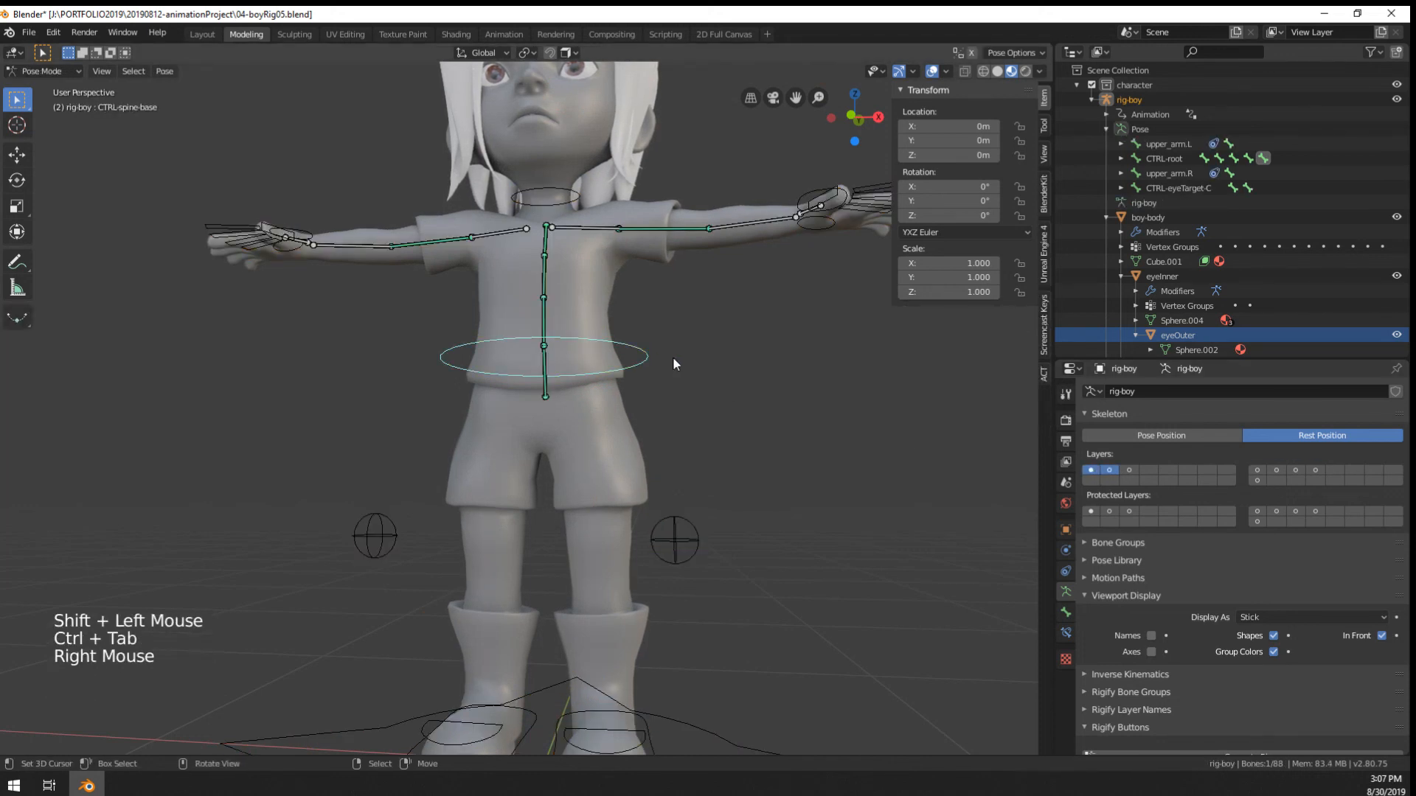
pyautogui.press('r')
# Compare the CTRL-spine-base bone with the lowest spine bone in Edit Mode by selecting each at the hips
pyautogui.press('Tab')
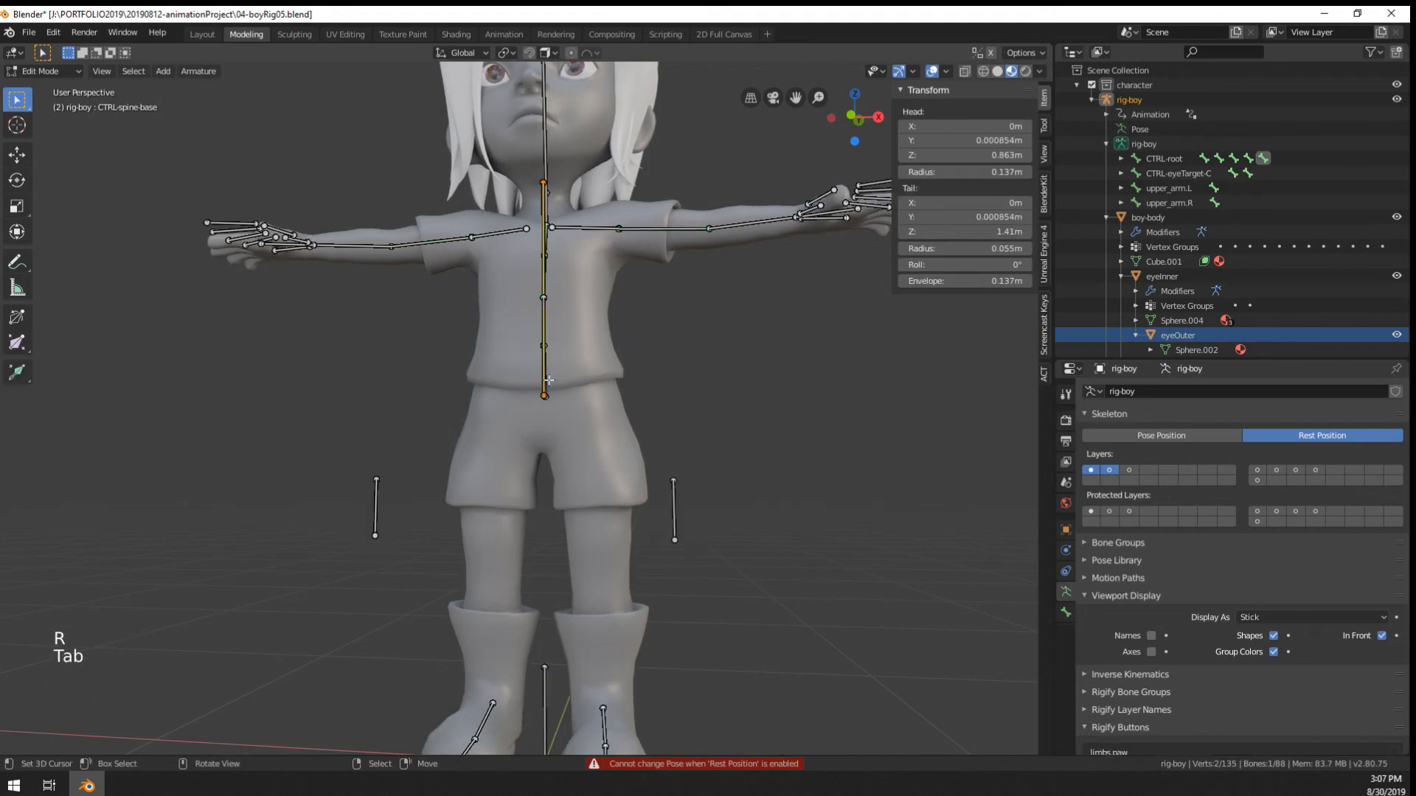
pyautogui.moveTo(549, 377); pyautogui.dragTo(443, 370, button='middle')
pyautogui.rightClick(442, 389)
pyautogui.rightClick(447, 407)
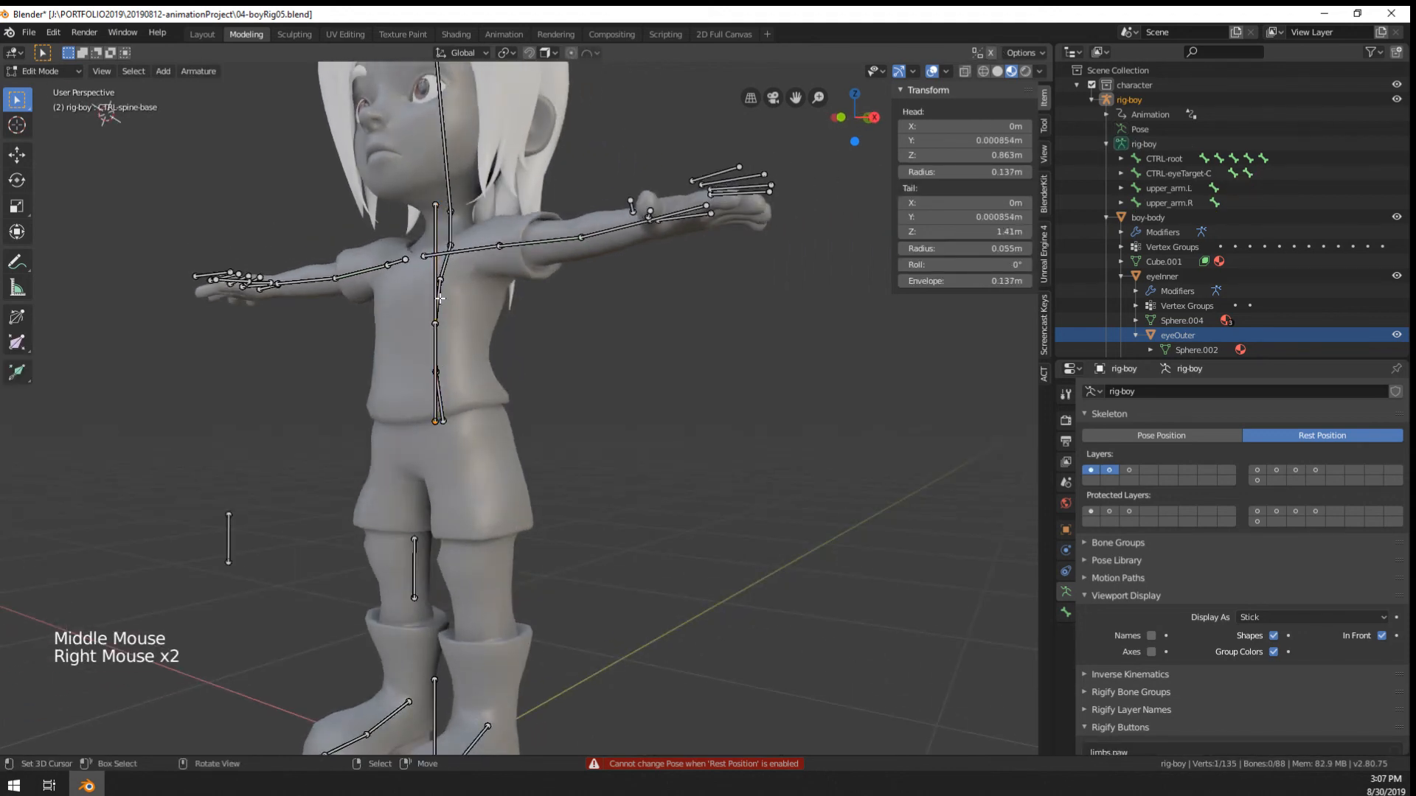
pyautogui.rightClick(452, 413)
pyautogui.keyDown('shift'); pyautogui.rightClick(449, 407); pyautogui.keyUp('shift')
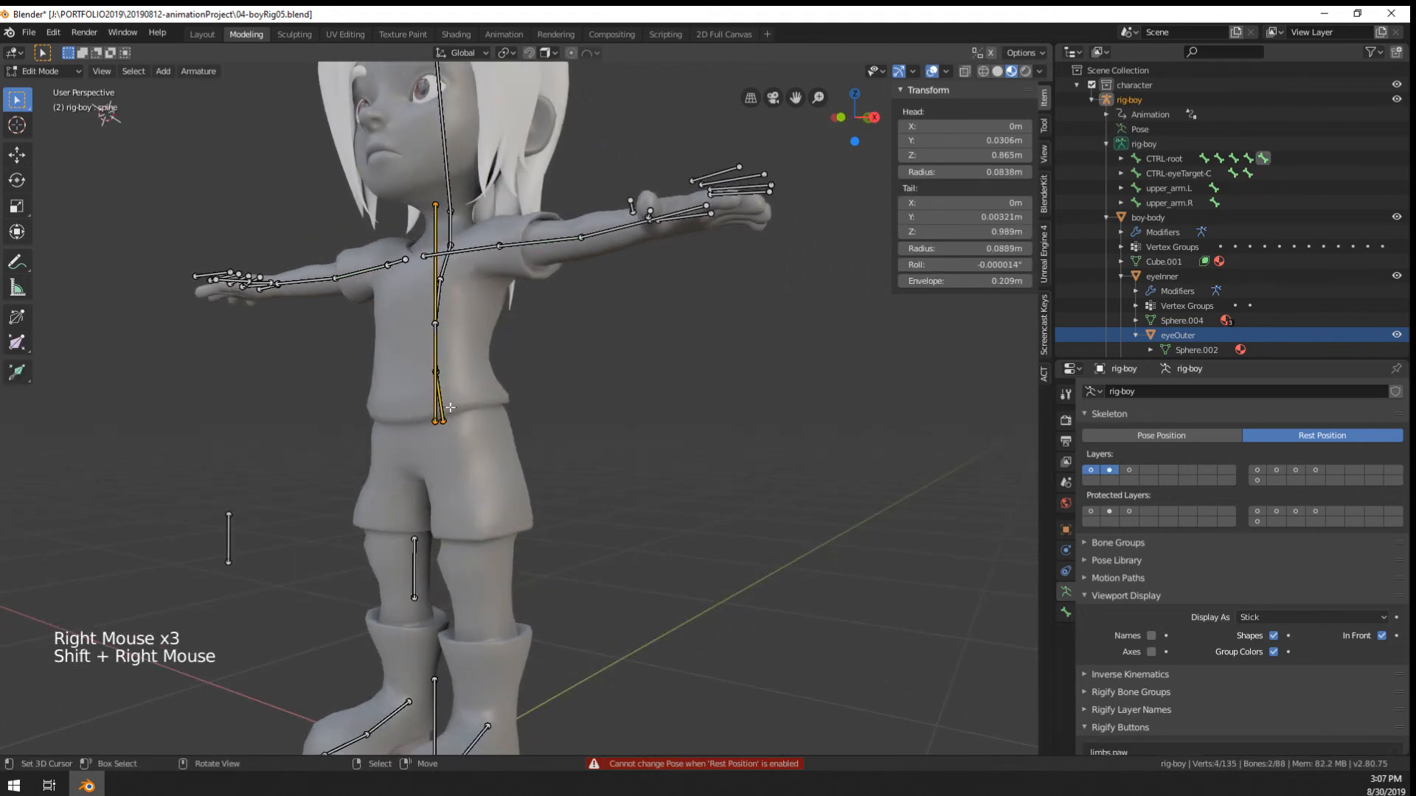
pyautogui.rightClick(450, 407)
# Switch to Pose Mode and show the bone constraints of the lowest spine bone
pyautogui.hotkey('ctrl', 'Tab')
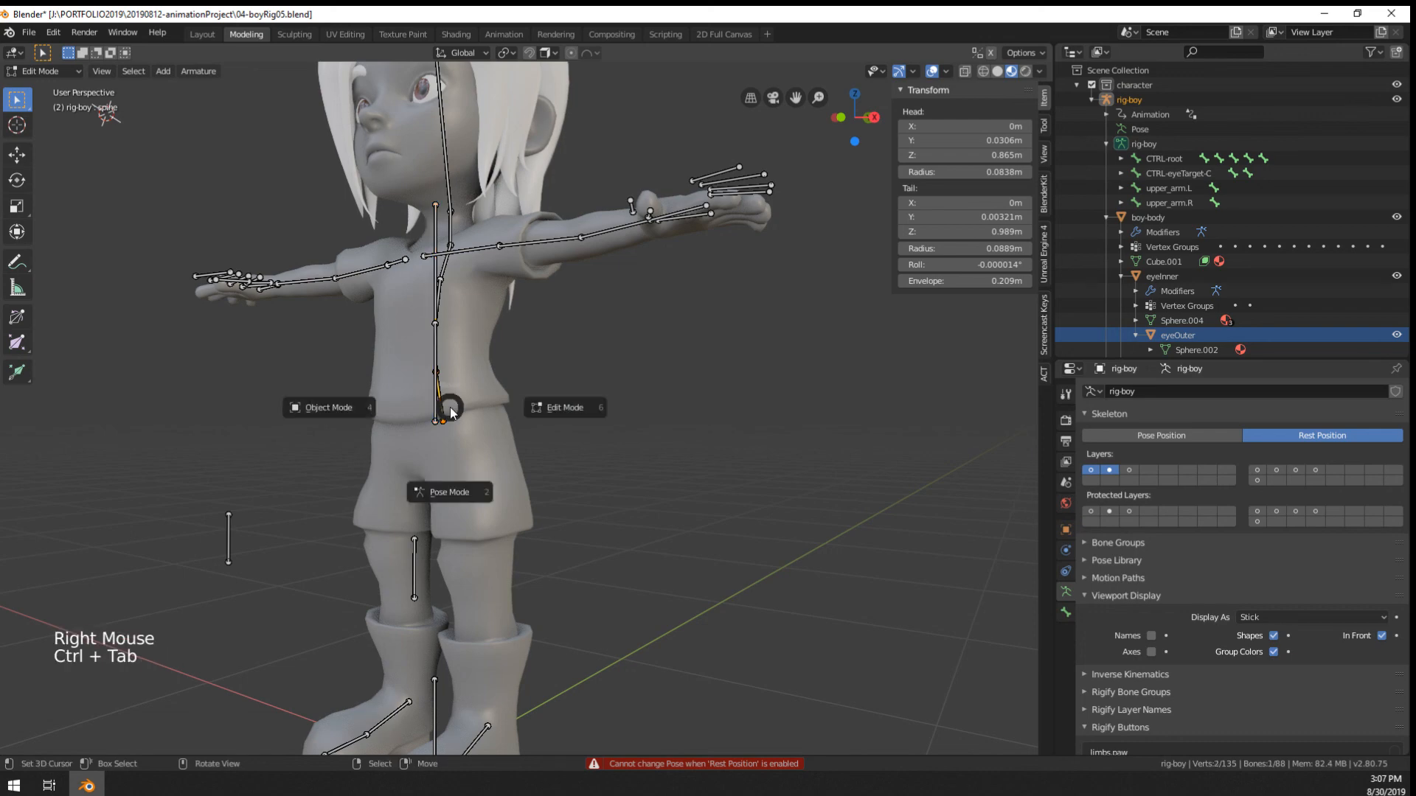
pyautogui.click(442, 487)
pyautogui.rightClick(398, 389)
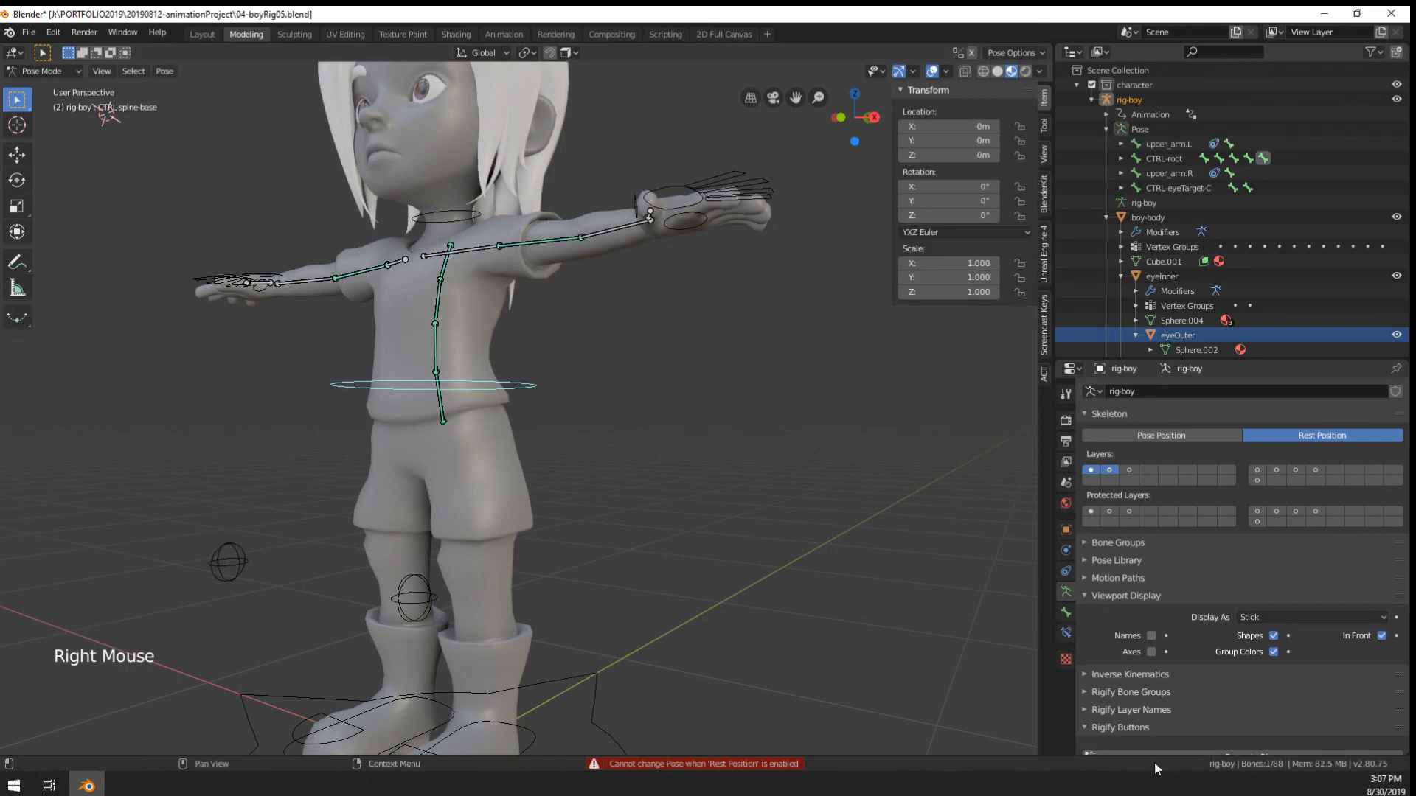
pyautogui.rightClick(441, 407)
pyautogui.click(1066, 633)
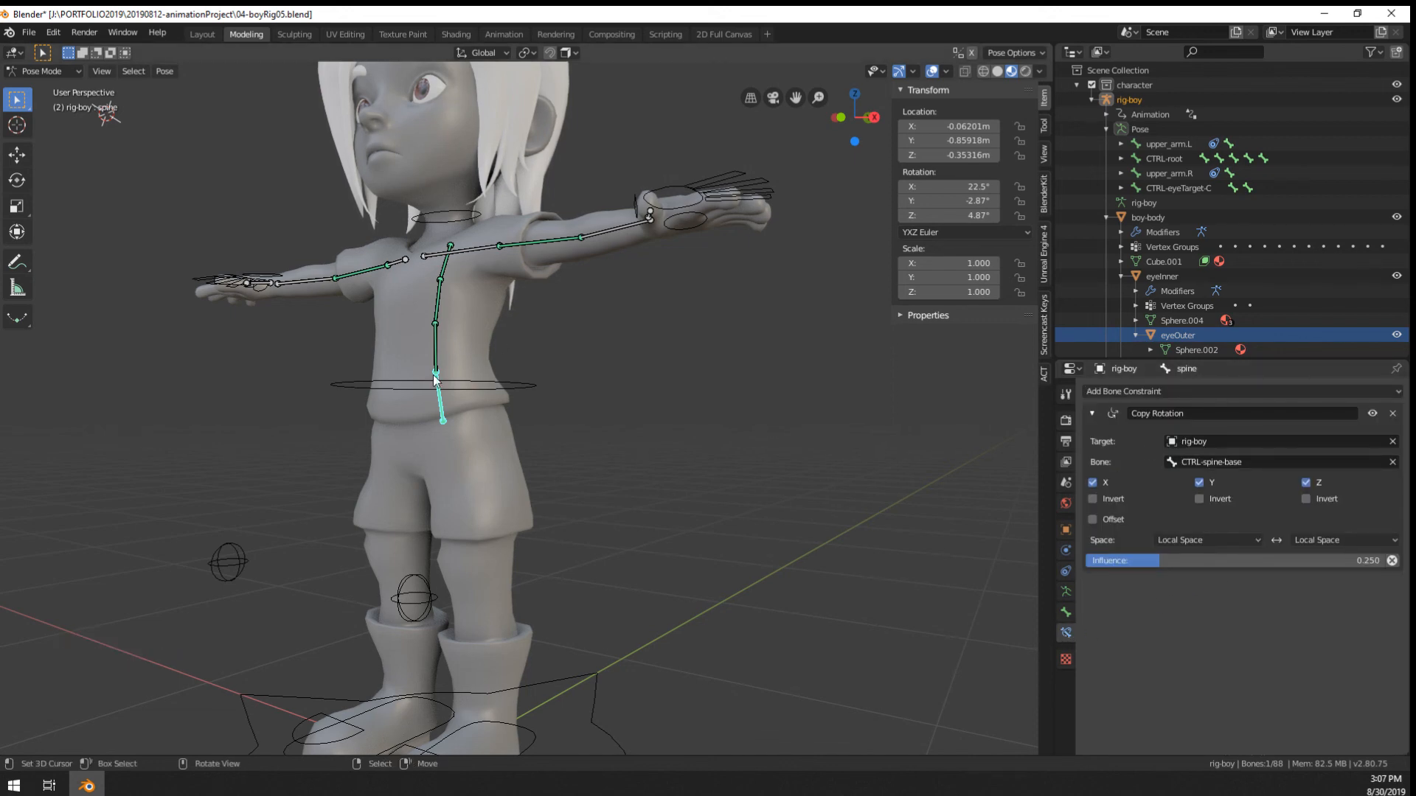
# Return to Object Mode and select the rig-boy armature
pyautogui.hotkey('ctrl', 'Tab')
pyautogui.rightClick(475, 393)
pyautogui.middleClick(475, 392)
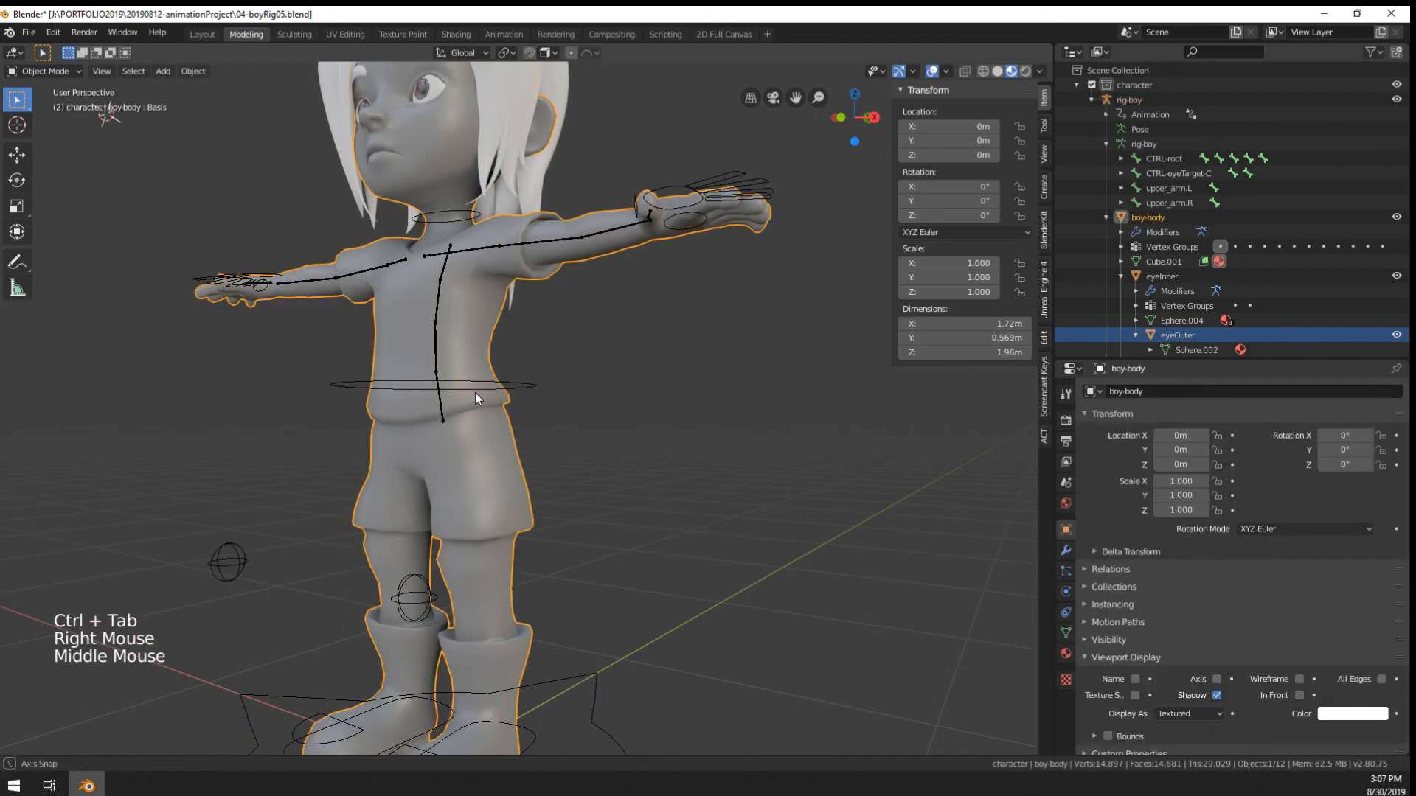
pyautogui.rightClick(533, 383)
pyautogui.scroll(-2, 560, 383)
pyautogui.moveTo(609, 382); pyautogui.dragTo(706, 382, button='middle')
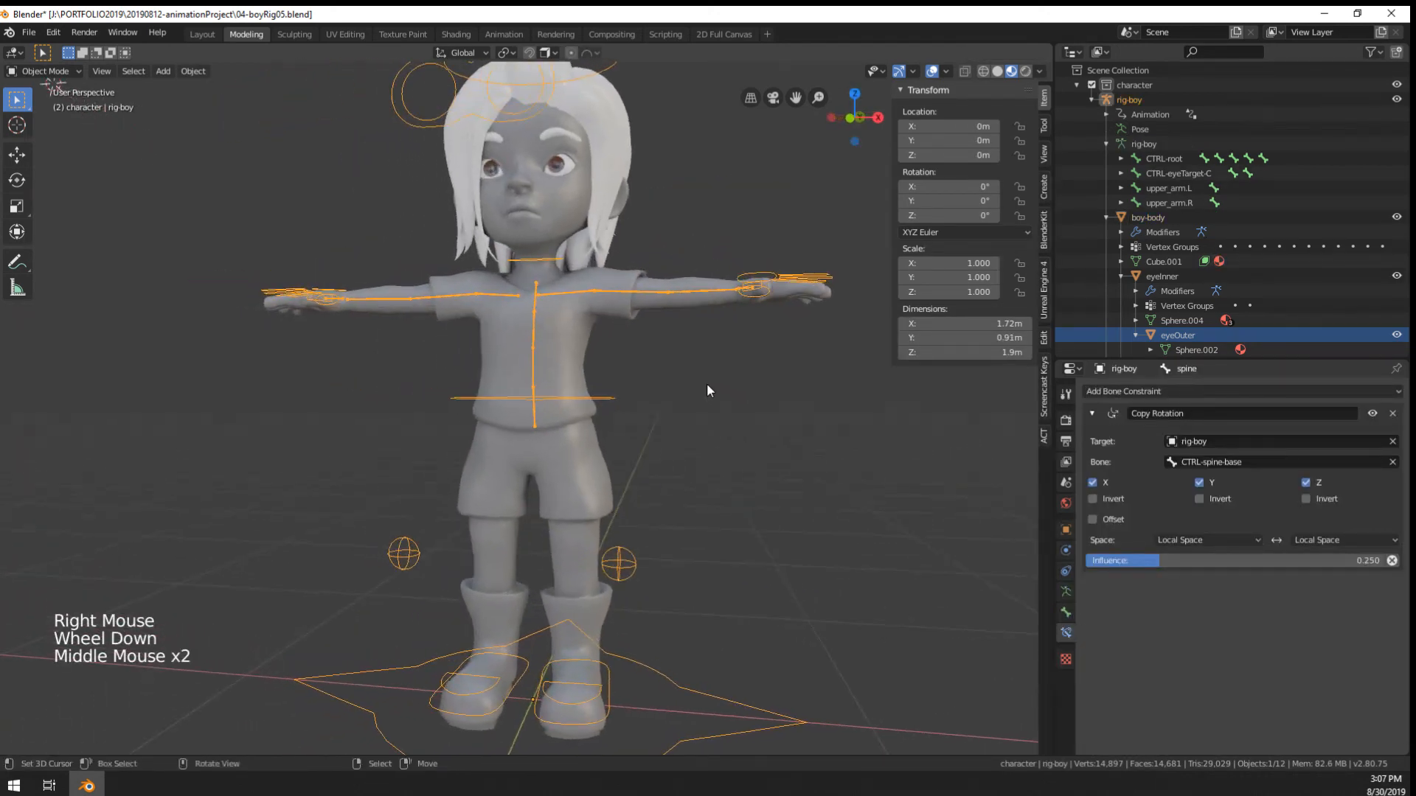
pyautogui.hotkey('ctrl', 'Tab')
pyautogui.hotkey('ctrl', 'Tab')
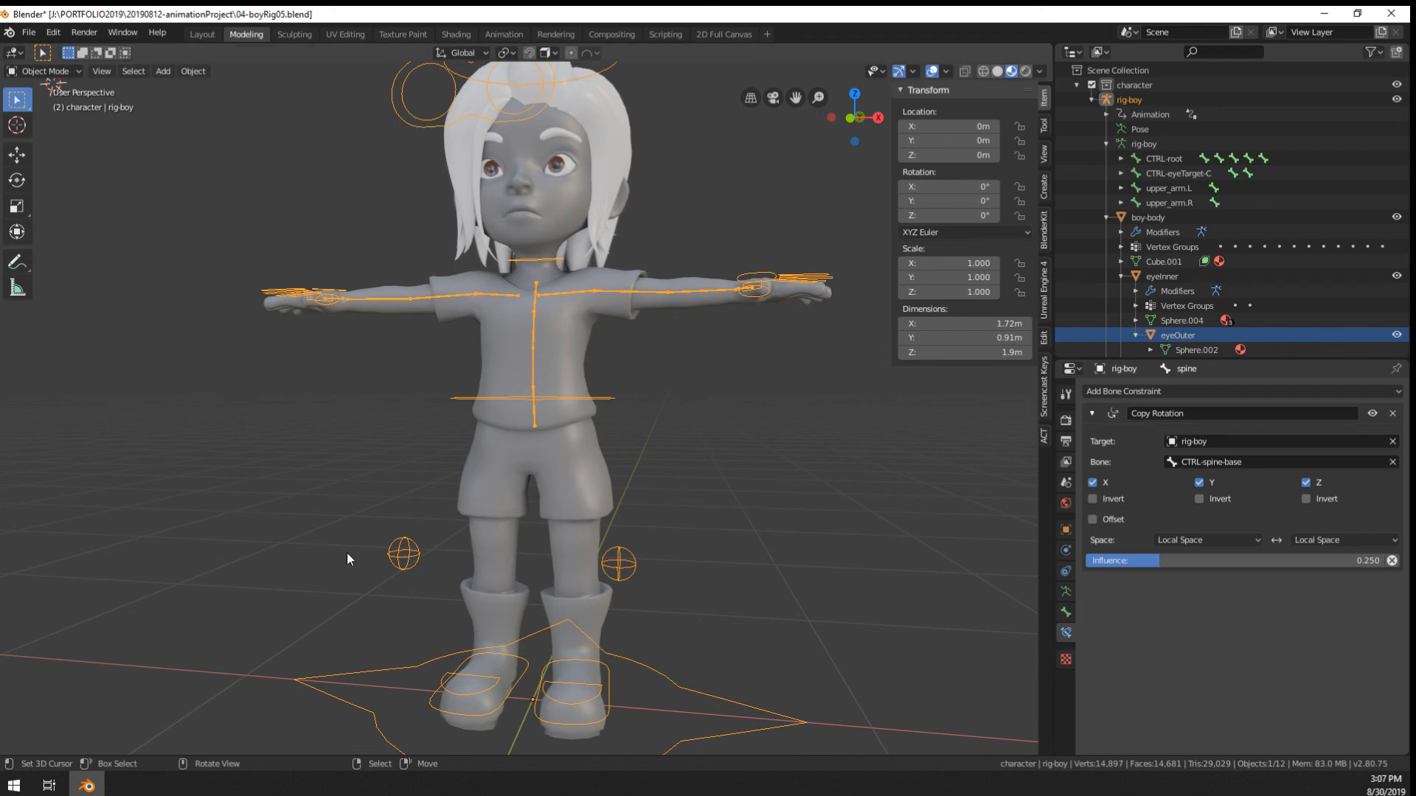
# Examine the character and its rig controls in the rest position from several angles
pyautogui.moveTo(347, 552); pyautogui.dragTo(426, 555, button='middle')
pyautogui.moveTo(446, 311); pyautogui.dragTo(484, 395, button='middle')
pyautogui.scroll(2, 503, 335)
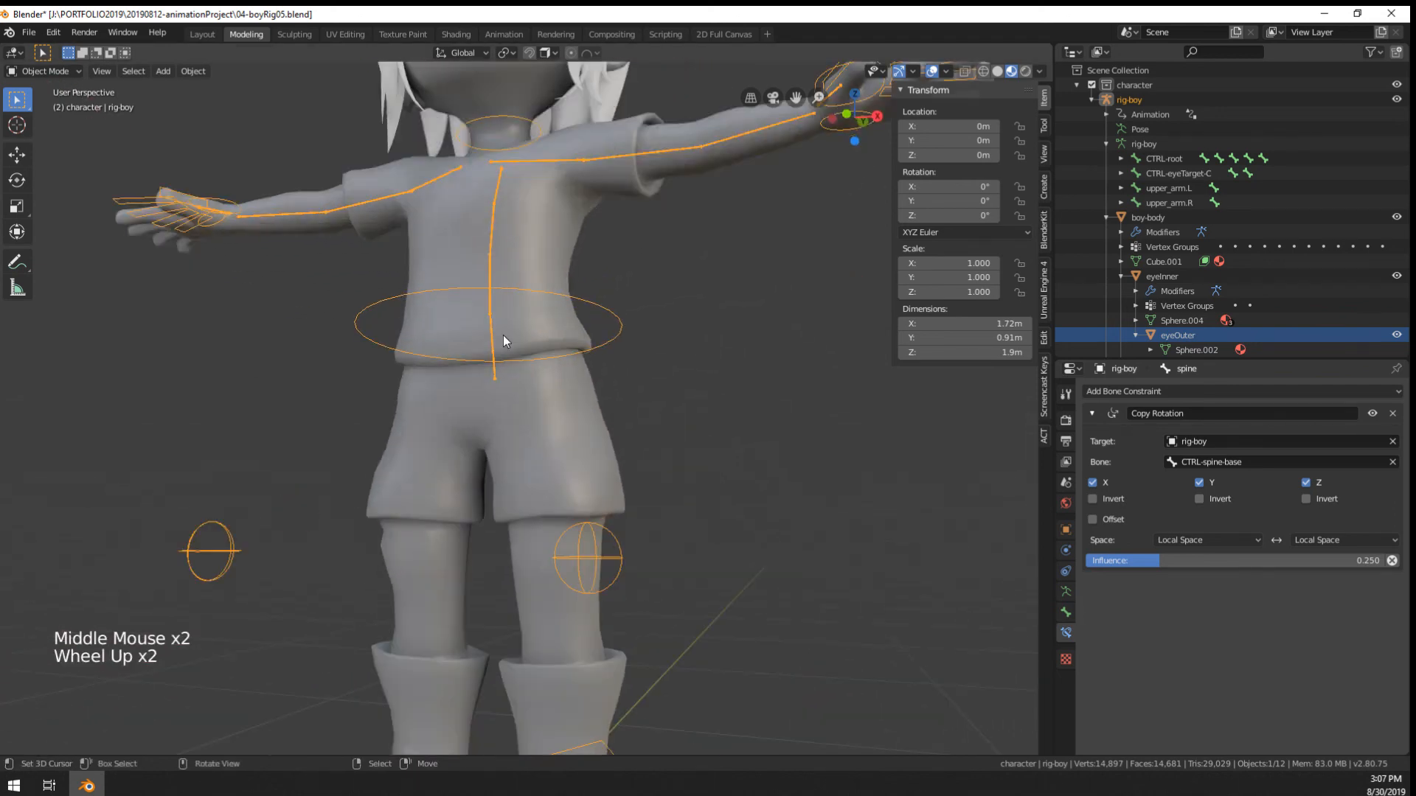
pyautogui.scroll(-4, 503, 335)
pyautogui.scroll(1, 503, 335)
pyautogui.moveTo(503, 335); pyautogui.dragTo(577, 475, button='middle')
pyautogui.scroll(1, 603, 528)
pyautogui.keyDown('shift'); pyautogui.moveTo(603, 528); pyautogui.dragTo(601, 494, button='middle'); pyautogui.keyUp('shift')
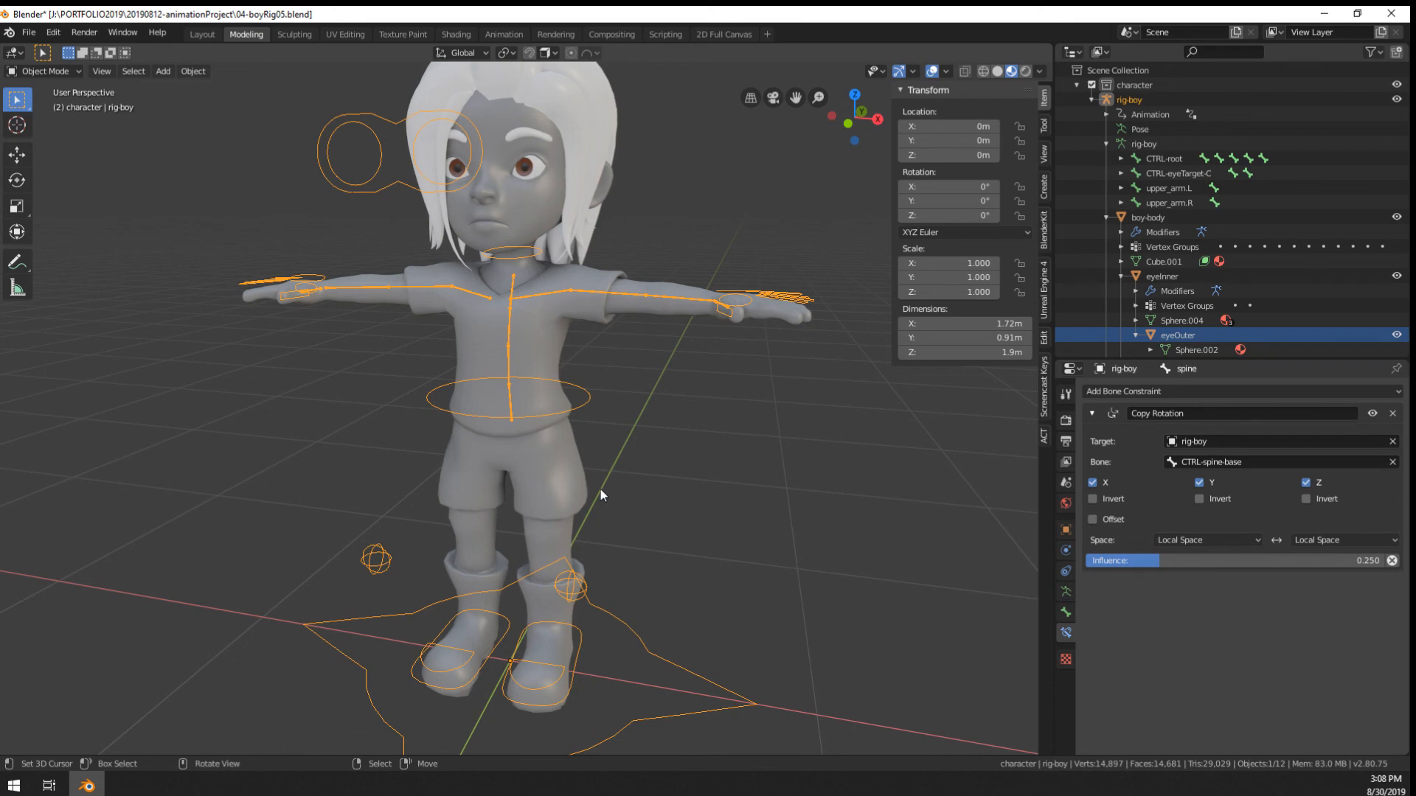
pyautogui.moveTo(600, 489); pyautogui.dragTo(736, 431, button='middle')
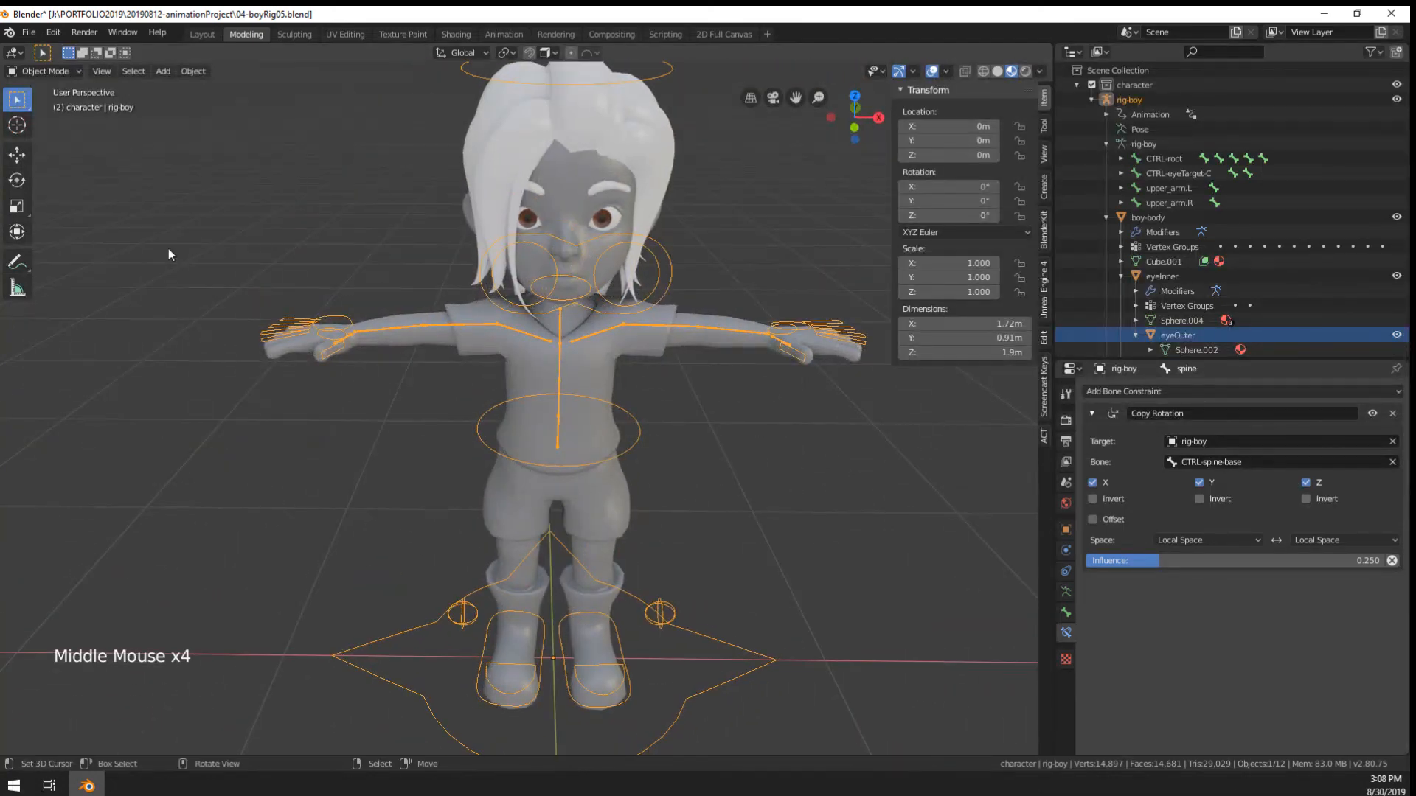
pyautogui.moveTo(505, 201); pyautogui.dragTo(453, 334, button='middle')
pyautogui.scroll(-2, 503, 402)
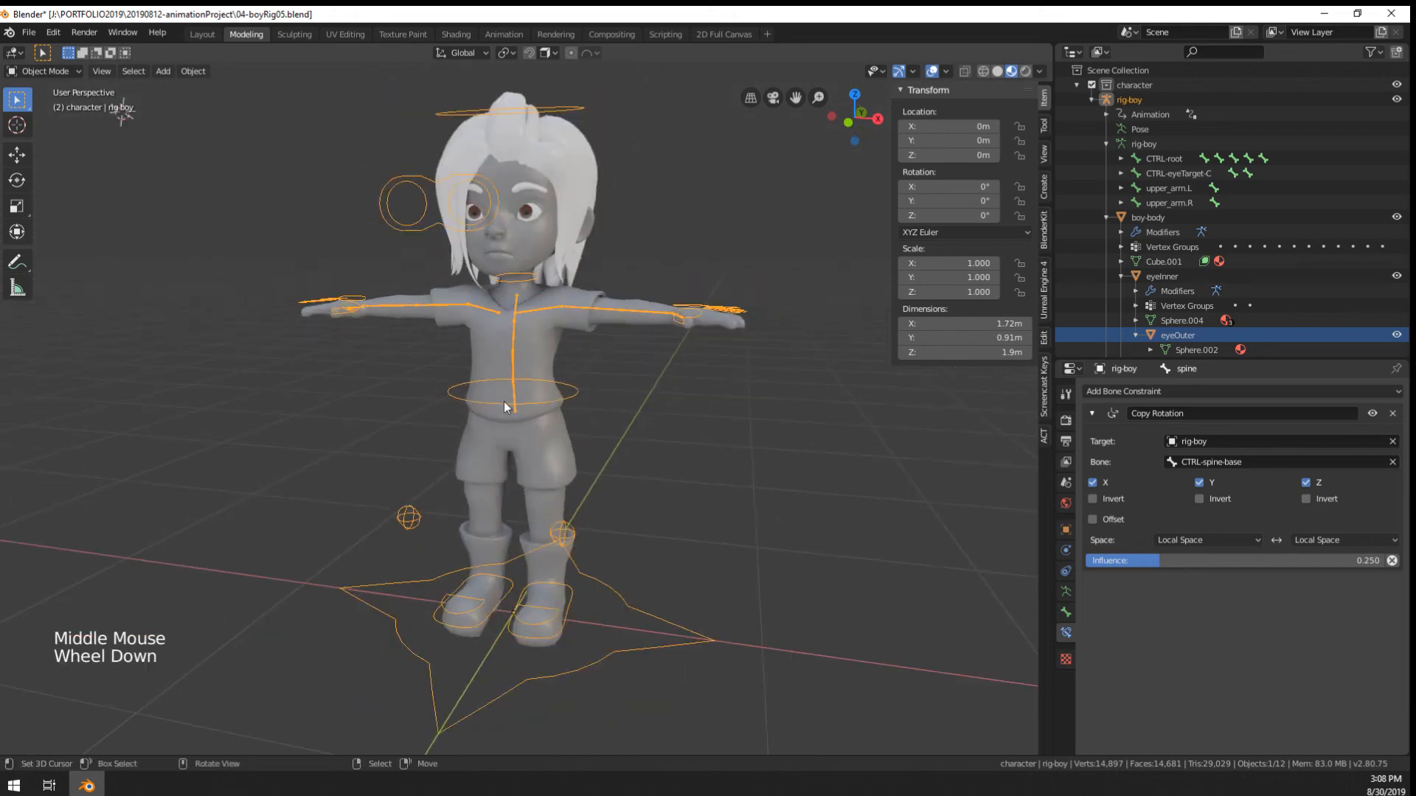
# Try to parent the CTRL-spine-base control and the lowest spine bone in Pose Mode
pyautogui.press('Tab')
pyautogui.press('Tab')
pyautogui.hotkey('ctrl', 'Tab')
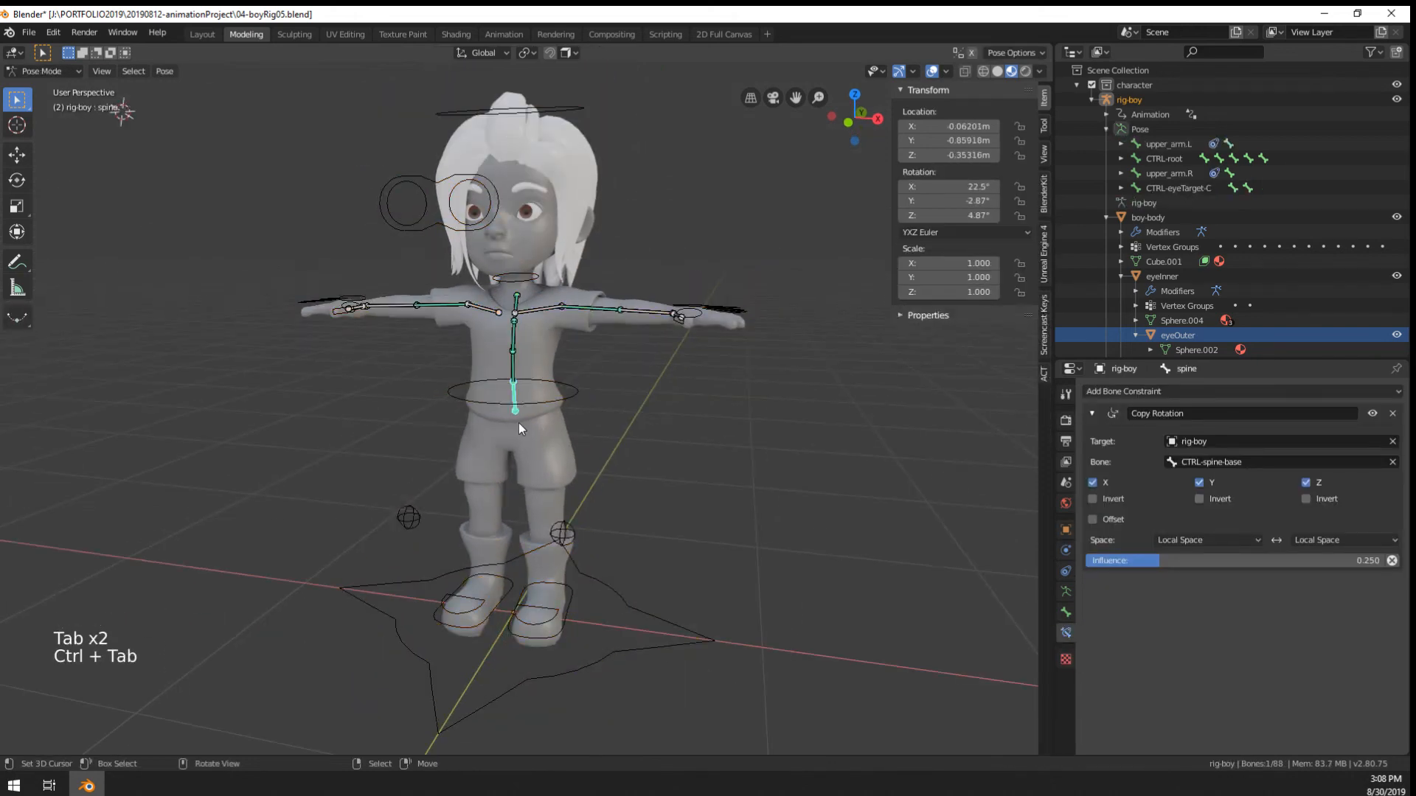
pyautogui.rightClick(531, 405)
pyautogui.keyDown('shift'); pyautogui.rightClick(516, 391); pyautogui.keyUp('shift')
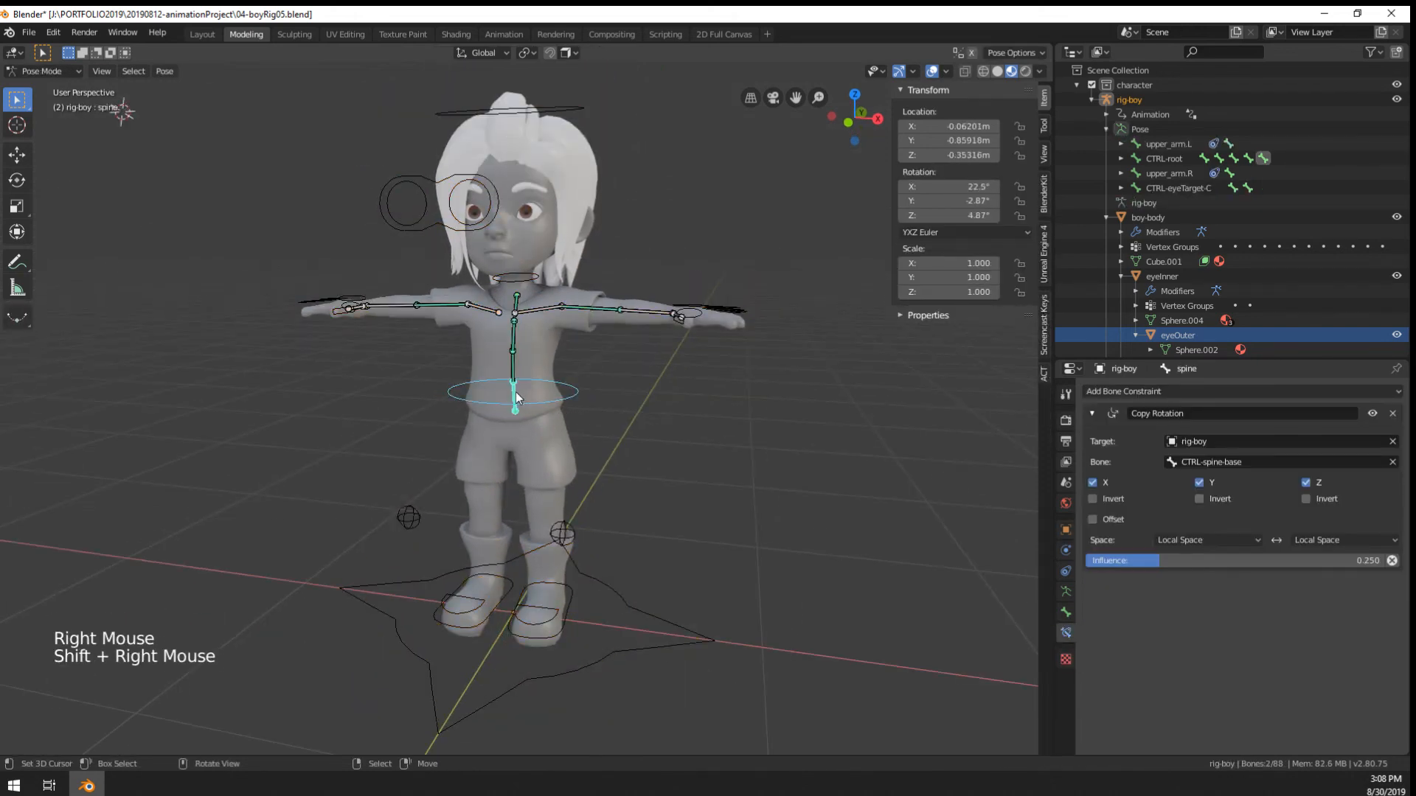
pyautogui.hotkey('ctrl', 'p')
pyautogui.click(516, 391)
pyautogui.hotkey('ctrl', 'Tab')
pyautogui.rightClick(525, 401)
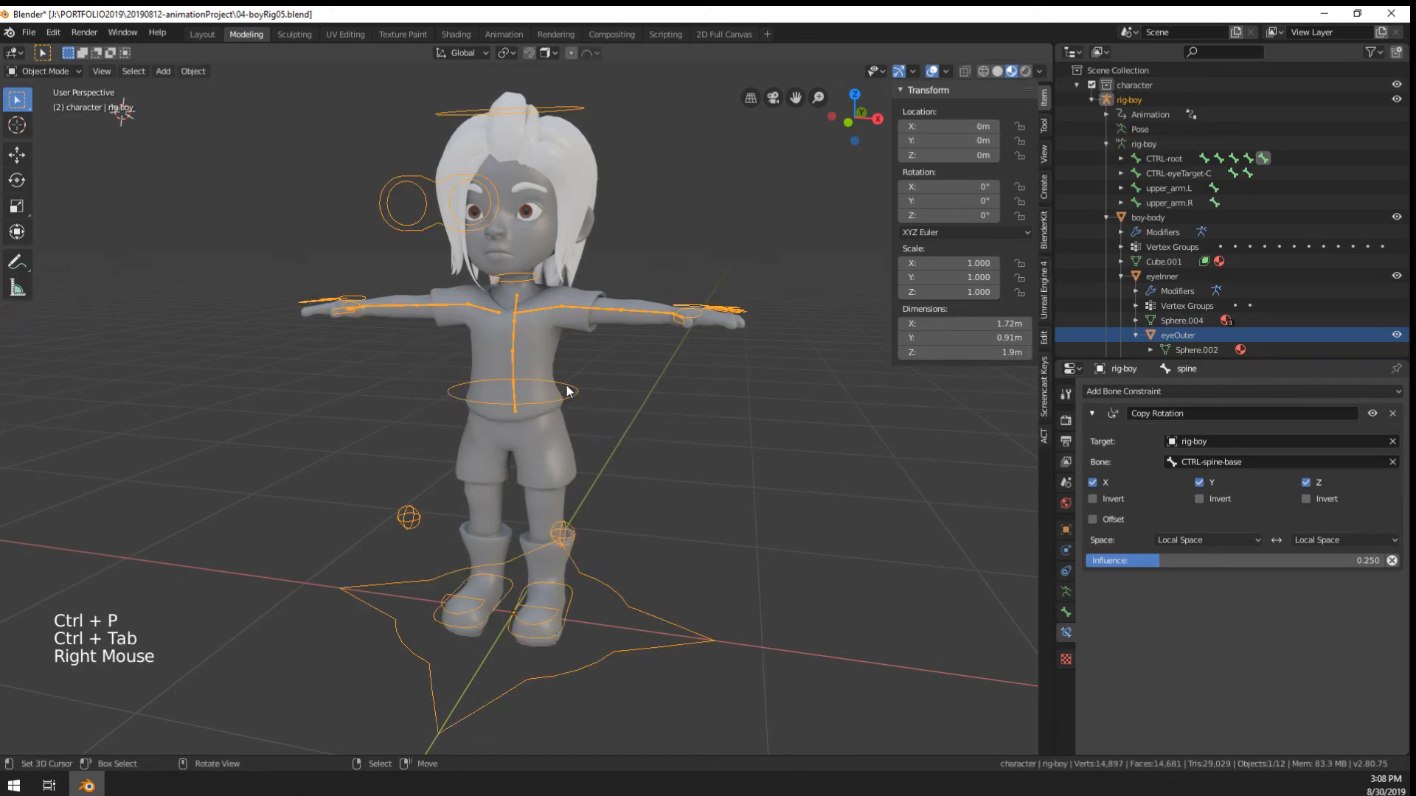
# Parent the CTRL-spine-base bone to the lowest spine bone with Keep Offset in Edit Mode
pyautogui.press('Tab')
pyautogui.rightClick(524, 401)
pyautogui.scroll(3, 524, 401)
pyautogui.rightClick(507, 401)
pyautogui.rightClick(507, 400)
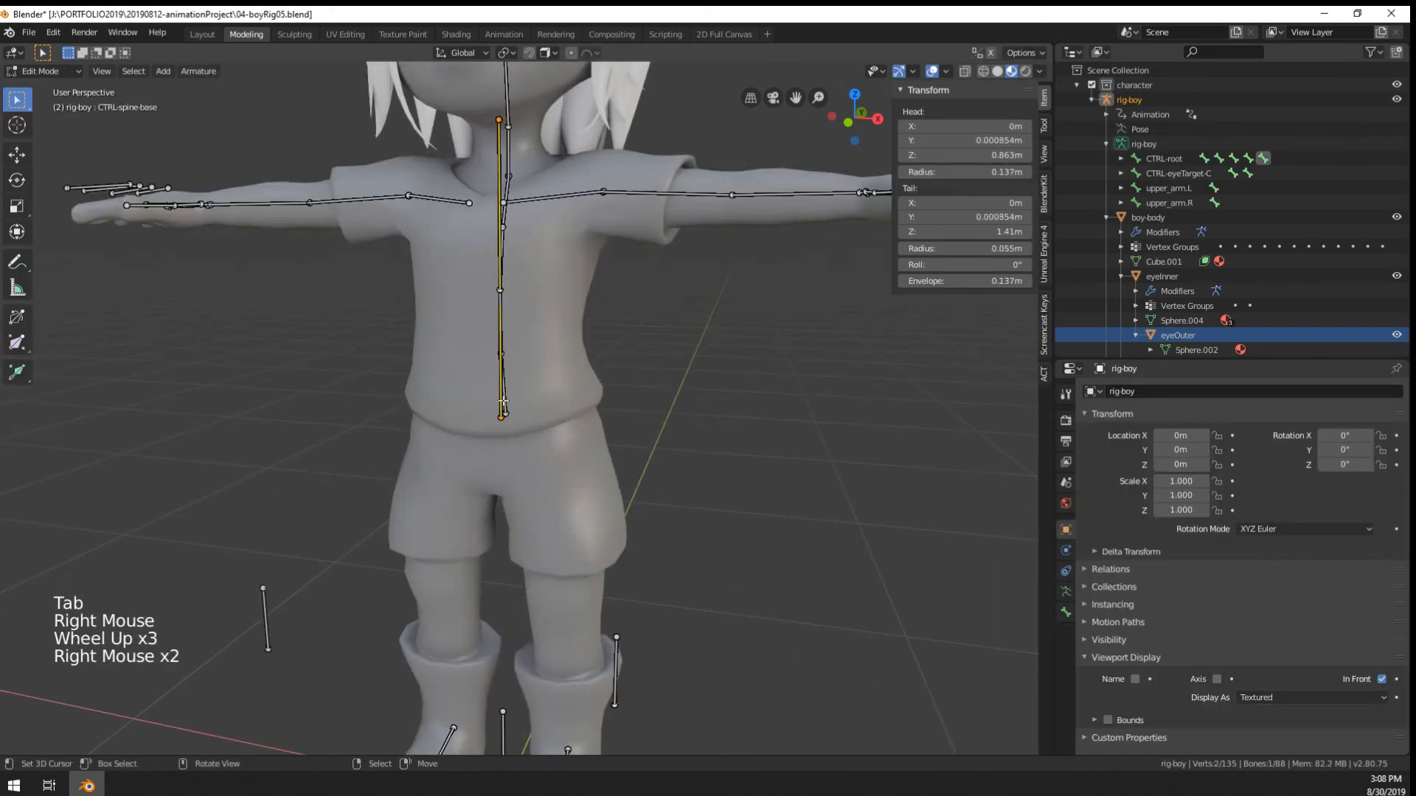
pyautogui.keyDown('shift'); pyautogui.rightClick(507, 401); pyautogui.keyUp('shift')
pyautogui.hotkey('ctrl', 'p')
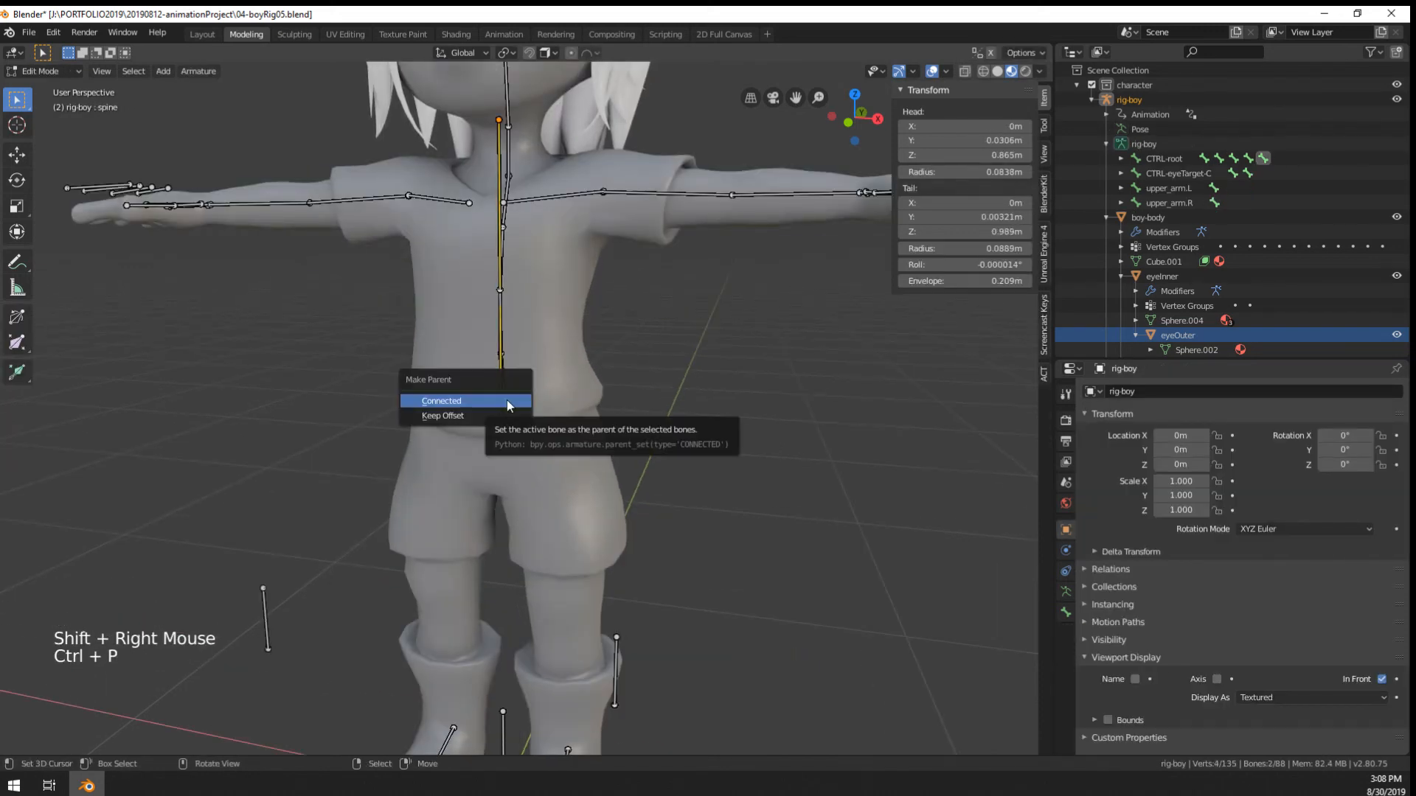
pyautogui.click(508, 413)
pyautogui.press('Tab')
pyautogui.scroll(-2, 531, 413)
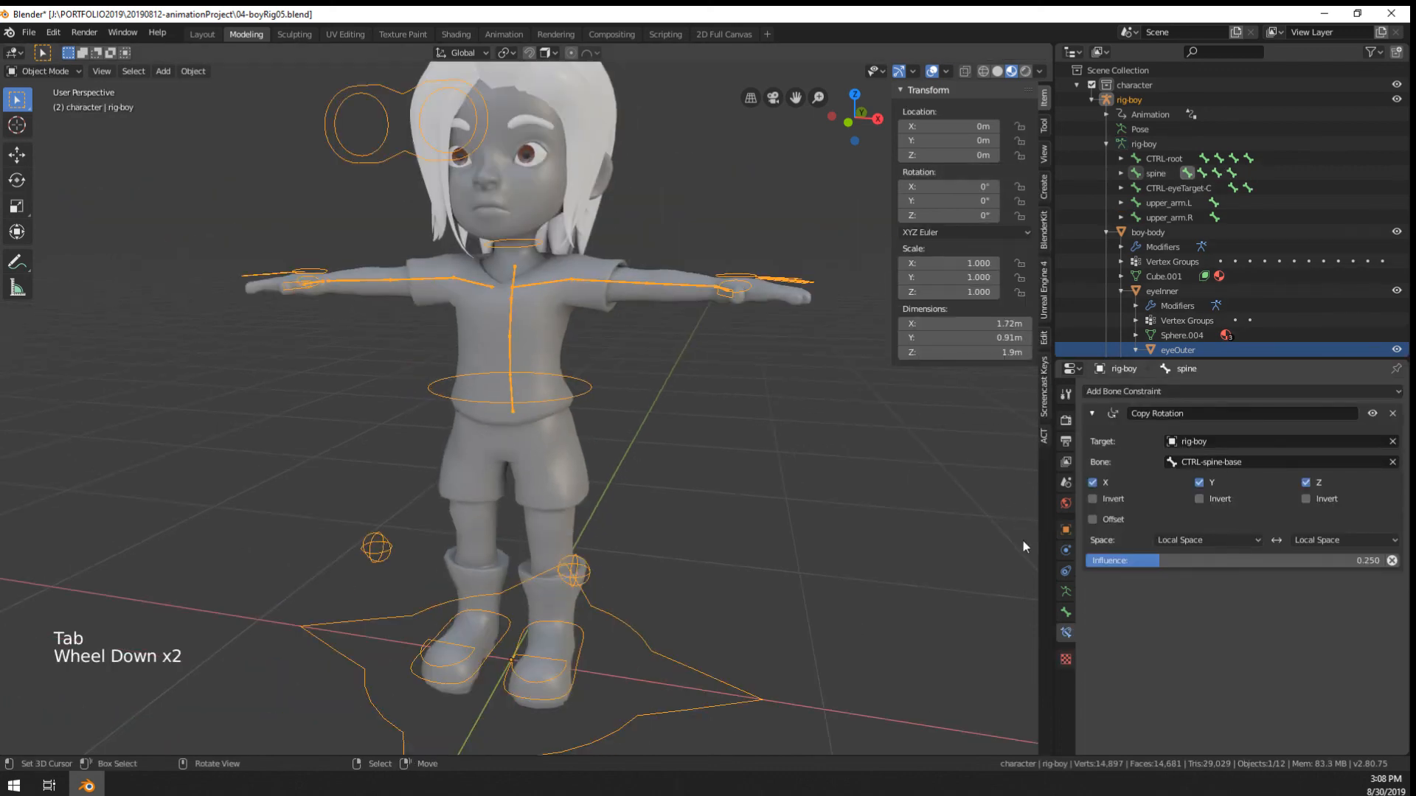
# Set rig-boy's armature to Pose Position and select the CTRL-spine-base control in Pose Mode
pyautogui.click(1065, 591)
pyautogui.click(1171, 433)
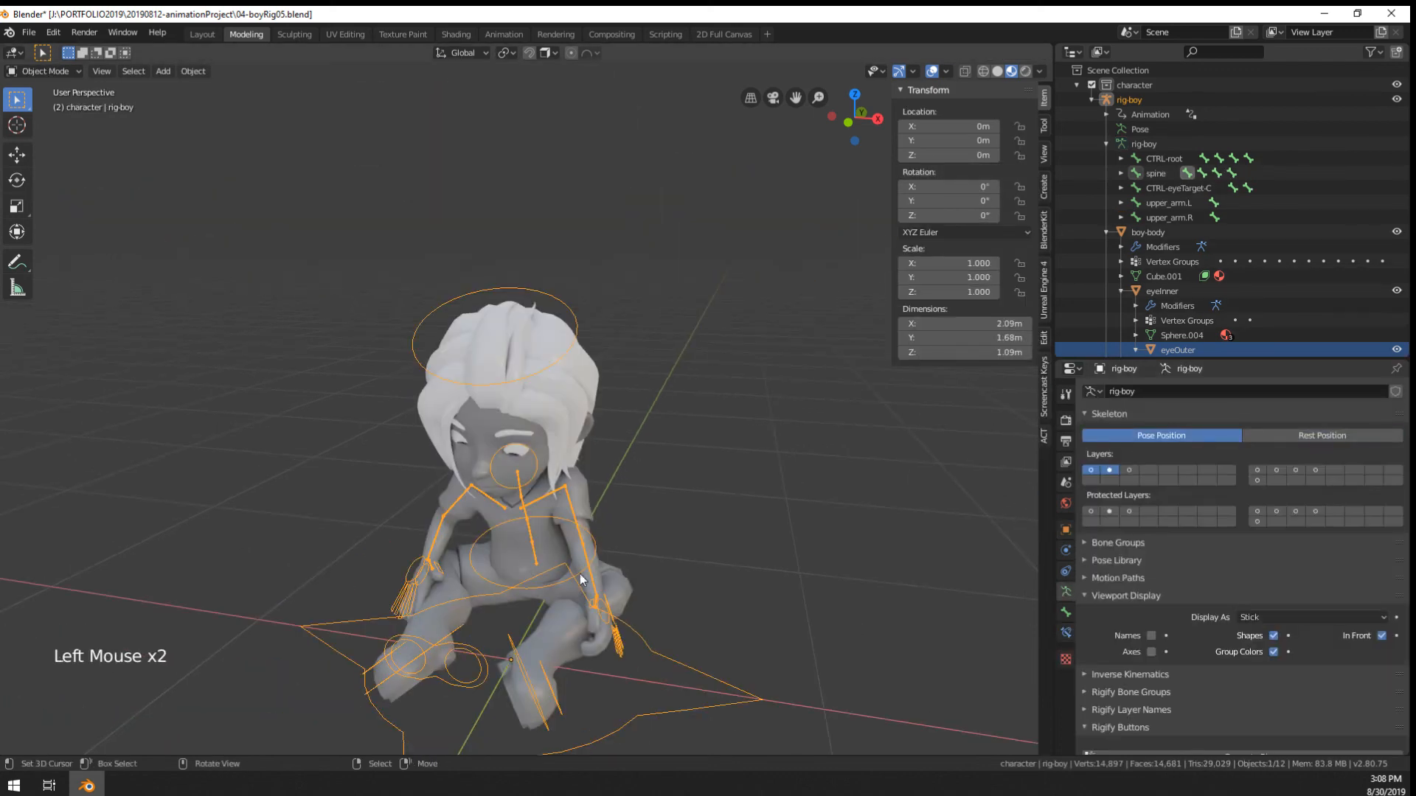
pyautogui.moveTo(576, 516); pyautogui.dragTo(602, 559, button='middle')
pyautogui.hotkey('ctrl', 'Tab')
pyautogui.rightClick(602, 559)
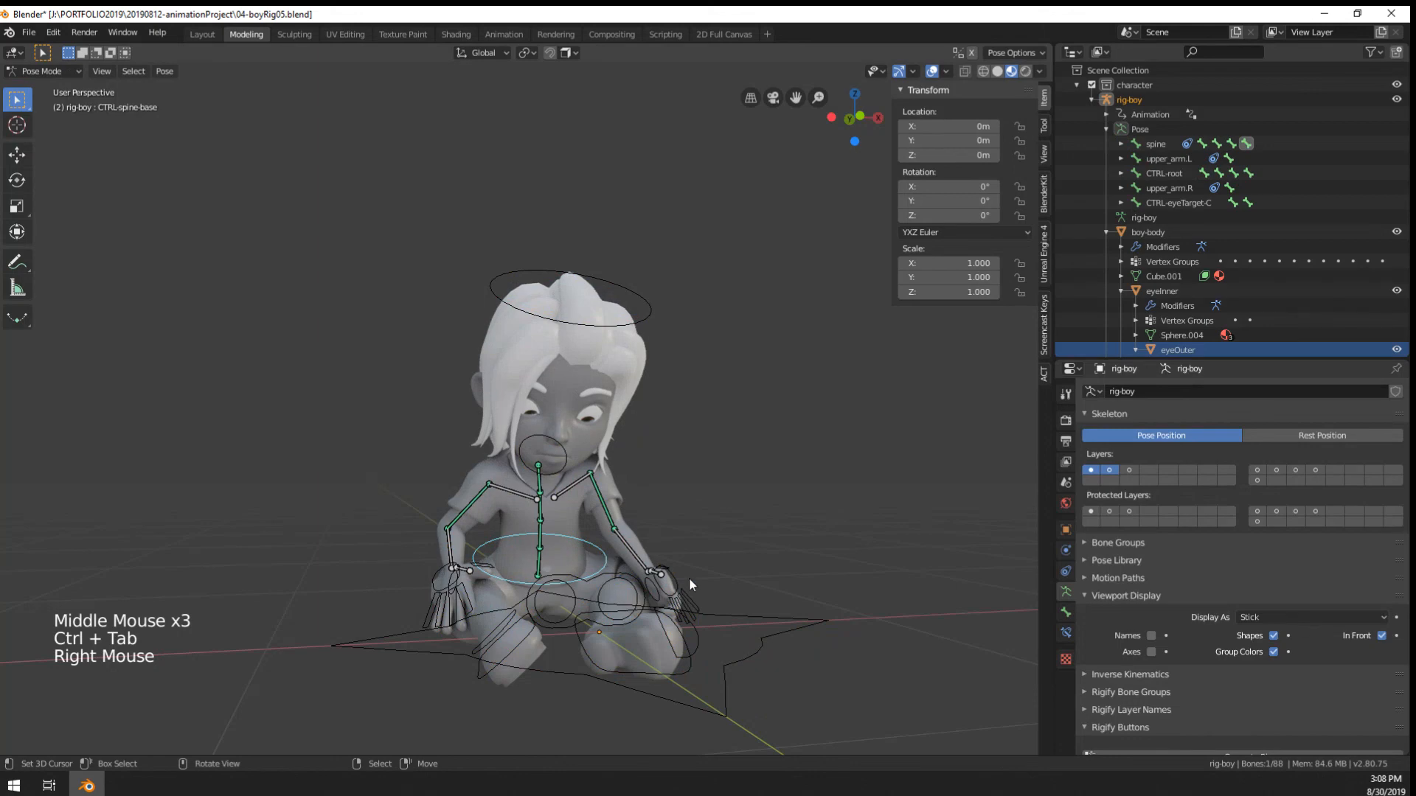
pyautogui.press('r')
pyautogui.press('r')
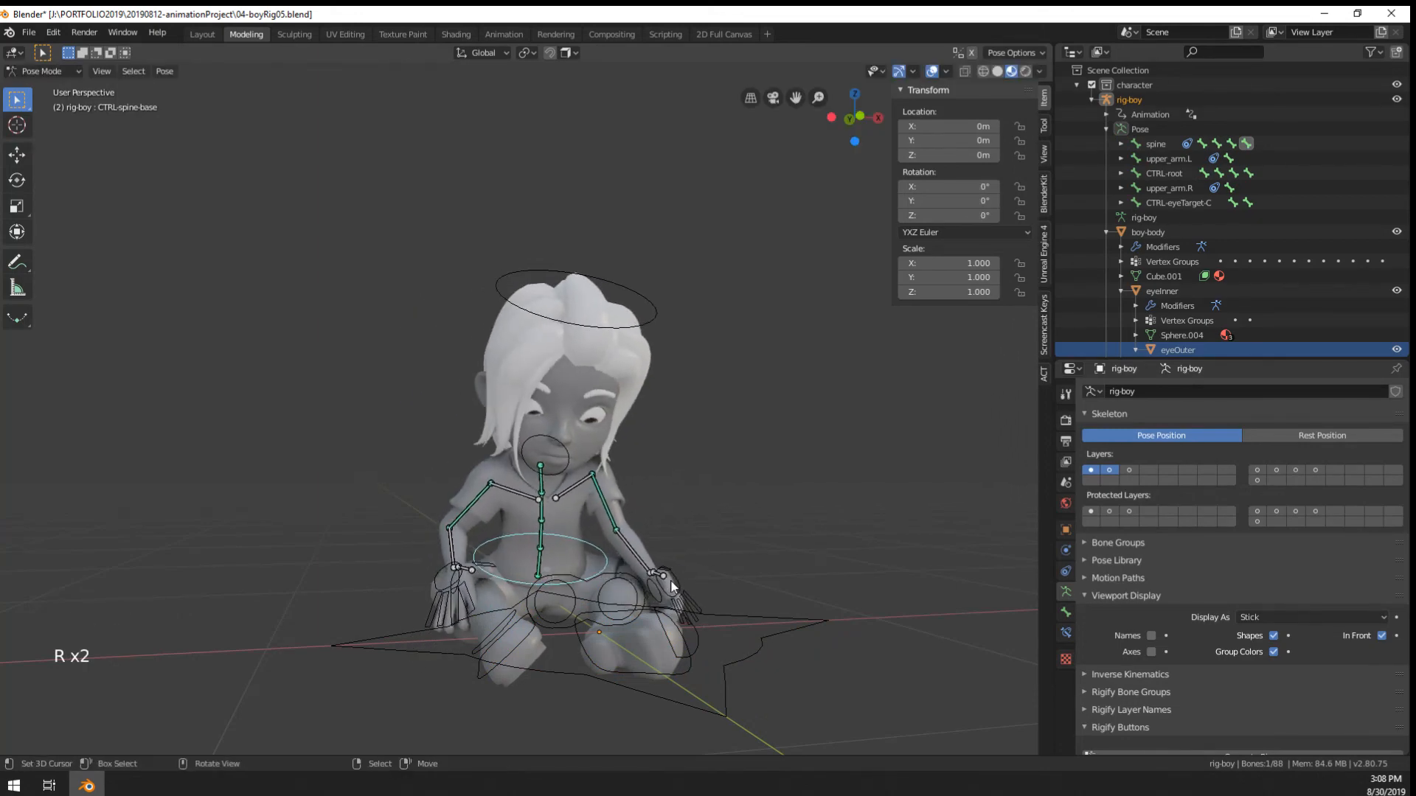
pyautogui.press('f')
pyautogui.middleClick(619, 590)
pyautogui.moveTo(620, 589); pyautogui.dragTo(724, 601, button='middle')
pyautogui.press('r')
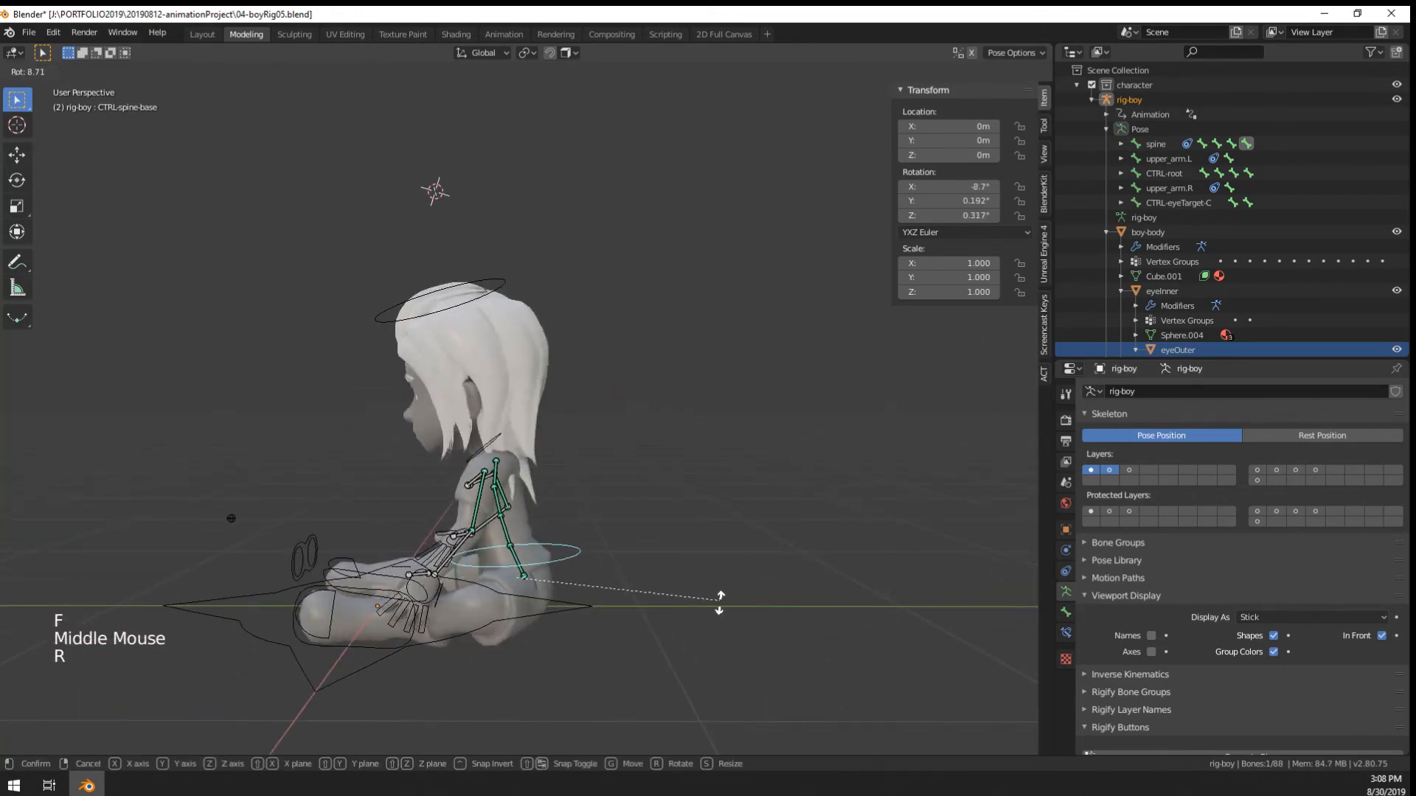
pyautogui.rightClick(600, 568)
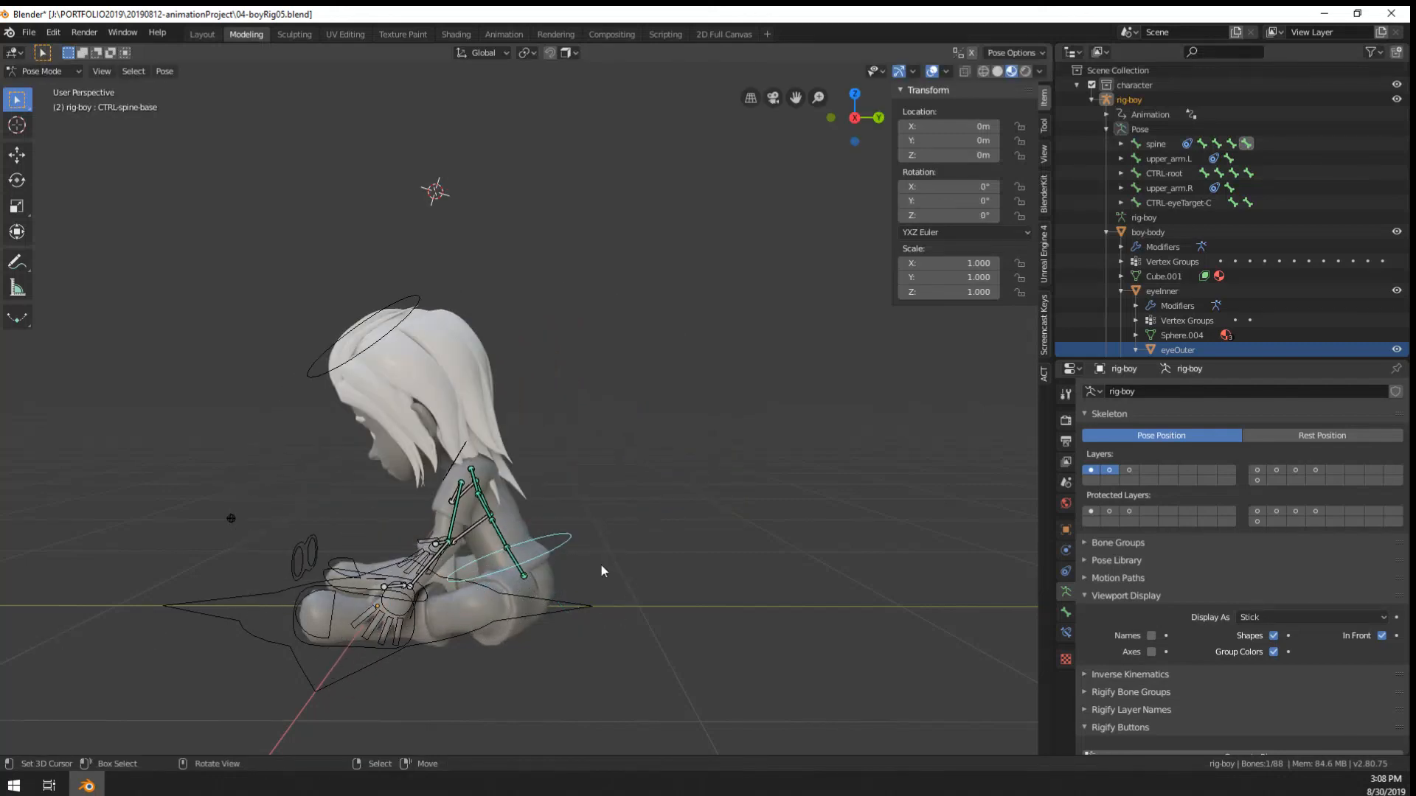
# Rotate the CTRL-spine-base control about -11.1° from the side view
pyautogui.press('r')
pyautogui.click(609, 553)
pyautogui.moveTo(608, 553); pyautogui.dragTo(572, 458, button='middle')
pyautogui.scroll(3, 760, 512)
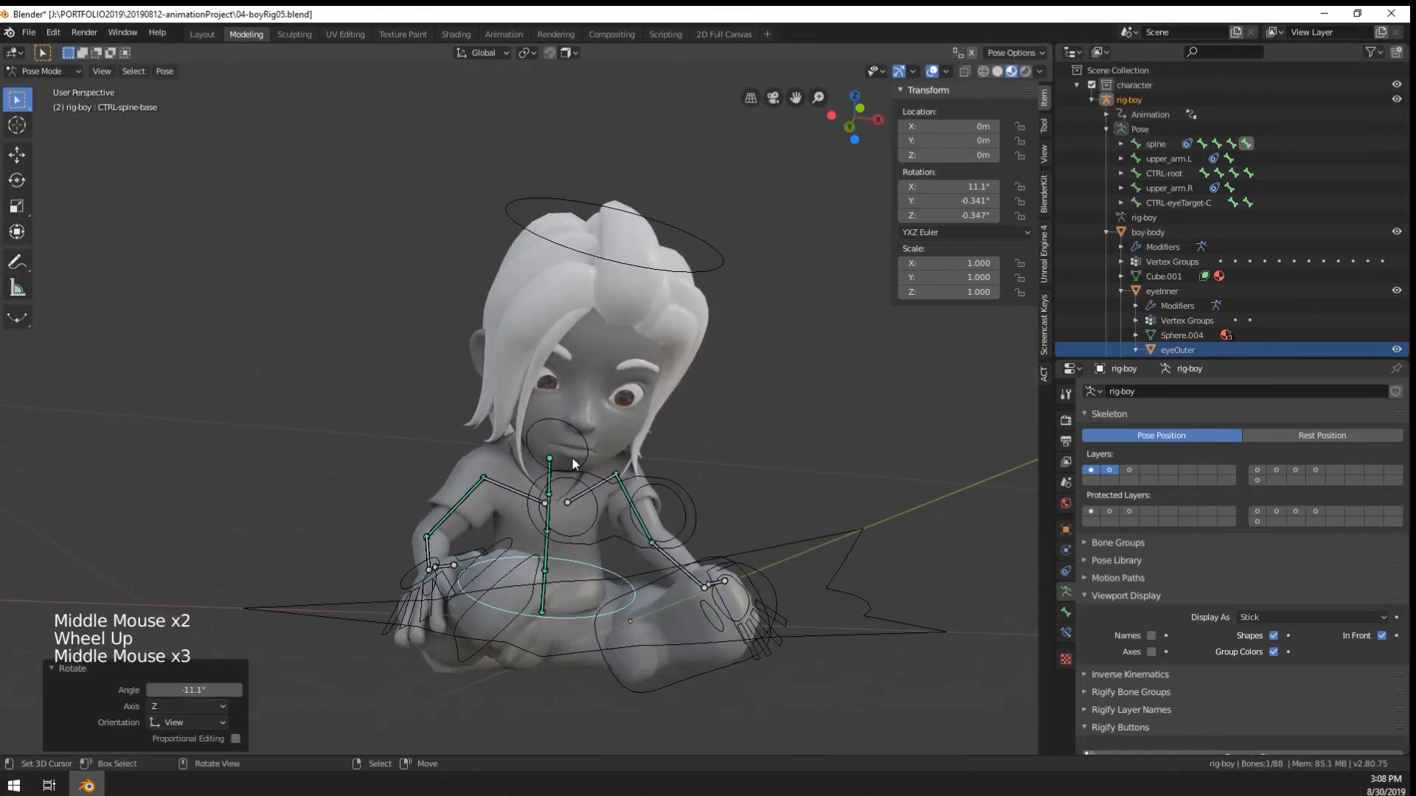
# Rotate the neck bone spine.004 slightly from the side view
pyautogui.rightClick(584, 435)
pyautogui.moveTo(452, 467); pyautogui.dragTo(299, 462, button='middle')
pyautogui.press('r')
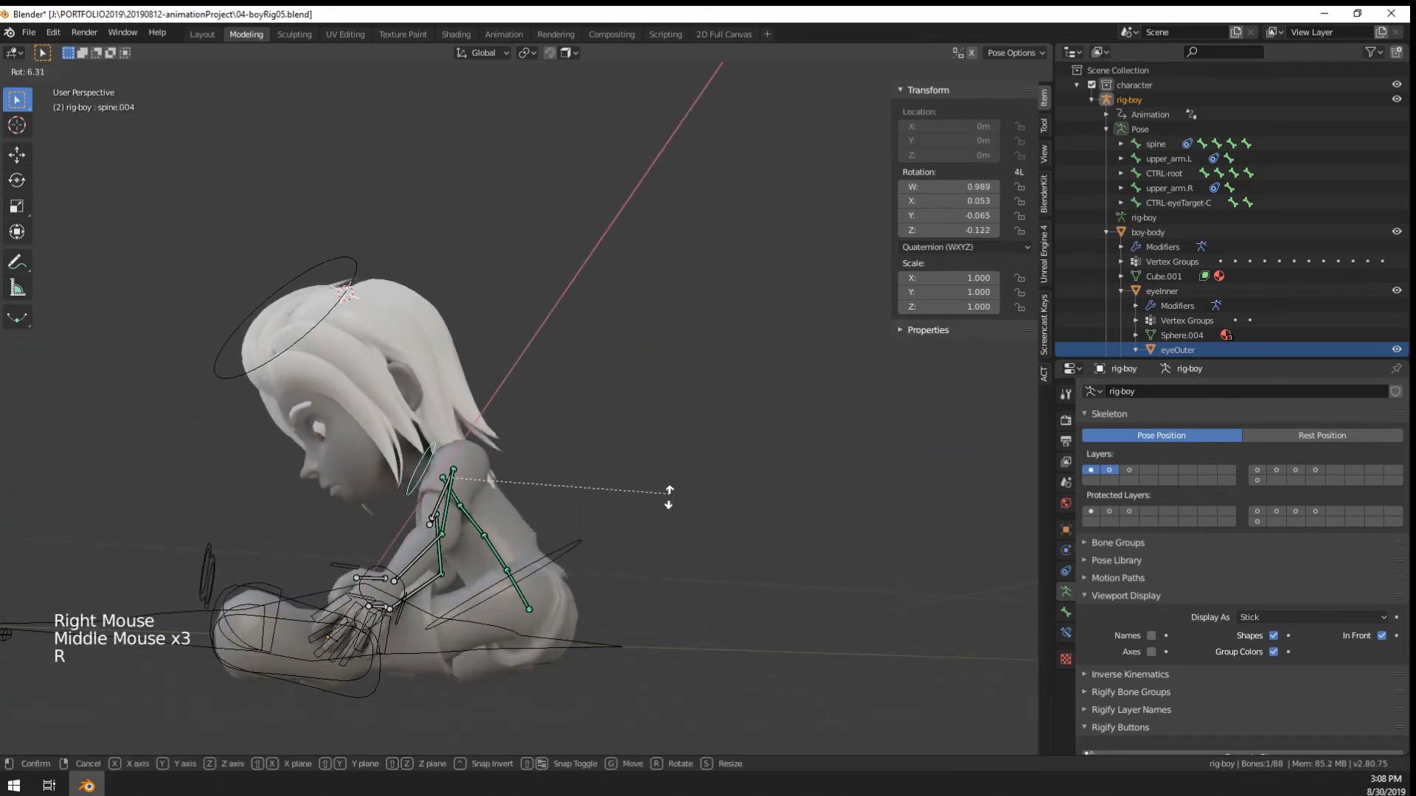
pyautogui.click(629, 486)
# Rotate the head bone about 9.5° from the side view
pyautogui.rightClick(379, 287)
pyautogui.rightClick(371, 263)
pyautogui.press('r')
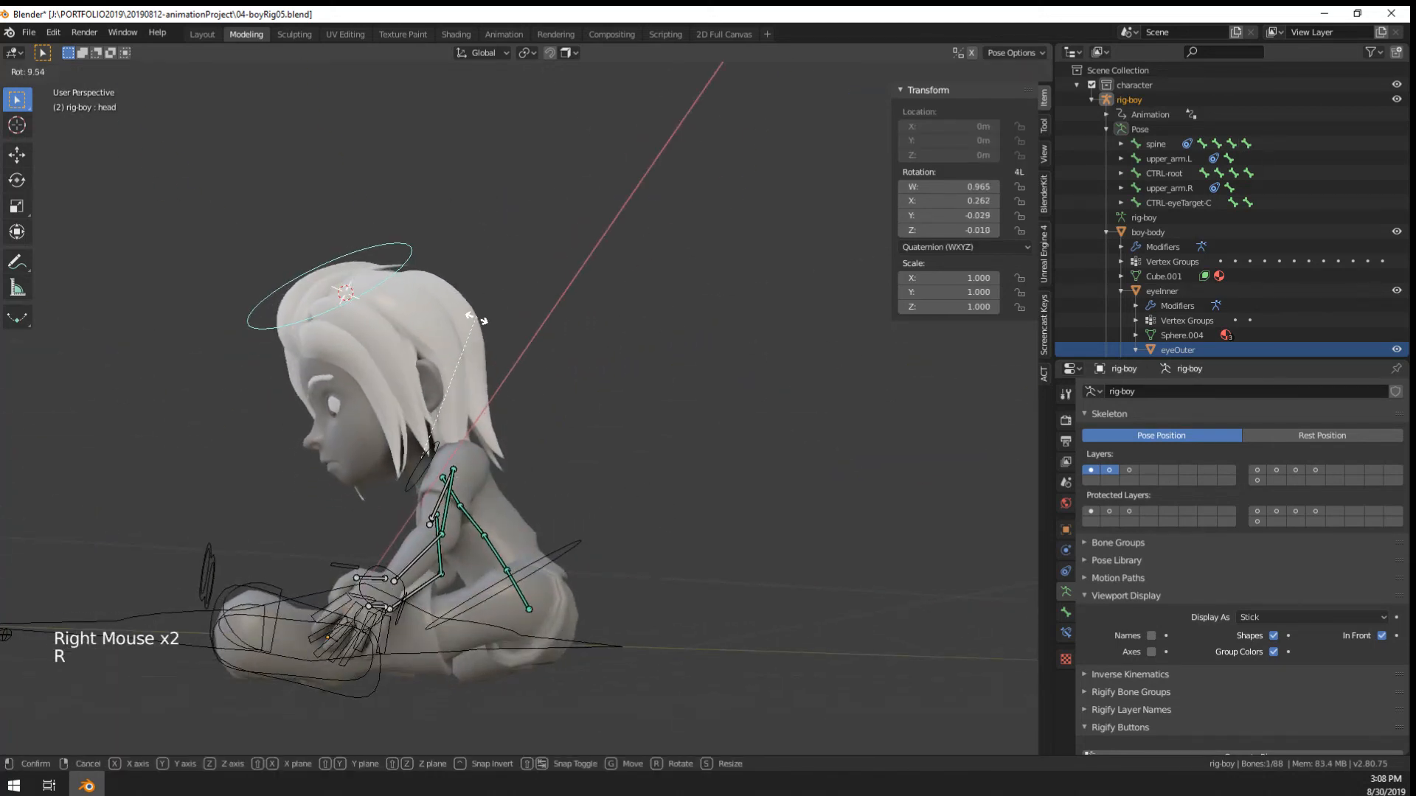
pyautogui.click(481, 316)
# Move the CTRL-eyeTarget-C control up in front of the face, to about X -0.065, Y -1.124, Z -0.206 m
pyautogui.rightClick(206, 581)
pyautogui.rightClick(207, 582)
pyautogui.press('g')
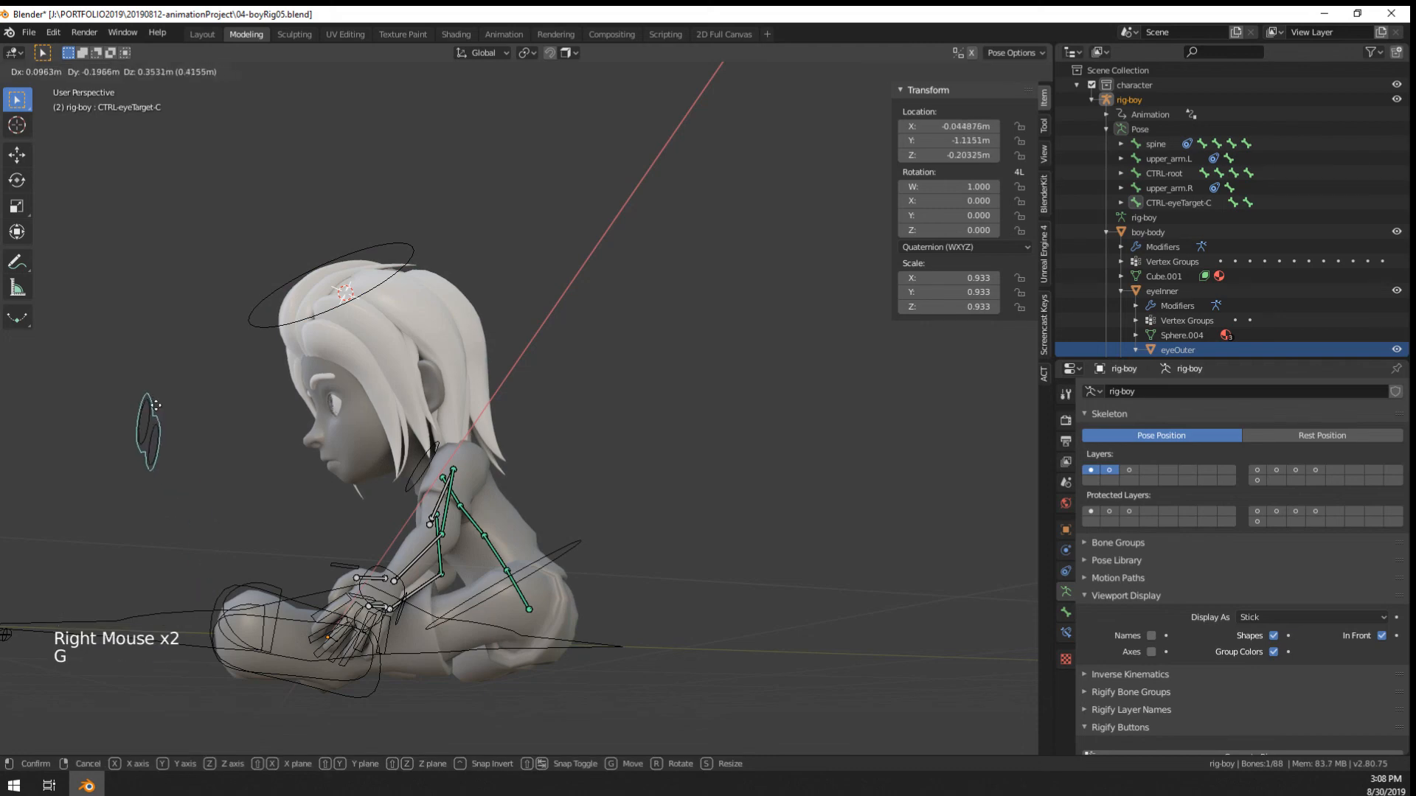
pyautogui.click(147, 424)
pyautogui.moveTo(148, 424); pyautogui.dragTo(340, 430, button='middle')
pyautogui.middleClick(430, 438)
pyautogui.press('g')
pyautogui.click(463, 430)
# Tilt CTRL-eyeTarget-C with the face, ending with a rotation of about -21.5°, and shift it to about X -0.046, Y -1.120, Z -0.205 m
pyautogui.press('r')
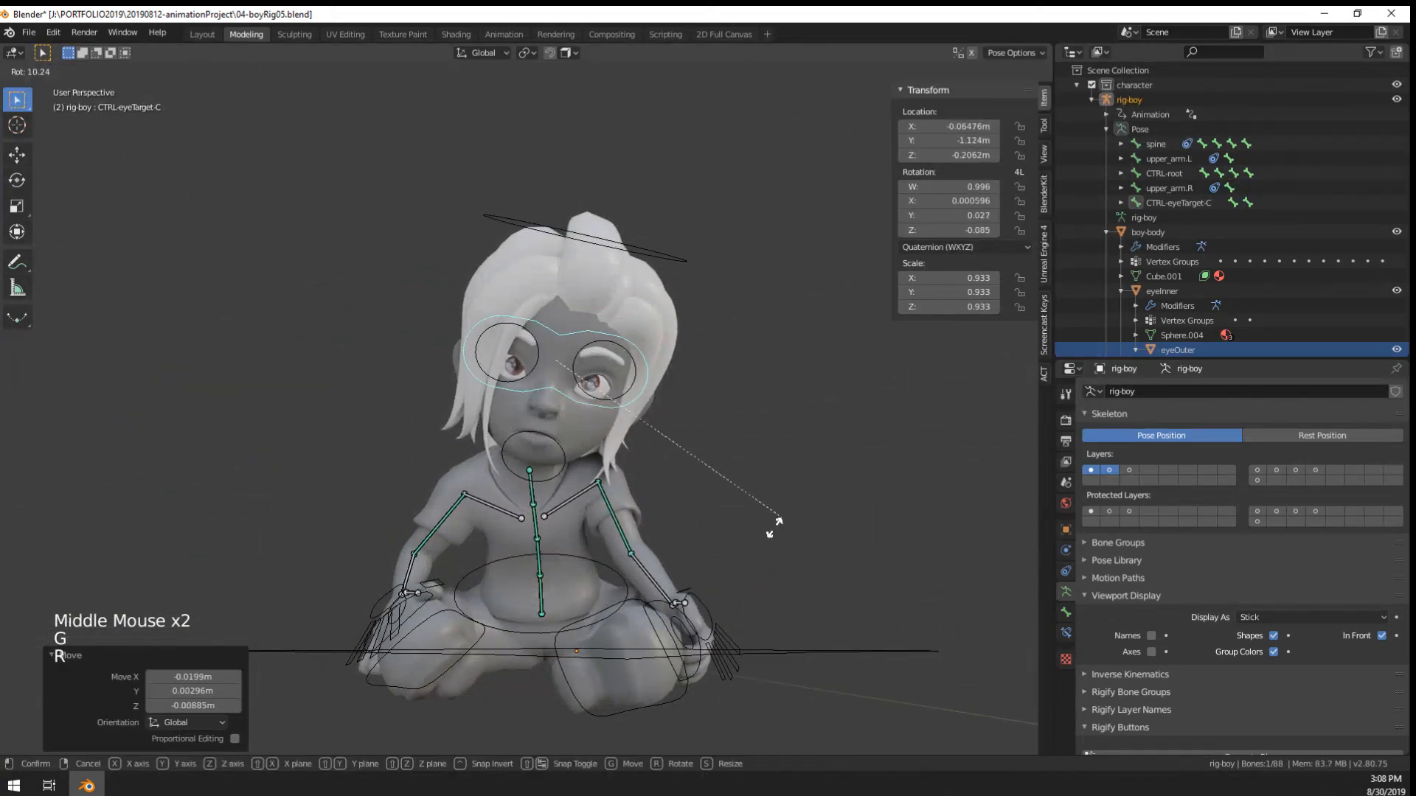
pyautogui.click(704, 572)
pyautogui.press('g')
pyautogui.click(707, 567)
pyautogui.press('r')
pyautogui.moveTo(707, 572); pyautogui.dragTo(743, 500, button='middle')
pyautogui.click(751, 491)
pyautogui.keyDown('shift'); pyautogui.moveTo(744, 500); pyautogui.dragTo(751, 528, button='middle'); pyautogui.keyUp('shift')
pyautogui.moveTo(751, 528); pyautogui.dragTo(815, 503, button='middle')
# Add a plane in Object Mode and clear its location to the world origin
pyautogui.hotkey('shift', 'a')
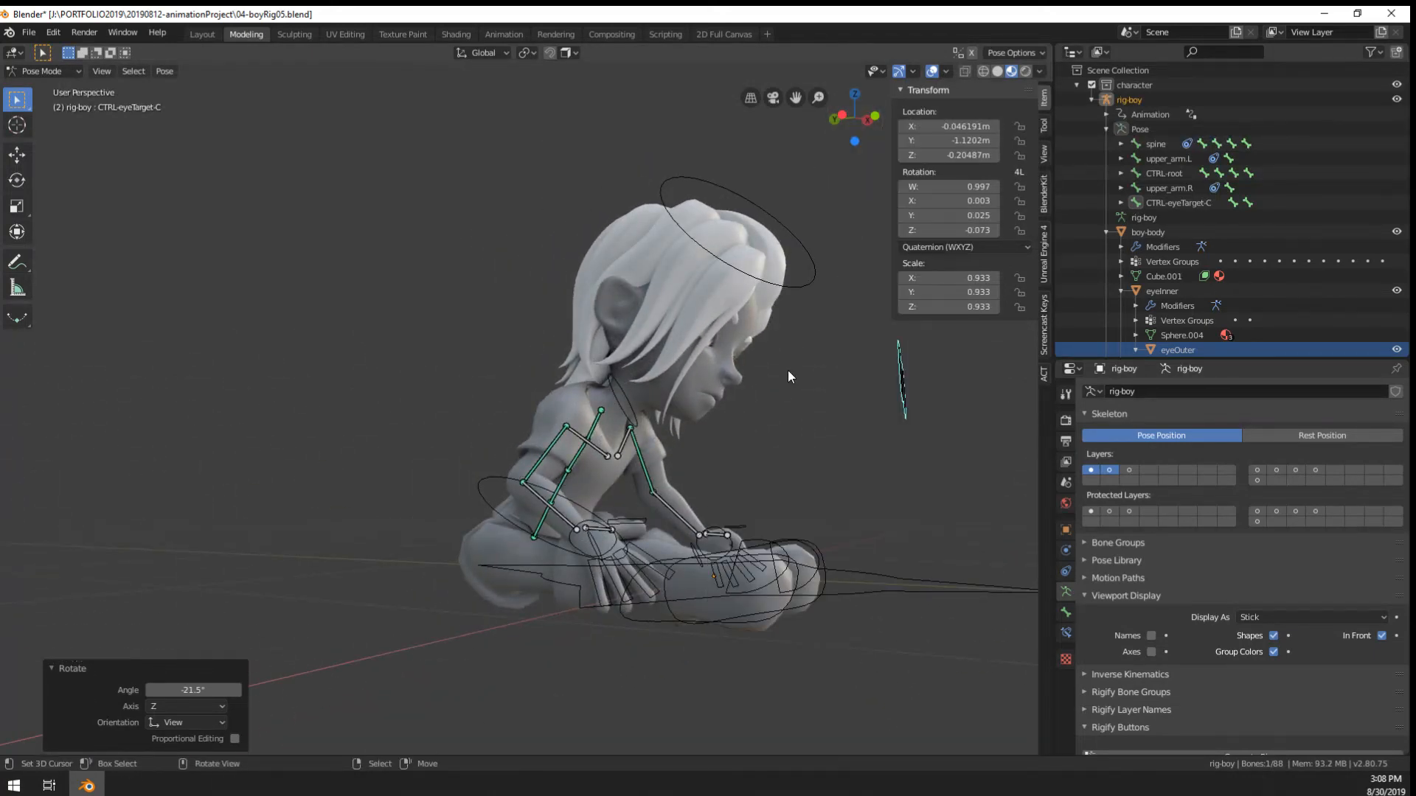
pyautogui.hotkey('shift', 'a')
pyautogui.moveTo(786, 371)
pyautogui.click(860, 371)
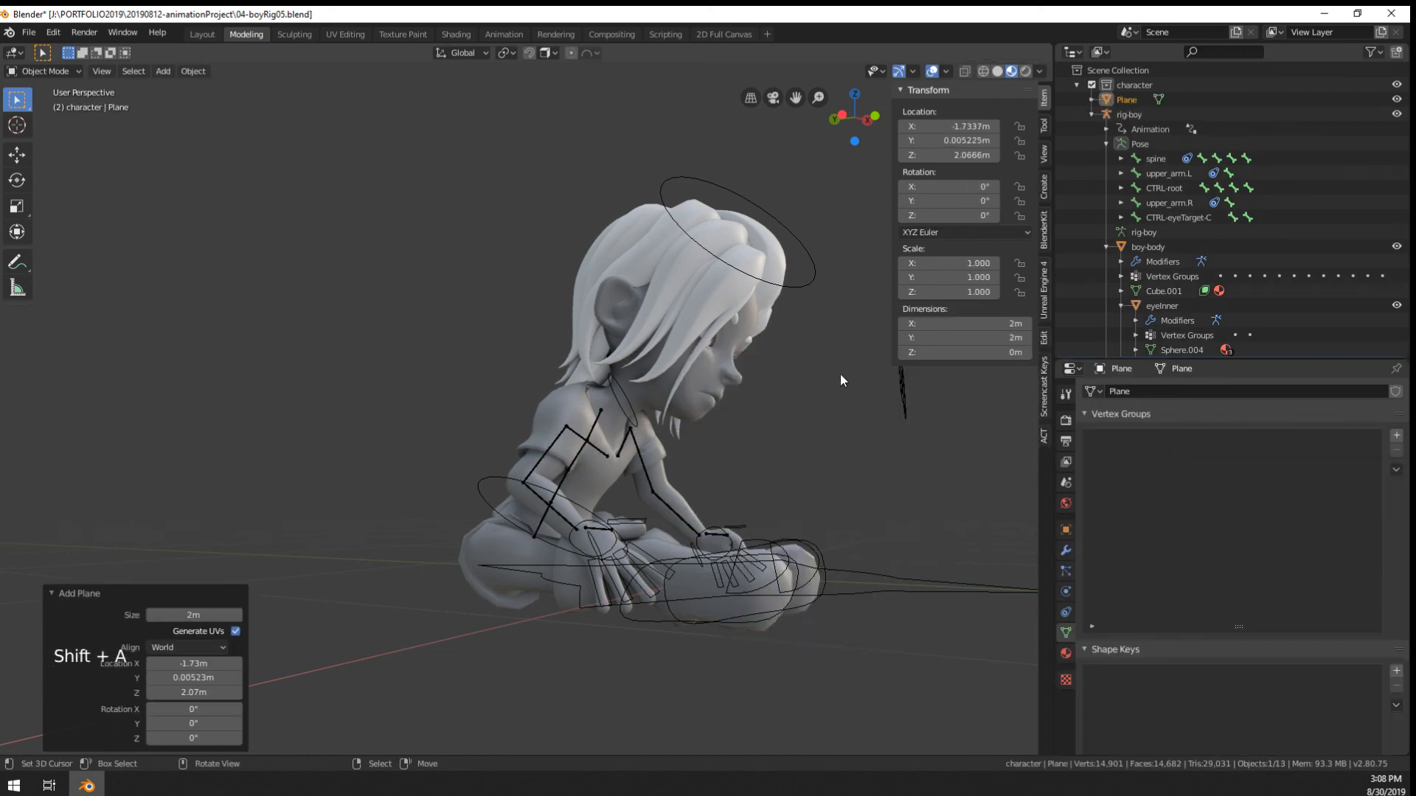
pyautogui.press('g')
pyautogui.press('z')
pyautogui.scroll(-4, 759, 417)
pyautogui.hotkey('alt', 'g')
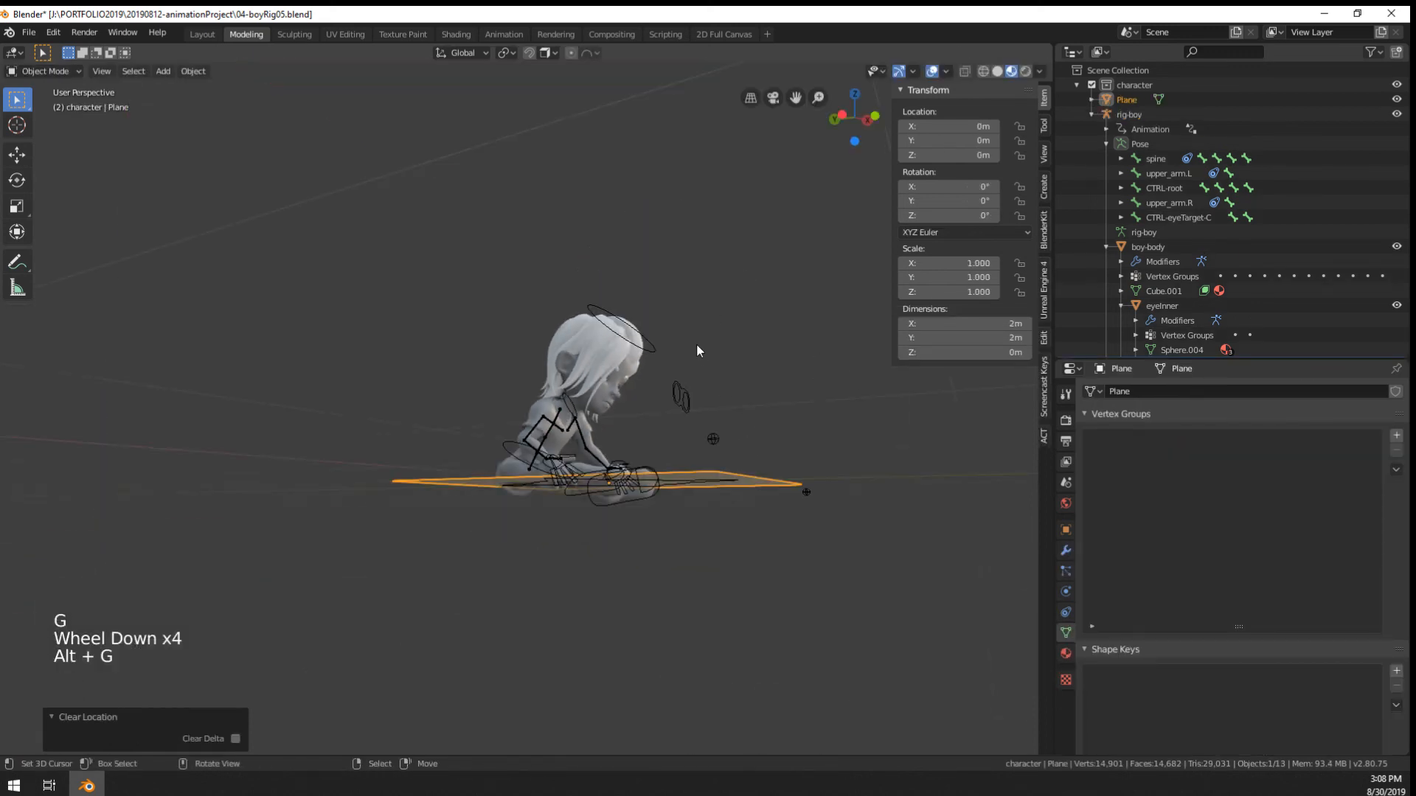
# Lower the plane beneath the seated character to about Z -0.089 m and scale it to about 1.946
pyautogui.middleClick(724, 419)
pyautogui.press('g')
pyautogui.click(724, 419)
pyautogui.press('s')
pyautogui.click(889, 483)
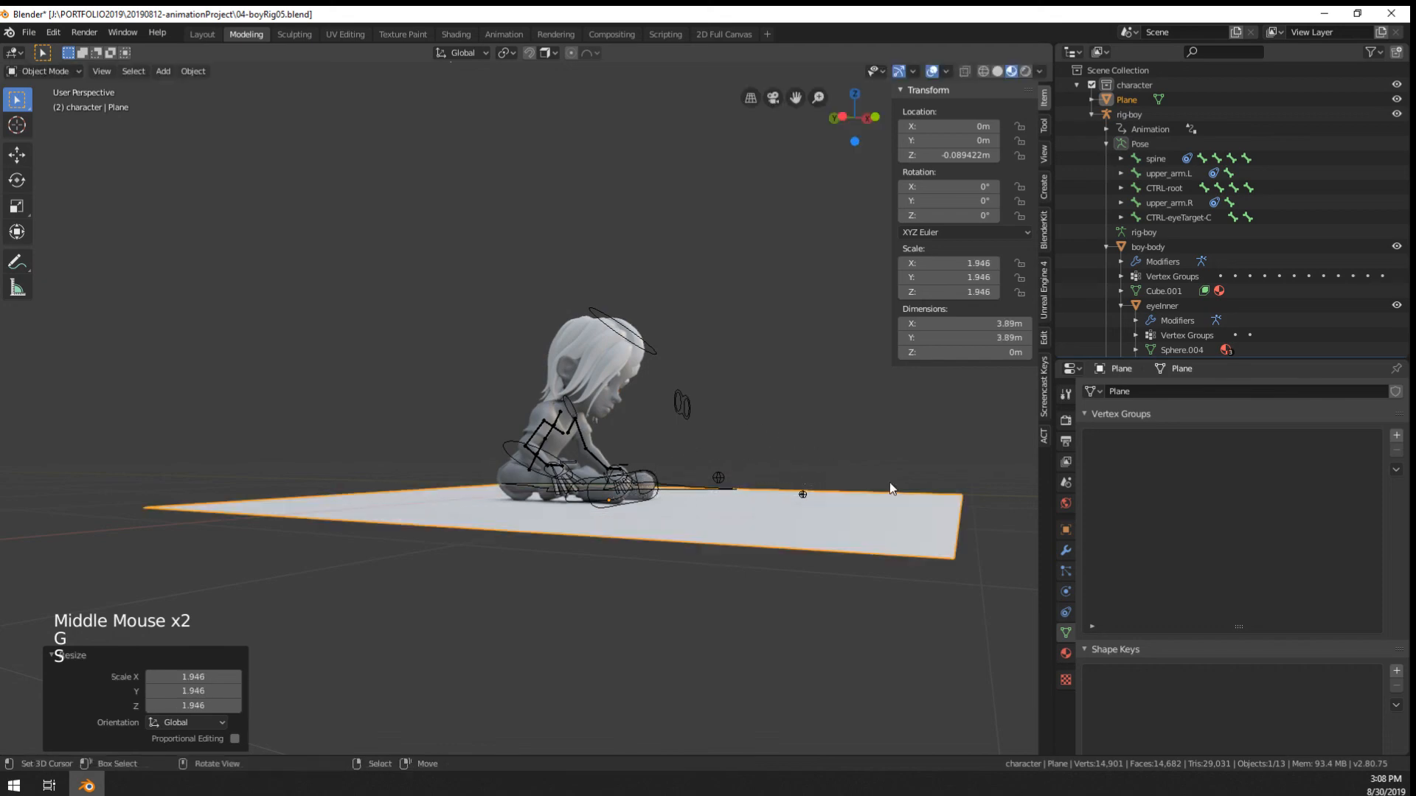
# Hide the viewport overlays and examine the seated character on the plane from the front
pyautogui.moveTo(890, 483); pyautogui.dragTo(632, 497, button='middle')
pyautogui.scroll(3, 632, 496)
pyautogui.moveTo(730, 479); pyautogui.dragTo(782, 442, button='middle')
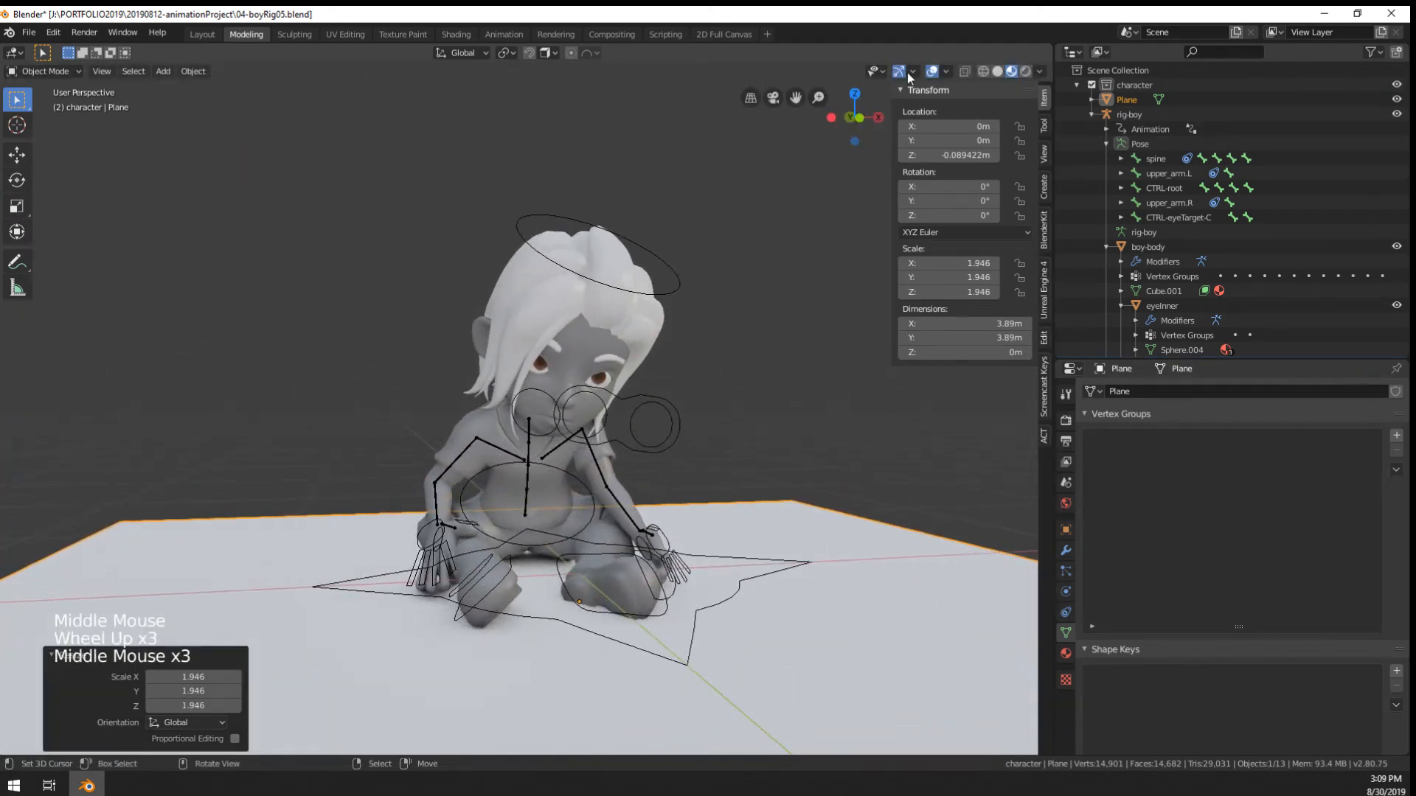
pyautogui.click(932, 72)
pyautogui.moveTo(714, 358); pyautogui.dragTo(703, 338, button='middle')
pyautogui.scroll(2, 664, 354)
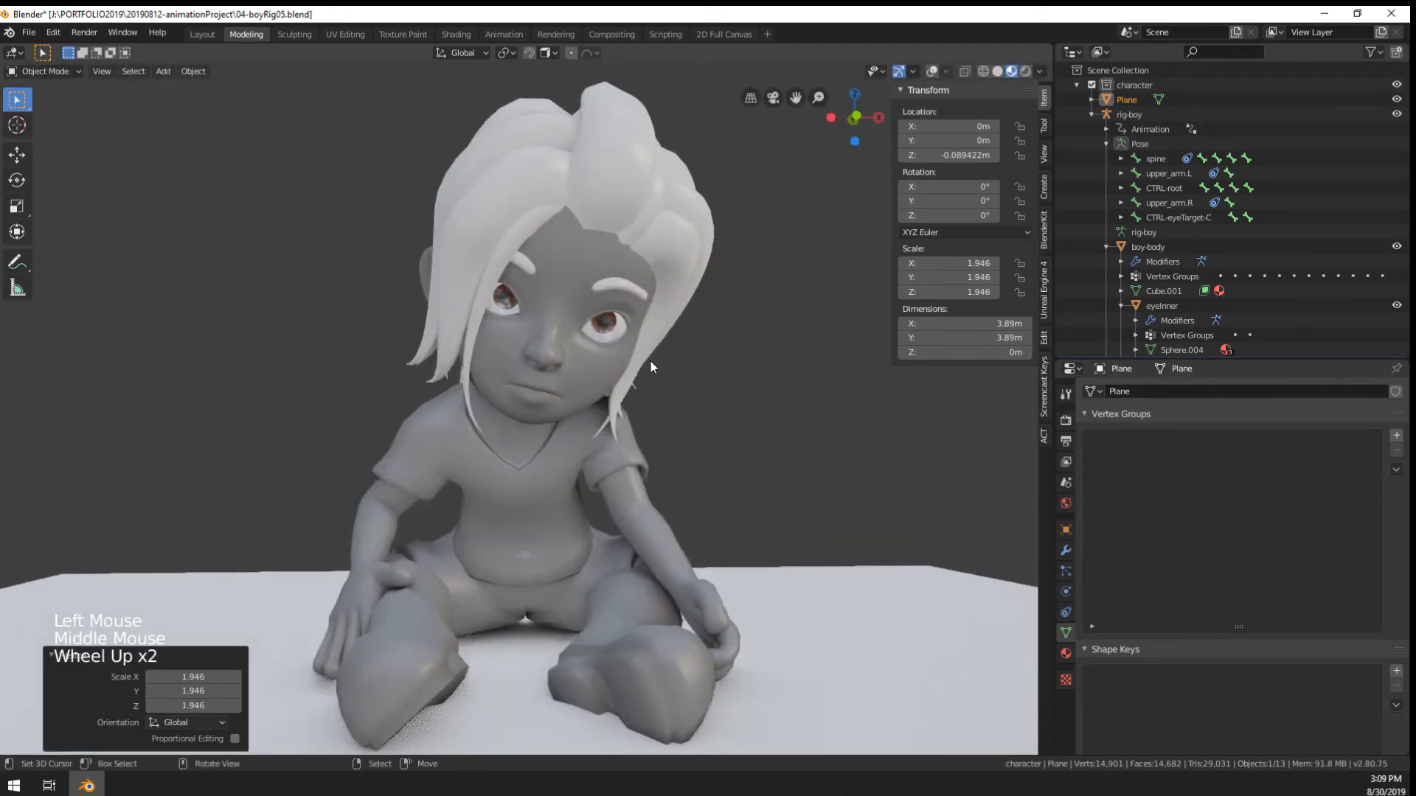
# Relax the boy-body mesh's lower eyelids by setting the eyeLidLower-R shape key to 0.670 and eyeLidLower-L to 0.722
pyautogui.rightClick(594, 392)
pyautogui.scroll(-10, 1153, 521)
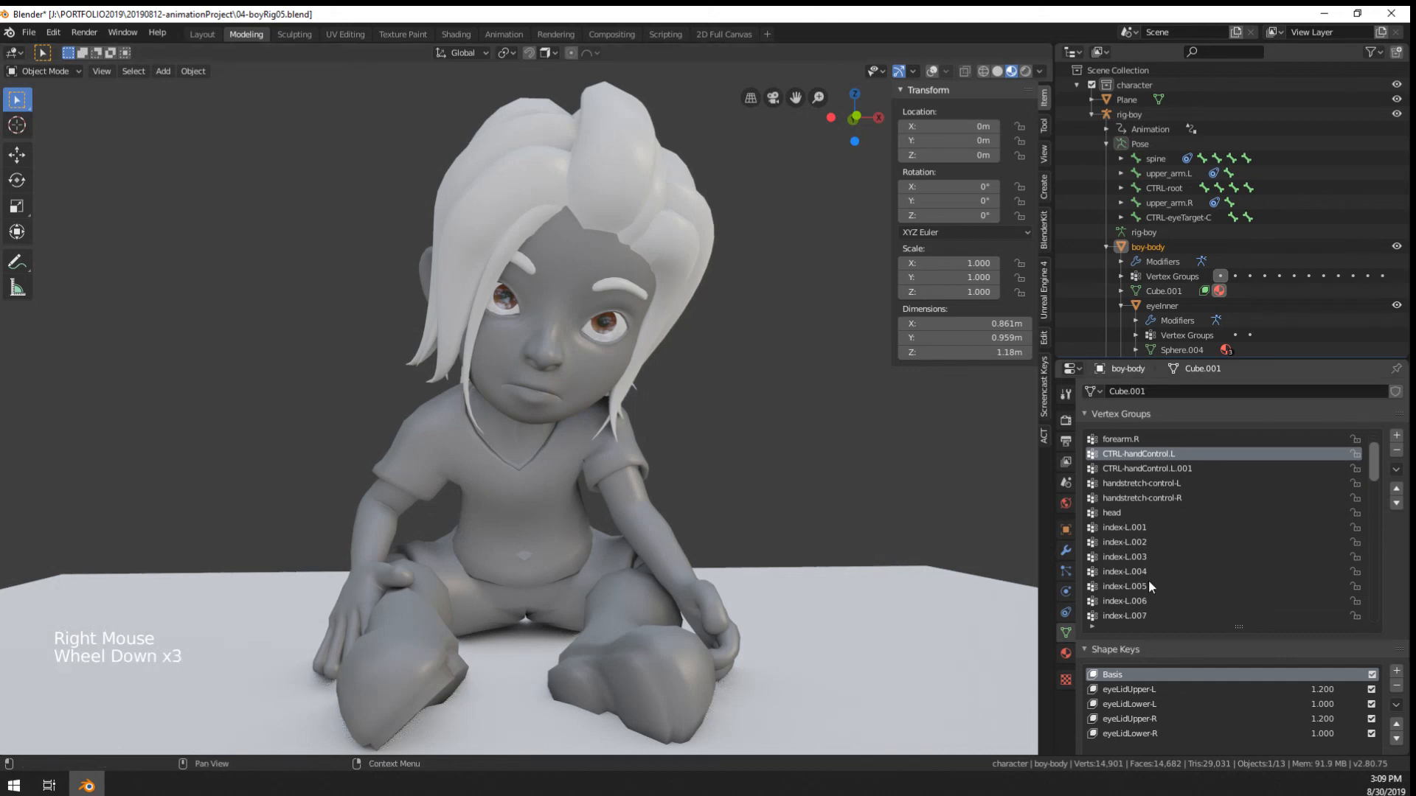
pyautogui.click(1141, 544)
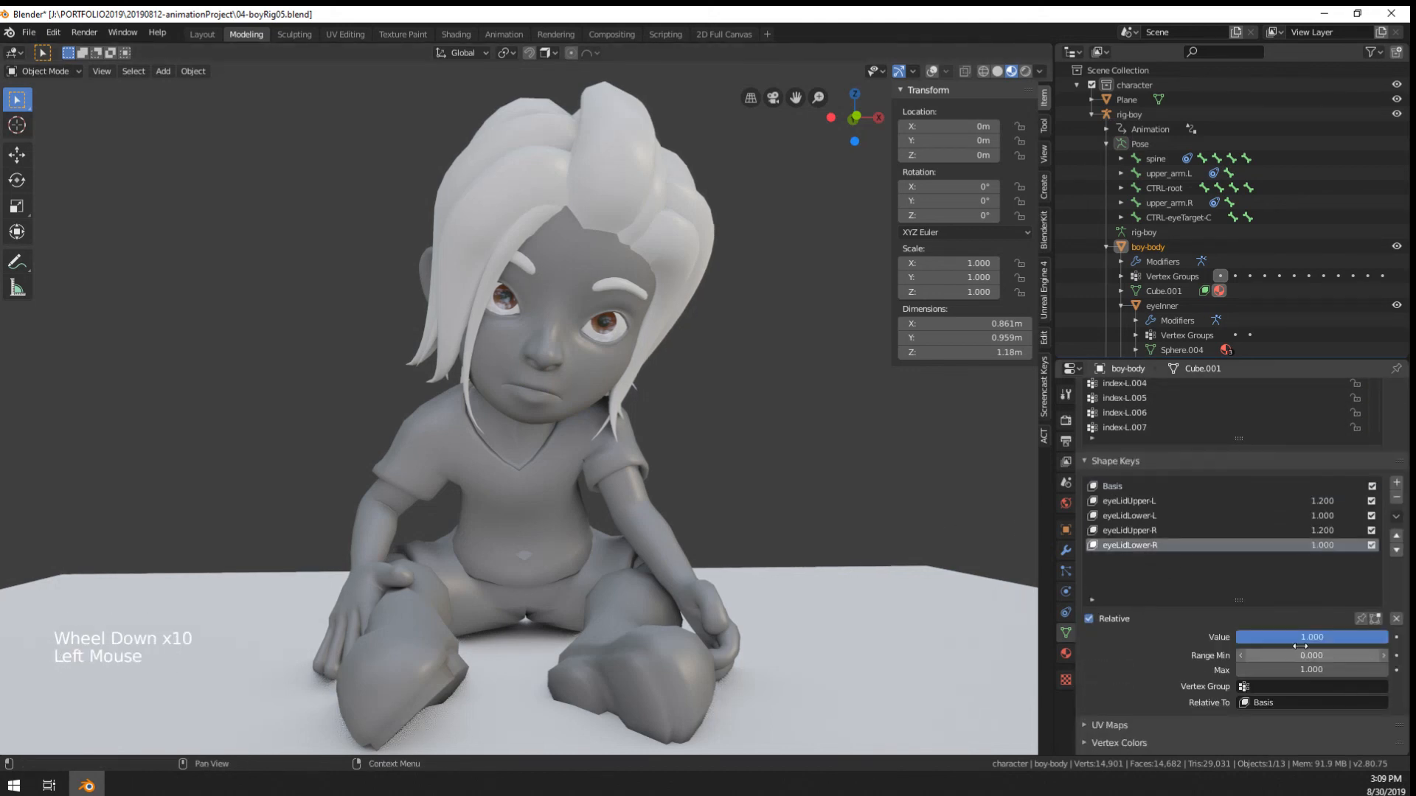
pyautogui.moveTo(1305, 643)
pyautogui.mouseDown()
pyautogui.moveTo(1167, 643)
pyautogui.moveTo(1356, 637)
pyautogui.moveTo(1242, 639)
pyautogui.moveTo(1280, 639)
pyautogui.mouseUp()
pyautogui.click(1154, 528)
pyautogui.click(1245, 516)
pyautogui.moveTo(1371, 637)
pyautogui.mouseDown()
pyautogui.moveTo(1260, 636)
pyautogui.moveTo(1386, 636)
pyautogui.mouseUp()
pyautogui.click(1164, 491)
pyautogui.click(1156, 502)
# Examine the seated character's face and eyelids from the front, the side and close up
pyautogui.scroll(-2, 688, 462)
pyautogui.moveTo(688, 462); pyautogui.dragTo(720, 473, button='middle')
pyautogui.keyDown('shift'); pyautogui.moveTo(720, 473); pyautogui.dragTo(705, 479, button='middle'); pyautogui.keyUp('shift')
pyautogui.scroll(2, 649, 432)
pyautogui.moveTo(705, 479); pyautogui.dragTo(811, 554, button='middle')
pyautogui.scroll(-1, 679, 572)
pyautogui.middleClick(749, 546)
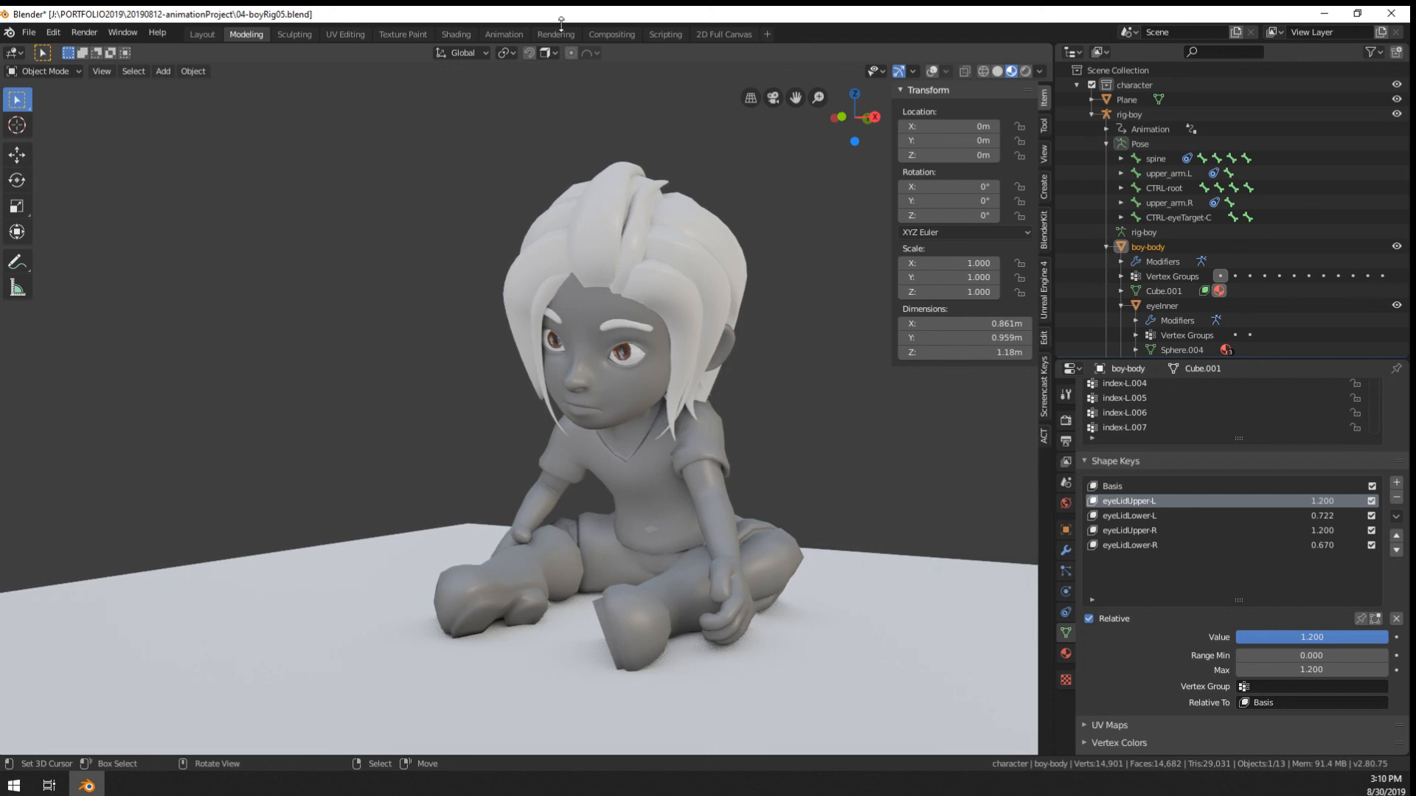
pyautogui.moveTo(351, 234); pyautogui.dragTo(537, 331, button='middle')
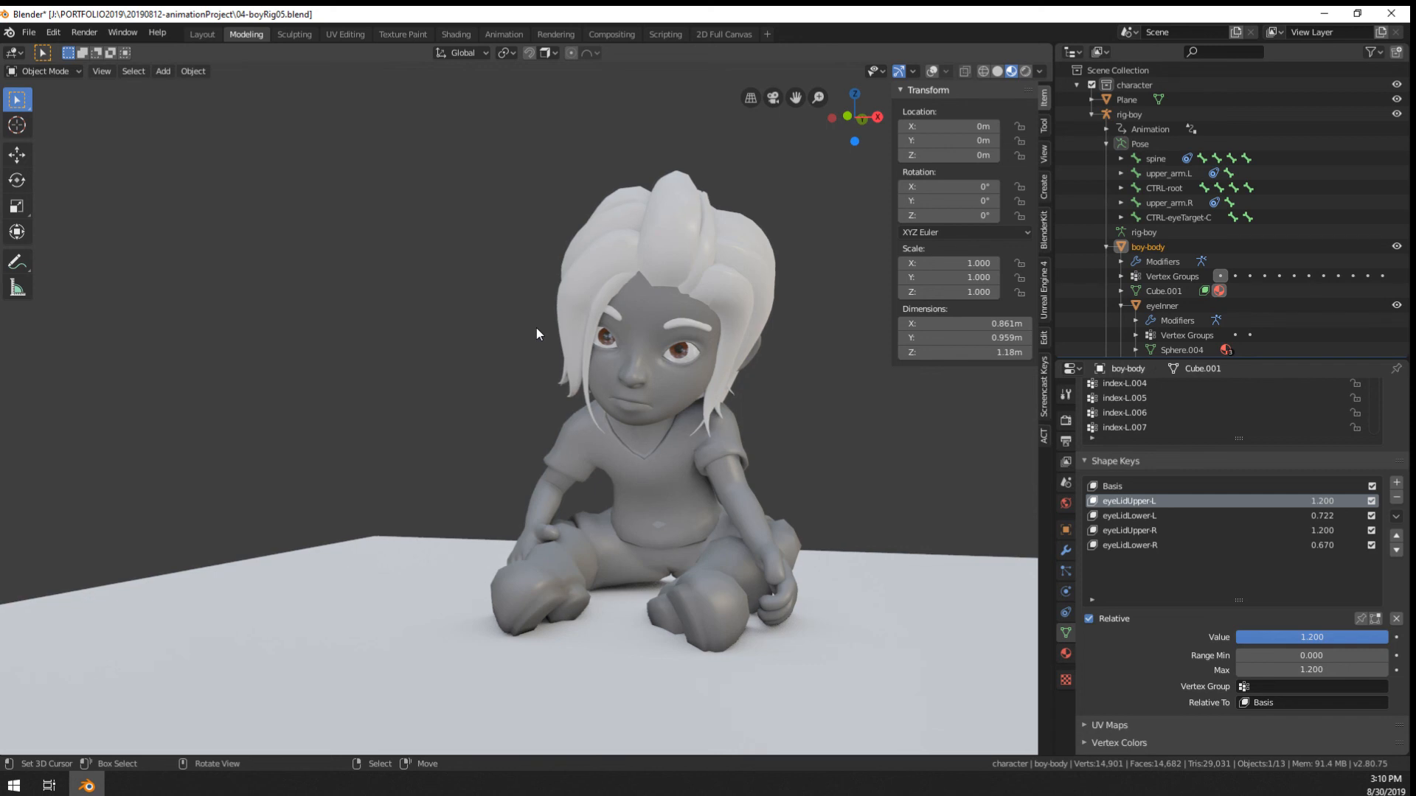
pyautogui.moveTo(503, 338); pyautogui.dragTo(553, 394, button='middle')
pyautogui.scroll(4, 534, 396)
pyautogui.moveTo(553, 394); pyautogui.dragTo(524, 409, button='middle')
pyautogui.moveTo(524, 410); pyautogui.dragTo(576, 449, button='middle')
pyautogui.scroll(-3, 492, 419)
pyautogui.scroll(-2, 579, 440)
pyautogui.moveTo(576, 449); pyautogui.dragTo(525, 454, button='middle')
pyautogui.keyDown('shift'); pyautogui.moveTo(525, 455); pyautogui.dragTo(523, 386, button='middle'); pyautogui.keyUp('shift')
pyautogui.scroll(3, 524, 387)
pyautogui.scroll(-2, 591, 421)
pyautogui.moveTo(592, 421); pyautogui.dragTo(448, 379, button='middle')
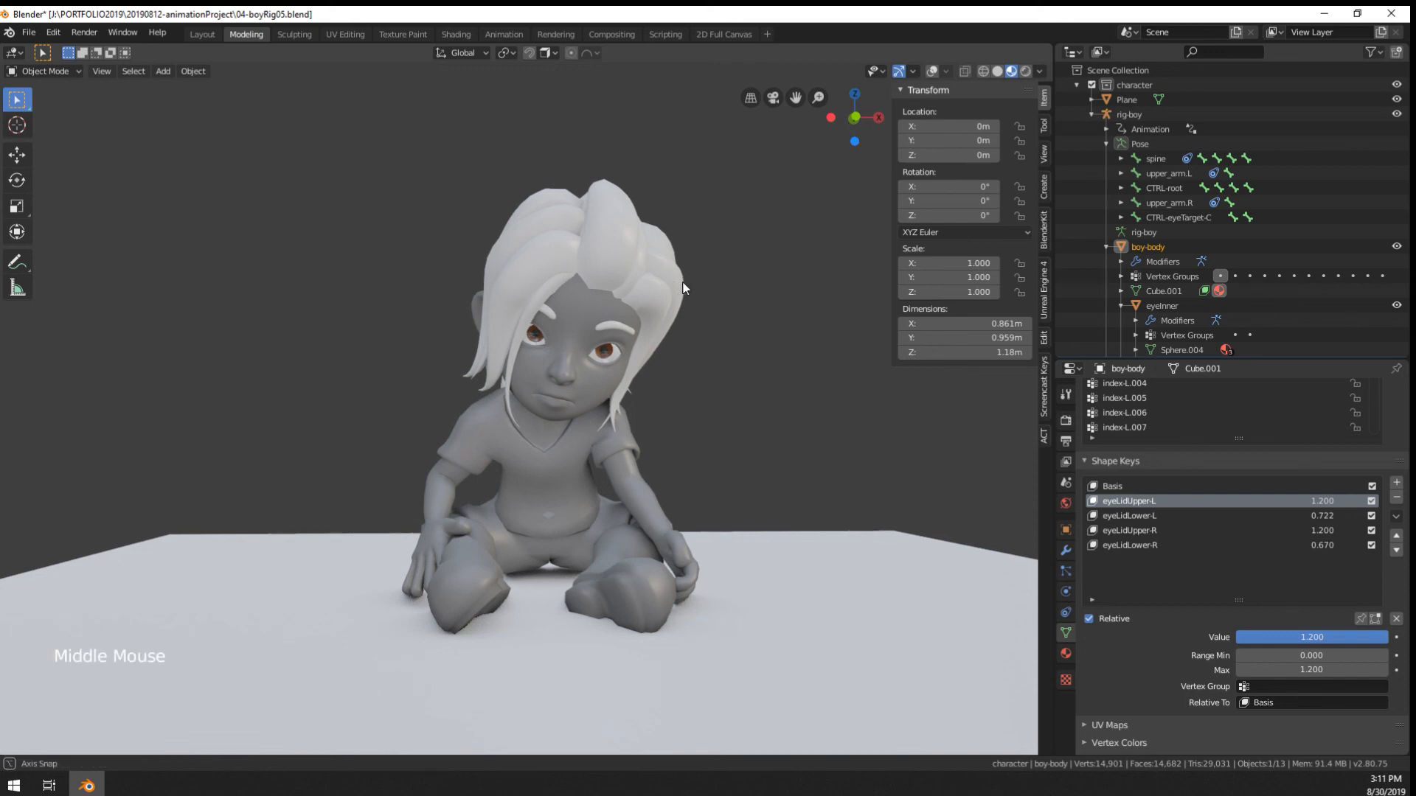
pyautogui.scroll(3, 641, 364)
pyautogui.scroll(1, 634, 383)
# Add a new shape key to the boy-body mesh after eyeLidLower-R and stay in Object Mode
pyautogui.rightClick(627, 393)
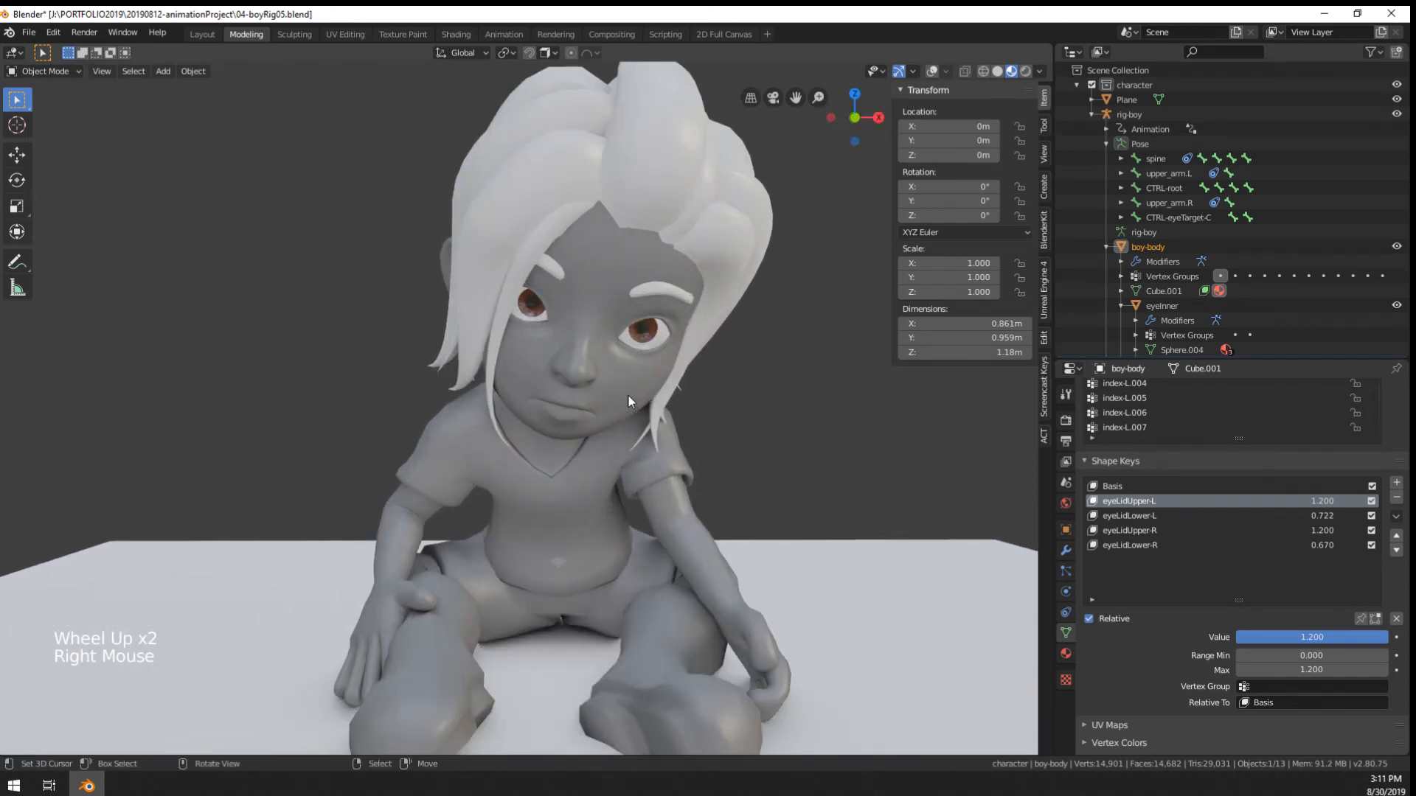
pyautogui.moveTo(627, 394); pyautogui.dragTo(737, 424, button='middle')
pyautogui.click(1396, 482)
pyautogui.scroll(2, 746, 435)
pyautogui.press('Tab')
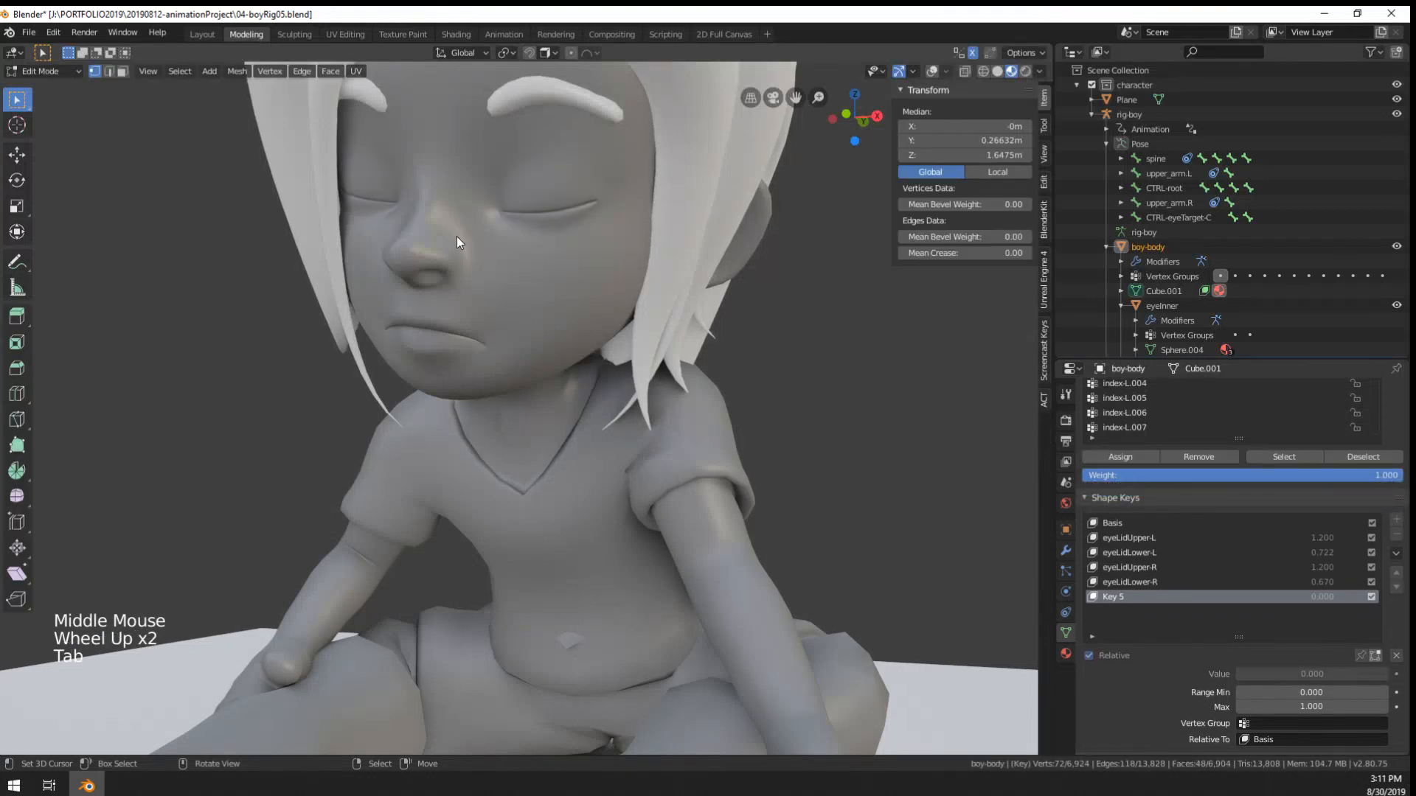
pyautogui.press('Tab')
# Set up sculpting of the new shape key in Sculpt Mode, with shape key edit mode enabled and a 161 px Grab brush
pyautogui.click(64, 70)
pyautogui.click(56, 121)
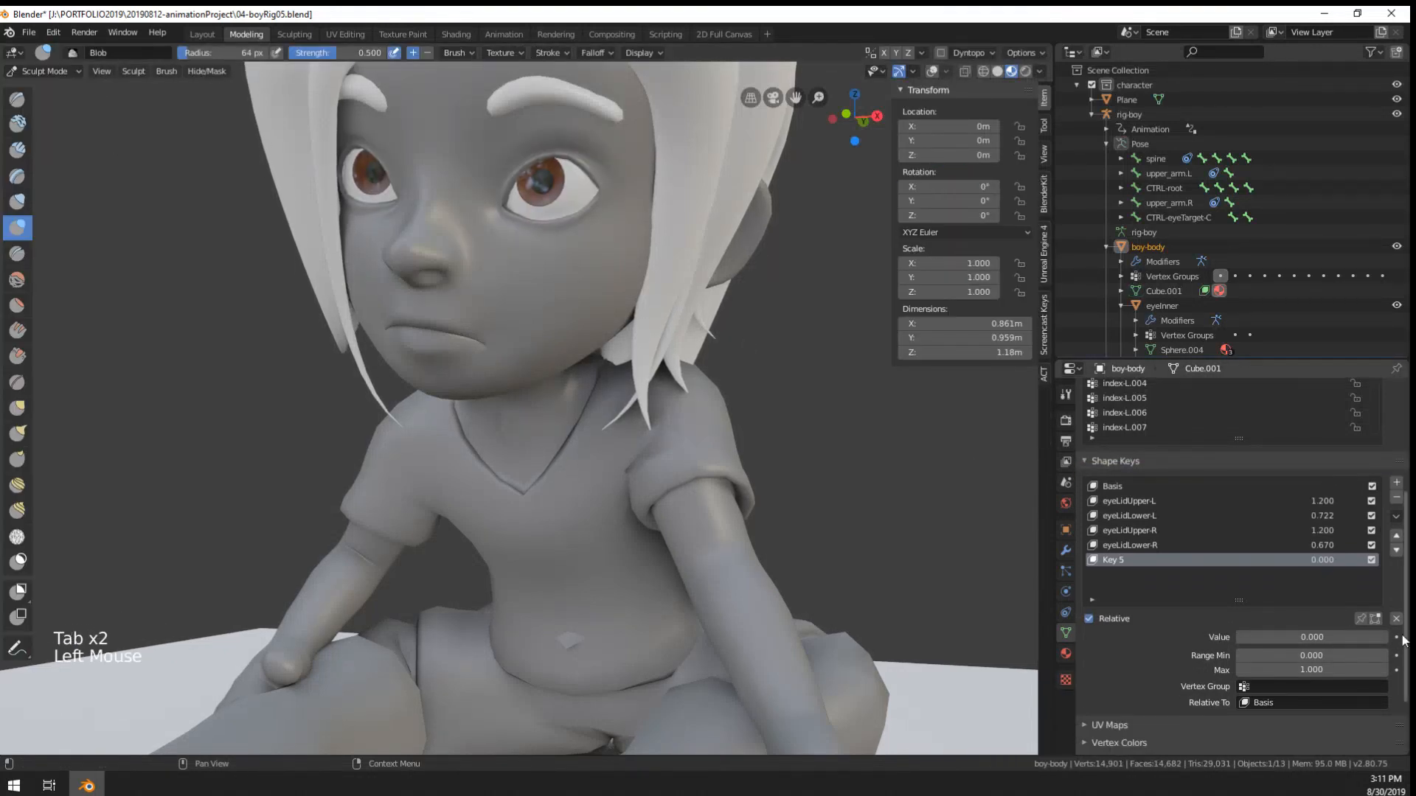
pyautogui.click(1376, 619)
pyautogui.press('f')
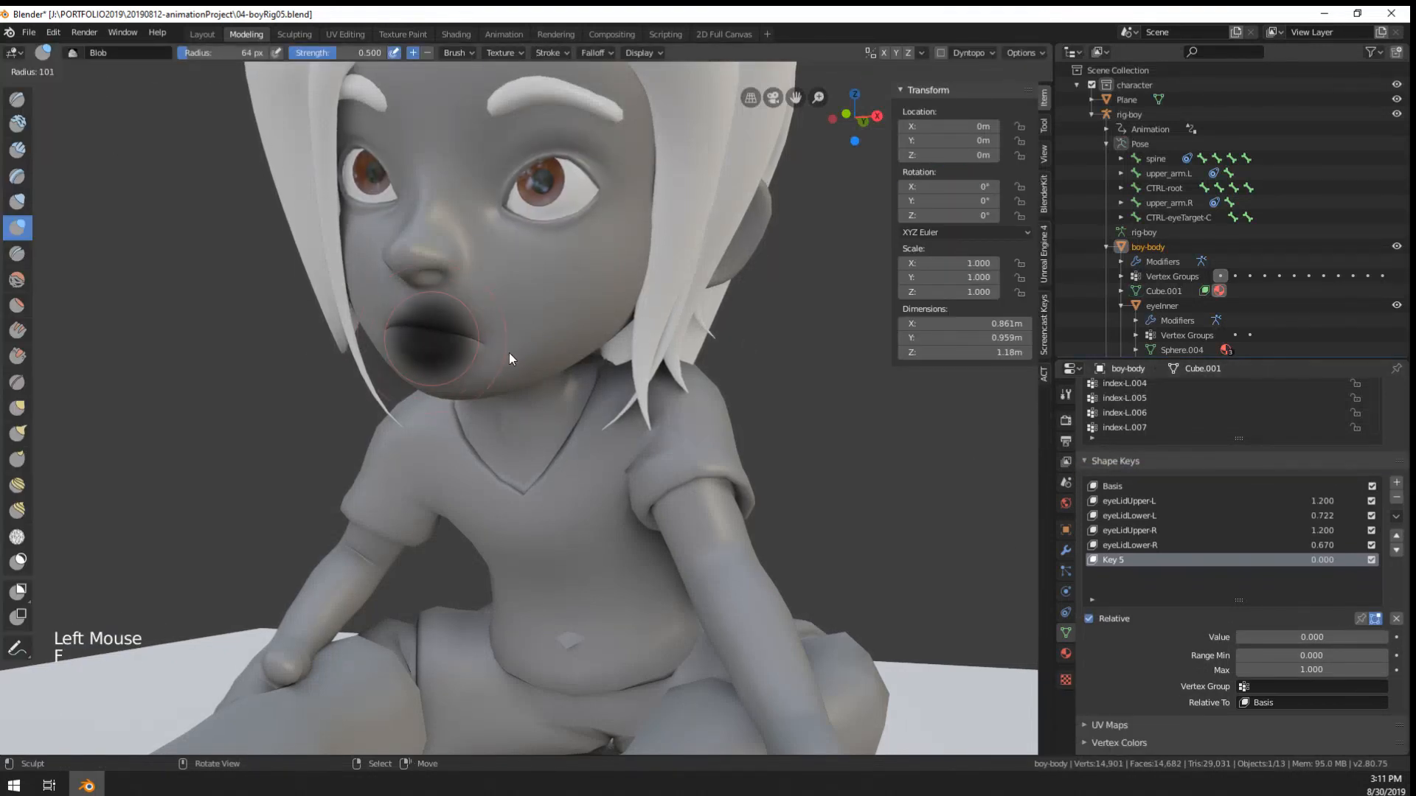
pyautogui.click(510, 352)
pyautogui.press('g')
pyautogui.moveTo(494, 339)
pyautogui.mouseDown()
pyautogui.moveTo(534, 297)
pyautogui.moveTo(465, 351)
pyautogui.mouseUp()
pyautogui.moveTo(465, 352)
pyautogui.mouseDown(button='middle')
pyautogui.moveTo(603, 308)
pyautogui.moveTo(582, 379)
pyautogui.mouseUp(button='middle')
pyautogui.hotkey('ctrl', 'z')
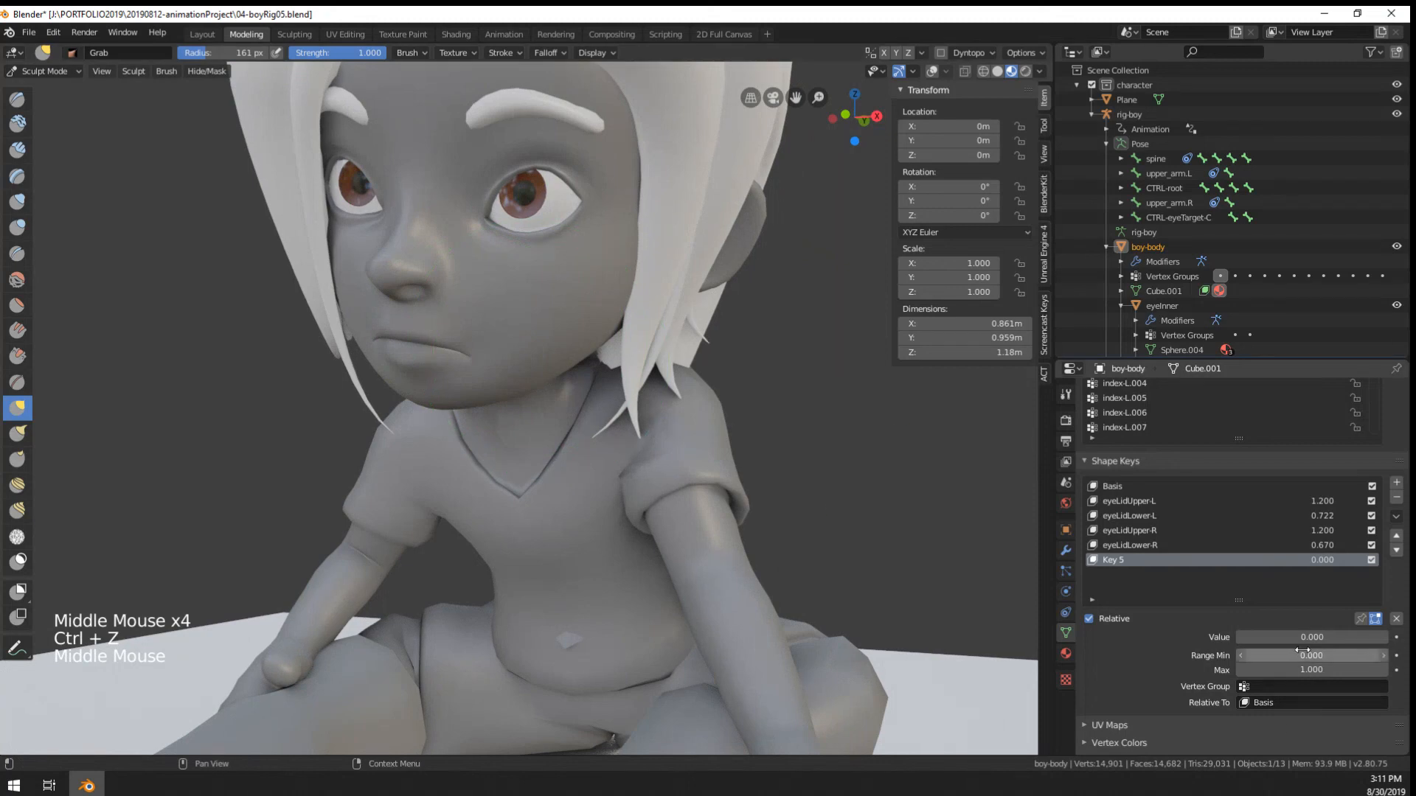
# Set the new shape key's value to 1.000 and pull the mouth corners up with the Grab brush, reducing its radius to 109 px
pyautogui.moveTo(1305, 637); pyautogui.dragTo(1386, 637)
pyautogui.moveTo(478, 328); pyautogui.dragTo(516, 327)
pyautogui.moveTo(516, 327); pyautogui.dragTo(569, 326, button='middle')
pyautogui.middleClick(569, 325)
pyautogui.press('f')
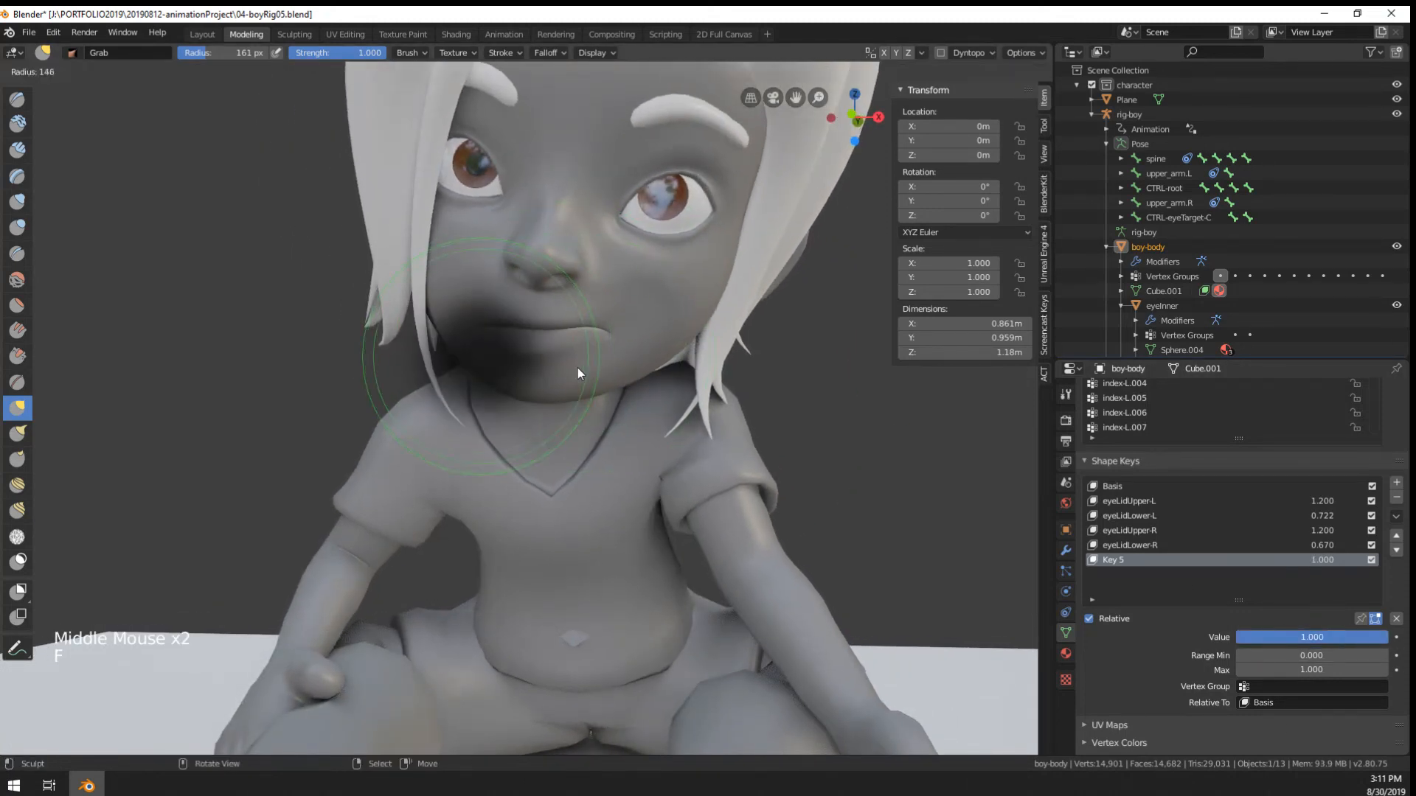
pyautogui.click(632, 335)
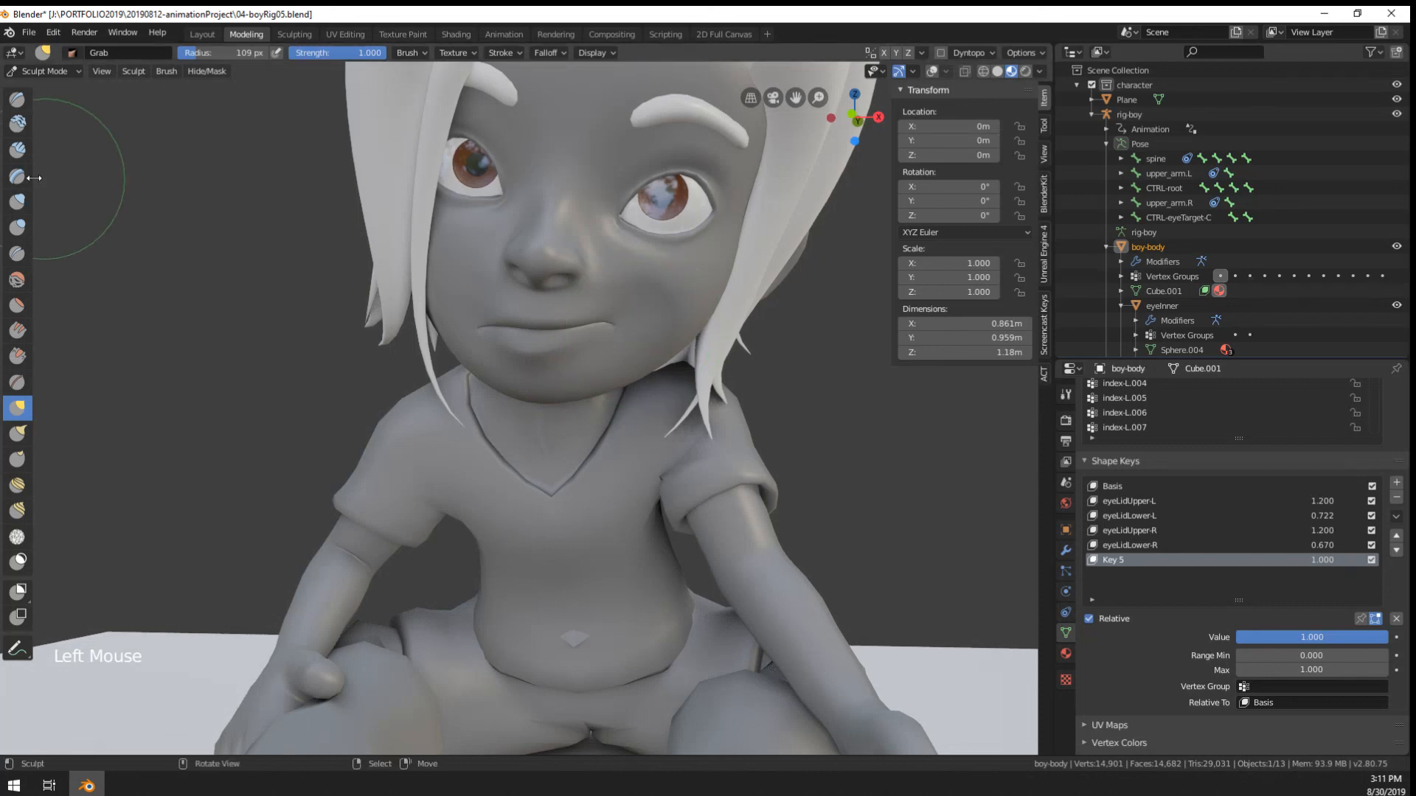
# Puff up the cheek beside the raised mouth corner with the Inflate/Deflate brush, using radii of 89 px and 74 px
pyautogui.click(17, 201)
pyautogui.press('f')
pyautogui.moveTo(631, 337)
pyautogui.mouseDown()
pyautogui.moveTo(680, 338)
pyautogui.moveTo(649, 308)
pyautogui.moveTo(676, 330)
pyautogui.moveTo(693, 321)
pyautogui.mouseUp()
pyautogui.moveTo(763, 282); pyautogui.dragTo(773, 285, button='middle')
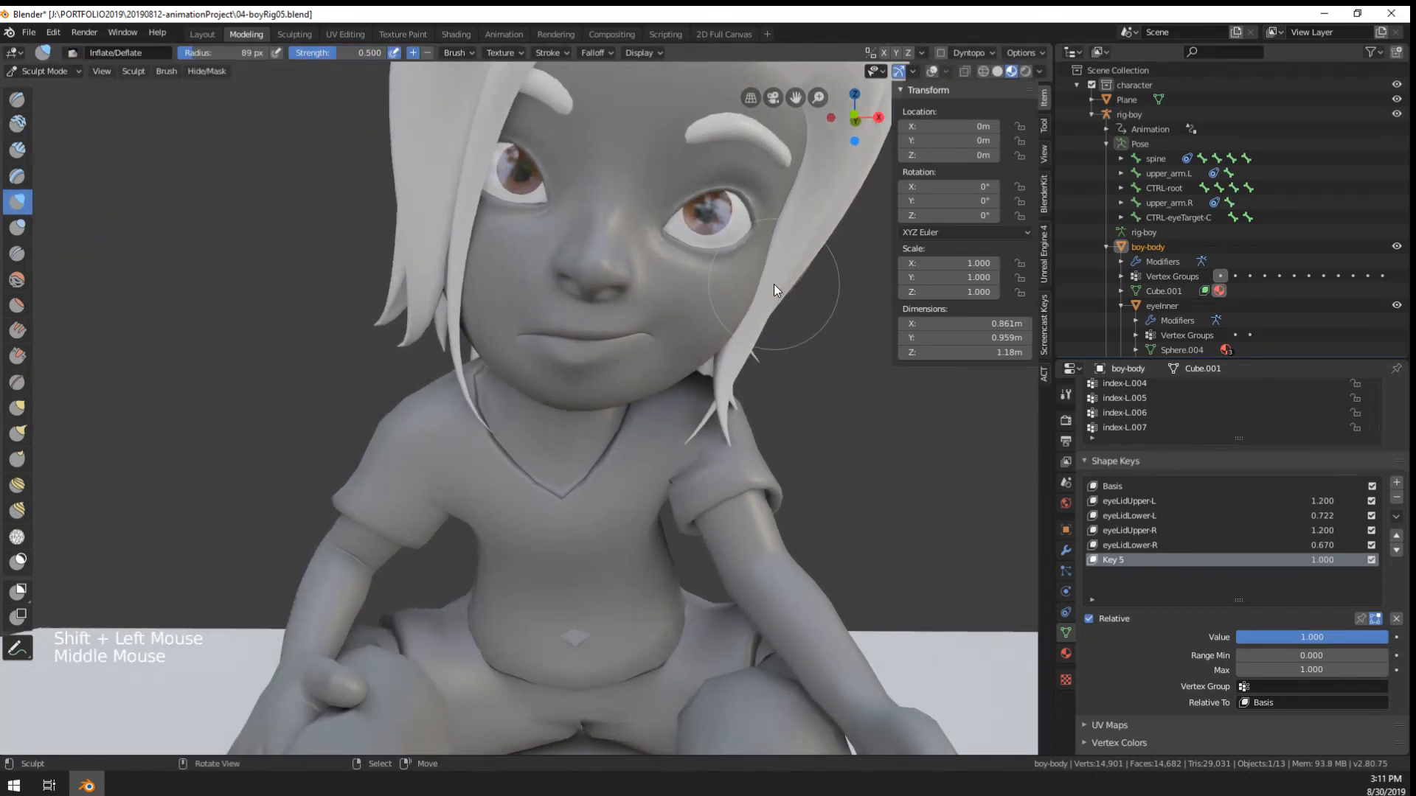
pyautogui.press('f')
pyautogui.click(674, 326)
pyautogui.moveTo(674, 325); pyautogui.dragTo(711, 319)
pyautogui.moveTo(711, 319); pyautogui.dragTo(712, 306, button='middle')
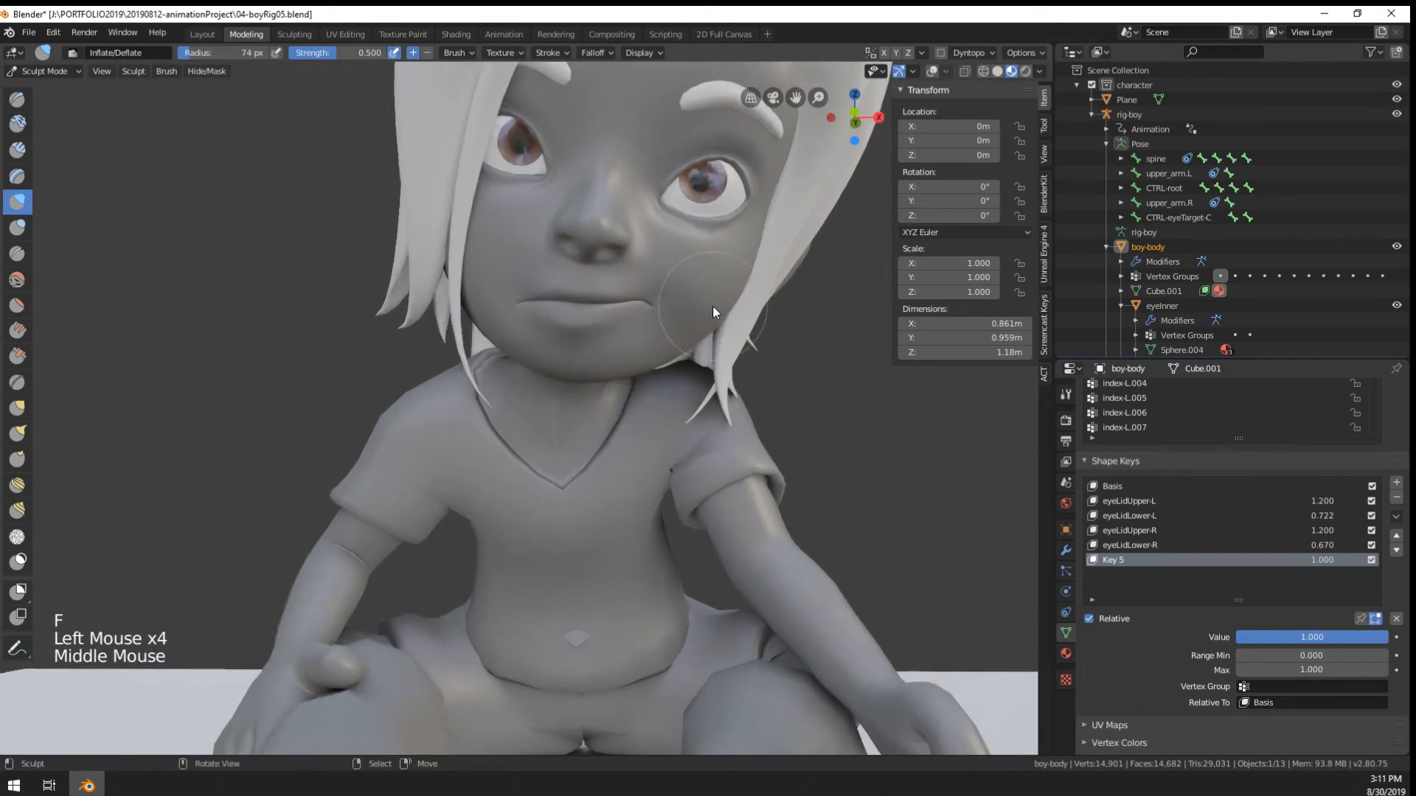
# Adjust the mouth corner on the other side of the face with the Grab brush at a radius of 118 px
pyautogui.press('g')
pyautogui.press('f')
pyautogui.click(525, 309)
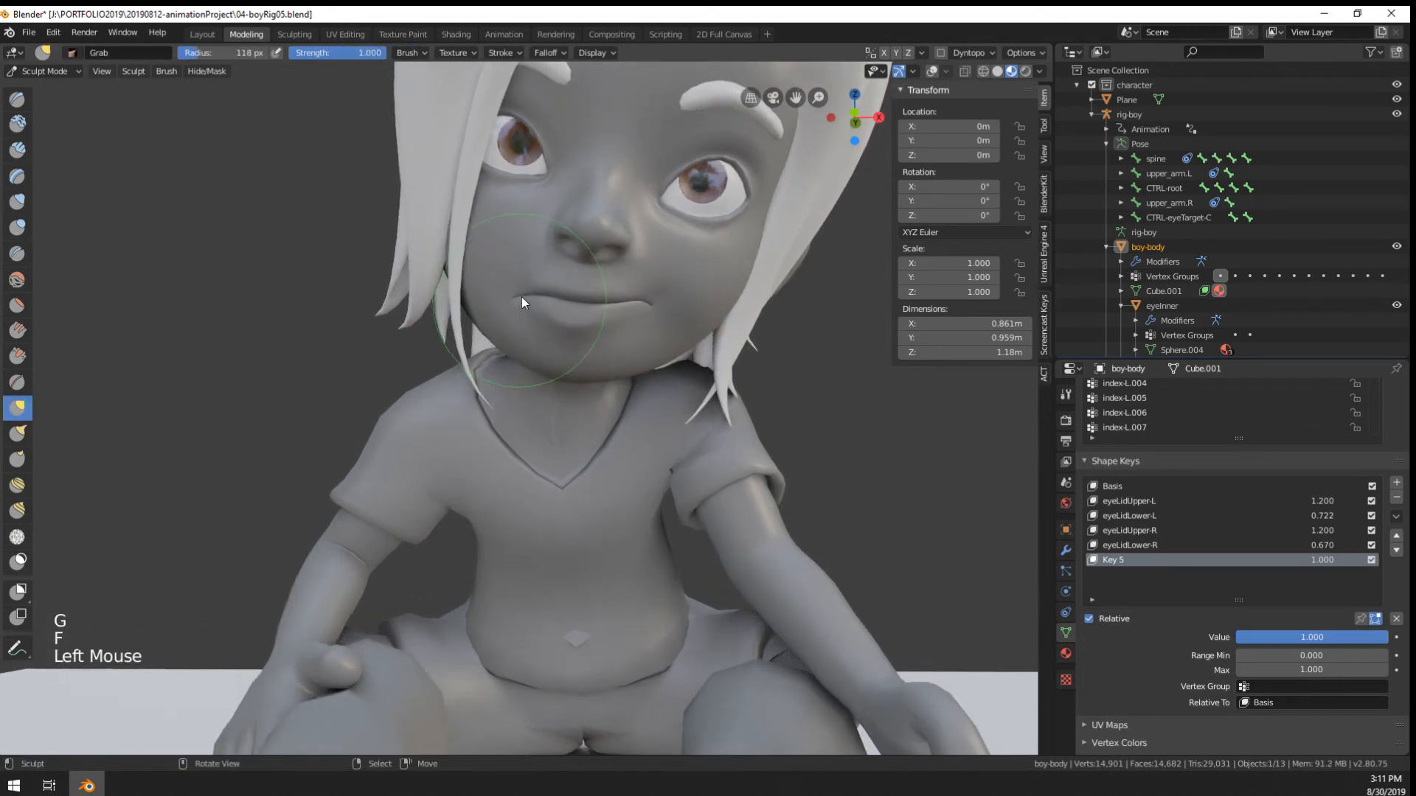
# Leave sculpting and return to Object Mode with the whole character in view
pyautogui.scroll(-3, 804, 321)
pyautogui.moveTo(780, 336)
pyautogui.mouseDown(button='middle')
pyautogui.moveTo(758, 361)
pyautogui.moveTo(777, 325)
pyautogui.moveTo(771, 347)
pyautogui.mouseUp(button='middle')
pyautogui.click(42, 72)
pyautogui.click(49, 88)
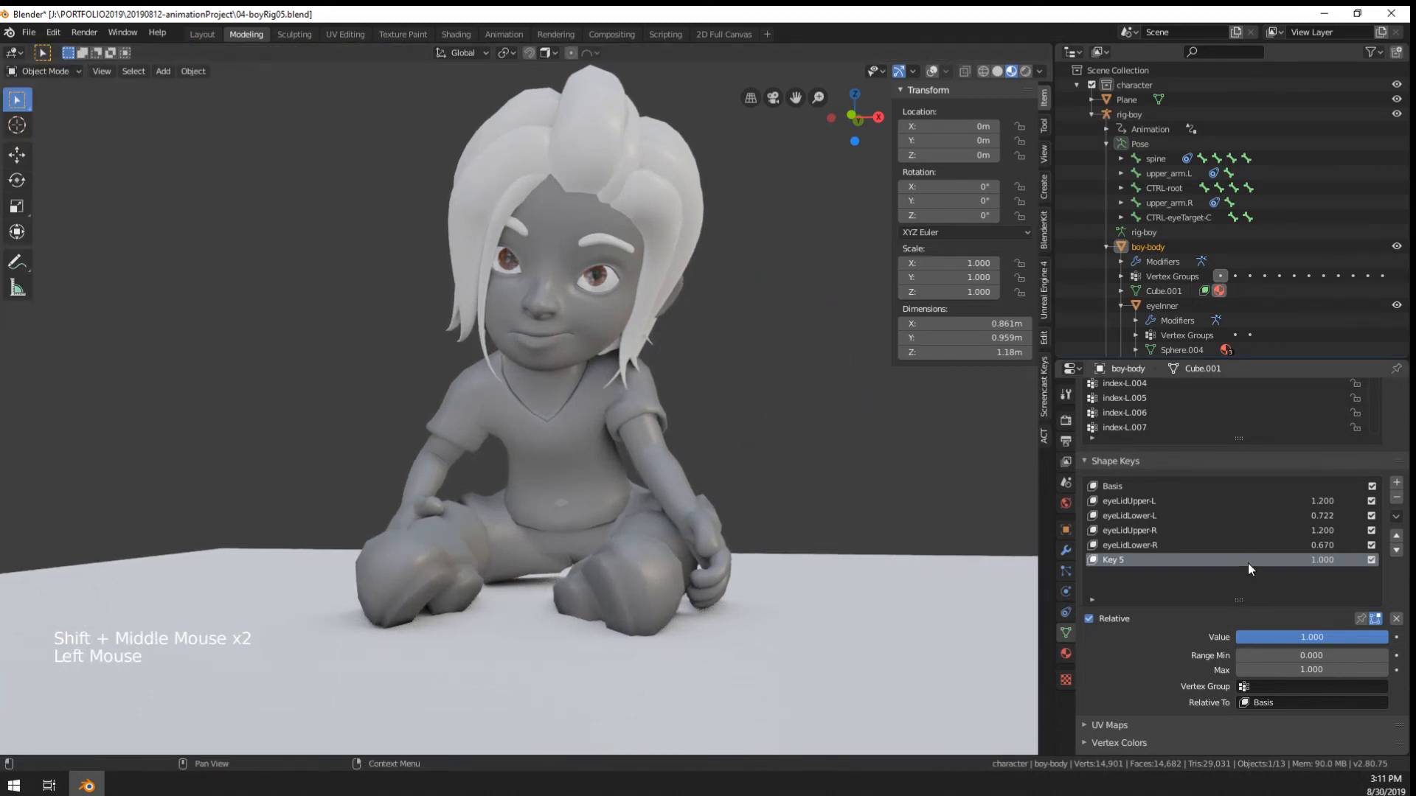
# Vary the new shape key's value, ending at 1.000, and examine the smile from several angles
pyautogui.moveTo(1285, 636); pyautogui.dragTo(1386, 638)
pyautogui.moveTo(723, 436); pyautogui.dragTo(685, 436, button='middle')
pyautogui.moveTo(684, 436); pyautogui.dragTo(695, 434, button='middle')
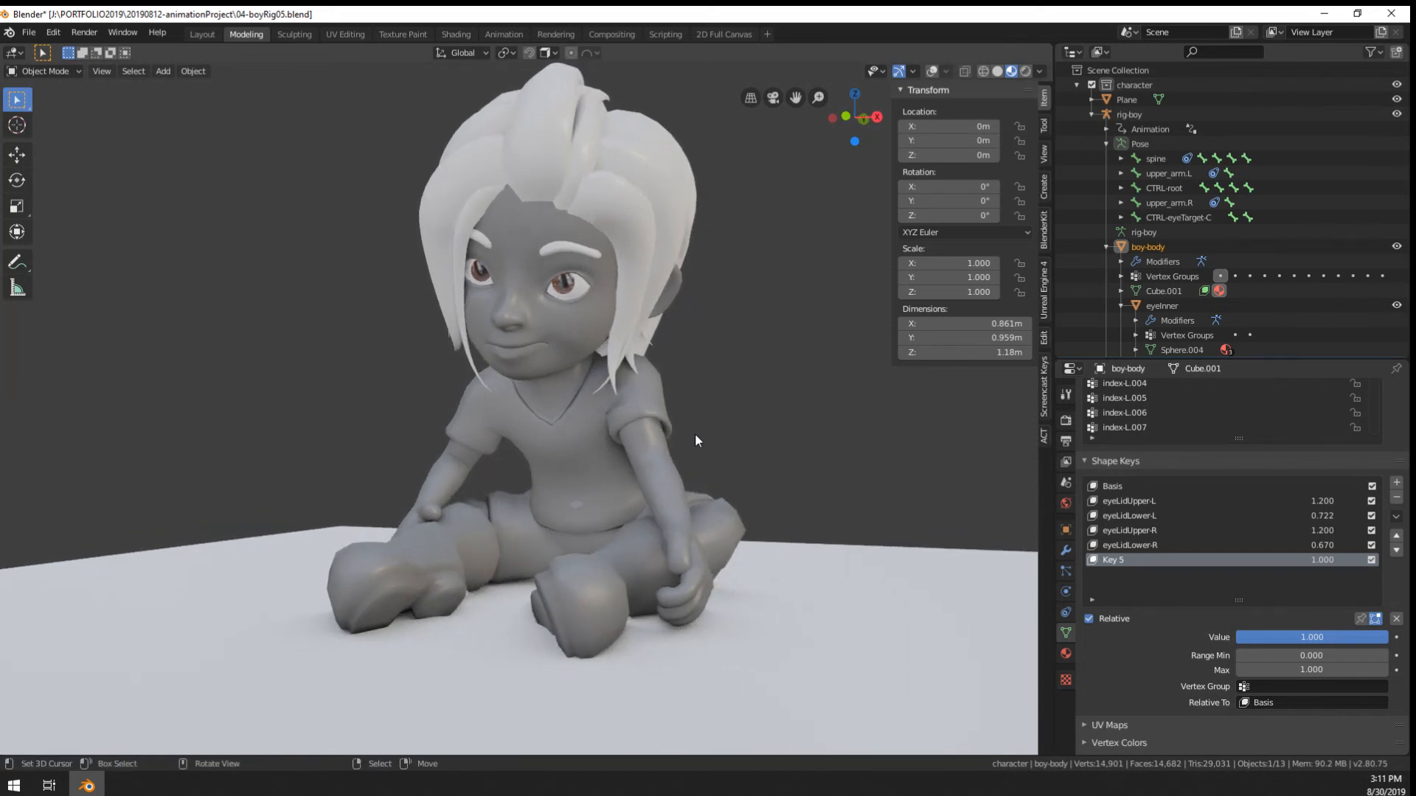
pyautogui.keyDown('shift'); pyautogui.moveTo(692, 456); pyautogui.dragTo(800, 473, button='middle'); pyautogui.keyUp('shift')
pyautogui.moveTo(800, 473); pyautogui.dragTo(783, 465, button='middle')
pyautogui.keyDown('shift'); pyautogui.moveTo(798, 463); pyautogui.dragTo(798, 472, button='middle'); pyautogui.keyUp('shift')
pyautogui.rightClick(719, 520)
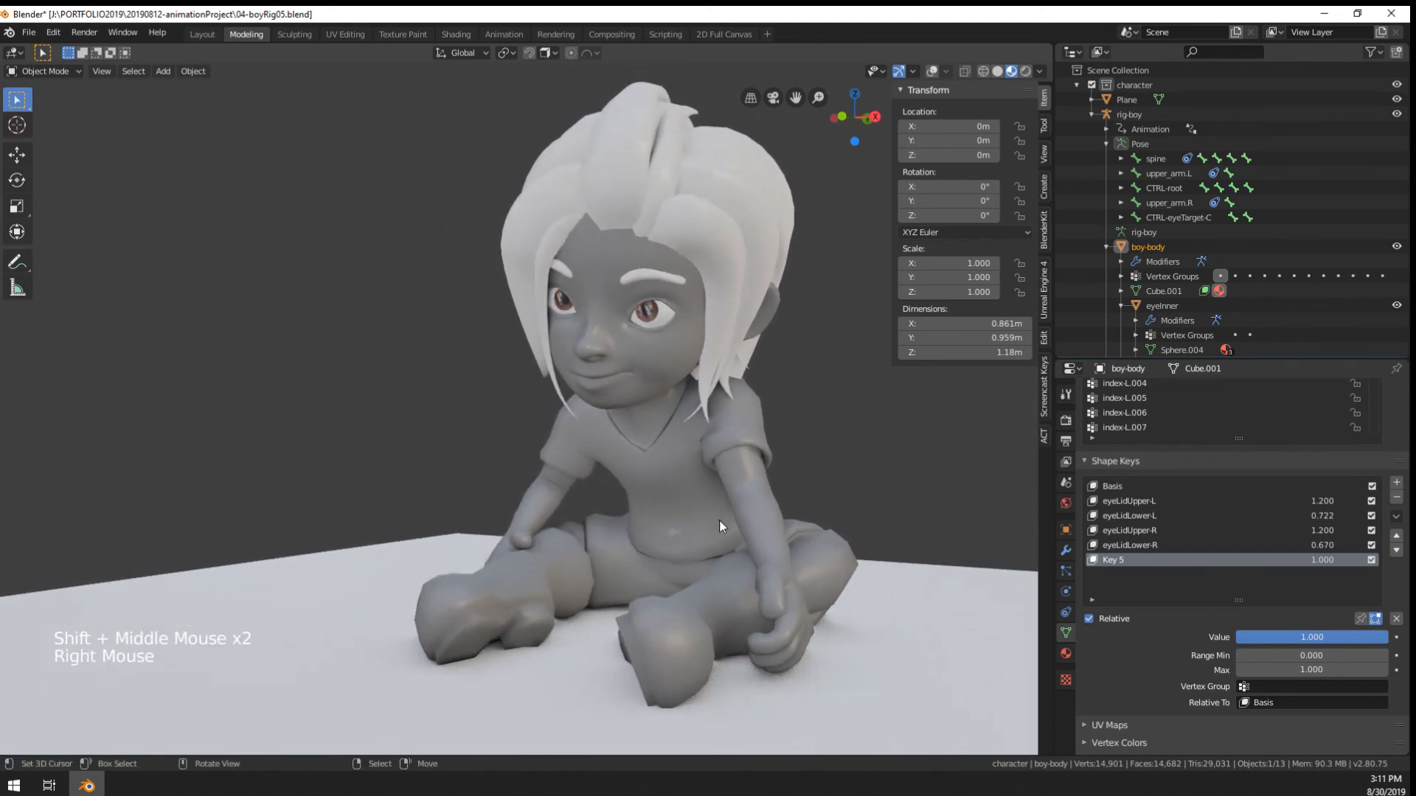